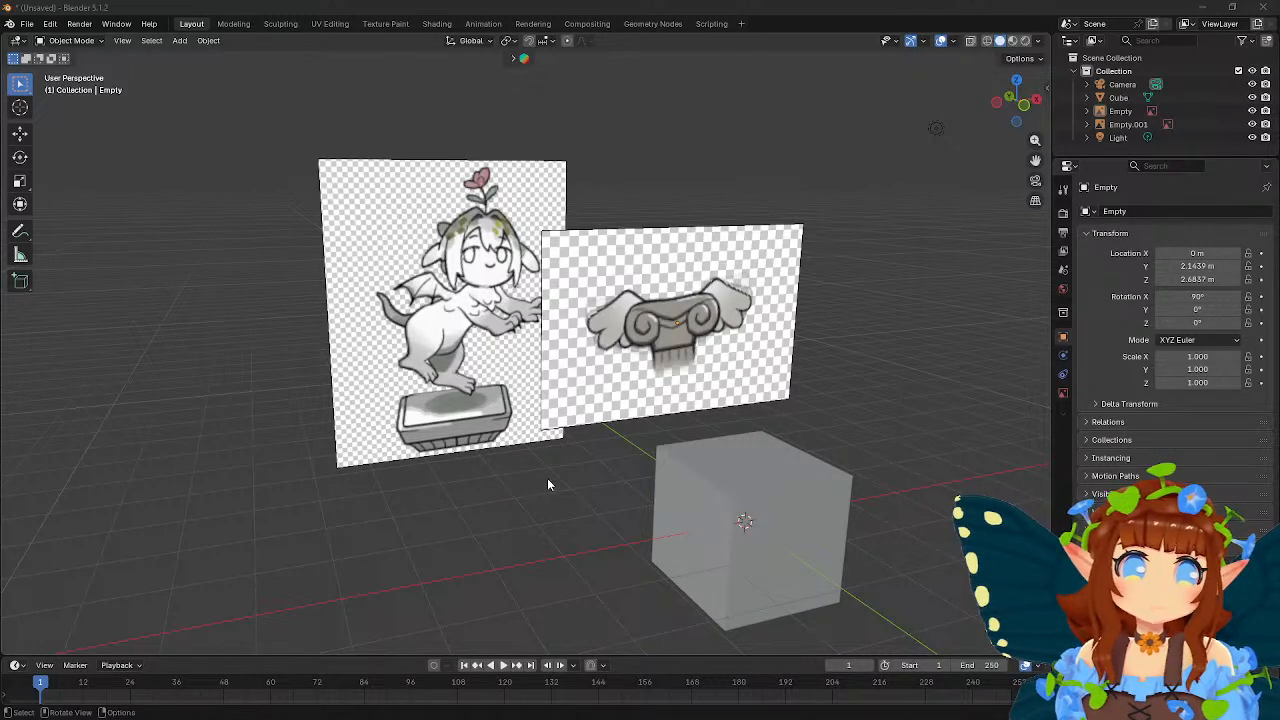
- Scale the cube's mesh in X and Y to about half its width, keeping its height
left_click(540, 10)
middle_click_drag(727, 345, 568, 282)
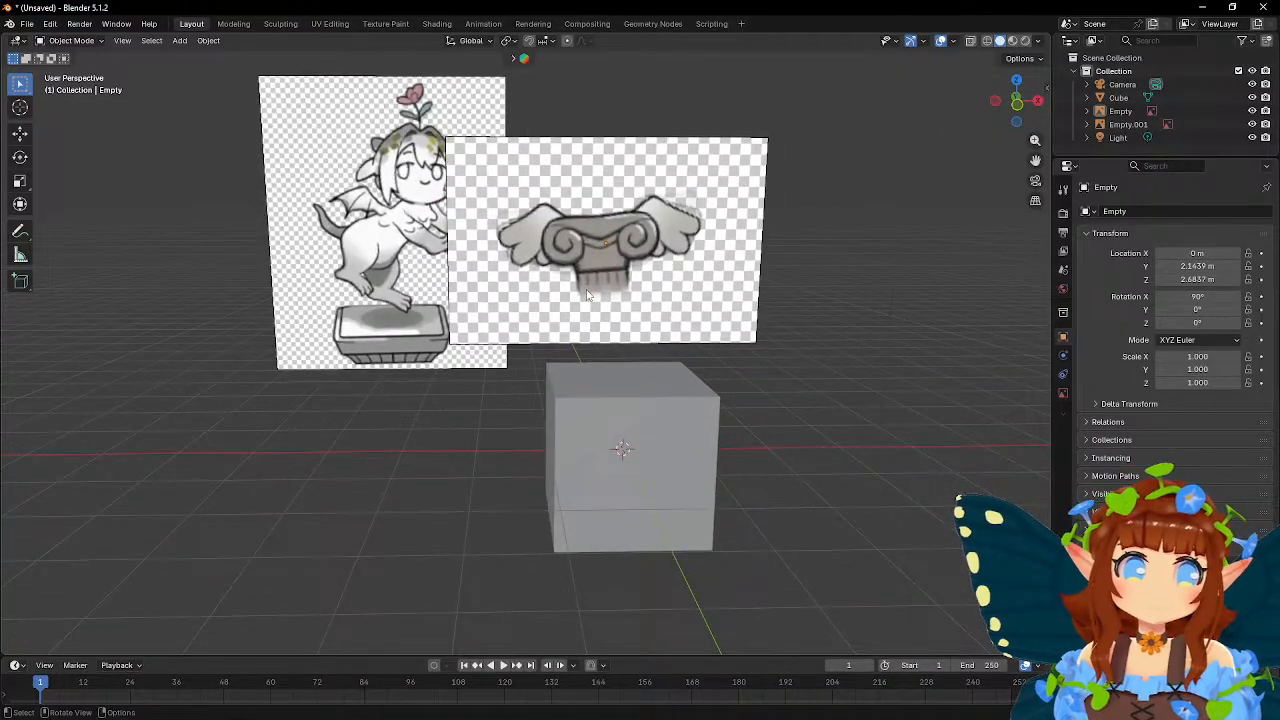
left_click(654, 416)
middle_click_drag(654, 416, 645, 366)
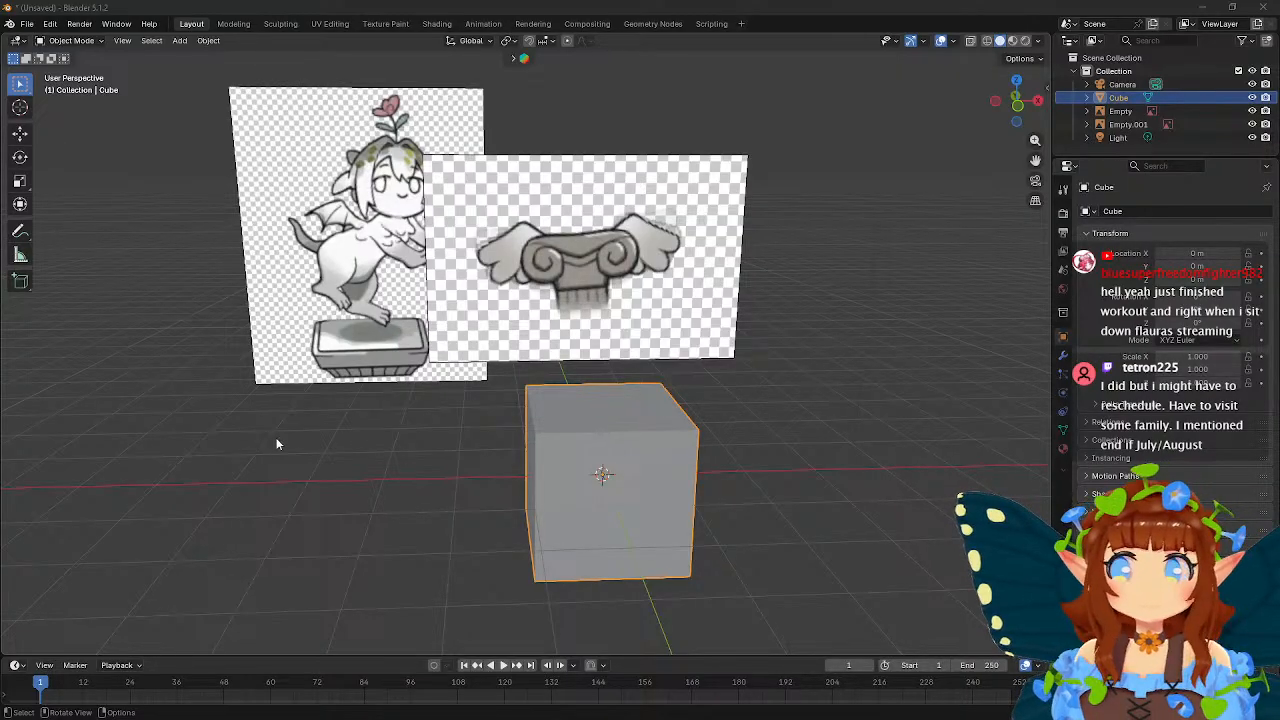
middle_click_drag(559, 412, 724, 424)
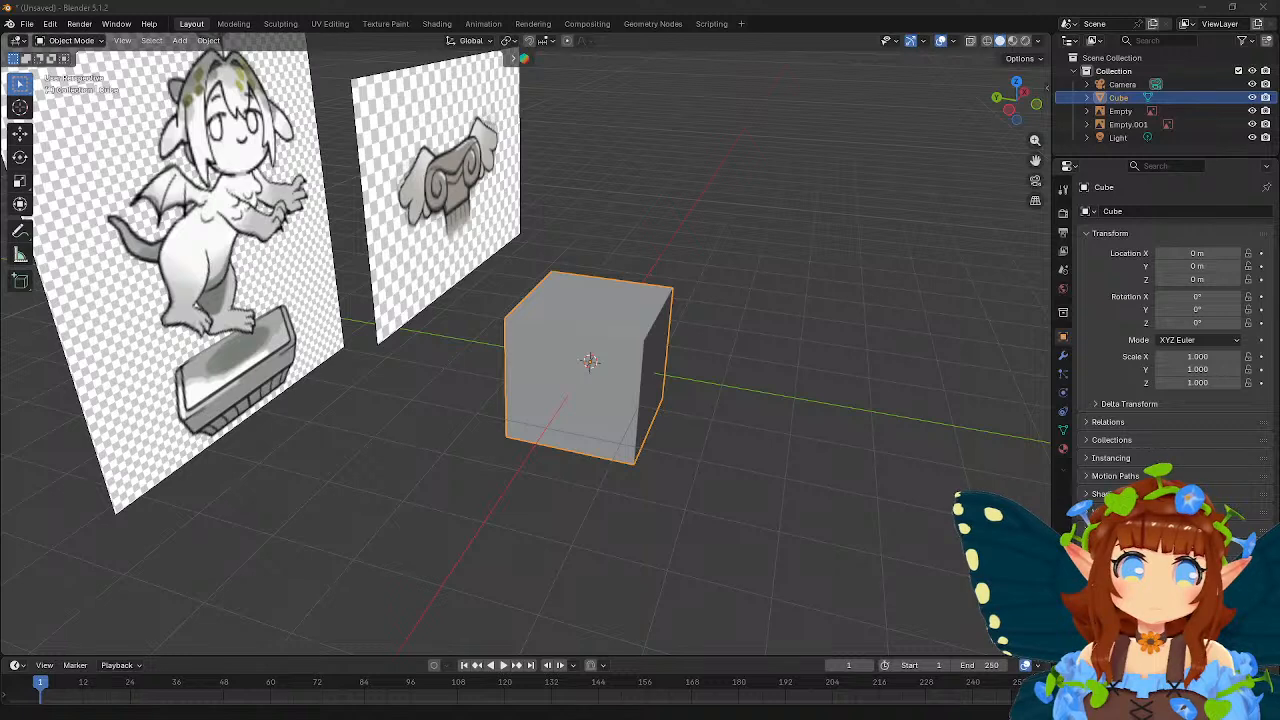
middle_click_drag(724, 424, 735, 394)
key("Tab")
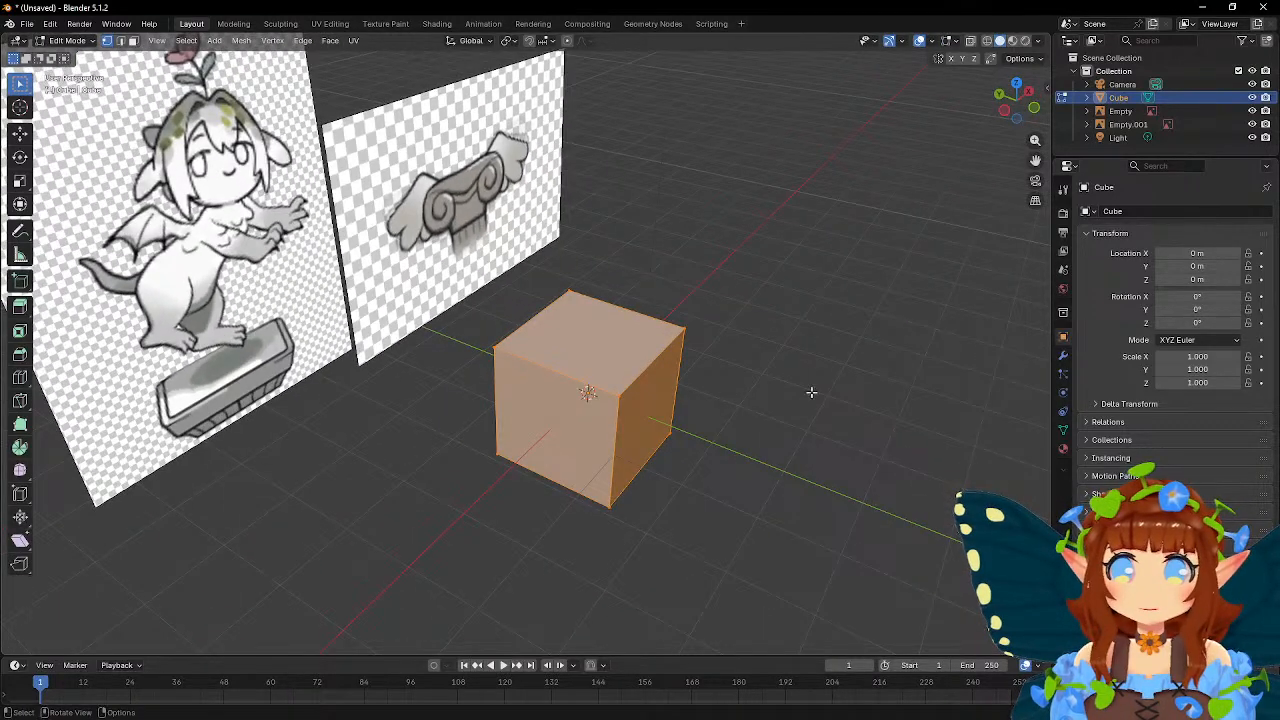
key("s")
key("shift+z")
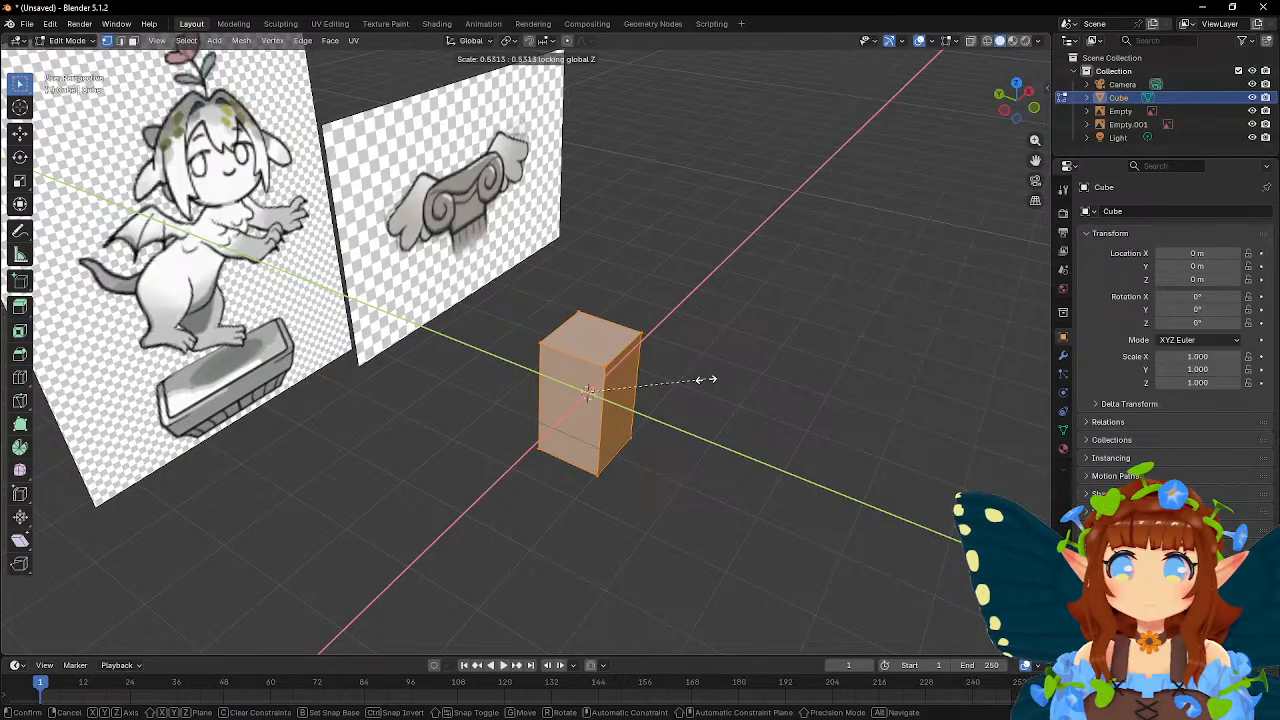
left_click(716, 379)
key("Tab")
- In front view, raise the narrowed block along Z to 1.1561 m so it meets the column drawing
middle_click_drag(741, 378, 658, 330)
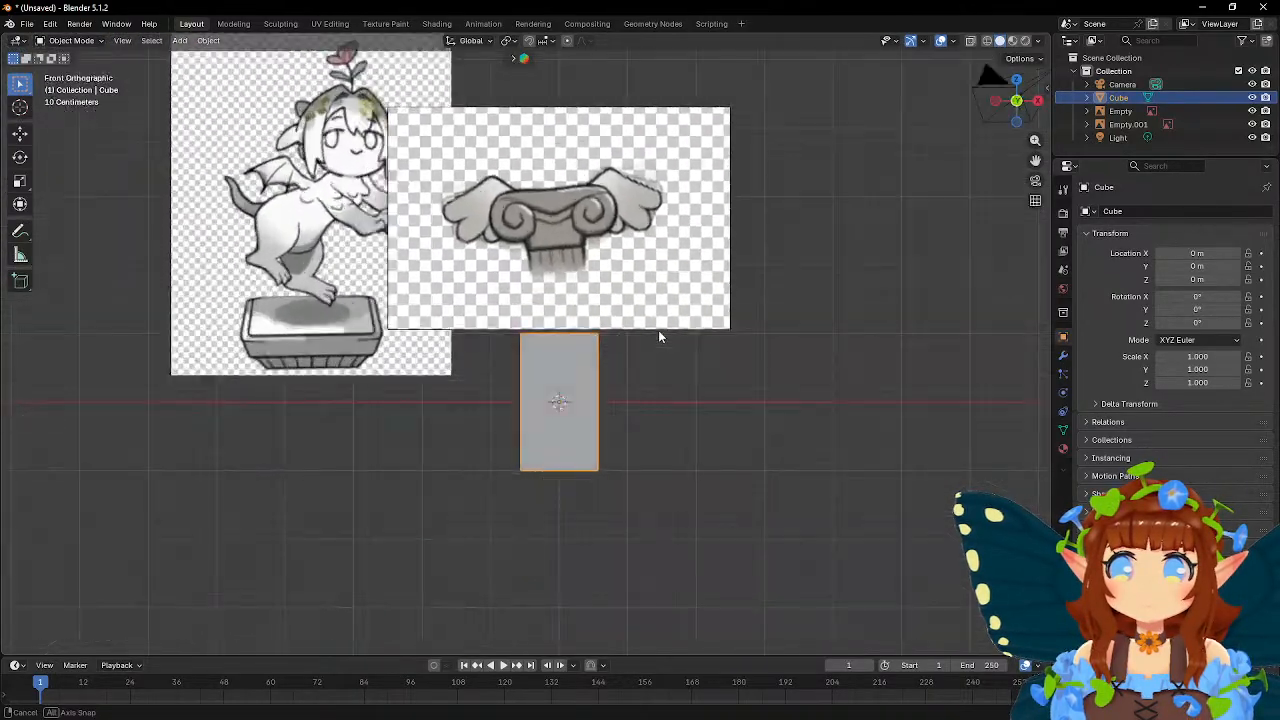
scroll(658, 330, "up", 2)
key("g")
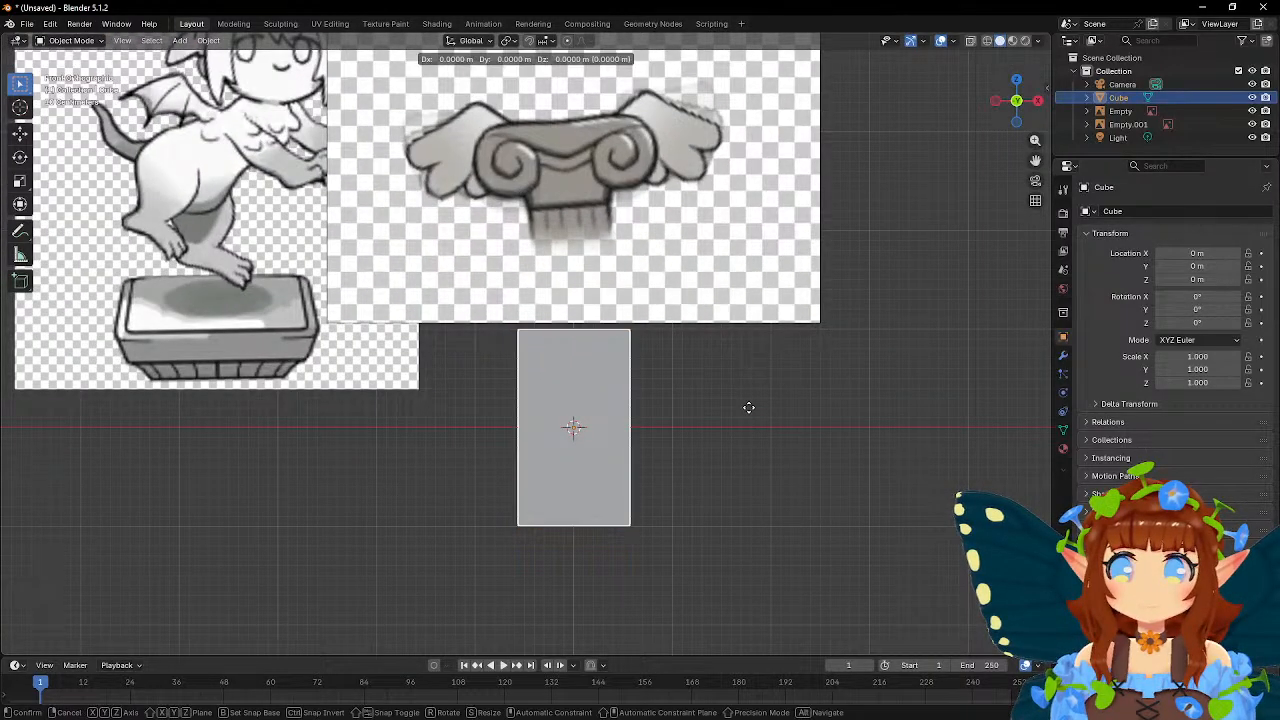
key("z")
left_click(745, 300)
- Select the winged column reference image and enable adjusted X-Ray shading in the viewport to see it through the block
left_click(737, 229)
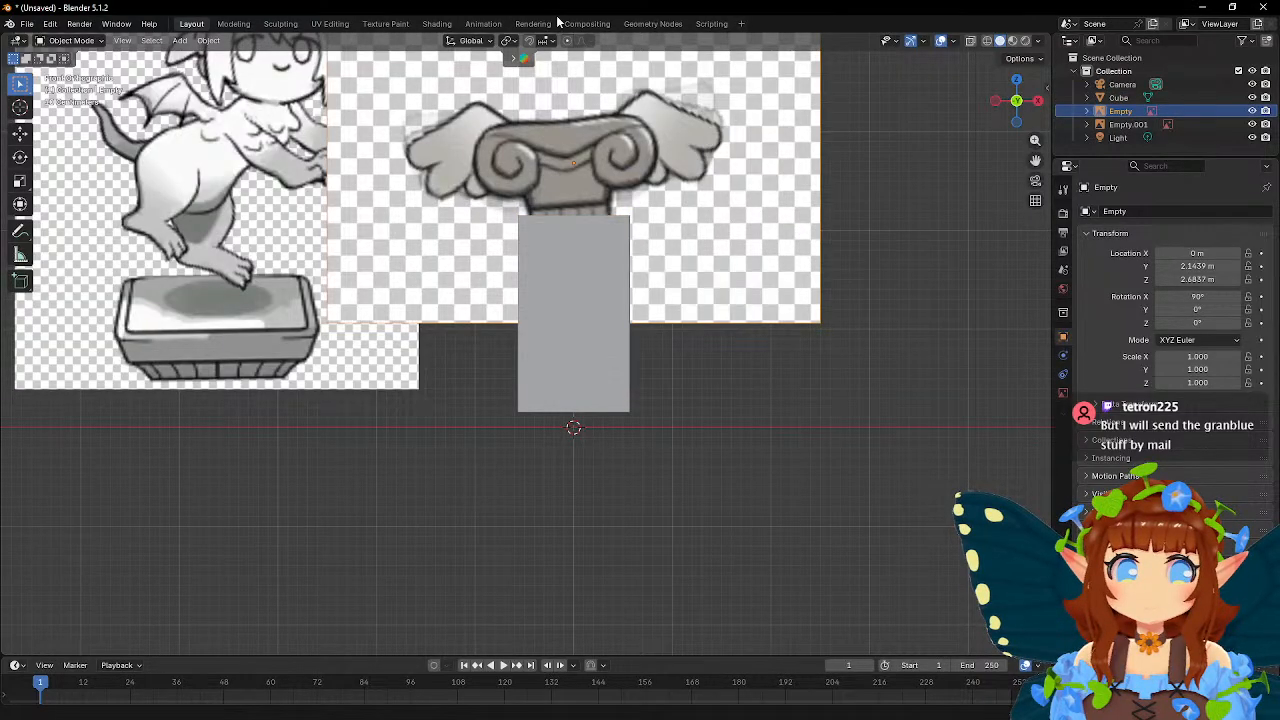
middle_click_drag(608, 211, 622, 332, "shift")
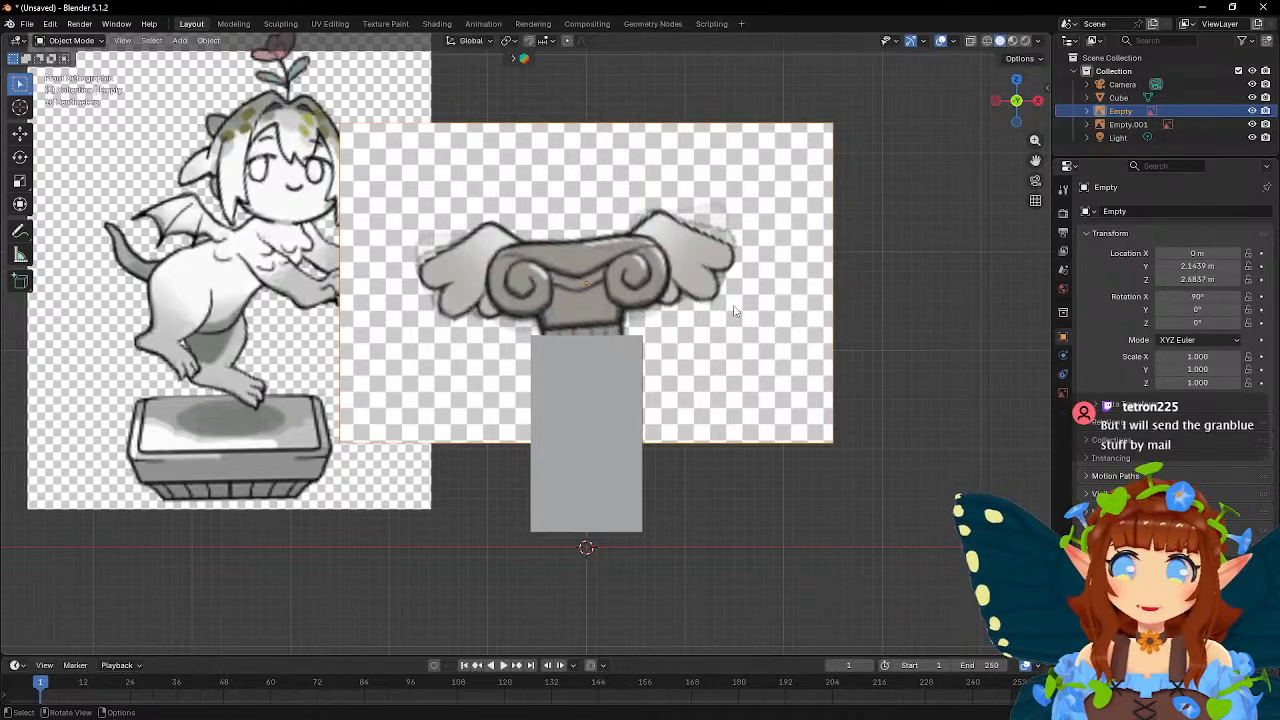
left_click(1039, 41)
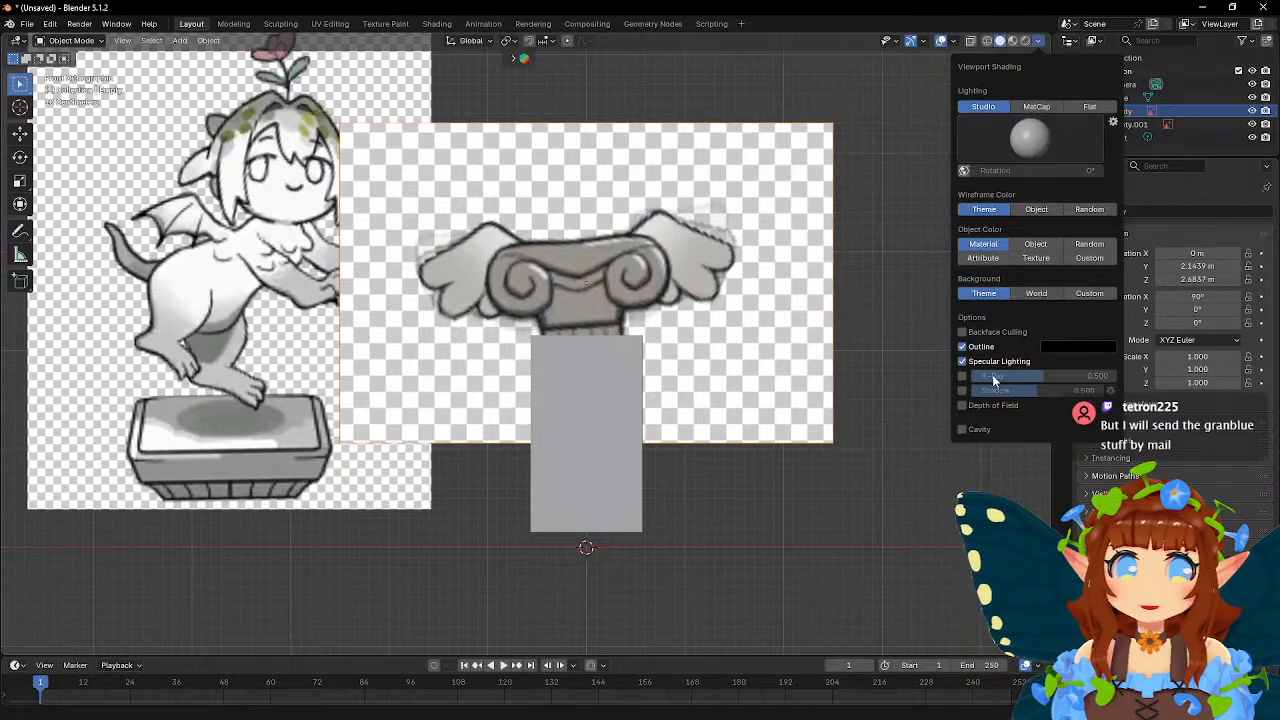
left_click(964, 376)
left_click_drag(1029, 376, 1057, 376)
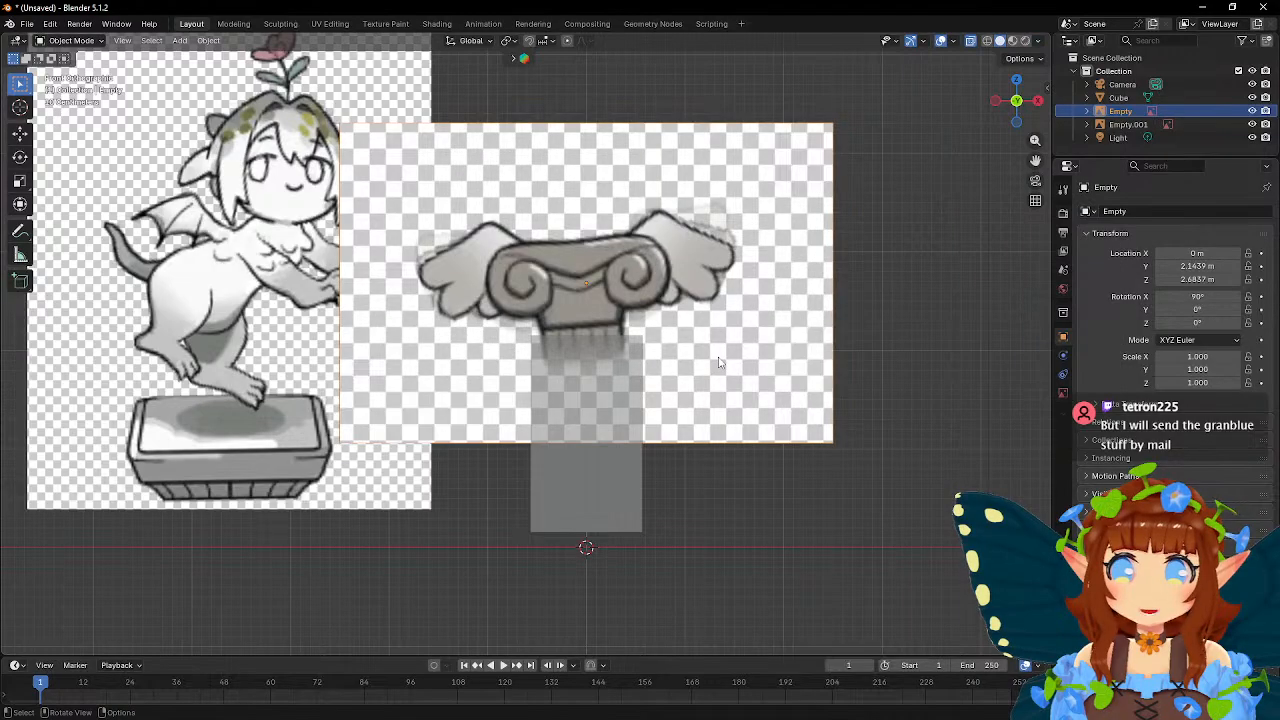
- Level the winged column reference image by rotating it about 5° on Y and lower it to about 1.99 m in Z
key("r")
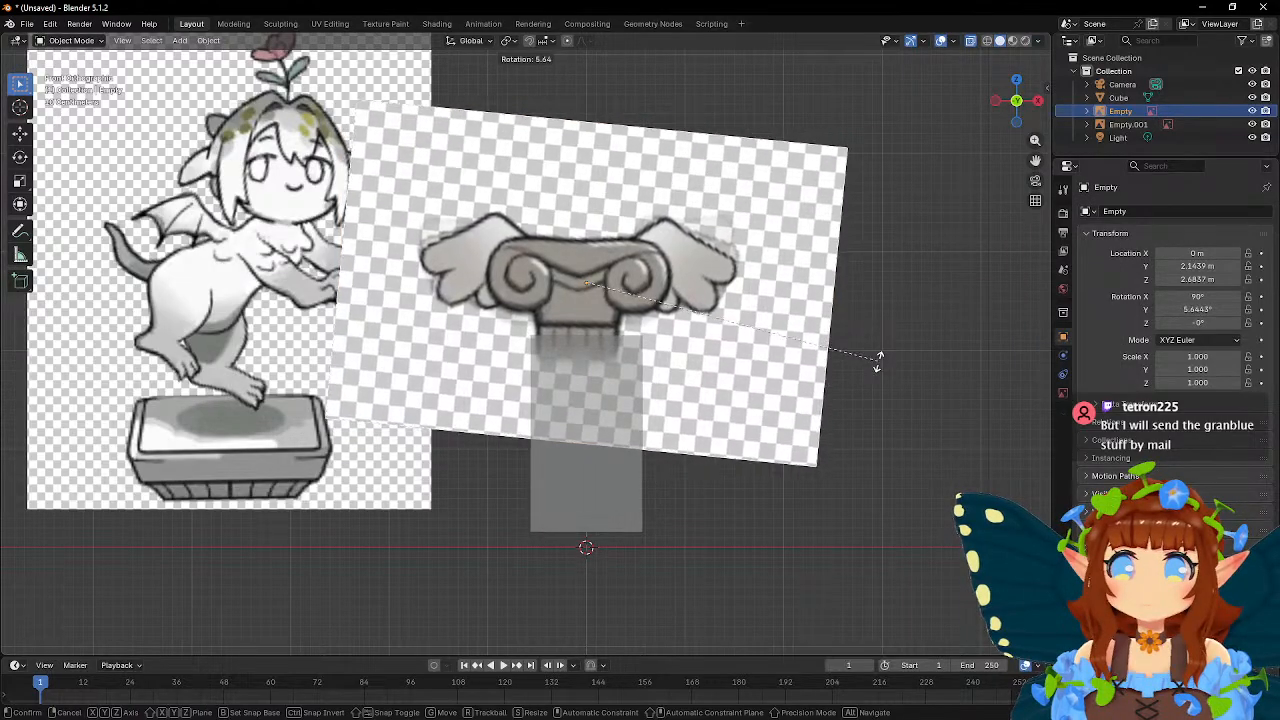
left_click(872, 369)
key("g")
left_click(868, 420)
key("r")
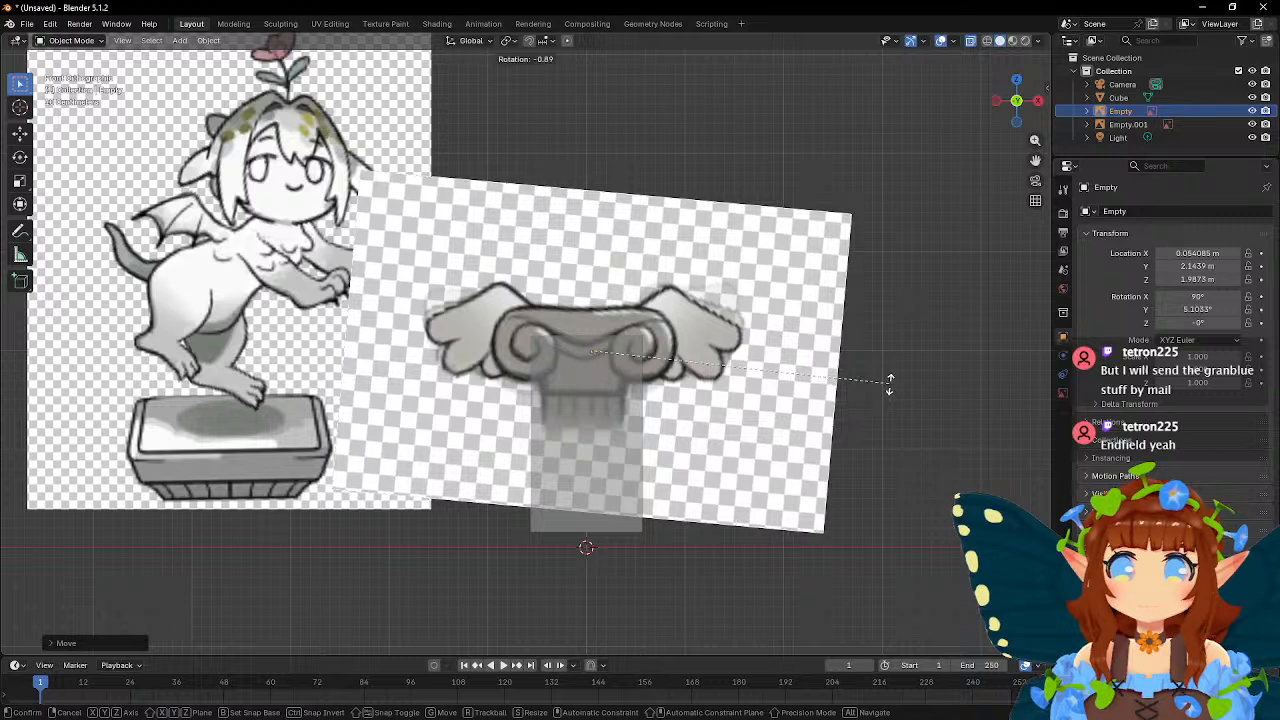
left_click(889, 383)
- Scale the block's mesh in X and Y to about 0.84, matching the width of the drawn column shaft
left_click(606, 465)
key("Tab")
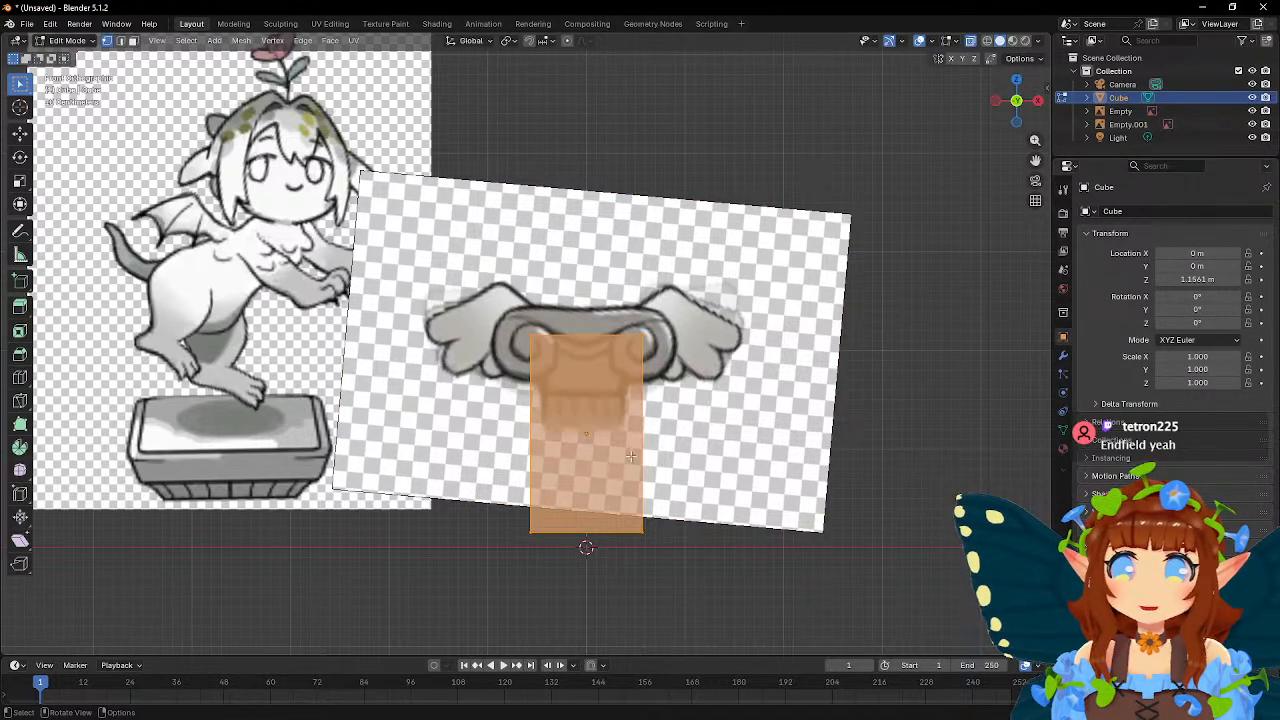
key("s")
key("shift+z")
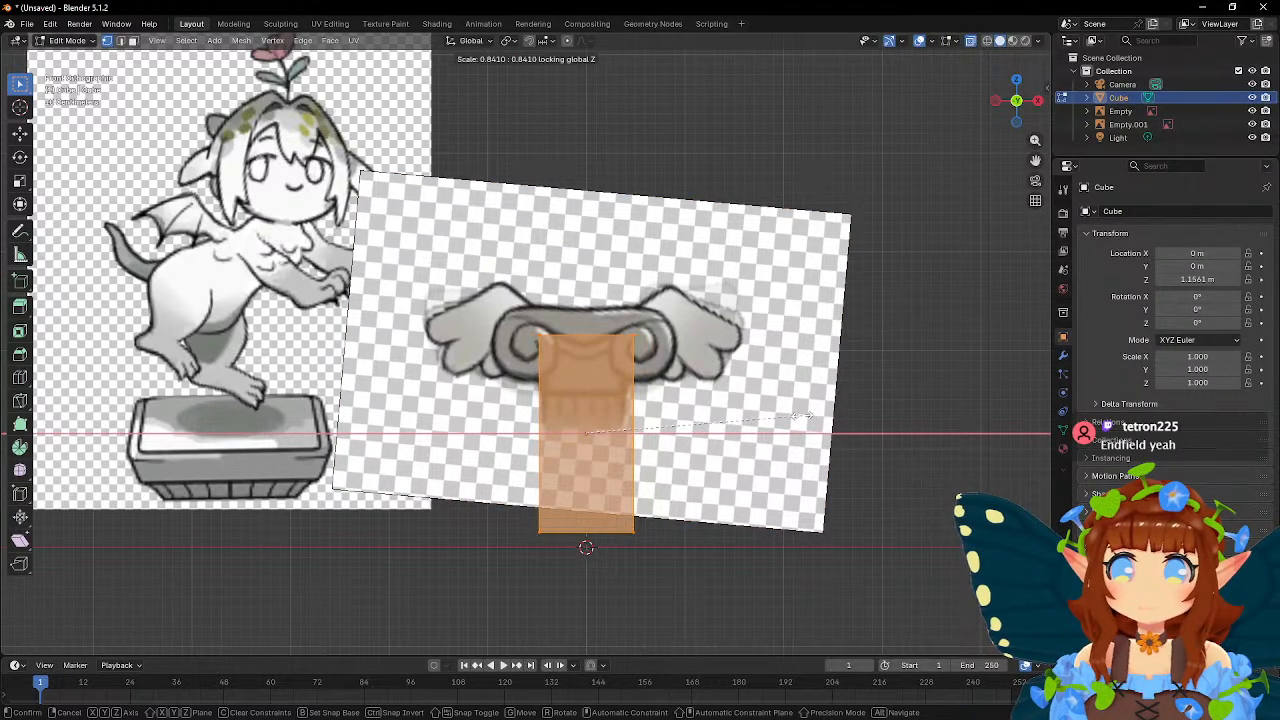
left_click(802, 416)
- Raise the block's bottom vertices along Z to just below the faded end of the drawn column shaft
left_click_drag(519, 505, 677, 579)
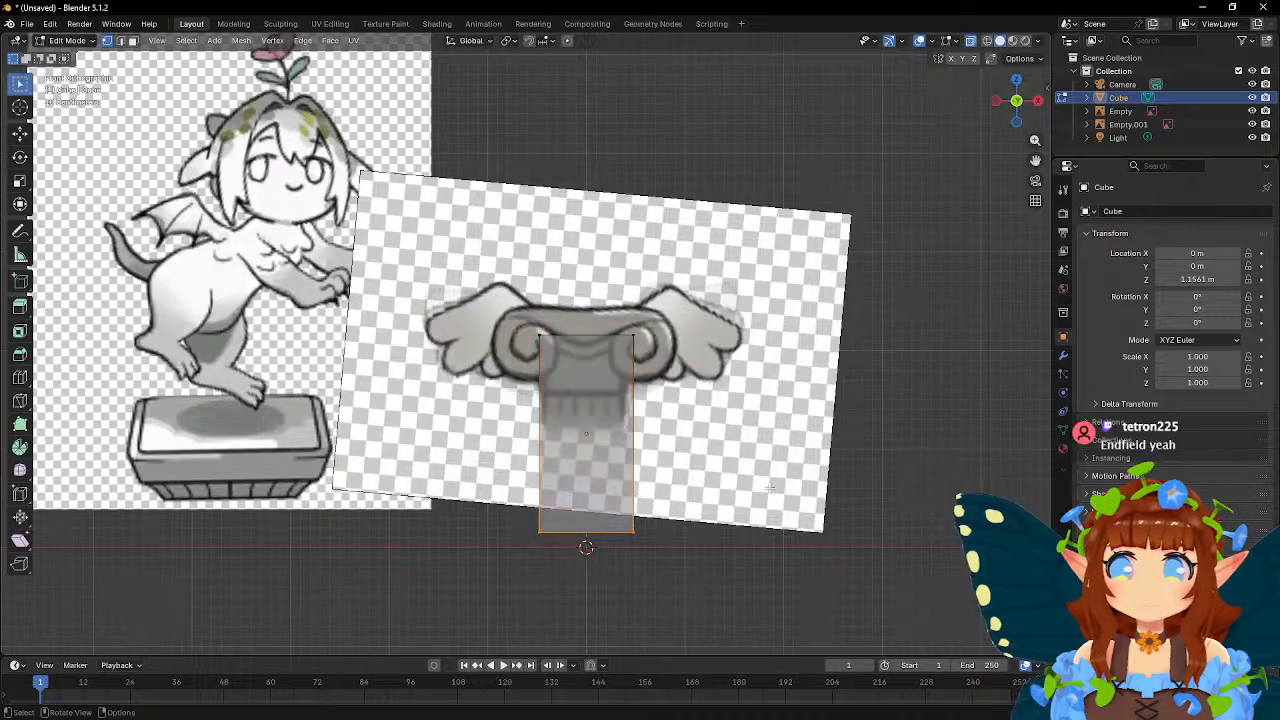
key("g")
key("z")
left_click(770, 405)
- Fit the whole block to the drawn shaft by scaling it horizontally about 0.96, shifting it about -0.027 m in X, and scaling it about 0.97
scroll(708, 415, "up", 3)
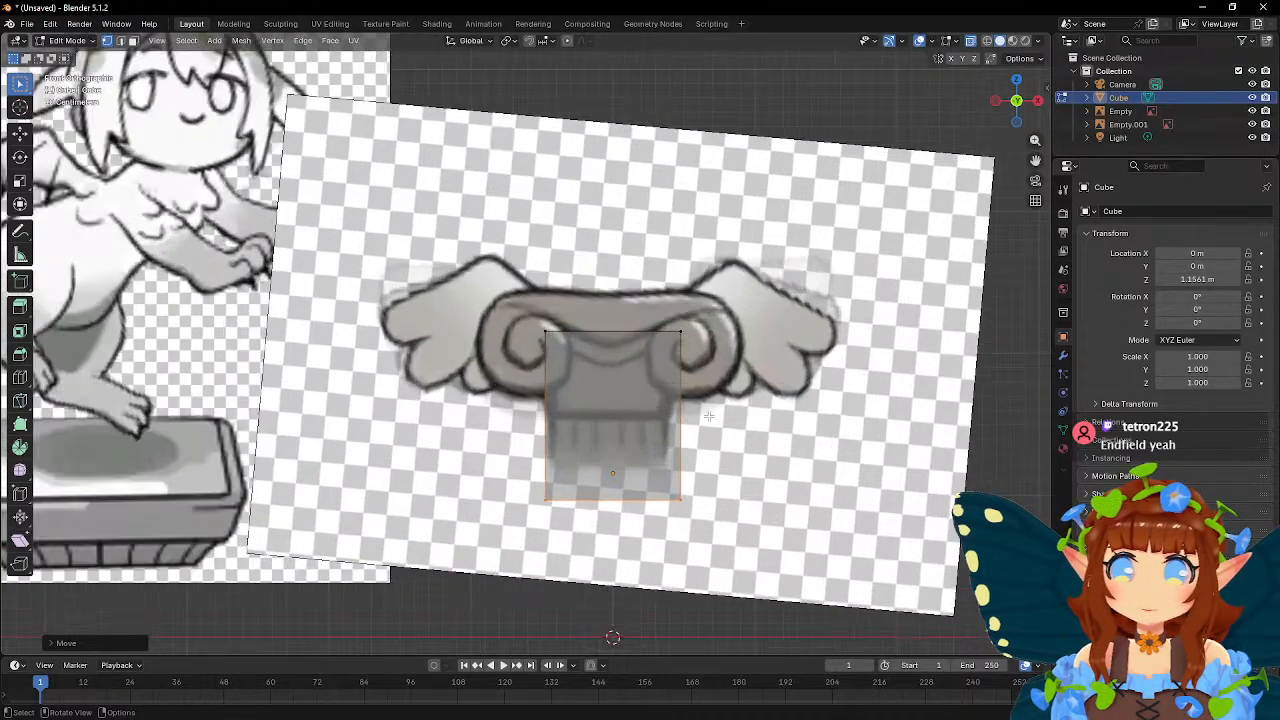
middle_click_drag(708, 415, 654, 387, "shift")
left_click_drag(440, 260, 850, 628)
key("s")
key("x")
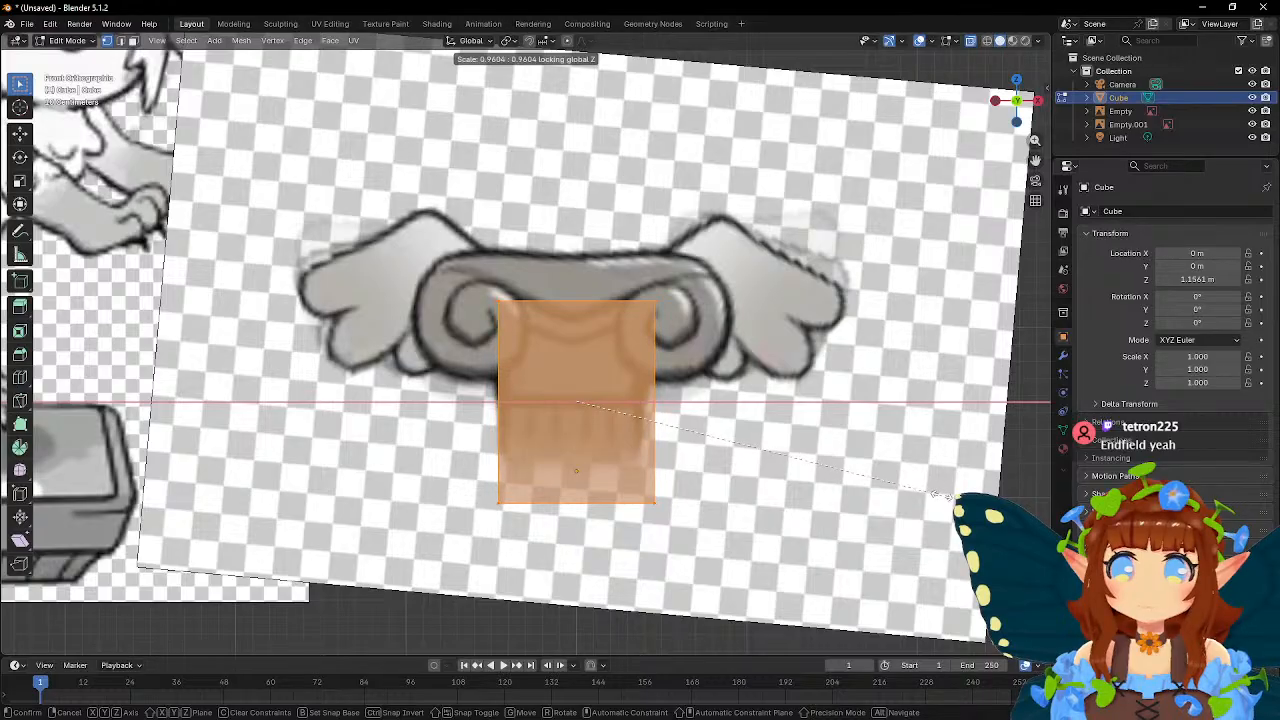
left_click(940, 495)
key("g")
key("x")
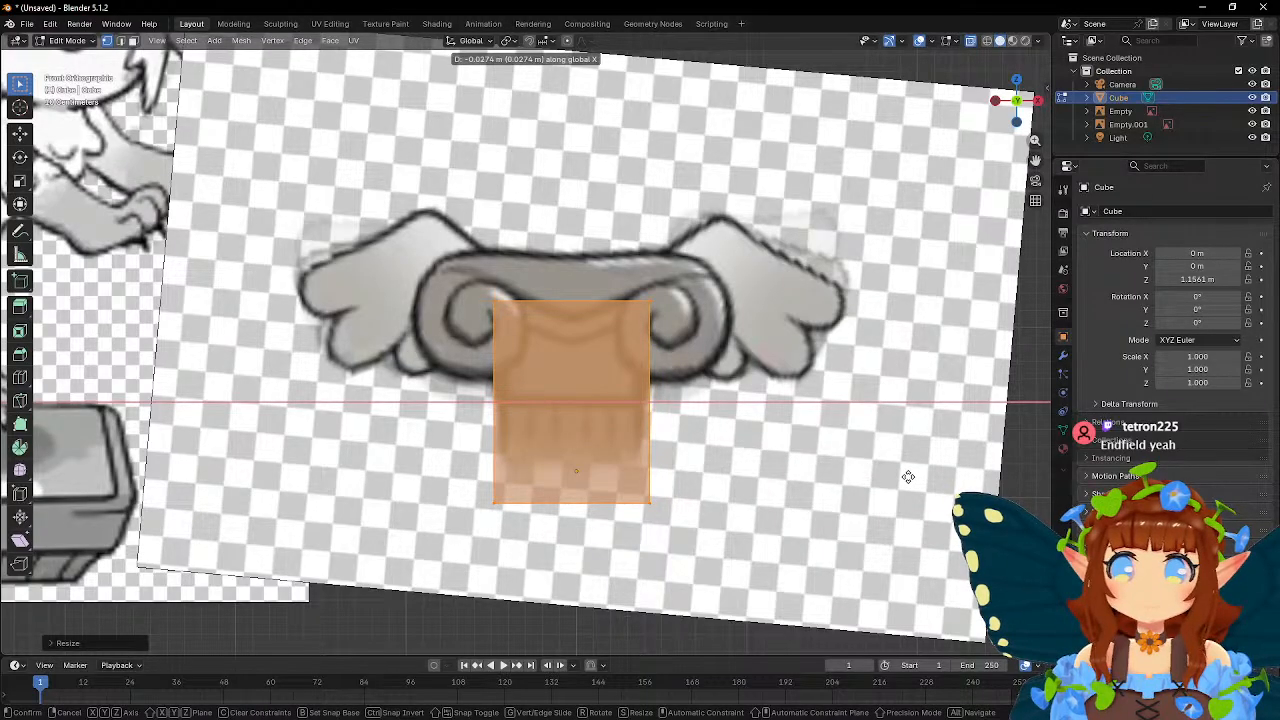
left_click(908, 476)
key("s")
key("shift+z")
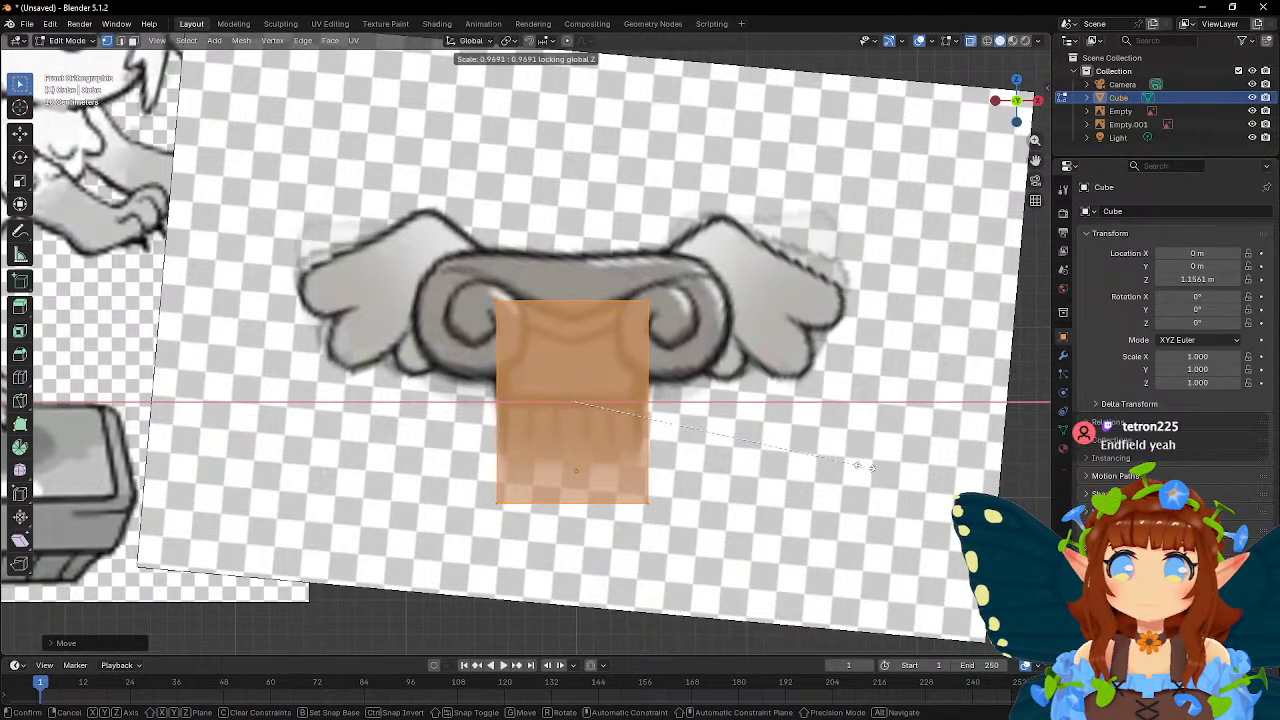
left_click(865, 466)
- Raise the block's top vertices along Z to the upper edge of the drawn capital
key("Tab")
key("Tab")
left_click_drag(456, 272, 745, 340)
key("g")
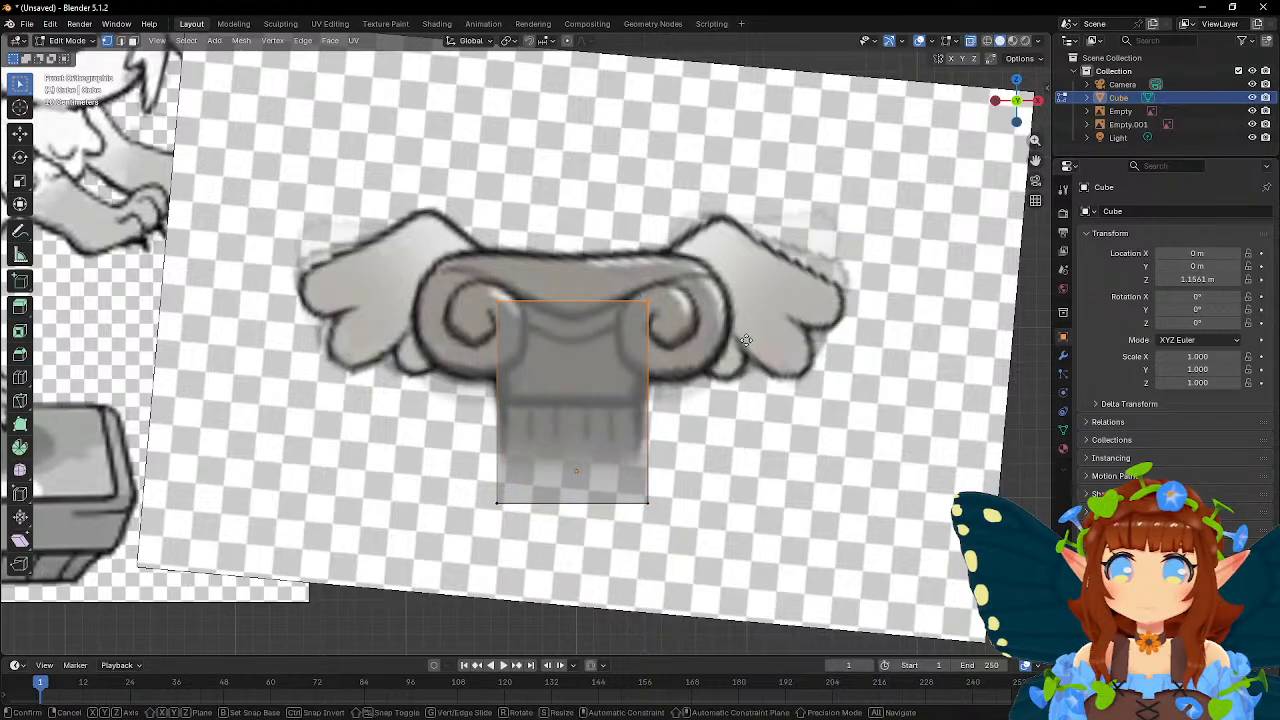
key("z")
left_click(734, 297)
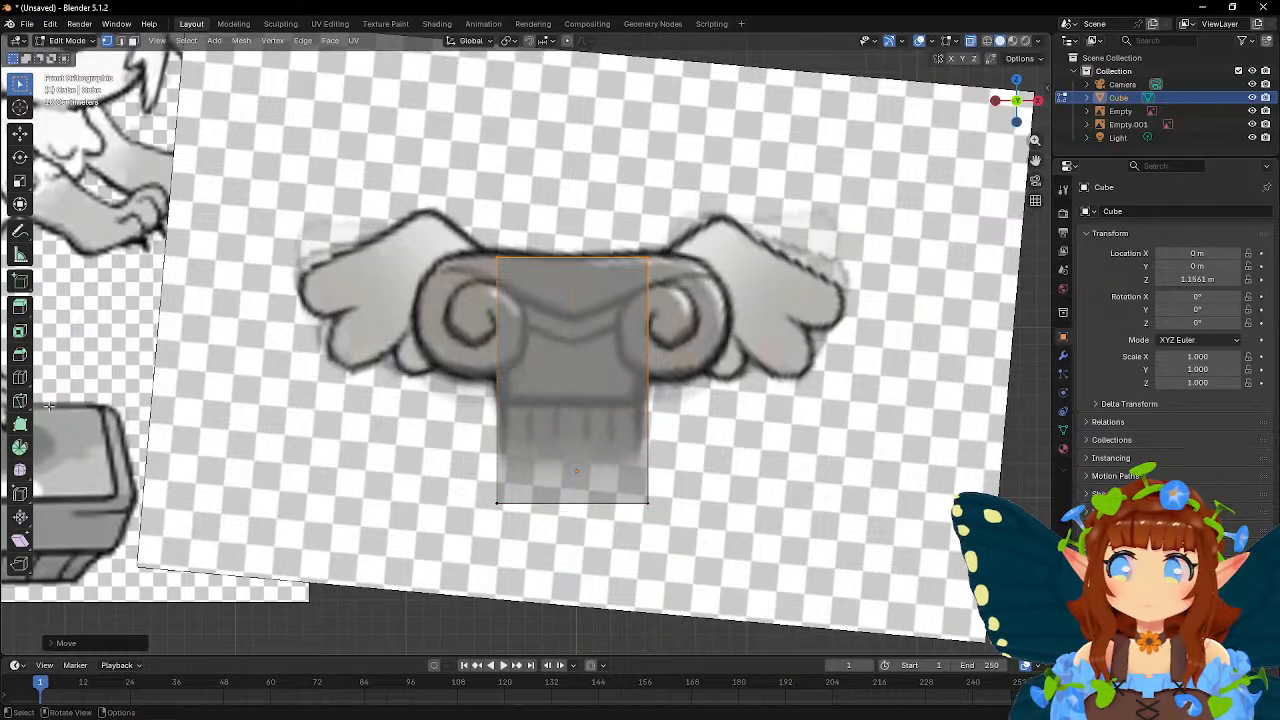
- Add a single horizontal loop cut around the middle of the block and adjust its height along Z
key("Tab")
key("g")
right_click(756, 396)
key("ctrl+z")
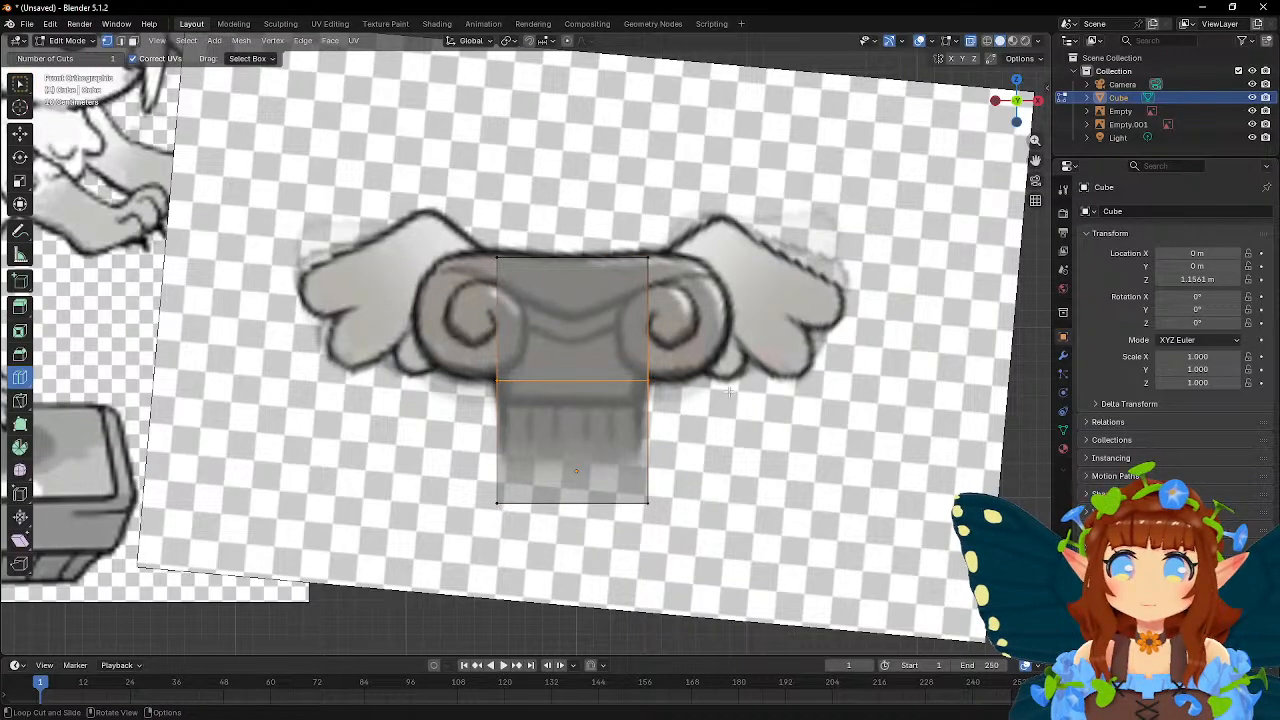
key("g")
key("z")
left_click(729, 388)
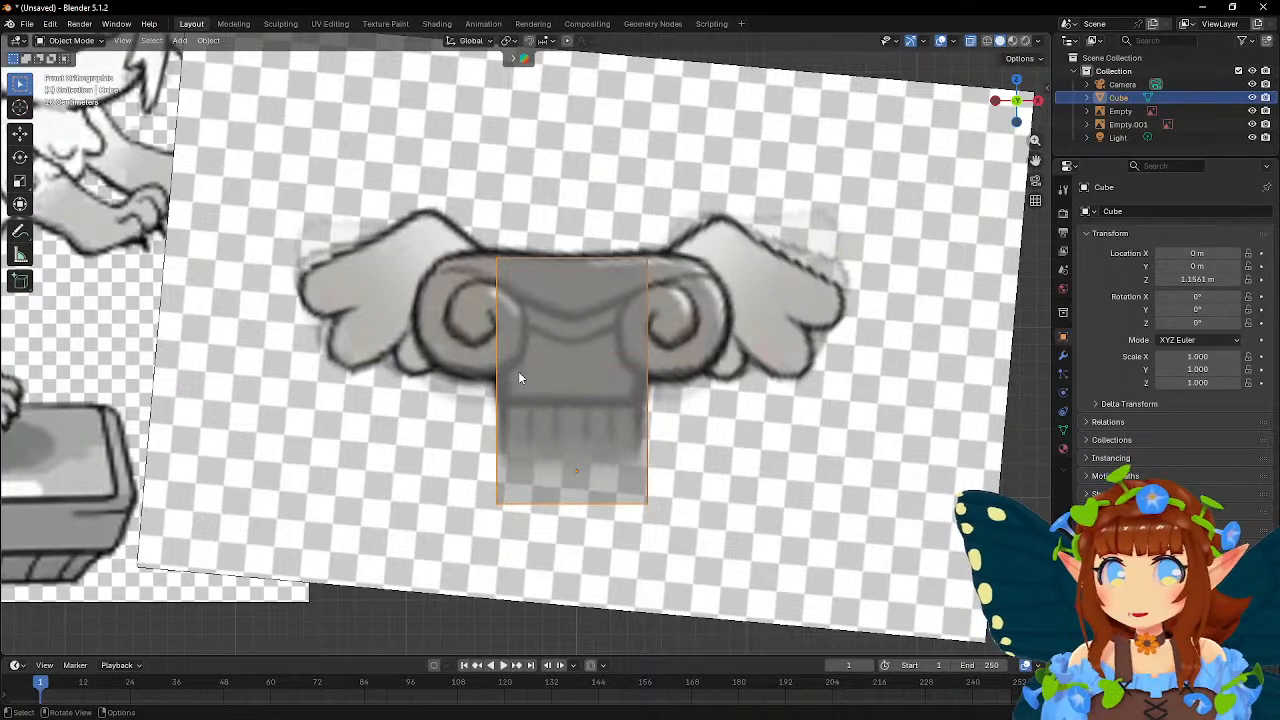
- Add a cylinder mesh and rotate it 90° about the X axis
scroll(518, 378, "down", 4)
left_click(533, 483)
key("shift+a")
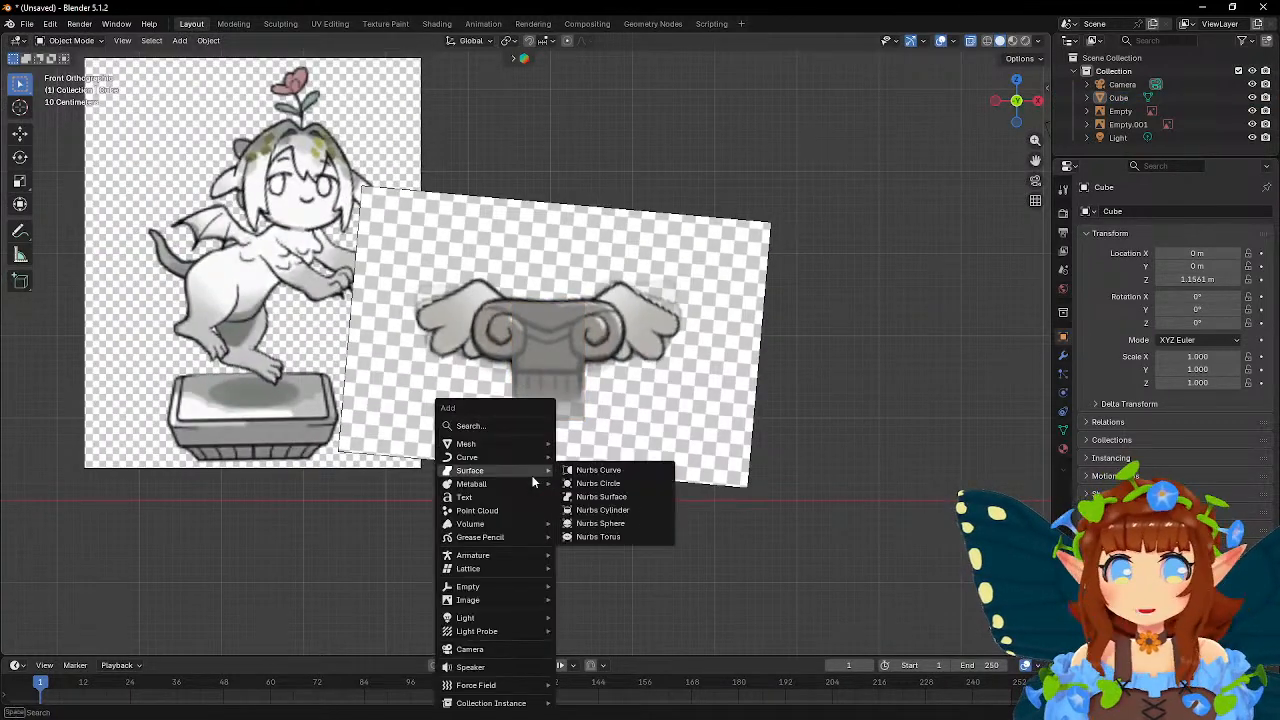
mouse_move(521, 448)
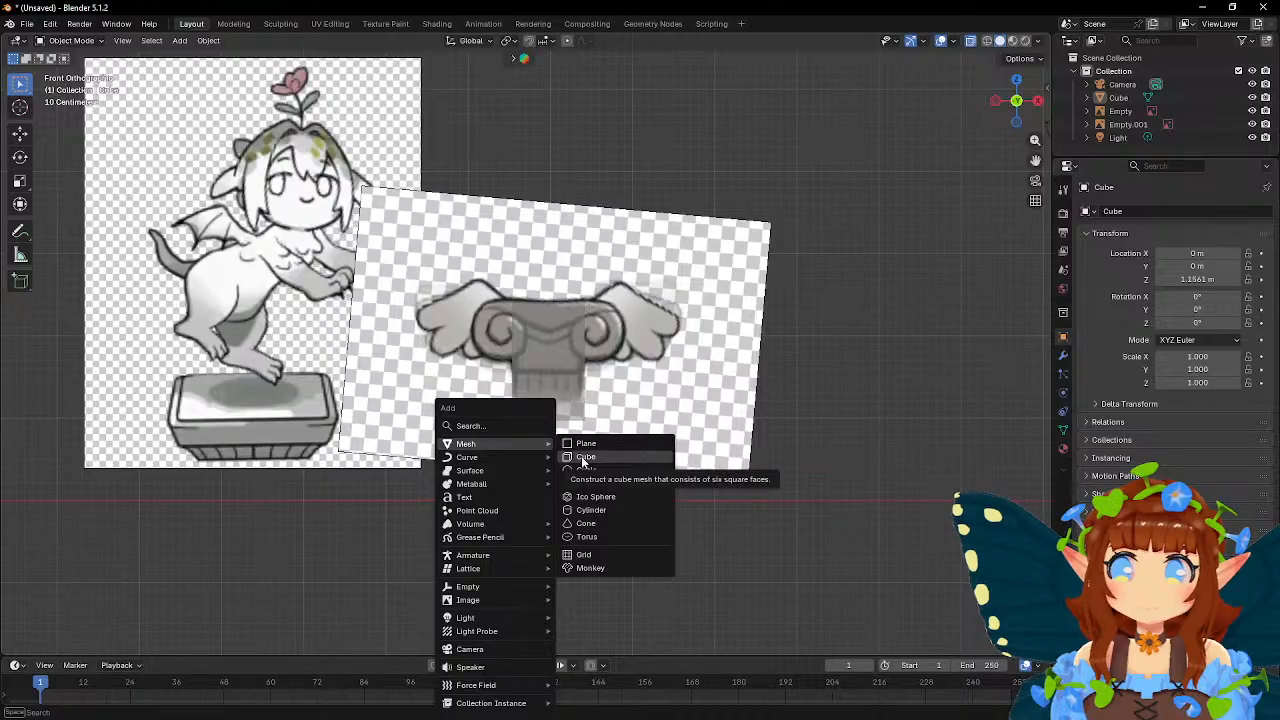
left_click(610, 514)
type("rx")
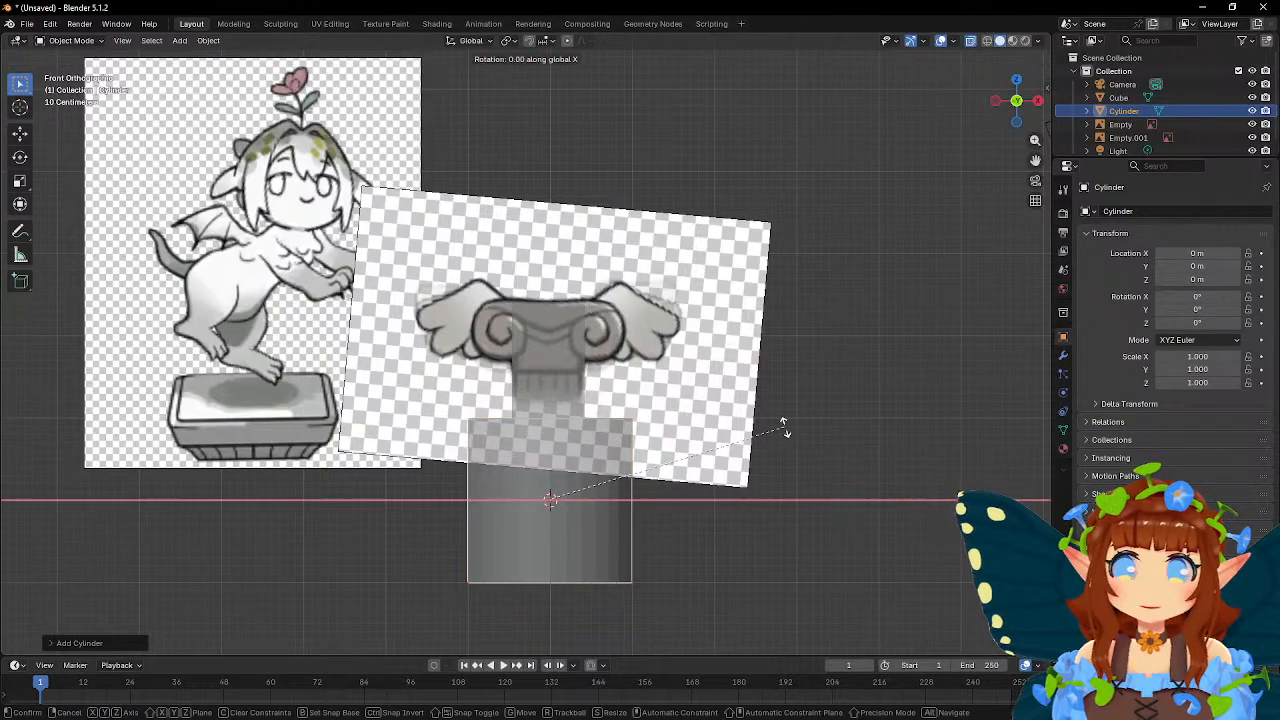
type("90")
key("Return")
- Flatten the cylinder along Y to about 0.2 so it forms a thin disc
middle_click_drag(640, 388, 824, 458)
key("s")
key("y")
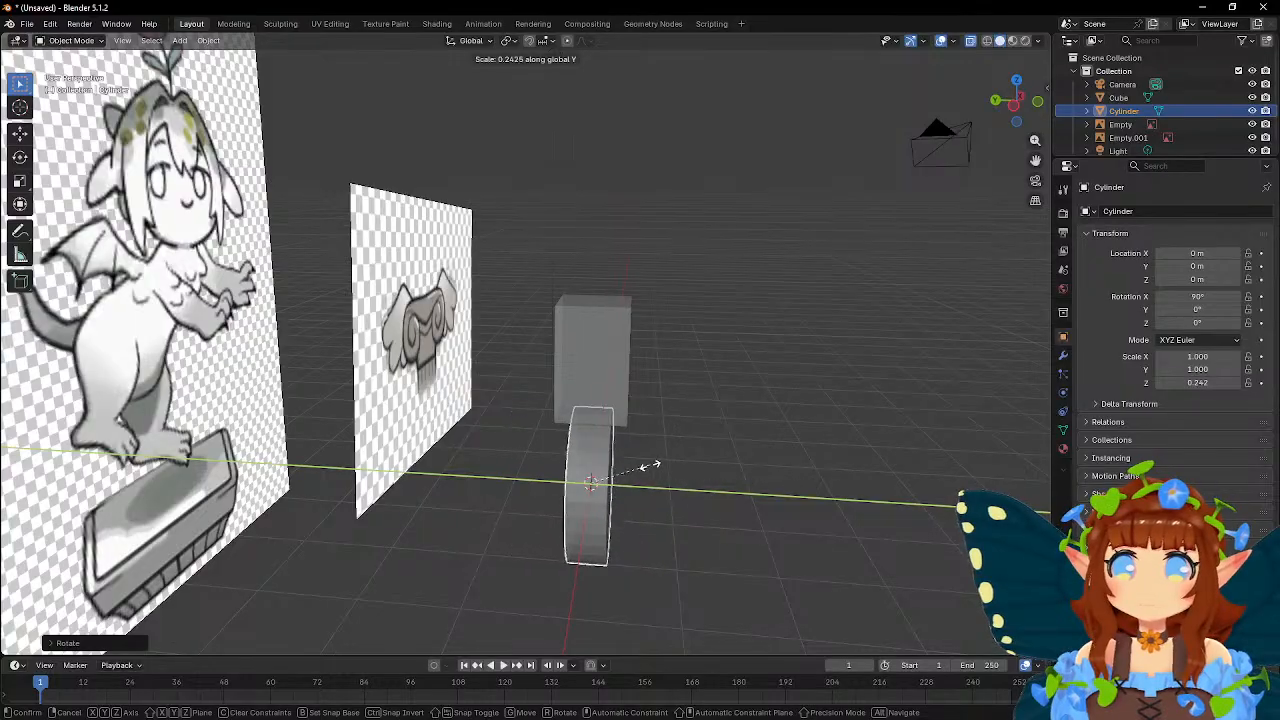
left_click(640, 467)
- In front view, place the disc over the column's left scroll and scale it to about 0.37 to match the scroll's outline
key("KP_1")
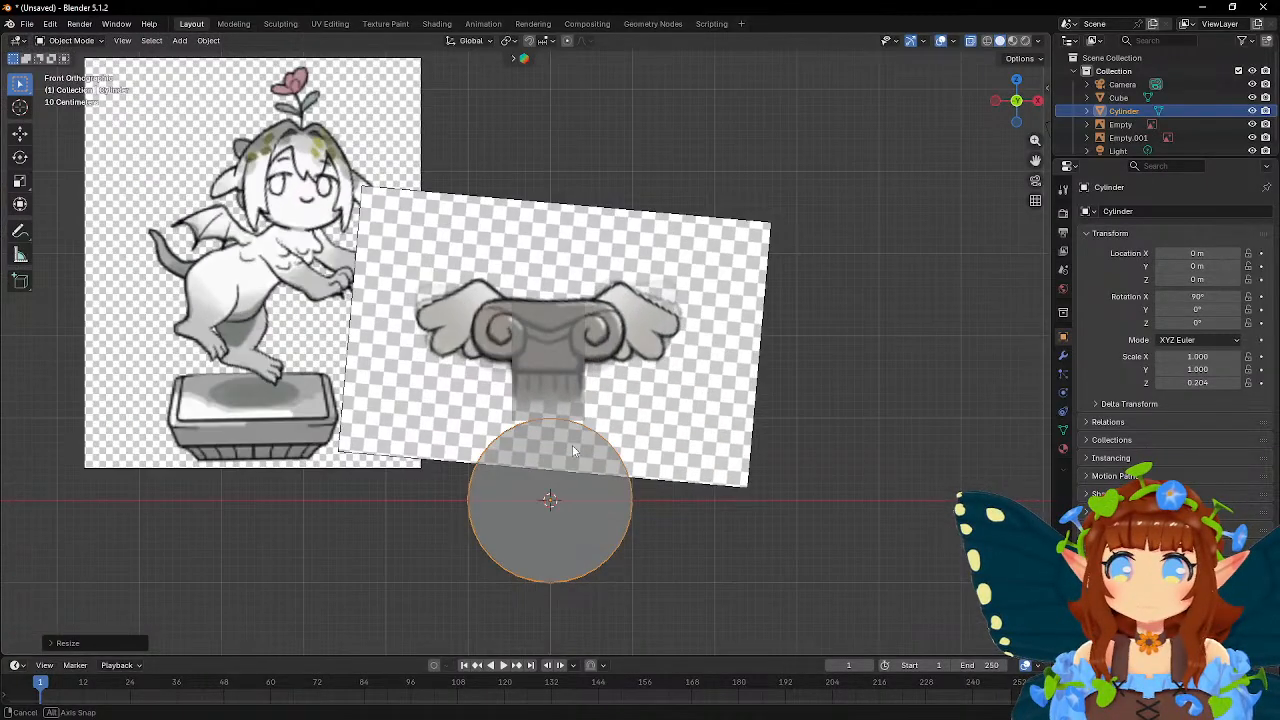
key("g")
left_click(615, 350)
scroll(615, 350, "up", 3)
key("s")
left_click(610, 347)
key("g")
left_click(635, 318)
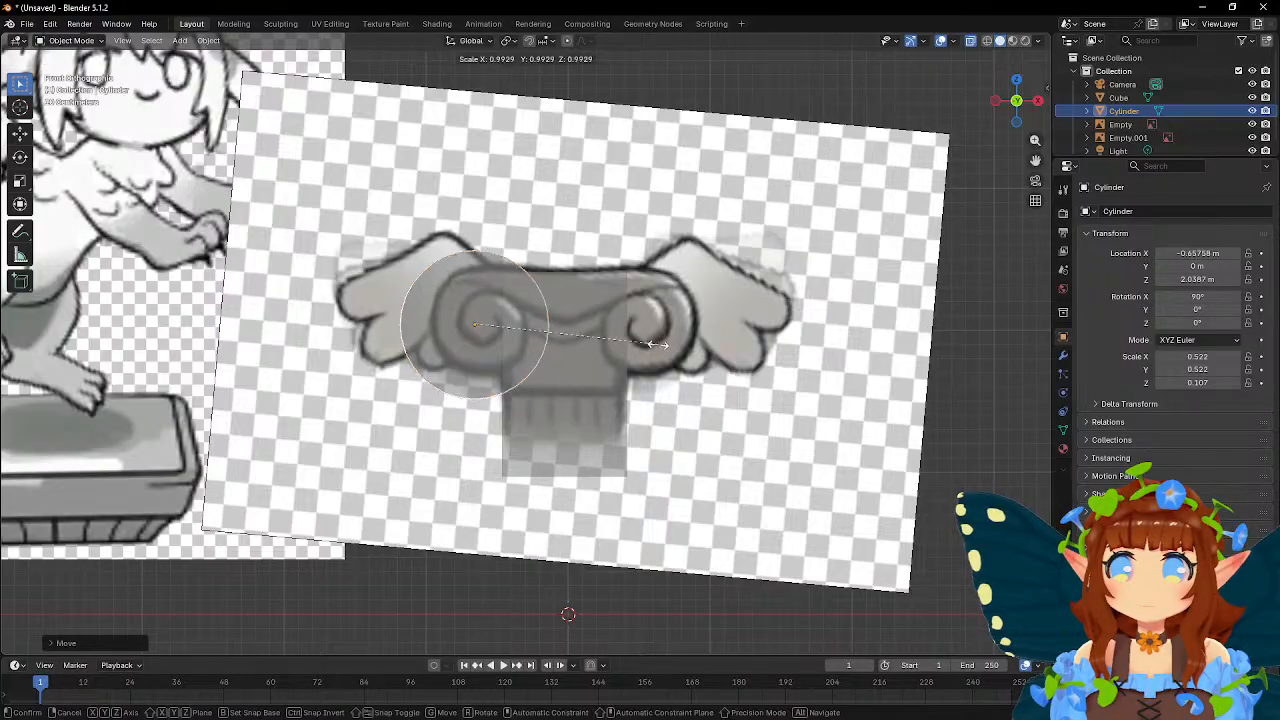
key("s")
left_click(600, 335)
key("g")
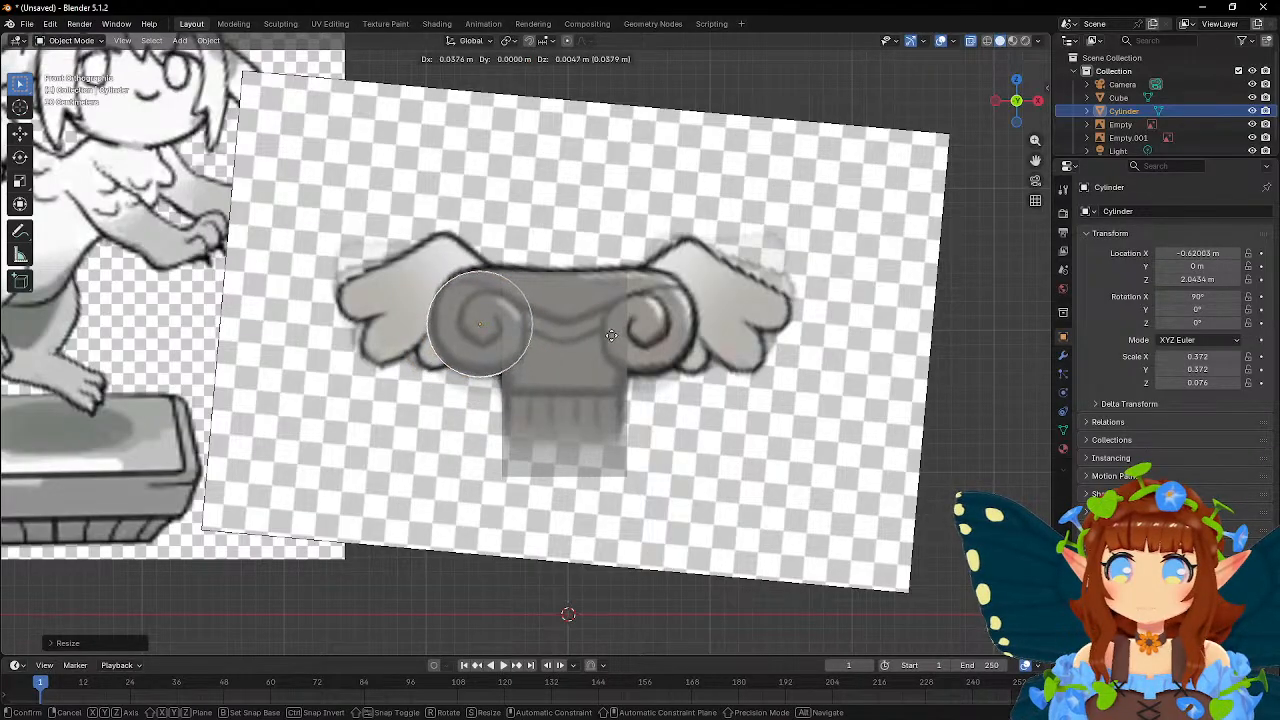
left_click(604, 333)
- Move the disc forward along Y to the front side of the block
middle_click_drag(604, 333, 755, 385)
key("g")
key("y")
left_click(803, 378)
- Delete the rectangular block used for the column shaft
left_click(691, 368)
key("Tab")
key("Tab")
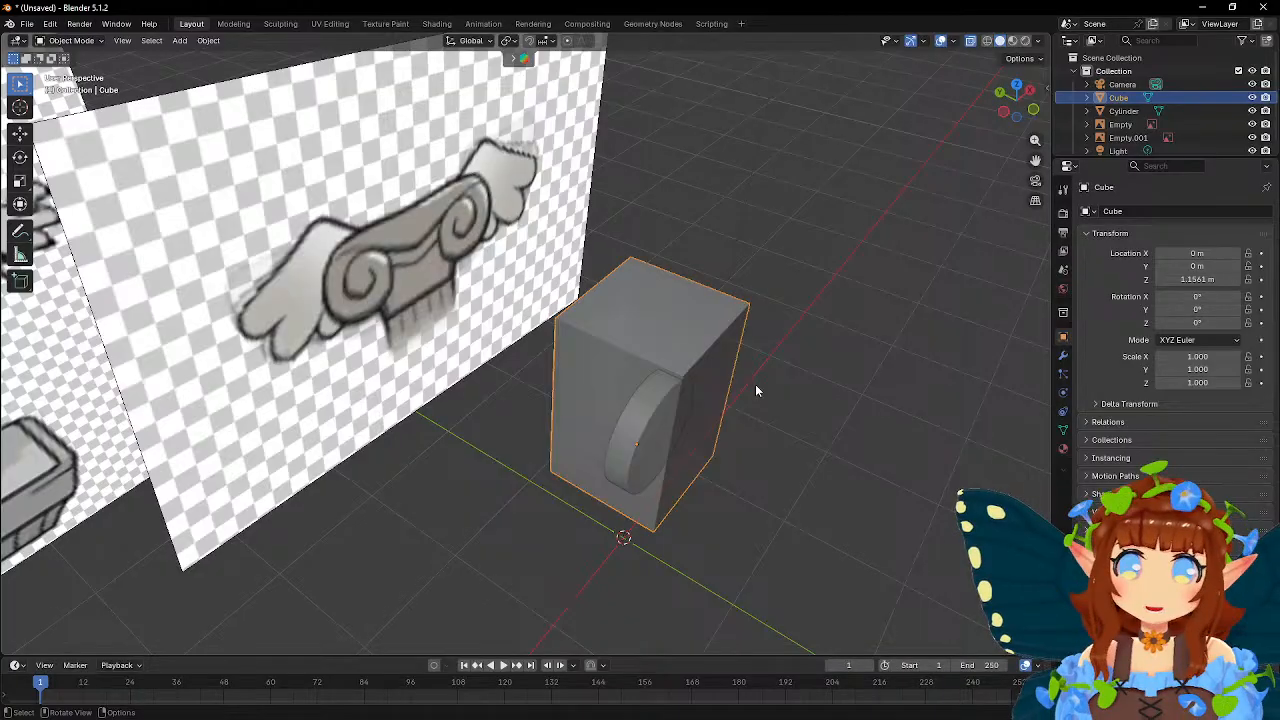
key("Delete")
- Add a mesh cylinder for the column shaft and, in front view, raise it along Z to about 1.18 m
key("shift+a")
mouse_move(741, 413)
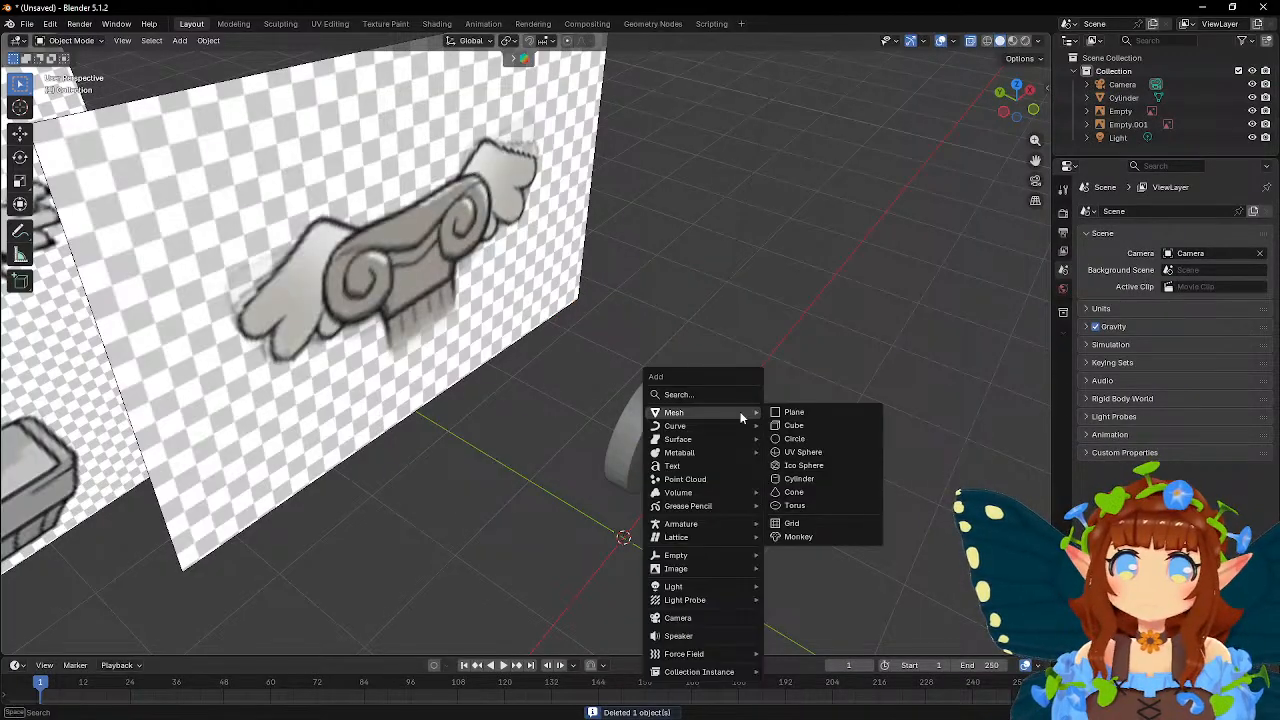
left_click(842, 481)
key("KP_1")
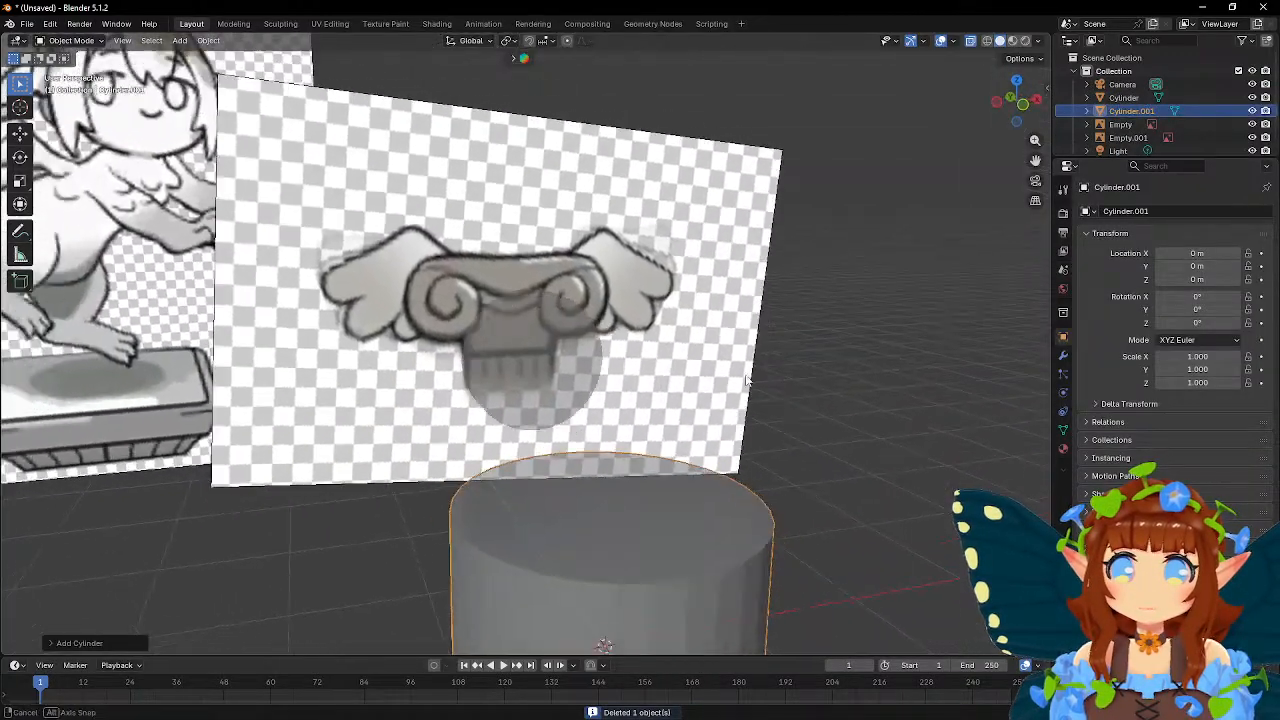
key("g")
key("z")
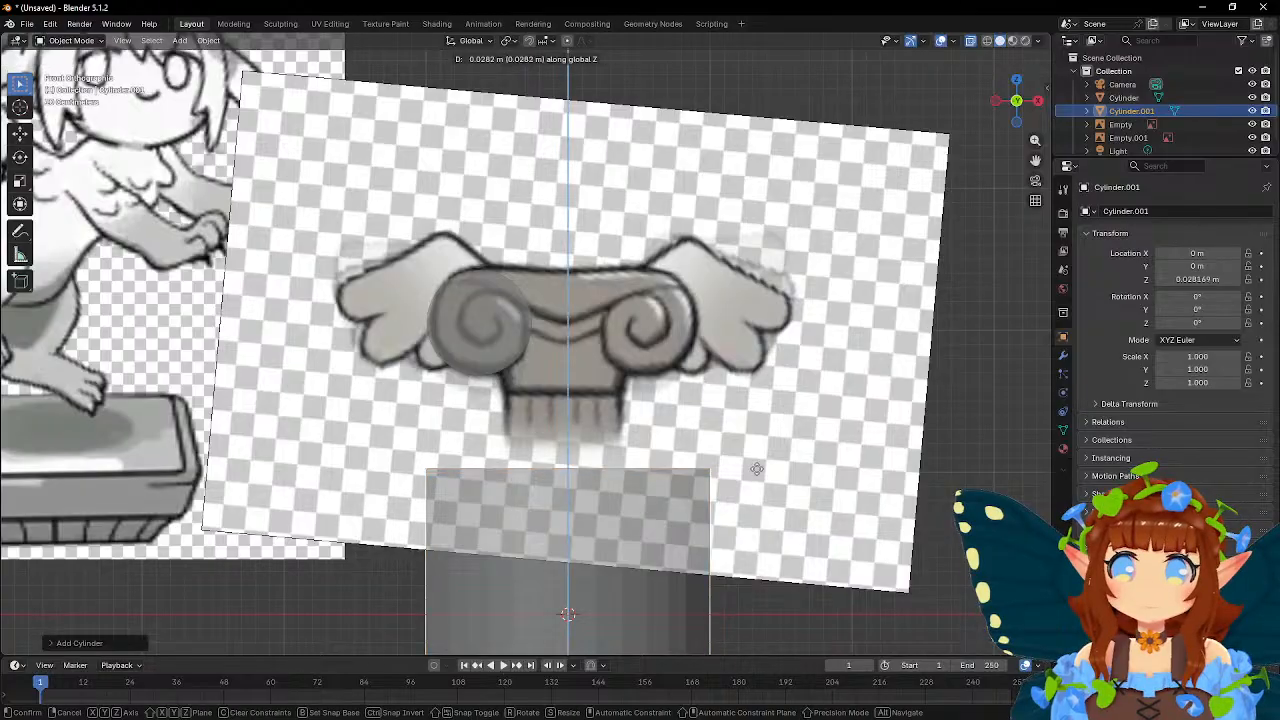
left_click(817, 397)
- Scale the shaft cylinder in X and Y only to about 0.43 so it matches the drawn column's width
key("s")
key("shift+z")
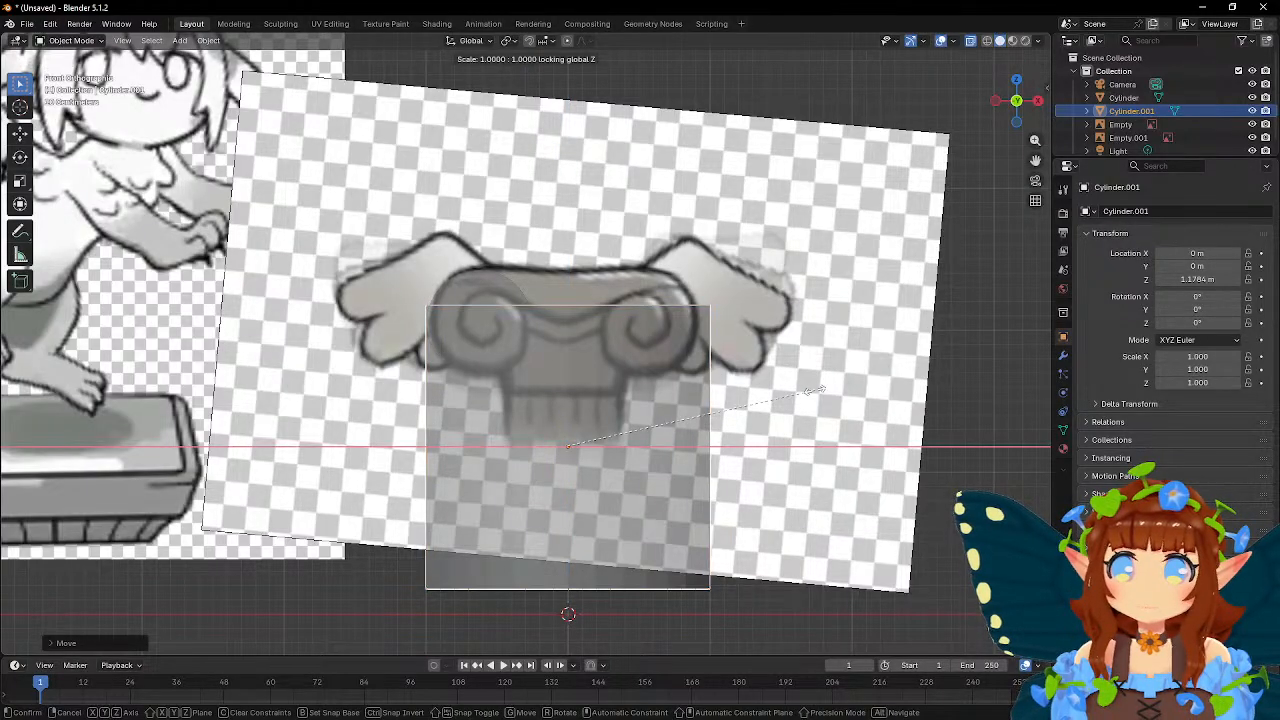
left_click(668, 412)
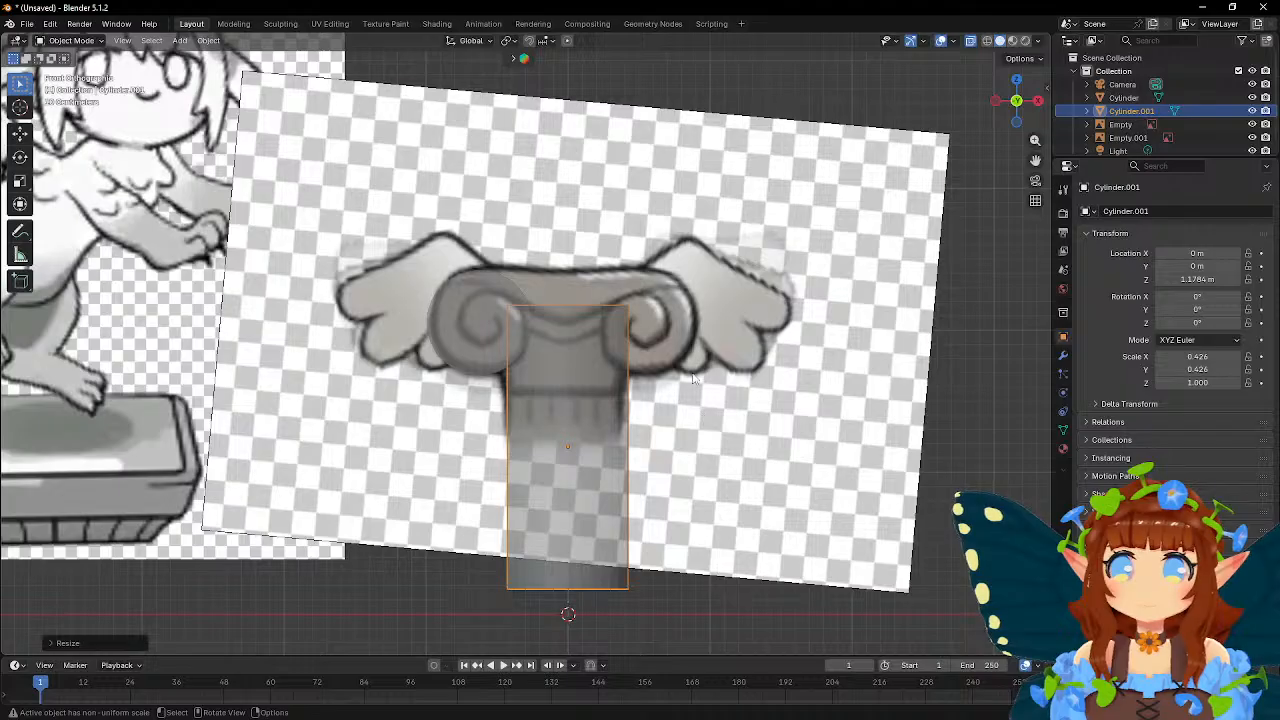
- Align the column reference image with the shaft, rotating it to about 6° and shifting it along X to about 0.11 m
left_click(696, 378)
key("g")
key("x")
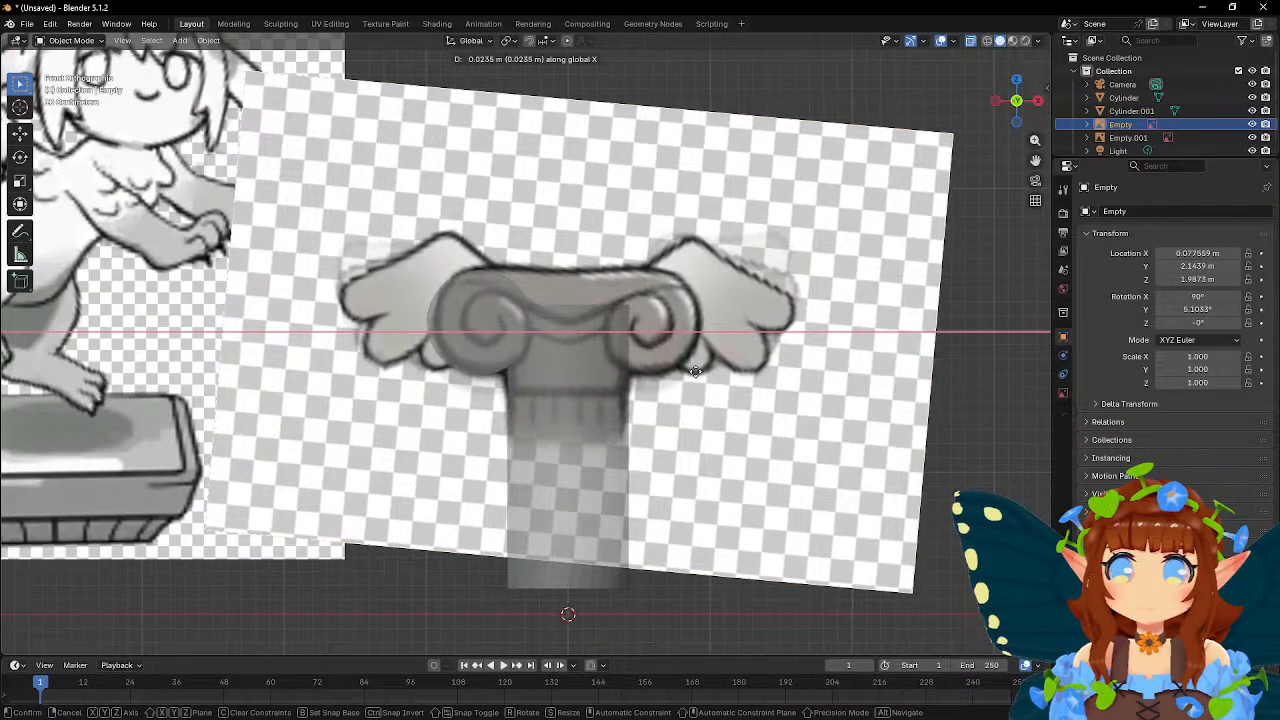
left_click(695, 371)
key("r")
left_click(740, 369)
key("g")
key("x")
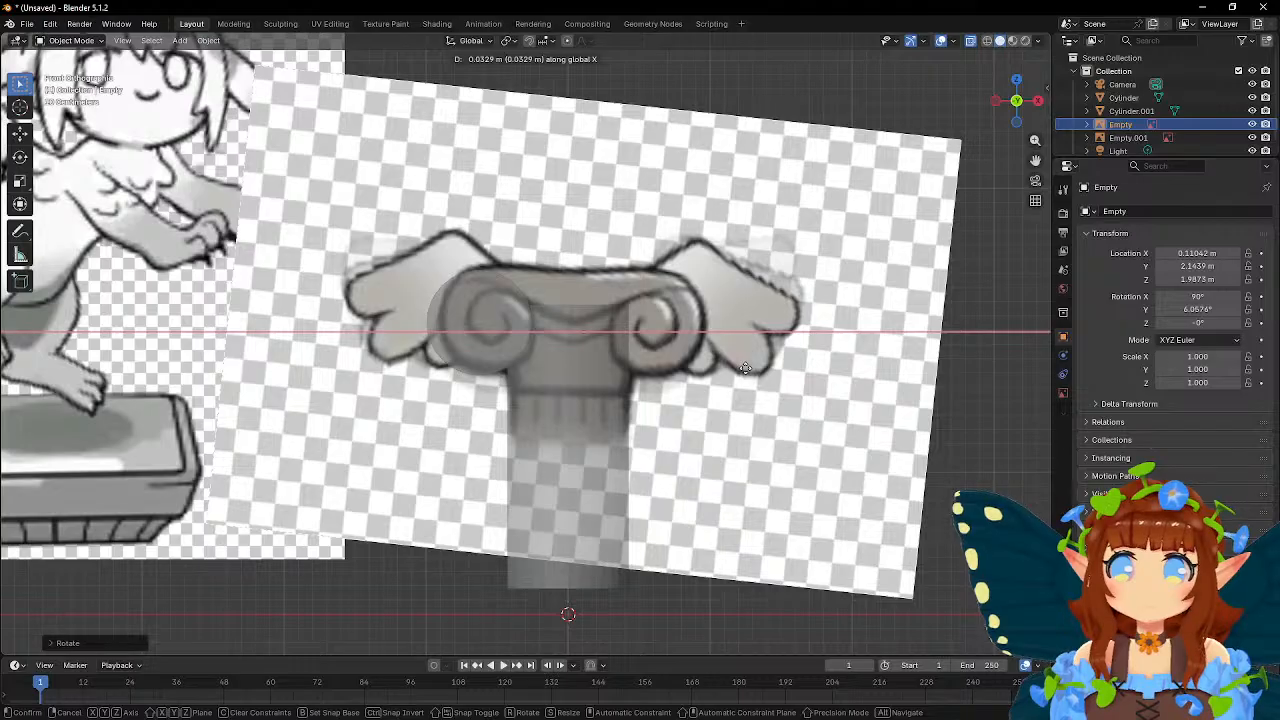
left_click(745, 368)
- Raise the shaft cylinder's top vertices along Z to just below the top of the drawn capital
left_click(580, 352)
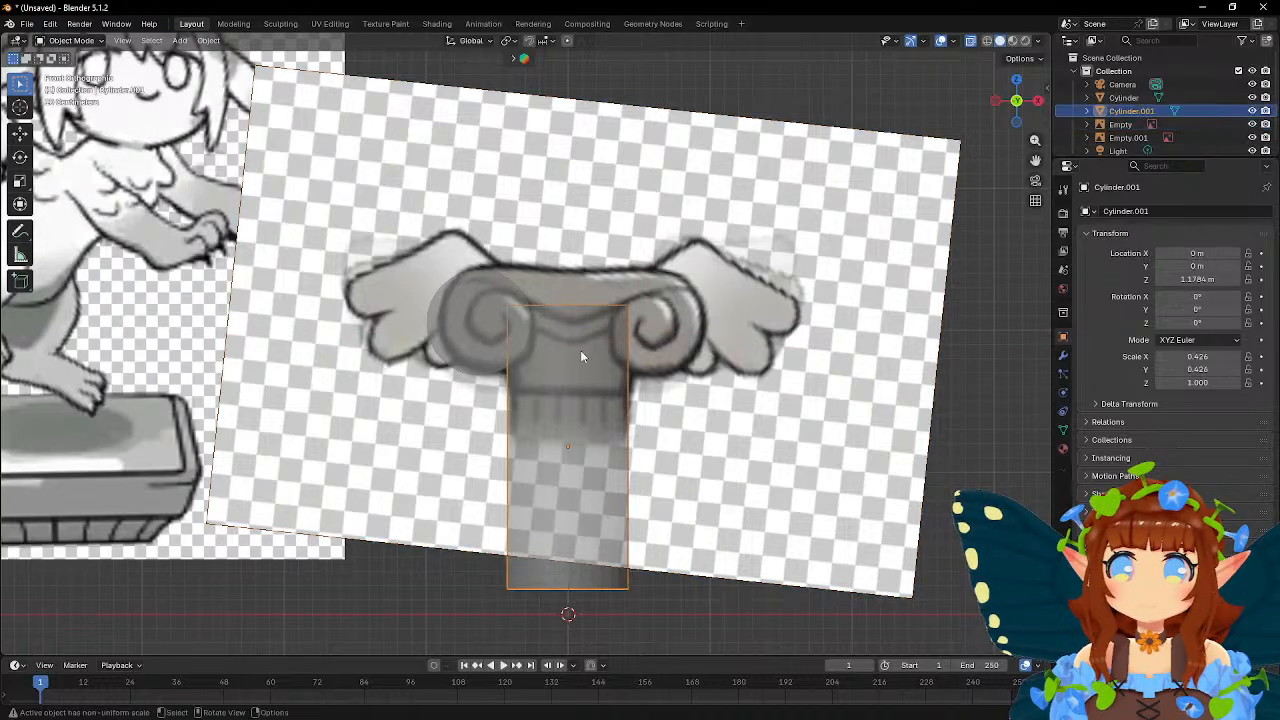
key("Tab")
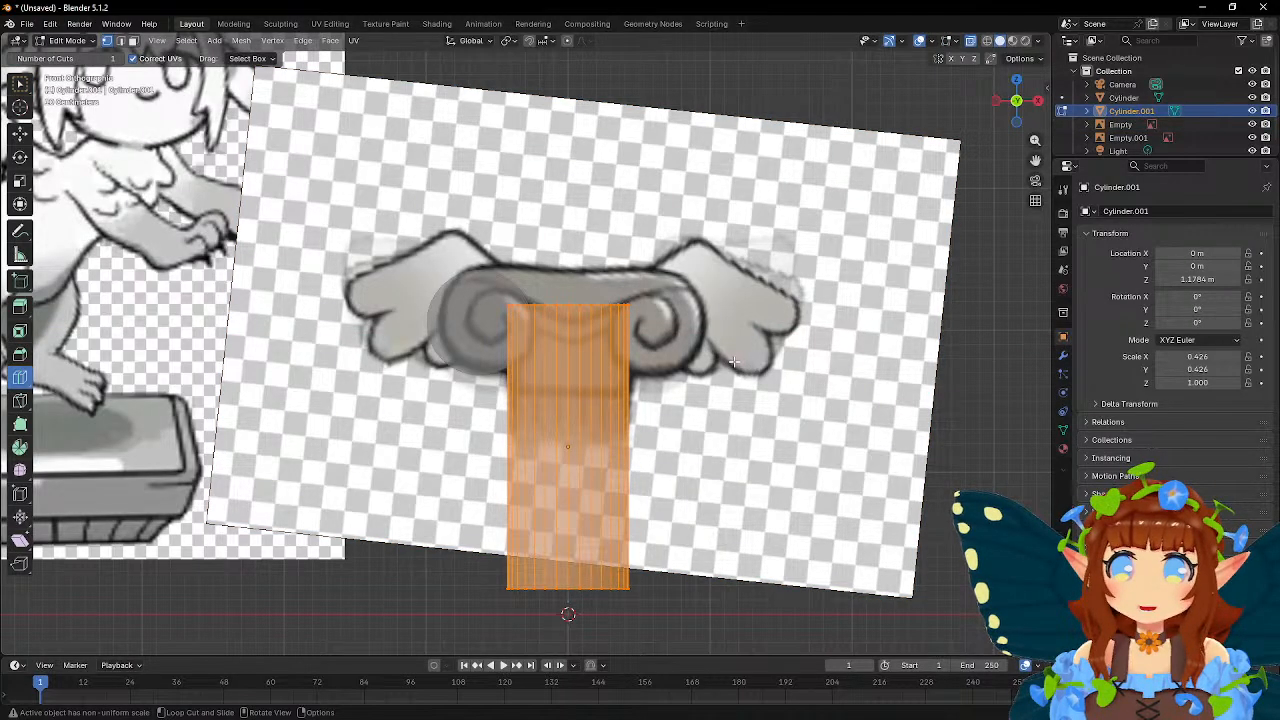
key("w")
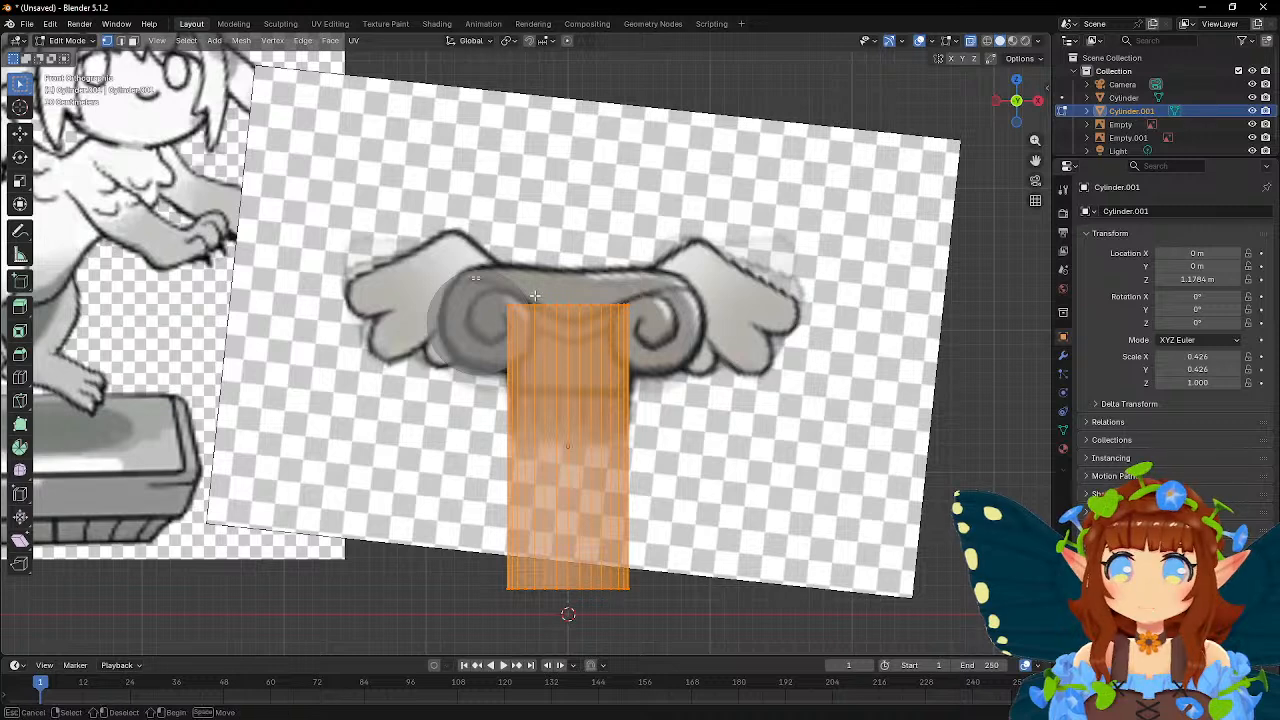
left_click_drag(477, 278, 740, 362)
key("g")
key("z")
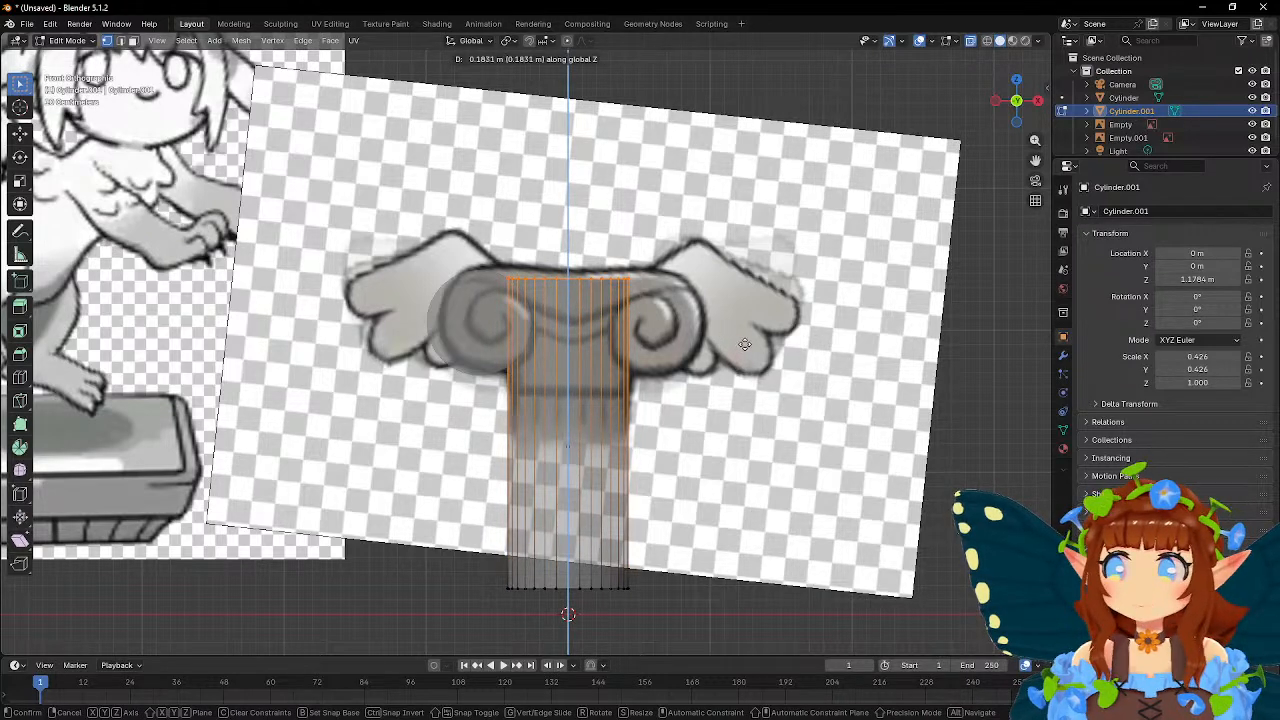
left_click(745, 345)
key("Tab")
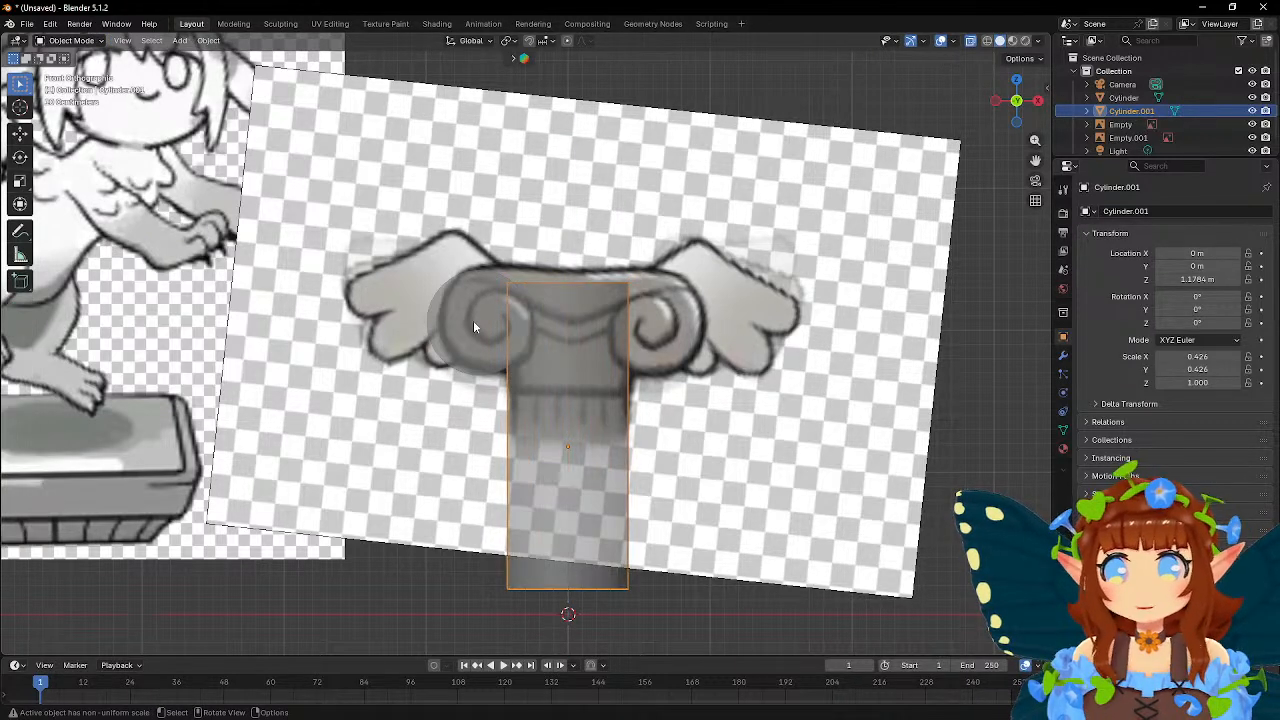
- Shift the scroll disc along X to about -0.58 m to line up with the drawn left scroll
left_click(476, 320)
key("g")
key("x")
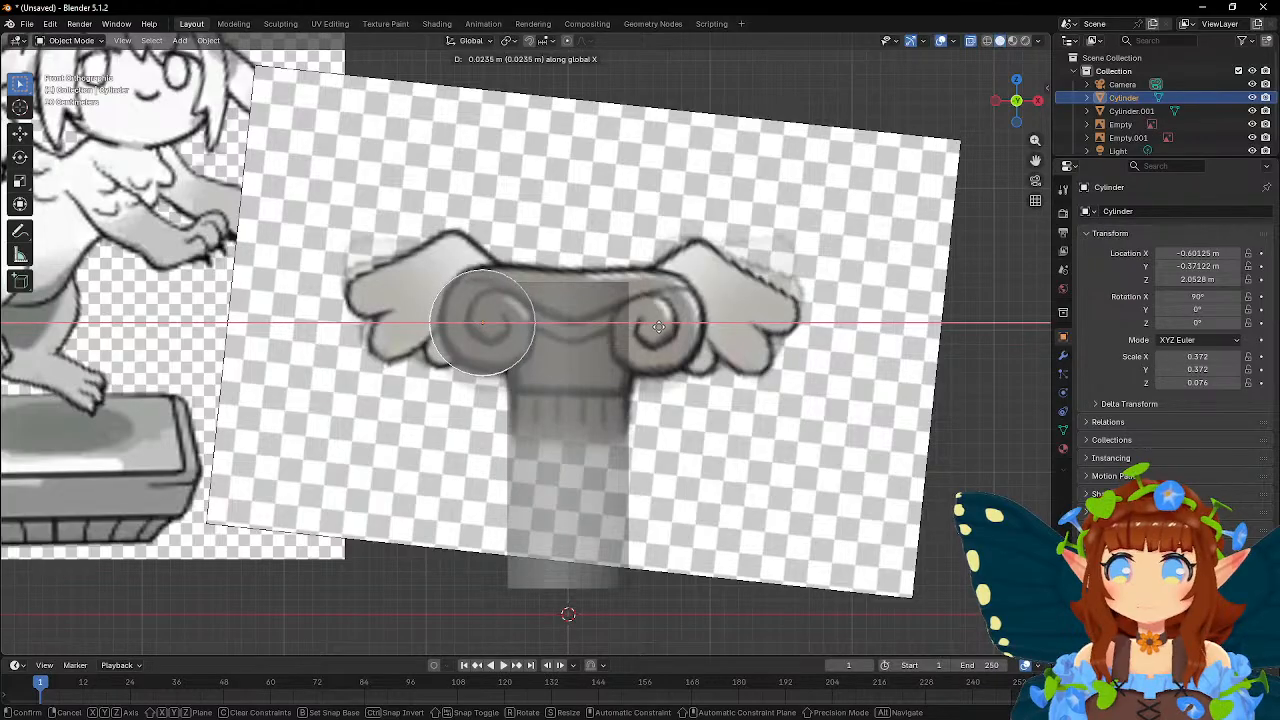
left_click(655, 327)
scroll(618, 330, "up", 2)
middle_click_drag(569, 331, 573, 391, "shift")
key("Tab")
scroll(611, 366, "up", 3)
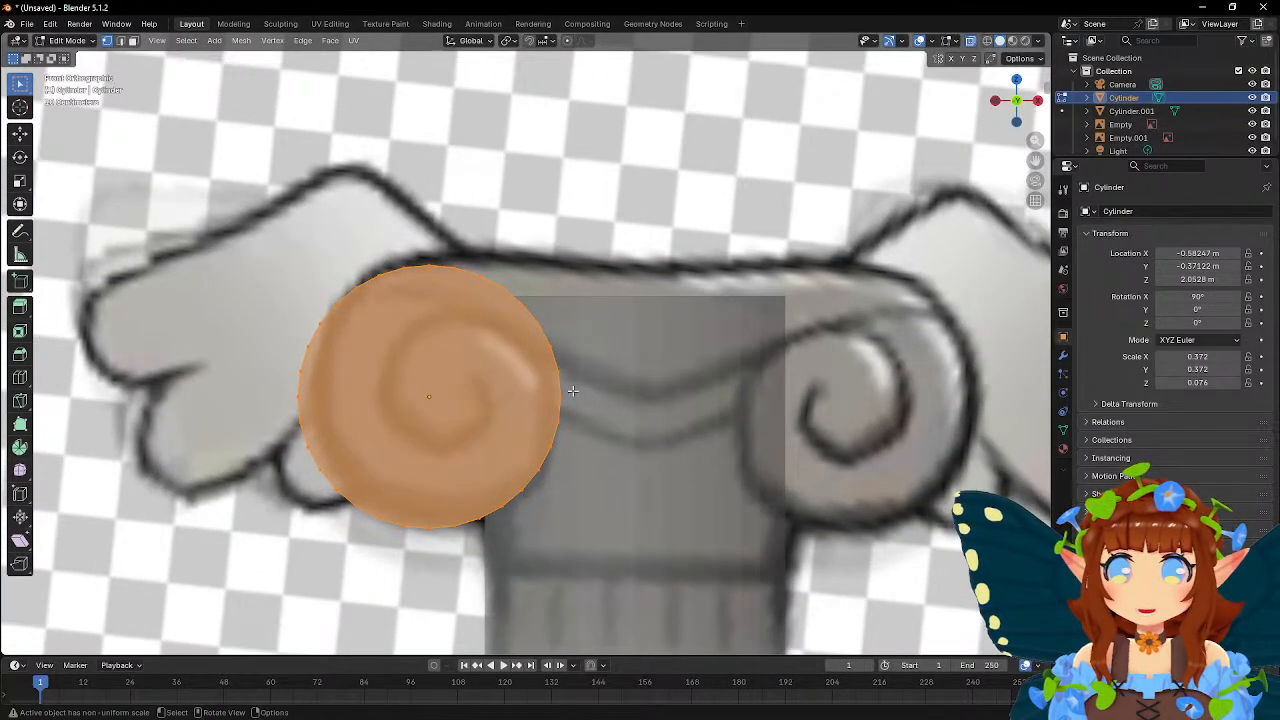
left_click(134, 43)
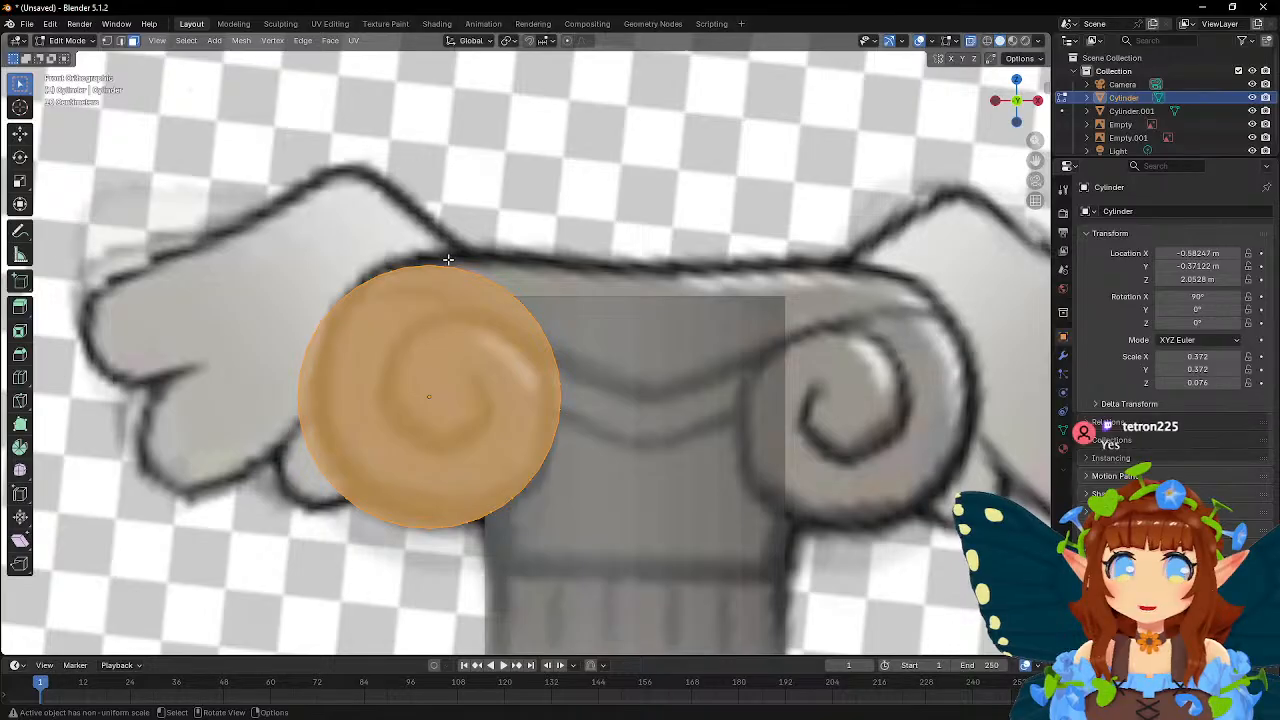
middle_click_drag(537, 282, 424, 338)
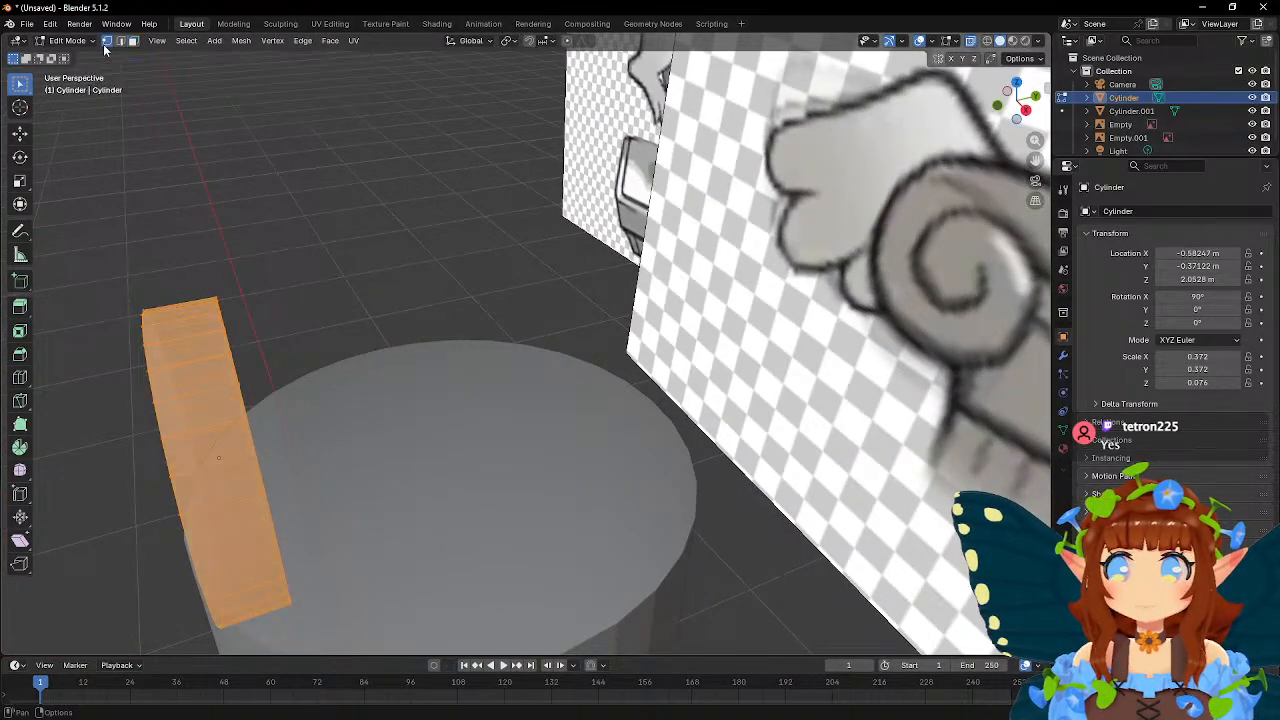
key("Tab")
scroll(404, 300, "down", 5)
left_click(488, 462)
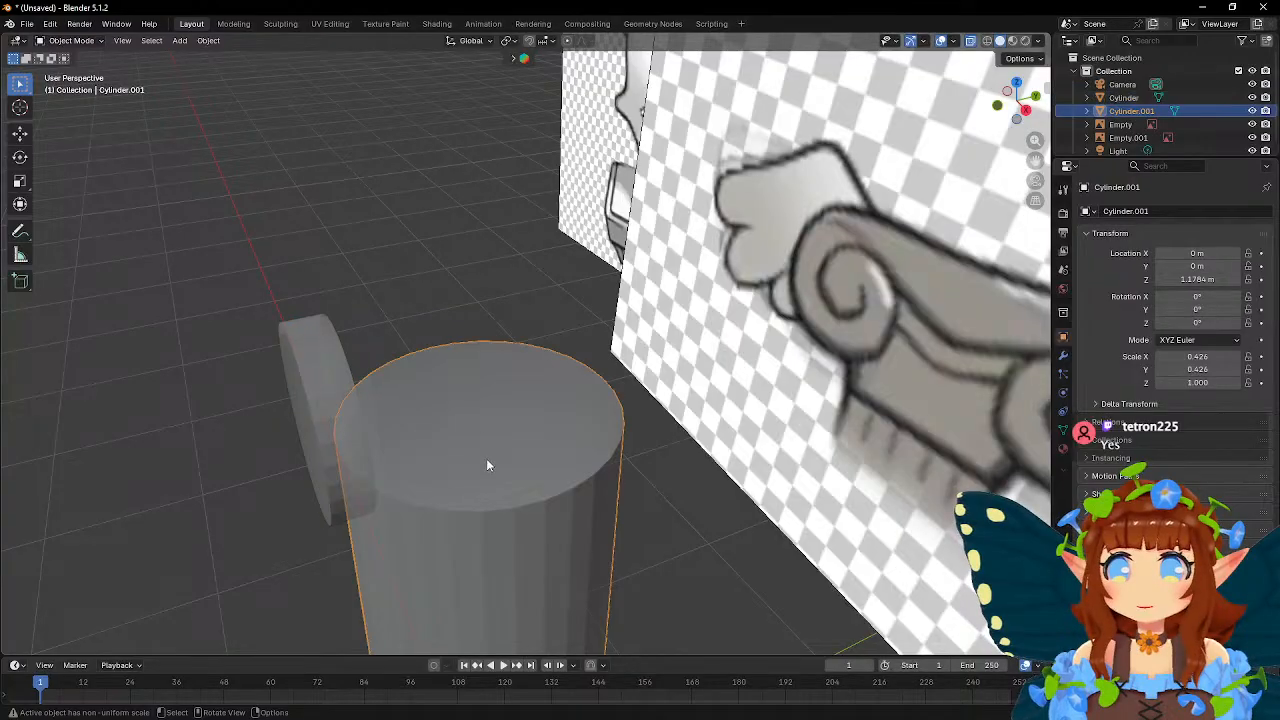
scroll(484, 400, "up", 4)
middle_click_drag(484, 402, 398, 372)
- Move the scroll disc forward along Y to about -0.52 m so it clears the shaft
left_click(398, 372)
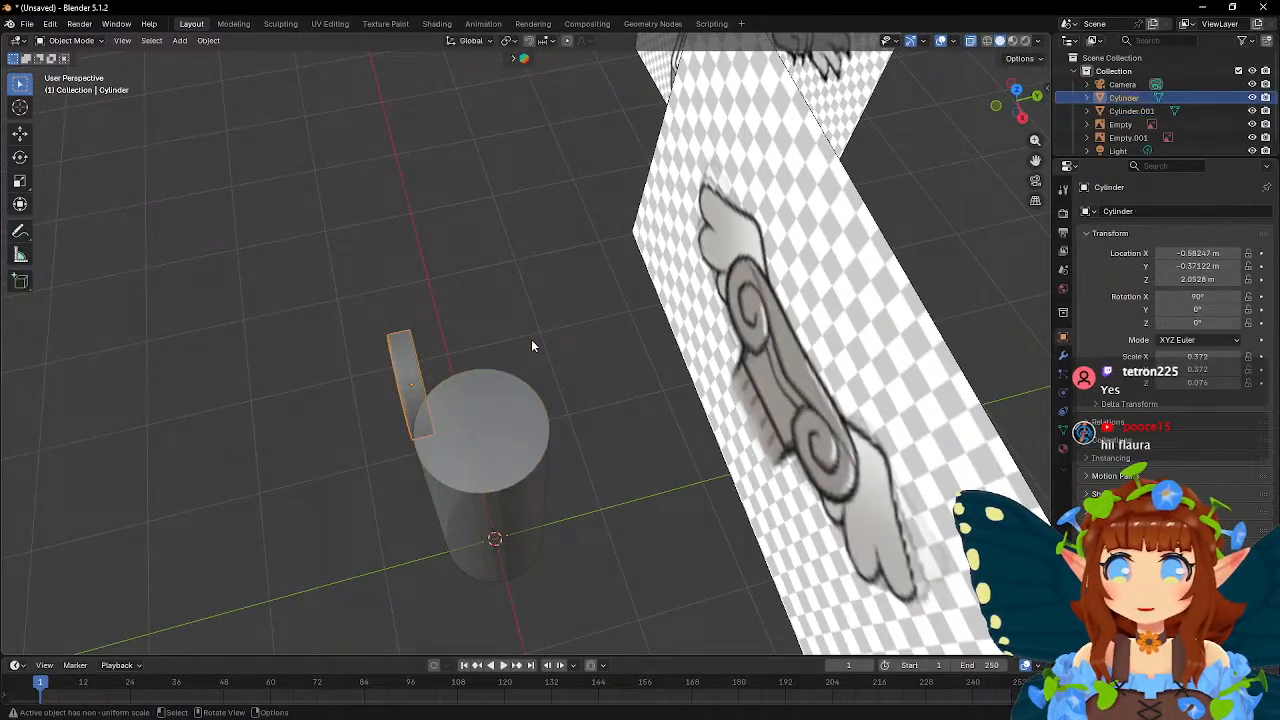
key("g")
key("y")
left_click(510, 343)
- Open the scroll disc's mesh for editing in face selection mode
middle_click_drag(510, 345, 688, 279, "shift")
scroll(640, 300, "up", 4)
key("Tab")
middle_click_drag(736, 322, 522, 362)
scroll(597, 333, "down", 1)
scroll(597, 333, "up", 2)
left_click(134, 42)
middle_click_drag(661, 290, 603, 315)
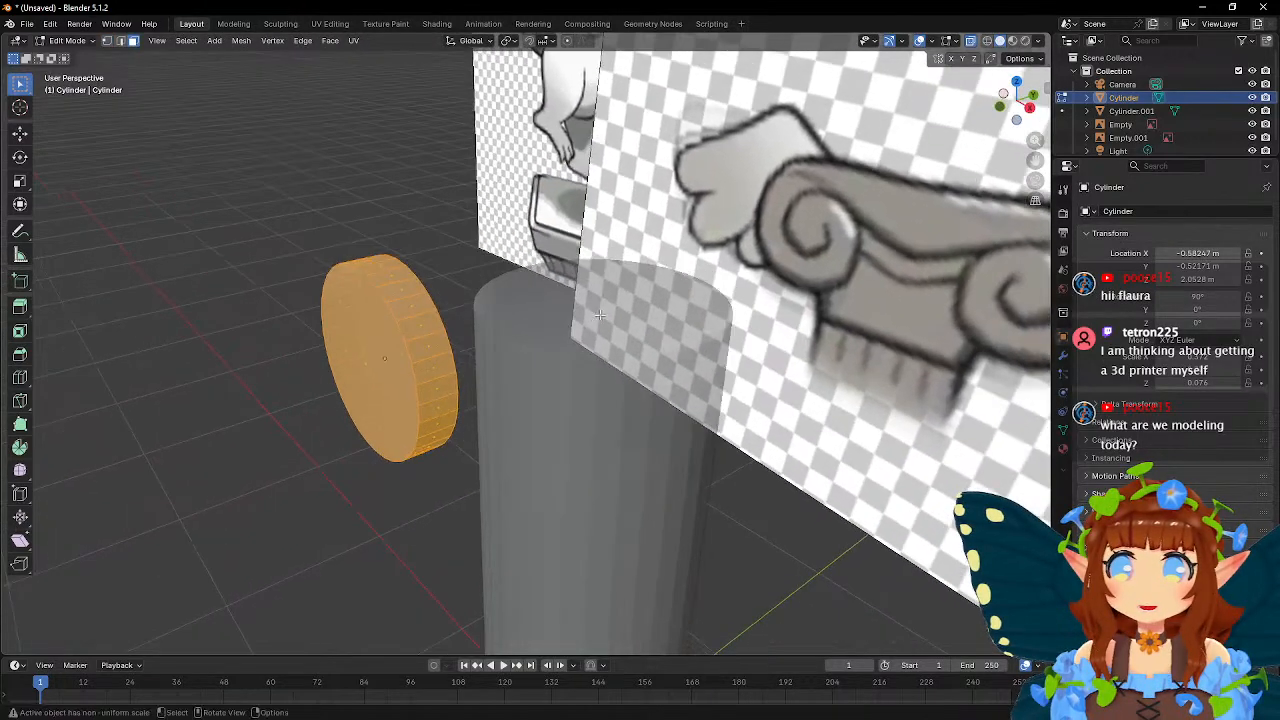
- Select the run of rim faces along the disc's upper side nearest the shaft
left_click(411, 289)
middle_click_drag(512, 306, 636, 285)
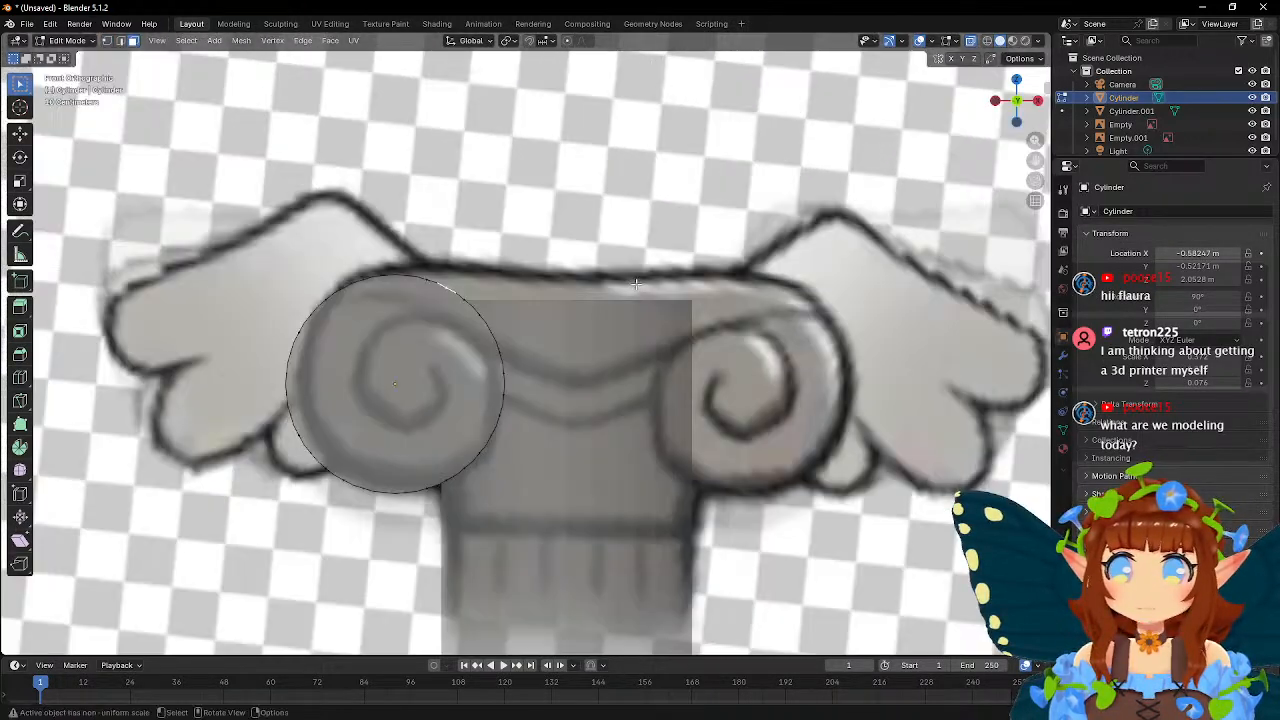
middle_click_drag(559, 276, 523, 314)
left_click(388, 300, "shift")
left_click(396, 302, "shift")
left_click(421, 315, "shift")
left_click(436, 335, "shift")
middle_click_drag(443, 350, 540, 331)
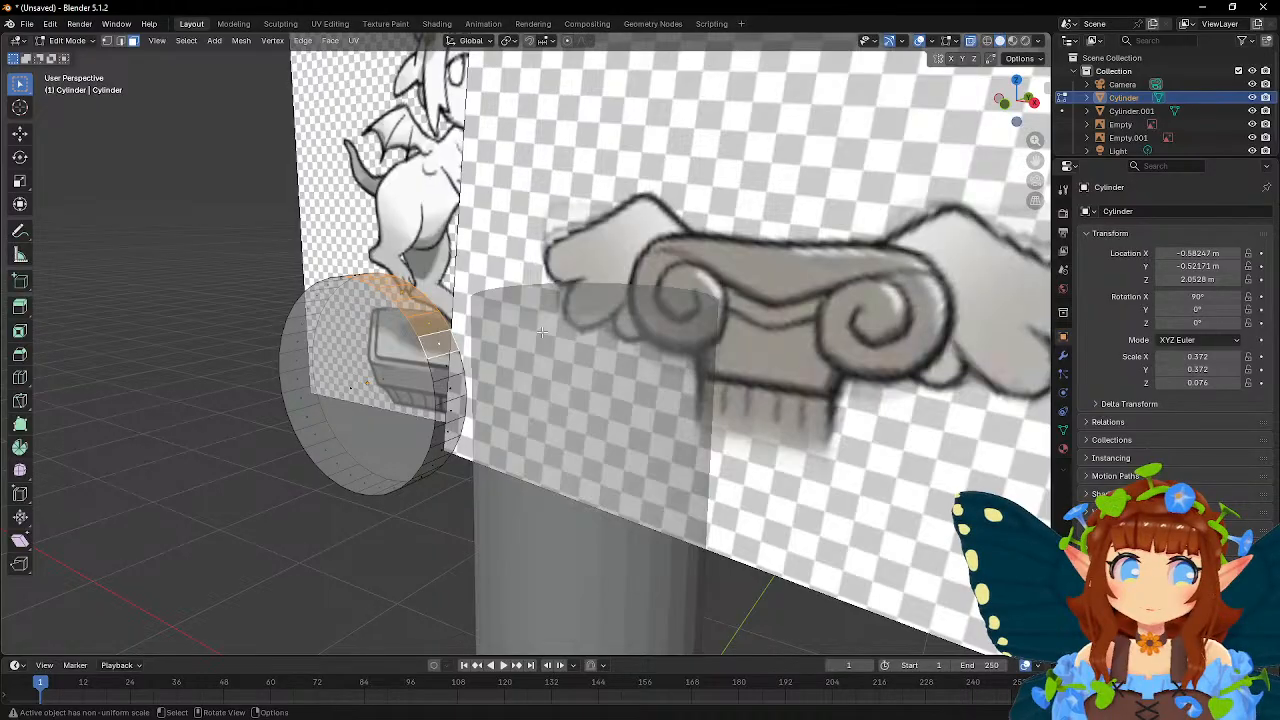
middle_click_drag(523, 322, 585, 310, "alt")
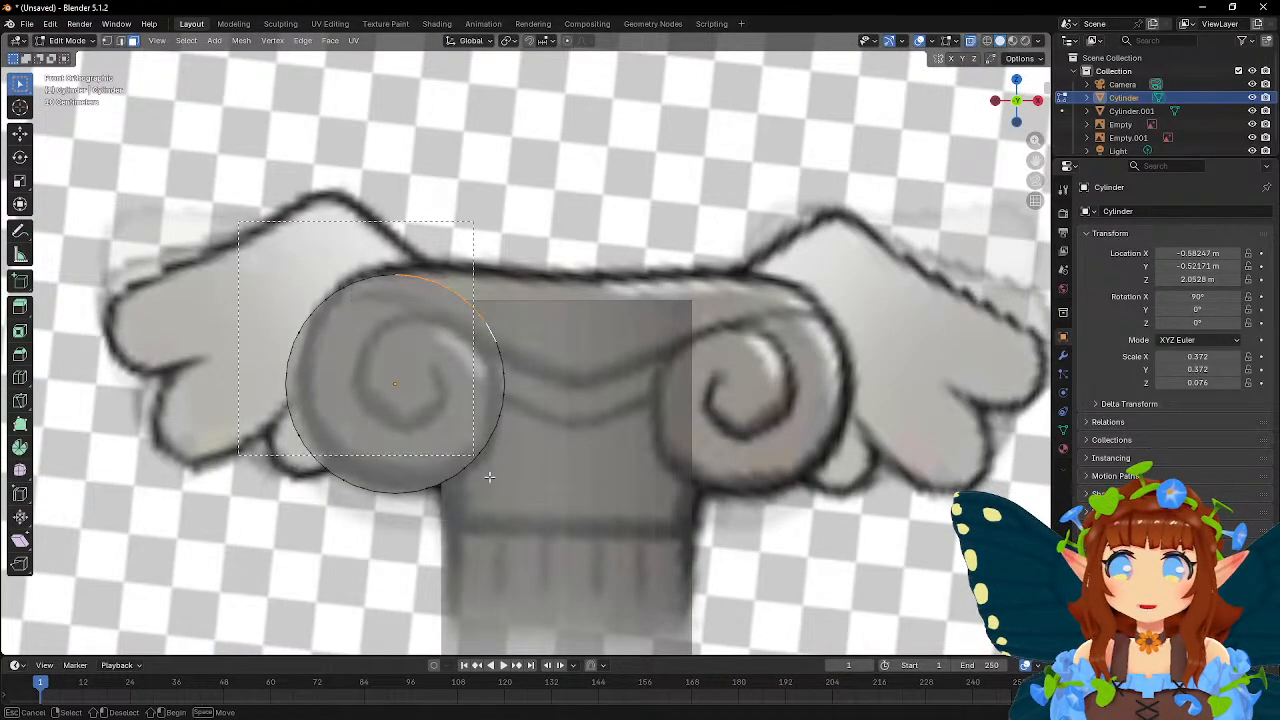
- Scale the disc's entire mesh down to about 0.9 so it fits inside the drawn scroll's outline
key("a")
key("s")
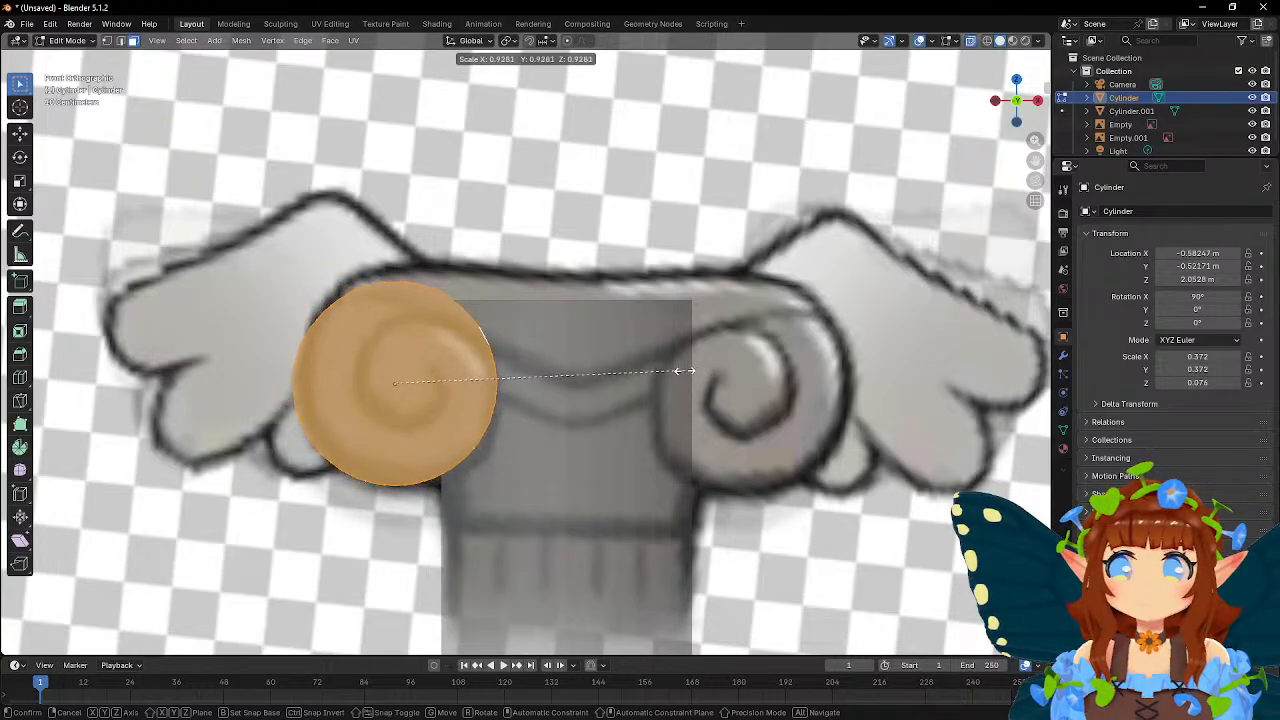
left_click(678, 370)
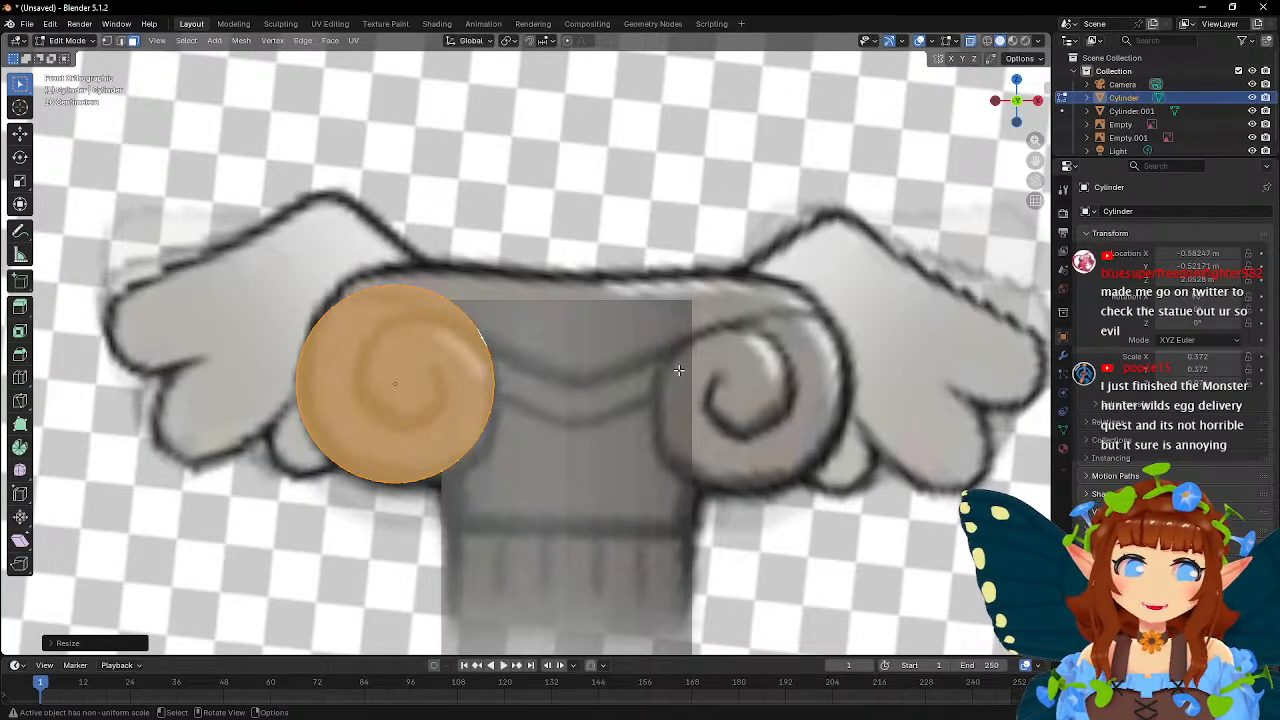
- Select the run of rim faces across the top of the disc and compare it with the drawn scroll in front view
middle_click_drag(559, 279, 544, 304)
middle_click_drag(388, 259, 511, 272)
left_click(354, 343)
middle_click_drag(403, 252, 402, 327)
left_click(380, 311, "shift")
left_click(406, 303, "shift")
left_click(428, 302, "shift")
left_click(419, 337, "shift")
left_click(443, 347, "shift")
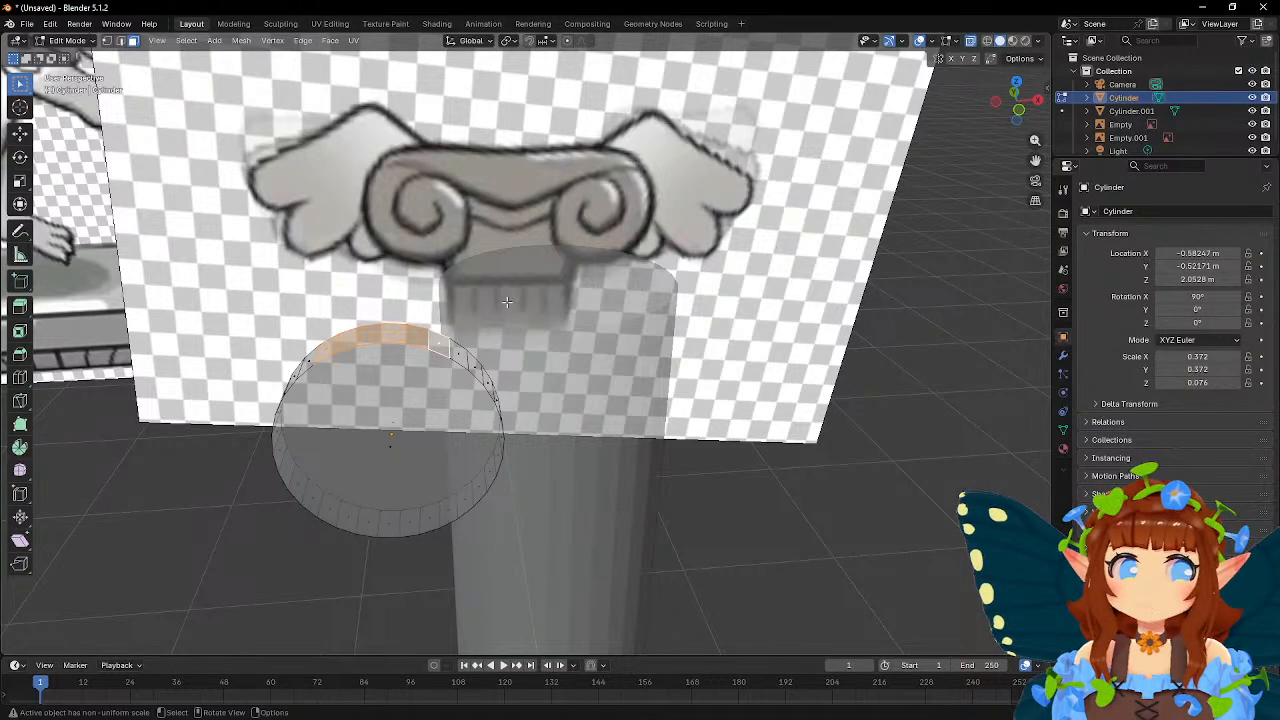
middle_click_drag(510, 290, 533, 271)
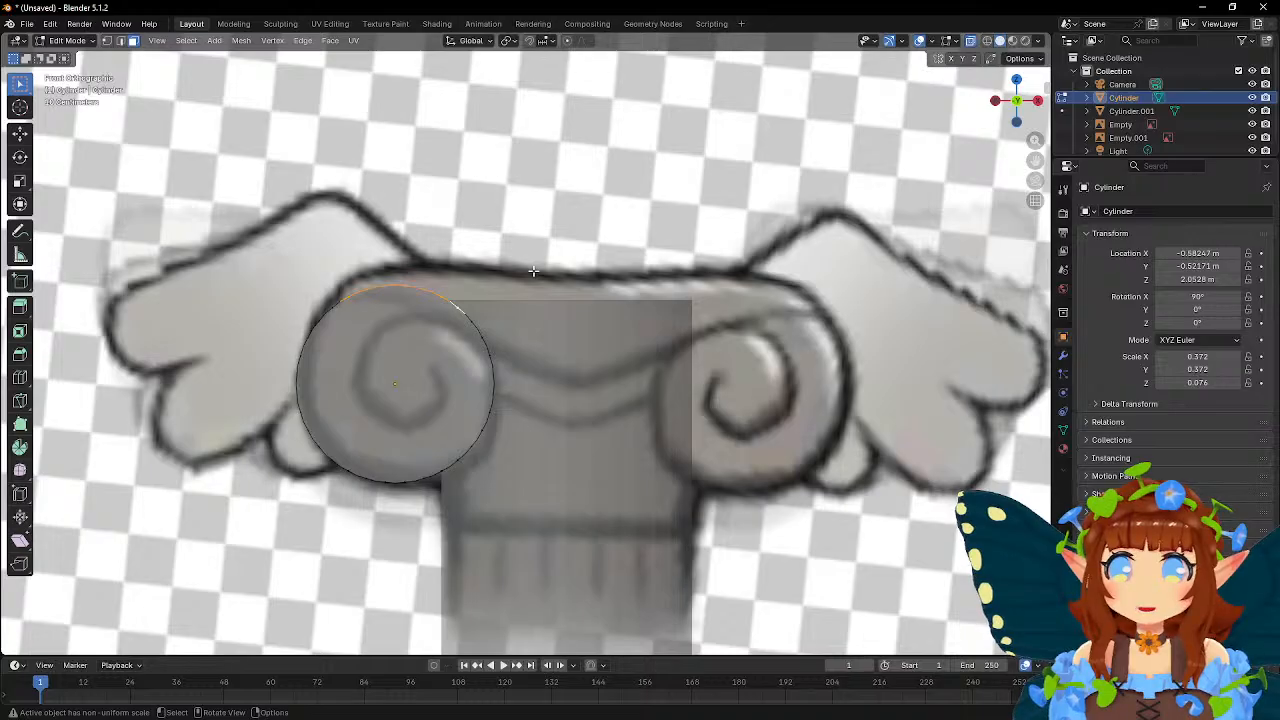
scroll(533, 272, "up", 1)
scroll(538, 295, "up", 1)
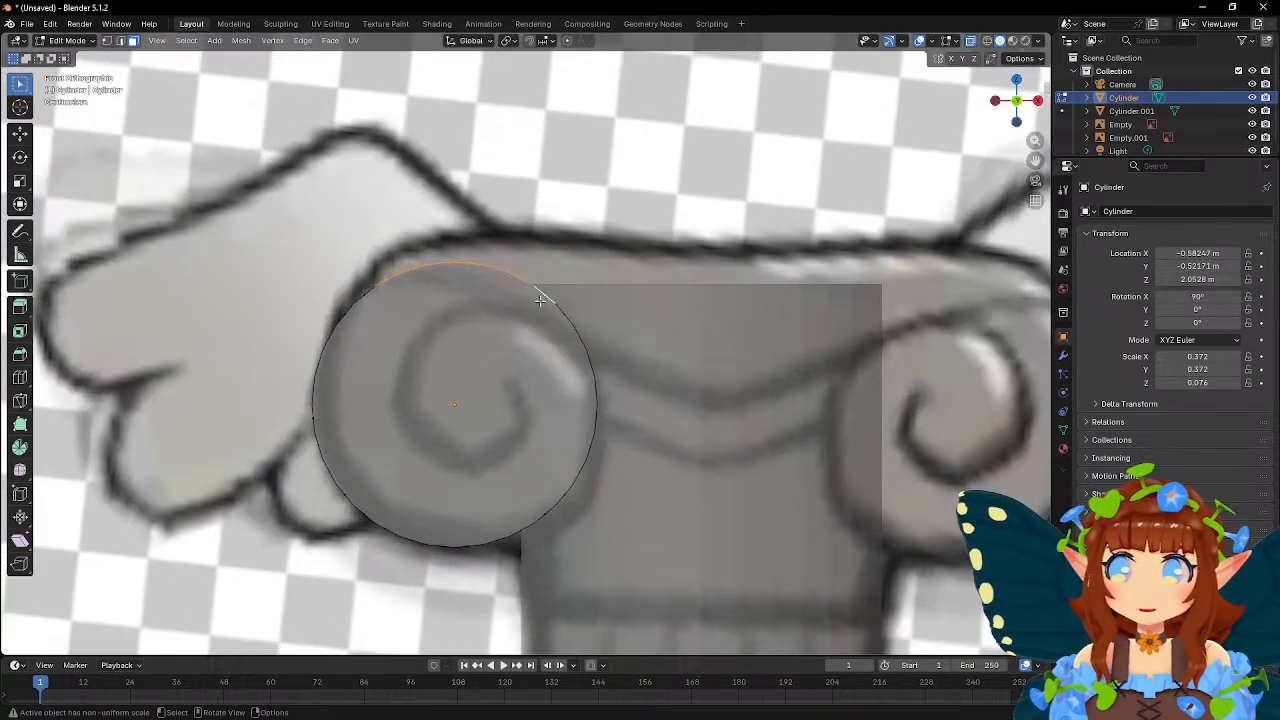
- Connect a vertex on the disc's upper-left rim to one on its right rim with an edge across the disc's flat face
left_click(107, 41)
middle_click_drag(433, 288, 475, 301)
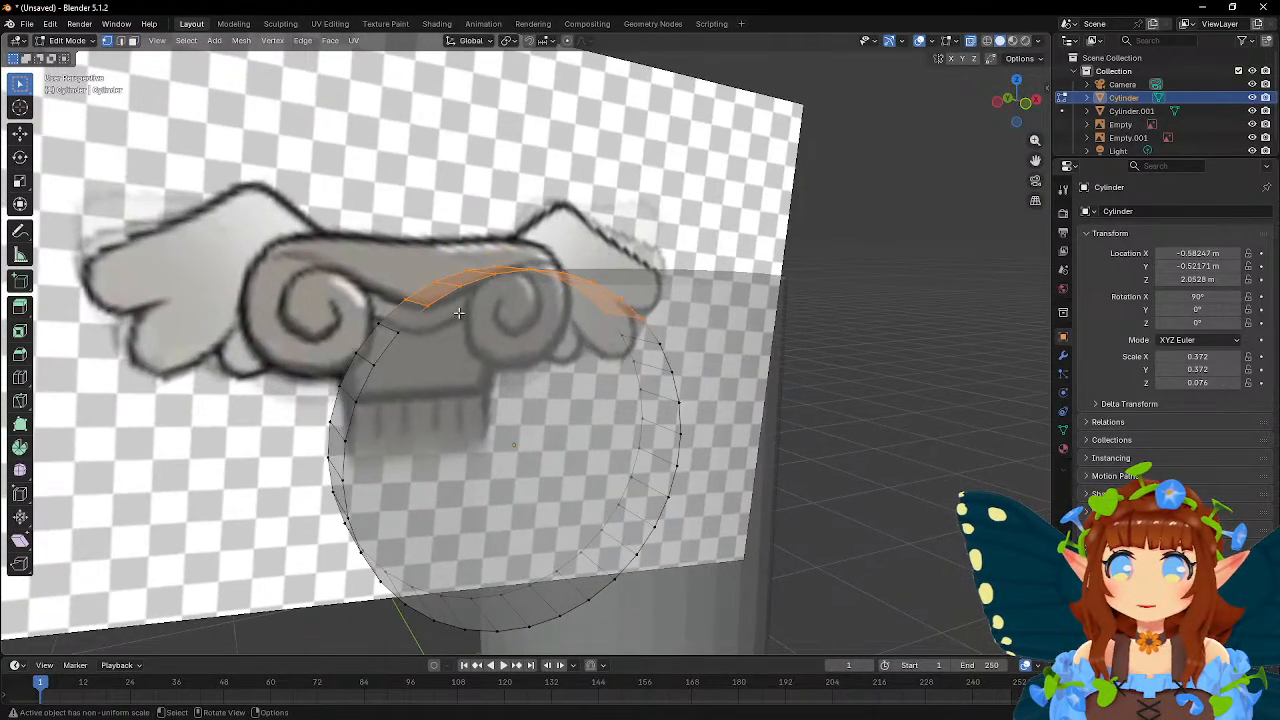
left_click(648, 294)
middle_click_drag(648, 294, 558, 277)
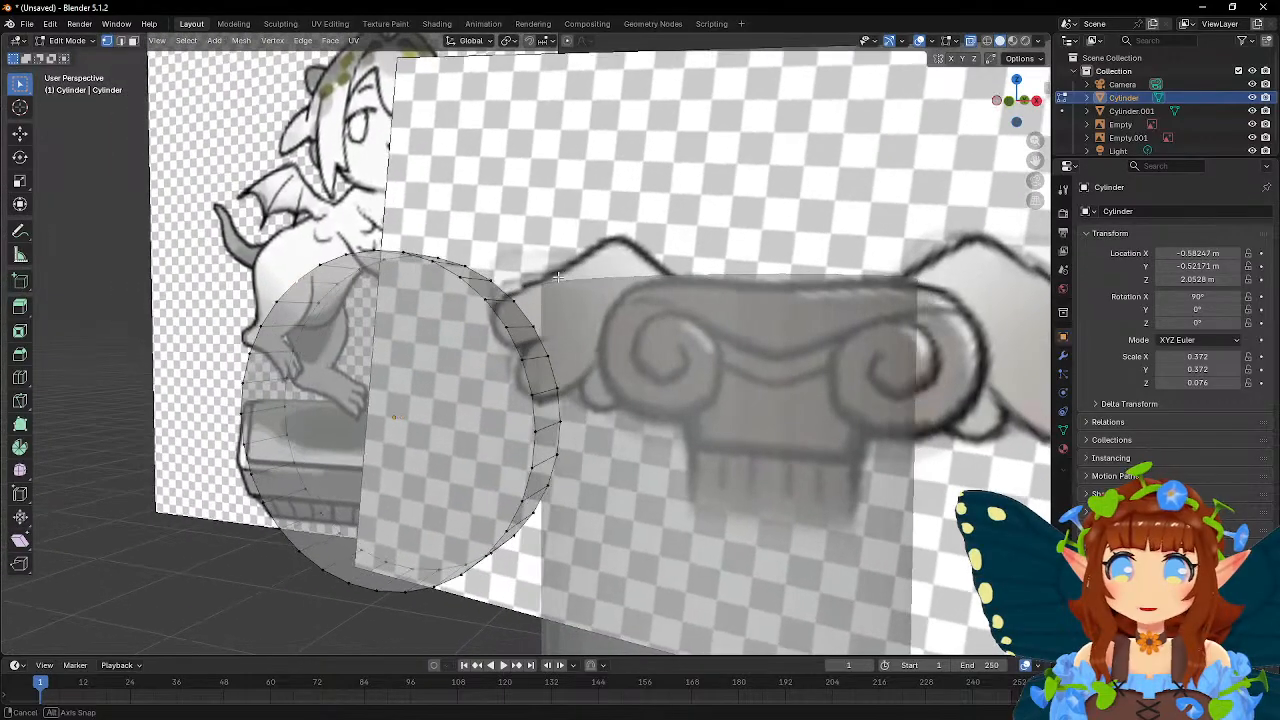
key("KP_1")
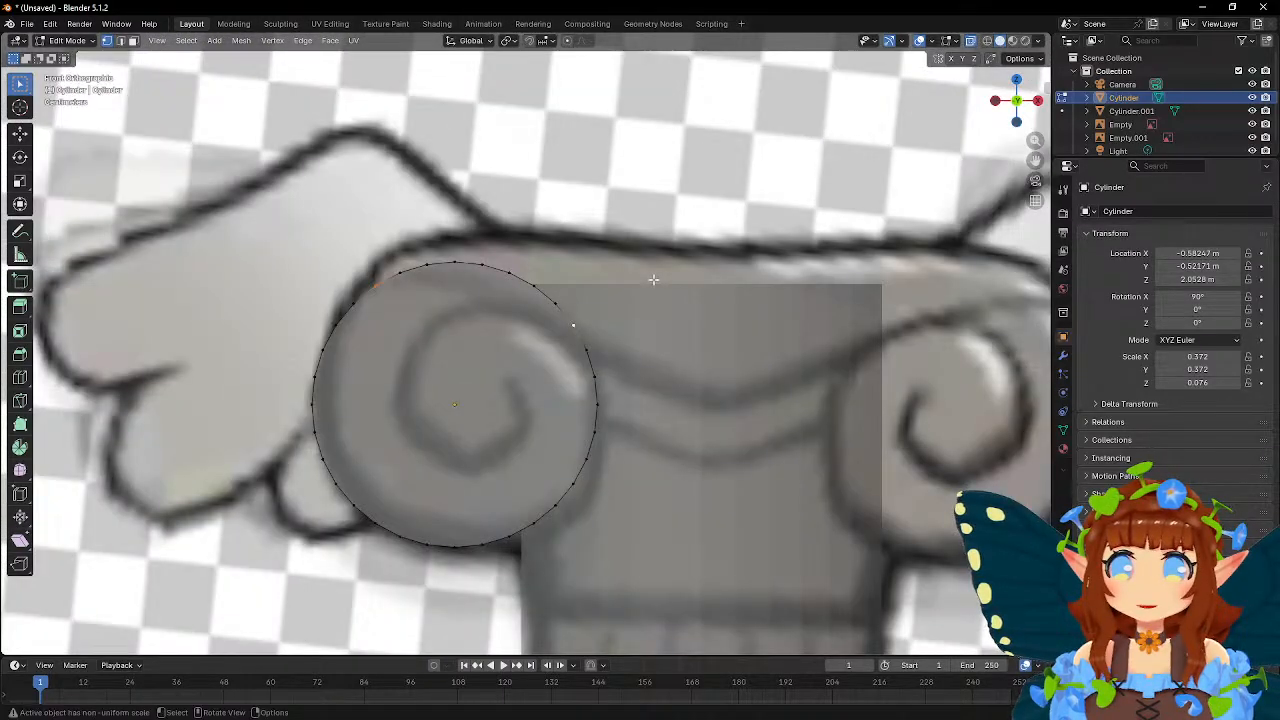
middle_click_drag(640, 303, 602, 324)
middle_click_drag(578, 368, 555, 370)
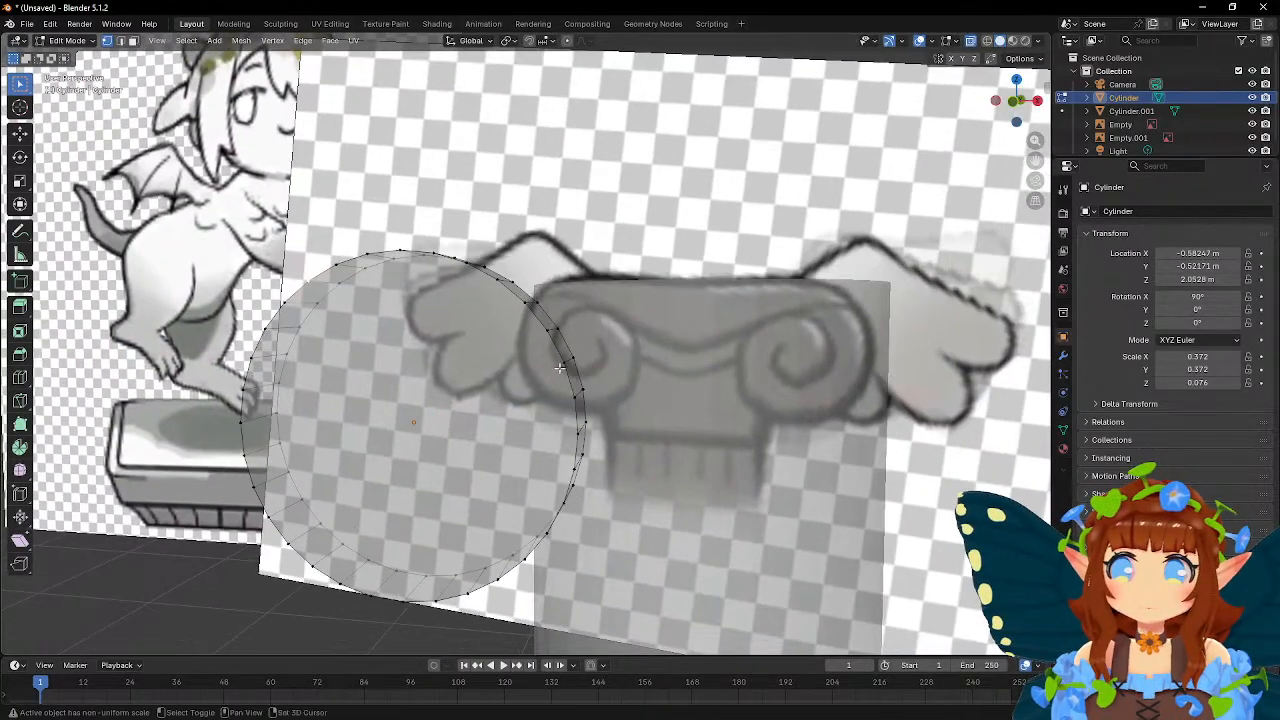
key("KP_1")
middle_click_drag(679, 287, 585, 388)
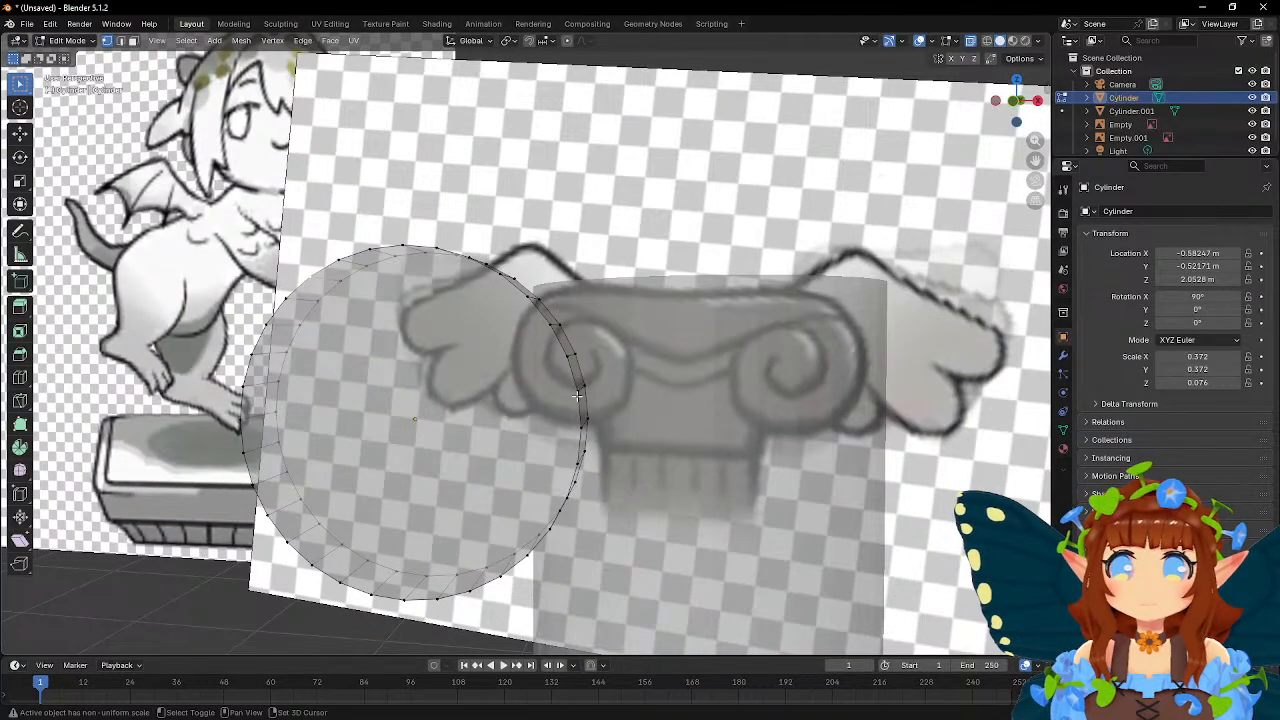
middle_click_drag(634, 326, 651, 327)
middle_click_drag(634, 321, 739, 291)
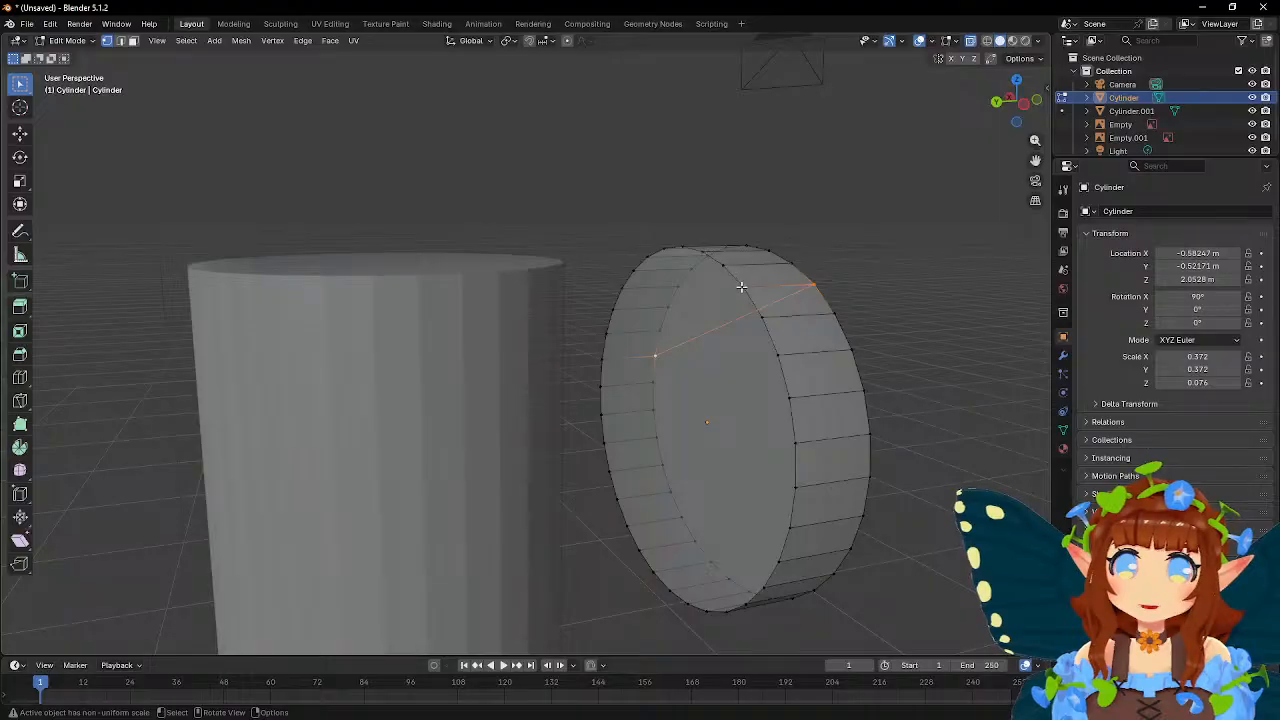
middle_click_drag(651, 294, 474, 285)
scroll(474, 285, "up", 3)
key("Return")
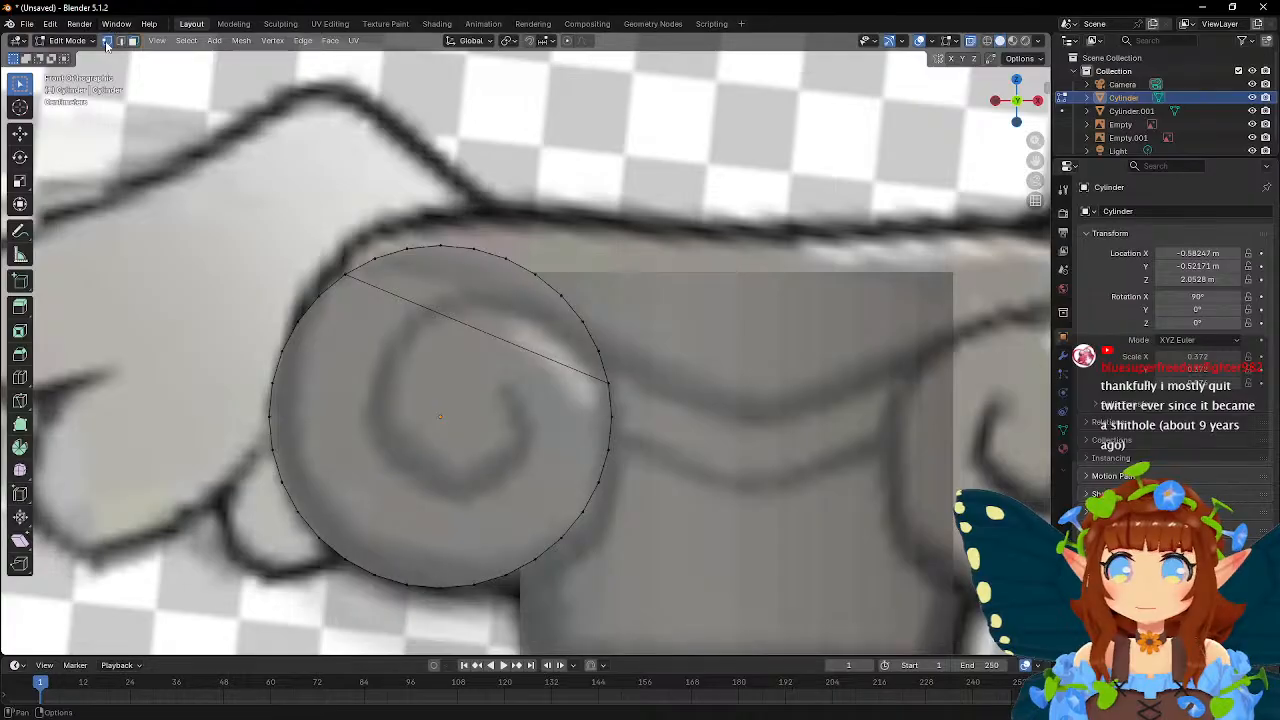
middle_click_drag(490, 286, 445, 290)
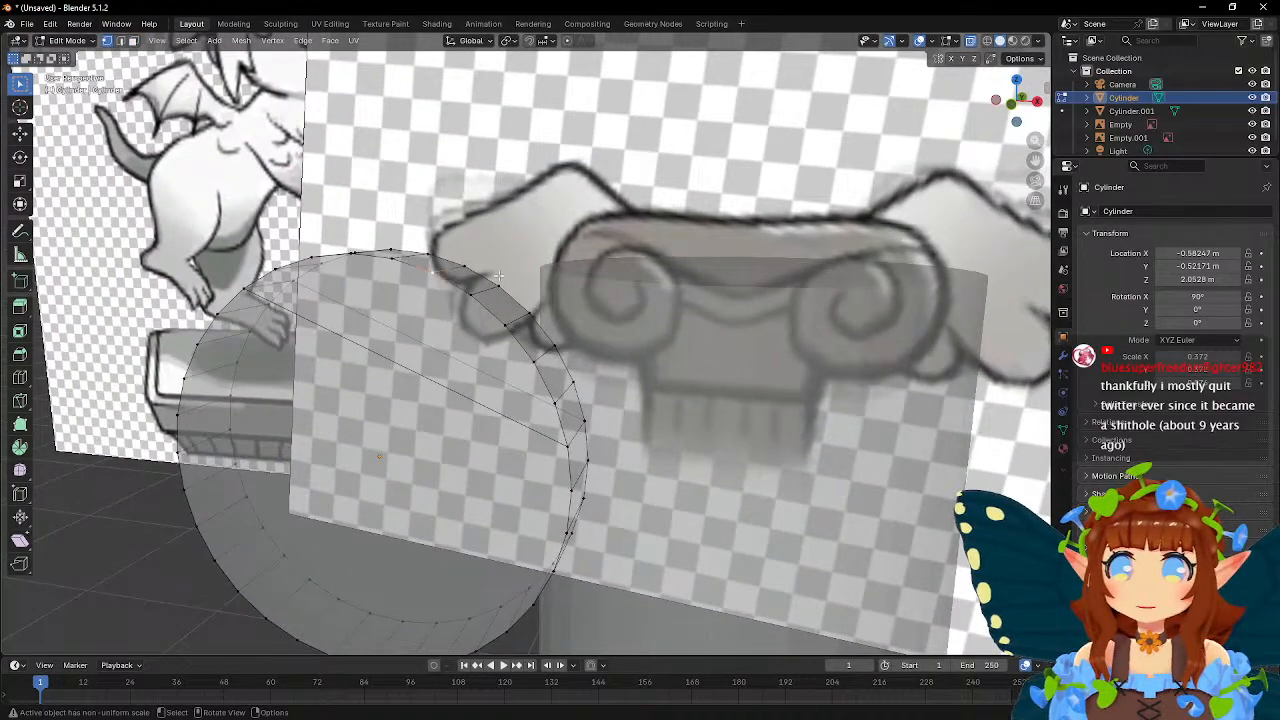
- In front view, connect an upper-right rim vertex to the opposite lower-left one with an edge through the disc's centre
key("KP_1")
scroll(589, 263, "up", 5)
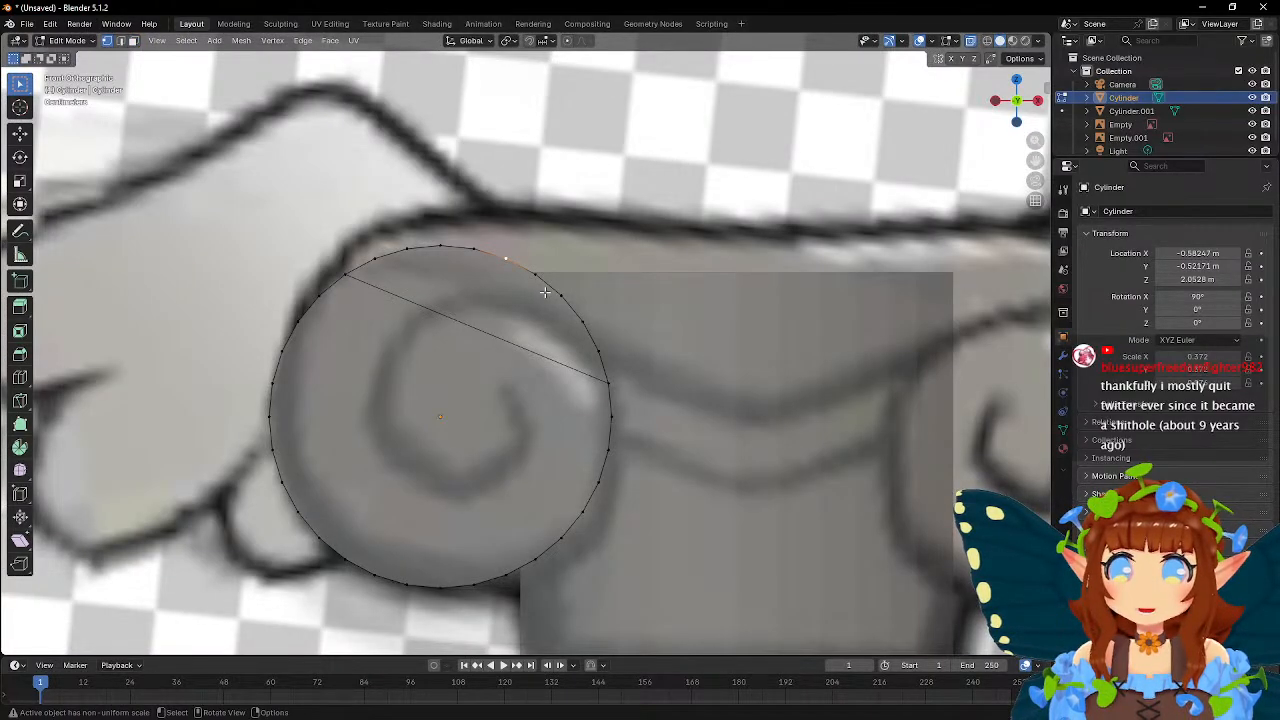
middle_click_drag(545, 292, 494, 289)
key("KP_1")
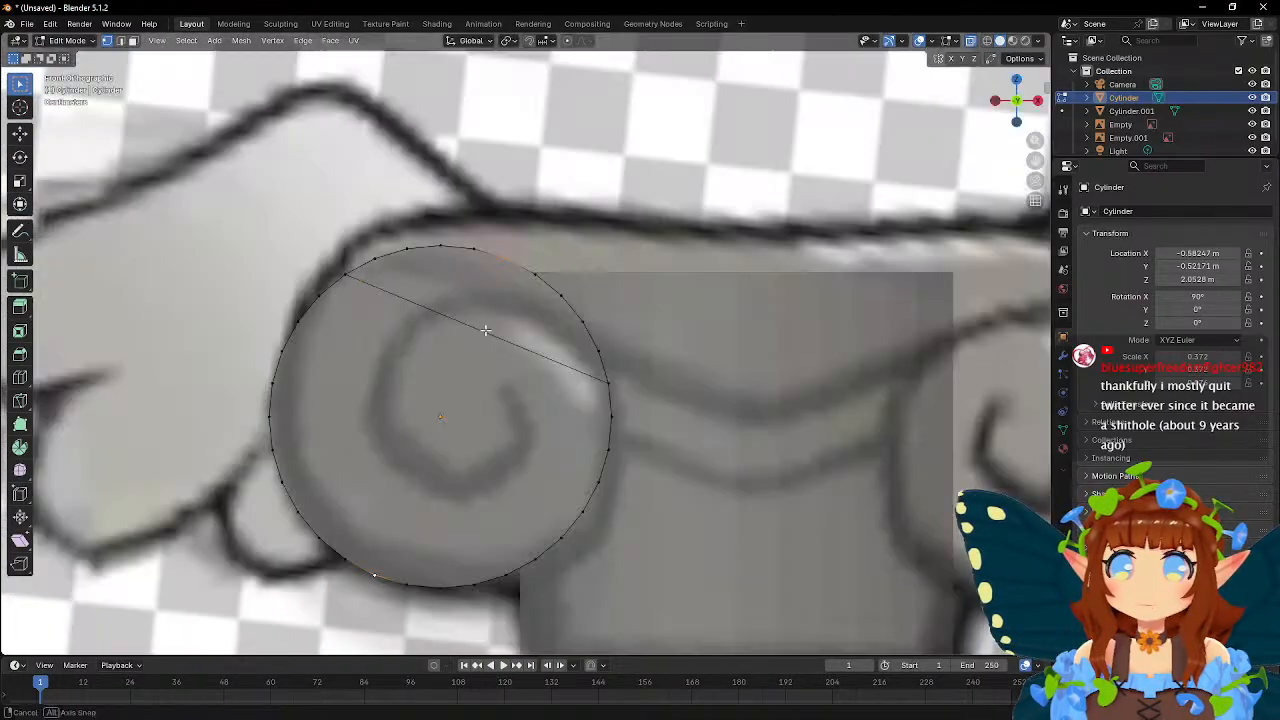
left_click(485, 330, "shift")
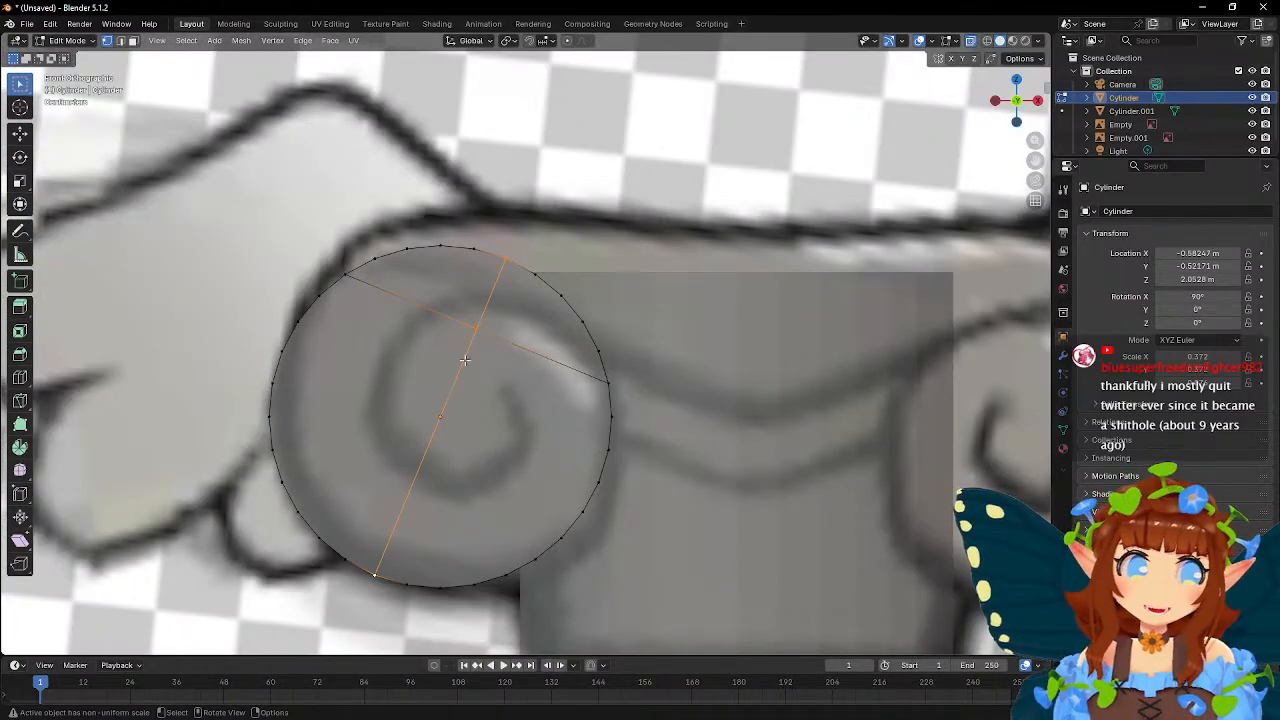
- Connect opposing rim vertices on the front face with edges parallel to the central one, two to its right and one to its left
scroll(477, 352, "down", 6)
middle_click_drag(474, 334, 594, 215)
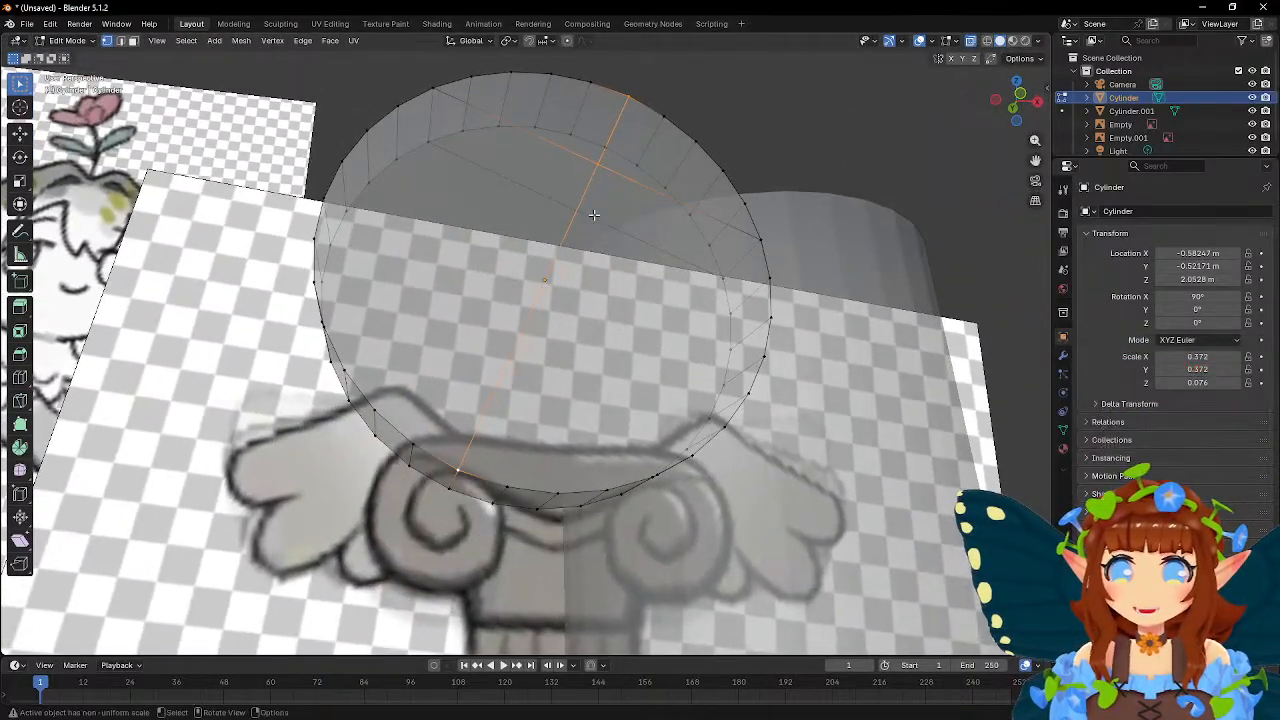
left_click(500, 495)
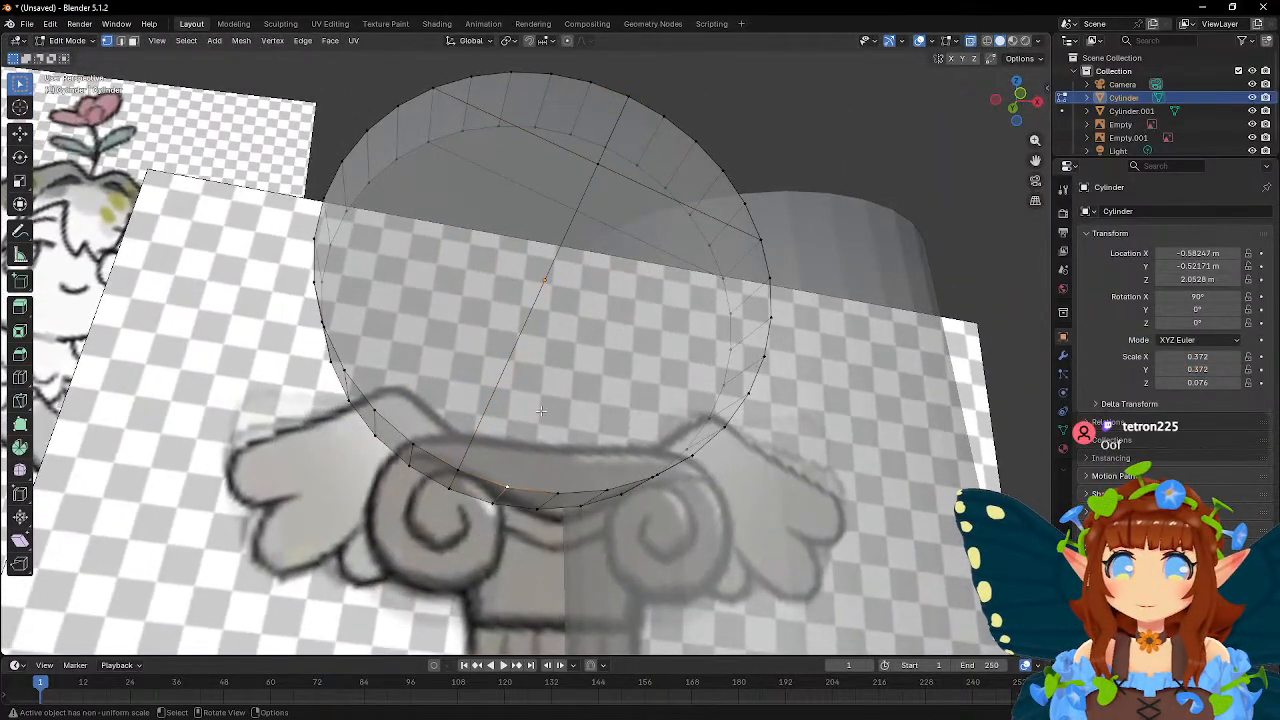
left_click(660, 118, "shift")
left_click(595, 78)
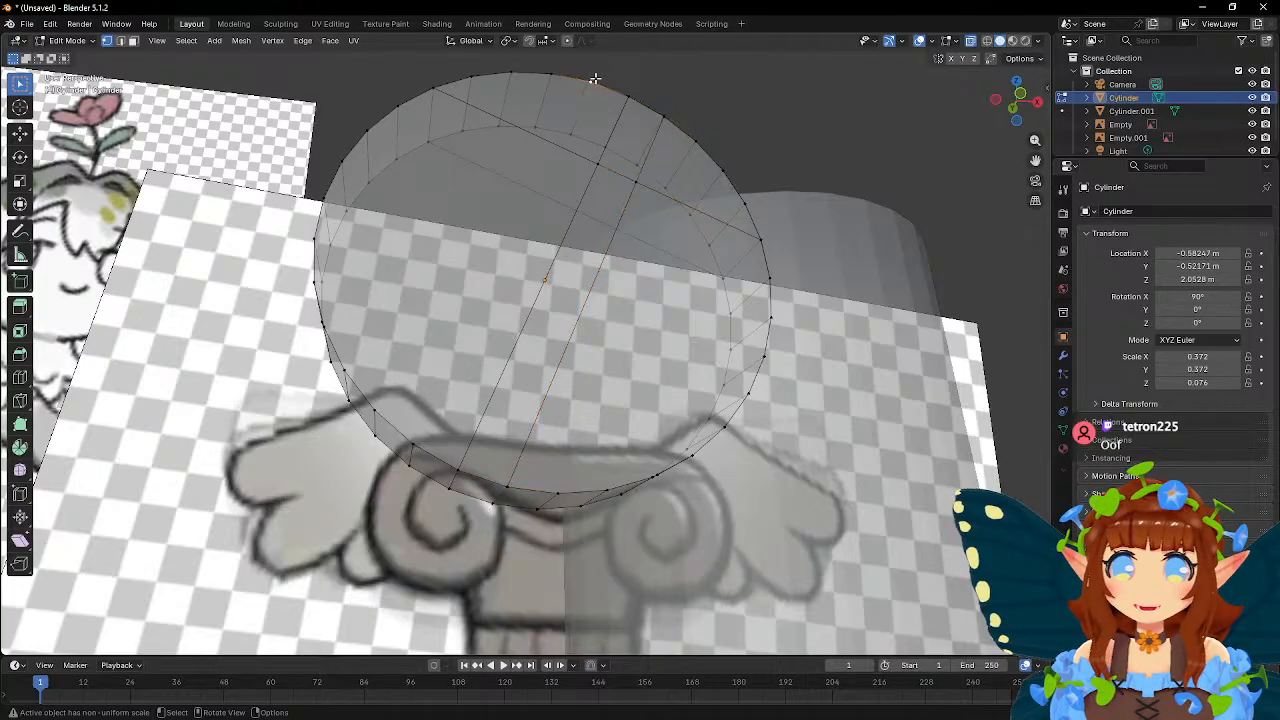
left_click(412, 444, "shift")
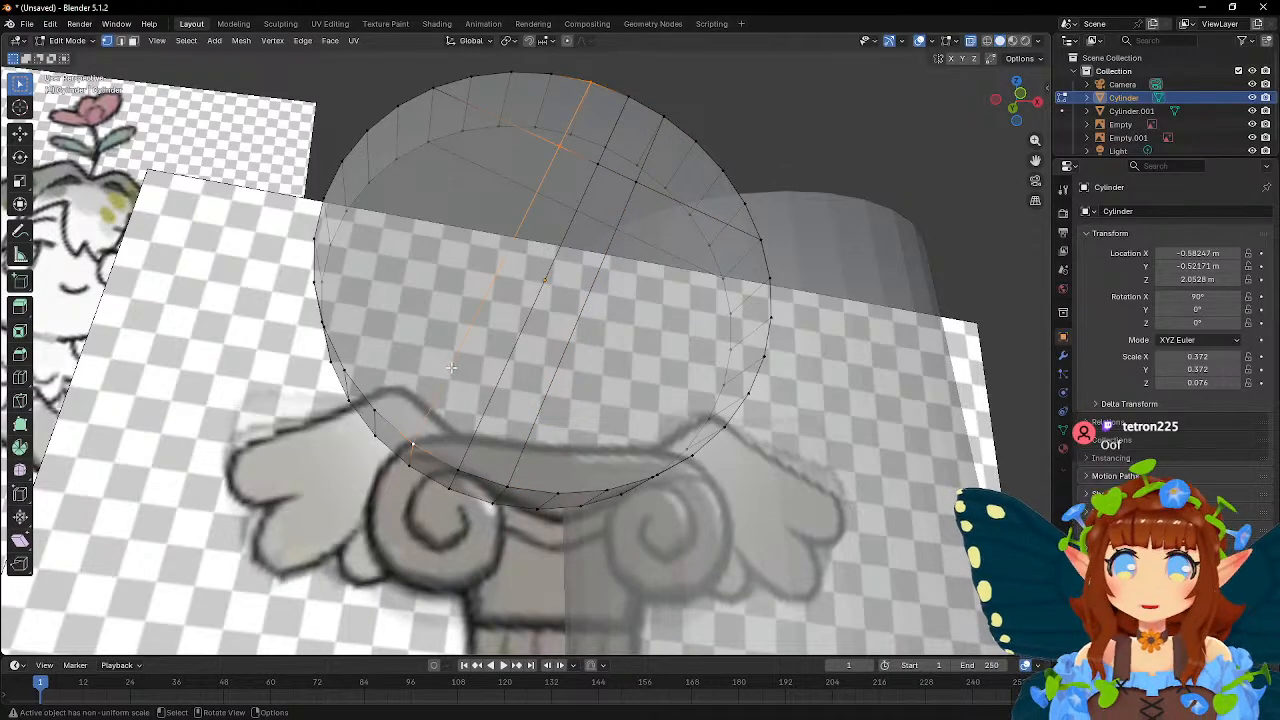
left_click(688, 136)
left_click(557, 492, "shift")
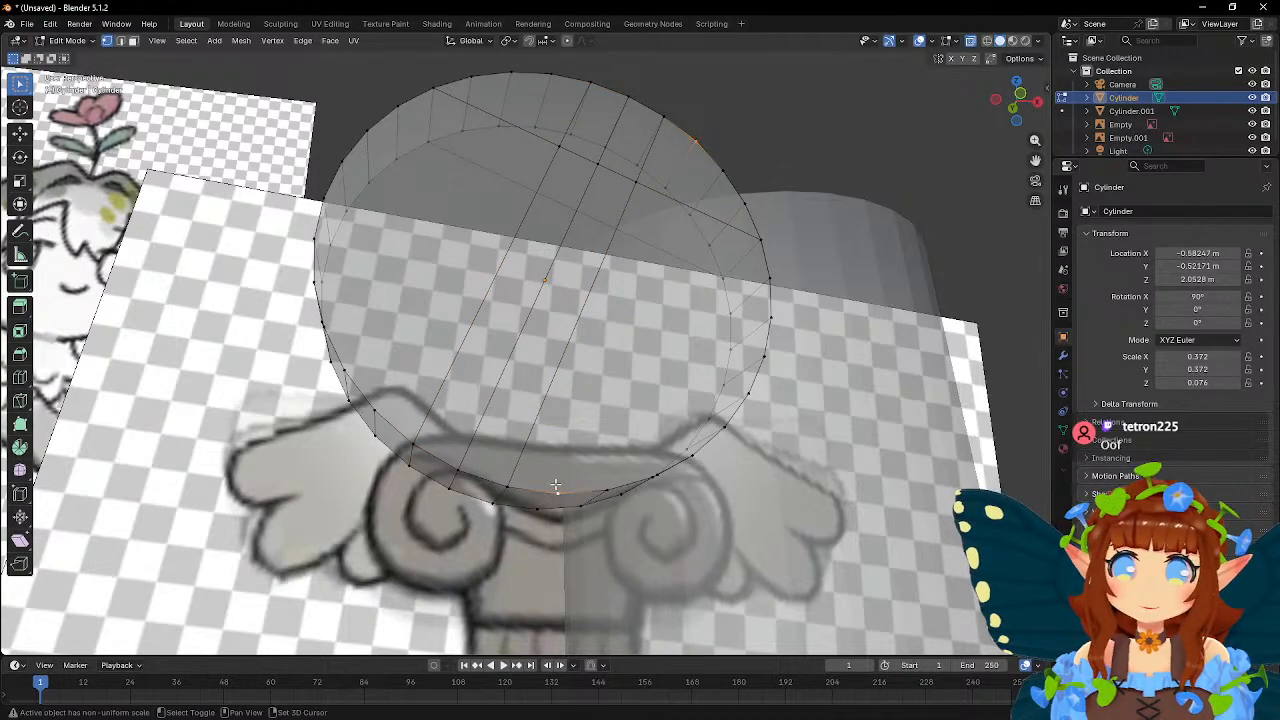
- Extend the parallel edges across the front face with two more toward the left rim and one more toward the right rim
left_click(553, 73)
left_click(373, 408, "shift")
key("j")
left_click(509, 75)
left_click(345, 368, "shift")
key("j")
left_click(722, 170)
left_click(606, 484, "shift")
key("j")
- Connect the outermost parallel edge at the front face's left side, starting from the rim vertex beside the cross edge's upper end
middle_click_drag(670, 310, 650, 350)
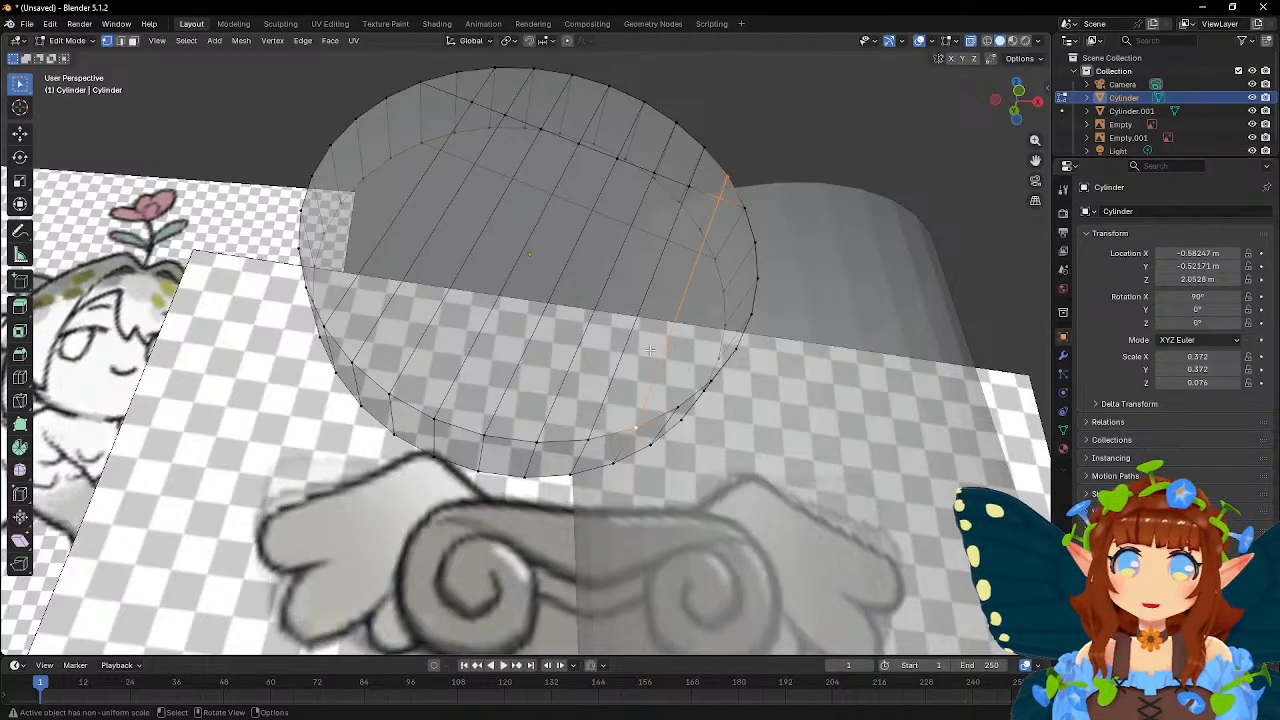
left_click(459, 71)
middle_click_drag(361, 263, 348, 282)
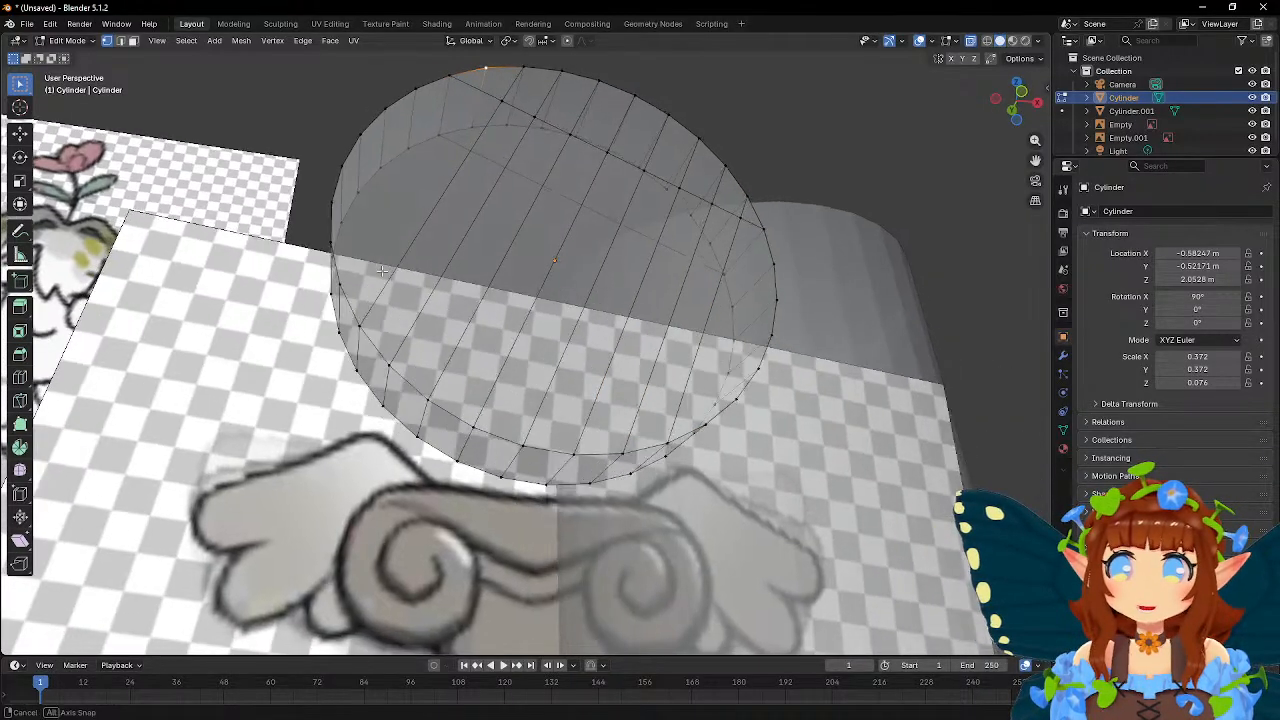
left_click(348, 282, "shift")
key("j")
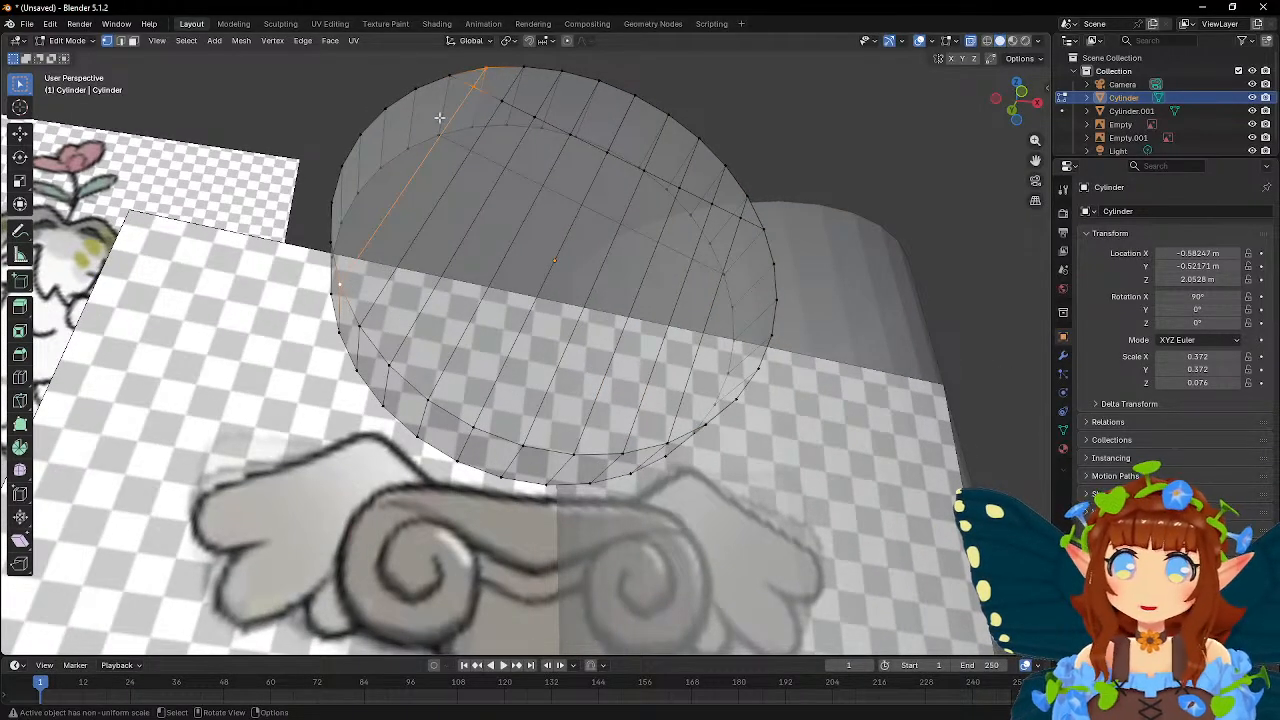
- On the disc's back face, connect opposite rim vertices with an edge through the centre, matching the front face's central edge
left_click(413, 89)
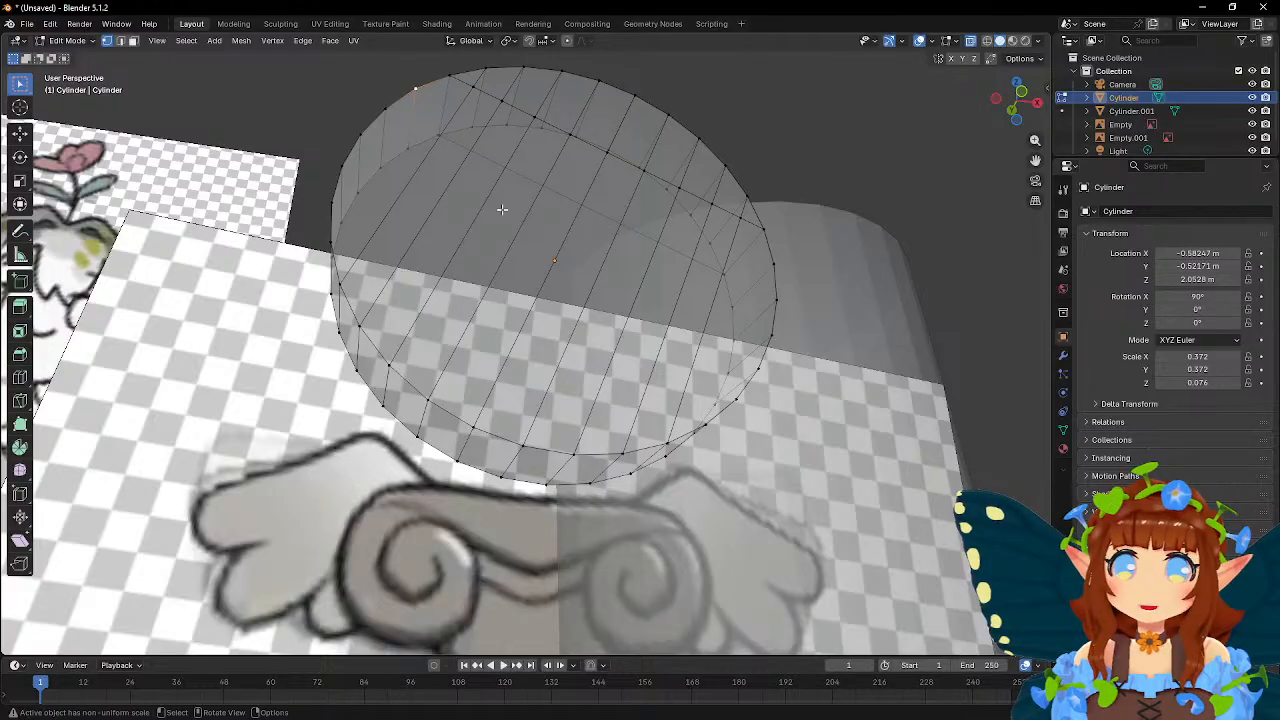
middle_click_drag(502, 209, 655, 250)
scroll(655, 250, "up", 2)
left_click(496, 147)
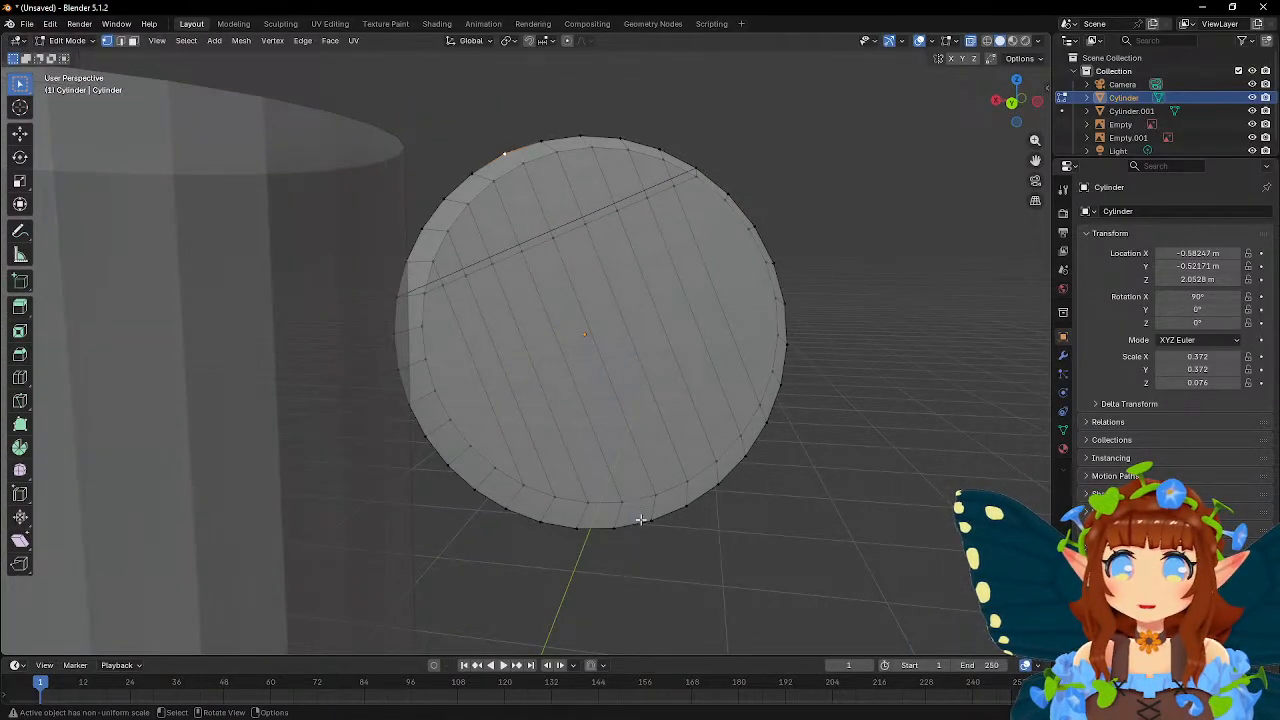
middle_click_drag(617, 378, 639, 365)
left_click(626, 538, "shift")
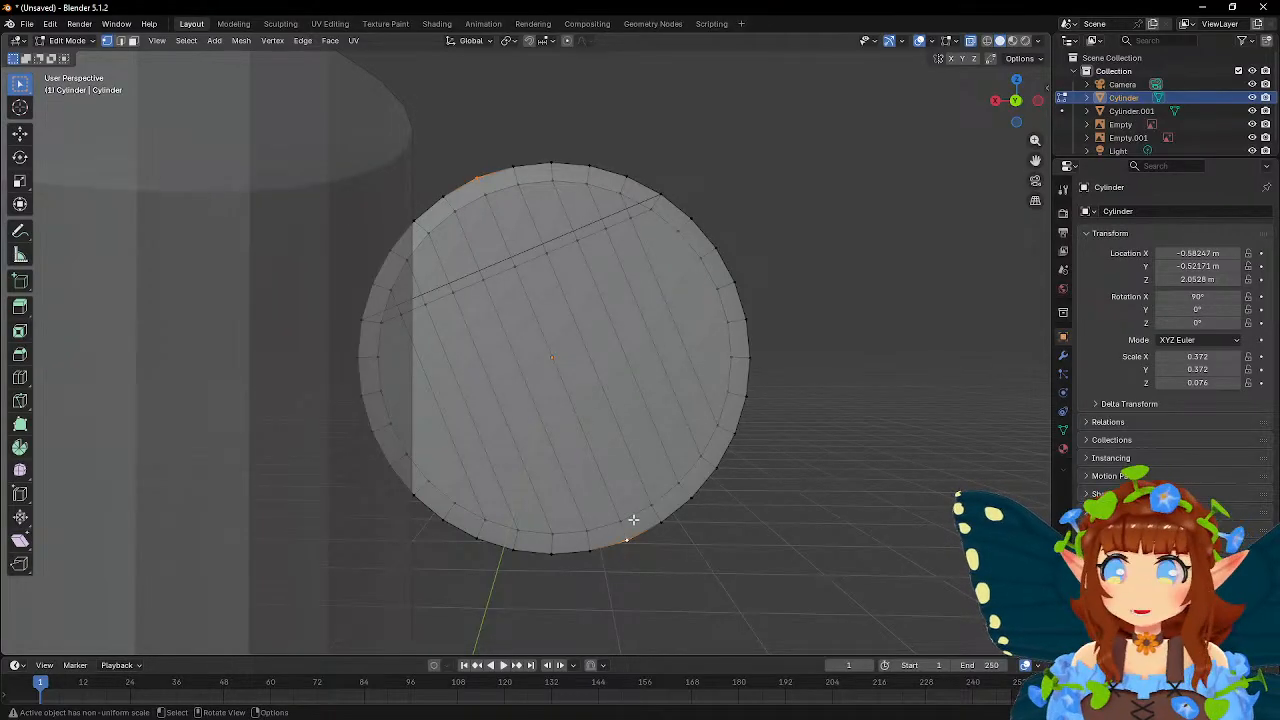
key("j")
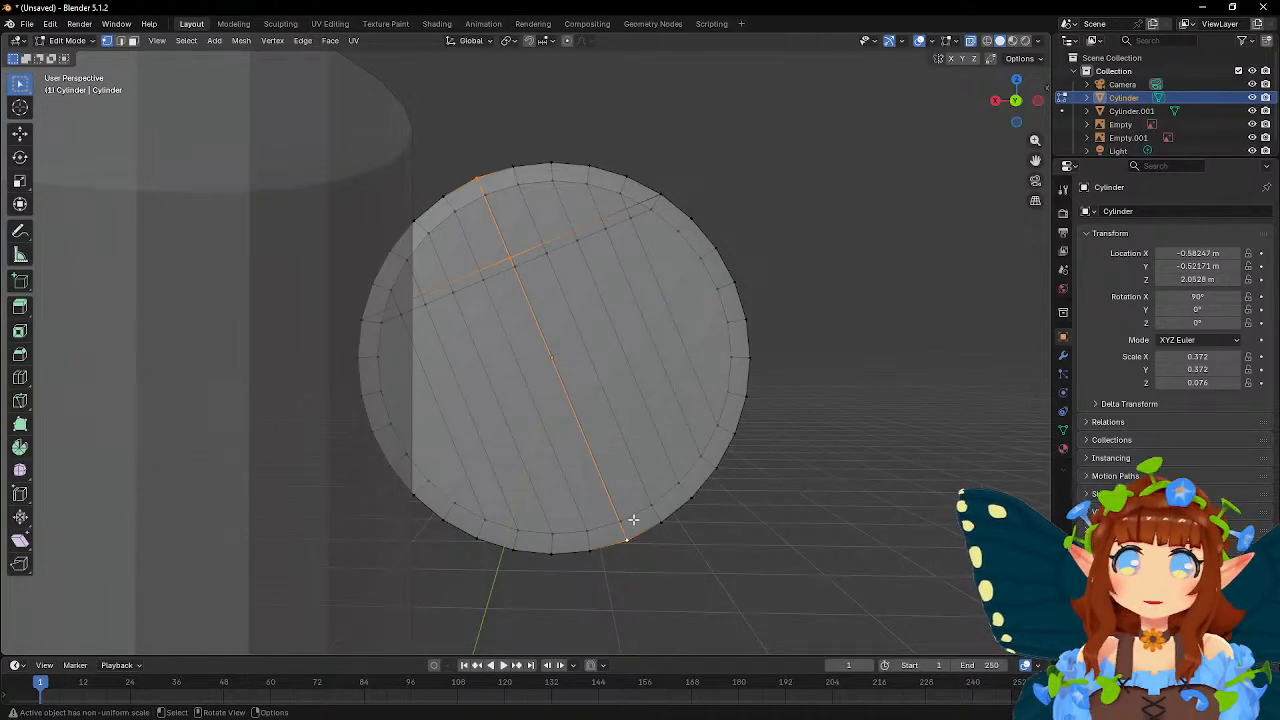
- Connect three more rim vertex pairs on the back face with parallel edges, working from the central edge away from the shaft
left_click(511, 164)
left_click(660, 522, "shift")
key("j")
left_click(553, 162)
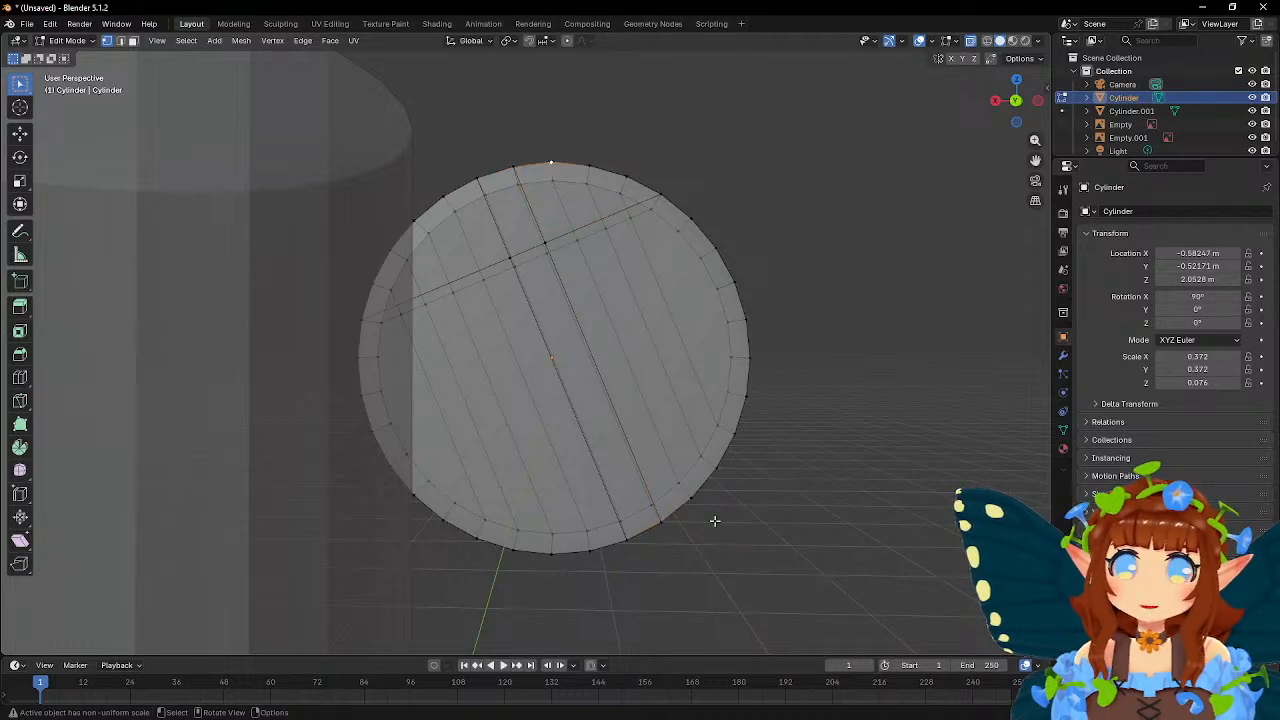
left_click(688, 490, "shift")
key("j")
left_click(590, 166)
left_click(715, 469, "shift")
key("j")
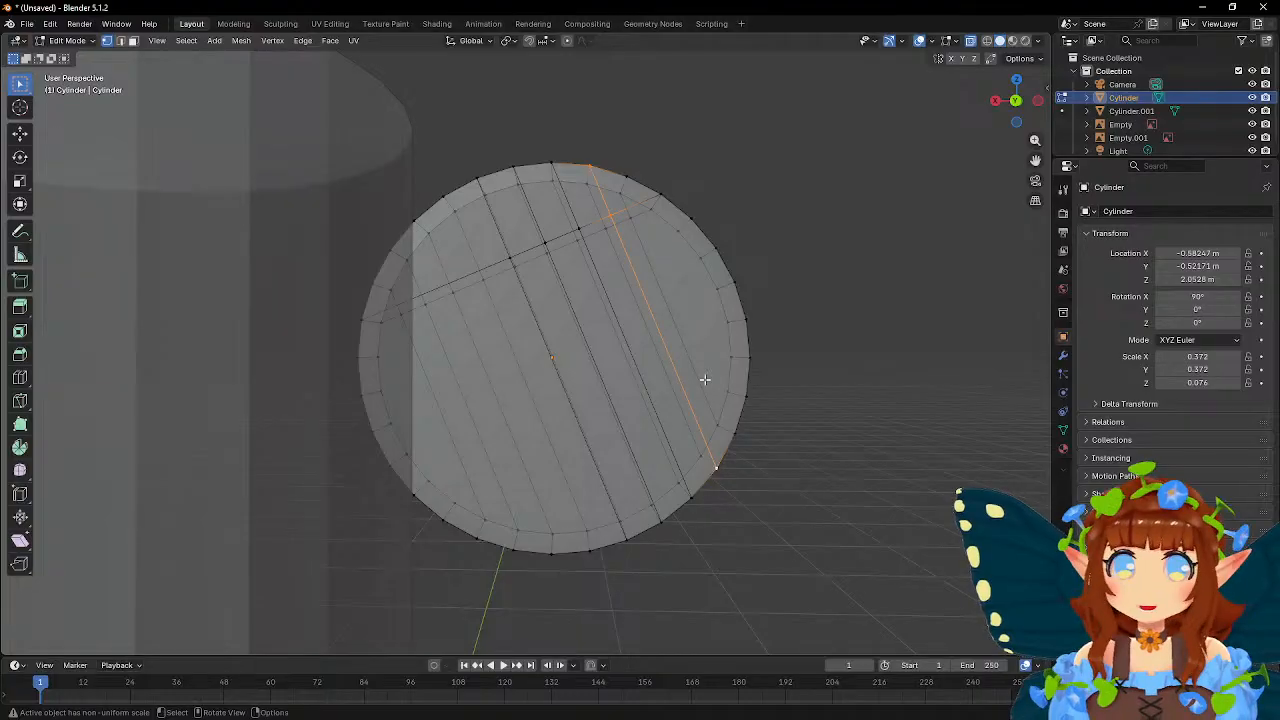
- Add the outermost parallel edge on the back face's side away from the shaft and two parallel edges on the shaft side
left_click(626, 177)
left_click(734, 433, "shift")
key("j")
left_click(450, 203)
left_click(586, 549, "shift")
key("j")
left_click(415, 221)
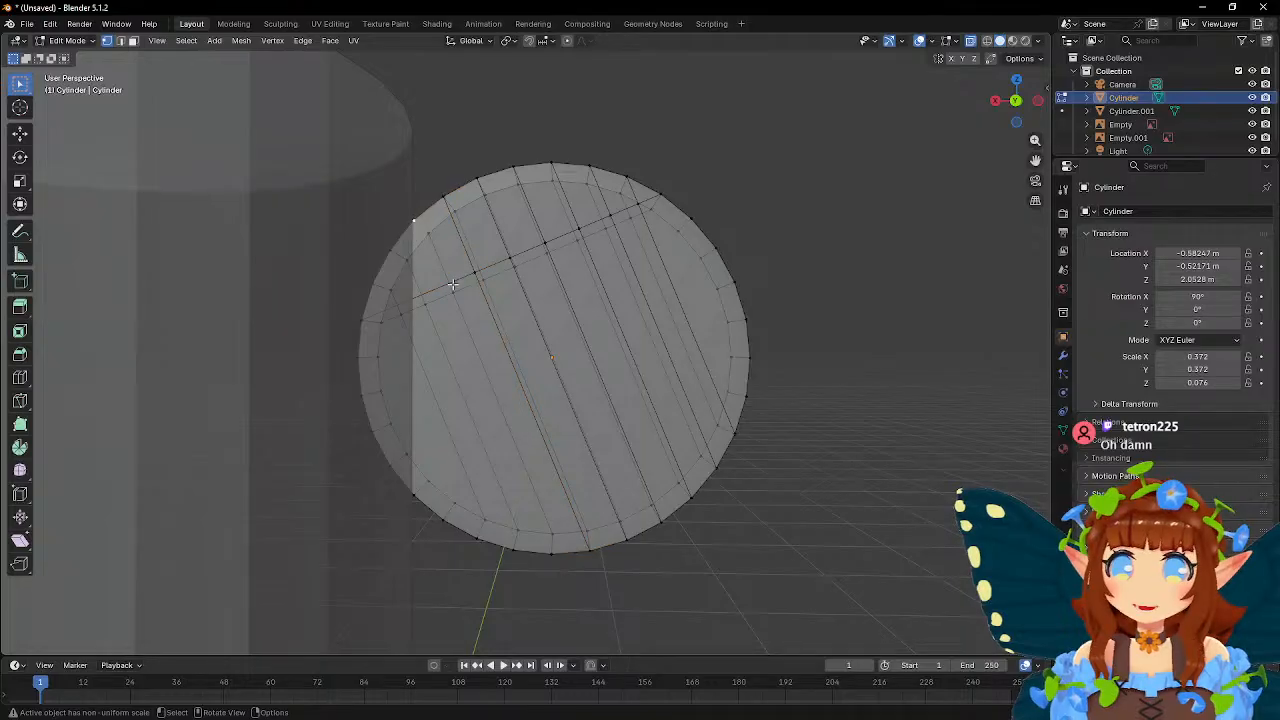
left_click(549, 552, "shift")
key("j")
- Connect the remaining two rim vertex pairs on the back face's shaft side with parallel edges
left_click(512, 549)
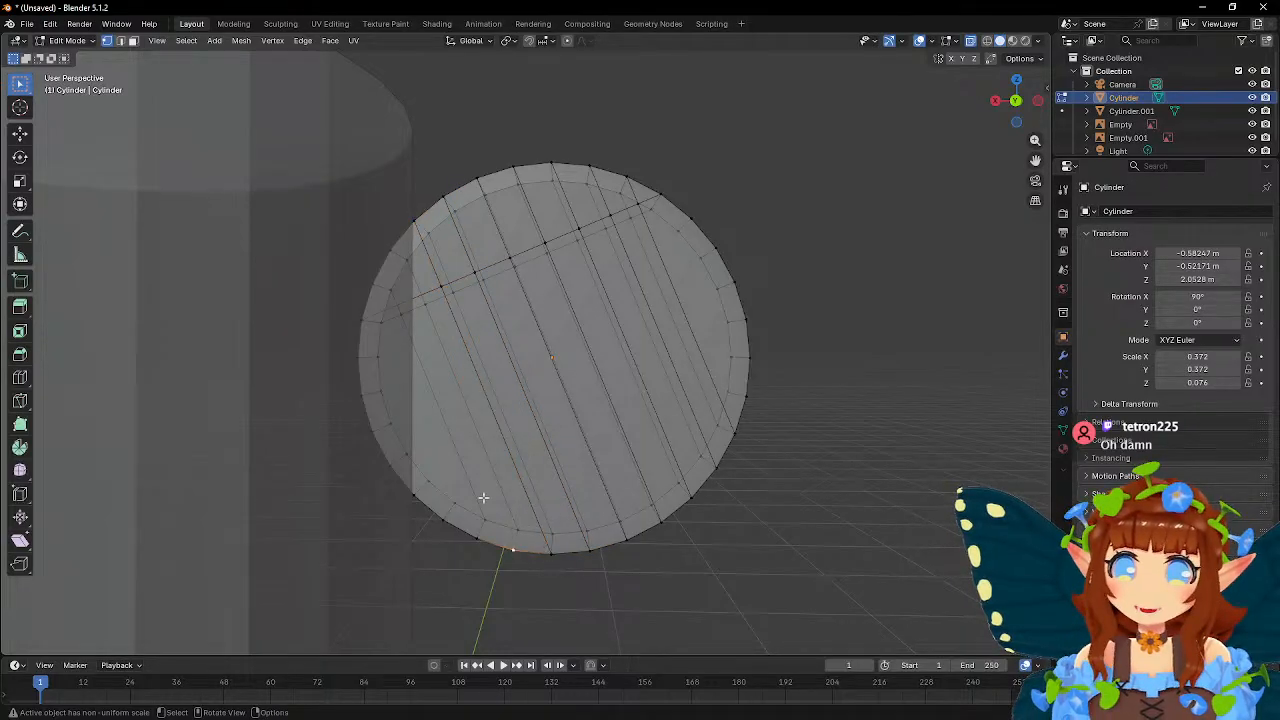
left_click(390, 251, "shift")
key("j")
left_click(475, 535)
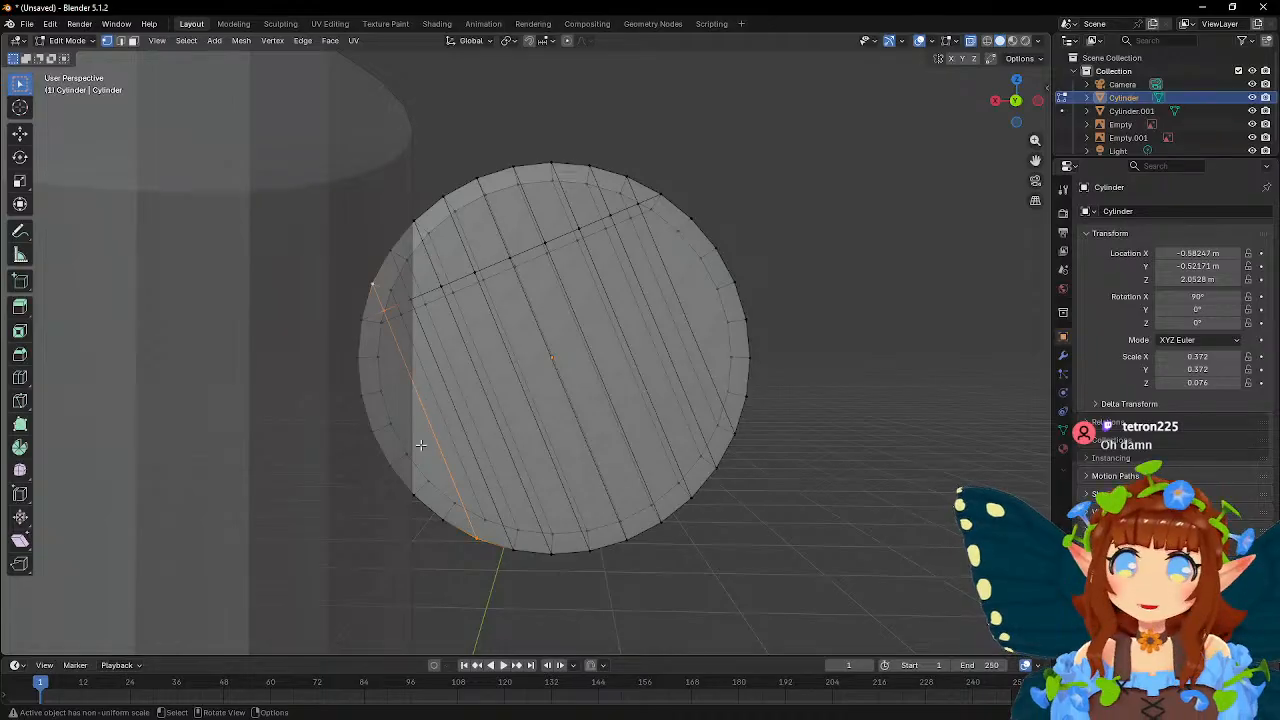
- Try adding two more cross edges on the back face parallel to the existing cross edge
left_click(359, 357)
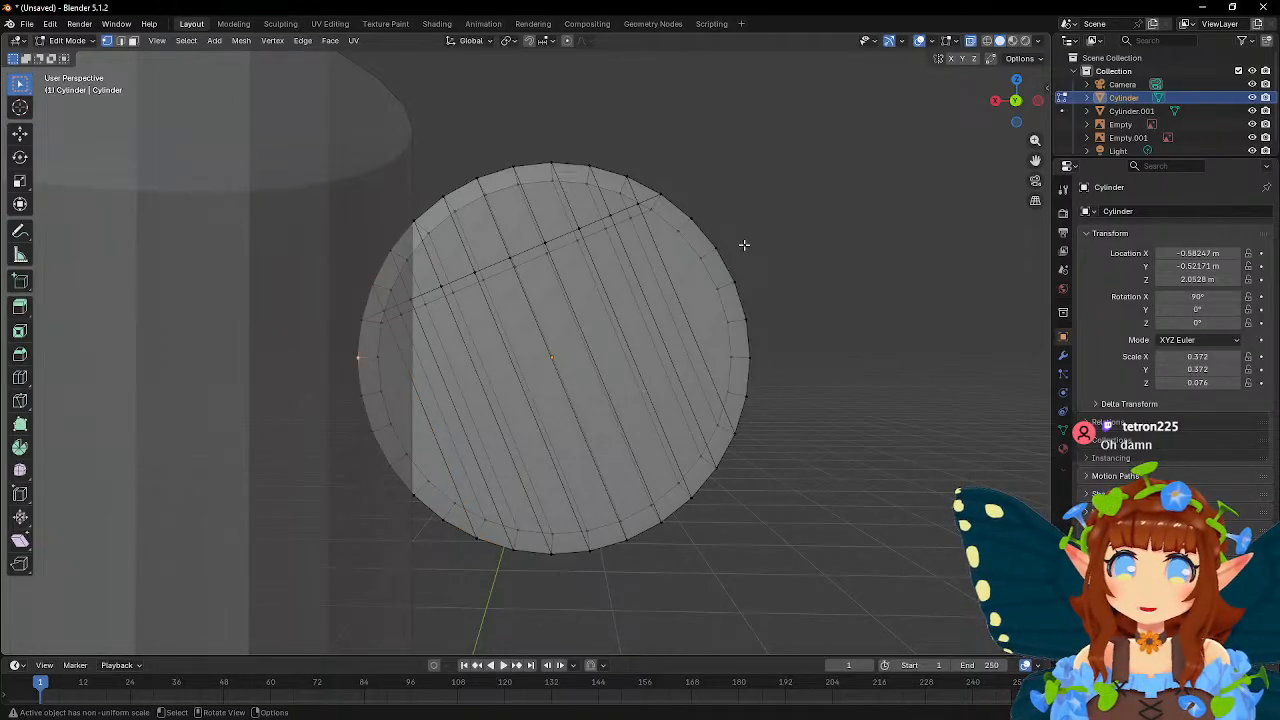
left_click(687, 217, "shift")
key("j")
left_click(714, 254)
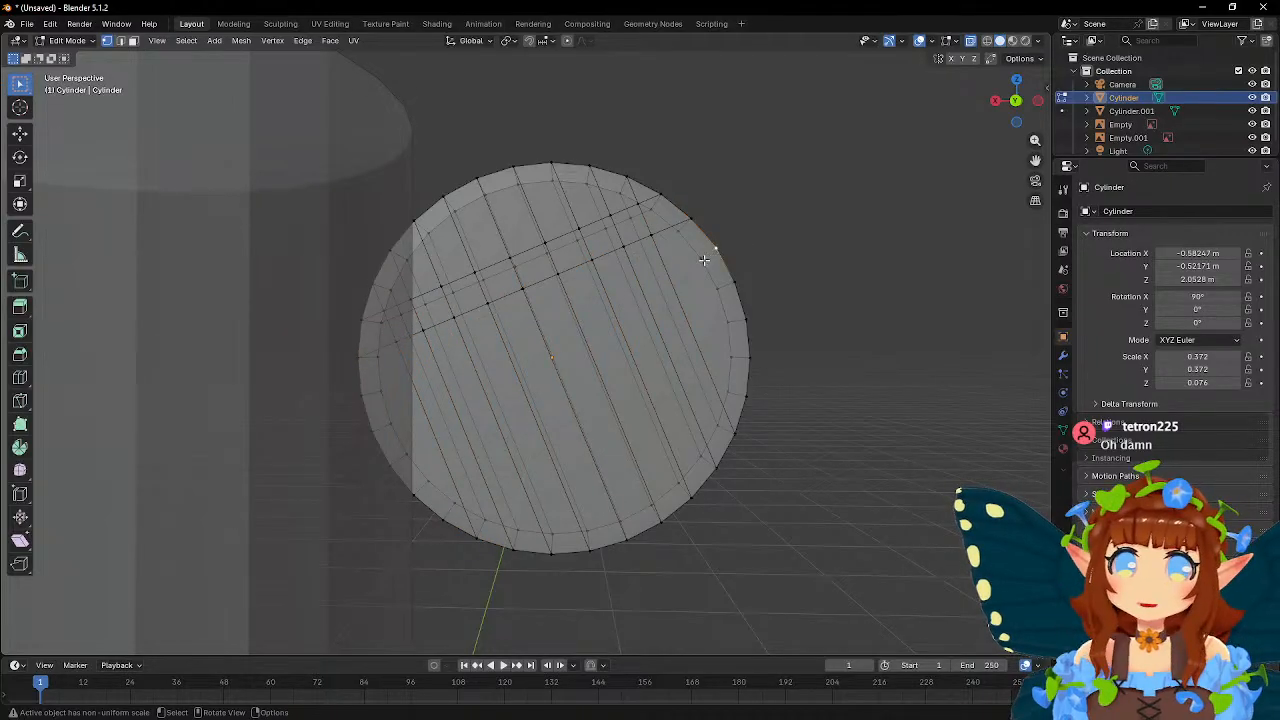
left_click(359, 395, "shift")
key("j")
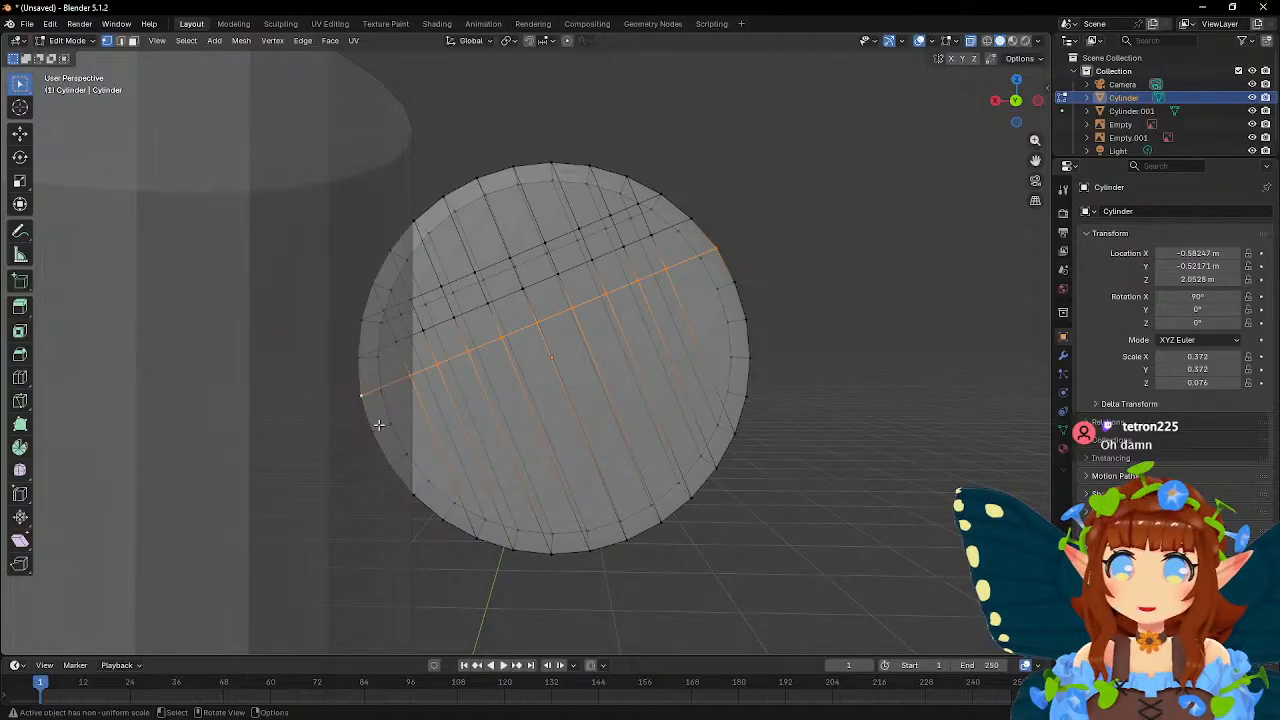
key("ctrl+z")
key("ctrl+shift+z")
key("ctrl+z")
- In front view, slide three middle vertices of the cross edge up along their parallel edges onto the drawn spiral's upper curve
mouse_move(586, 423)
middle_mouse_down()
mouse_move(647, 413)
mouse_move(590, 403)
middle_mouse_up()
scroll(590, 403, "up", 1)
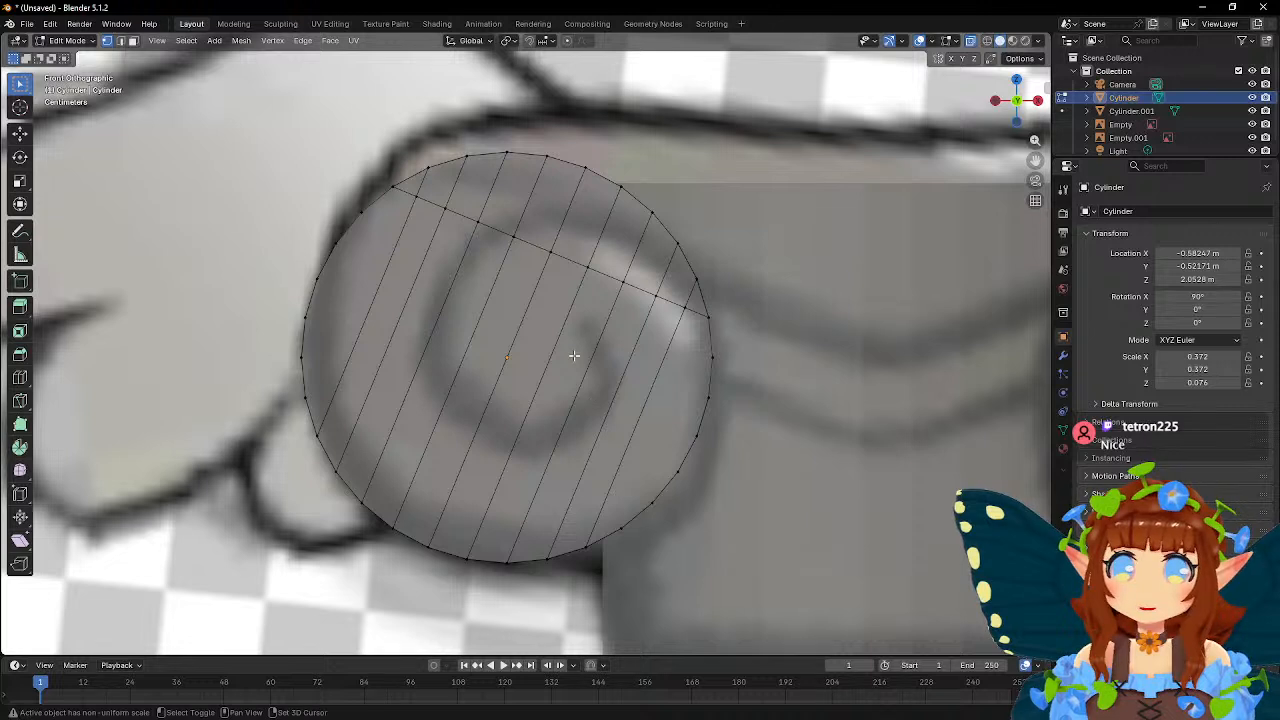
scroll(514, 413, "up", 1)
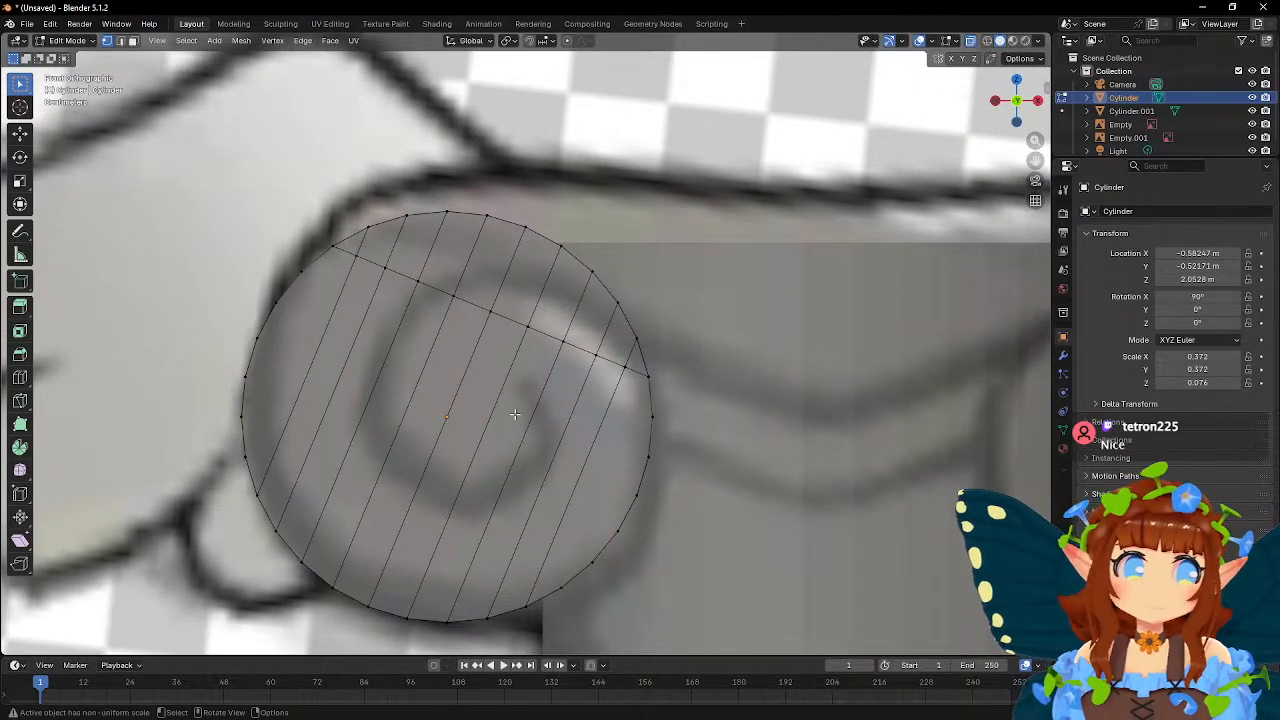
left_click(518, 322)
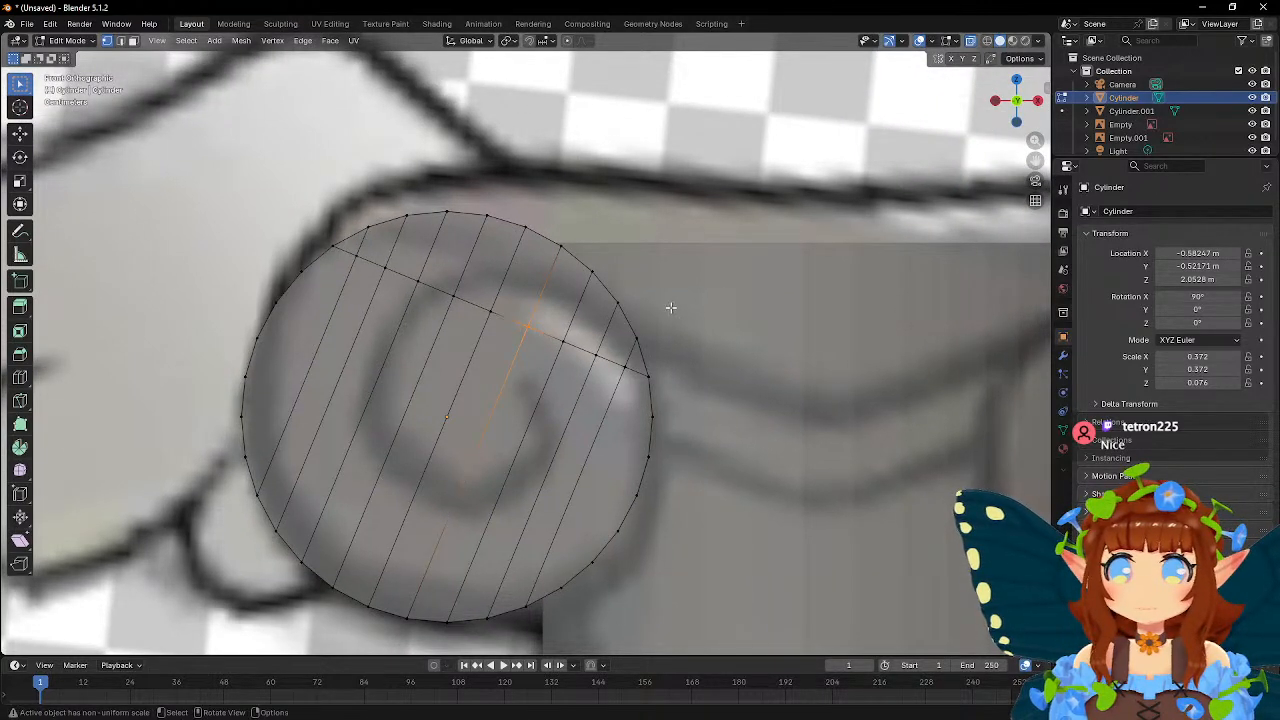
key("shift+v")
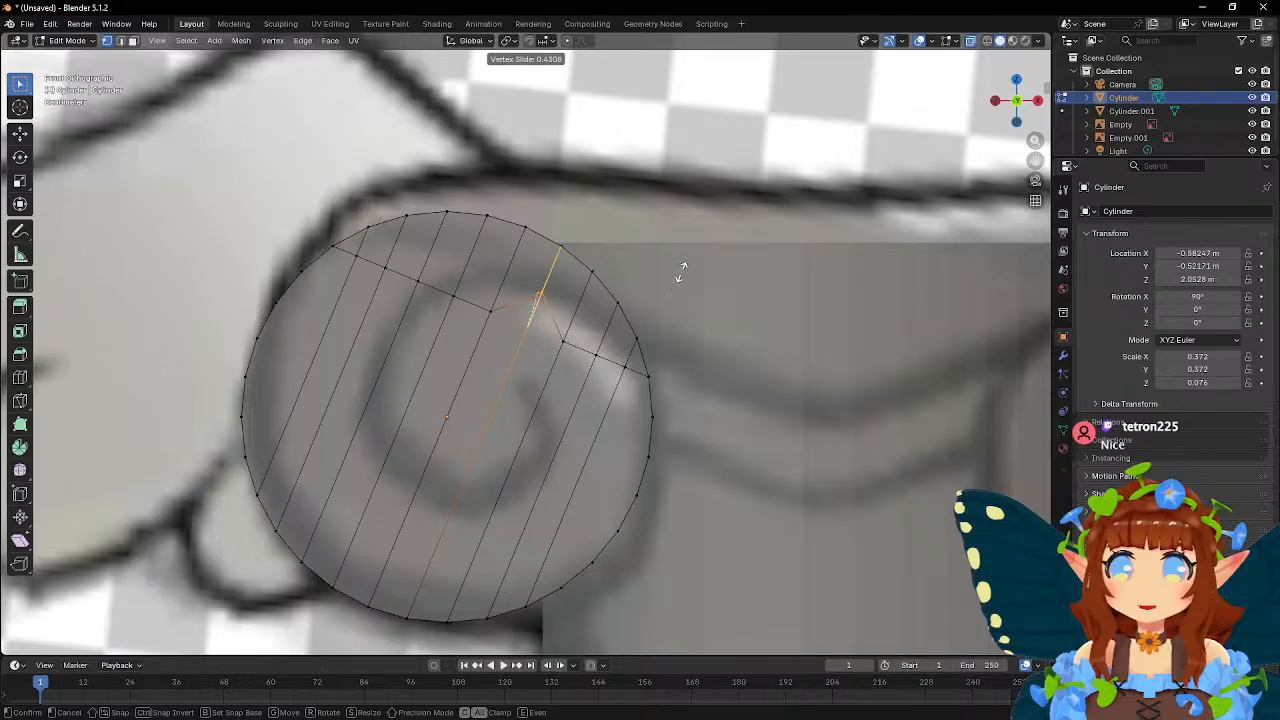
left_click(686, 258)
left_click(478, 304)
key("shift+v")
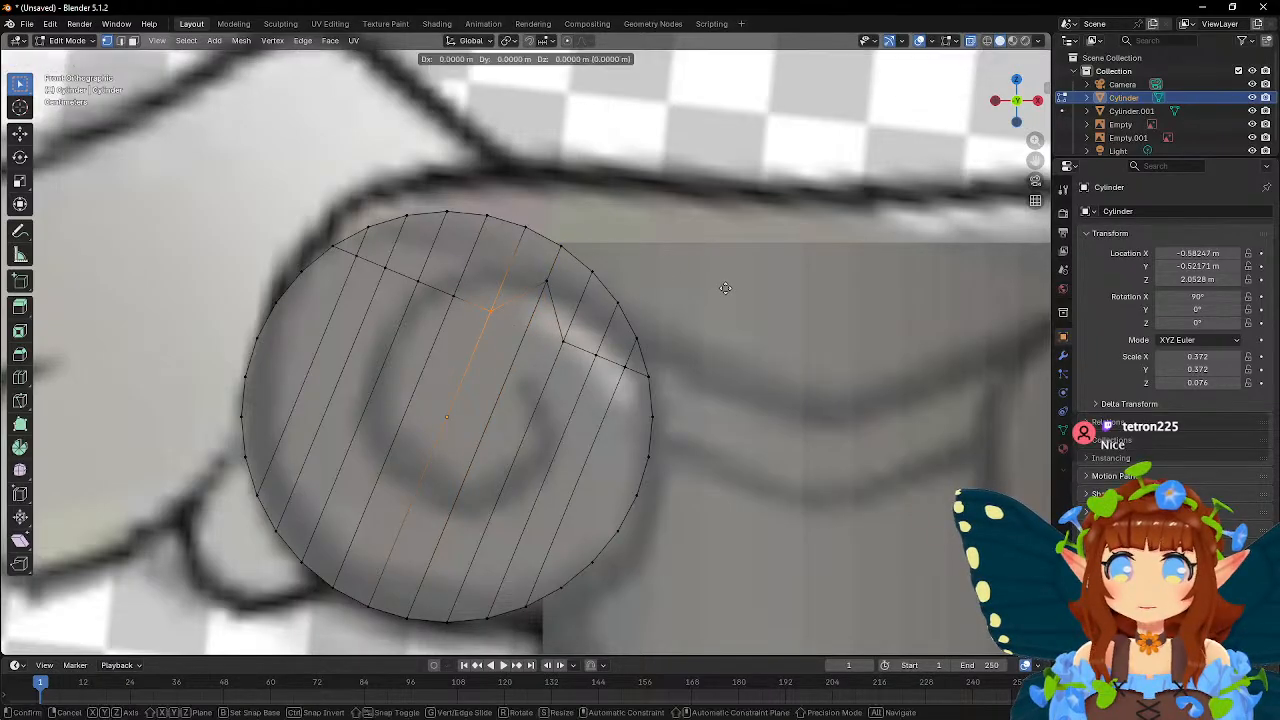
left_click(738, 250)
left_click(444, 288)
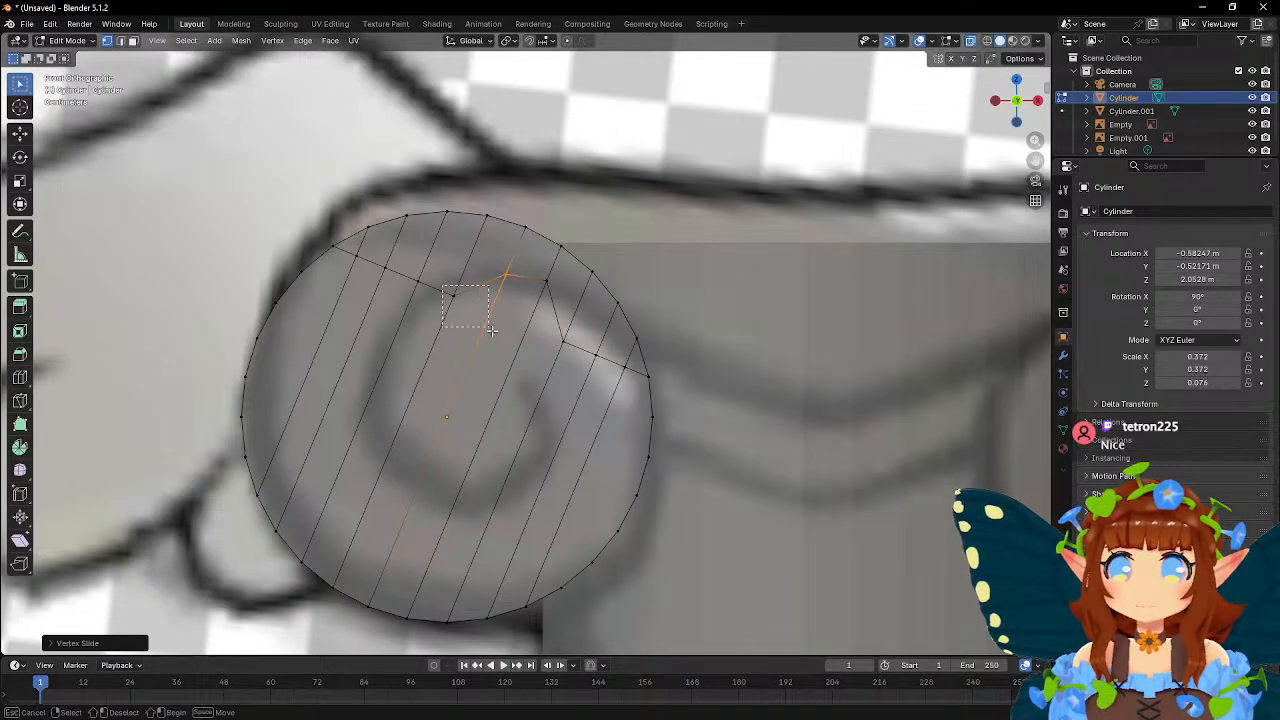
key("shift+v")
left_click(536, 346)
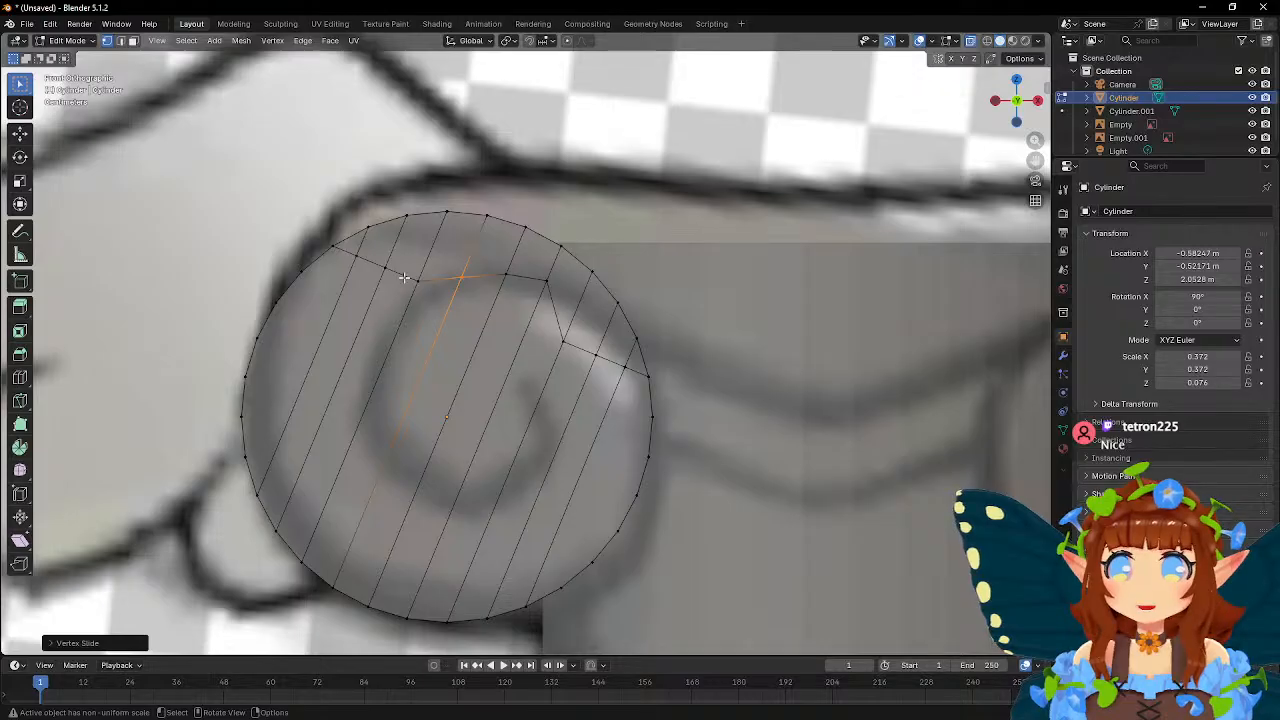
- Slide the next three cross-edge vertices toward the shaft side up along their parallel edges onto the drawn spiral's outer curve
left_click(565, 342)
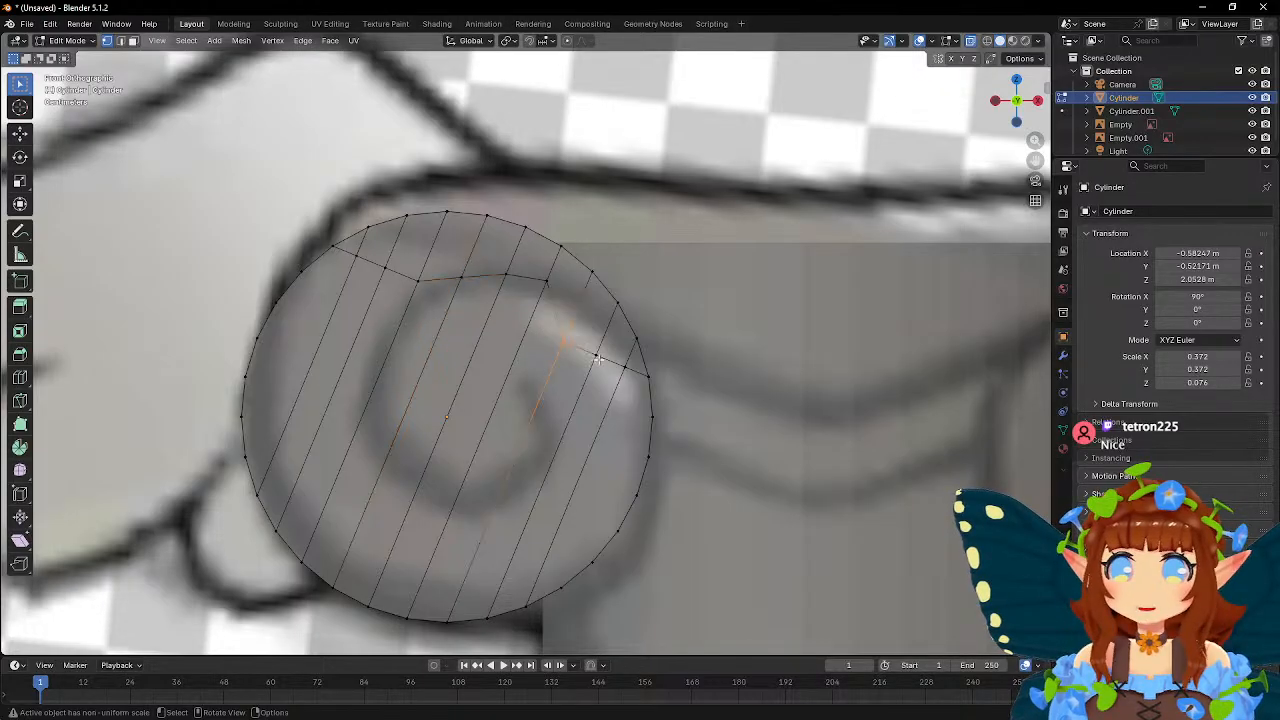
key("shift+v")
left_click(723, 284)
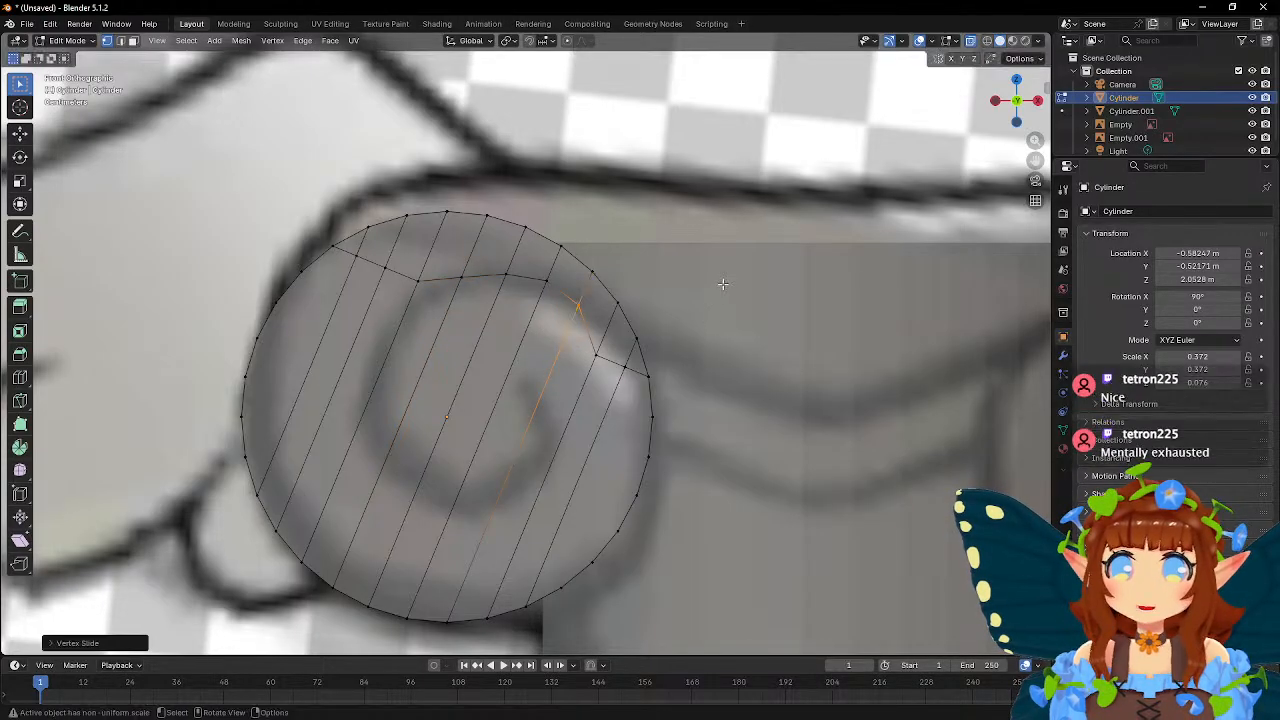
left_click(595, 354)
key("shift+v")
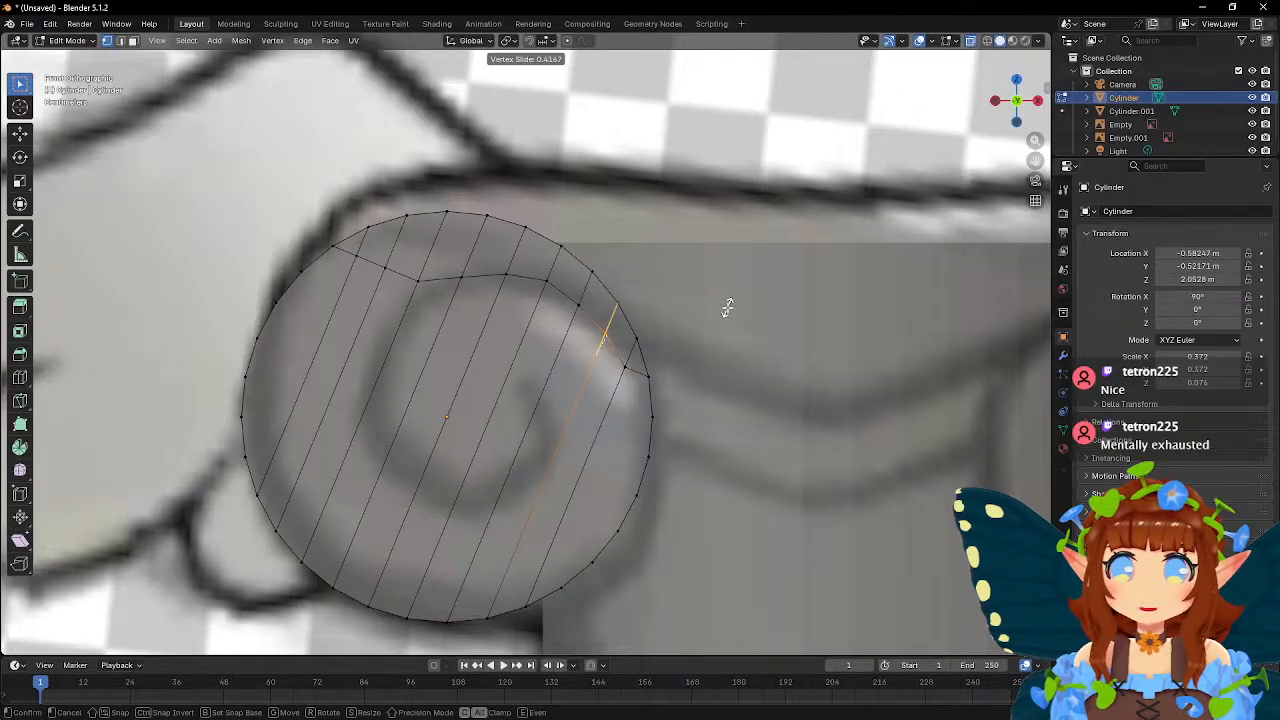
left_click(727, 308)
left_click(622, 353)
key("shift+v")
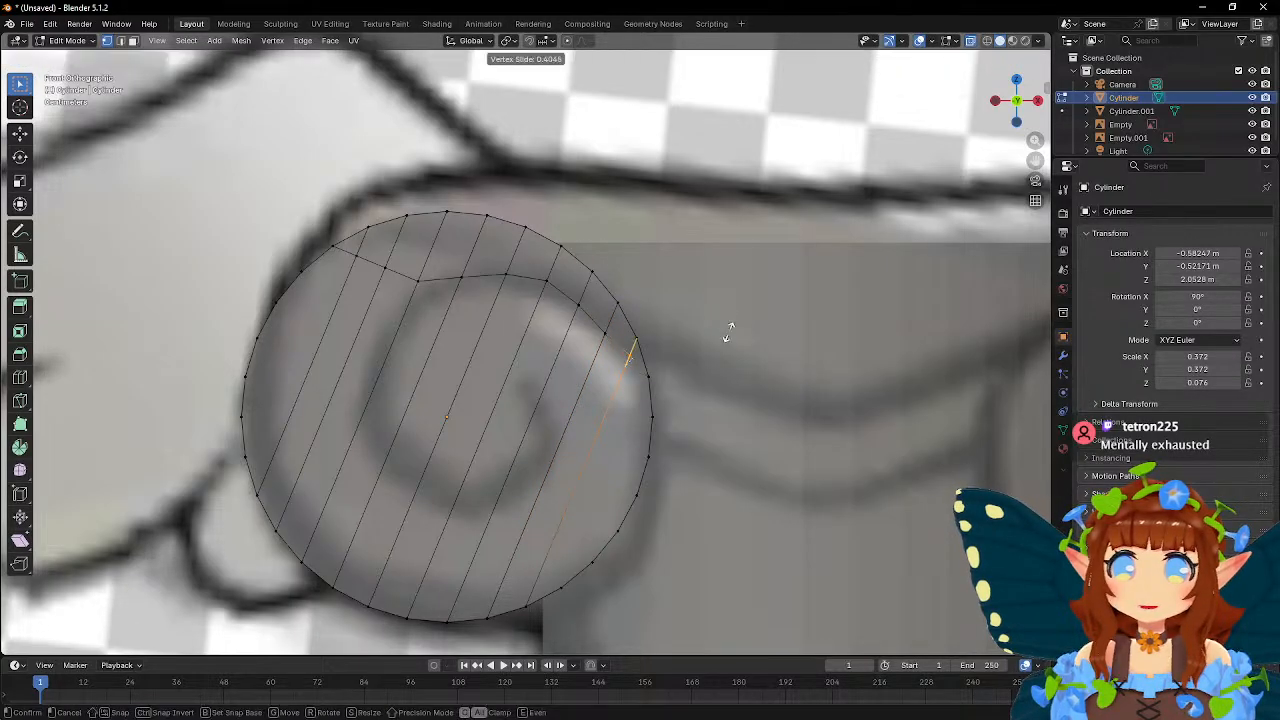
left_click(730, 332)
- Fine-tune two cross-edge vertices on the spiral's upper shaft-side curve so they follow the drawn line
left_click(604, 332)
key("g")
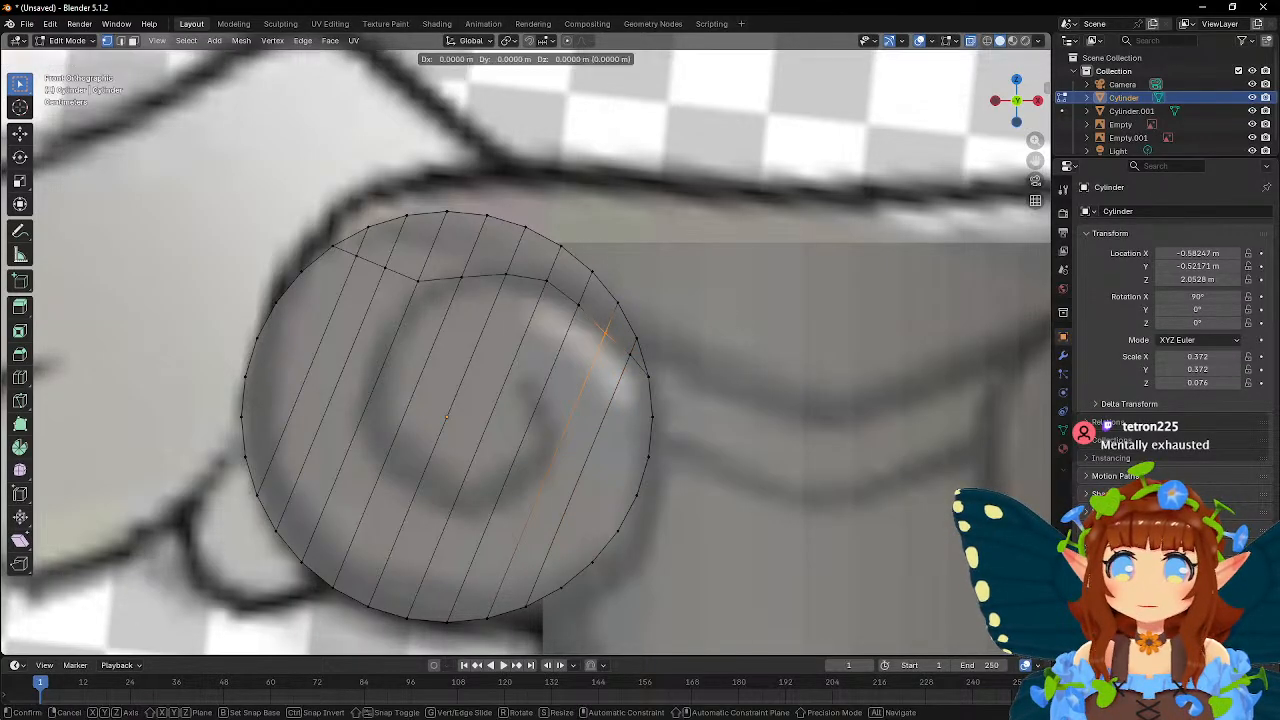
left_click(706, 302)
left_click(543, 281)
key("g")
key("g")
left_click(694, 281)
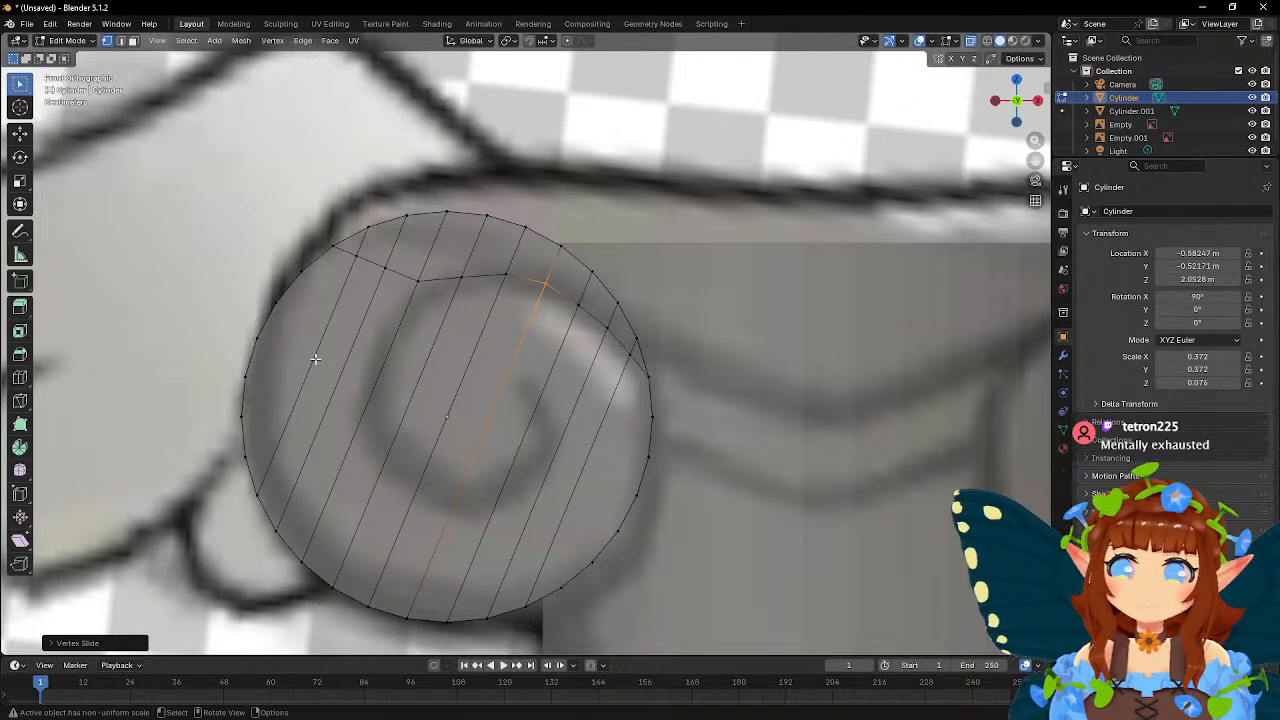
- Connect the first two opposite rim vertex pairs on the disc's front face below the bent edge with cross edges
middle_click_drag(299, 355, 828, 406)
key("KP_1")
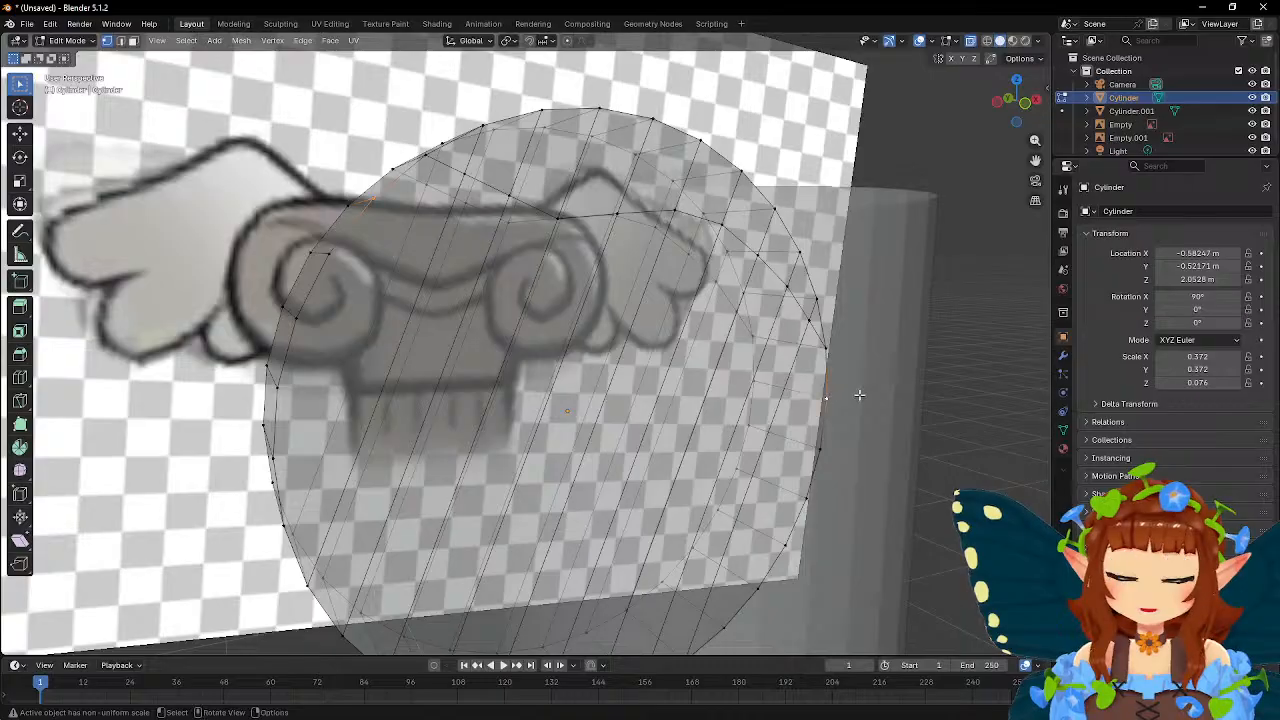
key("j")
mouse_move(355, 290)
middle_mouse_down()
mouse_move(344, 281)
mouse_move(364, 296)
middle_mouse_up()
left_click(364, 272)
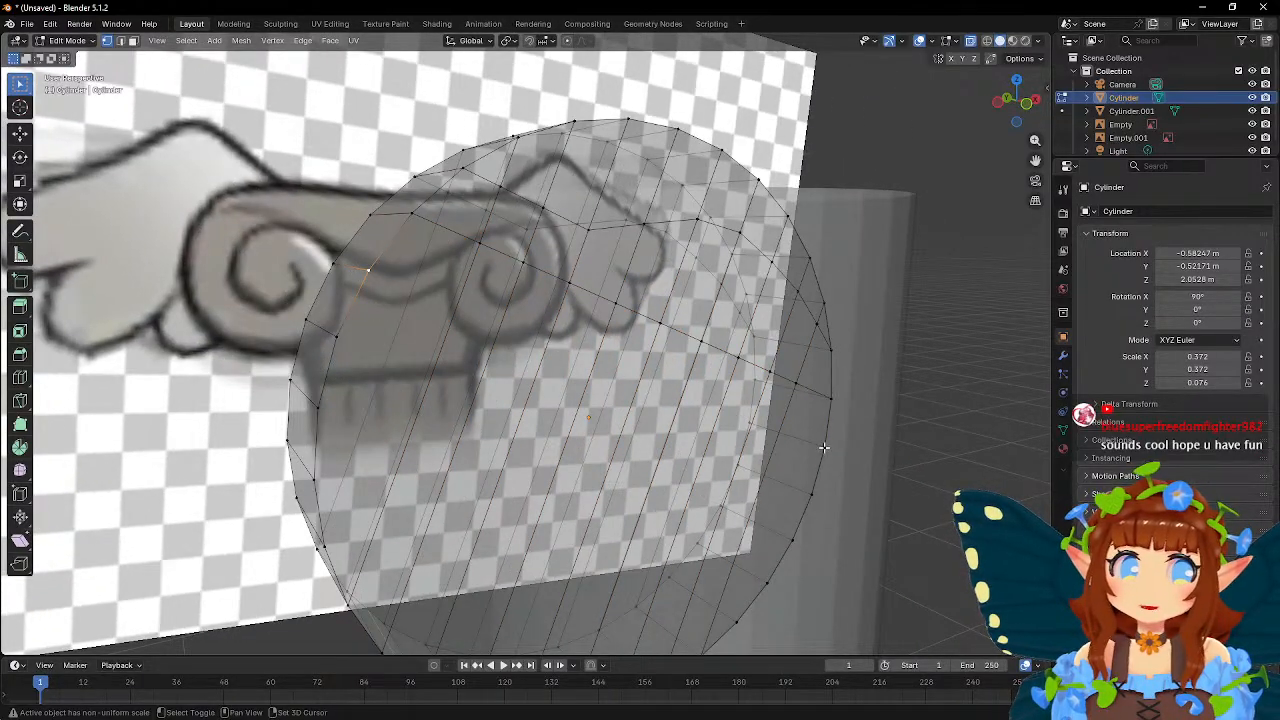
middle_click_drag(674, 421, 563, 403)
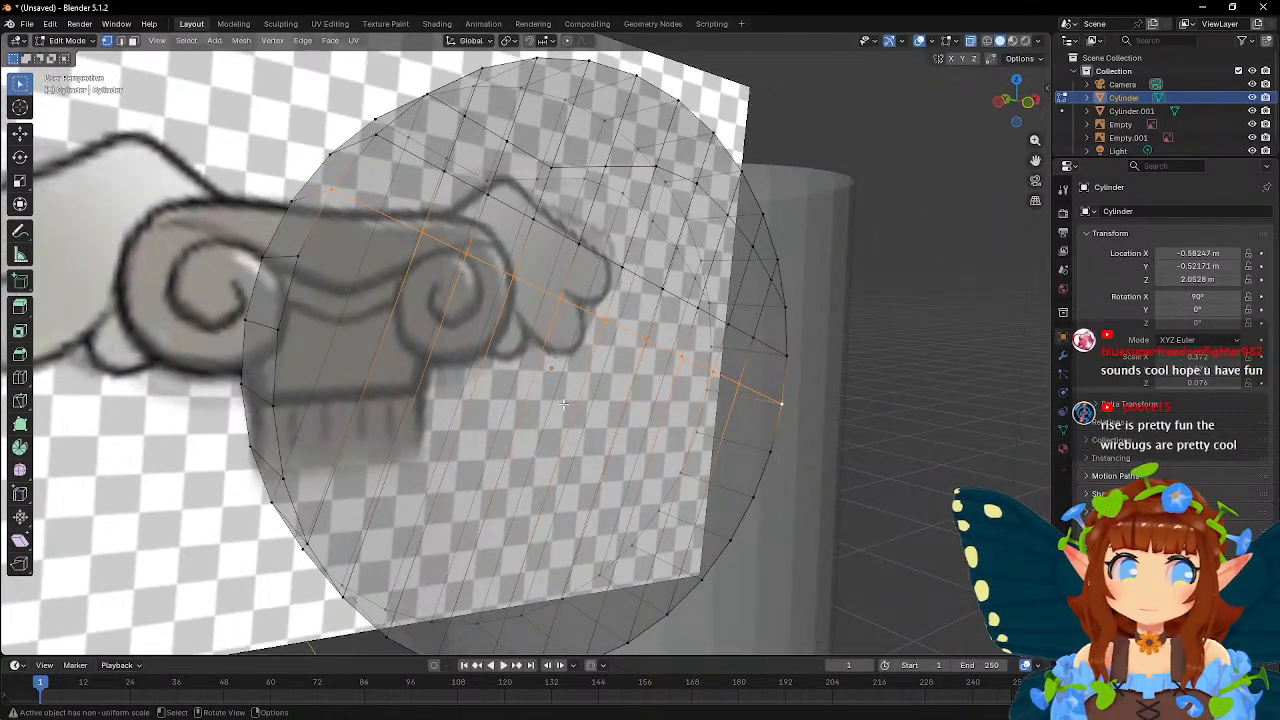
- Add three more cross edges between opposite rim vertices across the middle of the front face
left_click(291, 273, "alt")
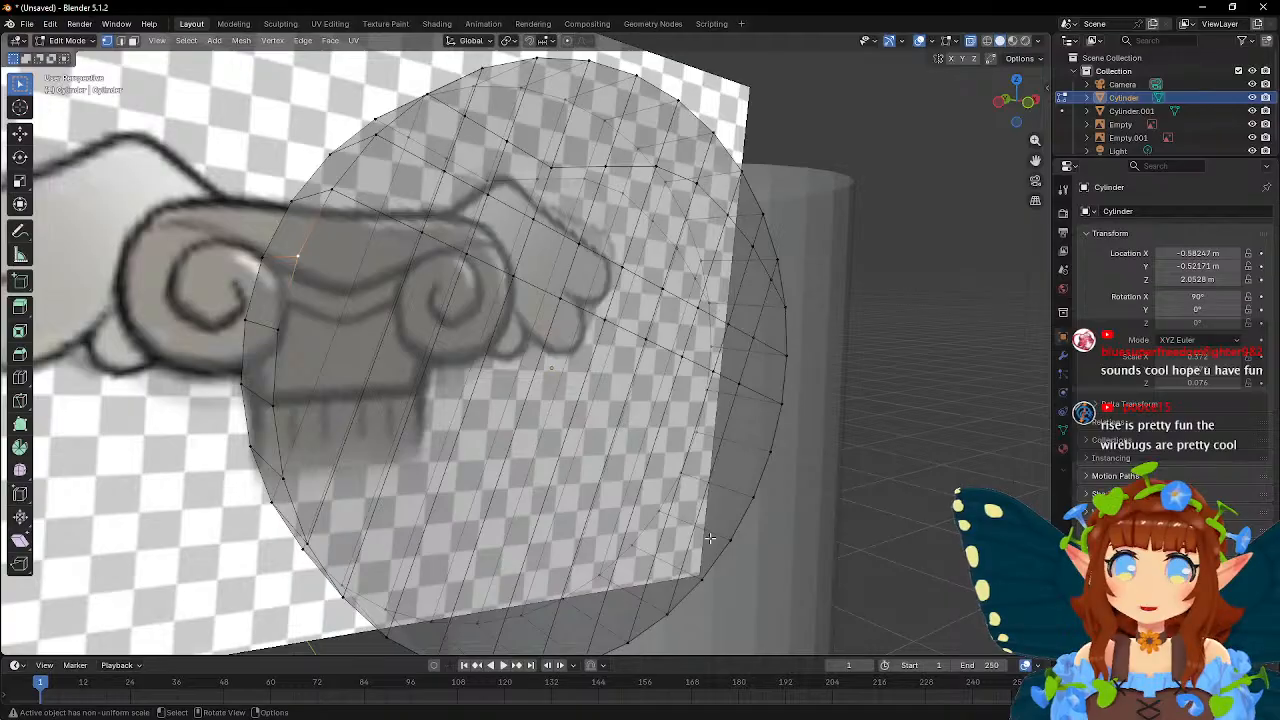
left_click(766, 452, "alt")
left_click(755, 501, "alt")
left_click(400, 397, "alt+shift")
left_click(272, 408, "alt+shift")
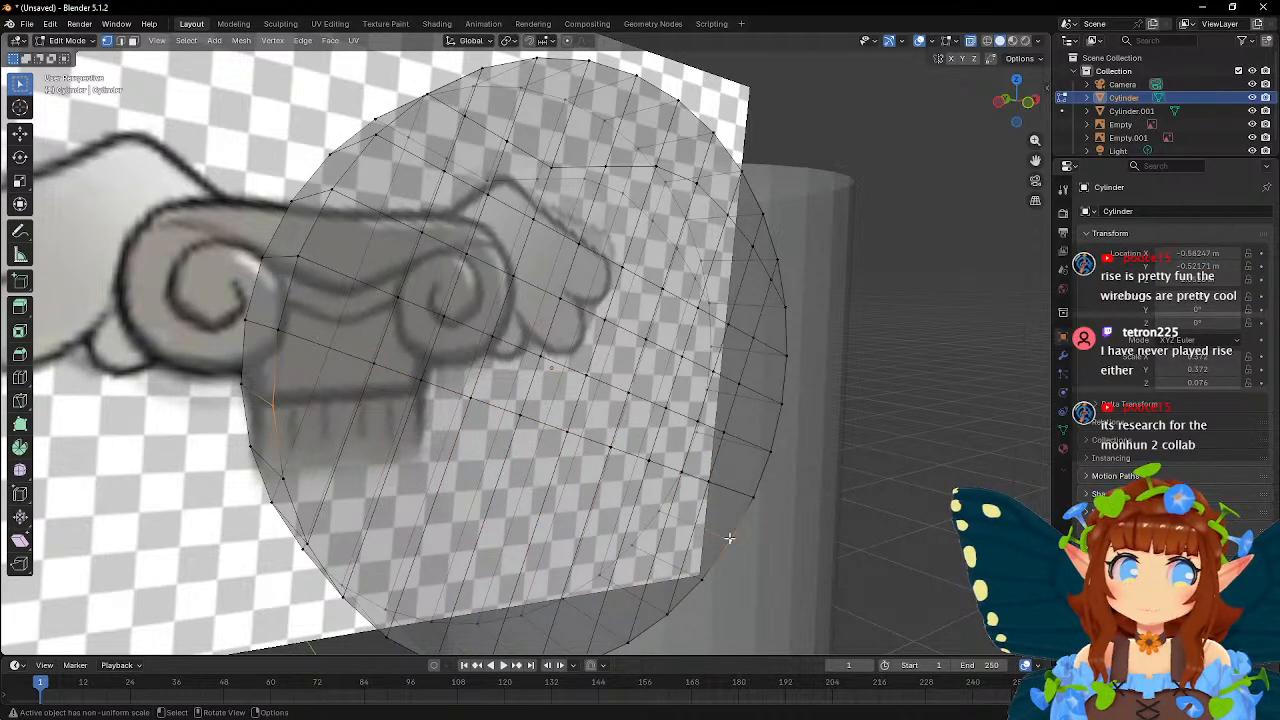
left_click(679, 521, "alt+shift")
- Connect the two lowest rim vertex pairs with cross edges to complete the front face's grid, and return to front view
left_click(707, 583, "alt")
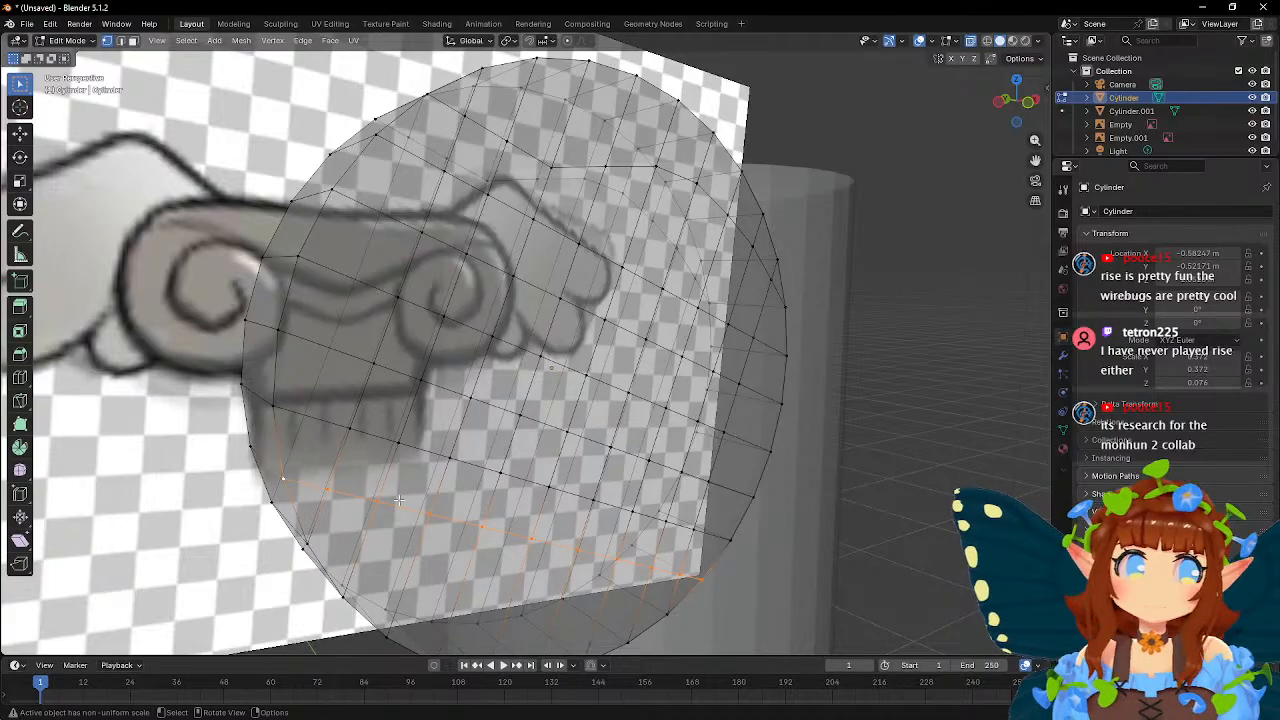
middle_click_drag(415, 530, 434, 456)
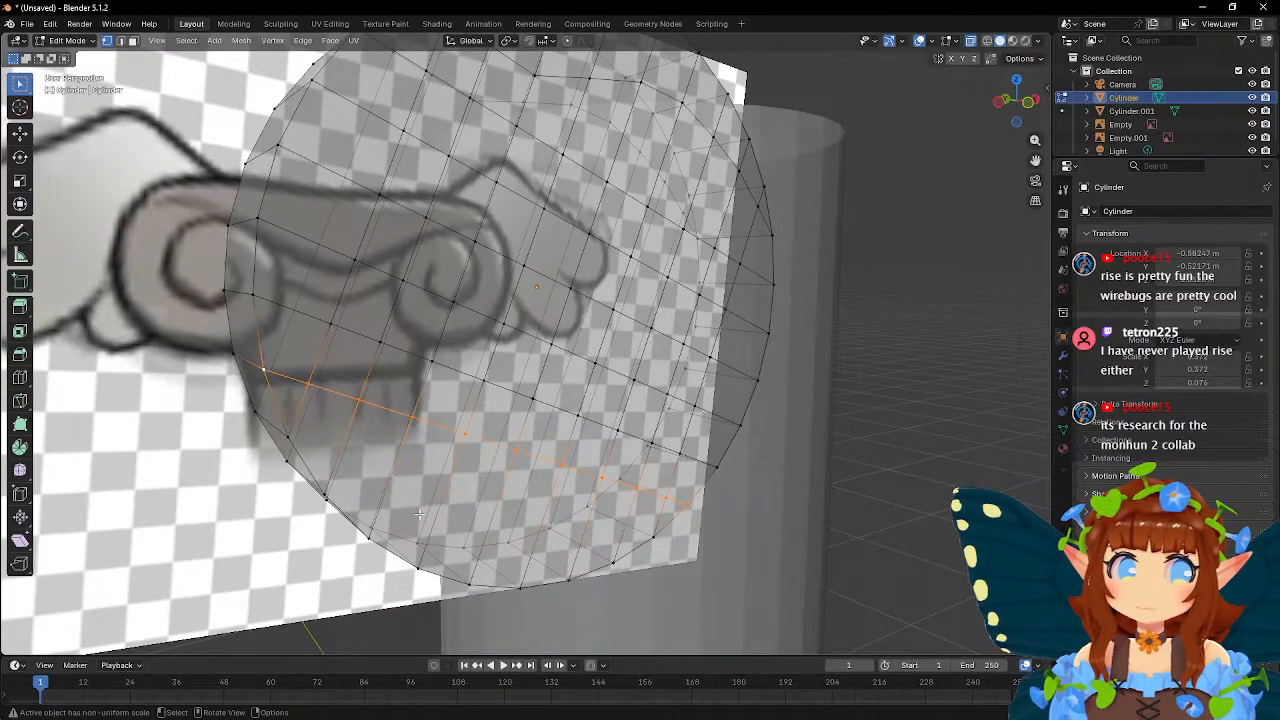
left_click(292, 440)
left_click(654, 542, "shift")
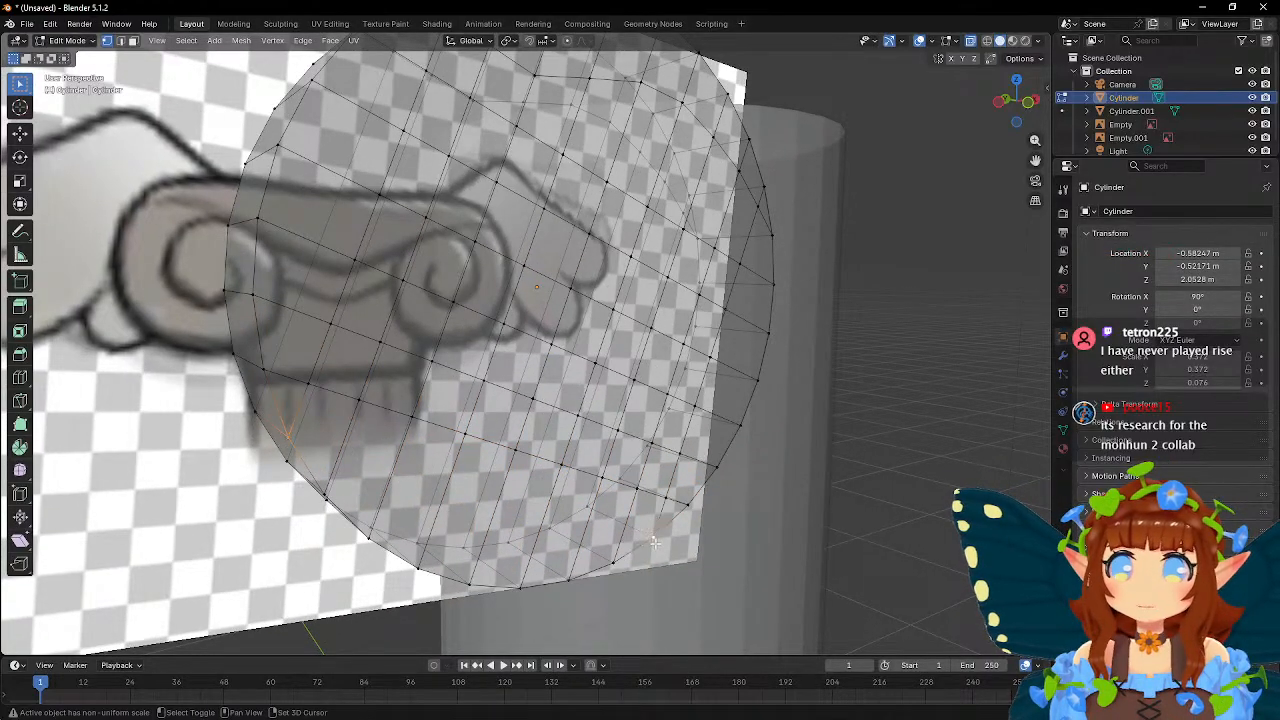
left_click(654, 542, "ctrl")
middle_click_drag(573, 436, 582, 504)
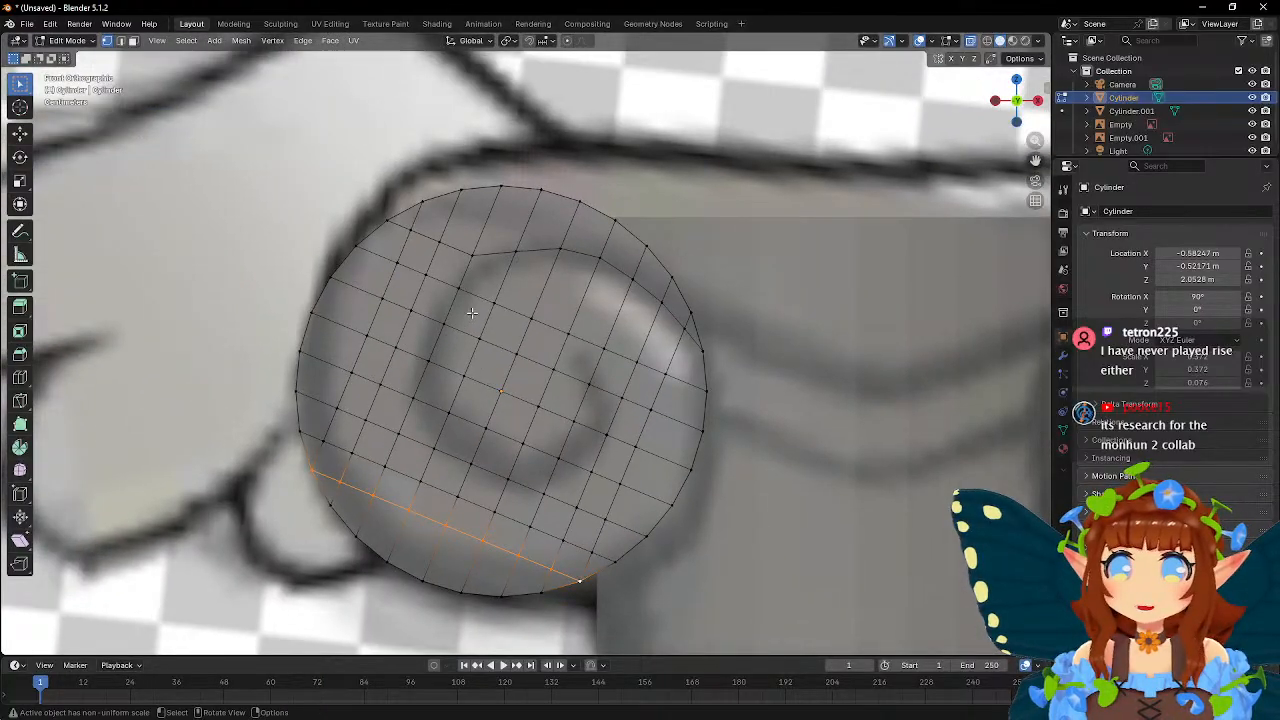
- Move the bent cross edge's corner vertex onto the start of the drawn spiral's curve away from the shaft
left_click_drag(461, 246, 481, 264)
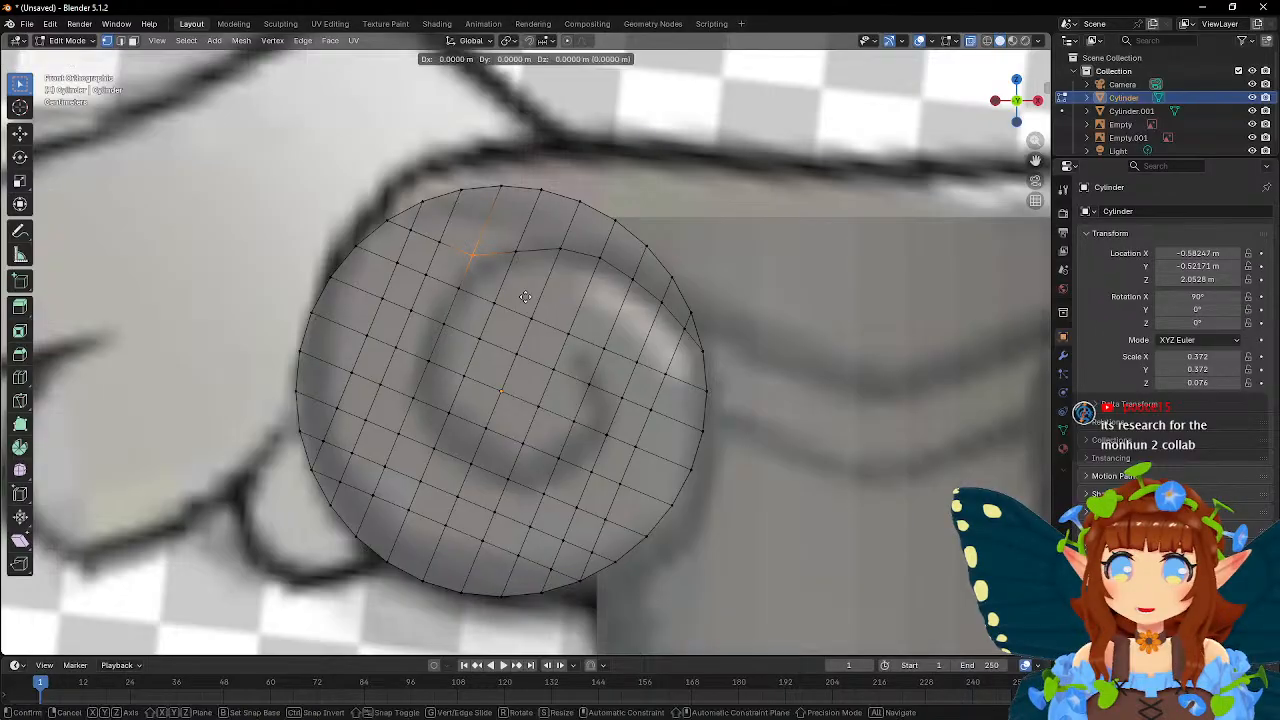
scroll(485, 271, "up", 2)
key("g")
left_click(550, 290)
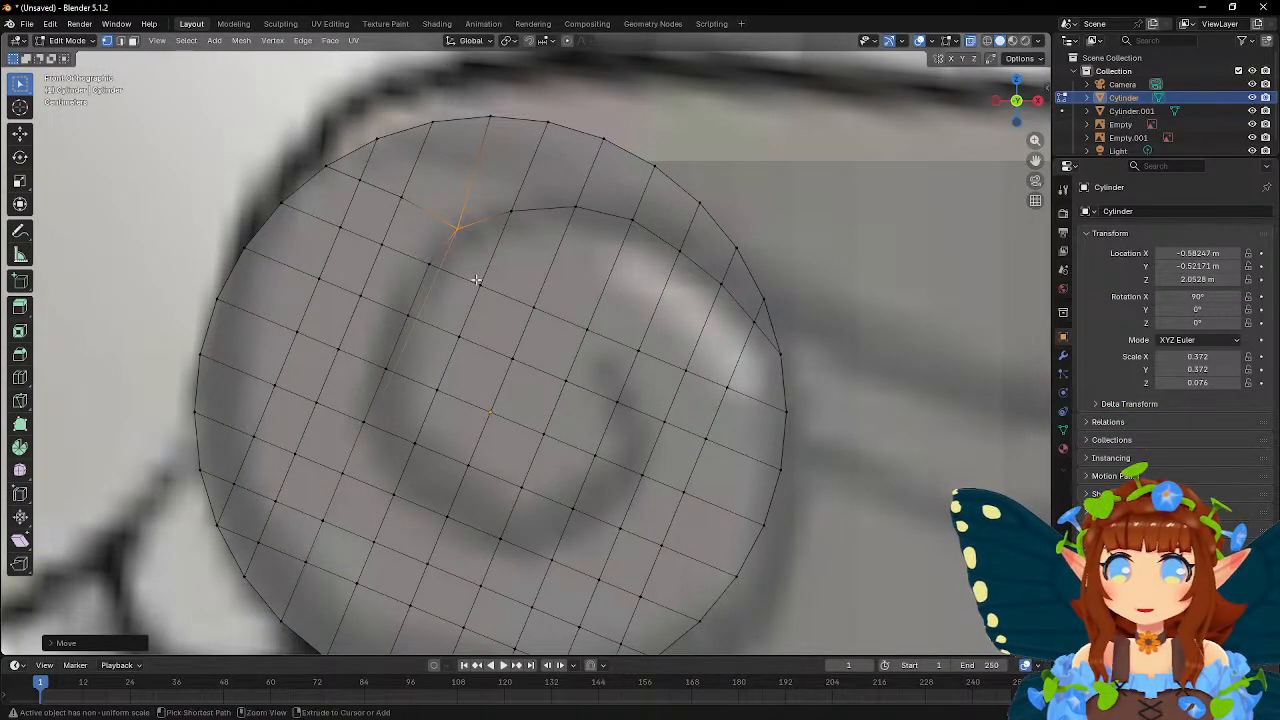
- On the disc's back face, connect the first three opposite rim vertex pairs below the bent edge with cross edges
middle_click_drag(477, 280, 464, 318)
left_click(482, 344, "alt")
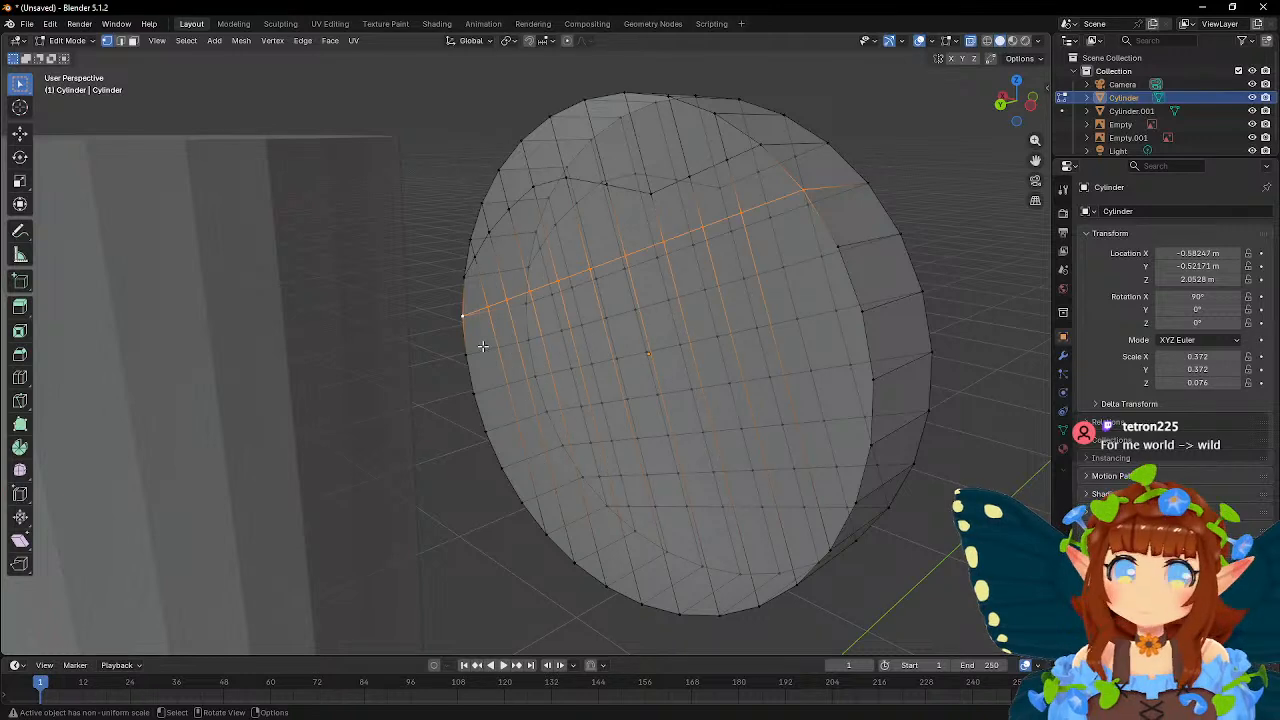
left_click(841, 247)
left_click(464, 357, "shift")
key("j")
left_click(870, 315)
left_click(474, 394, "shift")
key("j")
- Add two more cross edges between opposite rim vertices across the middle of the back face
left_click(873, 380)
left_click(485, 432, "shift")
key("j")
left_click(873, 443)
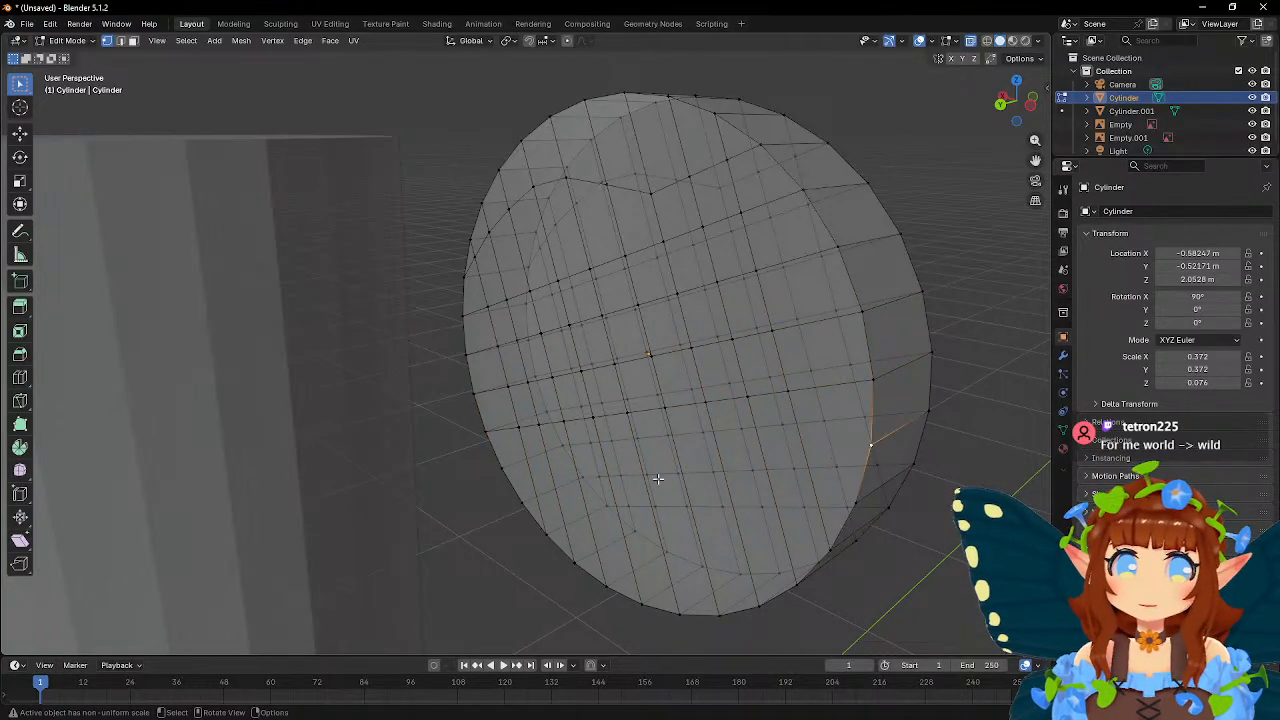
left_click(502, 467, "shift")
key("j")
- Connect the two lowest rim vertex pairs on the back face with cross edges to complete its grid
left_click(851, 501)
left_click(521, 502, "alt")
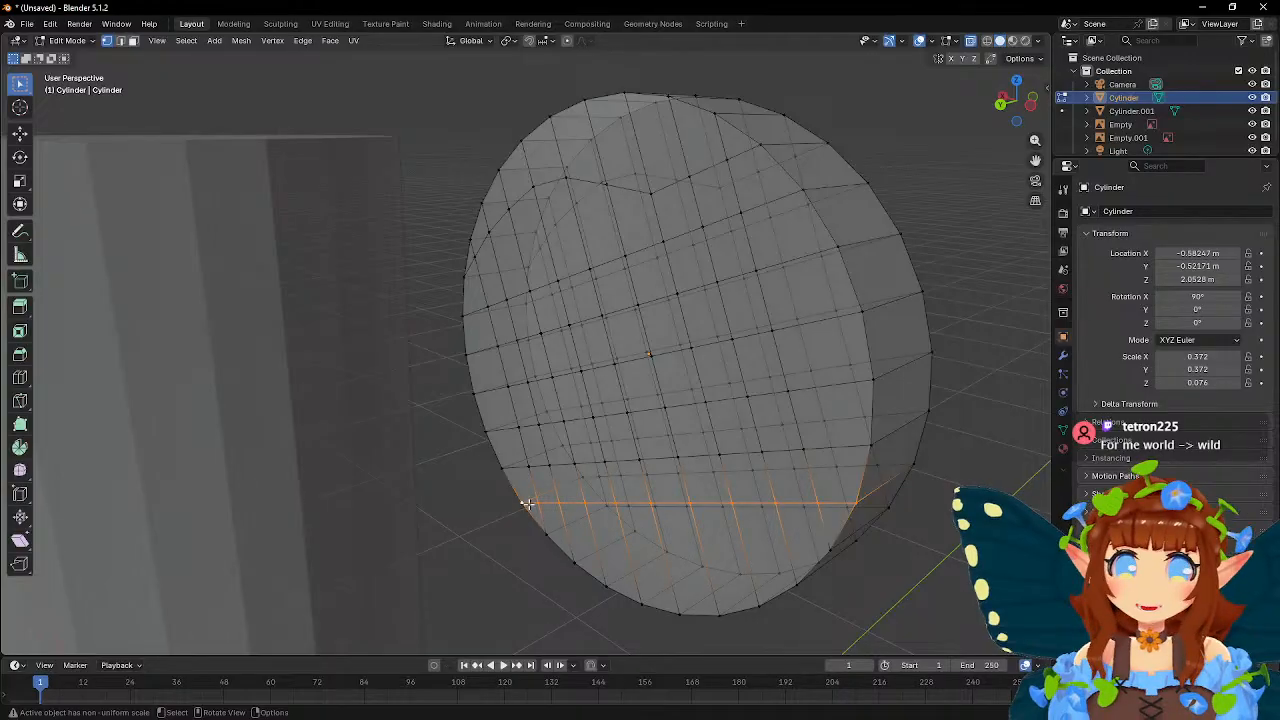
key("ctrl+z")
middle_click_drag(749, 517, 594, 463)
left_click(554, 478, "alt")
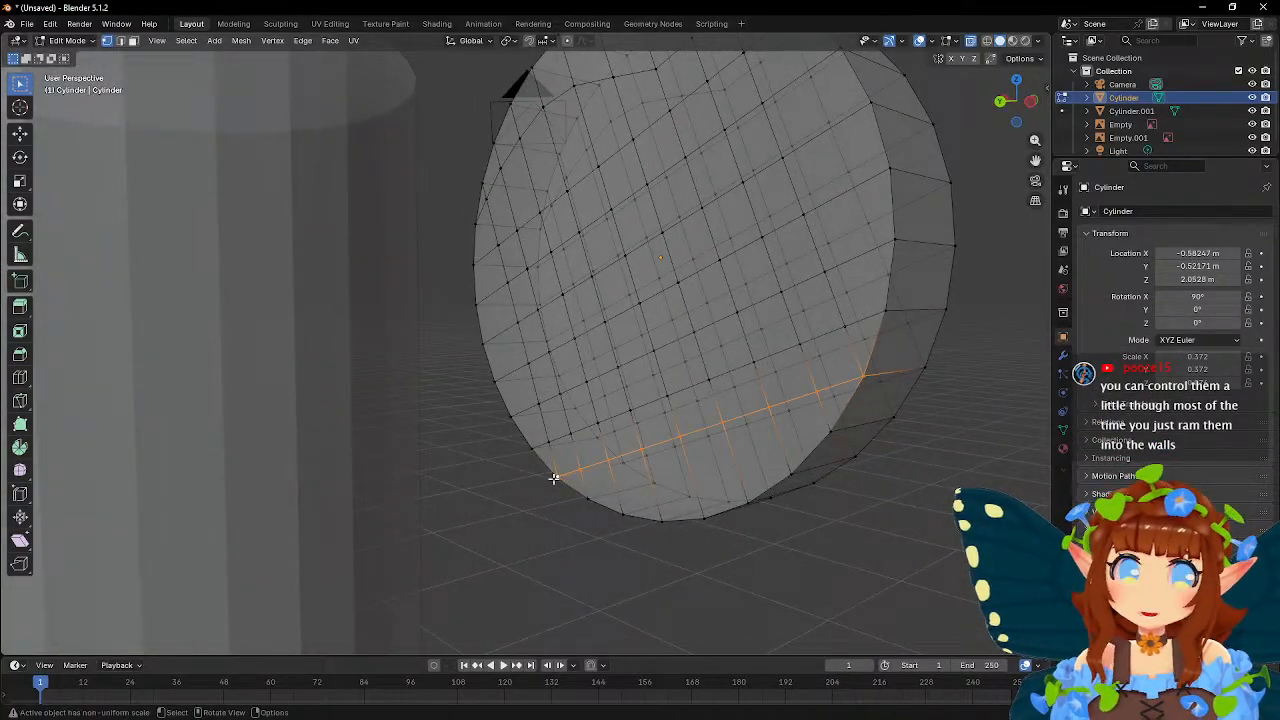
middle_click_drag(851, 463, 640, 463)
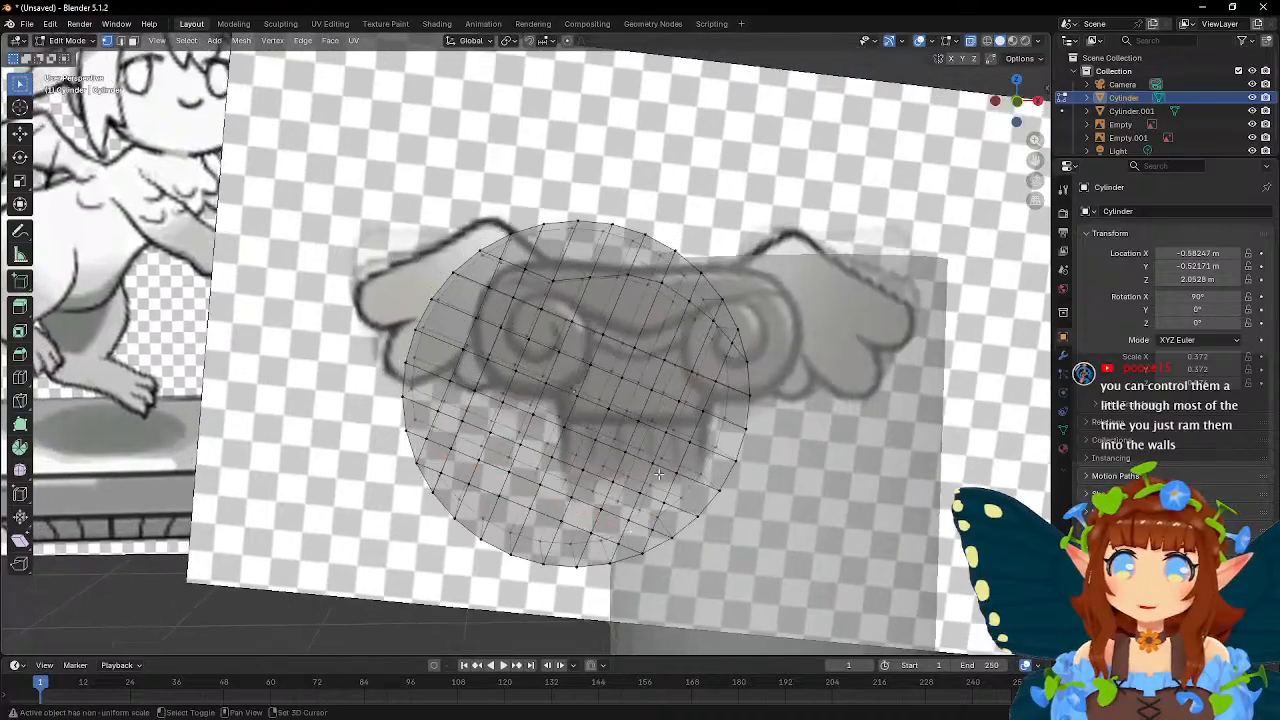
- In front view, move three grid vertices onto the drawn spiral's upper curve on the side away from the shaft
scroll(600, 420, "up", 8)
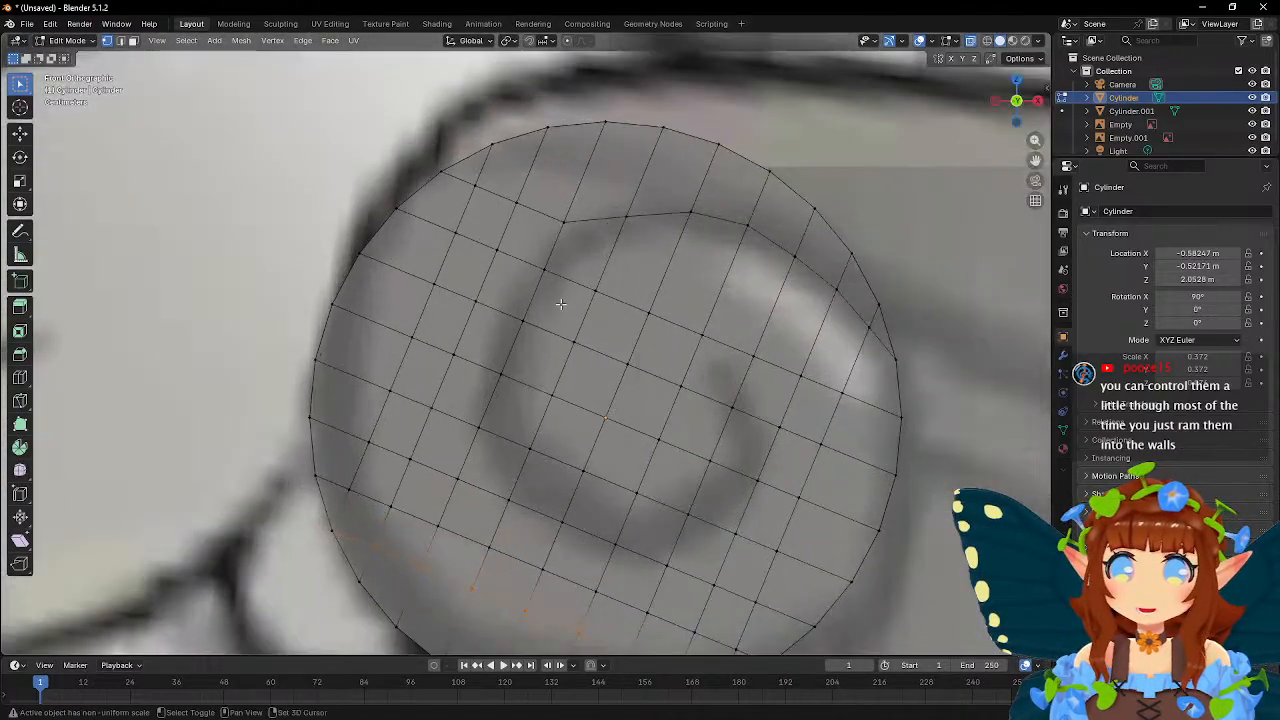
middle_click_drag(561, 304, 527, 367, "shift")
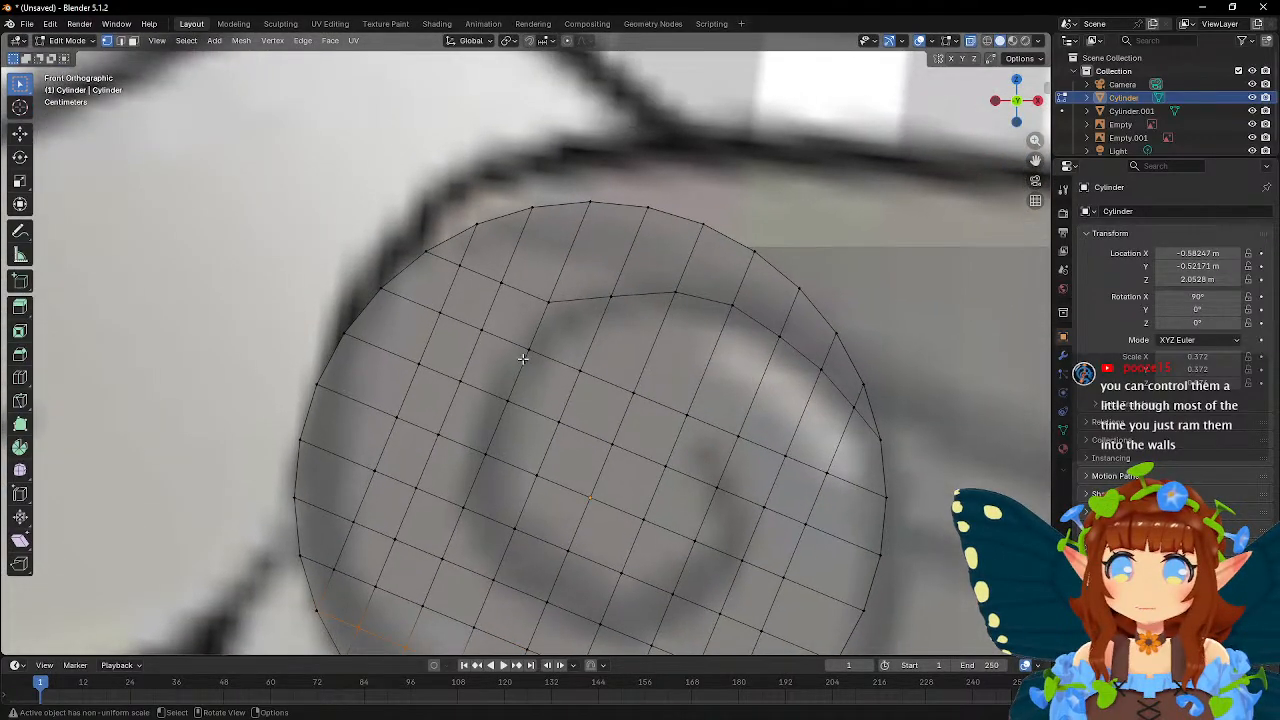
left_click(514, 341)
key("g")
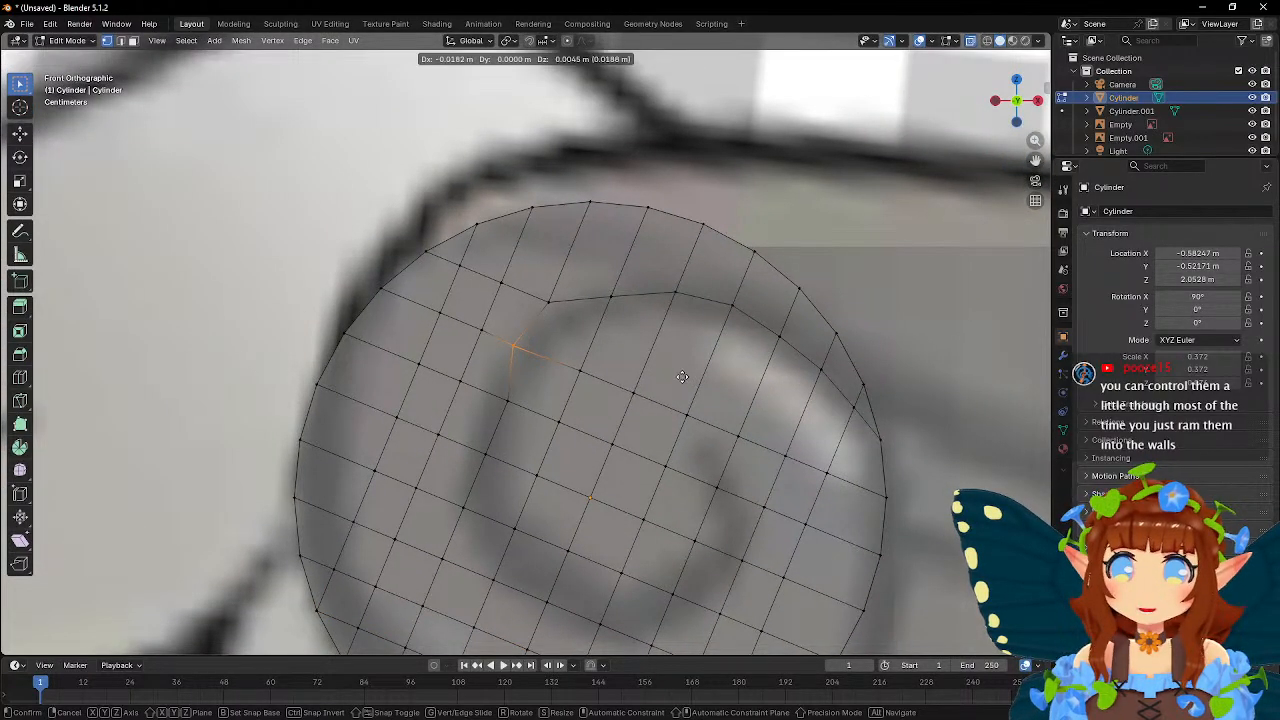
left_click(651, 364)
left_click(547, 300)
key("g")
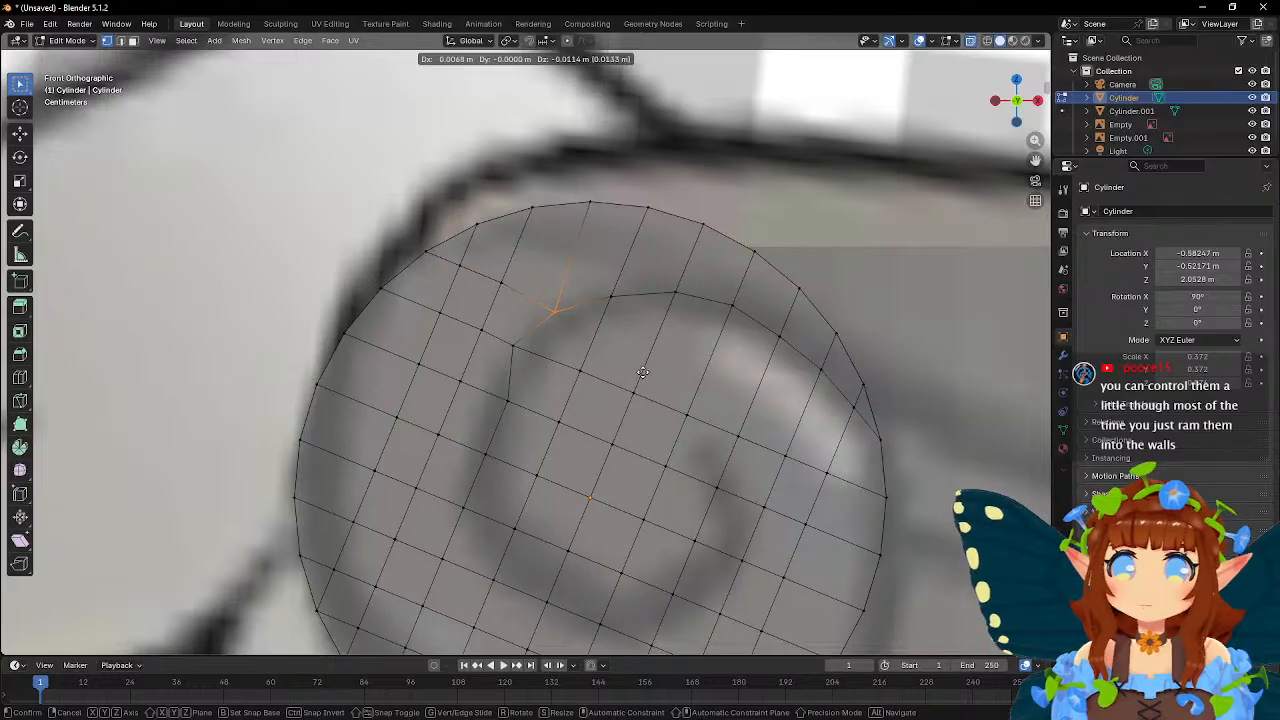
left_click(645, 372)
left_click(507, 399)
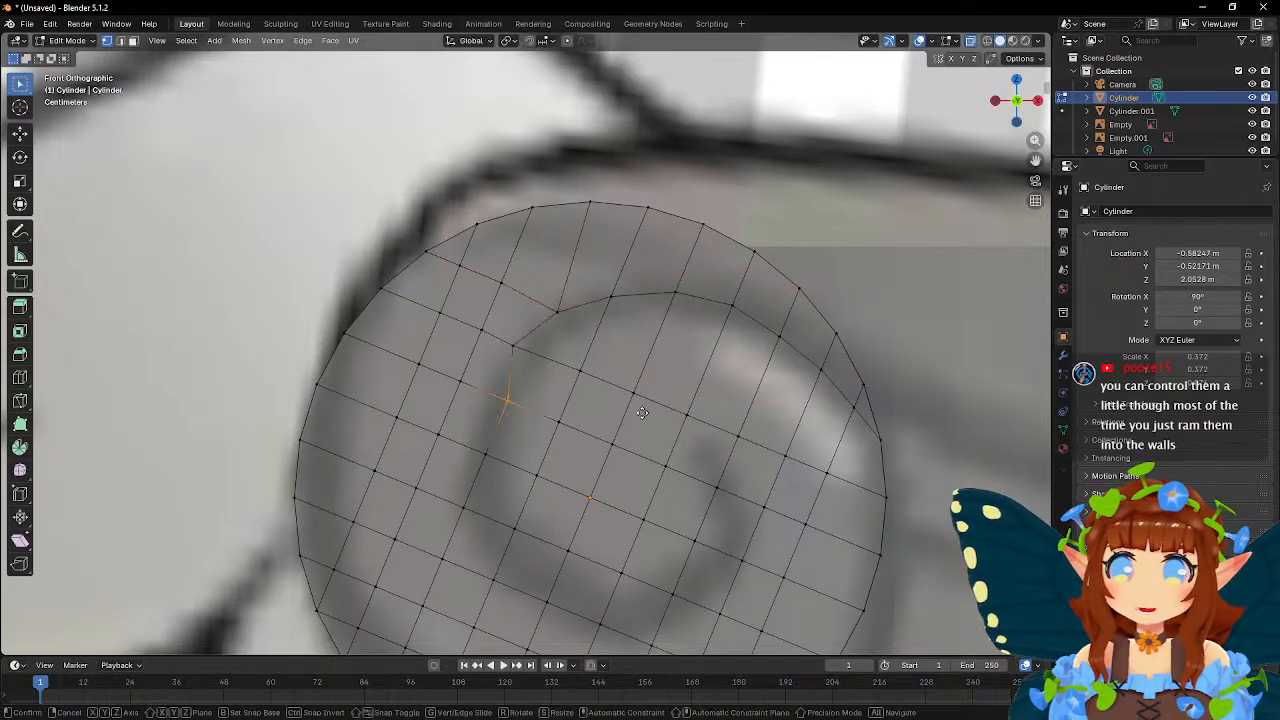
key("g")
left_click(505, 400)
- Move the next four grid vertices onto the drawn spiral where it descends and turns into its lower curve
middle_click_drag(512, 473, 493, 375, "shift")
left_click_drag(461, 351, 524, 445)
key("g")
left_click(511, 402)
key("g")
left_click(490, 428)
key("g")
left_click(538, 454)
left_click_drag(438, 390, 468, 418)
key("g")
left_click(498, 428)
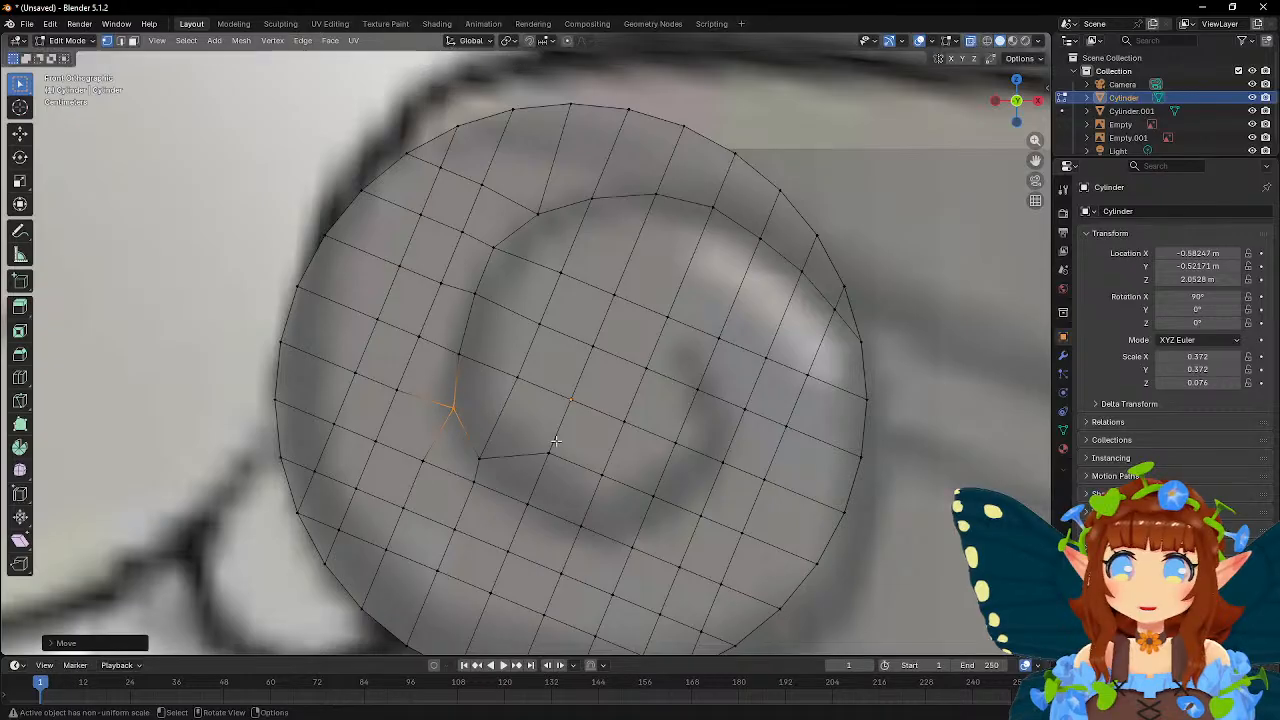
- Move three grid vertices onto the bottom of the drawn spiral's curve
middle_click_drag(551, 441, 515, 377, "shift")
left_click_drag(499, 374, 632, 449)
key("g")
left_click(575, 430)
key("g")
left_click(565, 466)
key("g")
left_click(623, 457)
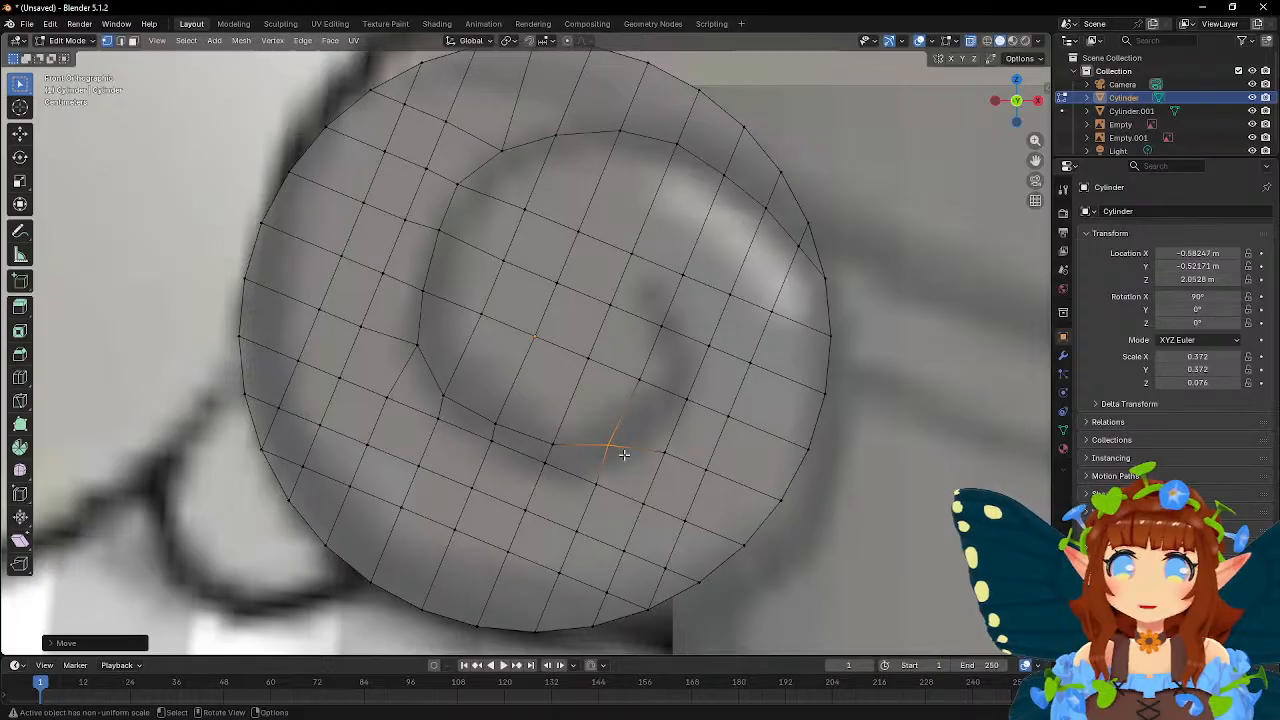
- Move three grid vertices onto the drawn spiral's inner shaft-side curve, up to the spiral's inner tip
left_click(636, 379)
key("g")
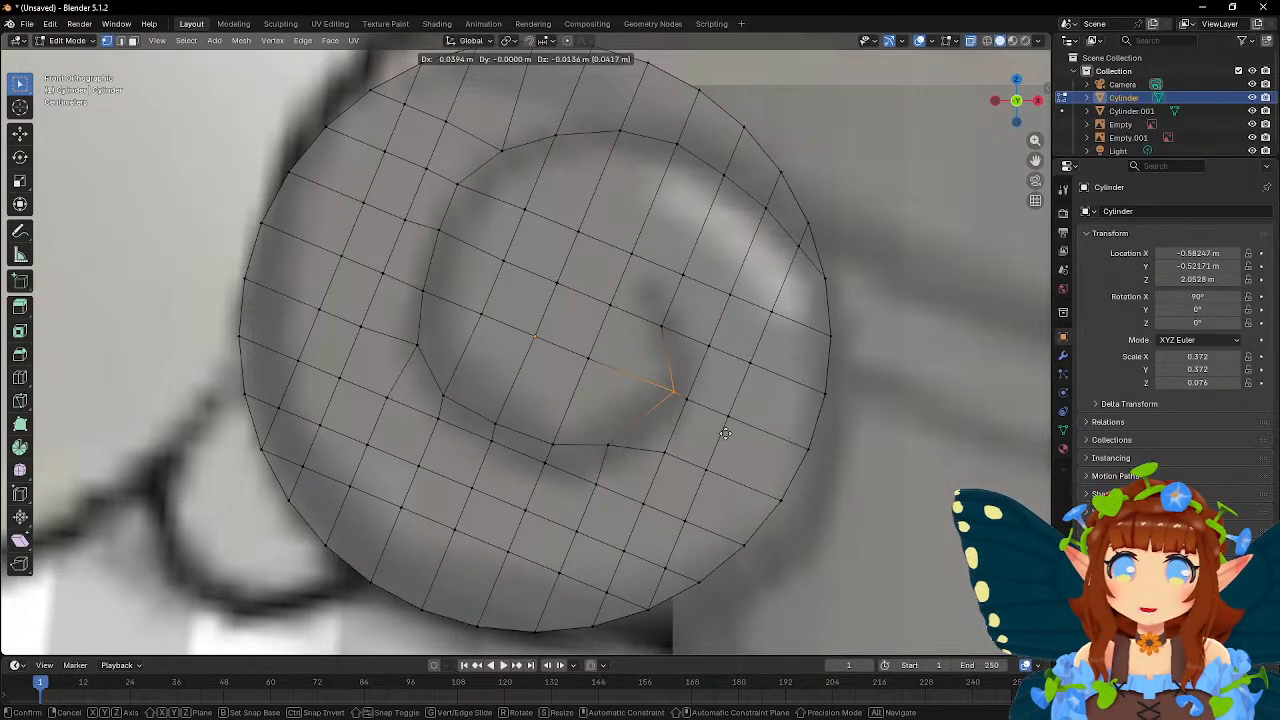
left_click(726, 433)
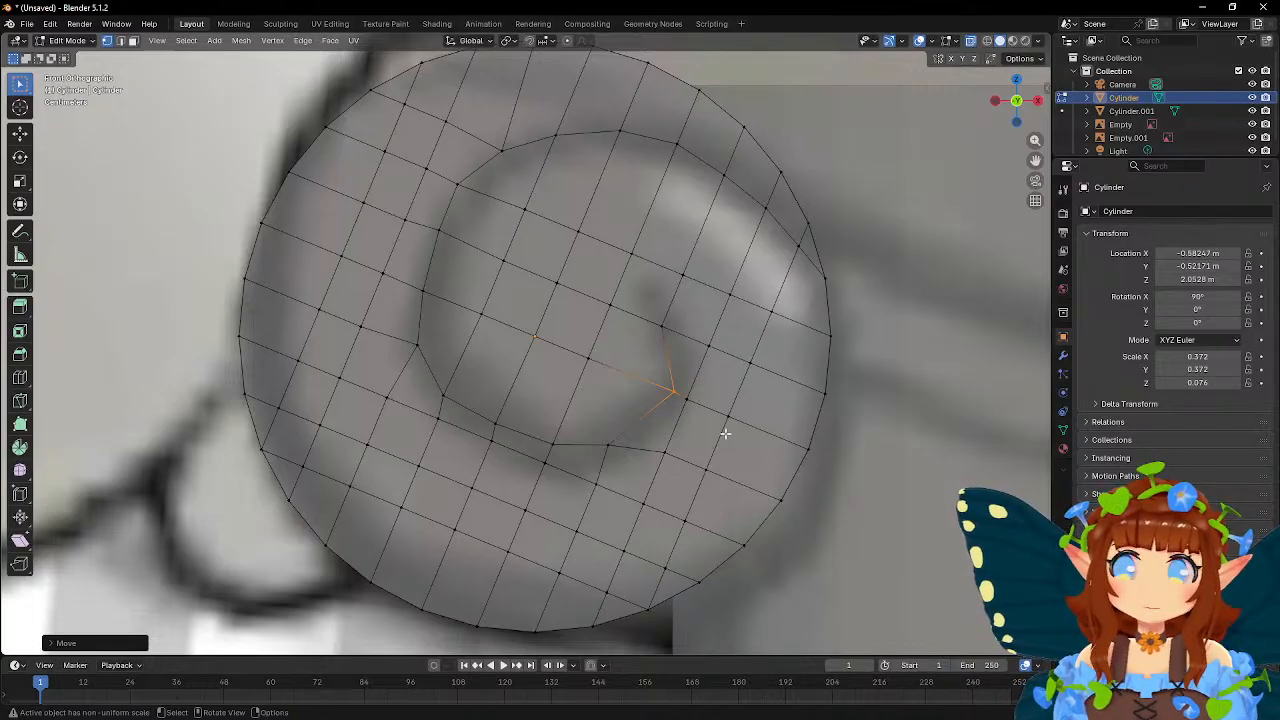
left_click(658, 333)
key("g")
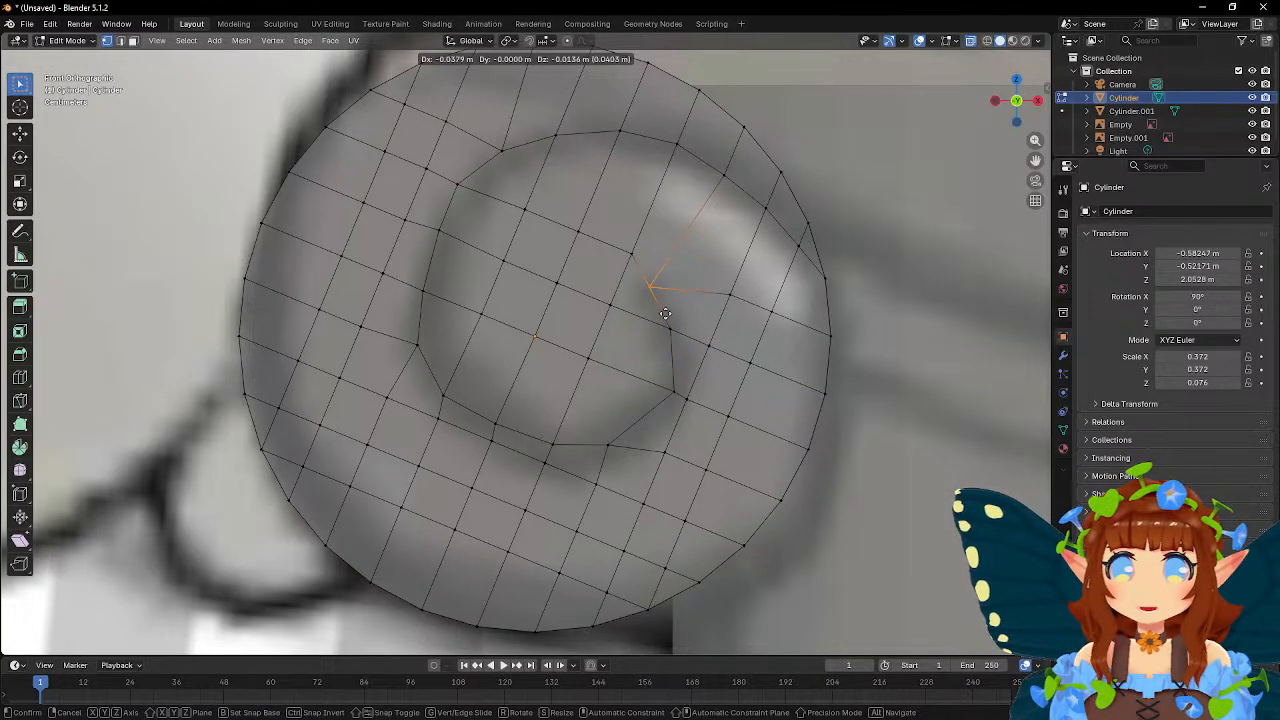
left_click(664, 314)
key("ctrl+z")
left_click(692, 364)
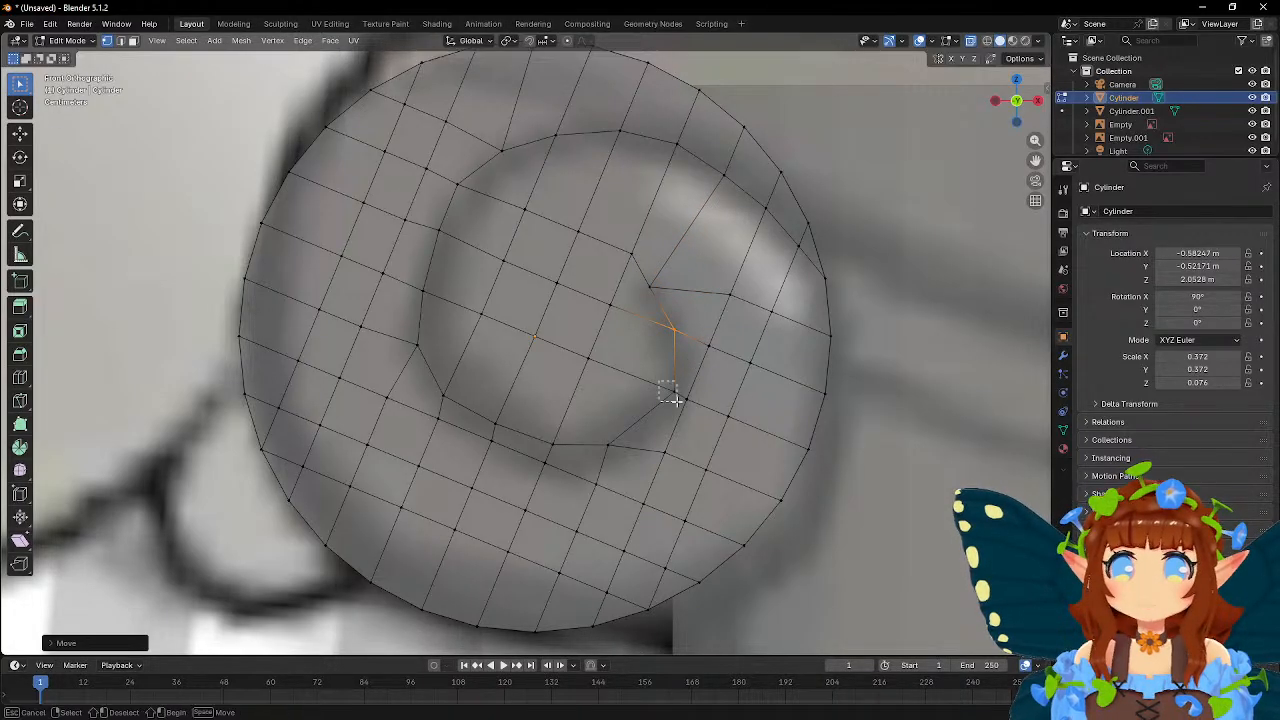
- Nudge the spiral vertices on the lower shaft side and on the side away from the shaft onto the drawn curve
left_click(674, 395)
key("g")
left_click(602, 455)
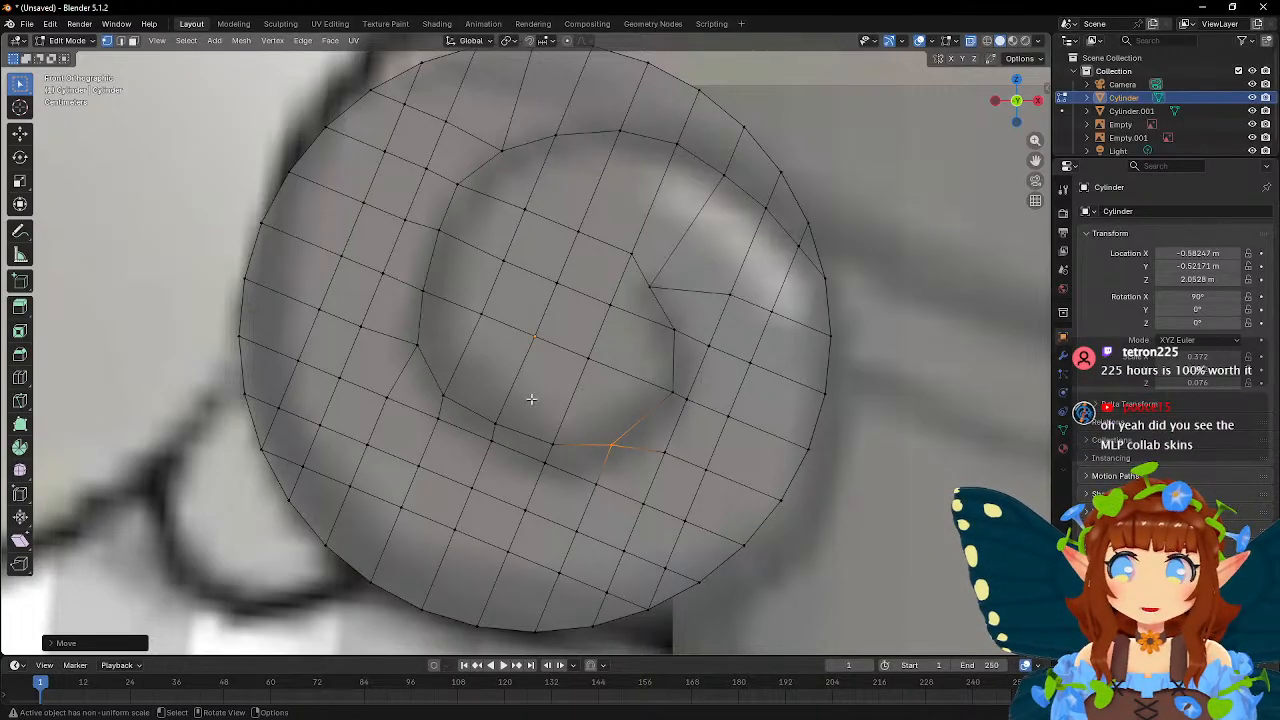
left_click(415, 342)
key("g")
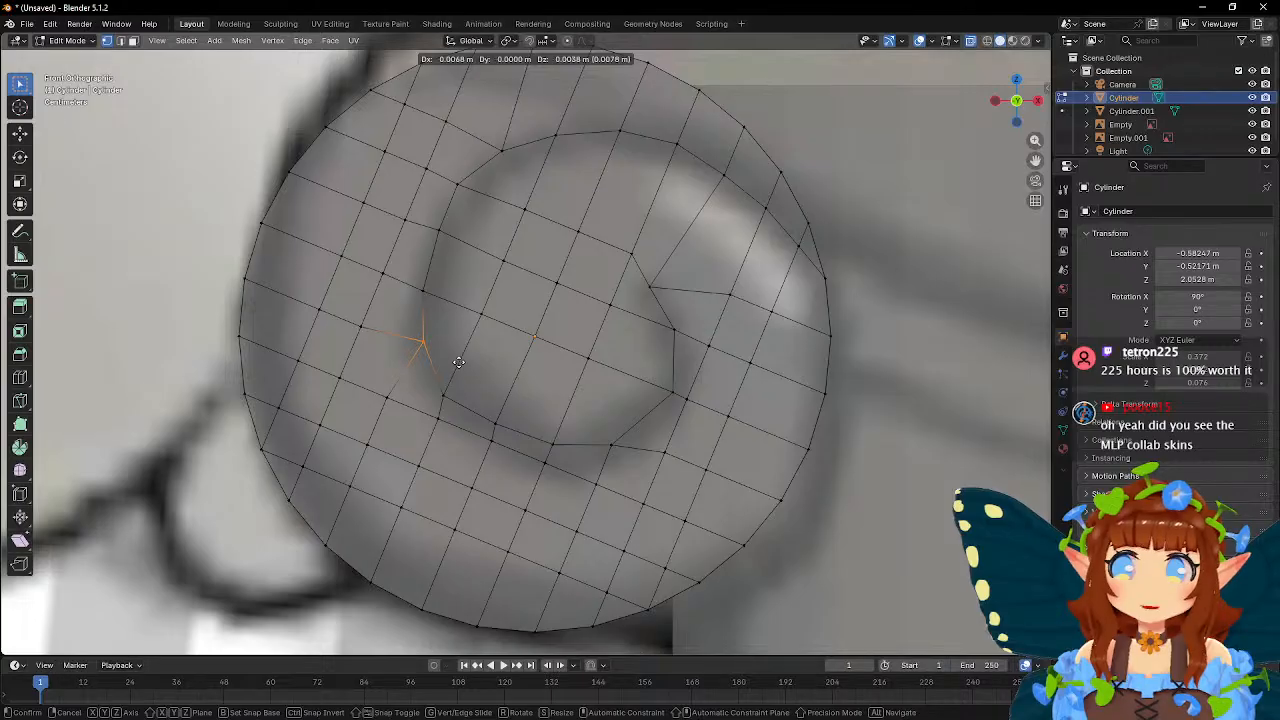
left_click(458, 362)
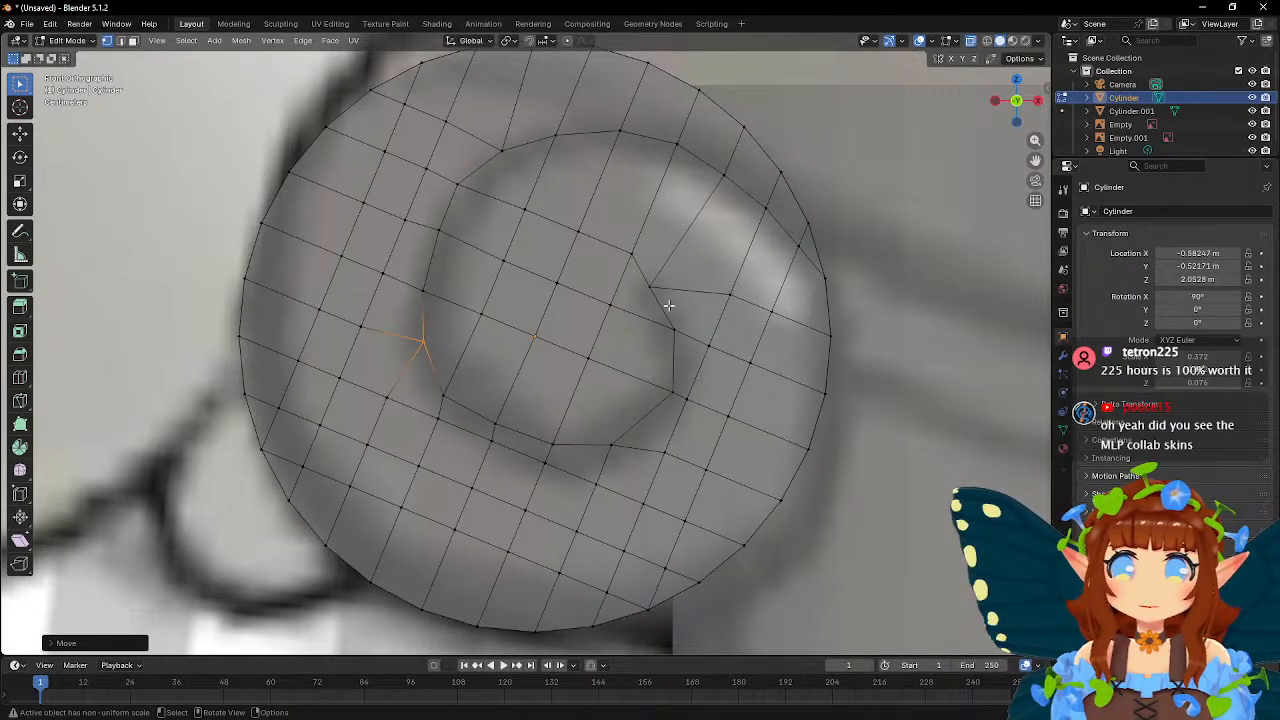
- Fine-tune the vertex at the spiral's inner tip and compare the traced curve with the whole capital drawing
left_click(645, 284)
key("g")
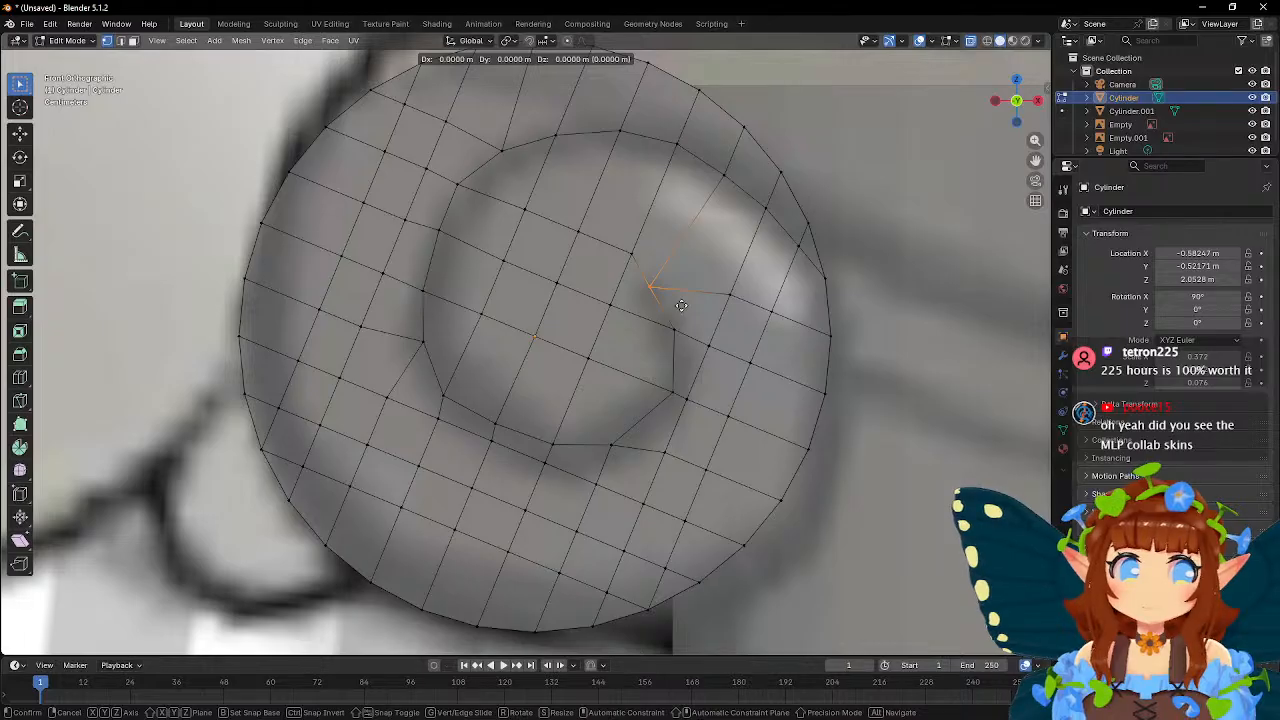
left_click(680, 304)
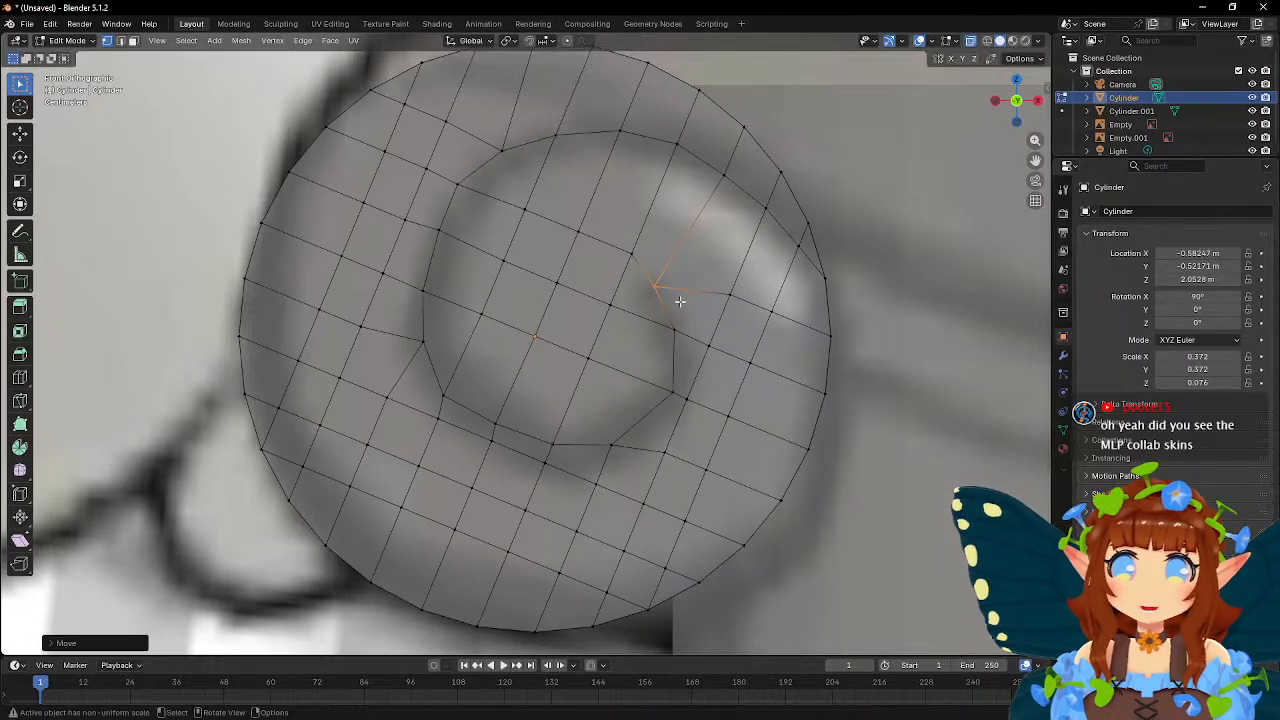
left_click(634, 257)
middle_click_drag(681, 256, 645, 280, "shift")
scroll(645, 280, "down", 8)
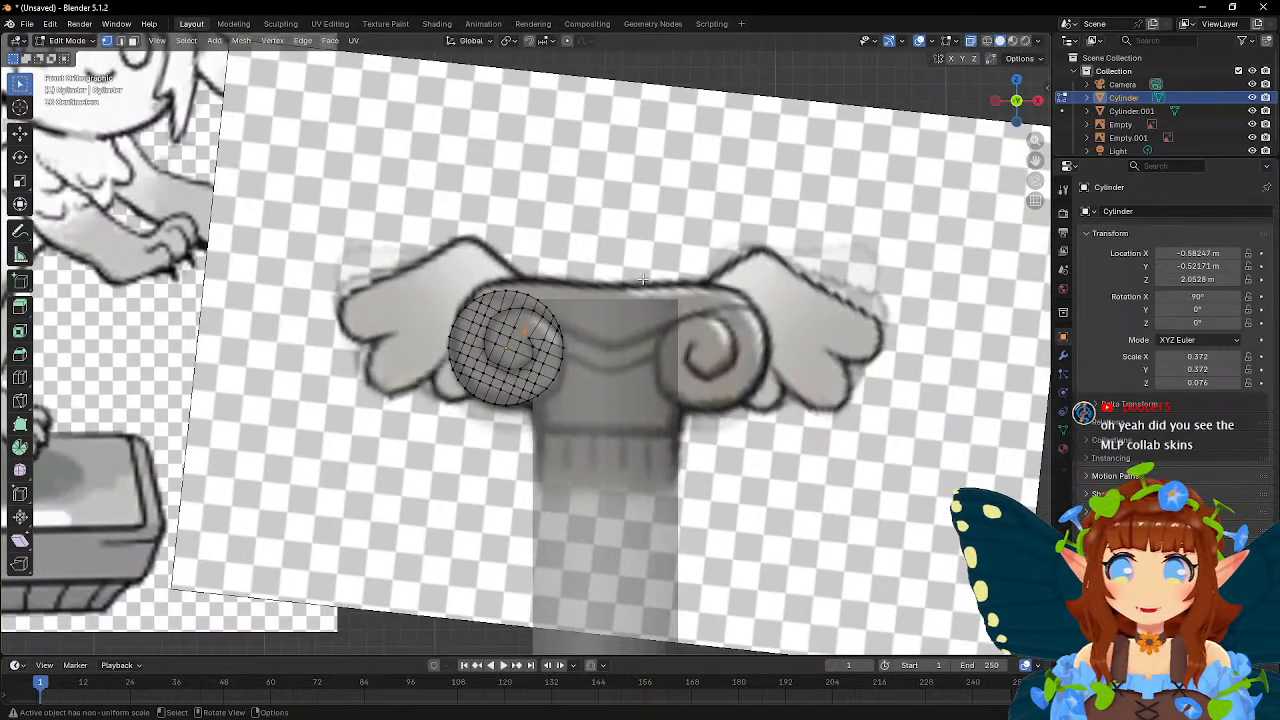
scroll(643, 280, "up", 8)
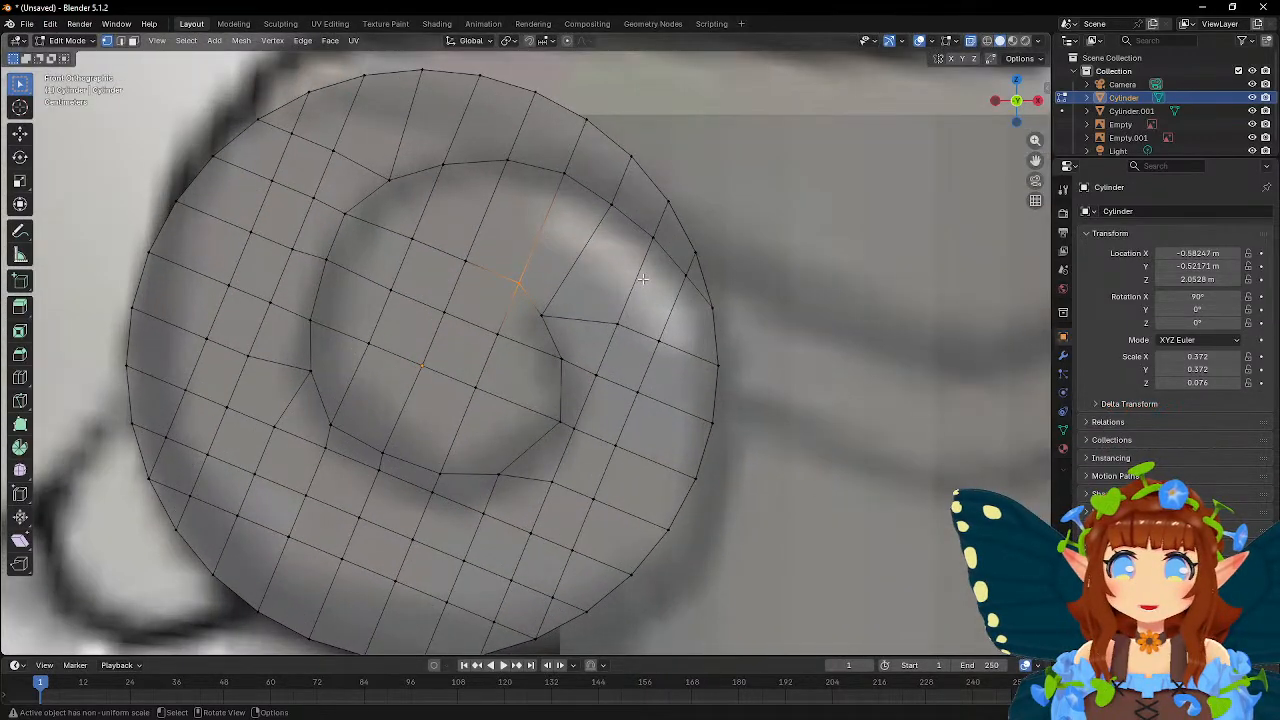
scroll(643, 280, "down", 4)
scroll(643, 278, "up", 4)
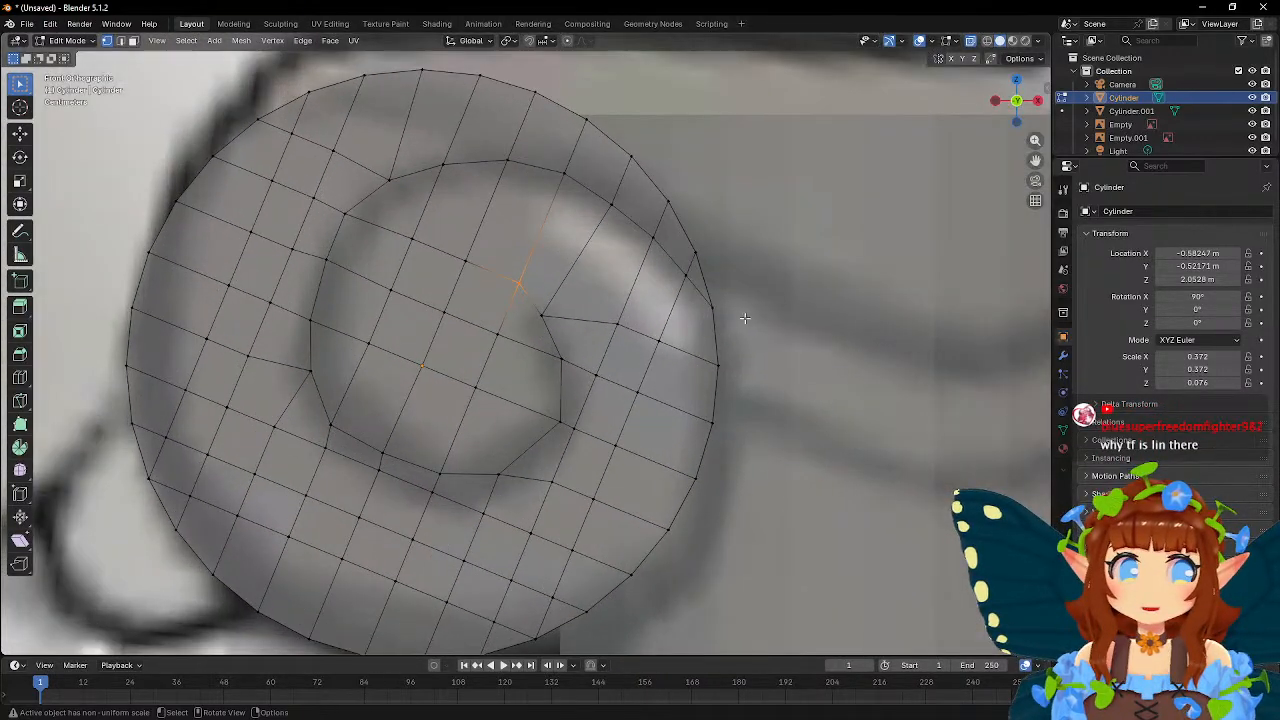
middle_click_drag(643, 280, 595, 320, "shift")
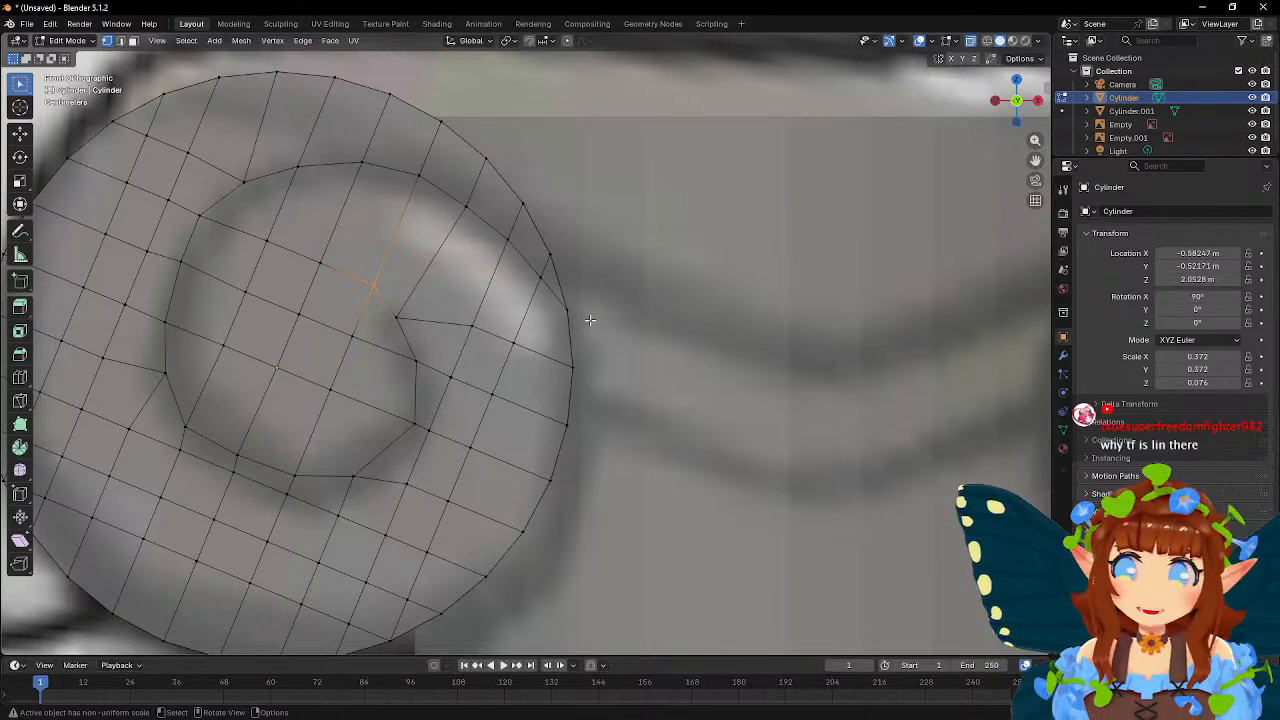
- Move the rim vertex and two neighbouring grid vertices at the spiral's outer, shaft-side end to smooth its curve
left_click(556, 303)
key("g")
key("z")
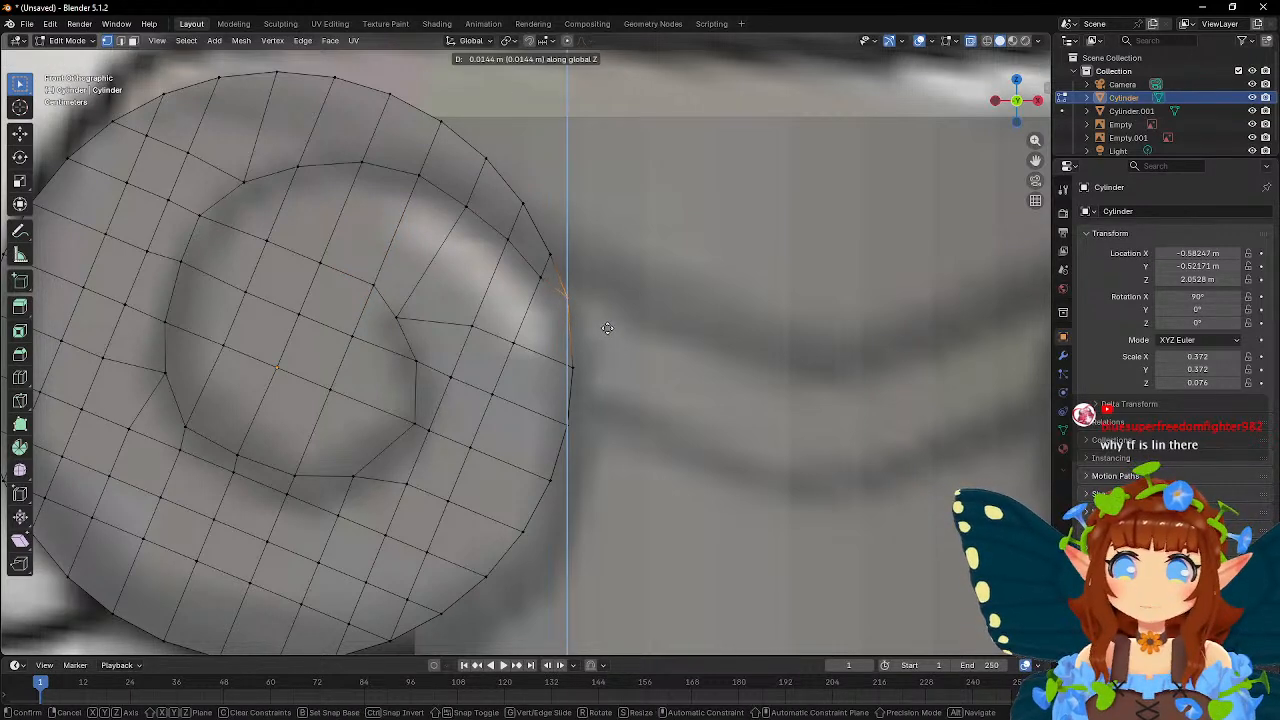
right_click(607, 325)
key("g")
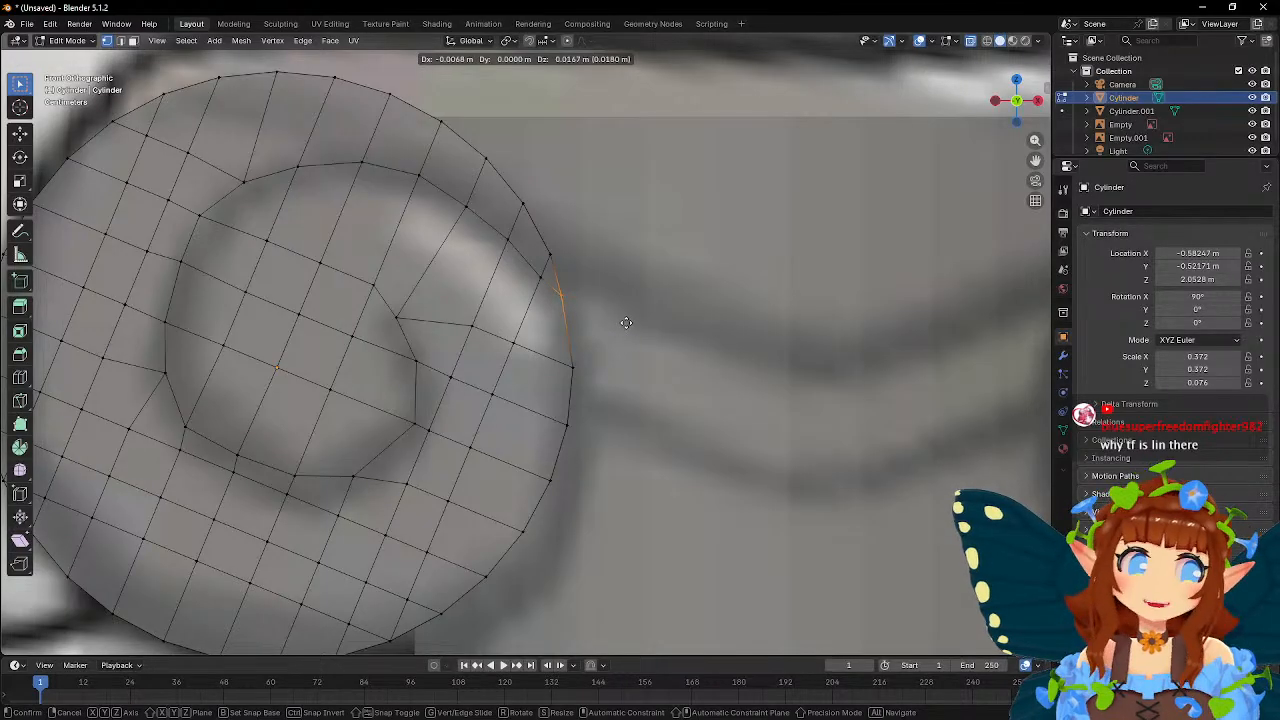
left_click(626, 322)
key("g")
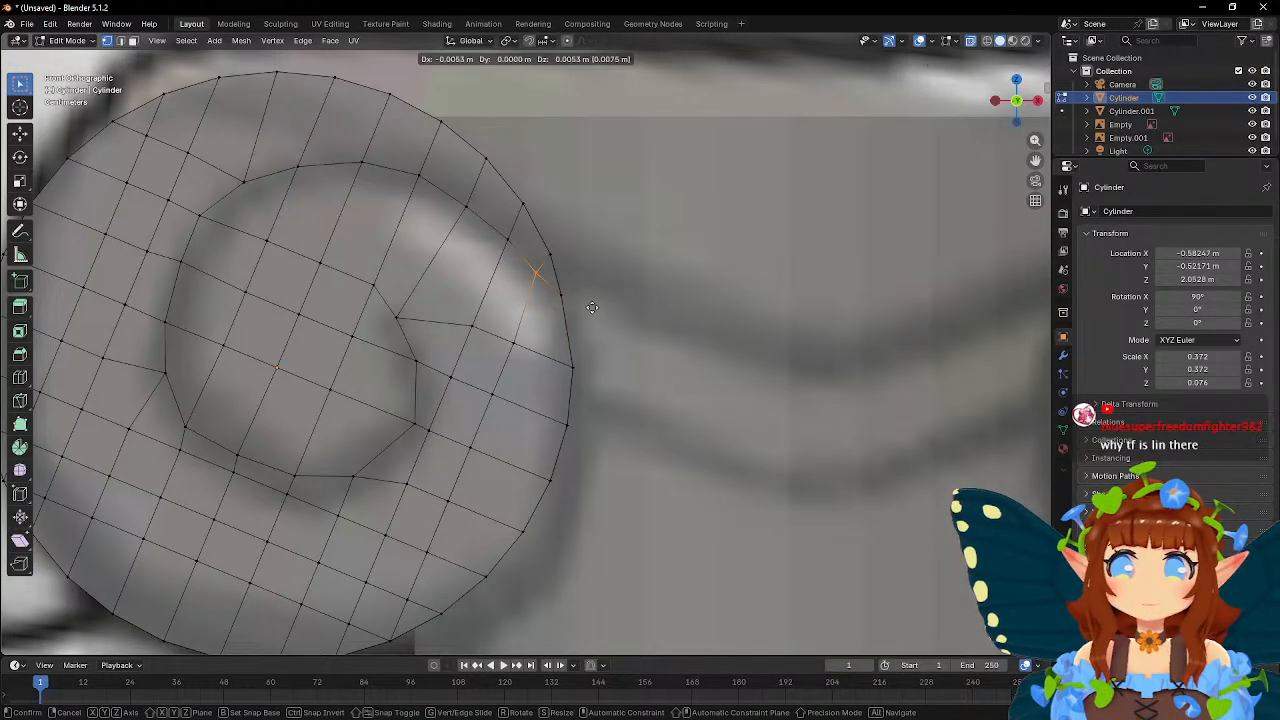
left_click(481, 243)
left_click_drag(487, 226, 524, 258)
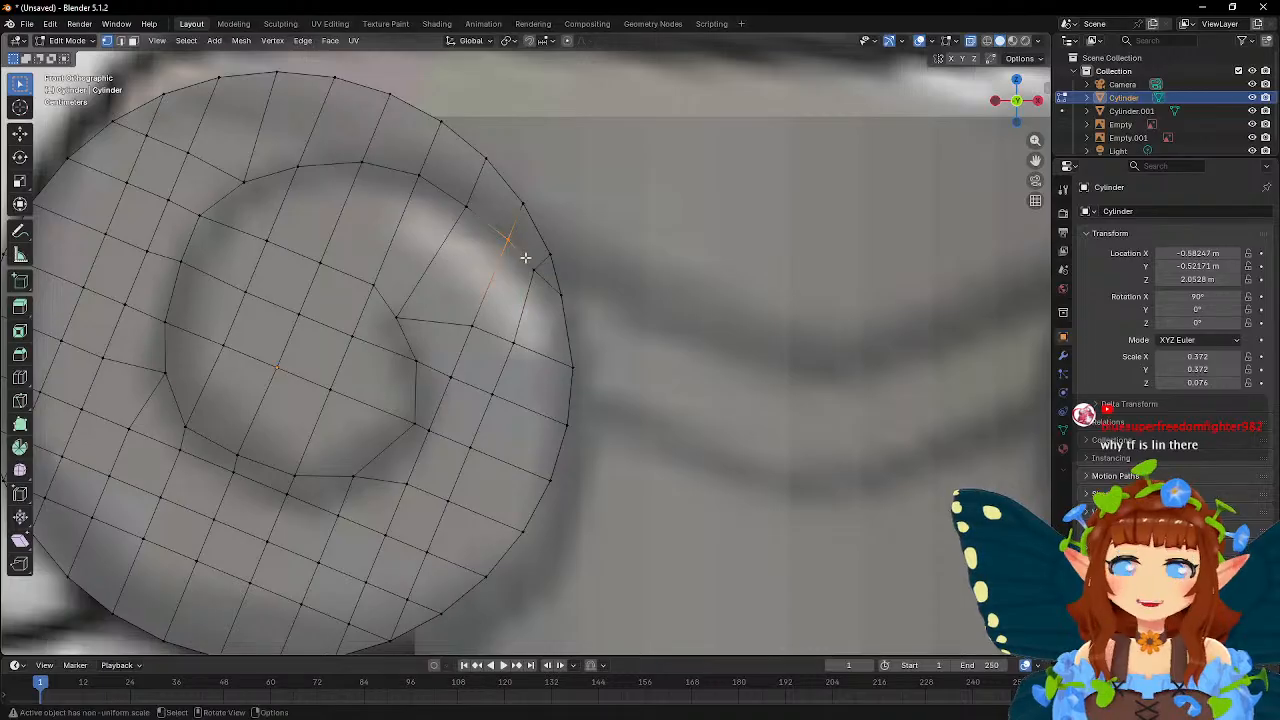
key("g")
left_click(645, 267)
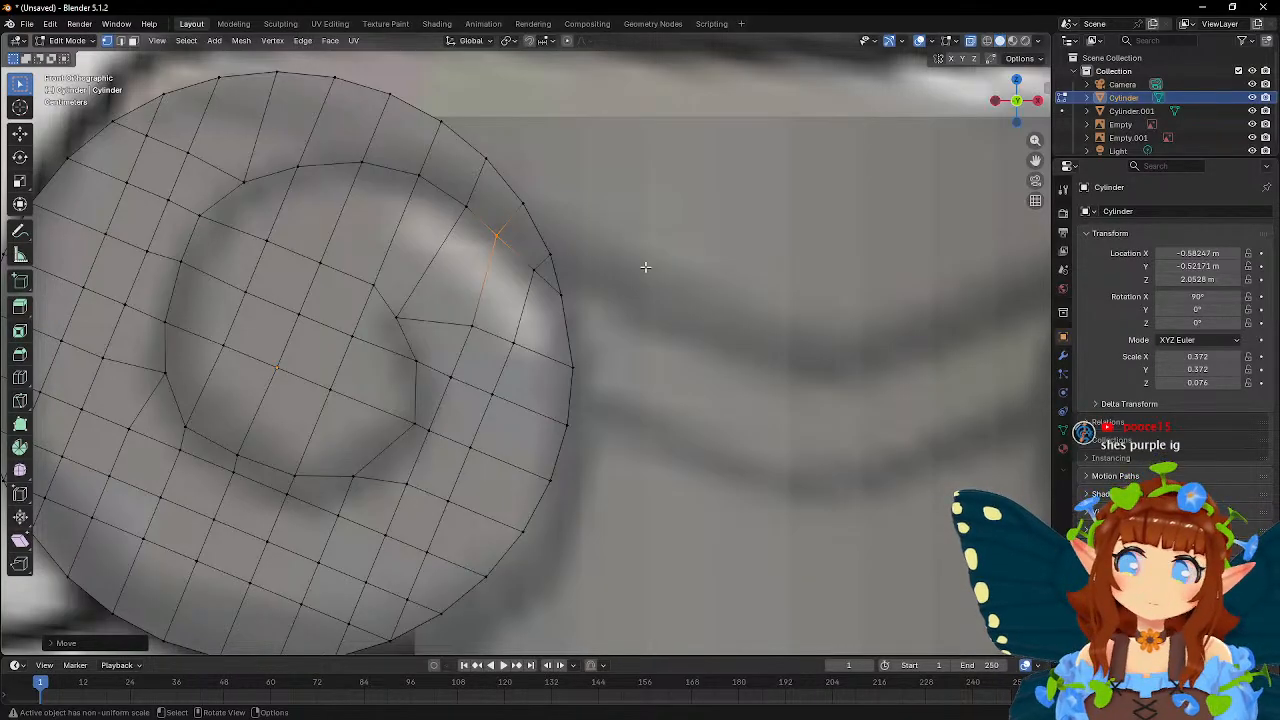
- Select the disc's outer rim faces along its upper arc, ending where the spiral meets the rim on the shaft side
middle_click_drag(558, 238, 666, 263, "shift")
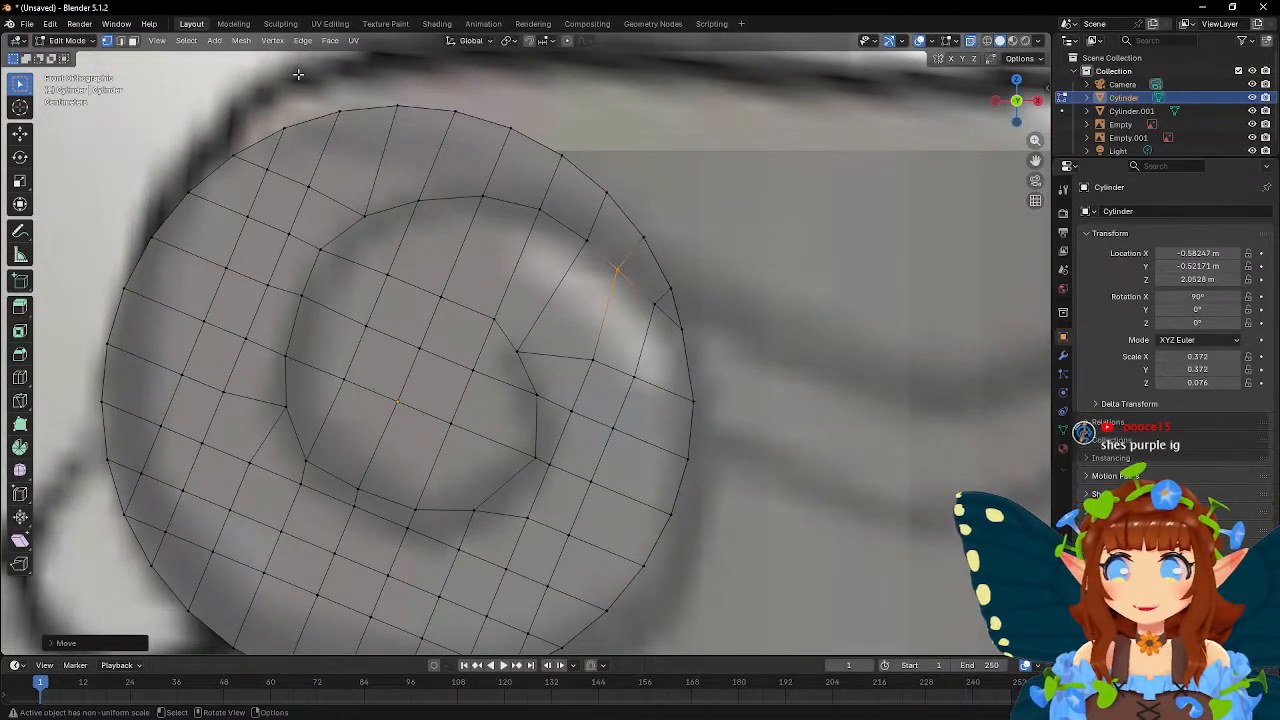
key("3")
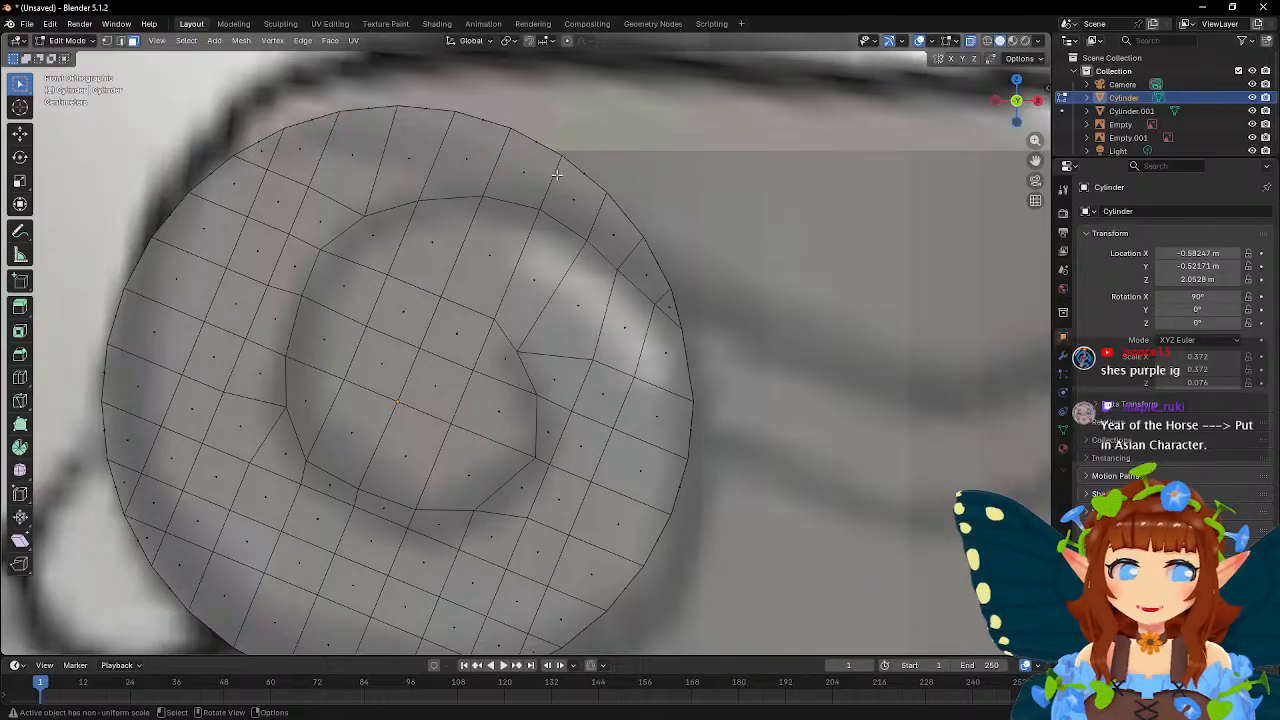
middle_click_drag(559, 175, 525, 191)
scroll(525, 191, "down", 6)
scroll(525, 191, "up", 3)
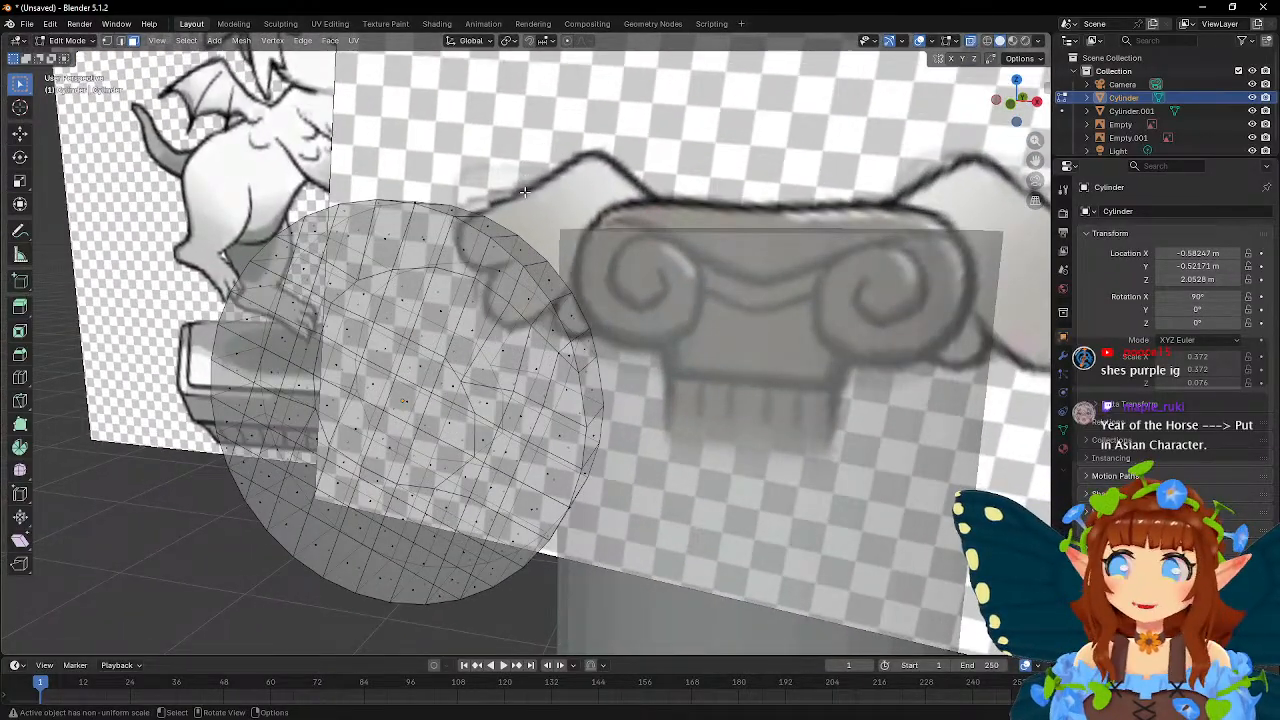
middle_click_drag(525, 191, 516, 184)
middle_click_drag(419, 179, 433, 213)
left_click(400, 263)
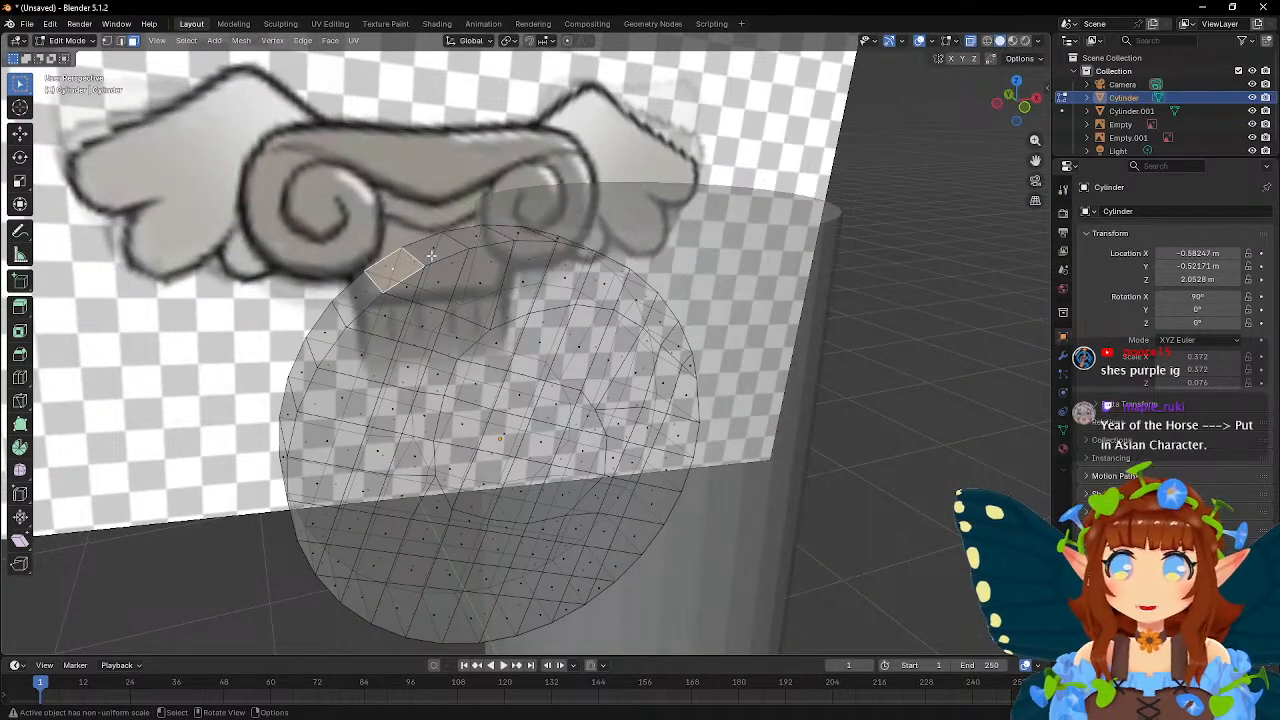
left_click(440, 248, "shift")
left_click(488, 234, "shift")
mouse_move(590, 230)
middle_mouse_down()
mouse_move(560, 242)
mouse_move(585, 258)
mouse_move(601, 251)
middle_mouse_up()
left_click(496, 251, "shift")
left_click(537, 260, "shift")
left_click(542, 267, "shift")
left_click(574, 303, "shift")
middle_click_drag(647, 286, 586, 268)
key("KP_1")
left_click(546, 299, "shift")
key("KP_1")
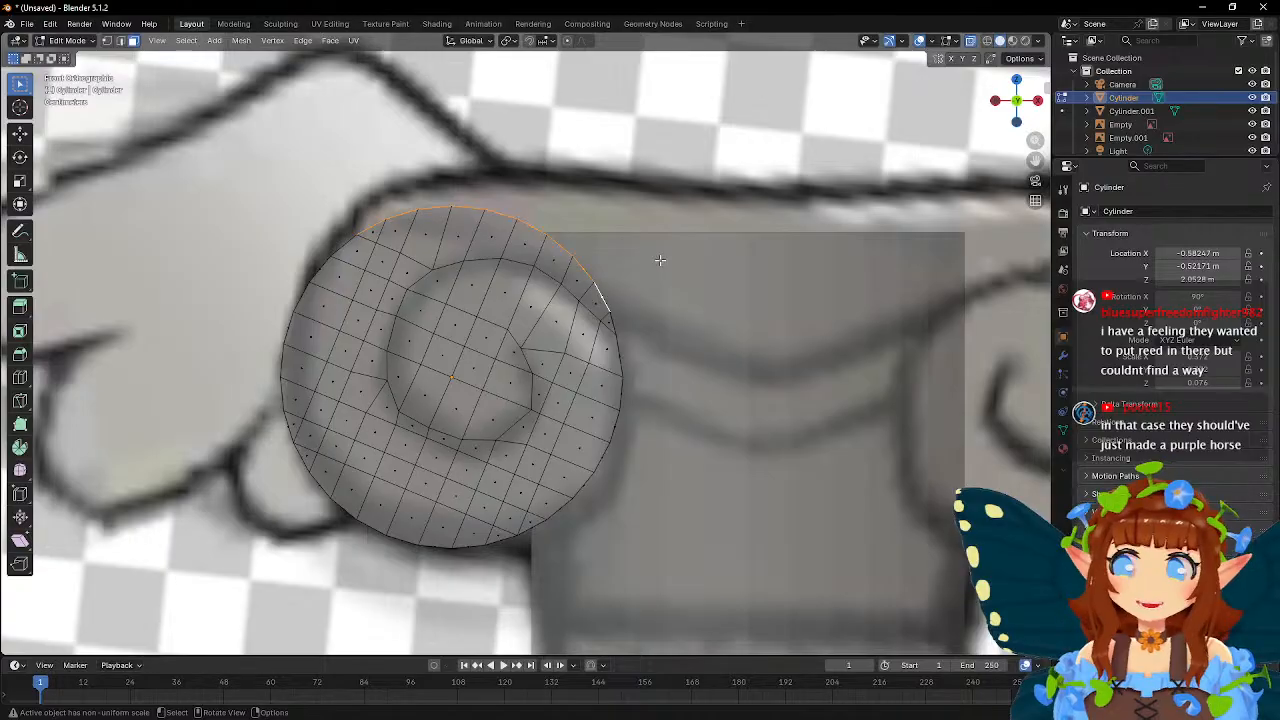
- Extrude the selected rim faces outward and raise them about 0.016 m along Z to the capital's drawn outline
middle_click_drag(655, 226, 587, 218, "shift")
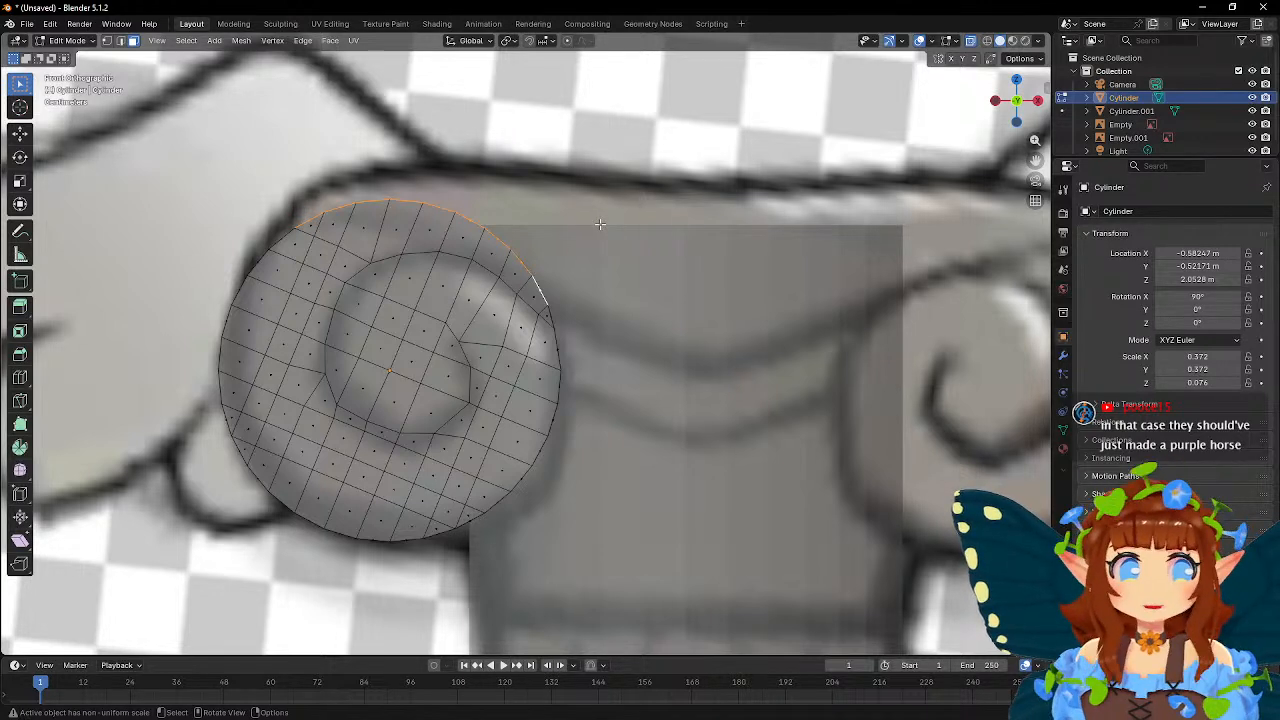
middle_click_drag(600, 224, 611, 196)
key("g")
key("z")
key("z")
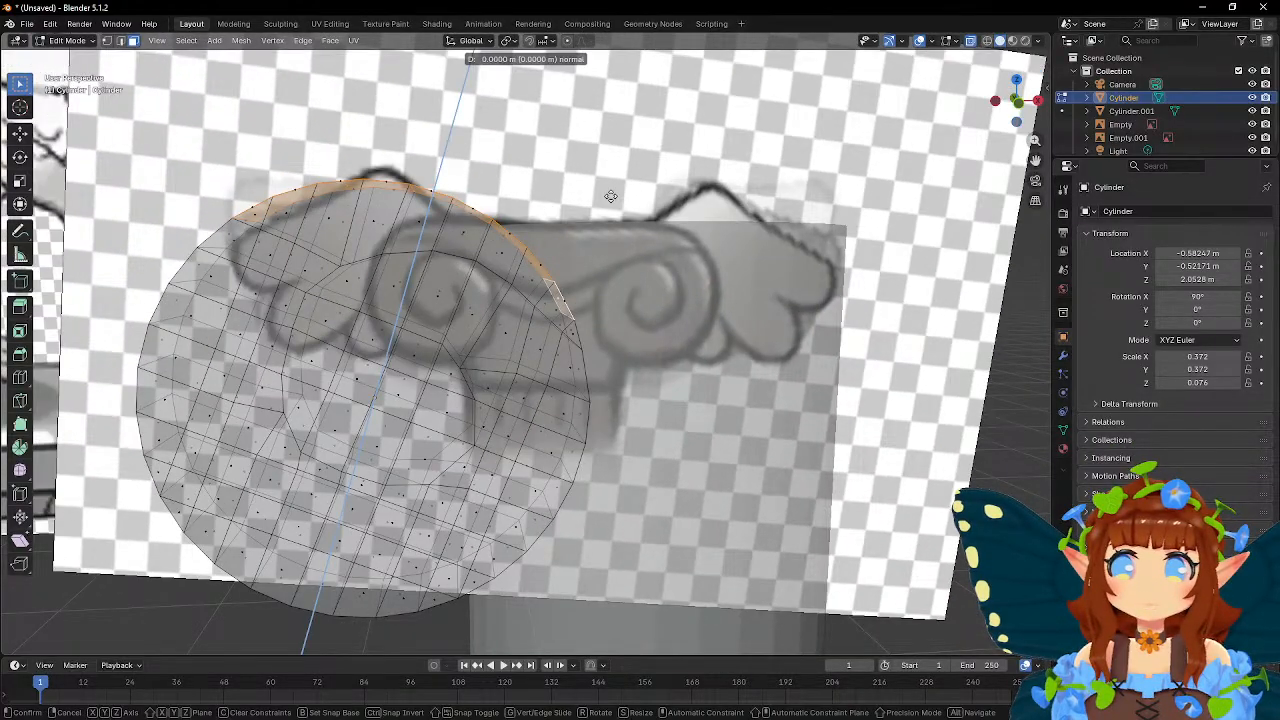
left_click(614, 163)
middle_click_drag(614, 163, 588, 240)
scroll(556, 224, "up", 2)
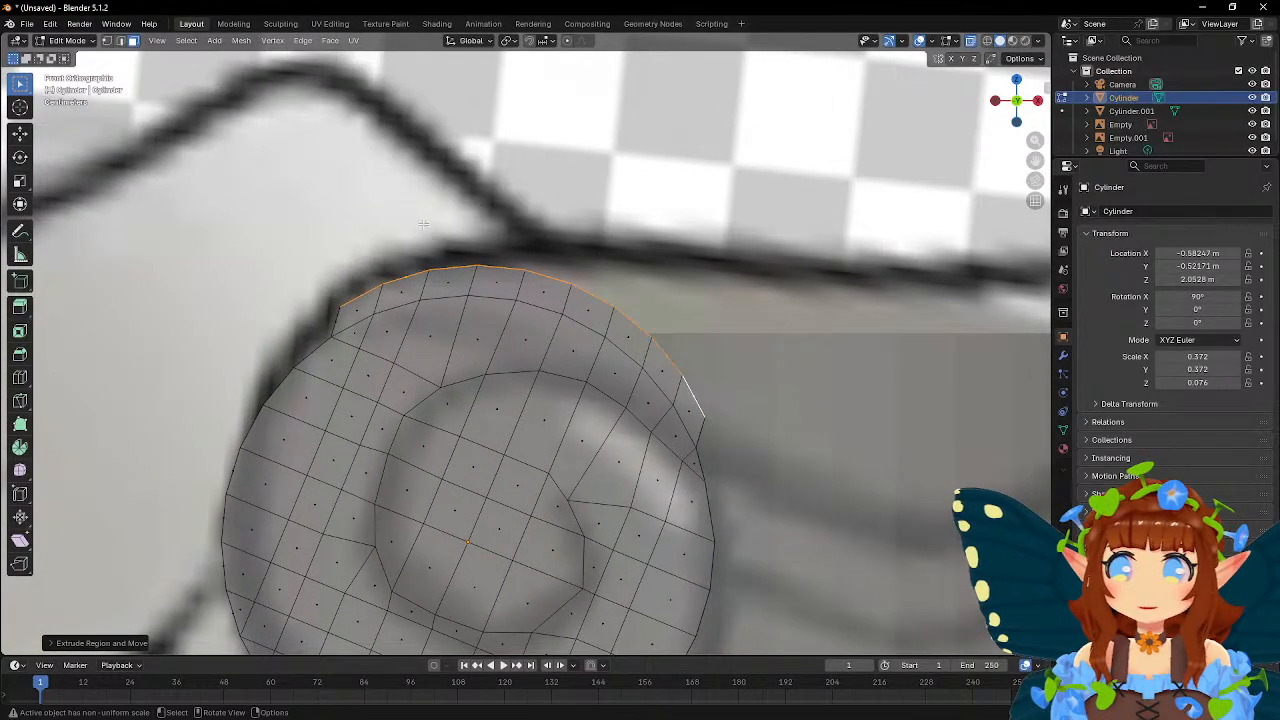
key("g")
key("z")
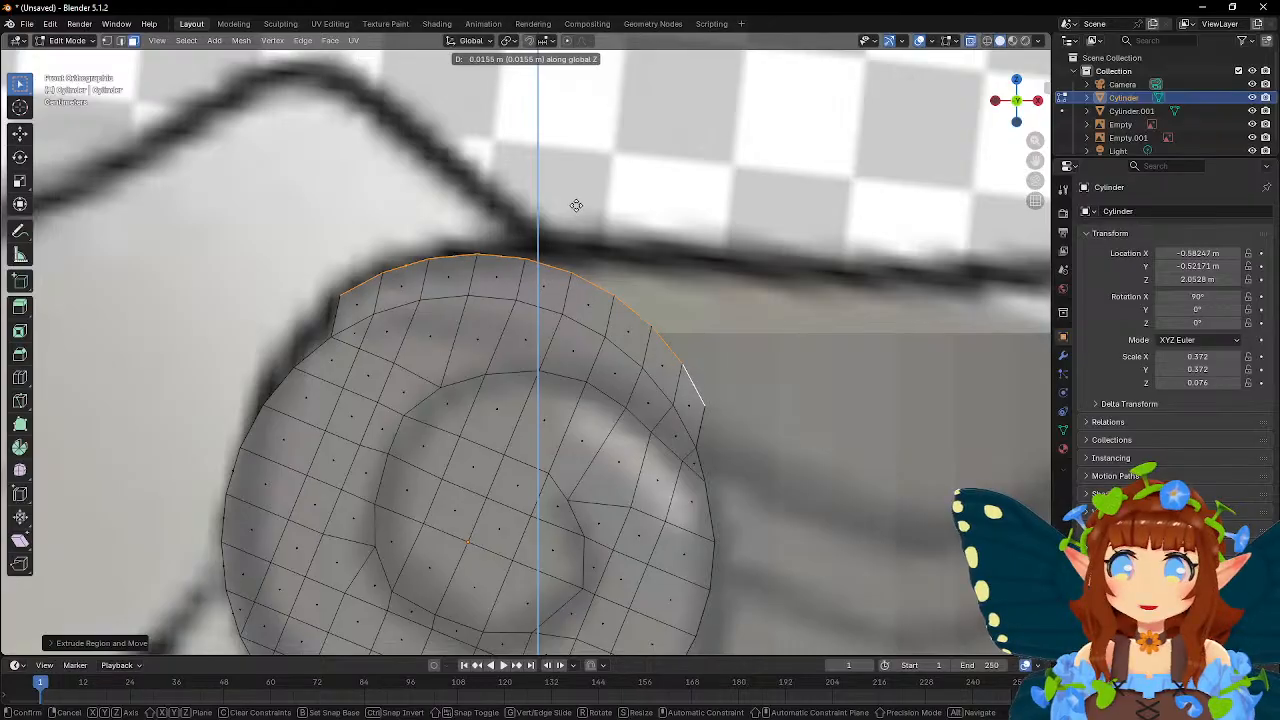
left_click(576, 206)
- Move two vertices where the extruded strip begins, on the side away from the shaft, onto the drawn outline
left_click(107, 41)
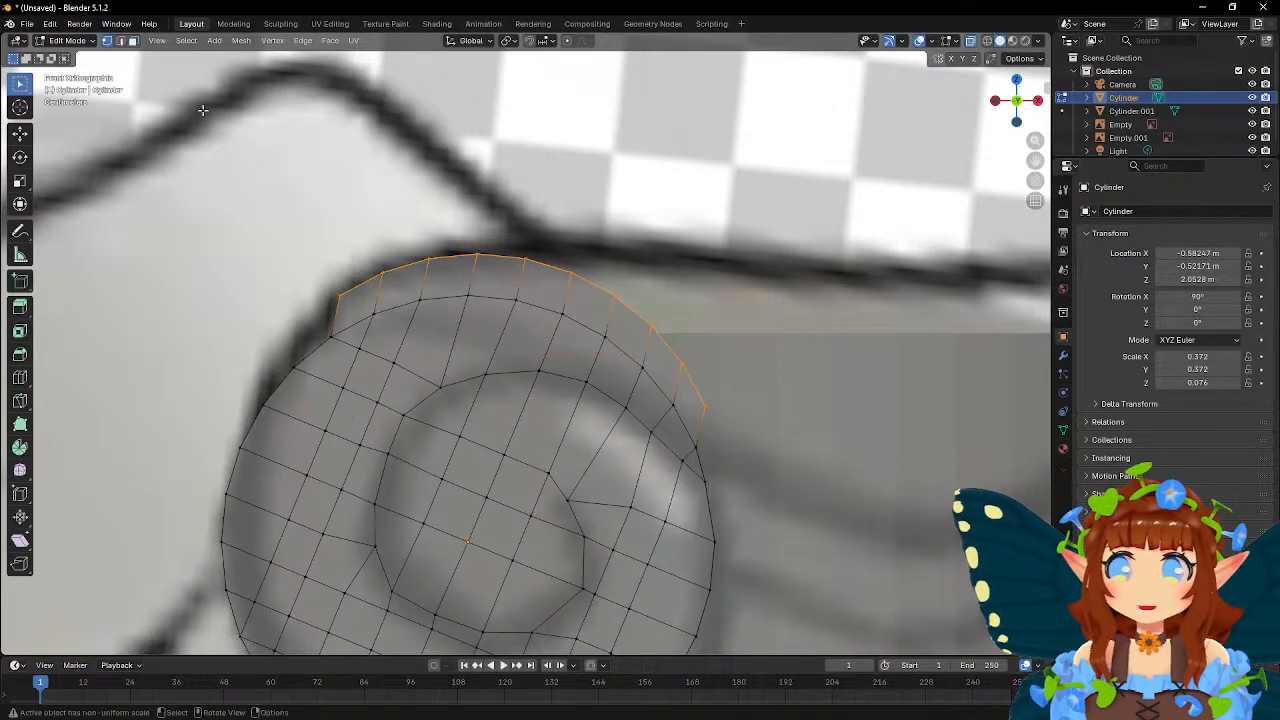
middle_click_drag(421, 244, 552, 162, "shift")
left_click(466, 244)
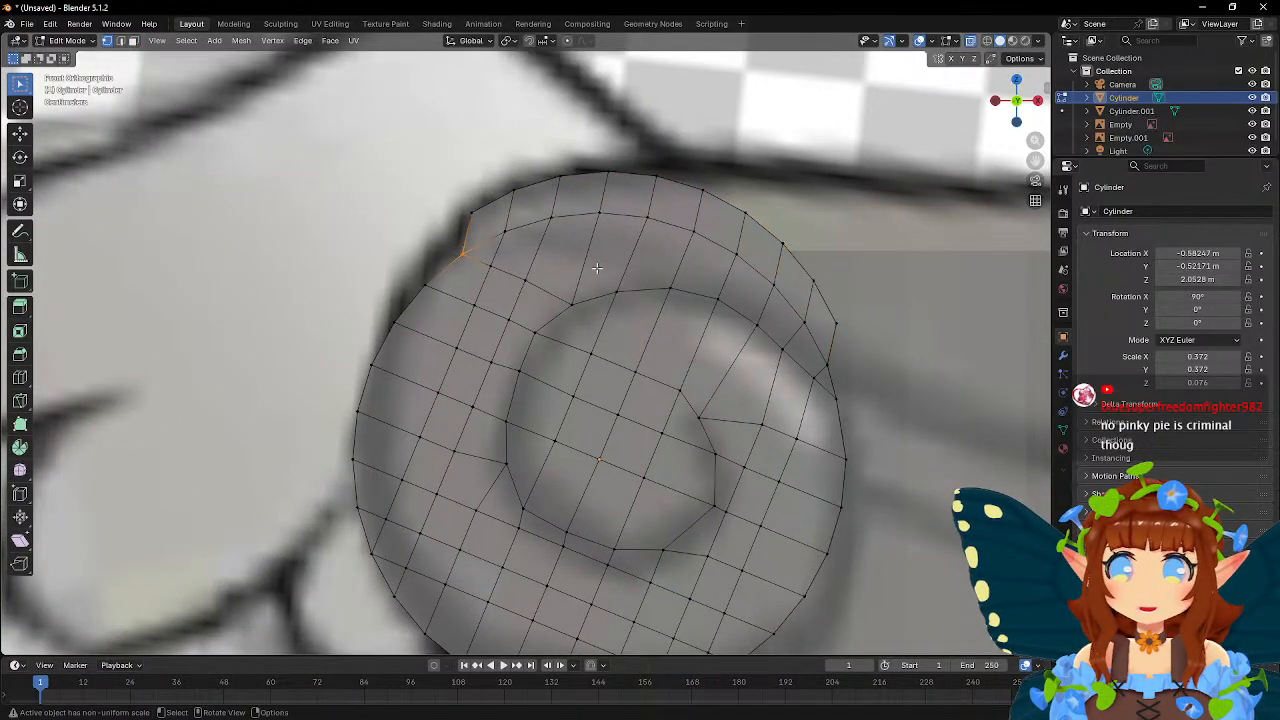
key("g")
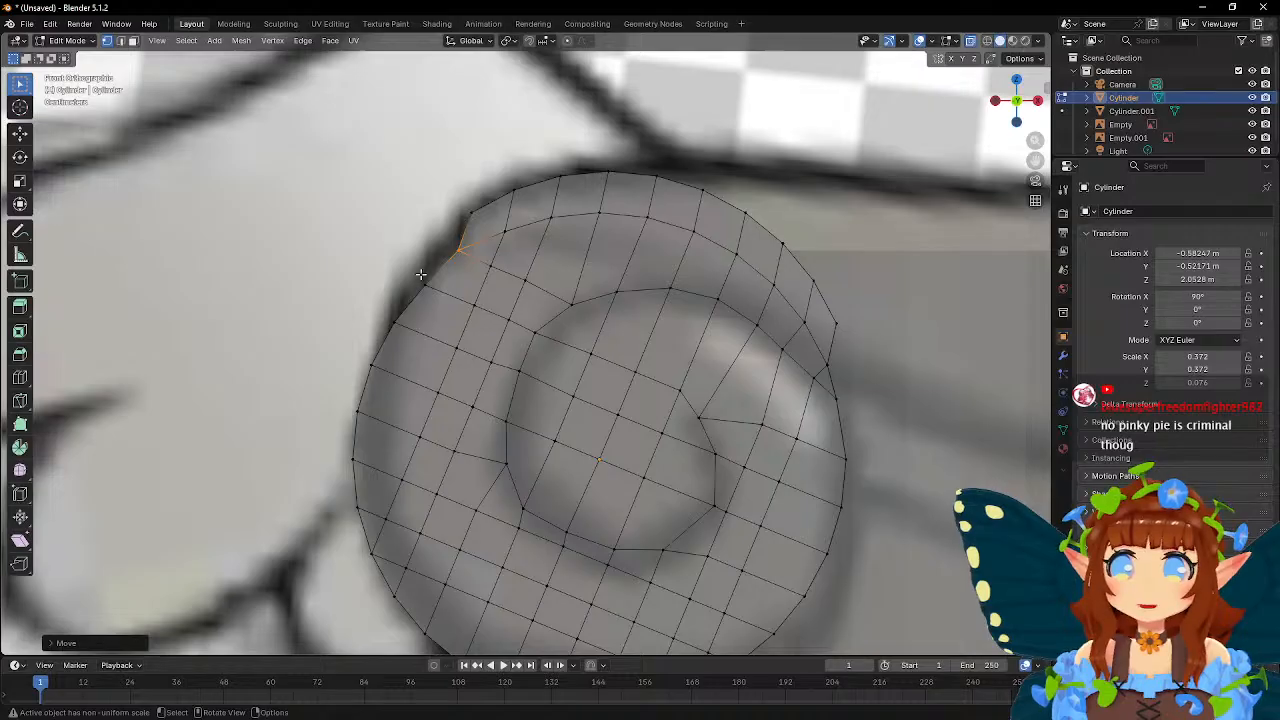
left_click(537, 290)
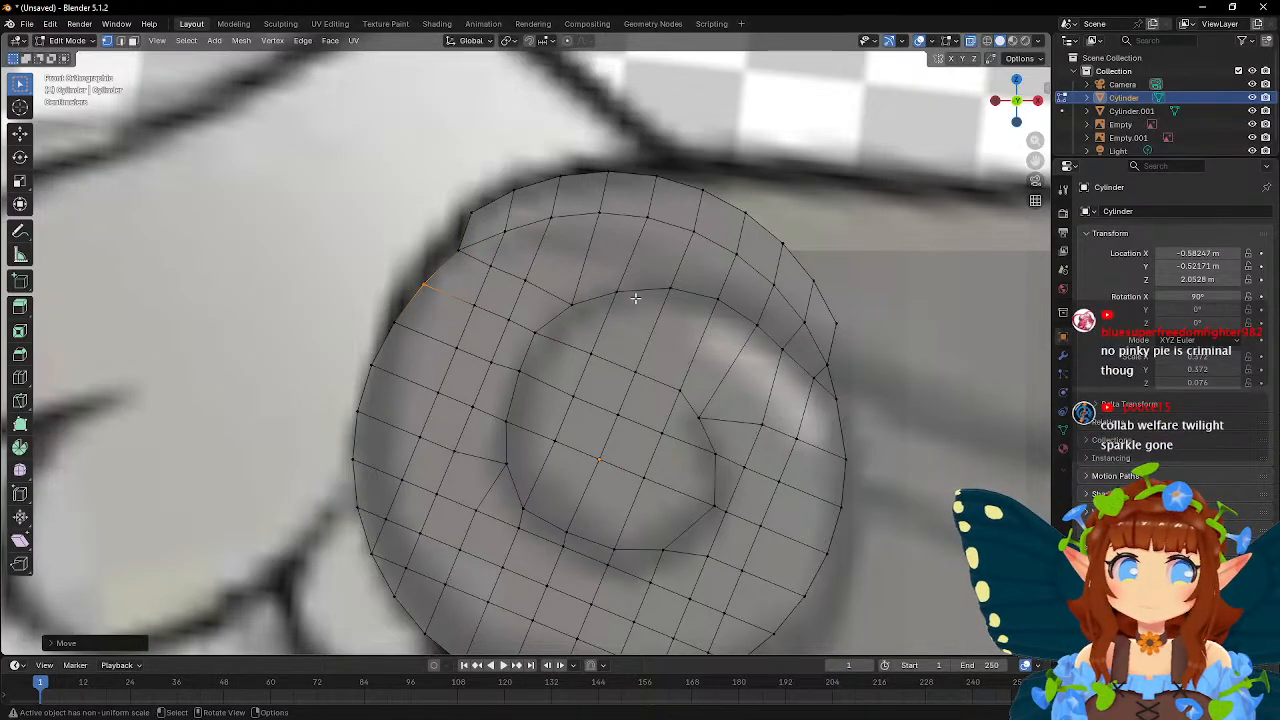
middle_click_drag(537, 290, 511, 268, "shift")
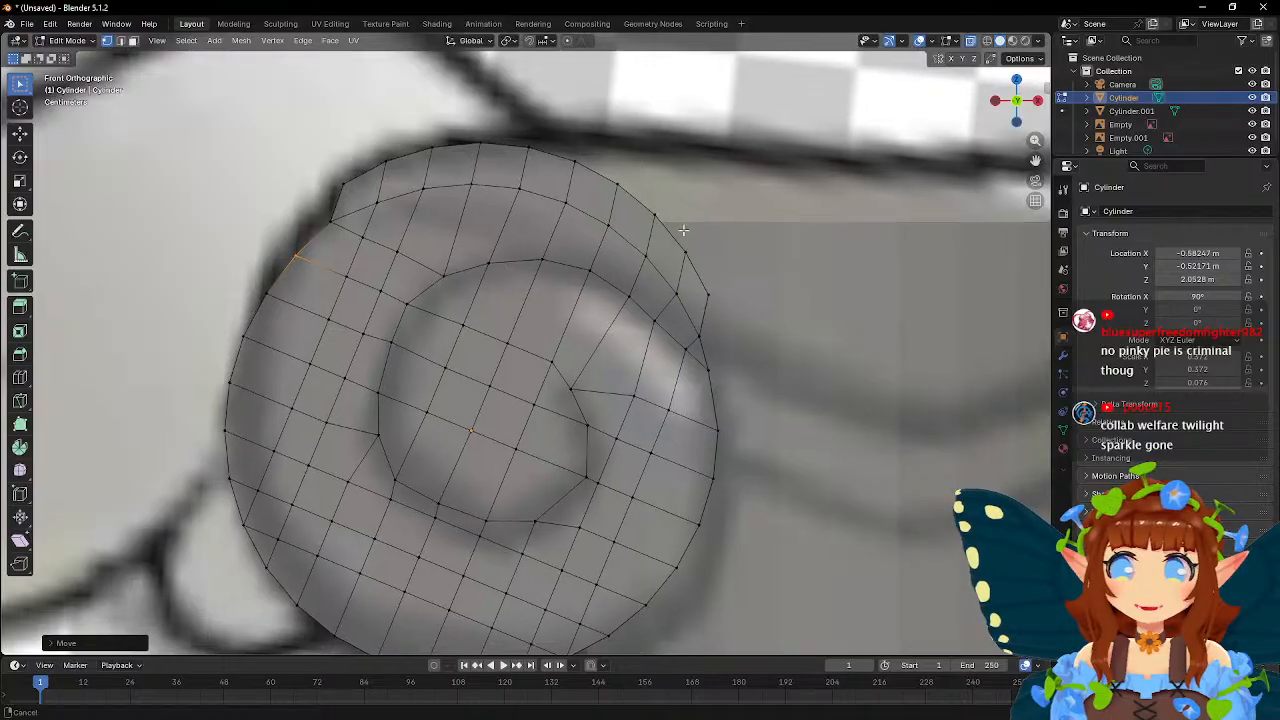
- Try to raise individual vertices of the extruded strip along Z onto the capital's drawn top line
middle_click_drag(694, 224, 601, 267, "shift")
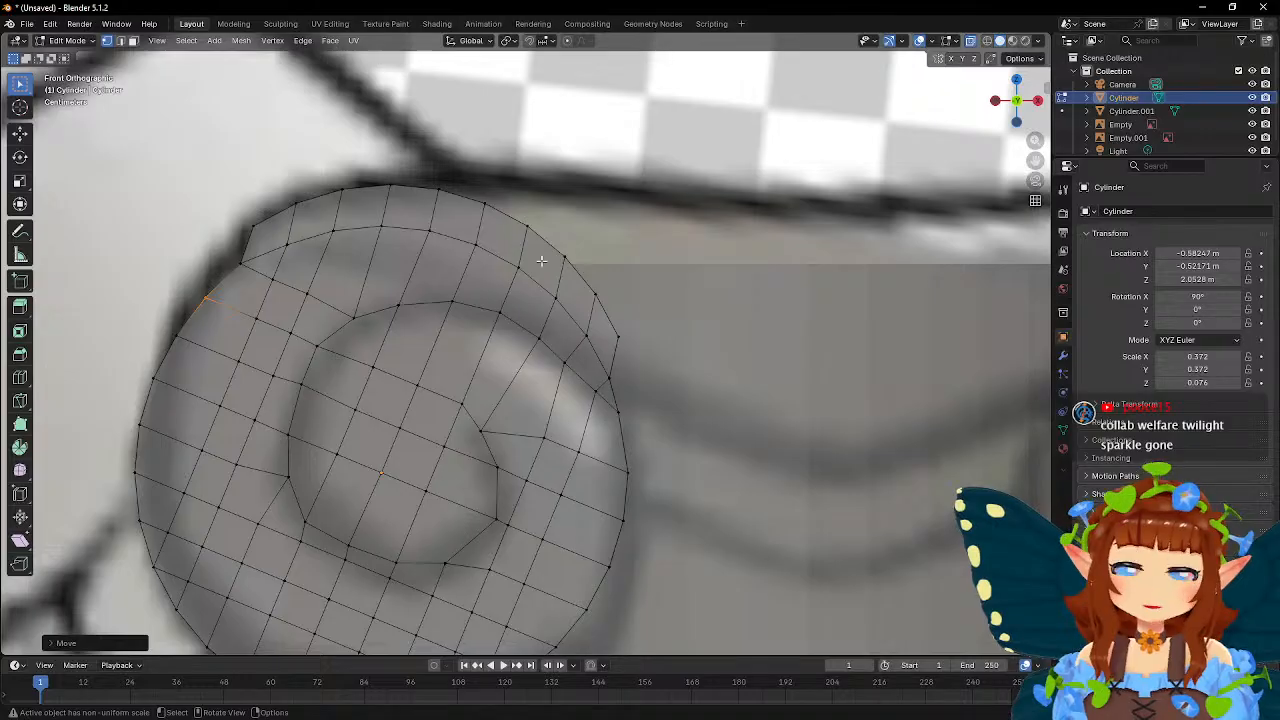
middle_click_drag(551, 260, 543, 300, "shift")
left_click(430, 232)
key("g")
key("z")
left_click(580, 245)
key("b")
left_click_drag(489, 252, 536, 278)
key("g")
key("z")
left_click(581, 238)
key("g")
key("z")
left_click(610, 235)
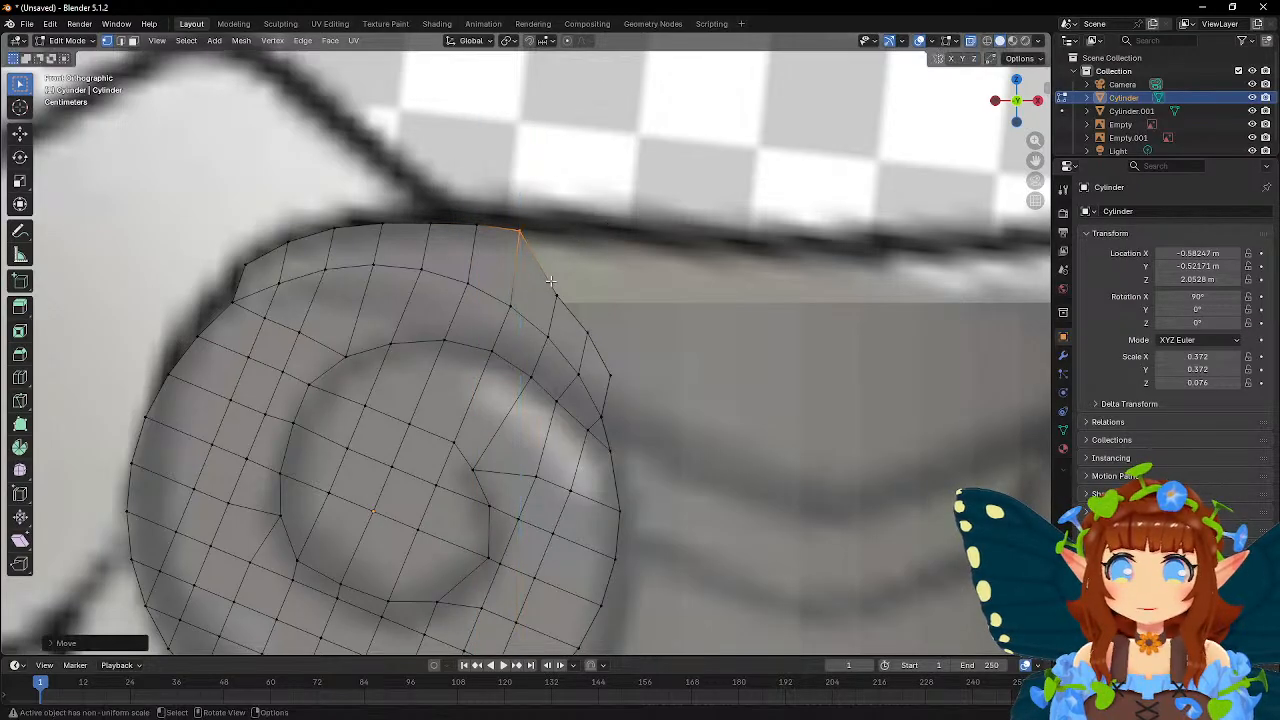
key("b")
left_click_drag(543, 305, 654, 258)
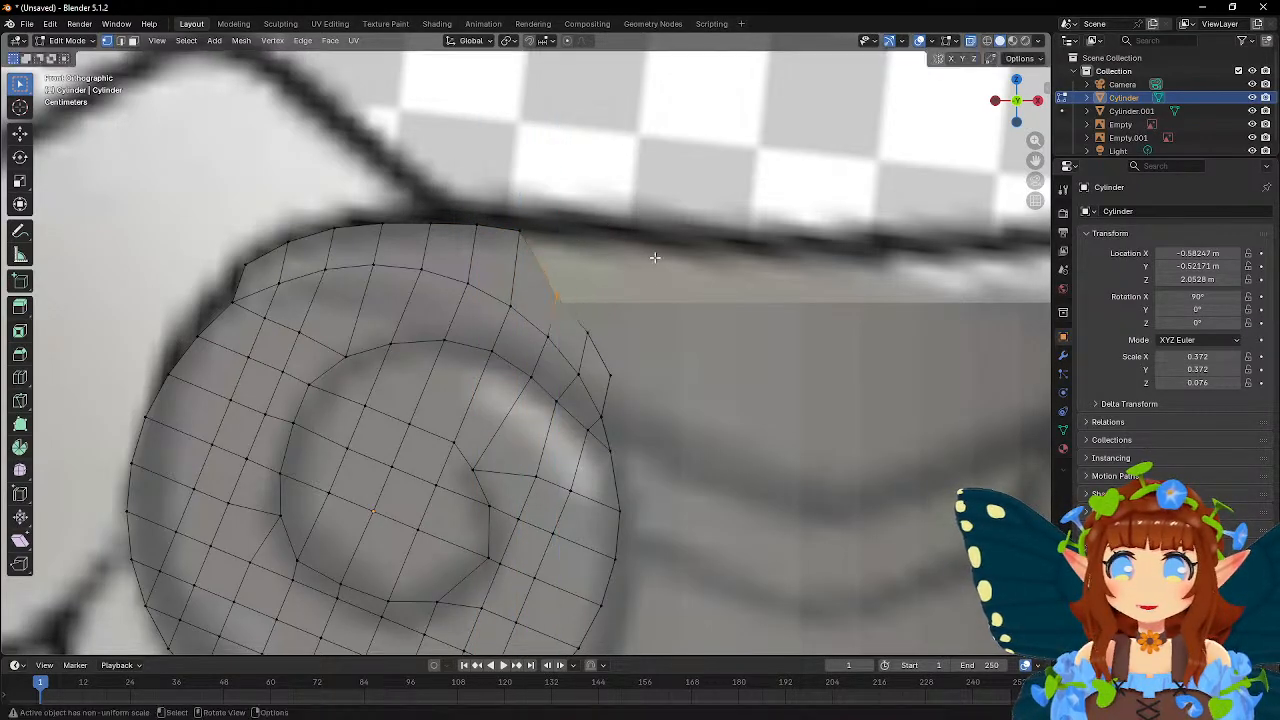
- Undo the Z moves of the extruded strip's vertices
key("ctrl+z")
key("ctrl+z")
key("ctrl+z")
key("ctrl+z")
key("ctrl+z")
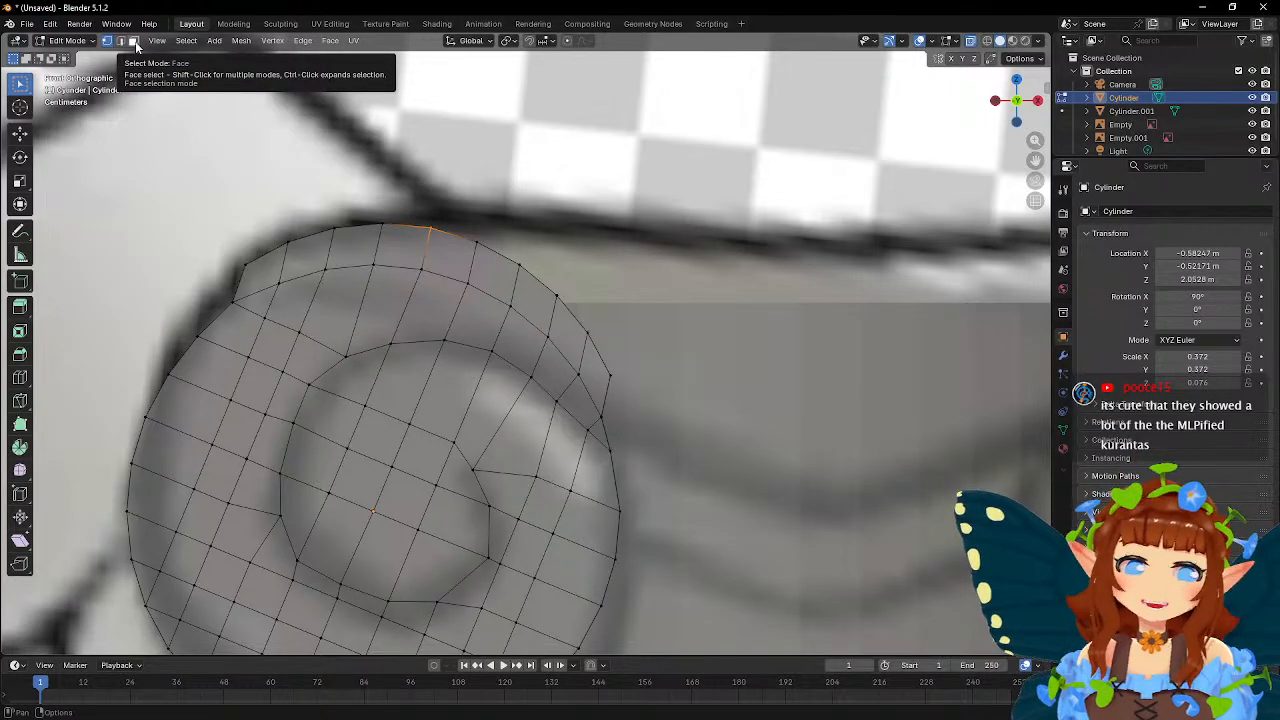
- Select the extruded strip's outer faces from near its crown down to its shaft-side end
left_click(133, 41)
middle_click_drag(400, 380, 475, 387)
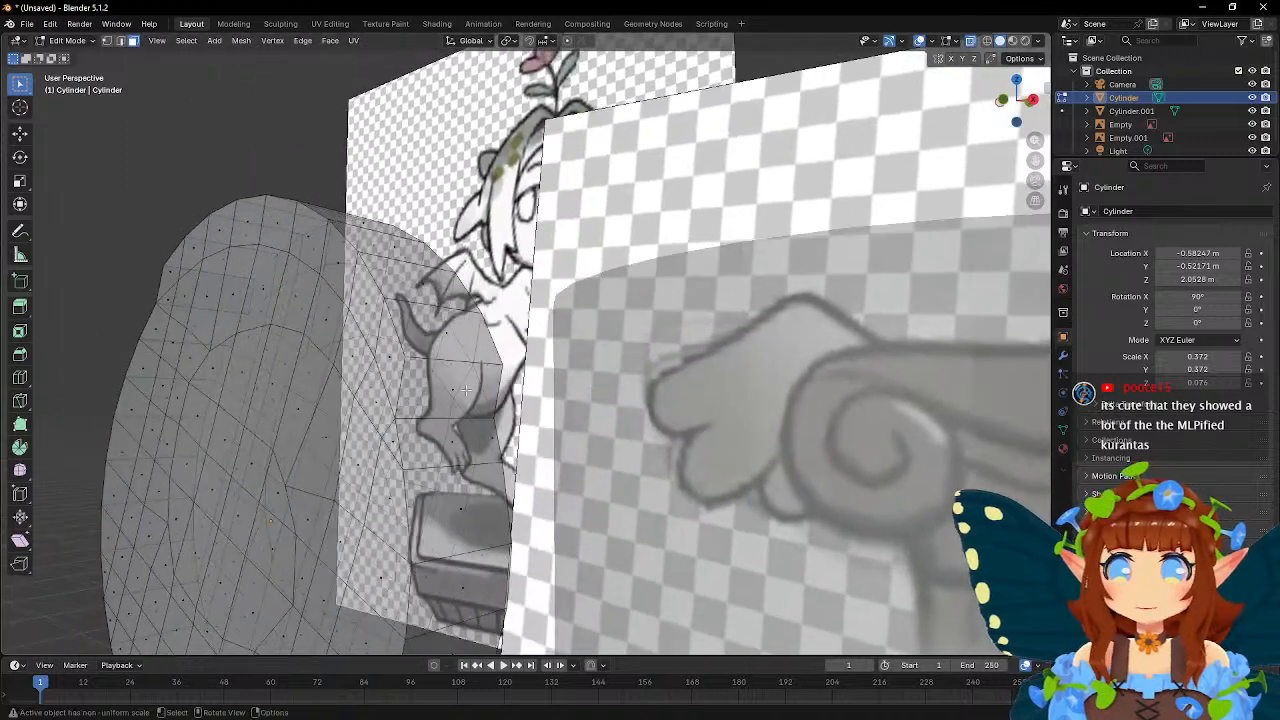
middle_click_drag(445, 332, 449, 287)
left_click(528, 320, "shift")
left_click(447, 285, "shift")
left_click(385, 277, "shift")
key("KP_1")
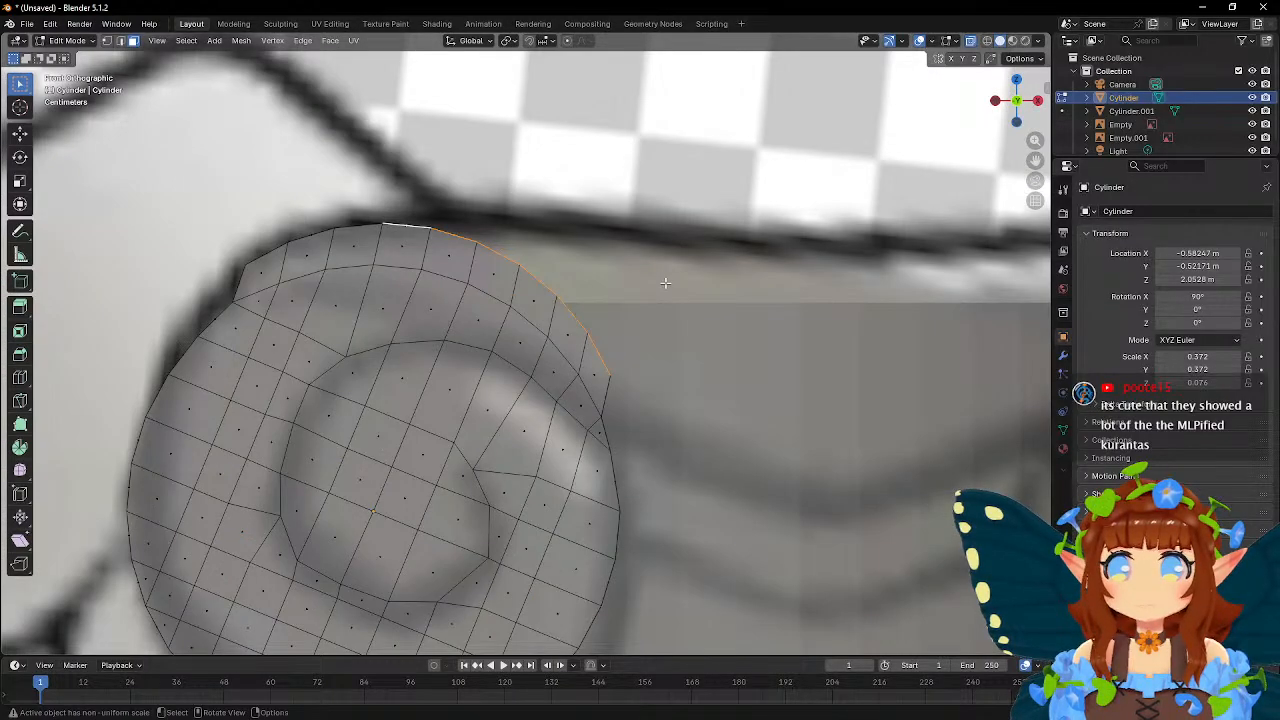
middle_click_drag(545, 259, 726, 289)
key("Escape")
scroll(722, 287, "down", 6)
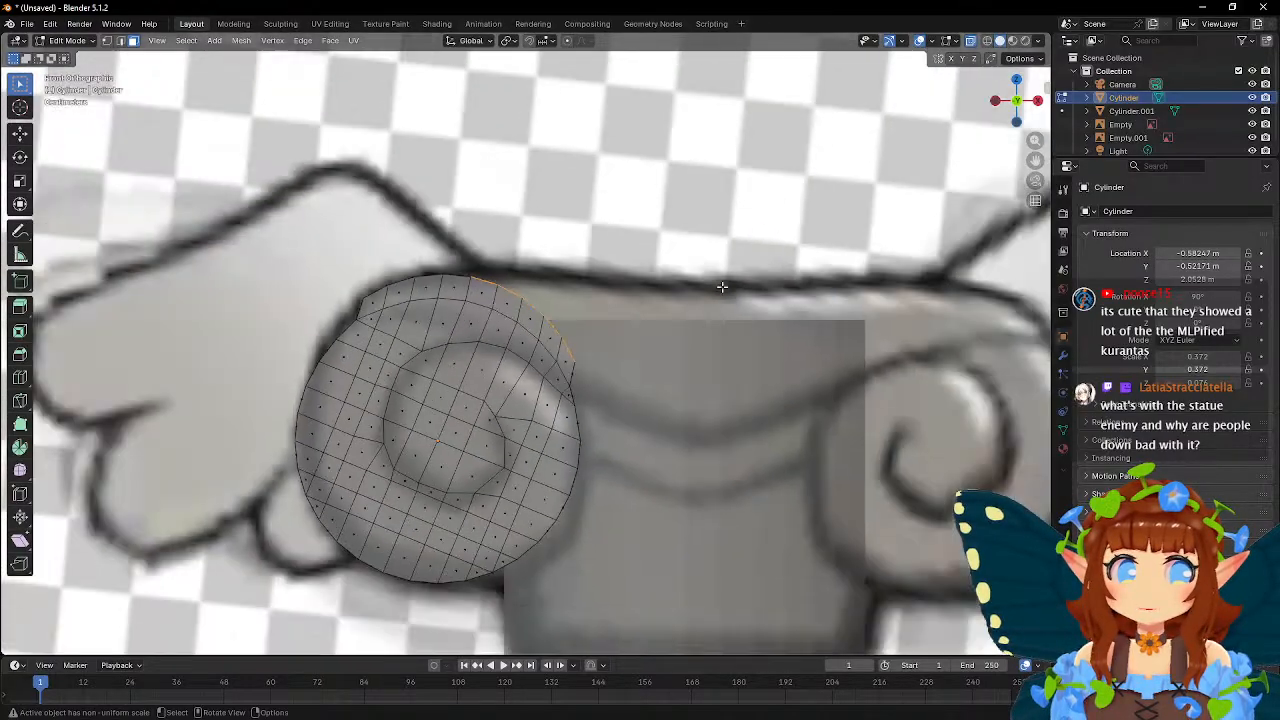
- Examine the reference drawing of the winged character, from its full figure to its face
scroll(722, 287, "down", 3)
scroll(722, 287, "down", 4)
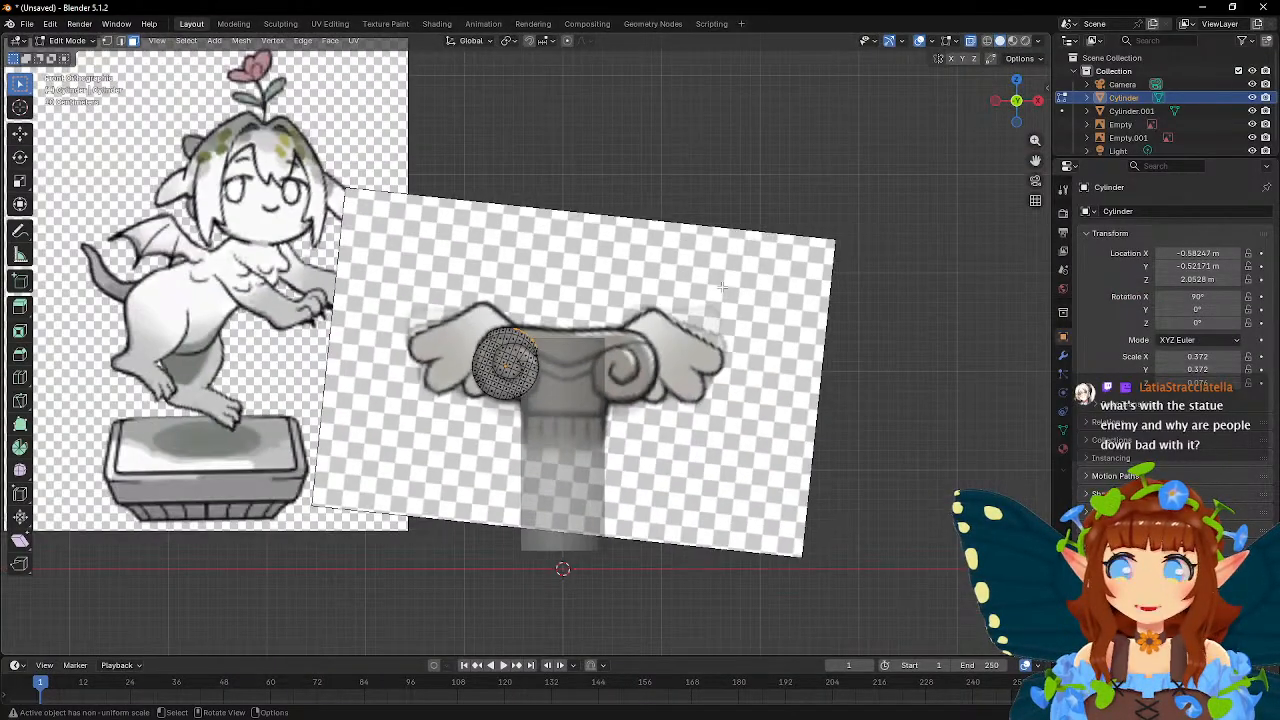
middle_click_drag(470, 256, 624, 312, "shift")
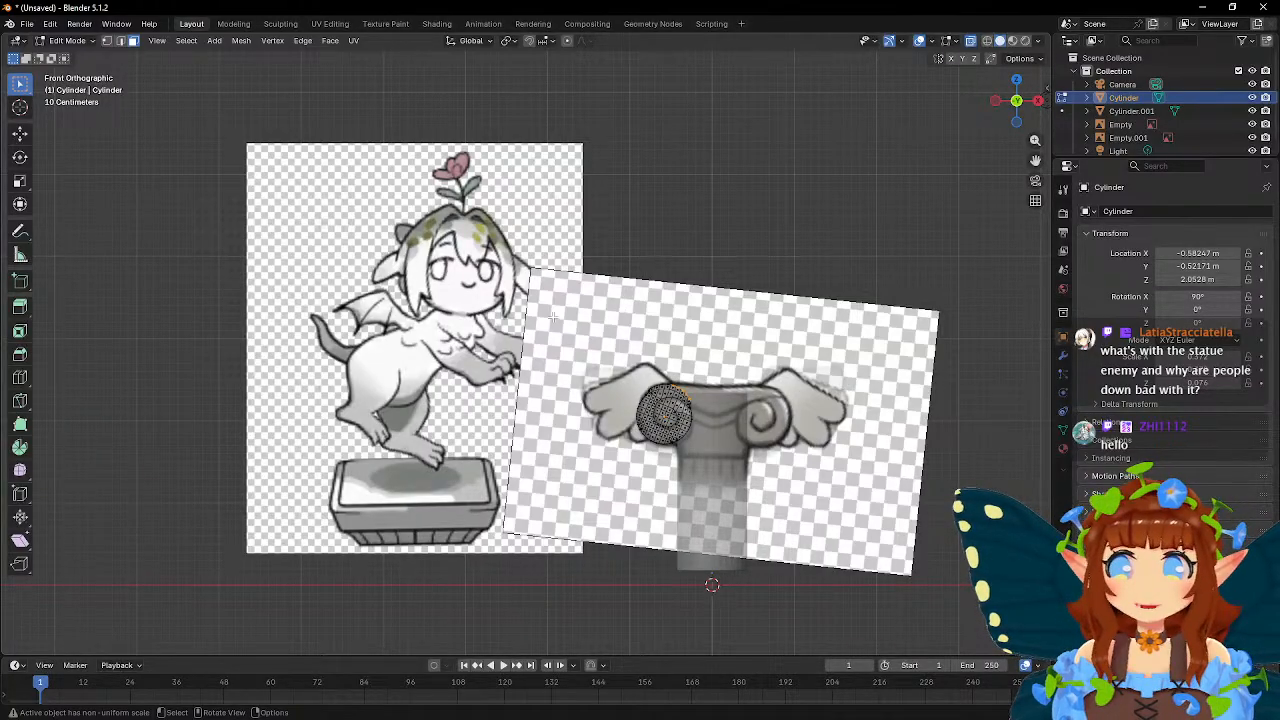
scroll(432, 269, "up", 10)
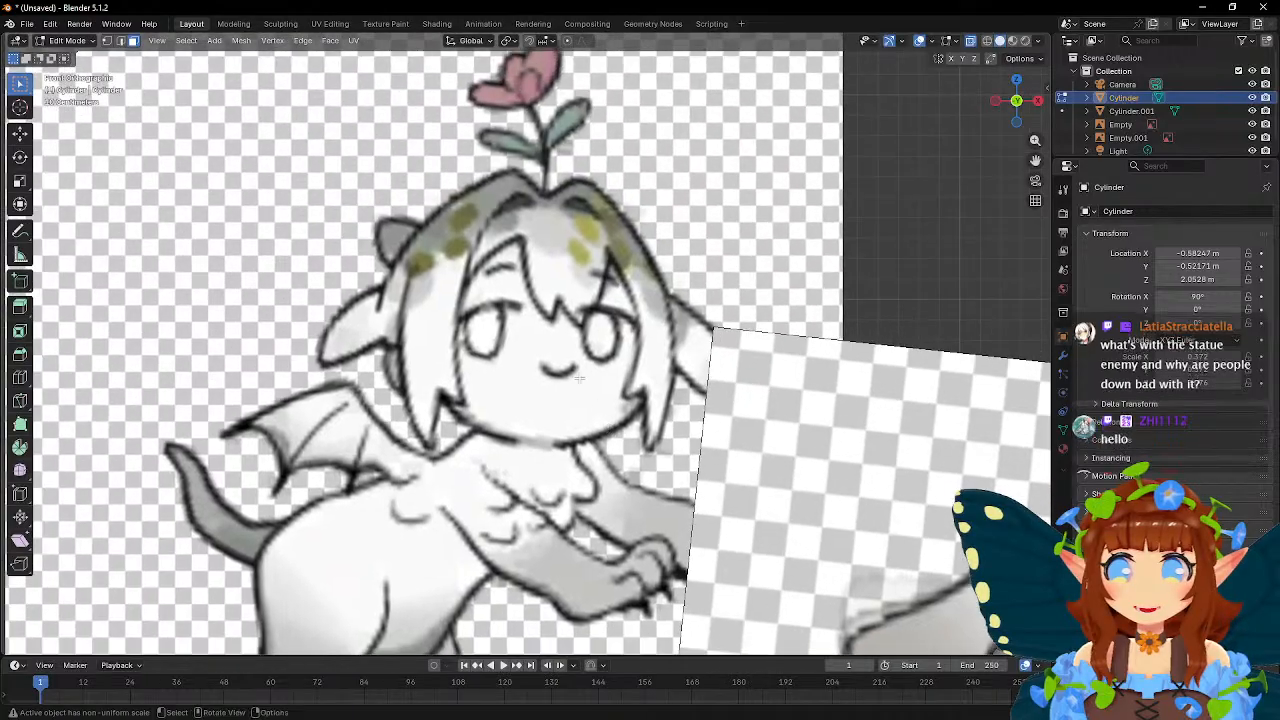
scroll(574, 347, "up", 1)
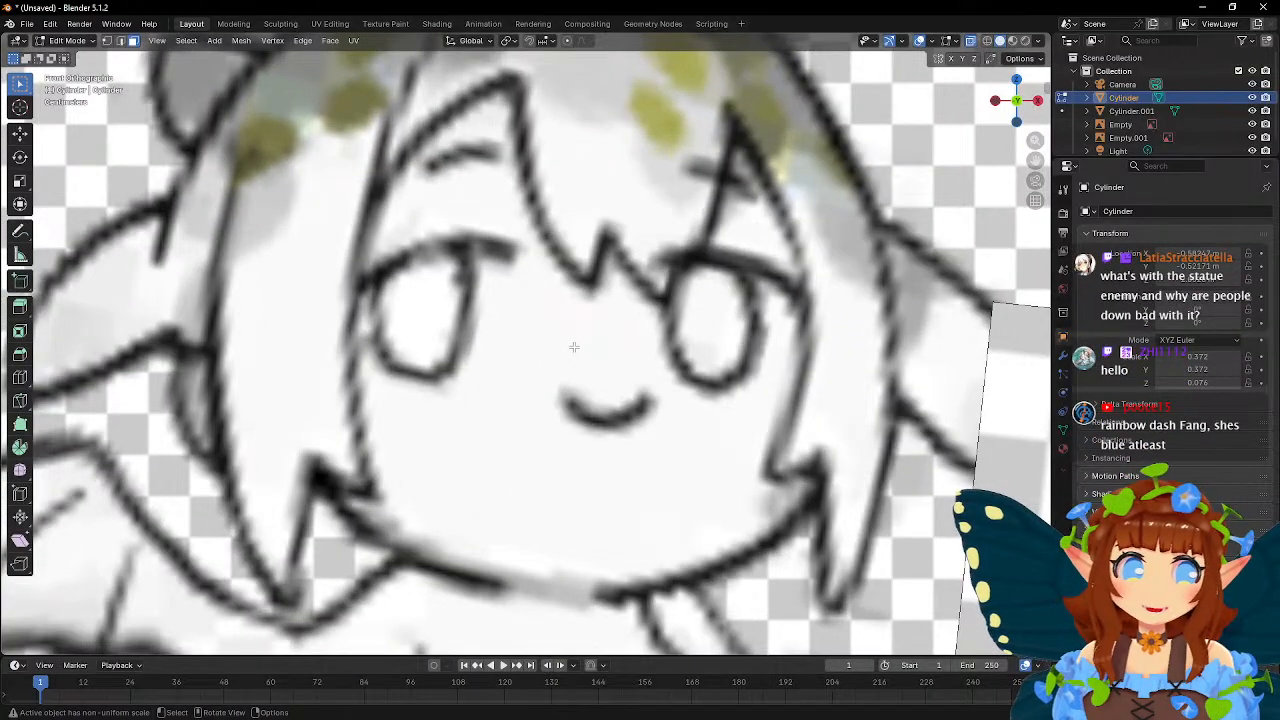
scroll(574, 347, "down", 5)
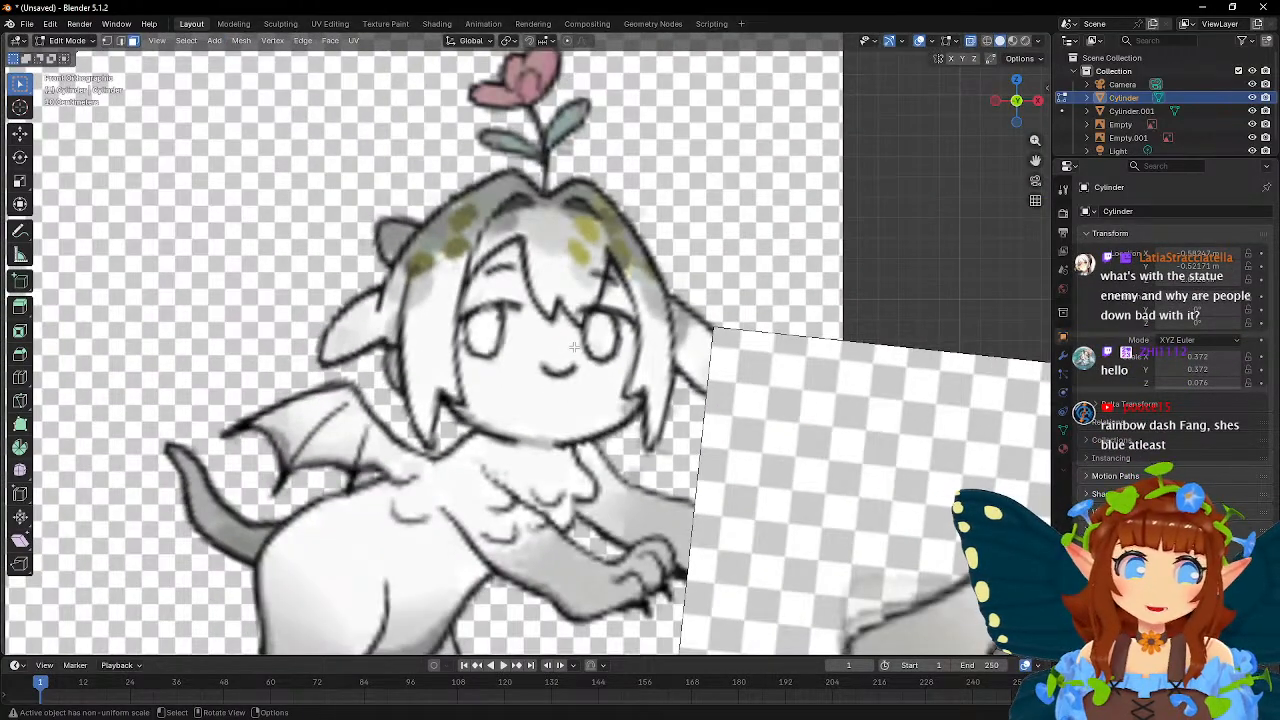
scroll(574, 347, "down", 3)
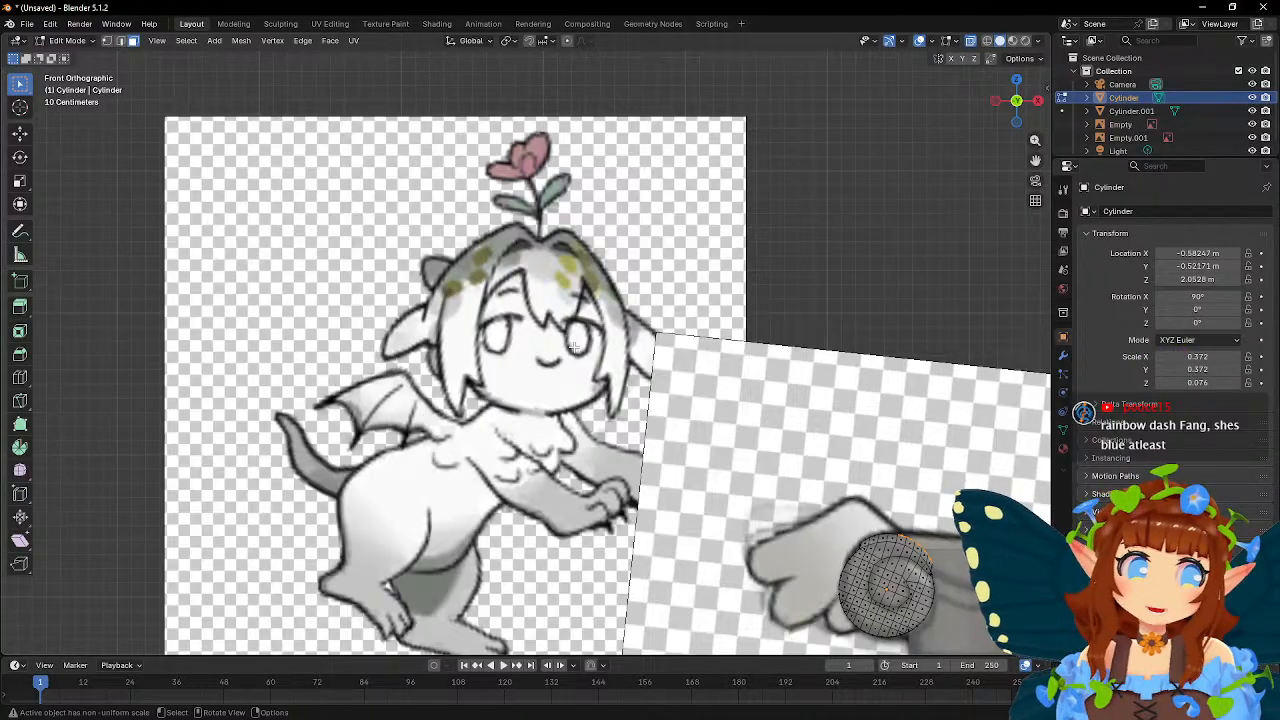
- Extrude the strip's selected outer faces slightly outward toward the capital's drawn top line
middle_click_drag(998, 513, 624, 328, "shift")
scroll(631, 306, "up", 4)
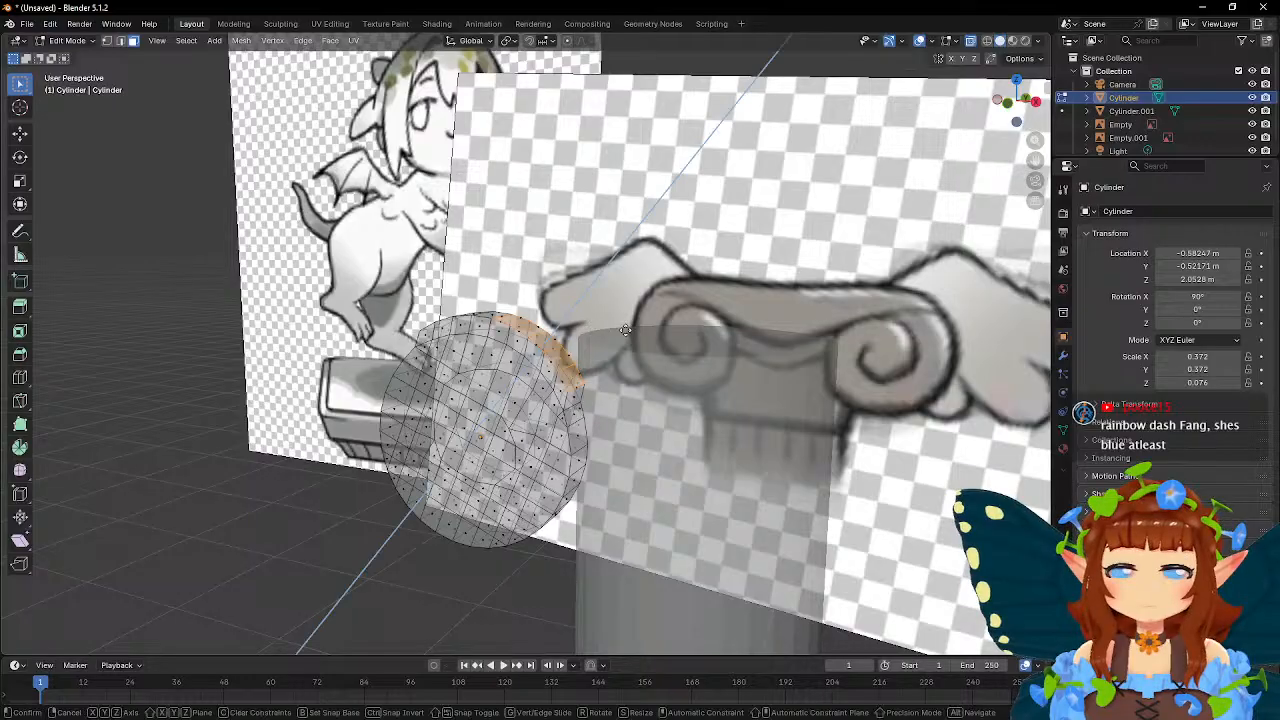
key("g")
left_click(594, 310)
key("KP_1")
scroll(530, 309, "up", 8)
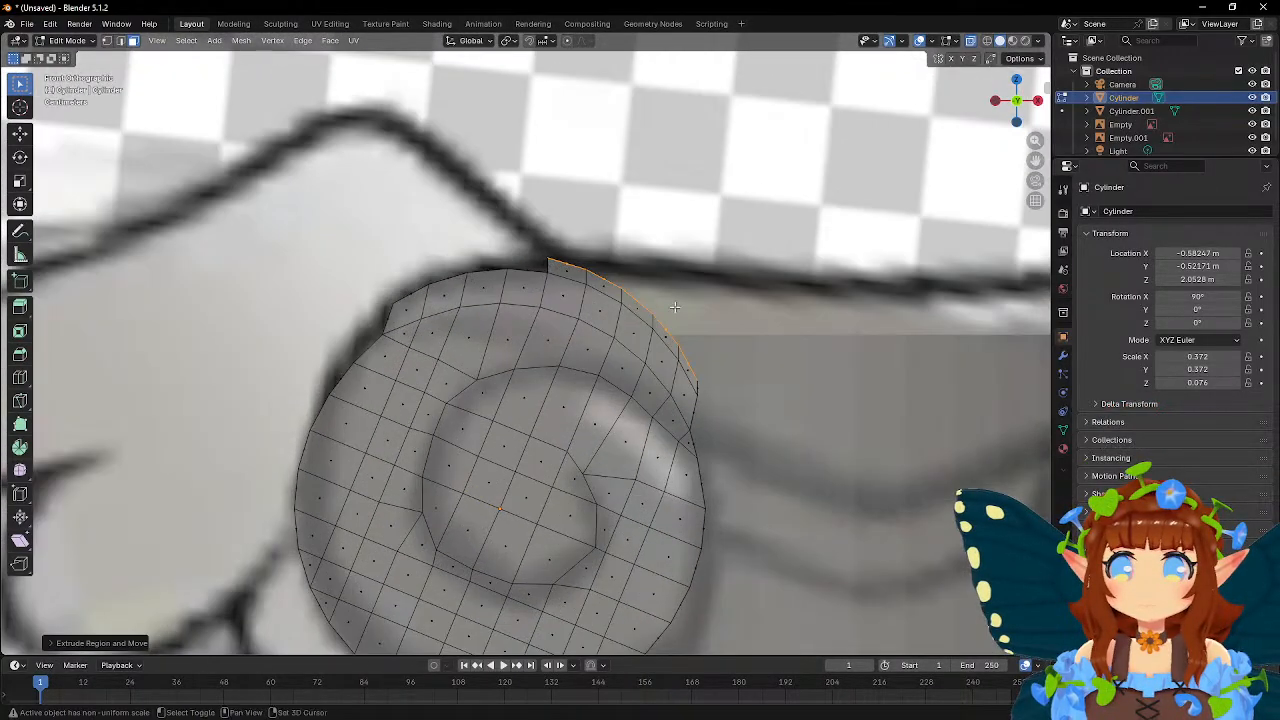
scroll(530, 309, "up", 2)
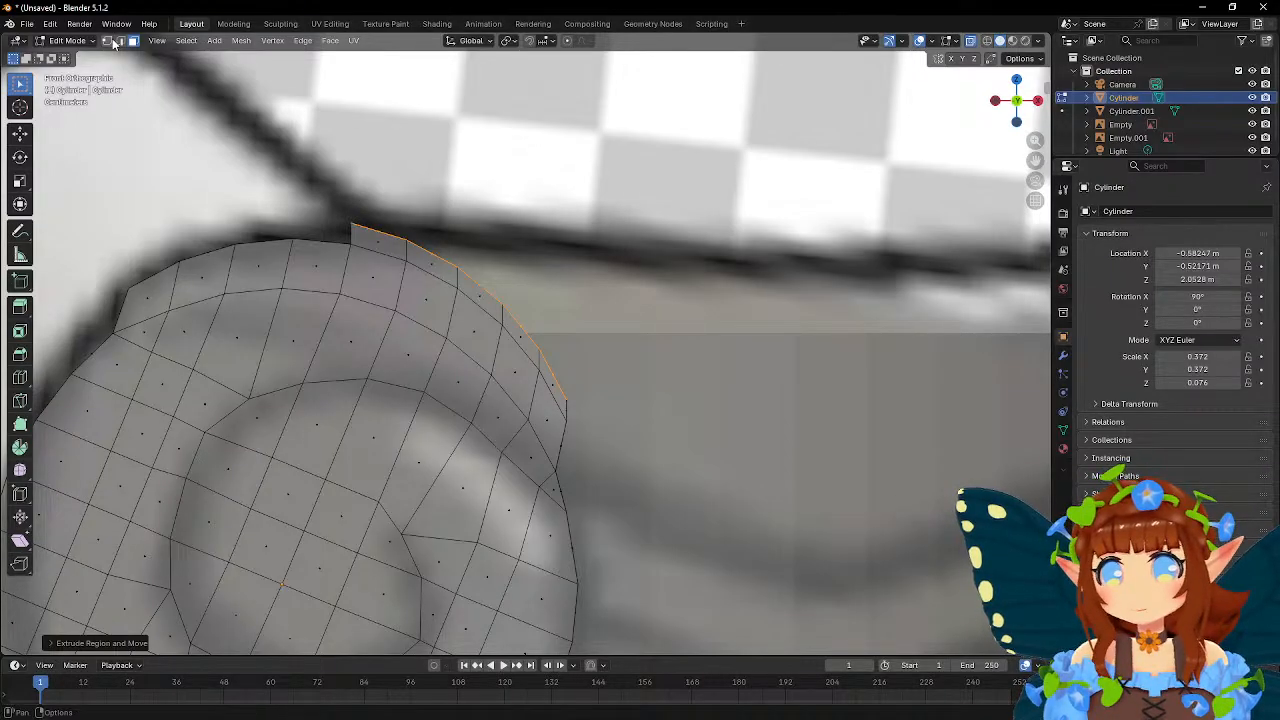
- Set the snap target to Vertex and enable Auto Merge Vertices for the mesh
middle_click_drag(385, 245, 500, 289)
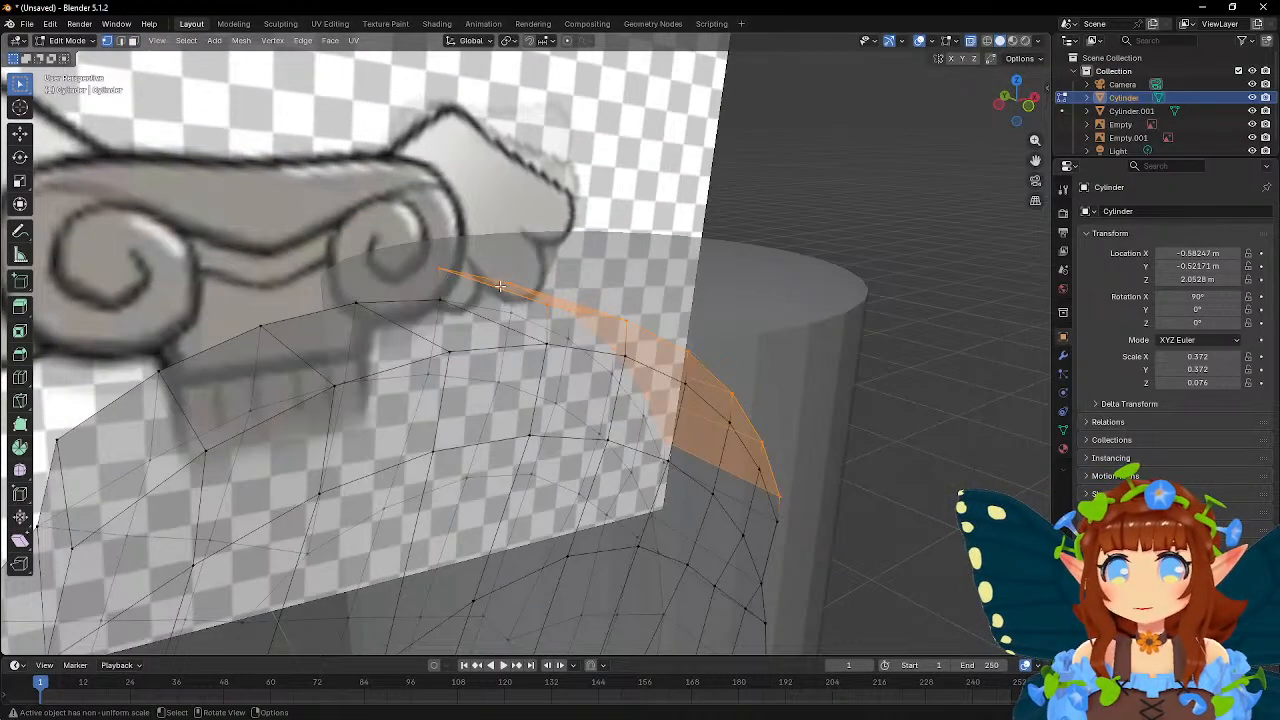
left_click(513, 282)
left_click(546, 40)
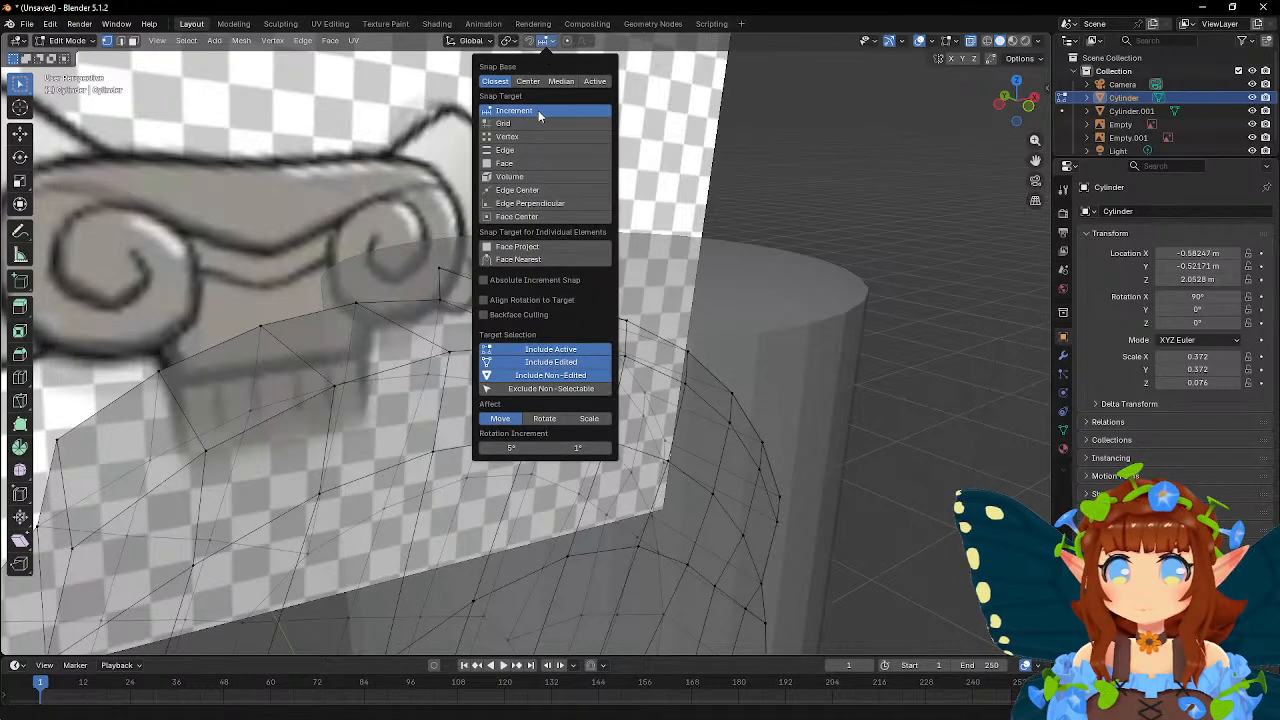
left_click(515, 137)
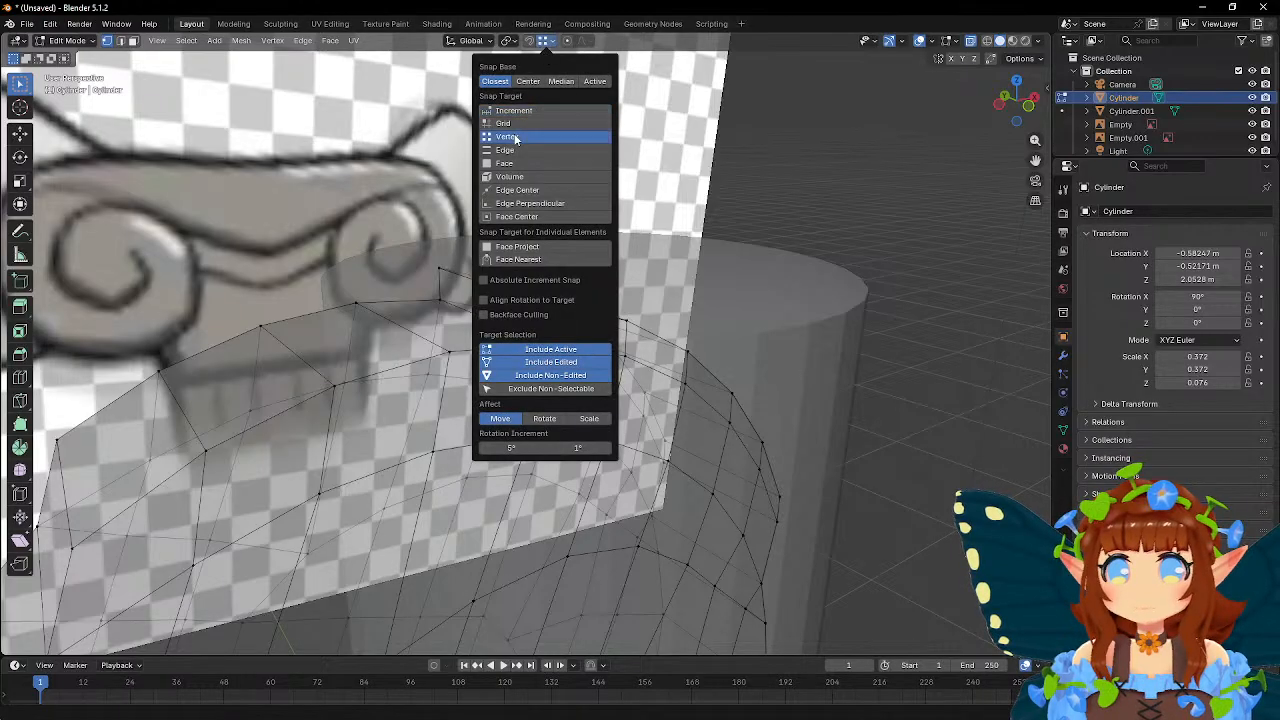
left_click(992, 58)
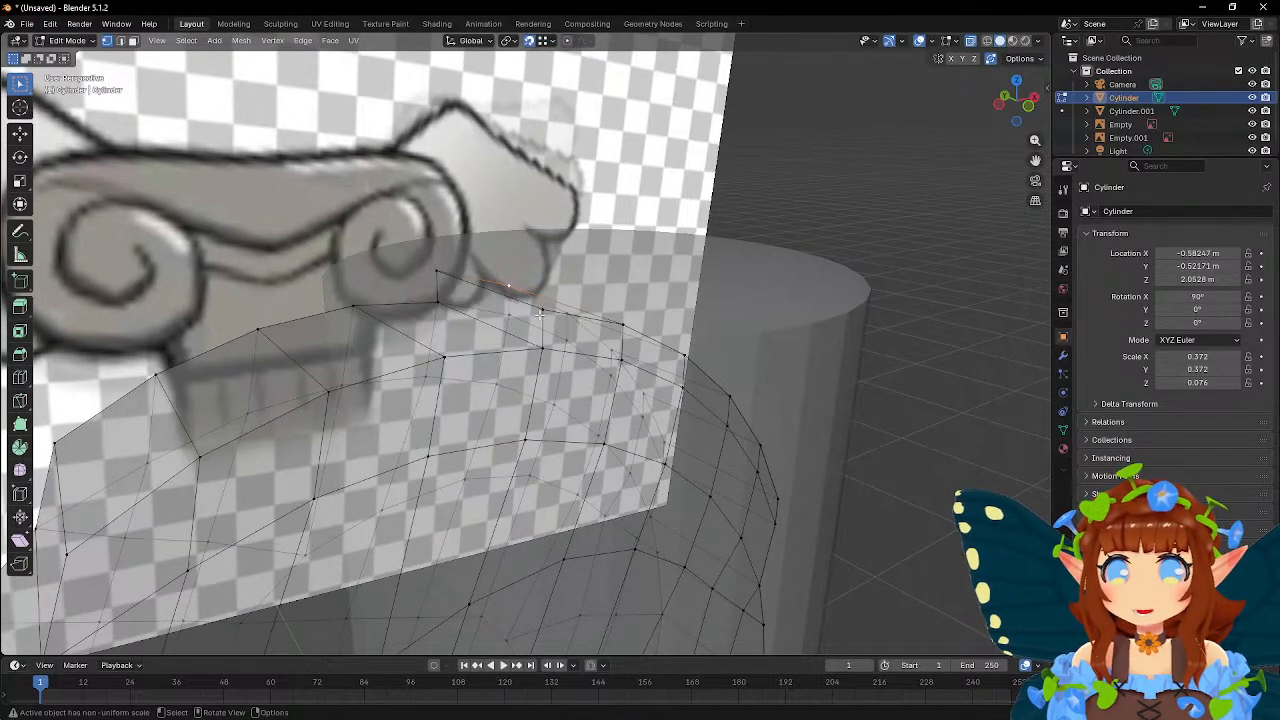
- Snap the new strip's starting-end vertices onto the adjacent rim vertices so they merge, and turn snapping off
left_click(541, 348)
key("g")
left_click(447, 303)
left_click(529, 41)
- In front view, raise the first outer vertices of the new strip along Z onto the capital's drawn top line
middle_click_drag(769, 235, 631, 255)
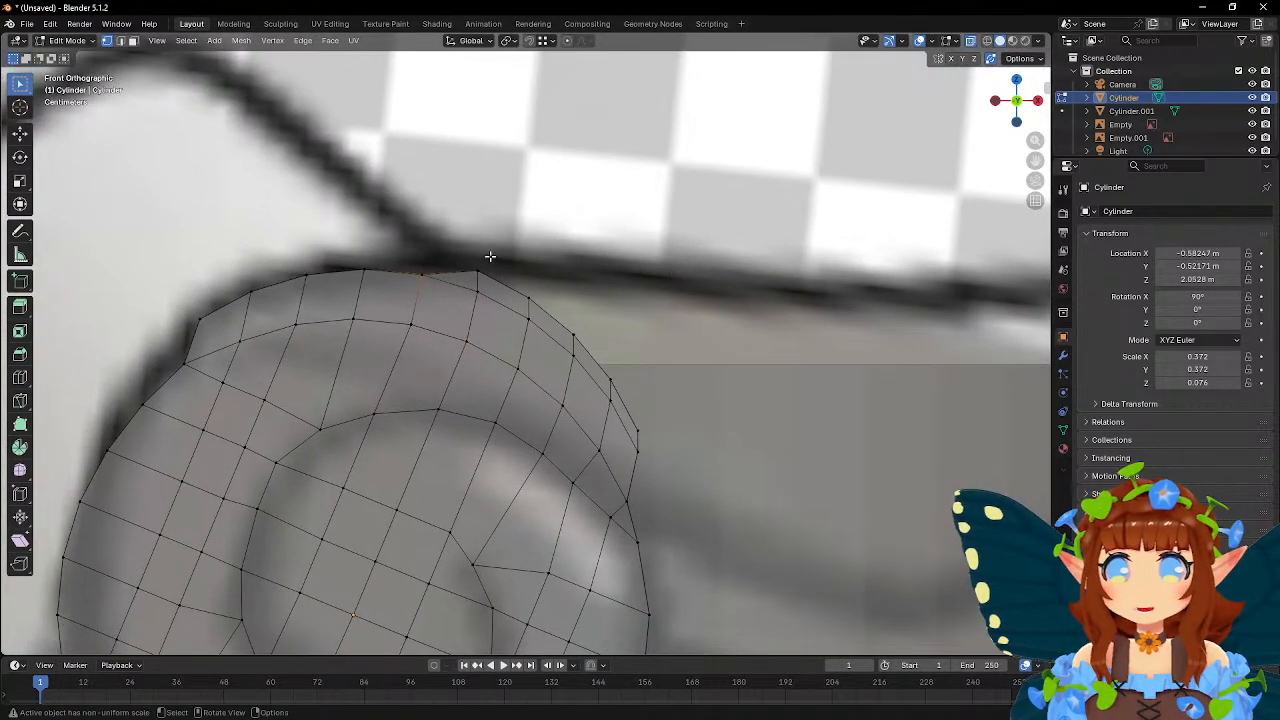
left_click(416, 269)
key("g")
key("z")
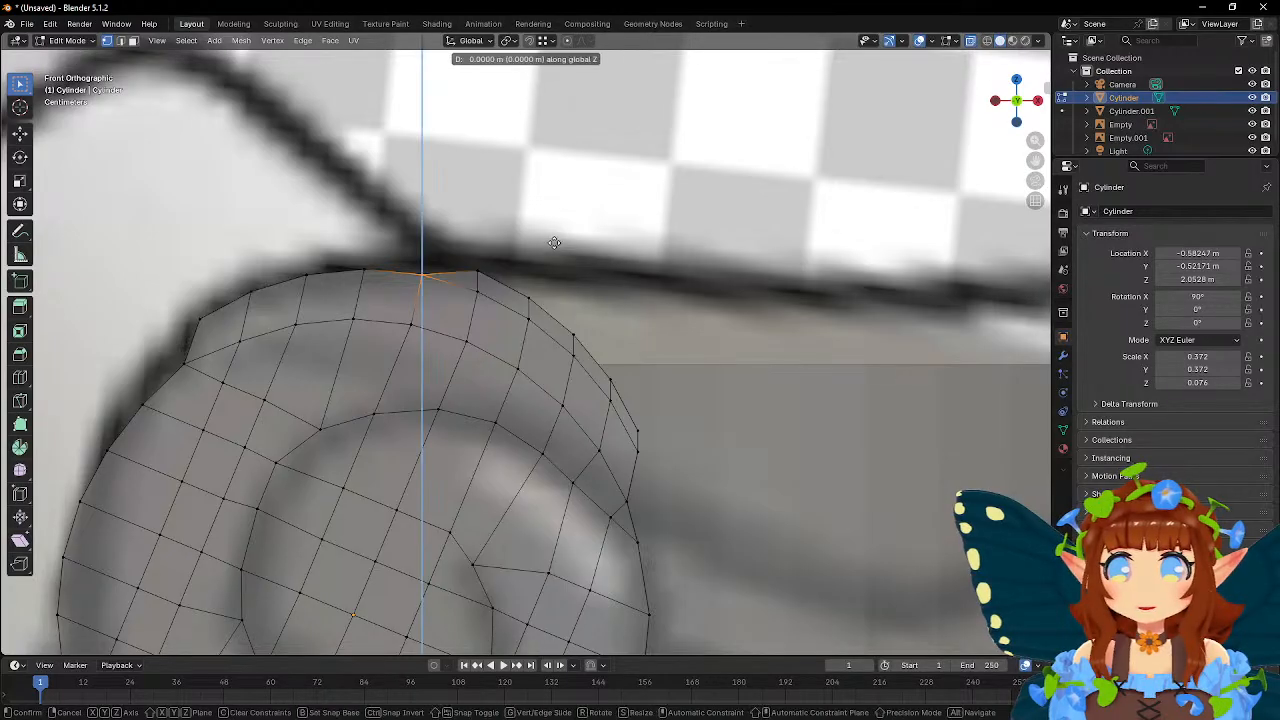
left_click(551, 240)
middle_click_drag(583, 280, 527, 210, "shift")
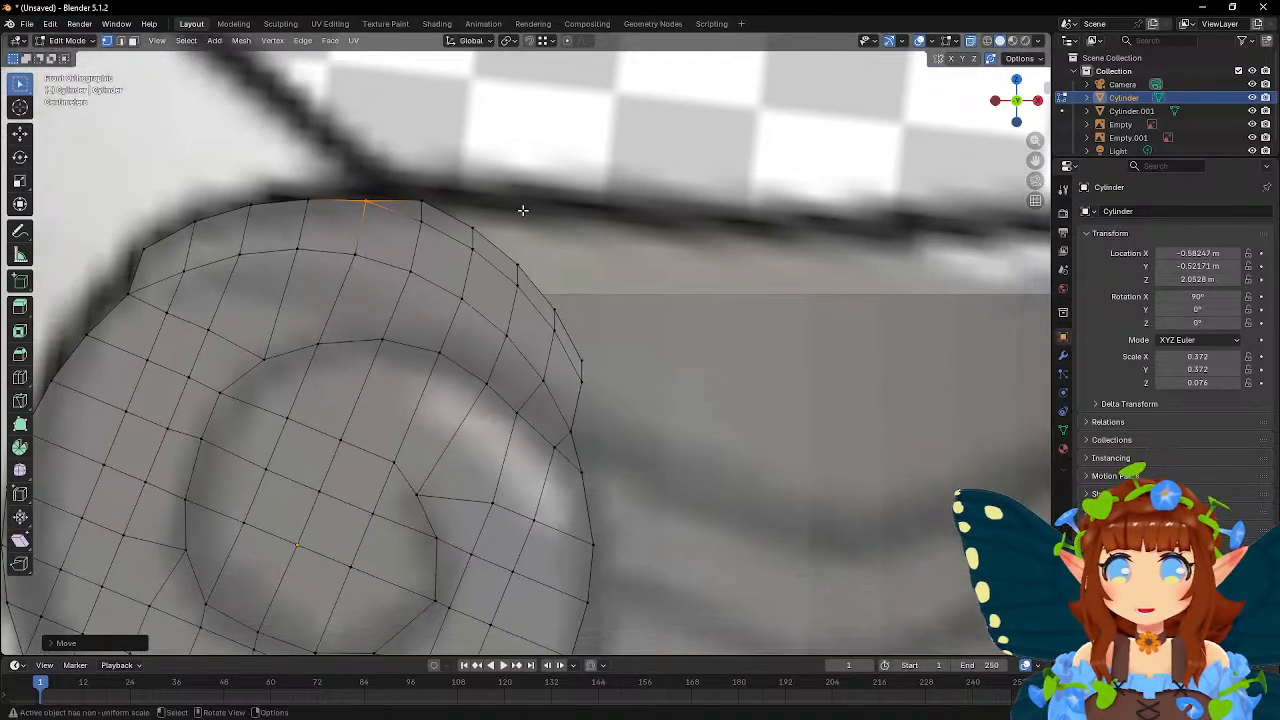
left_click(472, 226)
key("g")
key("z")
left_click(594, 214)
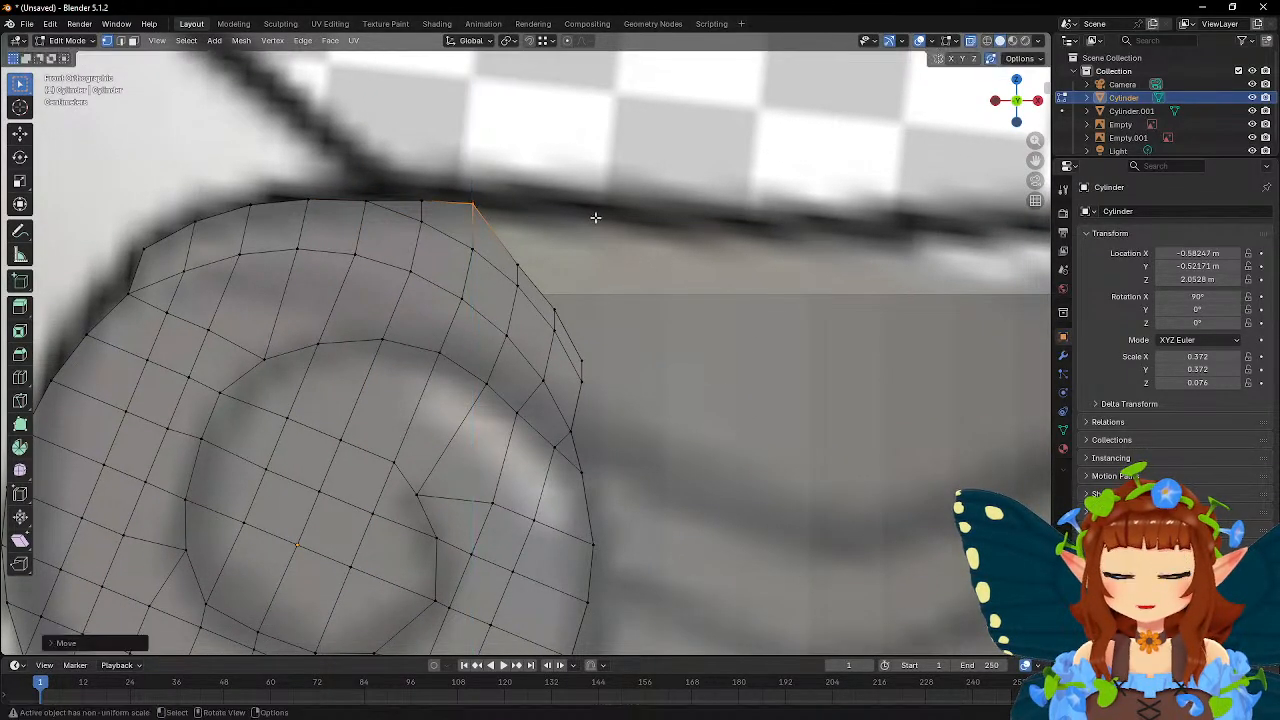
key("g")
key("z")
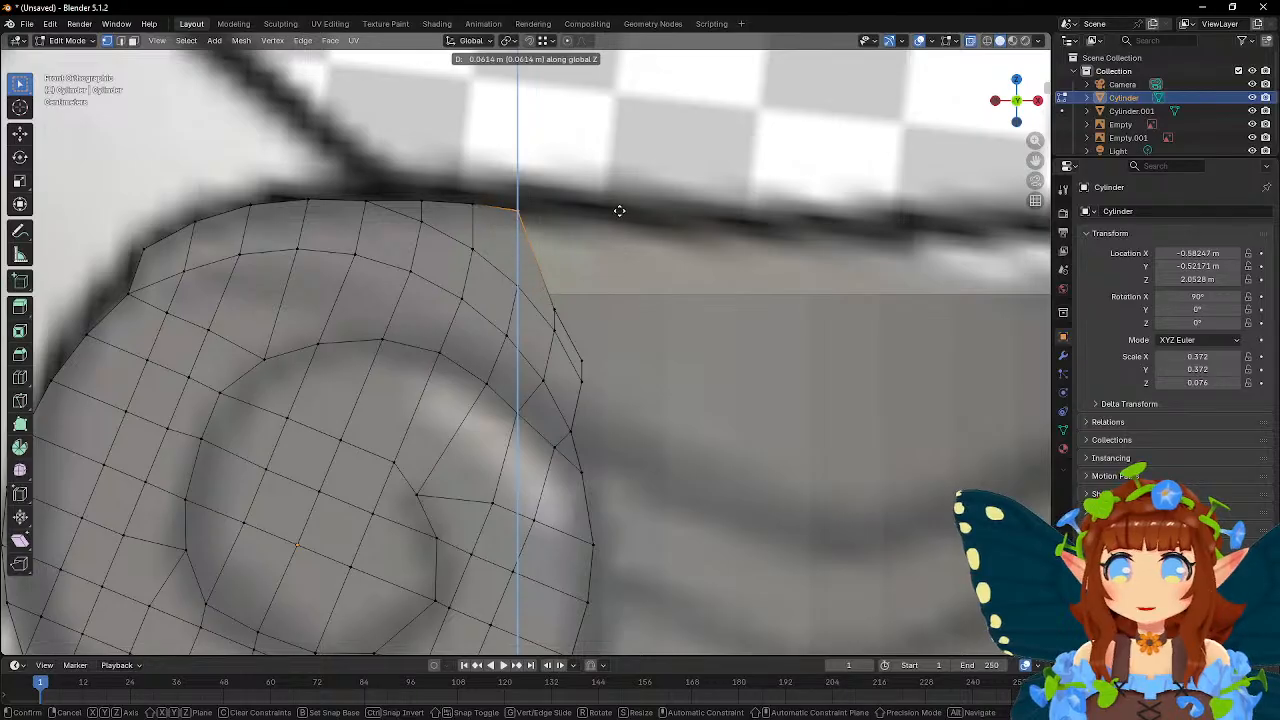
left_click(620, 209)
- Raise the last two outer vertices at the strip's shaft-side end along Z onto the drawn top line
middle_click_drag(552, 293, 493, 233, "shift")
left_click(497, 251)
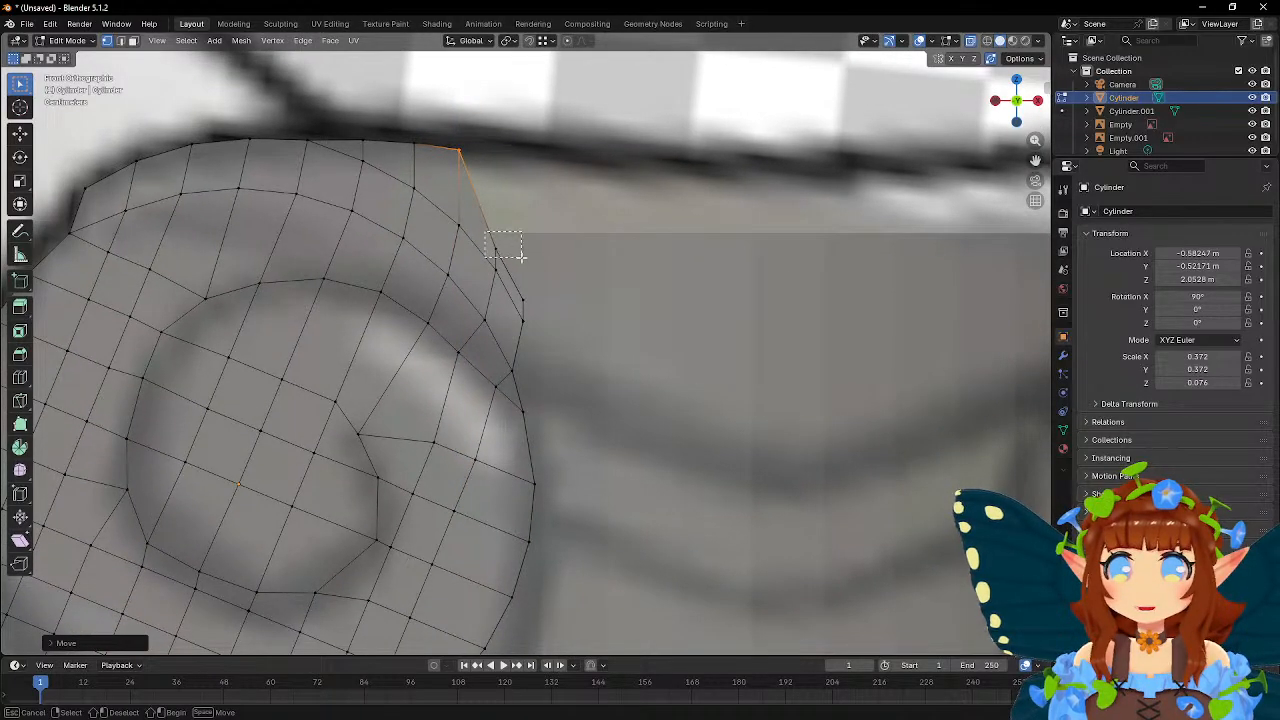
key("g")
key("z")
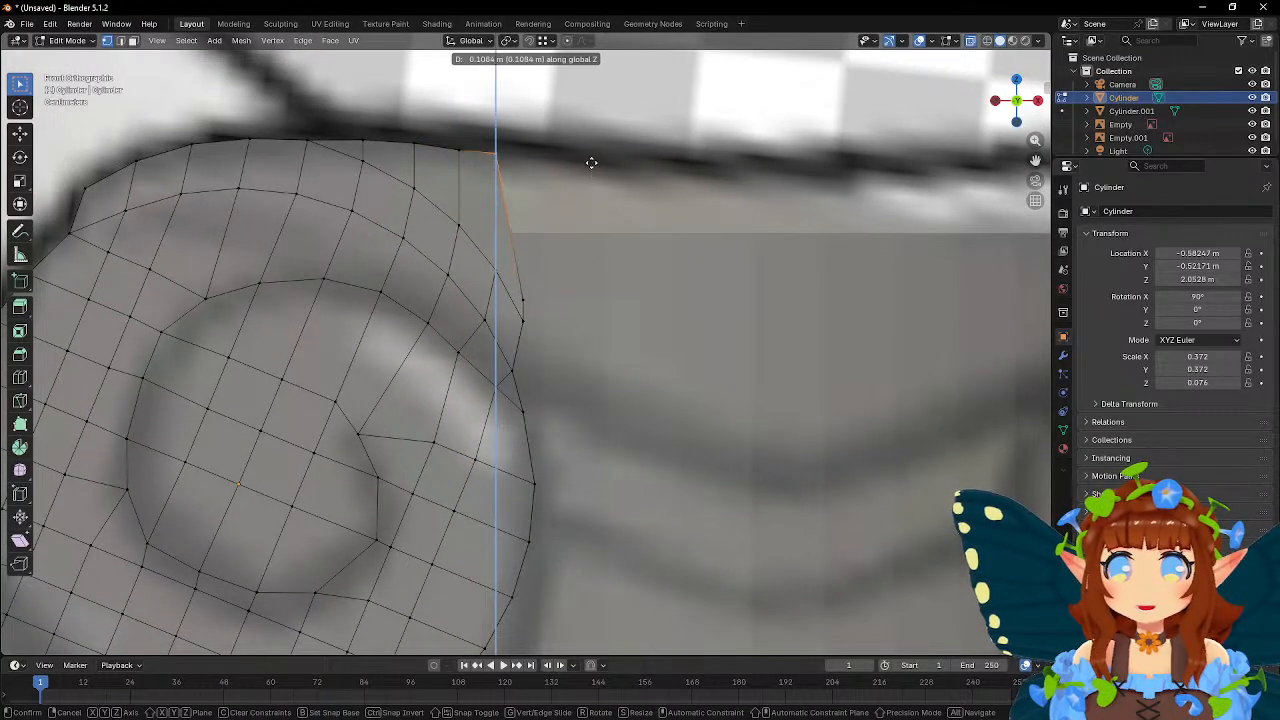
left_click(592, 160)
left_click(522, 310)
key("g")
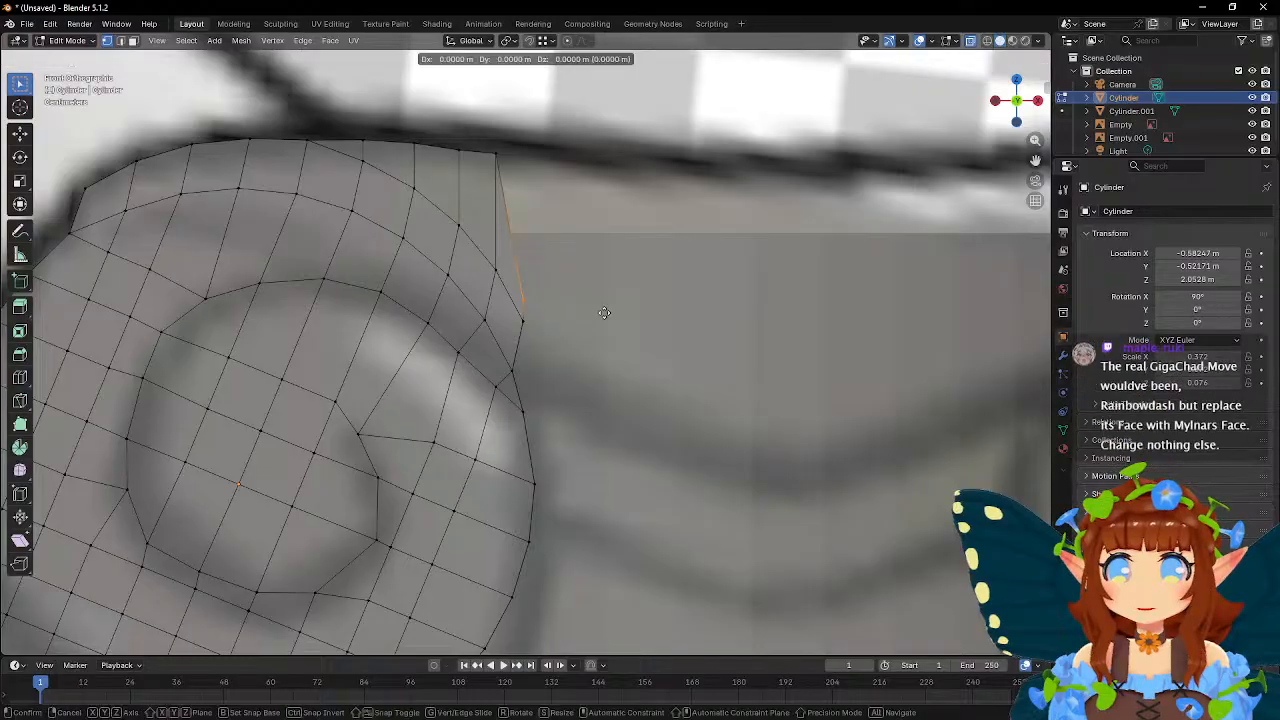
key("z")
left_click(622, 170)
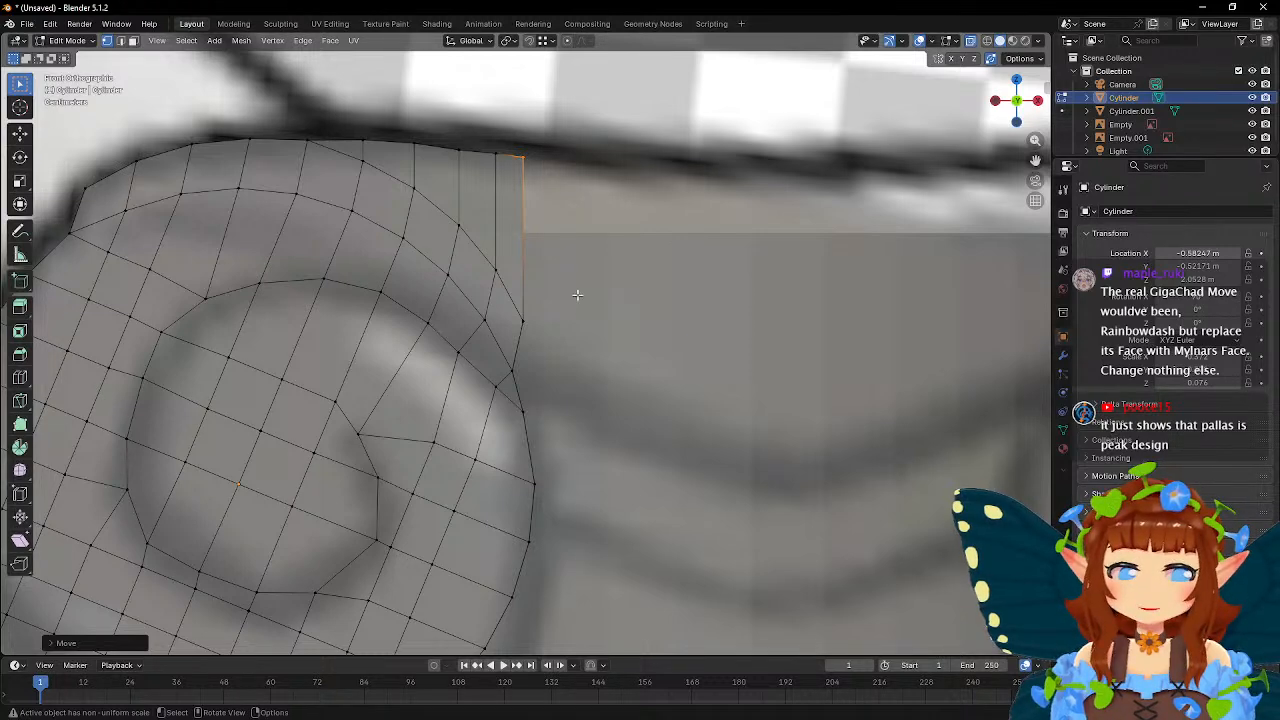
- Raise the two vertices nearest the shaft in the row beneath the top edge along Z
scroll(577, 293, "down", 10)
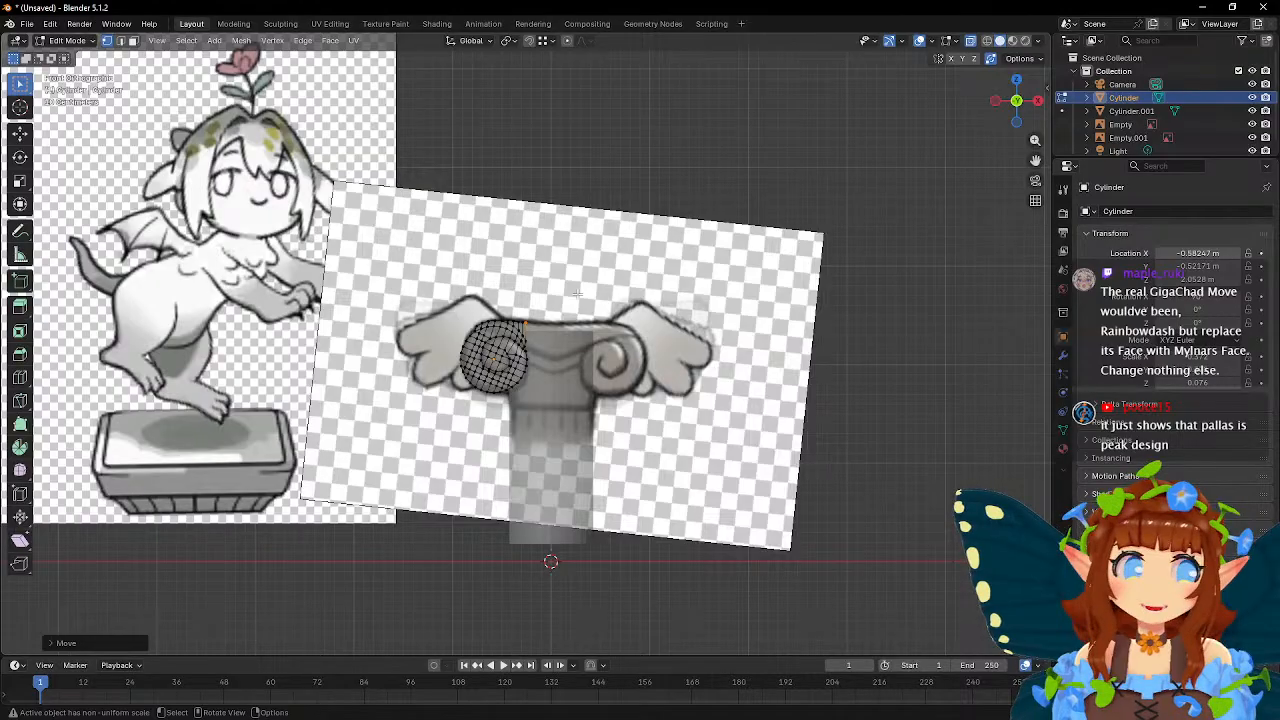
scroll(577, 293, "up", 10)
key("g")
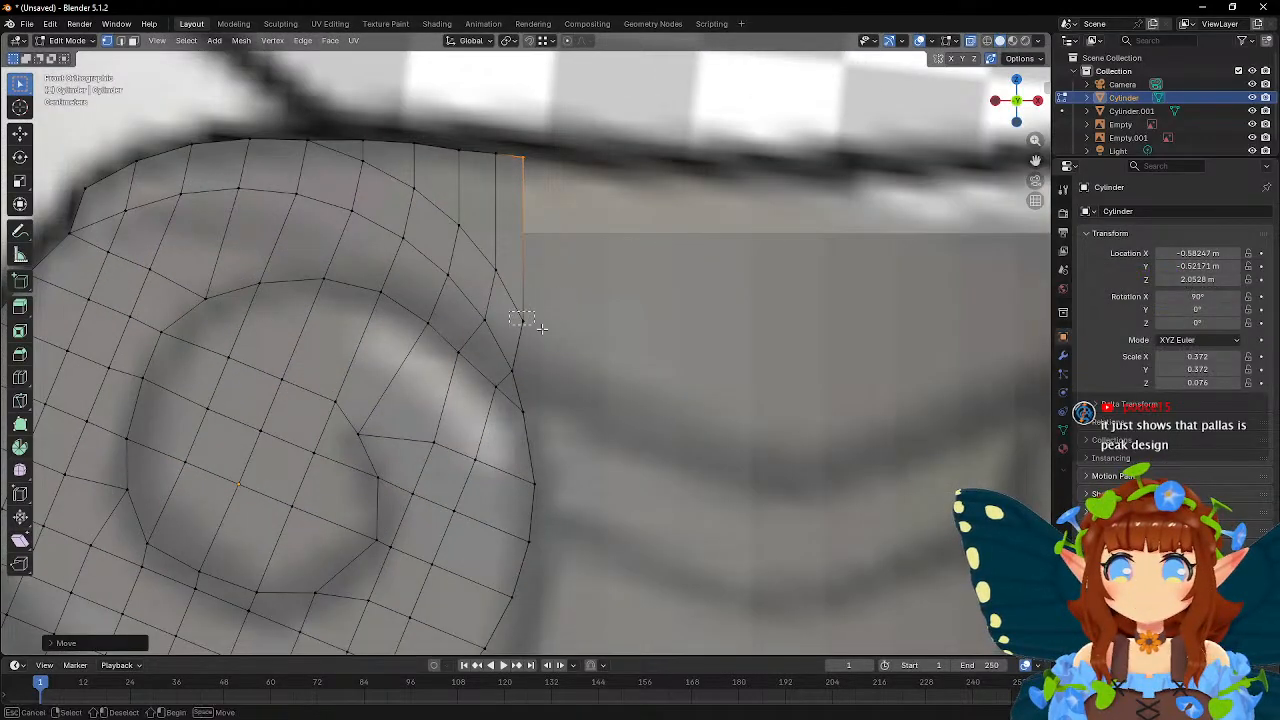
key("z")
left_click(584, 291)
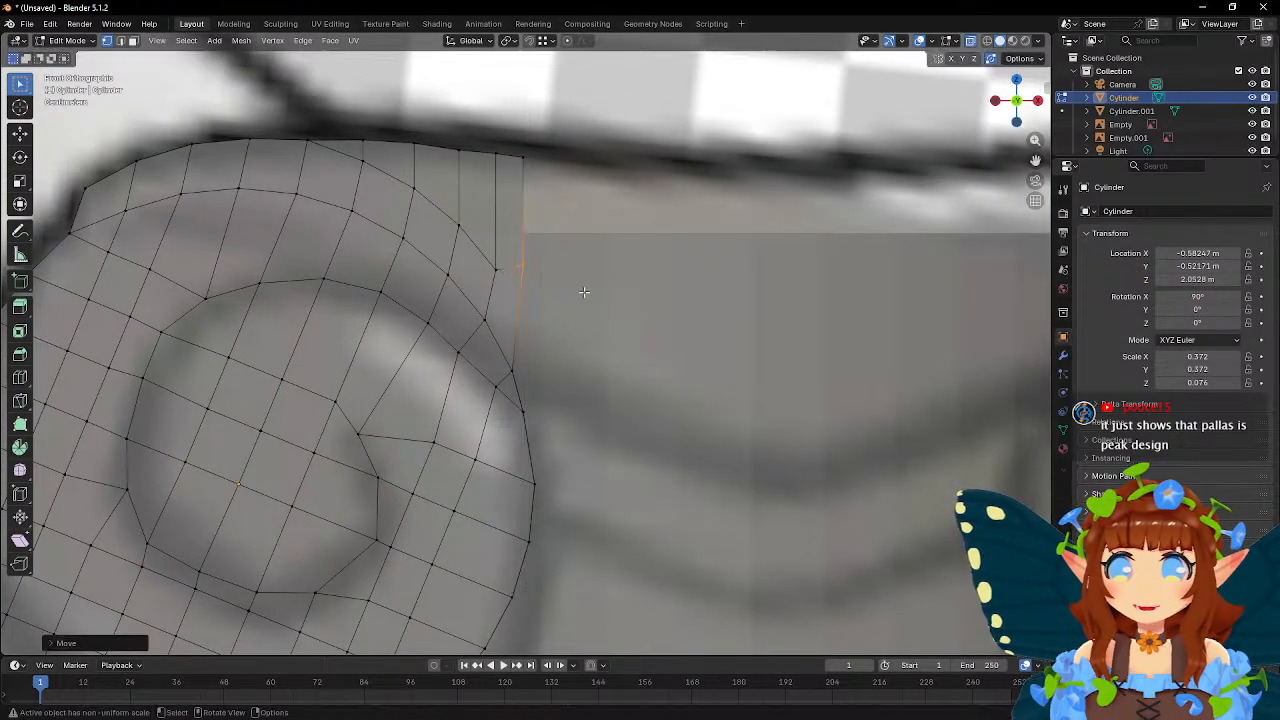
left_click(490, 265)
key("g")
key("z")
left_click(557, 289)
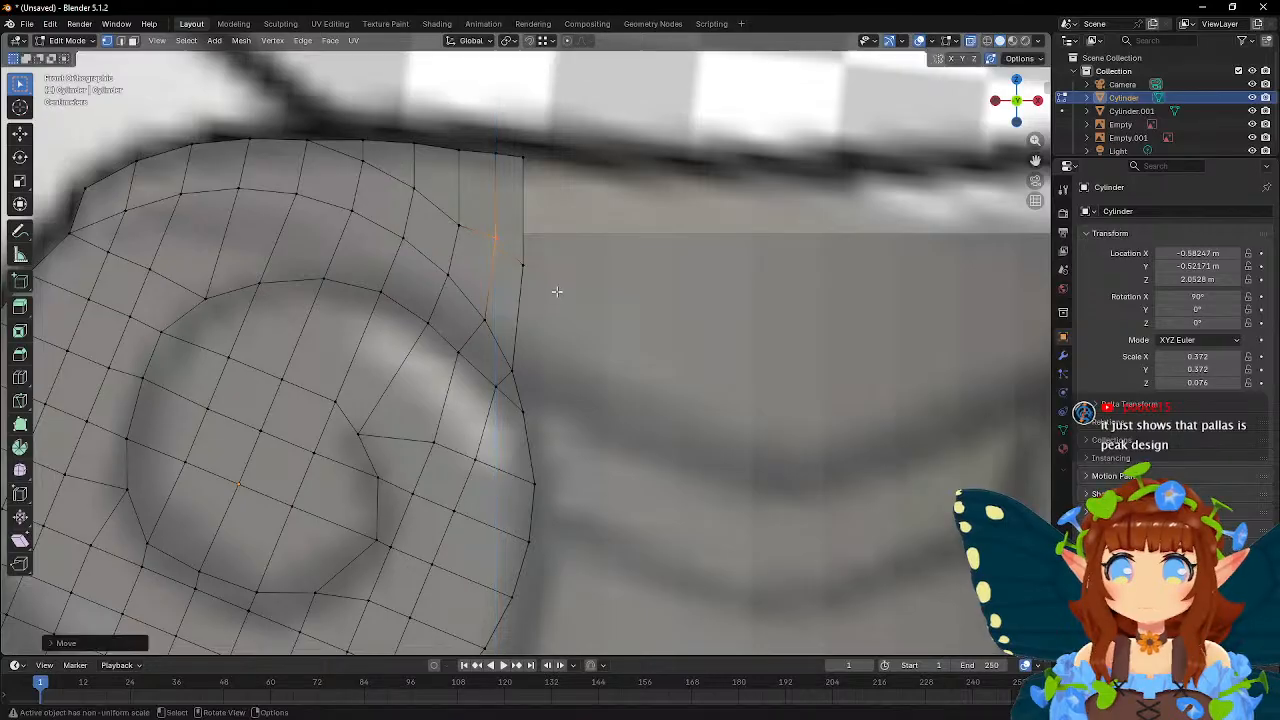
- Even out the next vertices of that second row toward the scroll's crown with small moves
left_click(443, 213)
key("g")
key("z")
left_click(547, 303)
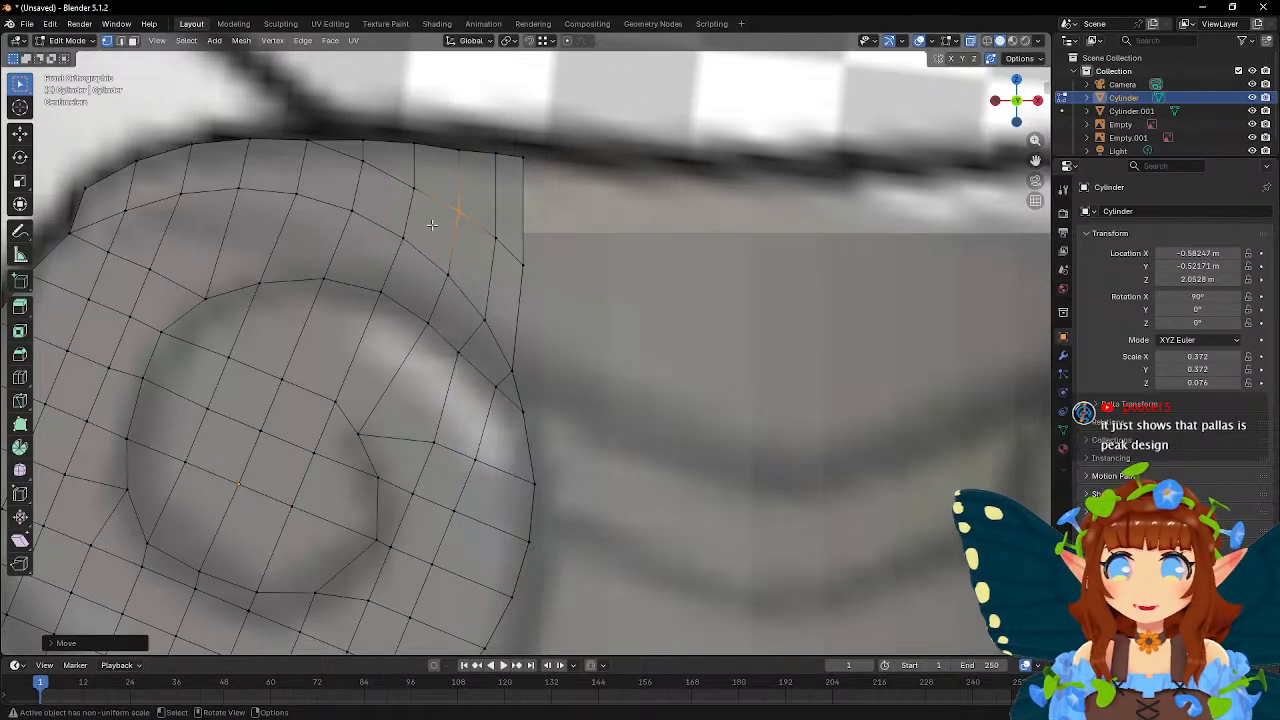
key("g")
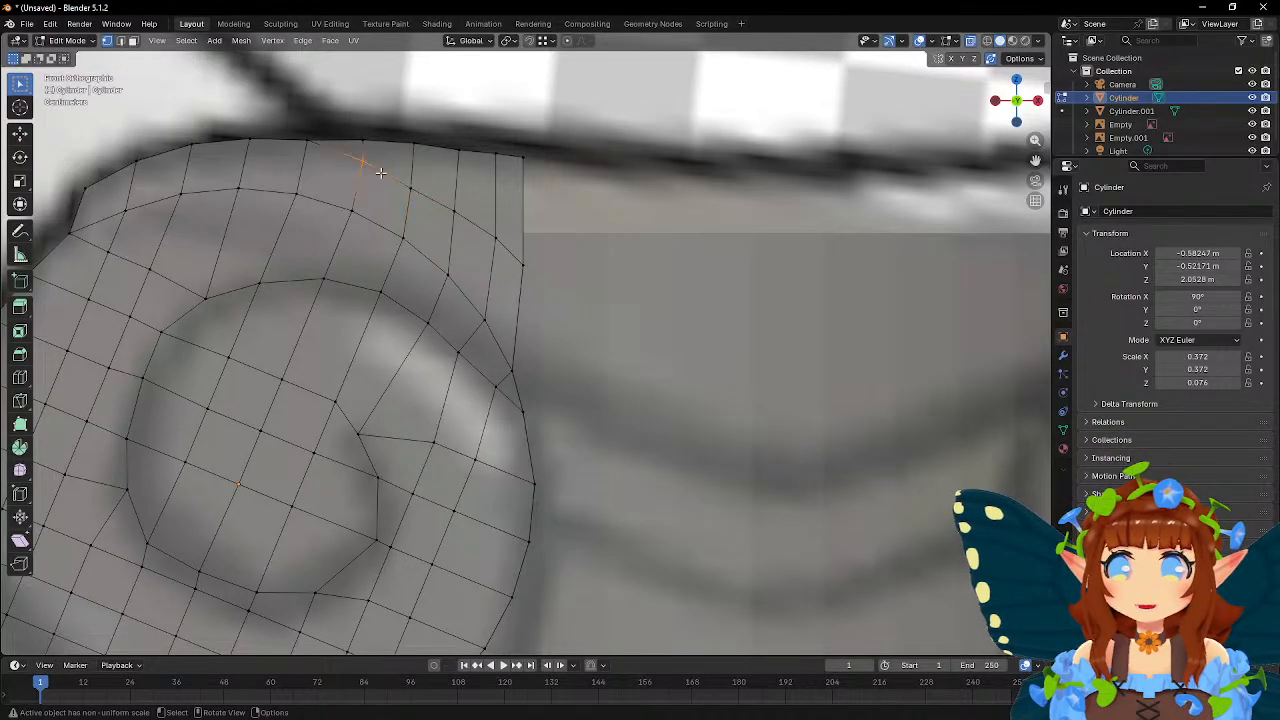
key("z")
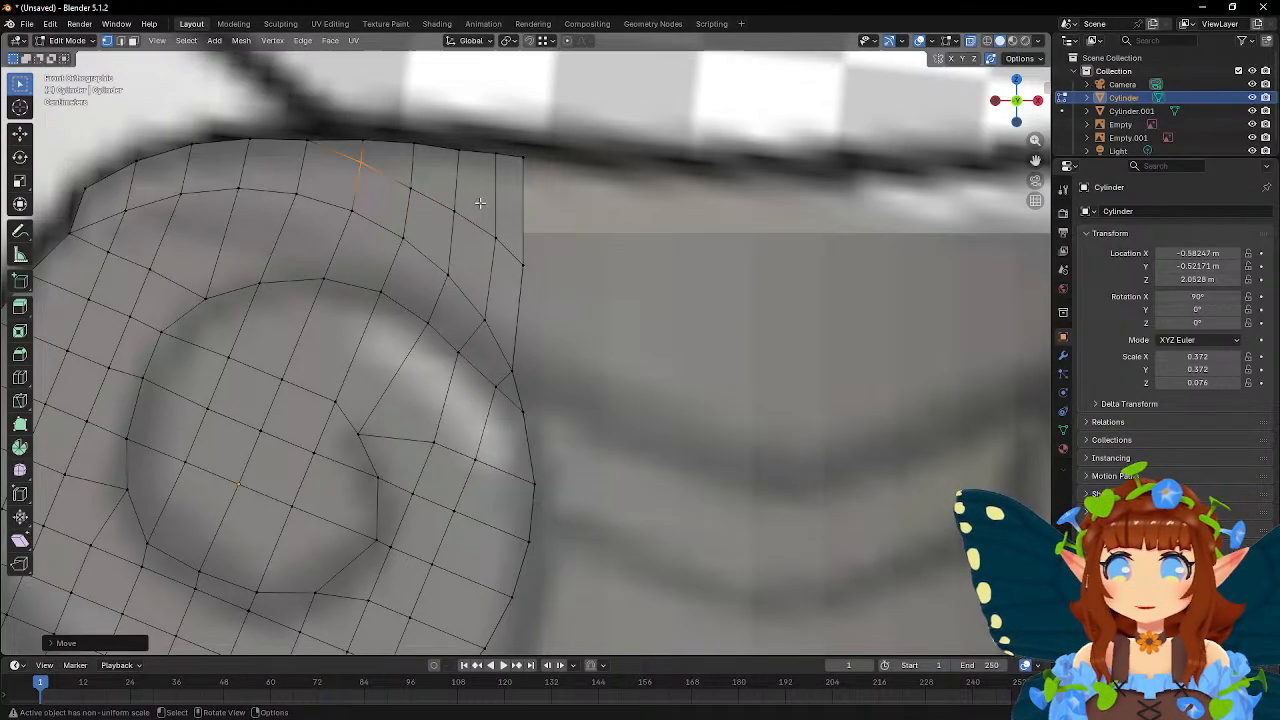
- Raise the second row's shaft-side end vertex further along Z and shift its neighbour to even the spacing
left_click(590, 263)
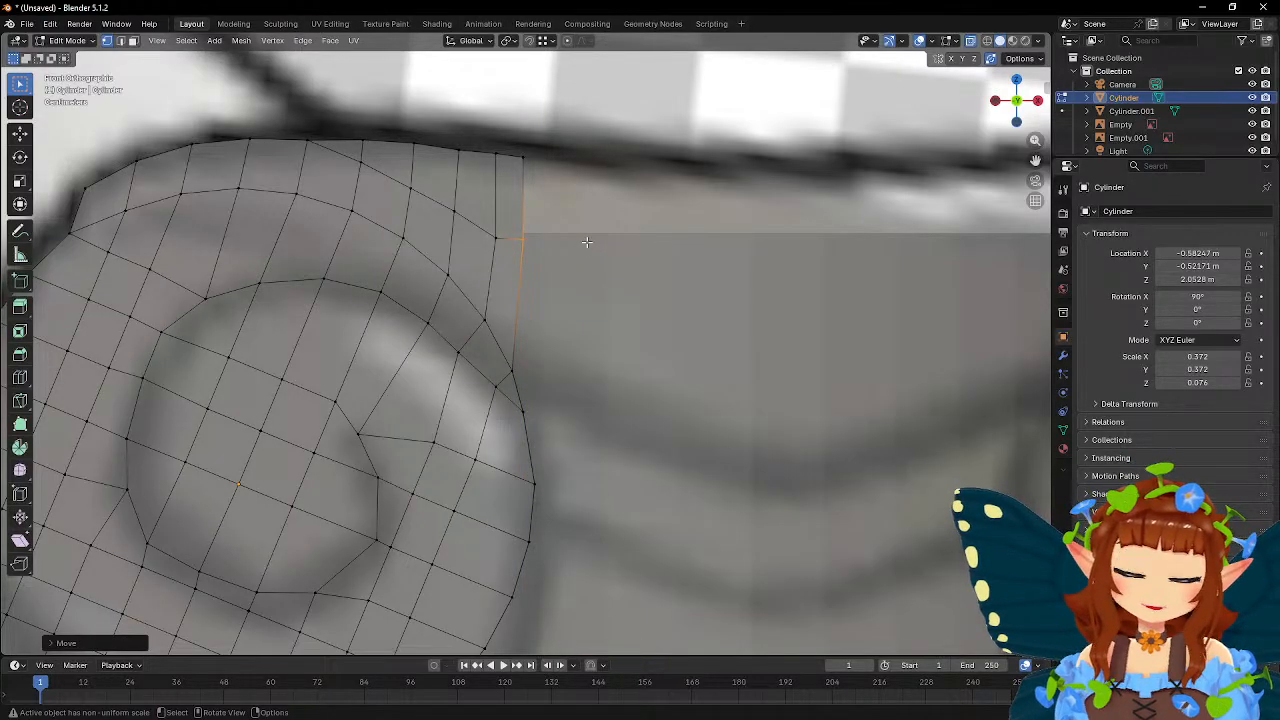
left_click(489, 232)
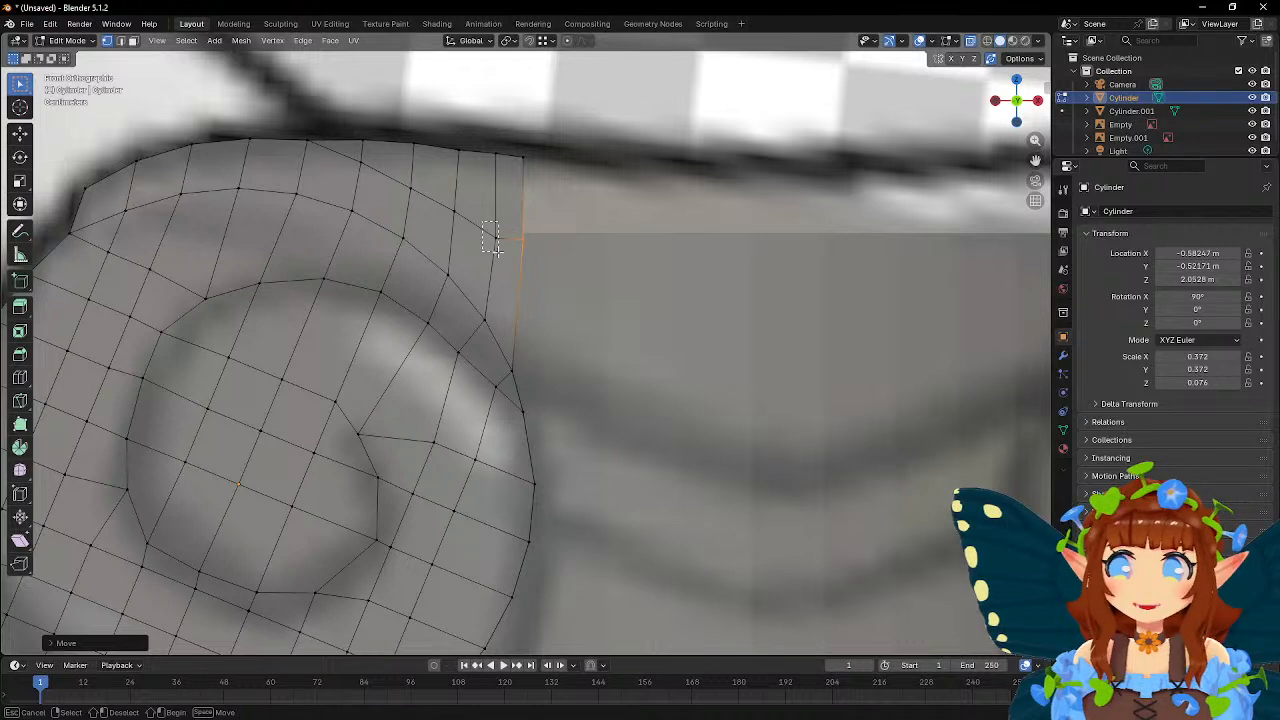
key("g")
left_click(590, 280)
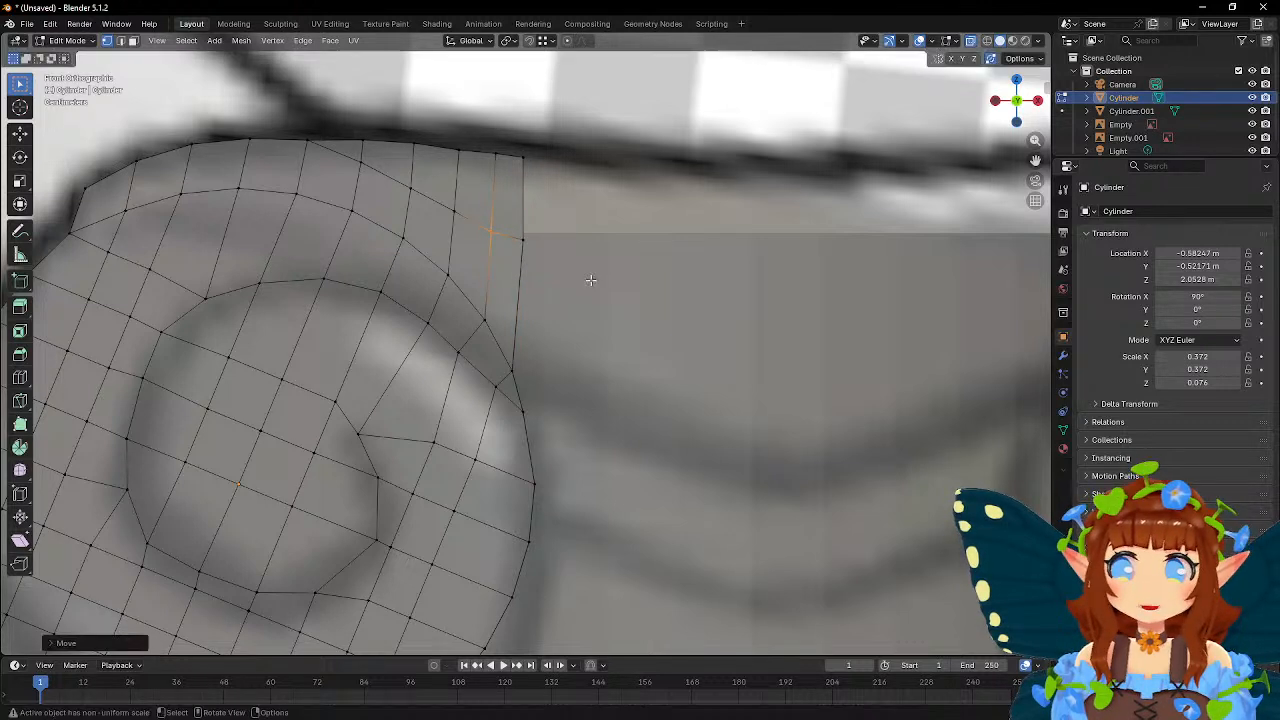
- Nudge the top-edge vertex two in from the strip's shaft-side end along Z and raise the second-row vertex beside that end slightly
left_click(446, 143)
key("g")
key("z")
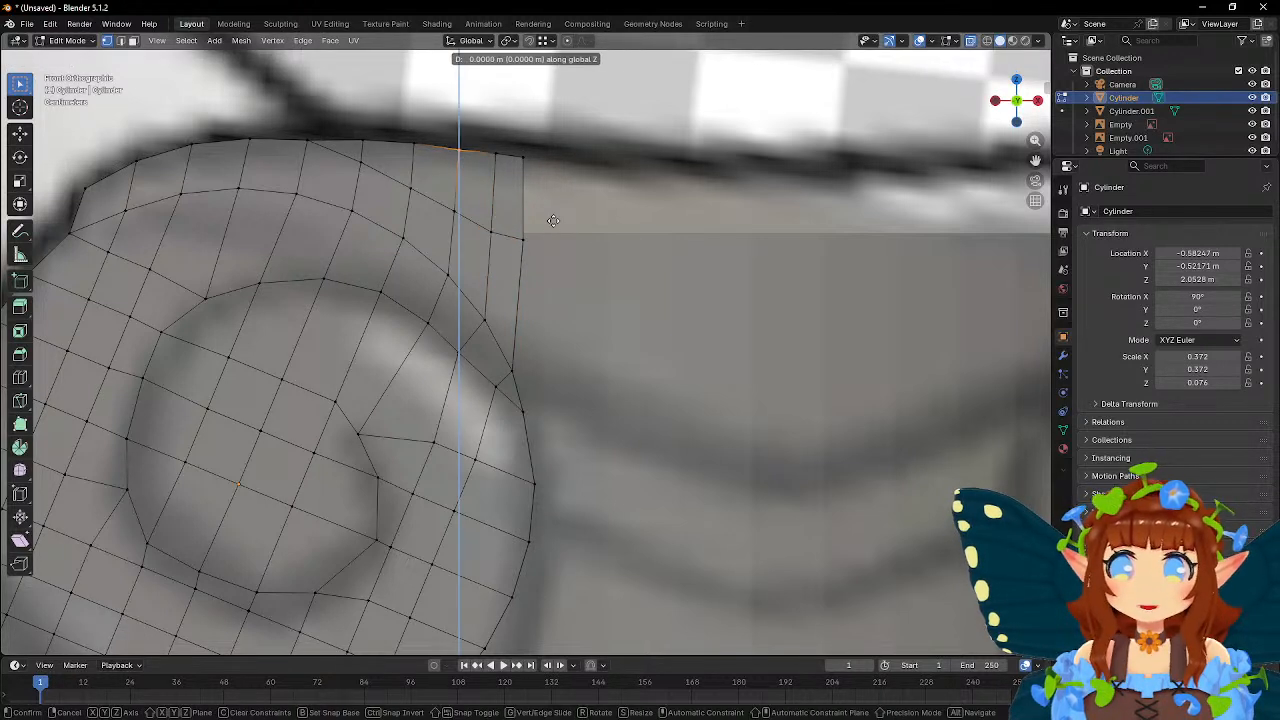
left_click(552, 218)
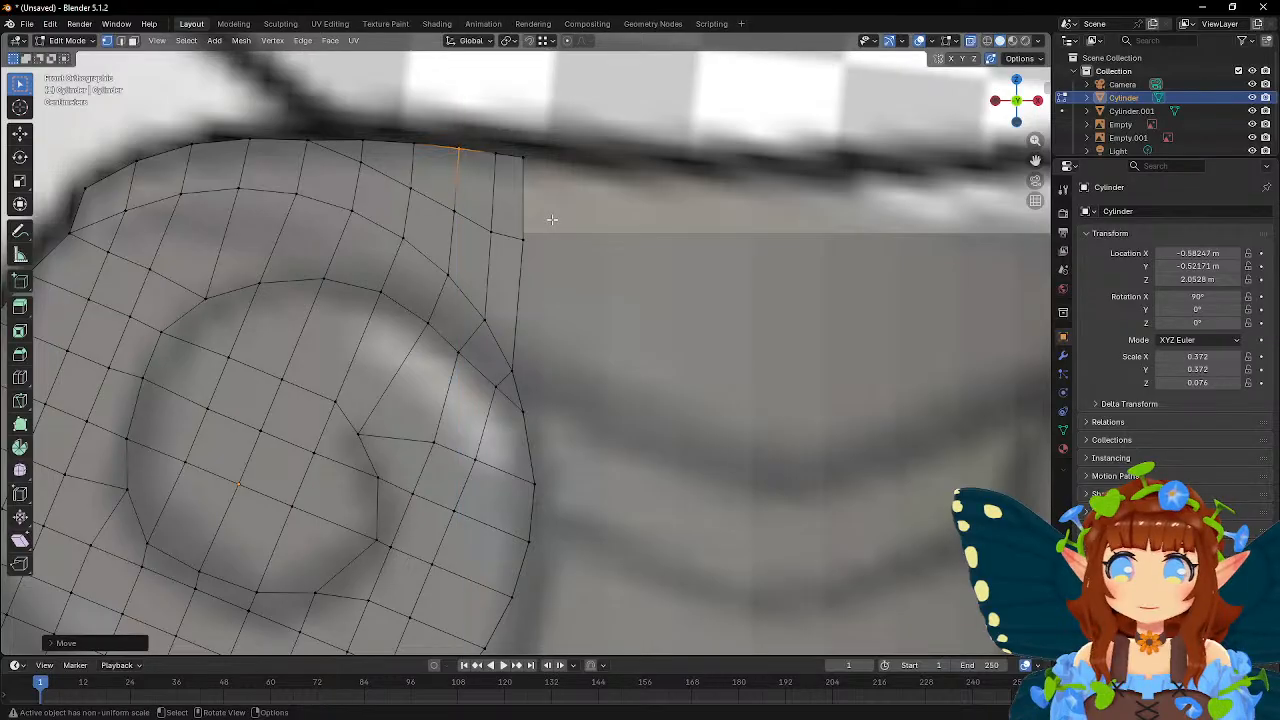
left_click(518, 155)
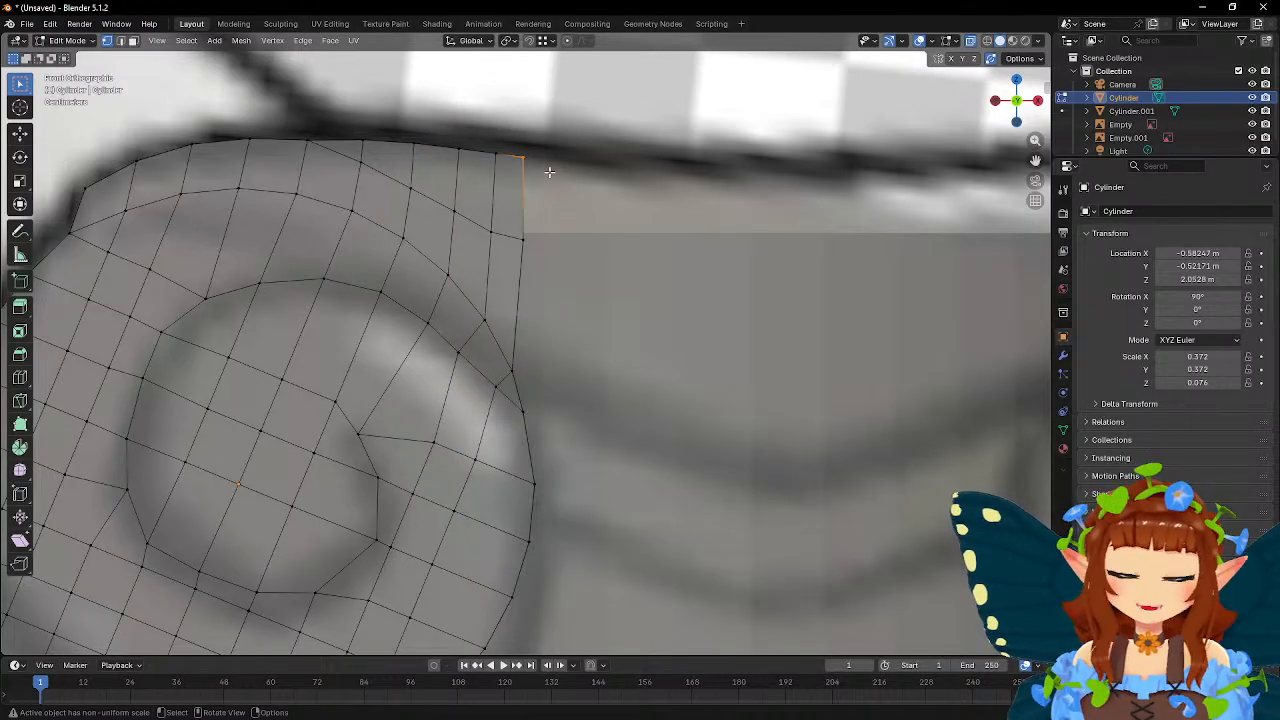
left_click(498, 243)
key("g")
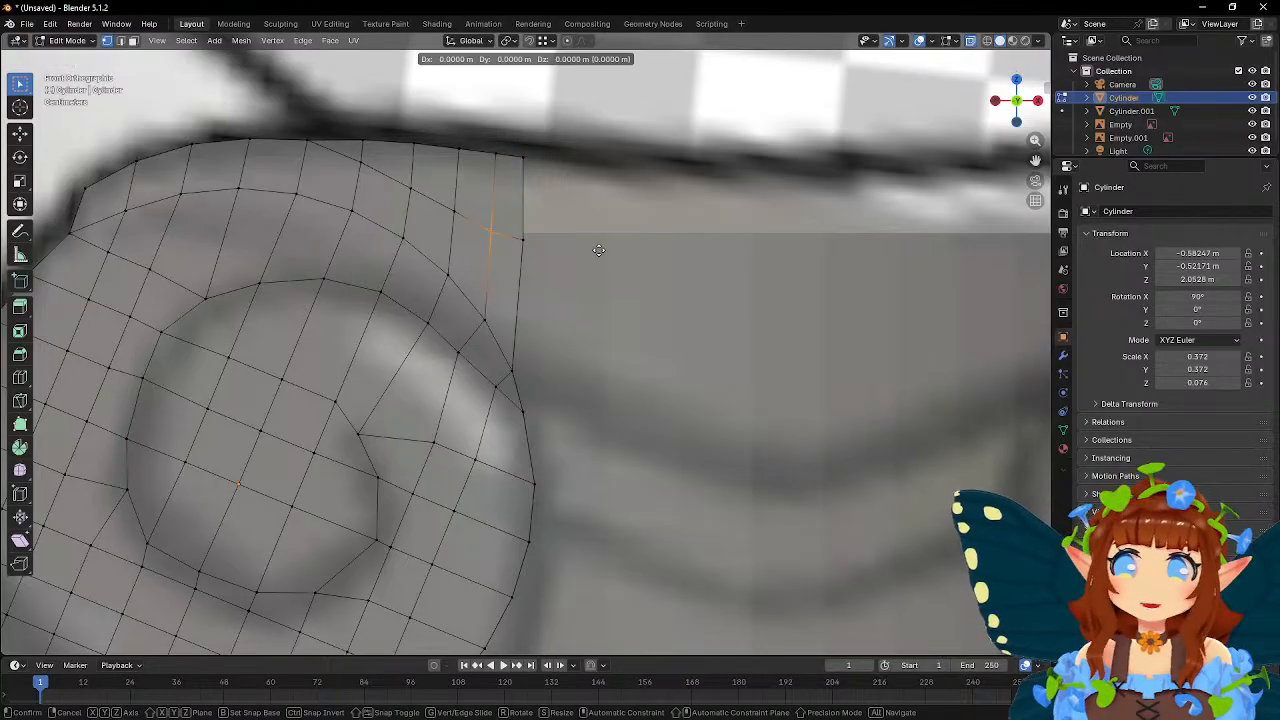
left_click(599, 246)
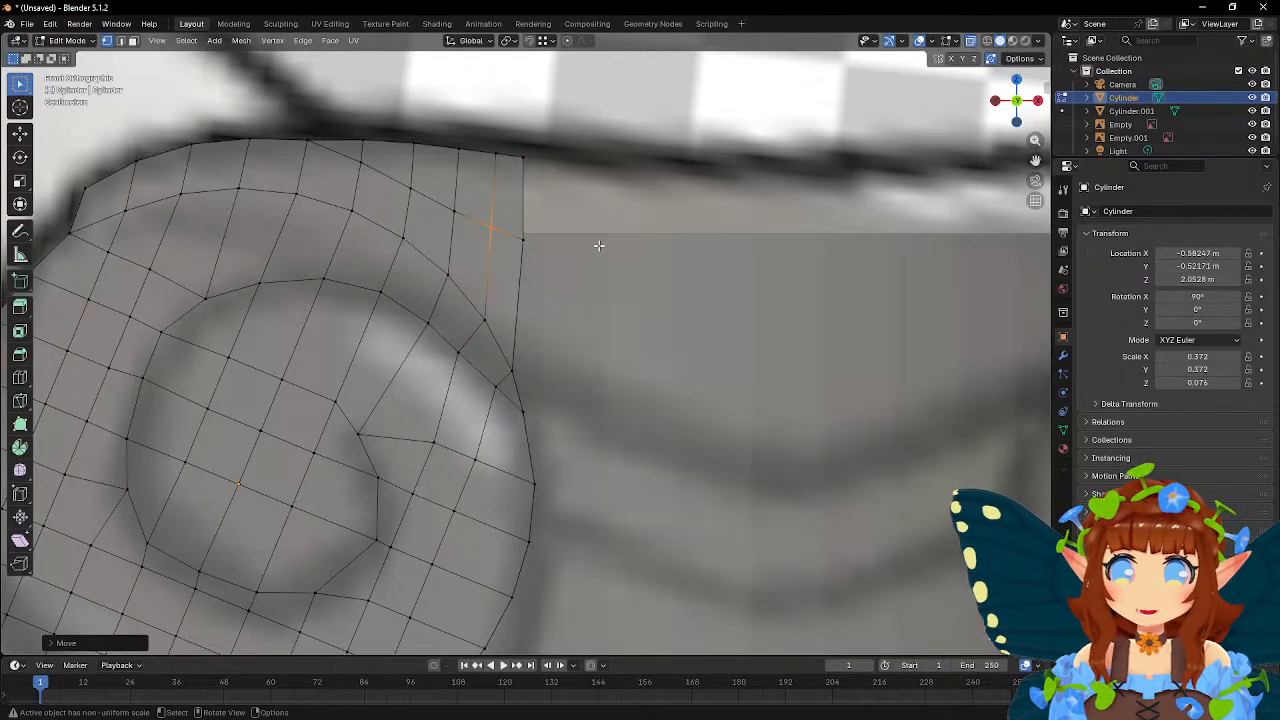
- Raise the scroll's rim vertex just below the strip's lower shaft-side corner along Z
scroll(540, 335, "down", 5)
scroll(537, 337, "up", 7)
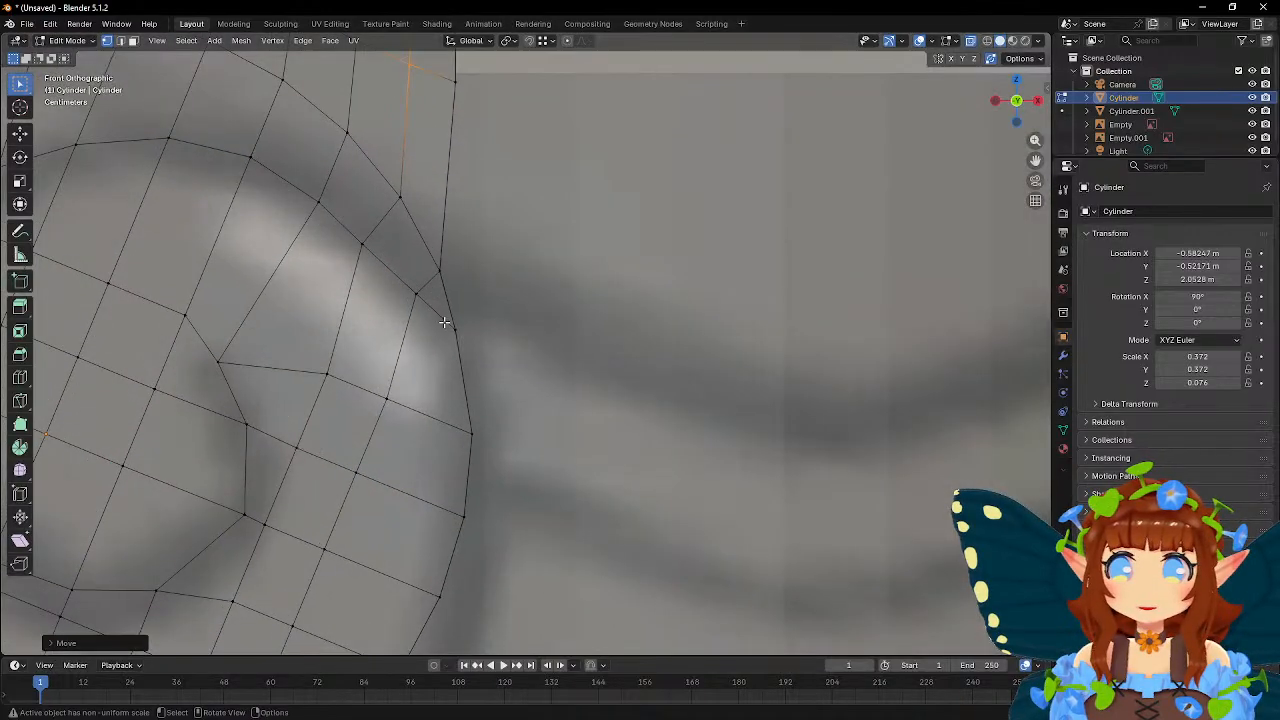
left_click(448, 325)
key("g")
key("z")
left_click(571, 316)
scroll(560, 310, "down", 5)
scroll(554, 306, "up", 4)
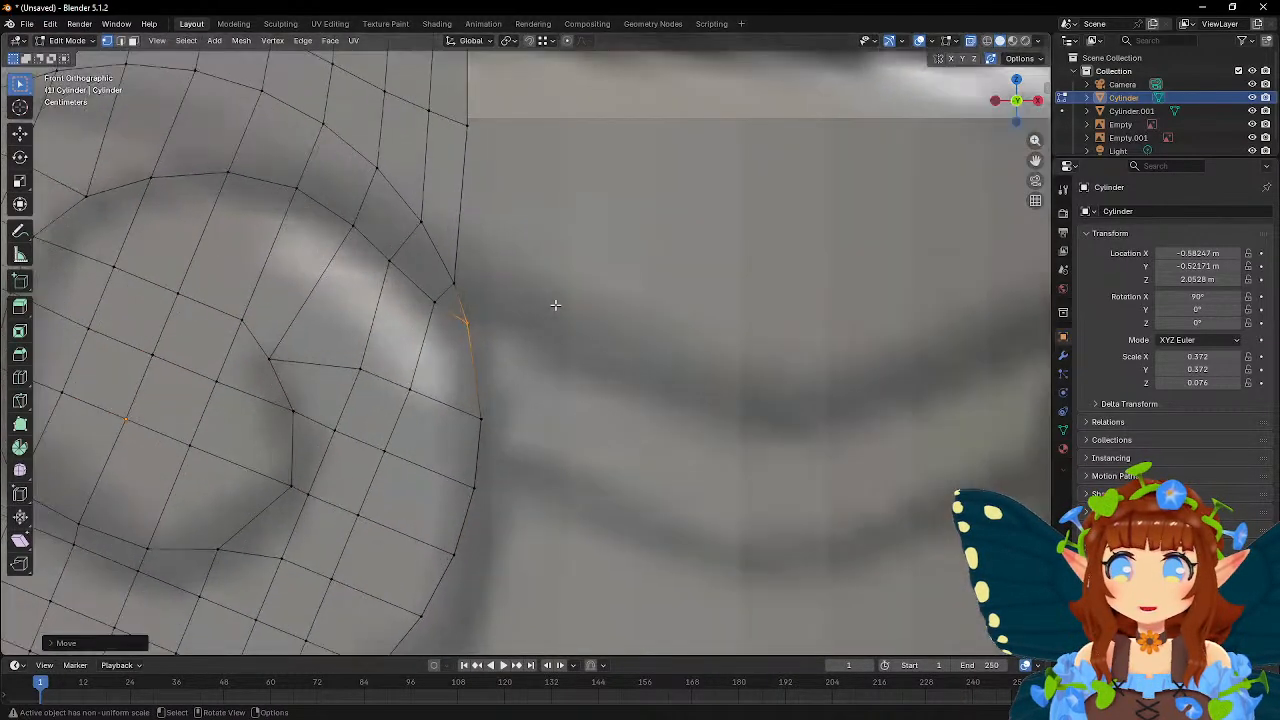
scroll(555, 304, "down", 3)
scroll(555, 304, "down", 3)
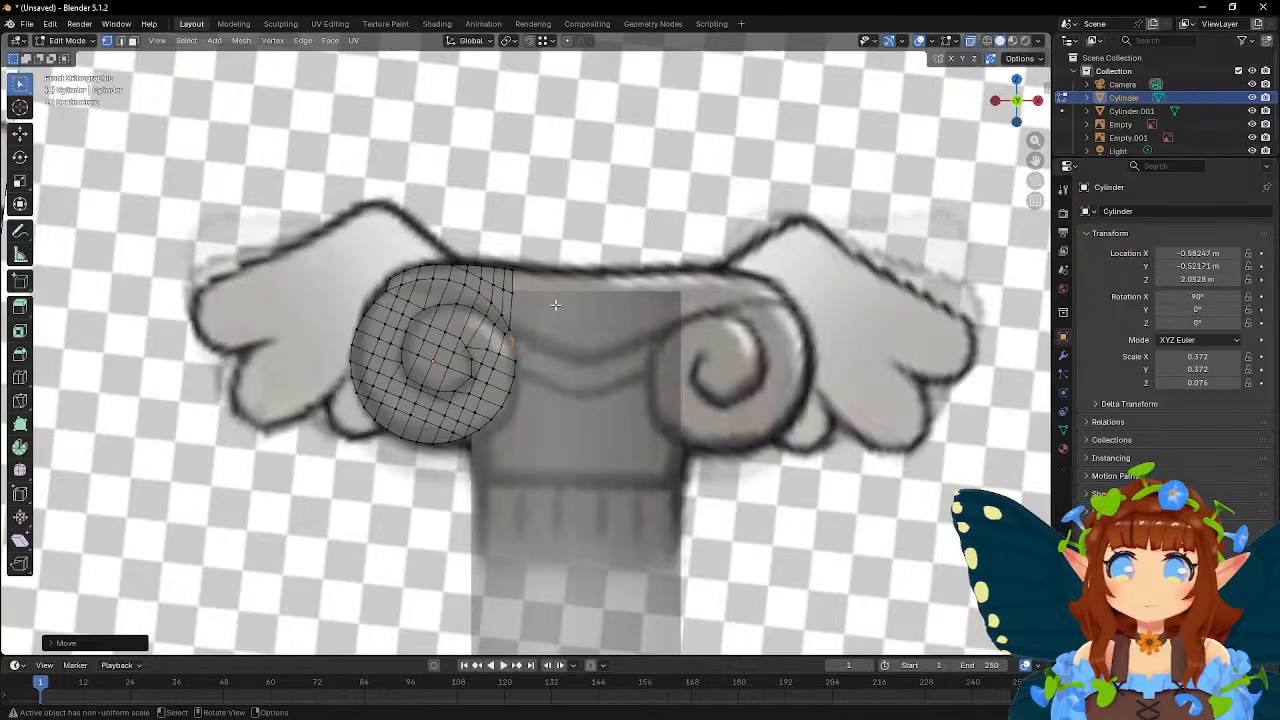
scroll(555, 304, "up", 8)
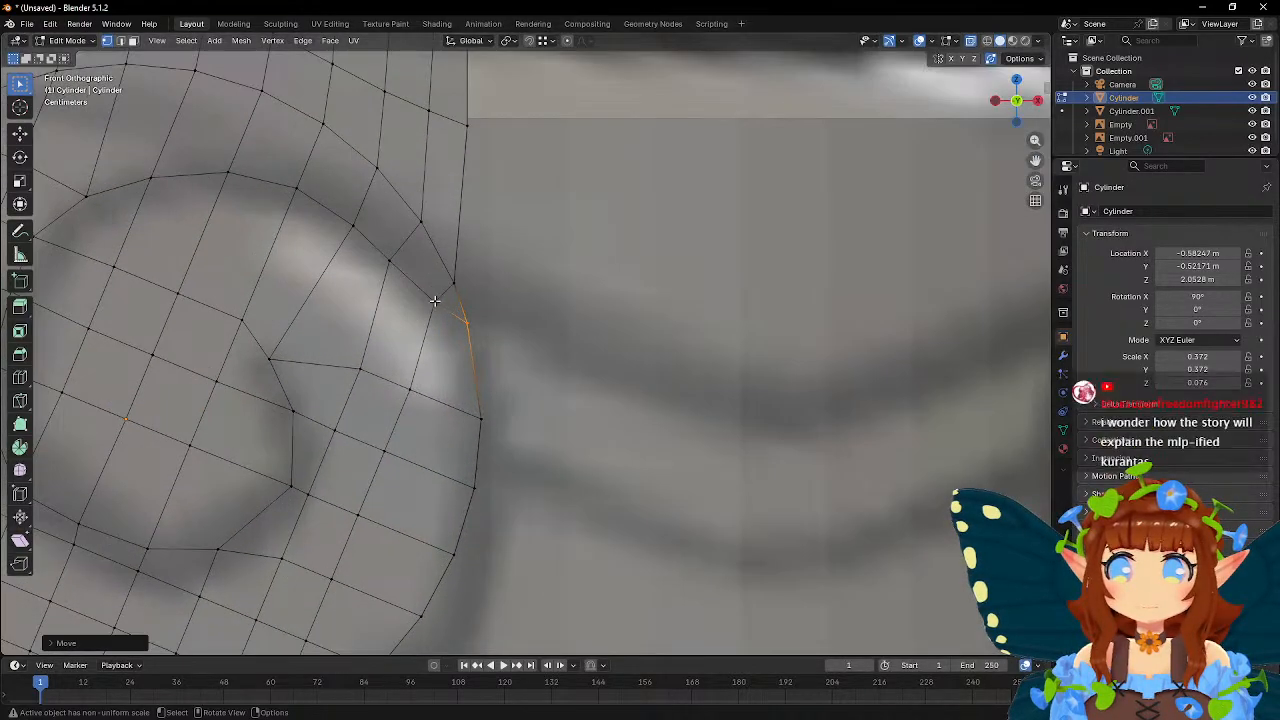
- Move the rim vertex below the strip's lower corner further up, closer to the junction with the strip
left_click(435, 299)
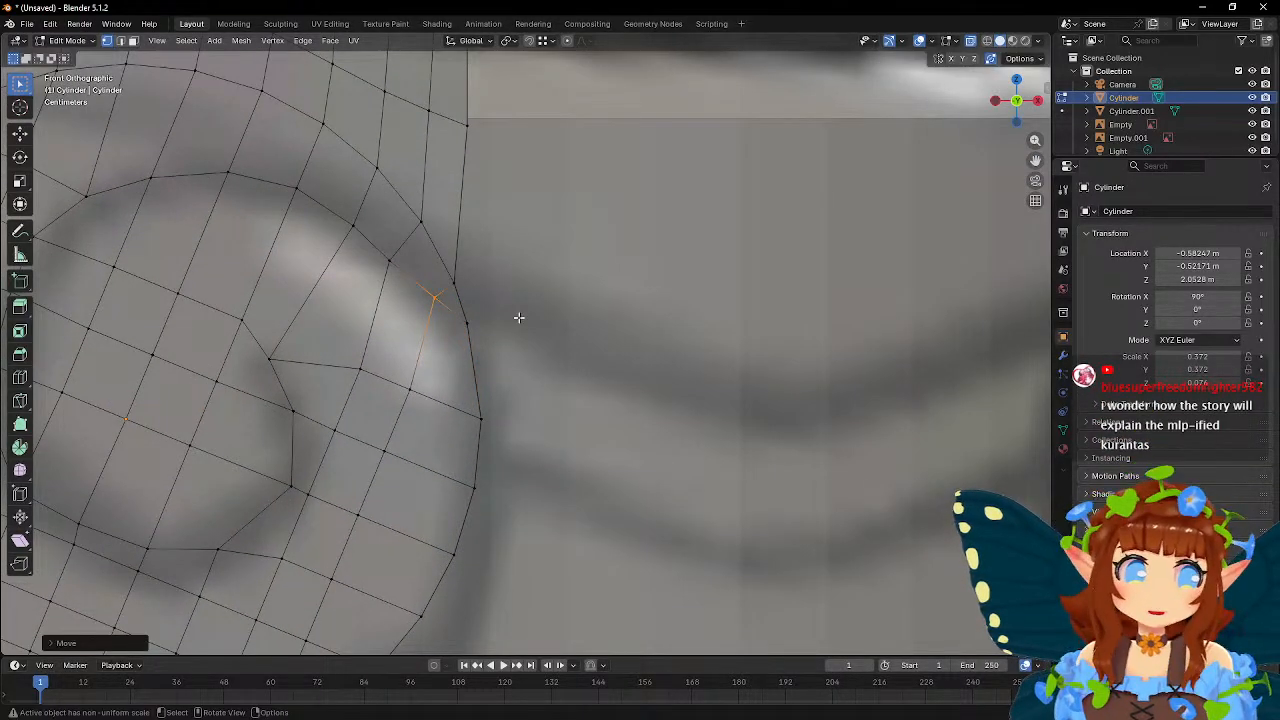
left_click(463, 316)
key("g")
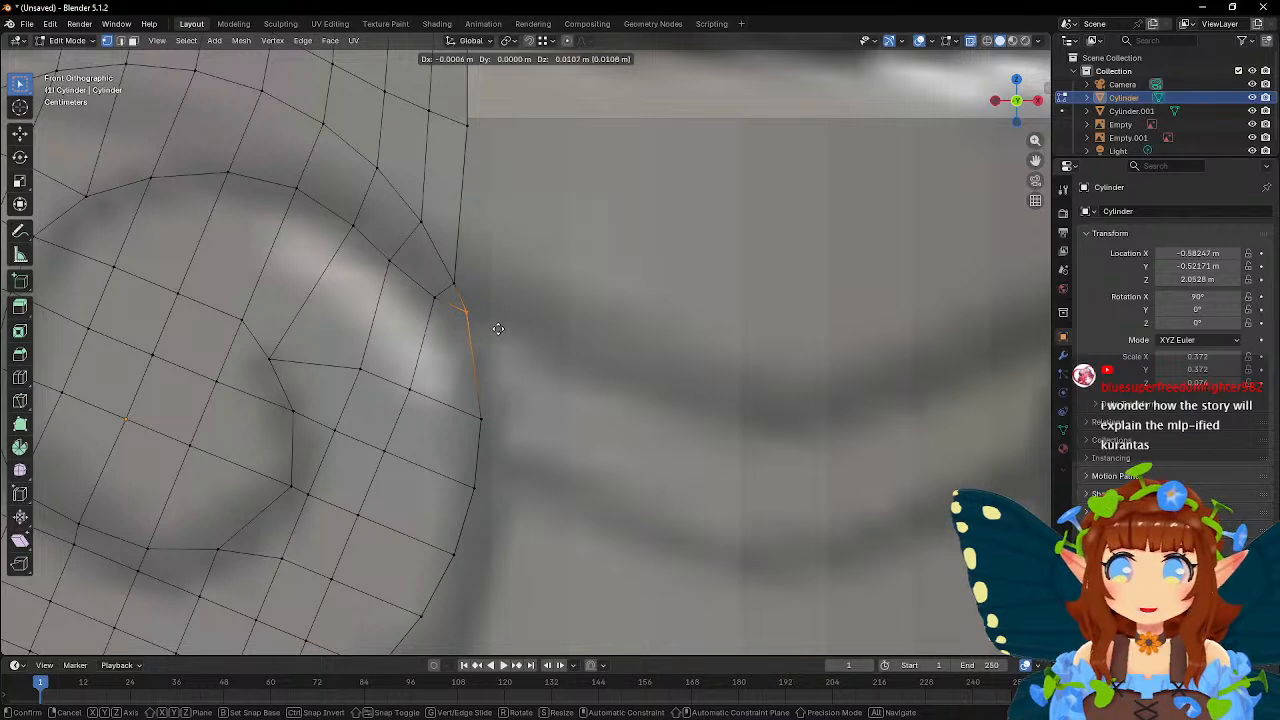
left_click(498, 328)
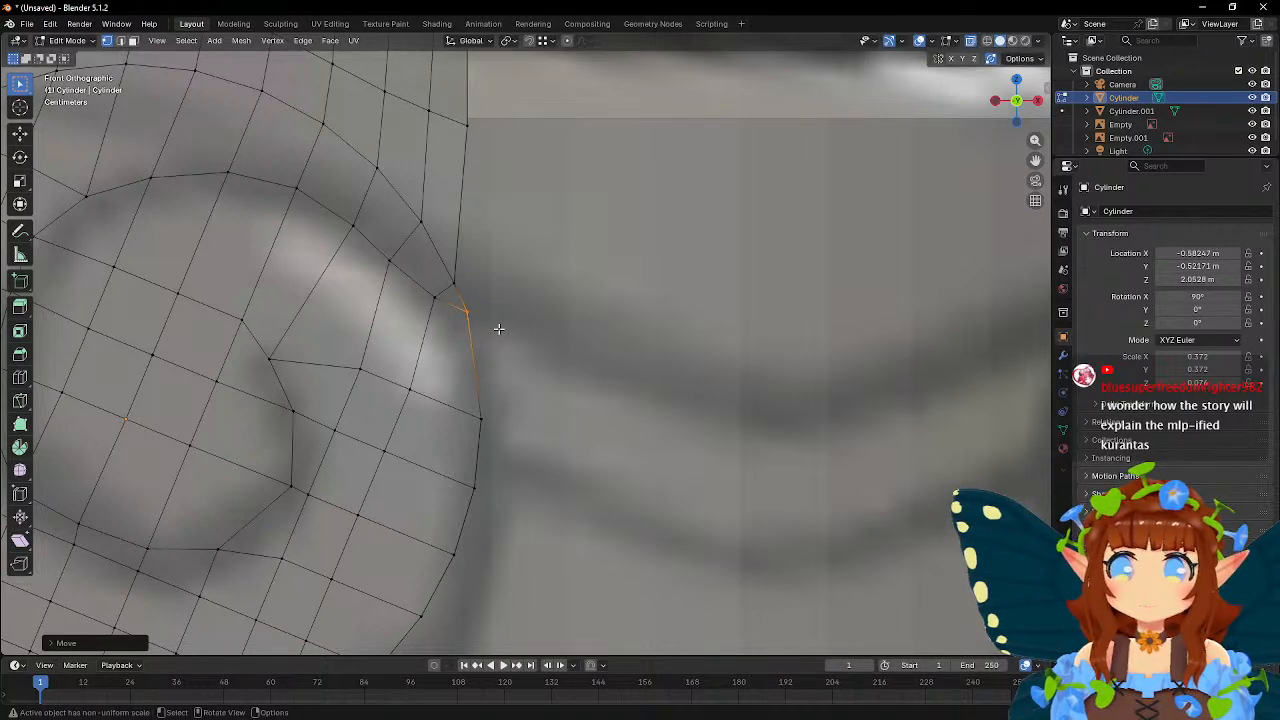
- Shift three vertices along the spiral band's edge near the strip junction to follow the drawn curve and even their spacing
scroll(498, 328, "down", 2)
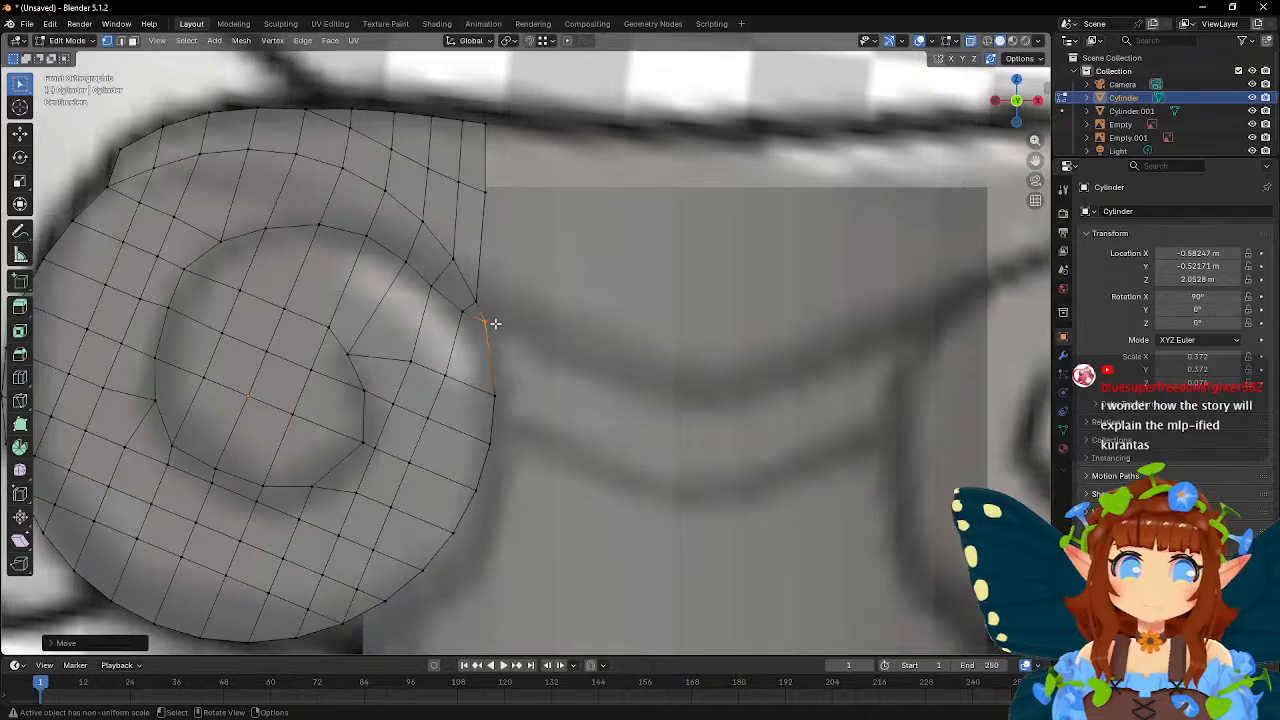
scroll(495, 323, "up", 2)
scroll(493, 323, "down", 2)
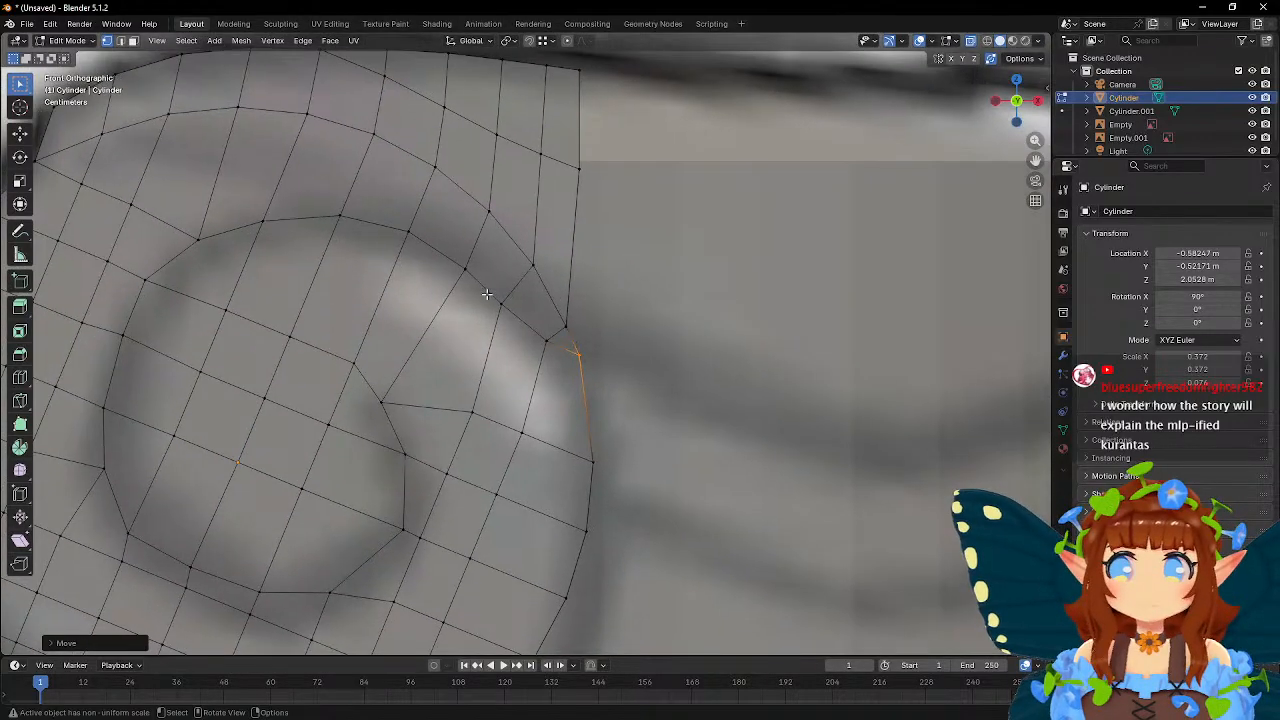
key("g")
left_click(623, 311)
left_click(460, 264)
key("g")
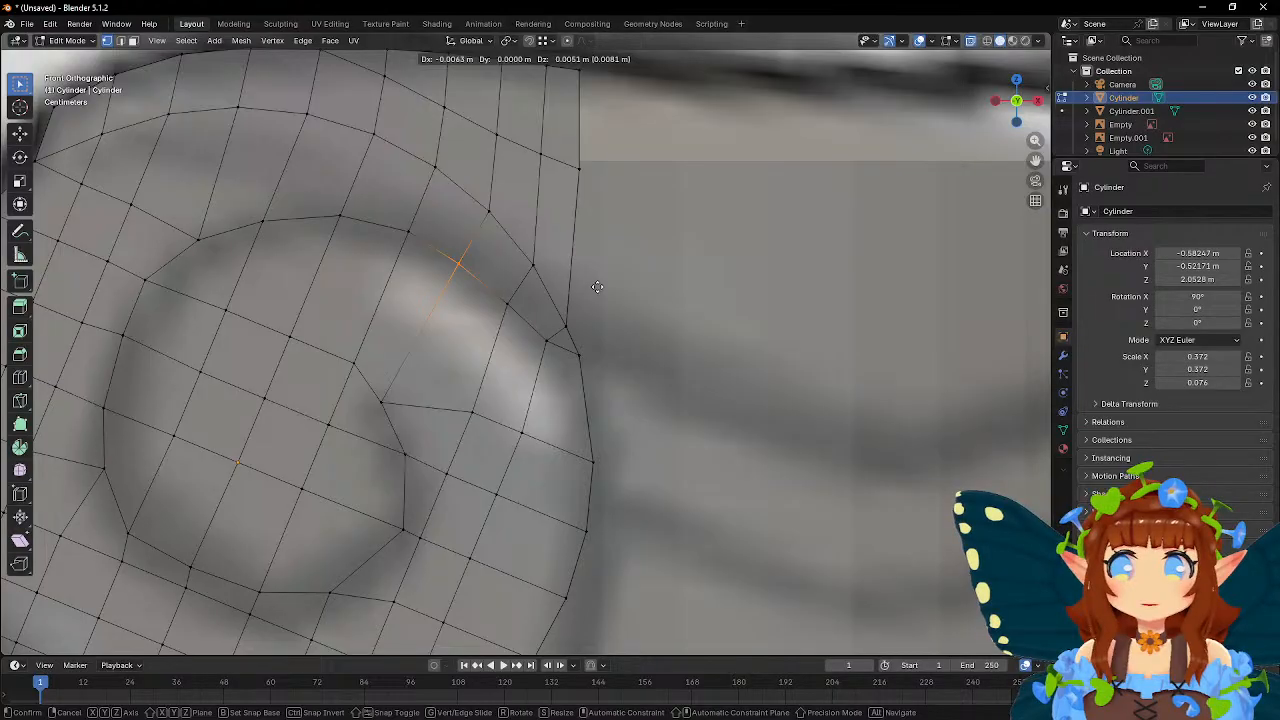
left_click(597, 287)
left_click(548, 338)
key("g")
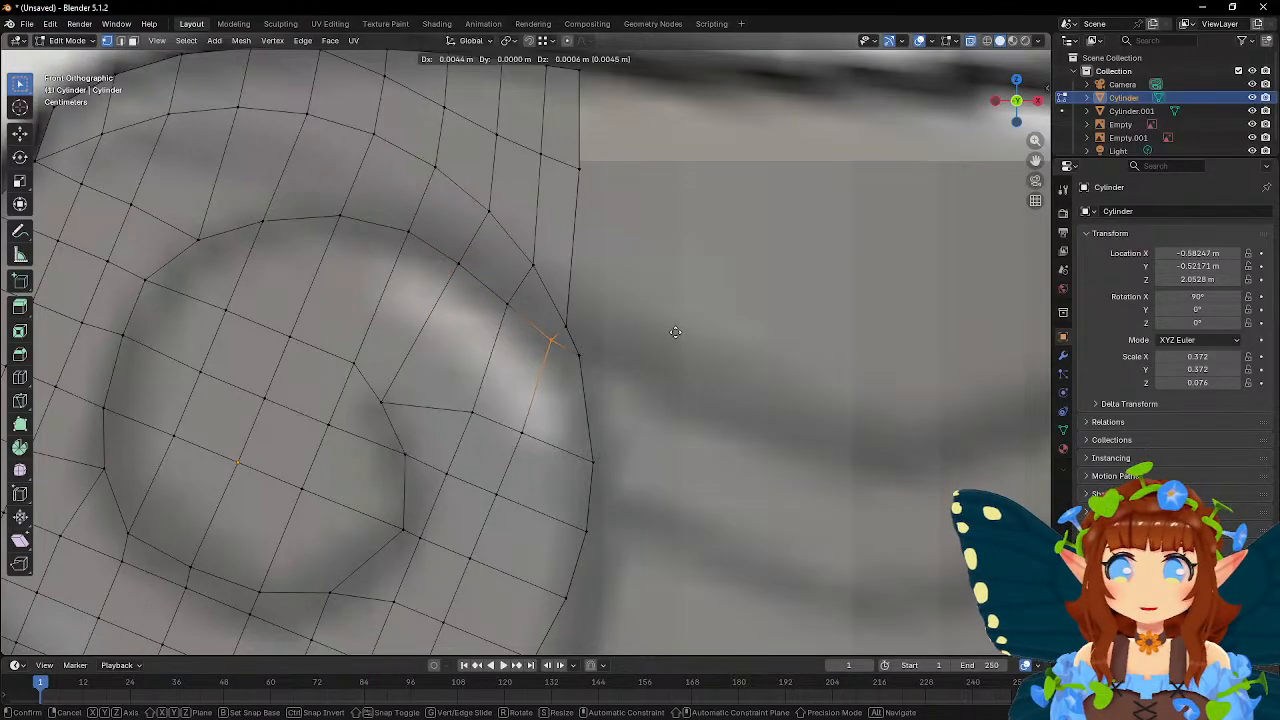
left_click(677, 331)
- Extrude the strip's two shaft-side end faces to about the middle of the drawn capital
middle_click_drag(630, 277, 553, 390, "shift")
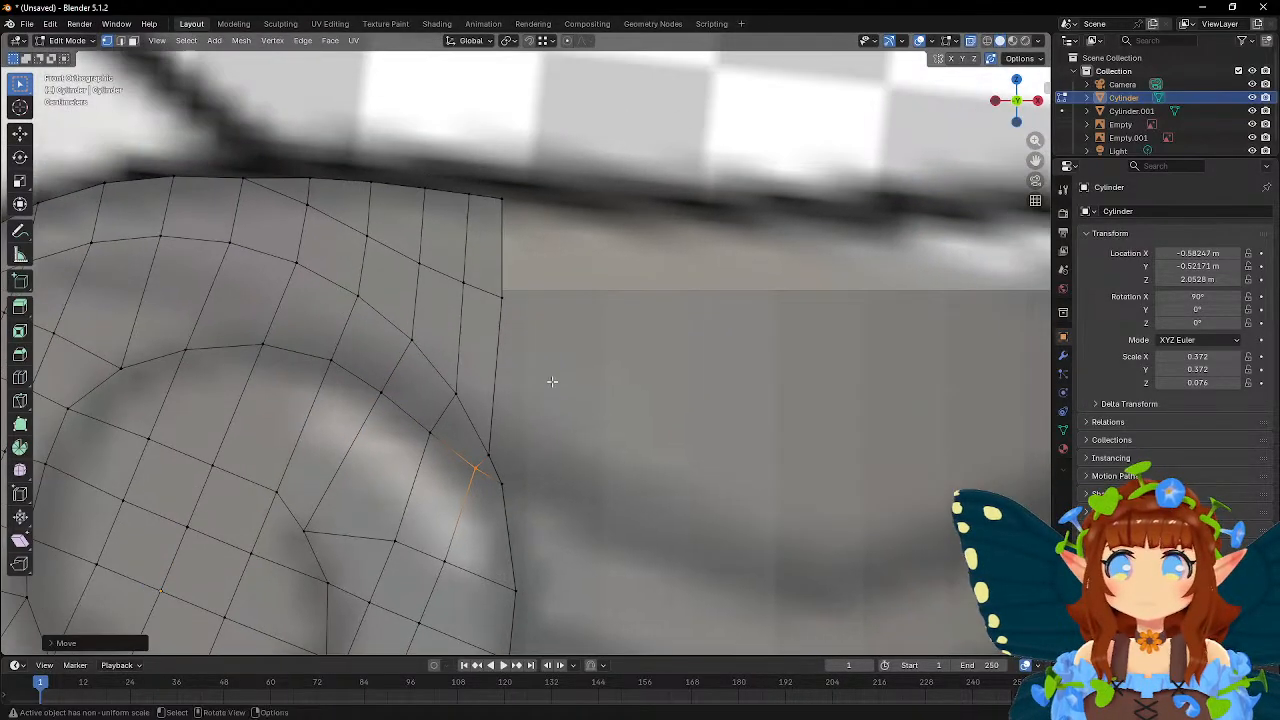
middle_click_drag(477, 221, 335, 259)
left_click(299, 272)
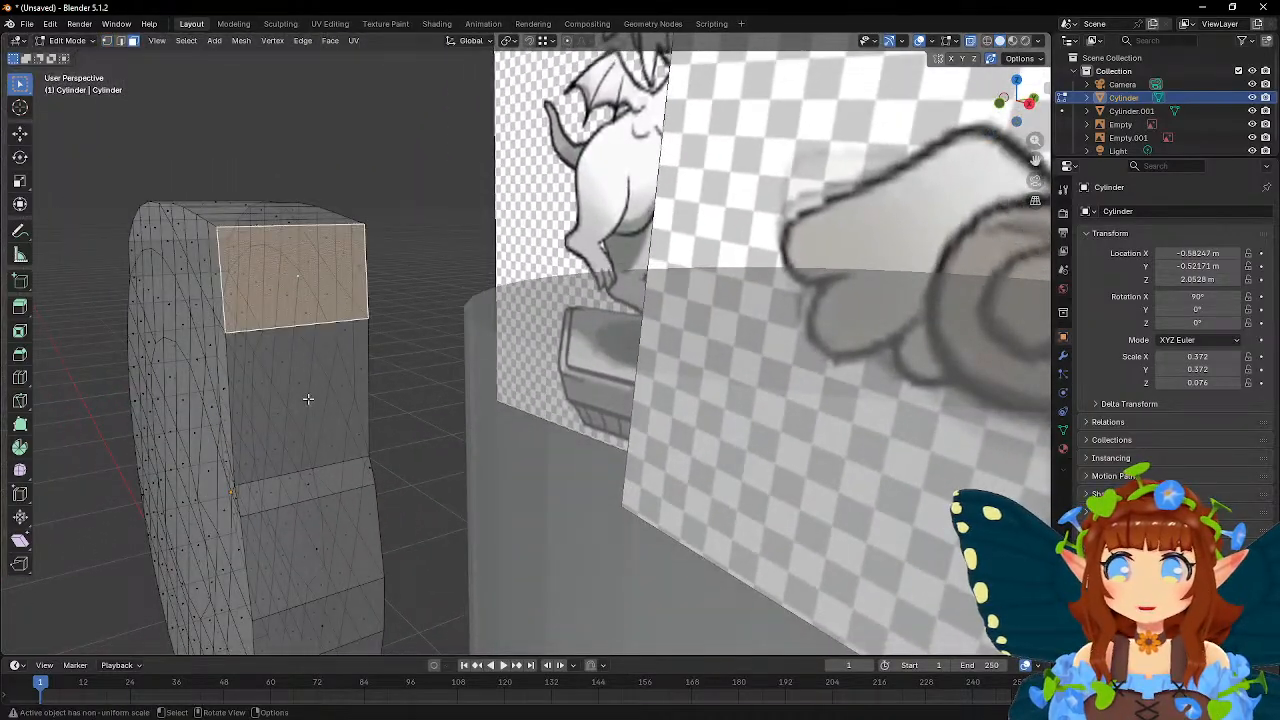
left_click(318, 366, "shift")
middle_click_drag(401, 305, 521, 281)
scroll(520, 281, "down", 4)
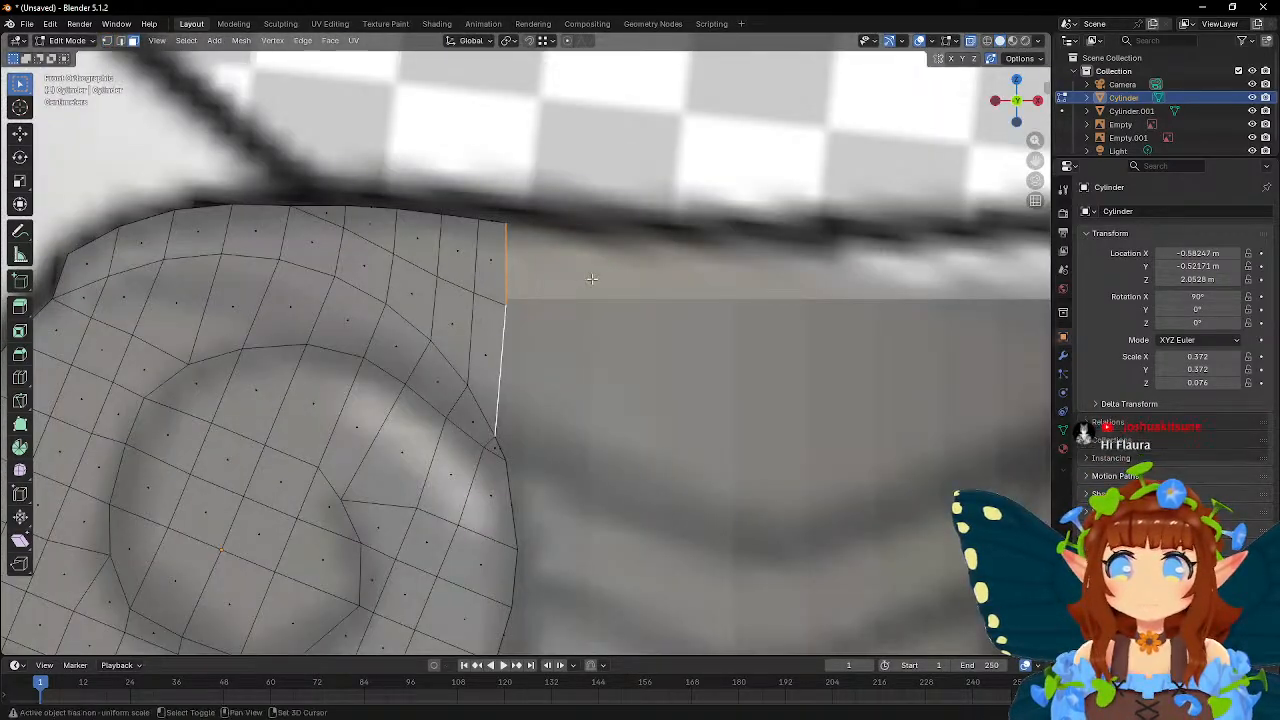
key("e")
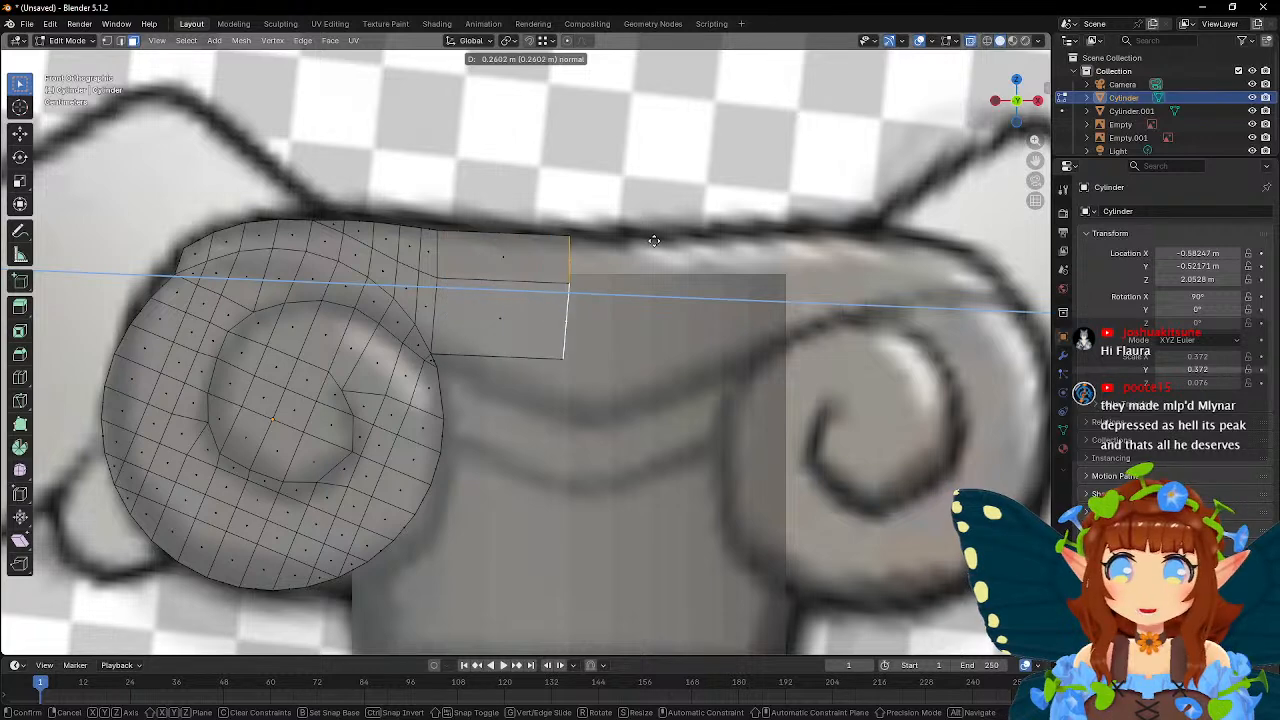
left_click(662, 244)
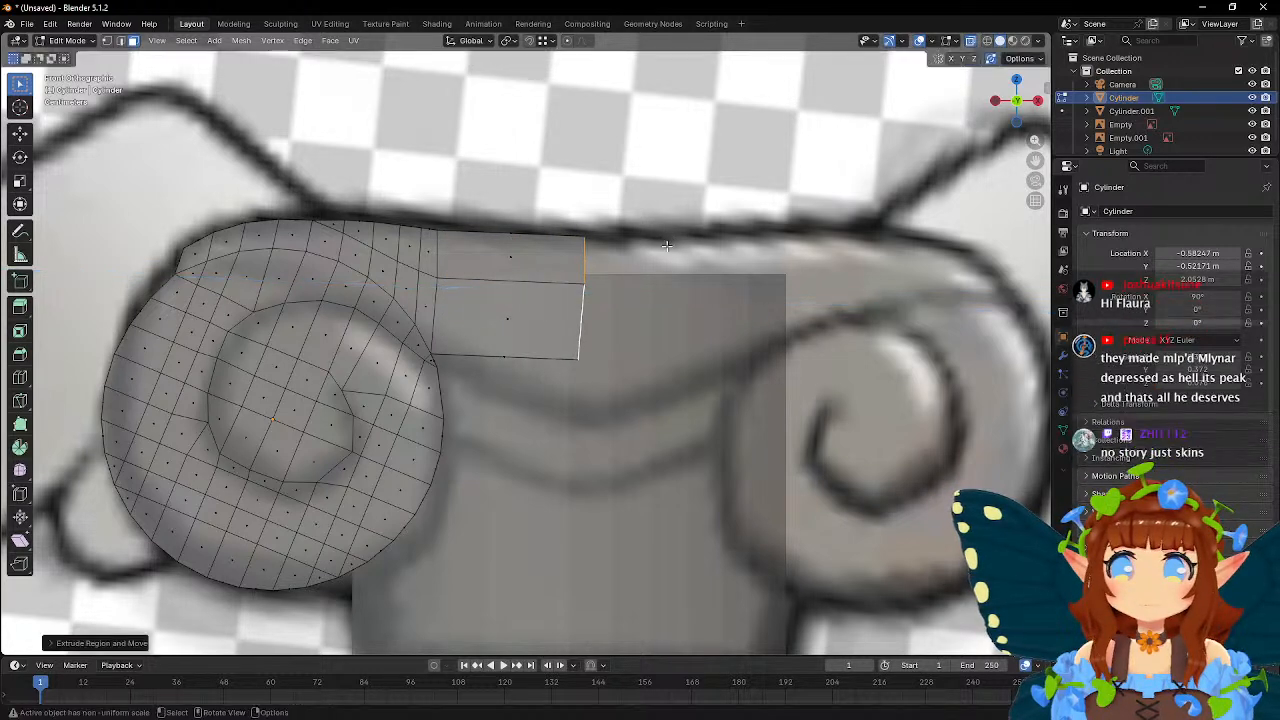
- Lower the extrusion's bottom end vertex along Z onto the capital's upper drawn swag line
scroll(630, 240, "down", 4)
scroll(594, 234, "down", 1)
scroll(594, 234, "up", 5)
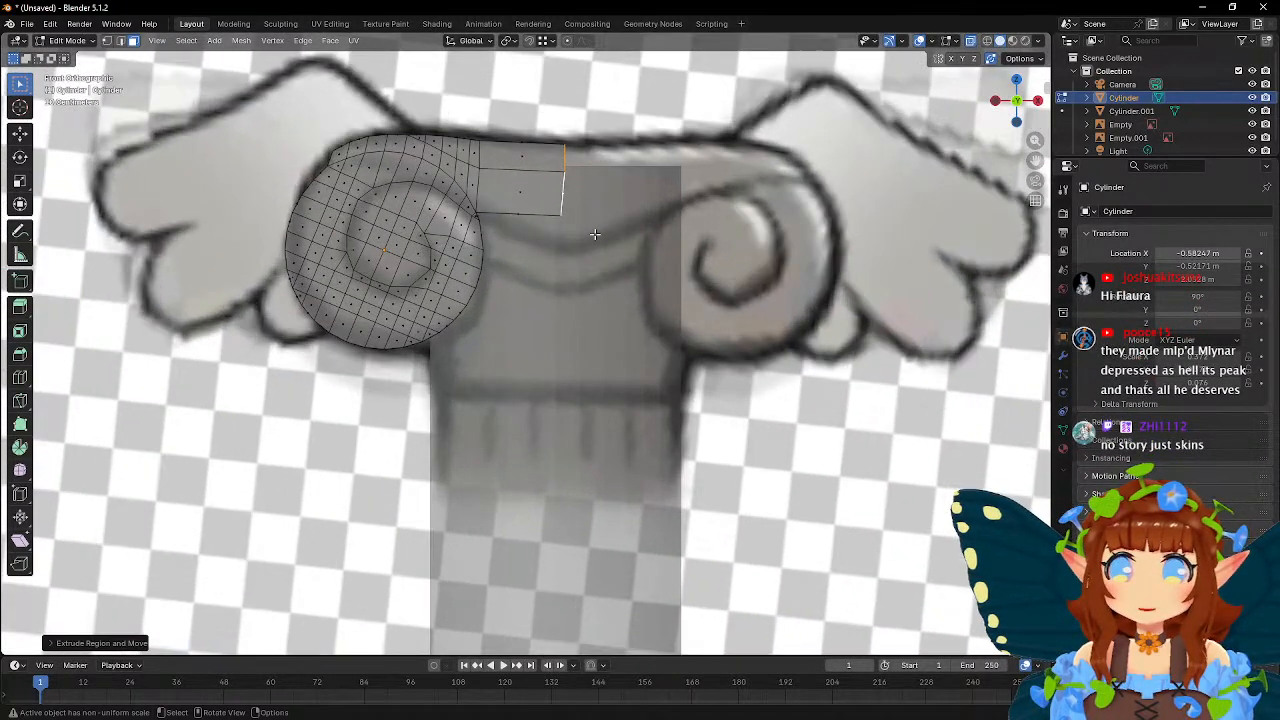
scroll(555, 279, "up", 1)
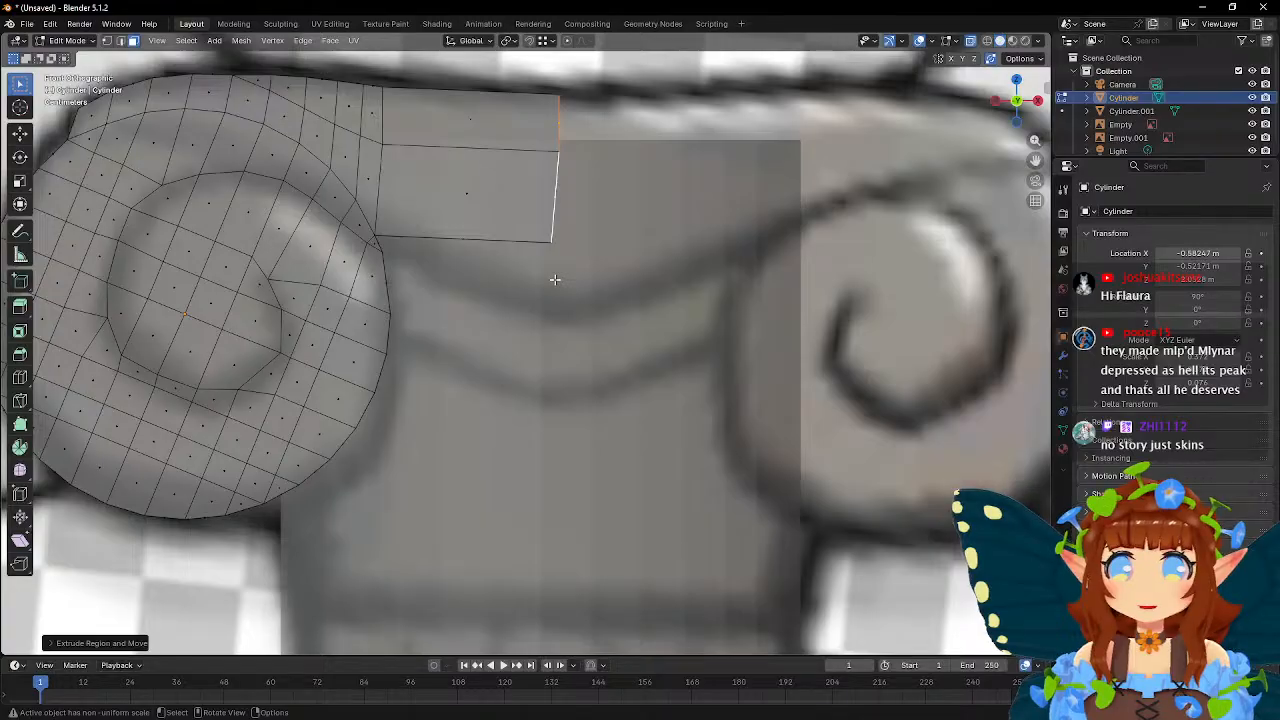
left_click(107, 40)
left_click(552, 241)
key("g")
key("z")
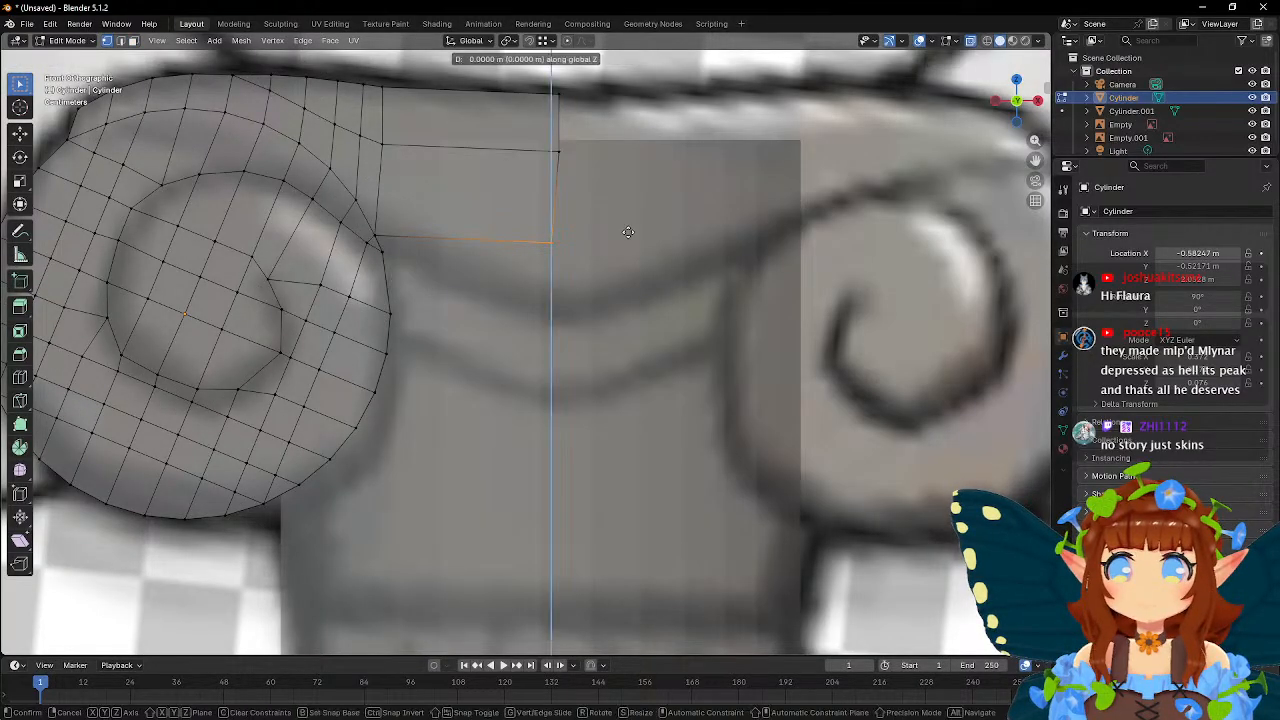
left_click(637, 297)
scroll(640, 275, "down", 4)
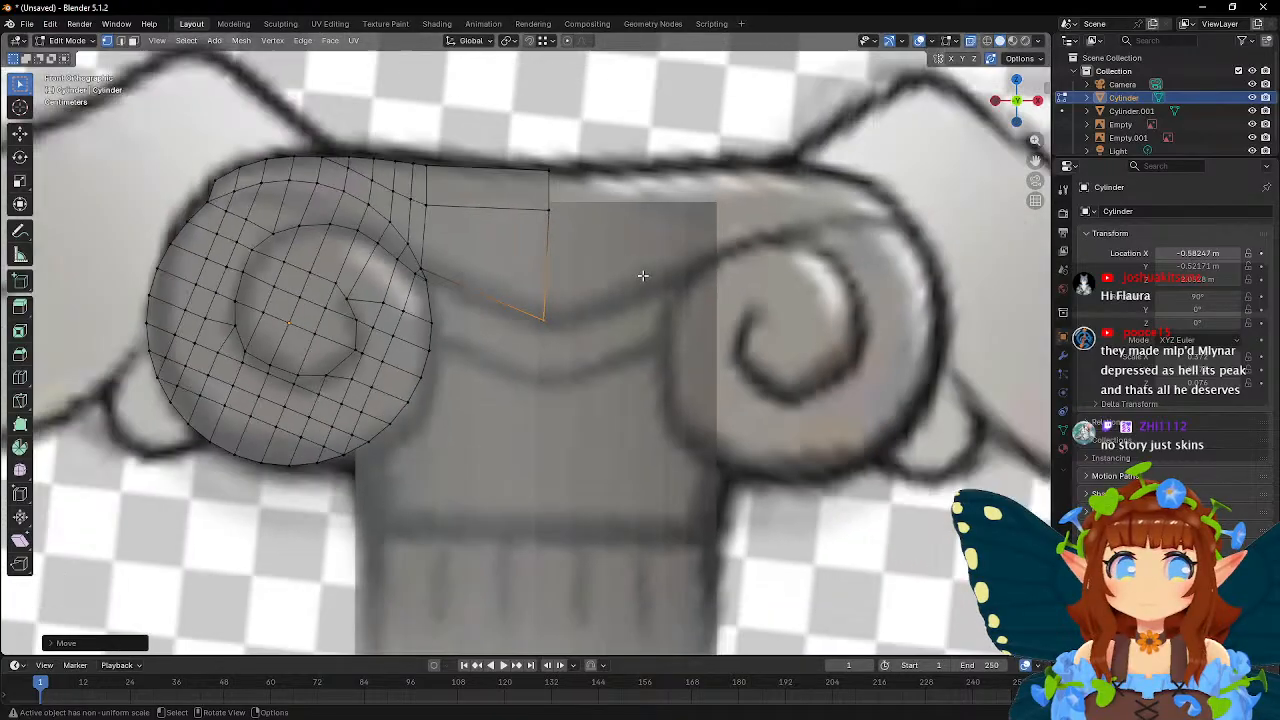
- Lower the middle vertex at the extrusion's end slightly along Z
scroll(636, 268, "up", 4)
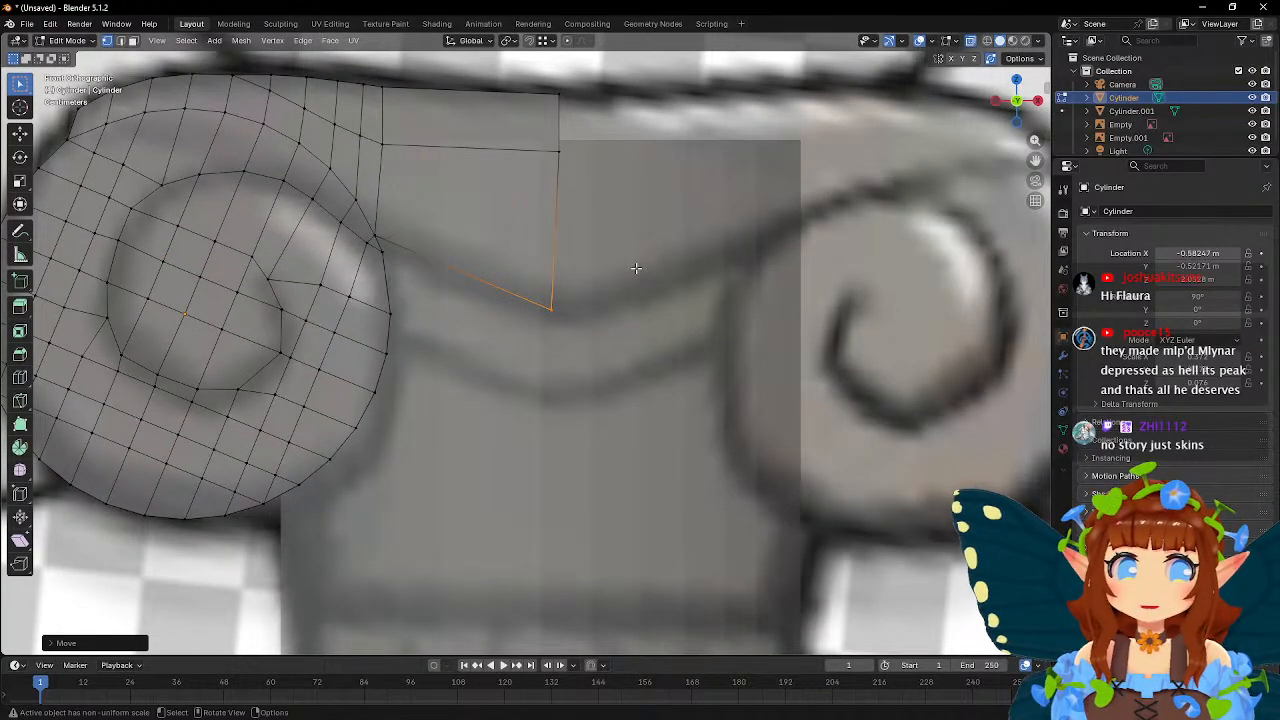
left_click(555, 149)
key("g")
key("z")
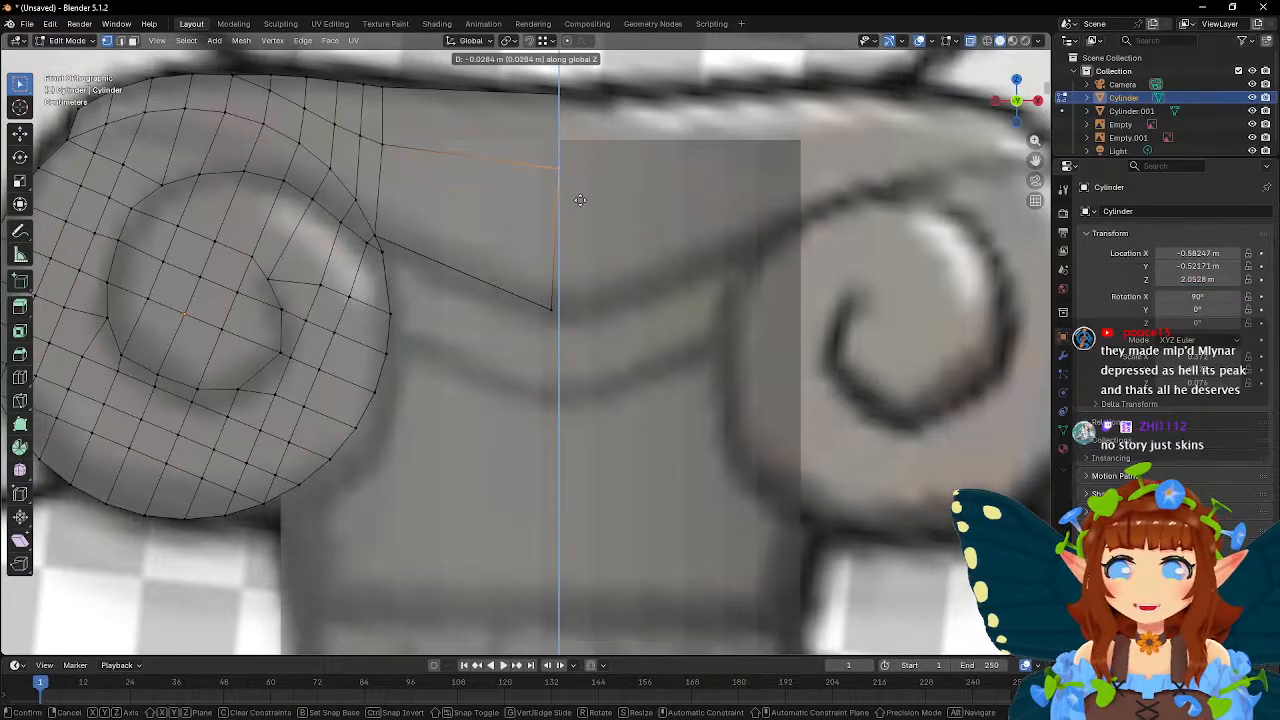
left_click(580, 180)
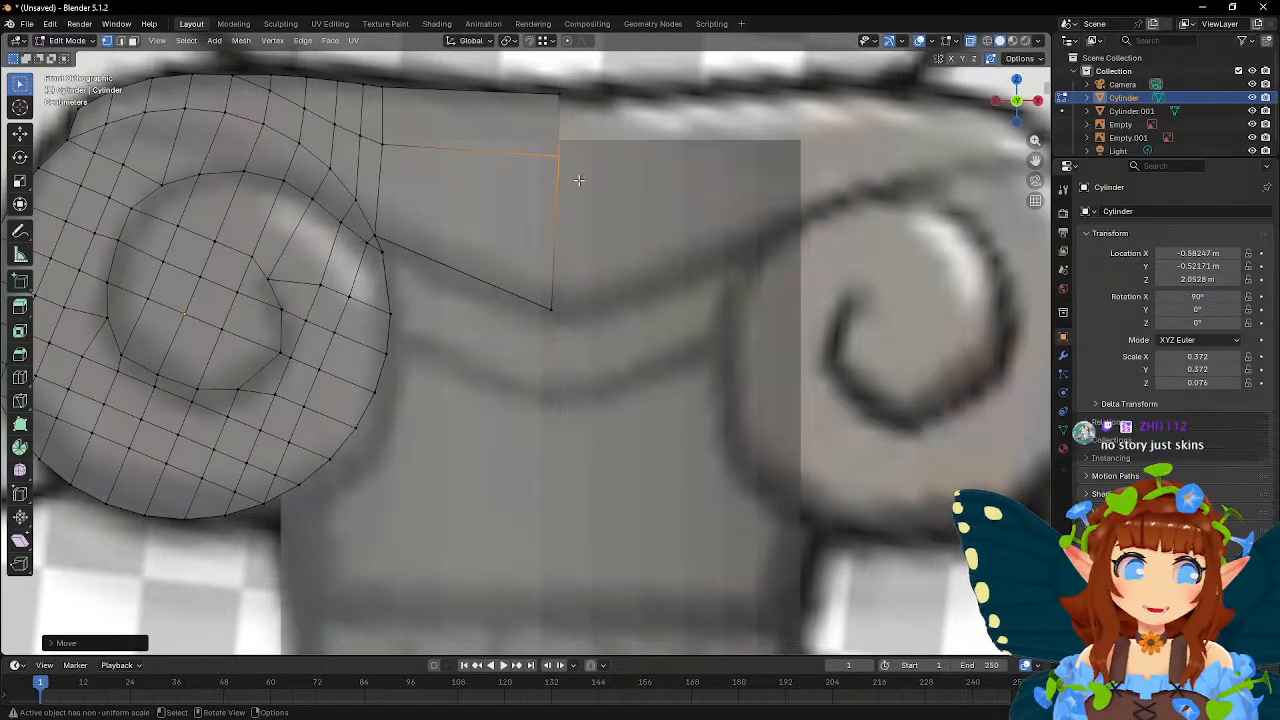
- Move the two band vertices nearest the strip's lower junction onto the scroll's drawn curve and space them more evenly
middle_click_drag(493, 196, 560, 223, "shift")
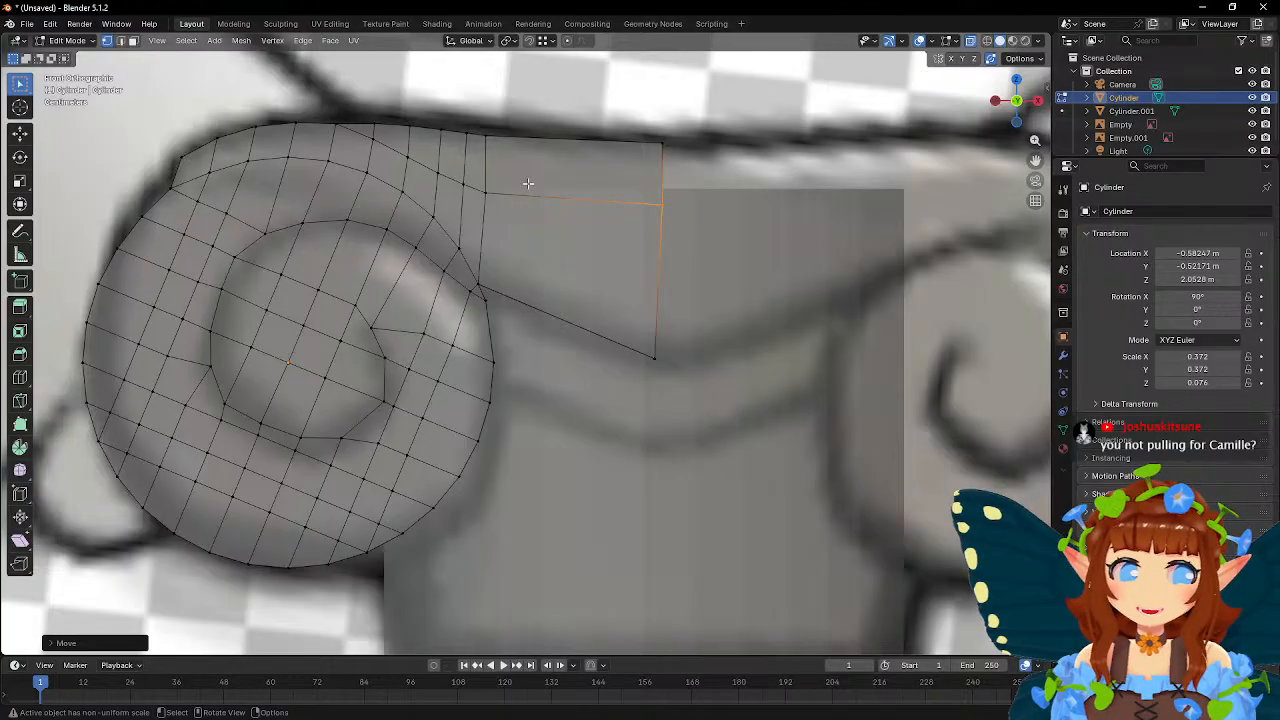
scroll(598, 214, "up", 2)
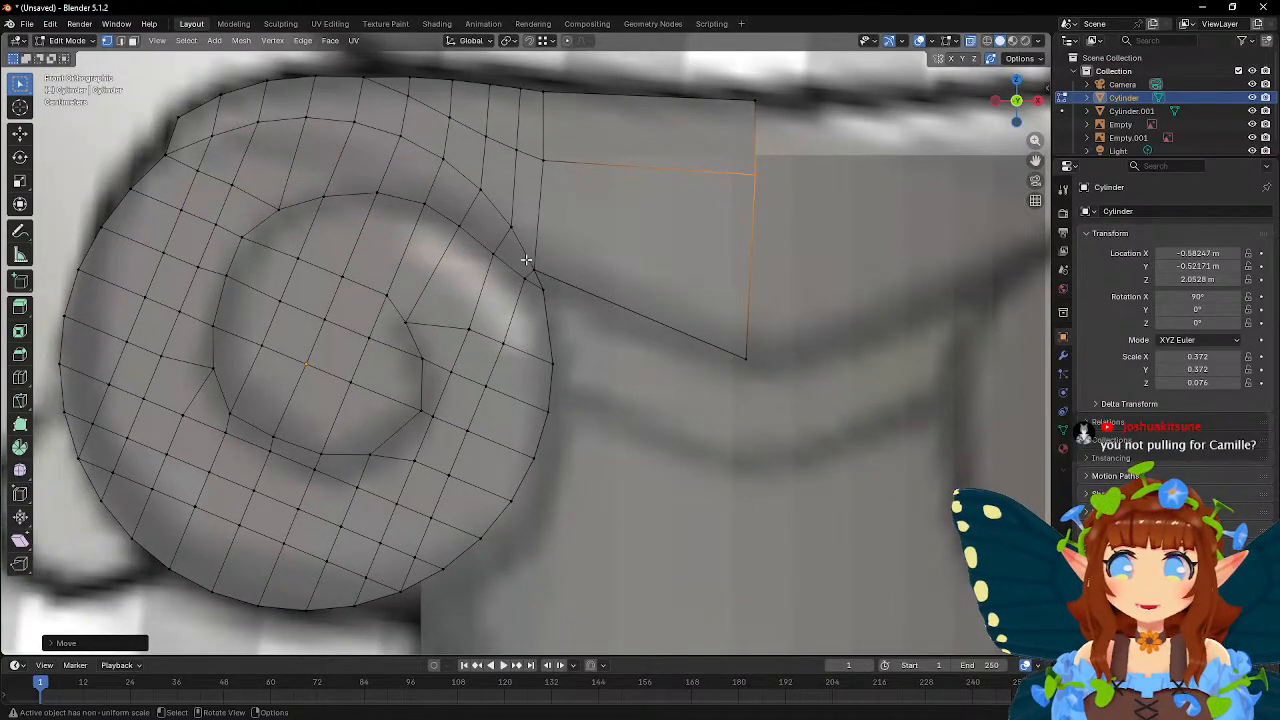
scroll(595, 243, "up", 2)
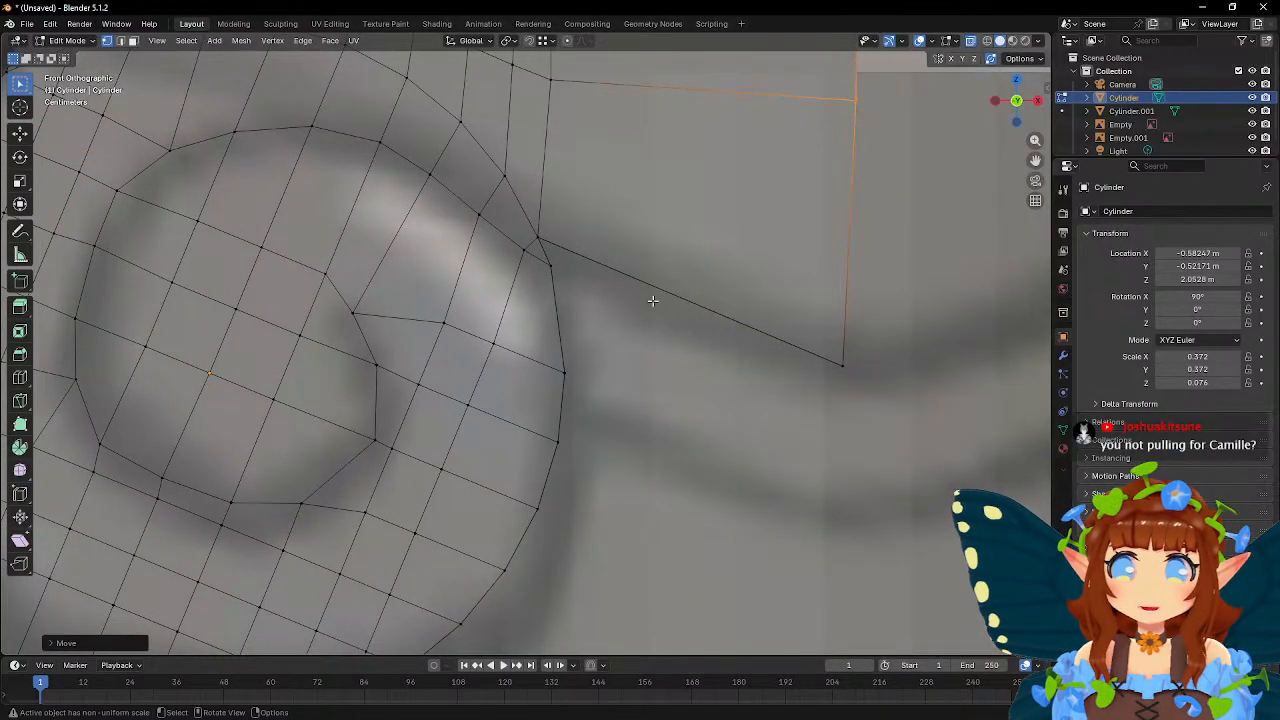
left_click(536, 236)
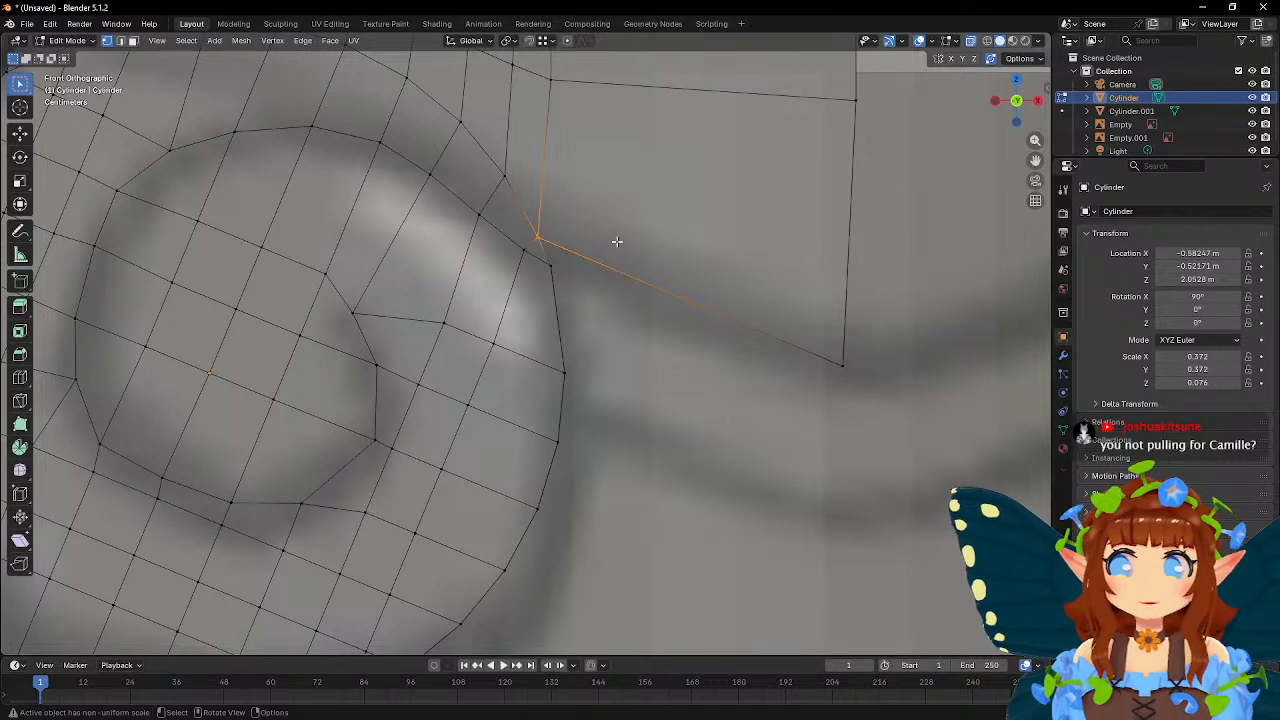
left_click(505, 177)
key("g")
left_click(612, 210)
middle_click_drag(612, 210, 657, 316, "shift")
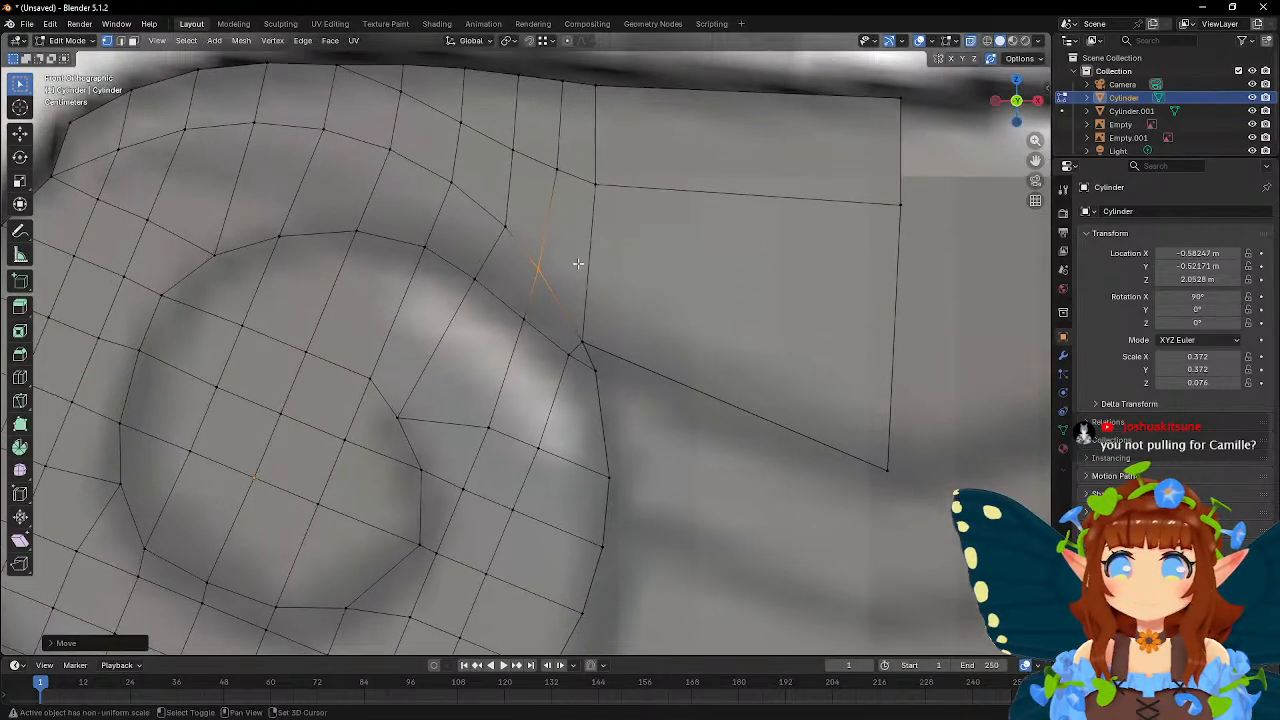
key("g")
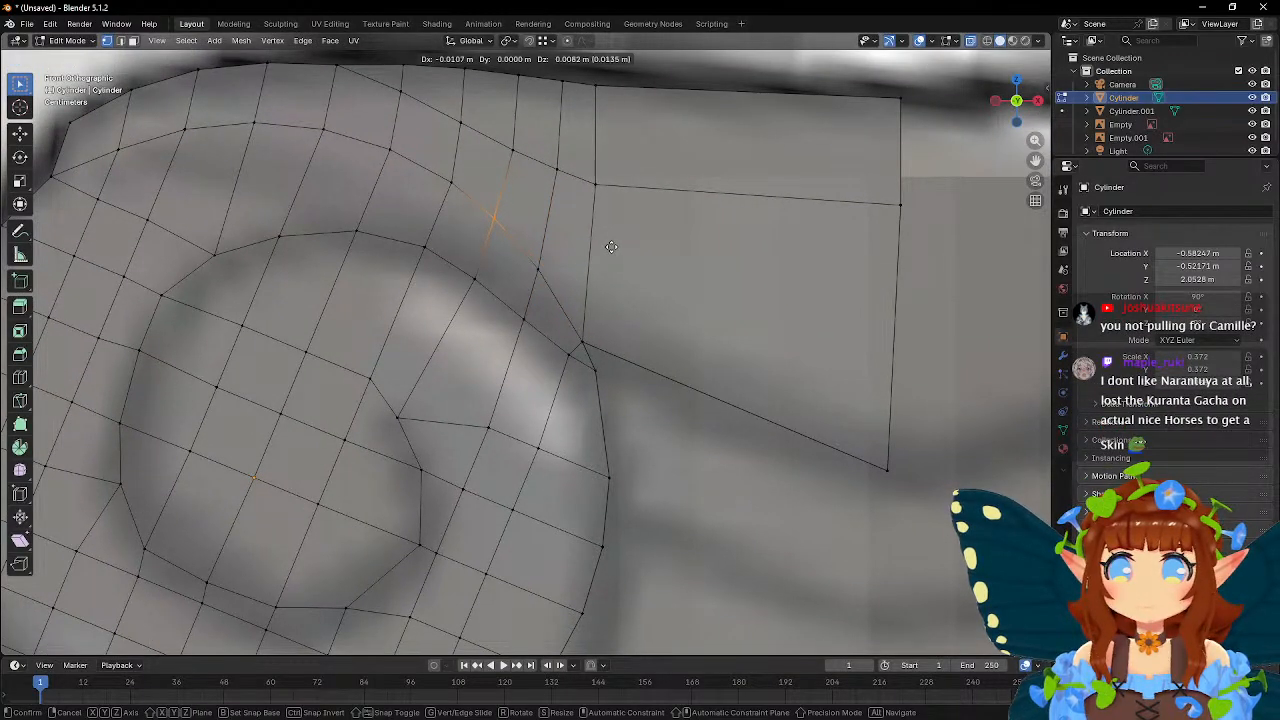
left_click(606, 246)
- Reposition the next two vertices farther back along the same spiral band edge to continue the smooth, evenly spaced curve
key("g")
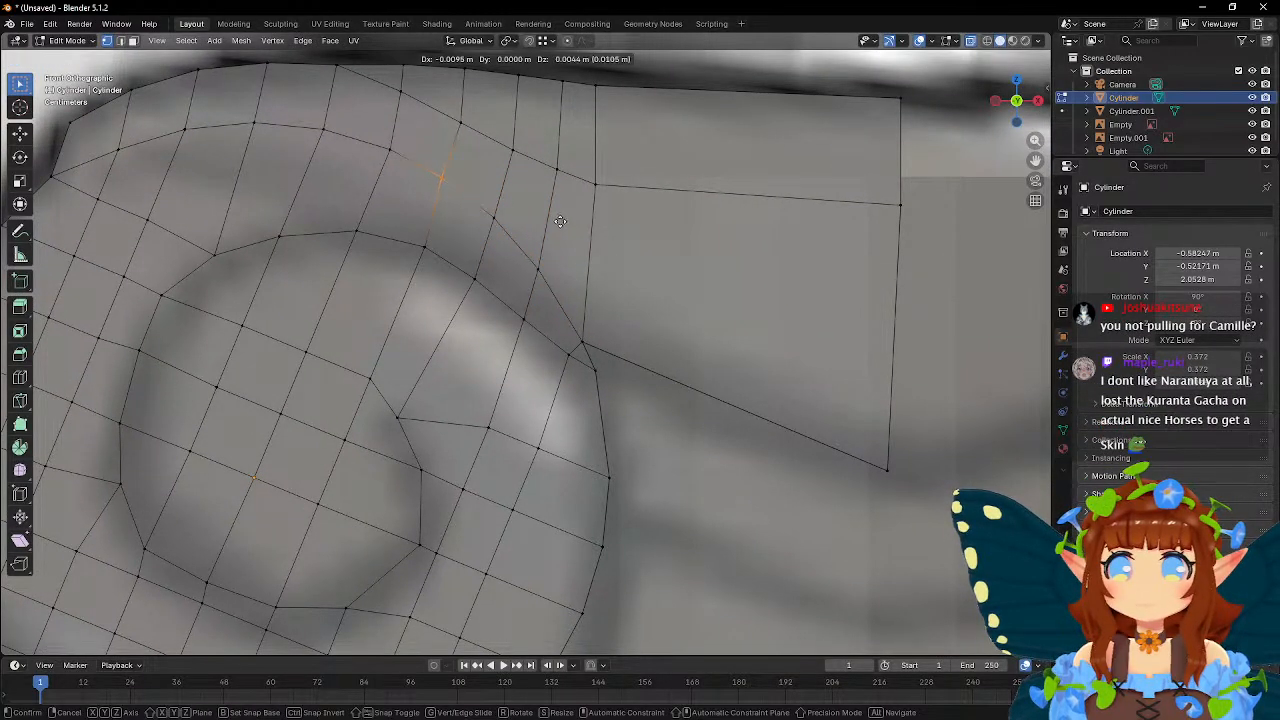
left_click(564, 220)
middle_click_drag(386, 158, 481, 213, "shift")
left_click(455, 195)
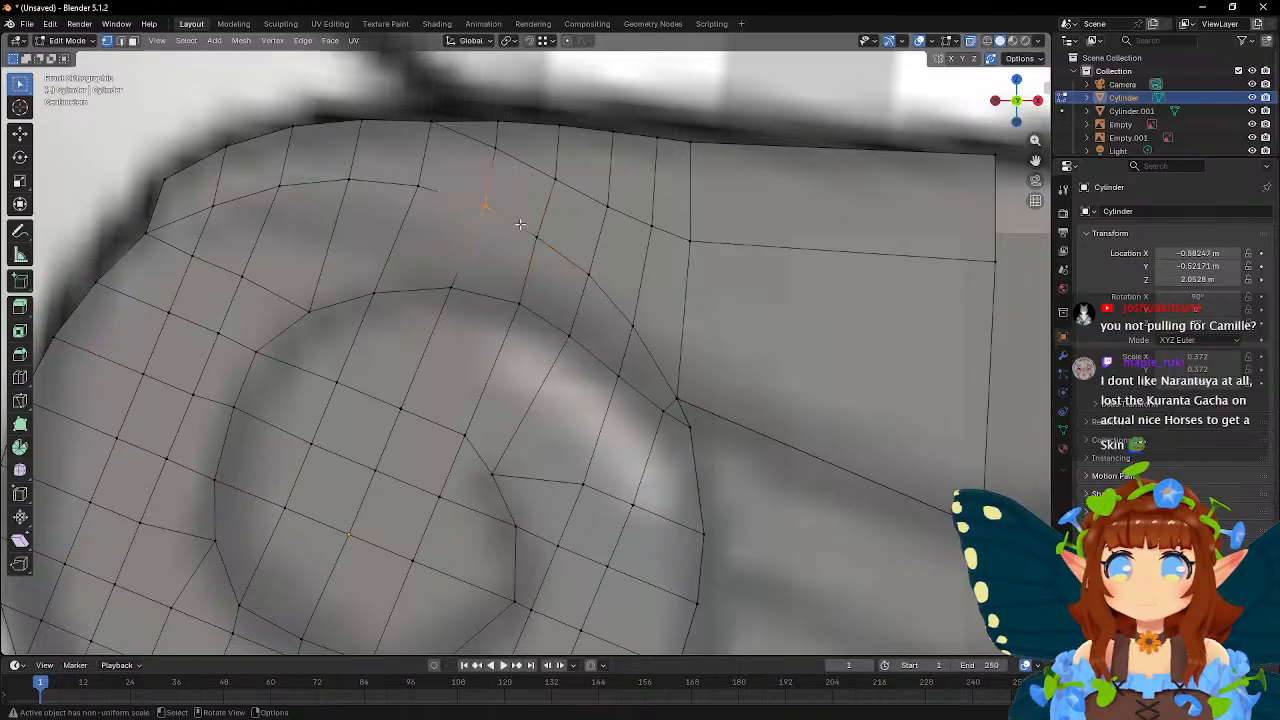
key("g")
left_click(548, 230)
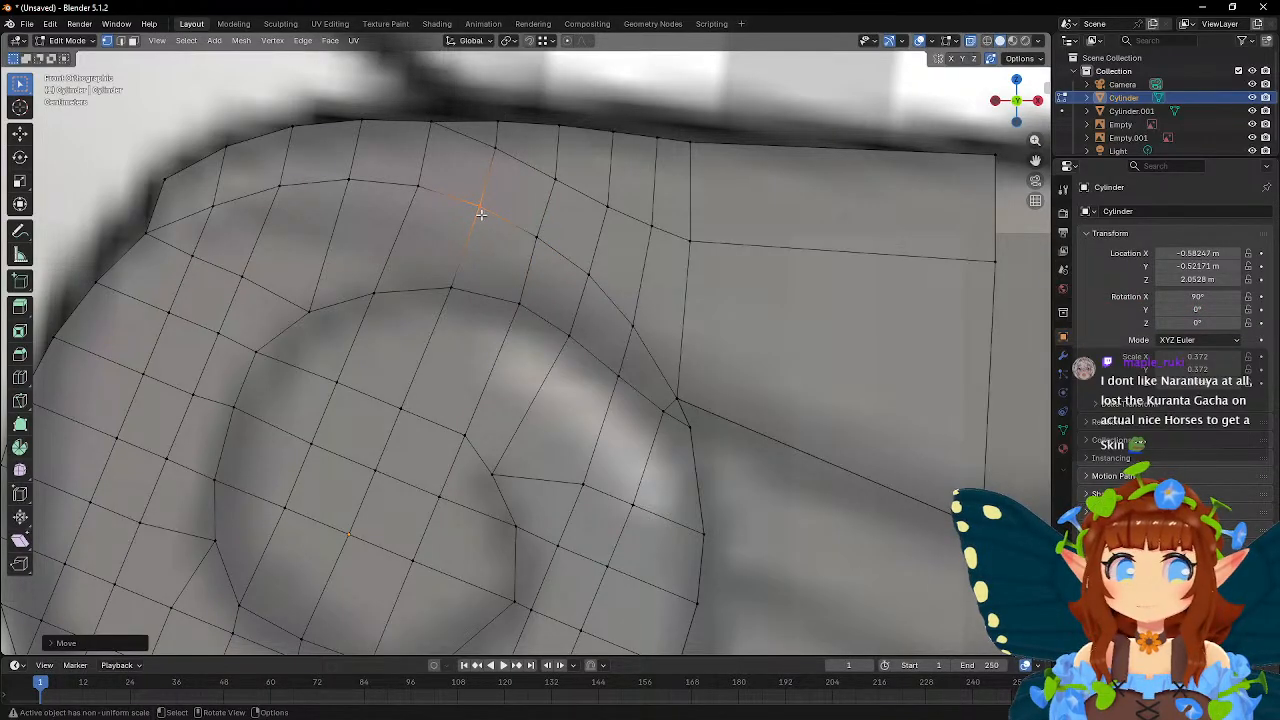
- Raise the strip's lower junction vertex slightly where it meets the scroll, onto the drawn swag line
middle_click_drag(710, 296, 540, 186, "shift")
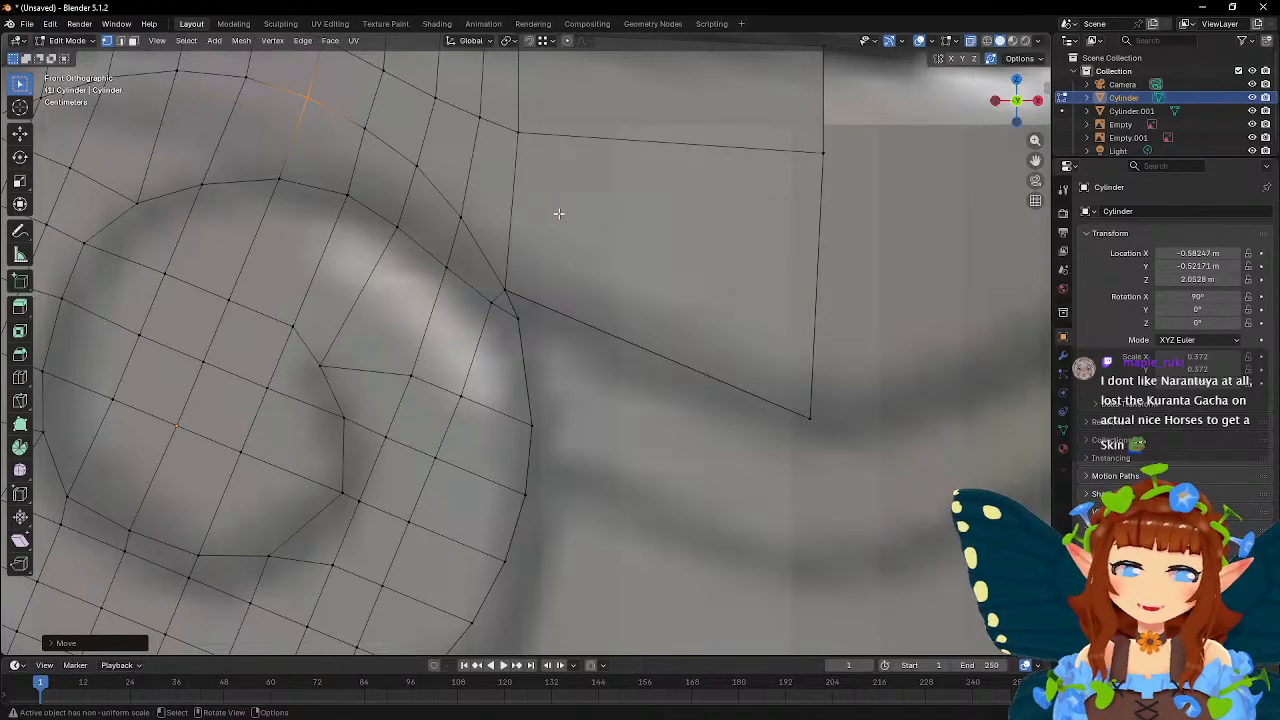
scroll(559, 213, "down", 2)
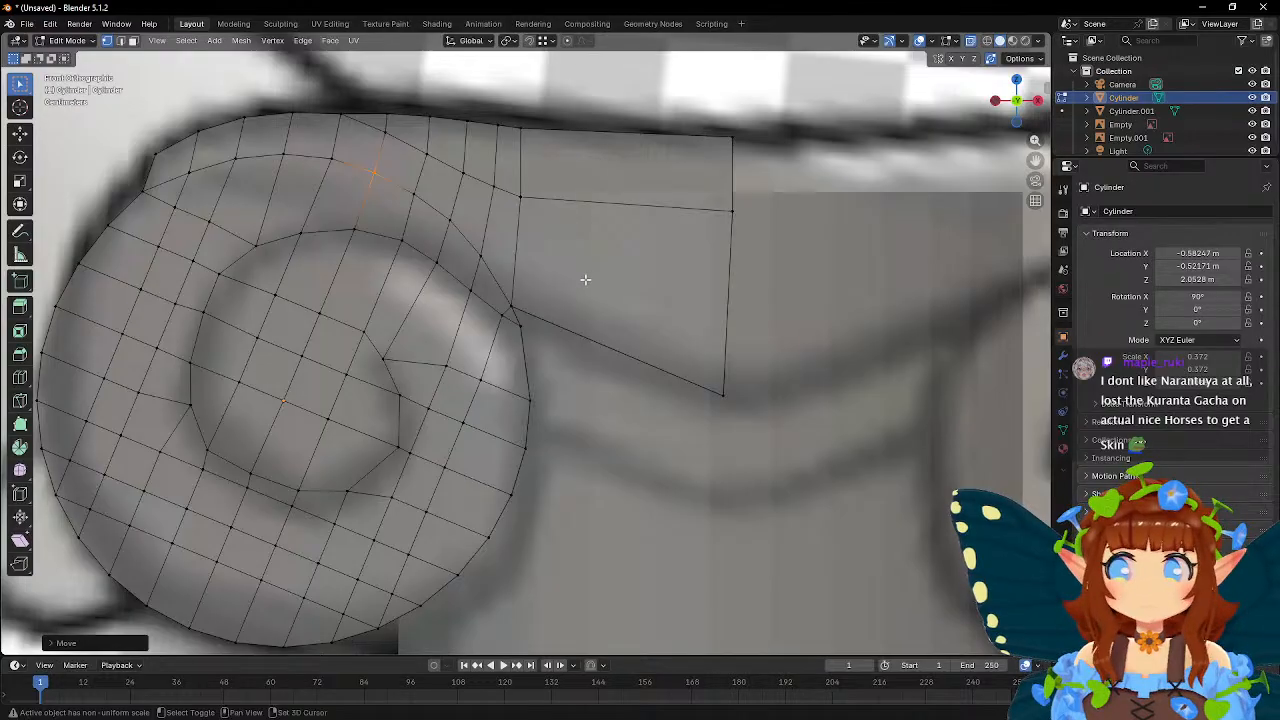
scroll(575, 245, "up", 3)
middle_click_drag(517, 216, 512, 237, "shift")
left_click_drag(481, 250, 508, 272)
key("g")
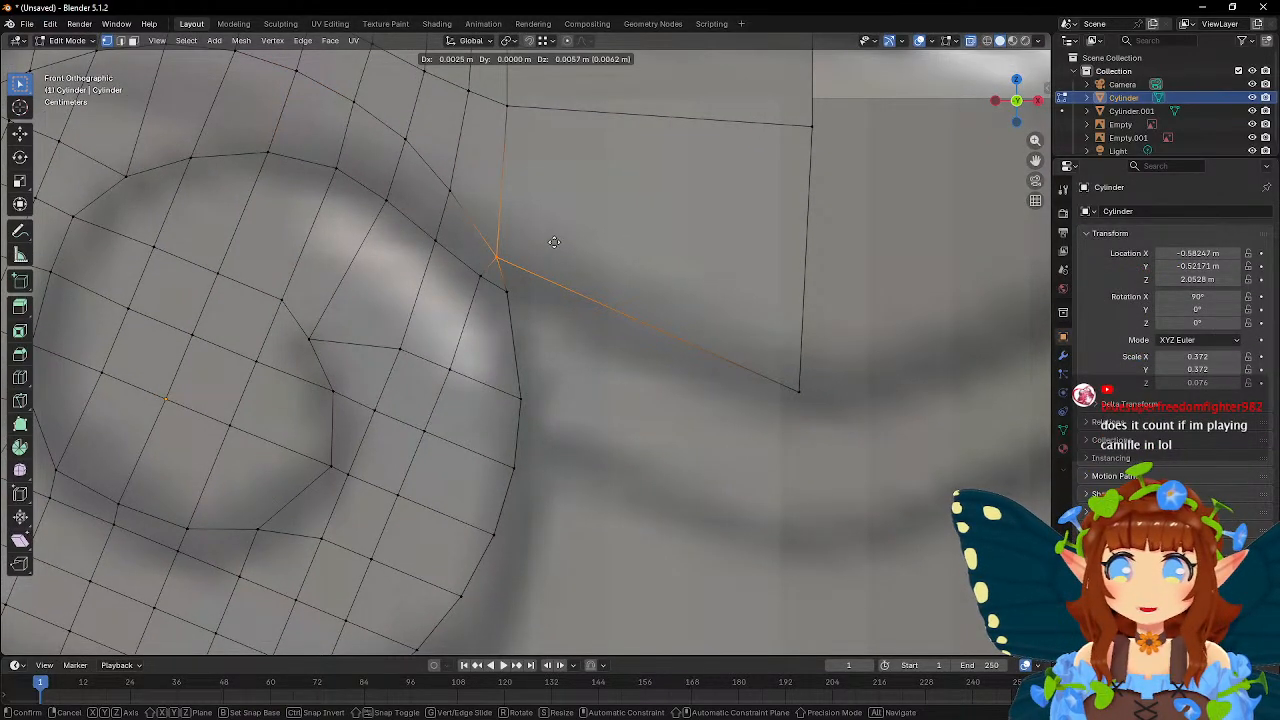
left_click(554, 242)
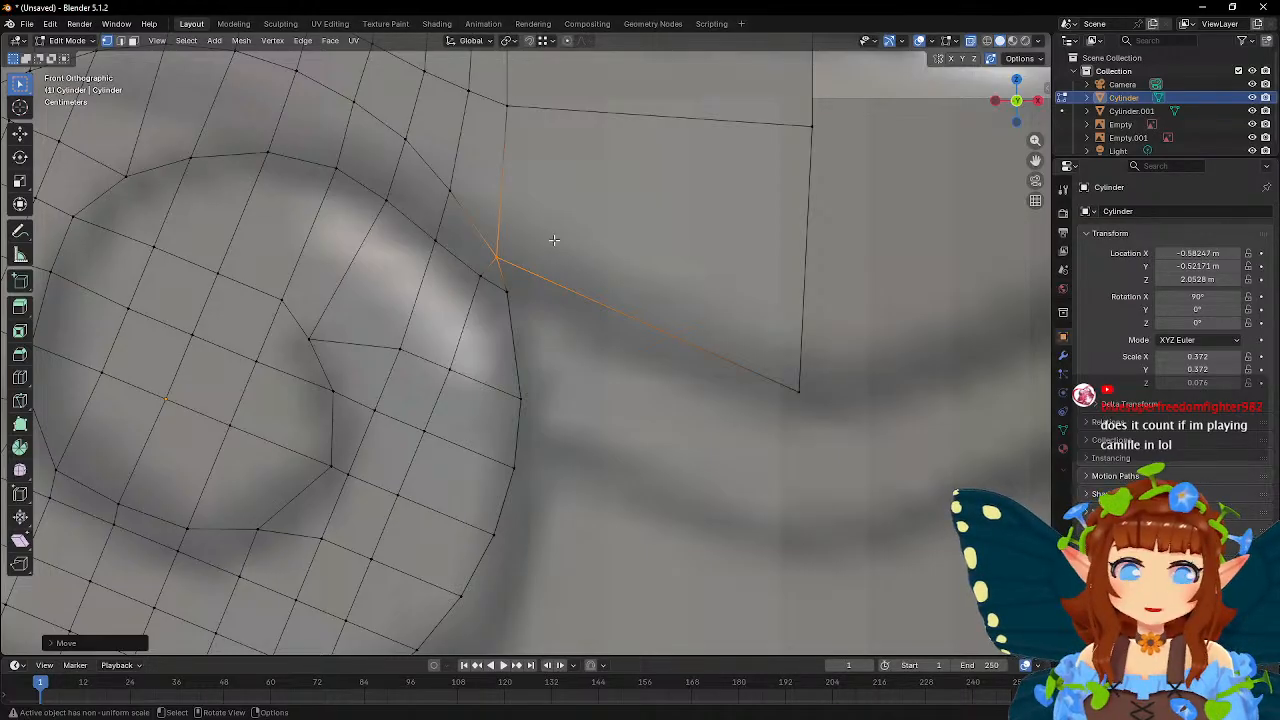
middle_click_drag(542, 238, 622, 212, "shift")
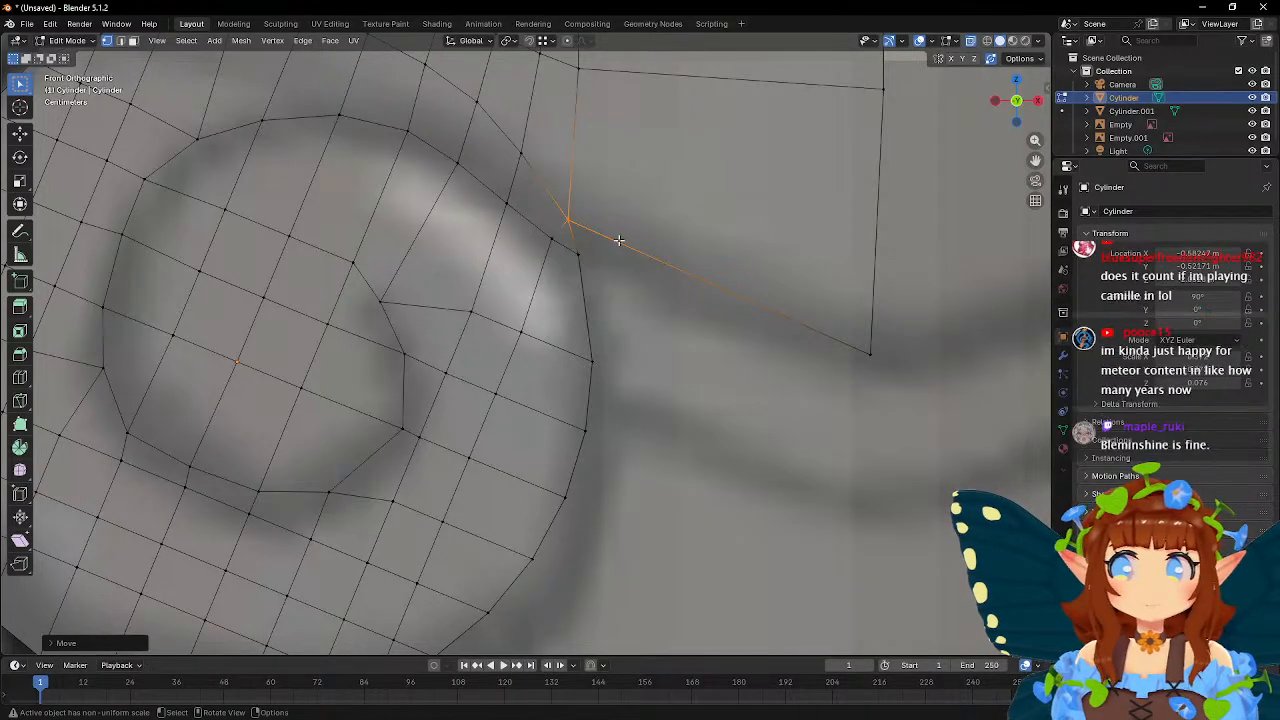
scroll(625, 236, "down", 5)
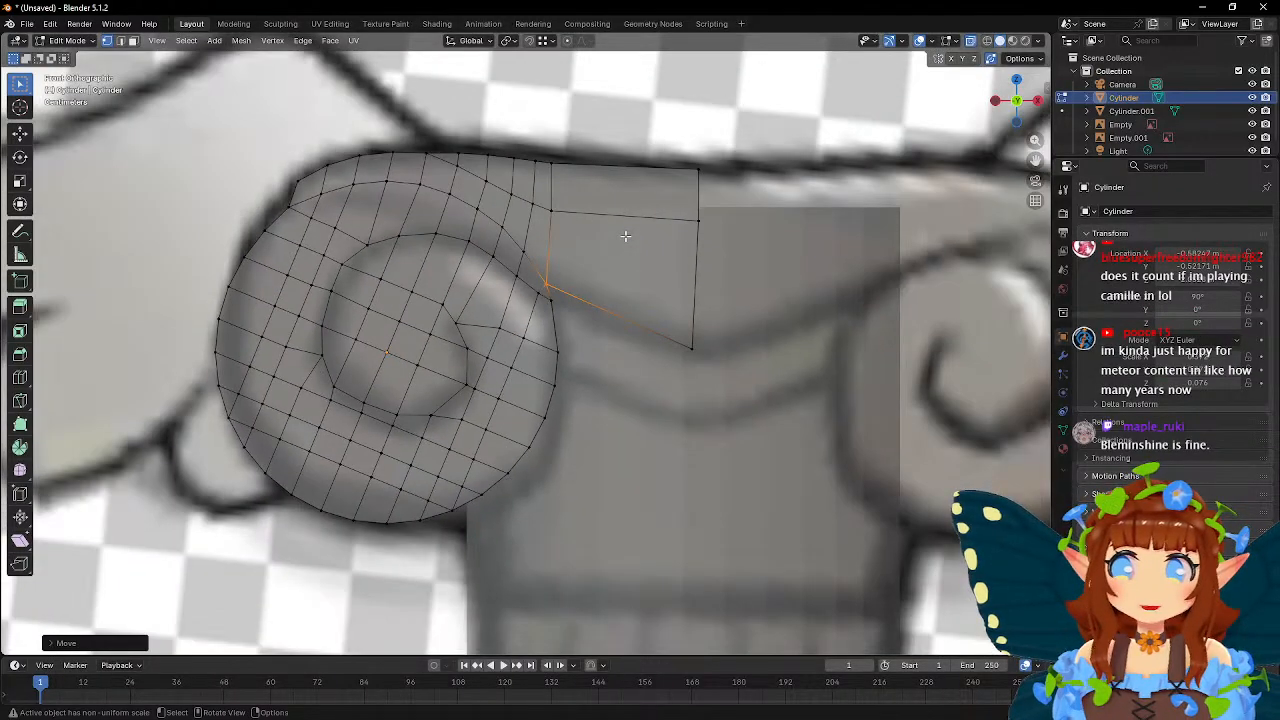
scroll(603, 283, "up", 4)
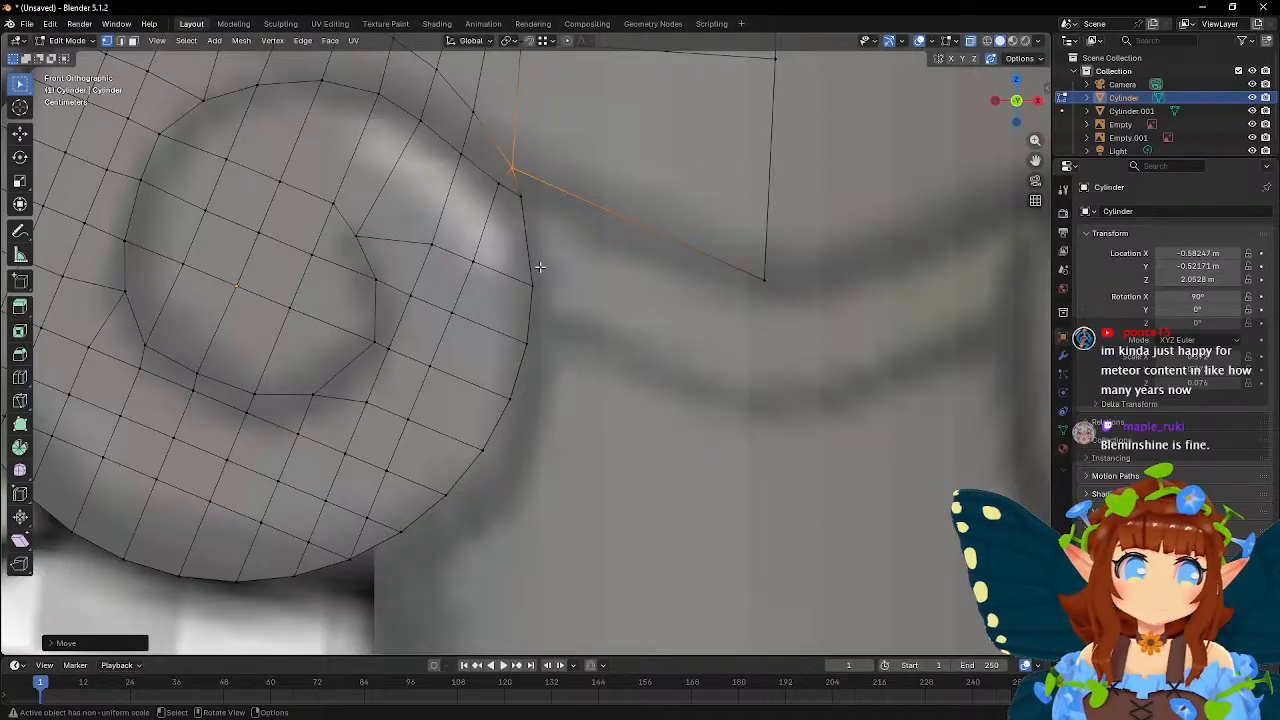
scroll(548, 262, "up", 1)
left_click(525, 260)
key("g")
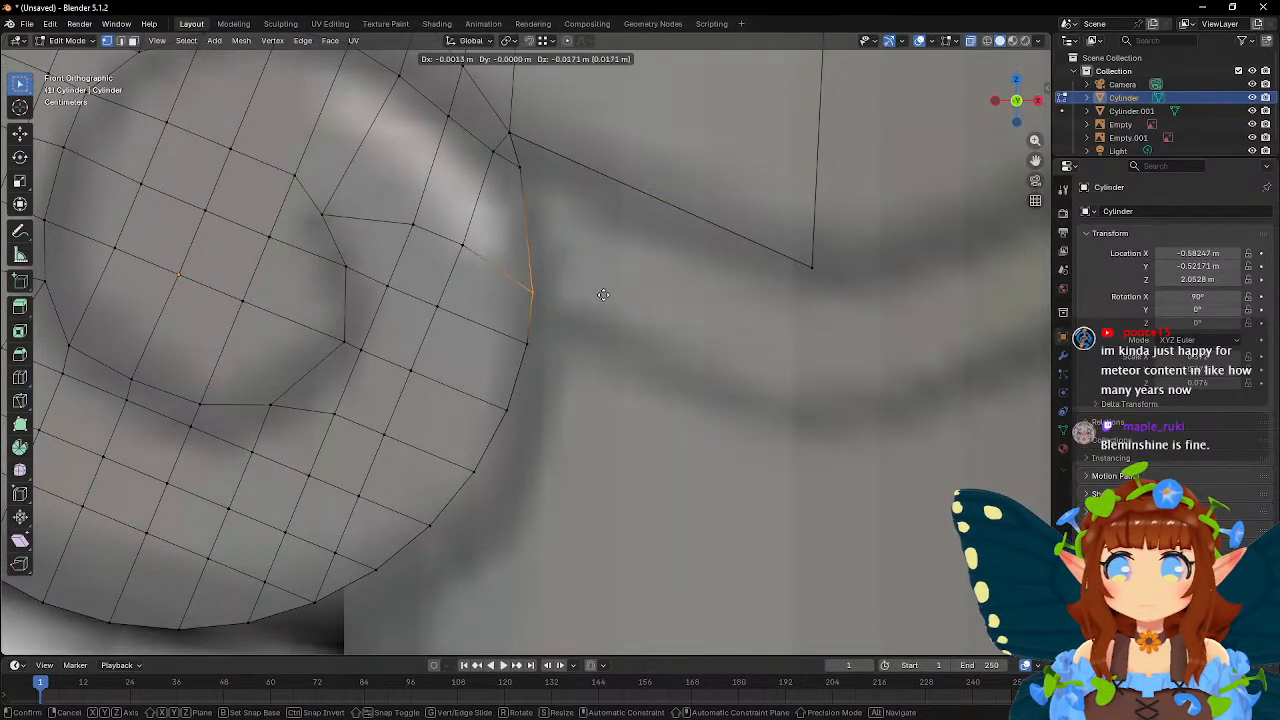
right_click(604, 299)
- Raise the scroll's shaft-side rim vertex to the lower swag line's start and nudge the two neighbouring inner vertices to match
left_click(516, 337)
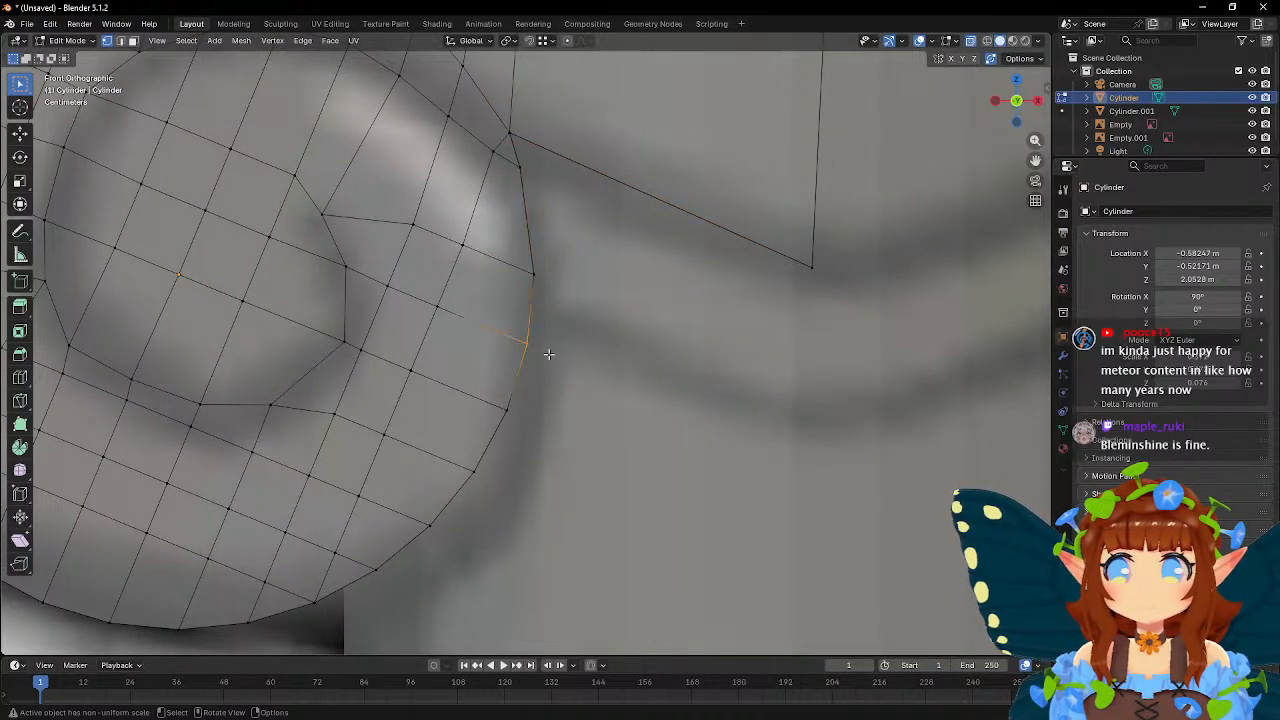
key("g")
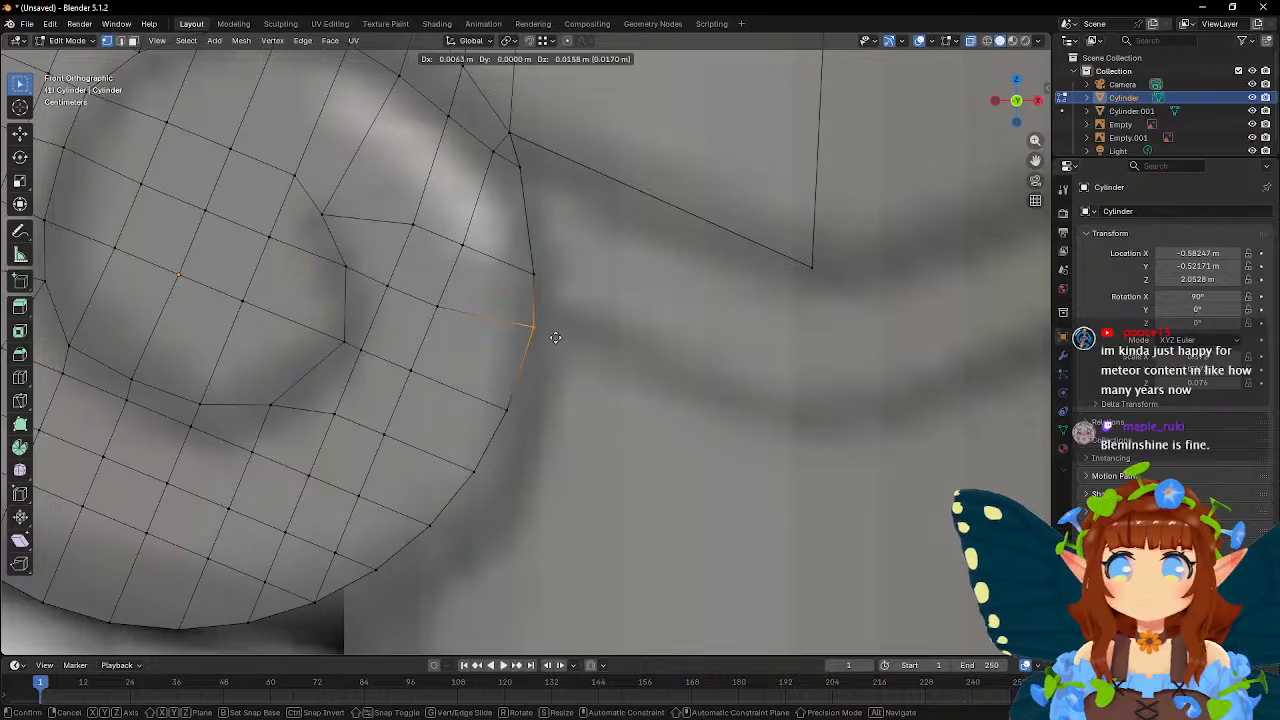
right_click(554, 338)
left_click(440, 304)
key("g")
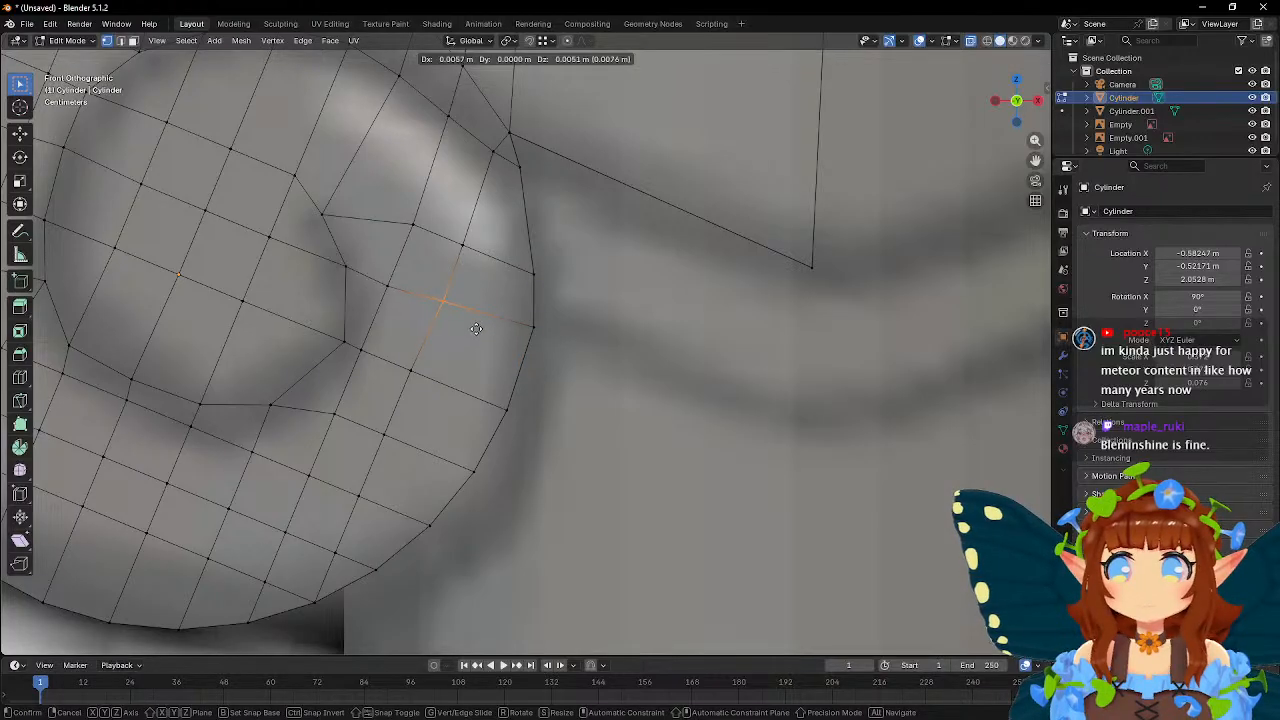
left_click(476, 328)
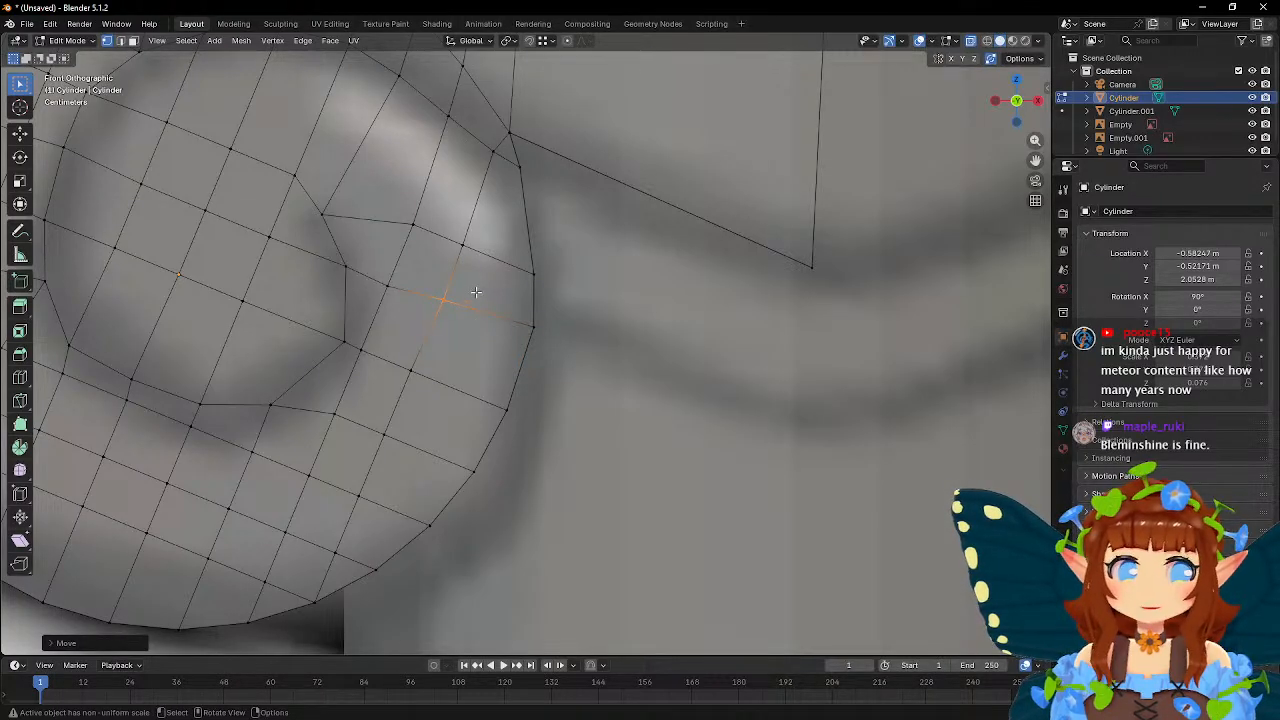
left_click(453, 243)
key("g")
left_click(586, 240)
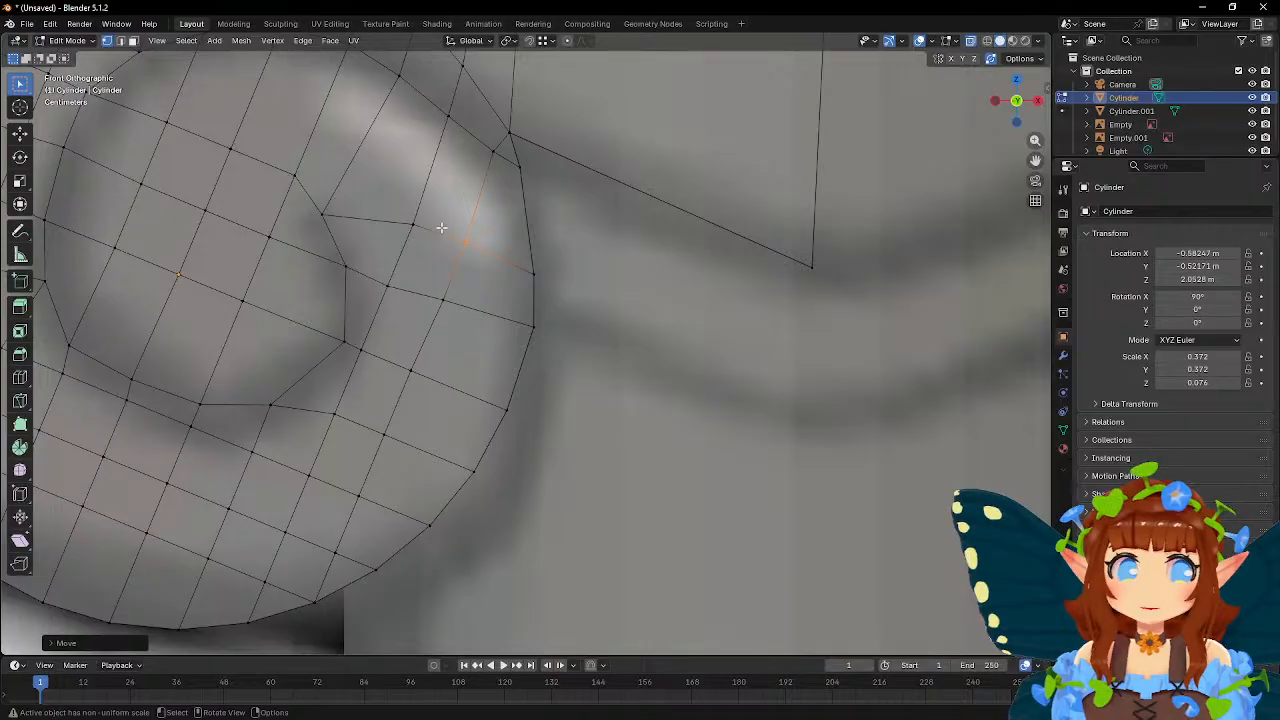
- Select the scroll's three shaft-side rim faces between the strip's underside and the lower drawn swag line
middle_click_drag(574, 236, 380, 163)
key("3")
left_click(376, 262)
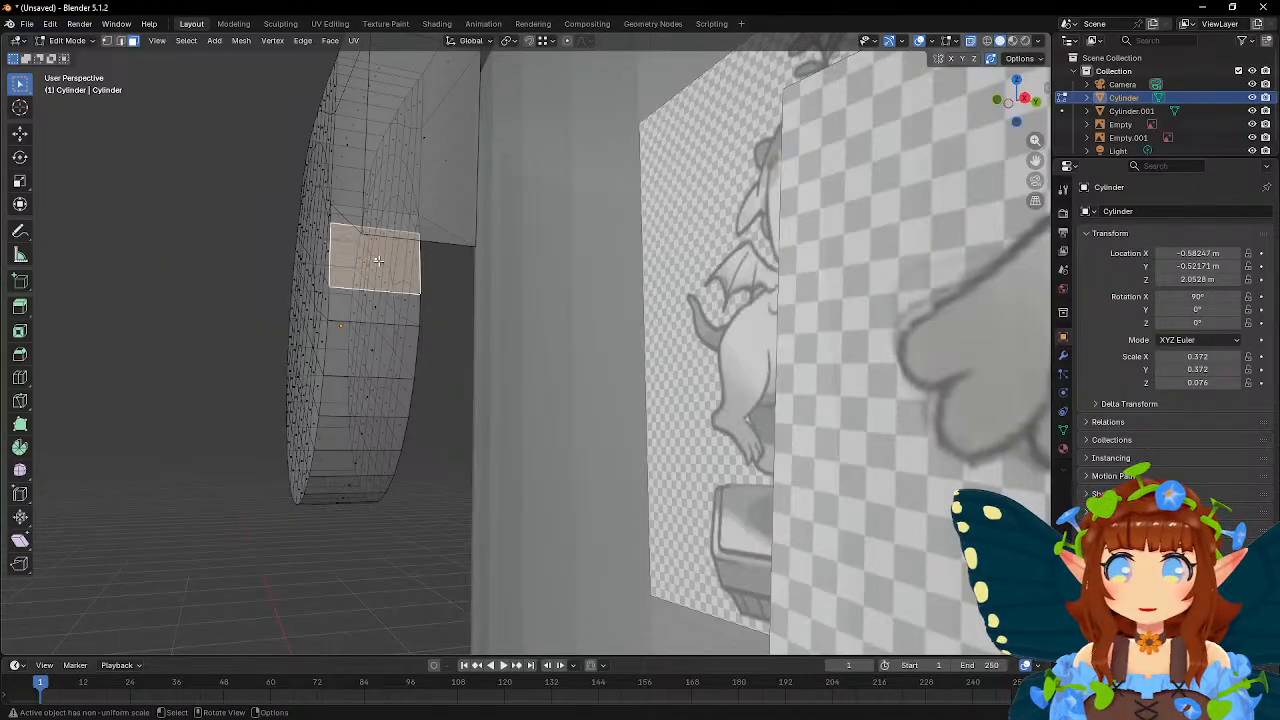
middle_click_drag(376, 262, 452, 256)
left_click(415, 307, "shift")
middle_click_drag(415, 307, 615, 224)
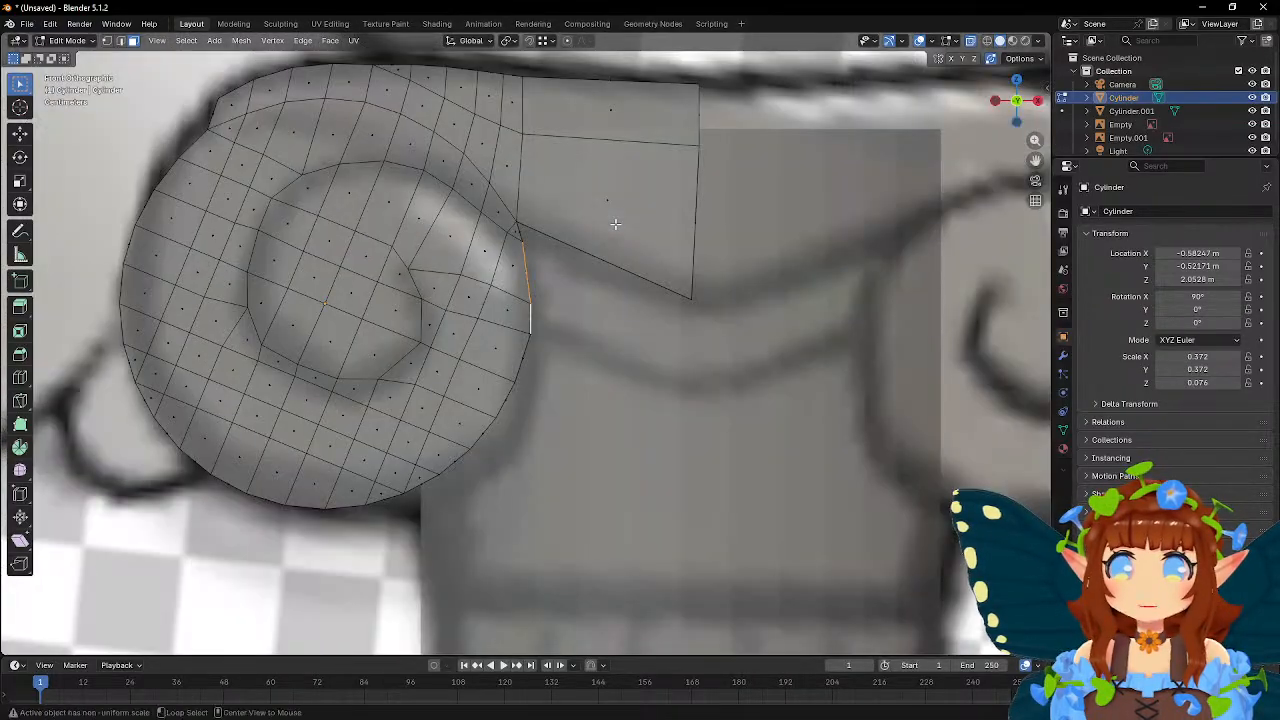
scroll(614, 220, "up", 2)
scroll(565, 227, "up", 2)
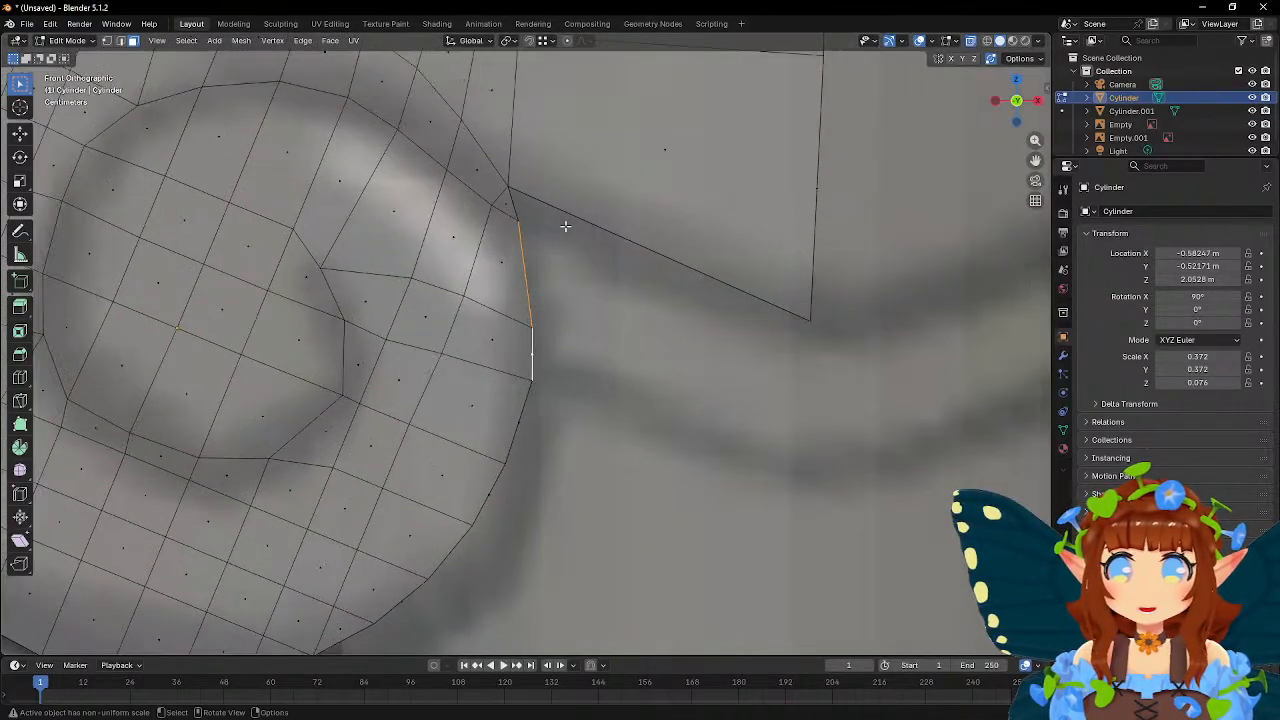
middle_click_drag(580, 219, 611, 180)
left_click(356, 86, "shift")
key("KP_1")
scroll(590, 186, "down", 2)
scroll(590, 186, "up", 5)
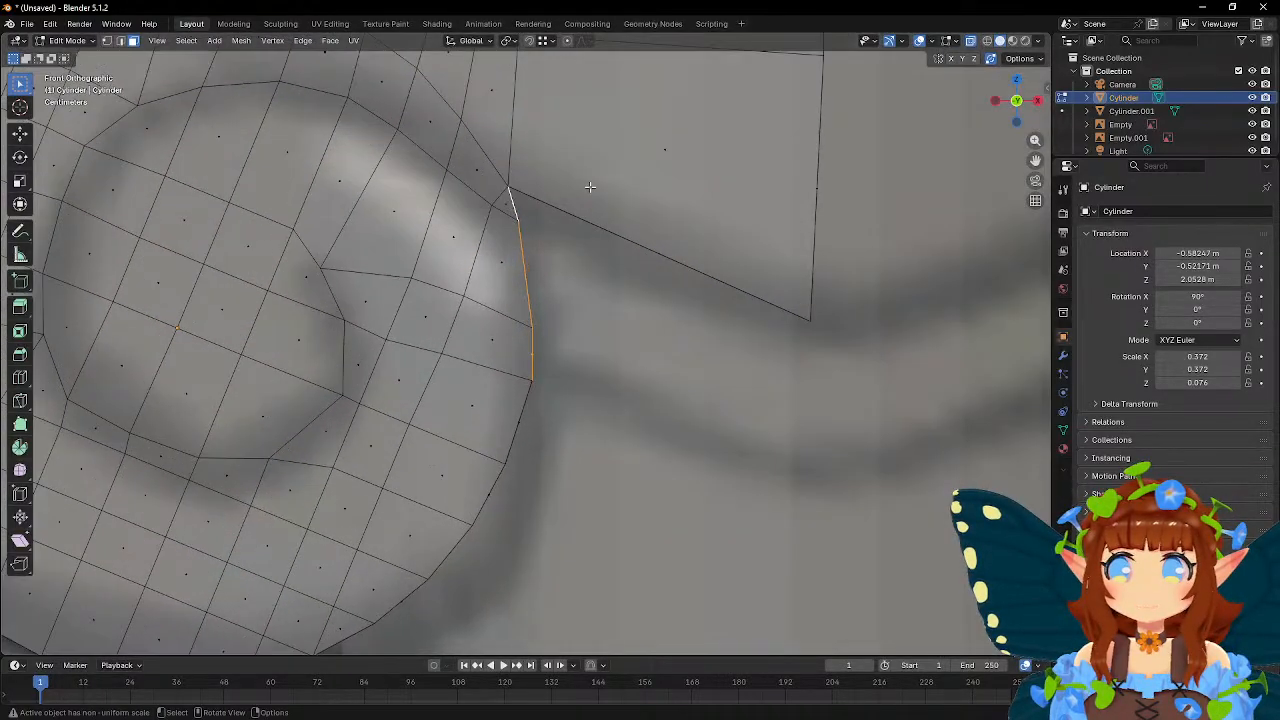
- Delete the face on the underside of the strip extruded to the capital's middle
middle_click_drag(589, 190, 560, 172)
left_click(620, 149)
key("x")
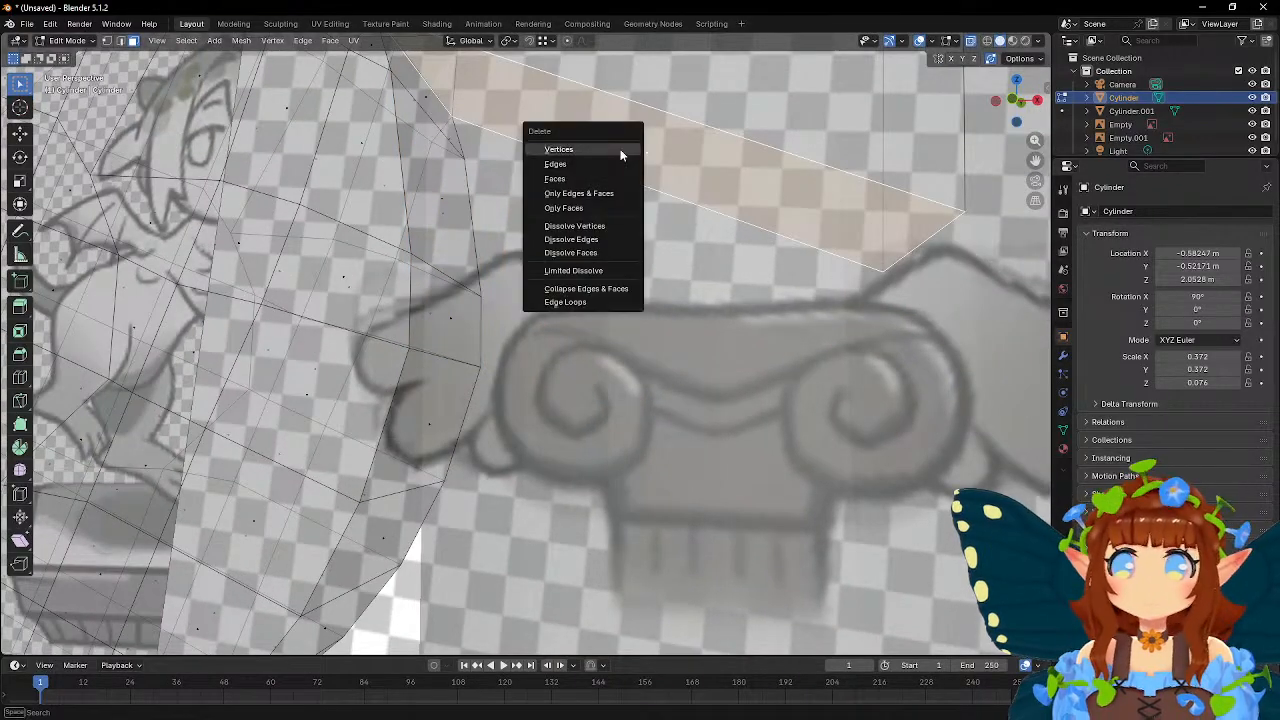
left_click(589, 178)
- Extrude the small rim face just below the strip to the capital's middle, meeting the strip's bottom end corner
mouse_move(589, 178)
middle_mouse_down()
mouse_move(420, 128)
mouse_move(672, 190)
mouse_move(574, 176)
middle_mouse_up()
left_click(376, 117)
key("e")
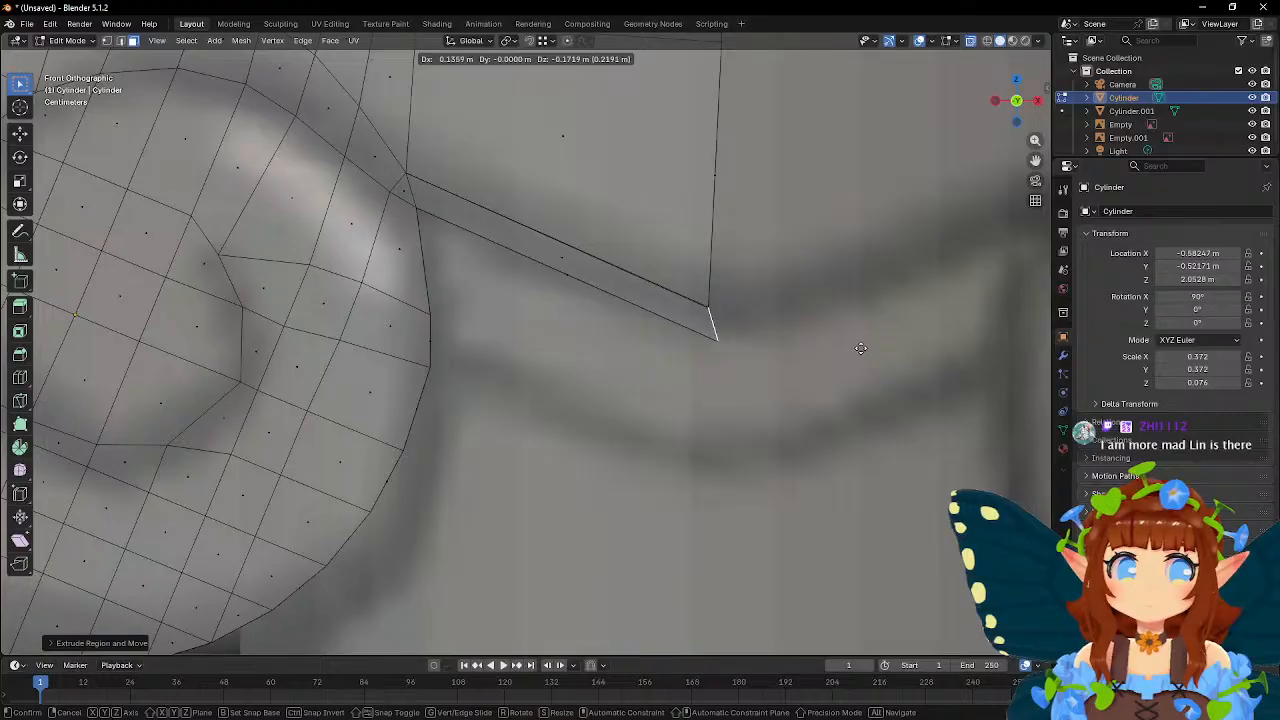
left_click(860, 347)
- In vertex selection mode, pick the overlapping corner vertices where the two extrusions' ends meet, on both depth sides
scroll(790, 290, "up", 2)
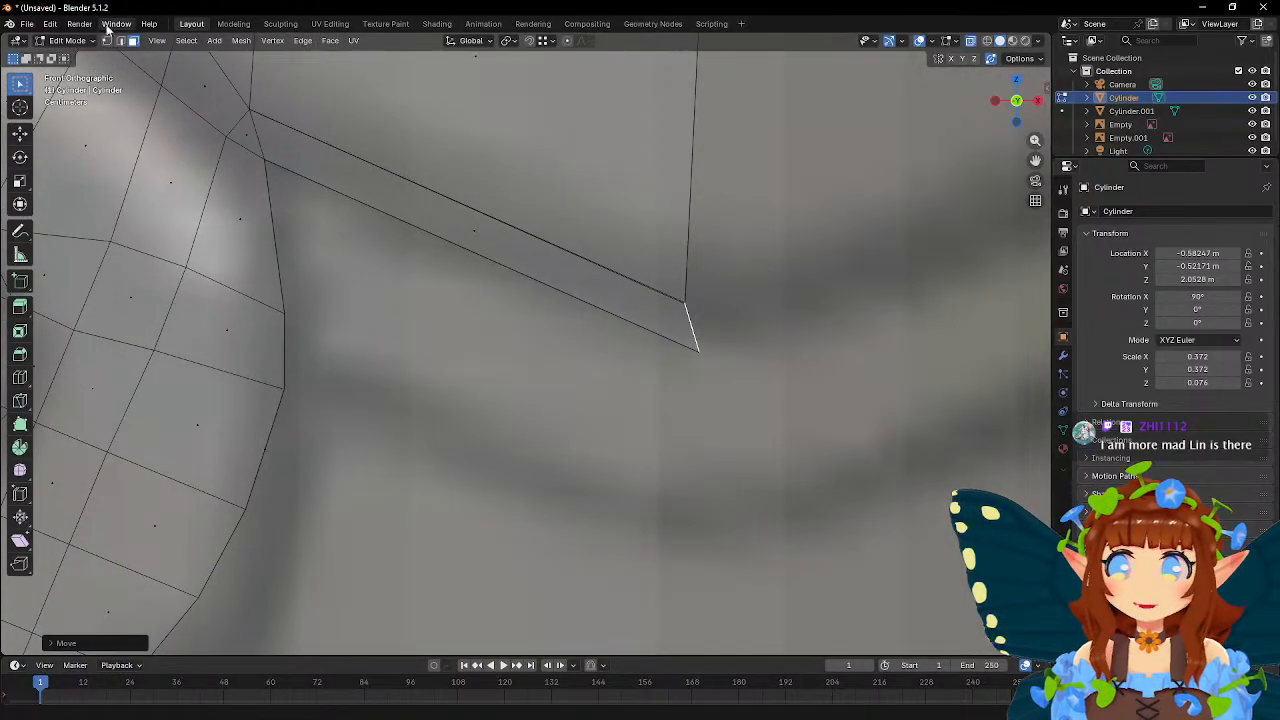
left_click(107, 40)
mouse_move(654, 229)
middle_mouse_down()
mouse_move(560, 230)
mouse_move(675, 229)
mouse_move(740, 264)
middle_mouse_up()
left_click_drag(771, 270, 770, 284)
middle_click_drag(866, 269, 509, 238)
left_click(501, 238)
left_click_drag(501, 238, 501, 247)
mouse_move(501, 247)
middle_mouse_down()
mouse_move(517, 229)
mouse_move(735, 238)
mouse_move(629, 229)
middle_mouse_up()
key("shift+Tab")
- Move the narrow extrusion's bottom end vertex directly beneath the corner above it and raise it about 0.0045 m along Z
left_click(683, 353)
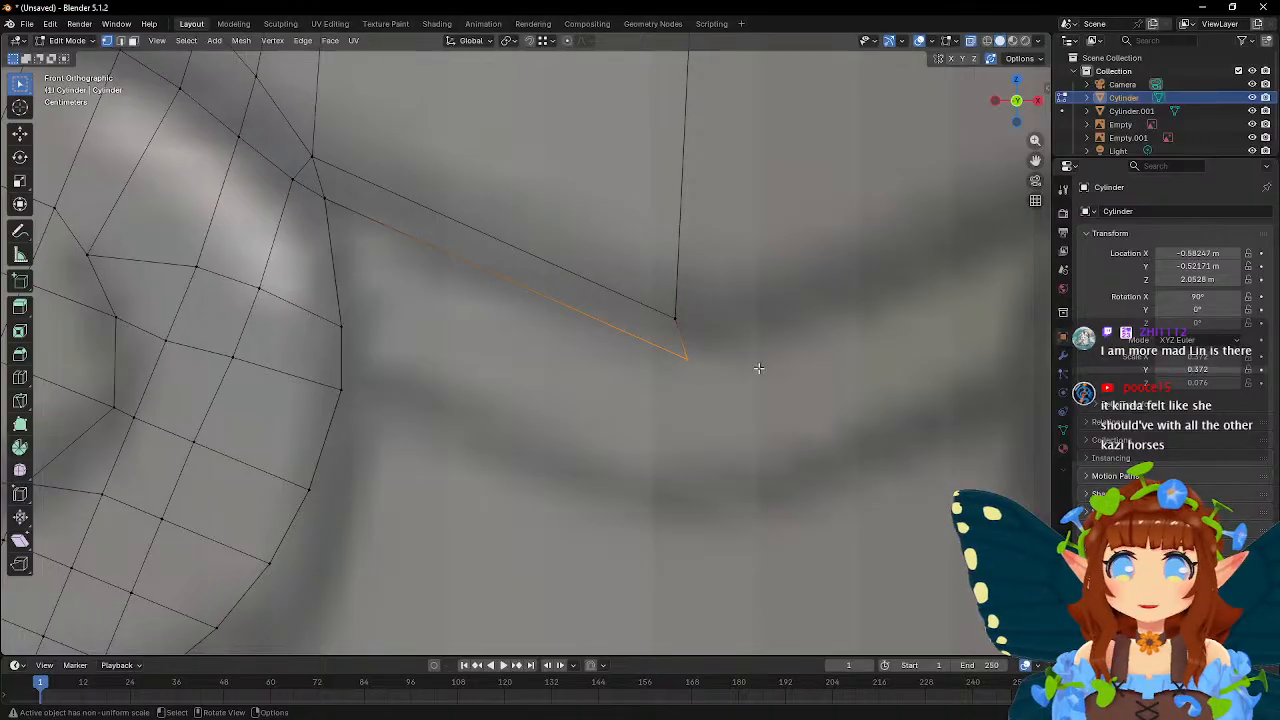
key("g")
left_click(763, 361)
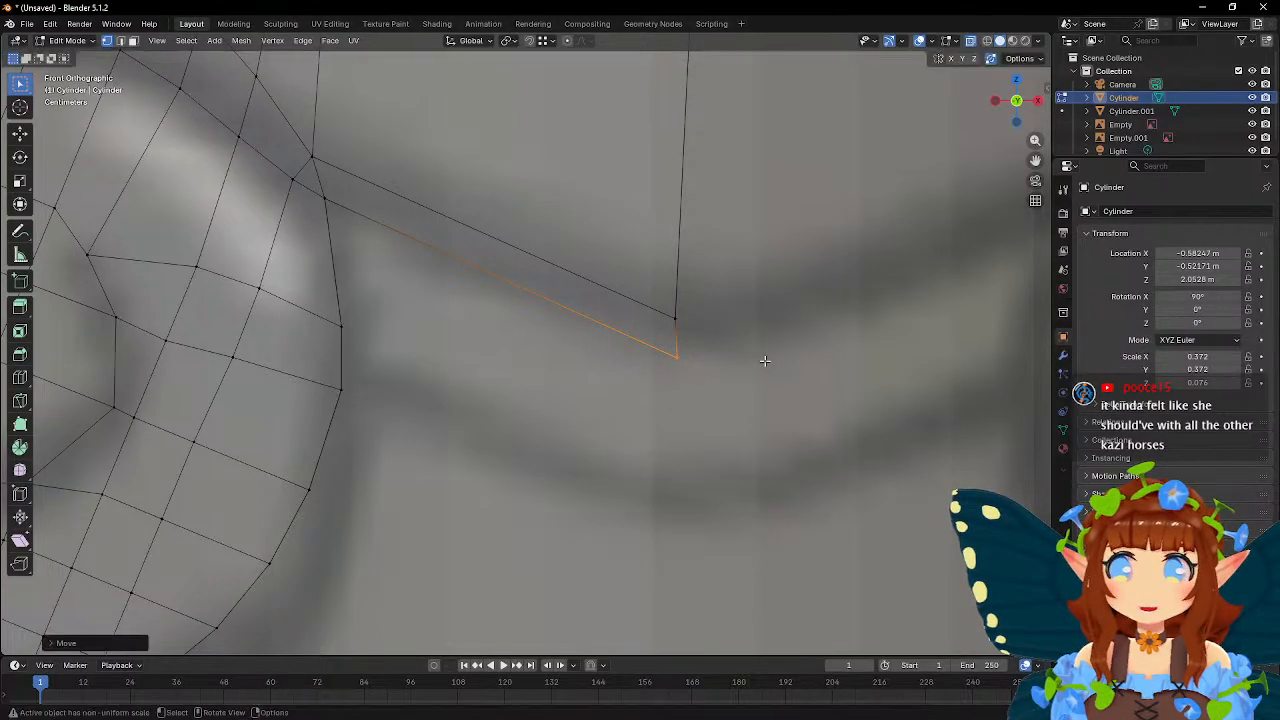
scroll(763, 361, "down", 3)
key("g")
key("z")
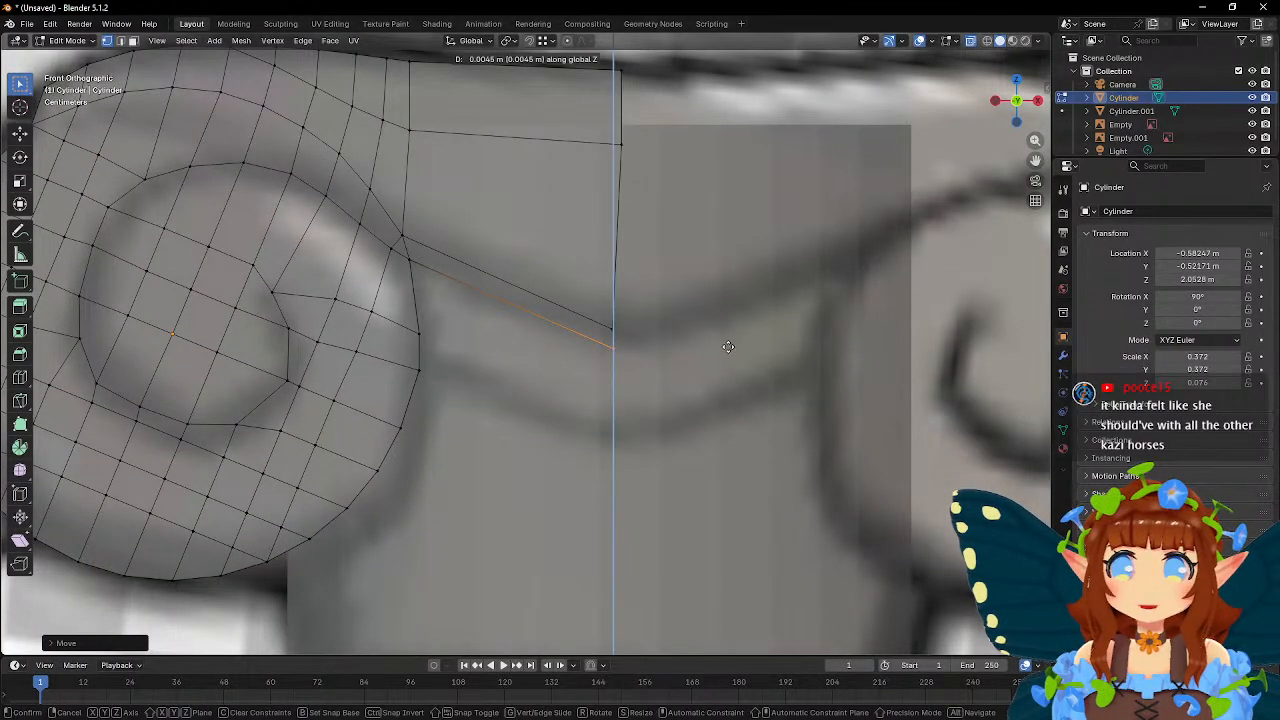
left_click(728, 347)
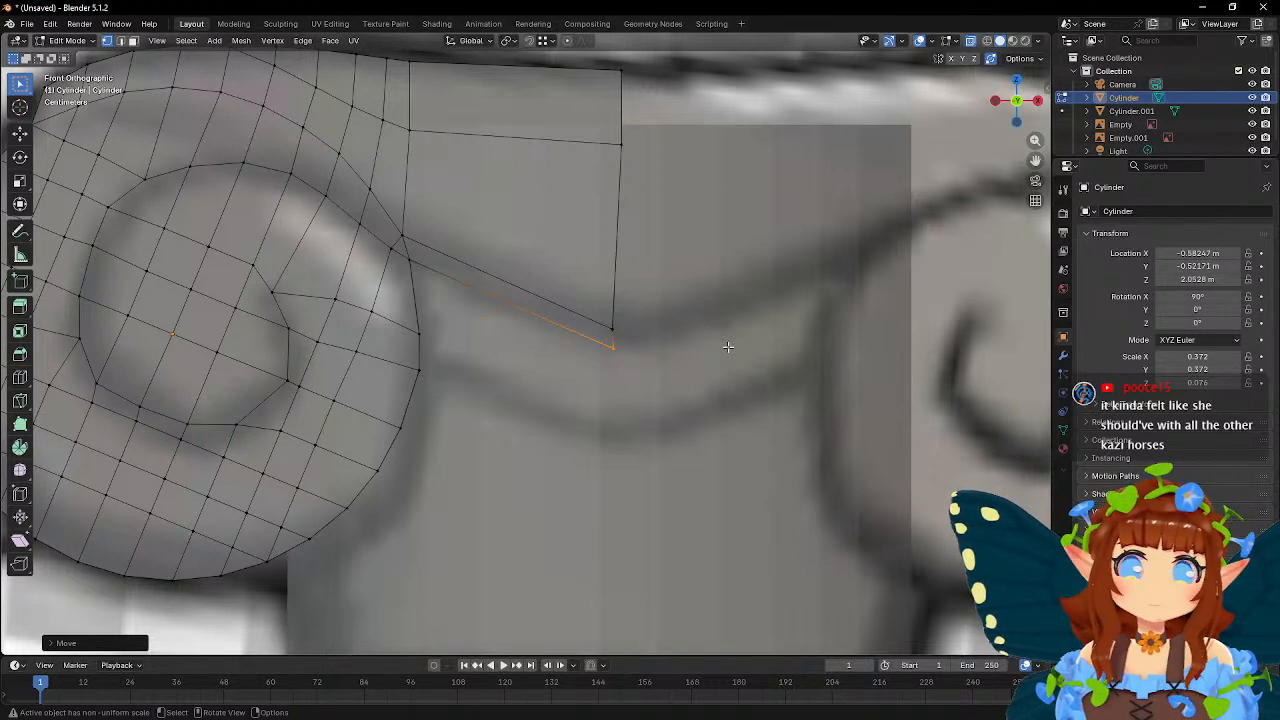
- Extrude the two rim faces just below the narrow strip to the capital's middle, meeting the strip's bottom end corner
scroll(728, 347, "up", 3)
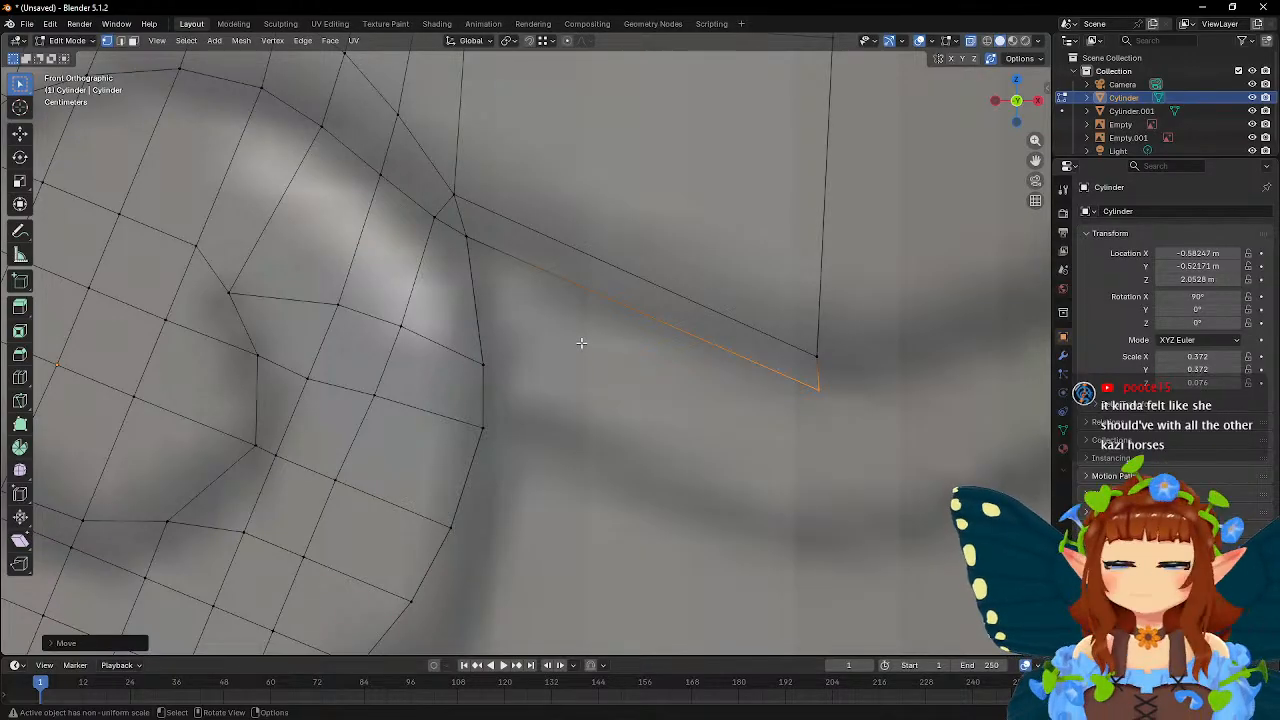
left_click(134, 41)
middle_click_drag(489, 286, 462, 312)
left_click(374, 274)
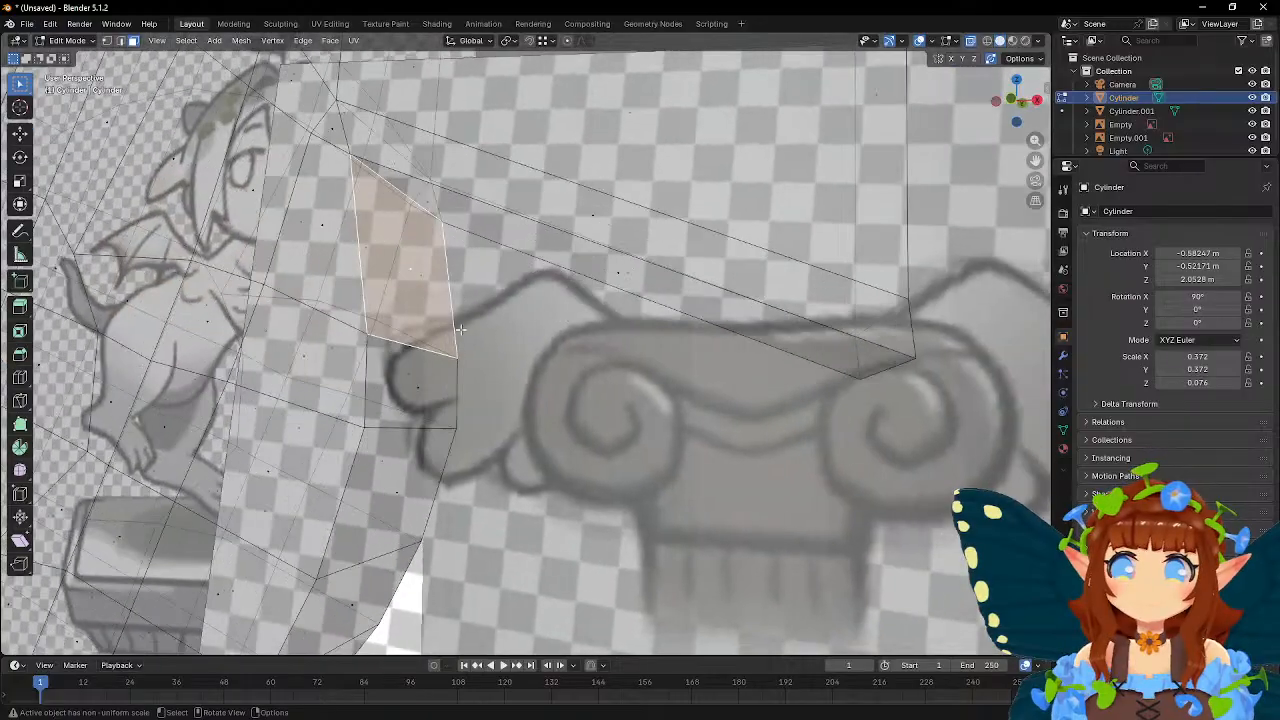
key("KP_1")
scroll(487, 270, "up", 5)
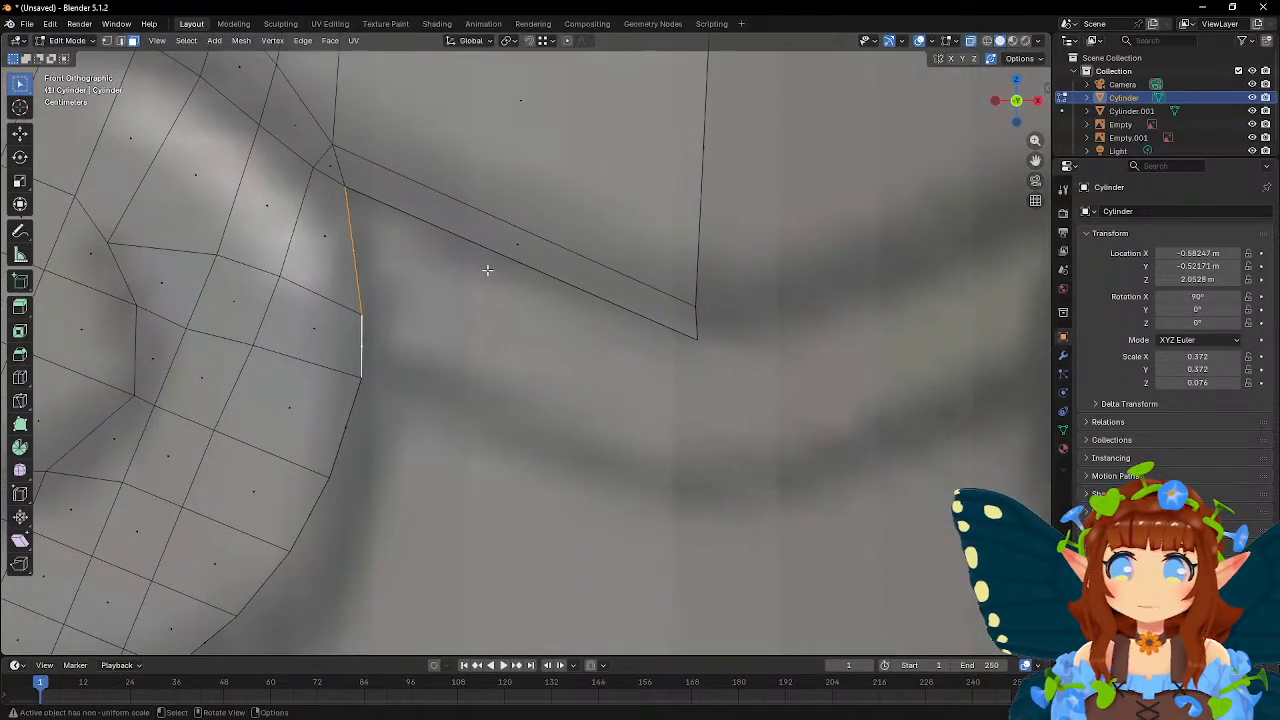
key("e")
key("z")
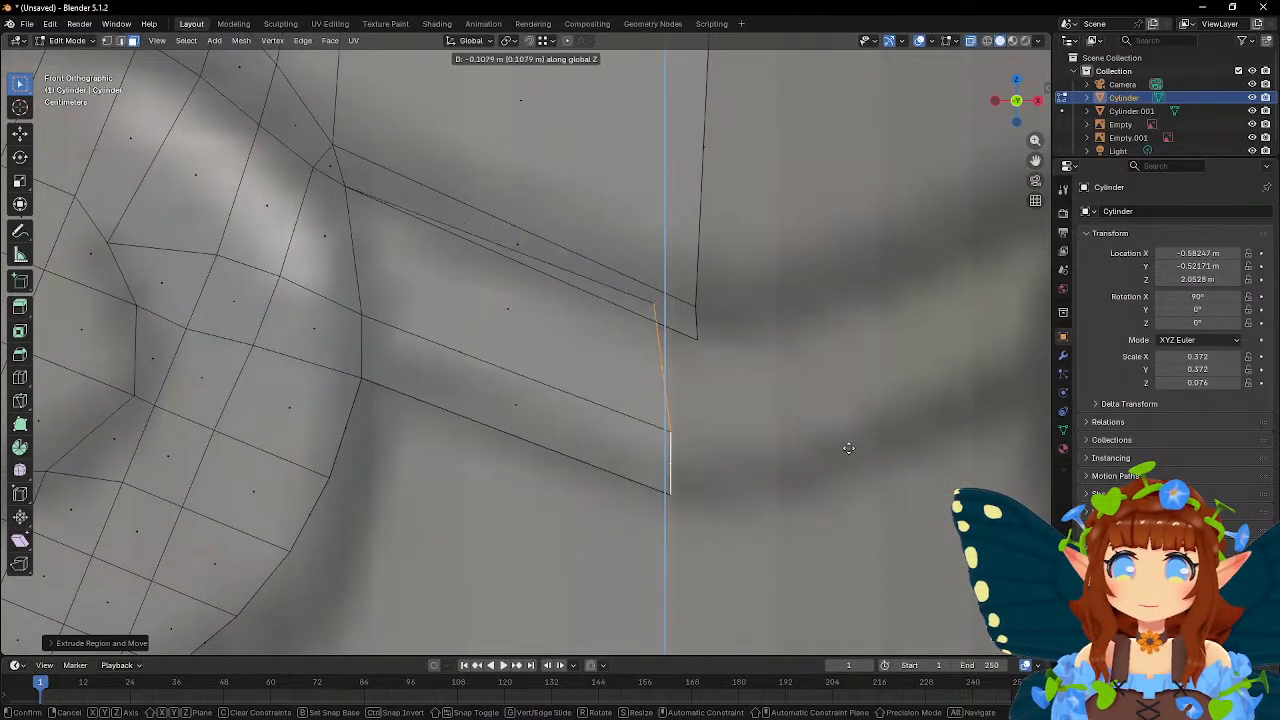
left_click(852, 464)
key("g")
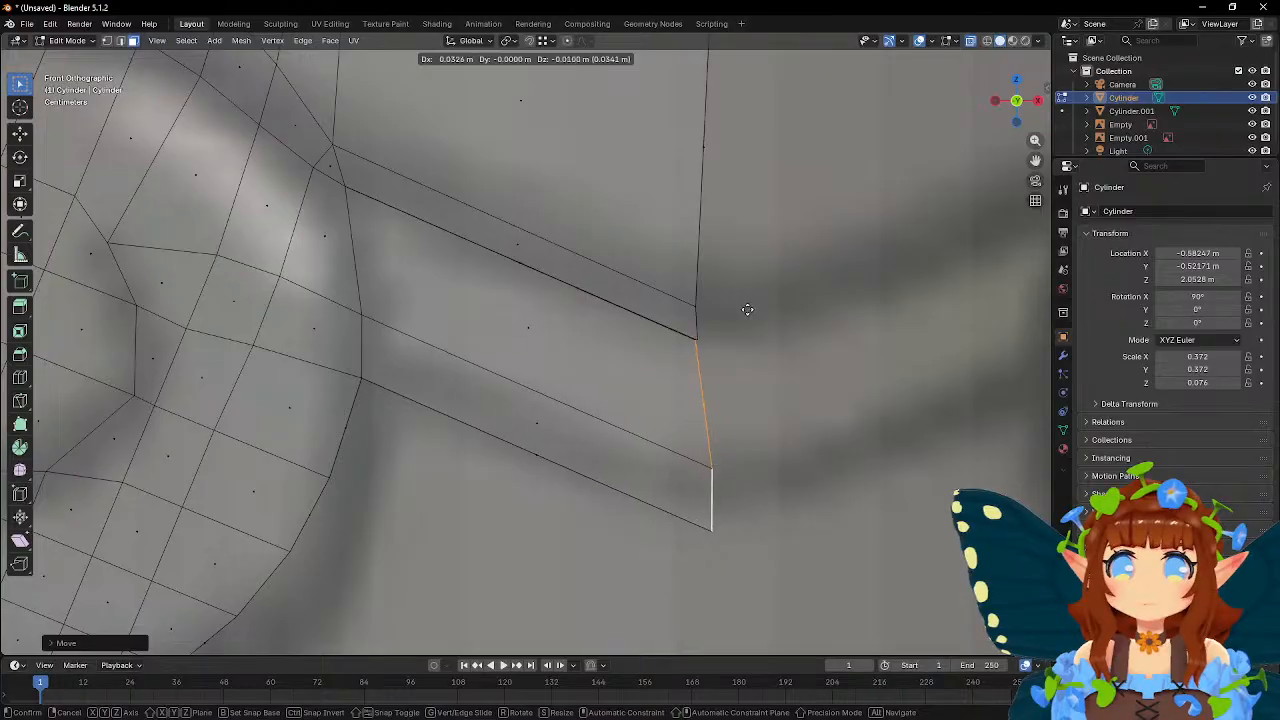
left_click(747, 310)
- Add a Mirror modifier on the X axis to the scroll object, with the column shaft Cylinder.001 as mirror object
scroll(747, 310, "down", 11)
key("Tab")
scroll(747, 308, "up", 2)
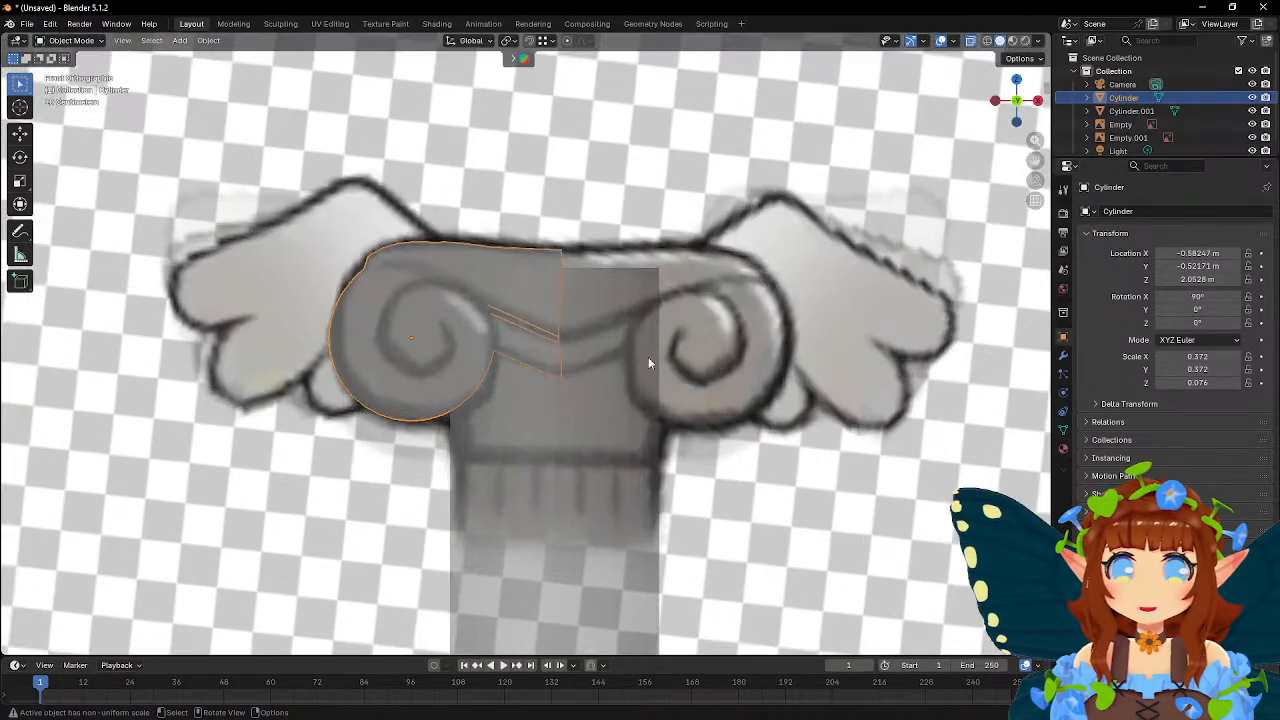
left_click(1063, 355)
left_click(1109, 210)
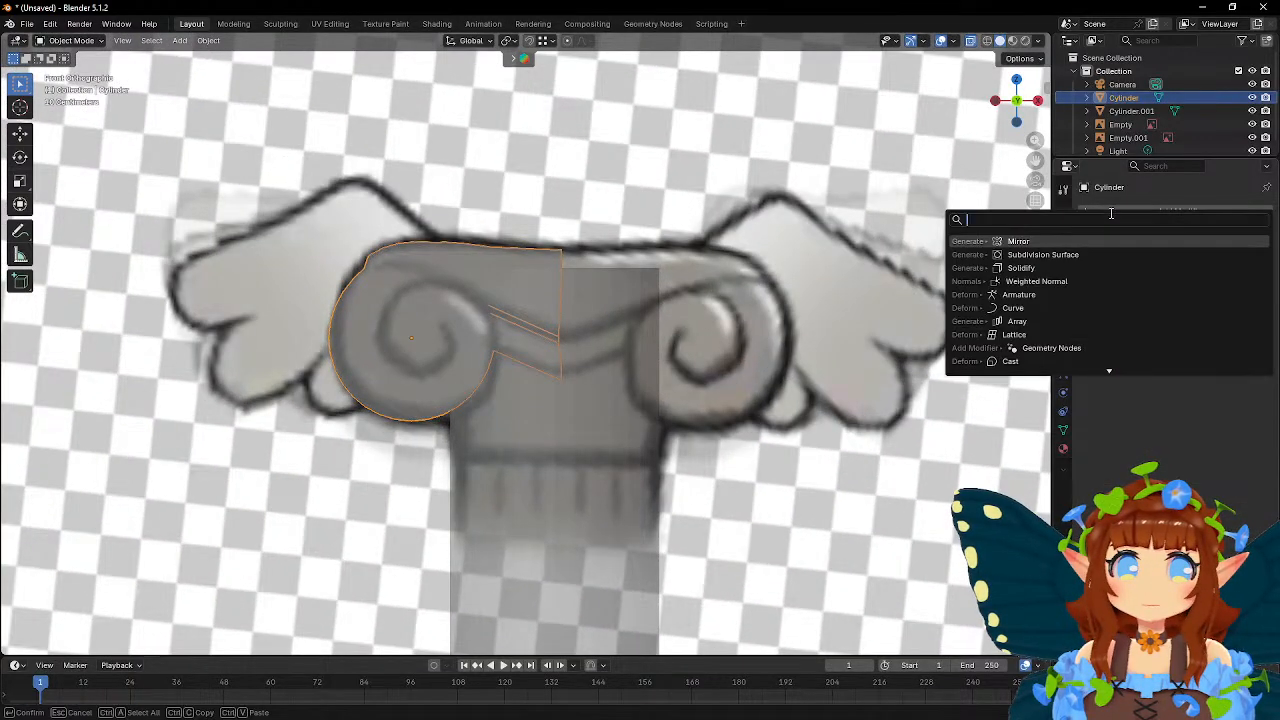
left_click(1043, 241)
left_click(1246, 302)
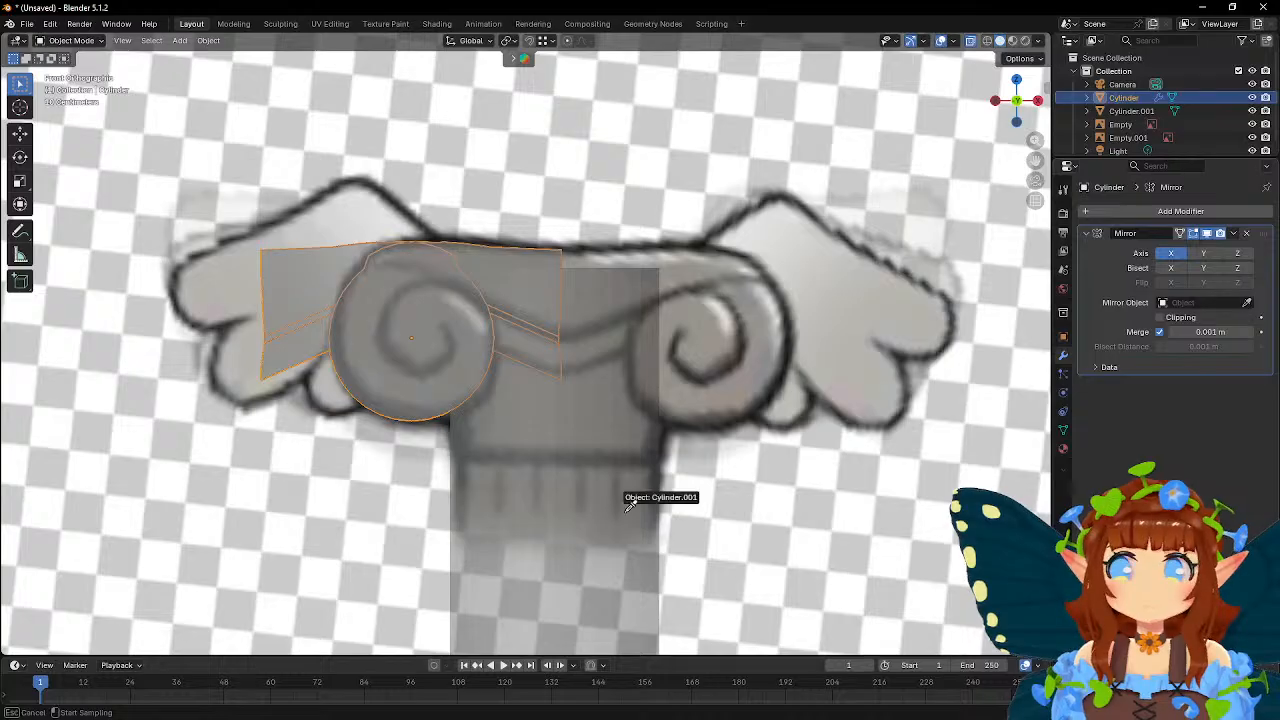
left_click(594, 485)
scroll(662, 436, "up", 4)
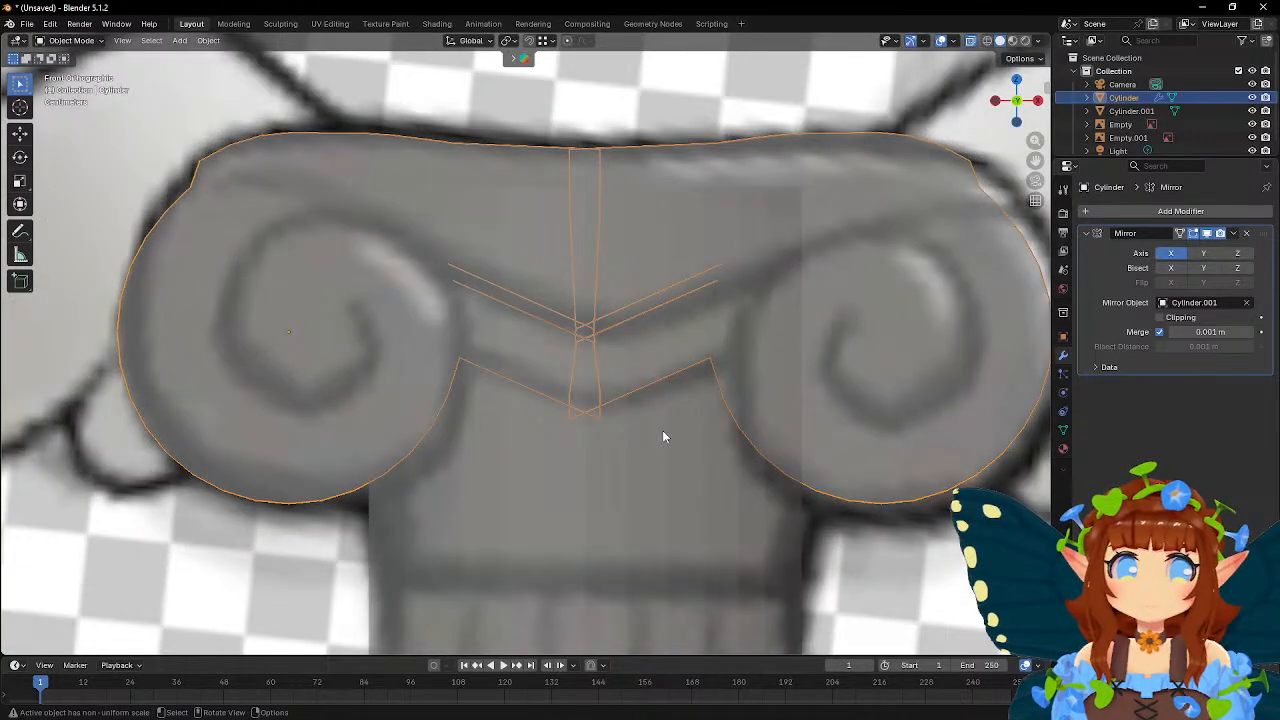
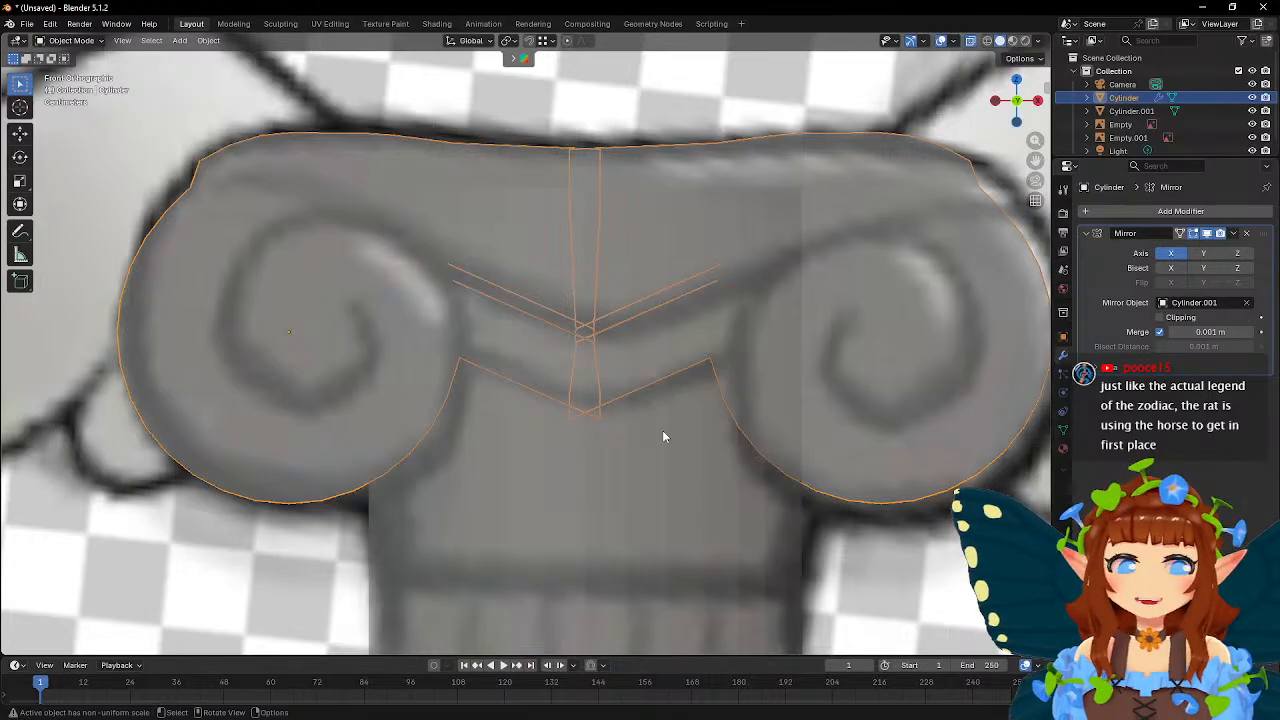
- Select all end vertices at the capital's middle and flatten them into one vertical line by scaling along X
scroll(662, 430, "up", 2)
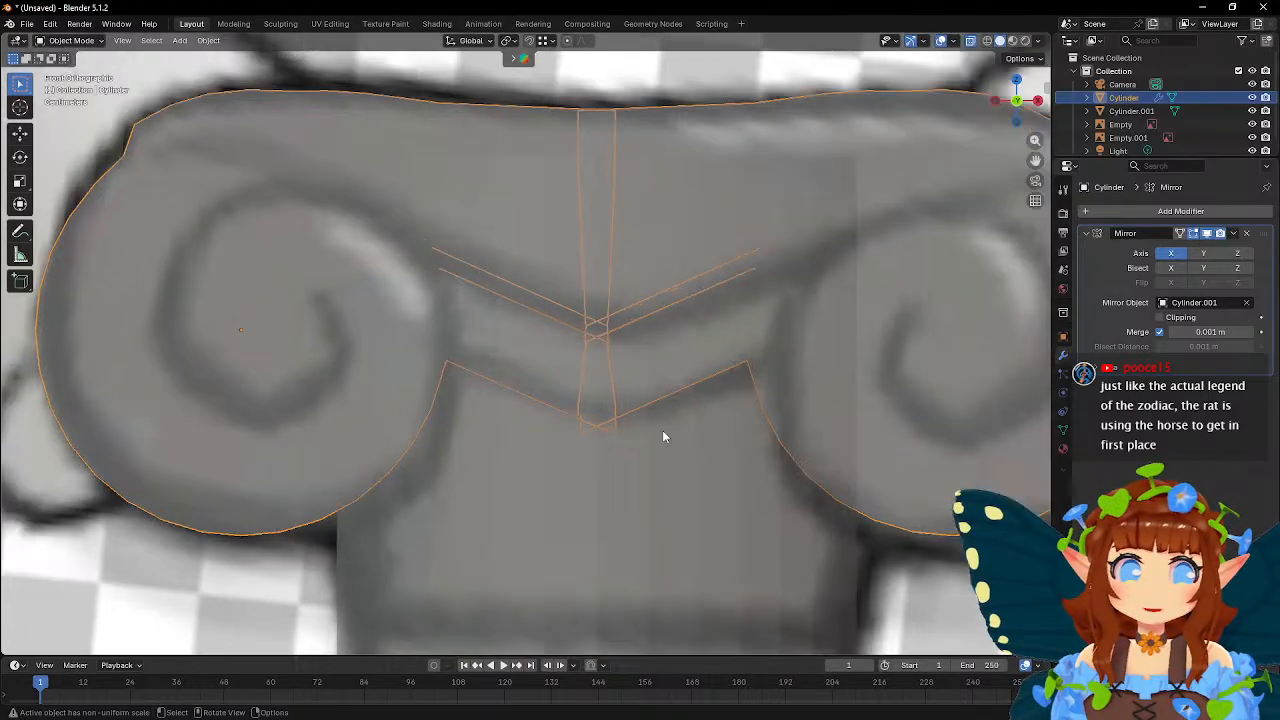
scroll(662, 430, "down", 2)
key("Tab")
left_click(107, 42)
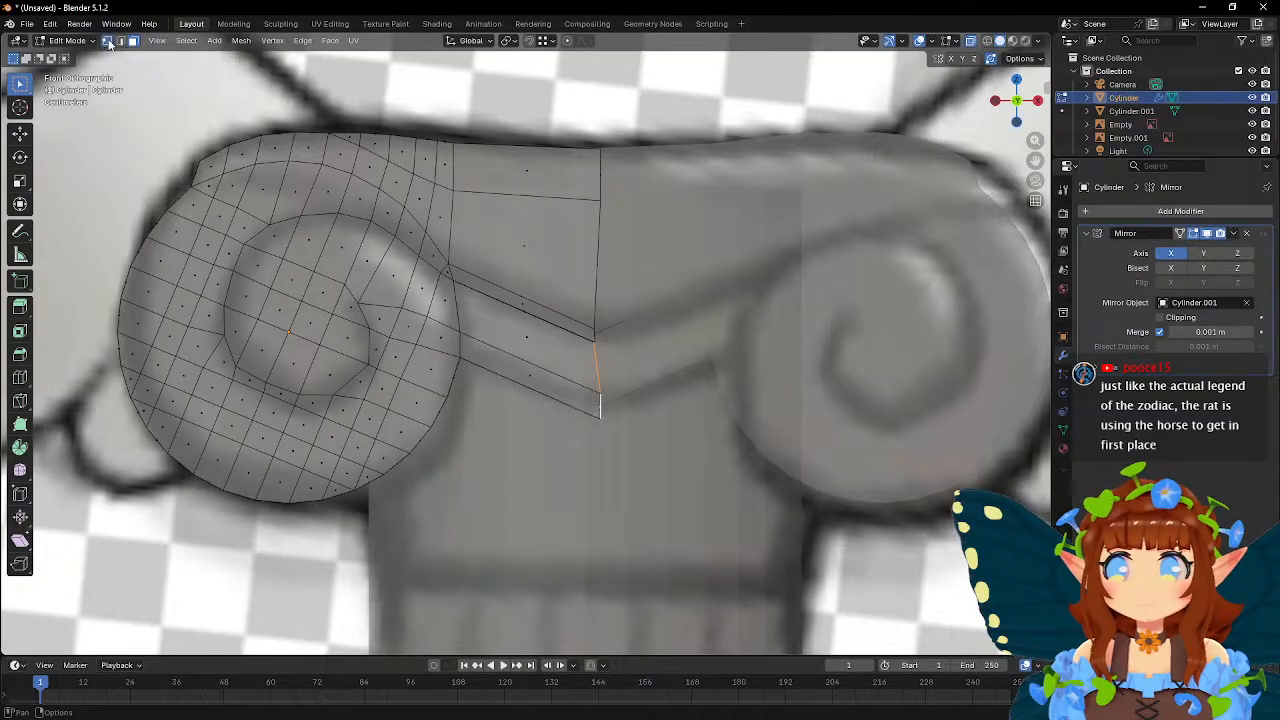
left_click_drag(539, 138, 694, 449)
key("s")
key("x")
left_click(616, 290)
key("s")
key("x")
left_click(610, 304)
key("s")
key("x")
left_click(655, 309)
scroll(686, 309, "up", 2)
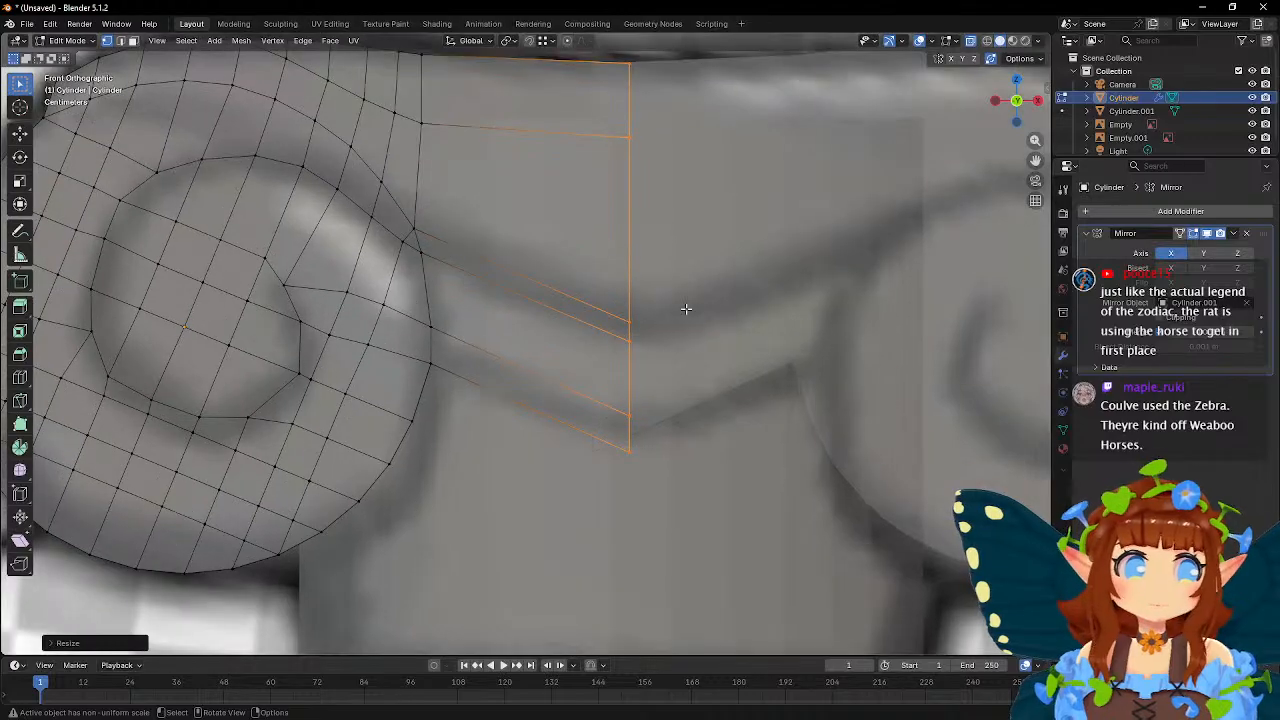
- Move the aligned end vertices about -0.0262 m along X to close the overlap with the mirrored half
scroll(686, 309, "down", 6)
key("Tab")
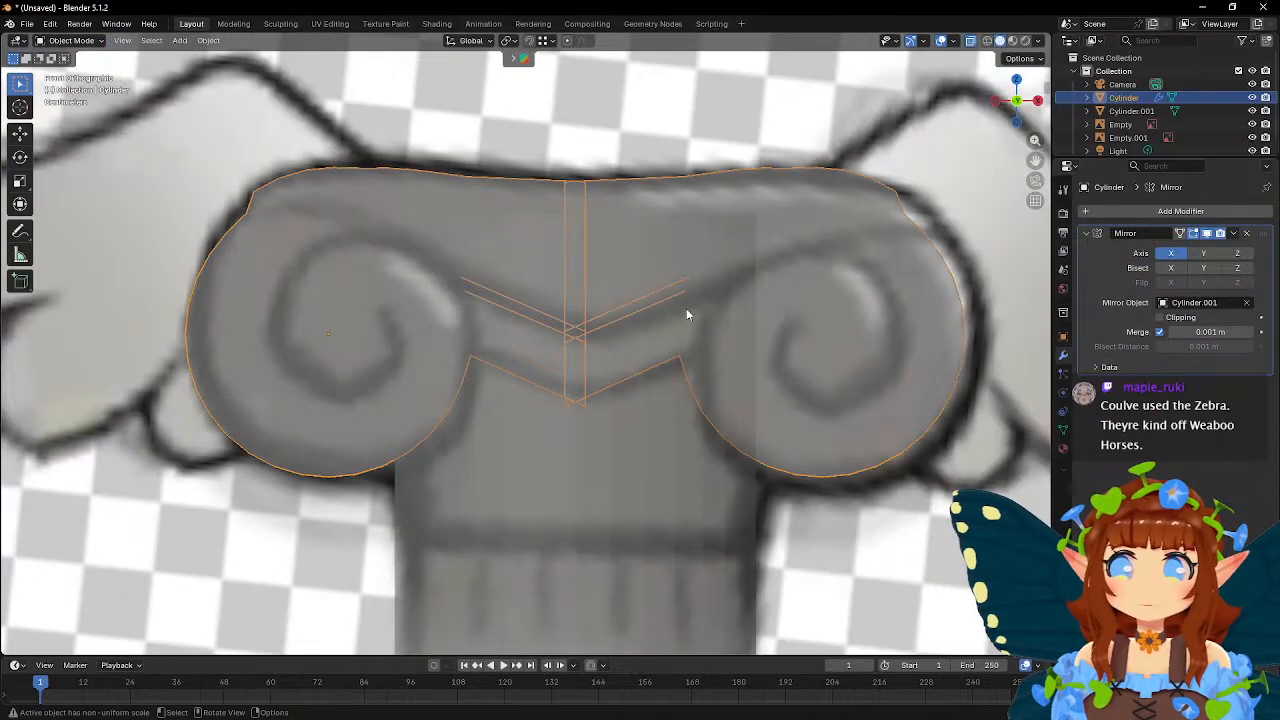
key("Tab")
key("g")
key("x")
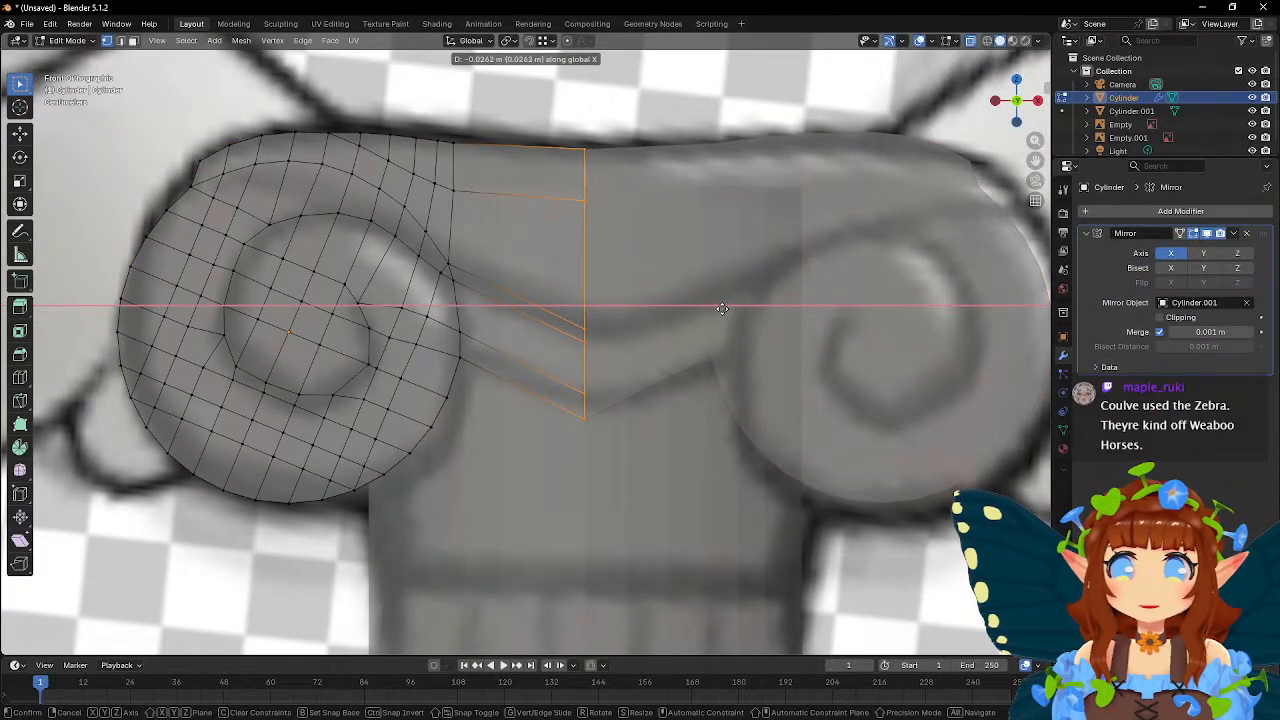
left_click(722, 308)
scroll(722, 308, "down", 3)
key("Tab")
scroll(723, 309, "up", 4)
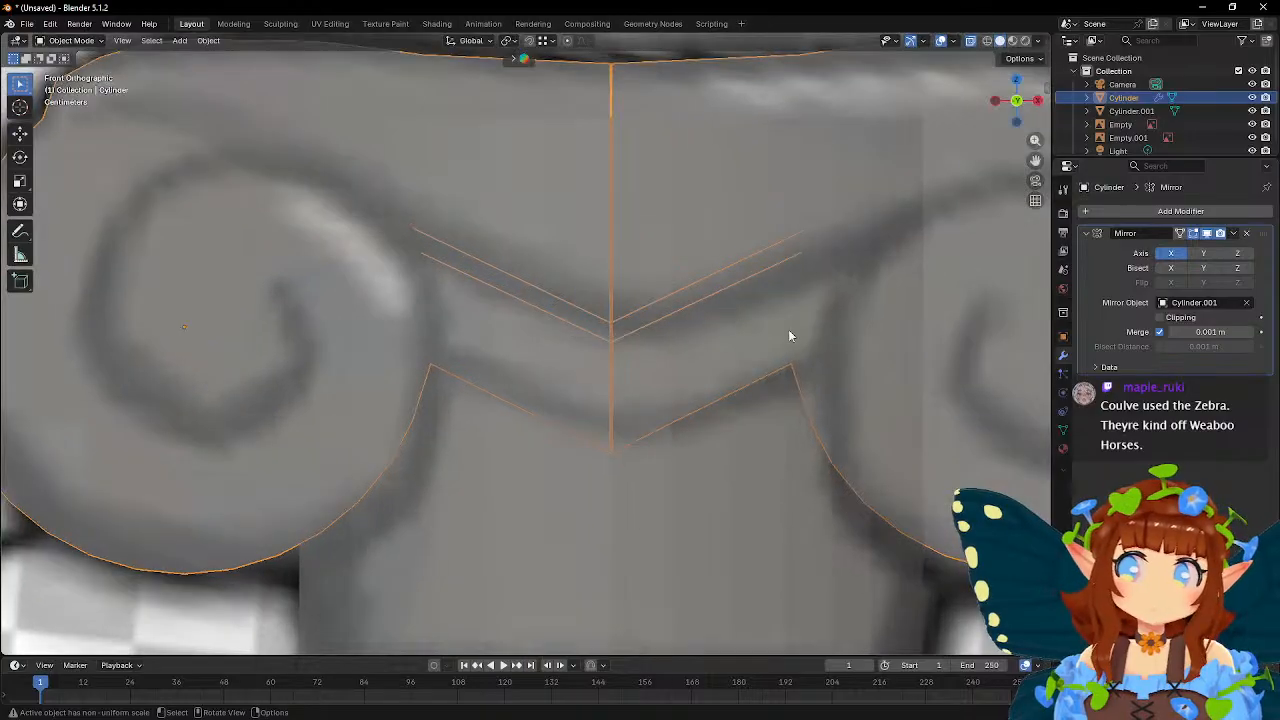
- Raise the Mirror modifier's merge distance to 0.04 m
left_click(1250, 334)
left_click(1250, 335)
left_click(1250, 335)
left_click(1250, 335)
left_click(1250, 335)
left_click(1250, 335)
left_click(1250, 335)
left_click(1250, 334)
left_click(1250, 334)
left_click(1250, 334)
left_click(1250, 334)
left_click(1250, 334)
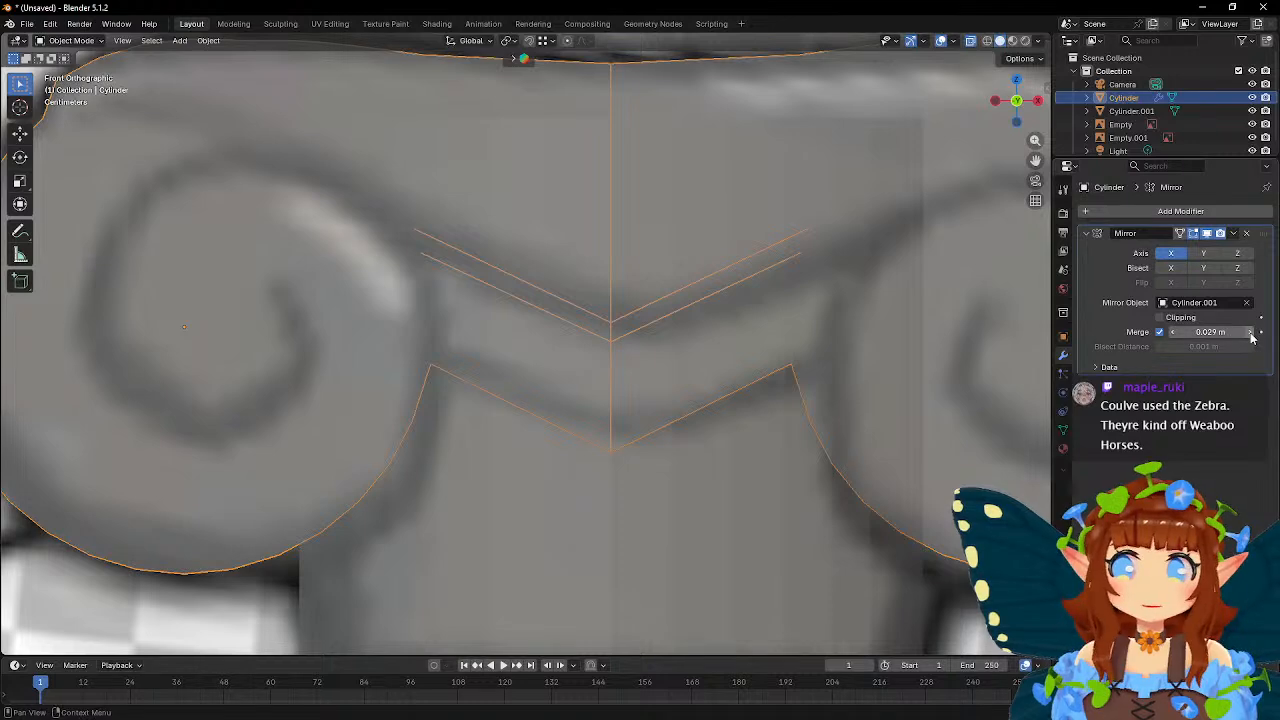
left_click(1250, 334)
left_click(1250, 334)
left_click(1250, 334)
left_click(1250, 334)
left_click(1250, 334)
left_click(1250, 334)
left_click(1250, 334)
left_click(1250, 334)
left_click(1250, 334)
left_click(1250, 334)
left_click(1250, 334)
- Shift the end vertices at the capital's middle about -0.0053 m along X, closer to the mirror plane
key("Tab")
middle_click_drag(672, 259, 623, 308, "shift")
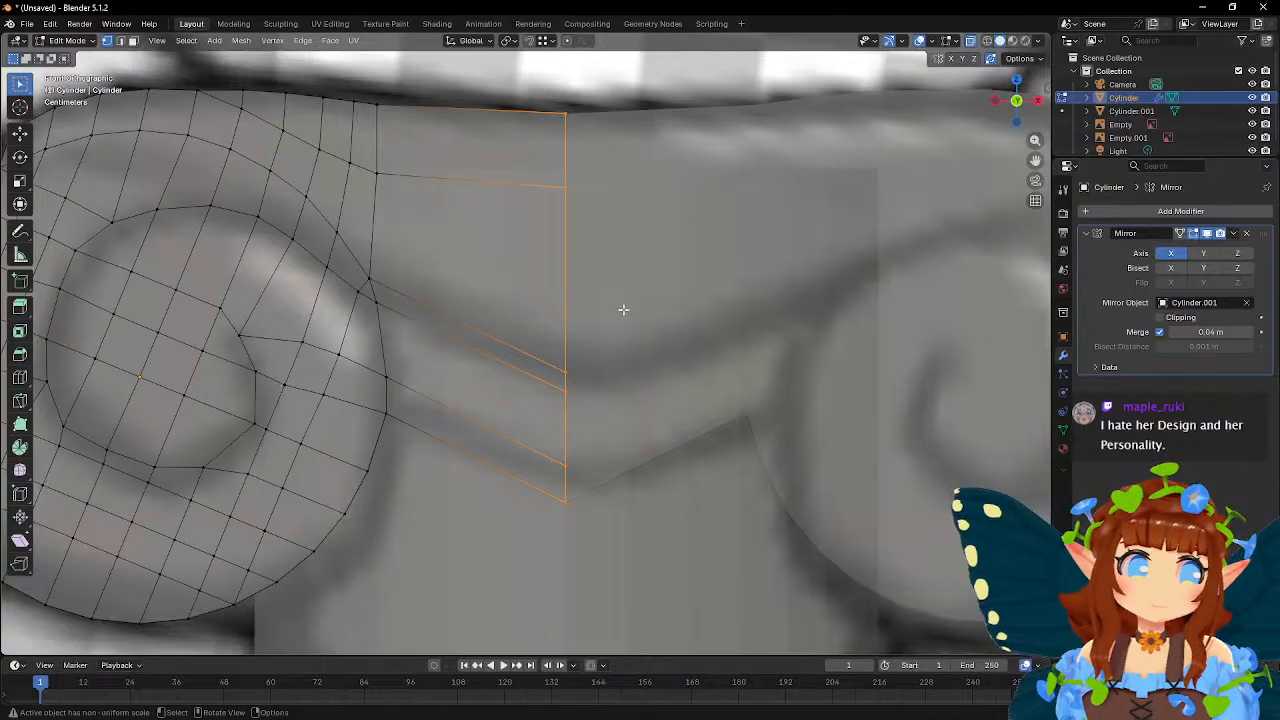
scroll(623, 310, "up", 1)
key("Tab")
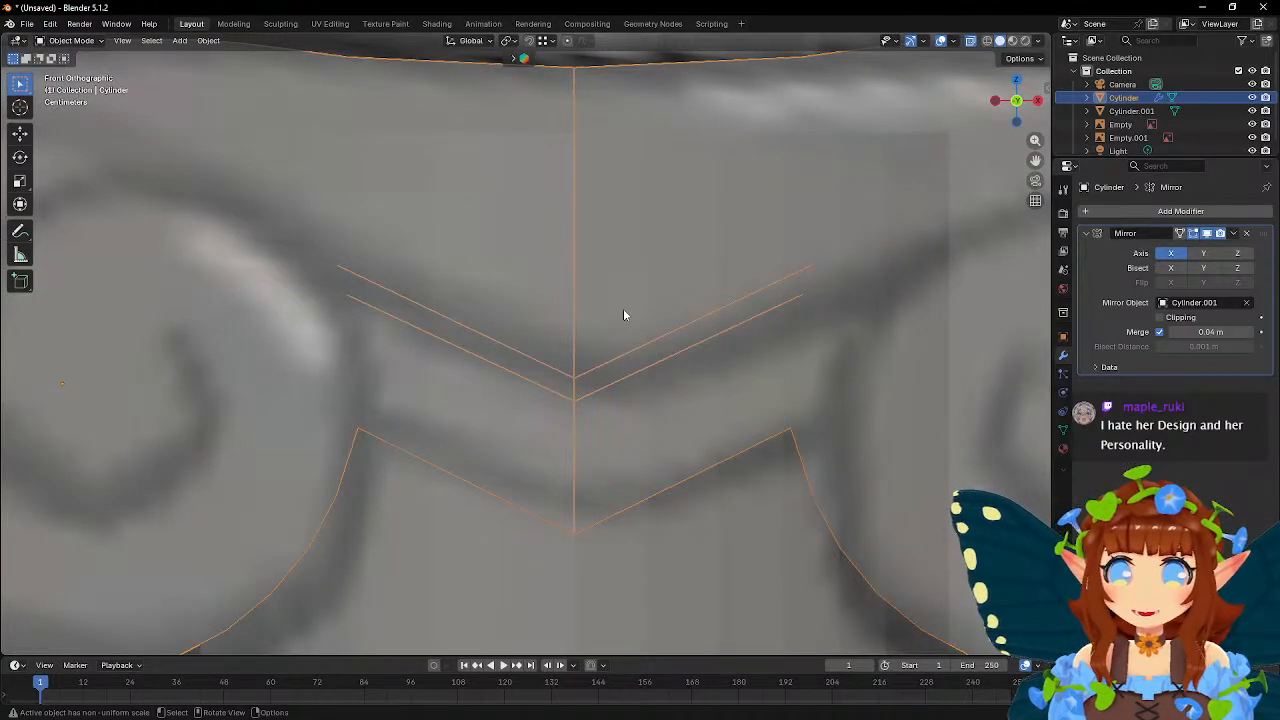
scroll(623, 310, "up", 2)
key("Tab")
key("g")
key("x")
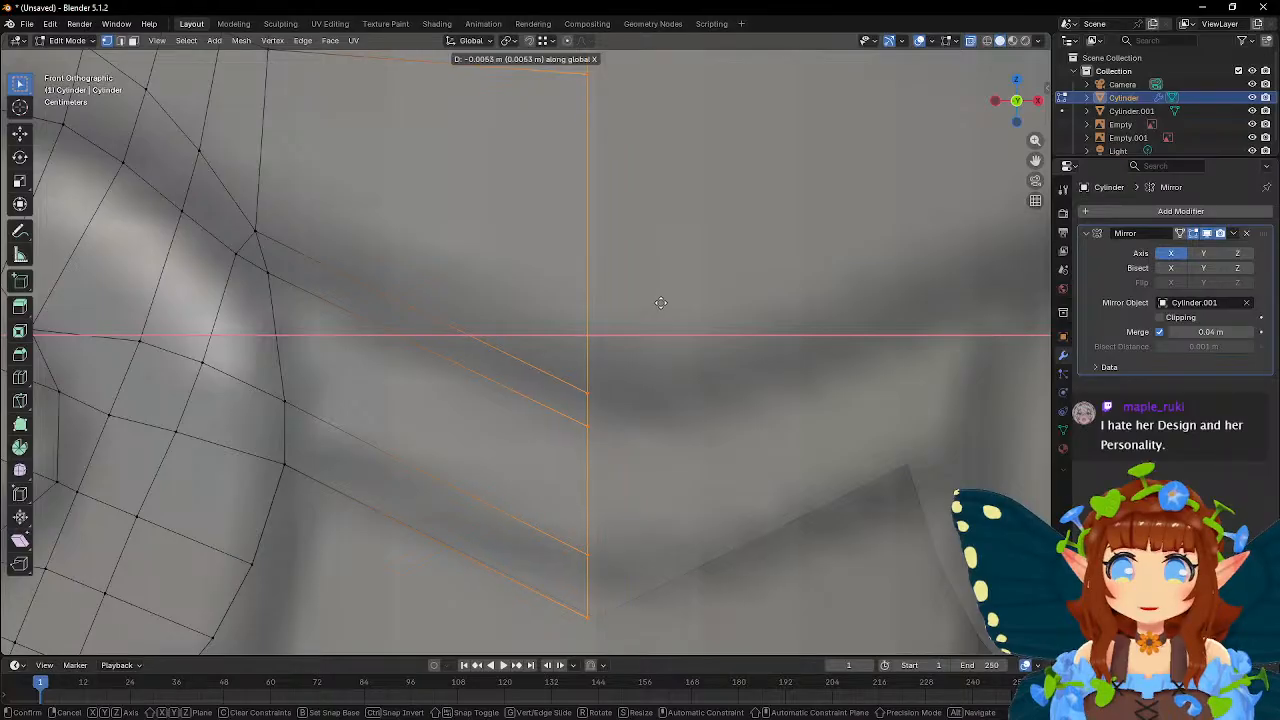
left_click(660, 302)
scroll(660, 302, "down", 4)
key("Tab")
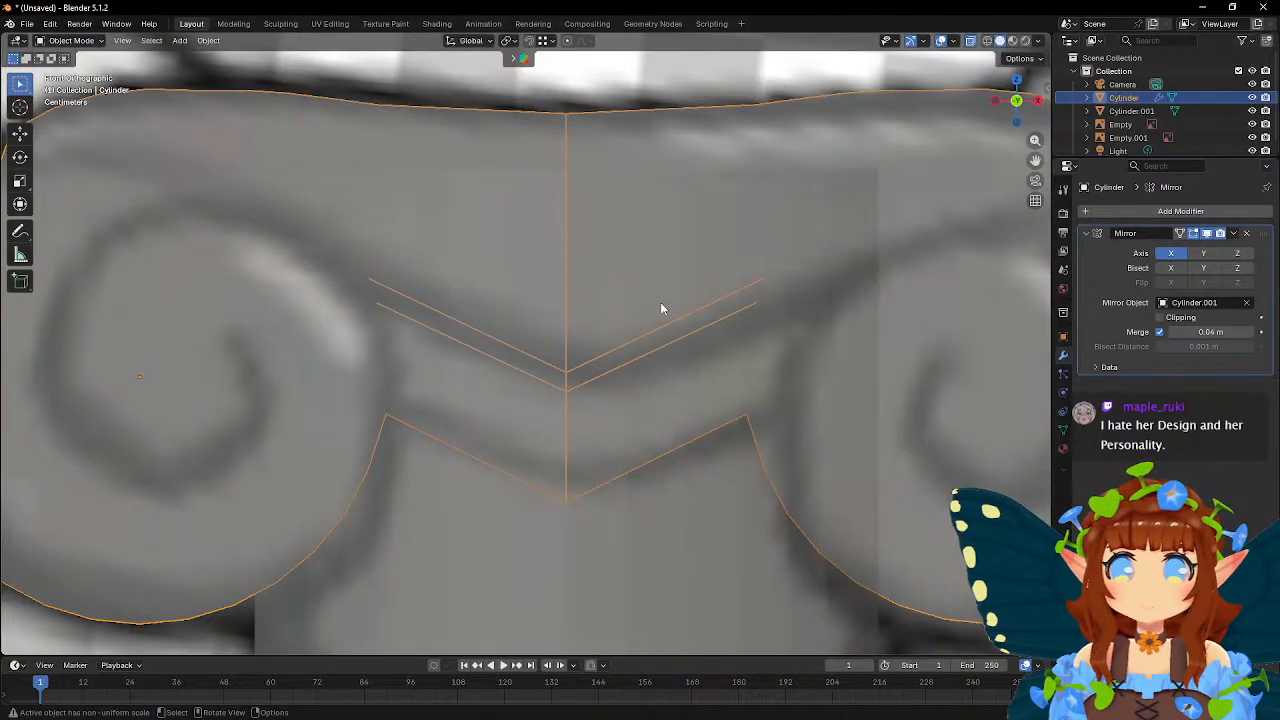
- Delete the end faces along the seam at the capital's middle
key("Tab")
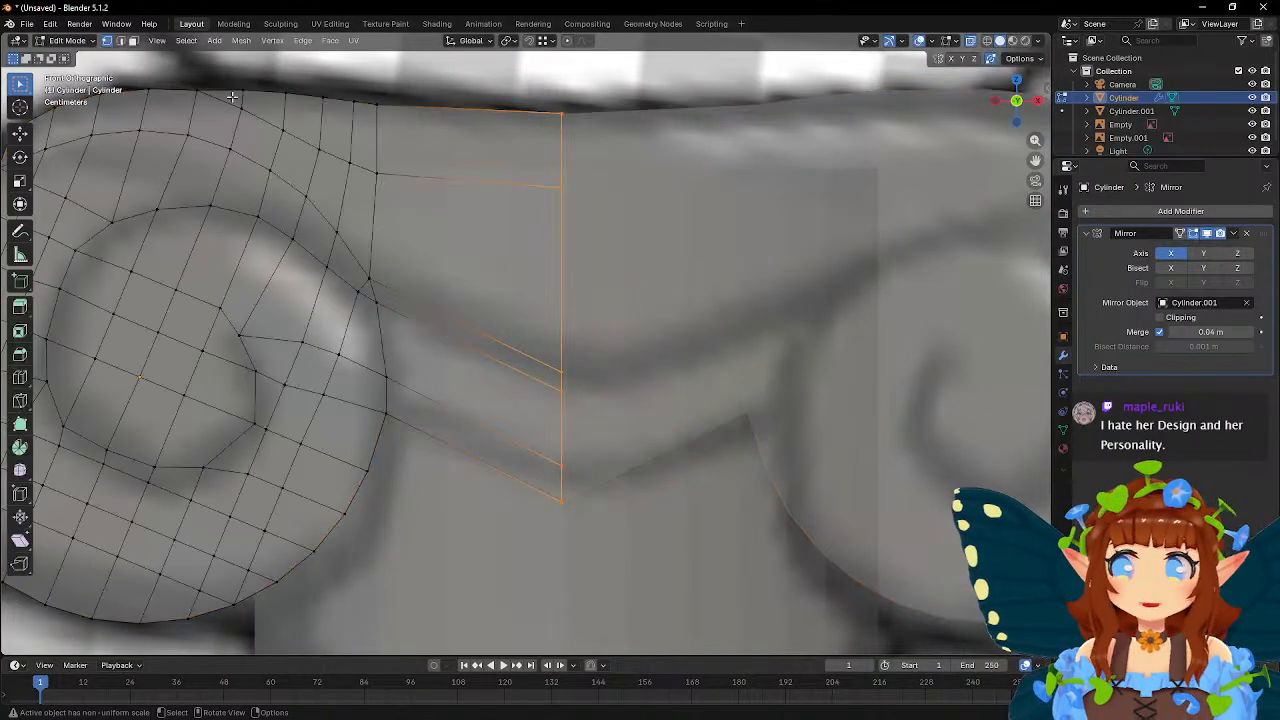
middle_click_drag(140, 52, 628, 186)
key("x")
left_click(633, 212)
key("Tab")
scroll(635, 172, "down", 4)
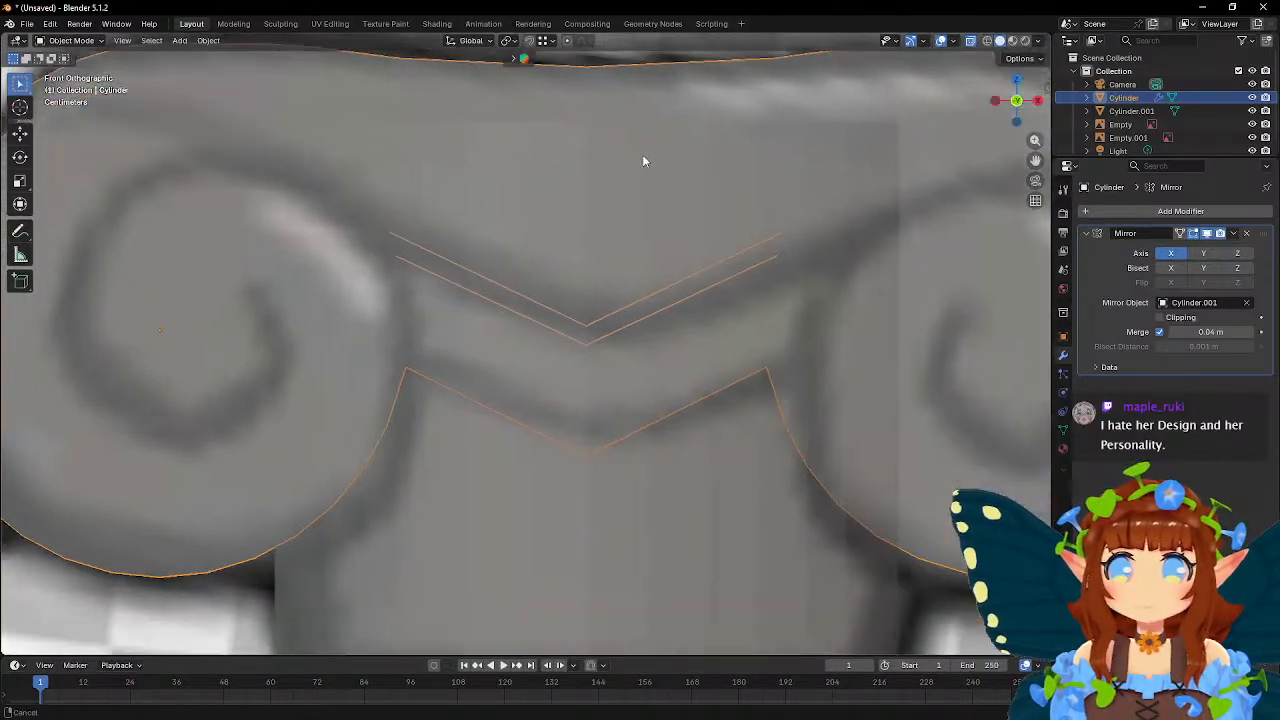
- Compare the mirrored capital's outline and the scroll's mesh with the drawing, in both object and edit mode
scroll(648, 144, "up", 4)
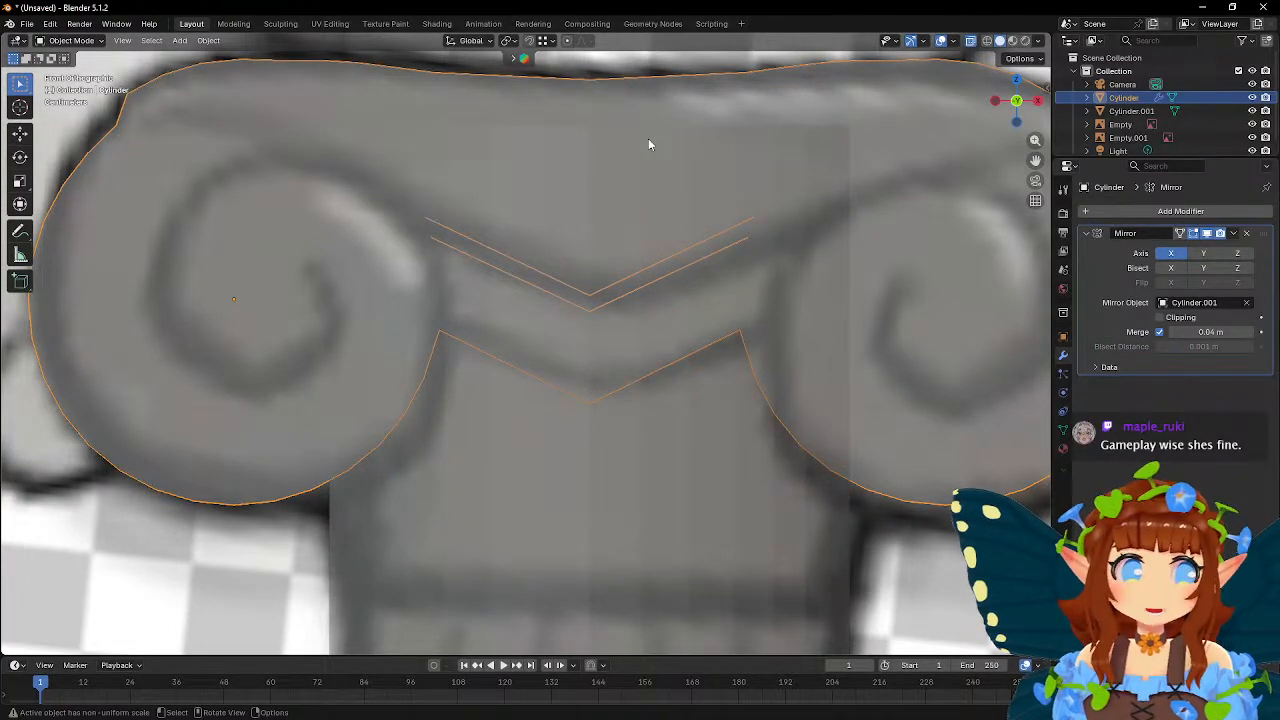
scroll(647, 142, "down", 3)
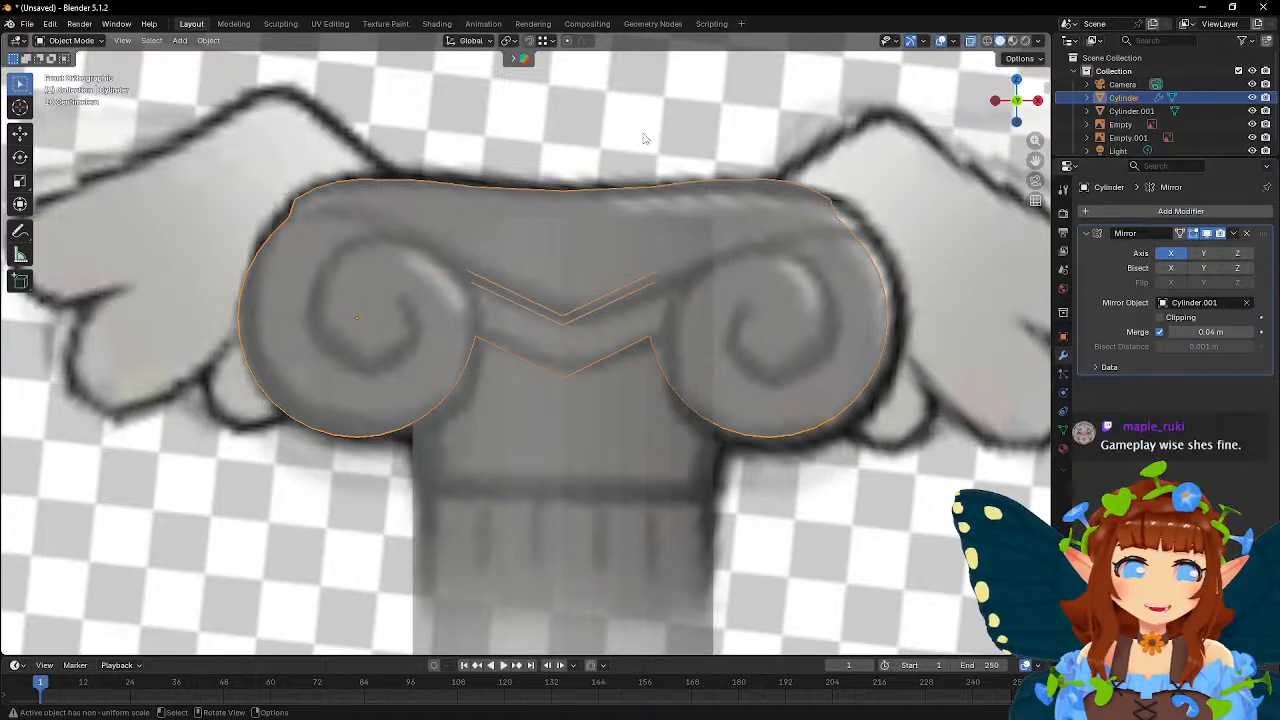
scroll(545, 206, "up", 5)
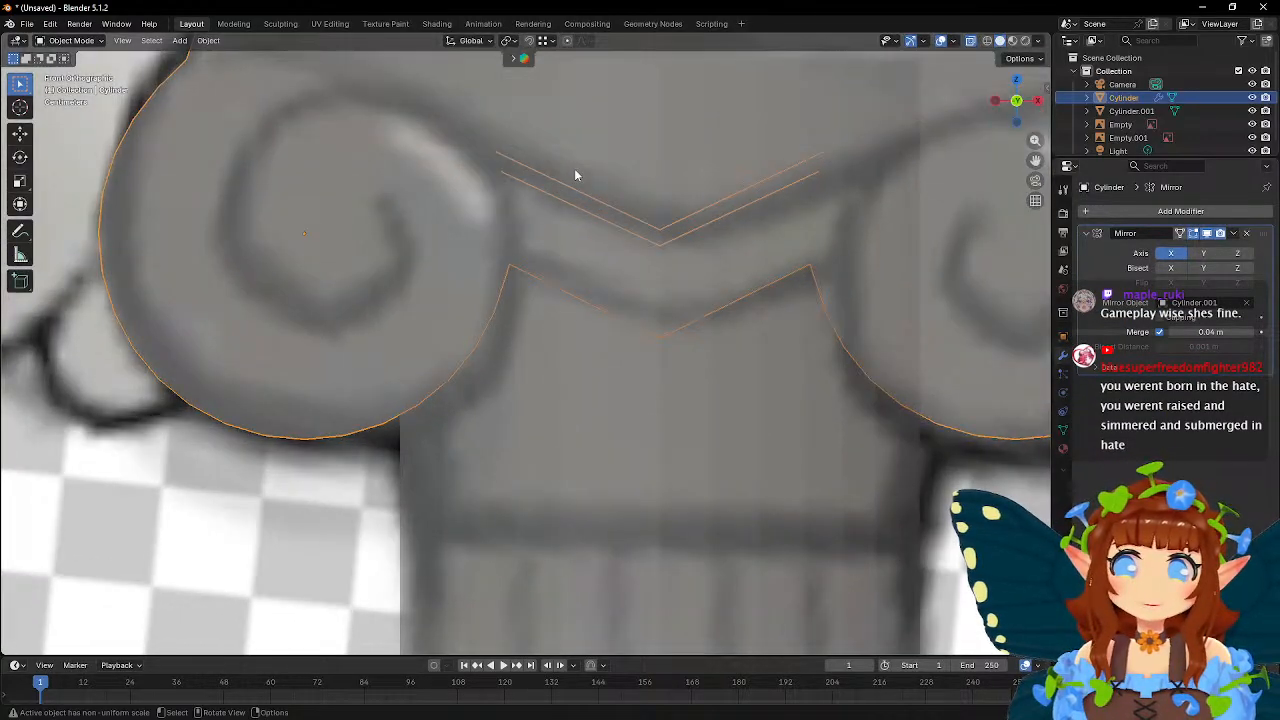
key("Tab")
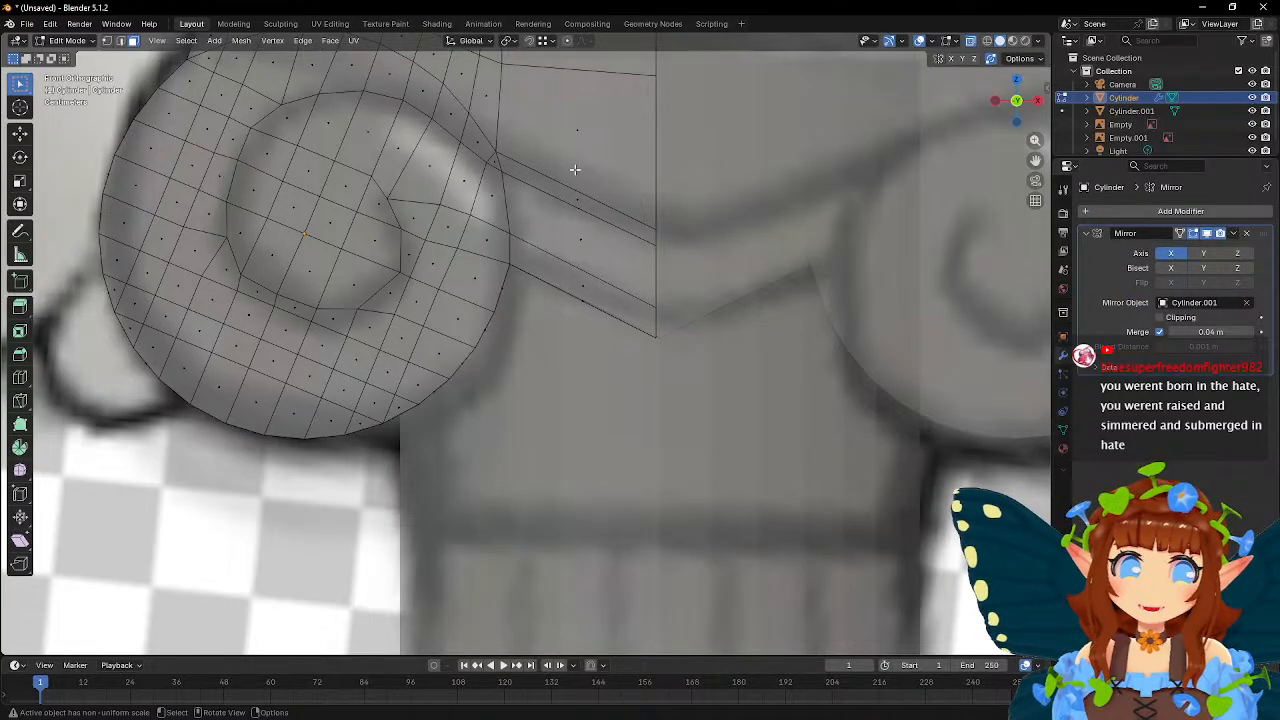
scroll(574, 169, "down", 6)
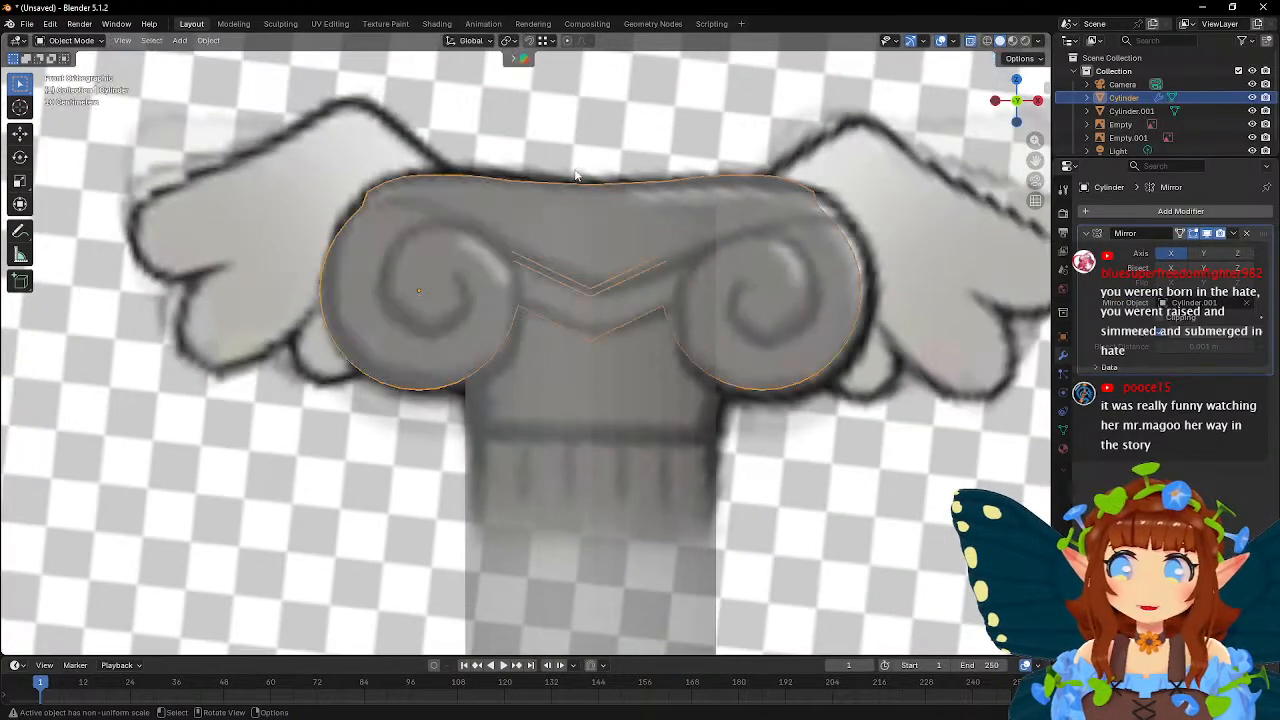
scroll(574, 169, "up", 6)
middle_click_drag(414, 164, 554, 214, "shift")
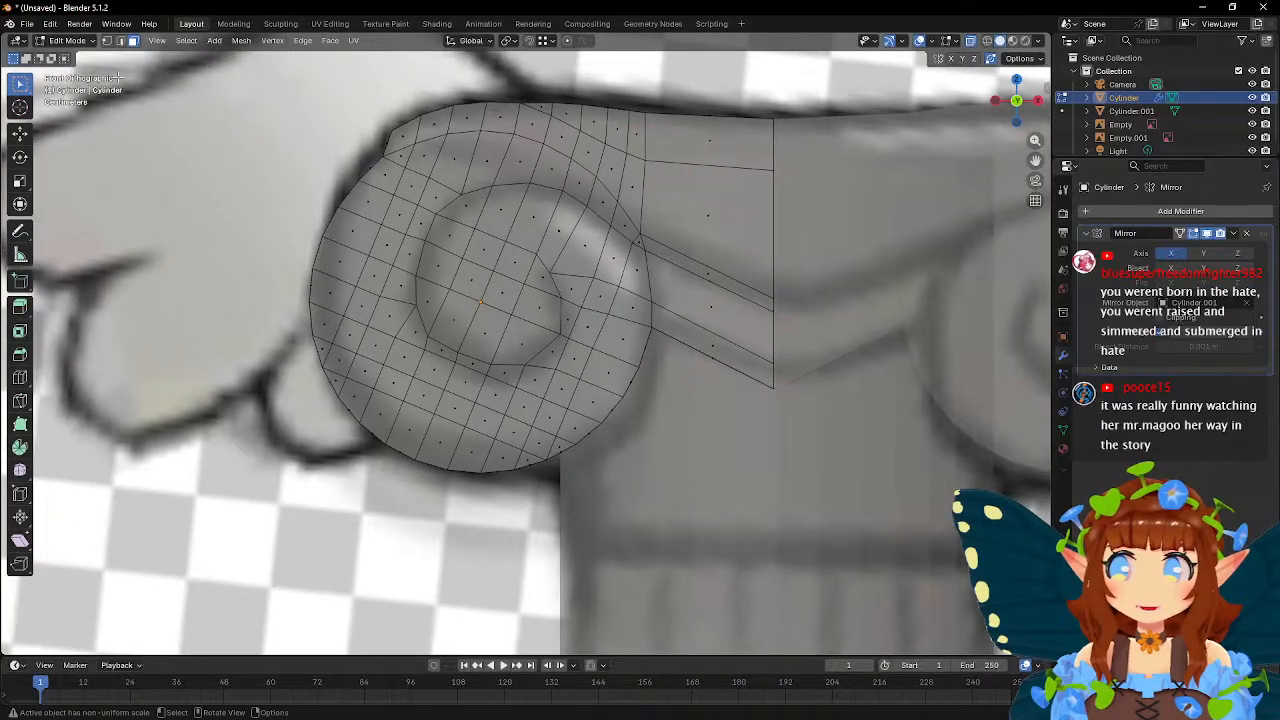
left_click(107, 42)
scroll(597, 314, "up", 2)
scroll(582, 314, "down", 5)
key("Tab")
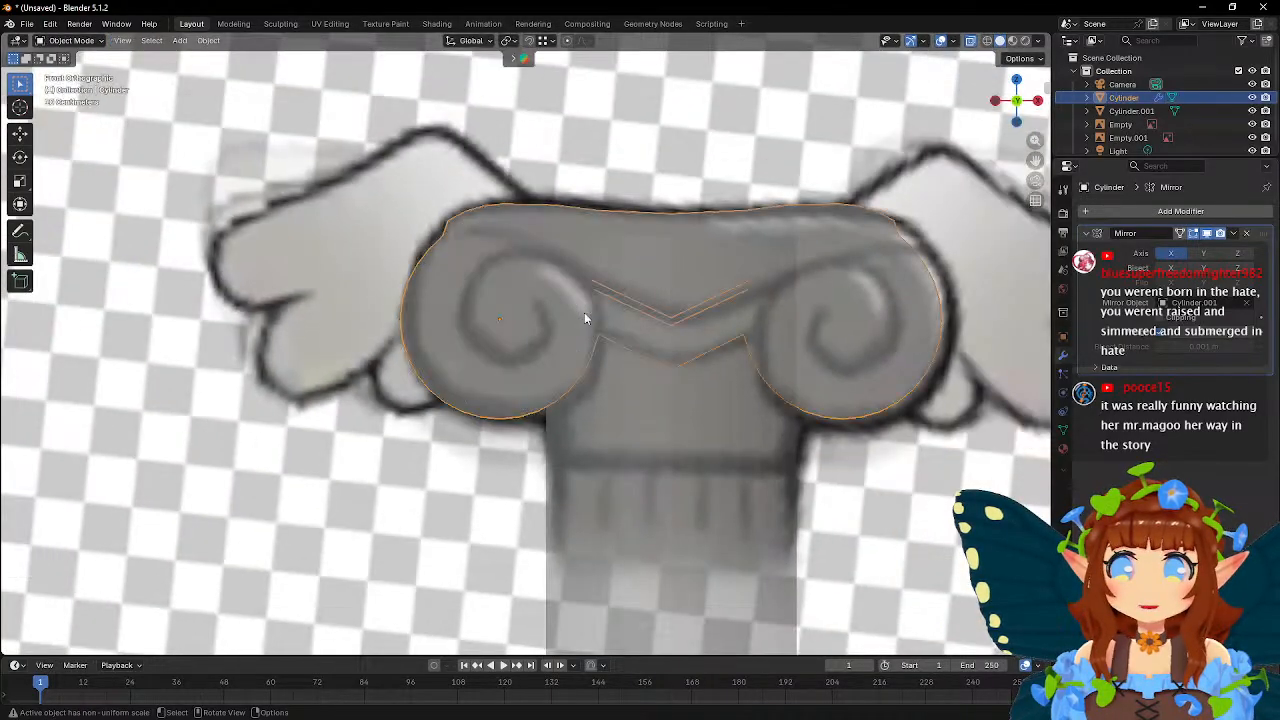
scroll(585, 318, "up", 3)
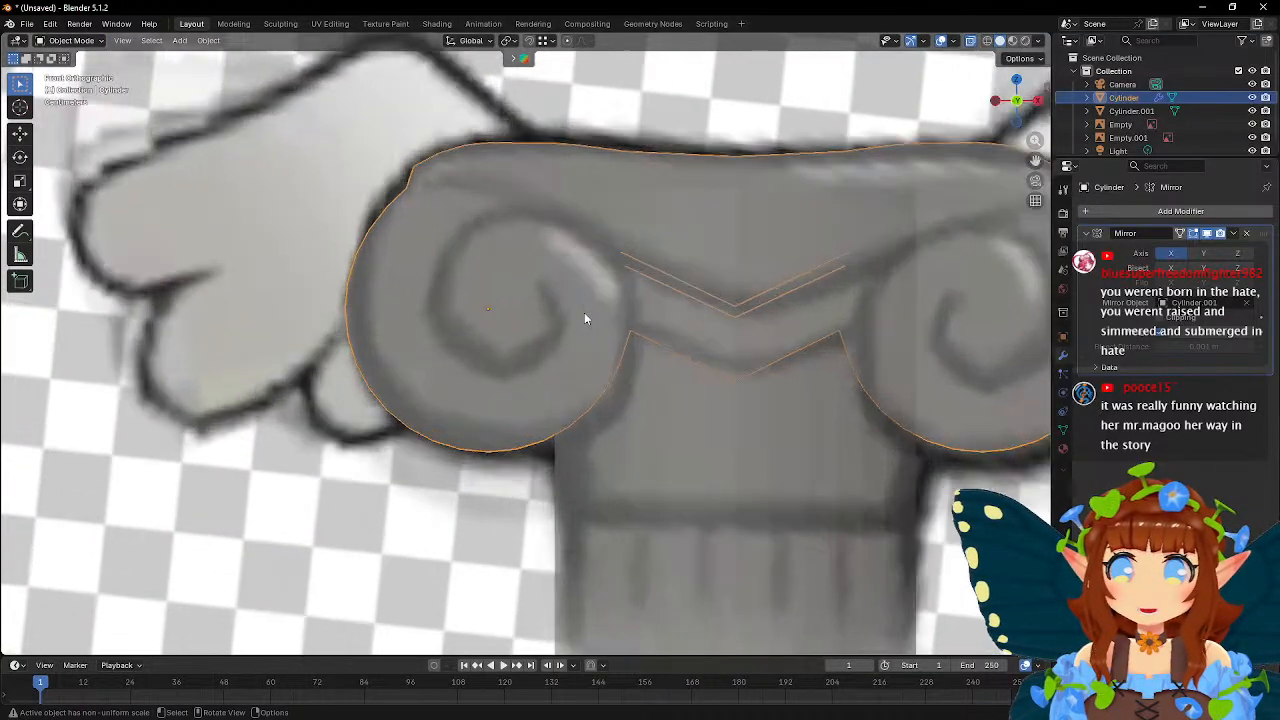
key("Tab")
scroll(583, 313, "up", 2)
scroll(583, 313, "down", 2)
key("Tab")
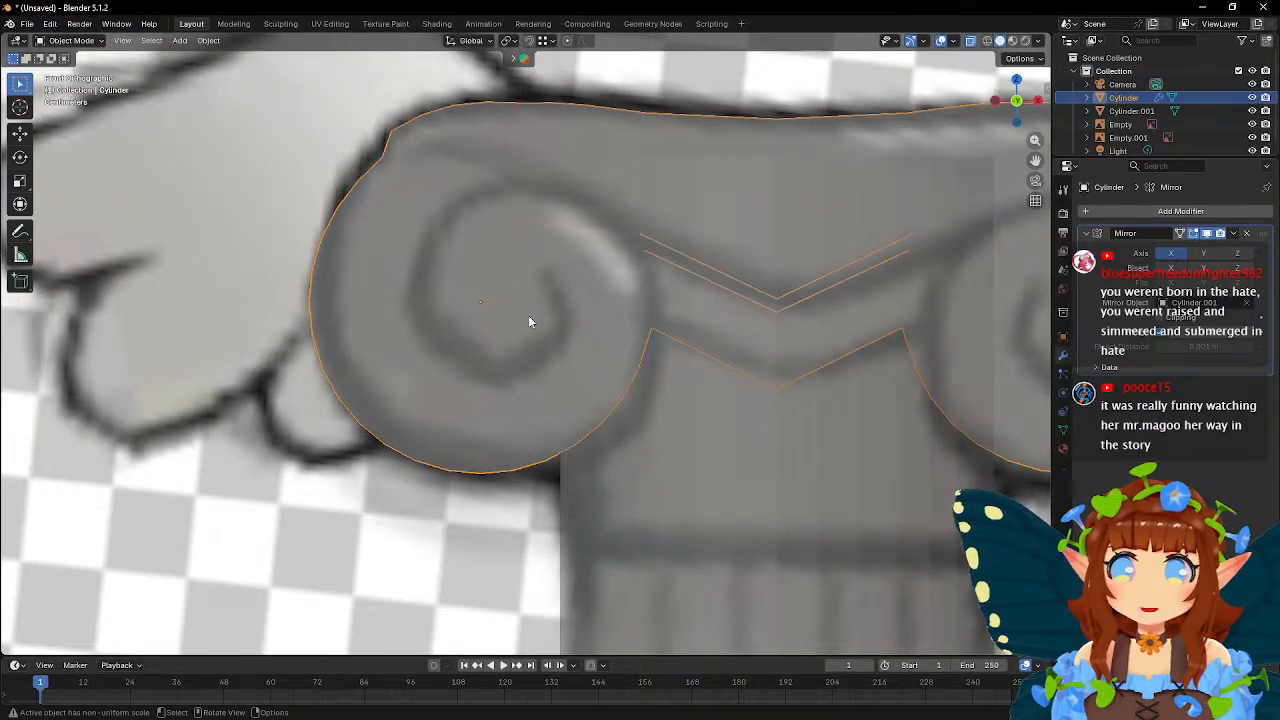
key("Tab")
key("Tab")
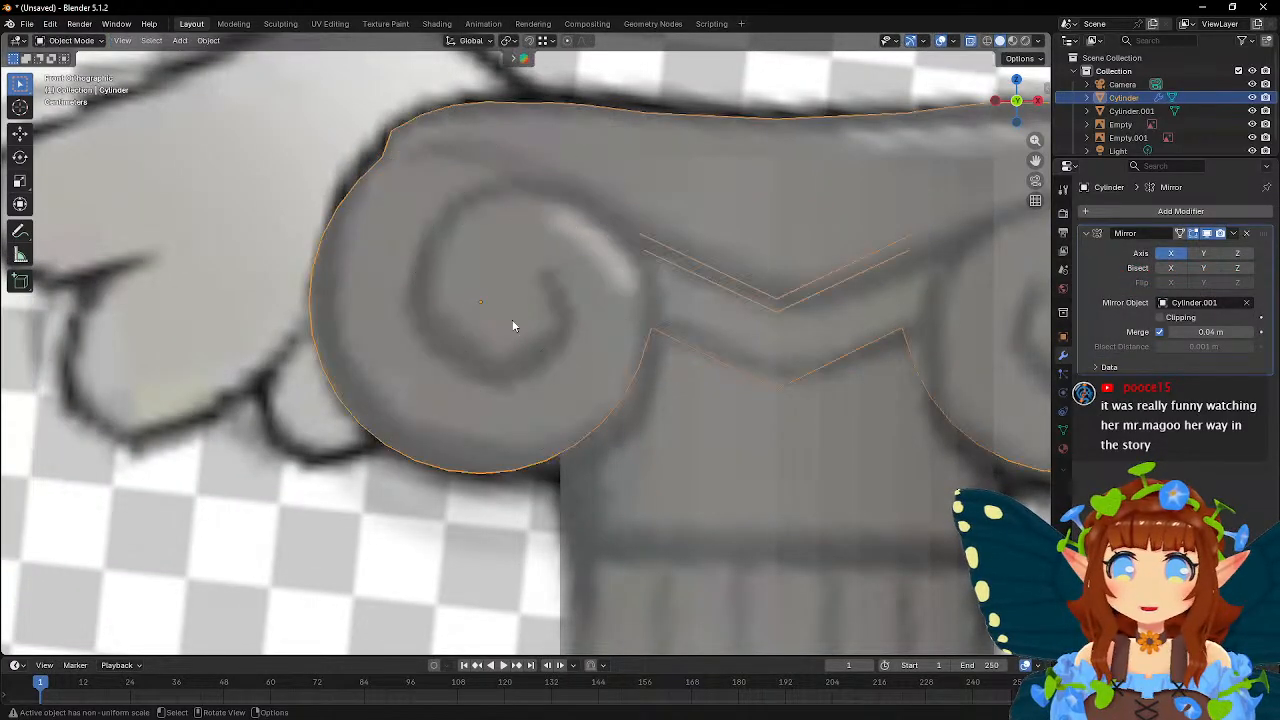
- Select the run of edges that follows the spiral line on the scroll's front face
key("Tab")
scroll(508, 323, "up", 4)
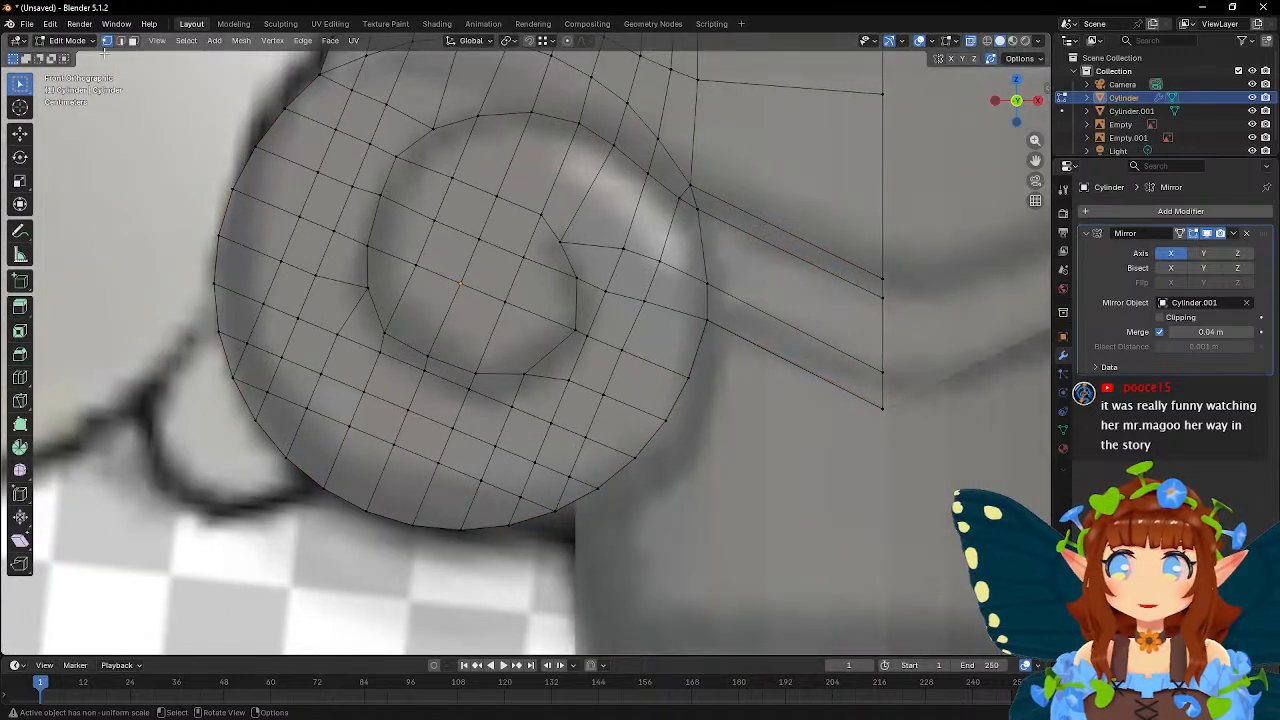
left_click(132, 40)
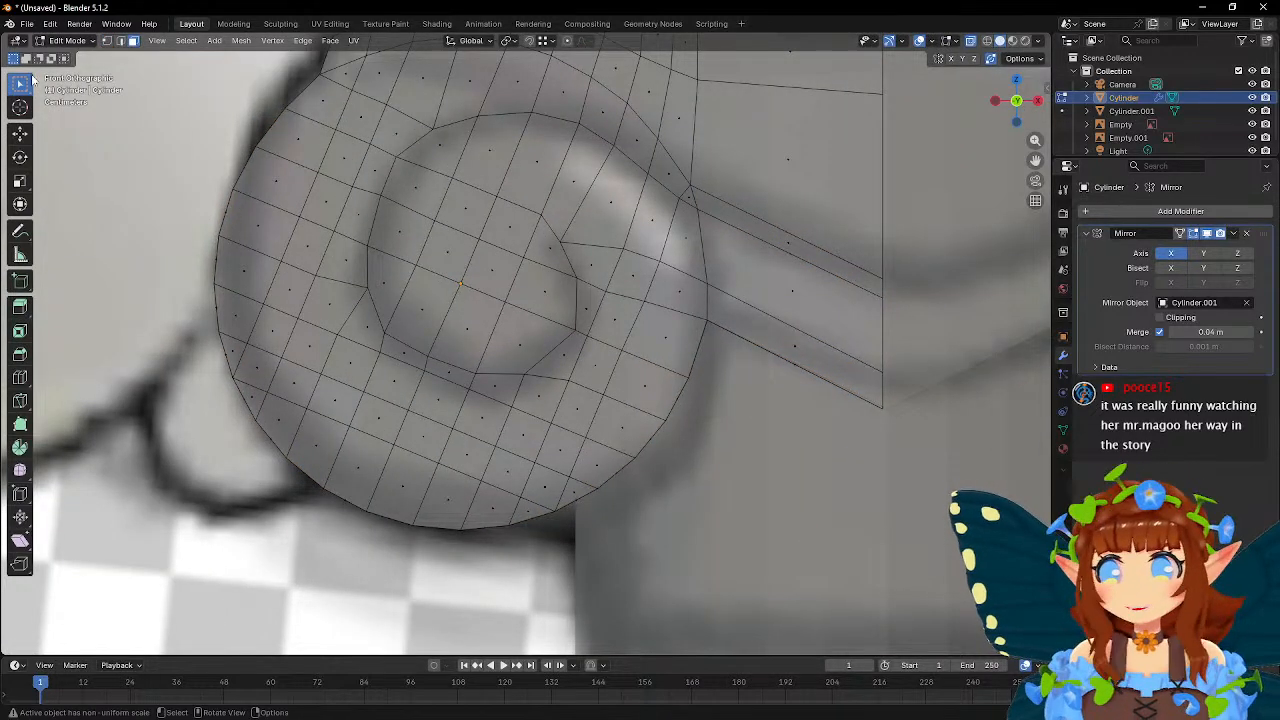
left_click(120, 40)
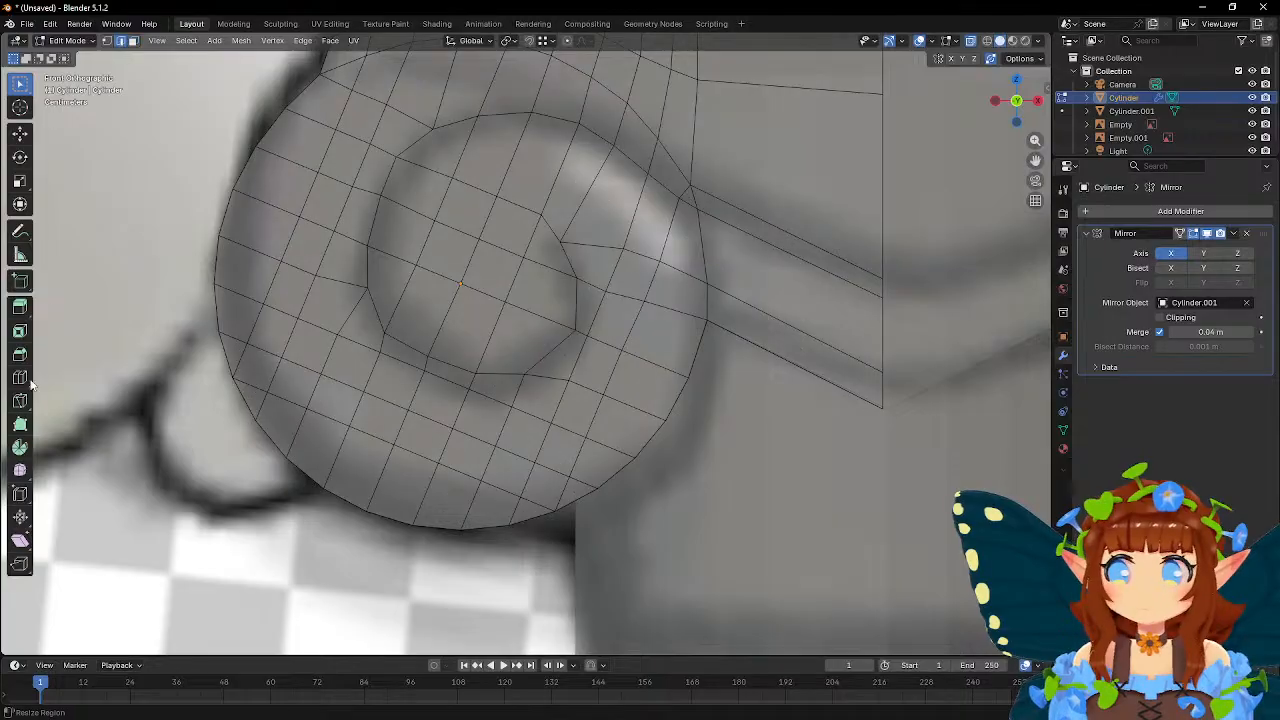
left_click(19, 378)
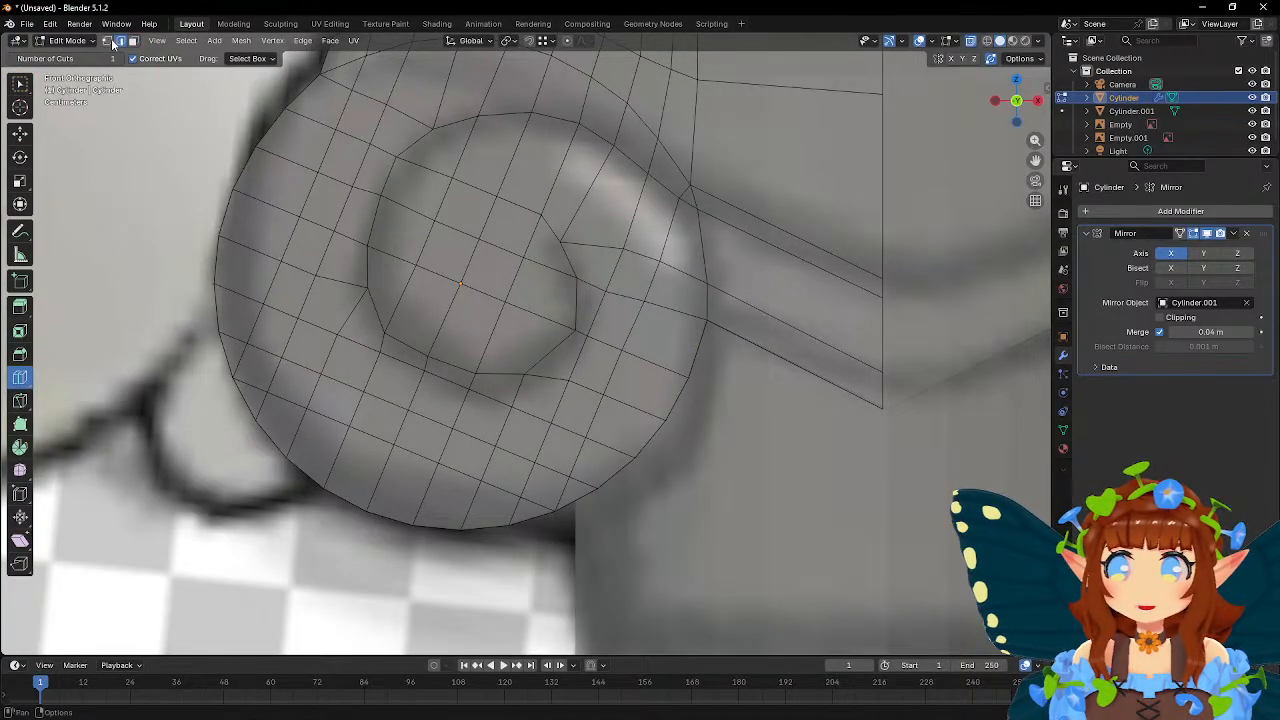
left_click(27, 87)
left_click(376, 215)
left_click(370, 268, "shift")
left_click(374, 311, "shift")
left_click(408, 345, "shift")
left_click(452, 364, "shift")
left_click(498, 372, "shift")
left_click(540, 362, "shift")
left_click(566, 341, "shift")
left_click(576, 308, "shift")
left_click(570, 268, "shift")
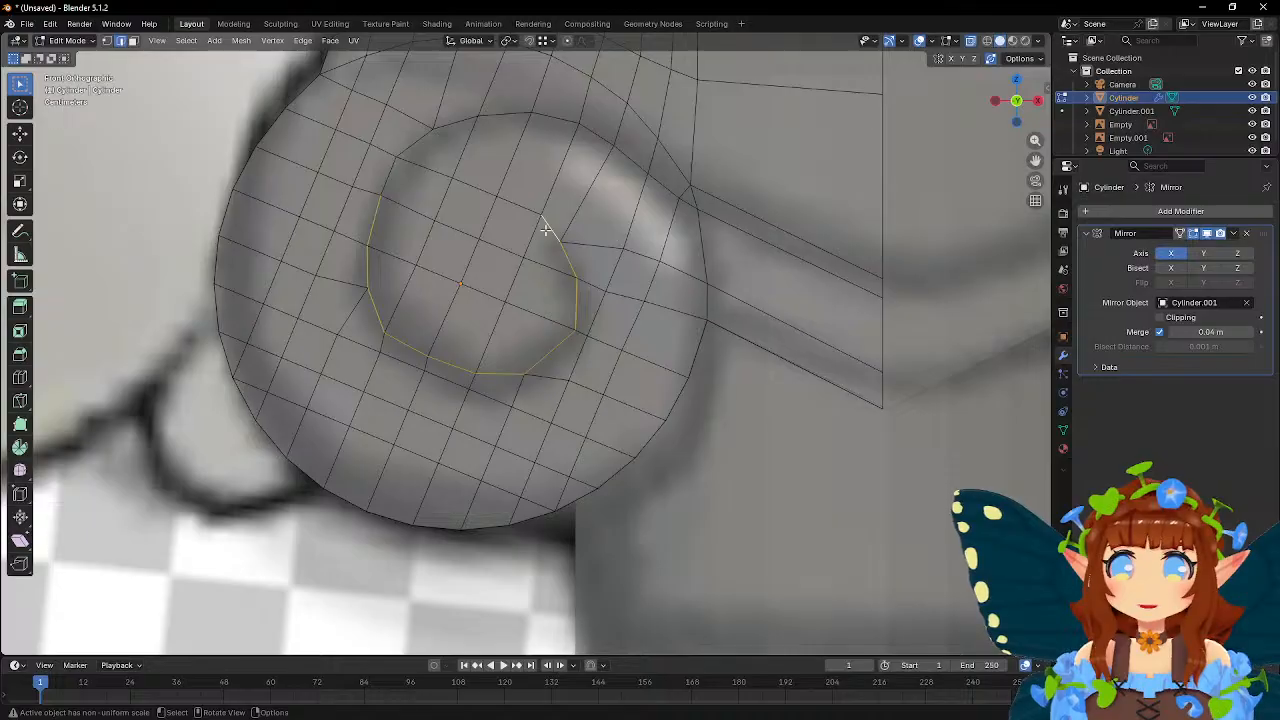
left_click(545, 227, "shift")
left_click(391, 175, "shift")
left_click(415, 141, "shift")
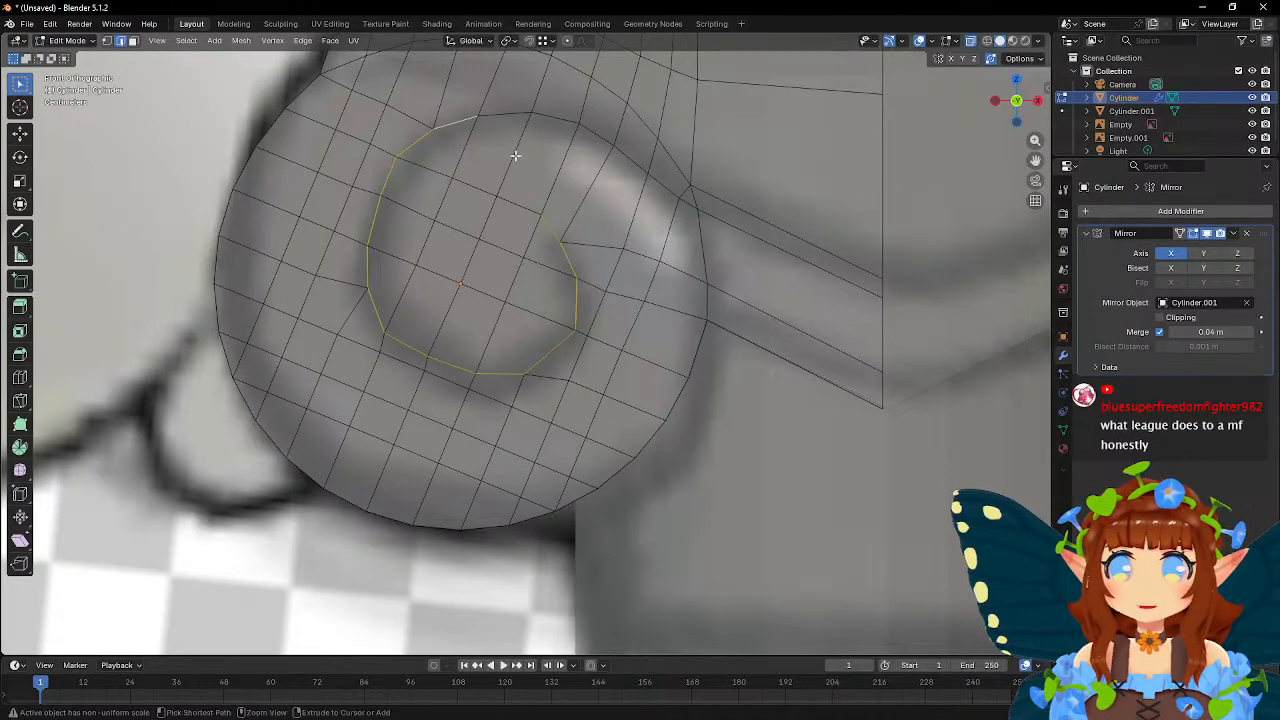
middle_click_drag(514, 169, 634, 190)
scroll(538, 218, "down", 5)
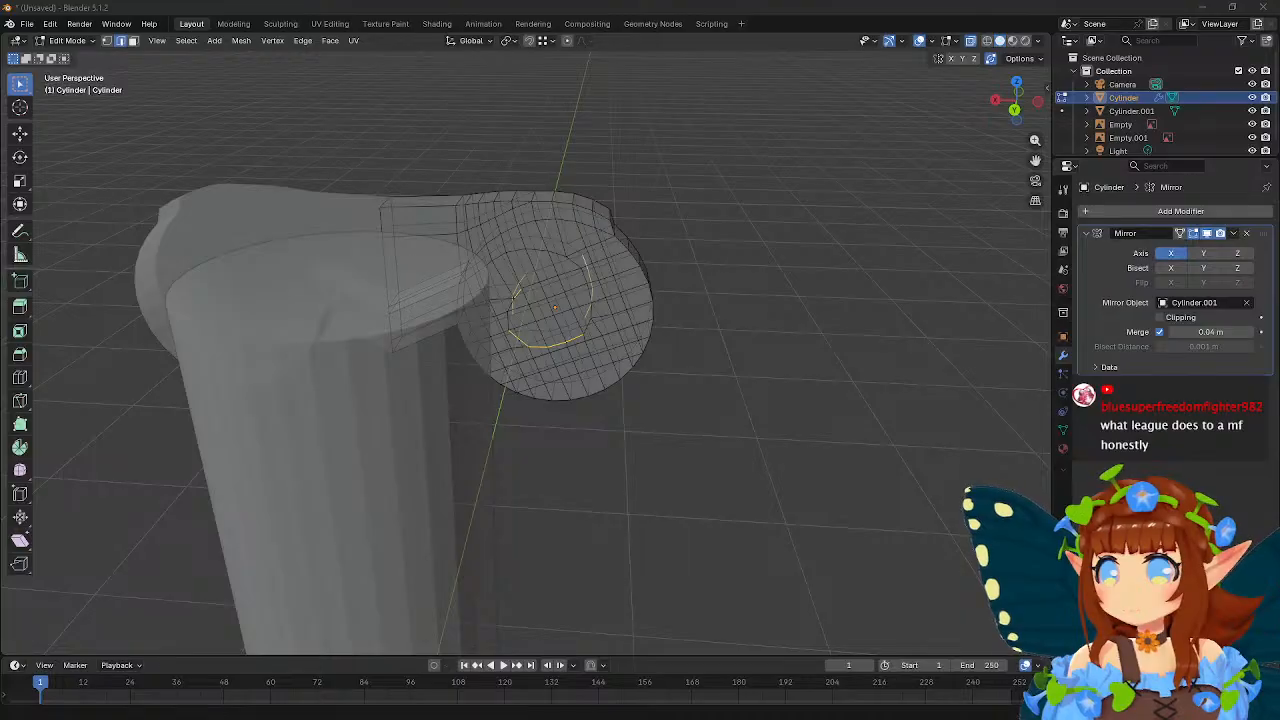
middle_click_drag(493, 374, 482, 402)
- Select all faces on the capital's back side, facing the column shaft, and delete them
left_click(133, 40)
middle_click_drag(162, 60, 585, 316)
left_click_drag(446, 169, 557, 460)
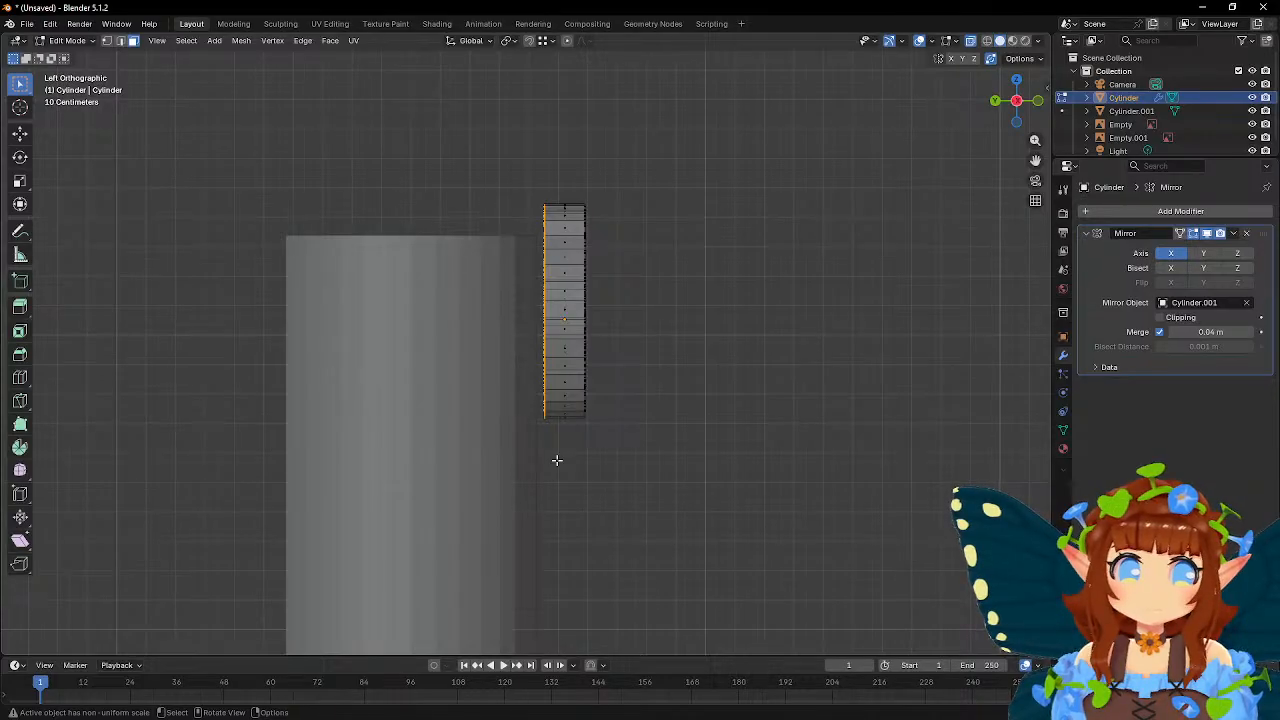
key("x")
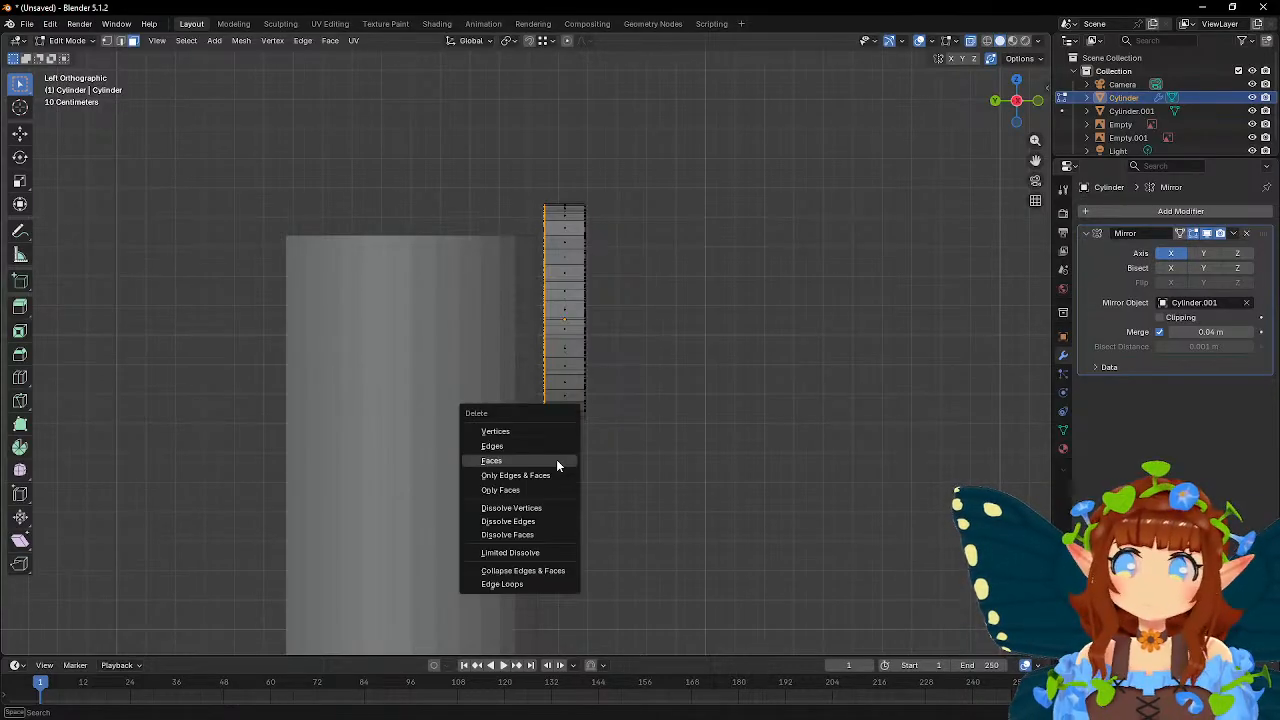
left_click(556, 459)
key("Tab")
middle_click_drag(524, 371, 463, 341)
key("Tab")
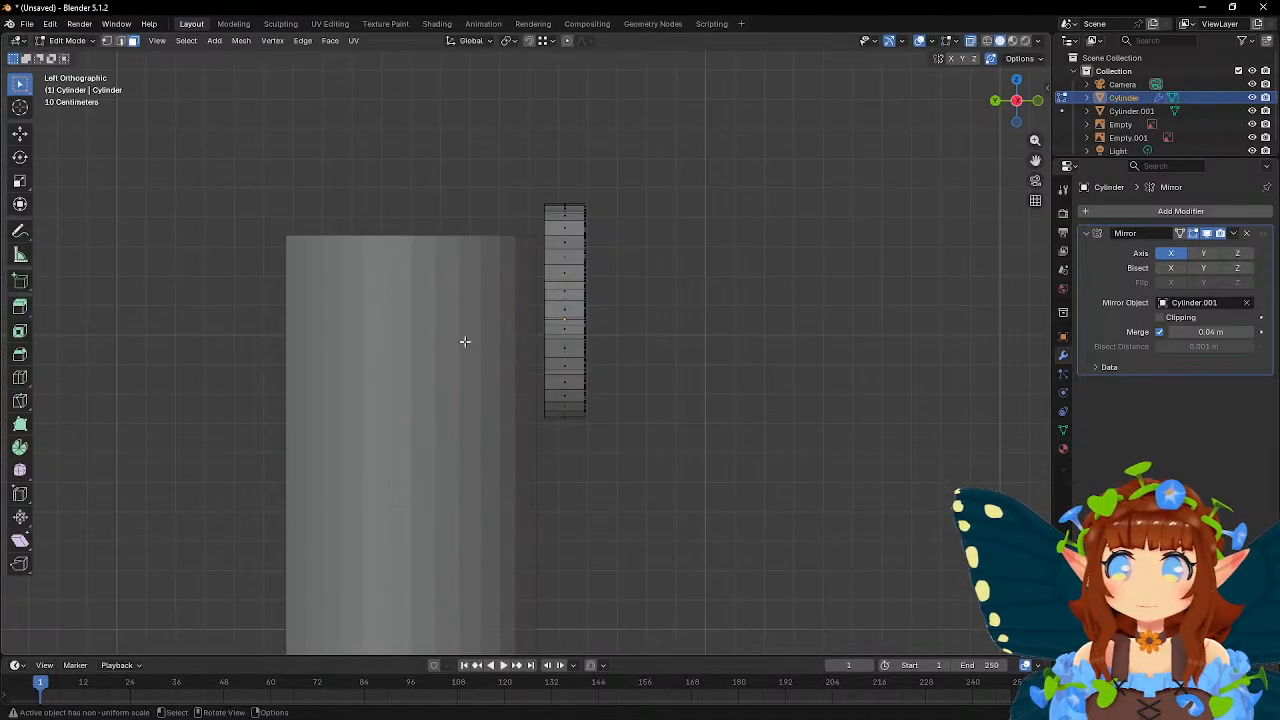
- Move the vertices of the capital's open back side along Y until they reach into the column shaft
left_click(107, 41)
left_click_drag(448, 229, 561, 486)
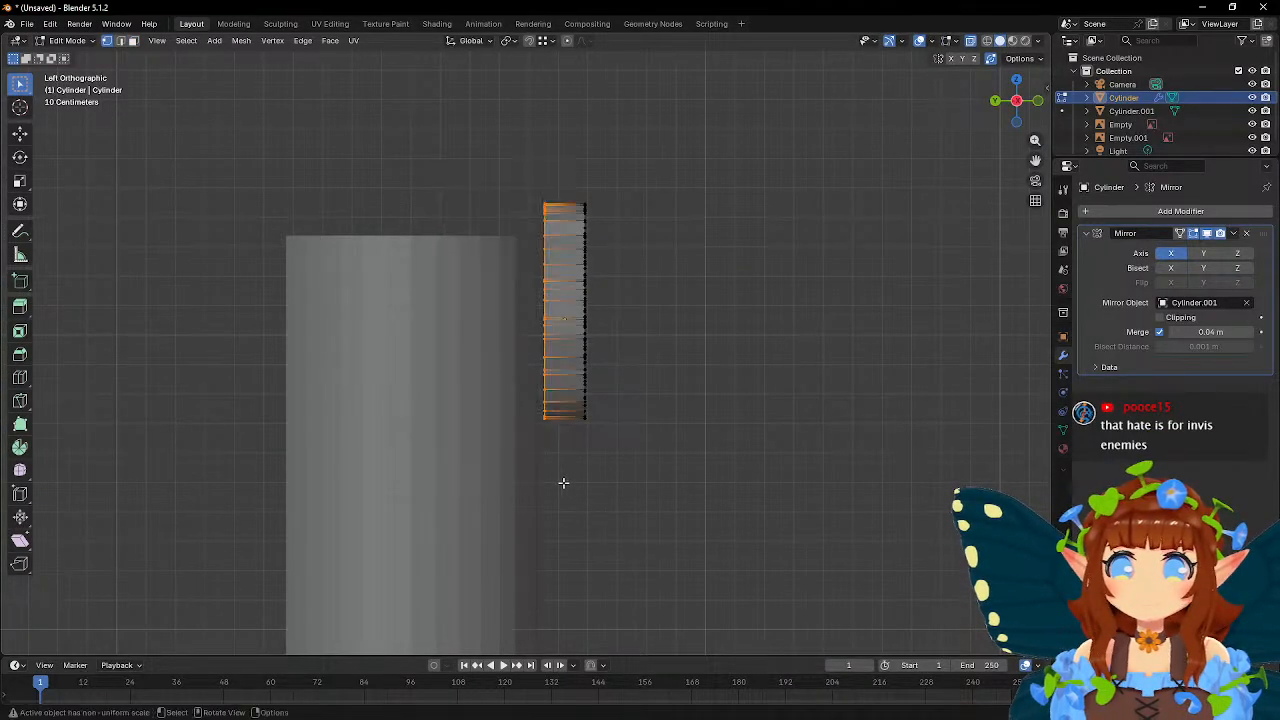
key("g")
key("x")
key("y")
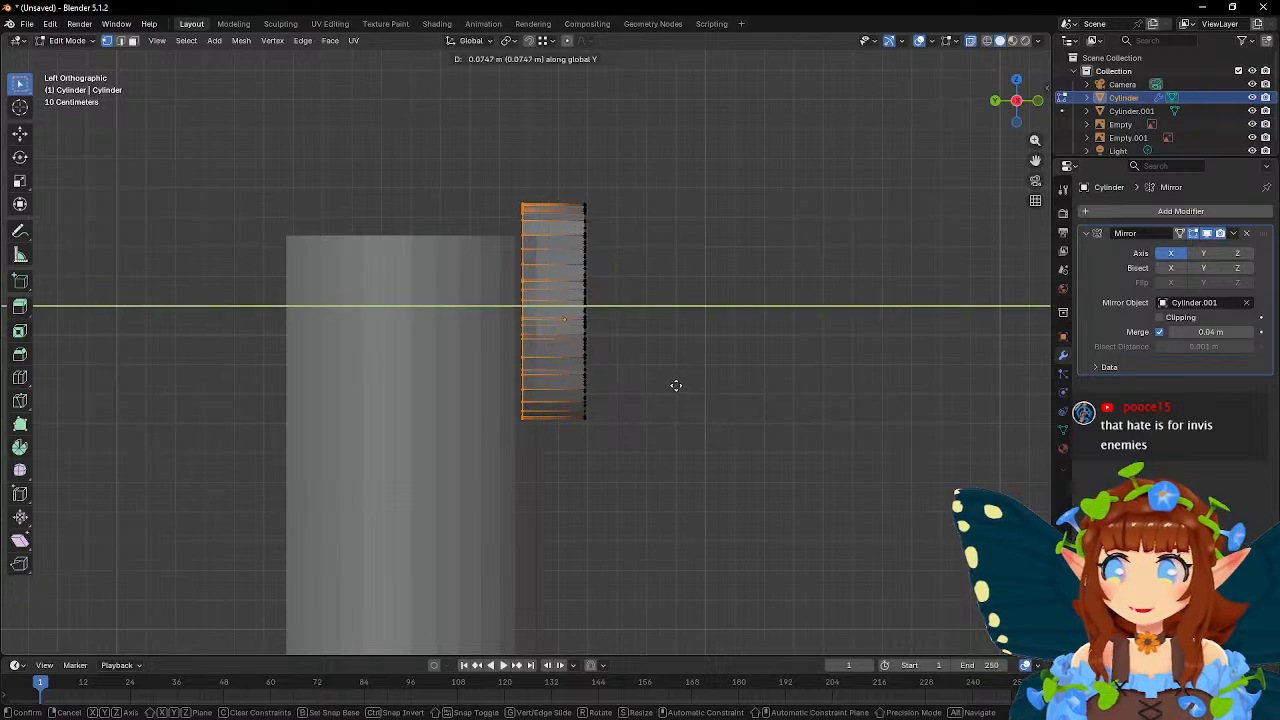
left_click(656, 381)
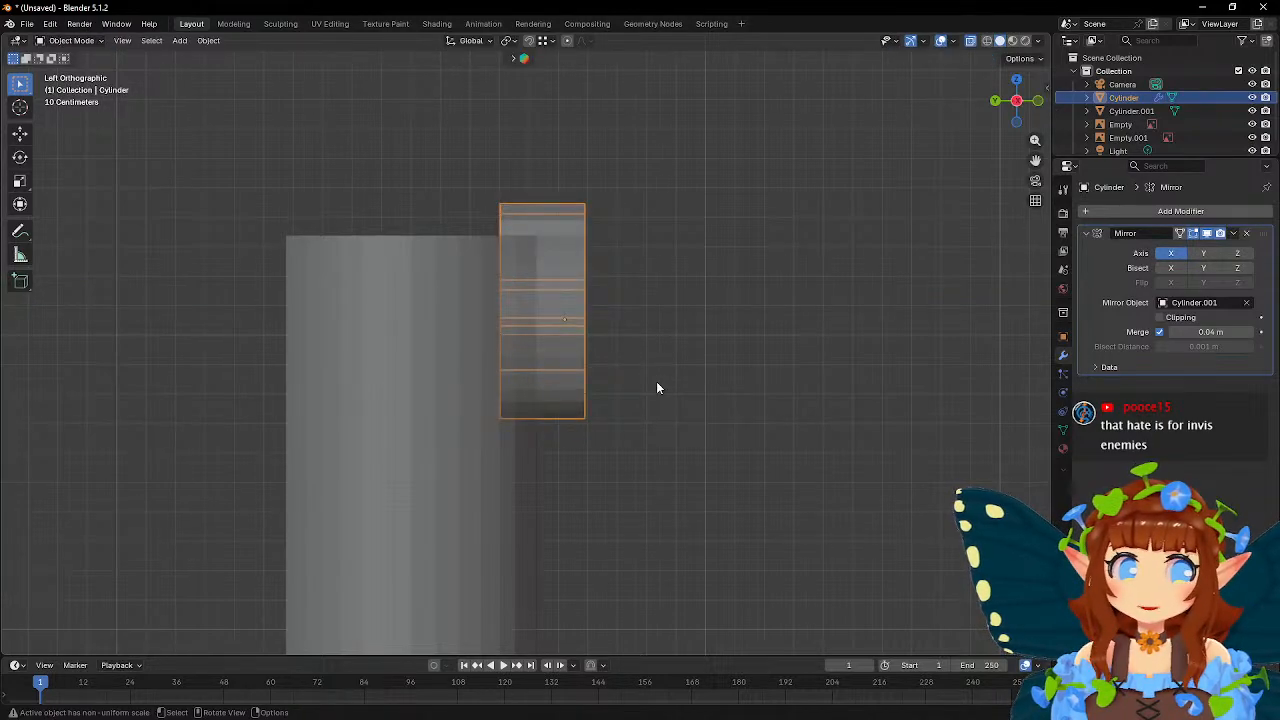
key("Tab")
- Delete the two extra faces beside the middle band of the capital
middle_click_drag(674, 351, 492, 378)
scroll(488, 378, "up", 3)
scroll(488, 378, "up", 1)
key("Tab")
middle_click_drag(648, 362, 578, 390, "shift")
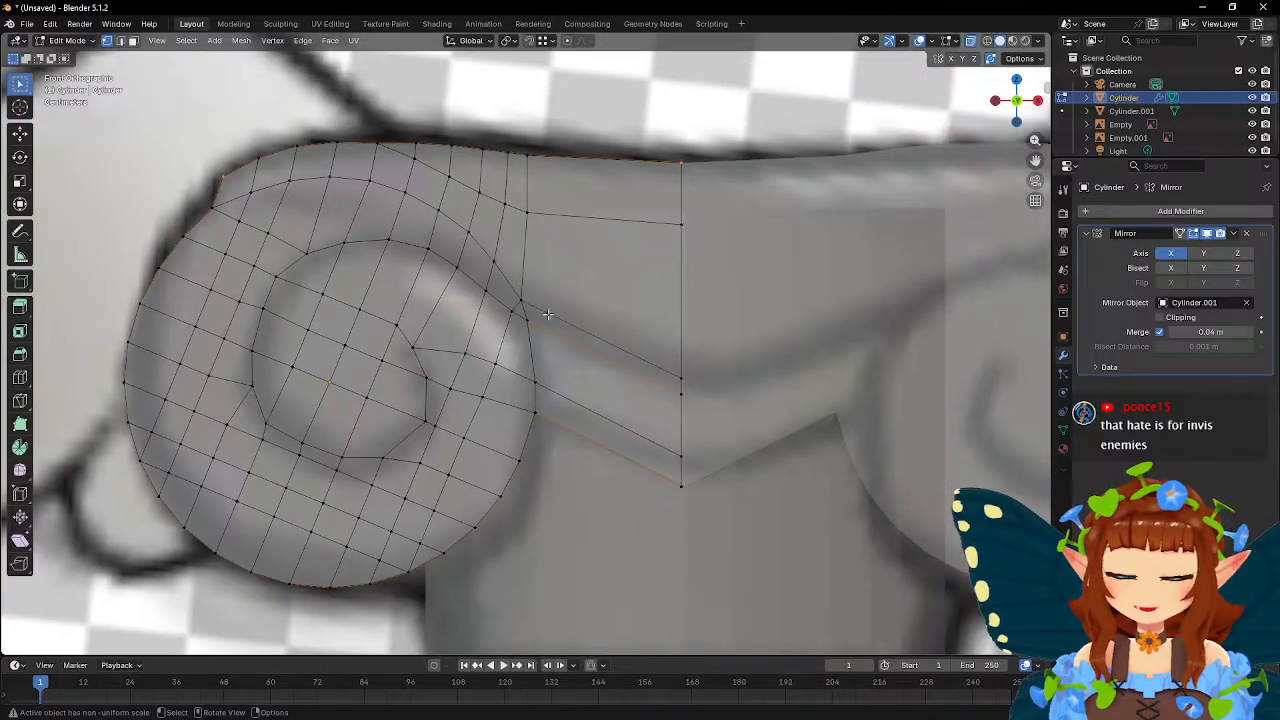
left_click(134, 41)
middle_click_drag(462, 198, 549, 251)
left_click(550, 370)
left_click(566, 333, "shift")
key("x")
left_click(601, 343)
key("Tab")
right_click(621, 276)
left_click(621, 276)
- Extrude all front faces inside the scroll's circular disc outward by about 0.022 m, leaving out the upper rim and the middle band
key("KP_1")
scroll(507, 257, "up", 4)
key("Tab")
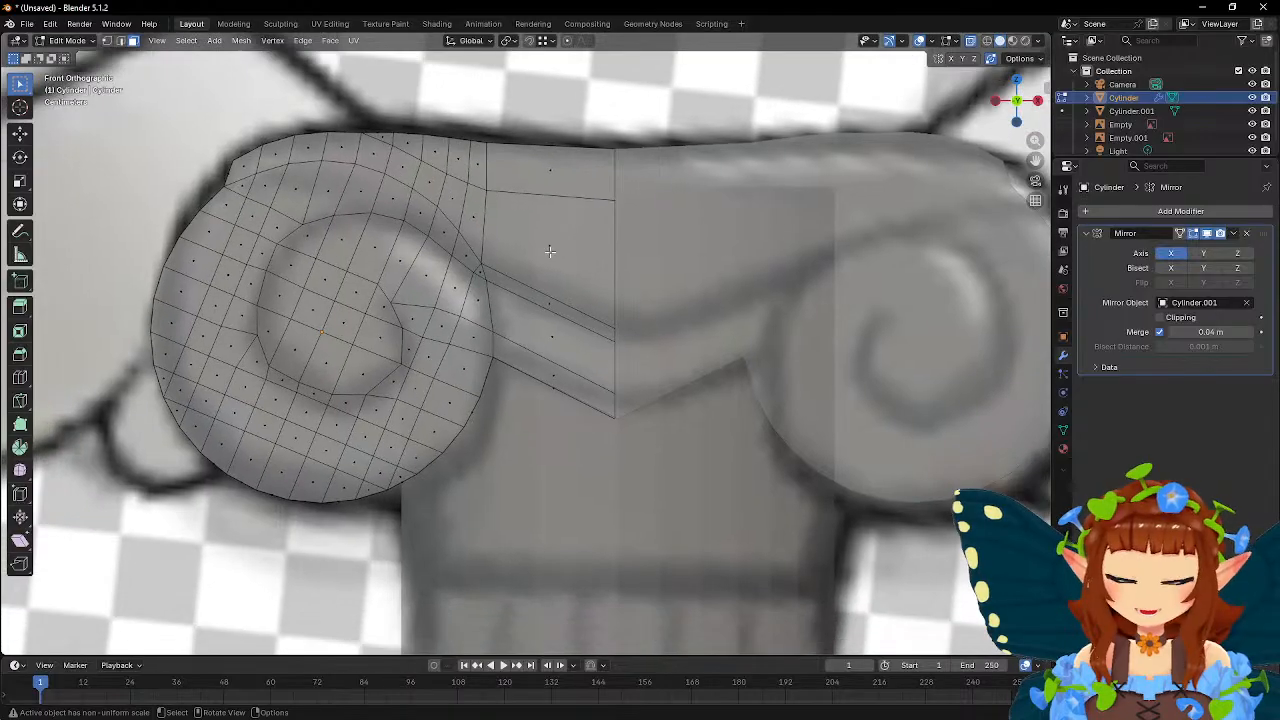
middle_click_drag(497, 287, 705, 275, "shift")
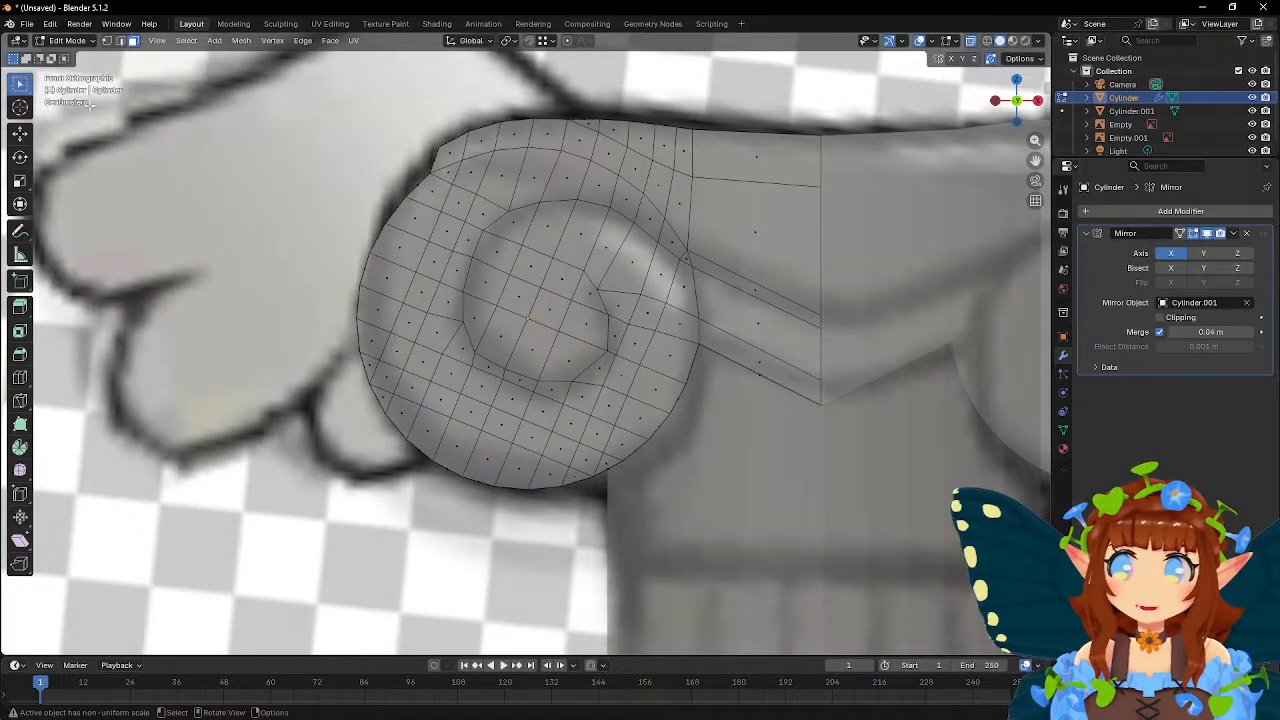
left_click(428, 196)
left_click(417, 222, "shift")
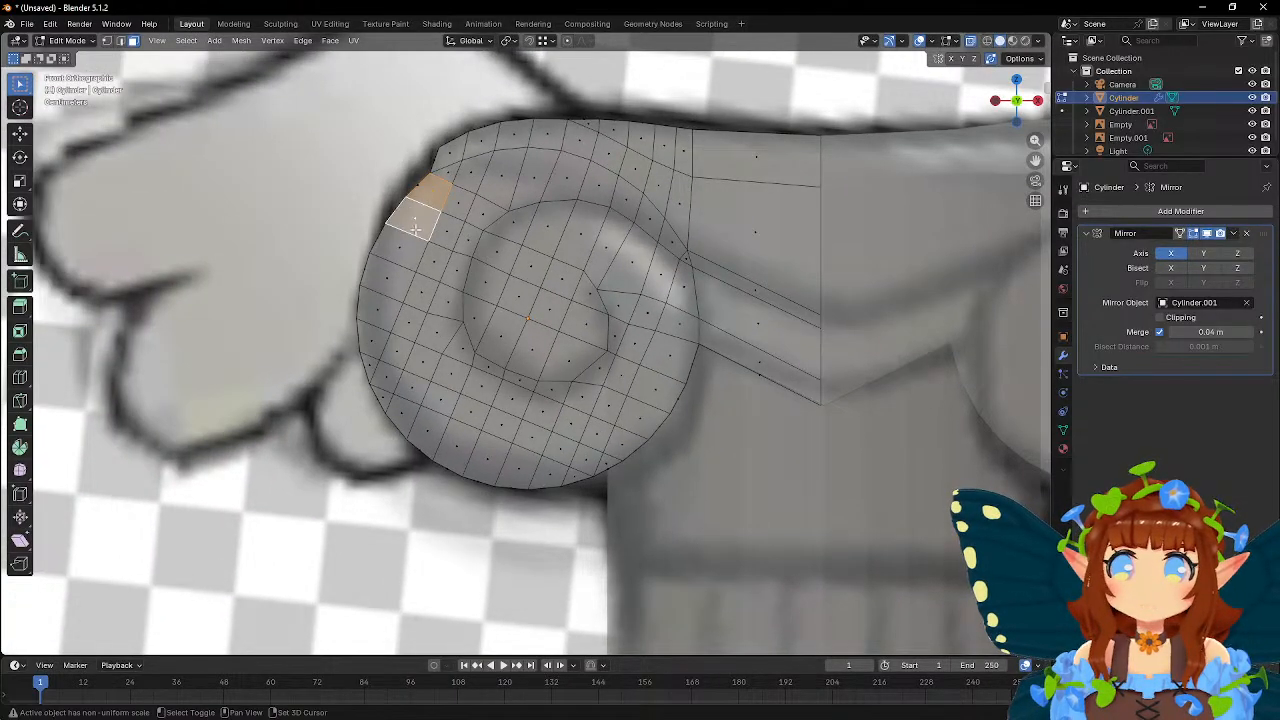
left_click(402, 250, "shift")
left_click(385, 282, "shift")
left_click(378, 312, "shift")
left_click(374, 342, "shift")
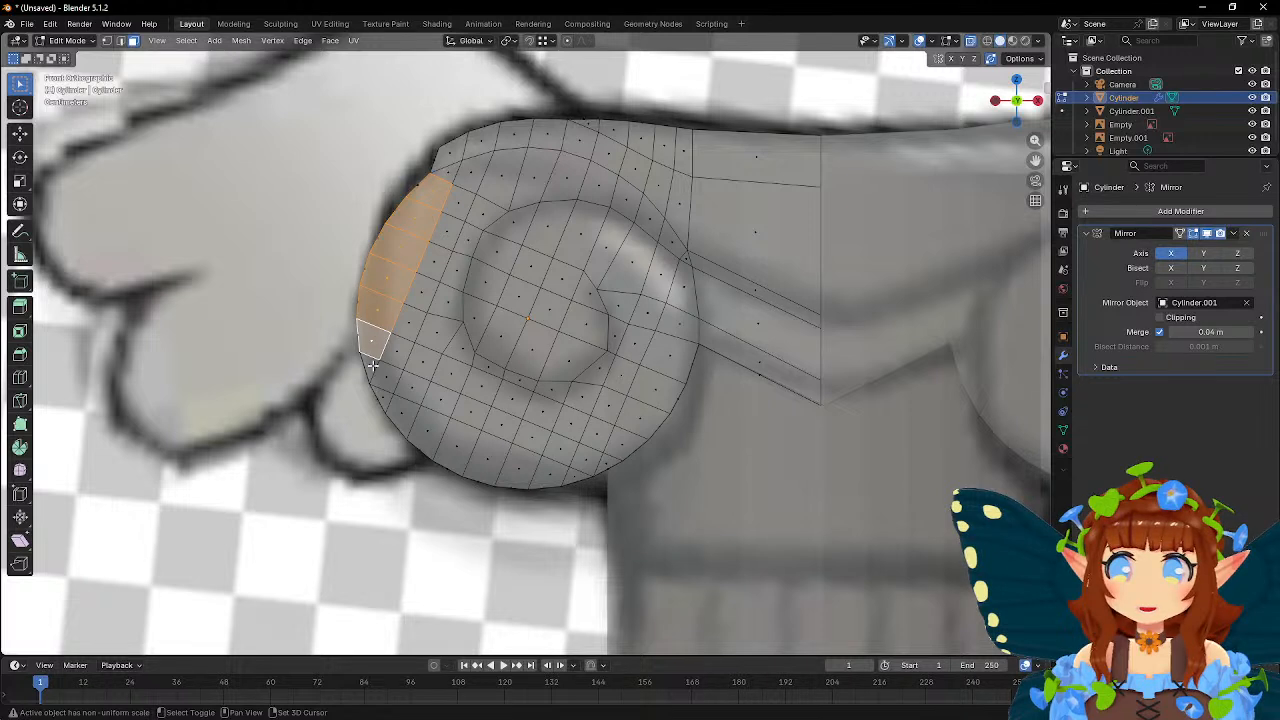
left_click(381, 384, "shift")
left_click(401, 414, "shift")
left_click(427, 433, "shift")
left_click(453, 448, "shift")
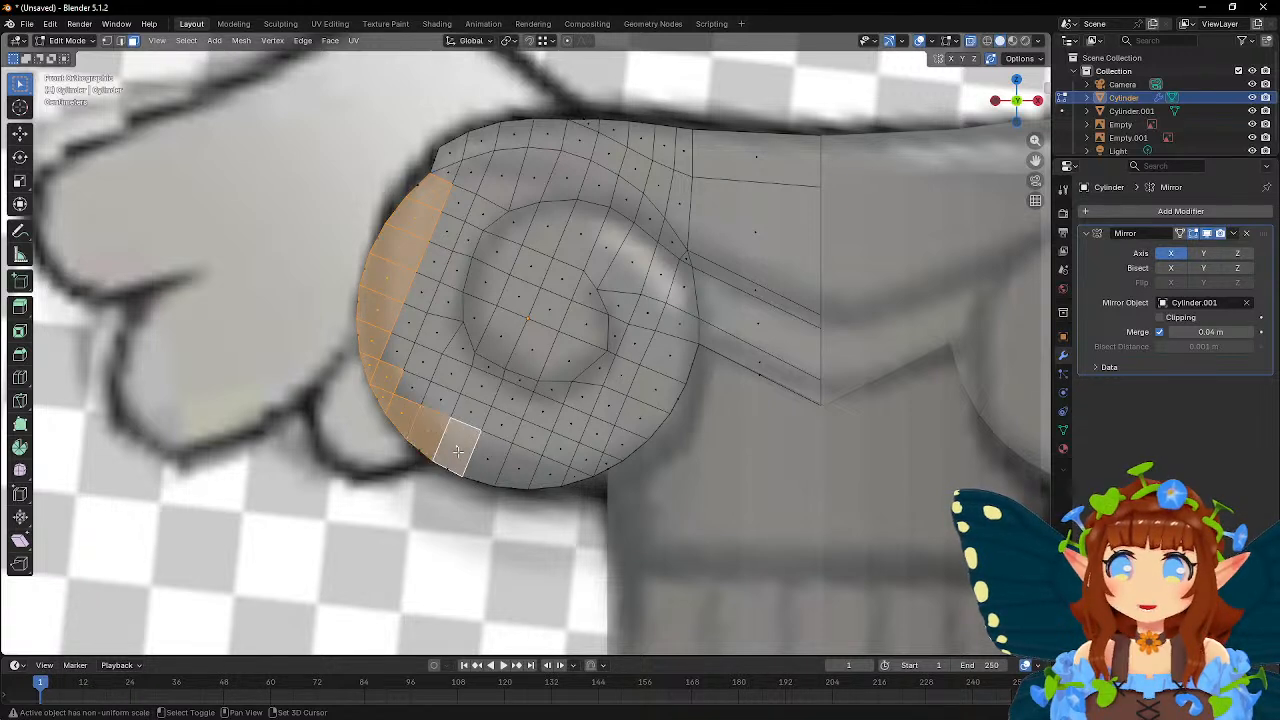
left_click(485, 456, "shift")
left_click(518, 467, "shift")
left_click(553, 475, "shift")
left_click(585, 461, "shift")
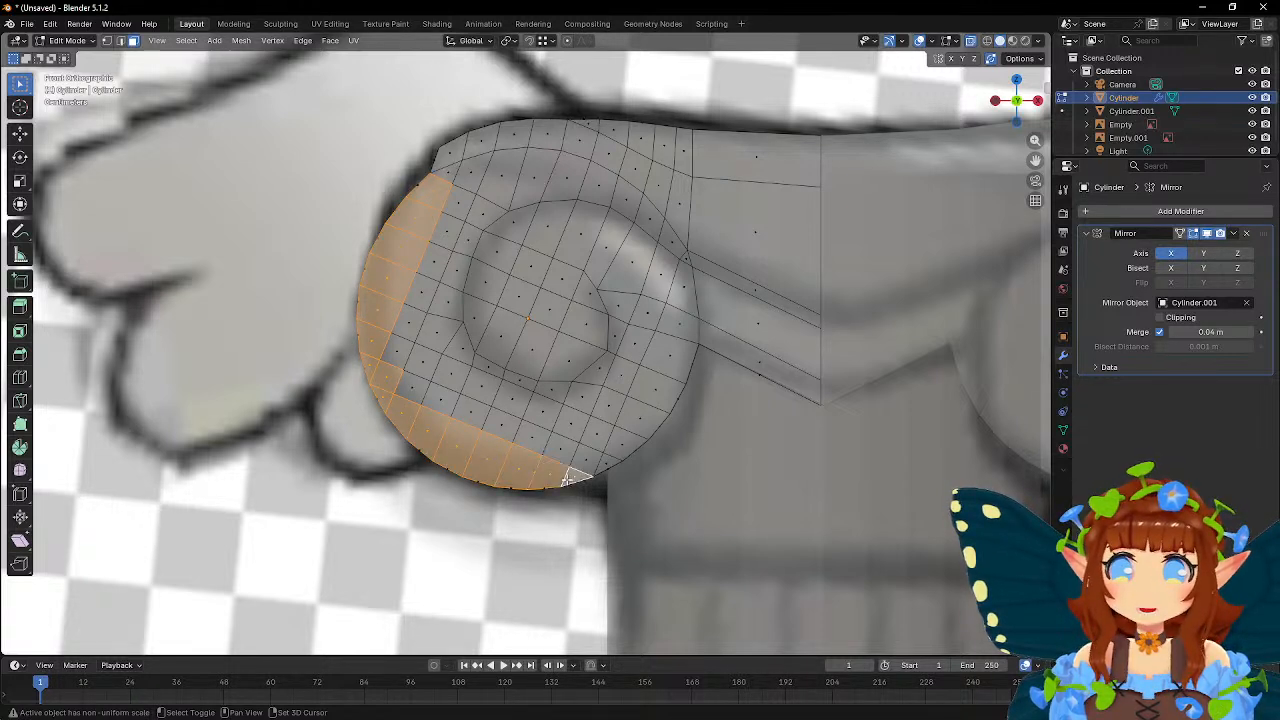
left_click(603, 460, "shift")
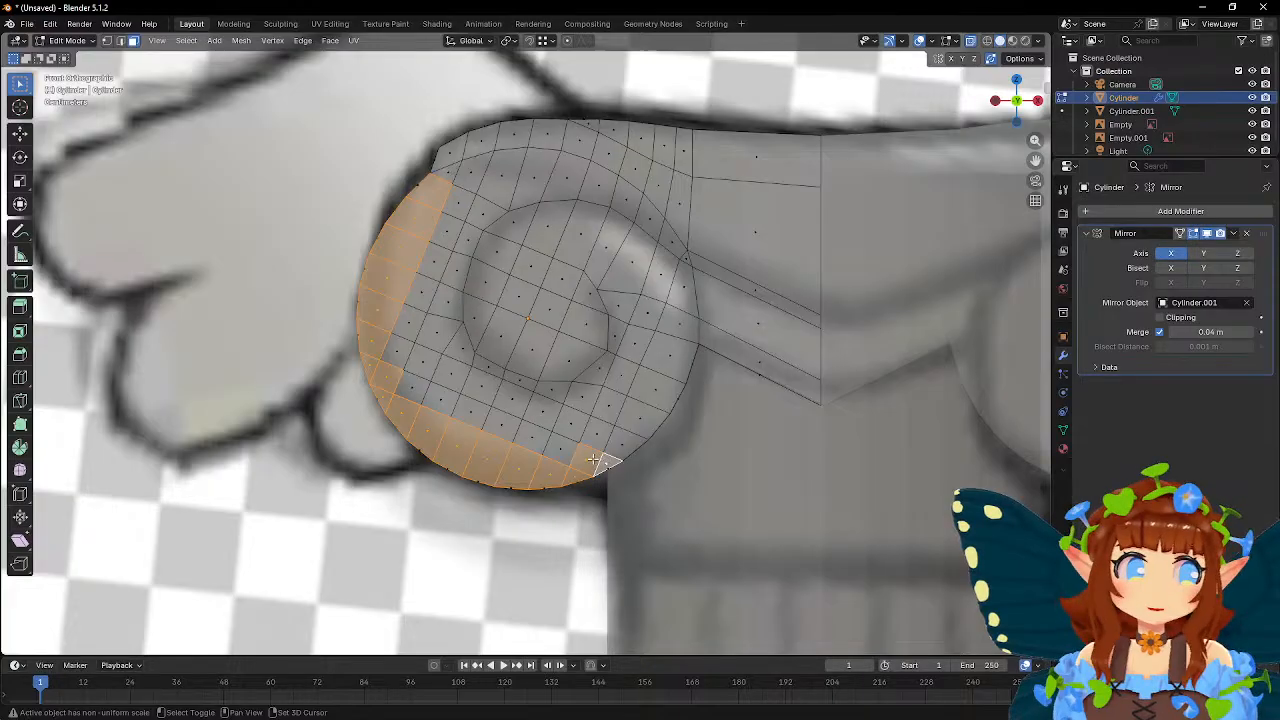
left_click(561, 449, "shift")
left_click(530, 439, "shift")
left_click(500, 428, "shift")
left_click(470, 414, "shift")
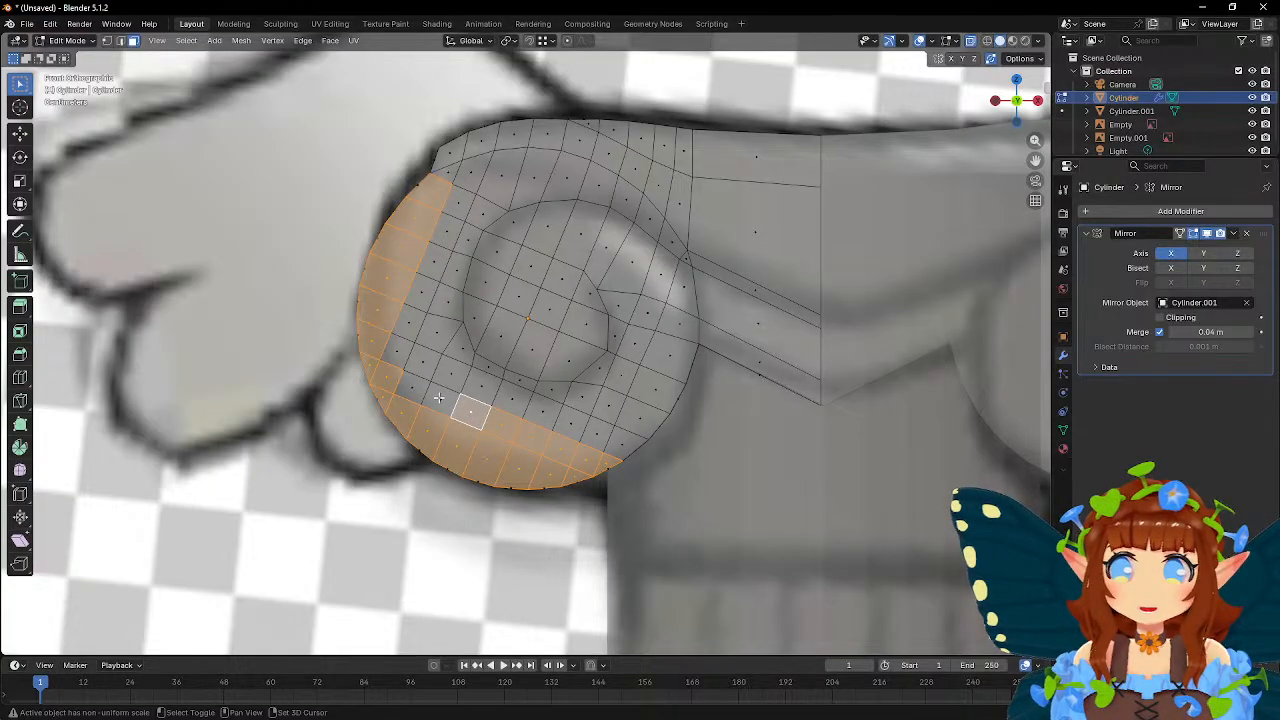
left_click(440, 400, "shift")
left_click(411, 388, "shift")
left_click_drag(382, 288, 540, 397, "shift")
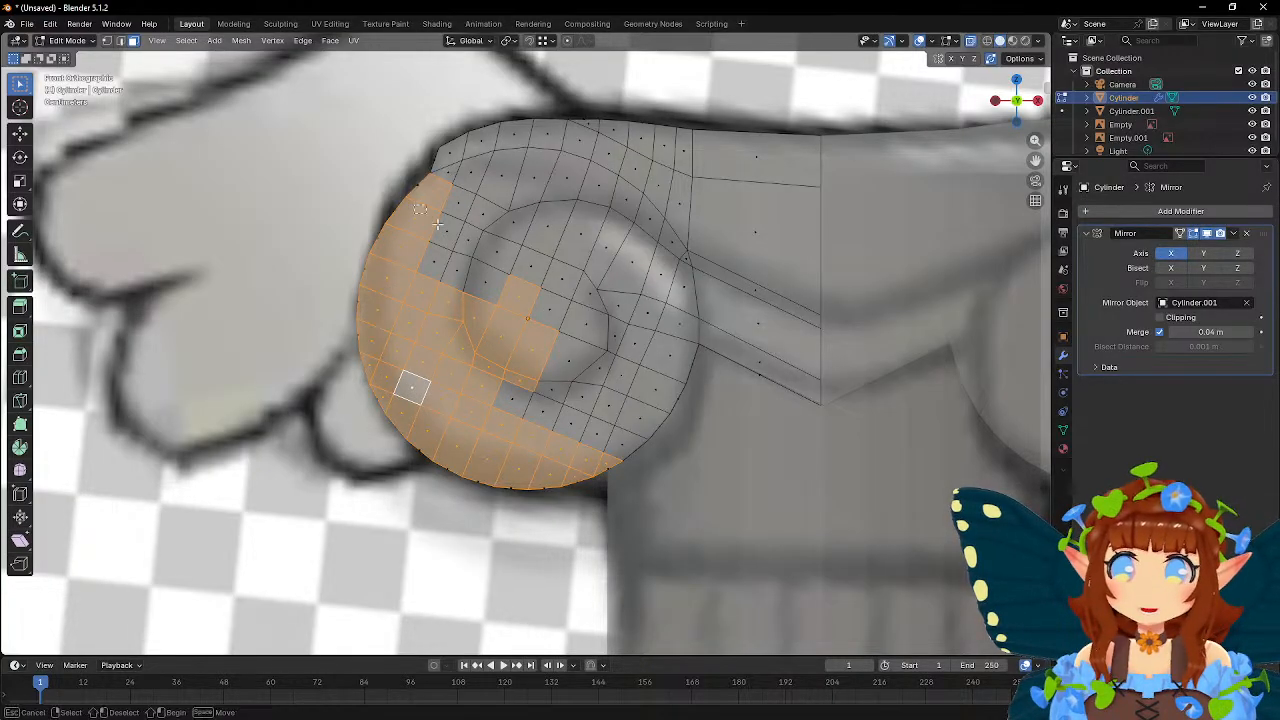
left_click_drag(418, 208, 562, 318, "shift")
left_click(445, 176, "shift")
left_click(460, 188, "shift")
left_click(482, 178, "shift")
left_click(507, 180, "shift")
left_click(536, 183, "shift")
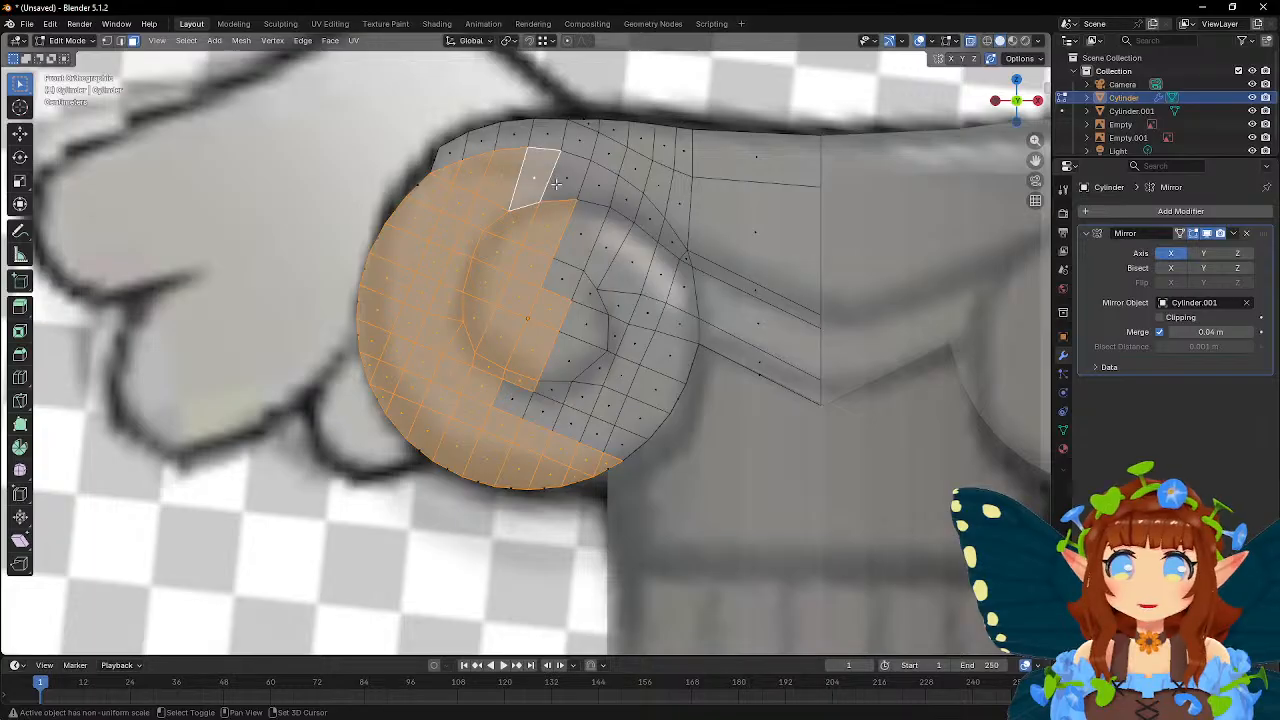
left_click(567, 186, "shift")
left_click(594, 187, "shift")
left_click_drag(554, 198, 631, 356, "shift")
left_click_drag(466, 348, 607, 453, "shift")
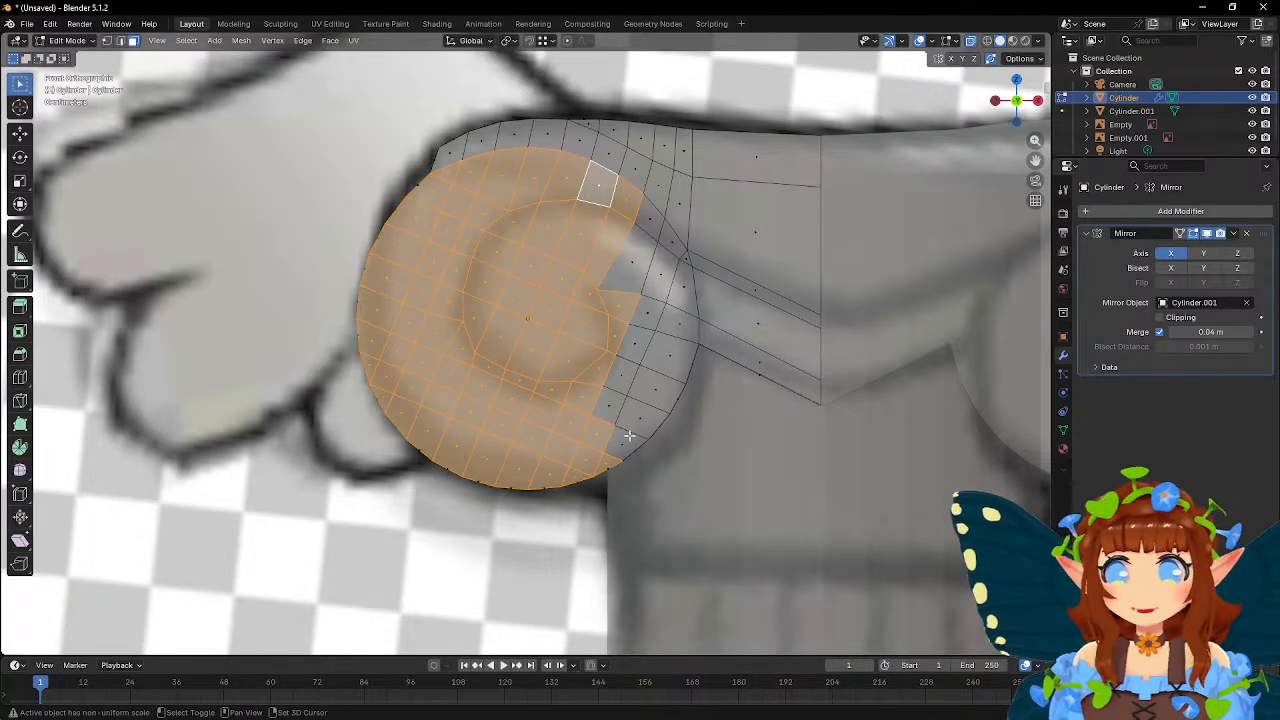
left_click(626, 440, "shift")
left_click(611, 408, "shift")
left_click(640, 417, "shift")
left_click(625, 377, "shift")
left_click(655, 388, "shift")
left_click(668, 357, "shift")
left_click(637, 345, "shift")
left_click(650, 316, "shift")
left_click(679, 323, "shift")
left_click(683, 288, "shift")
left_click(661, 273, "shift")
left_click(631, 257, "shift")
left_click(644, 228, "shift")
left_click(668, 239, "shift")
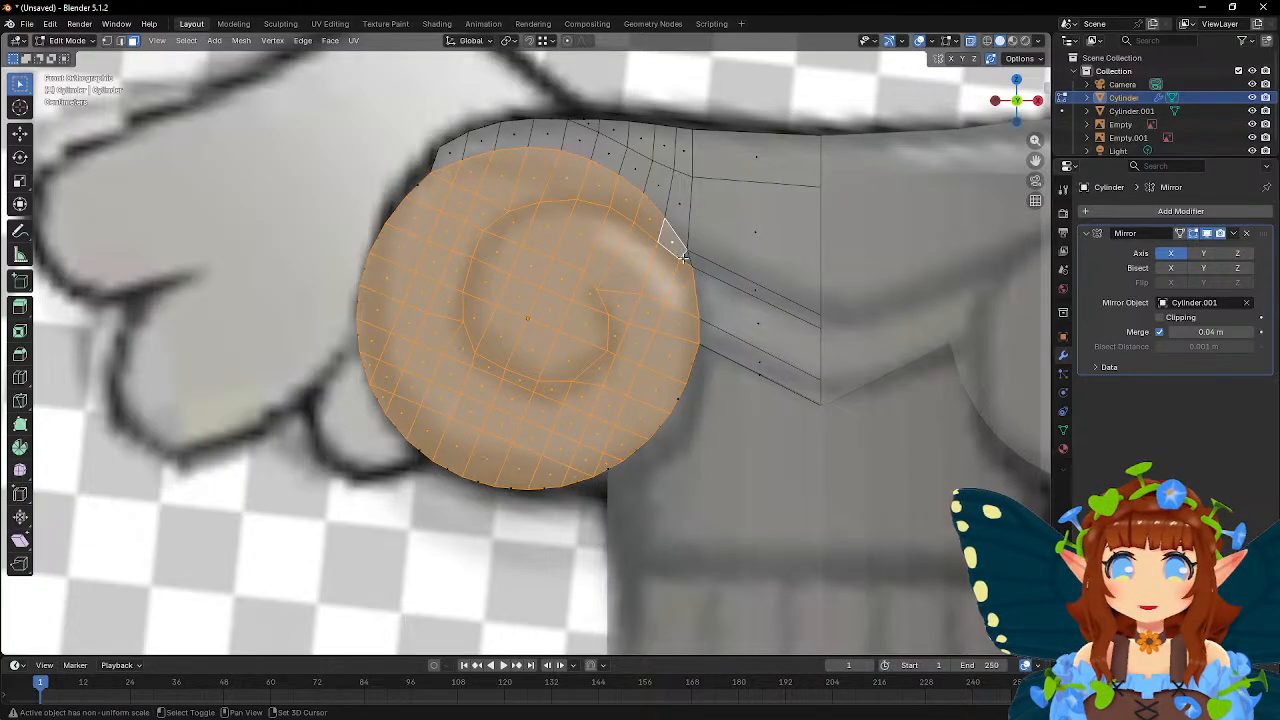
middle_click_drag(683, 258, 674, 346)
middle_click_drag(748, 372, 763, 380)
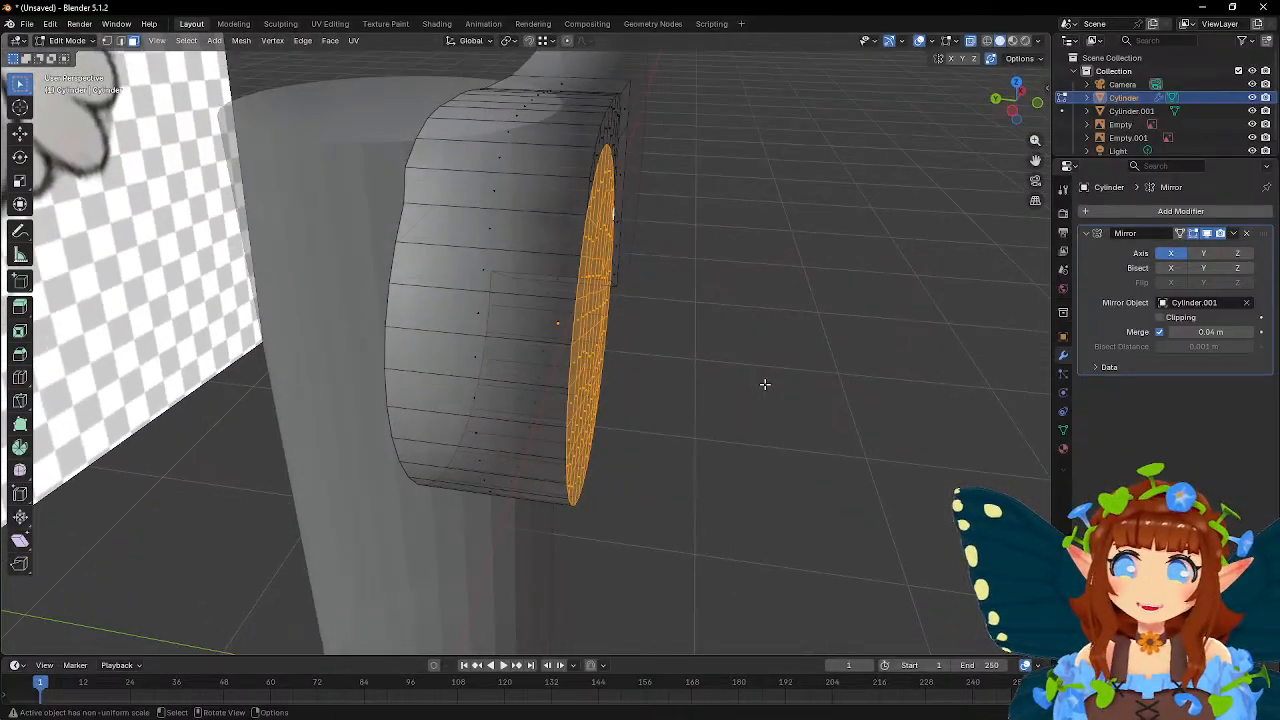
key("e")
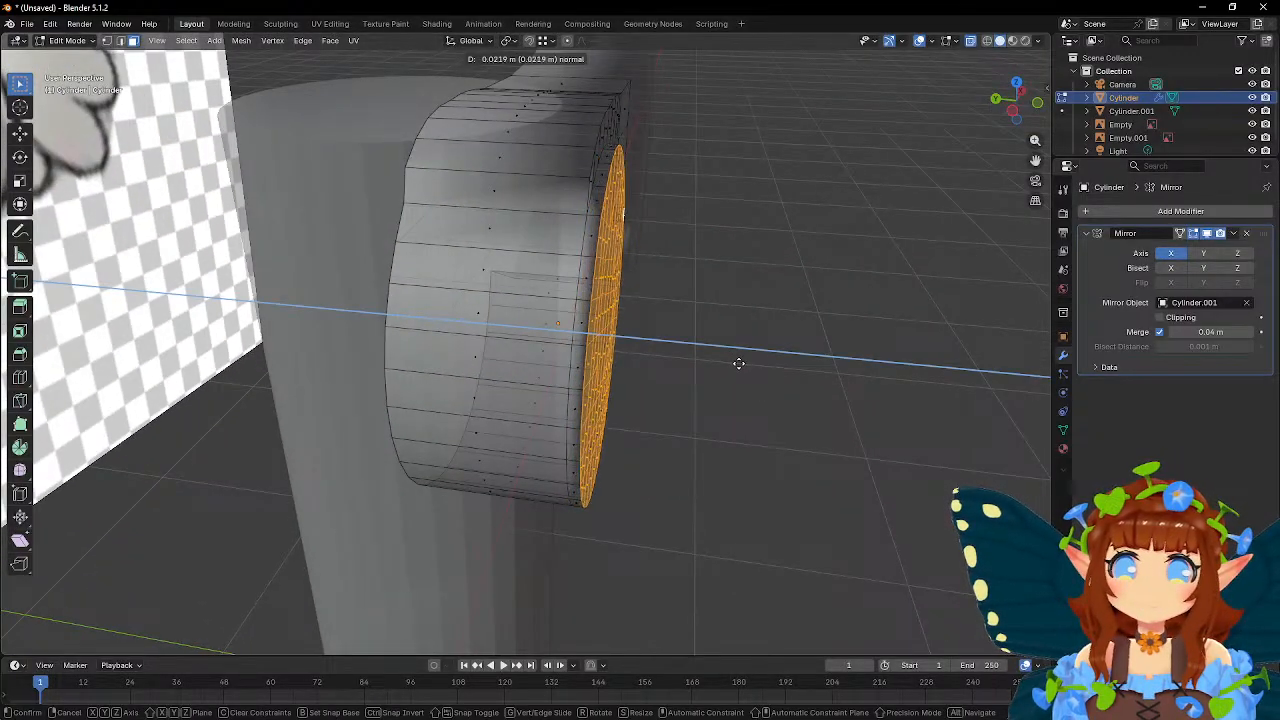
left_click(737, 360)
- Scale the extruded disc faces down to about 0.897 to form a tapered rim around the scroll
key("KP_1")
key("s")
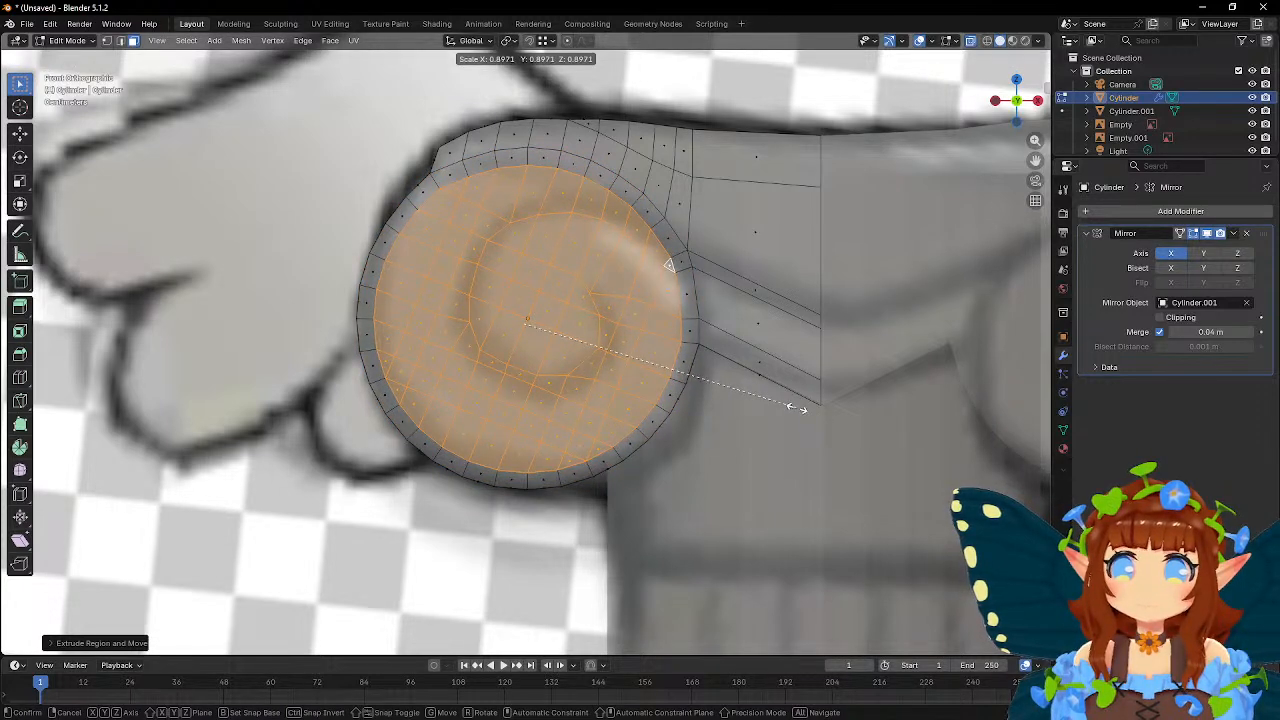
left_click(797, 408)
- Reposition single vertices along the lower-left stretch of the scroll's spiral line so they follow the drawn spiral
scroll(796, 408, "up", 1)
scroll(796, 408, "up", 1)
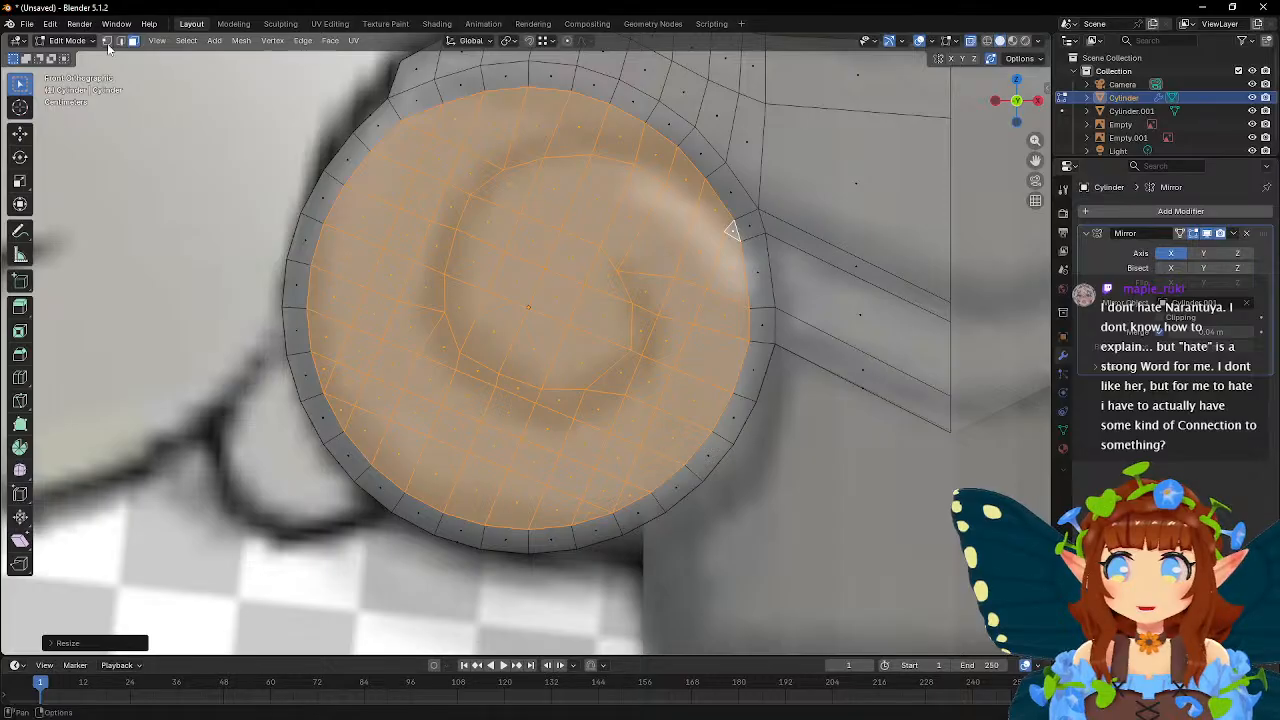
scroll(420, 275, "up", 1)
key("c")
left_click_drag(434, 268, 450, 328)
key("g")
left_click(521, 274)
key("g")
left_click(489, 334)
left_click(436, 346)
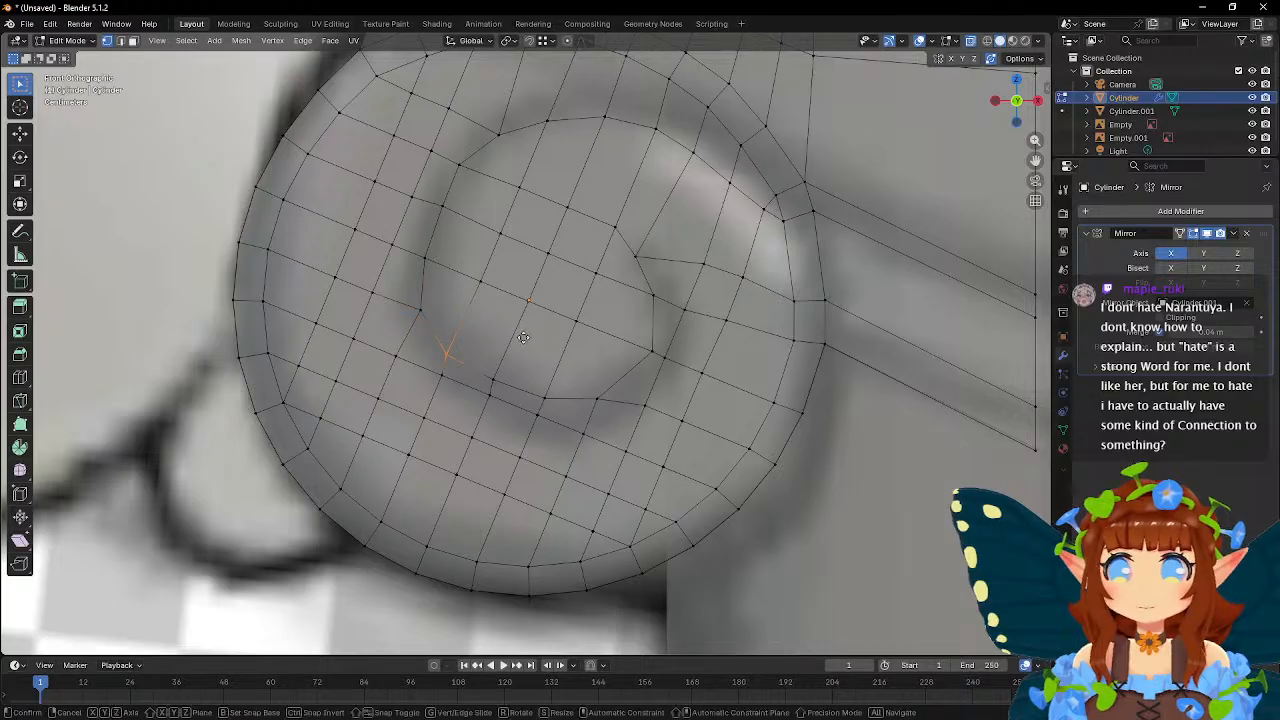
key("g")
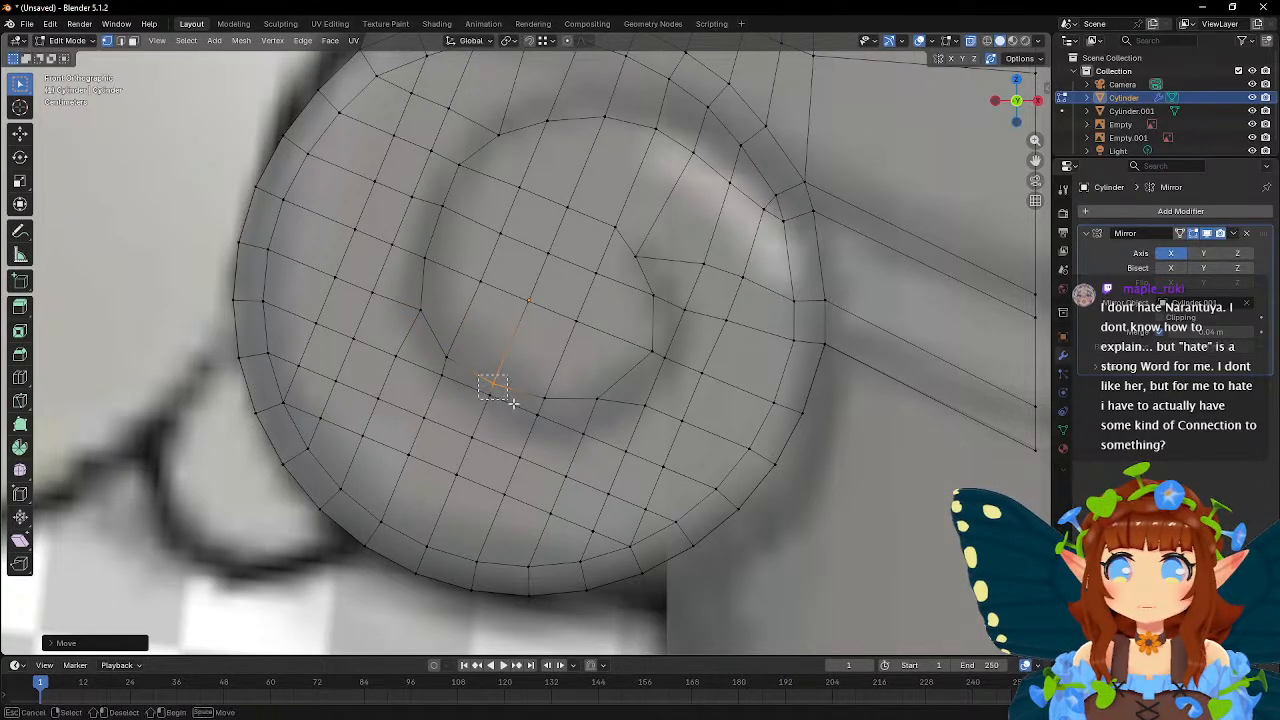
left_click(564, 348)
left_click(441, 375)
key("g")
left_click(511, 356)
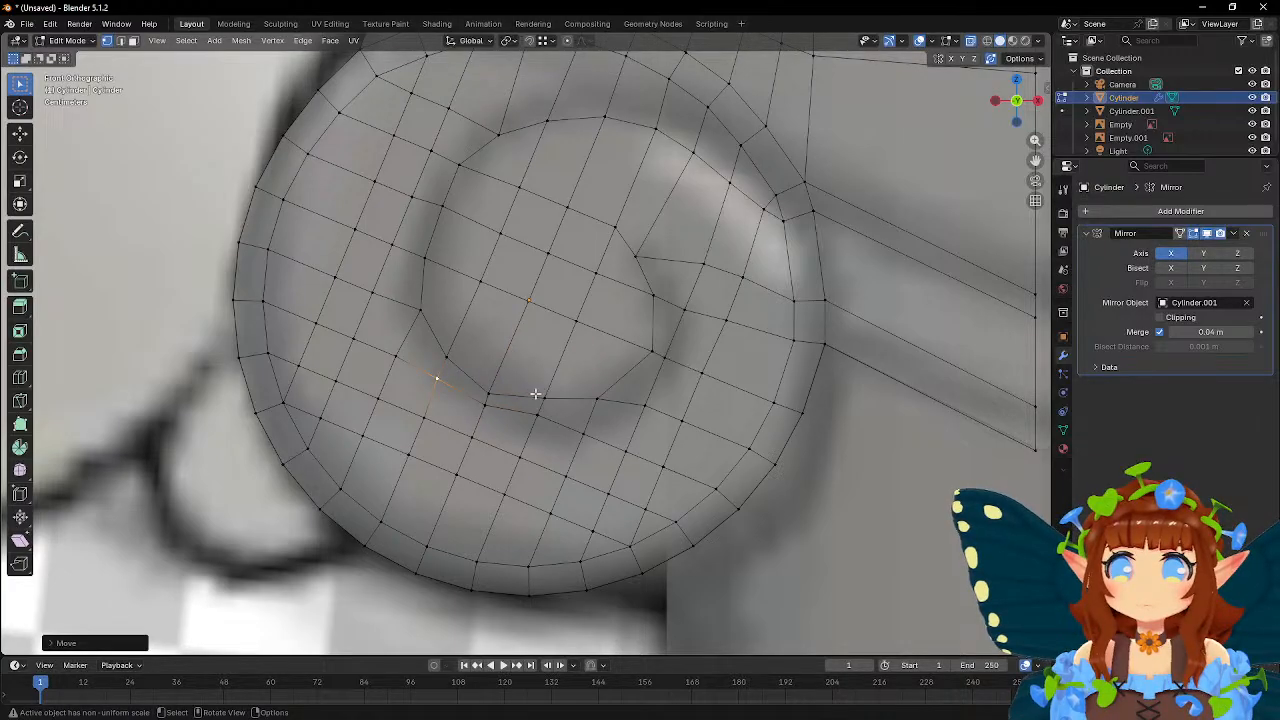
- Shift the vertices along the bottom of the spiral line downward to match the curve in the drawing
left_click(542, 397)
key("g")
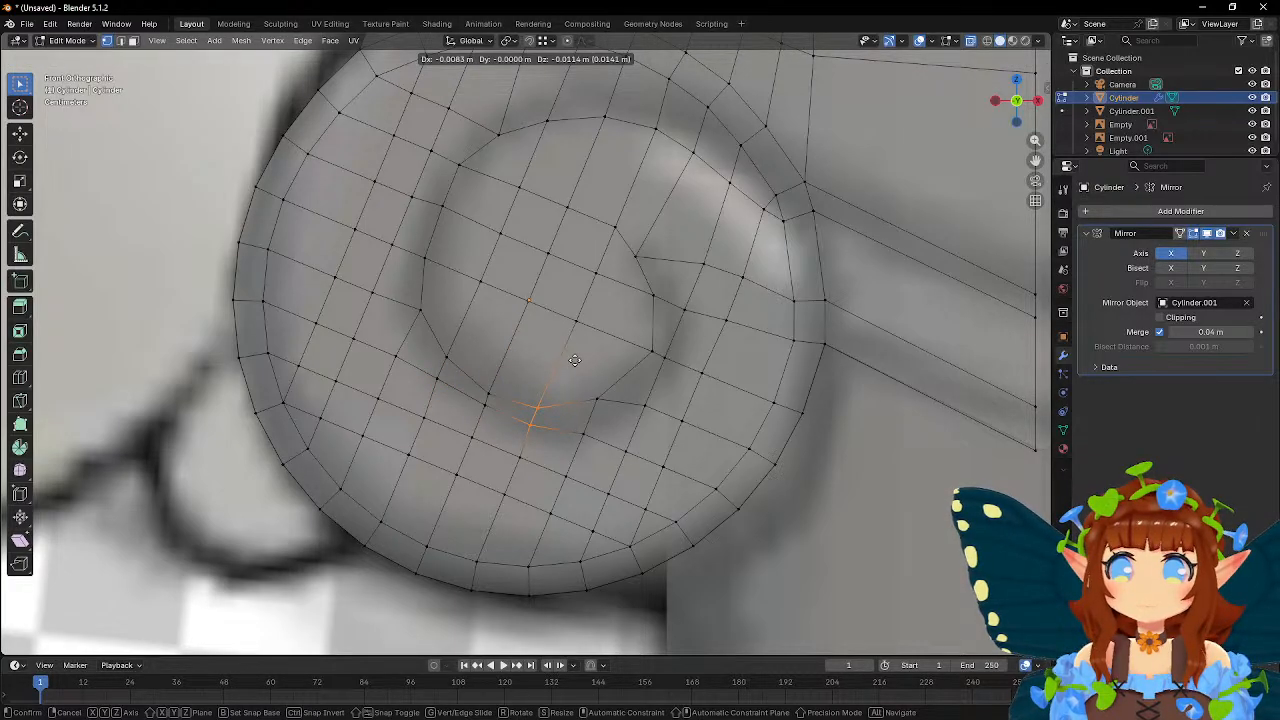
left_click(575, 360)
key("g")
left_click(526, 405)
key("g")
left_click(567, 432)
left_click(615, 423)
key("g")
right_click(615, 423)
left_click(597, 390)
key("g")
left_click(656, 442)
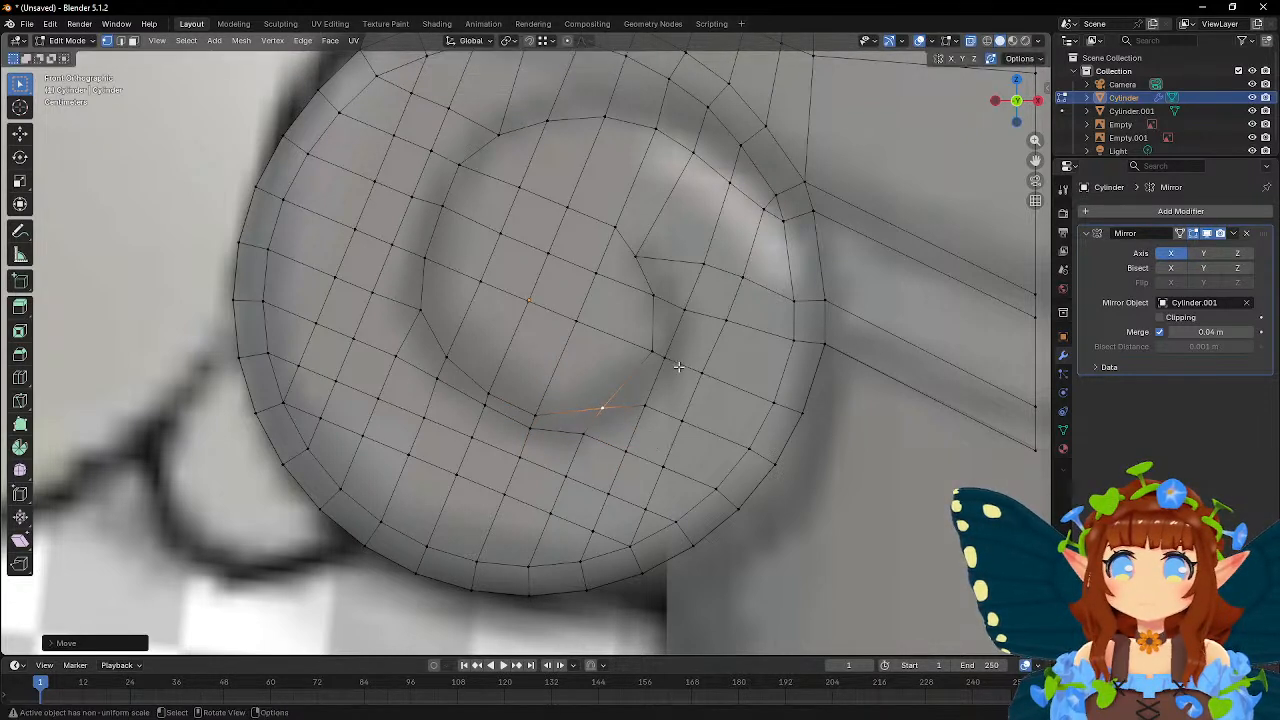
- Move the vertices at the lower right of the scroll's spiral line outward so they follow the drawn spiral
left_click(672, 363)
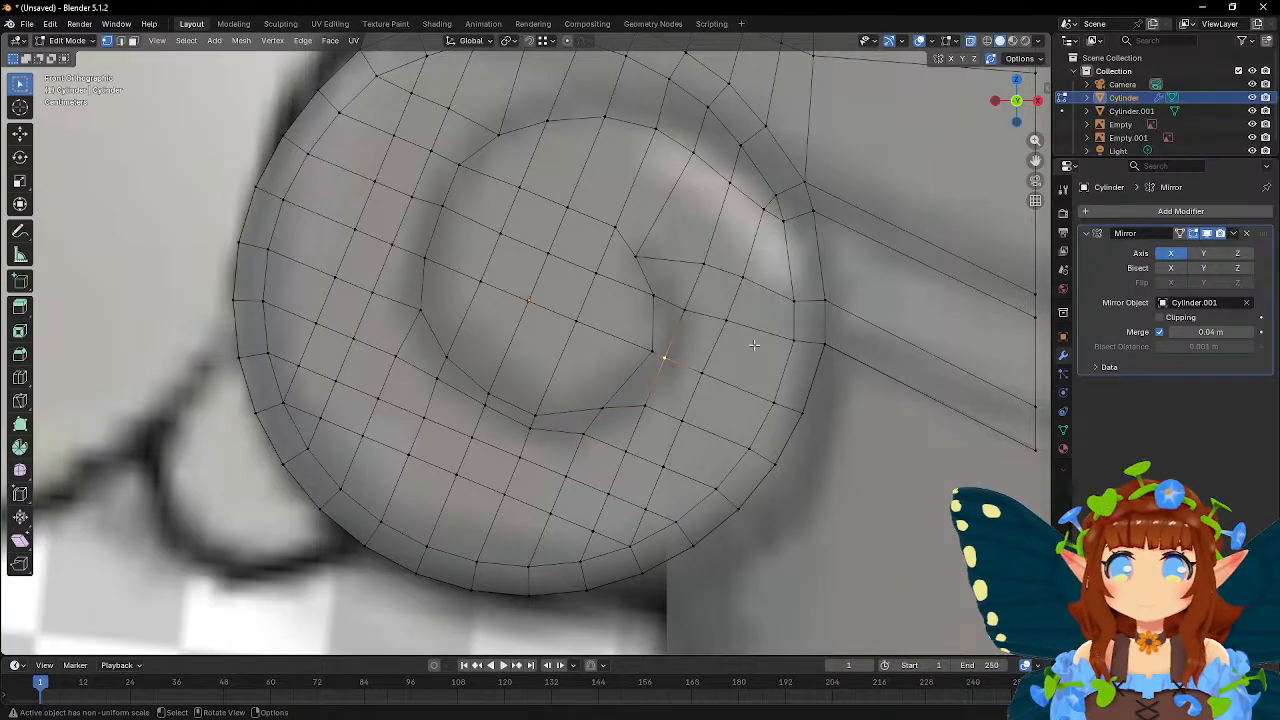
key("g")
left_click(774, 348)
left_click(689, 311)
key("g")
left_click(750, 344)
left_click(655, 354)
key("g")
left_click(760, 366)
left_click(636, 410)
key("g")
left_click(713, 420)
left_click(663, 364)
key("g")
left_click(721, 387)
- Shift the neighbouring mesh vertices just outside the spiral's lower-right bend outward to make room for the curve
left_click(682, 358)
key("g")
left_click(718, 385)
left_click(706, 376)
key("g")
left_click(763, 395)
left_click(685, 420)
key("g")
left_click(755, 412)
left_click(672, 462)
key("g")
left_click(743, 404)
- Shift the vertices down the right side of the inner spiral curl outward onto the drawn line
left_click(636, 256)
key("g")
left_click(717, 304)
left_click(650, 298)
key("g")
left_click(730, 340)
left_click(694, 312)
key("g")
left_click(779, 349)
left_click(676, 364)
key("g")
left_click(744, 386)
left_click(663, 359)
key("g")
left_click(736, 381)
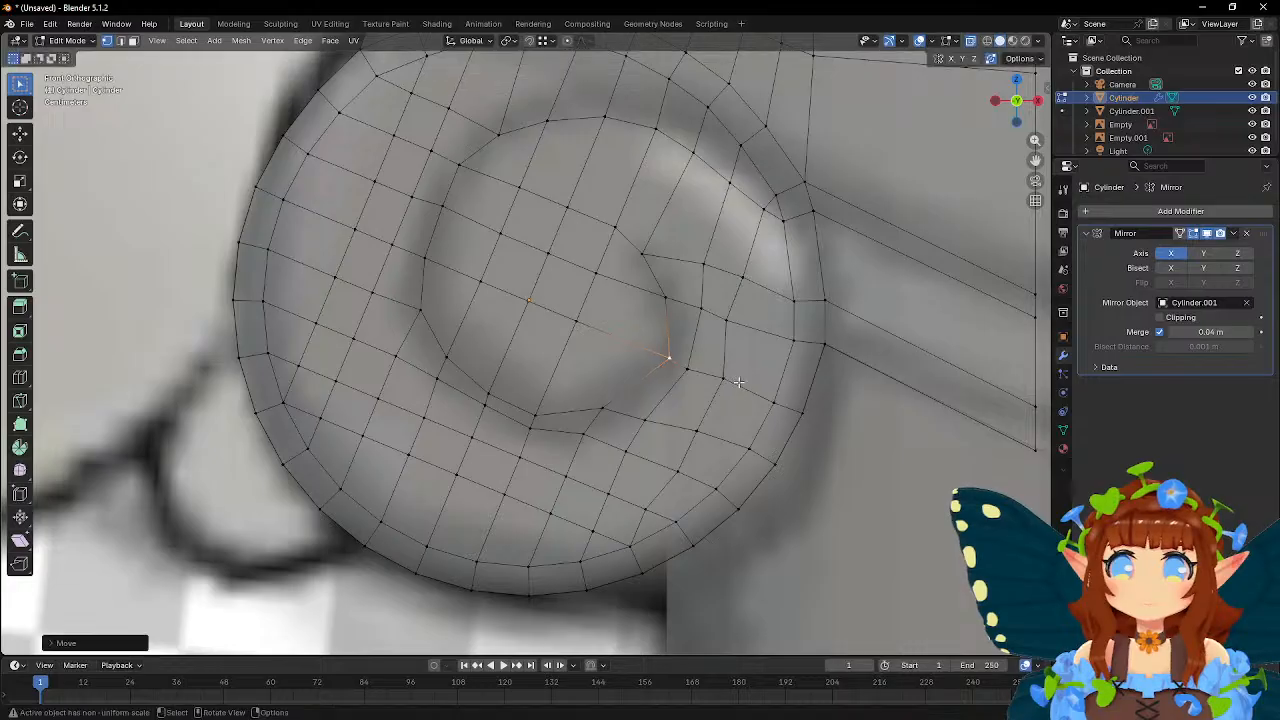
- Connect the vertex inside the curl to the spiral's lower-right edge and adjust the vertices there to the drawn curve
left_click(641, 417)
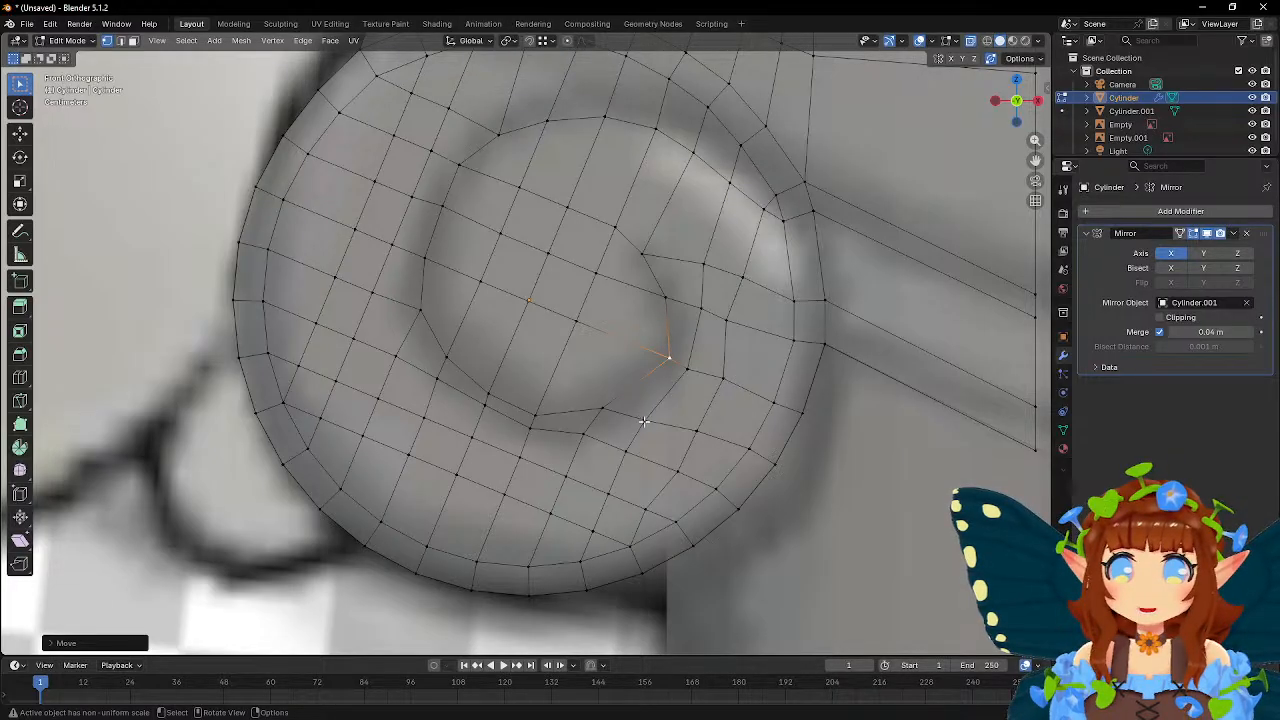
left_click(577, 321, "shift")
left_click(637, 391)
key("g")
left_click(705, 388)
left_click(602, 410)
key("g")
left_click(669, 419)
- Connect the same inner vertex to the vertex at the curl's bottom and reposition the lower-right corner of the fan
left_click(625, 447)
left_click(601, 410, "shift")
left_click(600, 411)
left_click(577, 322, "shift")
left_click(611, 406)
key("g")
left_click(676, 377)
- Fine-tune the vertices along the bottom and lower right of the curl to round the spiral's bend
left_click(590, 430)
key("g")
left_click(656, 430)
left_click(604, 417)
key("g")
left_click(658, 433)
left_click(638, 391)
key("g")
left_click(680, 408)
left_click(652, 424)
key("g")
left_click(687, 435)
left_click(672, 360)
key("g")
left_click(700, 388)
- Reposition the vertices at the upper-right inner end of the spiral curl to match the drawing
left_click(670, 303)
key("g")
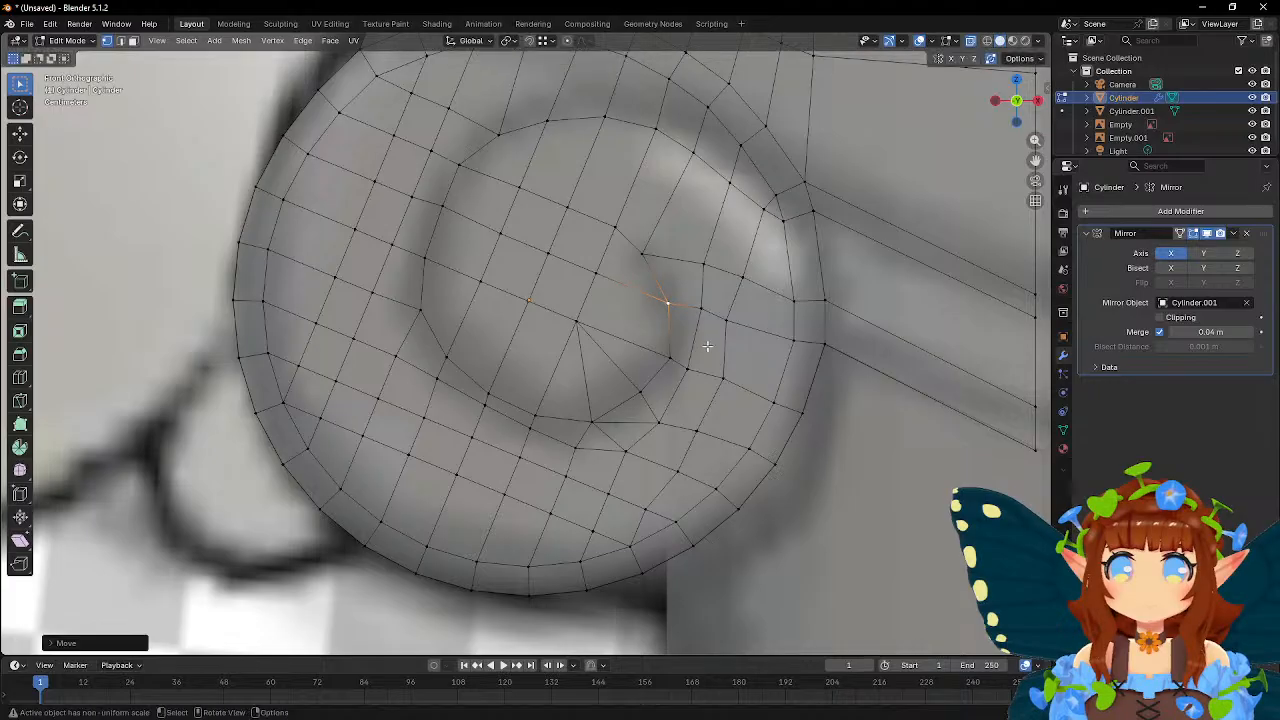
left_click(680, 298)
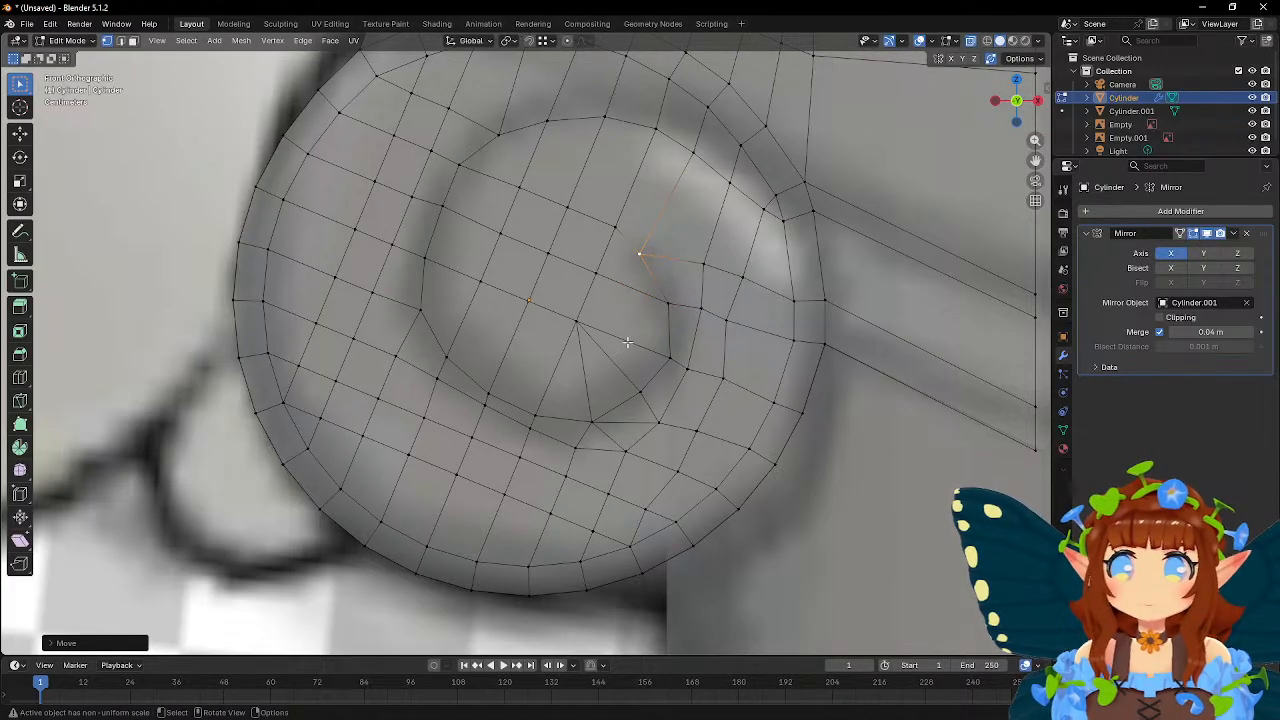
middle_click_drag(593, 268, 547, 348, "shift")
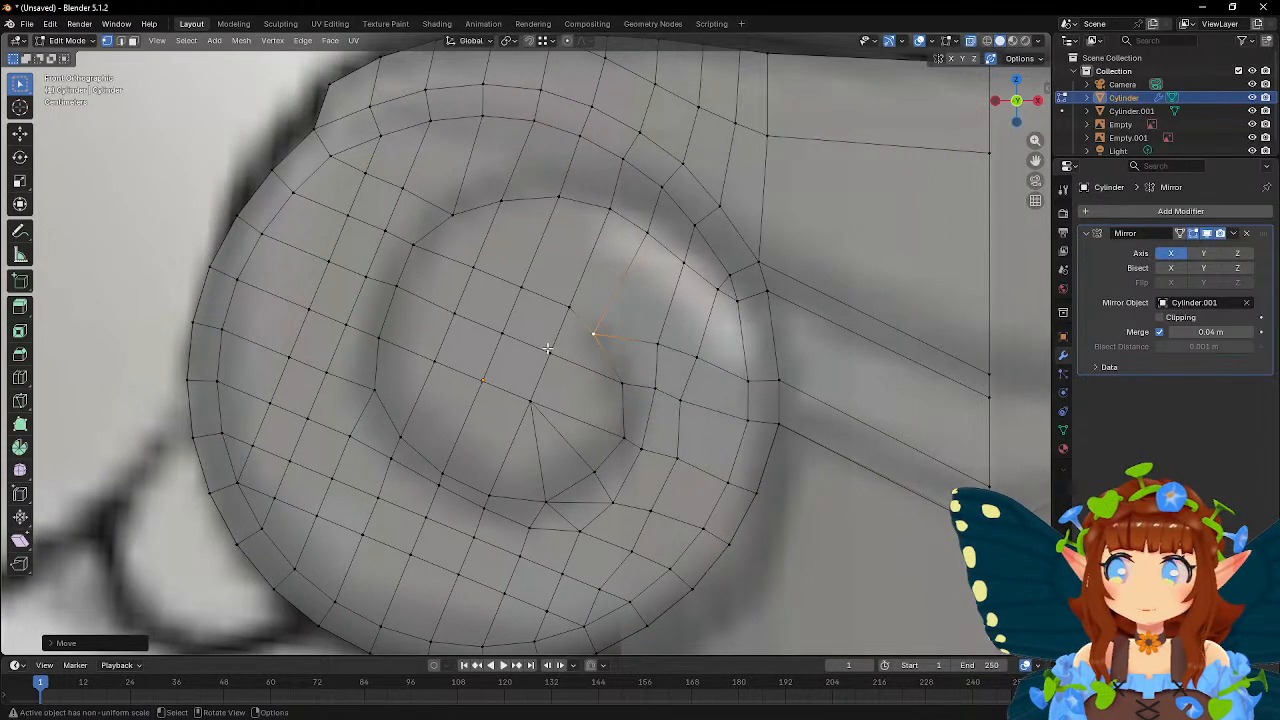
middle_click_drag(778, 338, 712, 365, "shift")
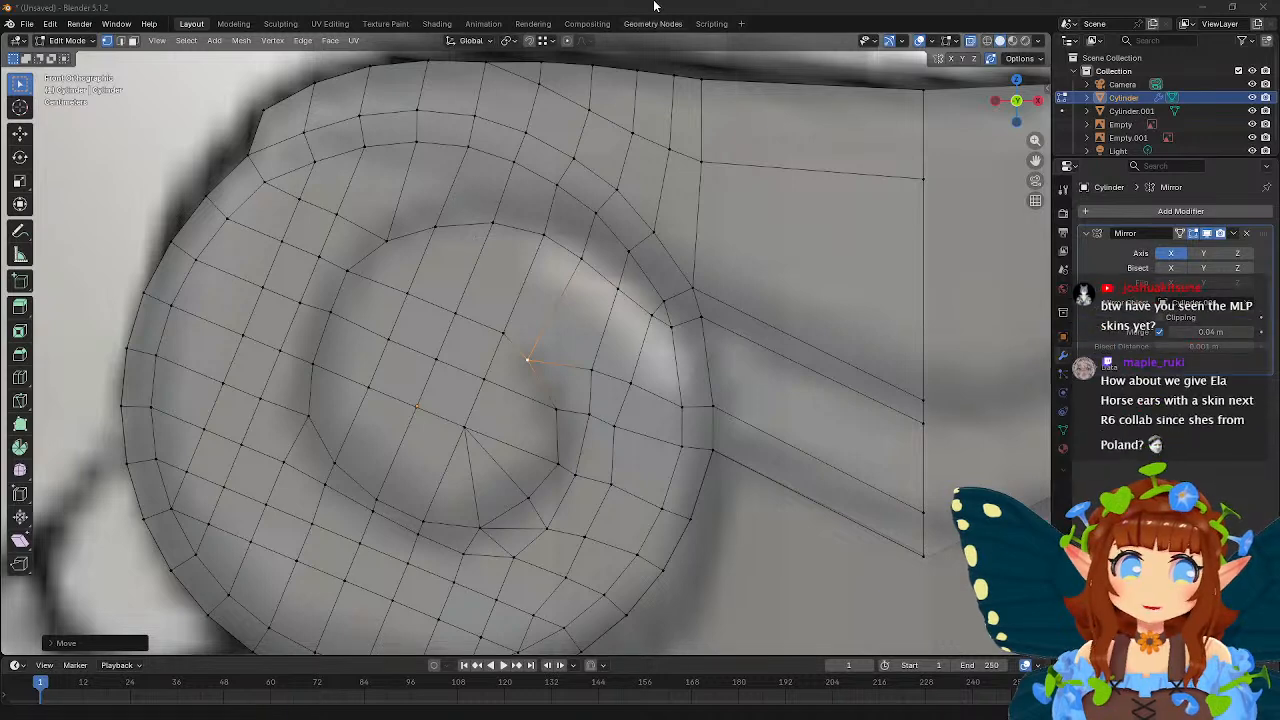
scroll(627, 279, "down", 4)
scroll(627, 279, "up", 6)
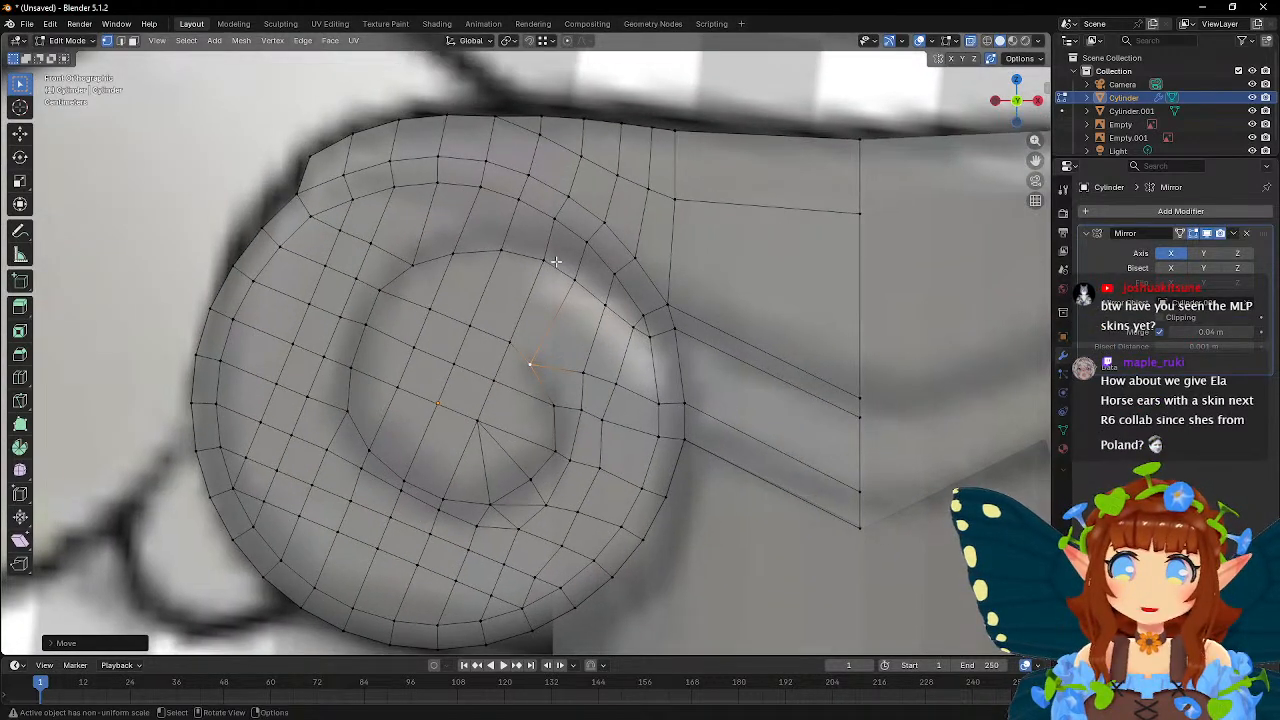
key("g")
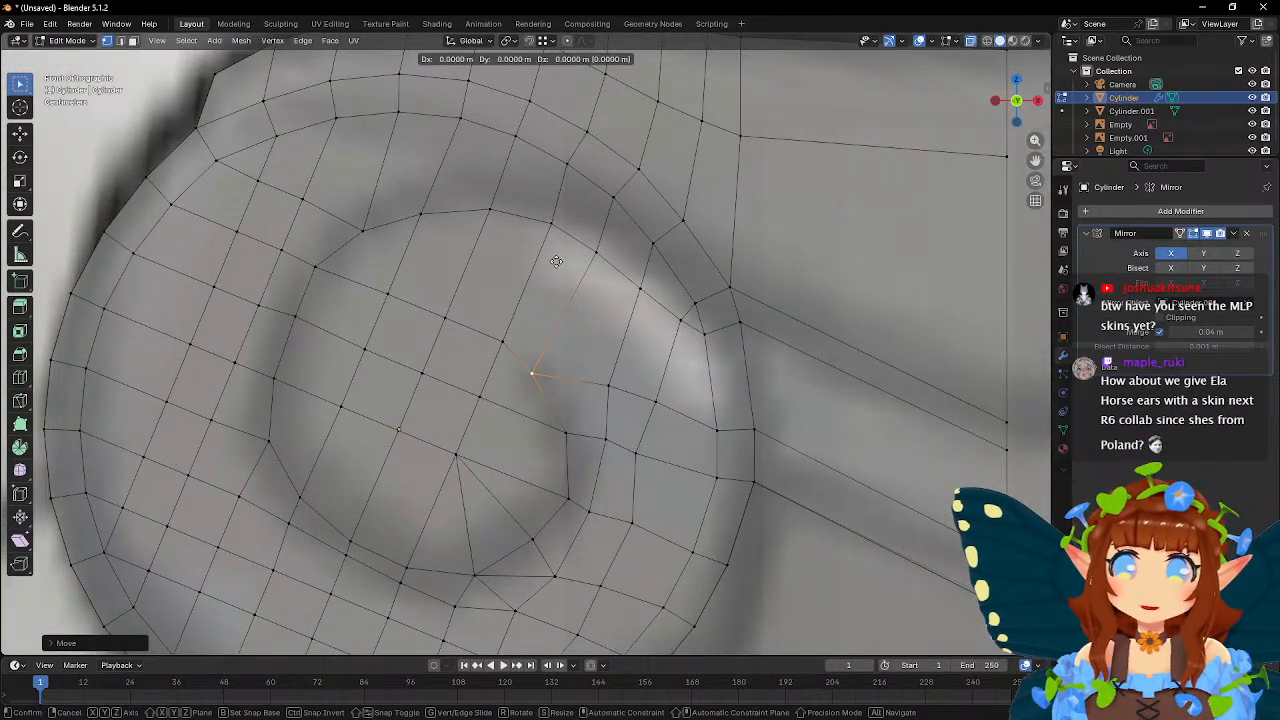
left_click(732, 385)
- Even out the two mesh vertices between the inner curl and the scroll's right rim
left_click(653, 400)
key("g")
left_click(681, 453)
left_click(632, 454)
key("g")
left_click(714, 441)
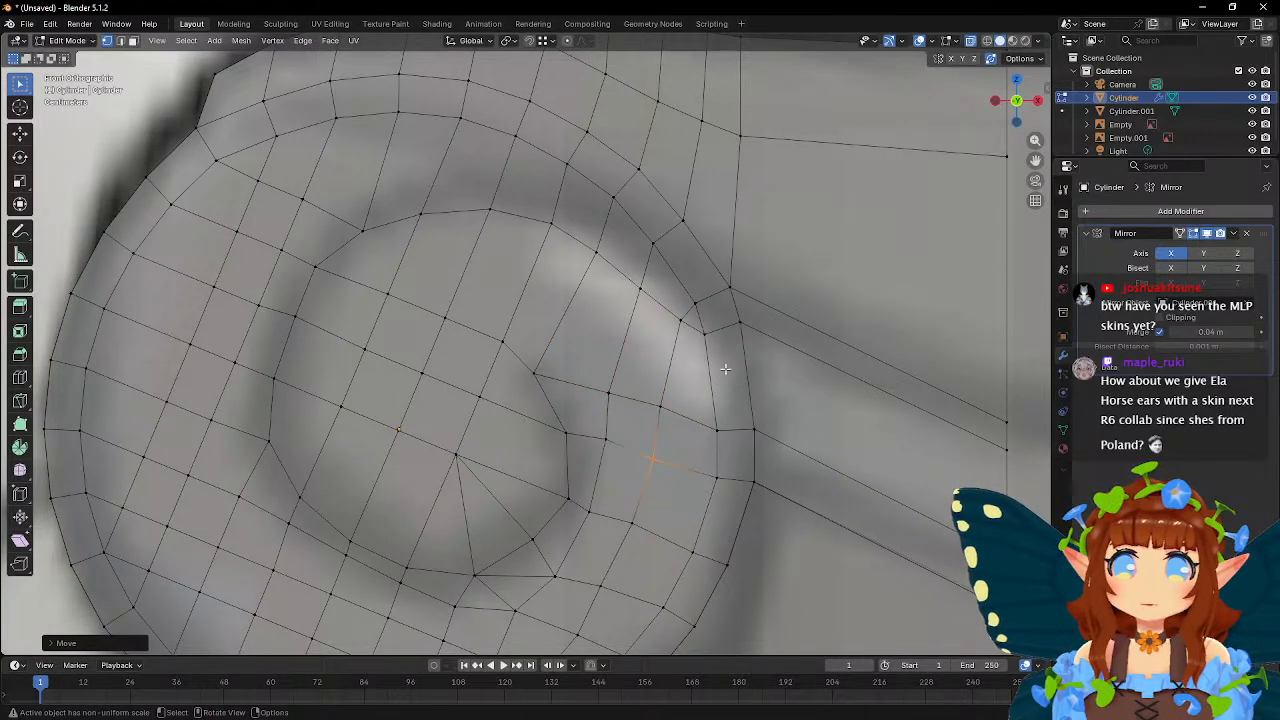
- Adjust the vertices along the upper-left arc of the spiral line so they follow the drawn curve
scroll(725, 369, "down", 8)
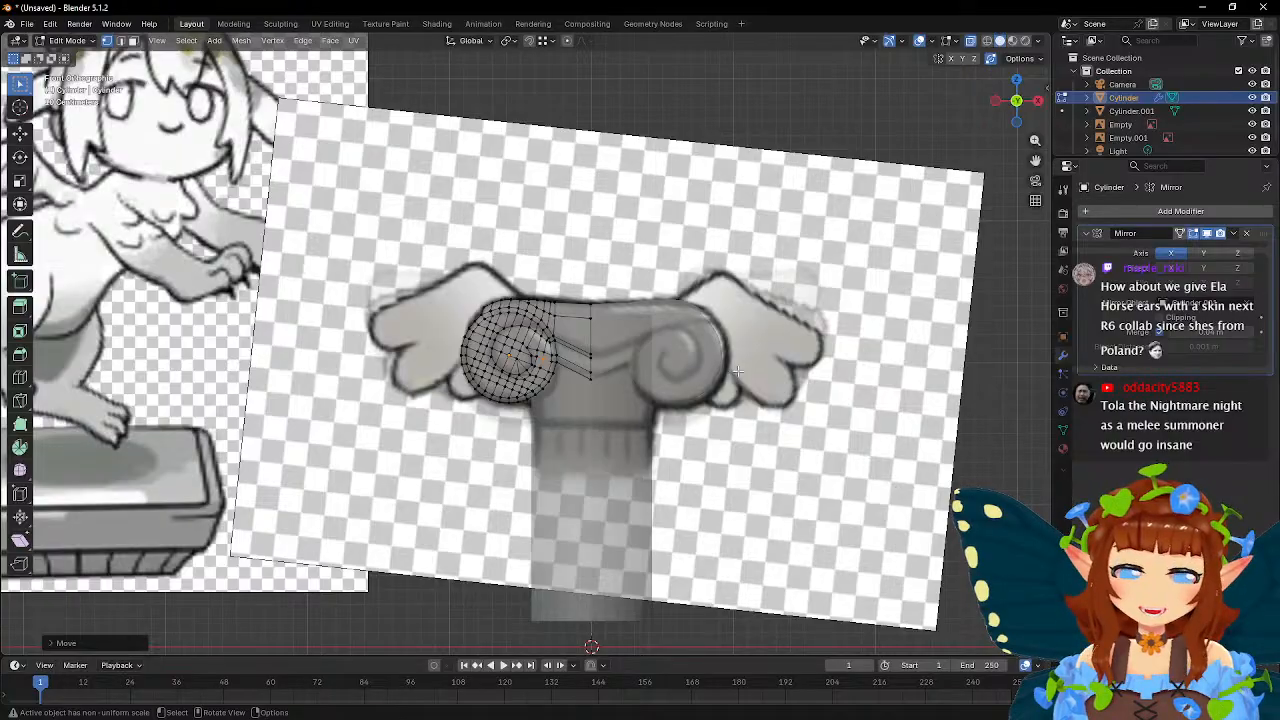
scroll(737, 371, "up", 8)
scroll(737, 371, "up", 1)
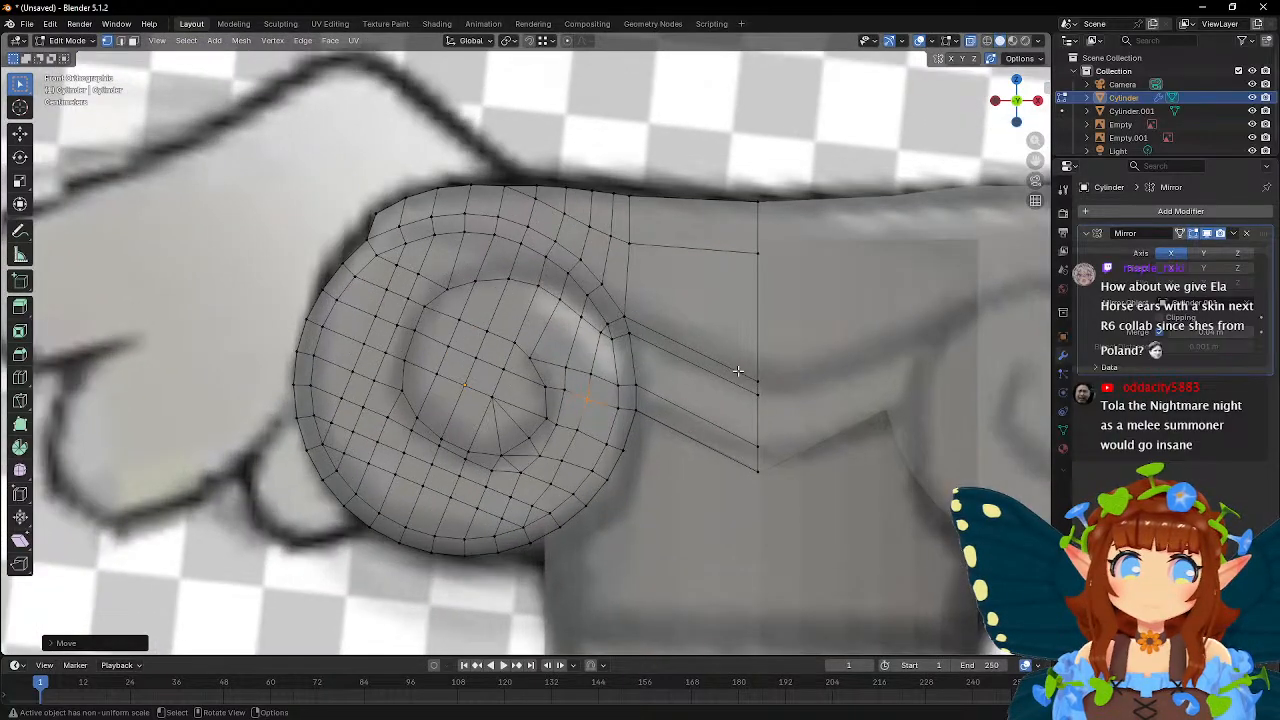
scroll(720, 375, "up", 1)
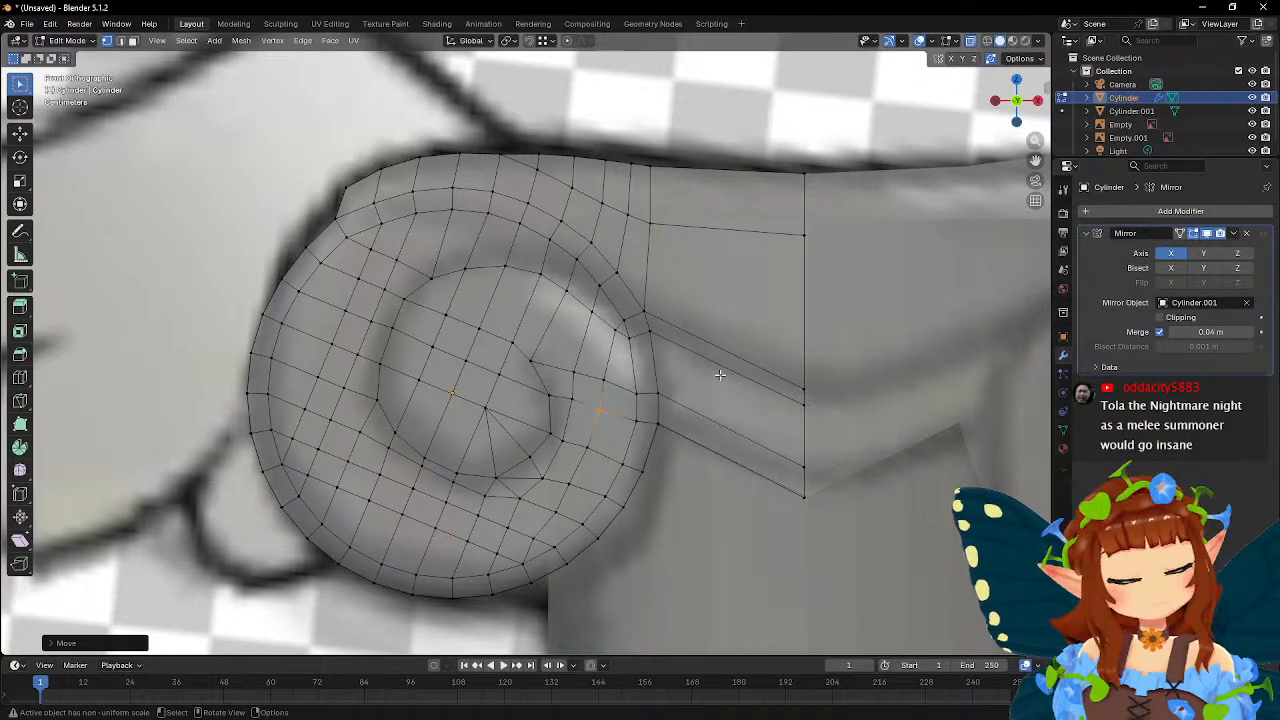
scroll(720, 374, "up", 3)
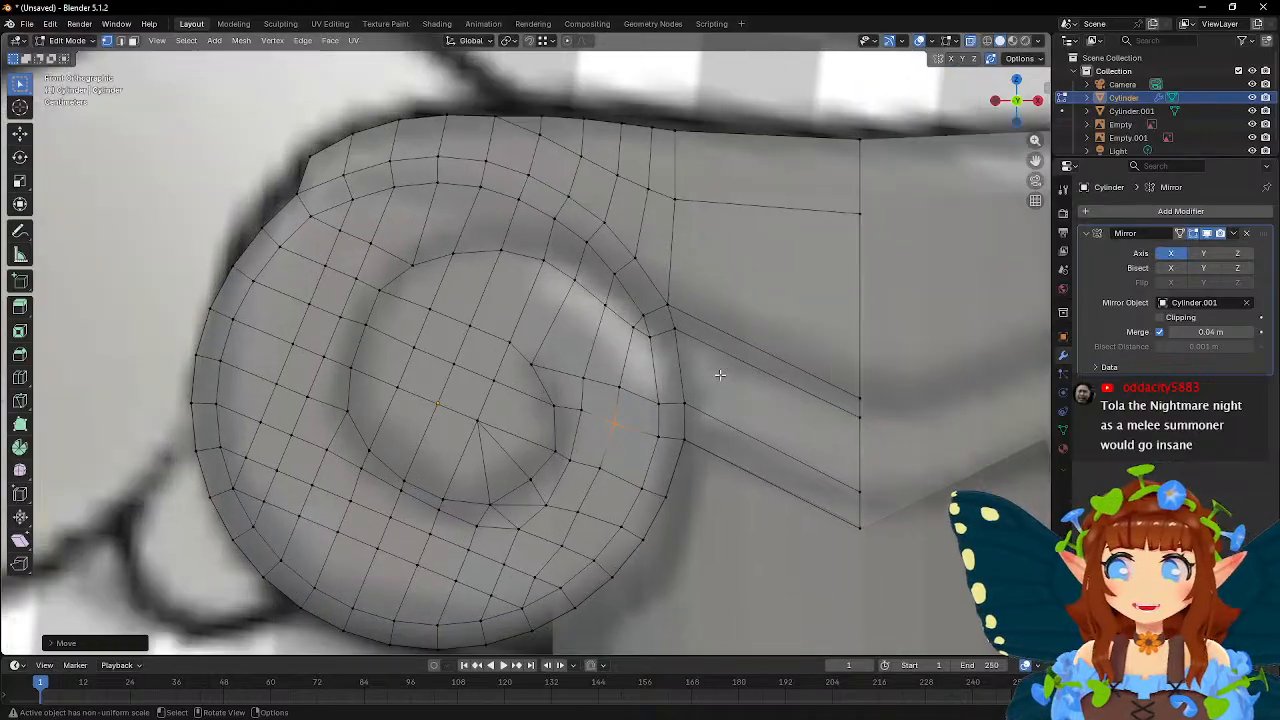
middle_click_drag(720, 374, 478, 354, "shift")
left_click(372, 274)
left_click_drag(304, 292, 327, 320)
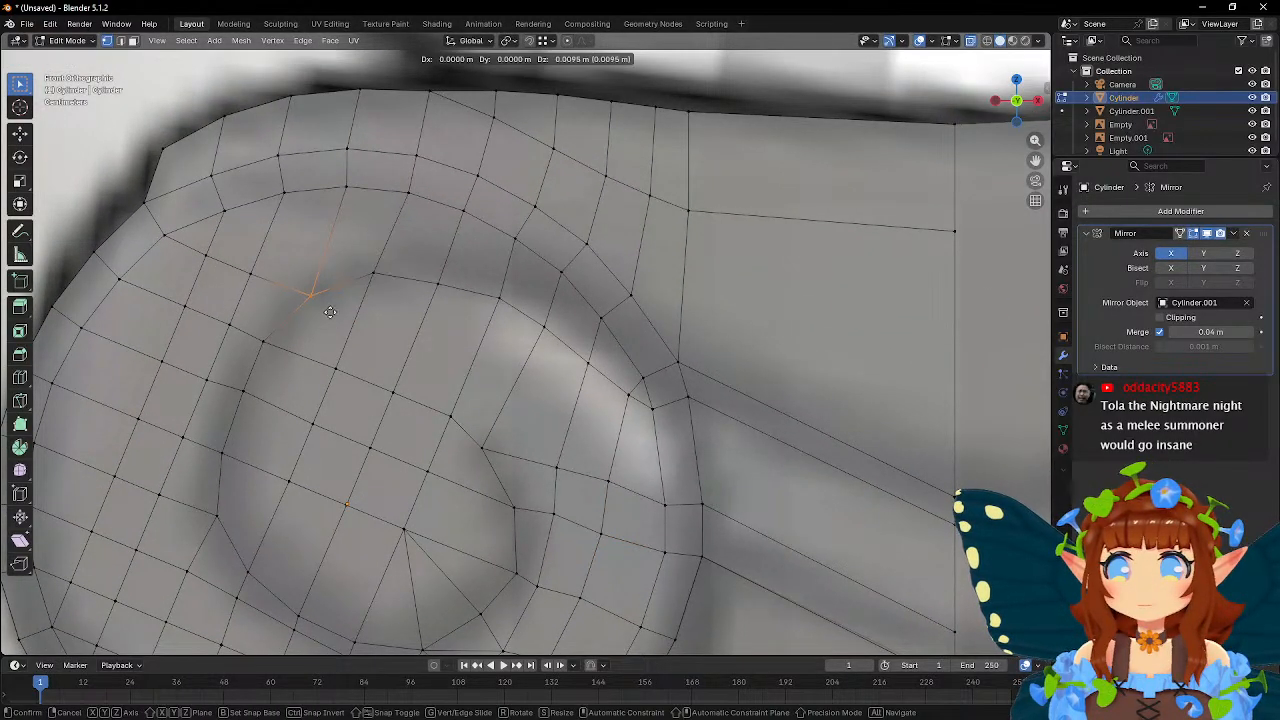
key("g")
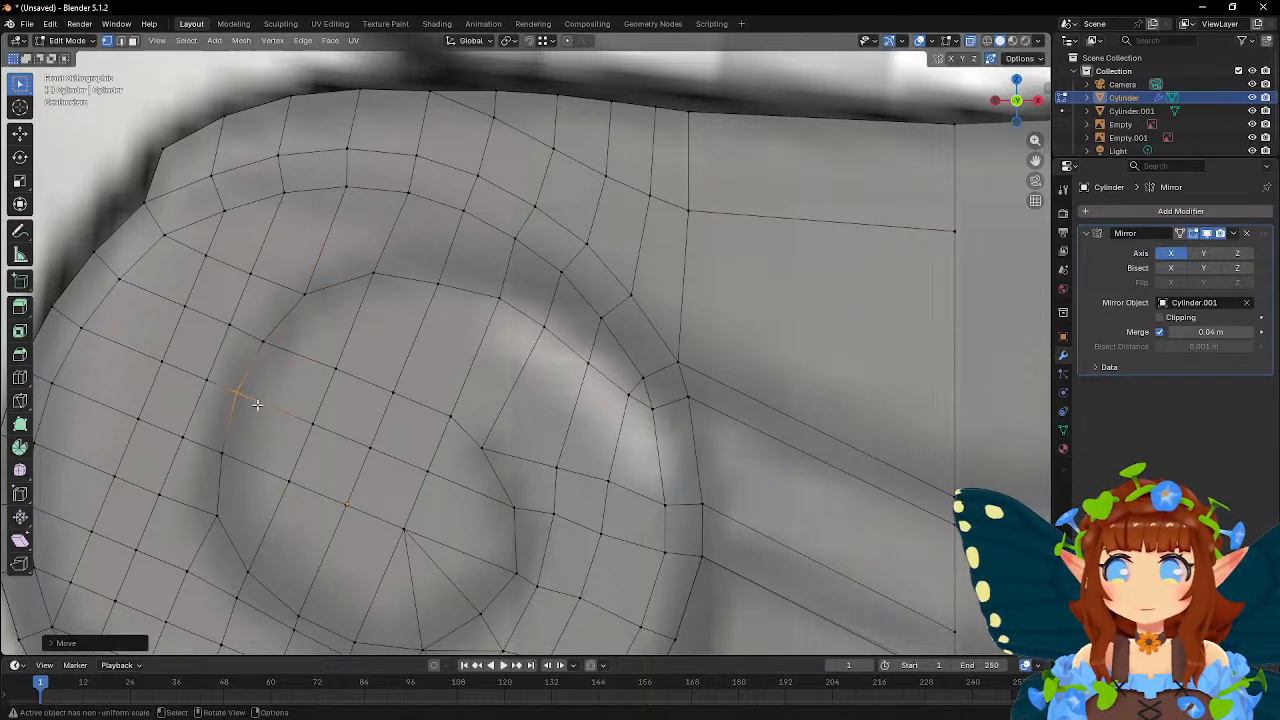
left_click(253, 471)
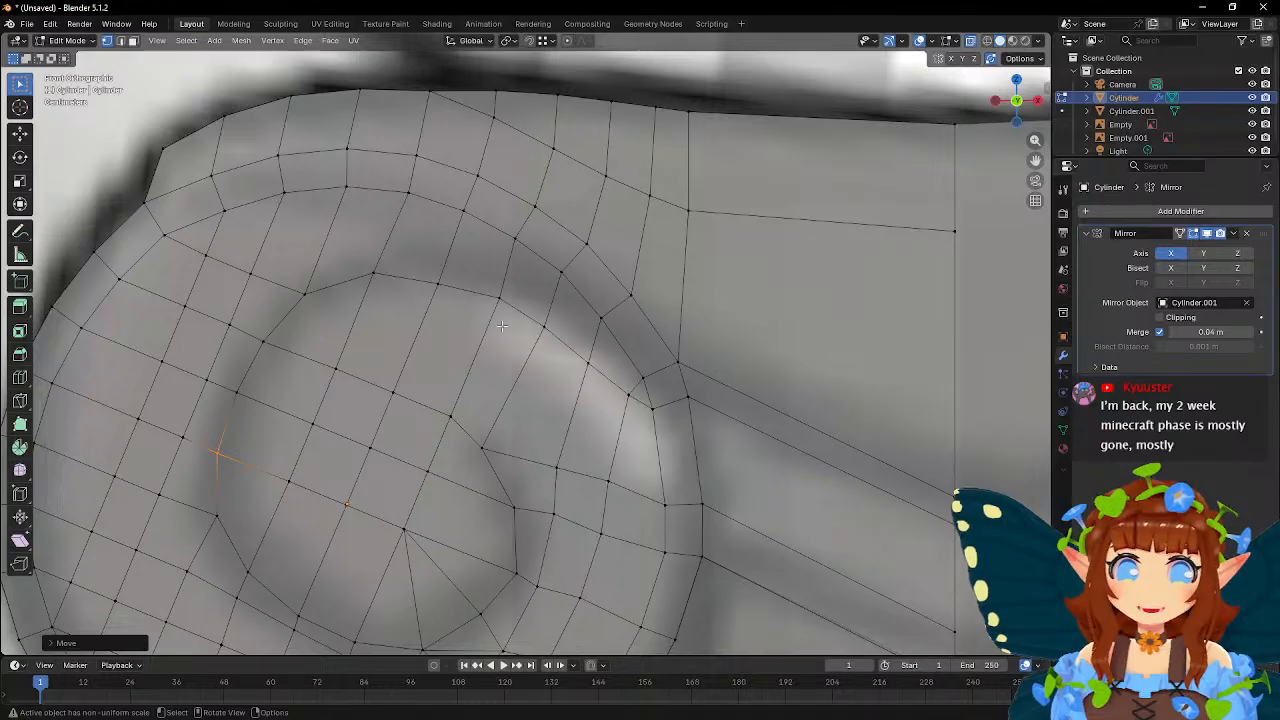
- Move the vertices along the upper-right arc of the spiral line outward to follow the drawn highlight's edge
left_click(487, 287)
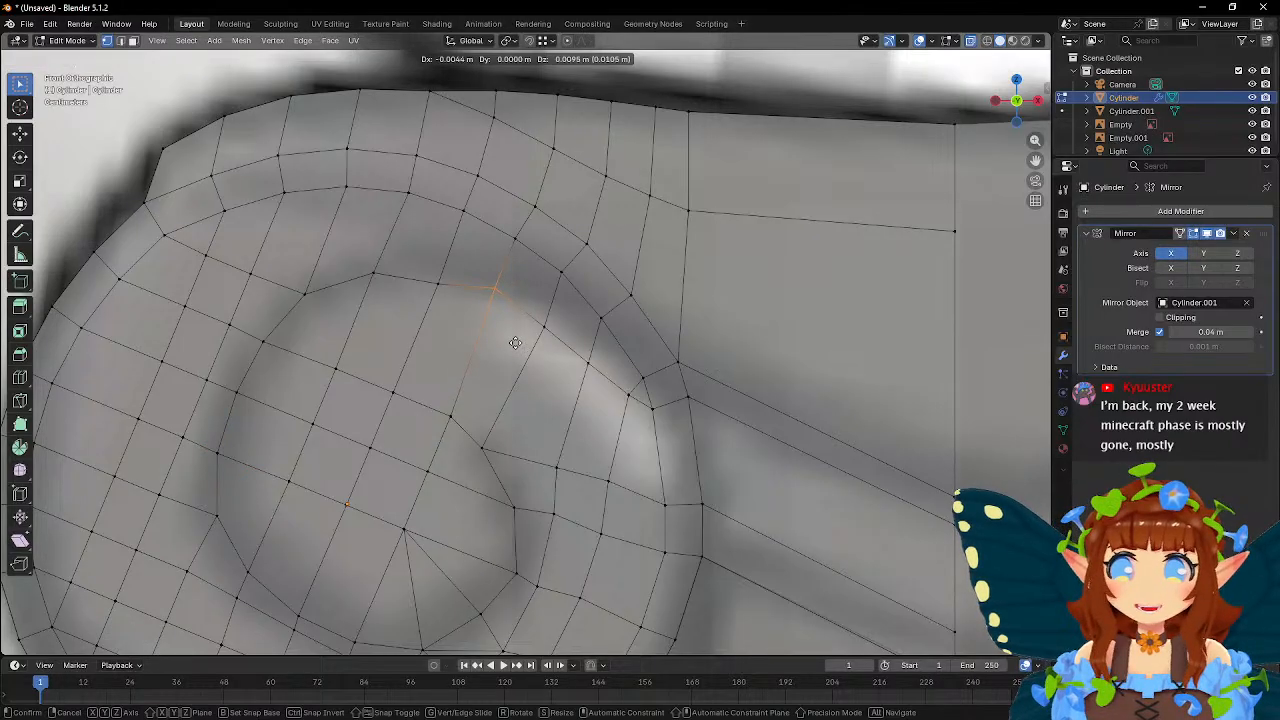
key("g")
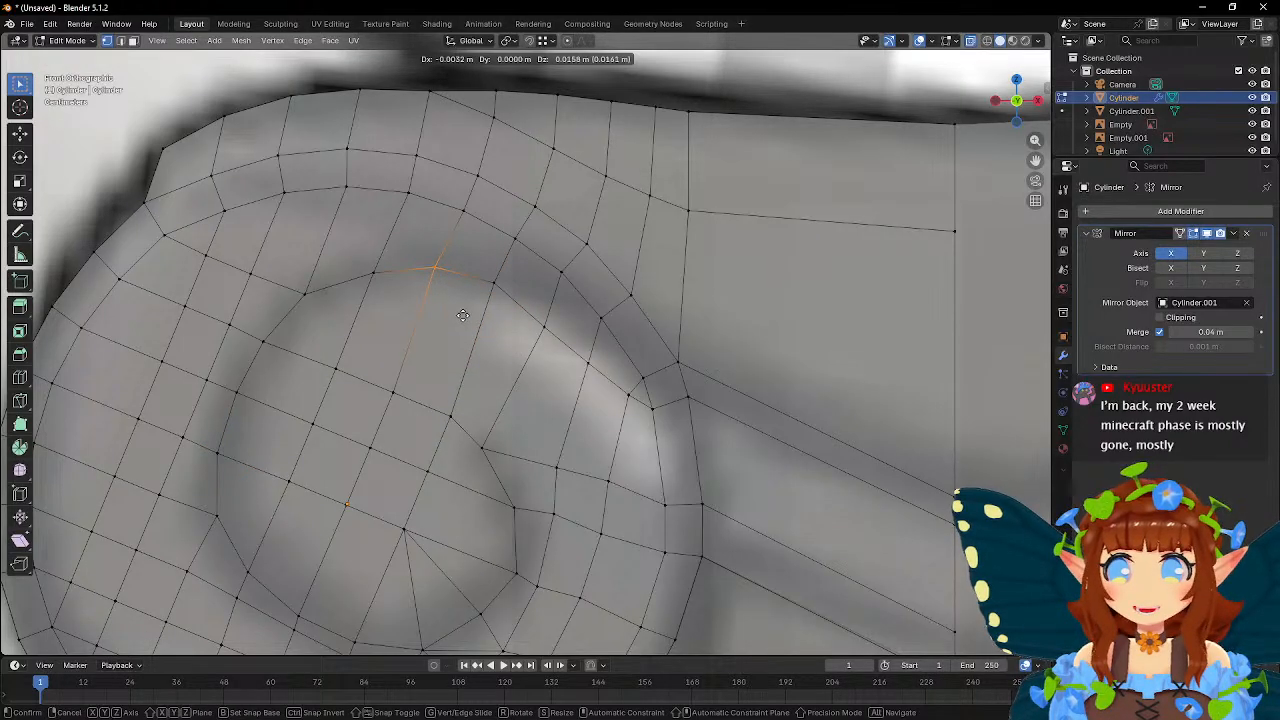
left_click(460, 317)
key("g")
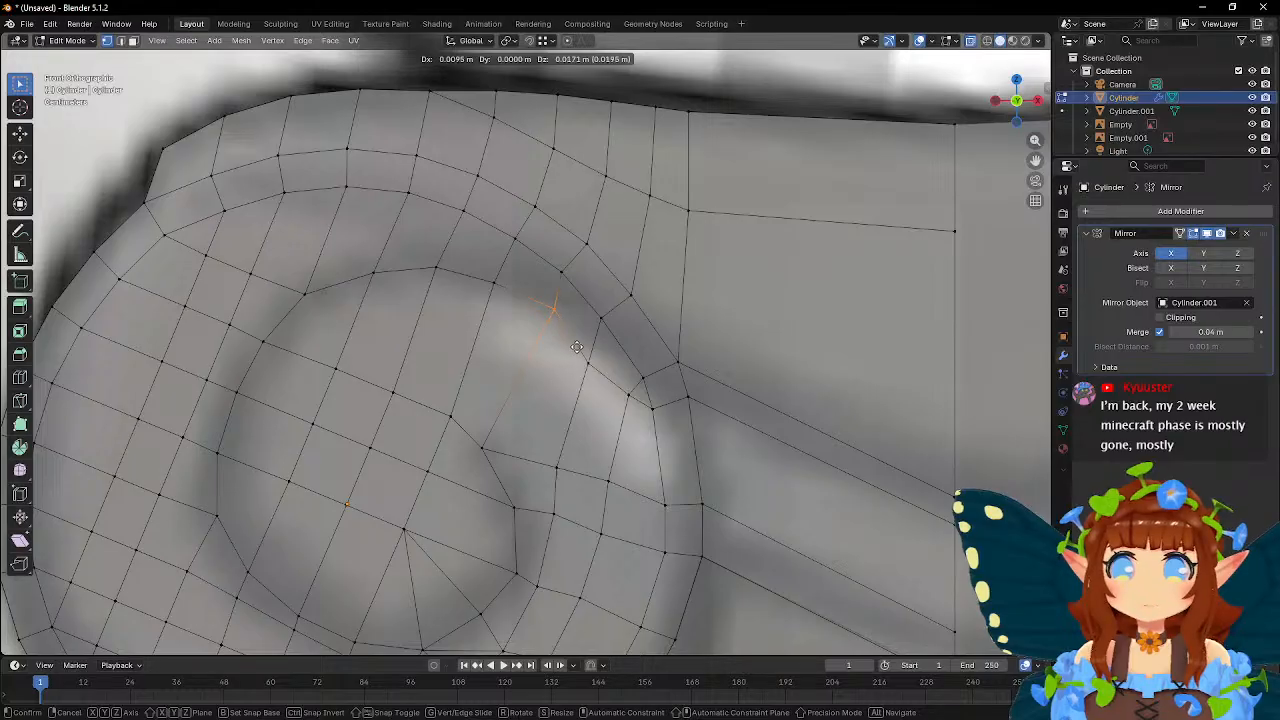
left_click(577, 349)
key("g")
left_click(612, 350)
- Shift the vertices on the disc's inner rim line at the upper right outward, away from the spiral line
key("g")
left_click(609, 360)
key("g")
left_click(580, 292)
key("g")
left_click(532, 258)
key("g")
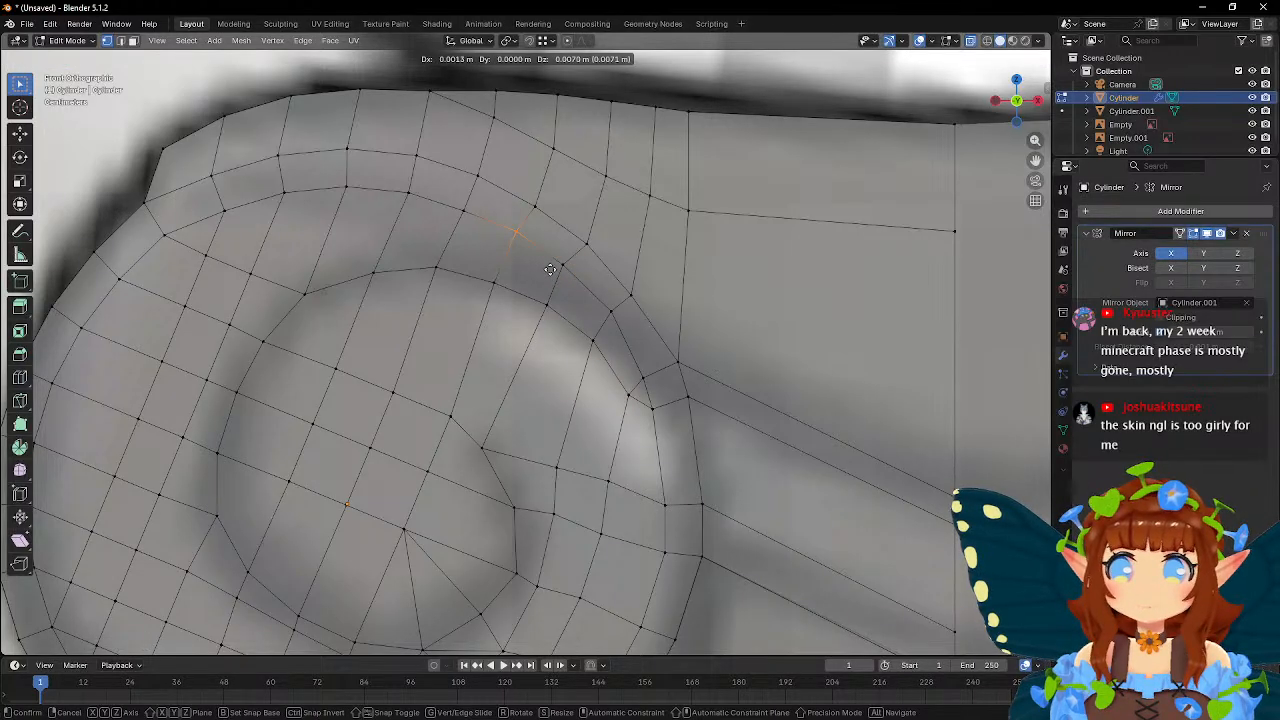
left_click(551, 267)
- Move the spiral and rim vertices beside the upper band junction outward so the curve stays smooth there
middle_click_drag(620, 334, 585, 328, "shift")
left_click(587, 332)
key("g")
left_click(606, 338)
left_click(572, 349)
key("g")
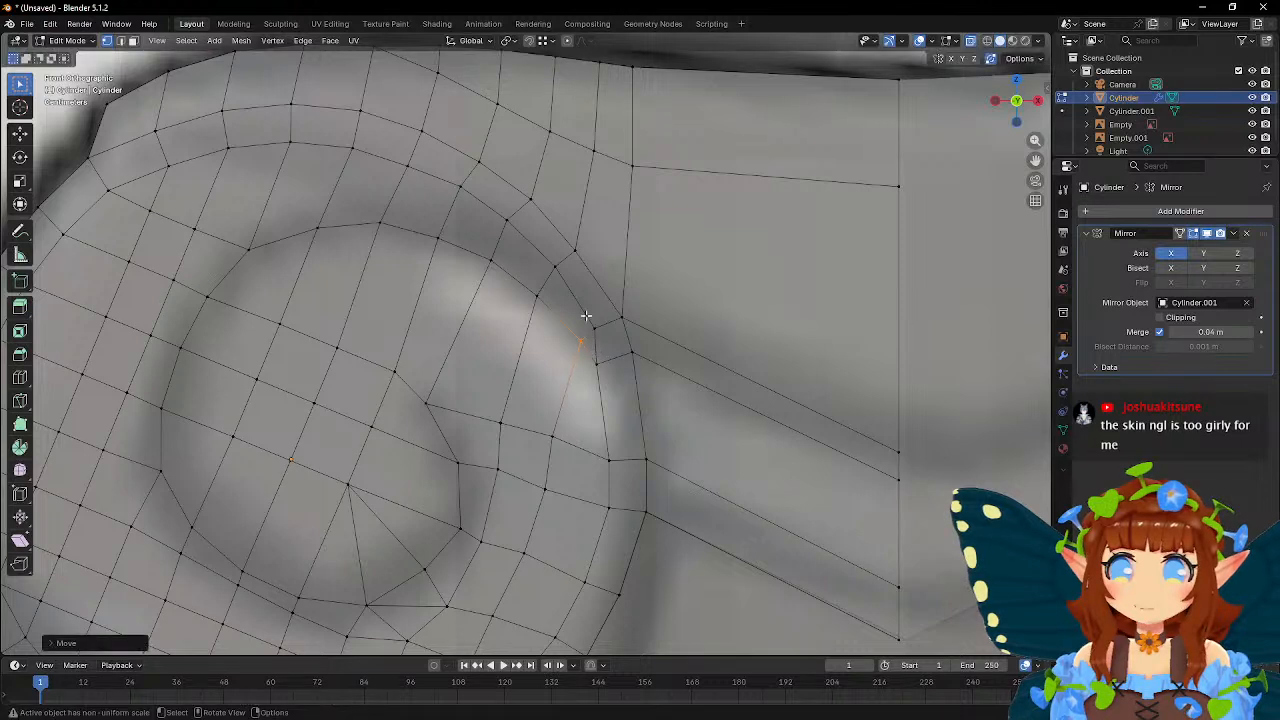
left_click(611, 326)
left_click(592, 363)
key("g")
left_click(628, 366)
- Shift the inner rim vertices on the scroll's right side, beside the lower band, outward toward the rim
left_click(608, 510)
key("g")
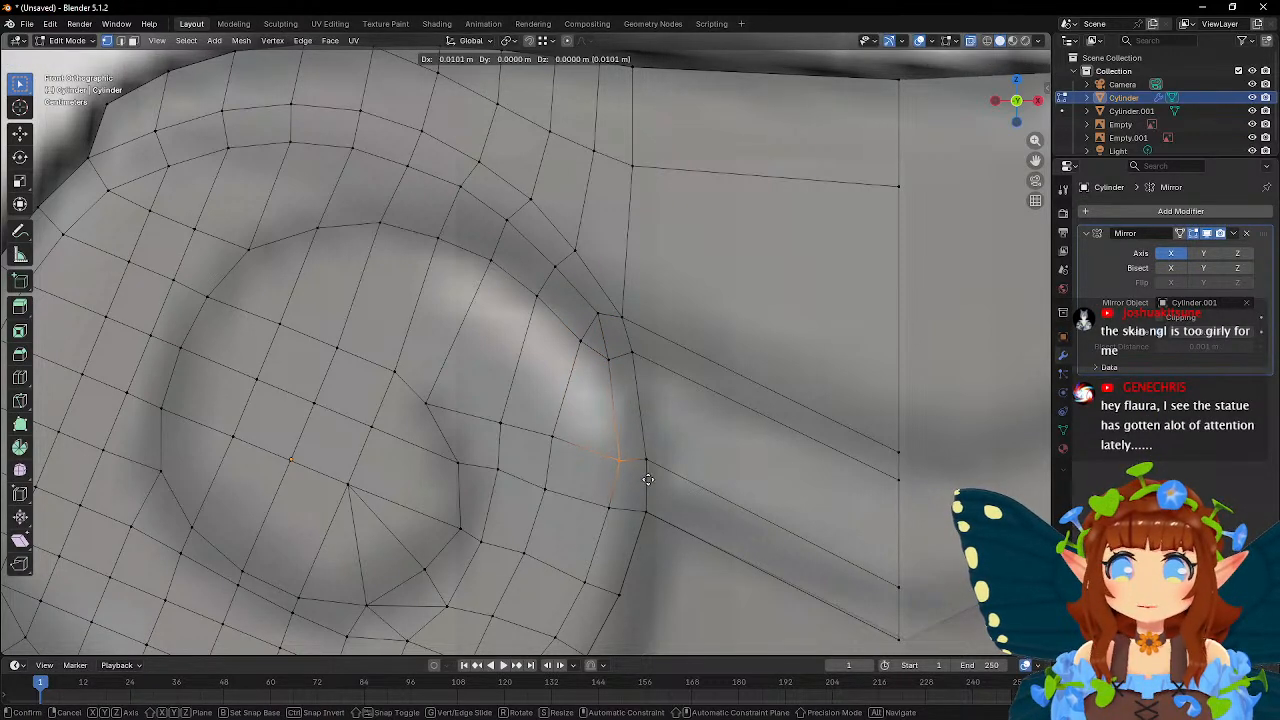
left_click(624, 525)
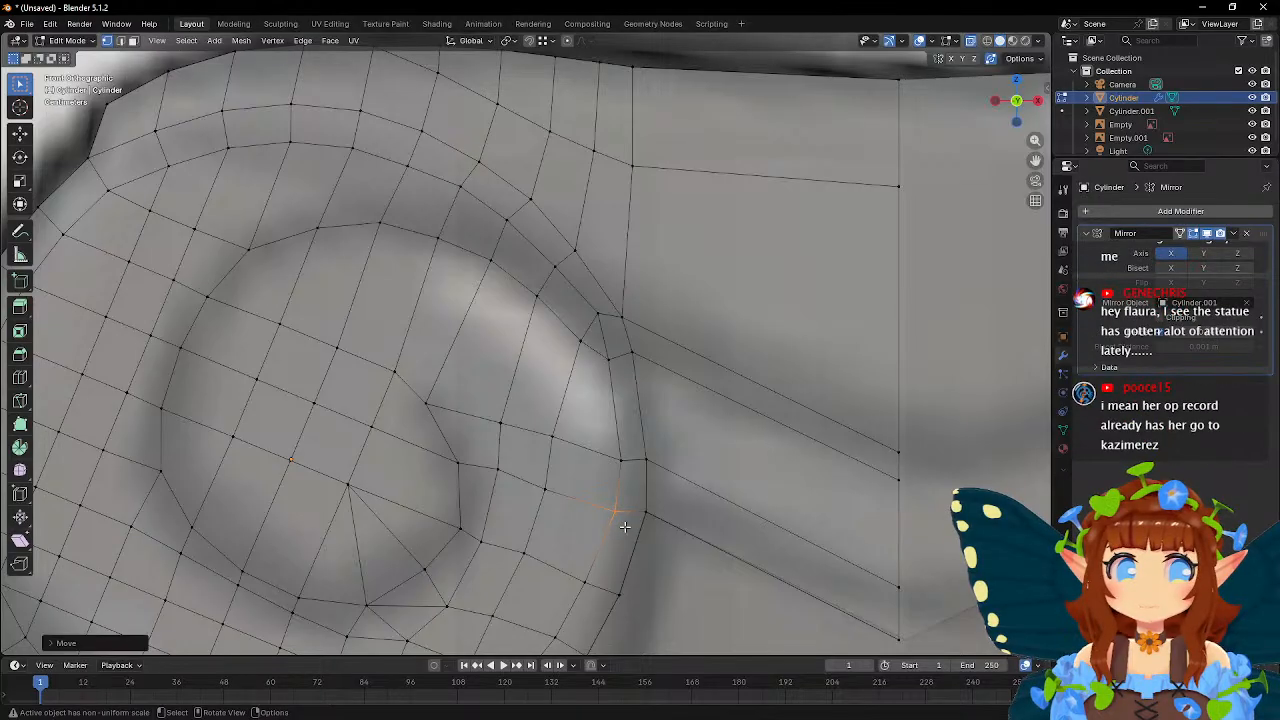
middle_click_drag(624, 525, 593, 389, "shift")
scroll(588, 424, "down", 10)
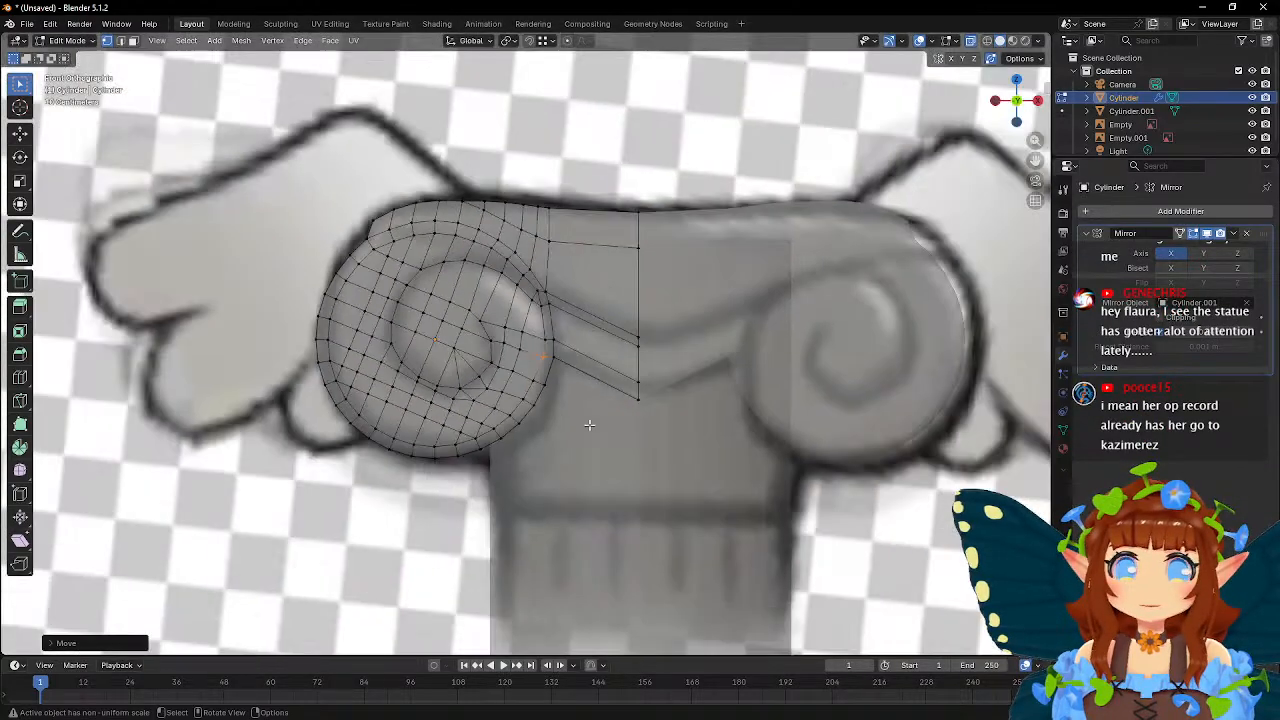
- Nudge two inner-rim vertices on the lower-right side of the left scroll outward, closer to its outer edge
scroll(589, 424, "up", 1)
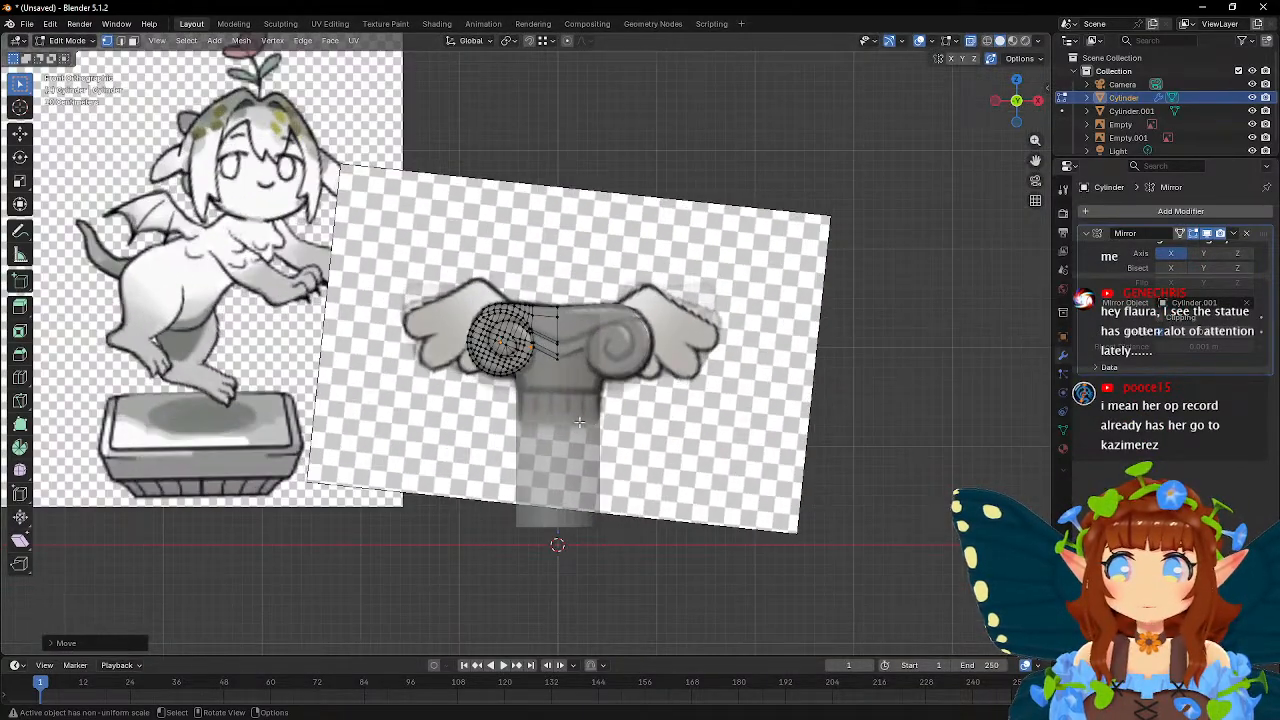
scroll(499, 313, "up", 10)
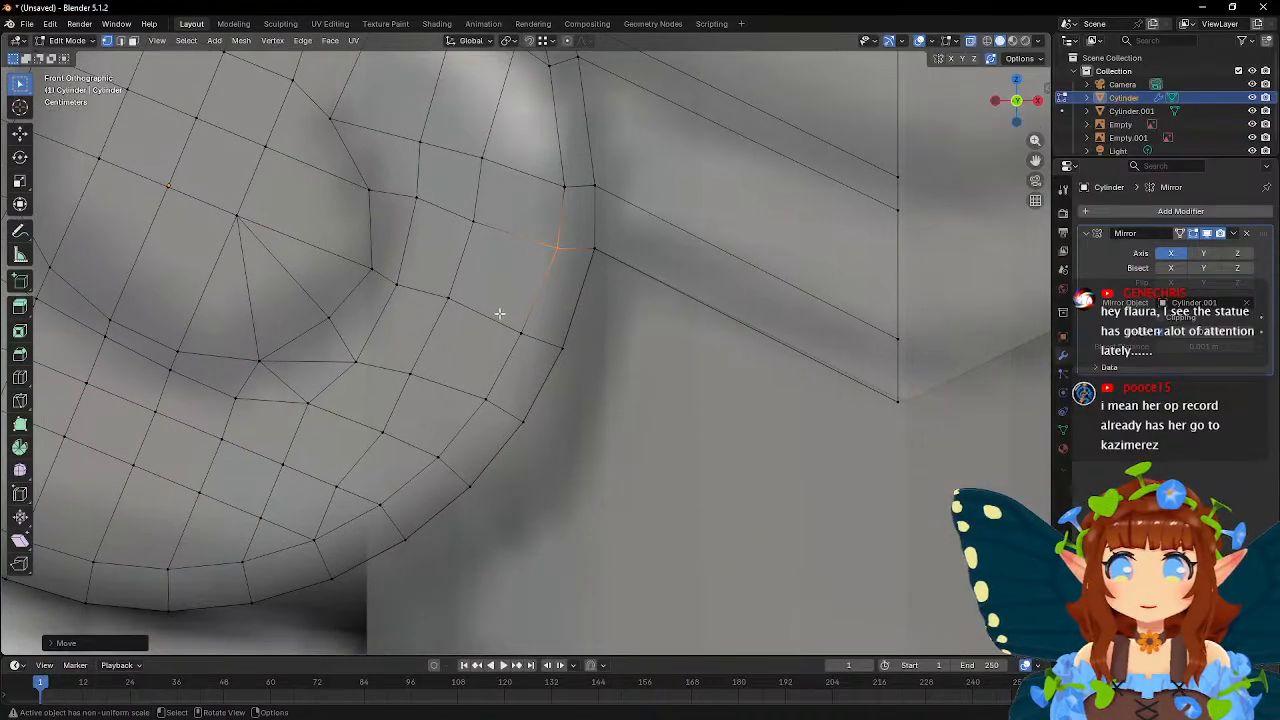
left_click(549, 366)
key("g")
left_click(558, 371)
left_click(498, 420)
key("g")
left_click(501, 429)
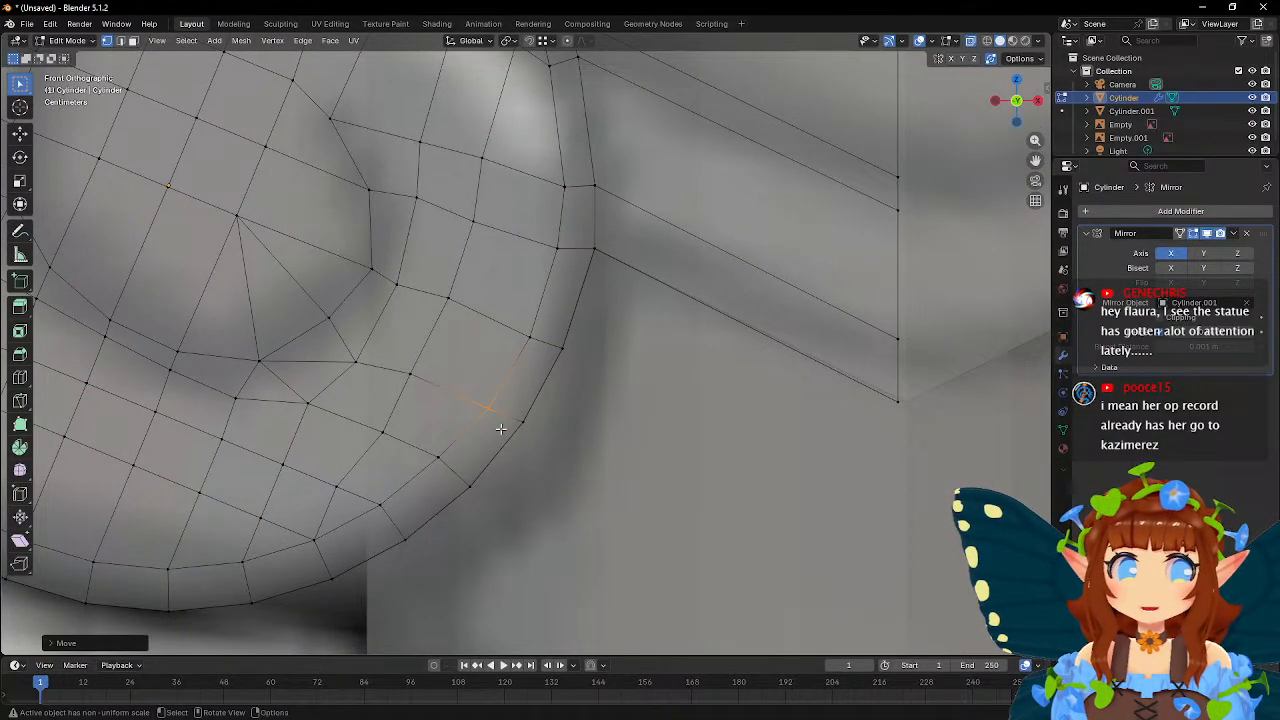
- Continue along the scroll's lower rim, moving the following inner-rim vertices outward to even the border's width
middle_click_drag(501, 429, 581, 365, "shift")
key("g")
left_click(531, 418)
left_click(457, 443)
key("g")
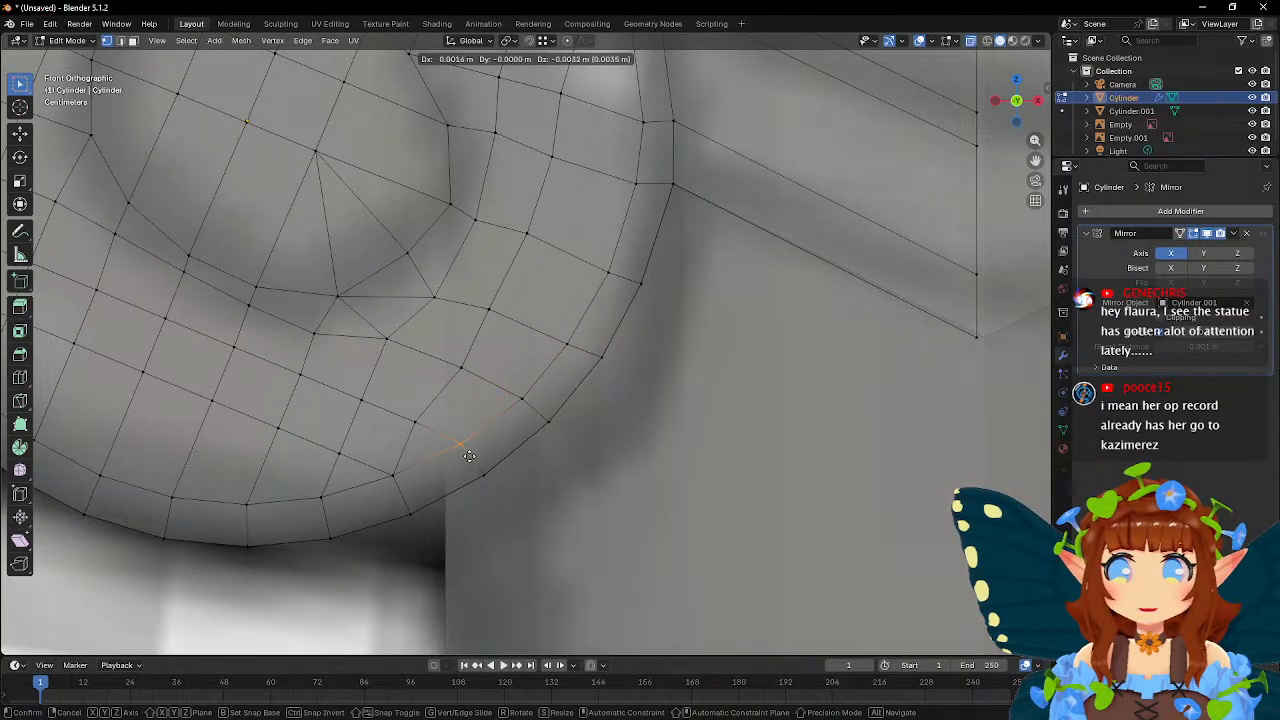
left_click(469, 457)
middle_click_drag(469, 457, 568, 420, "shift")
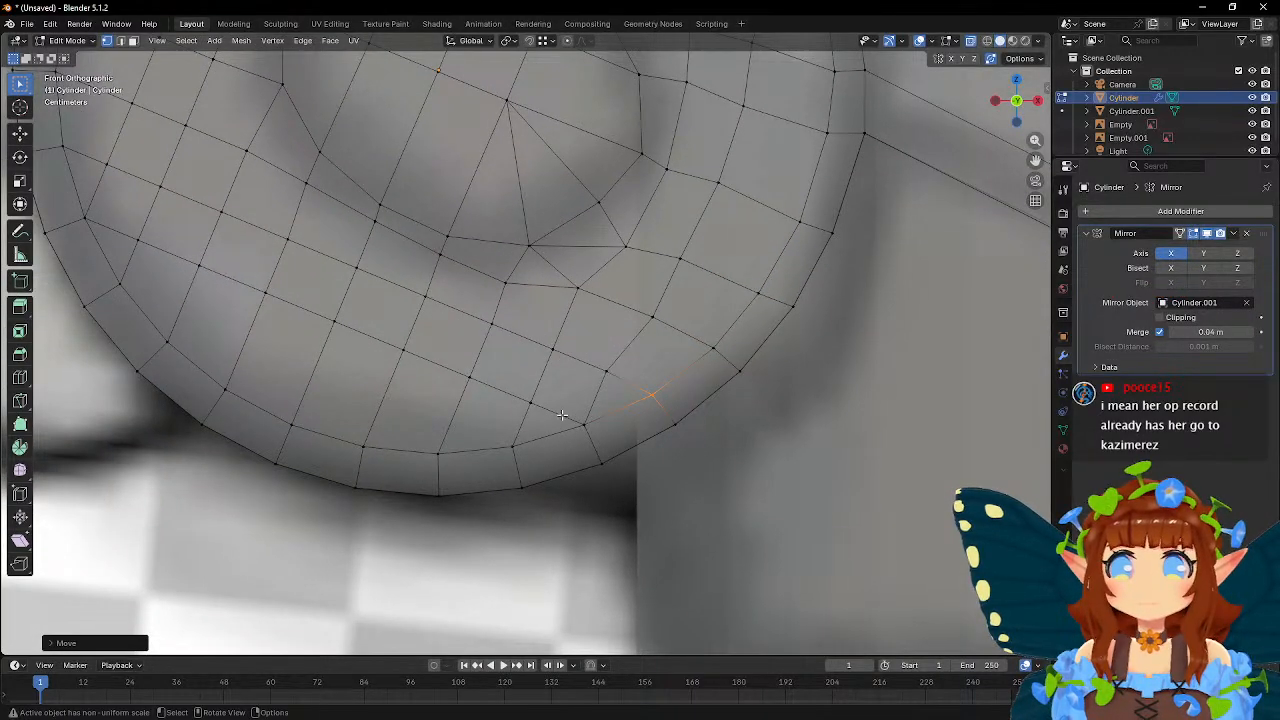
scroll(562, 413, "down", 3)
middle_click_drag(657, 256, 530, 448, "shift")
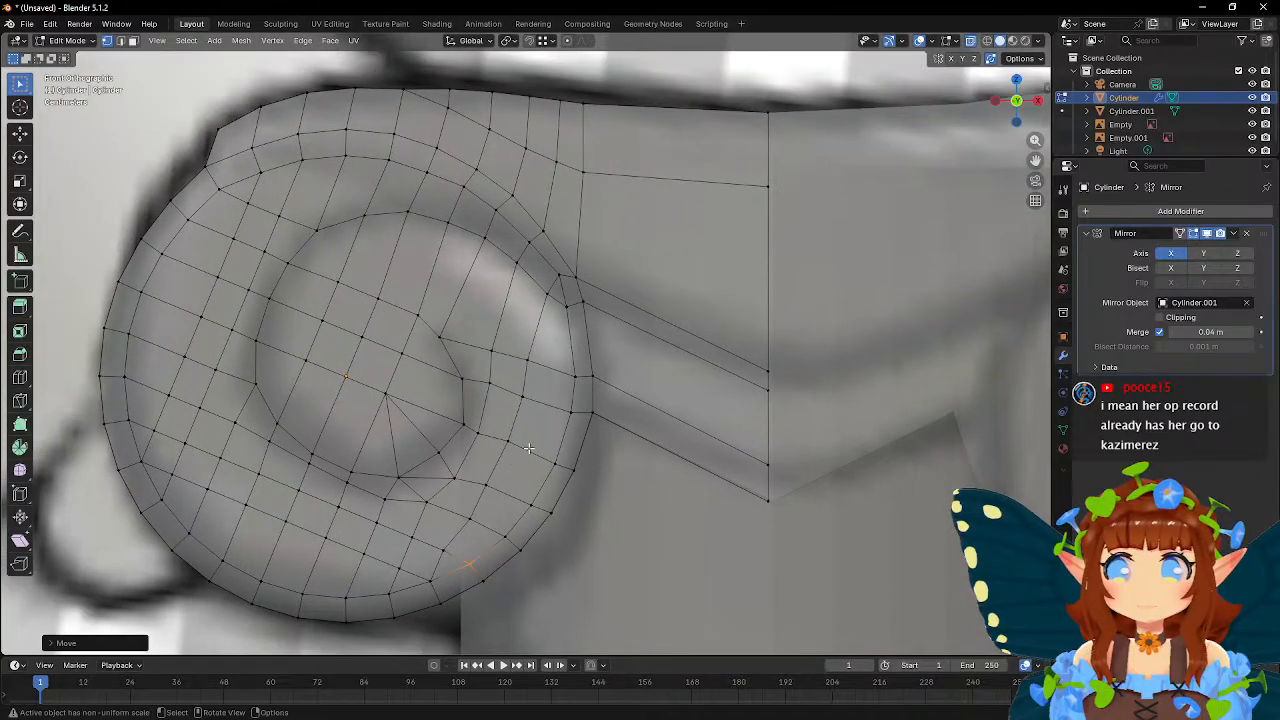
- Reposition the spiral's vertices beside the upper band junction up and toward the scroll's outer rim
scroll(530, 448, "up", 3)
middle_click_drag(636, 361, 511, 388, "shift")
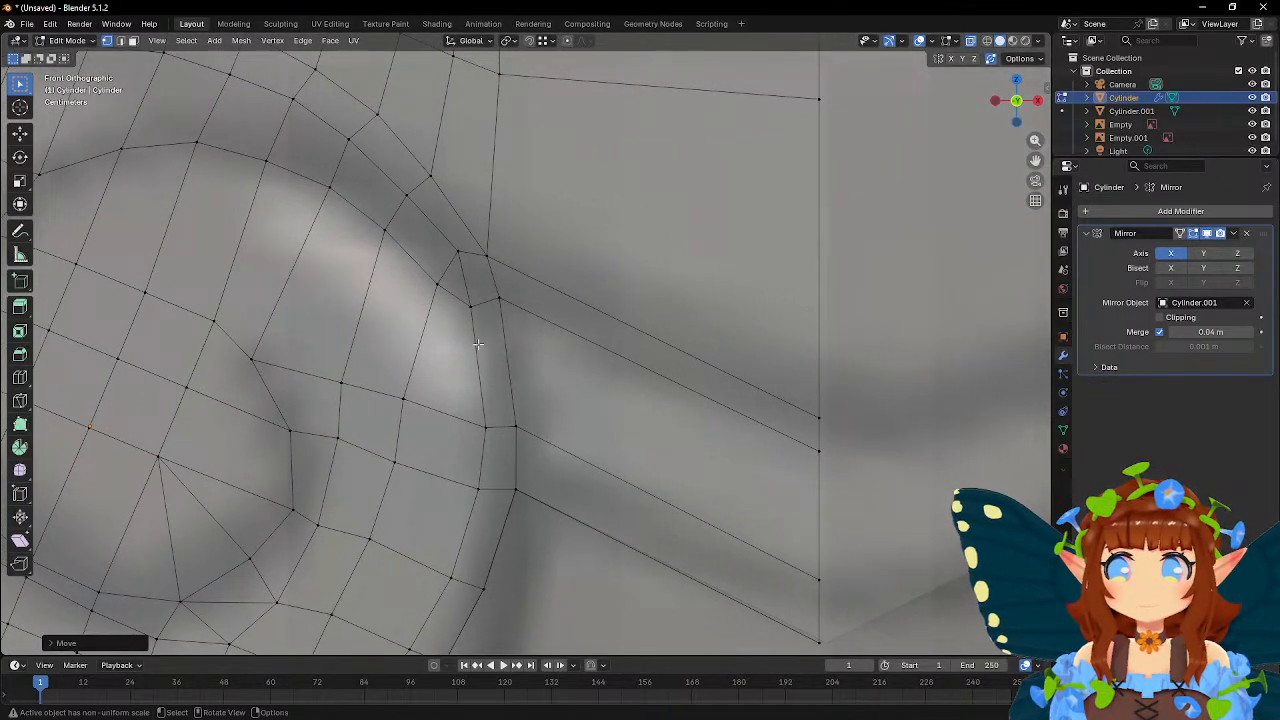
left_click_drag(463, 299, 496, 338)
key("g")
left_click(510, 338)
left_click_drag(419, 277, 453, 308)
key("g")
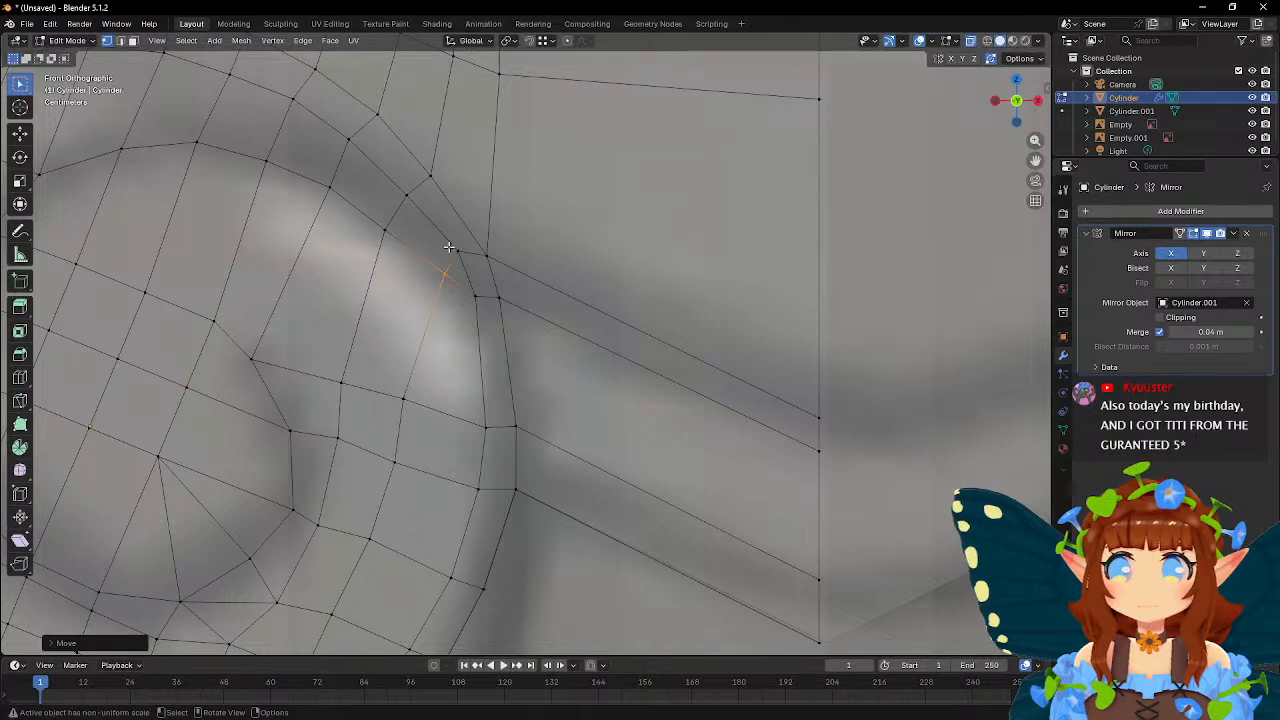
left_click(484, 261)
- Shift three more vertices along the scroll's upper-right curve up and outward to smooth the grid spacing
left_click_drag(370, 222, 393, 237)
key("g")
left_click(399, 226)
left_click_drag(395, 185, 430, 215)
key("g")
left_click(461, 223)
middle_click_drag(374, 201, 540, 330, "shift")
left_click_drag(509, 265, 532, 284)
key("g")
left_click(538, 274)
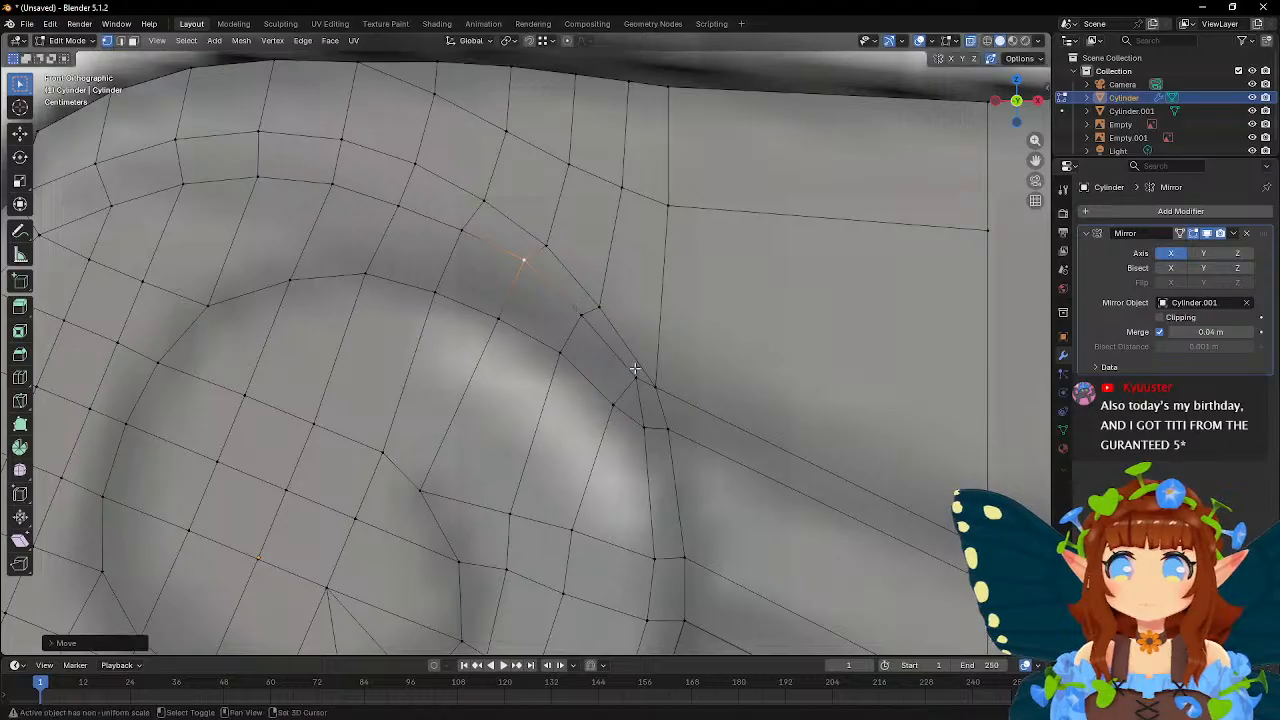
middle_click_drag(635, 368, 575, 294, "shift")
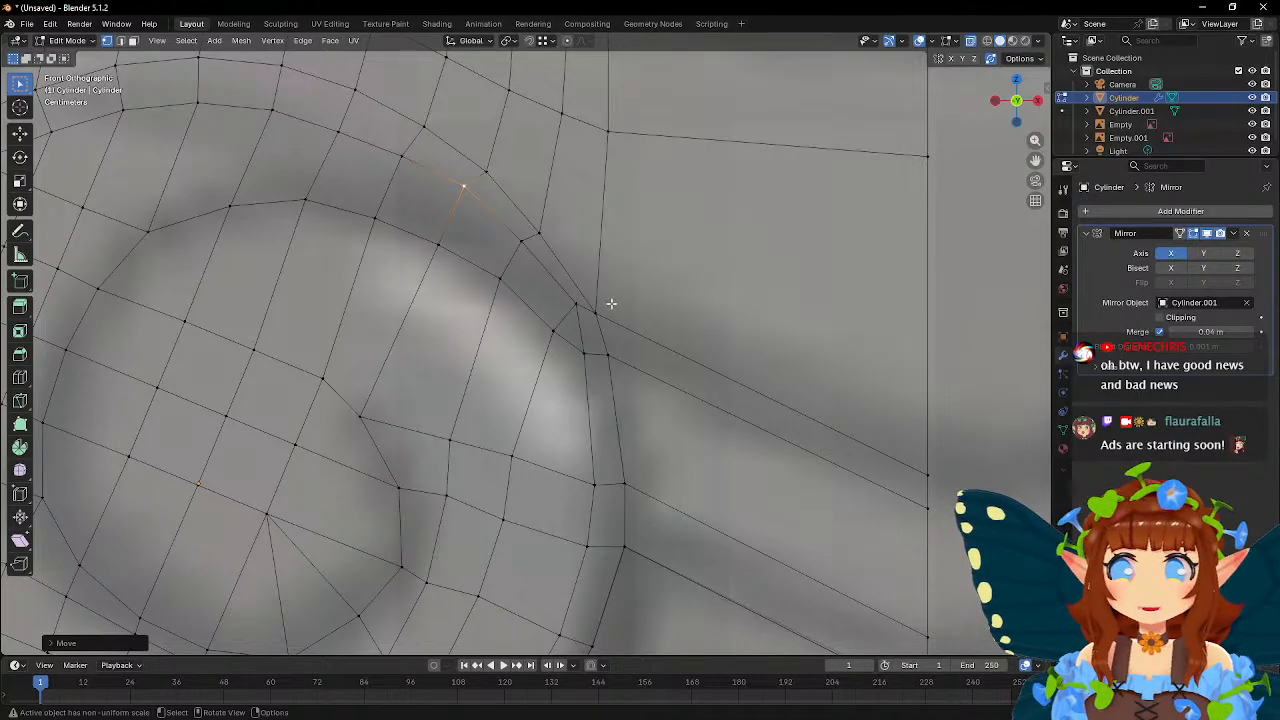
- Adjust the outer-rim vertices above the band junction up and to the left to widen the narrow rim faces
key("g")
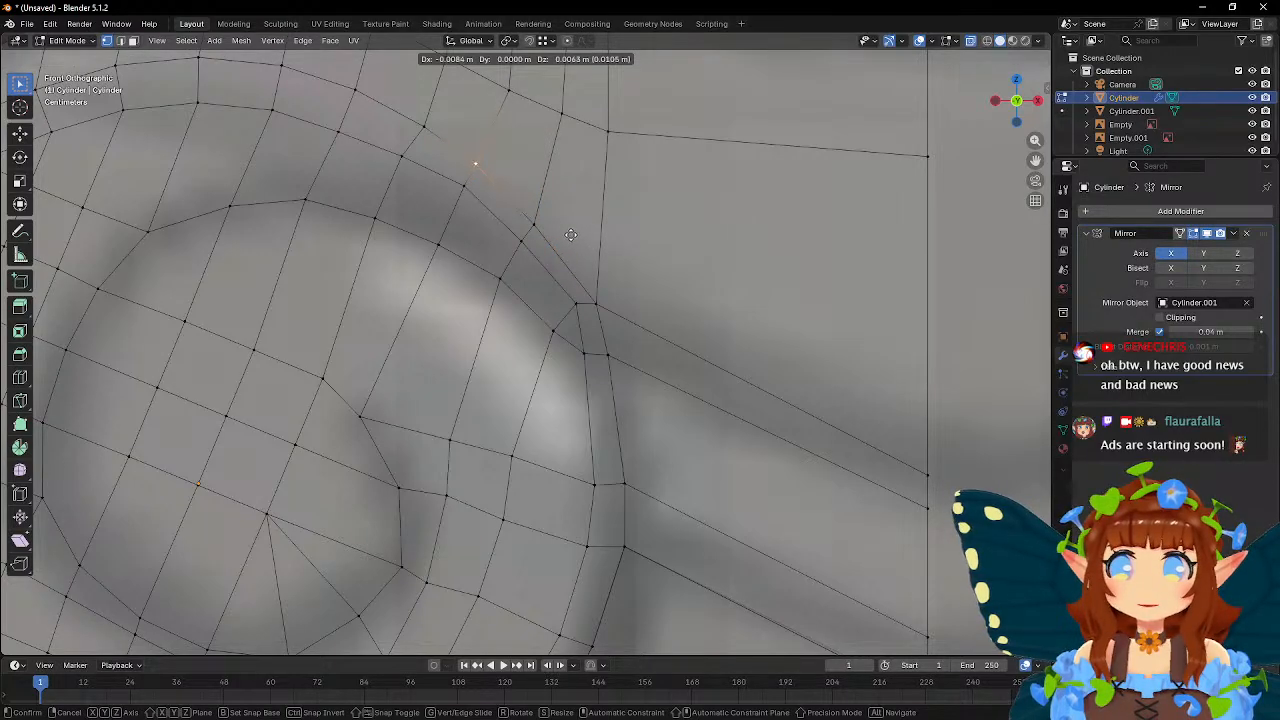
left_click(547, 227)
middle_click_drag(461, 138, 493, 246, "shift")
left_click(455, 232)
key("g")
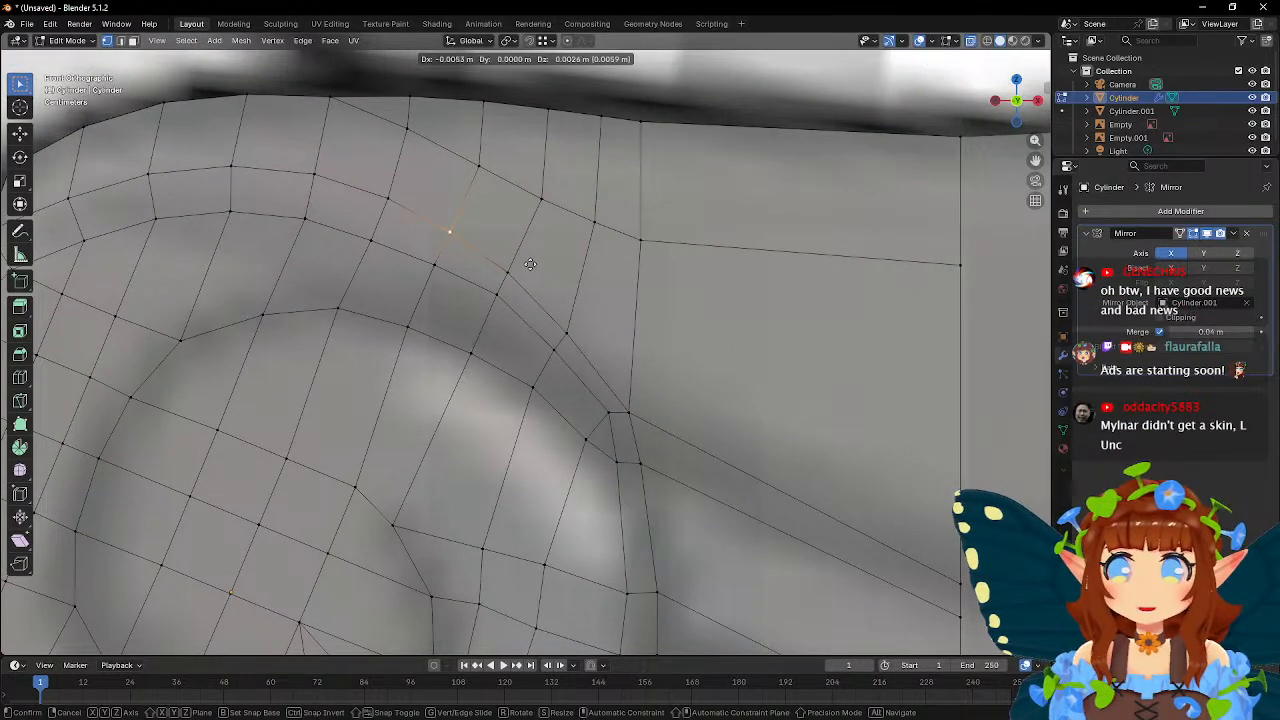
left_click(531, 265)
middle_click_drag(675, 340, 600, 271, "shift")
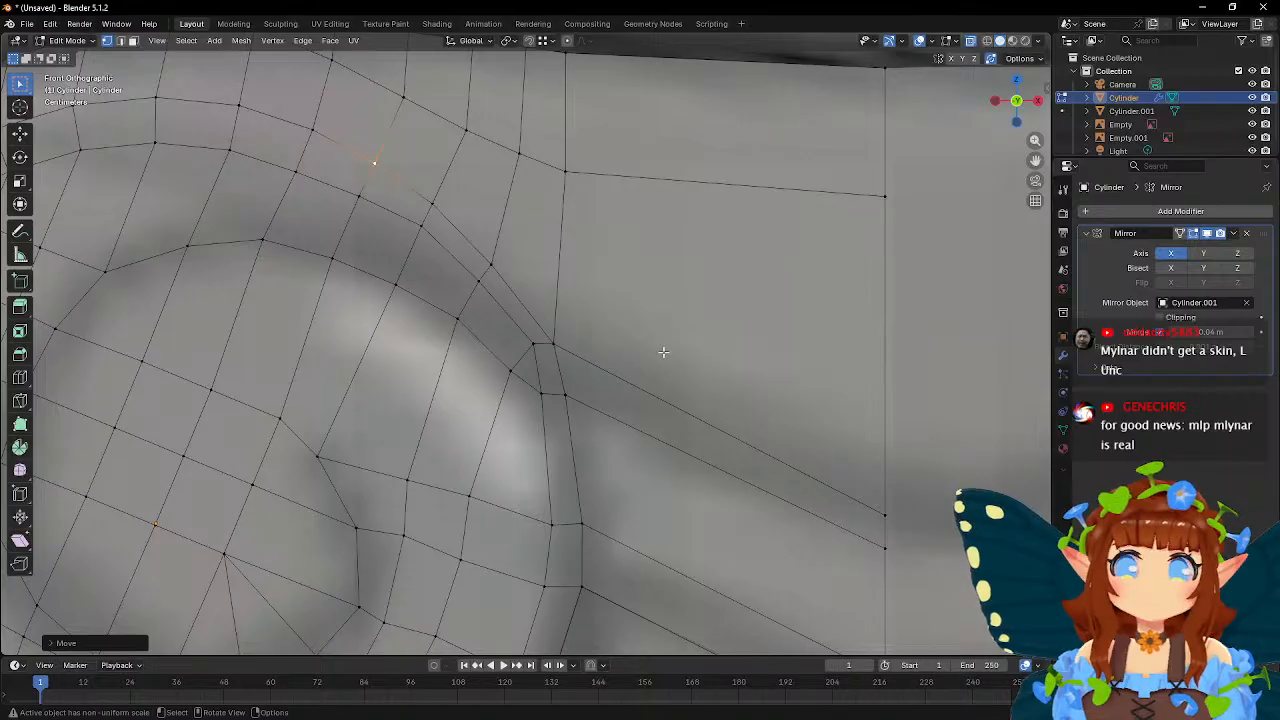
- Examine the scroll's faces and the bands running to the centre line against the reference drawing
scroll(663, 352, "down", 4)
scroll(663, 352, "up", 2)
middle_click_drag(673, 415, 563, 314, "shift")
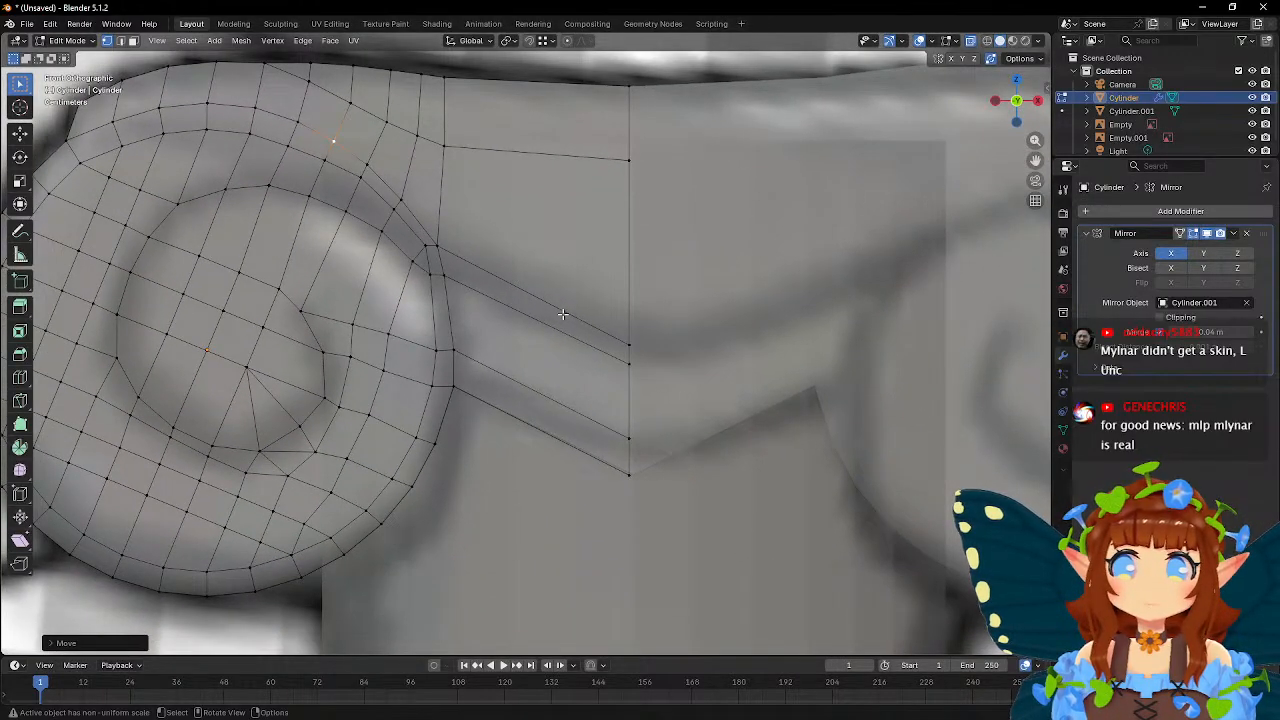
scroll(563, 314, "up", 1)
scroll(563, 314, "down", 2)
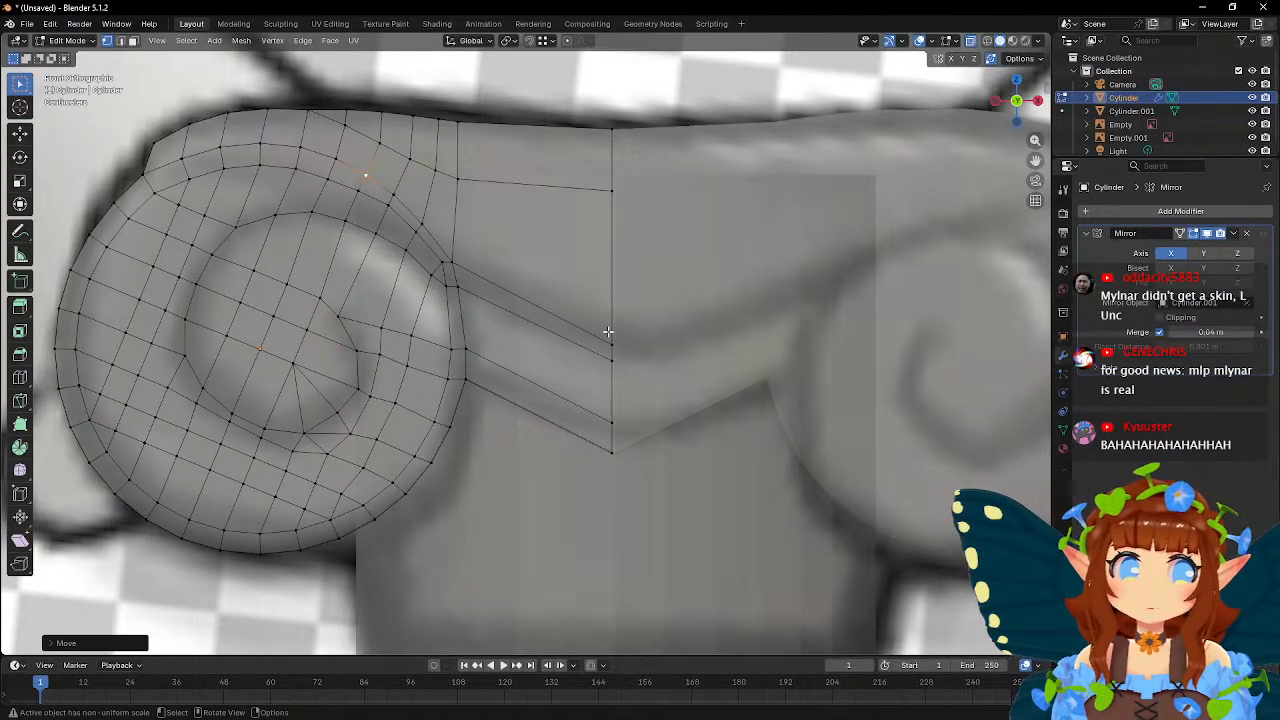
middle_click_drag(557, 321, 621, 323, "shift")
scroll(621, 323, "up", 3)
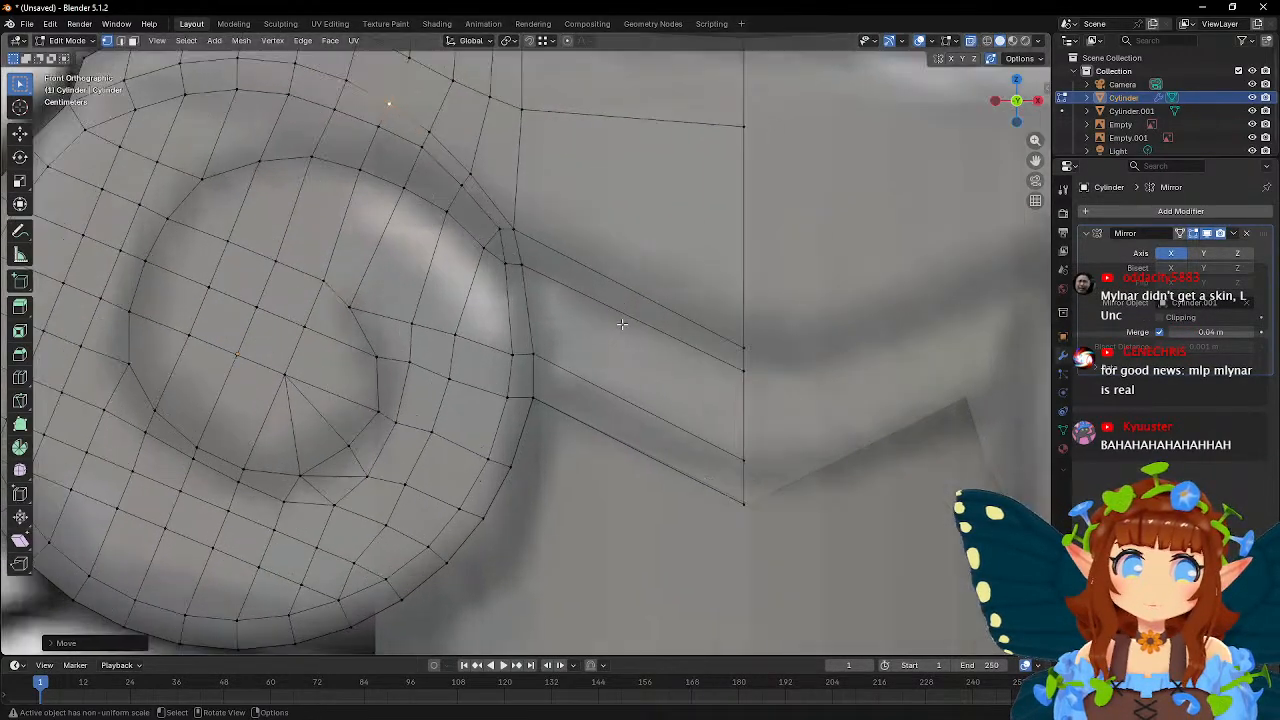
scroll(621, 323, "down", 4)
scroll(621, 323, "up", 3)
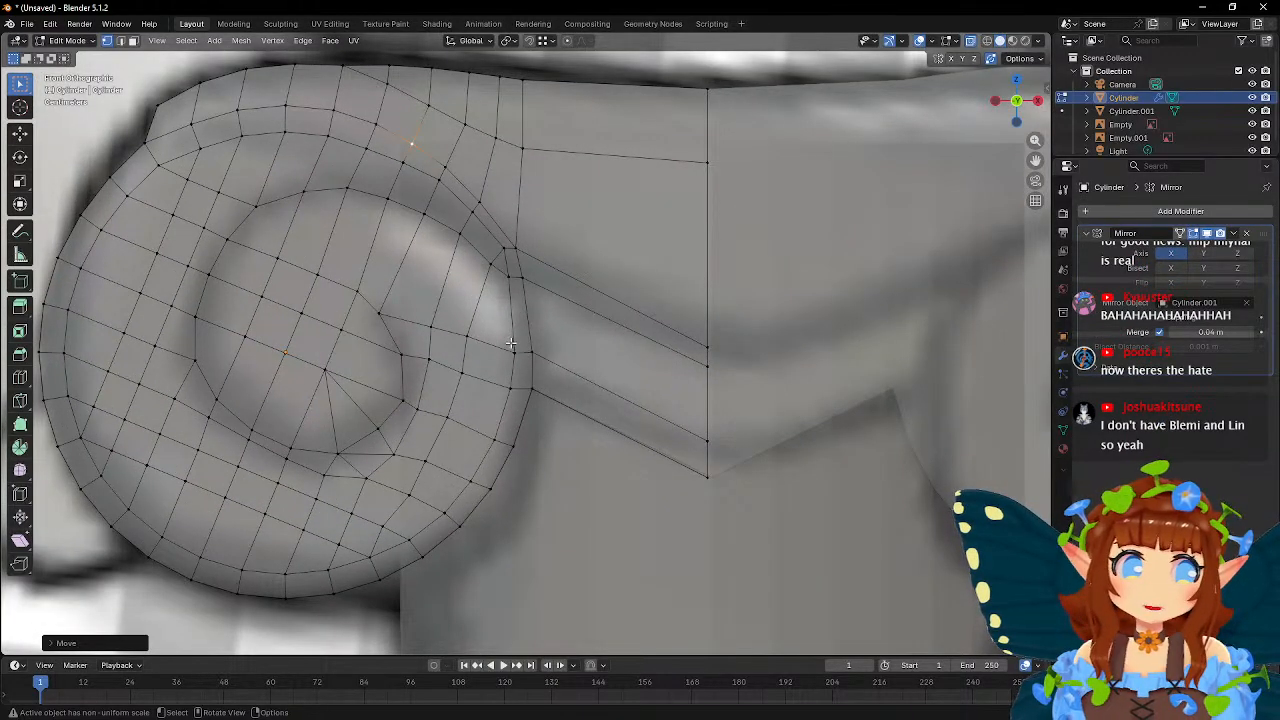
left_click(133, 41)
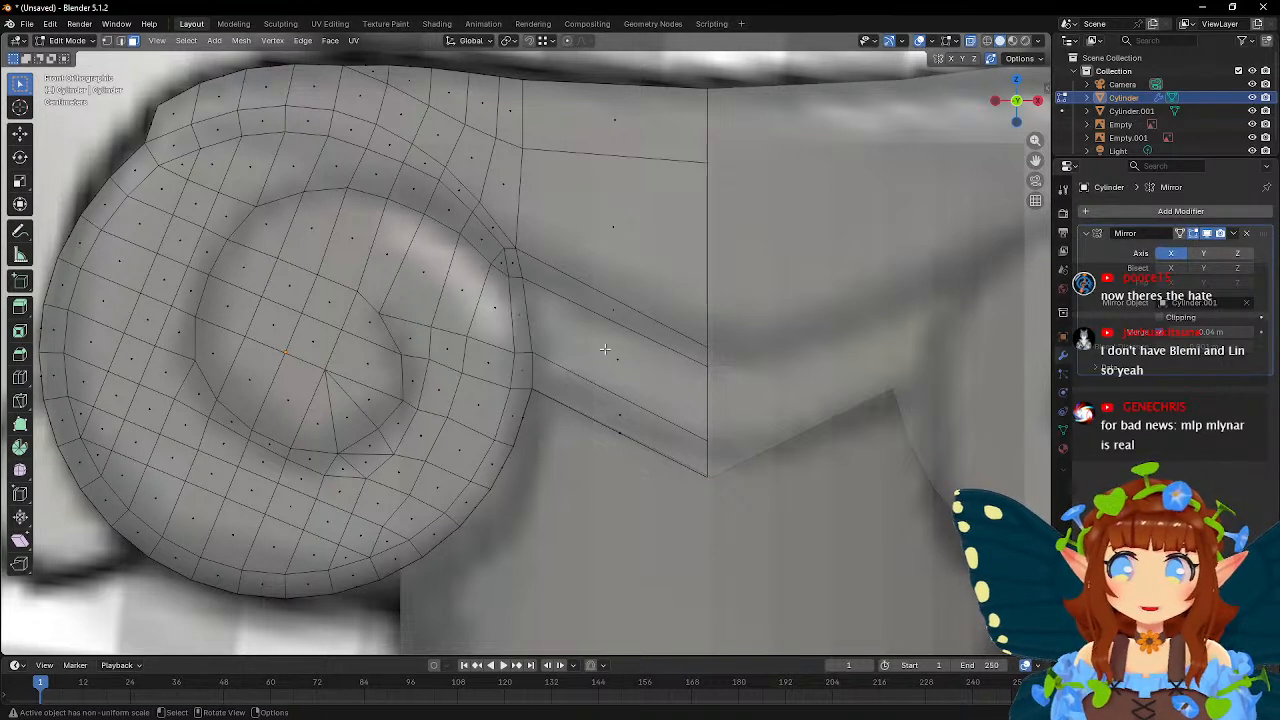
scroll(604, 349, "down", 10)
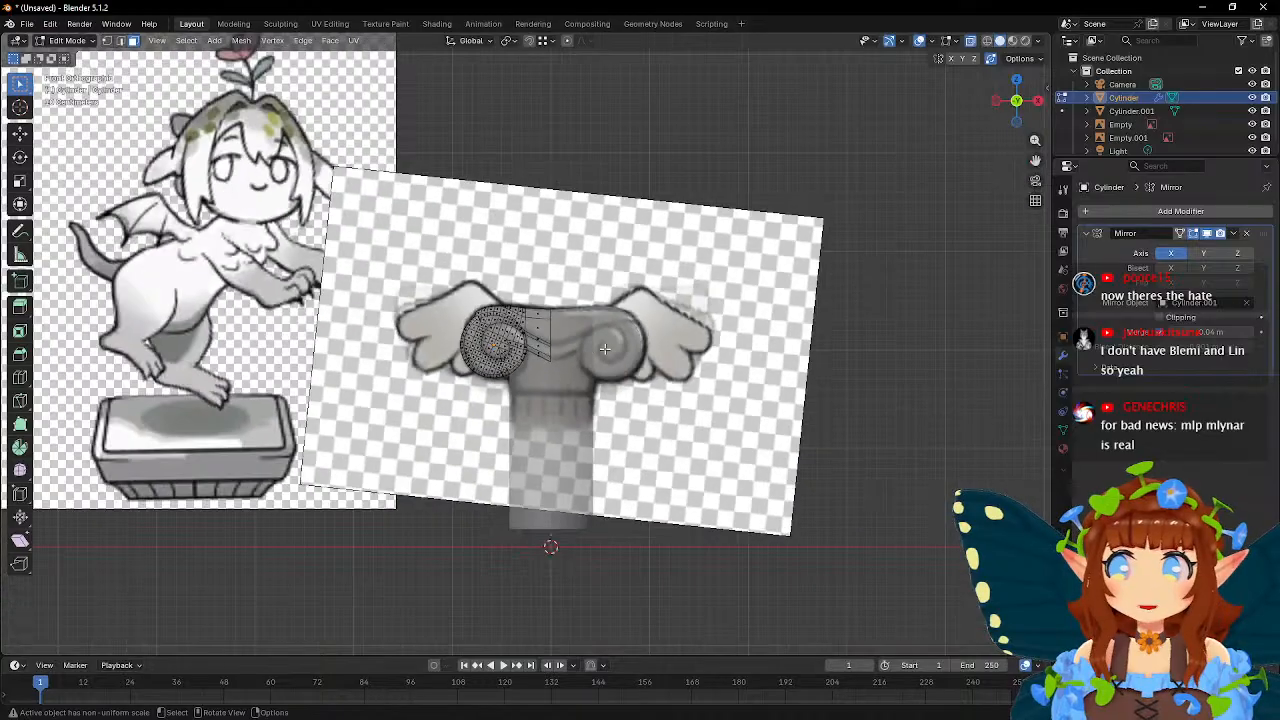
scroll(500, 310, "up", 12)
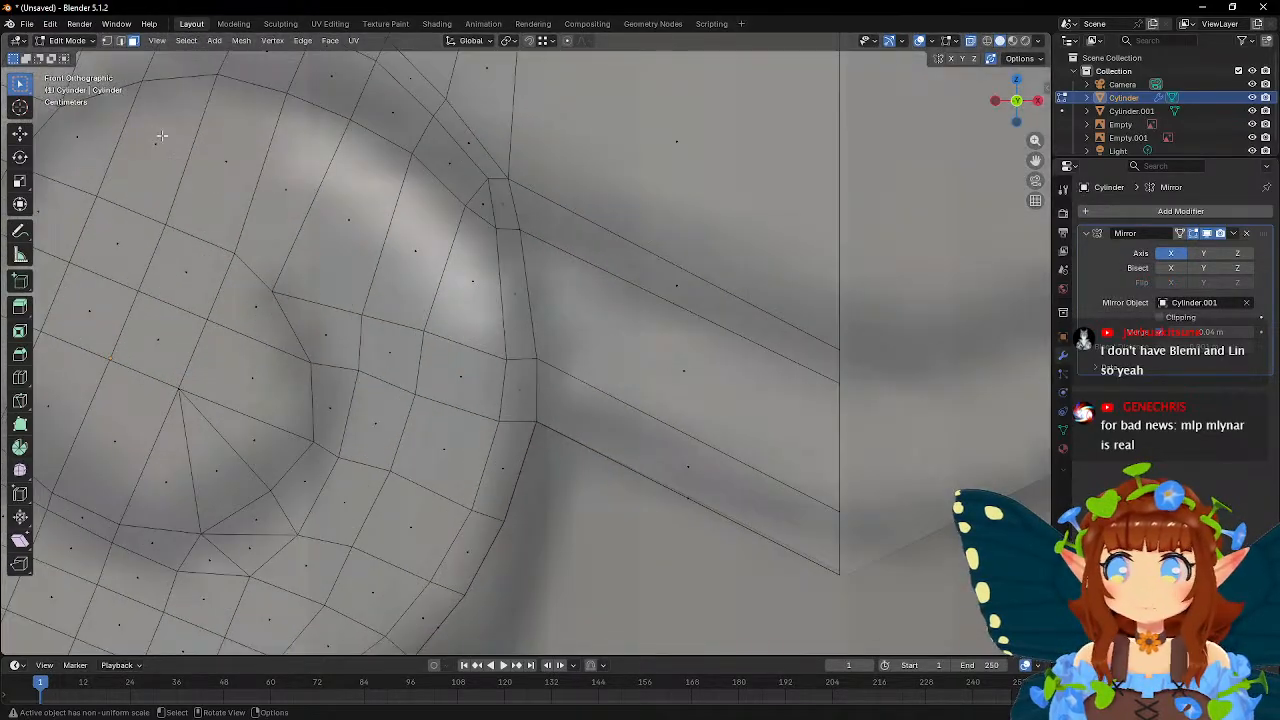
- Narrow the lower band by moving its upper edge's scroll-side vertex down and its centre-line vertex down about 0.023 m along Z
left_click(107, 40)
left_click(532, 354)
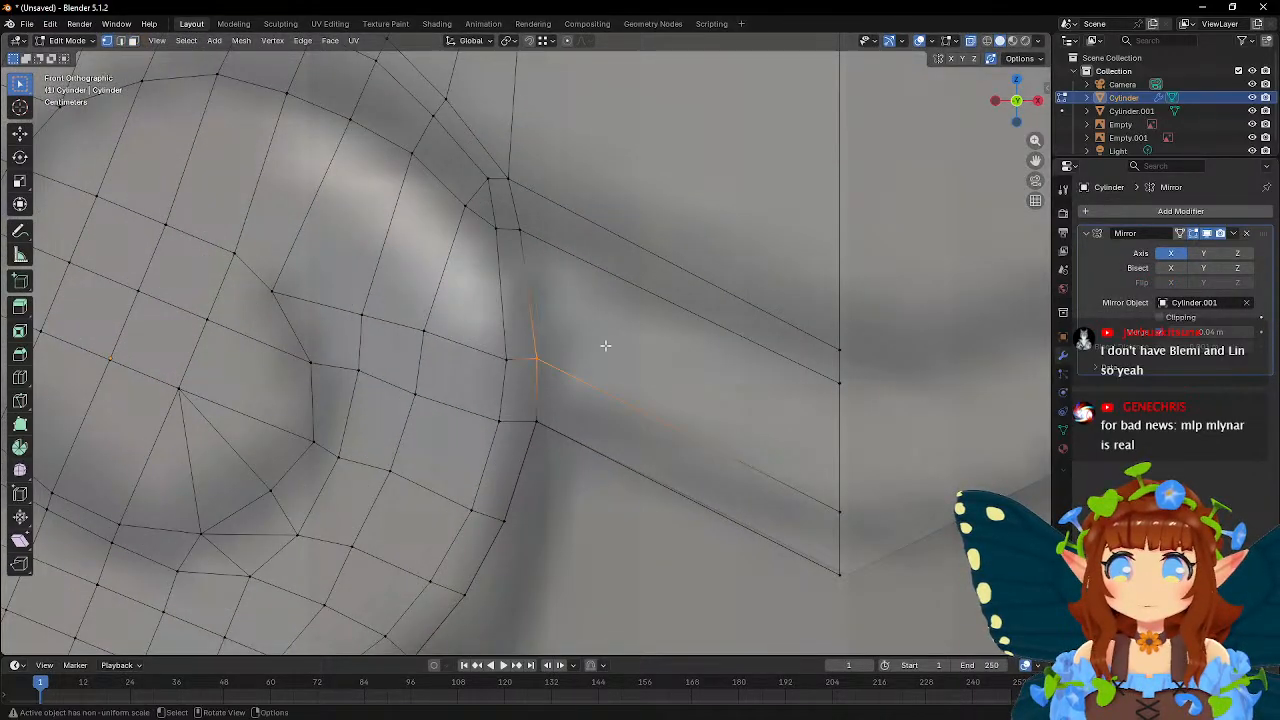
key("g")
left_click(605, 361)
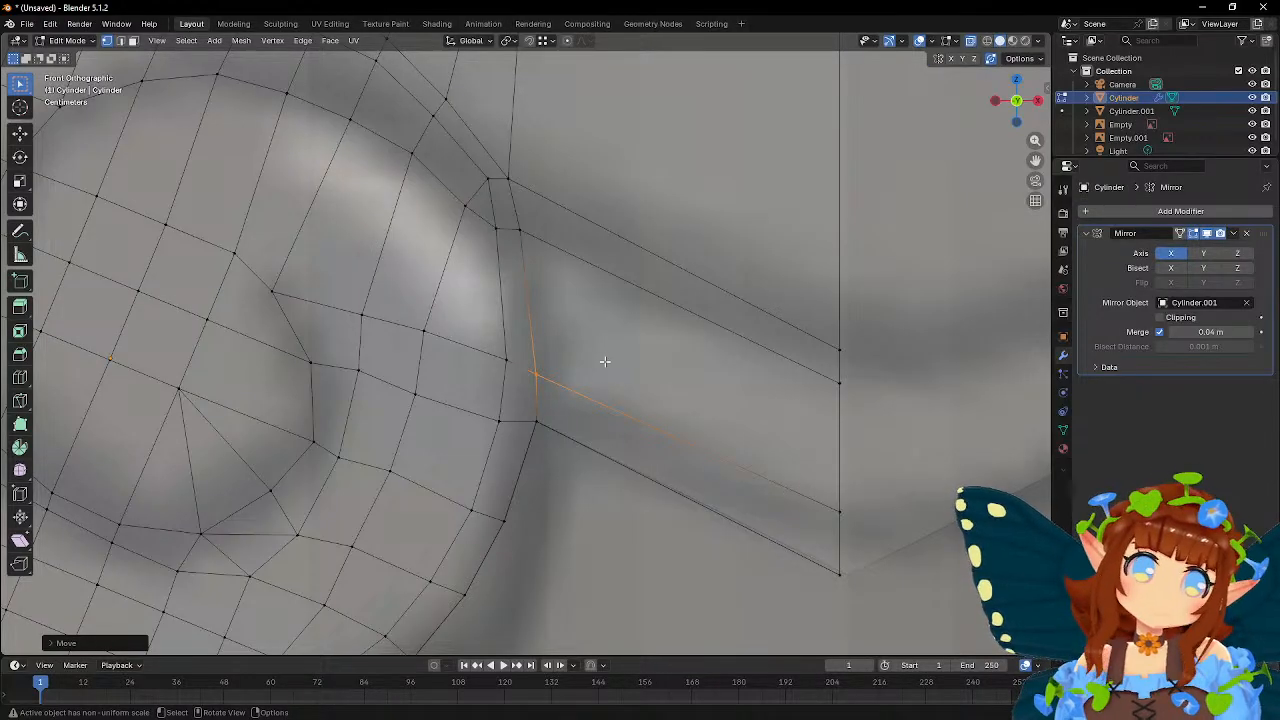
left_click(840, 512)
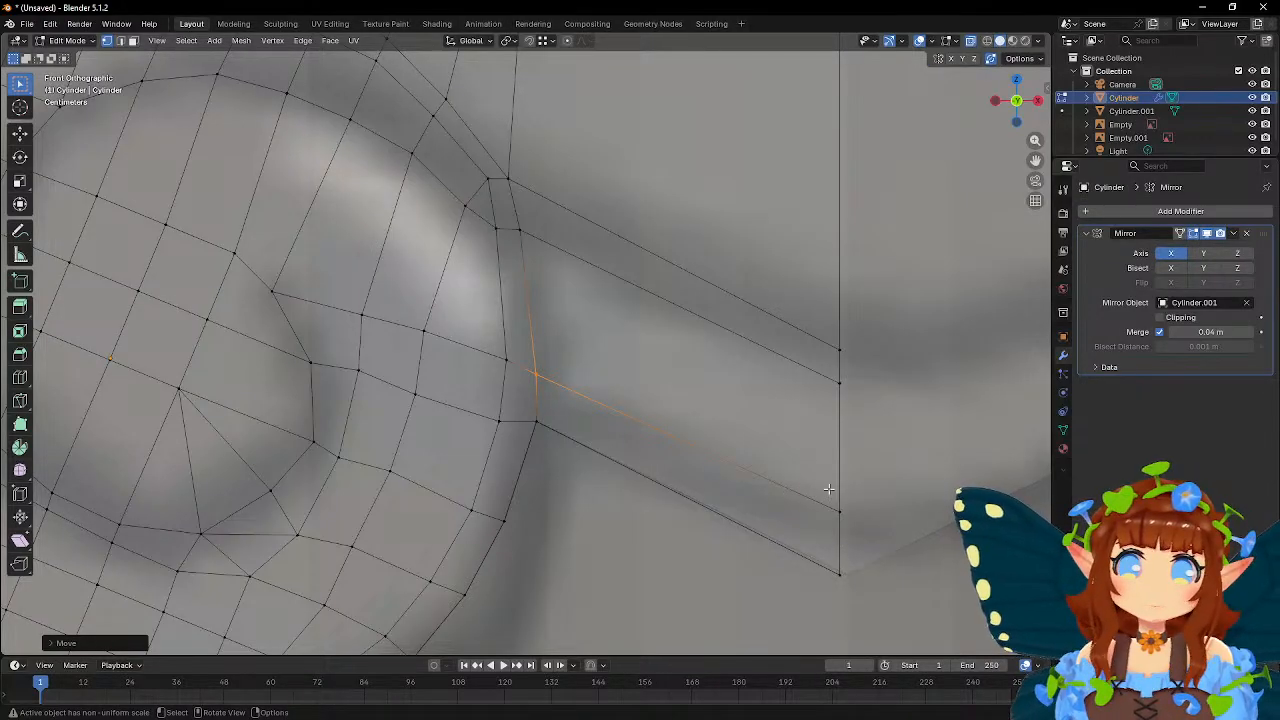
key("g")
key("z")
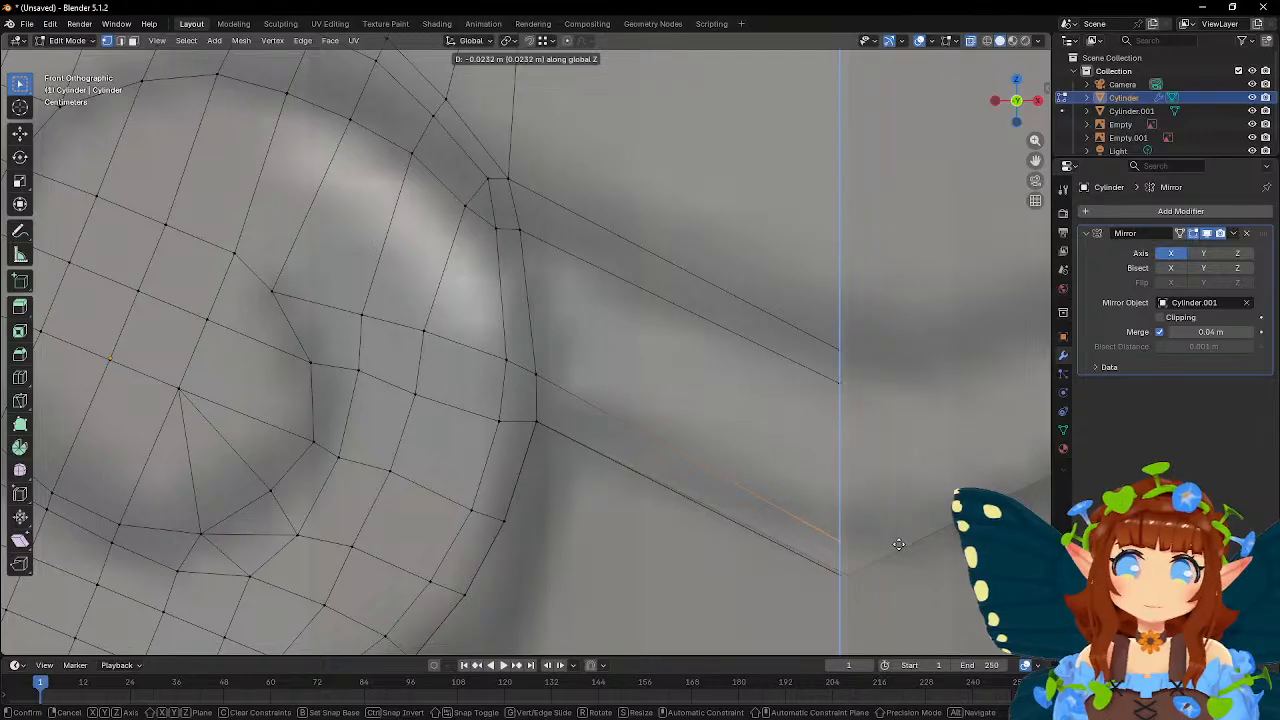
left_click(899, 544)
- Raise the upper band's two centre-line vertices about 0.02 m along Z, and move the topmost one further up
scroll(662, 362, "down", 4)
scroll(667, 355, "up", 2)
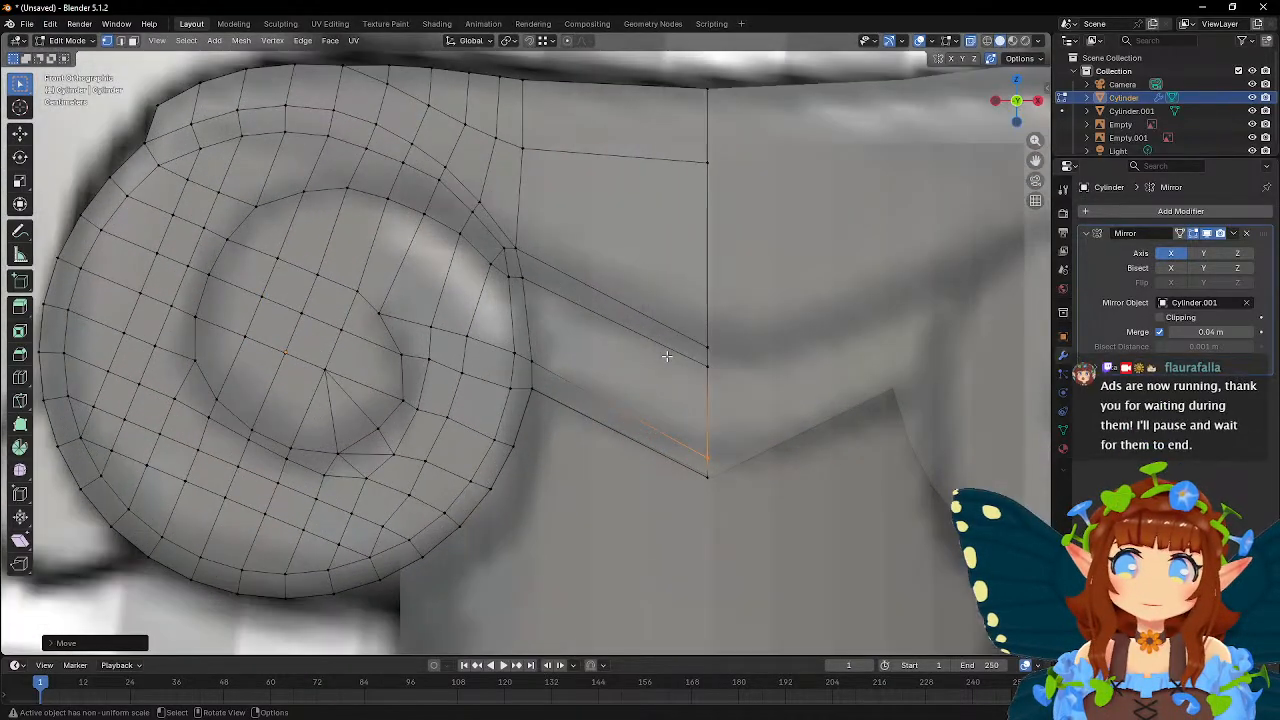
left_click_drag(684, 338, 742, 387)
key("g")
key("z")
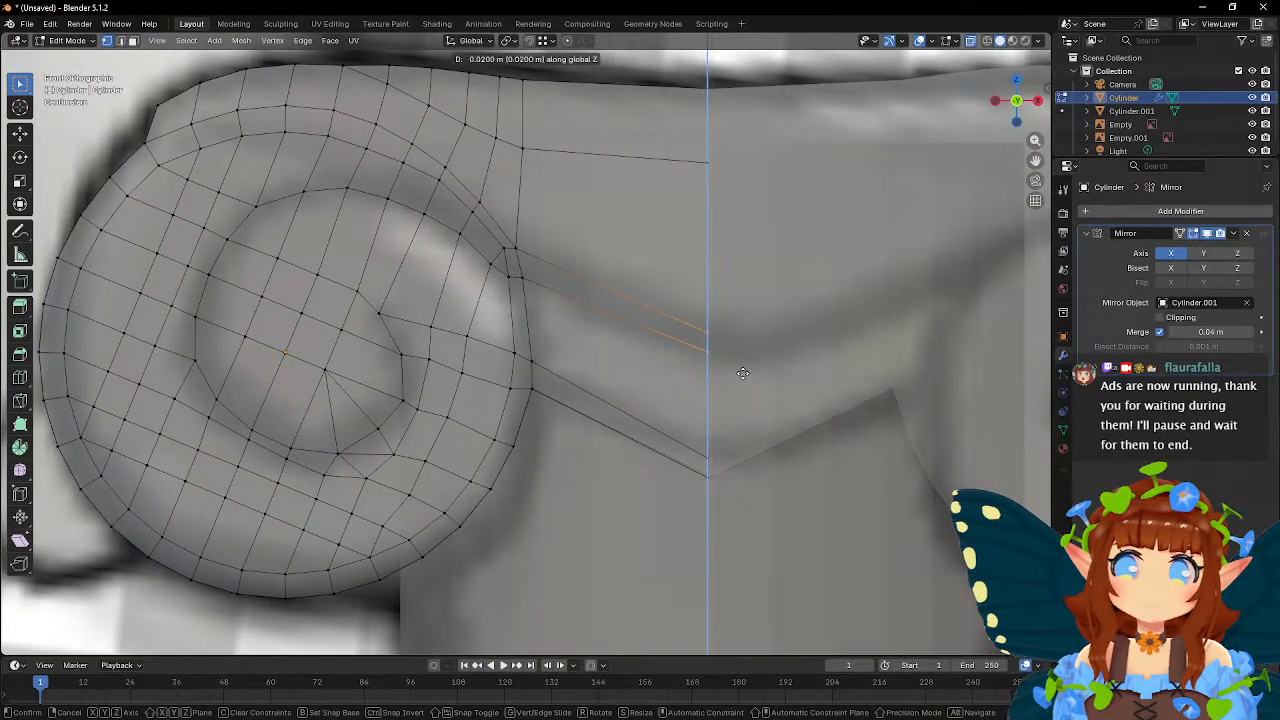
left_click(743, 374)
left_click_drag(694, 313, 736, 343)
key("g")
key("z")
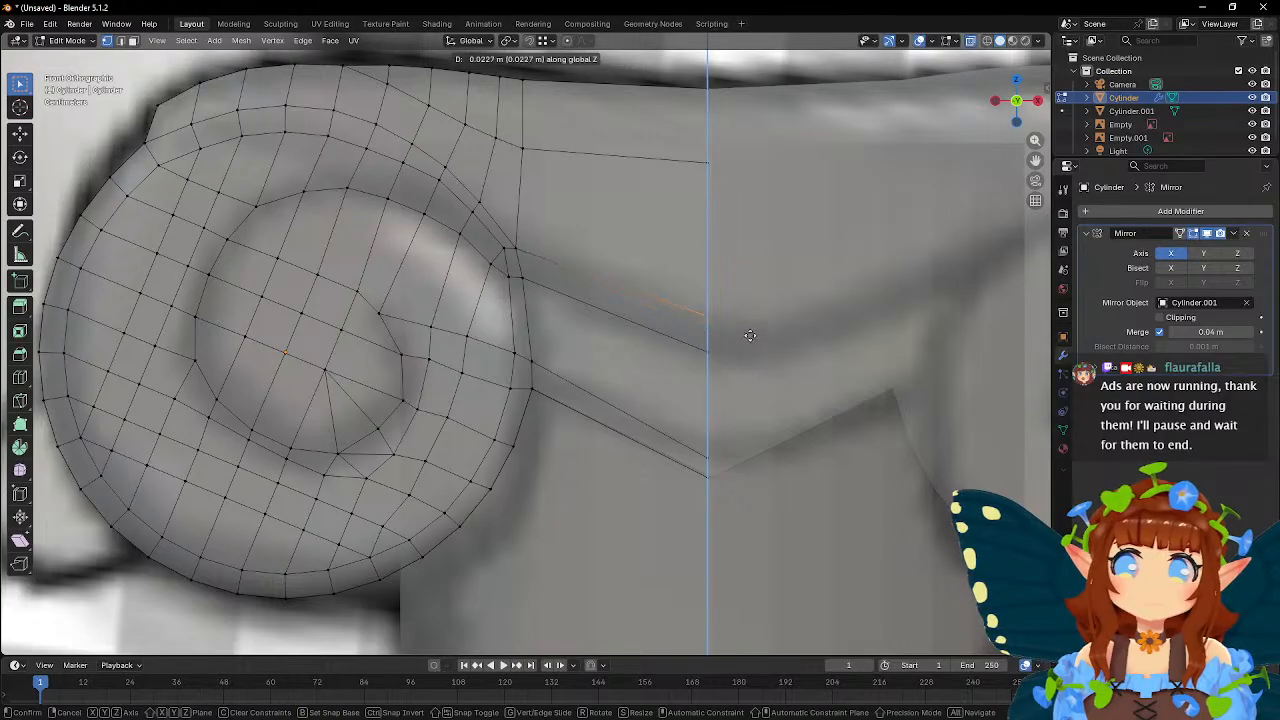
left_click(750, 341)
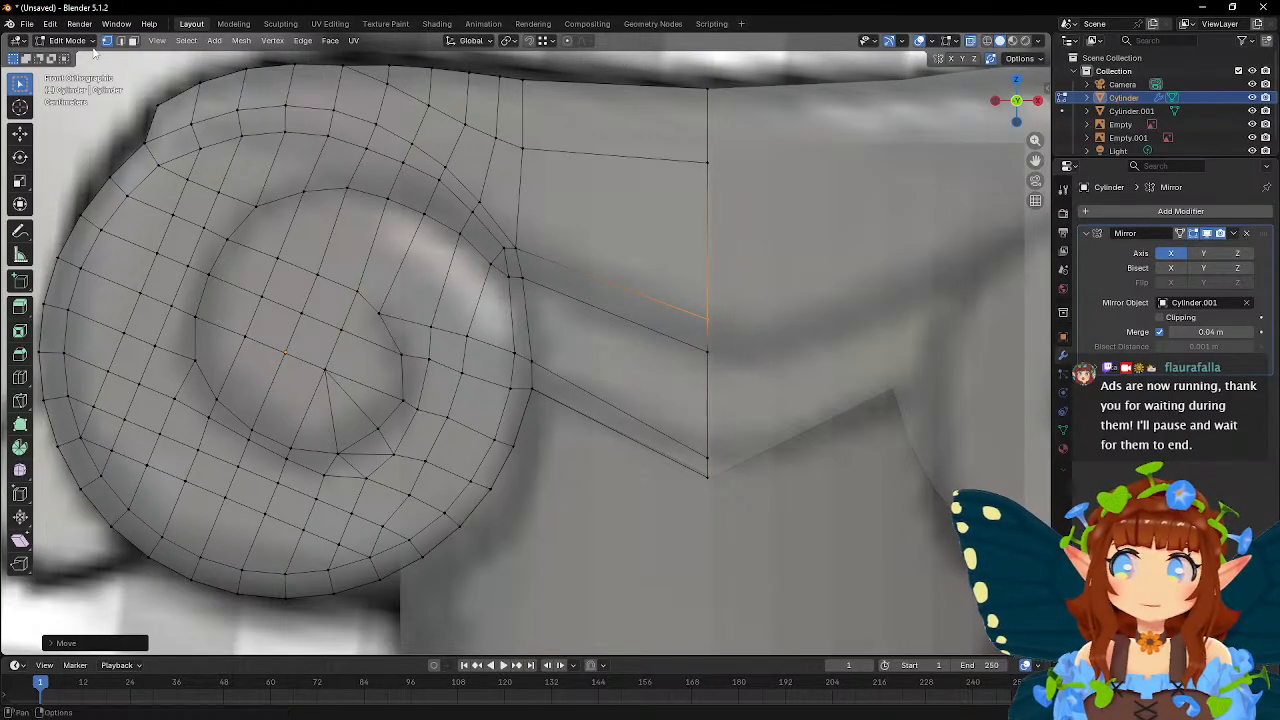
- Bevel the spiral's edge chain, including the upper band's lower edge to the centre line, with a 0.0153 m width and 2 segments
left_click(133, 41)
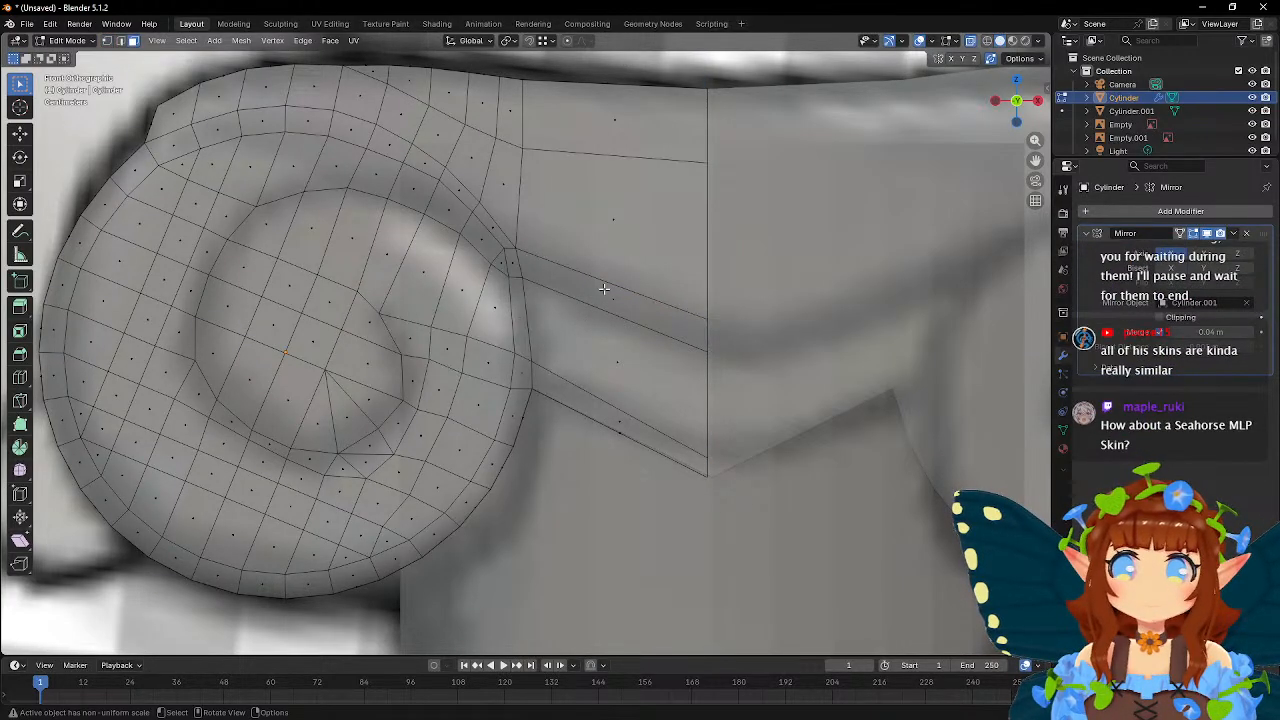
scroll(604, 289, "down", 5)
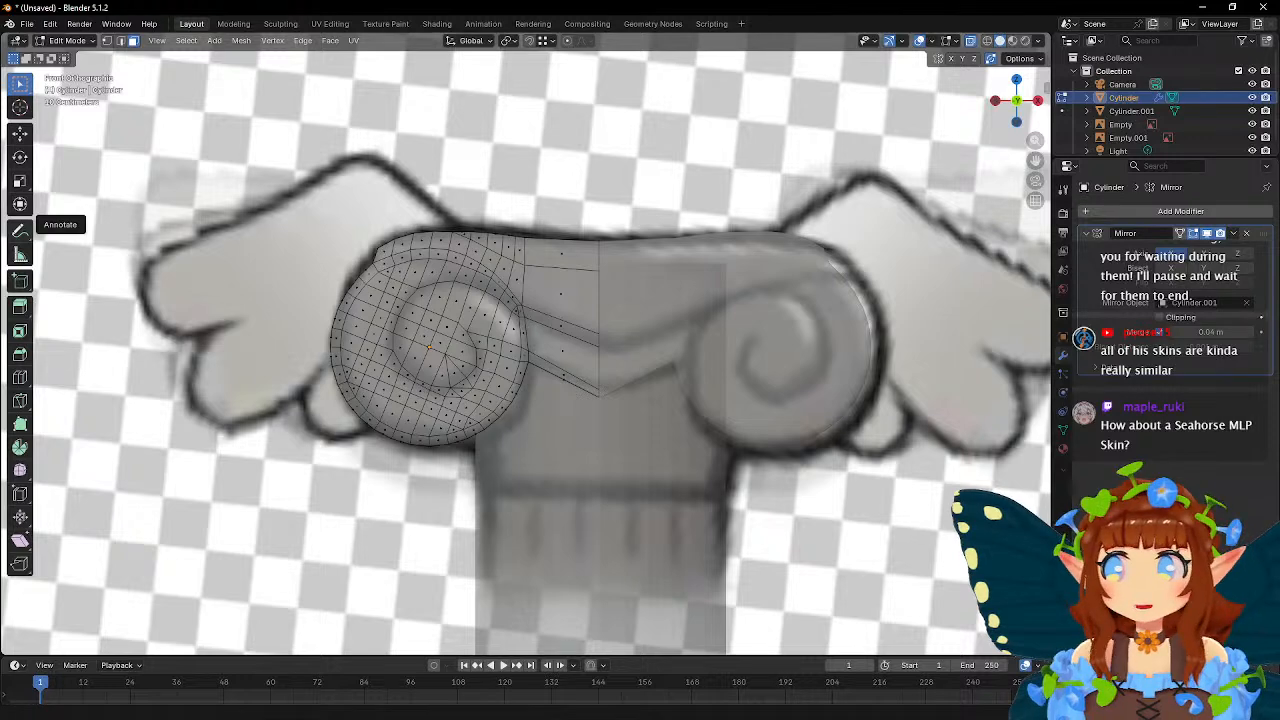
scroll(606, 292, "up", 6)
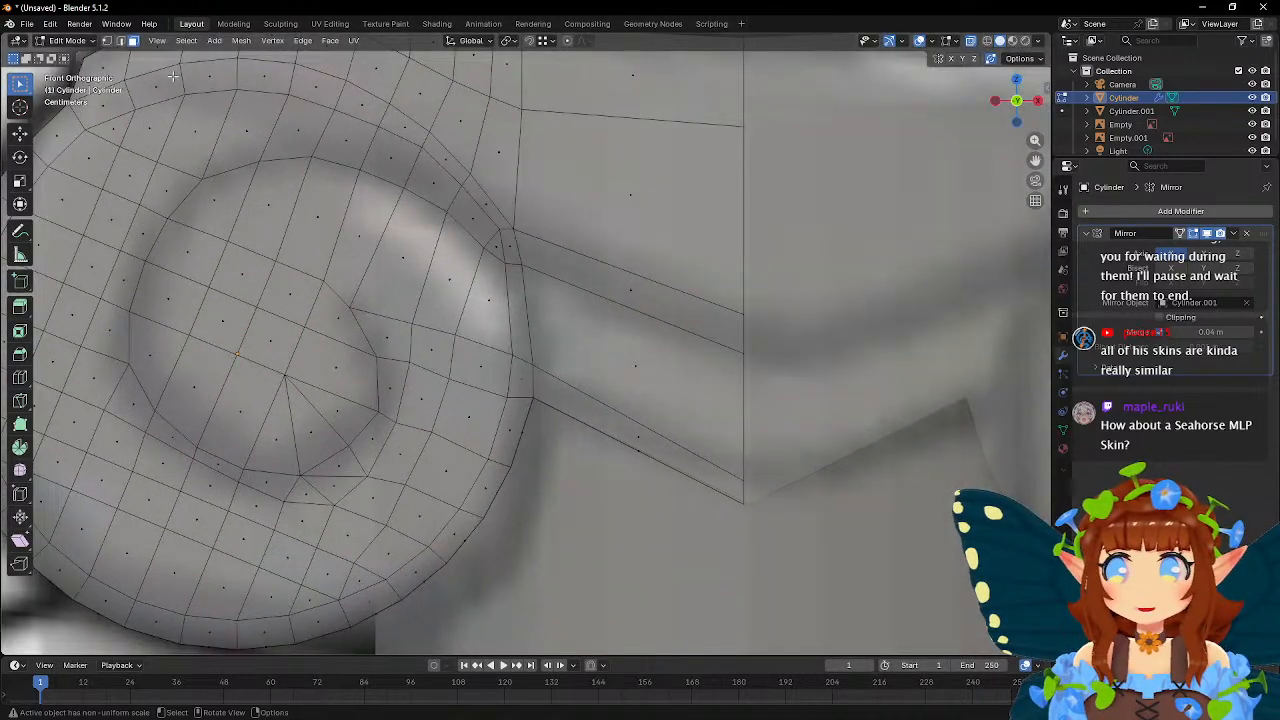
left_click(121, 42)
middle_click_drag(276, 227, 520, 165, "shift")
left_click(367, 277)
left_click(400, 340, "shift")
left_click(423, 365, "shift")
left_click(461, 397, "shift")
left_click(513, 409, "shift")
left_click(558, 401, "shift")
left_click(607, 365, "shift")
left_click(621, 322, "shift")
left_click(610, 272, "shift")
left_click(381, 226, "shift")
left_click(400, 175, "shift")
left_click(425, 137, "shift")
left_click(472, 106, "shift")
left_click(528, 96, "shift")
left_click(580, 100, "shift")
left_click(628, 120, "shift")
left_click(672, 139, "shift")
left_click(714, 167, "shift")
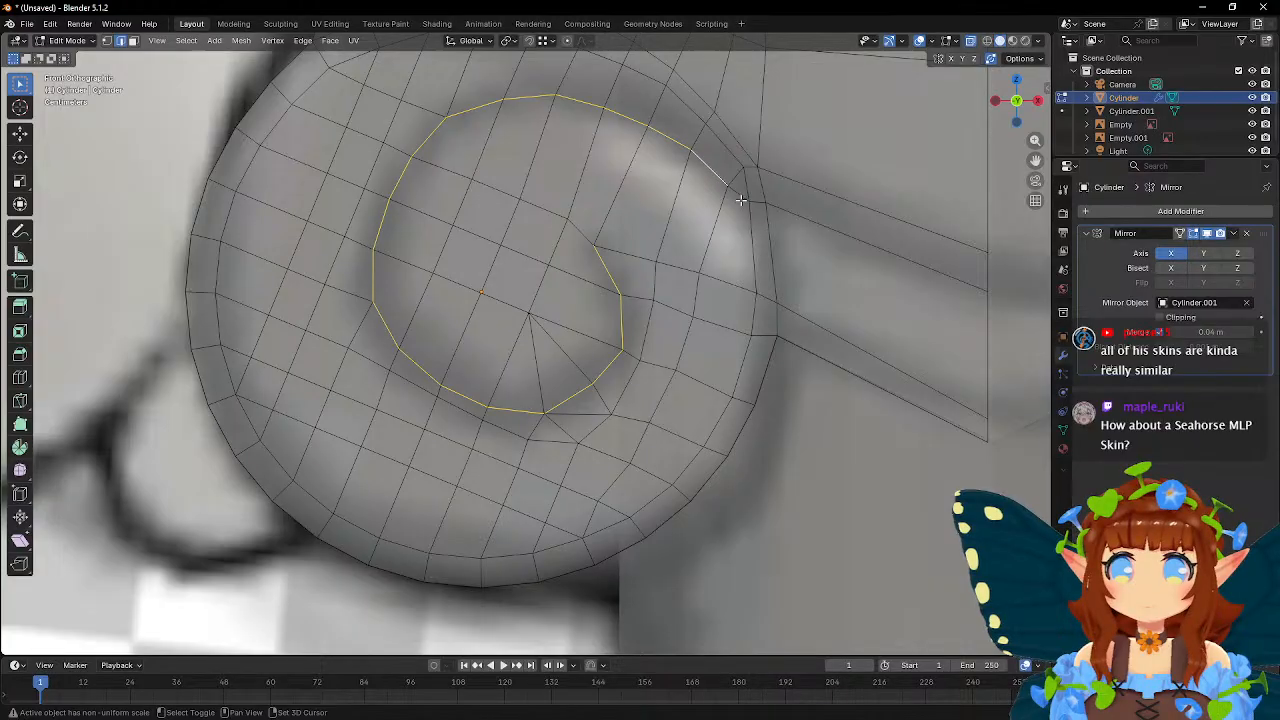
left_click(755, 200, "shift")
left_click(813, 227, "shift")
middle_click_drag(814, 183, 680, 223, "shift")
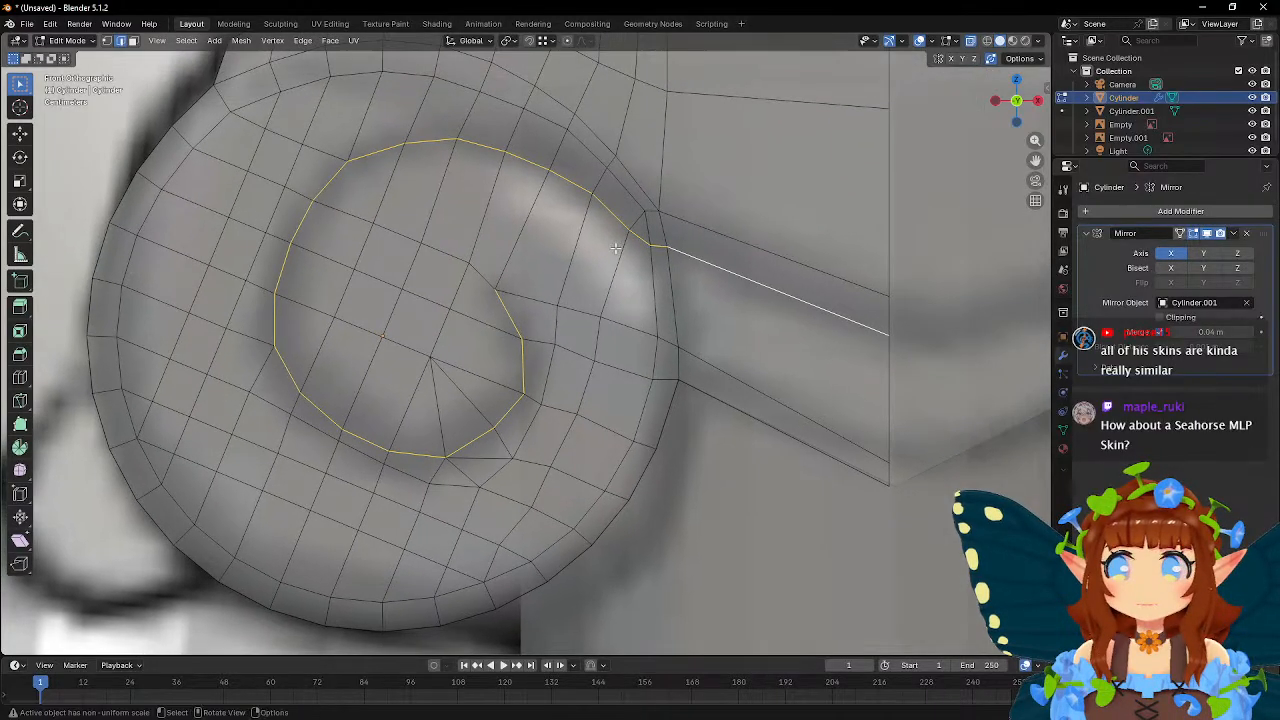
left_click(19, 355)
left_click_drag(470, 284, 464, 284)
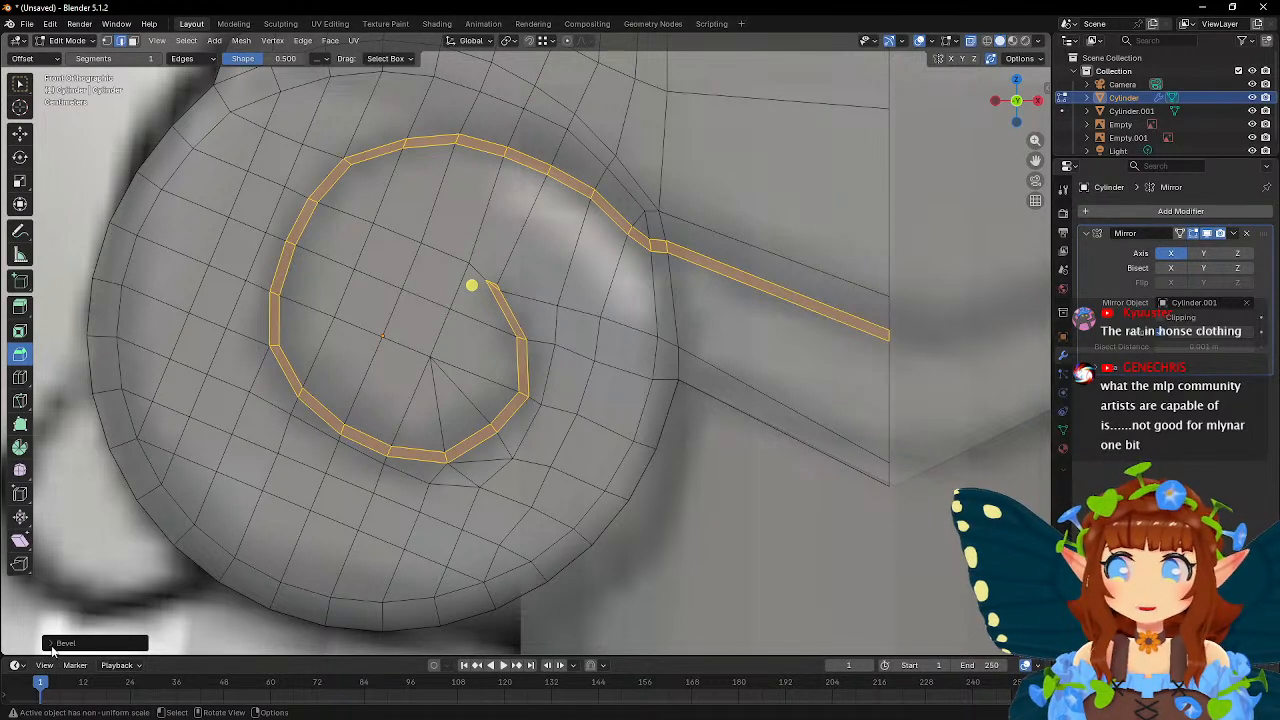
left_click(52, 645)
left_click(218, 452)
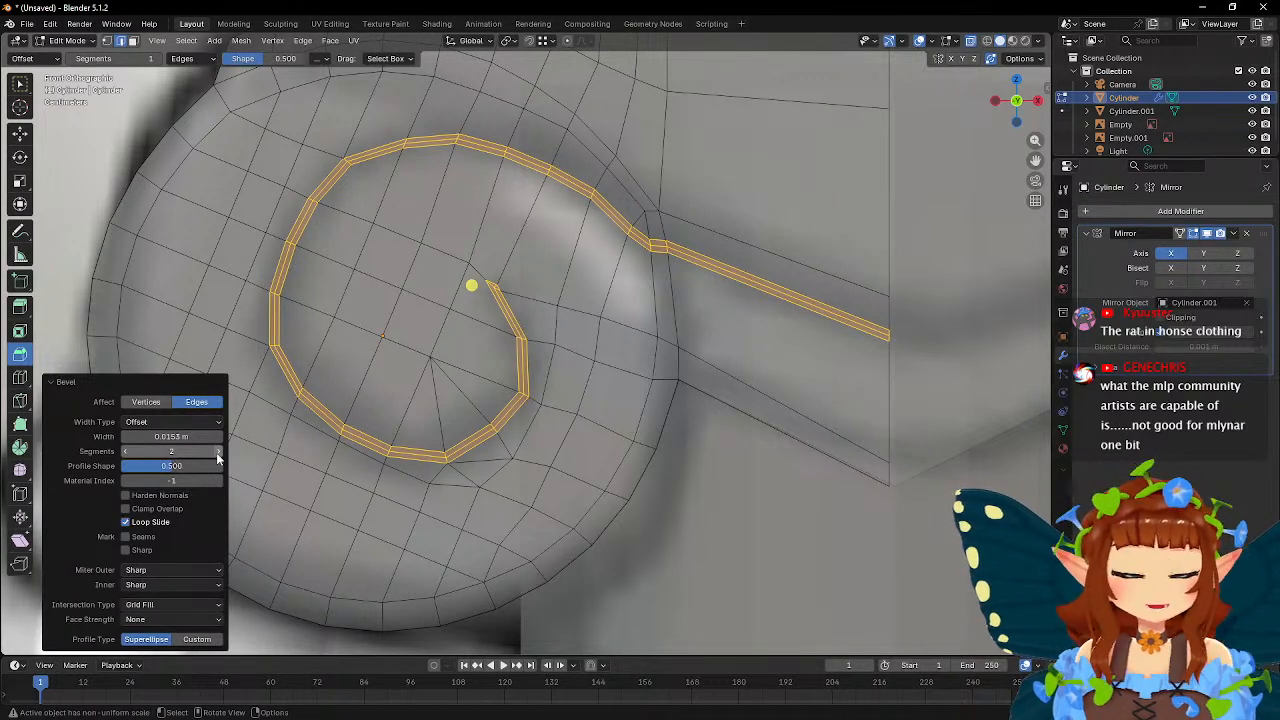
- Snap the bevel's pointed inner-end vertex onto the adjacent grid vertex inside the spiral
key("w")
scroll(604, 362, "up", 3)
middle_click_drag(478, 338, 610, 392, "shift")
key("1")
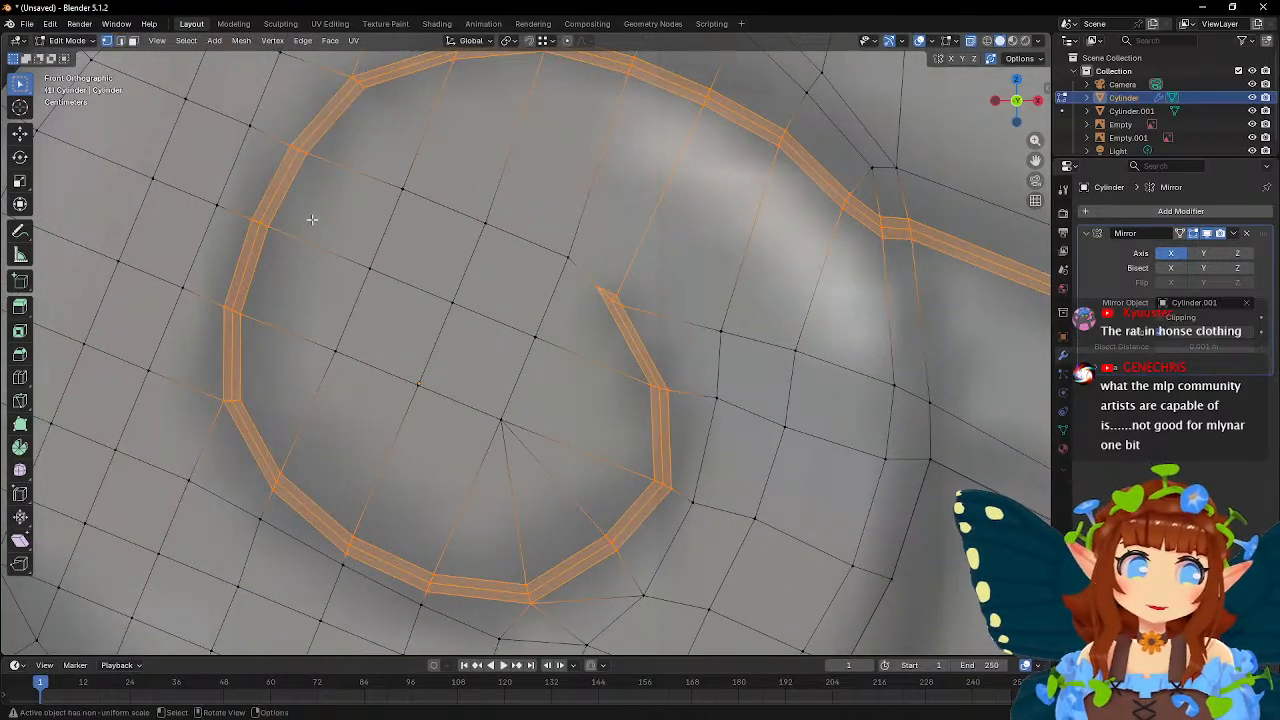
left_click(599, 289)
left_click_drag(587, 280, 569, 258)
key("shift+Tab")
left_click(616, 297)
key("g")
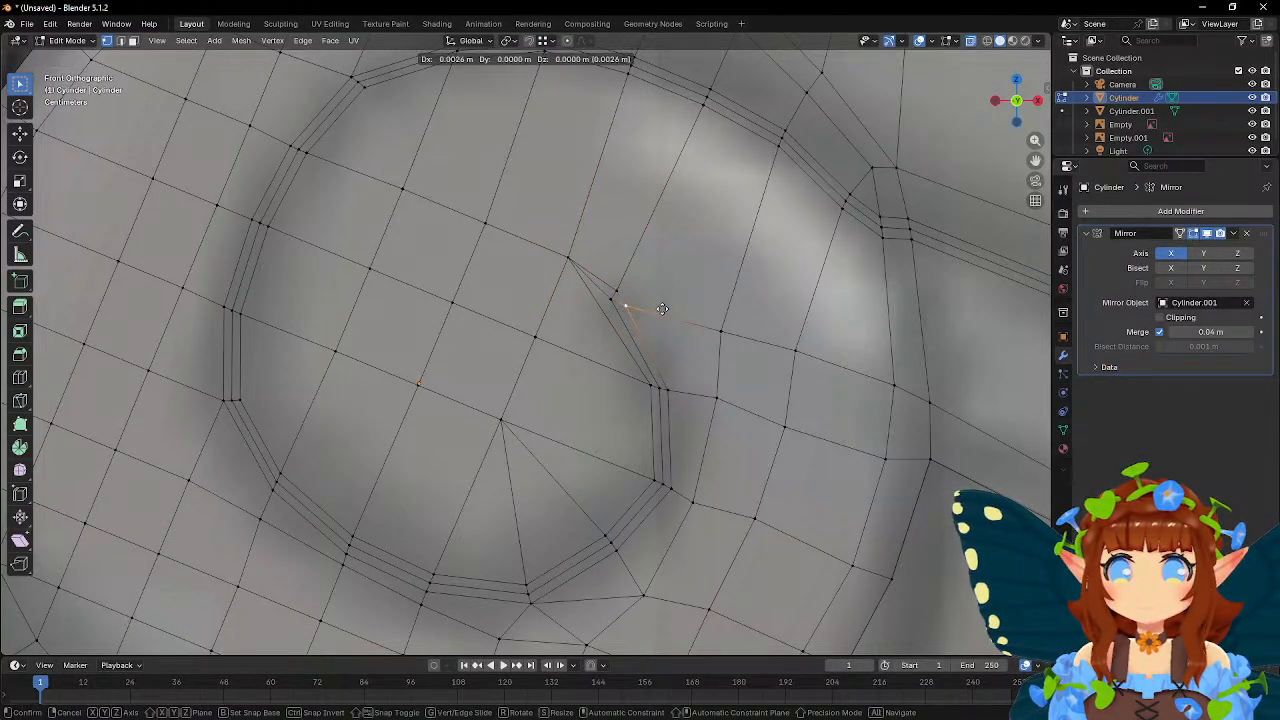
left_click(663, 306)
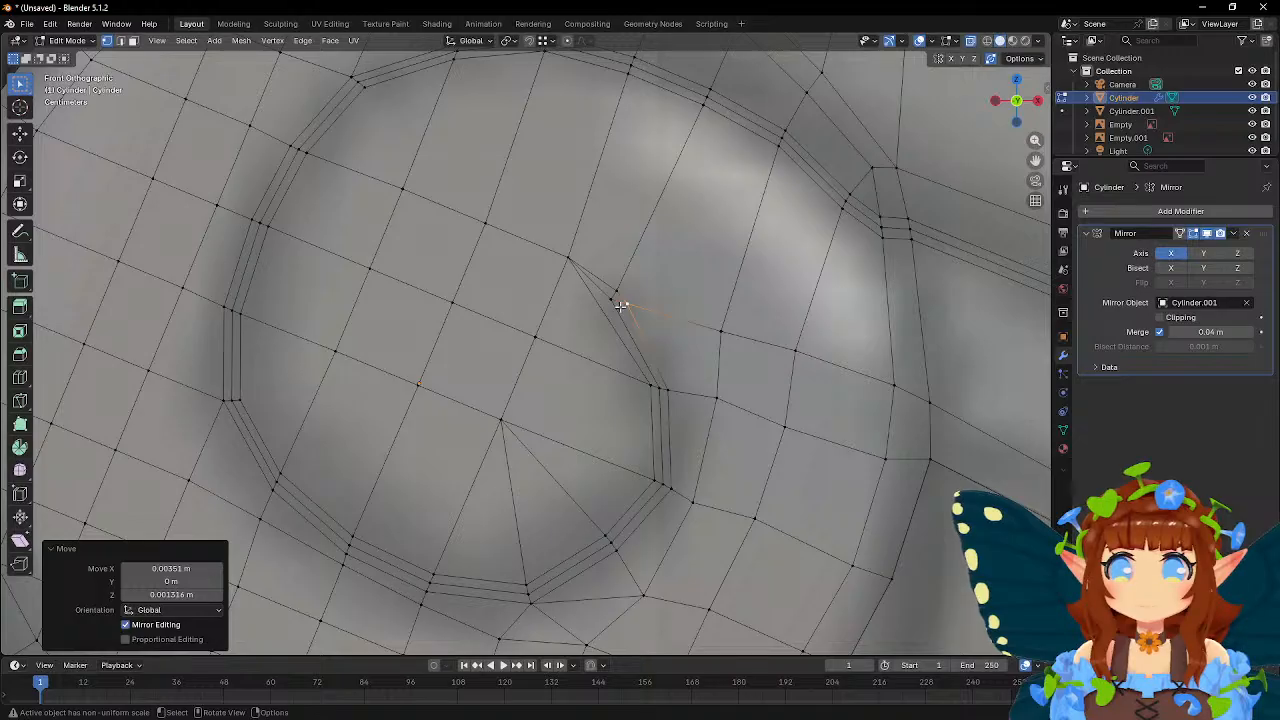
key("ctrl+z")
- Select the bevelled spiral's middle edge loop out to the centre line, without the crossing edges above, and move it about 0.025 m along Y
scroll(614, 302, "down", 4)
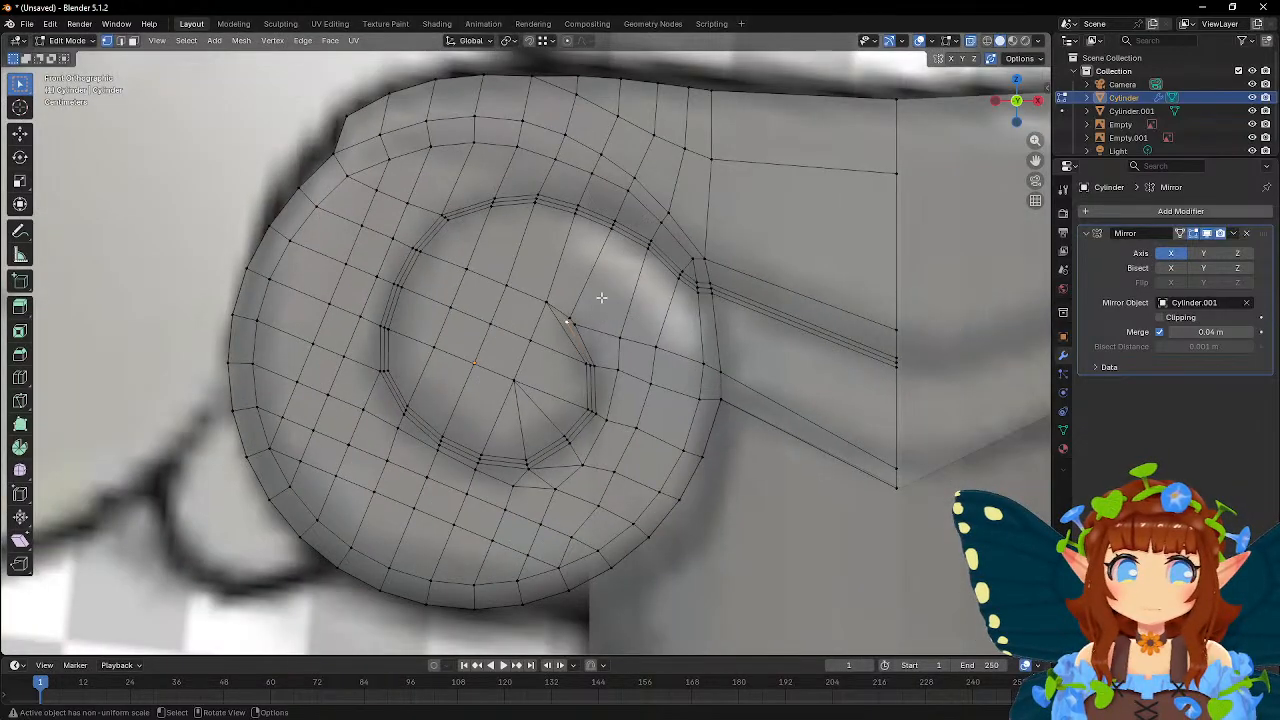
scroll(592, 291, "up", 2)
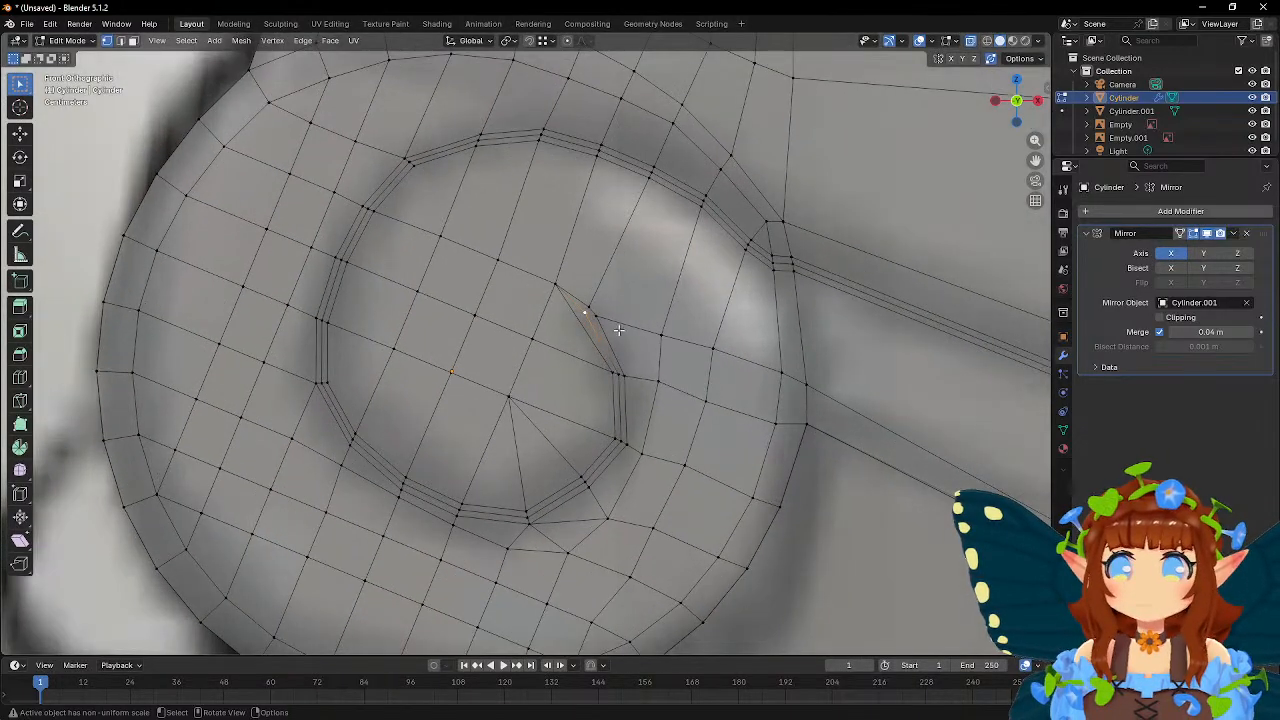
left_click(617, 383, "alt")
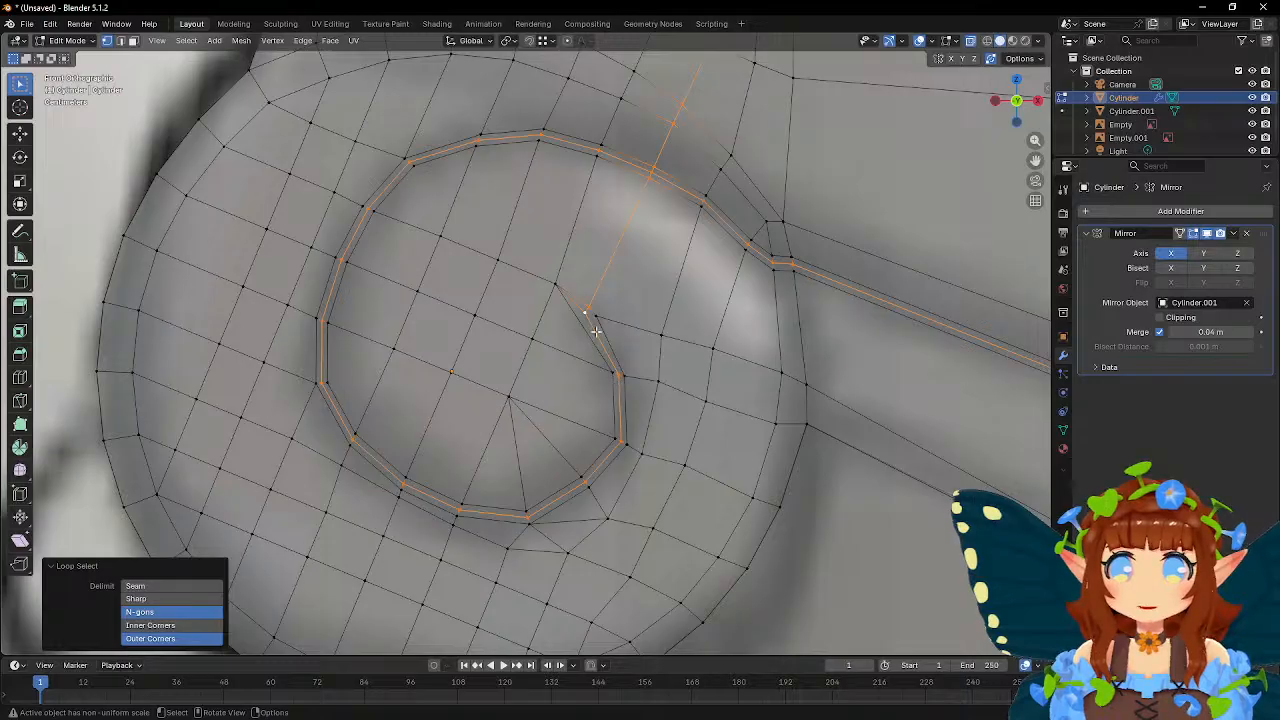
middle_click_drag(592, 294, 505, 440, "shift")
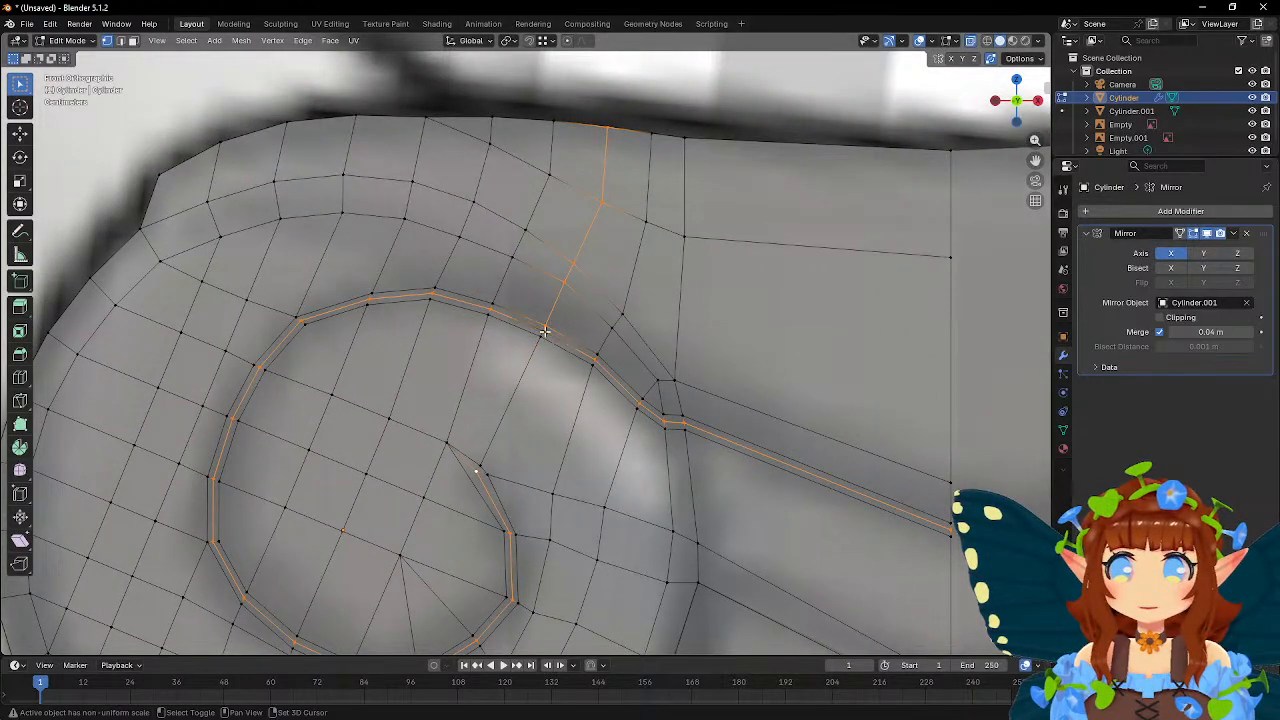
scroll(680, 329, "down", 4)
middle_click_drag(580, 316, 693, 368)
key("g")
key("y")
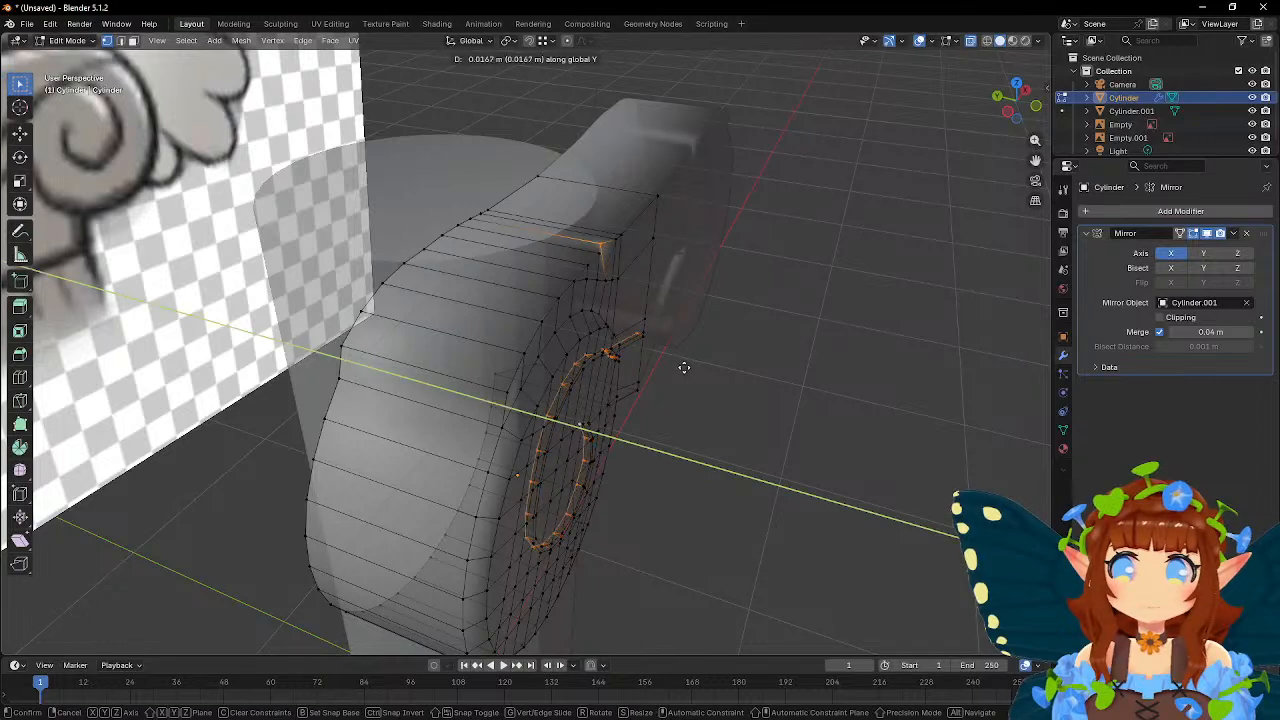
key("Escape")
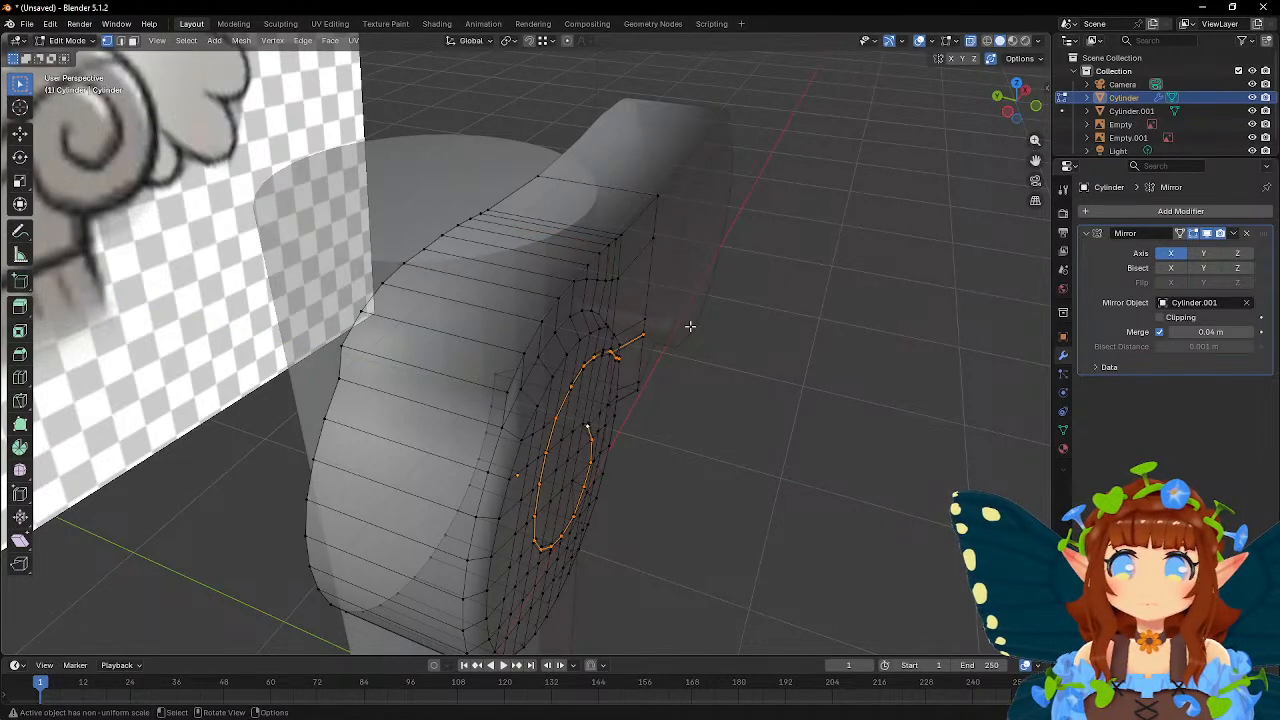
key("g")
key("y")
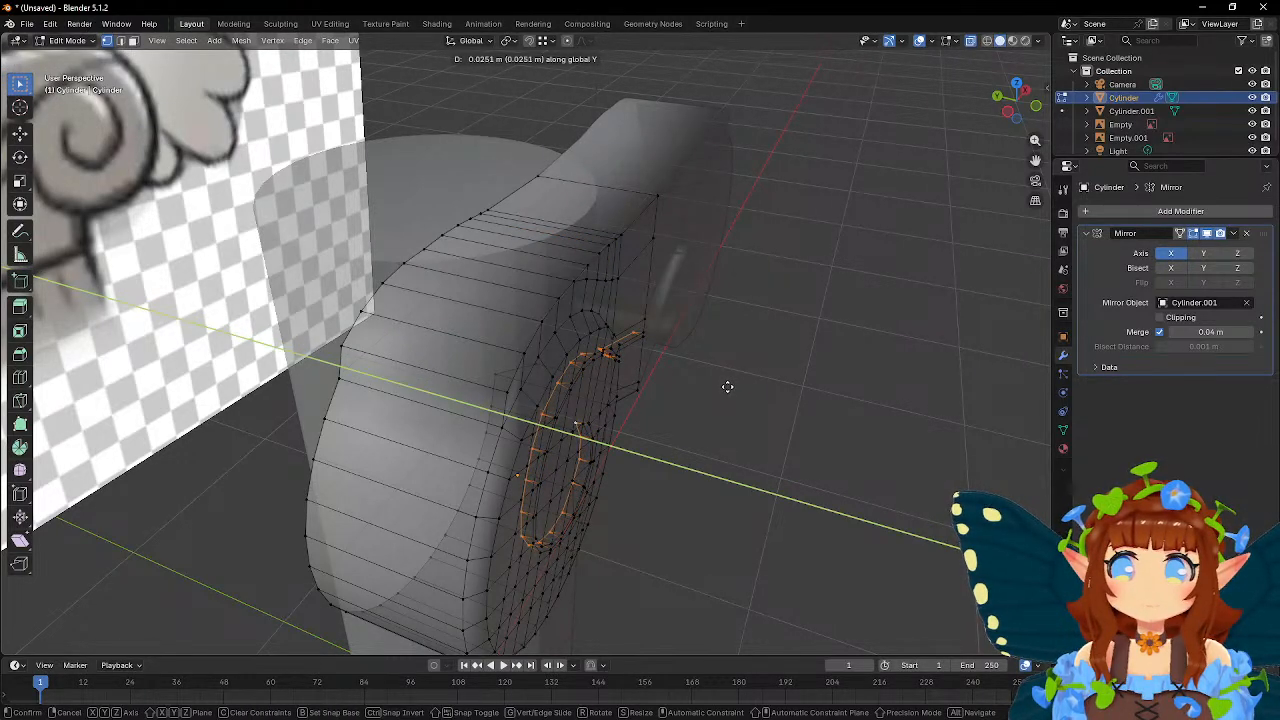
left_click(729, 385)
- Check the recessed spiral in Object Mode and raise the viewport's X-Ray value to make the model look solid
key("Tab")
middle_click_drag(731, 434, 622, 366)
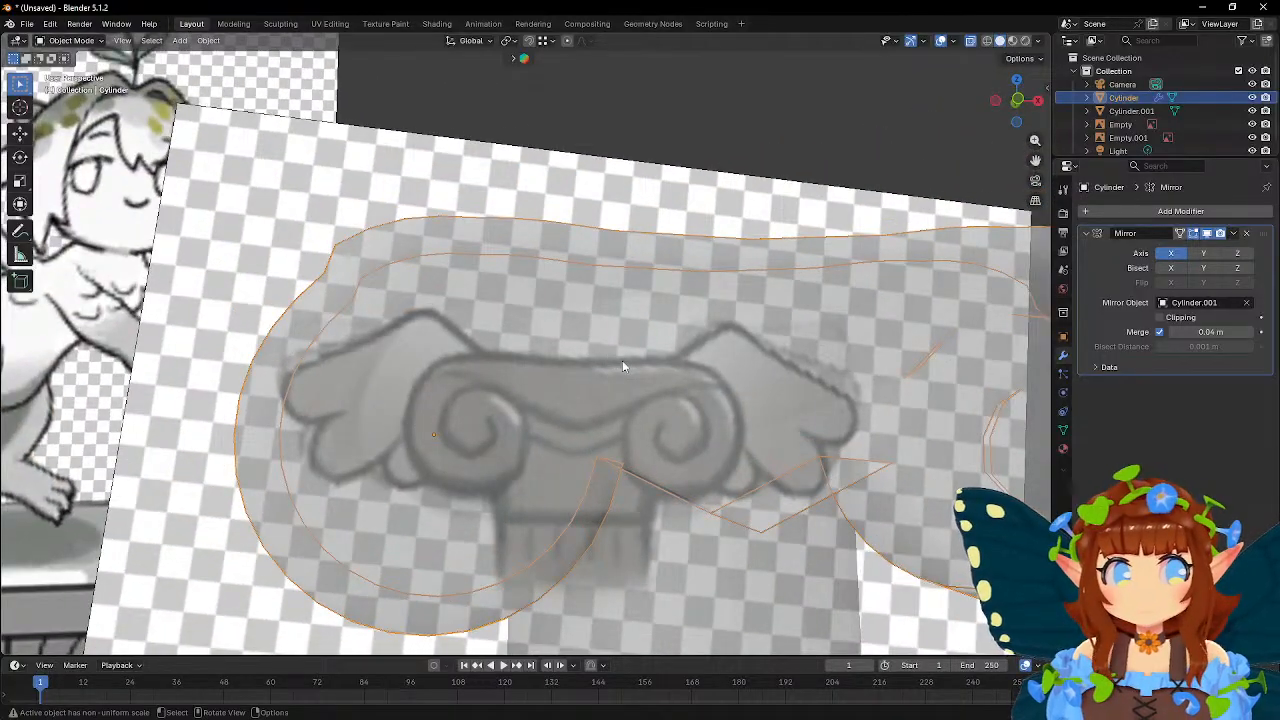
middle_click_drag(585, 363, 590, 360)
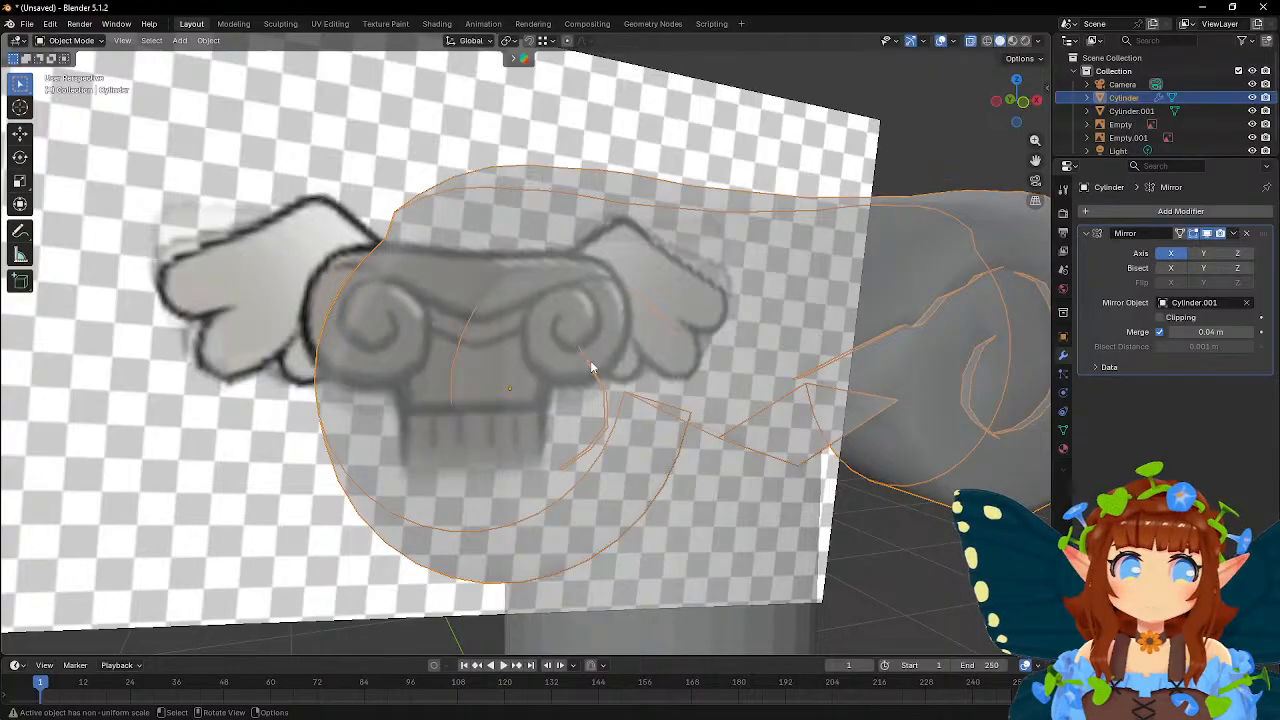
middle_click_drag(590, 368, 515, 350)
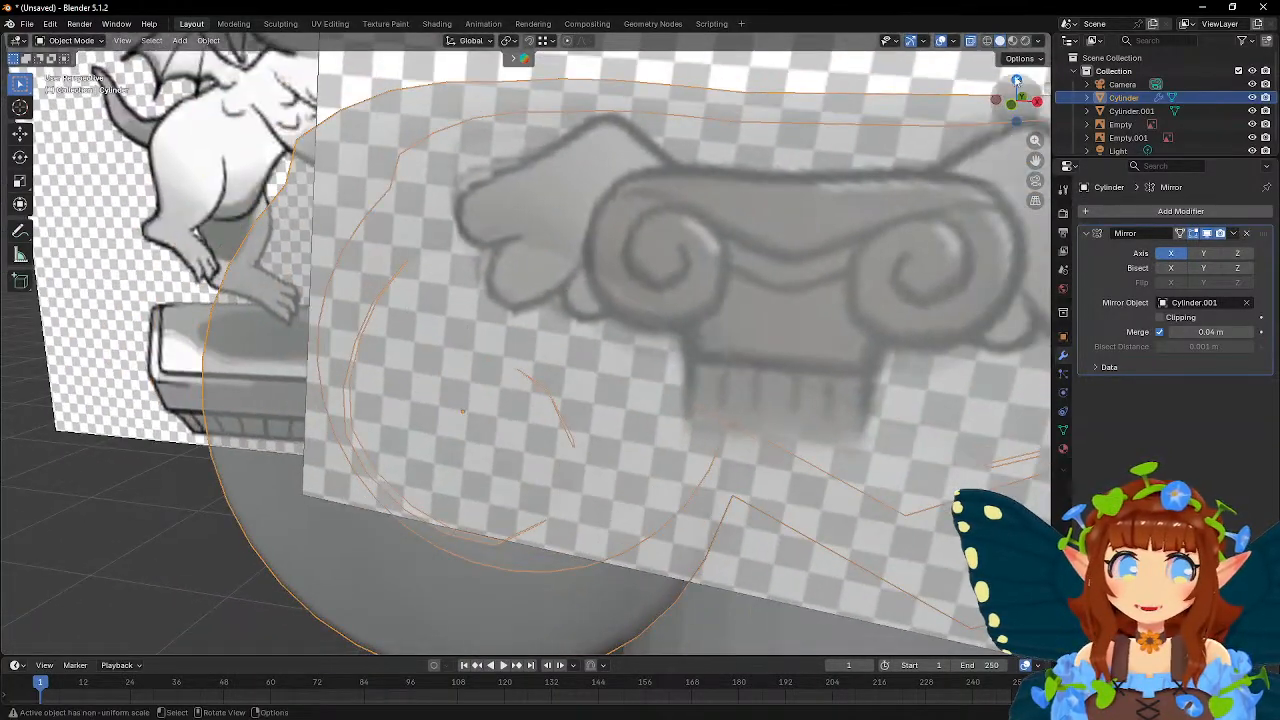
left_click(1037, 43)
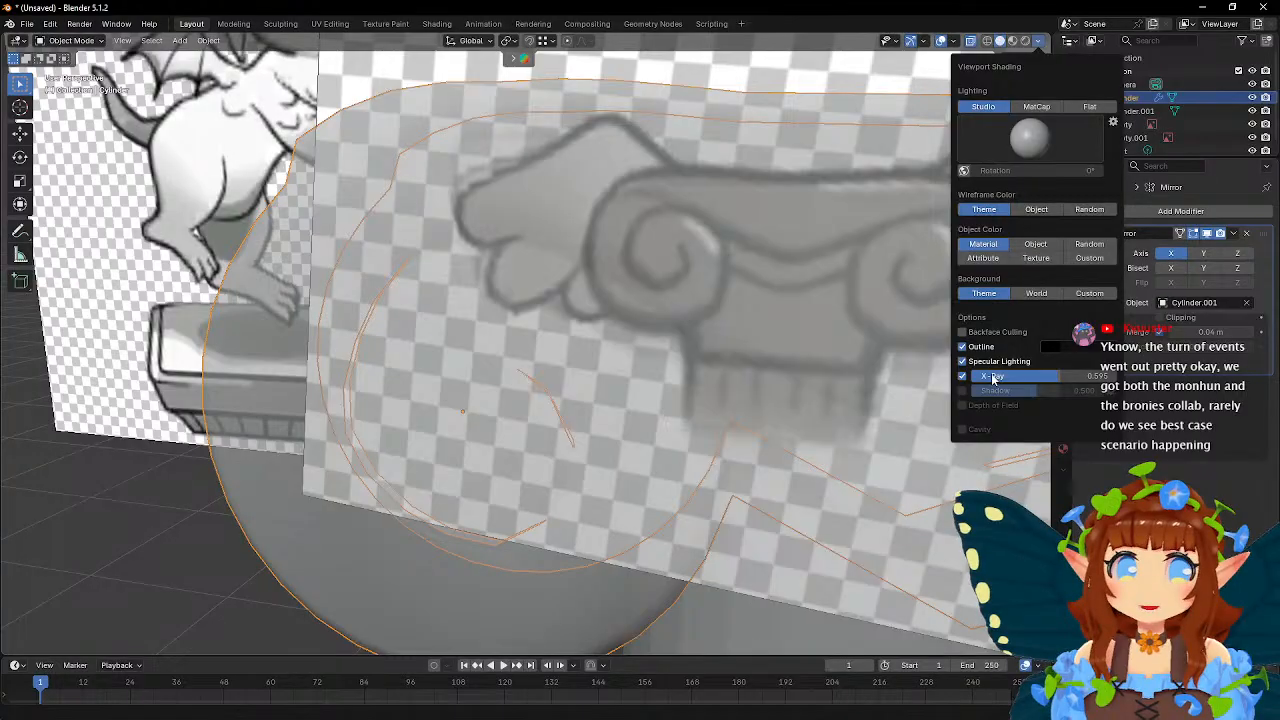
left_click_drag(995, 378, 1116, 379)
- Examine the recessed spiral and the bands between the scrolls, comparing the smooth mesh with its edit wireframe
scroll(601, 321, "down", 4)
key("Tab")
middle_click_drag(601, 321, 462, 240)
scroll(635, 296, "up", 4)
key("Tab")
key("Tab")
scroll(524, 291, "down", 3)
key("Tab")
scroll(522, 300, "down", 6)
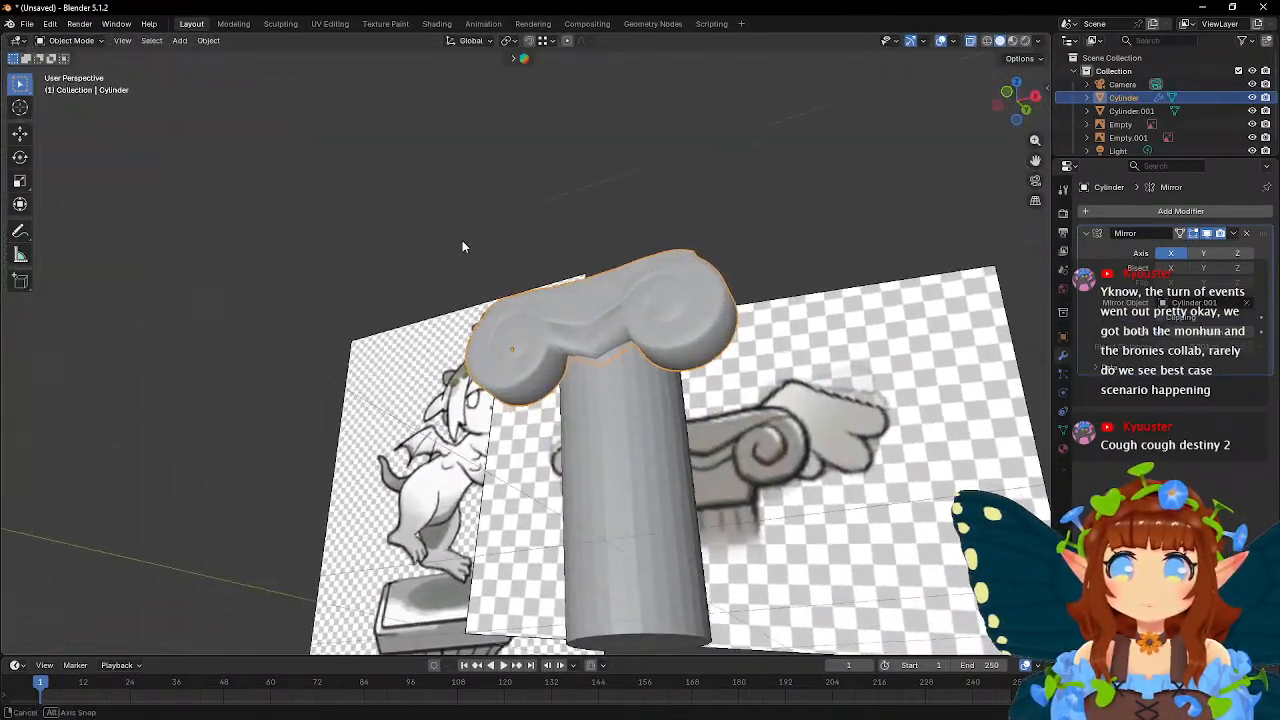
scroll(462, 240, "up", 4)
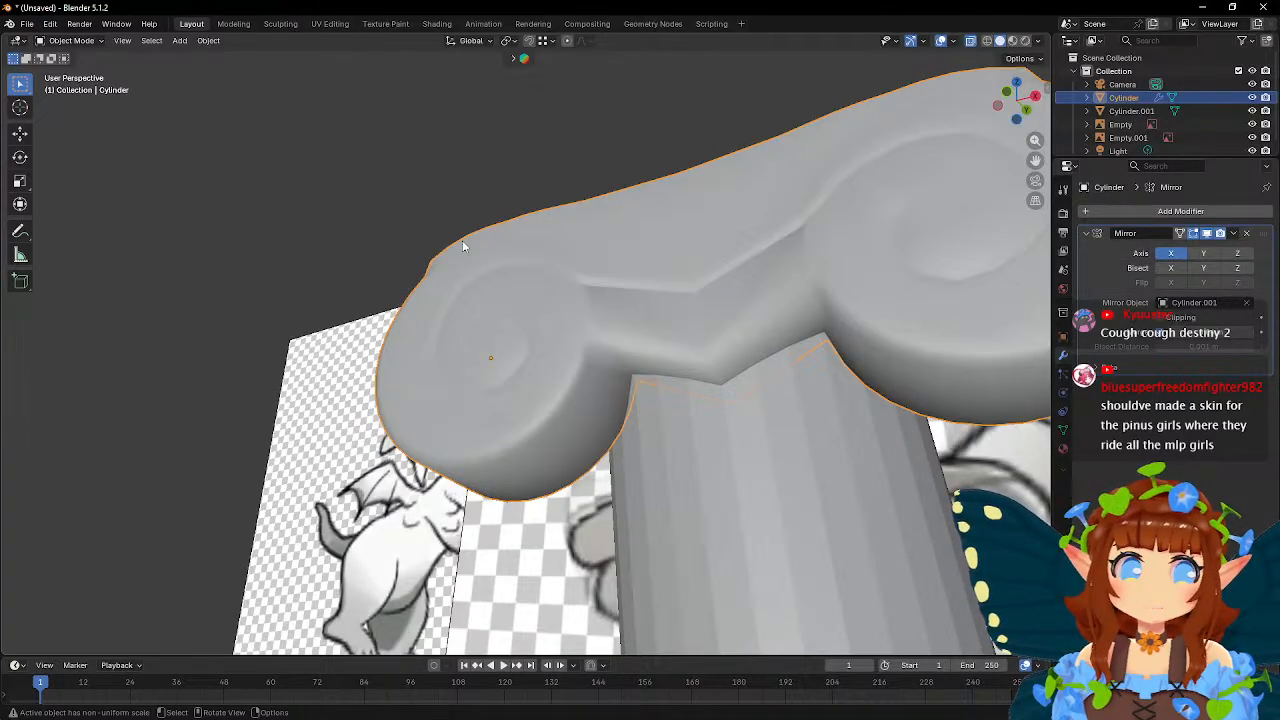
middle_click_drag(462, 240, 457, 316)
key("Tab")
scroll(566, 322, "up", 4)
middle_click_drag(578, 324, 554, 279)
scroll(598, 272, "down", 5)
key("Tab")
scroll(554, 279, "up", 5)
key("Tab")
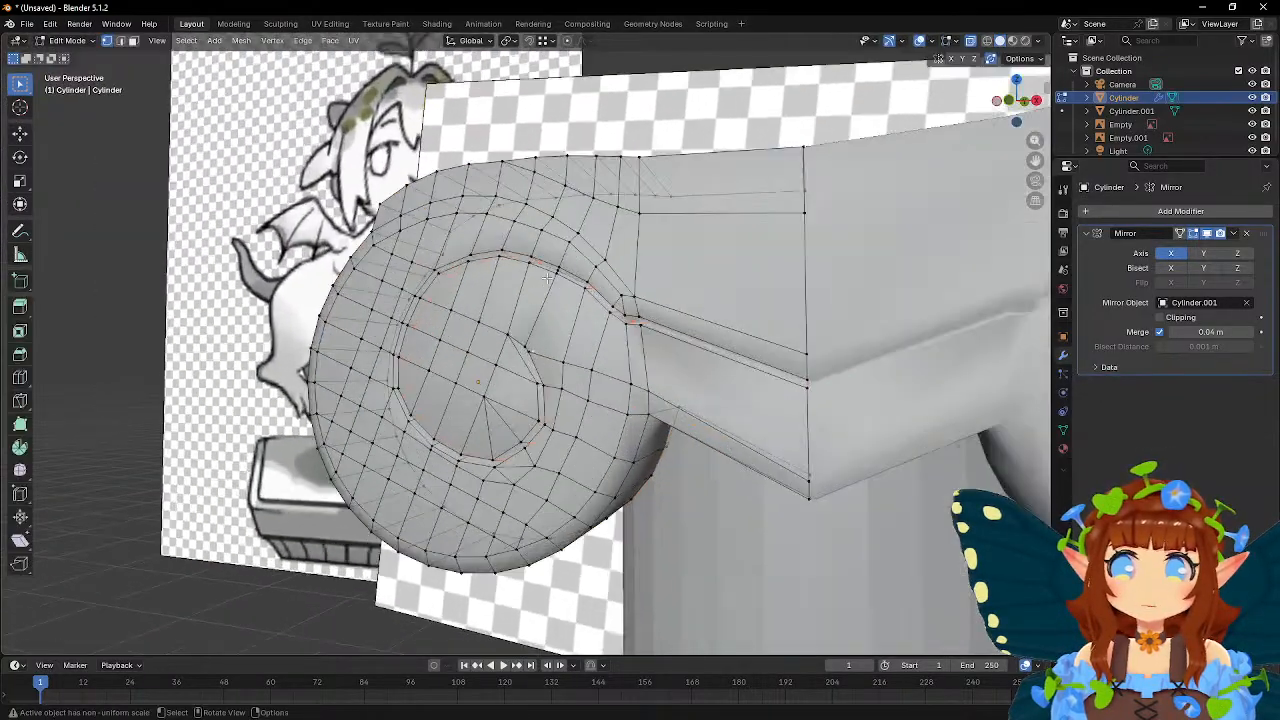
- Add one loop cut across the bands between scroll and centre line and slide it close to the scroll
middle_click_drag(627, 298, 600, 288)
left_click(19, 378)
middle_click_drag(715, 300, 800, 395)
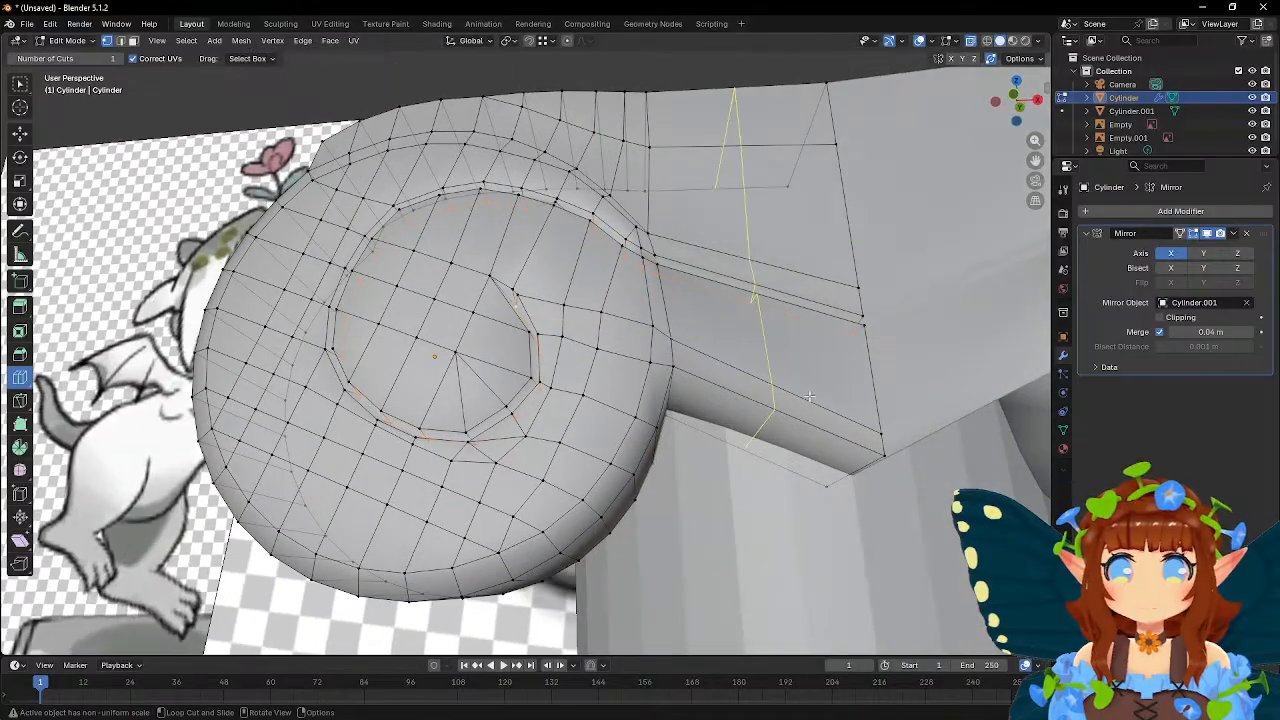
left_click_drag(788, 390, 820, 332)
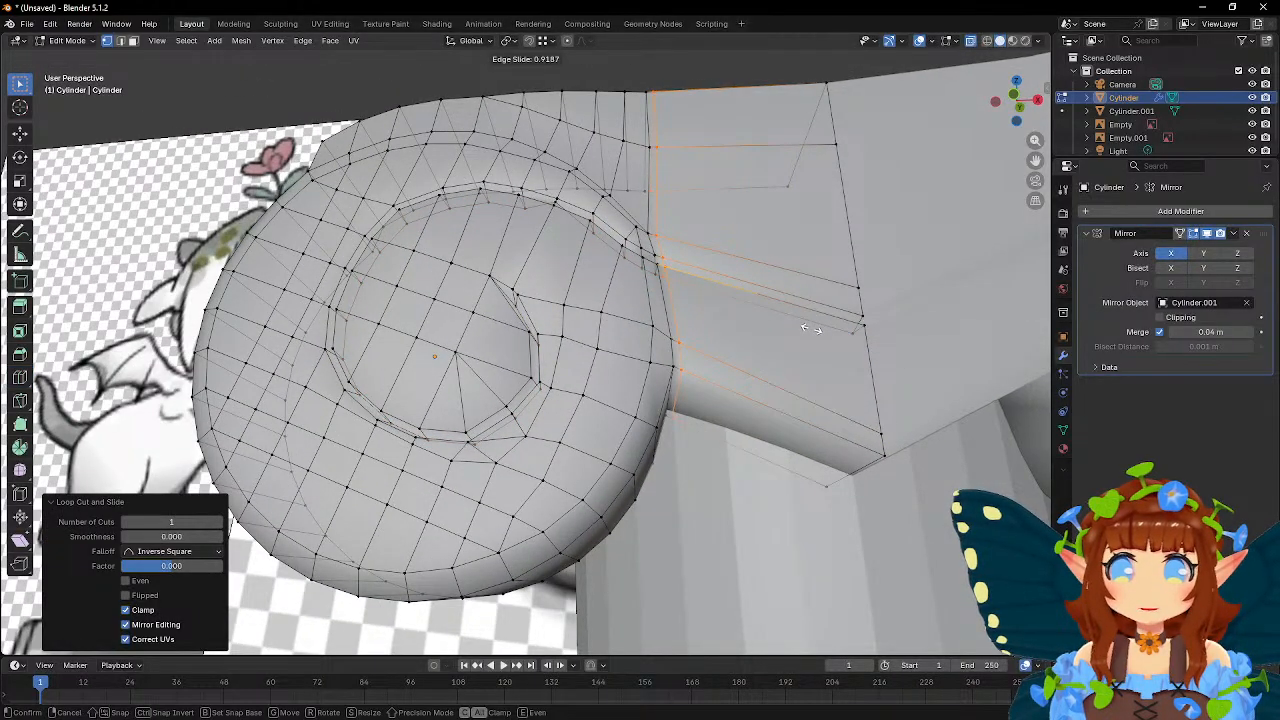
left_click_drag(812, 328, 812, 328)
- Select the lower band's vertices along the new edge loop beside the scroll
middle_click_drag(812, 328, 774, 390)
left_click(689, 383)
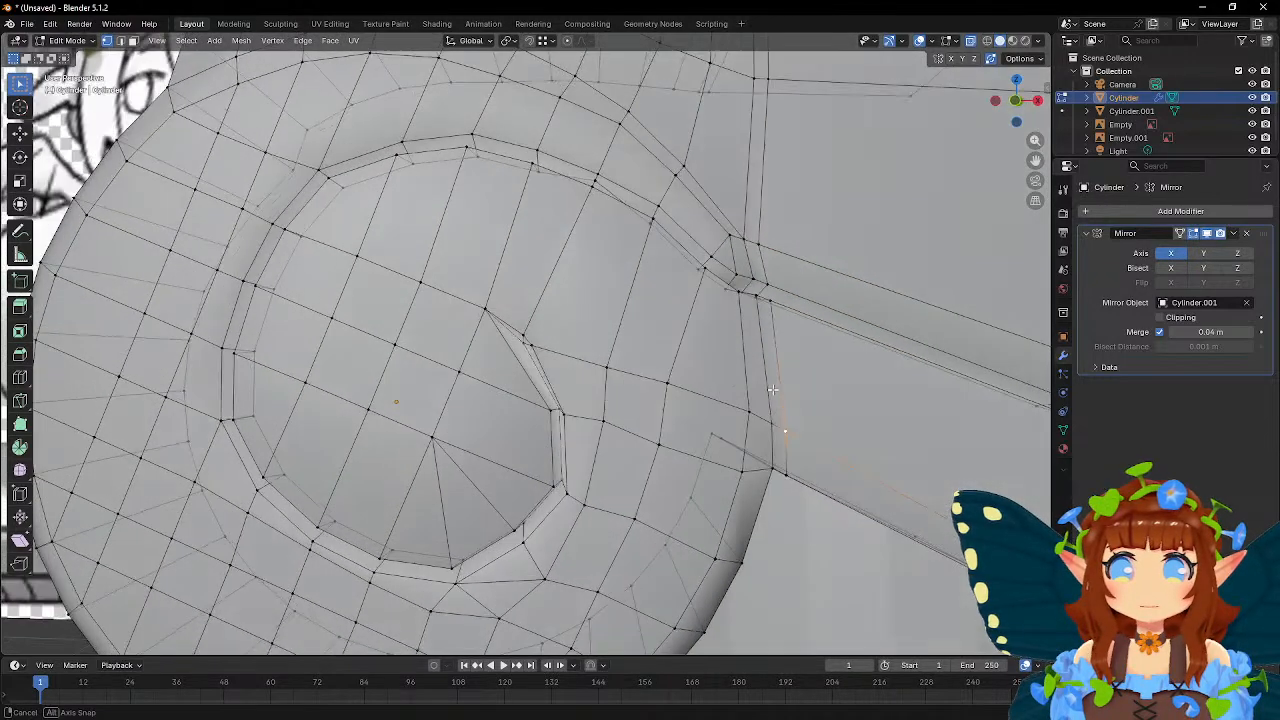
middle_click_drag(781, 338, 723, 443)
mouse_move(748, 366)
middle_mouse_down()
mouse_move(790, 374)
mouse_move(760, 357)
middle_mouse_up()
left_click(766, 322, "shift")
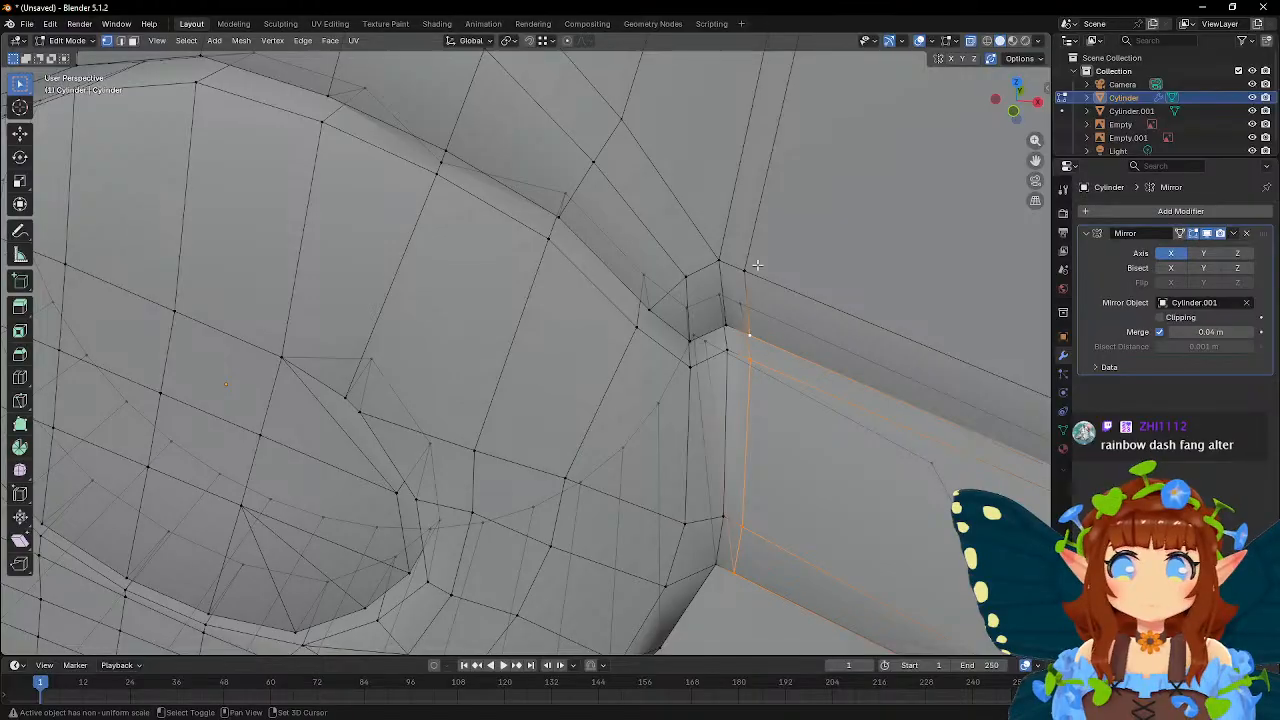
scroll(757, 267, "down", 5)
middle_click_drag(757, 267, 514, 323)
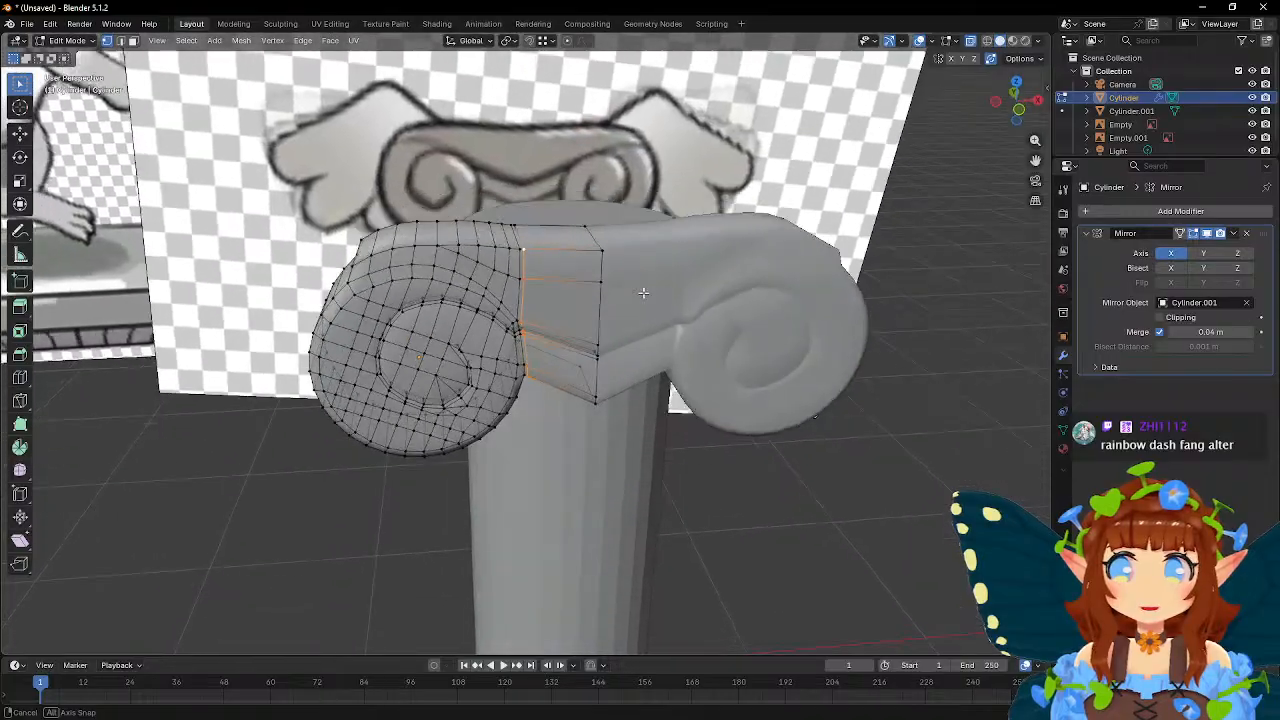
scroll(563, 266, "up", 3)
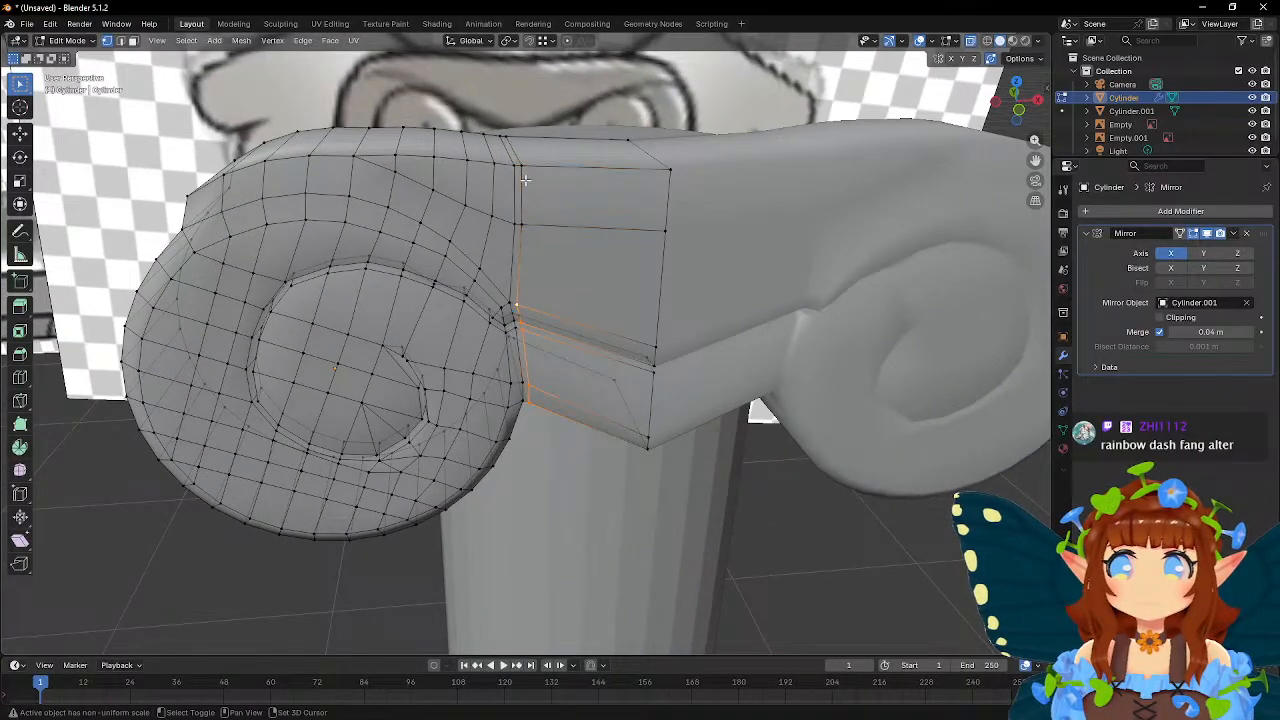
scroll(577, 300, "up", 5)
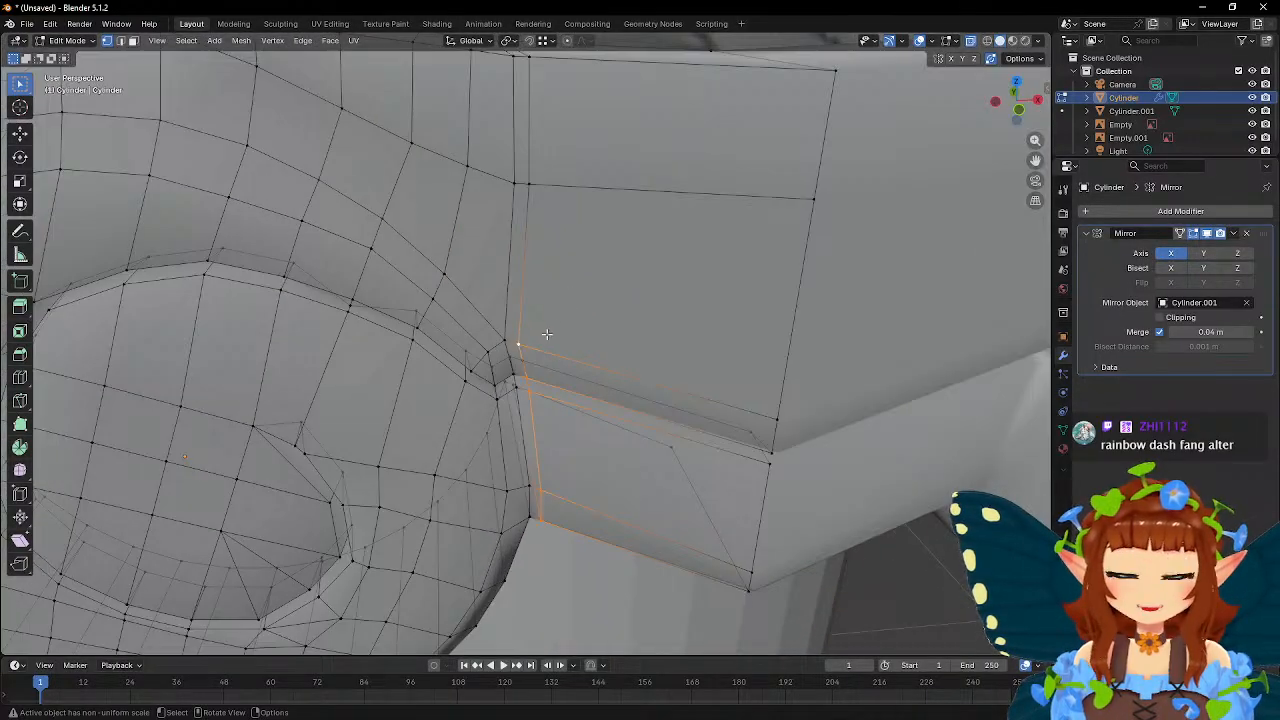
middle_click_drag(547, 334, 652, 303)
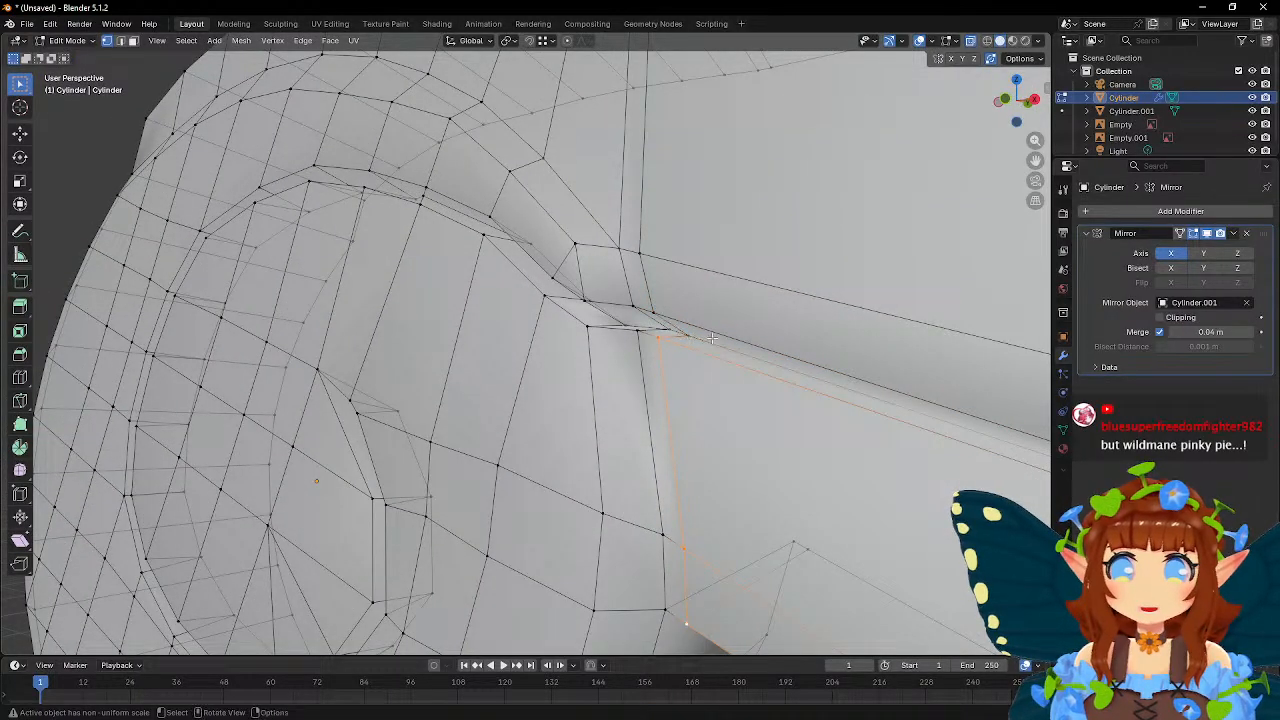
- Select the three lower-band vertices on the adjacent edge line at the scroll and move them along Y
scroll(716, 338, "down", 2)
middle_click_drag(716, 338, 592, 335)
scroll(627, 362, "up", 1)
left_click(634, 319)
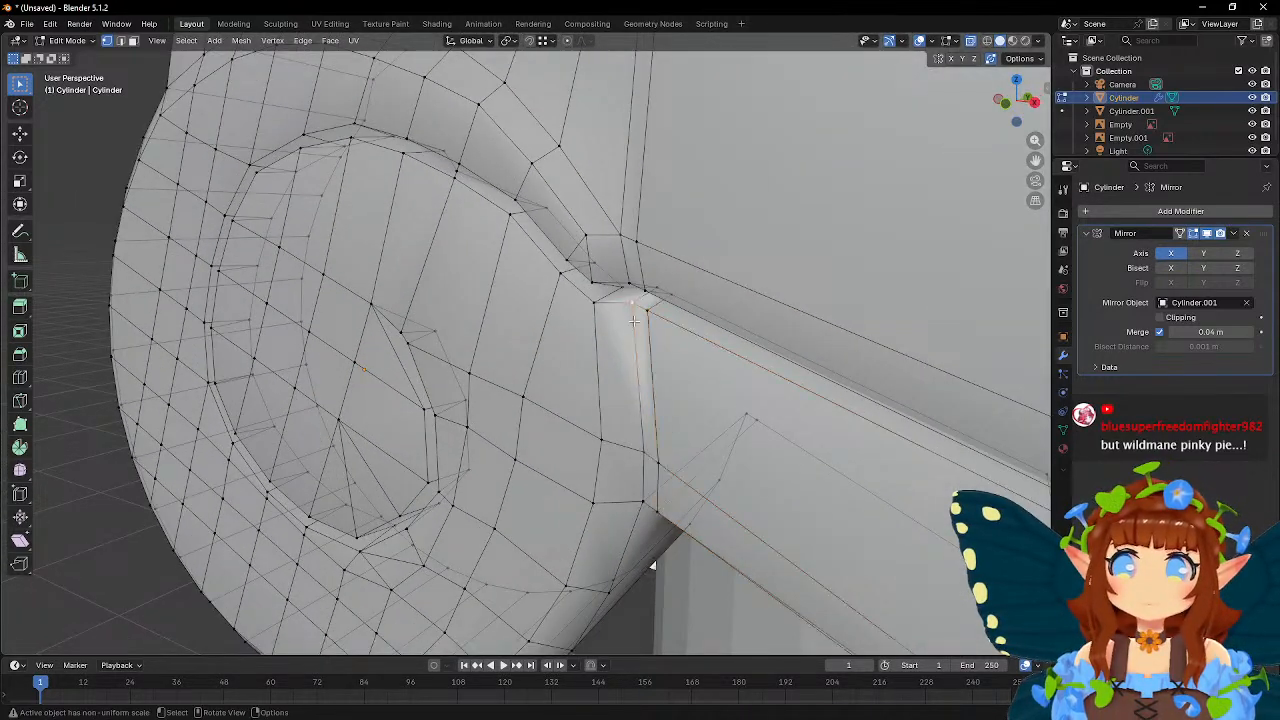
left_click(640, 462, "shift")
left_click(643, 508, "shift")
middle_click_drag(645, 508, 652, 538)
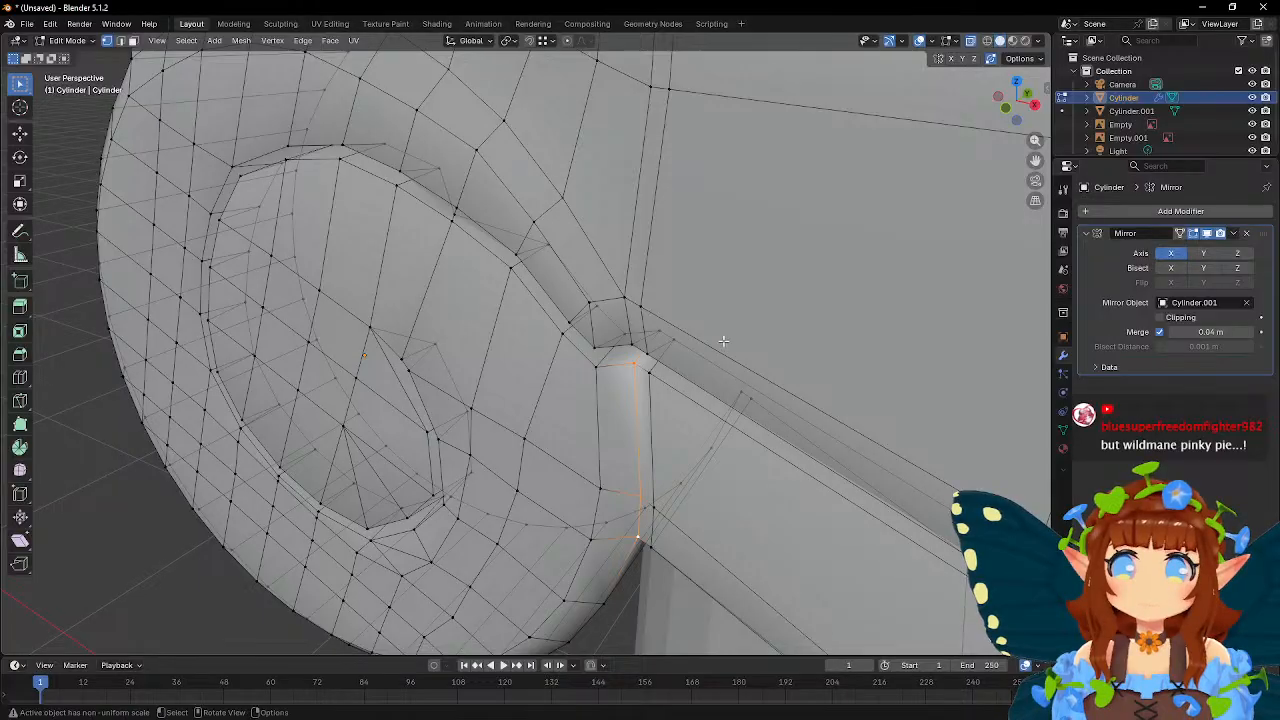
key("g")
key("y")
left_click(727, 335)
- Adjust the selected vertices where the lower band meets the scroll along Z
middle_click_drag(727, 335, 576, 409)
key("Tab")
key("Tab")
key("g")
key("z")
left_click(586, 314)
- Examine the junction of scroll and lower band in both modes, up close and across the whole capital
key("Tab")
key("Tab")
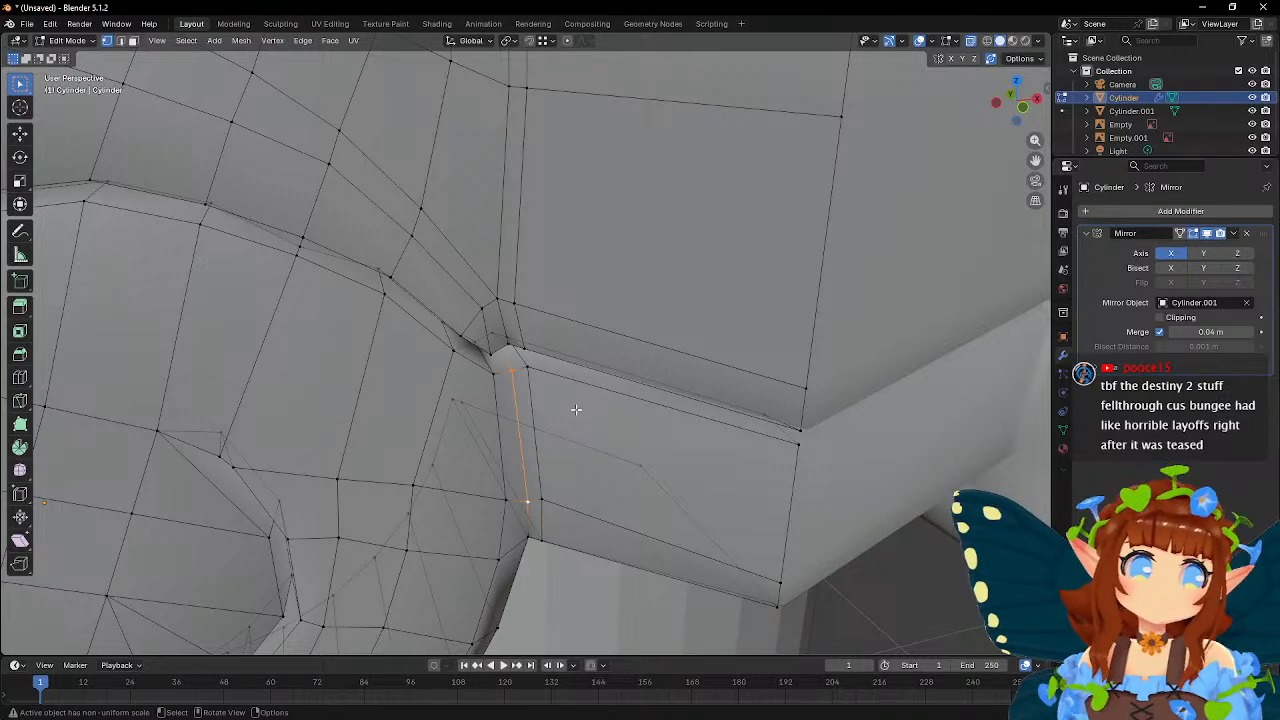
key("Tab")
key("Tab")
middle_click_drag(576, 410, 563, 386)
key("Tab")
scroll(551, 357, "down", 9)
scroll(454, 343, "up", 3)
scroll(563, 386, "up", 4)
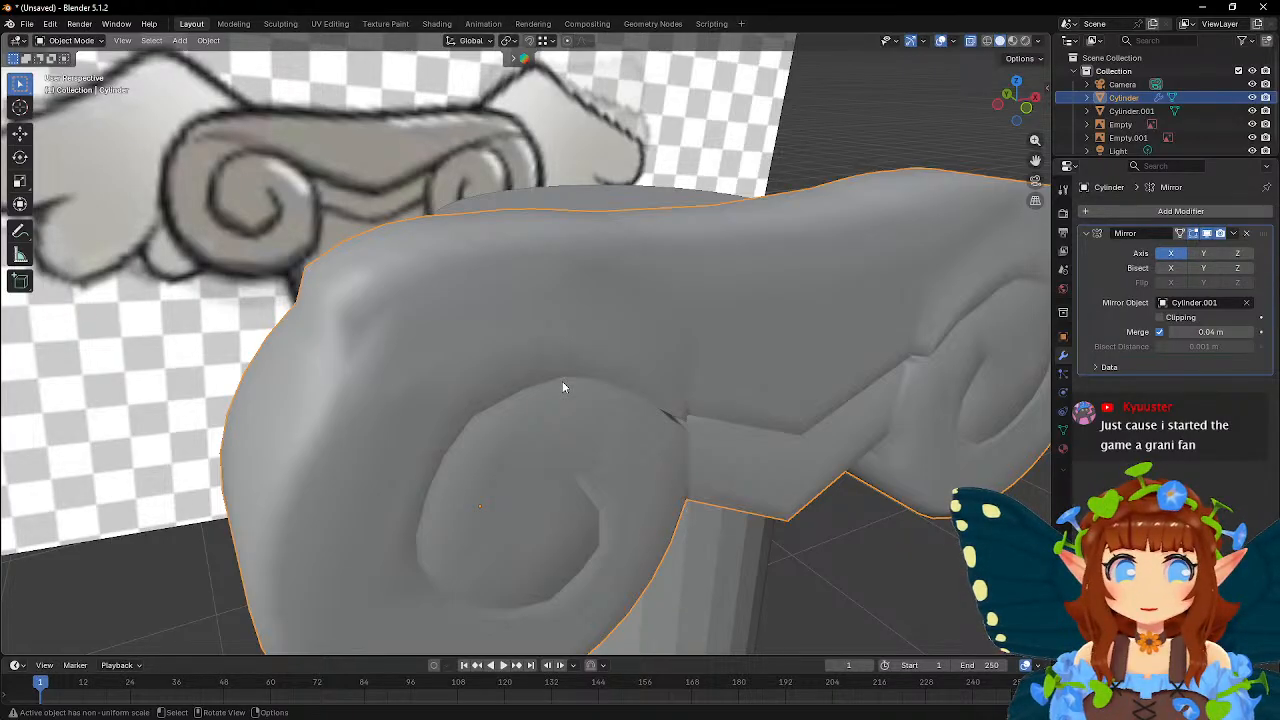
- Add a loop cut following the scroll's upper curve to the centre line and edge-slide it by a factor of about 0.557
key("Tab")
middle_click_drag(562, 386, 458, 351)
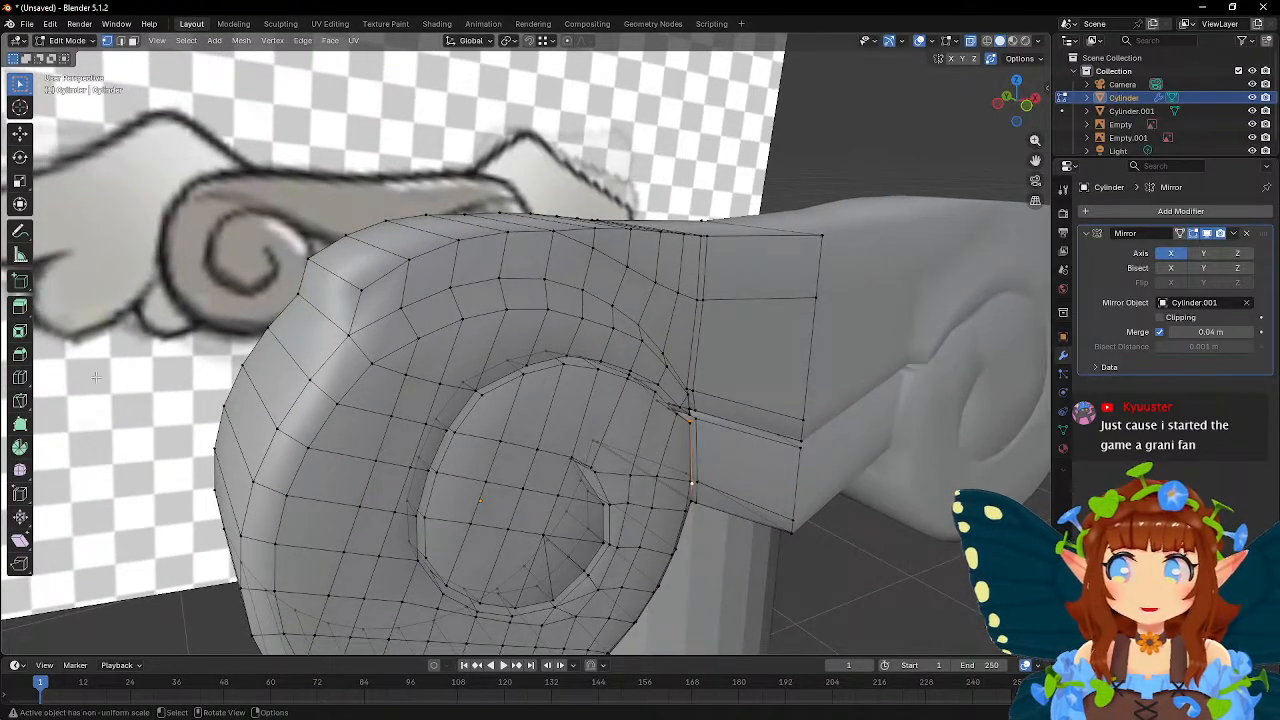
left_click(21, 379)
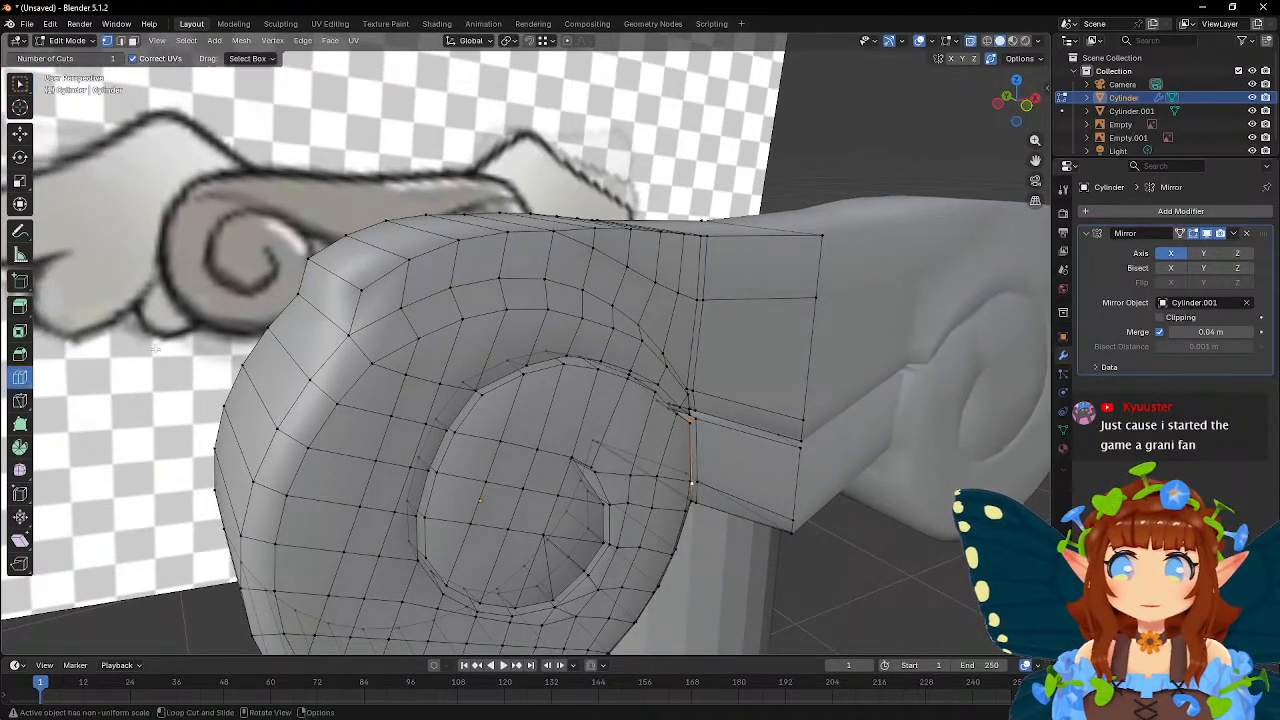
left_click(361, 303)
key("w")
middle_click_drag(497, 314, 458, 314)
key("g")
key("g")
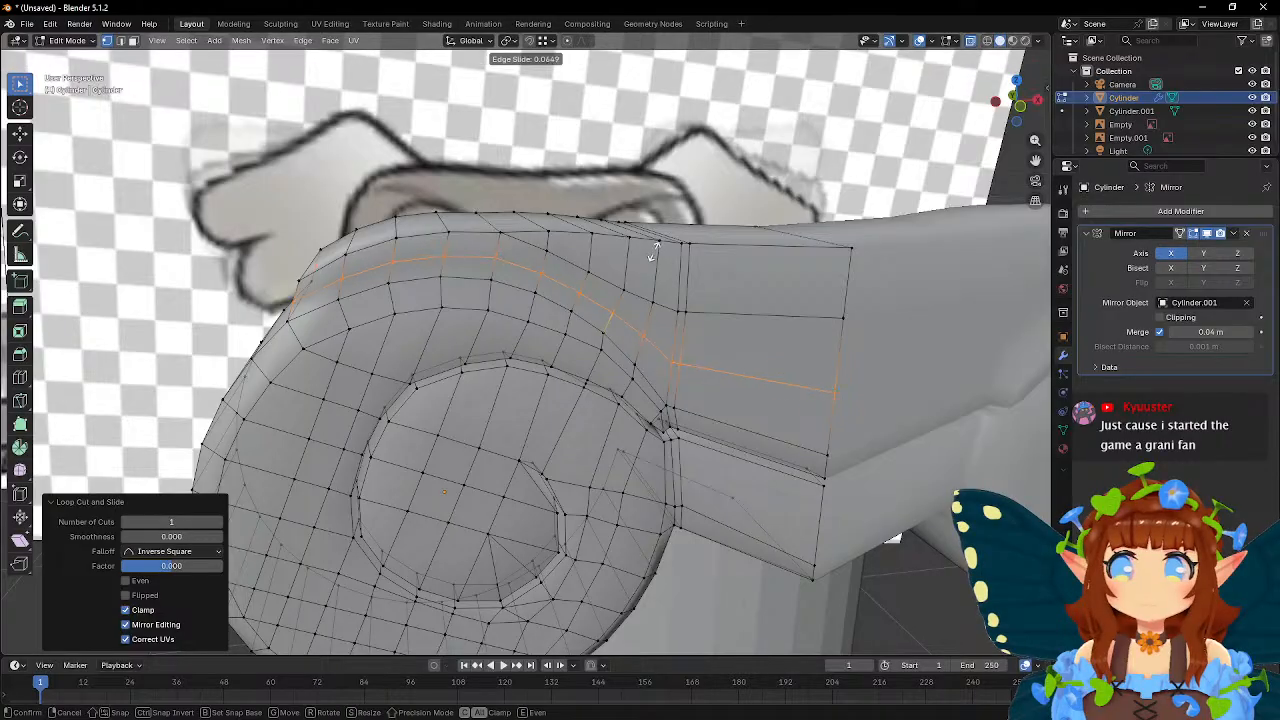
left_click(621, 259)
middle_click_drag(621, 259, 629, 251)
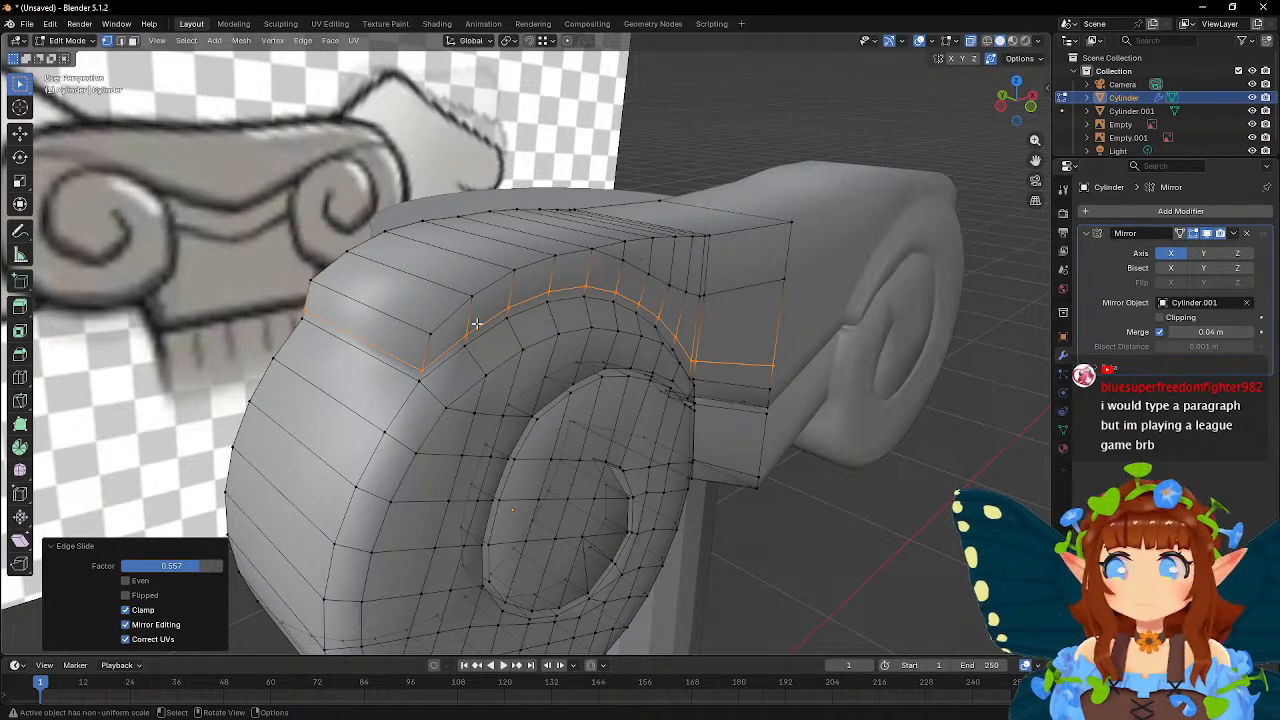
- Move the new upper loop about -0.011 m along Y and check the smoothed shape
mouse_move(739, 358)
middle_mouse_down()
mouse_move(716, 351)
mouse_move(736, 367)
middle_mouse_up()
key("g")
key("y")
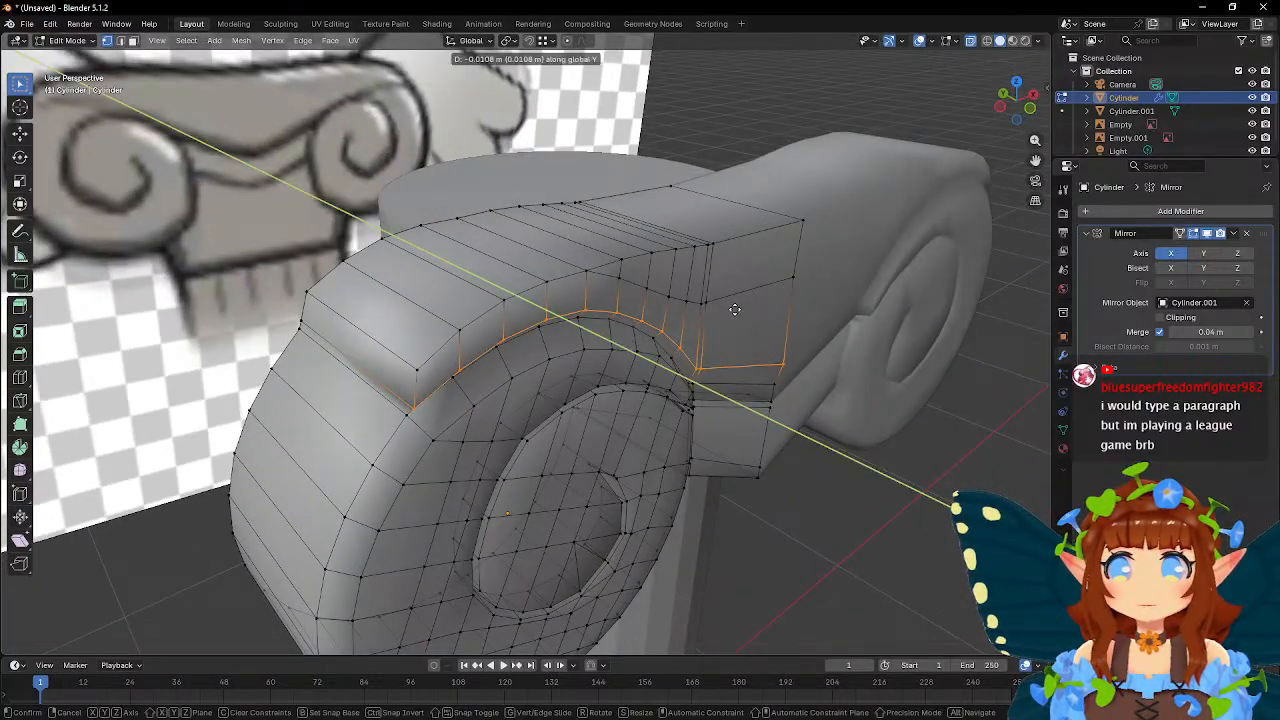
left_click(735, 309)
key("Tab")
middle_click_drag(798, 334, 758, 302)
key("Tab")
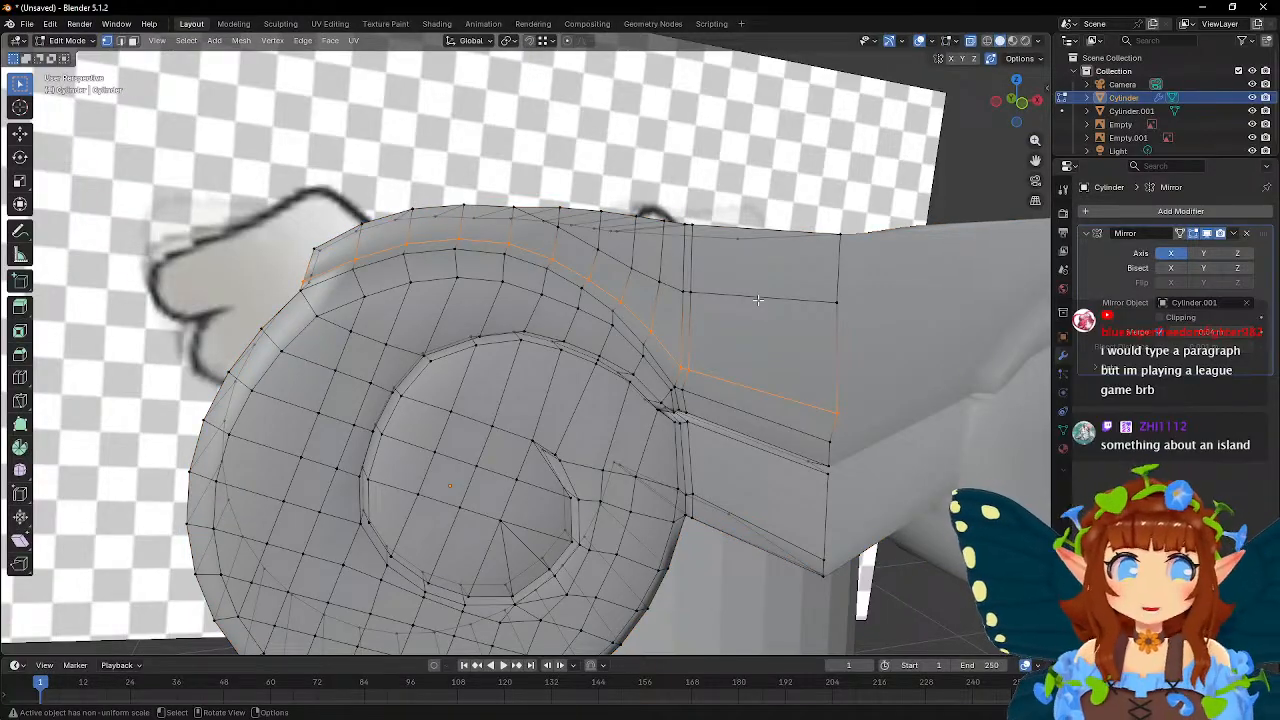
- Select the vertices along the scroll's new upper loop and move them about -0.007 m along Y
middle_click_drag(750, 298, 650, 315)
left_click(470, 278)
left_click(506, 301, "shift")
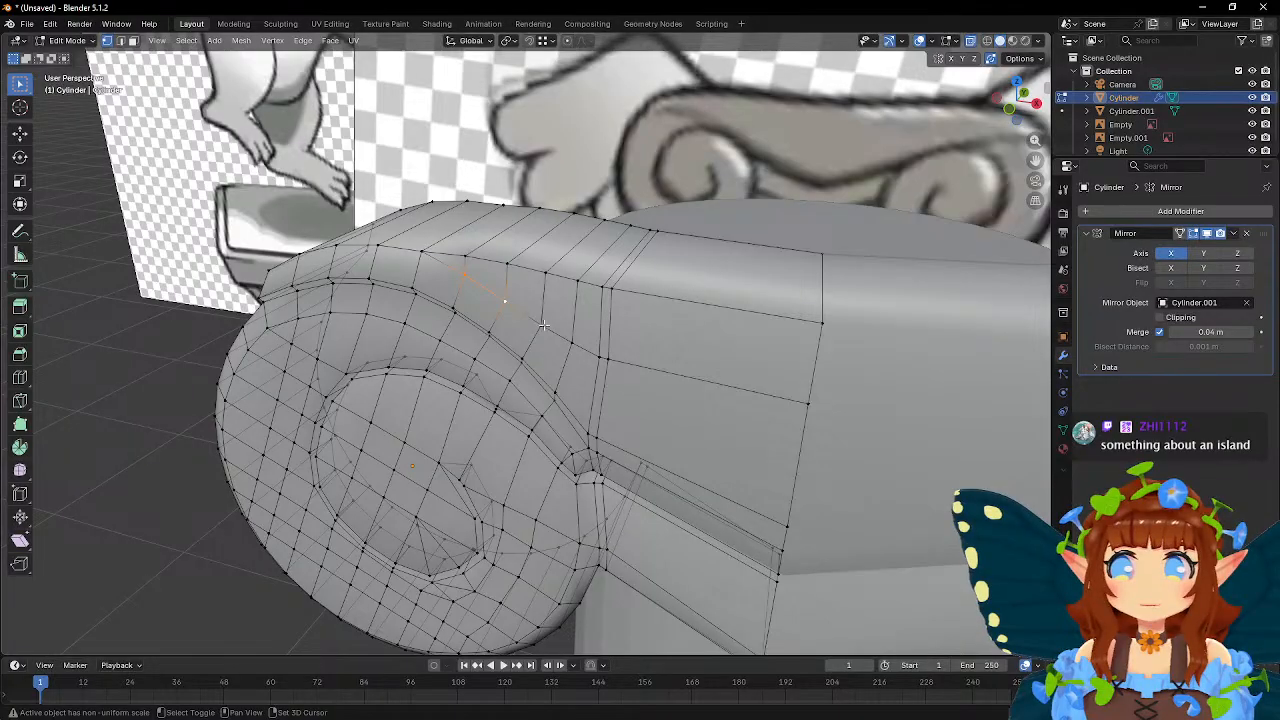
middle_click_drag(750, 430, 718, 317)
key("g")
key("y")
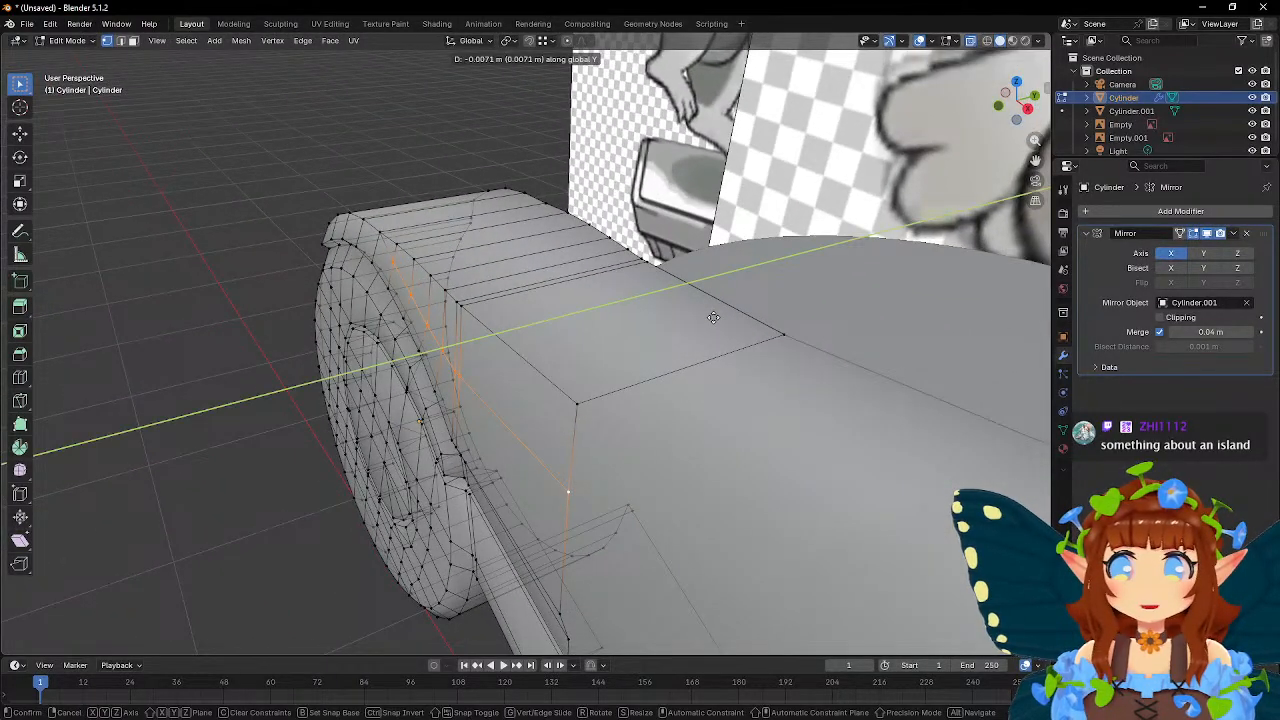
left_click(713, 317)
- Examine the adjusted upper loop and the smoothed capital up close, from a distance and from the open side
middle_click_drag(577, 285, 703, 283)
key("Tab")
key("Tab")
left_click(697, 380, "alt")
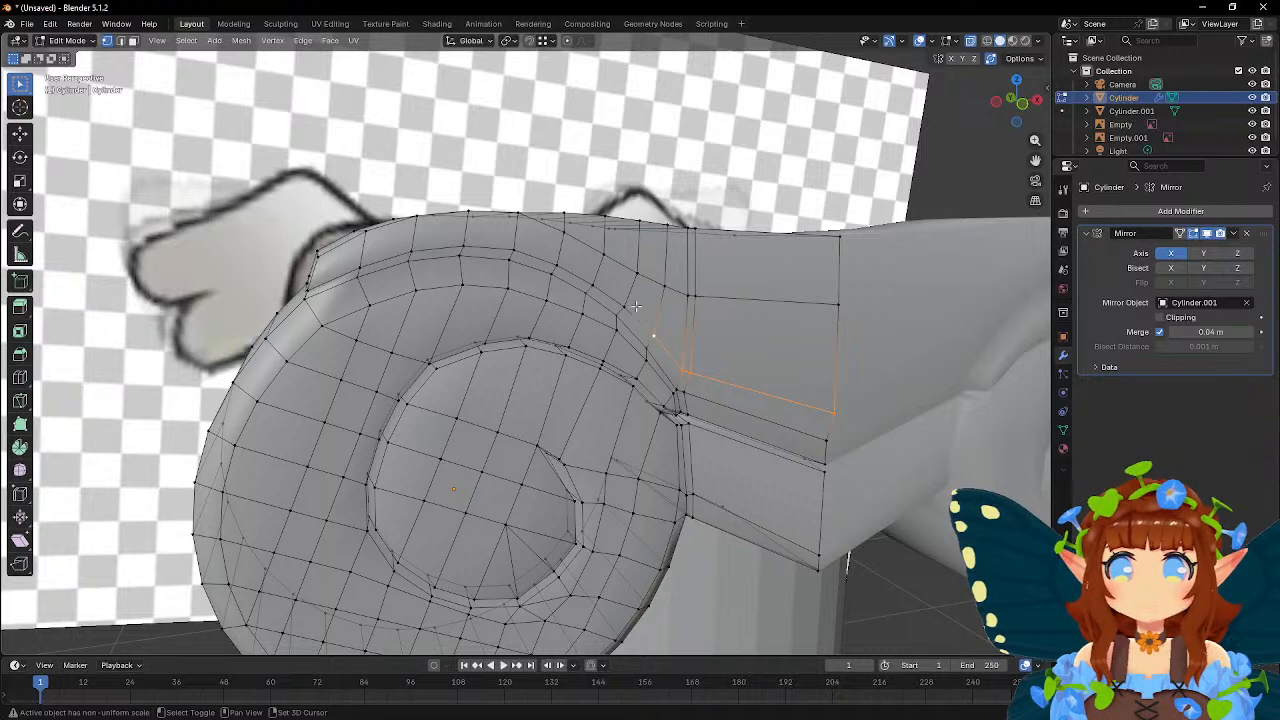
middle_click_drag(349, 265, 677, 257)
left_click(765, 254)
key("Tab")
scroll(570, 251, "down", 5)
scroll(531, 255, "up", 5)
scroll(600, 280, "up", 1)
scroll(598, 280, "down", 3)
key("Tab")
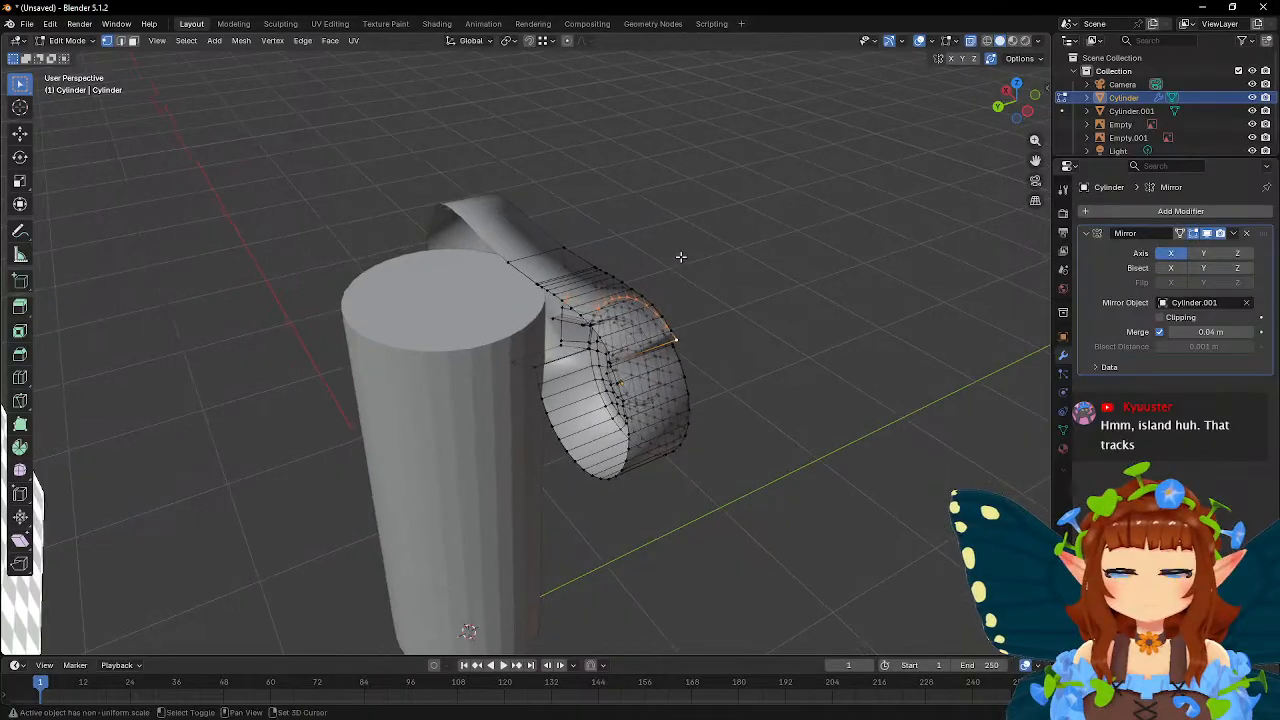
key("Tab")
middle_click_drag(740, 232, 647, 216)
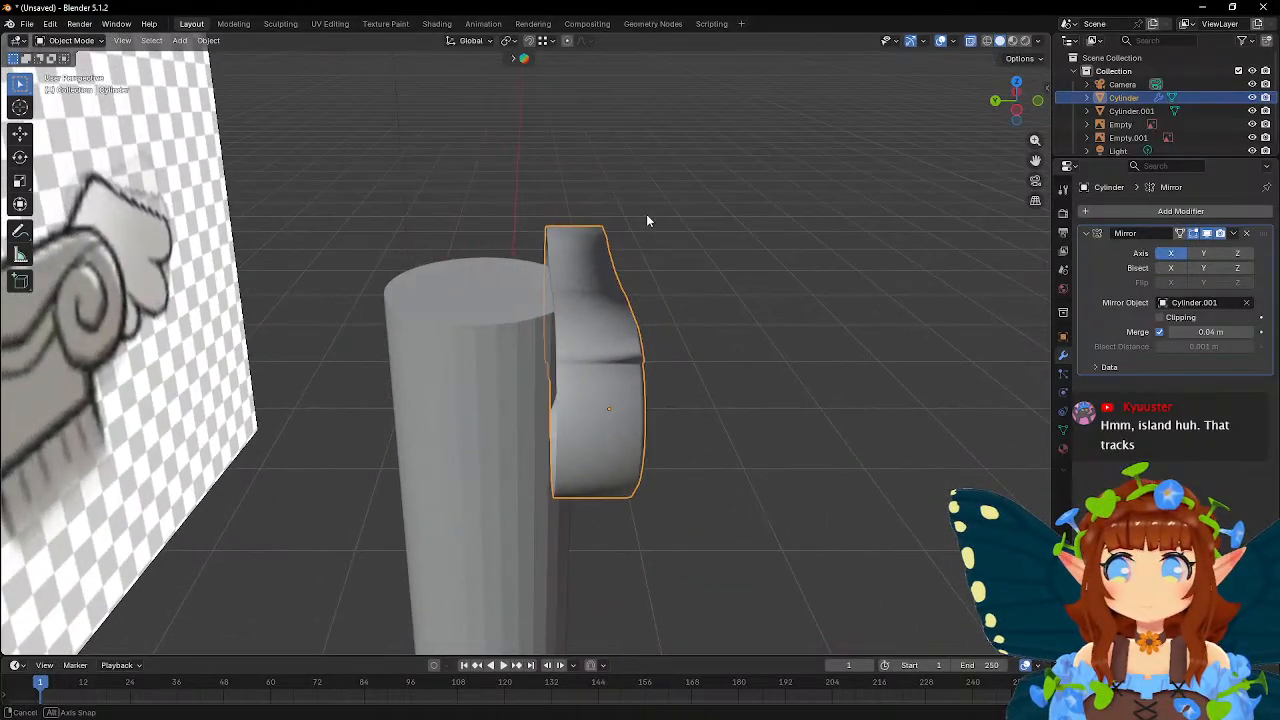
- Enable Y-axis mirroring for the capital and extend its inner border edge loop about 0.306 m along Y to meet the mirrored half
left_click(1206, 255)
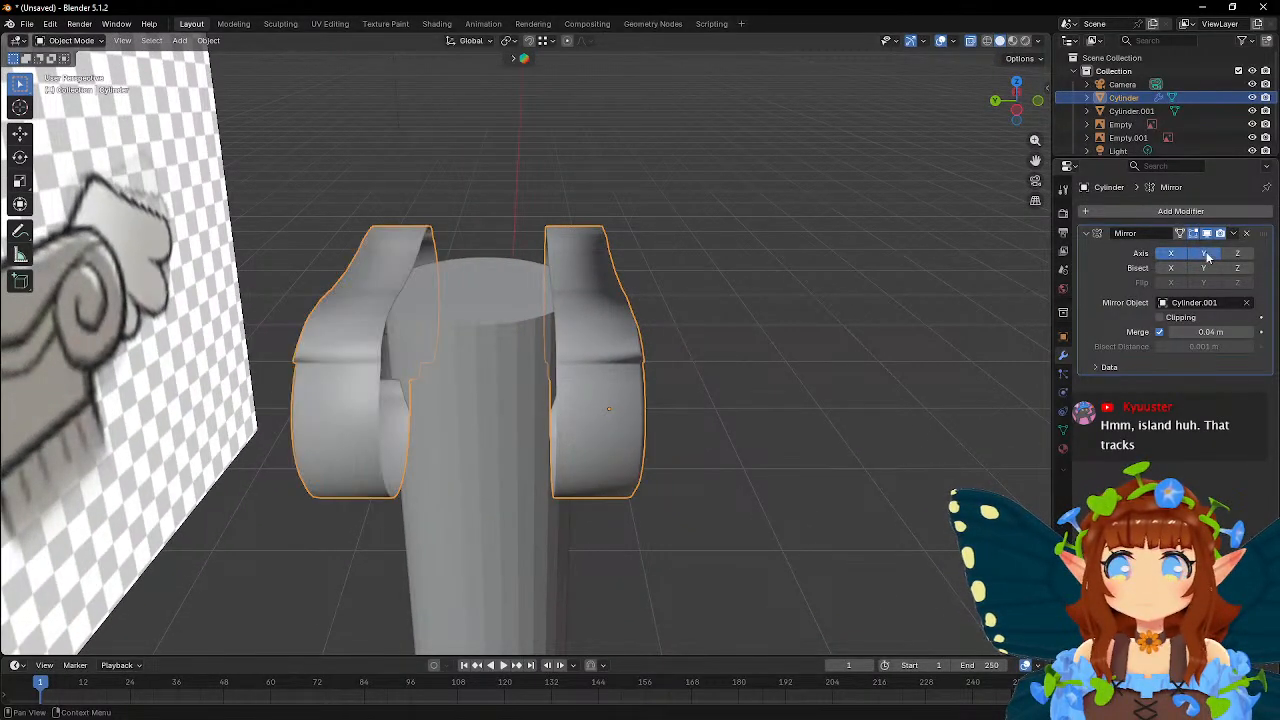
key("Tab")
left_click(124, 41)
middle_click_drag(524, 300, 557, 330)
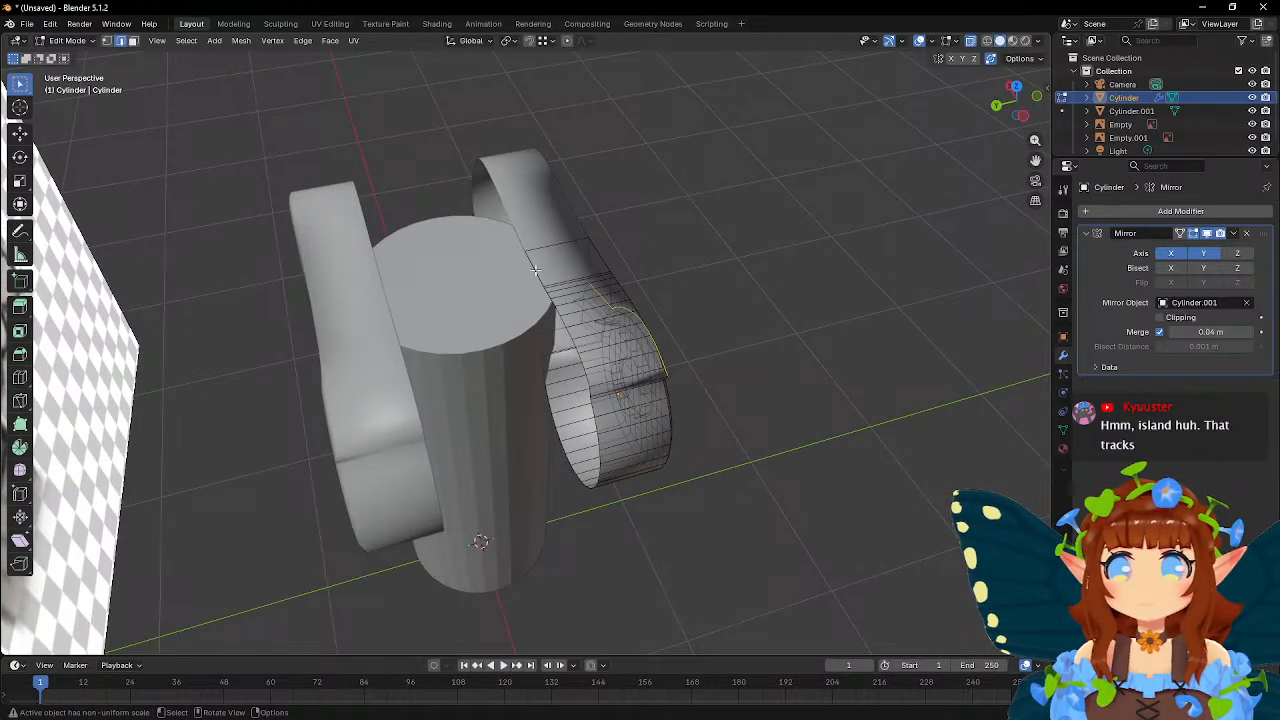
scroll(563, 295, "up", 3)
left_click(580, 490, "alt")
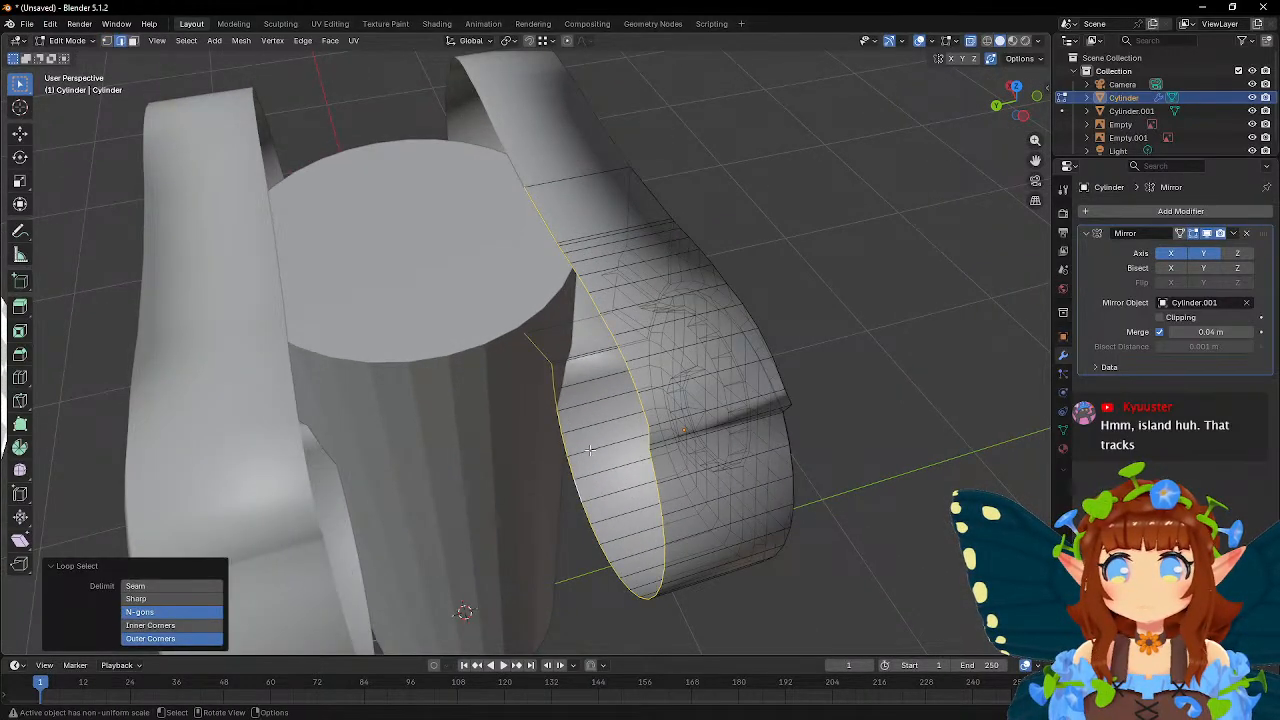
scroll(700, 430, "down", 5)
key("g")
key("y")
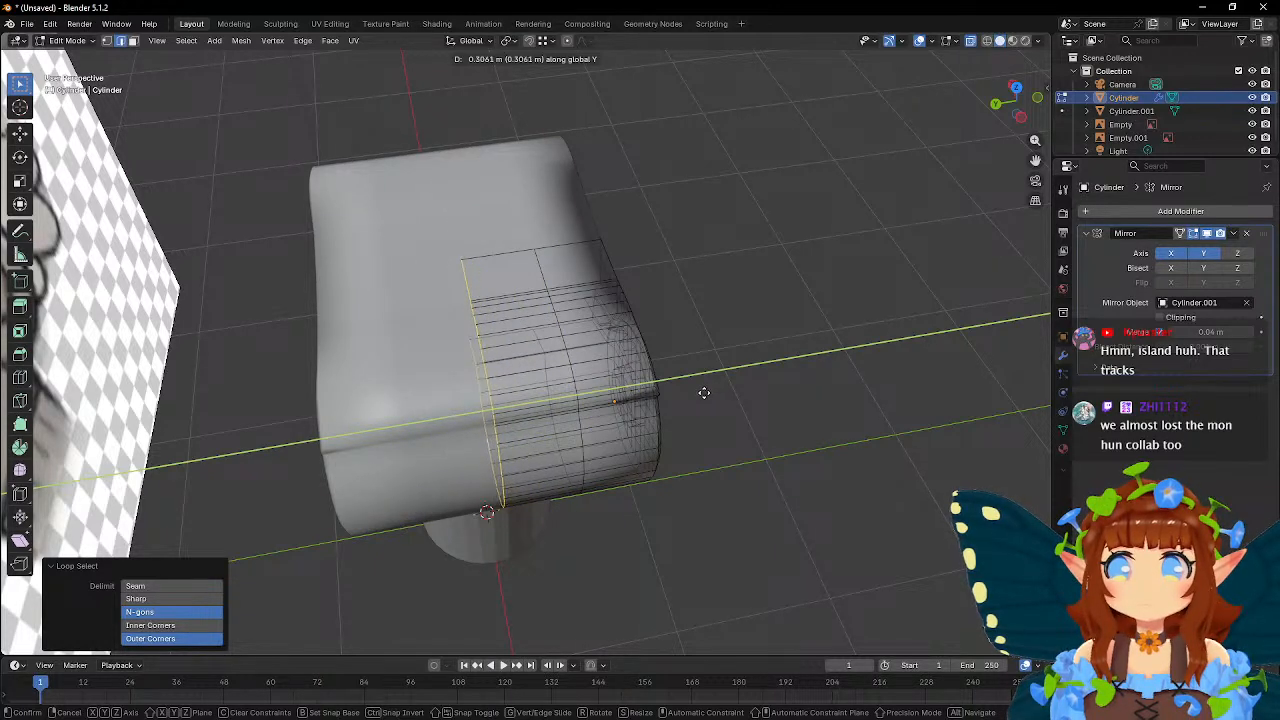
left_click(704, 392)
key("Tab")
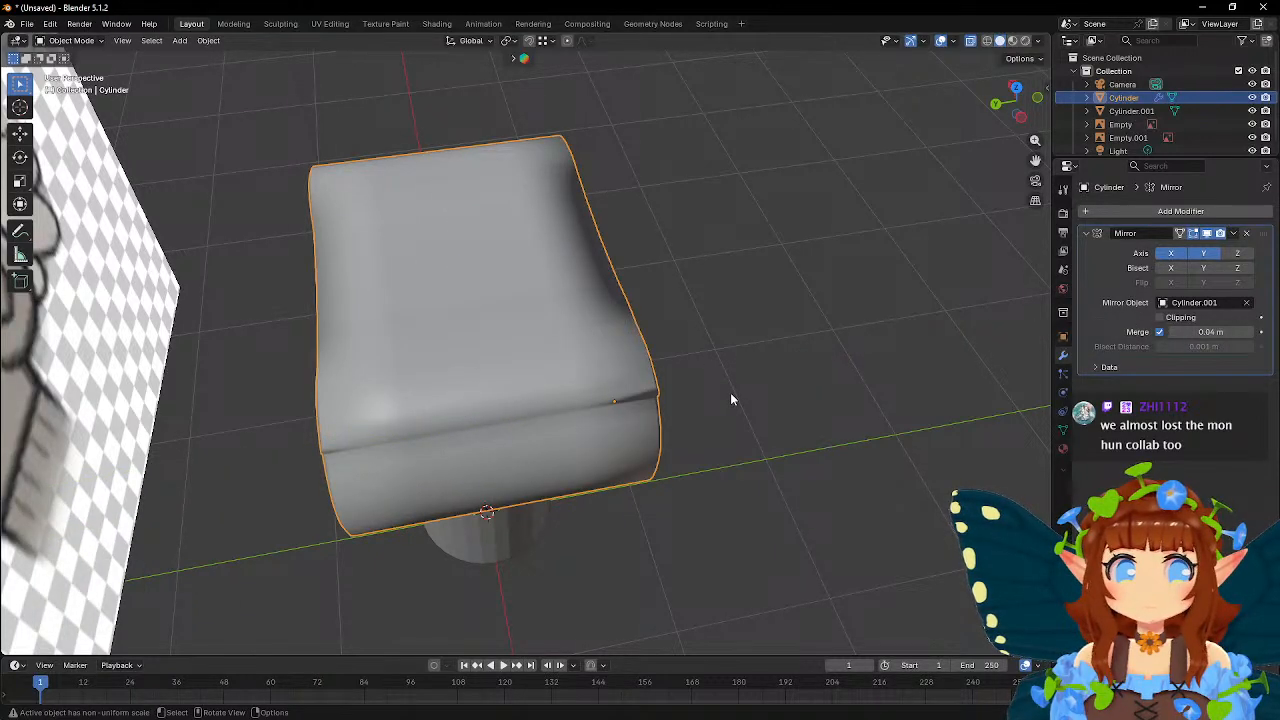
- Try to open a hole by deleting the faces at the centre of the capital's top and underside
key("Tab")
middle_click_drag(600, 300, 149, 55)
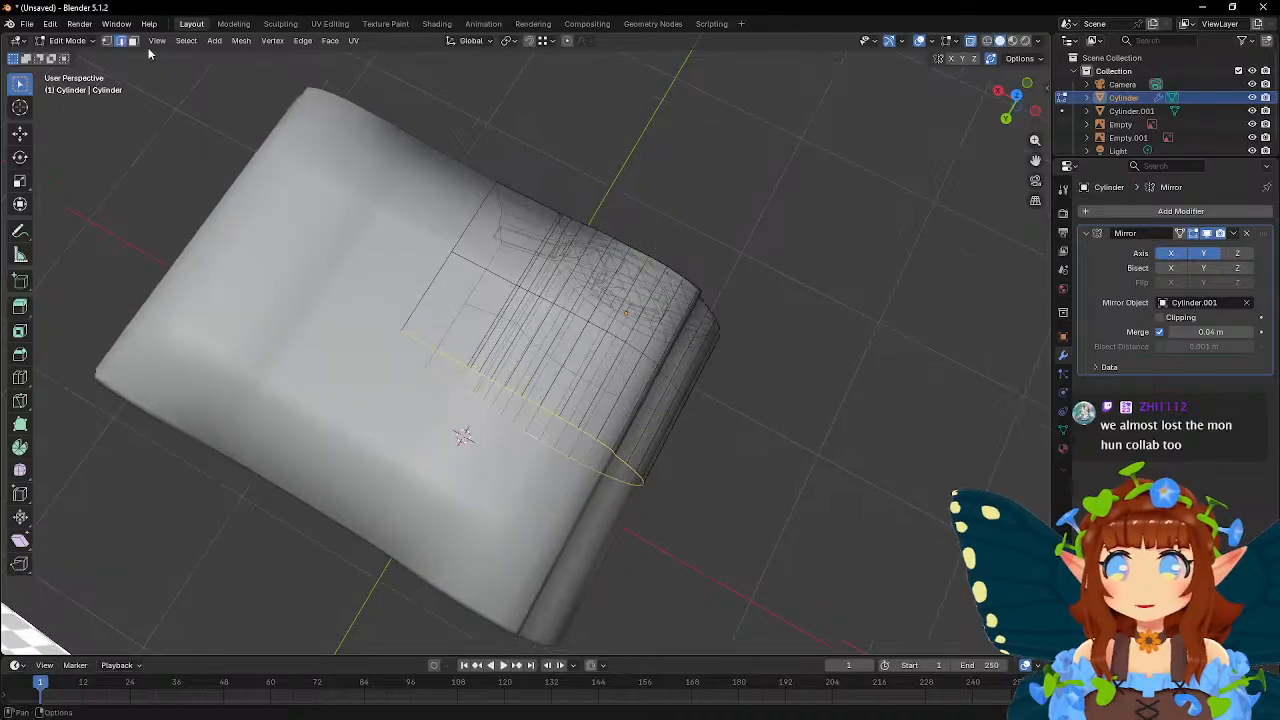
left_click(465, 345)
middle_click_drag(465, 347, 730, 262)
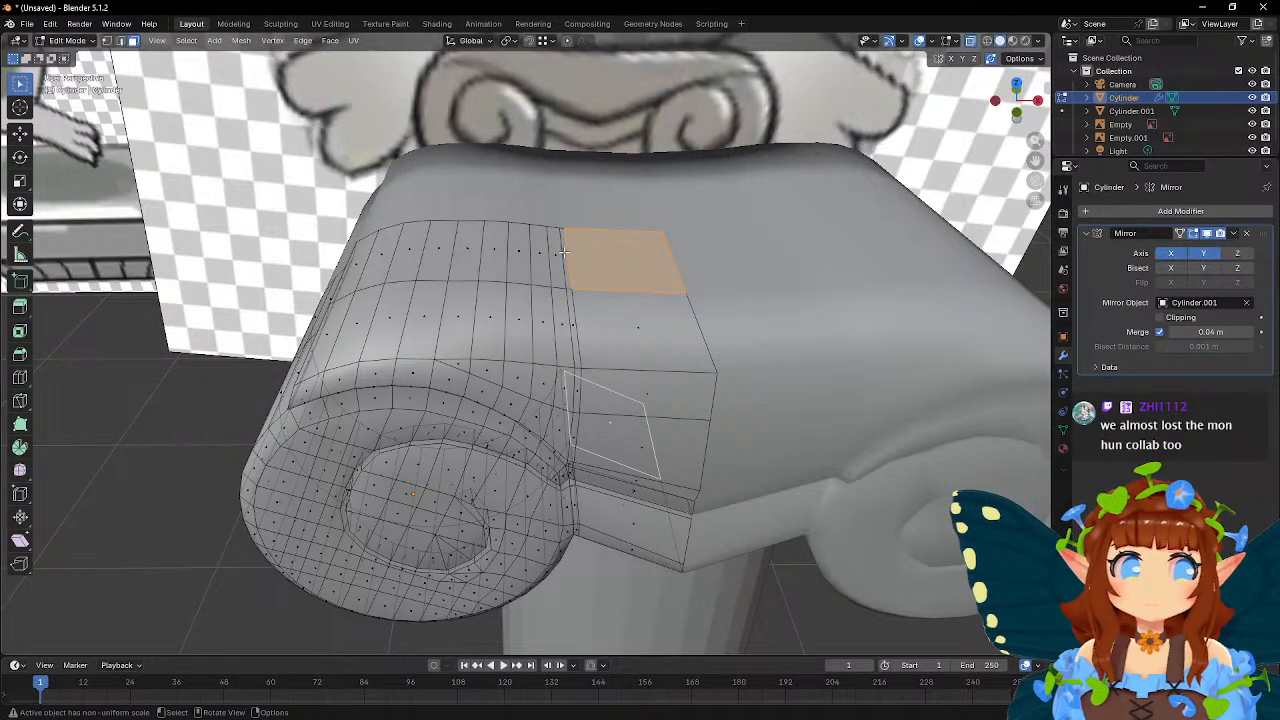
middle_click_drag(512, 224, 553, 314)
scroll(584, 259, "up", 2)
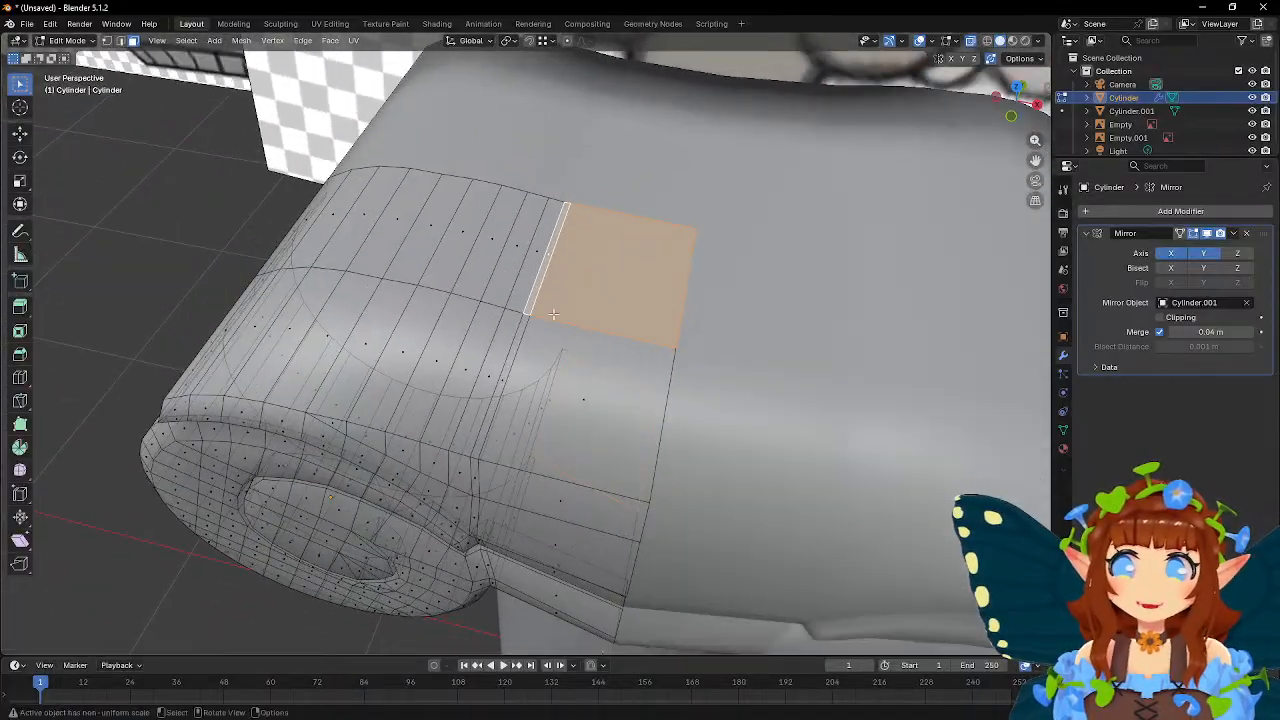
middle_click_drag(577, 364, 259, 123)
key("x")
left_click(621, 258)
middle_click_drag(563, 275, 642, 279)
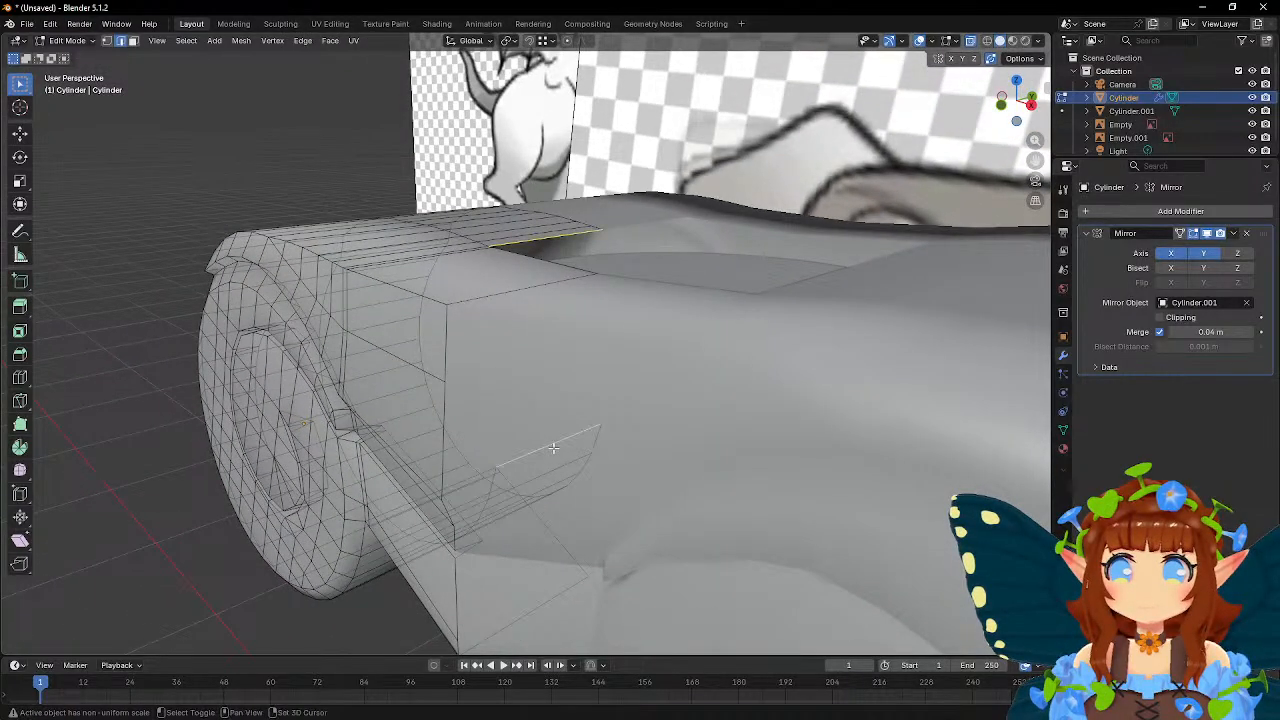
- Try to close off the sides of the top opening by filling faces between its upper and lower edges
middle_click_drag(553, 447, 592, 425)
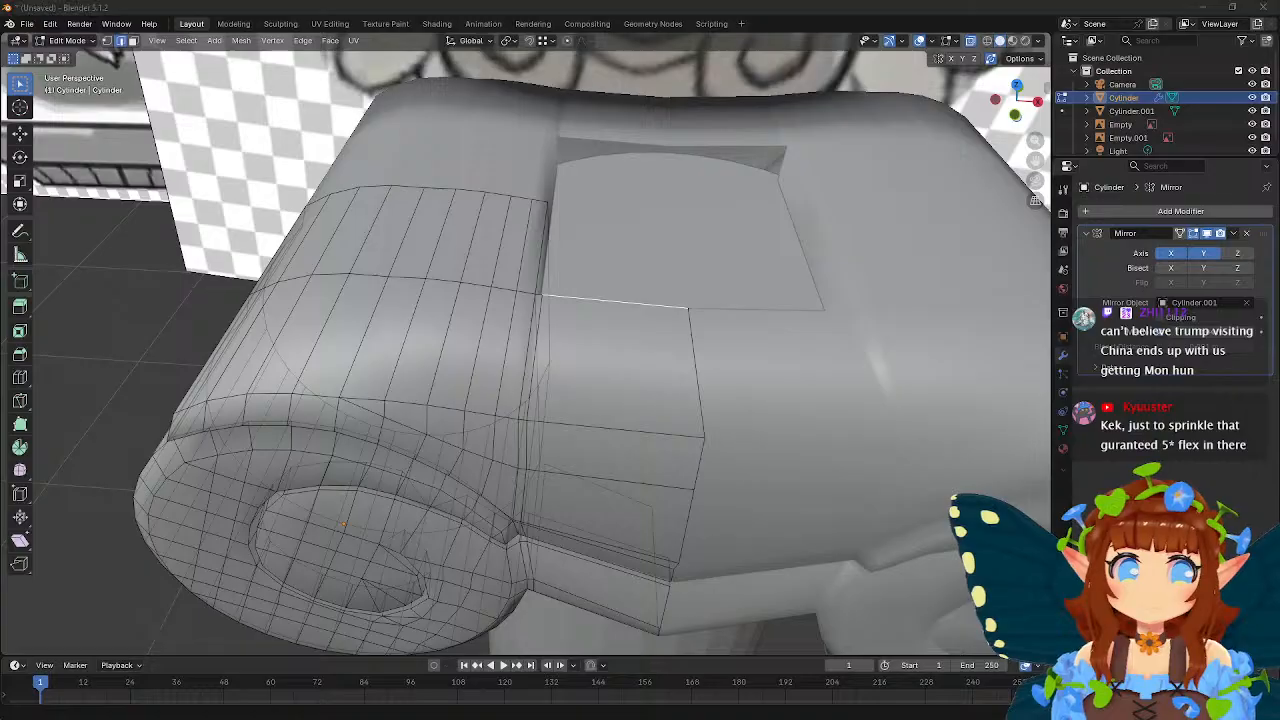
middle_click_drag(665, 270, 633, 317)
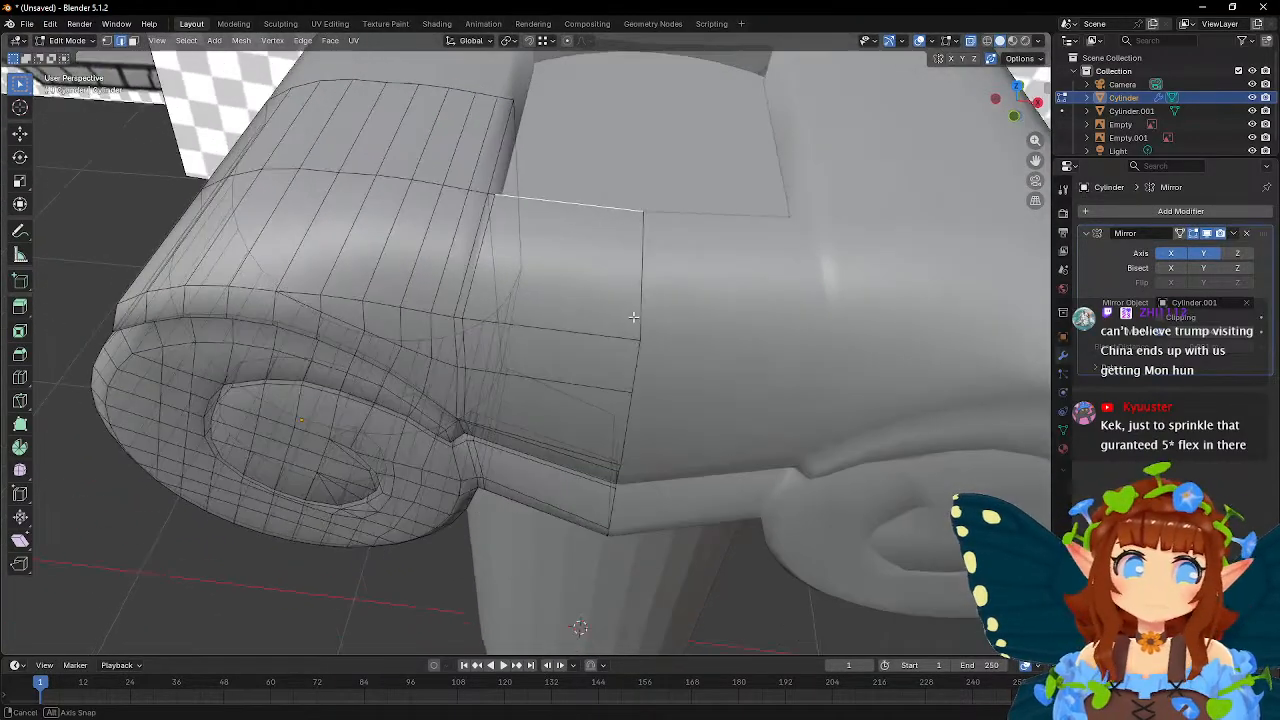
left_click(569, 398, "shift")
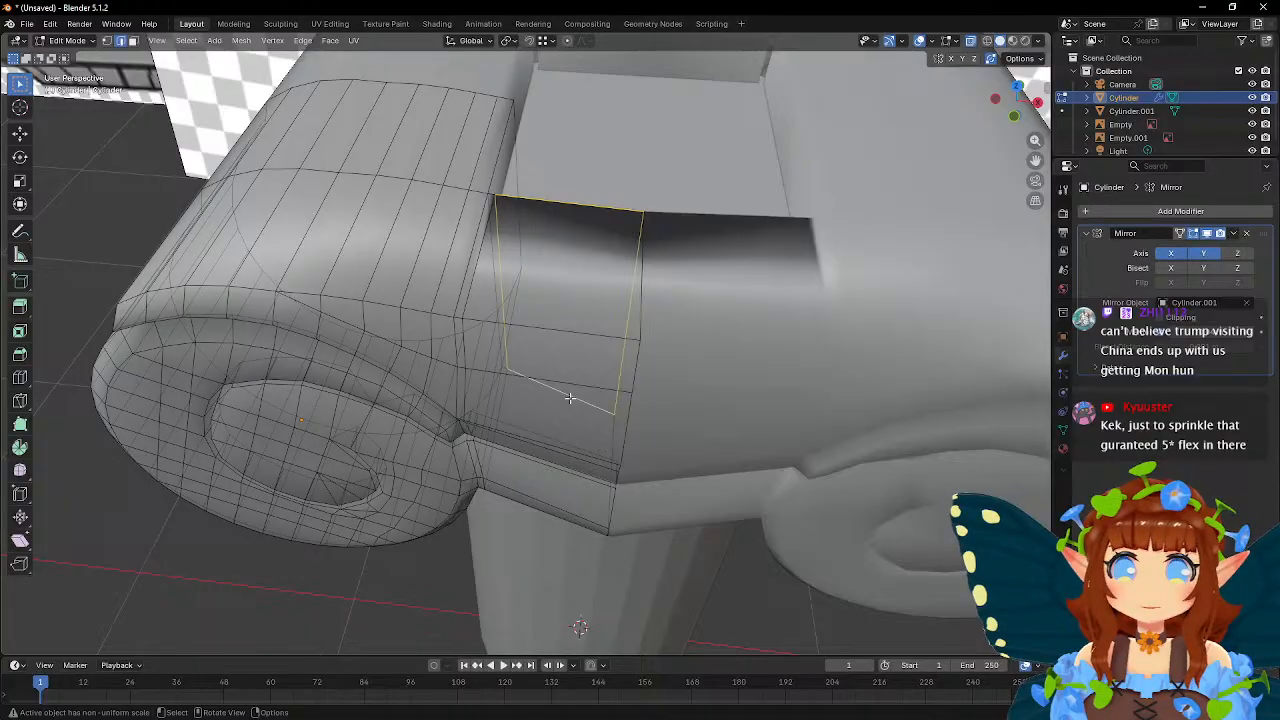
middle_click_drag(569, 398, 349, 300)
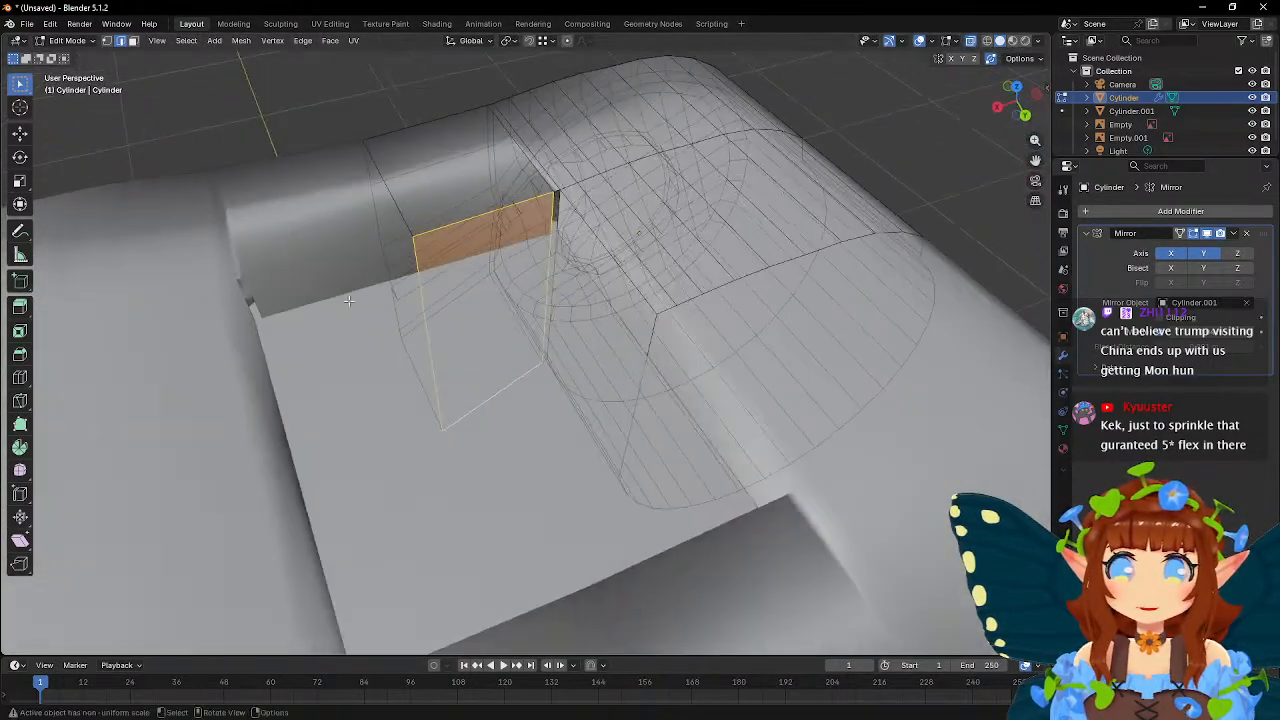
scroll(565, 202, "up", 3)
left_click(579, 141)
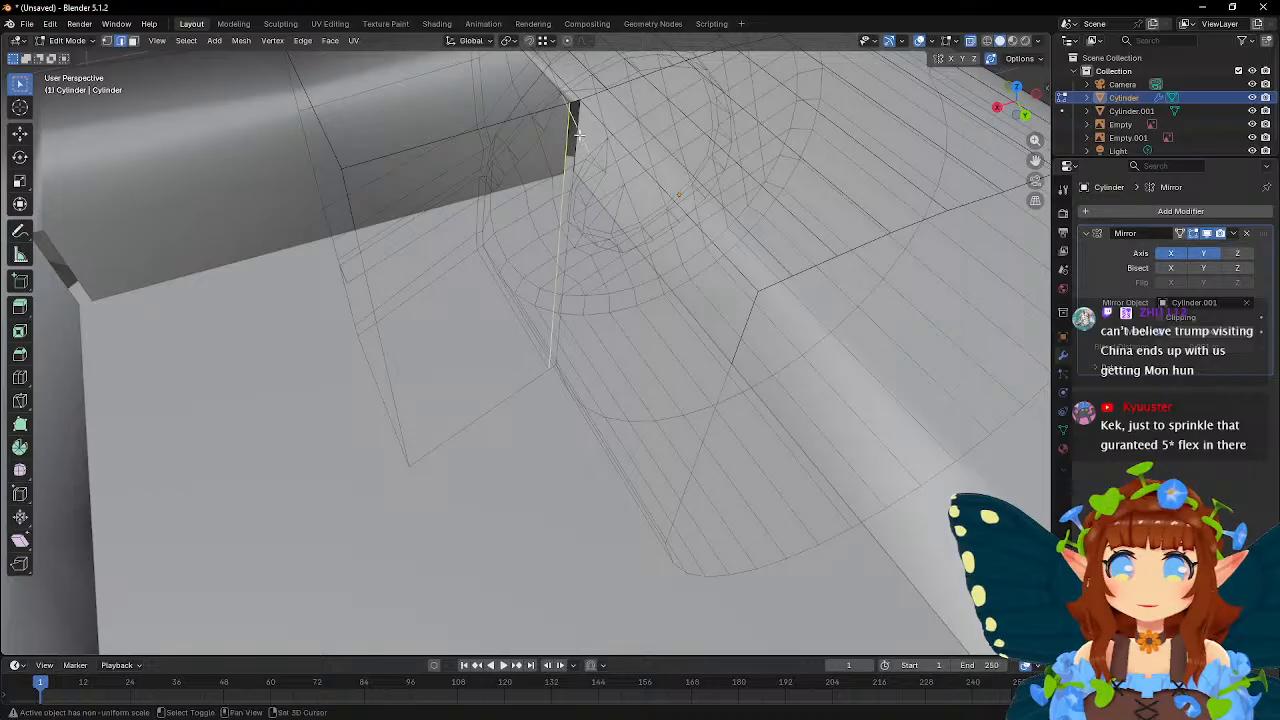
middle_click_drag(571, 207, 659, 182)
key("f")
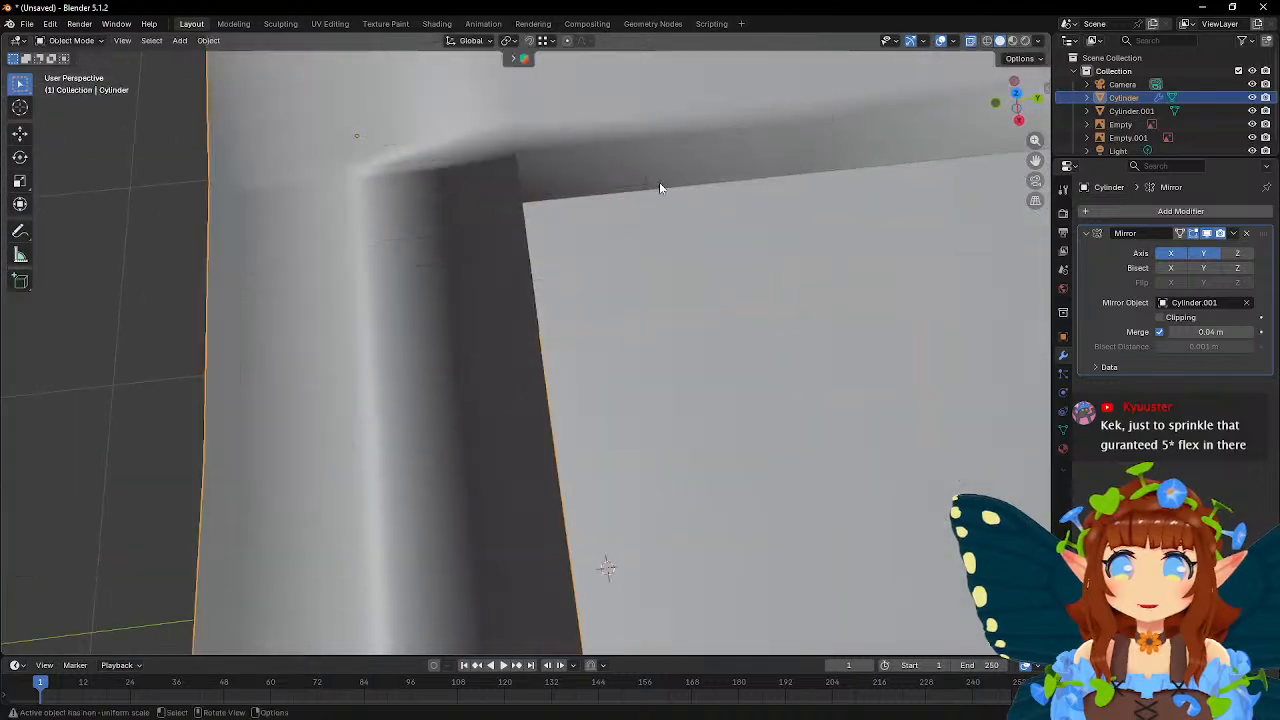
- Check the opening, then undo the side fills and the face deletion
key("Tab")
scroll(640, 190, "down", 4)
middle_click_drag(466, 277, 612, 231)
key("Tab")
key("ctrl+z")
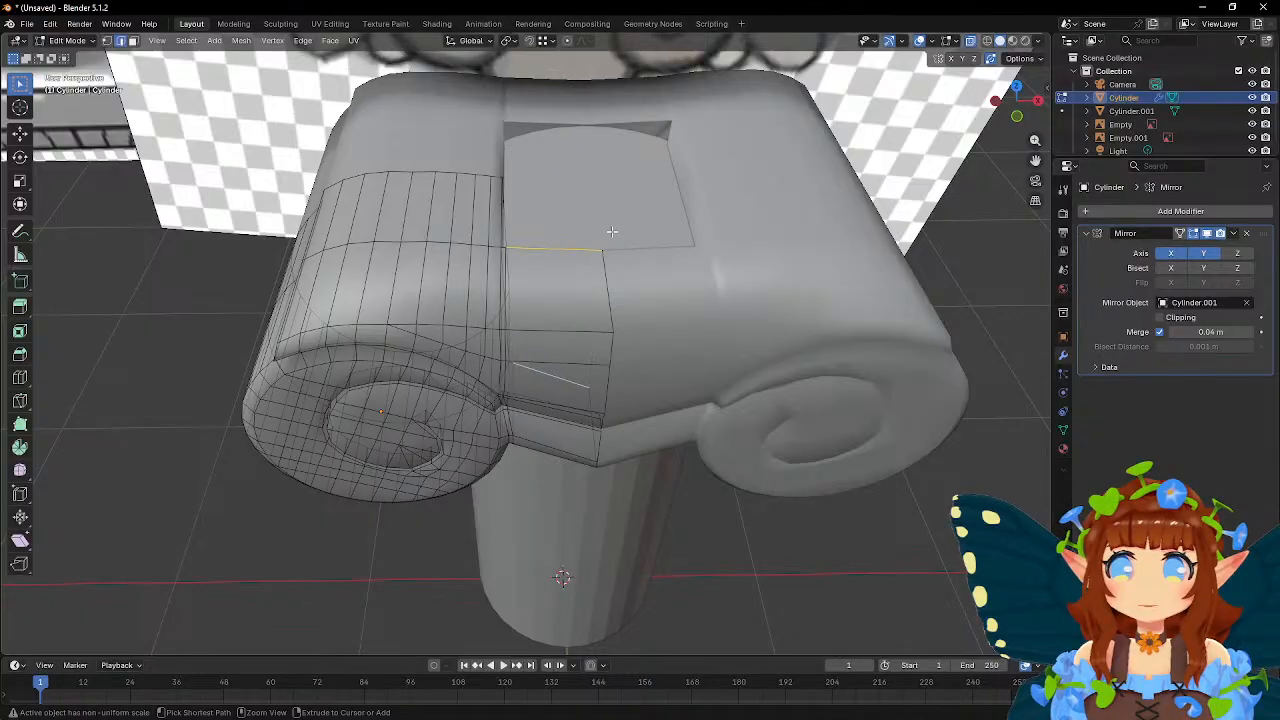
key("ctrl+z")
key("ctrl+z")
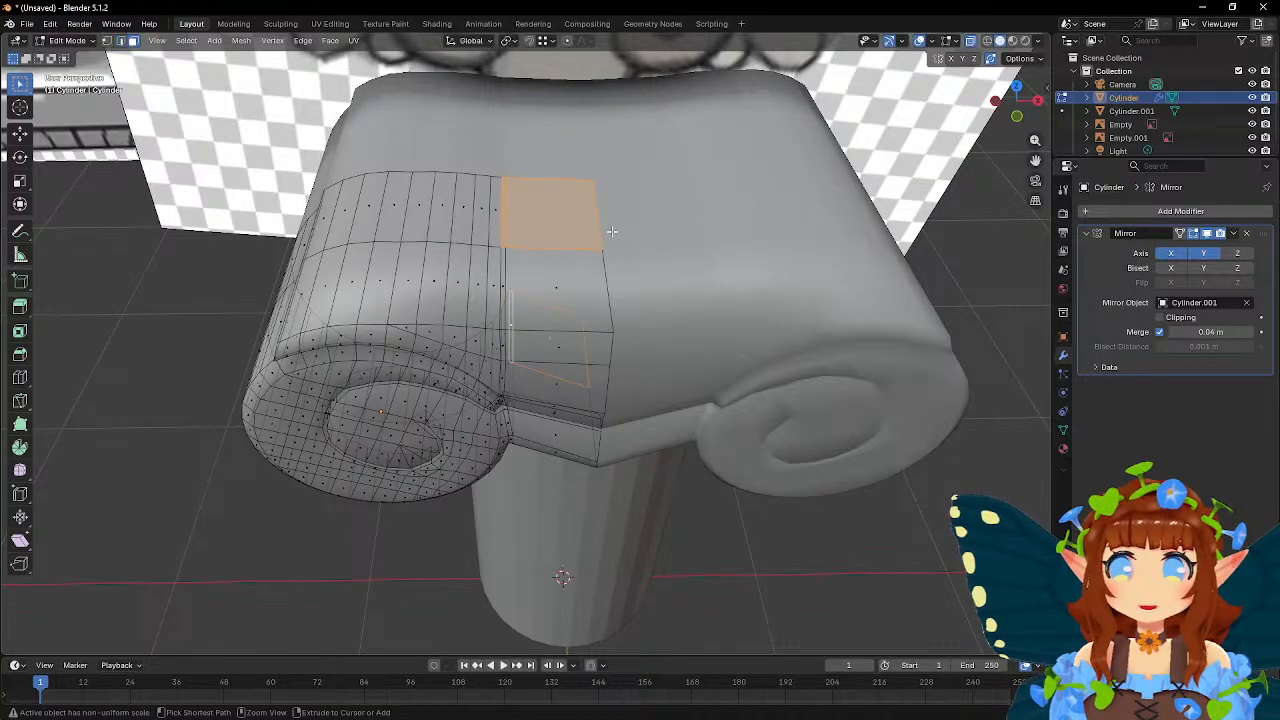
- Add one horizontal loop cut around the column shaft and move it up about 0.366 m along Z
key("Tab")
mouse_move(613, 232)
middle_mouse_down()
mouse_move(663, 309)
mouse_move(669, 237)
mouse_move(560, 243)
mouse_move(713, 232)
mouse_move(746, 246)
mouse_move(605, 256)
mouse_move(541, 238)
mouse_move(547, 321)
mouse_move(632, 283)
mouse_move(602, 262)
mouse_move(602, 239)
mouse_move(625, 231)
middle_mouse_up()
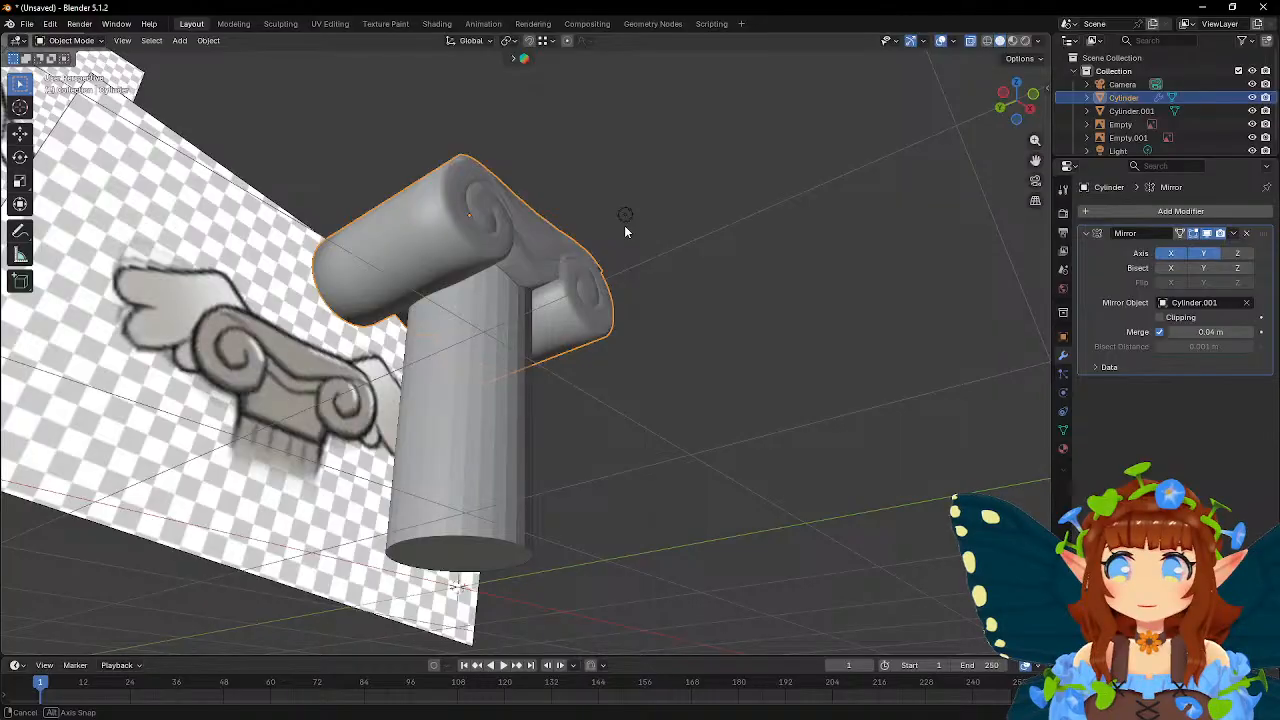
key("Tab")
scroll(624, 225, "up", 3)
middle_click_drag(623, 224, 483, 377)
key("Tab")
left_click(514, 370)
key("Tab")
left_click(21, 379)
left_click(630, 390)
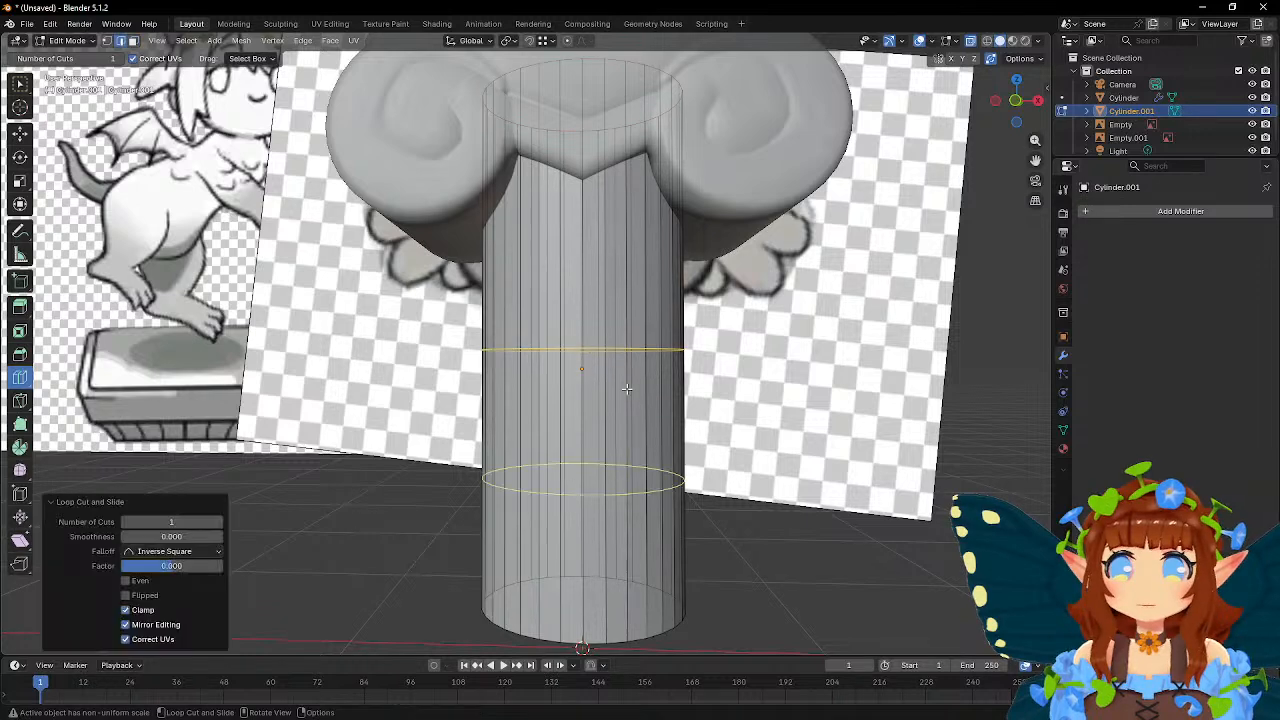
key("g")
key("z")
left_click(708, 334)
- Align the shaft's loop with the reference drawing's neck line in front view by moving it about -0.084 m along Z
key("KP_1")
middle_click_drag(686, 313, 662, 447, "shift")
left_click(1041, 41)
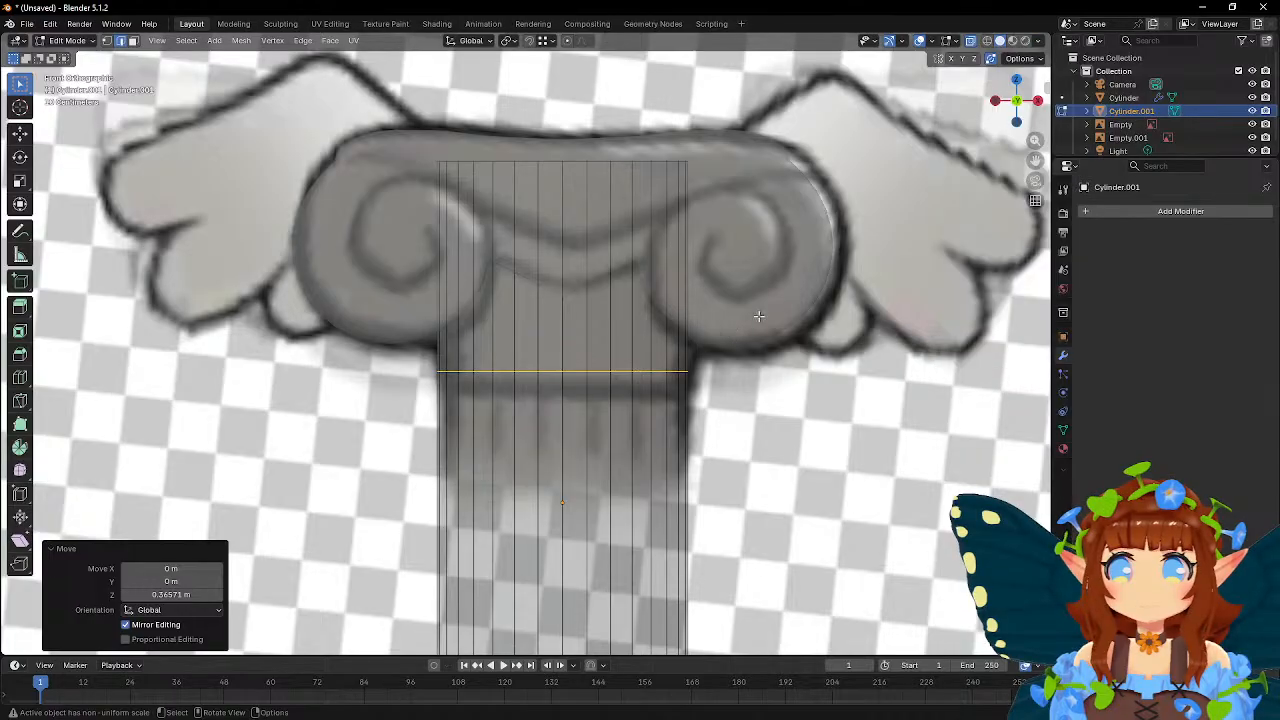
key("g")
key("z")
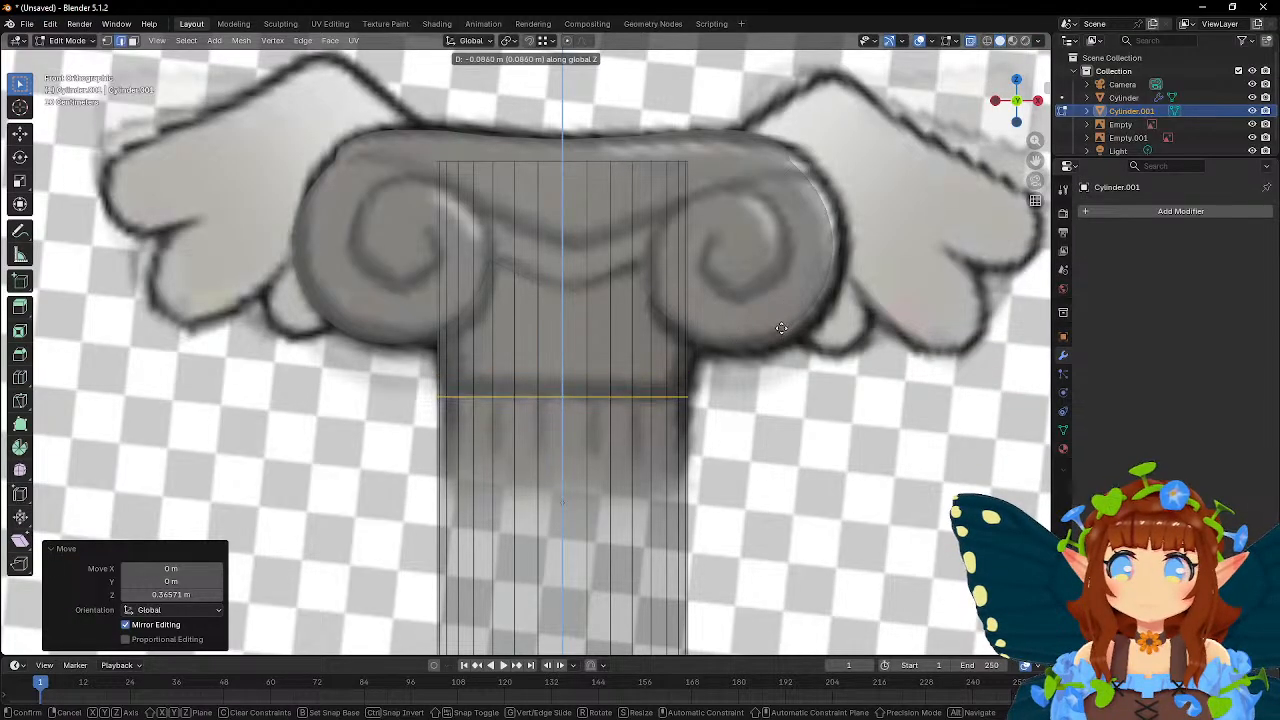
left_click(781, 328)
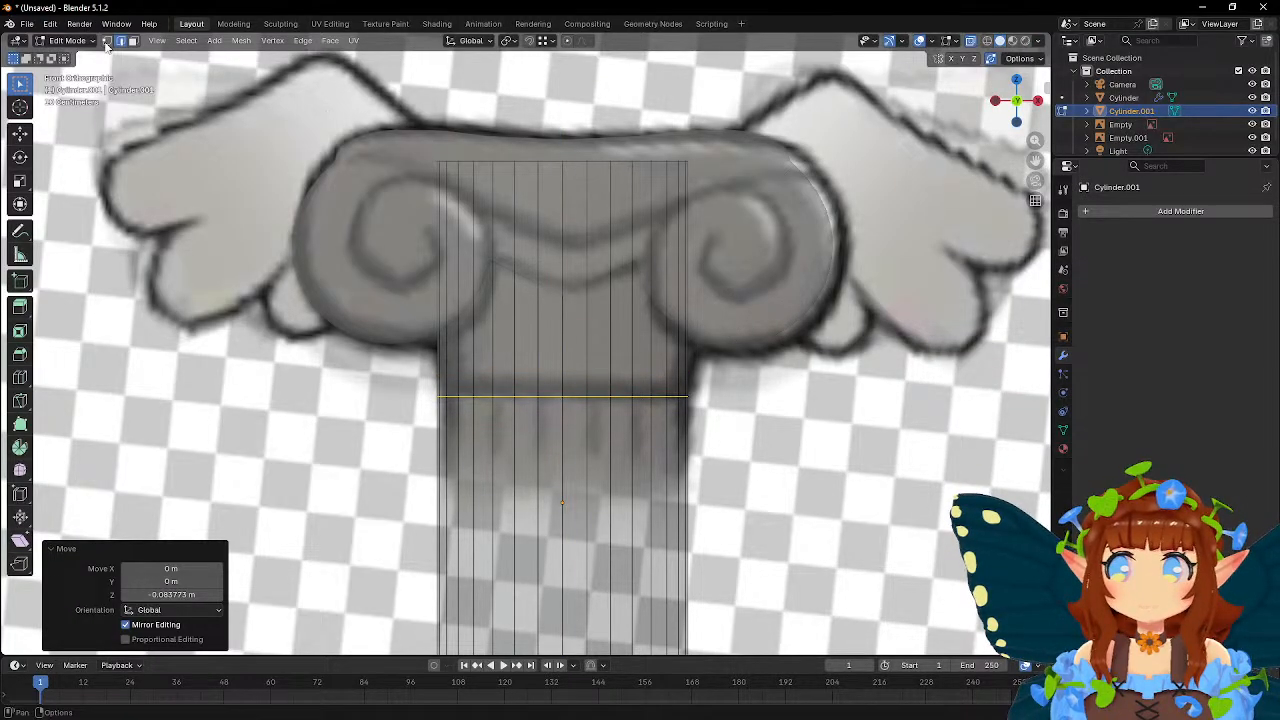
- Flare the column's upper end by scaling its top ring of vertices to 1.264
left_click(107, 40)
left_click_drag(414, 132, 772, 208)
key("s")
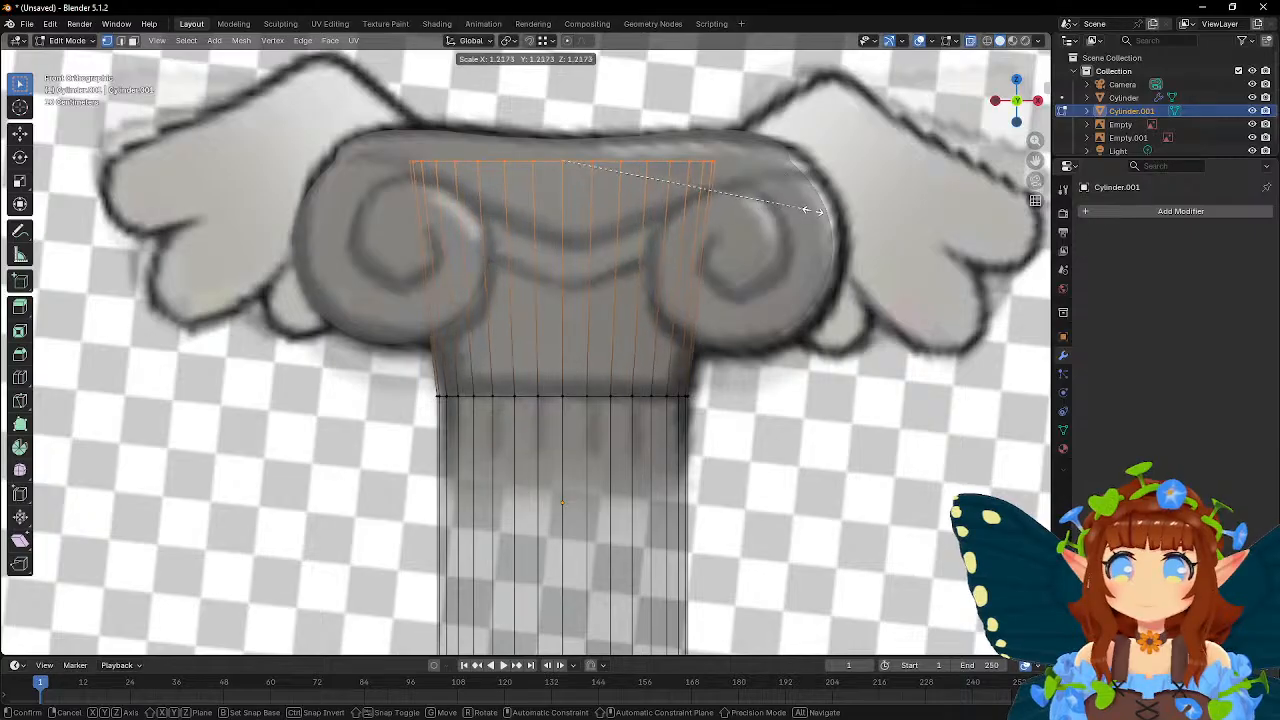
left_click(820, 213)
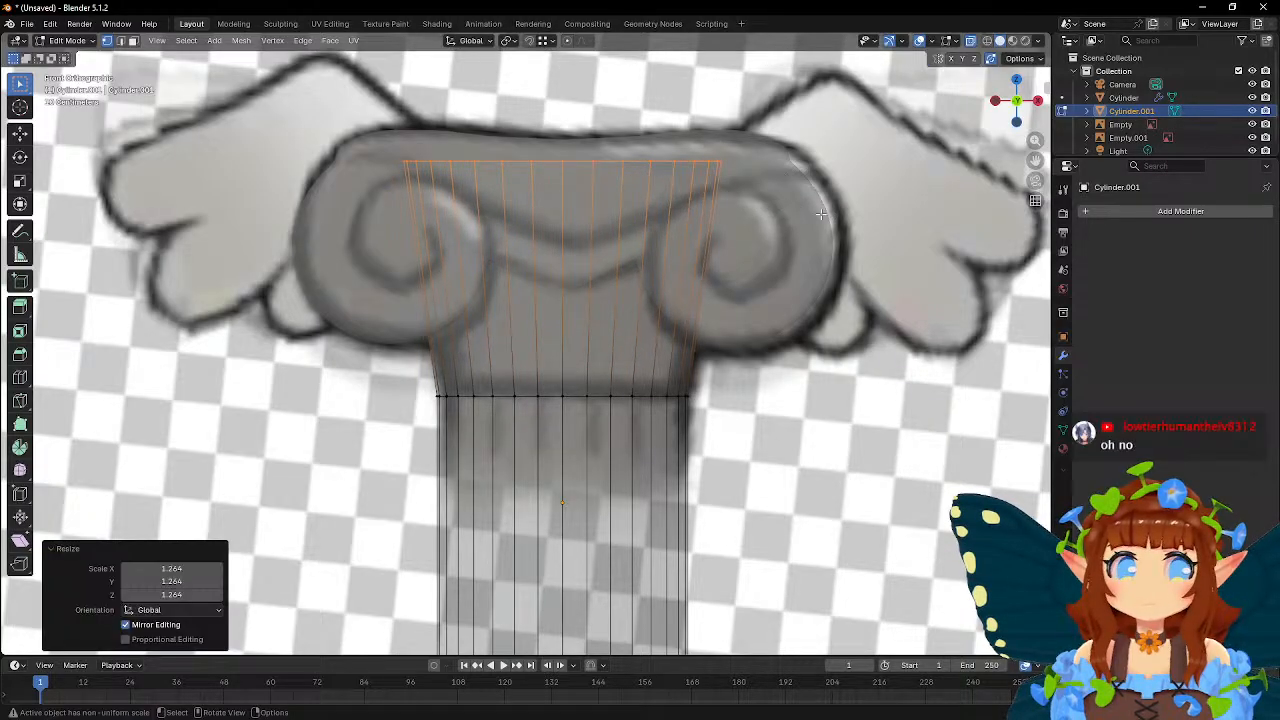
- Add a loop cut to the flared section and lower it along Z to just above the neck line
left_click(19, 377)
left_click(700, 279)
key("g")
key("z")
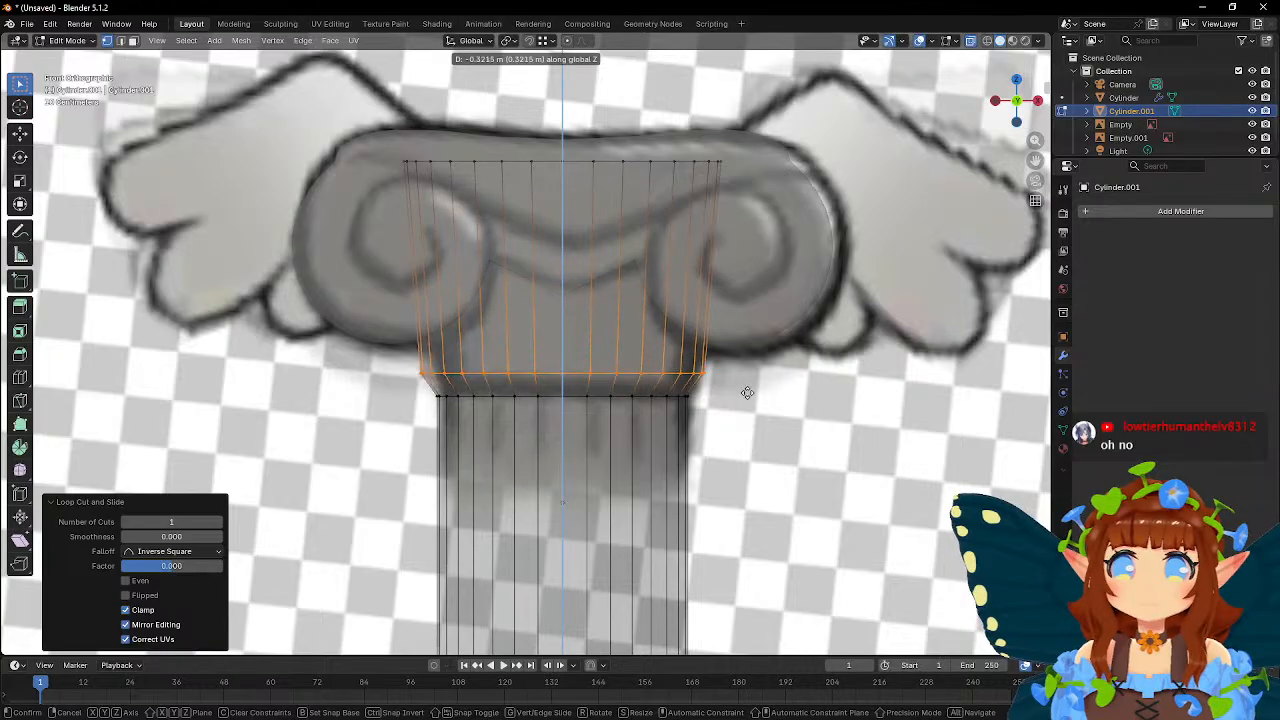
left_click(745, 409)
- Scale the neck's lower loop to 0.961 and align it along Z with the neck line
key("s")
left_click(775, 342)
key("g")
key("z")
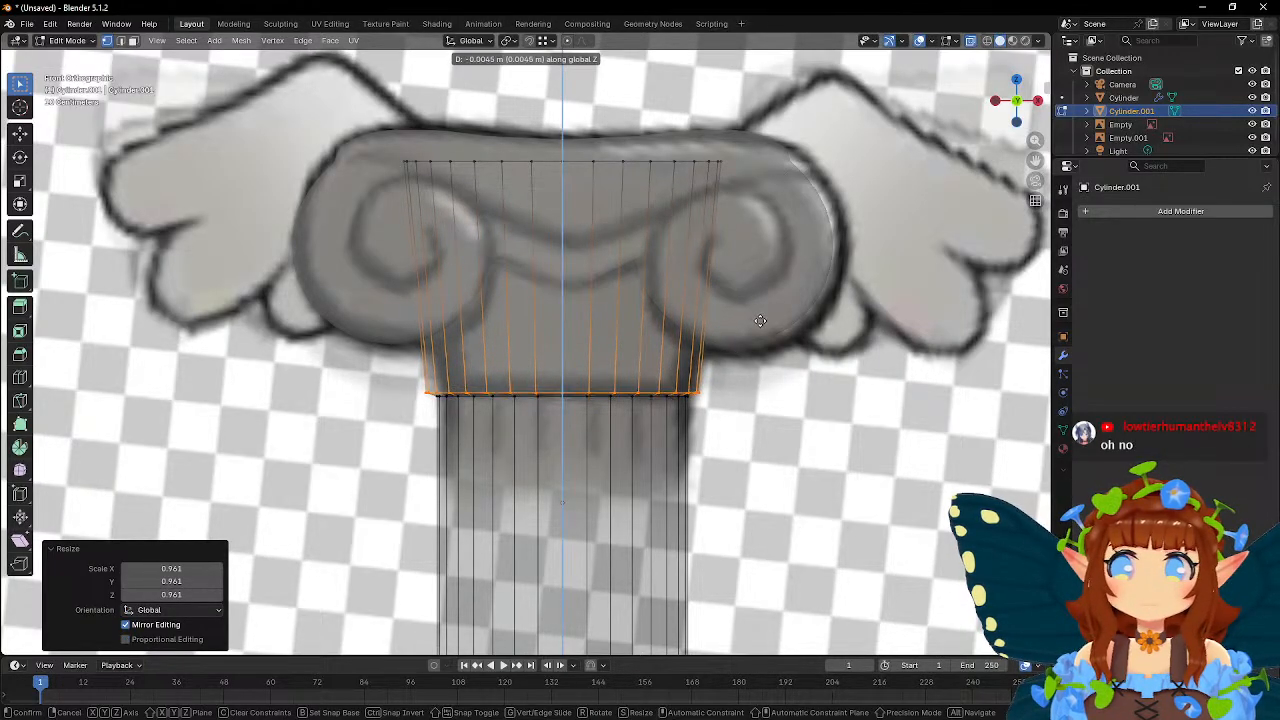
left_click(760, 319)
- Move the shaft's upper ring about 0.012 m up along Z to flatten the ledge beneath the neck
scroll(757, 320, "up", 3)
left_click_drag(880, 481, 352, 426)
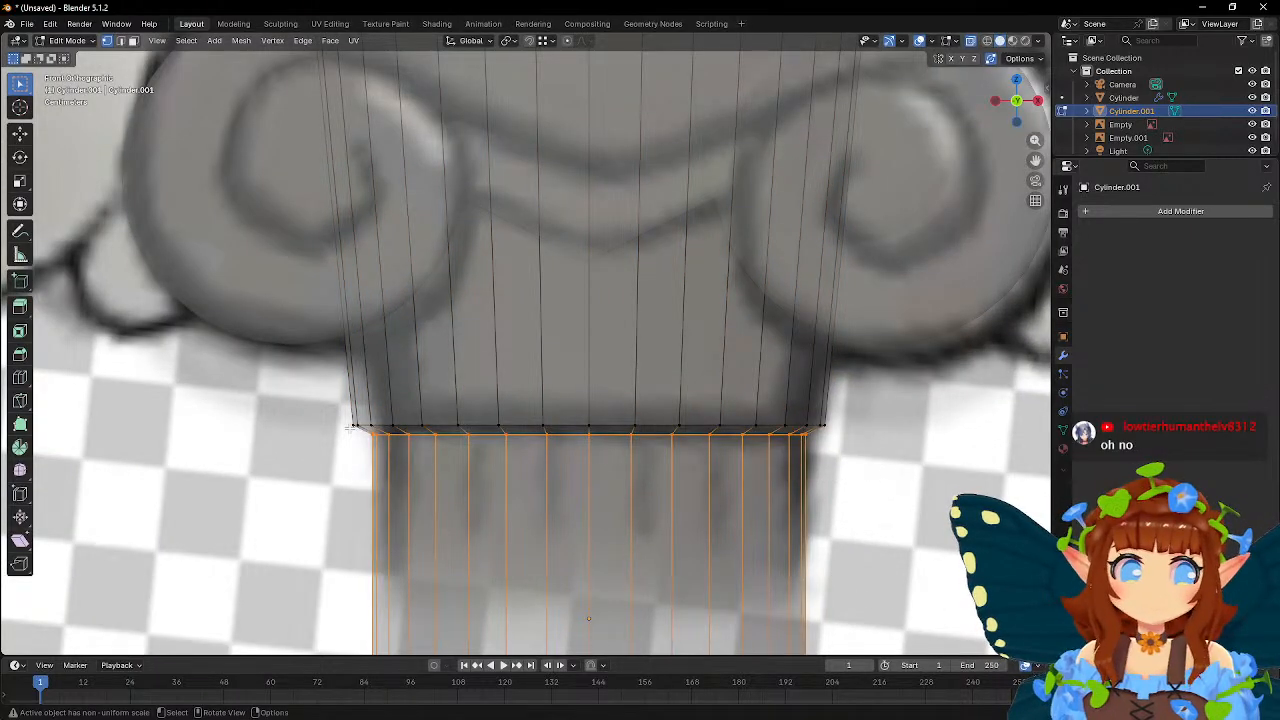
key("g")
key("z")
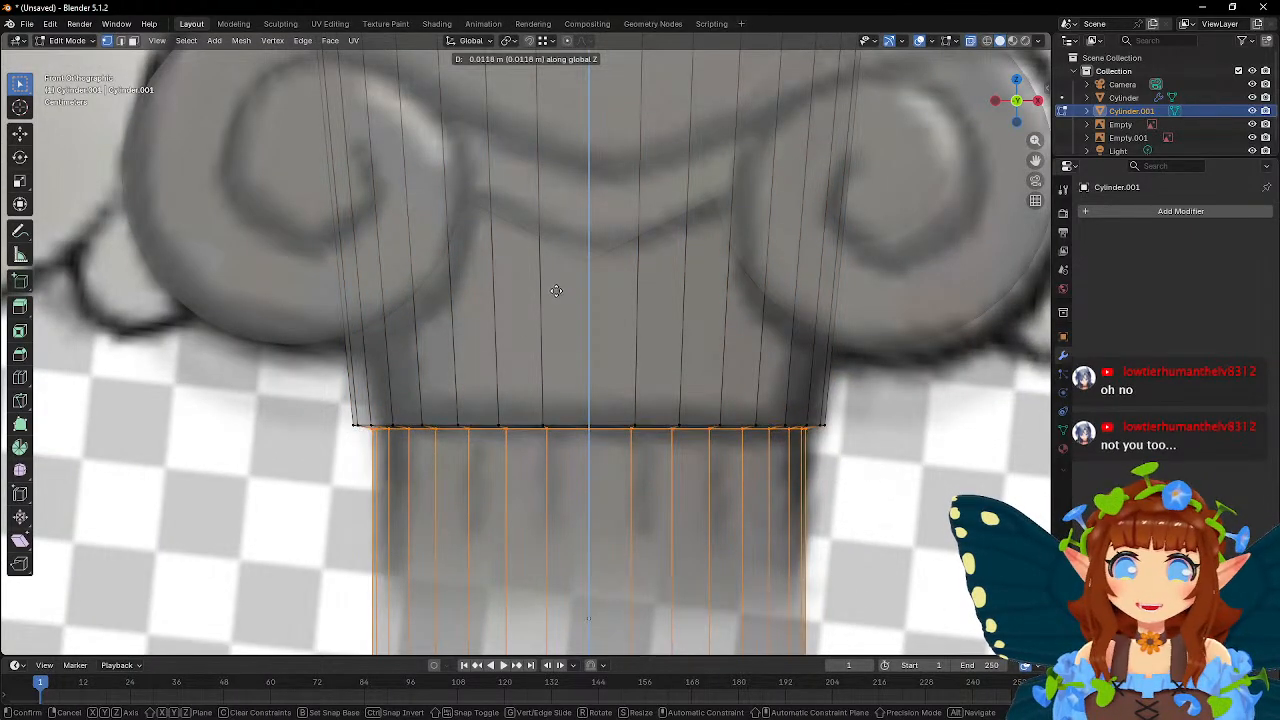
left_click(556, 290)
- Smooth the column's shading and check the stepped neck from several angles
scroll(557, 292, "down", 6)
key("Tab")
right_click(557, 292)
left_click(557, 295)
scroll(552, 289, "up", 4)
middle_click_drag(506, 317, 553, 268)
key("KP_1")
- Add a loop cut to the shaft, raise it 0.66352 m along Z to just beneath the neck, and switch to face selection
scroll(576, 235, "up", 3)
key("Tab")
scroll(553, 268, "up", 2)
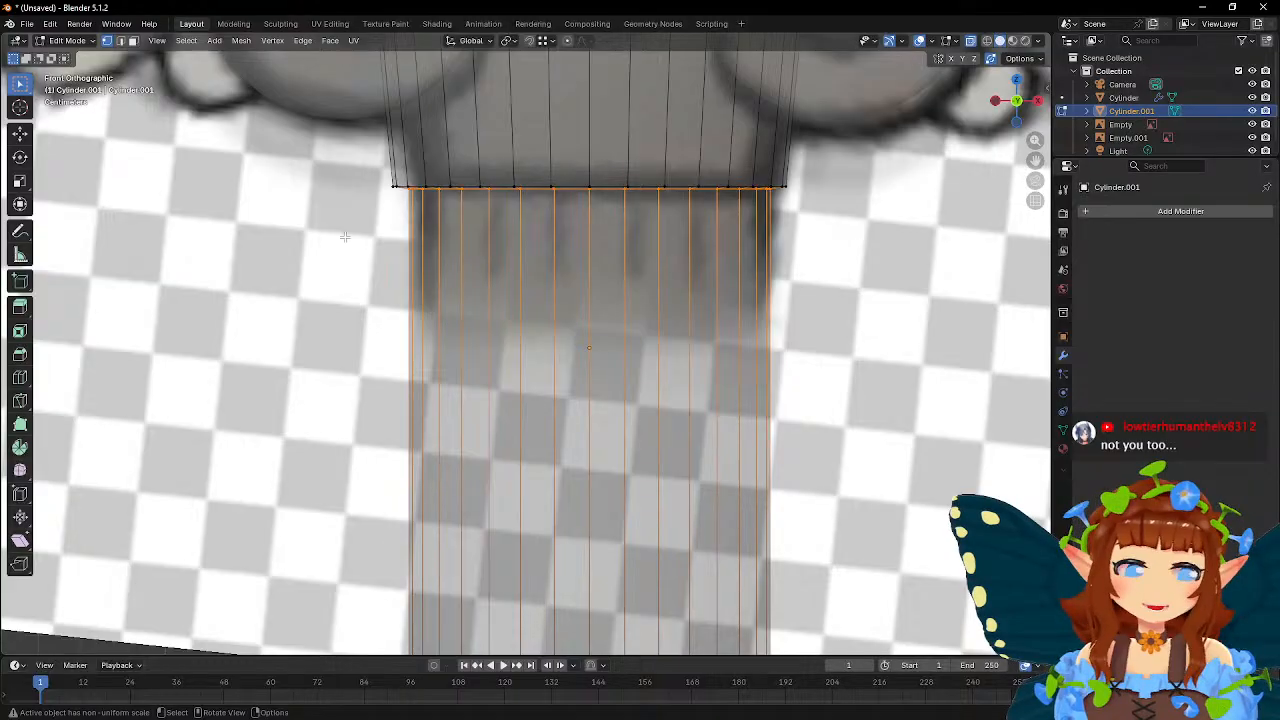
left_click(25, 384)
left_click_drag(555, 327, 557, 327)
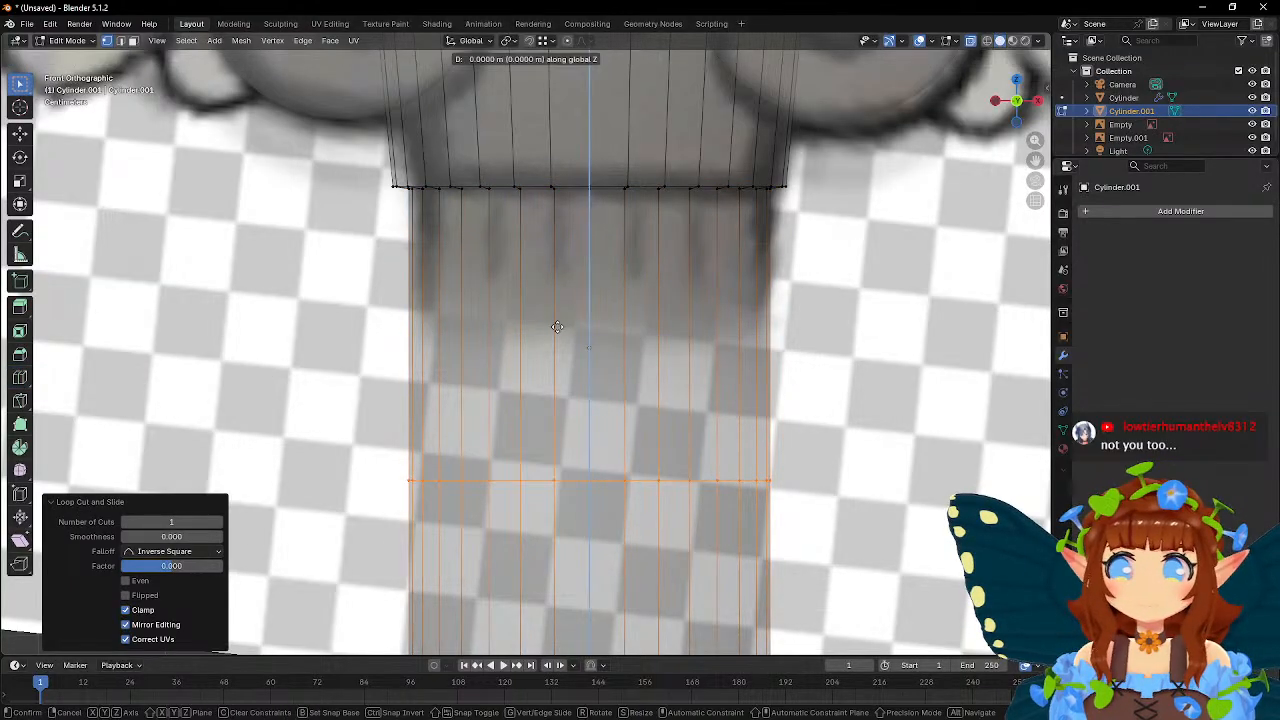
left_click_drag(531, 159, 531, 50)
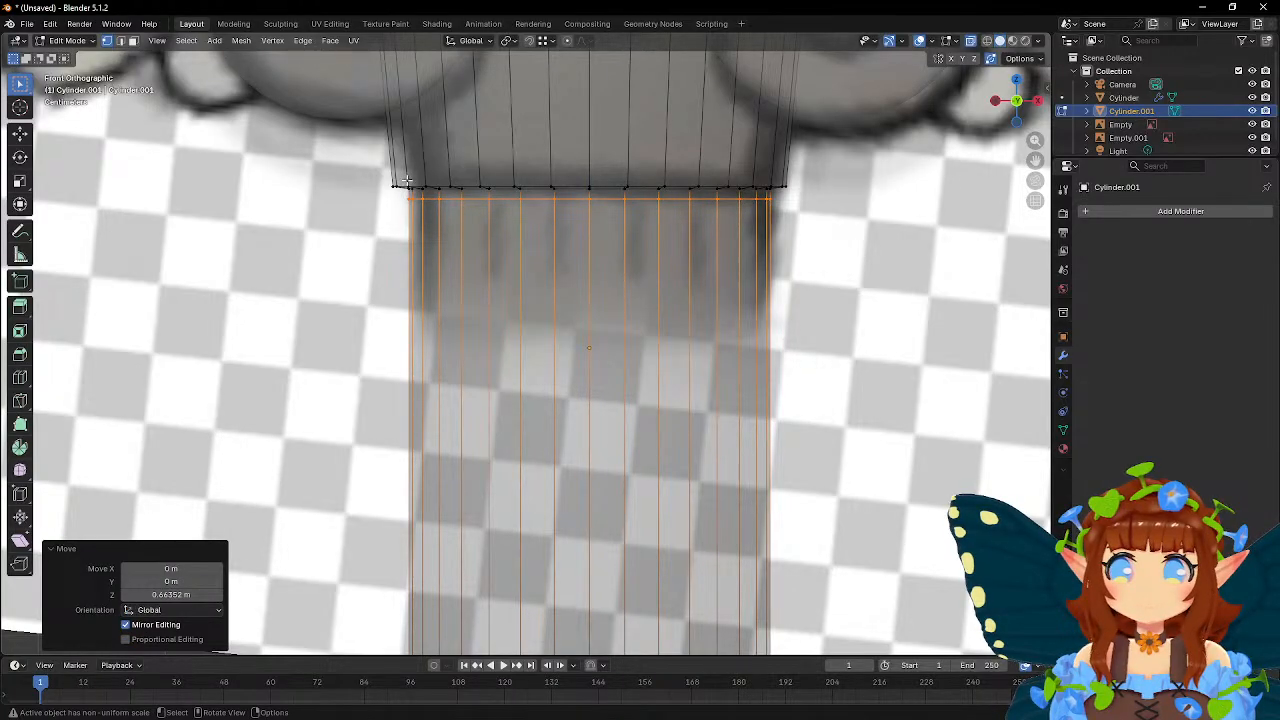
left_click(133, 41)
left_click_drag(332, 287, 822, 530)
scroll(744, 390, "down", 4)
scroll(755, 358, "up", 4)
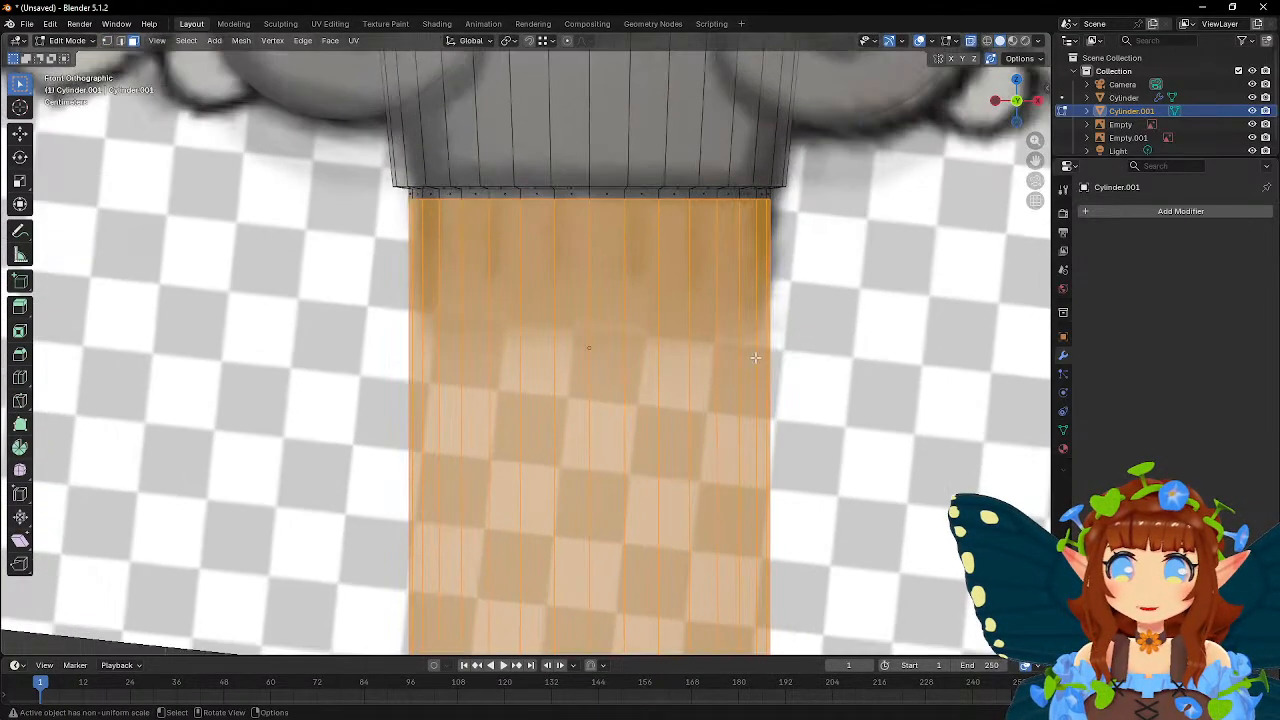
left_click(20, 331)
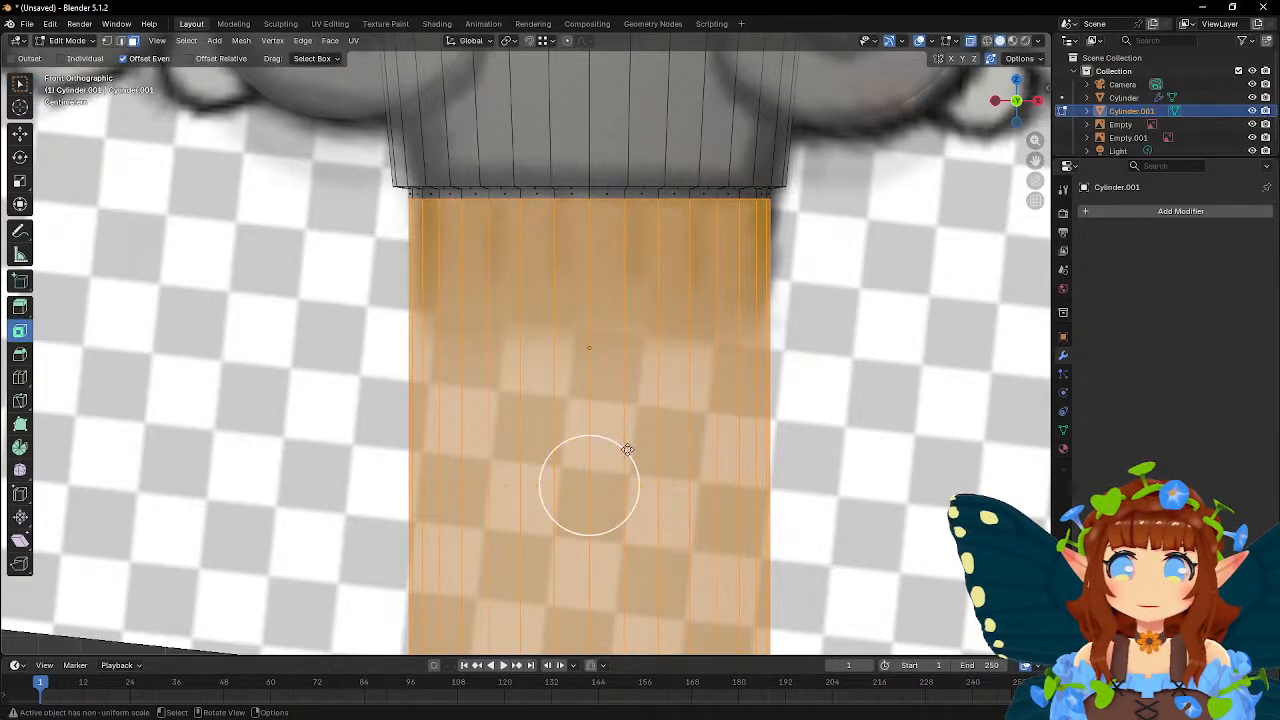
key("alt+a")
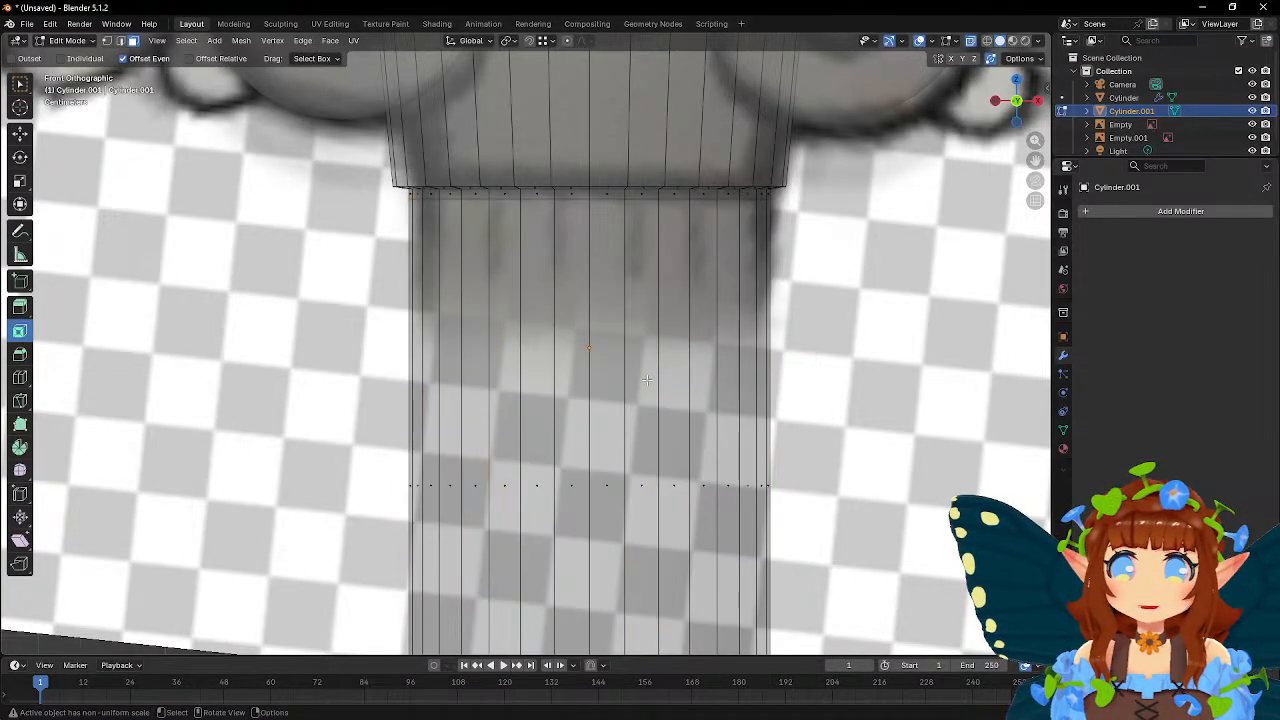
- Delete the cap face at the bottom of the shaft
key("w")
middle_click_drag(594, 374, 463, 357)
left_click_drag(346, 338, 750, 517)
scroll(587, 449, "up", 2)
middle_click_drag(575, 446, 587, 502)
left_click(587, 502)
key("x")
left_click(587, 502)
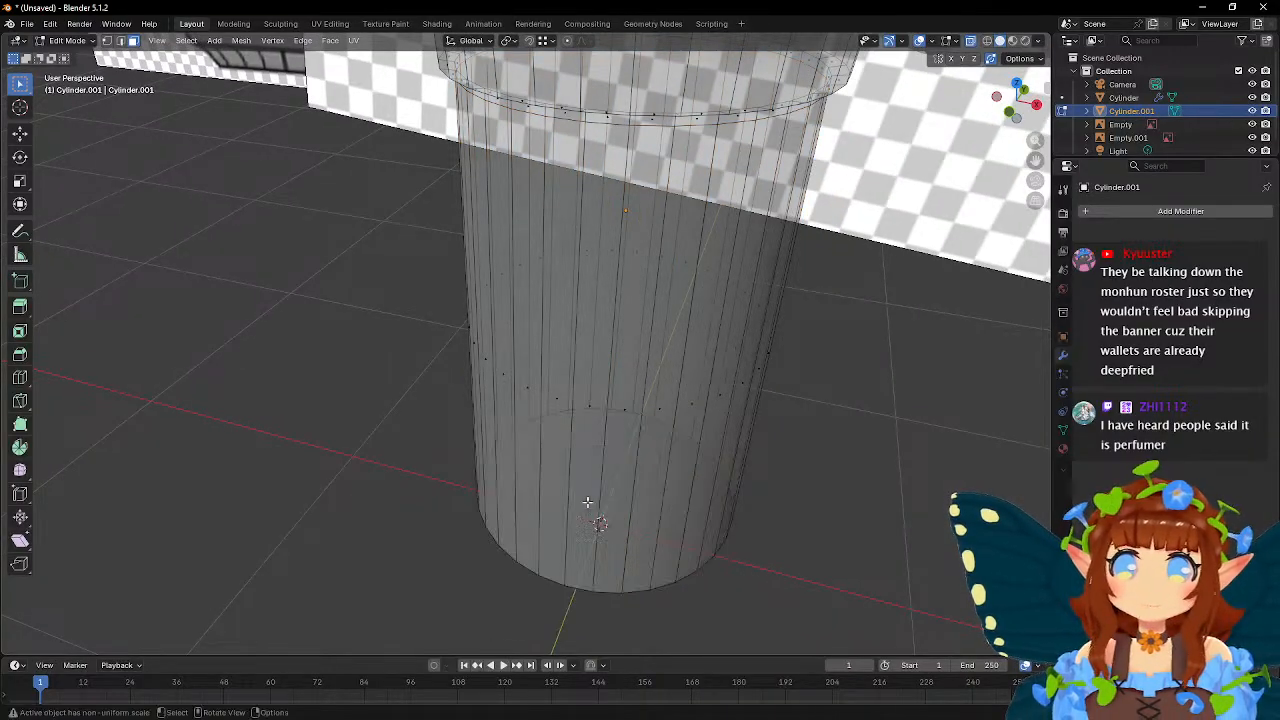
- Select every other vertical face strip across the shaft's front and +X side
left_click(585, 412)
left_click(664, 411, "shift")
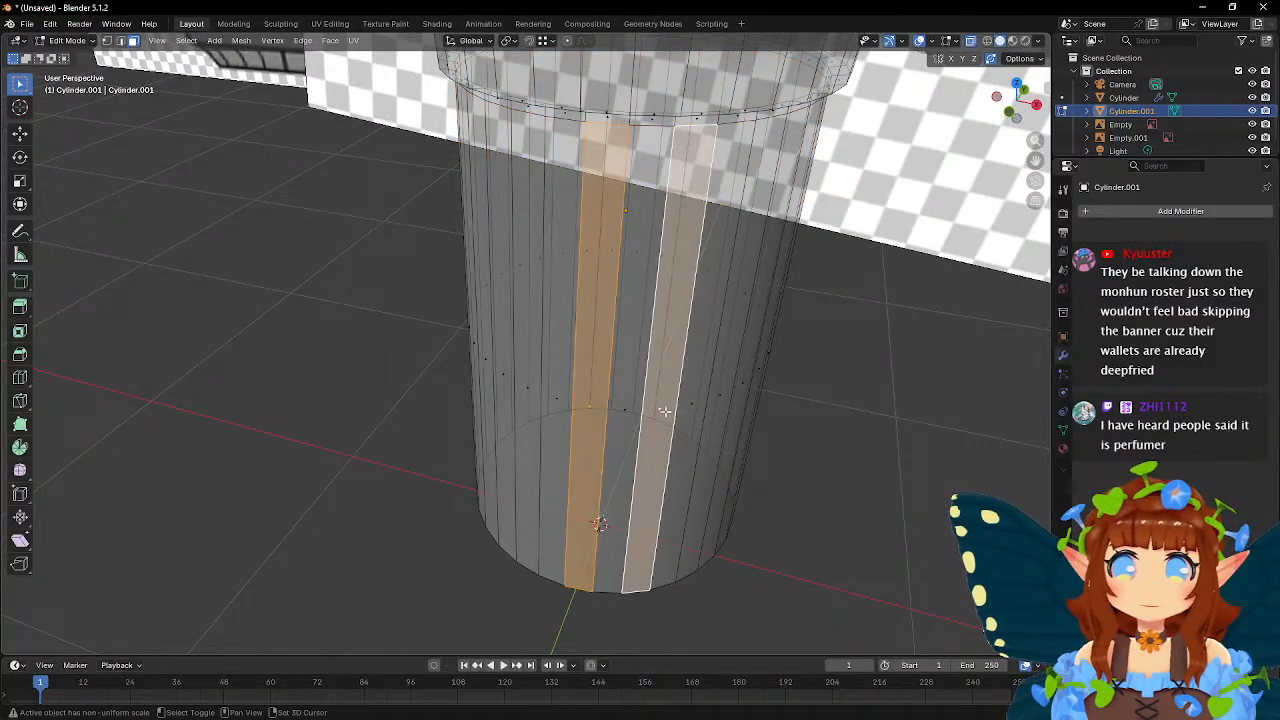
left_click(715, 403, "shift")
middle_click_drag(780, 423, 735, 435)
left_click(858, 514, "shift")
middle_click_drag(902, 470, 614, 399, "shift")
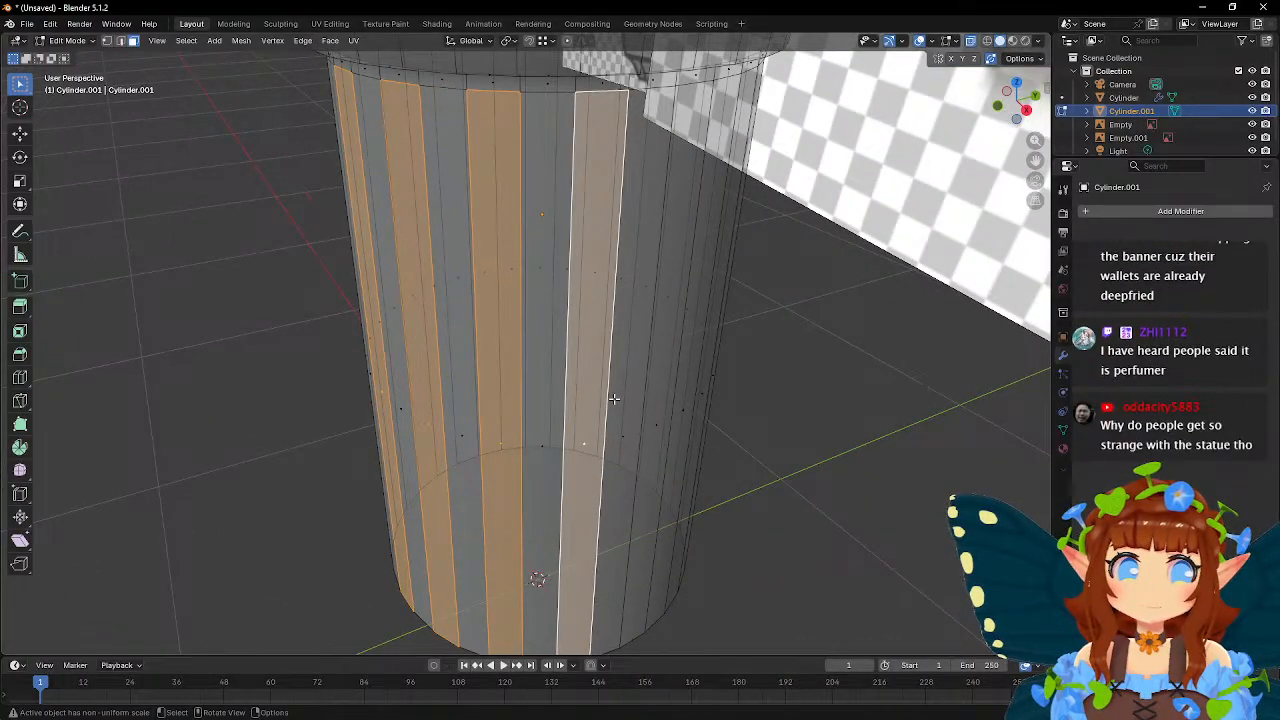
- Examine the winged character with the flower on its head in the reference drawing, then return to the shaft
scroll(614, 399, "down", 6)
middle_click_drag(480, 350, 574, 303)
middle_click_drag(114, 165, 474, 317, "shift")
scroll(443, 268, "up", 5)
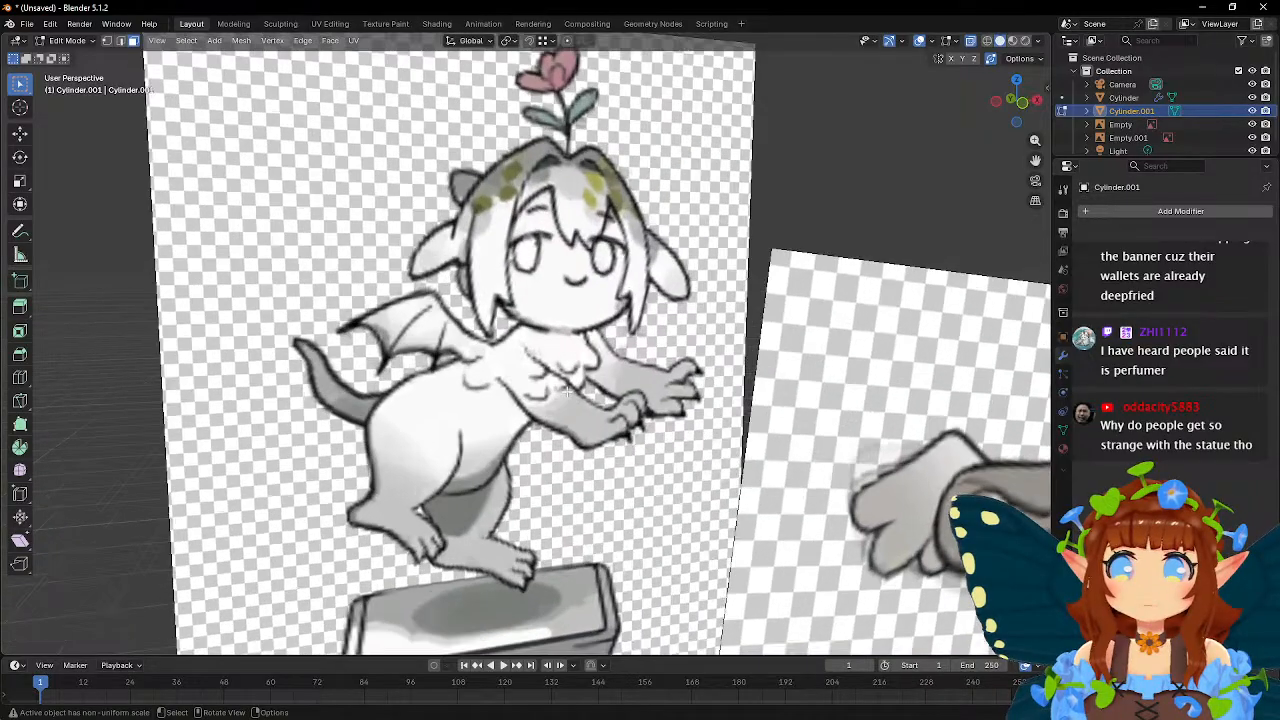
middle_click_drag(558, 316, 561, 326)
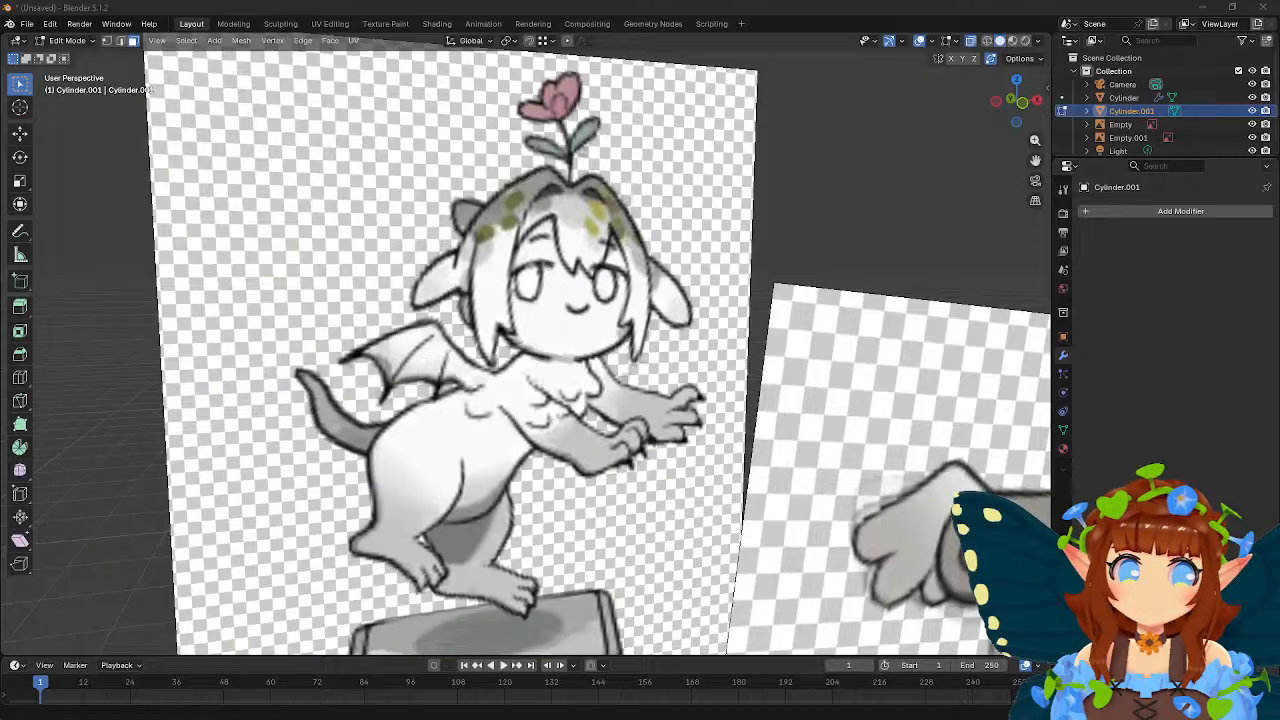
scroll(591, 235, "down", 3)
middle_click_drag(610, 245, 611, 512)
scroll(560, 272, "up", 5)
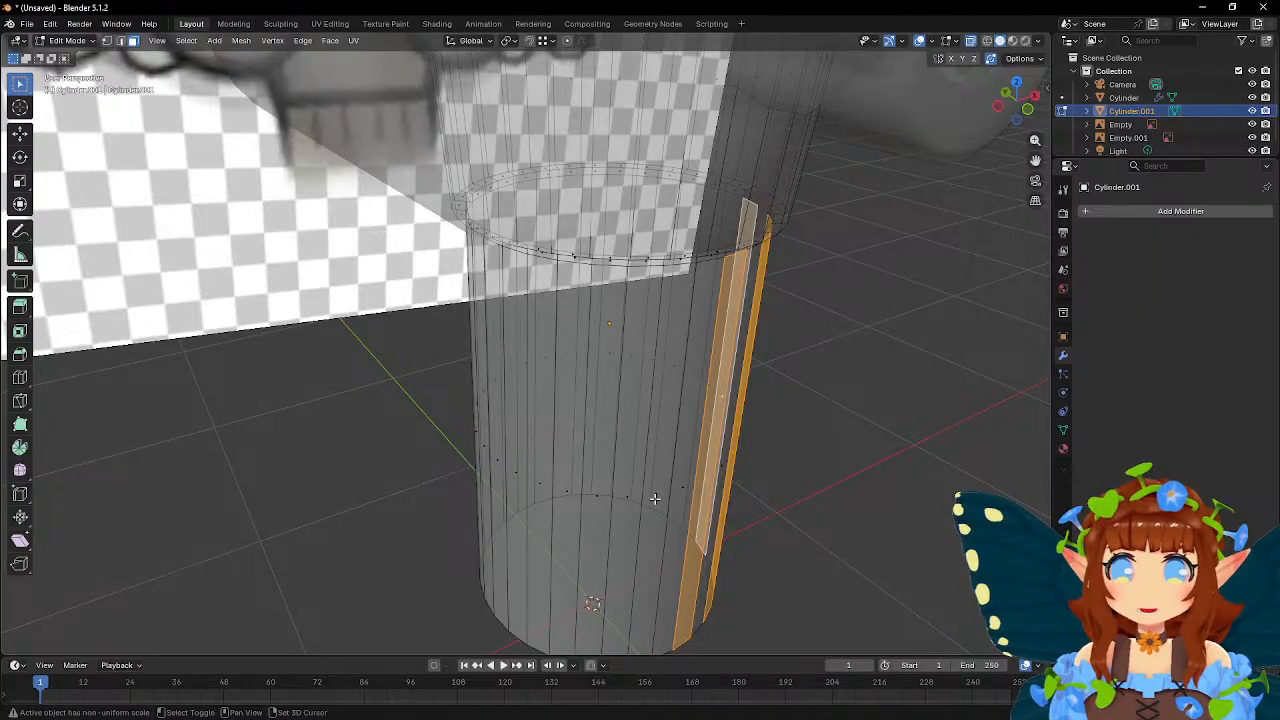
- Add alternate vertical face strips along the rest of the front and the -X side to the selection
left_click(655, 500, "alt+shift")
left_click(611, 505, "alt+shift")
middle_click_drag(549, 480, 660, 430)
left_click(626, 466, "alt+shift")
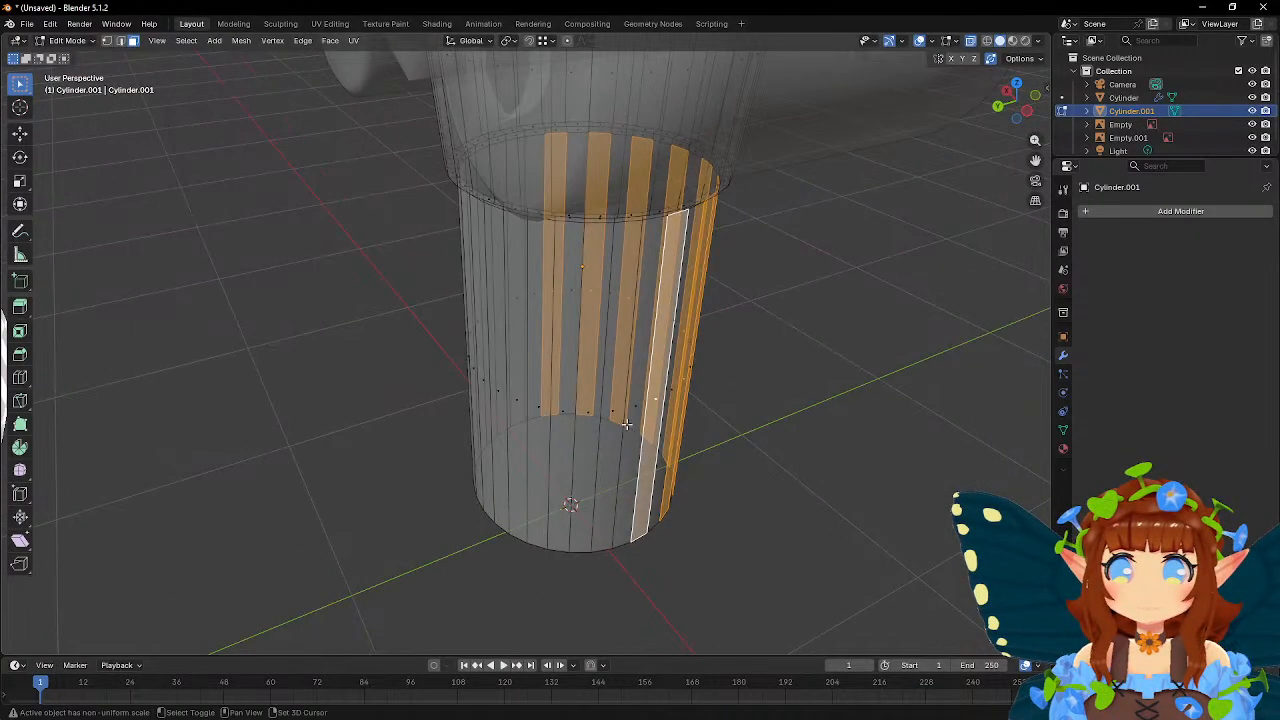
left_click(610, 410, "alt+shift")
left_click(564, 414, "alt+shift")
middle_click_drag(566, 418, 716, 441)
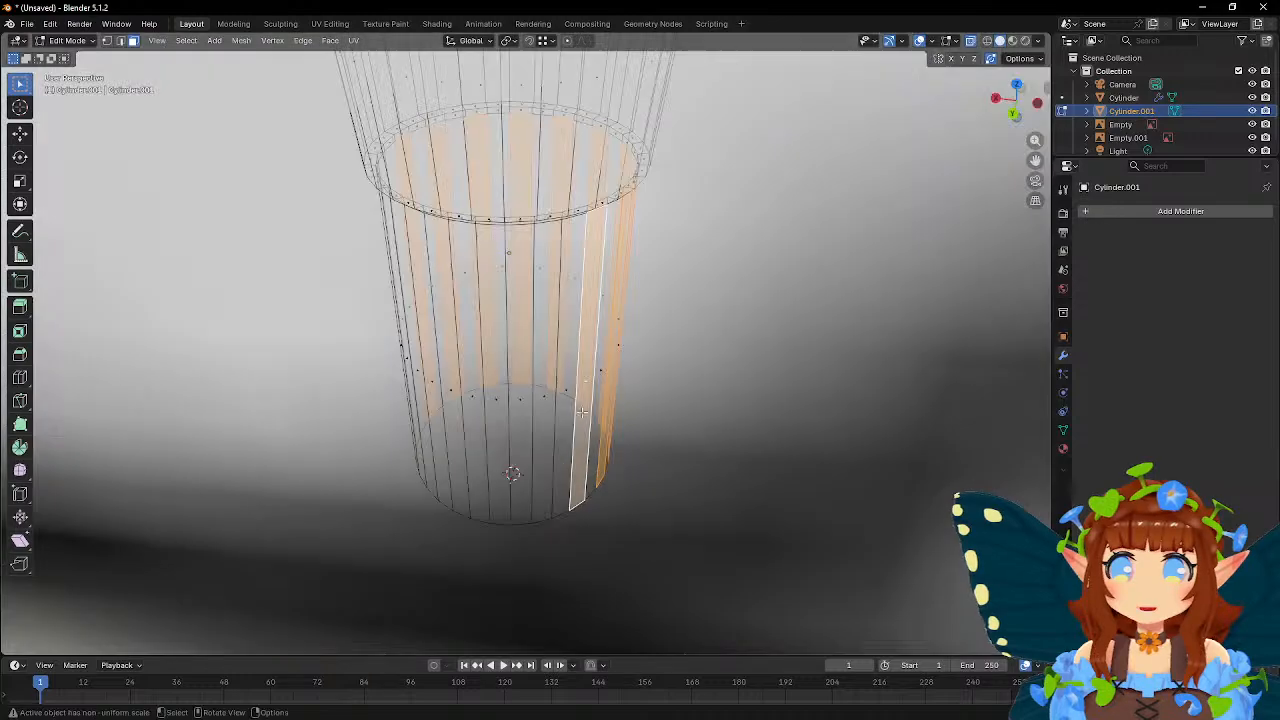
- Complete the alternate strip selection around the shaft's back so every second face is selected
left_click(542, 398, "shift")
scroll(536, 402, "up", 2)
left_click(469, 434, "shift")
middle_click_drag(469, 434, 630, 462)
scroll(550, 458, "down", 3)
middle_click_drag(550, 458, 505, 382)
scroll(426, 387, "down", 5)
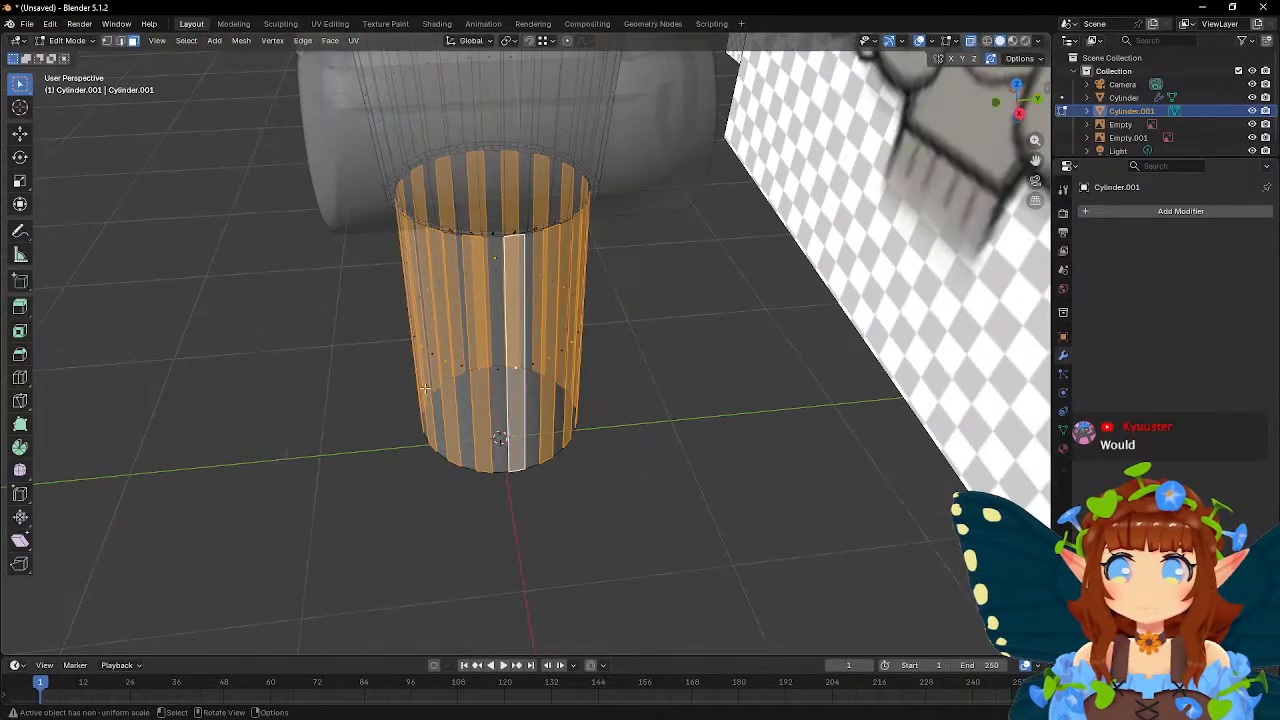
- Inset the selected alternate shaft strips with a thickness of 0.02353 m
middle_click_drag(425, 389, 597, 363)
scroll(583, 387, "up", 4)
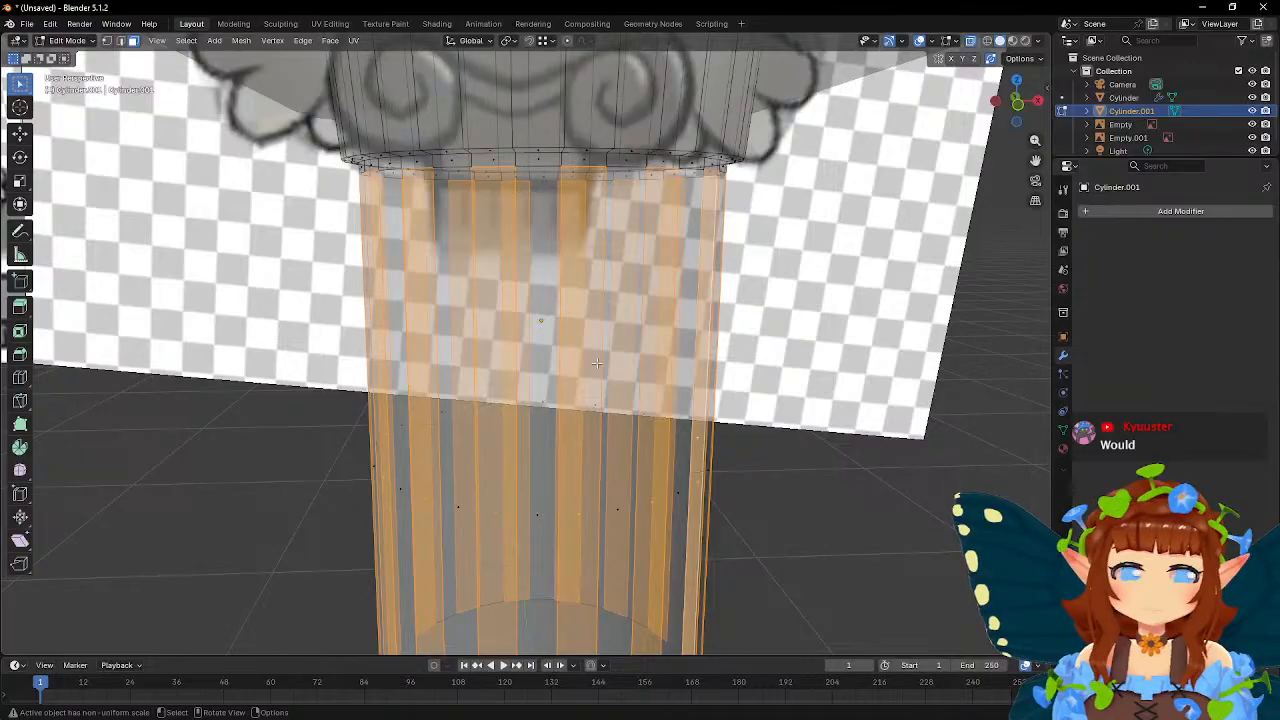
scroll(596, 363, "down", 2)
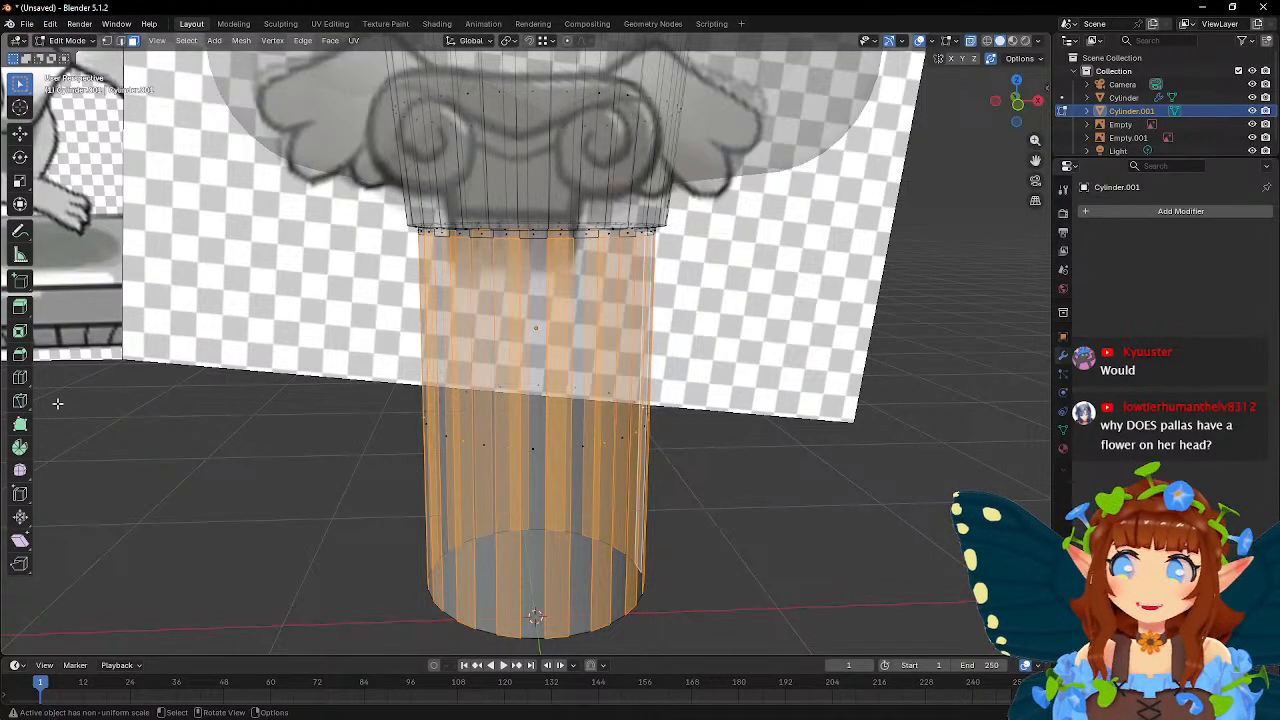
left_click(18, 338)
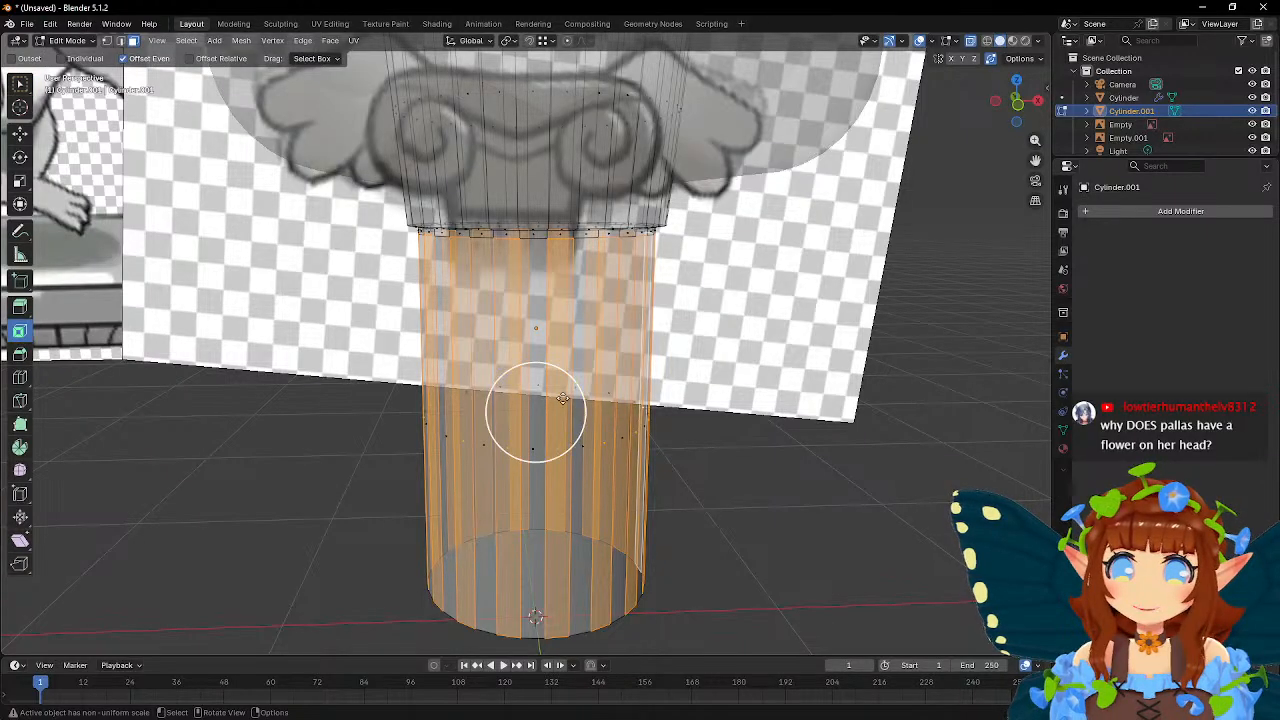
left_click_drag(577, 393, 572, 397)
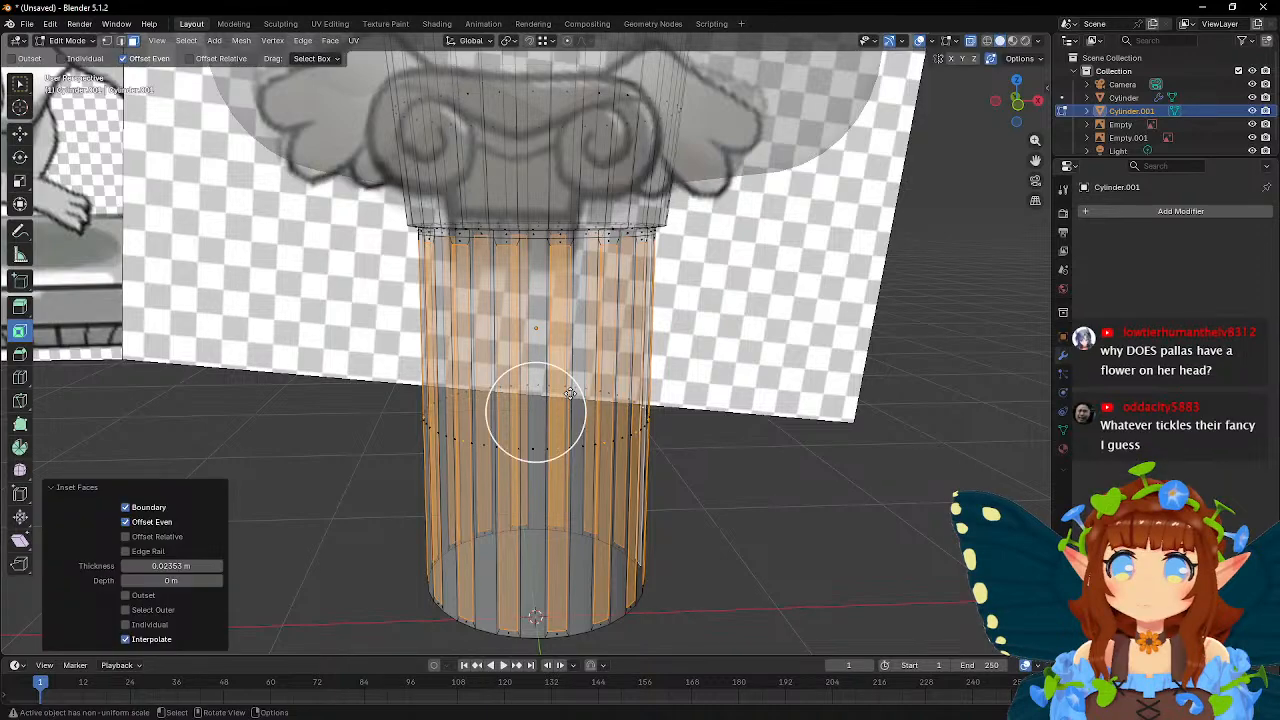
- Scale the inset strips to 0.9745 with Z locked to recess them as flutes, and check the shaft in Object Mode
middle_click_drag(710, 350, 857, 370)
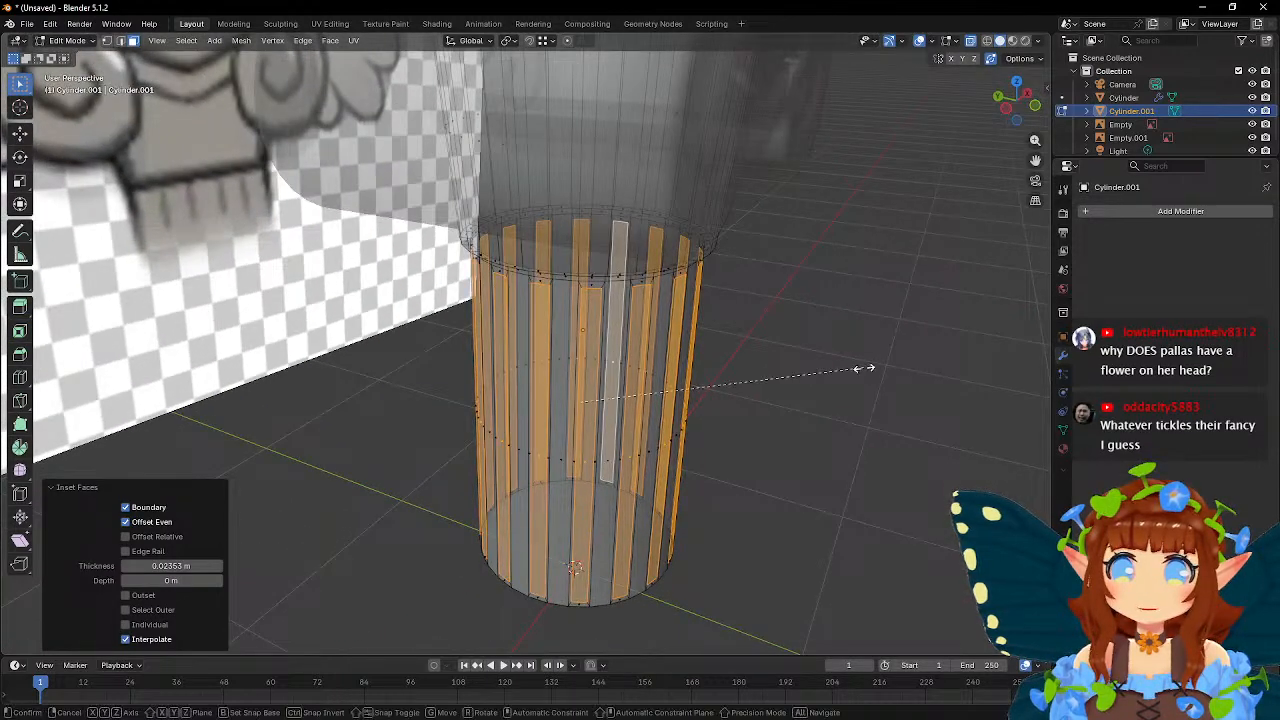
key("s")
key("shift+z")
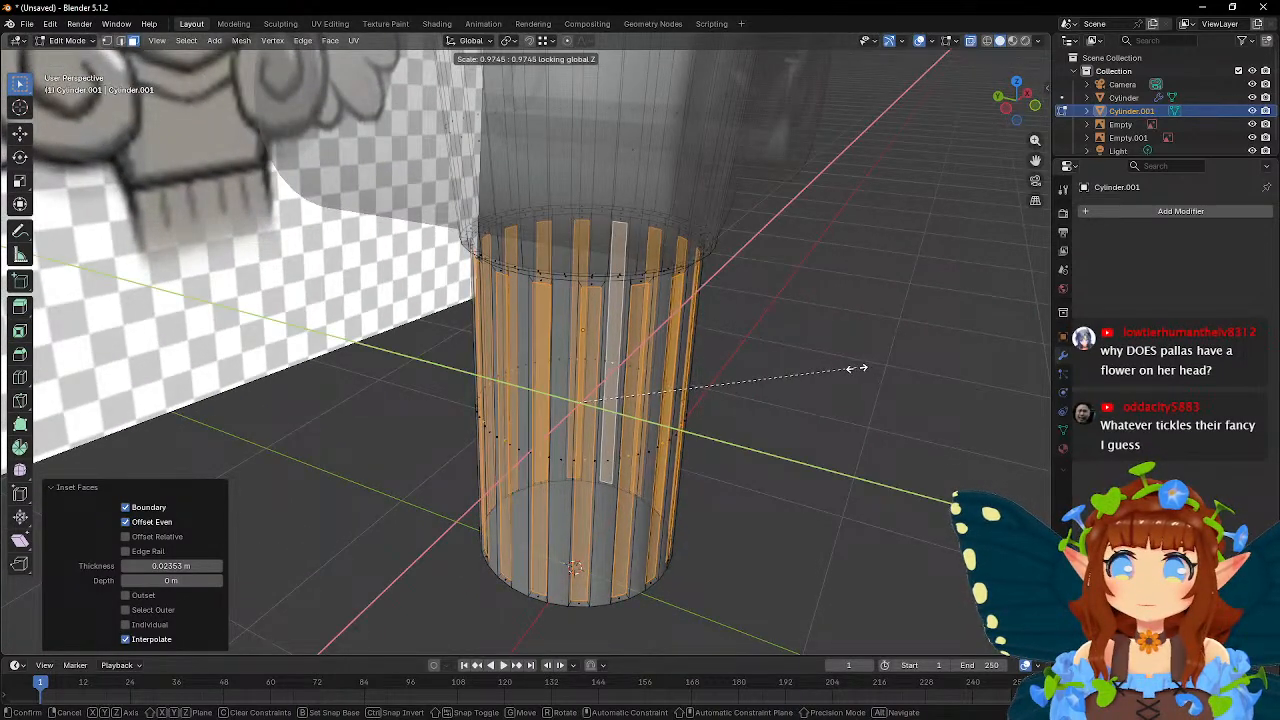
left_click(857, 368)
key("Tab")
middle_click_drag(792, 387, 705, 375)
- In Edit Mode, select the plain strips between the recessed flutes on the shaft's +X side, undoing the stray pick
key("Tab")
middle_click_drag(563, 355, 500, 423)
left_click(538, 413)
left_click(540, 400, "shift")
left_click(495, 423, "shift")
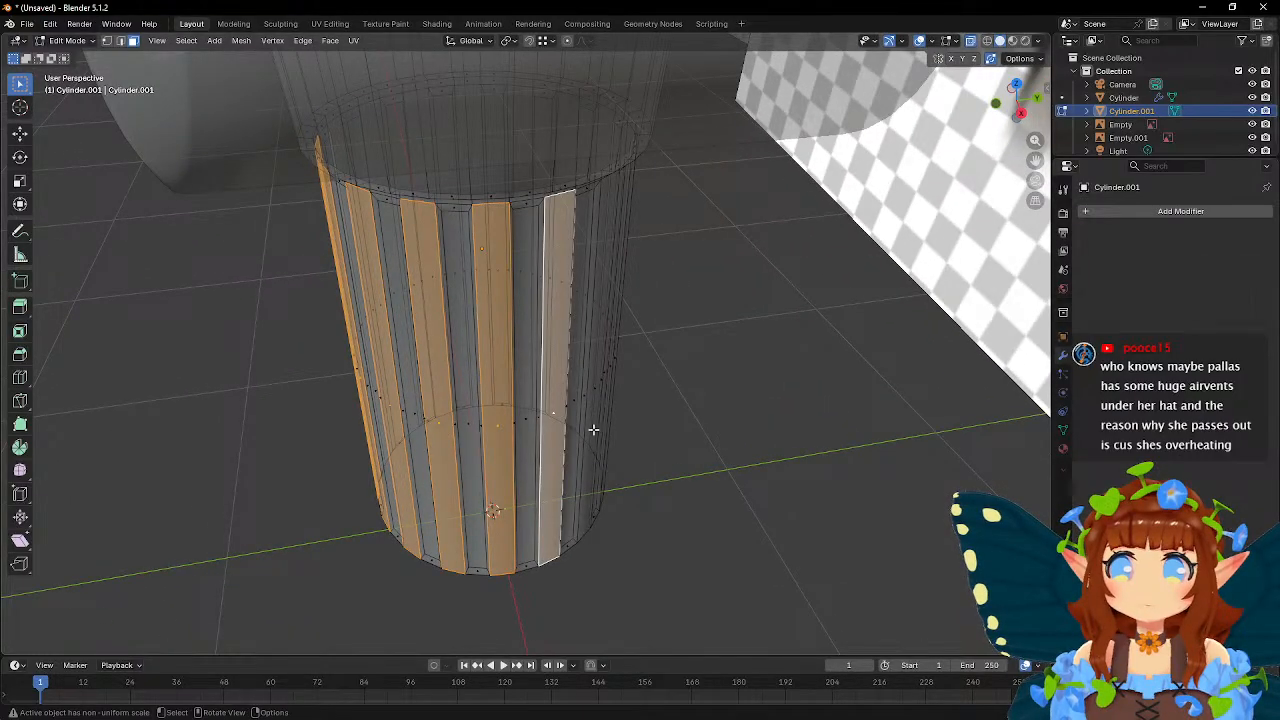
middle_click_drag(600, 429, 523, 434)
left_click(511, 414, "shift")
left_click(562, 397, "shift")
key("ctrl+z")
- Extend the selection to the plain strips between the flutes along the shaft's back
middle_click_drag(617, 410, 569, 419)
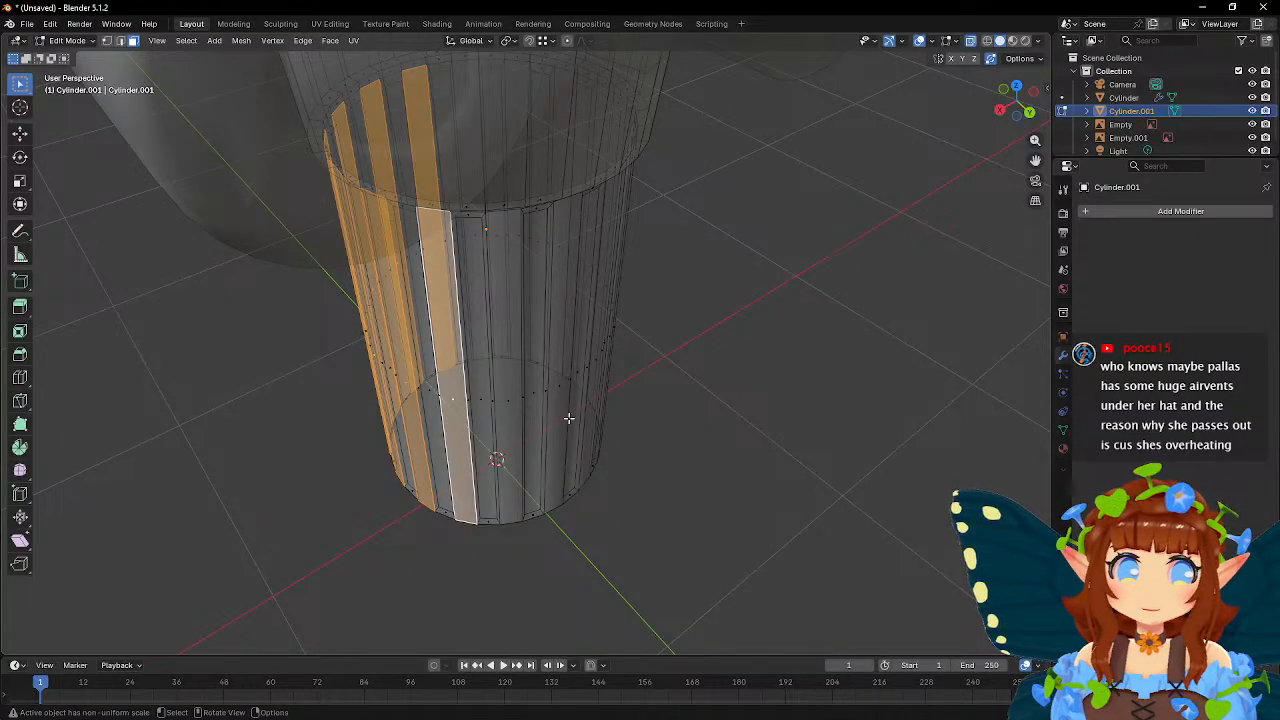
scroll(569, 419, "up", 1)
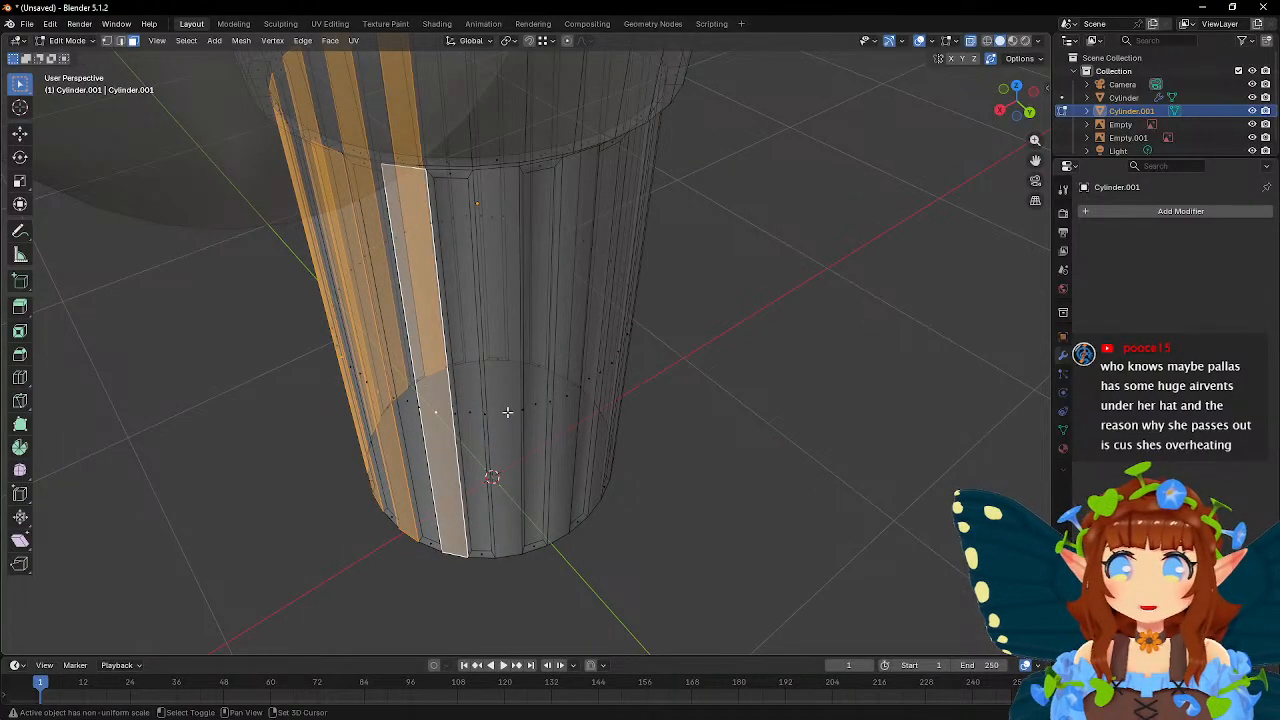
left_click(509, 414, "shift")
middle_click_drag(598, 419, 561, 418)
left_click(516, 404, "shift")
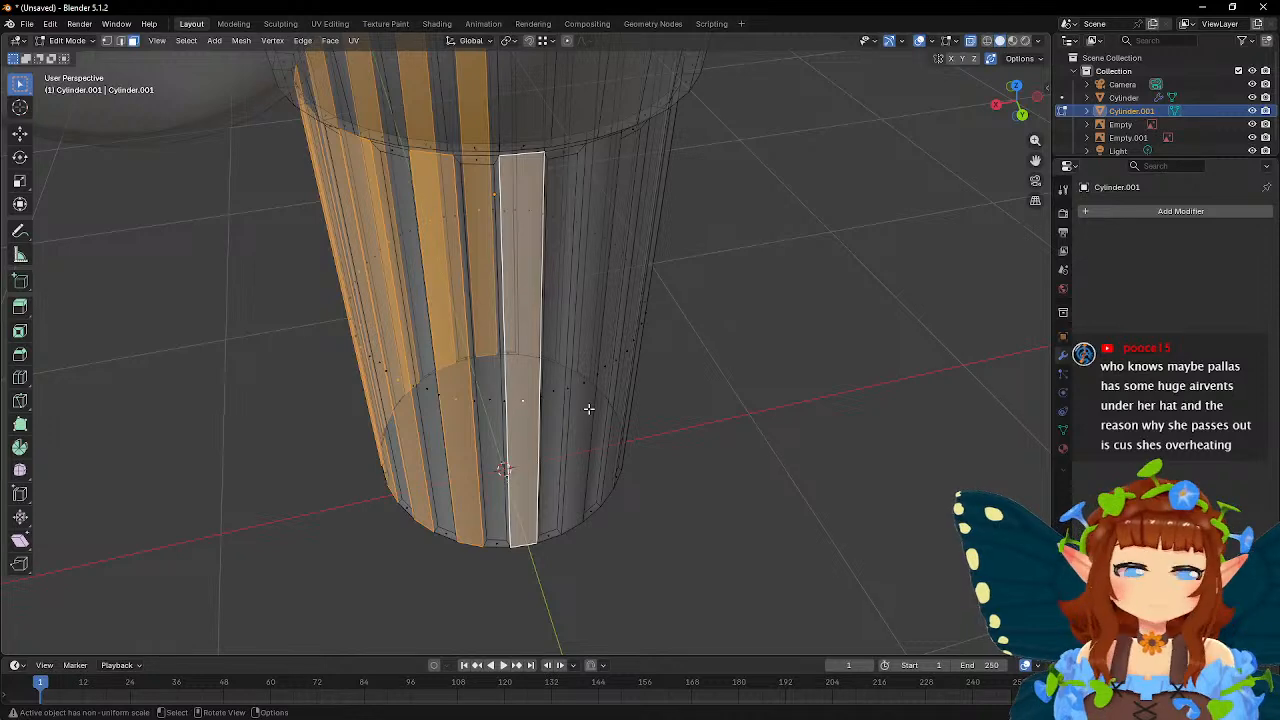
middle_click_drag(608, 417, 542, 412)
left_click(525, 403, "shift")
- Add the remaining plain strips between the flutes on the -X side and front to the selection
middle_click_drag(623, 434, 555, 408)
left_click(547, 408, "shift")
left_click(557, 404, "shift")
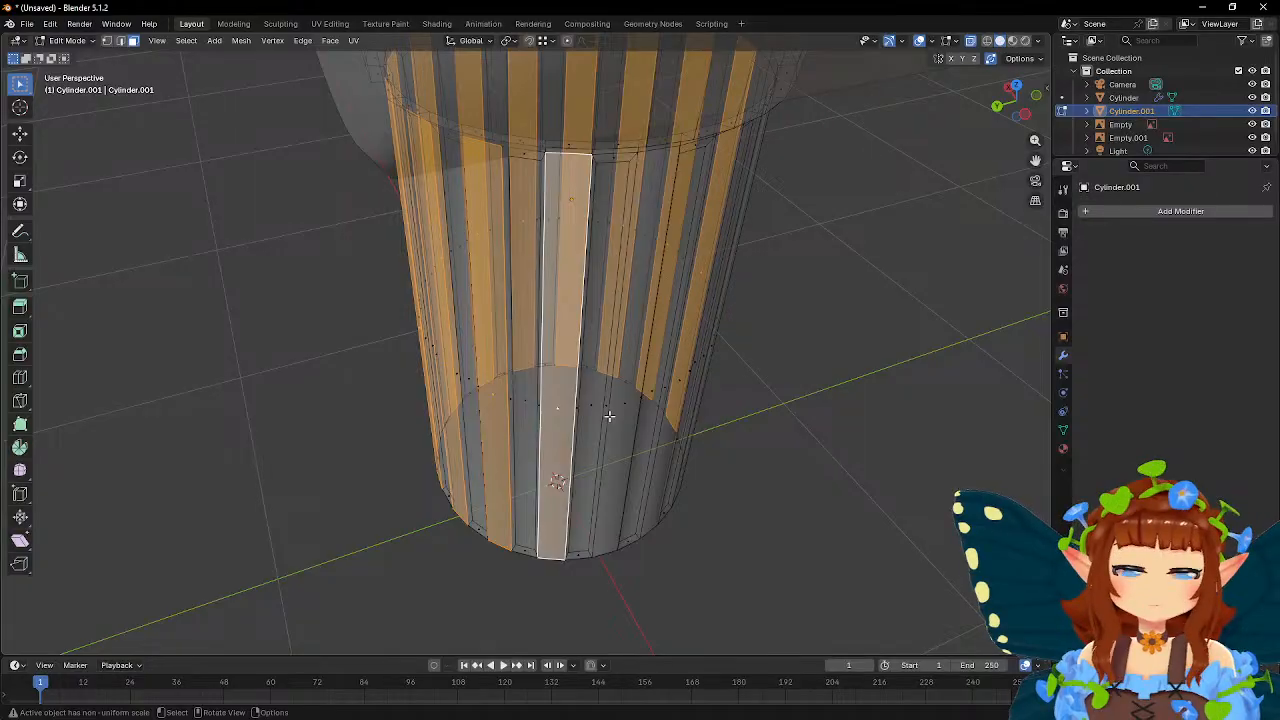
middle_click_drag(609, 416, 564, 411)
left_click(571, 423, "shift")
mouse_move(664, 441)
middle_mouse_down()
mouse_move(578, 441)
mouse_move(650, 457)
middle_mouse_up()
left_click(597, 427, "shift")
left_click(578, 441, "shift")
left_click(643, 455, "shift")
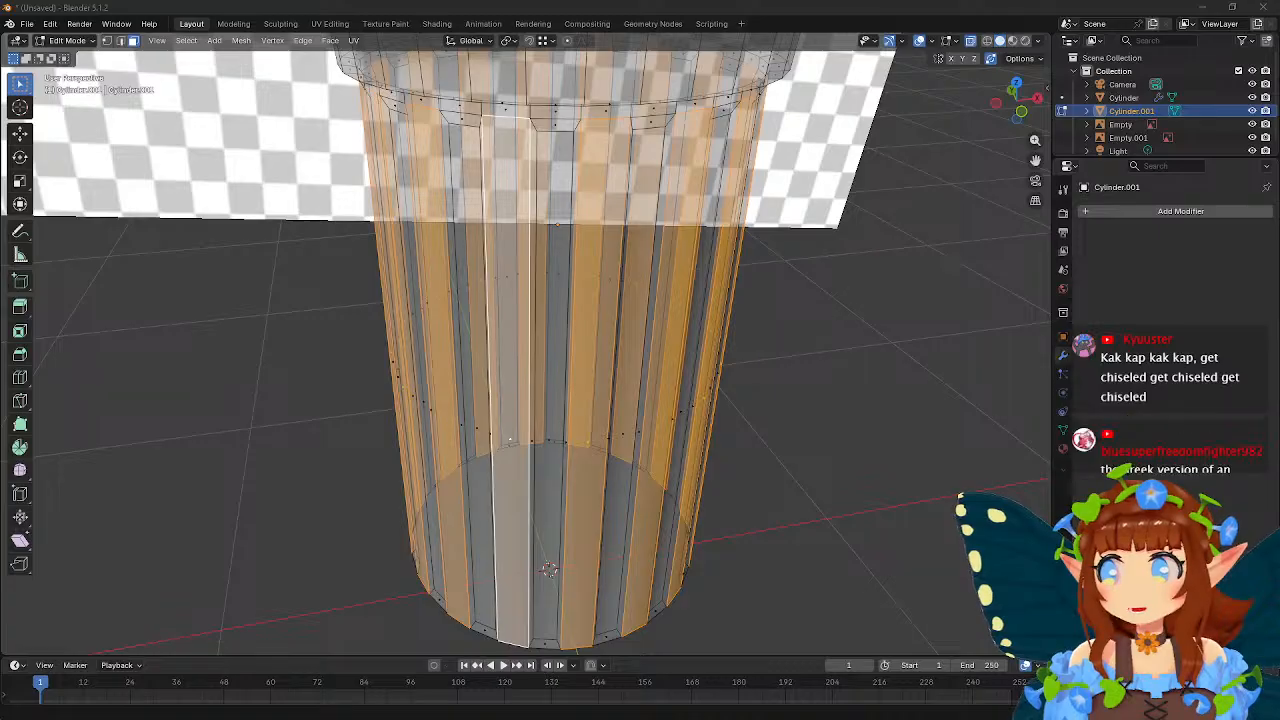
- Switch to the browser, view the Javelineer sprite and article on Arknights Terra Wiki, and select the enemy's Chinese name
left_click_drag(0, 160, 770, 63)
left_click(1053, 430)
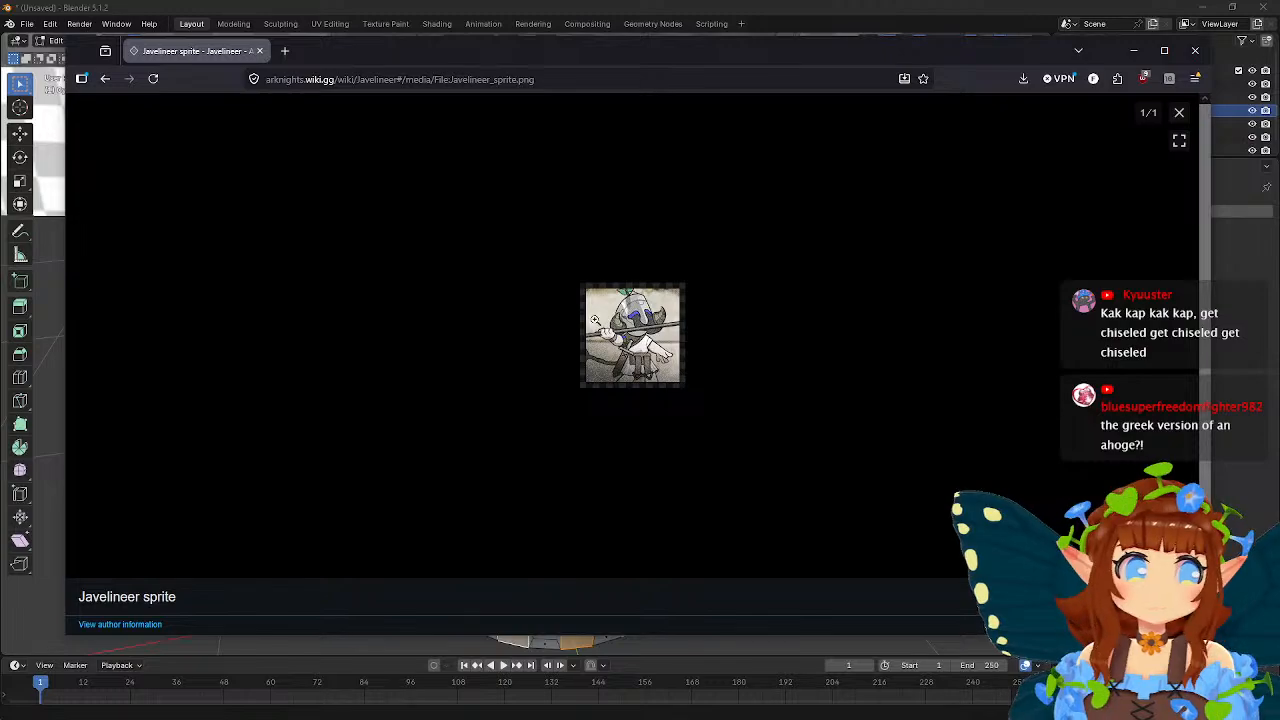
left_click(1179, 112)
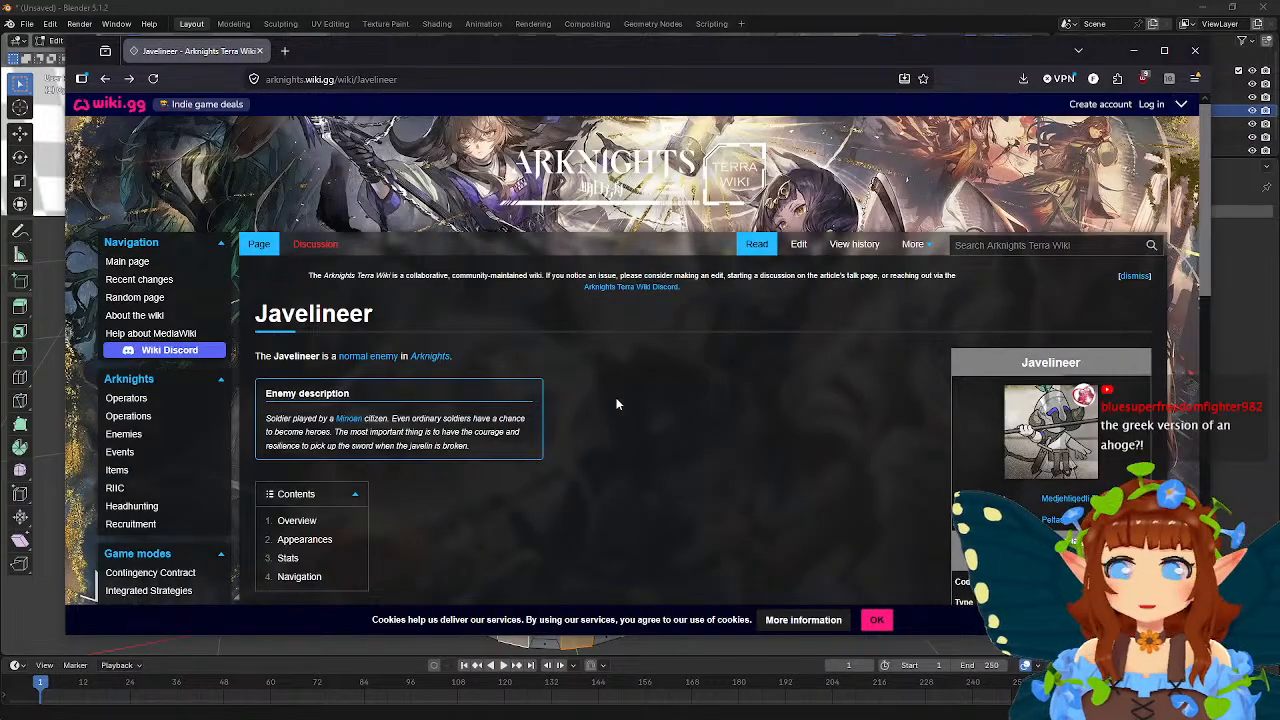
scroll(620, 400, "down", 6)
scroll(869, 390, "up", 7)
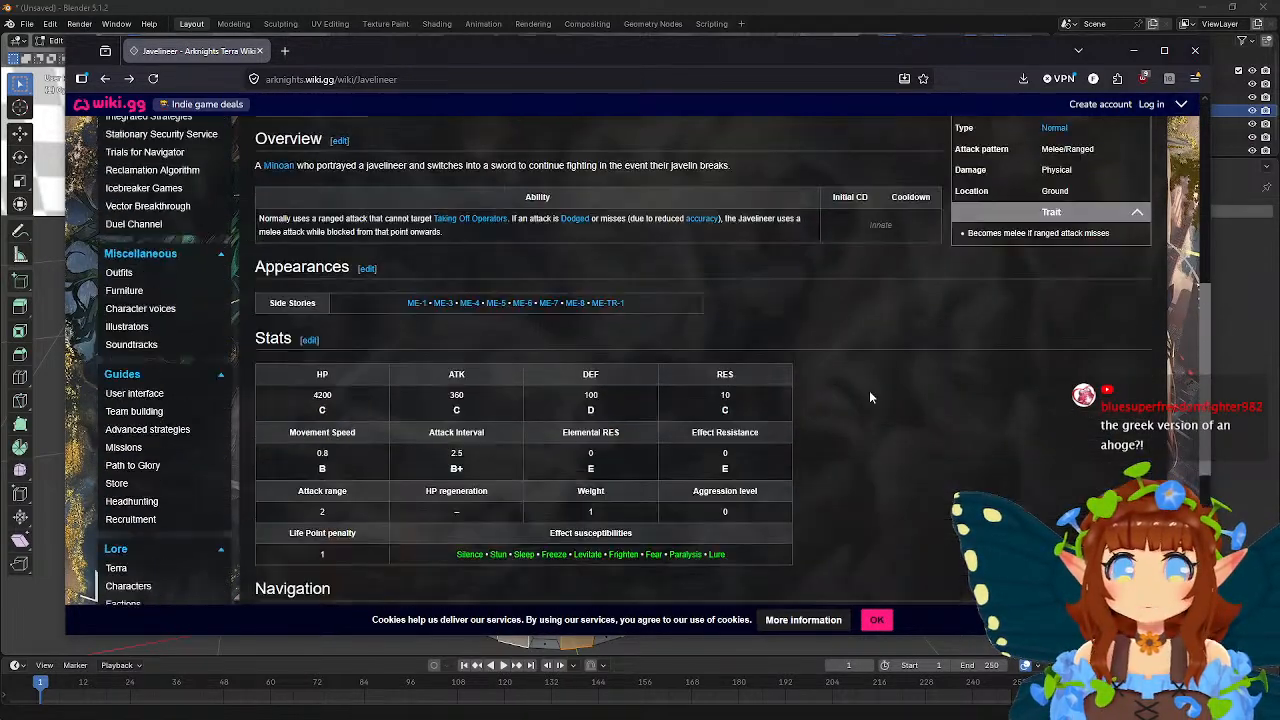
left_click(1050, 476)
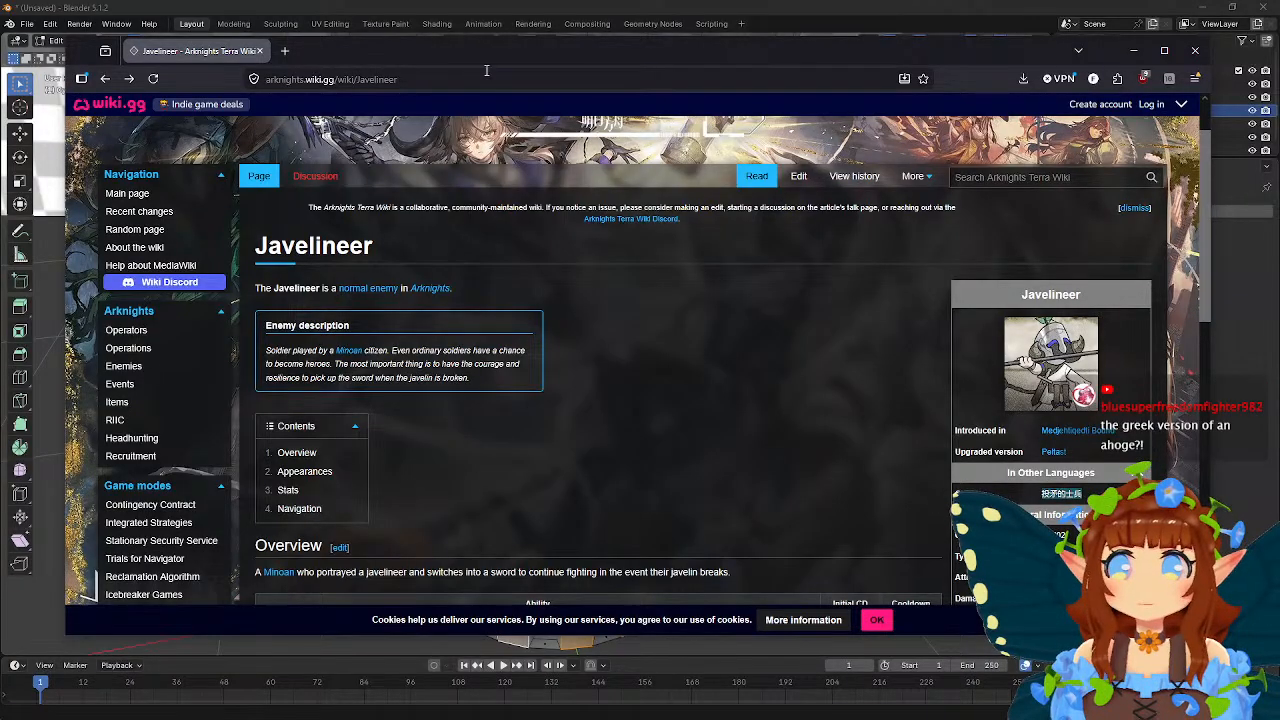
- Open the PRTS wiki, search for 投矛的士兵, and view the animated enemy model in its 敌人模型 section
key("ctrl+l")
type("prts")
key("Return")
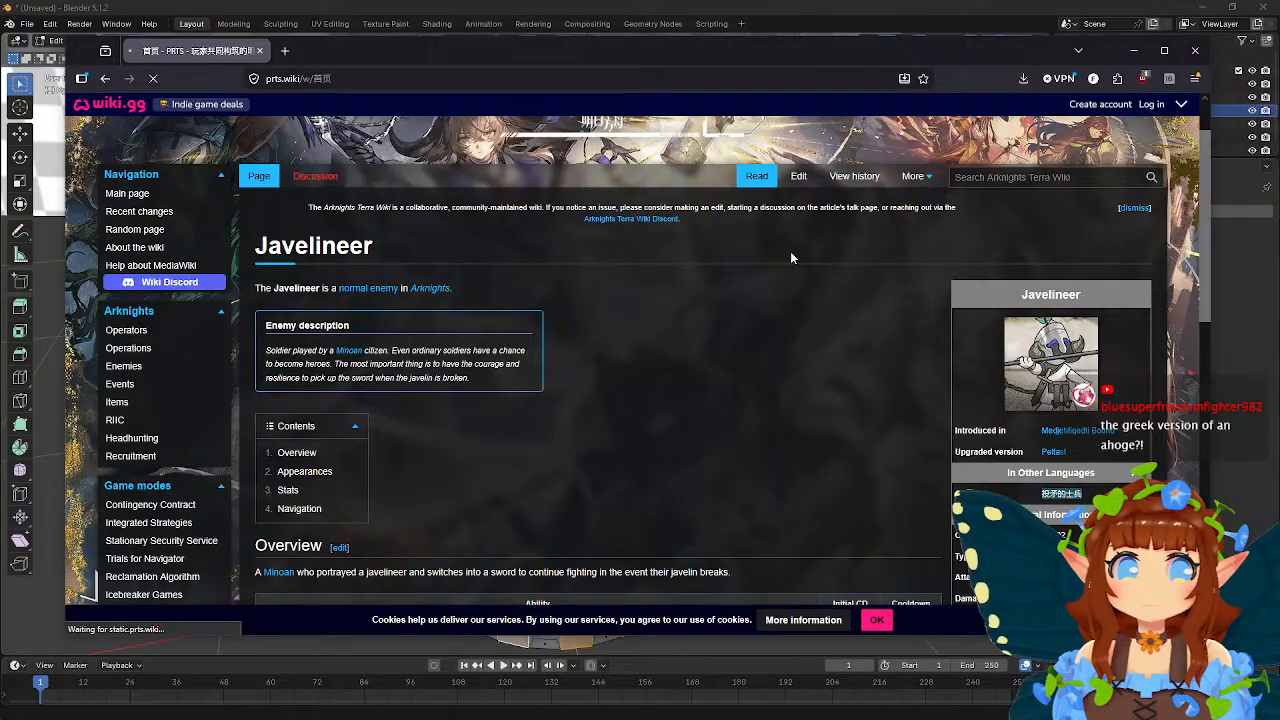
type("投矛的士兵")
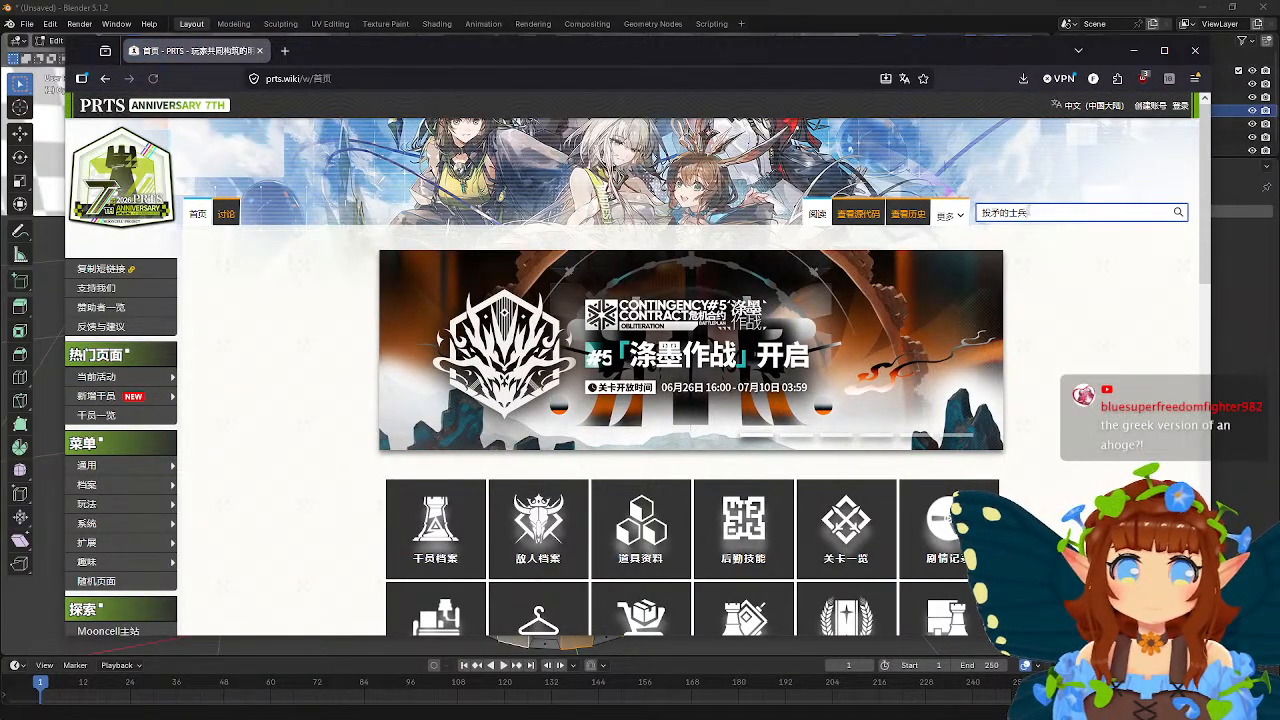
key("Return")
scroll(388, 372, "down", 15)
left_click(225, 160)
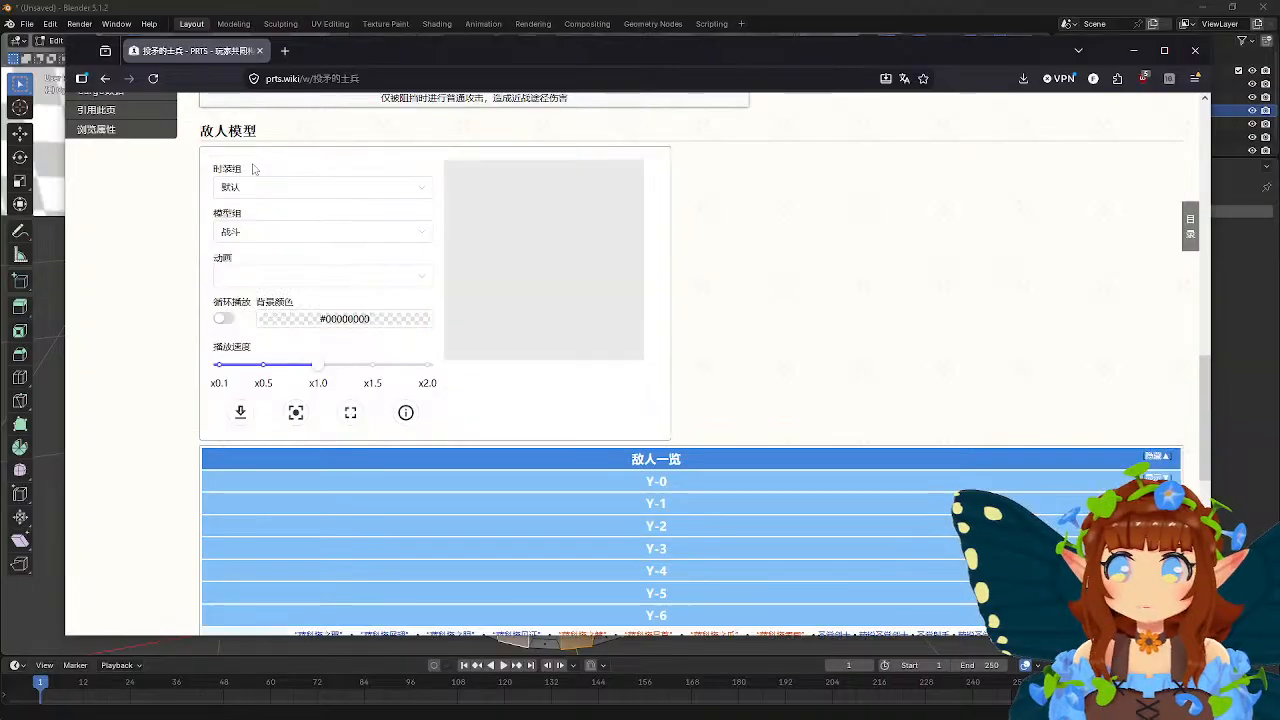
scroll(508, 287, "up", 3)
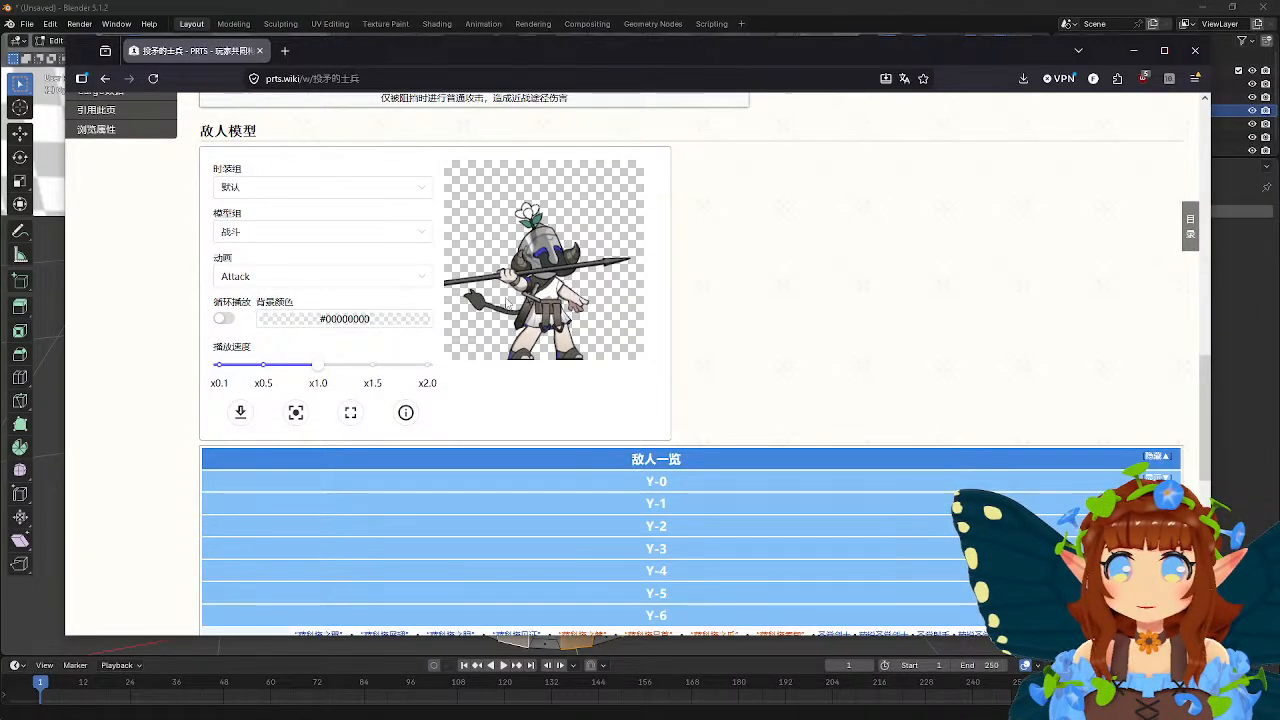
- Loop the 投矛的士兵 model's Attack animation and look through the rest of its PRTS page to the enemy list
left_click(222, 320)
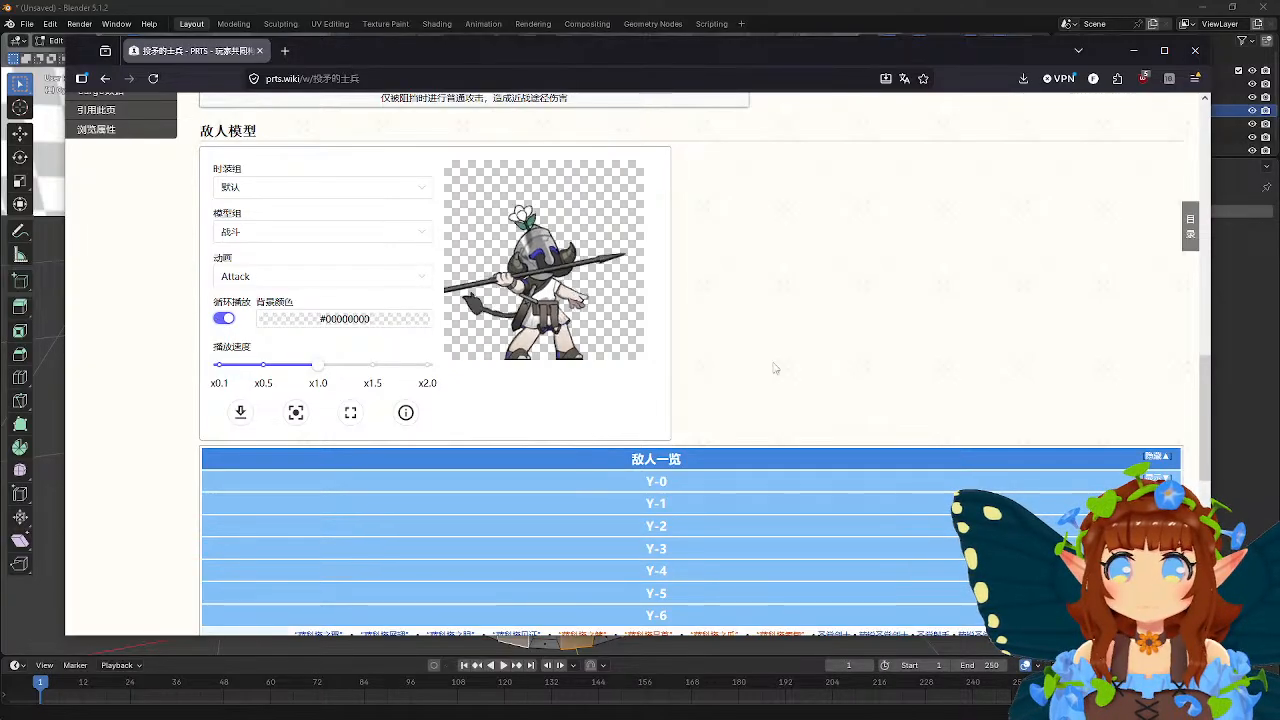
scroll(854, 340, "down", 3)
scroll(853, 338, "up", 3)
scroll(853, 338, "up", 10)
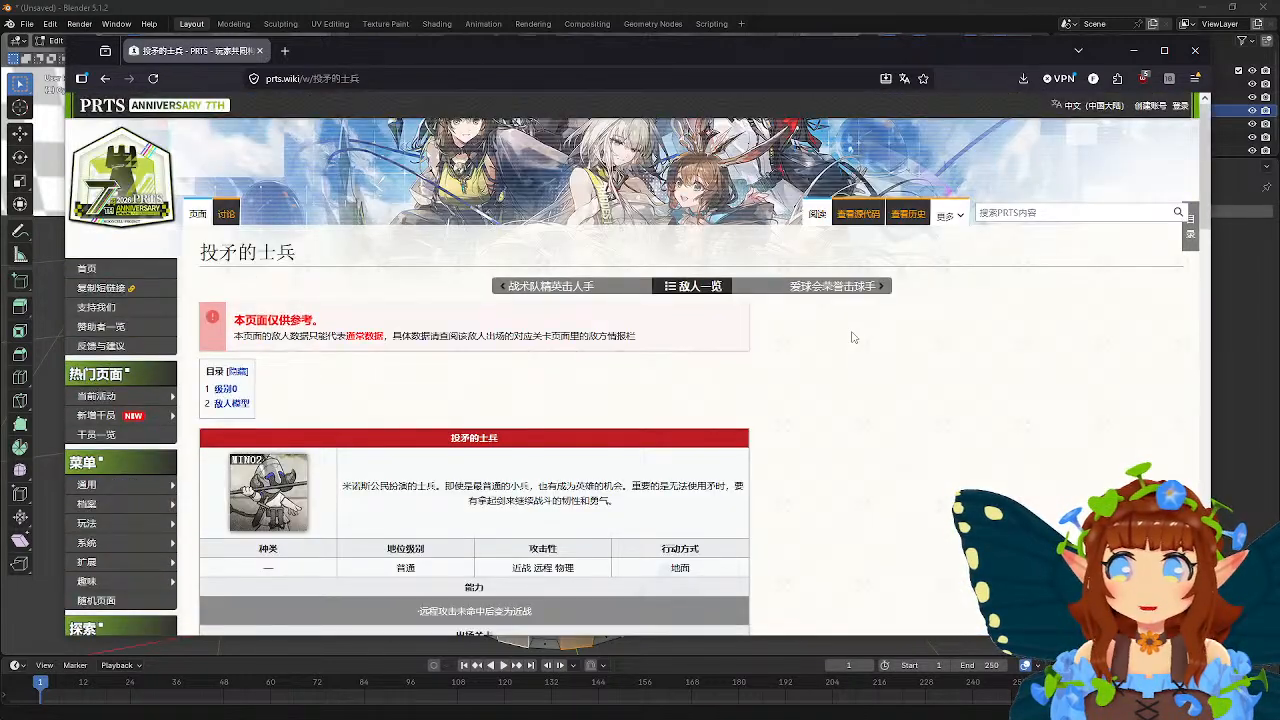
scroll(853, 338, "down", 12)
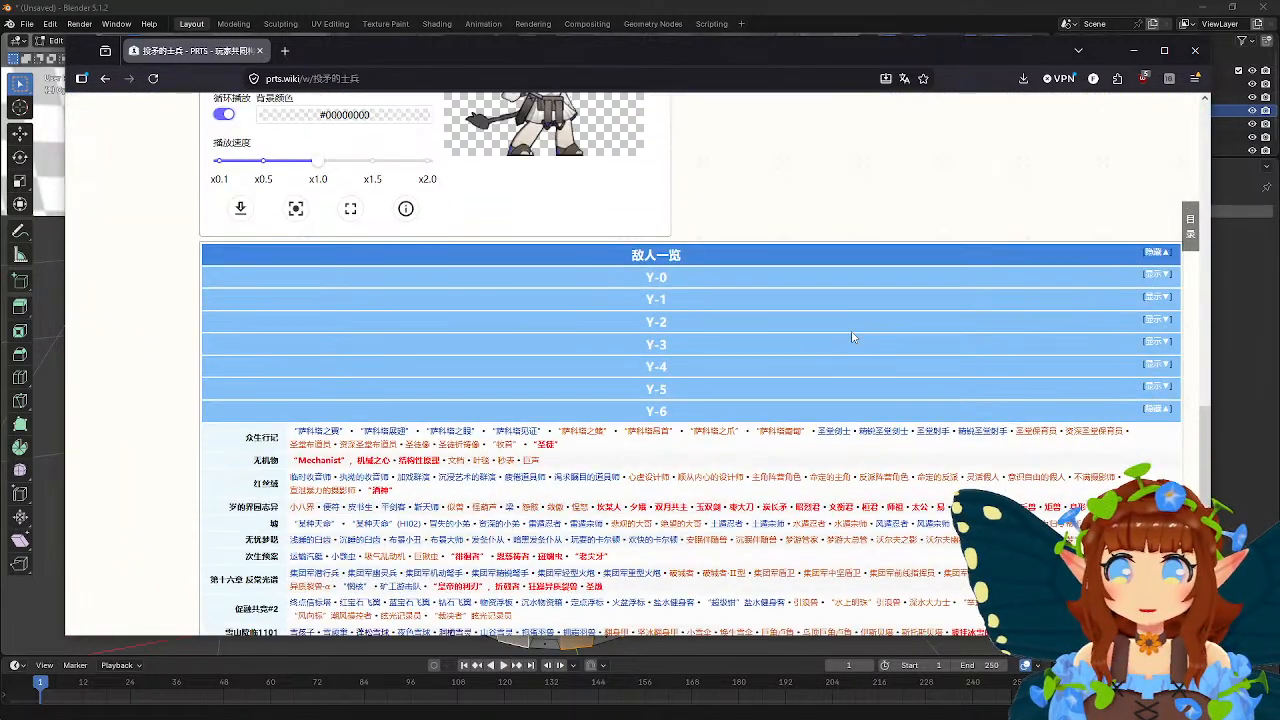
scroll(853, 338, "down", 4)
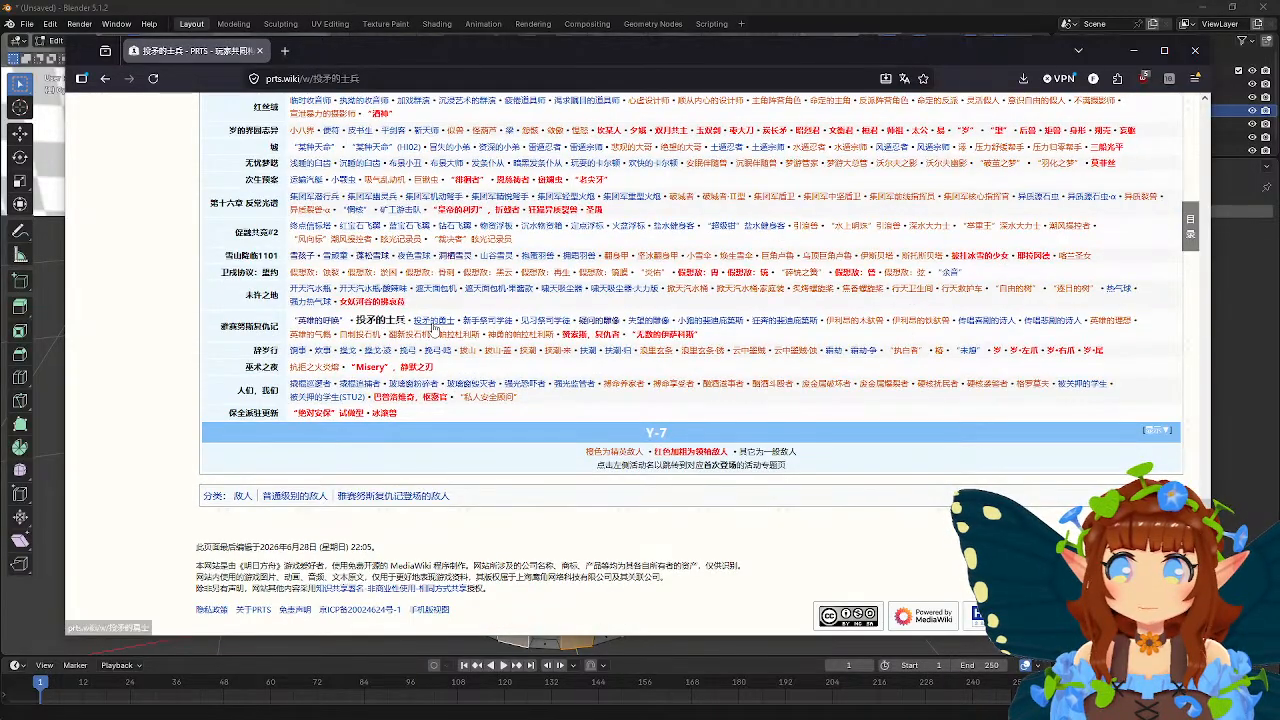
- Open the 投矛的勇士 page and loop the Attack animation in its 敌人模型 section
left_click(433, 322)
scroll(634, 337, "down", 3)
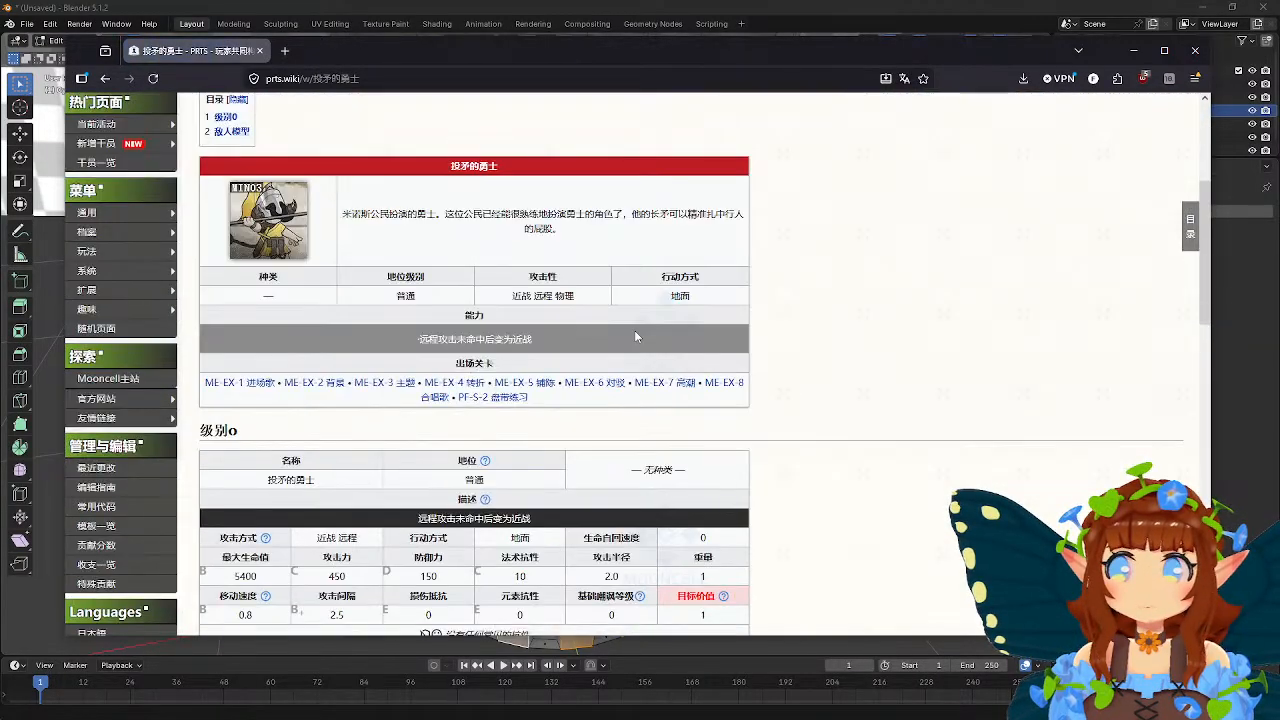
scroll(634, 337, "down", 5)
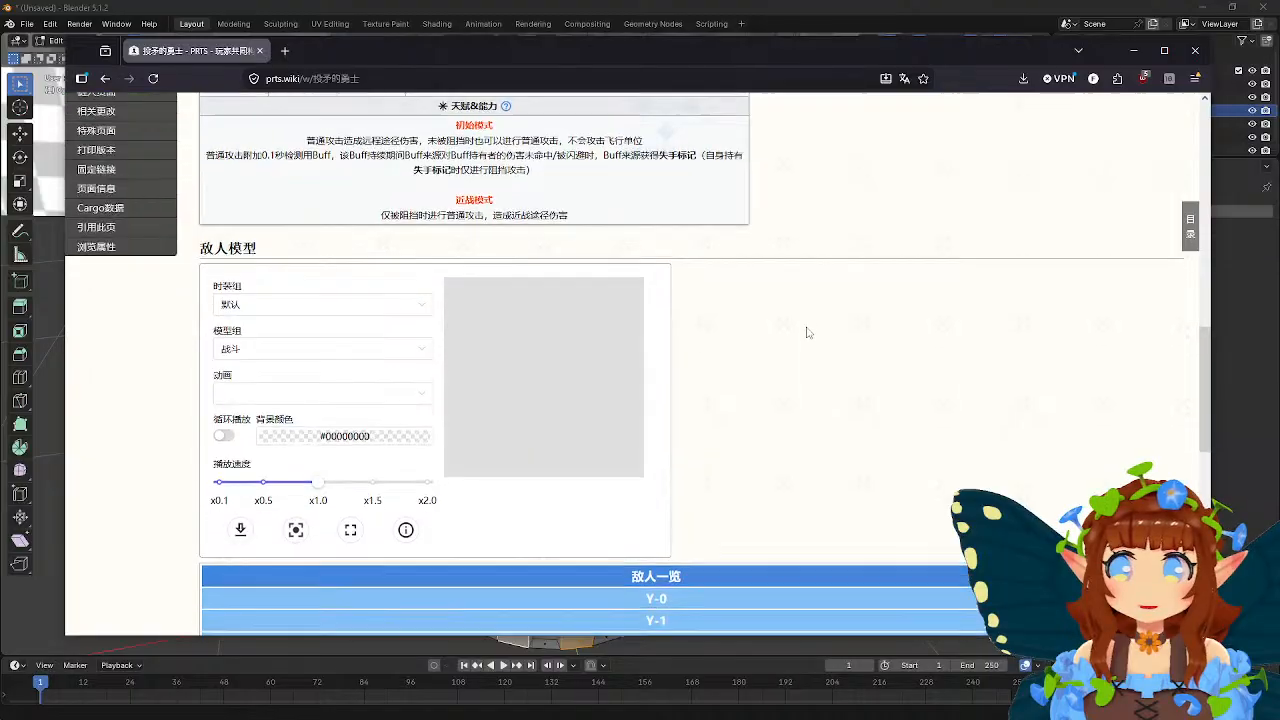
scroll(808, 332, "down", 2)
left_click(224, 319)
scroll(507, 330, "up", 3)
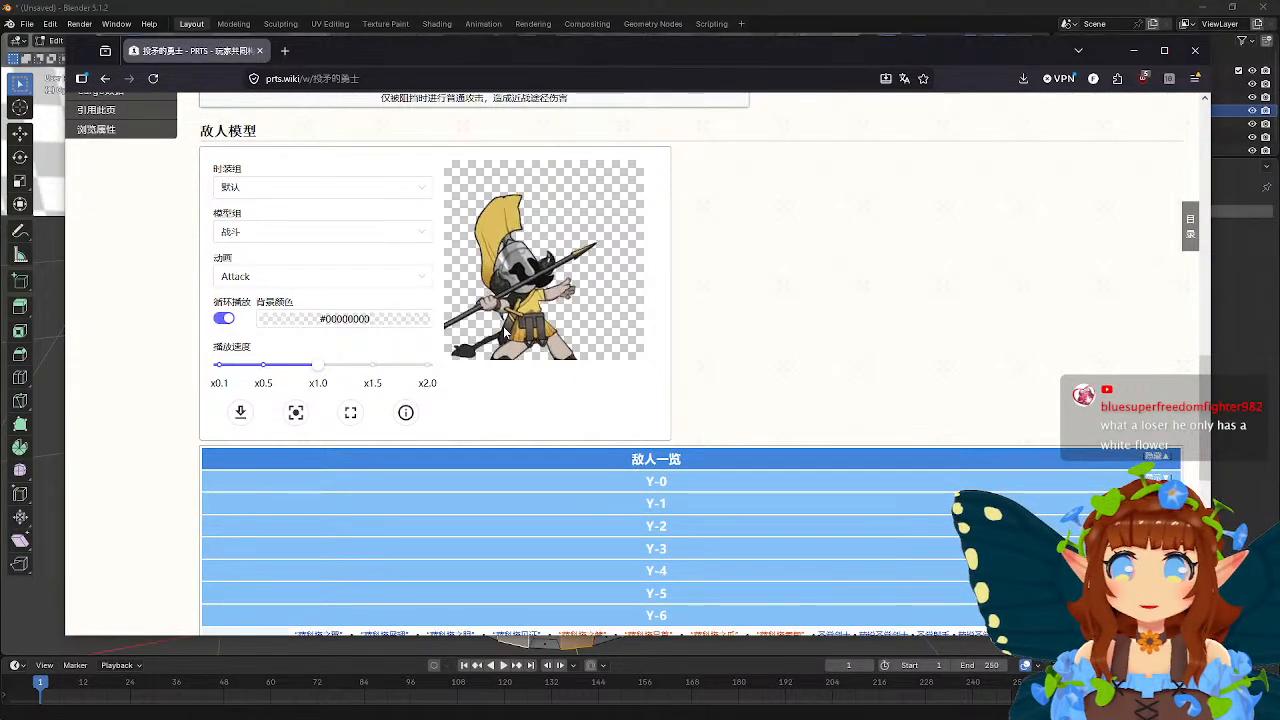
- Go back to the Medjehtiqedti Bound page on Arknights Terra Wiki and view the Disappointed Statue's sprite before returning to the enemy table
right_click(105, 80)
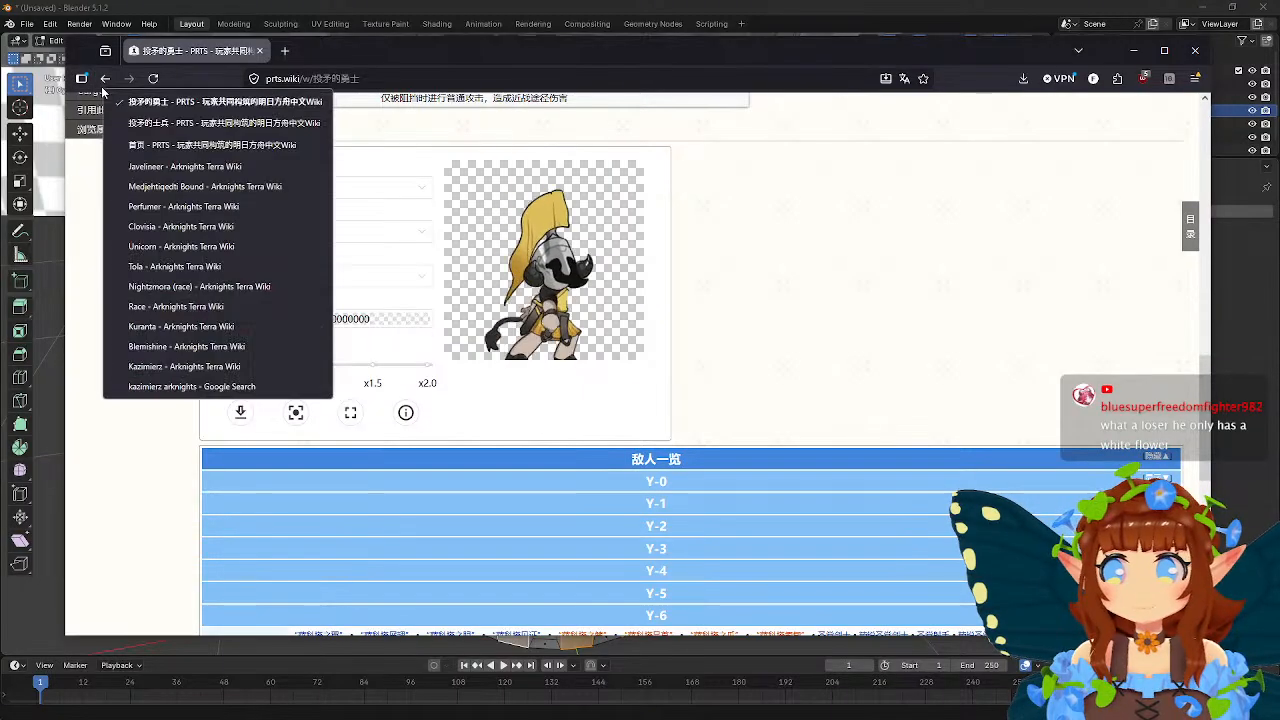
left_click(155, 168)
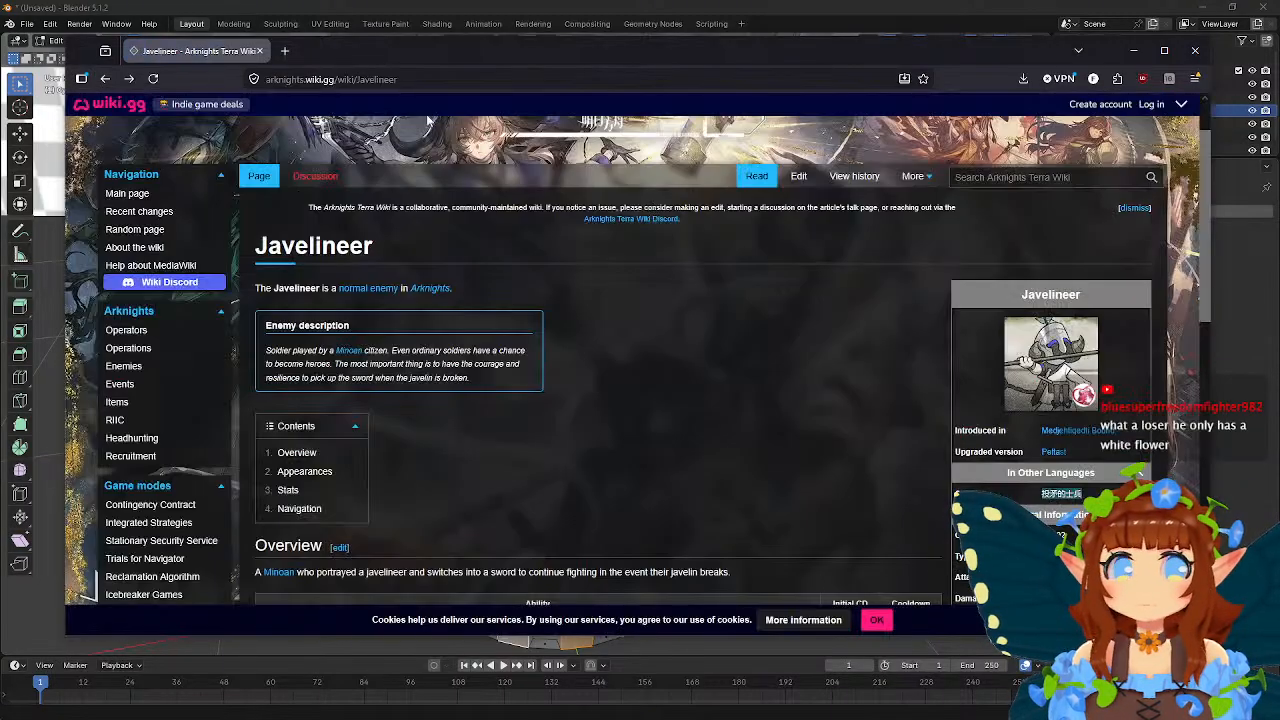
left_click(106, 80)
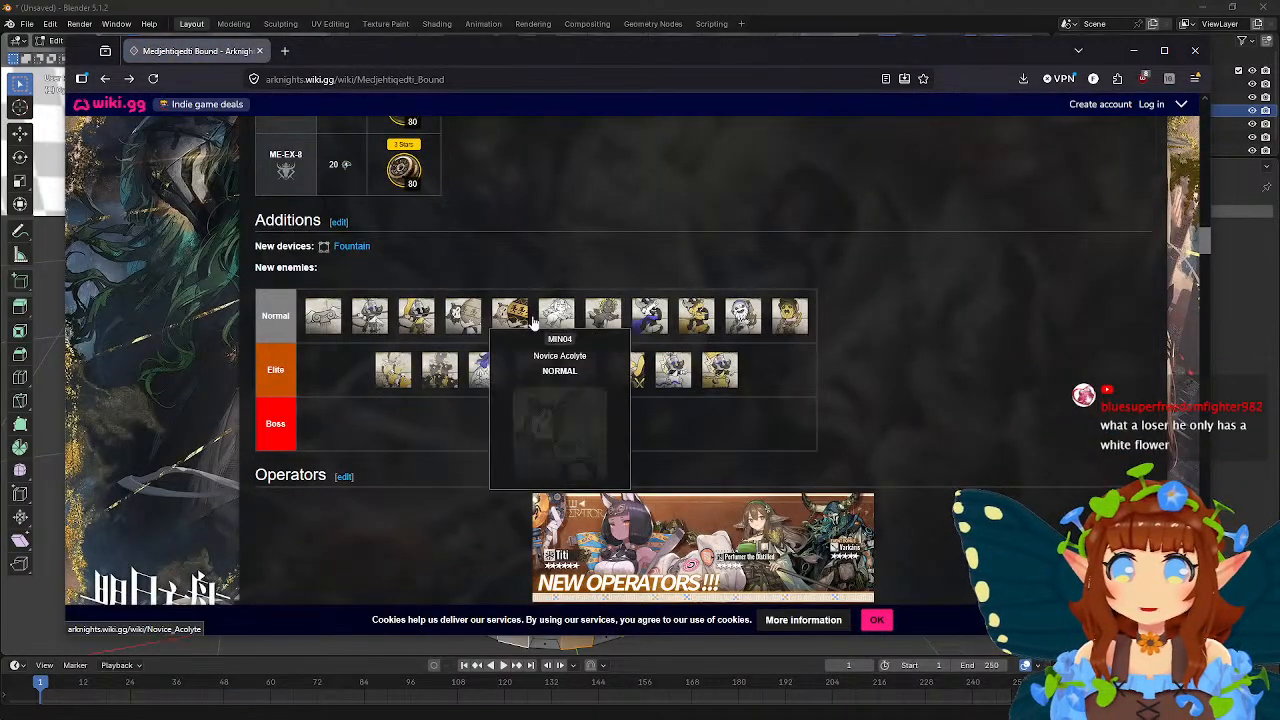
left_click(607, 322)
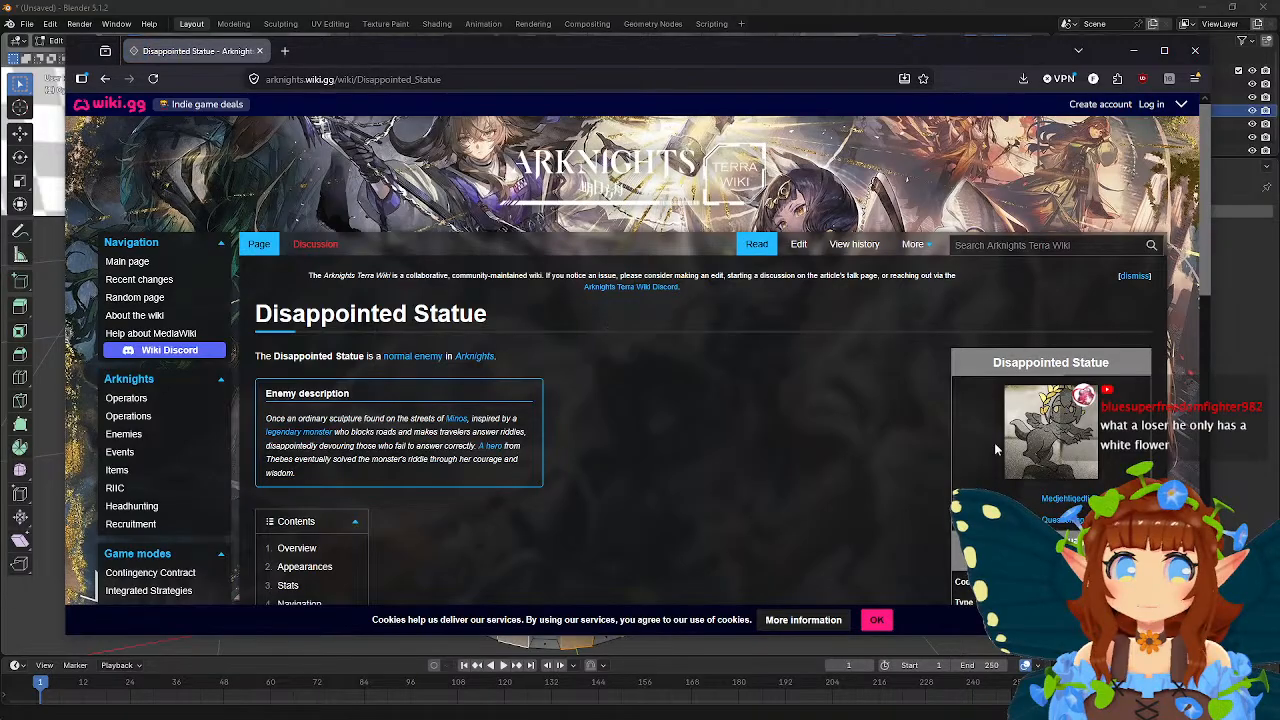
left_click(989, 442)
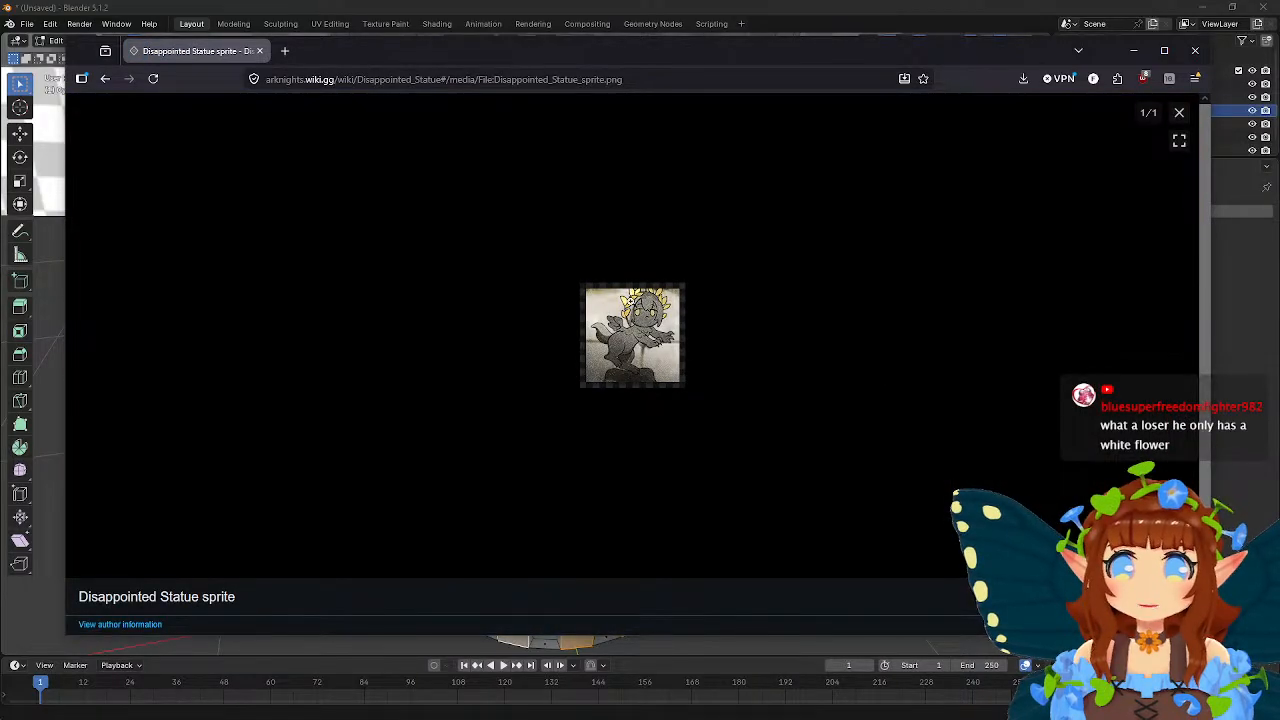
left_click(104, 80)
left_click(104, 80)
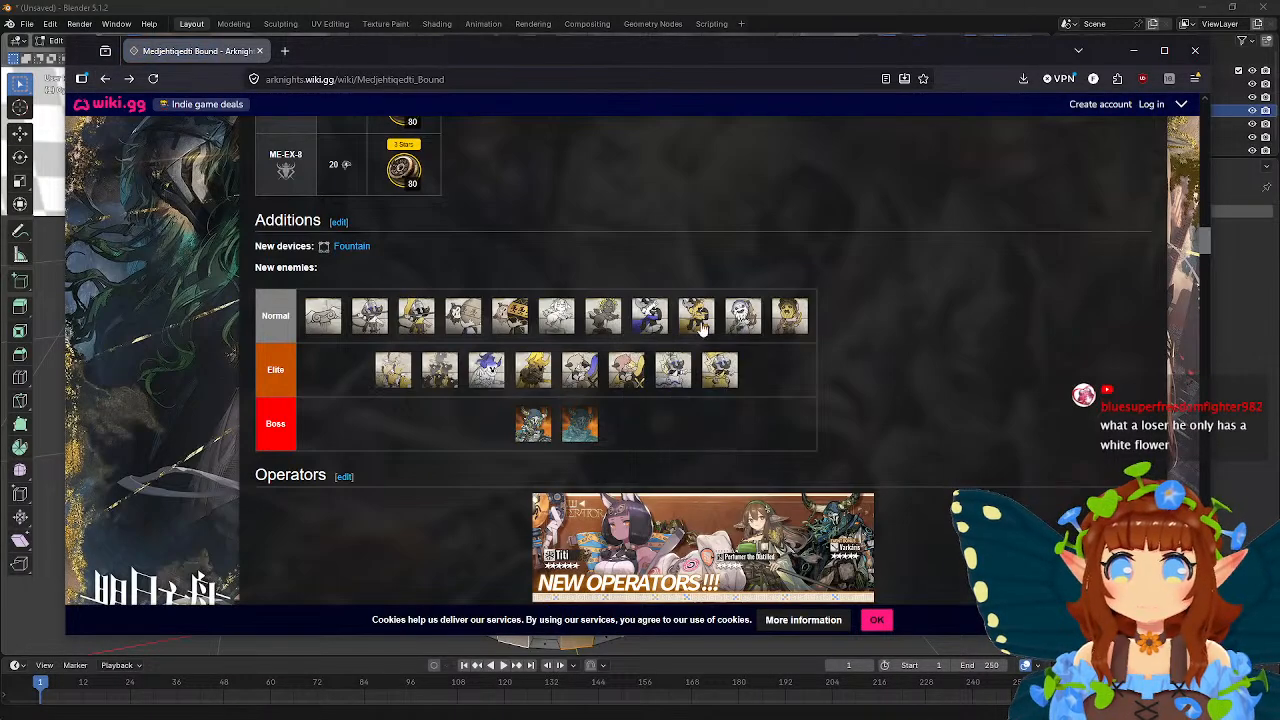
- Preview the normal and elite enemies in the New enemies table, including Tragic Poet and Palladulis
mouse_move(632, 335)
mouse_move(745, 325)
mouse_move(790, 325)
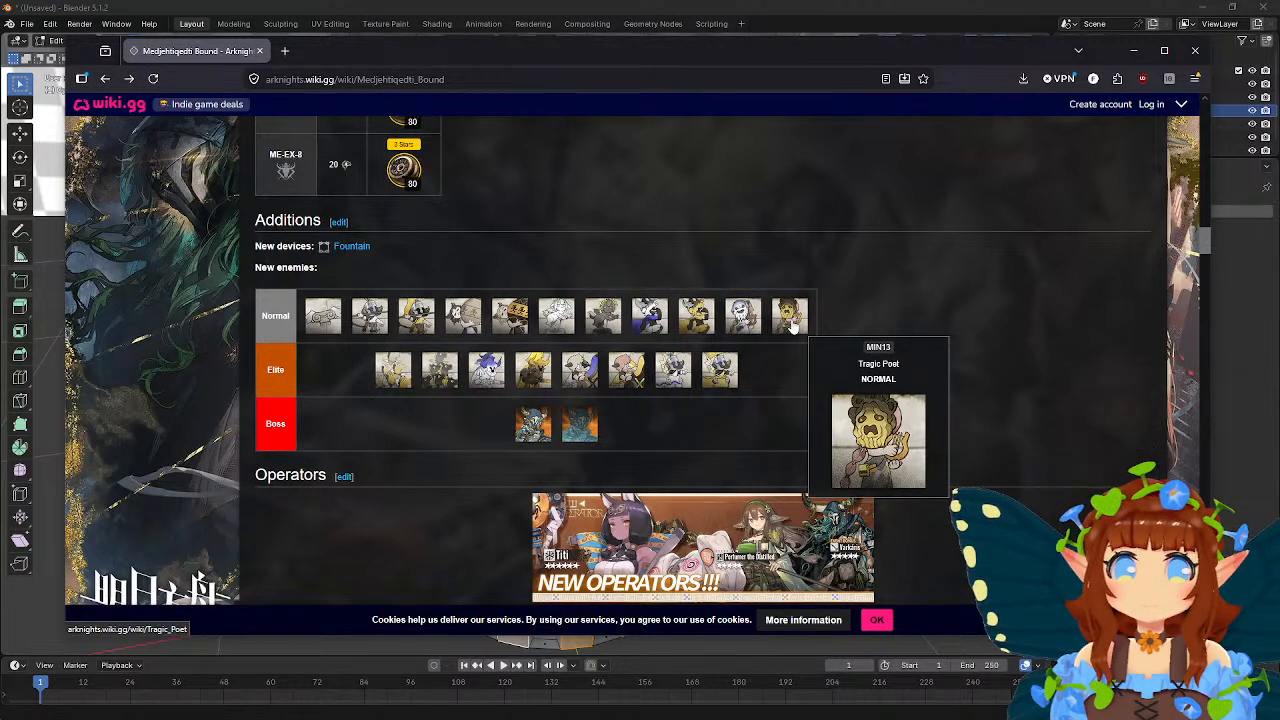
mouse_move(412, 373)
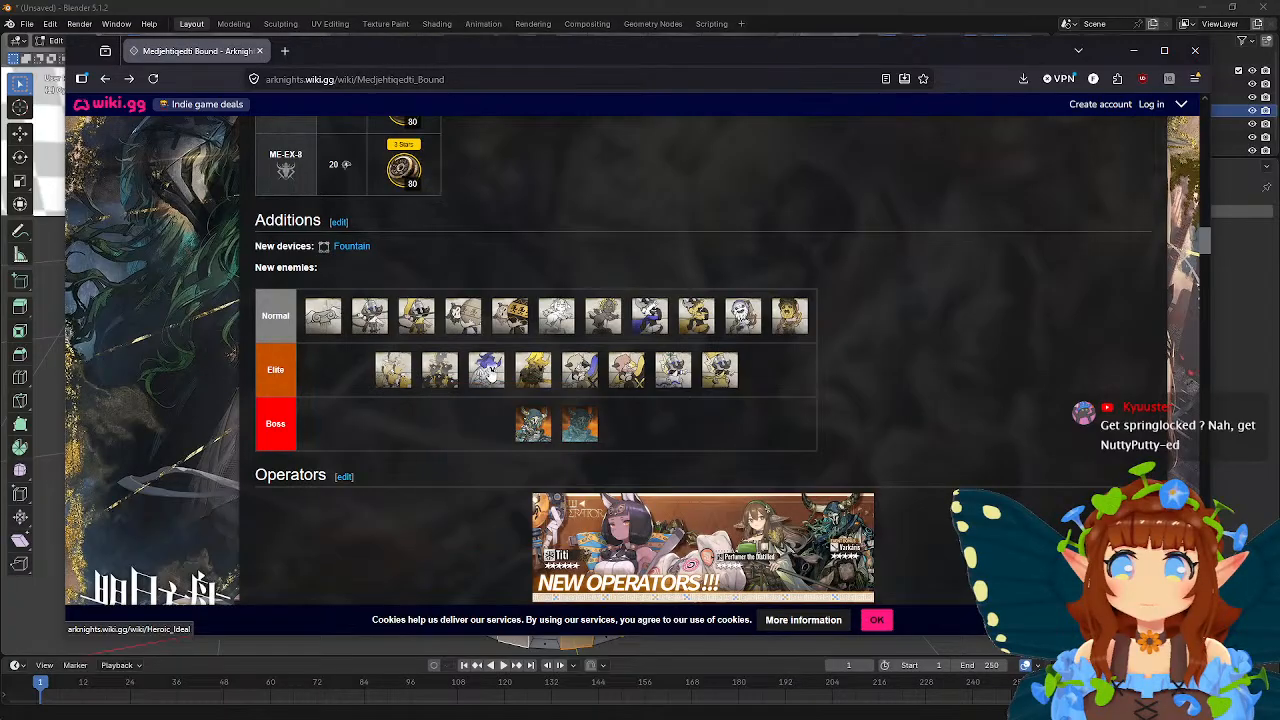
mouse_move(540, 378)
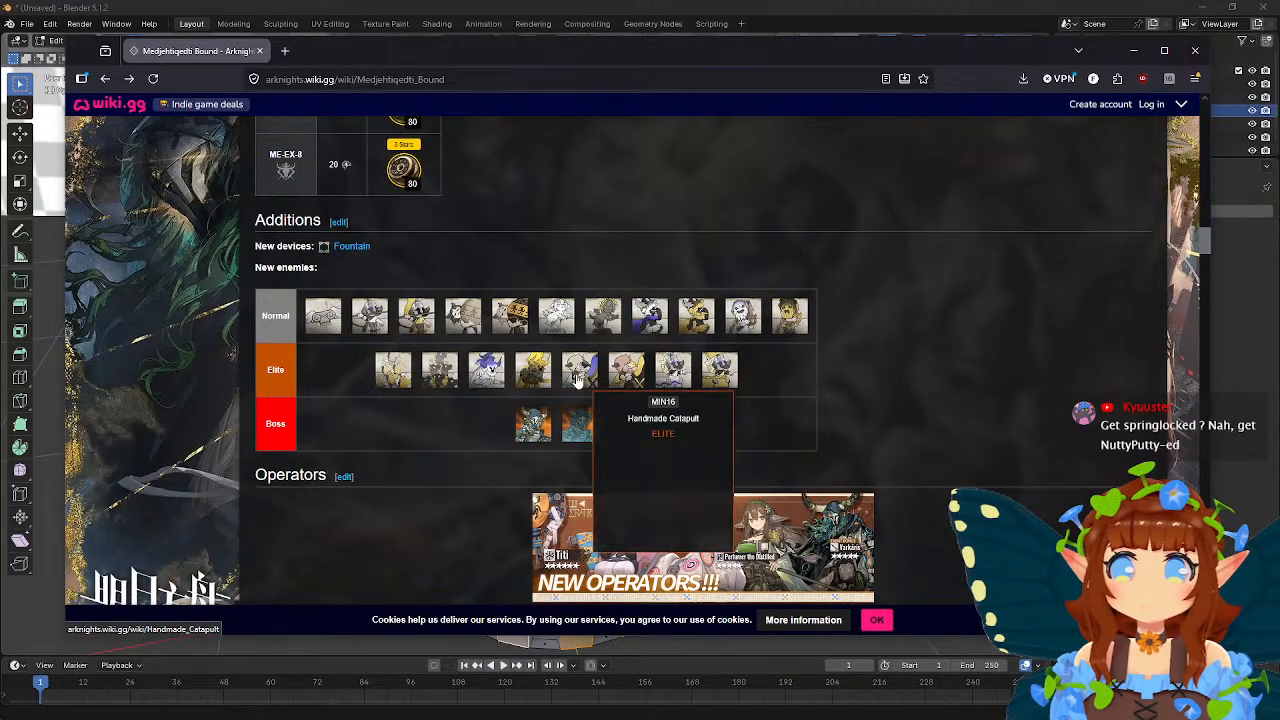
mouse_move(673, 377)
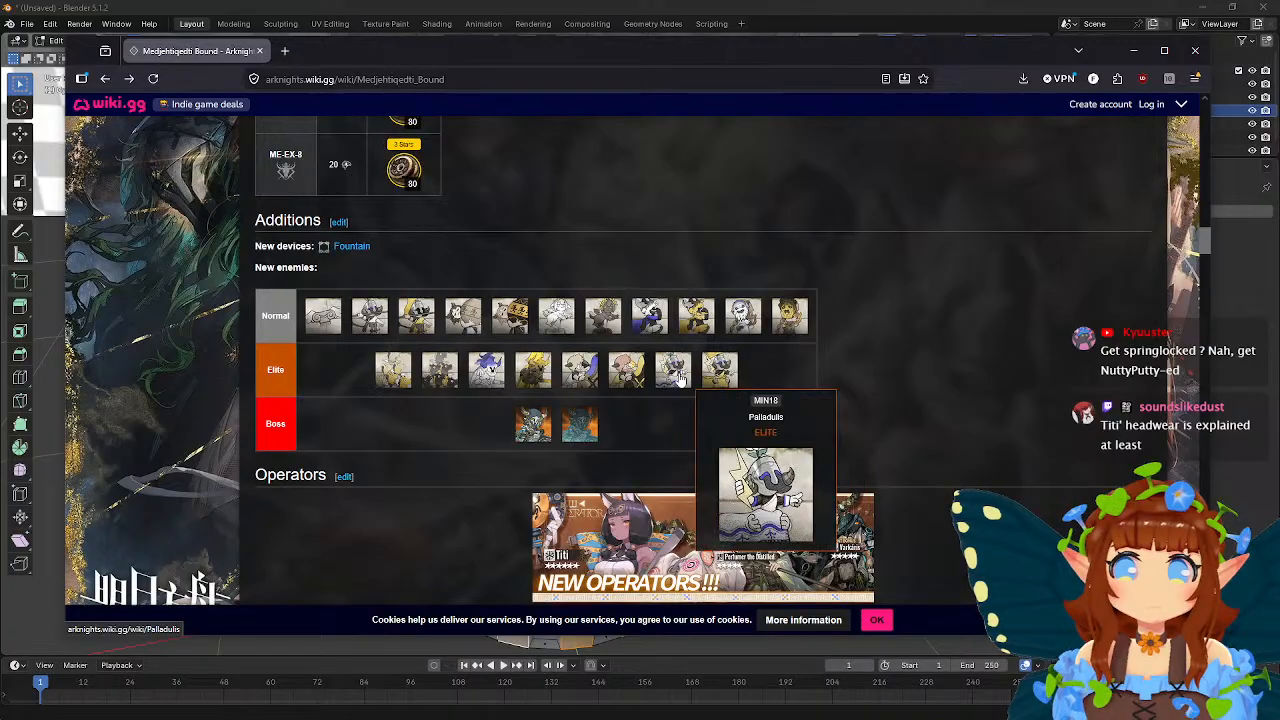
- Open the Palladulis article and select the enemy's Chinese name under In Other Languages
left_click(679, 378)
scroll(858, 359, "down", 5)
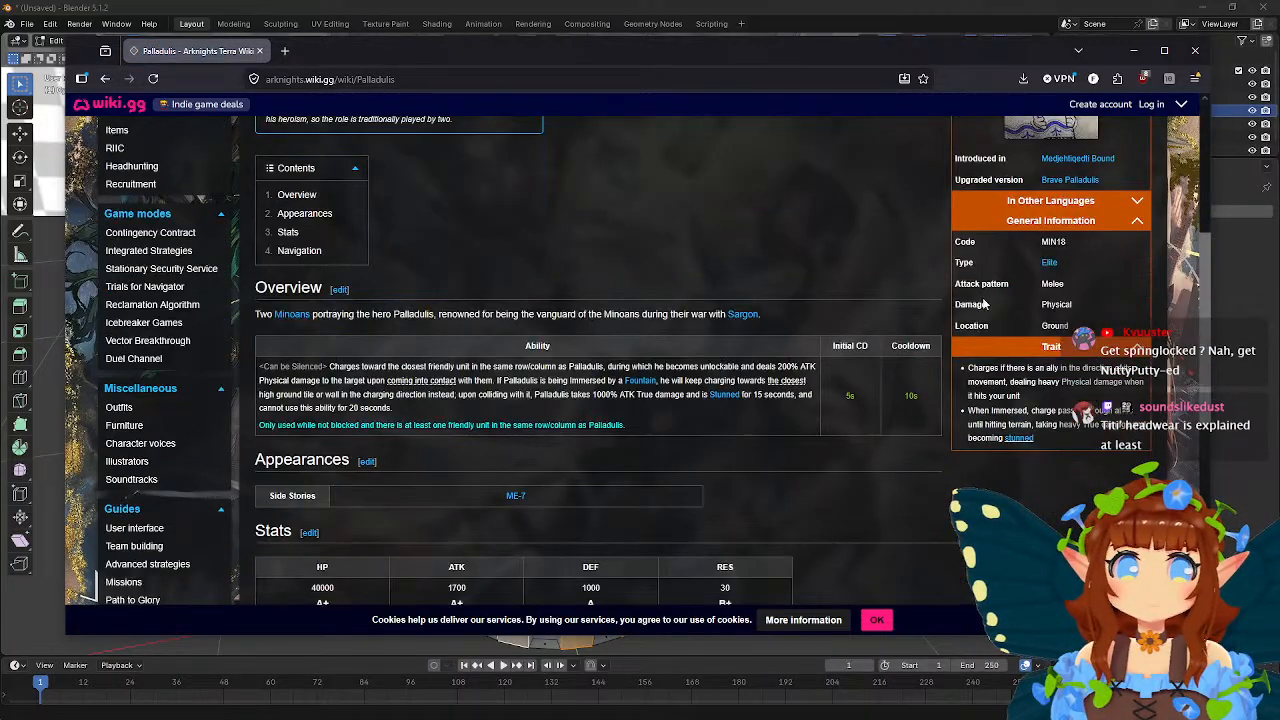
left_click(1049, 204)
double_click(1060, 222)
- Open prts.wiki and search it for 帕拉杜利斯
left_click(598, 84)
type("prts.wiki")
key("Return")
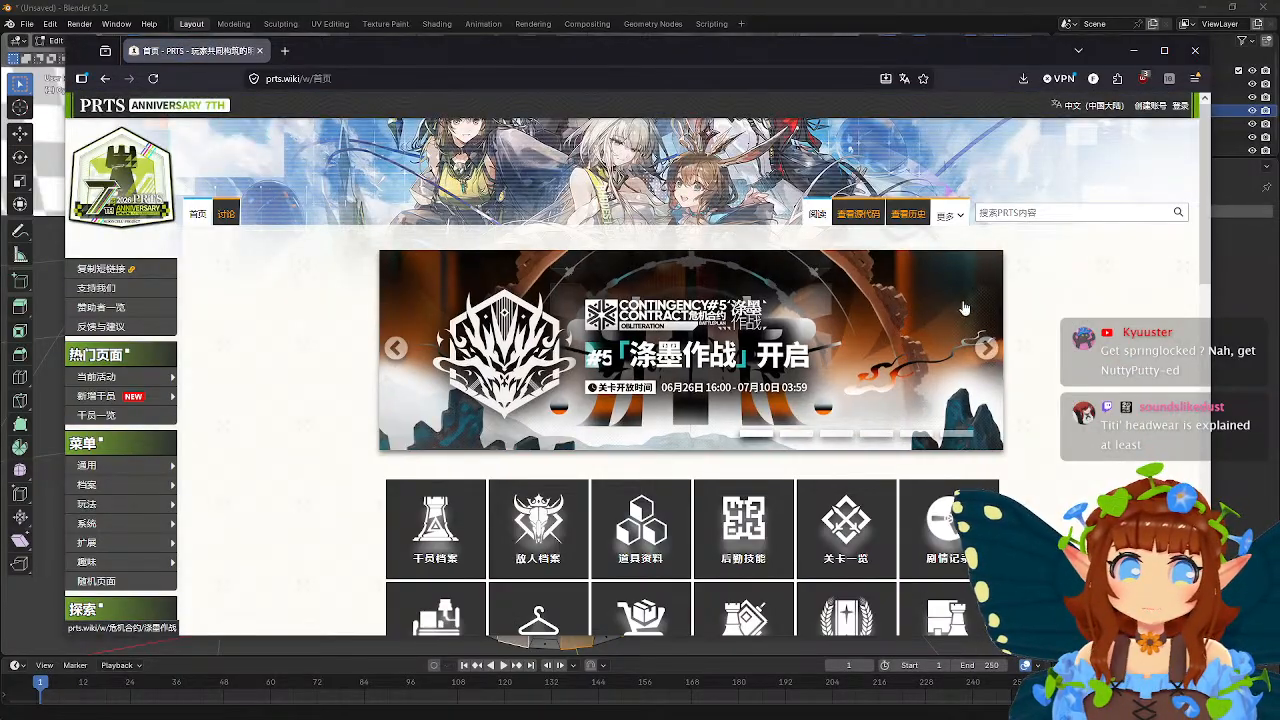
left_click(1025, 212)
type("帕拉杜利斯")
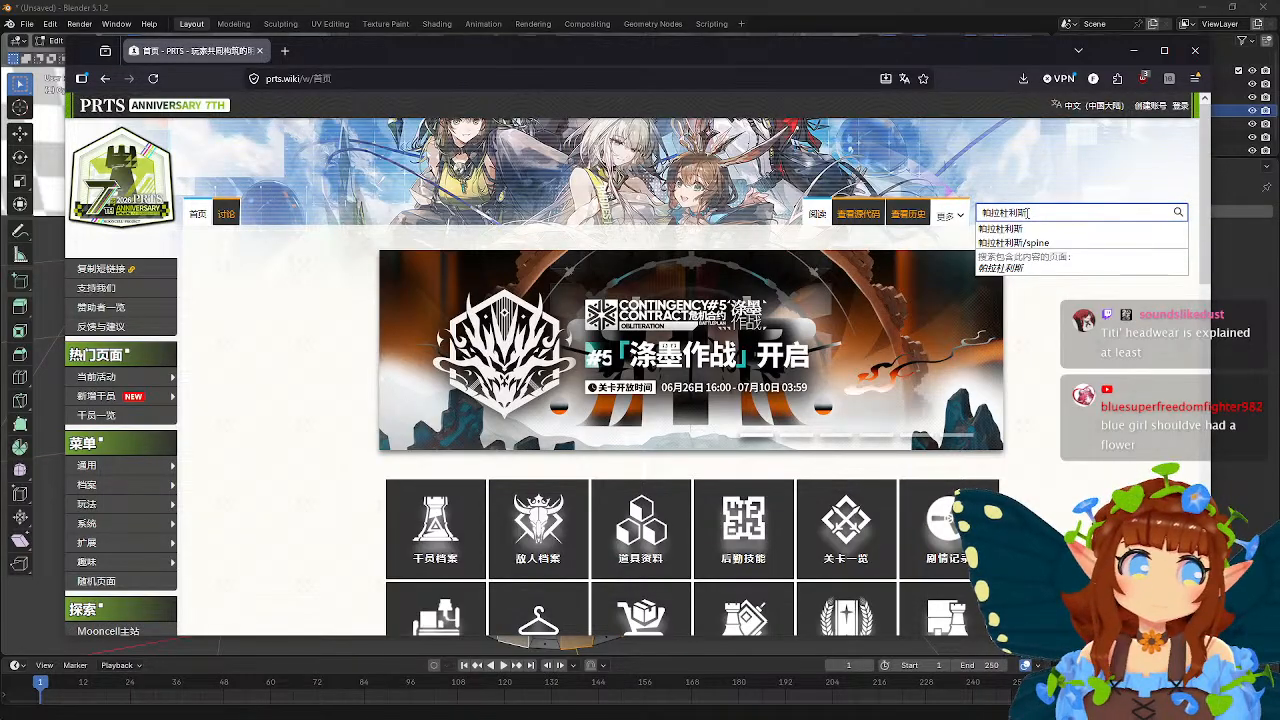
key("Return")
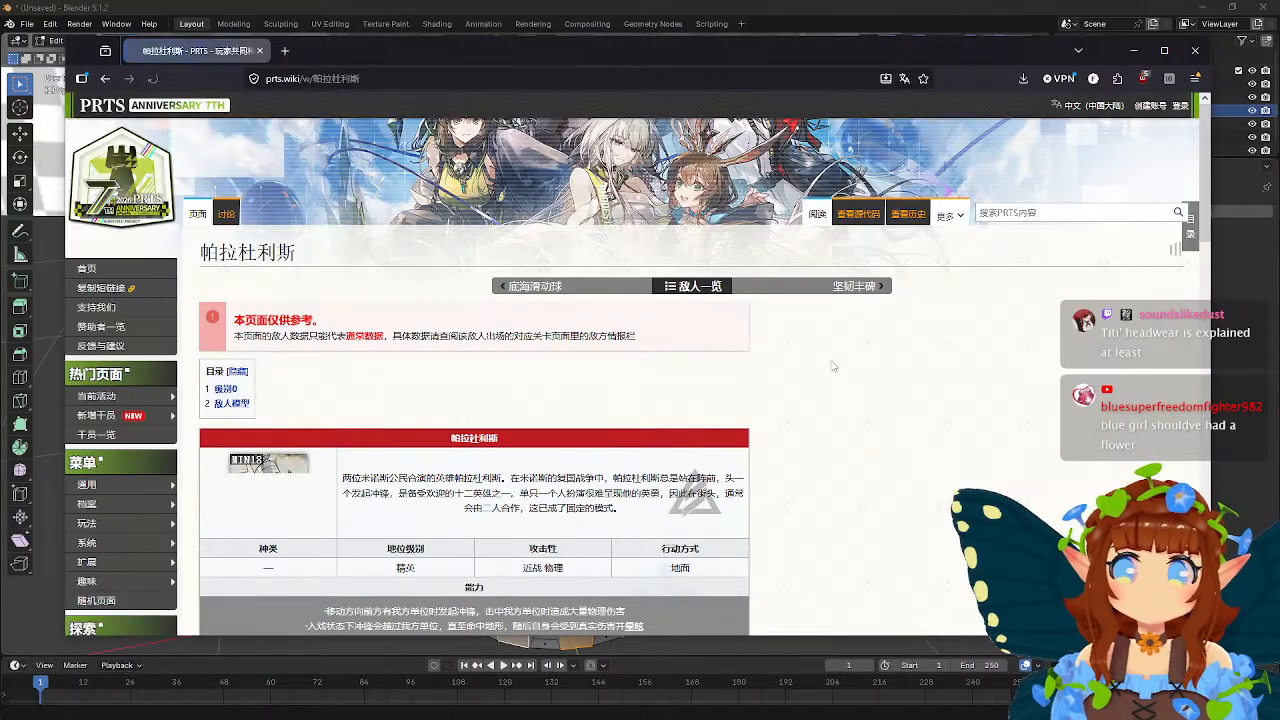
- View the 帕拉杜利斯 model in the 敌人模型 section and loop its Attack animation
scroll(830, 360, "down", 4)
scroll(818, 350, "down", 2)
scroll(818, 347, "down", 4)
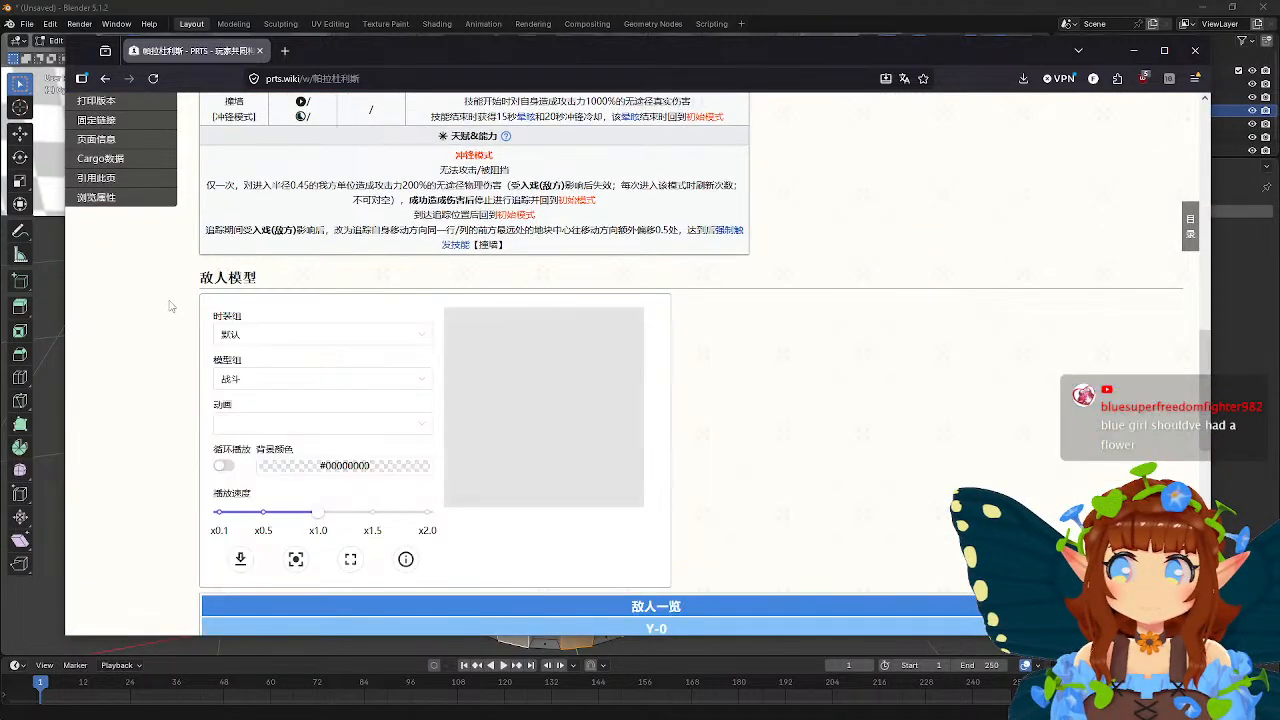
scroll(170, 306, "down", 2)
scroll(573, 313, "up", 3)
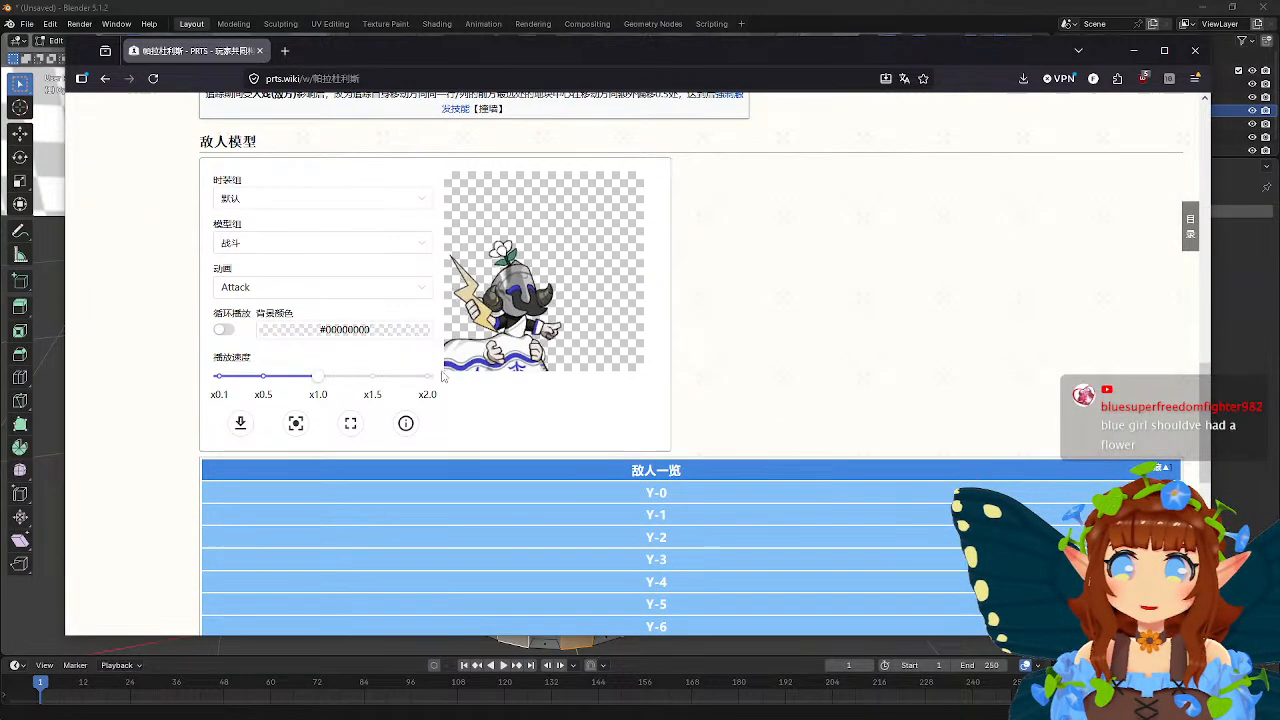
left_click(224, 330)
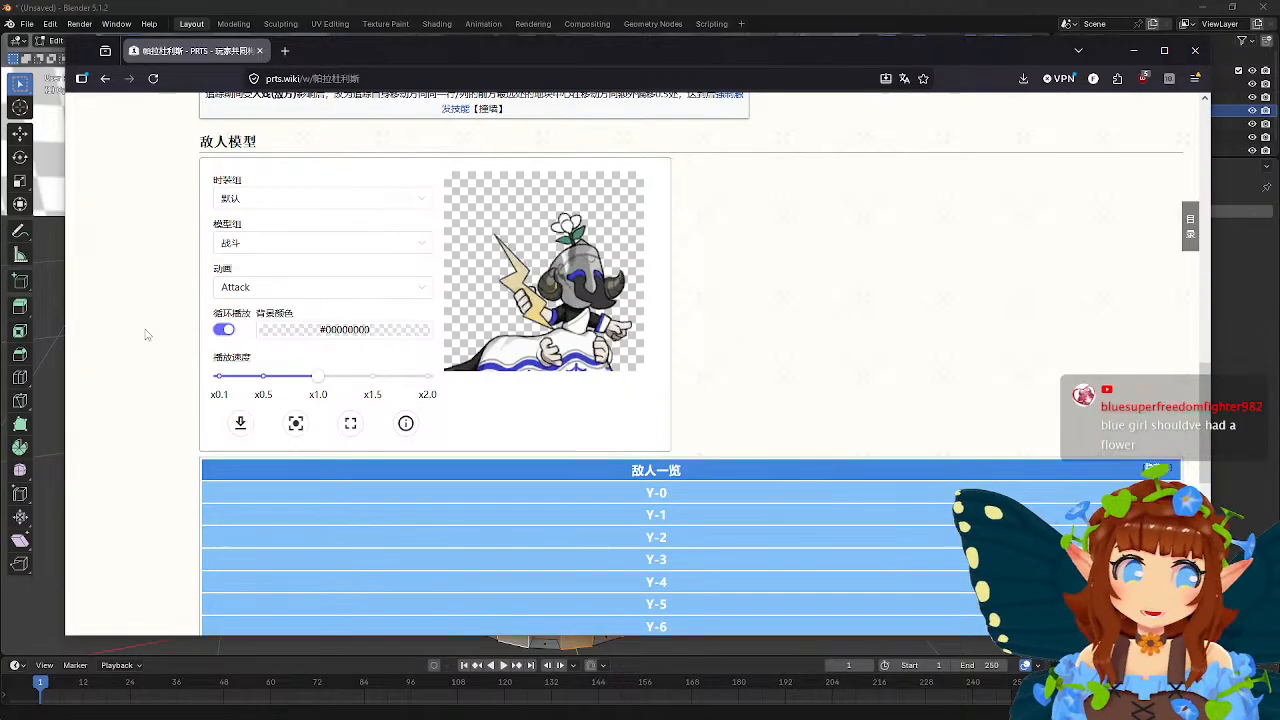
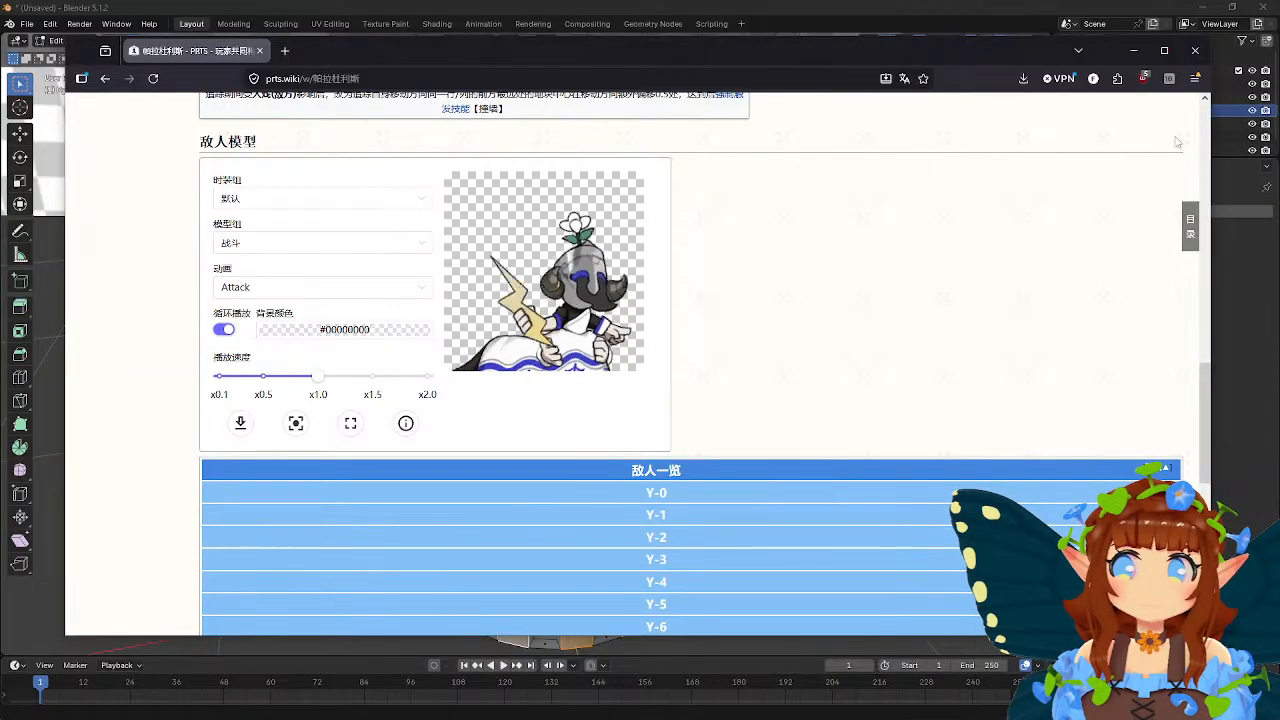
- Return to Blender and inset the selected vertical strips around the column shaft
left_click(1190, 58)
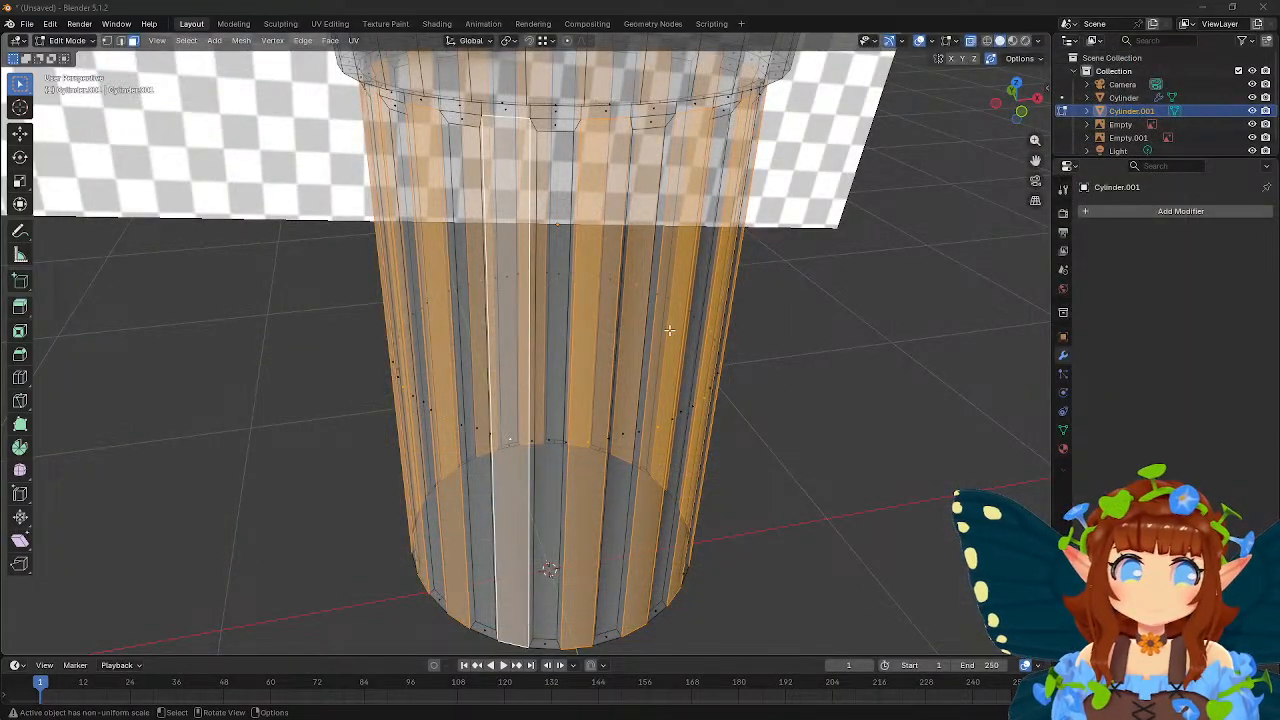
mouse_move(676, 284)
middle_mouse_down()
mouse_move(726, 276)
mouse_move(688, 257)
mouse_move(769, 257)
mouse_move(734, 252)
mouse_move(665, 279)
mouse_move(612, 268)
mouse_move(666, 277)
middle_mouse_up()
scroll(702, 264, "down", 4)
scroll(738, 256, "up", 2)
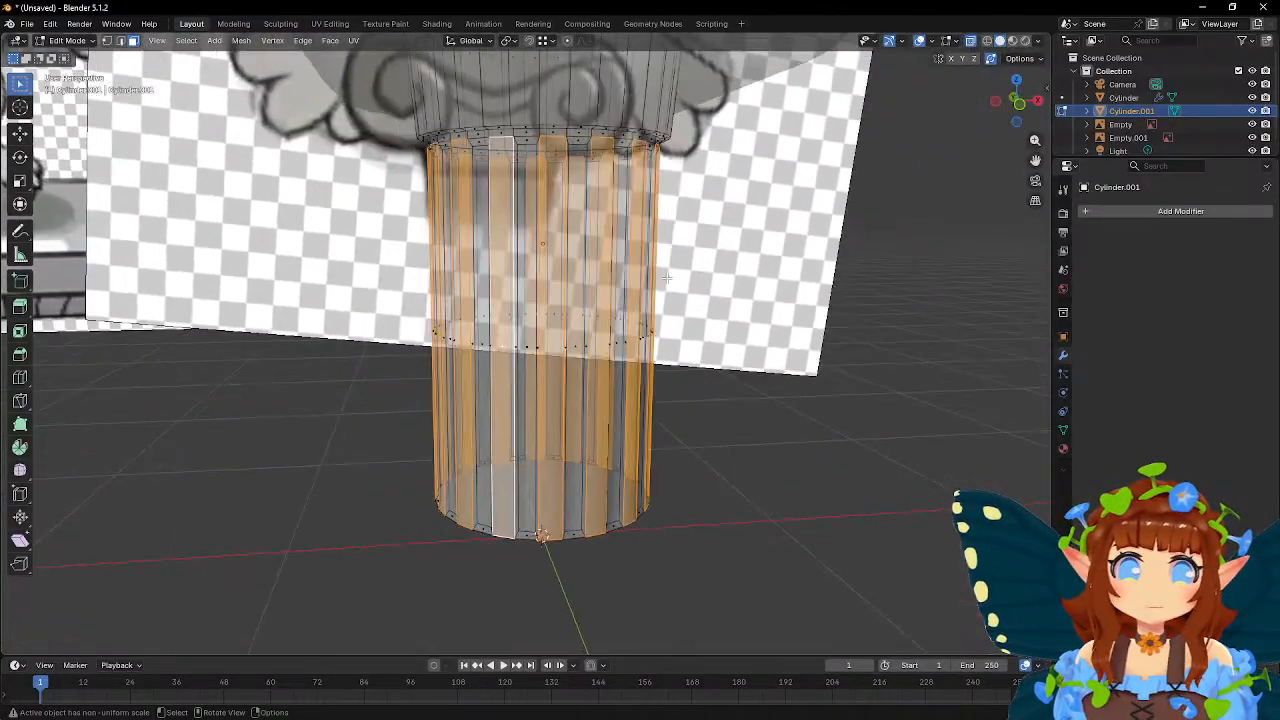
left_click(19, 330)
left_click_drag(586, 345, 579, 344)
- Scale the inset strips horizontally, excluding the Z axis, and check the fluted shaft in Object Mode and front view
middle_click_drag(803, 399, 836, 419)
key("s")
key("shift+z")
left_click(823, 416)
key("Tab")
middle_click_drag(823, 416, 571, 386)
key("KP_1")
scroll(571, 386, "up", 4)
key("Tab")
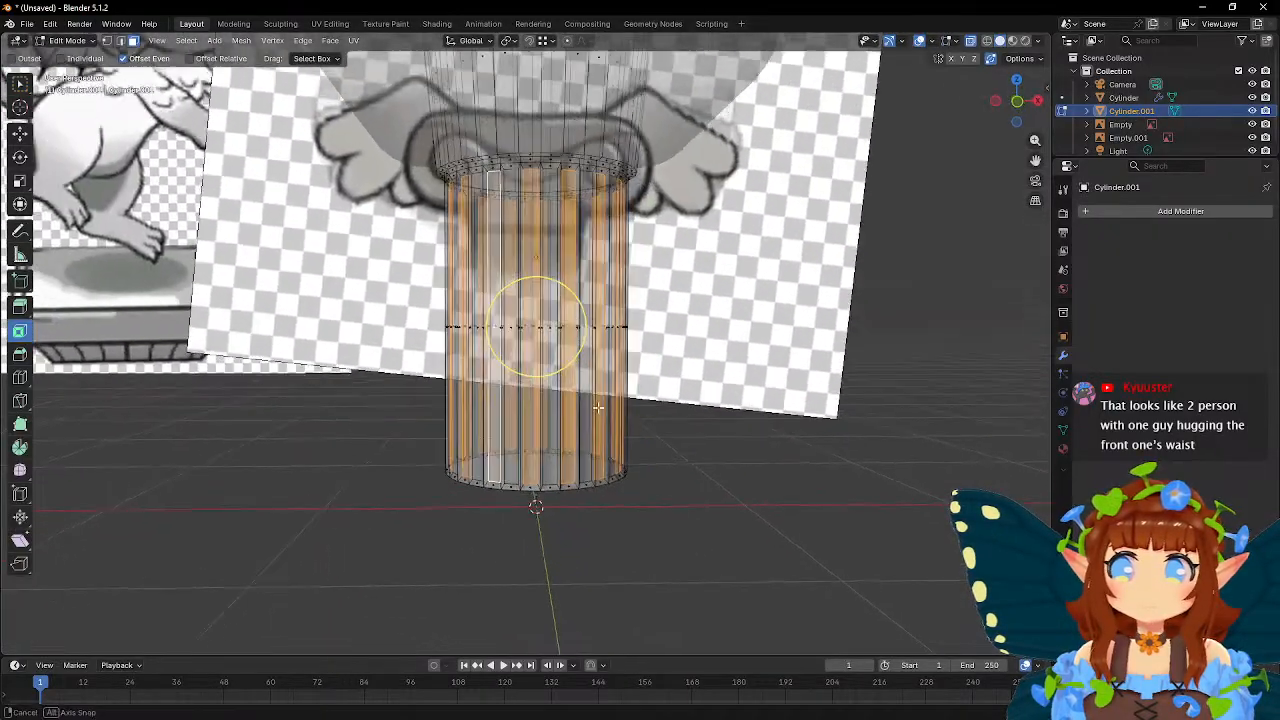
- Box-select the narrow rim geometry at the shaft's lower end in front view and delete it
key("KP_1")
middle_click_drag(555, 462, 543, 411, "shift")
key("w")
scroll(542, 413, "up", 4)
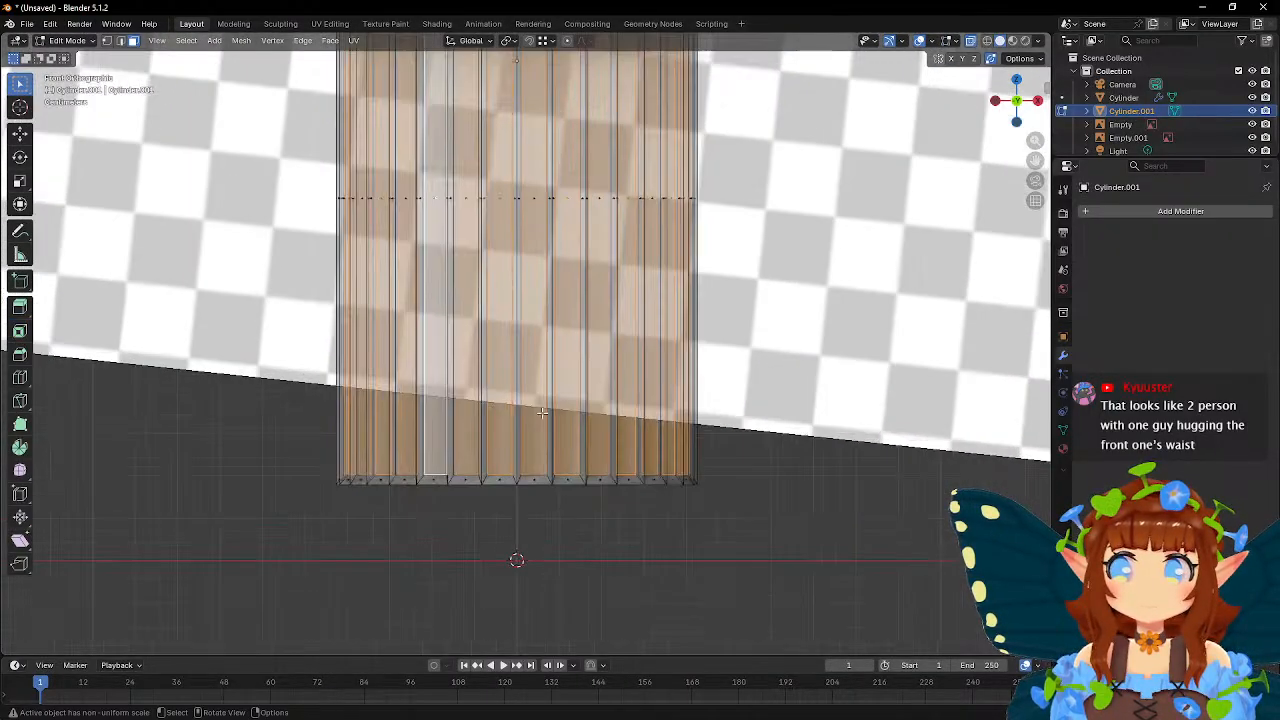
scroll(541, 413, "up", 1)
left_click_drag(797, 569, 240, 503)
key("x")
left_click(308, 531)
- Flatten the shaft's bottom vertices by scaling them to 0 along Z, and leave Edit Mode
key("1")
left_click_drag(814, 537, 151, 434)
key("s")
key("z")
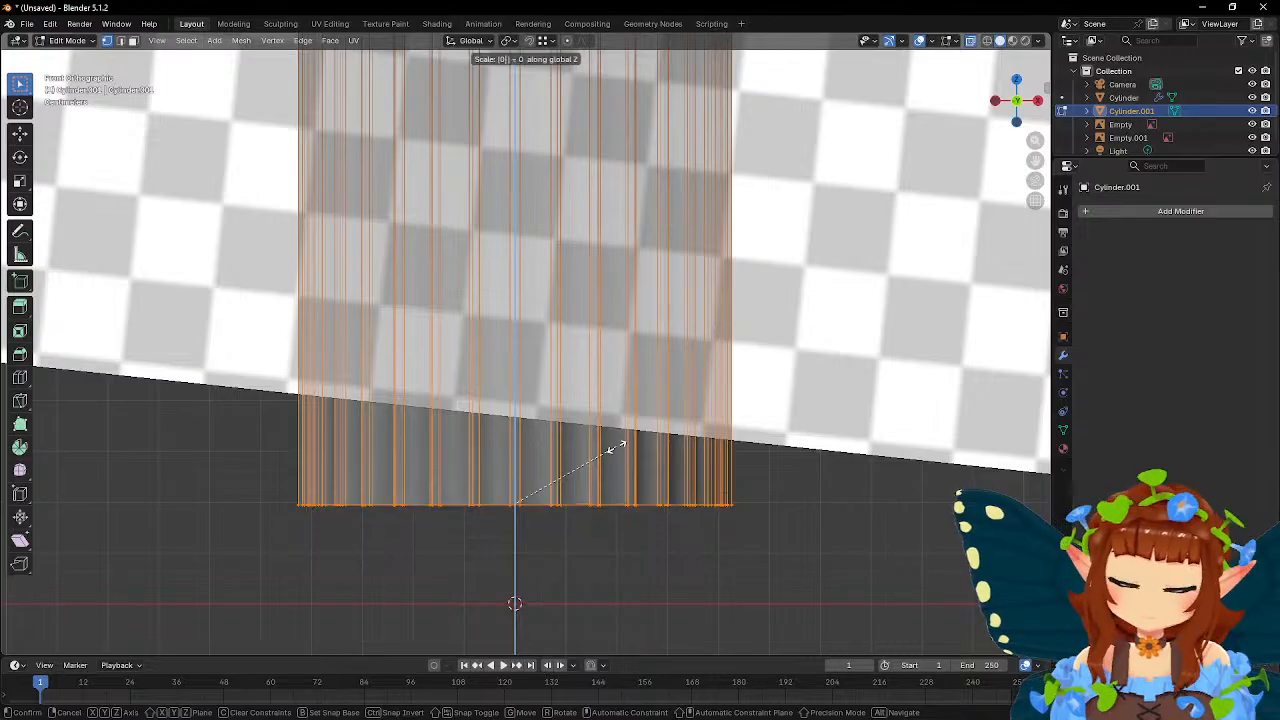
key("0")
key("Return")
scroll(619, 446, "down", 10)
key("Tab")
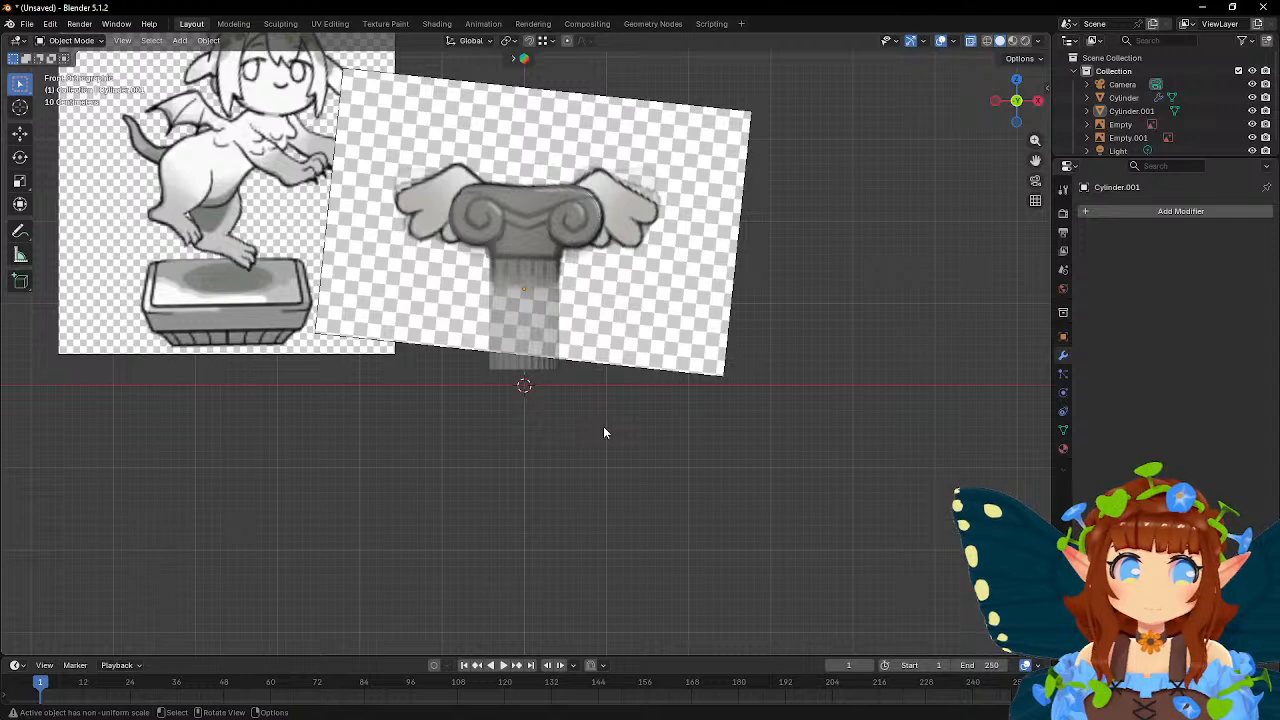
scroll(603, 426, "up", 3)
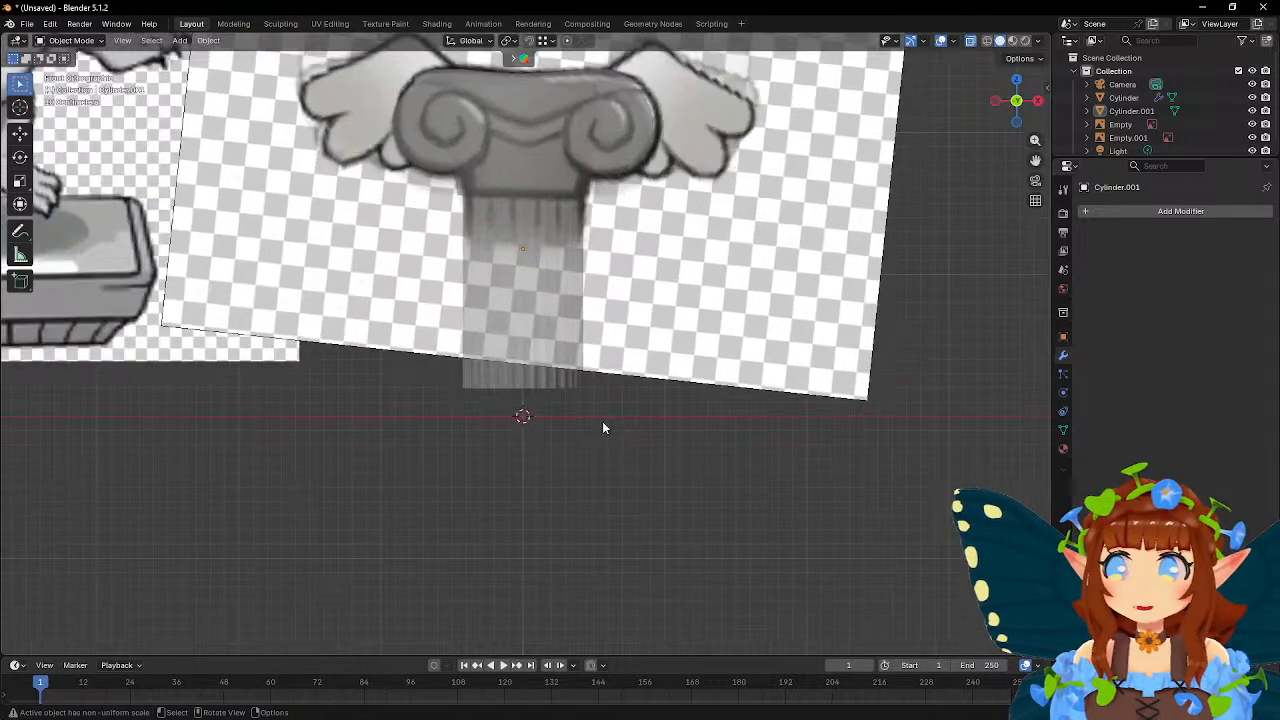
middle_click_drag(538, 357, 570, 413, "shift")
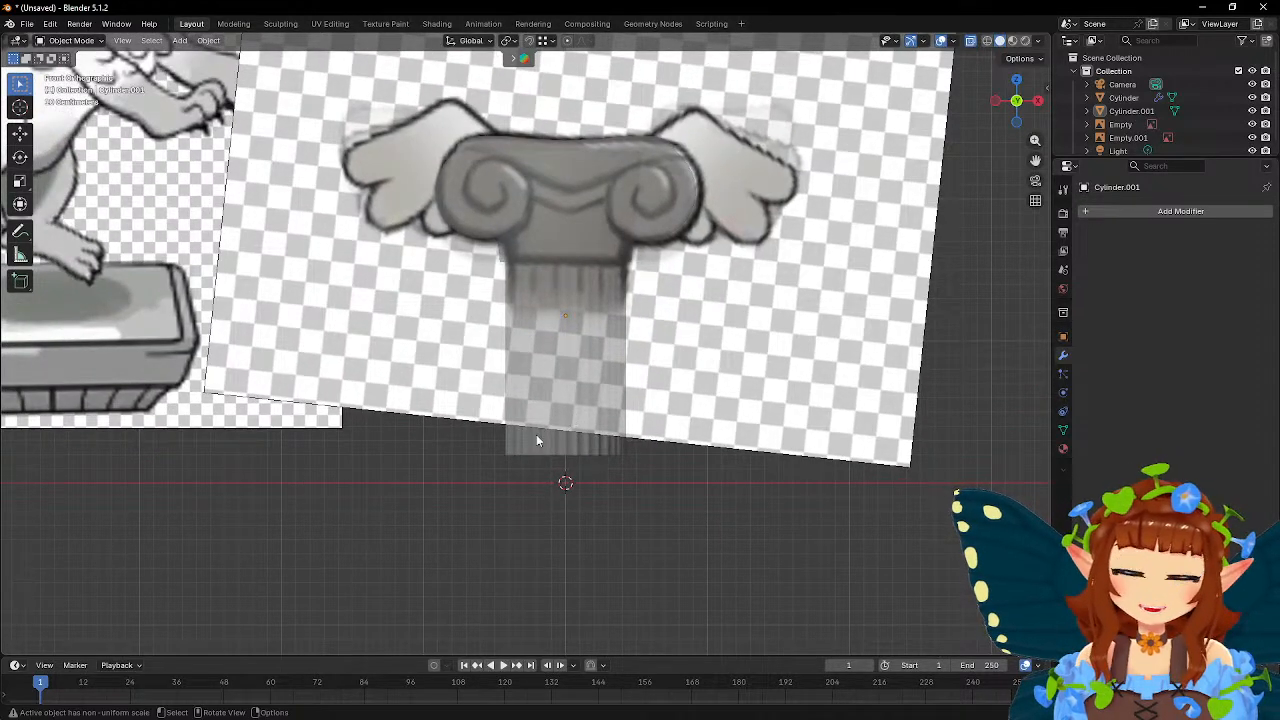
- Add a 2 m plane and raise it about 1.31 m along Z to the upper part of the shaft
key("shift+a")
mouse_move(512, 436)
left_click(566, 437)
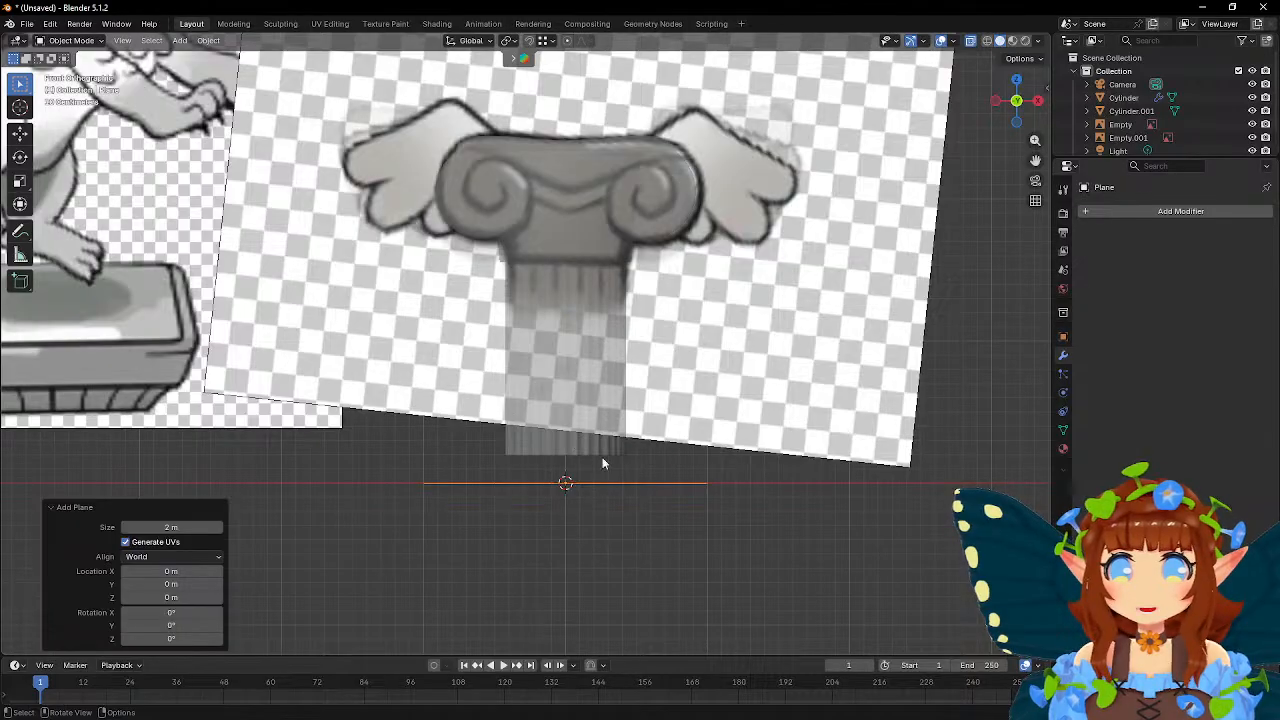
key("g")
key("z")
left_click(678, 328)
- Stand the new plane upright by rotating it 90° about the X axis
type("rx")
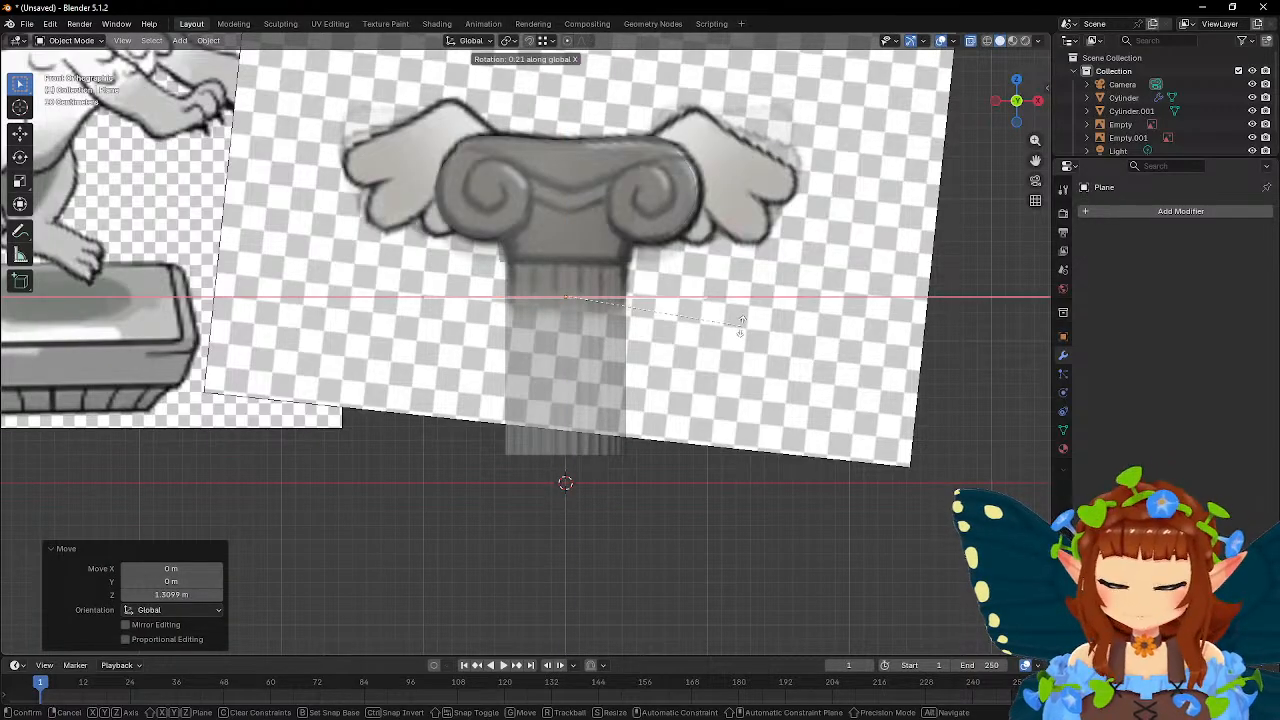
type("90")
key("Return")
- Place the plane over the left wing of the reference, scale it to 0.454 and tilt it to follow the wing's slant
middle_click_drag(743, 331, 765, 476, "shift")
key("g")
left_click(695, 383)
key("s")
left_click(640, 303)
key("r")
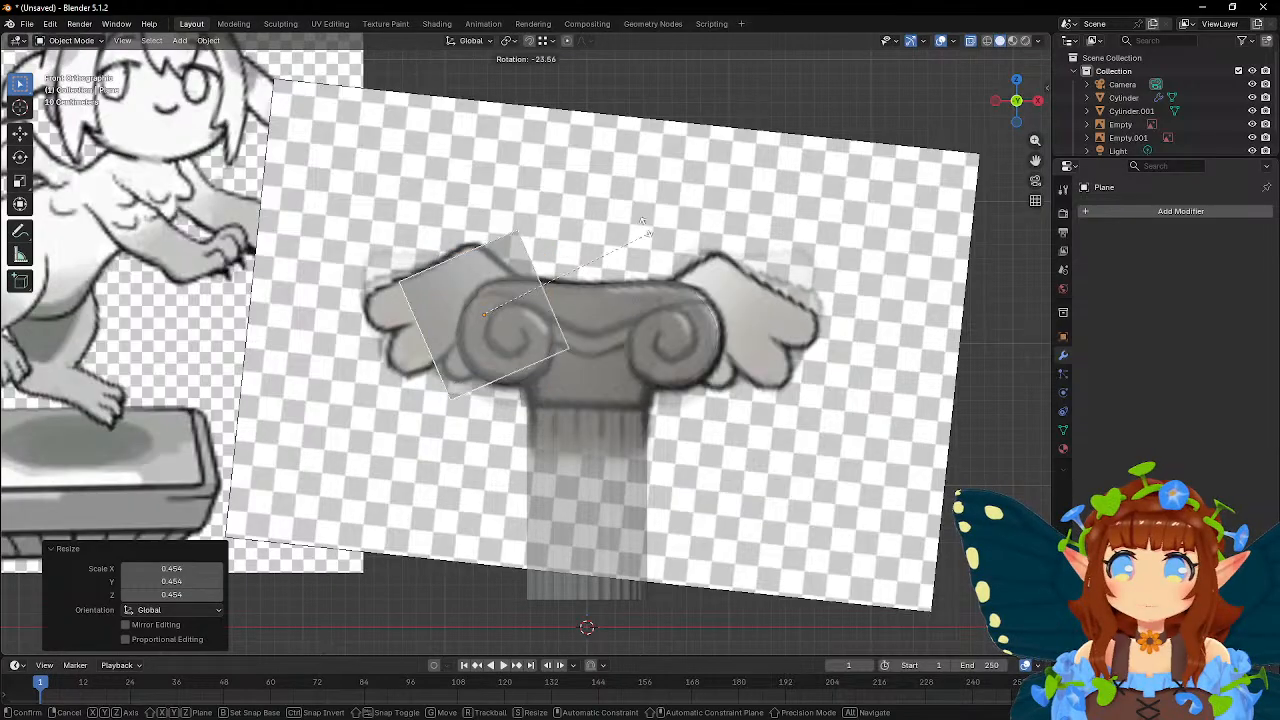
left_click(607, 197)
key("r")
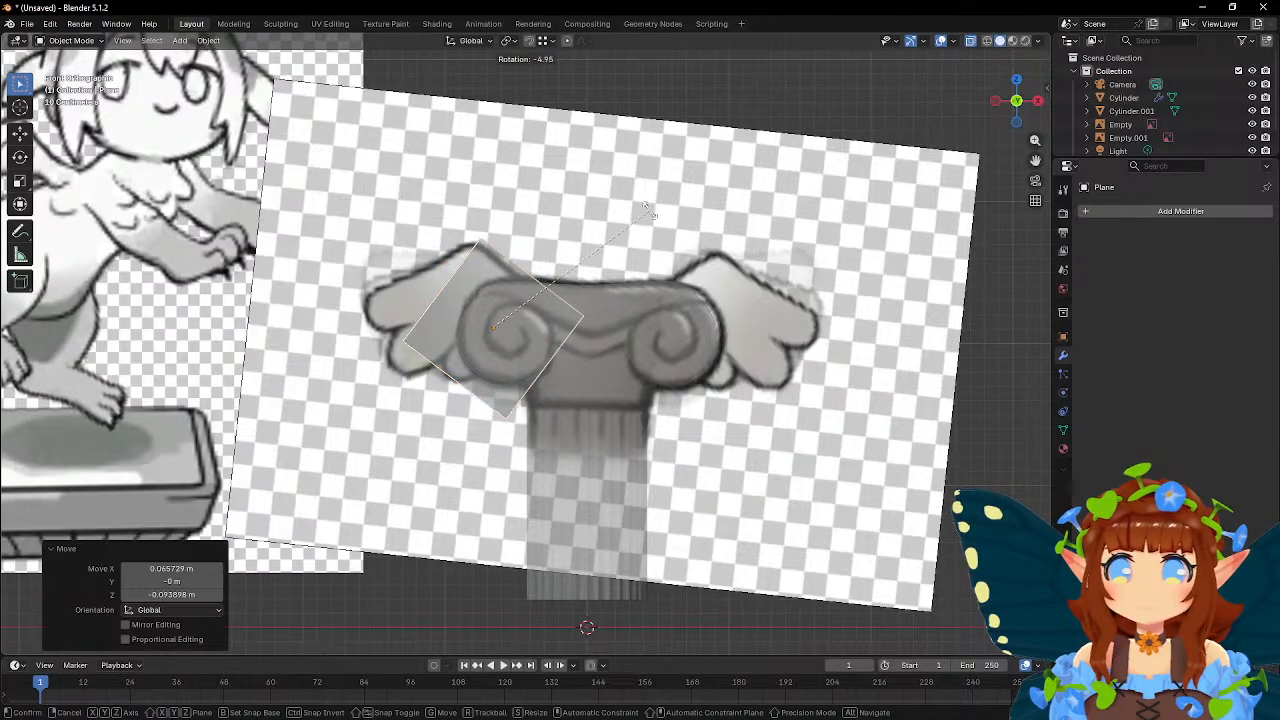
left_click(634, 224)
- In Edit Mode, move the plane's corner vertices onto the left wing's peak, outer tip and lower inner side behind the scroll
key("Tab")
scroll(640, 226, "up", 1)
left_click_drag(453, 212, 487, 252)
key("g")
left_click(466, 286)
left_click_drag(361, 333, 402, 360)
key("g")
left_click(533, 300)
left_click_drag(478, 406, 529, 474)
key("g")
left_click(588, 398)
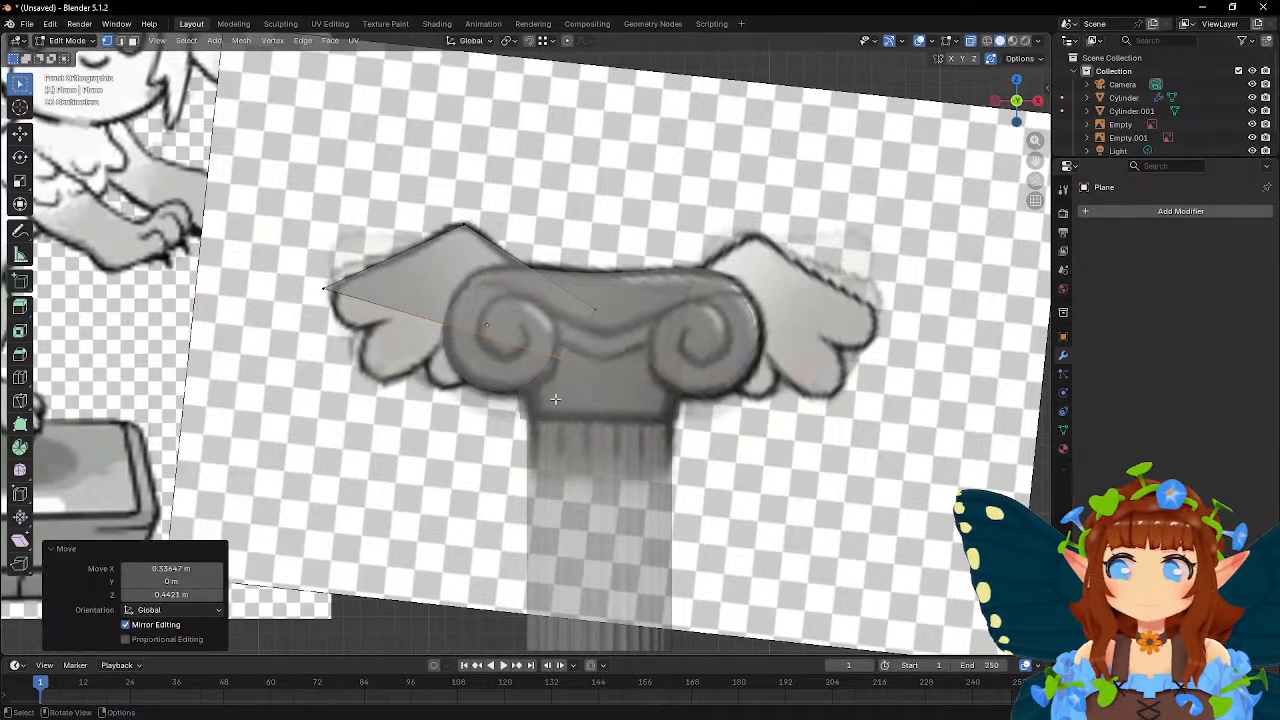
- Add two loop cuts across the wing plane and move their lower vertices toward the bases of the feathers
left_click(22, 379)
left_click(494, 312)
left_click(424, 287)
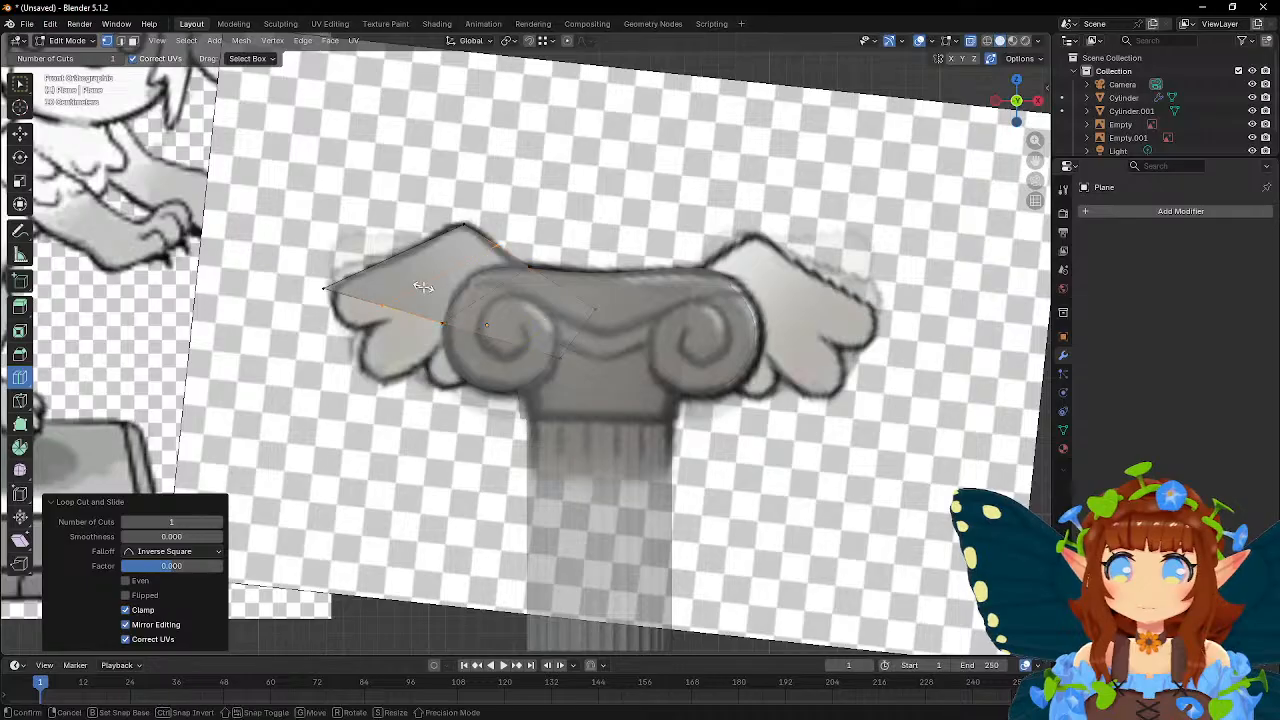
key("w")
left_click_drag(430, 317, 468, 346)
key("g")
left_click(550, 369)
key("g")
left_click(578, 310)
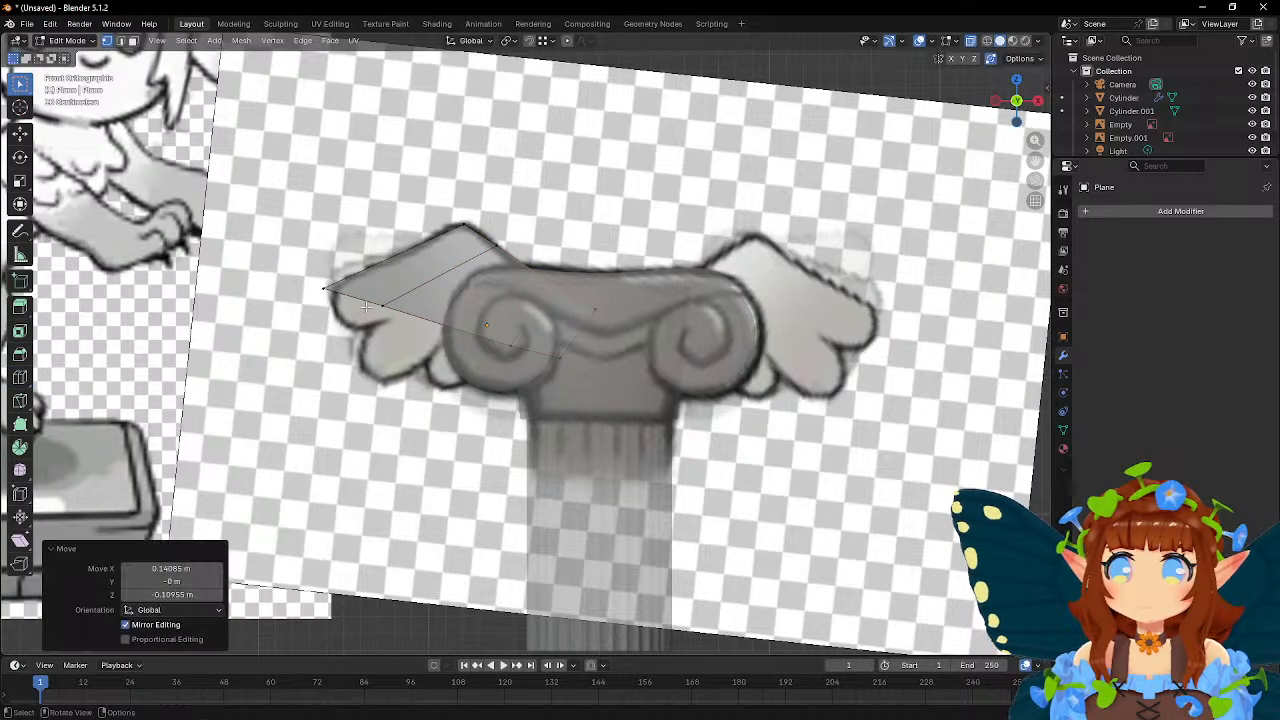
key("g")
left_click(382, 342)
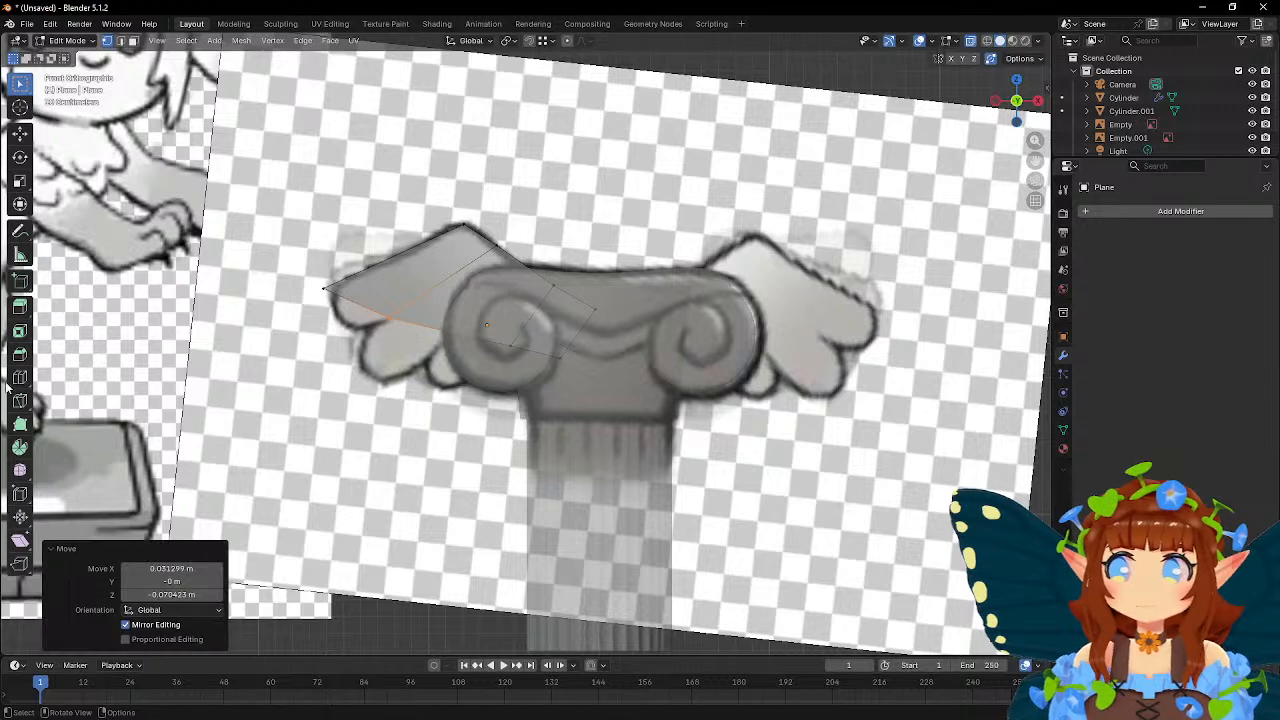
- Add another loop cut across the wing's middle section and adjust its lower vertex along the feather bases
left_click(19, 377)
left_click(456, 329)
key("w")
left_click_drag(438, 319, 463, 347)
key("g")
left_click(462, 347)
scroll(462, 347, "up", 3)
key("g")
left_click(522, 364)
- Move the wing's outermost corner vertex inward along the upper outline, about 0.215 m in X and 0.079 m in Z
scroll(521, 363, "down", 2)
middle_click_drag(402, 316, 546, 323, "shift")
scroll(545, 321, "up", 2)
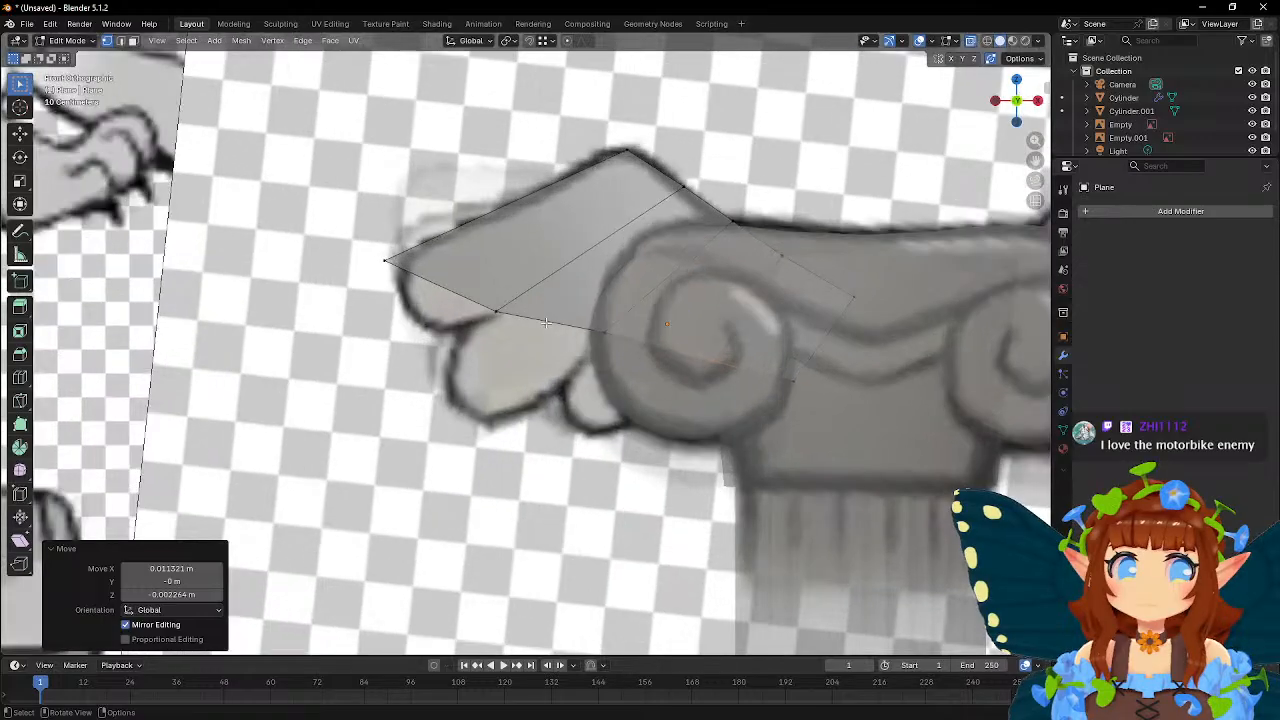
left_click(120, 40)
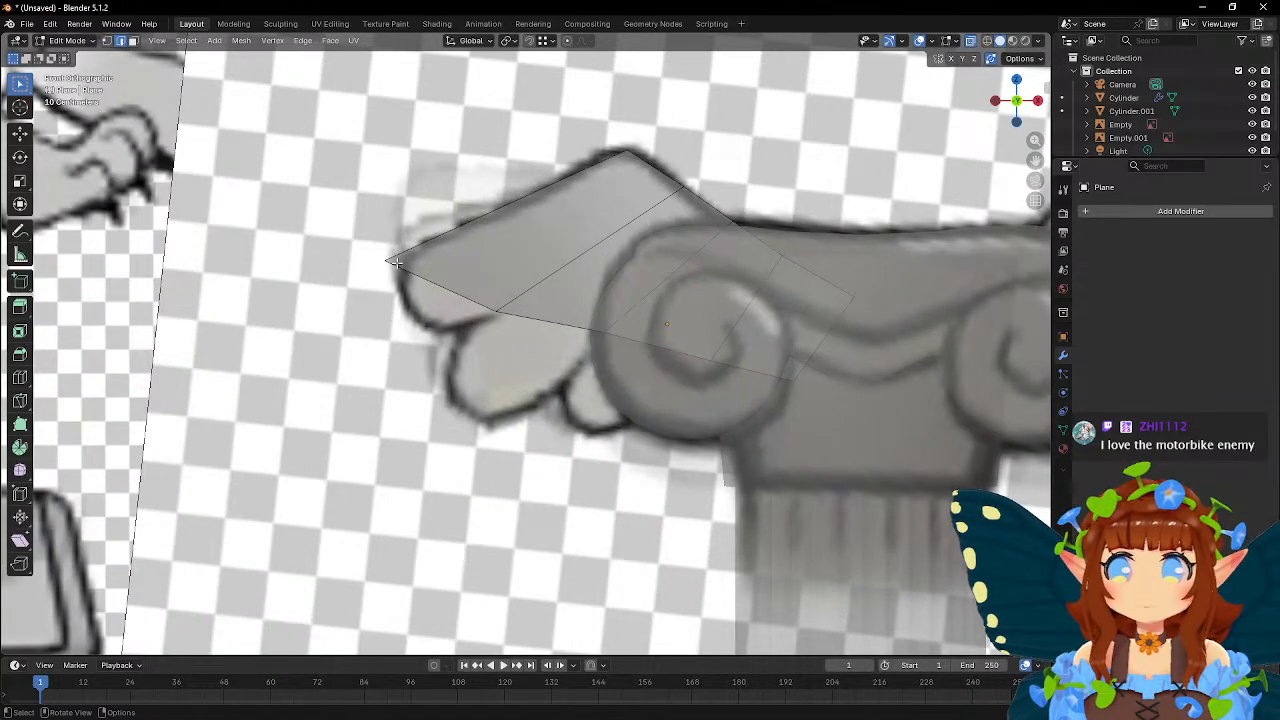
left_click(107, 40)
left_click(381, 261)
key("g")
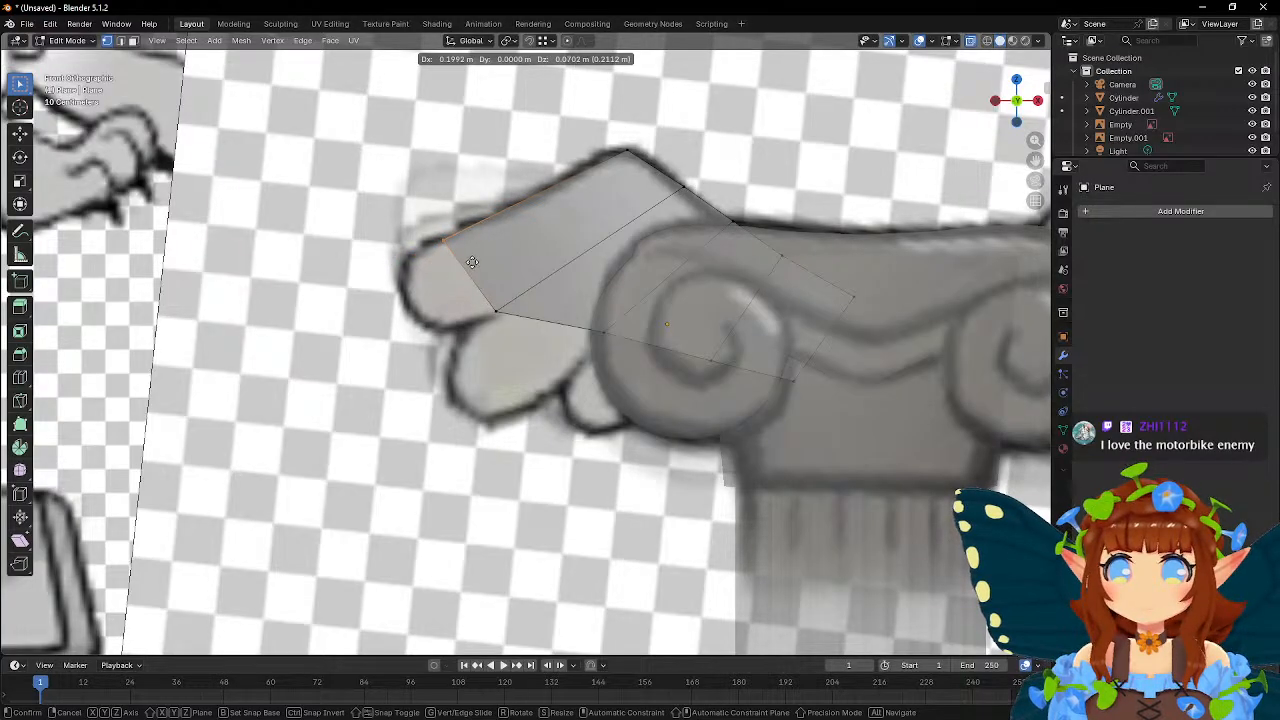
left_click(476, 261)
left_click(20, 377)
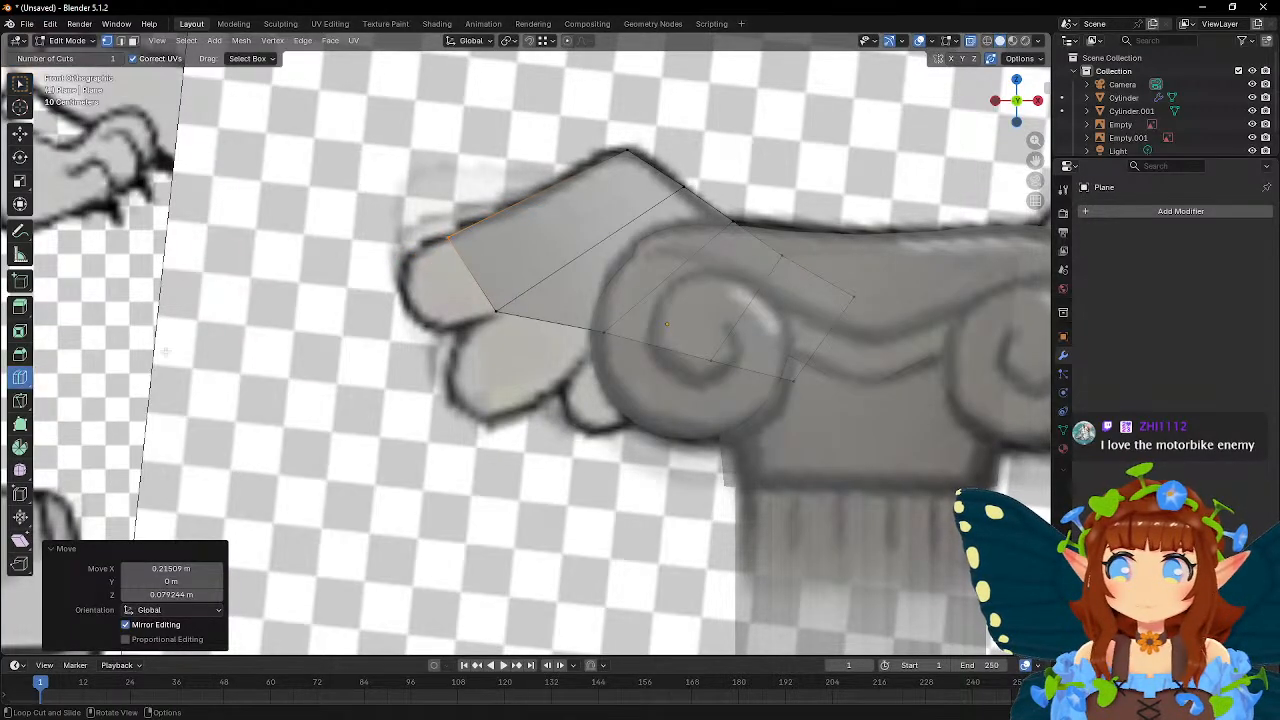
key("w")
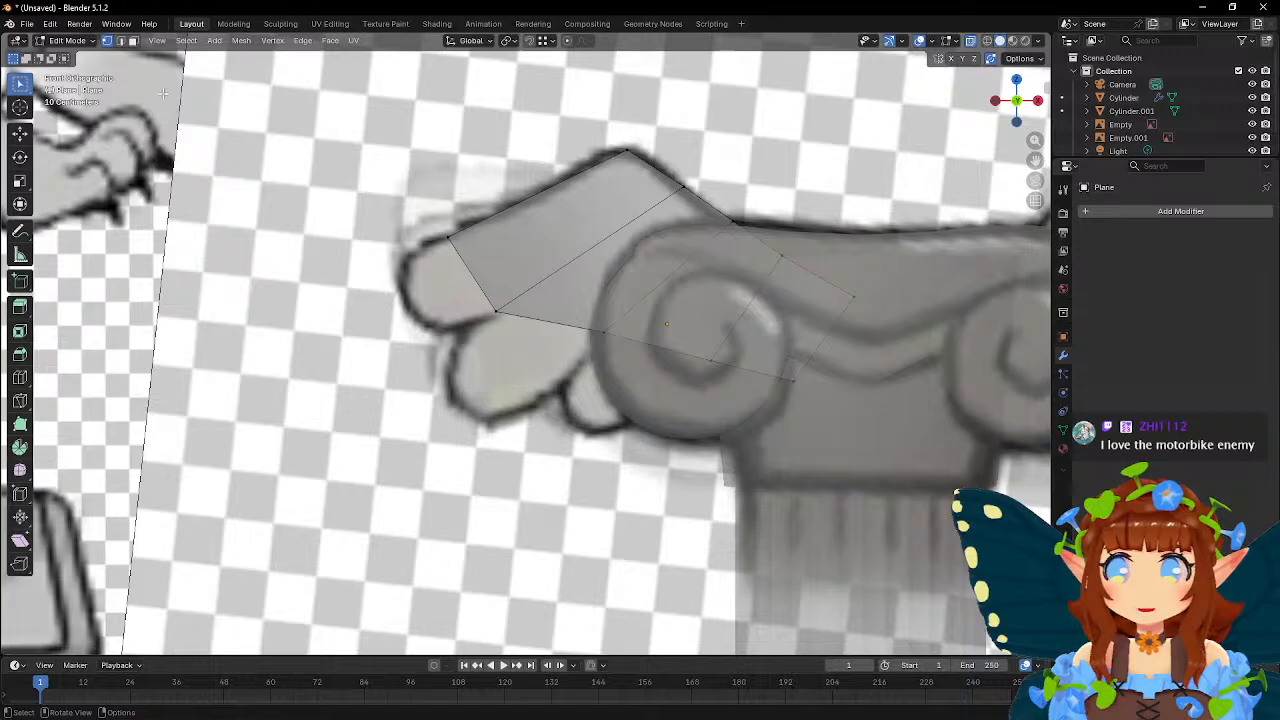
- Extrude the wing's outer end edge to the top feather's tip and scale the new edge to 0.770
left_click(121, 41)
left_click(468, 280)
key("e")
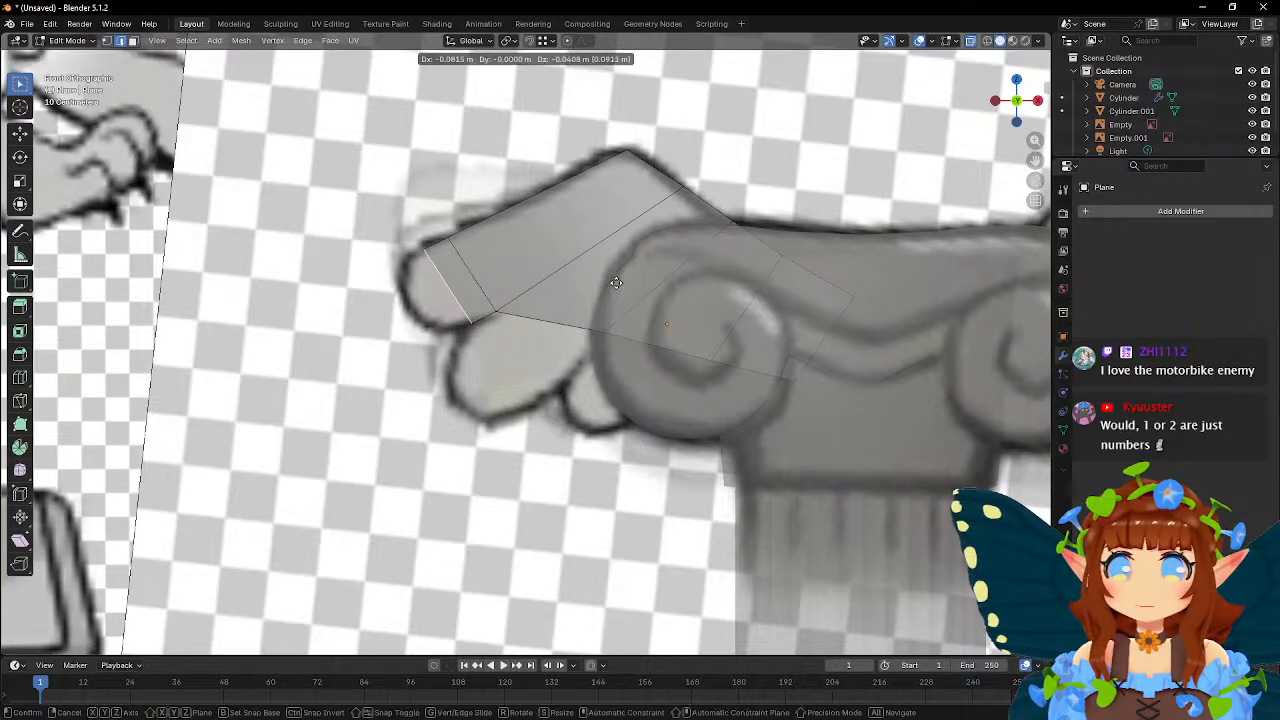
left_click(578, 298)
key("s")
left_click(556, 298)
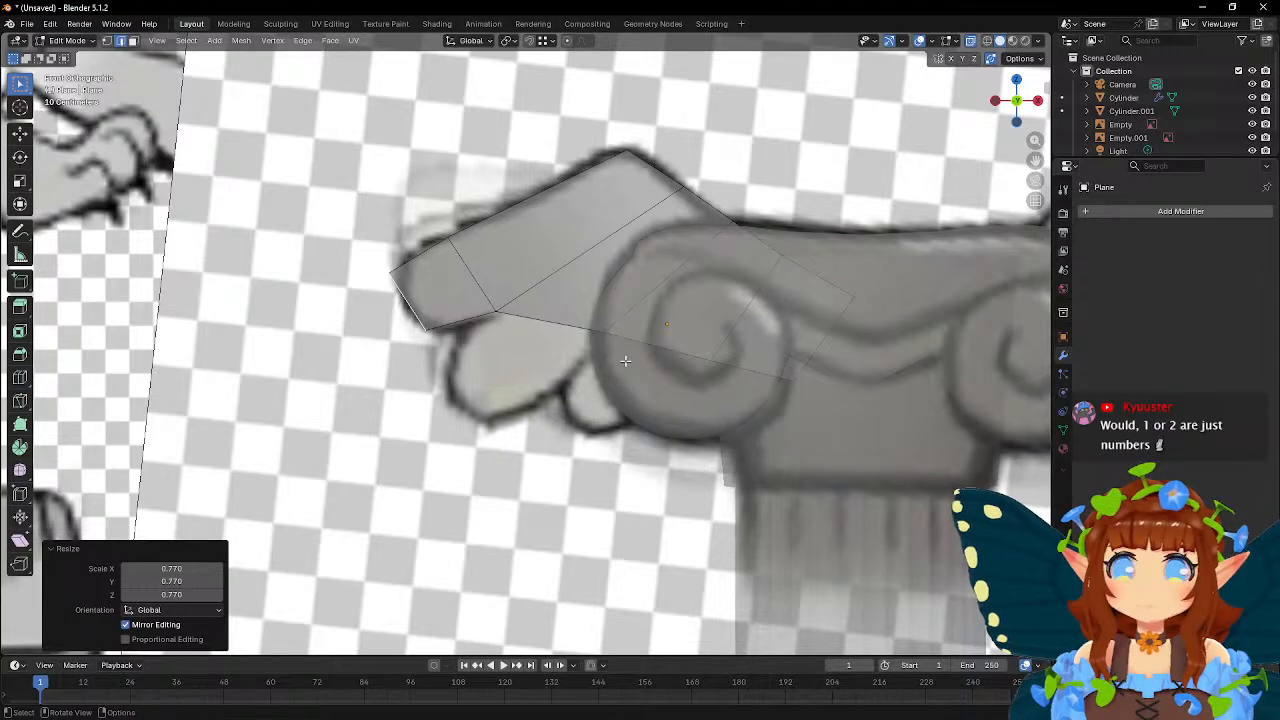
- Extrude the adjacent lower edge about -0.22 m in X and -0.276 m in Z to form the middle feather
left_click(542, 322)
key("e")
left_click(692, 406)
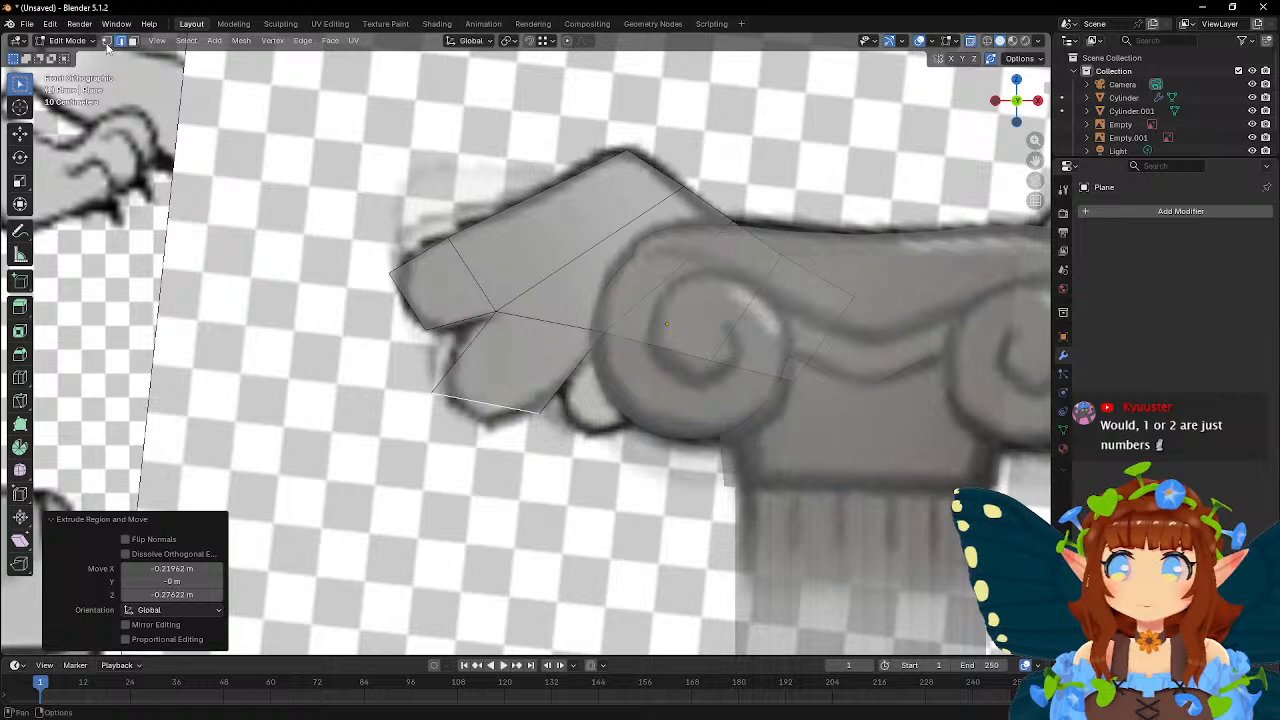
- Pull the notch vertex between the top and middle feathers inward, and slide the matching upper-outline vertex toward the wing's peak
left_click(107, 41)
left_click(494, 314)
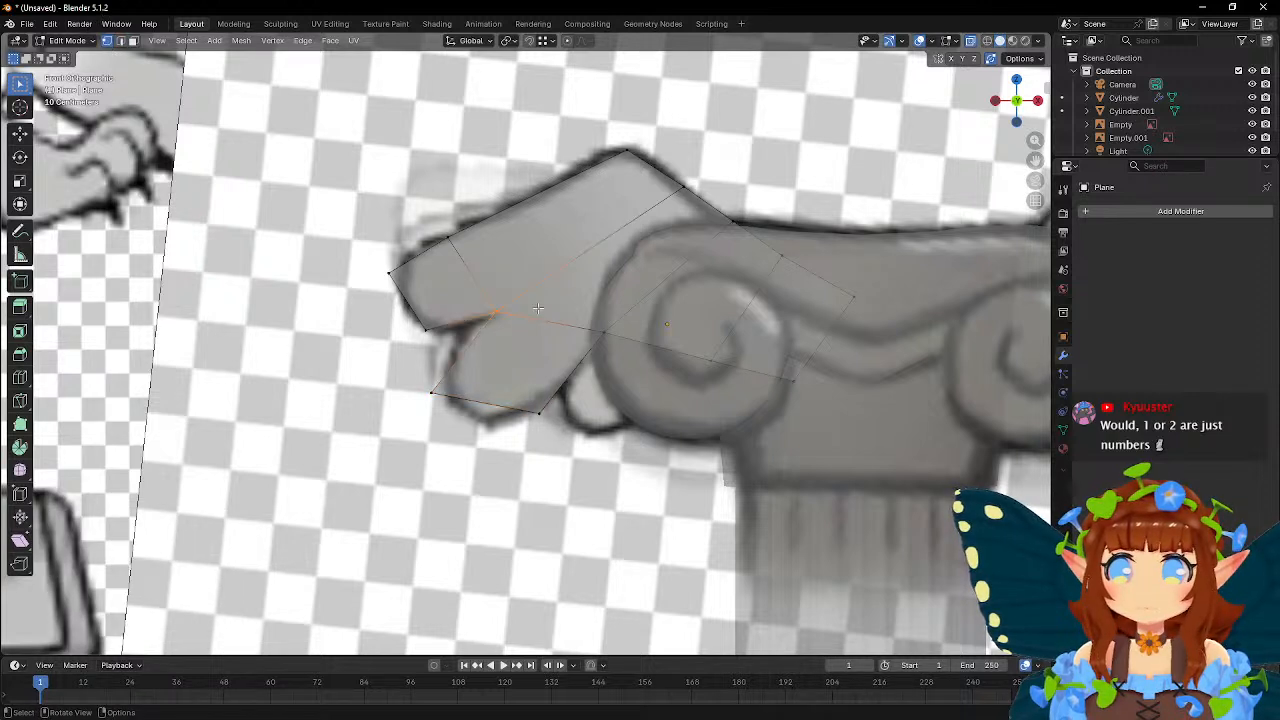
key("g")
left_click(581, 283)
left_click(469, 251)
key("g")
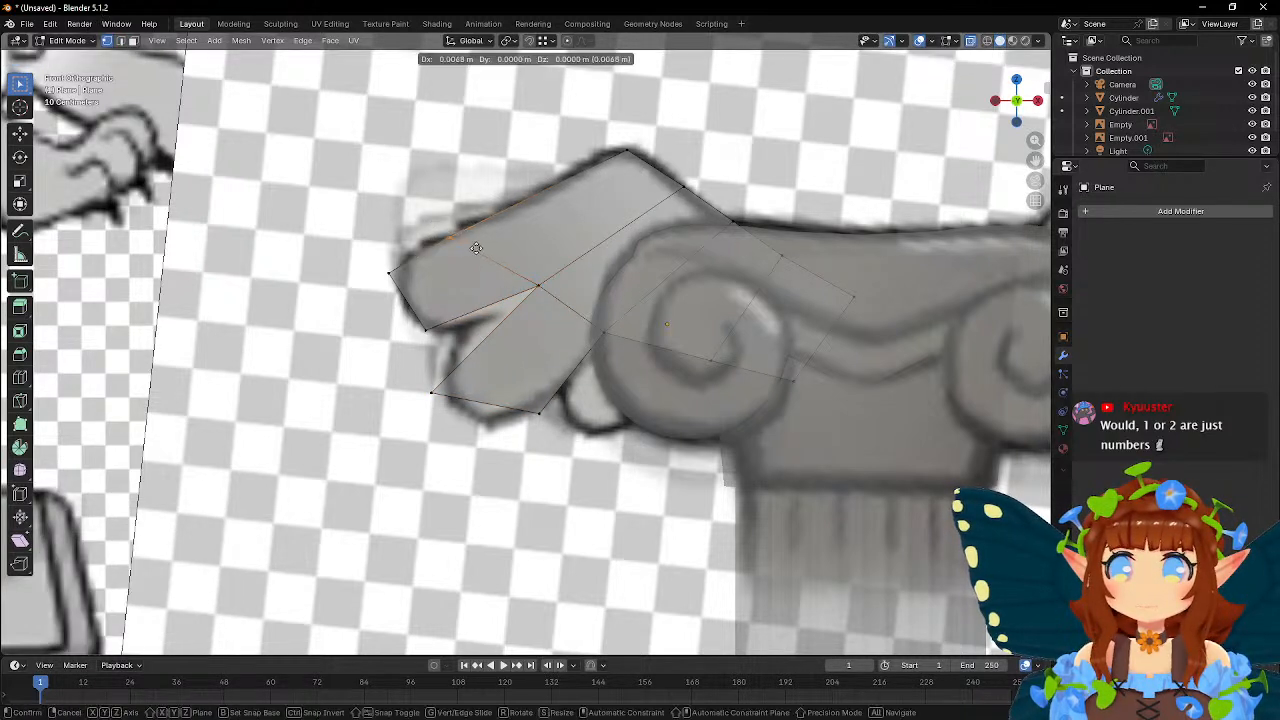
left_click(491, 240)
left_click(555, 298)
key("g")
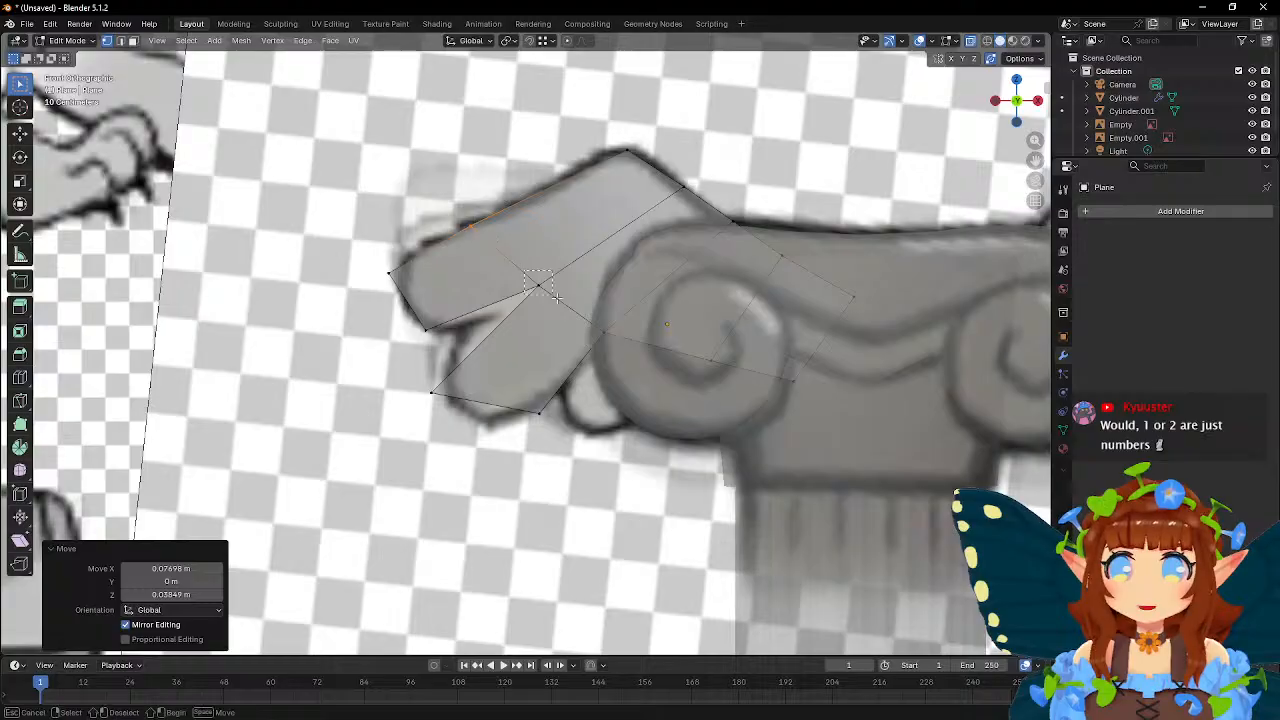
left_click(588, 280)
left_click(492, 243)
key("g")
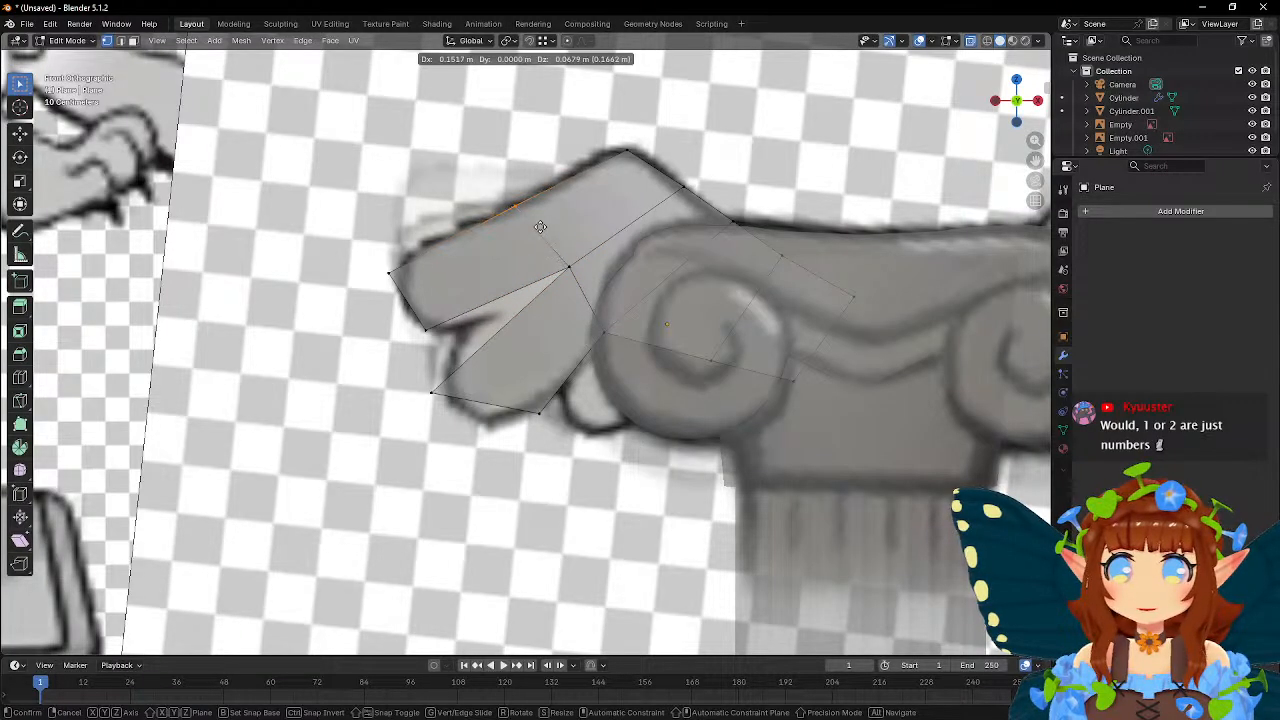
left_click(542, 224)
- Move the middle feather's lower base vertex inward over the scroll and push the notch vertex slightly deeper into the wing
left_click(626, 353)
key("g")
left_click(659, 322)
left_click(594, 290)
key("g")
left_click(608, 286)
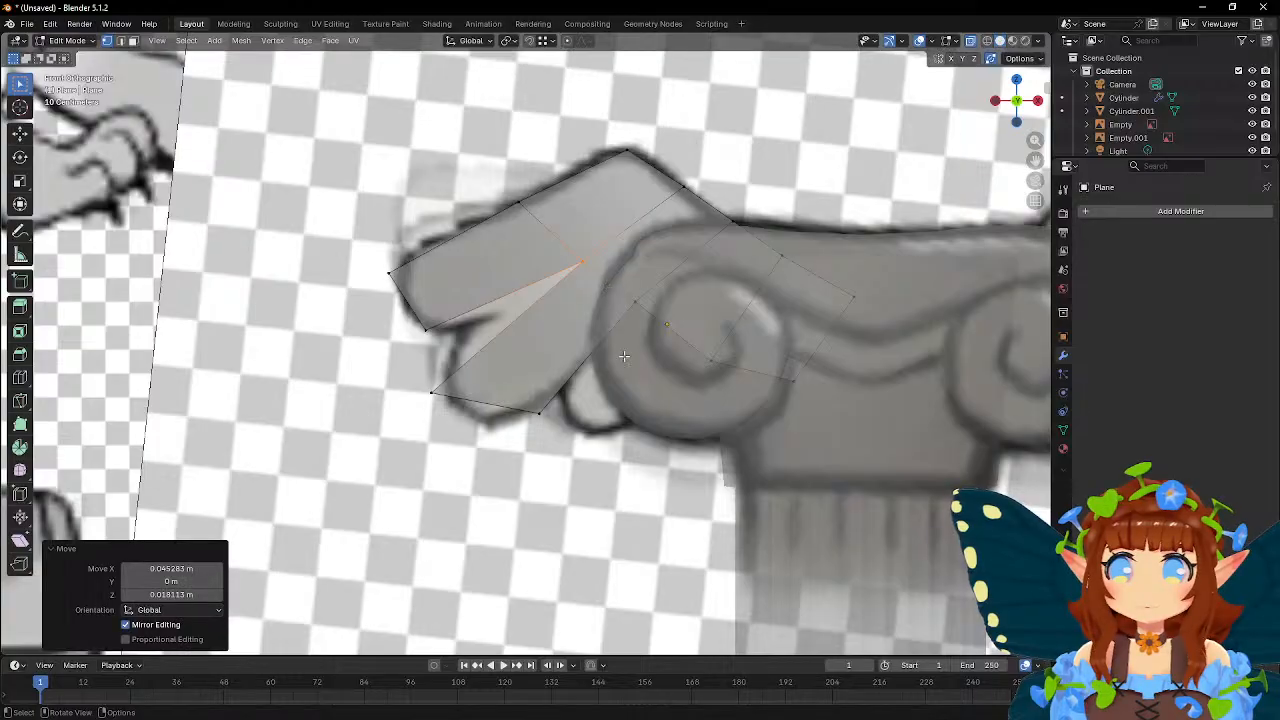
- Reposition the middle feather's two end vertices to match the feather's width and direction in the drawing
left_click(432, 396)
key("g")
left_click(460, 345)
left_click(573, 444)
key("g")
left_click(567, 438)
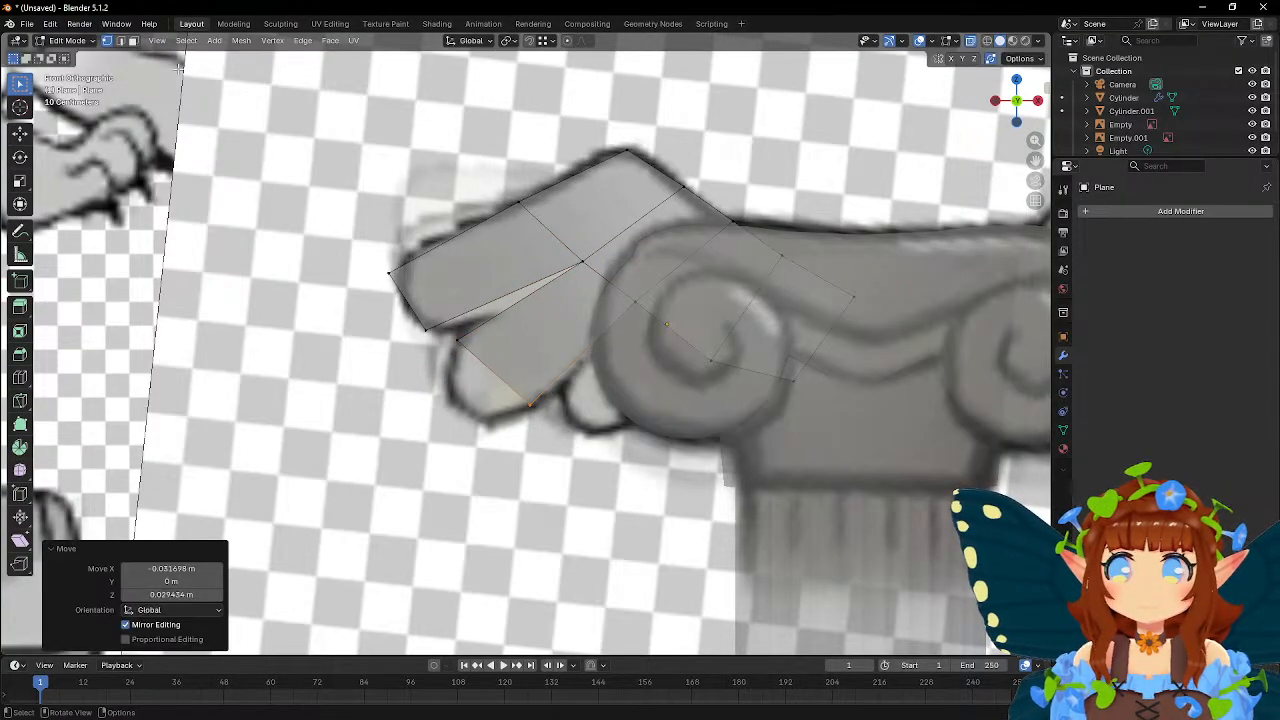
- Extrude the next lower edge down to form the small third feather, then shrink and shift its end edge to fit
left_click(122, 41)
left_click(661, 328)
key("e")
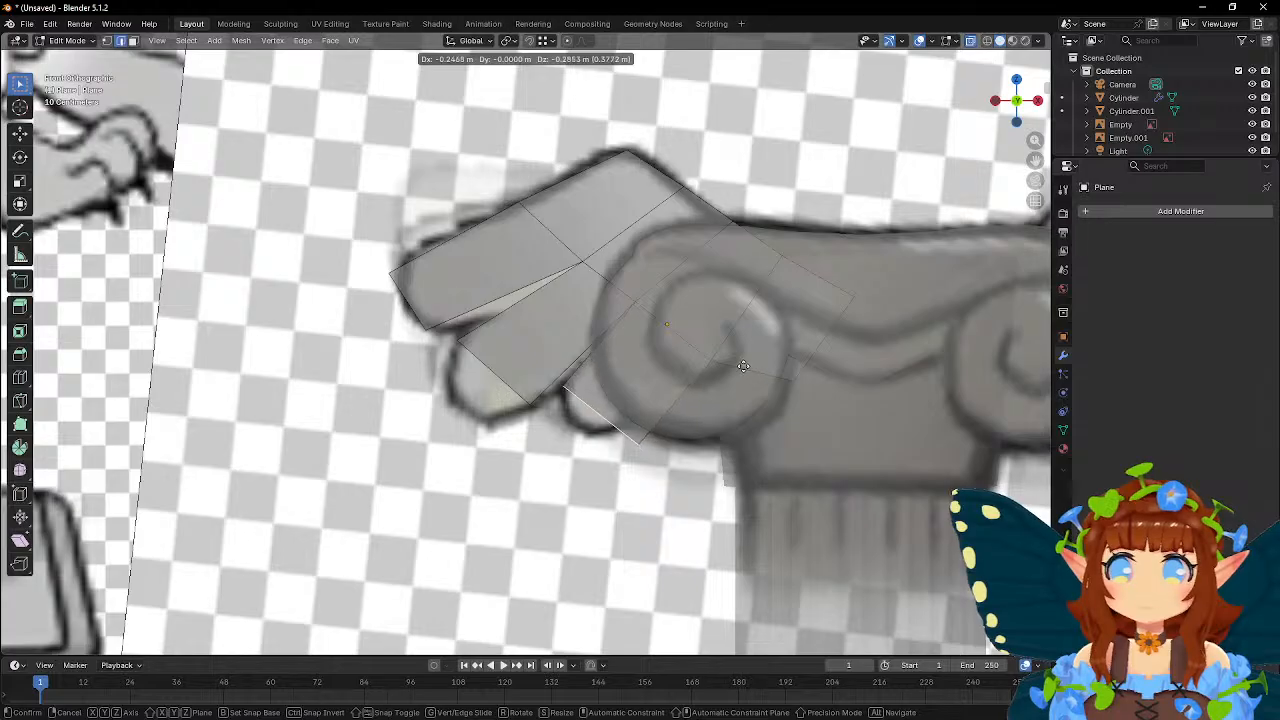
left_click(786, 395)
key("s")
left_click(737, 391)
key("g")
left_click(735, 393)
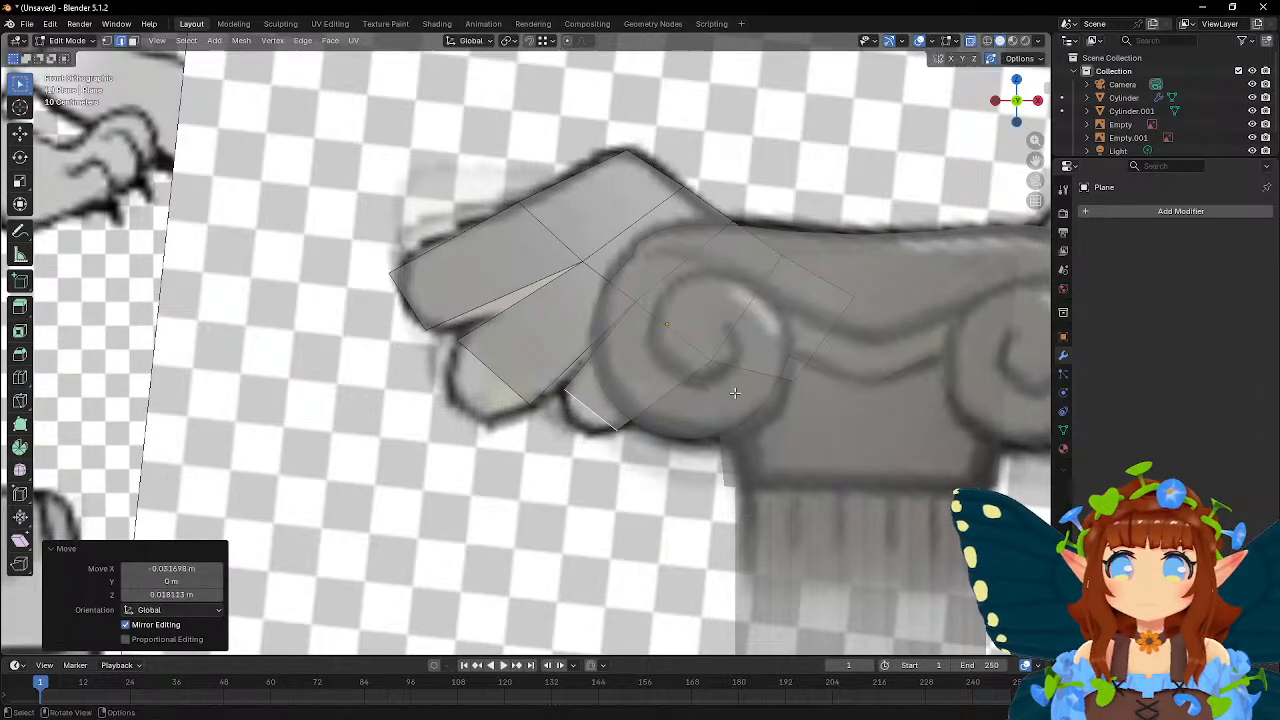
- Nudge the two base vertices of the third feather slightly outward to refine its shape
left_click(107, 42)
left_click_drag(683, 343, 742, 380)
key("g")
left_click(731, 371)
left_click_drag(627, 291, 651, 329)
key("g")
left_click(647, 329)
- Add loop cuts running lengthwise through the centres of the three feathers
left_click(20, 378)
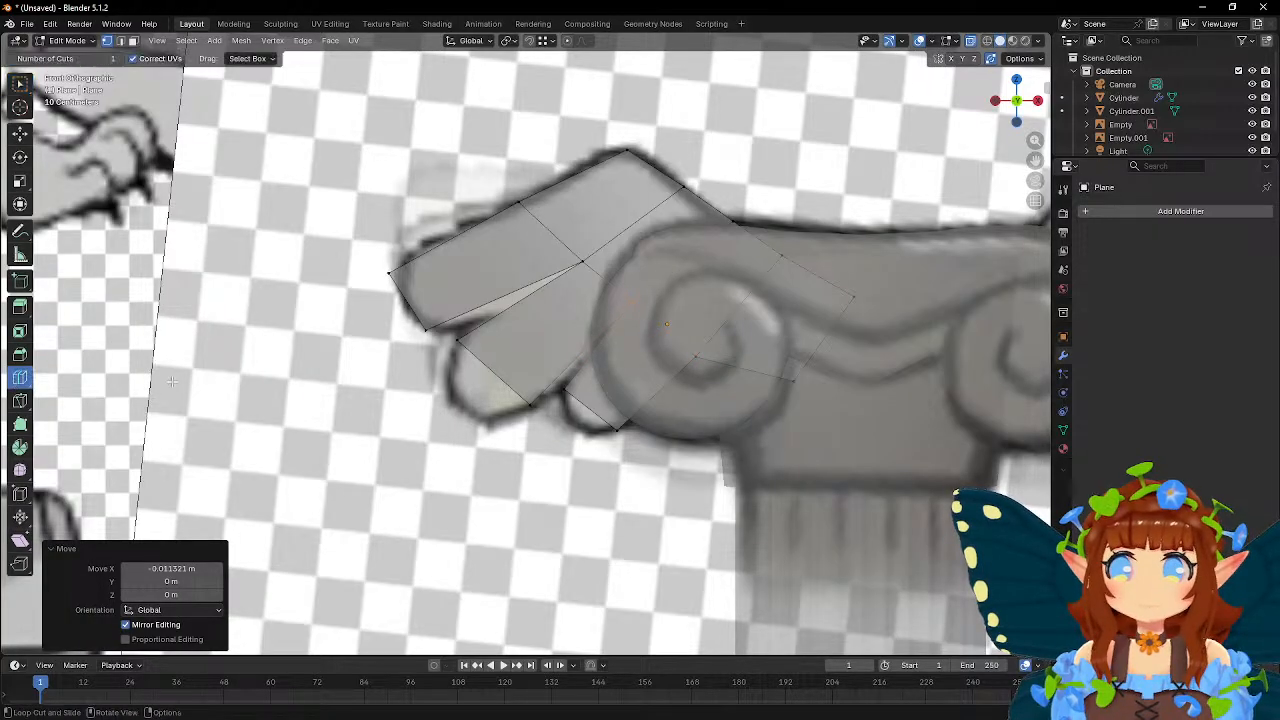
left_click(530, 350)
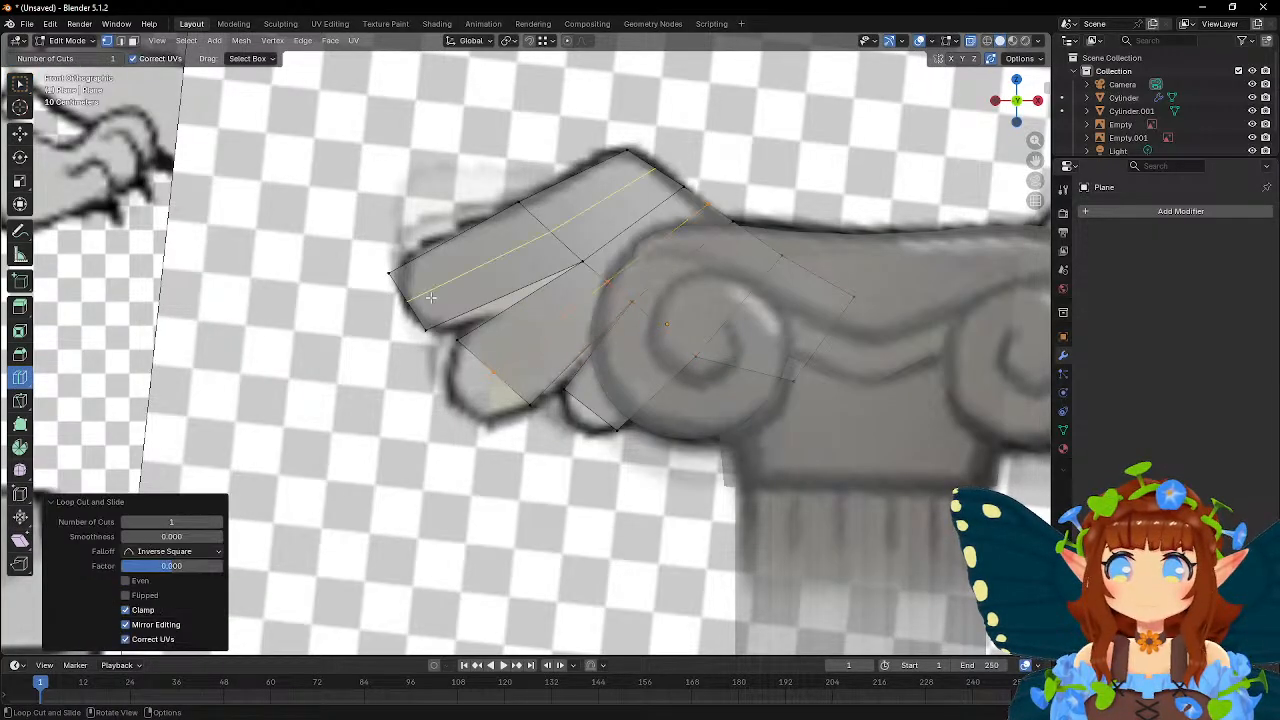
left_click(600, 400)
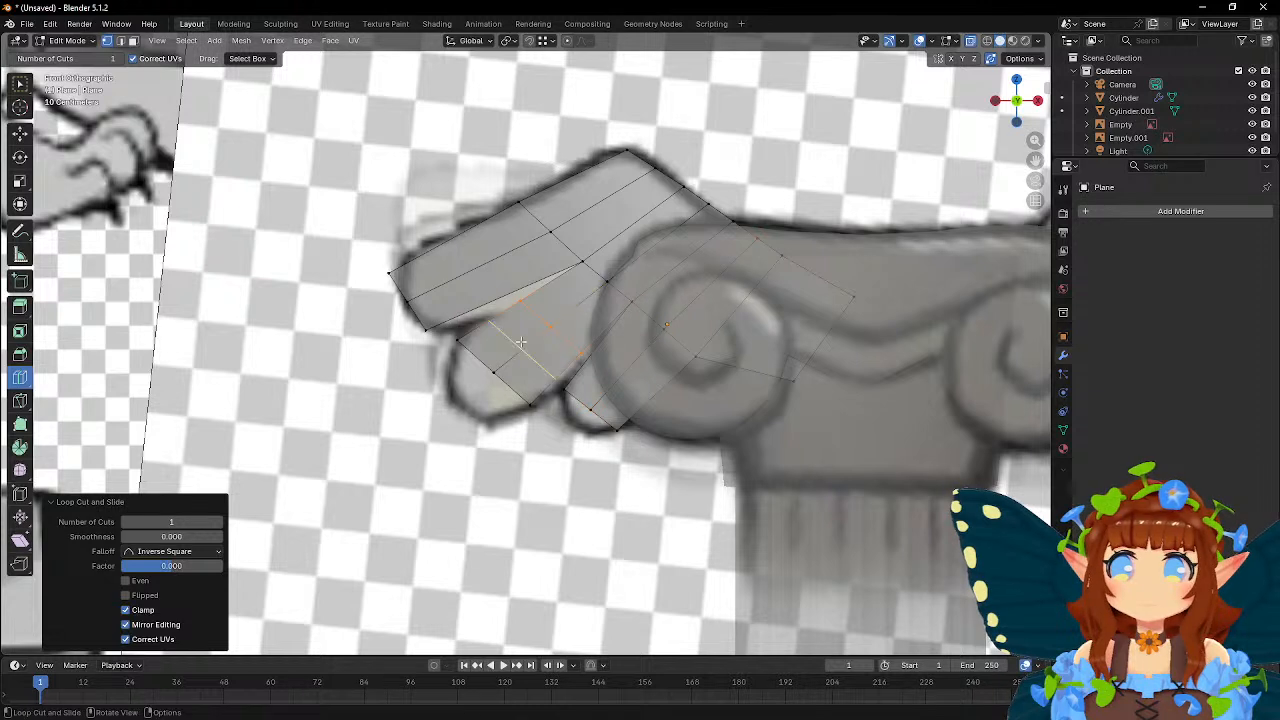
- Move the end and side vertices of the three feathers to follow their rounded outlines in the drawing
left_click_drag(388, 272, 404, 258)
left_click_drag(414, 323, 472, 246)
left_click_drag(389, 247, 424, 281)
left_click_drag(478, 361, 477, 426)
left_click_drag(448, 336, 467, 371)
left_click_drag(540, 428, 517, 437)
left_click_drag(592, 402, 562, 388)
mouse_move(616, 430)
left_mouse_down()
mouse_move(634, 443)
mouse_move(621, 430)
left_mouse_up()
scroll(599, 384, "up", 1)
left_click_drag(599, 384, 598, 391)
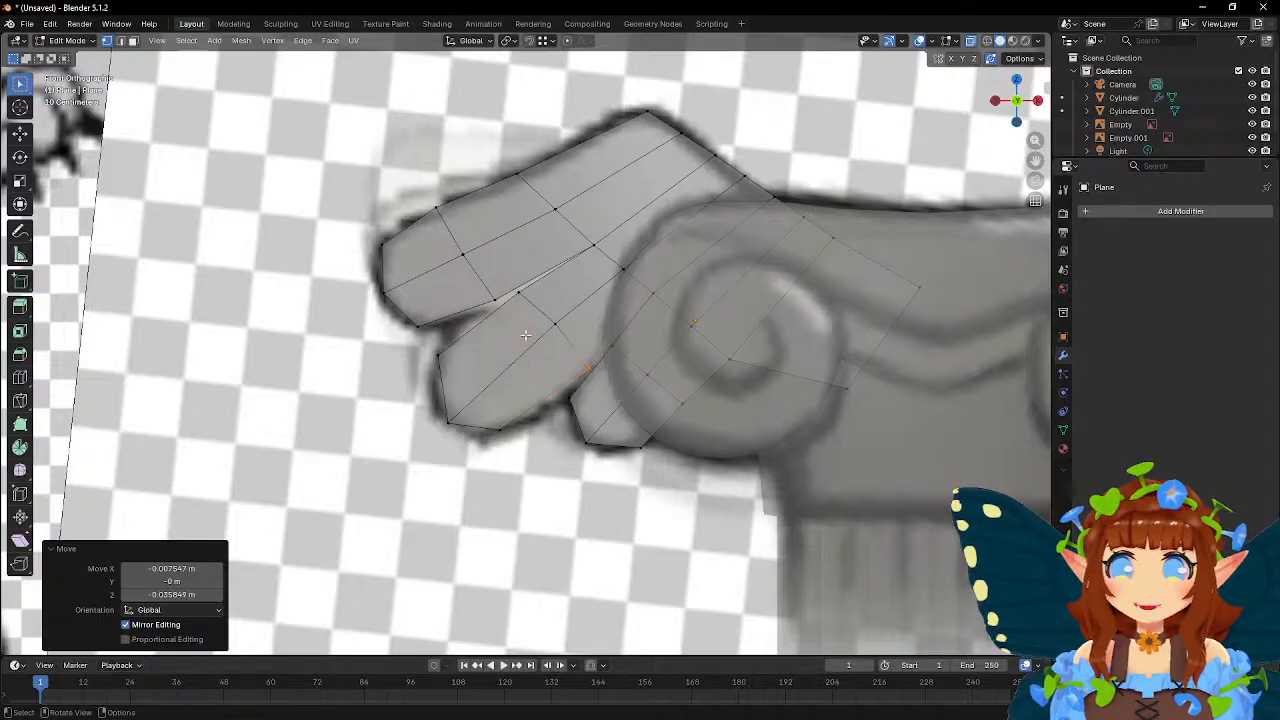
left_click_drag(517, 296, 541, 306)
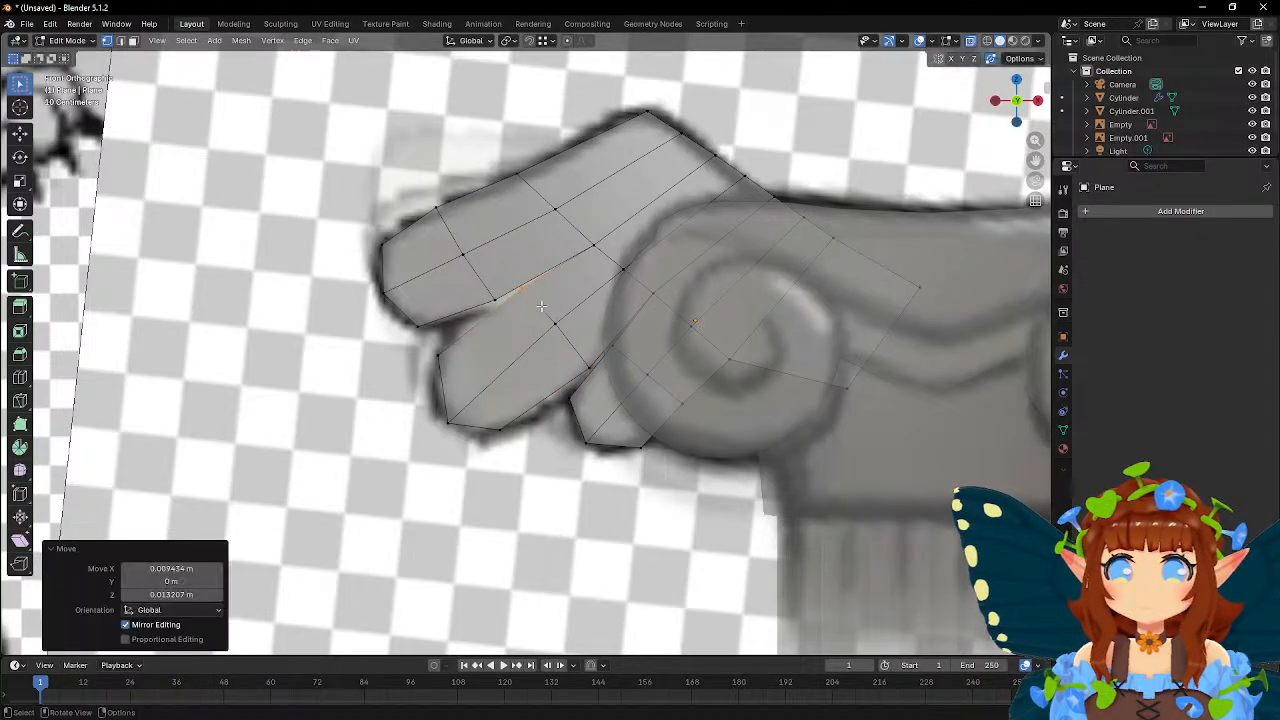
- Add crosswise loop cuts near the ends of the feathers
left_click(19, 377)
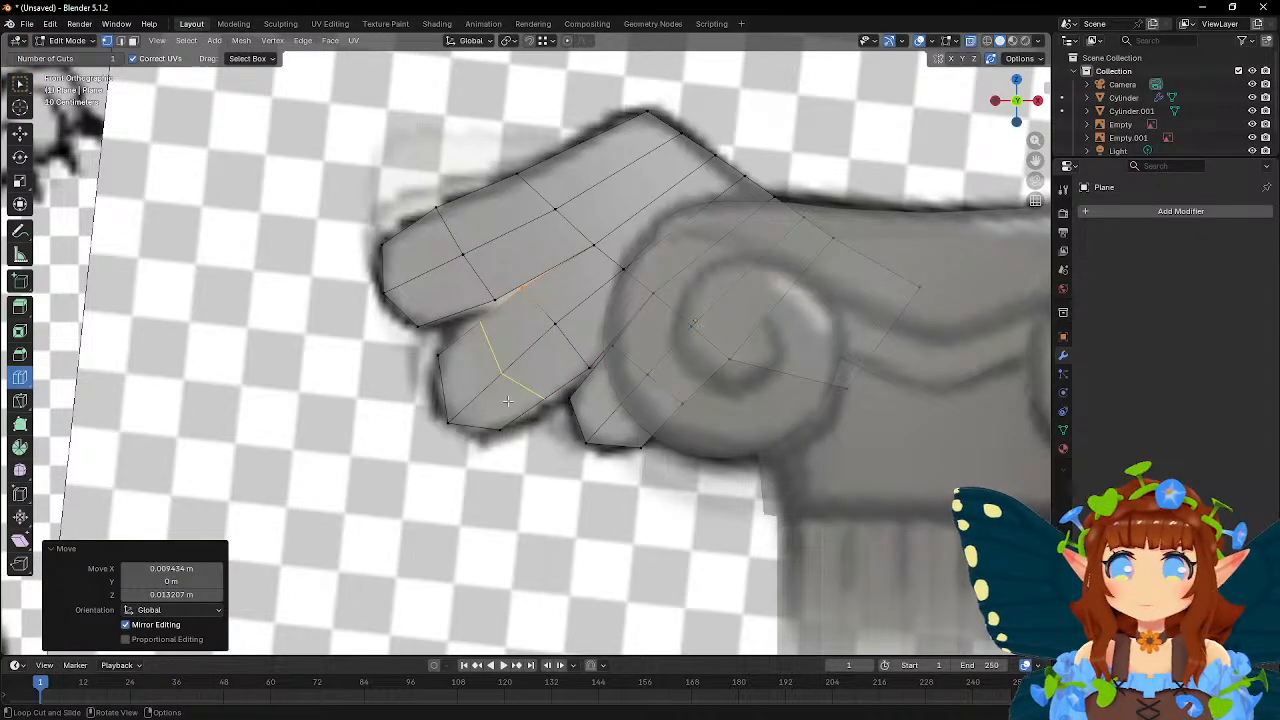
left_click(508, 400)
key("w")
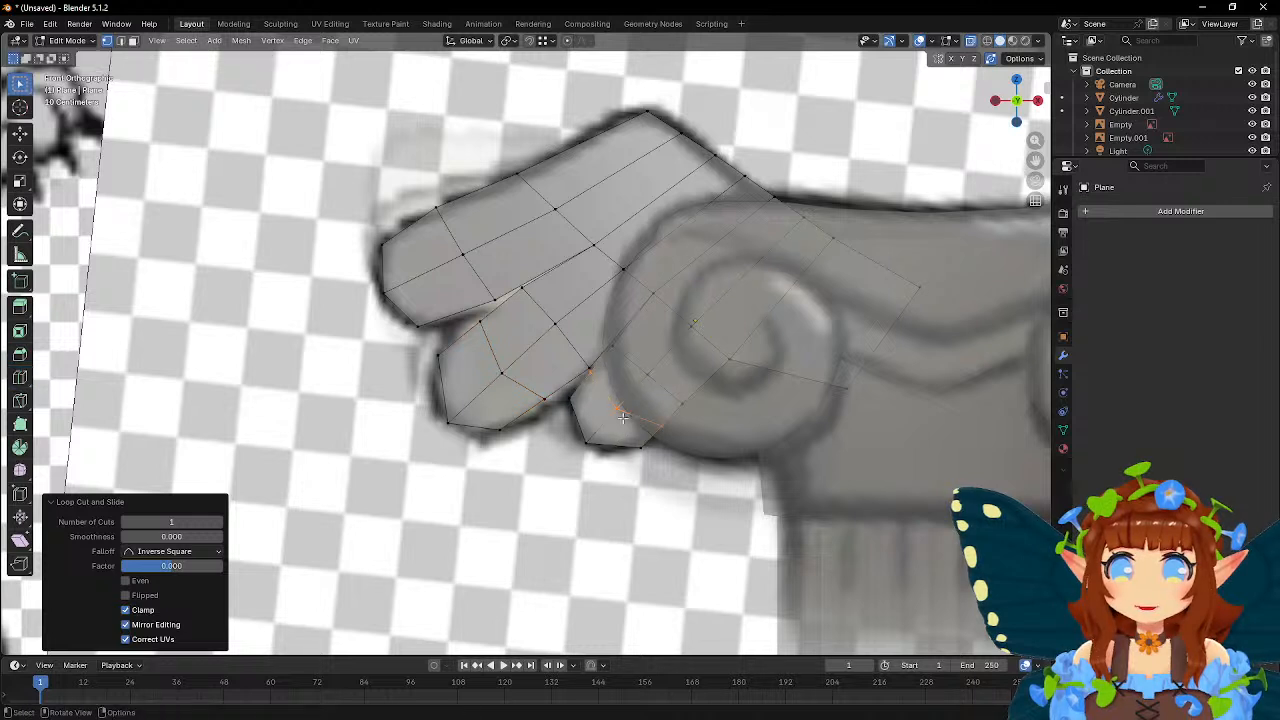
left_click(19, 377)
left_click(430, 295)
key("w")
- Connect the opposite outer vertices across each of the three feather tips with new edges
scroll(433, 303, "up", 1)
left_click(432, 359)
left_click(519, 449, "ctrl")
left_click(354, 224)
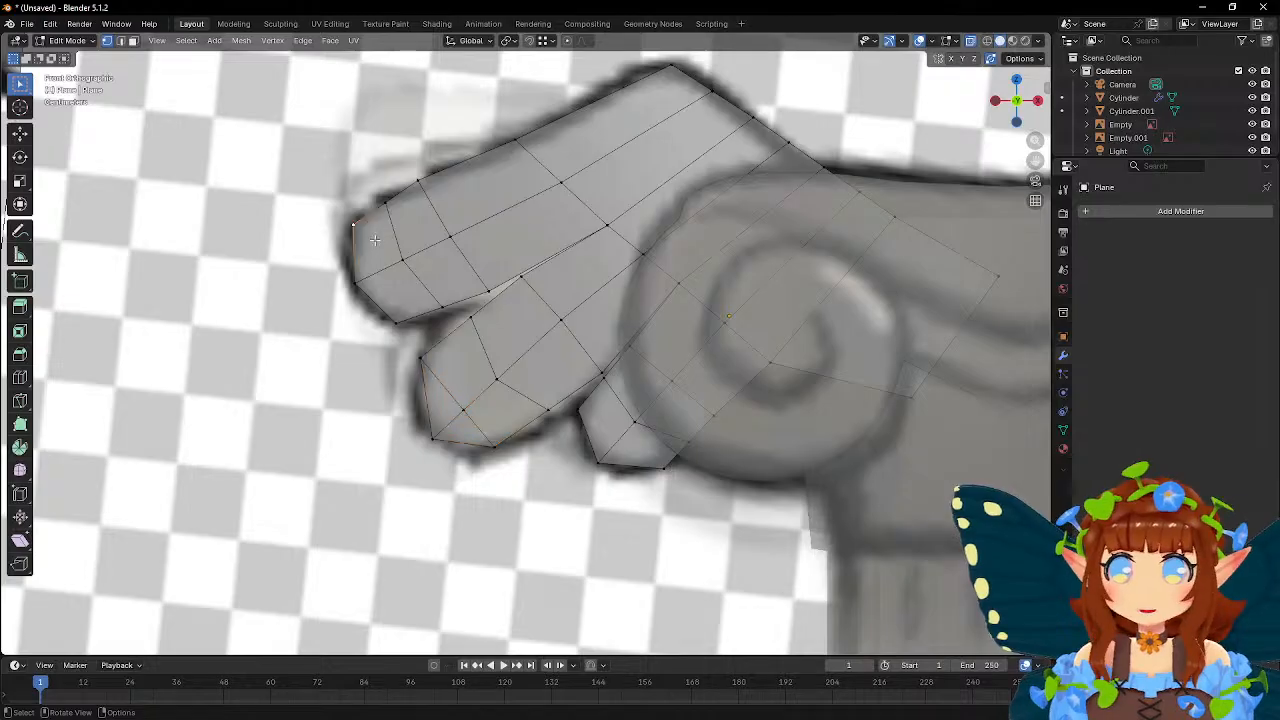
left_click(583, 418)
left_click(672, 466, "ctrl")
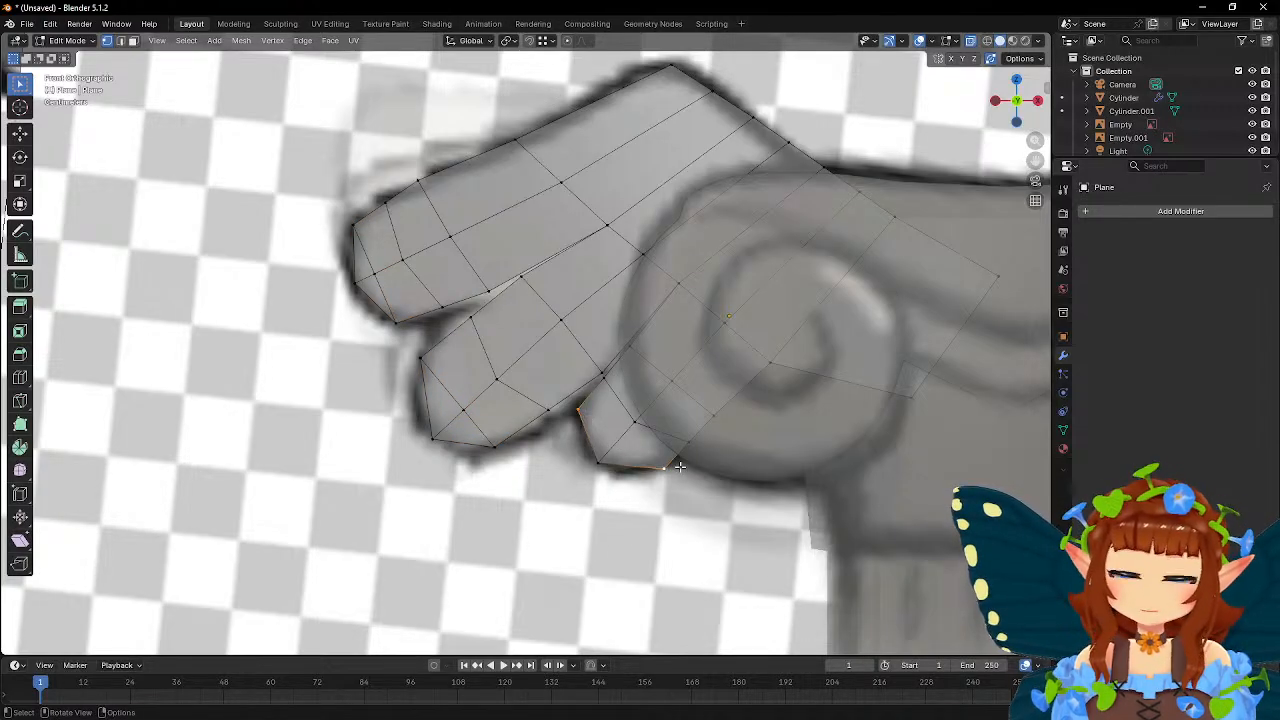
- Move the middle feather's central vertex and the upper-side vertex of its cross cut to even out the faces
left_click(494, 378)
key("g")
left_click(546, 398)
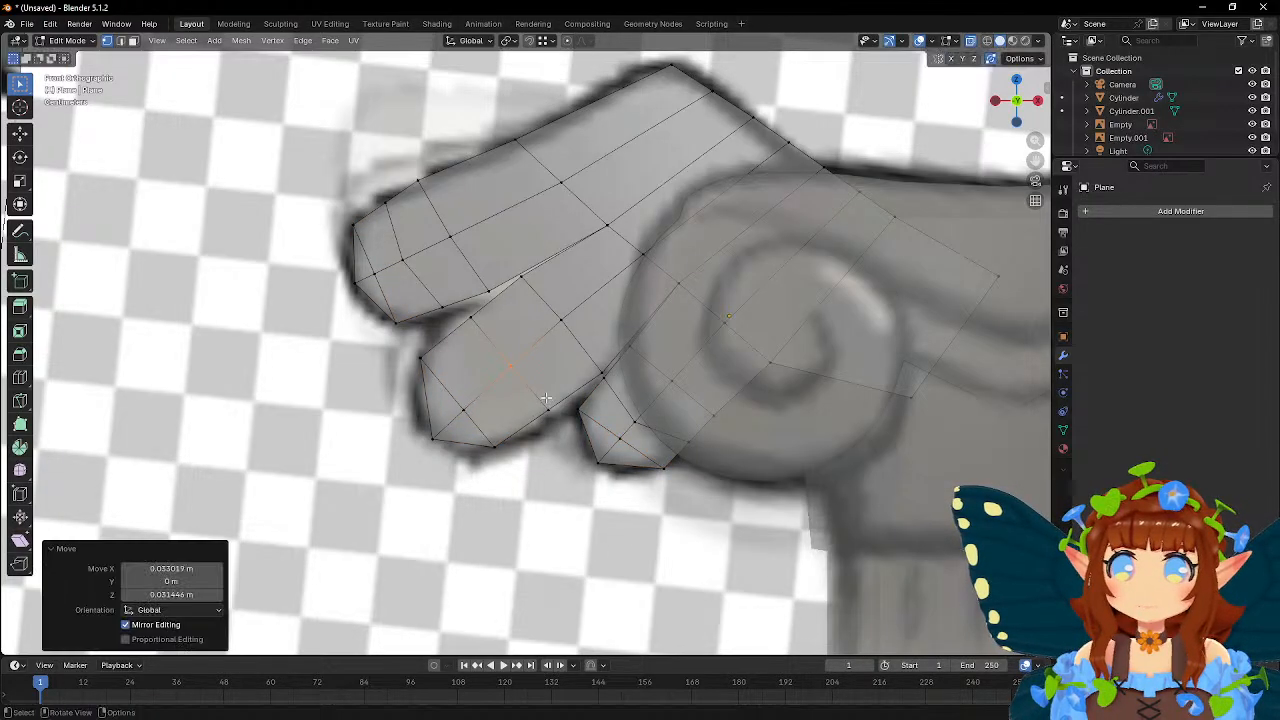
left_click(466, 317)
key("g")
left_click(482, 333)
- Move the middle feather's upper and lower tip corners, inner tip vertex and end corner onto its rounded shape in the drawing
left_click_drag(418, 349, 450, 383)
key("g")
left_click(447, 383)
left_click_drag(482, 443, 523, 469)
key("g")
left_click(514, 469)
left_click_drag(456, 403, 485, 430)
key("g")
left_click(491, 421)
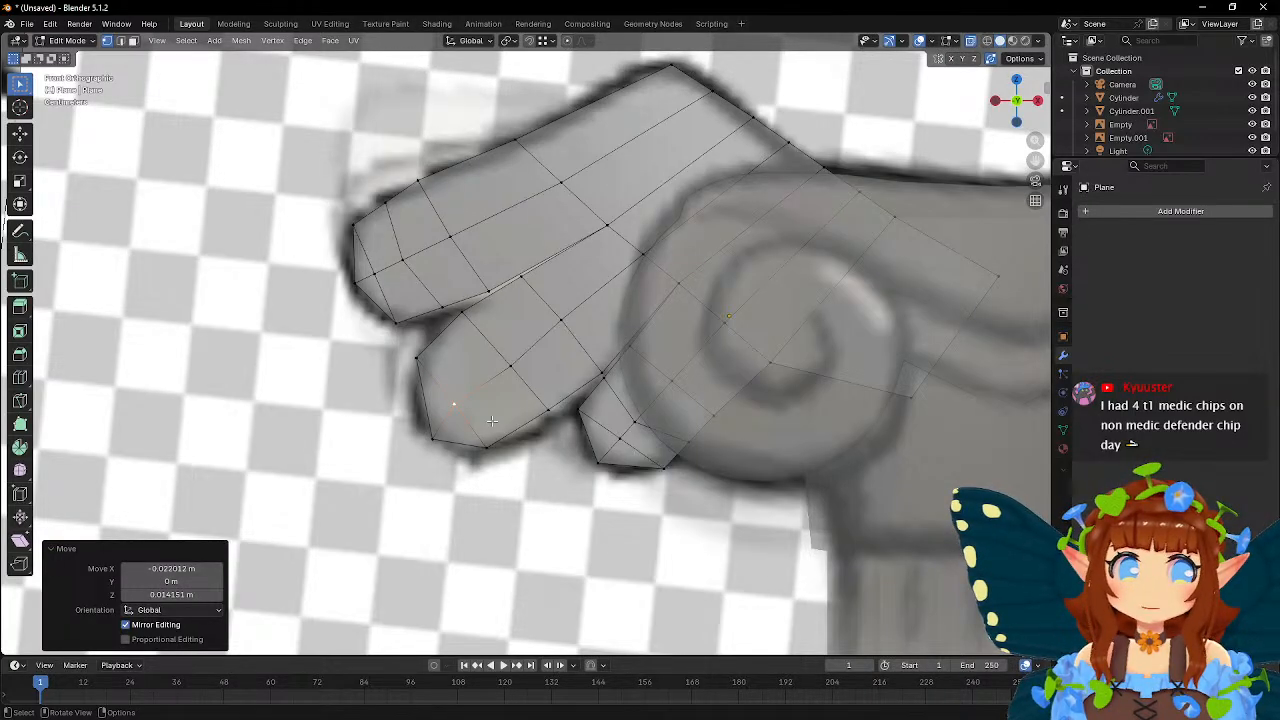
left_click_drag(426, 427, 442, 446)
key("g")
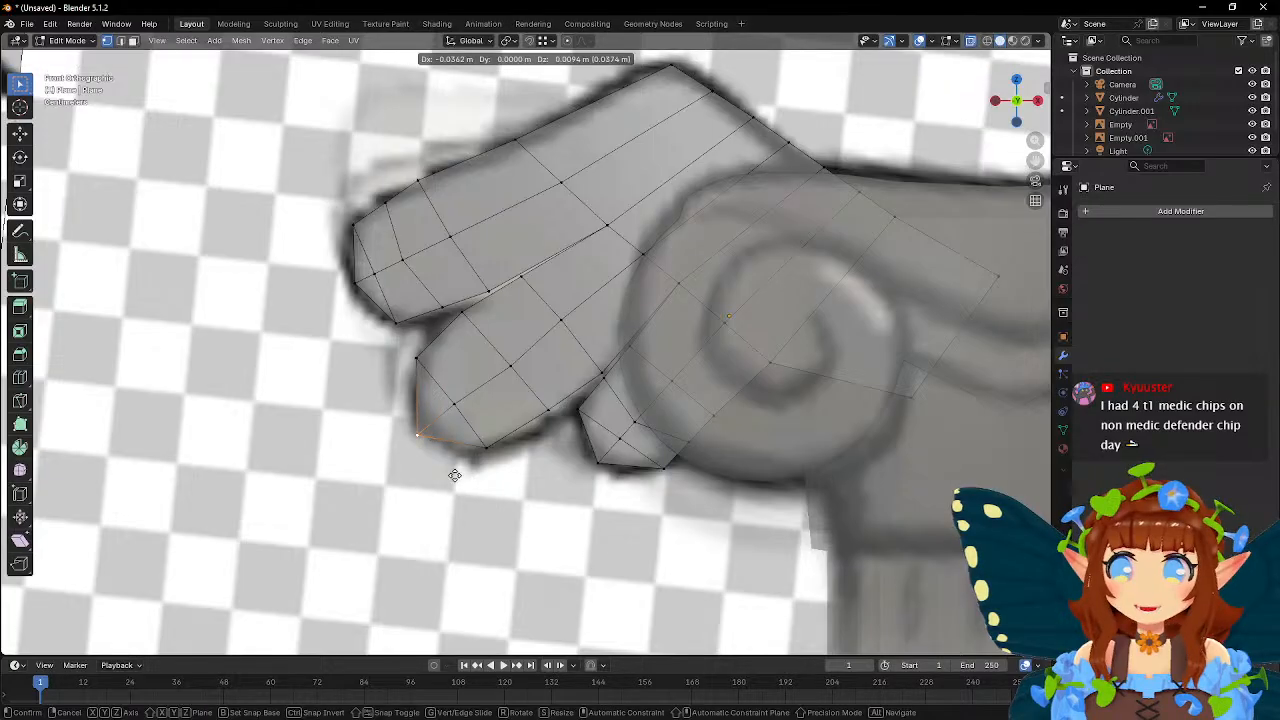
left_click(451, 471)
- Move the middle feather's lower-side vertex outward to the drawn outline and nudge its central vertex to match
left_click_drag(535, 398, 557, 431)
key("g")
left_click(560, 439)
left_click_drag(500, 354, 529, 393)
key("g")
left_click(527, 394)
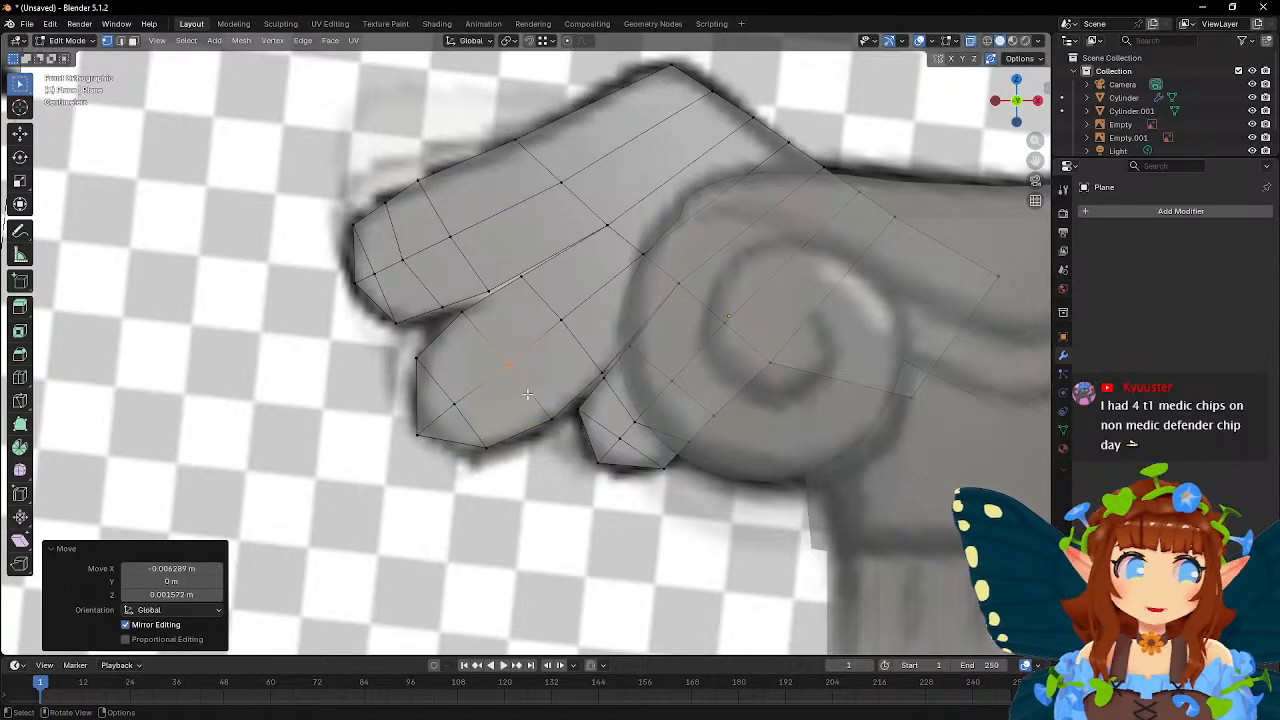
- Move the smallest feather's end corner to the drawn outline and shift its inner centre vertex up toward the scroll
left_click_drag(588, 453, 616, 484)
key("g")
left_click(611, 487)
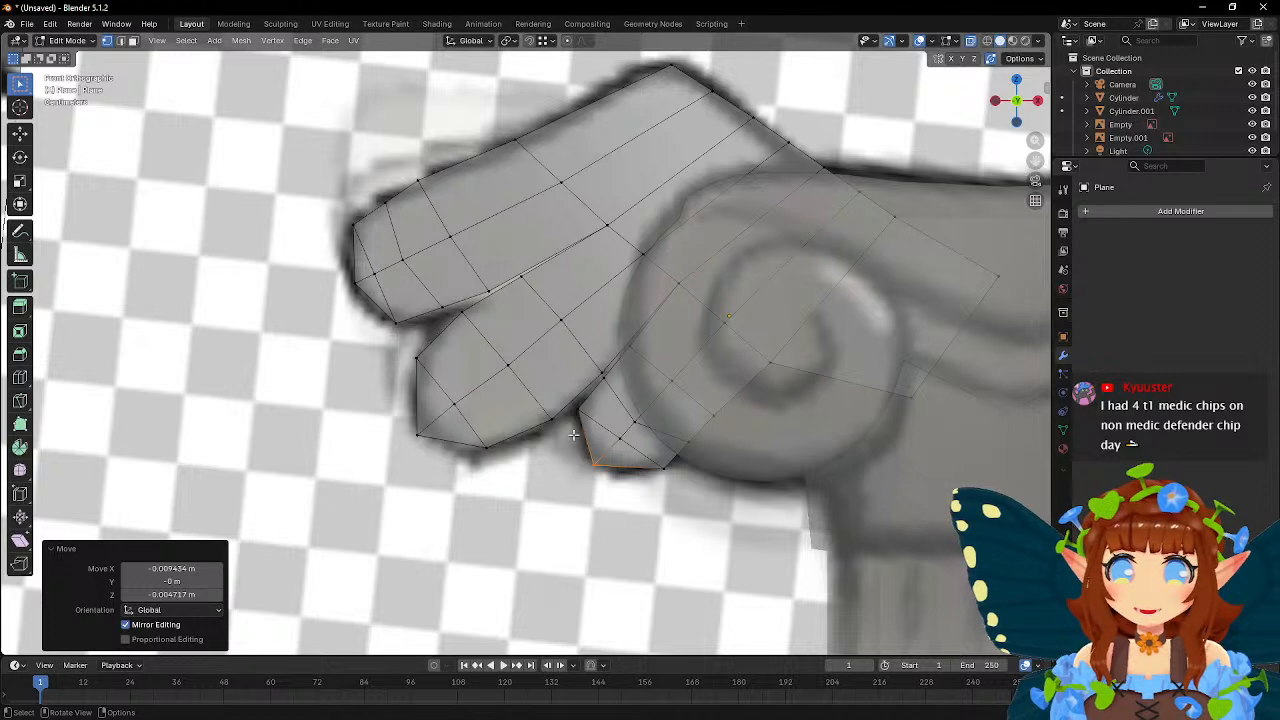
left_click_drag(627, 414, 646, 438)
key("g")
left_click(661, 424)
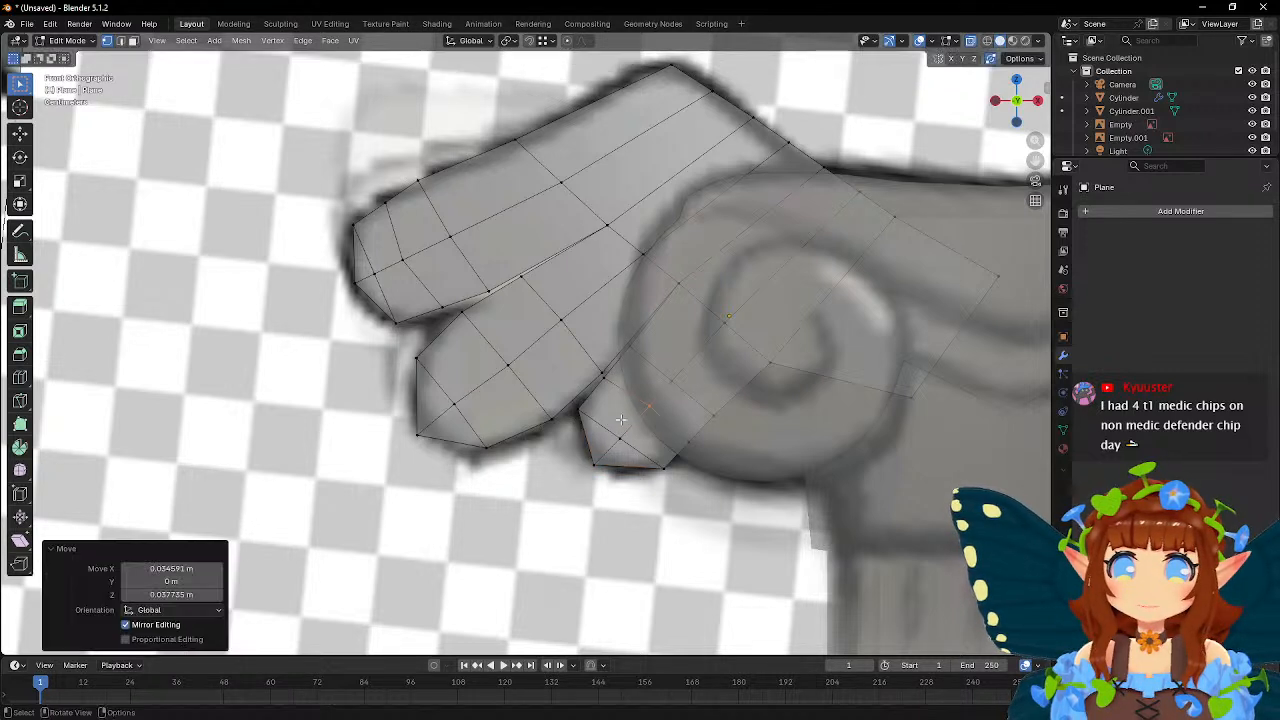
- Knife two cuts across the smallest feather's tip, from its inner centre vertex to each of the two outer end edges
left_click(20, 400)
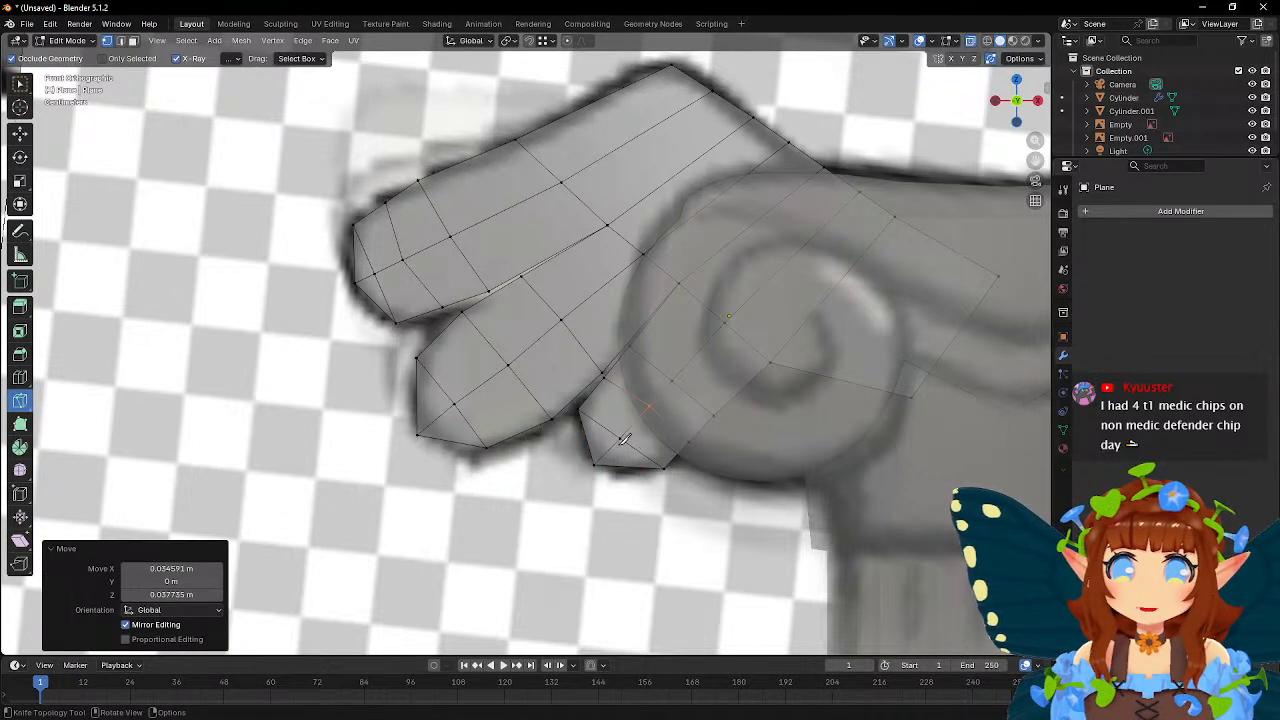
left_click(648, 407)
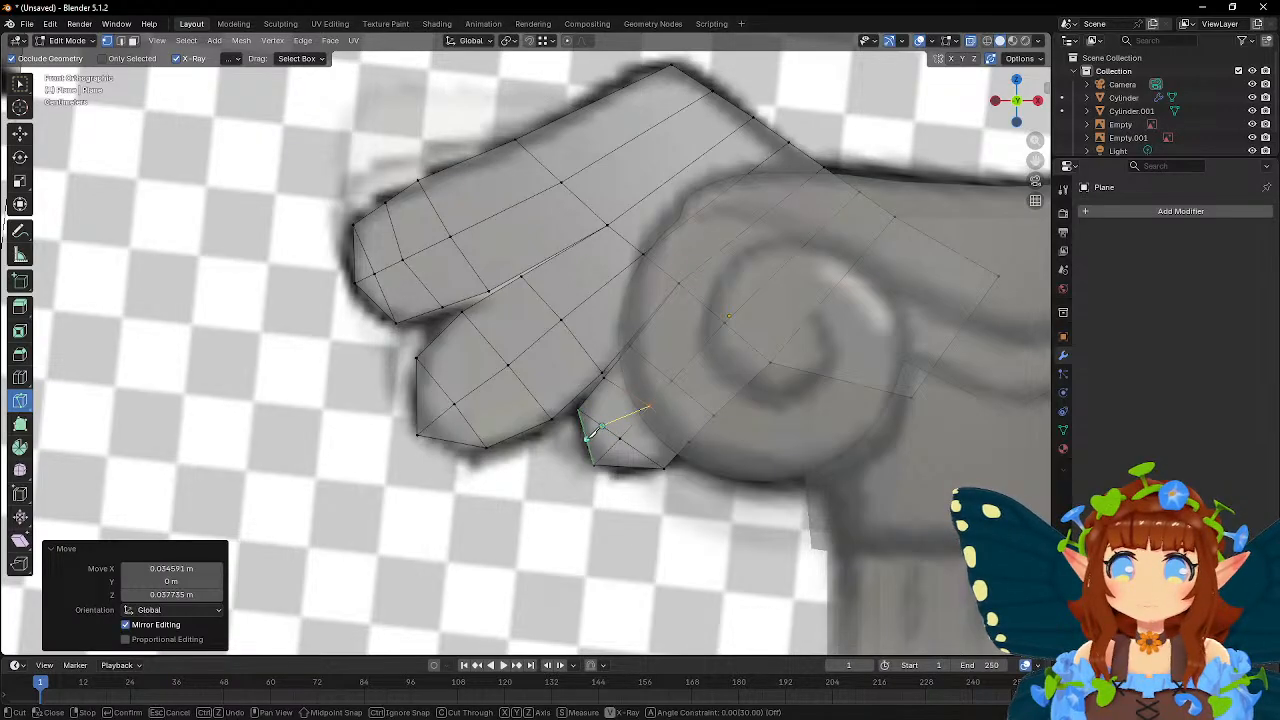
left_click(590, 437)
key("Return")
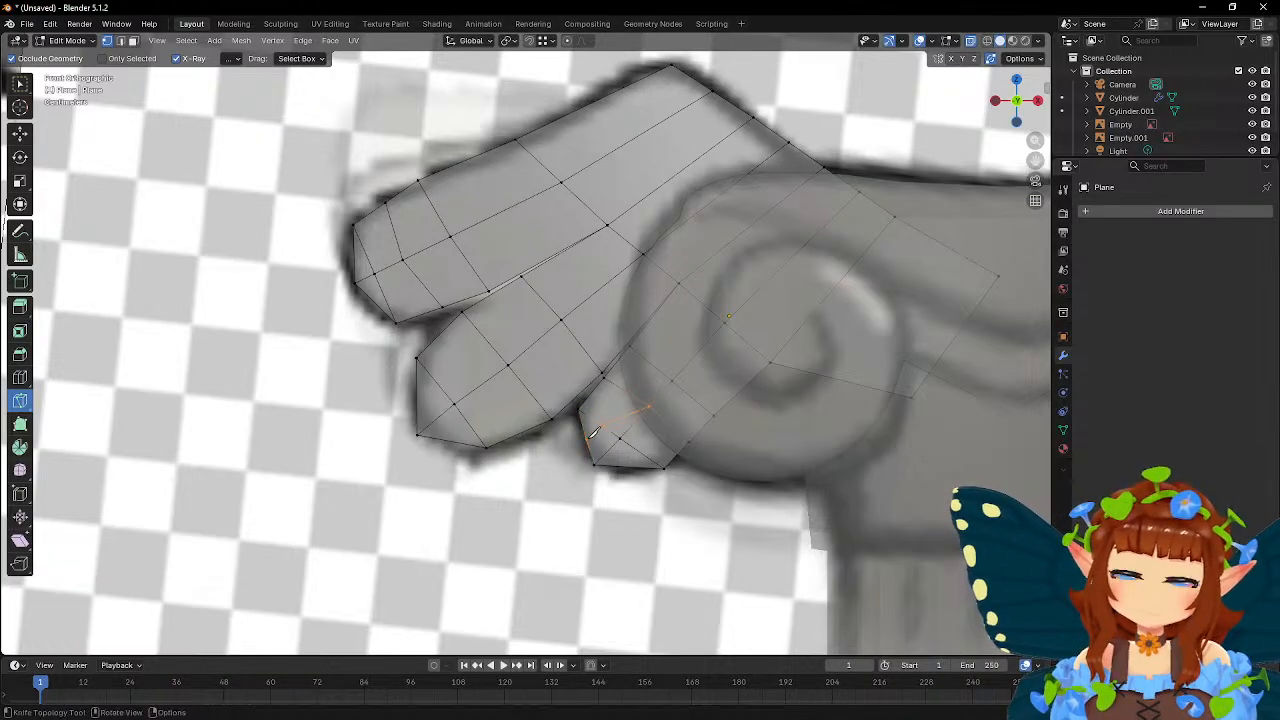
left_click(649, 406)
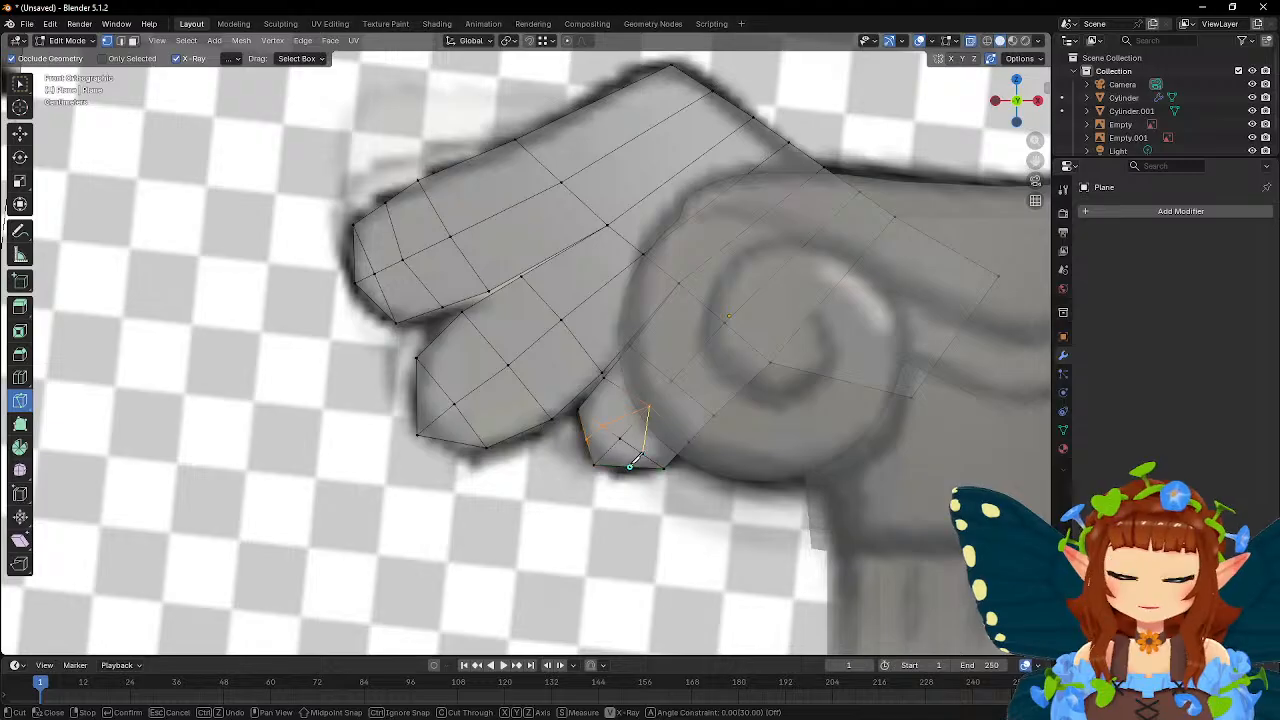
left_click(634, 459)
key("Return")
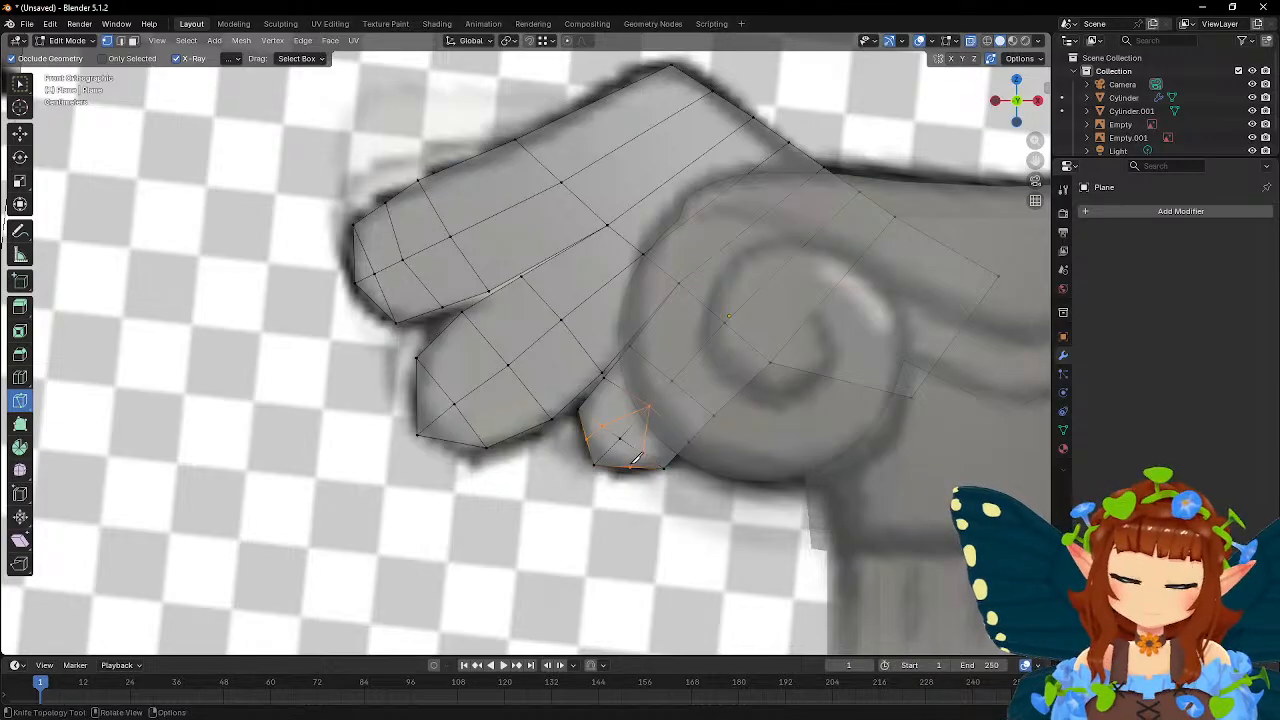
- Knife two cuts from the middle feather's central vertex across its tip to the two outer end edges
left_click(507, 366)
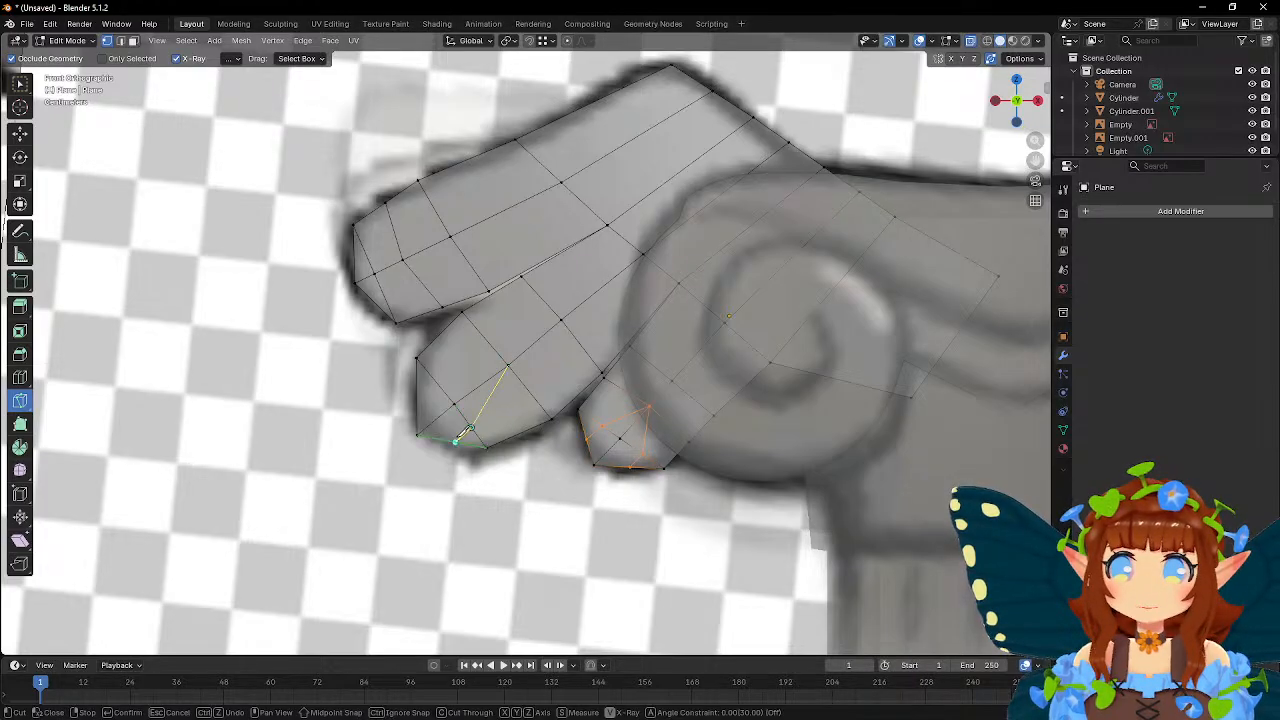
left_click(463, 431)
key("Return")
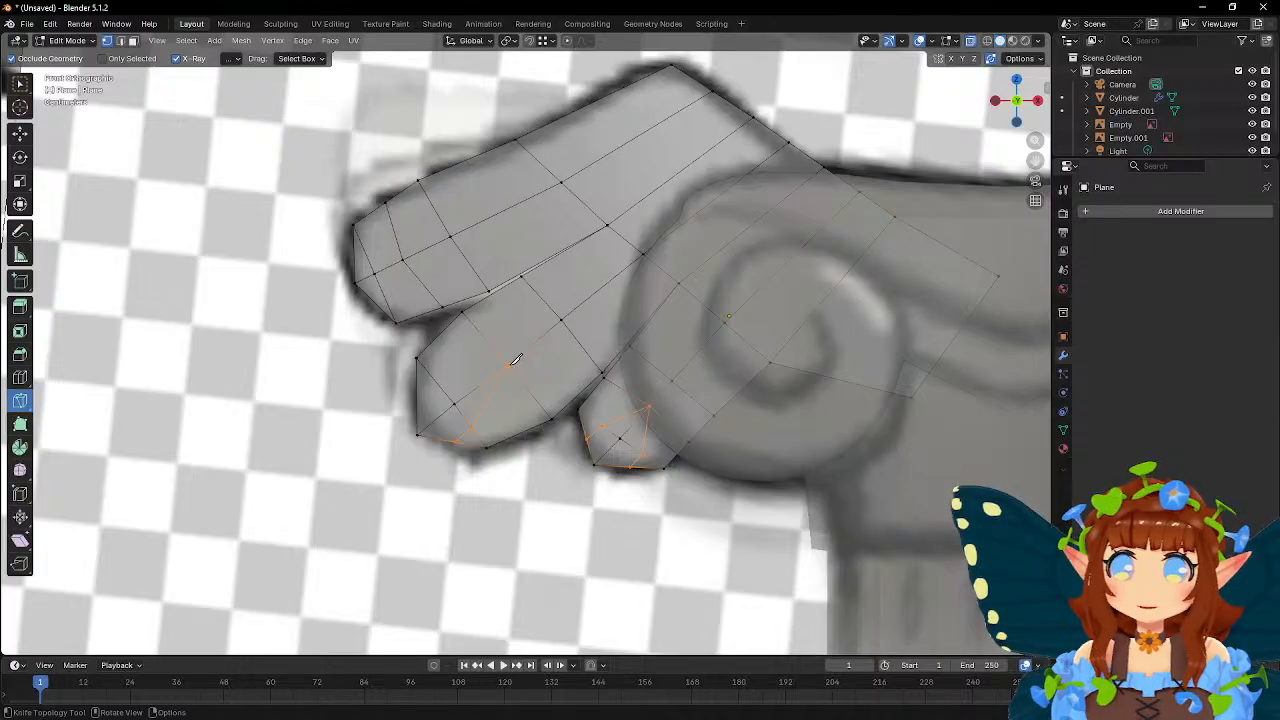
left_click(508, 366)
left_click(417, 395)
key("Return")
- Move the middle feather's two new outline vertices and its upper tip corner outward to round the tip along the drawing
key("w")
left_click(416, 396)
key("g")
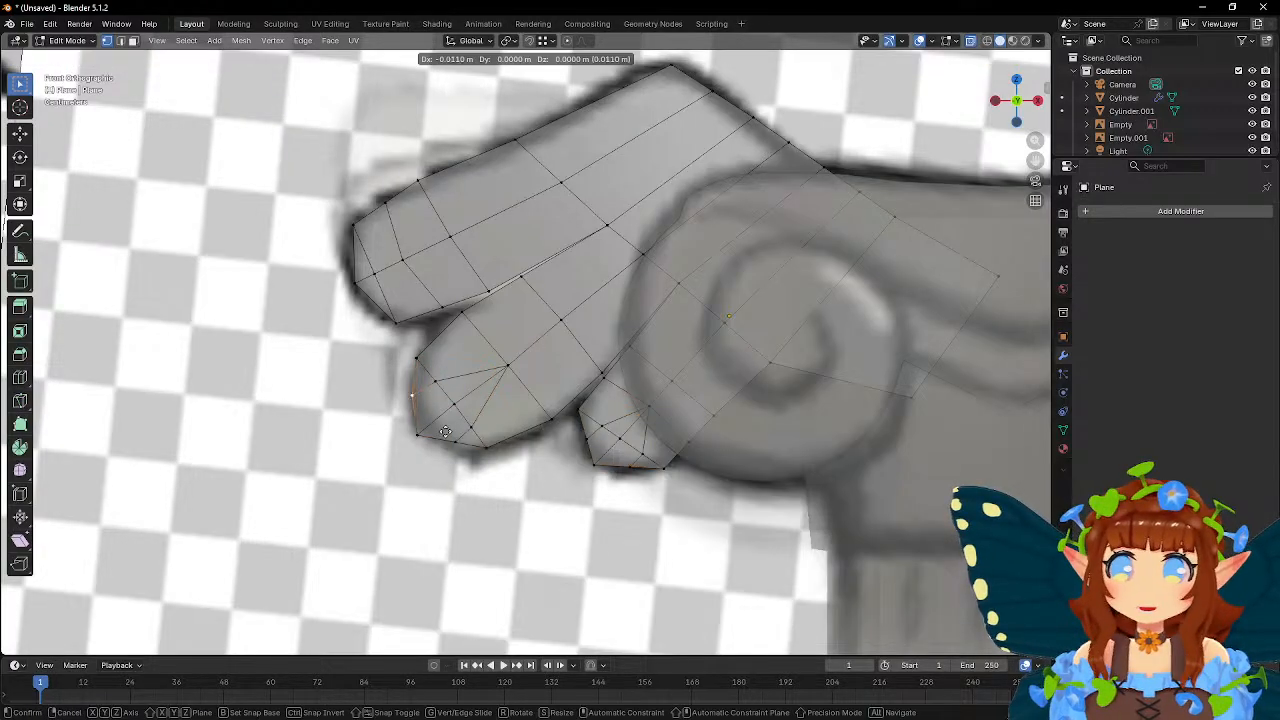
left_click(446, 432)
left_click(462, 443)
key("g")
left_click(464, 456)
left_click(427, 368)
key("g")
left_click(460, 371)
- Reposition the three inner vertices of the middle feather's tip to even out its faces
key("g")
left_click(476, 402)
left_click(463, 408)
key("g")
left_click(488, 416)
left_click(481, 430)
key("g")
left_click(507, 428)
- Move the three lower outline vertices of the middle feather's tip to follow the drawn curve
left_click(492, 447)
key("g")
left_click(520, 448)
left_click(463, 452)
key("g")
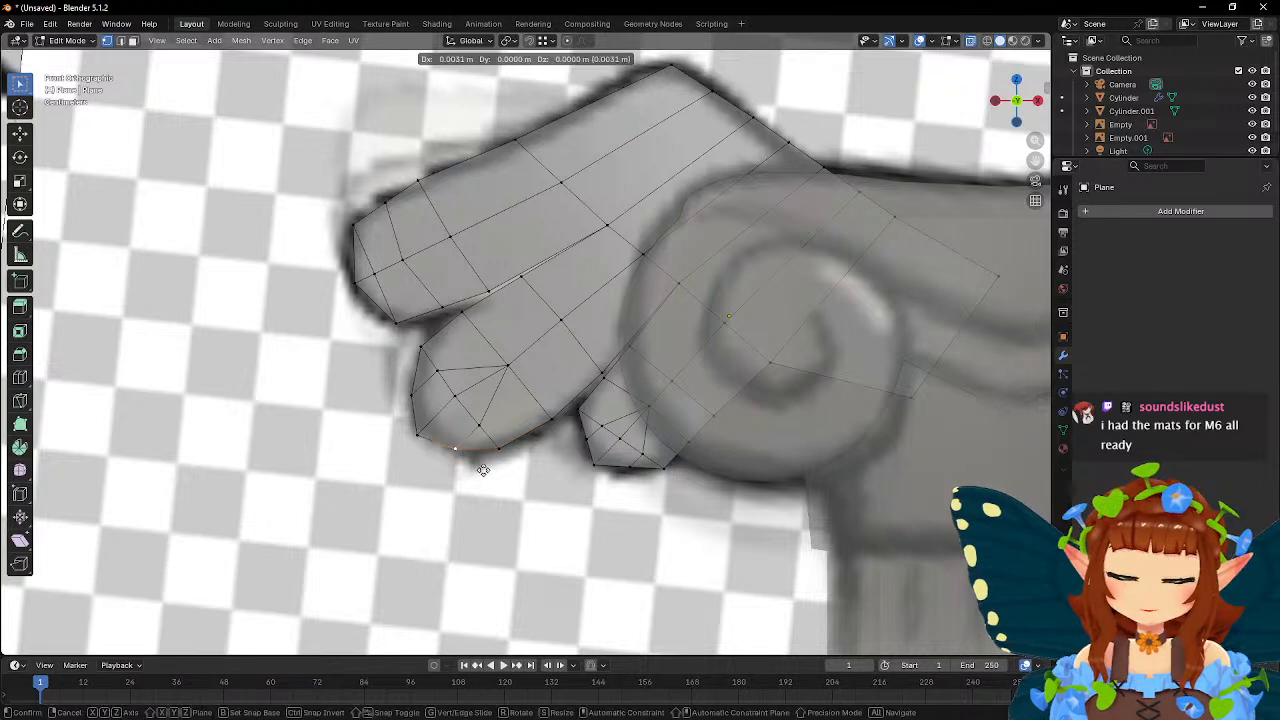
left_click(480, 468)
left_click(438, 456)
key("g")
left_click(446, 460)
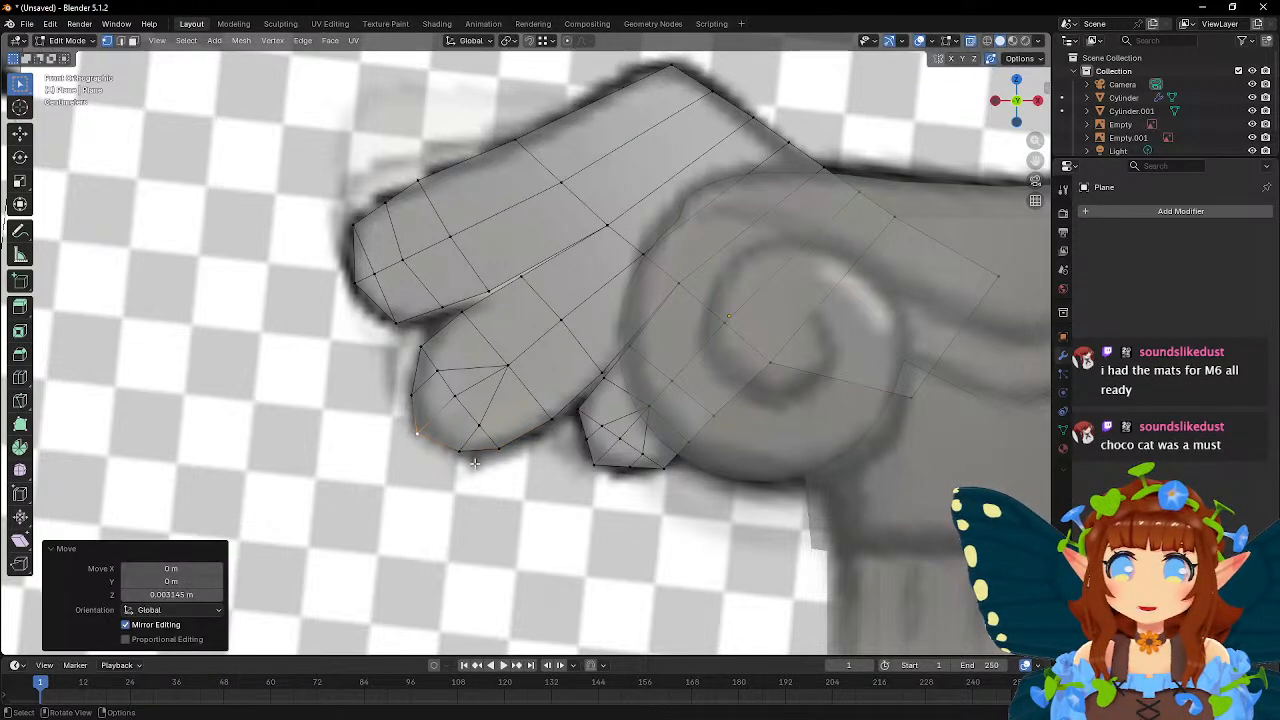
- Move the smallest feather's new outline vertices and its lower corner near the scroll outward onto the drawn curve
left_click(586, 439)
key("g")
left_click(582, 439)
left_click(638, 473)
key("g")
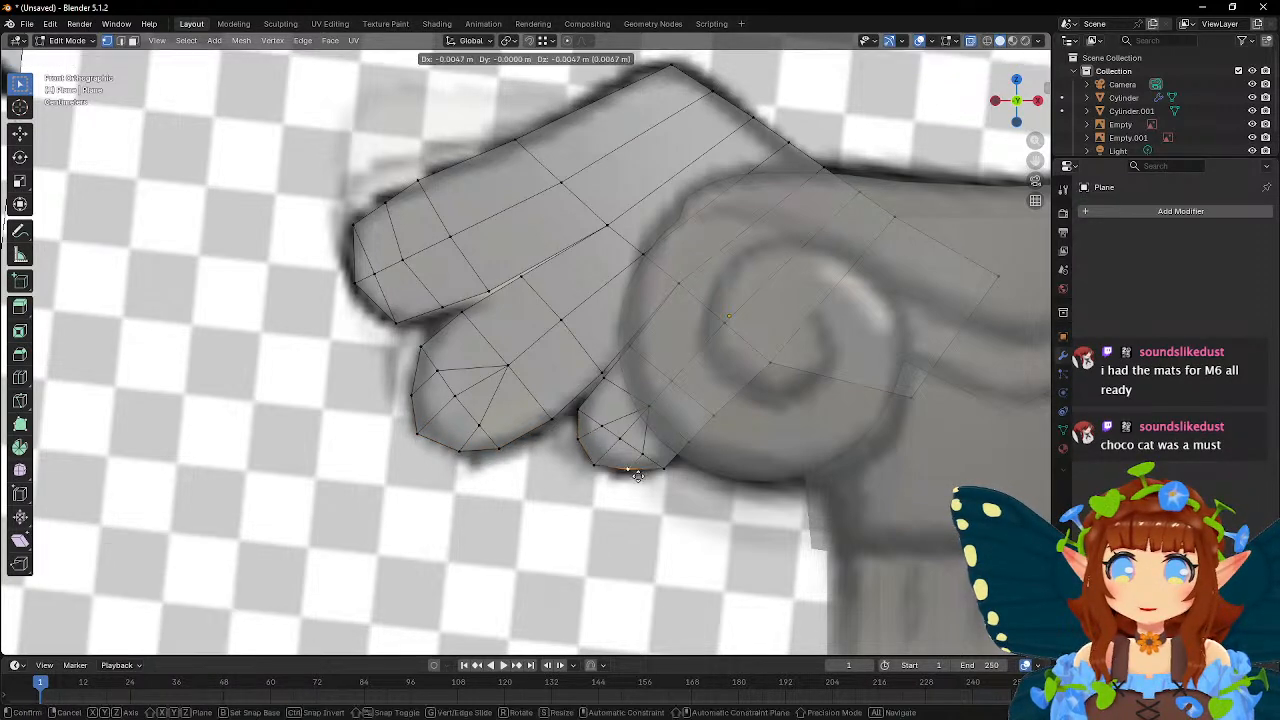
left_click(637, 480)
left_click(674, 470)
key("g")
left_click(676, 472)
- Reposition the inner vertices of the smallest feather's tip to space its faces evenly
left_click(650, 458)
key("g")
left_click(679, 472)
left_click(628, 446)
key("g")
left_click(628, 446)
left_click(645, 453)
key("g")
left_click(650, 449)
left_click(595, 423)
key("g")
left_click(621, 449)
key("g")
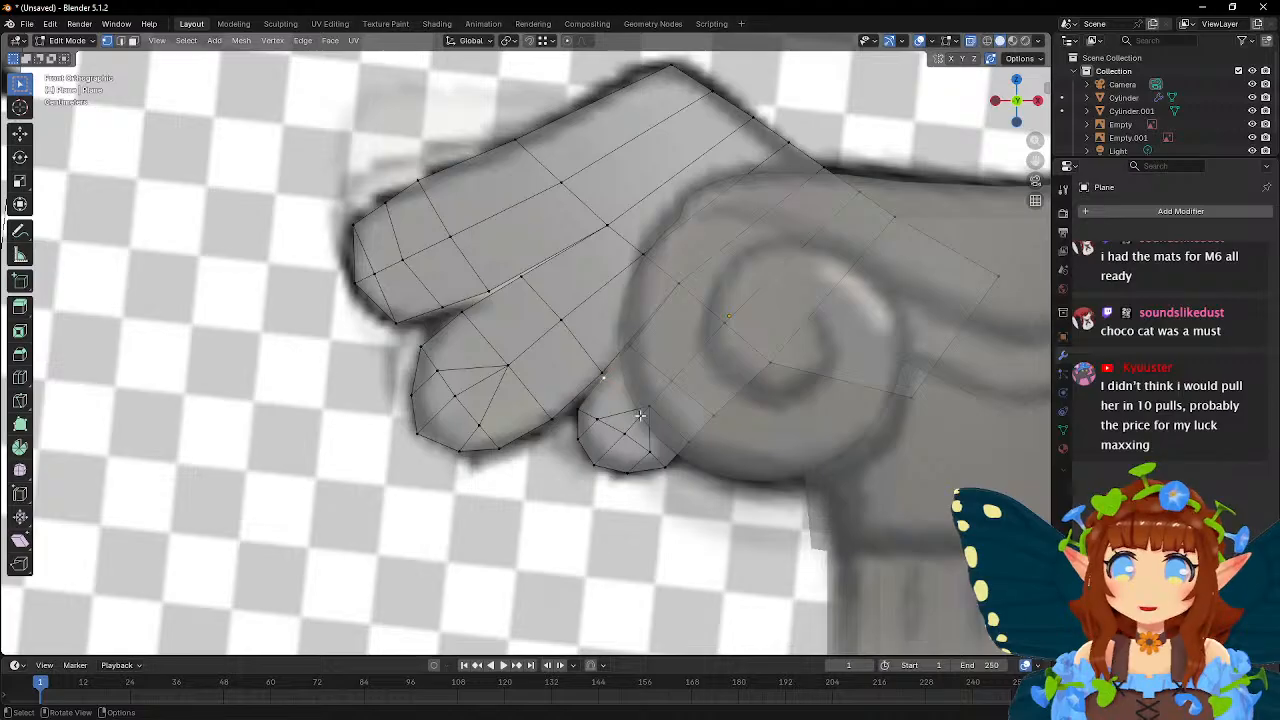
- Shift the top feather's lower tip corner slightly toward the middle feather along the drawn outline
left_click(398, 324)
key("g")
left_click(455, 363)
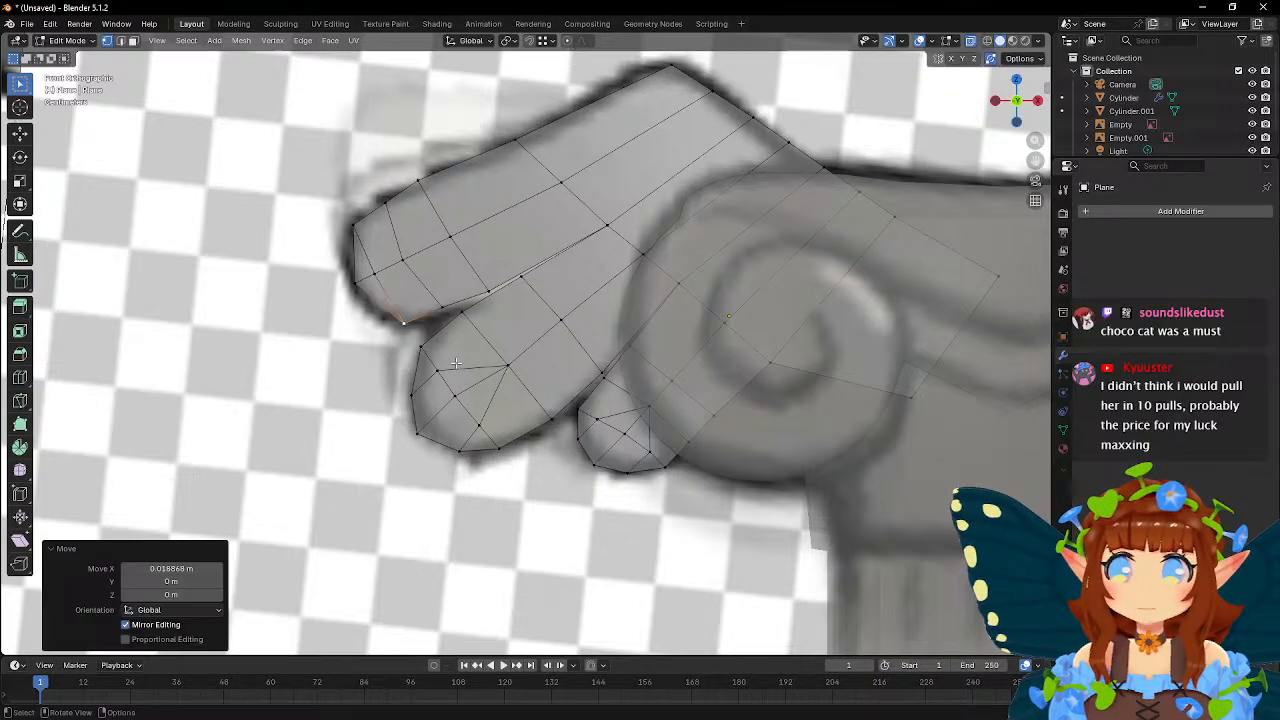
- Knife two cuts across the top feather's tip, from its inner centre vertex to each of the two outer end edges
left_click(20, 400)
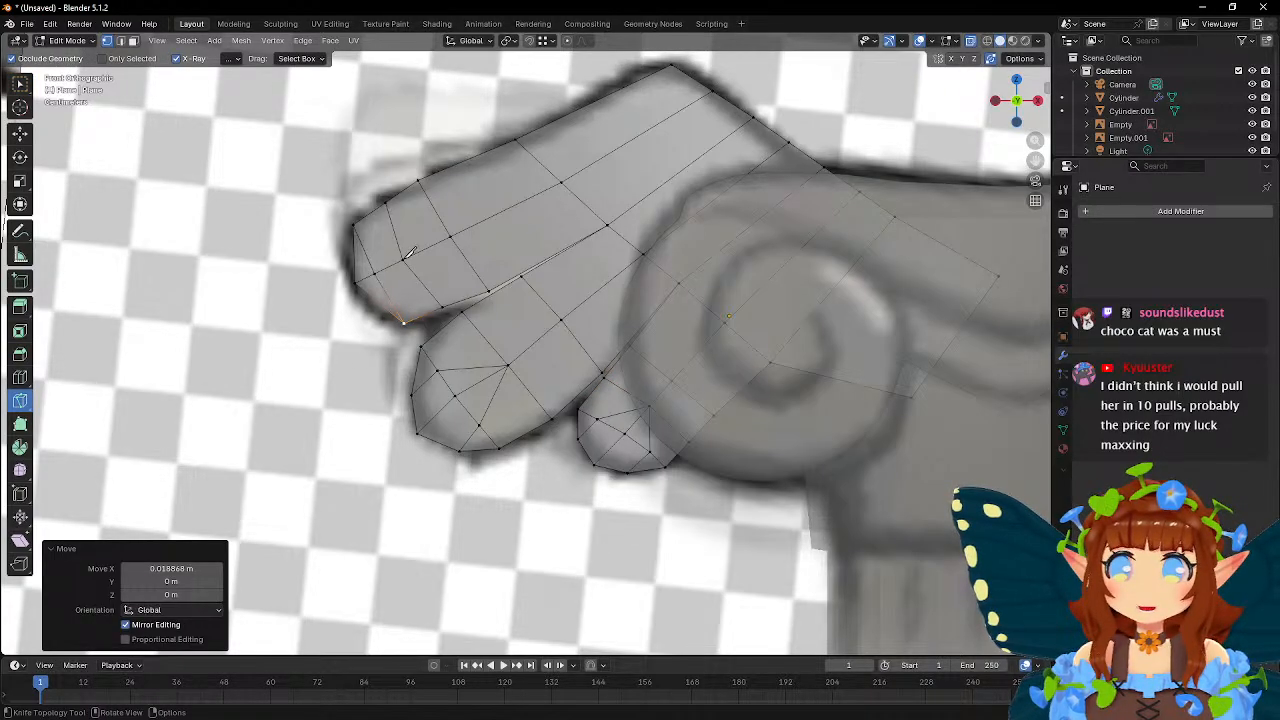
left_click(402, 263)
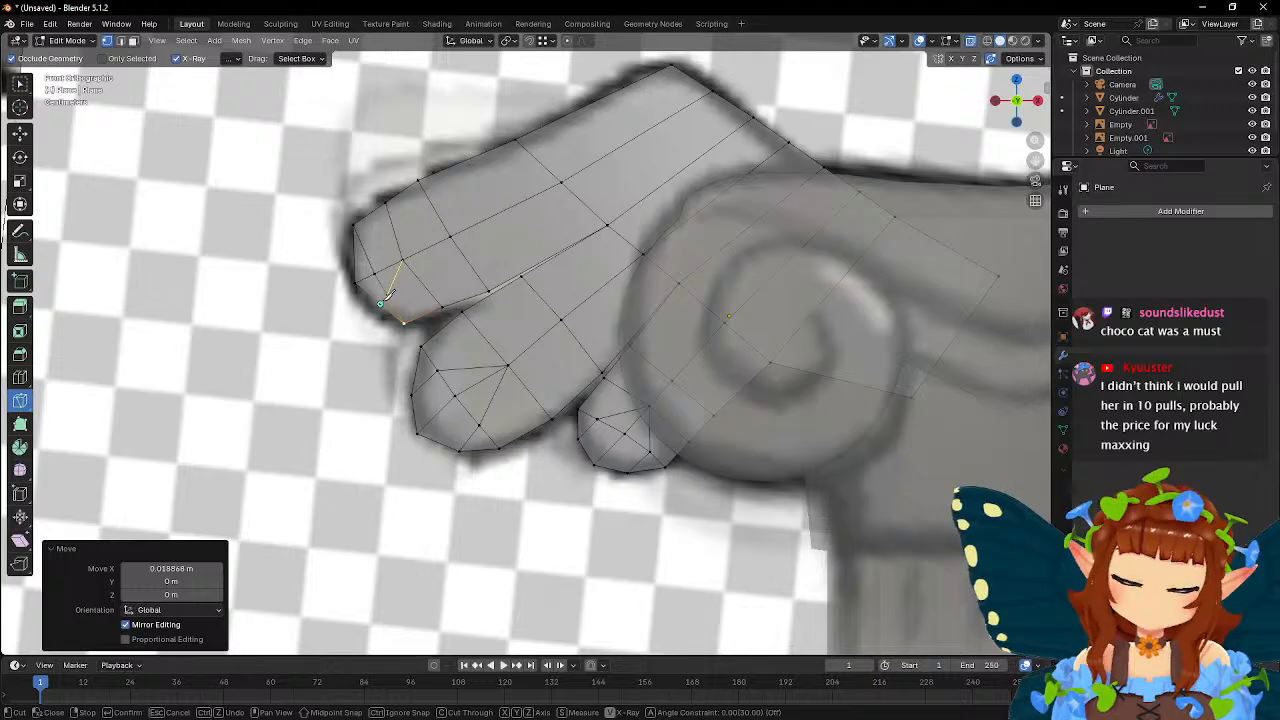
left_click(380, 302)
key("Return")
left_click(403, 258)
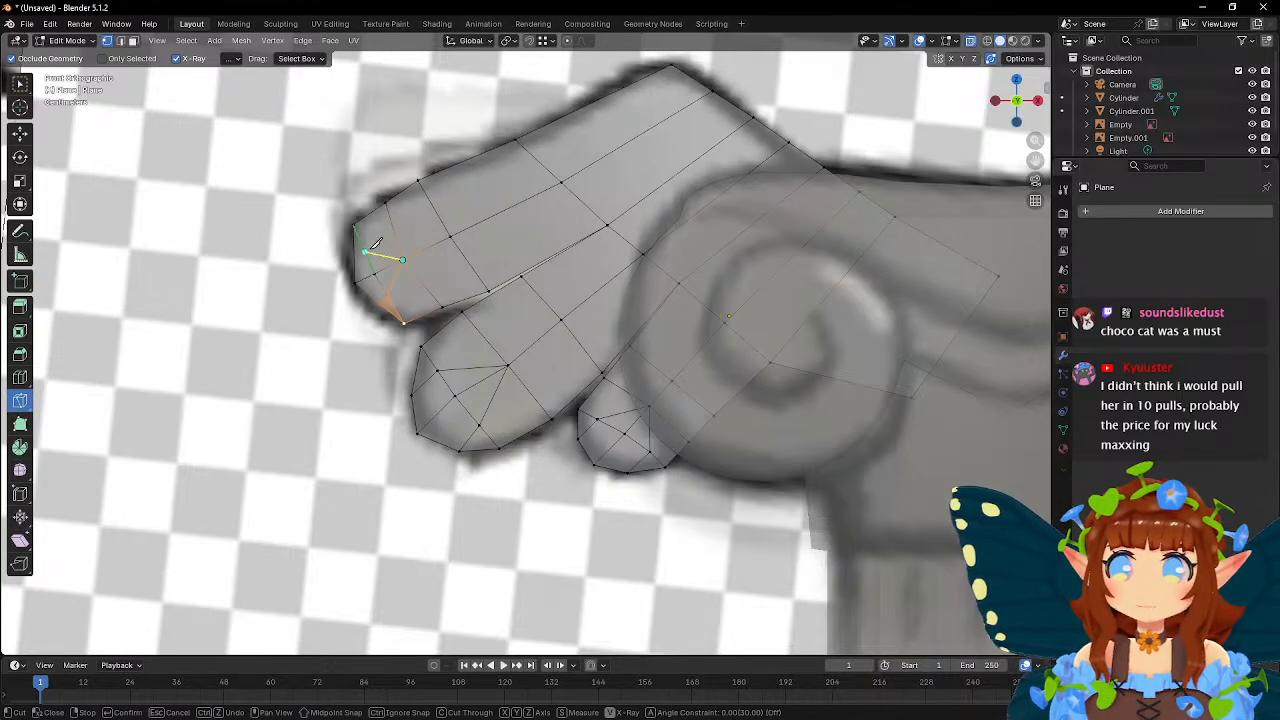
left_click(356, 254)
key("Return")
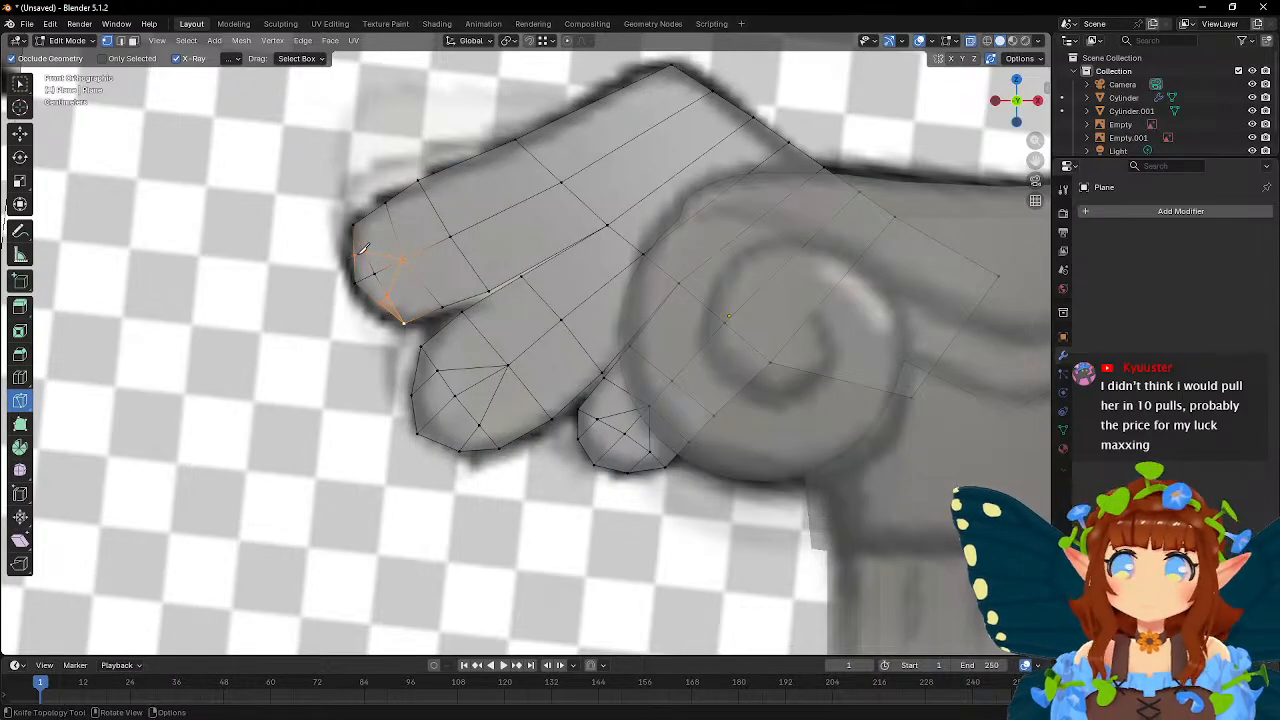
- Move the top feather's two new outline vertices outward to round its tip along the drawing
key("w")
left_click(358, 254)
key("g")
left_click(384, 290)
left_click(383, 306)
key("g")
left_click(405, 327)
- Reposition the top feather's inner centre vertex and the three inner tip vertices to even out the faces
left_click(402, 264)
key("g")
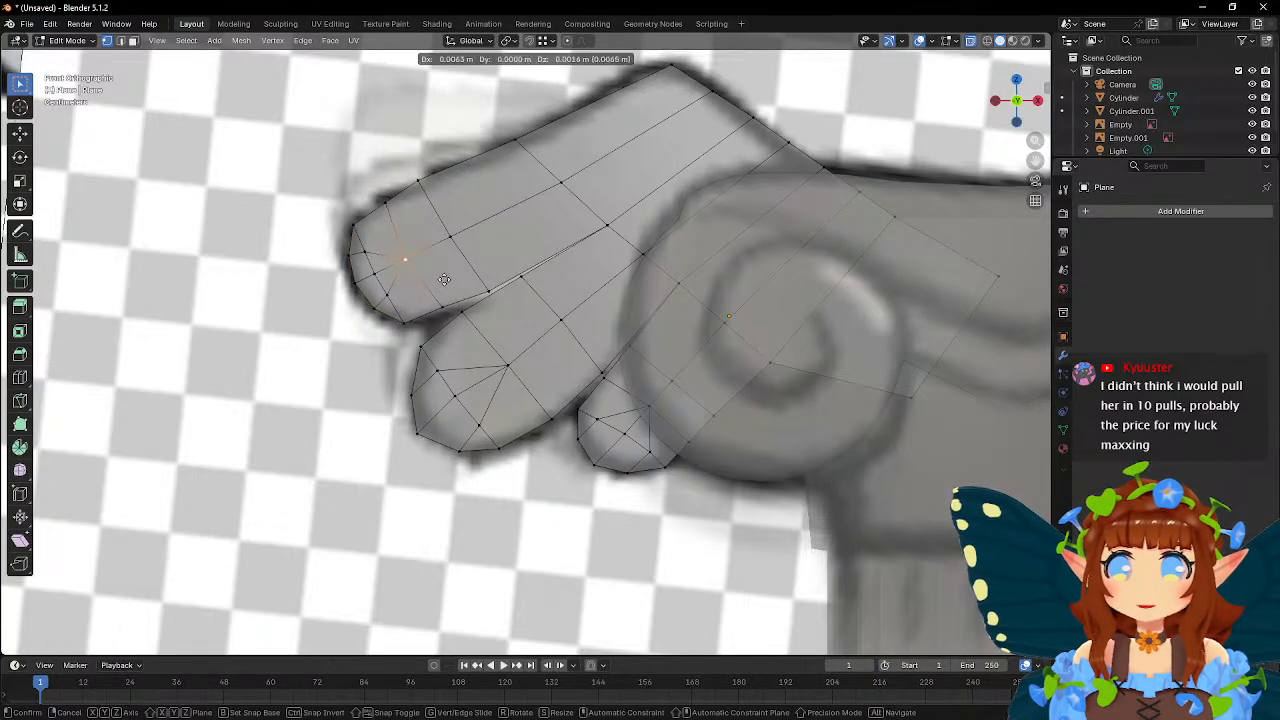
left_click(446, 274)
left_click(367, 252)
key("g")
left_click(408, 281)
left_click(391, 301)
key("g")
left_click(419, 318)
left_click(380, 279)
key("g")
left_click(395, 286)
- Move the top feather's lower-side vertex and its three upper-side vertices onto the drawn outline
left_click(440, 308)
key("g")
left_click(452, 334)
left_click(397, 207)
key("g")
left_click(425, 238)
left_click(430, 192)
key("g")
left_click(468, 204)
left_click(525, 152)
key("g")
left_click(552, 176)
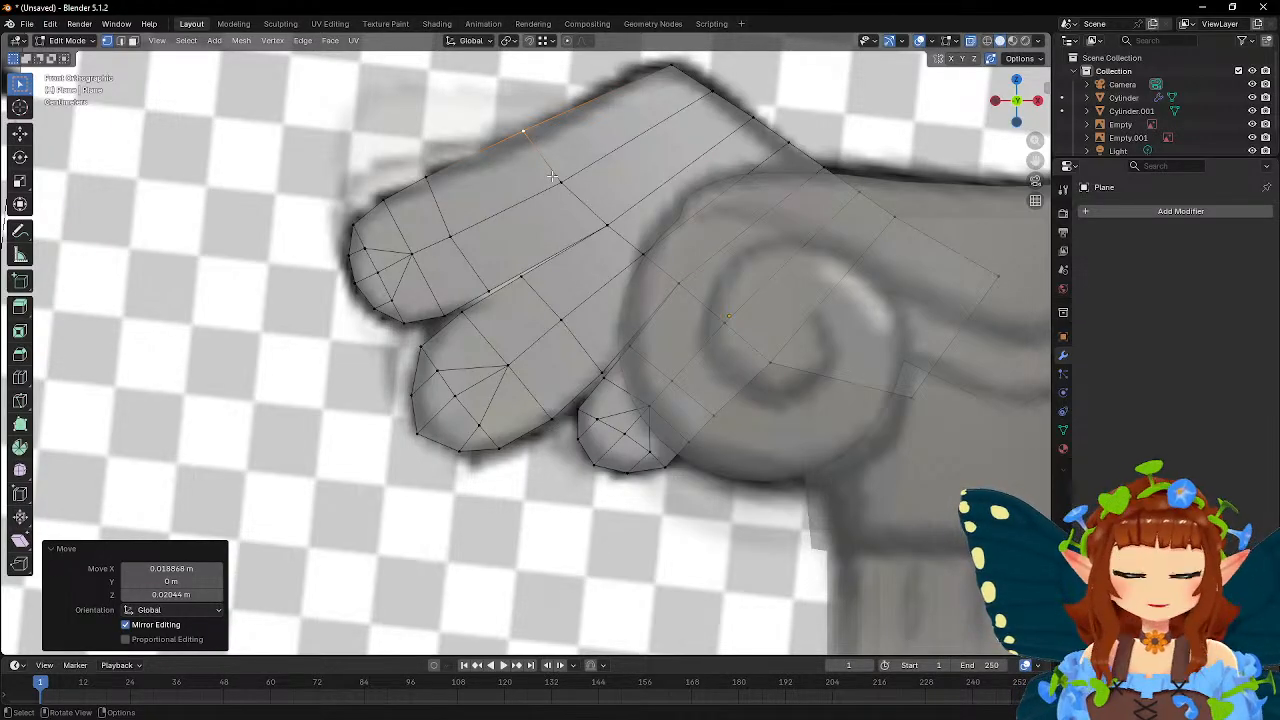
- Move the vertex at the wing's peak down along the upper outline, toward the start of the drawn curve
middle_click_drag(596, 186, 529, 293, "shift")
left_click(606, 176)
key("g")
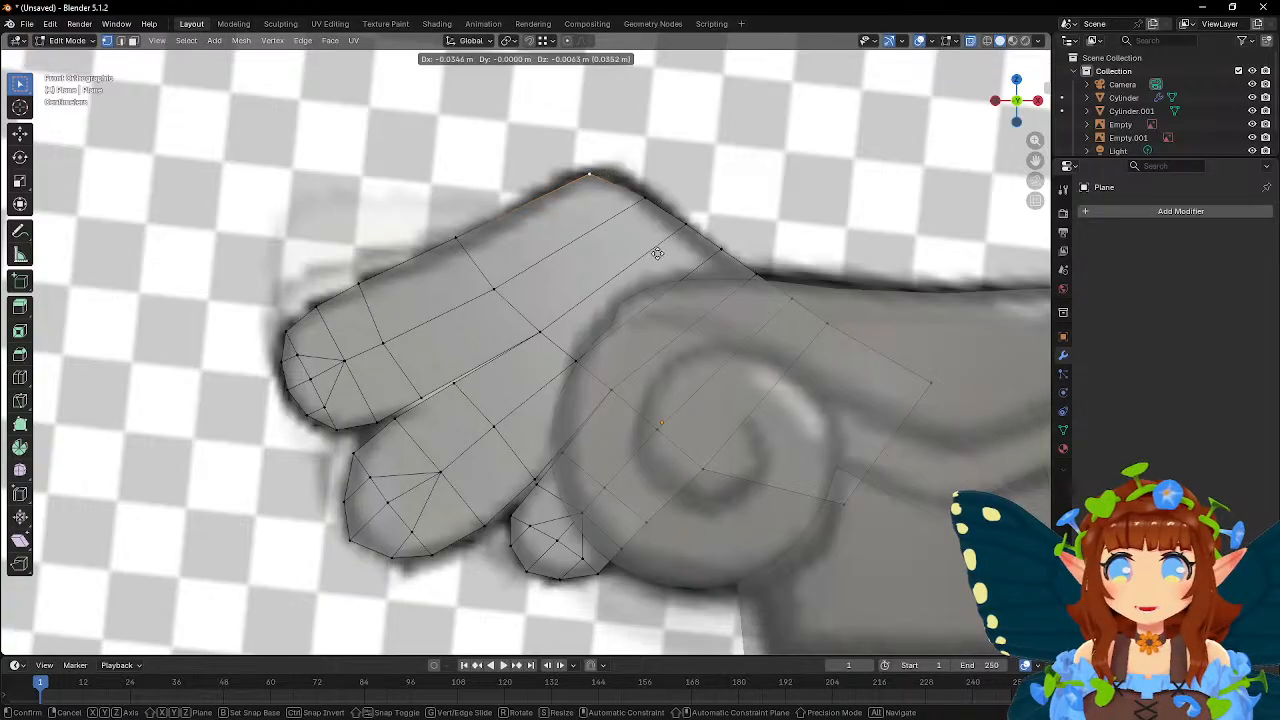
left_click(634, 261)
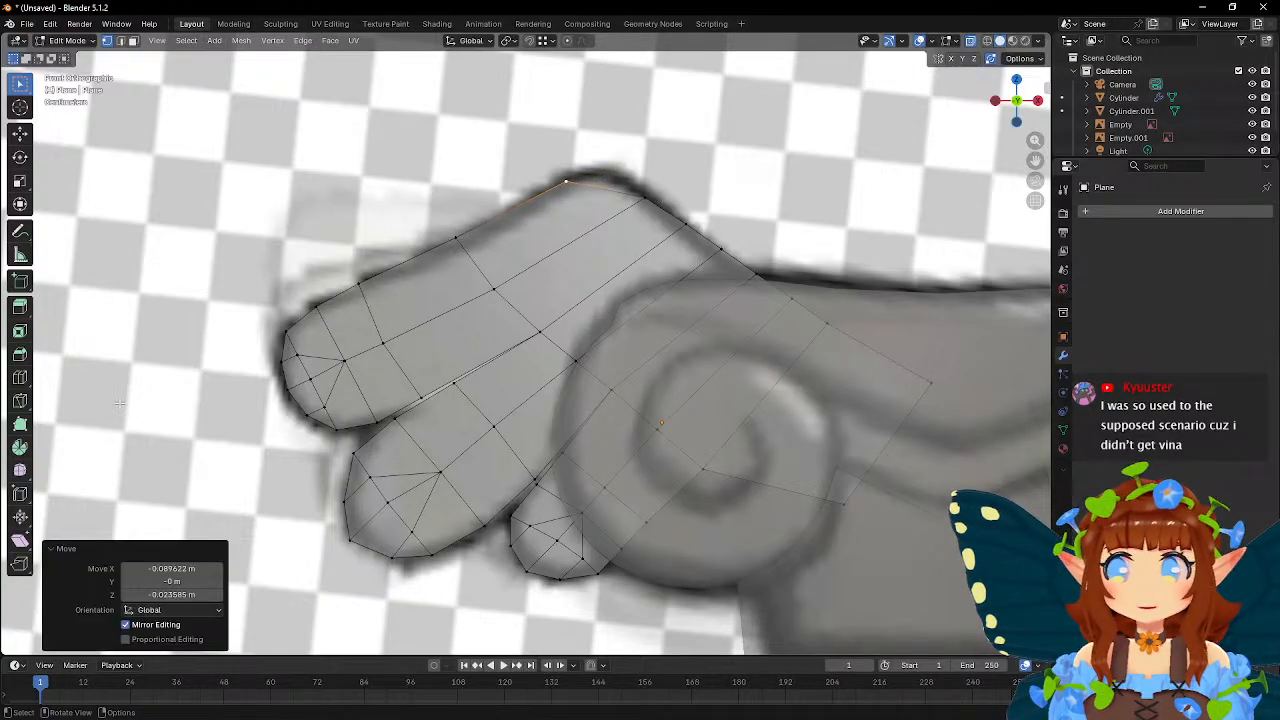
- Knife a cut from the top feather's inner vertex to the middle of the edge at the wing's peak
left_click(20, 401)
left_click(496, 286)
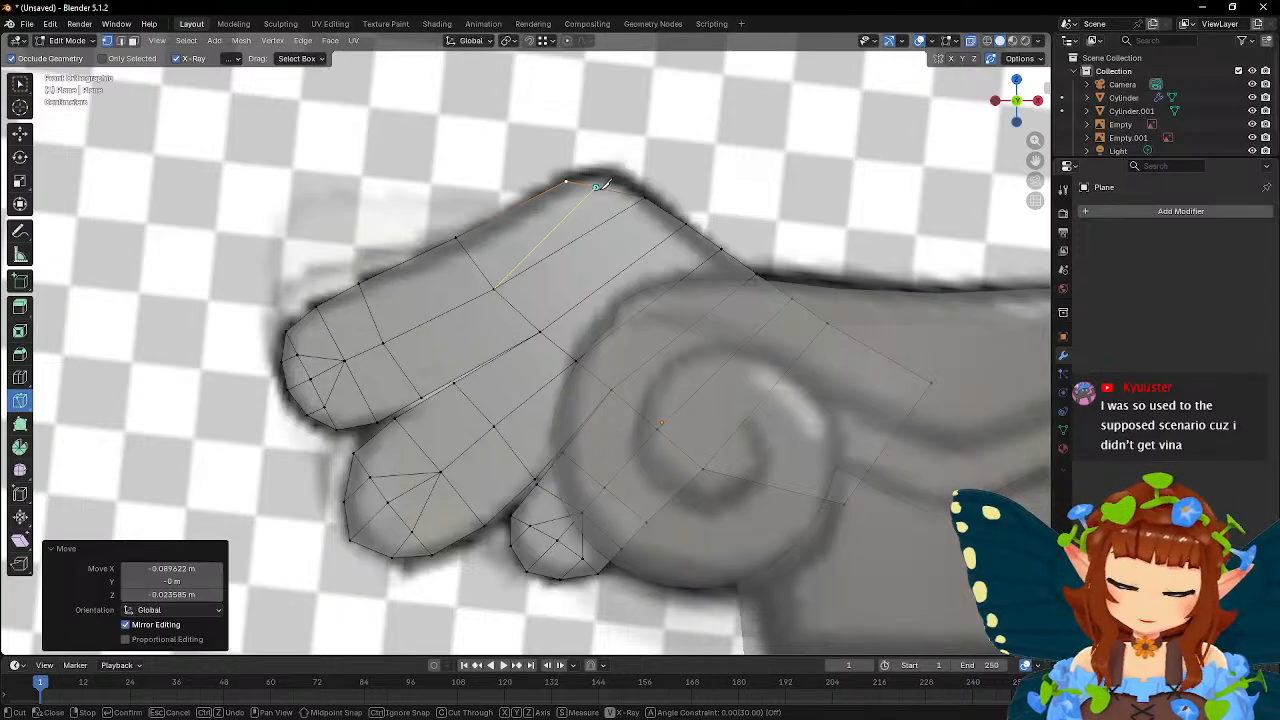
left_click(597, 186)
key("Return")
- Raise the new peak vertex to the drawn outline and shift the neighbouring upper-side vertex to round the wing's peak
key("w")
key("g")
left_click(624, 241)
left_click(574, 199)
key("g")
left_click(574, 229)
- Move the vertex just past the wing's peak and fine-tune the peak vertex so both sit on the drawn outline
left_click(649, 198)
key("g")
left_click(652, 246)
left_click(613, 190)
key("g")
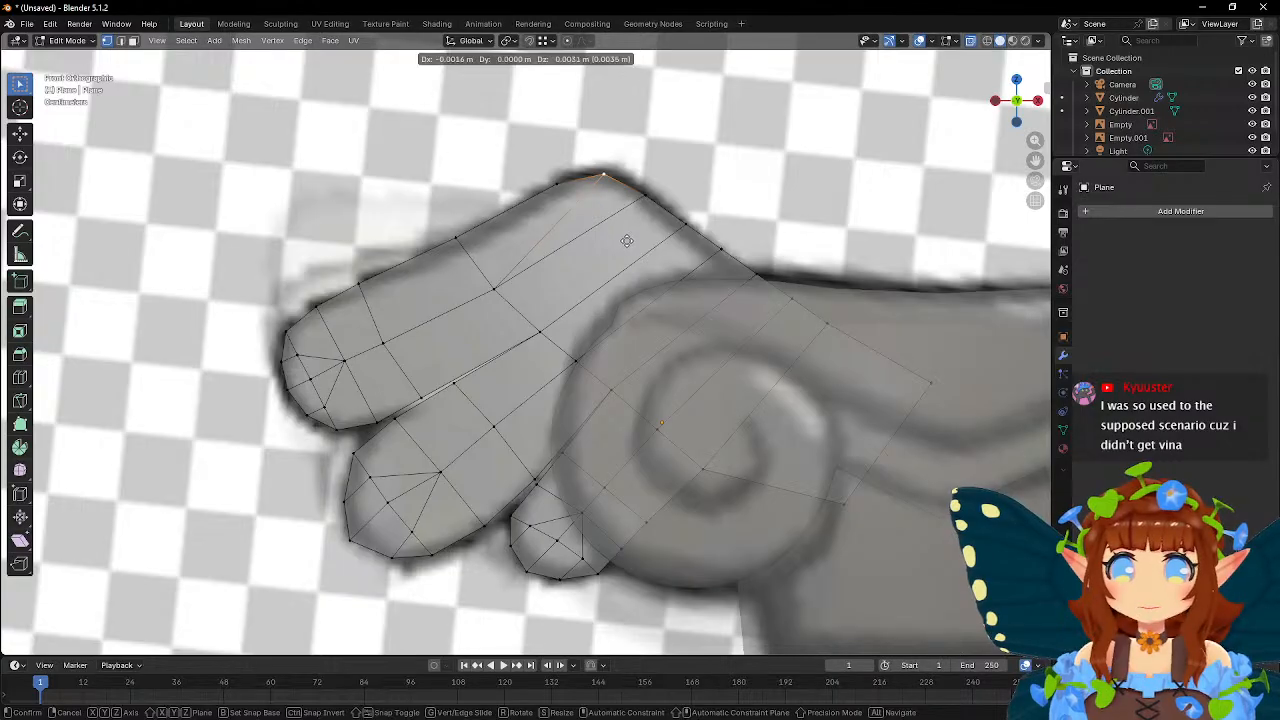
left_click(626, 241)
- Move the four vertices on the slope from the wing's peak into the capital onto a smooth line along the drawing
left_click(712, 249)
key("g")
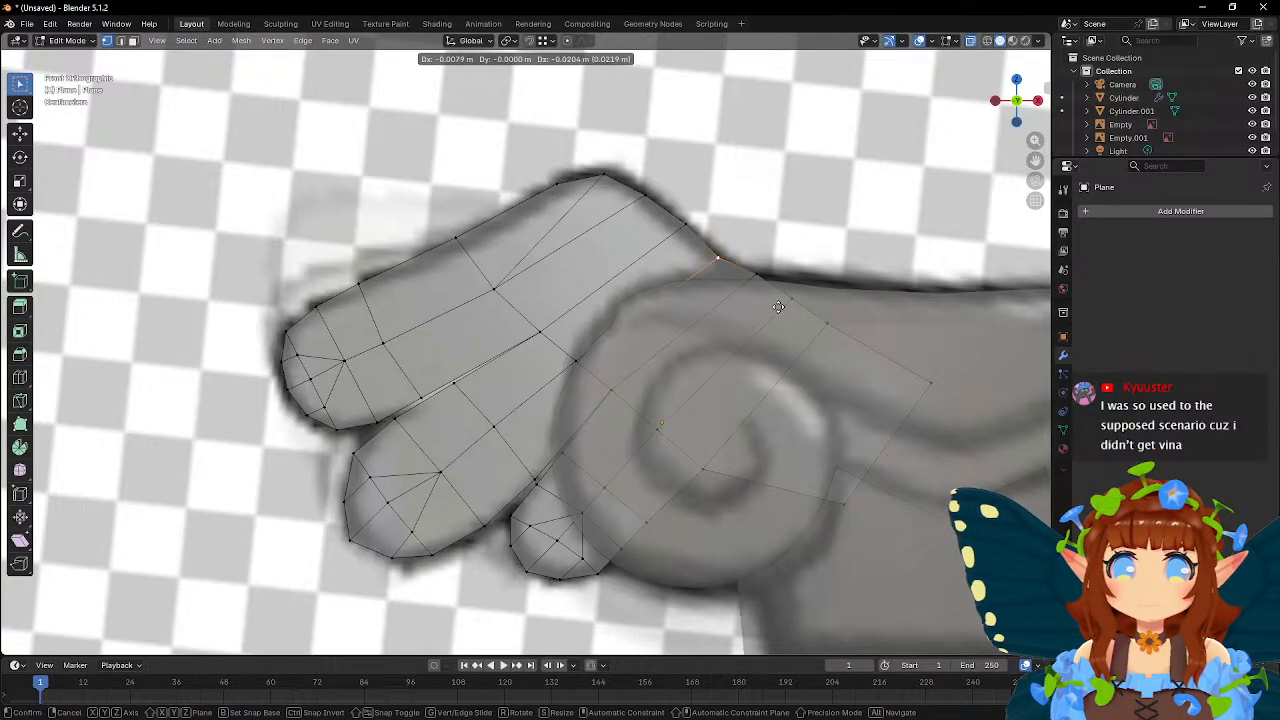
left_click(778, 302)
left_click(690, 227)
key("g")
left_click(706, 298)
left_click(750, 277)
key("g")
left_click(772, 316)
left_click(795, 303)
key("g")
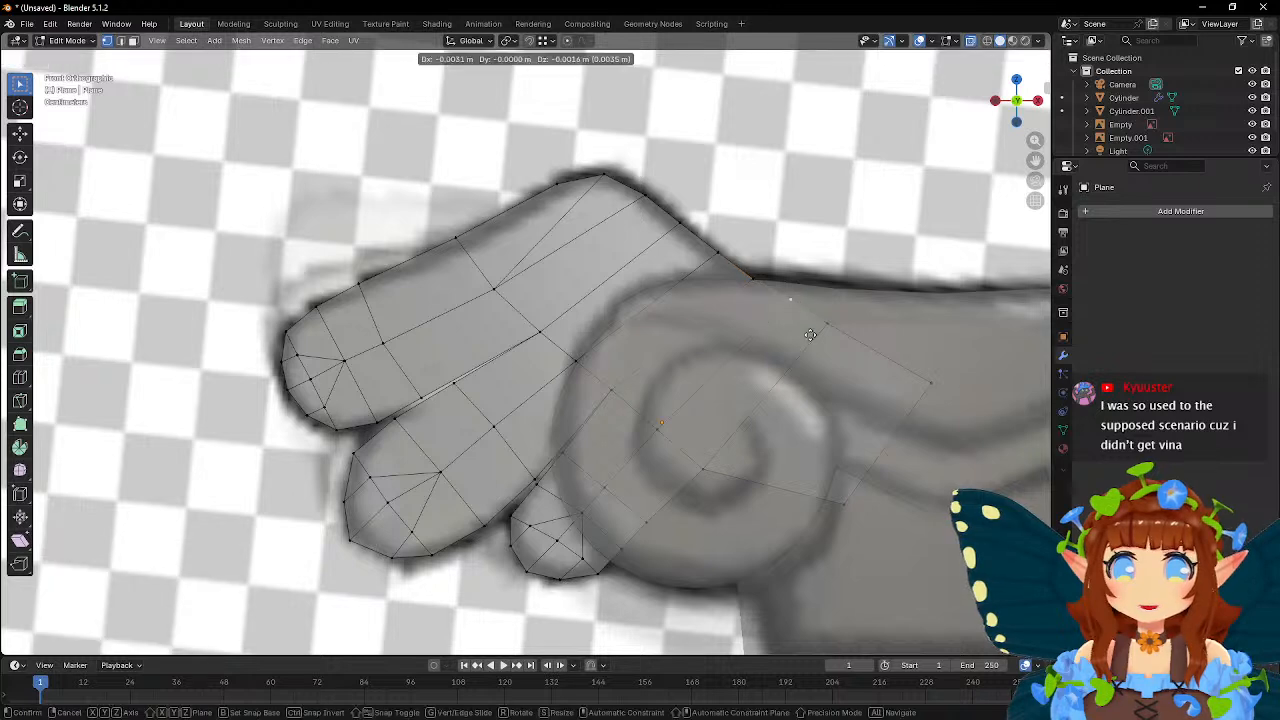
left_click(805, 336)
left_click(828, 324)
middle_click_drag(783, 397, 732, 323, "shift")
- Shift the top feather's three-vertex cross row nearest the tip, inner, lower and upper vertex in turn, toward the wing's base
left_click(333, 271)
key("g")
left_click(434, 295)
left_click(372, 322)
key("g")
left_click(414, 333)
left_click(312, 222)
key("g")
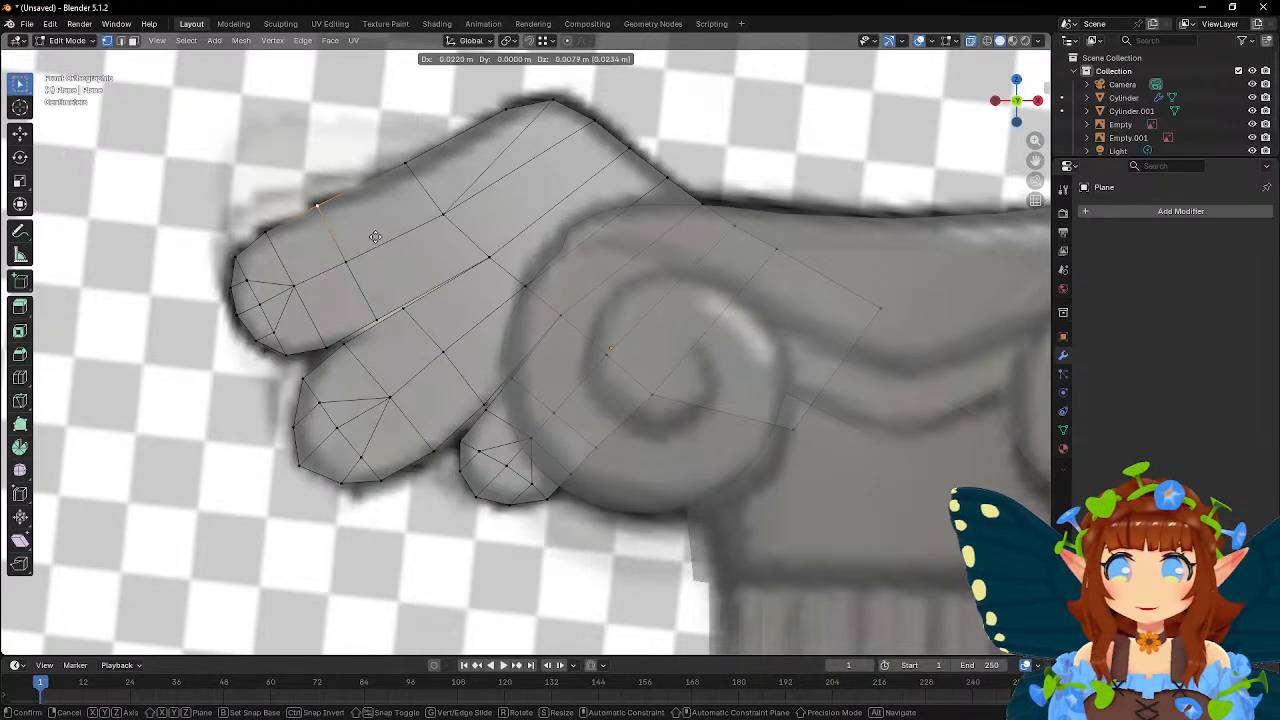
left_click(375, 237)
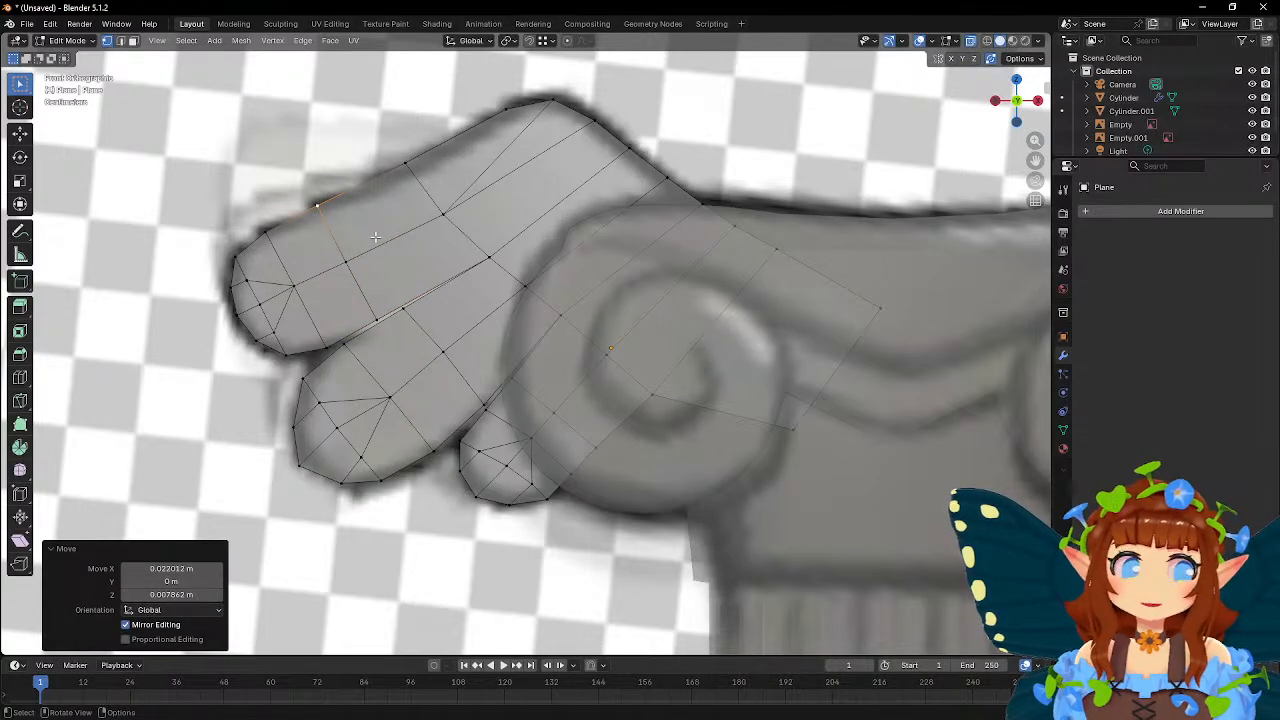
- Move the top feather's next upper-side vertex onto the outline and shift the inner vertex below it to even out the spacing
left_click(412, 168)
key("g")
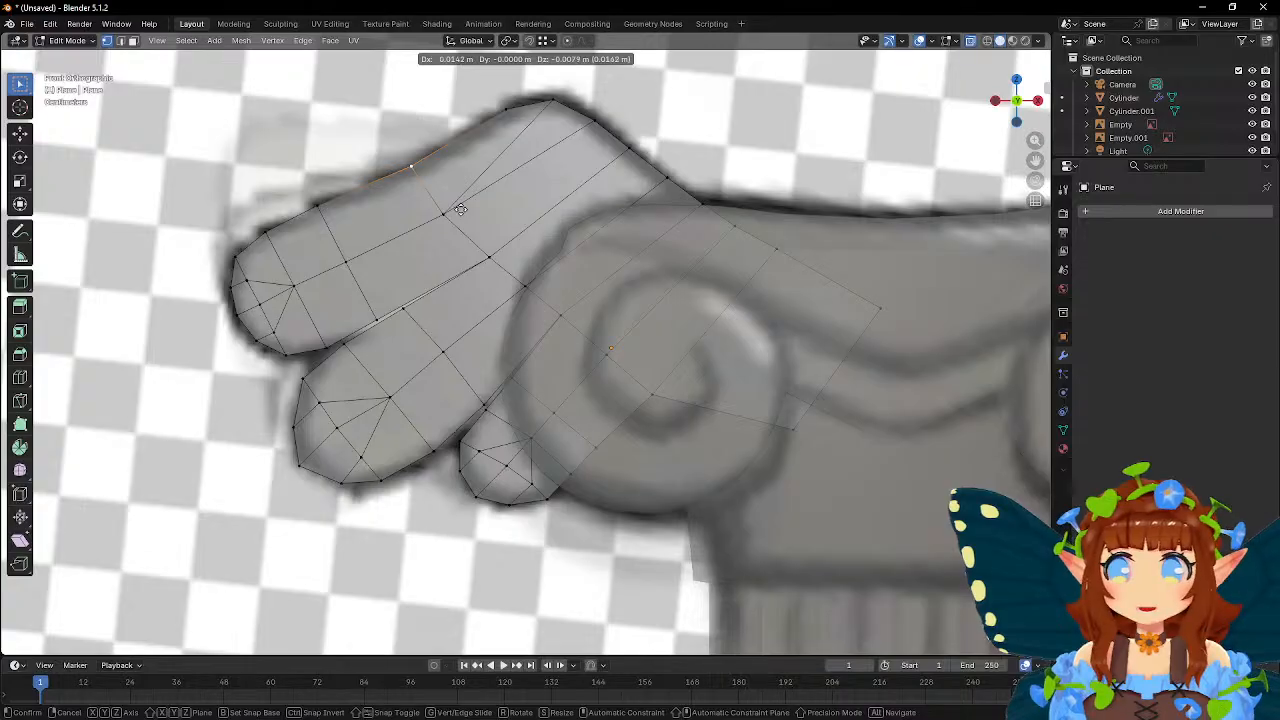
left_click(461, 209)
left_click(443, 212)
key("g")
left_click(475, 211)
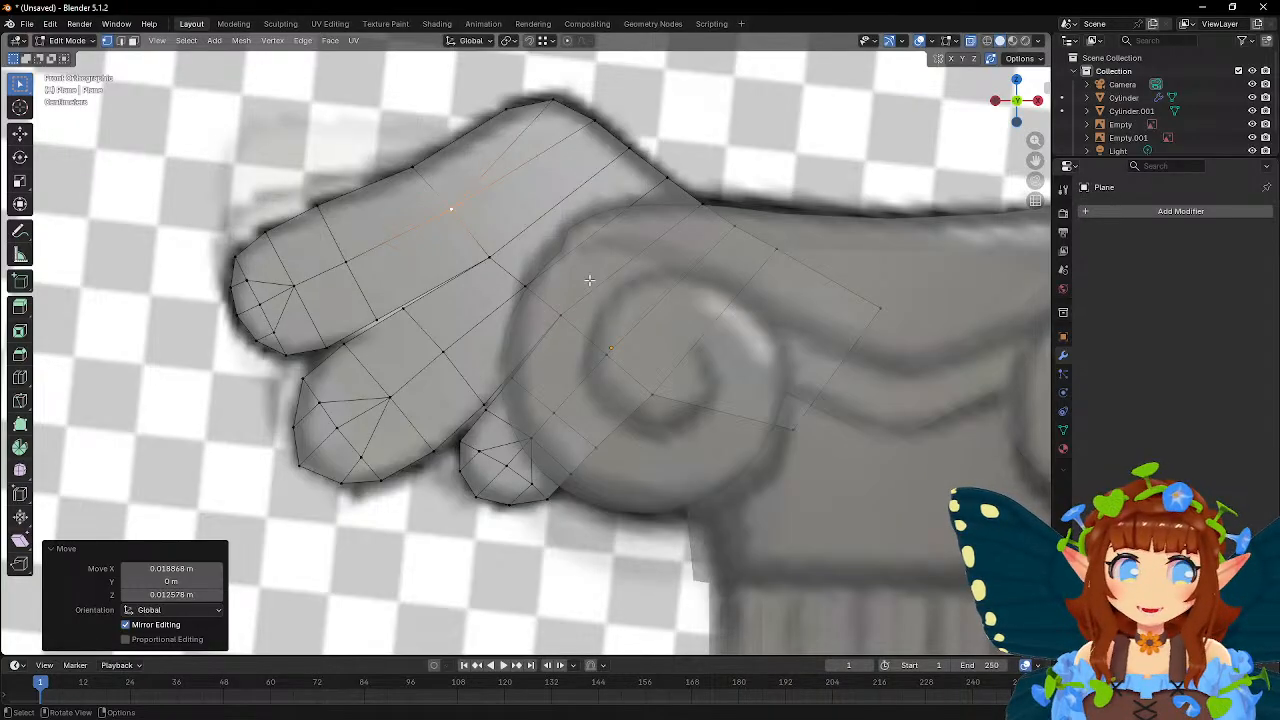
- Knife a cut from the wing's vertex inside the left scroll down to its lower border edge, in front view
scroll(589, 280, "down", 5)
middle_click_drag(589, 280, 685, 336)
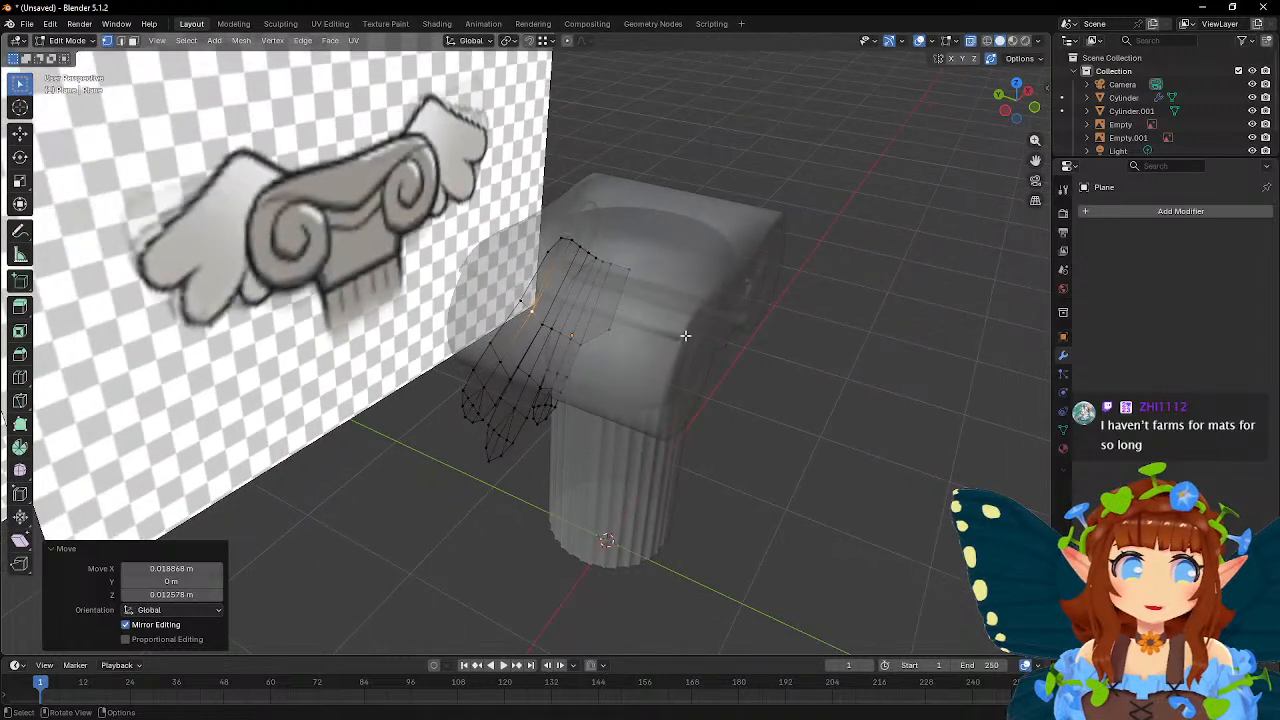
scroll(685, 336, "up", 2)
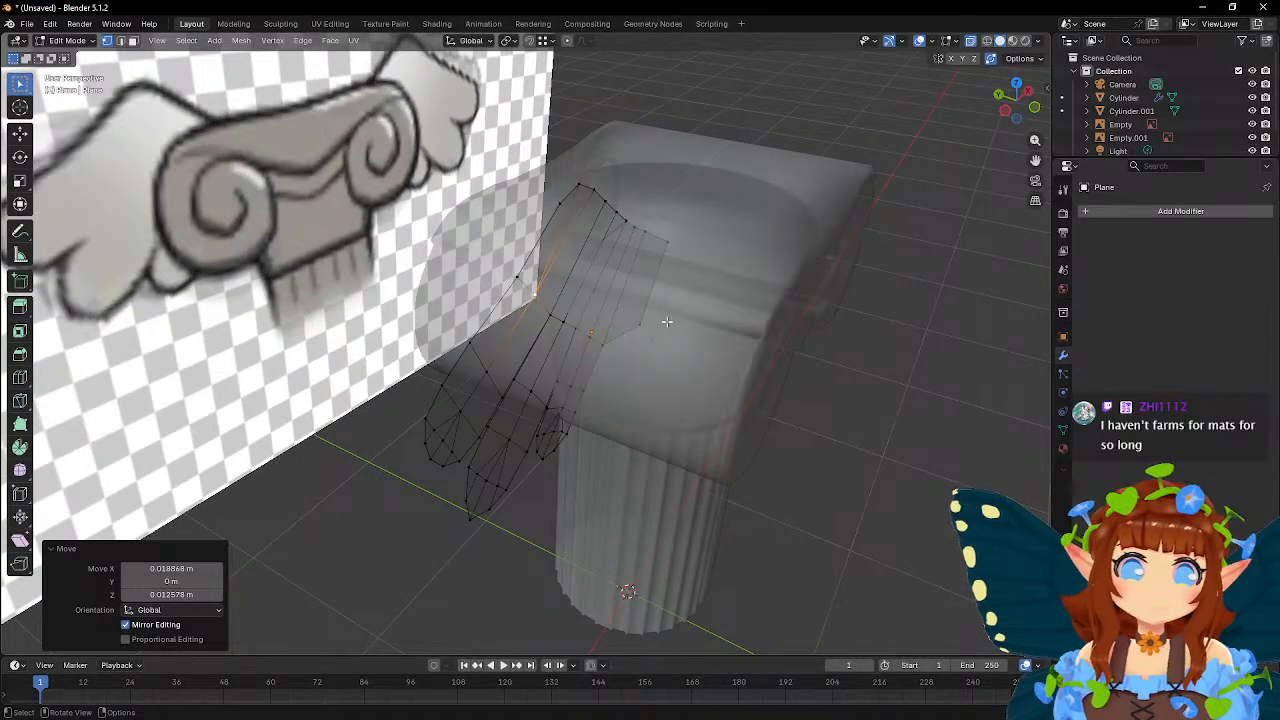
middle_click_drag(668, 354, 566, 290)
key("KP_1")
middle_click_drag(620, 366, 510, 302, "shift")
scroll(508, 300, "up", 4)
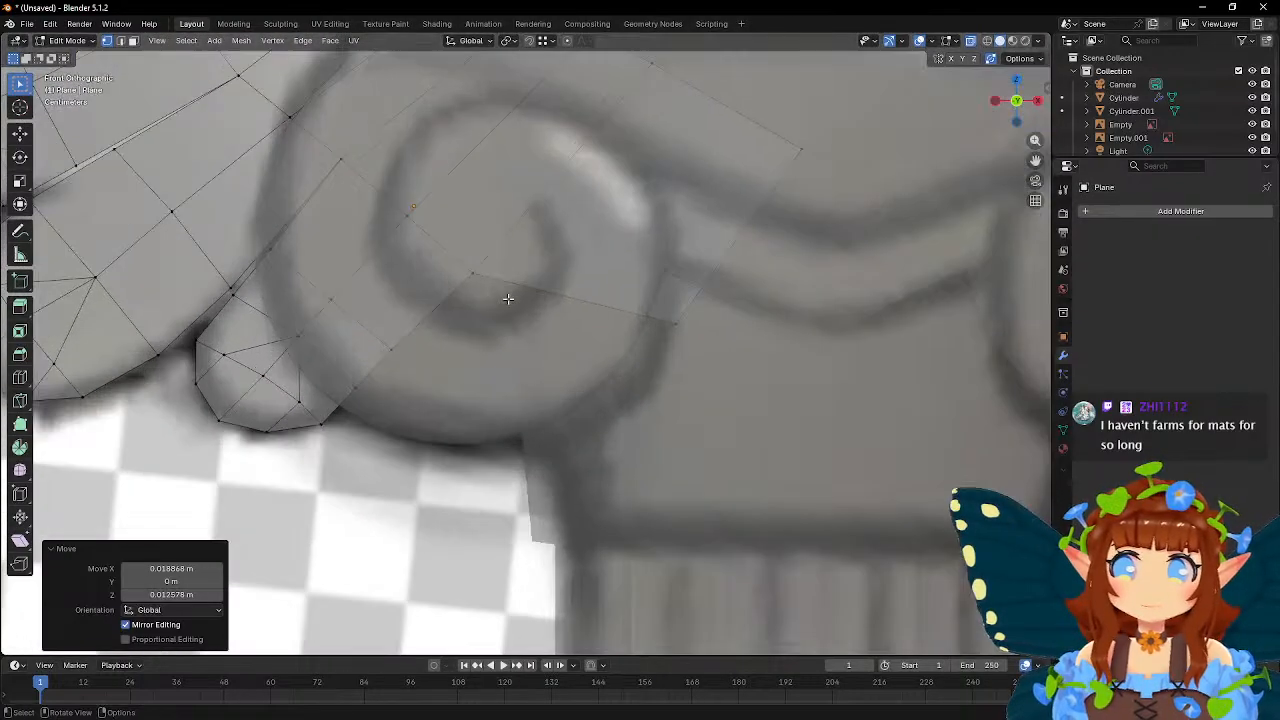
left_click(20, 401)
scroll(556, 156, "down", 2)
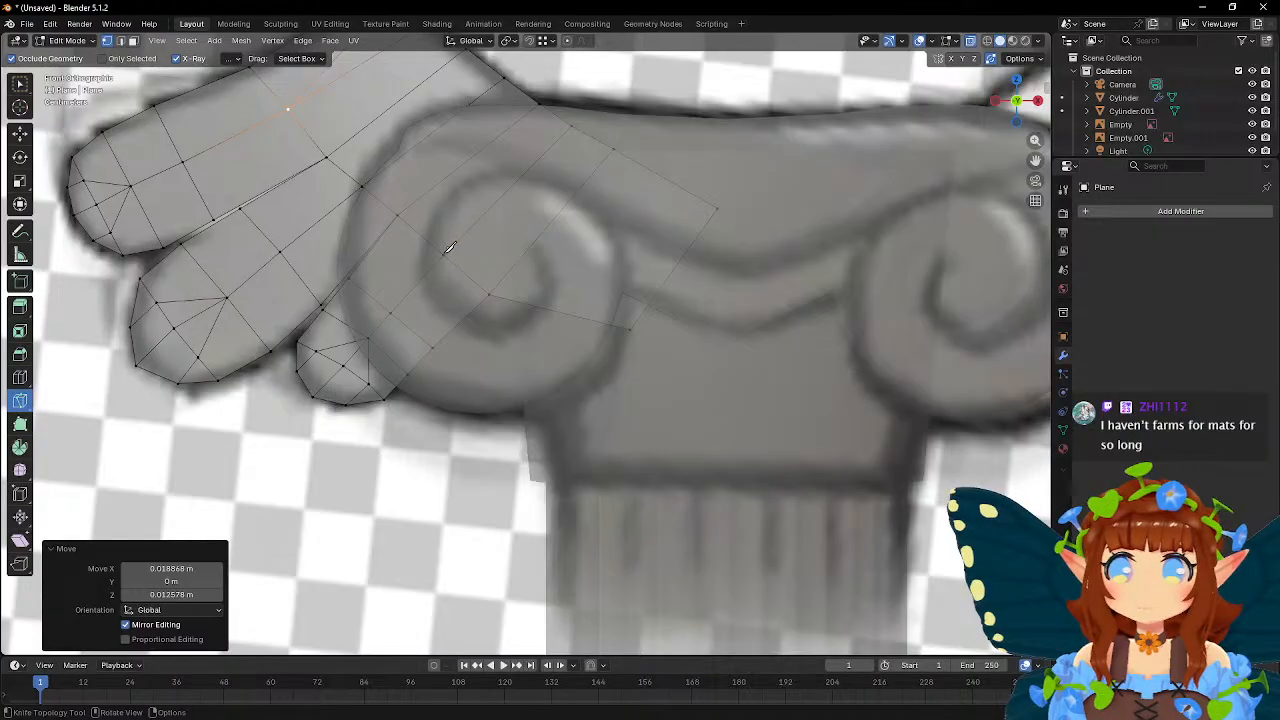
left_click(447, 248)
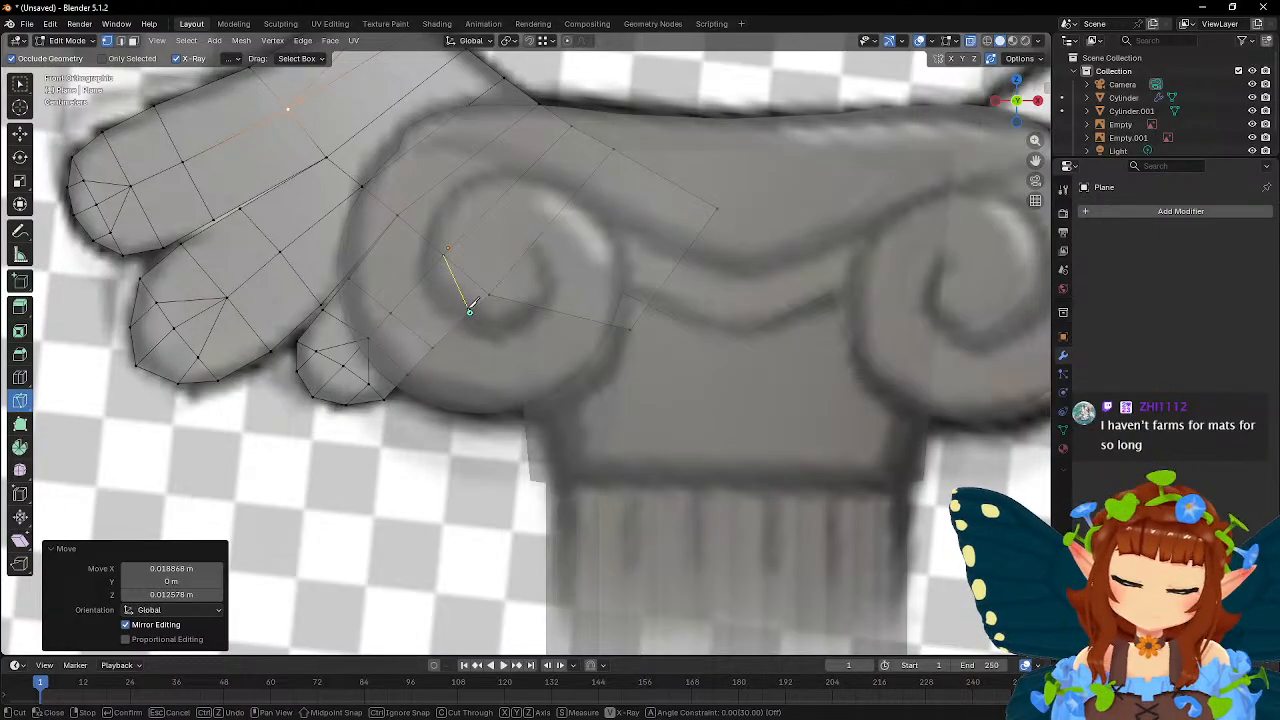
left_click(469, 310)
key("Return")
- Knife a second cut from the wing's upper border vertex above the scroll down to the lower border edge
left_click(613, 151)
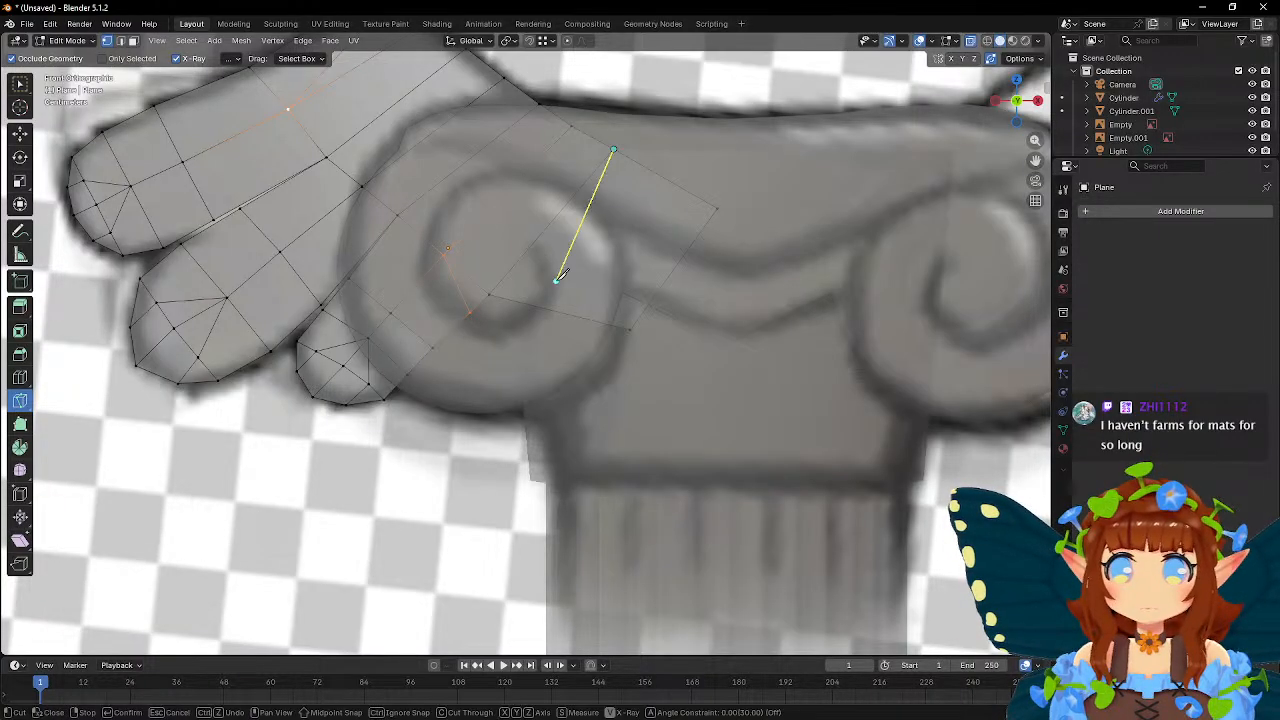
left_click(541, 300)
key("Return")
key("w")
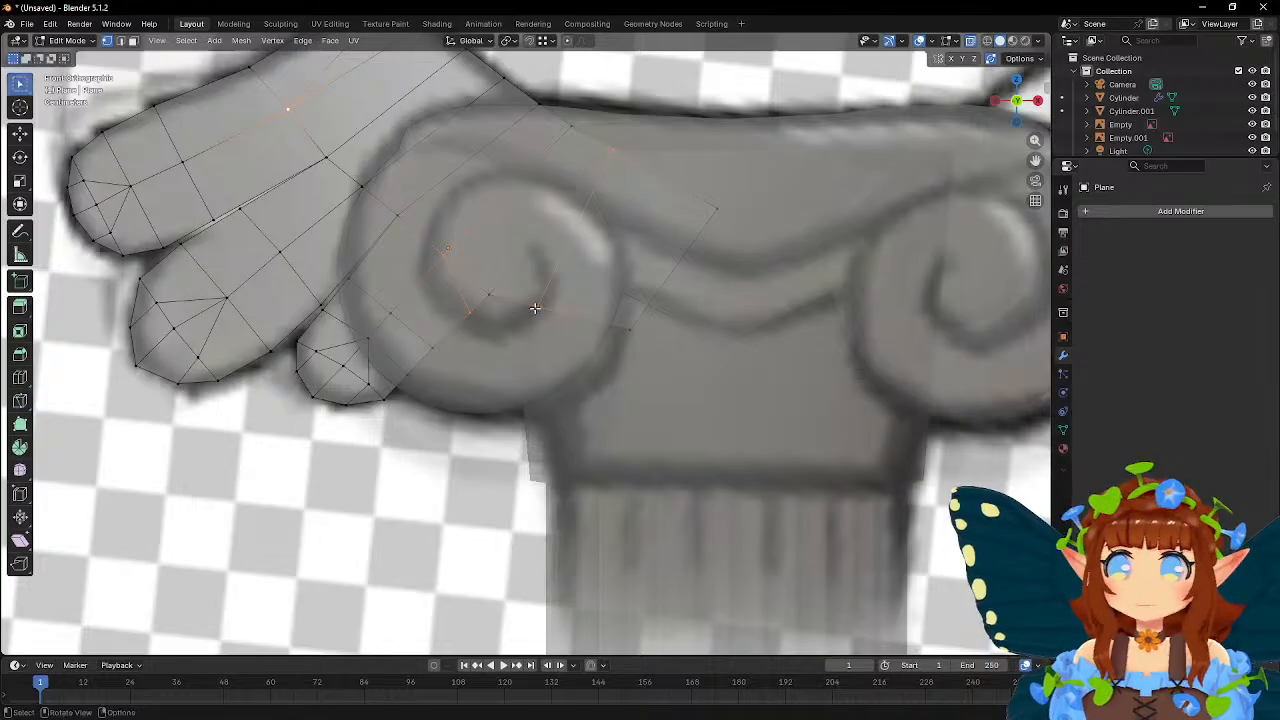
- Spread the lower border vertices inside the scroll apart and shape them into a smoother curve toward the wing's inner end
key("g")
left_click(503, 293)
key("g")
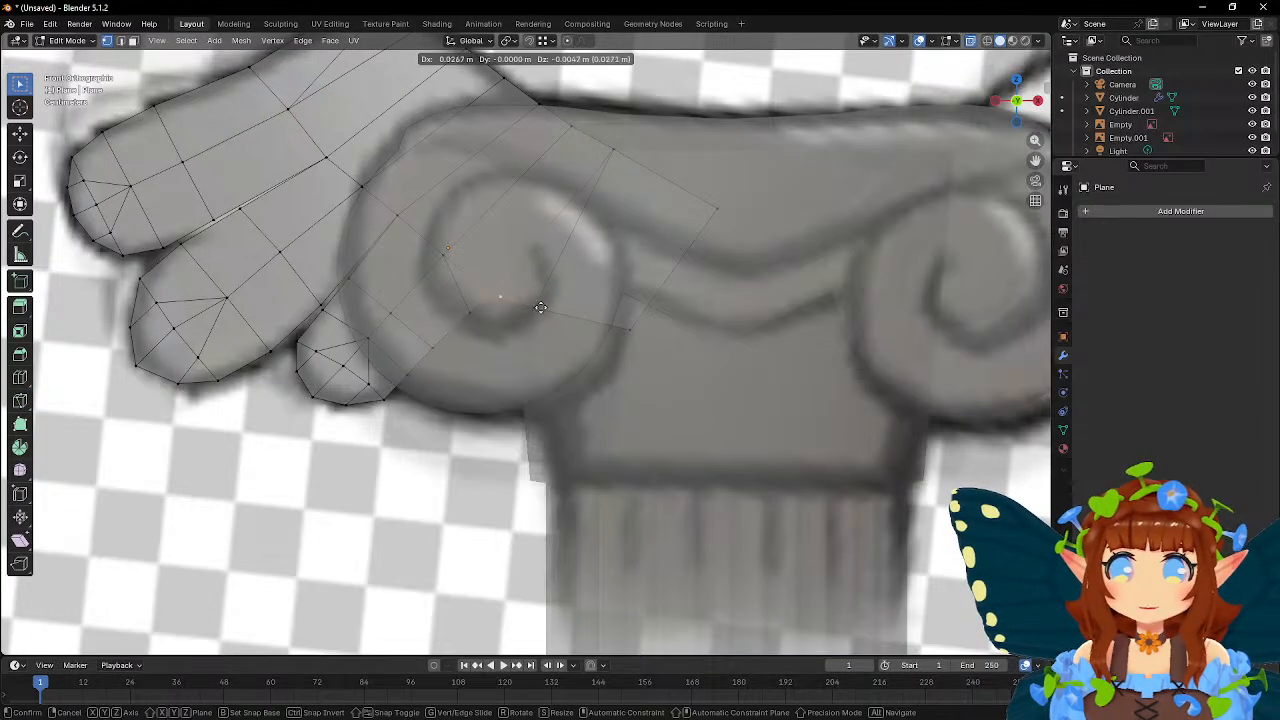
left_click(538, 308)
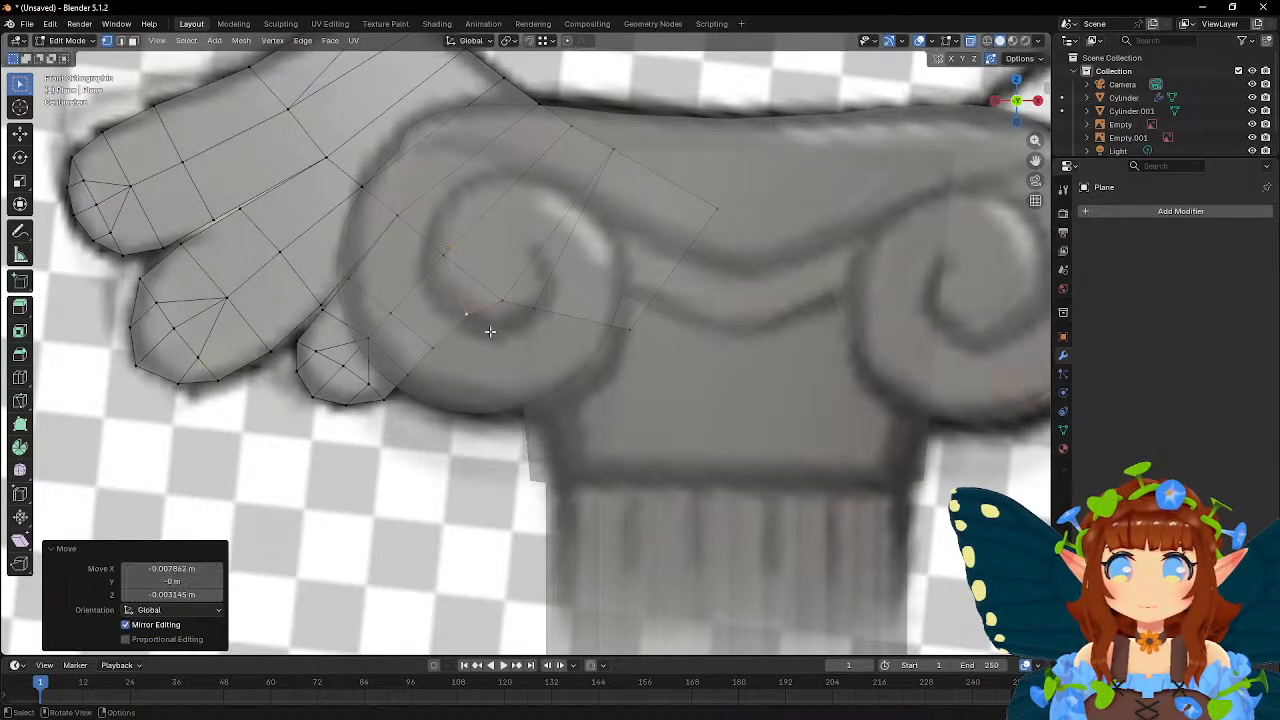
key("g")
left_click(588, 332)
left_click(500, 301)
key("g")
left_click(538, 318)
left_click(467, 318)
key("g")
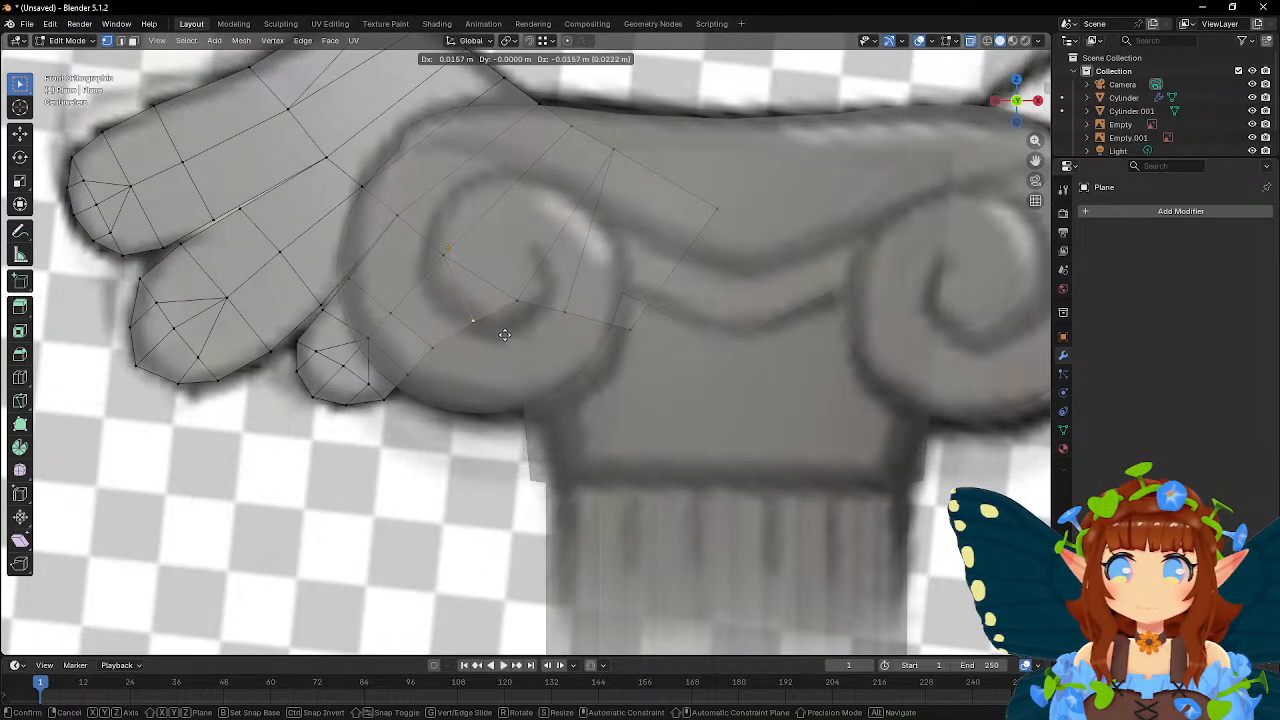
left_click(497, 335)
- Check the wing's overall outline in Object Mode and lower the middle border vertex inside the scroll slightly
scroll(526, 331, "down", 4)
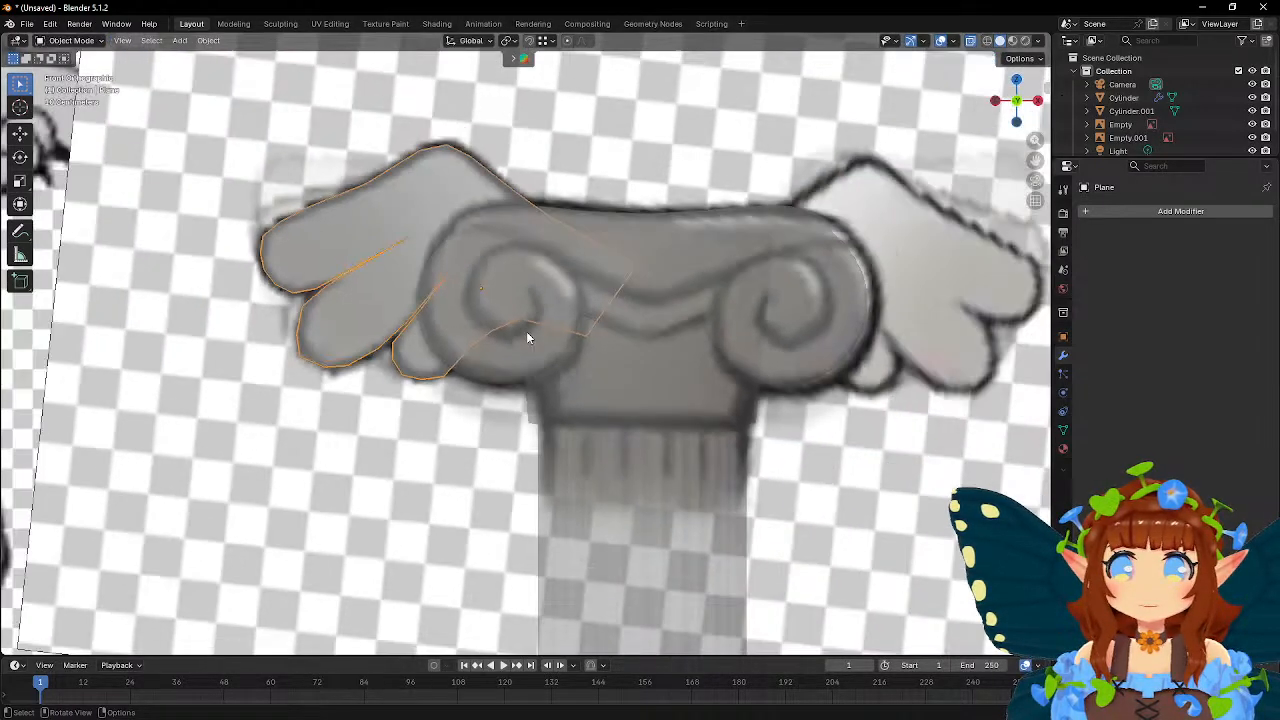
scroll(526, 331, "up", 4)
left_click(526, 331)
key("g")
left_click(558, 326)
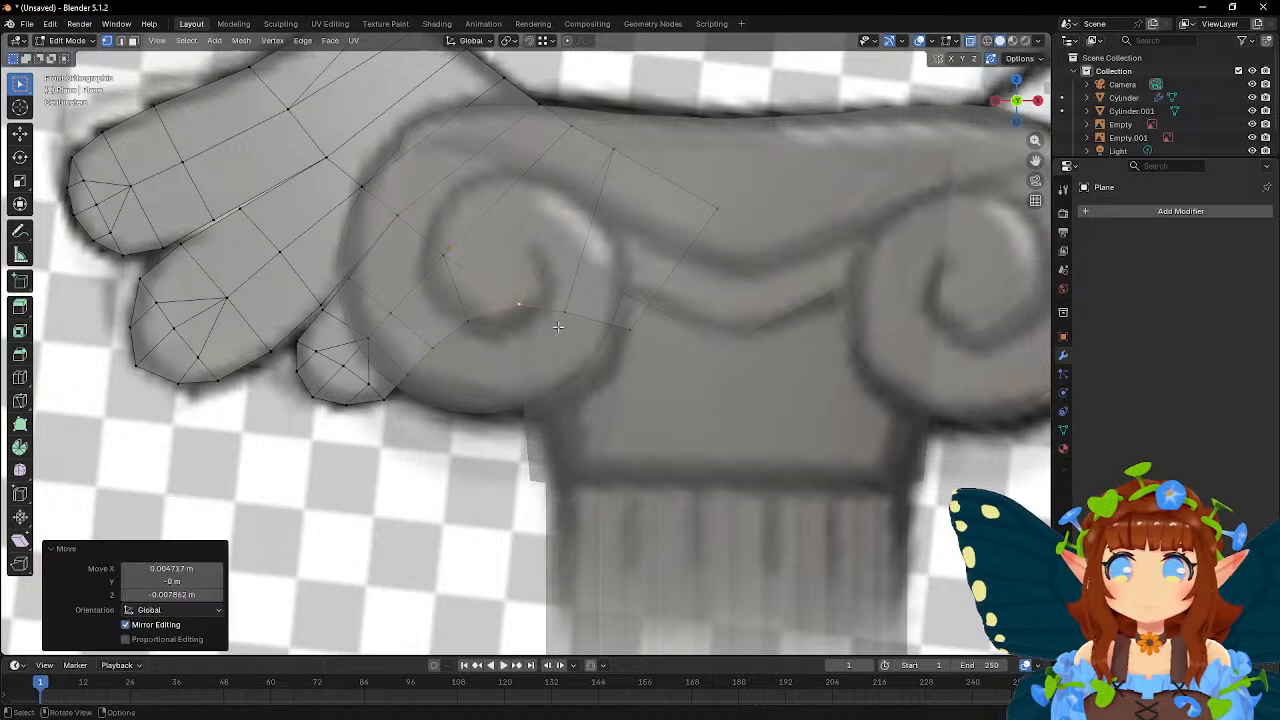
- Knife a cut from the vertex inside the scroll across the cross edge to the wing's inner end edge
left_click(20, 400)
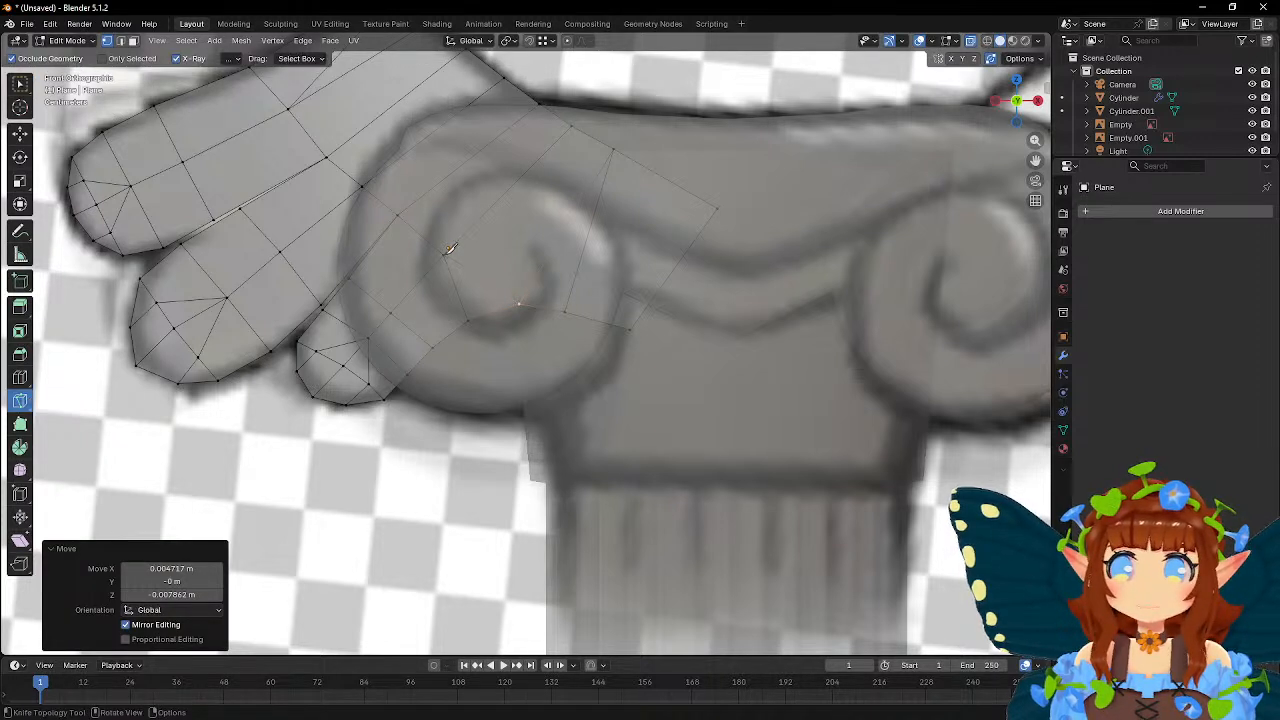
left_click(444, 253)
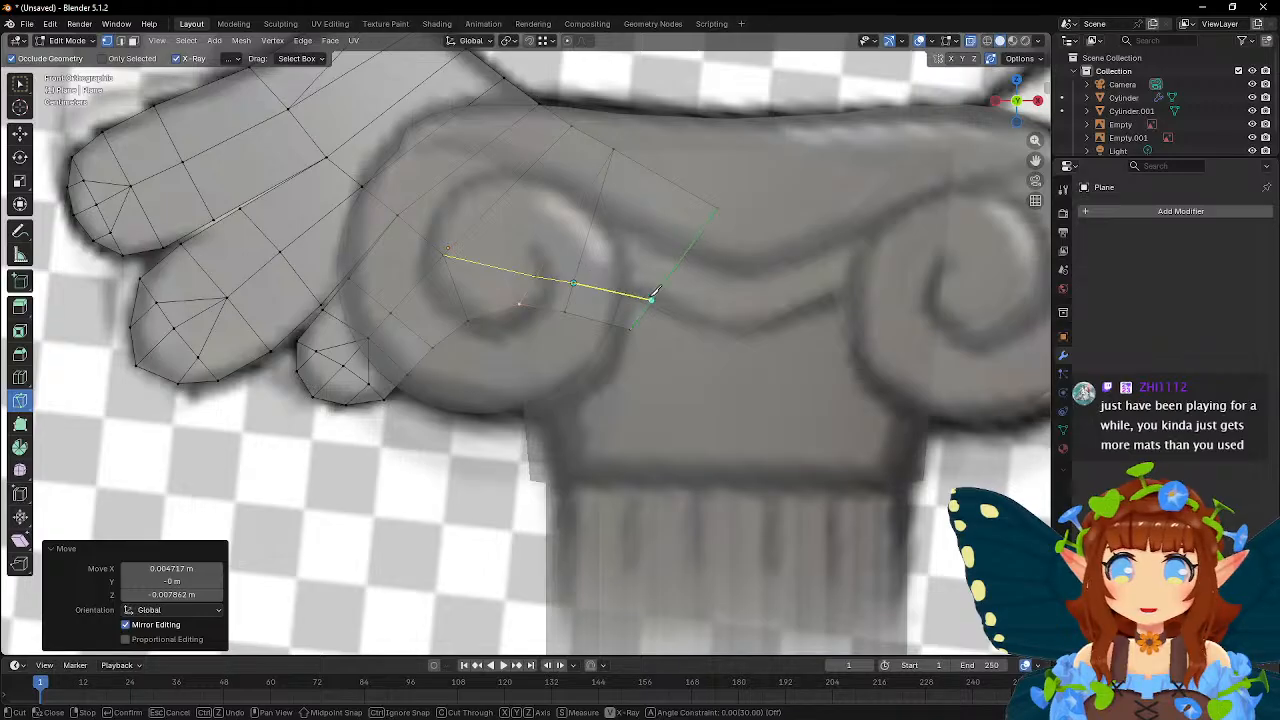
left_click(651, 297)
key("Return")
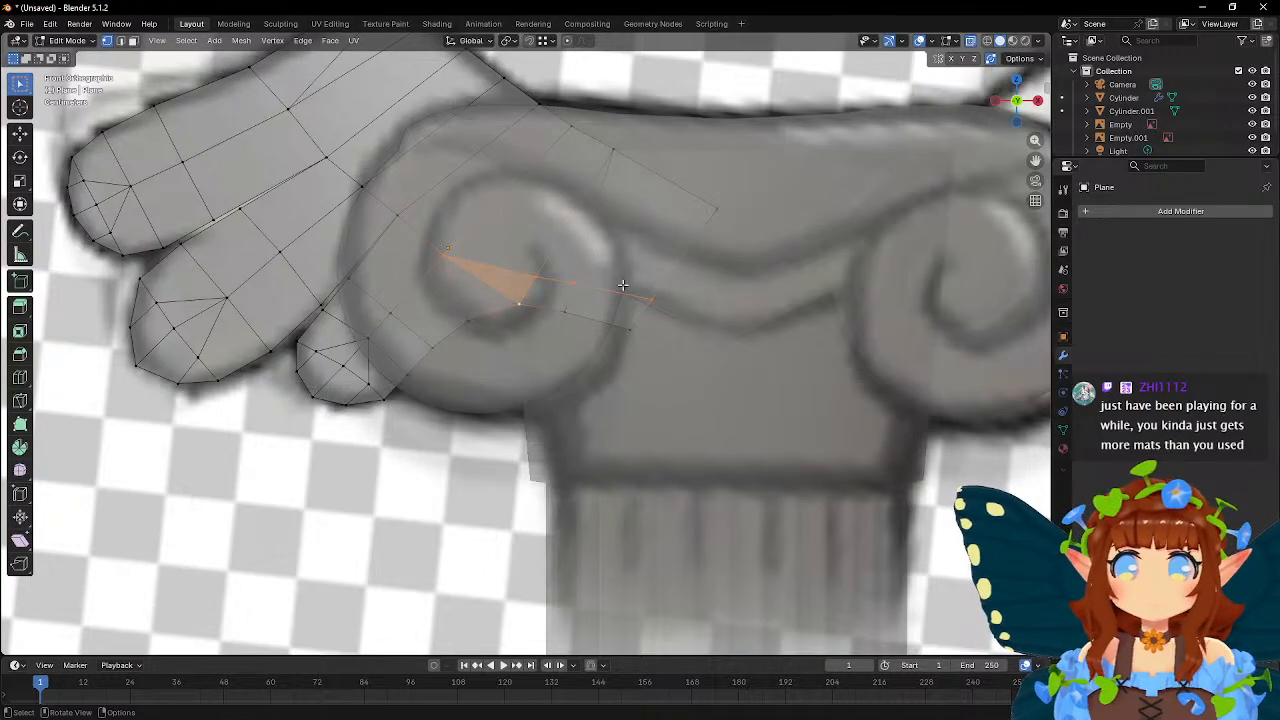
- Reposition the middle lower border vertex and the vertex above it on the new cut to even out the faces inside the scroll
left_click(527, 309)
key("g")
left_click(537, 331)
left_click(539, 277)
key("g")
left_click(568, 313)
key("g")
left_click(598, 309)
left_click(574, 301)
key("g")
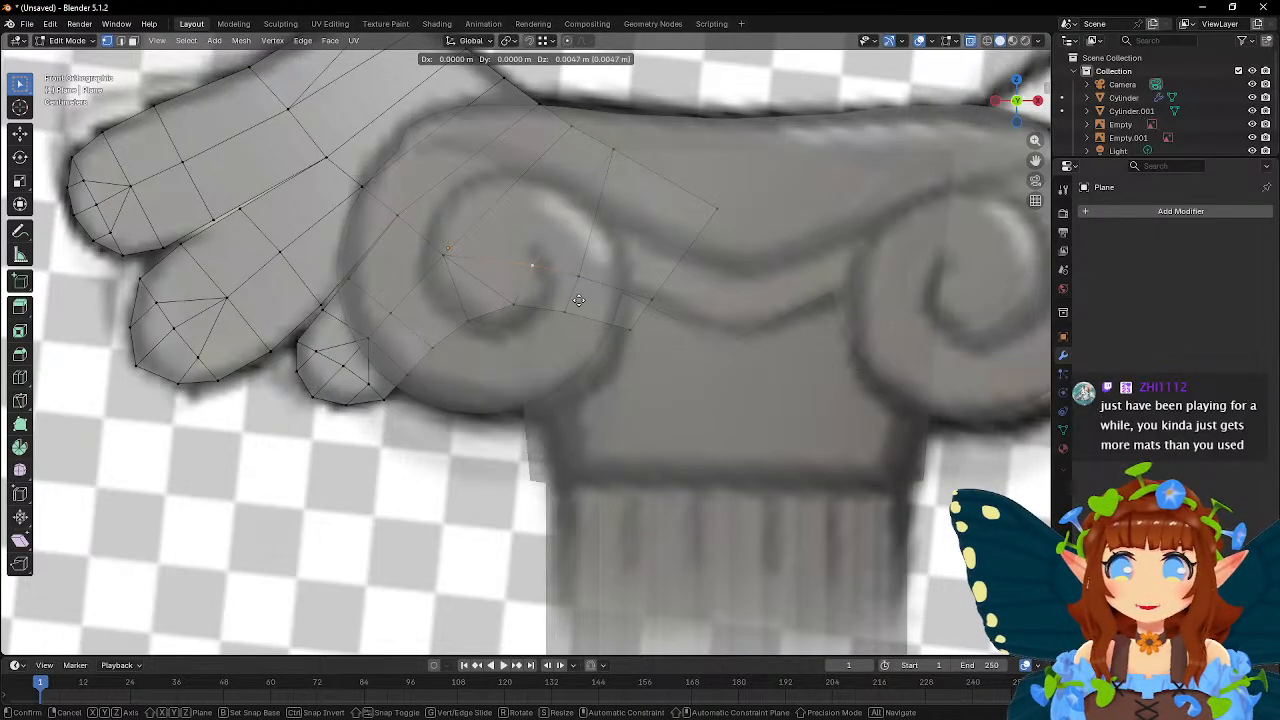
left_click(579, 299)
- Adjust the two lower vertices of the cross edge near the scroll's inner side to even out their spacing
left_click(581, 279)
key("g")
left_click(615, 293)
left_click(571, 310)
key("g")
left_click(608, 316)
- Move the middle feather's outer side vertex and its bottom tip vertex onto the drawn outline
scroll(608, 318, "down", 1)
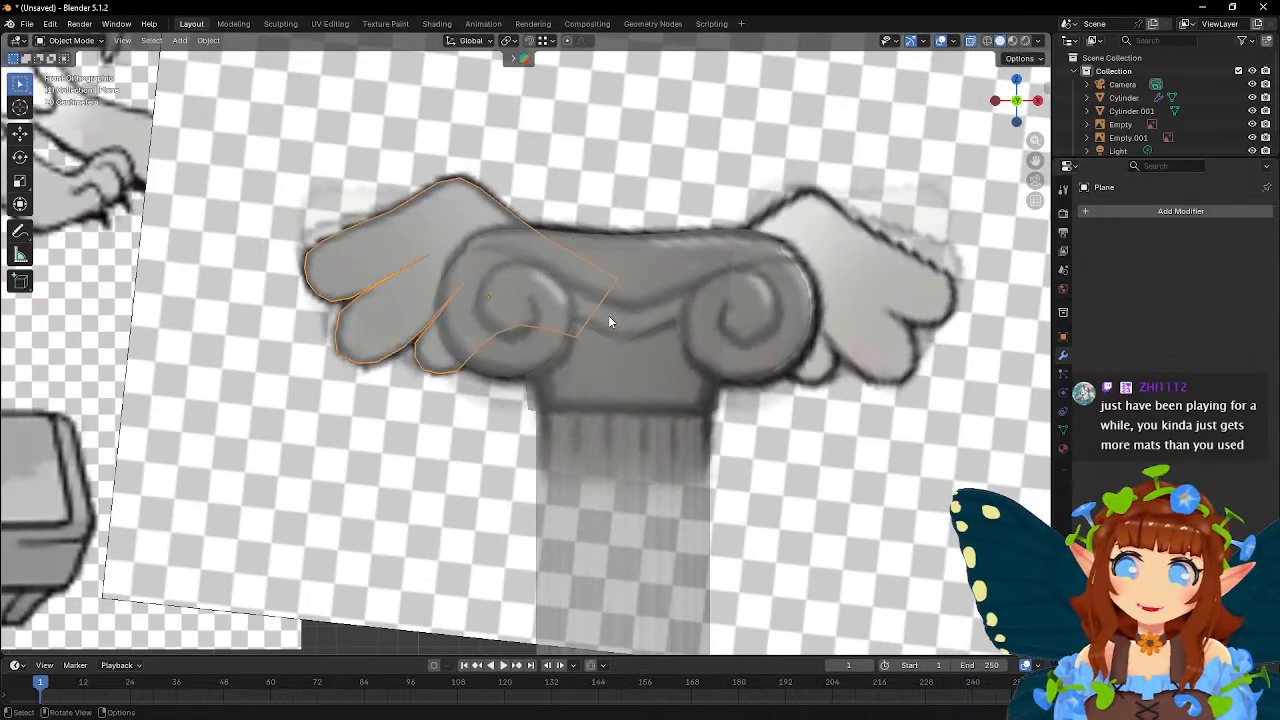
middle_click_drag(457, 299, 648, 331, "shift")
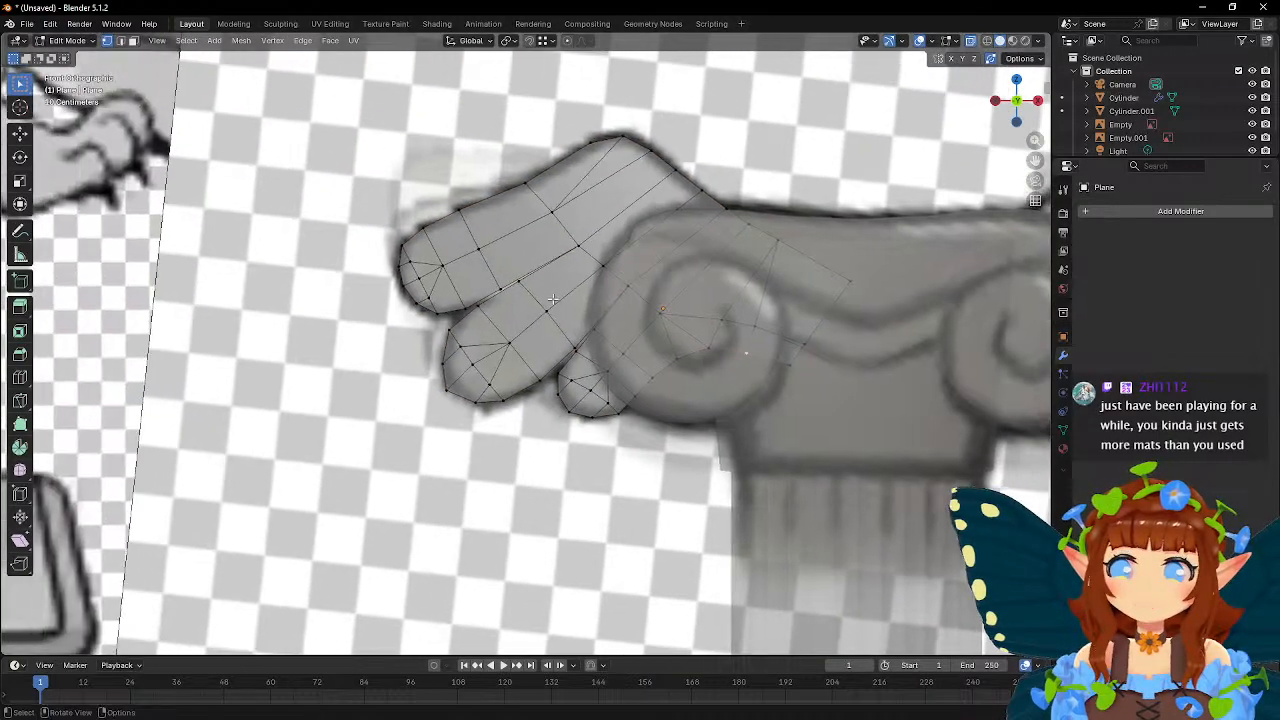
scroll(648, 331, "up", 3)
left_click(388, 374)
key("g")
left_click(457, 370)
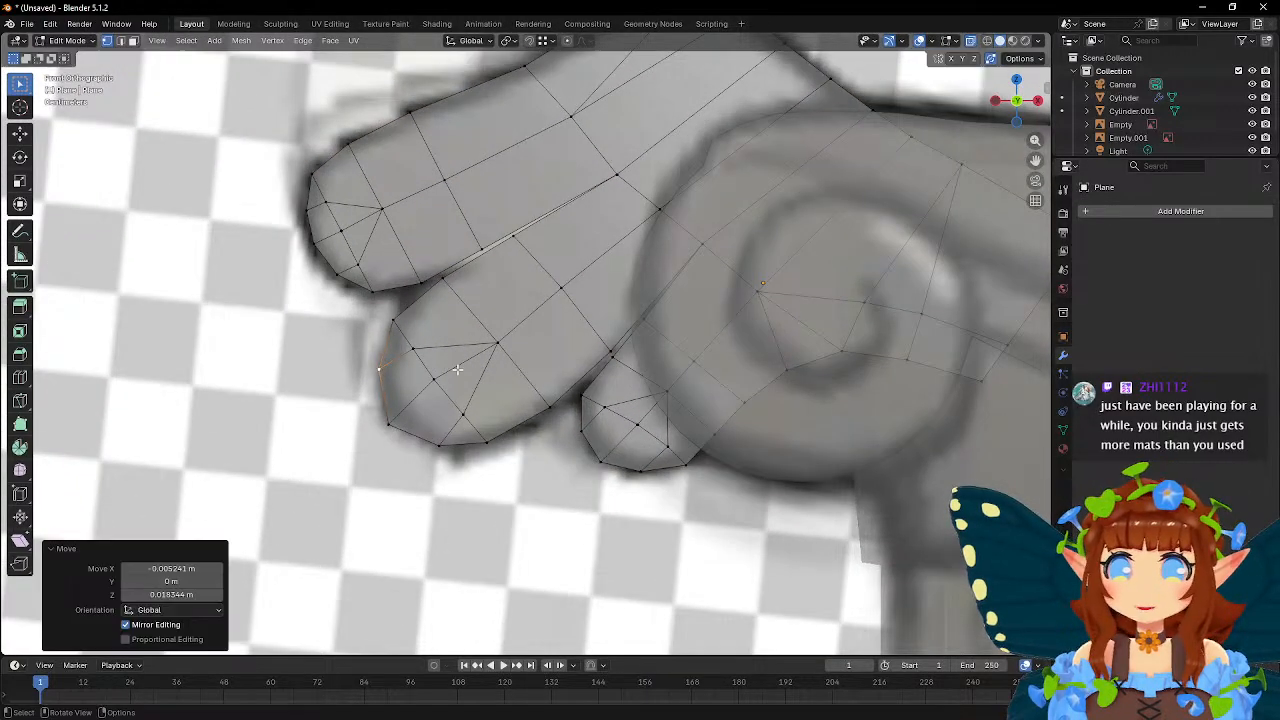
left_click(441, 447)
key("g")
left_click(470, 464)
left_click(490, 446)
left_click(564, 417)
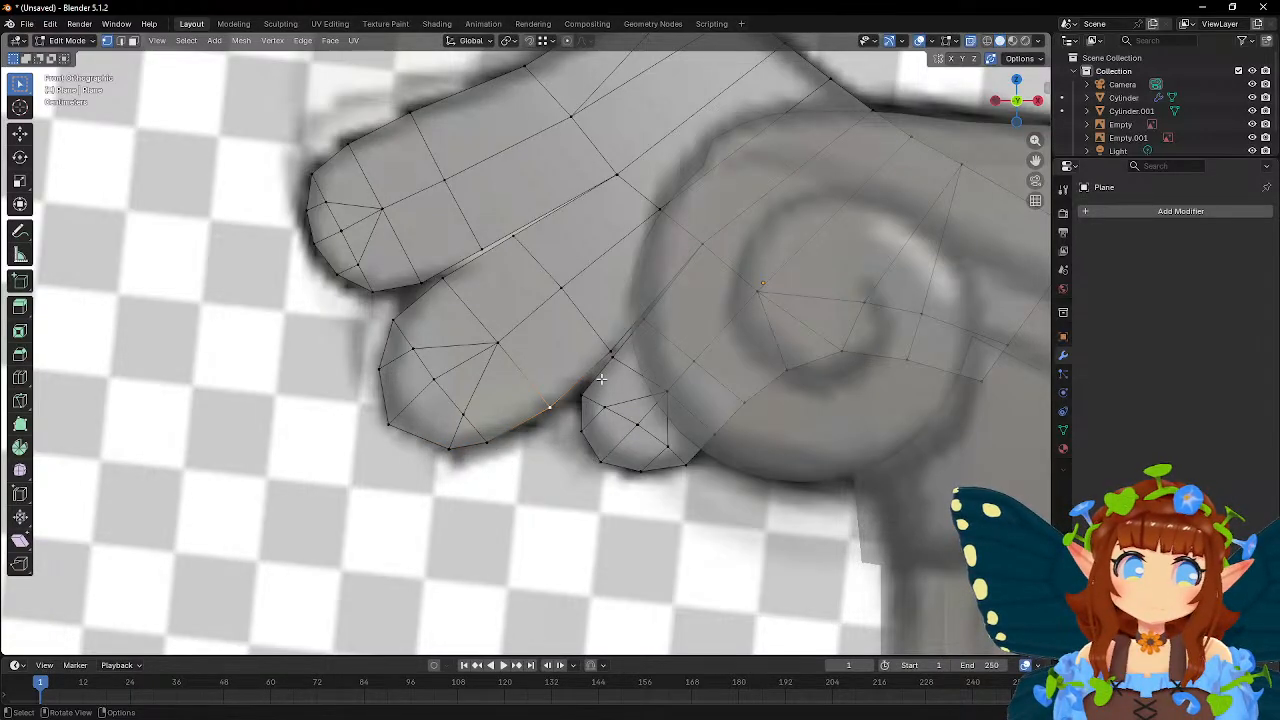
- Select all faces of the flat wing and extrude them along their normals to give the wing thickness
middle_click_drag(601, 379, 421, 212)
key("3")
middle_click_drag(581, 196, 612, 218)
left_click(454, 220)
left_click_drag(388, 182, 816, 510)
middle_click_drag(664, 302, 717, 326)
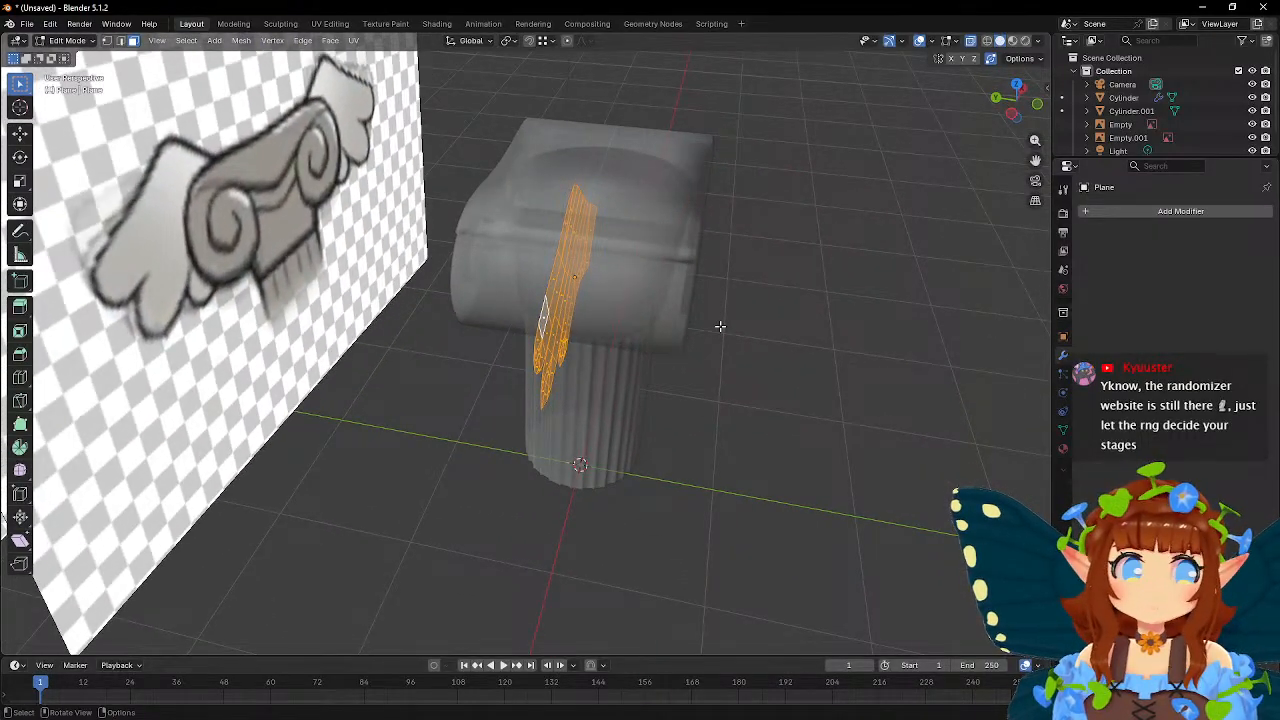
scroll(720, 326, "up", 3)
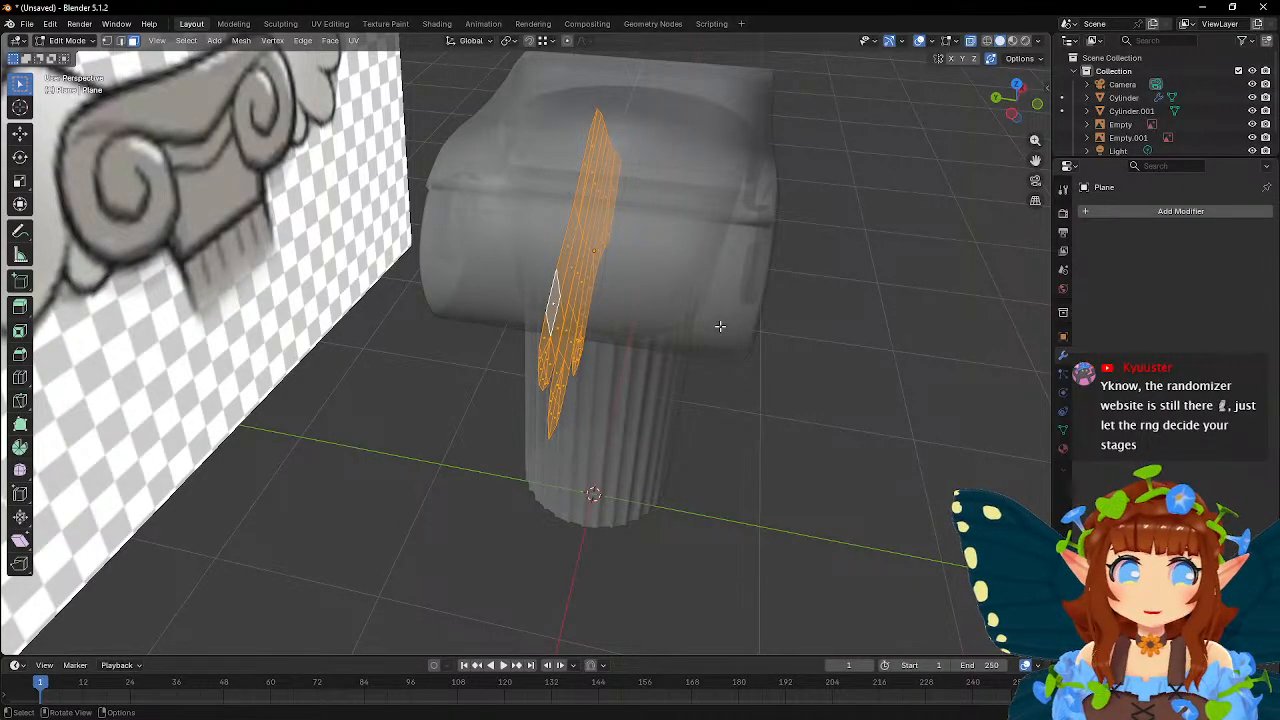
key("e")
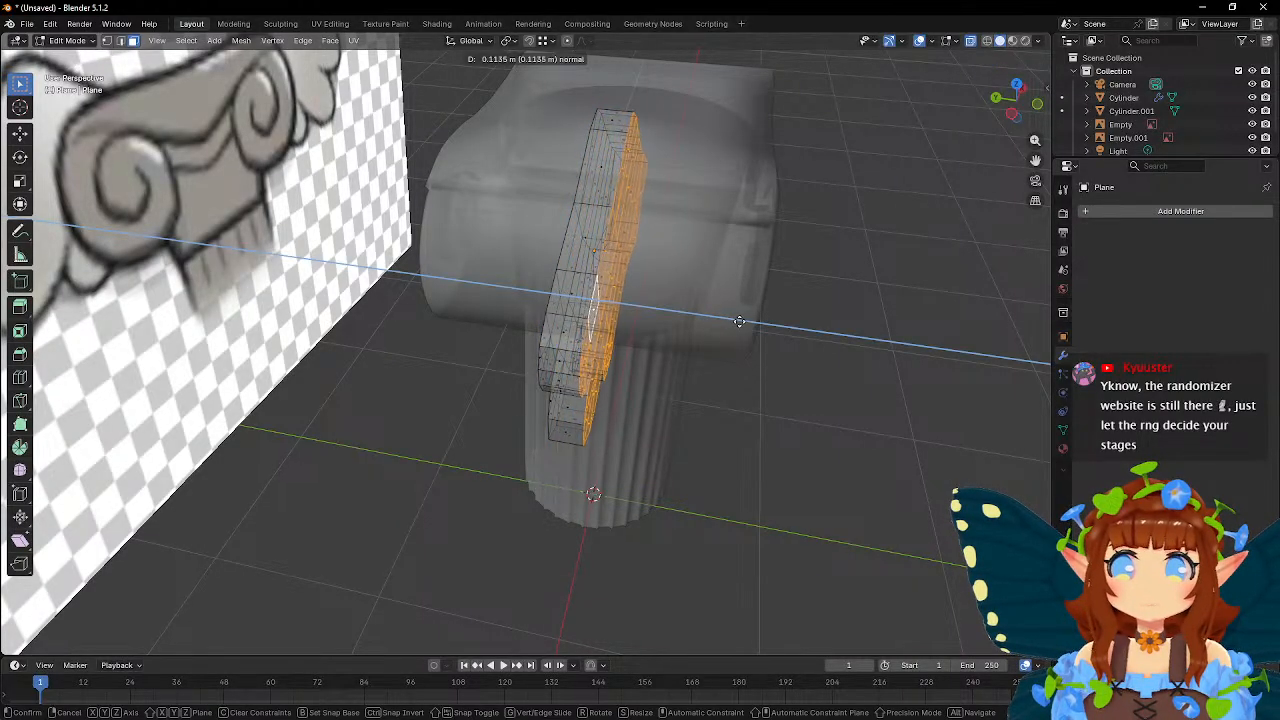
left_click(745, 324)
- Delete two selected faces of the extruded wing
middle_click_drag(744, 345, 598, 258)
left_click(567, 290)
left_click(557, 360, "shift")
key("x")
left_click(557, 361)
- Add one centred loop cut around the wing's side faces, halfway through its thickness
middle_click_drag(519, 340, 10, 364)
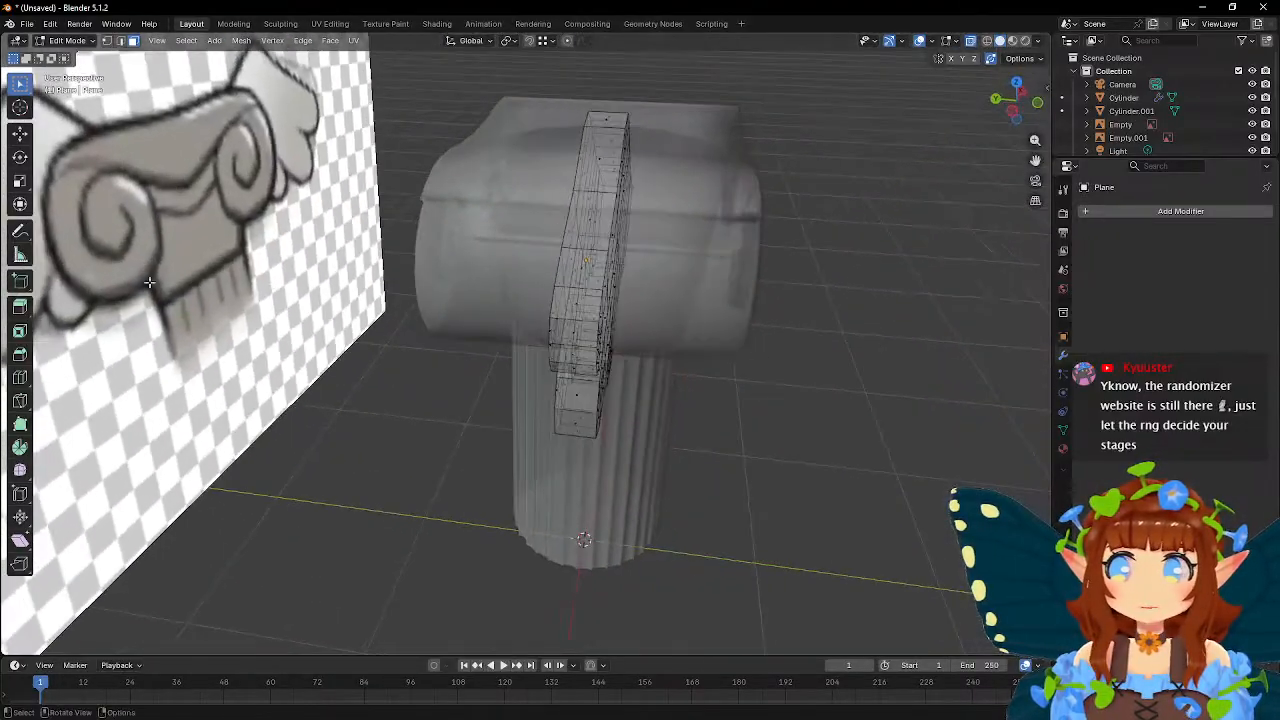
left_click(15, 378)
middle_click_drag(598, 330, 190, 77)
left_click(591, 451)
key("w")
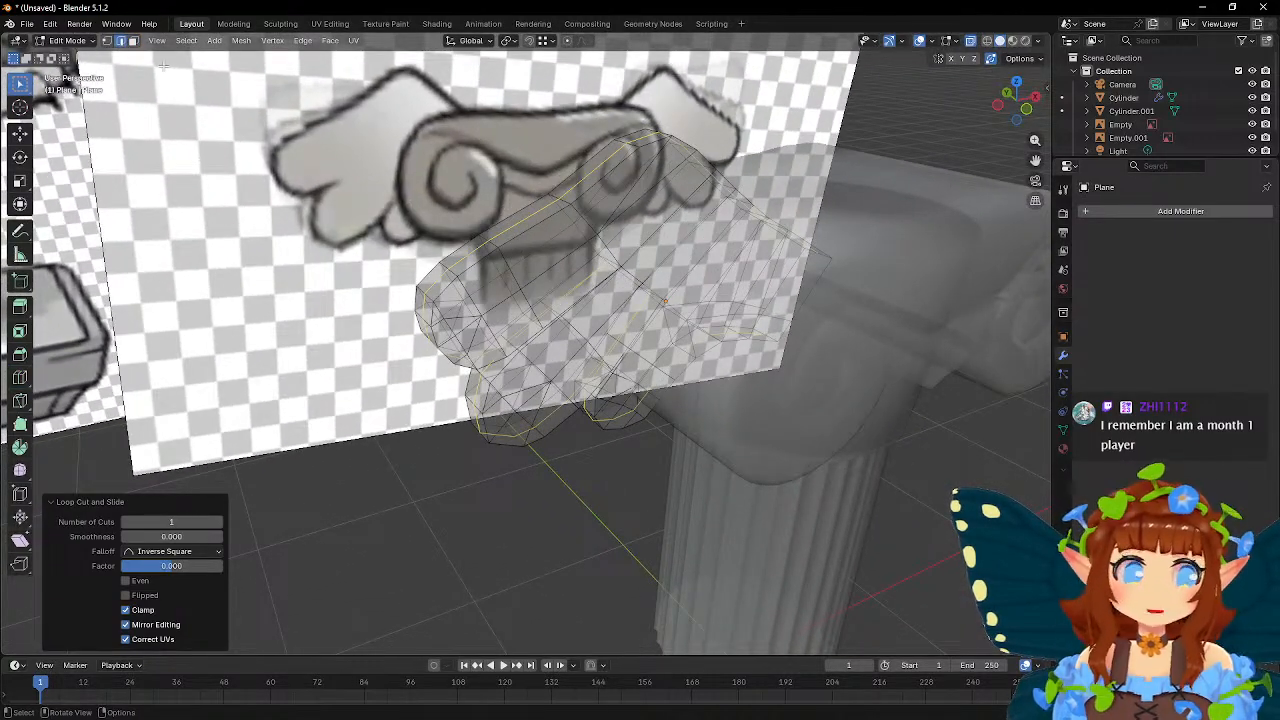
- Select the faces of the wing's rear half, behind the centre loop, in left side view and delete them
middle_click_drag(419, 160, 527, 131)
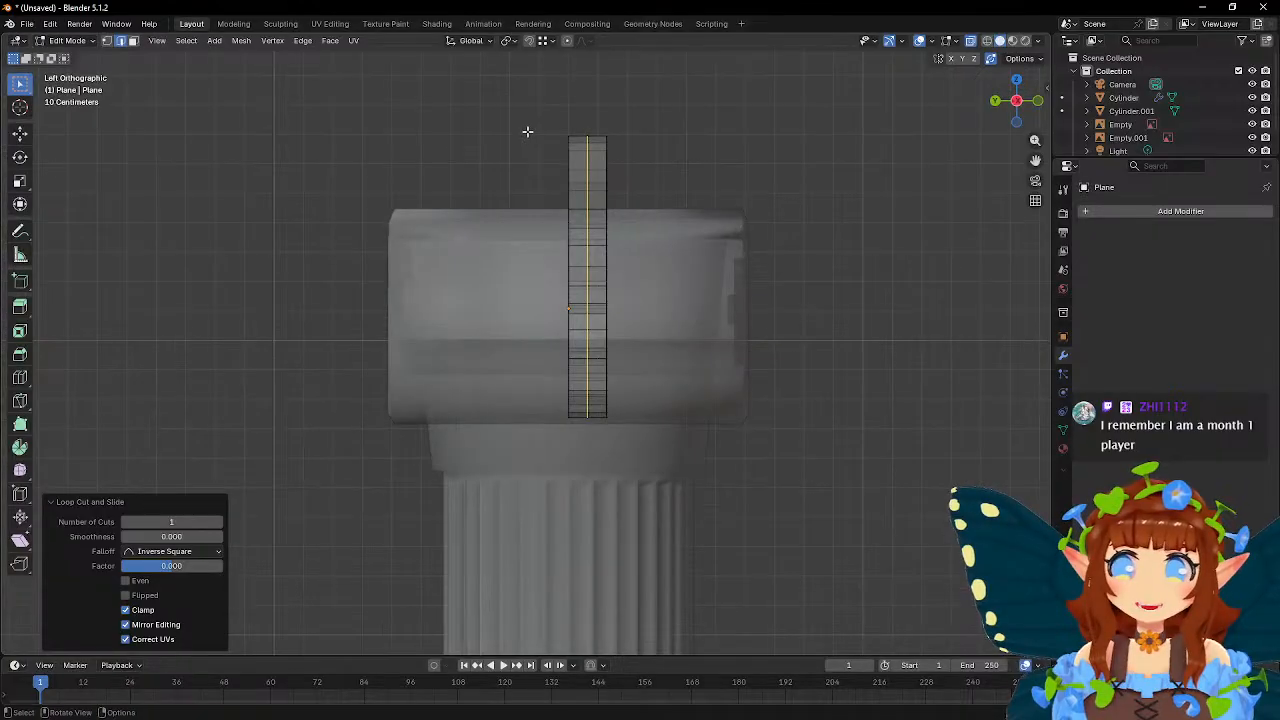
left_click_drag(535, 121, 587, 507)
left_click(133, 41)
left_click_drag(437, 105, 589, 522)
key("x")
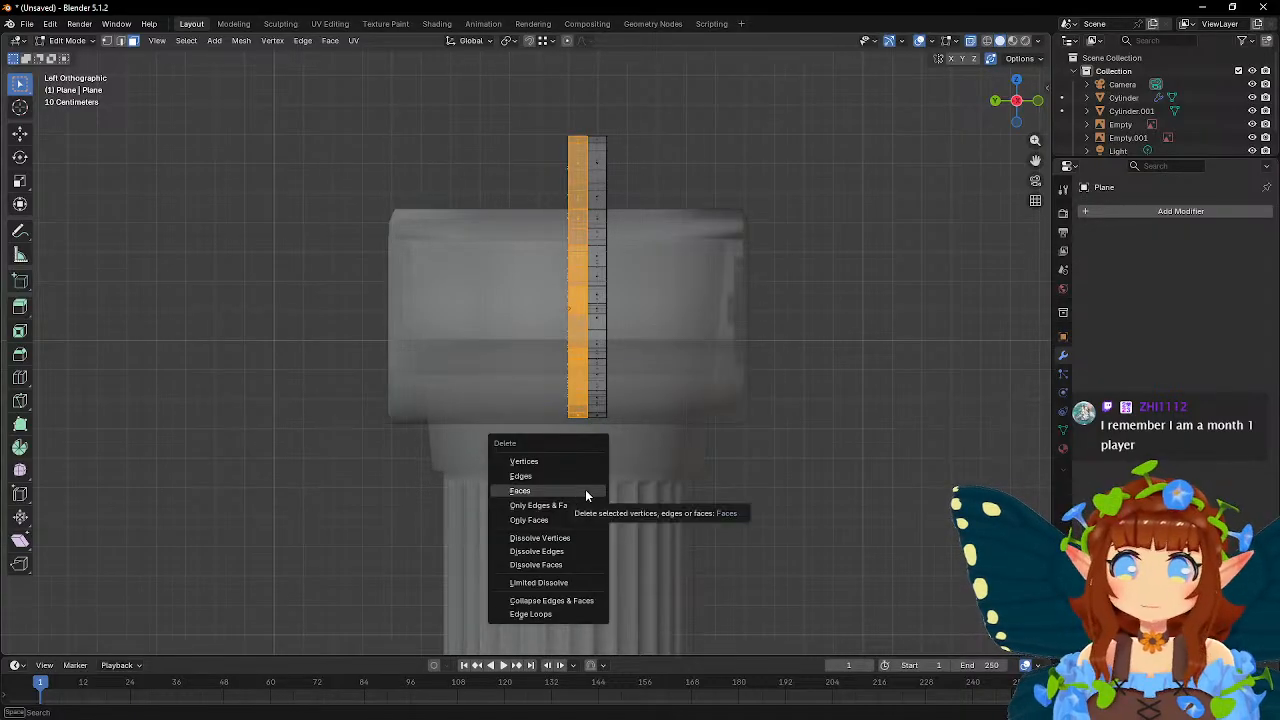
left_click(585, 489)
- Move the remaining wing half about 0.061 m along the Y axis and switch to vertex selection
left_click_drag(543, 122, 596, 200)
key("g")
key("y")
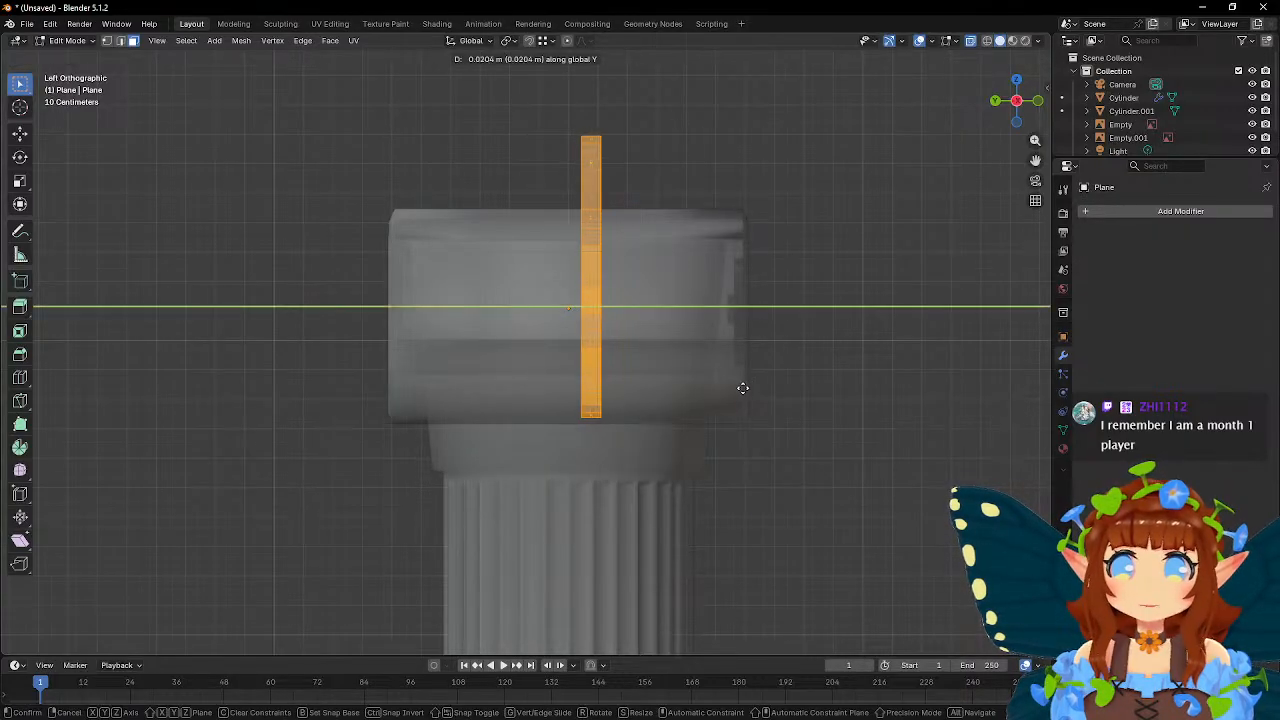
left_click(733, 388)
scroll(702, 369, "up", 5)
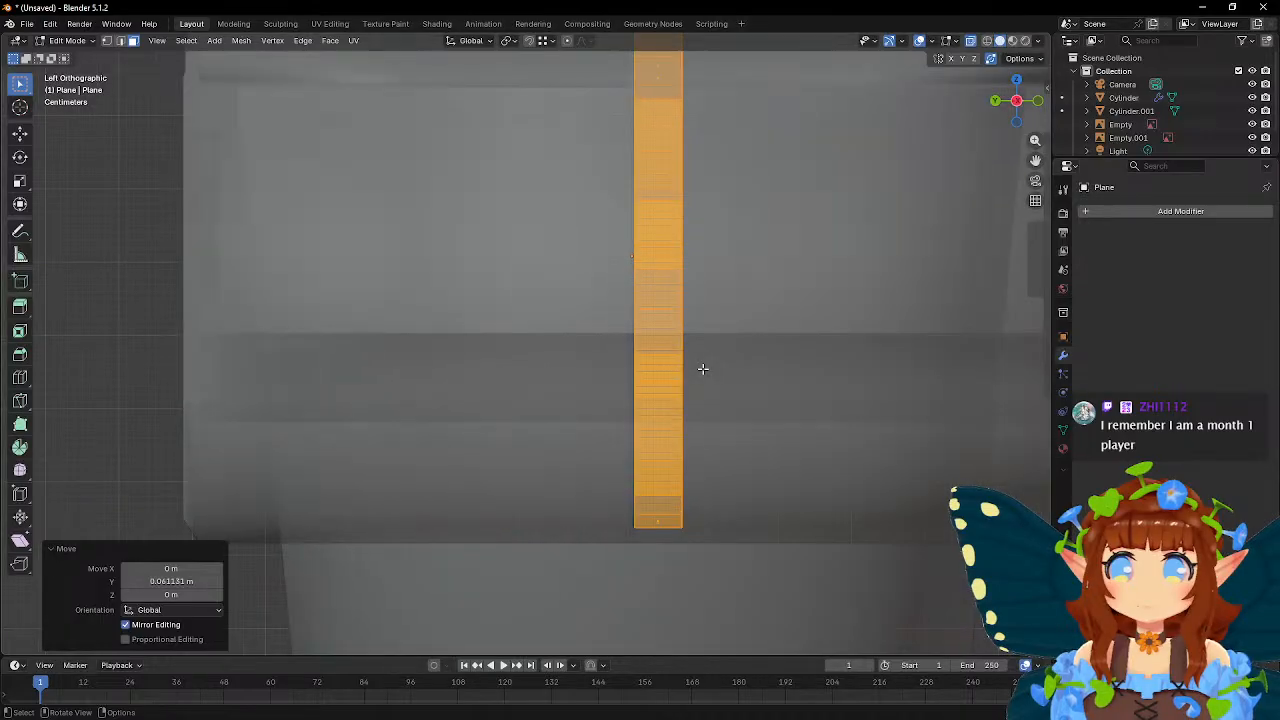
scroll(702, 368, "down", 4)
key("Tab")
key("Tab")
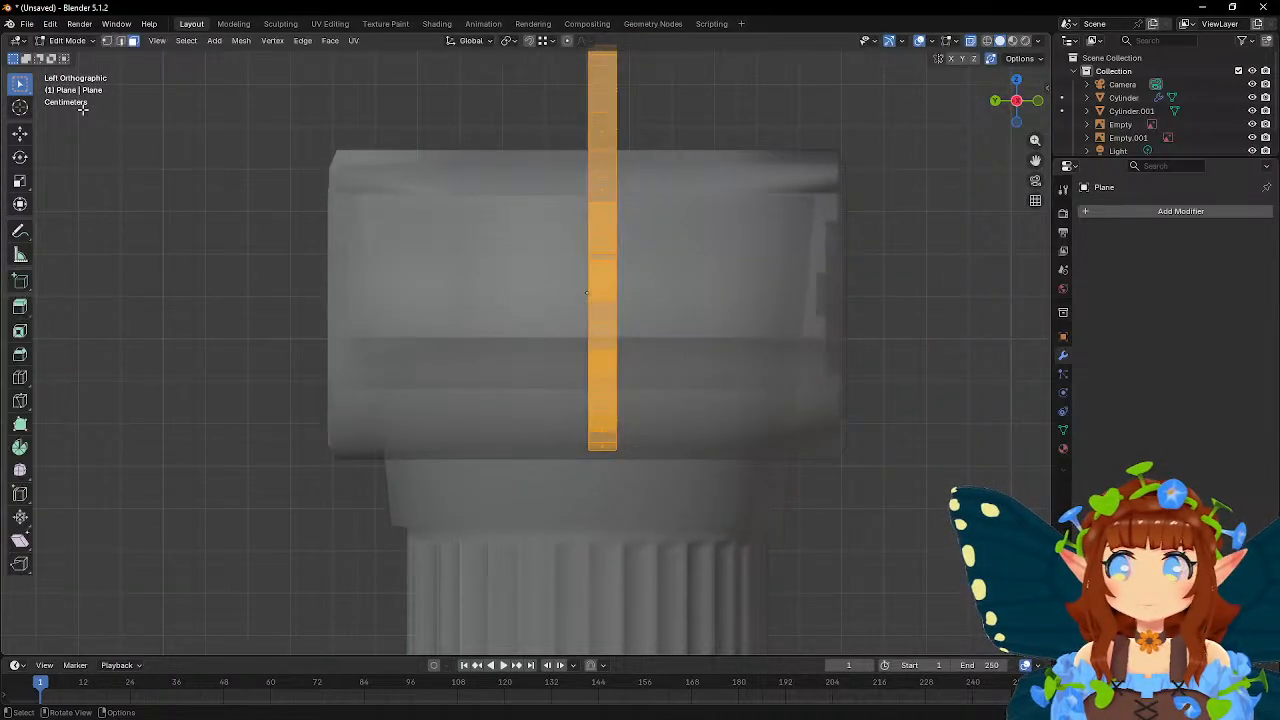
left_click(107, 41)
scroll(590, 95, "down", 1)
left_click_drag(591, 84, 728, 524)
middle_click_drag(790, 358, 682, 396)
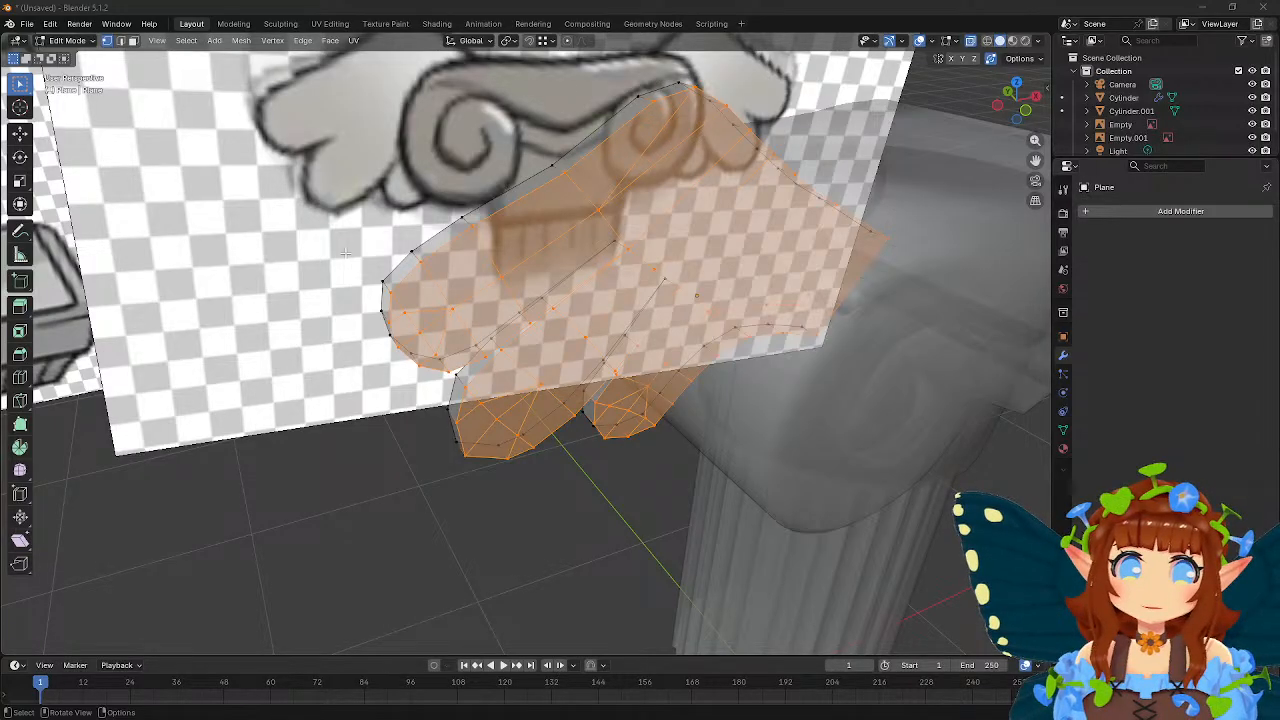
middle_click_drag(437, 284, 720, 345)
key("s")
key("z")
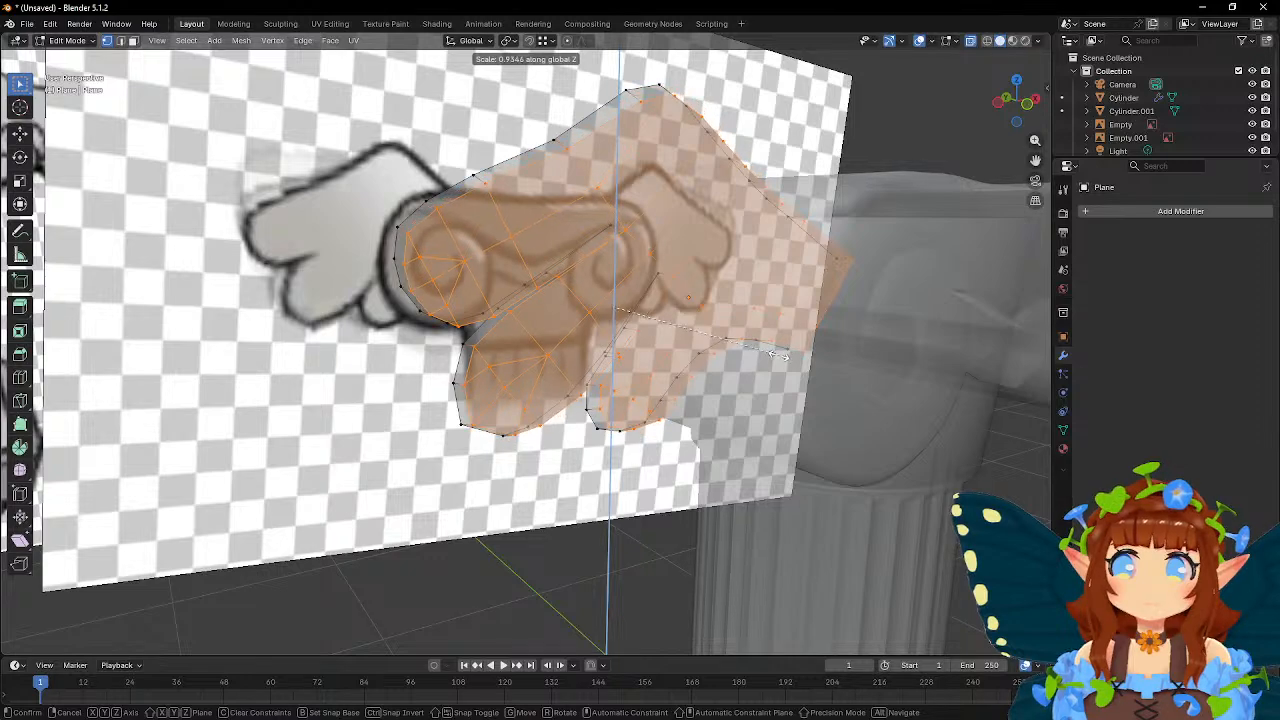
right_click(779, 356)
- Select the front vertices of the upper feather, scale them to 0.921, and shift them slightly inward toward the wing's root
middle_click_drag(620, 304, 555, 268)
left_click(535, 157)
left_click(489, 204, "shift")
left_click(456, 245, "shift")
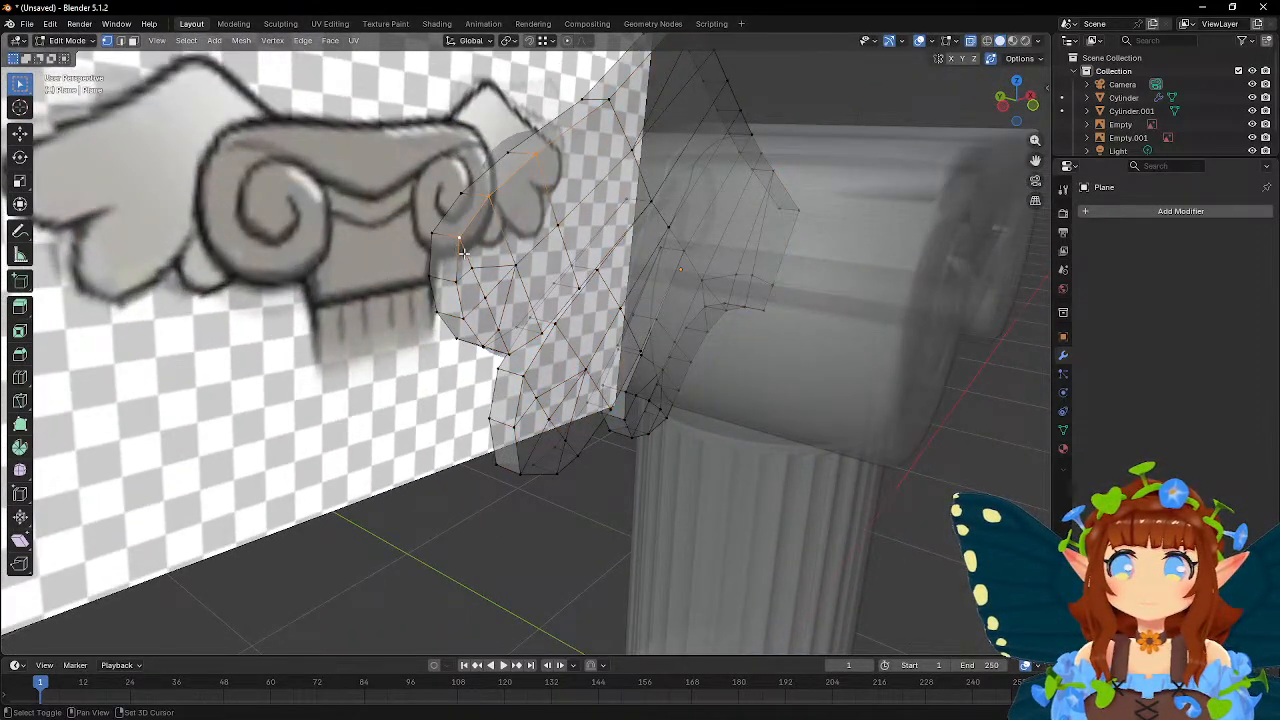
left_click(452, 285, "shift")
mouse_move(490, 338)
middle_mouse_down()
mouse_move(467, 245)
mouse_move(541, 263)
middle_mouse_up()
left_click(467, 245, "shift")
left_click(491, 264, "shift")
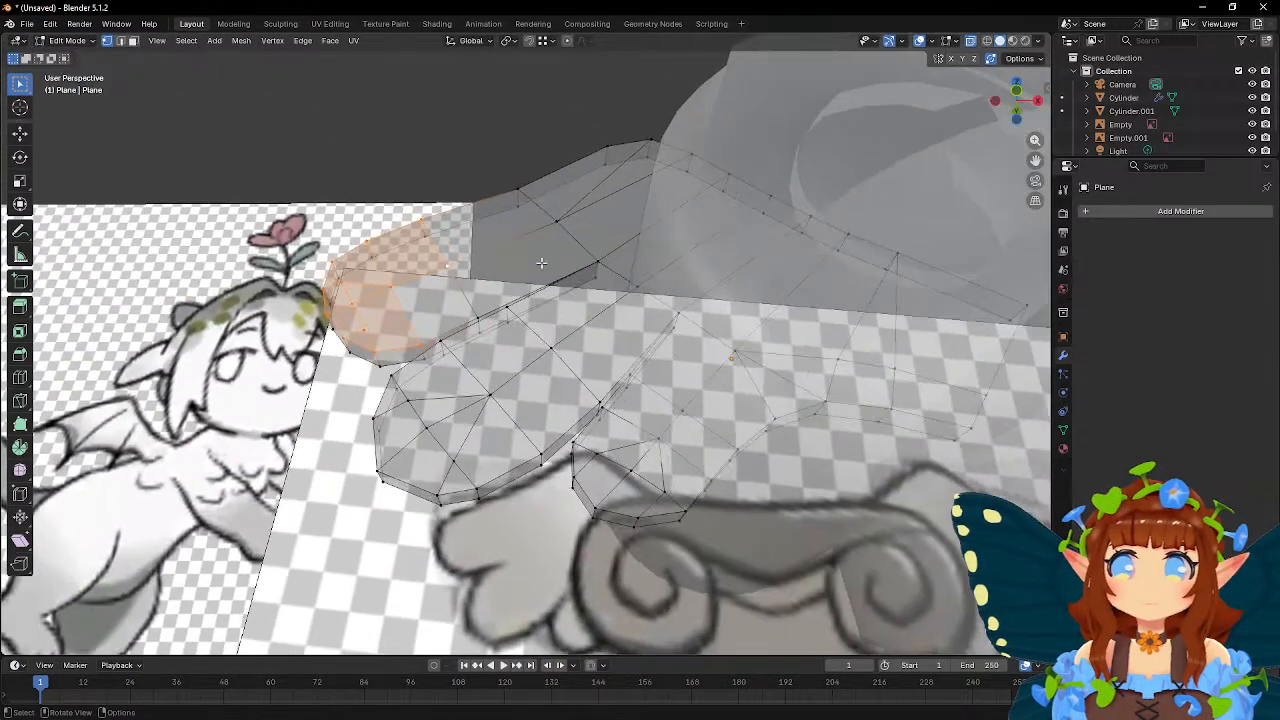
scroll(541, 263, "up", 3)
left_click(443, 291, "shift")
scroll(444, 272, "down", 1)
left_click(568, 165, "shift")
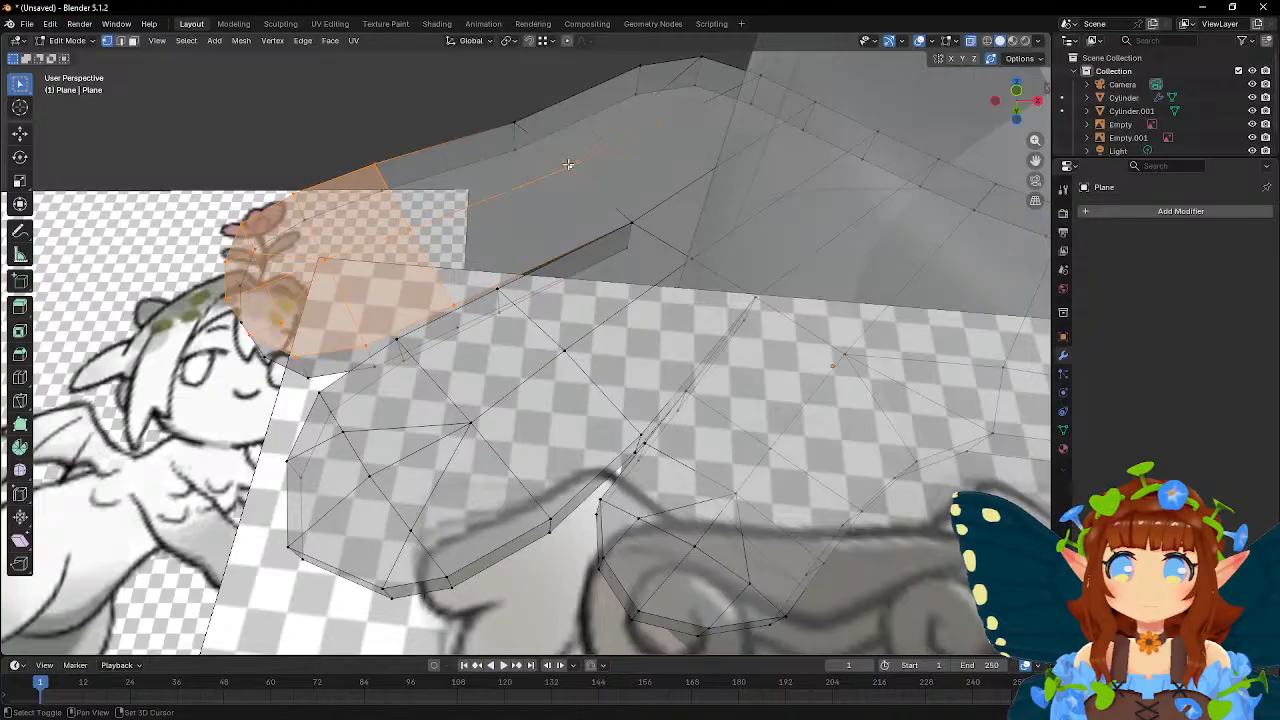
left_click(524, 127, "shift")
left_click(638, 208, "shift")
middle_click_drag(638, 208, 680, 263)
key("s")
left_click(706, 257)
key("g")
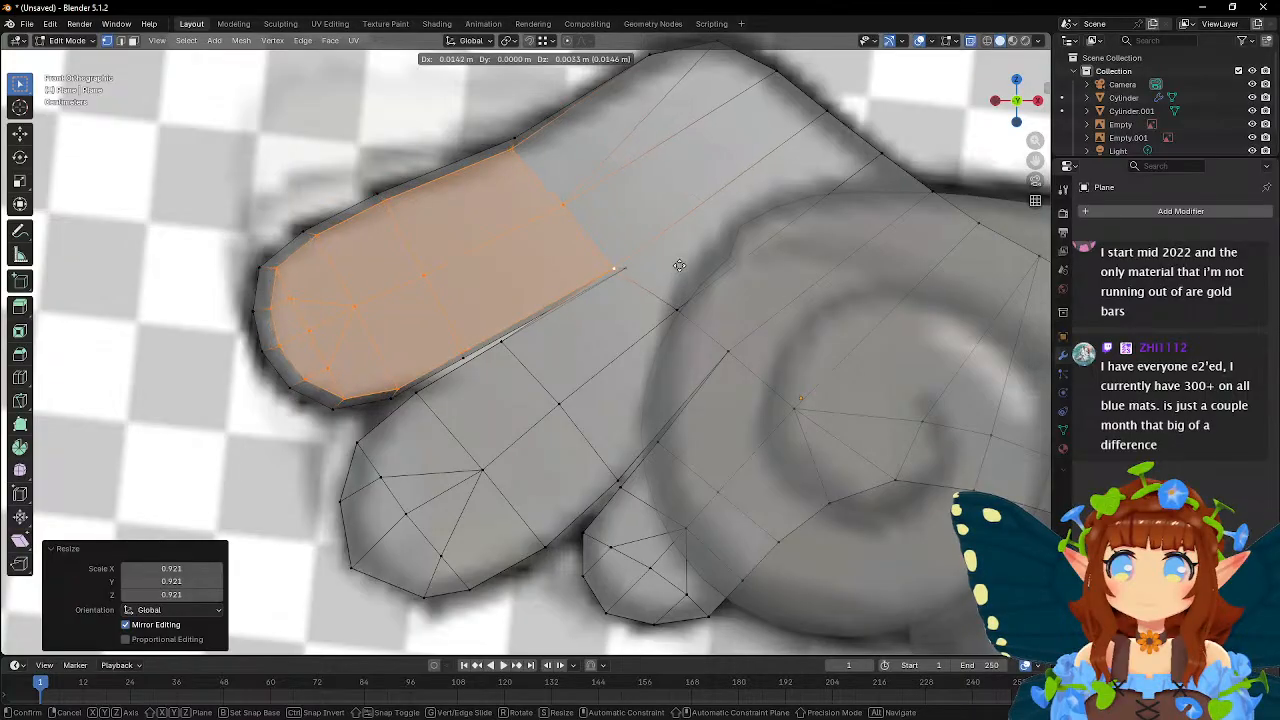
left_click(678, 264)
- Move the front vertex at the notch between the upper and middle feathers about 0.035 m along X and 0.013 m along Z
left_click(615, 265)
key("g")
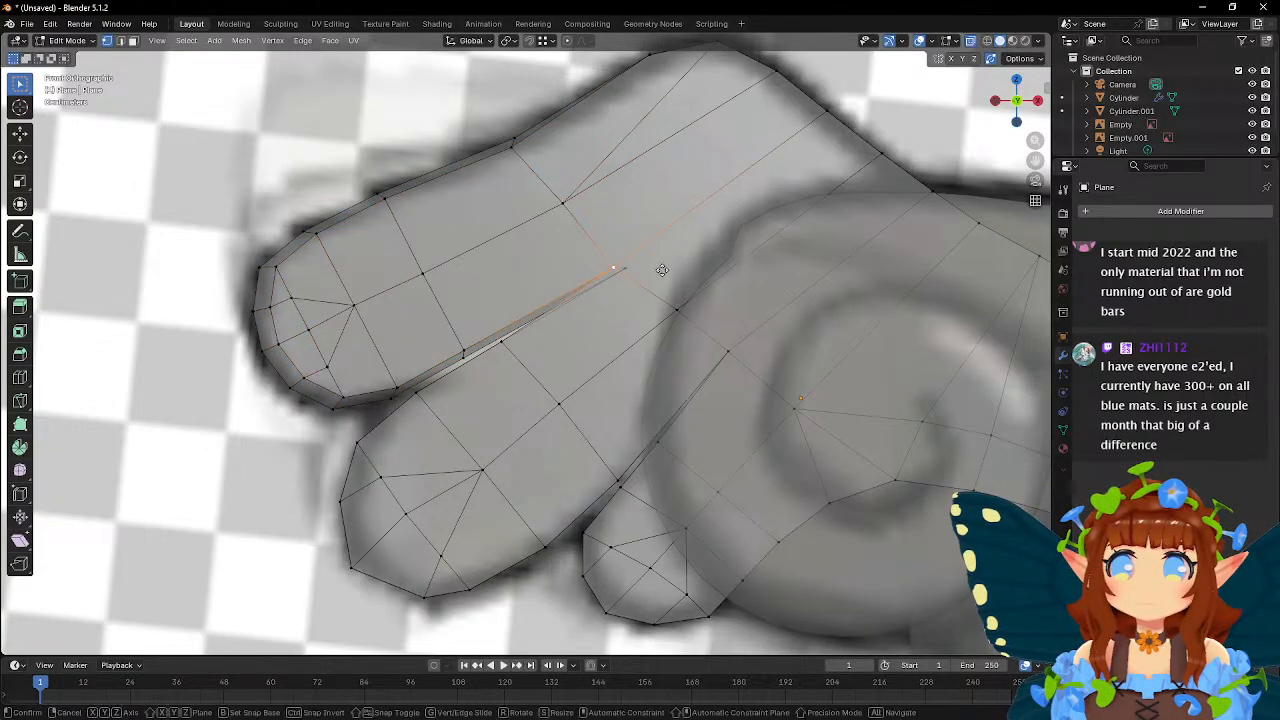
left_click(682, 262)
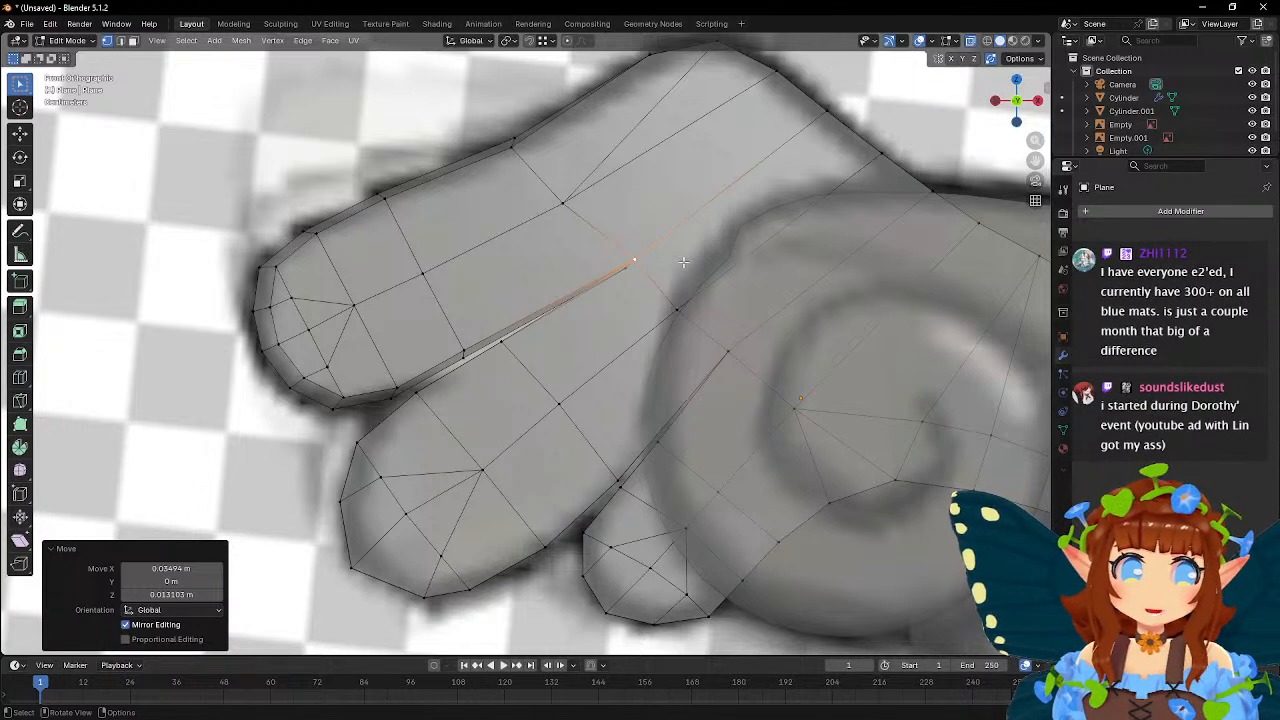
- Lower the front vertices at the wing's peak slightly along Z to inset them from the back outline
scroll(623, 270, "down", 3)
middle_click_drag(623, 270, 656, 213)
left_click(649, 152)
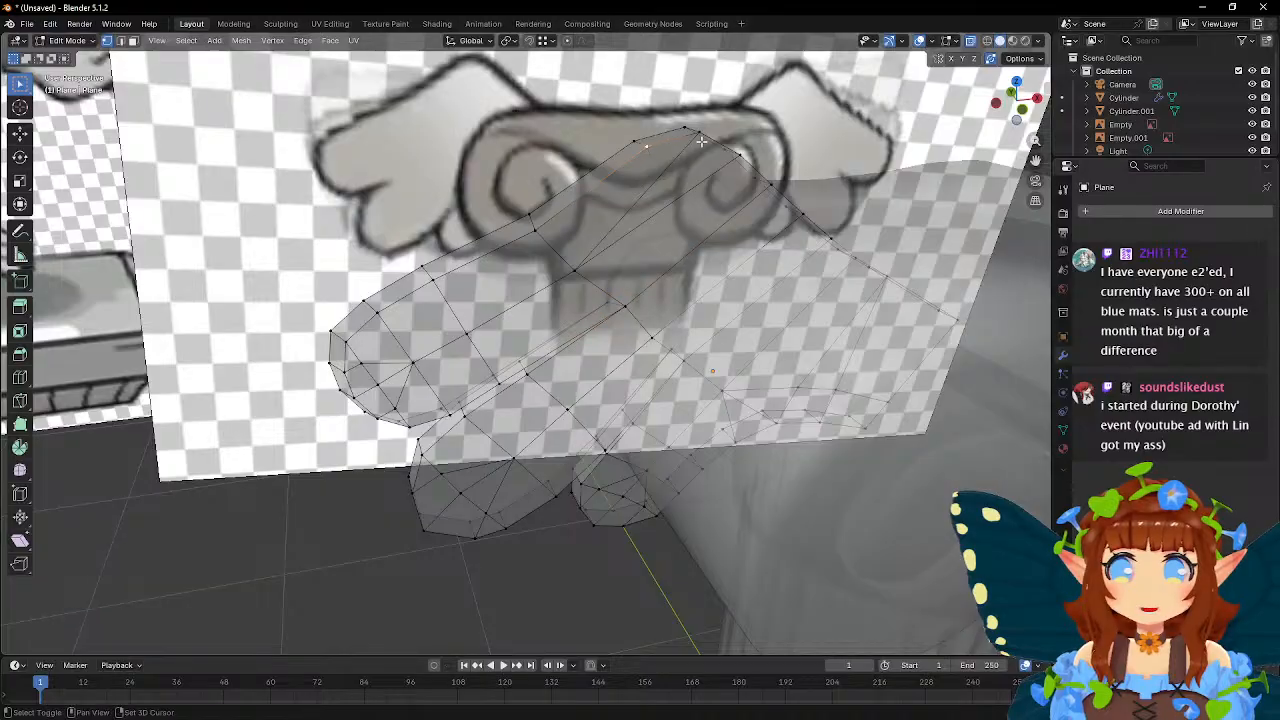
middle_click_drag(649, 152, 736, 238)
key("g")
key("z")
left_click(754, 243)
- Select the front vertices along the wing's upper inner slope and move them about -0.013 m in X and -0.020 m in Z
left_click(745, 225)
left_click(792, 272, "shift")
left_click(841, 310, "shift")
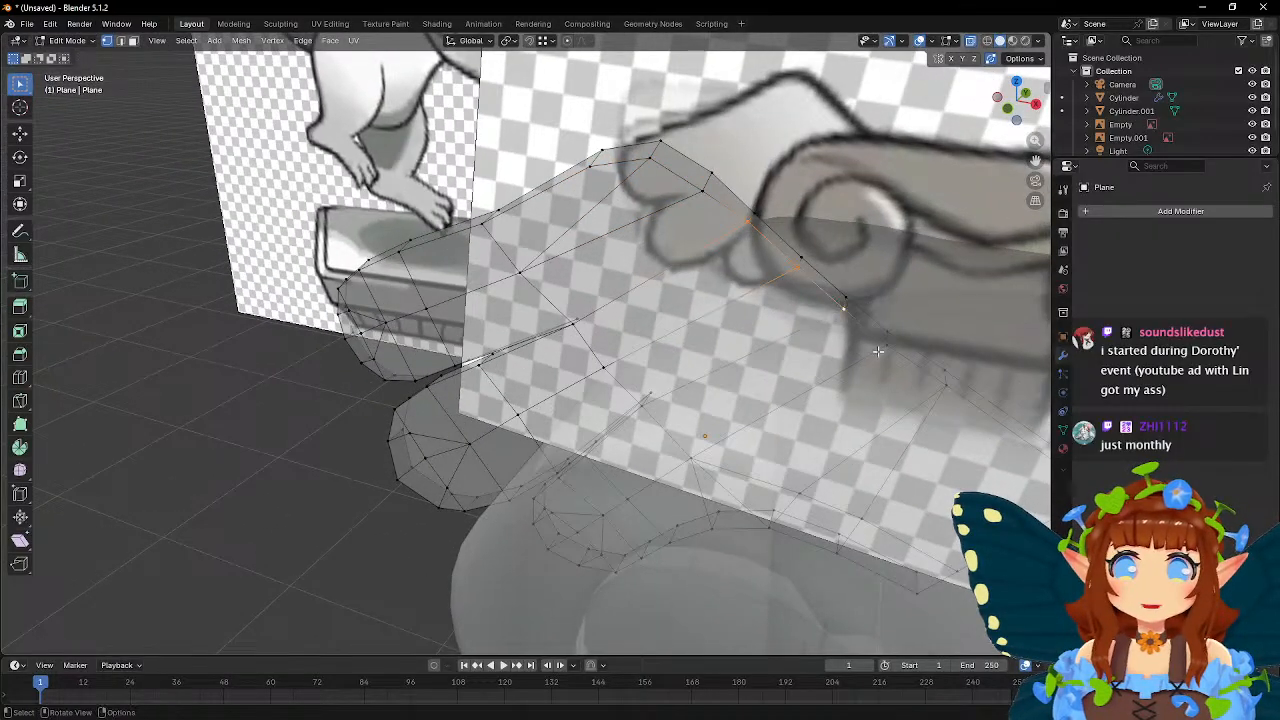
middle_click_drag(878, 350, 885, 428)
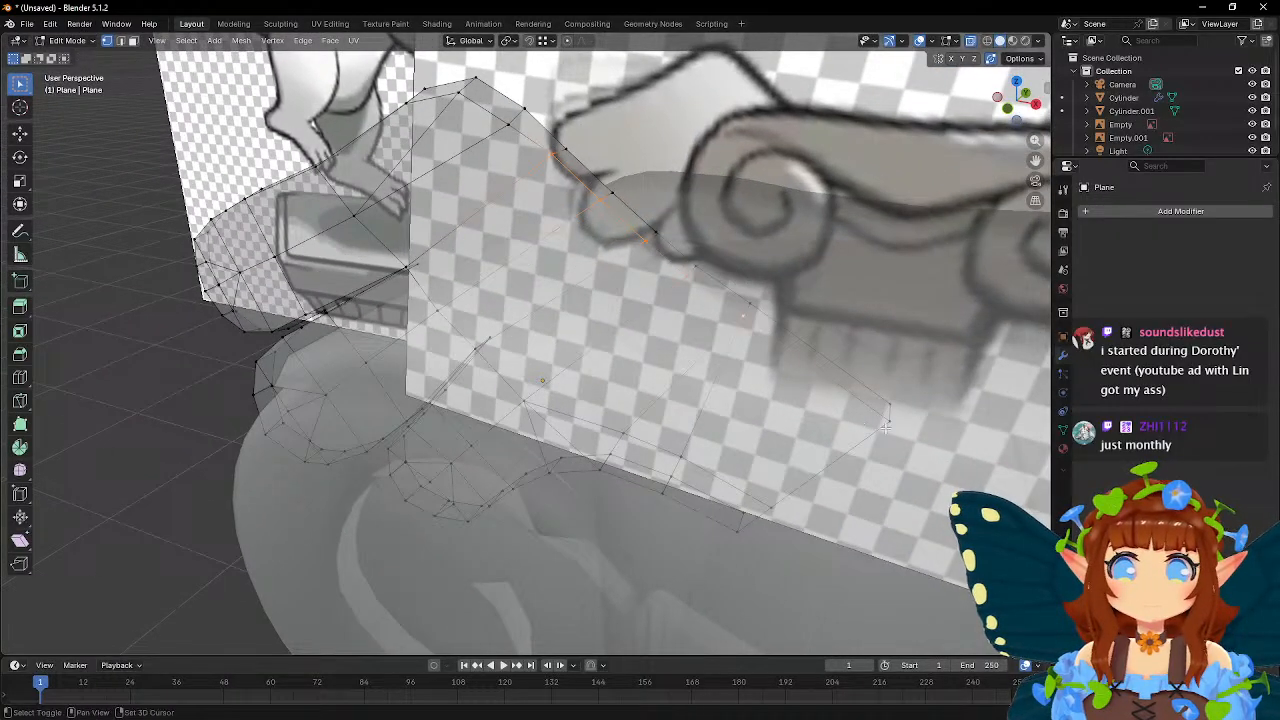
key("KP_1")
key("g")
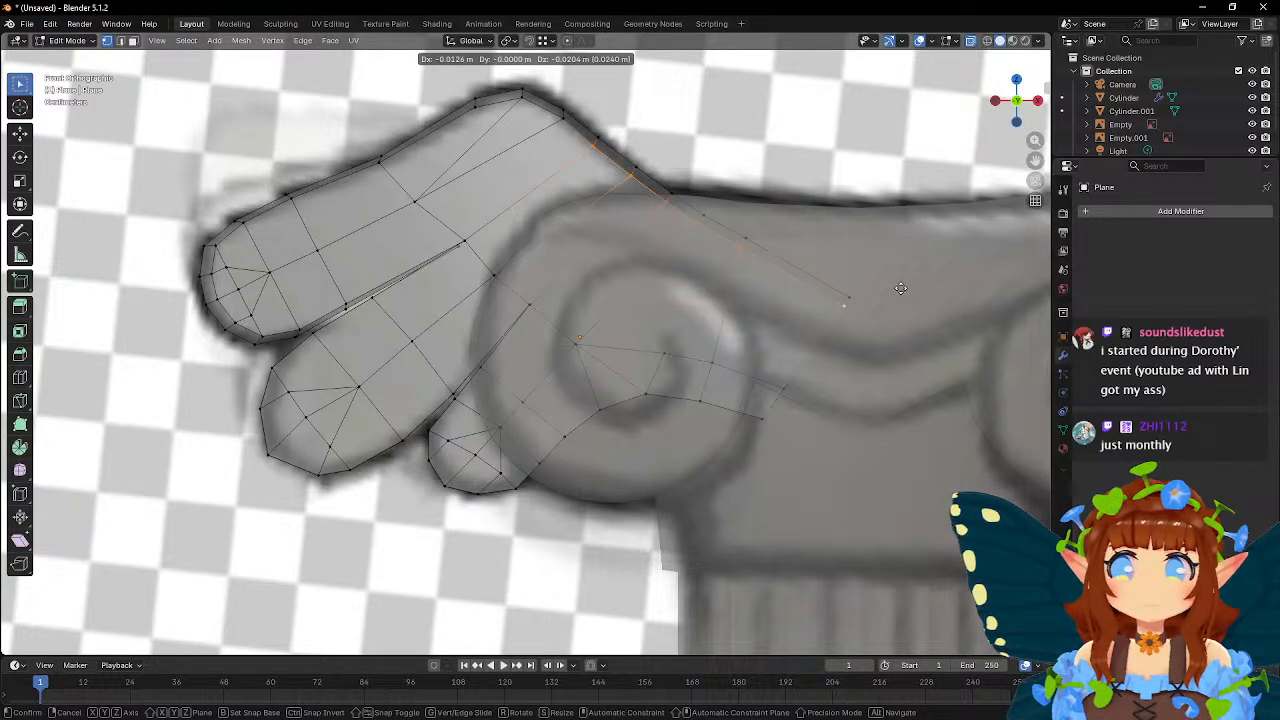
left_click(901, 288)
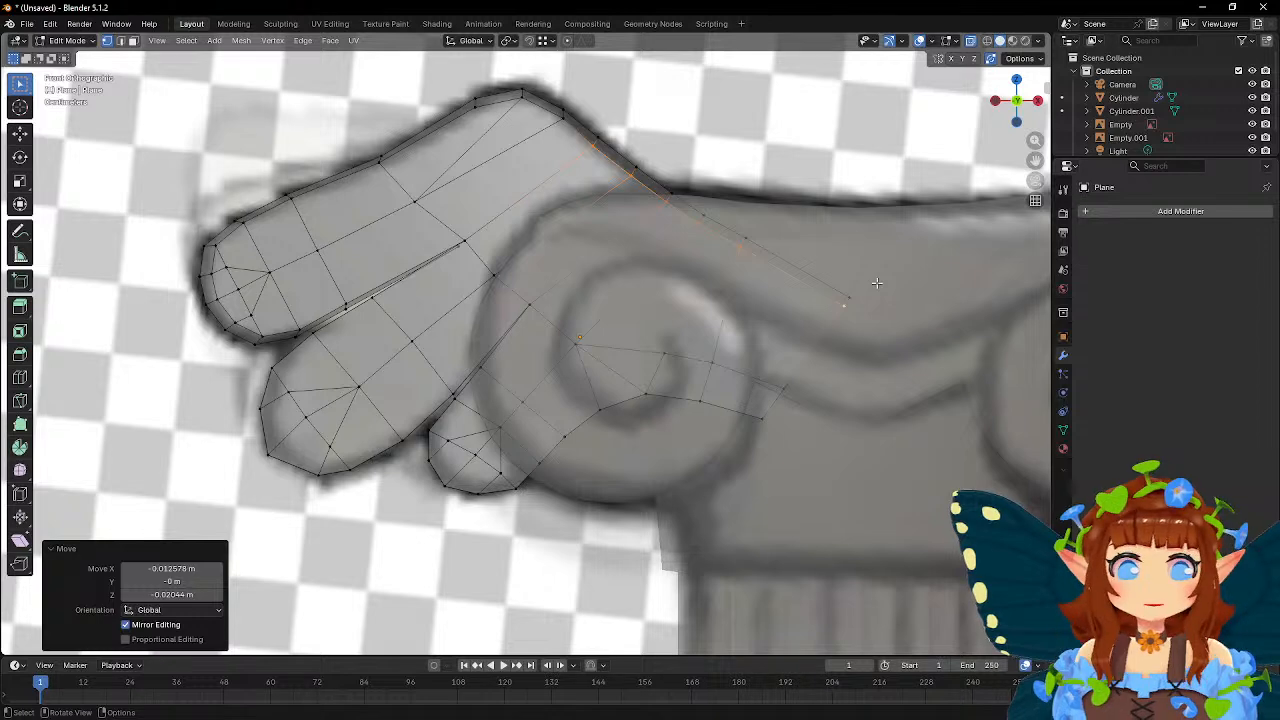
- Select the middle feather's front vertices, scale them to 0.895, and move them about 0.014 m in X and 0.013 m in Z
scroll(876, 283, "up", 1)
middle_click_drag(602, 322, 757, 260, "shift")
middle_click_drag(509, 267, 574, 272)
left_click(491, 318)
left_click(538, 260, "shift")
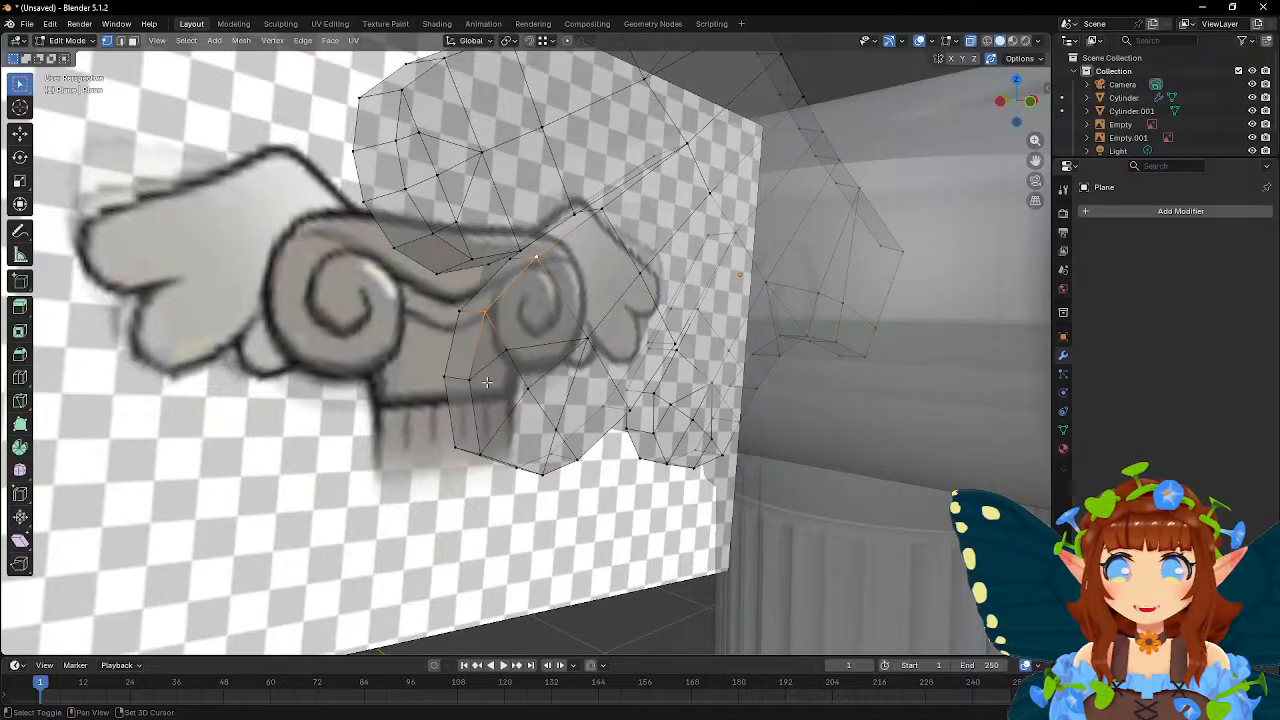
middle_click_drag(491, 390, 562, 376)
left_click(527, 350, "shift")
left_click(566, 357, "shift")
left_click(542, 317, "shift")
left_click(511, 267, "shift")
left_click(490, 227, "shift")
left_click(573, 256, "shift")
middle_click_drag(573, 256, 621, 279)
middle_click_drag(570, 198, 644, 302)
middle_click_drag(735, 186, 713, 207)
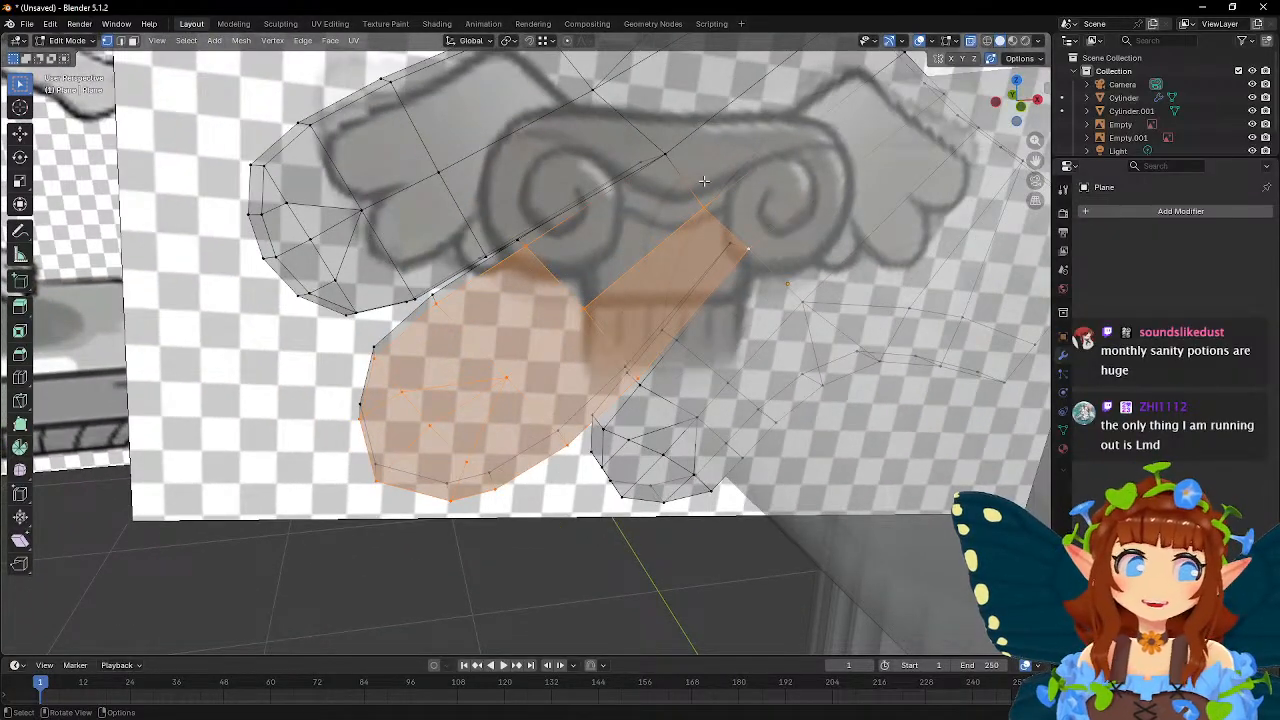
left_click(718, 215, "shift")
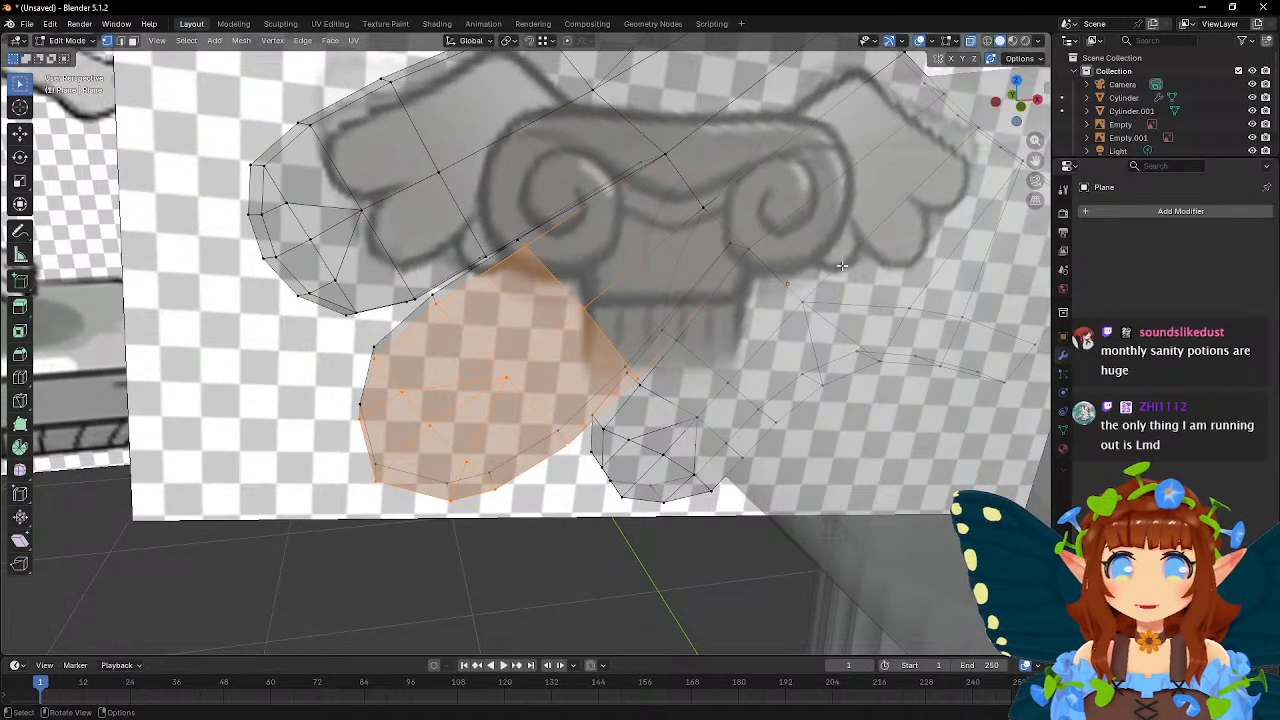
key("KP_1")
key("s")
left_click(797, 255)
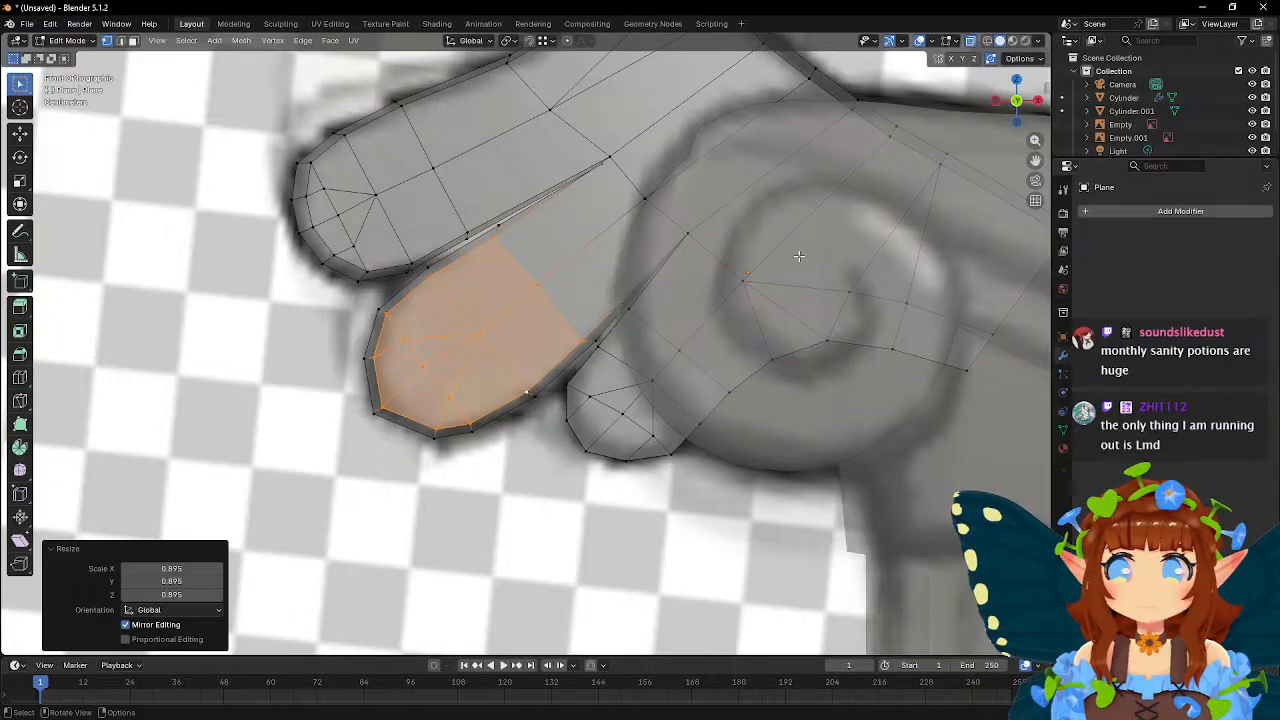
key("g")
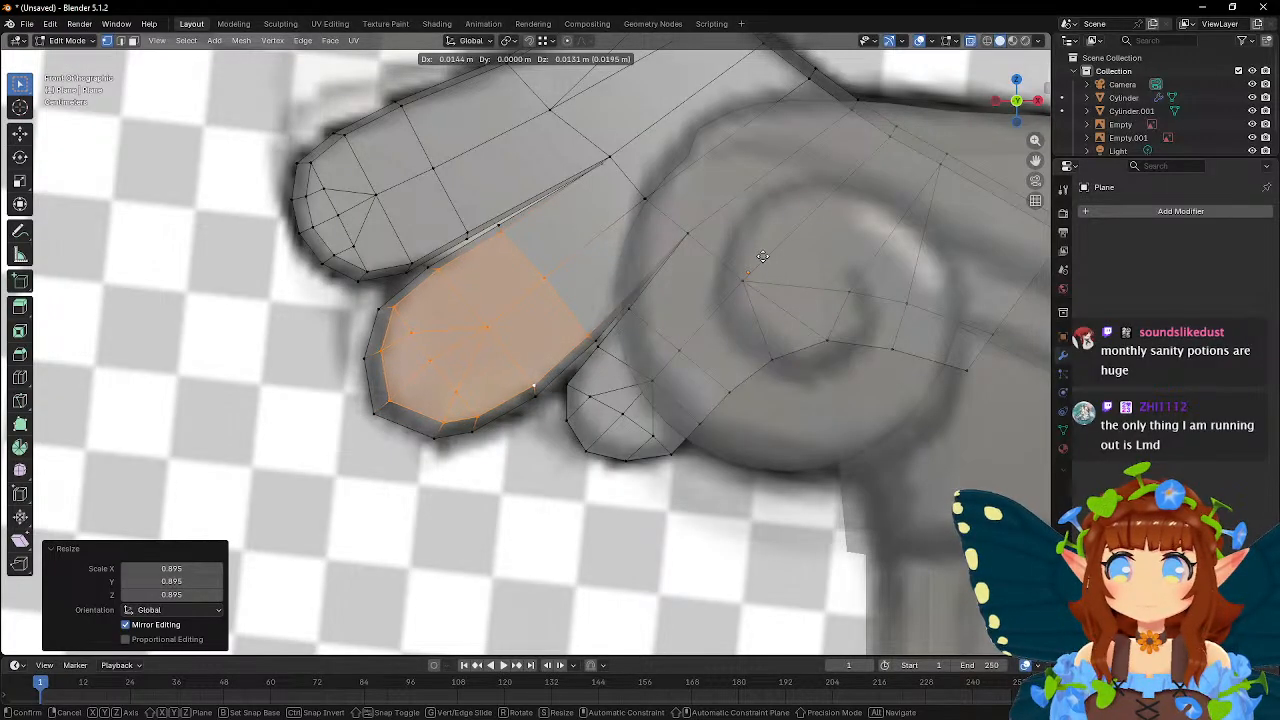
left_click(761, 257)
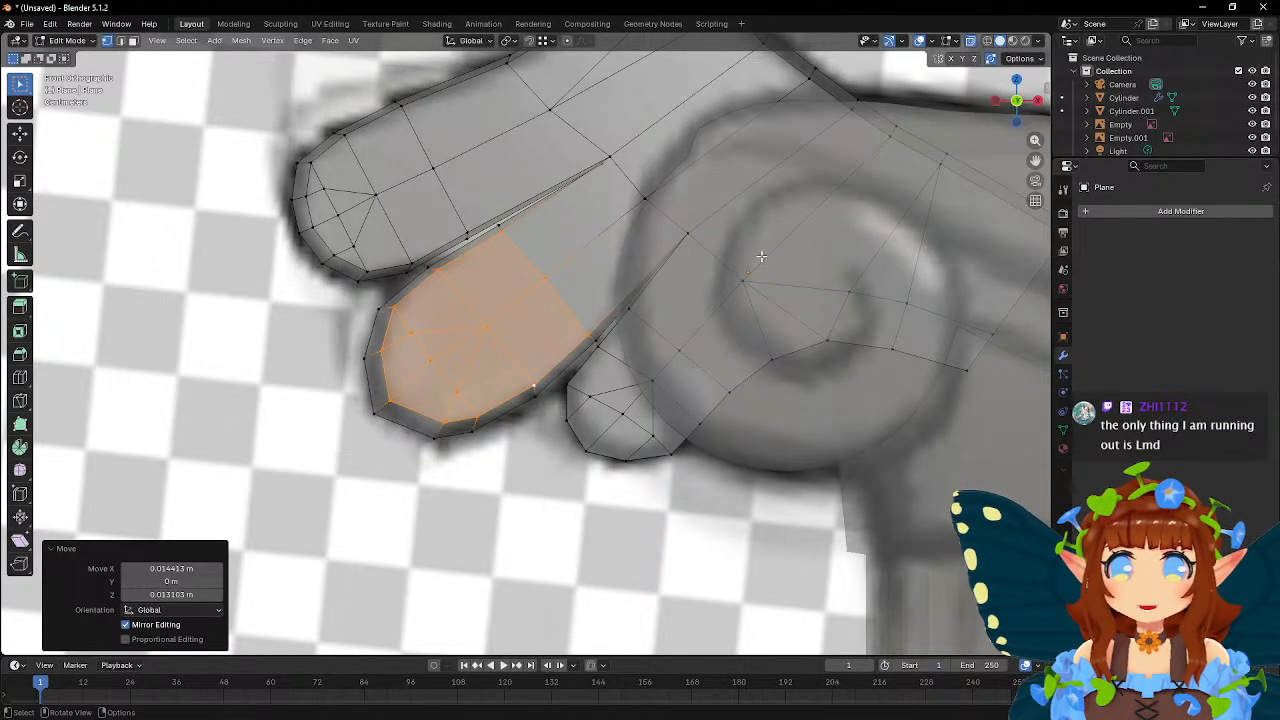
- Nudge the front notch vertex below the middle feather and the neighbouring vertex at that feather's base up and inward
key("alt+a")
scroll(703, 217, "down", 4)
scroll(740, 235, "up", 4)
key("g")
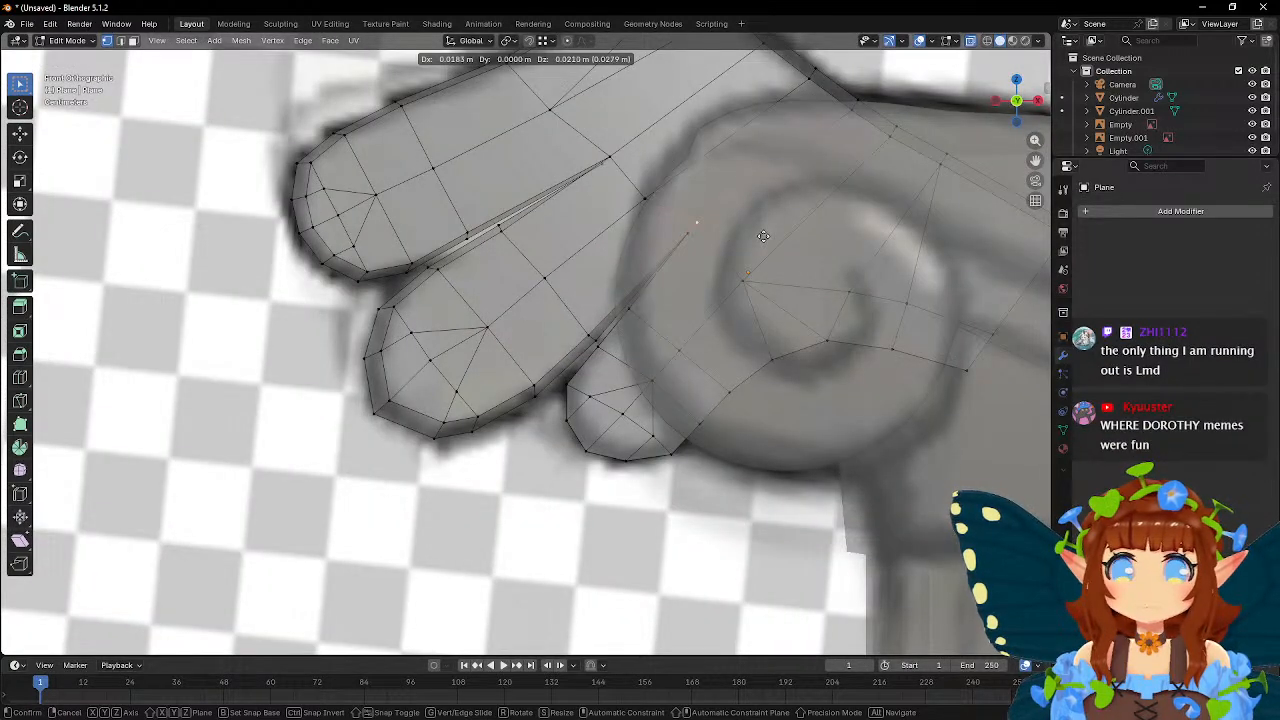
left_click(762, 237)
middle_click_drag(762, 237, 731, 261, "shift")
key("g")
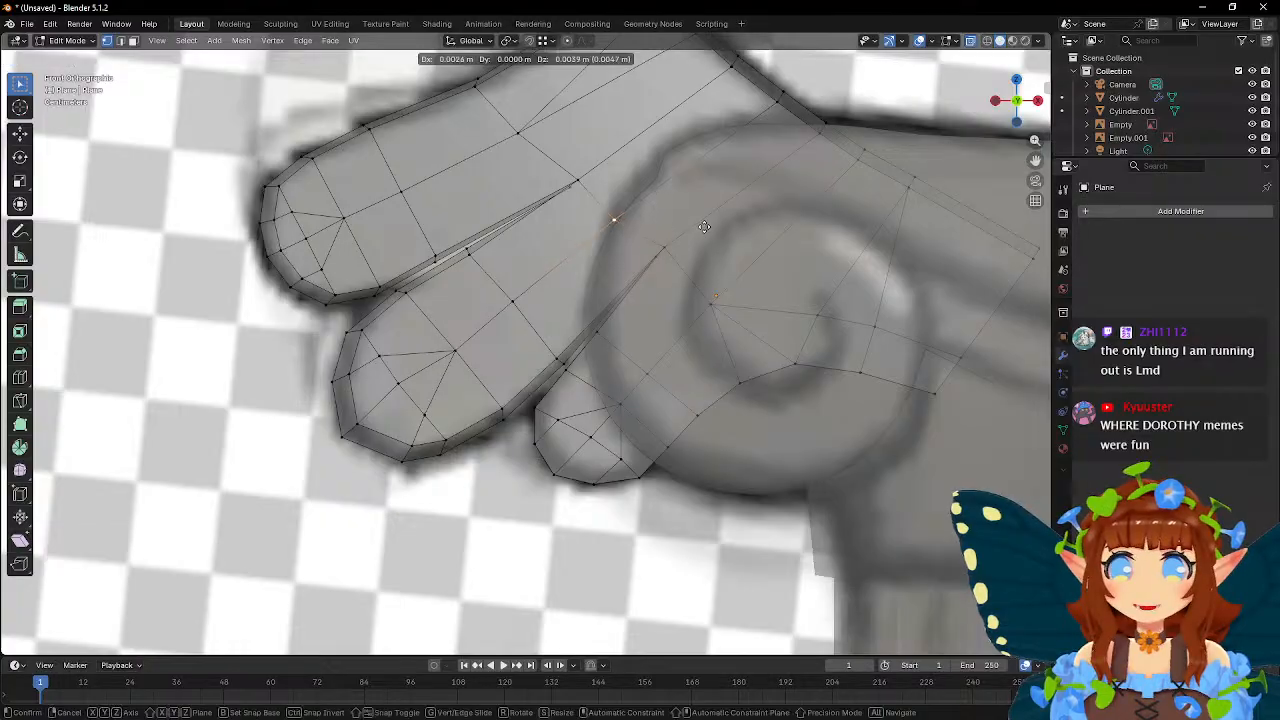
left_click(708, 221)
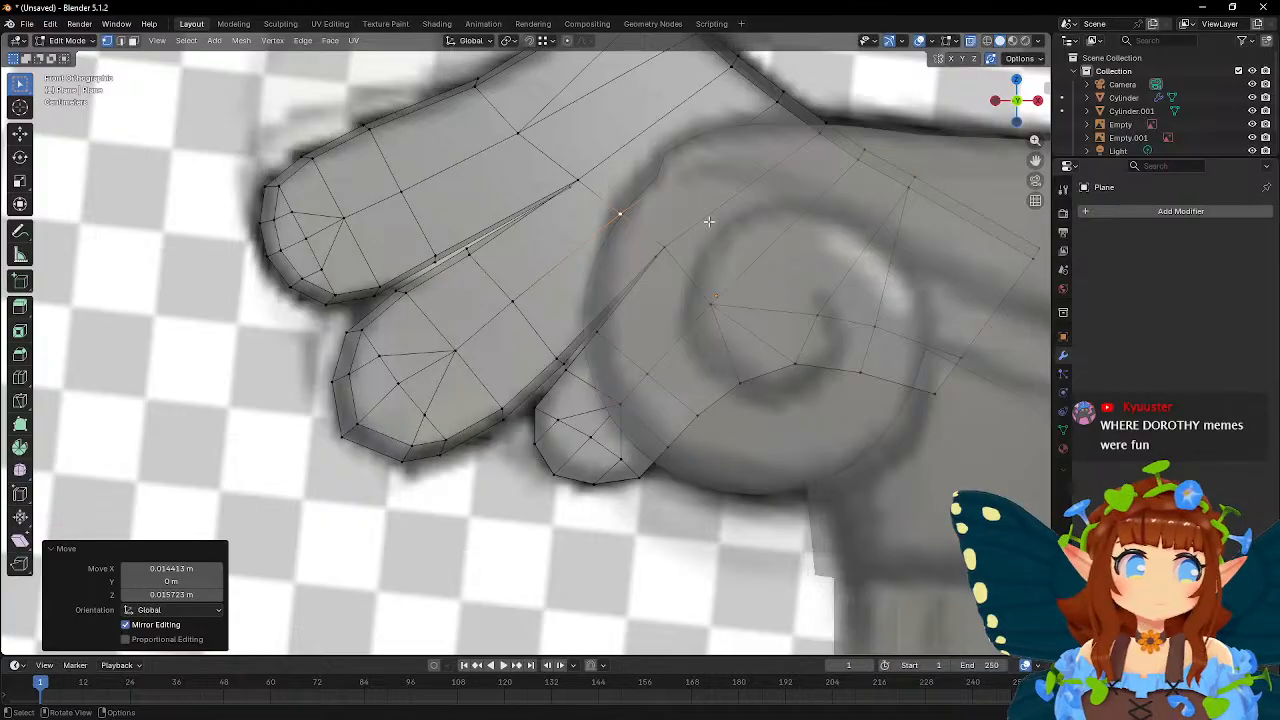
- Select the small lower feather's front vertices, scale them to 0.889, and move them about 0.011 m in both X and Z
middle_click_drag(708, 221, 566, 311)
left_click(604, 316)
left_click(610, 399, "shift")
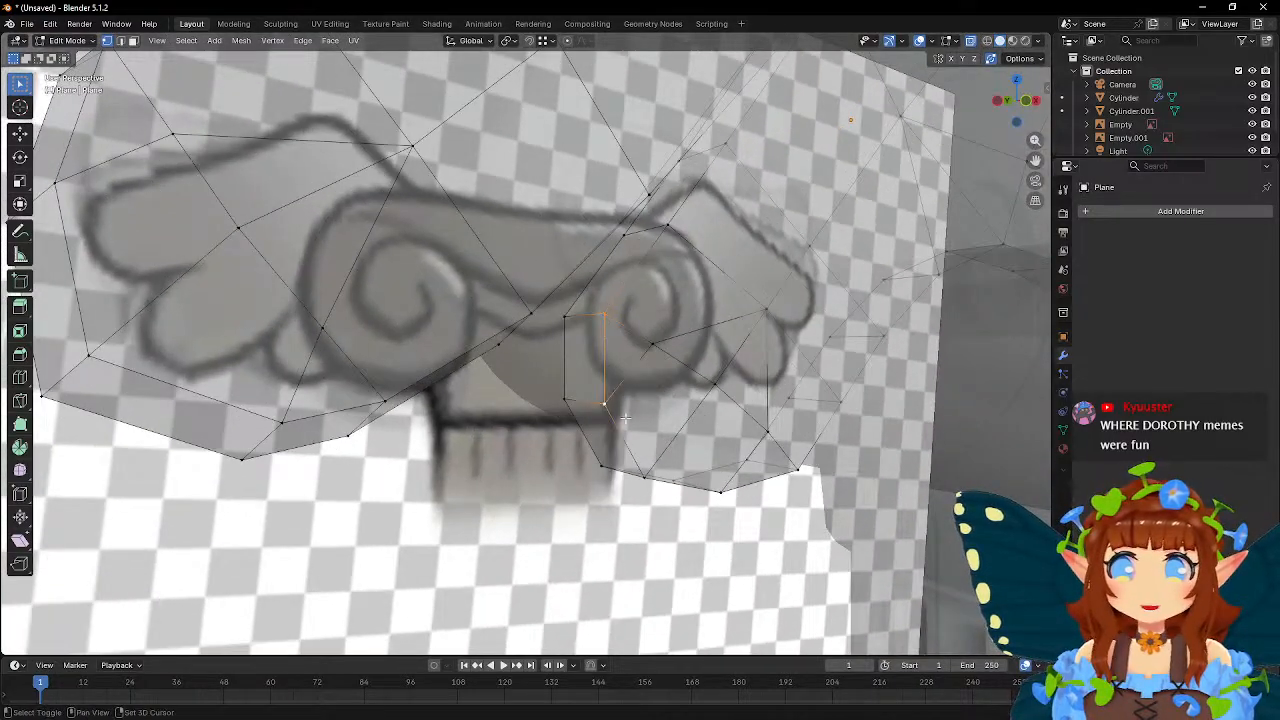
middle_click_drag(612, 399, 616, 376)
left_click(655, 429, "shift")
key("f")
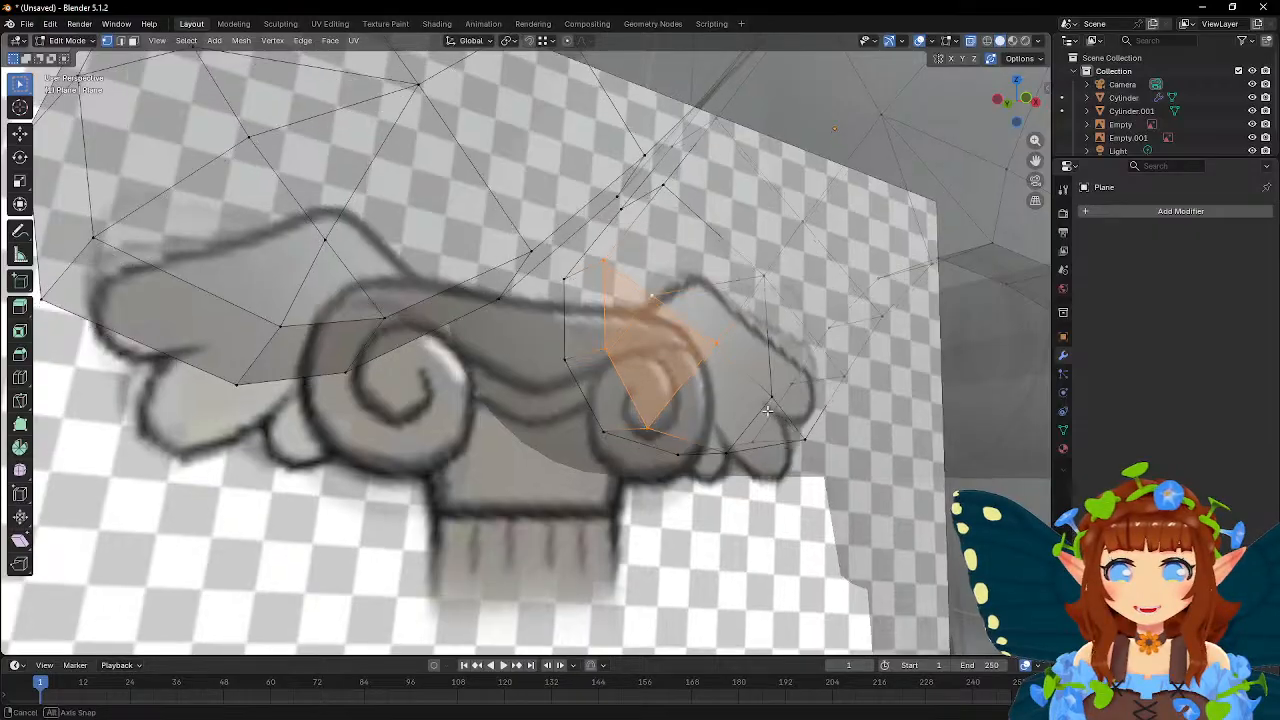
middle_click_drag(692, 353, 735, 325)
key("f")
key("f")
key("f")
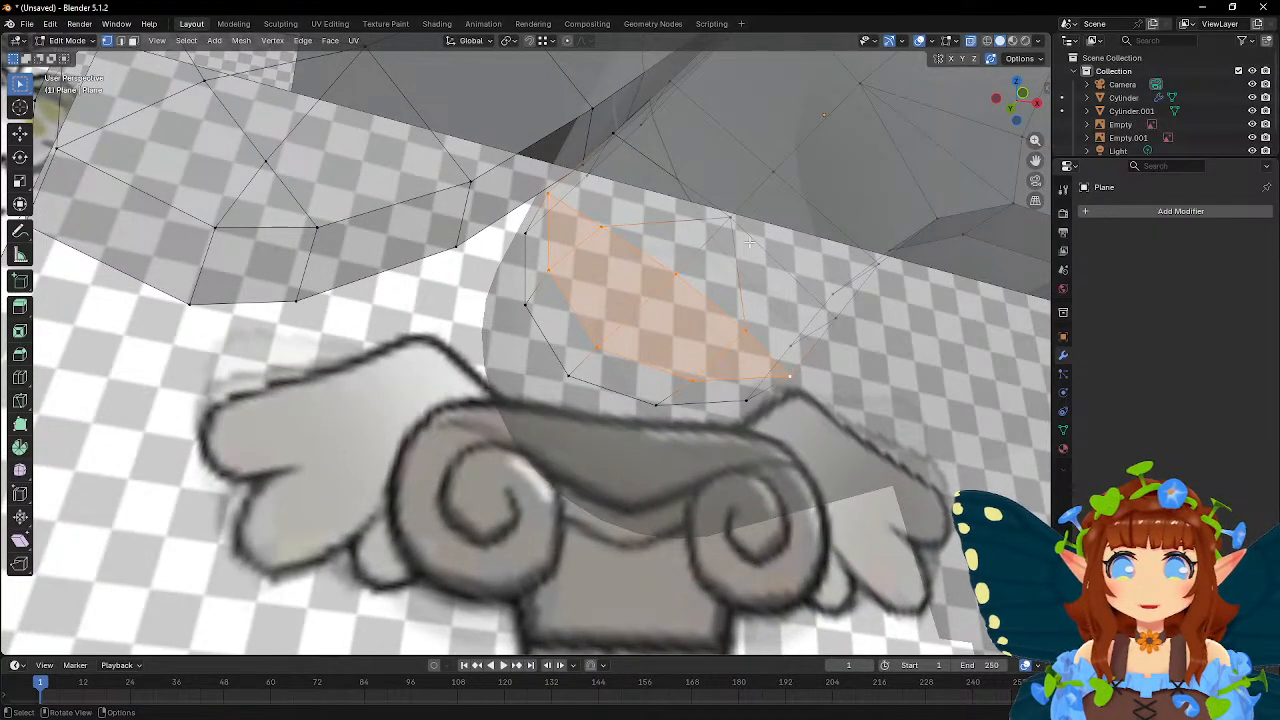
middle_click_drag(784, 202, 752, 225)
left_click(796, 347, "shift")
middle_click_drag(870, 318, 659, 214)
left_click(582, 204, "shift")
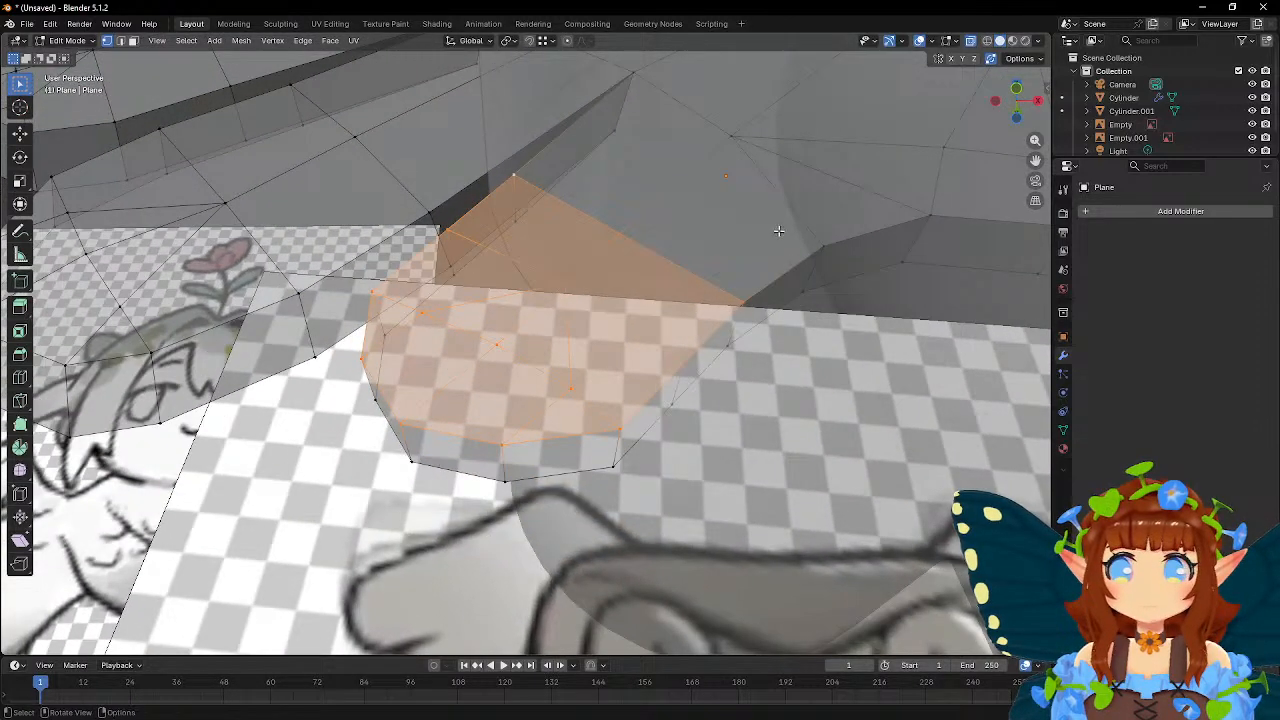
key("KP_1")
key("s")
left_click(791, 296)
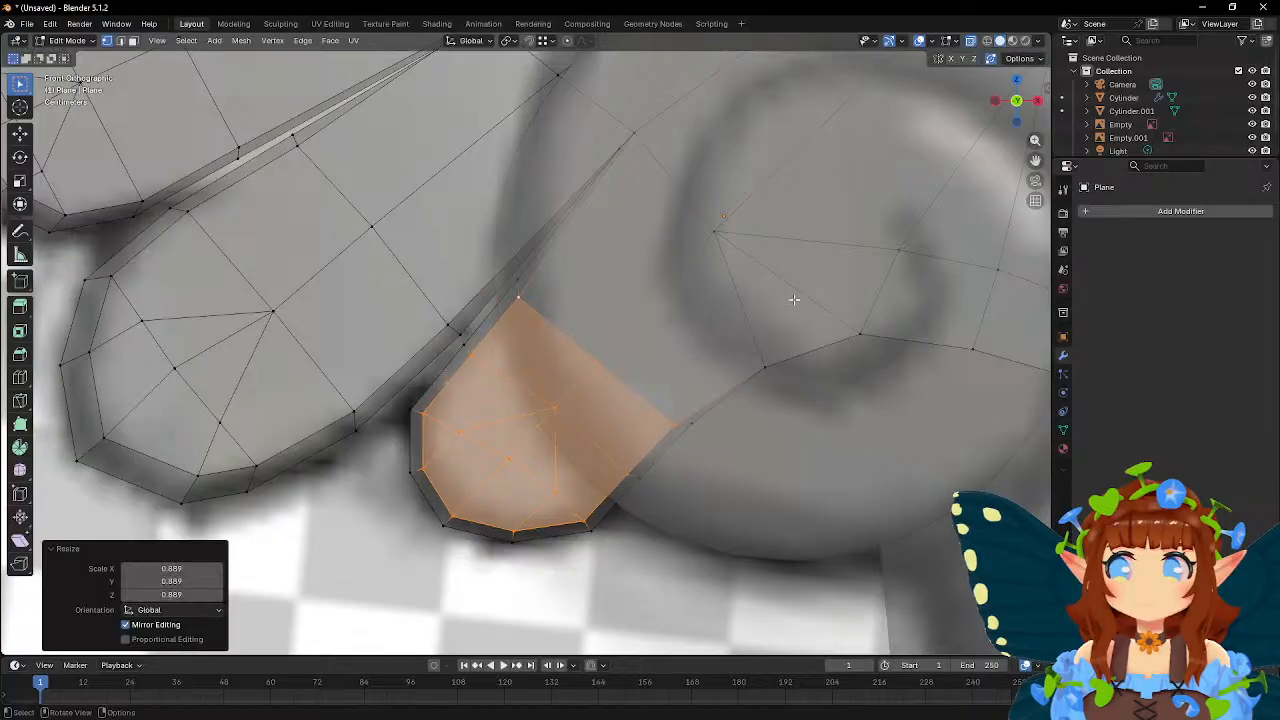
key("g")
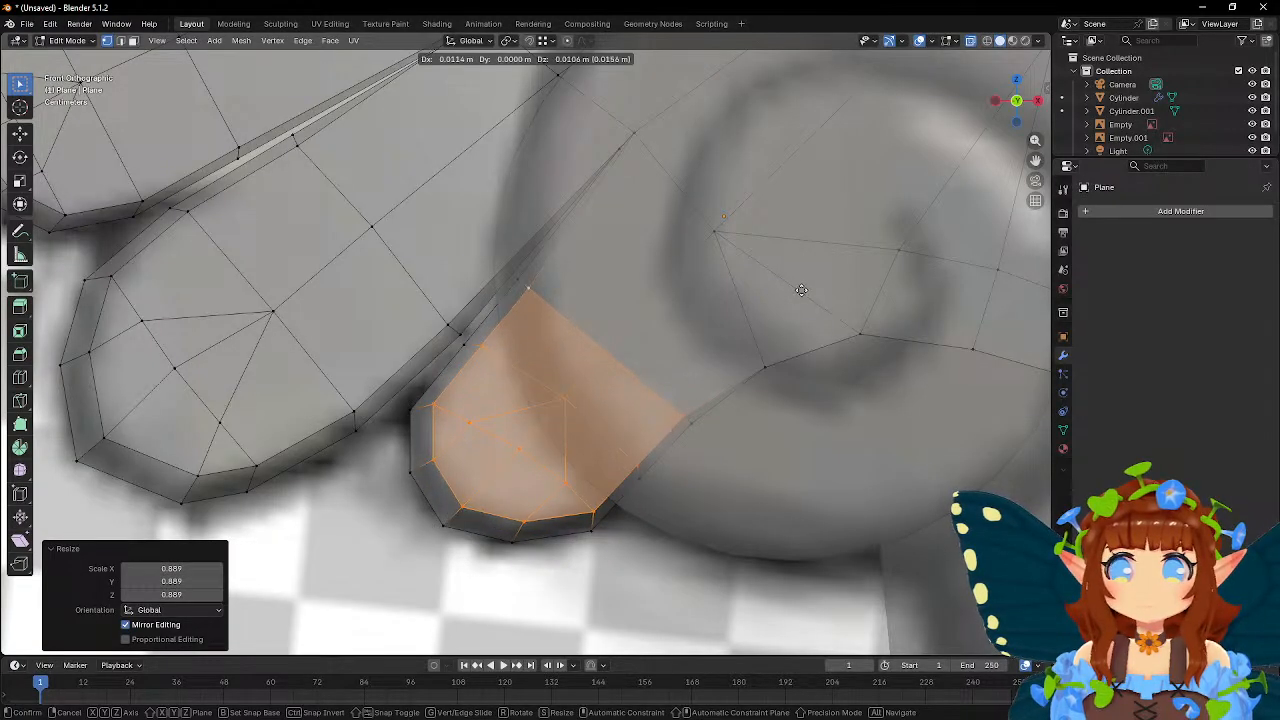
left_click(801, 290)
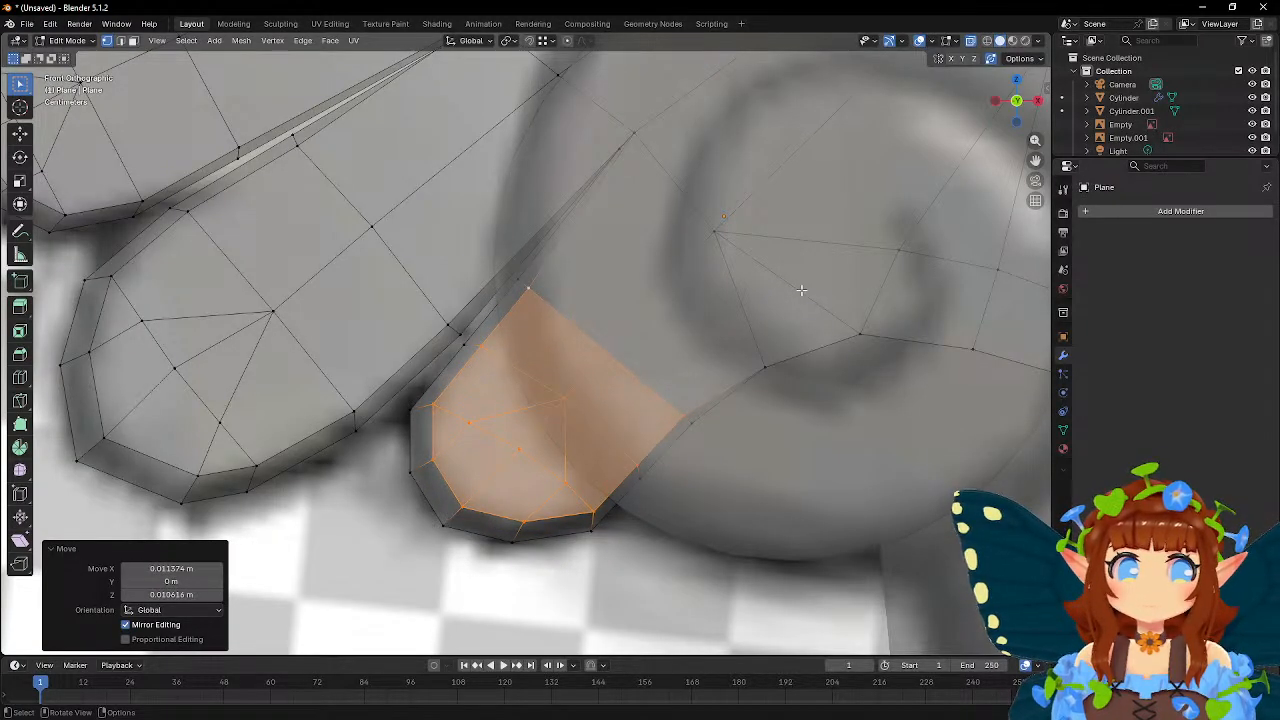
- Move the front vertices along the wing's lower inner edge up about 0.024 m in Z, and shift the innermost one towards the column's centre
scroll(801, 290, "down", 1)
middle_click_drag(768, 287, 677, 267, "shift")
left_click(678, 304)
mouse_move(788, 264)
middle_mouse_down()
mouse_move(705, 284)
mouse_move(793, 268)
mouse_move(791, 288)
mouse_move(780, 276)
middle_mouse_up()
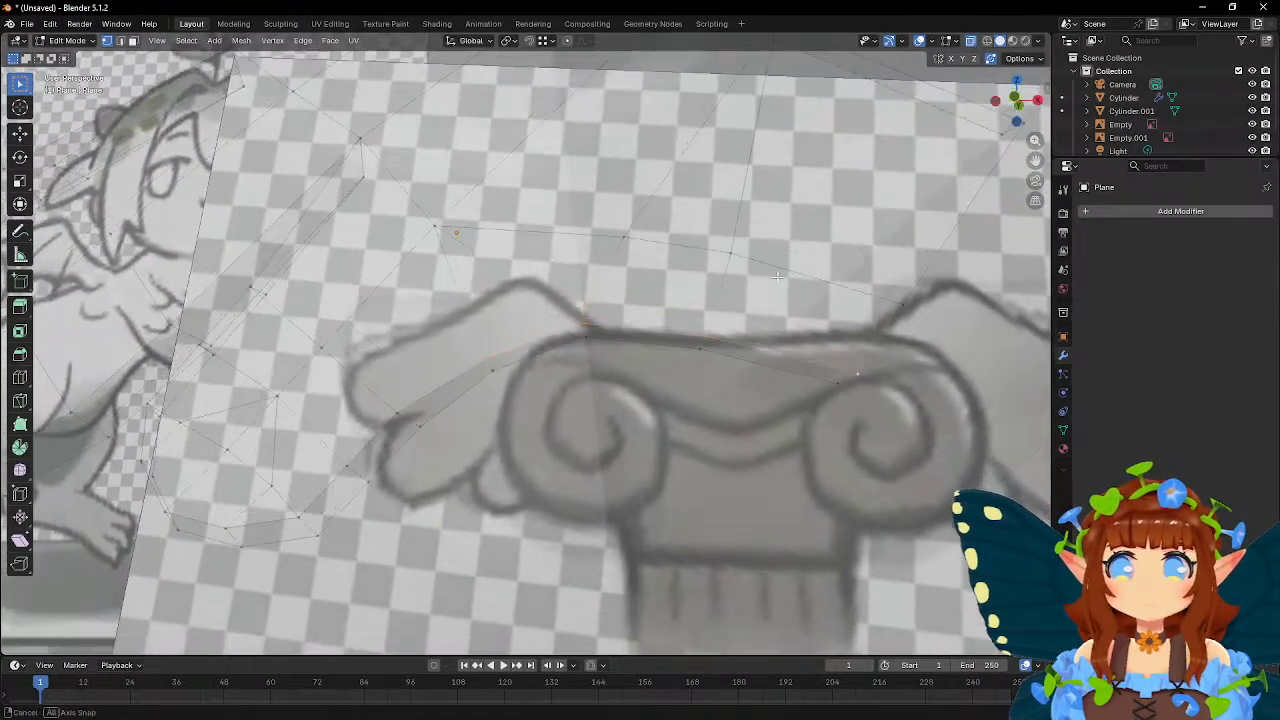
key("KP_1")
key("g")
key("z")
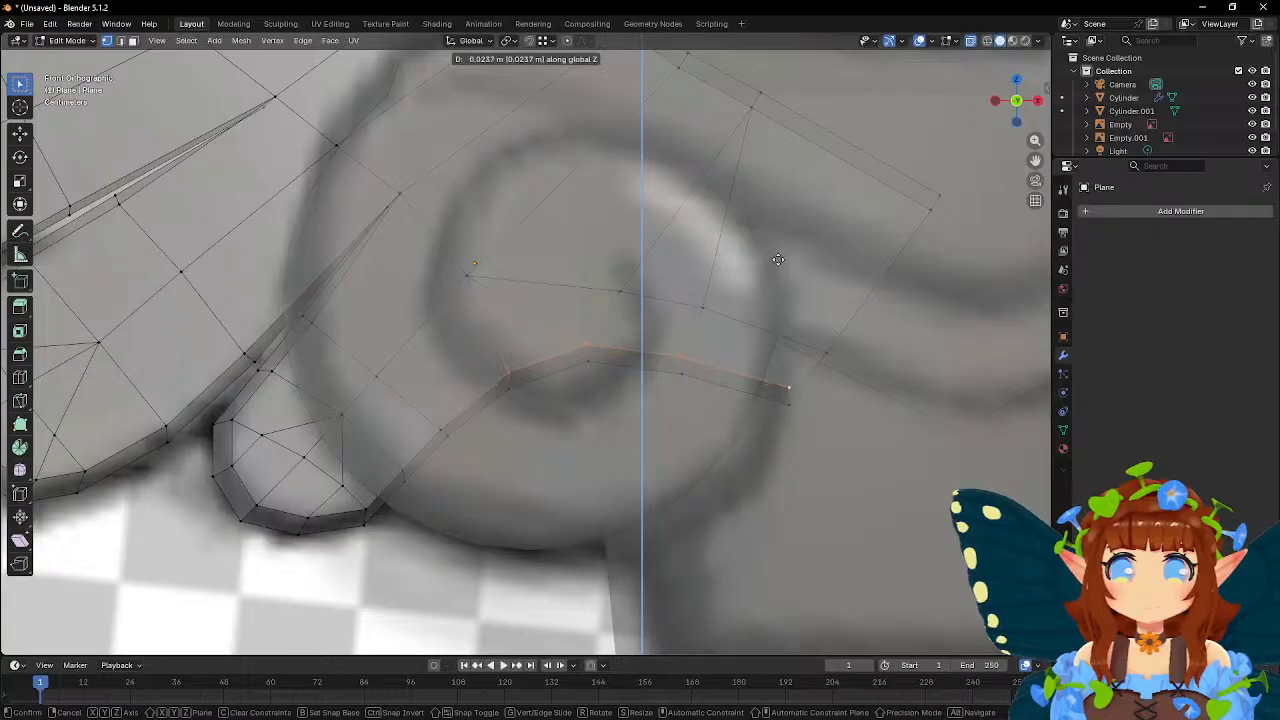
left_click(778, 259)
key("g")
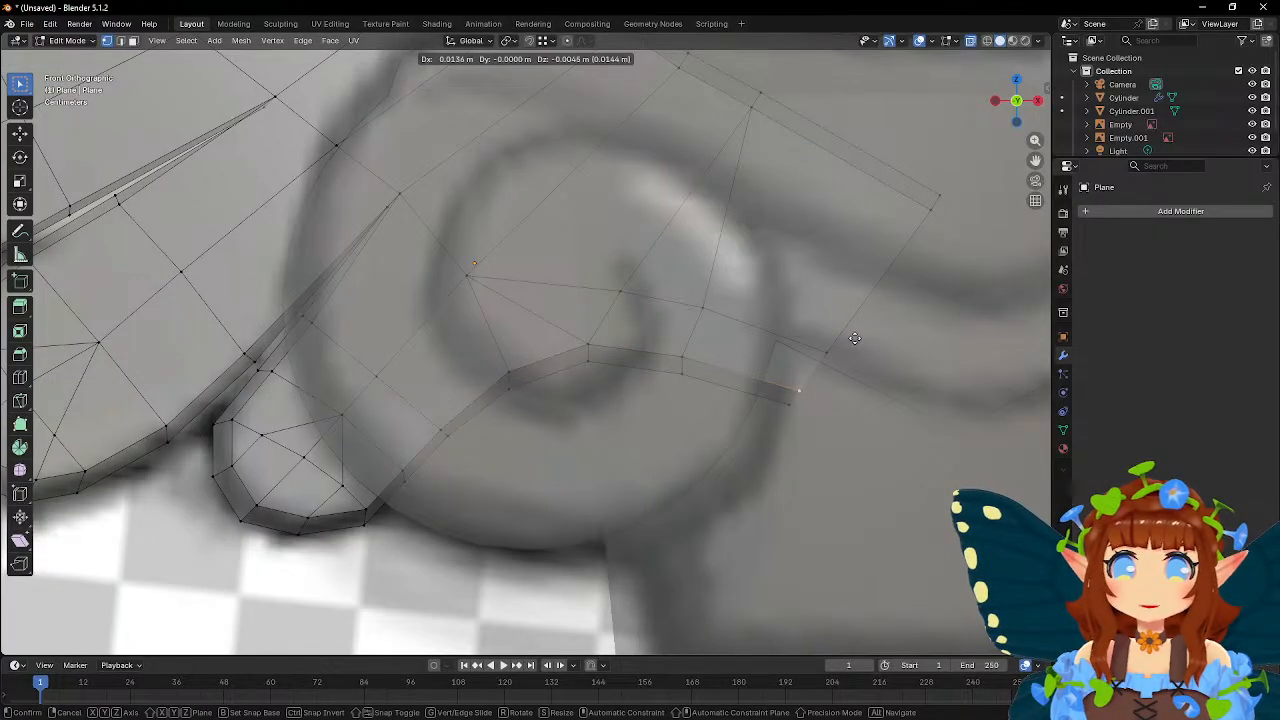
left_click(854, 338)
- Leave mesh editing and apply smooth shading to the wing object
scroll(811, 325, "down", 3)
key("Tab")
mouse_move(620, 277)
middle_mouse_down()
mouse_move(686, 286)
mouse_move(606, 277)
middle_mouse_up()
right_click(499, 229)
left_click(499, 229)
middle_click_drag(499, 229, 665, 214)
- Add a Mirror modifier to the wing on the Z axis only, with a merge distance of 0.026 m
left_click(1110, 211)
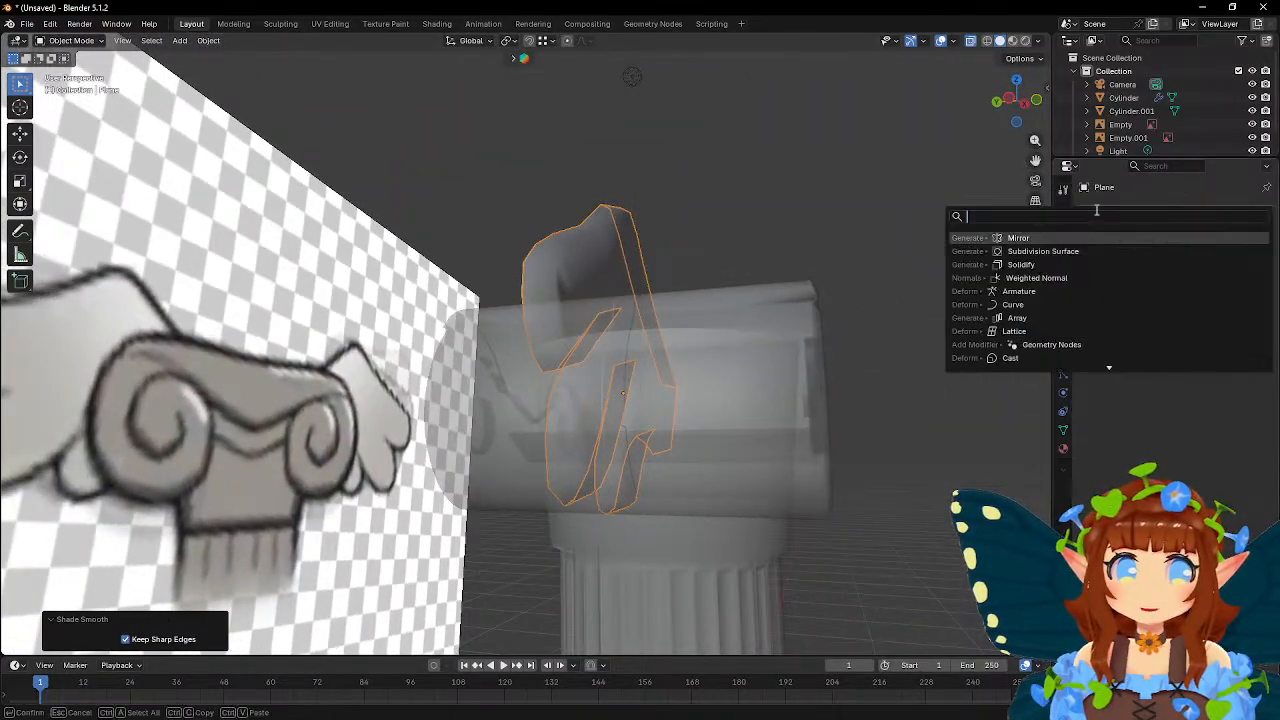
left_click(1068, 237)
middle_click_drag(779, 228, 823, 241)
left_click(1168, 256)
left_click(1204, 258)
left_click(1207, 259)
left_click(1241, 259)
middle_click_drag(860, 257, 864, 282)
left_click_drag(1239, 336, 1258, 336)
- Reposition three vertices around the middle feather's lower tip, moving the inner rim one about -0.034 m in X and 0.003 m in Z
middle_click_drag(898, 343, 573, 310)
middle_click_drag(520, 345, 610, 282, "shift")
scroll(611, 283, "up", 3)
key("Tab")
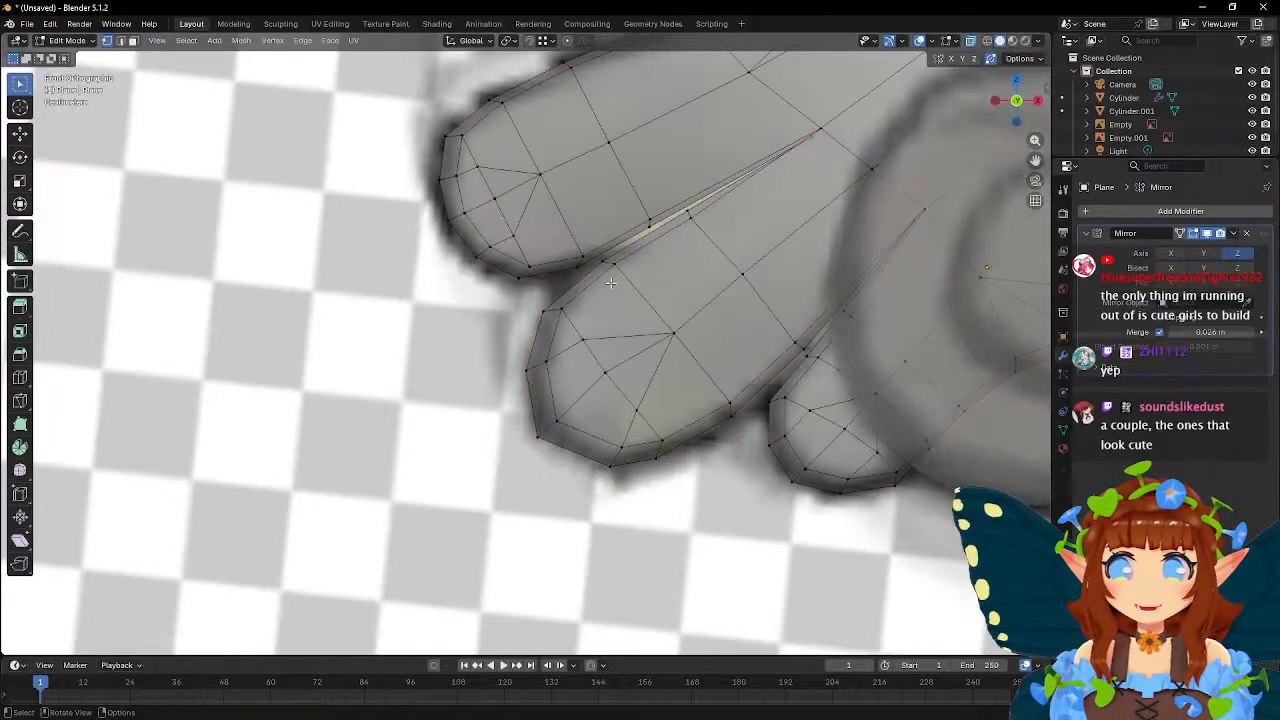
left_click(531, 442)
key("g")
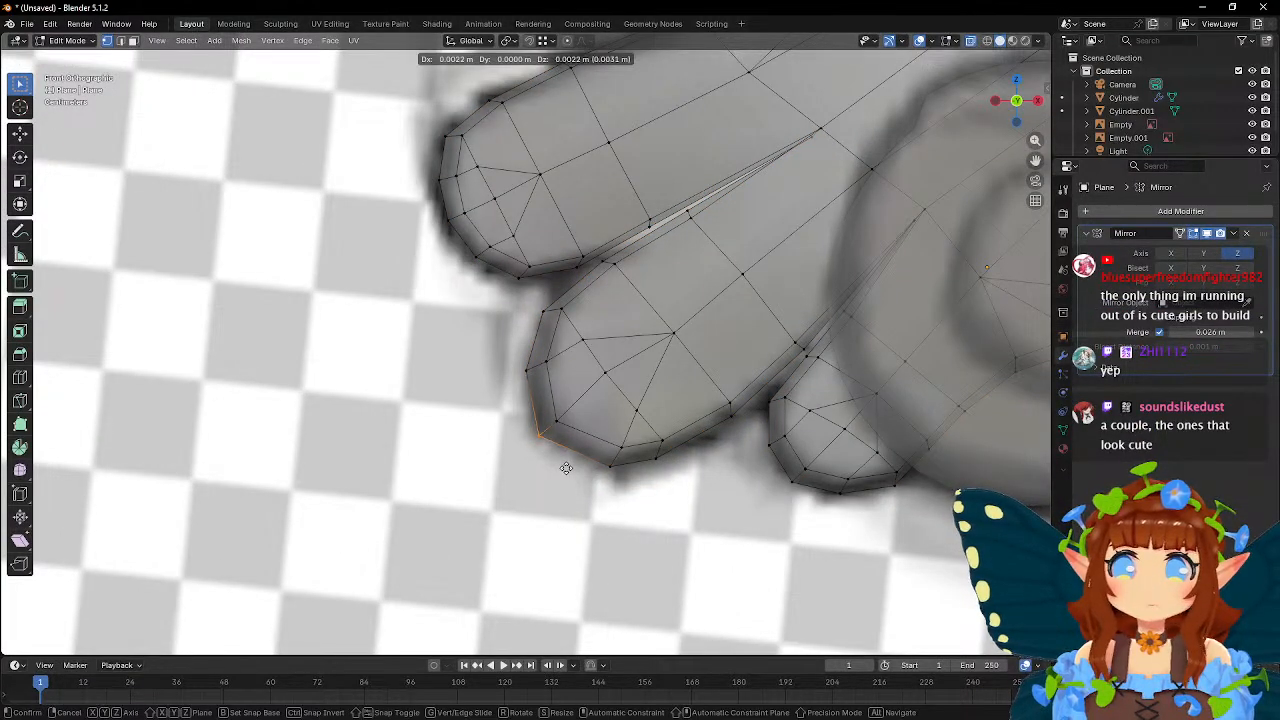
left_click(566, 468)
left_click(624, 477)
key("g")
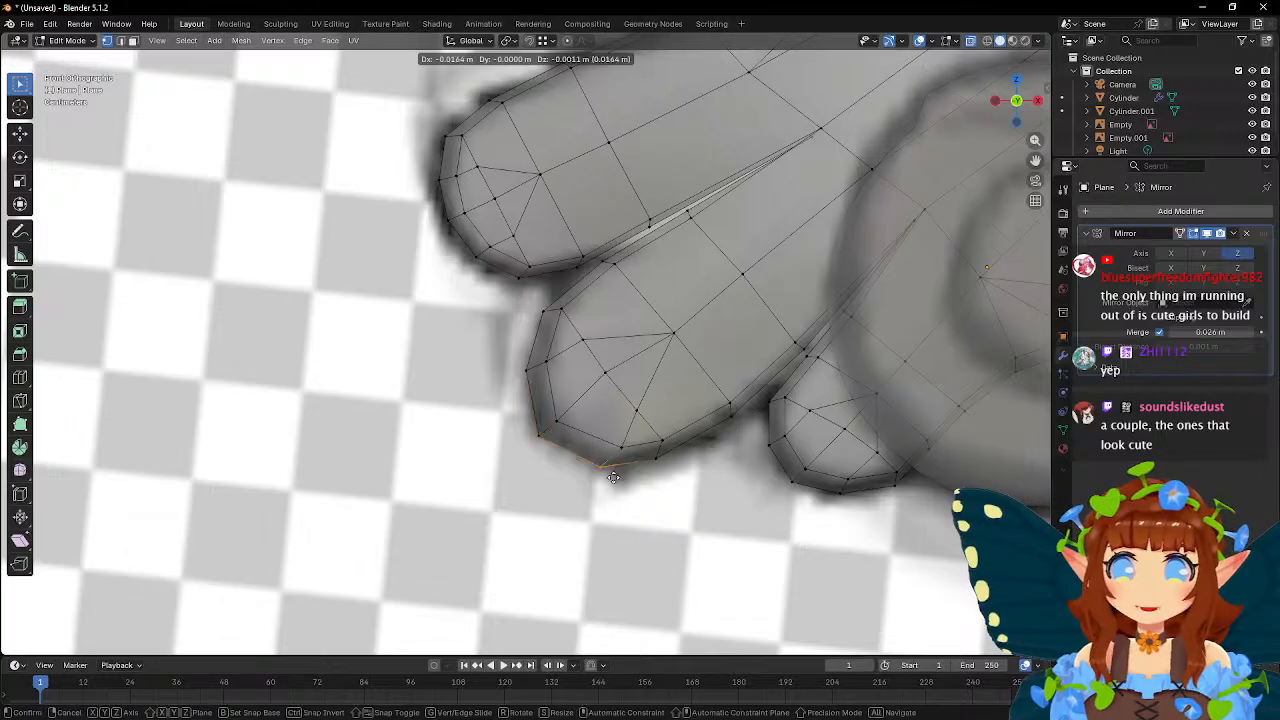
left_click(606, 473)
left_click(632, 450)
key("g")
left_click(614, 450)
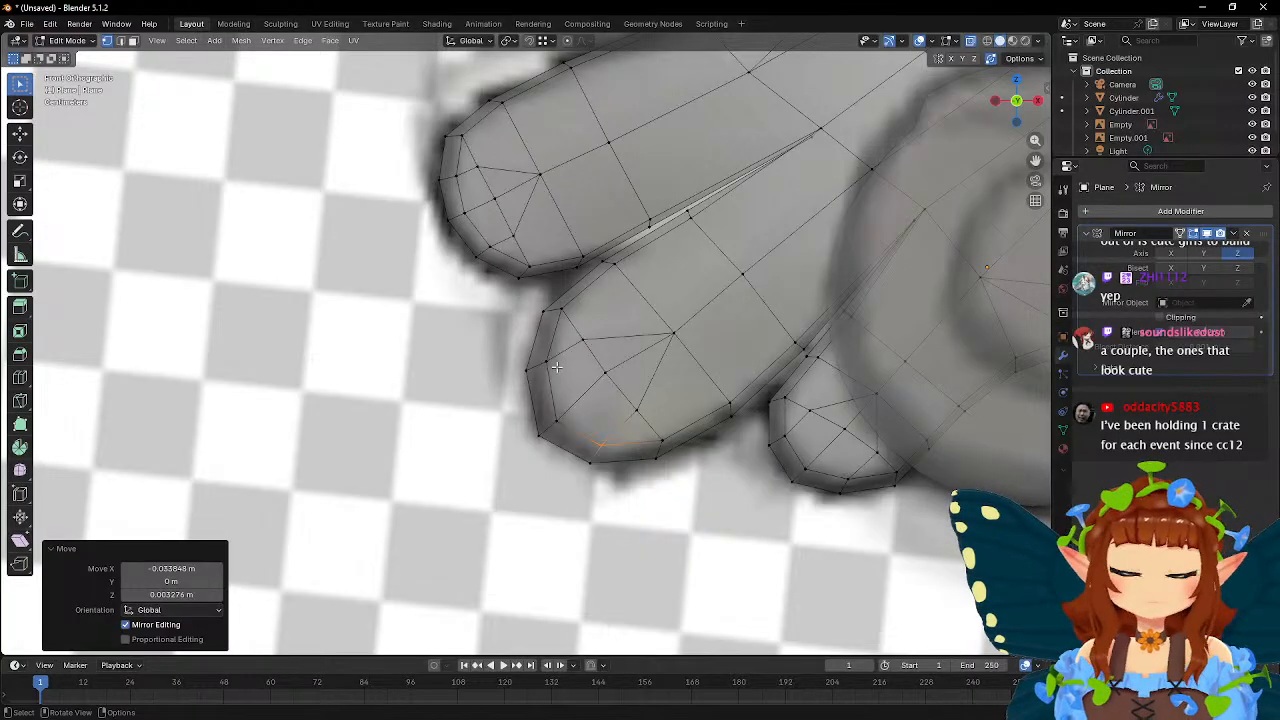
- Move the front rim vertex at the middle feather's upper outer corner about -0.004 m in X and -0.007 m in Z
key("Tab")
key("Tab")
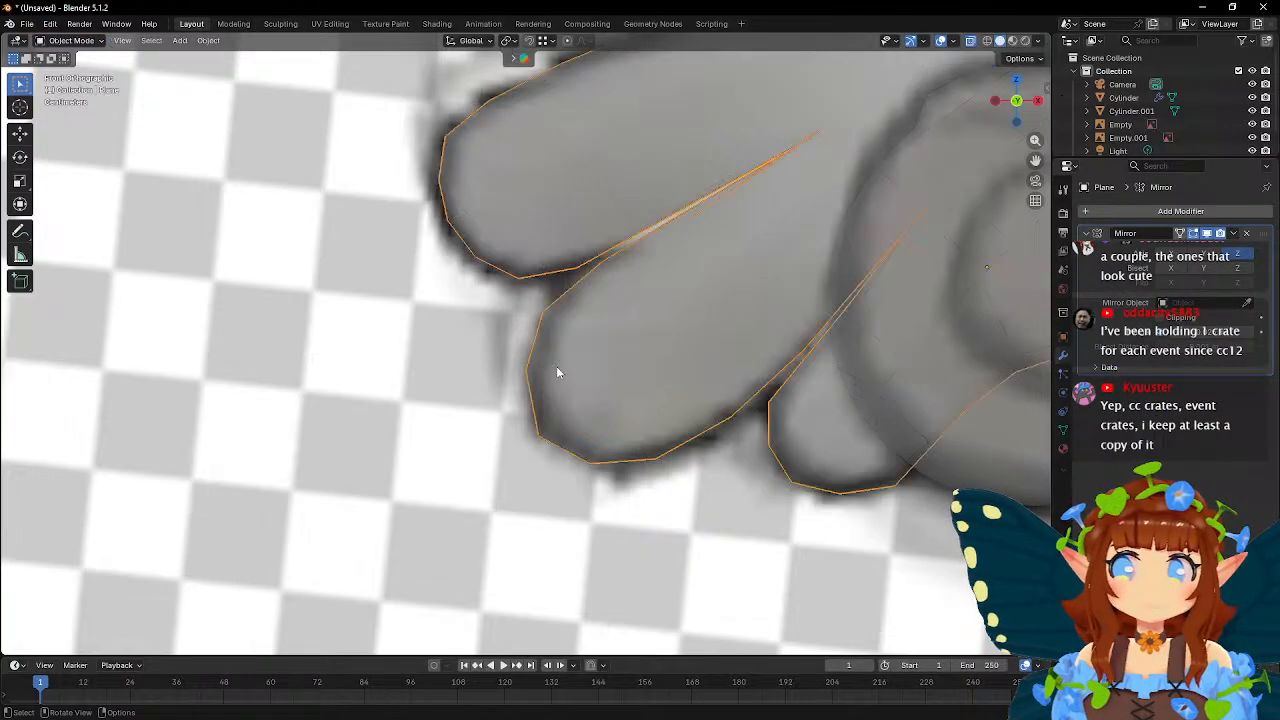
left_click(556, 307)
key("g")
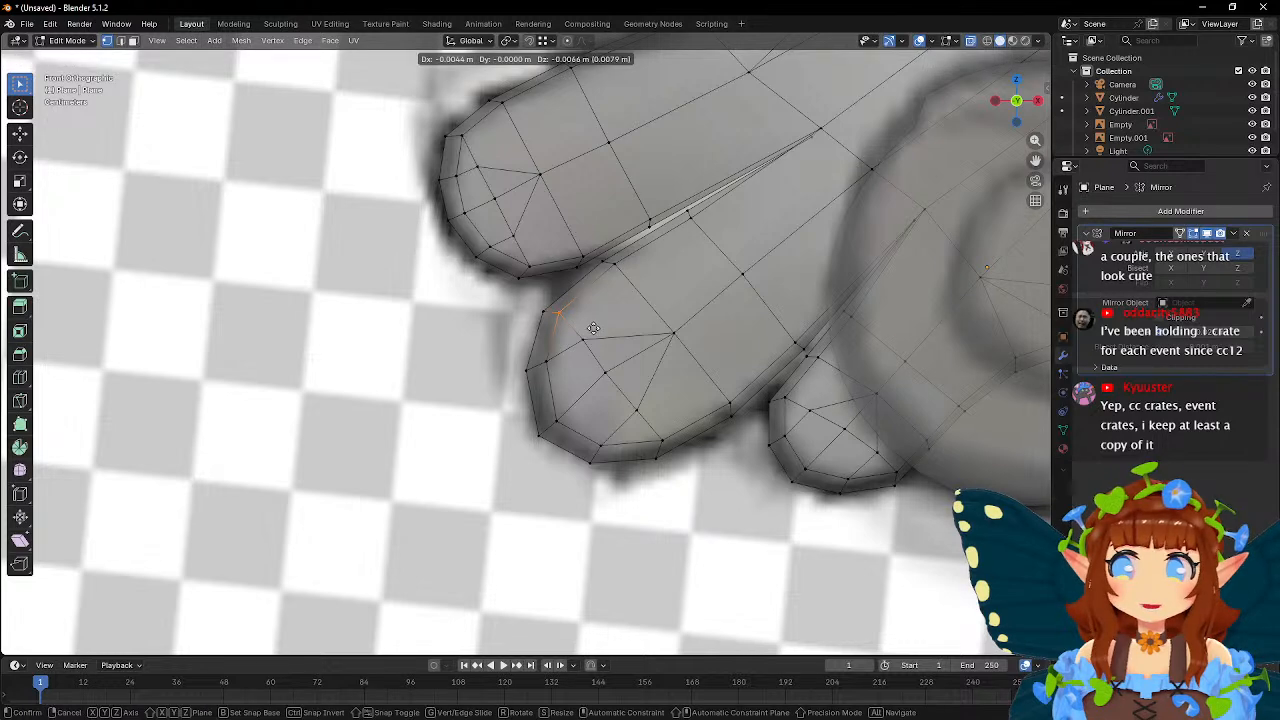
left_click(593, 329)
key("Tab")
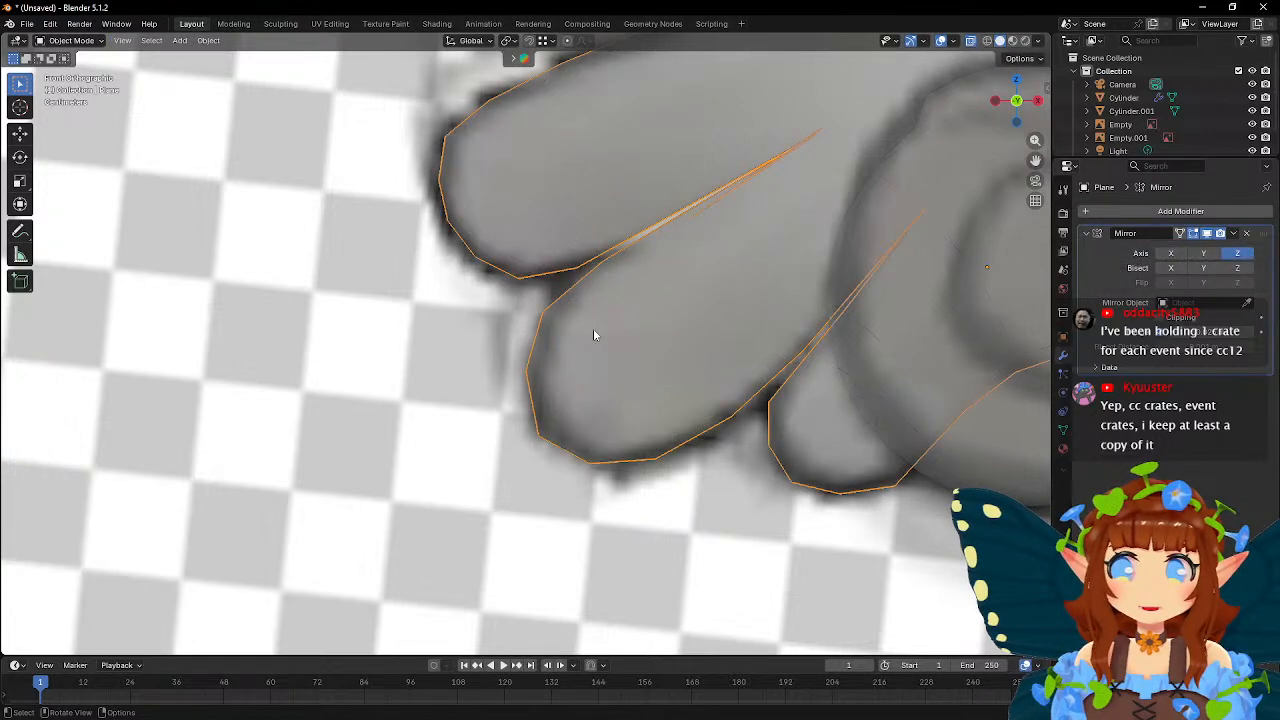
- Move the small lower feather's bottom inner outline vertex about 0.008 m in X and 0.006 m in Z
scroll(593, 330, "down", 5)
scroll(593, 328, "down", 2)
scroll(593, 330, "up", 4)
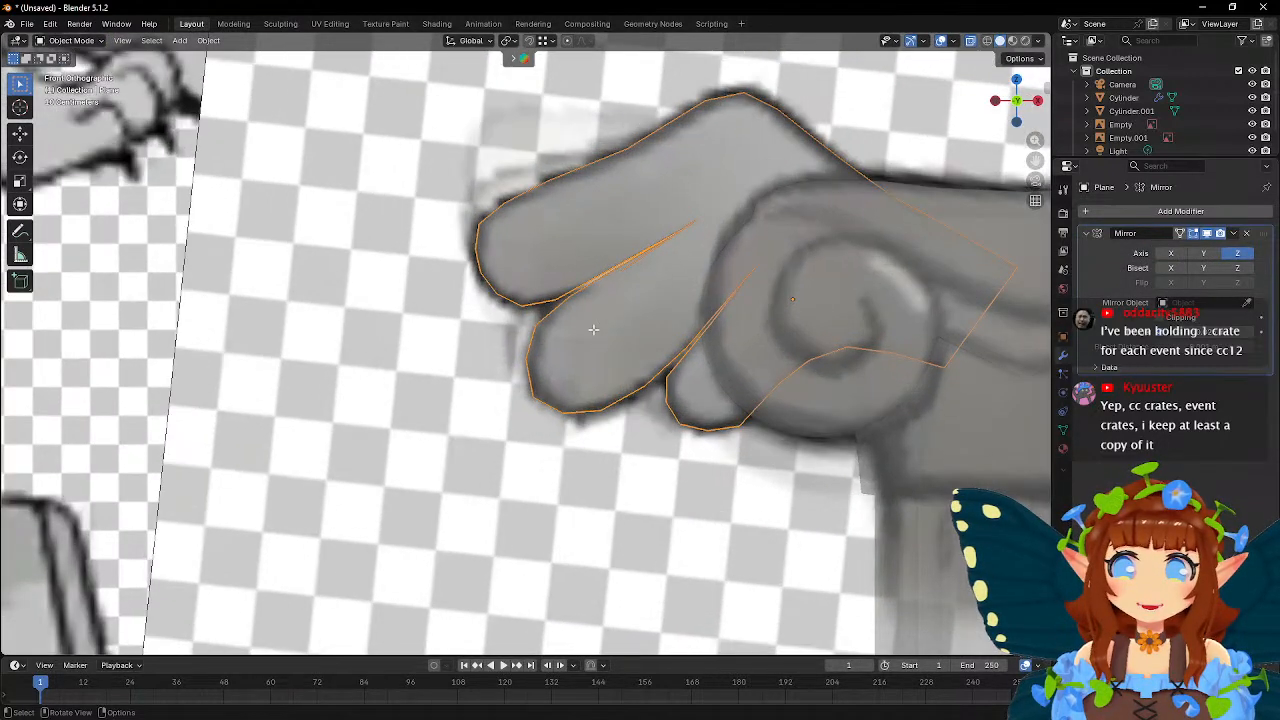
key("Tab")
scroll(657, 417, "up", 2)
scroll(657, 417, "up", 4)
left_click(723, 447)
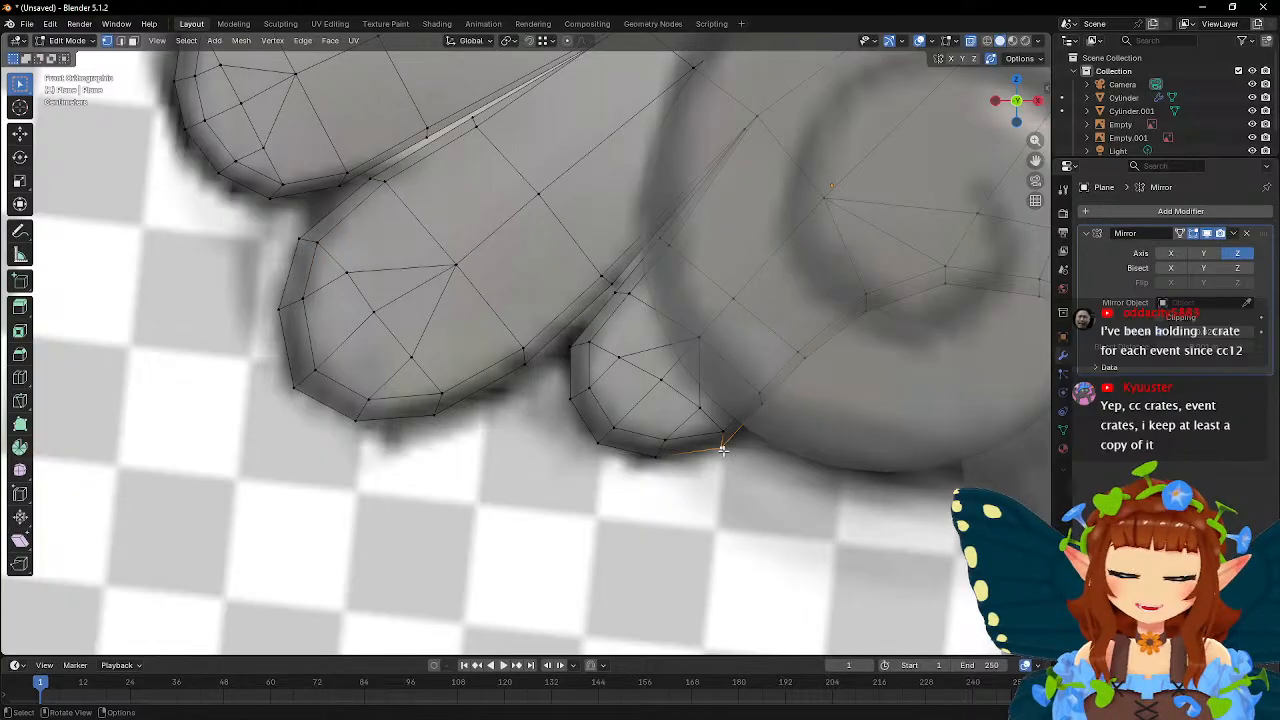
key("g")
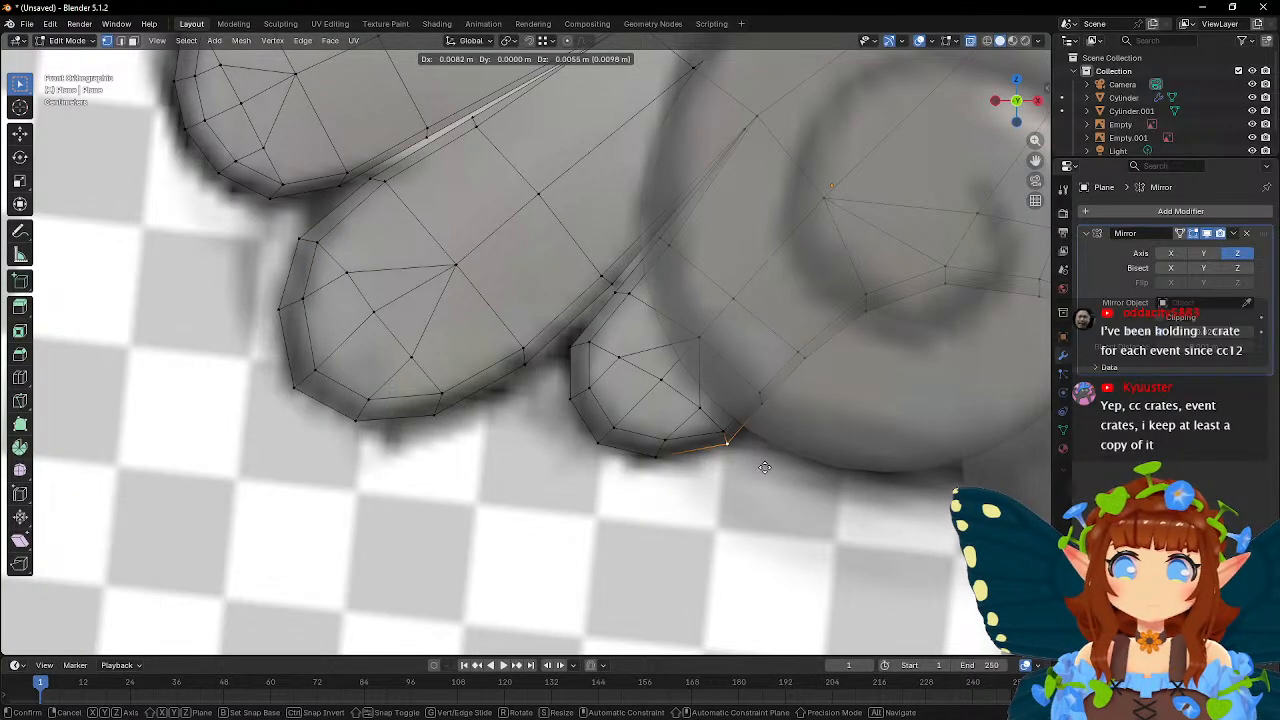
left_click(764, 469)
key("Tab")
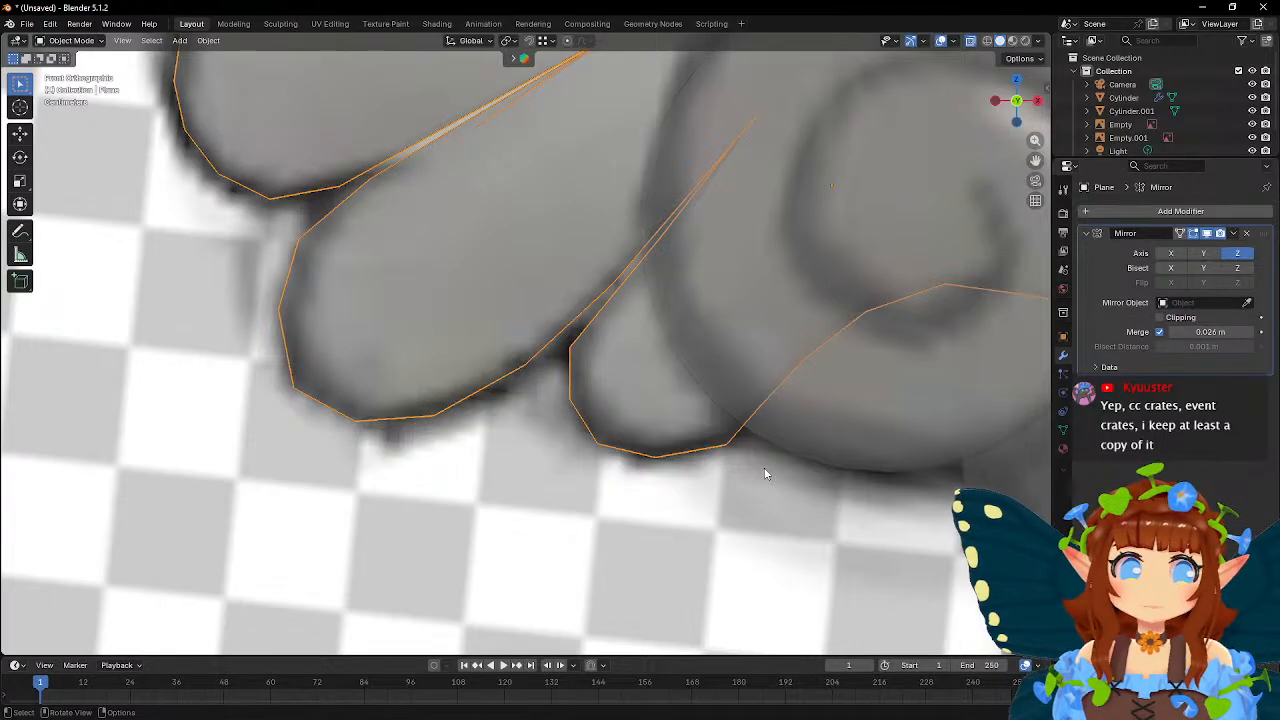
- Examine the wing's outline and placement on the column from several angles, and check the capital's Mirror modifier settings
scroll(766, 474, "down", 7)
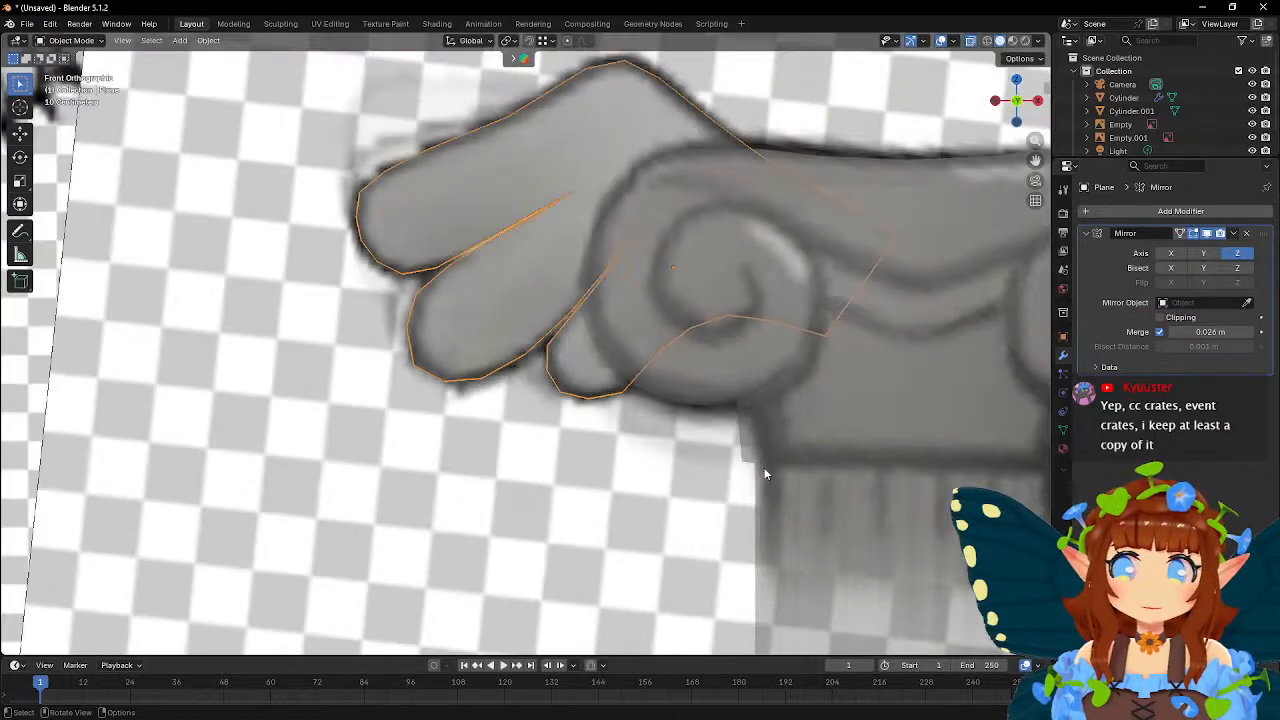
key("Tab")
scroll(766, 474, "up", 2)
key("Tab")
scroll(765, 474, "down", 4)
middle_click_drag(765, 474, 680, 473)
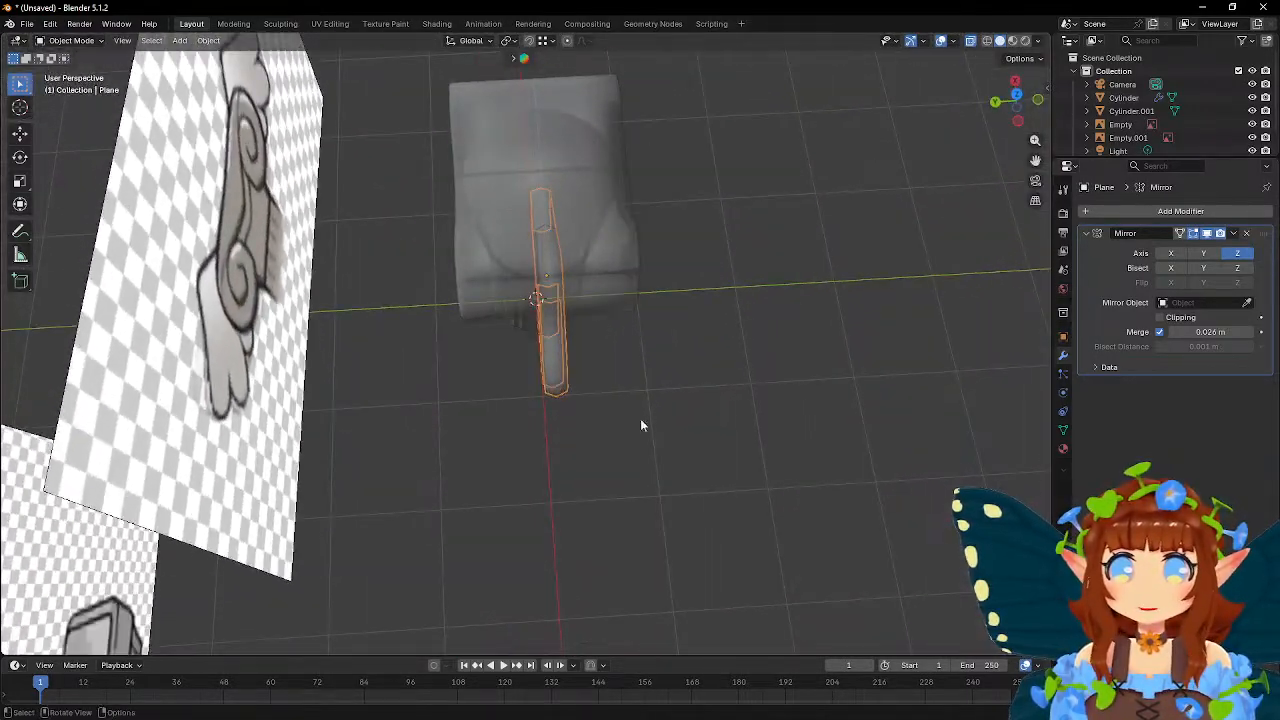
left_click(628, 304)
middle_click_drag(628, 304, 734, 367)
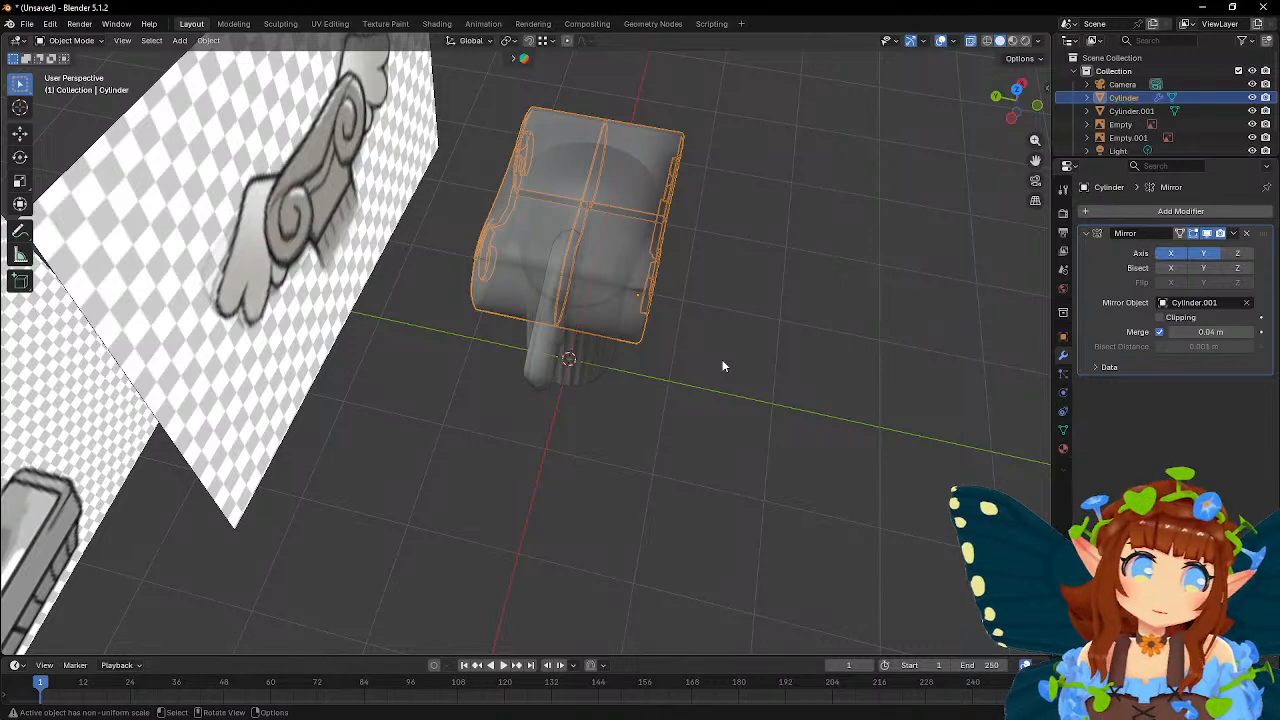
middle_click_drag(745, 394, 494, 325)
left_click(494, 318)
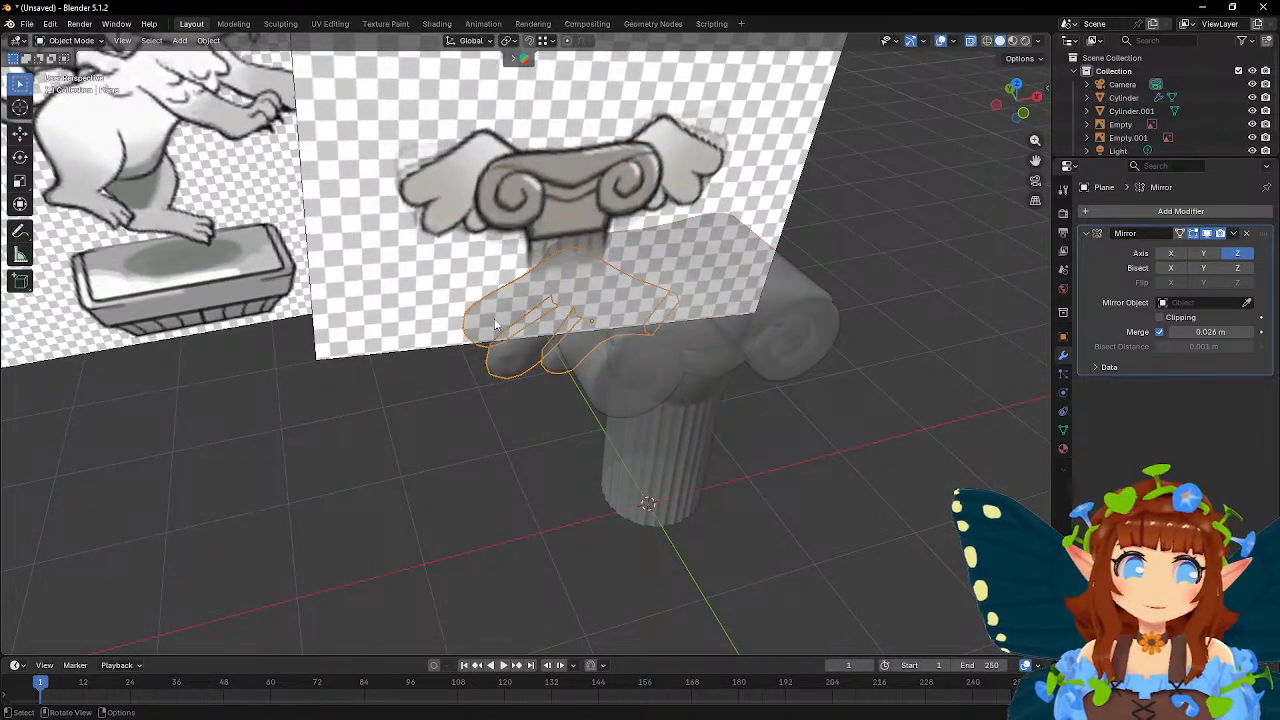
middle_click_drag(778, 412, 748, 419)
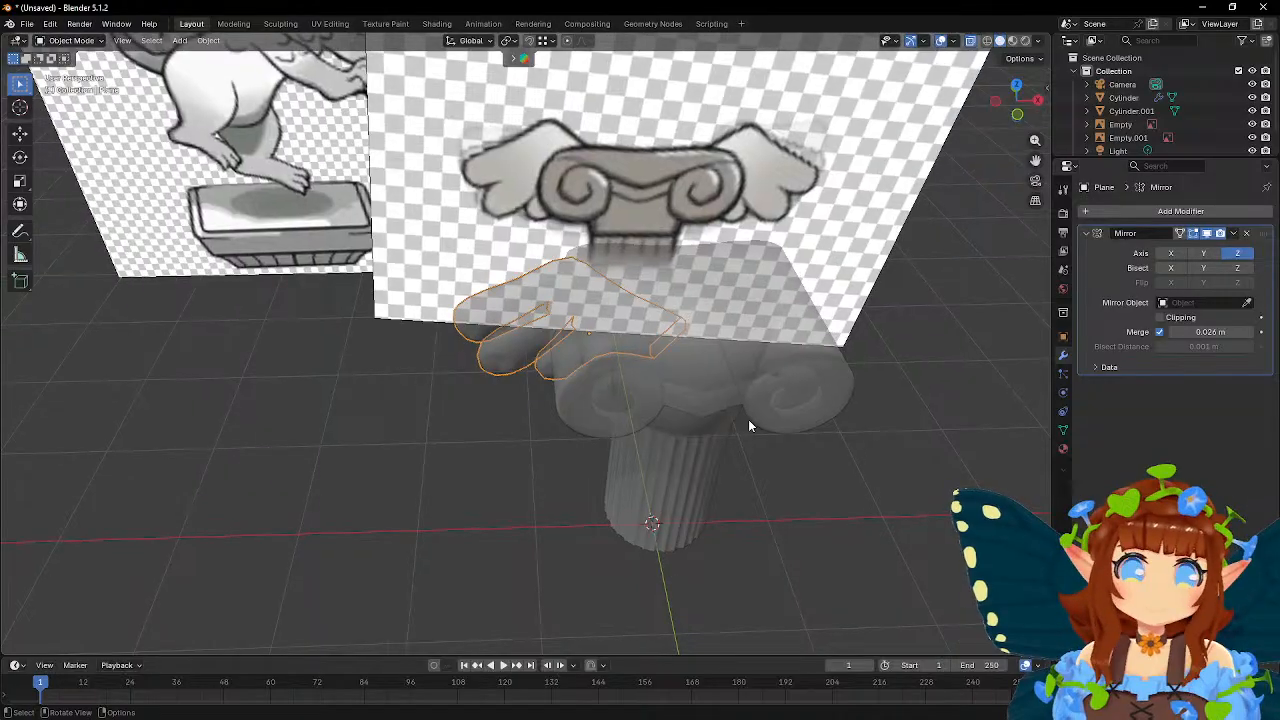
mouse_move(681, 396)
middle_mouse_down()
mouse_move(668, 324)
mouse_move(695, 383)
middle_mouse_up()
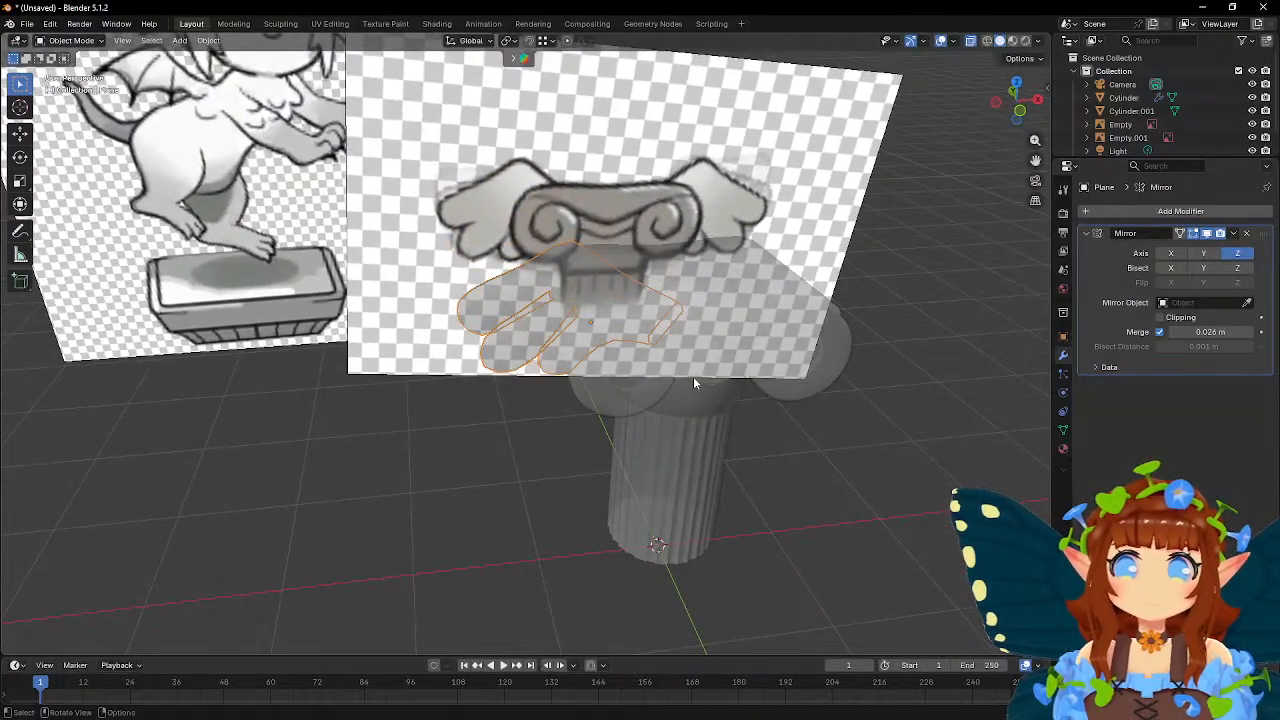
middle_click_drag(787, 408, 713, 437)
- Try duplicating the wing in place, and undo the duplicate
key("shift+d")
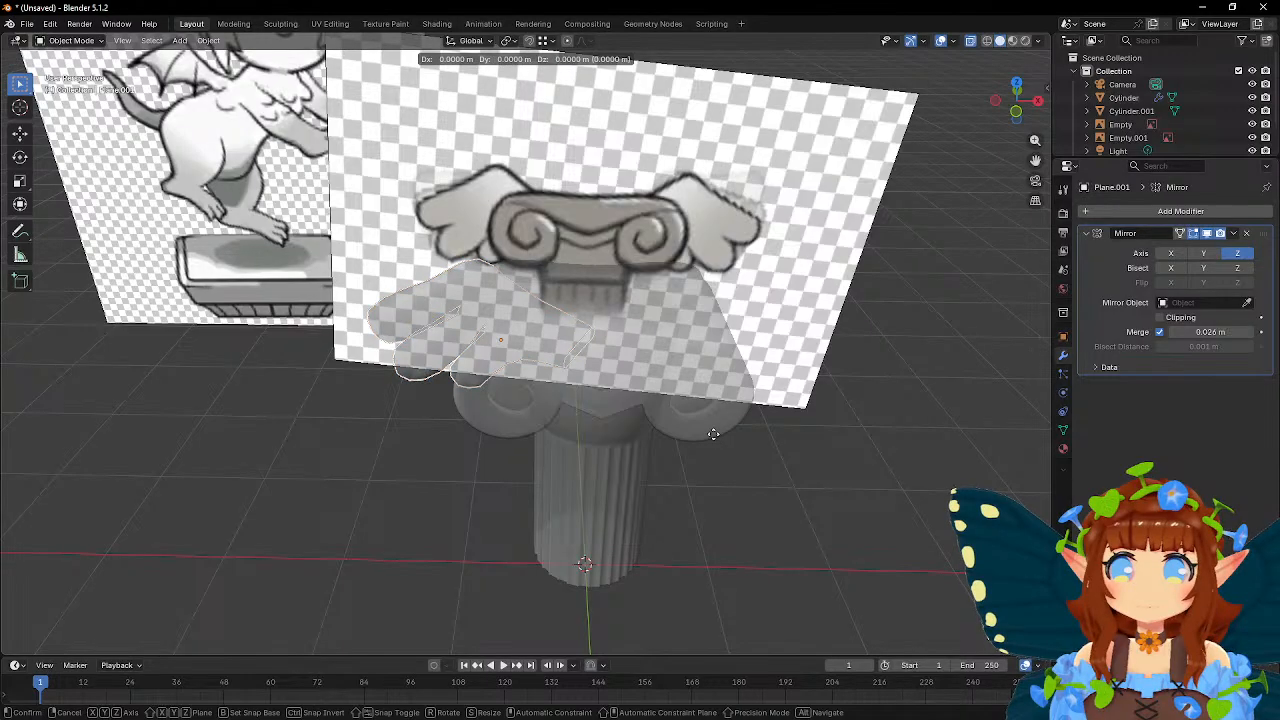
right_click(713, 434)
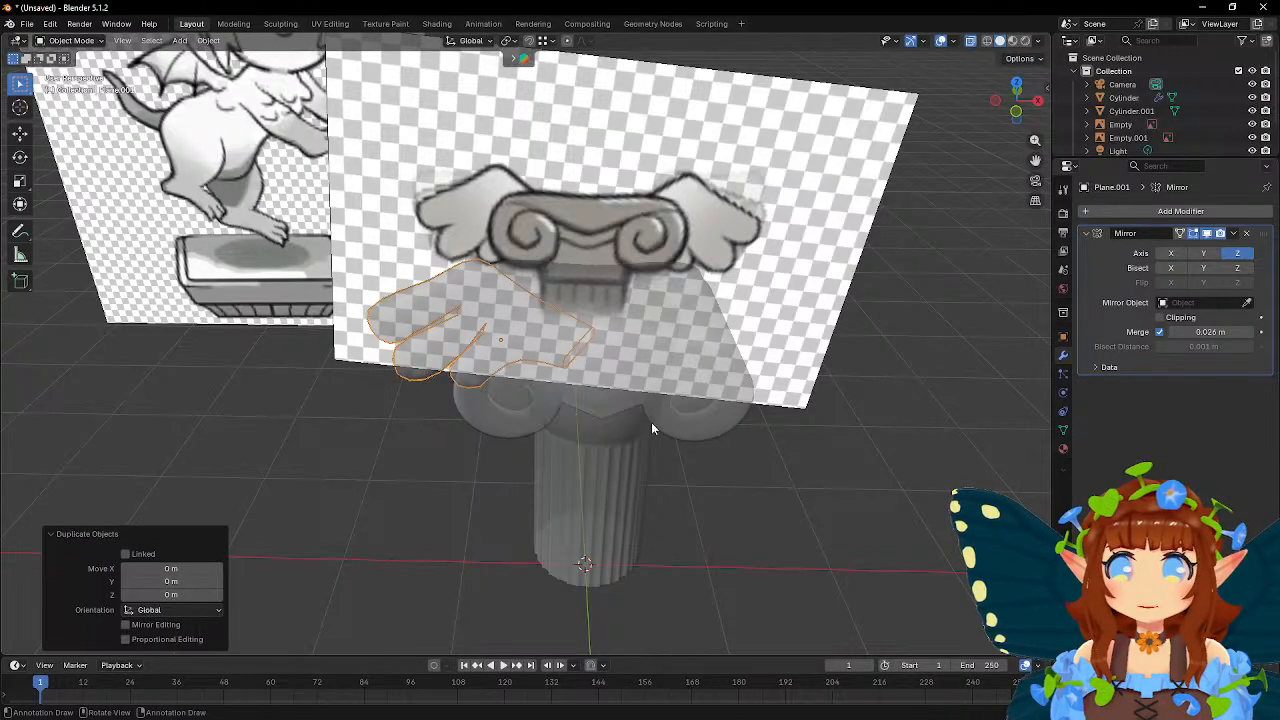
middle_click_drag(693, 432, 704, 415)
key("ctrl+z")
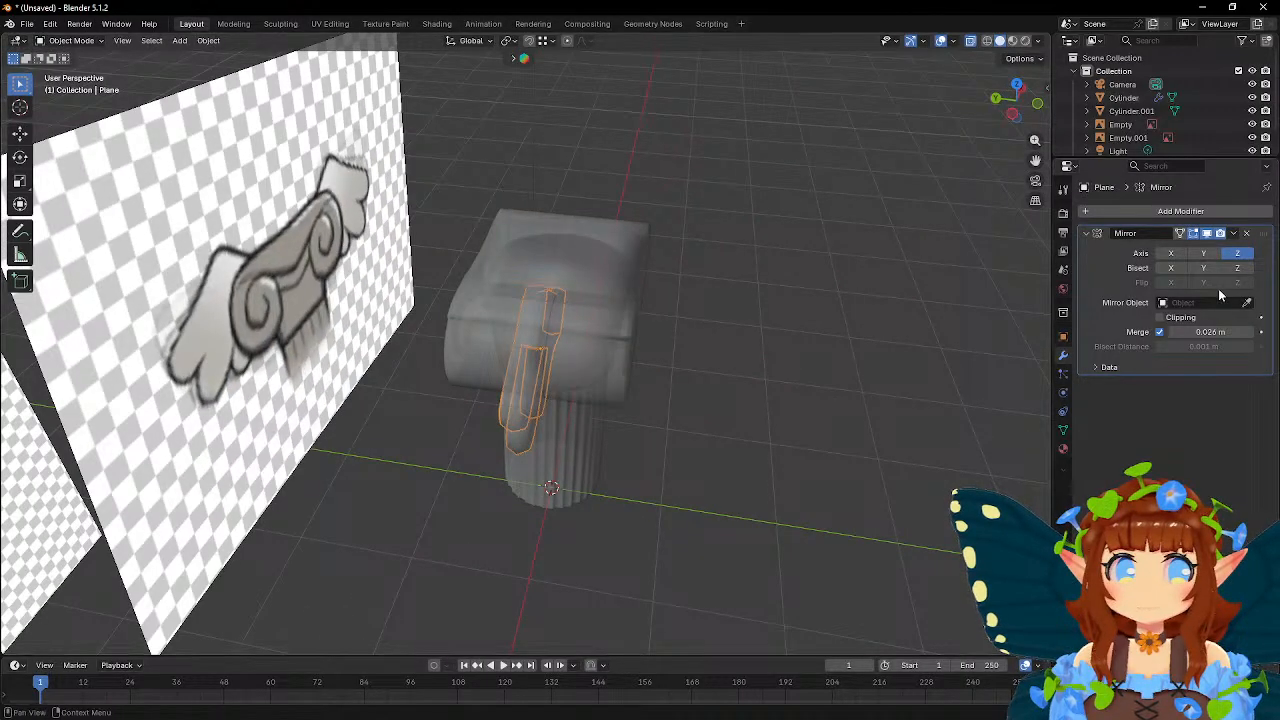
- Set the wing's mirror object to the pillar, Cylinder.001, and mirror across X and Y instead of Z
left_click(1247, 303)
left_click(590, 452)
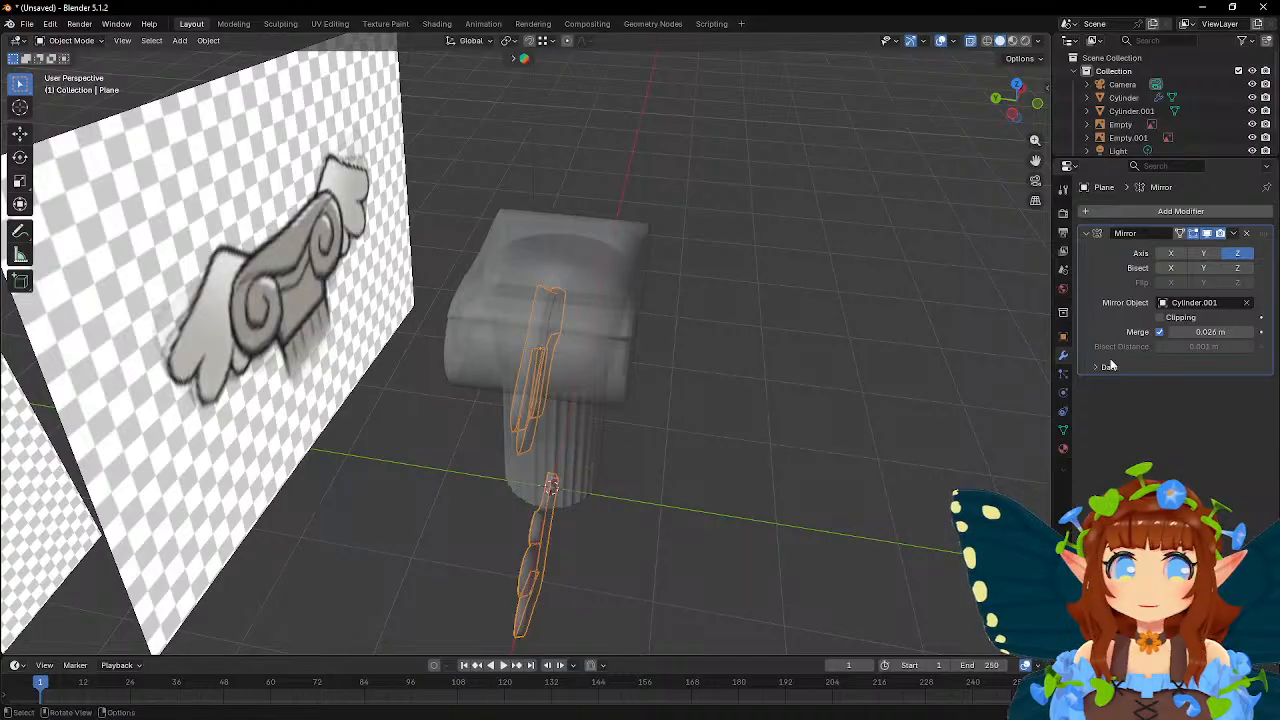
left_click(1230, 257)
left_click(1203, 255)
left_click(1172, 255)
middle_click_drag(680, 376, 652, 388)
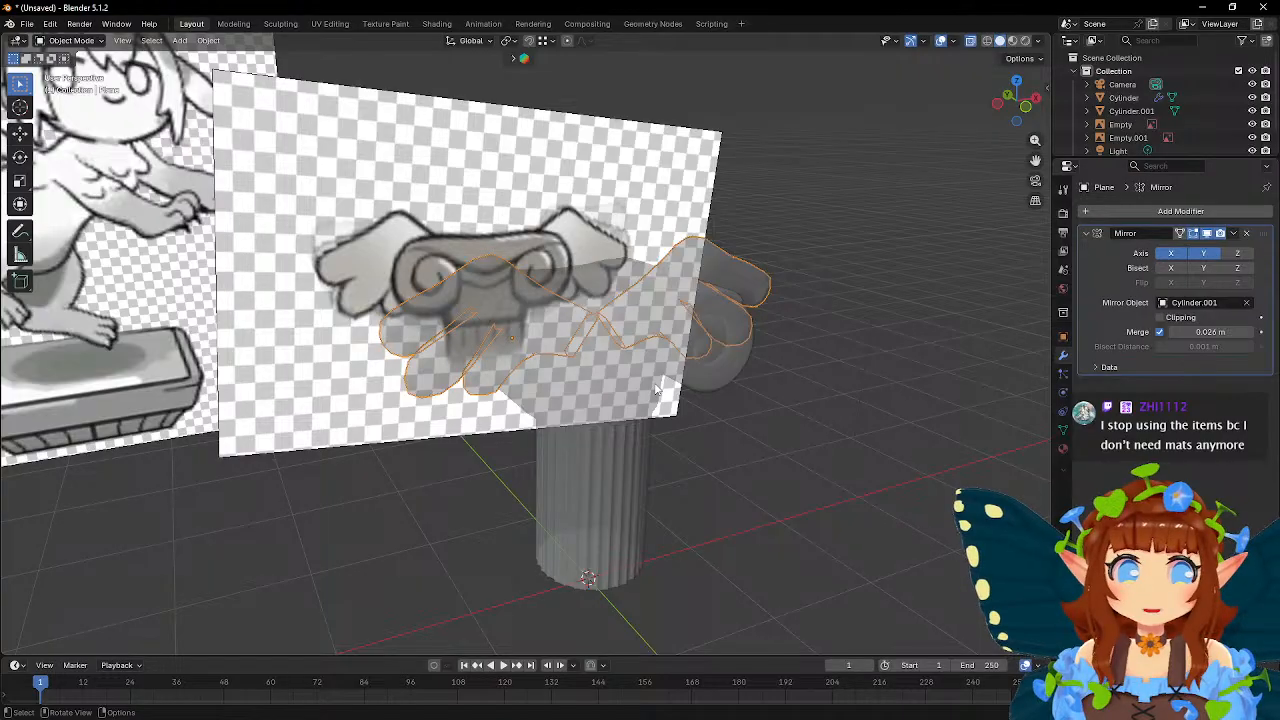
- Turn off X-Ray in the viewport shading options and view the winged column as solid
left_click(1038, 41)
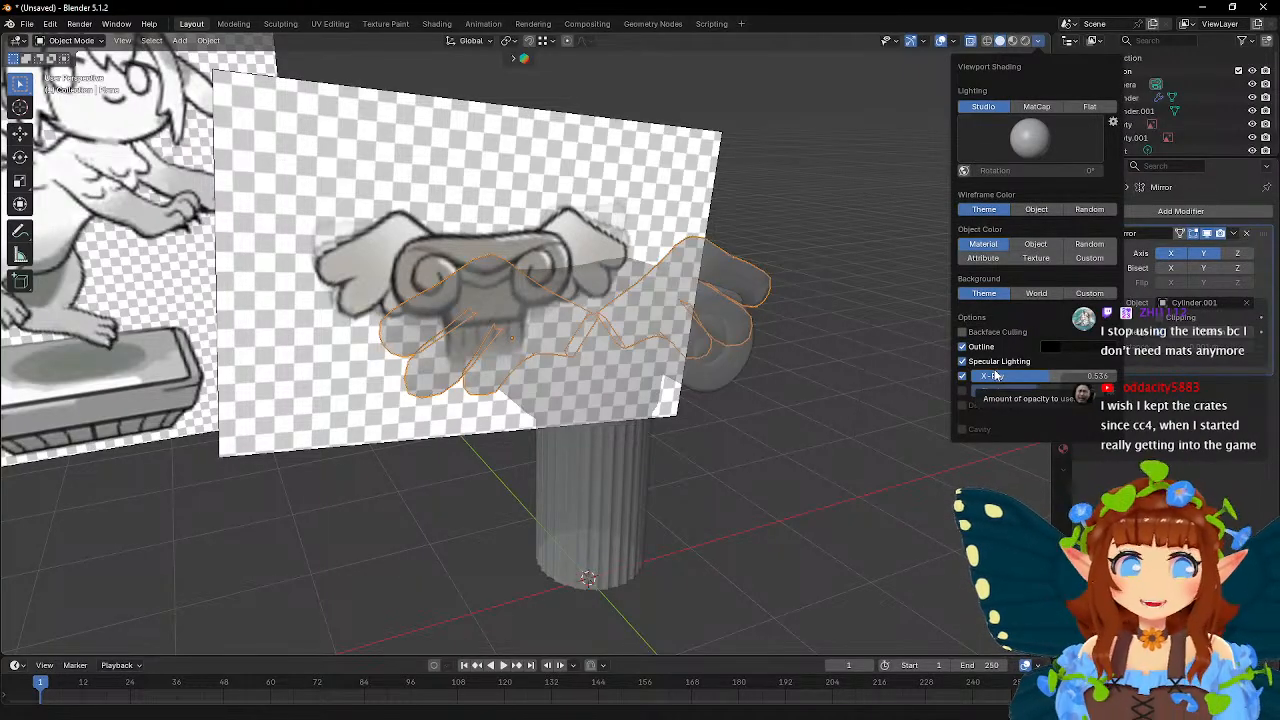
left_click(962, 376)
mouse_move(735, 467)
middle_mouse_down()
mouse_move(608, 406)
mouse_move(706, 416)
middle_mouse_up()
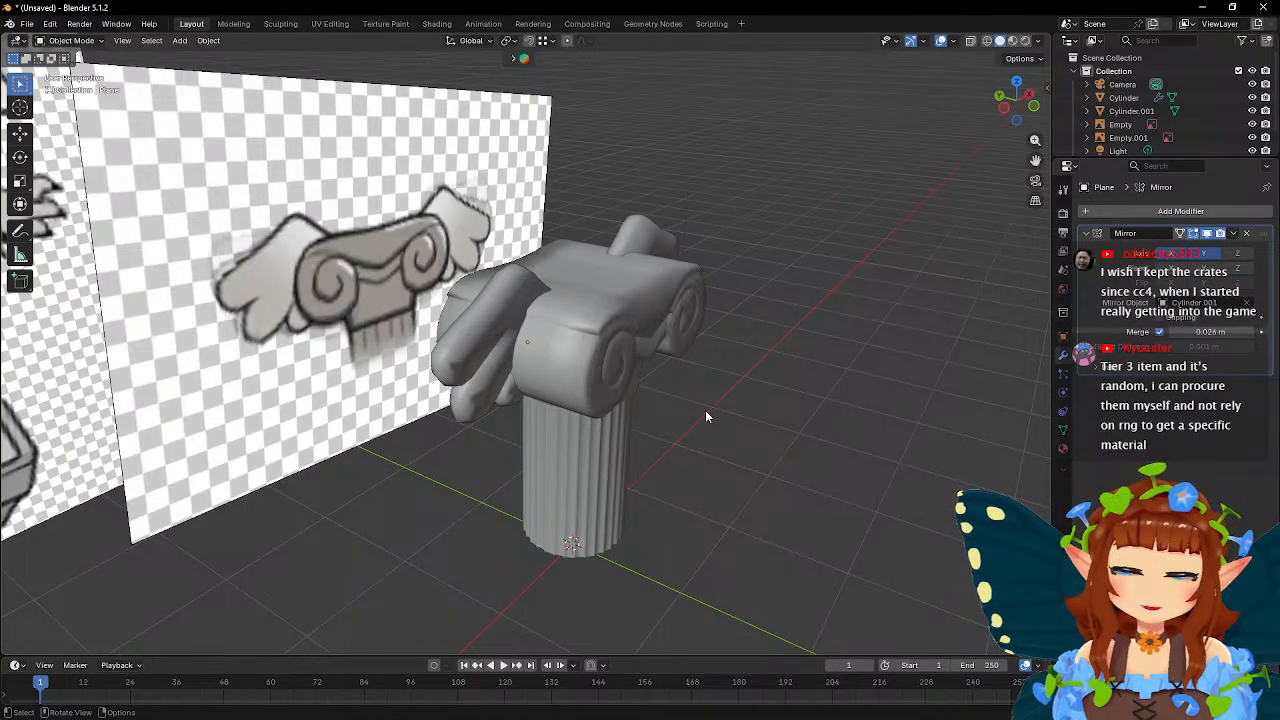
middle_click_drag(705, 416, 624, 297)
- Select the scrolled capital and add a Subdivision Surface modifier to it
left_click(624, 297)
scroll(632, 288, "up", 4)
key("Tab")
key("Tab")
scroll(757, 305, "up", 5)
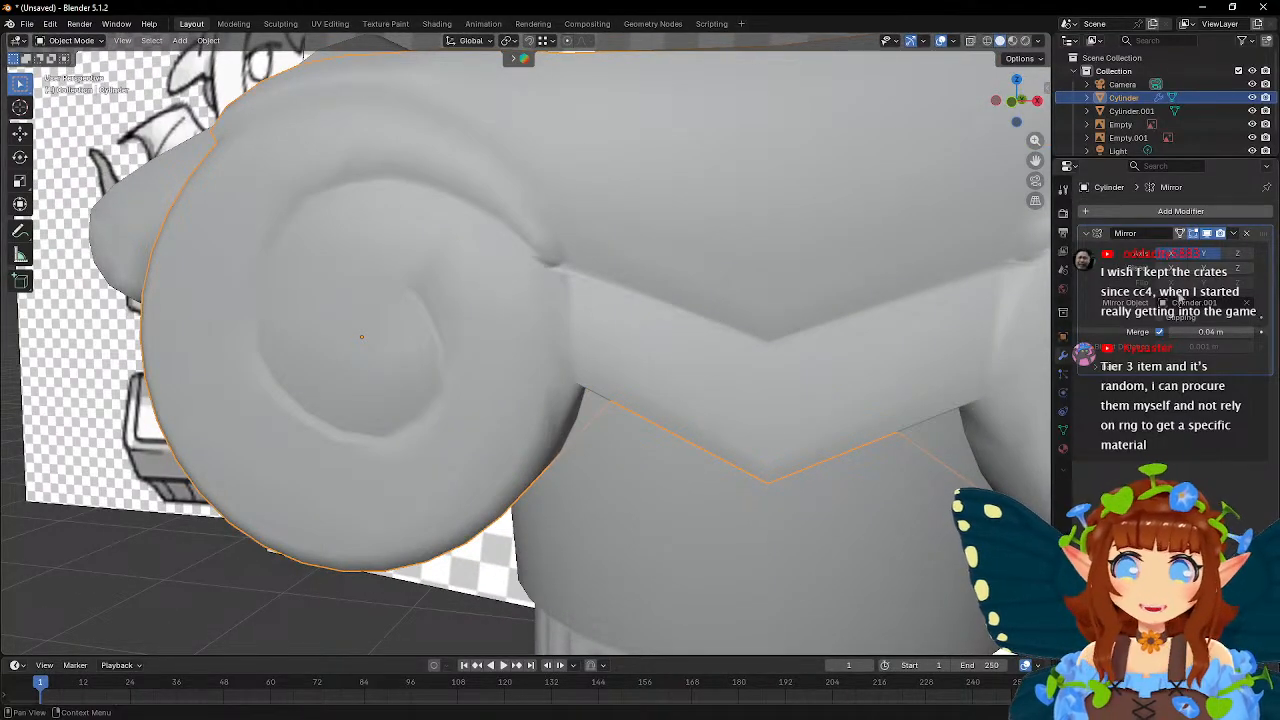
left_click(1175, 214)
left_click(1030, 258)
scroll(664, 280, "down", 5)
middle_click_drag(664, 280, 640, 290)
scroll(643, 254, "up", 4)
scroll(662, 254, "down", 5)
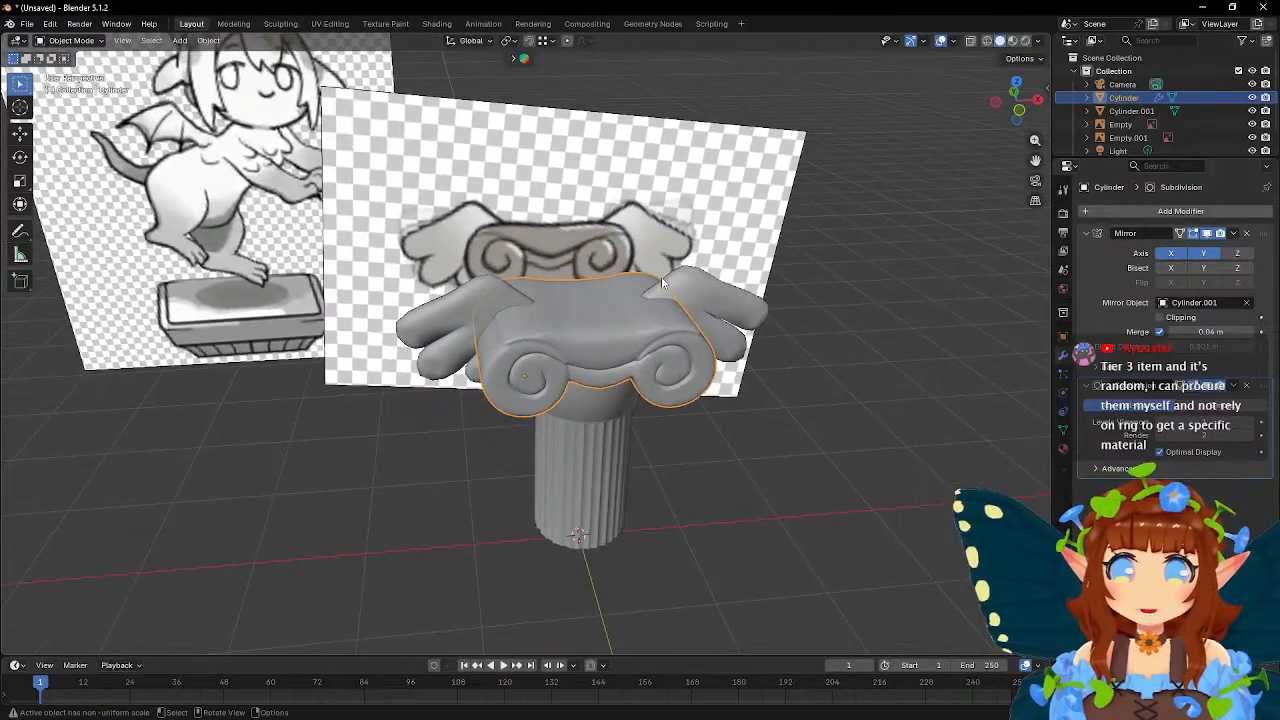
- Enlarge the object list and rename the wing object Plane as pillar_wings
left_click(580, 468, "shift")
scroll(599, 358, "down", 4)
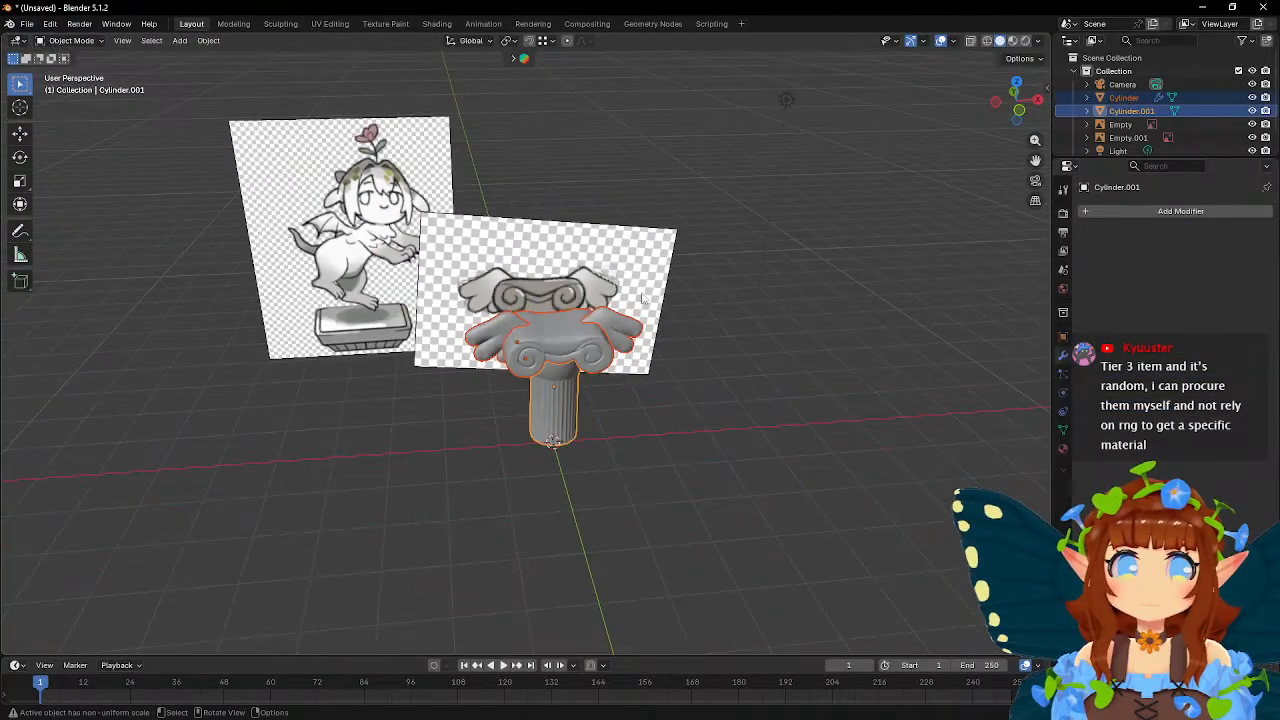
left_click_drag(1202, 158, 1201, 260)
scroll(600, 300, "up", 4)
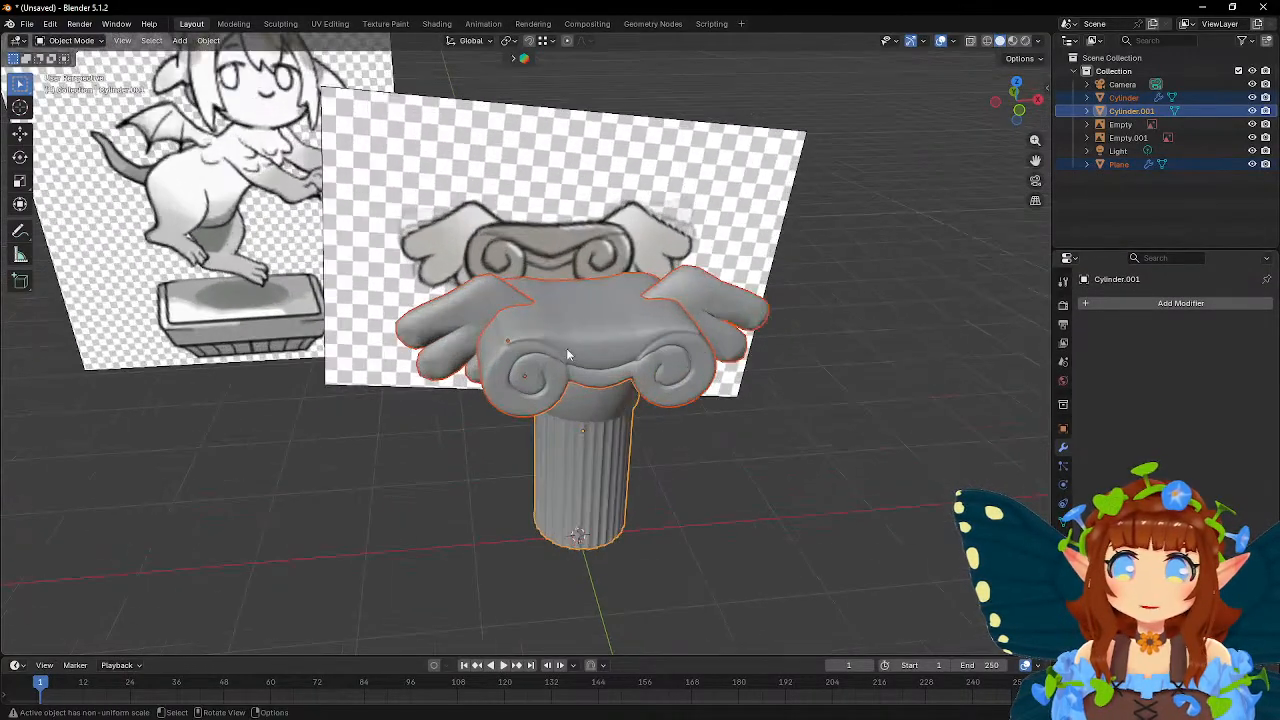
left_click(1118, 164)
double_click(1121, 165)
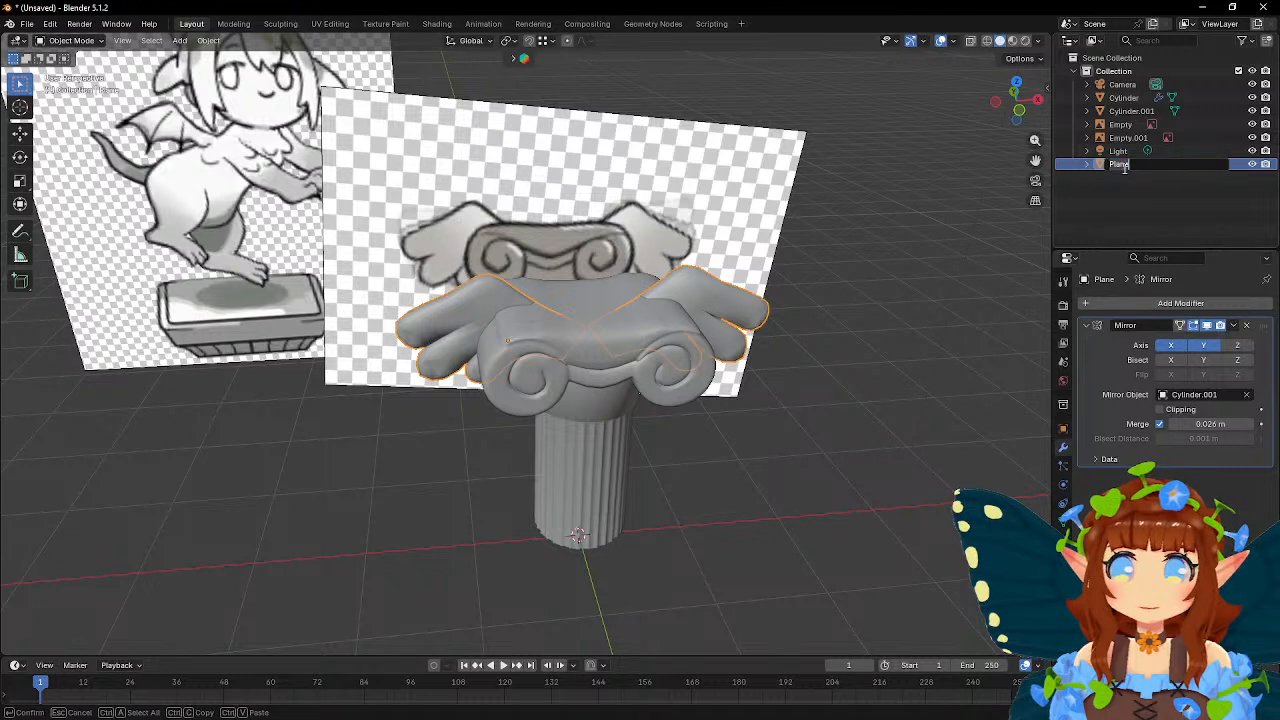
type("ar_wings")
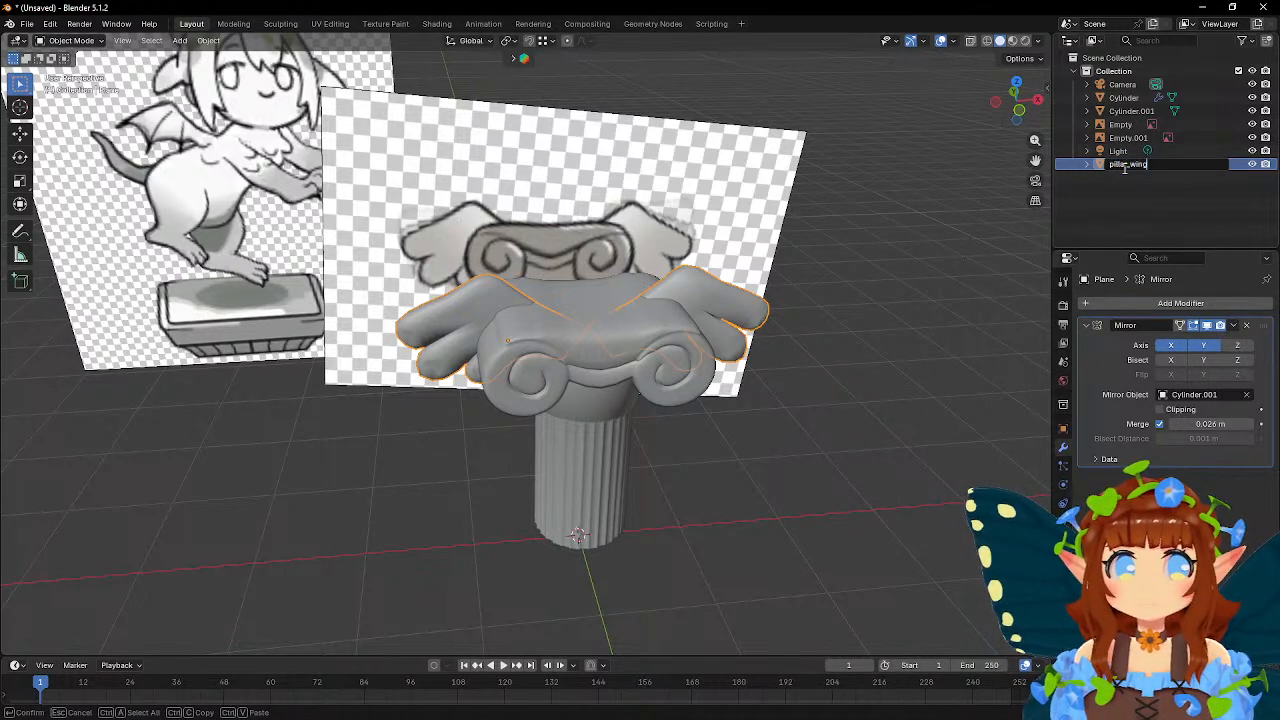
key("Return")
- Rename the scrolled capital object Cylinder as pillar_top
left_click(1124, 97)
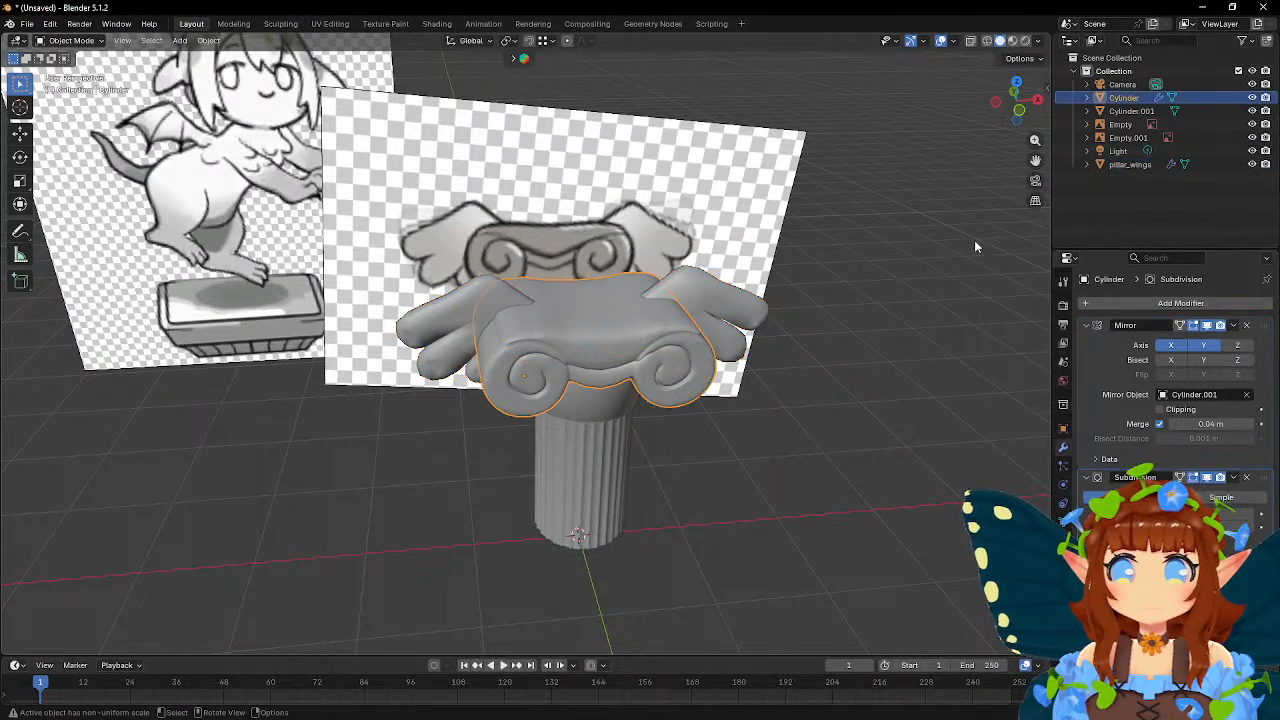
double_click(1135, 97)
type("pillar_")
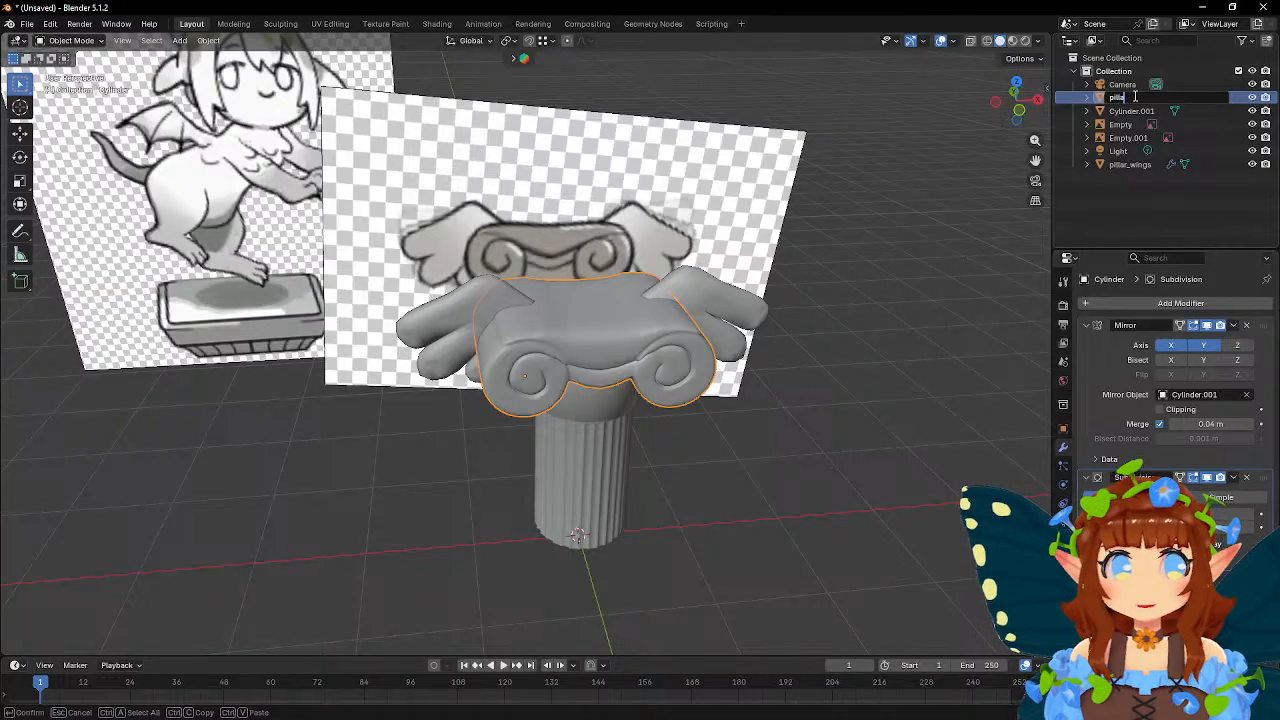
type("top")
key("Return")
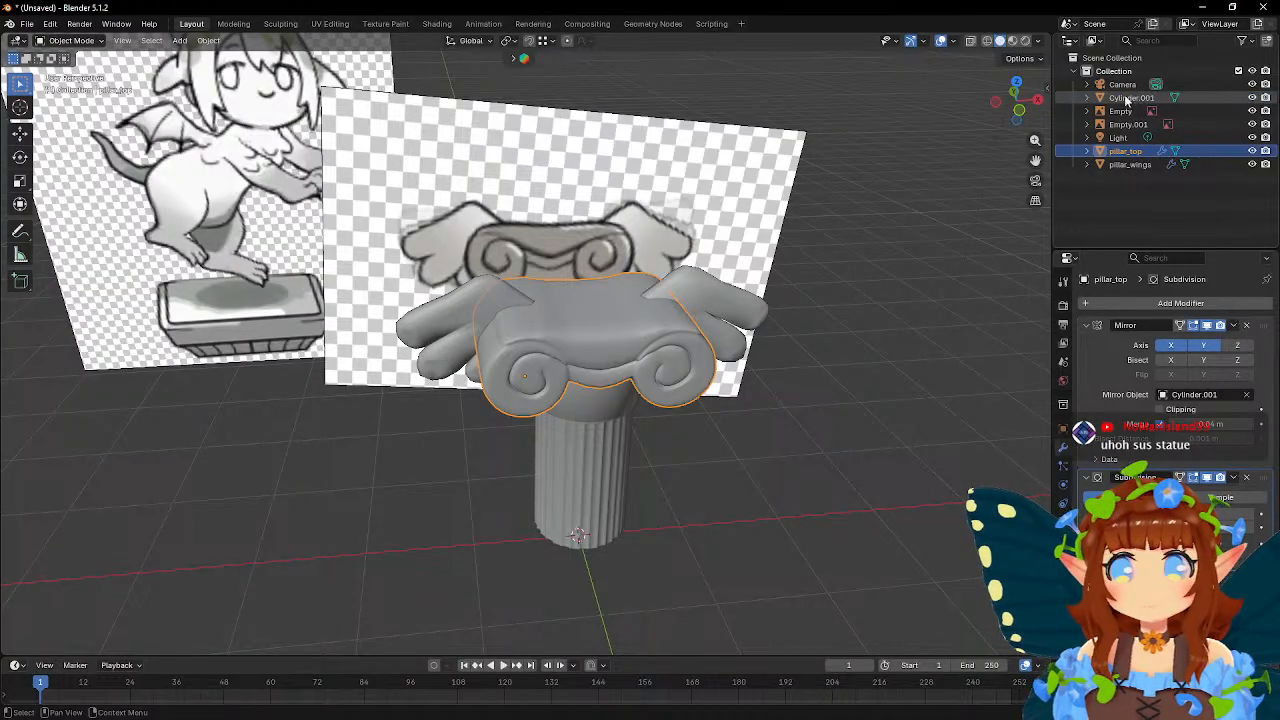
- Rename the fluted column object Cylinder.001 as pillar_base
left_click(1140, 97)
double_click(1138, 97)
type("pillar_base")
key("Return")
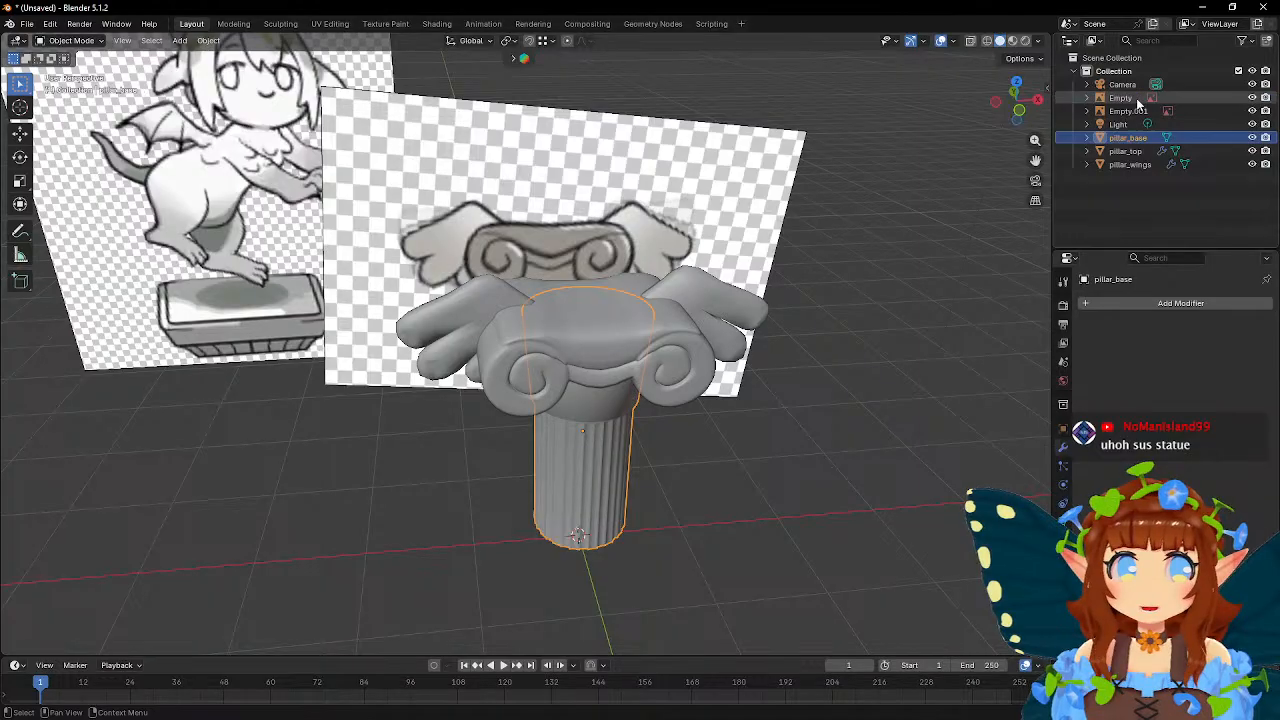
- Create a new collection in the scene and name it ionic pillar
right_click(1144, 191)
left_click(1144, 191)
double_click(1125, 176)
type("ionic pillar")
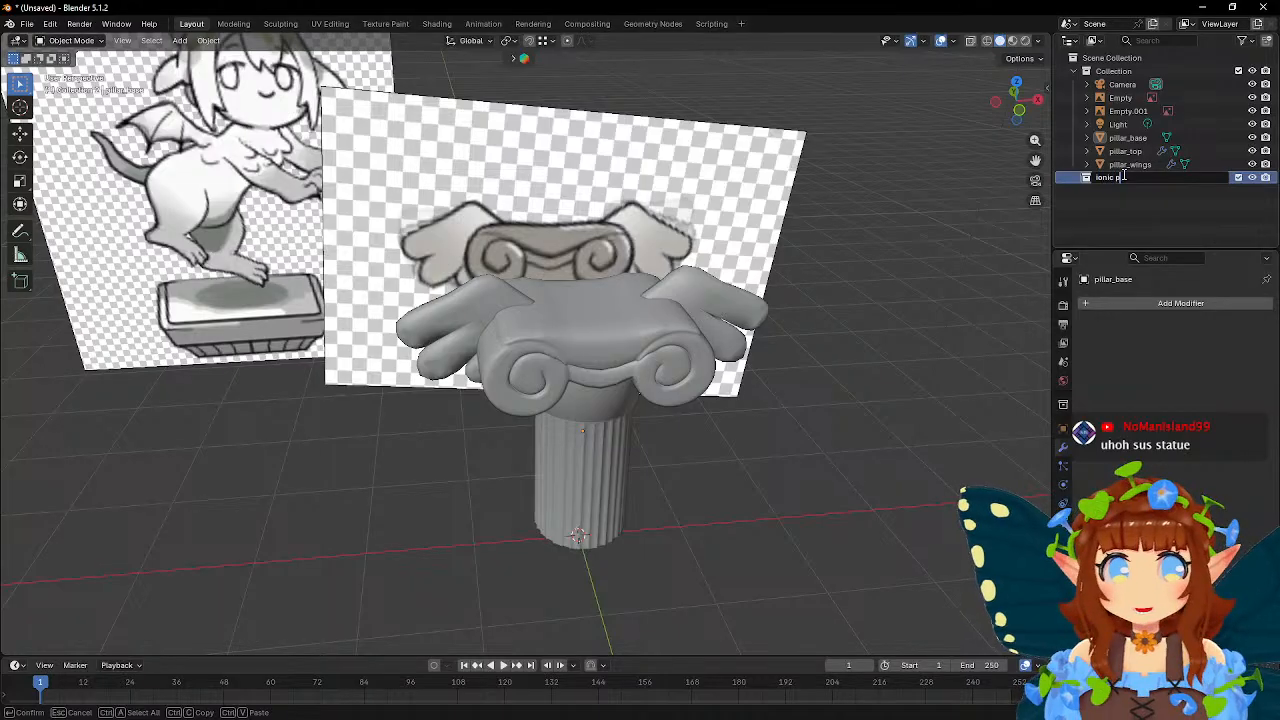
key("Return")
- Move the capital, wings and column base into the ionic pillar collection and hide that collection
left_click(627, 337)
left_click(698, 306, "shift")
left_click(590, 448, "shift")
right_click(590, 448)
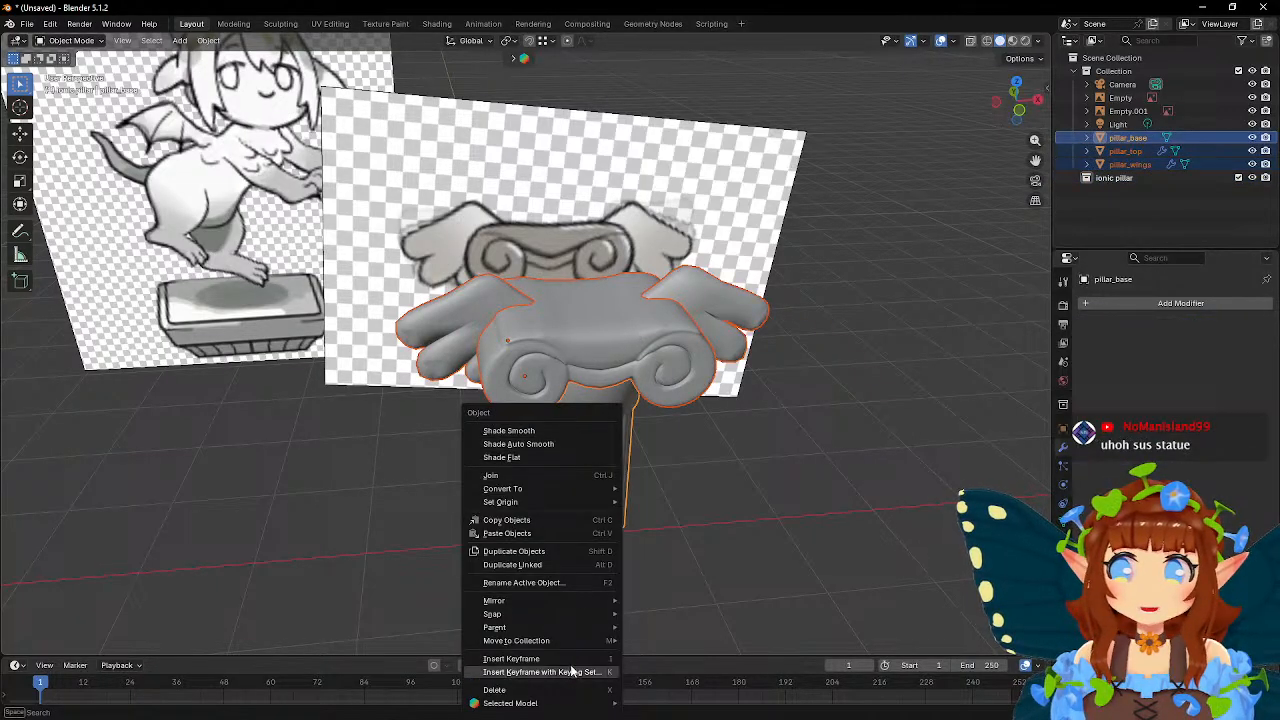
mouse_move(594, 645)
left_click(661, 684)
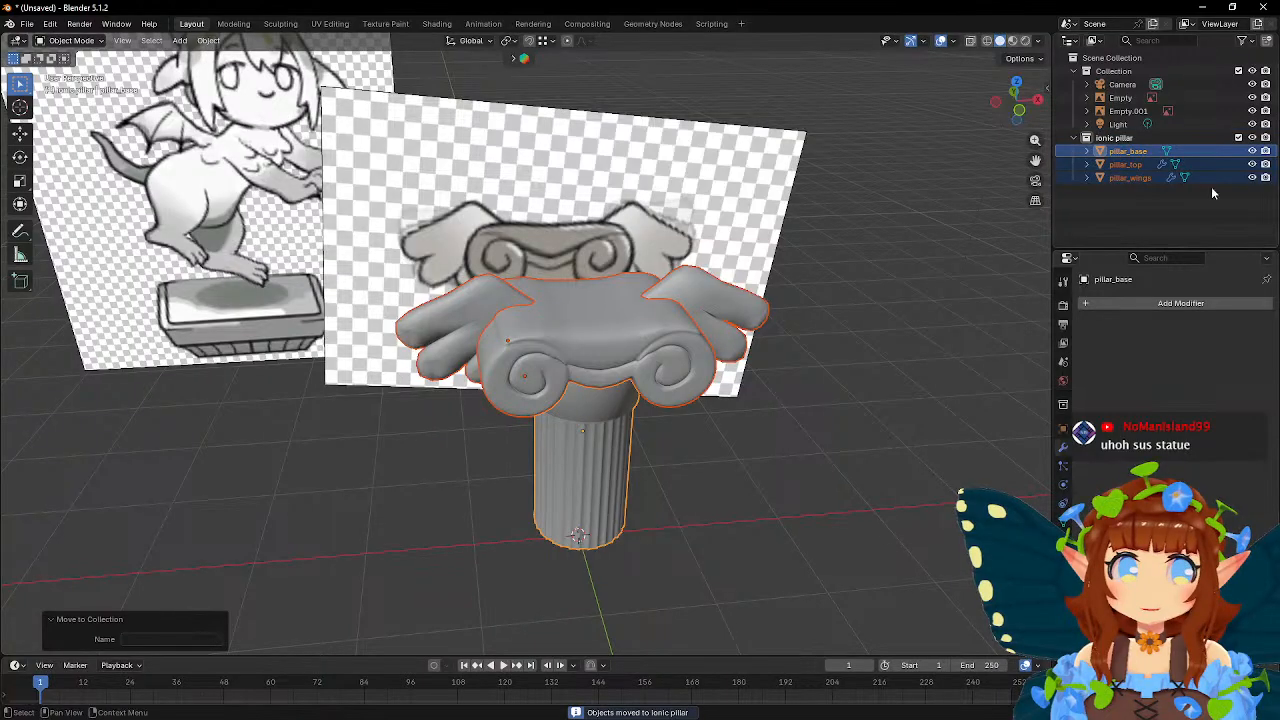
left_click(1266, 139)
- Move the winged pillar reference image into the ionic pillar collection
left_click(654, 228)
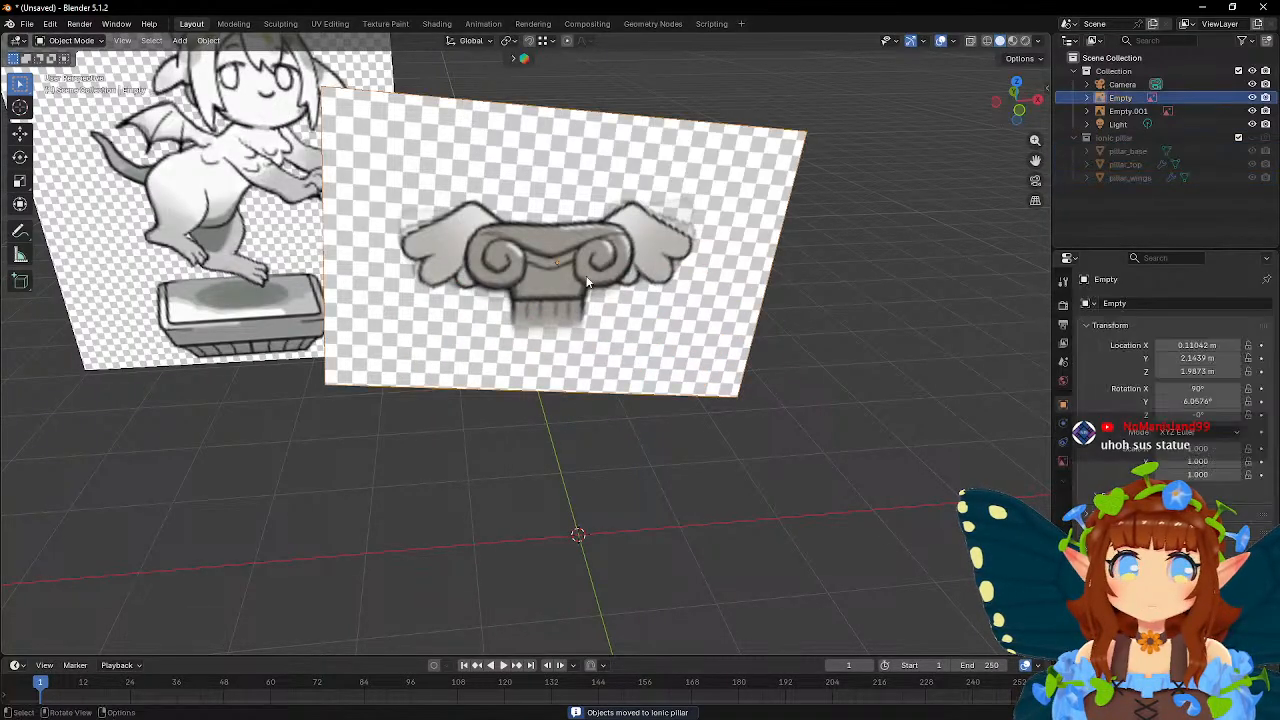
right_click(654, 228)
mouse_move(654, 228)
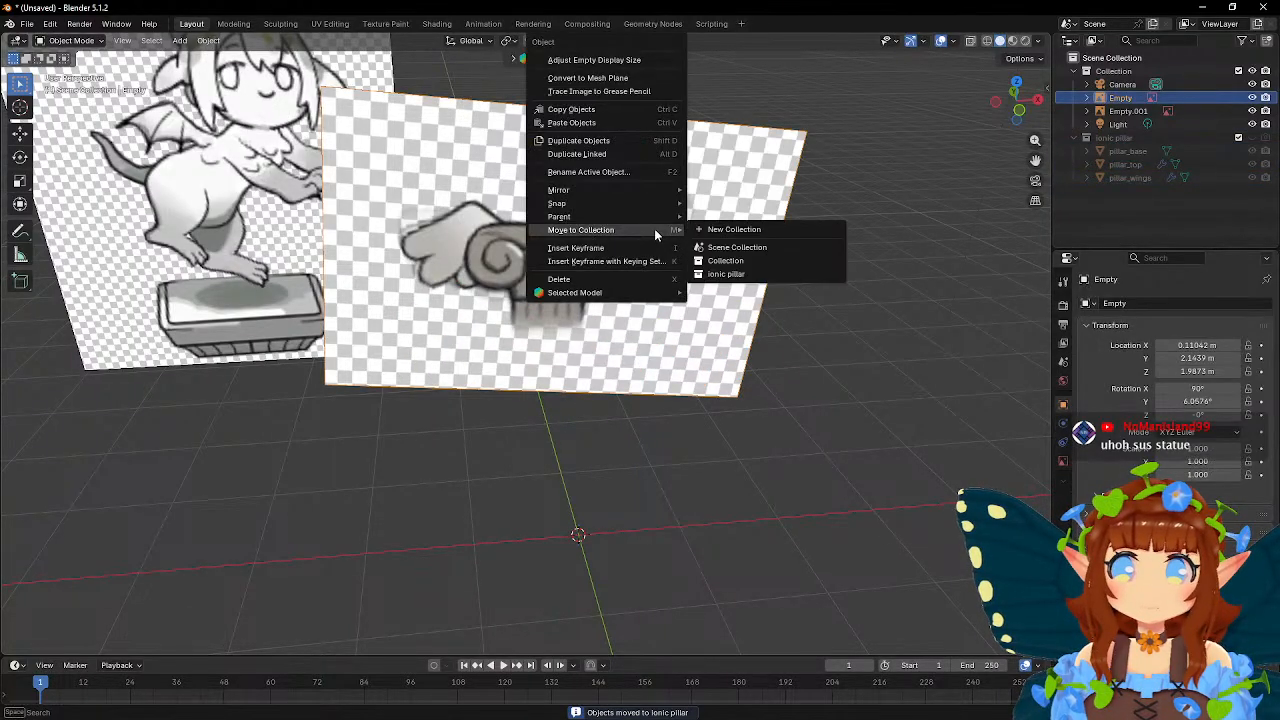
left_click(726, 274)
- Rename the pillar's reference image as pillar_ref and collapse the ionic pillar collection in the object list
double_click(1116, 140)
type("poilla")
key("BackSpace")
key("BackSpace")
key("BackSpace")
key("BackSpace")
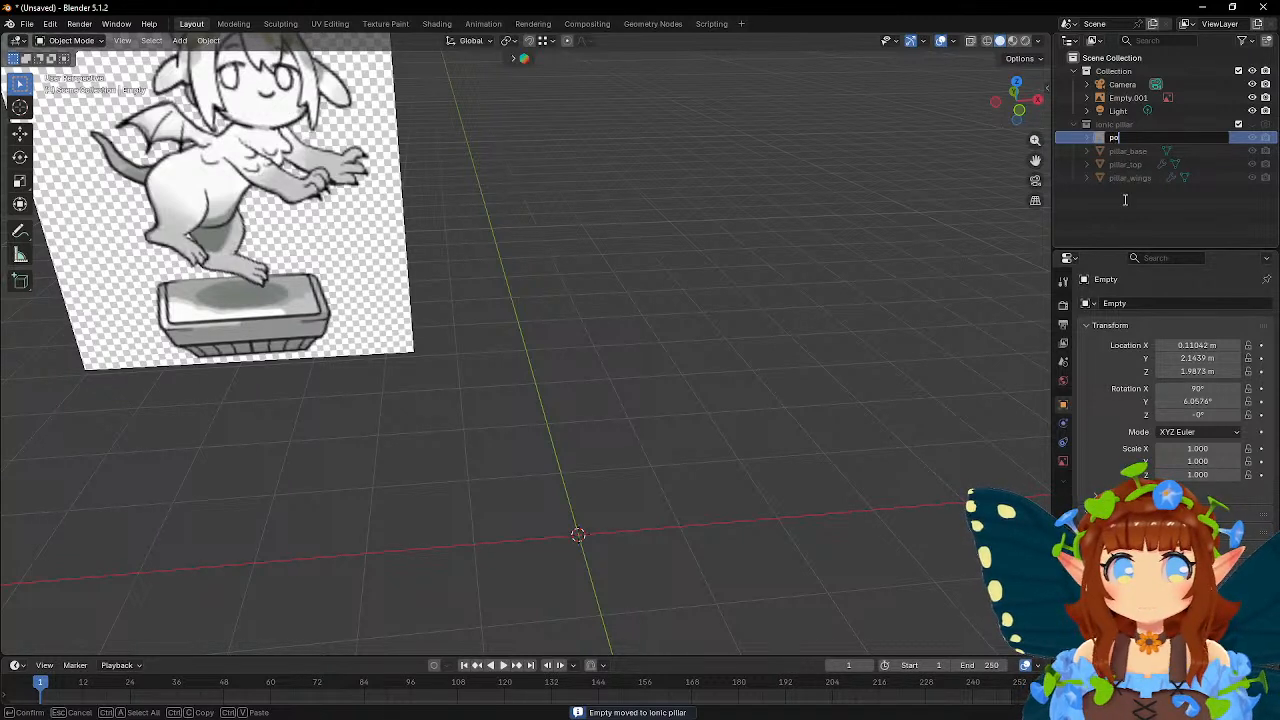
key("BackSpace")
type("illar_ref")
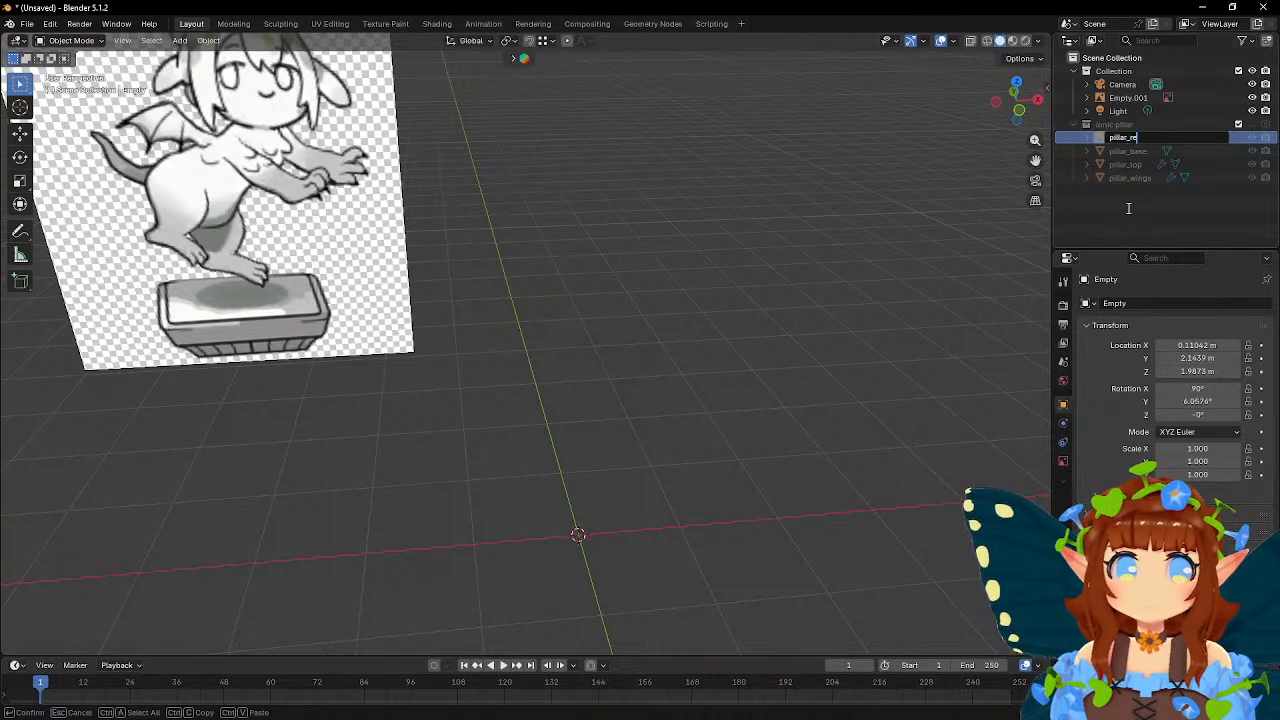
key("Return")
left_click(1082, 125)
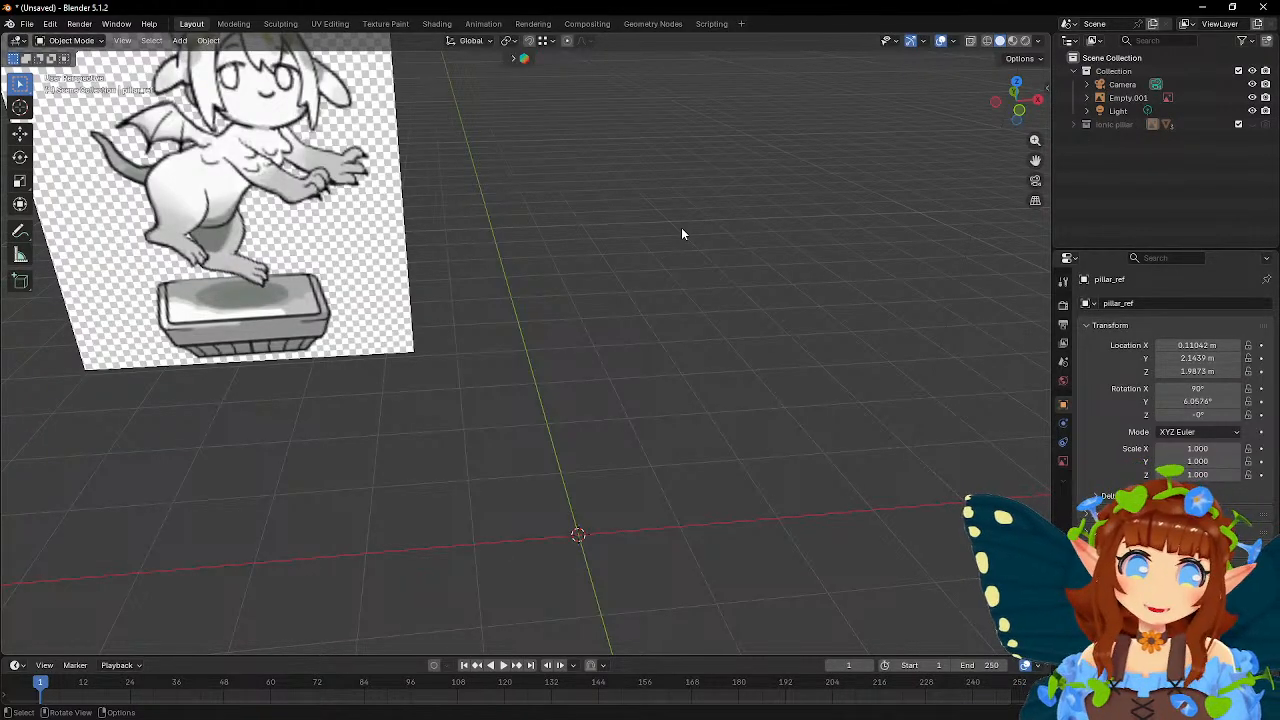
- Centre the creature statue reference image, Empty.001, by setting its X location to 0 m
middle_click_drag(661, 335, 639, 321)
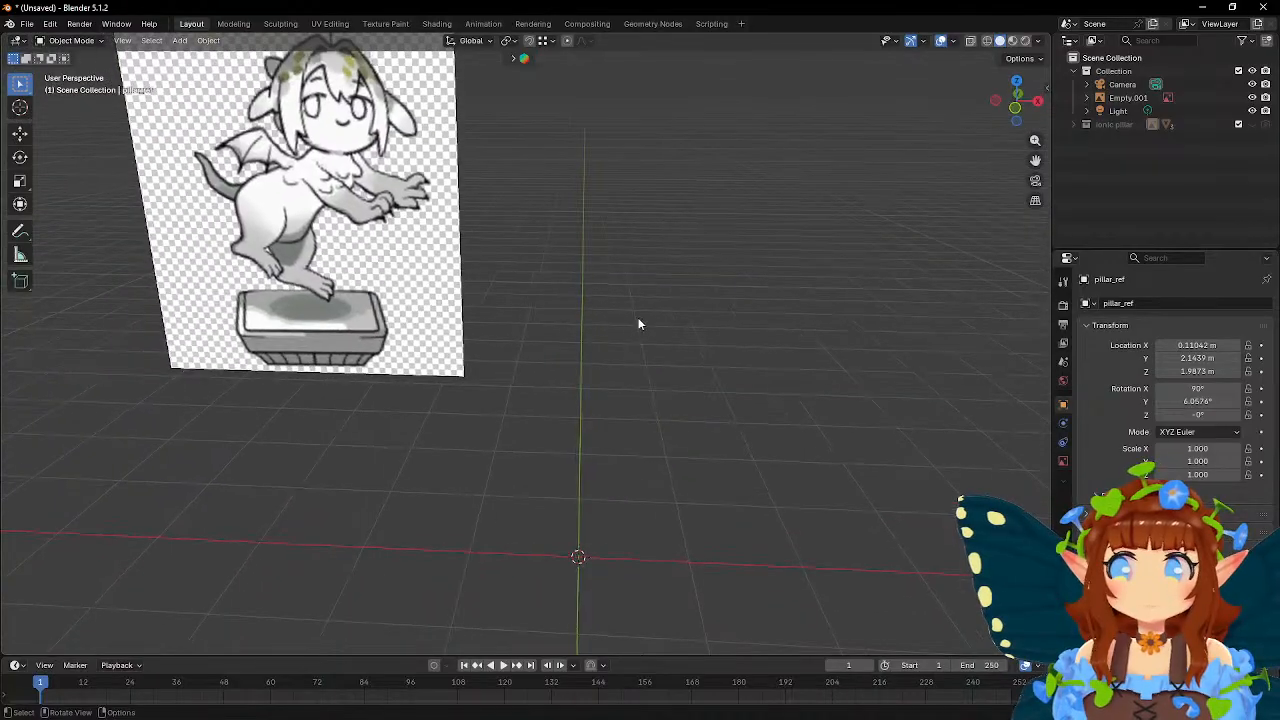
left_click(325, 291)
scroll(565, 297, "down", 3)
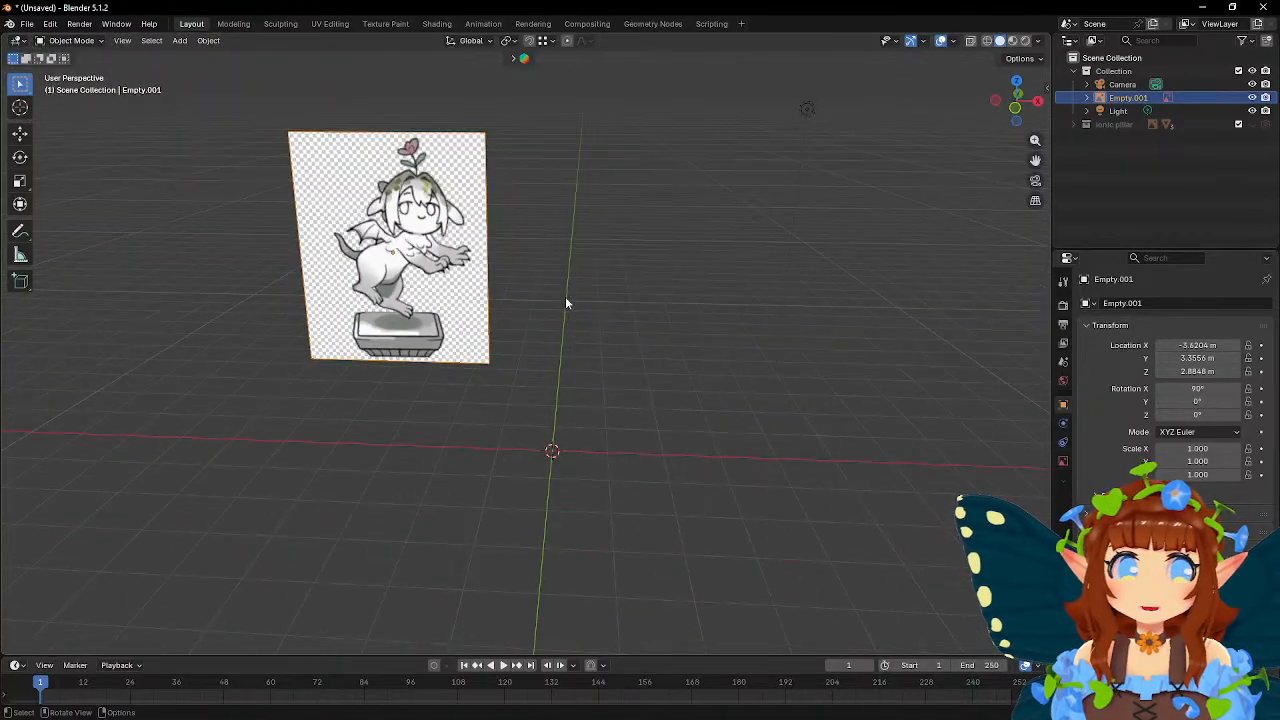
left_click(1181, 344)
type("0")
key("Return")
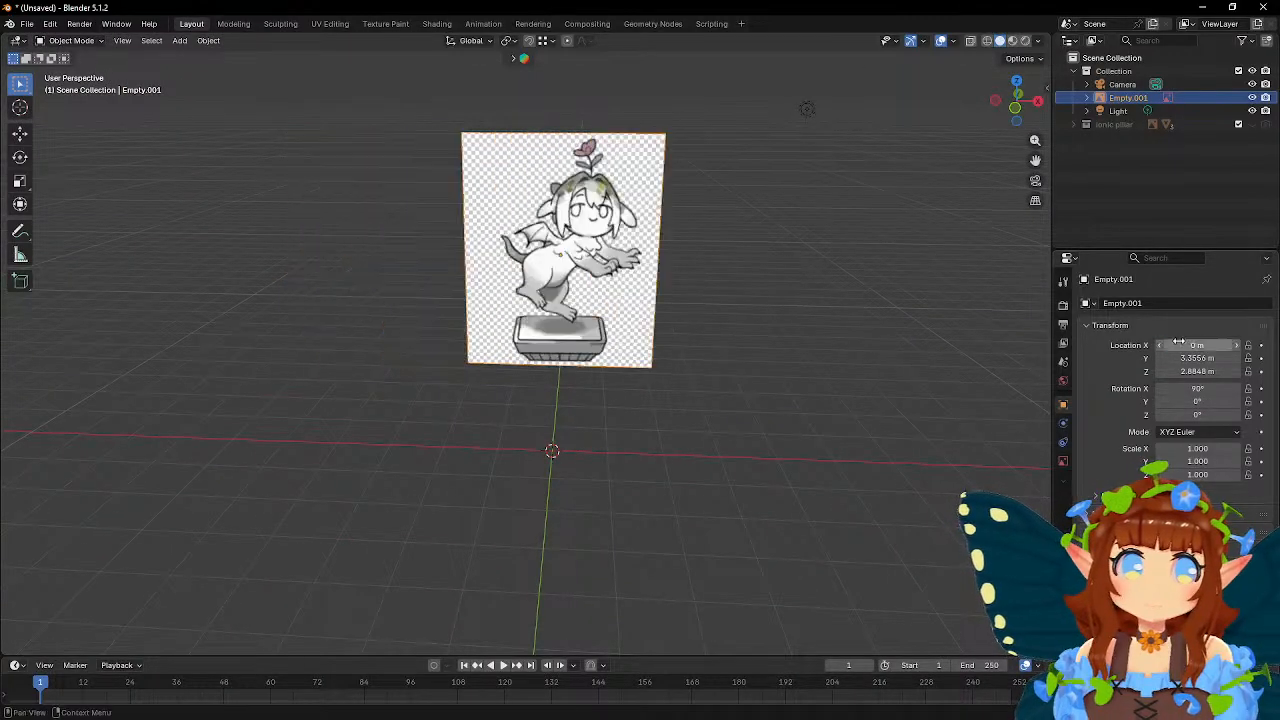
left_click(808, 414)
- Add a 2 m cube mesh at the world origin and view it from the front against the statue reference
middle_click_drag(808, 414, 694, 367)
scroll(694, 367, "up", 2)
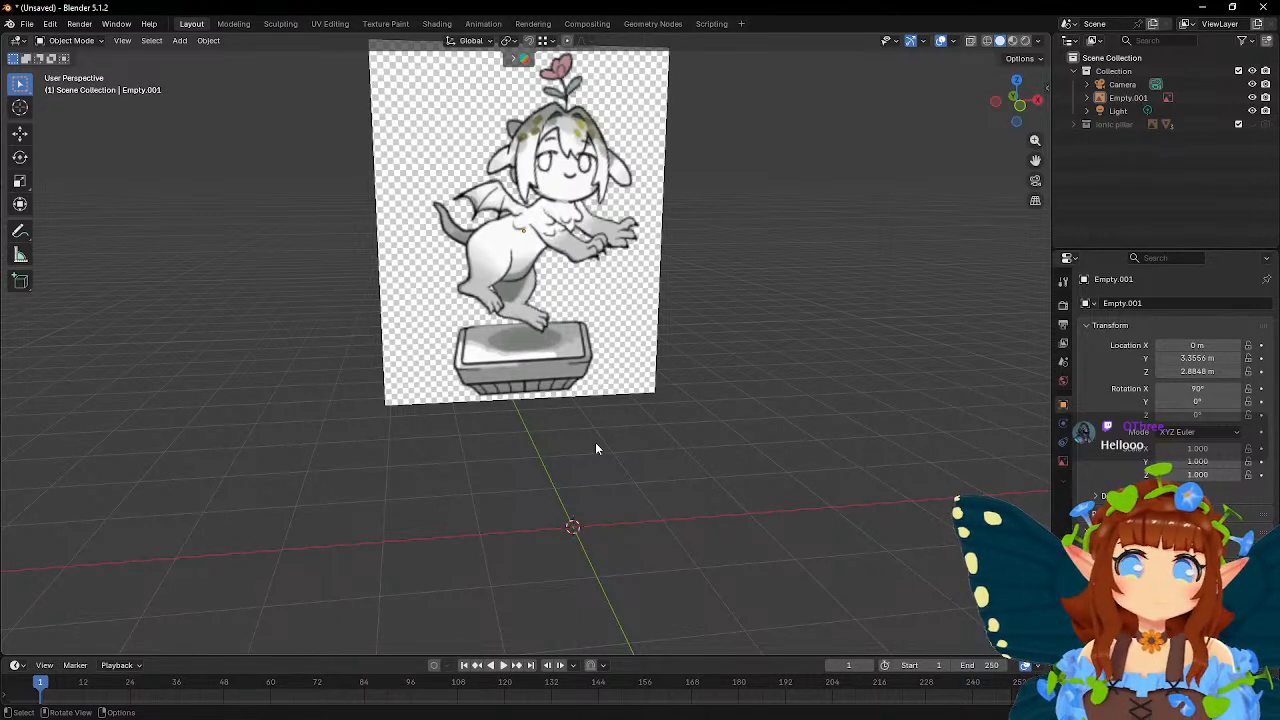
left_click(482, 326)
middle_click_drag(480, 327, 534, 390)
left_click(671, 537)
key("shift+a")
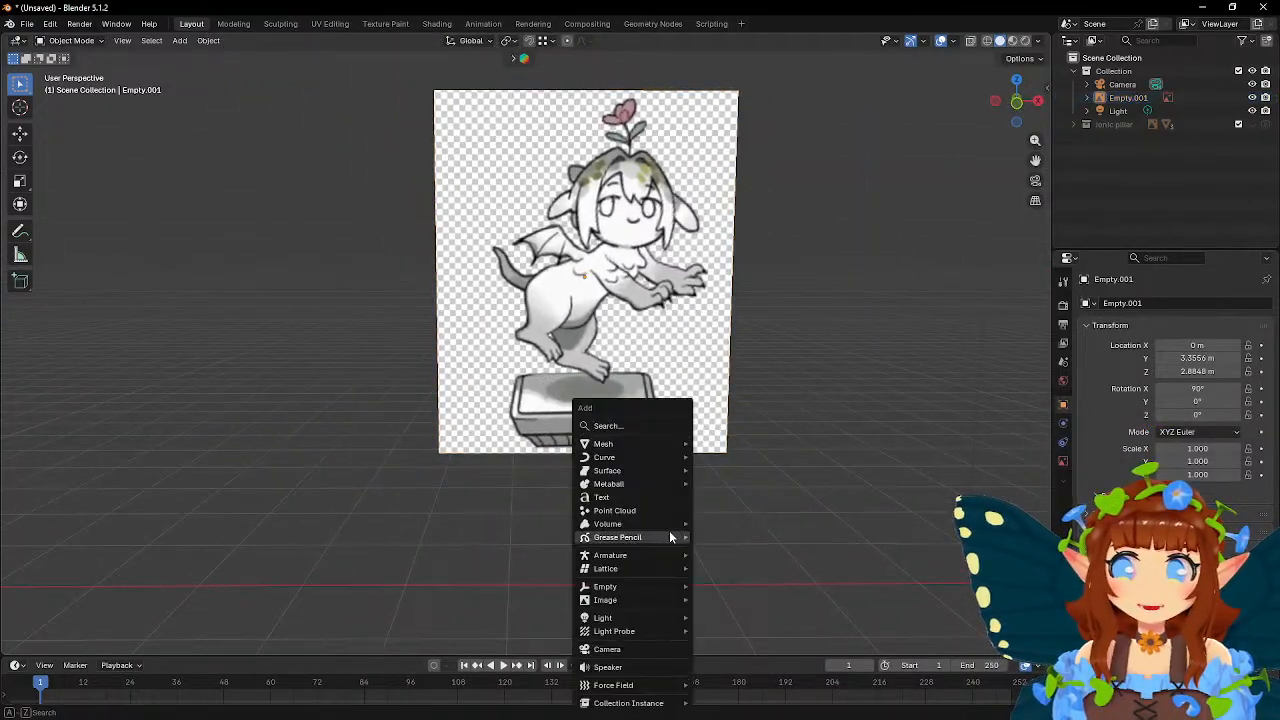
mouse_move(655, 444)
left_click(750, 457)
scroll(707, 427, "down", 3)
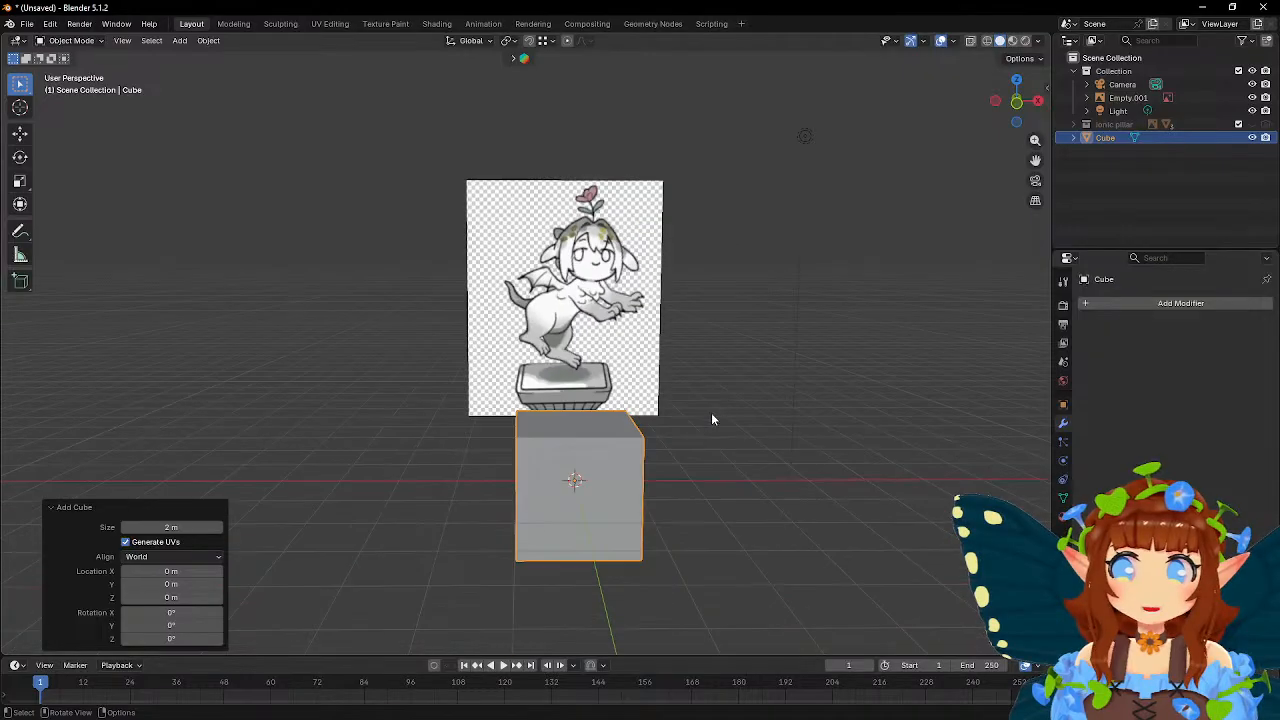
scroll(736, 411, "up", 2)
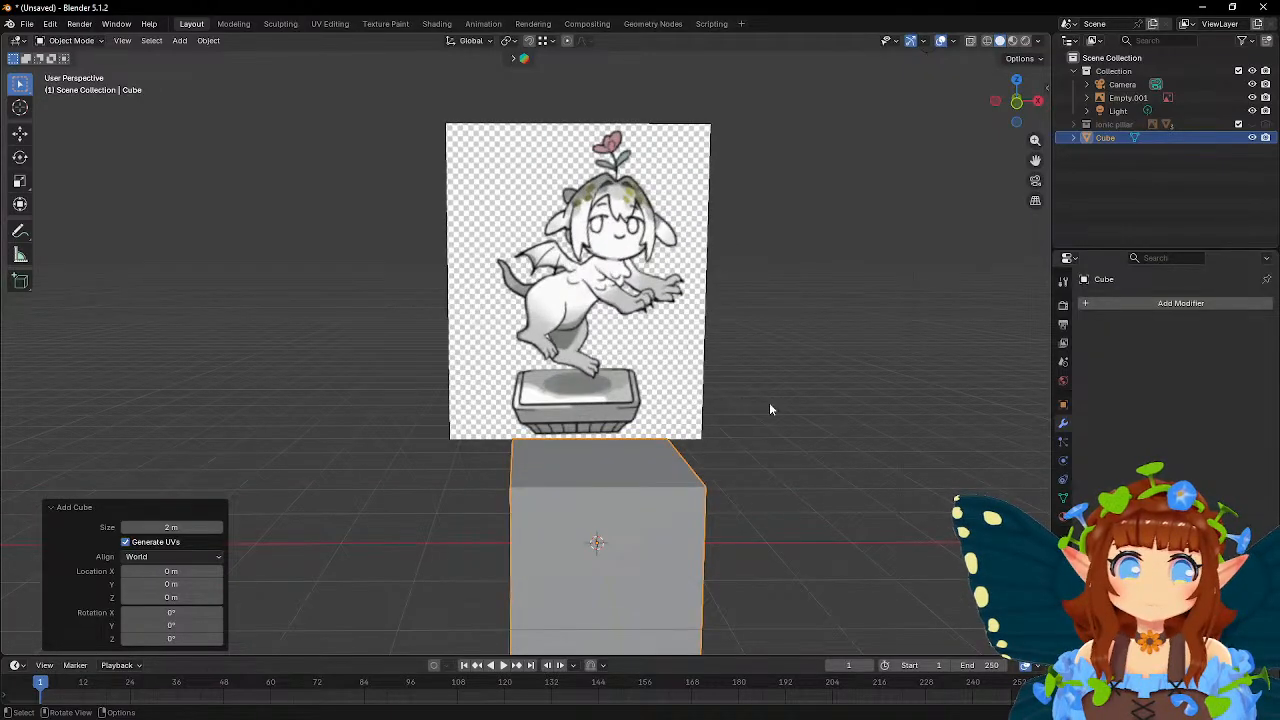
key("KP_1")
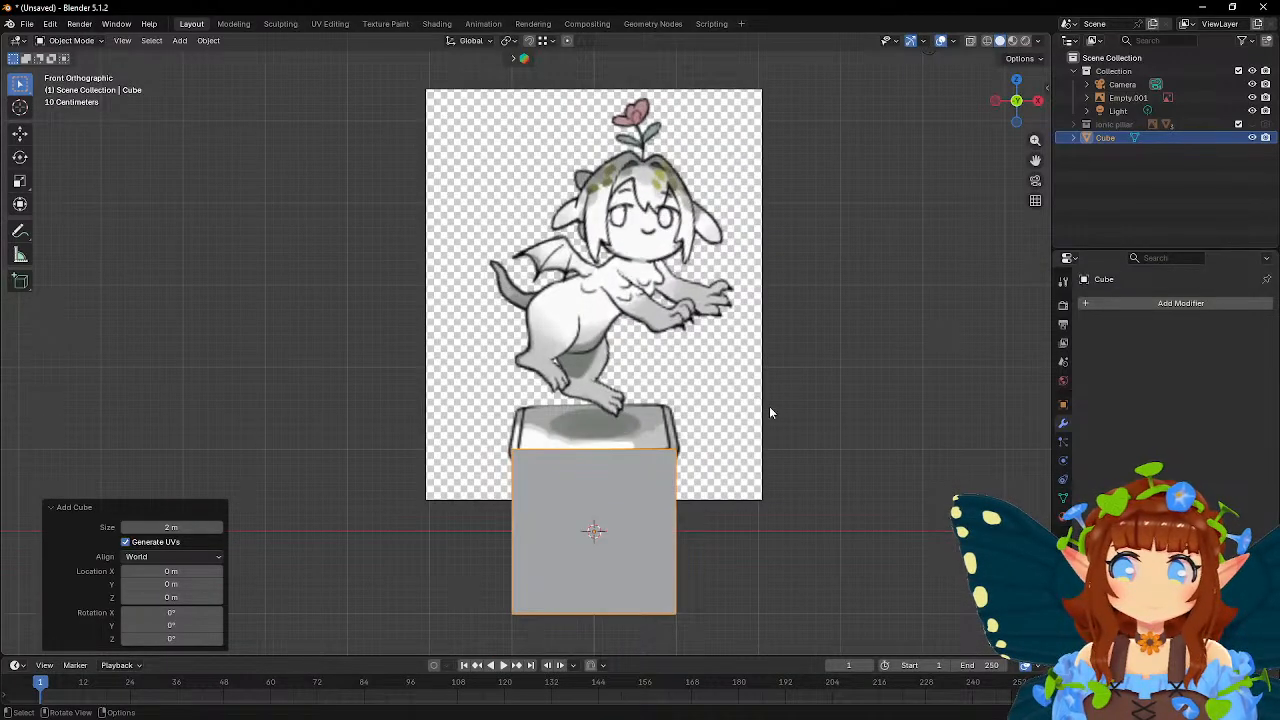
- Raise the cube about 0.54 m along Z and scale it down to about 0.79
key("g")
key("z")
left_click(770, 388)
key("s")
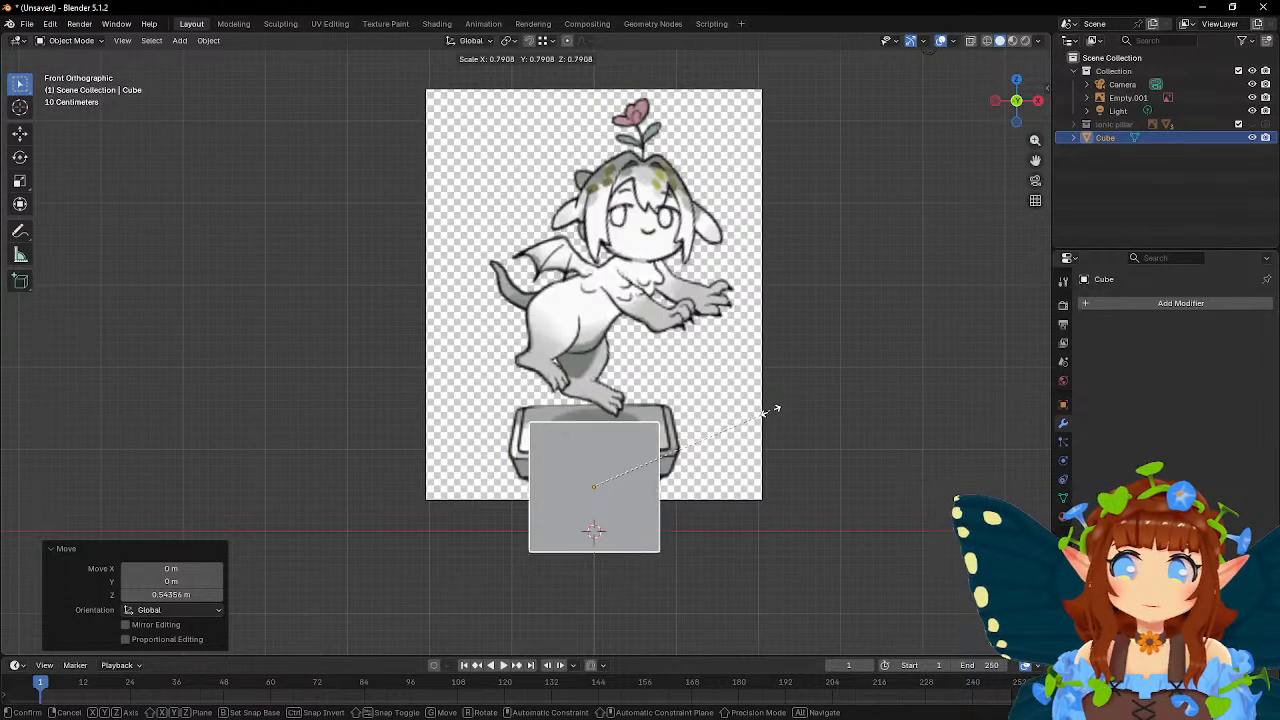
left_click(770, 410)
- Shift the reference image along negative X so the drawn pedestal stands clear beside the cube
left_click(792, 323)
key("g")
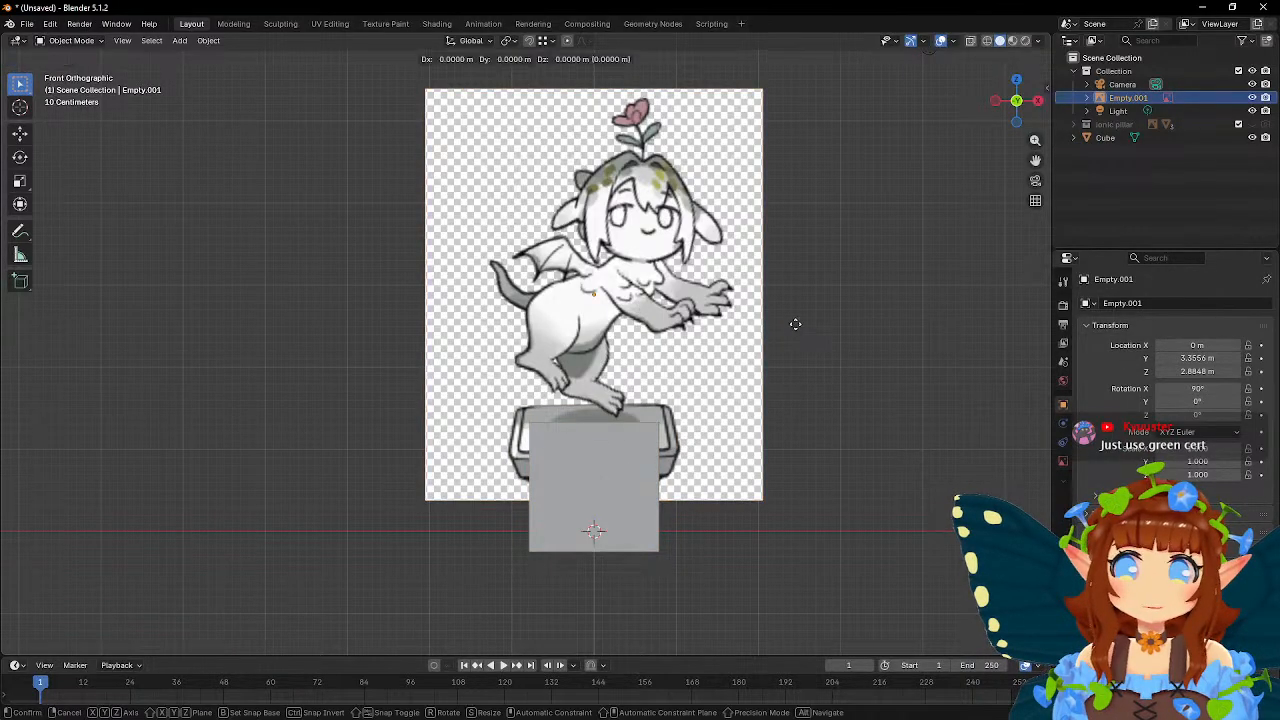
key("x")
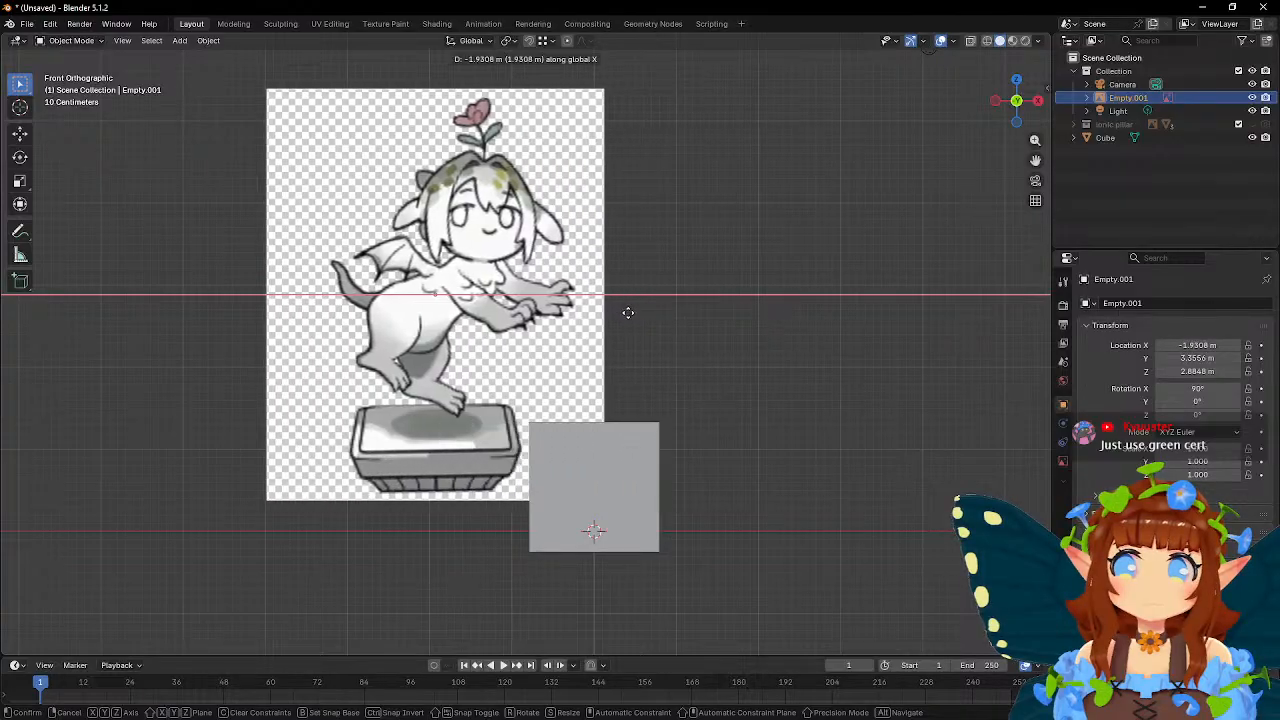
left_click(563, 320)
key("g")
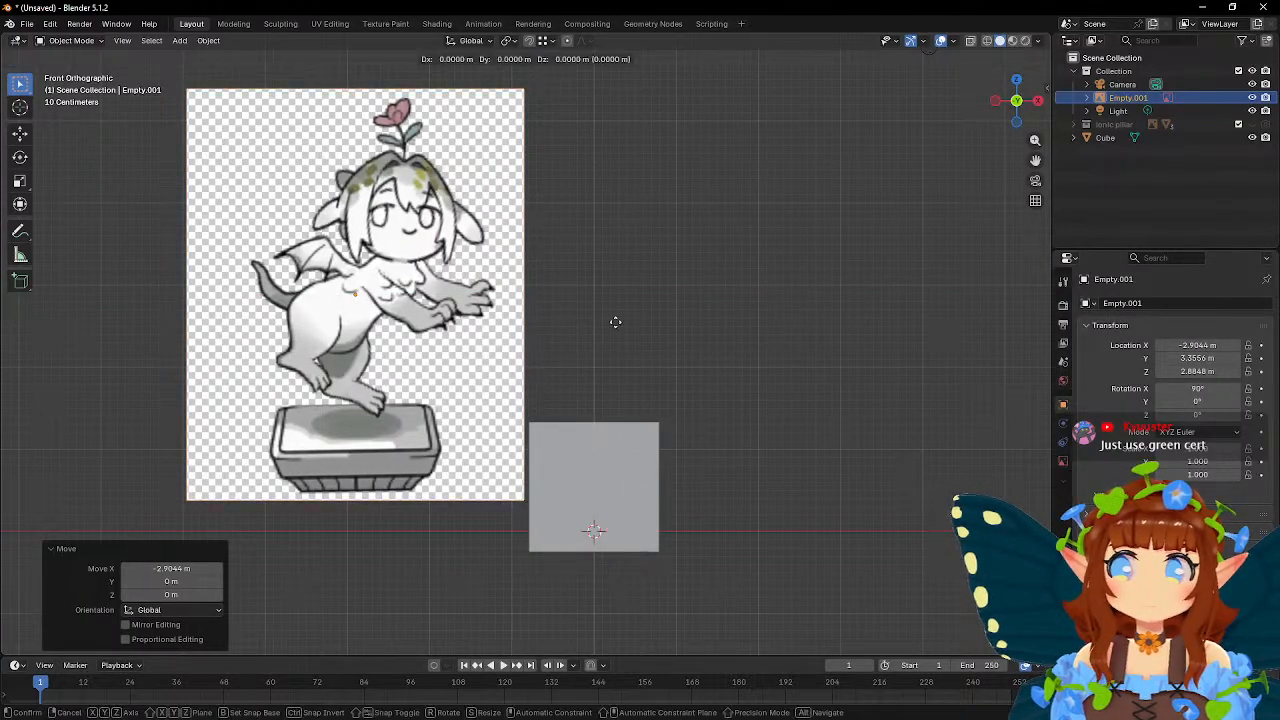
key("x")
left_click(638, 324)
- Lower the cube about 0.4 m along Z so it is roughly centred on the world origin
left_click(625, 495)
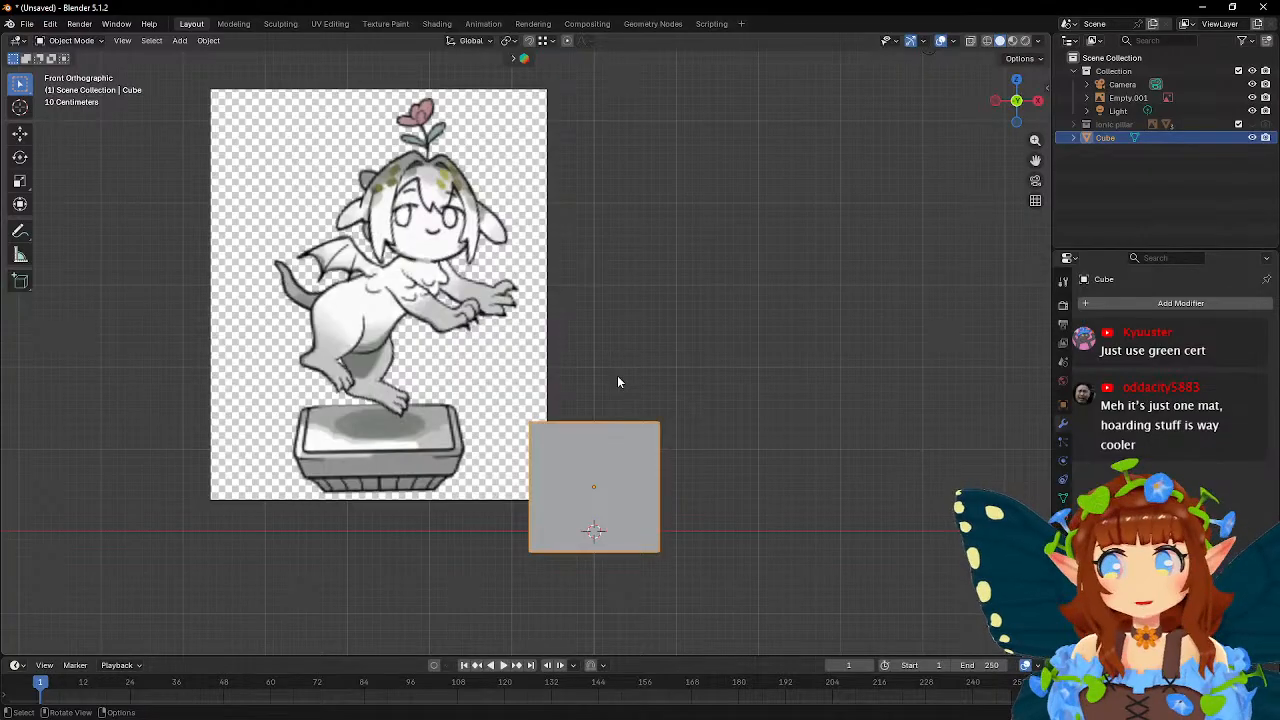
key("Tab")
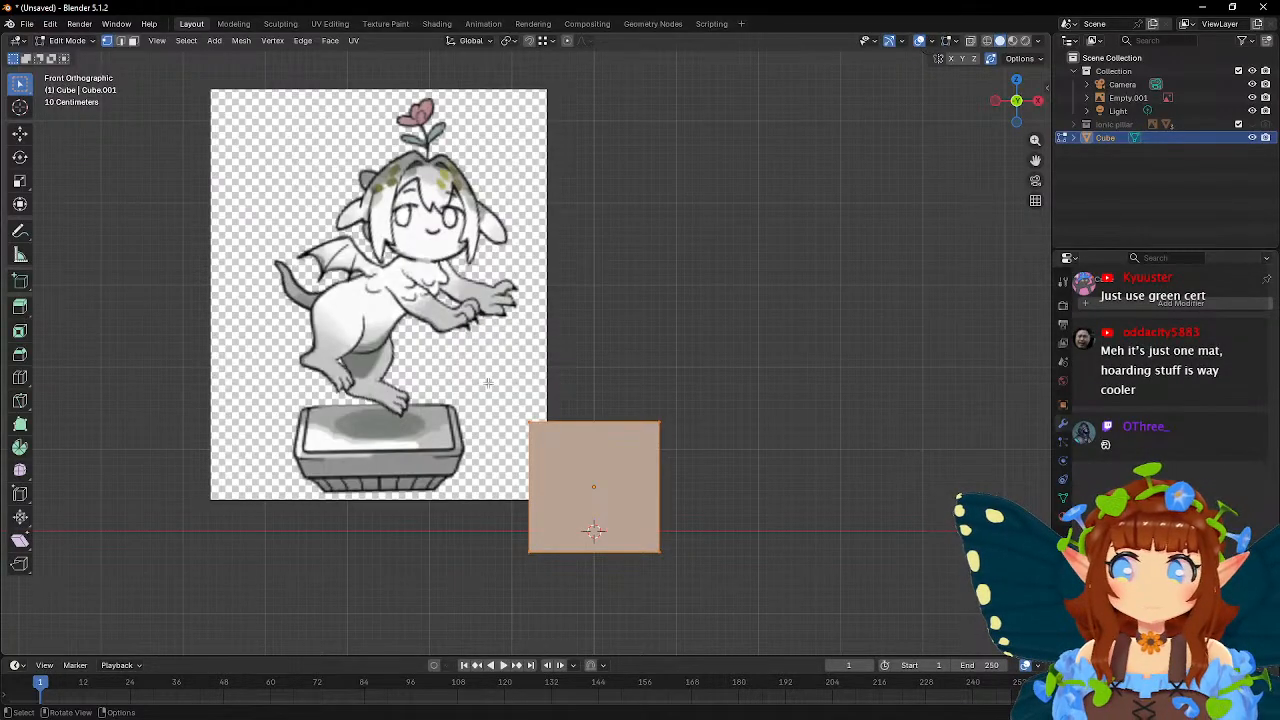
key("Tab")
key("g")
key("z")
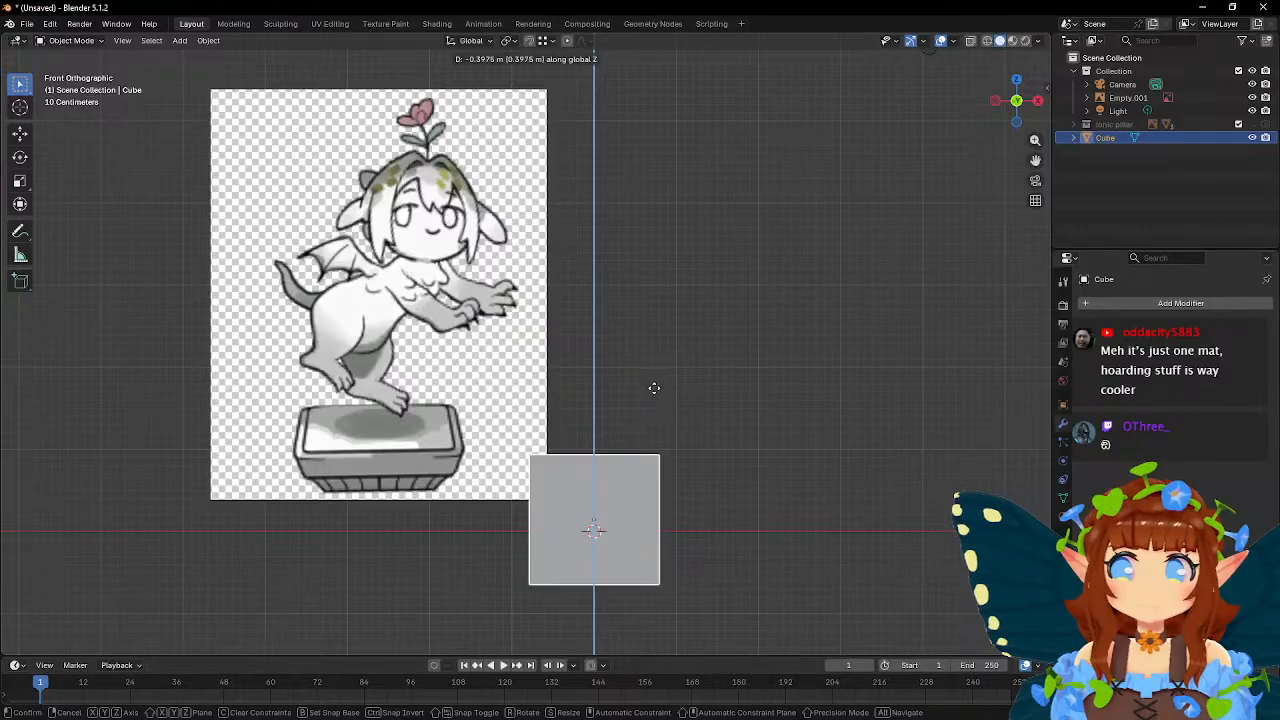
left_click(654, 388)
- Turn on X-ray display and flatten the cube's whole mesh along Z to about 0.36 of its height
key("Tab")
left_click_drag(484, 422, 728, 596)
key("s")
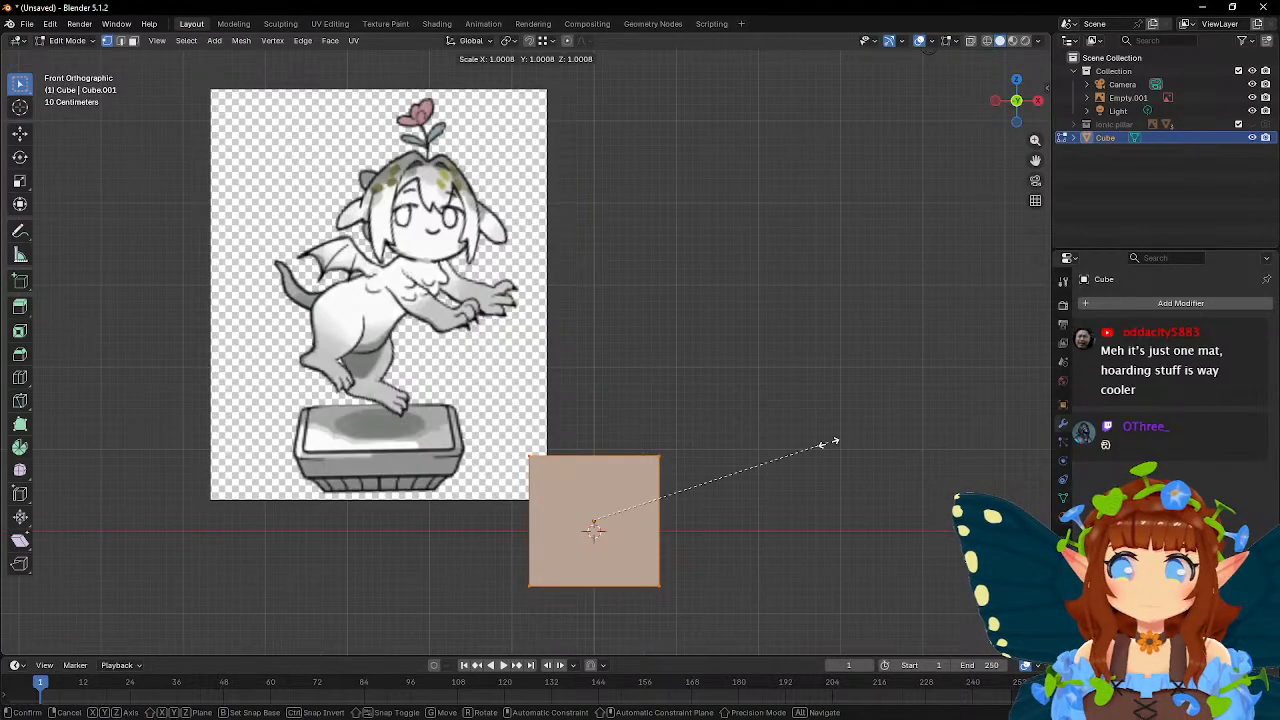
key("z")
key("Escape")
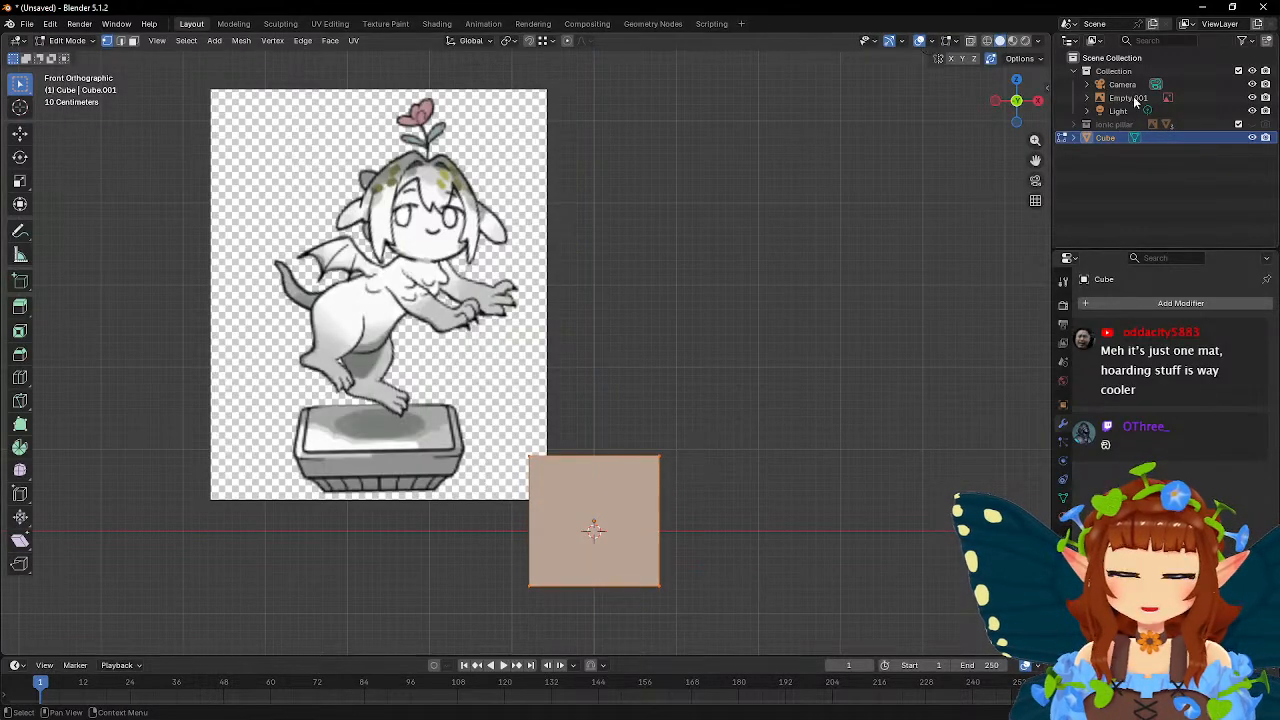
left_click(1040, 42)
left_click(976, 376)
left_click_drag(459, 419, 760, 664)
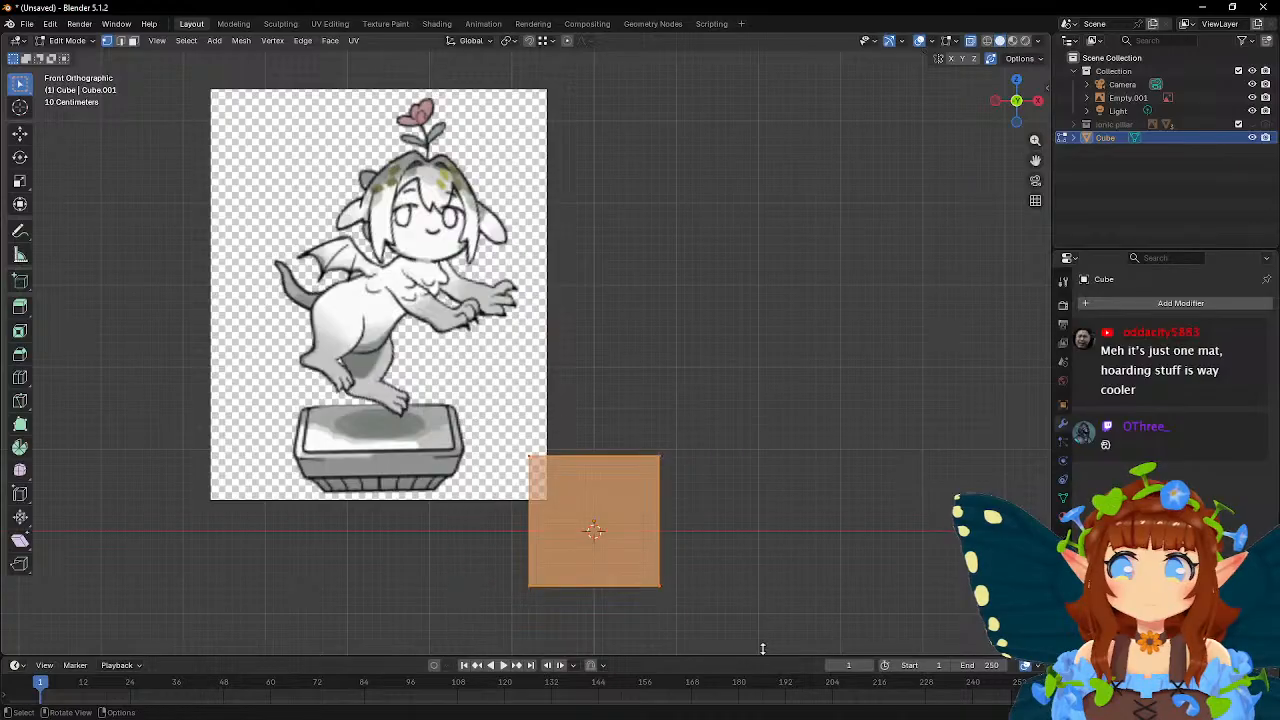
key("s")
key("z")
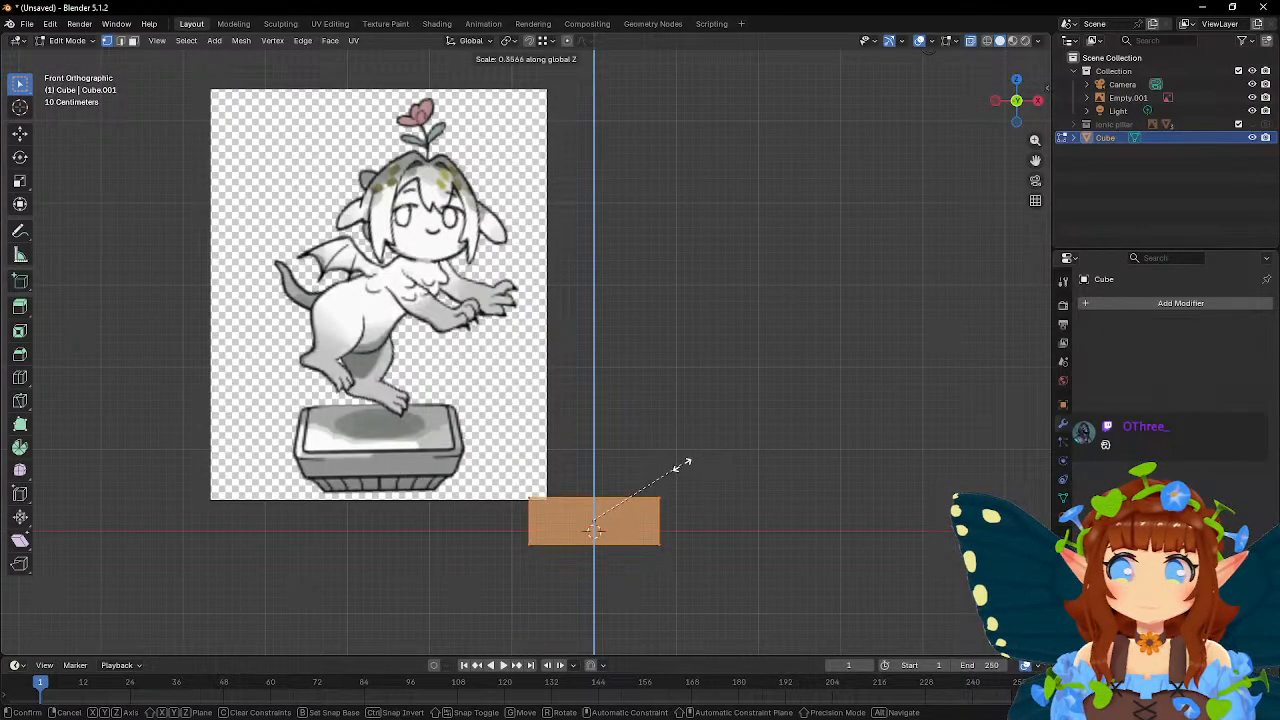
key("Escape")
key("Tab")
- Move the reference image about 2.63 m along X and -0.93 m along Z, placing the drawn pedestal behind the flattened cube
left_click(591, 357)
key("g")
key("x")
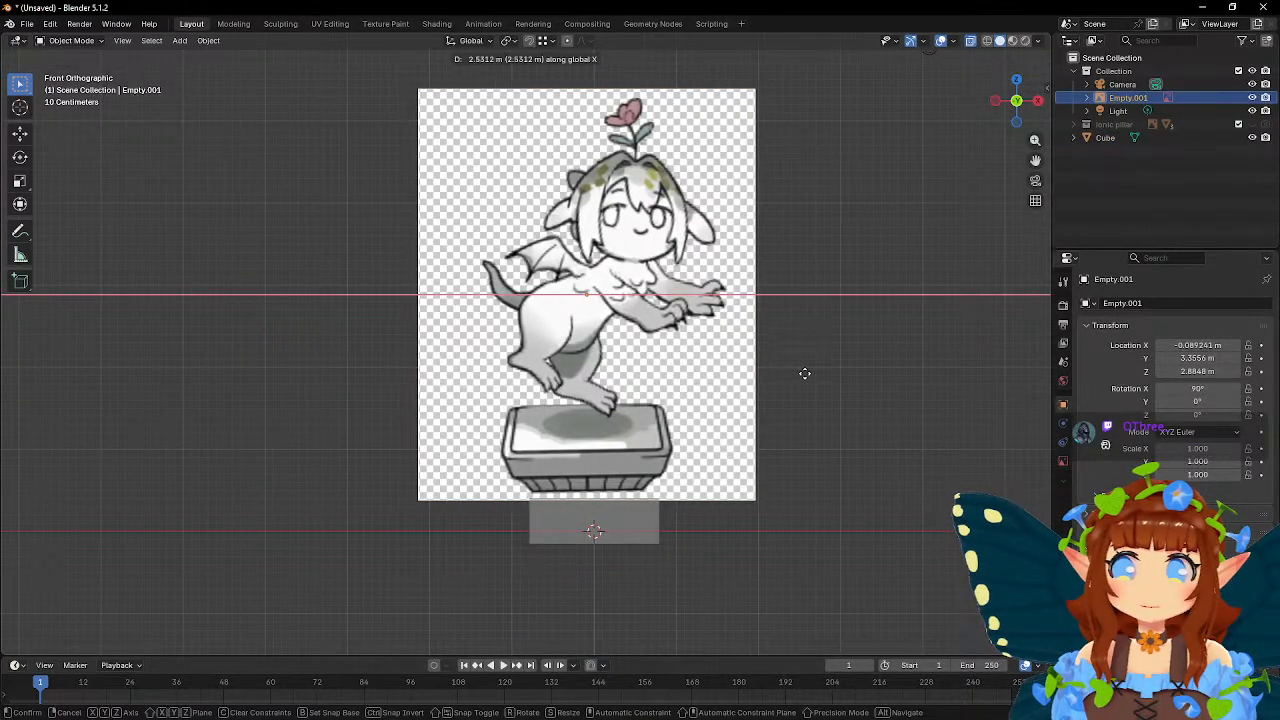
left_click(808, 374)
key("g")
key("z")
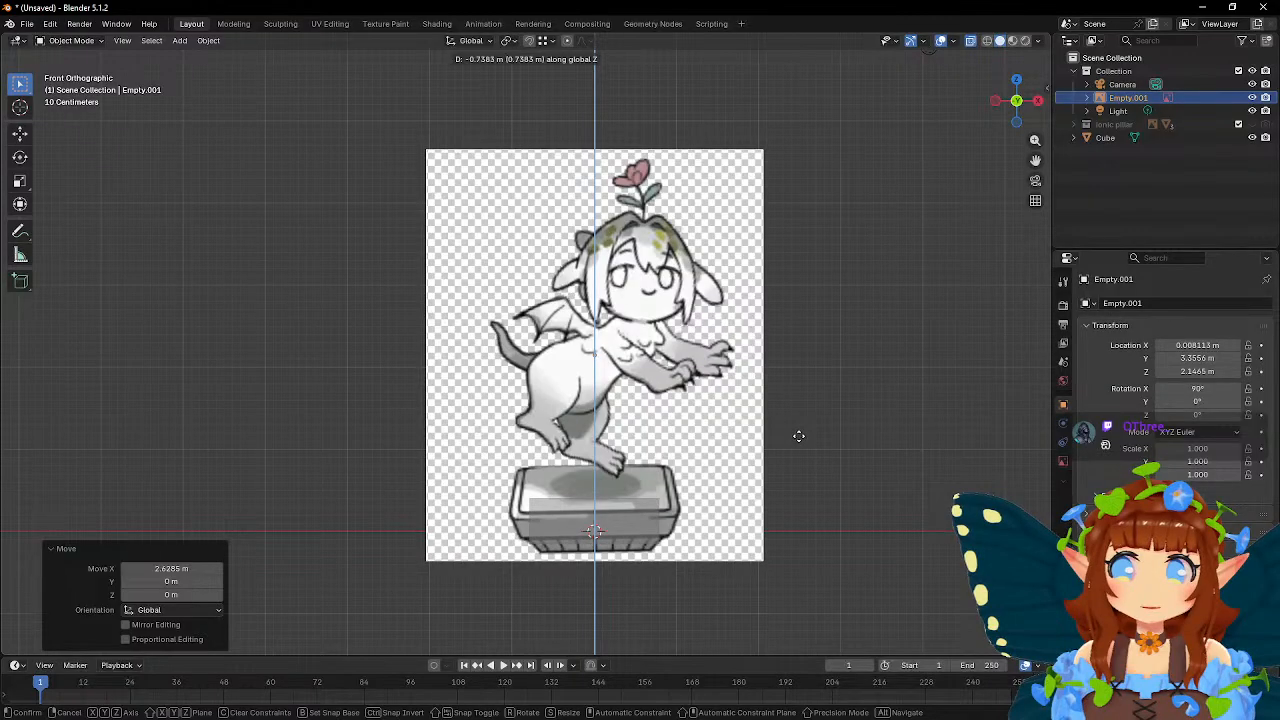
left_click(795, 458)
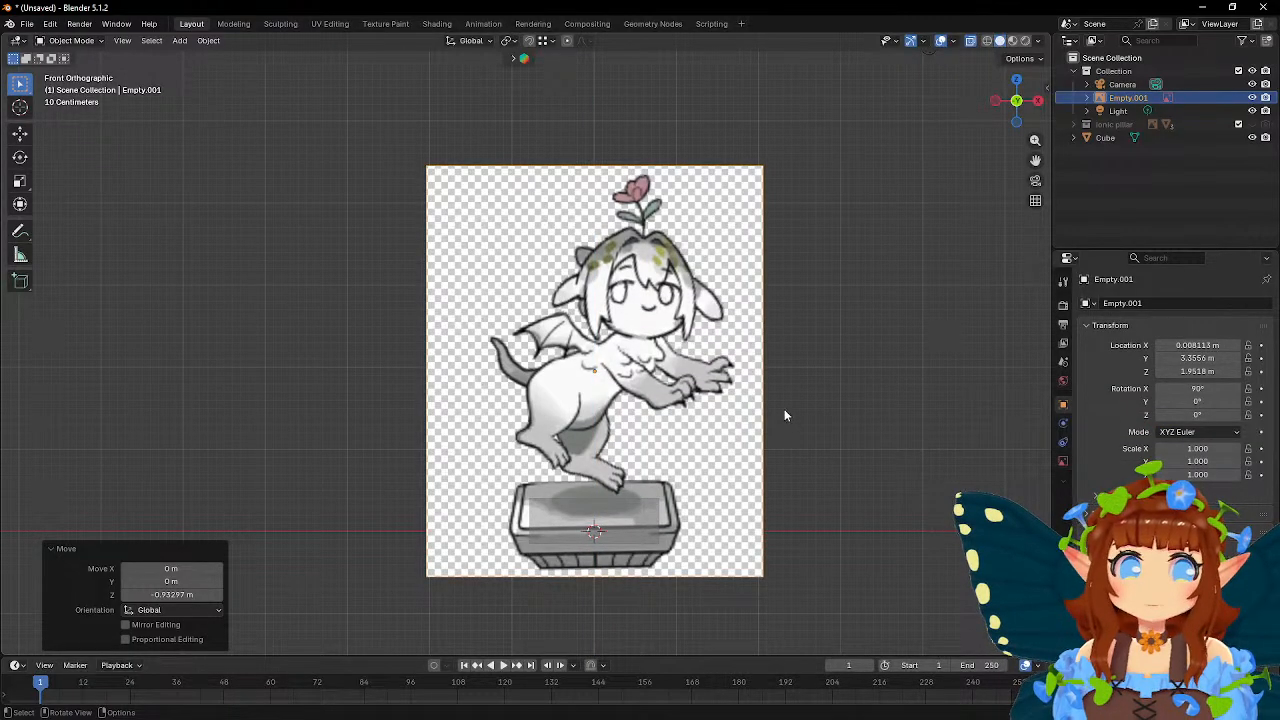
- Select the cube's top vertices in front view and scale them up by 1.184
left_click(562, 520)
middle_click_drag(566, 332, 709, 354)
key("Tab")
key("KP_1")
key("b")
left_click_drag(548, 486, 724, 524)
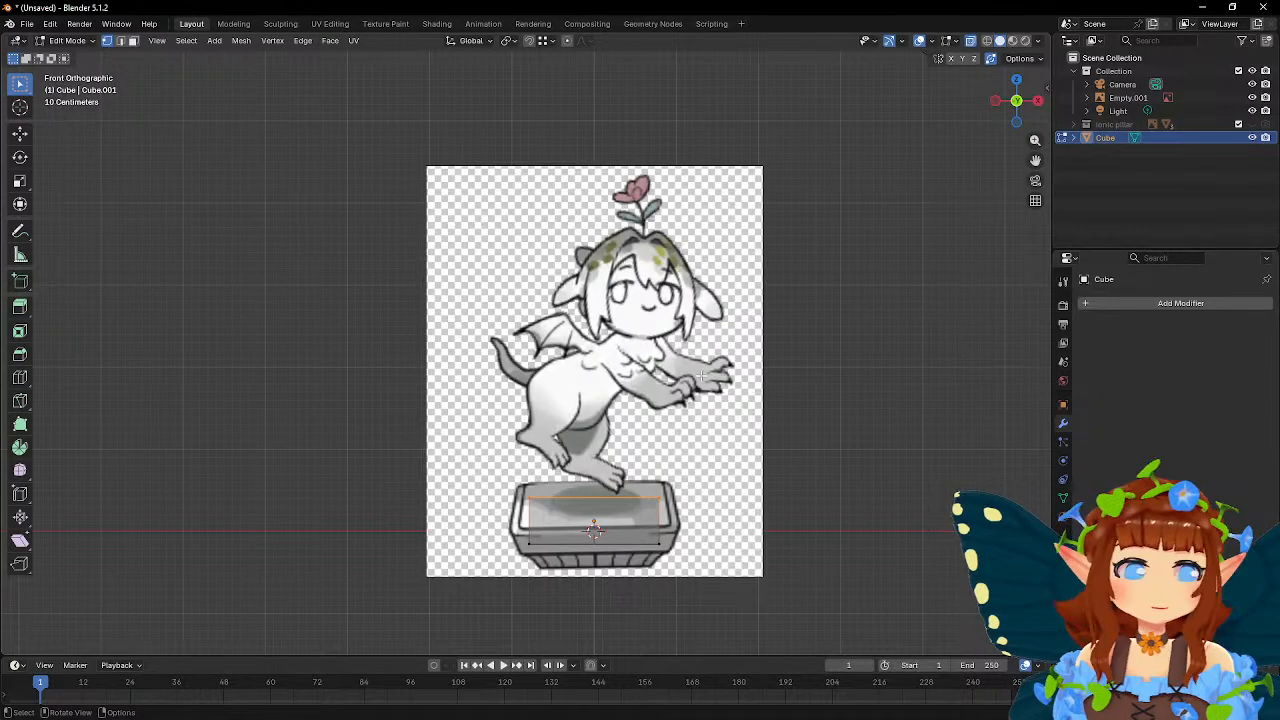
key("s")
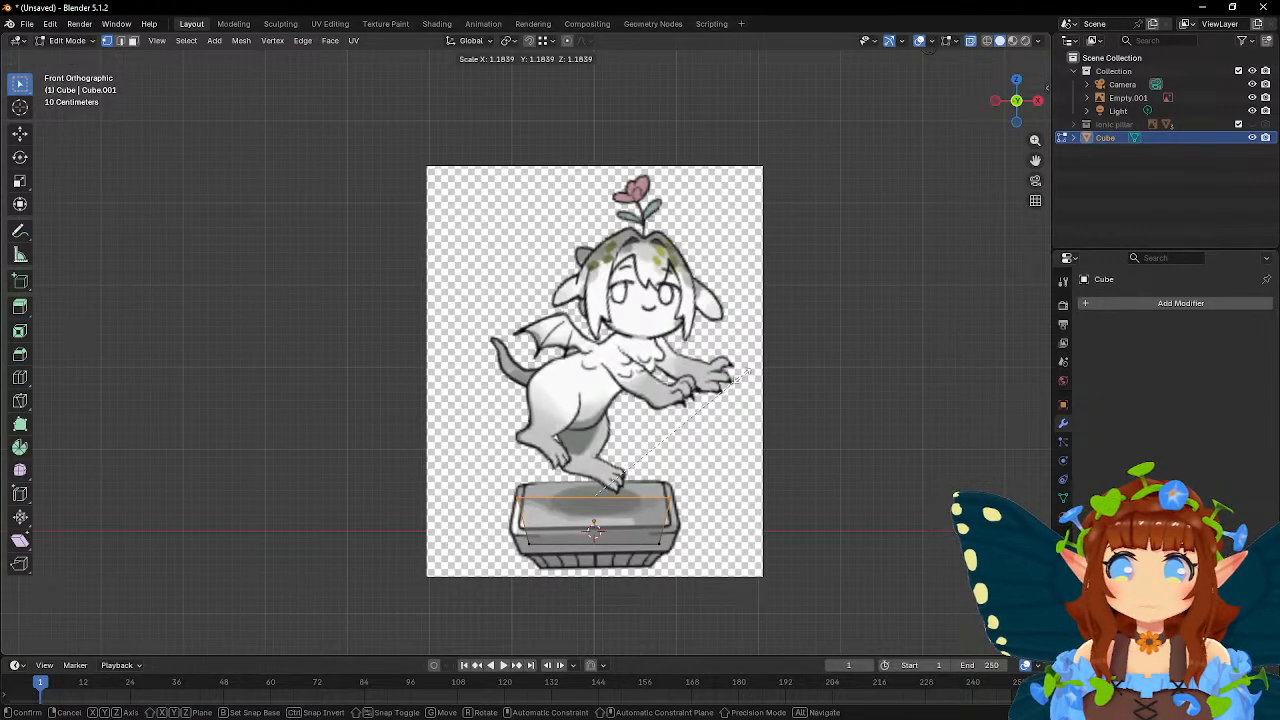
left_click(742, 376)
- Lower the top vertices about 0.22 m along Z and widen them to the drawn pedestal's rim width
key("g")
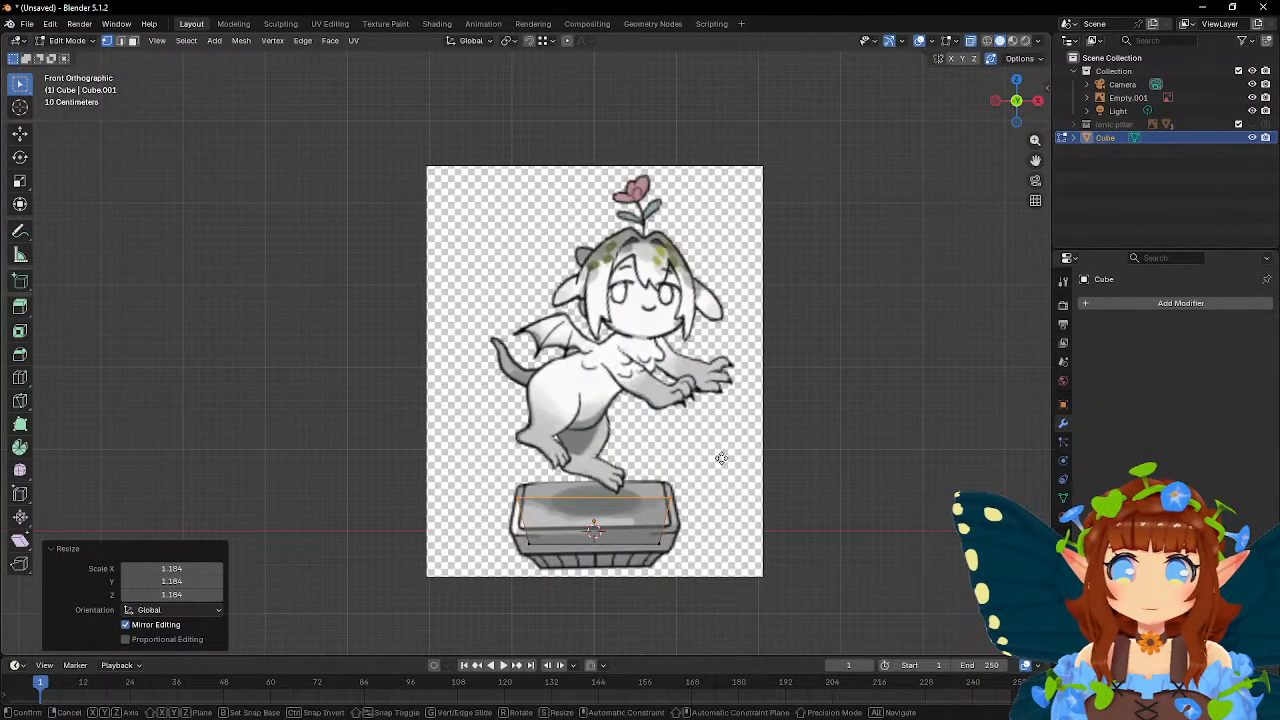
key("z")
left_click(725, 475)
key("s")
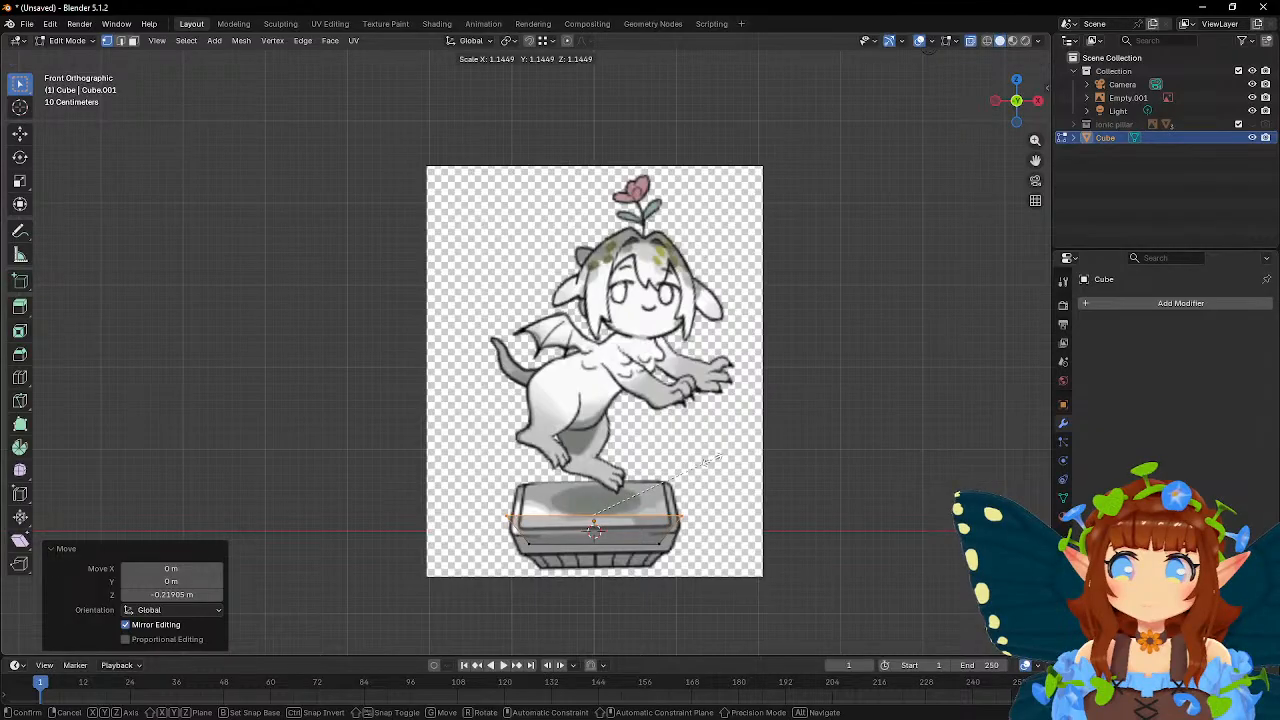
left_click(639, 516)
- Scale the block's bottom vertices by 1.132 and lower them about 0.08 m along Z to the pedestal's lower band edge
key("s")
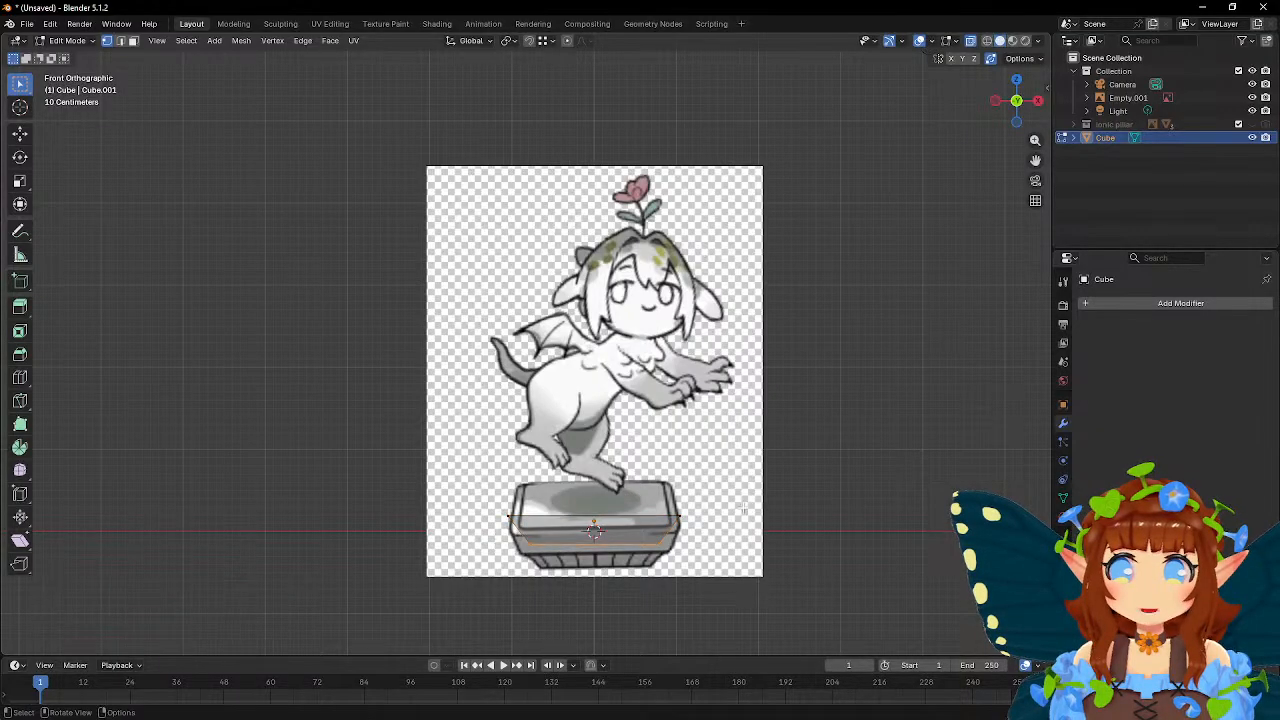
left_click(765, 511)
key("g")
key("z")
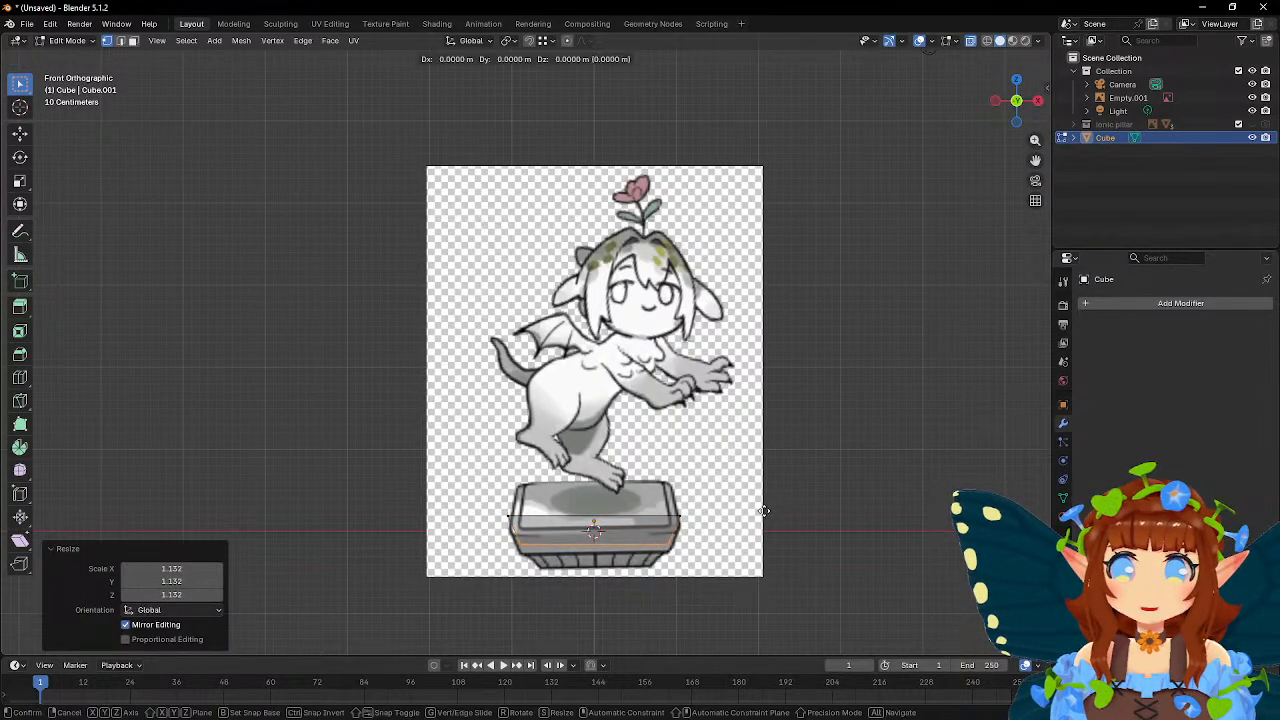
left_click(765, 517)
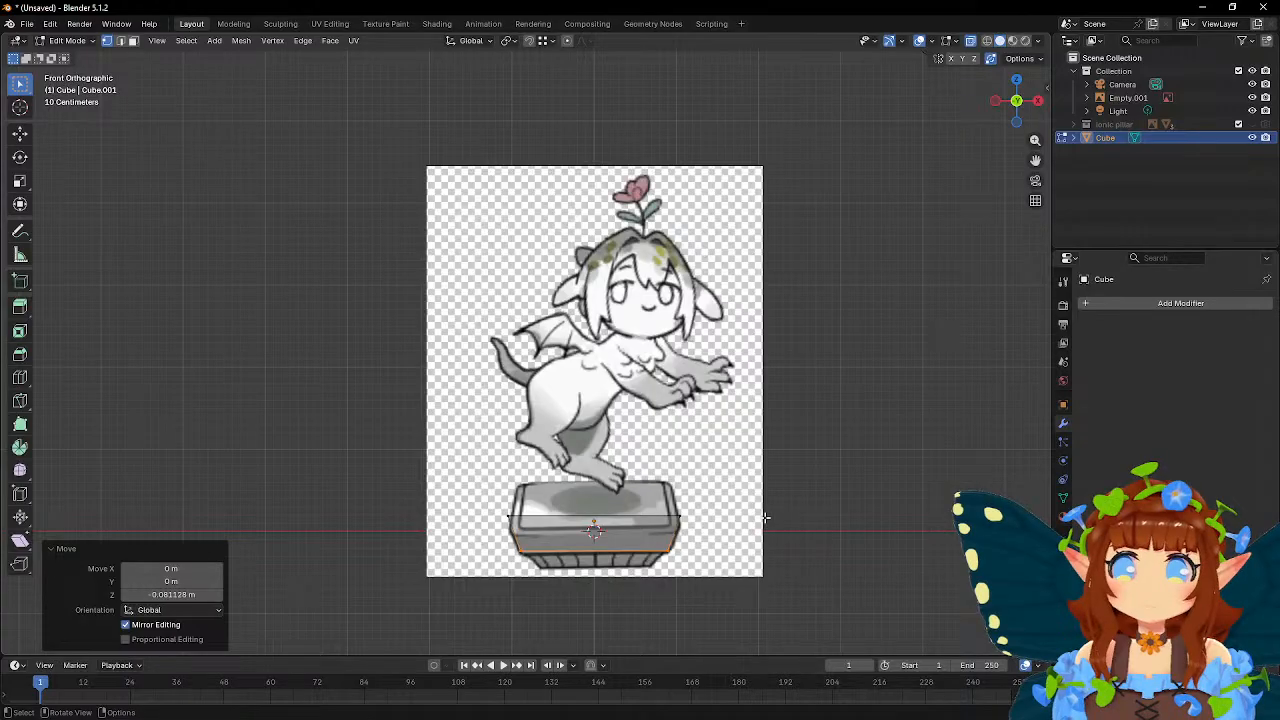
- Lower the block's top vertices about 0.15 m along Z to the front edge of the drawn rim
key("g")
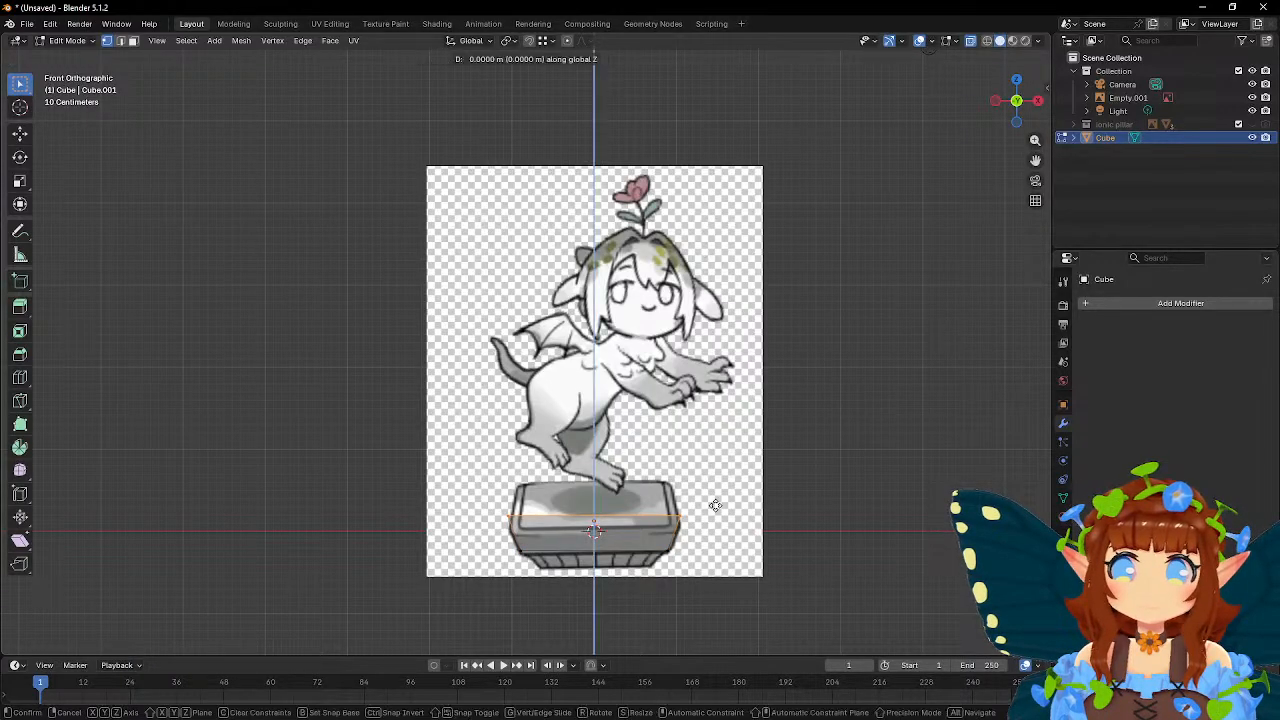
key("z")
left_click(718, 517)
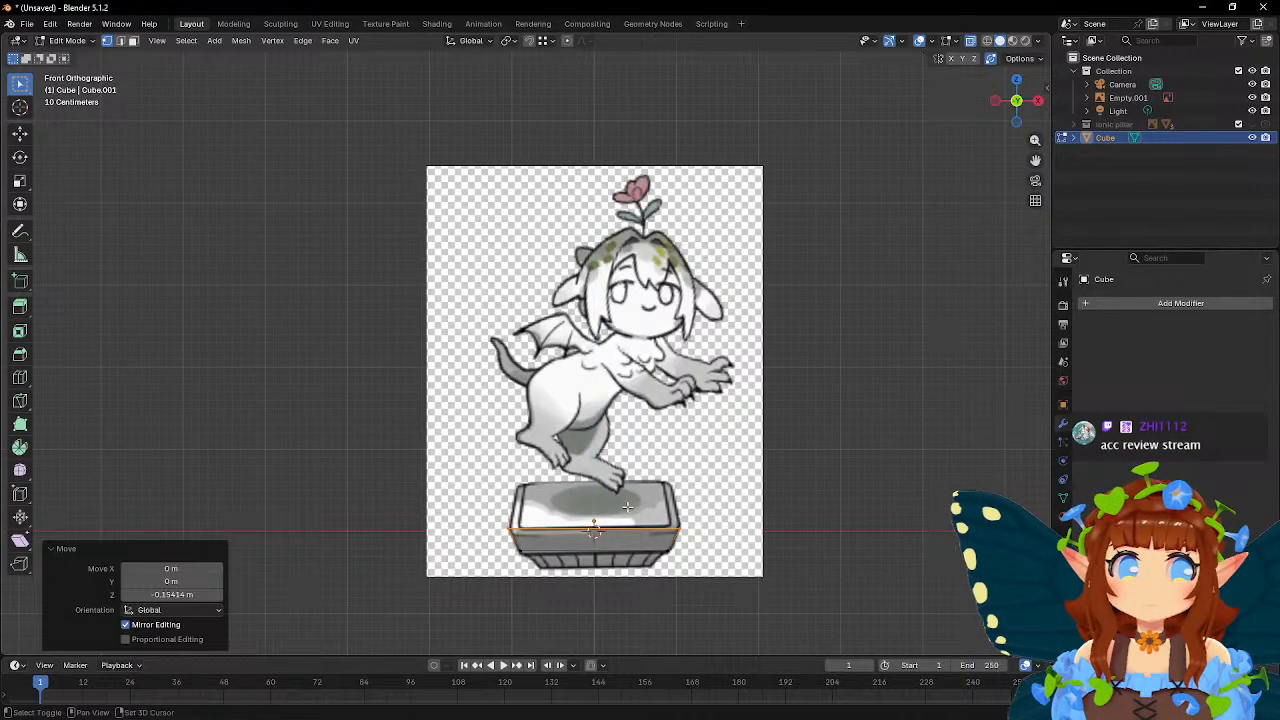
- Extrude the bottom face about 0.2 m downward and scale it to 0.762 to form the tapered foot
scroll(627, 507, "up", 4)
middle_click_drag(556, 411, 710, 291)
key("g")
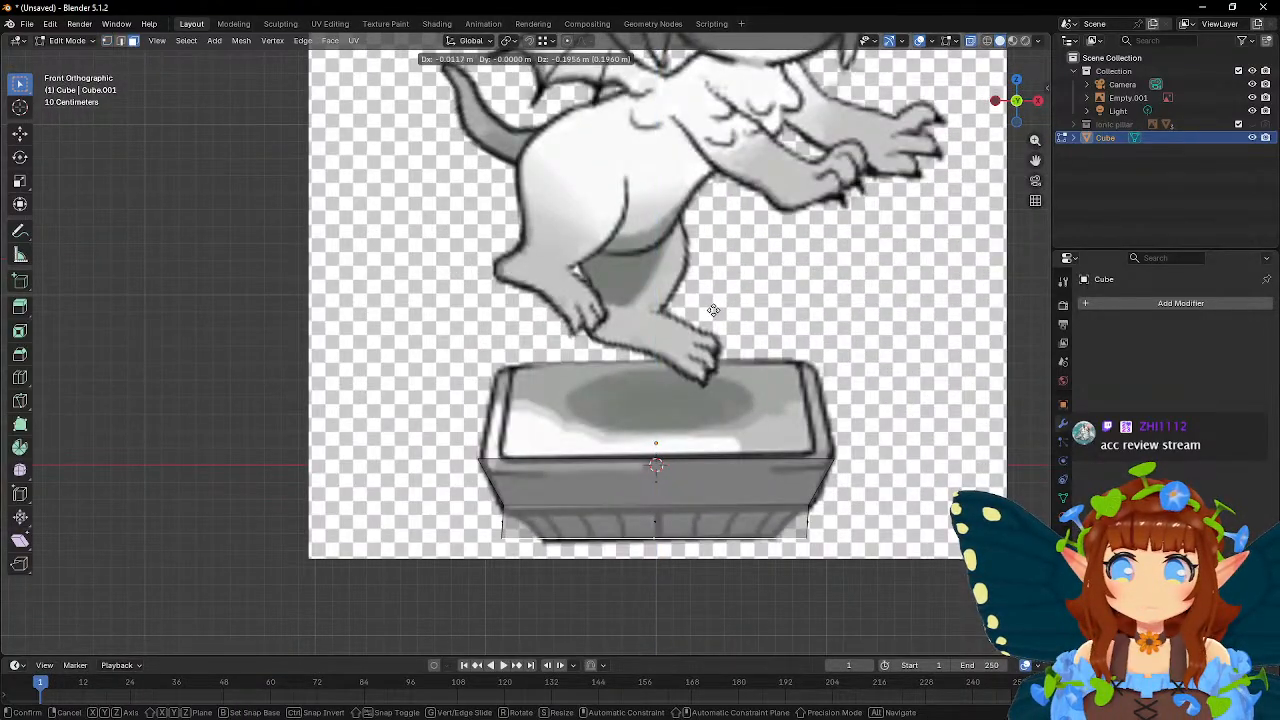
key("z")
left_click(714, 312)
middle_click_drag(714, 312, 680, 238, "shift")
key("s")
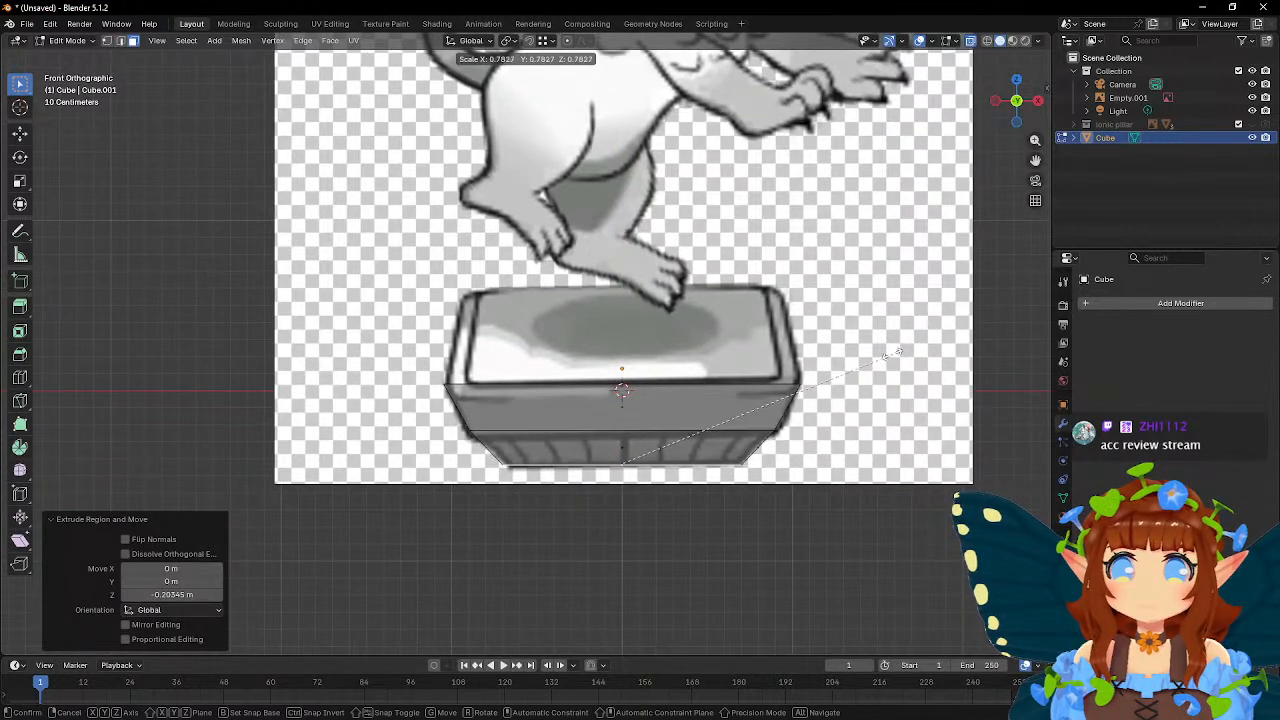
left_click(887, 356)
- Extrude the top face in place and scale it inward to 0.885, then 0.995, leaving a border around it
middle_click_drag(614, 287, 654, 319)
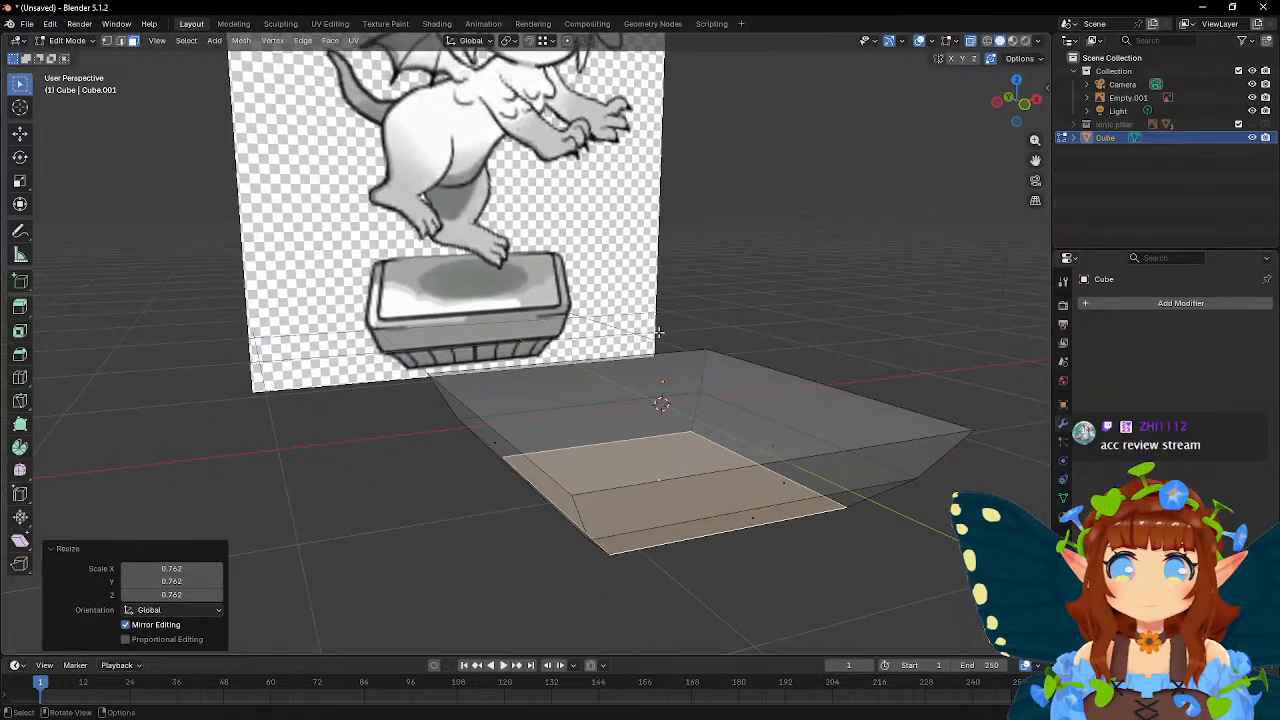
left_click(670, 398)
mouse_move(755, 296)
middle_mouse_down()
mouse_move(715, 282)
mouse_move(778, 286)
middle_mouse_up()
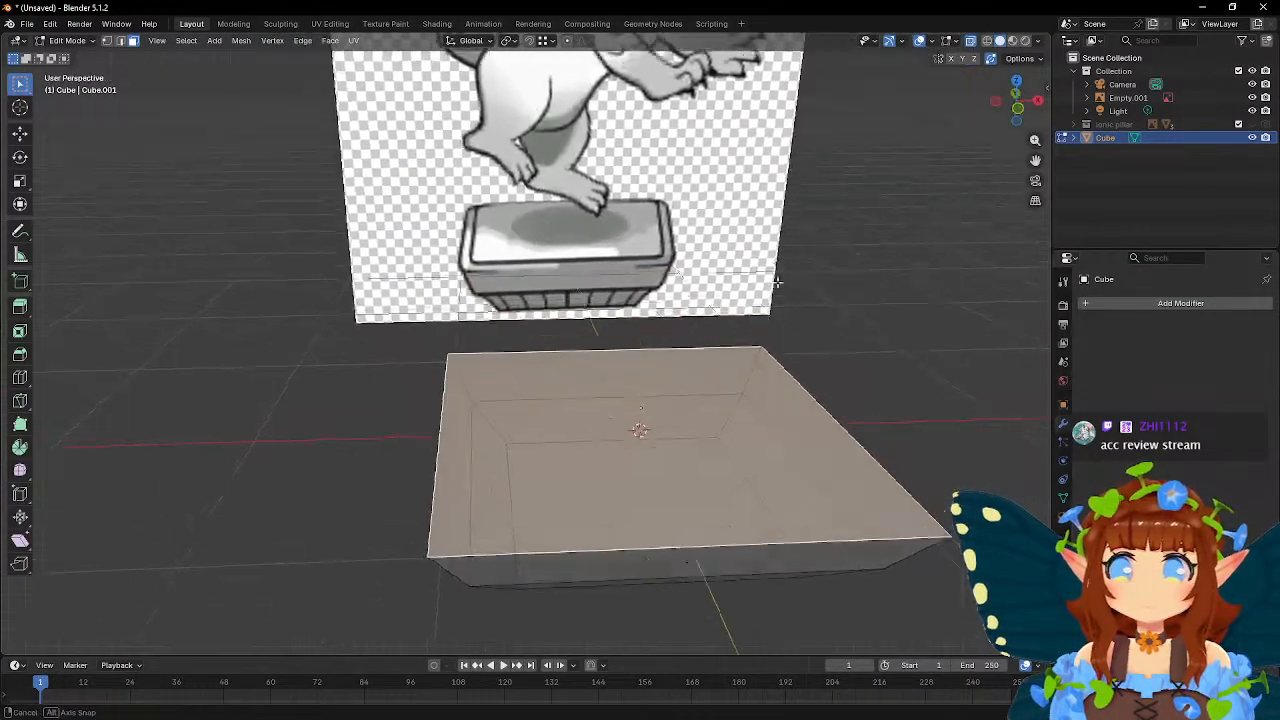
key("s")
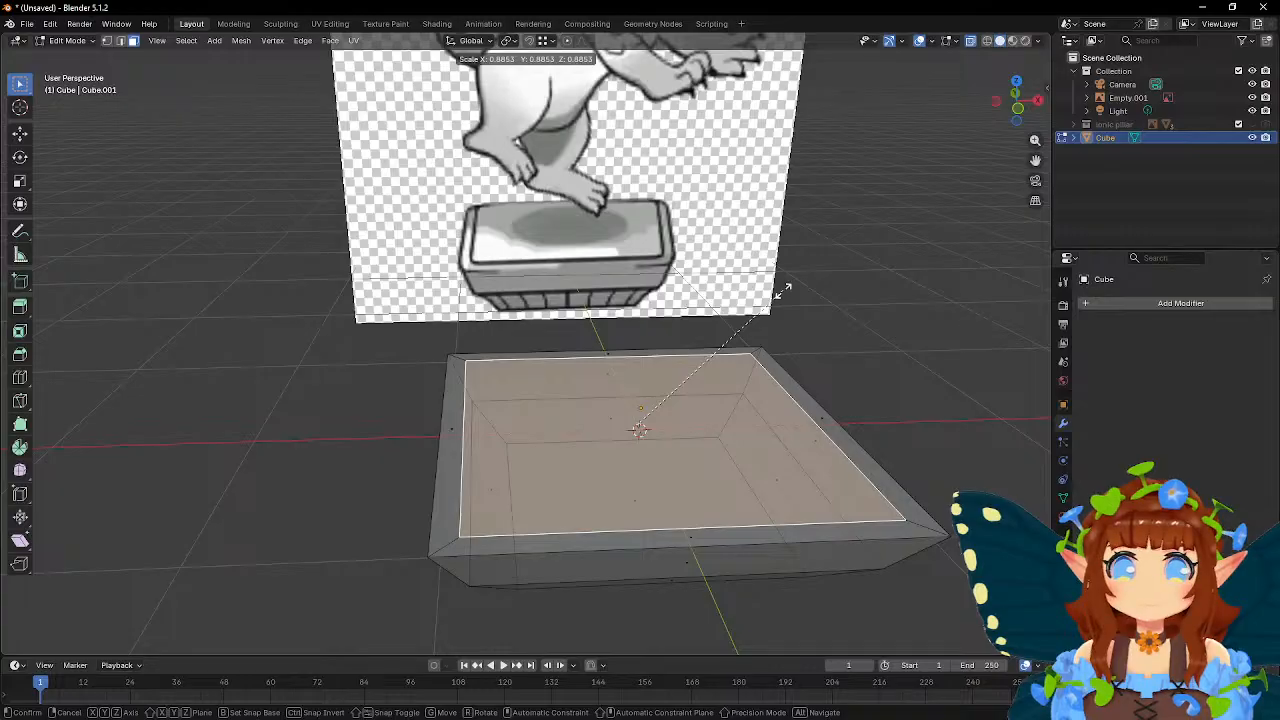
left_click(786, 289)
middle_click_drag(814, 294, 805, 278, "alt")
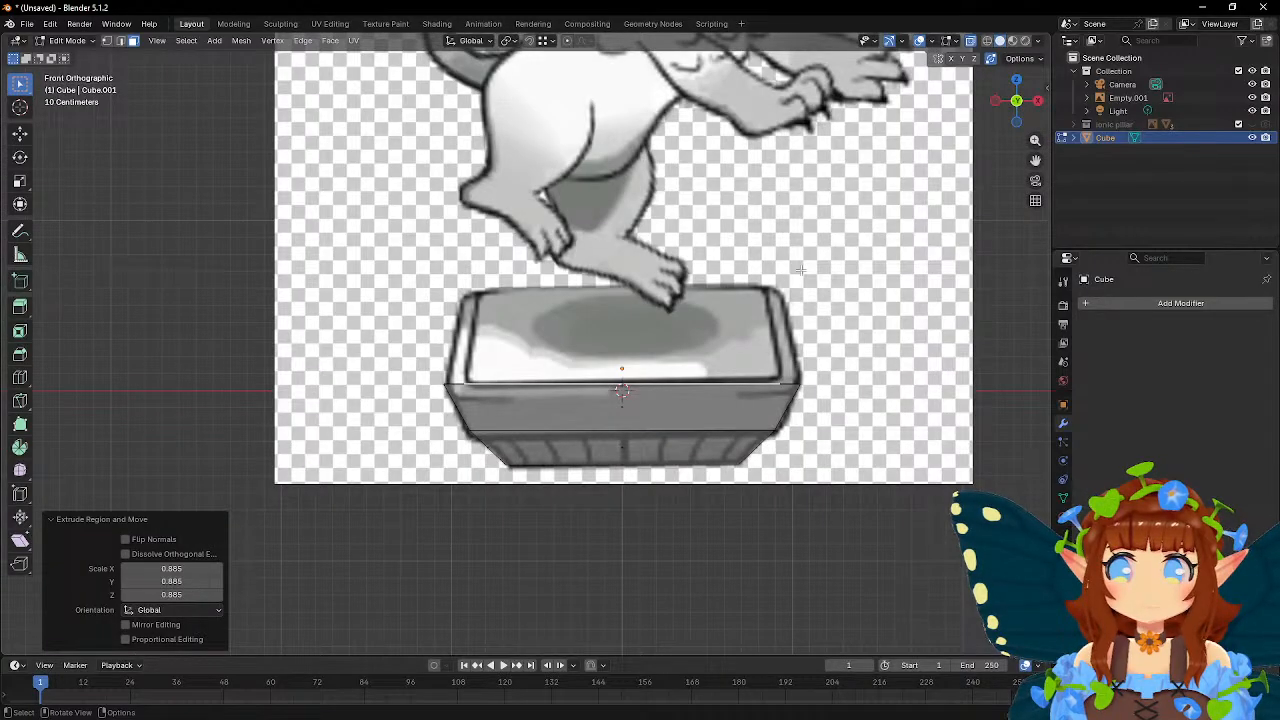
key("s")
left_click(860, 268)
- Extrude the inner top face about 0.09 m upward and inspect the pedestal's shape
key("e")
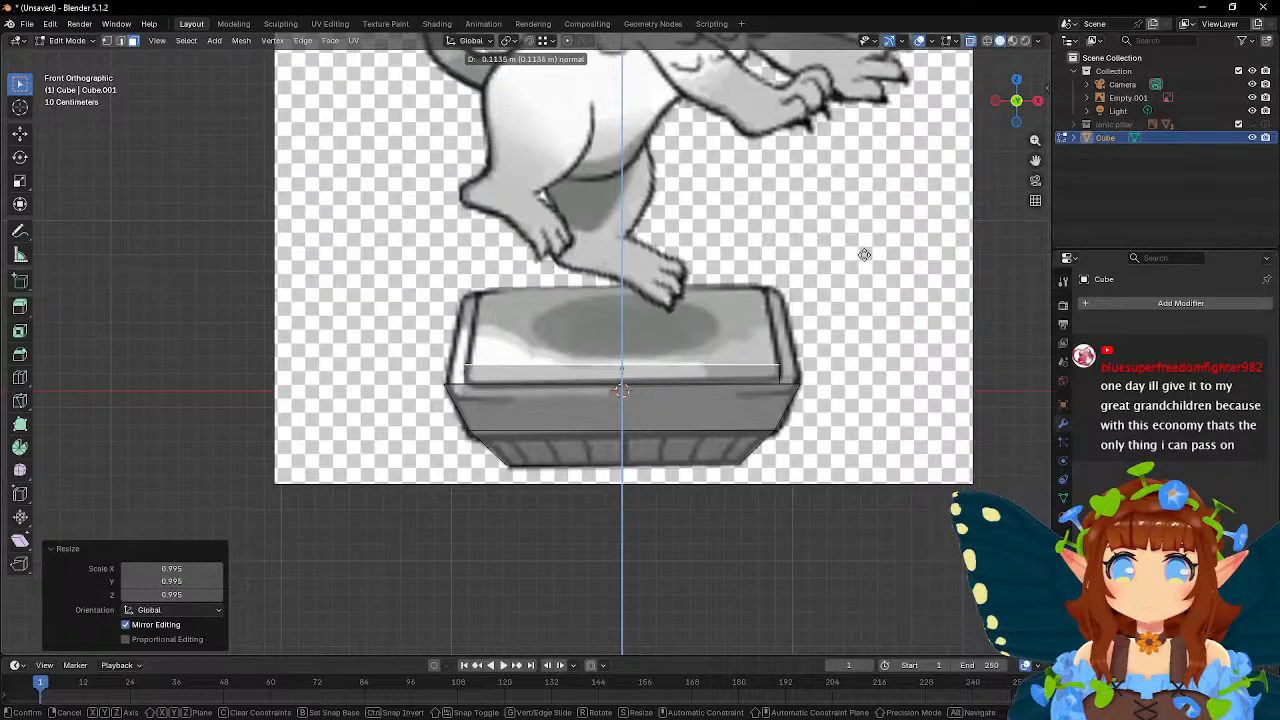
left_click(865, 259)
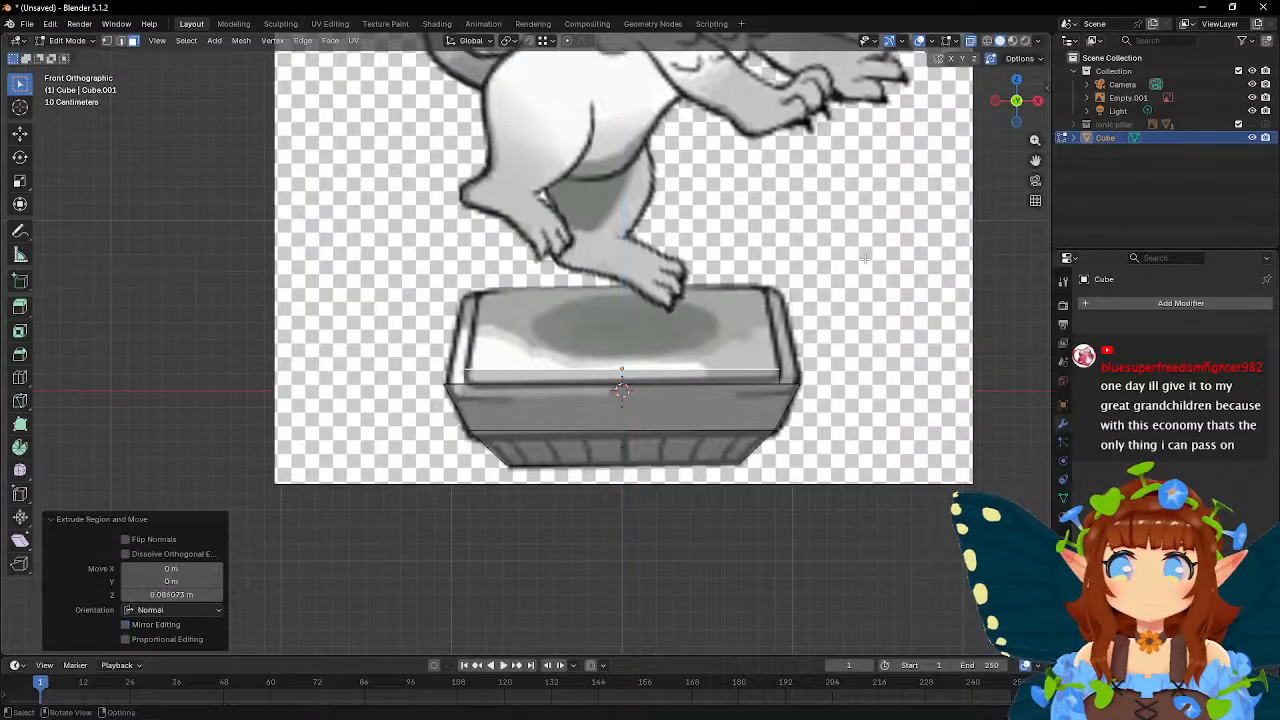
key("Tab")
middle_click_drag(708, 265, 608, 240)
key("Tab")
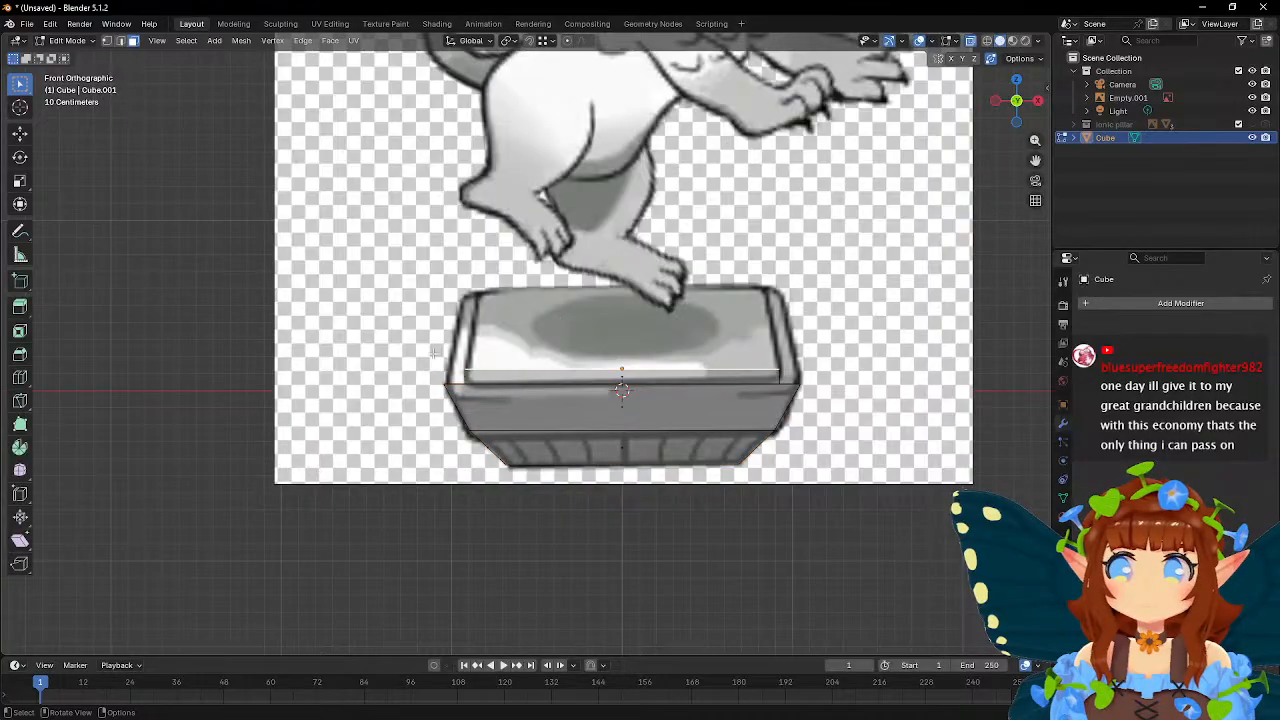
- Add one loop cut around the tapered foot, raise it about 0.06 m along Z and scale it to 1.041
left_click(20, 377)
left_click(503, 456)
key("w")
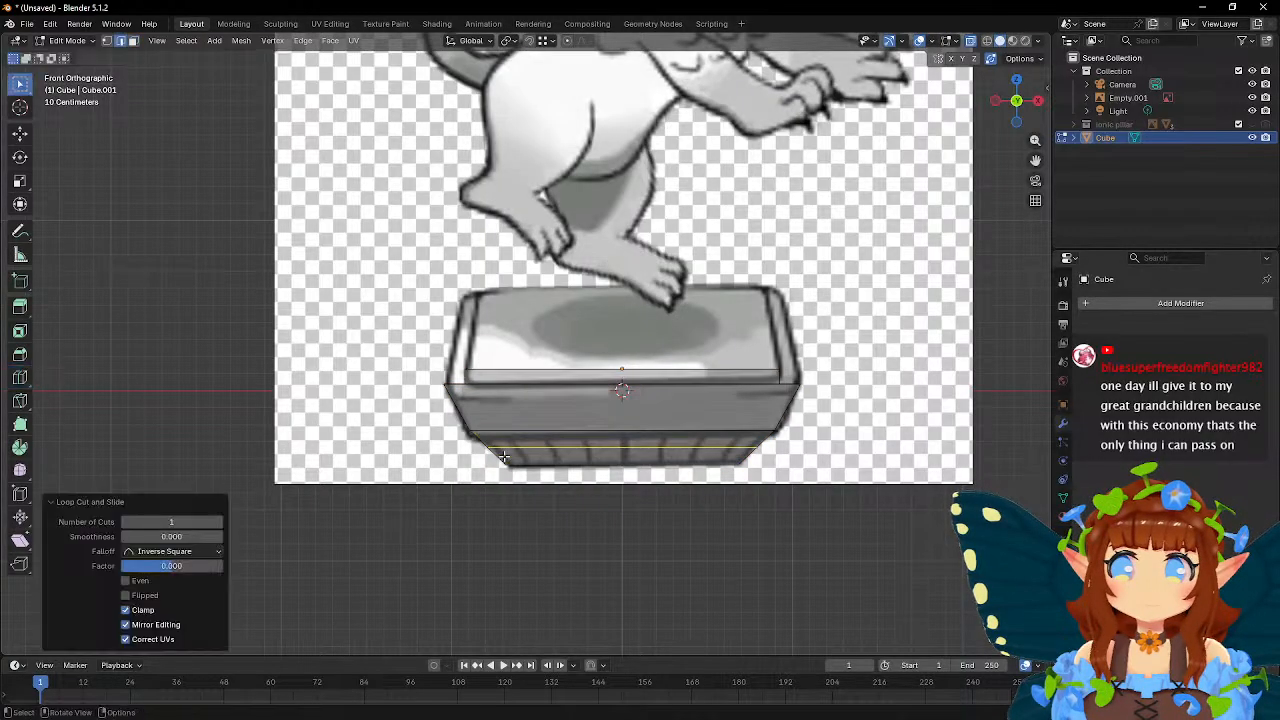
key("g")
key("z")
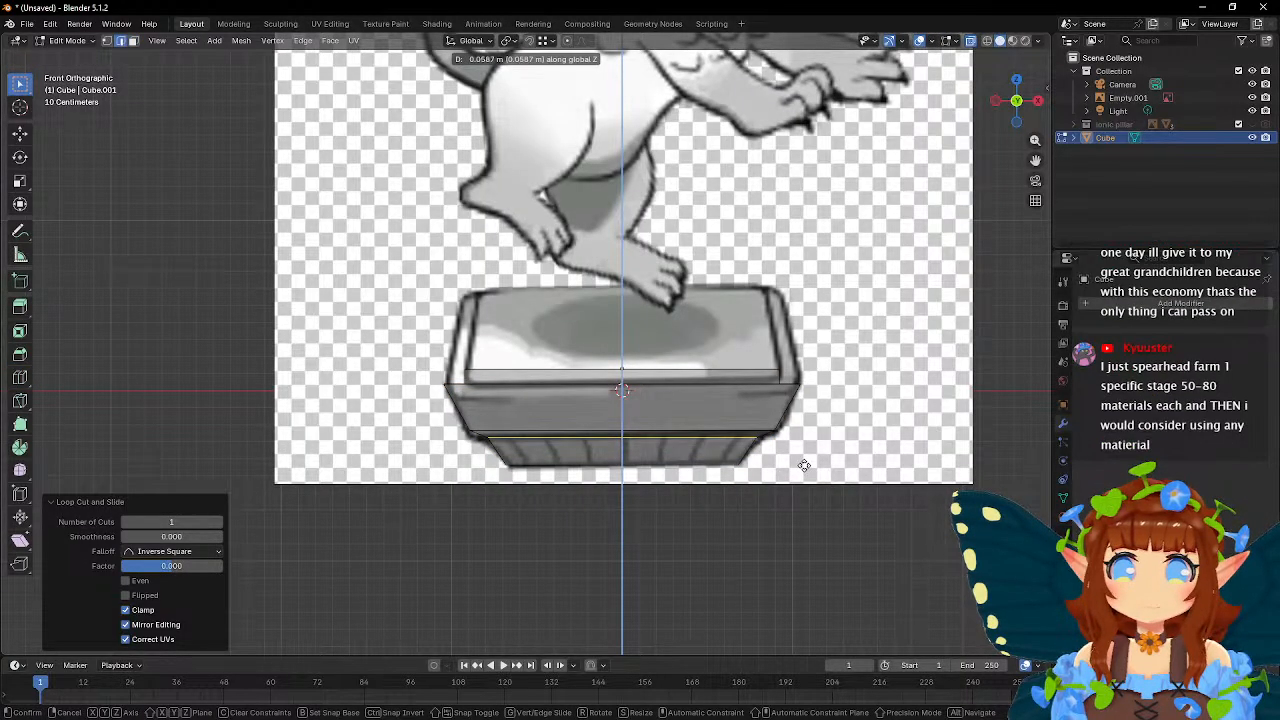
left_click(805, 466)
key("s")
right_click(808, 438)
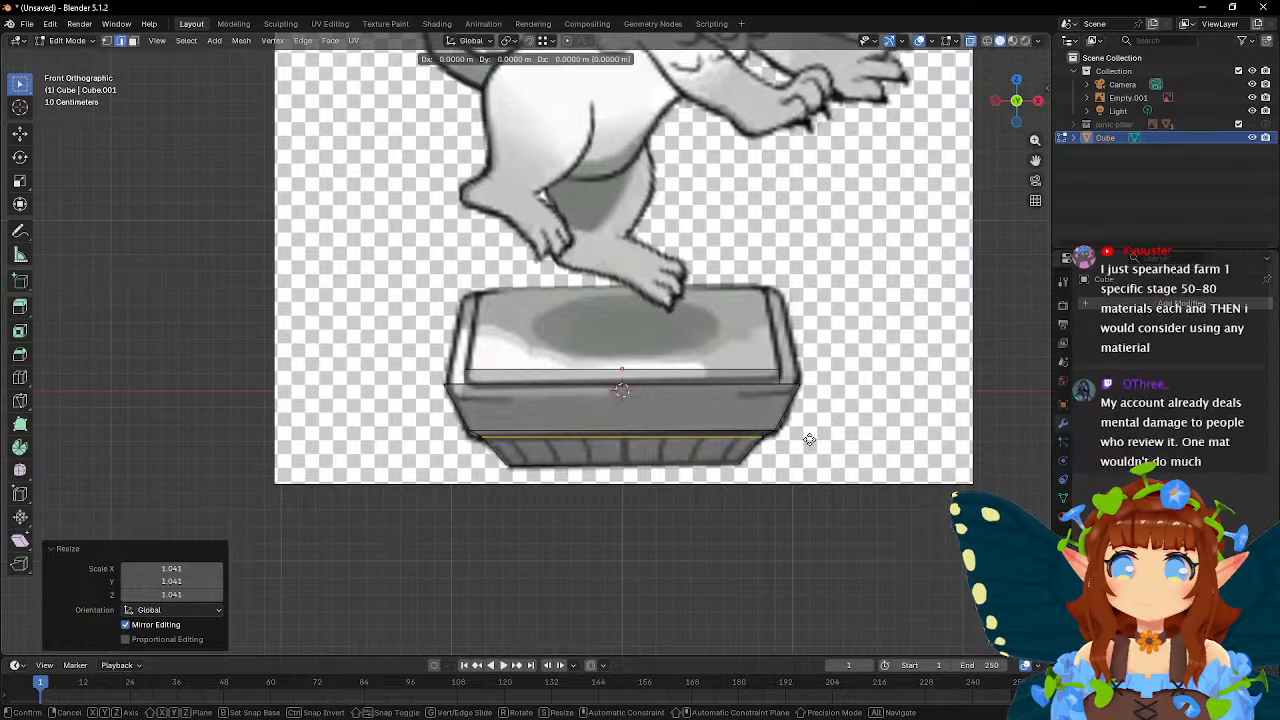
- Bevel the edge runs at the pedestal's four corners with a width of about 0.0451 m and 2 segments
key("Tab")
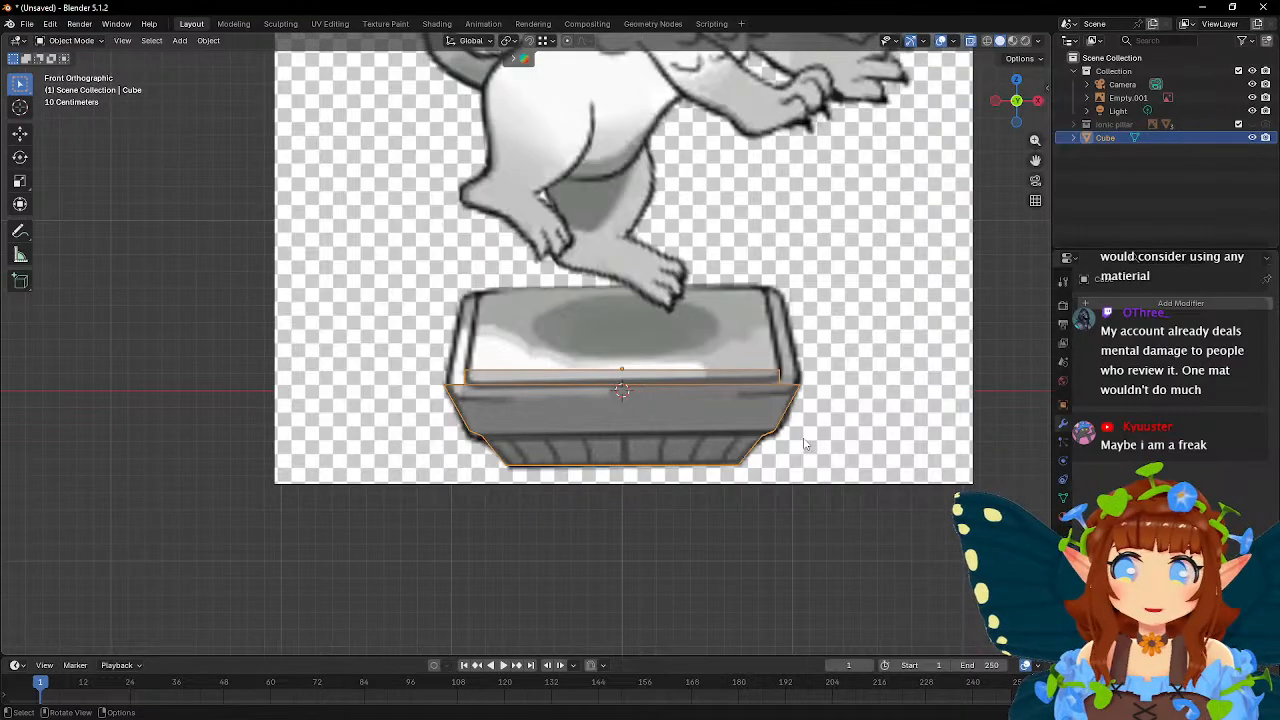
middle_click_drag(641, 357, 681, 380)
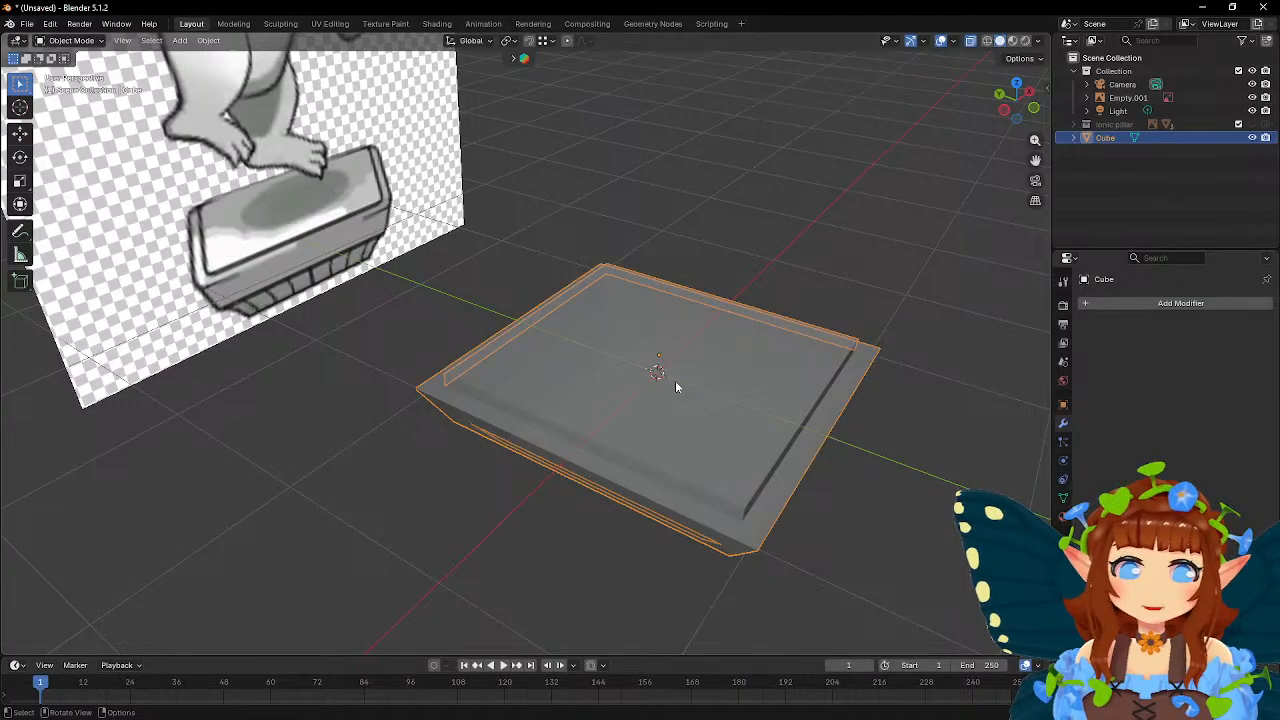
middle_click_drag(675, 388, 285, 145)
key("Tab")
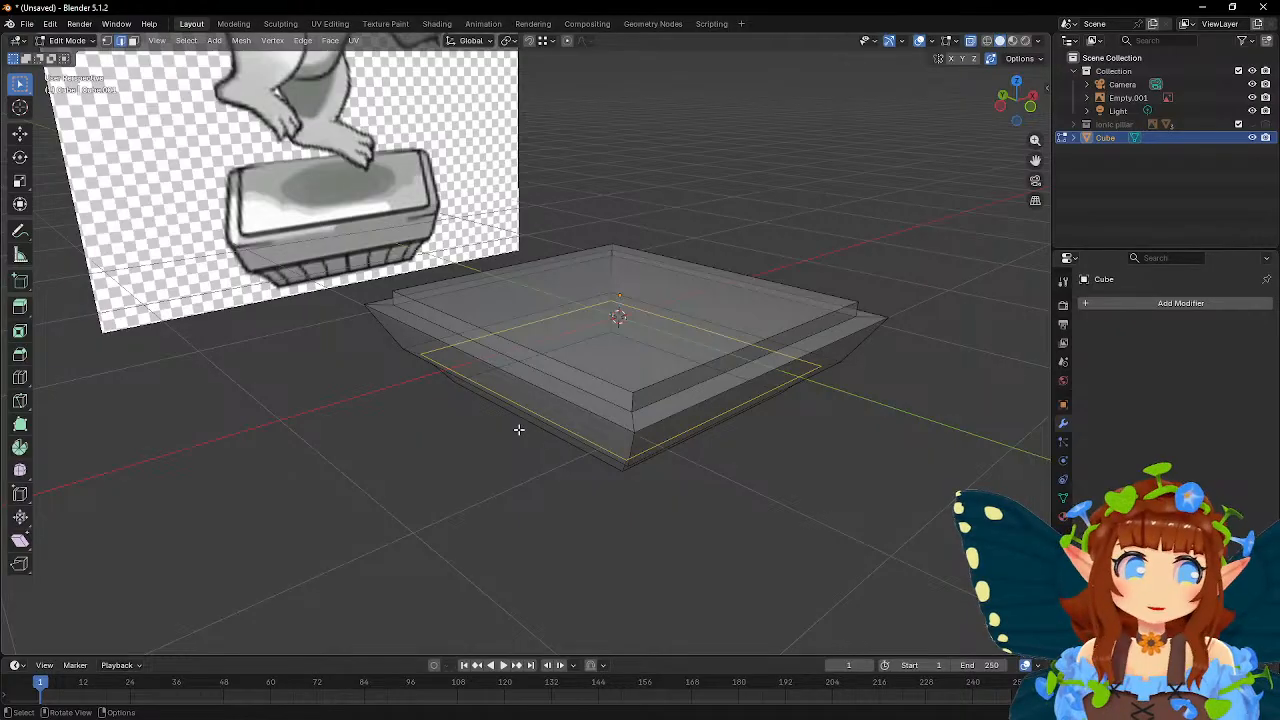
left_click(655, 438, "alt")
middle_click_drag(680, 457, 734, 417)
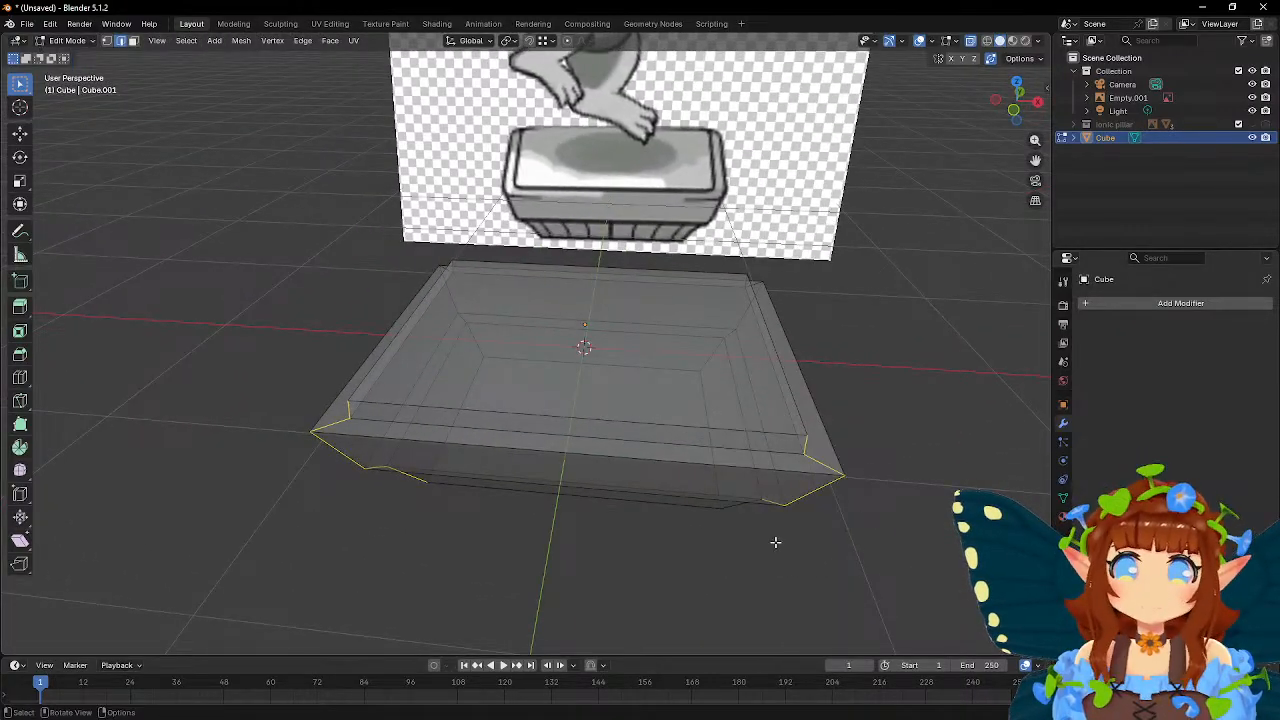
middle_click_drag(765, 538, 735, 501)
middle_click_drag(829, 443, 692, 496)
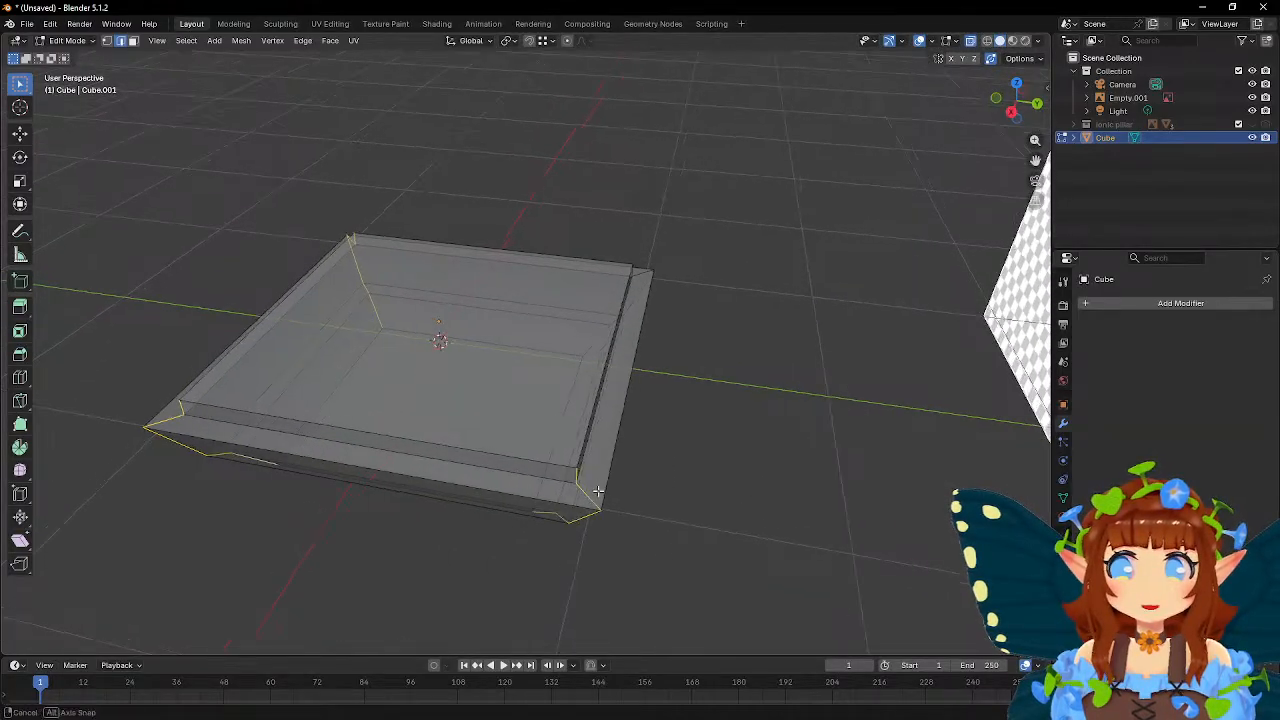
middle_click_drag(590, 488, 682, 524)
left_click_drag(489, 192, 585, 368, "shift")
middle_click_drag(567, 393, 611, 375)
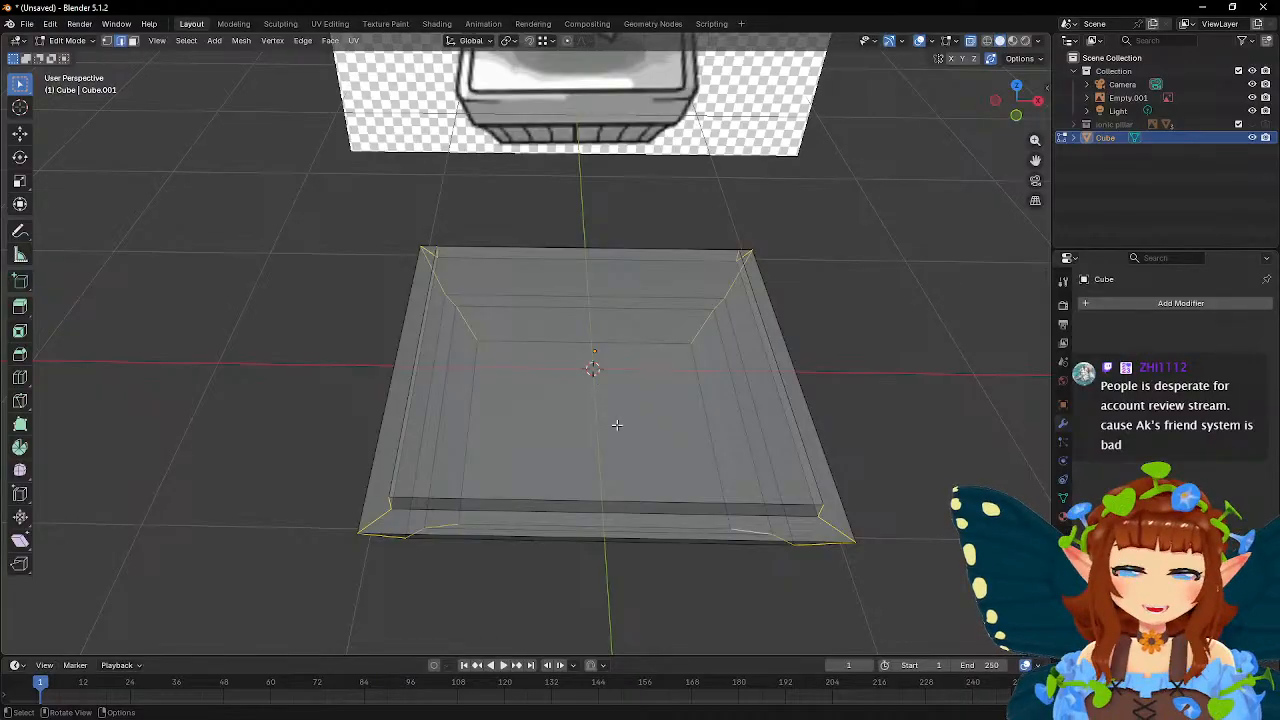
middle_click_drag(617, 421, 634, 397)
left_click(19, 353)
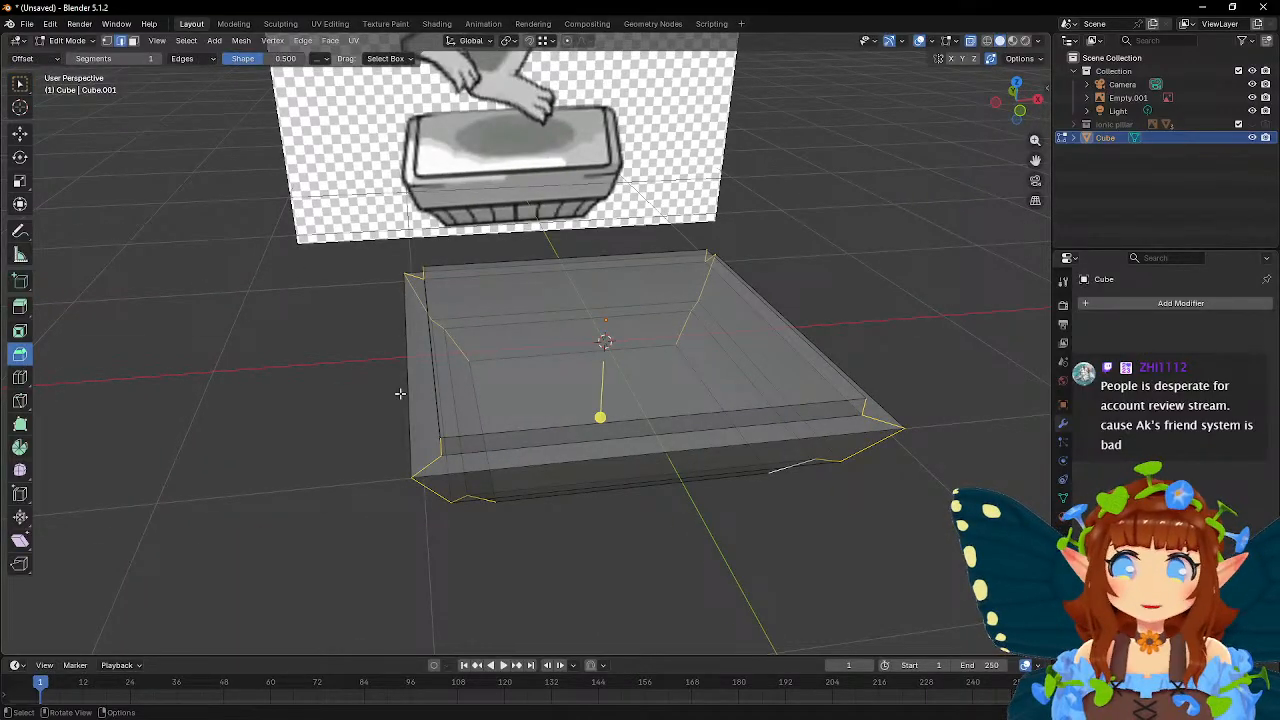
left_click_drag(600, 418, 601, 436)
left_click(220, 452)
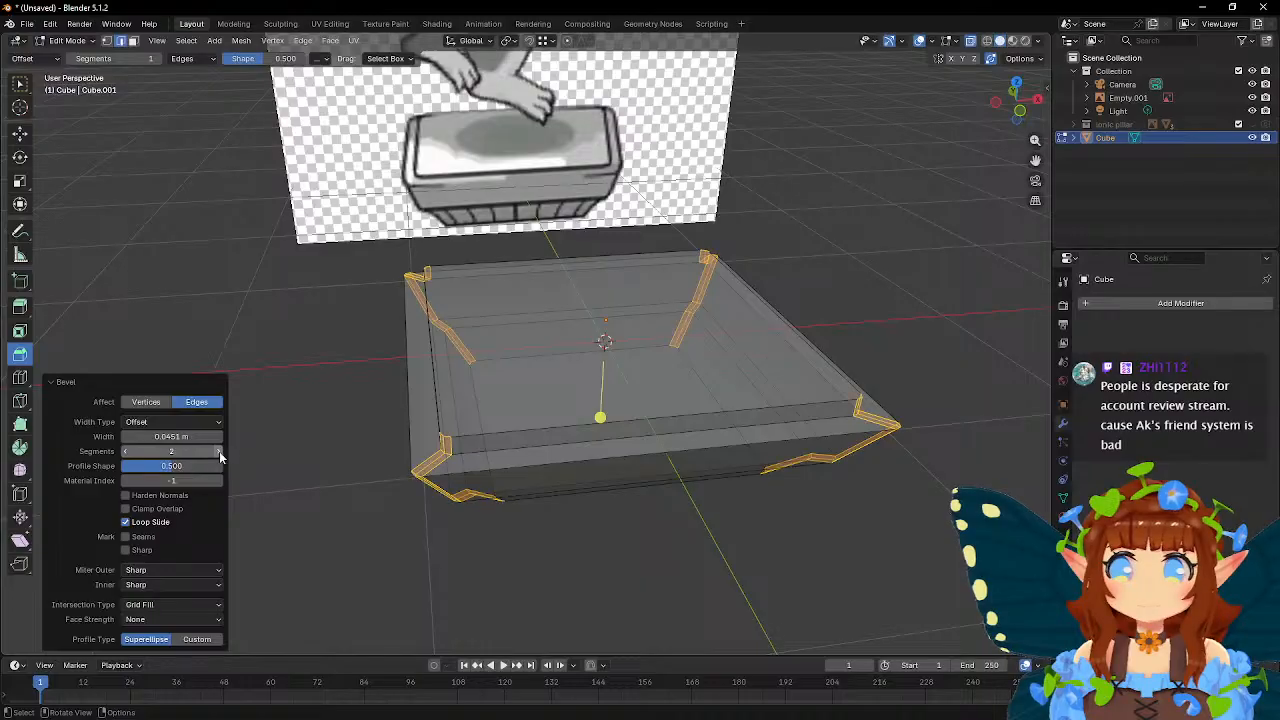
- Apply smooth shading to the whole pedestal object
key("Tab")
middle_click_drag(628, 452, 660, 440)
right_click(628, 414)
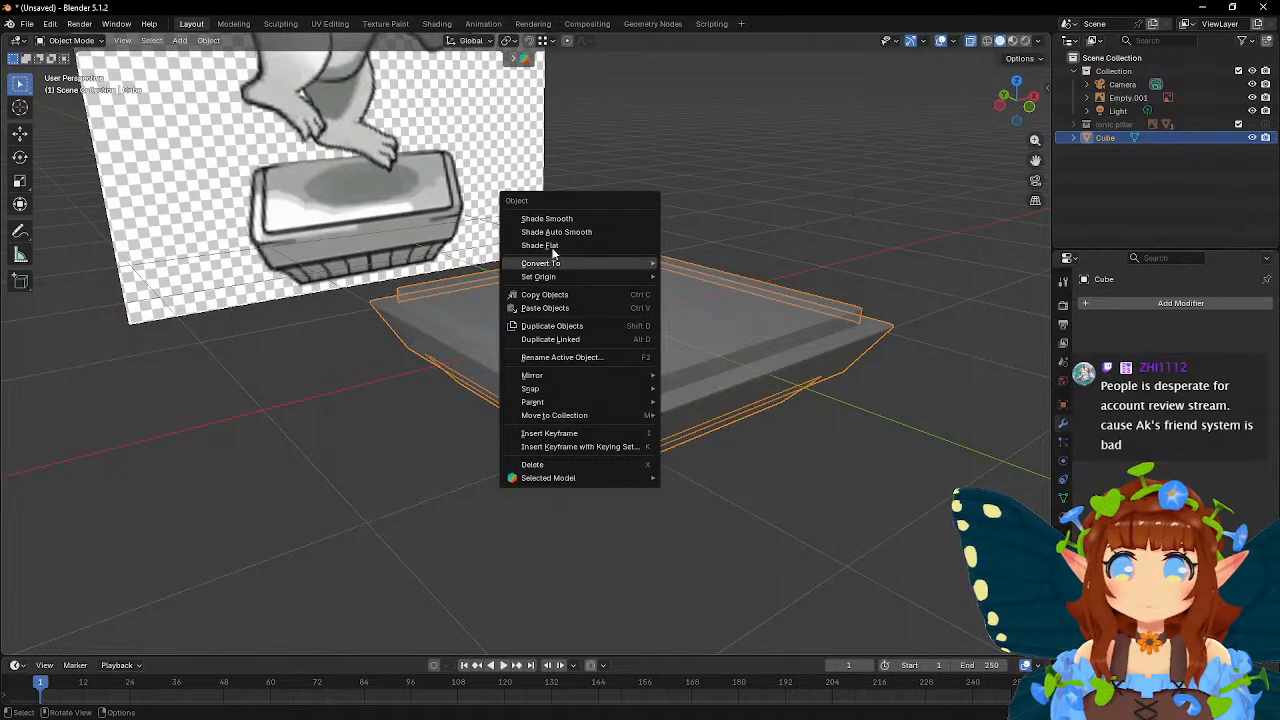
left_click(531, 220)
middle_click_drag(711, 378, 685, 381)
- Bevel the horizontal edge loops at the foot's step, the outer rim, and the upper and lower edges of the raised top
key("Tab")
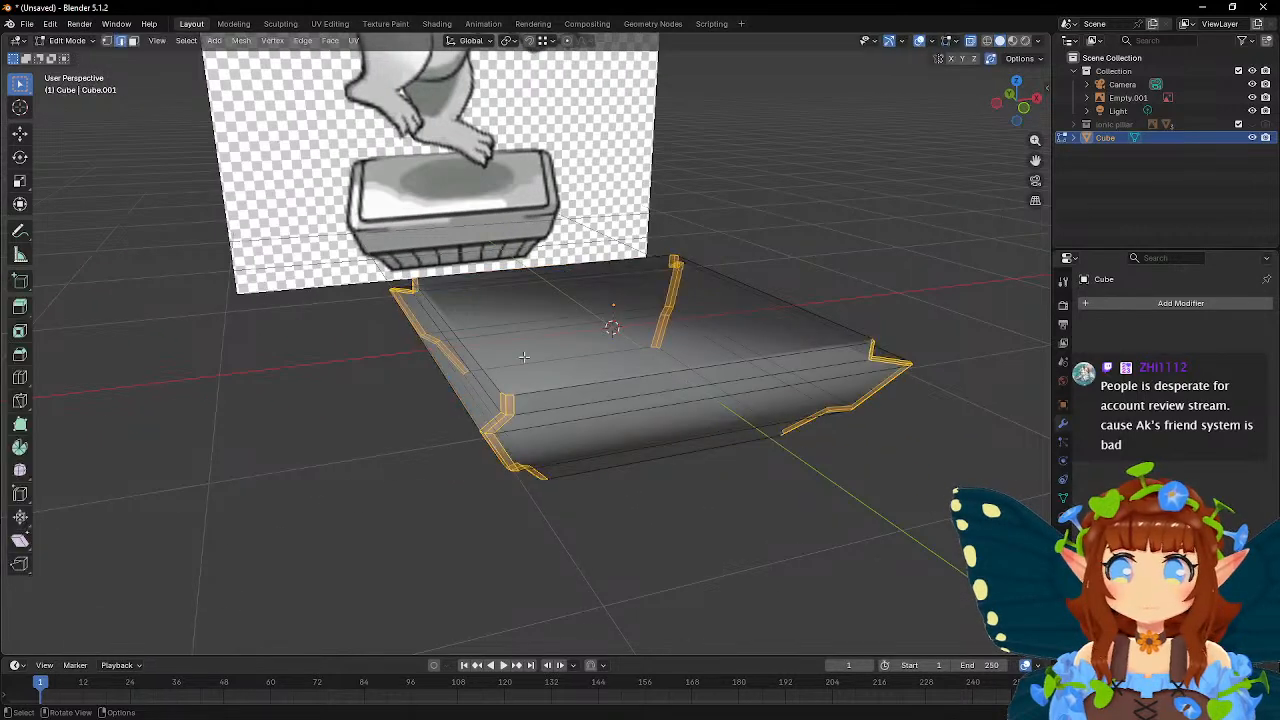
left_click(534, 414)
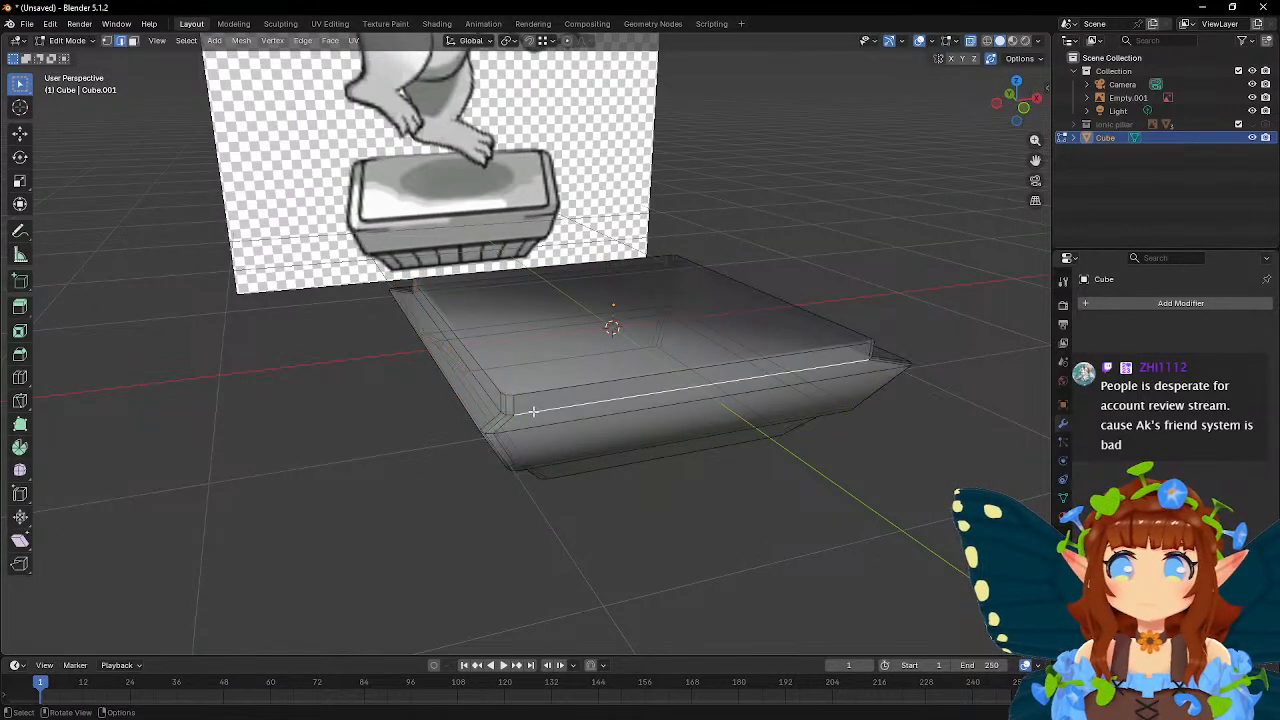
scroll(500, 404, "up", 3)
left_click(446, 503, "alt")
middle_click_drag(470, 409, 543, 377)
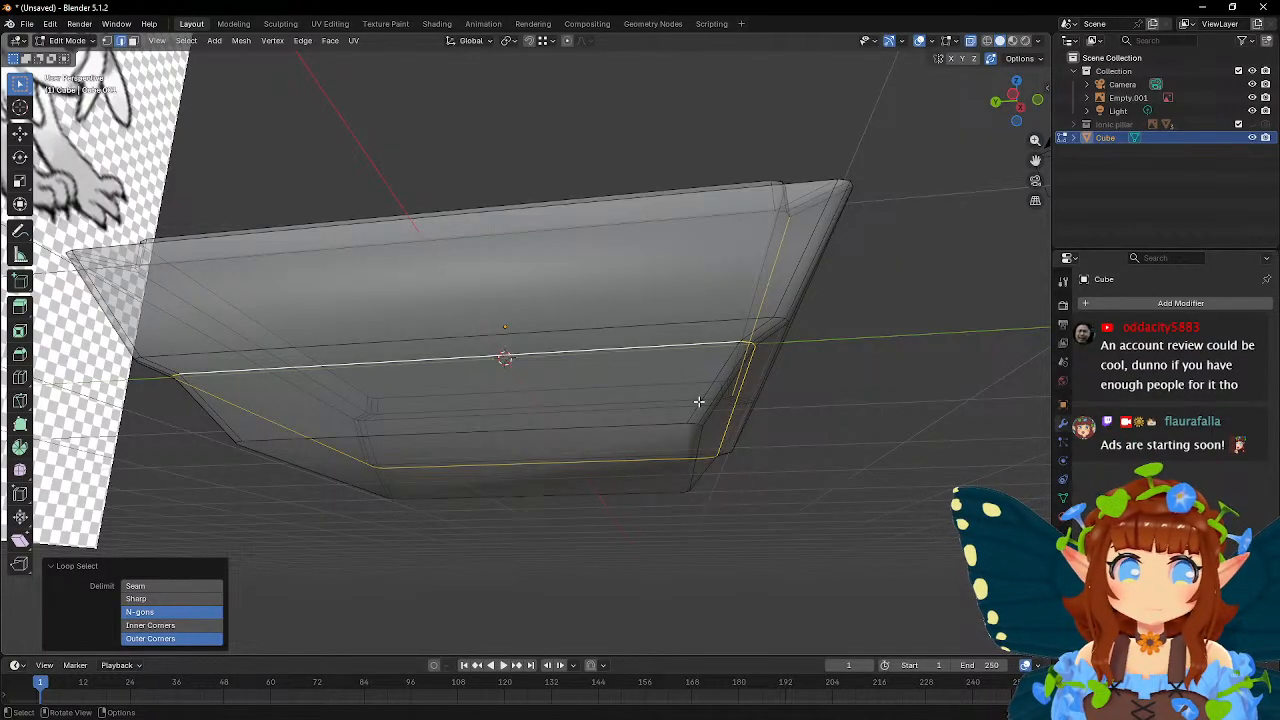
left_click(737, 322, "alt")
middle_click_drag(819, 334, 851, 411)
left_click(850, 412, "alt+shift")
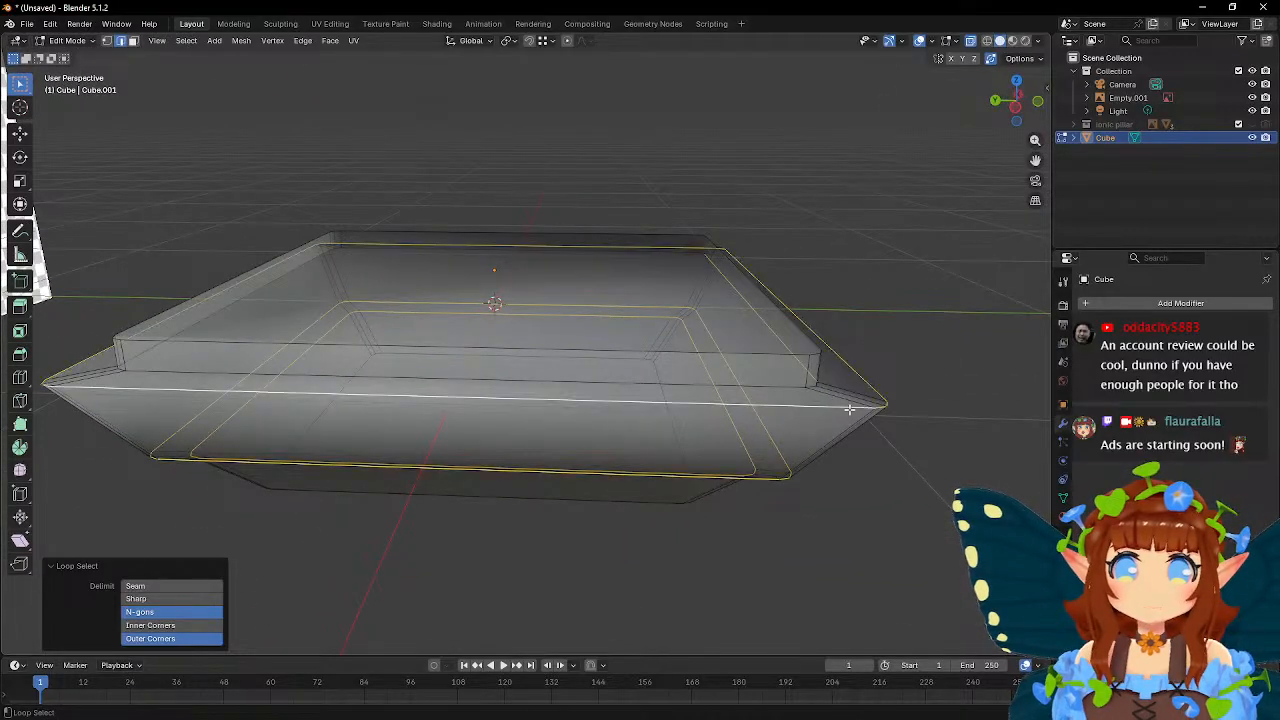
left_click(788, 357, "alt+shift")
left_click(797, 383, "alt+shift")
middle_click_drag(913, 402, 834, 409)
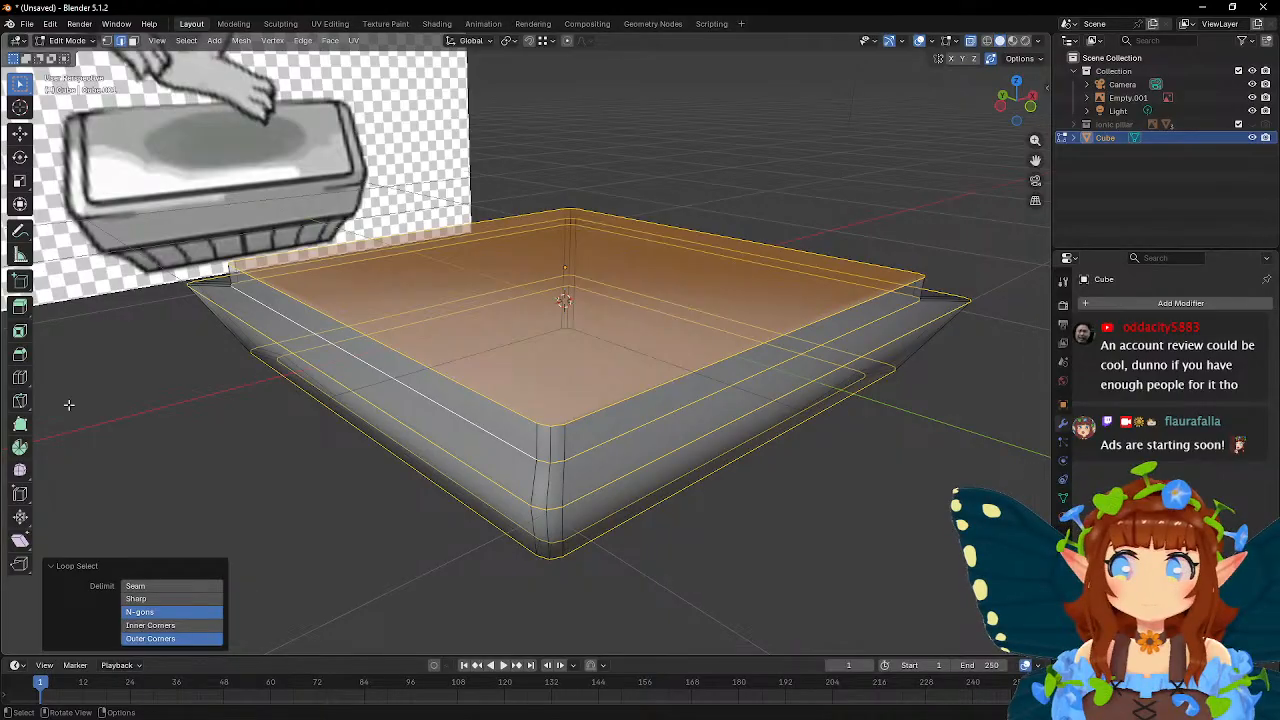
left_click(19, 354)
left_click_drag(565, 256, 567, 240)
key("w")
middle_click_drag(738, 404, 686, 394)
- Bevel the edge loop around the pedestal's underside face with a width of about 0.0168 m and 1 segment
key("Tab")
scroll(686, 394, "down", 3)
scroll(686, 394, "up", 1)
middle_click_drag(614, 438, 694, 340)
key("Tab")
scroll(604, 374, "up", 3)
key("alt+a")
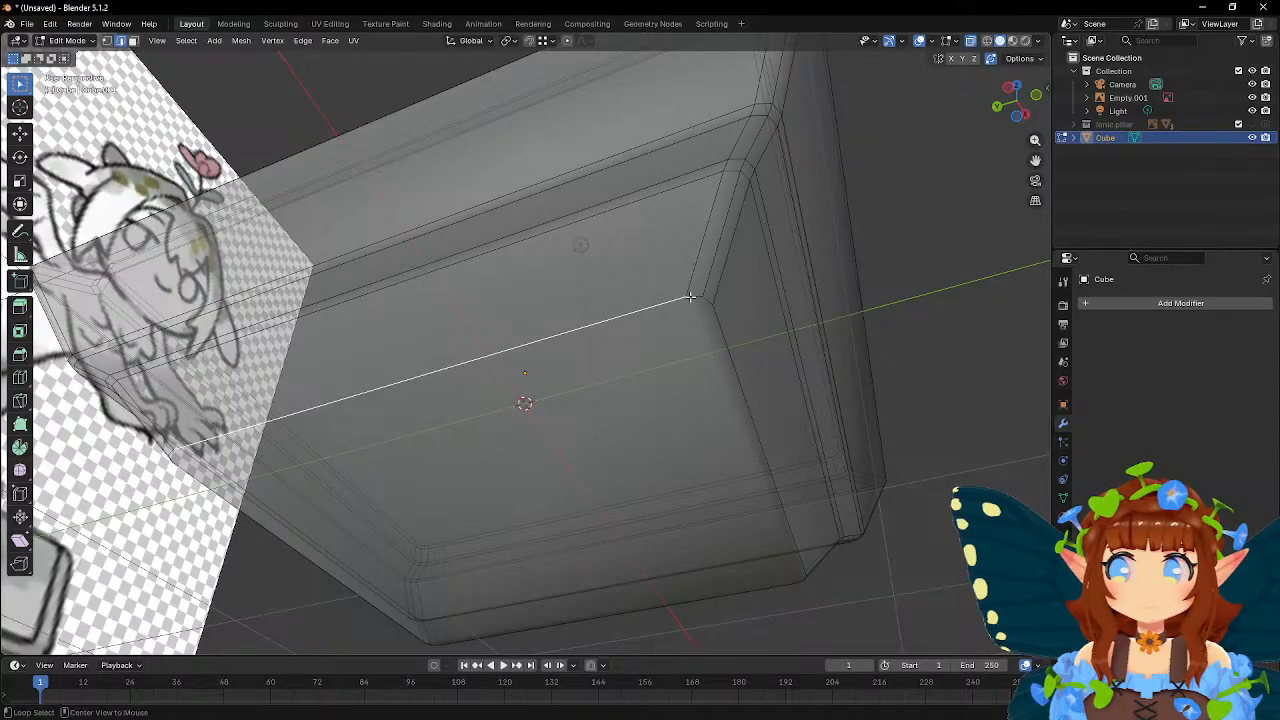
left_click(690, 297, "alt")
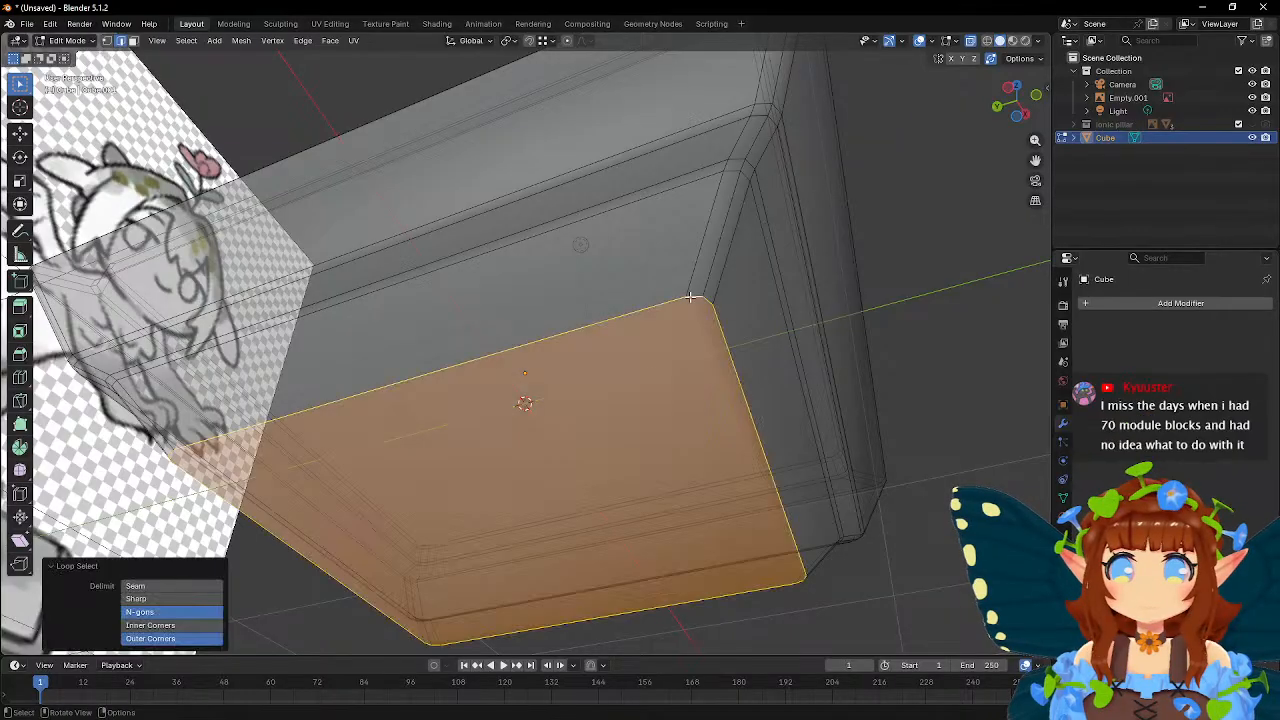
left_click(20, 354)
left_click_drag(524, 589, 528, 600)
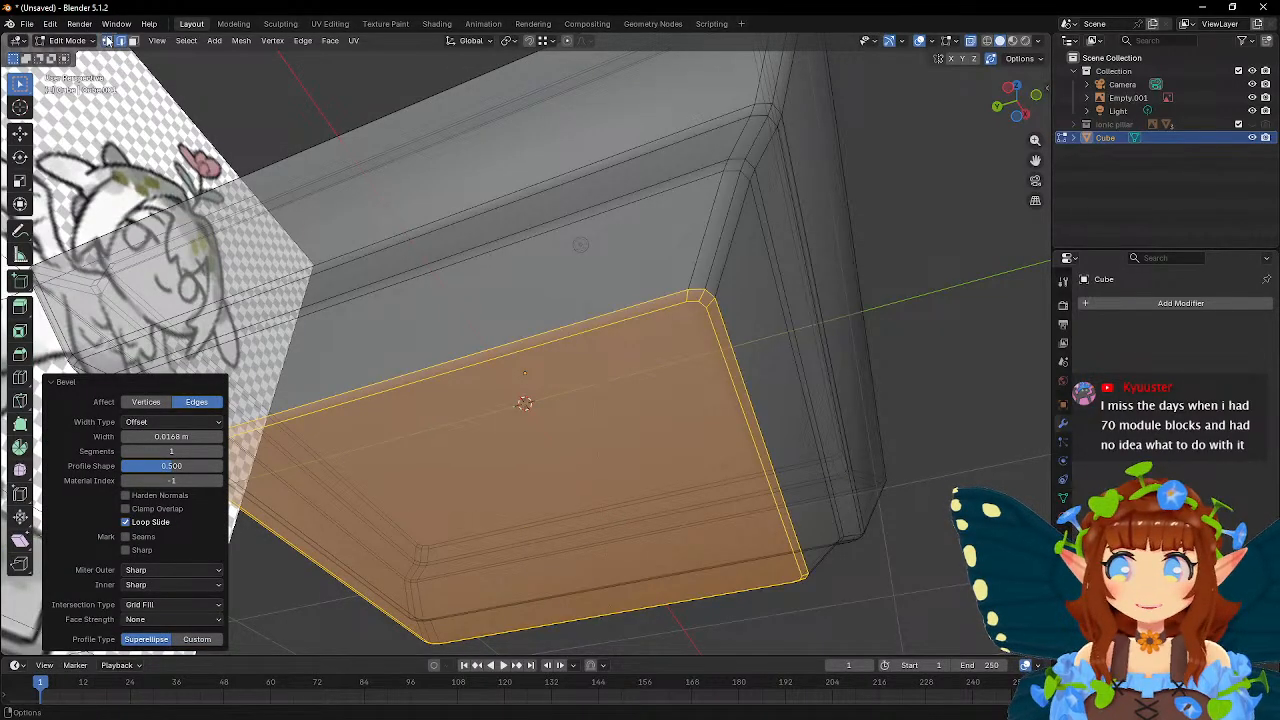
- Try to split the underside face by connecting two vertex pairs across one diagonal
left_click(108, 42)
middle_click_drag(655, 355, 508, 420, "shift")
left_click(735, 157)
left_click(481, 512)
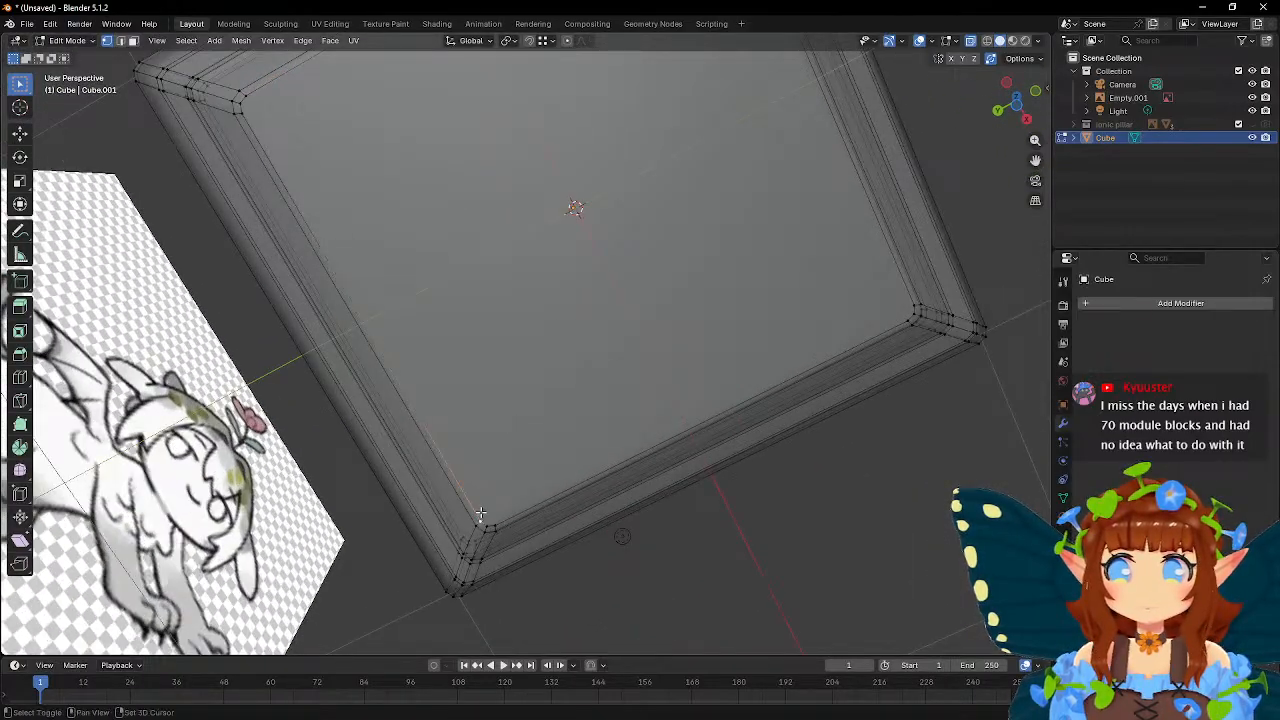
key("j")
left_click(490, 523)
left_click(500, 521)
scroll(603, 243, "down", 3)
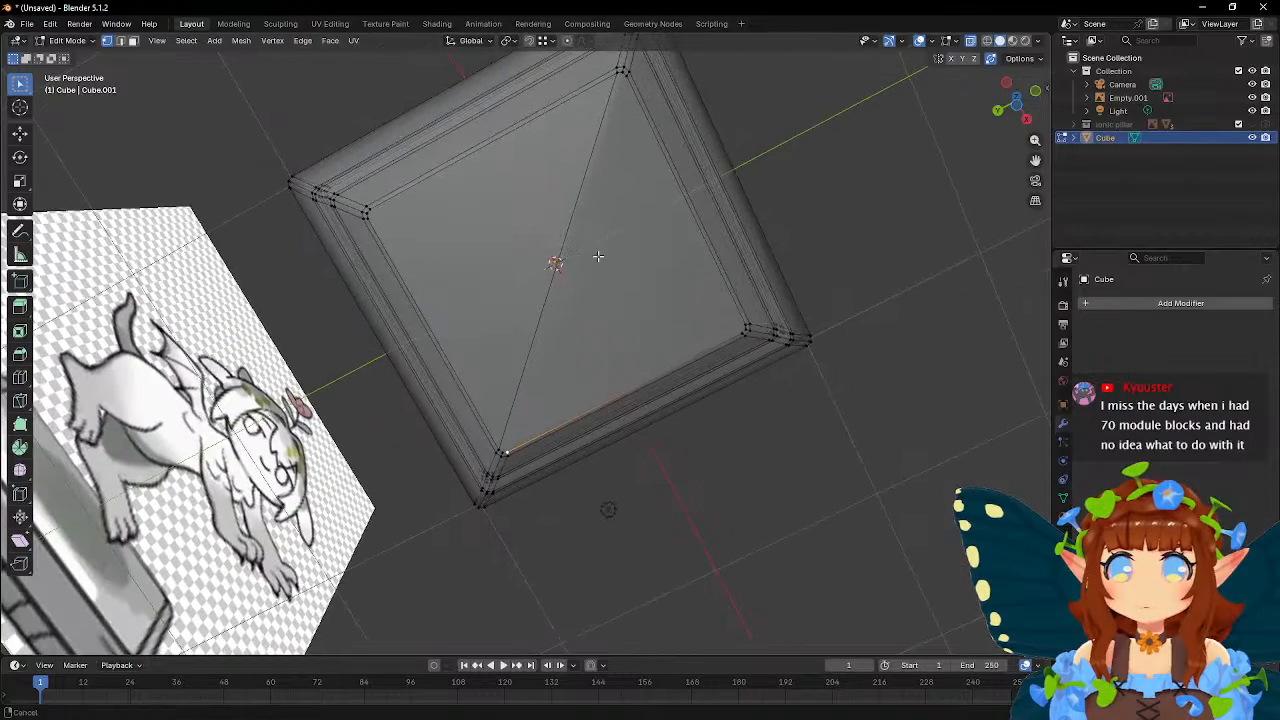
middle_click_drag(603, 243, 588, 270, "shift")
left_click(602, 163, "shift")
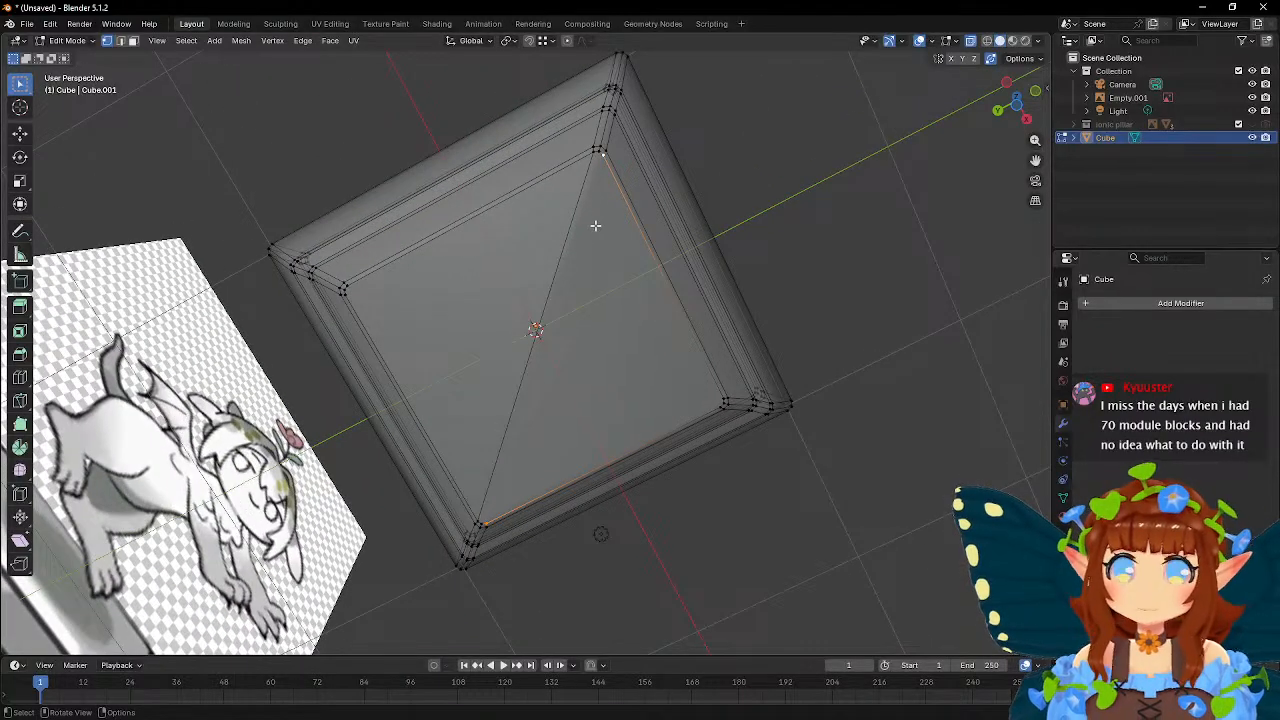
key("j")
- Try to connect two vertex pairs across the other diagonal of the underside face
left_click(720, 398)
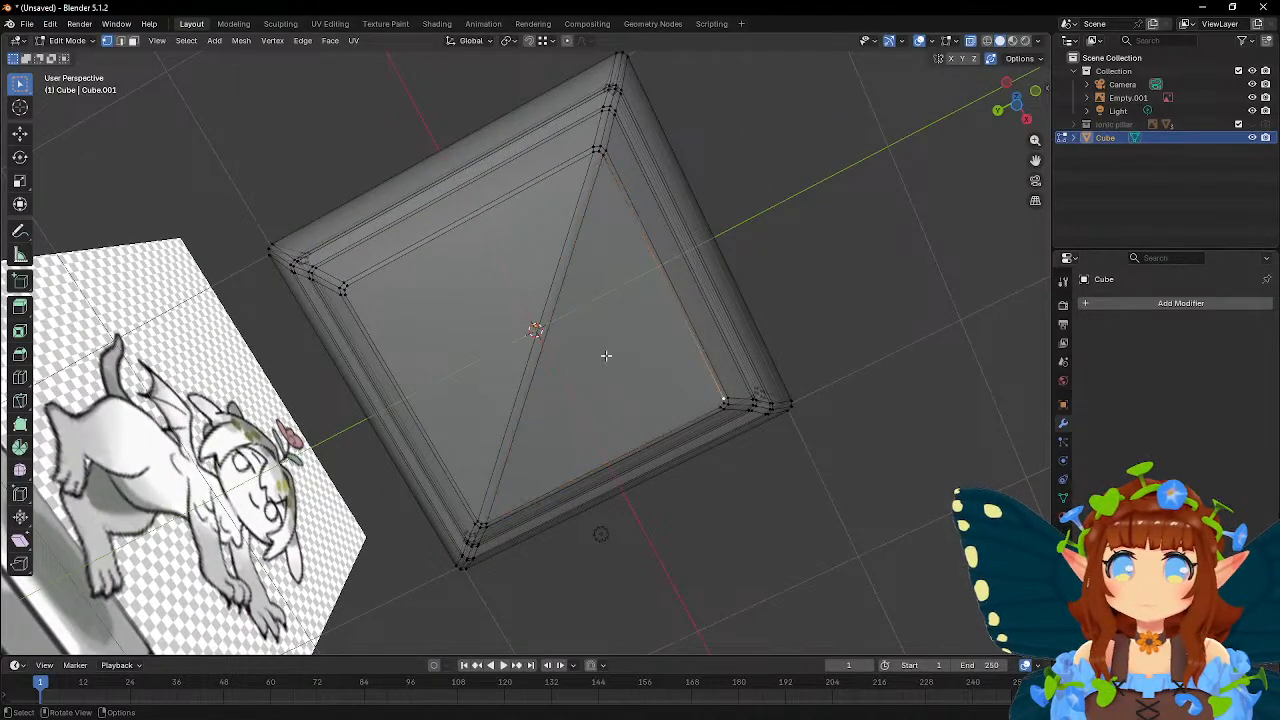
left_click(350, 286, "shift")
key("j")
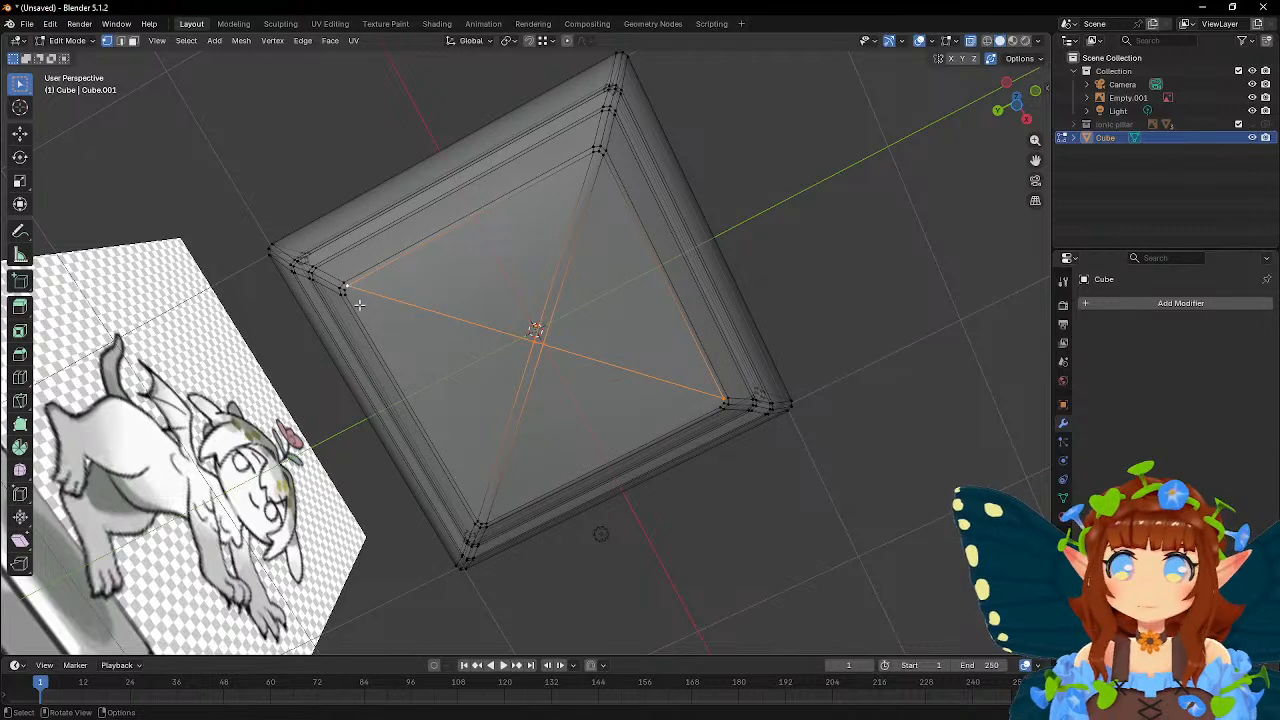
left_click(346, 292)
left_click(716, 403, "shift")
key("j")
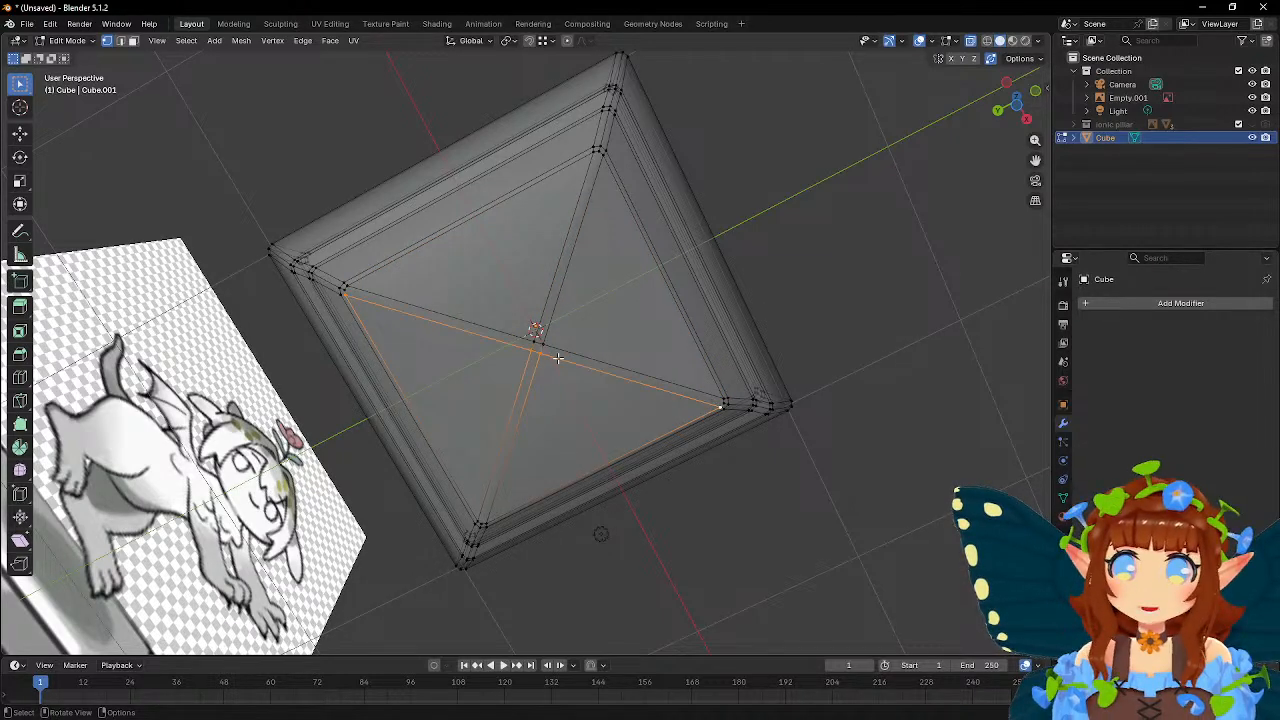
- Try to merge the vertices where the underside diagonals cross, at their center, and inspect the shading
scroll(555, 345, "up", 4)
left_click(541, 357)
left_click(562, 346, "shift")
right_click(557, 344)
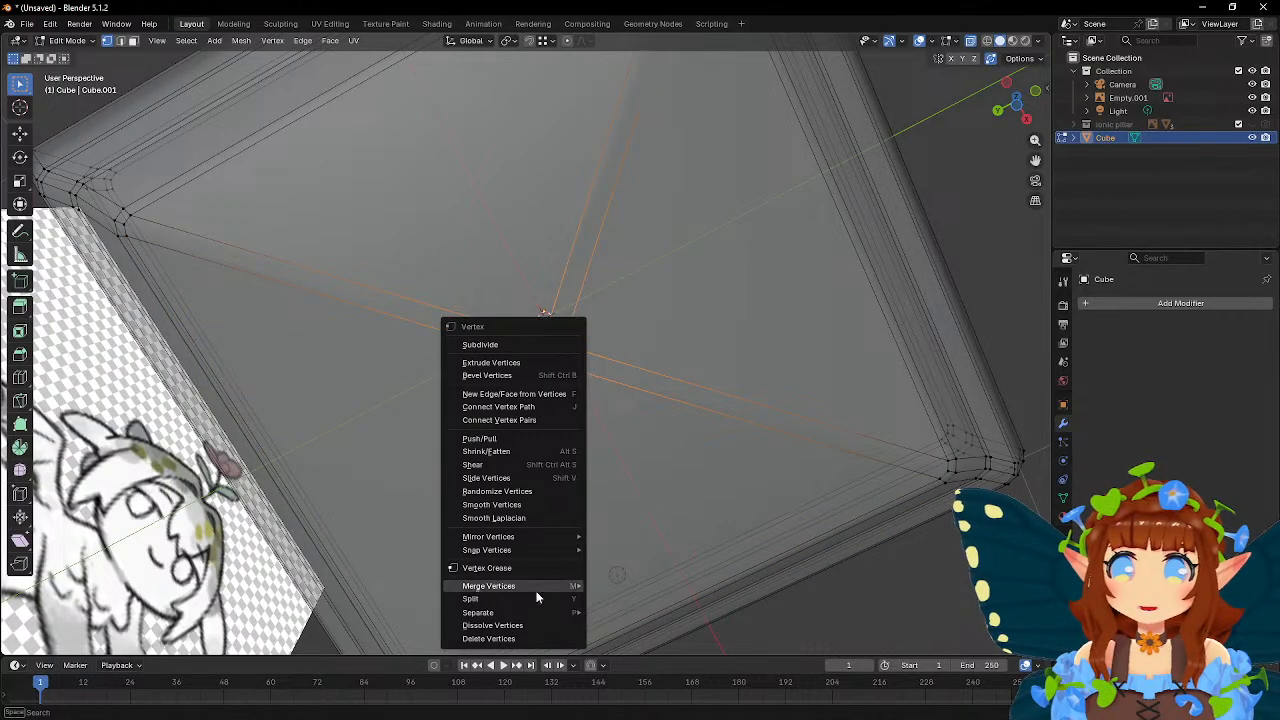
mouse_move(538, 595)
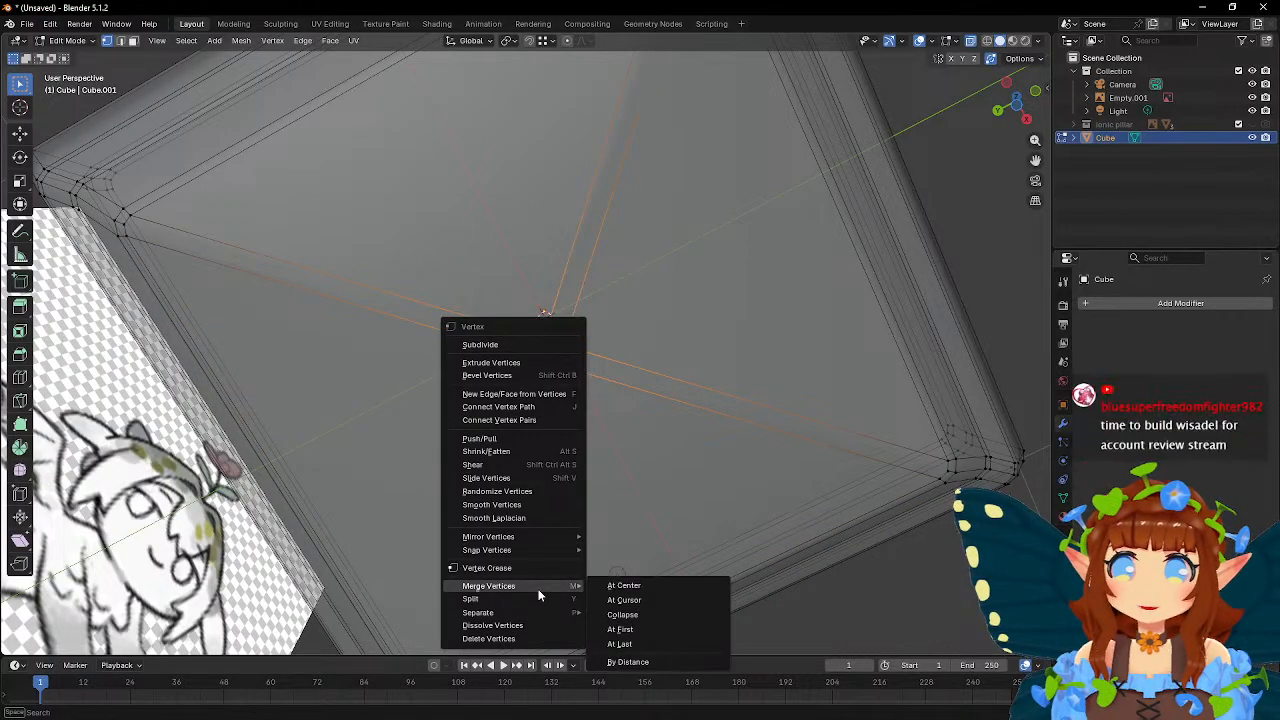
left_click(616, 585)
scroll(578, 498, "down", 6)
scroll(600, 529, "up", 2)
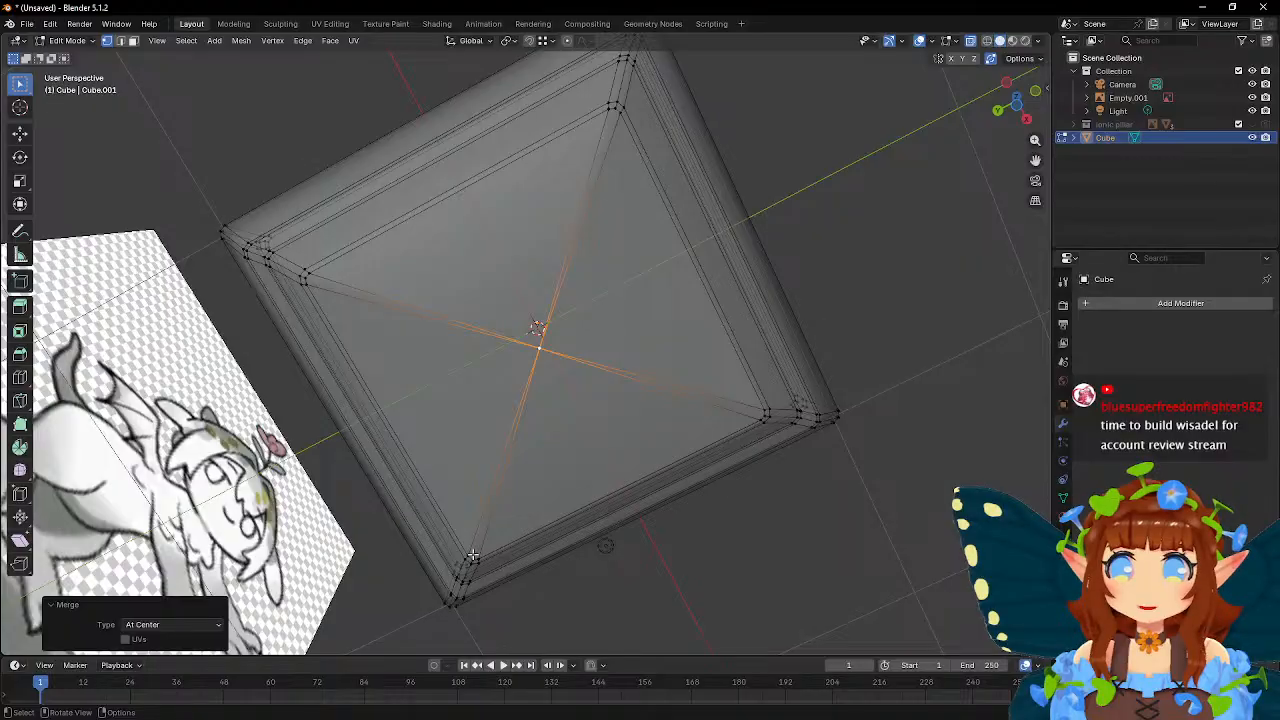
key("Tab")
middle_click_drag(630, 408, 800, 437)
key("Tab")
- Undo the center merge and all diagonal connections on the underside face
left_click(651, 451, "ctrl")
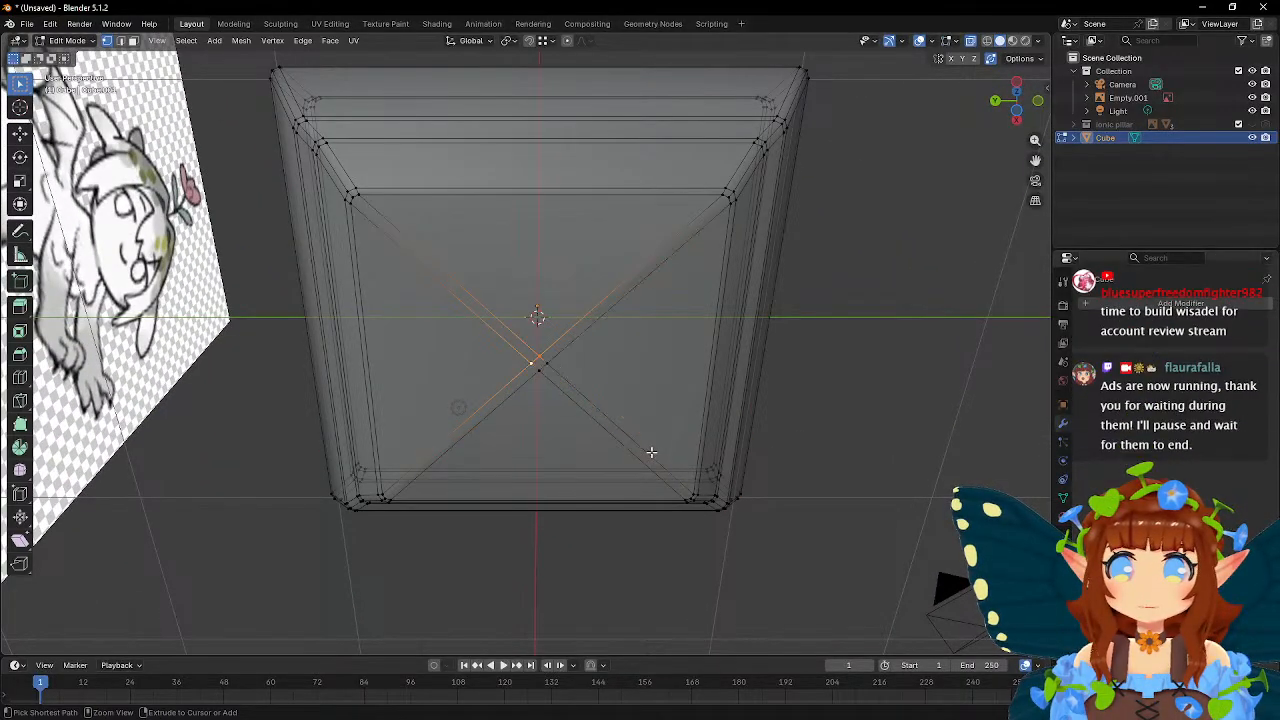
key("ctrl+z")
key("ctrl+z")
key("ctrl+z")
key("ctrl+z")
key("ctrl+z")
key("ctrl+z")
key("ctrl+z")
key("ctrl+z")
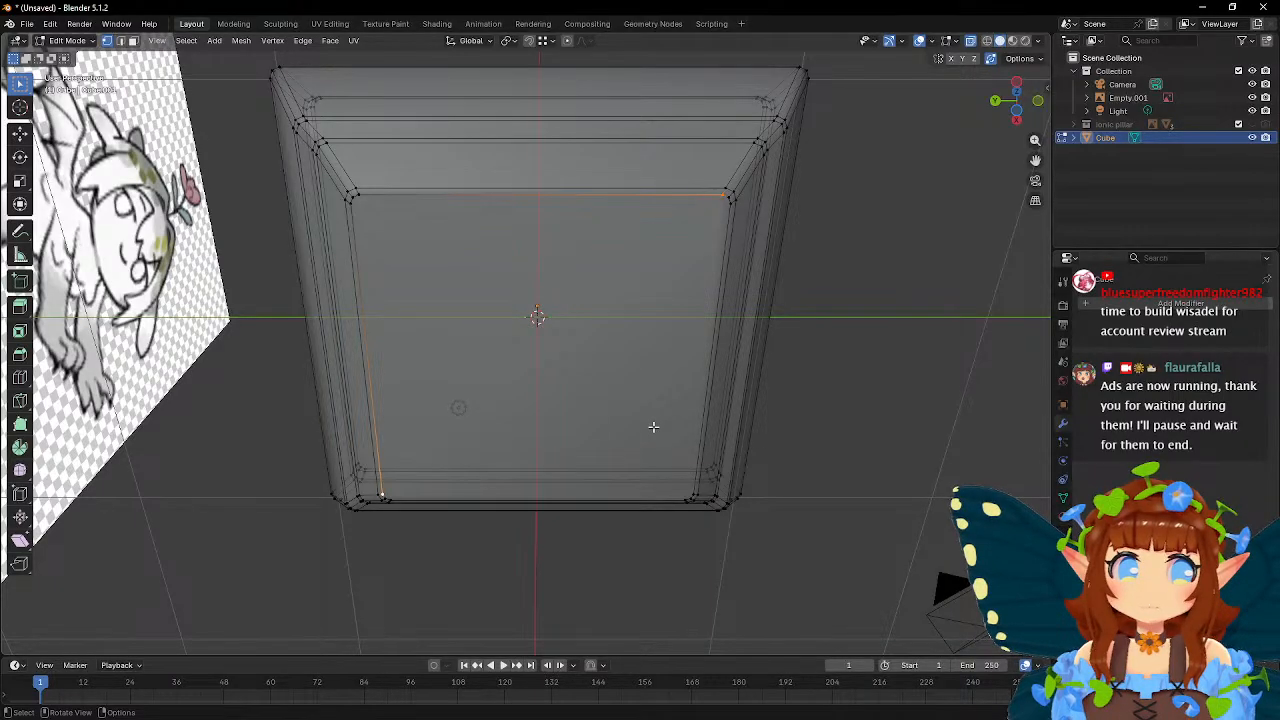
- Connect the innermost corner vertices of the underside face with a straight edge along each of two opposite sides
left_click(718, 198)
scroll(690, 364, "up", 4)
left_click(760, 590, "shift")
scroll(480, 430, "down", 1)
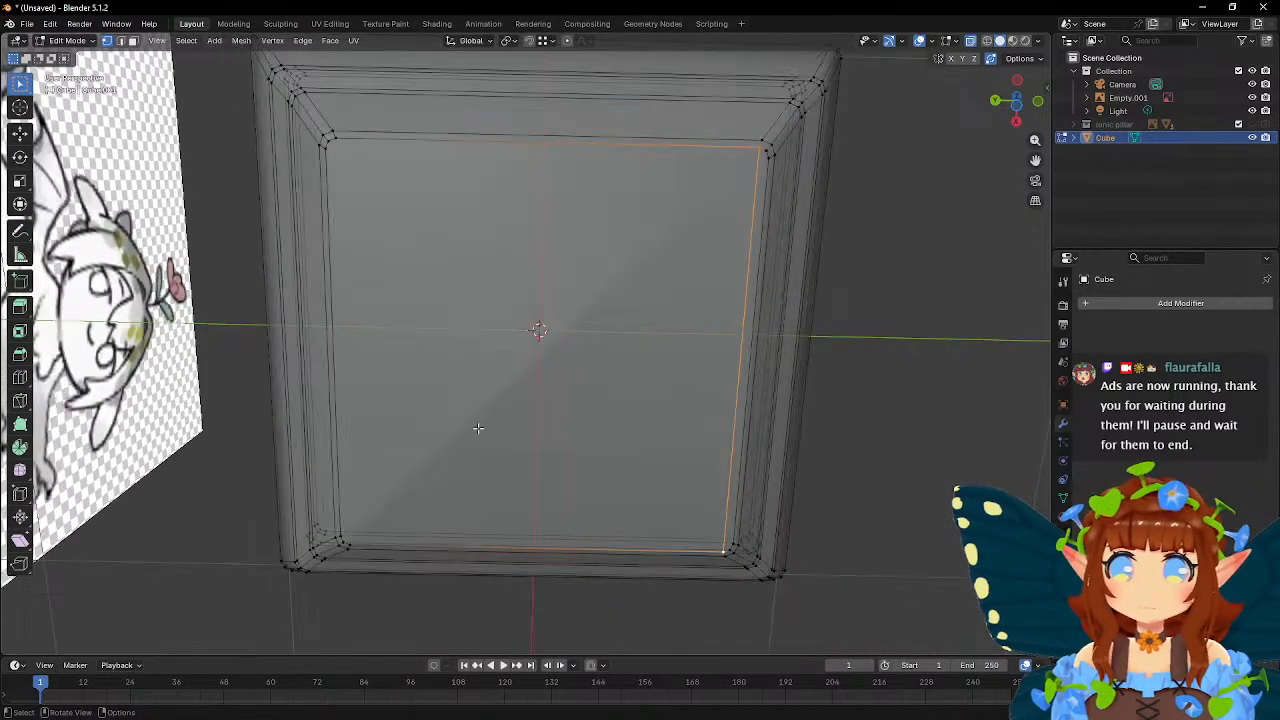
left_click(328, 140)
left_click(349, 545, "shift")
key("Tab")
key("Tab")
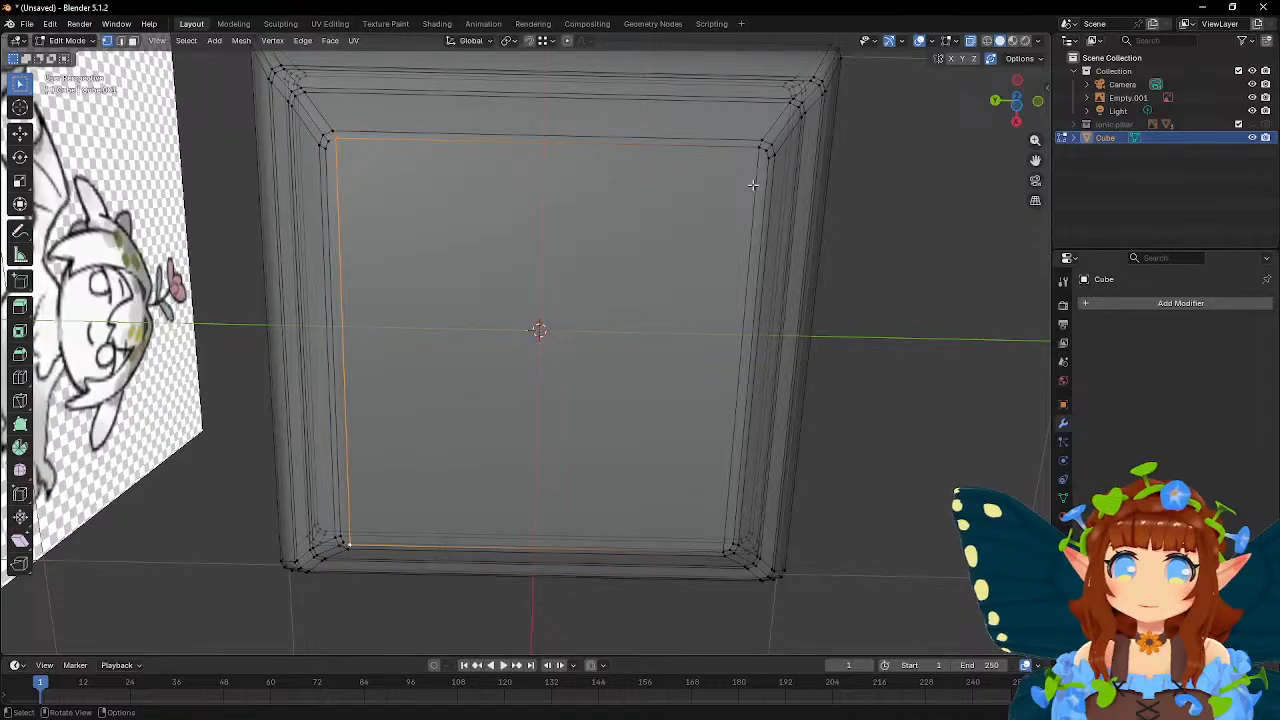
- Connect the middle vertices of the underside's rounded corners with a second edge along each of the same two sides
left_click(766, 153)
left_click(730, 548, "shift")
key("j")
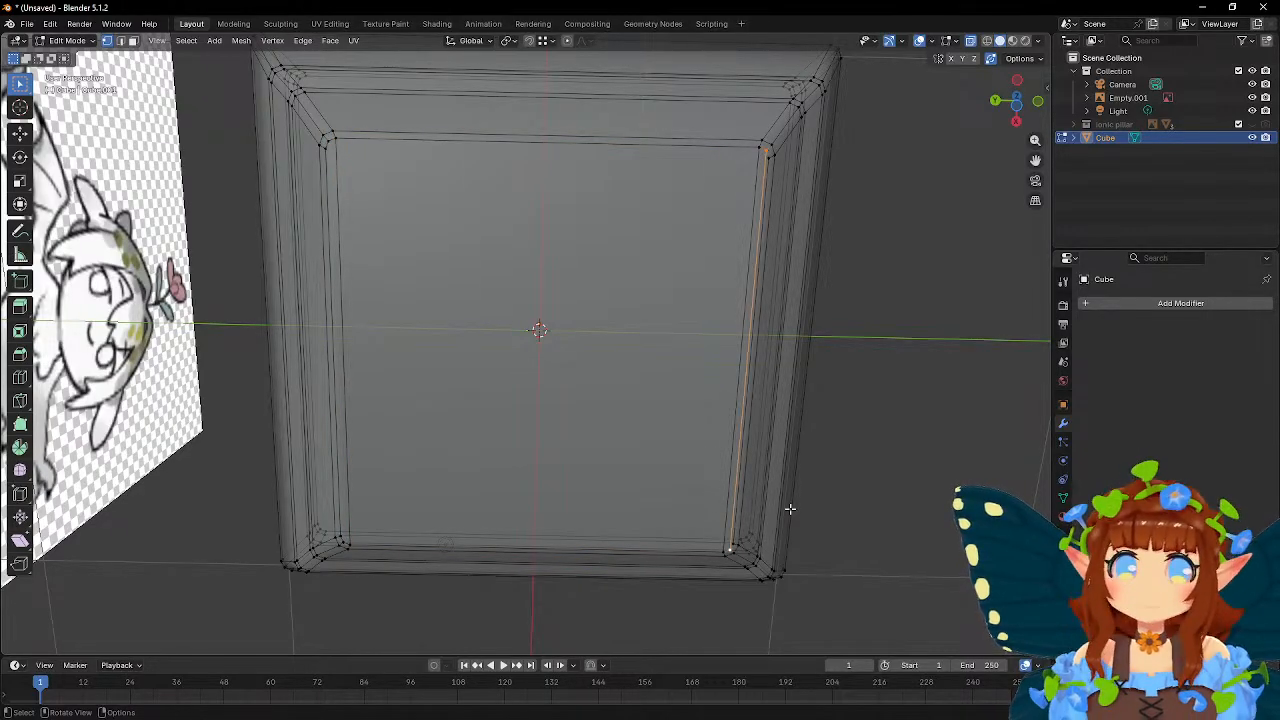
left_click(342, 541)
left_click(329, 143, "shift")
key("j")
- Connect the inner vertices of two neighbouring rounded corners with an edge along one side of the raised top face
middle_click_drag(457, 309, 463, 466)
middle_click_drag(280, 404, 334, 440)
left_click(352, 565)
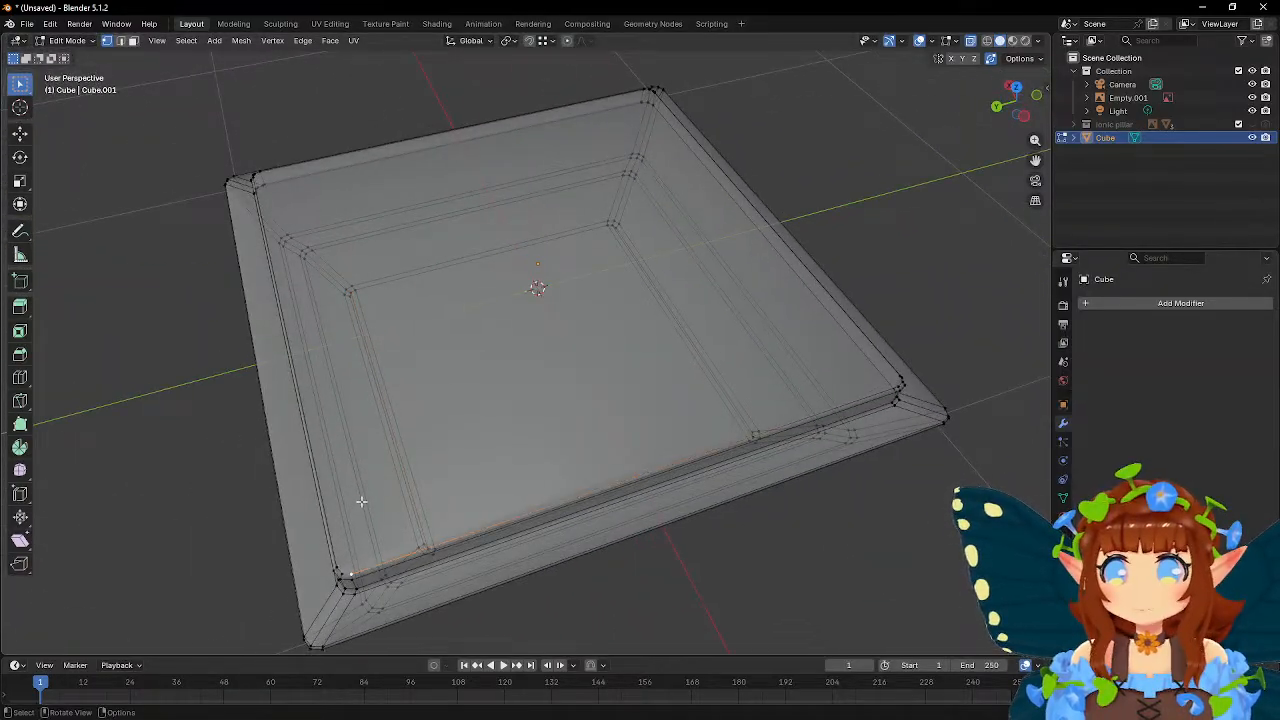
middle_click_drag(291, 217, 575, 393)
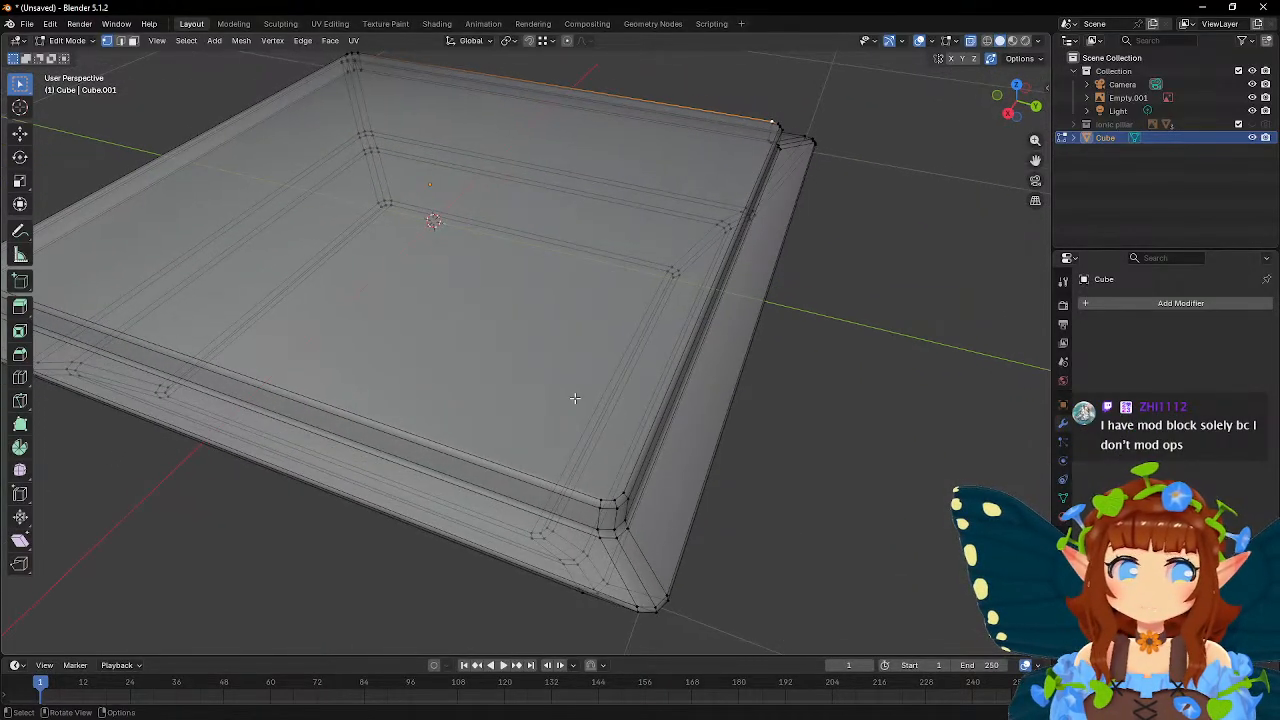
left_click(603, 495, "shift")
key("j")
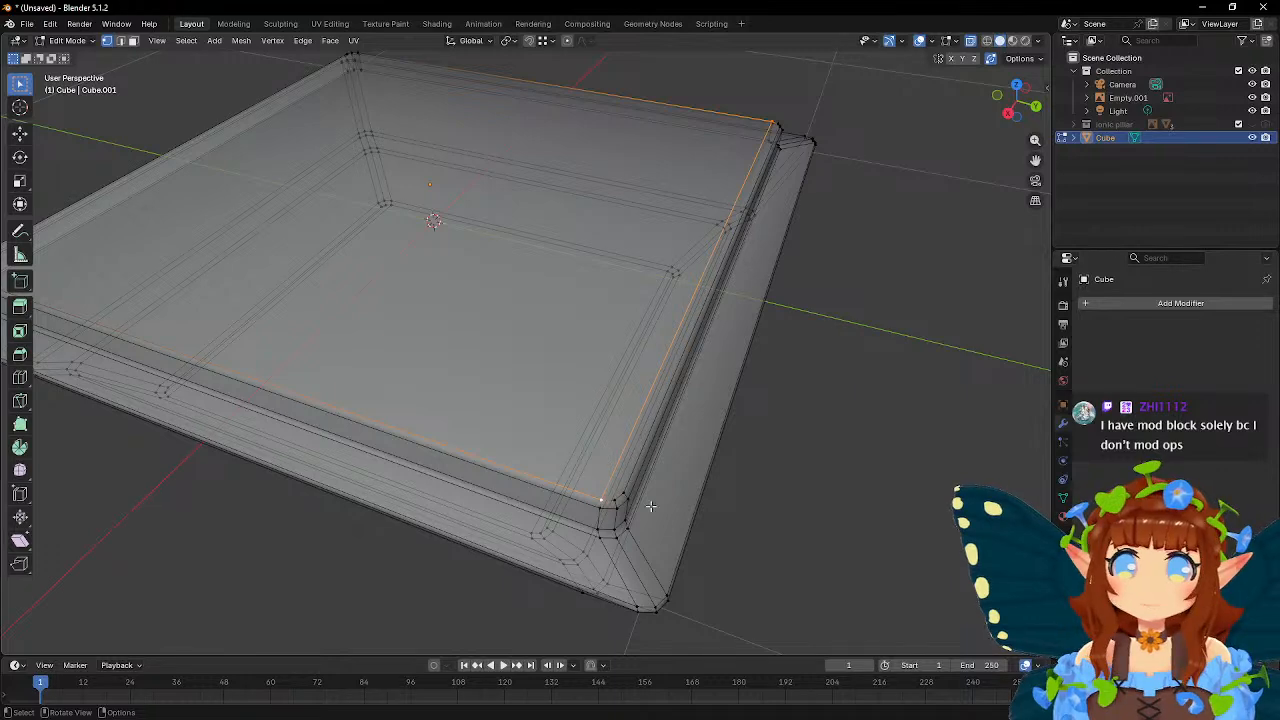
key("alt+a")
middle_click_drag(618, 495, 565, 403)
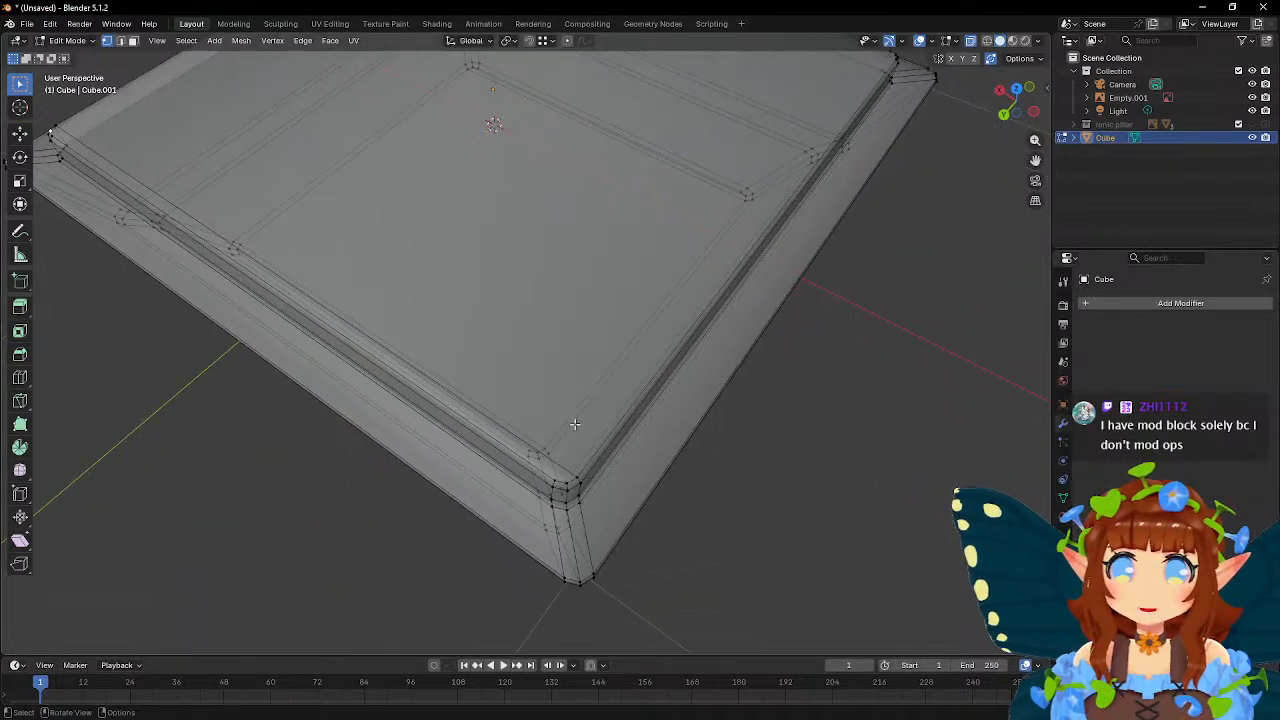
- Connect the inner vertices of neighbouring rounded corners with an edge along another side of the raised top face
left_click(573, 488, "shift")
middle_click_drag(680, 443, 585, 482)
left_click(582, 536, "ctrl")
middle_click_drag(608, 185, 703, 441)
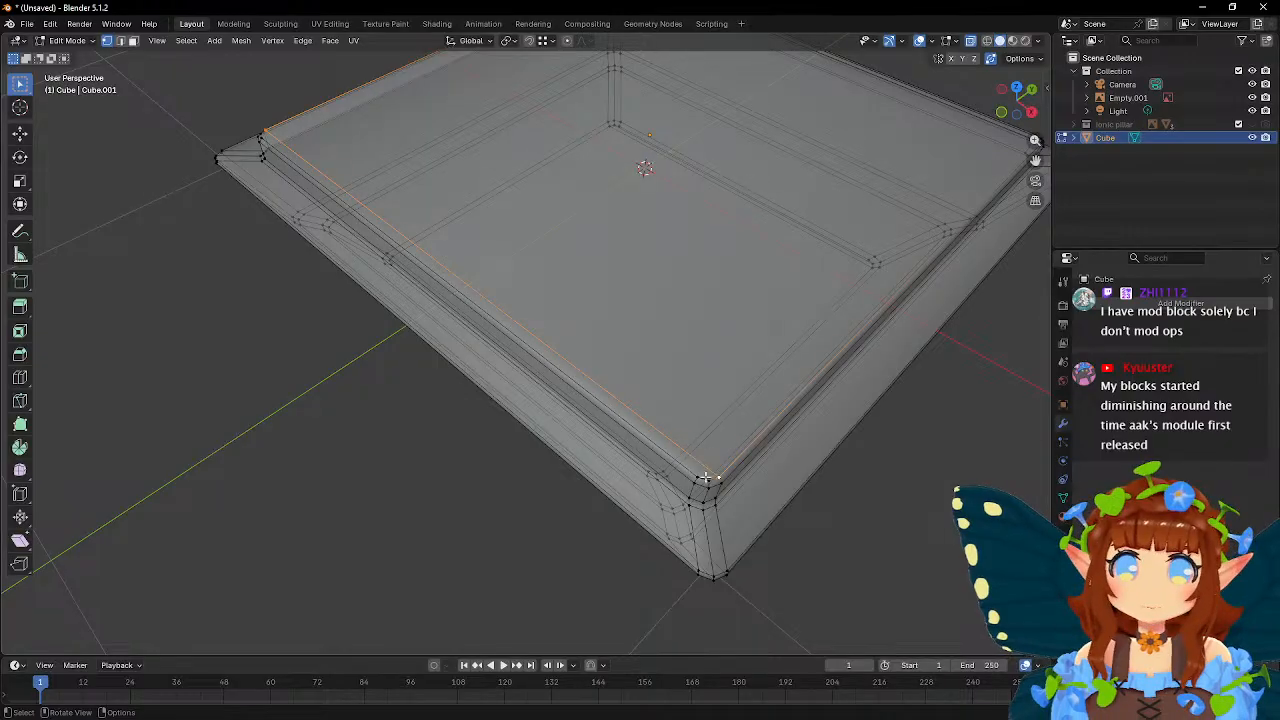
middle_click_drag(704, 478, 594, 371)
left_click(528, 379)
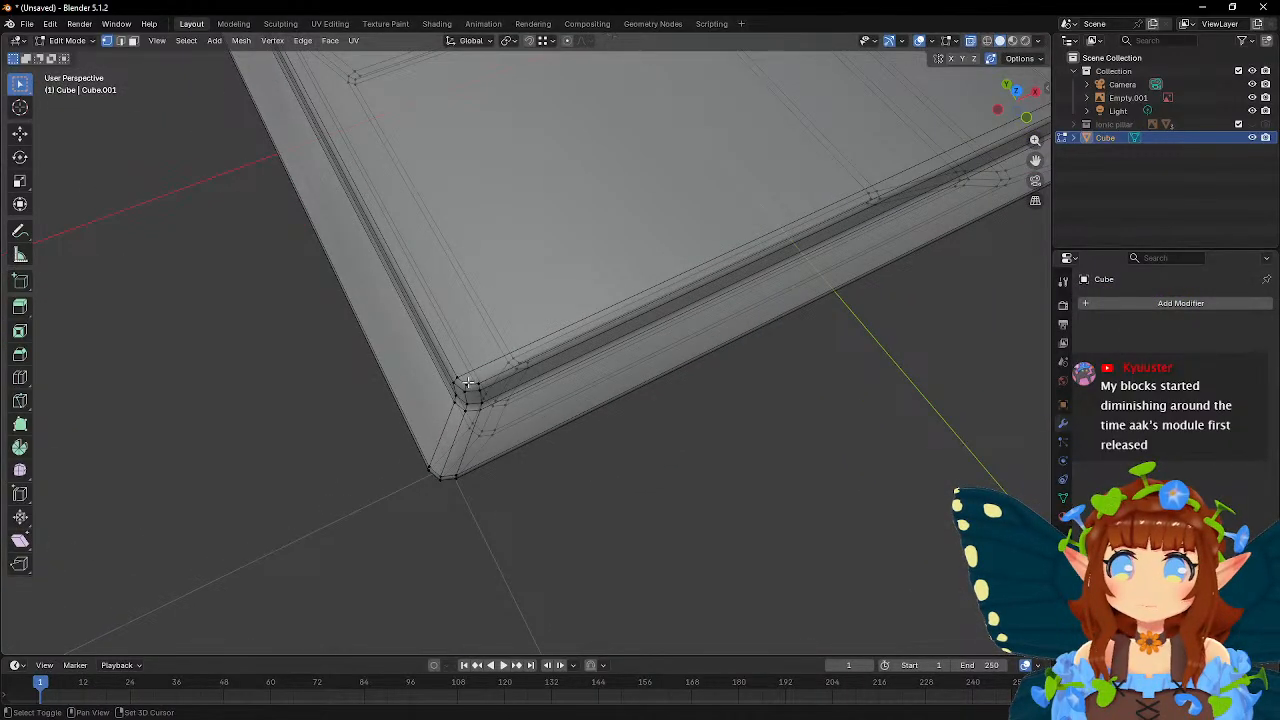
- Inspect the pedestal's topology and shading from several angles in Edit and Object Mode against the reference drawing
scroll(528, 379, "down", 6)
key("Tab")
middle_click_drag(662, 395, 604, 321)
key("Tab")
scroll(595, 337, "up", 3)
scroll(548, 363, "down", 6)
key("Tab")
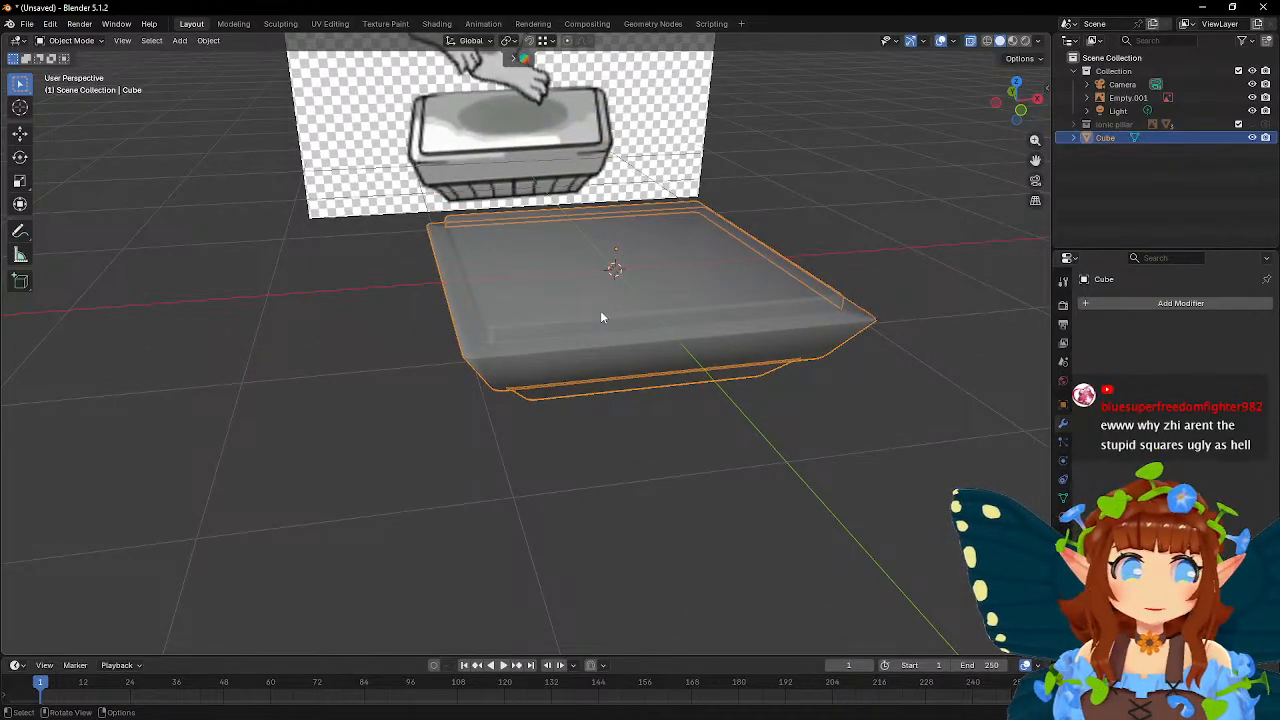
middle_click_drag(600, 317, 551, 305)
key("Tab")
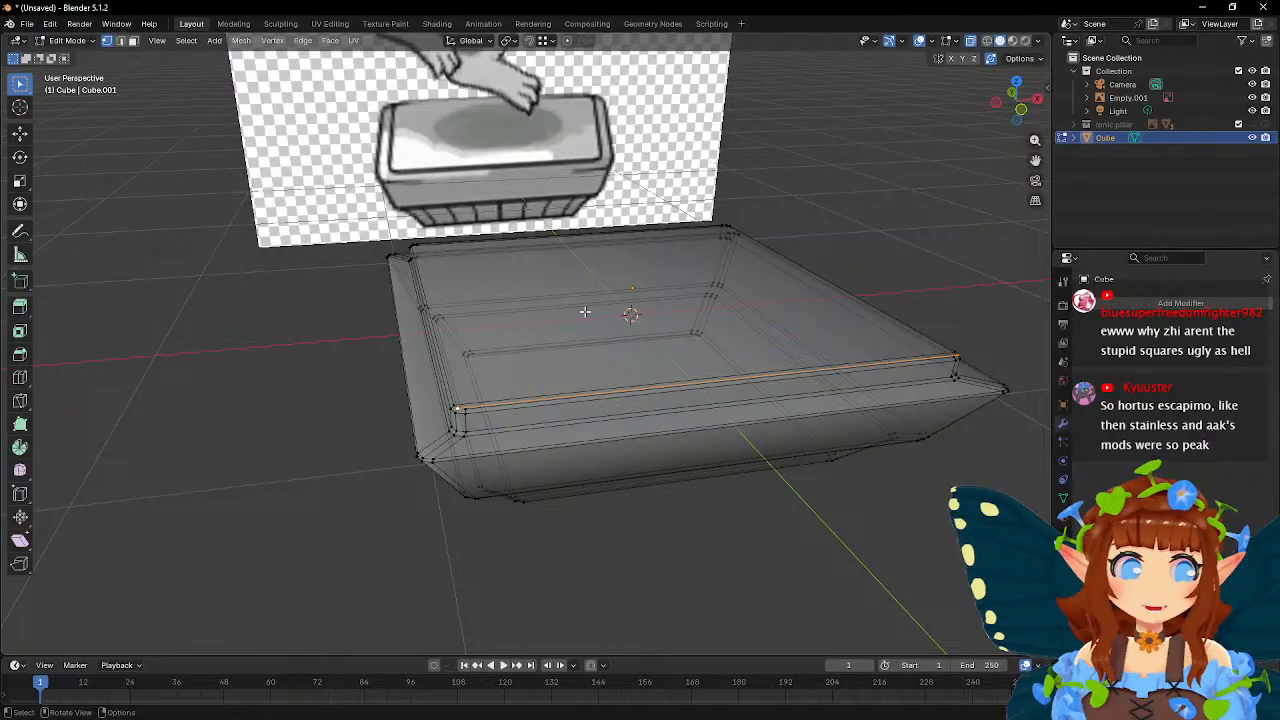
middle_click_drag(606, 332, 557, 340)
key("Tab")
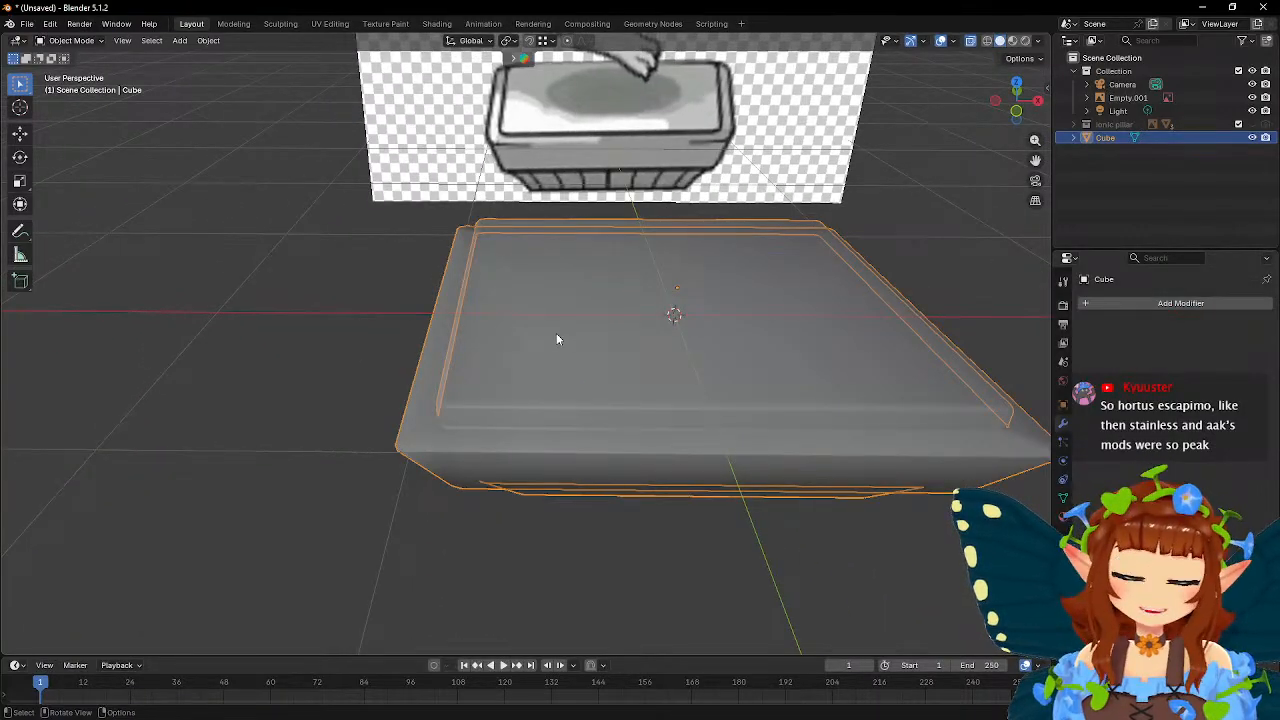
scroll(557, 338, "down", 5)
middle_click_drag(549, 334, 469, 353)
left_click(800, 360)
key("shift+a")
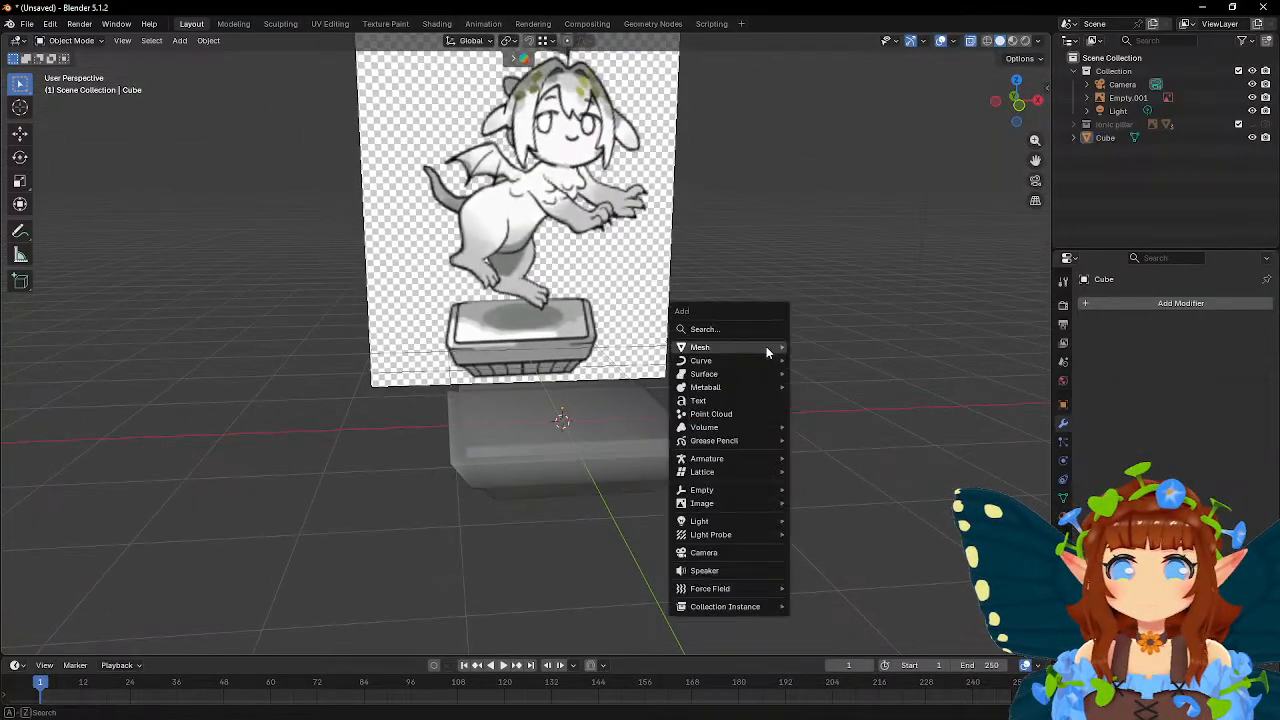
mouse_move(766, 346)
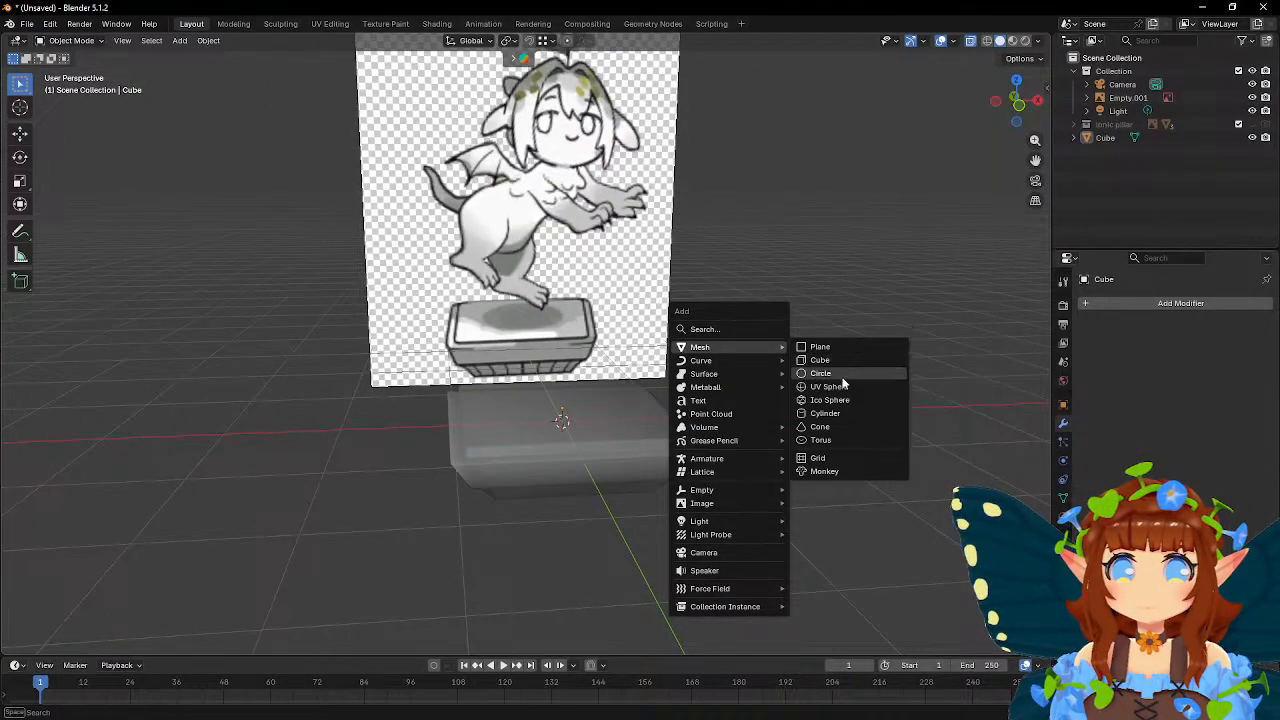
left_click(823, 347)
middle_click_drag(823, 347, 752, 352)
key("KP_1")
type("rx")
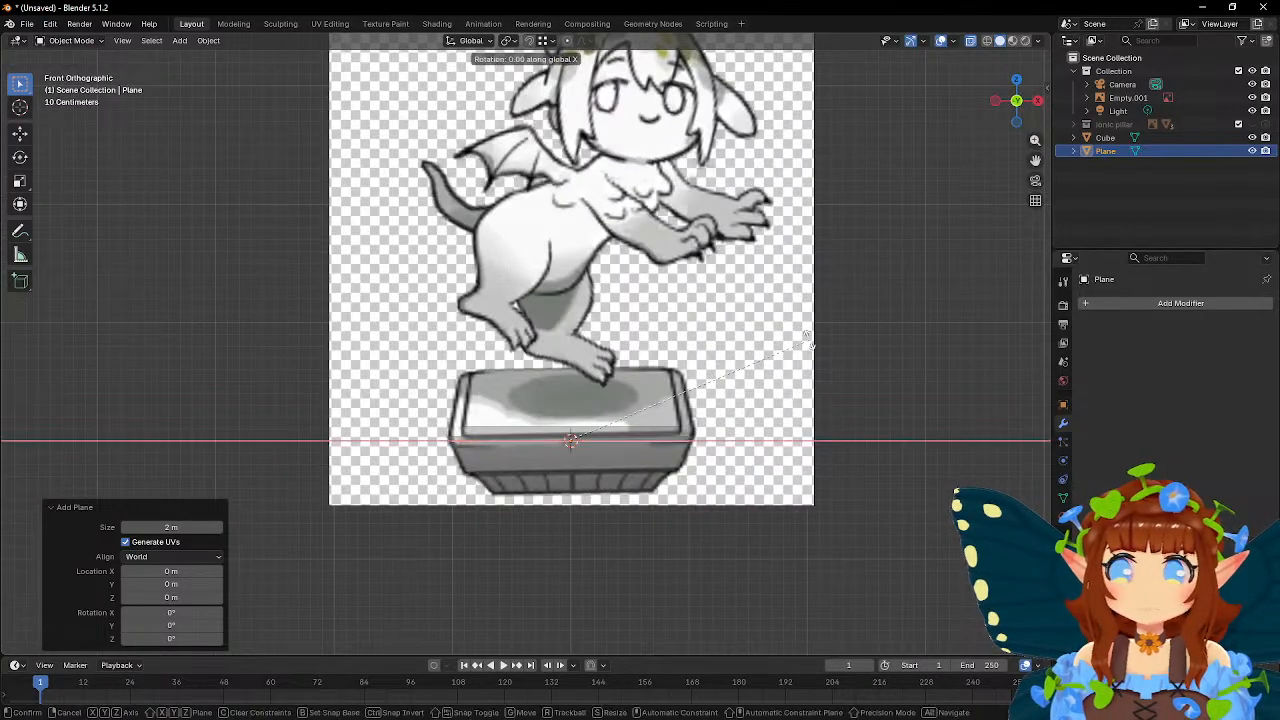
type("90")
key("Return")
key("g")
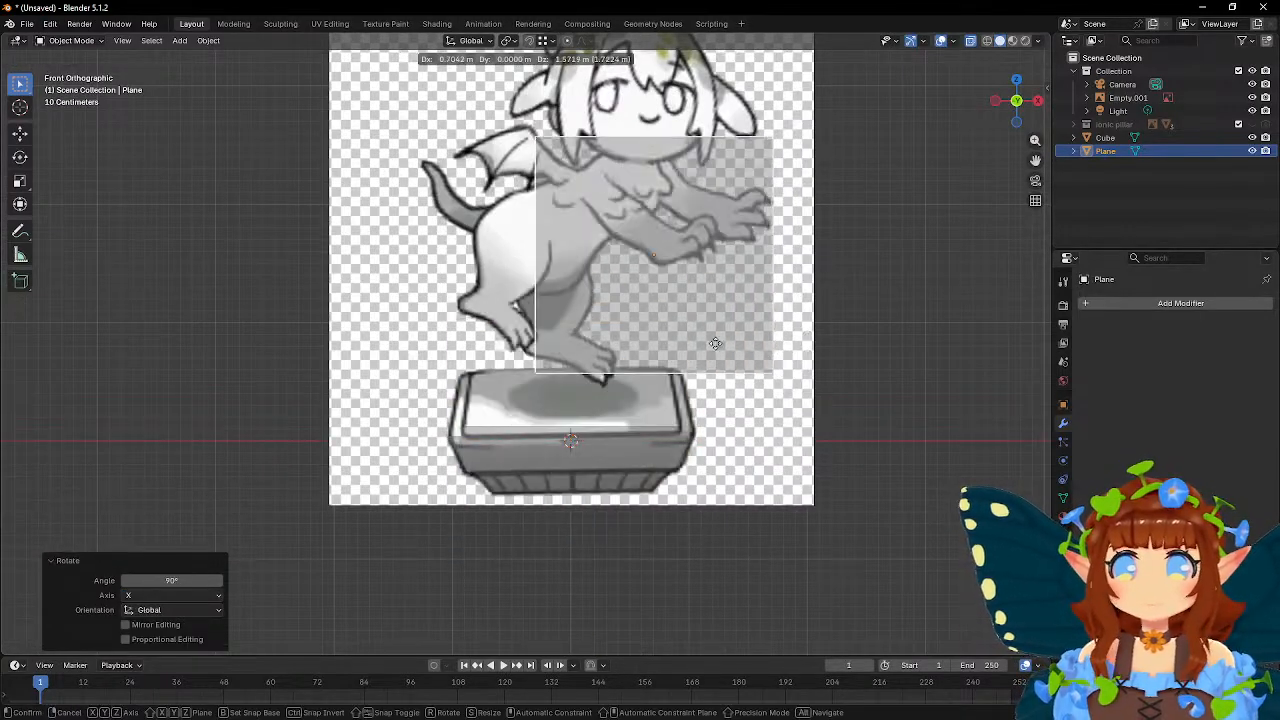
left_click(708, 240)
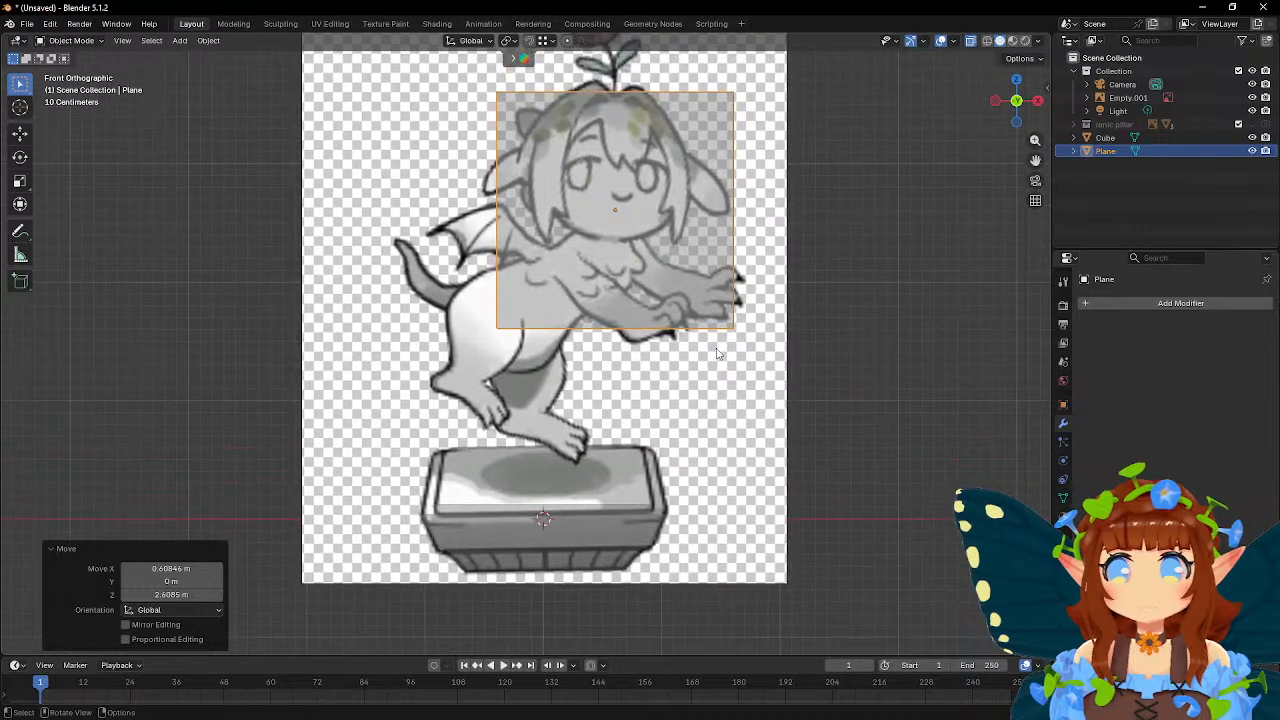
key("Delete")
- Add a new cube and move it up over the gargoyle's head in the reference drawing
key("shift+a")
mouse_move(716, 353)
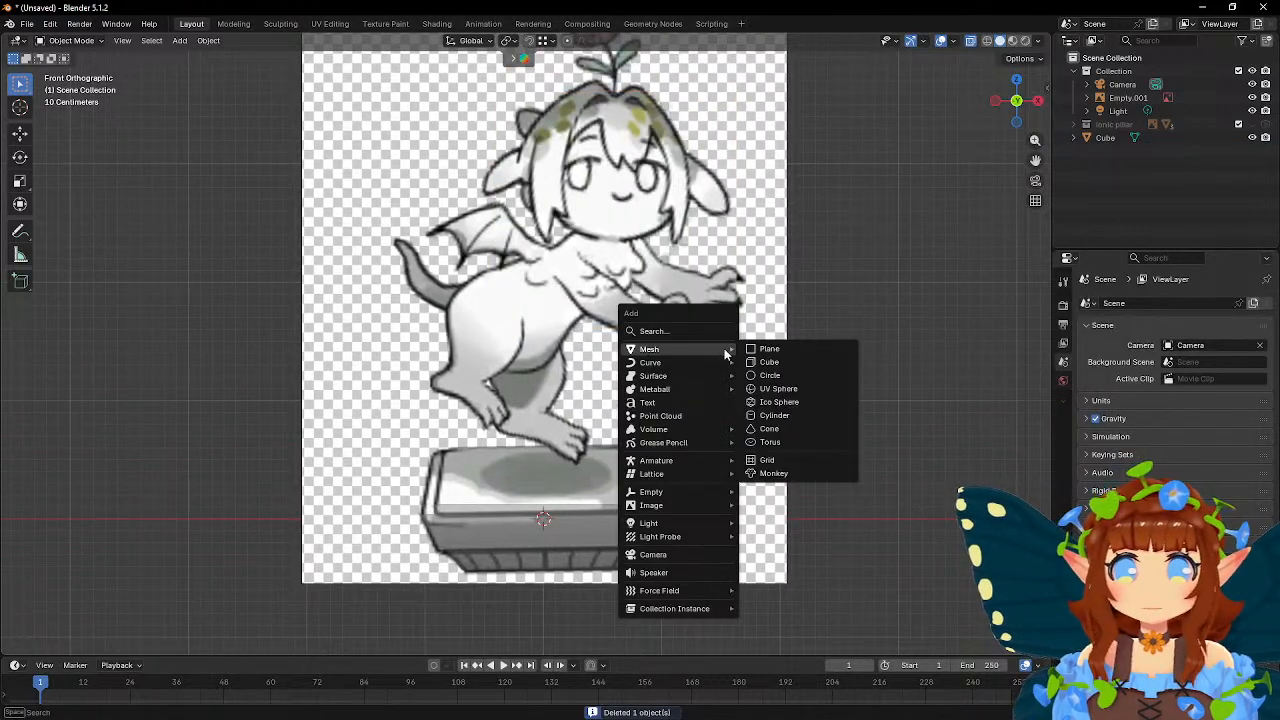
left_click(780, 366)
key("g")
key("z")
left_click(808, 215)
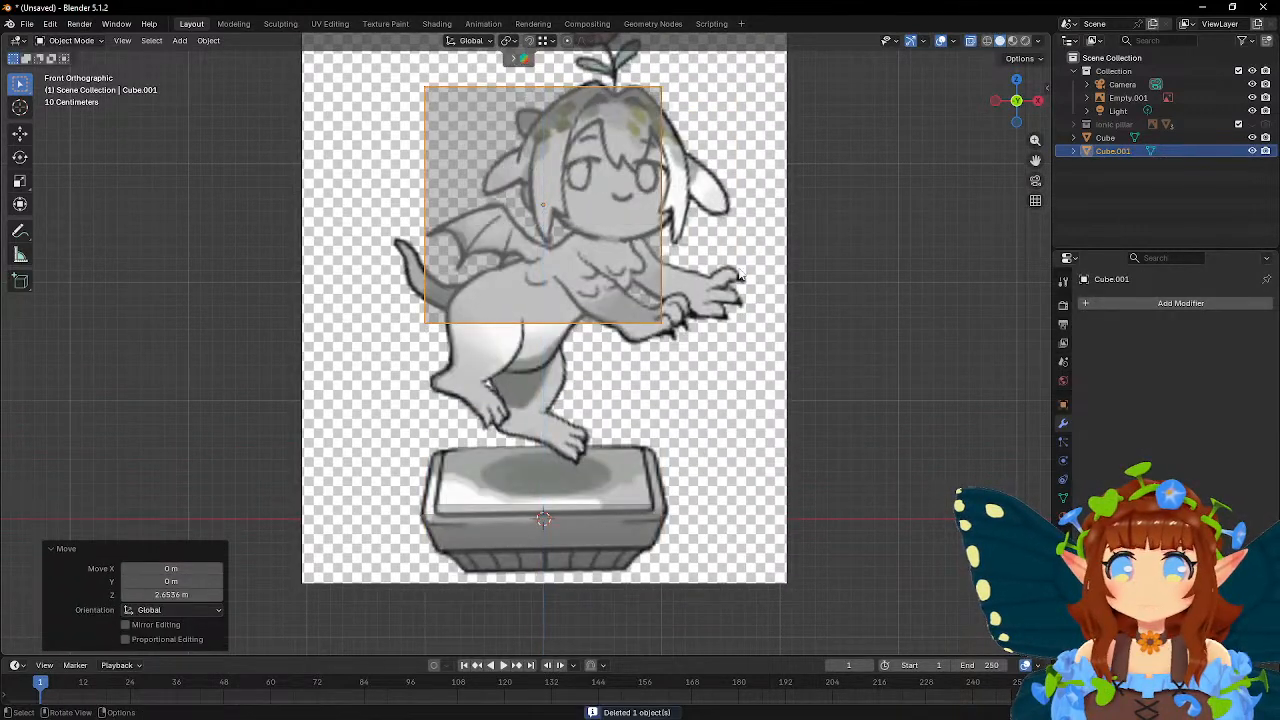
key("g")
left_click(814, 253)
- Scale the head cube down to about half its size and centre it over the drawn face
key("s")
left_click(771, 220)
key("g")
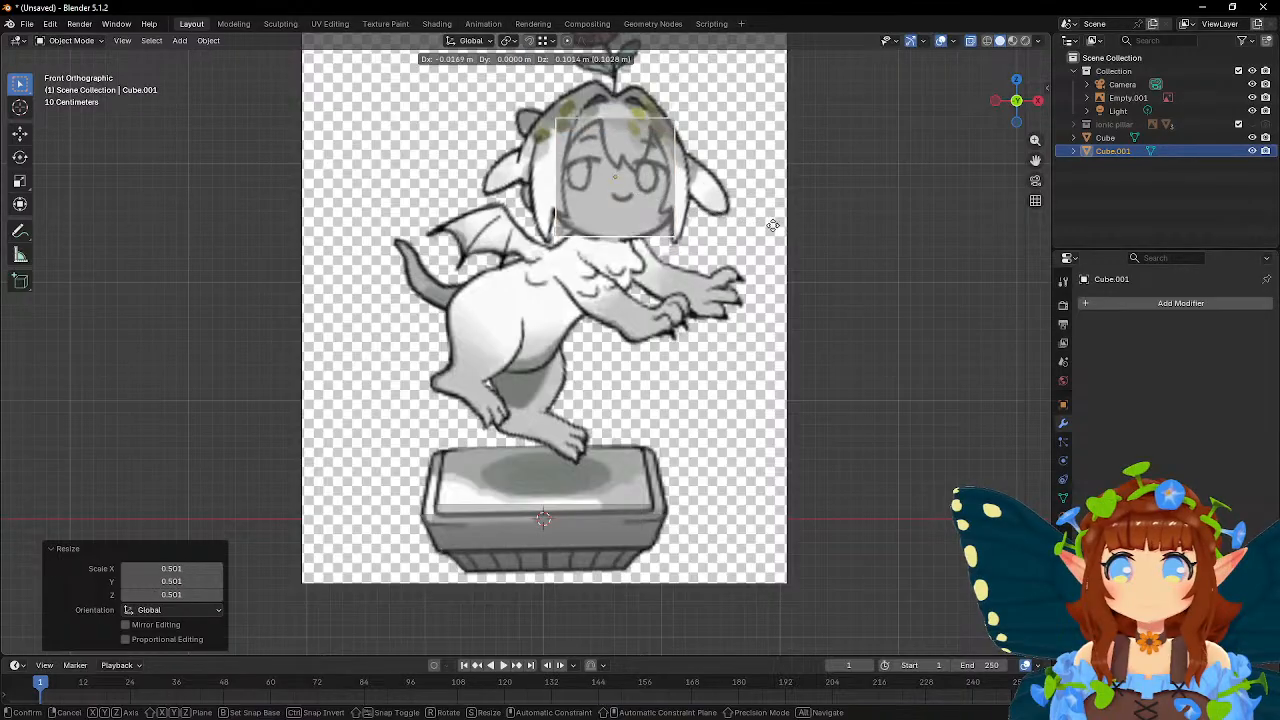
left_click(775, 230)
key("s")
left_click(795, 236)
middle_click_drag(737, 221, 681, 371, "shift")
scroll(681, 371, "up", 2)
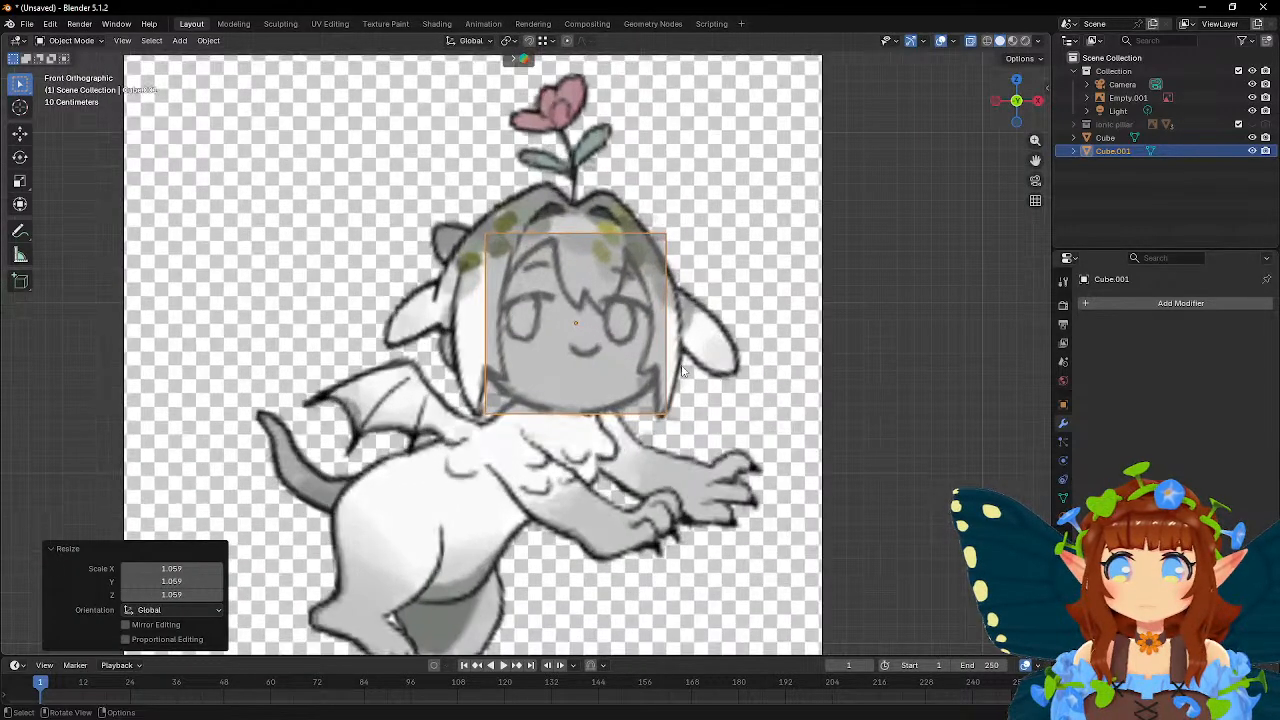
- Add a Subdivision Surface modifier to the head cube and fit its size and height to the drawn head
left_click(1199, 304)
left_click(1199, 305)
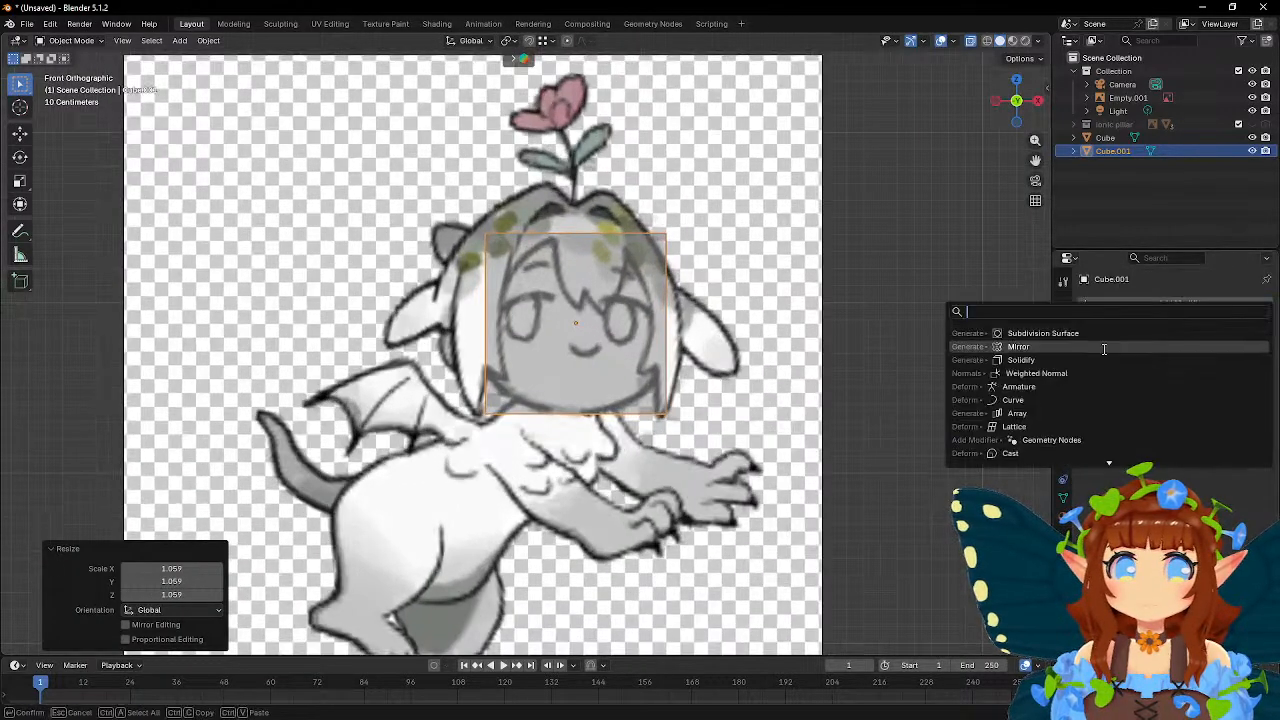
left_click(1043, 333)
key("s")
left_click(761, 304)
key("g")
key("z")
left_click(759, 297)
key("s")
left_click(763, 303)
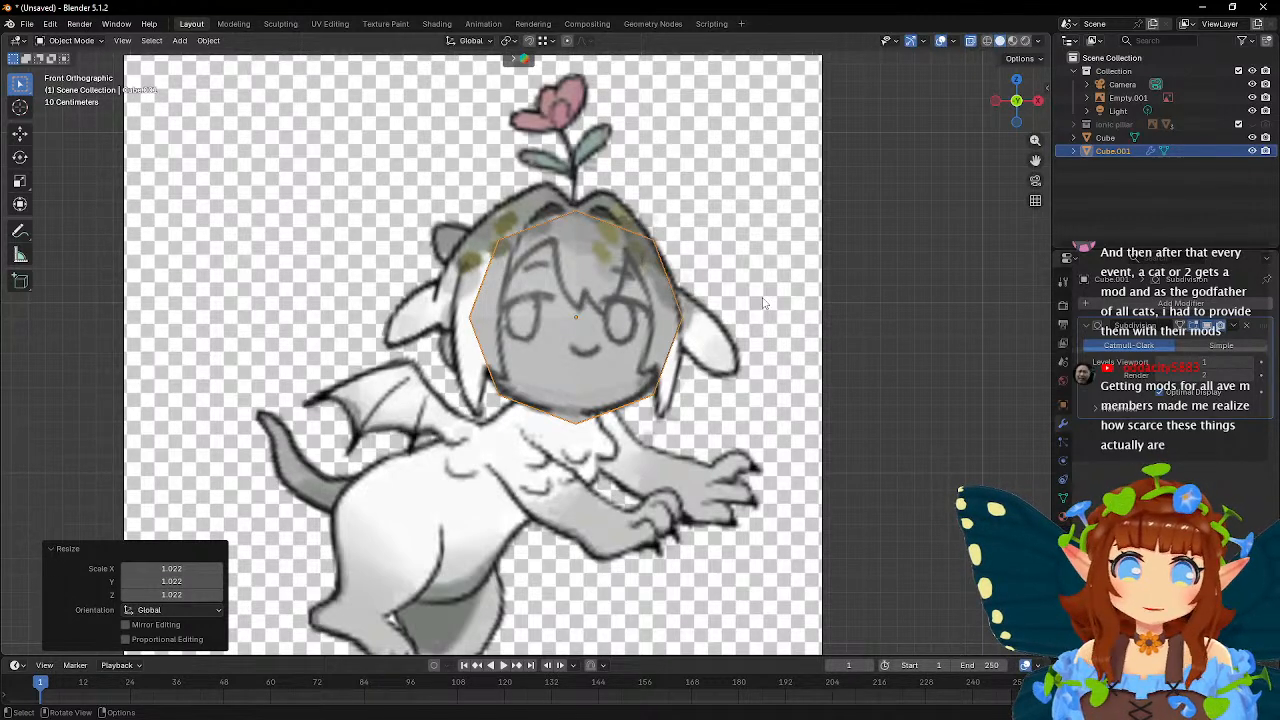
- Shade the head smooth, enlarge it by a factor of 1.029 and nudge it into place over the drawing
right_click(528, 306)
left_click(528, 306)
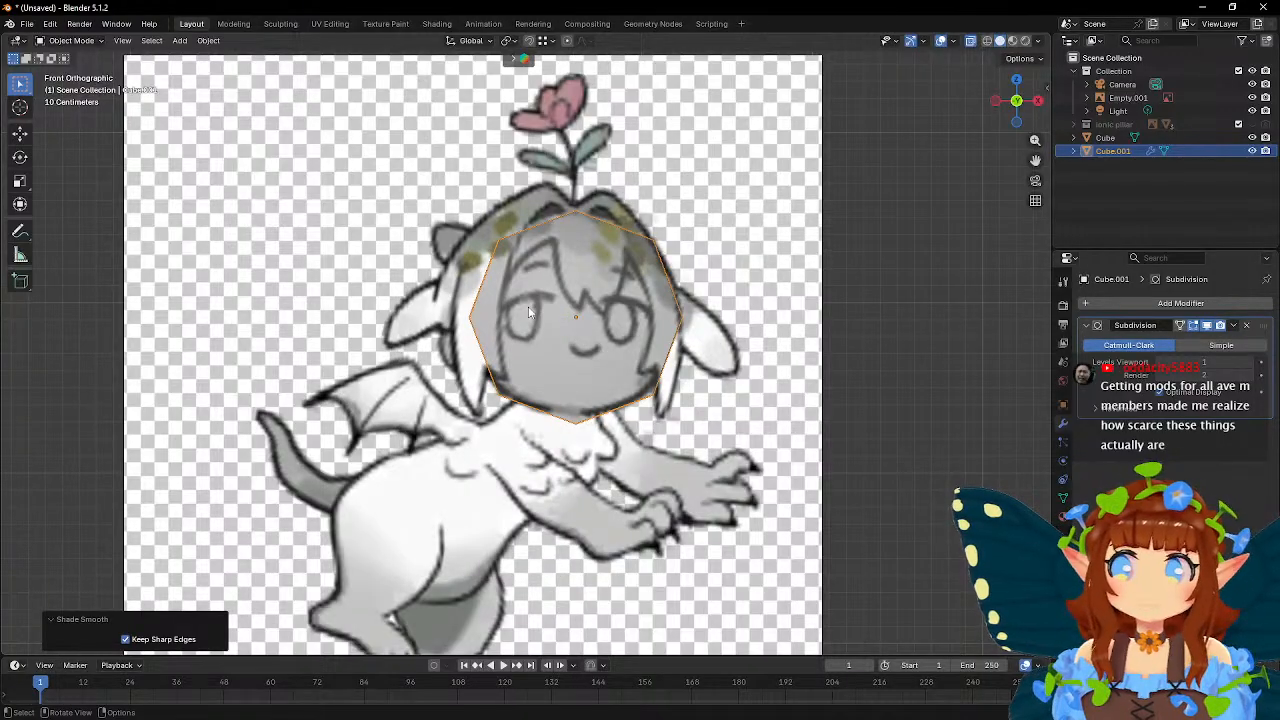
key("s")
left_click(789, 315)
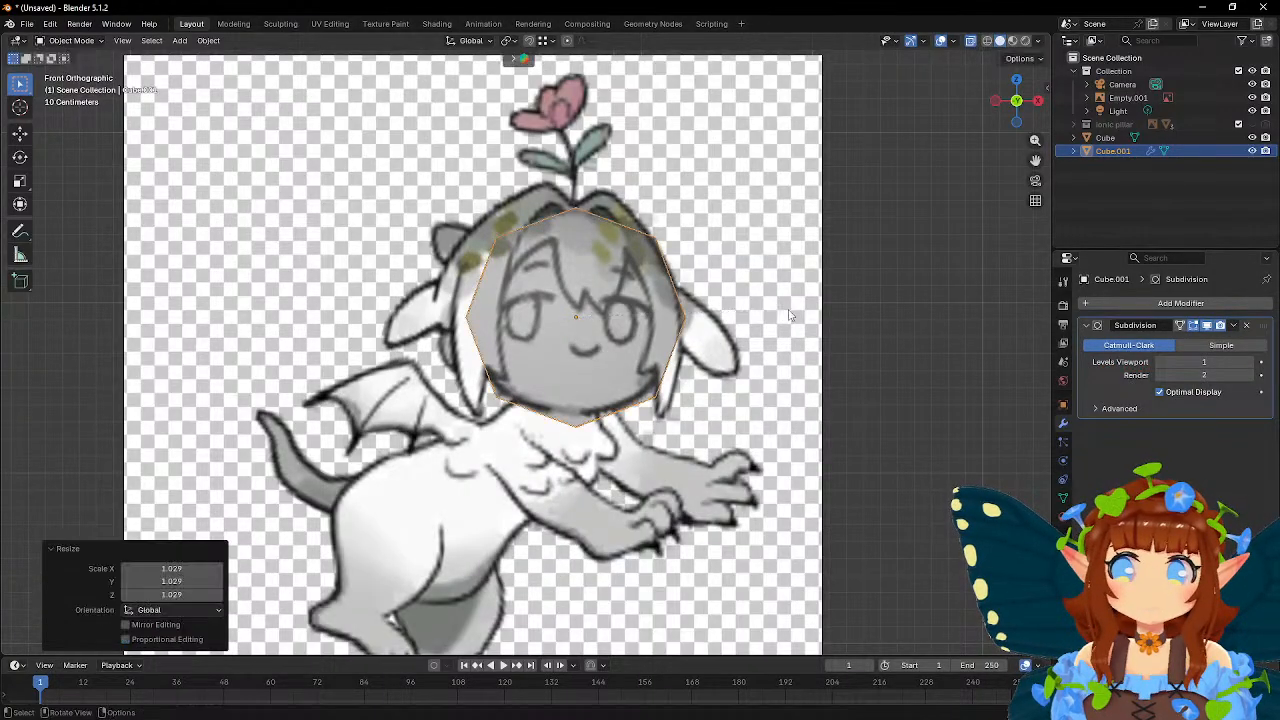
key("g")
left_click(776, 322)
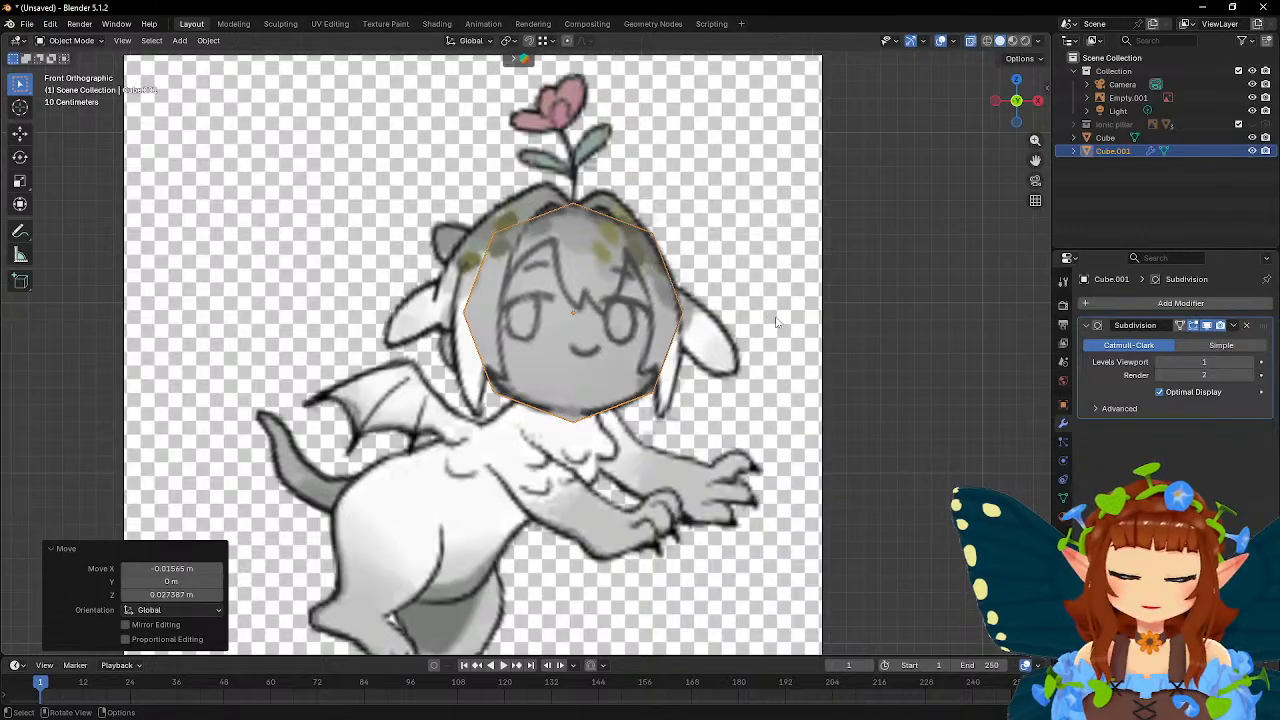
- Set the head's viewport subdivision level to 2, then adjust its height and scale it by 0.929
left_click(1260, 362)
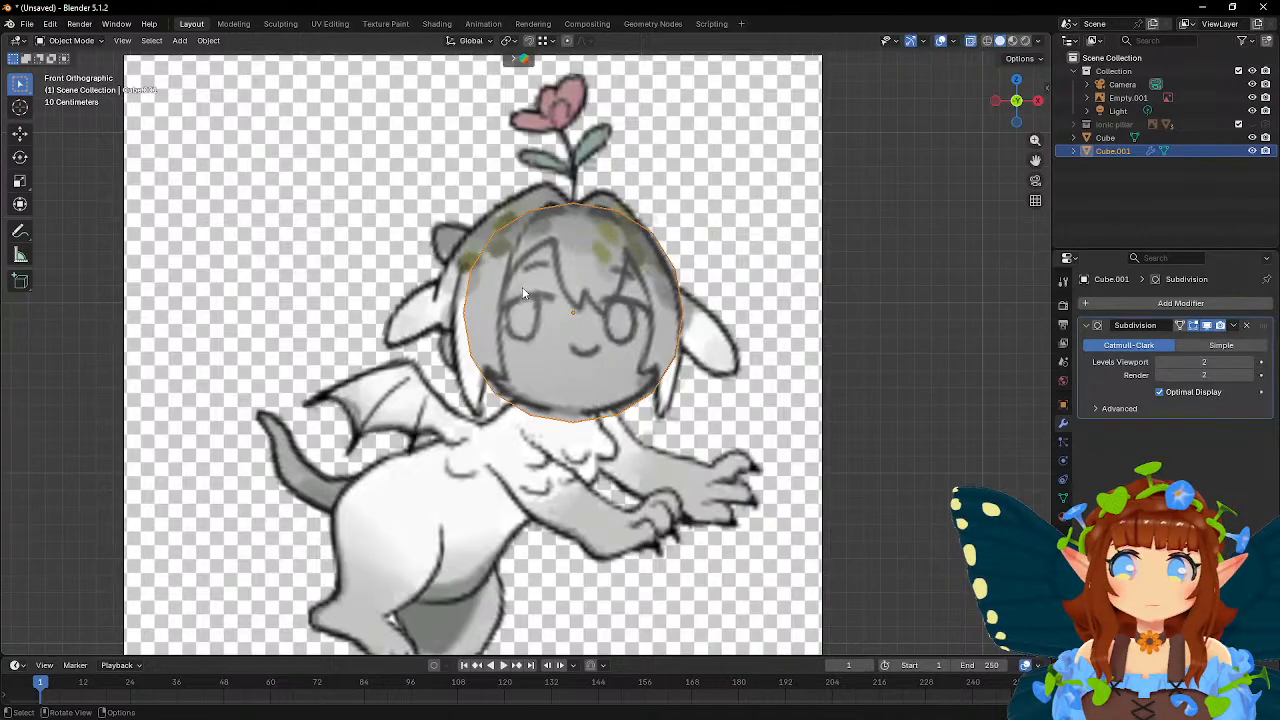
key("g")
key("z")
left_click(808, 295)
key("s")
left_click(818, 299)
middle_click_drag(625, 280, 704, 300)
scroll(706, 300, "up", 1)
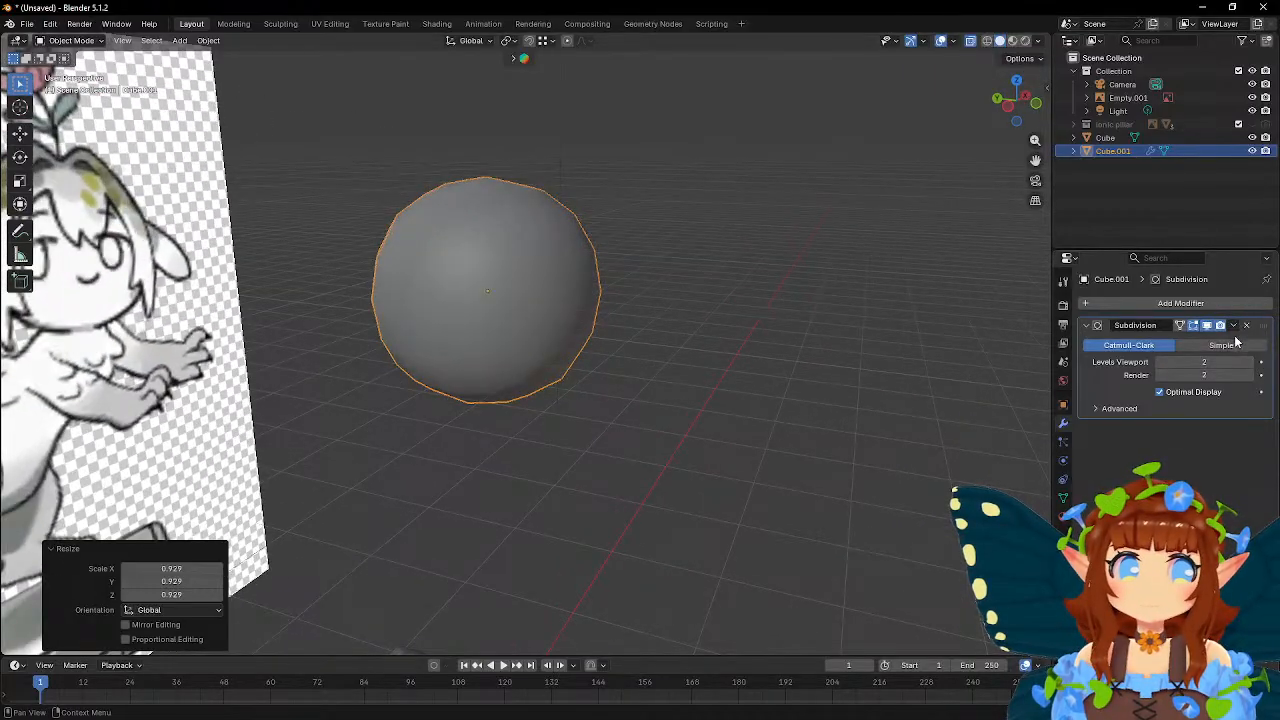
- Cut one centred vertical edge loop through the head cube
key("Tab")
key("Tab")
middle_click_drag(746, 337, 560, 345)
scroll(540, 342, "up", 1)
key("Tab")
left_click(20, 377)
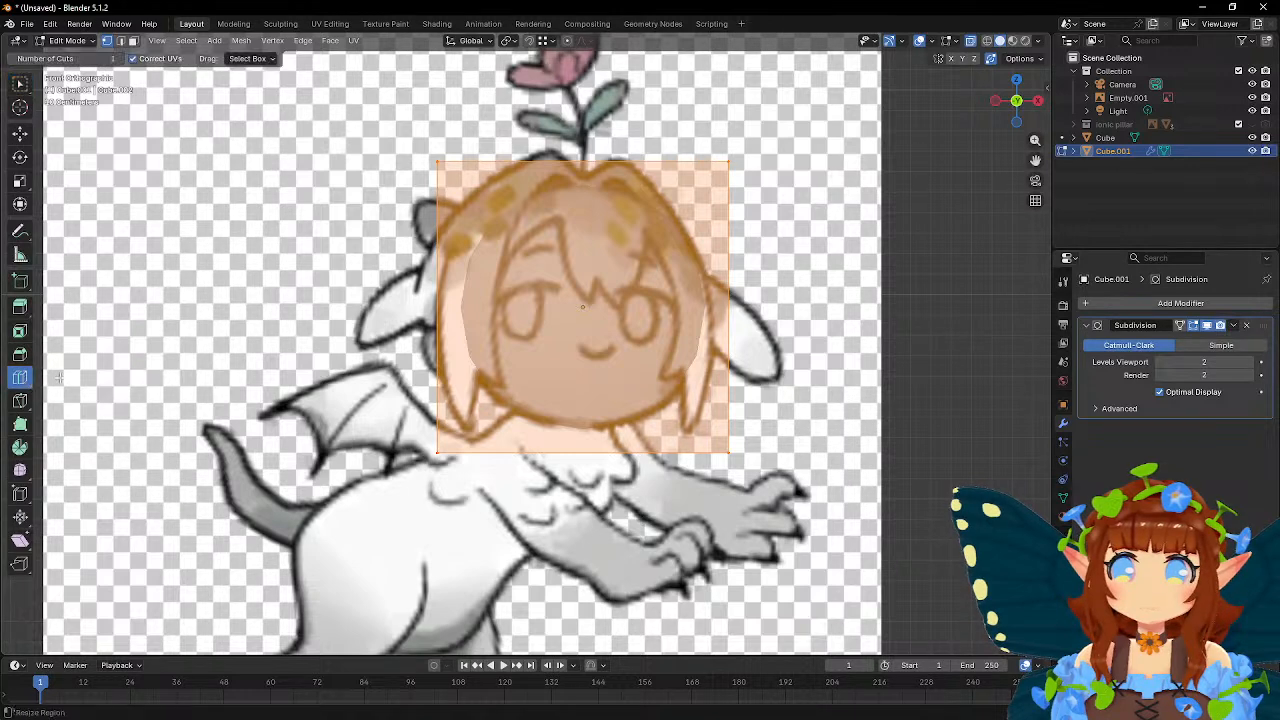
left_click_drag(634, 447, 609, 460)
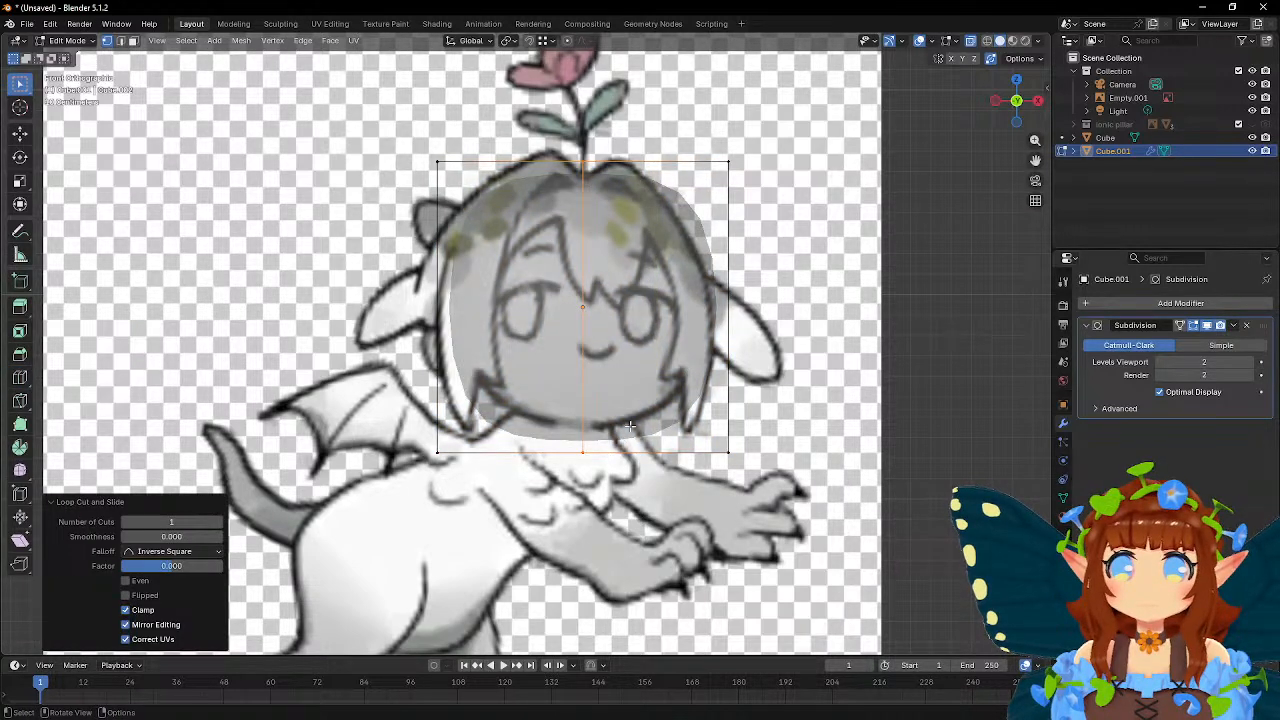
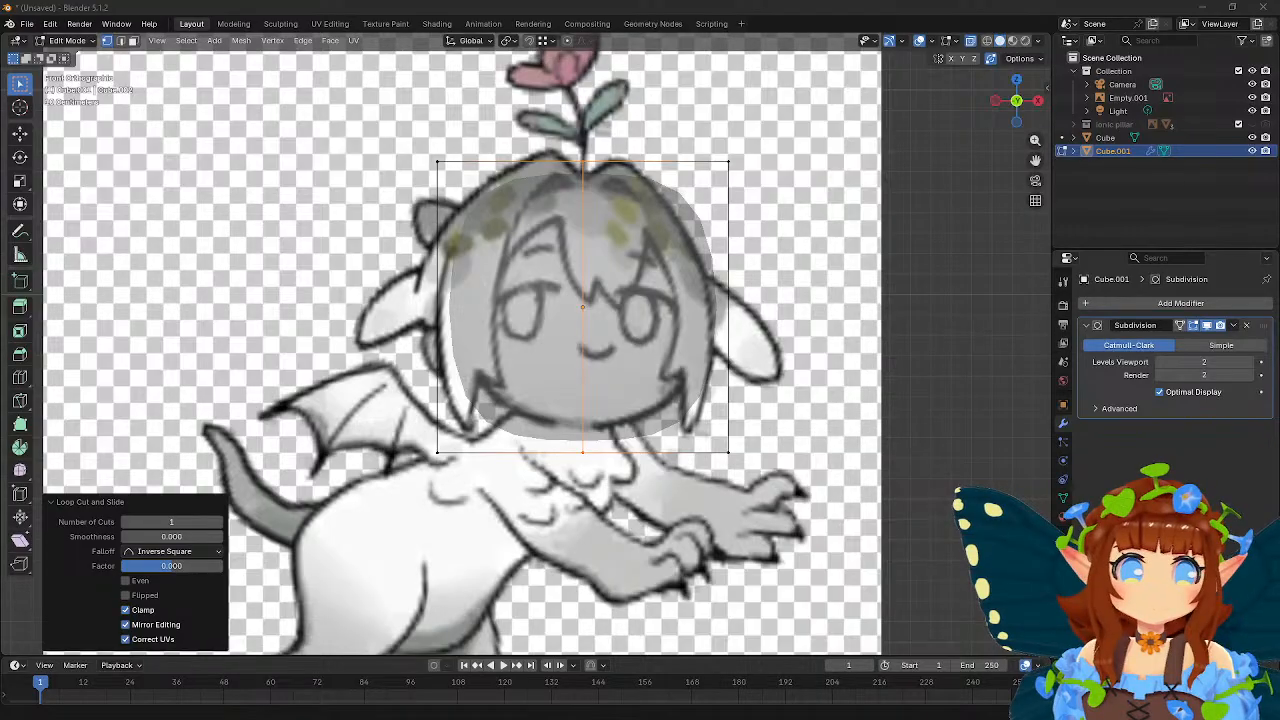
- Delete the faces of the head's half on the wing side of the centre loop
scroll(688, 208, "down", 4)
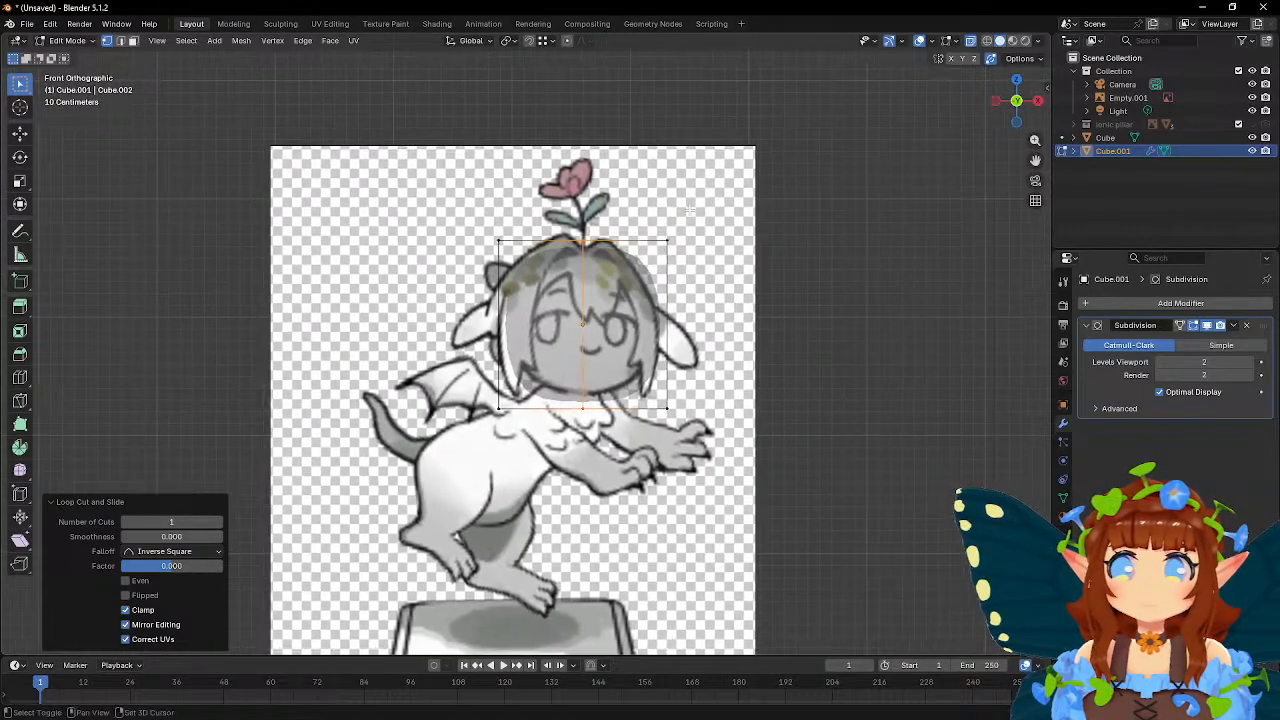
scroll(688, 209, "up", 4)
middle_click_drag(604, 290, 541, 289, "shift")
left_click(133, 40)
left_click_drag(309, 117, 530, 475)
key("x")
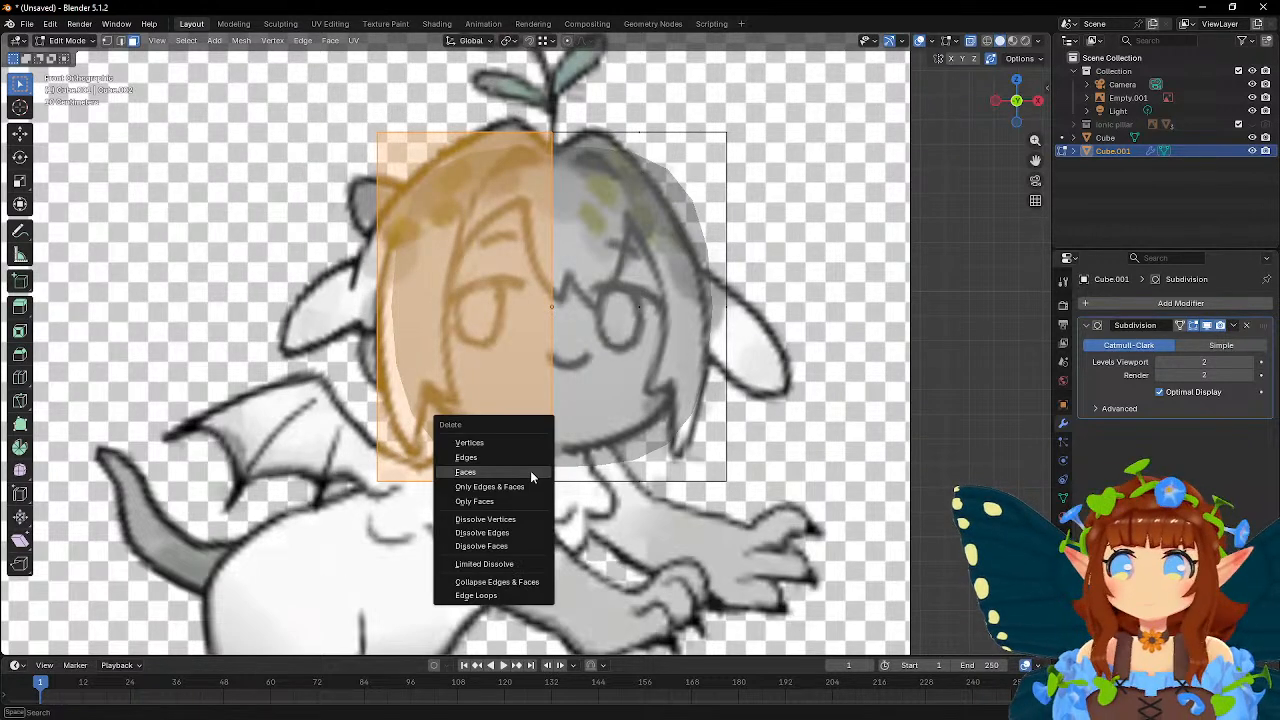
left_click(530, 472)
- Add a Mirror modifier to the remaining half of the head
key("Tab")
left_click(1181, 303)
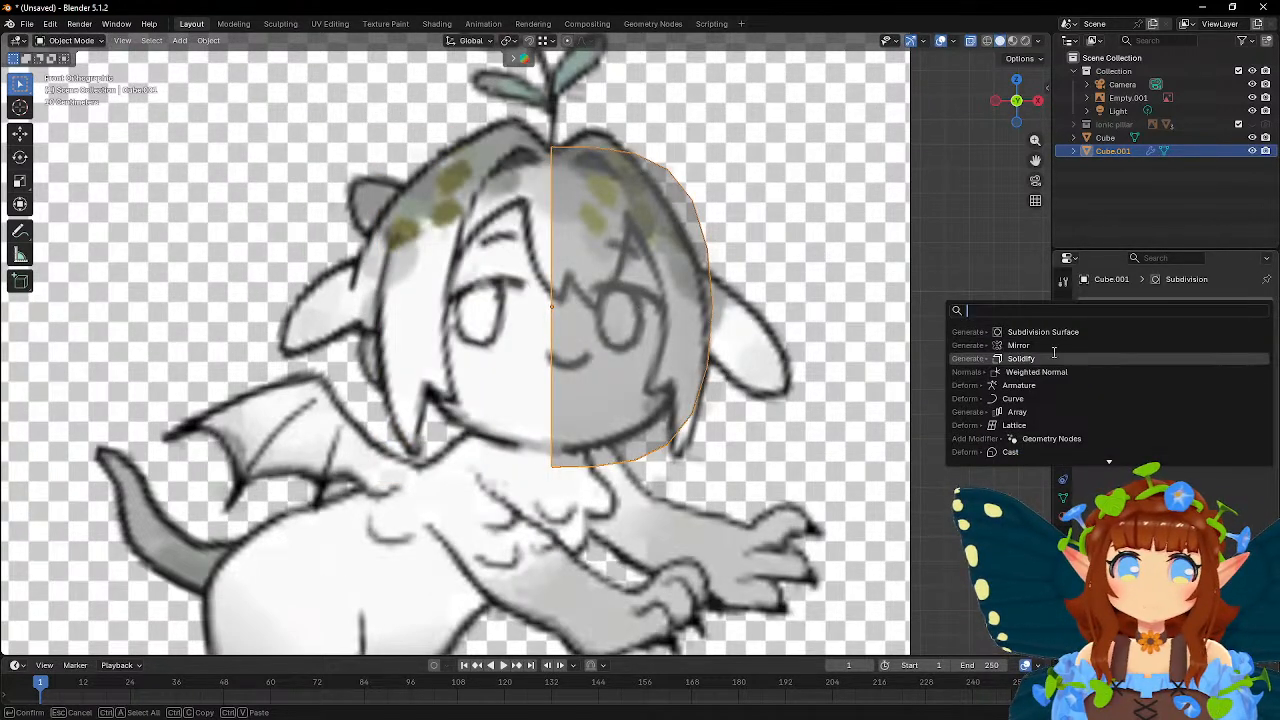
left_click(1018, 345)
- Cut one centred horizontal edge loop through the half head
key("Tab")
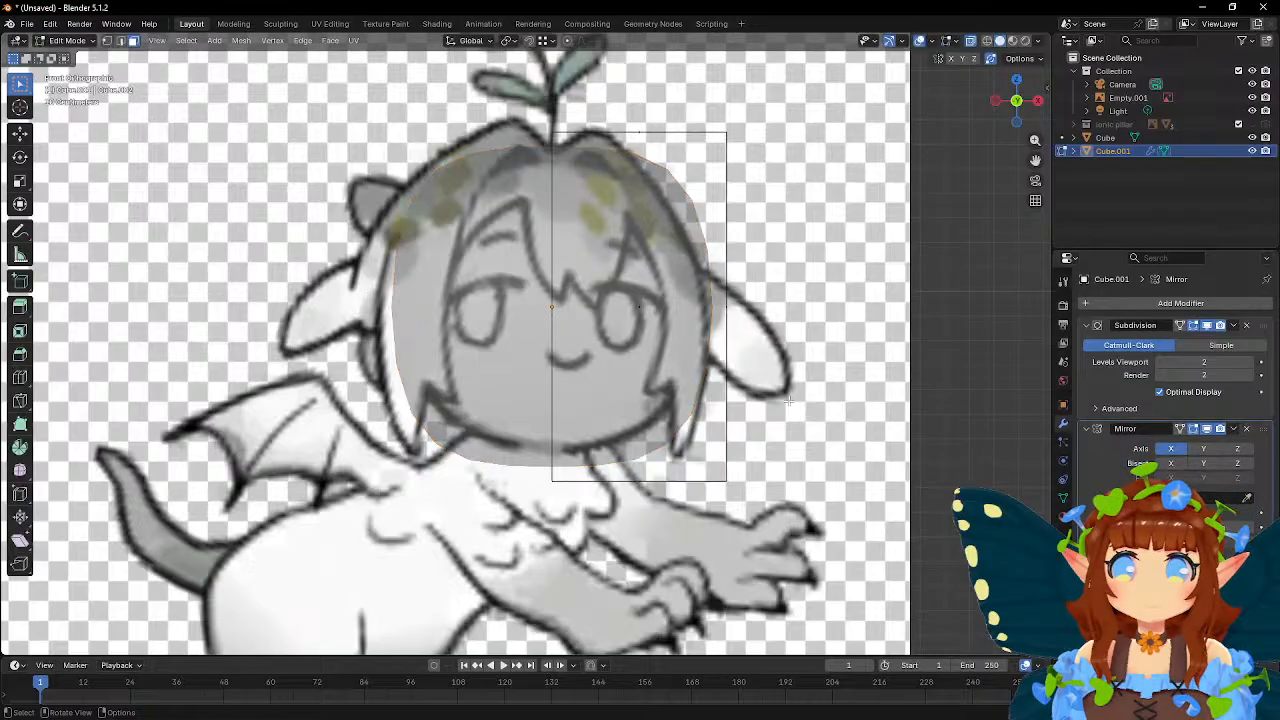
key("ctrl+r")
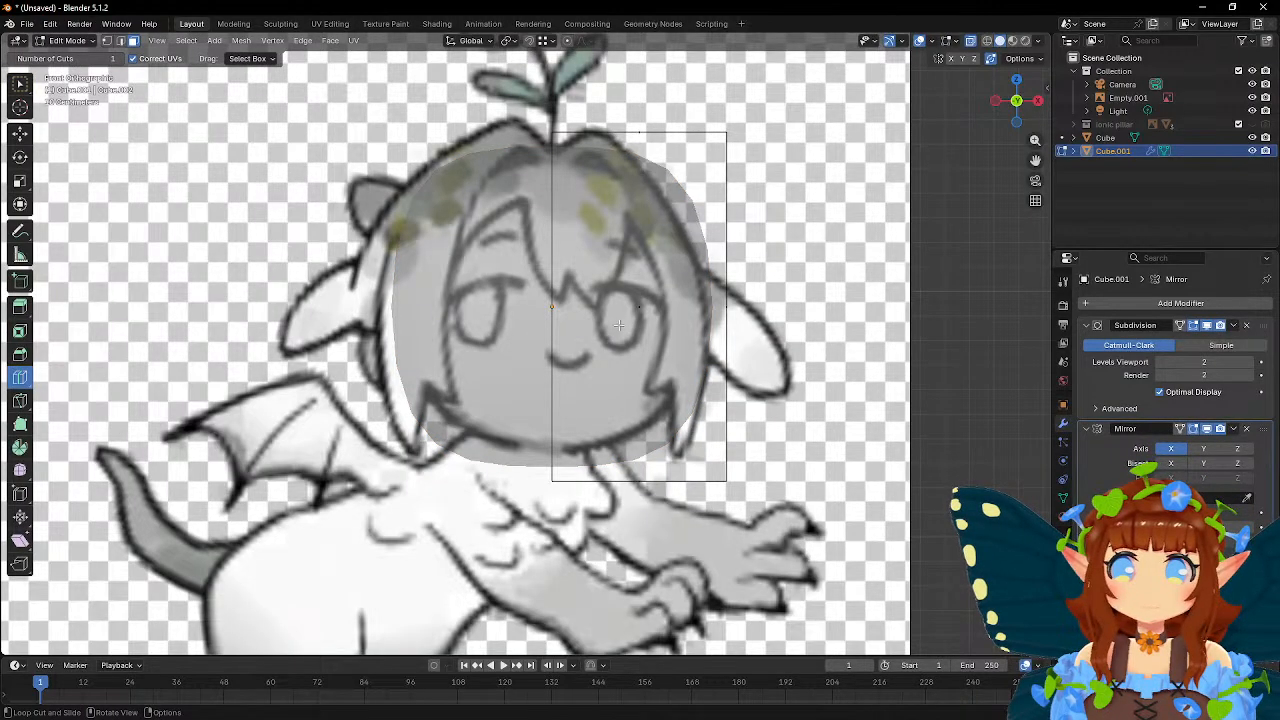
left_click(585, 307)
right_click(568, 306)
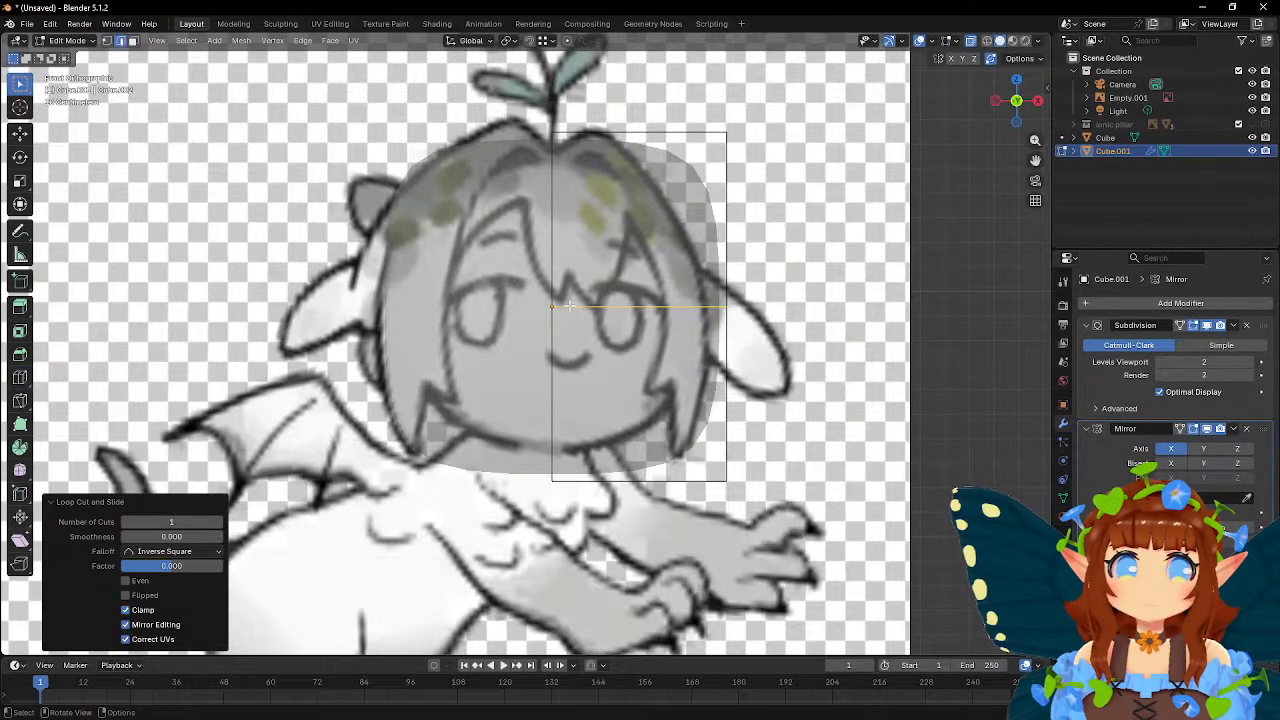
- Scale the half head's outer upper and lower corner vertices by 0.806 and move them inward about 0.15 m along X
left_click(107, 41)
key("ctrl+i")
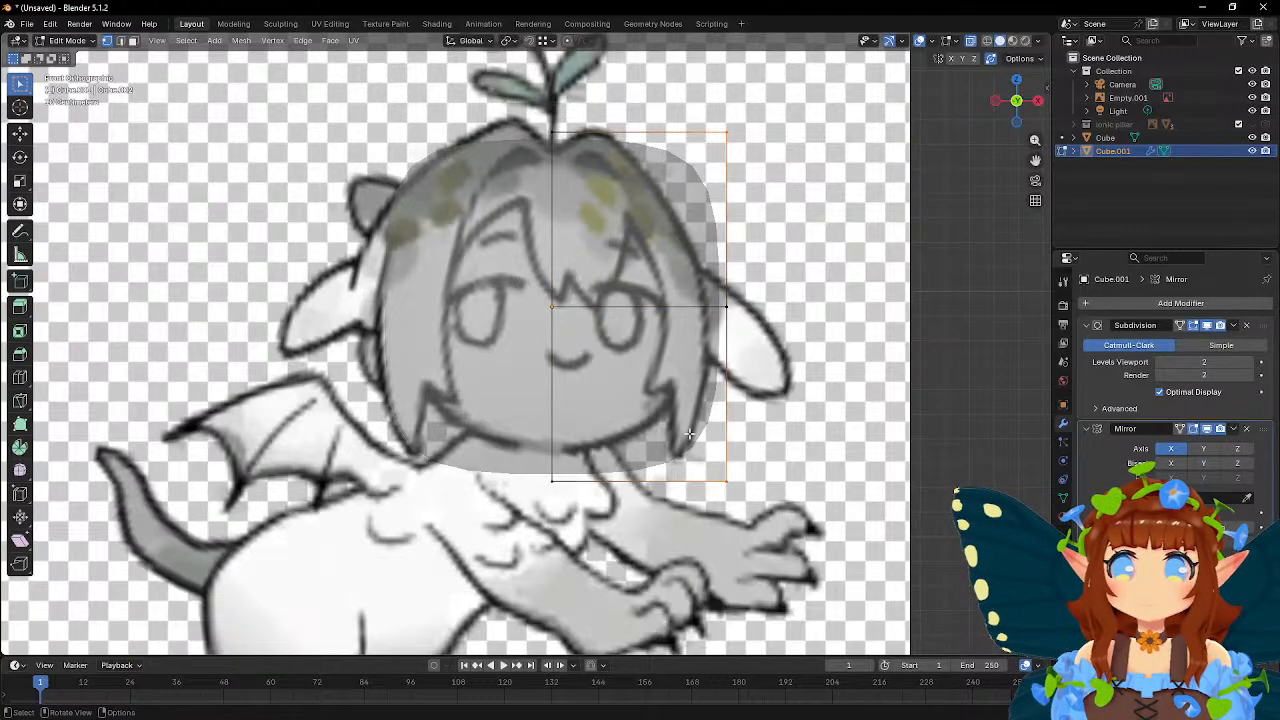
key("s")
left_click(886, 292)
key("g")
key("x")
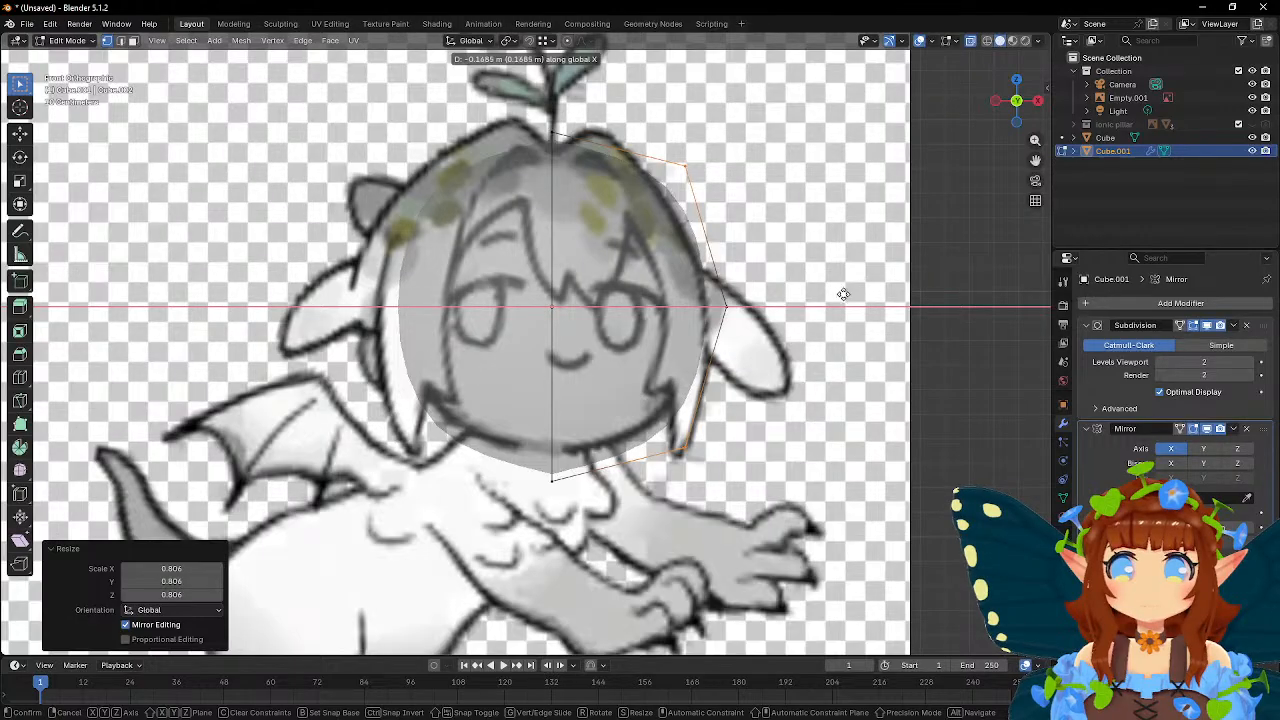
left_click(843, 295)
- Move the half head's lower centre vertices up and its upper centre vertices down, each about 0.088 m along Z
scroll(843, 294, "down", 1)
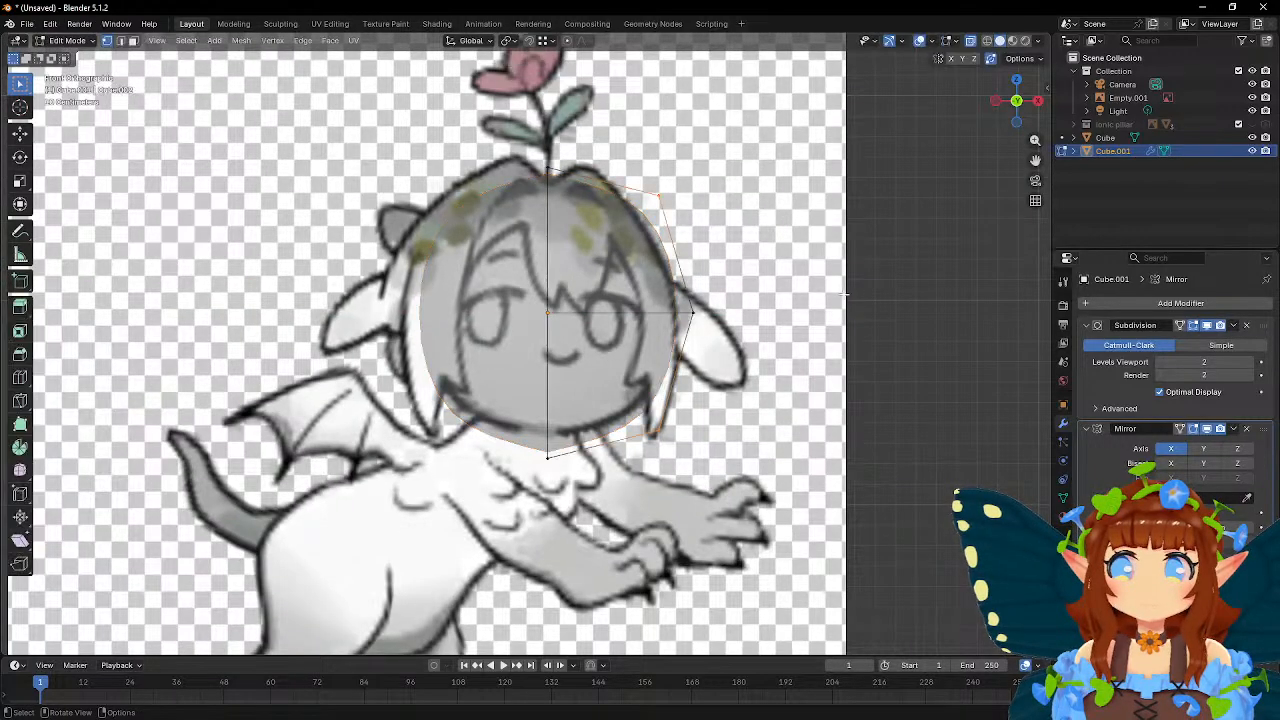
left_click_drag(524, 432, 574, 484)
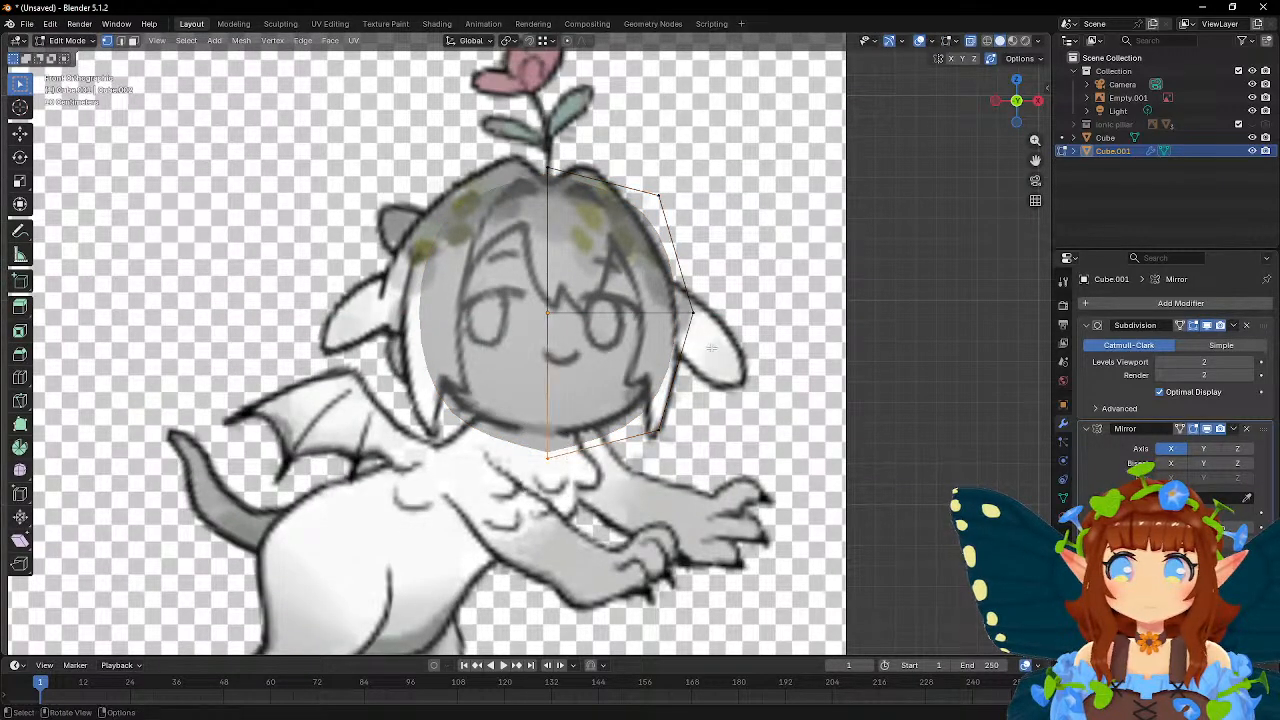
key("g")
key("z")
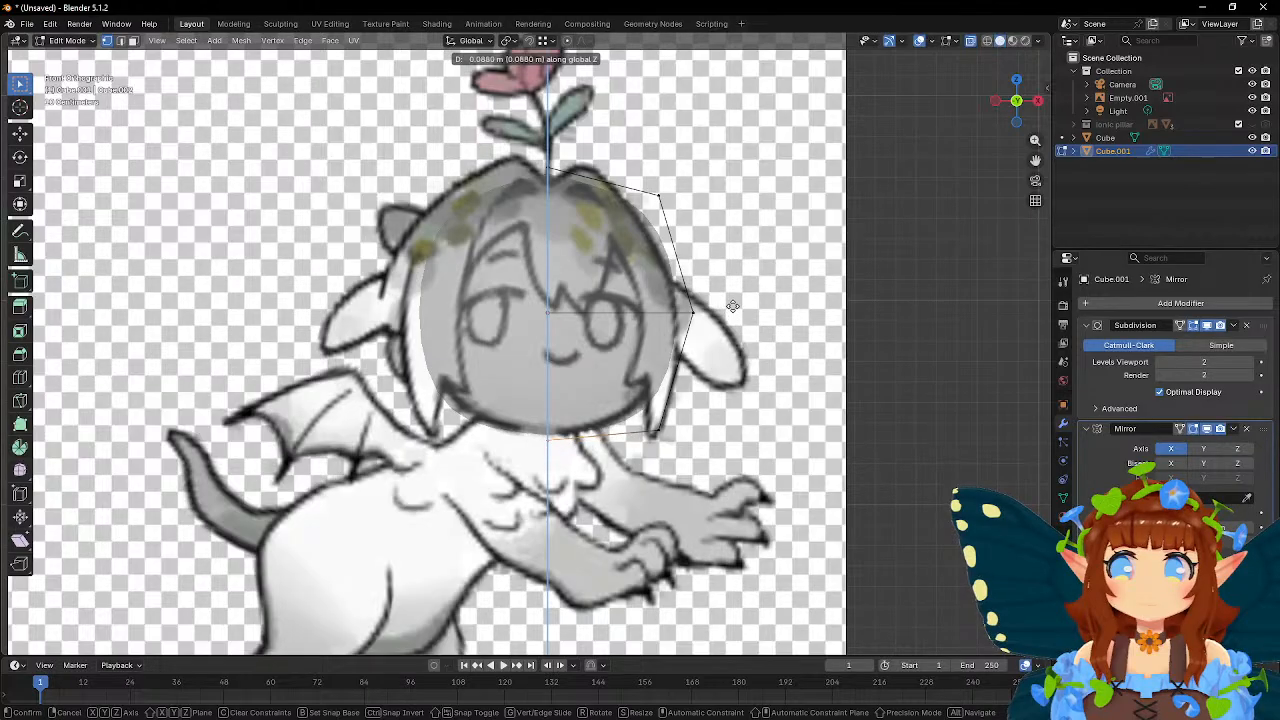
left_click(732, 306)
left_click(557, 200)
key("g")
key("z")
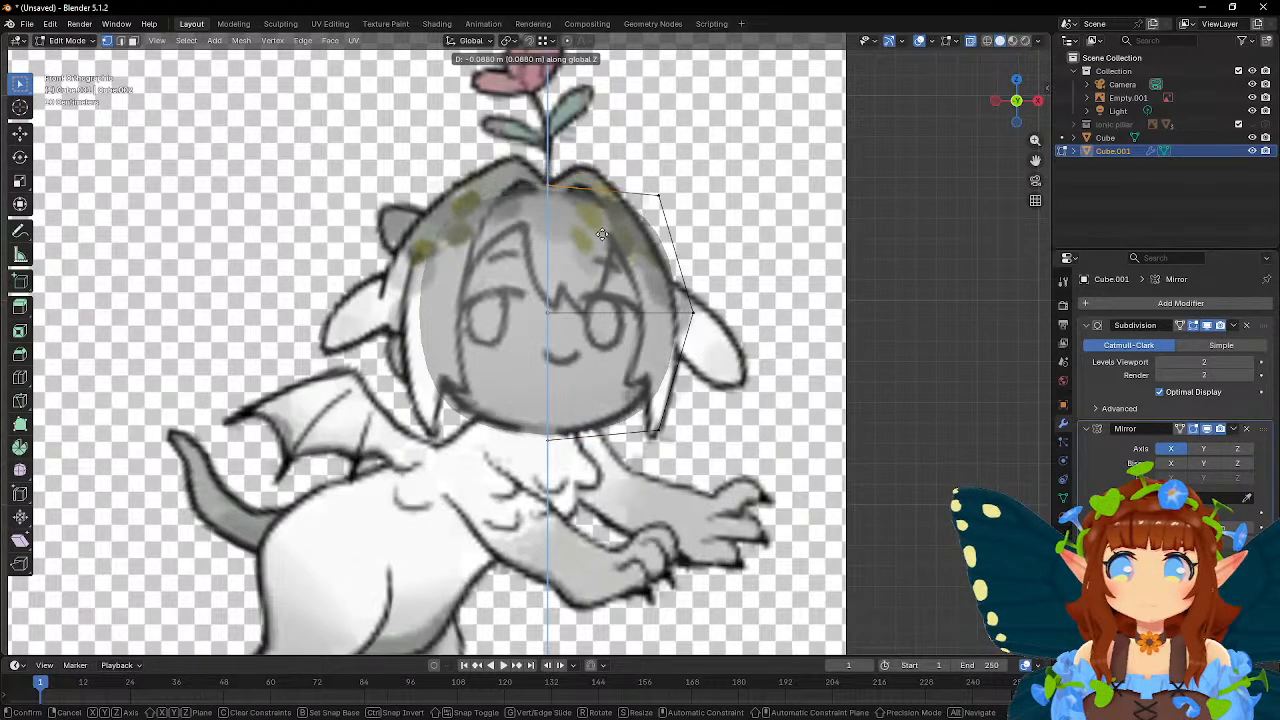
left_click(602, 235)
- Scale the half head's outer upper and lower corner vertices by 0.874, and move them and the outer middle vertices inward along X
left_click_drag(634, 170, 694, 221)
left_click_drag(636, 389, 686, 456, "shift")
key("s")
left_click(829, 349)
key("g")
key("x")
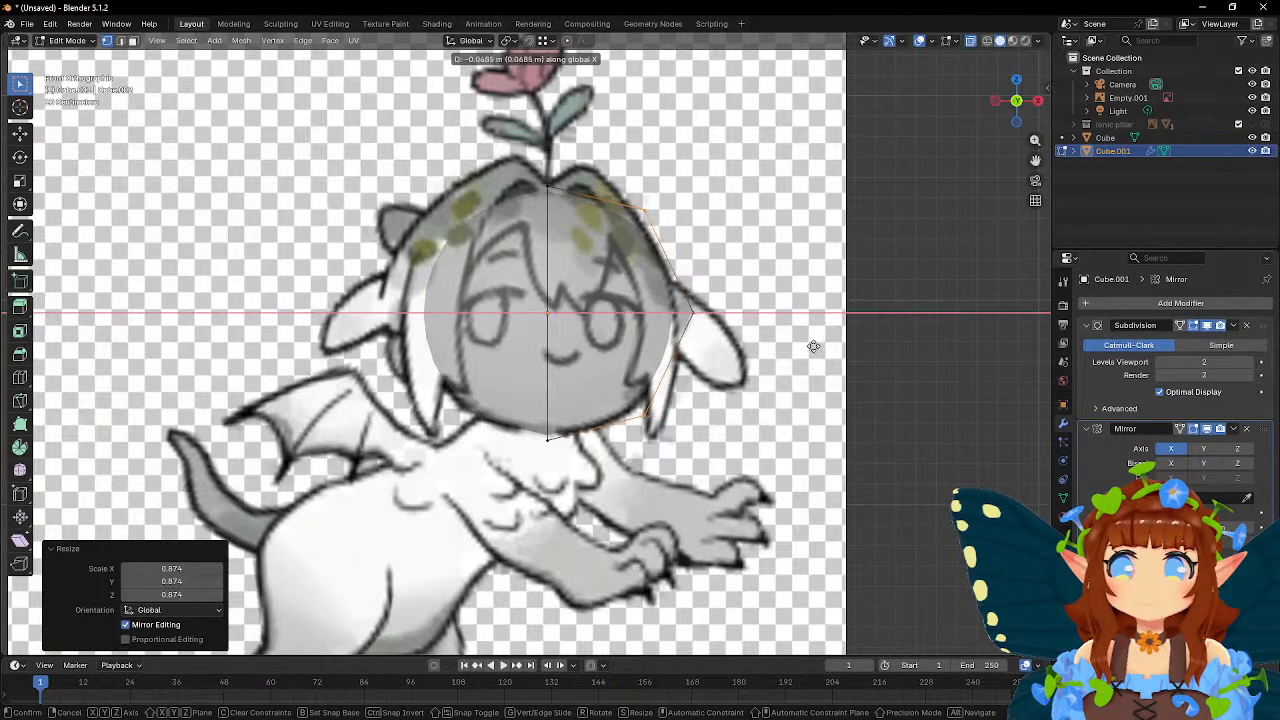
left_click(810, 346)
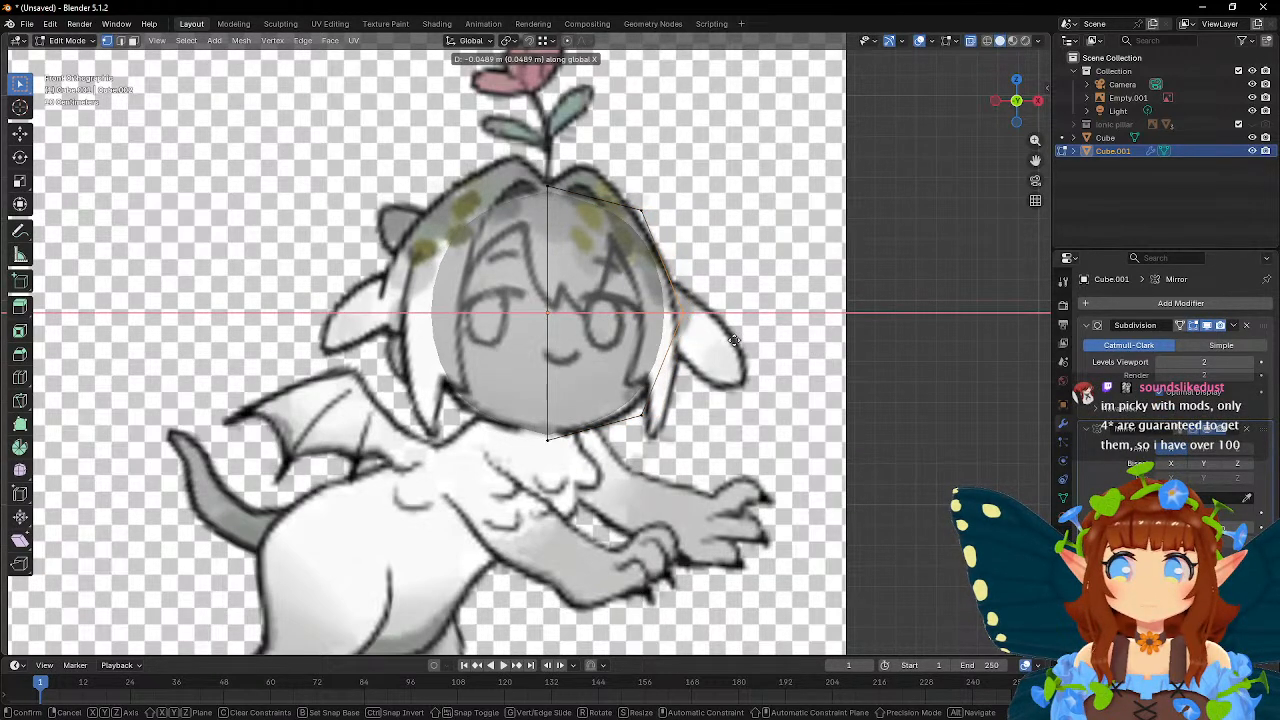
key("Return")
key("Tab")
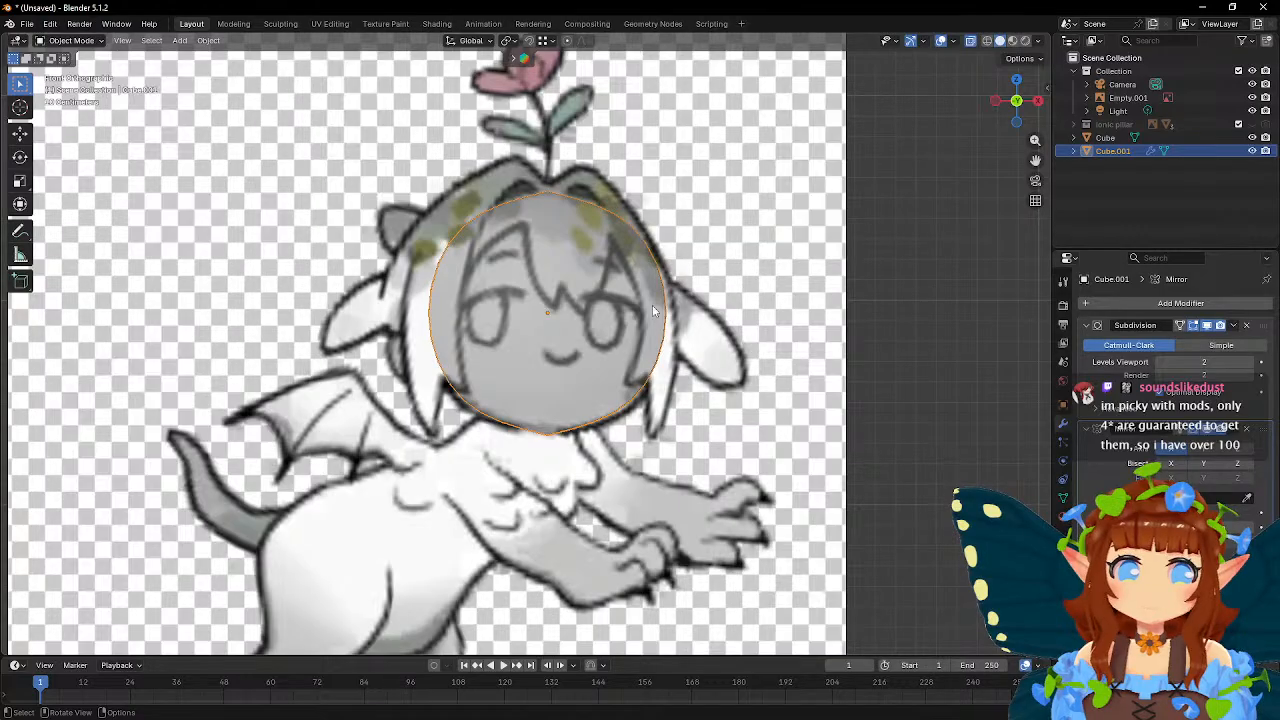
- Move the half head's upper centre vertices down about 0.03 m along Z to follow the drawn head
scroll(652, 305, "up", 3)
scroll(652, 305, "down", 4)
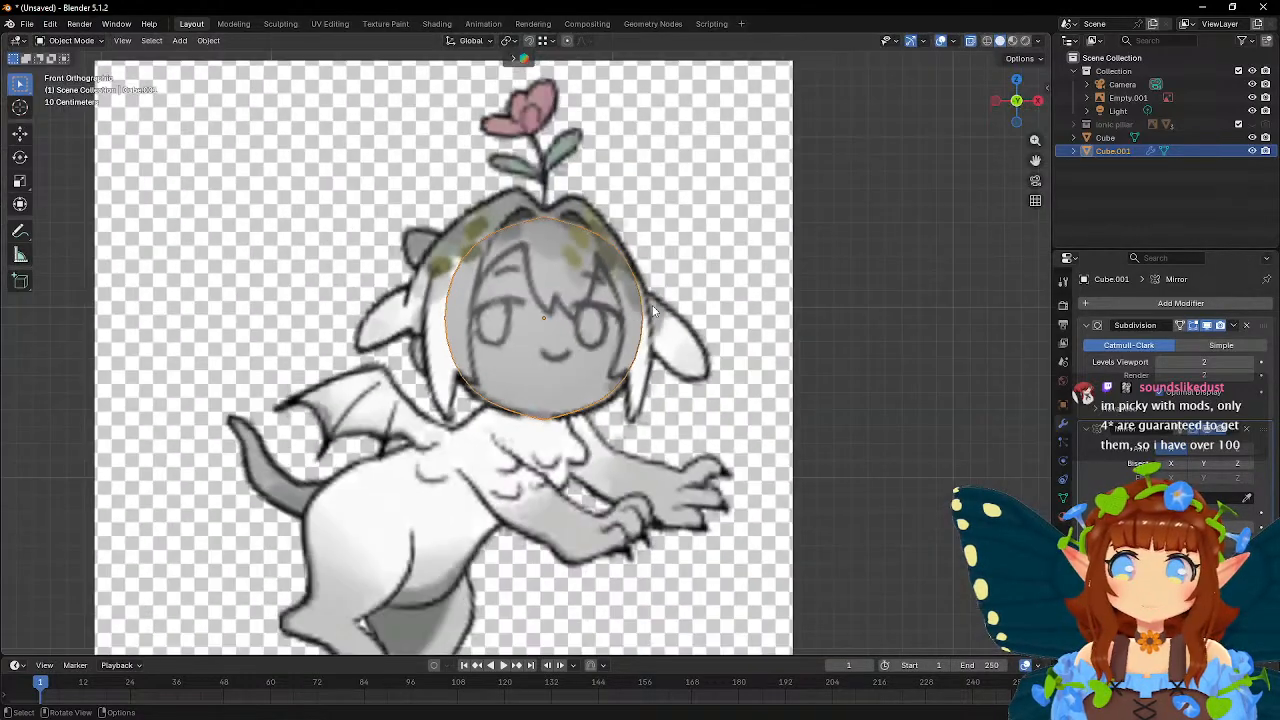
scroll(652, 305, "up", 2)
key("Tab")
key("g")
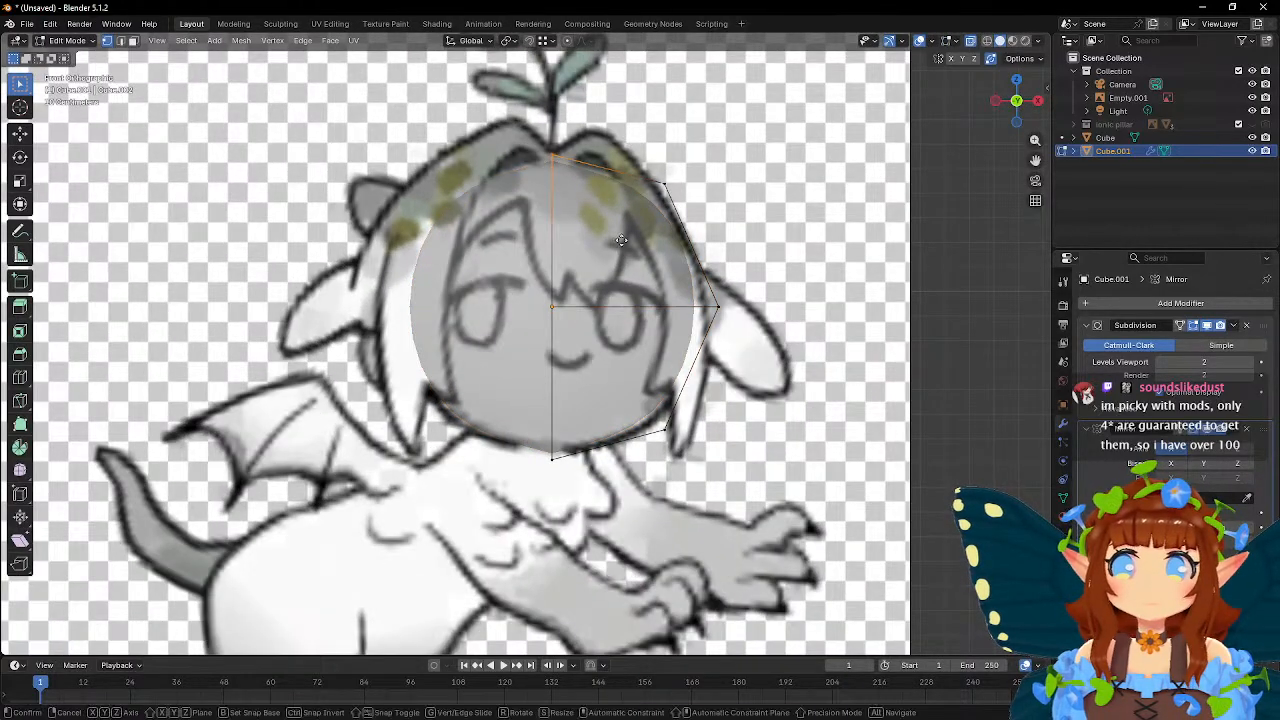
key("z")
left_click(617, 246)
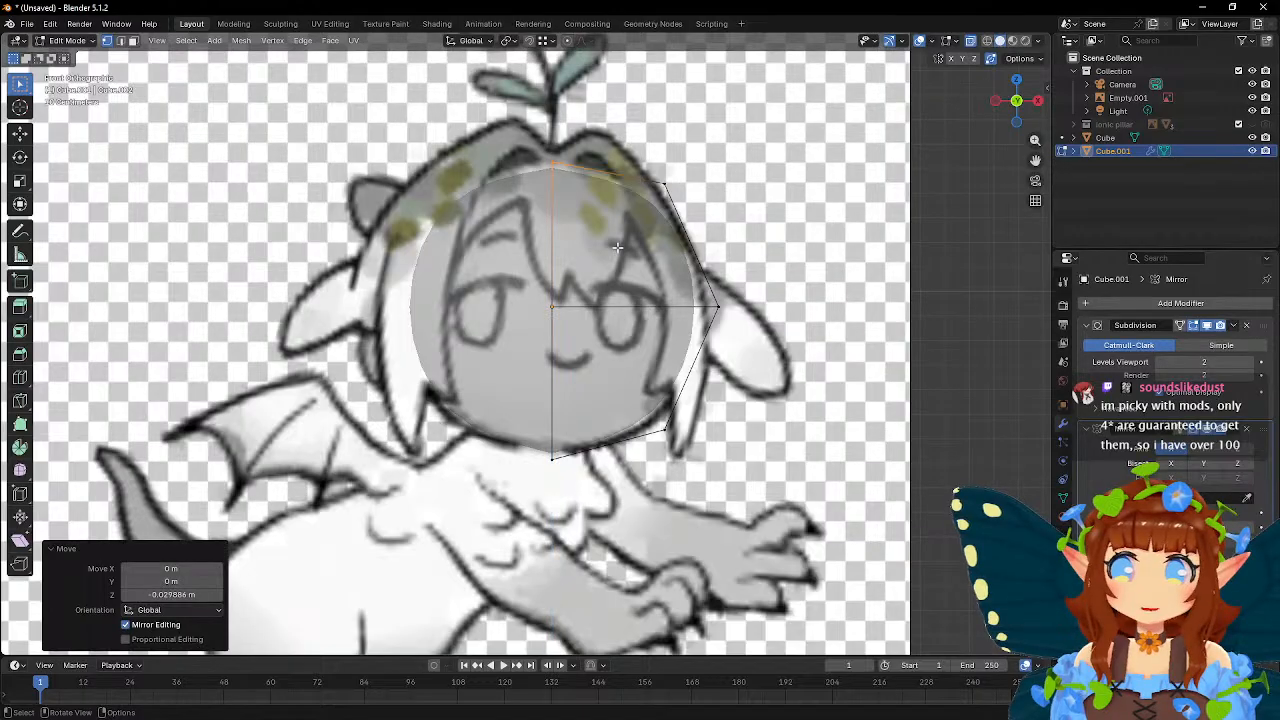
key("Tab")
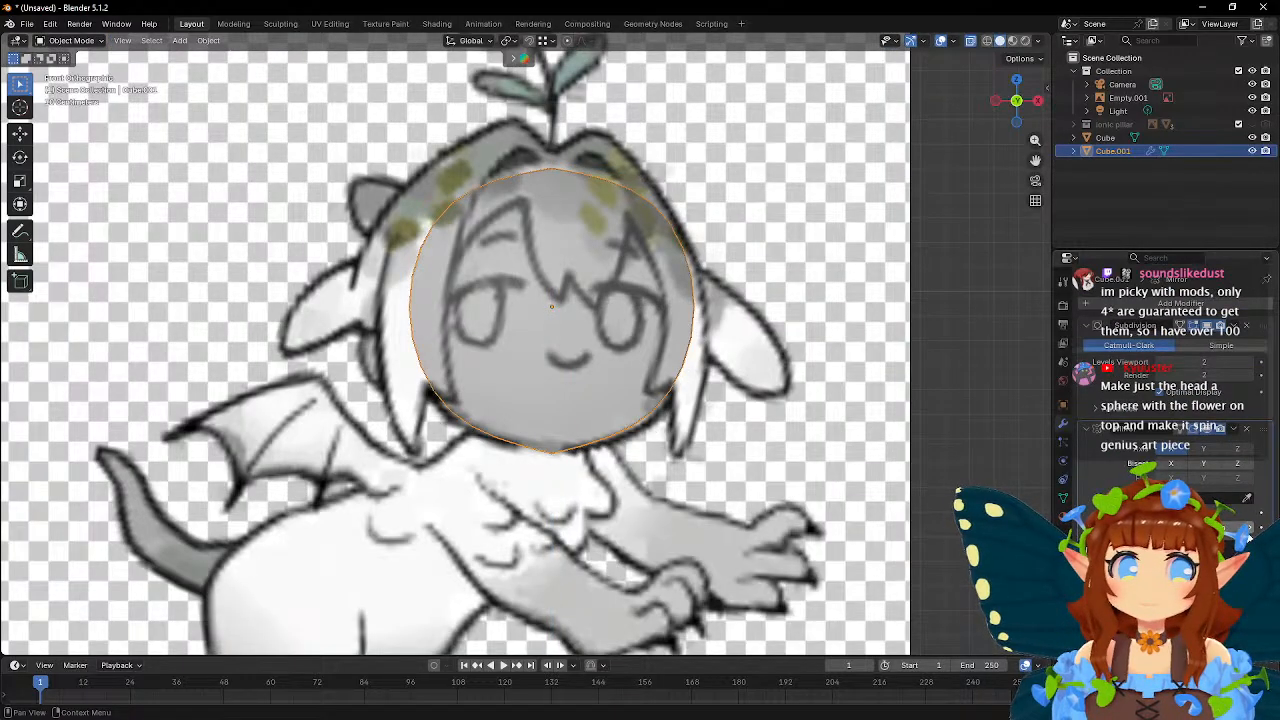
left_click_drag(1230, 527, 1230, 527)
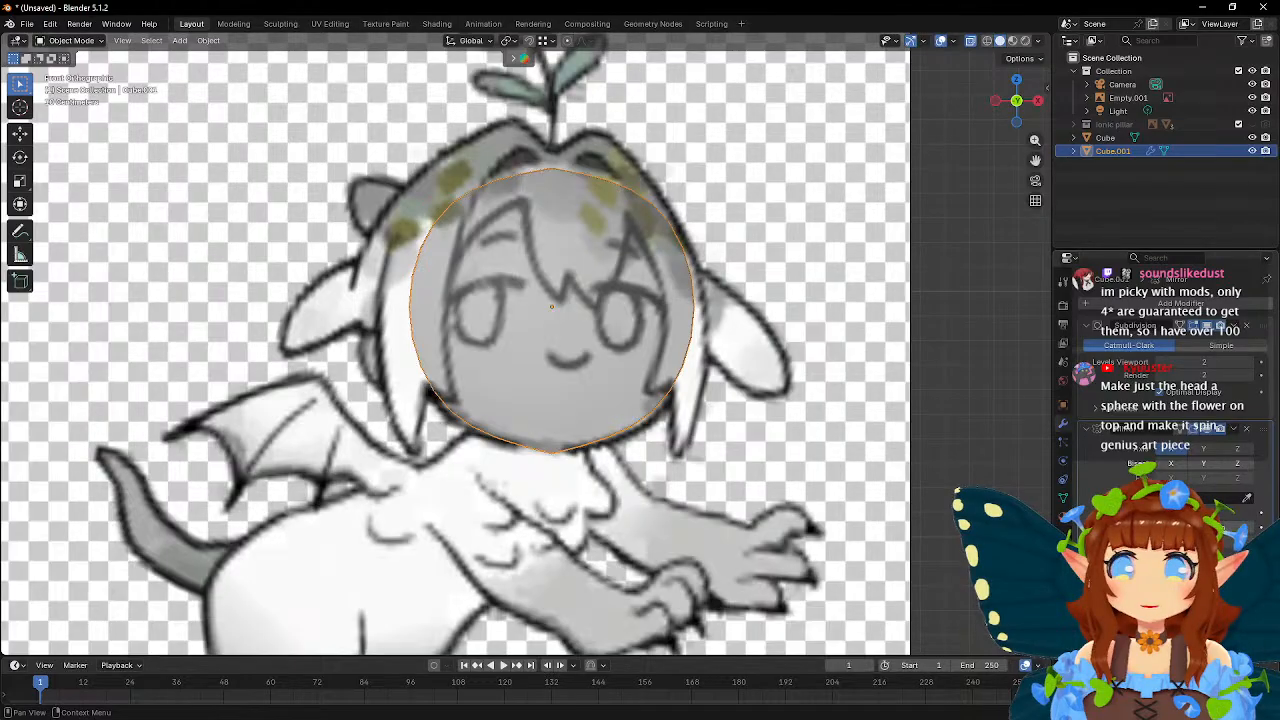
key("Tab")
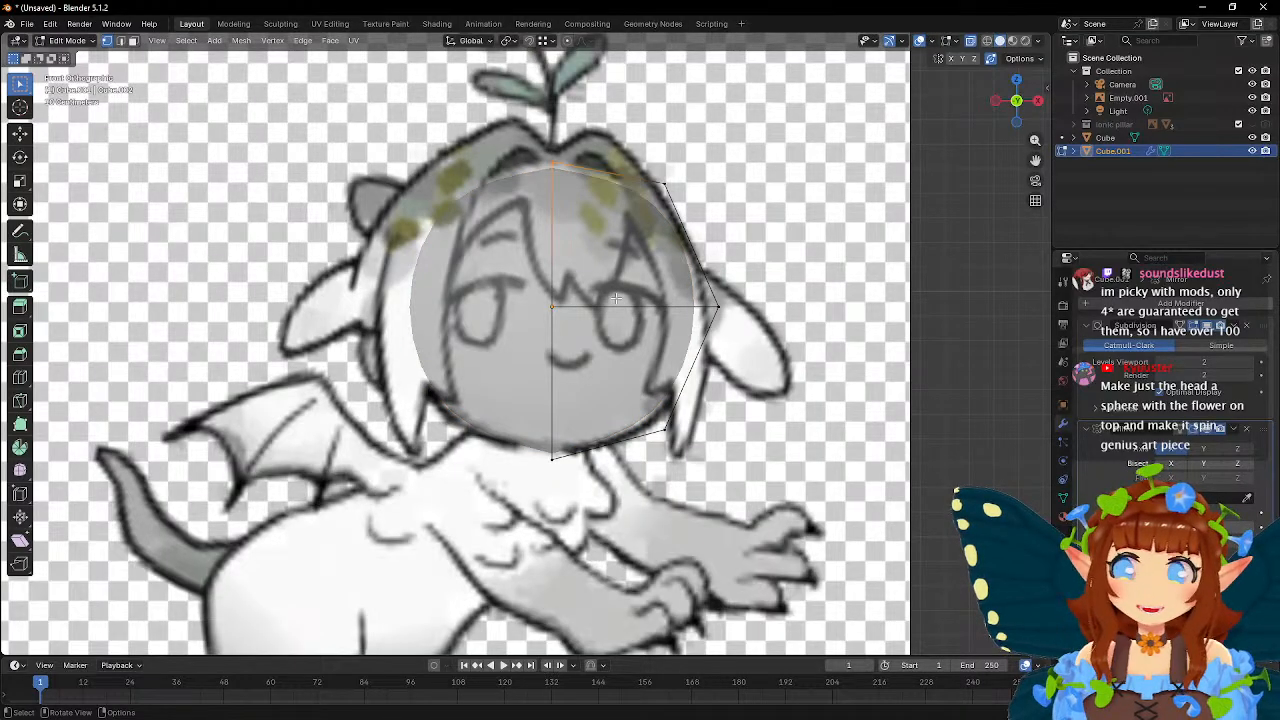
key("Tab")
- Add a new mesh cube at the pedestal and scale it by 0.311
scroll(617, 304, "down", 2)
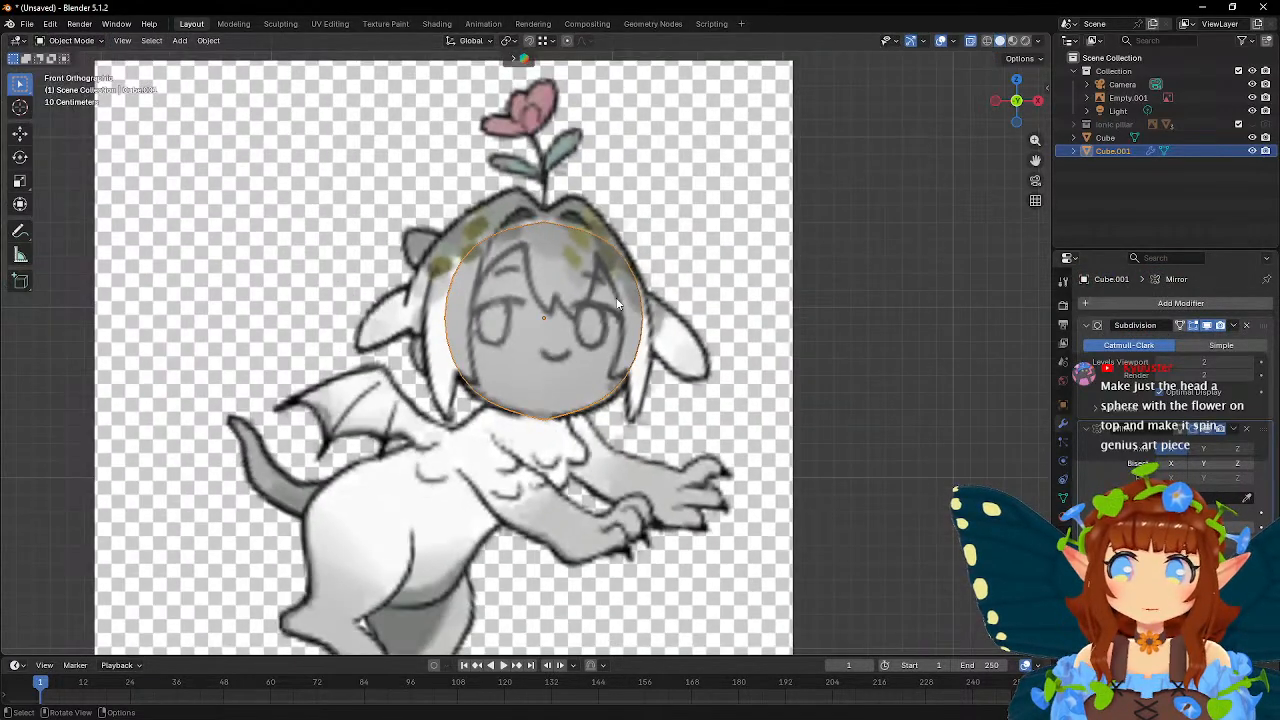
scroll(617, 304, "down", 3)
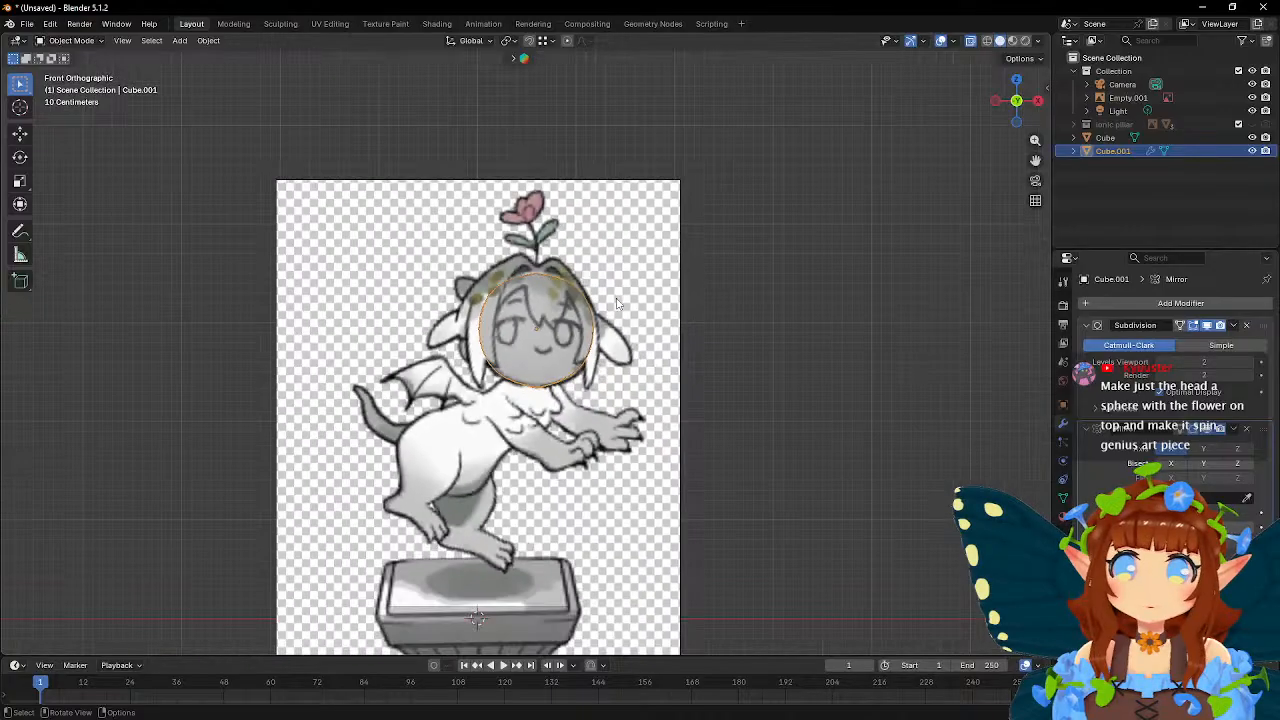
left_click(799, 333)
middle_click_drag(751, 334, 769, 204, "shift")
key("shift+a")
mouse_move(738, 326)
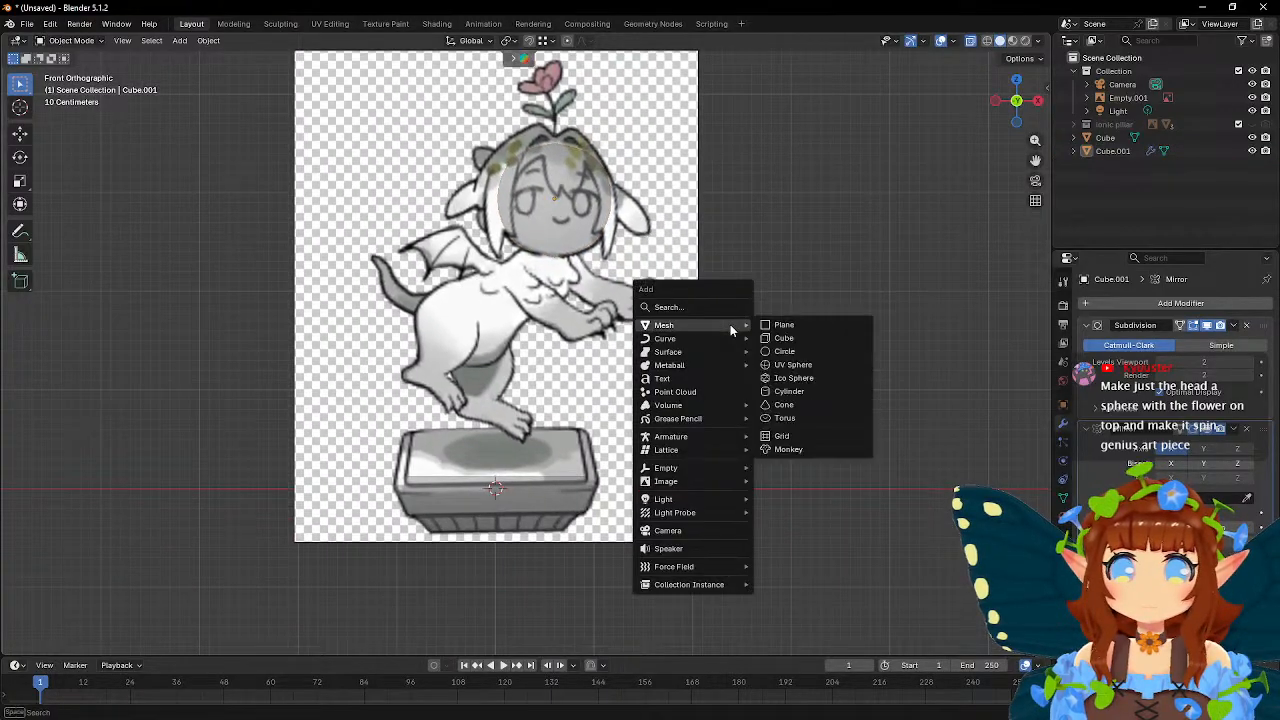
left_click(804, 337)
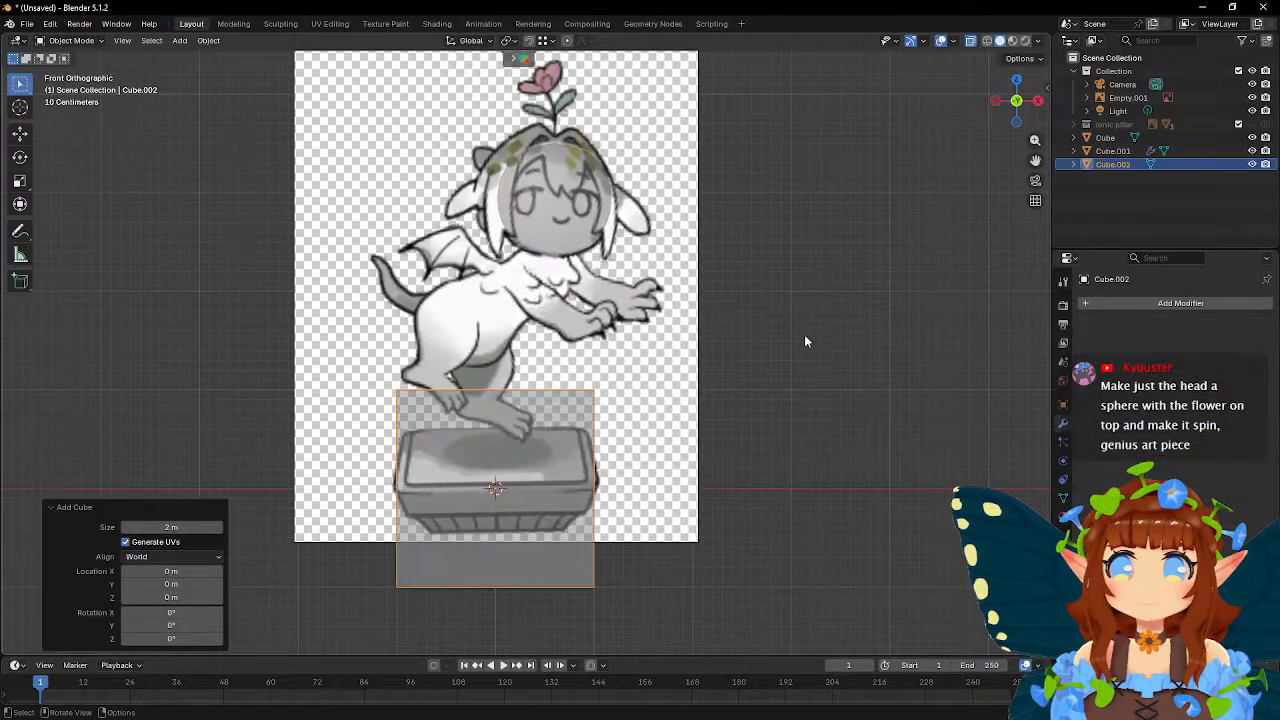
key("s")
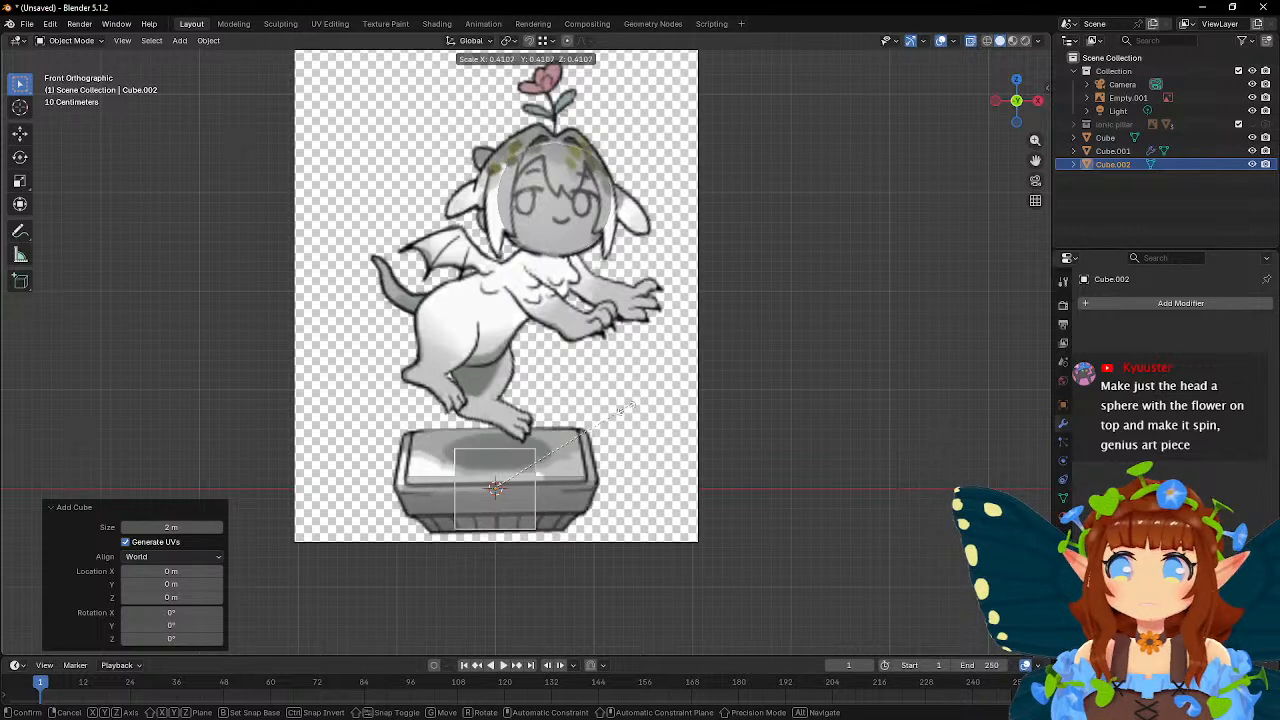
left_click(601, 434)
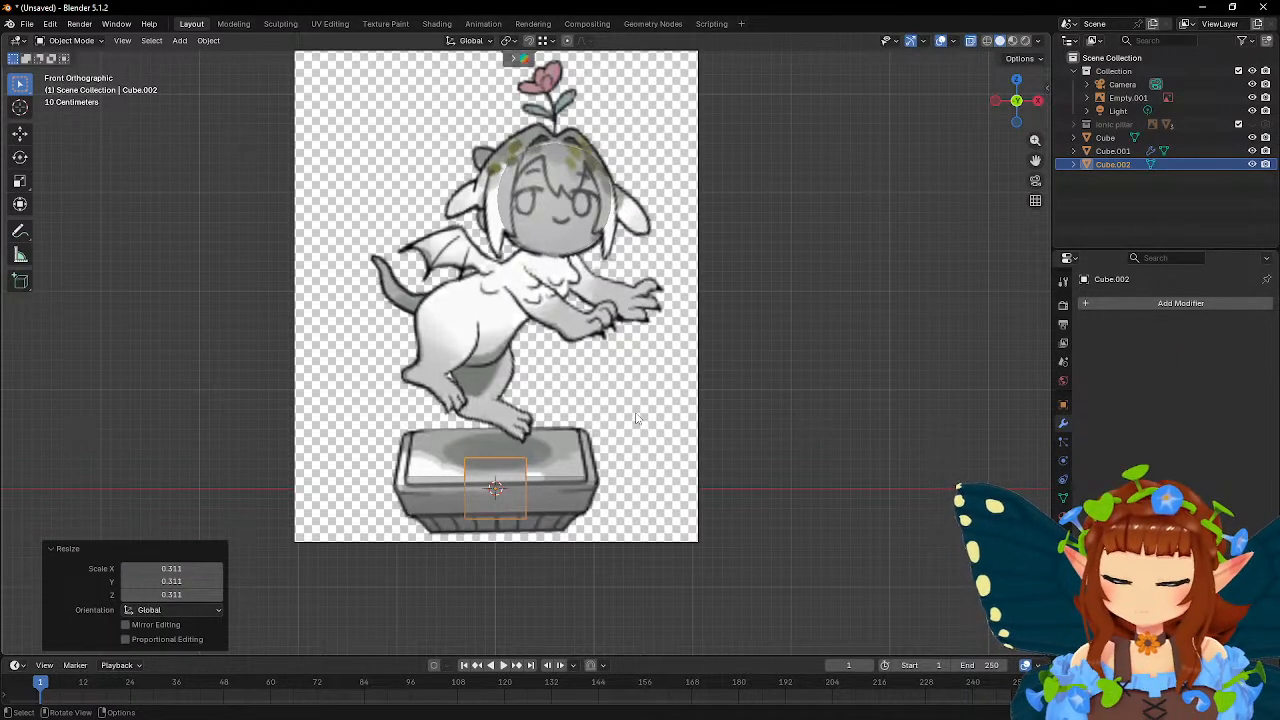
- Duplicate the small cube and place the copy over the gargoyle's chest in the reference drawing
key("shift+d")
left_click(620, 365)
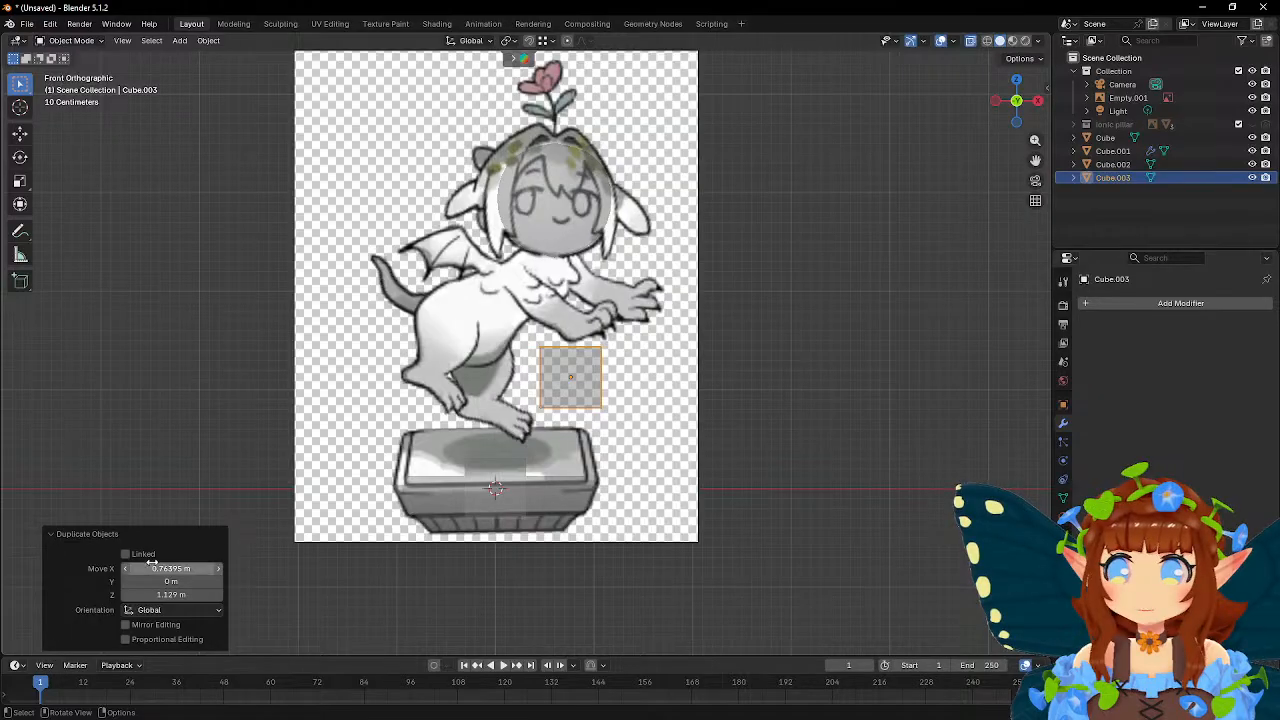
key("g")
left_click(730, 344)
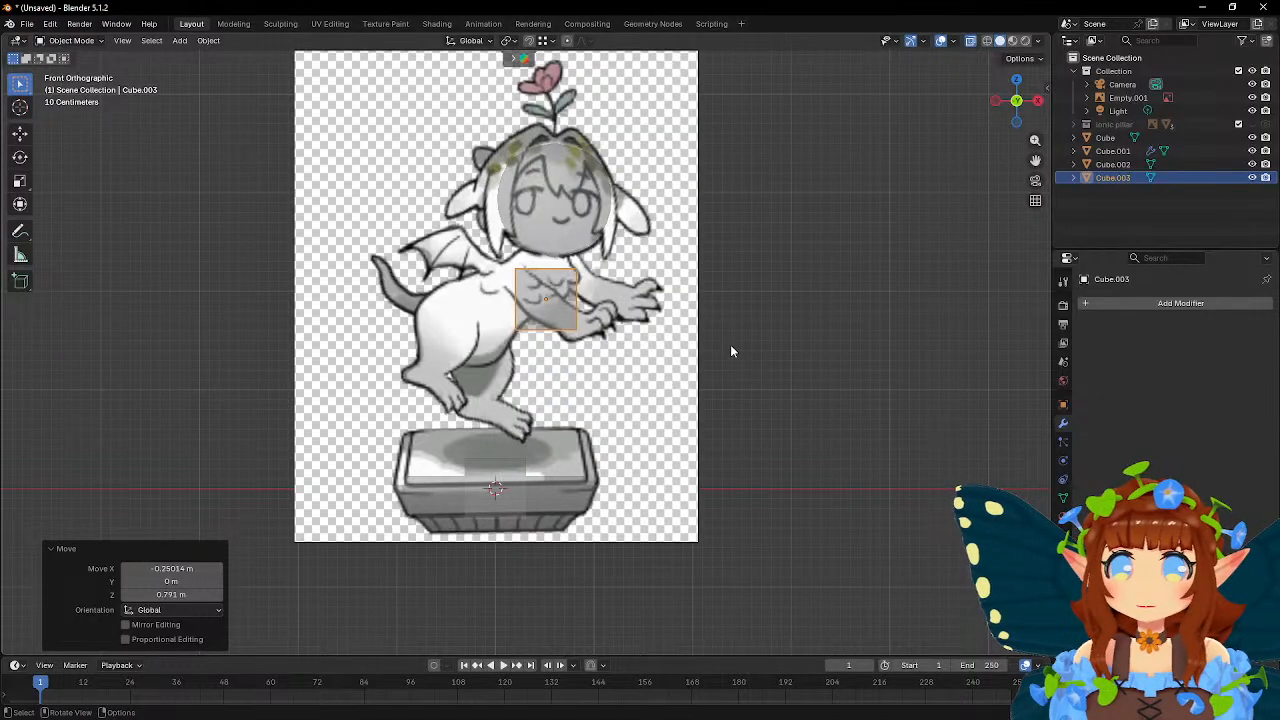
- Rotate the chest cube about -48.1° in the front view and shift it about 0.09 m along negative X
scroll(730, 344, "up", 4)
key("r")
left_click(697, 150)
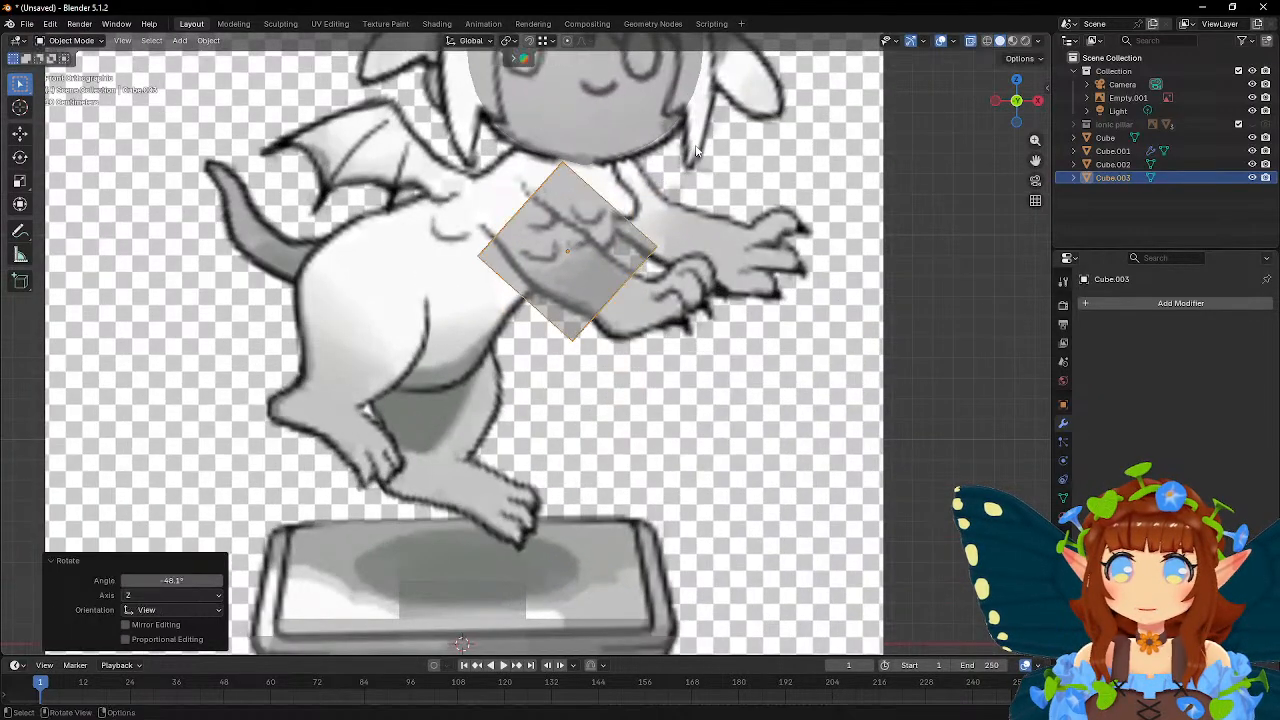
key("g")
left_click(783, 253)
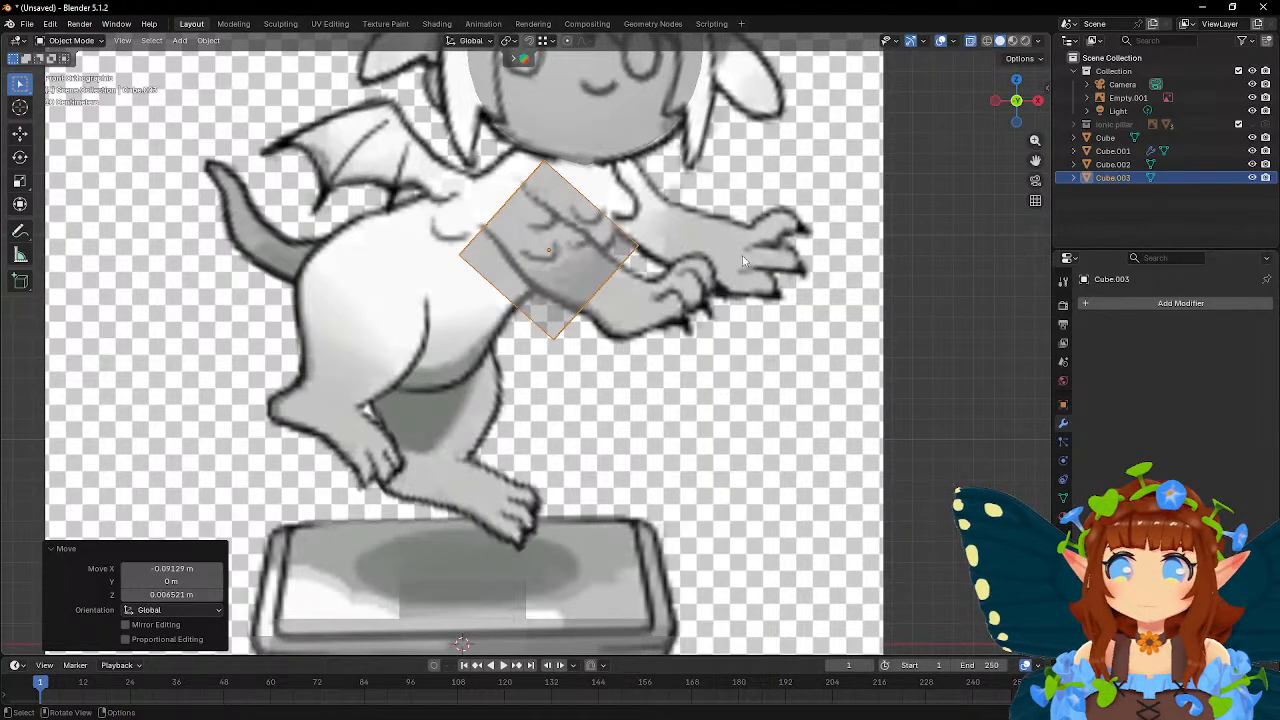
- Scale the chest cube's whole mesh by 0.599 in Edit Mode
scroll(728, 254, "down", 3)
key("s")
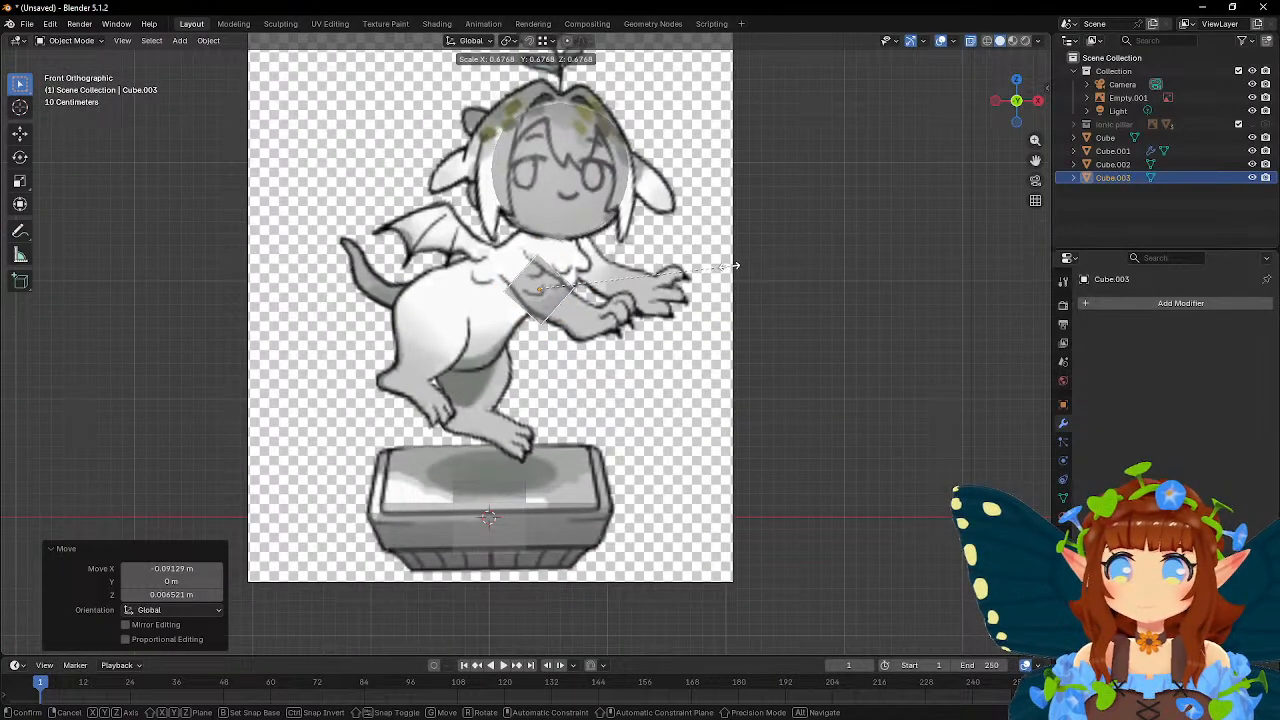
left_click(712, 265)
key("Tab")
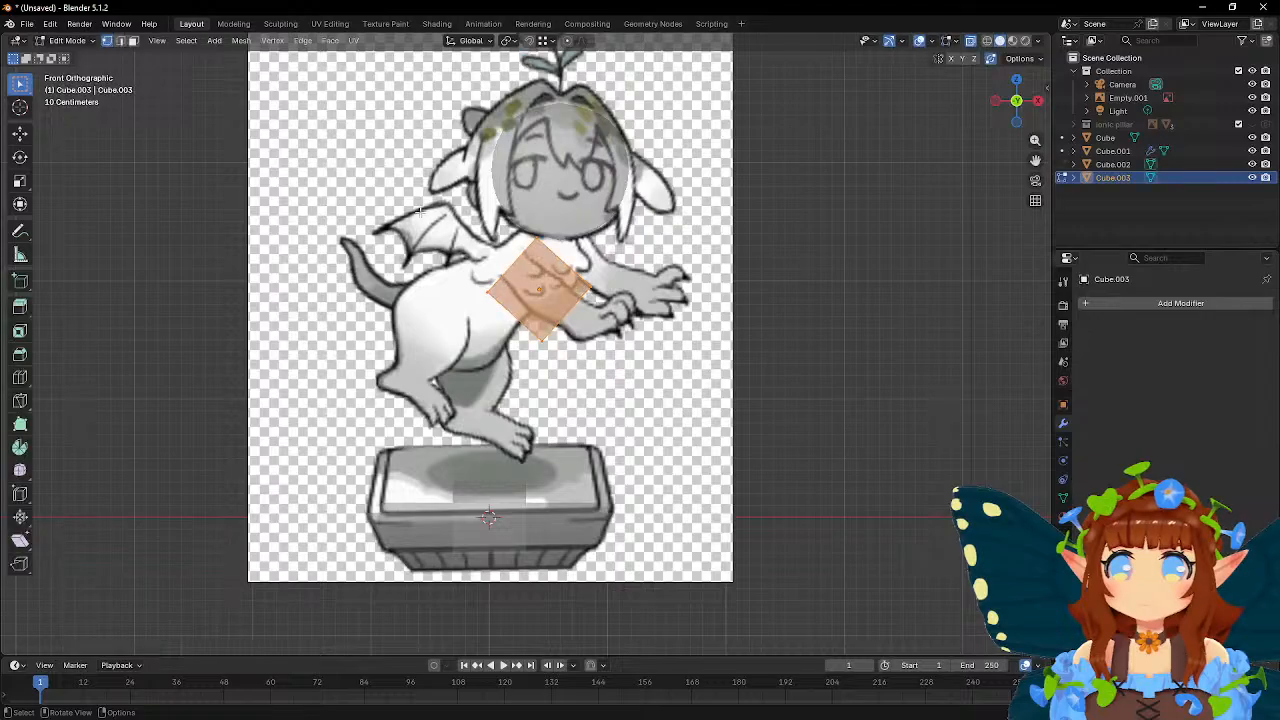
key("s")
left_click(668, 296)
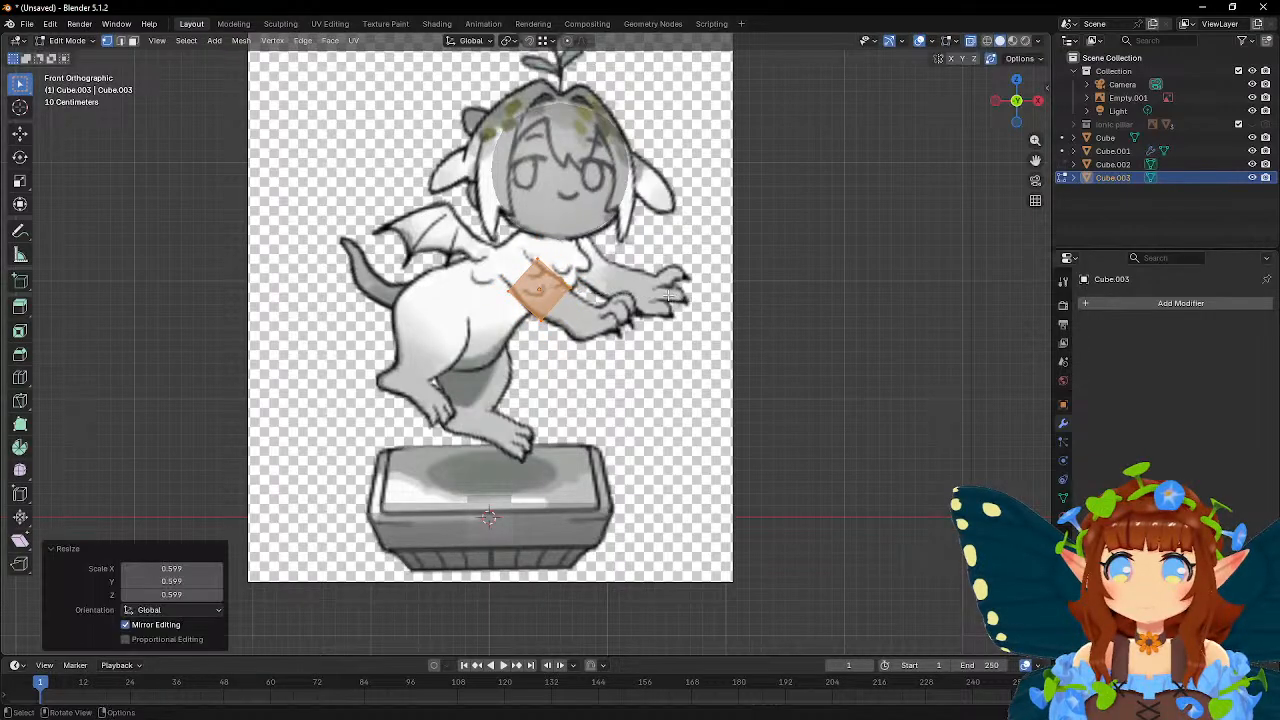
- Move the chest block's upper-back end about 0.106 m along negative X and positive Z, and scale it by 0.883
scroll(668, 296, "up", 4)
left_click(548, 168)
key("g")
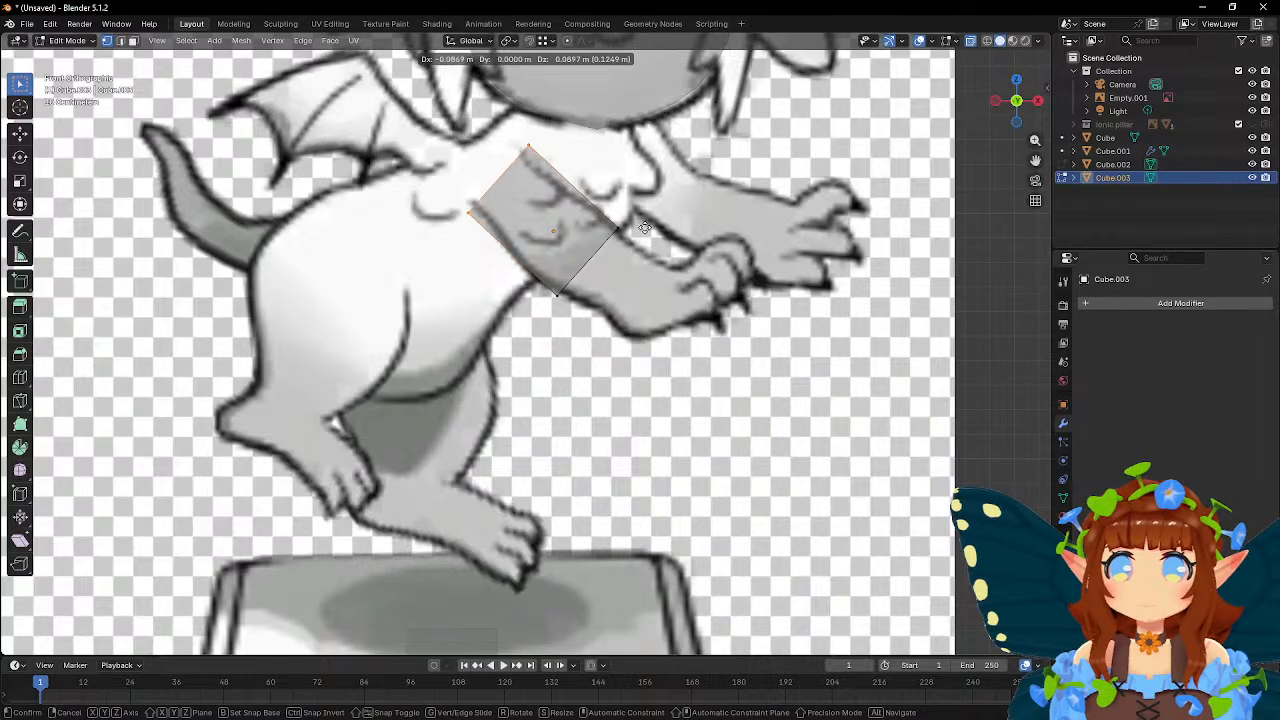
left_click(639, 224)
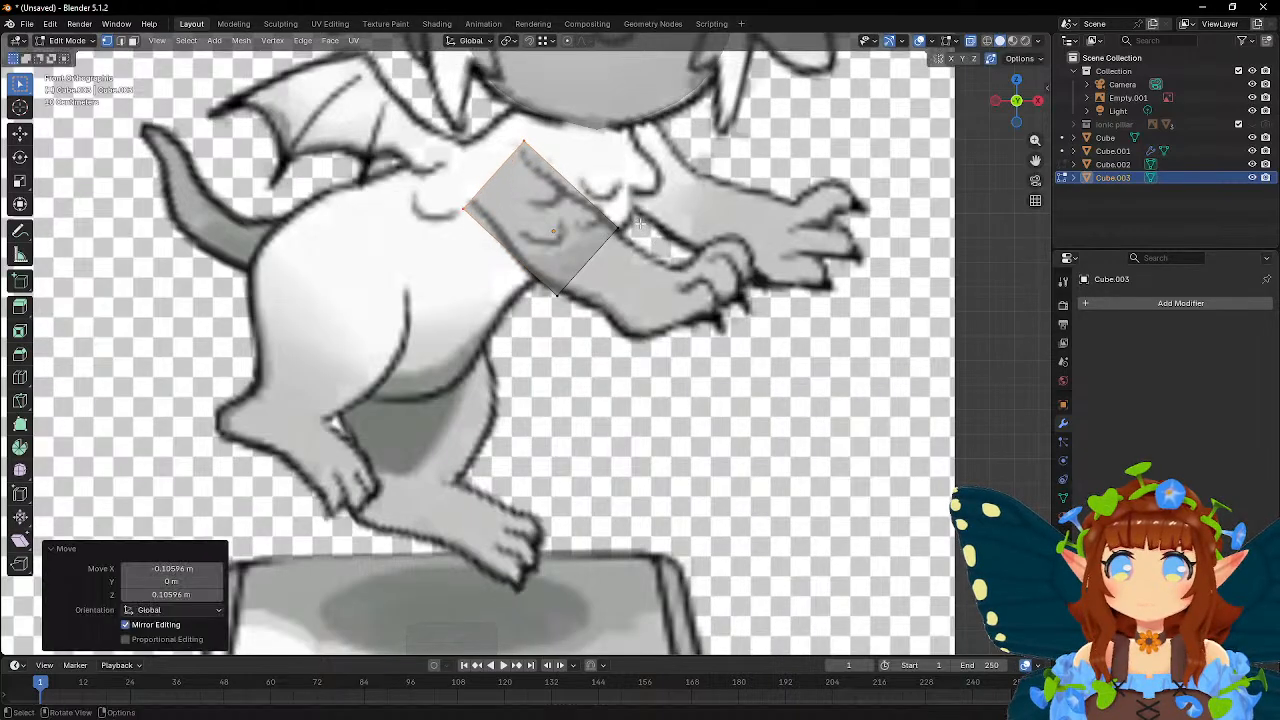
key("s")
left_click(685, 182)
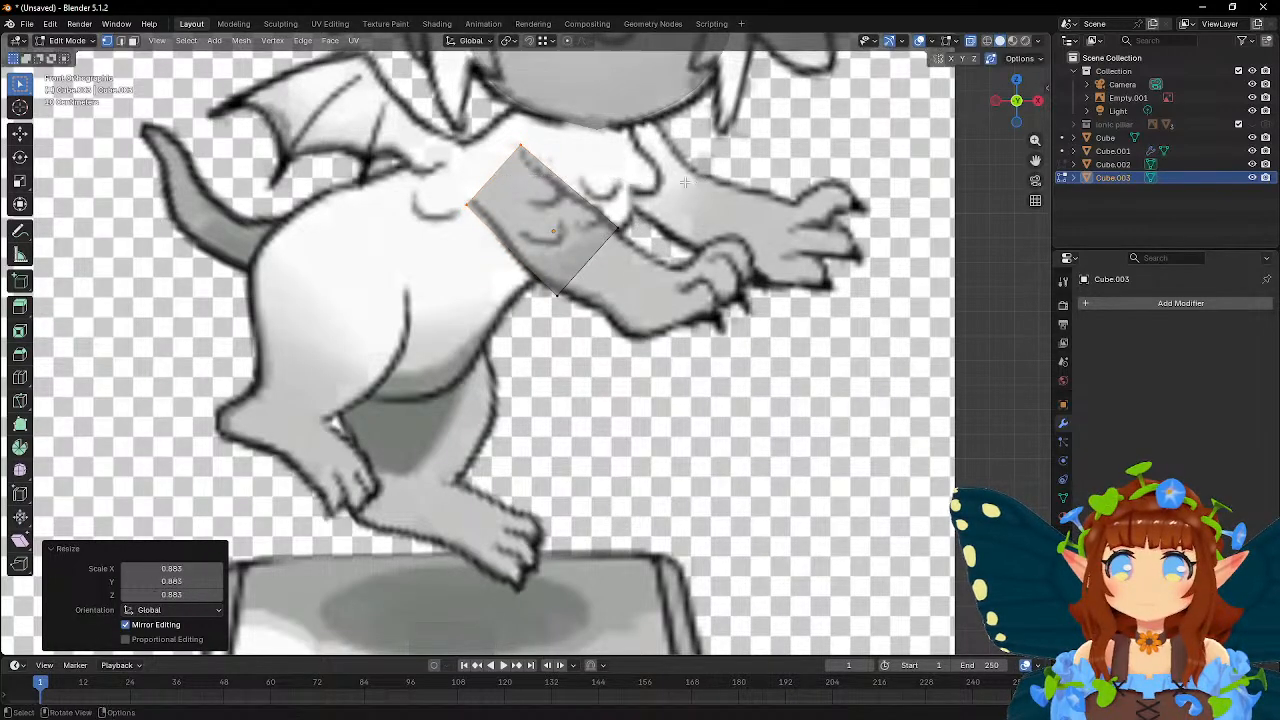
- Cut an edge loop across the chest block, slide it toward the upper-back end with factor -0.570, and scale it by 0.887
left_click(19, 379)
left_click(536, 216)
key("w")
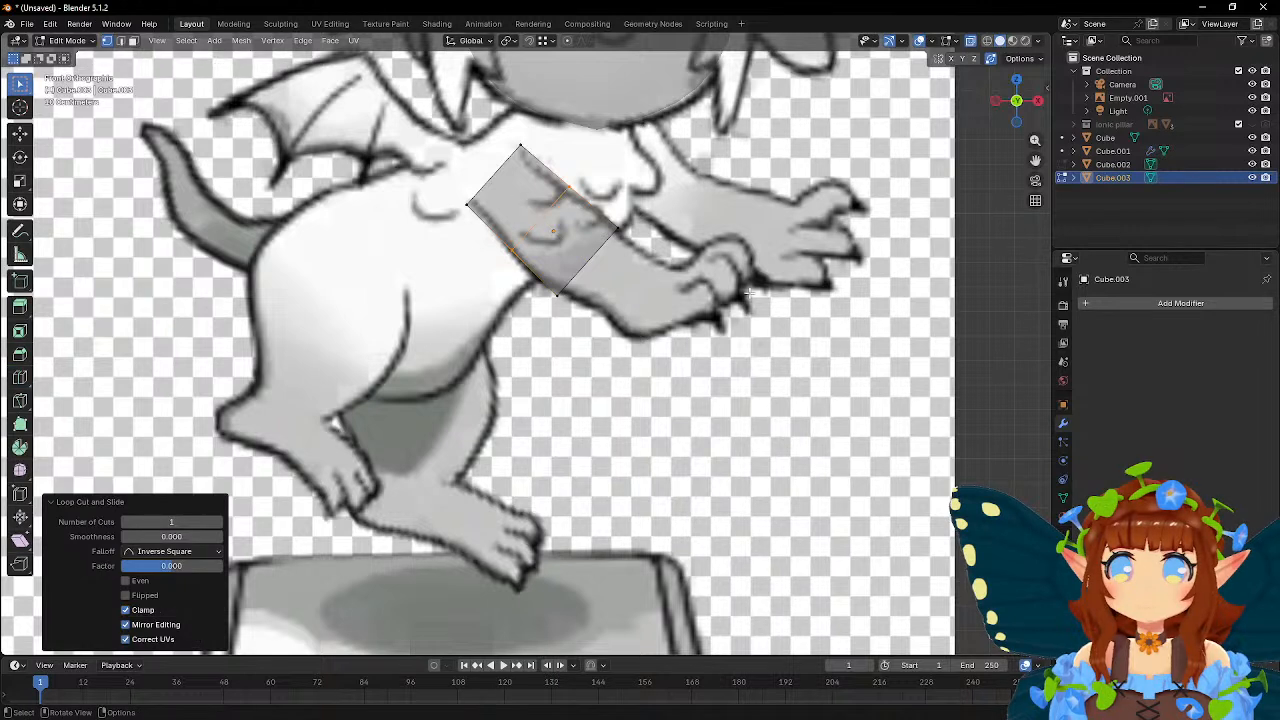
key("g")
key("g")
left_click(716, 270)
key("s")
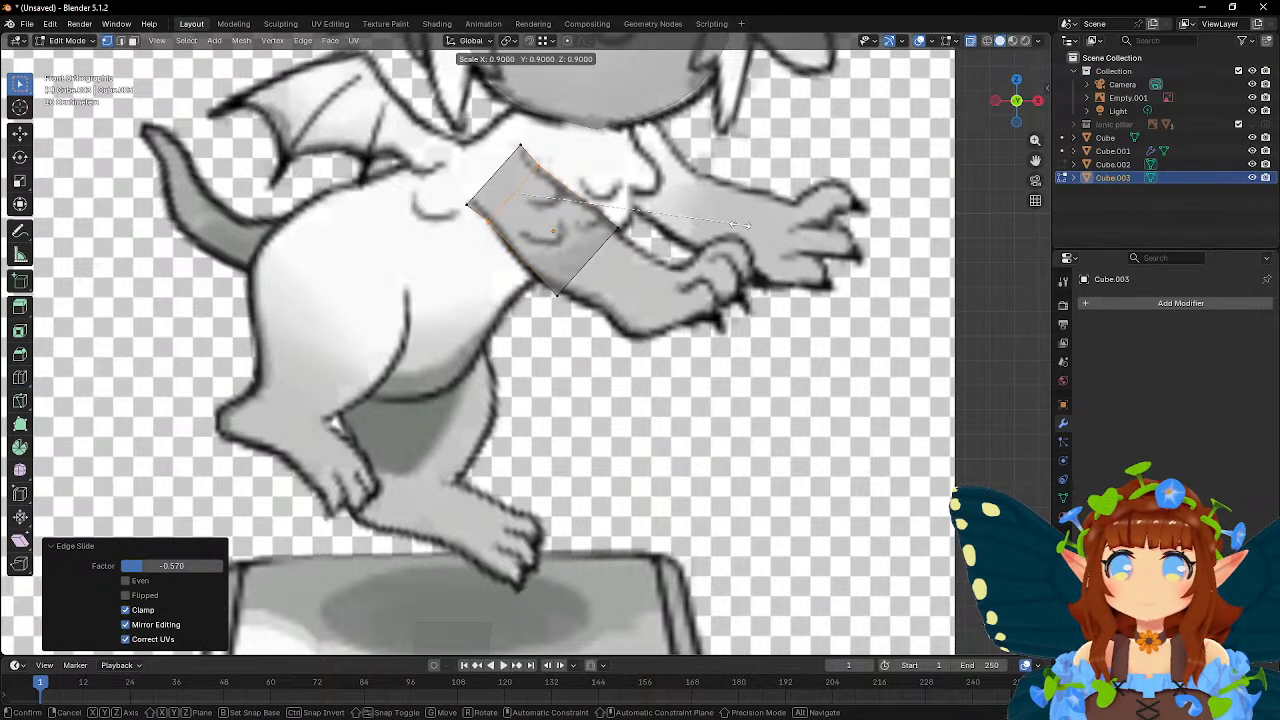
left_click(737, 224)
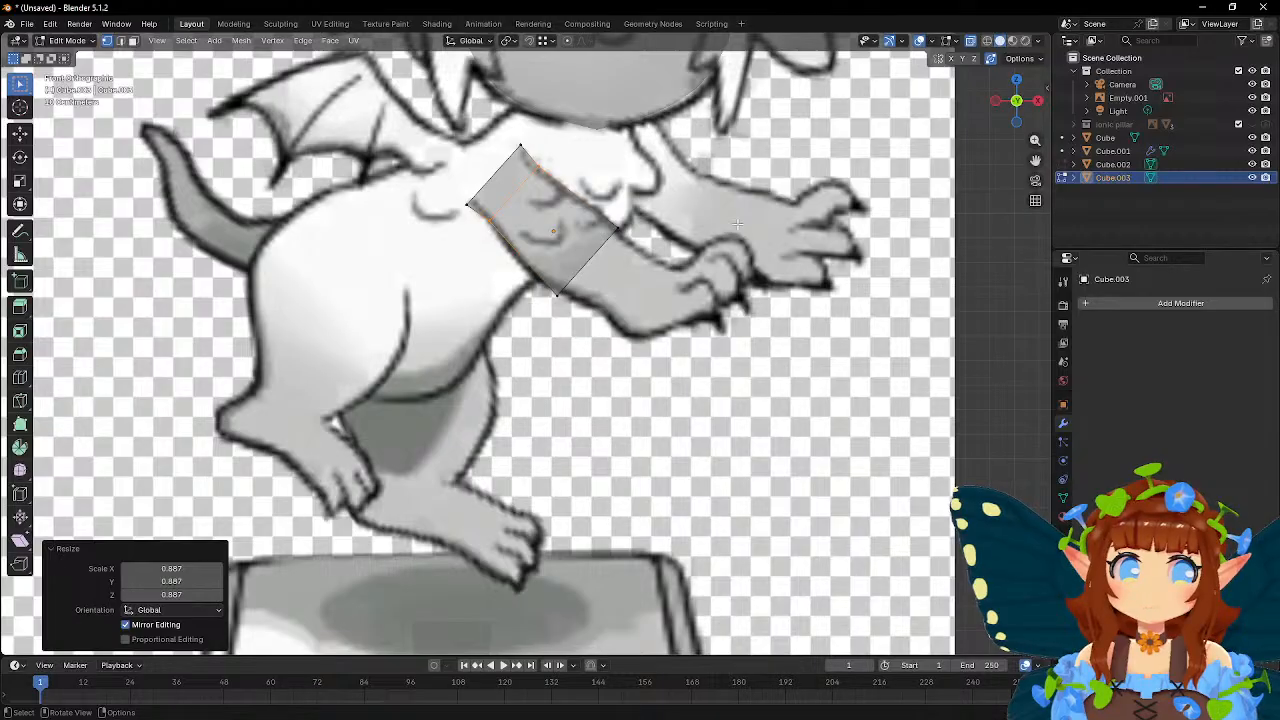
- Extend the chest block's lower end down the forearm, moving its upper corner about 0.197 m along X and 0.152 m along negative Z
scroll(737, 224, "up", 1)
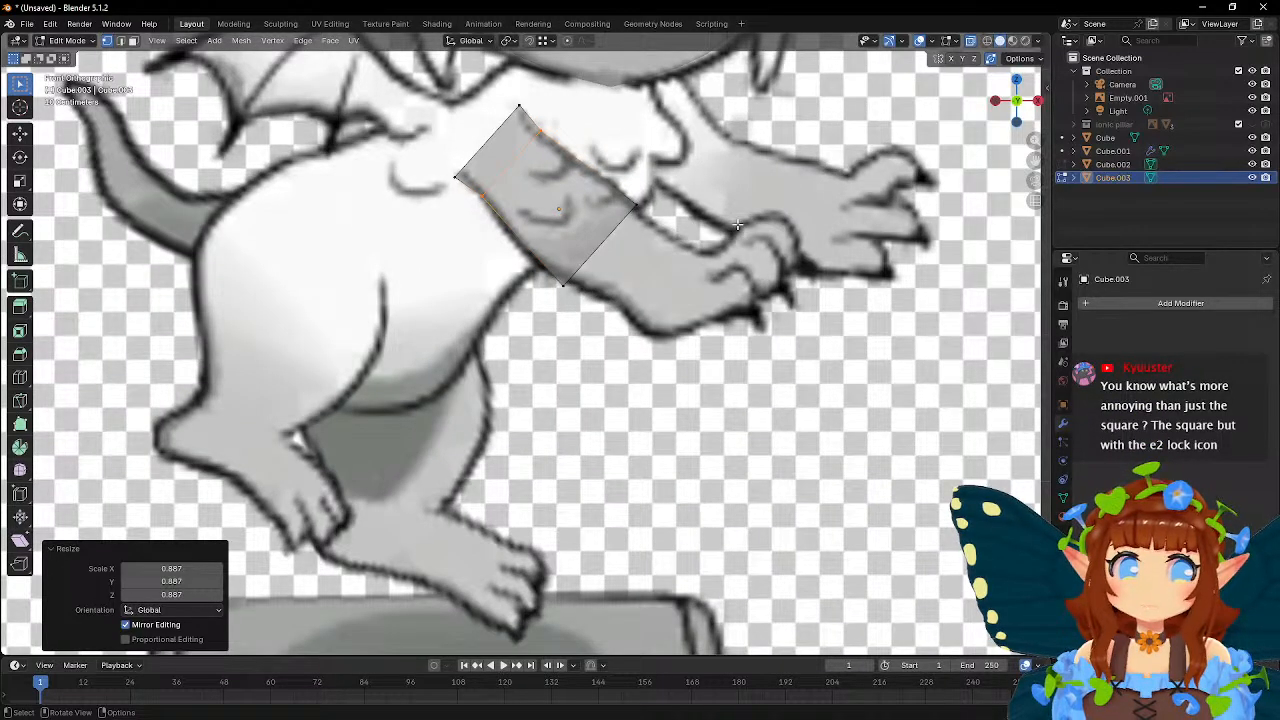
scroll(737, 224, "down", 1)
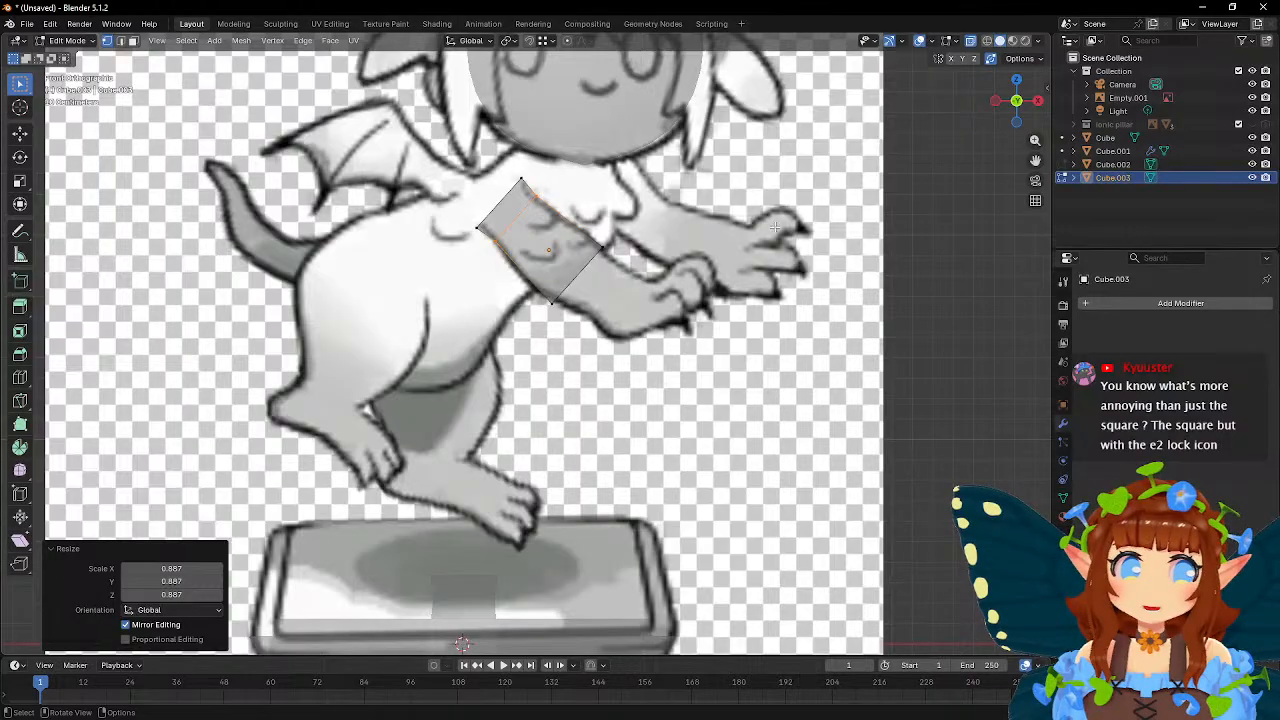
scroll(773, 228, "up", 2)
left_click_drag(457, 338, 535, 392)
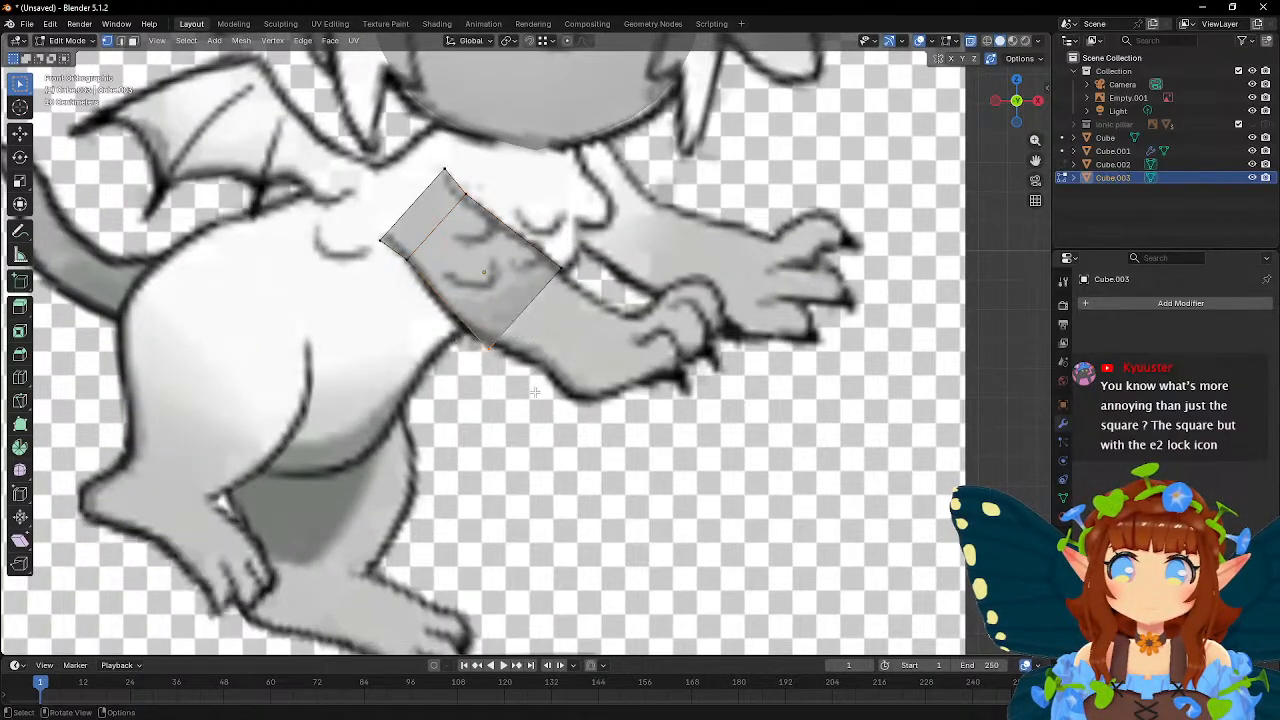
key("g")
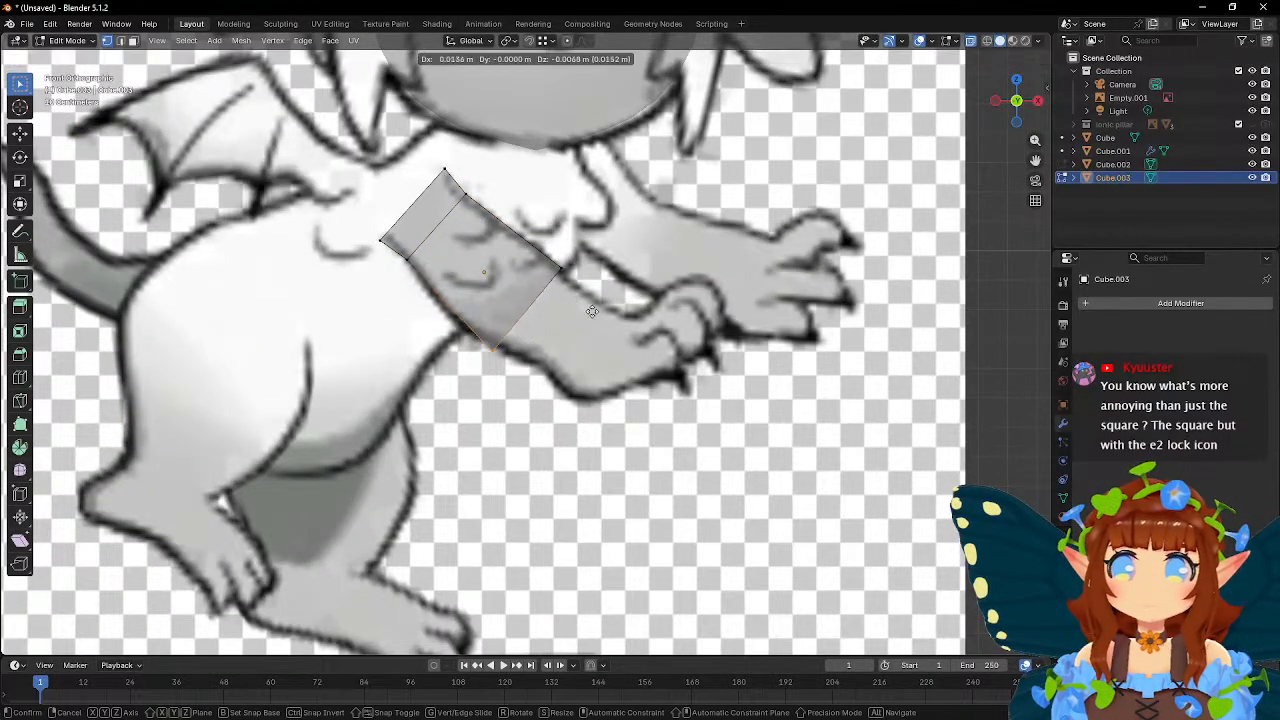
left_click(627, 318)
left_click(560, 270)
key("g")
left_click(669, 348)
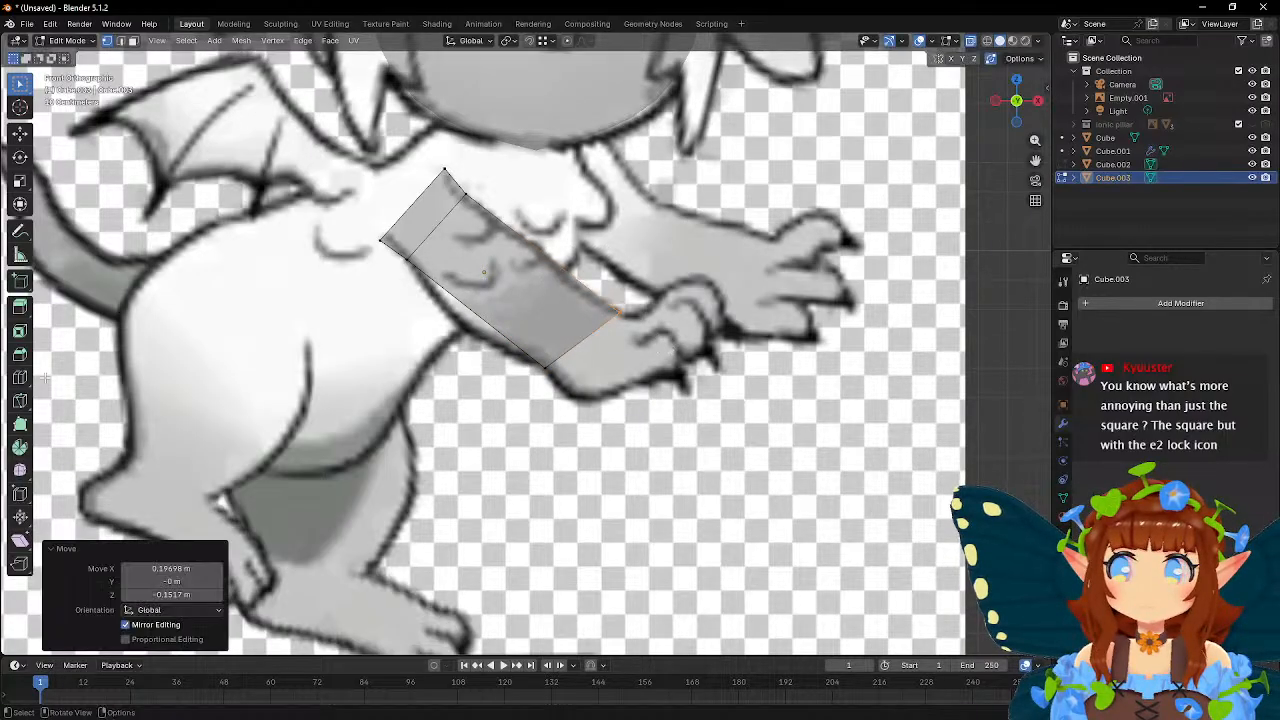
- Cut an edge loop across the forearm section and move its underside about 0.05 m along negative X and 0.043 m along negative Z
left_click(20, 377)
left_click(460, 322)
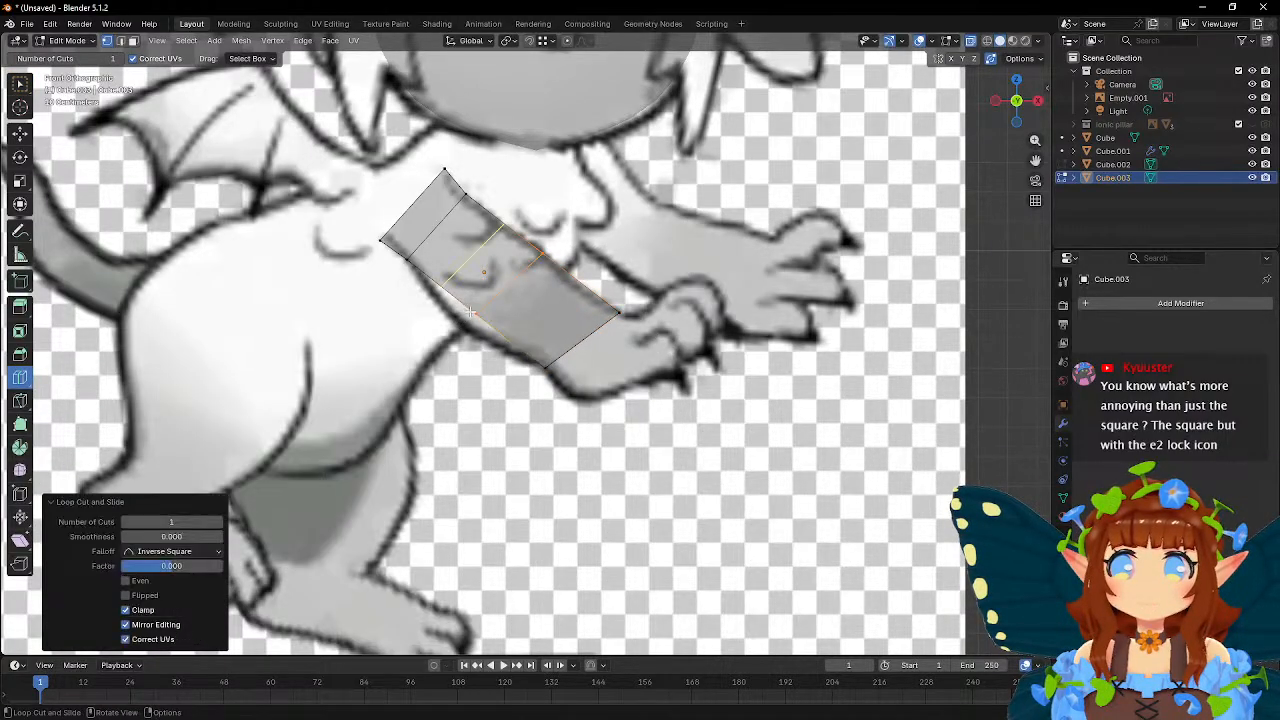
key("w")
key("g")
left_click(483, 343)
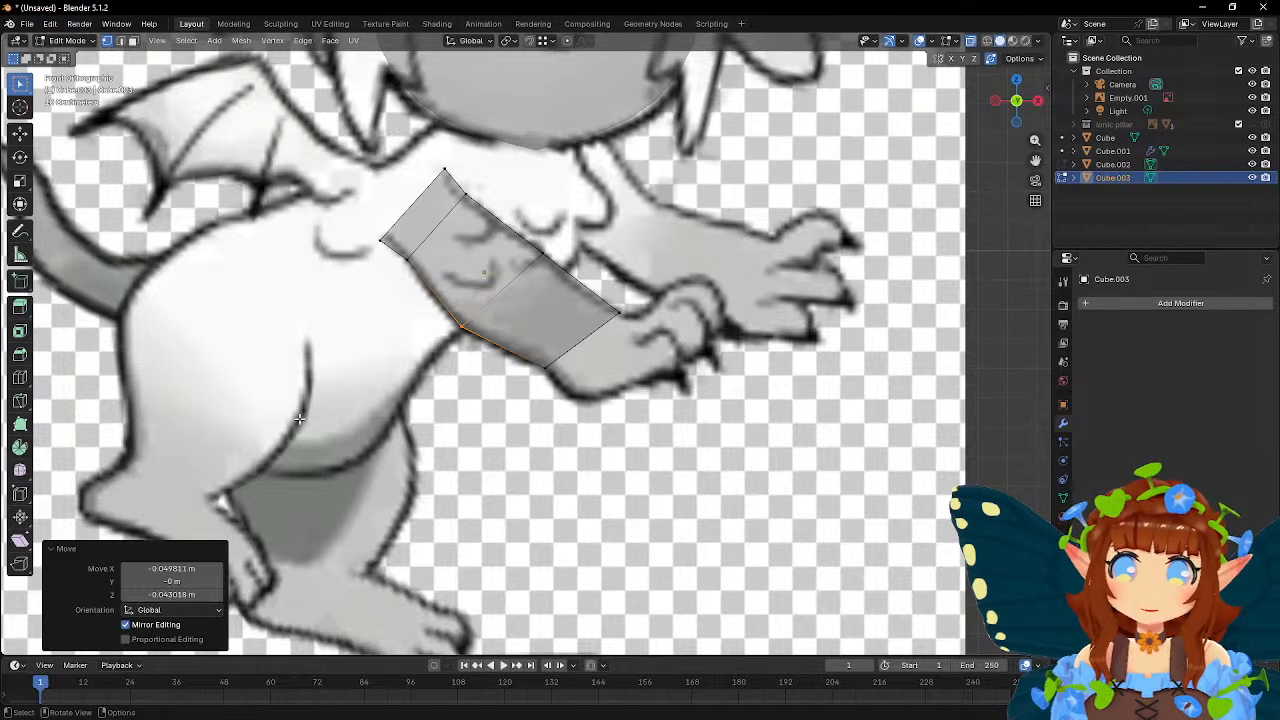
scroll(515, 342, "down", 5)
key("Tab")
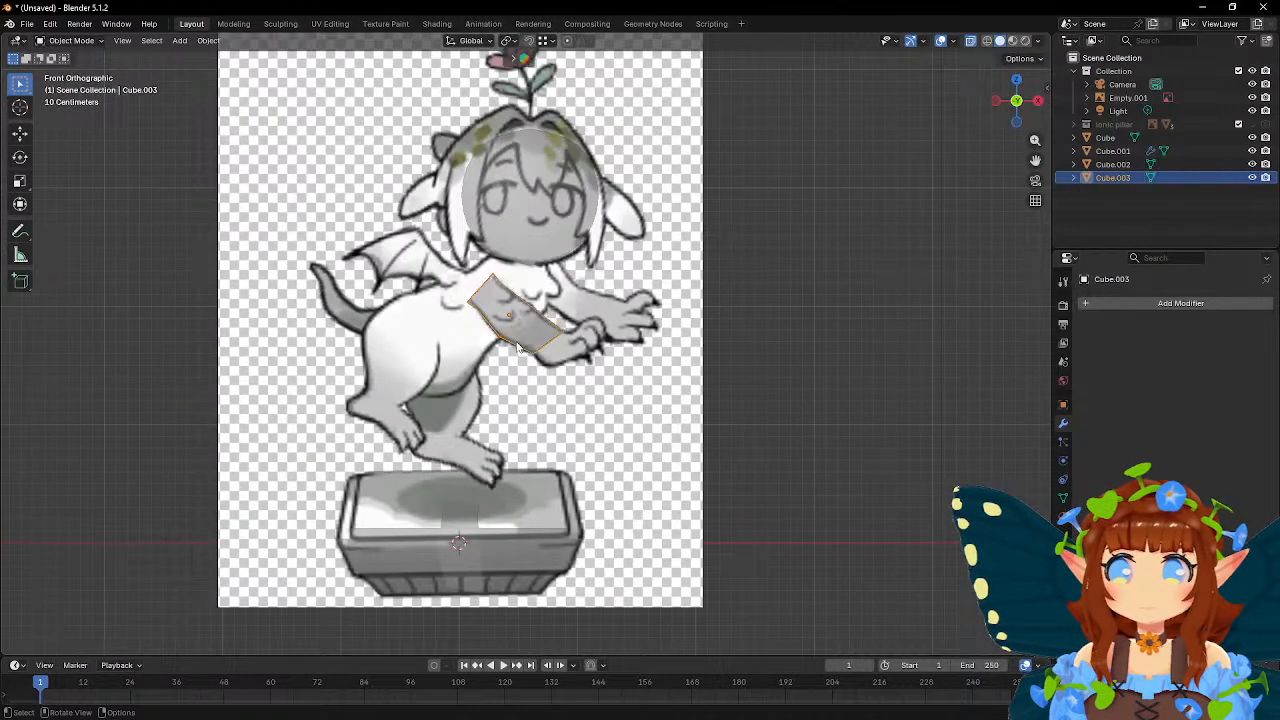
key("Tab")
scroll(517, 345, "up", 5)
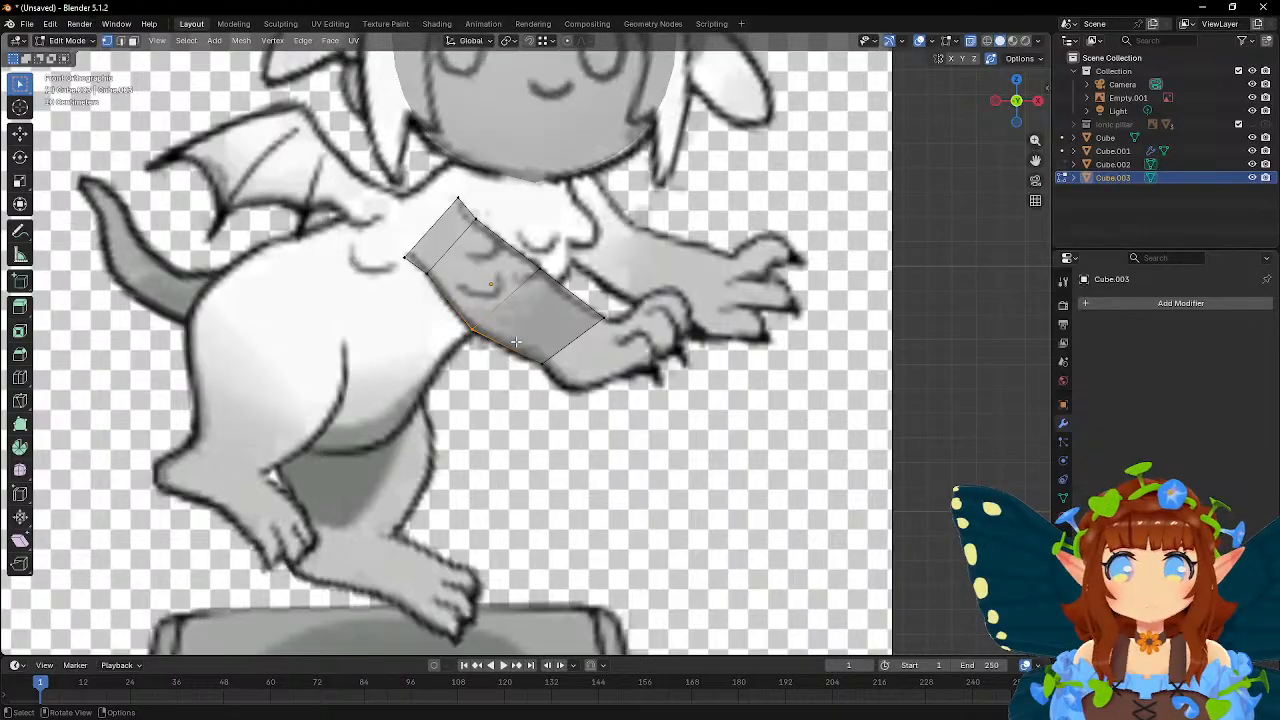
key("Tab")
scroll(516, 344, "down", 5)
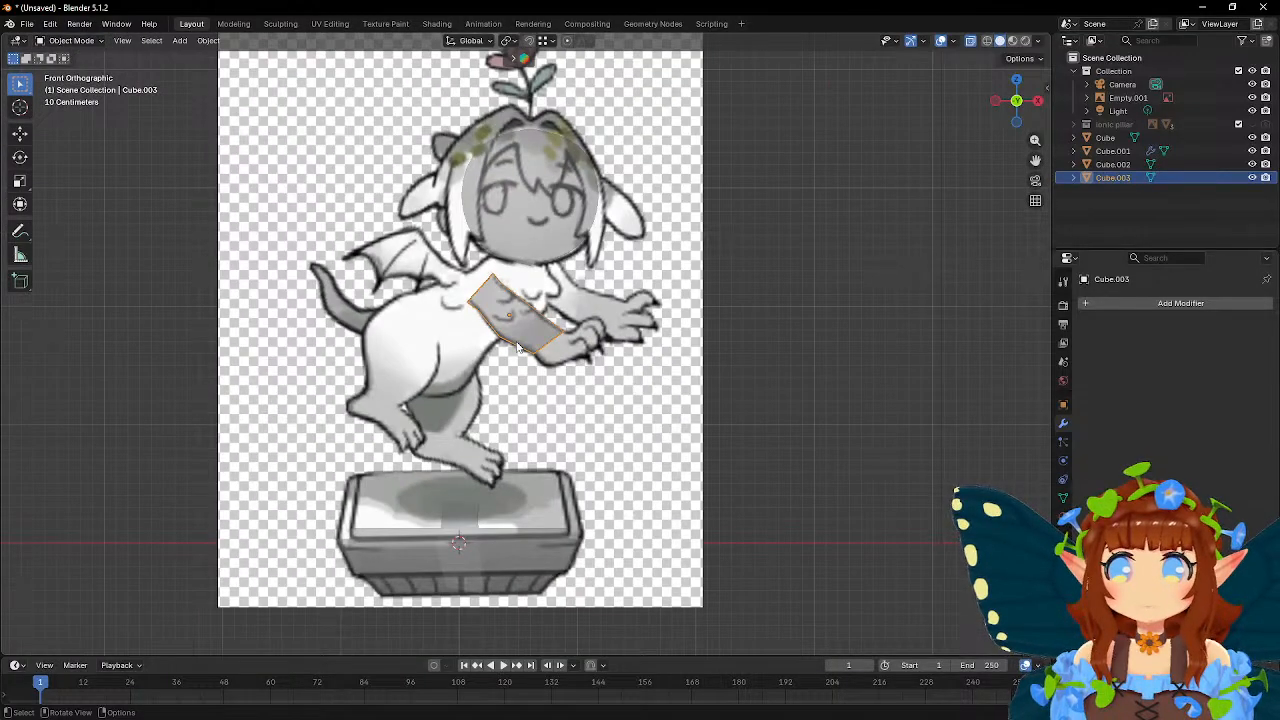
- Add a plane rotated 90° about the X axis and move it up over the head
left_click(853, 405)
key("shift+a")
mouse_move(808, 390)
left_click(871, 386)
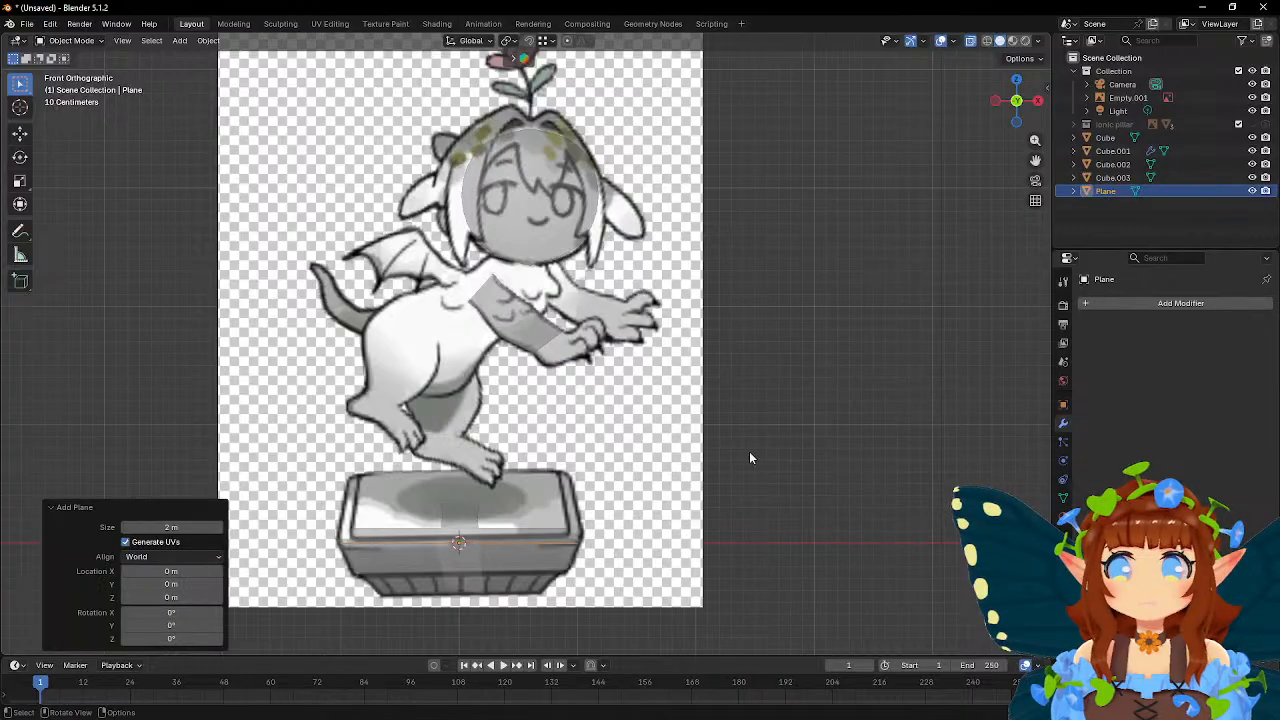
type("rx90")
key("Return")
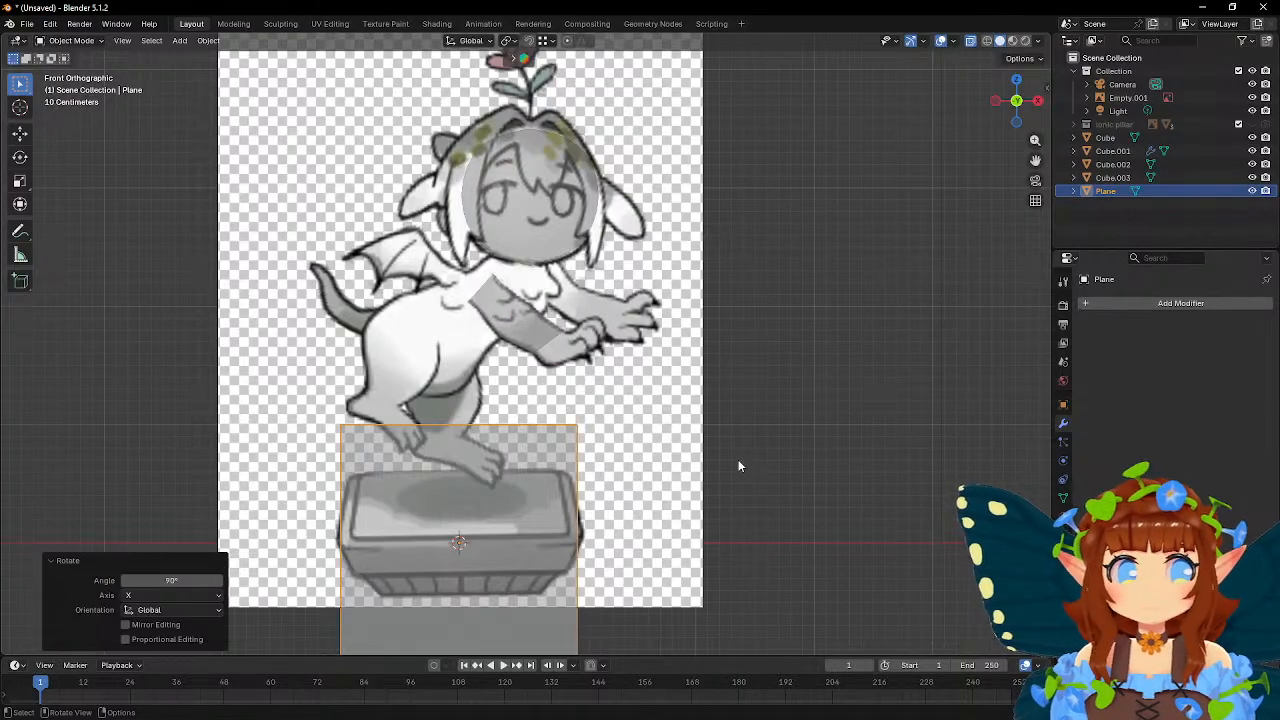
key("g")
left_click(688, 136)
middle_click_drag(688, 150, 691, 287, "shift")
- Scale the head's whole mesh by about 0.68 along the Y axis in Edit Mode
middle_click_drag(575, 287, 720, 335)
left_click(470, 322)
key("Tab")
middle_click_drag(504, 323, 540, 334)
left_click_drag(498, 238, 636, 414)
key("g")
right_click(714, 344)
key("a")
key("s")
key("y")
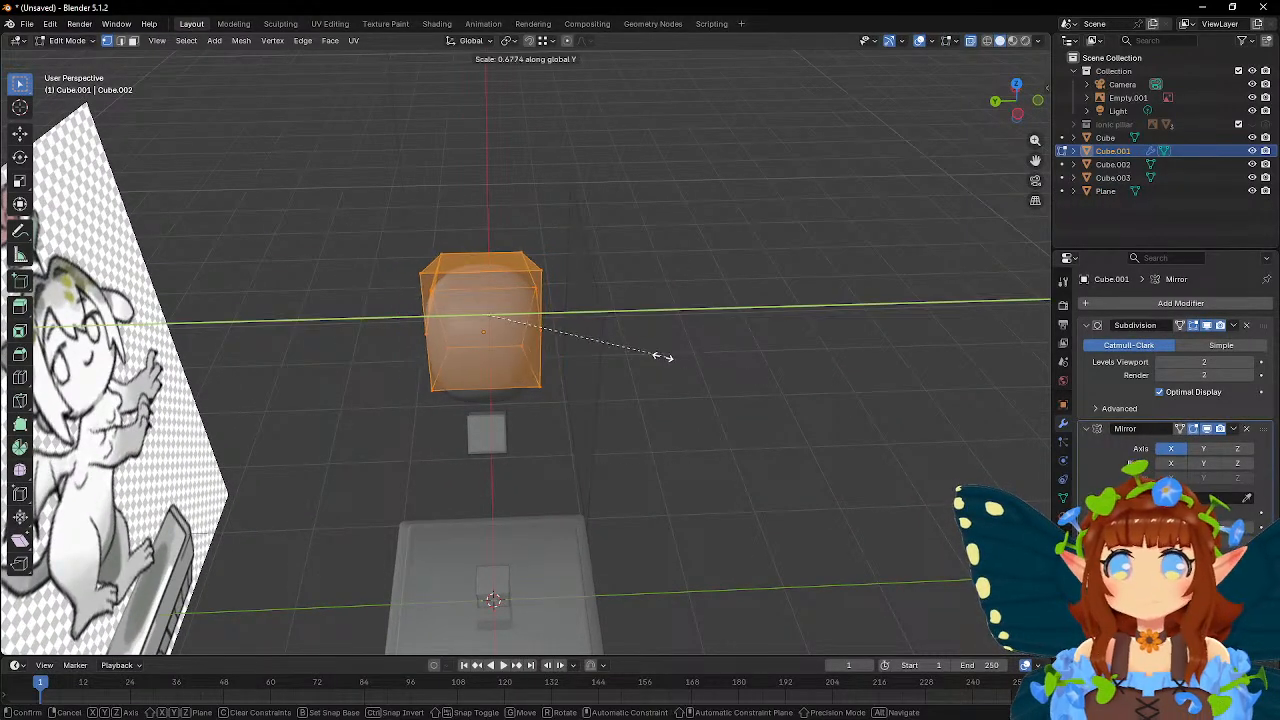
left_click(664, 359)
key("Tab")
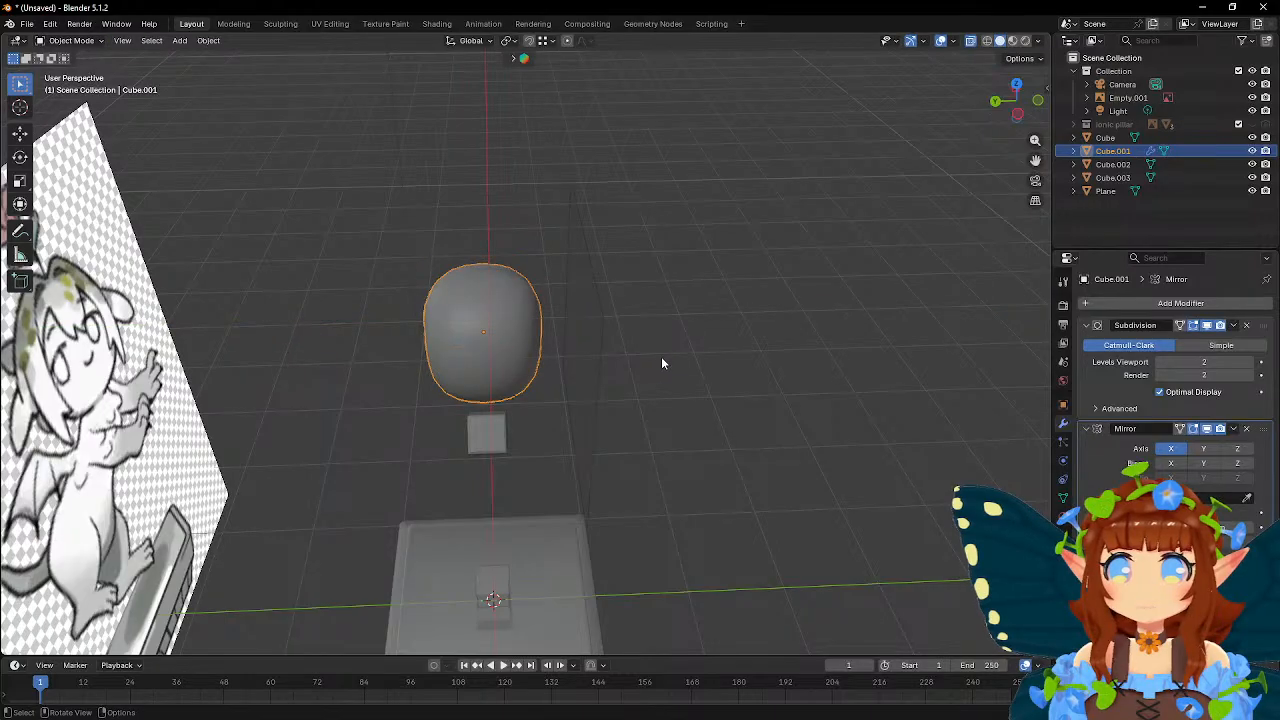
- Scale the new plane by 0.401 in the front view to fit beside the face
left_click(596, 367)
key("KP_1")
key("s")
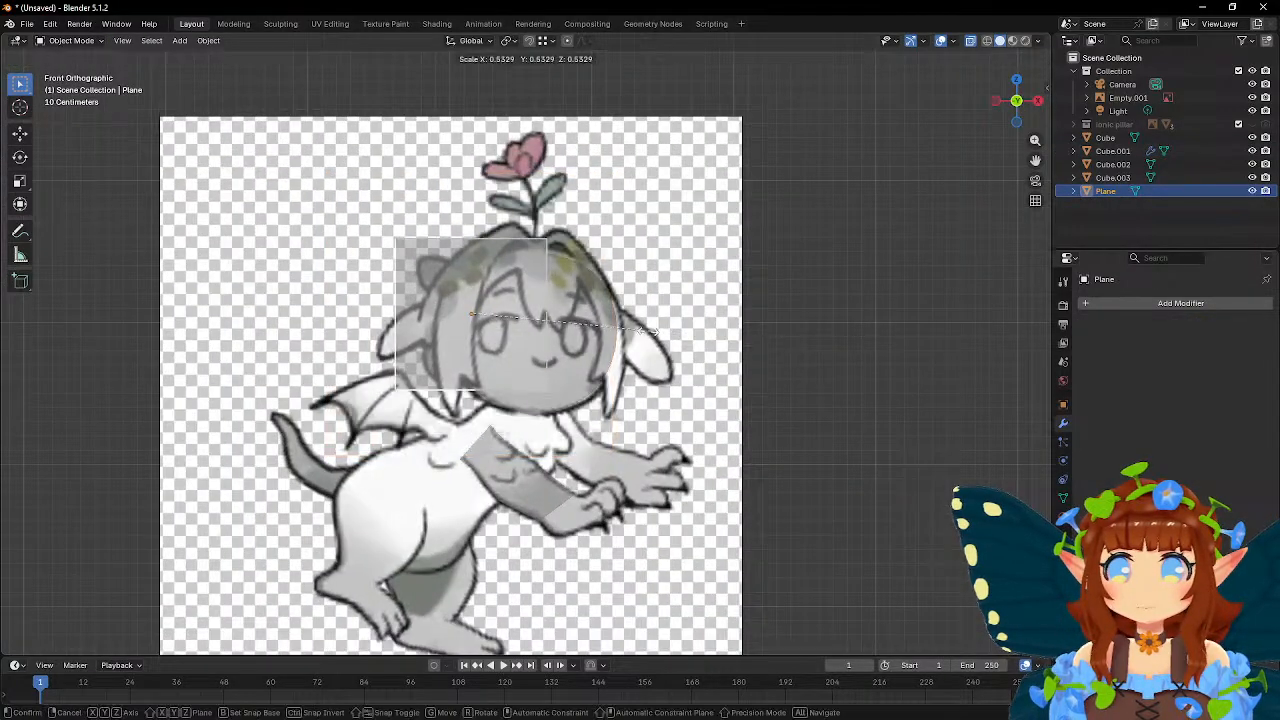
left_click(614, 335)
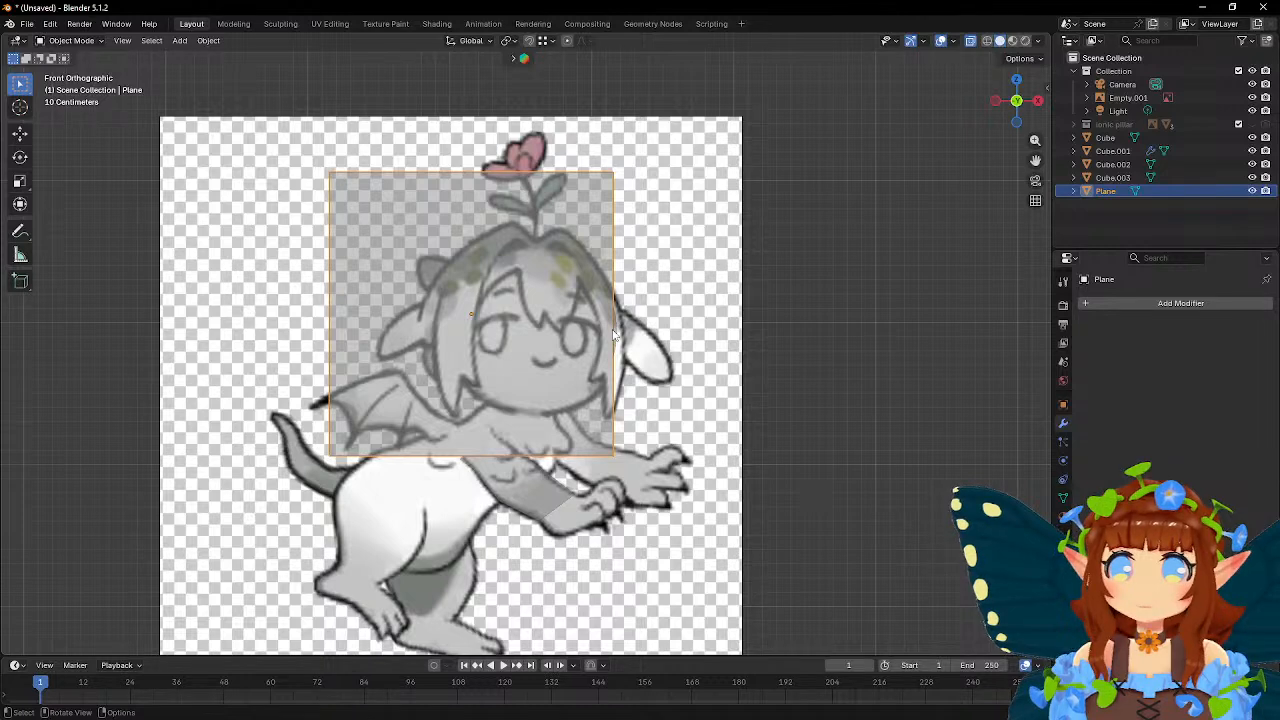
key("s")
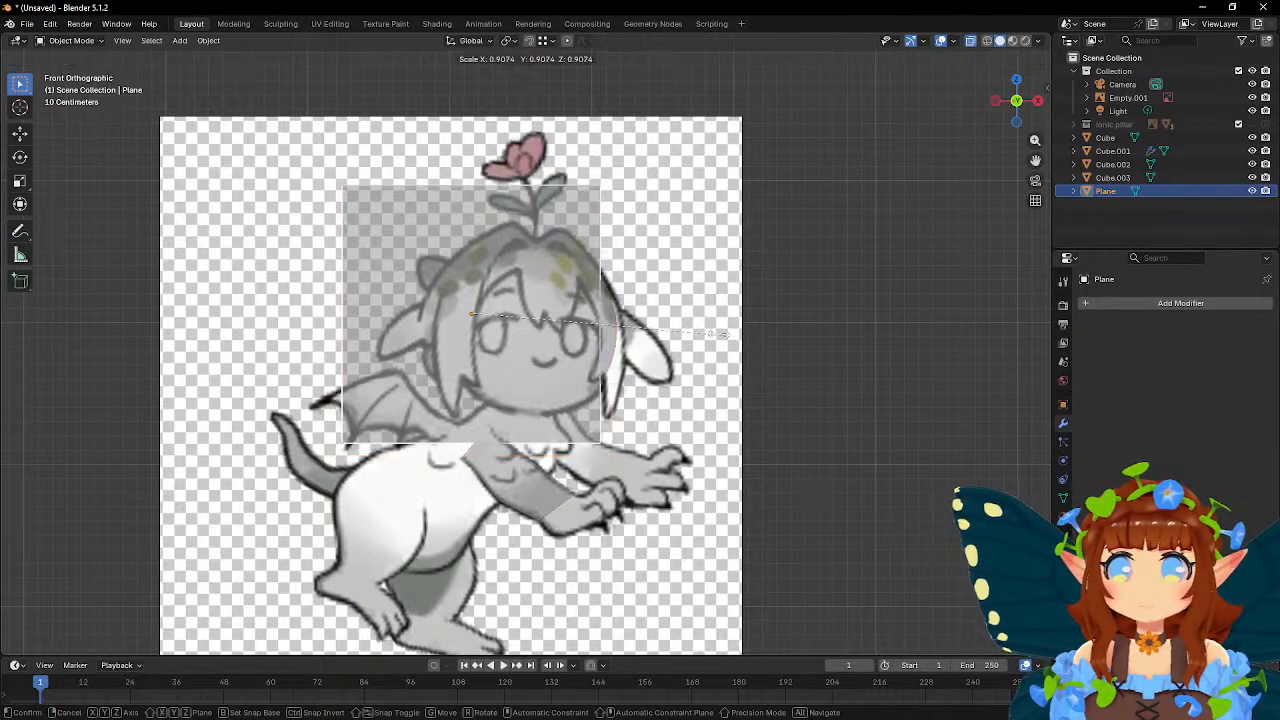
left_click(586, 333)
scroll(586, 333, "up", 2)
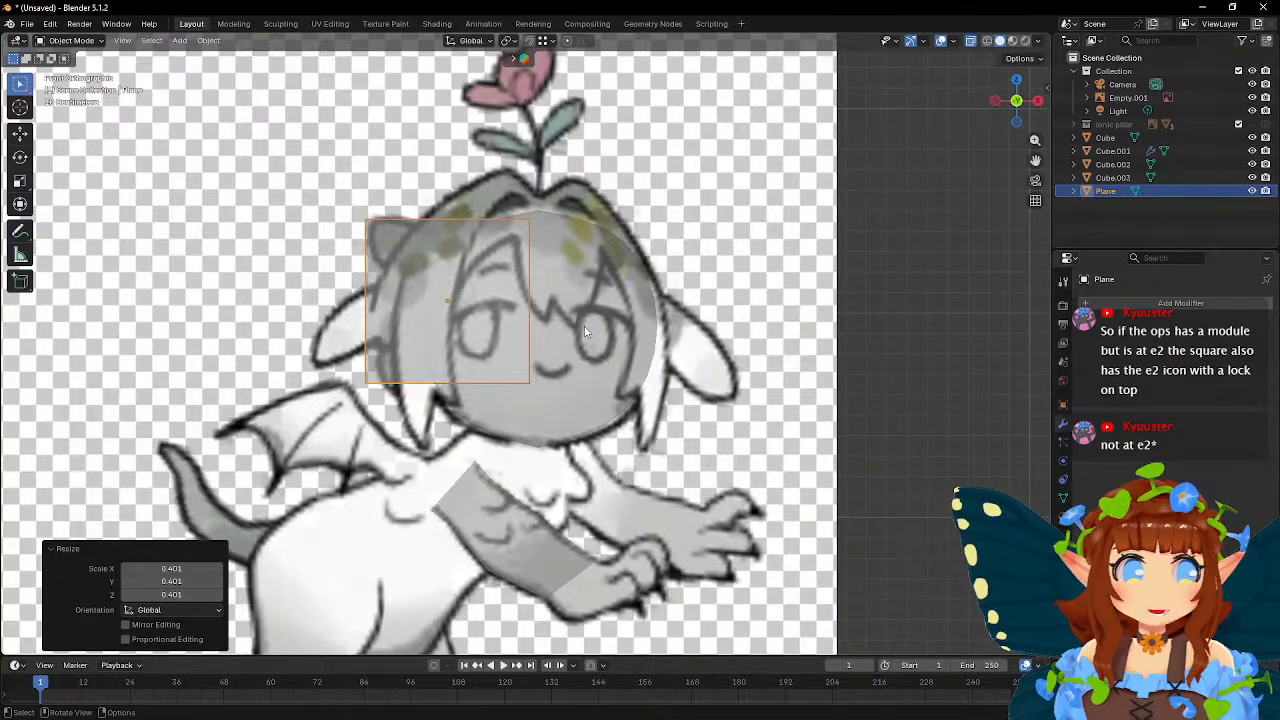
- Rotate the plane about -27° around the Z axis and shift it along Y against the head
key("Tab")
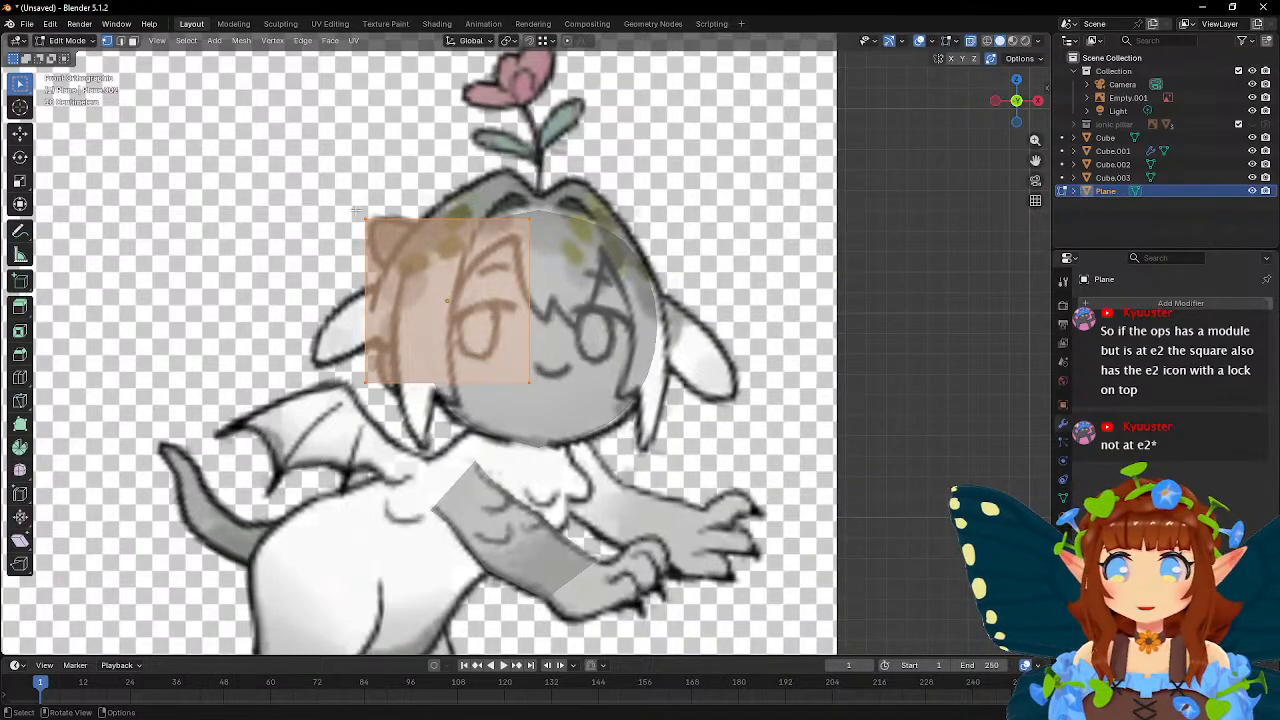
left_click(365, 217)
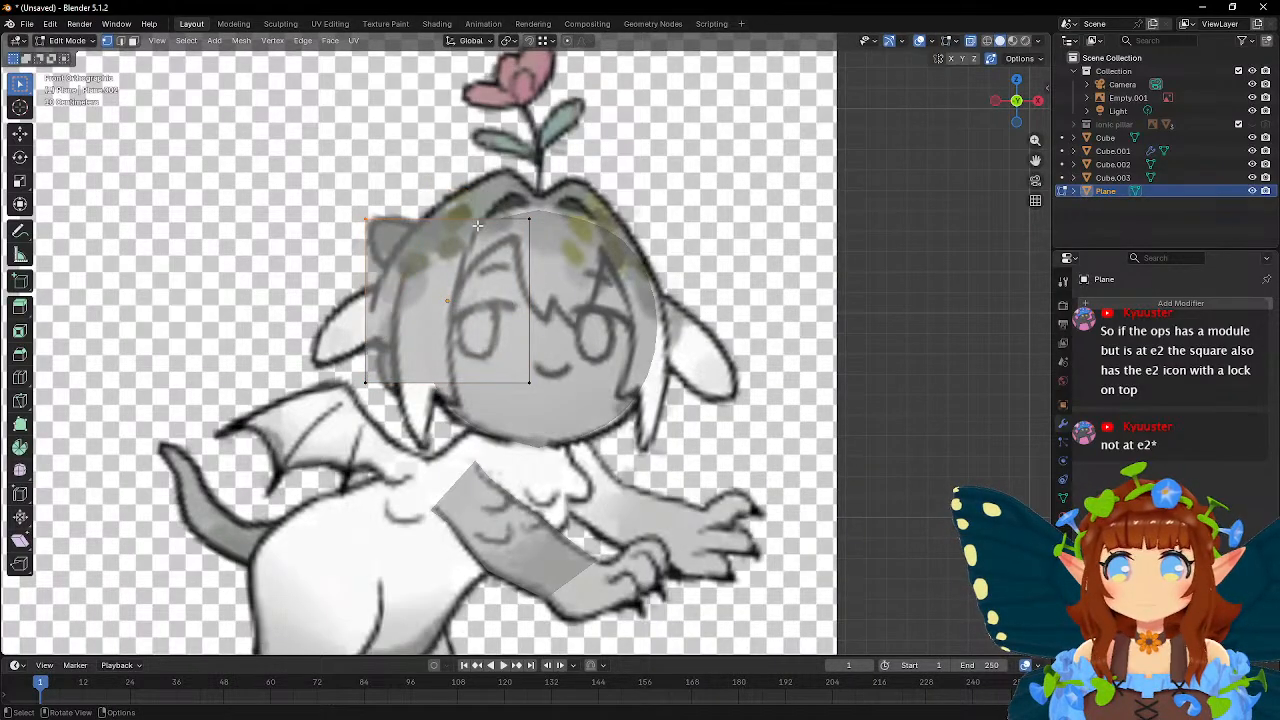
middle_click_drag(489, 232, 493, 322)
key("Tab")
key("r")
key("z")
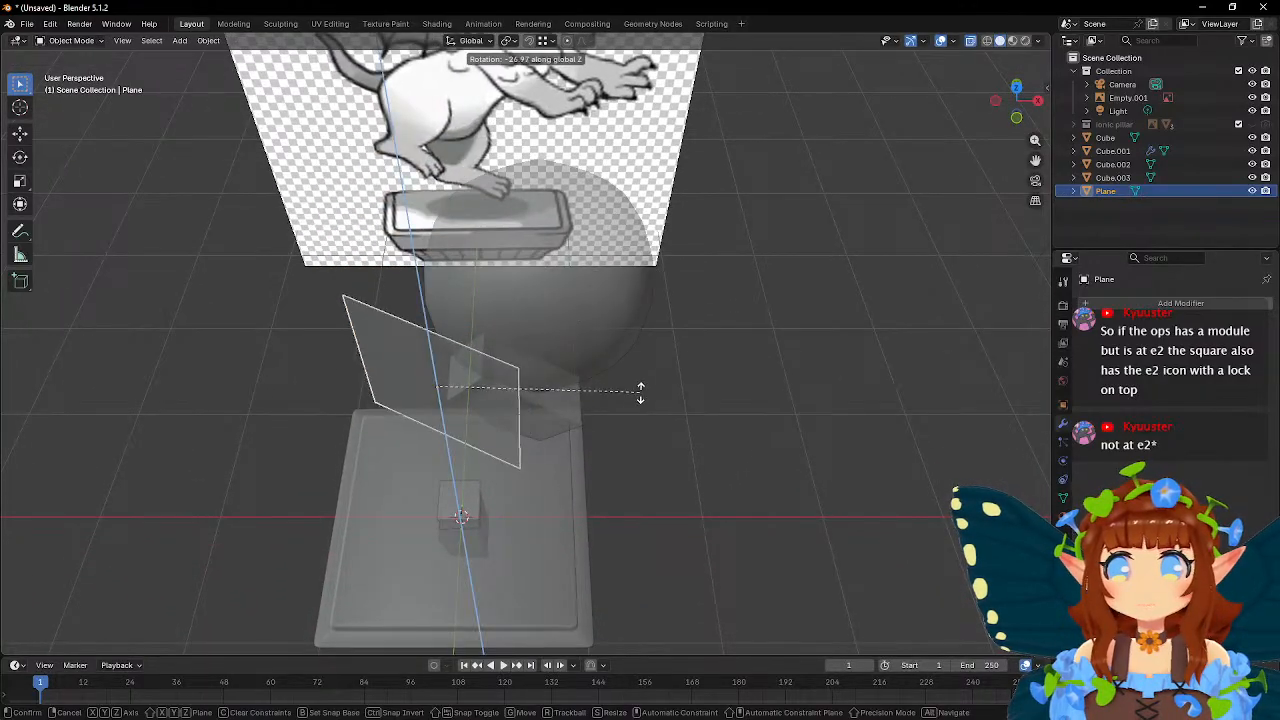
left_click(639, 394)
middle_click_drag(639, 394, 591, 218)
key("g")
key("y")
left_click(572, 266)
- Narrow the plane to a side hair strip, moving its outer edge about 0.08 m along X and its inner edge 0.316 m along negative X
key("Tab")
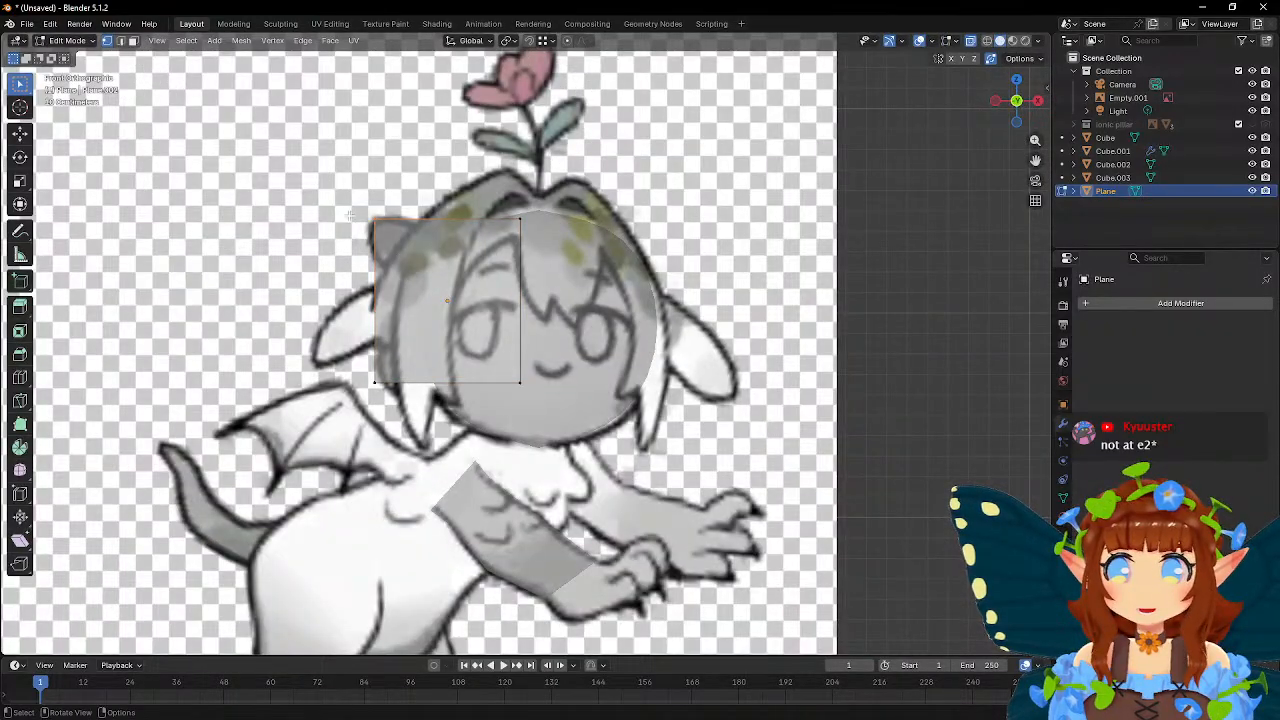
key("g")
key("x")
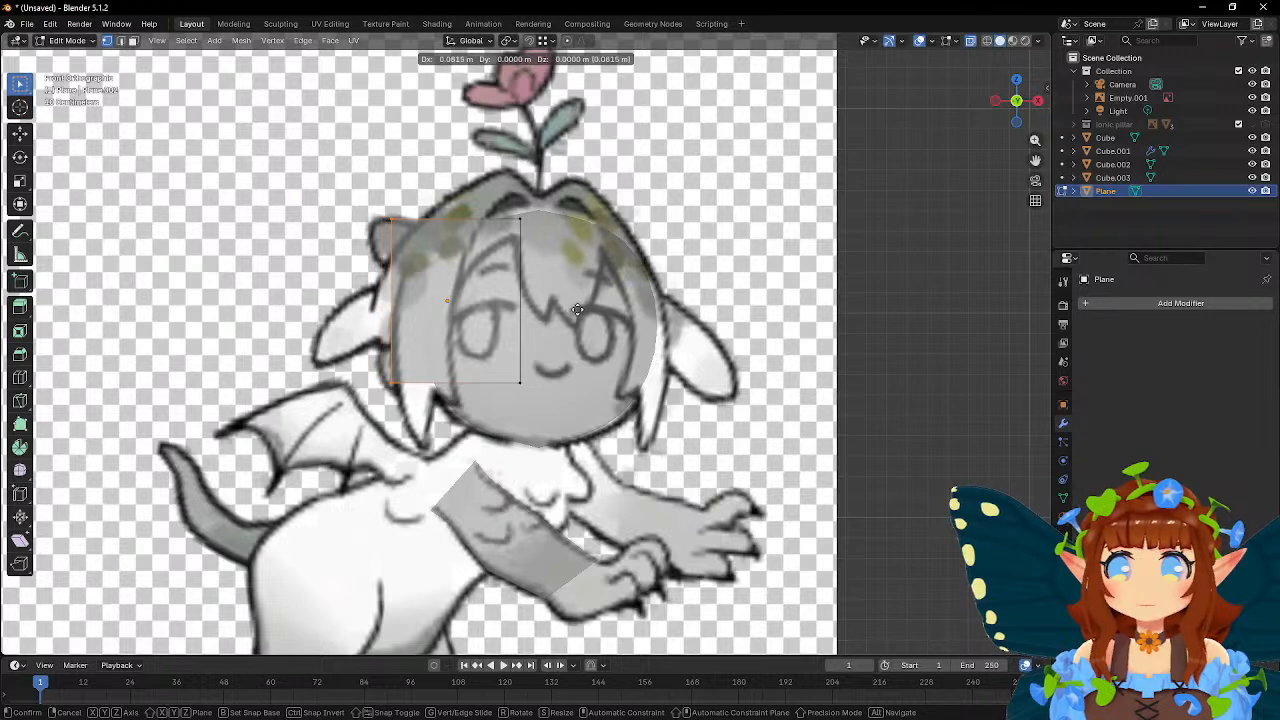
left_click(578, 310)
key("g")
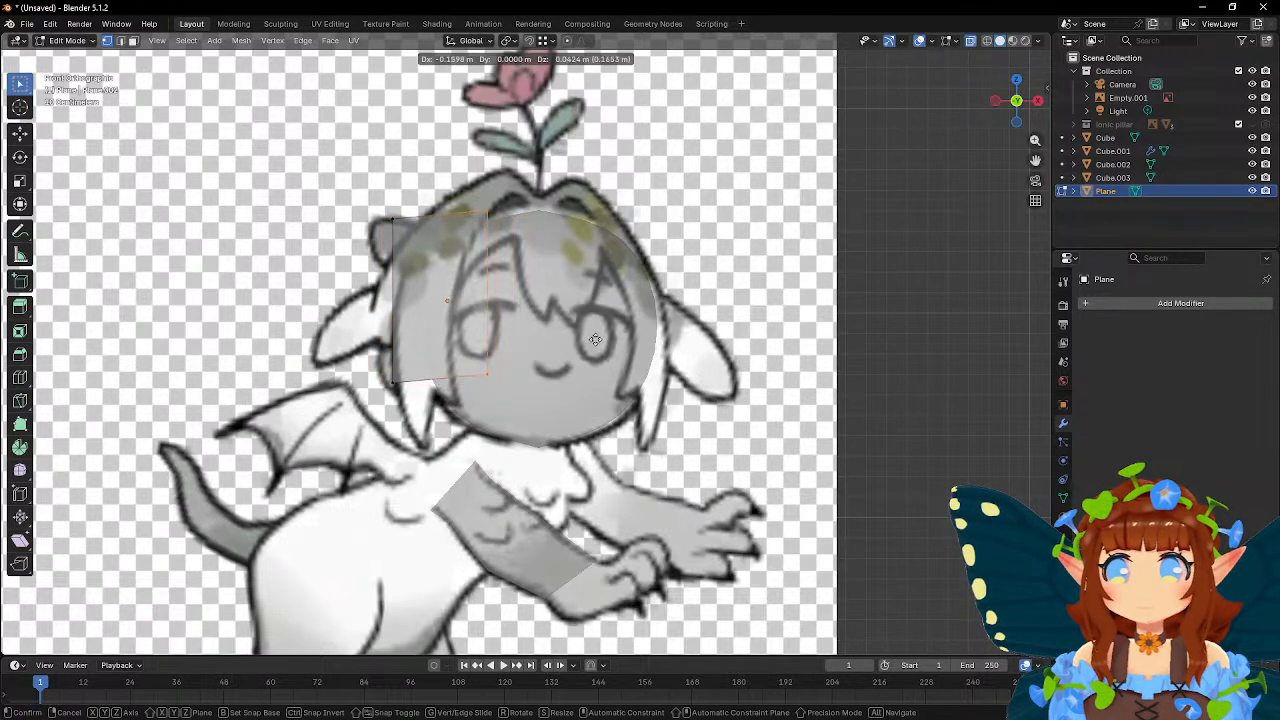
key("x")
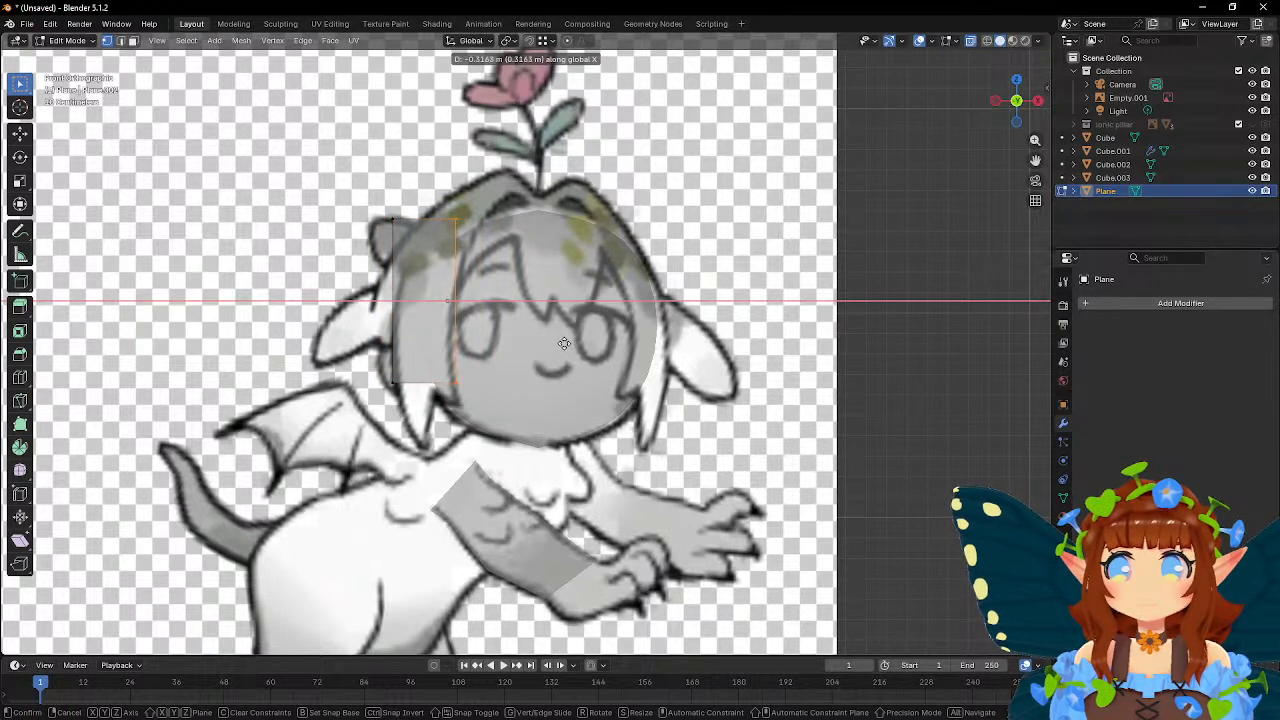
left_click(565, 344)
- Cut a horizontal edge loop through the hair strip and fit its top corners to the hair, moving the inner one about 0.127 m along X
left_click(20, 374)
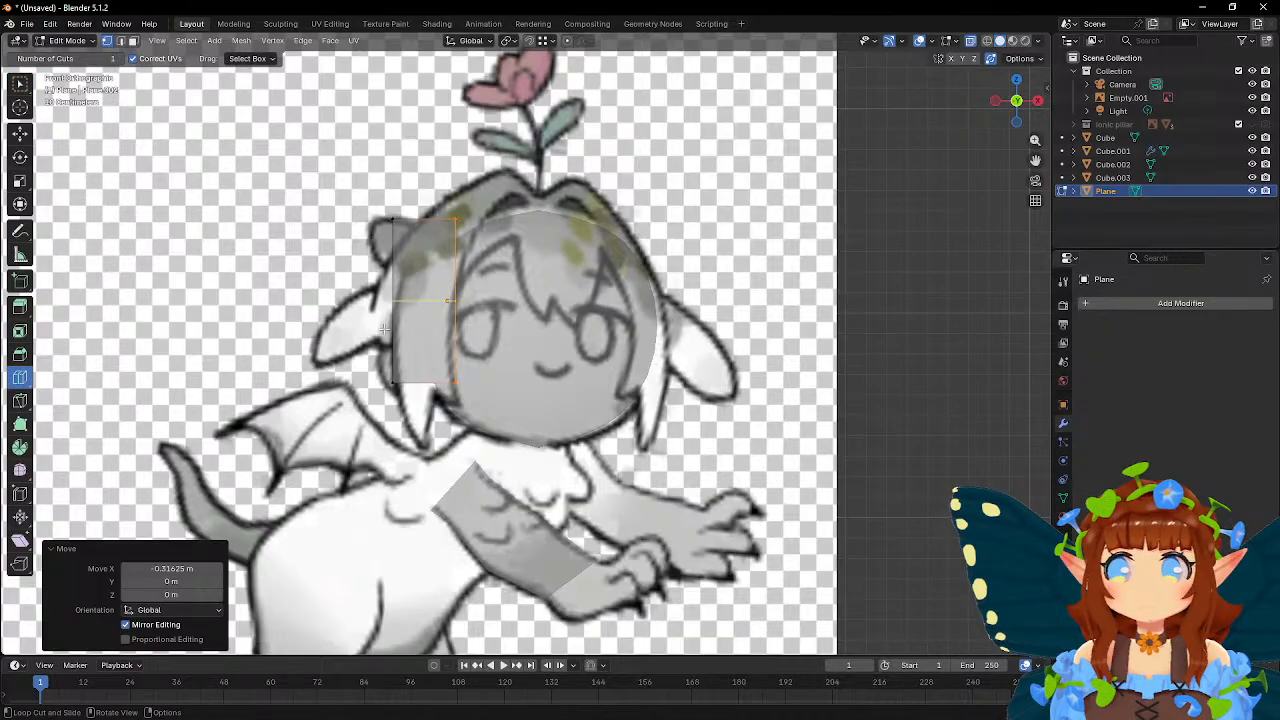
left_click(399, 325)
key("w")
left_click_drag(370, 212, 427, 242)
key("g")
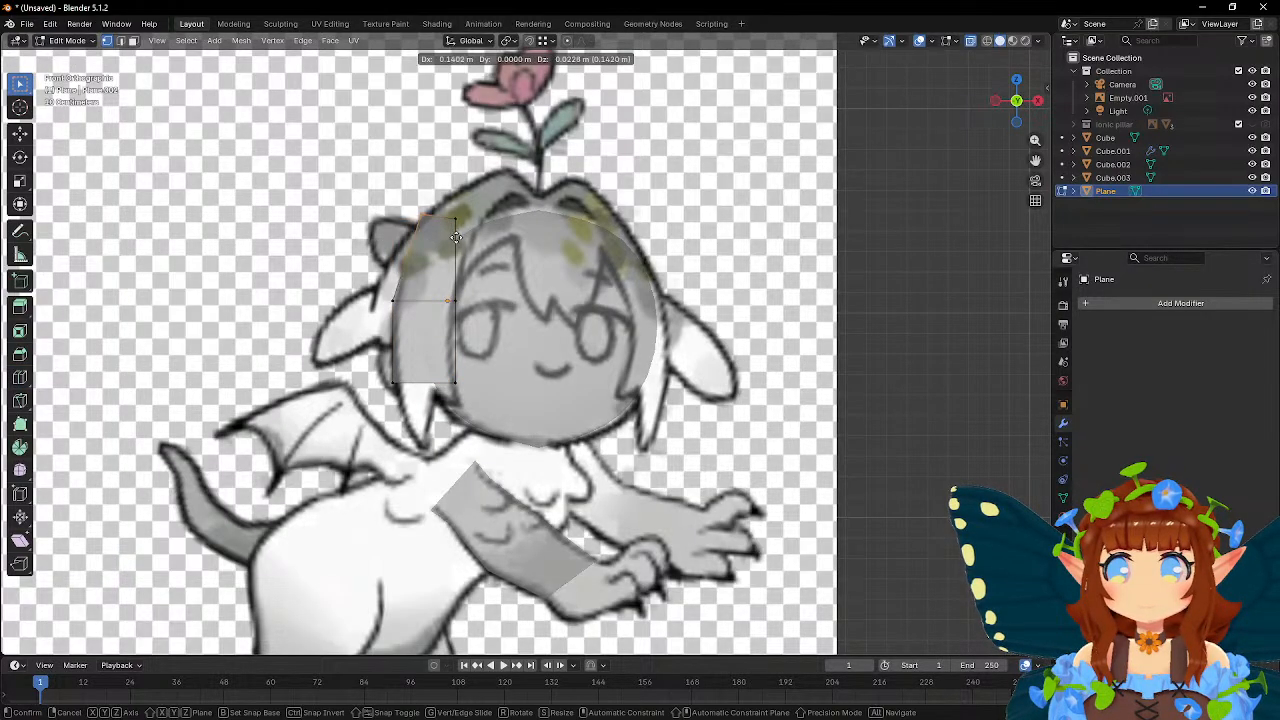
left_click(434, 226)
key("g")
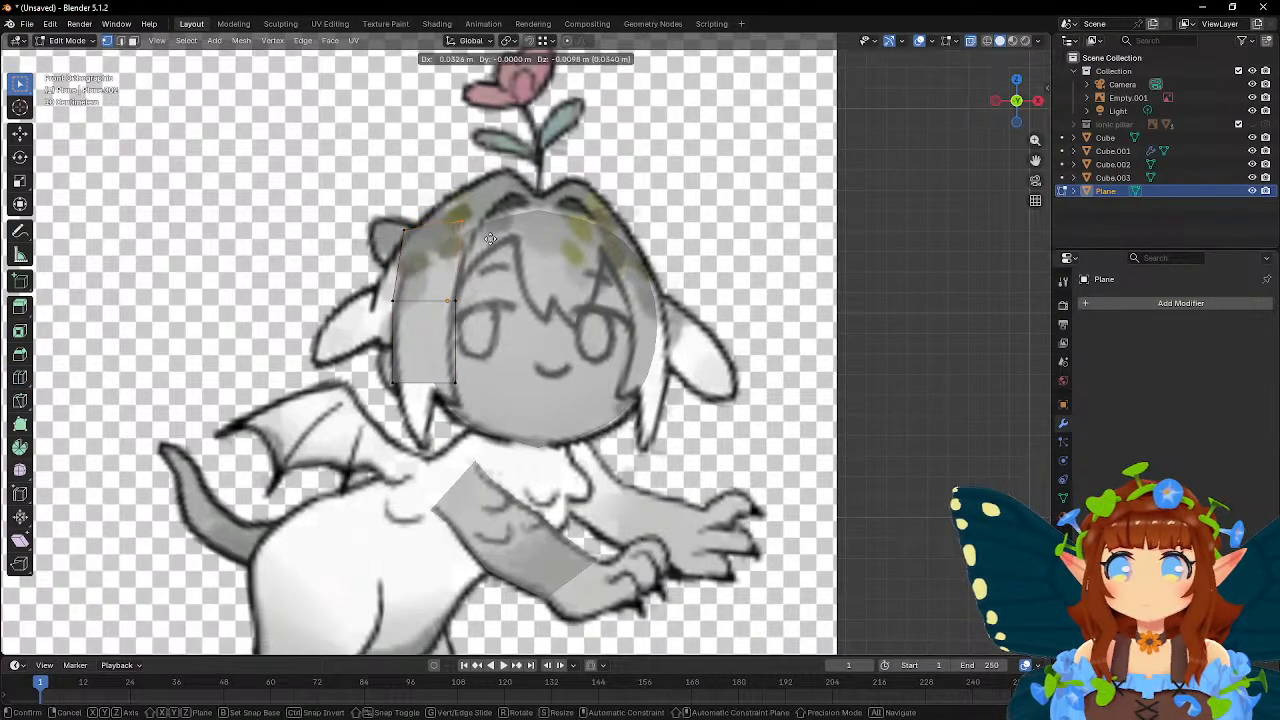
left_click(477, 229)
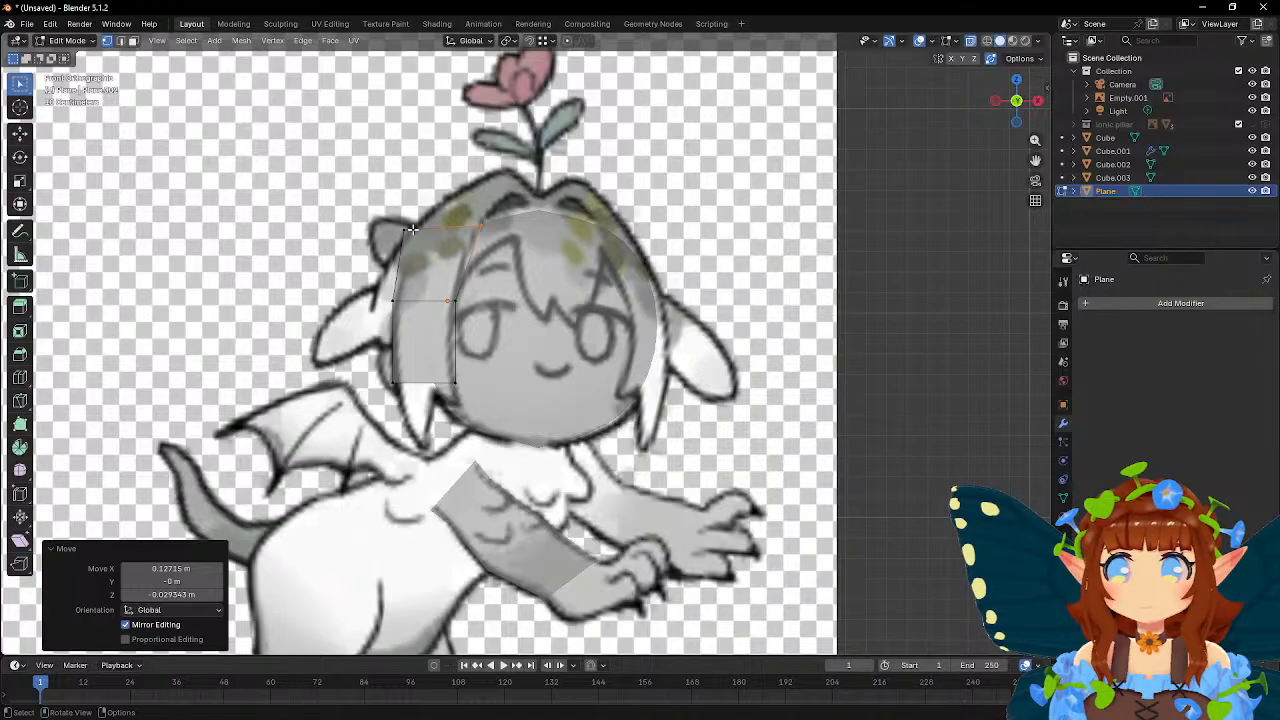
- Extrude the strip's top edge about 0.199 m along X and 0.261 m along Z, and extrude another segment from it over the crown
key("e")
left_click(597, 248)
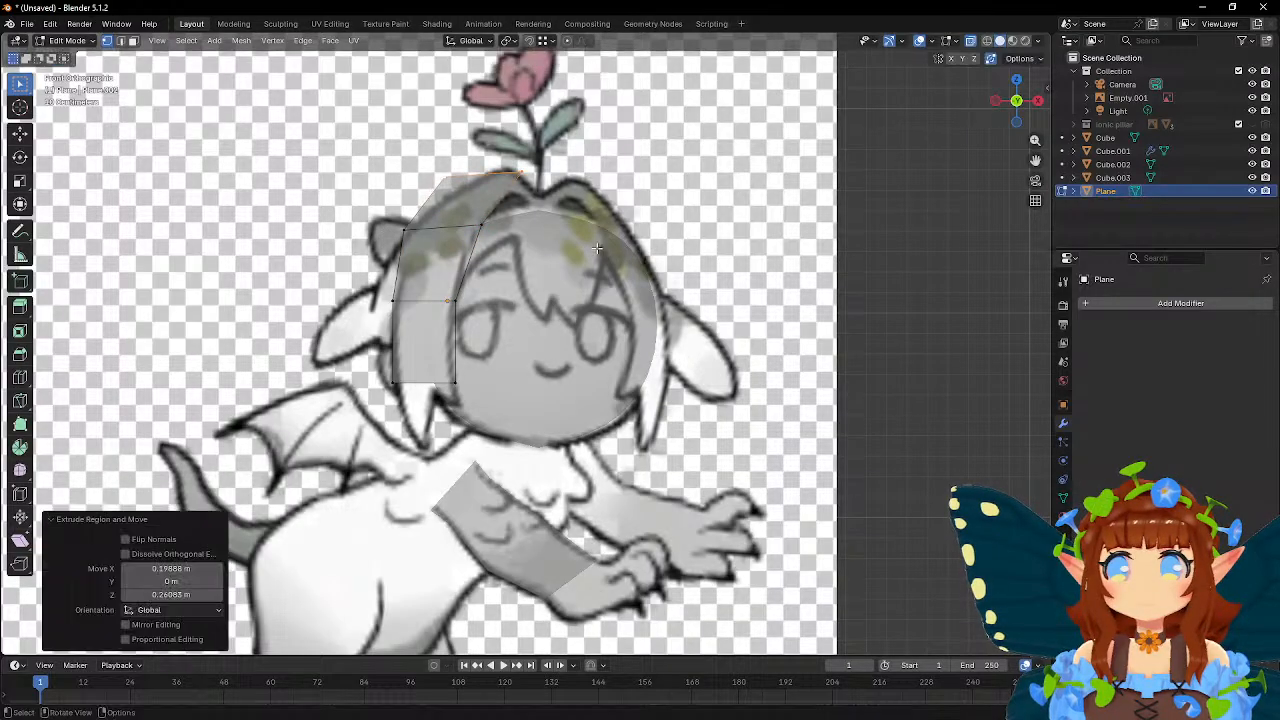
middle_click_drag(595, 248, 585, 300)
key("e")
left_click(597, 312)
- Position the newest edge along Y, raise it about 0.059 m, and shift it about 0.06 m and 0.016 m along negative X
key("g")
key("y")
left_click(699, 343)
key("g")
key("x")
left_click(657, 326)
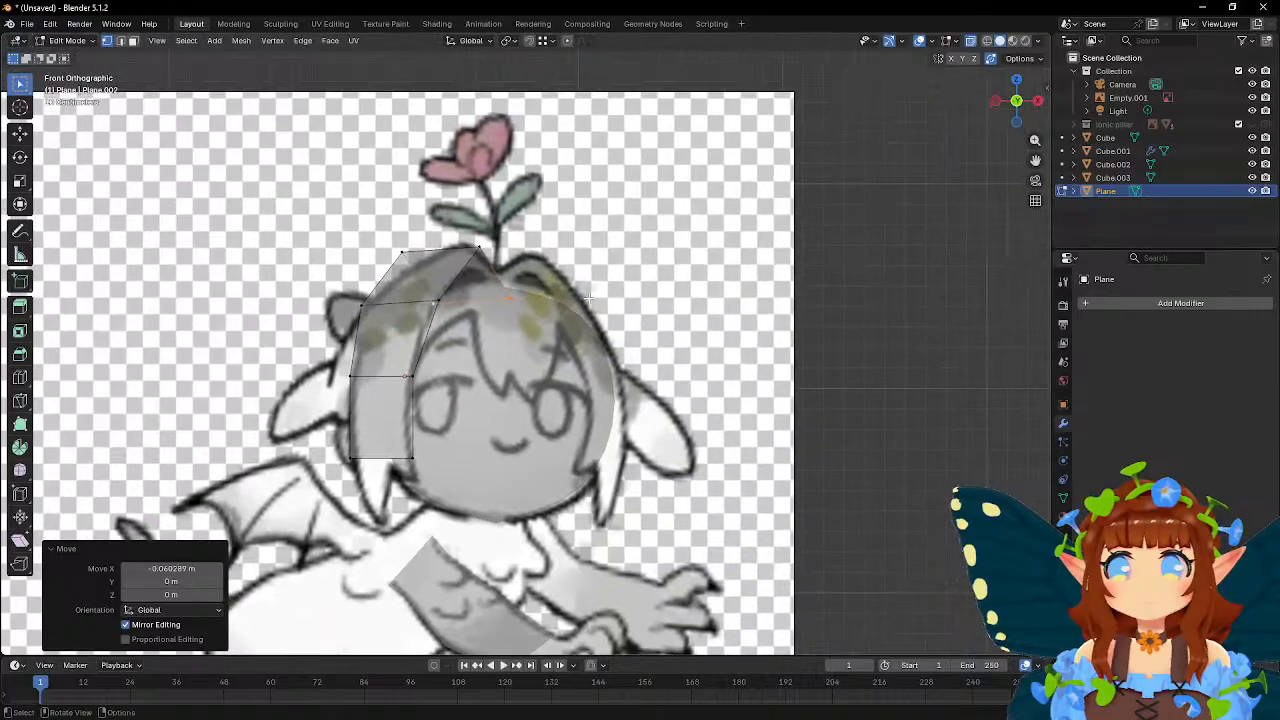
key("g")
key("z")
left_click(591, 286)
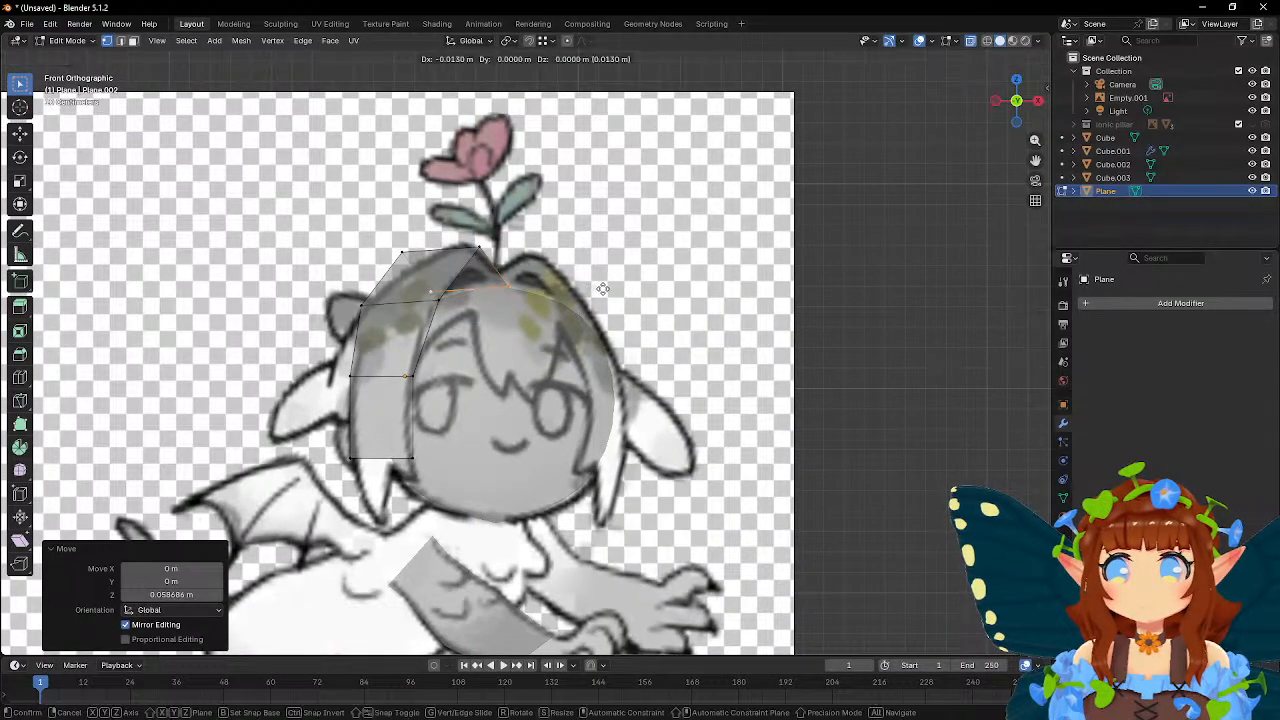
scroll(575, 287, "up", 2)
scroll(573, 287, "up", 1)
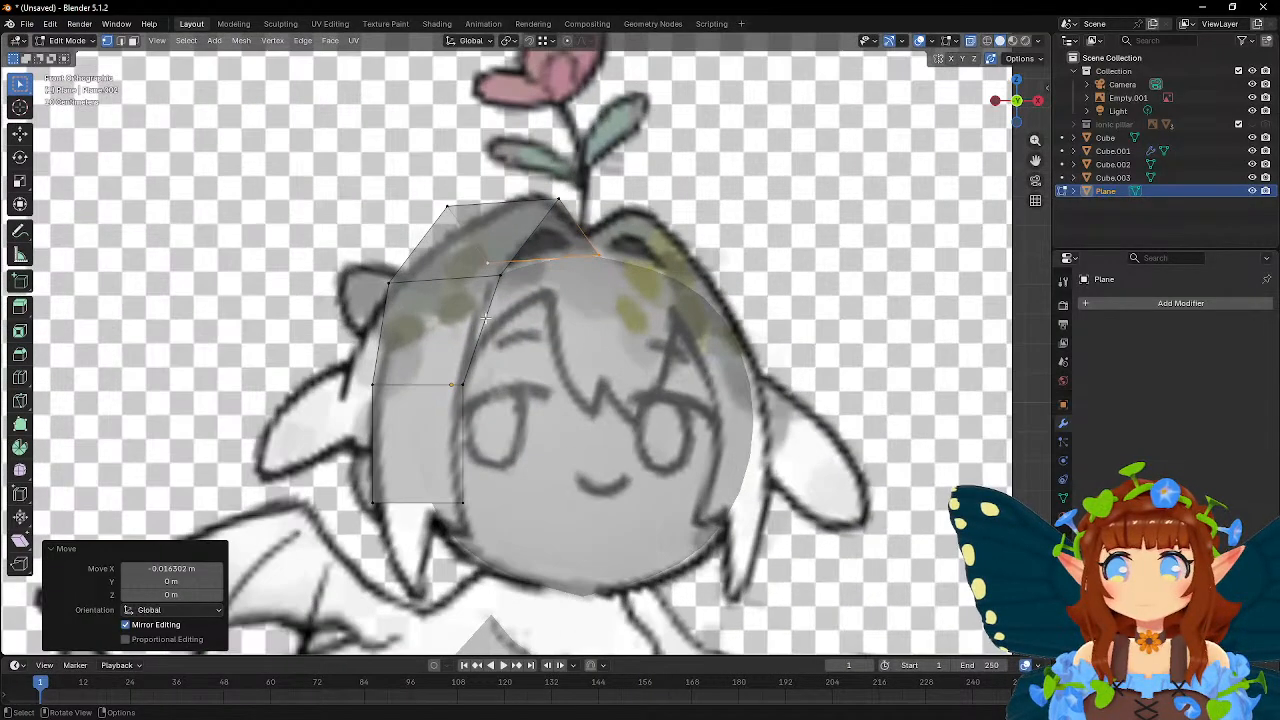
- Adjust the strip's middle outer vertex along X and move its lower and middle inner vertices to the drawn hair edge
left_click(380, 384)
key("g")
key("x")
left_click(378, 385)
middle_click_drag(453, 532, 449, 387, "shift")
left_click(456, 358)
key("g")
left_click(516, 384)
left_click(454, 247)
key("g")
left_click(516, 278)
- Refine the strip's upper inner vertex and move its middle outer vertex about 0.011 m along X and 0.002 m along Z
left_click(490, 135)
key("g")
left_click(516, 262)
middle_click_drag(516, 263, 516, 236, "shift")
left_click(371, 220)
key("g")
left_click(457, 271)
scroll(457, 271, "down", 3)
scroll(456, 271, "up", 3)
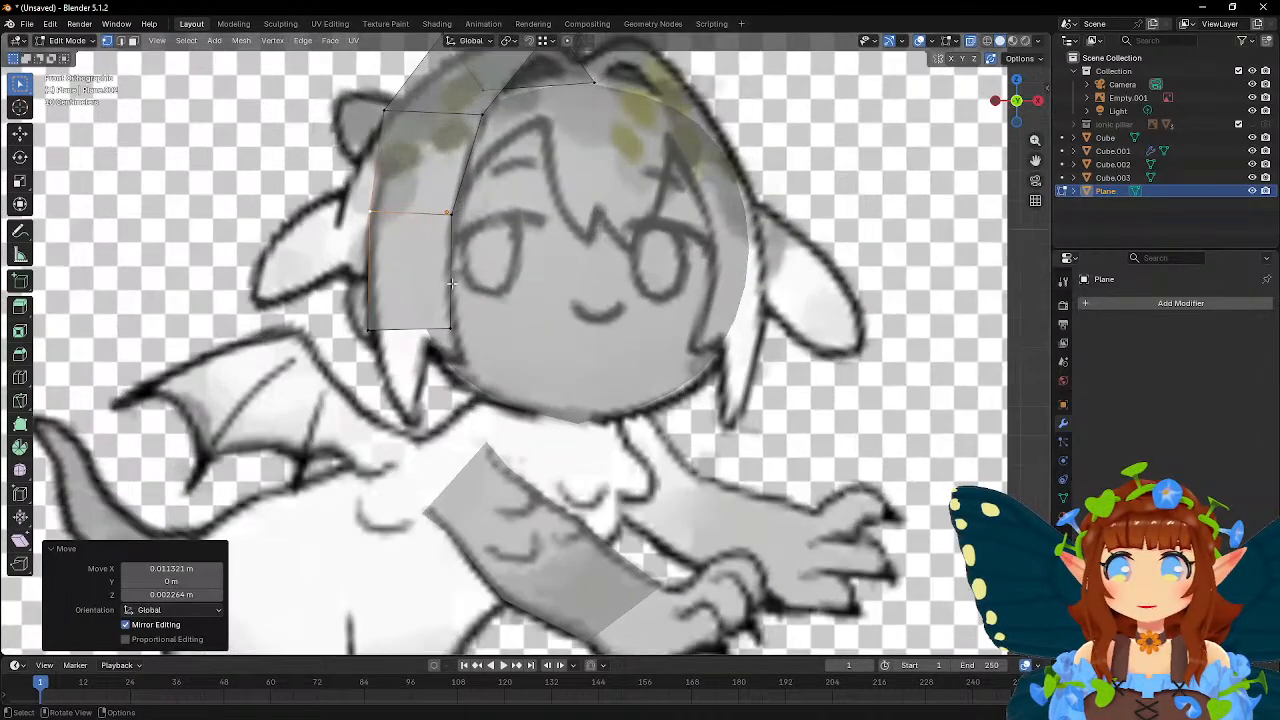
- Add one lengthwise loop cut through the middle of the hair strip and move its bottom middle vertex to the drawn notch
key("ctrl+r")
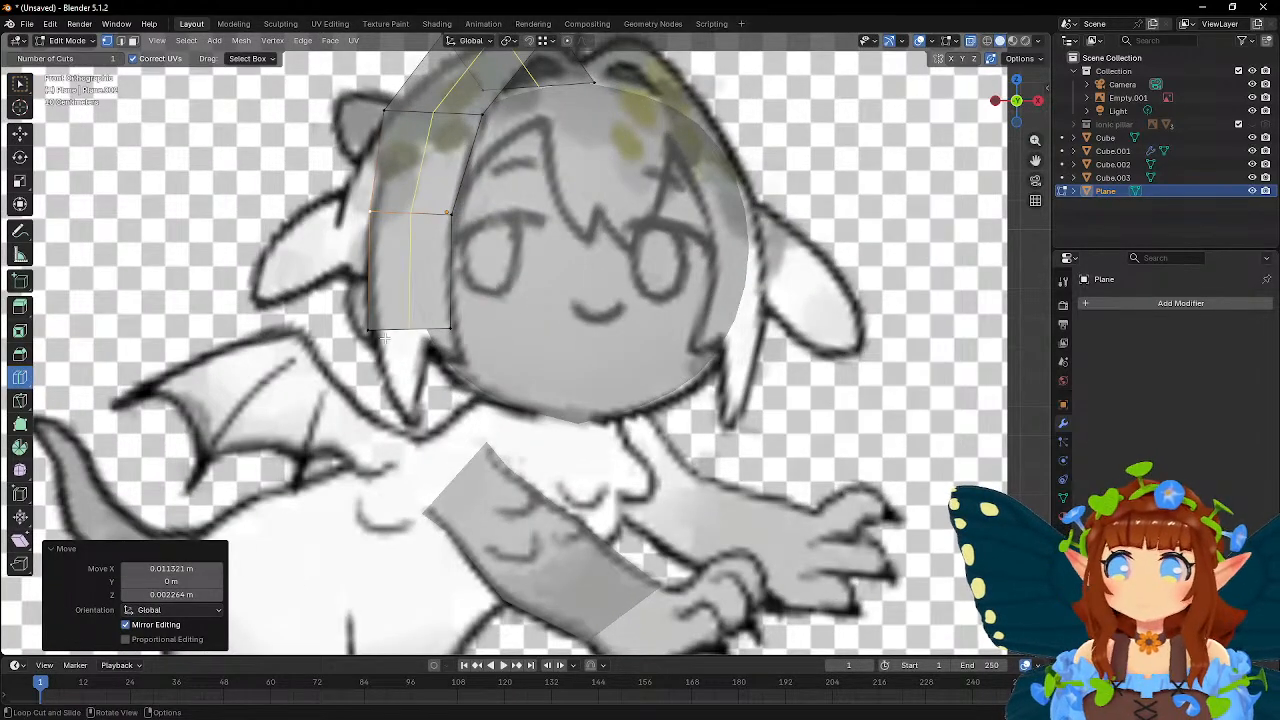
left_click(435, 372)
right_click(435, 372)
left_click(410, 336)
key("g")
left_click(469, 374)
- Move the strip's bottom outer vertex to the drawn edge and its bottom inner vertex about 0.005 m along X and 0.041 m up
left_click(371, 333)
key("g")
left_click(408, 375)
left_click(446, 334)
key("g")
left_click(477, 334)
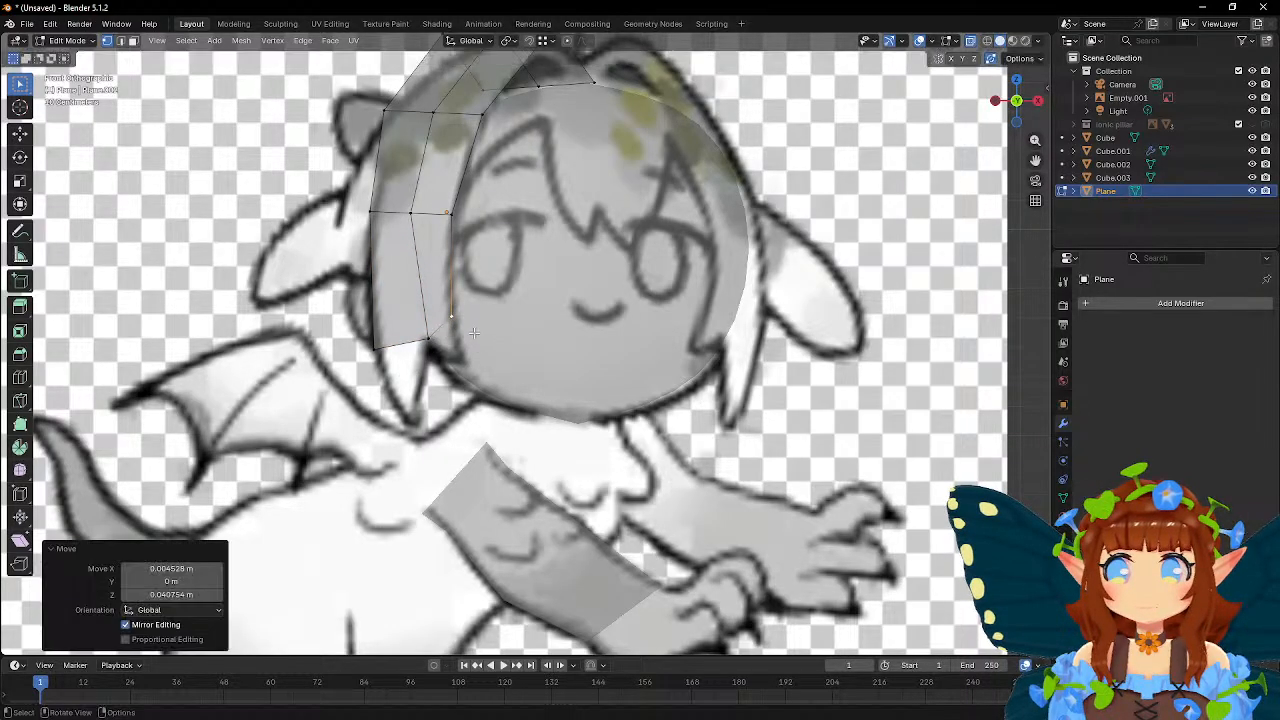
- Extrude the strip's bottom outer edge about 0.038 m along X and 0.263 m down, and scale it into a narrow lock tip
left_click(121, 42)
left_click(400, 344)
key("e")
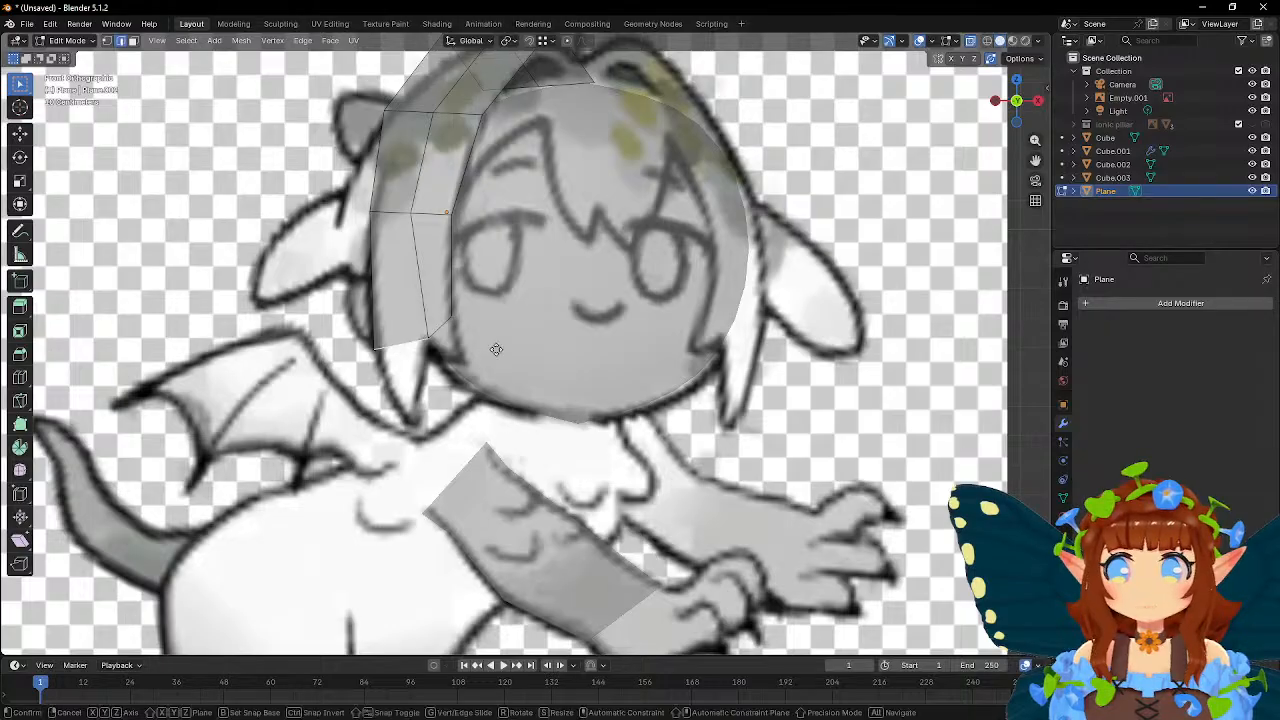
left_click(507, 427)
key("g")
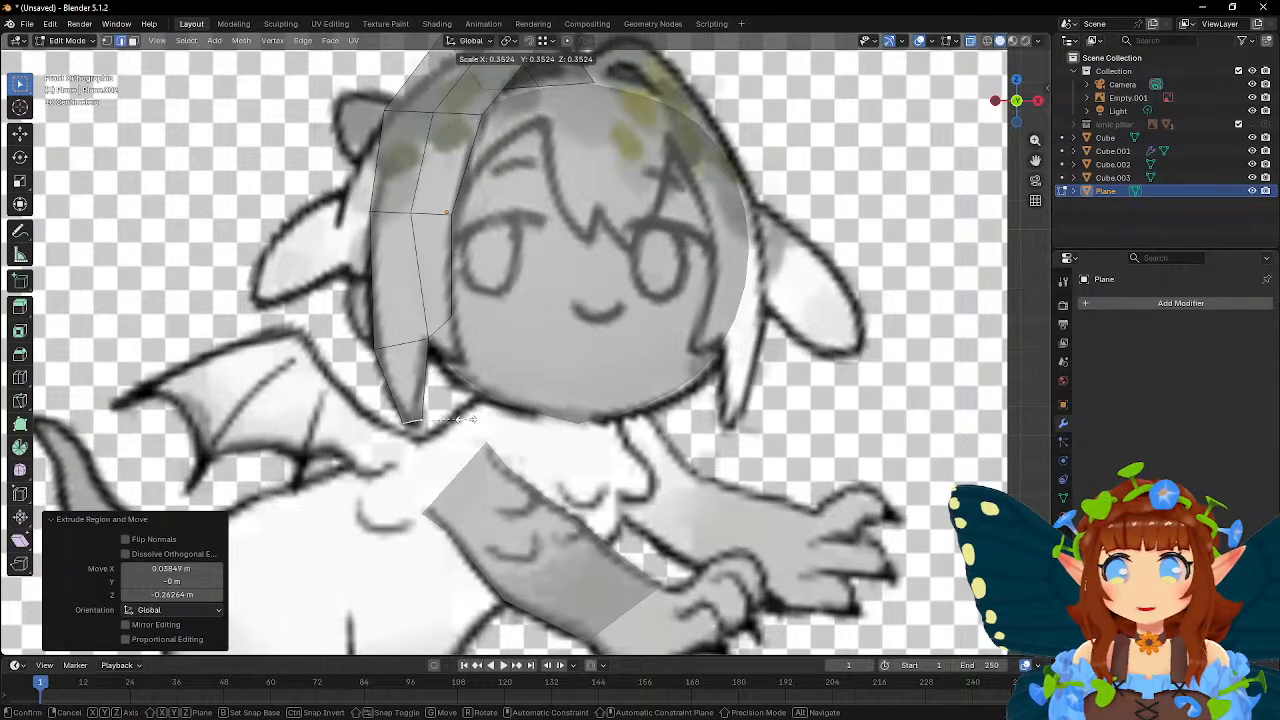
left_click(474, 408)
key("s")
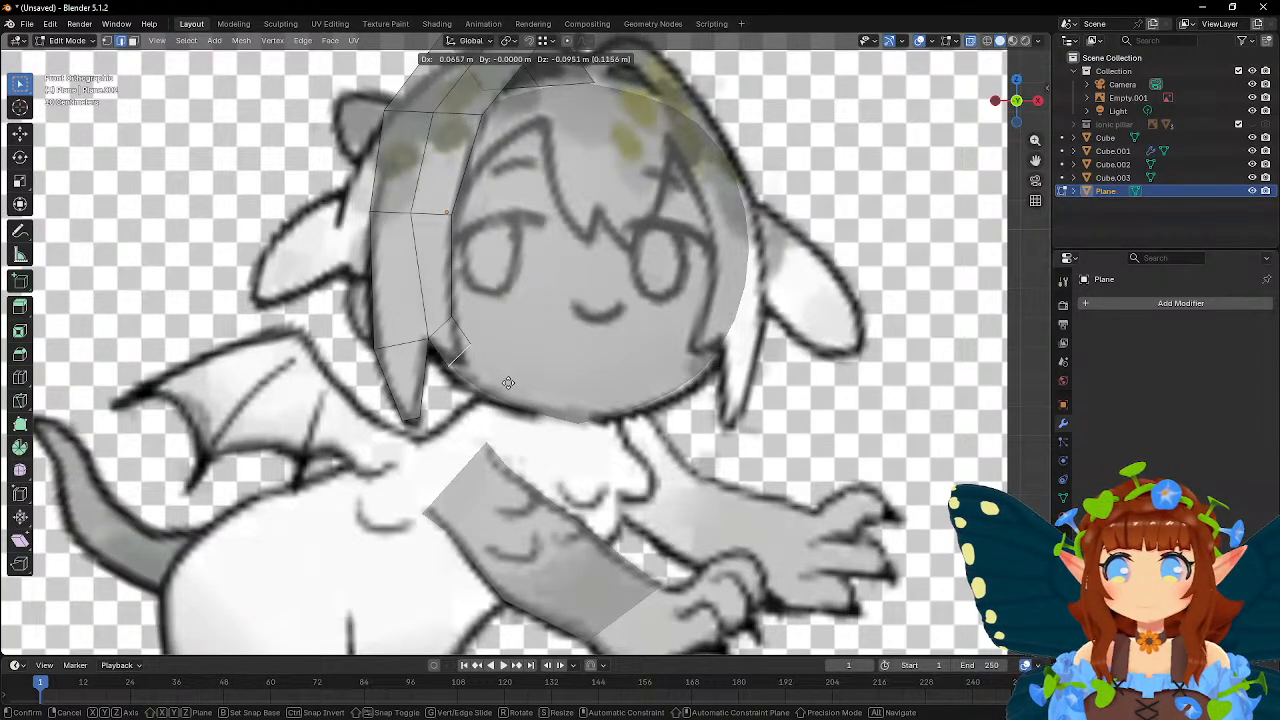
- Extrude the bottom inner edge about 0.066 m along X and 0.095 m down, and shift the notch vertex about 0.014 m along negative X
left_click(508, 382)
key("g")
key("Escape")
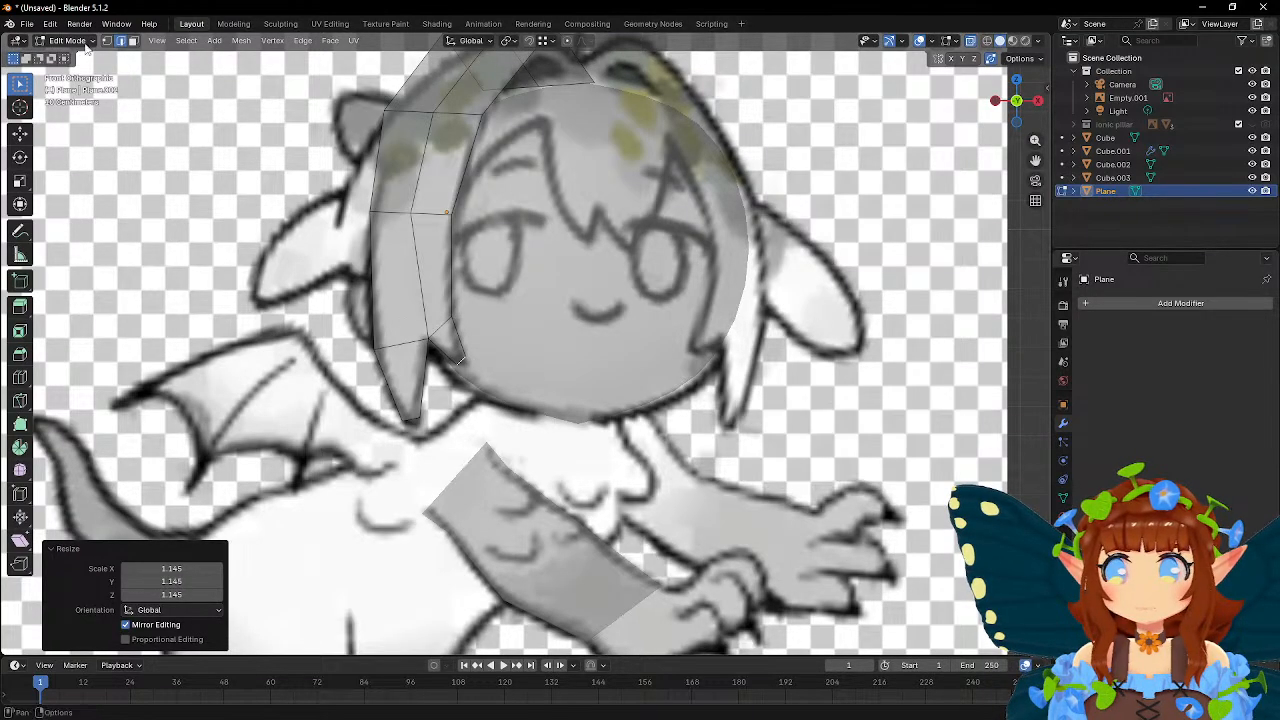
left_click(428, 342)
key("g")
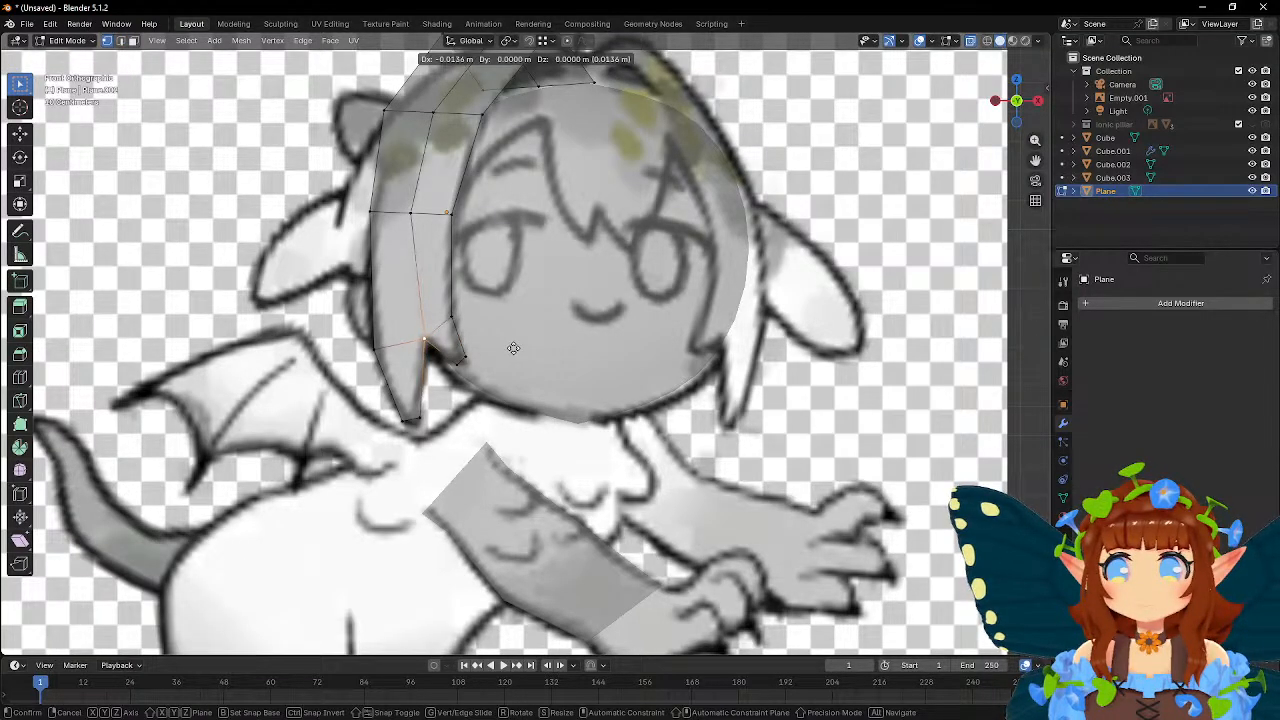
left_click(513, 345)
- Move the crown's inner peak vertex about 0.068 m along negative X and 0.017 m up, and its middle vertex about 0.025 m along negative X and 0.017 m down
key("Tab")
scroll(513, 345, "down", 3)
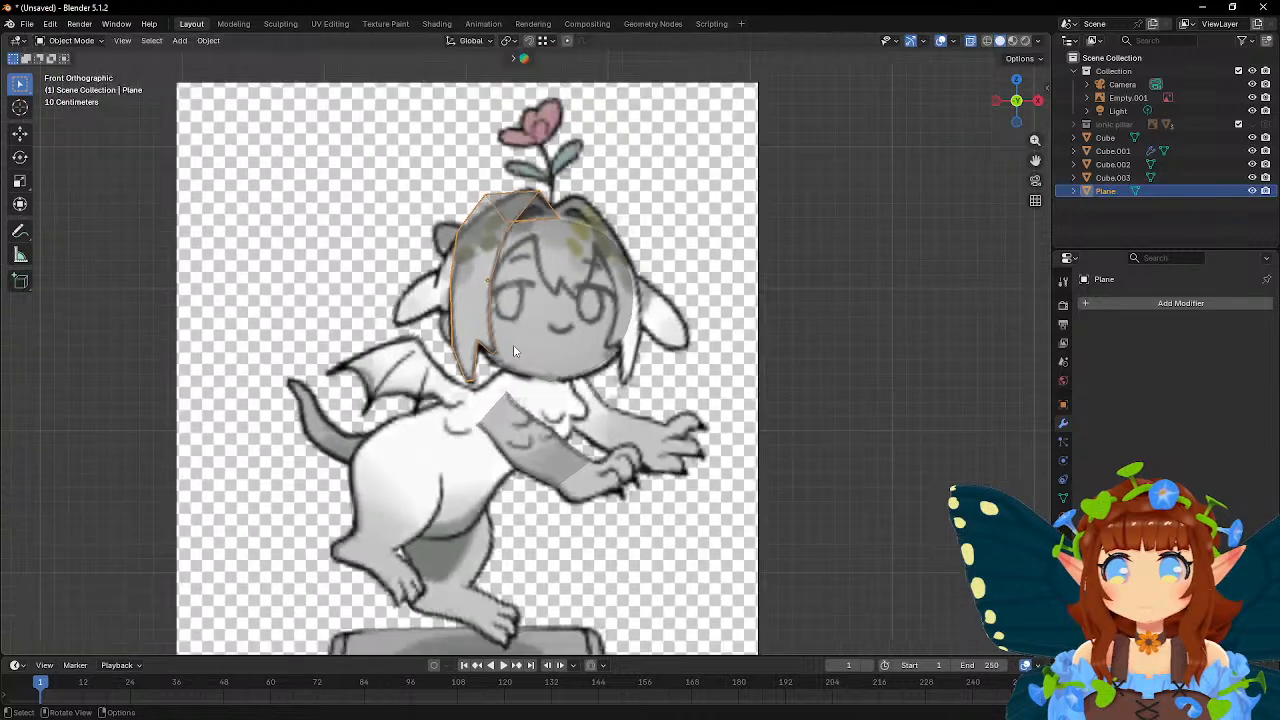
scroll(488, 314, "up", 2)
key("Tab")
scroll(480, 290, "up", 4)
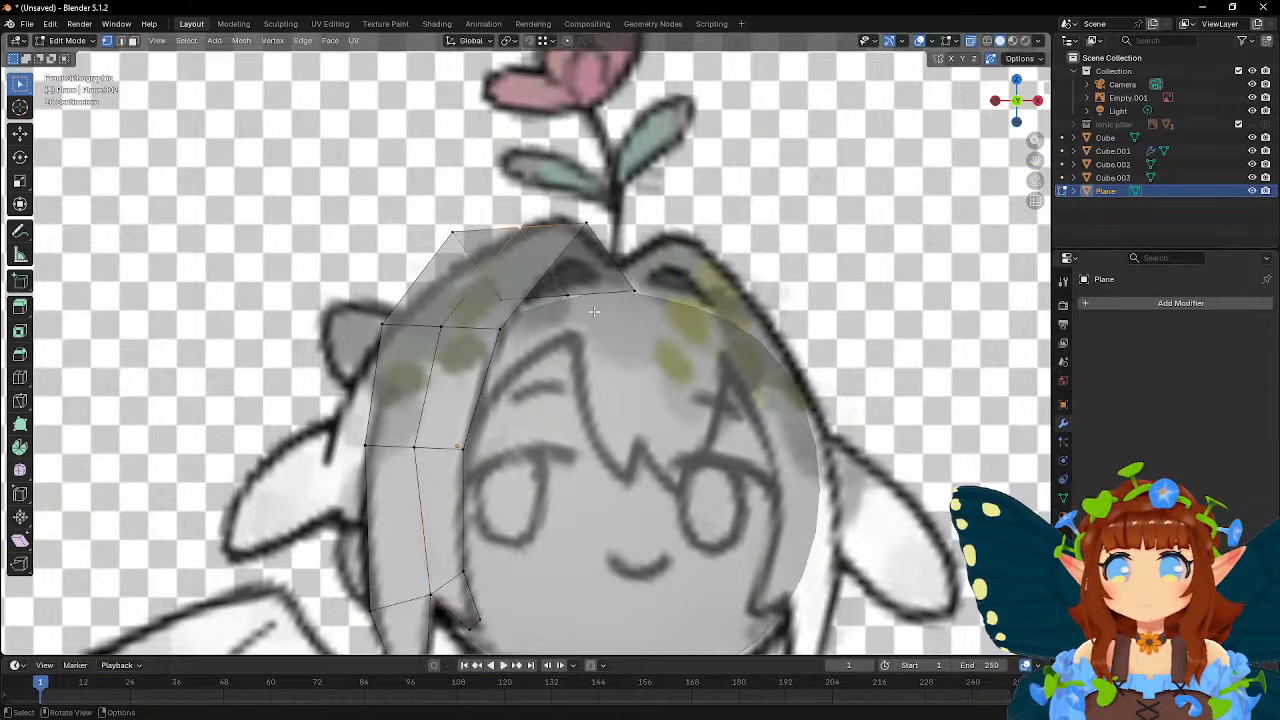
key("g")
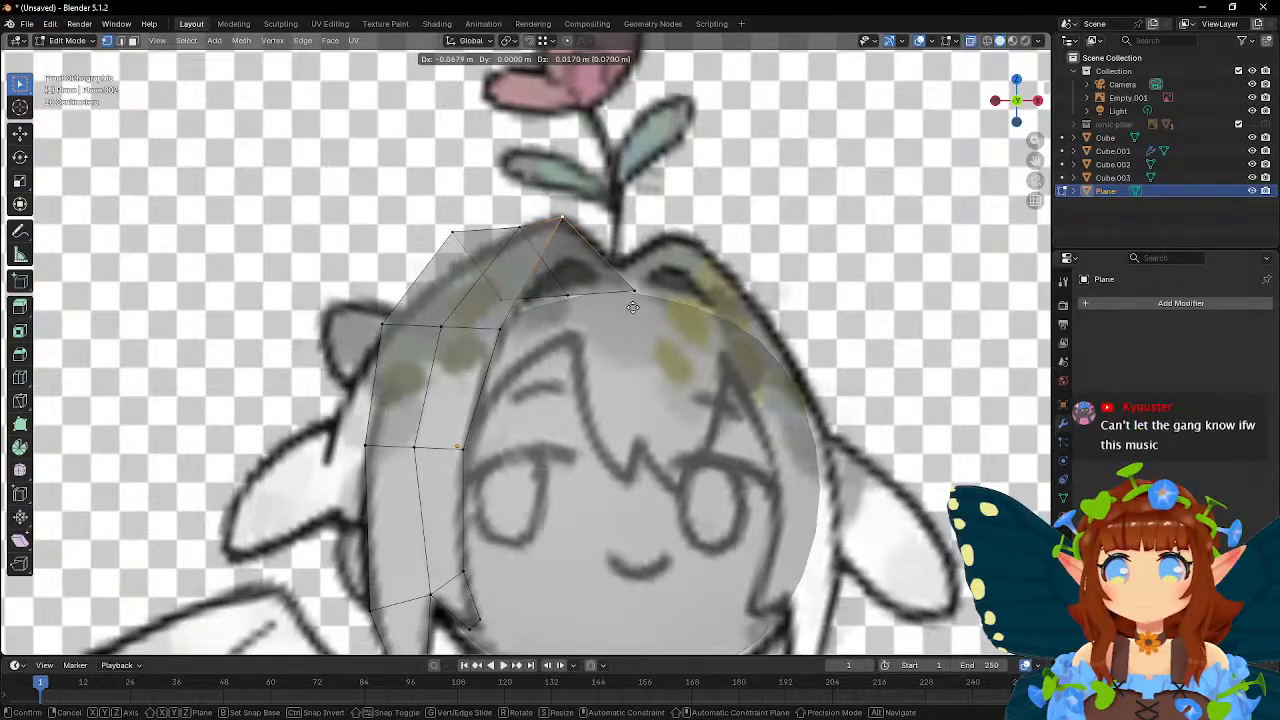
left_click(551, 277)
left_click(576, 270)
key("g")
left_click(578, 290)
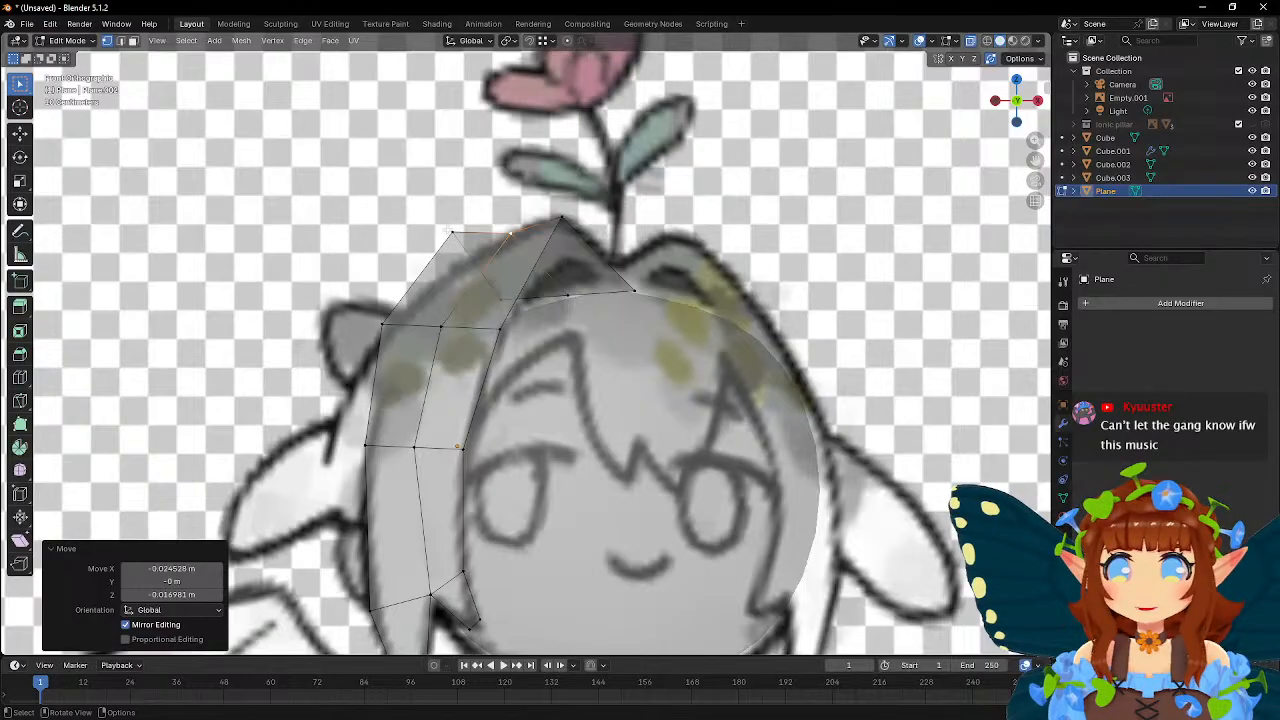
- Lower the crown's outer front vertex about 0.119 m along Z to the drawn hair outline
left_click(453, 232)
key("g")
key("z")
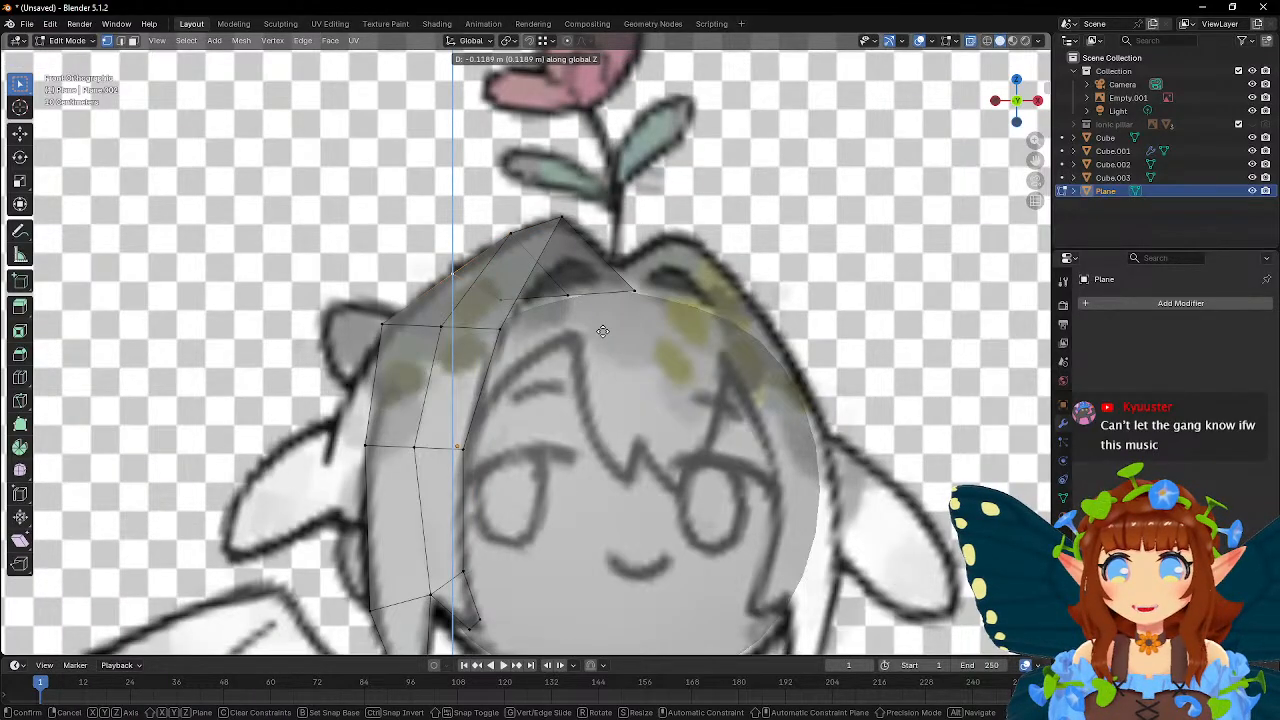
left_click(603, 331)
- Select the vertices along the strip's outer side and shift them along X toward the head
middle_click_drag(578, 300, 478, 553)
left_click(551, 433)
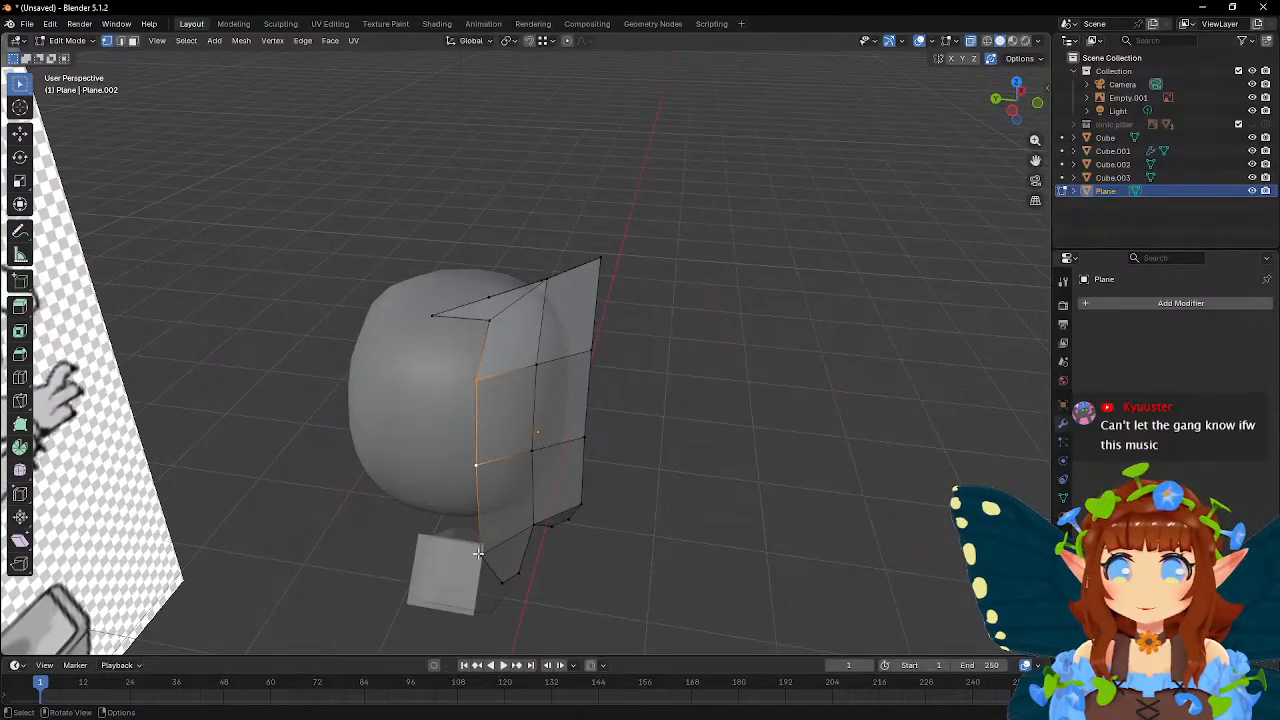
middle_click_drag(643, 381, 748, 431)
key("g")
key("x")
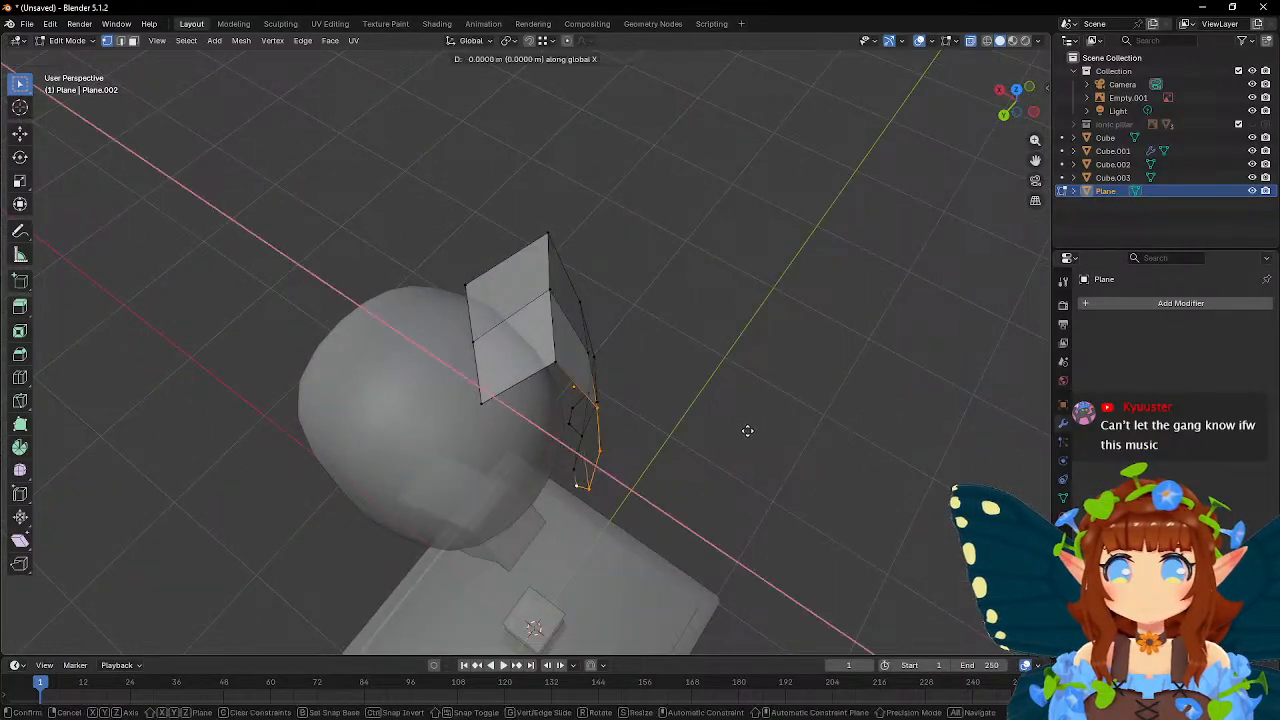
left_click(698, 413)
- Move the crown's middle vertex about 0.046 m along negative X and 0.027 m down, and the inner peak about 0.008 m along X and 0.019 m down
left_click(573, 373)
middle_click_drag(634, 366, 505, 299)
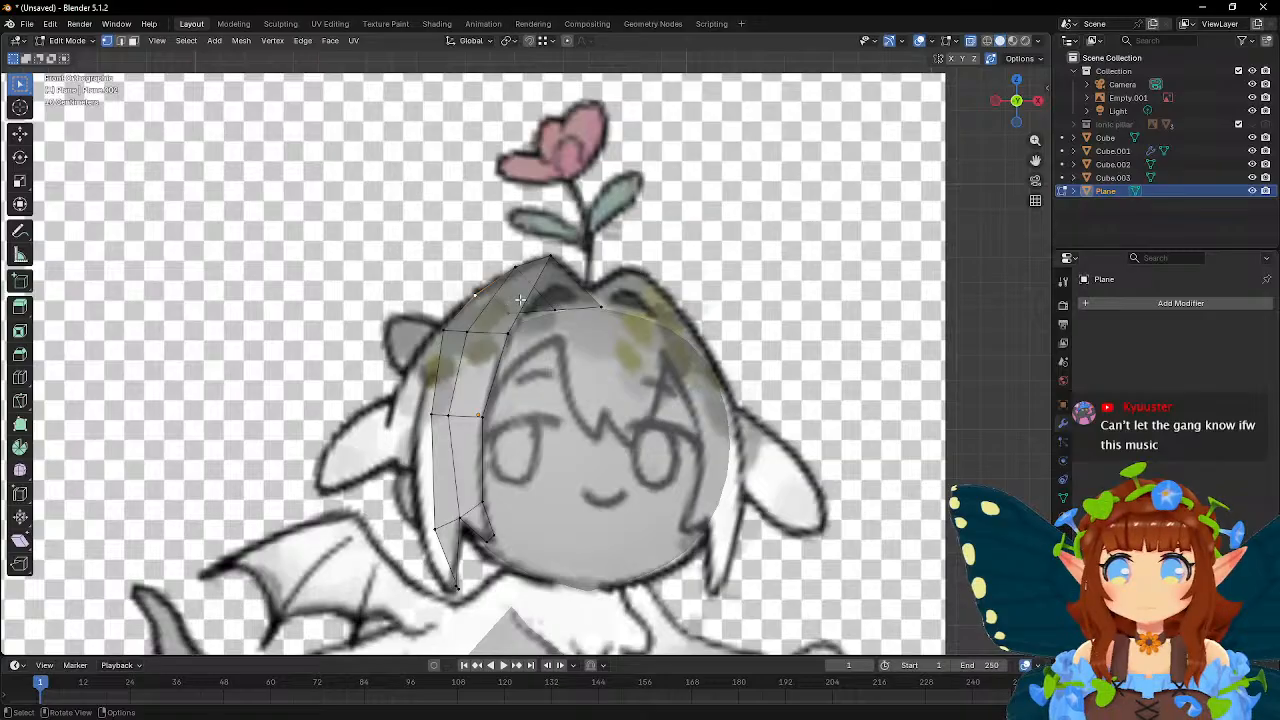
key("g")
left_click(604, 335)
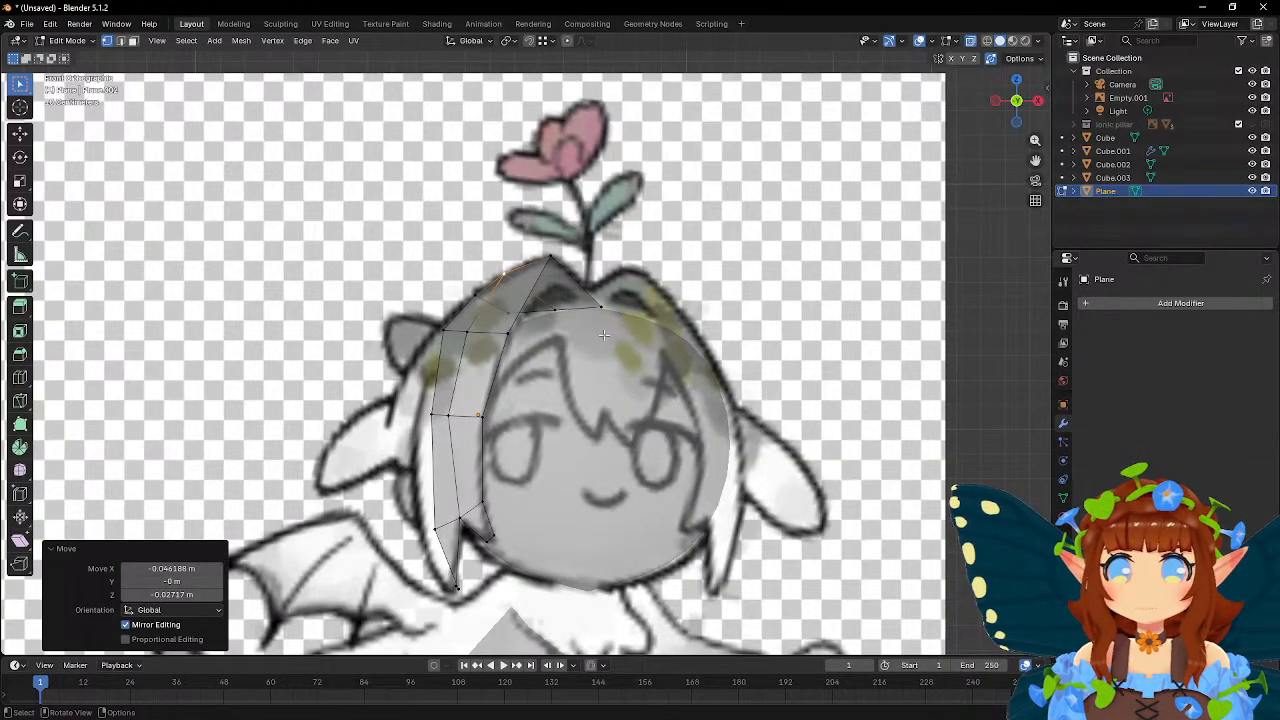
key("g")
left_click(493, 299)
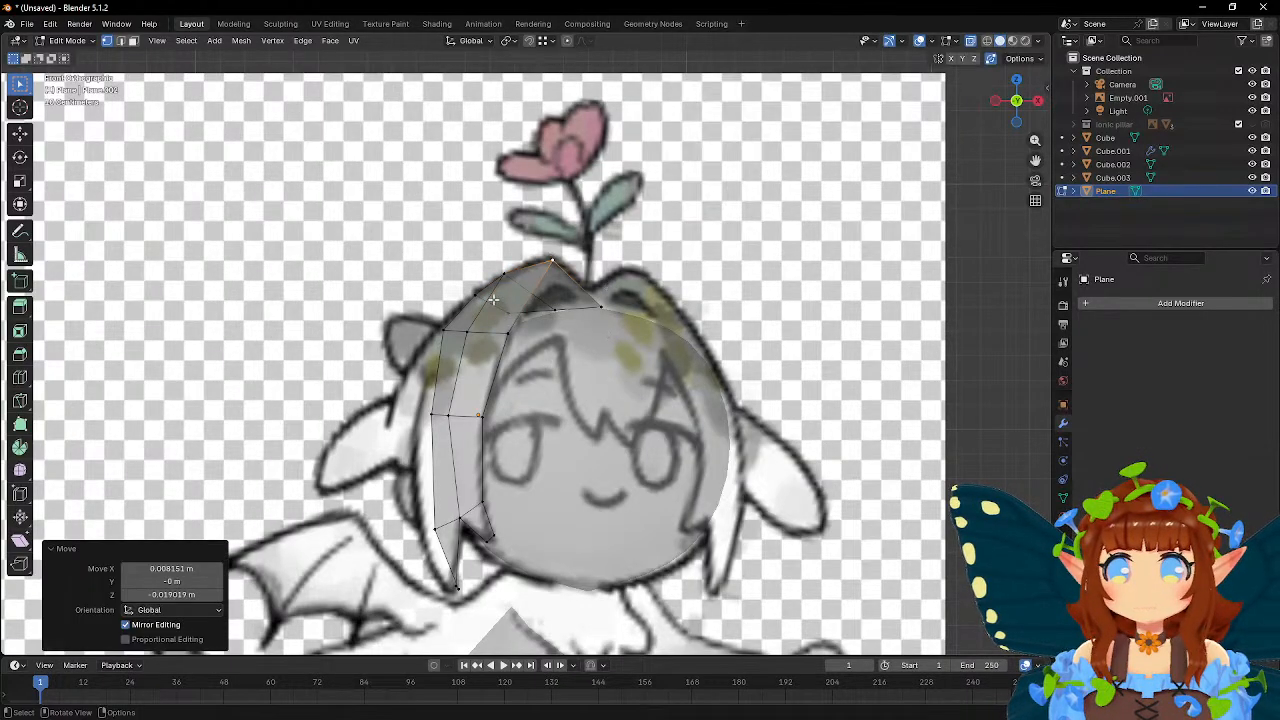
- Move the strip's upper, middle and lower outer vertices to the drawn hair outline, the lower one about 0.049 m along negative X
left_click(443, 333)
key("g")
left_click(556, 389)
left_click(432, 415)
key("g")
left_click(480, 435)
left_click(427, 540)
key("g")
left_click(493, 529)
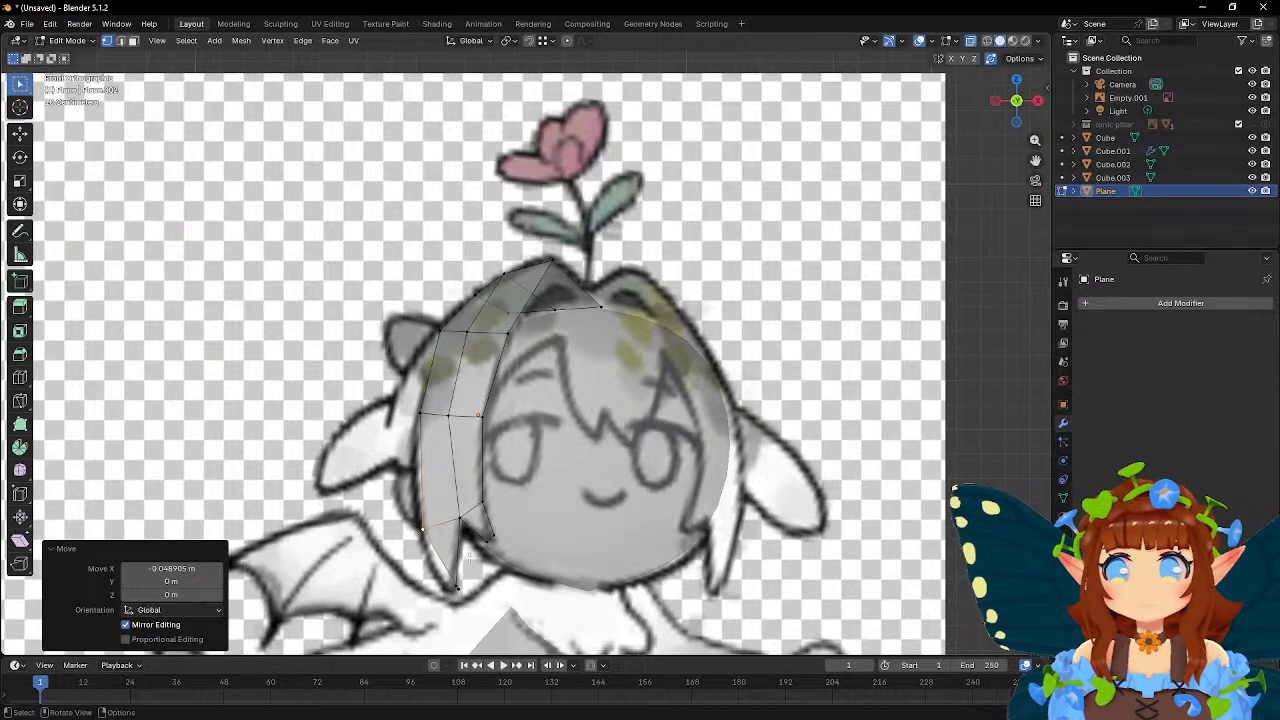
- Reposition the tip of the strip's outer lock in depth relative to the head
middle_click_drag(479, 533, 542, 545)
left_click(466, 590)
middle_click_drag(647, 449, 571, 505)
key("g")
left_click(598, 440)
- Reposition the crown's outer, middle and inner front vertices in depth so the strip curves around the head
left_click(469, 342)
middle_click_drag(469, 342, 628, 406)
key("g")
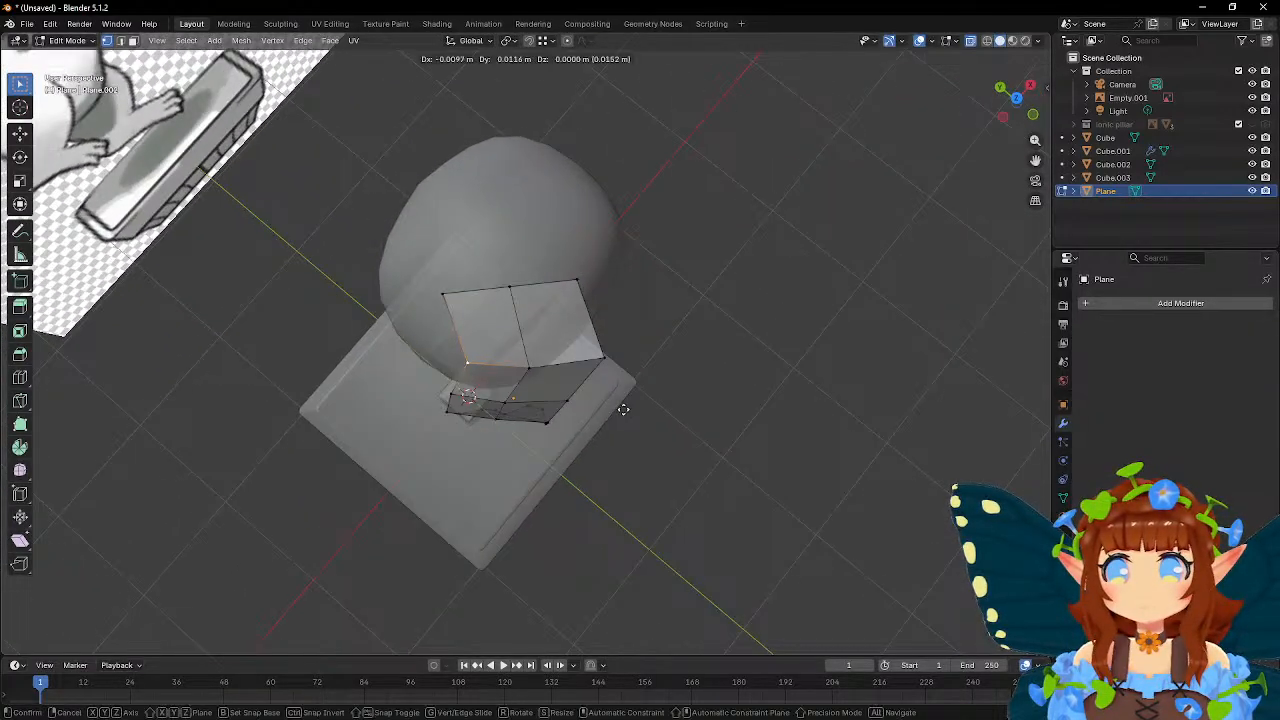
left_click(611, 407)
left_click(527, 368)
key("g")
left_click(577, 397)
left_click(612, 364)
key("g")
middle_click_drag(674, 403, 689, 366)
left_click(643, 402)
- Move the strip's upper inner vertex, and its middle inner vertex about 0.03 m along negative X and 0.037 m along Y
left_click(580, 402)
key("g")
left_click(671, 370)
left_click(578, 449)
key("g")
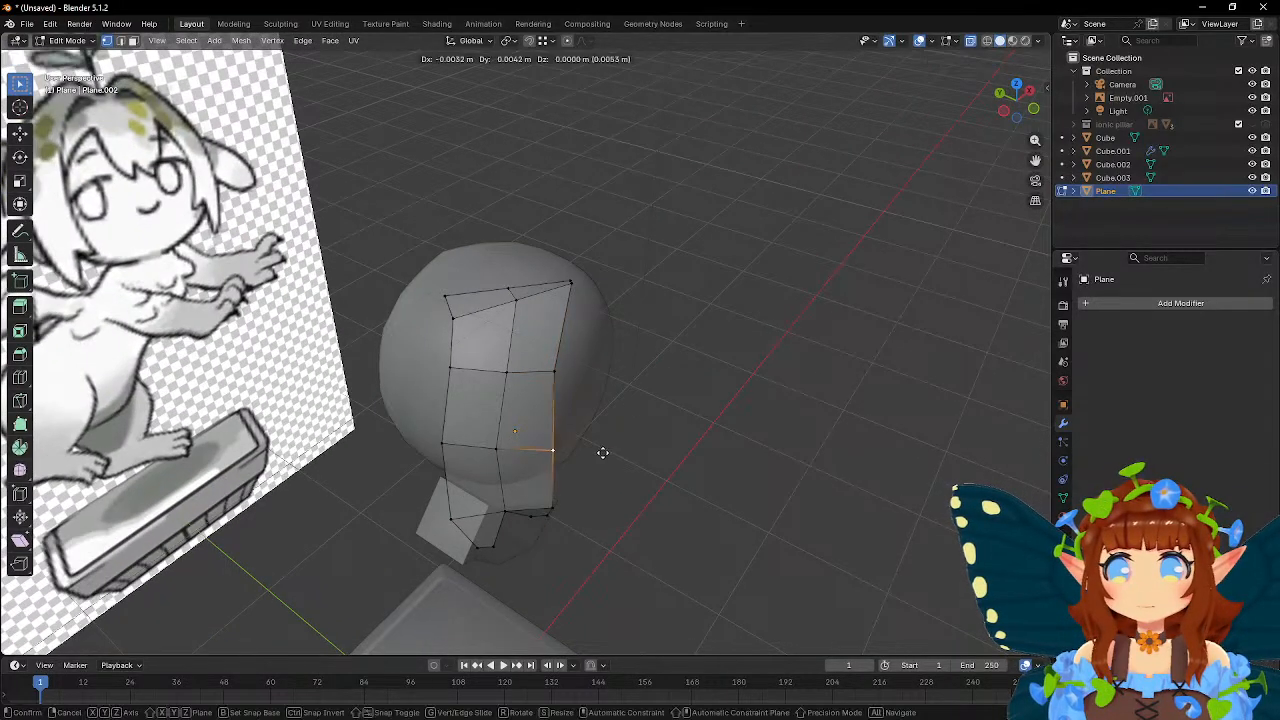
left_click(600, 452)
- Lower the crown's rear outer vertex about 0.085 m and its rear middle vertex about 0.04 m along Z
middle_click_drag(631, 451, 640, 440)
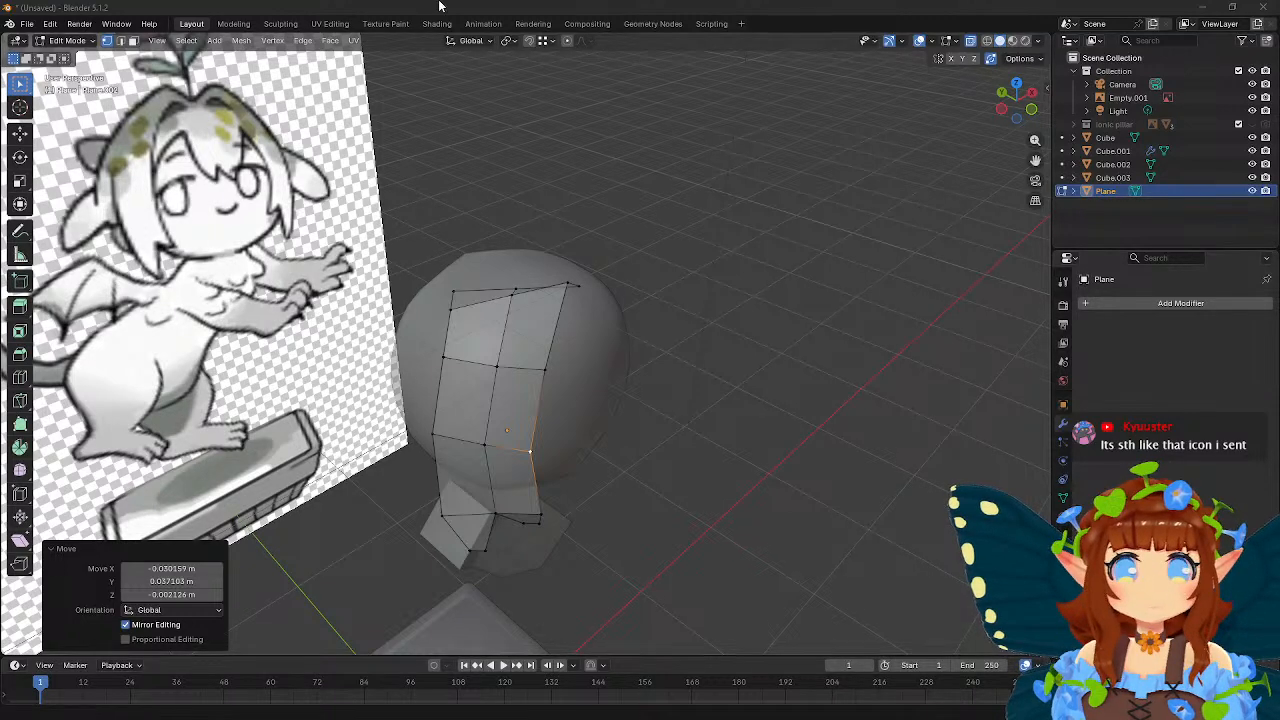
middle_click_drag(600, 206, 619, 366)
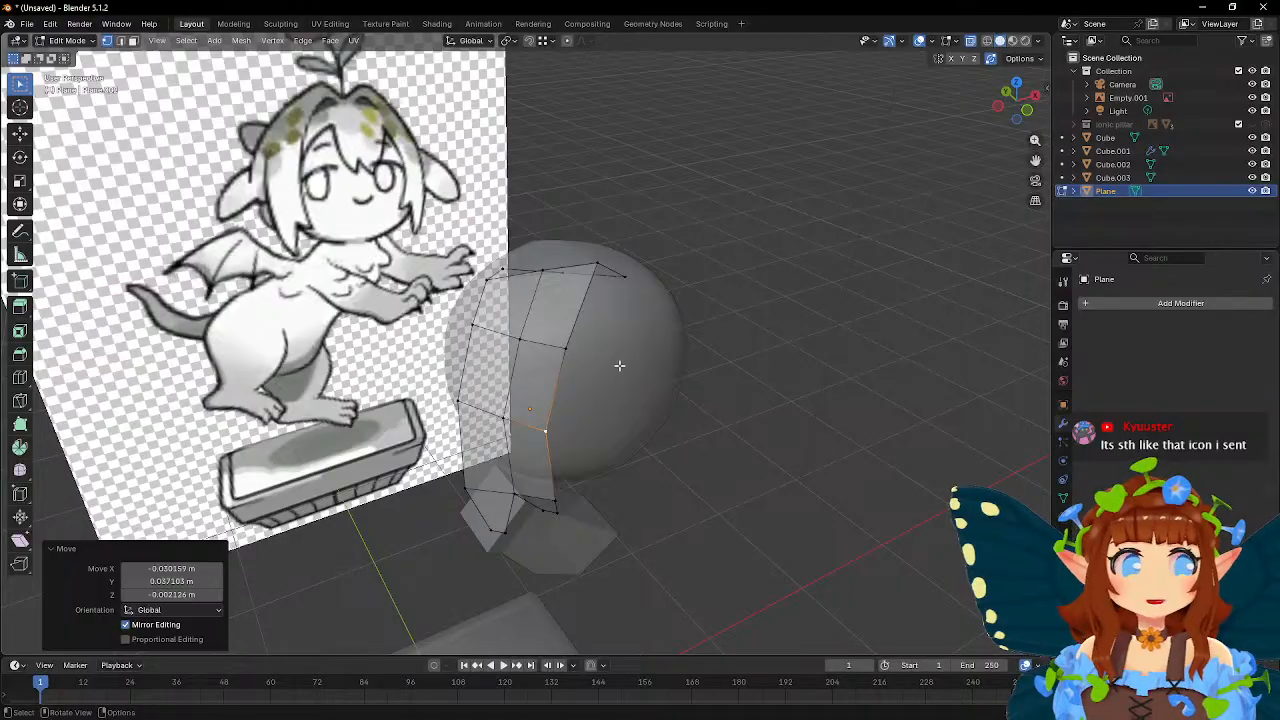
middle_click_drag(536, 289, 751, 261)
key("g")
key("z")
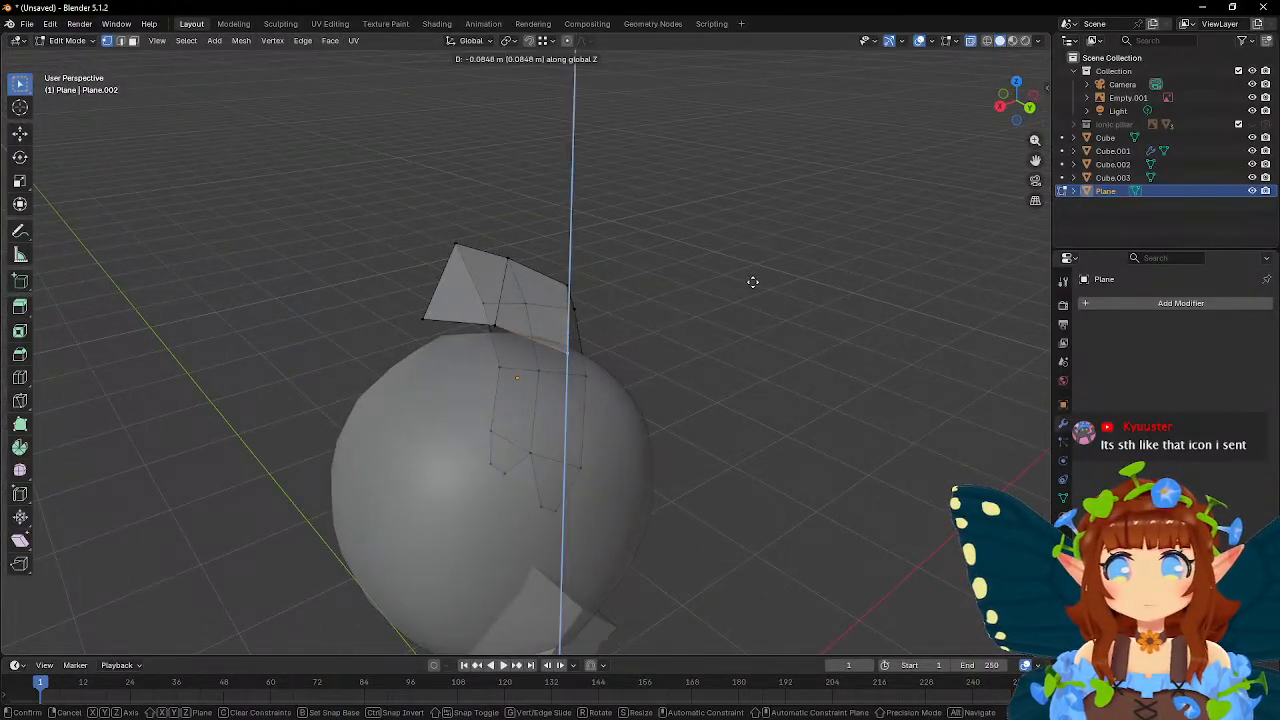
left_click(582, 335)
key("g")
key("z")
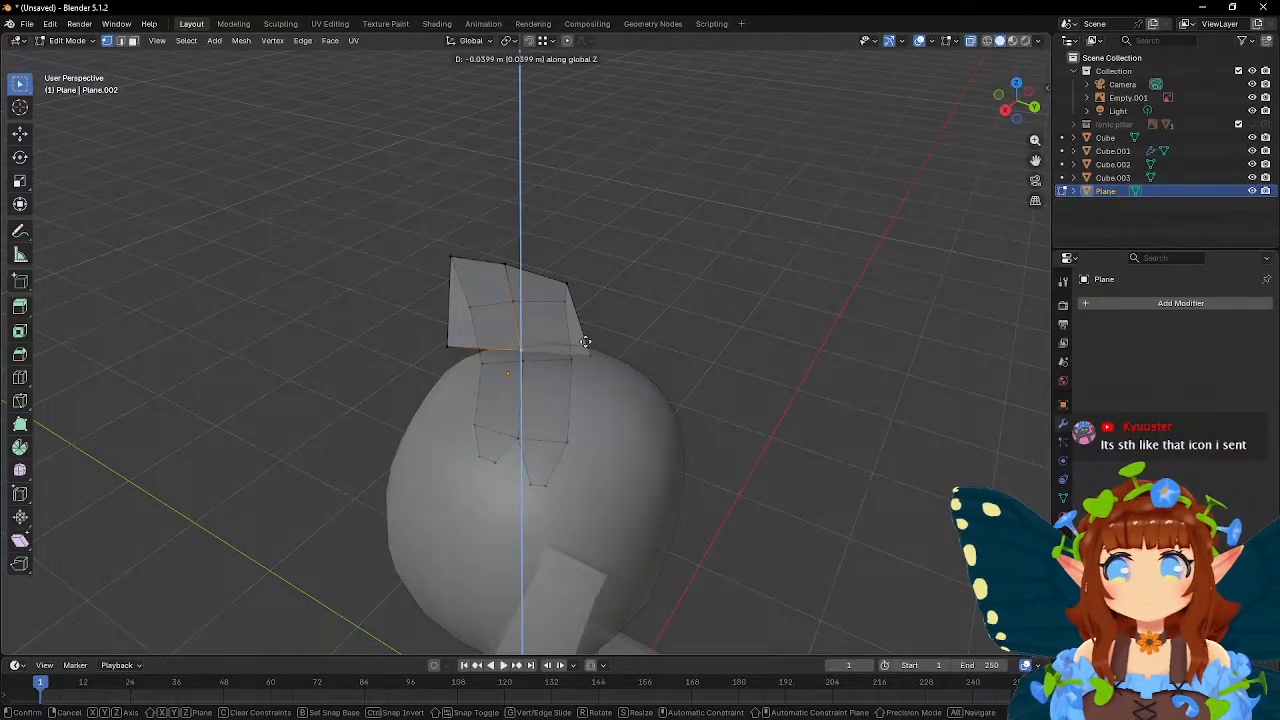
left_click(552, 318)
- Lower the crown's inner peak vertex about 0.036 m along Z
middle_click_drag(552, 318, 808, 295)
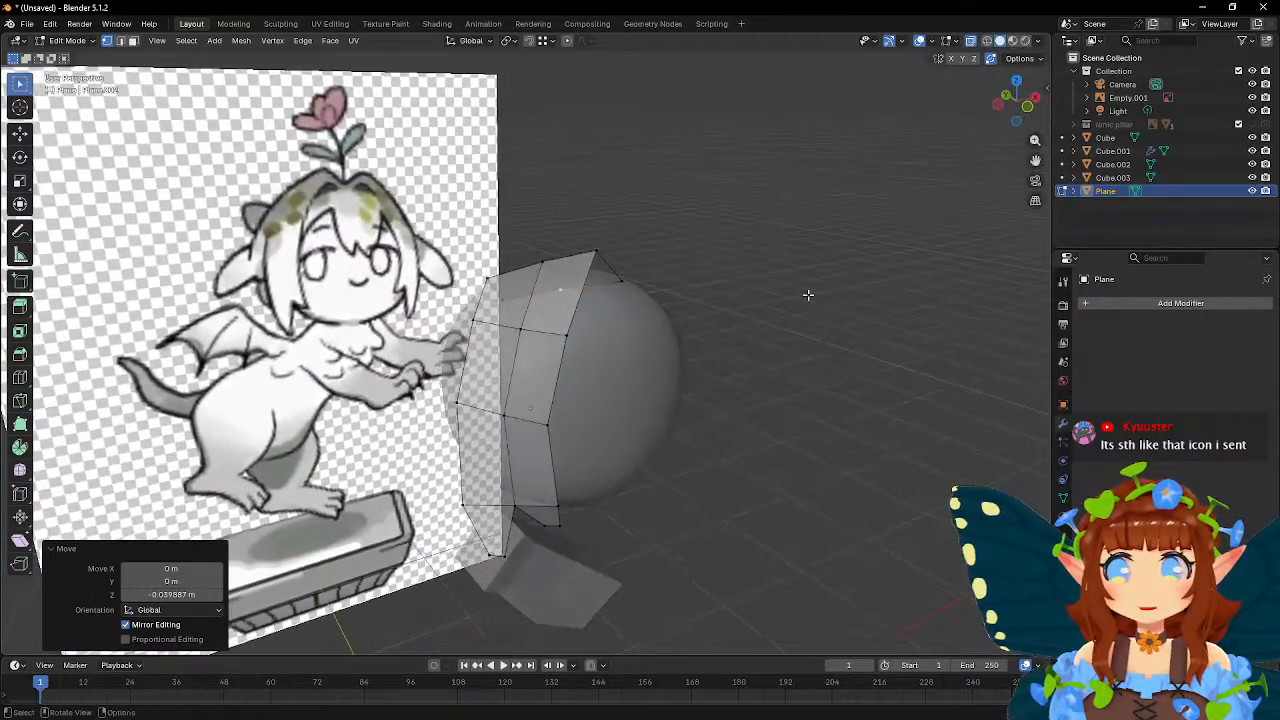
key("g")
key("z")
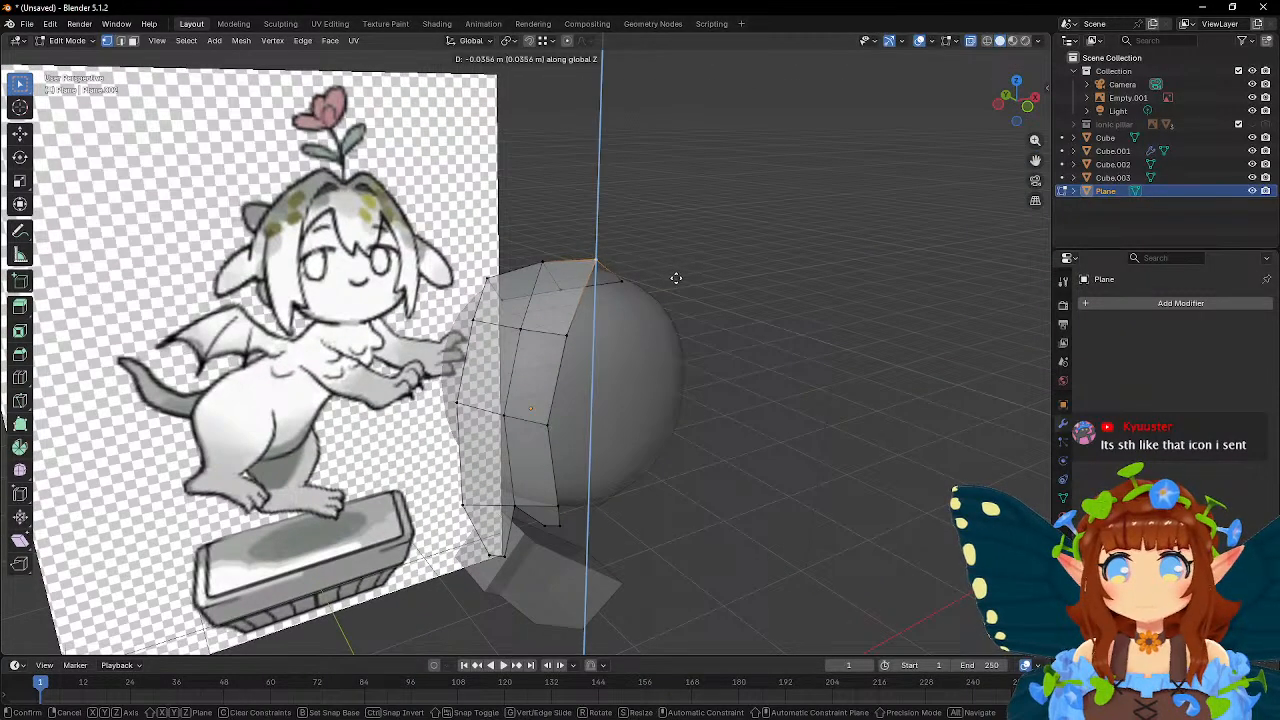
left_click(672, 280)
middle_click_drag(672, 280, 574, 300)
key("Tab")
key("Tab")
- Reposition the hair strip's vertices along X and Y in two places so that it wraps around the head
middle_click_drag(505, 403, 518, 326)
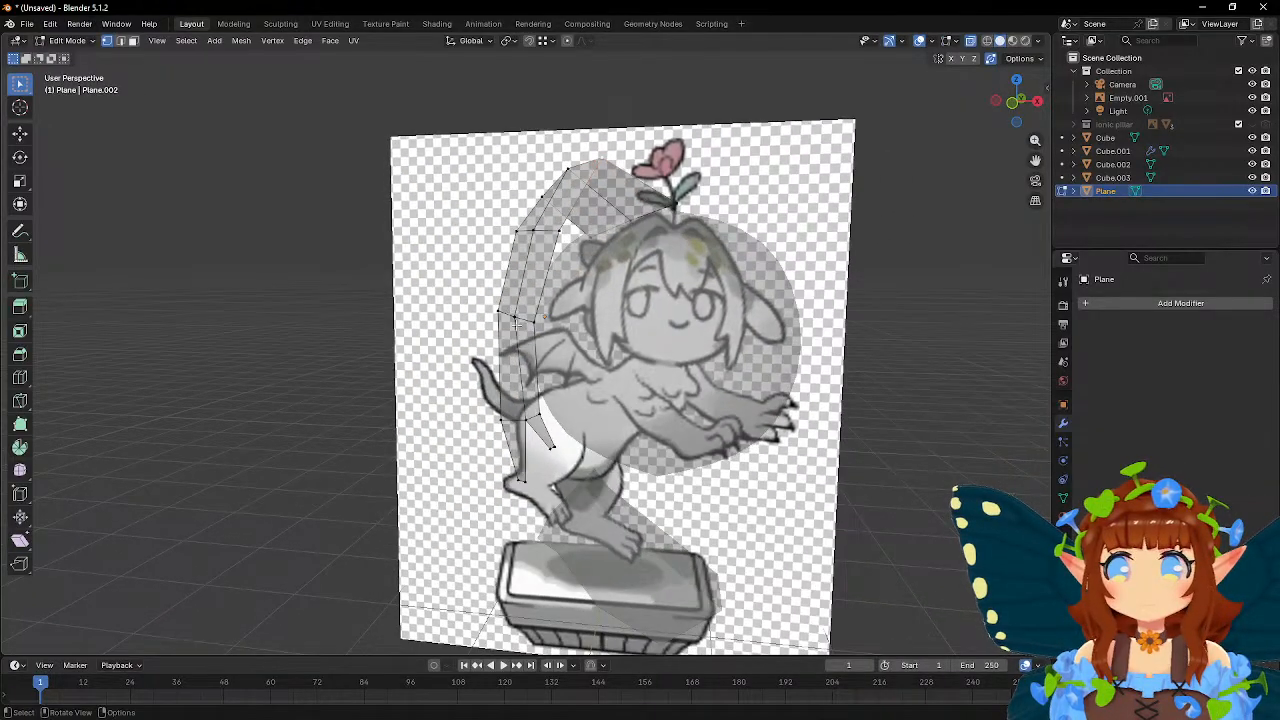
middle_click_drag(518, 408, 740, 383)
key("g")
key("x")
left_click(624, 392)
key("g")
key("y")
left_click(725, 374)
left_click(554, 300)
middle_click_drag(645, 305, 543, 246)
key("g")
key("x")
left_click(556, 311)
key("g")
key("y")
left_click(609, 347)
- Shade the hair strip smooth and give it a Solidify modifier with a thickness of 0.18 m
key("Tab")
right_click(543, 246)
left_click(543, 246)
left_click(1180, 303)
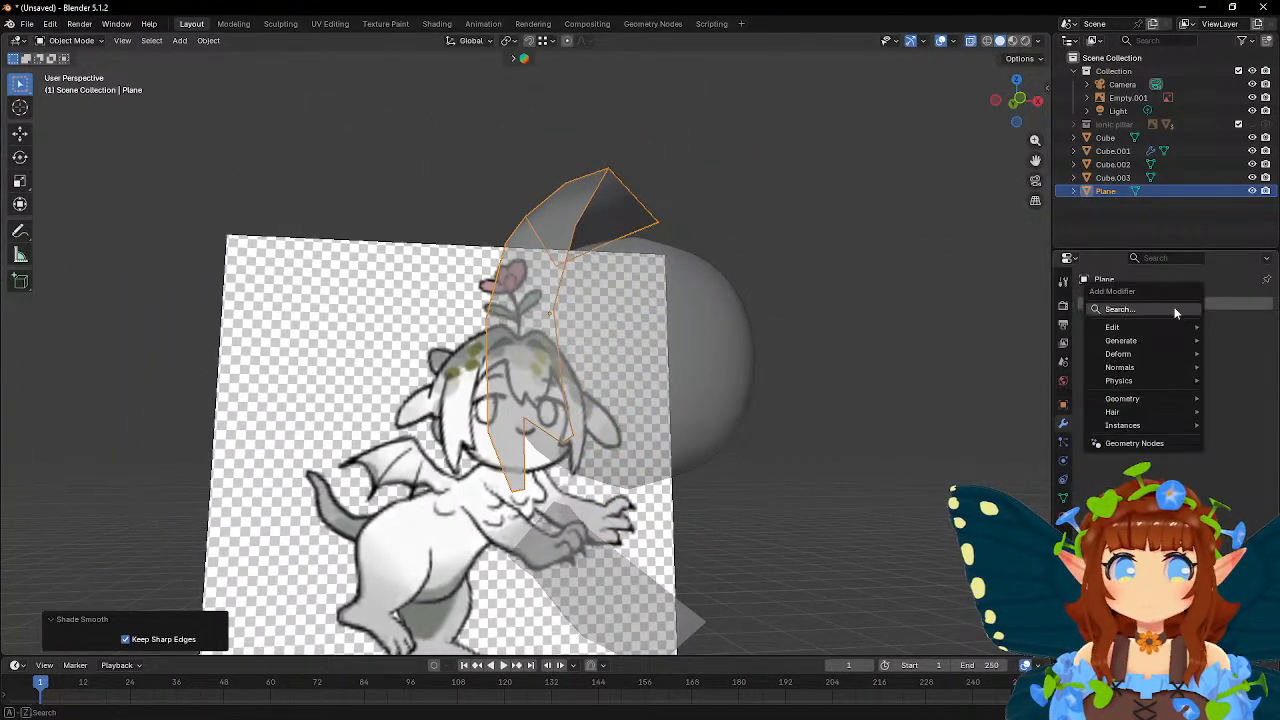
left_click(1179, 308)
left_click(1063, 362)
middle_click_drag(820, 309, 793, 318)
scroll(794, 318, "up", 2)
mouse_move(1192, 362)
left_mouse_down()
mouse_move(1232, 362)
mouse_move(1192, 362)
left_mouse_up()
- Add a Subdivision Surface modifier to the hair strip after the Solidify modifier
key("Tab")
mouse_move(580, 280)
middle_mouse_down()
mouse_move(870, 307)
mouse_move(531, 273)
middle_mouse_up()
key("Tab")
left_click(1174, 306)
left_click(1147, 318)
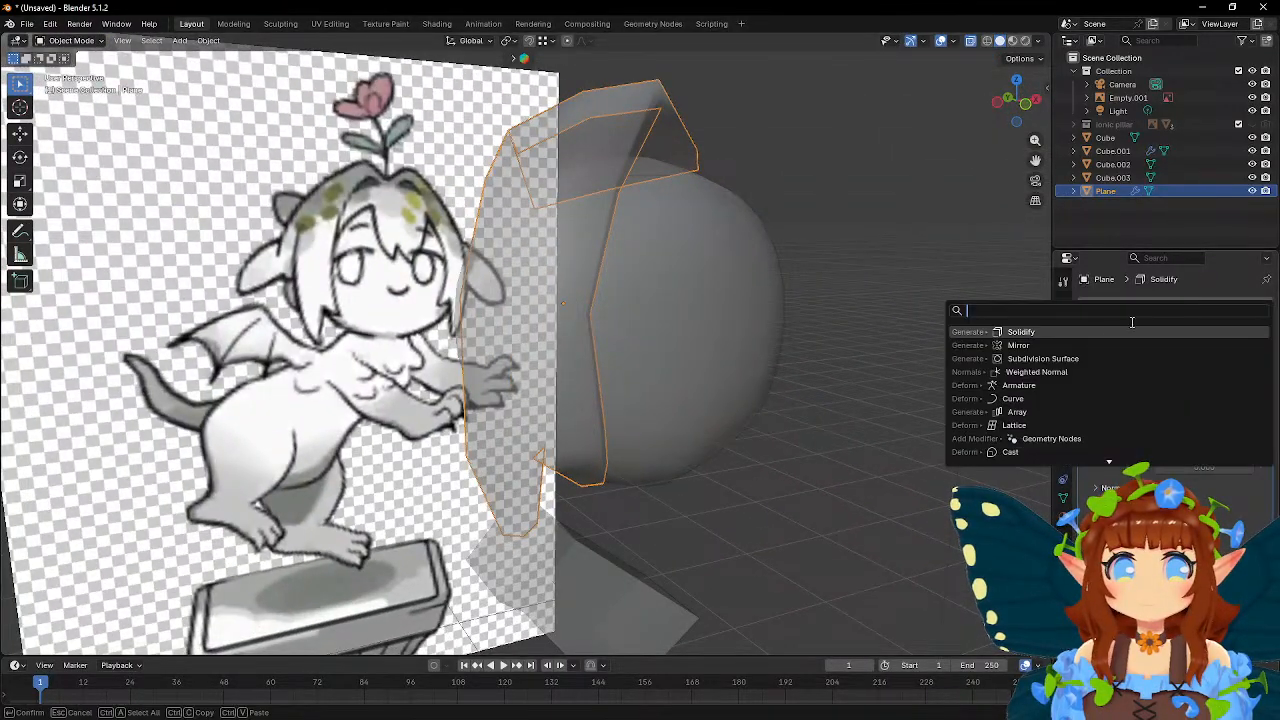
left_click(1070, 360)
- Add one centered crosswise loop cut through the strip's crown segment
middle_click_drag(828, 285, 674, 246)
key("Tab")
left_click(20, 377)
left_click(517, 301)
key("w")
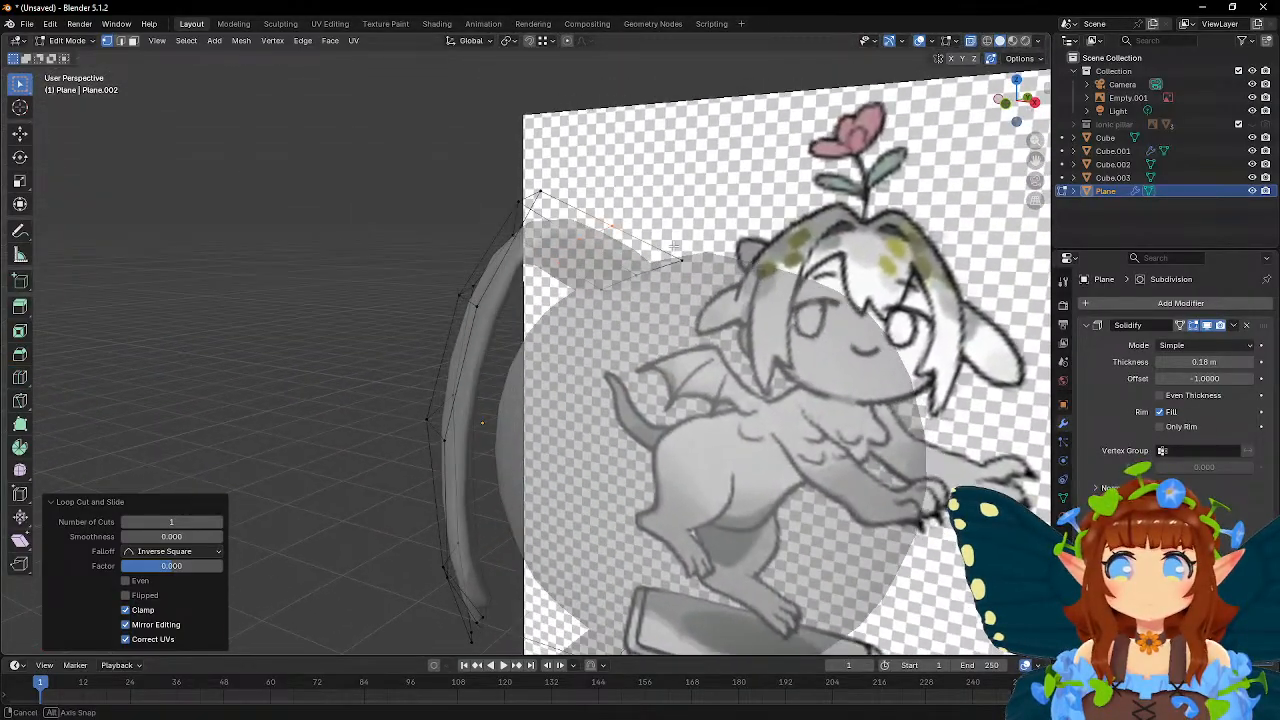
- Slide the new crown loop along the surface and adjust its height along Z
key("g")
key("g")
left_click(653, 238)
key("g")
key("z")
left_click(641, 239)
- Fit the crown loop to the drawn top of the hair in front view
key("Tab")
middle_click_drag(613, 265, 641, 254)
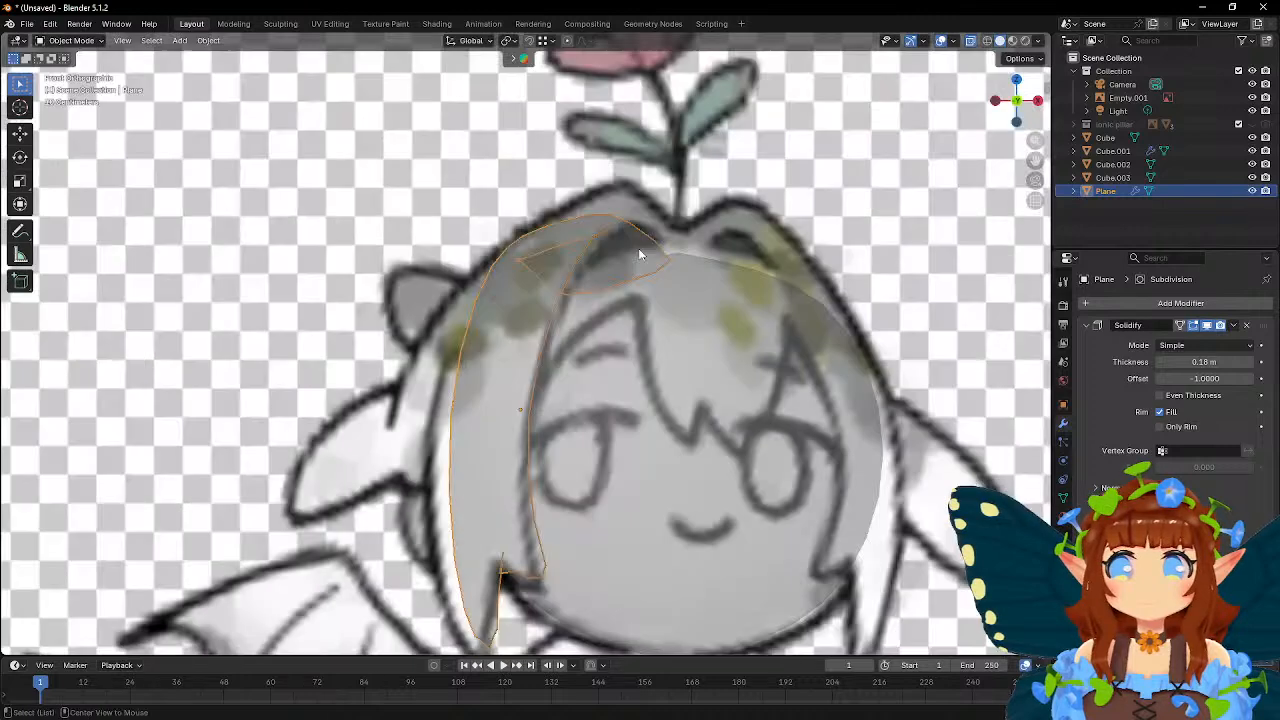
key("Tab")
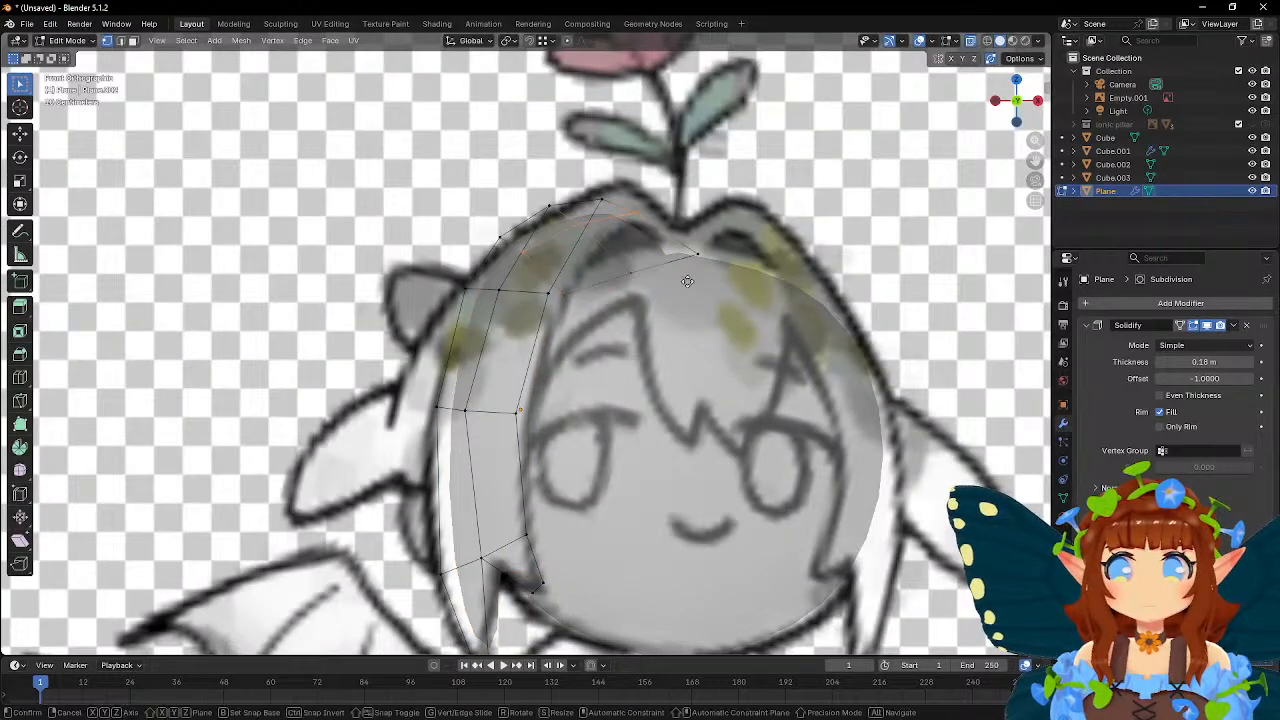
key("g")
left_click(704, 256)
- Reposition the vertices at the hair strip's crown end to follow the drawn hair parting beside the stem in front view
left_click(678, 262)
key("g")
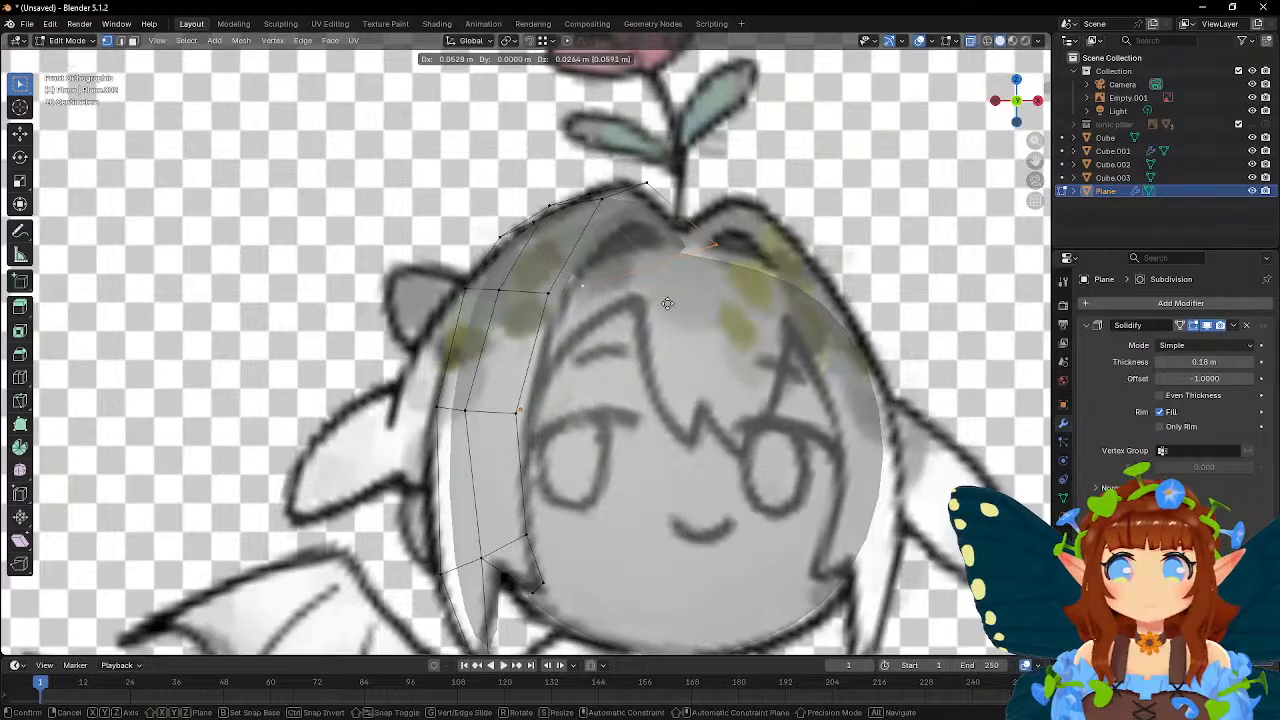
left_click(670, 303)
left_click(718, 242)
key("g")
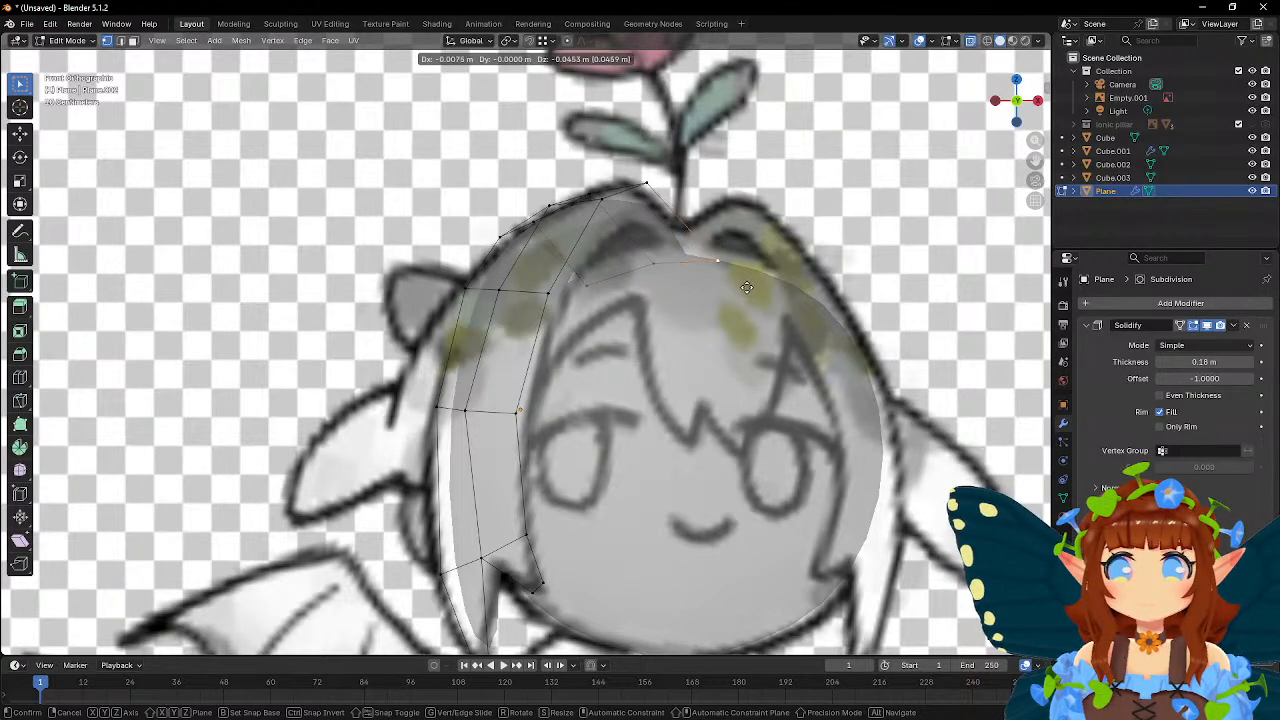
left_click(751, 288)
- Fit the hair strip's upper vertices to the drawn crown outline in front view
left_click(606, 206)
middle_click_drag(606, 206, 678, 254)
key("KP_1")
scroll(497, 237, "up", 5)
key("g")
left_click(754, 274)
- Shift the inner and outer vertices of the strip's temple row to match the drawn hair edges
left_click(547, 294)
key("g")
left_click(645, 317)
left_click(446, 300)
key("g")
left_click(456, 409)
middle_click_drag(456, 409, 476, 279, "shift")
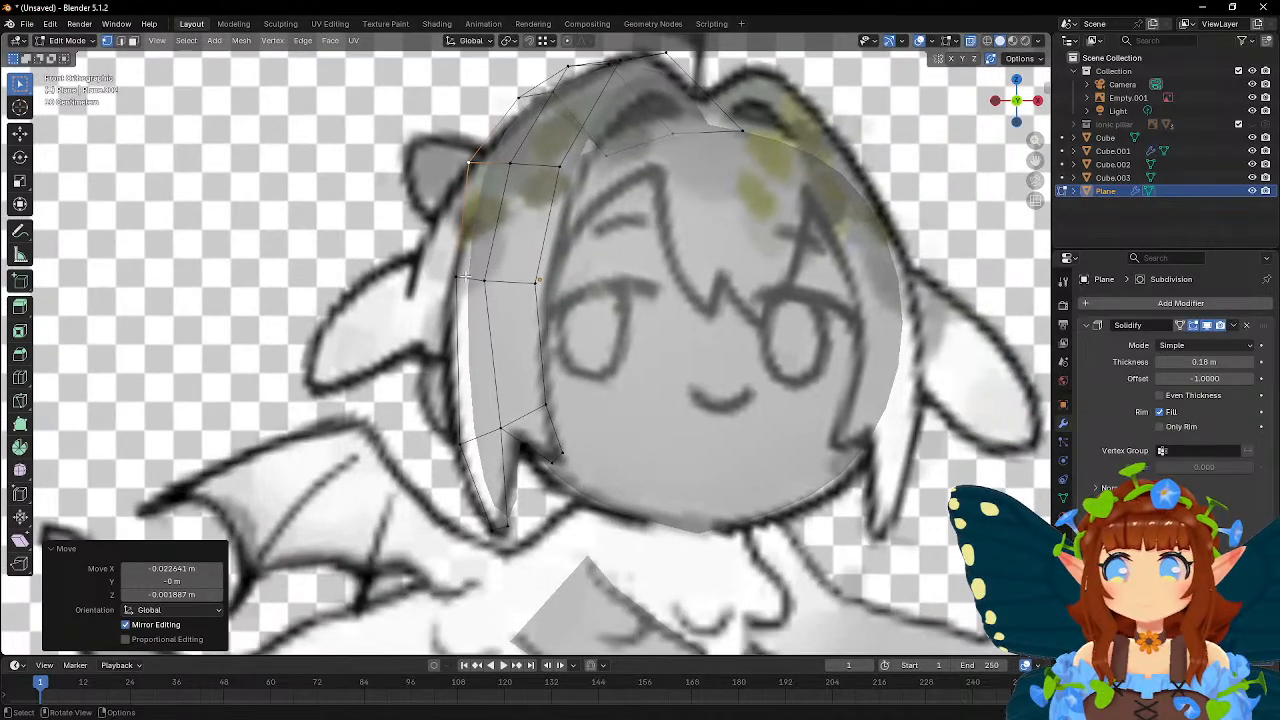
- Move the strip's lower outer edge vertices outward and adjust its pointed tip to the drawn side lock
left_click(458, 279)
key("g")
left_click(504, 367)
left_click(463, 442)
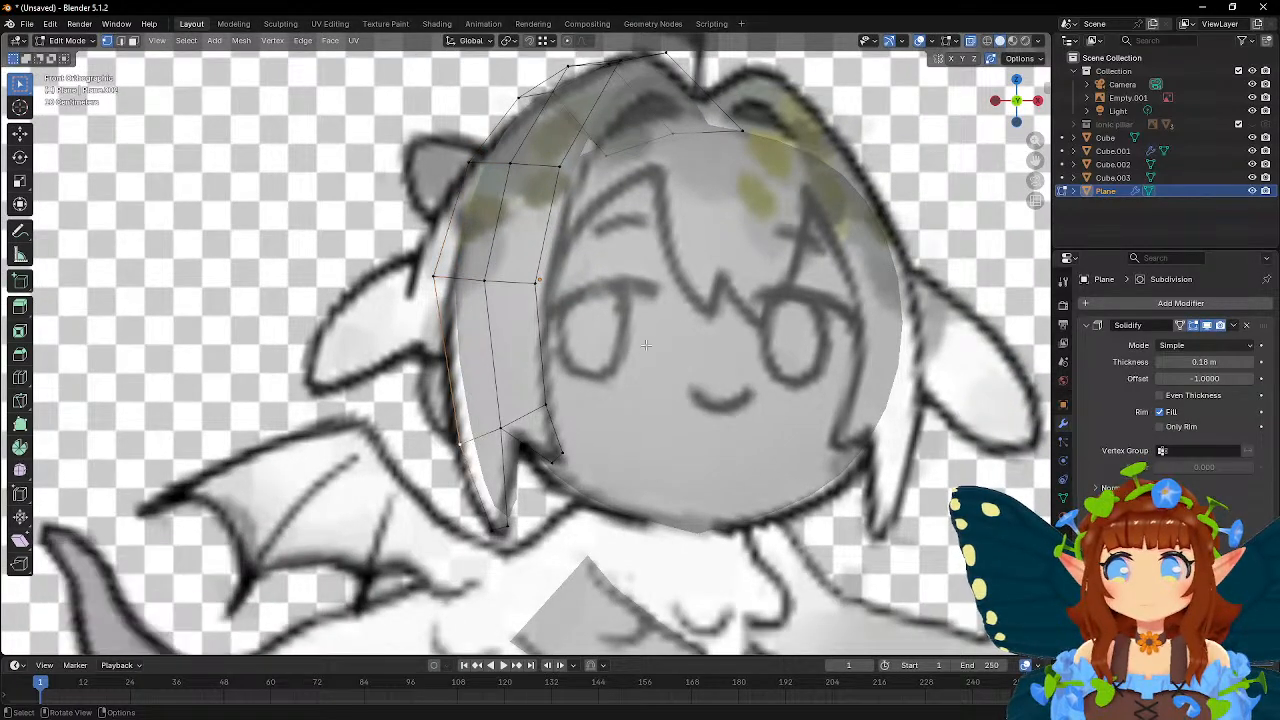
key("g")
left_click(635, 350)
left_click(487, 531)
key("g")
left_click(619, 421)
- Move three vertices on the hair strip's upper edge along Y and then along X to adjust its wrap around the head
scroll(619, 421, "down", 5)
key("Tab")
middle_click_drag(619, 421, 676, 339)
key("Tab")
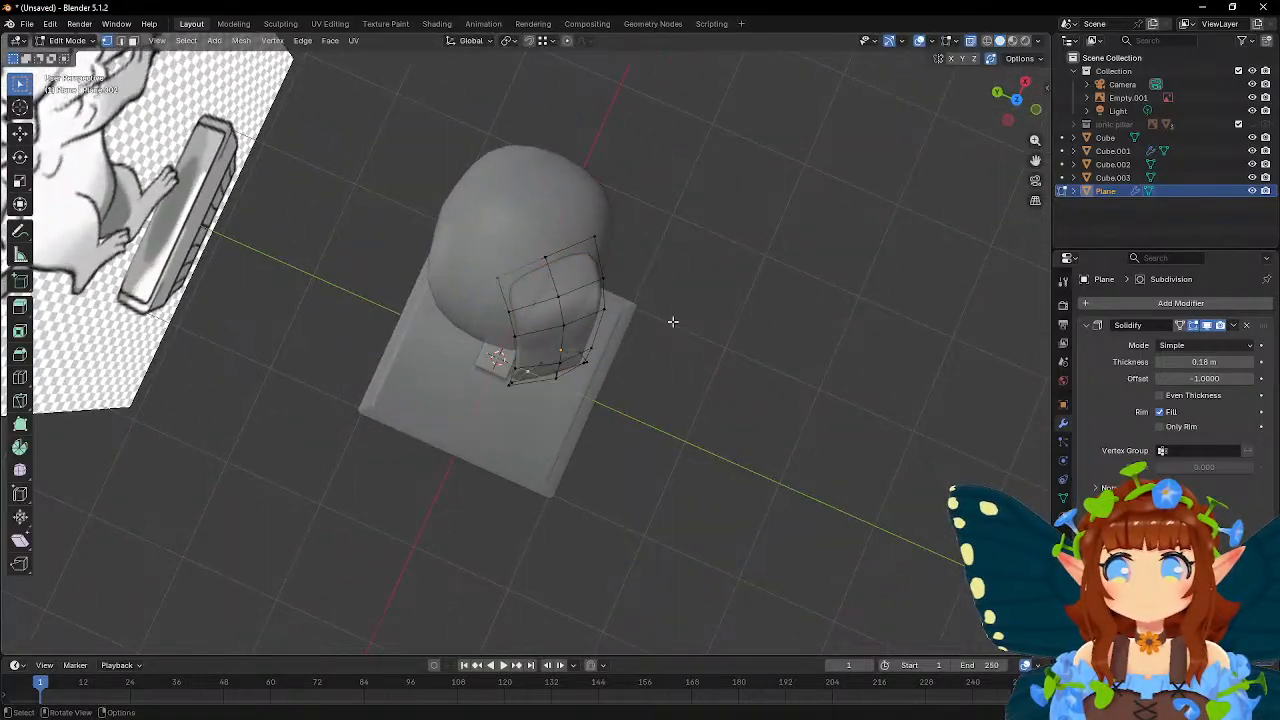
scroll(676, 339, "up", 2)
left_click(629, 182)
left_click(648, 238, "shift")
left_click(650, 287, "shift")
key("g")
key("y")
mouse_move(734, 268)
middle_mouse_down()
mouse_move(677, 294)
mouse_move(904, 263)
mouse_move(877, 280)
mouse_move(727, 285)
middle_mouse_up()
left_click(712, 277)
key("g")
key("x")
left_click(855, 284)
key("Tab")
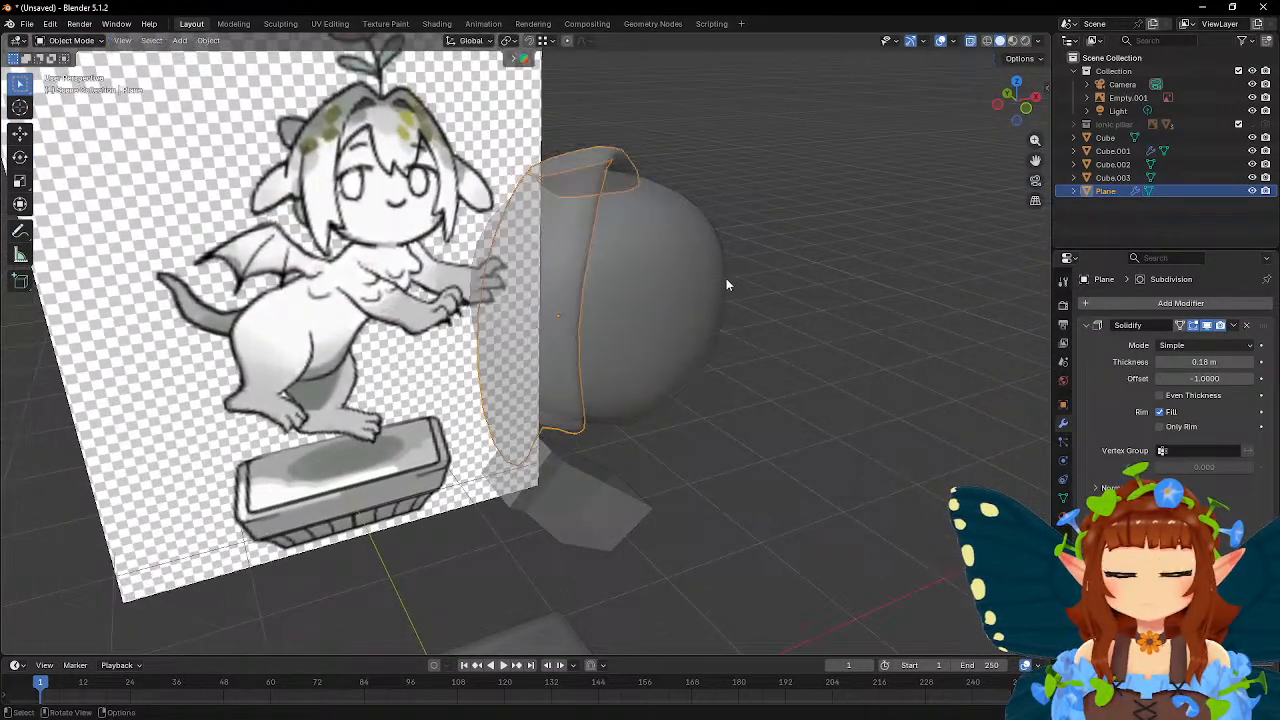
- Select the front limb below the head and open its mesh for editing
left_click(790, 451)
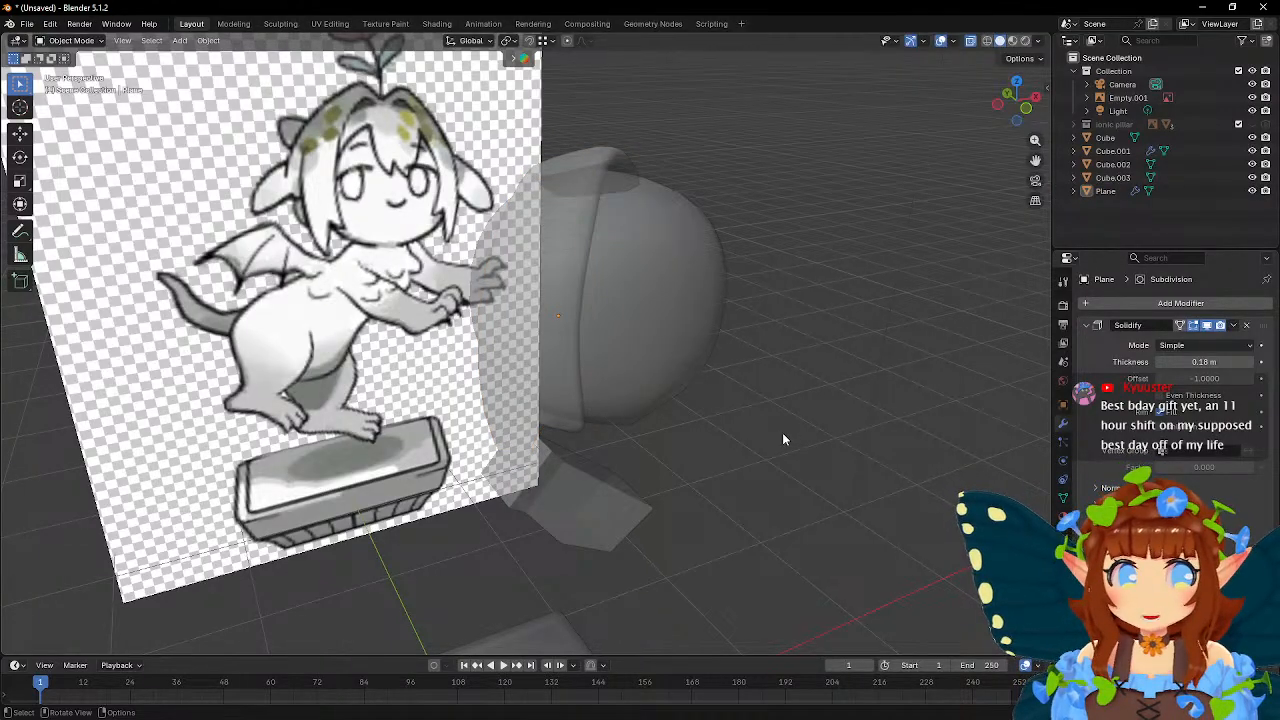
middle_click_drag(783, 439, 588, 451)
middle_click_drag(673, 477, 582, 292, "shift")
left_click(554, 370)
middle_click_drag(632, 395, 556, 393)
key("Tab")
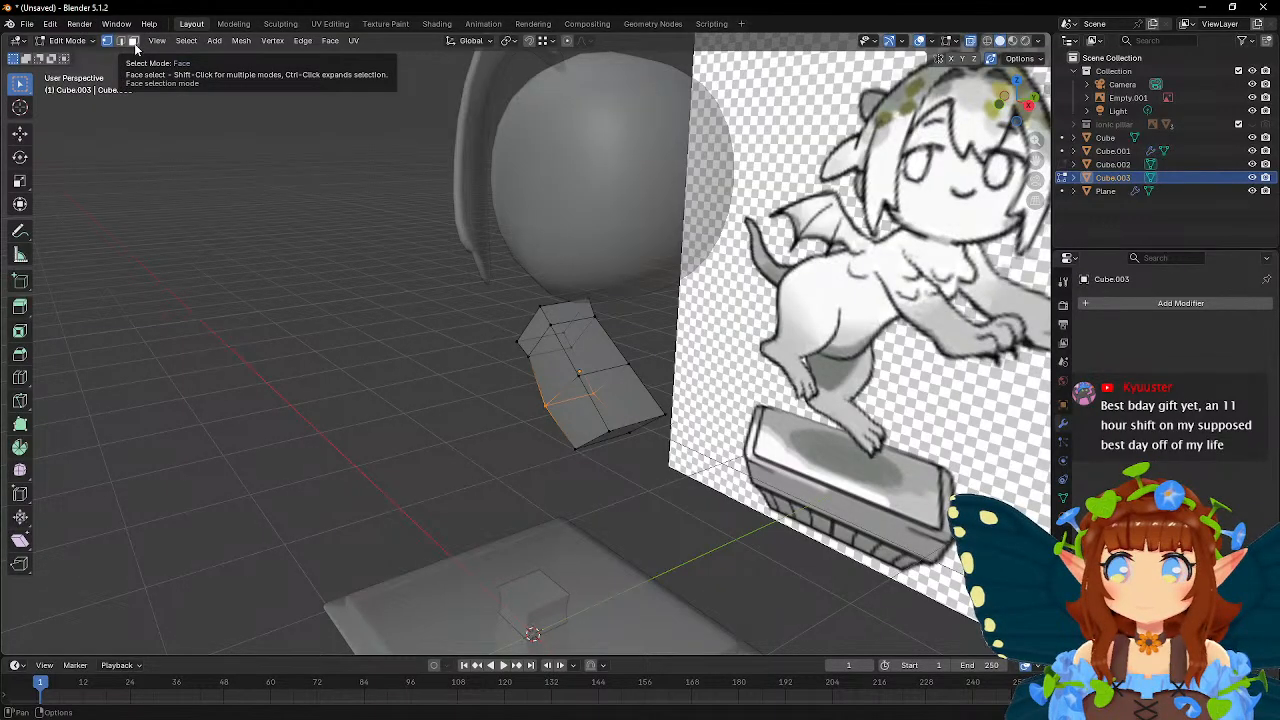
- Delete the end face at the front limb's upper, shoulder end
left_click(133, 42)
middle_click_drag(576, 411, 569, 385)
left_click(621, 440)
middle_click_drag(602, 279, 566, 322)
middle_click_drag(684, 334, 578, 317)
key("Tab")
key("Tab")
left_click(441, 332)
middle_click_drag(471, 345, 548, 333)
left_click(471, 346)
key("x")
left_click(471, 349)
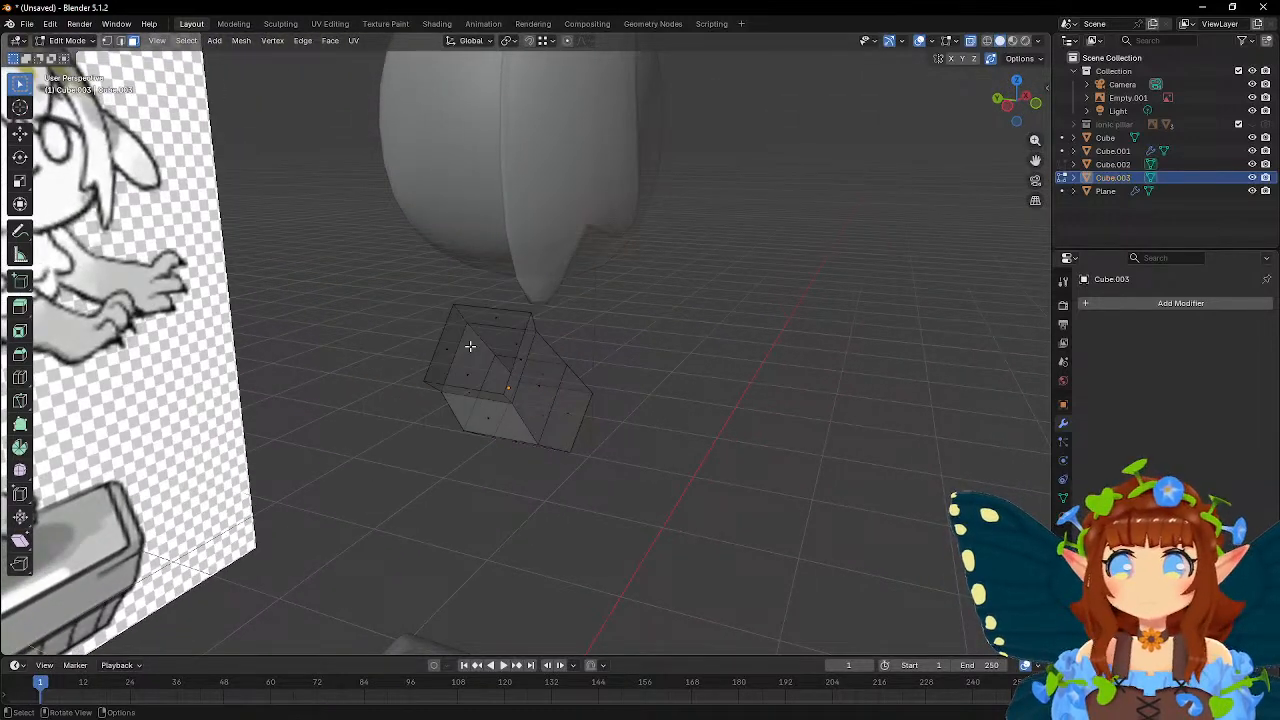
- Extrude the limb's lower end face about 0.16 m and shift it onto the drawn paw in front view
key("Tab")
middle_click_drag(708, 386, 676, 317)
key("Tab")
left_click(547, 441)
key("x")
left_click(560, 337)
scroll(677, 316, "up", 4)
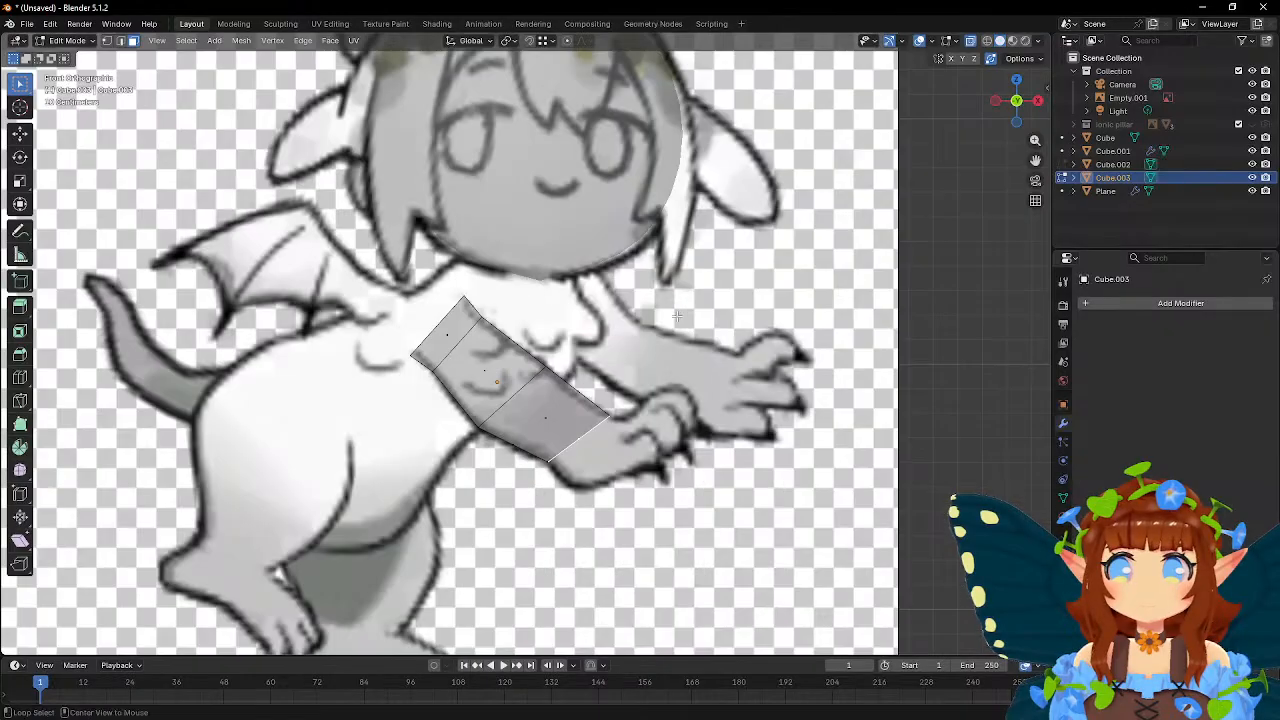
scroll(677, 316, "up", 1)
key("e")
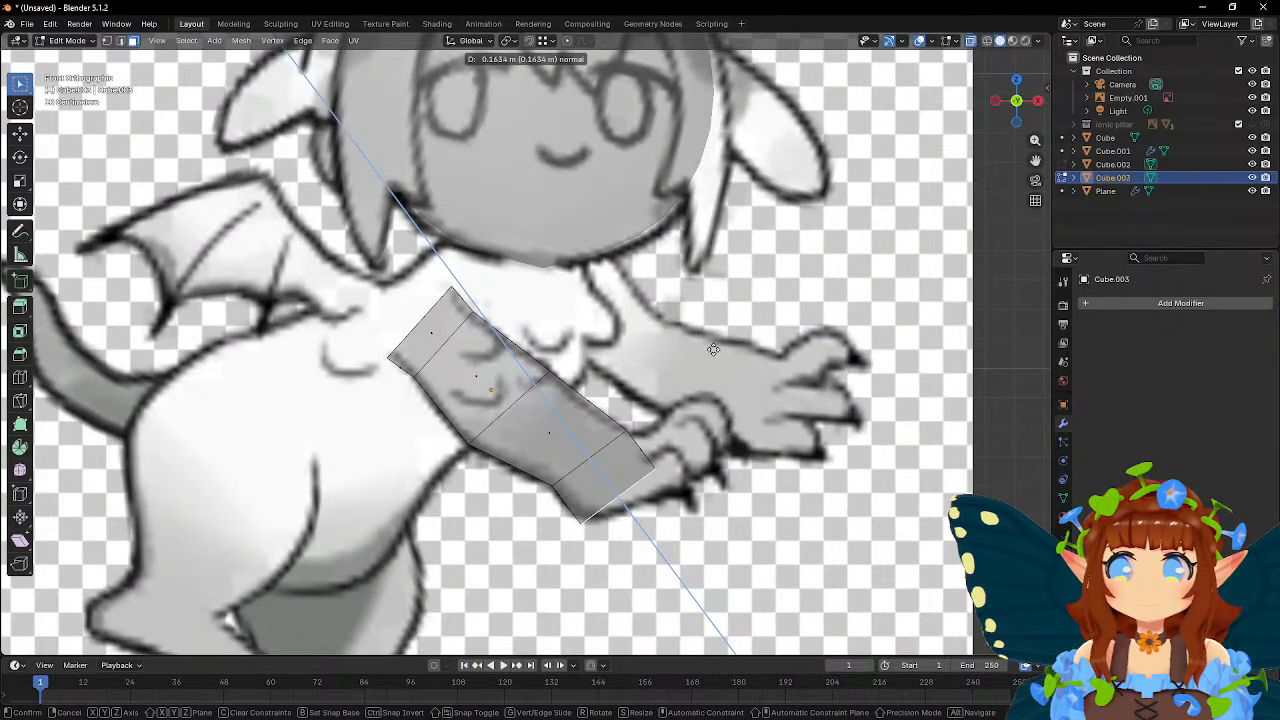
left_click(713, 348)
key("g")
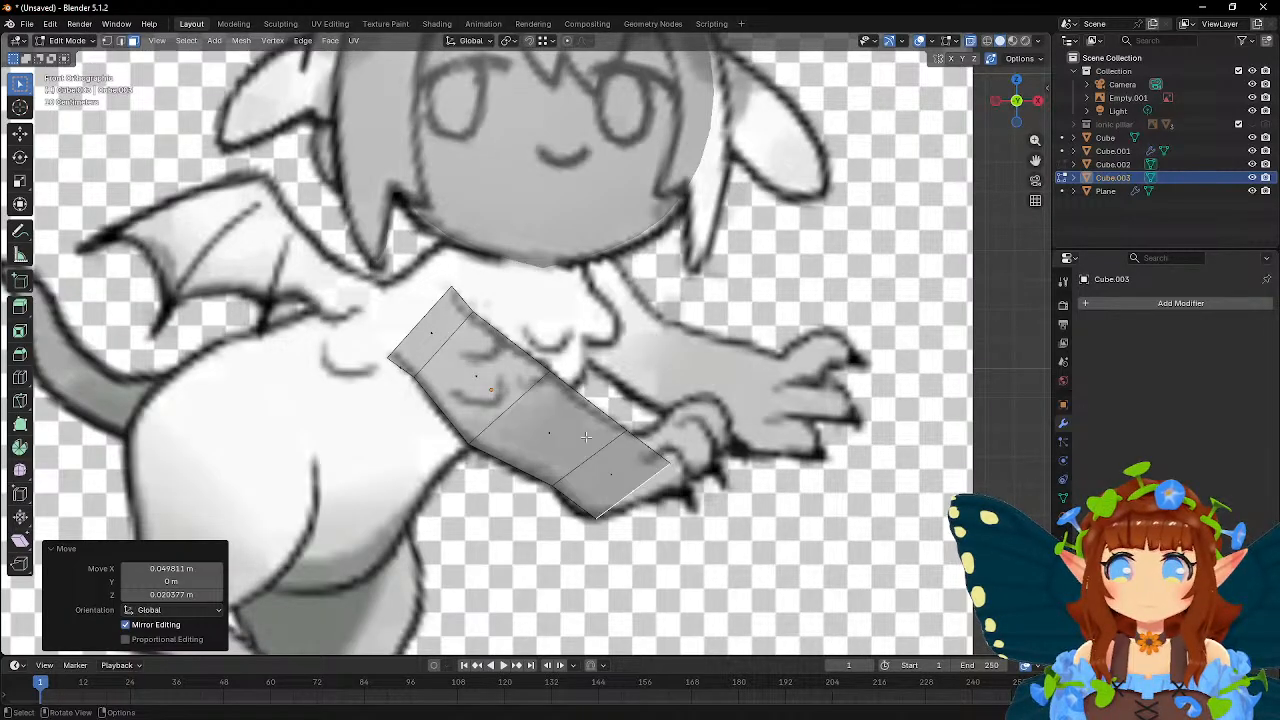
- Lower the paw segment's upper corner, add a loop cut through the segment and fit its lower vertices to the drawn heel
key("1")
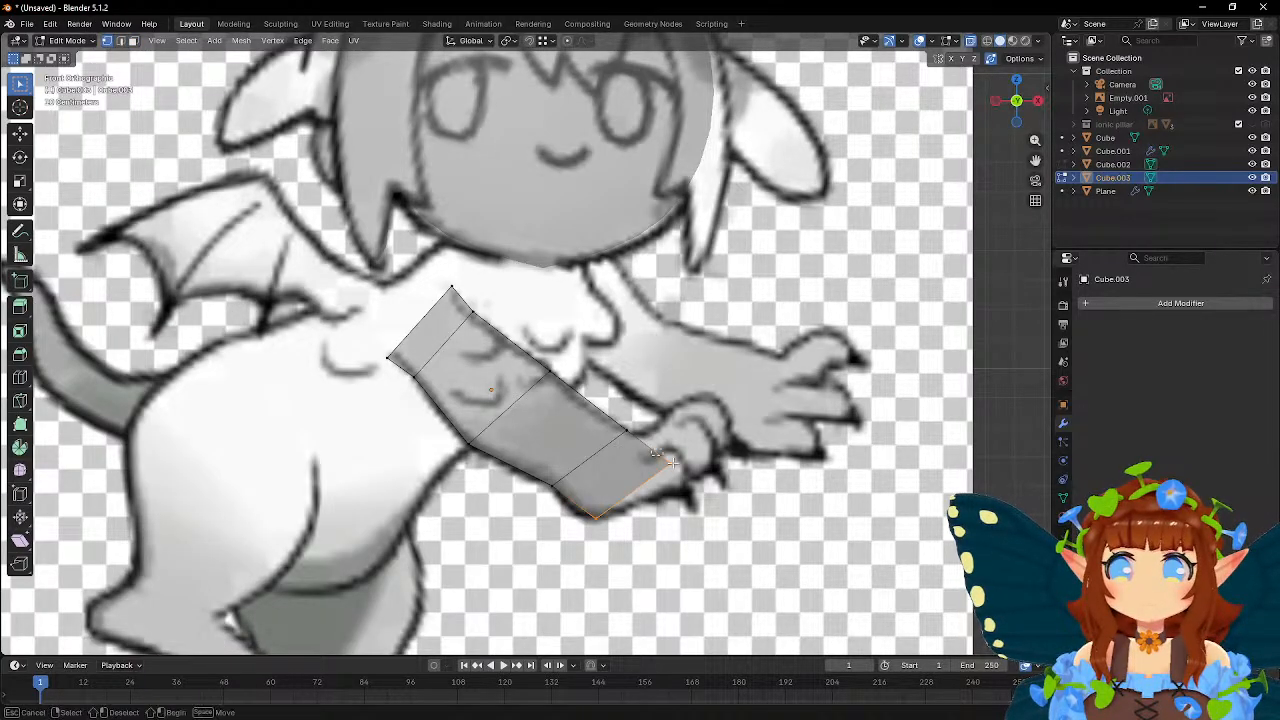
key("g")
left_click(717, 443)
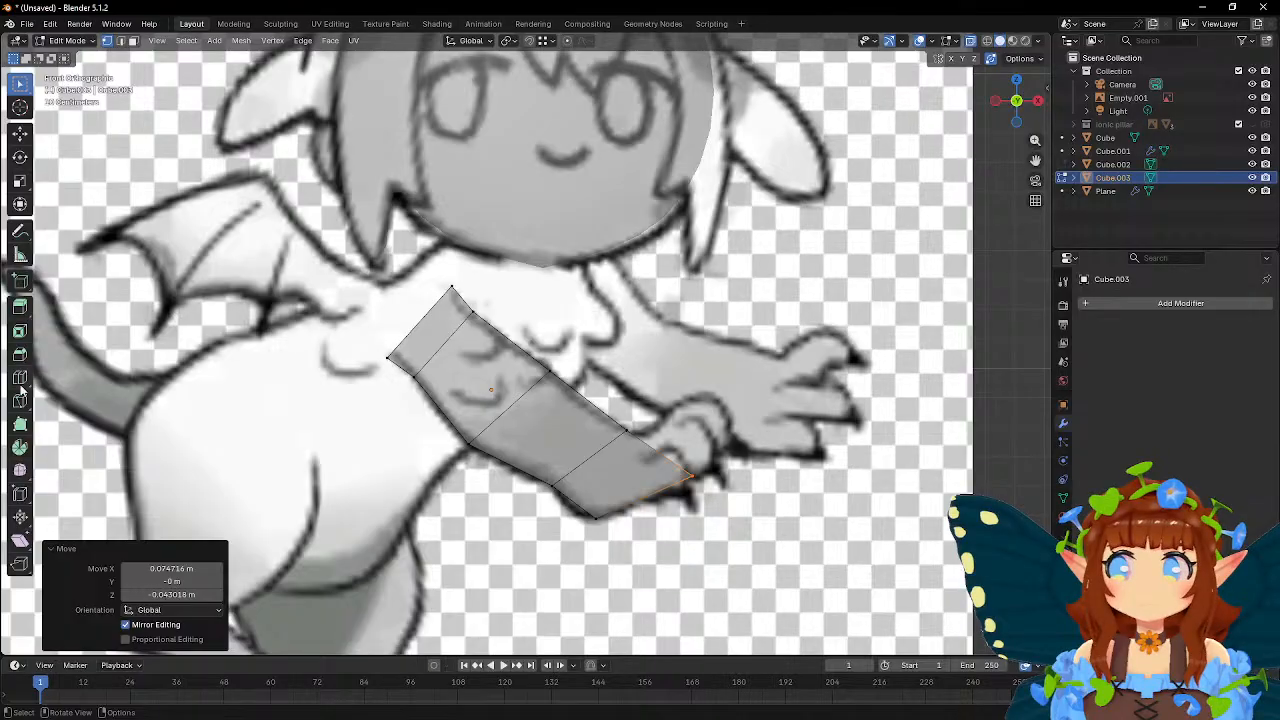
left_click(19, 378)
left_click(586, 508)
left_click_drag(563, 497, 592, 515)
key("g")
left_click(617, 472)
- Extrude the two upper faces of the paw about 0.18 m toward the drawn toes
middle_click_drag(617, 472, 214, 118)
left_click(533, 336)
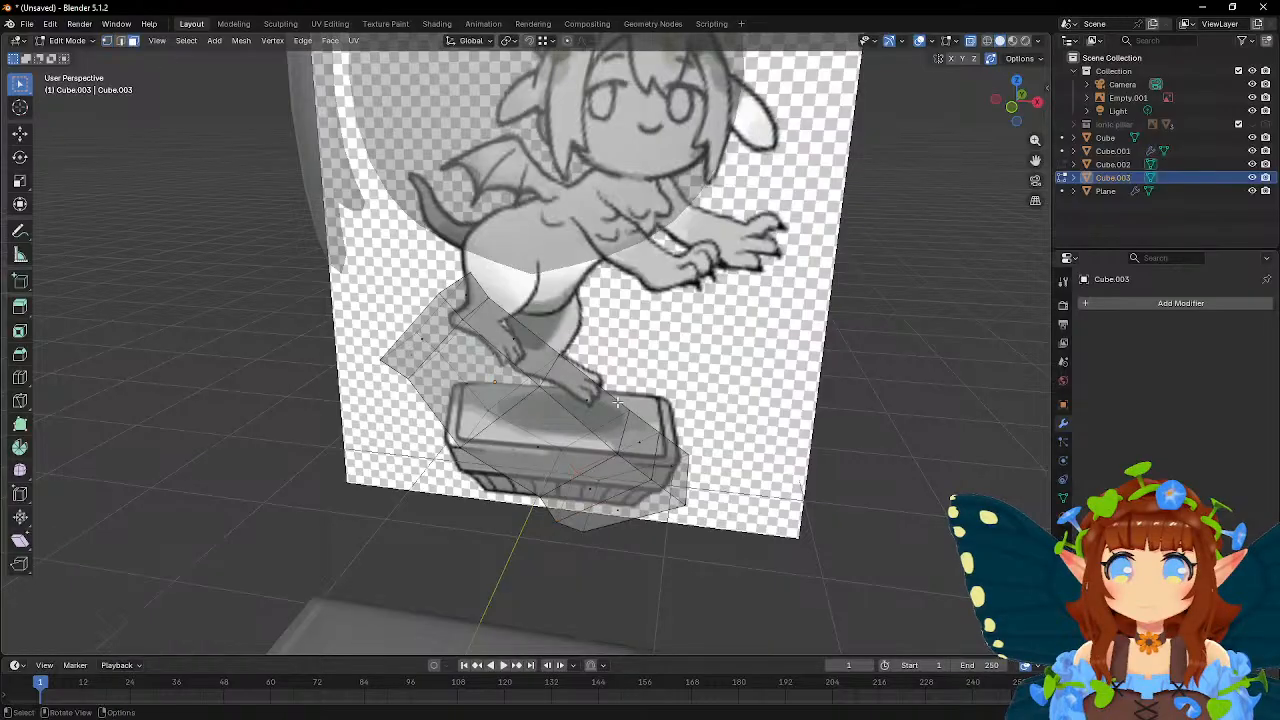
middle_click_drag(695, 457, 746, 371)
left_click(638, 450)
left_click(671, 483, "shift")
key("e")
left_click(792, 344)
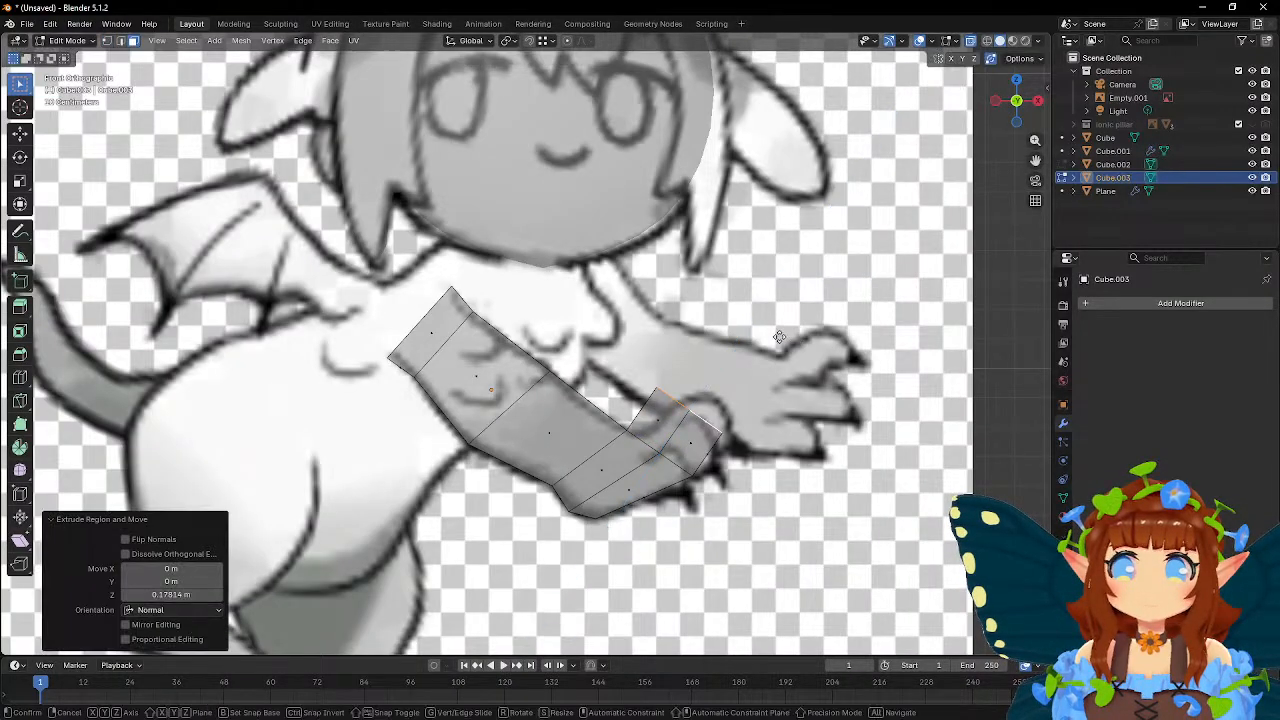
- Shift the extruded paw block over the drawn toes and nudge the wrist vertices to the outline
key("g")
left_click(800, 345)
left_click(107, 40)
left_click(672, 392)
key("g")
left_click(664, 386)
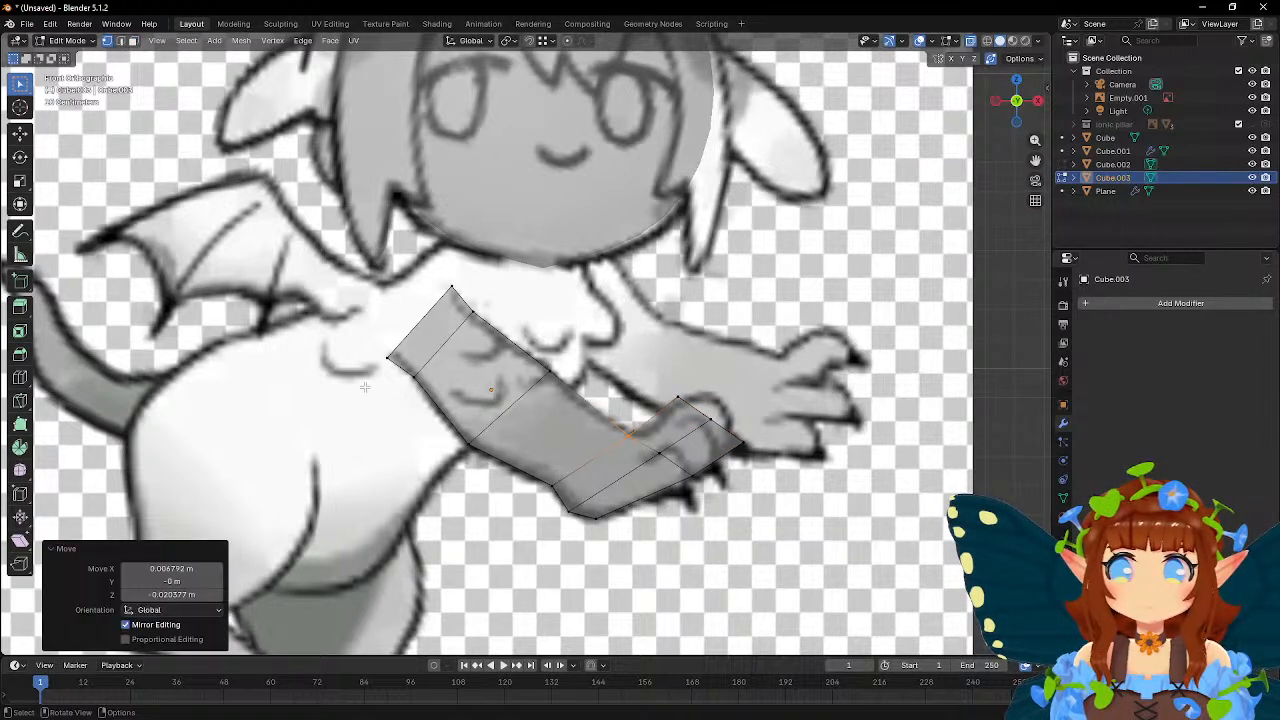
- Add a crosswise loop cut through the forearm and move its upper vertices about -0.014 m in X
left_click(20, 378)
left_click(575, 403)
key("g")
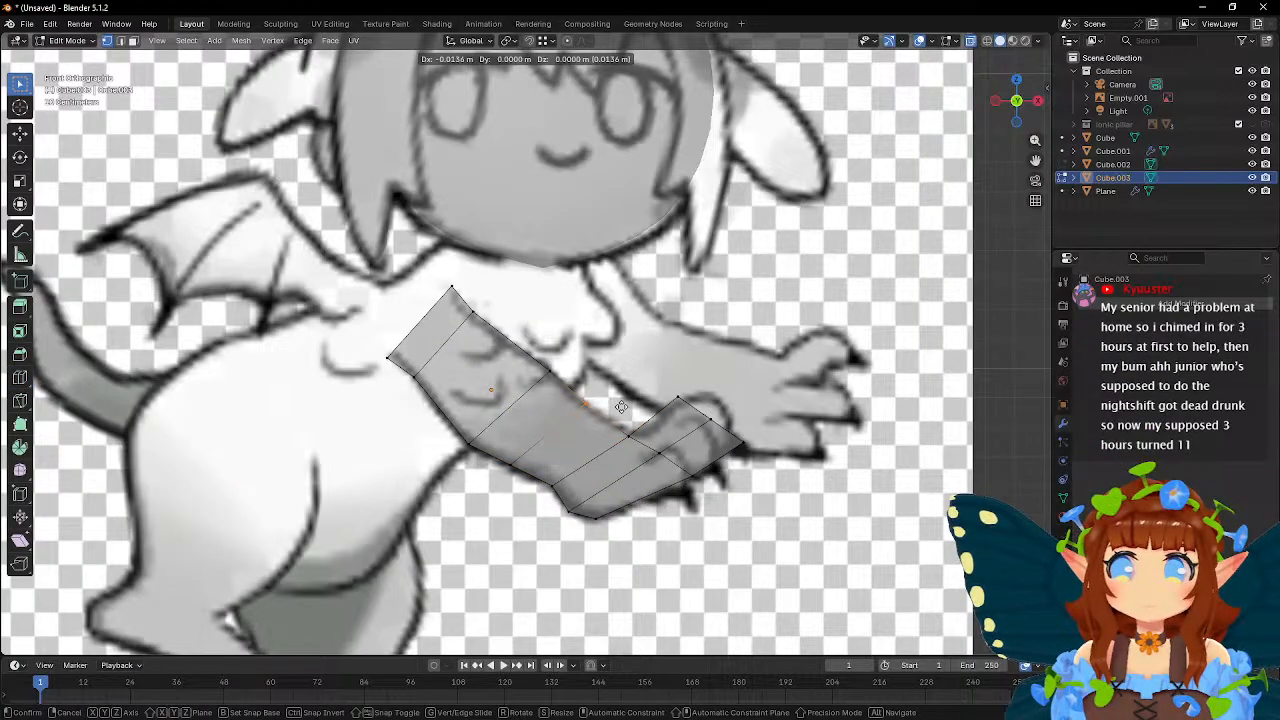
left_click(623, 408)
- Add single centered lengthwise loop cuts dividing the front limb's width and height
middle_click_drag(686, 397, 135, 318)
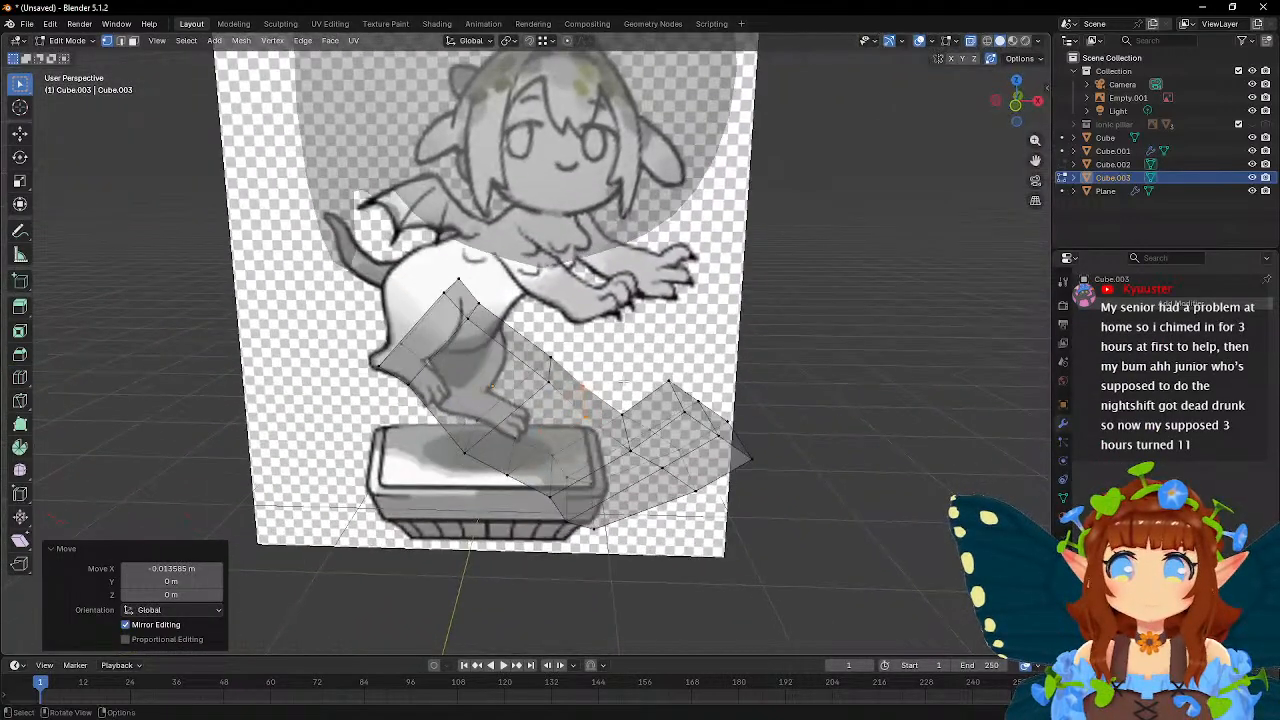
left_click(134, 42)
middle_click_drag(660, 397, 150, 150)
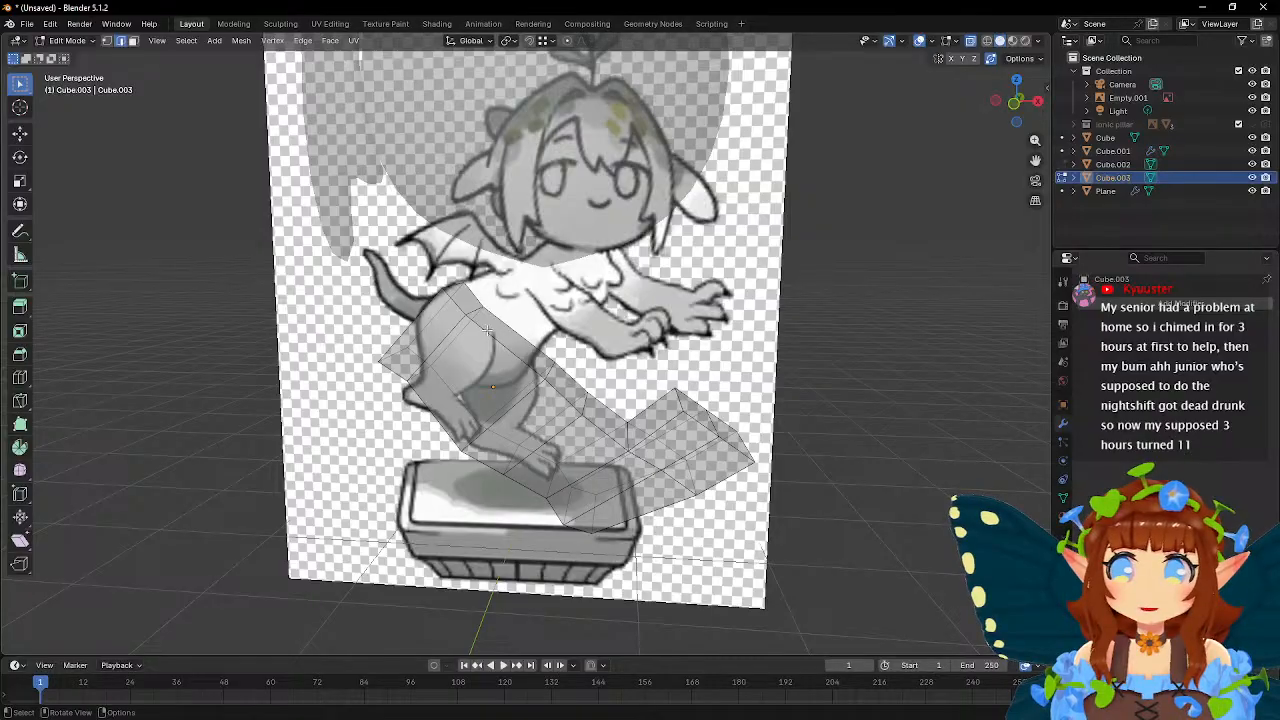
middle_click_drag(495, 334, 448, 298)
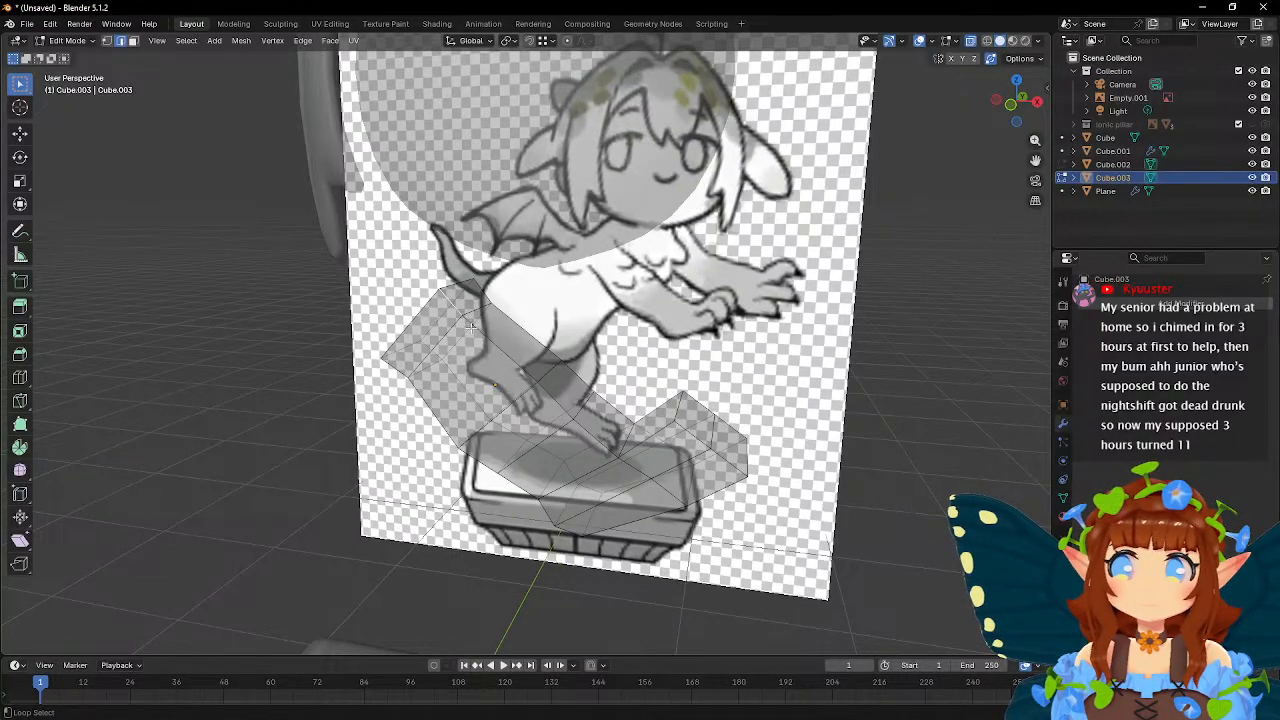
left_click(479, 324, "alt")
middle_click_drag(510, 303, 300, 386)
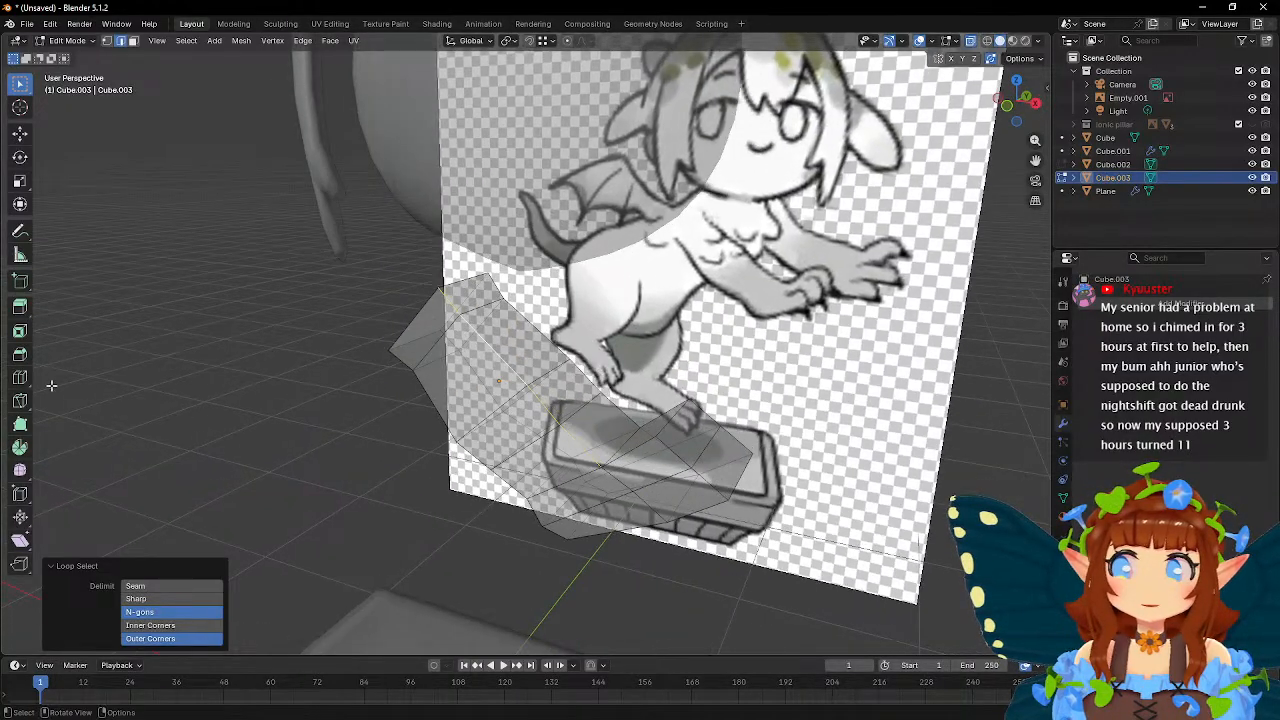
left_click(24, 383)
middle_click_drag(520, 330, 620, 320)
left_click(509, 294)
left_click(20, 84)
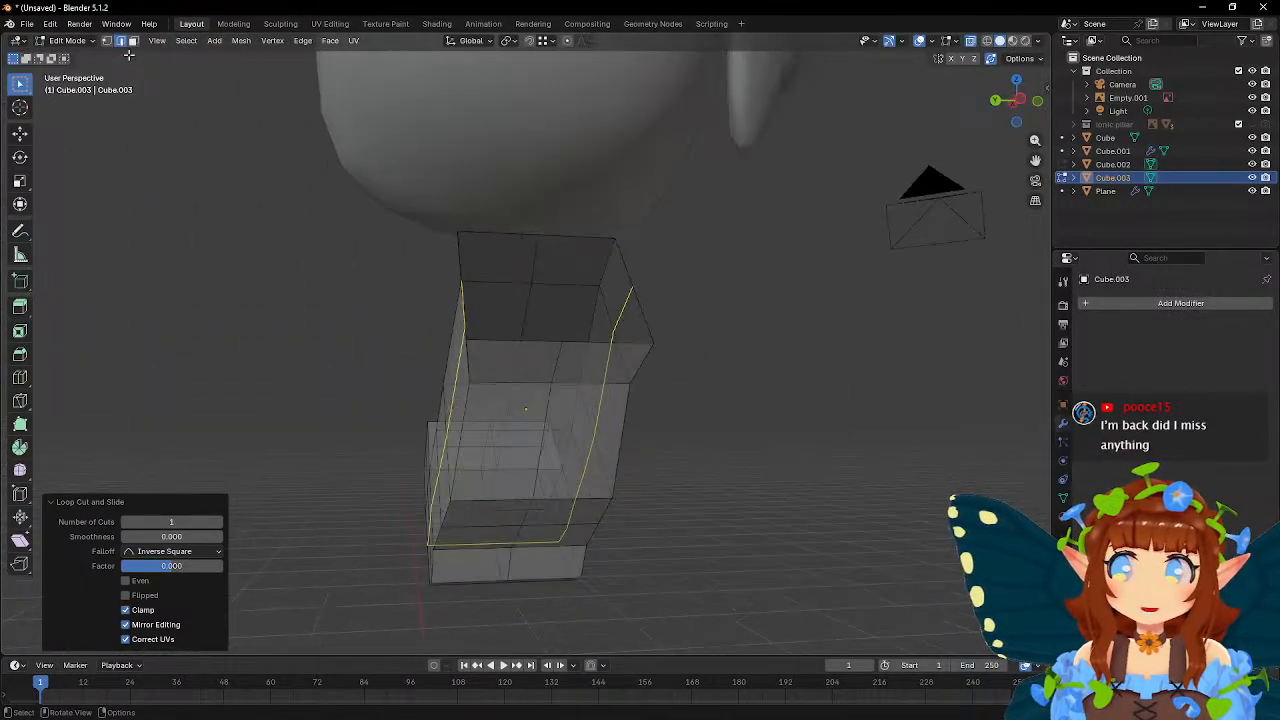
- Select the corner vertices along both lower edges of the front limb, from the shoulder to the paw
left_click(110, 42)
middle_click_drag(680, 356, 589, 355)
left_click(573, 342)
left_click(549, 378, "shift")
left_click(545, 294, "shift")
left_click(547, 341, "shift")
mouse_move(563, 437)
middle_mouse_down()
mouse_move(603, 429)
mouse_move(560, 451)
middle_mouse_up()
left_click(558, 445, "shift")
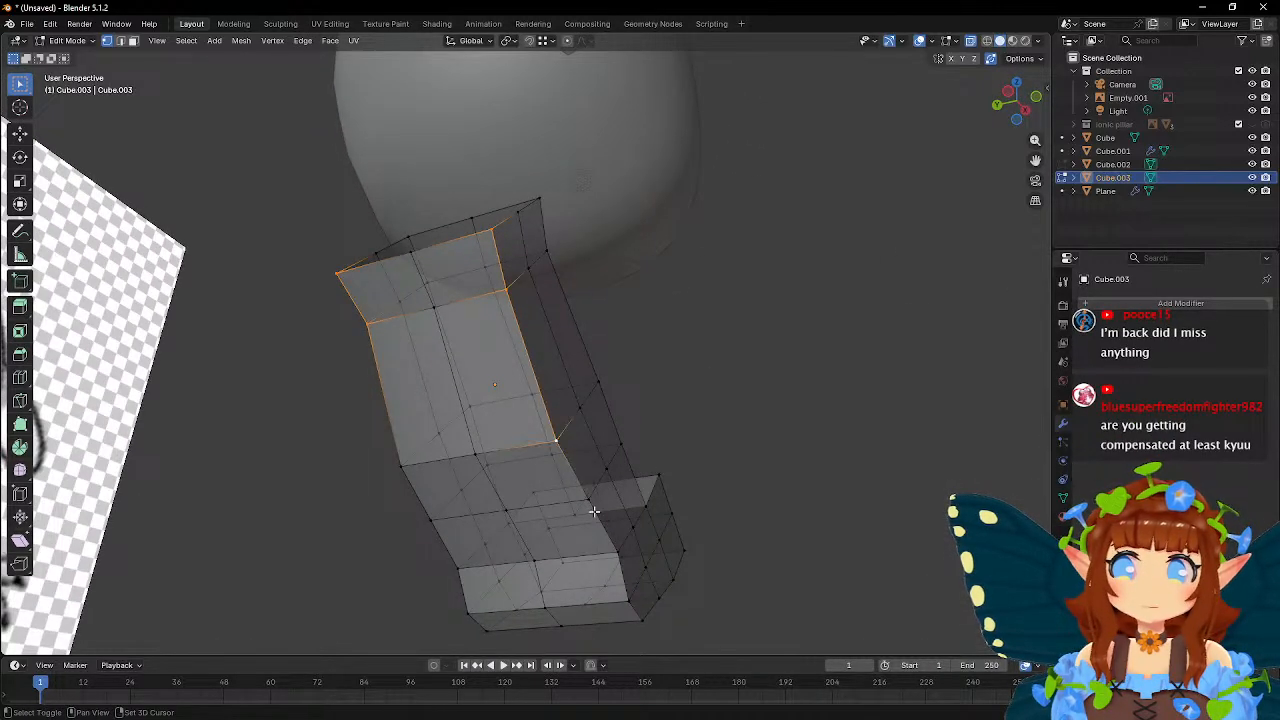
middle_click_drag(626, 545, 578, 494)
left_click(628, 564, "shift")
middle_click_drag(666, 618, 494, 631)
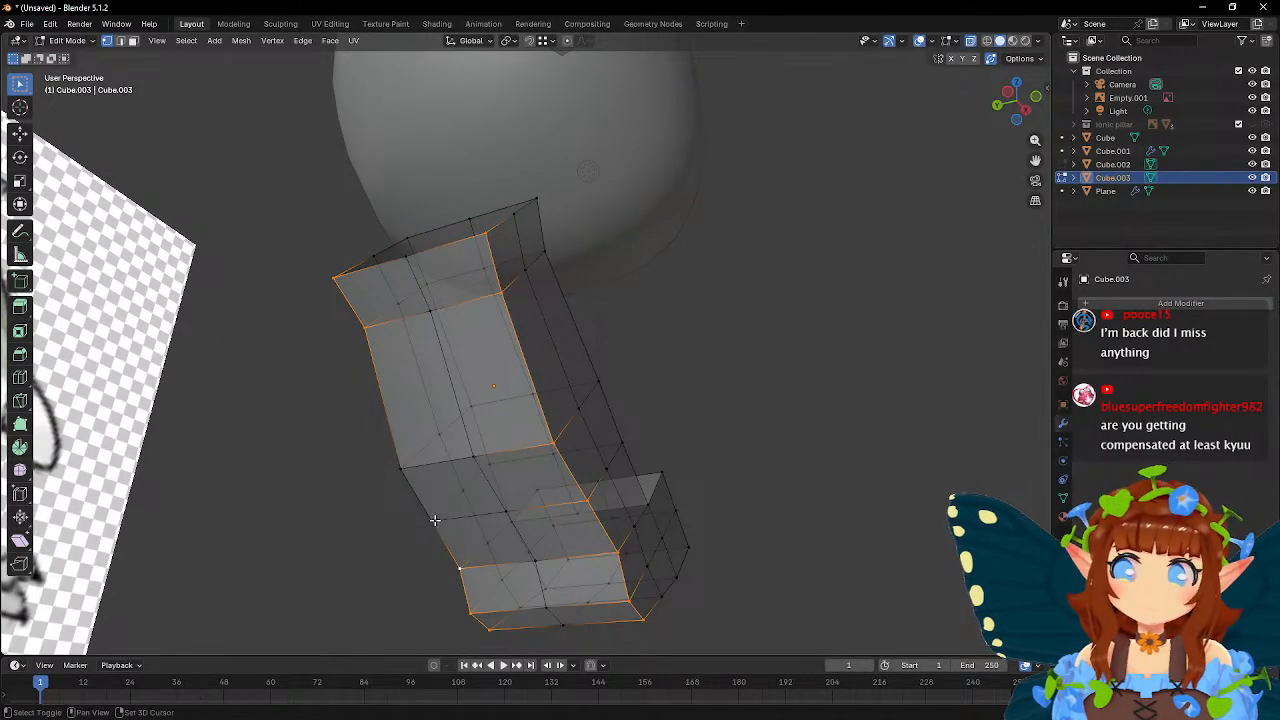
- Try to narrow the limb's lower corner edges by scaling them to about 0.78 along Y
middle_click_drag(657, 455, 607, 446)
key("s")
key("y")
left_click(755, 488)
key("KP_1")
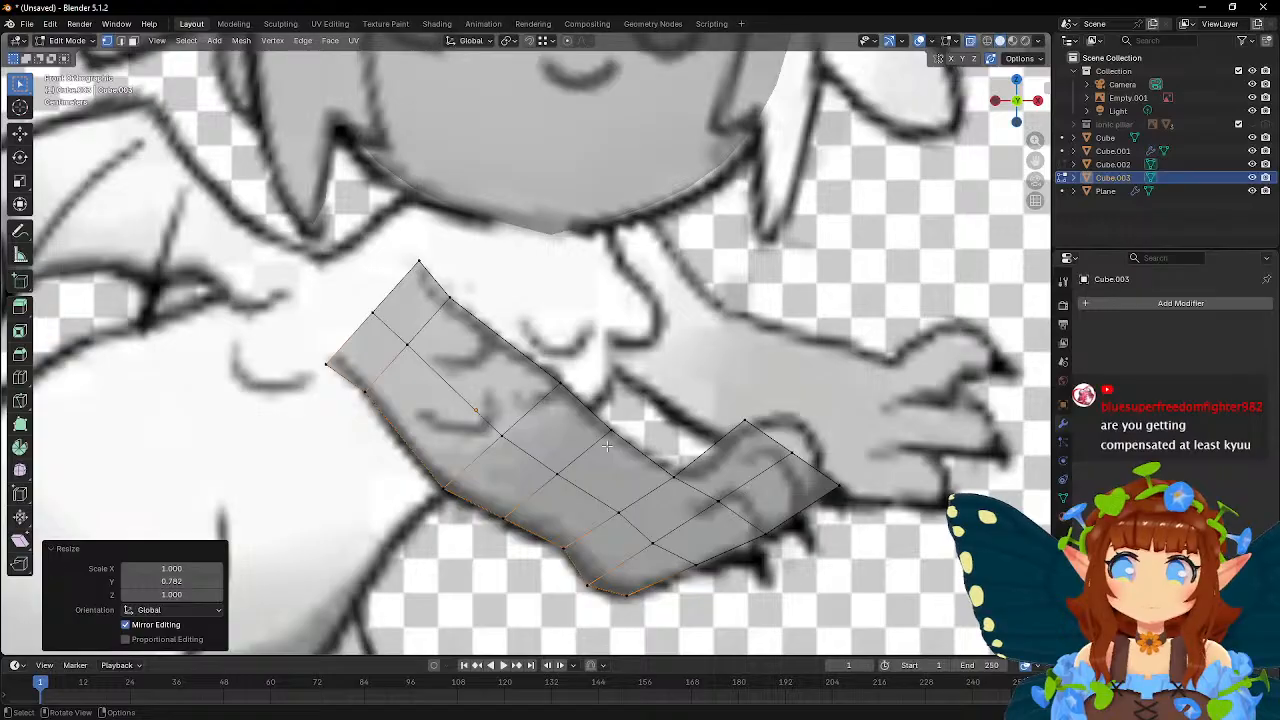
key("ctrl+z")
key("ctrl+z")
- Extend the selection to the corner vertices along the limb's upper edges and around the paw block
middle_click_drag(520, 440, 615, 407)
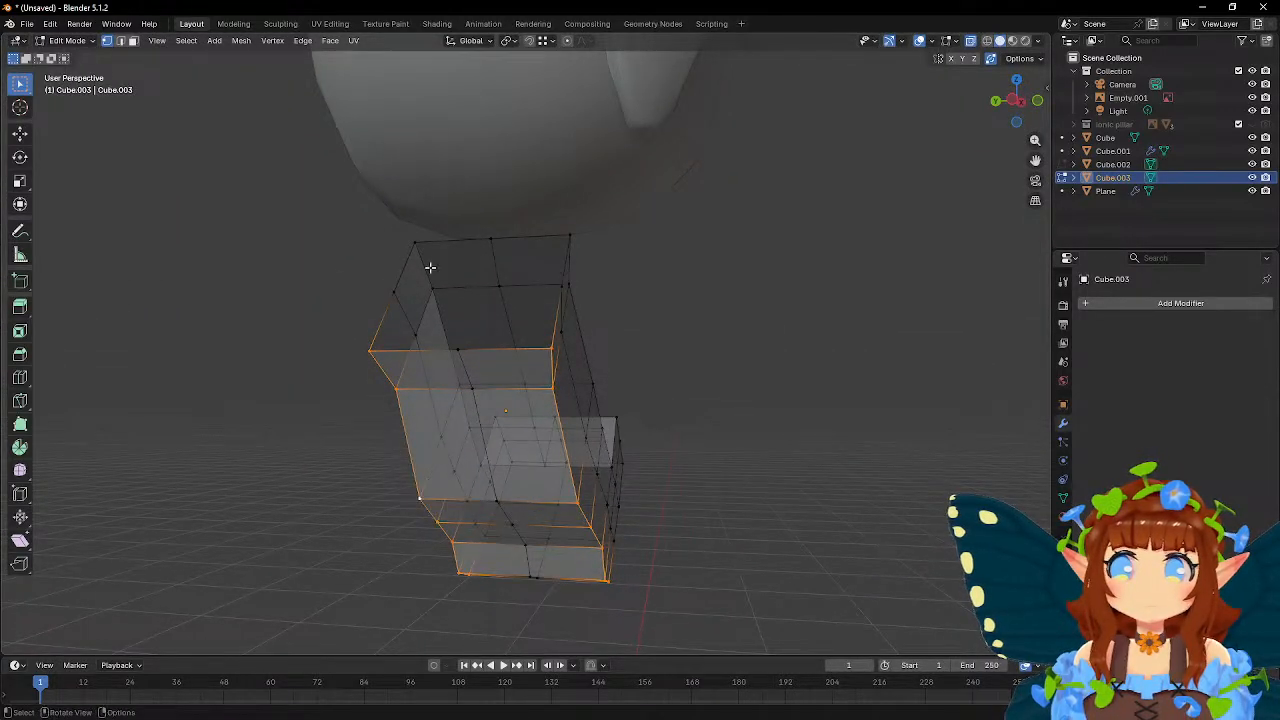
middle_click_drag(434, 277, 505, 406)
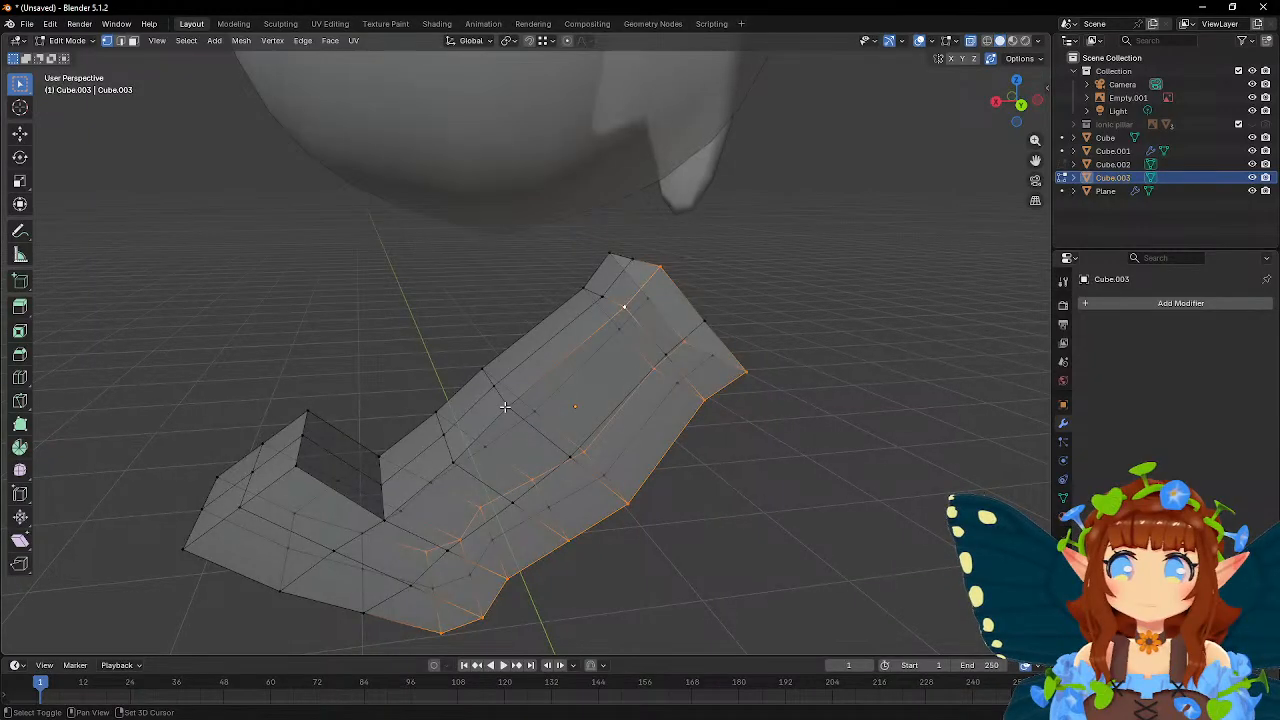
left_click(386, 519, "shift")
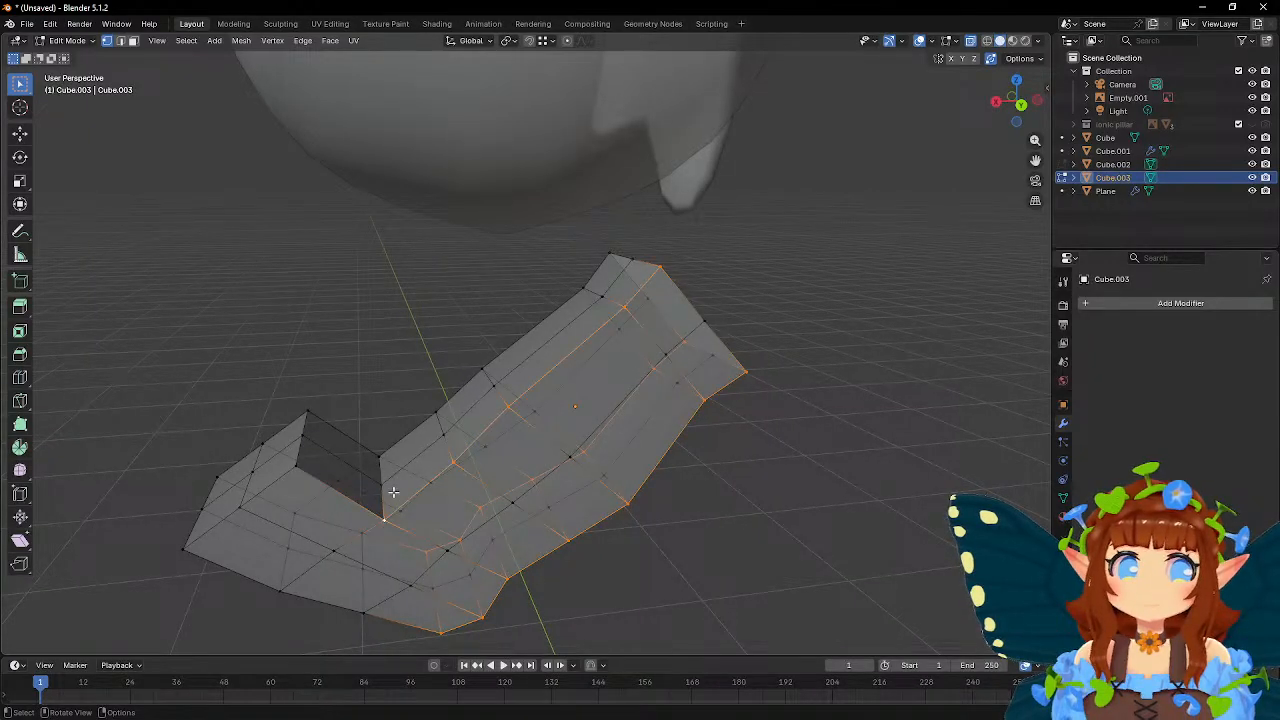
mouse_move(330, 469)
middle_mouse_down()
mouse_move(517, 480)
mouse_move(565, 563)
mouse_move(557, 537)
middle_mouse_up()
left_click(534, 557, "shift")
left_click(506, 485, "shift")
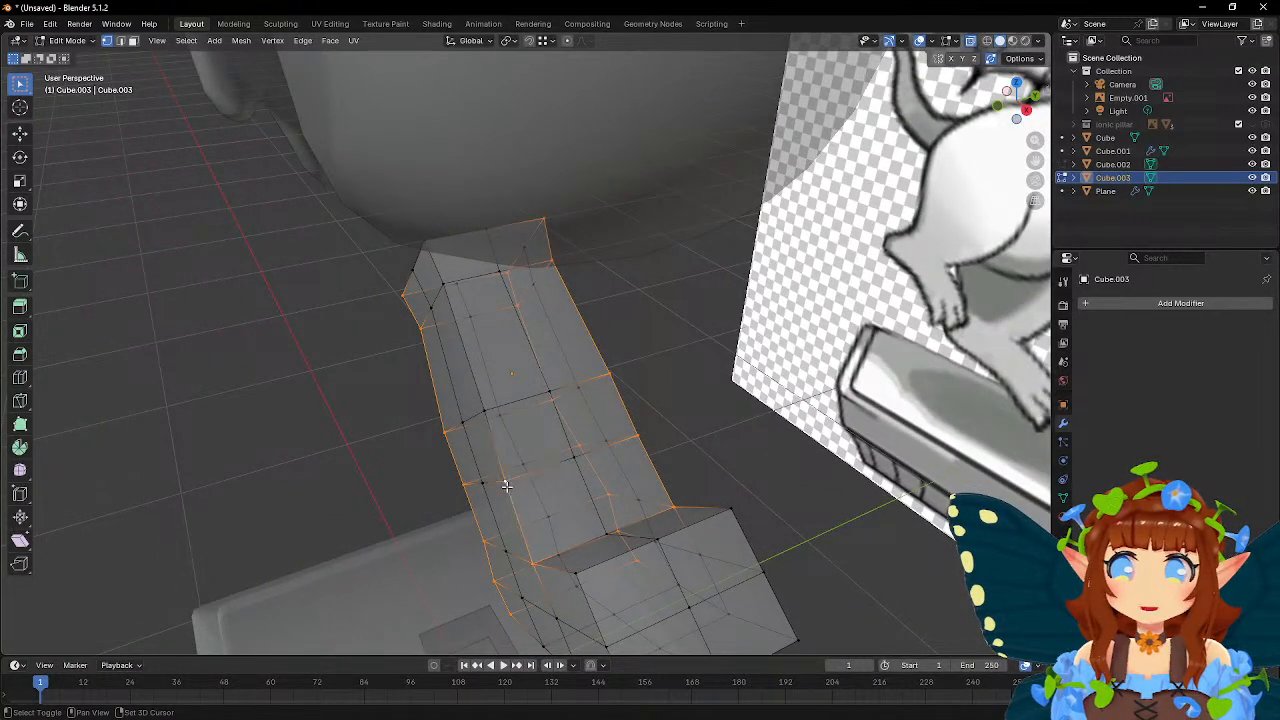
left_click(427, 246, "shift")
middle_click_drag(486, 428, 465, 505)
left_click(745, 432, "shift")
left_click(700, 353, "shift")
left_click(463, 497, "shift")
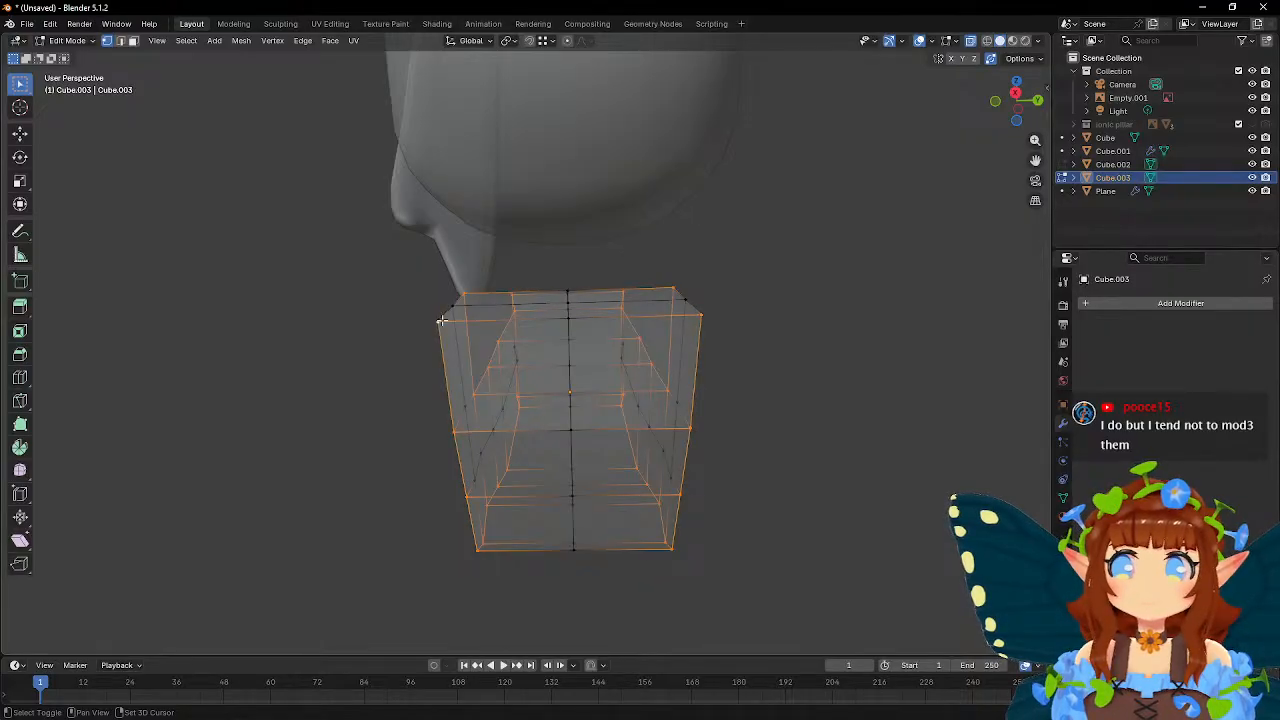
left_click(684, 300, "shift")
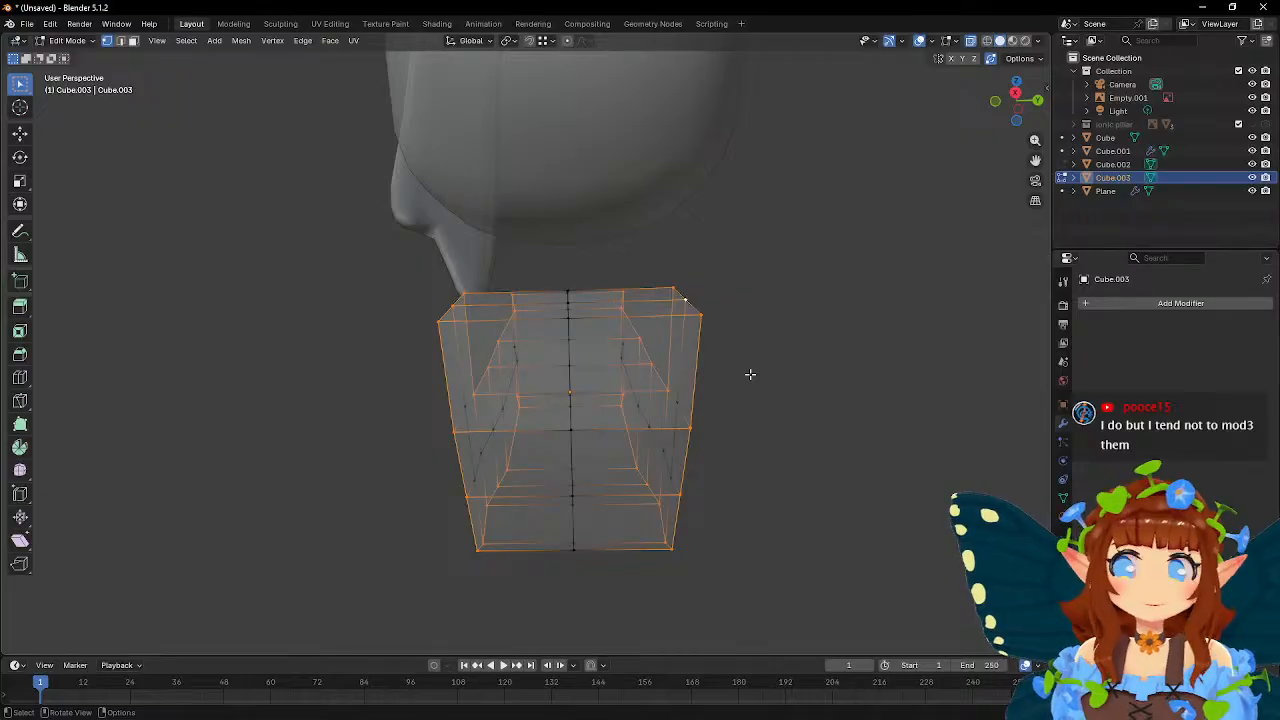
key("s")
key("x")
right_click(832, 360)
- Scale the selected limb corner vertices along Y to about 0.9
key("s")
key("y")
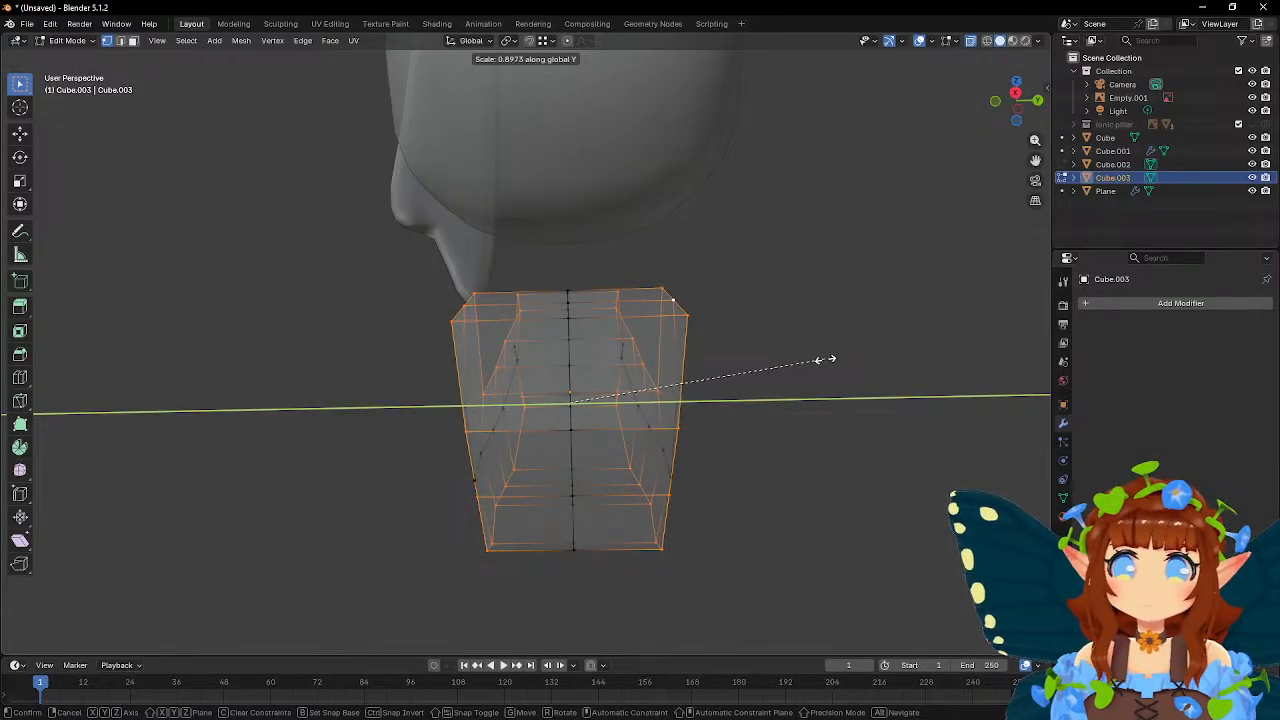
left_click(823, 360)
middle_click_drag(823, 360, 590, 428)
key("s")
key("y")
right_click(774, 374)
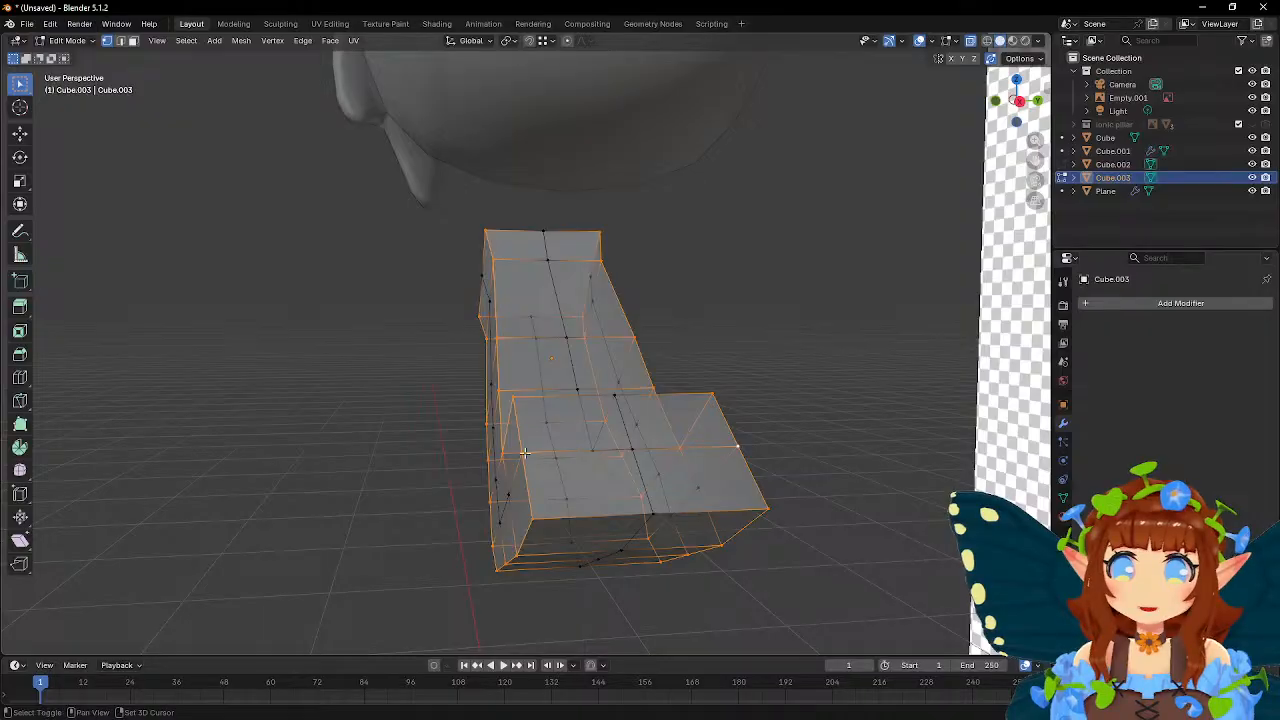
- Scale the selected limb corner vertices along global Y to about 0.87
middle_click_drag(714, 432, 590, 314)
key("s")
key("y")
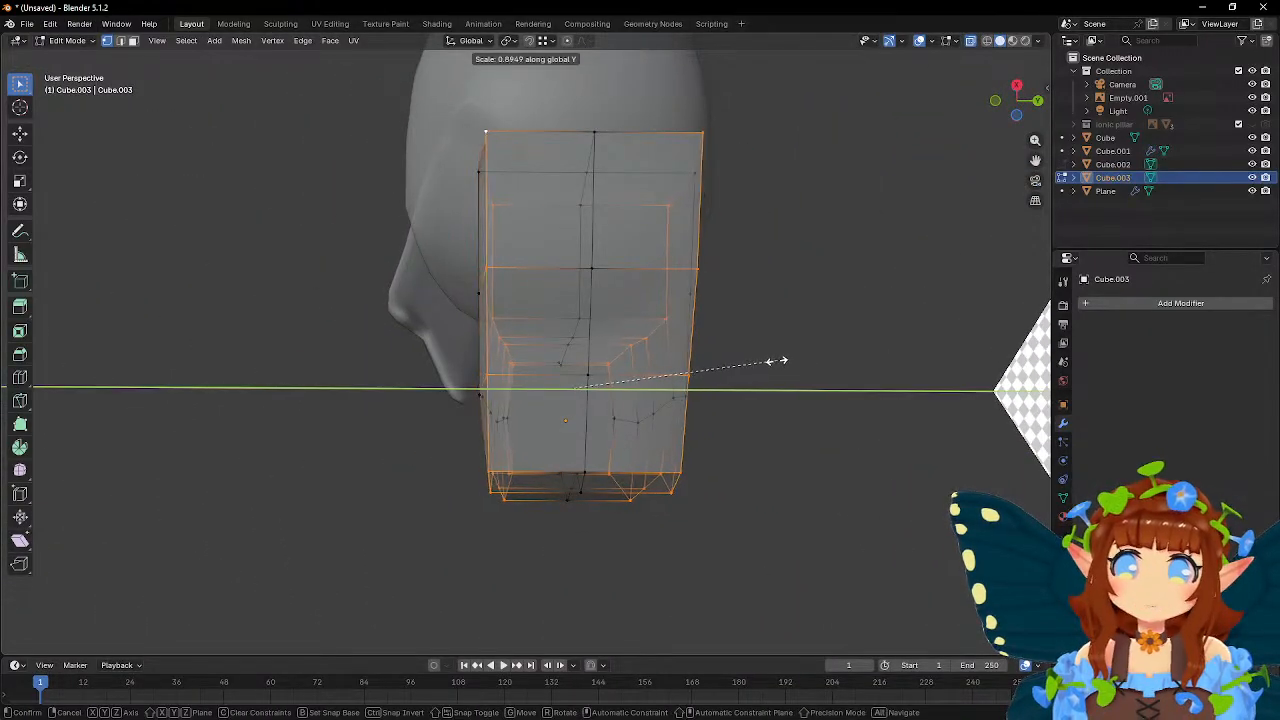
left_click(771, 360)
mouse_move(771, 360)
middle_mouse_down()
mouse_move(760, 374)
mouse_move(877, 391)
mouse_move(823, 400)
mouse_move(808, 443)
mouse_move(605, 415)
middle_mouse_up()
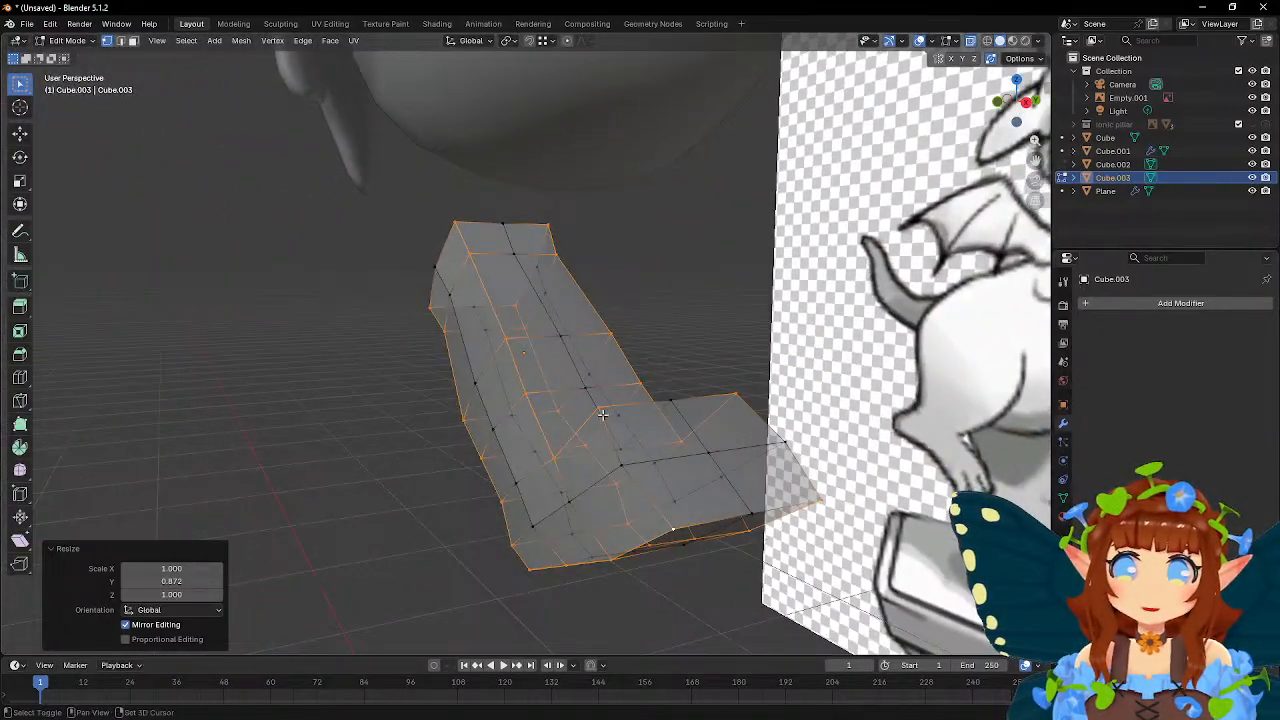
- Scale only the upper limb's corner vertices, excluding the paw, along local X to about 0.84
middle_click_drag(658, 520, 654, 432)
mouse_move(815, 425)
middle_mouse_down()
mouse_move(854, 383)
mouse_move(710, 420)
middle_mouse_up()
middle_click_drag(790, 467, 613, 264)
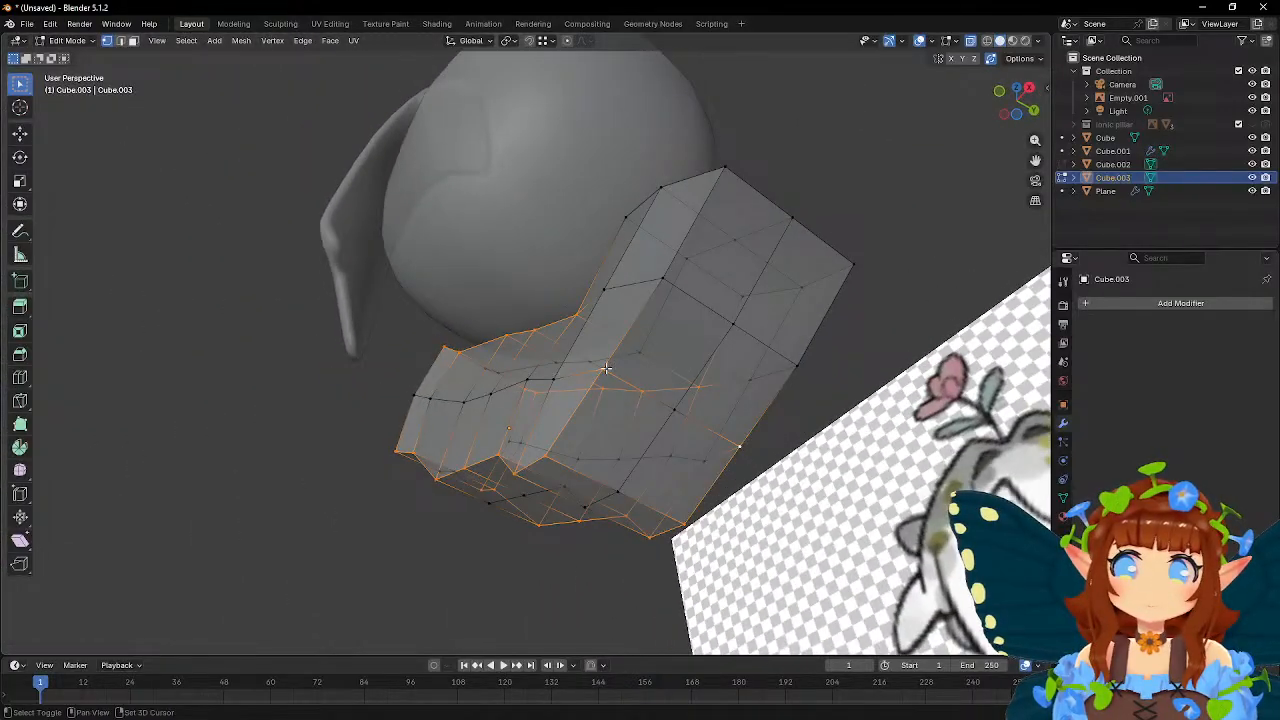
mouse_move(747, 444)
middle_mouse_down()
mouse_move(766, 475)
mouse_move(734, 308)
mouse_move(806, 291)
mouse_move(784, 293)
middle_mouse_up()
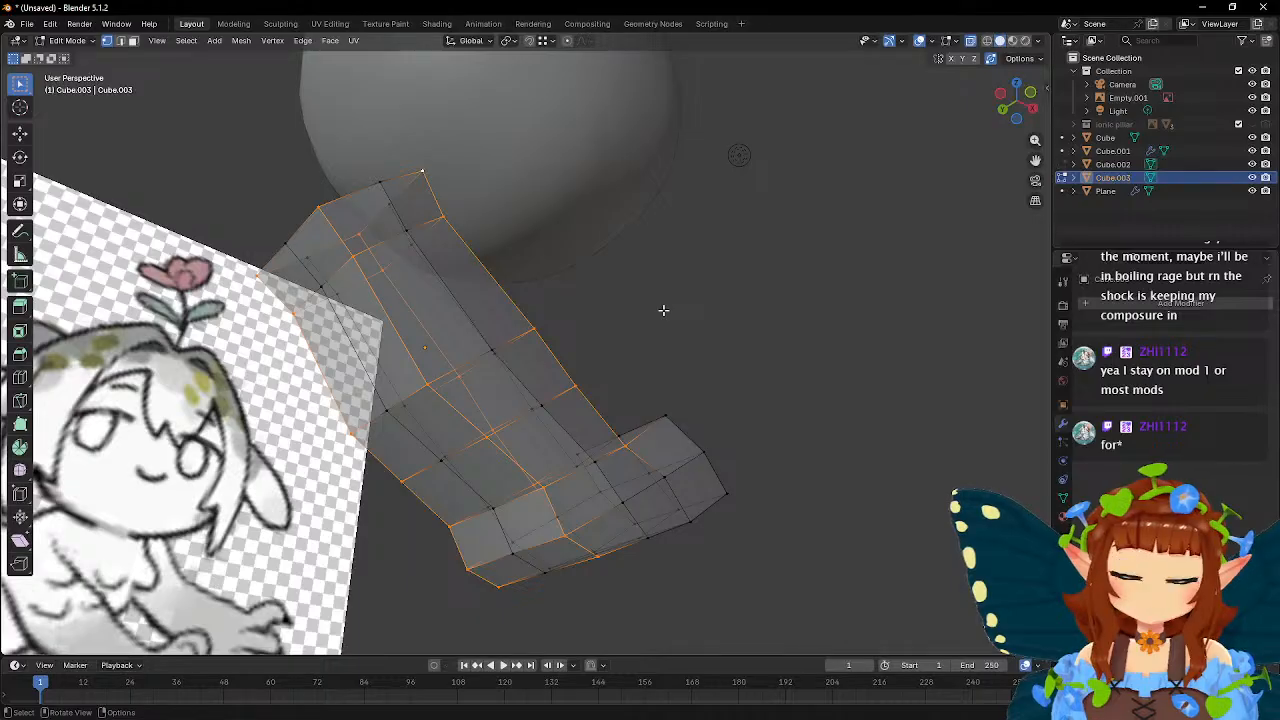
middle_click_drag(651, 328, 572, 271)
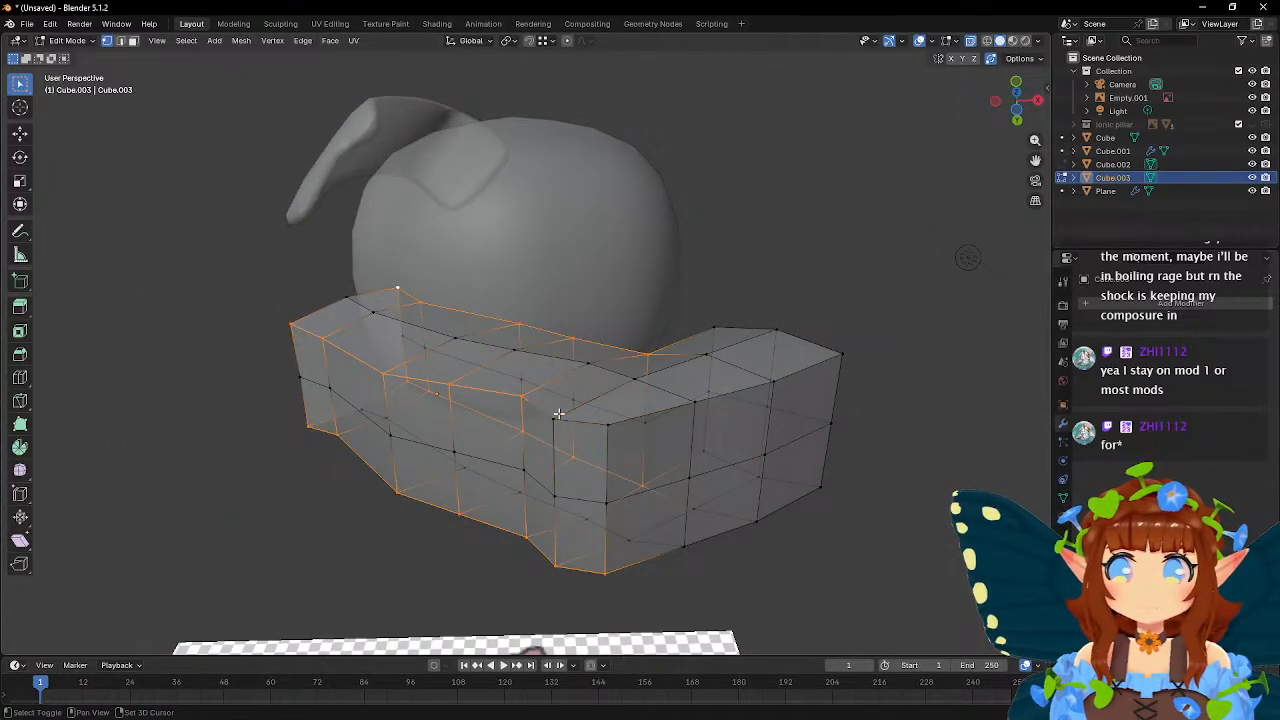
middle_click_drag(645, 325, 657, 431)
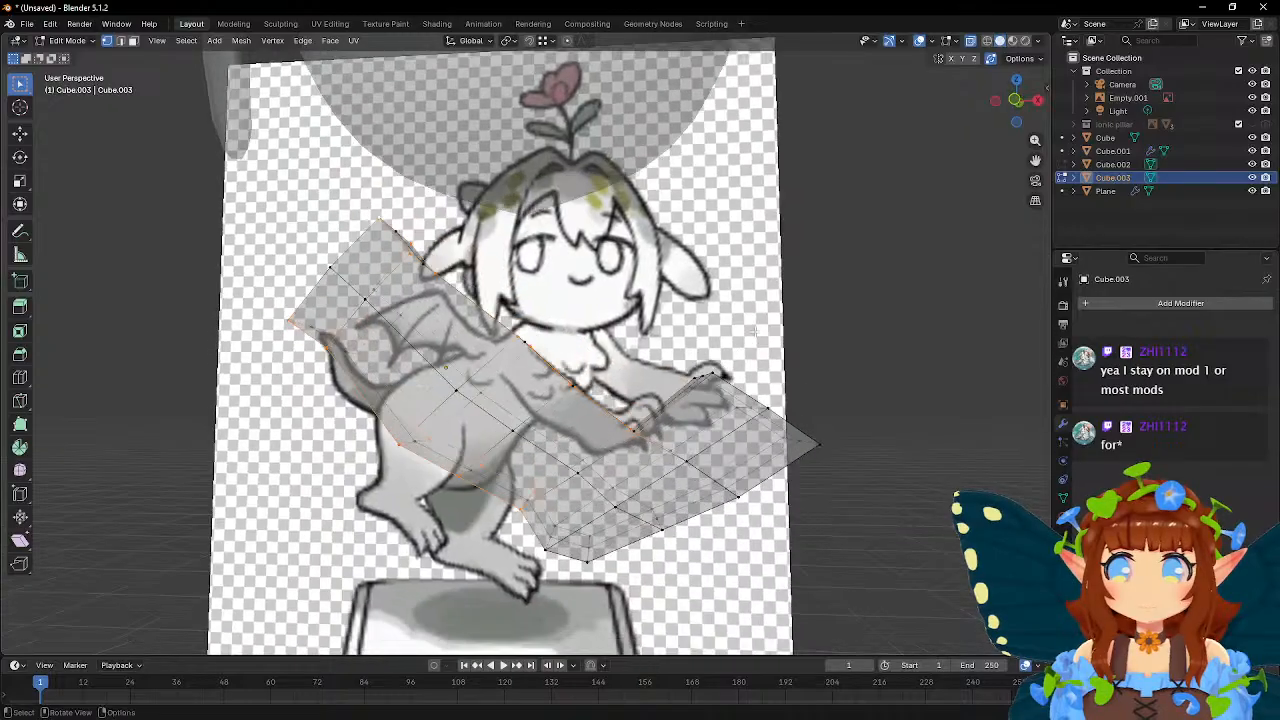
key("s")
key("x")
key("x")
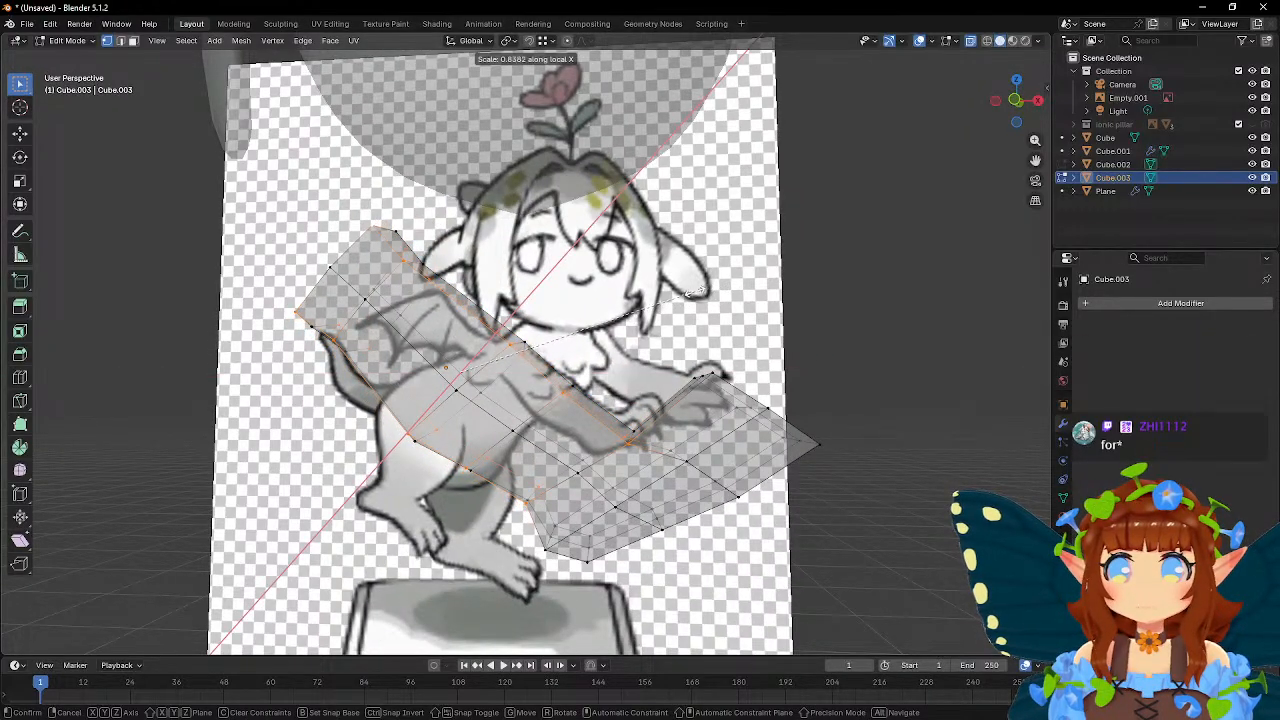
left_click(687, 293)
- Narrow the same upper limb corner vertices further along local X to about 0.96
middle_click_drag(687, 293, 903, 323)
key("s")
key("x")
key("x")
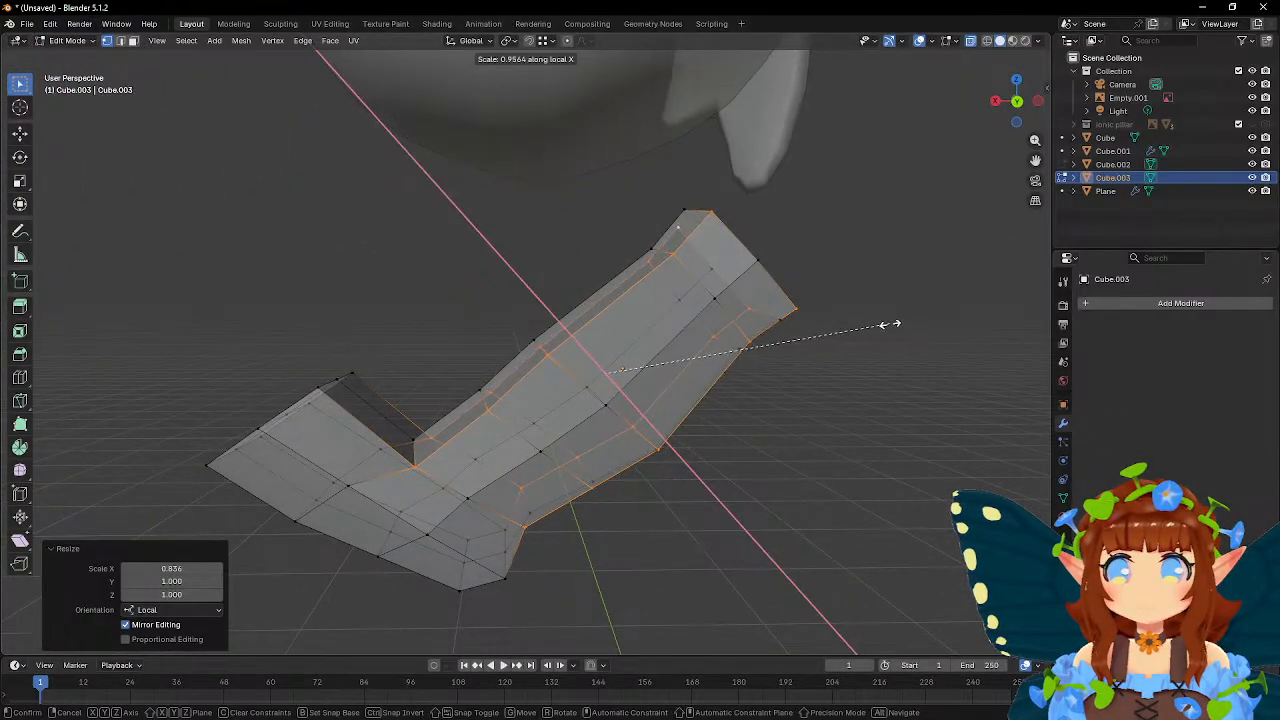
left_click(880, 324)
- Apply smooth shading to the limb object and return to editing its mesh
key("Tab")
right_click(672, 321)
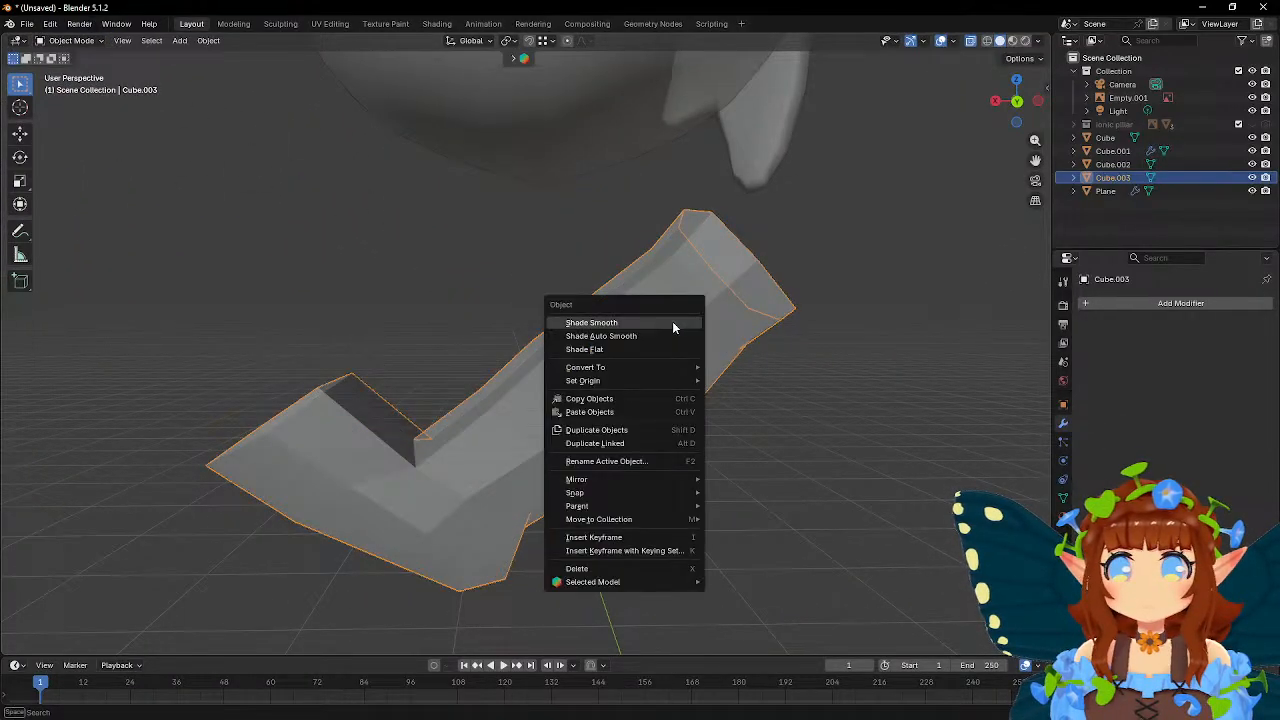
left_click(672, 321)
middle_click_drag(802, 351, 482, 367)
key("Tab")
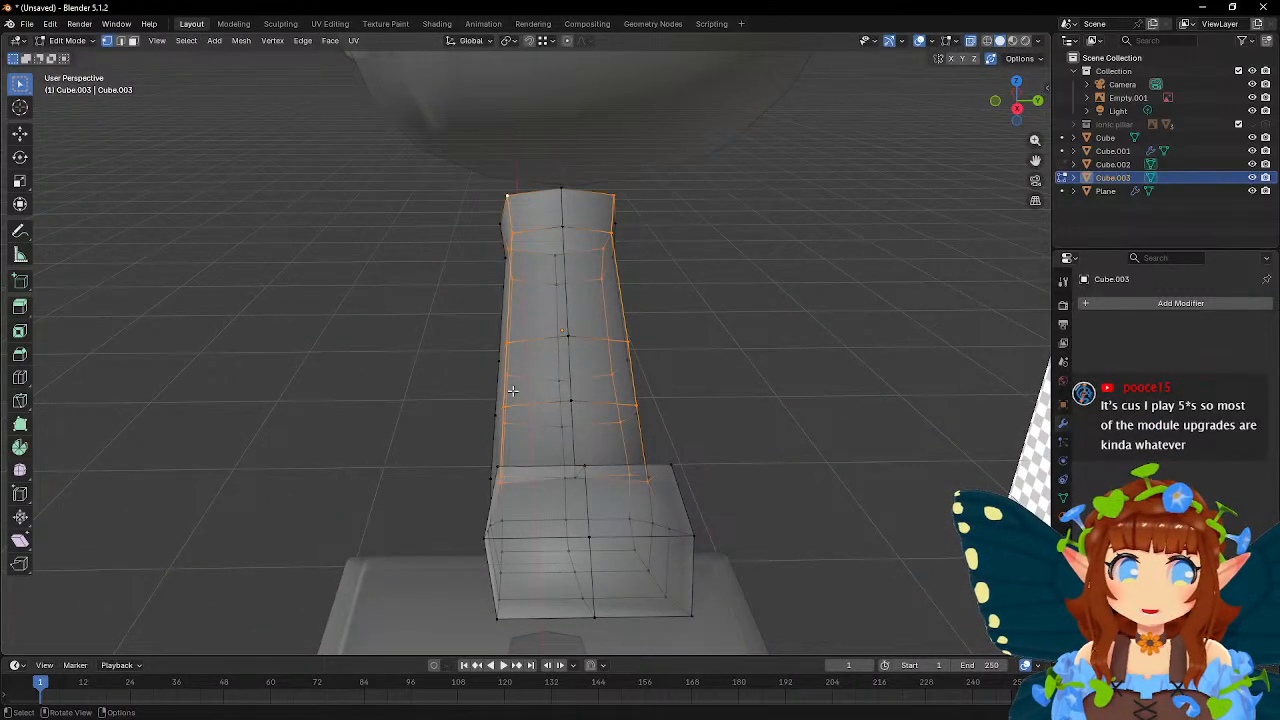
- Lower the two upper corner vertices at the paw's tip by about 0.023 m along local Z
middle_click_drag(494, 365, 542, 403)
left_click(543, 490)
left_click(649, 500, "shift")
middle_click_drag(649, 500, 612, 337)
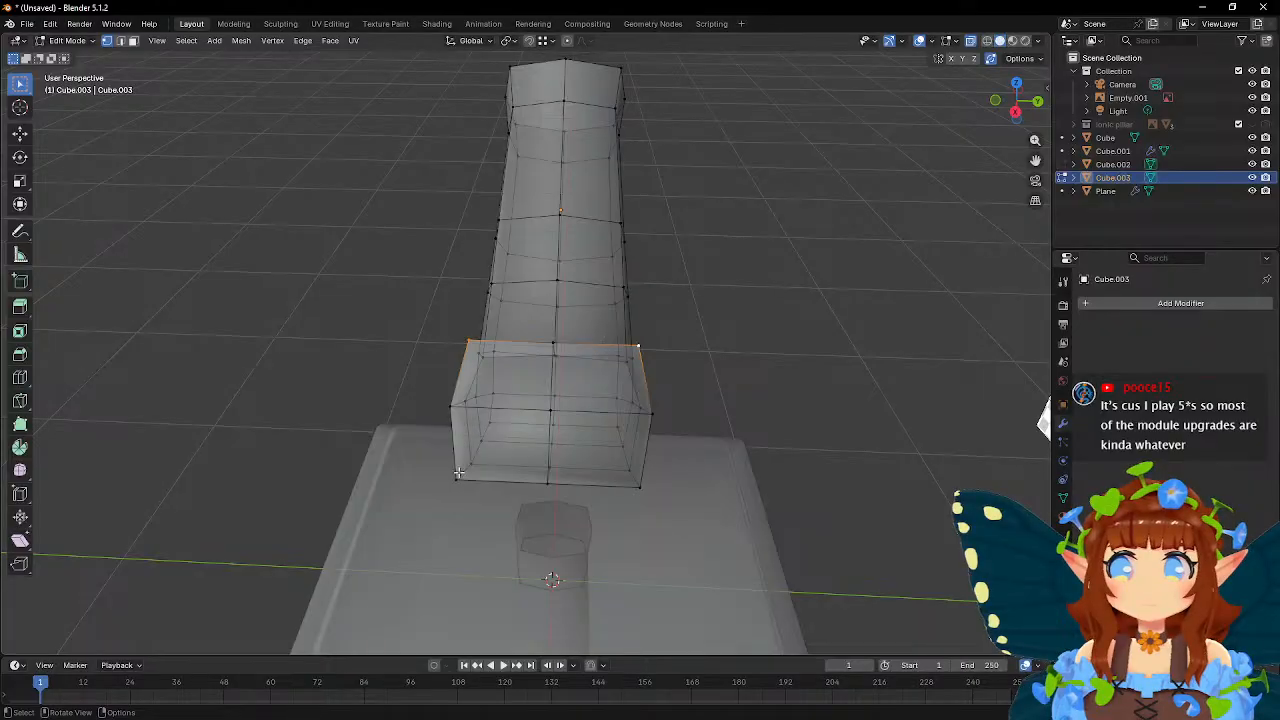
middle_click_drag(538, 413, 467, 412)
key("g")
key("z")
key("z")
left_click(698, 387)
middle_click_drag(731, 376, 734, 392)
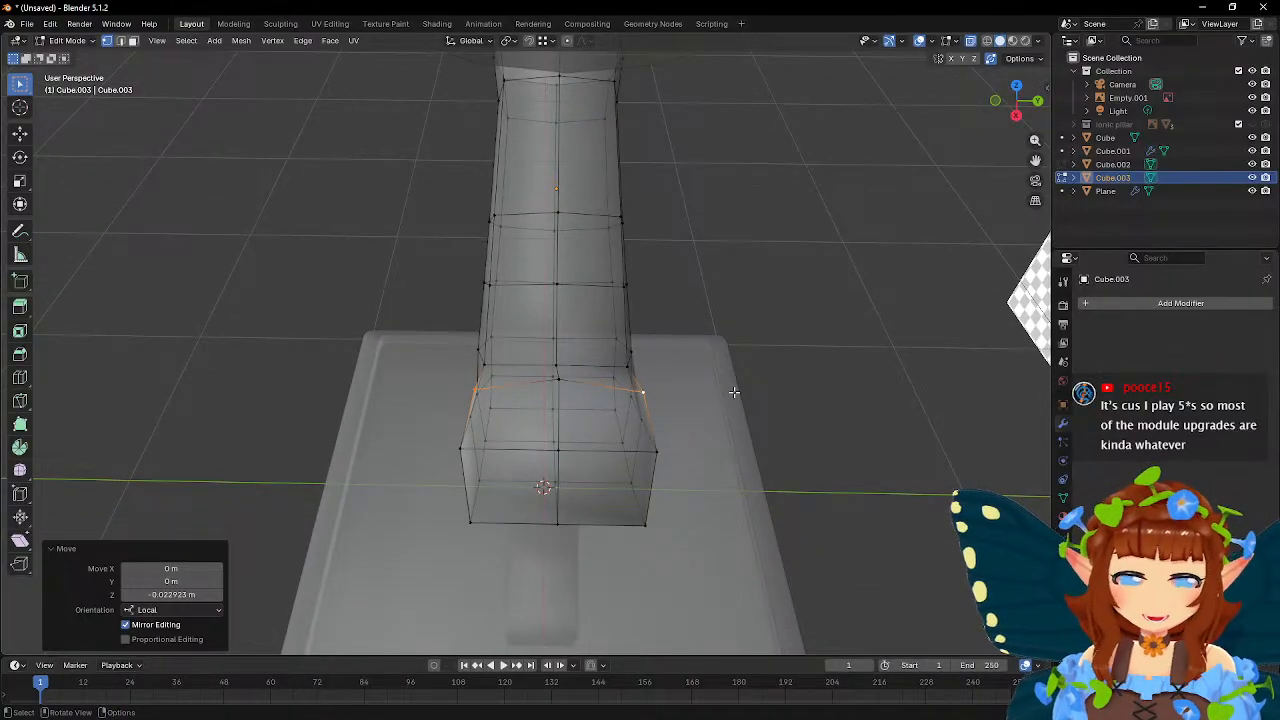
- Select the corner vertices along the paw's lower edges and move them in front view about -0.011 m in X and 0.008 m in Z
middle_click_drag(672, 354, 770, 336)
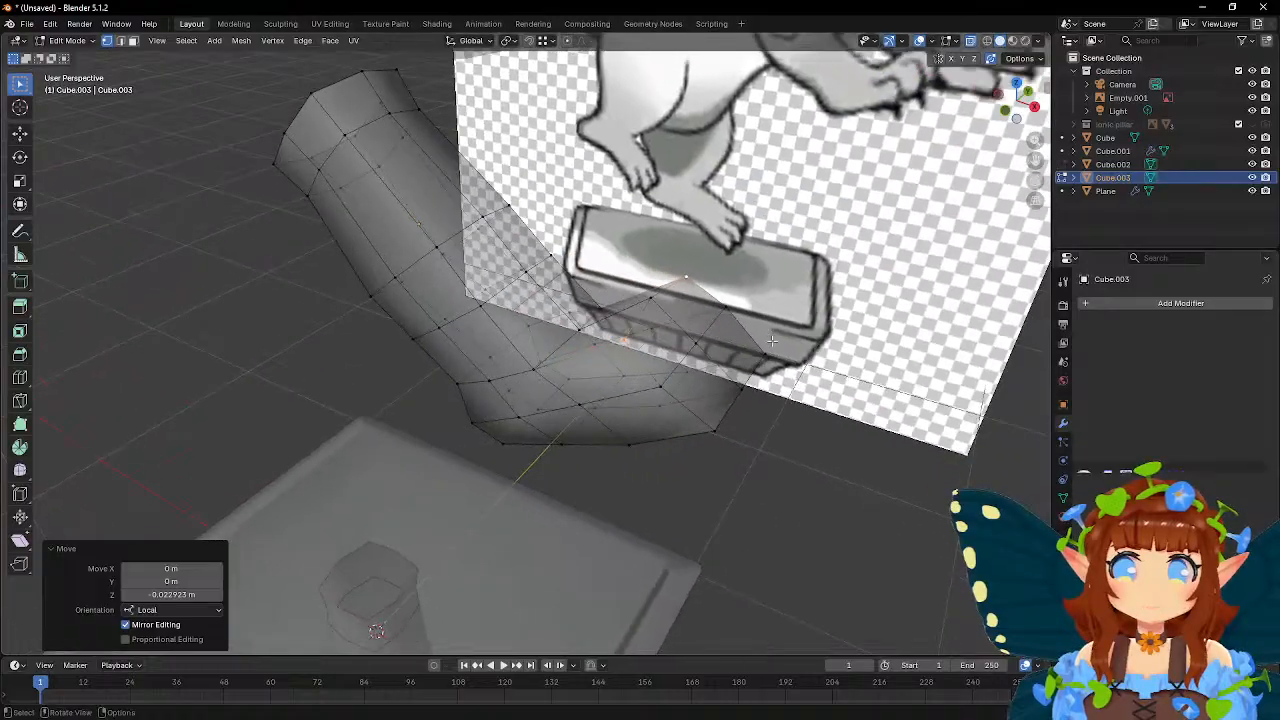
left_click(765, 353)
left_click(720, 425, "shift")
middle_click_drag(640, 424, 419, 341)
key("f")
middle_click_drag(543, 329, 538, 350)
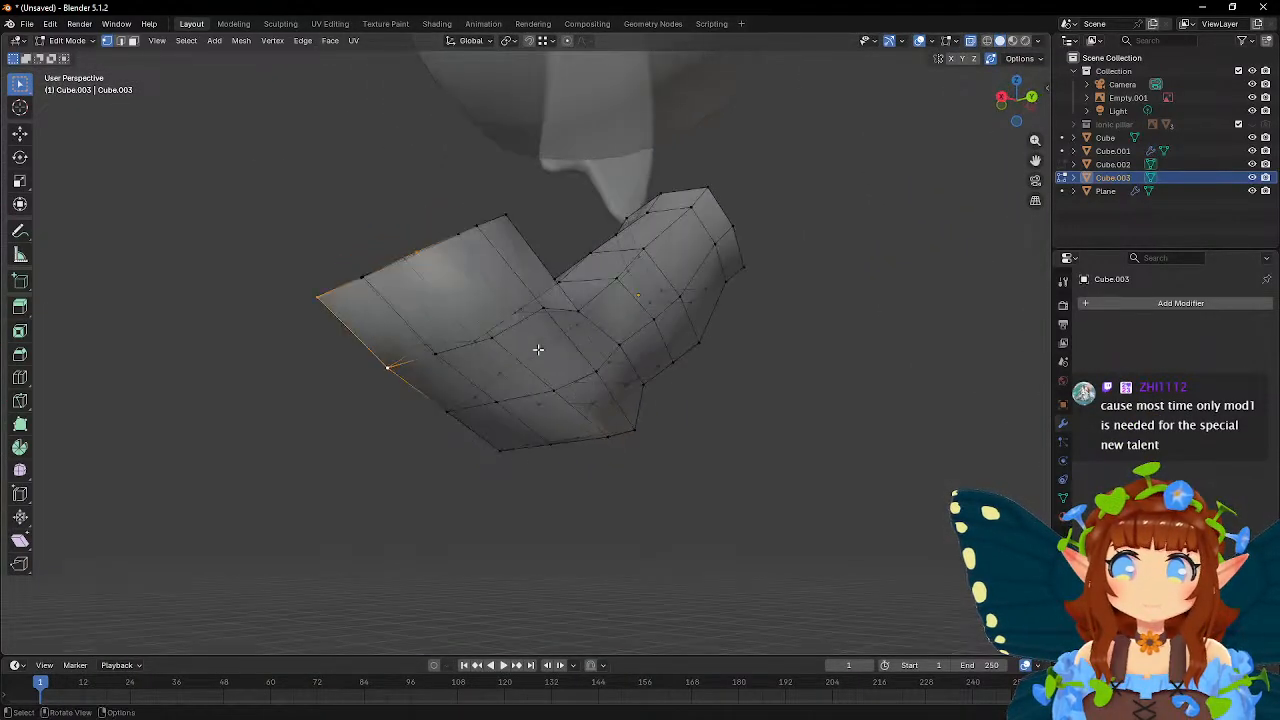
left_click(493, 338, "shift")
left_click(555, 391, "shift")
left_click(446, 411, "shift")
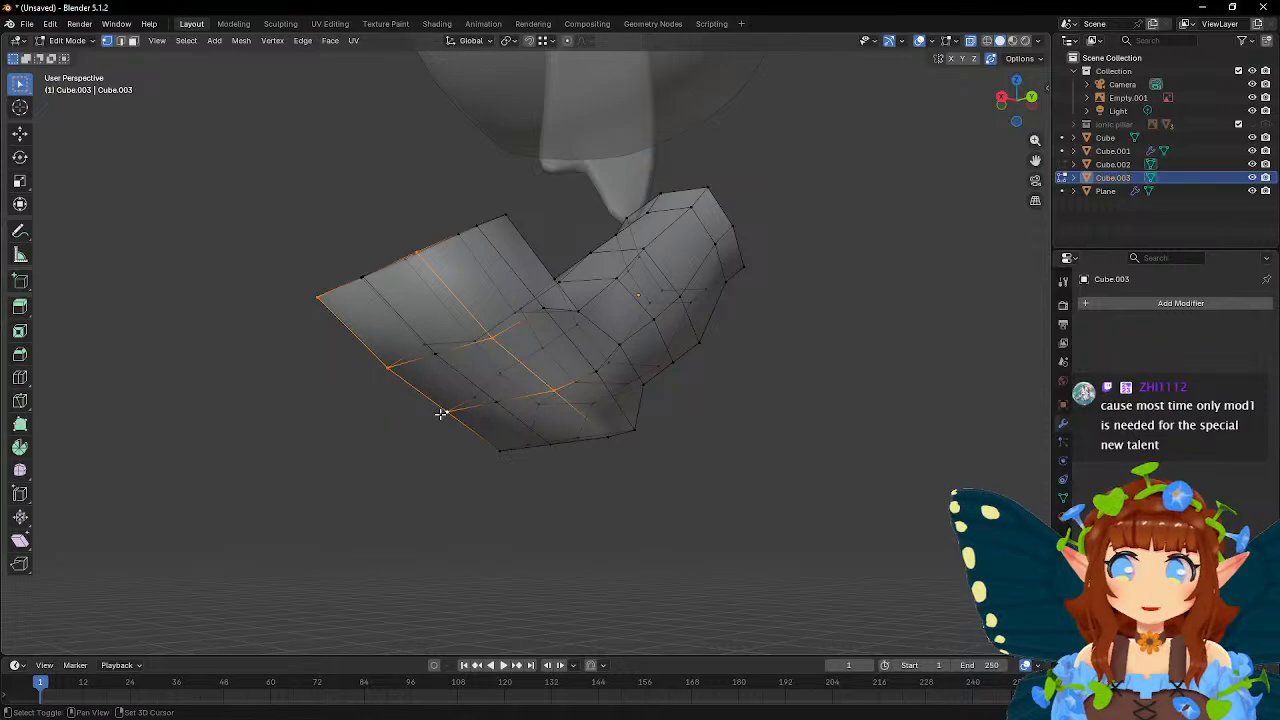
middle_click_drag(518, 340, 785, 369)
key("KP_1")
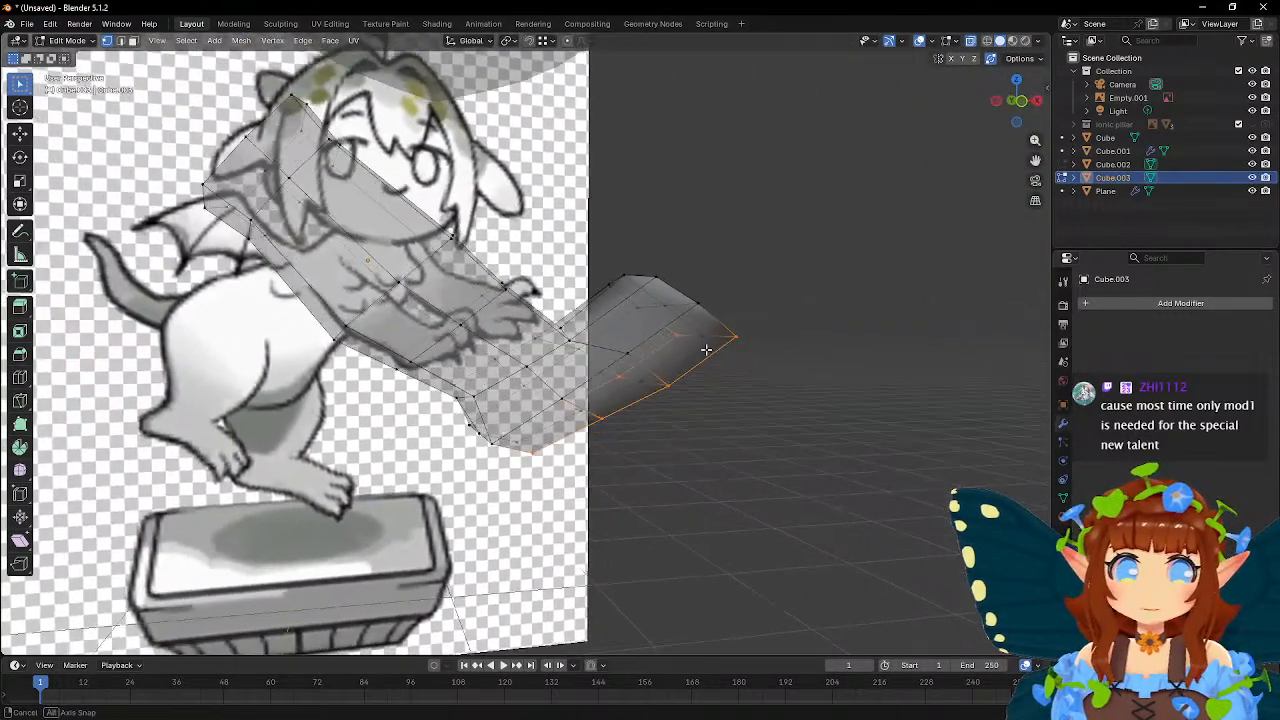
scroll(760, 355, "up", 5)
key("g")
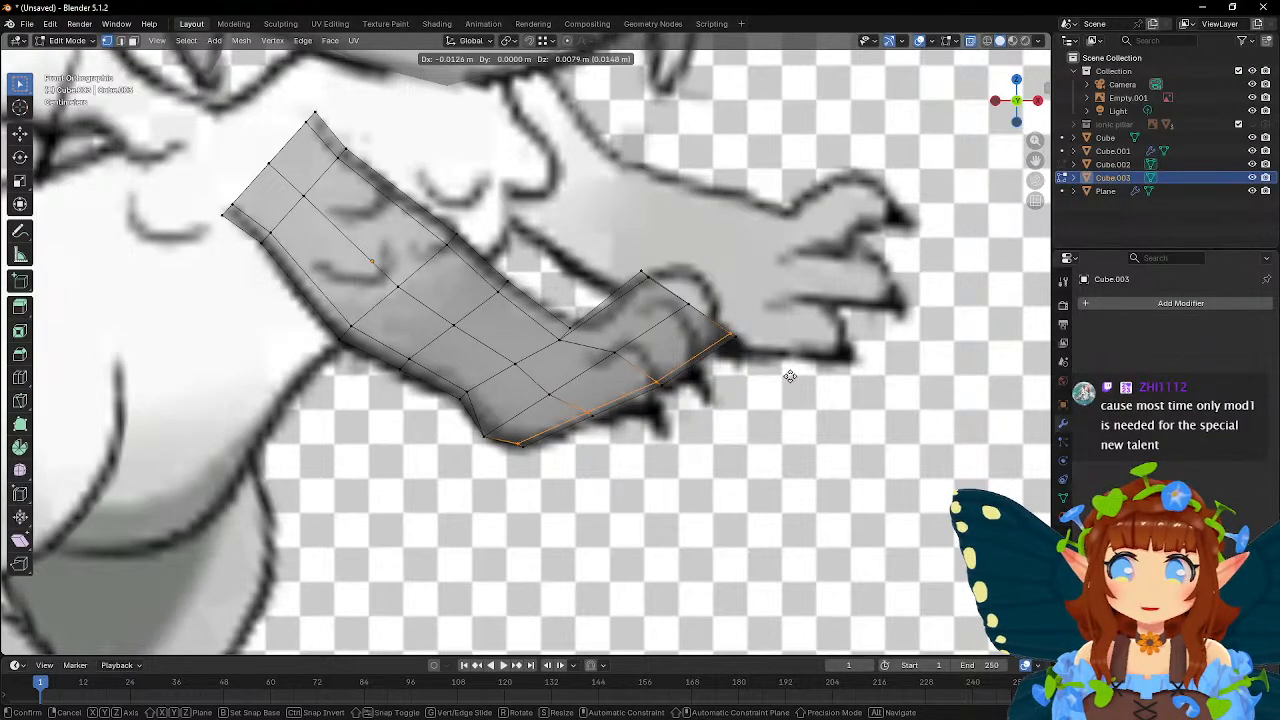
left_click(790, 376)
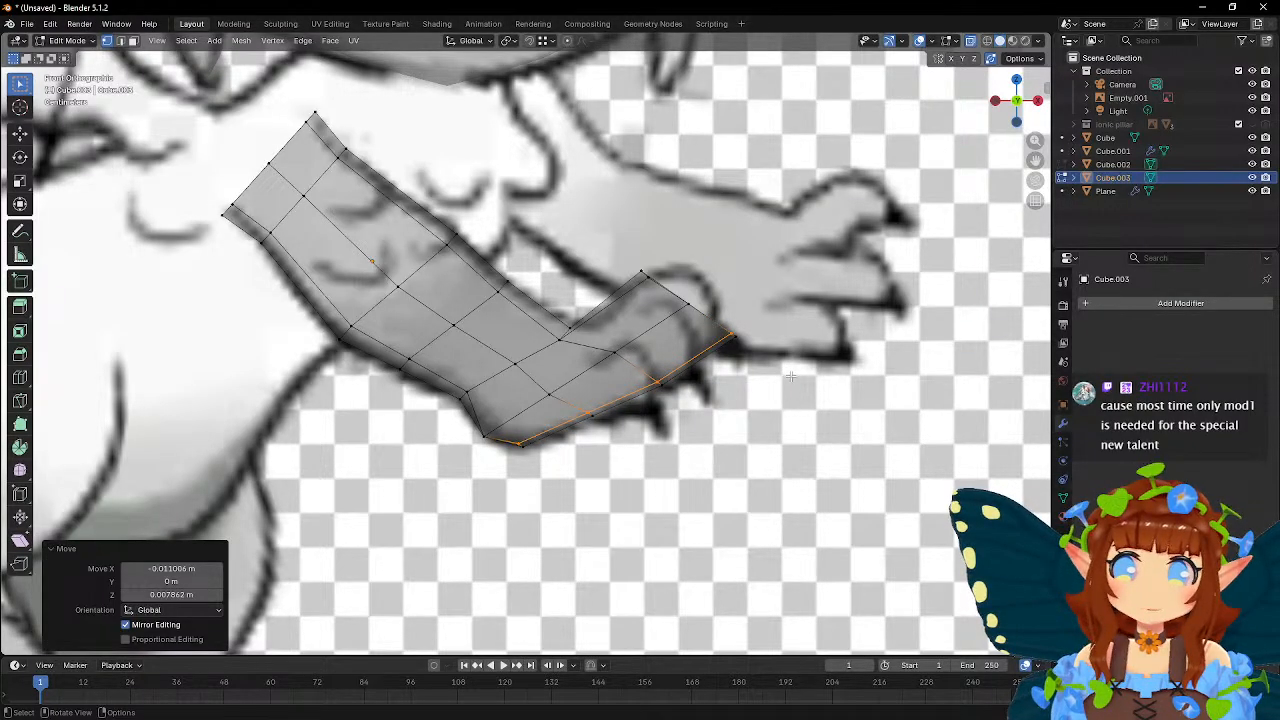
- Reposition the paw's inner side vertices and the two wrist vertices in front view, lowering the middle wrist vertices by about 0.02 m
left_click_drag(594, 368, 652, 317)
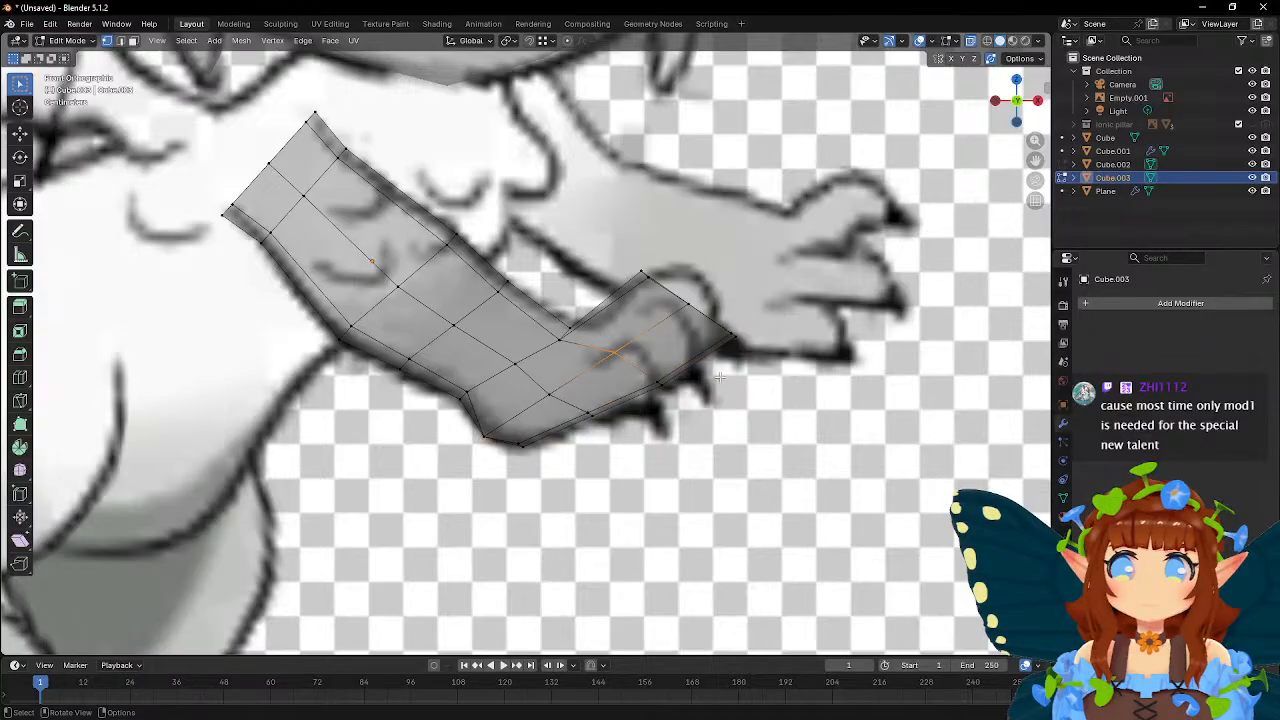
key("g")
left_click(640, 324)
middle_click_drag(638, 320, 664, 342)
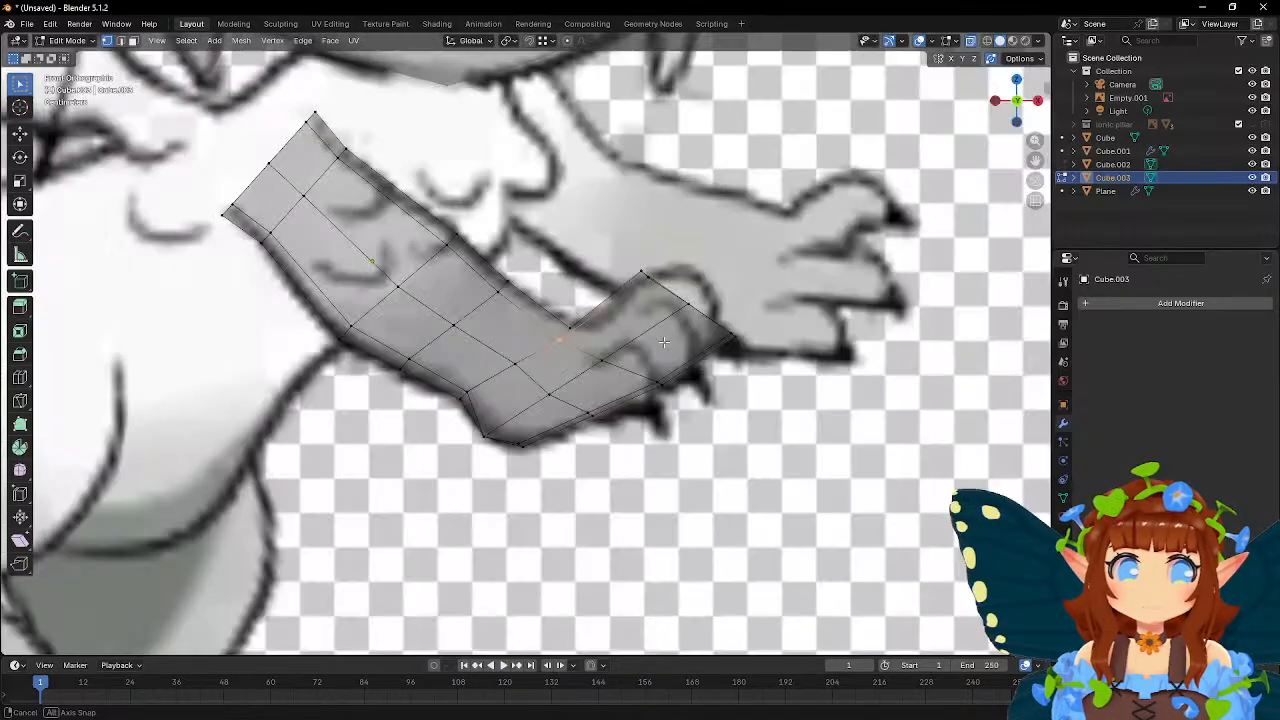
key("g")
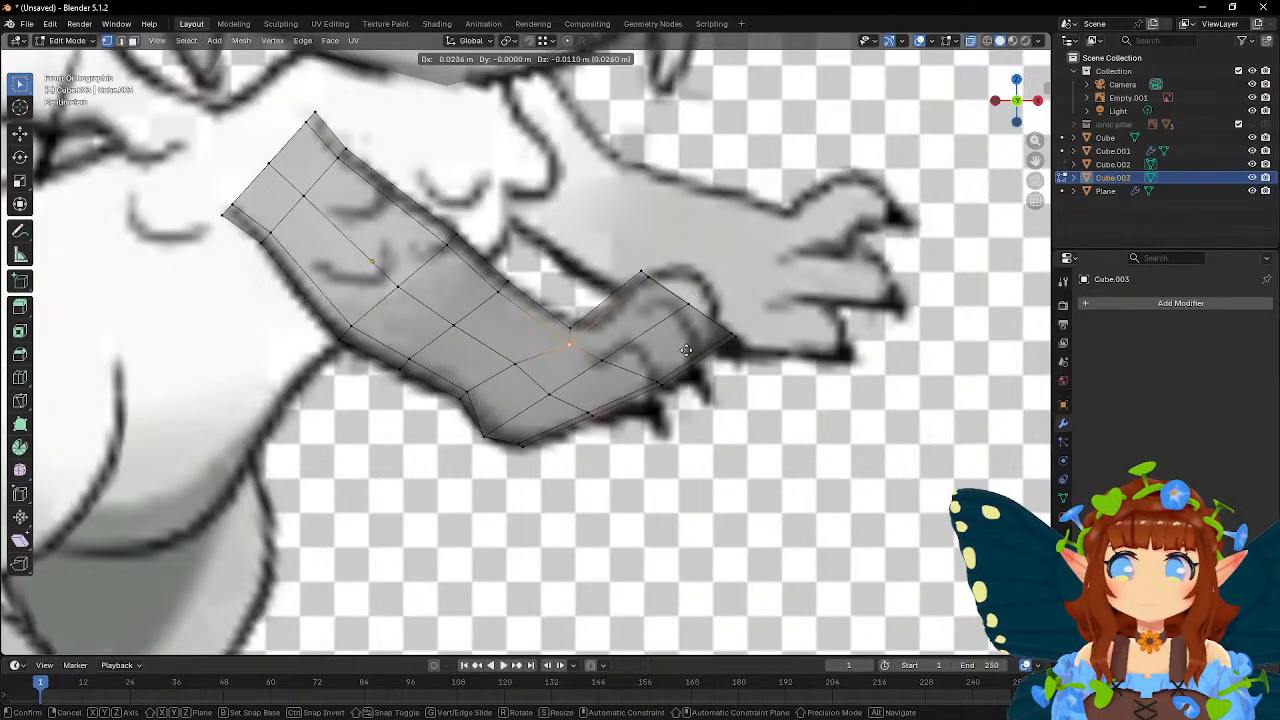
left_click(686, 349)
left_click(514, 362)
key("g")
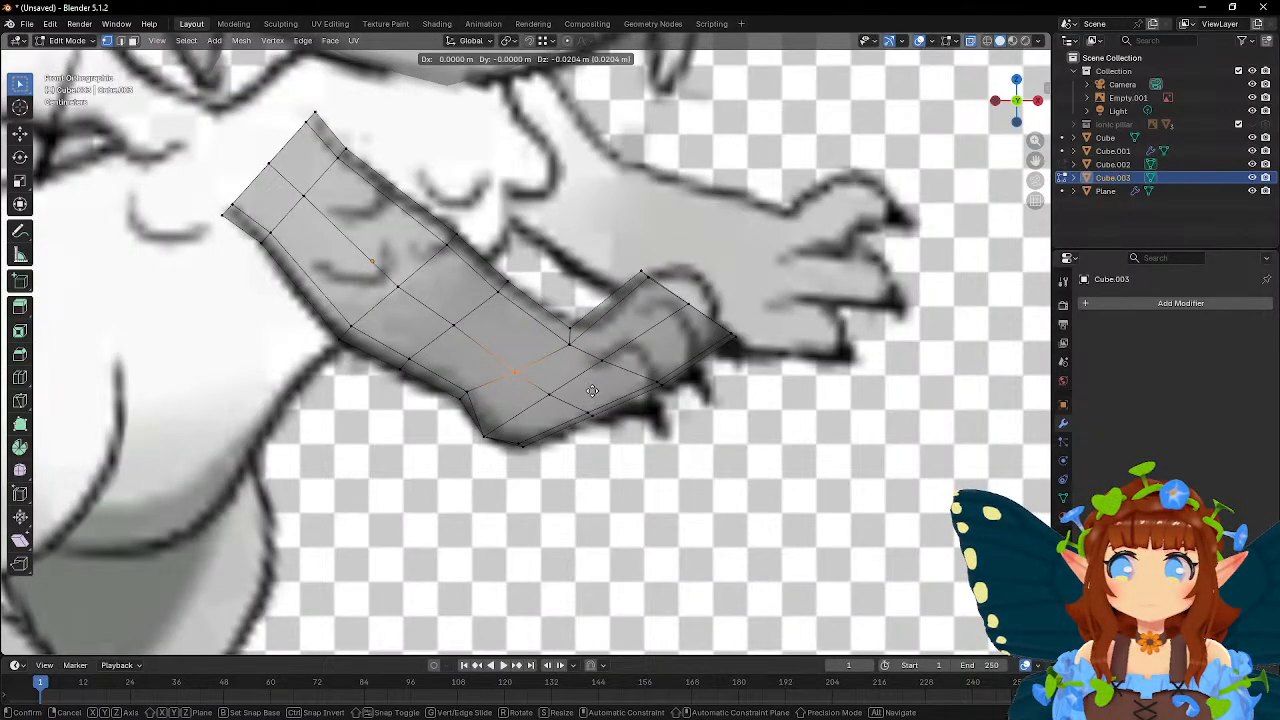
left_click(592, 391)
- Move the outer side vertices at the paw's heel inward by about 0.028 m in X and 0.02 m in Z
middle_click_drag(498, 408, 560, 395)
left_click(529, 423)
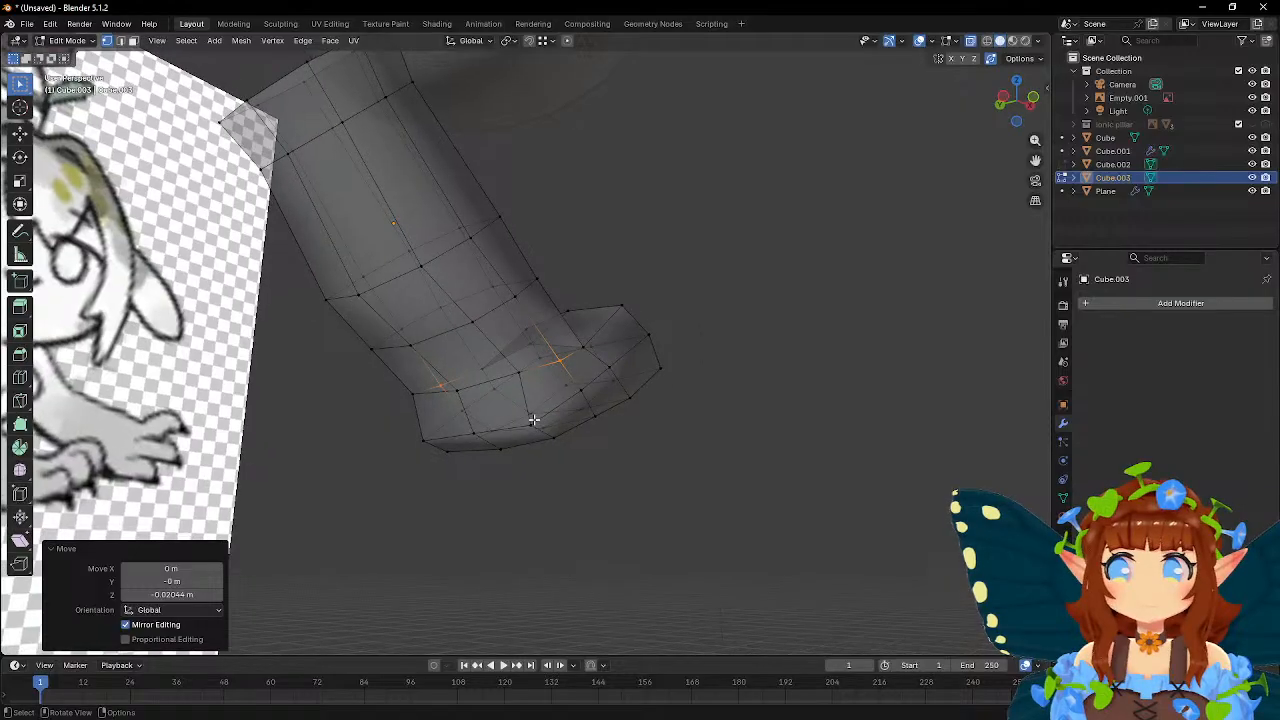
left_click(423, 440, "shift")
key("KP_1")
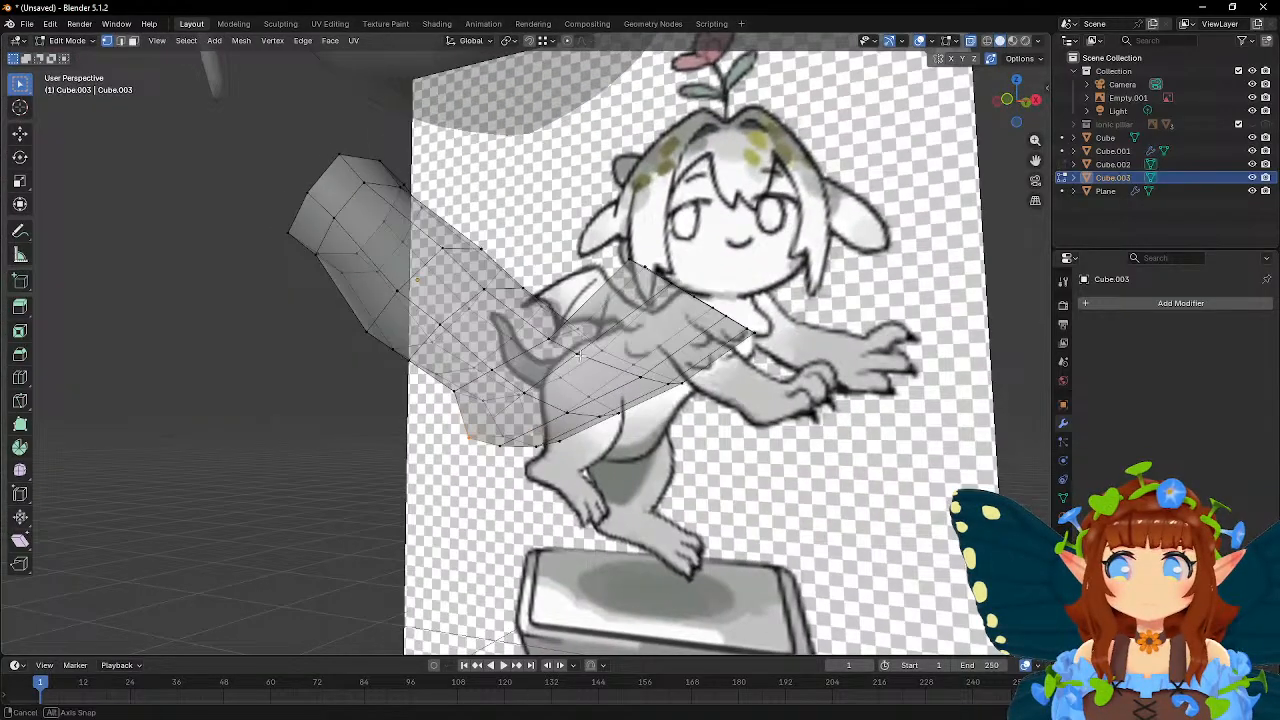
scroll(605, 355, "up", 5)
key("g")
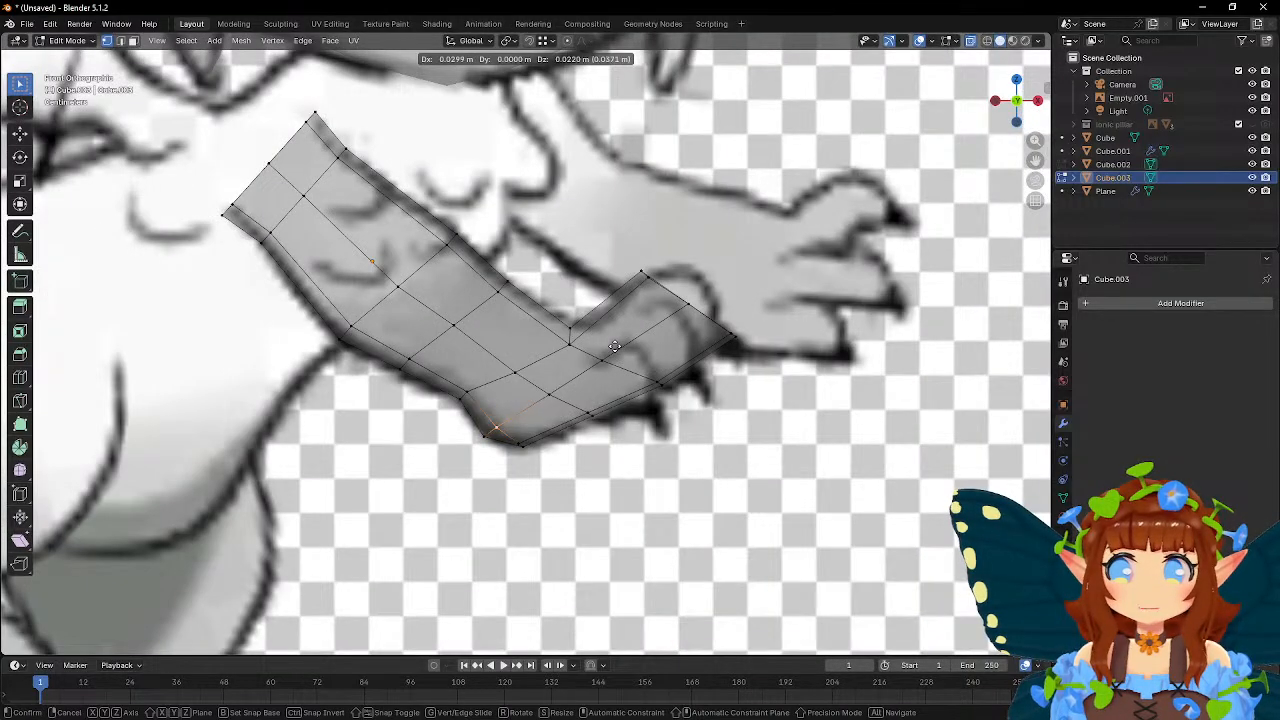
left_click(614, 347)
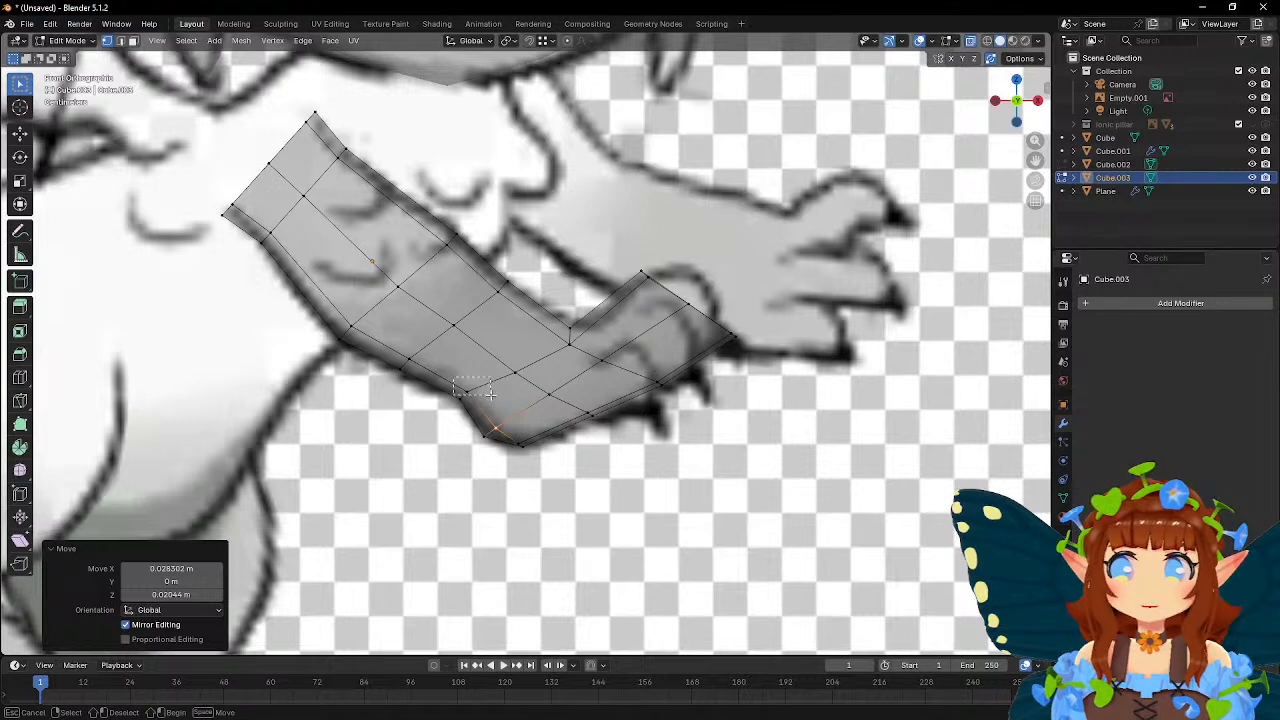
- Move the side vertices along the limb's lower edge inward one after another, from the wrist to the shoulder, by roughly 0.01 m each
left_click(460, 391)
key("g")
left_click(544, 323)
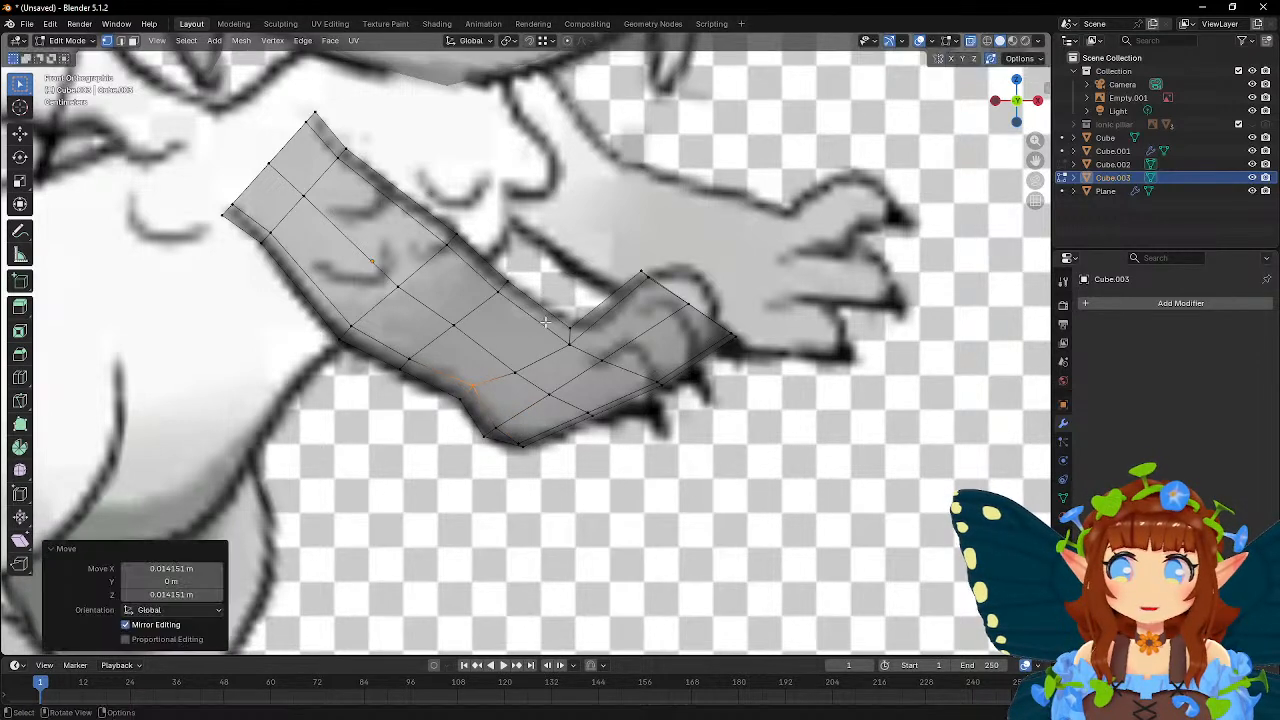
left_click(405, 357)
key("g")
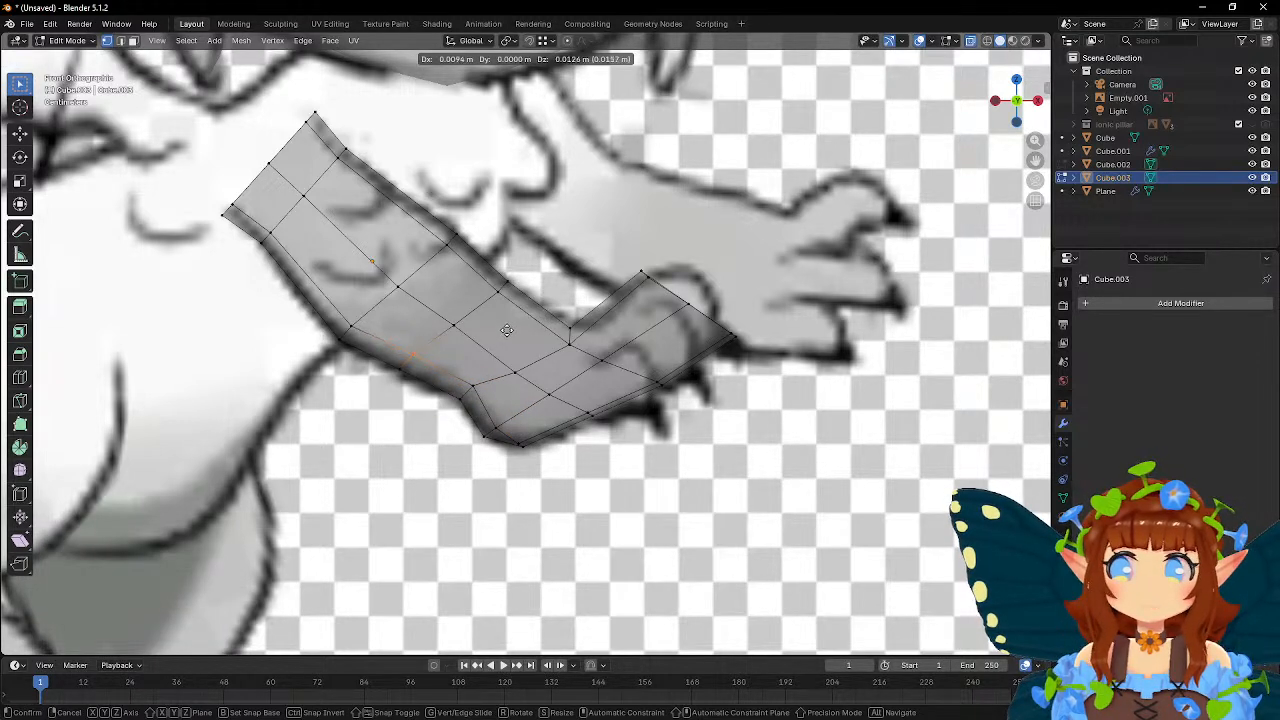
left_click(465, 330)
left_click(343, 312)
key("g")
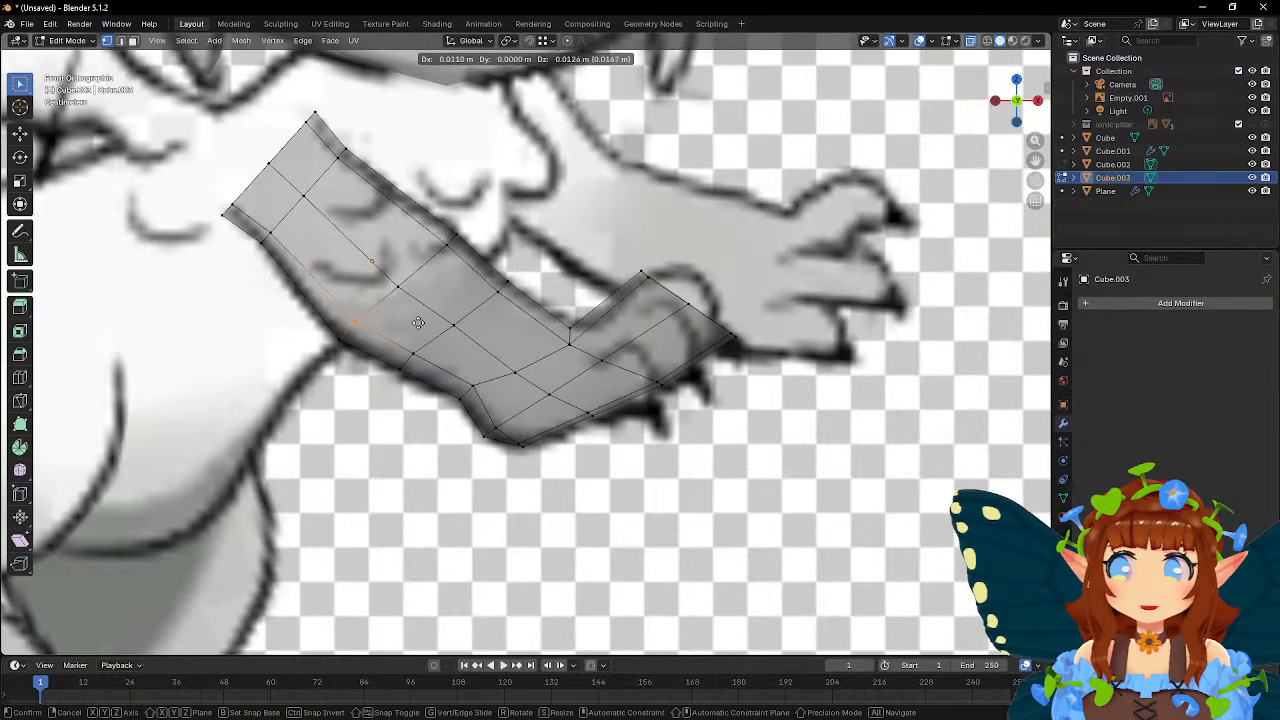
left_click(387, 302)
left_click(261, 221)
key("g")
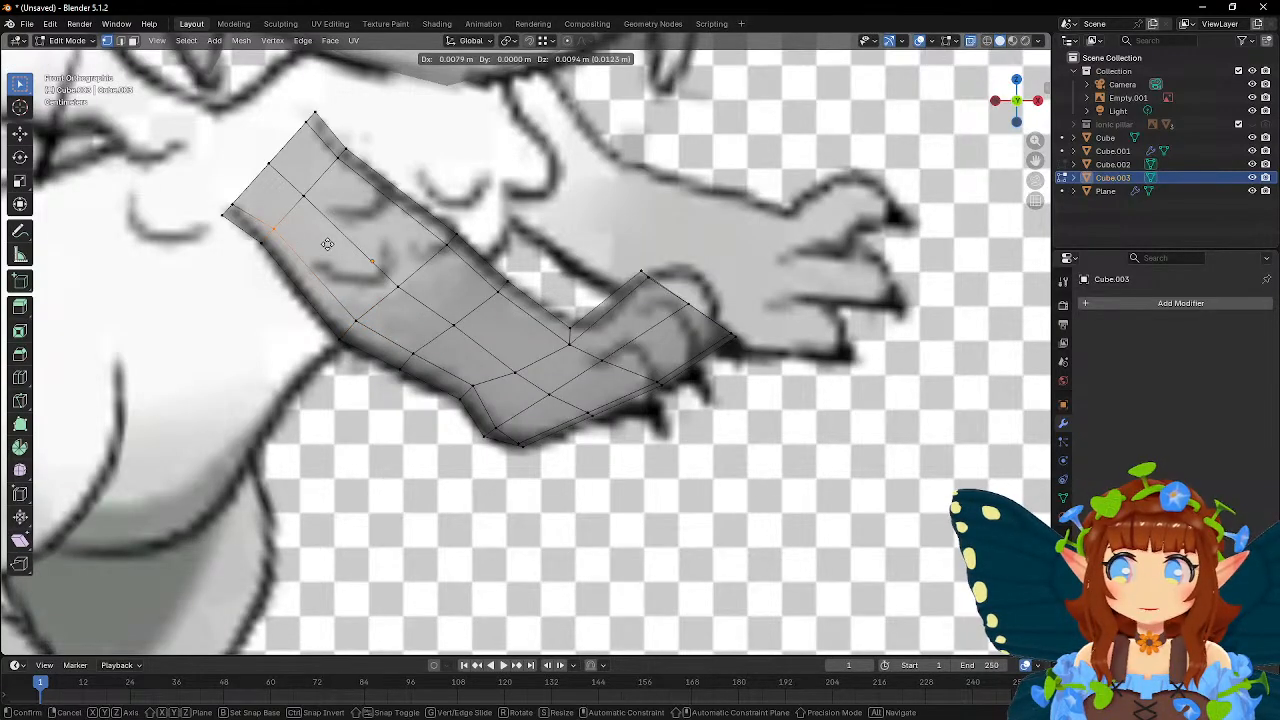
left_click(334, 222)
- Shift the side vertices along the limb's upper edge slightly inward in front view
left_click(326, 157)
key("g")
left_click(325, 163)
left_click(453, 257)
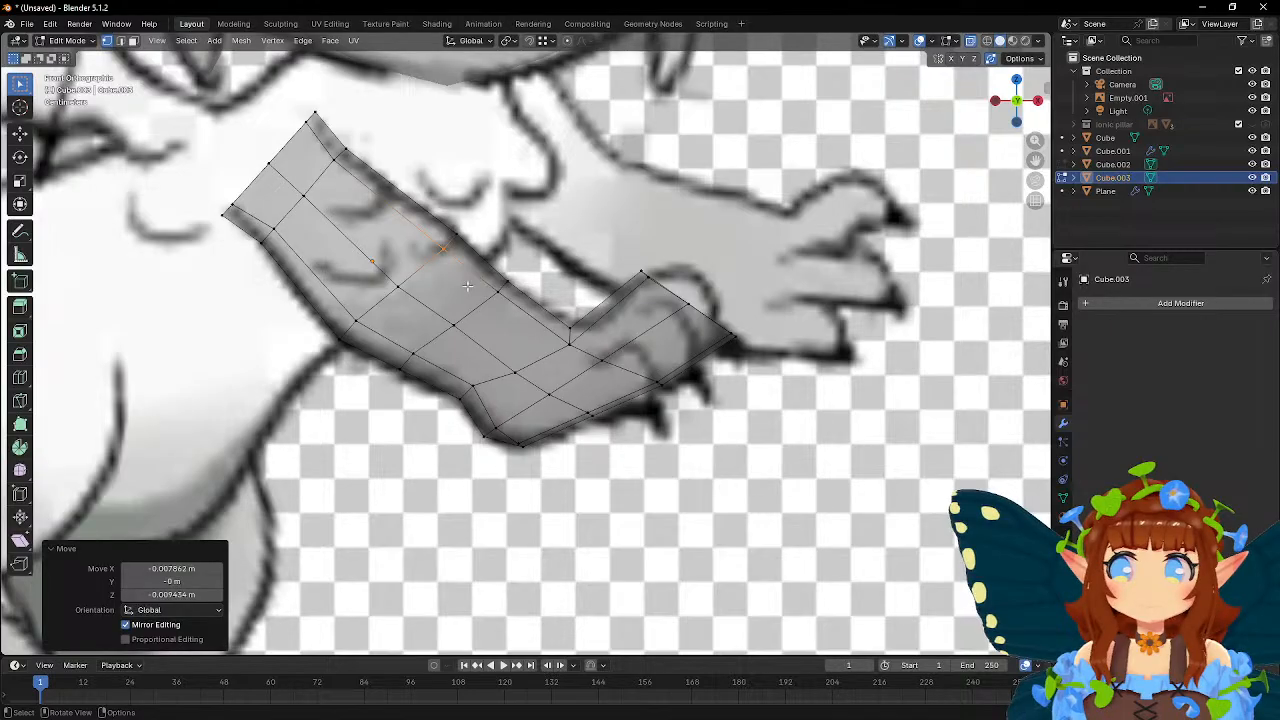
key("g")
left_click(510, 314)
left_click(447, 255)
key("g")
left_click(455, 267)
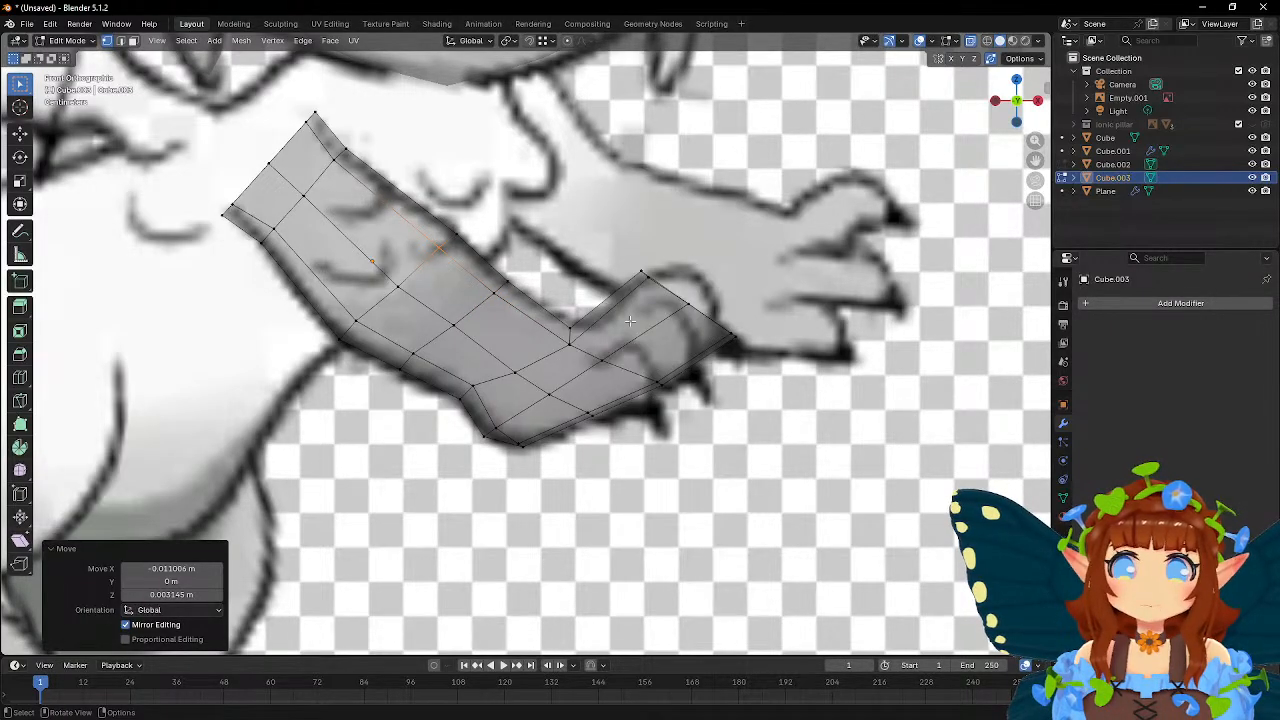
- Bevel the chain of middle lengthwise edges around the paw's top, front end and underside by about 0.227 m with one segment
middle_click_drag(745, 340, 700, 480)
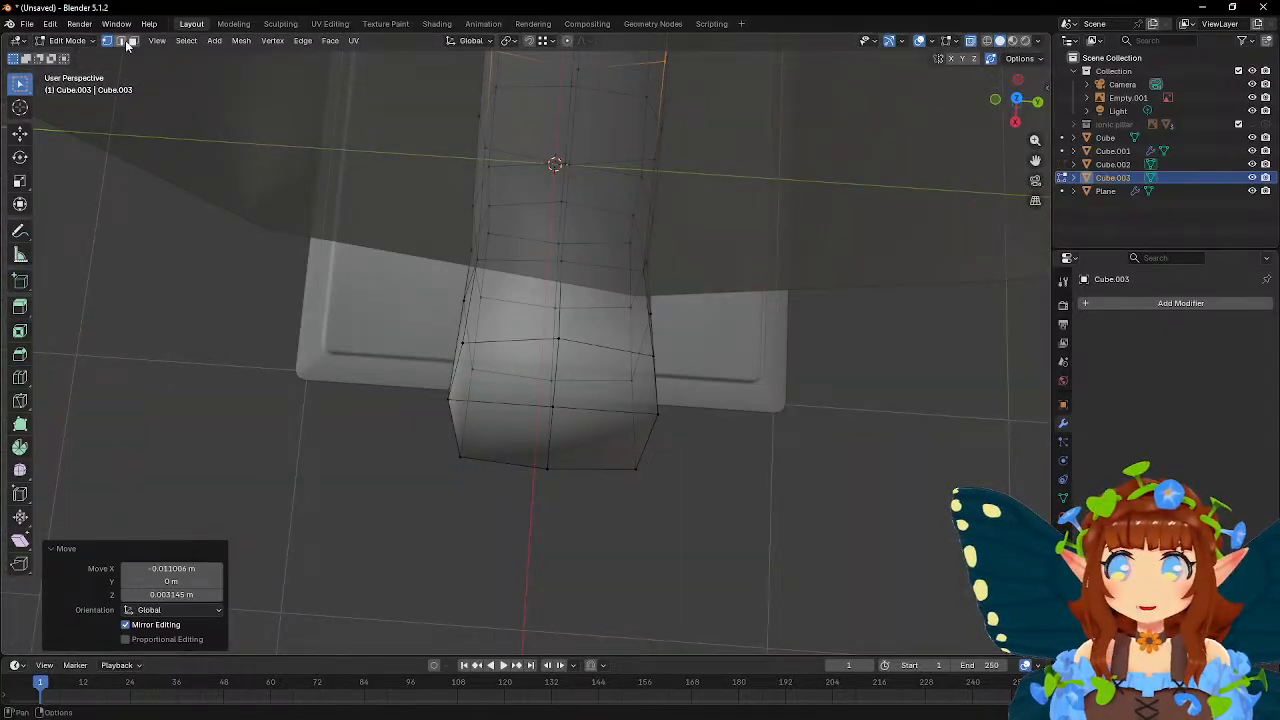
left_click(123, 41)
left_click(567, 306)
middle_click_drag(567, 367, 606, 312)
left_click(540, 272)
left_click(577, 314, "shift")
left_click(614, 380, "shift")
left_click(602, 394, "shift")
middle_click_drag(602, 396, 516, 290)
left_click(558, 390, "shift")
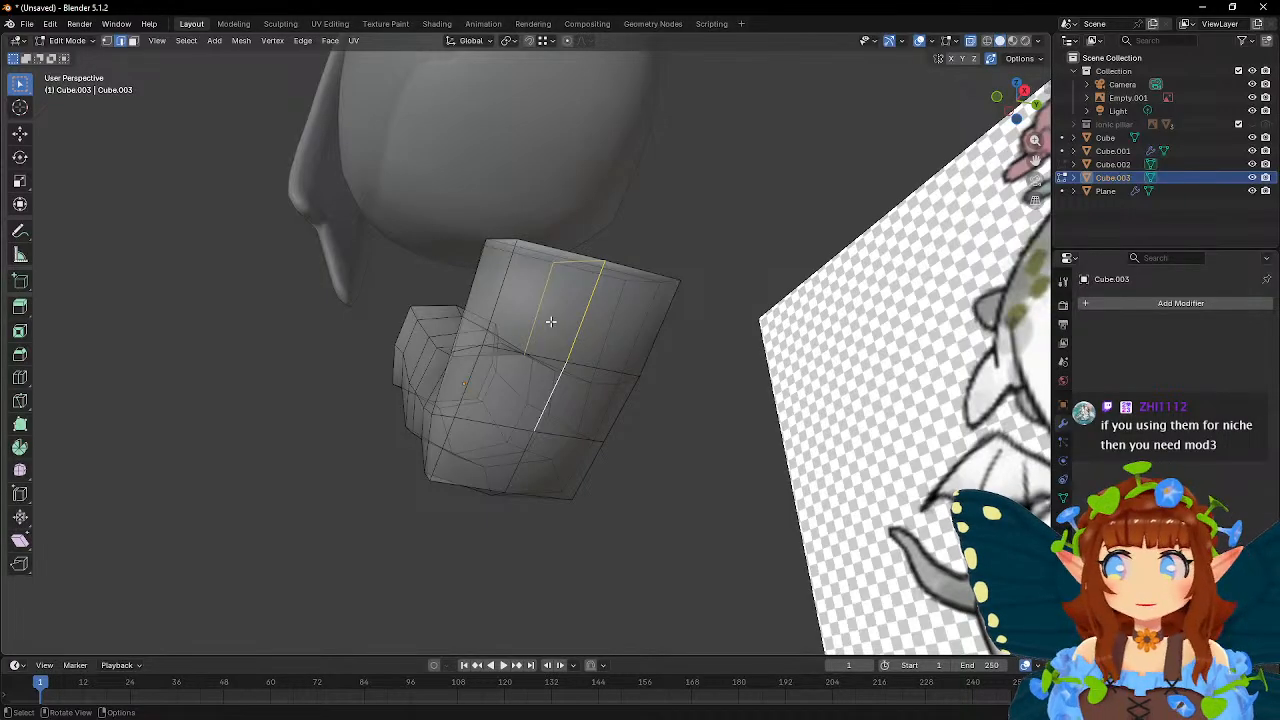
scroll(551, 321, "up", 2)
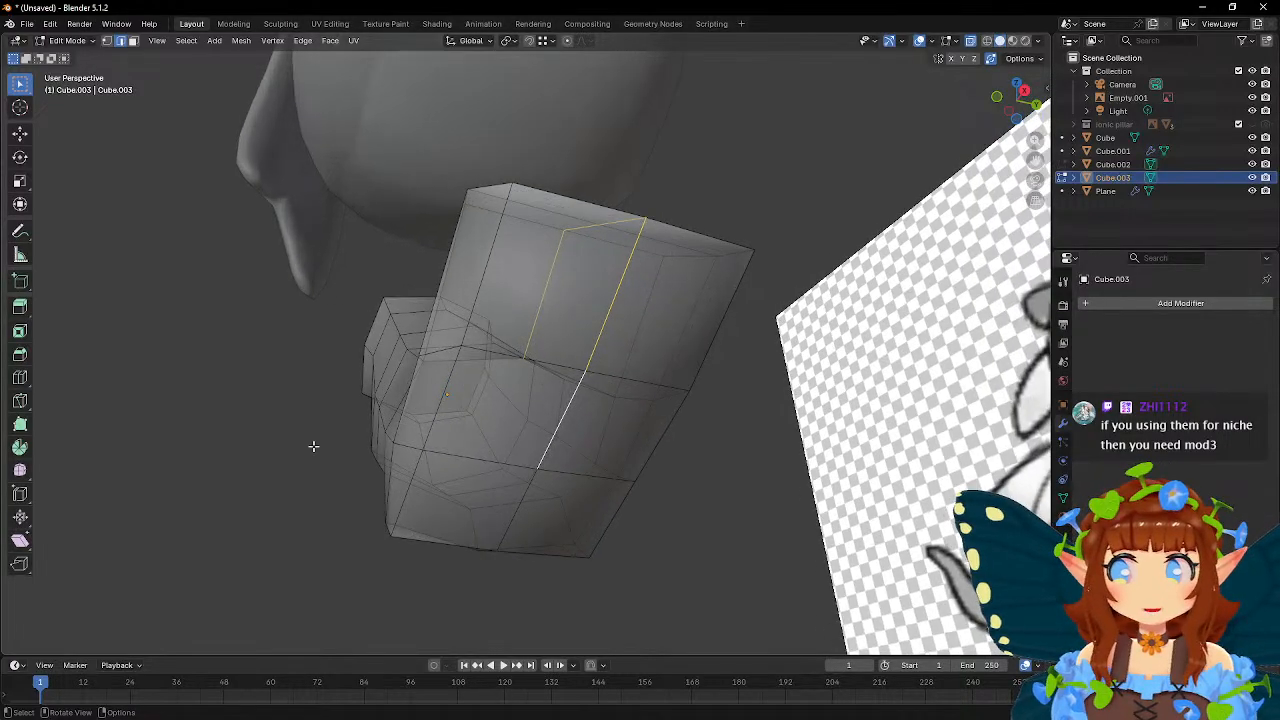
left_click(20, 365)
left_click_drag(592, 258, 663, 243)
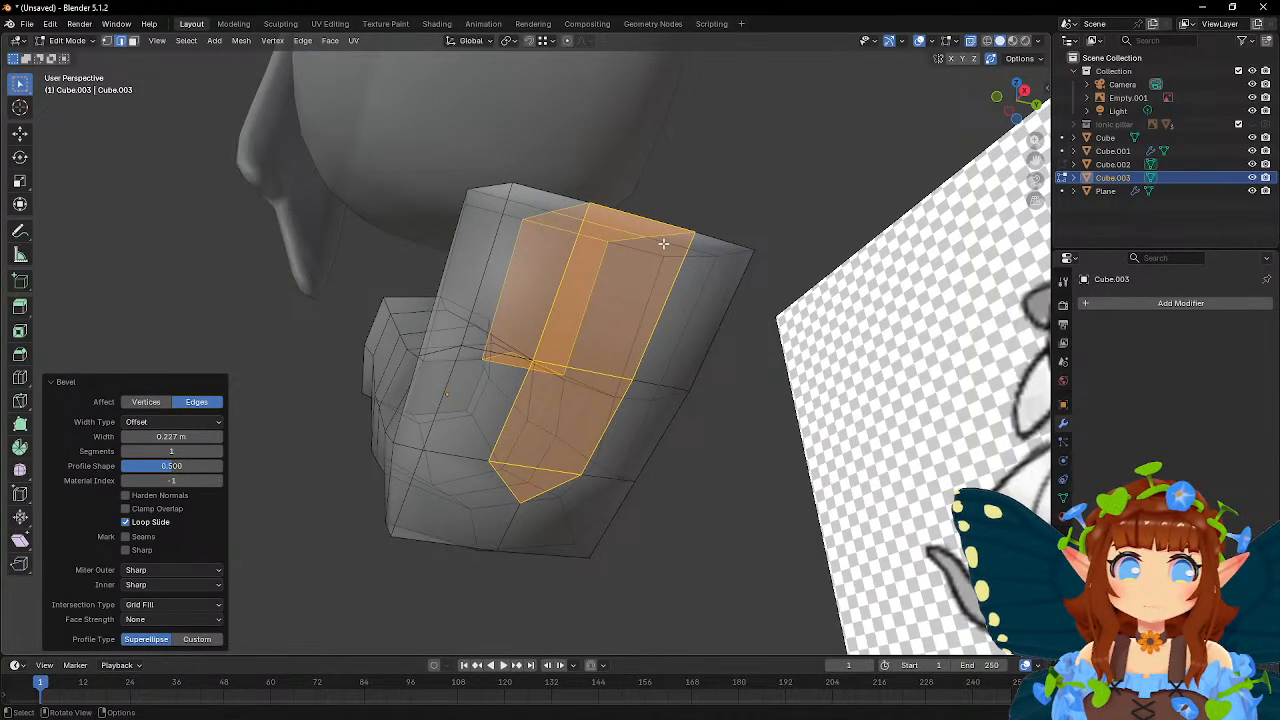
- Snap the bevel's pointed end vertices on the paw's upper side and underside onto the neighbouring middle vertices of the limb
middle_click_drag(537, 237, 476, 382)
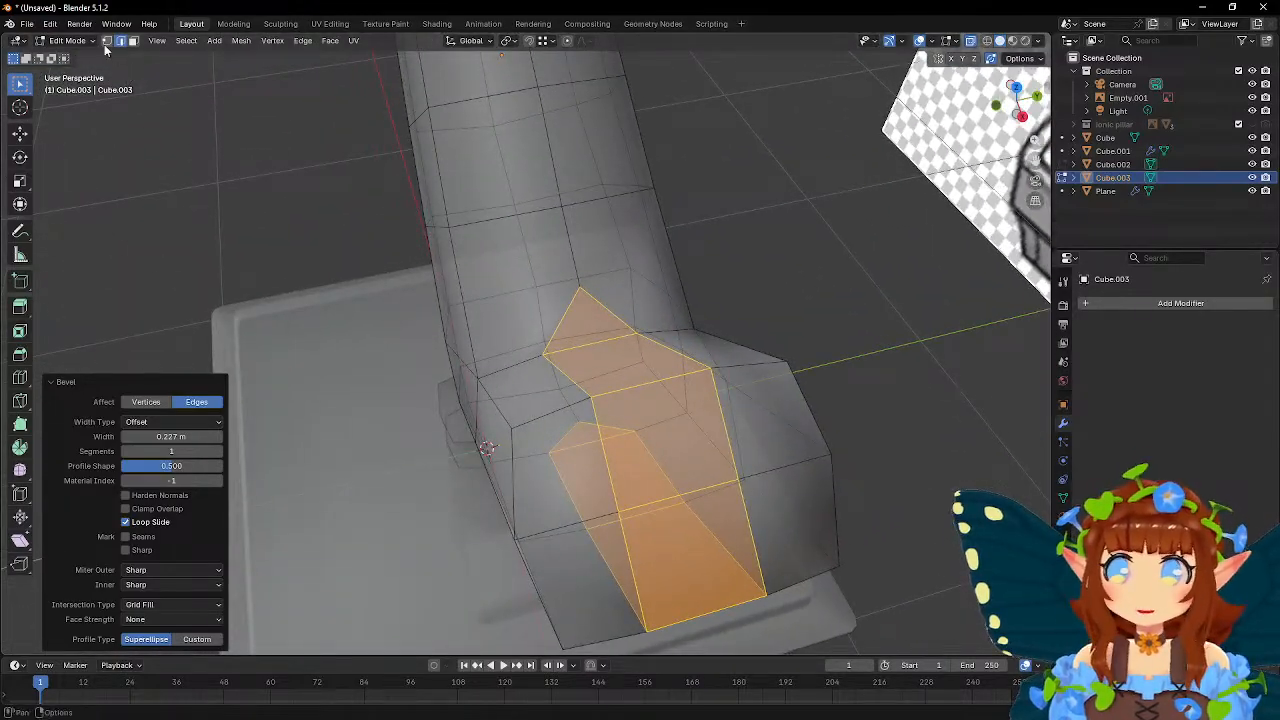
left_click(108, 40)
left_click(579, 284)
key("g")
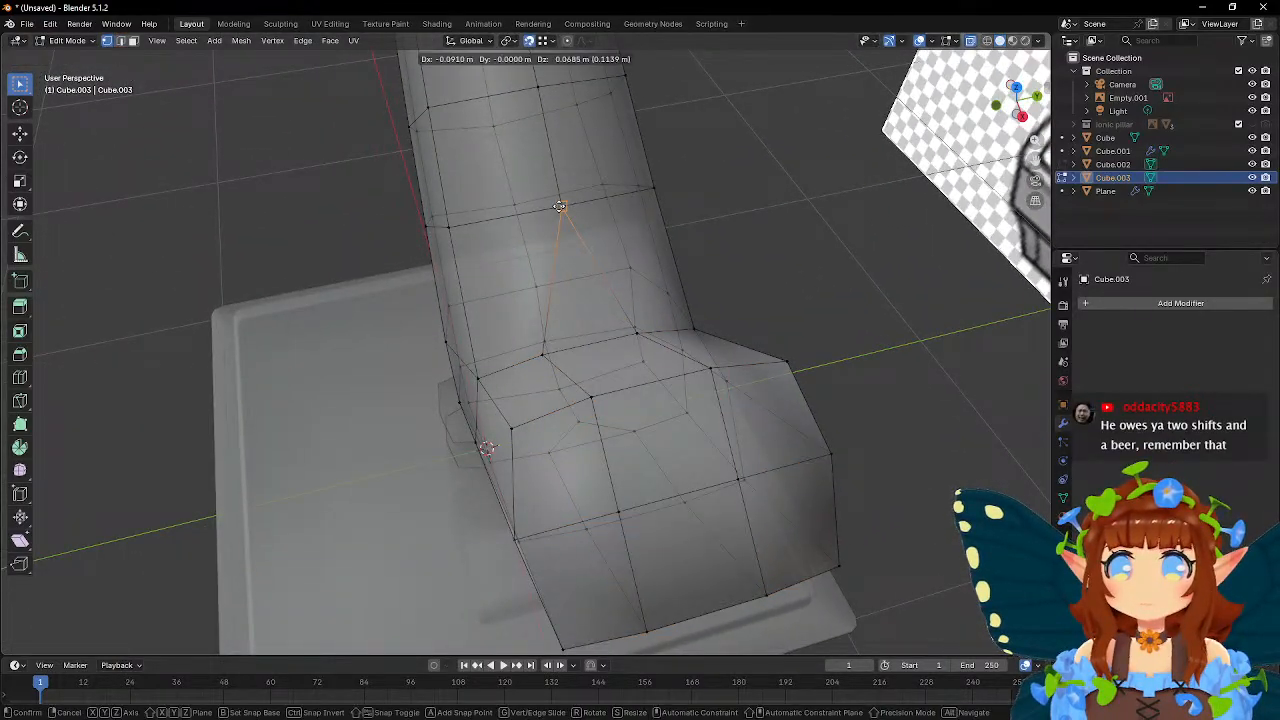
left_click(561, 206)
middle_click_drag(561, 206, 569, 397)
left_click(588, 482)
key("g")
left_click(534, 566)
middle_click_drag(596, 352, 557, 359)
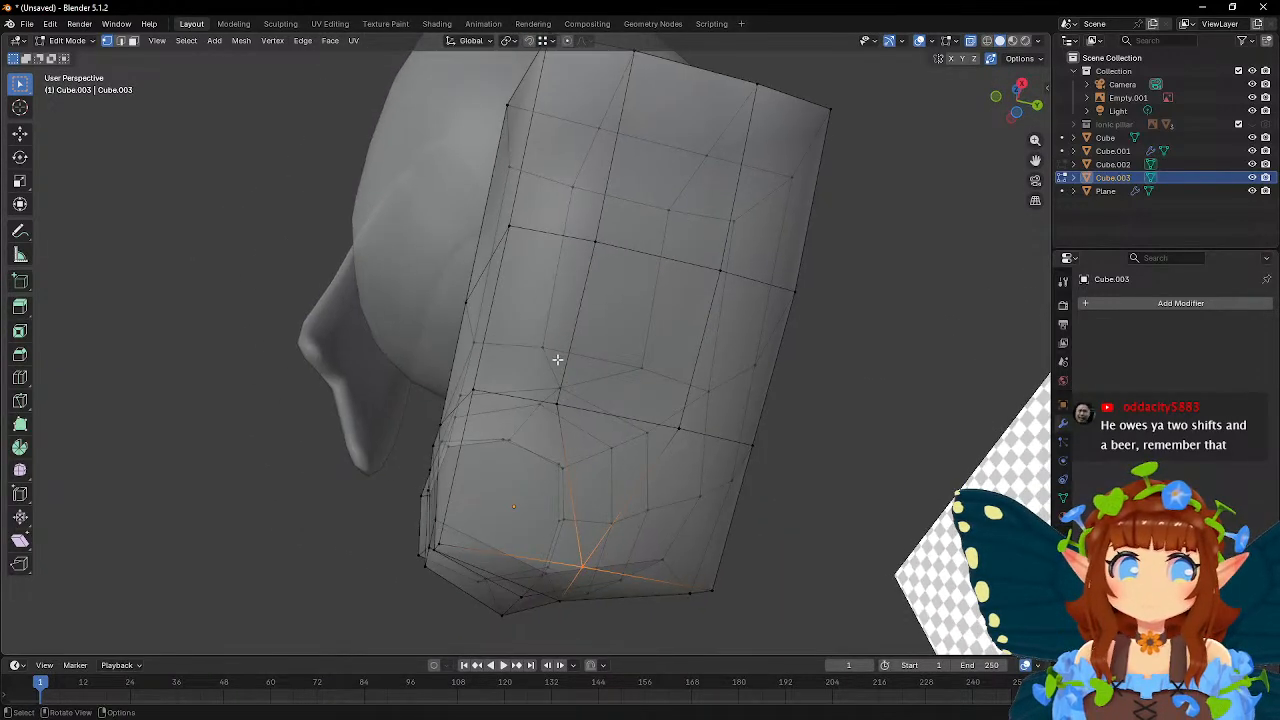
- Scale the underside vertex pair beside the bevel's end to about 0.711 and the matching upper pair to about 0.720
middle_click_drag(608, 459, 570, 466)
left_click(547, 414)
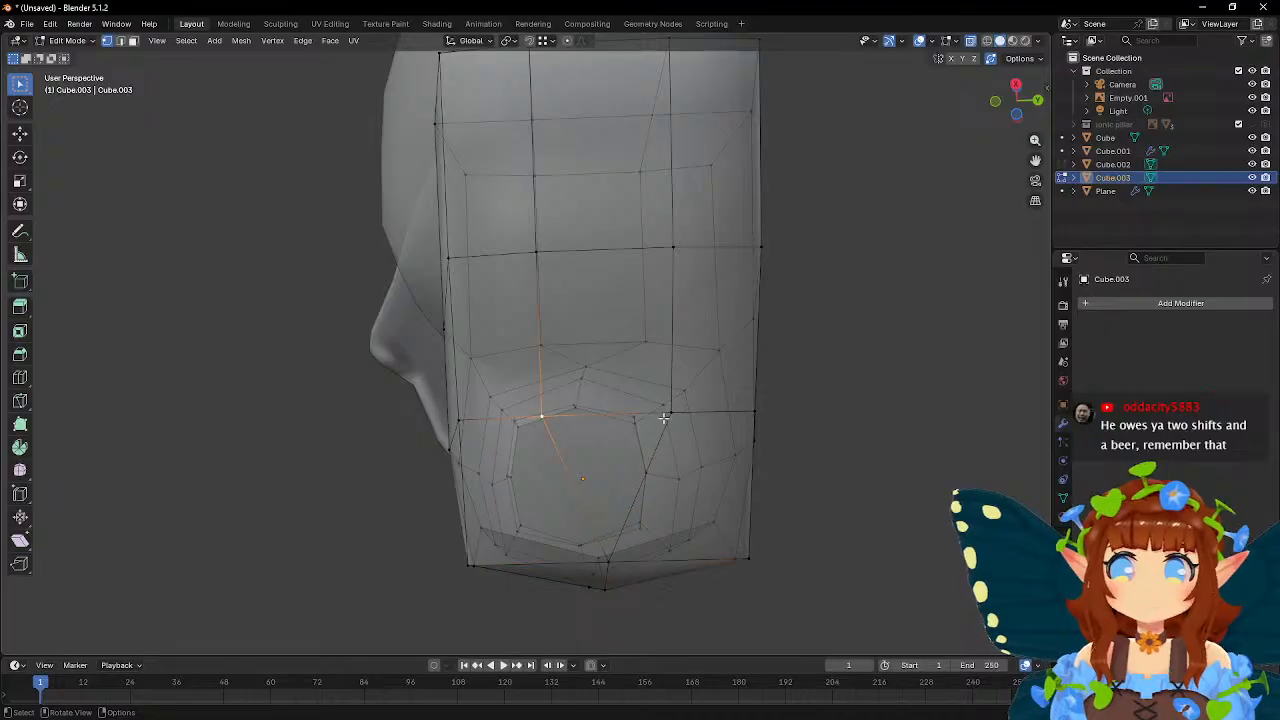
left_click(666, 412, "shift")
key("s")
left_click(778, 406)
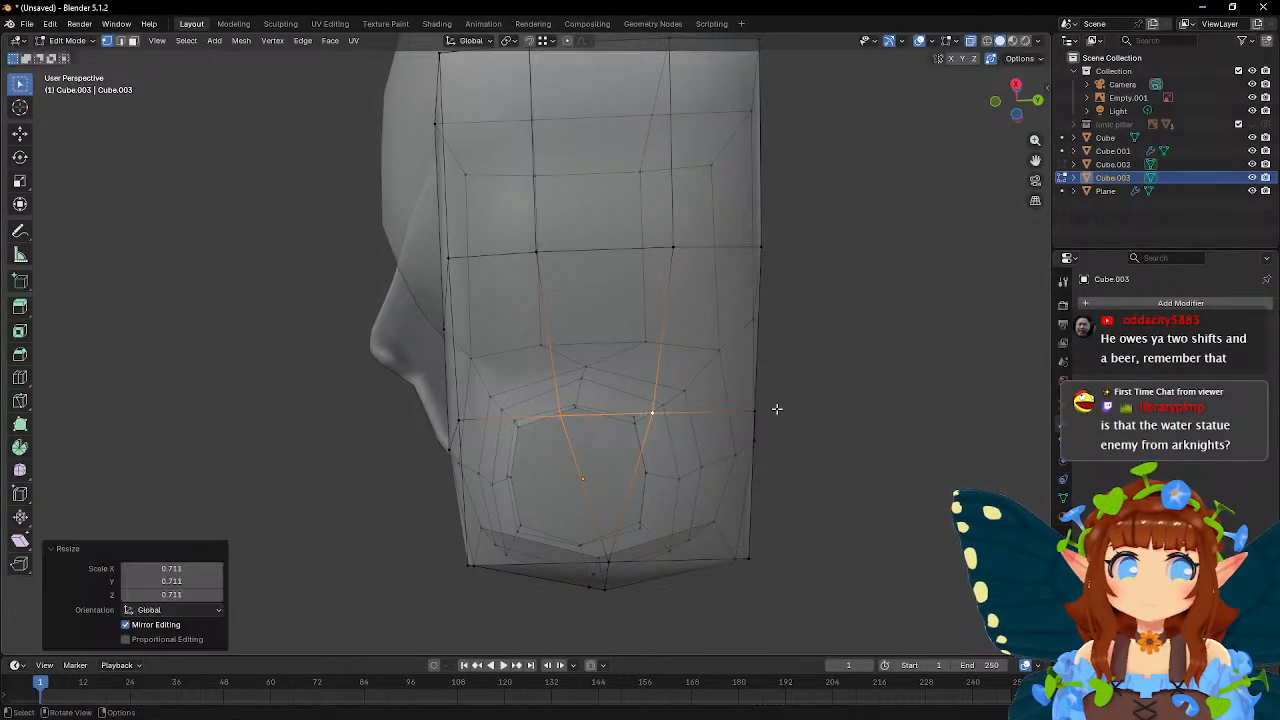
middle_click_drag(563, 323, 580, 382)
scroll(474, 386, "up", 4)
left_click(501, 377)
left_click(586, 363, "shift")
key("s")
left_click(653, 354)
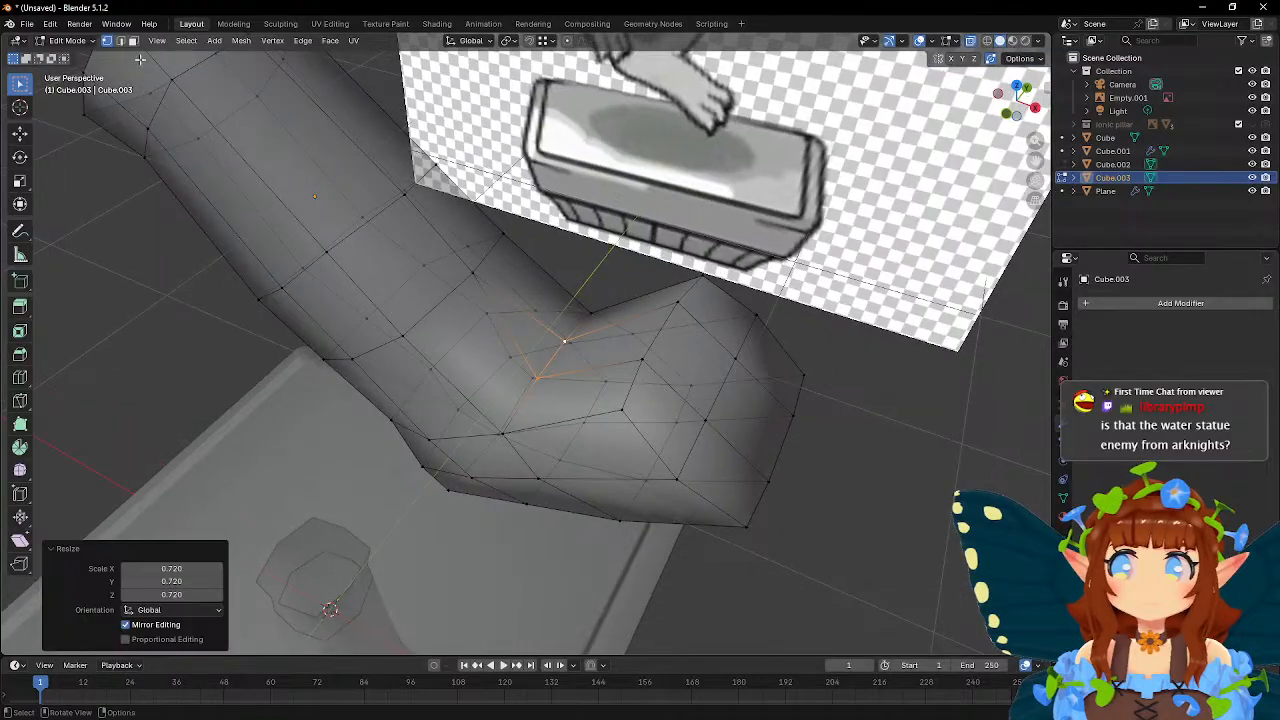
left_click(134, 42)
left_click(672, 420)
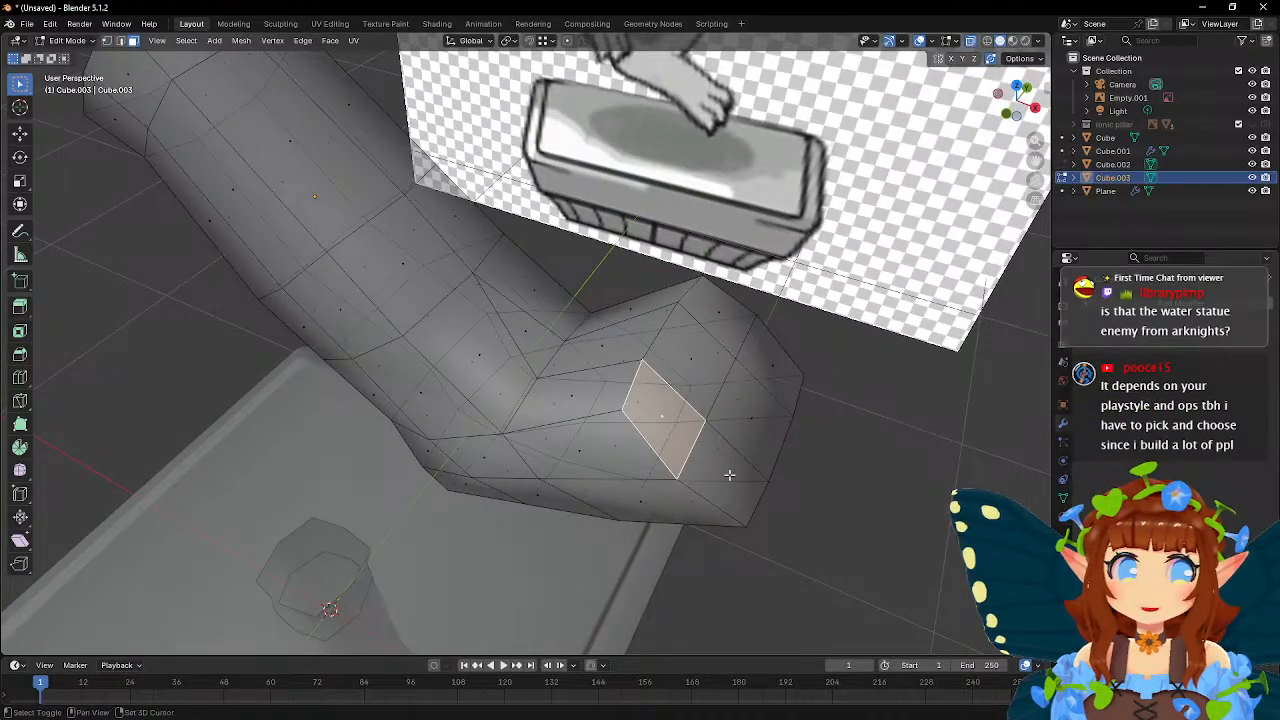
left_click(712, 462, "shift")
middle_click_drag(712, 462, 722, 329)
left_click(722, 331, "shift")
left_click(775, 388, "shift")
middle_click_drag(775, 431, 820, 366)
scroll(820, 366, "up", 6)
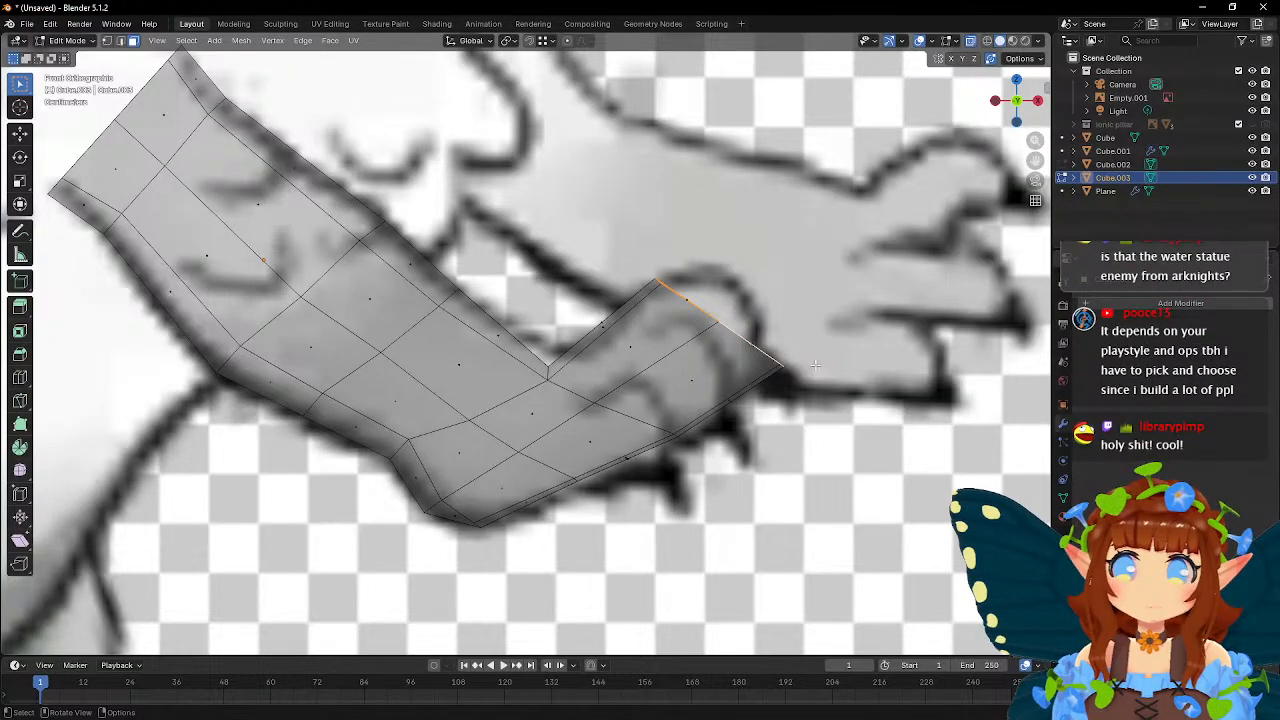
scroll(815, 366, "down", 6)
middle_click_drag(815, 366, 257, 199)
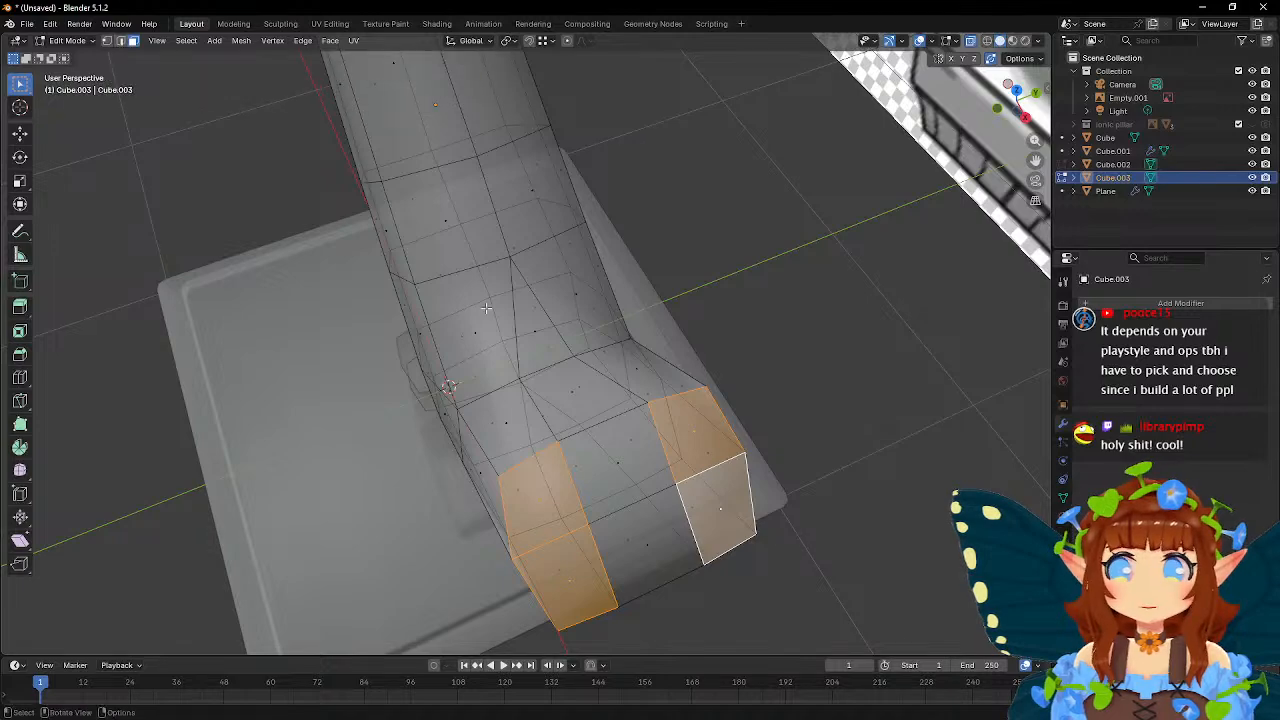
left_click(629, 471, "shift")
left_click(656, 543, "shift")
mouse_move(577, 323)
middle_mouse_down()
mouse_move(745, 172)
mouse_move(773, 181)
middle_mouse_up()
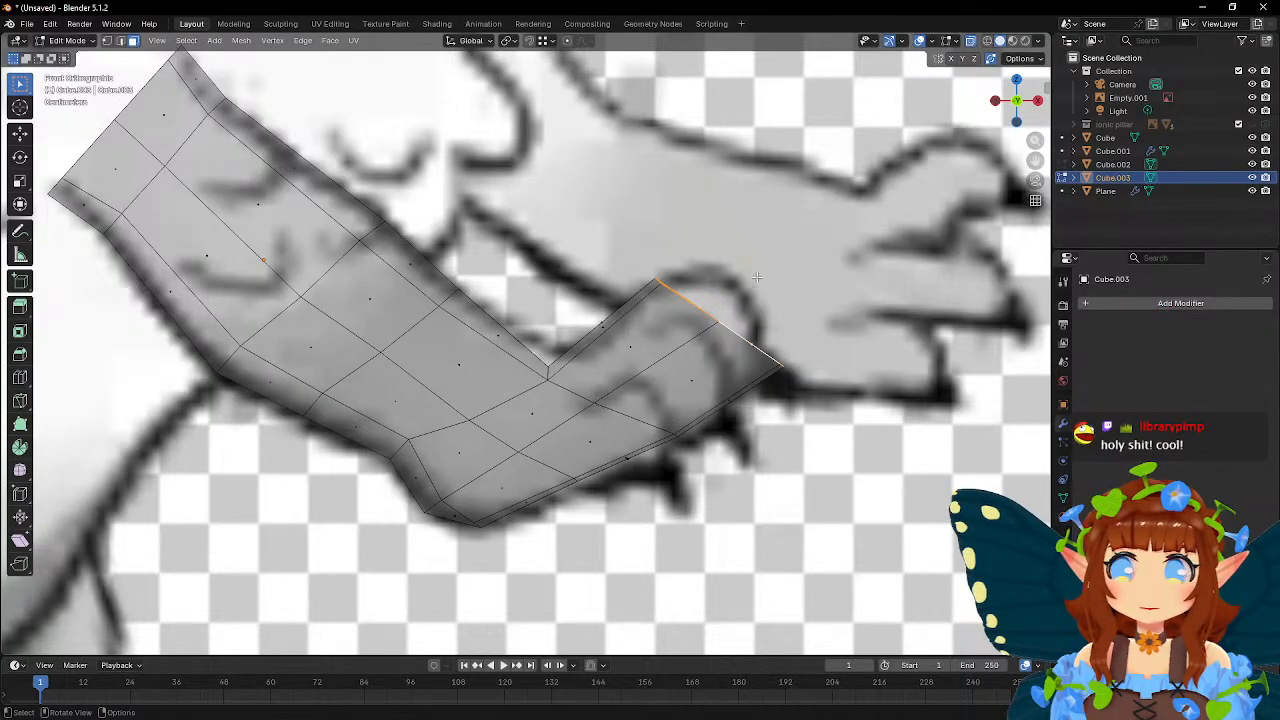
scroll(757, 277, "up", 2)
left_click(663, 312, "shift")
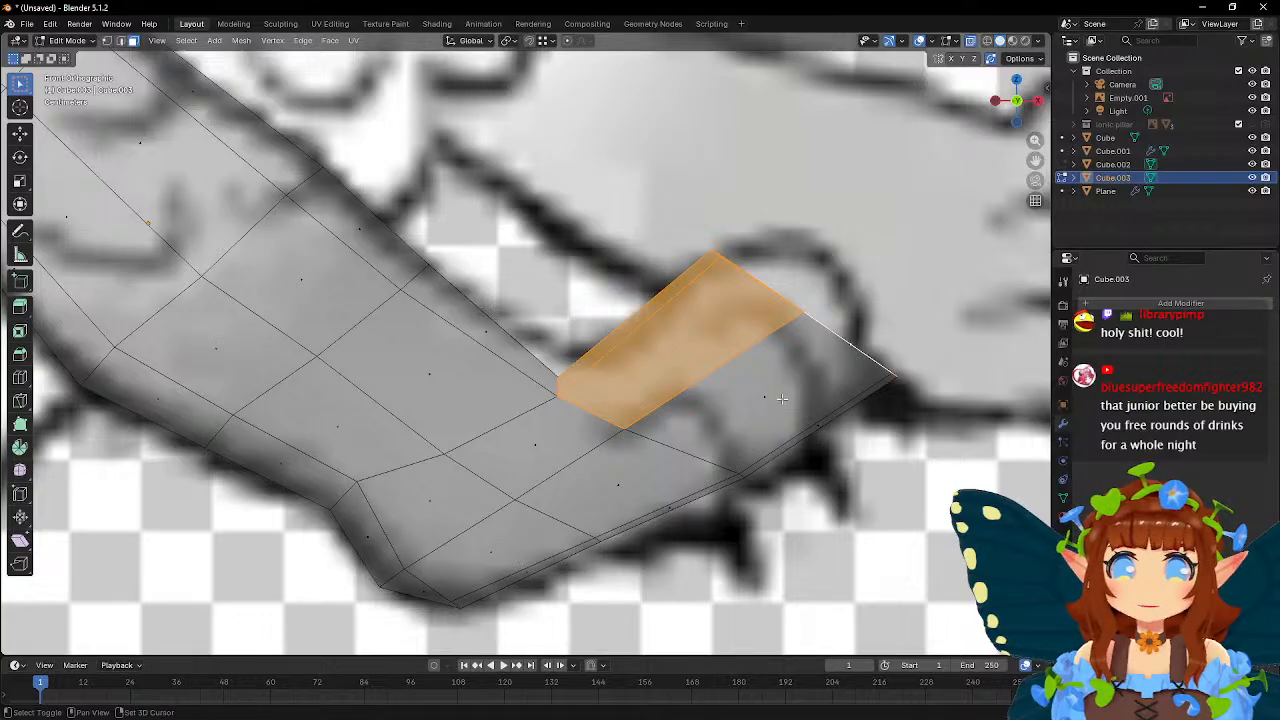
left_click(845, 419, "shift")
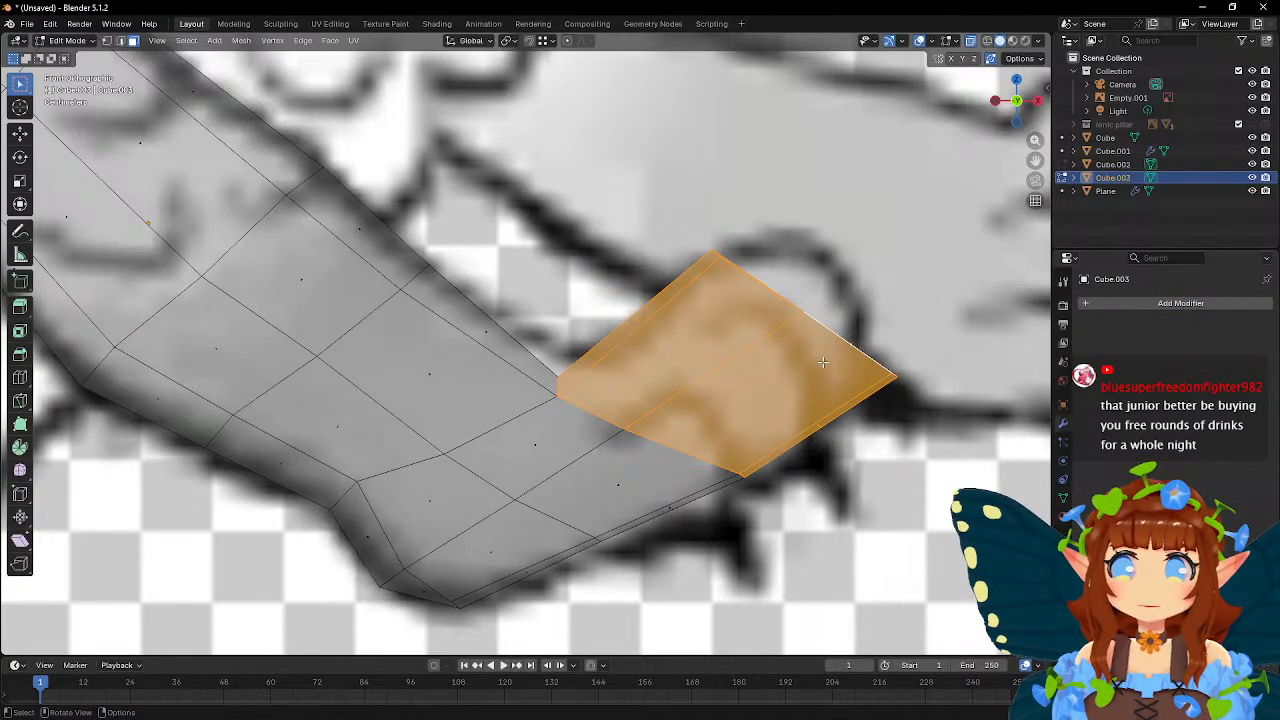
- Move the paw's six front end faces back toward the wrist by about 0.109 m in X and 0.086 m in Z in front view
middle_click_drag(788, 341, 720, 368)
left_click(684, 336)
left_click(754, 312, "shift")
left_click(814, 300, "shift")
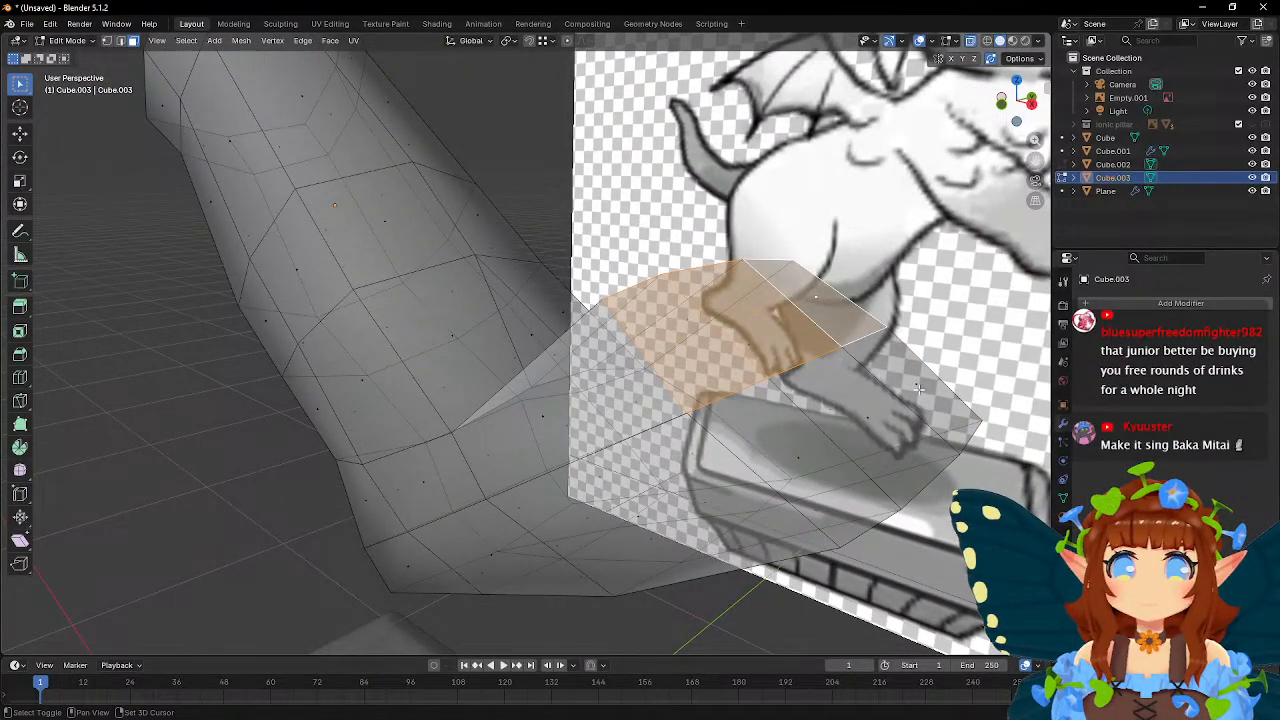
left_click(908, 380, "shift")
left_click(866, 416, "shift")
left_click(800, 448, "shift")
key("KP_1")
scroll(877, 335, "up", 5)
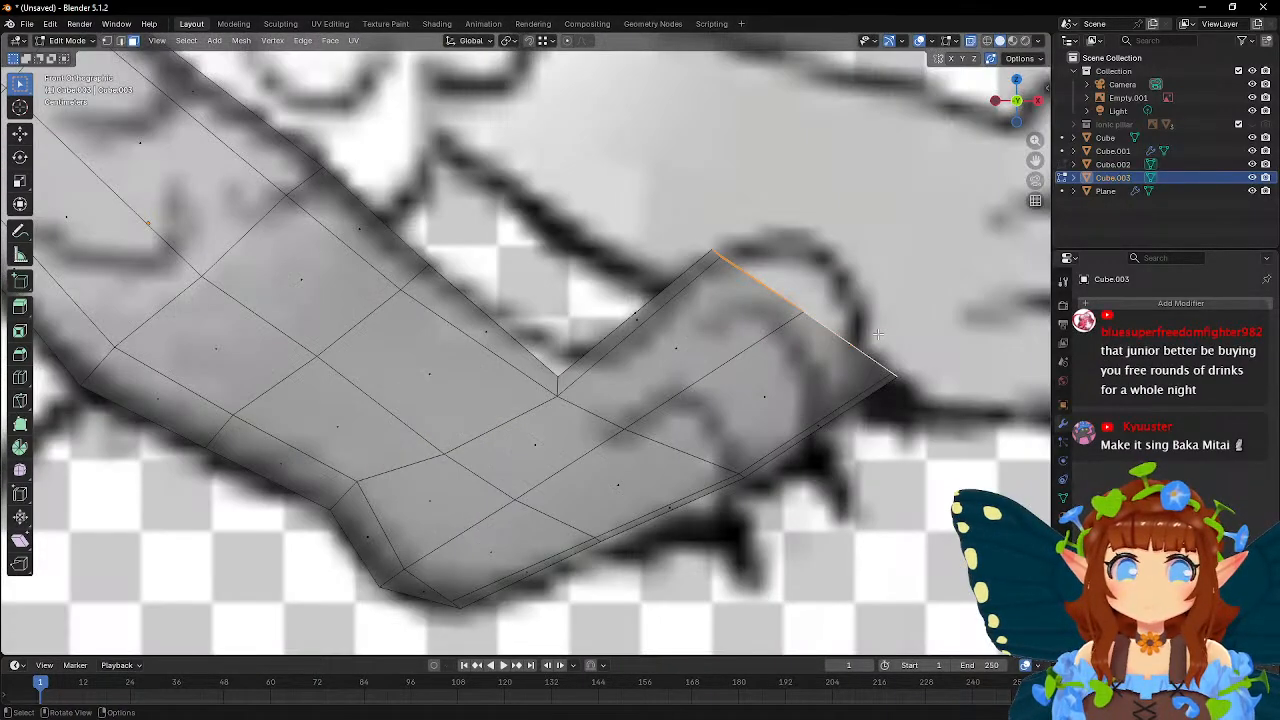
key("g")
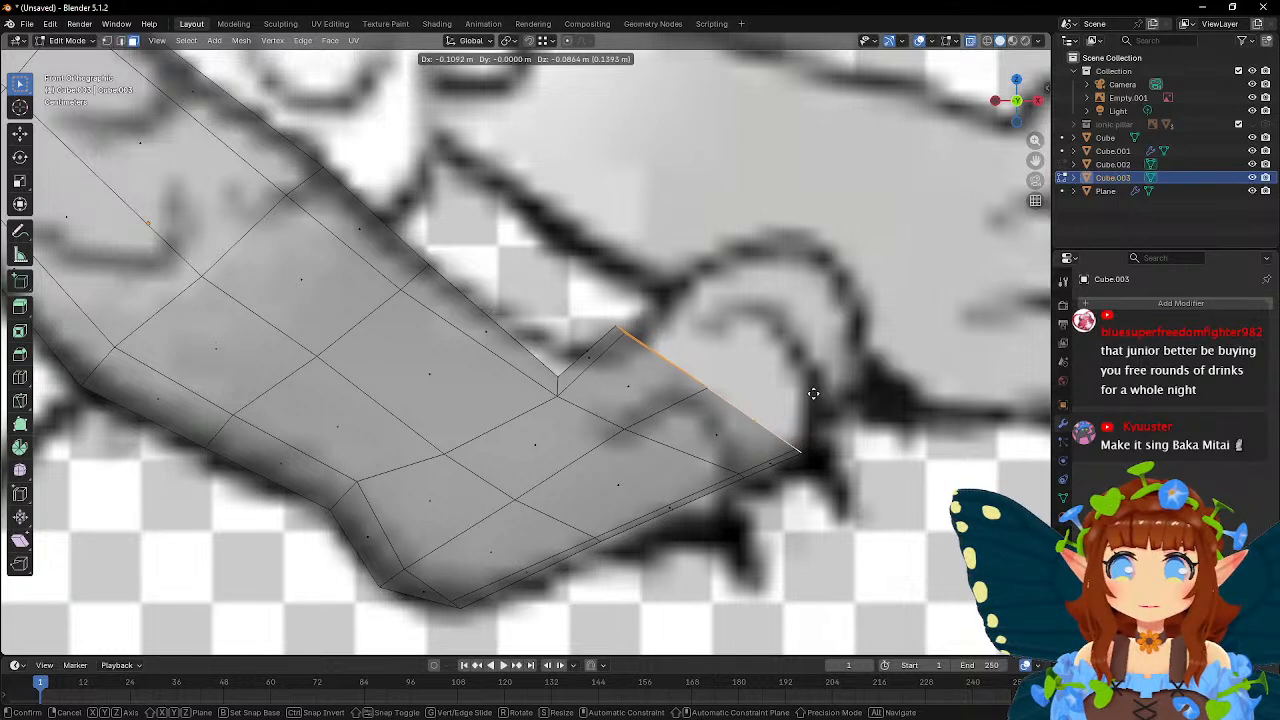
left_click(812, 395)
- Move the two vertex groups on the paw's lower edge toward the heel, the rear one by about 0.06 m in X and 0.028 m in Z
left_click(106, 40)
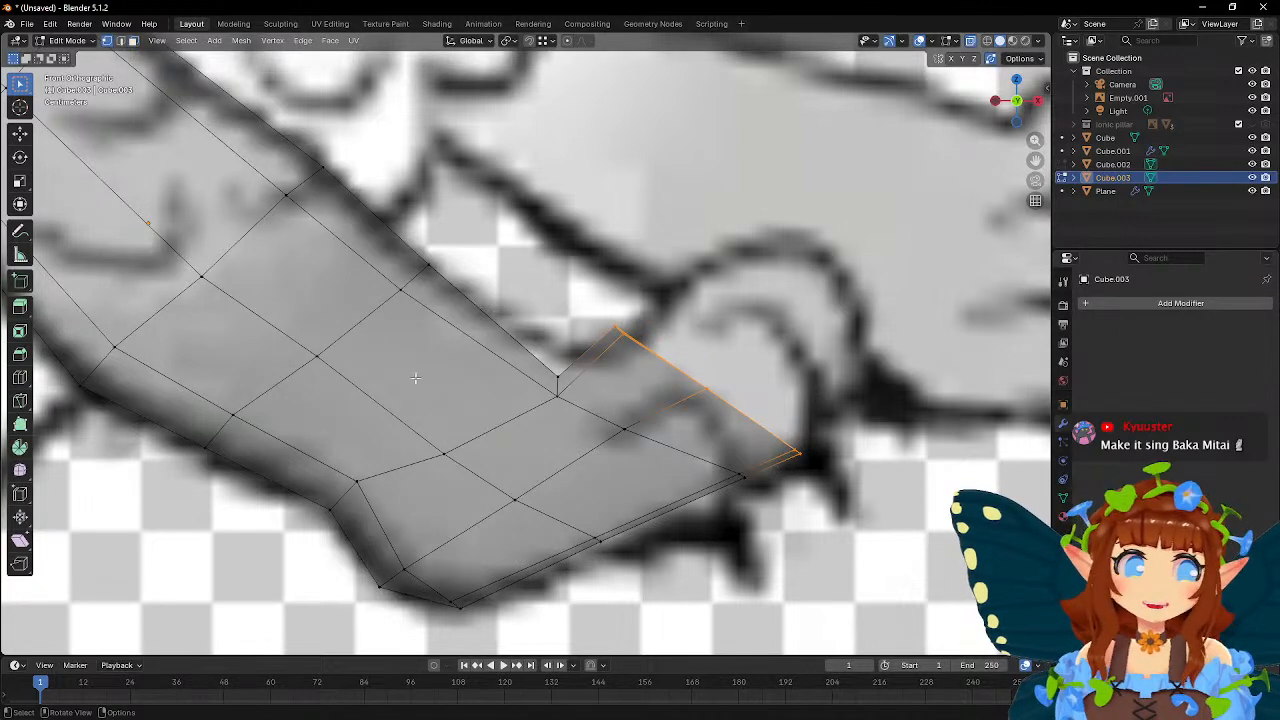
key("e")
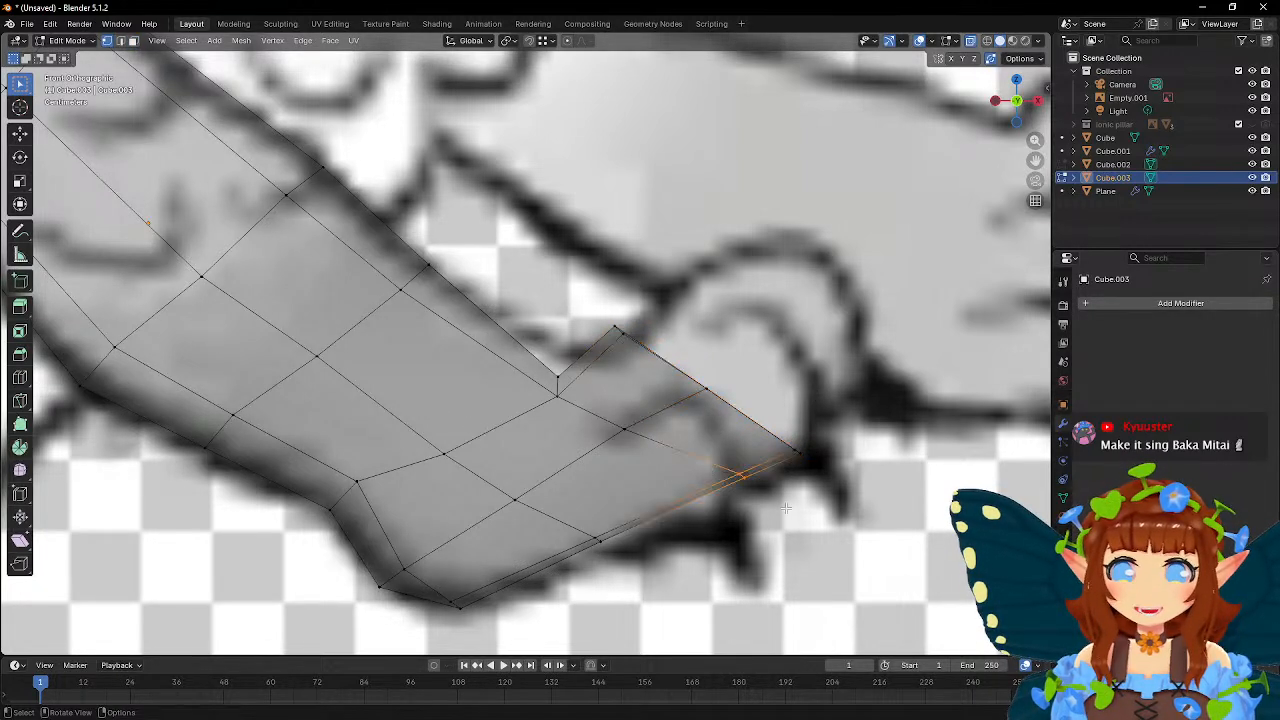
left_click(703, 548)
key("g")
left_click(567, 590)
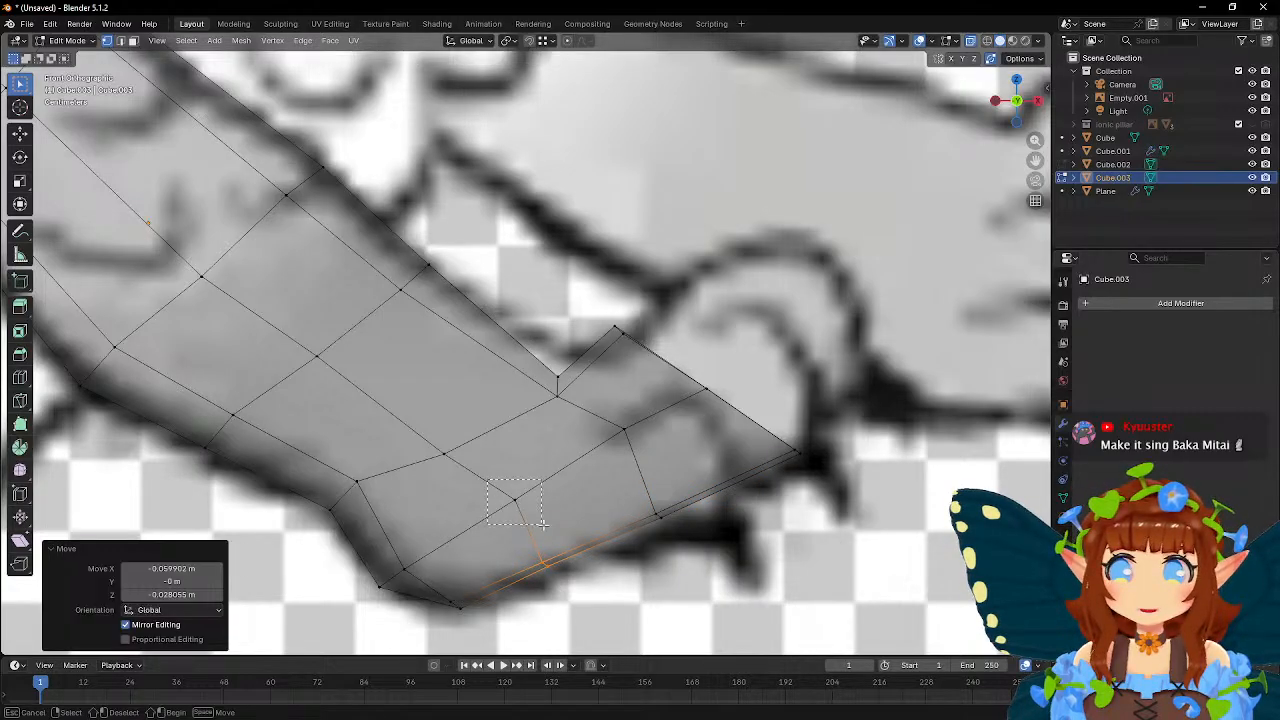
- Shift the paw's and wrist's middle side vertices toward the heel, and the front lower-edge vertices by about 0.032 m in X and 0.017 m in Z
key("g")
left_click(514, 531)
key("g")
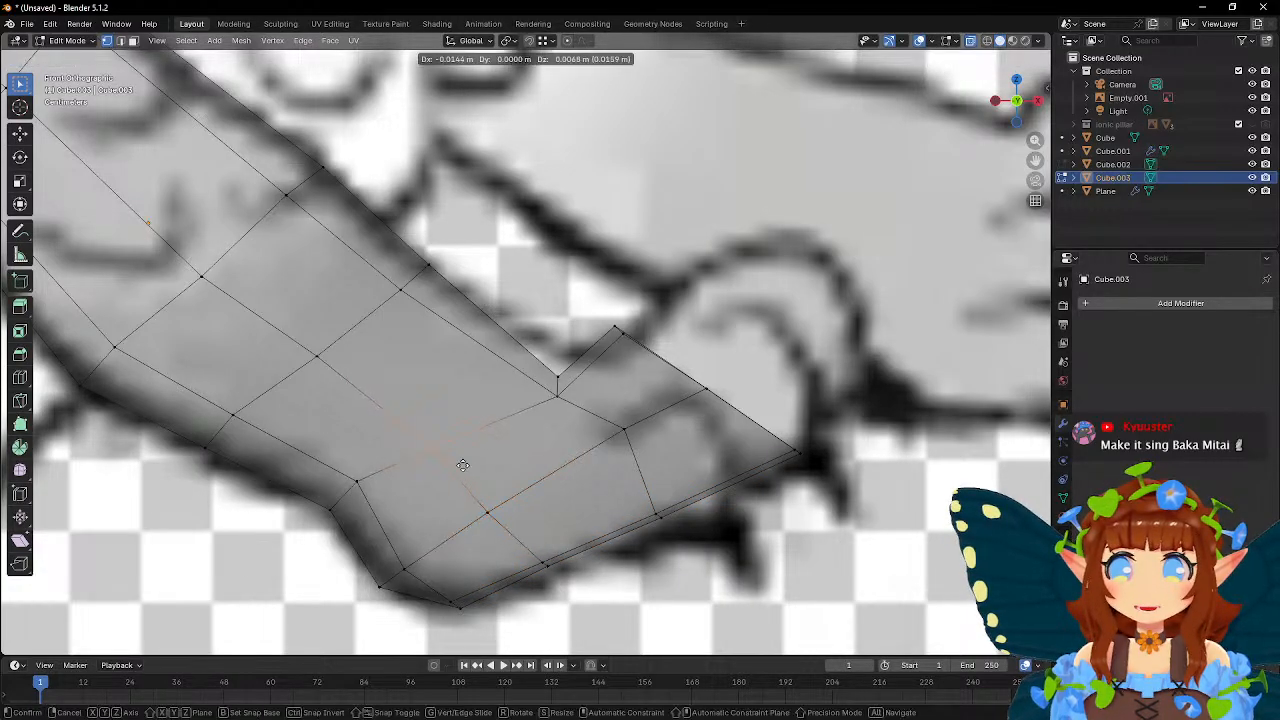
left_click(603, 420)
key("g")
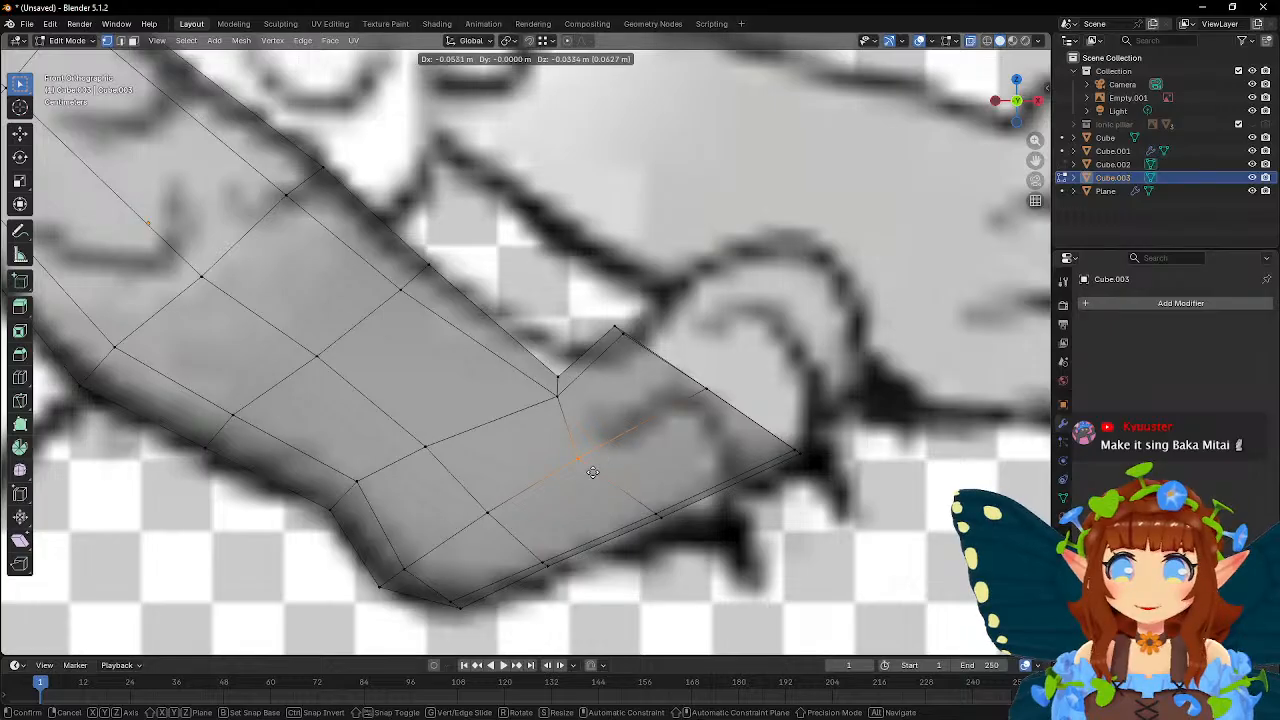
left_click(590, 470)
key("g")
left_click(669, 557)
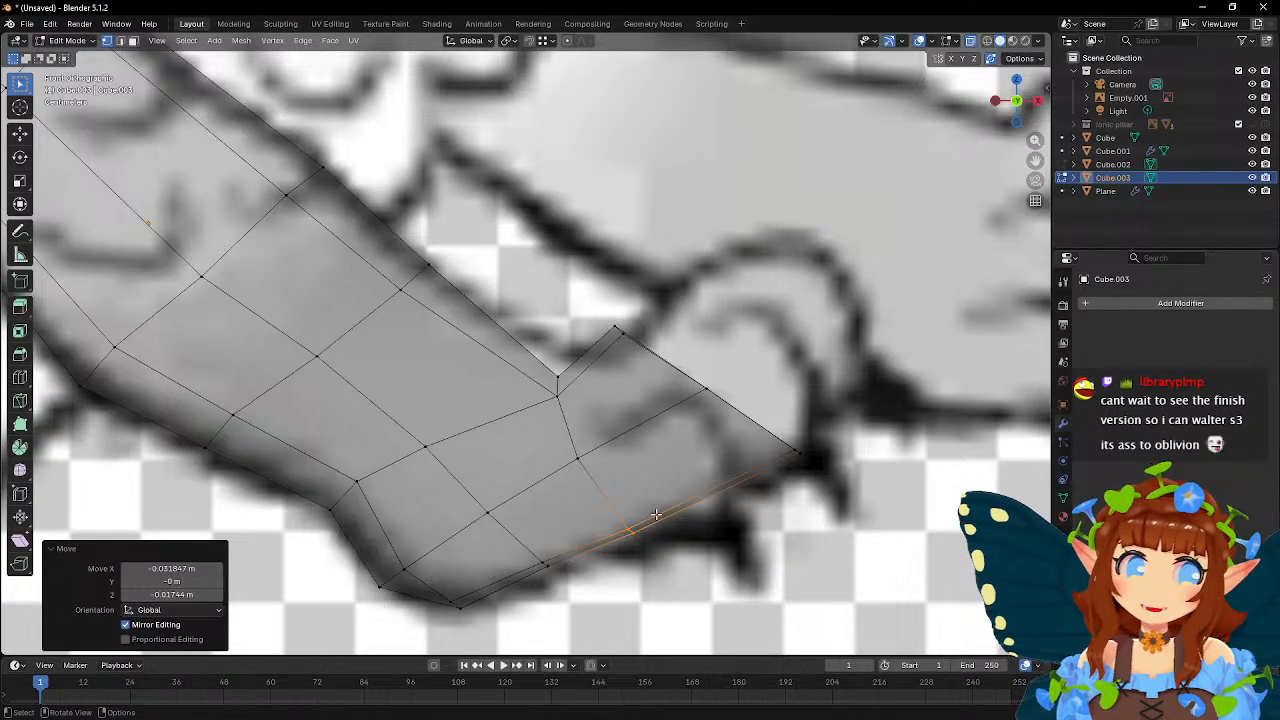
- Lower the paw's upper front corner vertices and slightly raise the wrist crease vertices to follow the drawing's upper outline
left_click(593, 316)
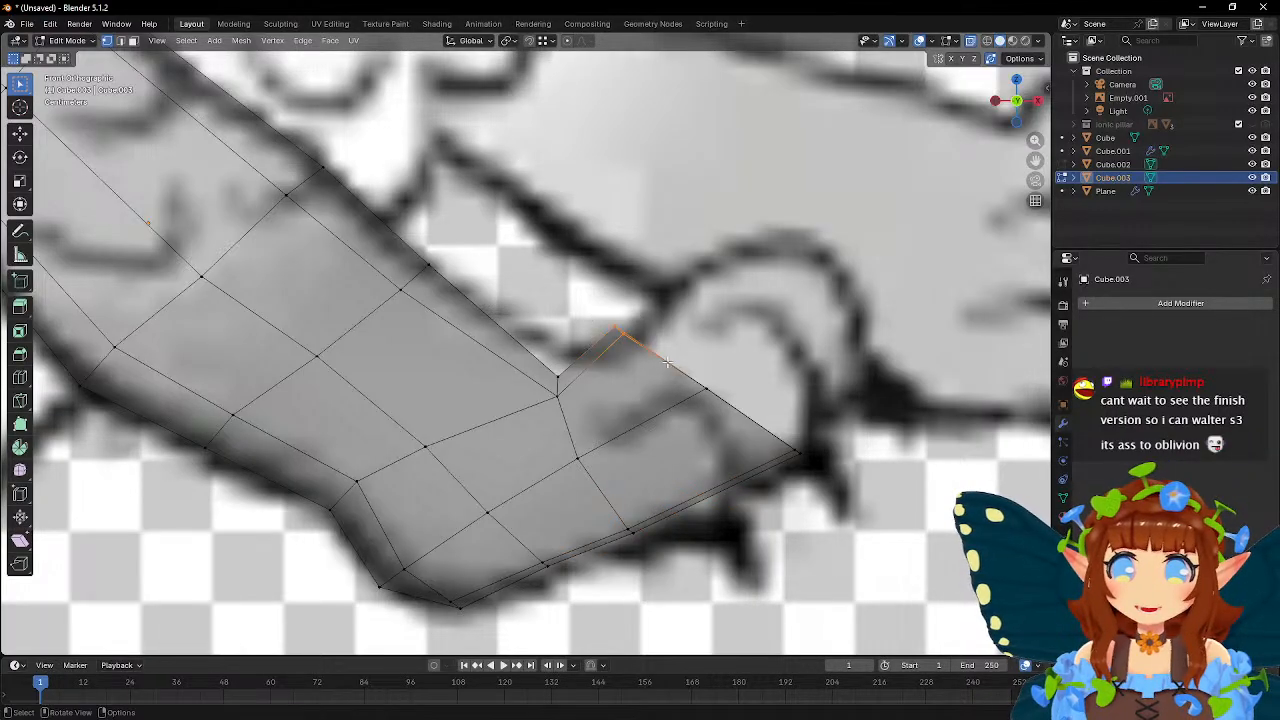
key("g")
left_click(602, 368)
left_click(557, 374)
key("g")
left_click(594, 378)
left_click_drag(548, 383, 582, 406)
key("g")
left_click(586, 398)
left_click(619, 354)
key("g")
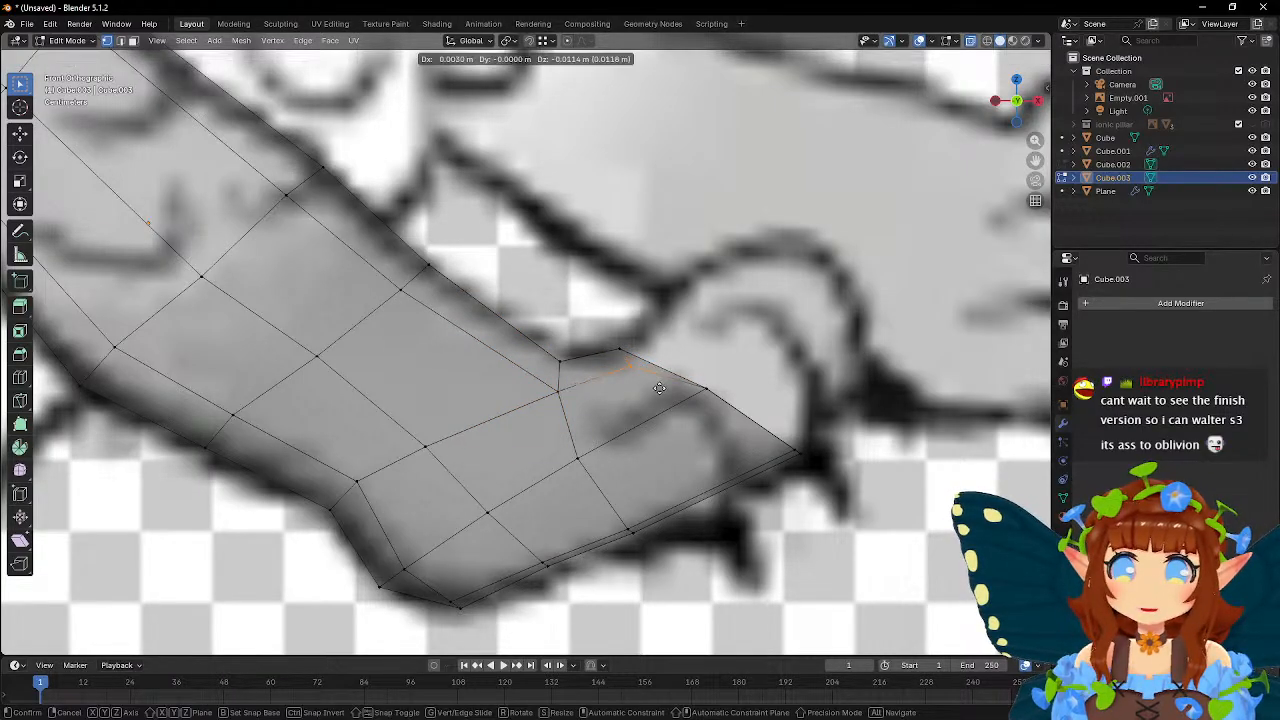
left_click(660, 389)
- Pull the front end's lower corner vertices back to the drawn toe base and its middle vertices back by about 0.022 m in X and 0.013 m in Z
left_click_drag(690, 377, 837, 472)
key("g")
left_click(731, 431)
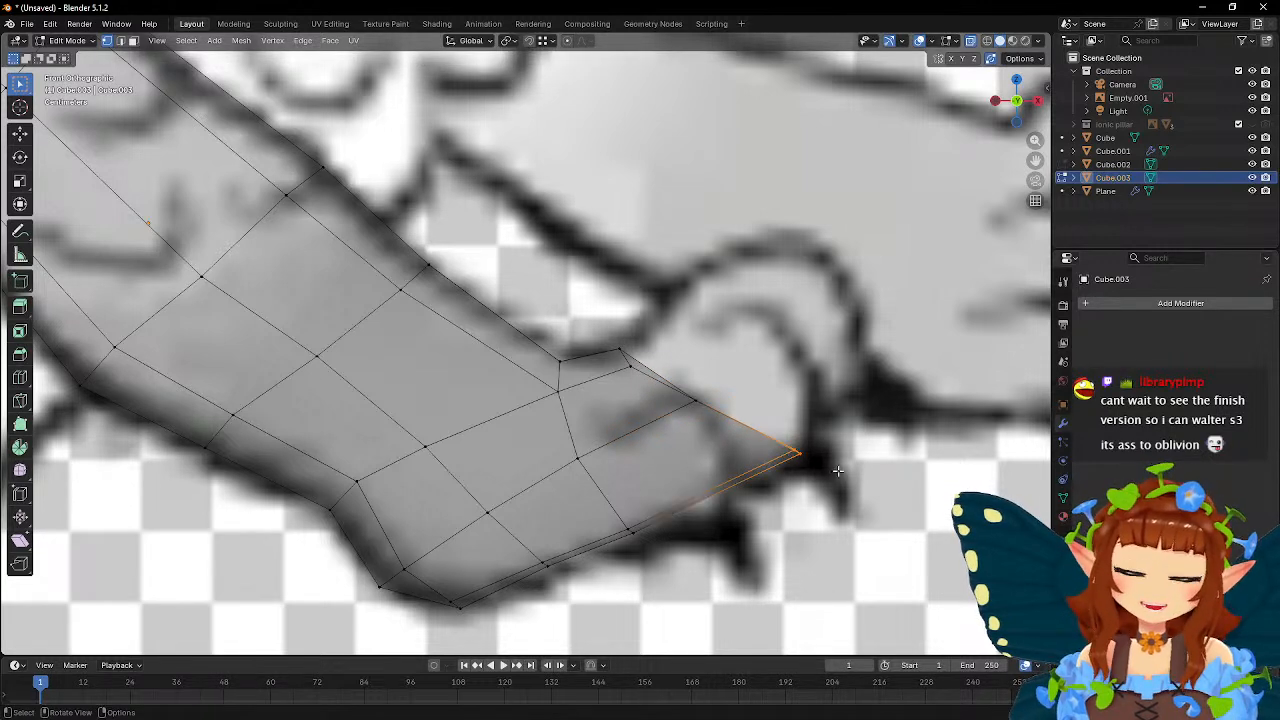
key("g")
left_click(804, 474)
left_click_drag(682, 380, 718, 420)
key("g")
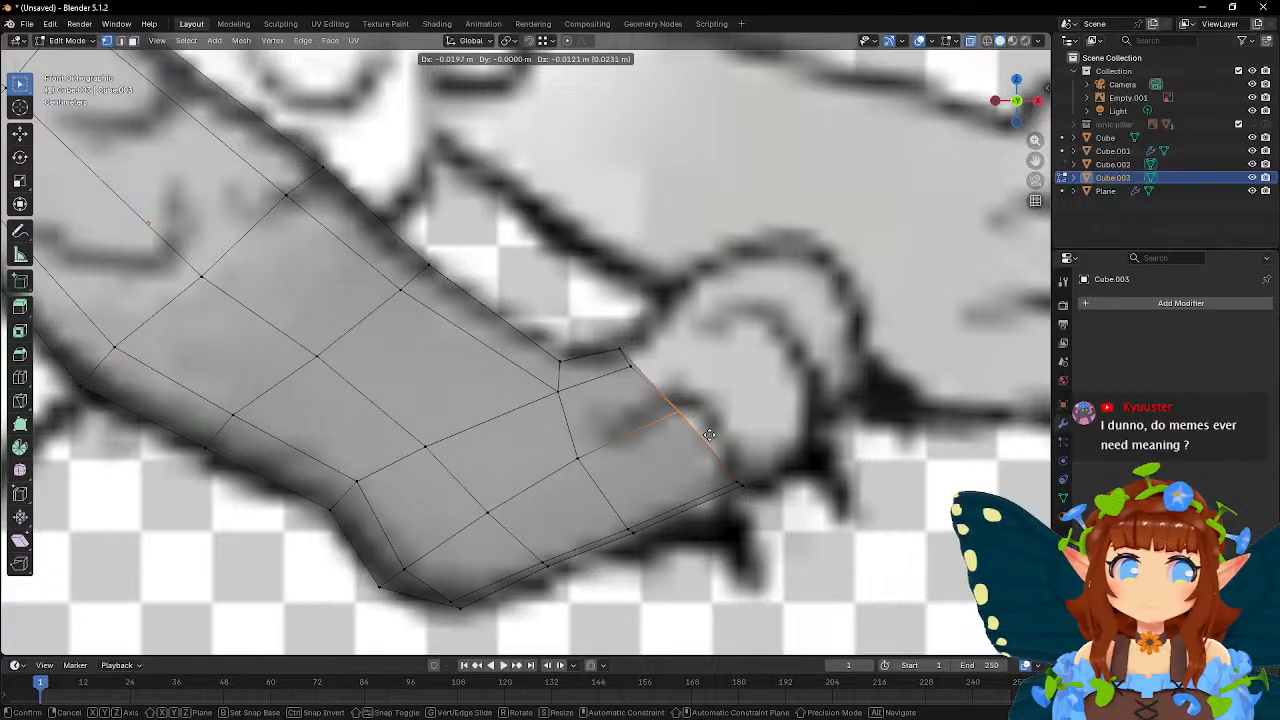
left_click(707, 435)
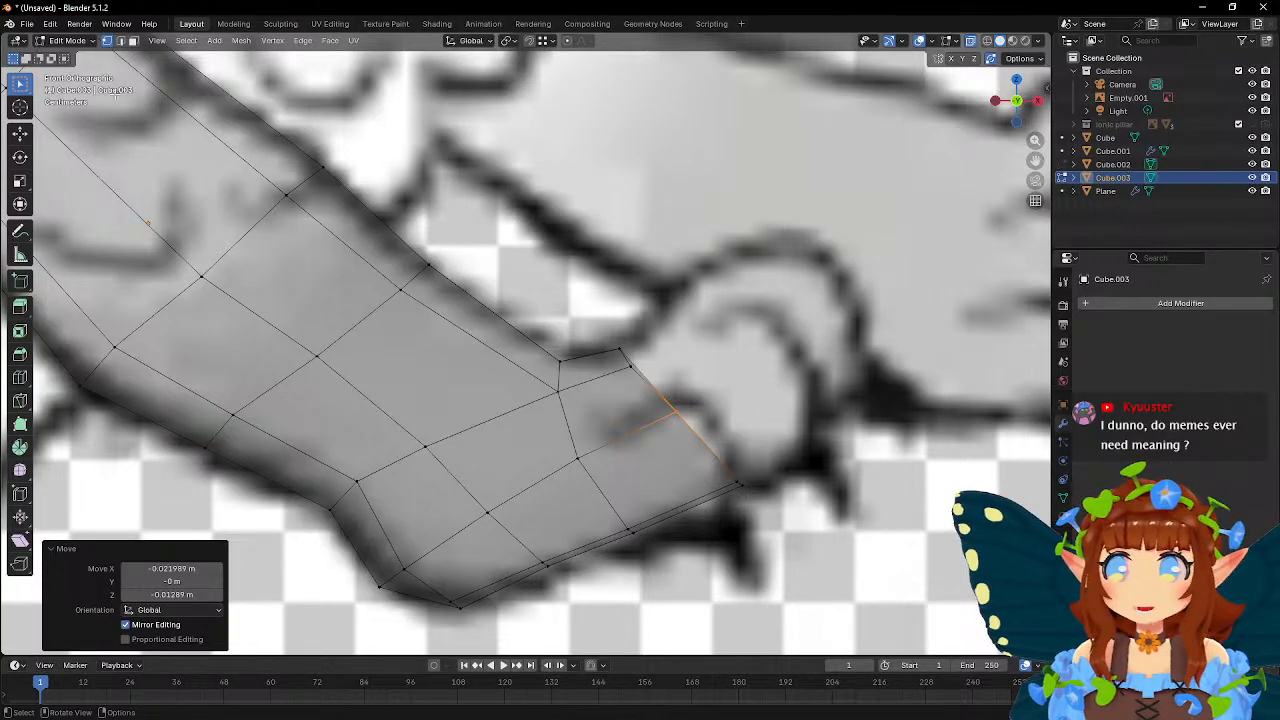
middle_click_drag(520, 380, 699, 417)
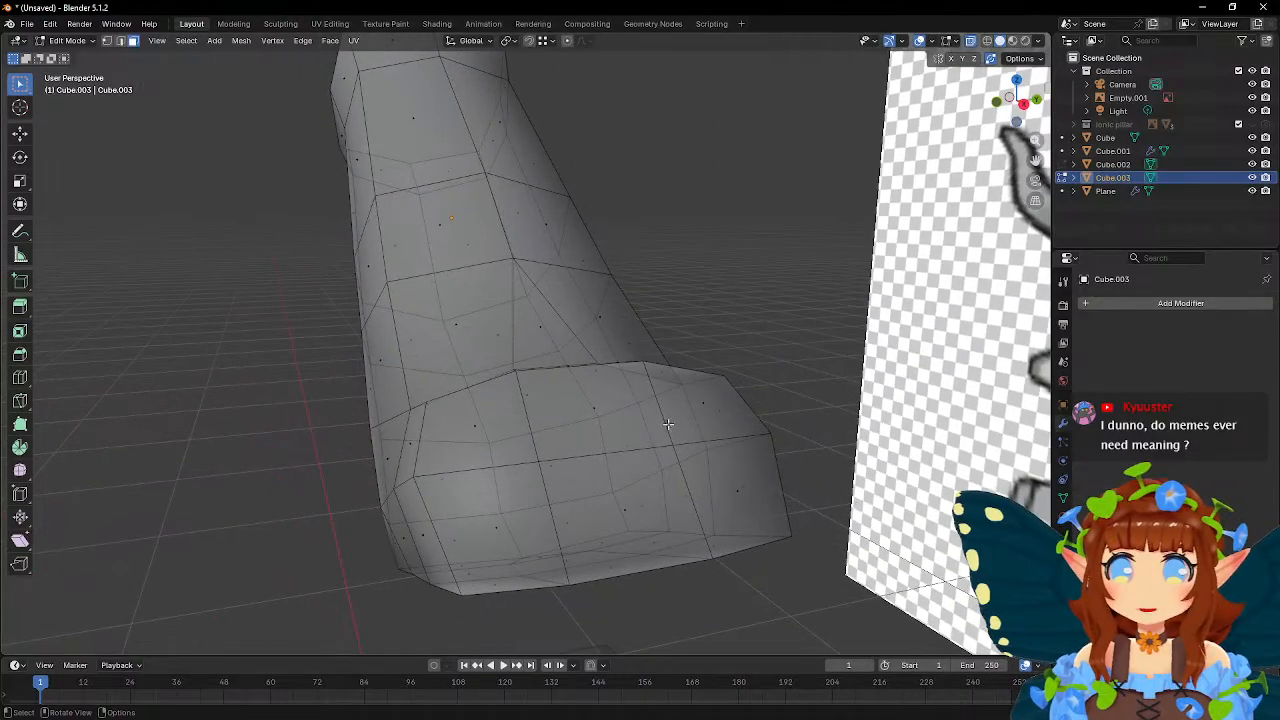
left_click(473, 424)
left_click(600, 415, "shift")
left_click(710, 404, "shift")
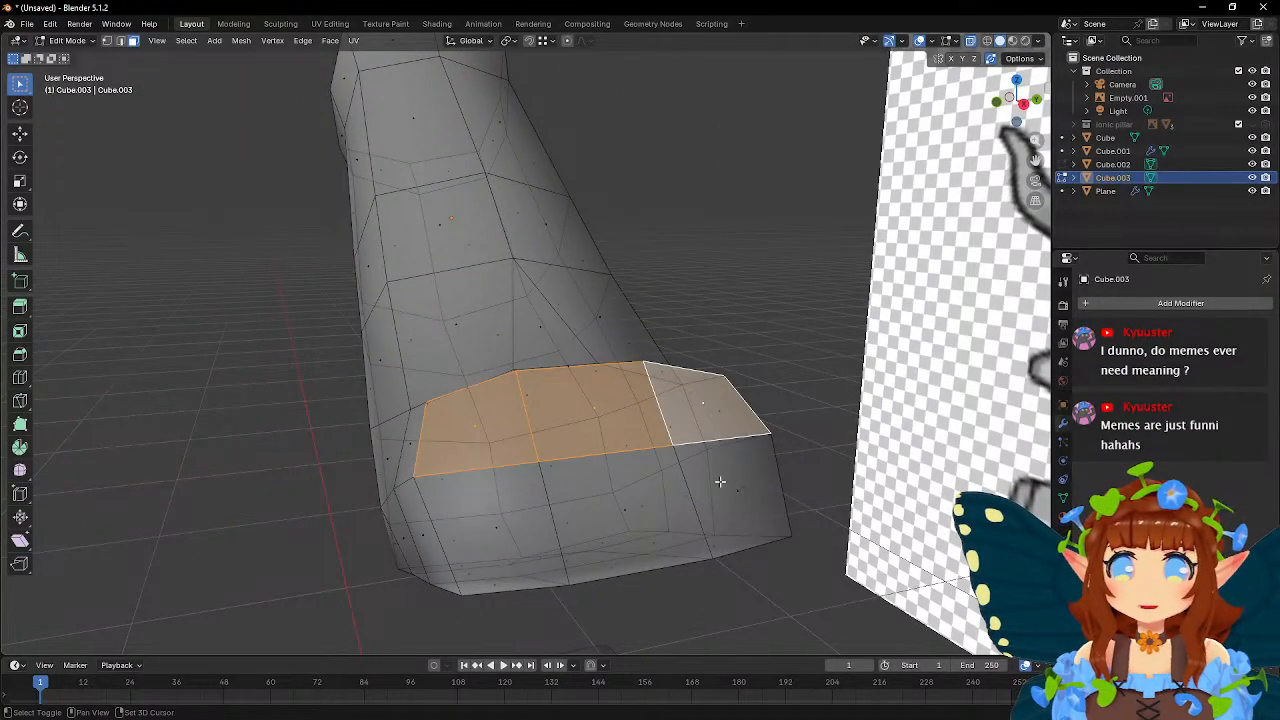
left_click(734, 493, "shift")
left_click(609, 510, "shift")
left_click(486, 524, "shift")
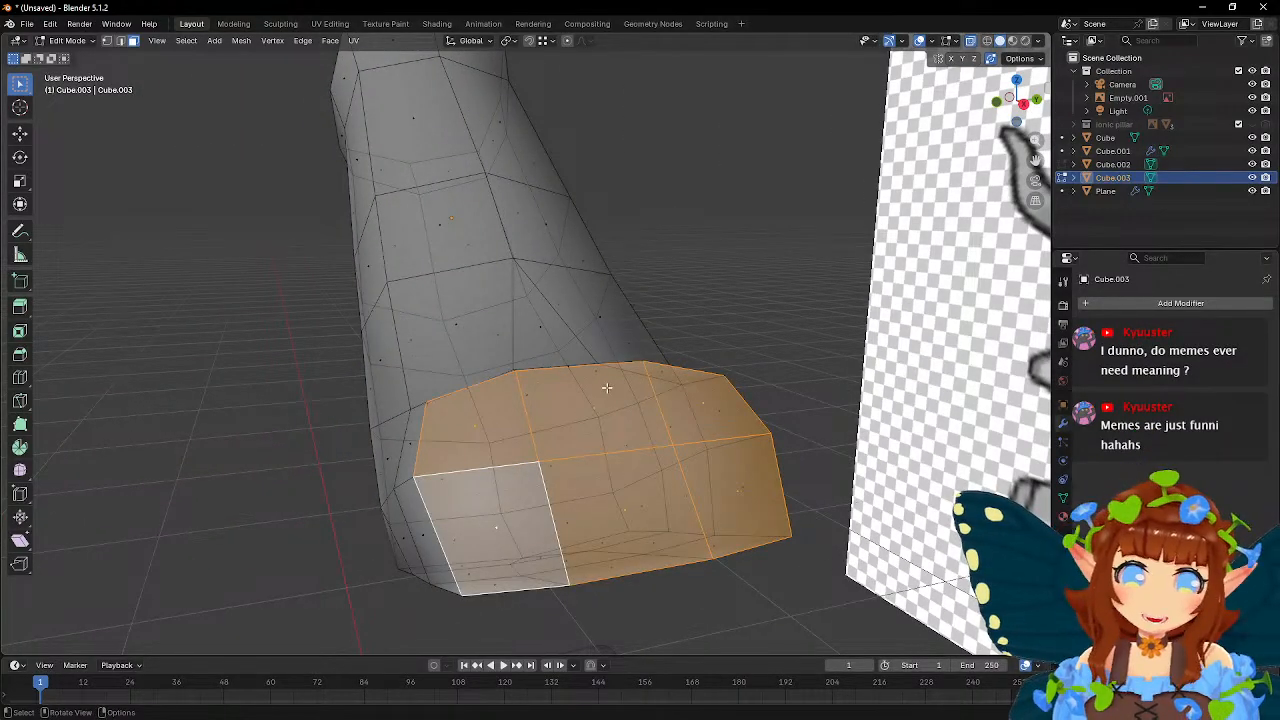
- Extrude the end faces of the paw's two side toes by about 0.091 m toward the drawn toe tips
left_click(467, 422)
left_click(512, 522, "shift")
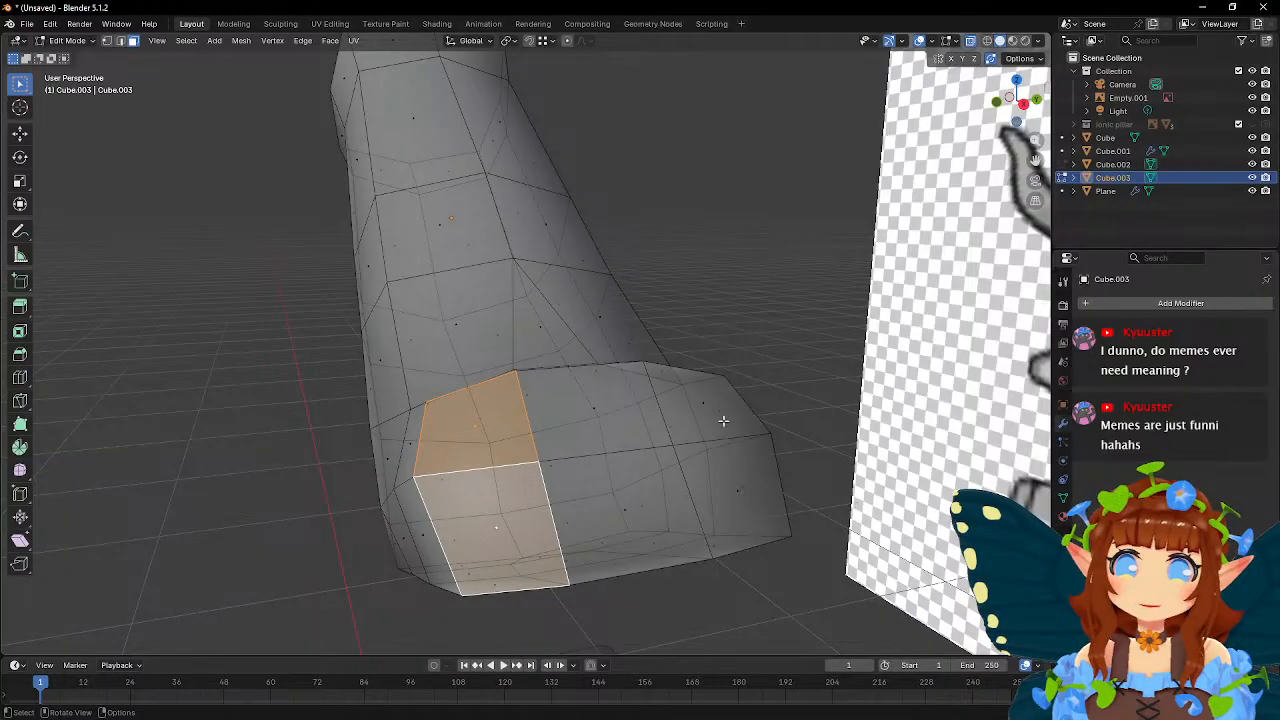
left_click(723, 423, "shift")
left_click(735, 490, "shift")
key("KP_1")
key("KP_Decimal")
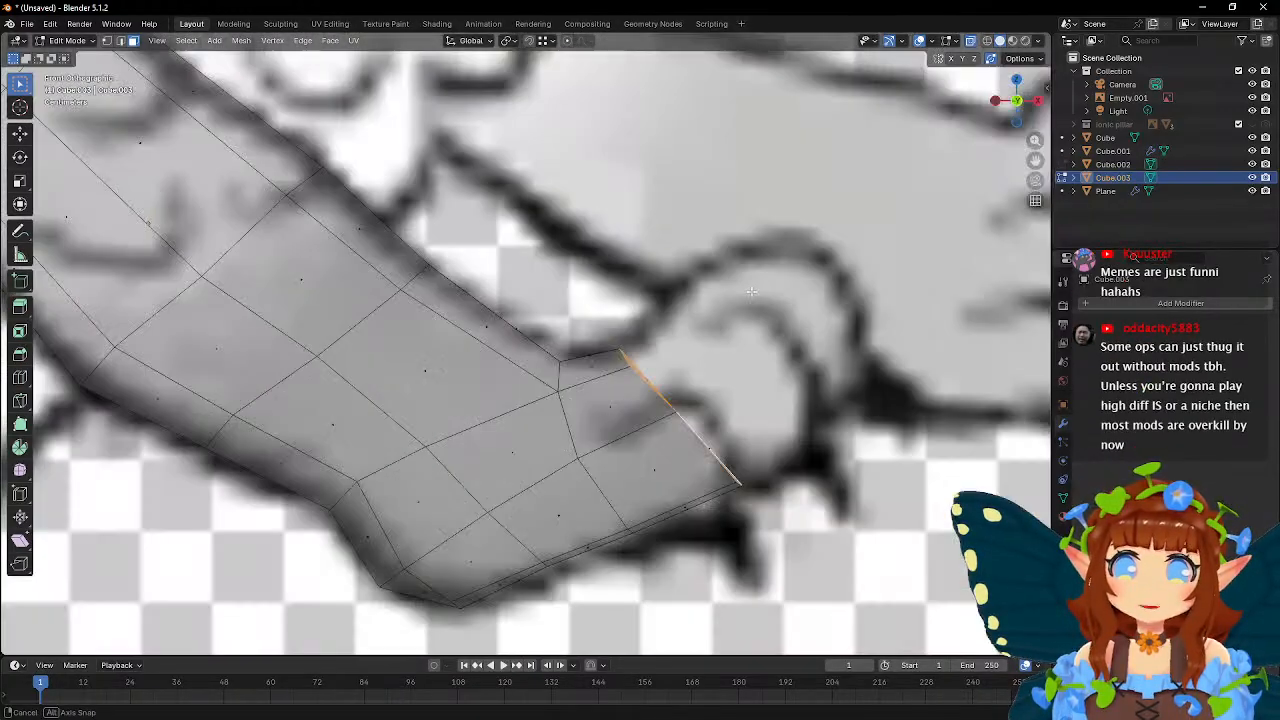
key("g")
key("z")
key("z")
left_click(815, 249)
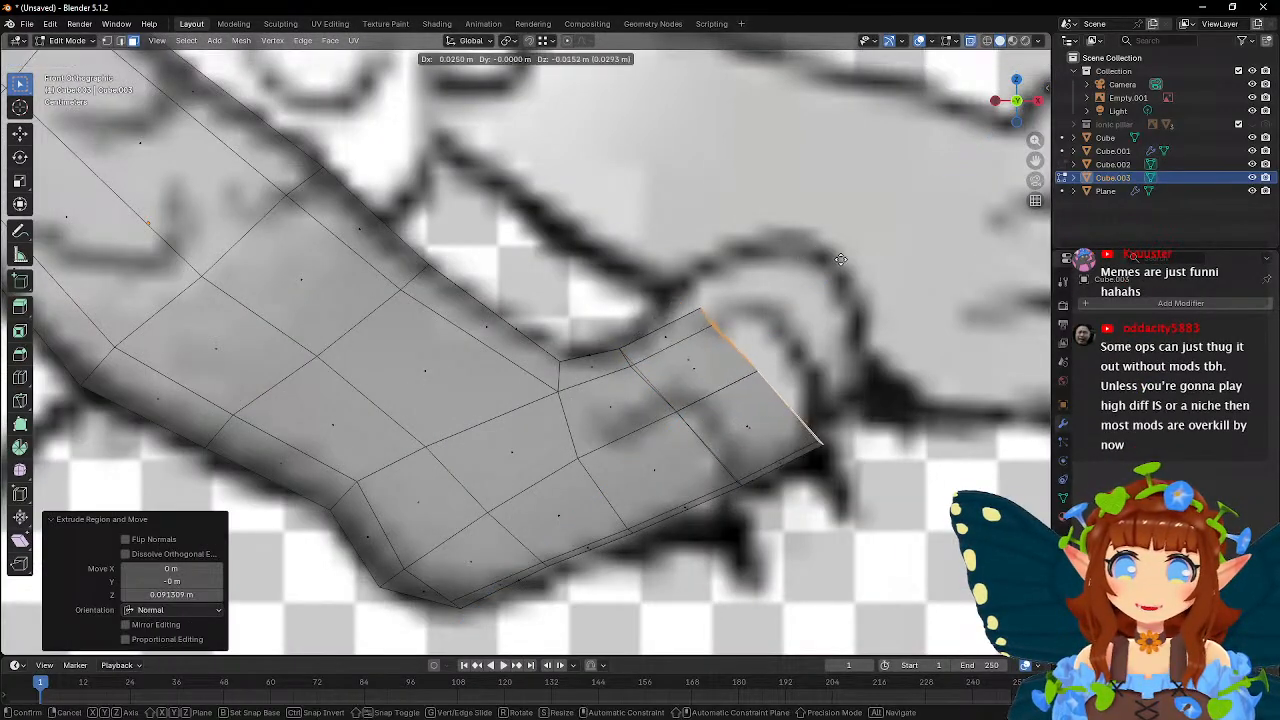
- Scale down the end faces of each side toe separately, the +Y toe's end to about 0.8
middle_click_drag(828, 249, 616, 276)
left_click(559, 335)
left_click(570, 425, "shift")
key("s")
left_click(803, 291)
left_click(800, 290)
left_click(791, 371, "shift")
key("s")
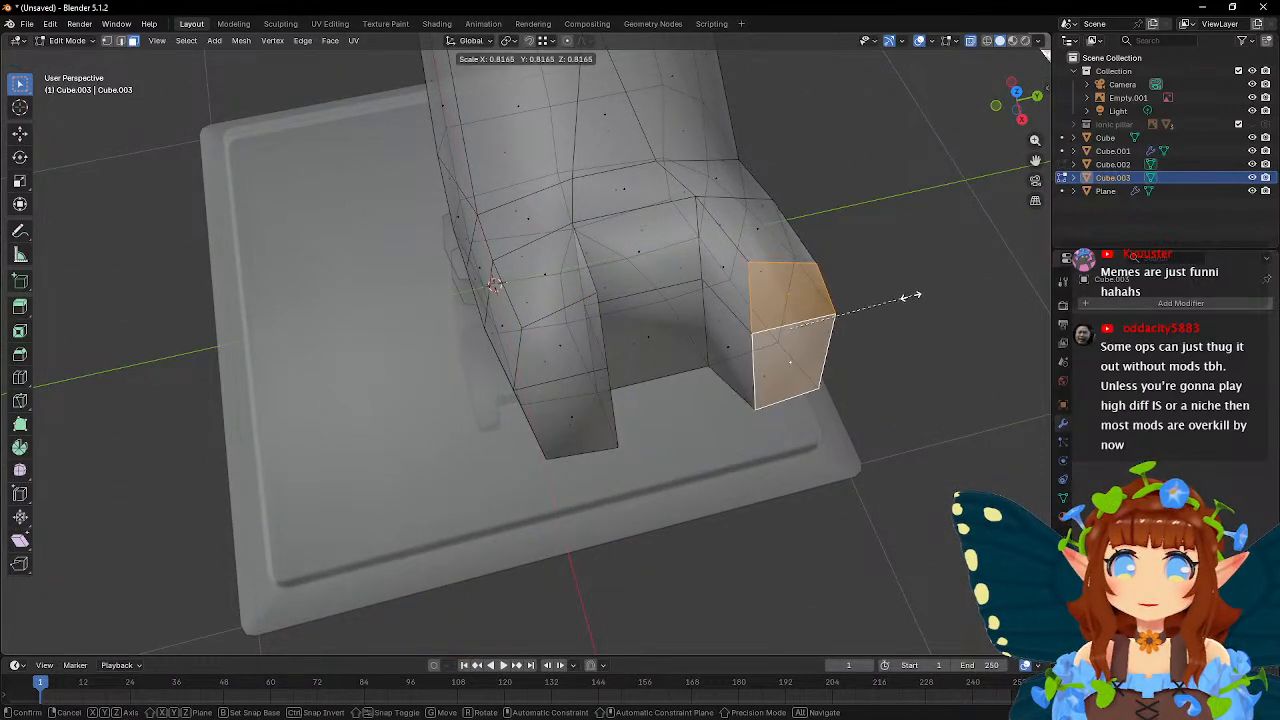
left_click(903, 298)
- Extrude the middle toe's two end faces by about 0.107 m and shift them about 0.044 m further in X
left_click(658, 258)
left_click(648, 338, "shift")
middle_click_drag(650, 325, 801, 165)
key("e")
left_click(928, 211)
key("g")
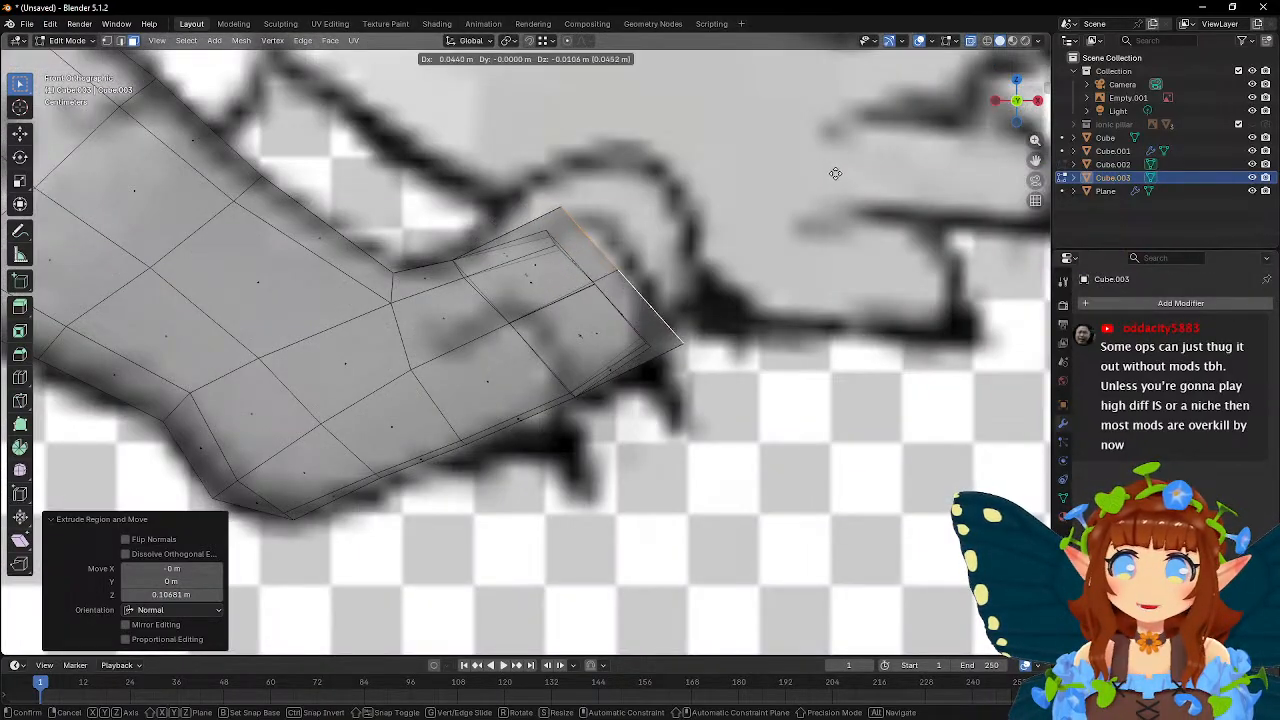
left_click(838, 178)
- Resize and reposition the middle toe's end faces to fit the drawn toe
key("s")
left_click(791, 180)
key("g")
left_click(792, 183)
key("s")
left_click(809, 197)
key("g")
left_click(813, 197)
- Move the +Y side toe's end faces by about 0.049 m in X and 0.025 m in Z
middle_click_drag(813, 197, 689, 357)
left_click(795, 354)
left_click(774, 431, "shift")
middle_click_drag(769, 260, 943, 206)
key("KP_1")
key("g")
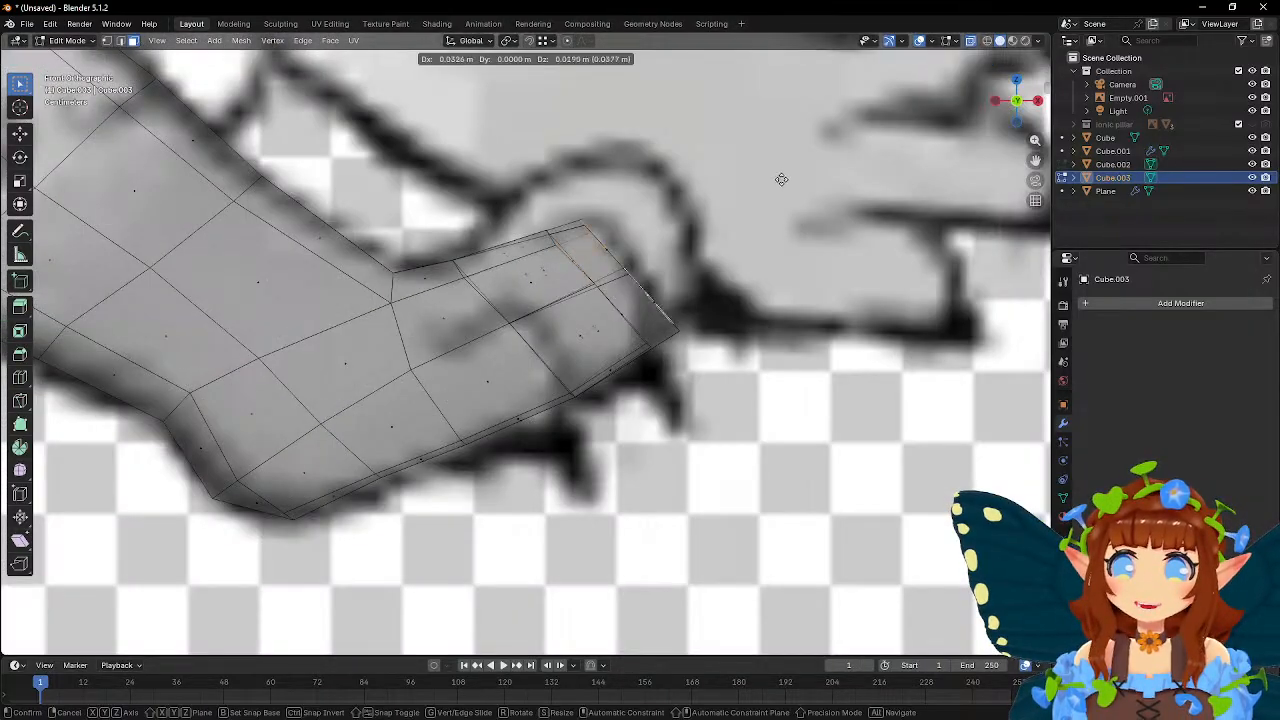
left_click(791, 175)
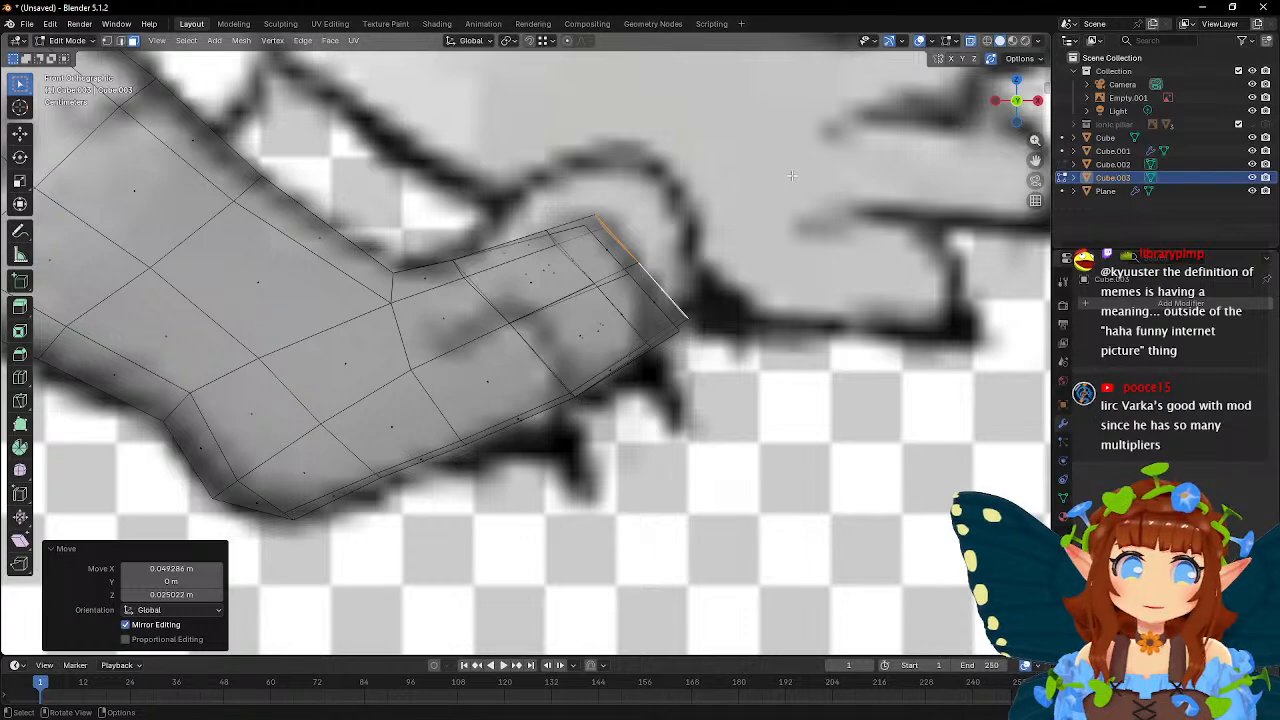
- Lower the -Y side toe's upper tip corner vertex facing the middle toe along Z
scroll(791, 175, "up", 1)
middle_click_drag(729, 166, 555, 244)
left_click(107, 40)
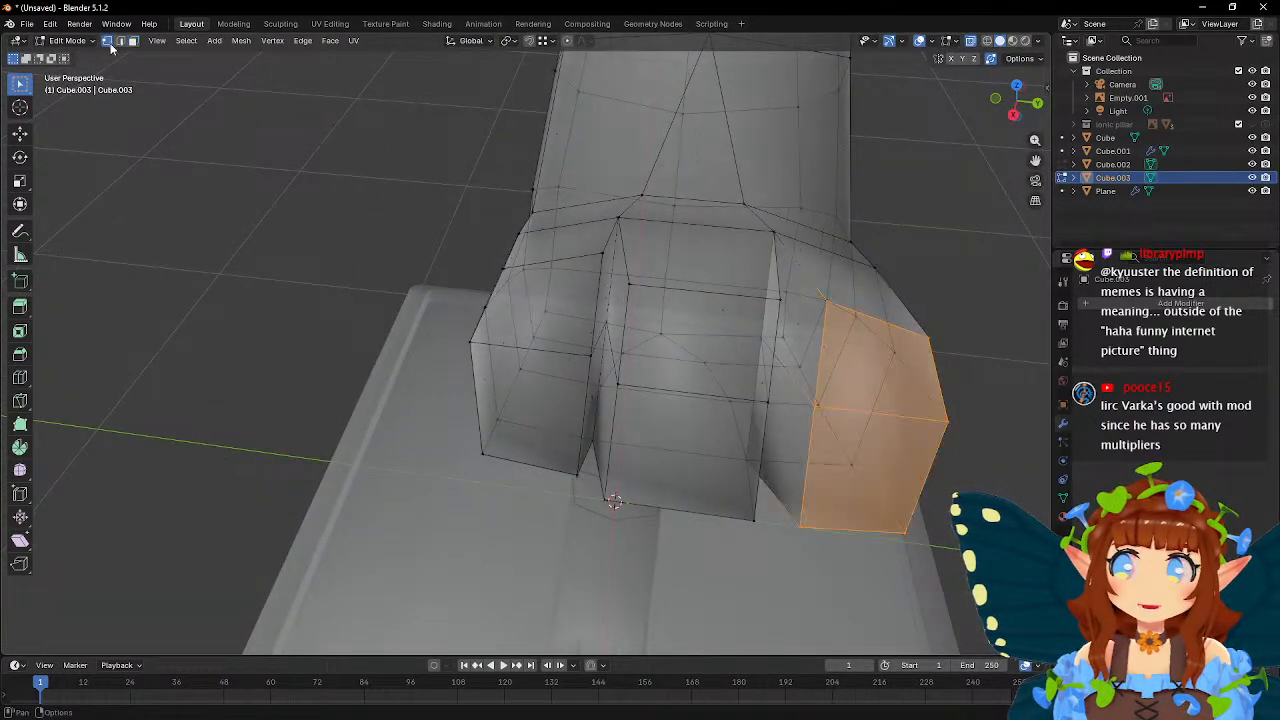
left_click(599, 253)
middle_click_drag(587, 357, 718, 226)
key("g")
key("z")
left_click(667, 222)
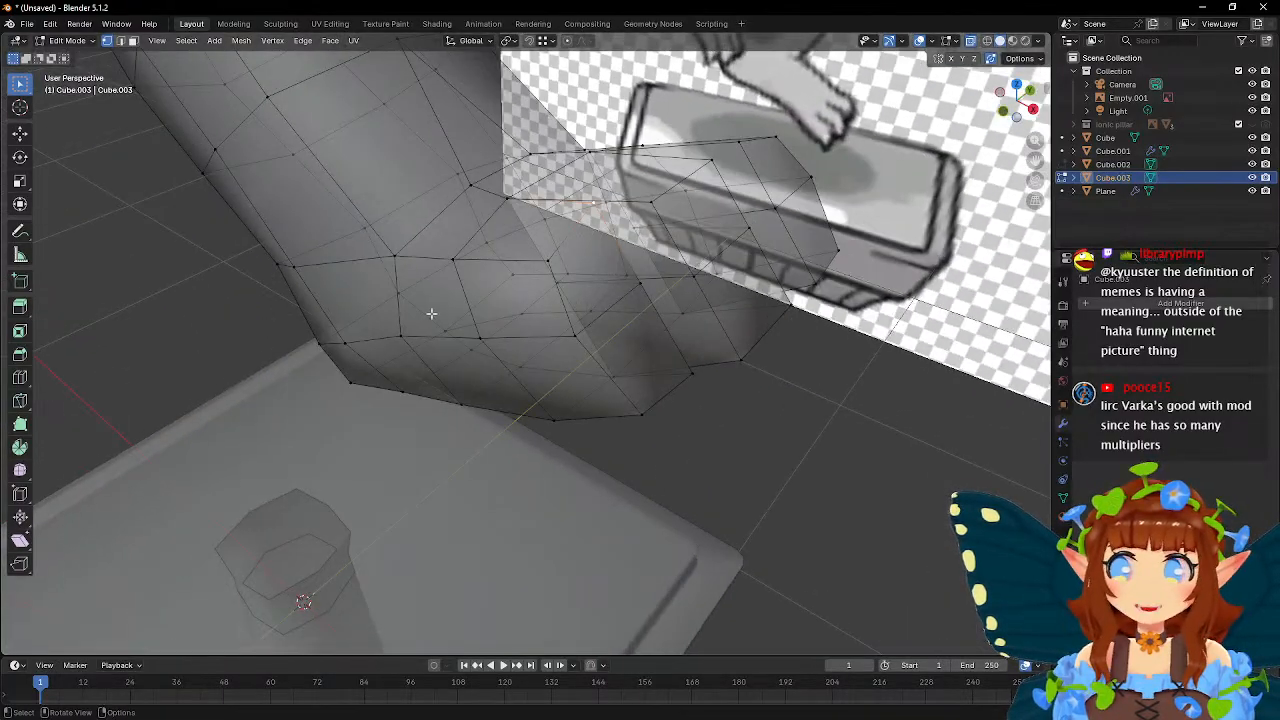
- Knife a lengthwise cut along the -Y side toe, from its knuckle vertex over the tip and underside to the sole vertex
left_click(21, 401)
middle_click_drag(483, 209, 404, 243)
scroll(410, 240, "down", 3)
mouse_move(587, 223)
middle_mouse_down()
mouse_move(603, 208)
mouse_move(586, 238)
middle_mouse_up()
scroll(585, 242, "up", 2)
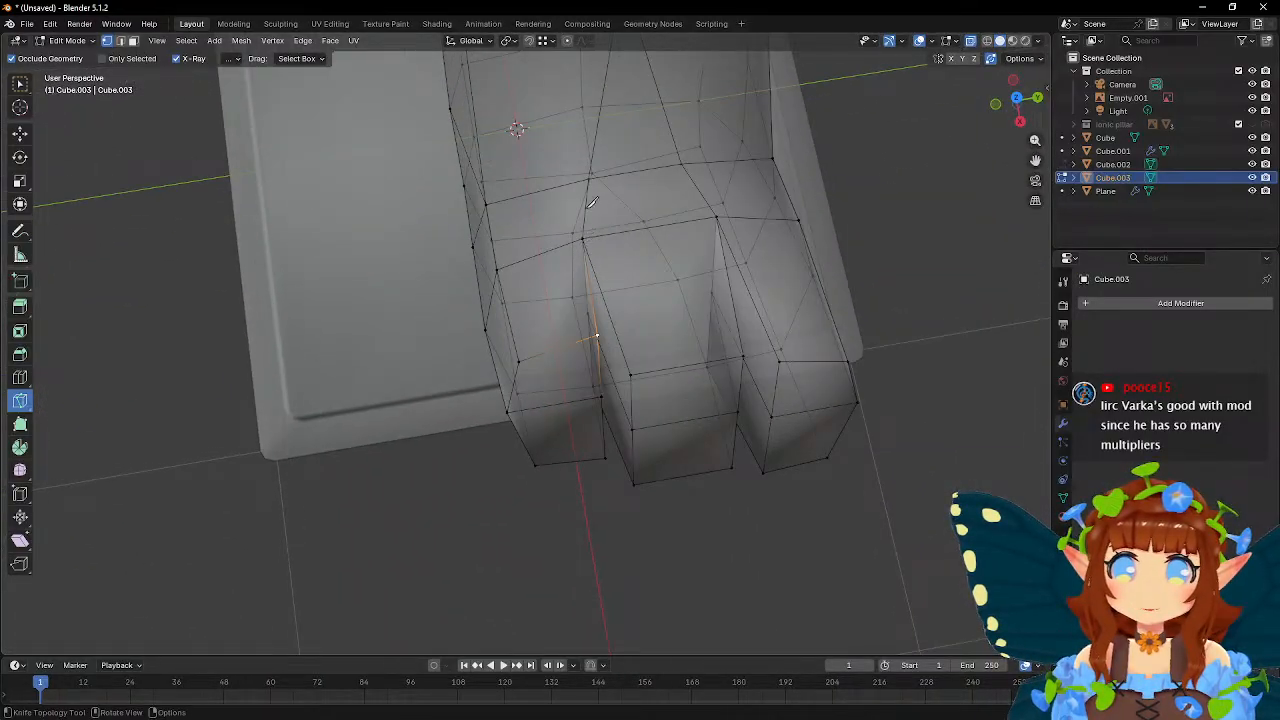
middle_click_drag(595, 174, 621, 186)
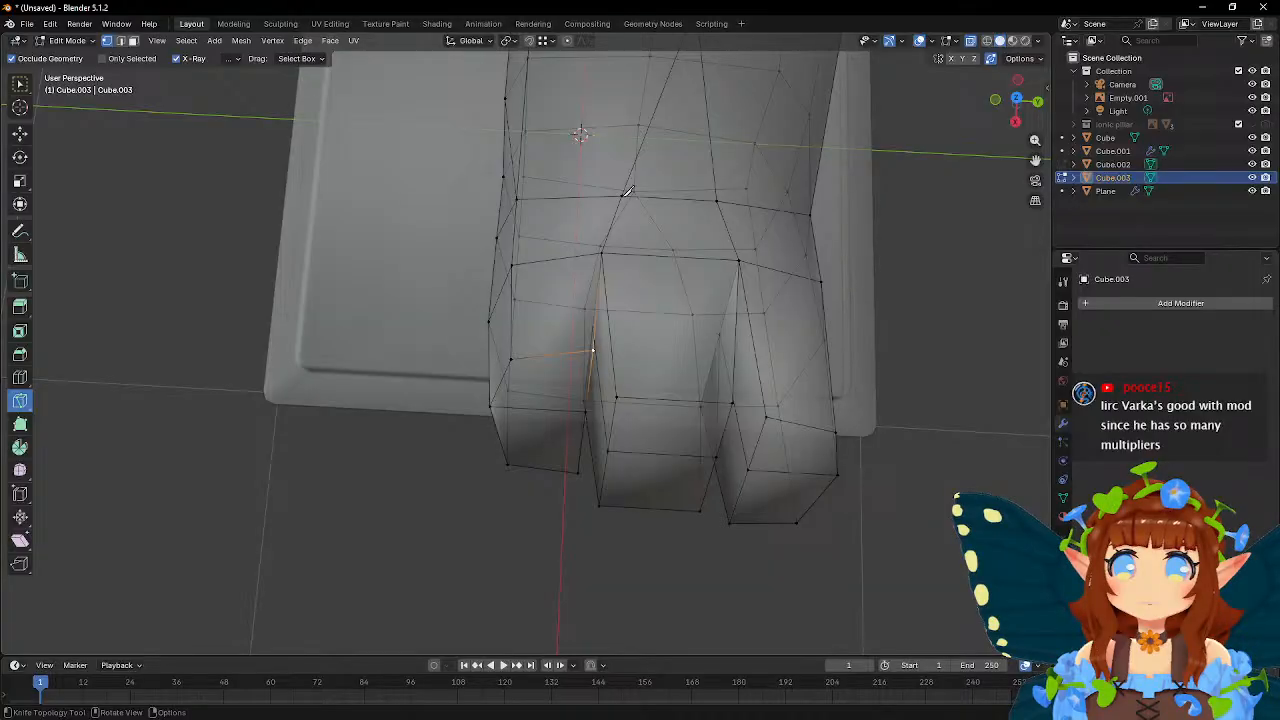
left_click(621, 196)
left_click(557, 260)
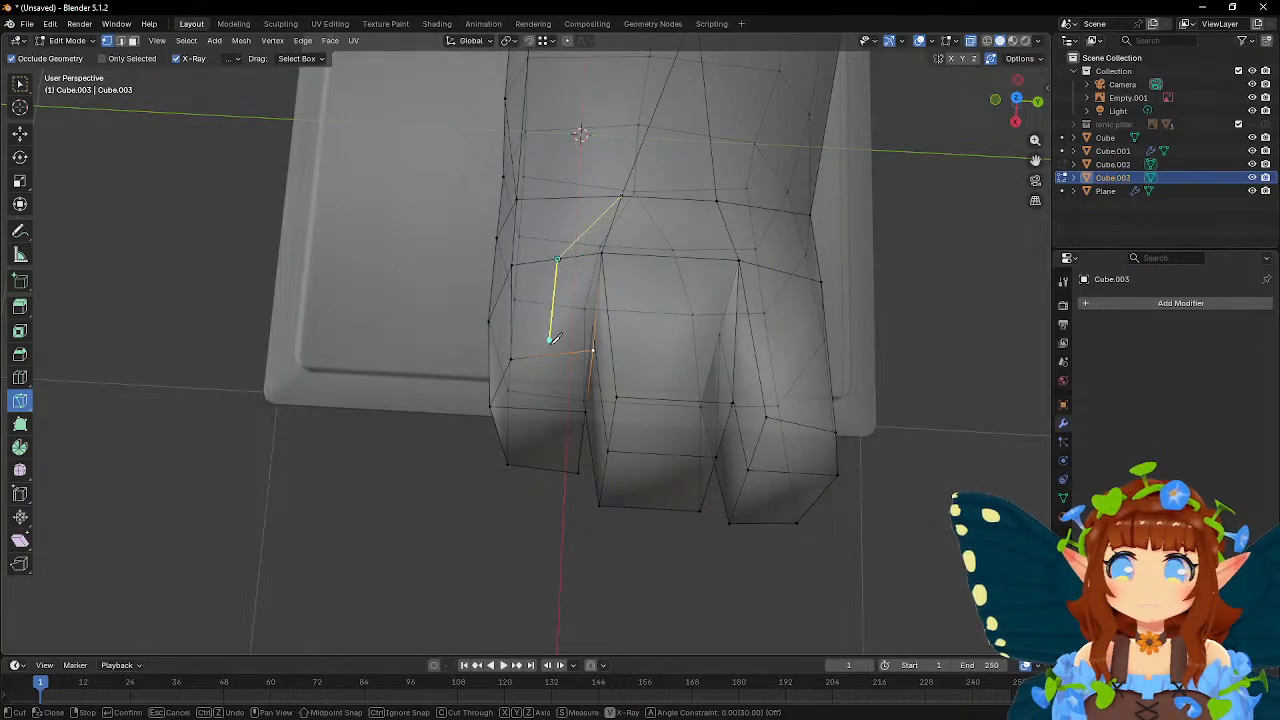
left_click(551, 356)
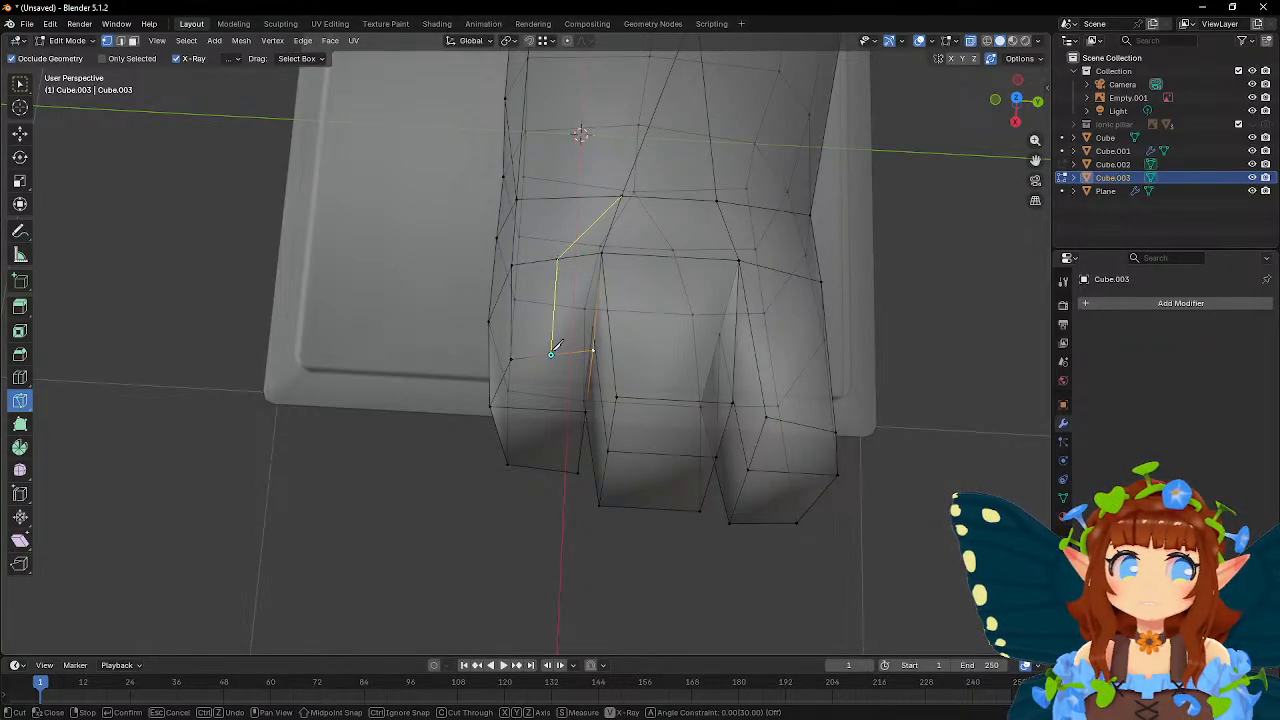
left_click(544, 410)
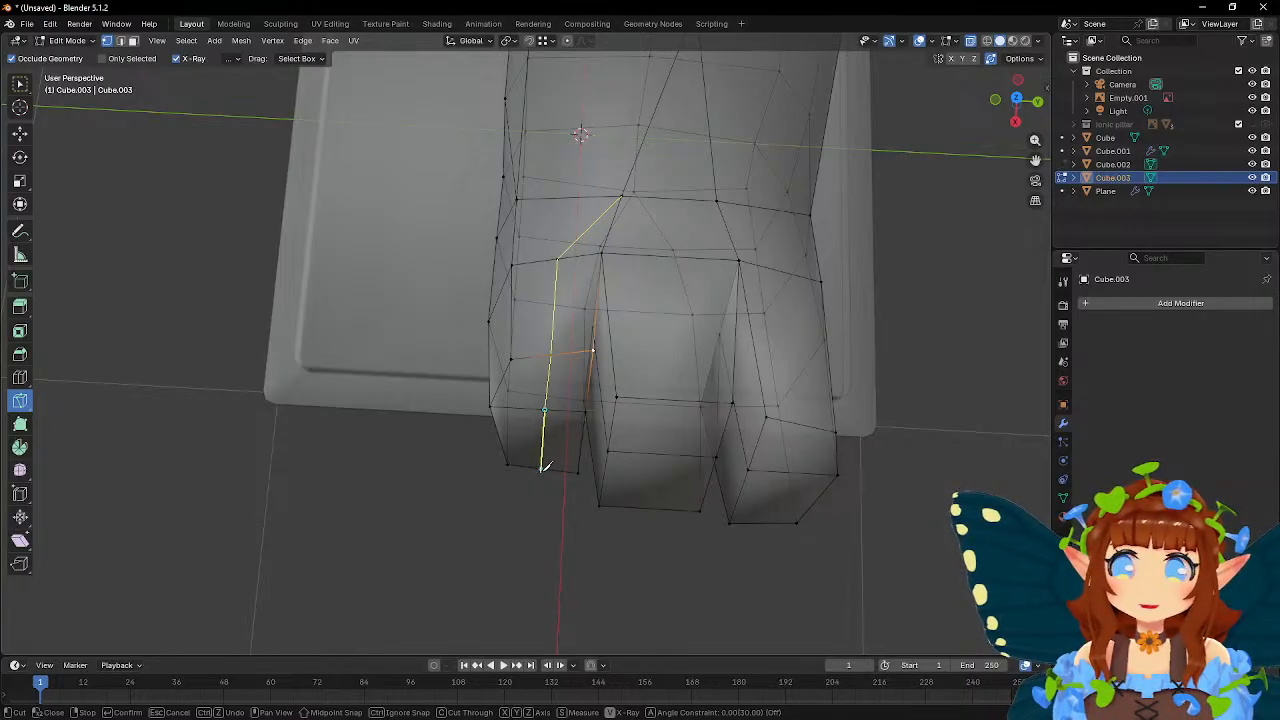
middle_click_drag(529, 495, 563, 351)
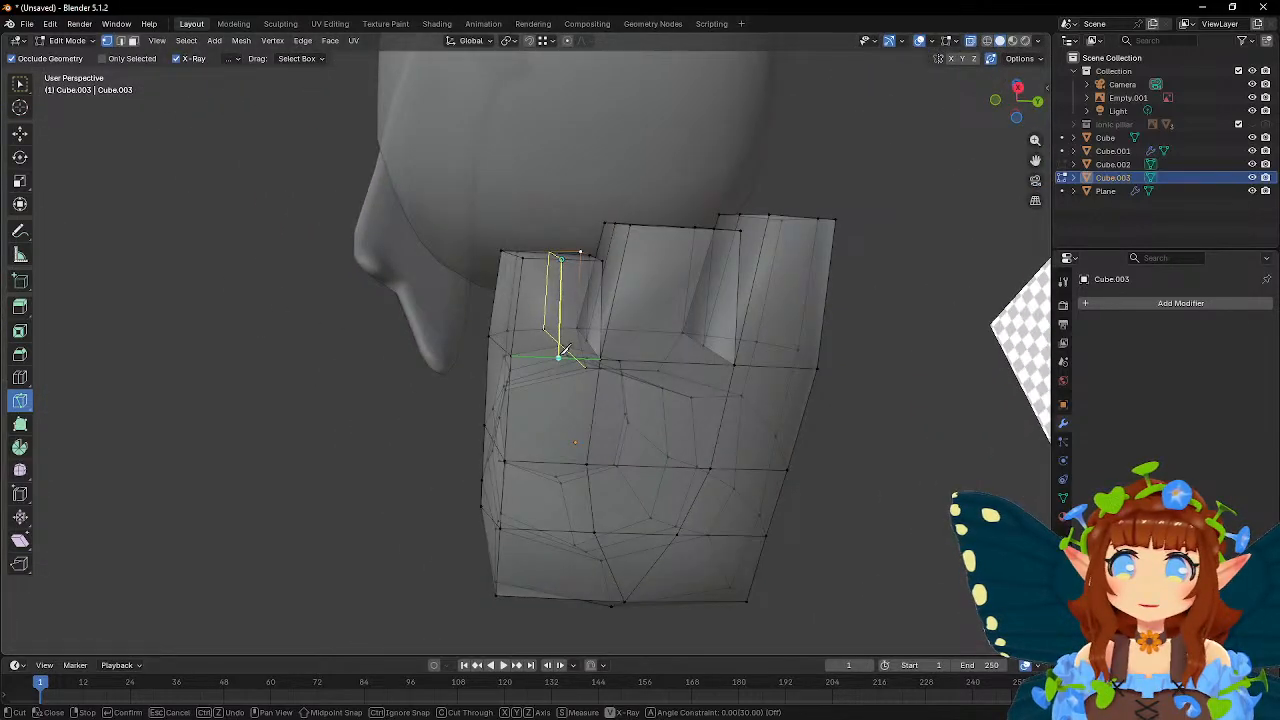
left_click(561, 356)
left_click(587, 463)
- Continue the knife cut from the sole vertex along the middle toe's underside, over its tip and back to the knuckle vertex
left_click(666, 361)
mouse_move(673, 277)
middle_mouse_down()
mouse_move(666, 315)
mouse_move(668, 300)
middle_mouse_up()
left_click(662, 244)
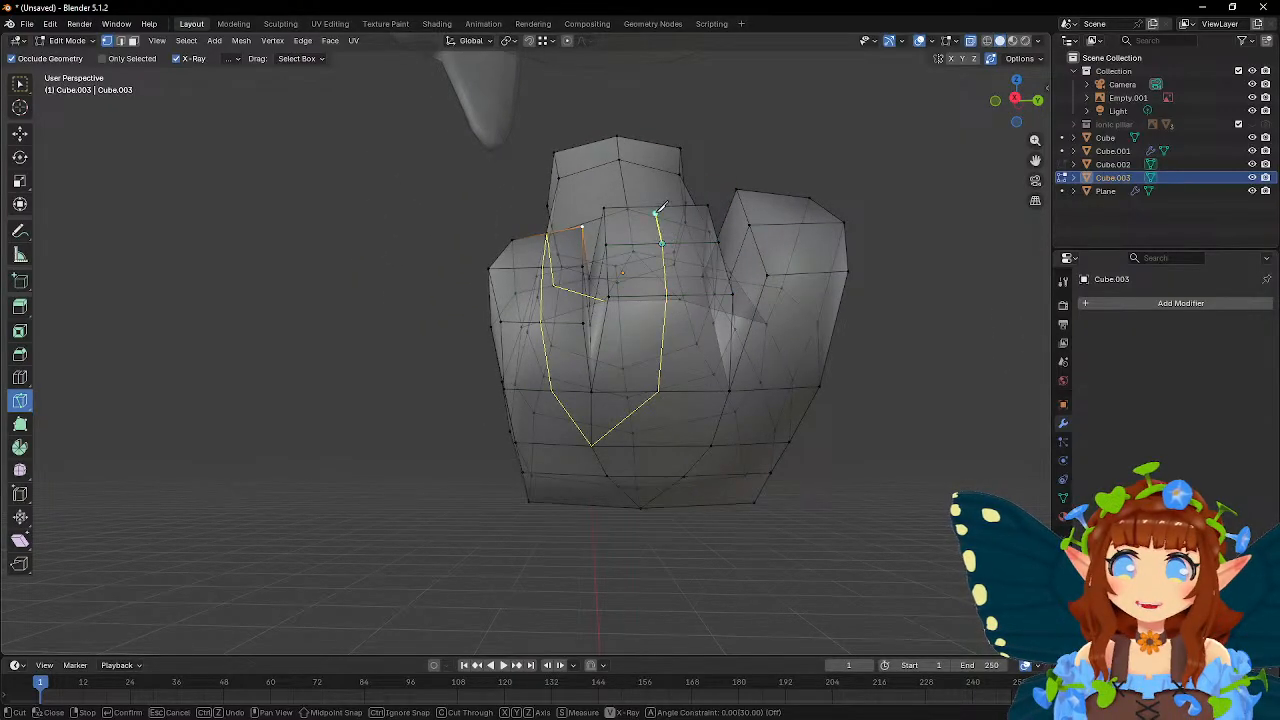
middle_click_drag(660, 212, 671, 328)
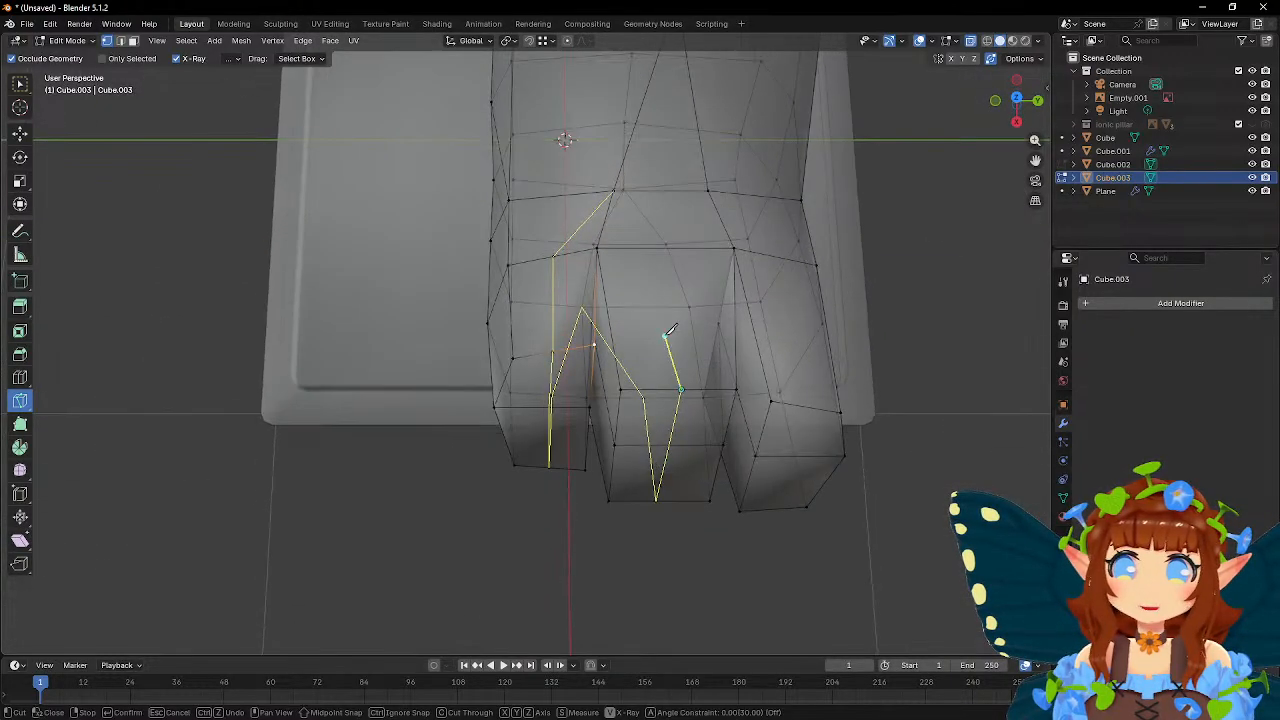
left_click(617, 189)
key("Return")
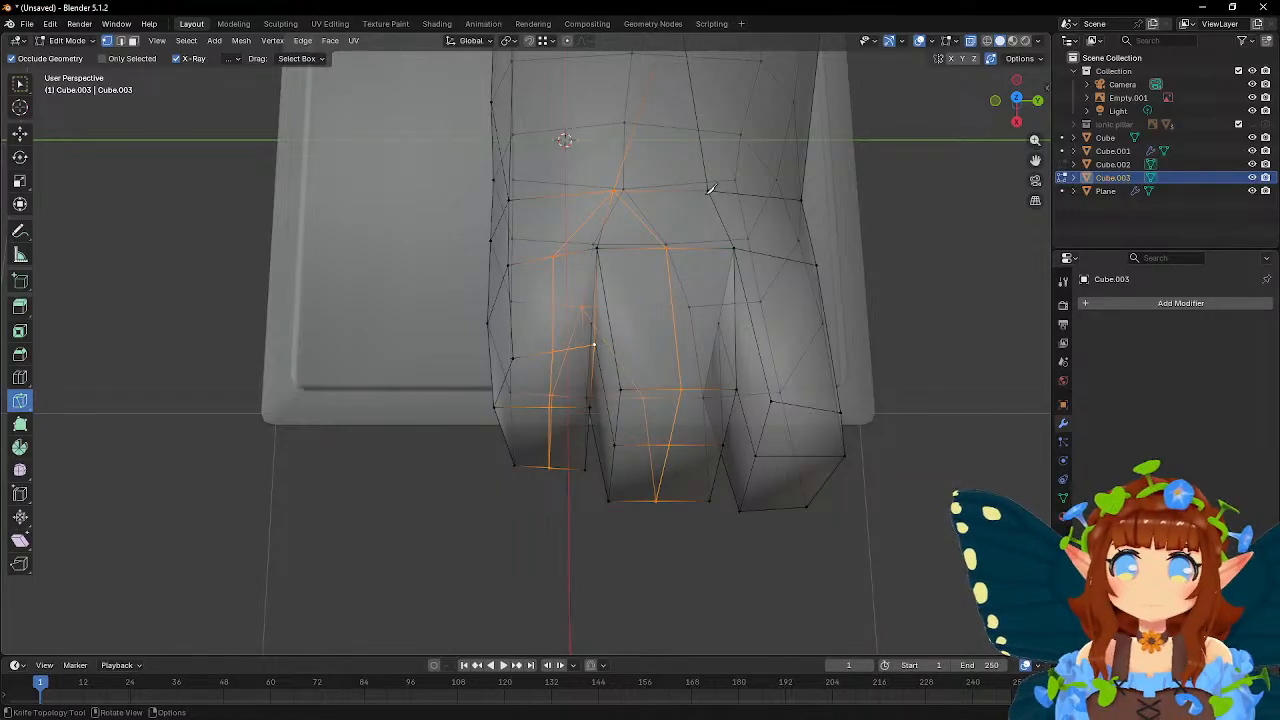
- Knife a lengthwise cut around the +Y side toe, from its knuckle vertex over the tip and underside to the sole vertex
left_click(709, 190)
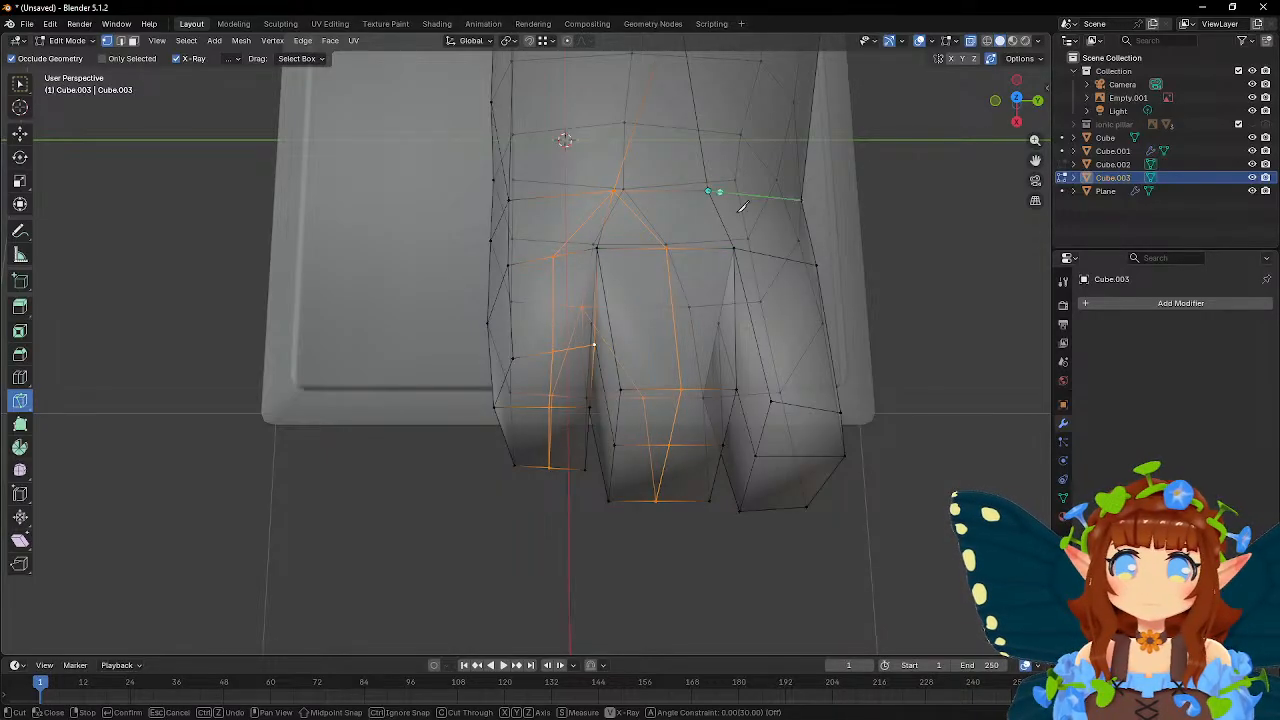
left_click(777, 258)
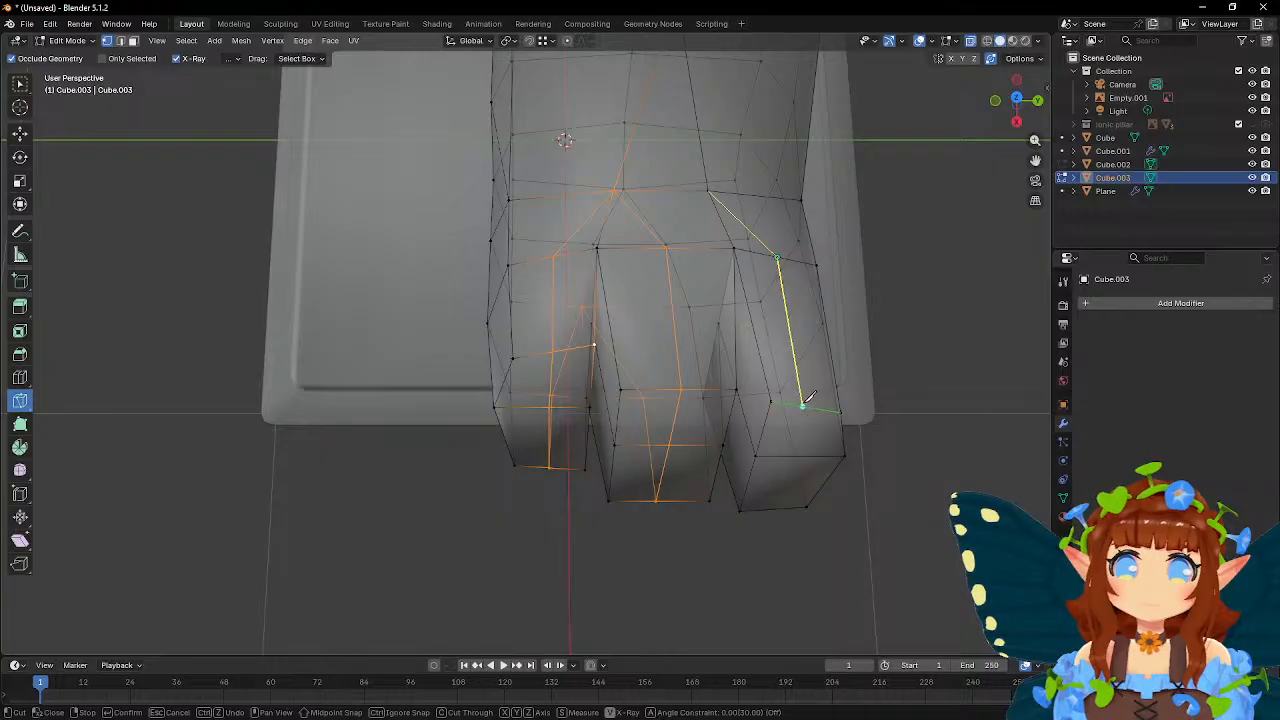
left_click(802, 404)
left_click(799, 456)
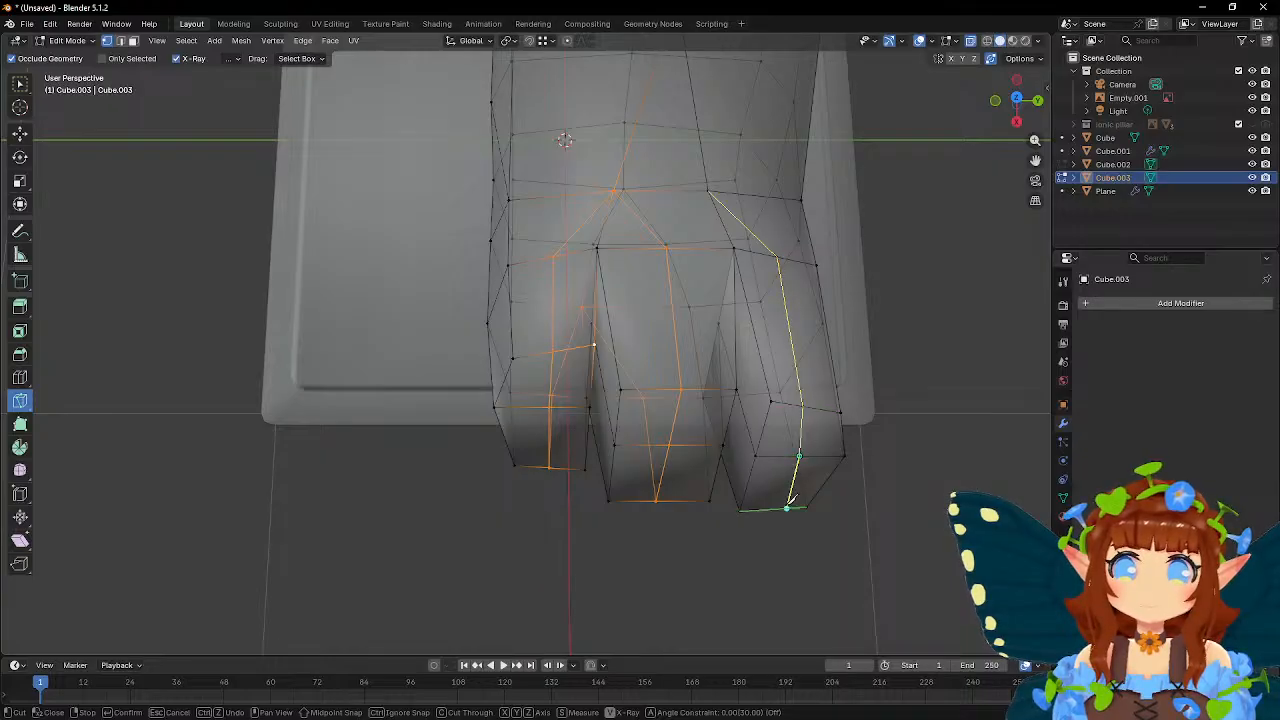
left_click(781, 508)
middle_click_drag(762, 540, 741, 406)
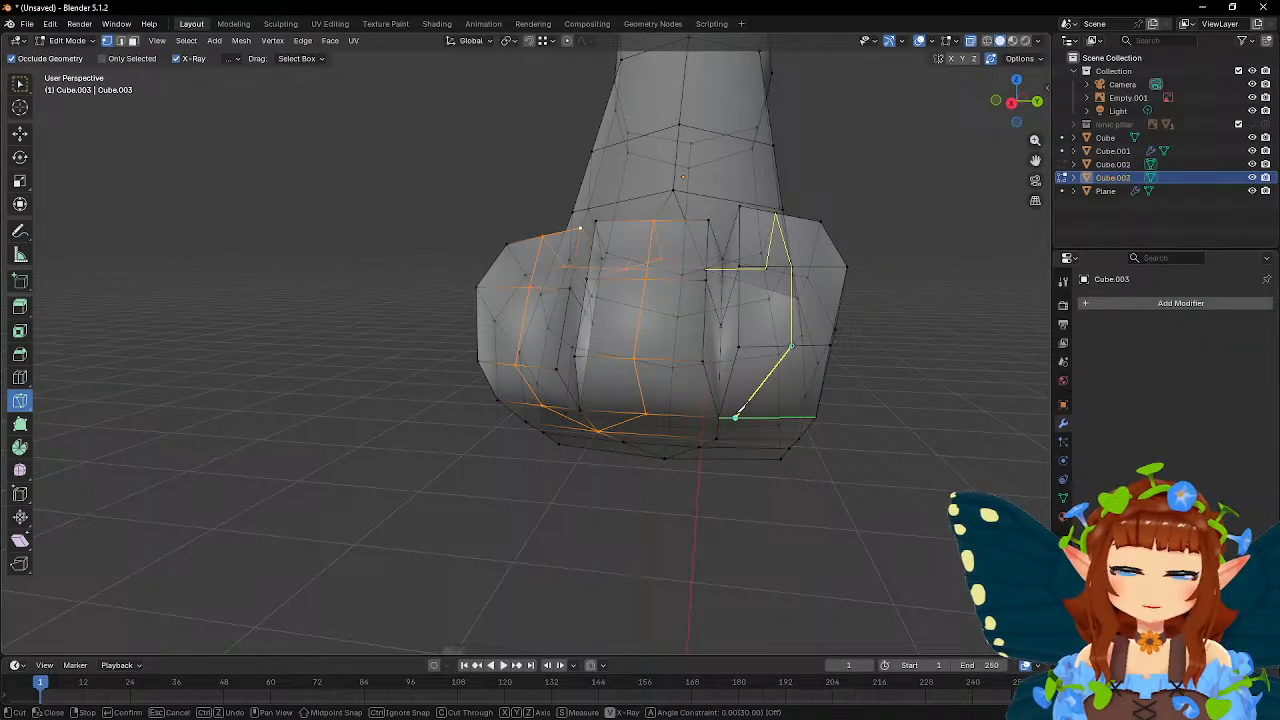
middle_click_drag(757, 457, 757, 380)
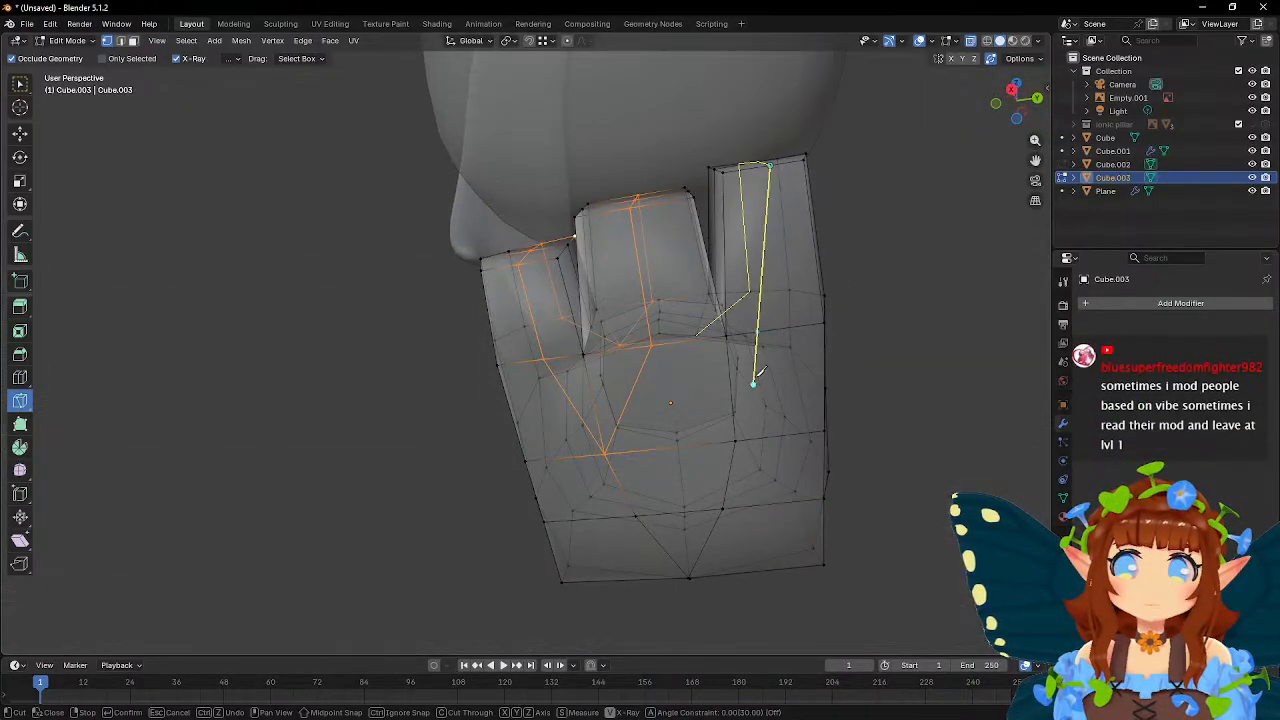
left_click(771, 329)
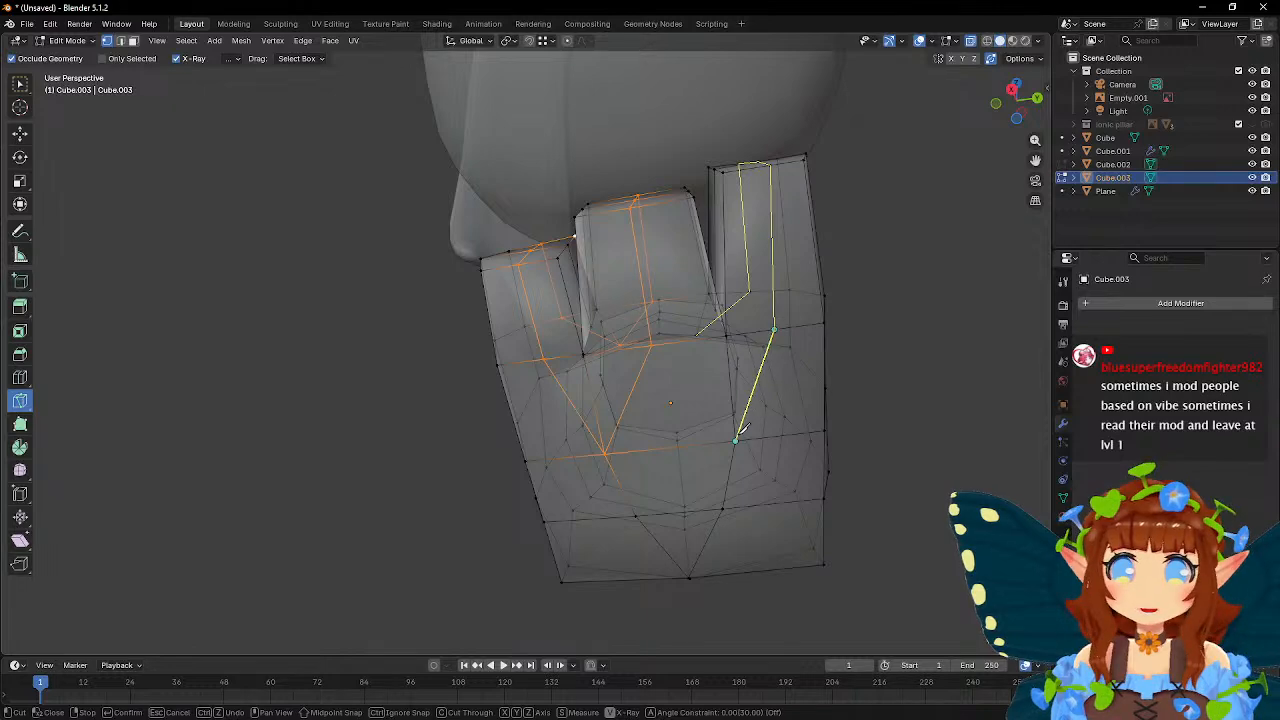
key("Return")
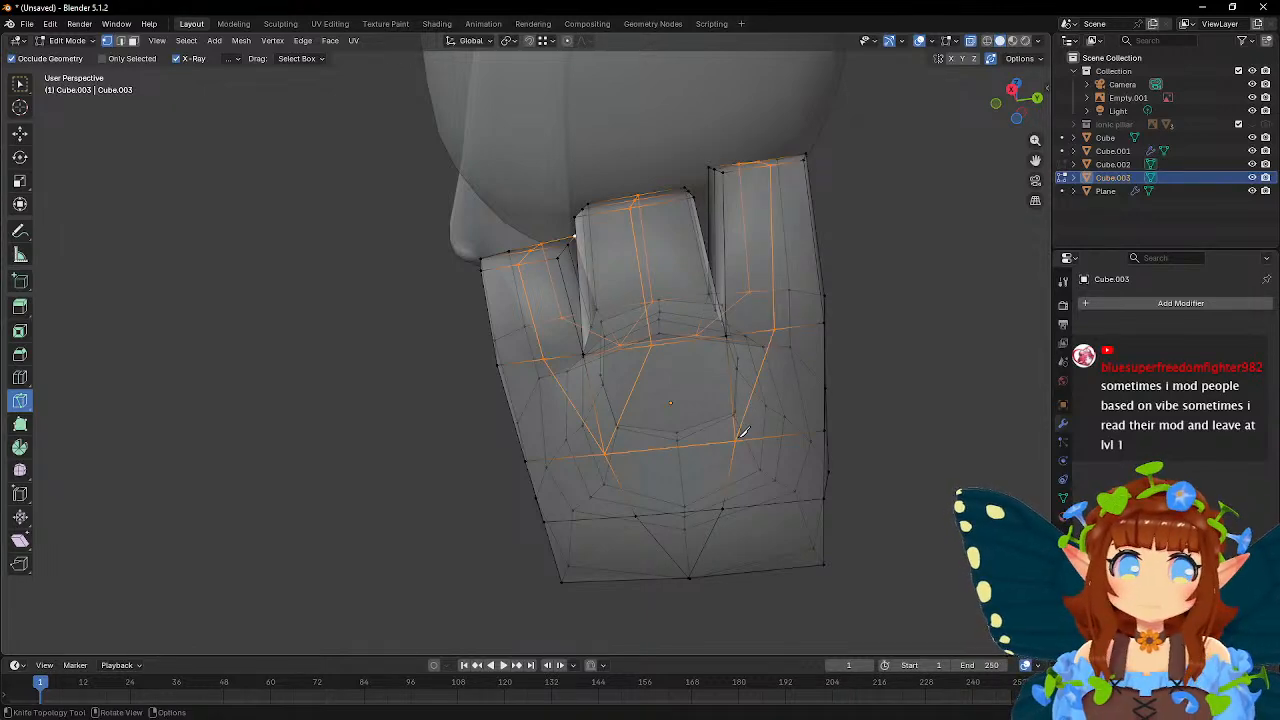
- Adjust two upper vertices of the -Y side toe along local Z to round its top
key("w")
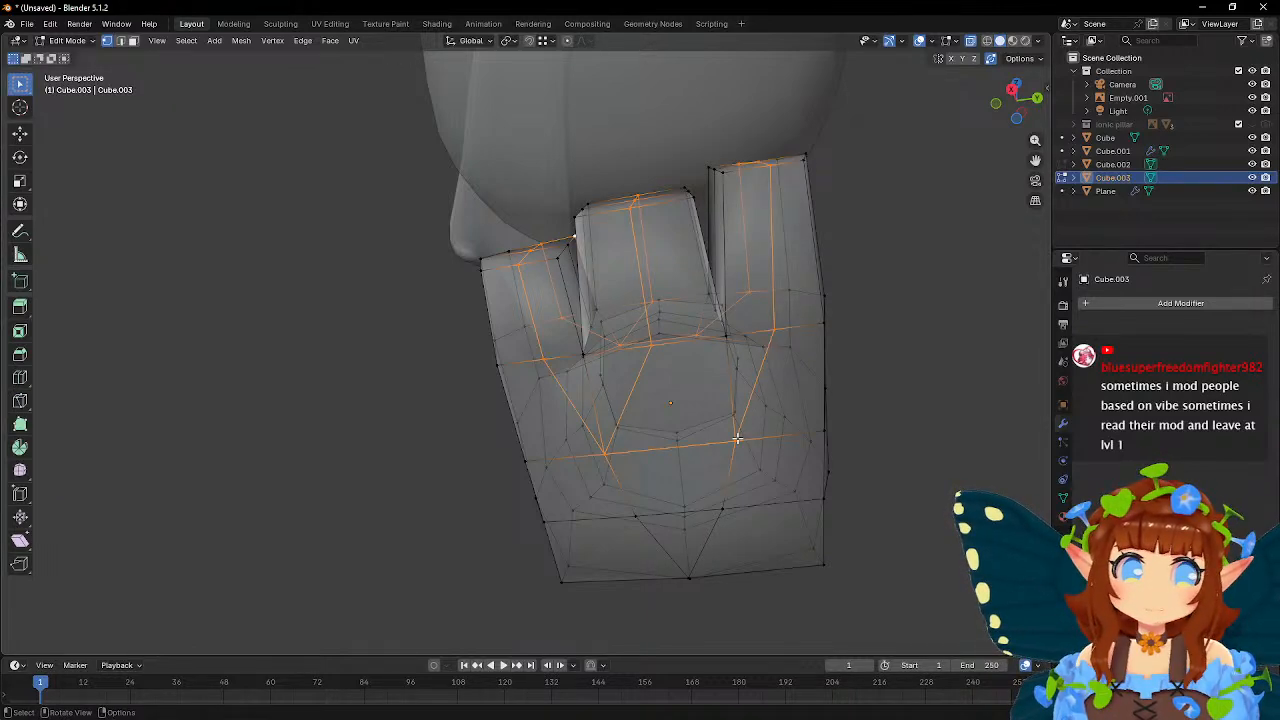
middle_click_drag(673, 371, 562, 344)
left_click(558, 300)
middle_click_drag(558, 300, 560, 255)
key("g")
key("z")
key("z")
left_click(617, 346)
left_click(514, 294)
key("g")
key("z")
key("z")
left_click(616, 311)
- Try lowering the vertex between the -Y side toe and the middle toe by about 0.018 m along local Z
left_click(553, 249)
key("g")
key("z")
key("z")
left_click(643, 274)
middle_click_drag(666, 284, 652, 303)
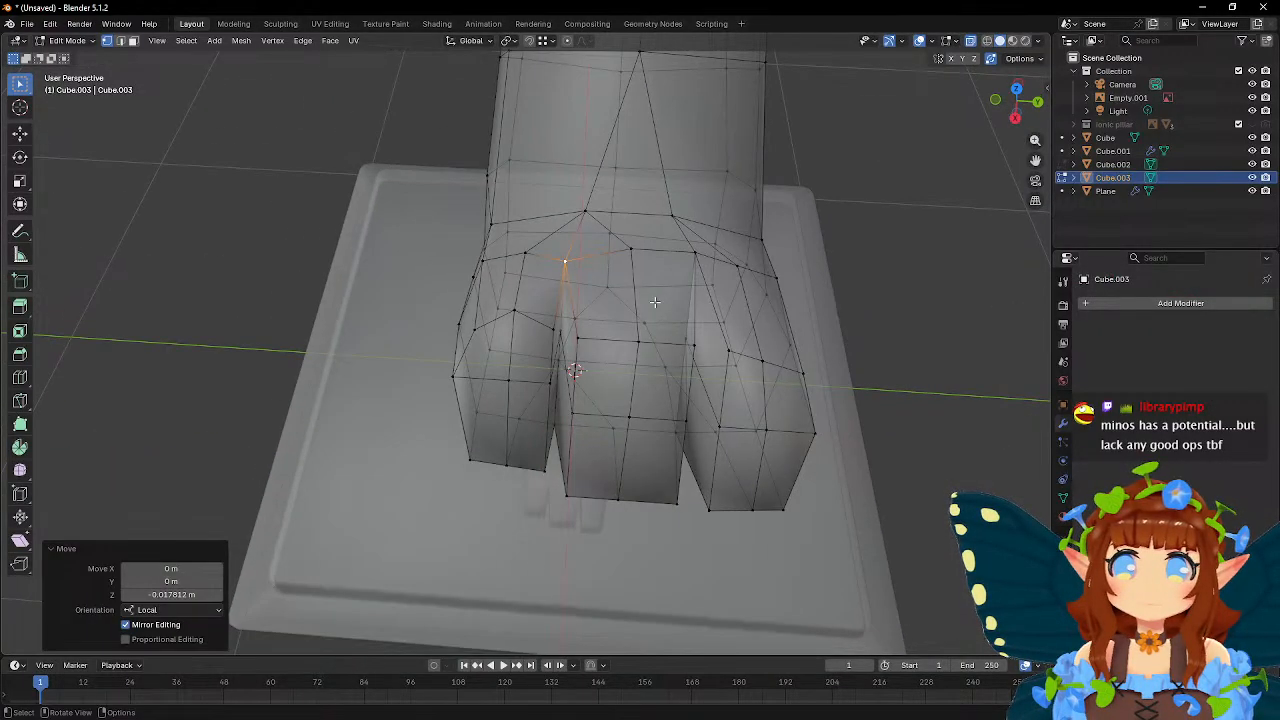
key("ctrl+z")
- Lower both upper vertices in the gaps between the toe bases together by about 0.023 m along local Z
left_click(694, 256, "shift")
key("g")
key("z")
key("z")
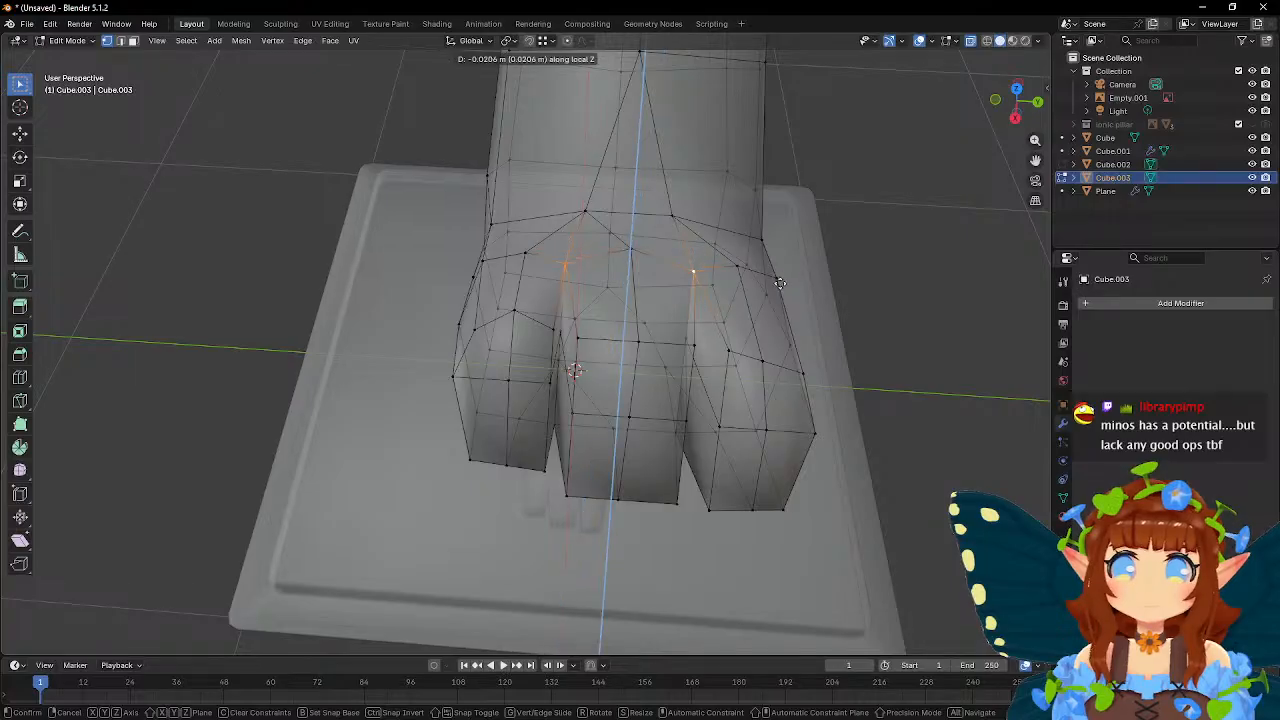
left_click(780, 283)
middle_click_drag(780, 283, 639, 288)
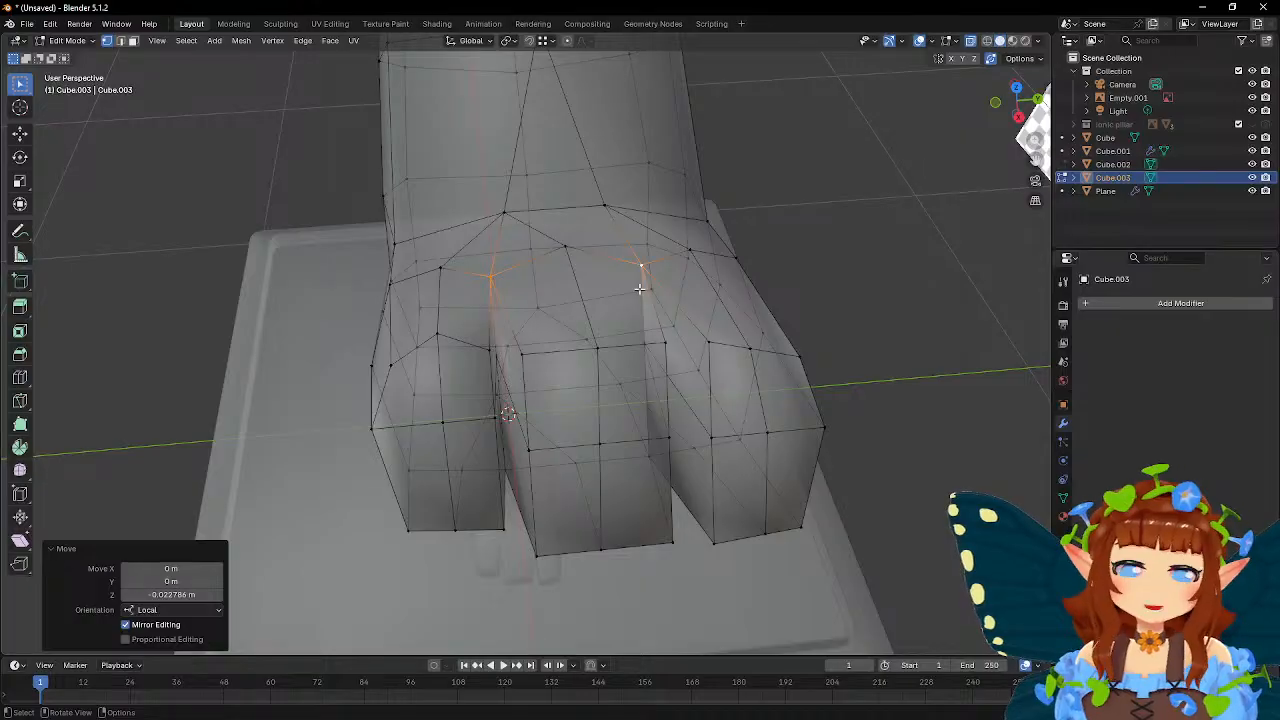
- Lower the +Y side toe's upper corner vertex facing the middle toe by about 0.018 m along local Z
left_click(710, 345)
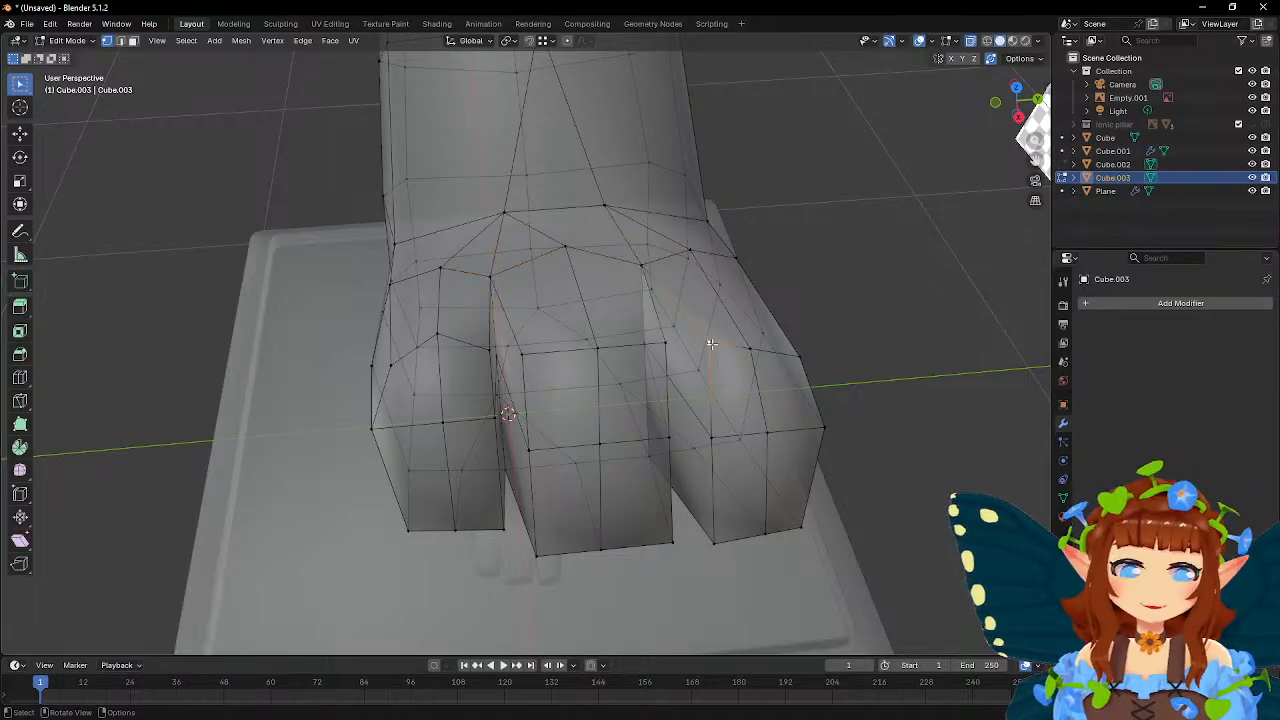
key("g")
key("z")
key("z")
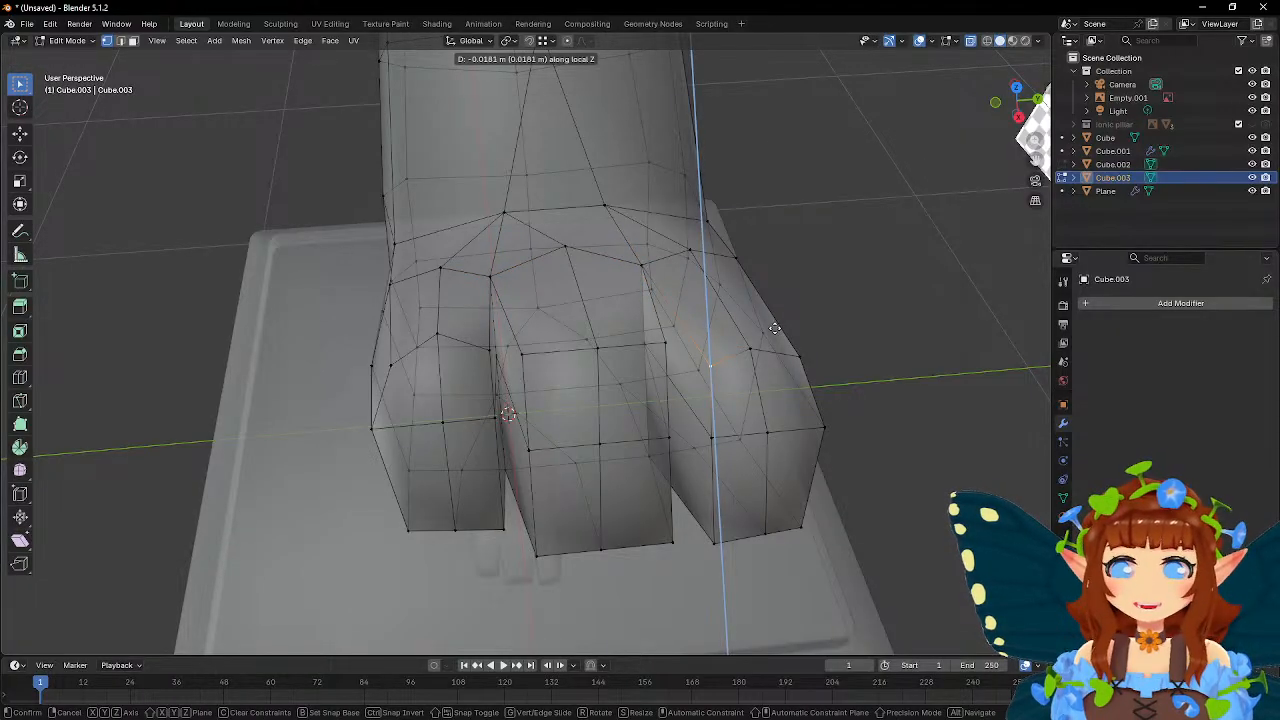
left_click(774, 328)
- Save the scene as statues.blend in the Arknights folder under 3d model
left_click(27, 23)
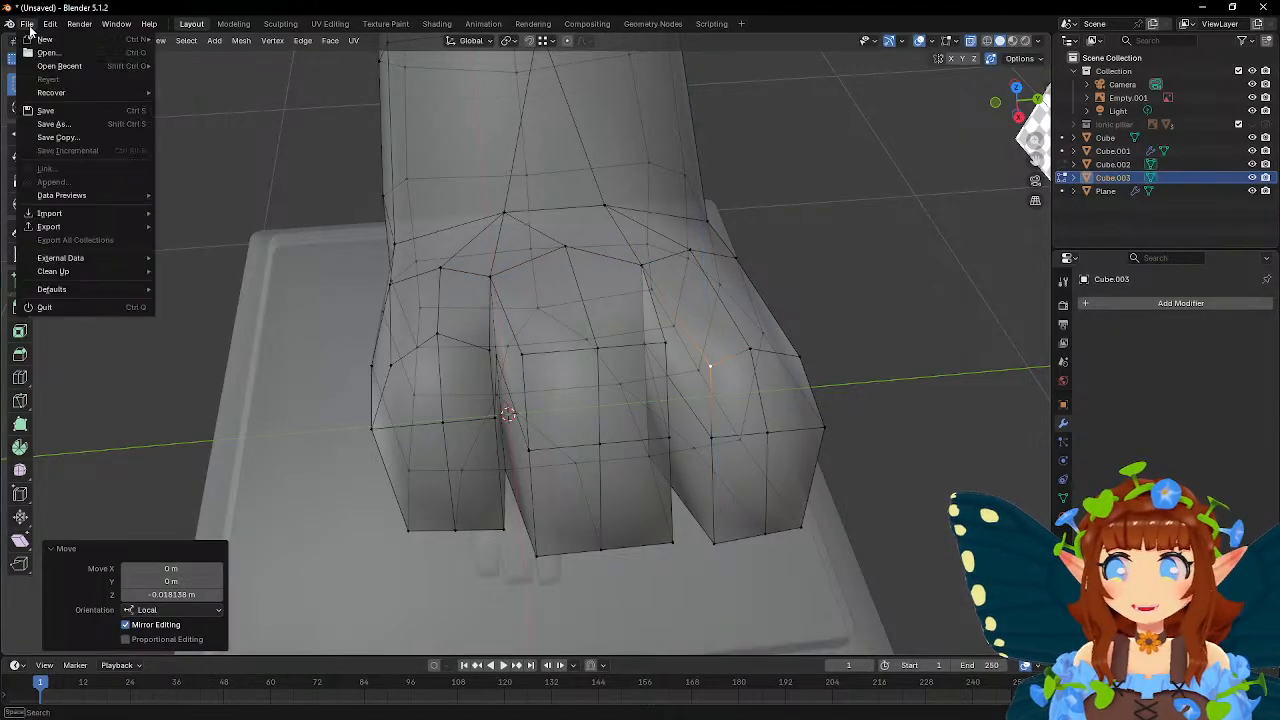
left_click(60, 125)
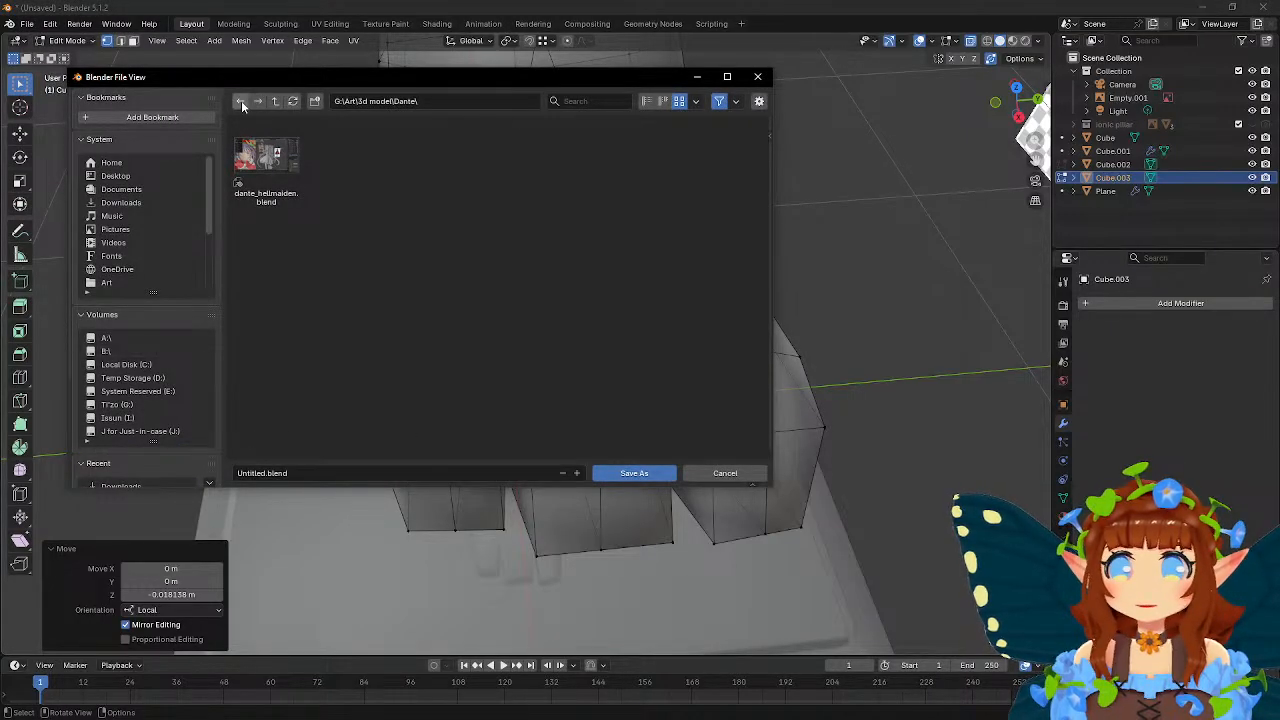
left_click(275, 101)
left_click(279, 474)
type("statues")
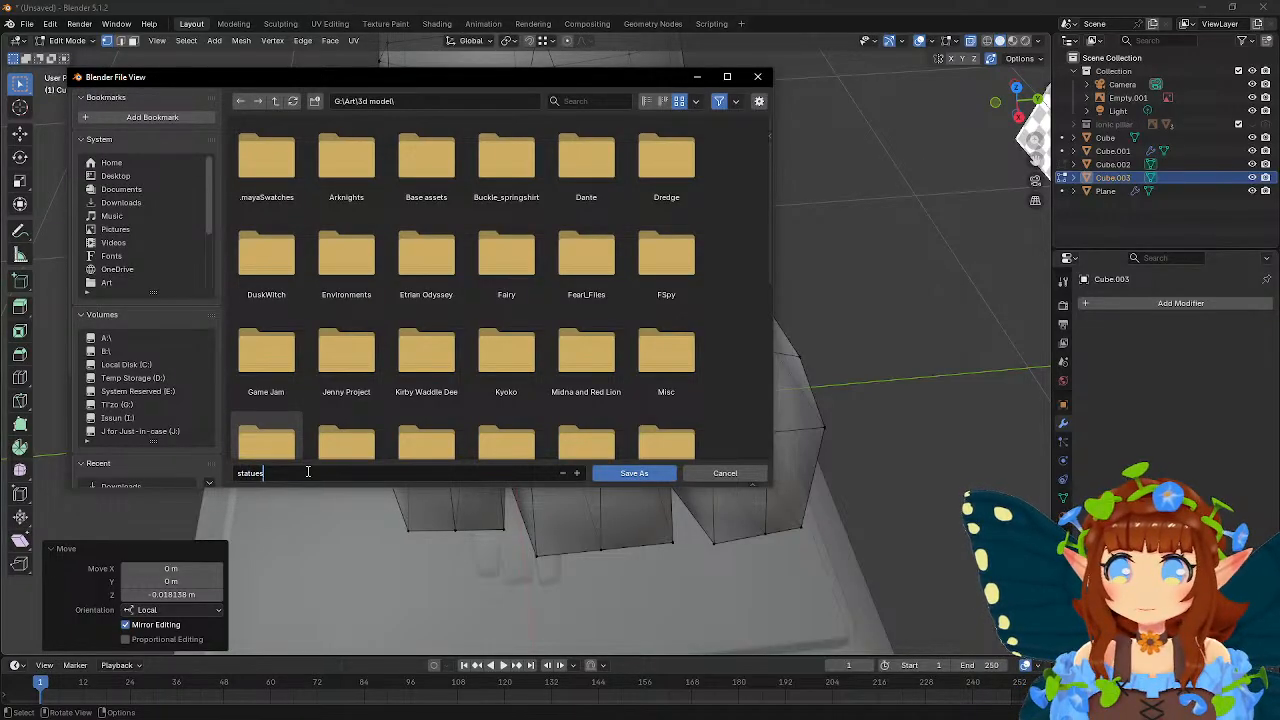
double_click(346, 160)
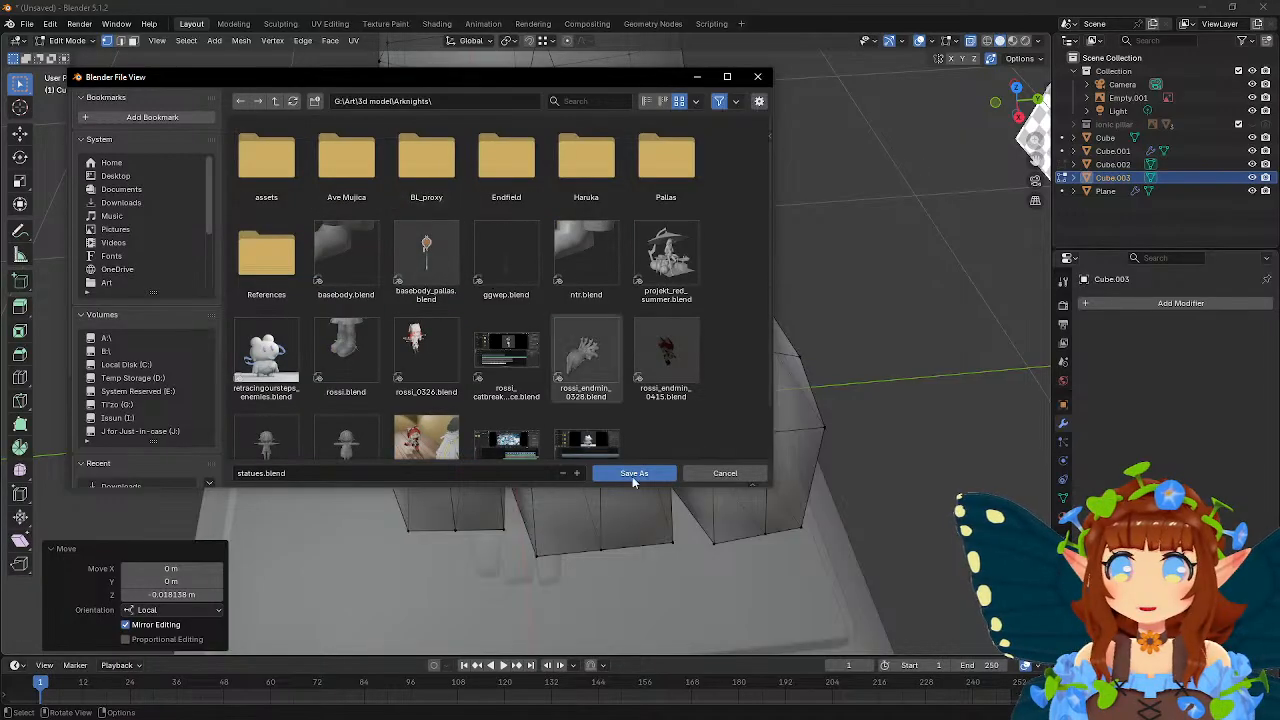
left_click(634, 473)
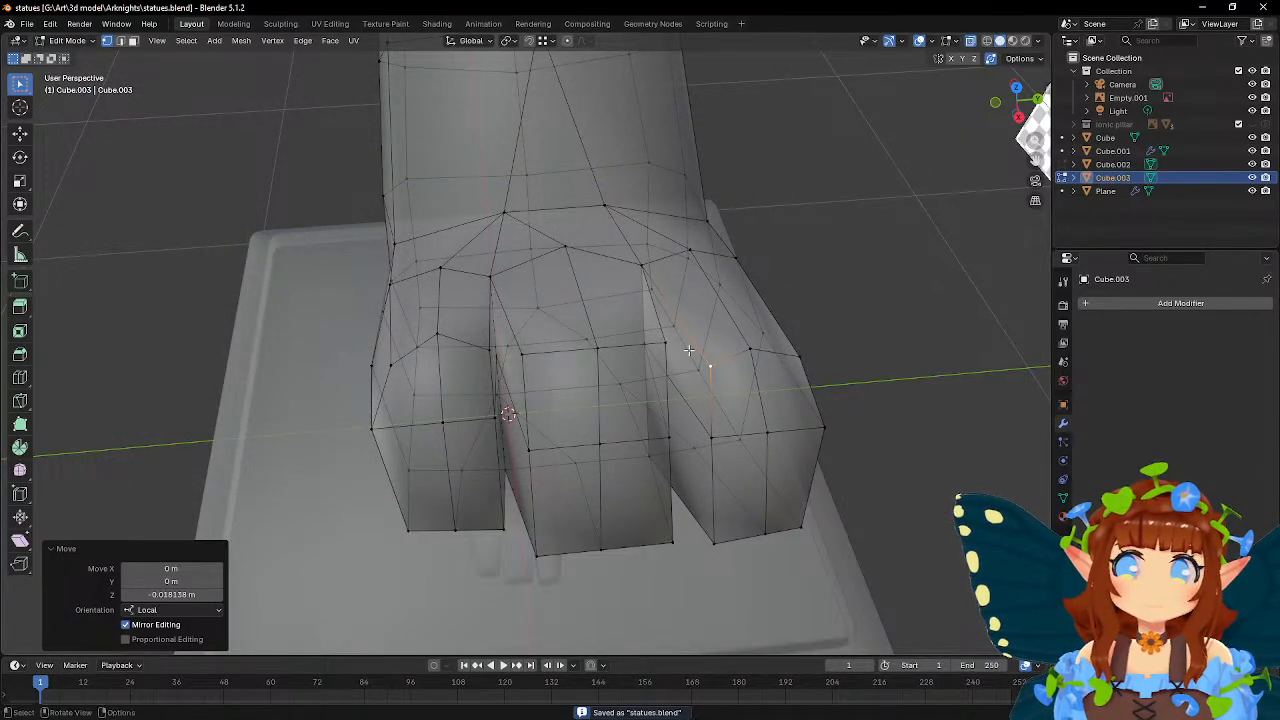
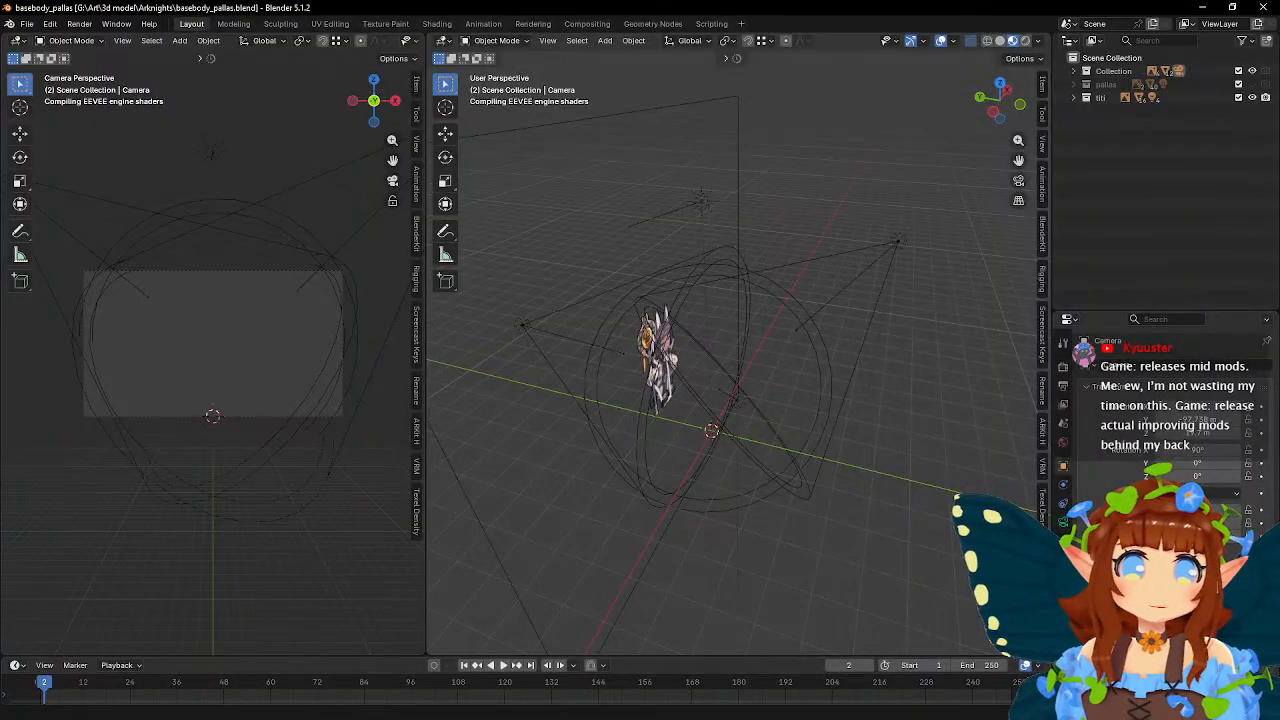
- In basebody_pallas.blend, show the pallas collection instead of titi, hide the magenta reference plane and examine the character model
middle_click_drag(836, 376, 805, 390)
scroll(800, 385, "up", 5)
scroll(765, 393, "up", 5)
left_click(1252, 97)
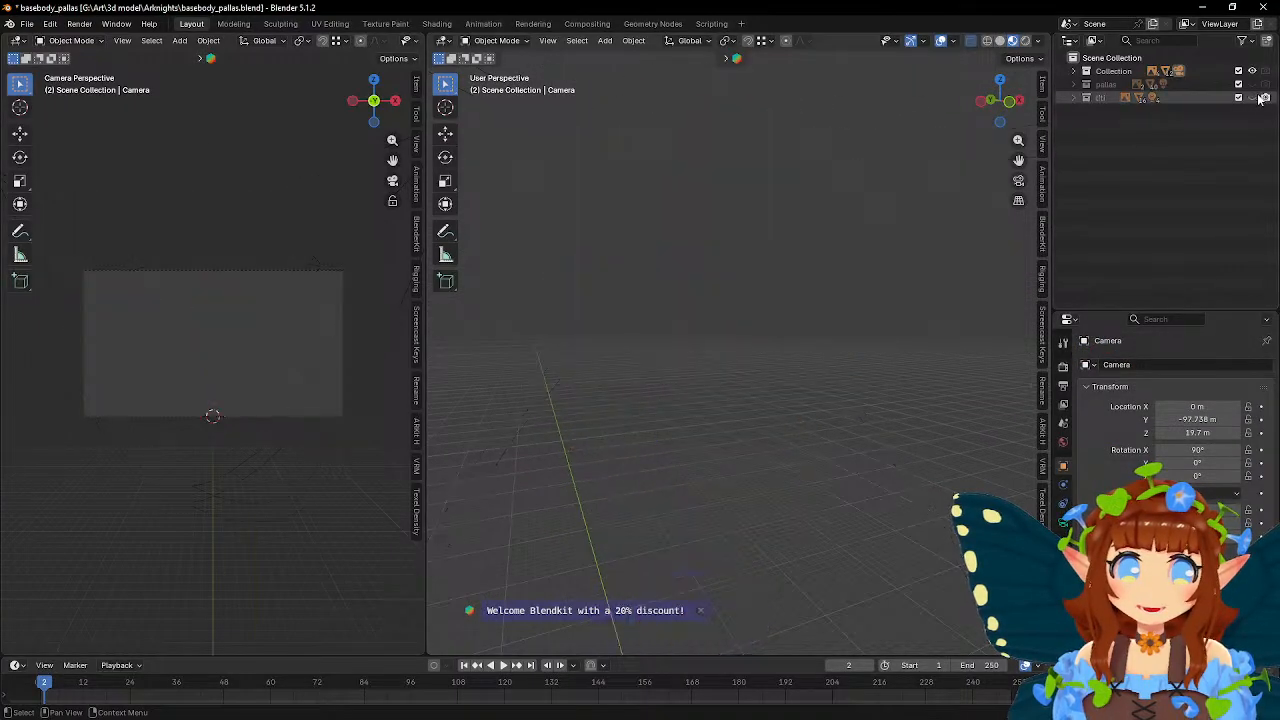
left_click(1252, 84)
scroll(826, 290, "down", 5)
scroll(800, 280, "up", 3)
middle_click_drag(780, 275, 676, 244)
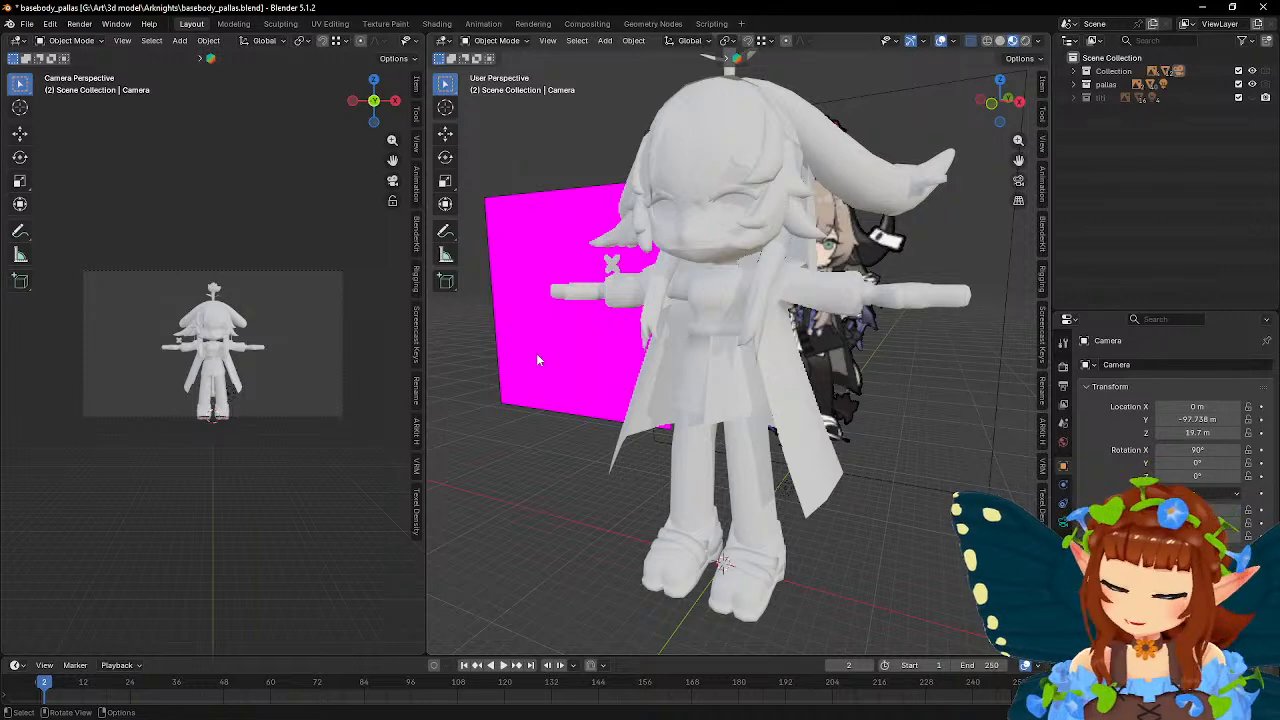
left_click(536, 356)
key("h")
middle_click_drag(562, 350, 635, 354)
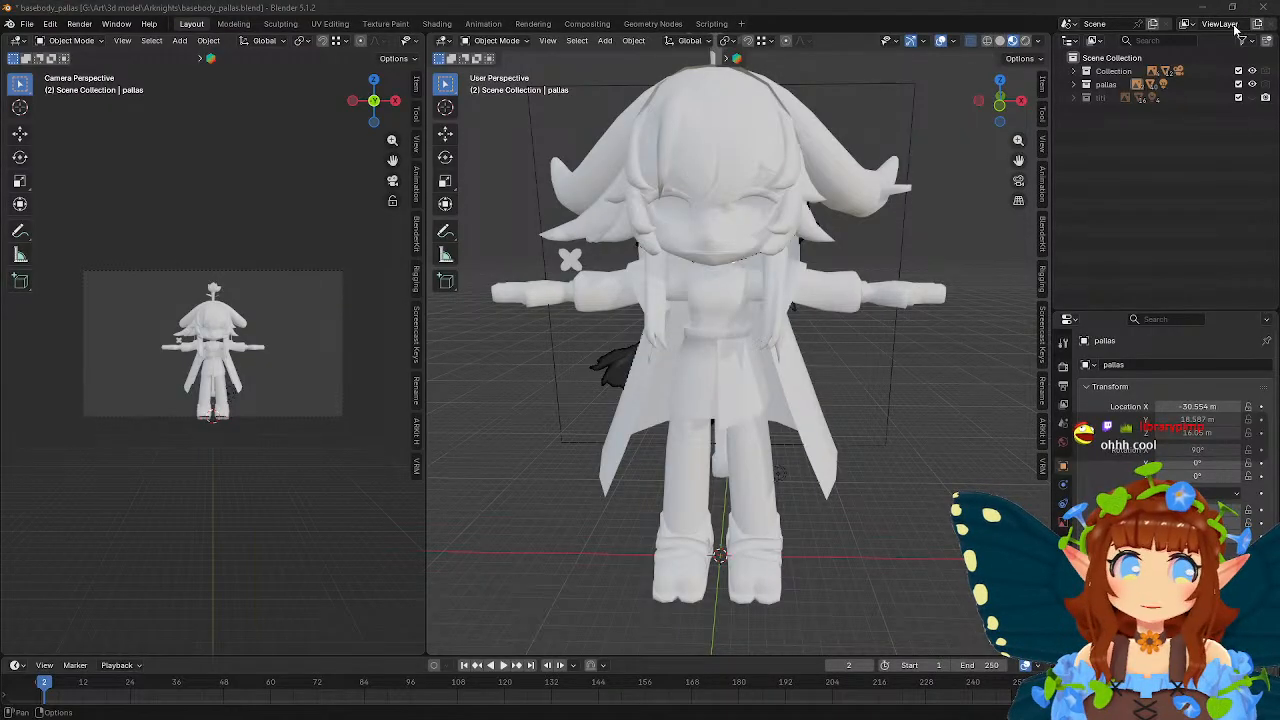
- Show the titi collection instead of pallas, examine the staff model, and close basebody_pallas.blend without saving
left_click(1252, 84)
left_click(1252, 97)
middle_click_drag(700, 330, 760, 290)
scroll(762, 288, "up", 8)
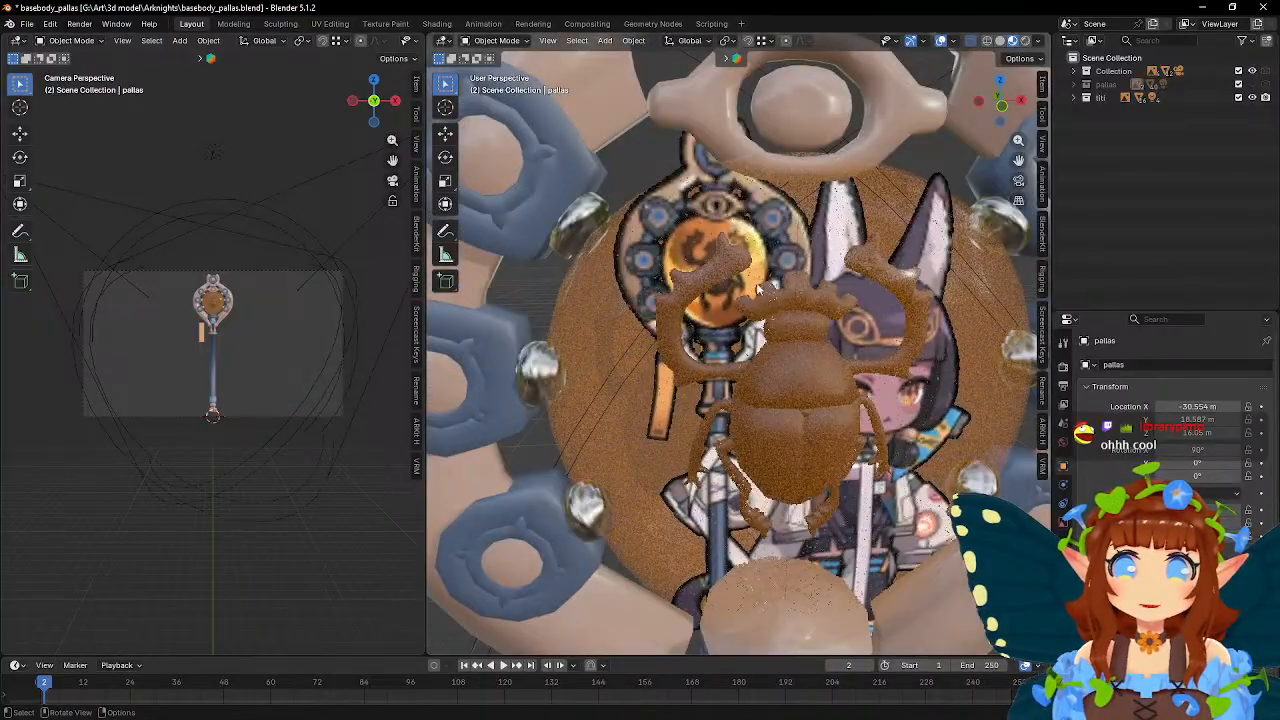
scroll(737, 266, "down", 10)
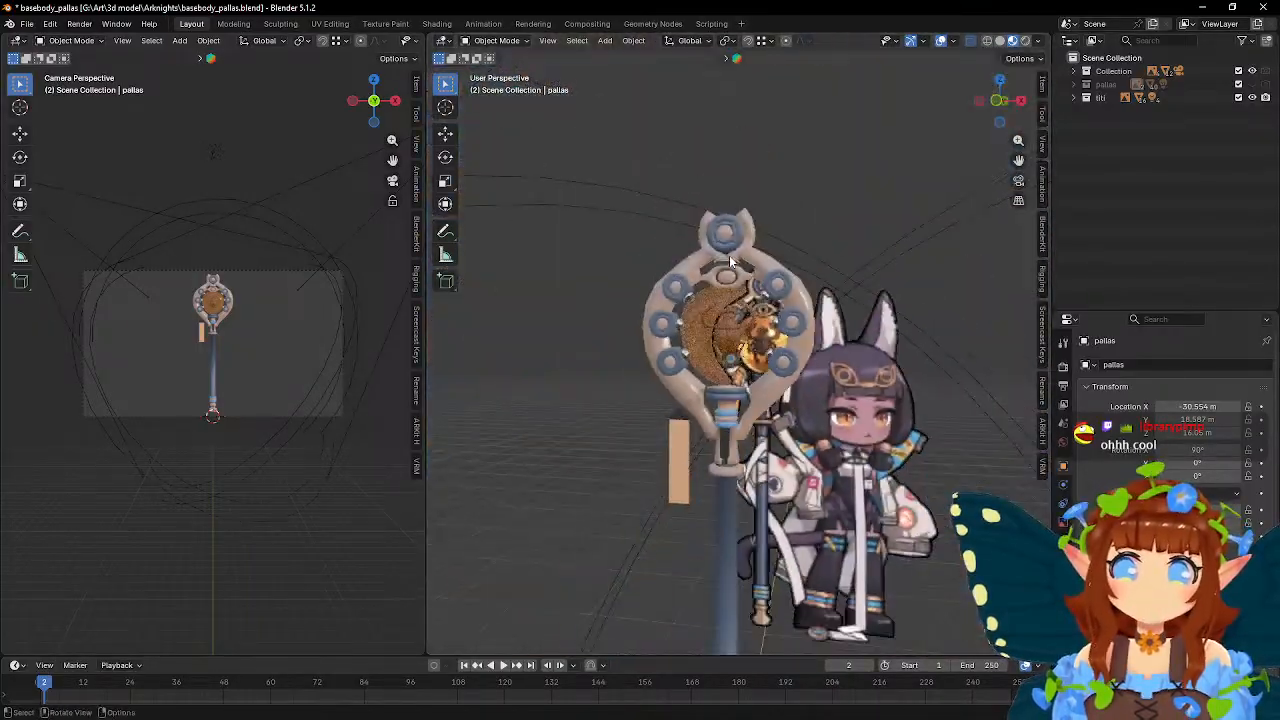
middle_click_drag(729, 255, 729, 330)
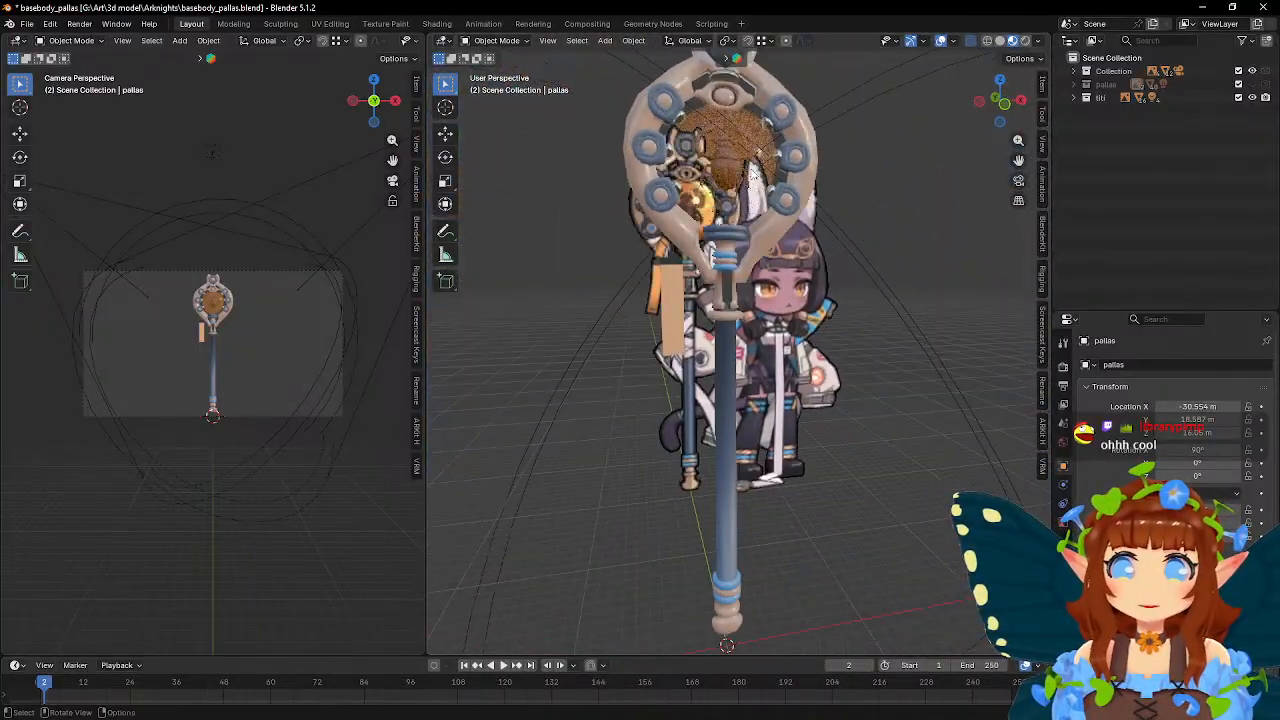
left_click(1264, 8)
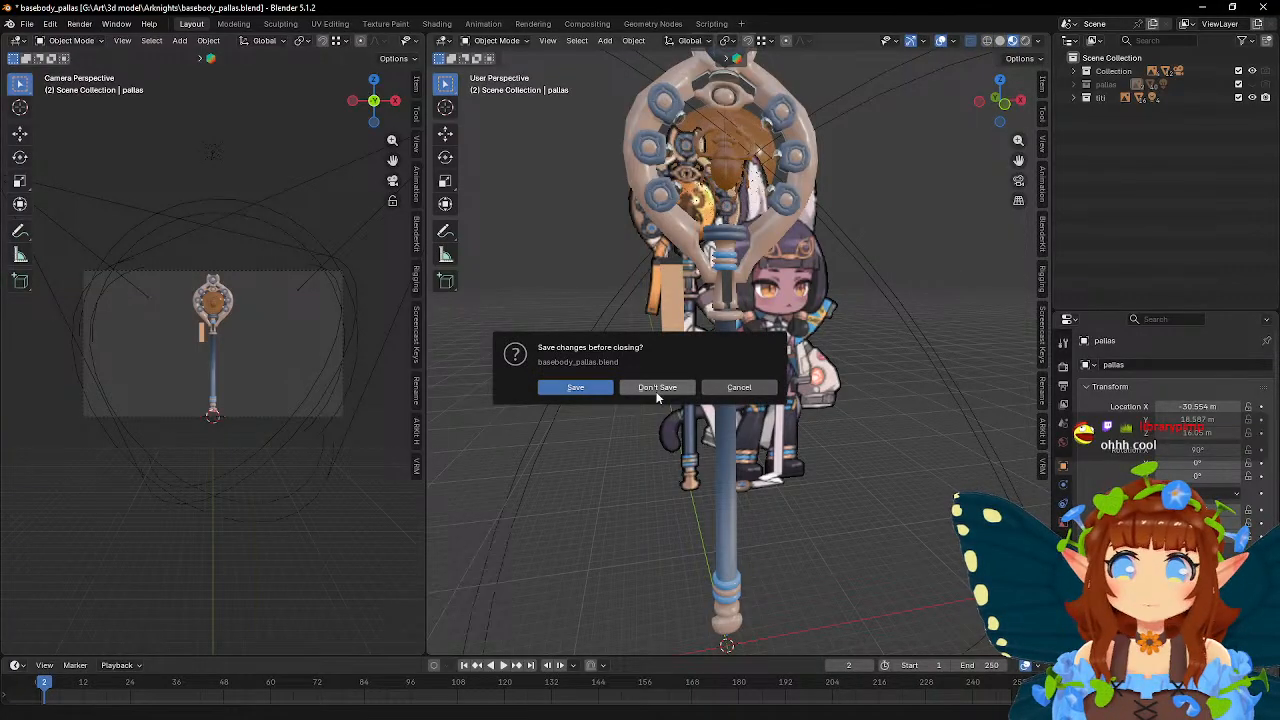
left_click(655, 390)
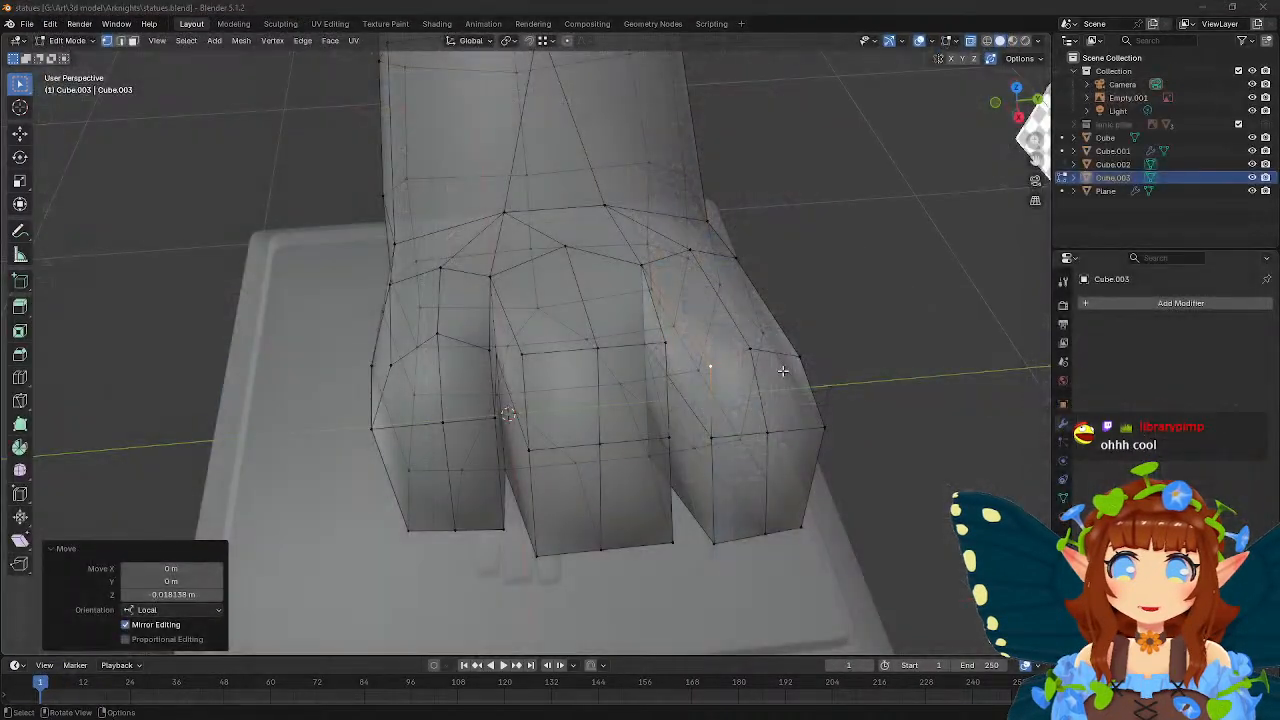
- Lower the middle toe's two upper corner vertices by about 0.018 m along local Z
middle_click_drag(708, 329, 598, 355)
left_click(510, 340, "alt")
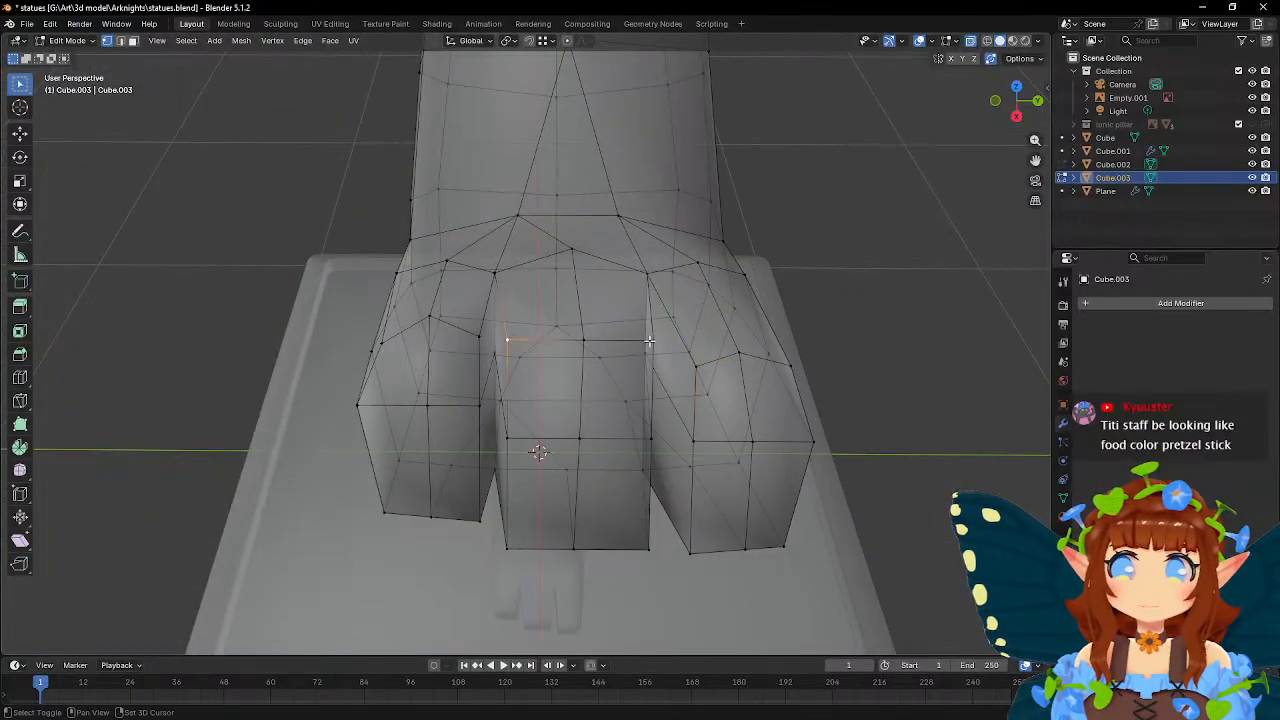
key("g")
key("z")
key("z")
left_click(758, 322)
middle_click_drag(686, 292, 661, 332)
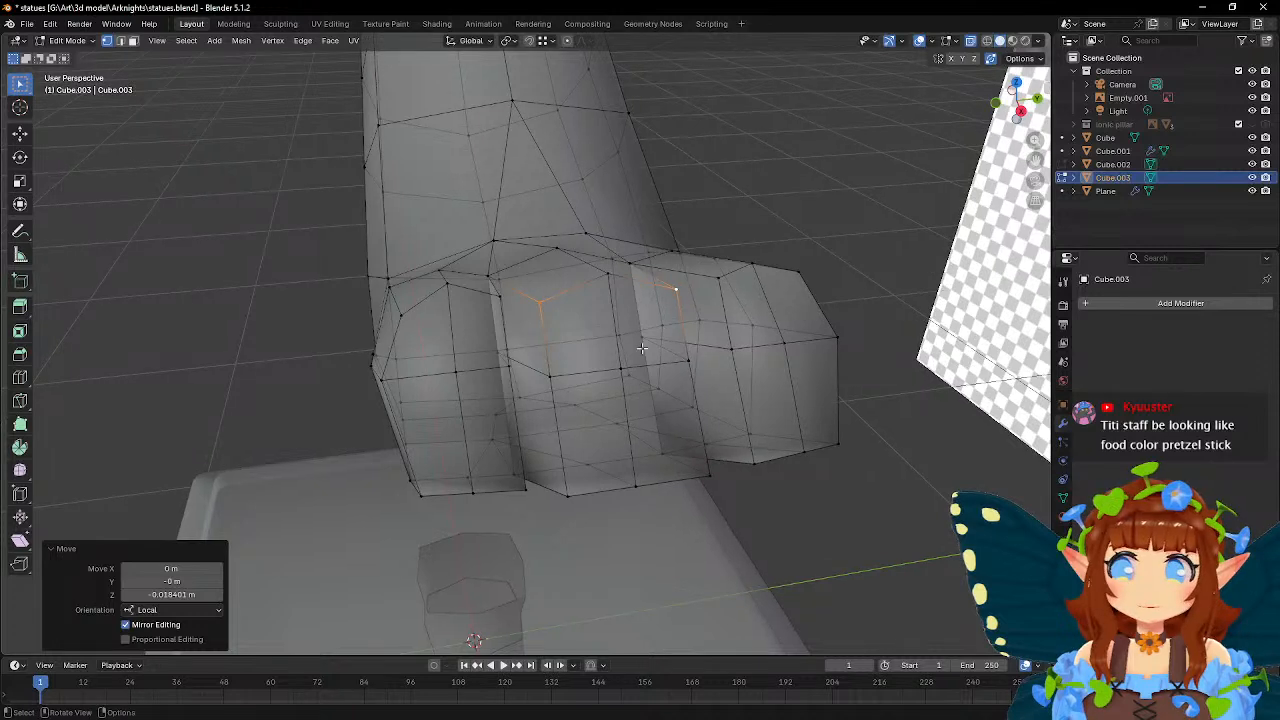
- Raise the middle toe's two lower front corner vertices slightly along local Z to round its underside
left_click(567, 497, "alt")
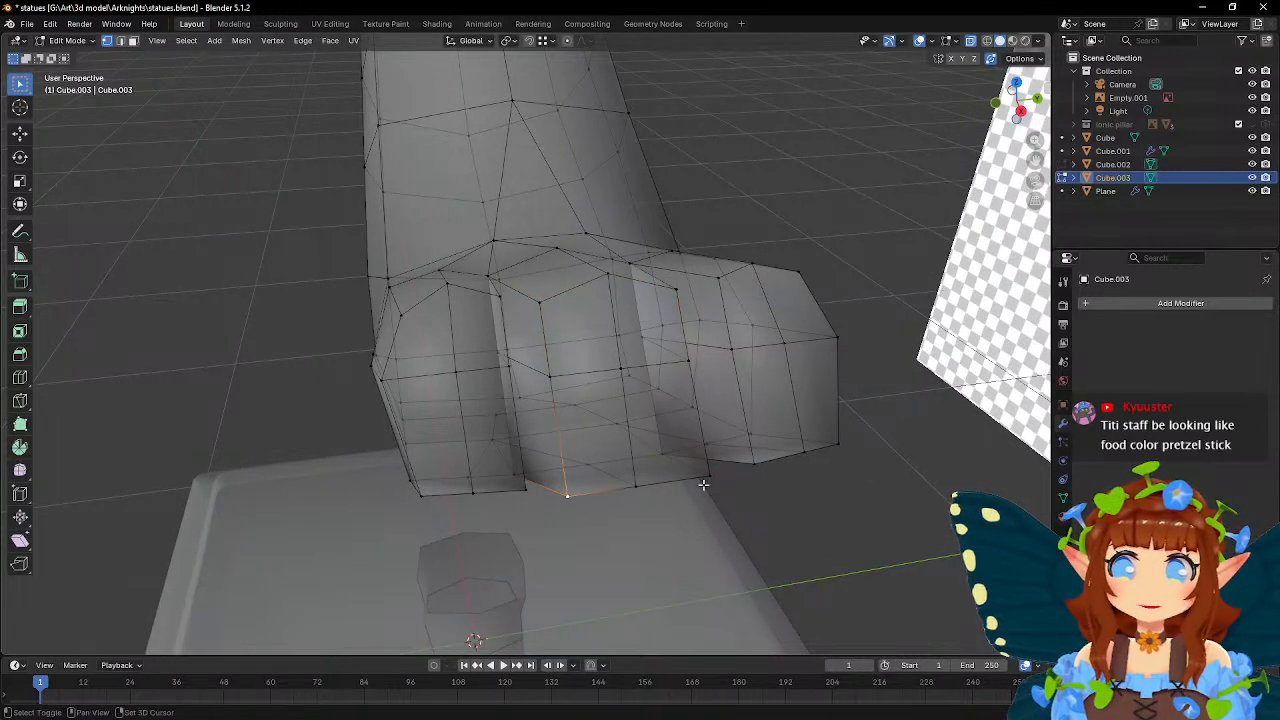
key("g")
key("z")
key("z")
left_click(780, 358)
- Raise the -Y side toe's two lower front corner vertices by about 0.006 m along local Z
left_click(526, 489)
left_click(422, 497, "shift")
key("g")
key("z")
key("z")
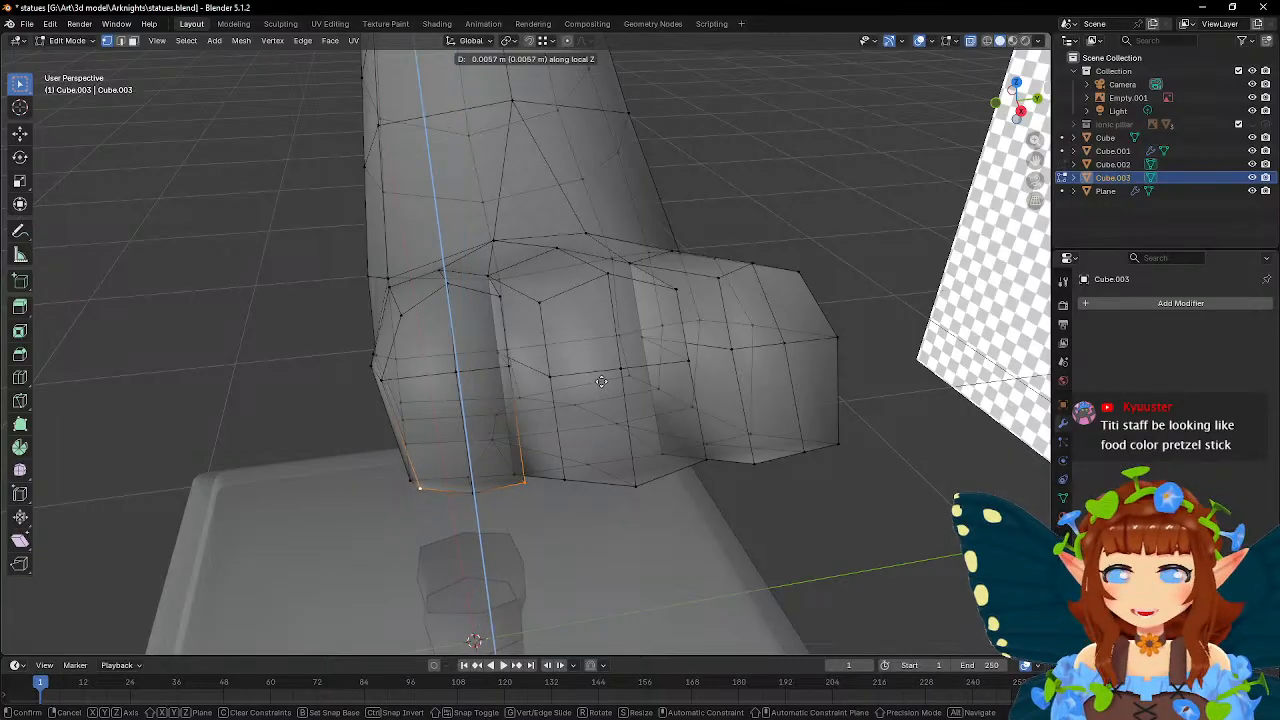
left_click(600, 380)
- Raise the +Y side toe's two lower front corner vertices by about 0.006 m along local Z
left_click(751, 470, "alt")
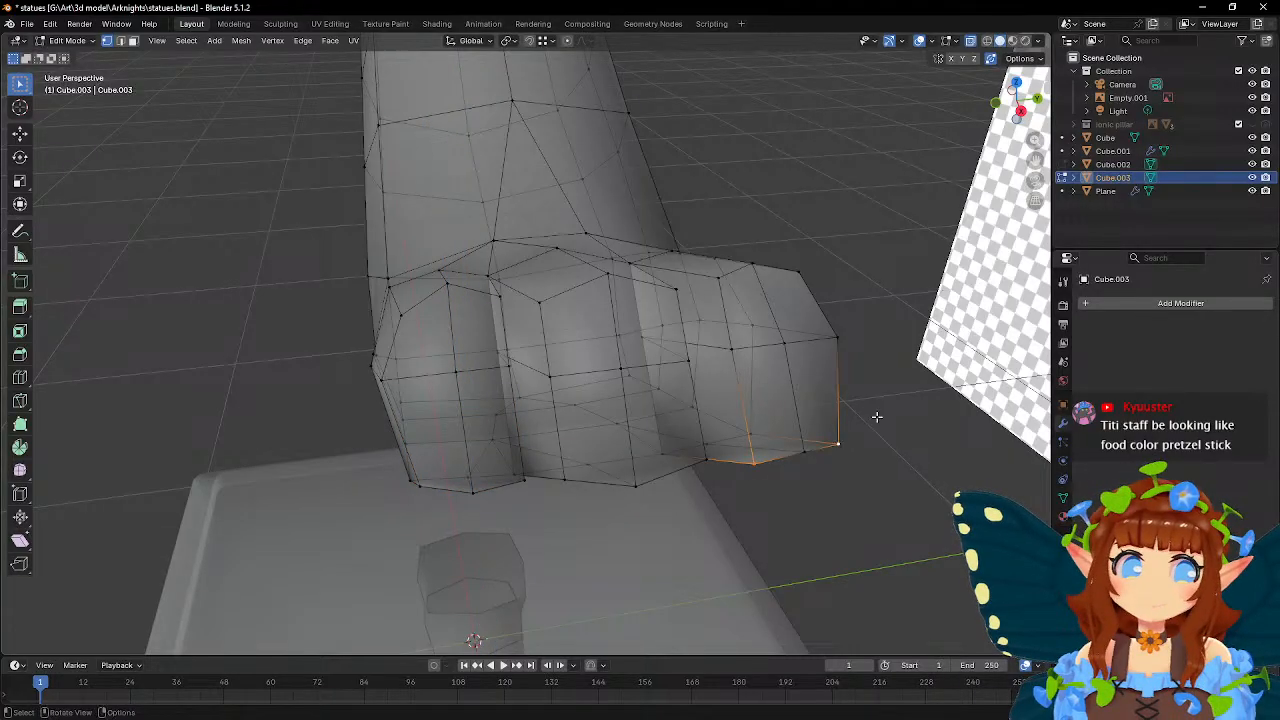
key("g")
key("z")
key("z")
left_click(903, 386)
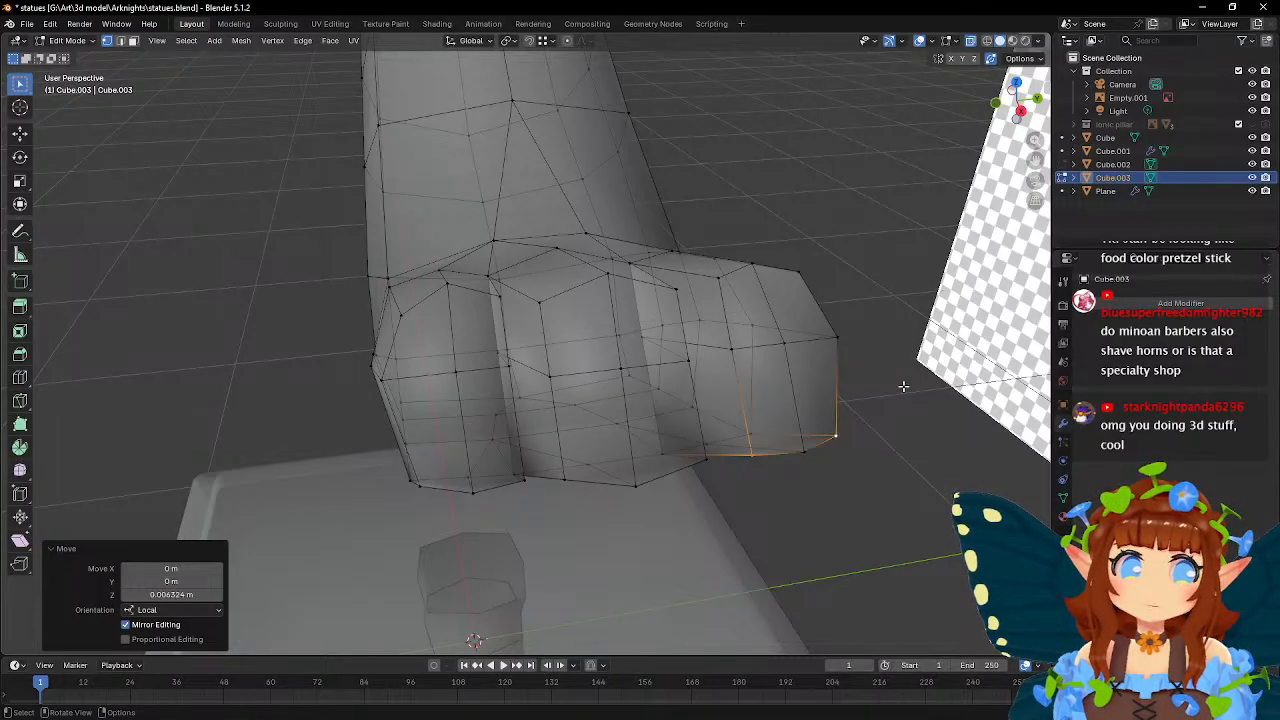
middle_click_drag(824, 354, 607, 320)
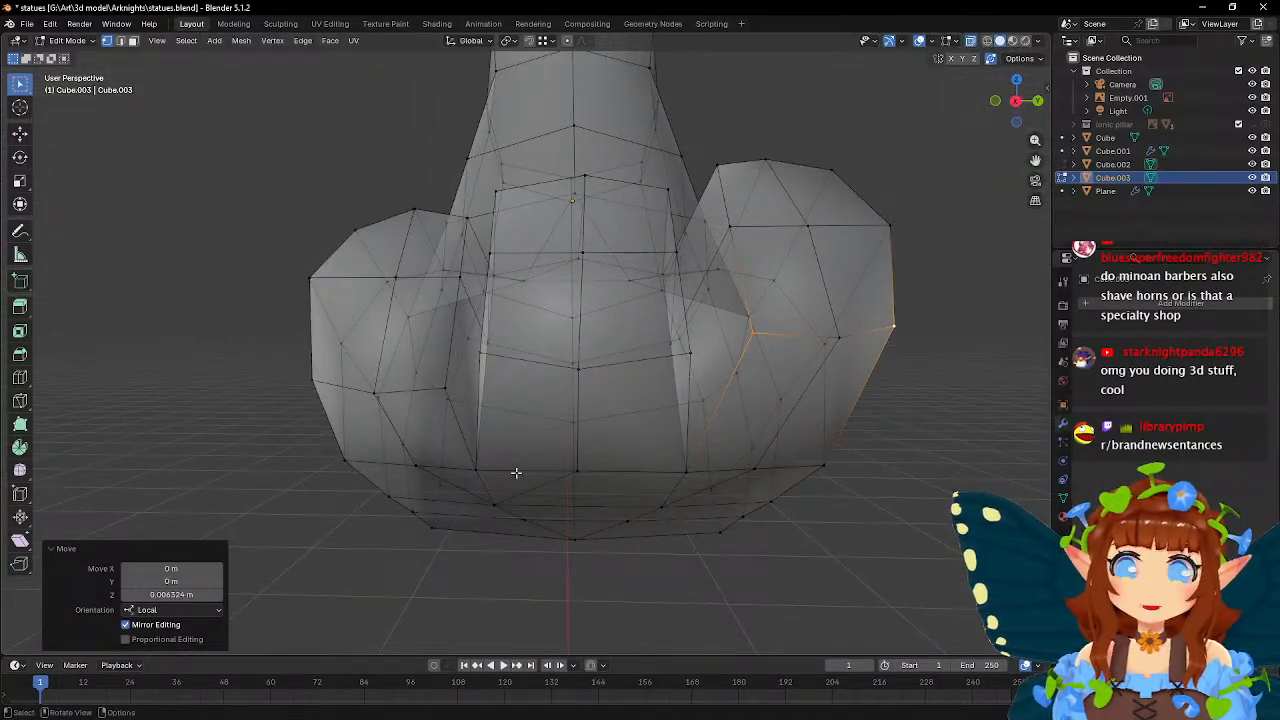
- Move the two lower corner vertices of the middle toe along the Z axis
left_click(474, 468)
left_click(690, 476, "shift")
key("g")
middle_click_drag(720, 409, 694, 459)
key("z")
left_click(726, 417)
- Shift another pair of foot vertices along their local Z axis
left_click(564, 342)
left_click(757, 402, "shift")
middle_click_drag(547, 352, 517, 363)
key("g")
key("z")
key("z")
left_click(727, 359)
- Resize two pairs of vertices on the underside of the foot, drawing the pair nearer the toes together to a scale of about 0.83
left_click(509, 495)
left_click(641, 473, "shift")
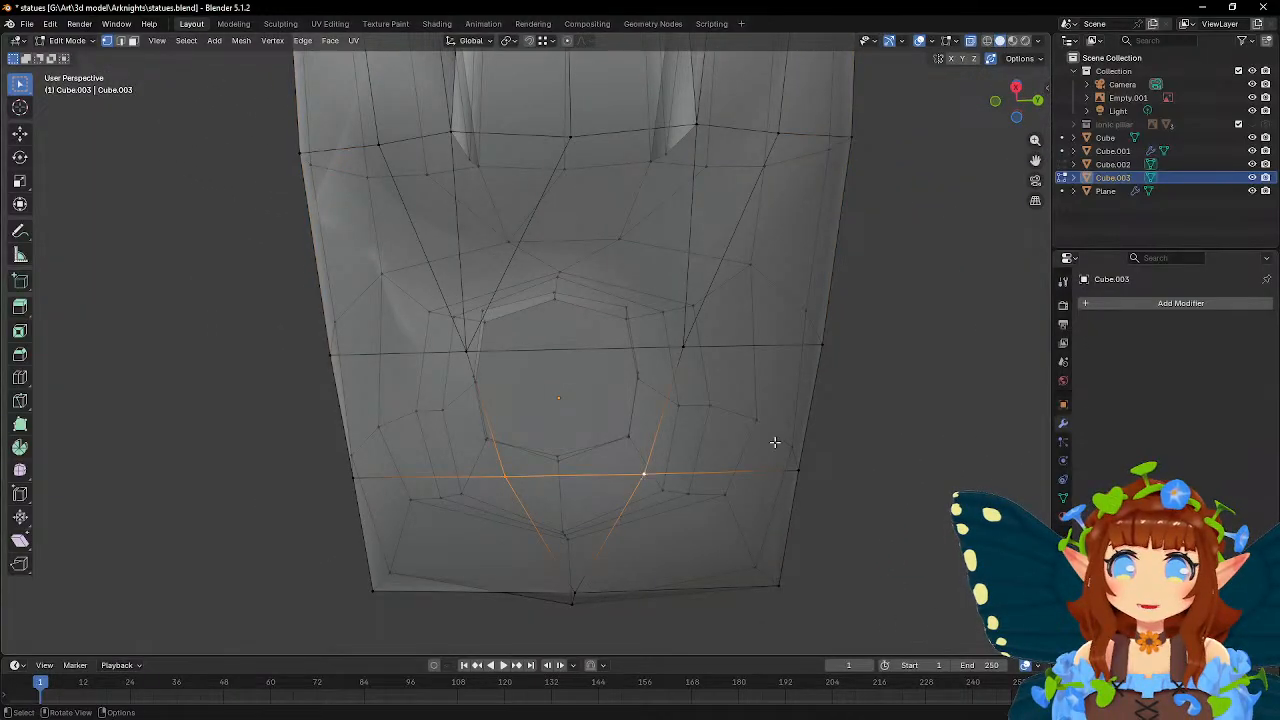
key("s")
left_click(818, 419)
left_click(680, 348)
left_click(470, 350, "shift")
key("s")
left_click(864, 357)
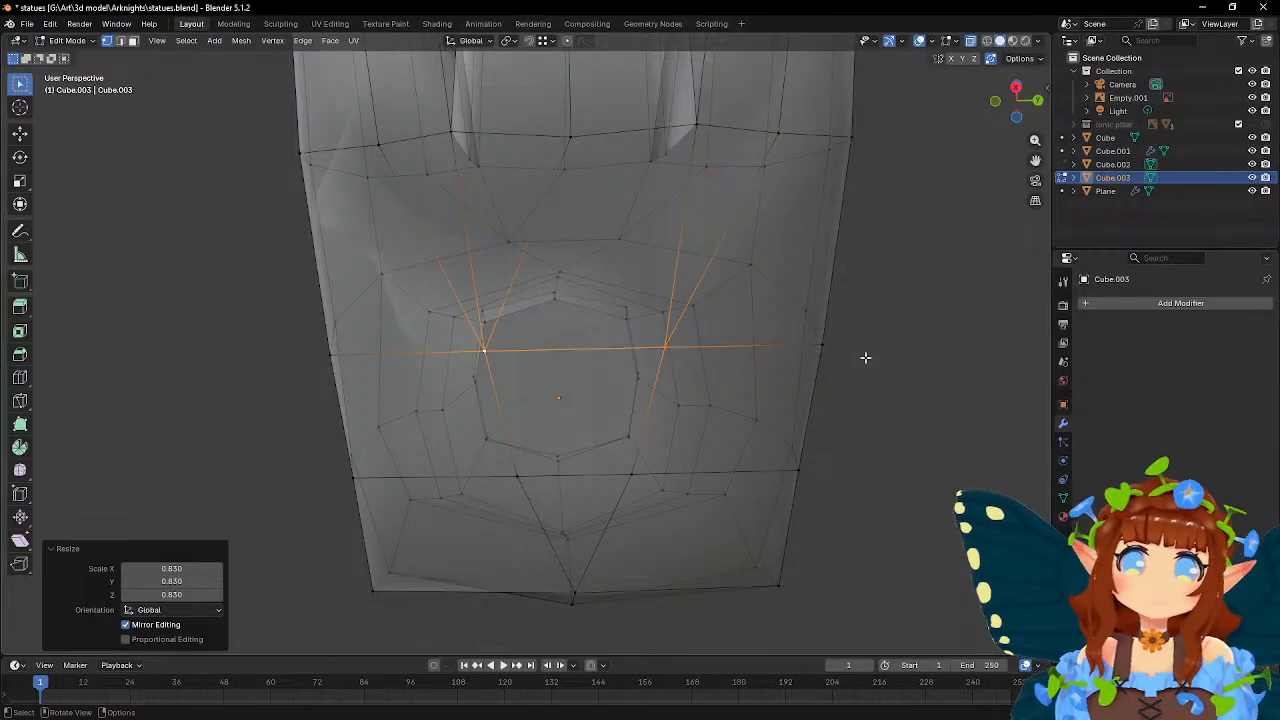
- Select the four front faces of the middle toe and the four front faces of the outer toe on the +Y side
scroll(792, 354, "down", 3)
mouse_move(595, 298)
middle_mouse_down()
mouse_move(622, 355)
mouse_move(595, 313)
middle_mouse_up()
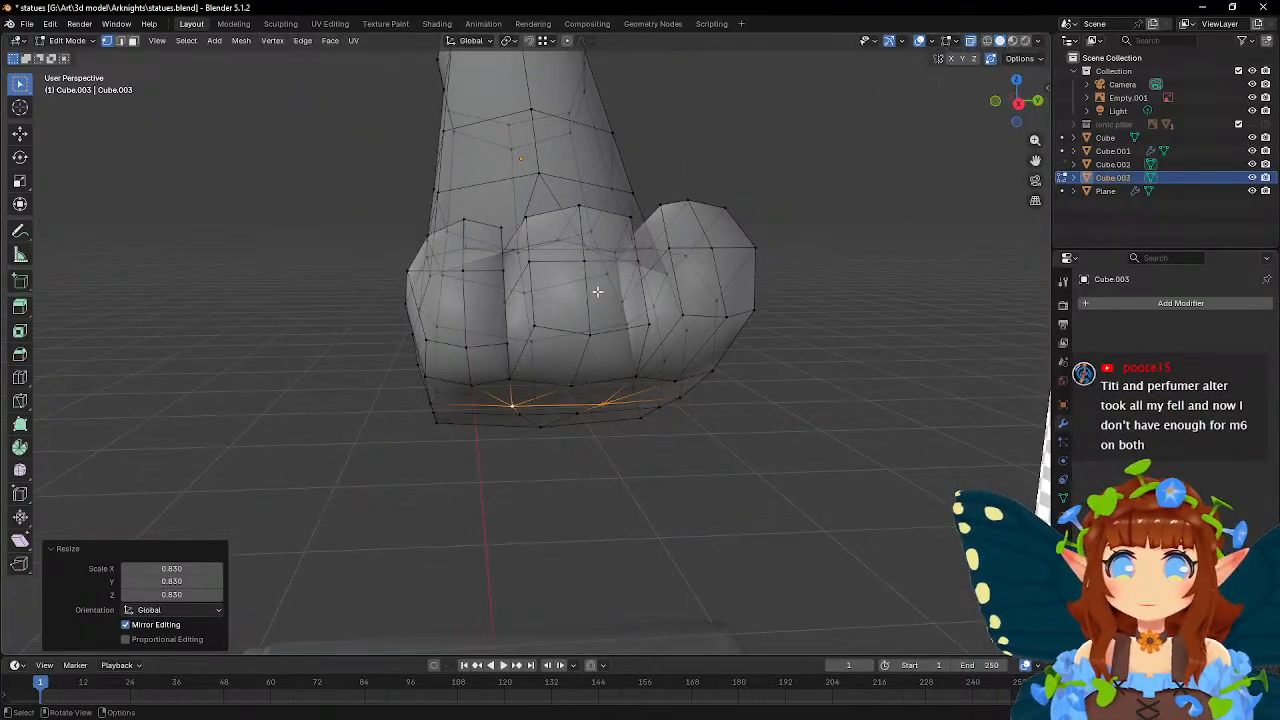
middle_click_drag(576, 256, 486, 328)
scroll(597, 312, "up", 2)
left_click(486, 328)
middle_click_drag(566, 336, 534, 363)
left_click(534, 363, "shift")
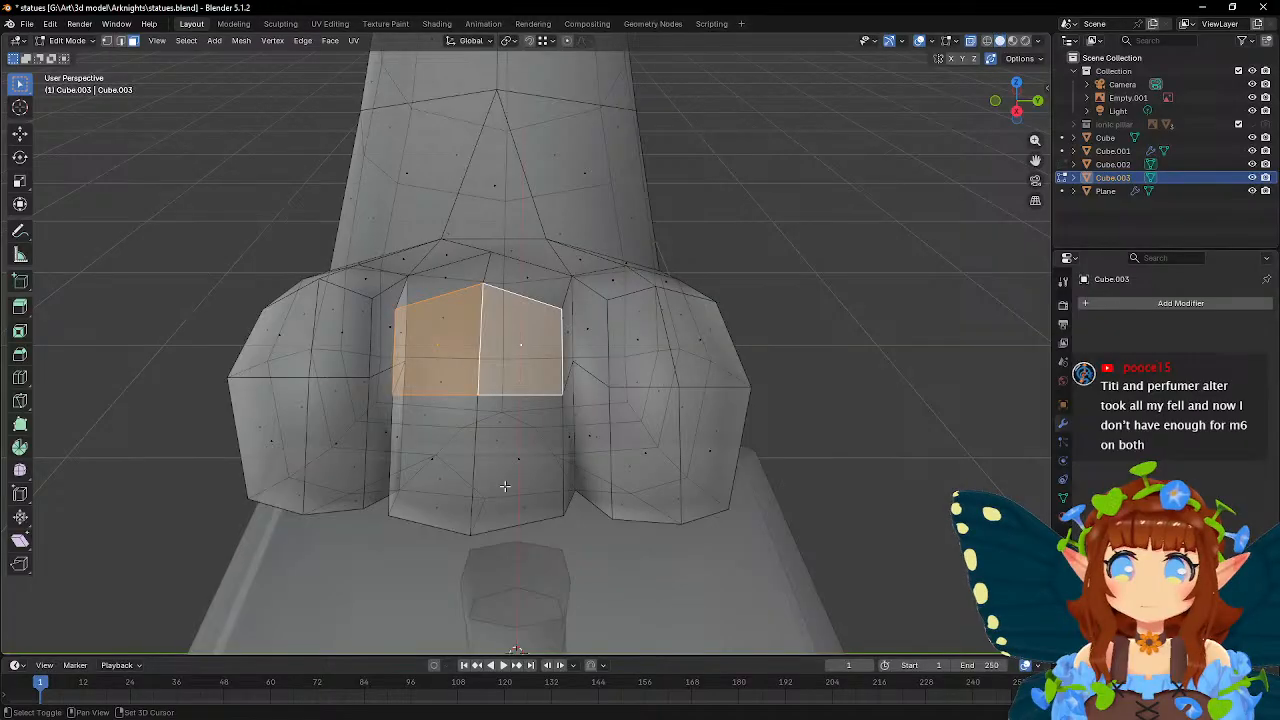
left_click(508, 466, "shift")
left_click(436, 458, "shift")
left_click(677, 448, "shift")
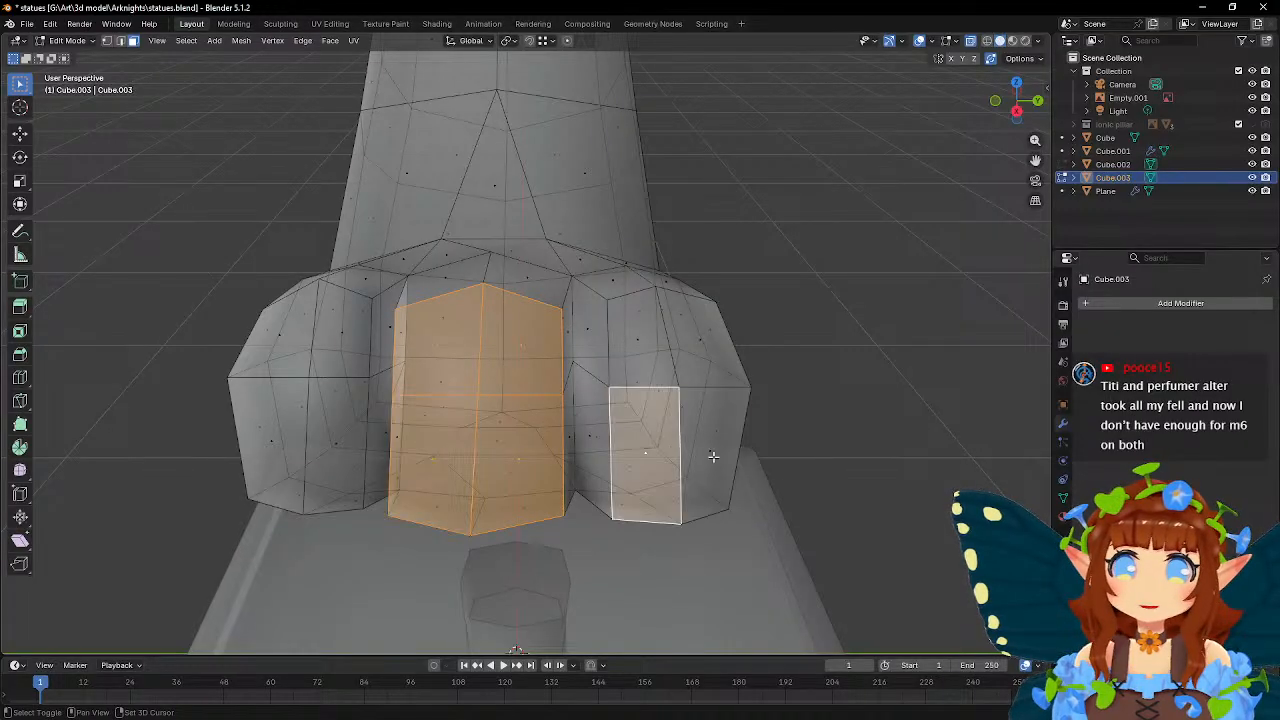
left_click(714, 457, "shift")
left_click(634, 356, "shift")
left_click(706, 349, "shift")
- Add the remaining toe's front faces to the selection, extrude all three tips about 0.024 m and nudge them about 0.011 m along X
middle_click_drag(523, 377, 634, 356)
left_click(493, 335, "shift")
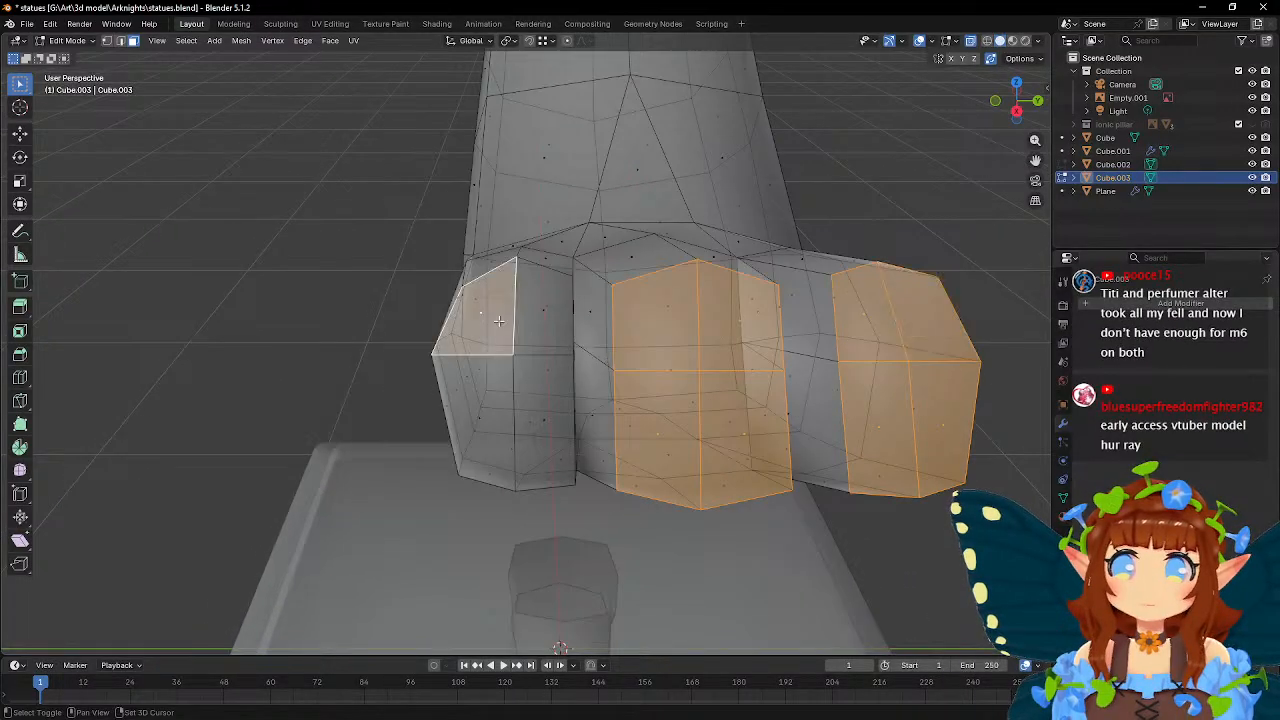
left_click(540, 320, "shift")
left_click(541, 445, "shift")
key("ctrl+z")
left_click(541, 421, "shift")
left_click(481, 420, "shift")
middle_click_drag(481, 418, 740, 312)
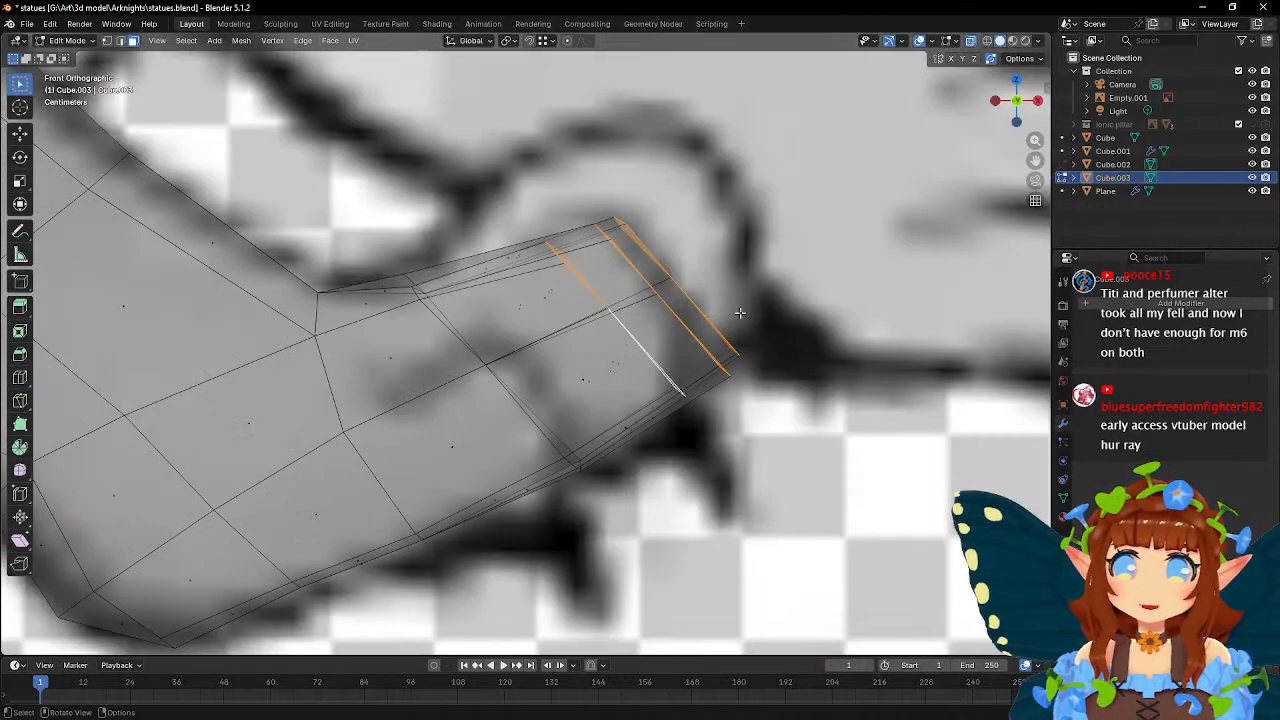
key("e")
left_click(810, 292)
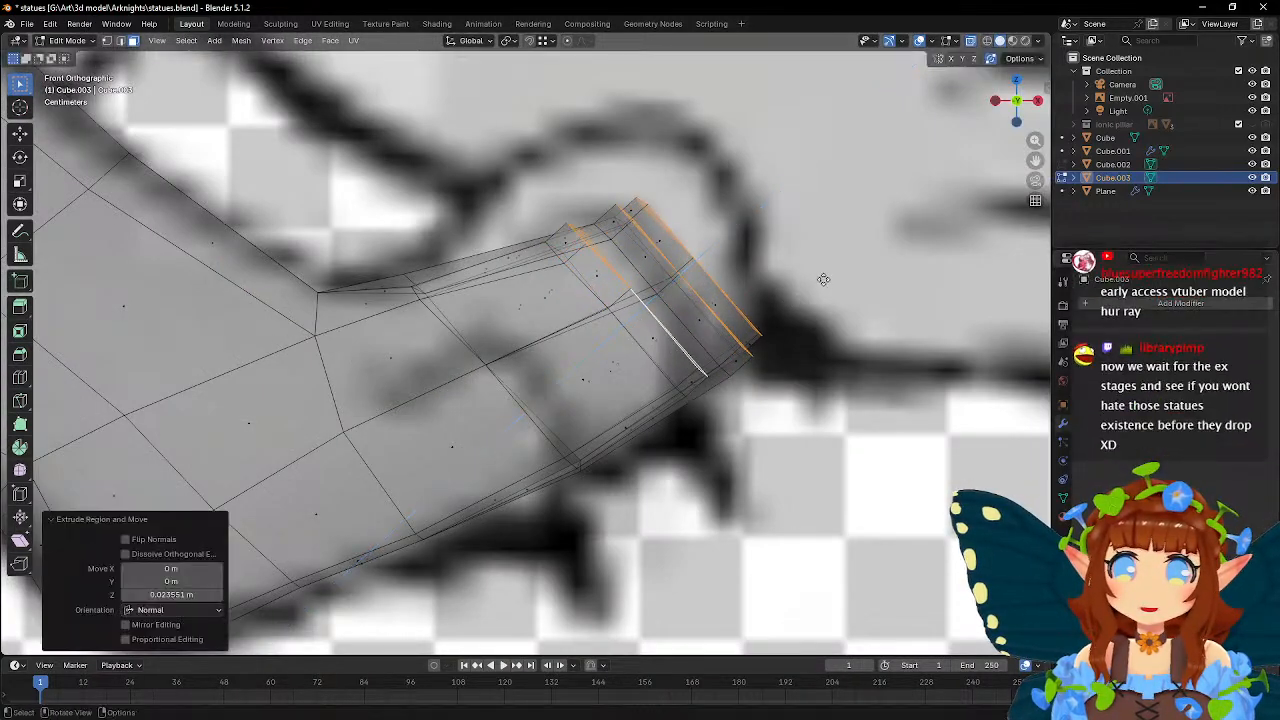
key("g")
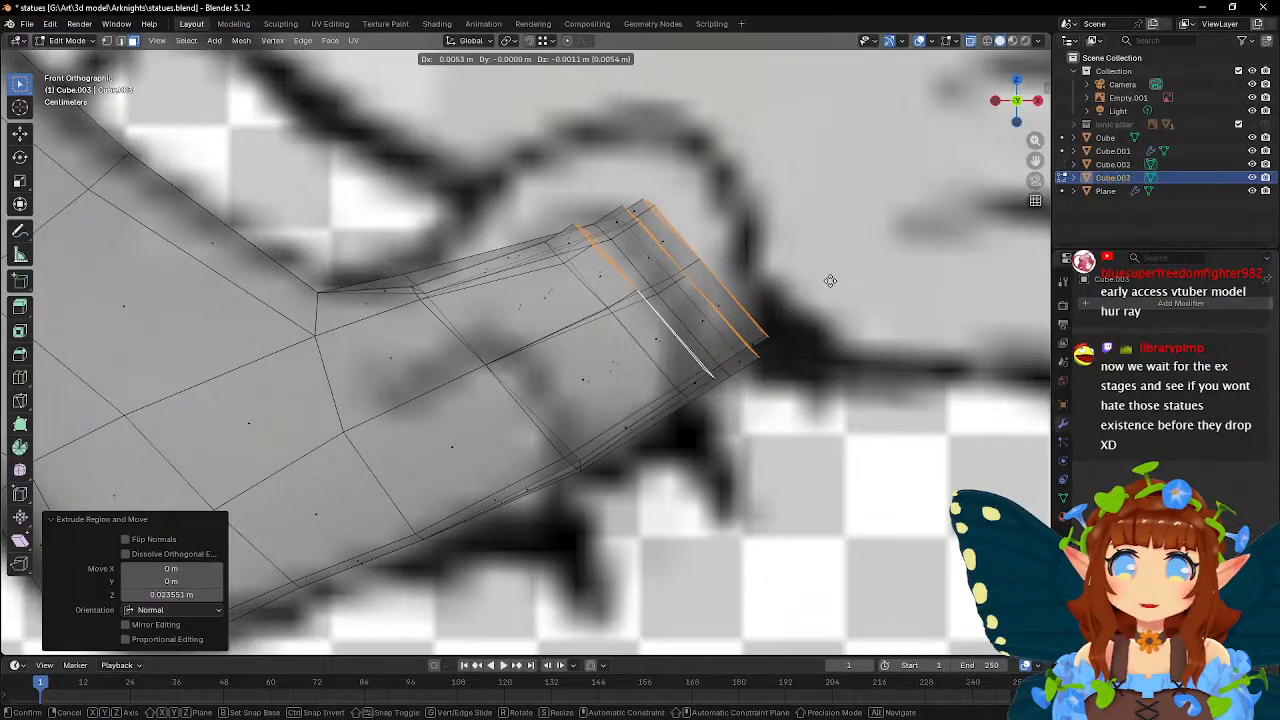
left_click(836, 277)
- Switch to vertex selection and scale down the extruded tip of the first outer toe
middle_click_drag(836, 277, 630, 289)
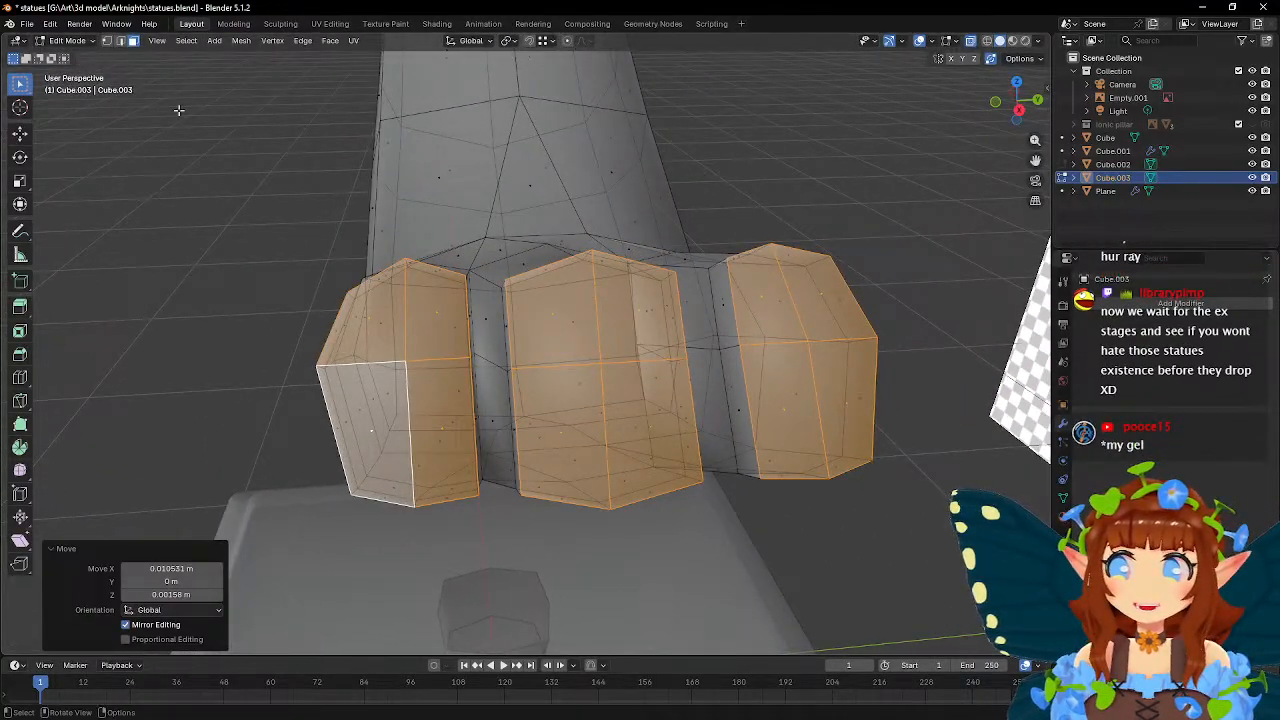
left_click(107, 41)
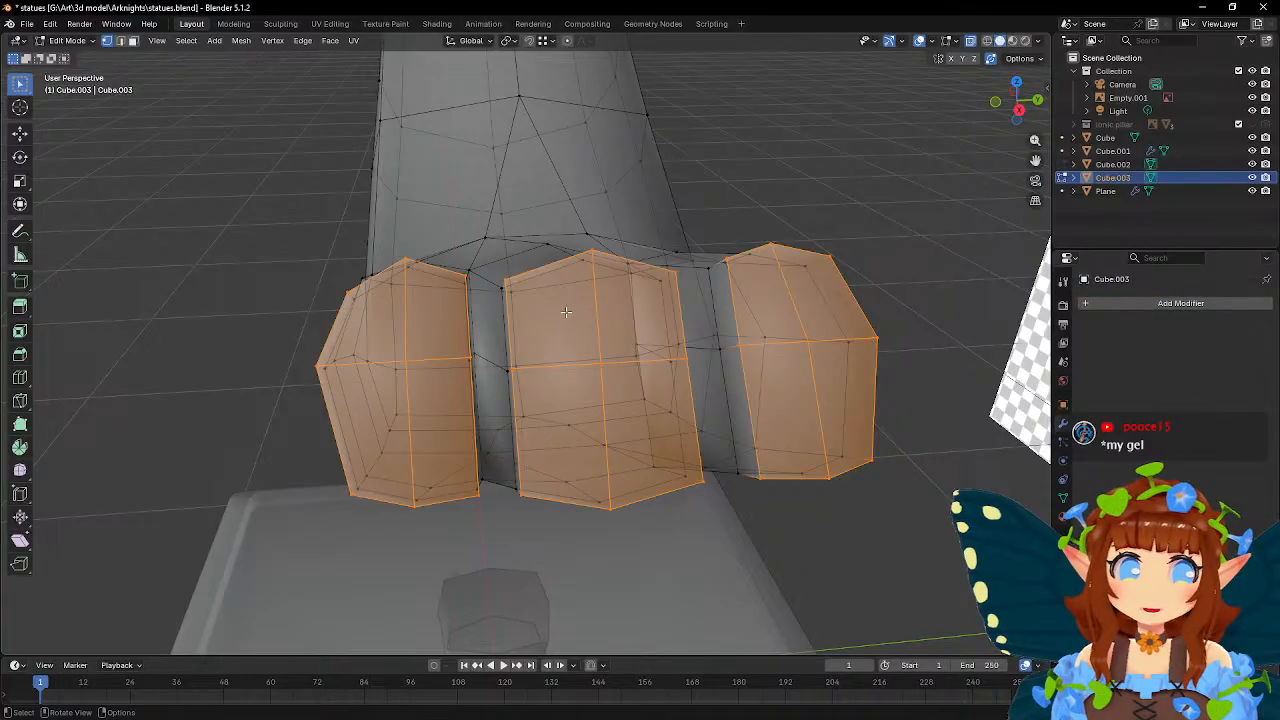
left_click(808, 344)
middle_click_drag(605, 363, 633, 343)
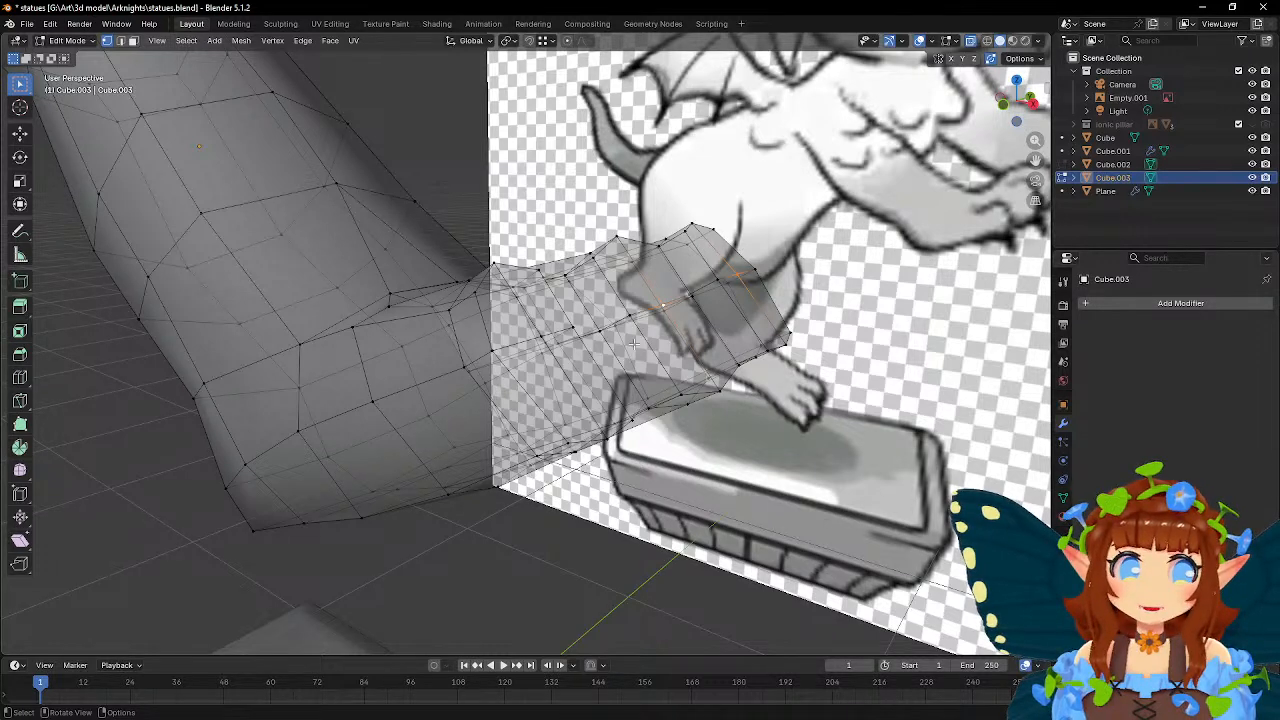
middle_click_drag(633, 343, 543, 348)
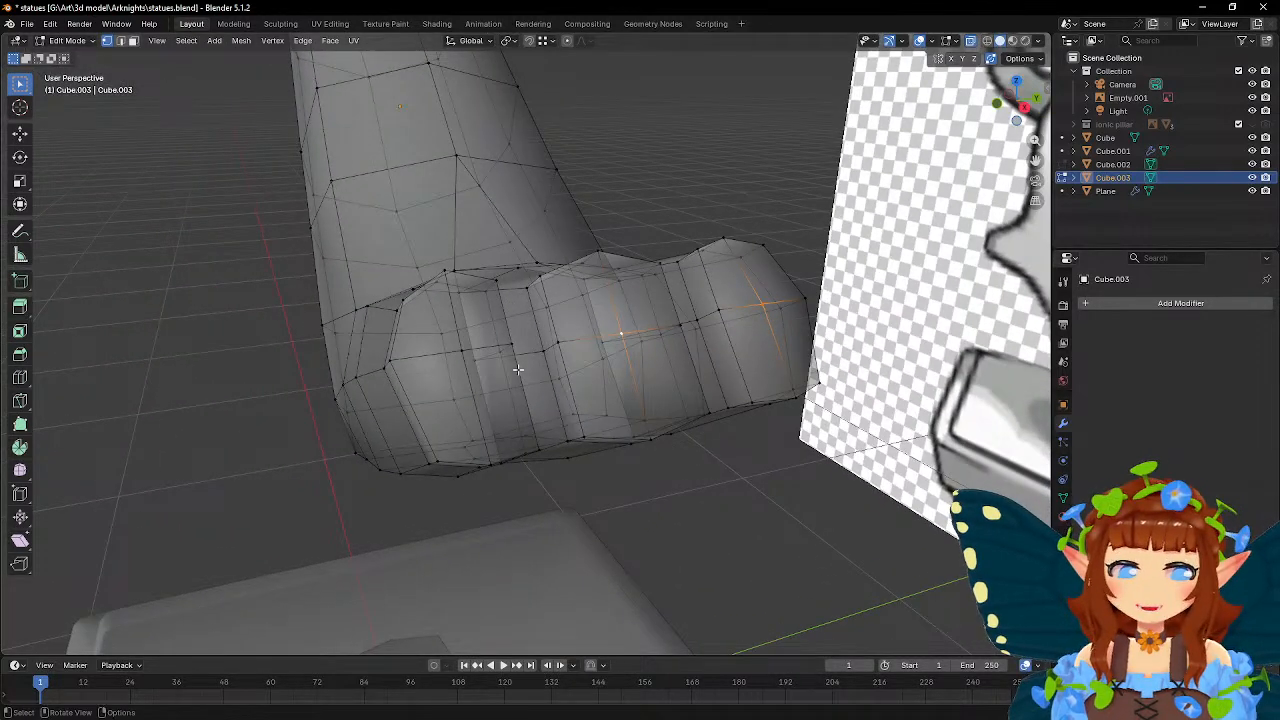
middle_click_drag(465, 351, 577, 361)
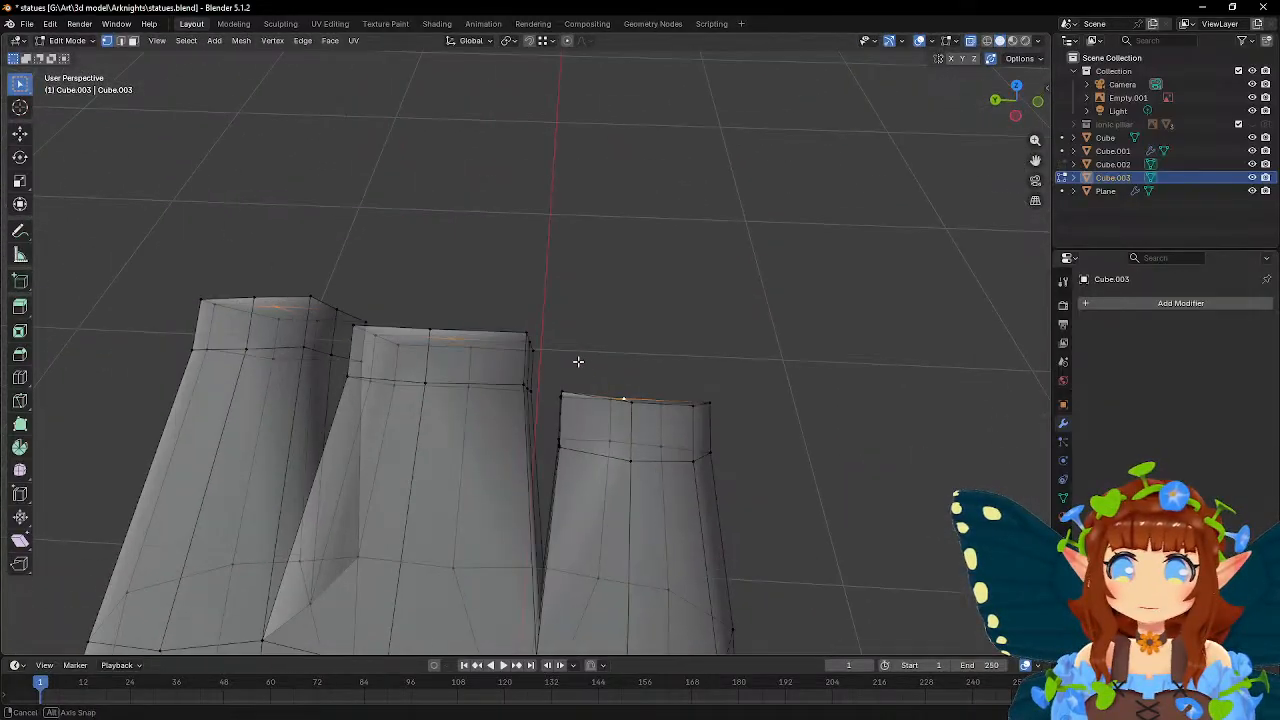
left_click_drag(560, 391, 714, 425)
key("s")
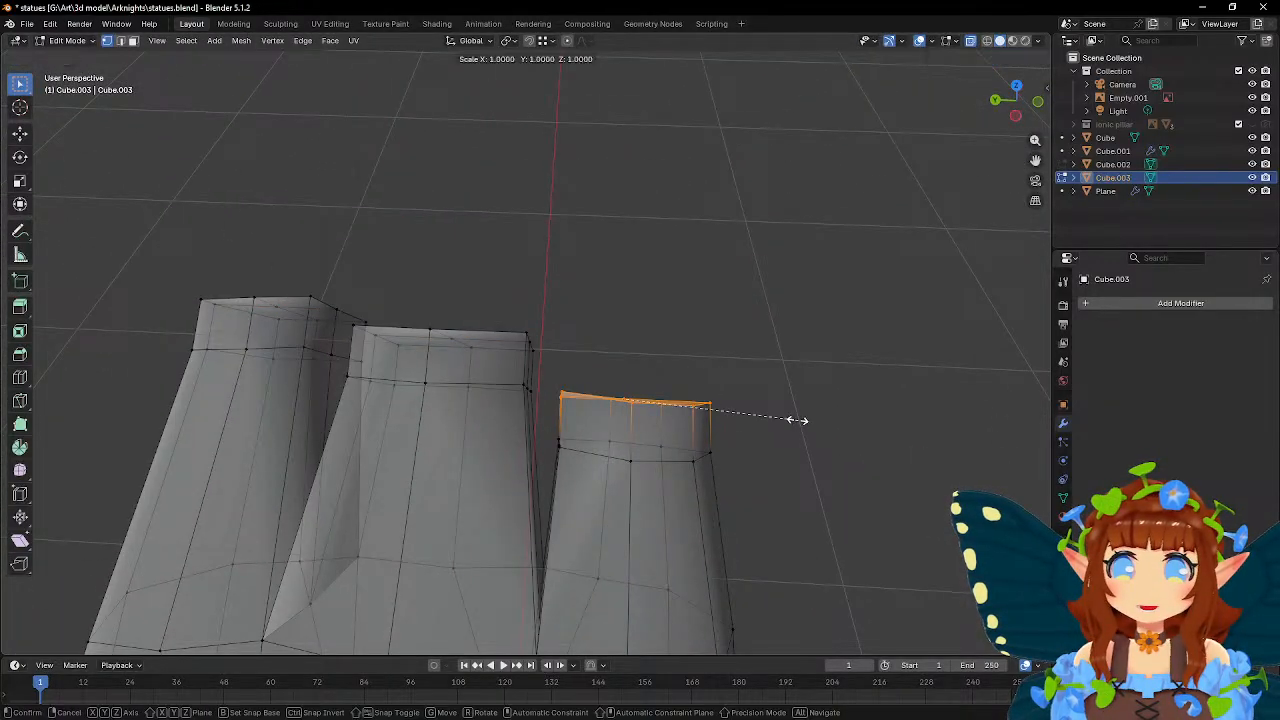
left_click(765, 417)
- Scale the extruded tip of the middle toe down to about 0.704
middle_click_drag(763, 417, 557, 326)
left_click_drag(553, 328, 762, 379)
key("s")
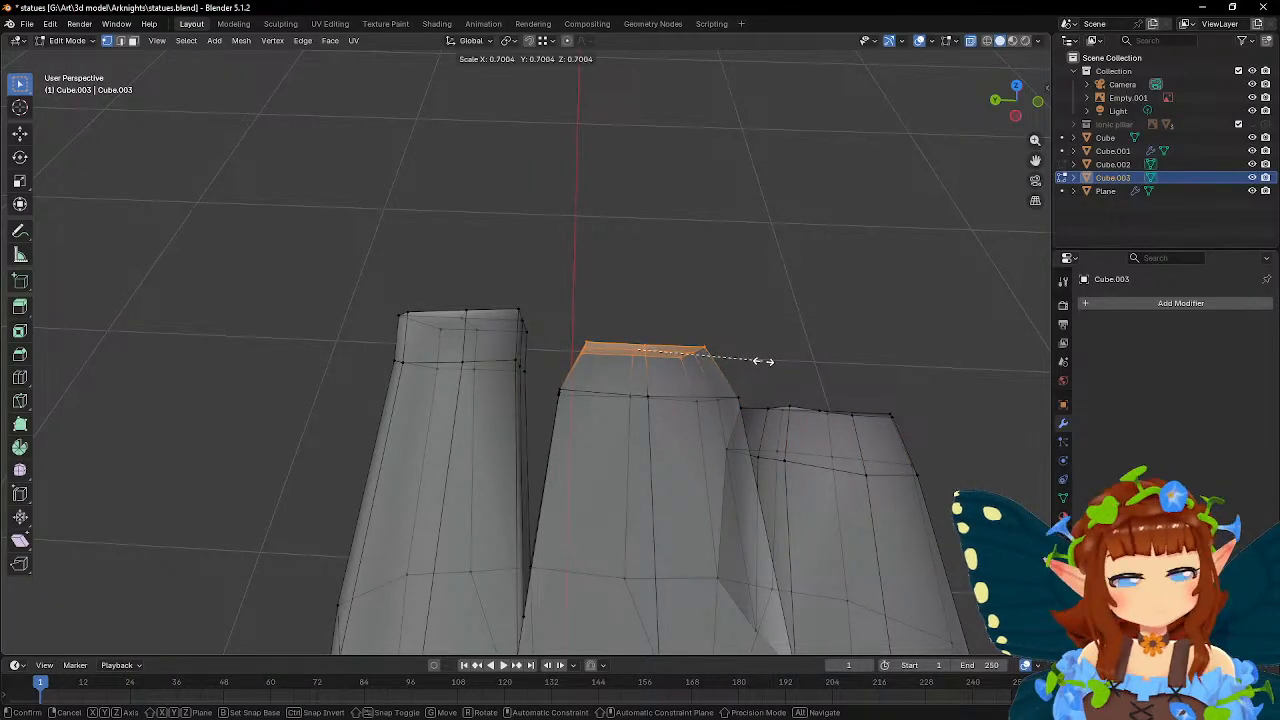
left_click(766, 360)
- Select the tip vertices of the remaining outer toe and scale them down to taper it
middle_click_drag(766, 360, 541, 303)
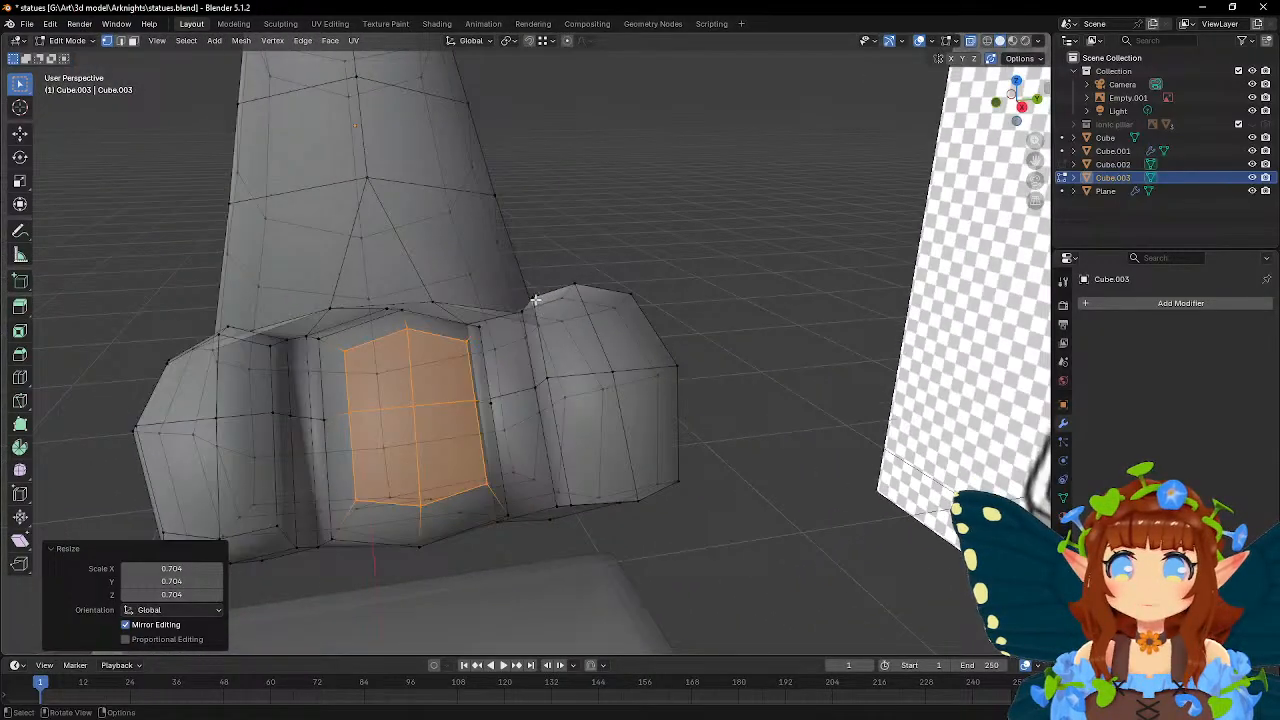
left_click(533, 298)
left_click(612, 371, "shift")
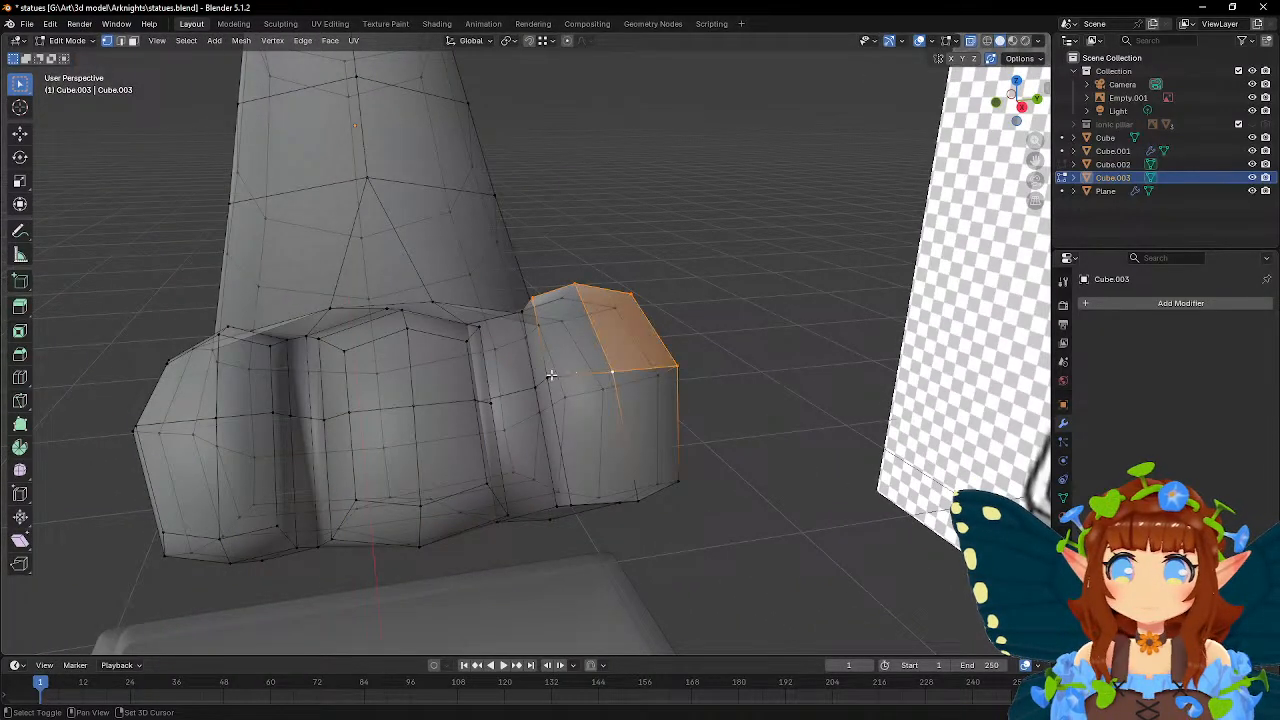
left_click(548, 378, "shift")
middle_click_drag(595, 458, 604, 427)
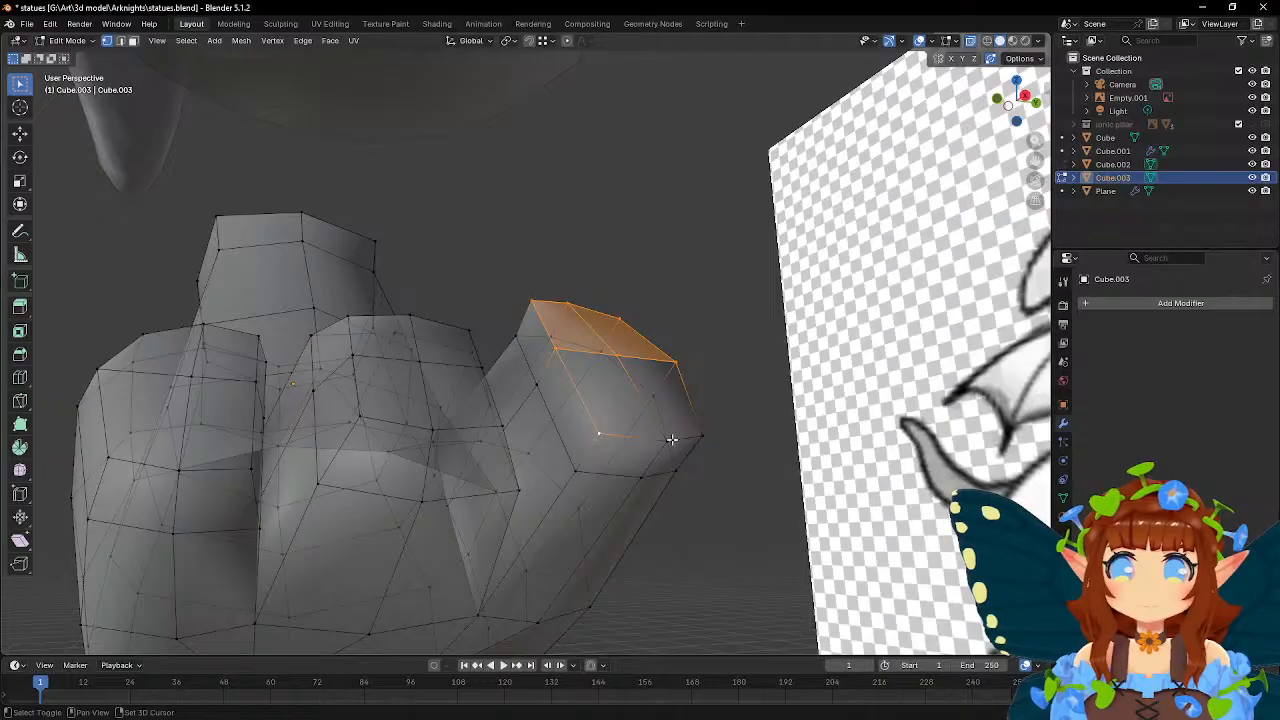
left_click(702, 435, "shift")
key("s")
left_click(758, 397)
- Push the toe tips' centre vertices outward about 0.012 m along X and 0.008 m along Z, and check the shape in Object Mode
middle_click_drag(758, 397, 558, 370)
left_click(578, 381)
left_click(460, 388, "shift")
middle_click_drag(356, 387, 630, 338)
key("g")
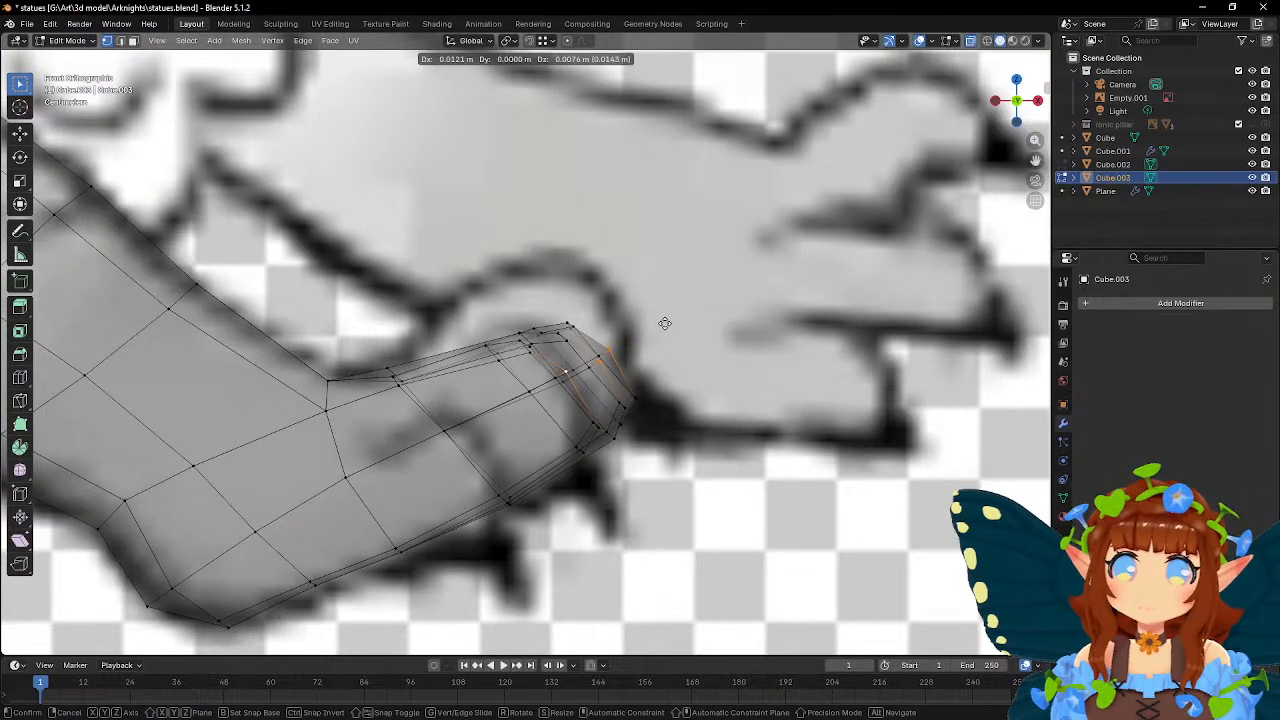
left_click(664, 323)
middle_click_drag(664, 323, 590, 310)
key("Tab")
key("Tab")
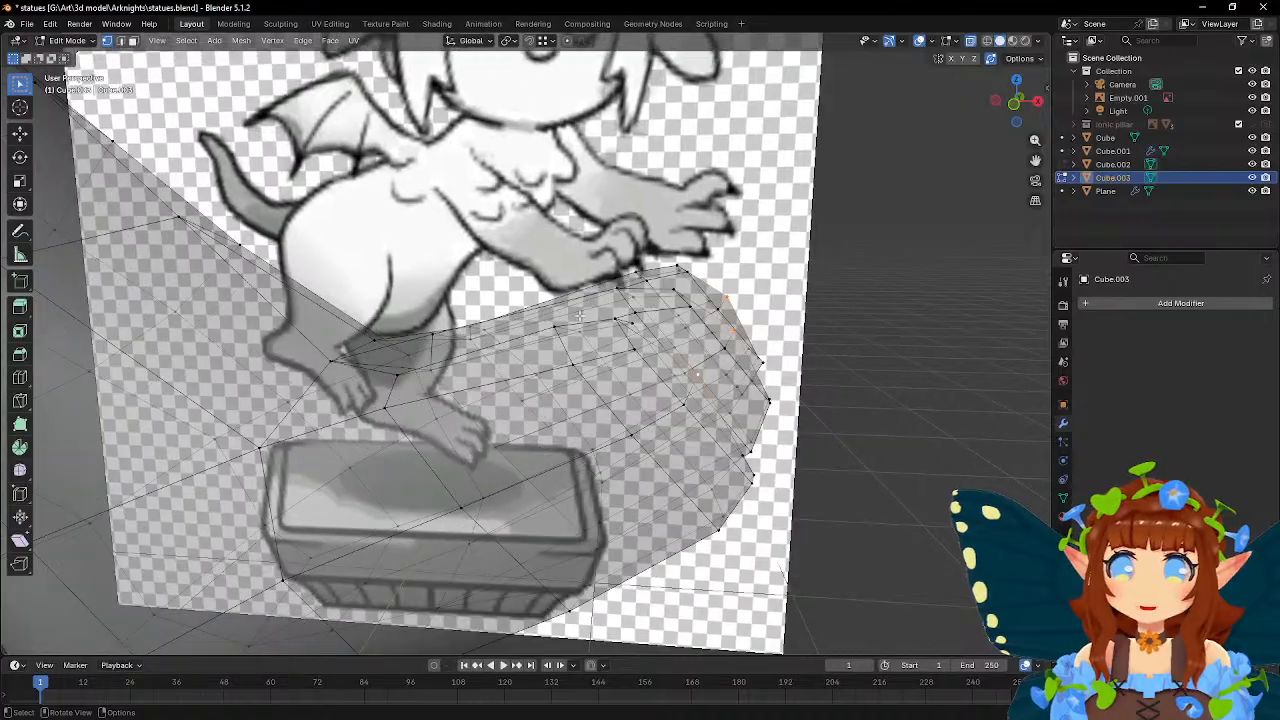
- In front view, lower the selected vertex on top of the toes about 0.005 m and reposition the neighbouring vertex nearer the tip
key("KP_1")
key("g")
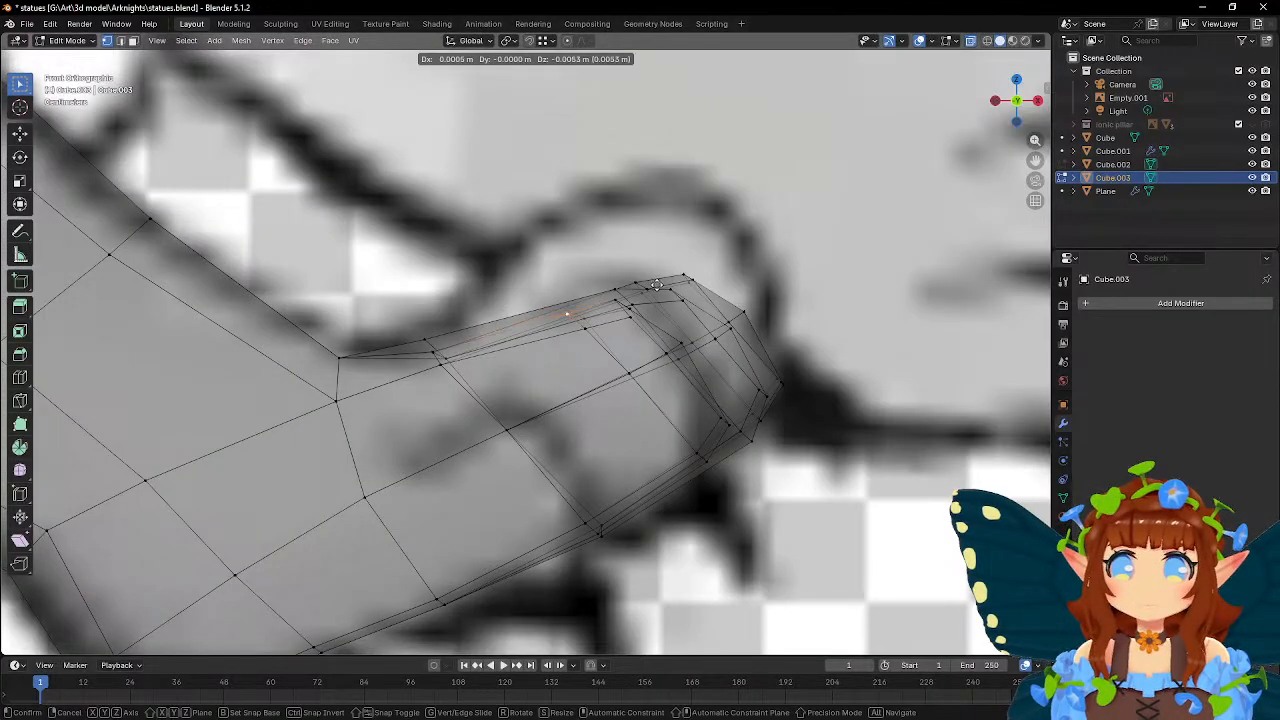
left_click(657, 292)
left_click(621, 301)
key("g")
left_click(611, 292)
- Connect the centre vertex of the -Y outer toe's tip to its surrounding corner vertices with edges
middle_click_drag(611, 292, 440, 340)
left_click(426, 376)
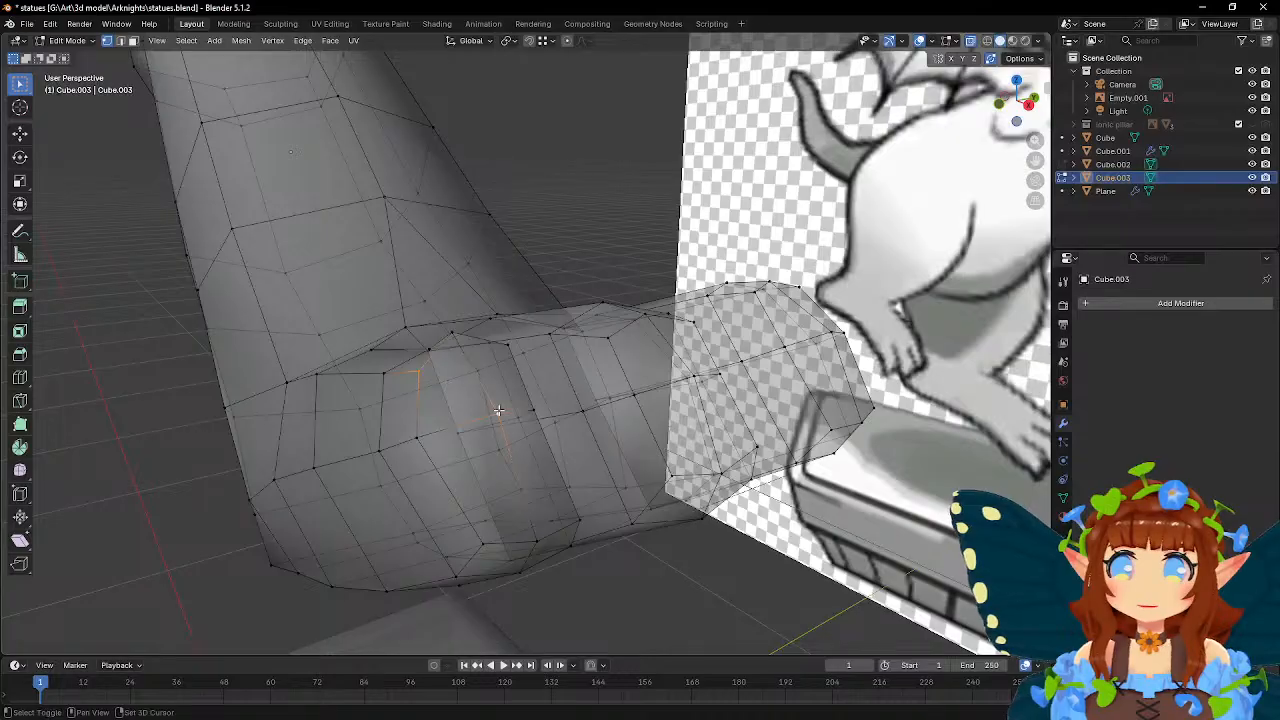
middle_click_drag(498, 410, 481, 365)
left_click(482, 363, "shift")
middle_click_drag(453, 432, 459, 486)
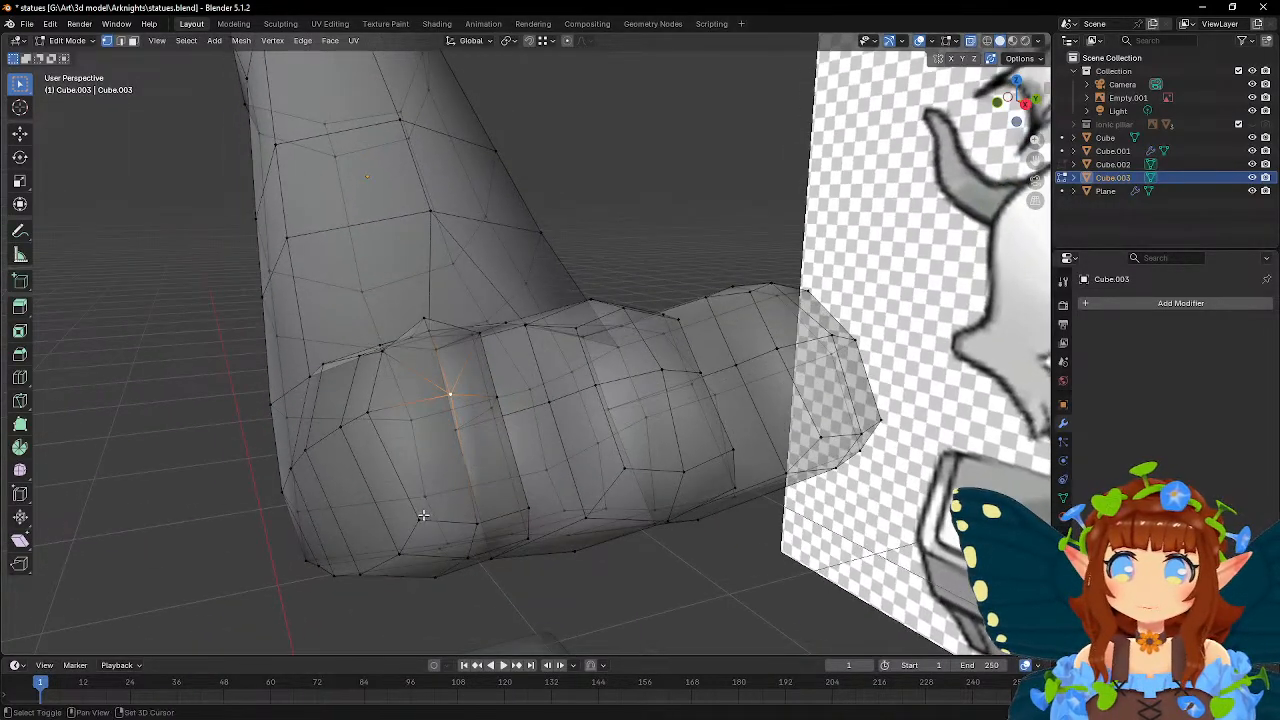
left_click(449, 396)
middle_click_drag(449, 396, 483, 428)
left_click(476, 500, "shift")
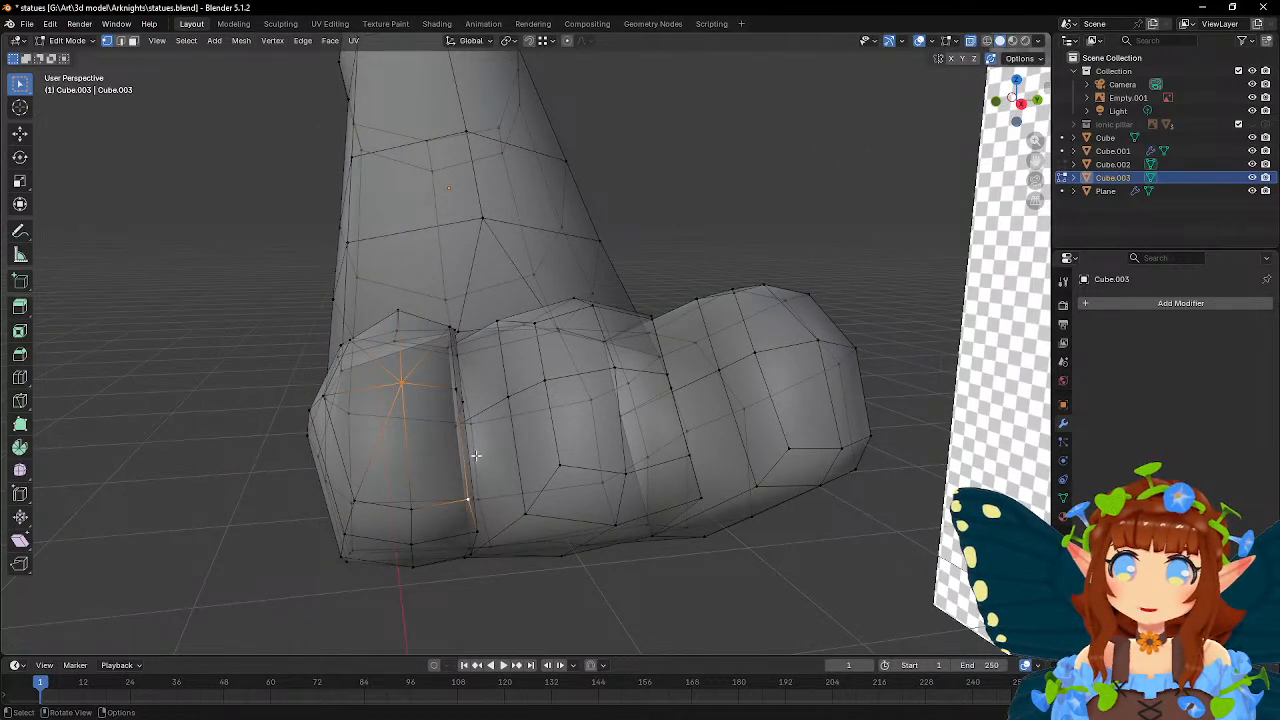
- Connect the centre vertex of the middle toe's tip to its corner vertices with edges
left_click(572, 464)
left_click(614, 370, "shift")
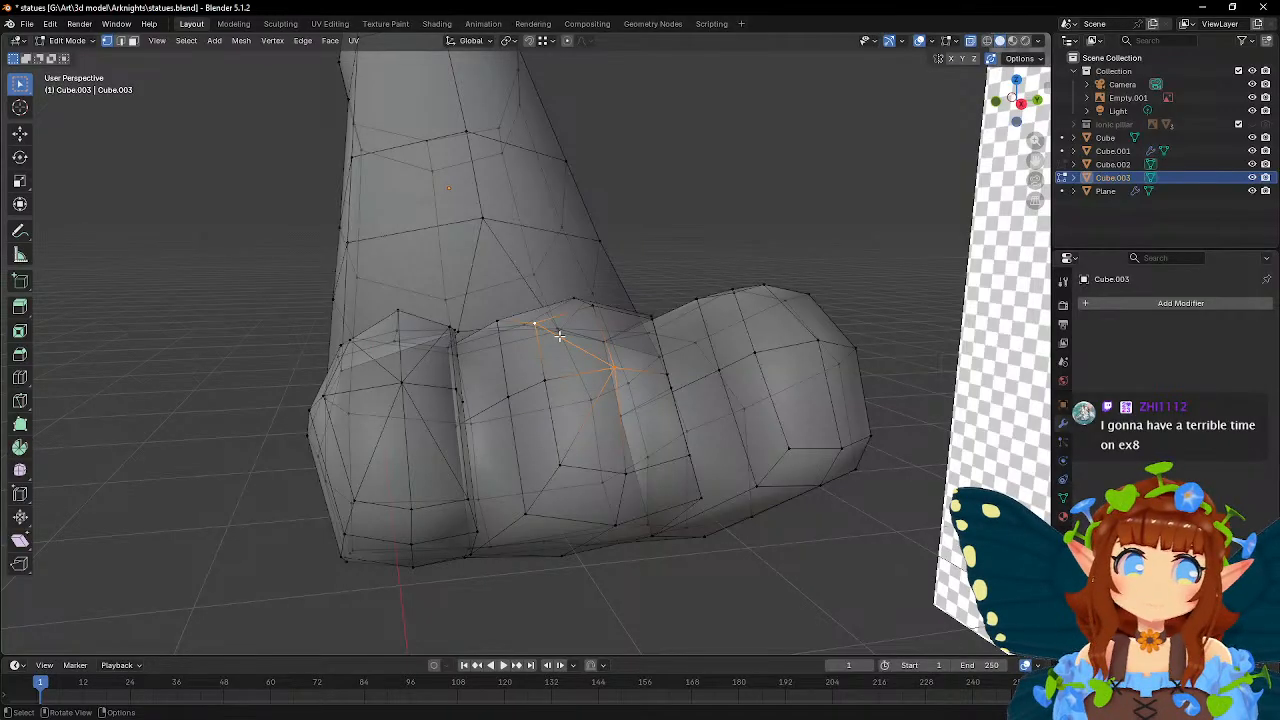
key("KP_1")
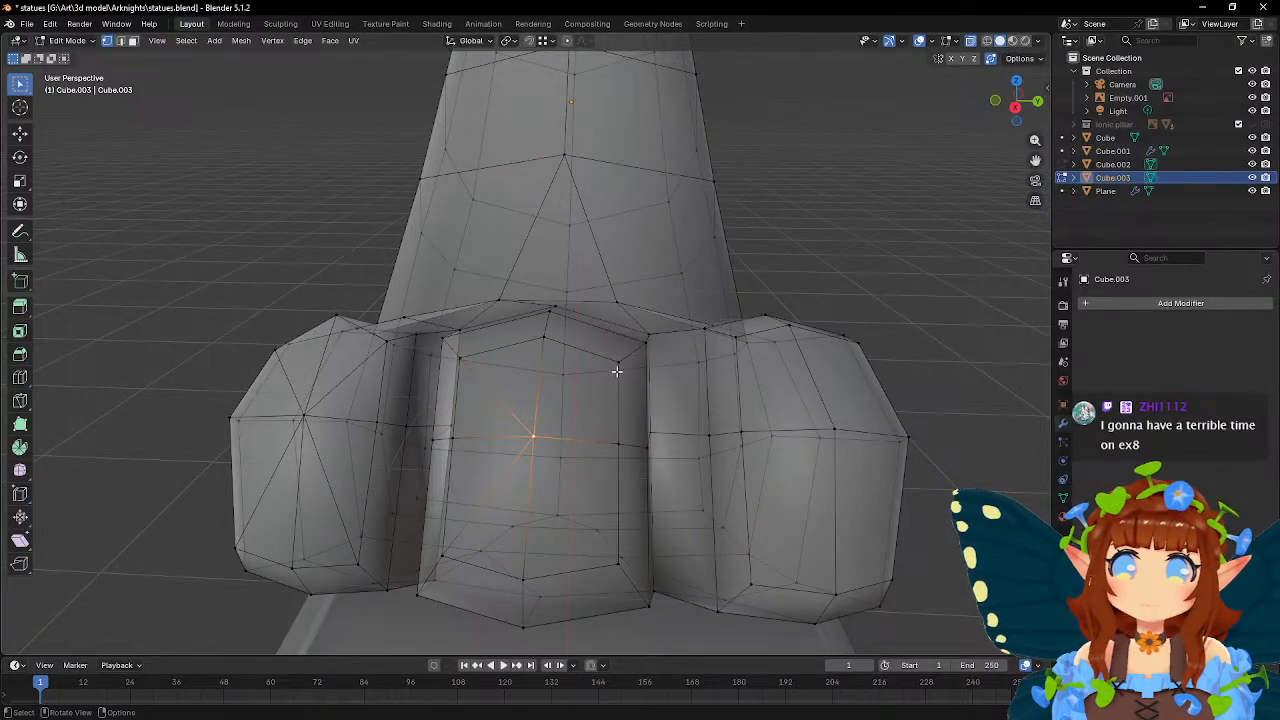
left_click(531, 441)
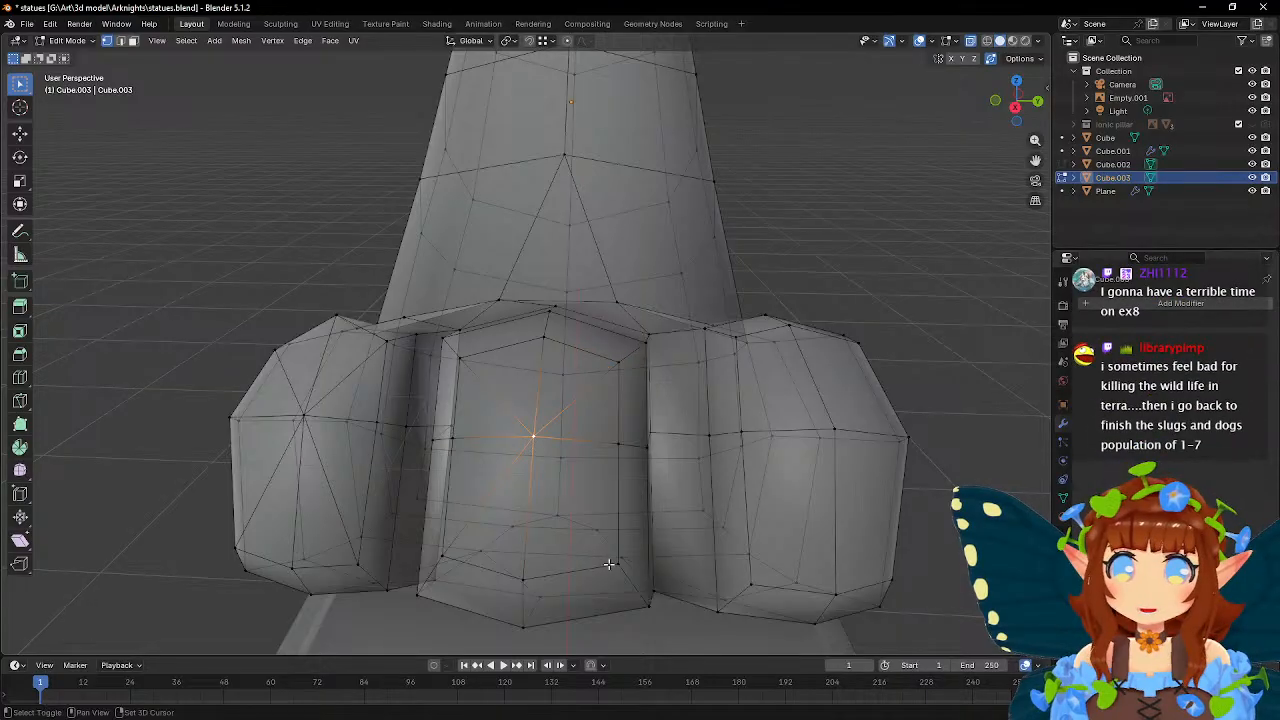
- Connect the centre vertex of the +Y outer toe's tip to its corner vertices and inspect the toes in Object Mode
left_click(833, 430)
left_click(750, 584, "shift")
left_click(750, 584, "shift")
left_click(890, 578, "shift")
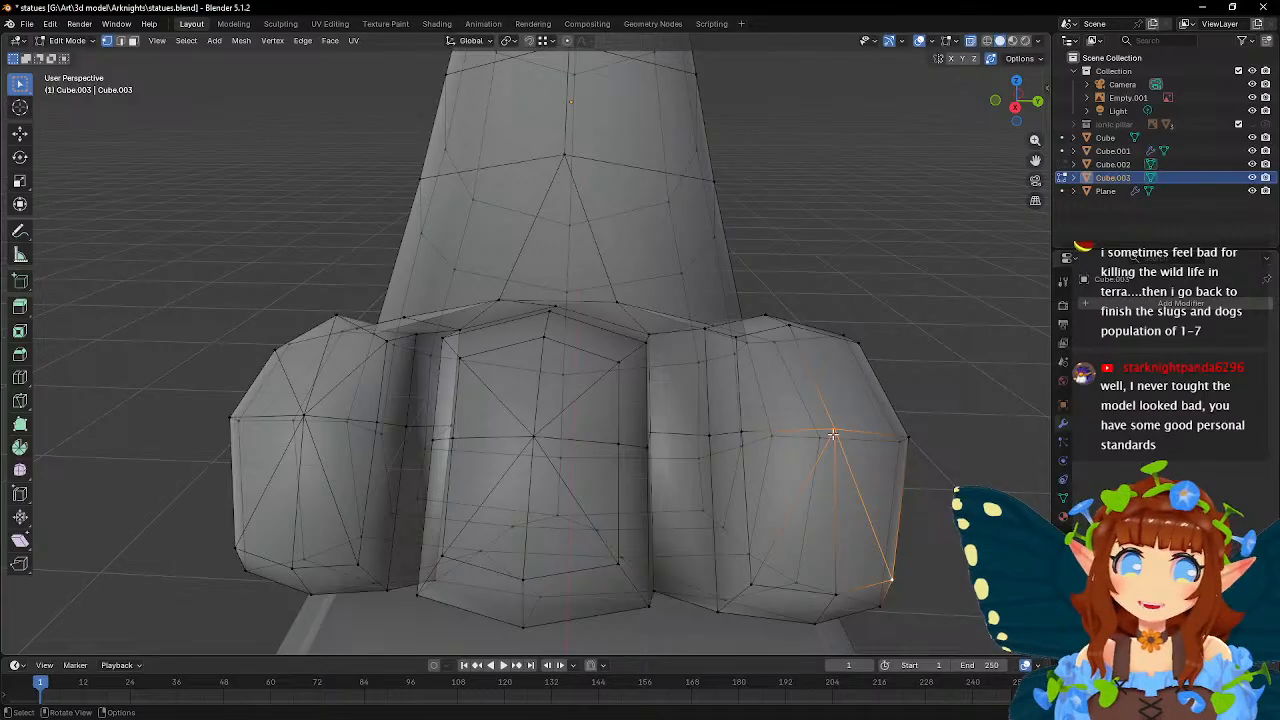
left_click(740, 348, "shift")
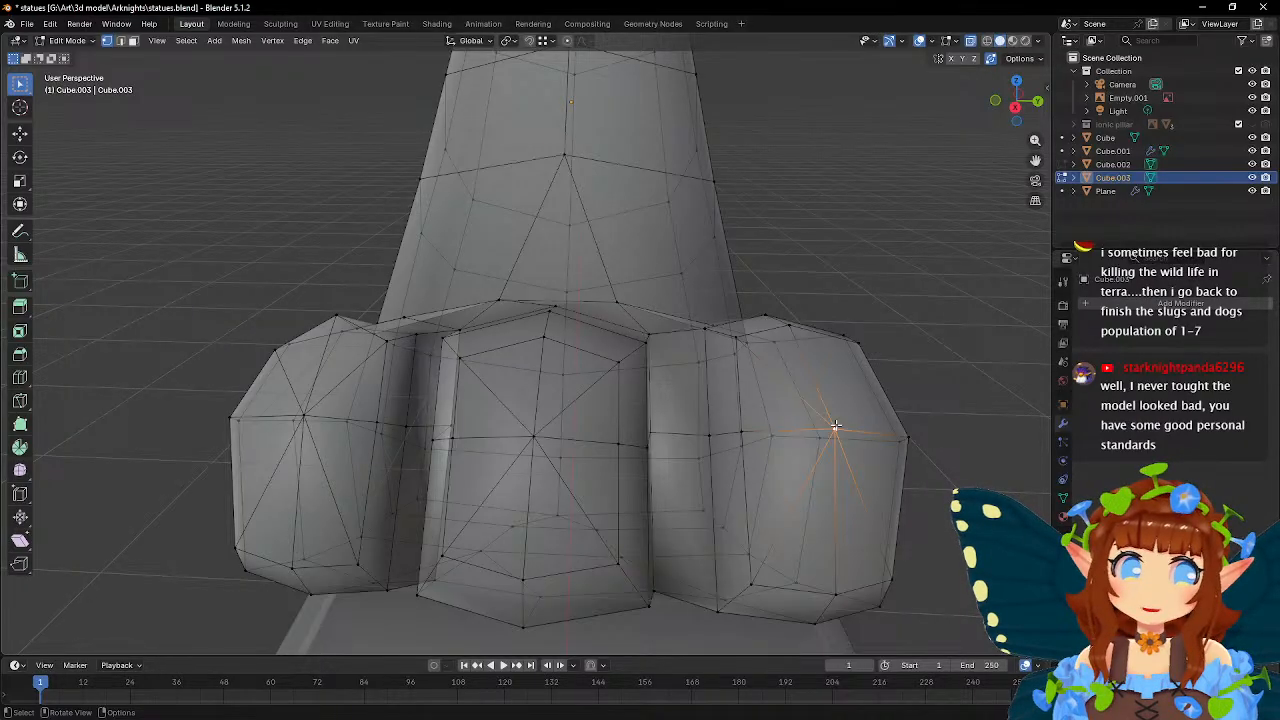
left_click(861, 339, "shift")
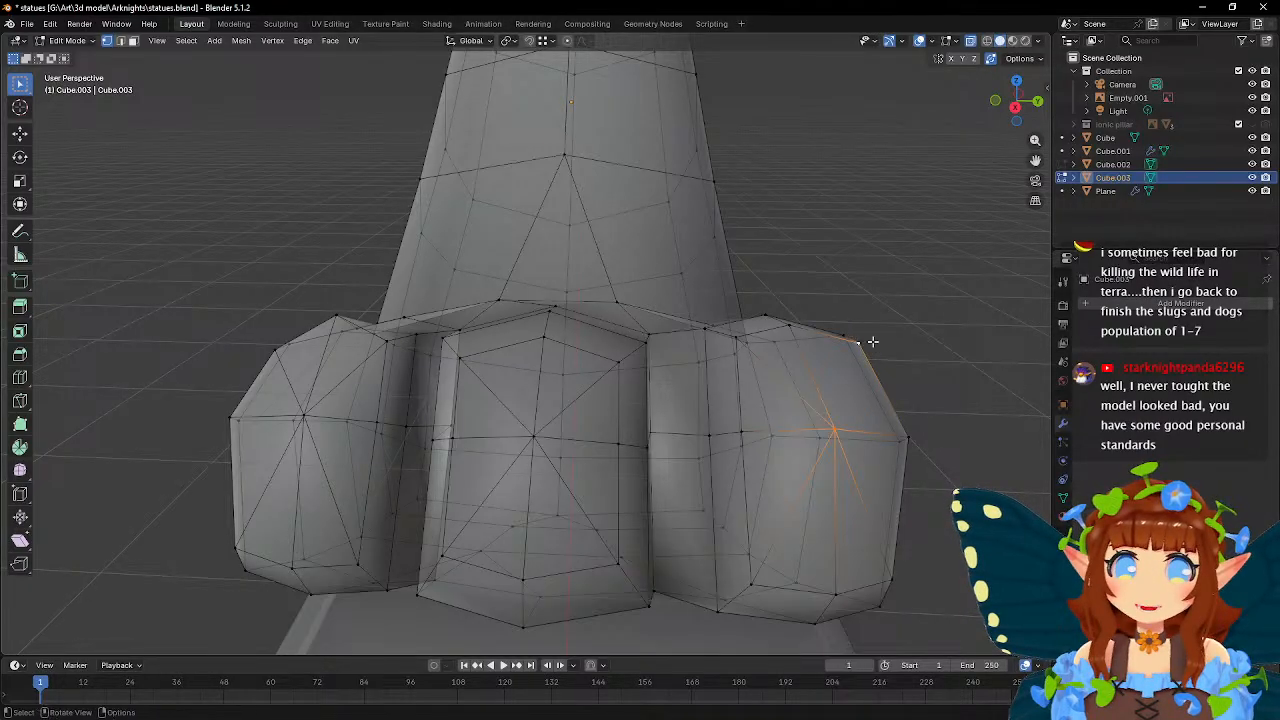
middle_click_drag(791, 370, 510, 381)
key("Tab")
scroll(529, 358, "up", 4)
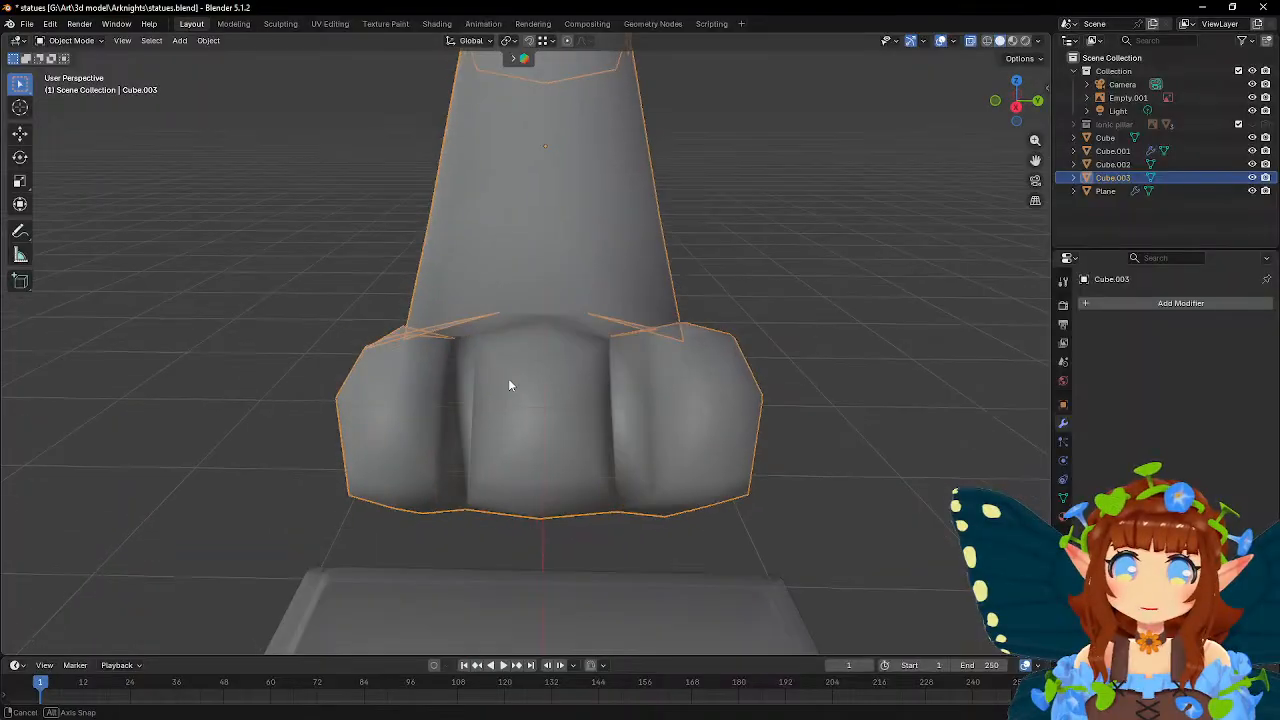
- Move the two middle vertices on the inner side of the +Y outer toe about -0.009 m along Y
key("Tab")
middle_click_drag(724, 383, 616, 421)
scroll(531, 404, "up", 1)
left_click(553, 392)
left_click(578, 390, "shift")
key("g")
key("y")
left_click(583, 426)
middle_click_drag(583, 426, 589, 397)
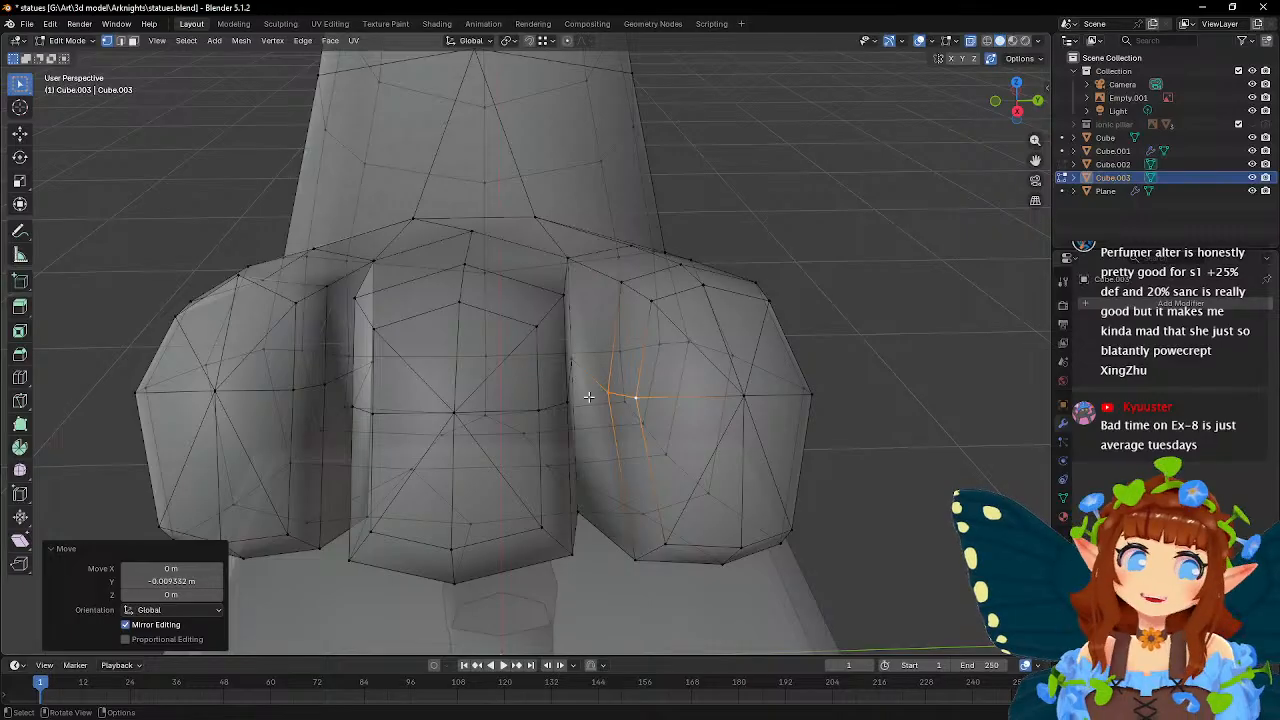
- Lower the two upper vertices on the inner side of the +Y outer toe about 0.006 m along Z
left_click(620, 282)
left_click(653, 301, "shift")
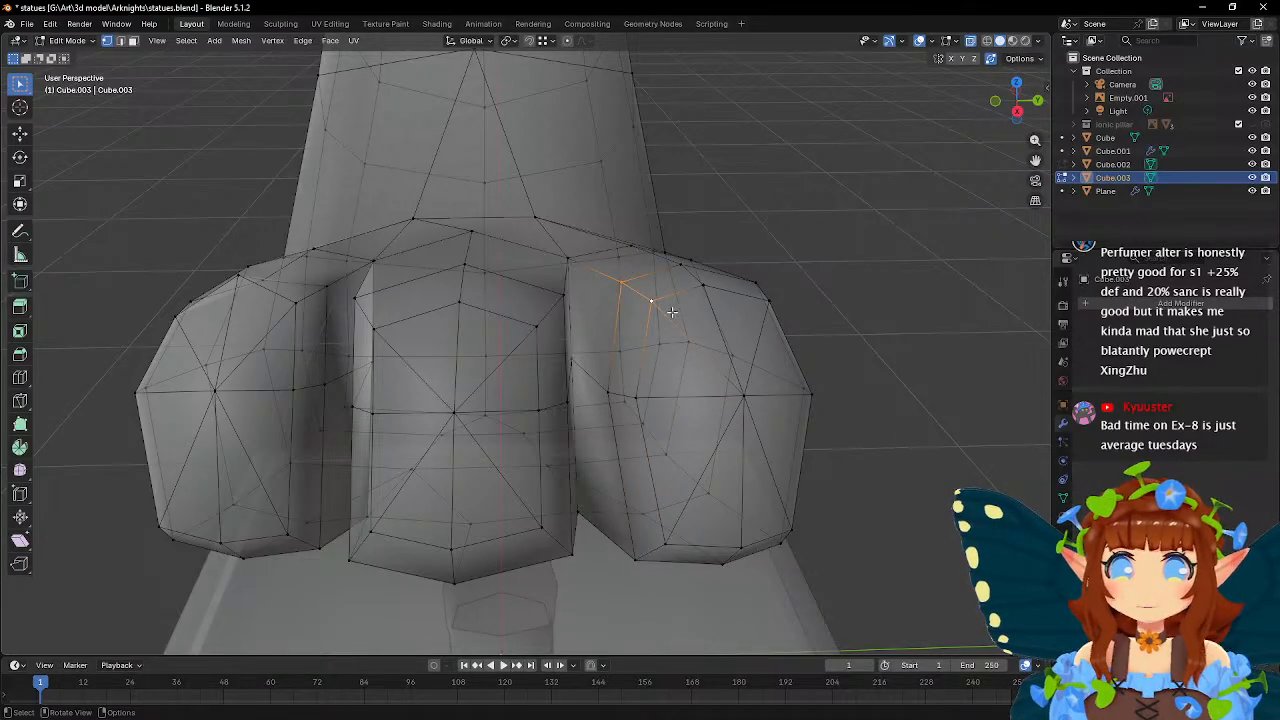
middle_click_drag(676, 310, 671, 317)
key("g")
key("z")
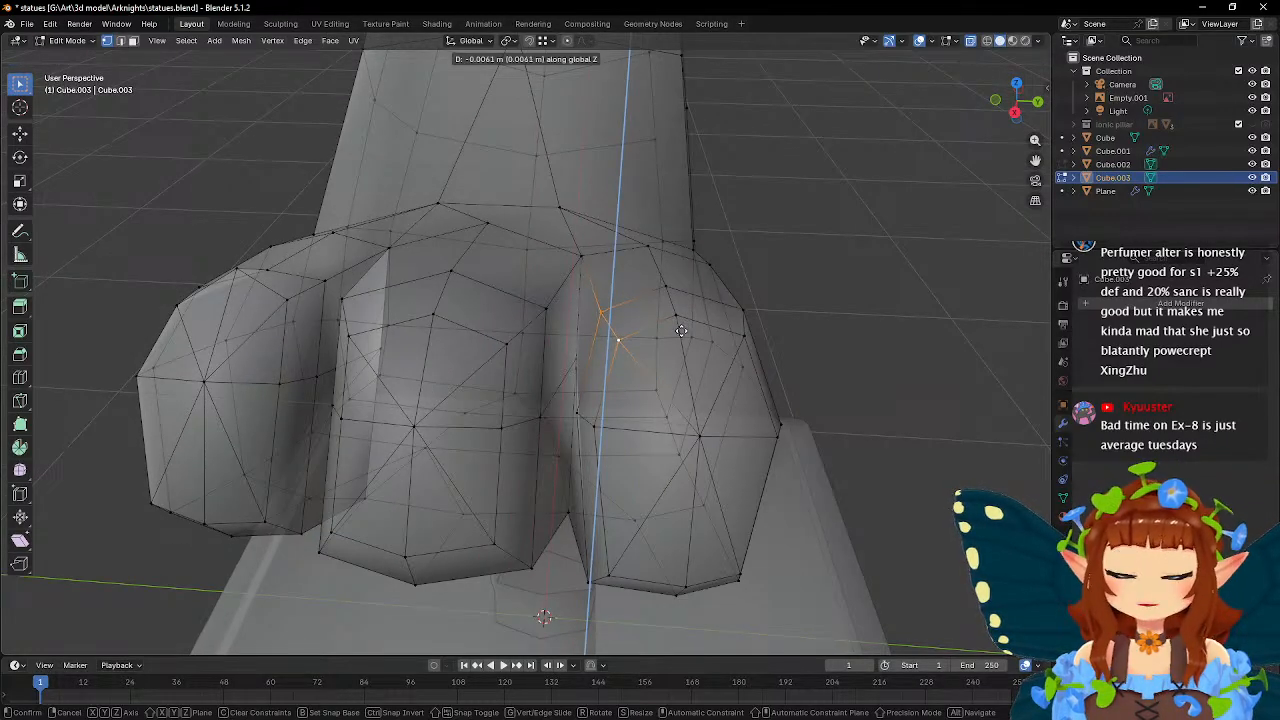
left_click(681, 330)
- Raise the two lower vertices on the inner side of the +Y outer toe about 0.0056 m along Z
left_click(548, 316)
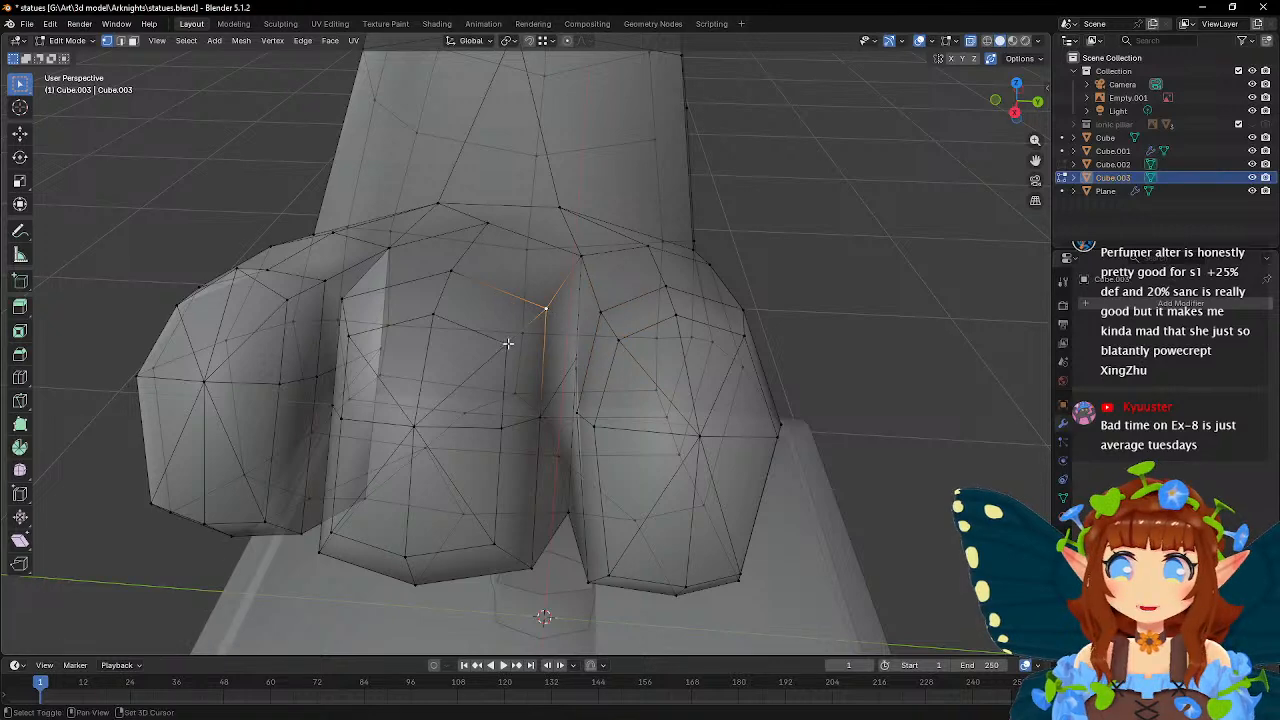
left_click(509, 341, "shift")
middle_click_drag(577, 349, 594, 331)
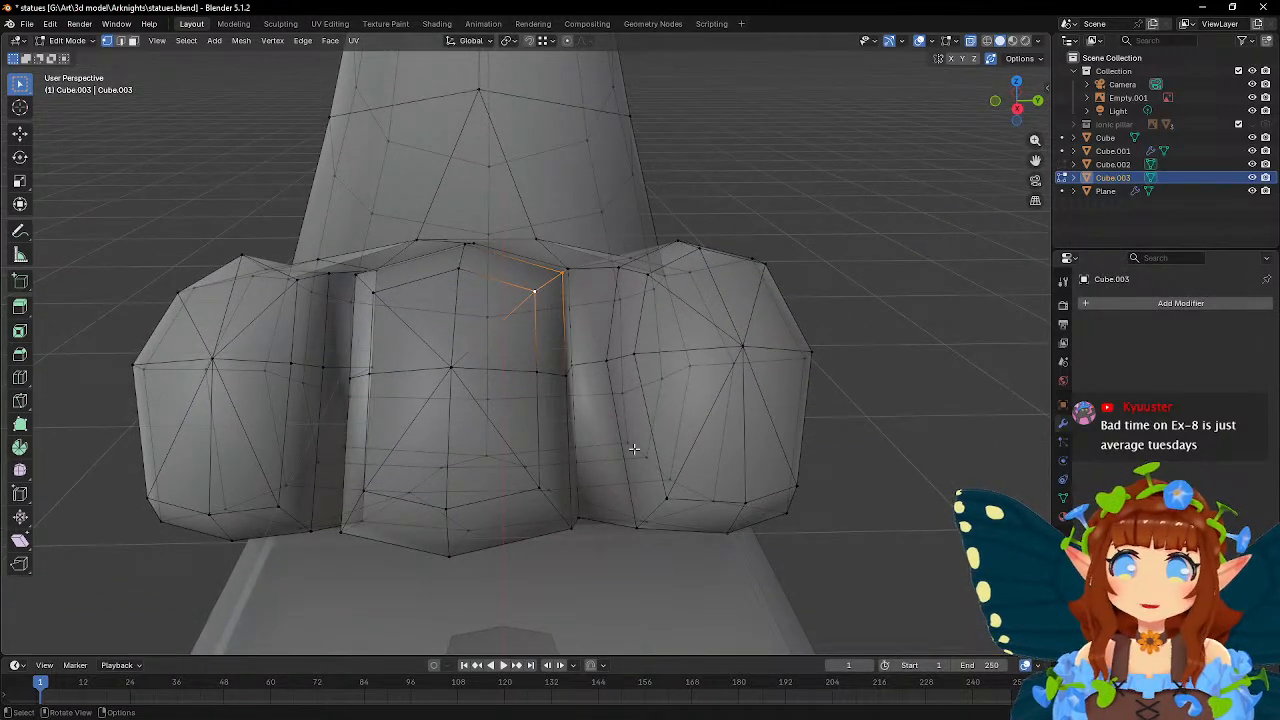
left_click(634, 526)
middle_click_drag(634, 527, 651, 443)
key("g")
key("z")
left_click(637, 420)
- Raise the two lower vertices on the inner side of the -Y outer toe about 0.009 m along Z
mouse_move(545, 385)
middle_mouse_down("shift")
mouse_move(634, 366)
mouse_move(551, 386)
middle_mouse_up("shift")
middle_click_drag(541, 276, 534, 276)
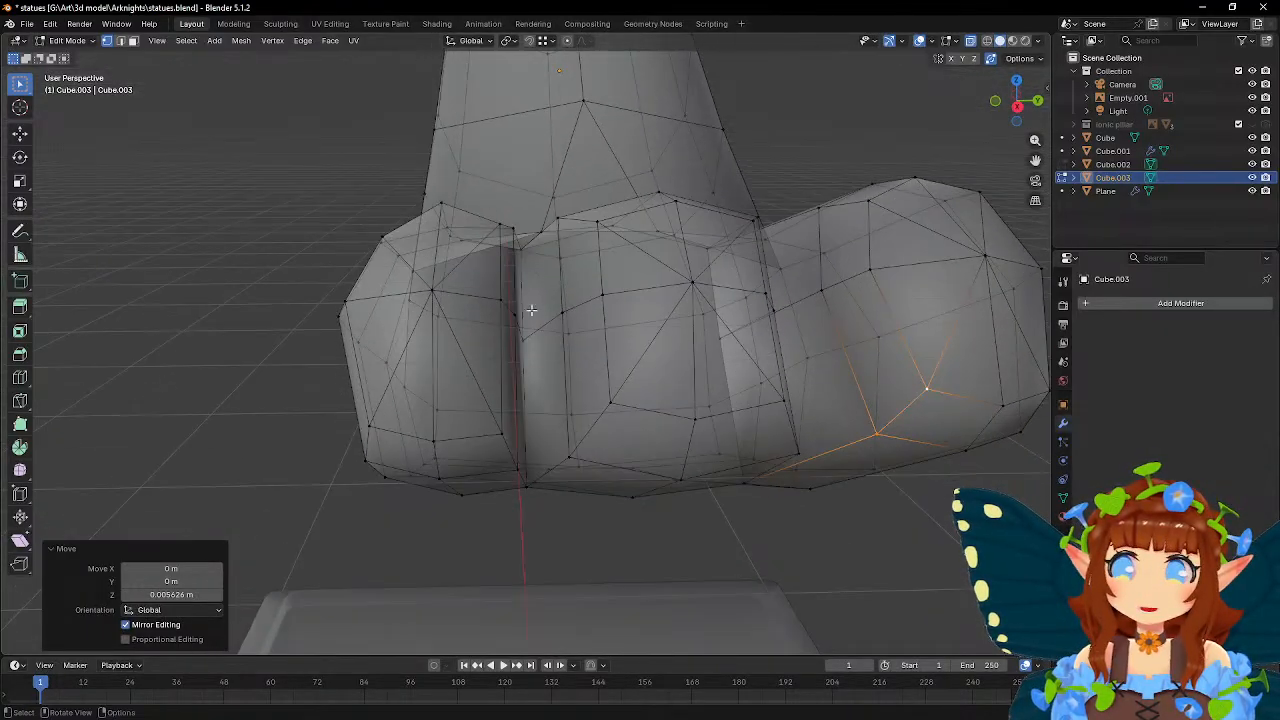
left_click(512, 455)
key("g")
key("z")
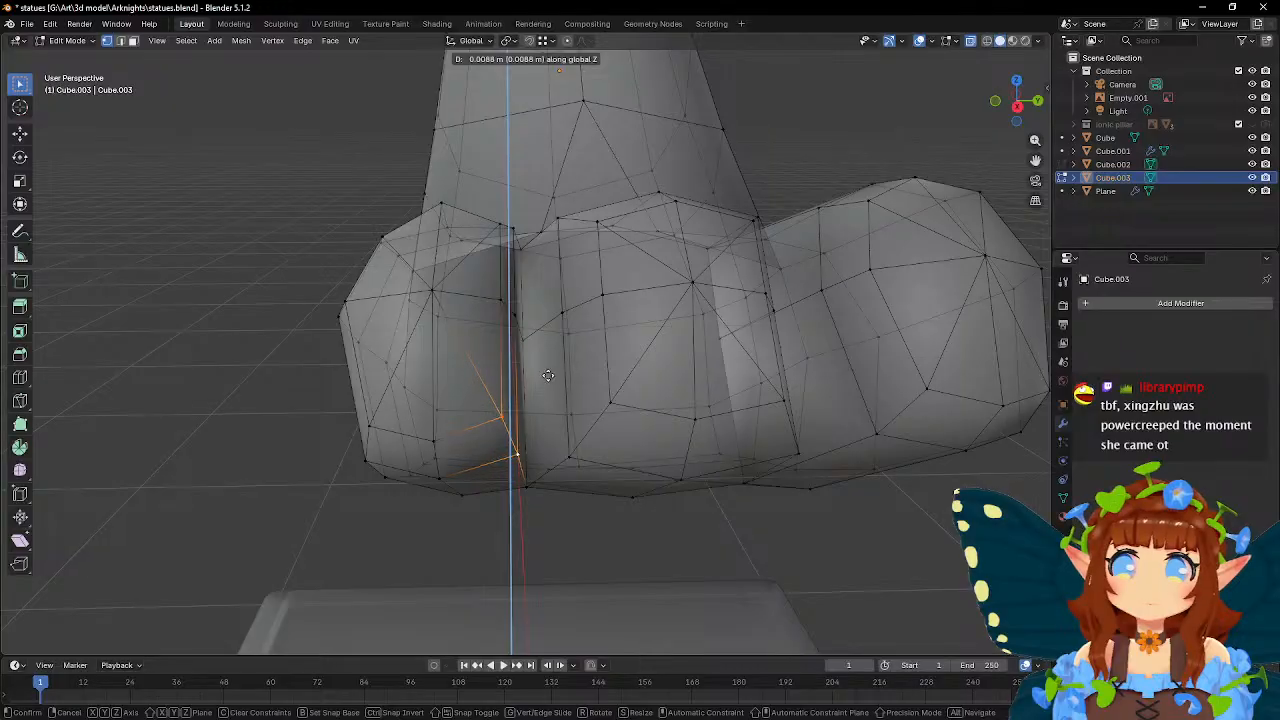
left_click(538, 363)
- Move the two middle vertices on the inner side of the -Y outer toe about 0.0047 m along Y
middle_click_drag(516, 351, 570, 362)
left_click(495, 357)
left_click(512, 352, "shift")
key("g")
key("y")
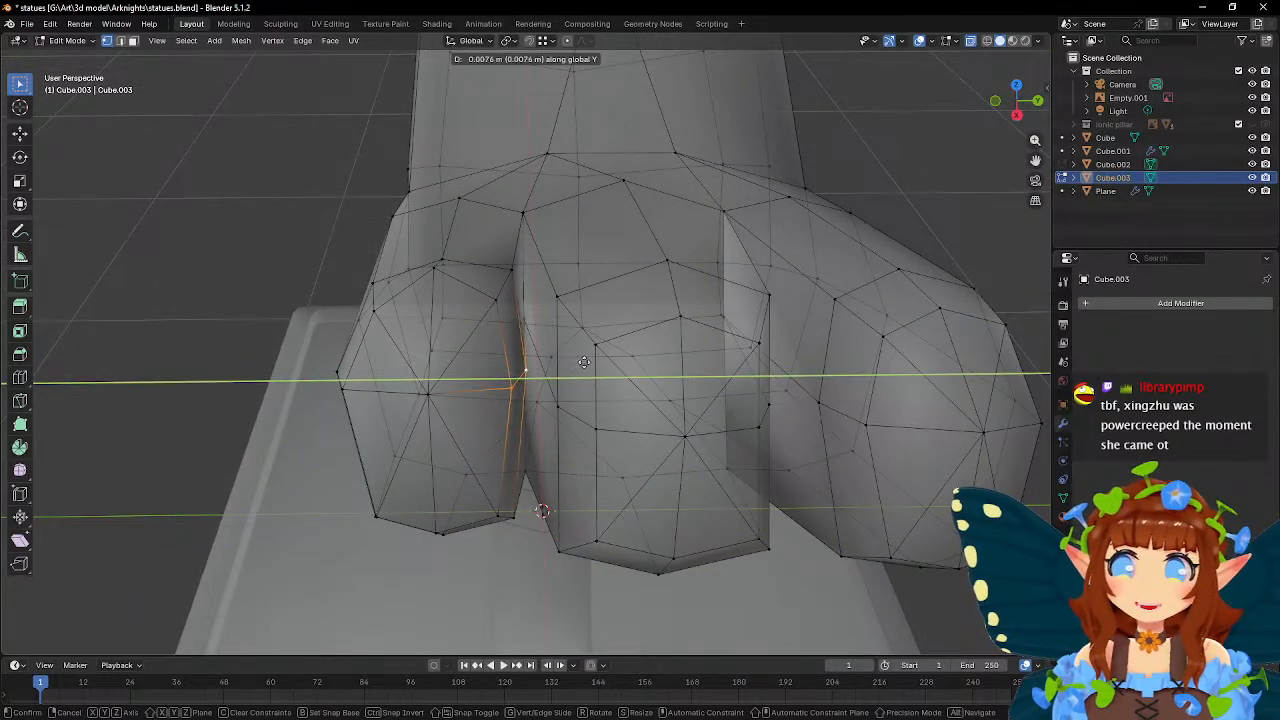
left_click(575, 358)
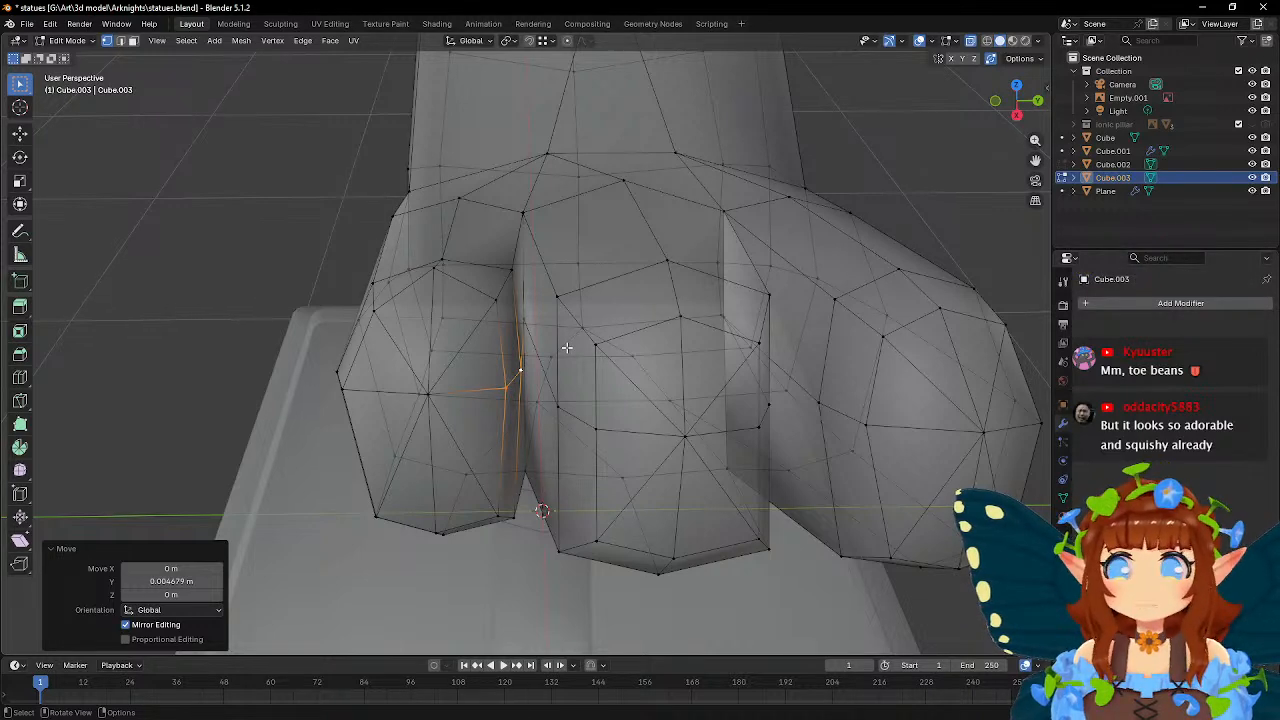
- Move the two middle vertices on the -Y side of the middle toe along Y
middle_click_drag(568, 395, 692, 384)
left_click(546, 363)
left_click(580, 368, "shift")
key("g")
key("y")
left_click(672, 356)
- Move the two middle vertices on the +Y side of the middle toe along Y and inspect the toes in Object Mode
left_click(691, 386)
left_click(710, 380, "shift")
key("g")
key("y")
left_click(754, 325)
middle_click_drag(753, 347, 749, 438)
key("Tab")
middle_click_drag(668, 374, 752, 315)
key("Tab")
- Raise the three upper vertices of the middle toe's tip about 0.009 m in front view
middle_click_drag(596, 376, 584, 399)
middle_click_drag(506, 392, 691, 337)
key("g")
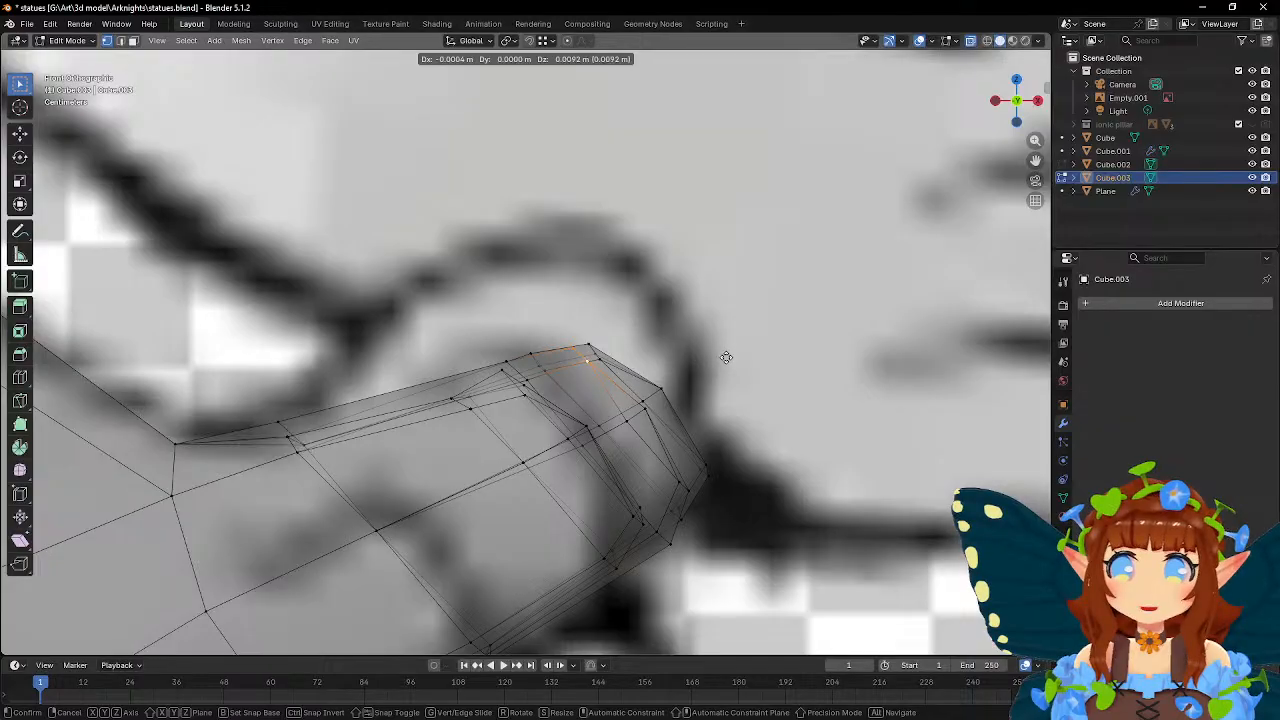
left_click(726, 356)
middle_click_drag(726, 356, 522, 326)
- Fine-tune the middle toe's three upper tip vertices in front view with two free moves towards the reference outline
key("KP_1")
key("g")
left_click(637, 331)
key("KP_1")
key("g")
left_click(642, 301)
- Adjust the height of the middle toe's three upper tip vertices by moving them along local Z
middle_click_drag(630, 370, 488, 355)
key("g")
key("z")
key("z")
left_click(643, 335)
left_click(550, 328, "shift")
key("g")
key("z")
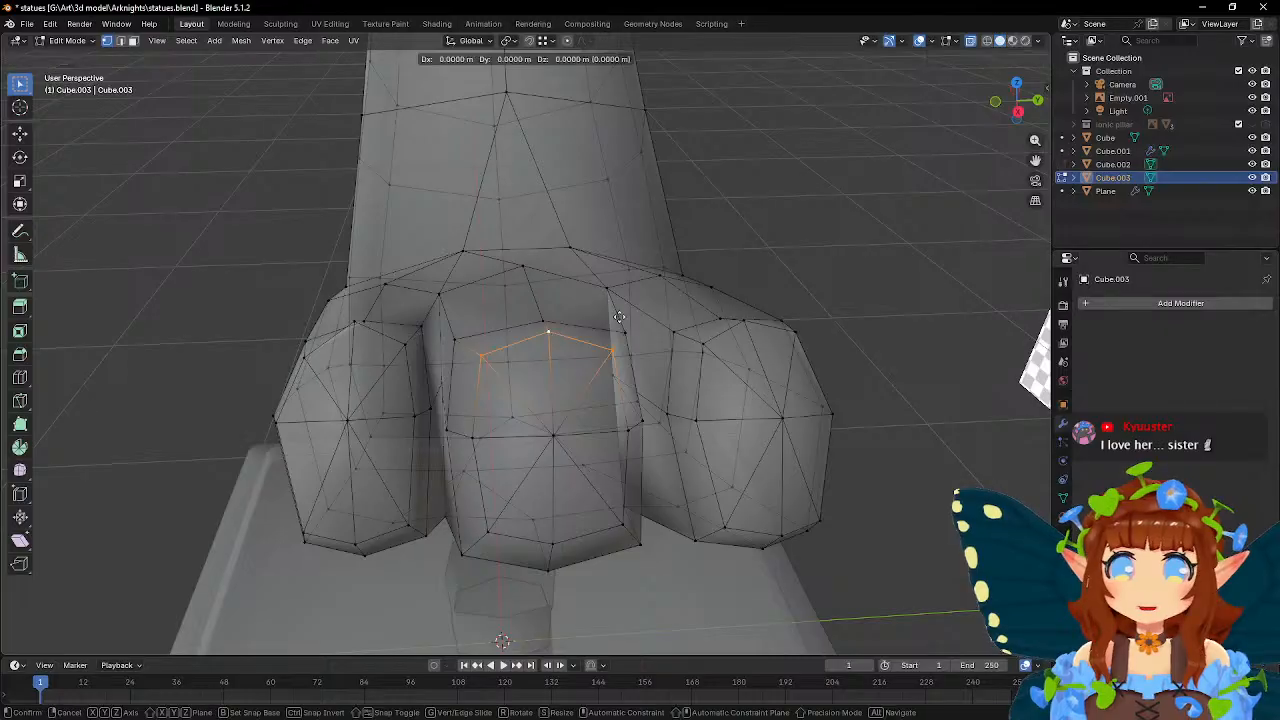
left_click(611, 311)
middle_click_drag(611, 311, 611, 311)
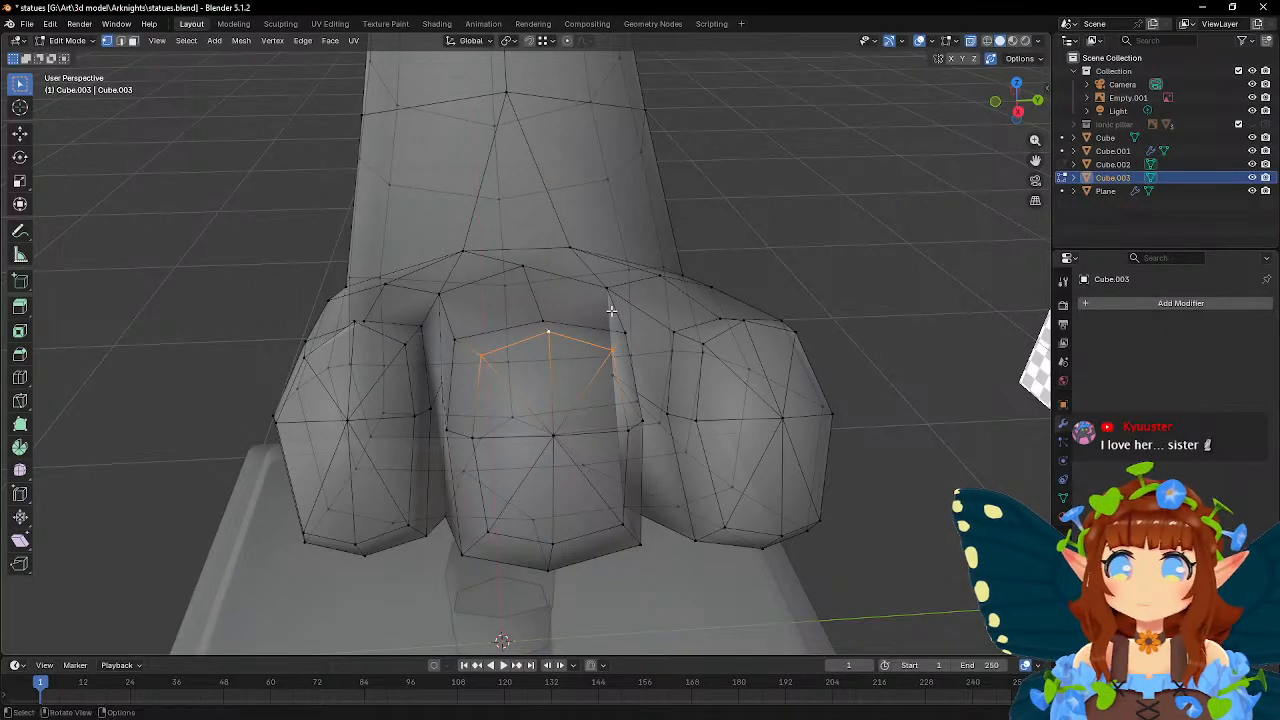
key("g")
key("z")
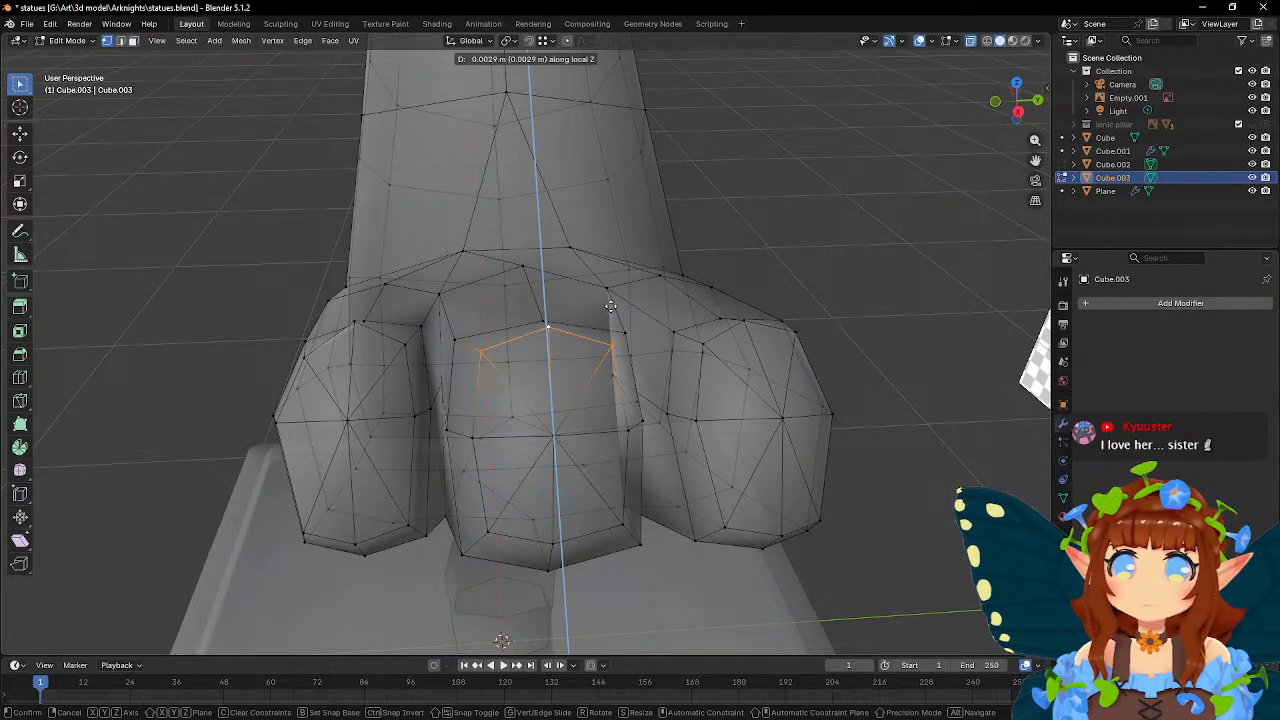
left_click(611, 311)
- Inspect the shape of the toes and foot in Object Mode from several angles
middle_click_drag(611, 311, 790, 284)
key("Tab")
scroll(680, 271, "down", 4)
scroll(490, 296, "up", 4)
middle_click_drag(490, 296, 660, 244)
key("Tab")
- Select the edge loop around the foot near the heel and scale it down to about 0.89
mouse_move(663, 291)
middle_mouse_down()
mouse_move(623, 257)
mouse_move(651, 271)
mouse_move(537, 277)
mouse_move(552, 310)
mouse_move(671, 280)
middle_mouse_up()
scroll(530, 380, "up", 4)
middle_click_drag(523, 386, 482, 300)
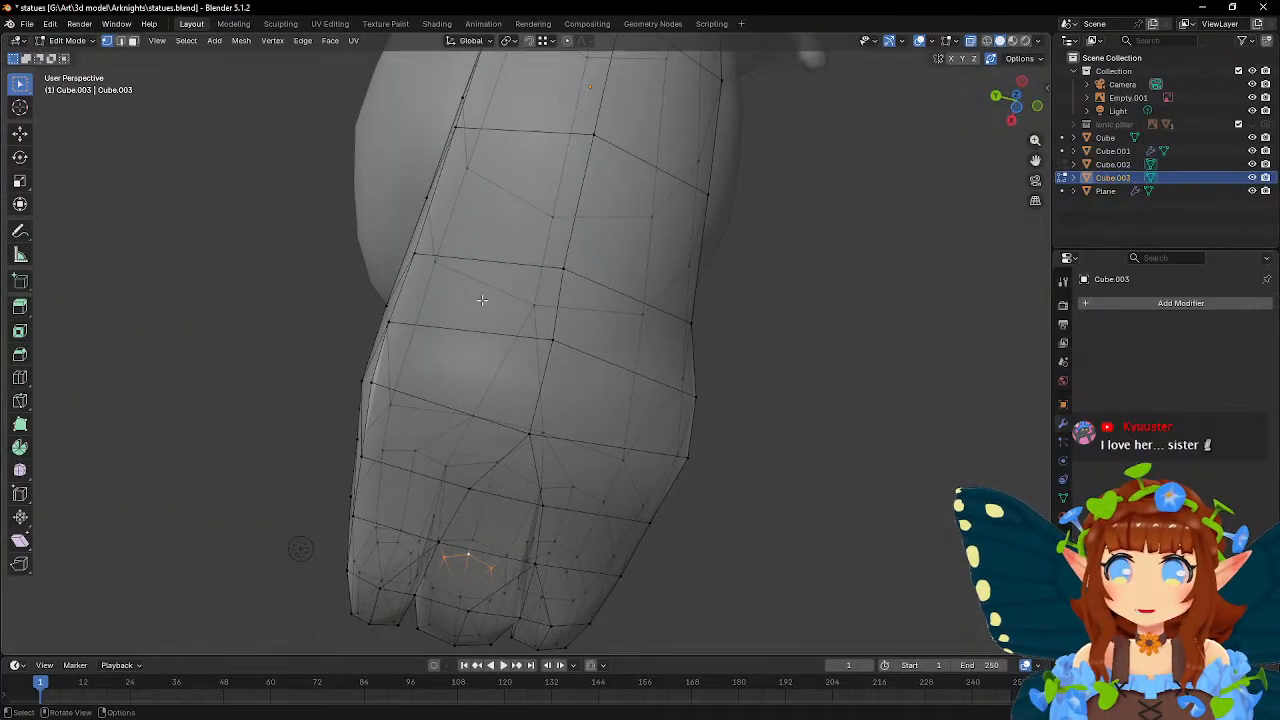
left_click(676, 455, "ctrl")
key("s")
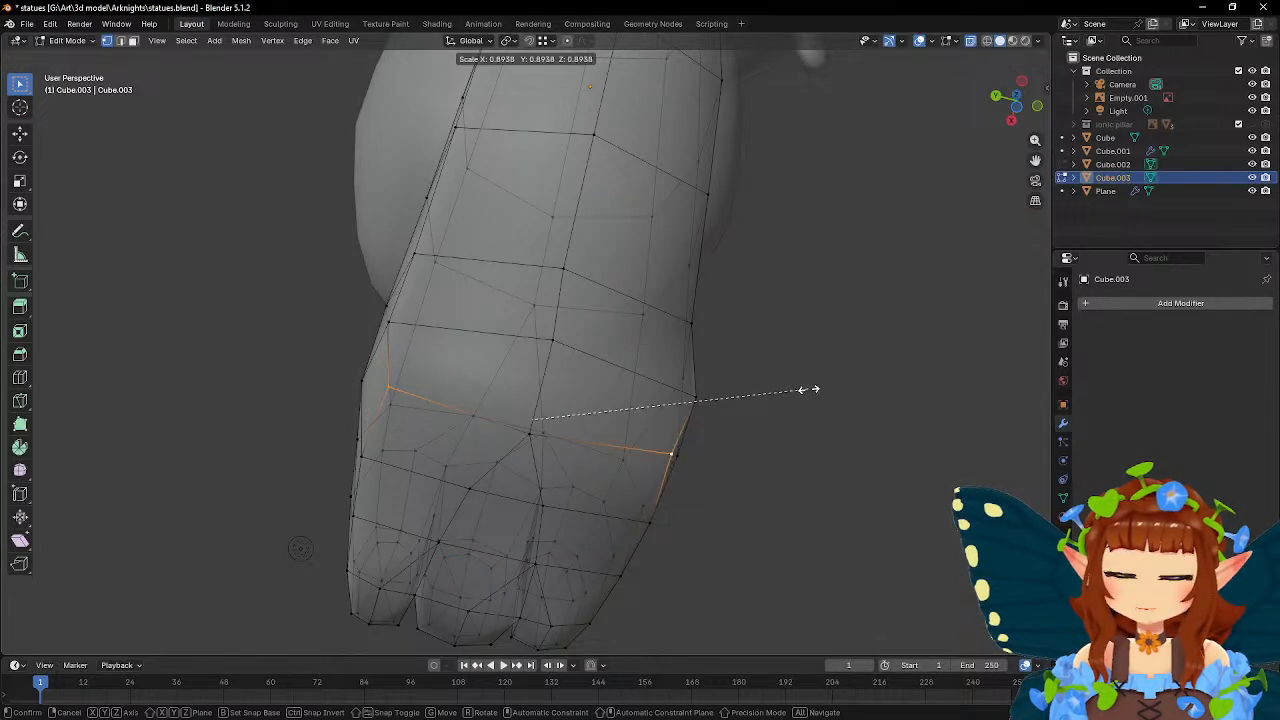
left_click(822, 391)
- Connect the opposite corner vertices of the side face near the heel on the foot's -Y side with crossing diagonals
middle_click_drag(822, 391, 640, 340)
left_click(656, 354)
left_click(600, 467, "shift")
middle_click_drag(607, 441, 592, 374)
left_click(570, 370)
left_click(733, 375, "shift")
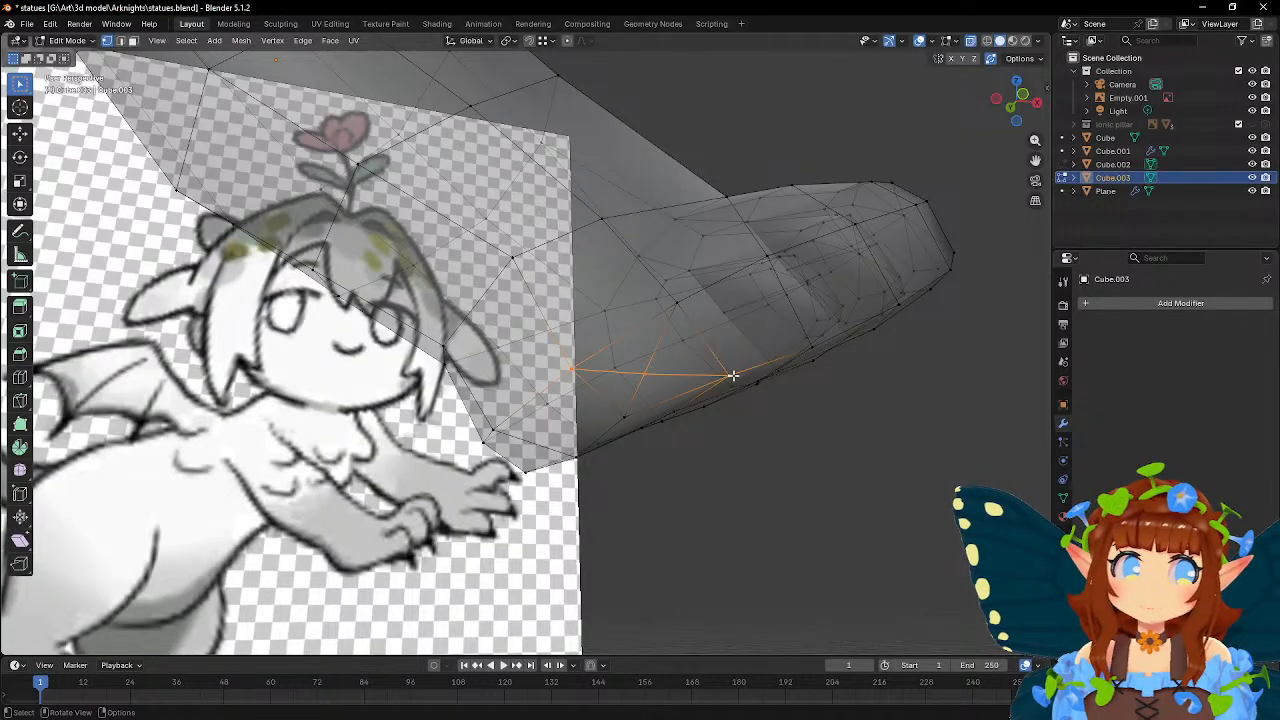
- Connect the opposite corner vertices of the matching side face near the heel on the foot's +Y side with crossing diagonals
middle_click_drag(476, 357, 704, 359)
left_click(425, 300, "shift")
left_click(470, 405, "shift")
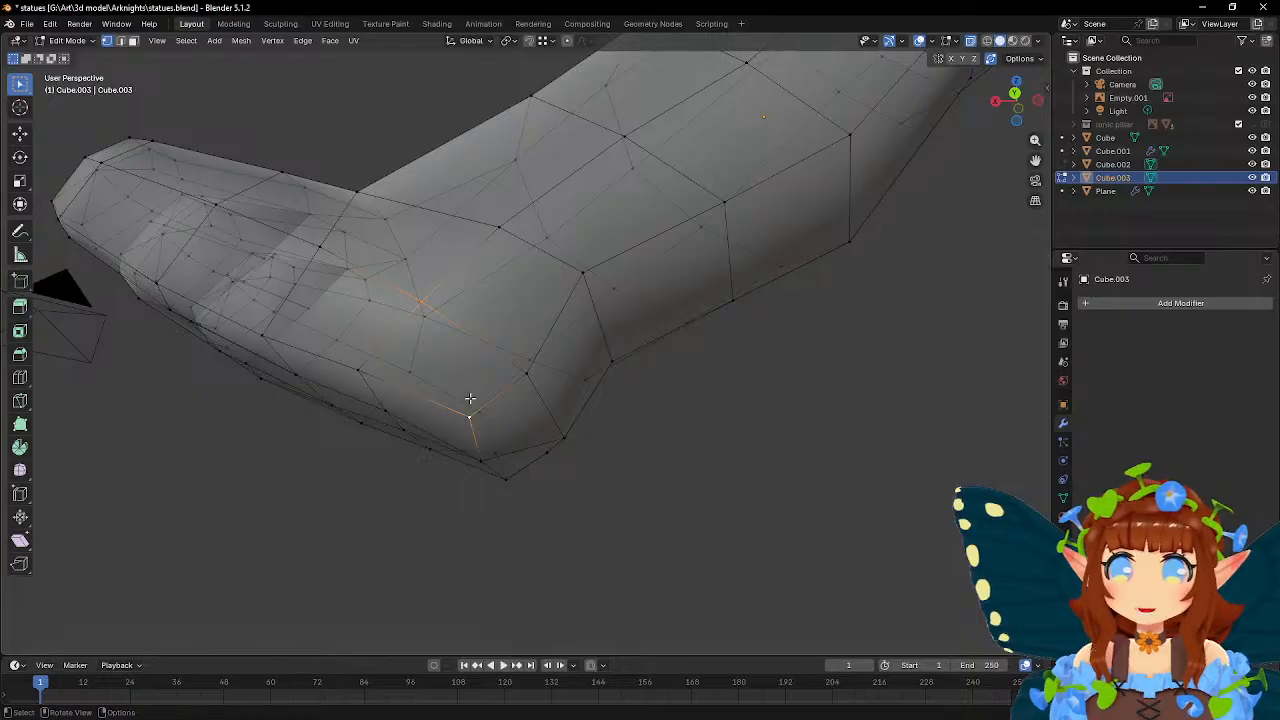
left_click(528, 378)
left_click(360, 372, "shift")
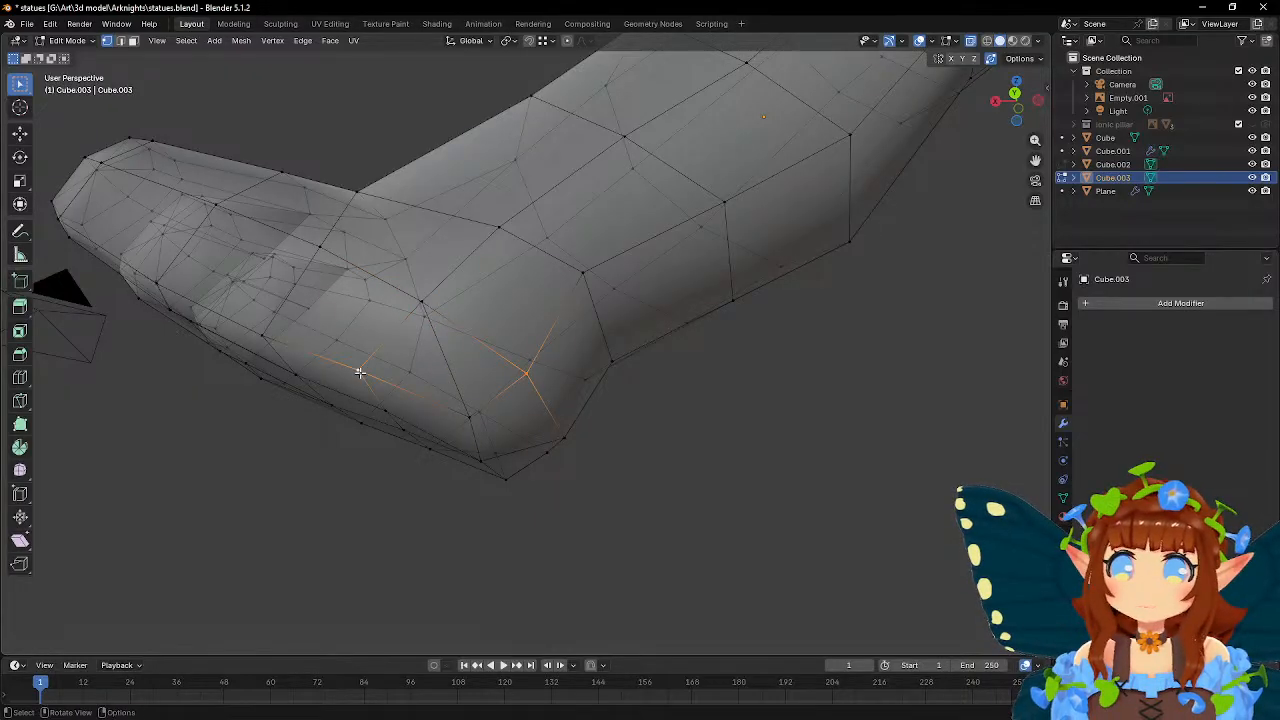
key("j")
- Scale the two diagonal crossing vertices on both sides of the heel together to adjust the heel's width
left_click(437, 380)
middle_click_drag(667, 398, 458, 393)
left_click(697, 389, "shift")
middle_click_drag(671, 371, 767, 349)
key("s")
left_click(724, 361)
key("s")
left_click(791, 355)
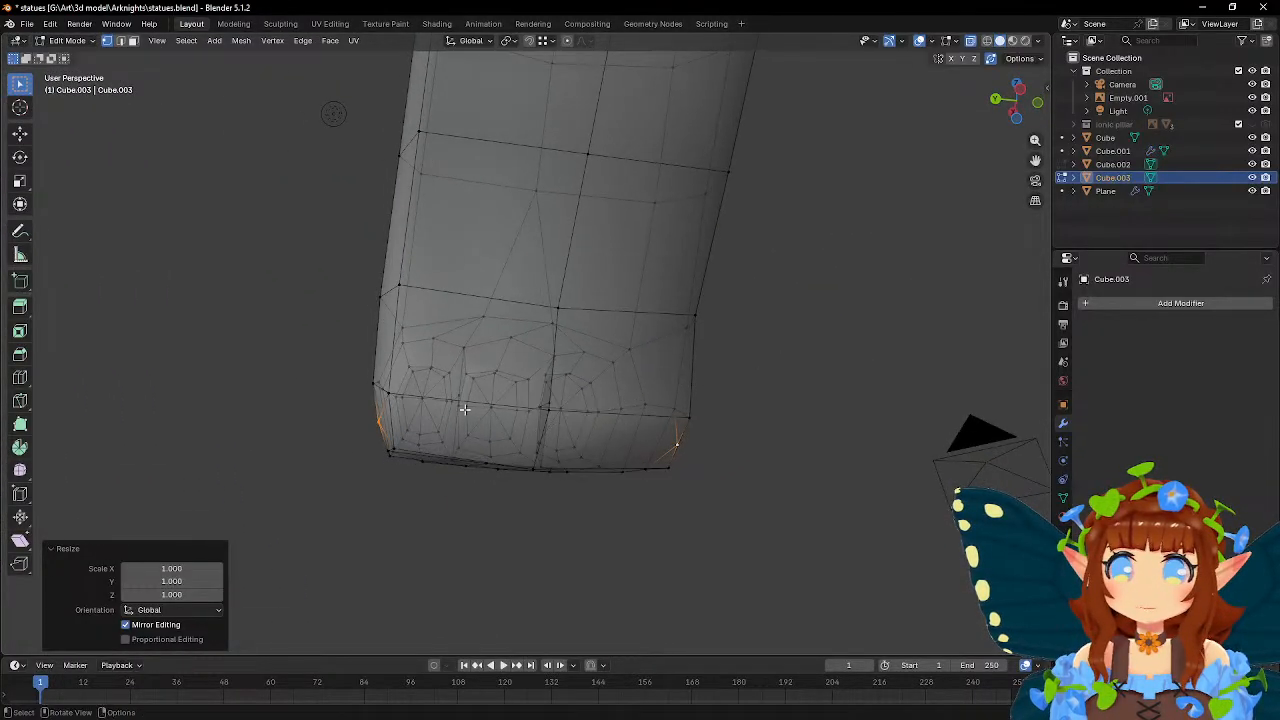
- Scale the edge loop in front of the heel down to about 0.95 and return to Object Mode
left_click(391, 392, "alt")
key("s")
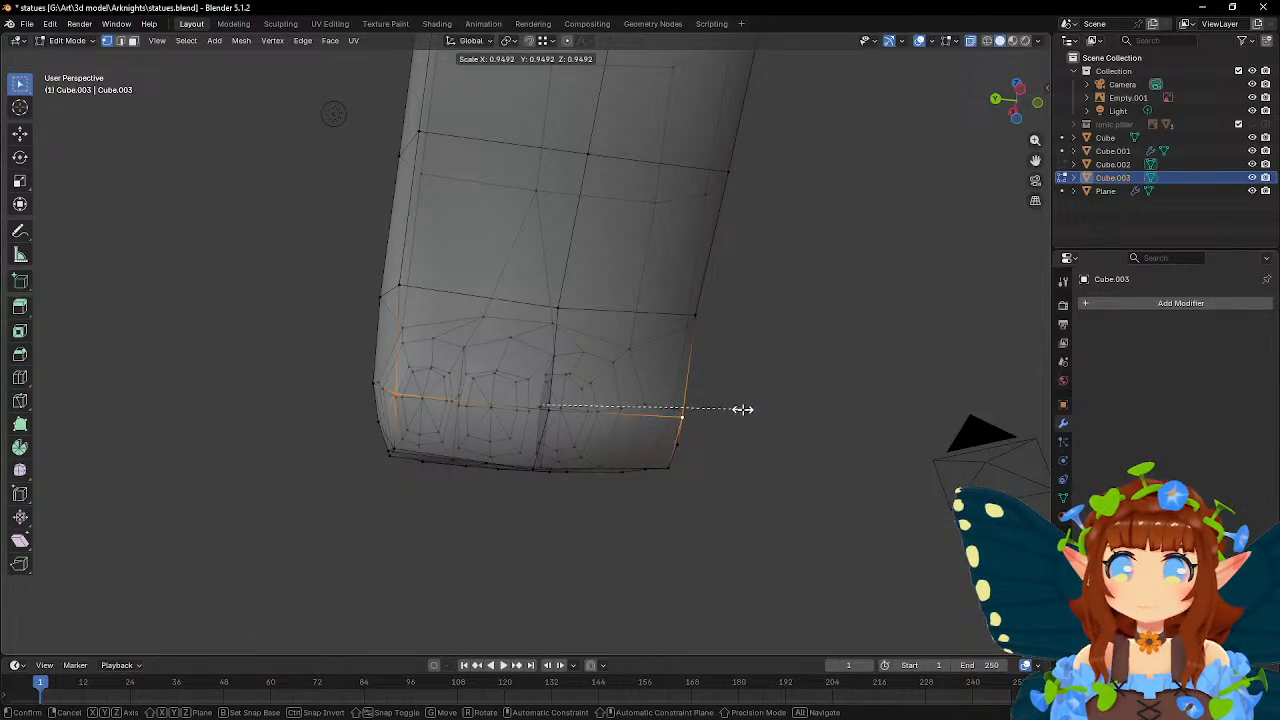
left_click(745, 408)
key("Tab")
middle_click_drag(794, 377, 530, 433)
scroll(583, 430, "down", 5)
- Select the standing lower leg on the pedestal and raise it about 0.789 m along Z
left_click(659, 530)
left_click(520, 445)
middle_click_drag(585, 381, 622, 397)
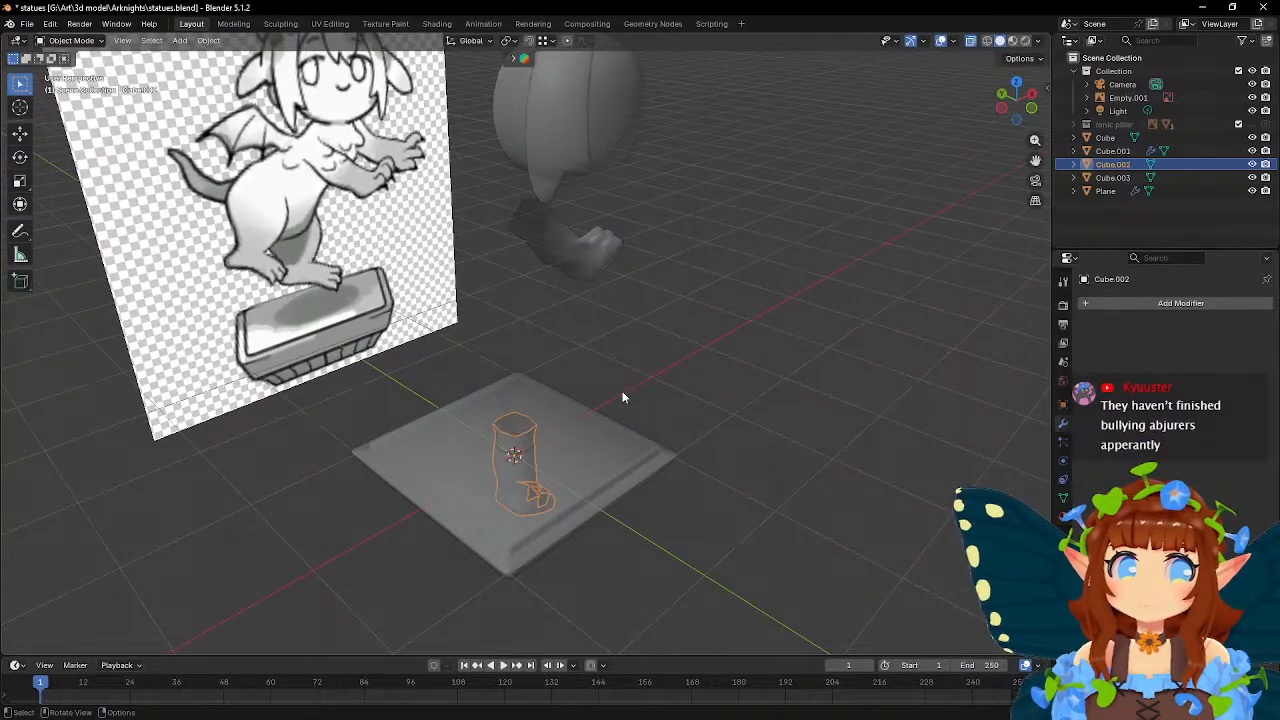
middle_click_drag(622, 397, 640, 380)
key("g")
key("z")
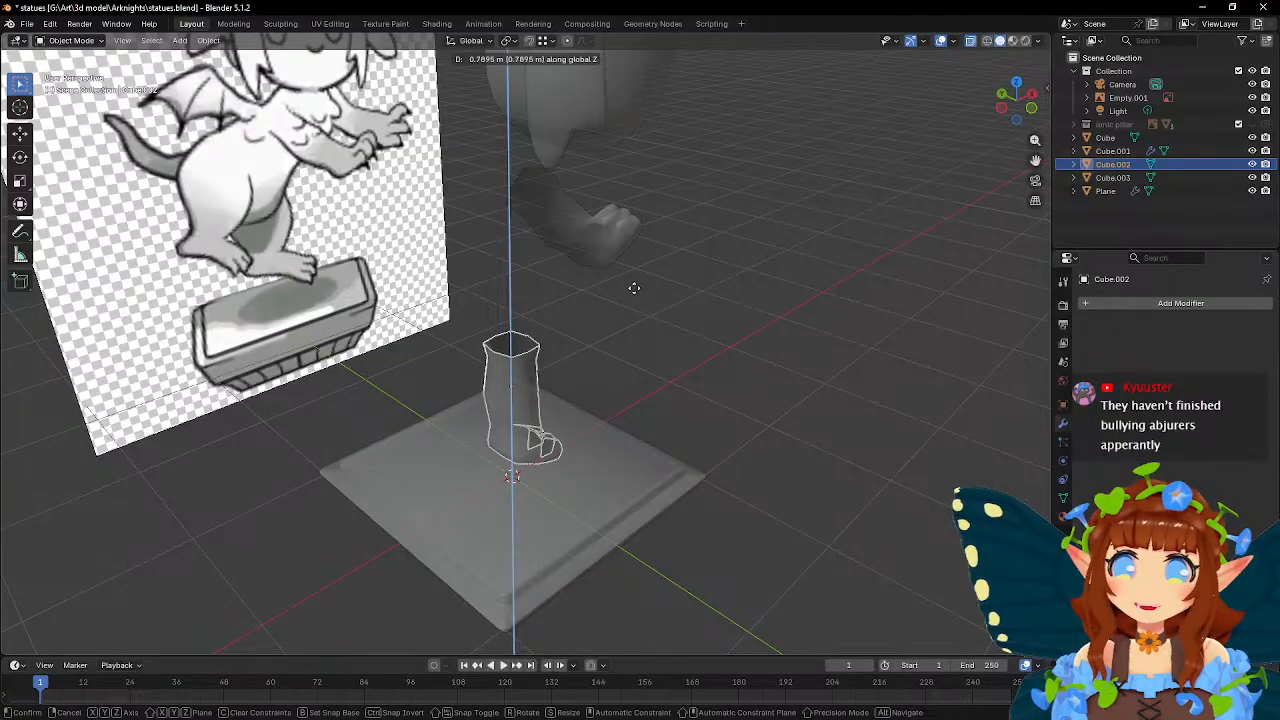
left_click(634, 284)
middle_click_drag(694, 331, 621, 320)
middle_click_drag(489, 325, 659, 321)
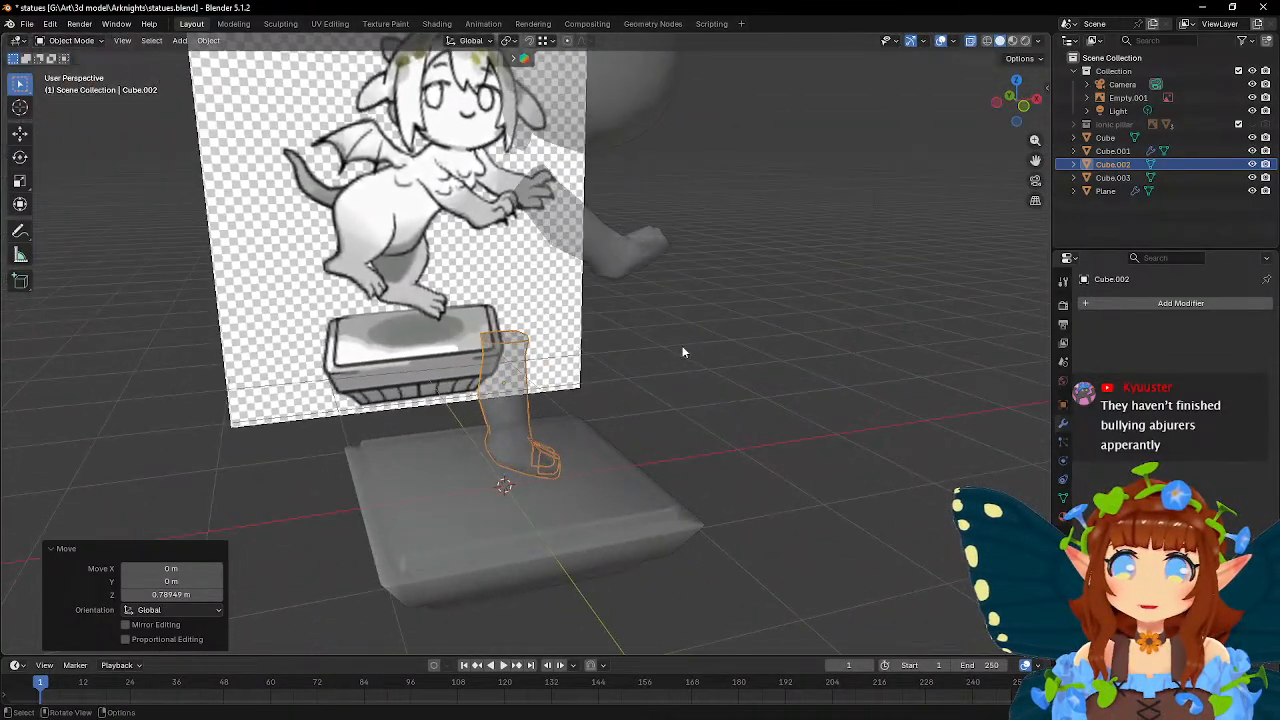
- Add a 2 m cube mesh at the world origin and view it from the front against the reference drawing
left_click(770, 476)
key("shift+a")
mouse_move(749, 444)
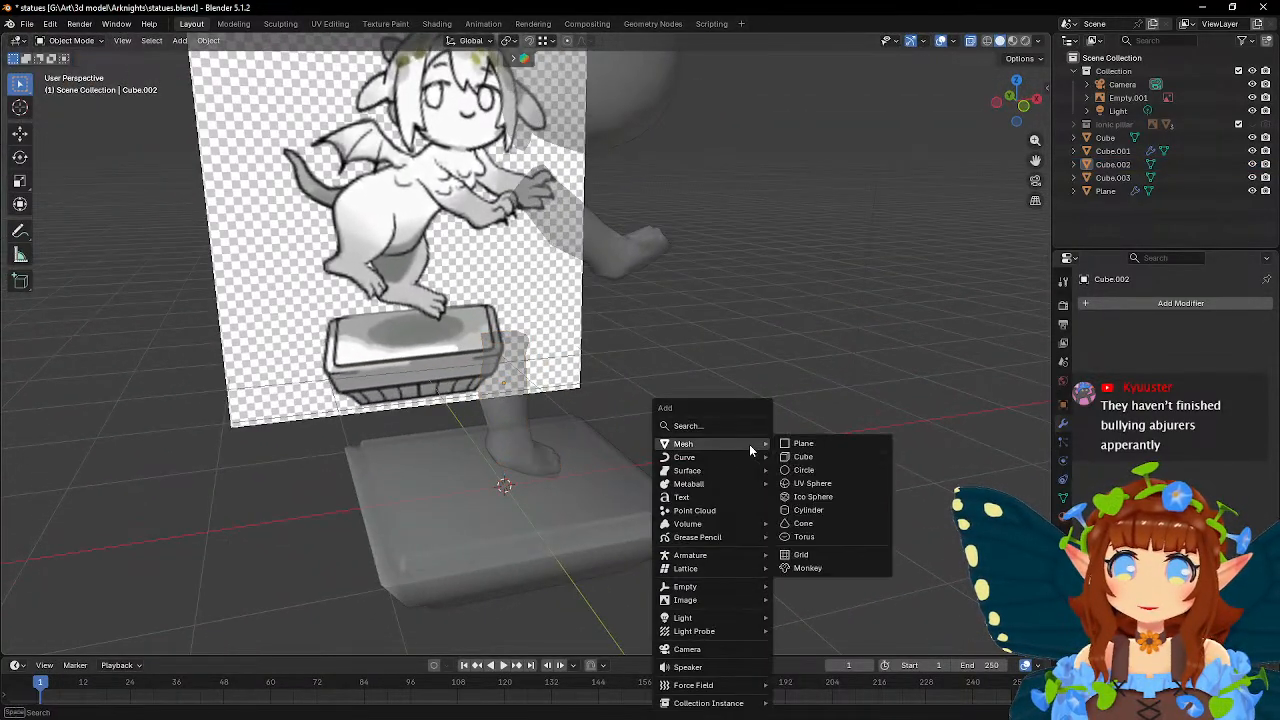
left_click(826, 457)
middle_click_drag(782, 386, 757, 354)
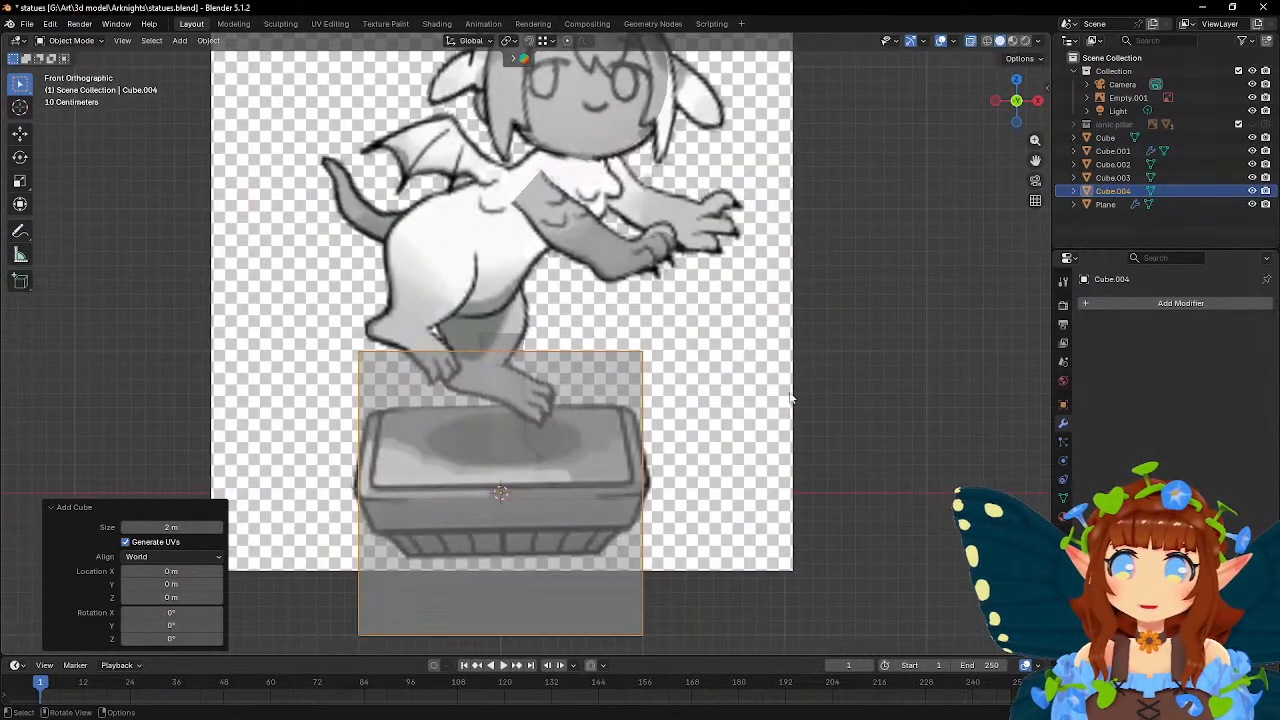
key("g")
left_click(730, 258)
key("s")
left_click(597, 286)
key("g")
left_click(617, 303)
key("s")
left_click(609, 299)
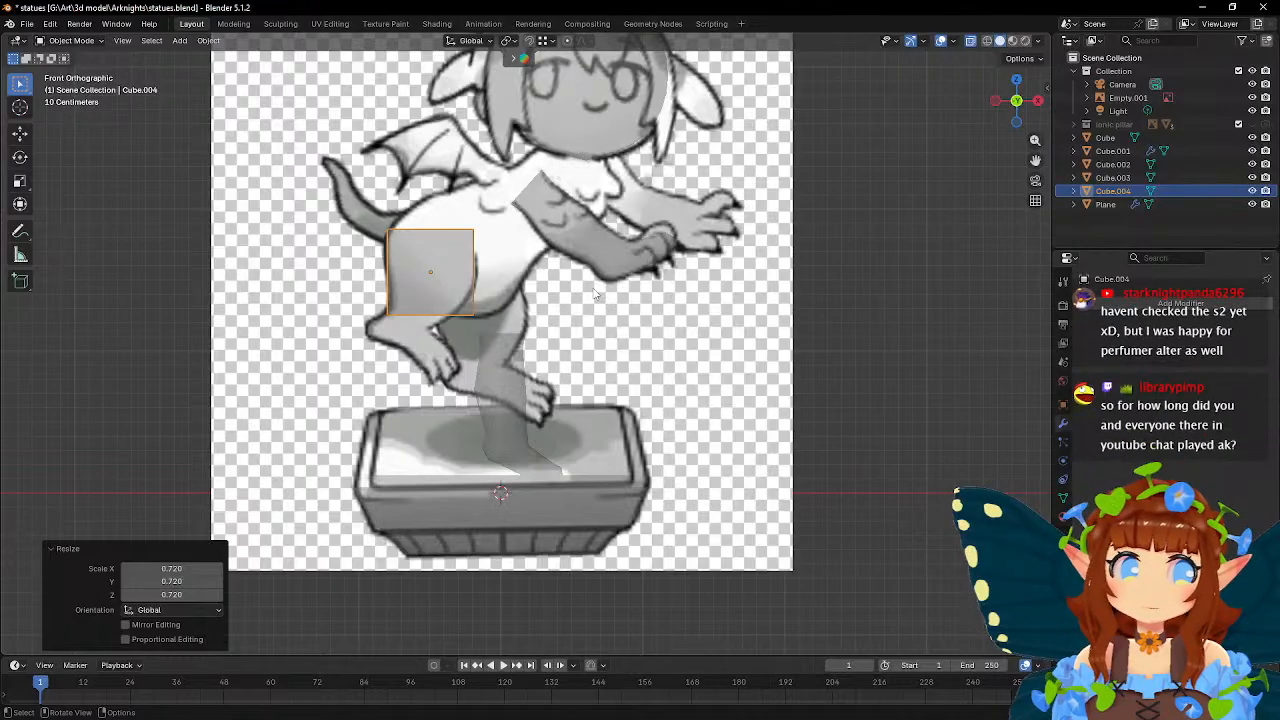
key("ctrl+z")
key("ctrl+z")
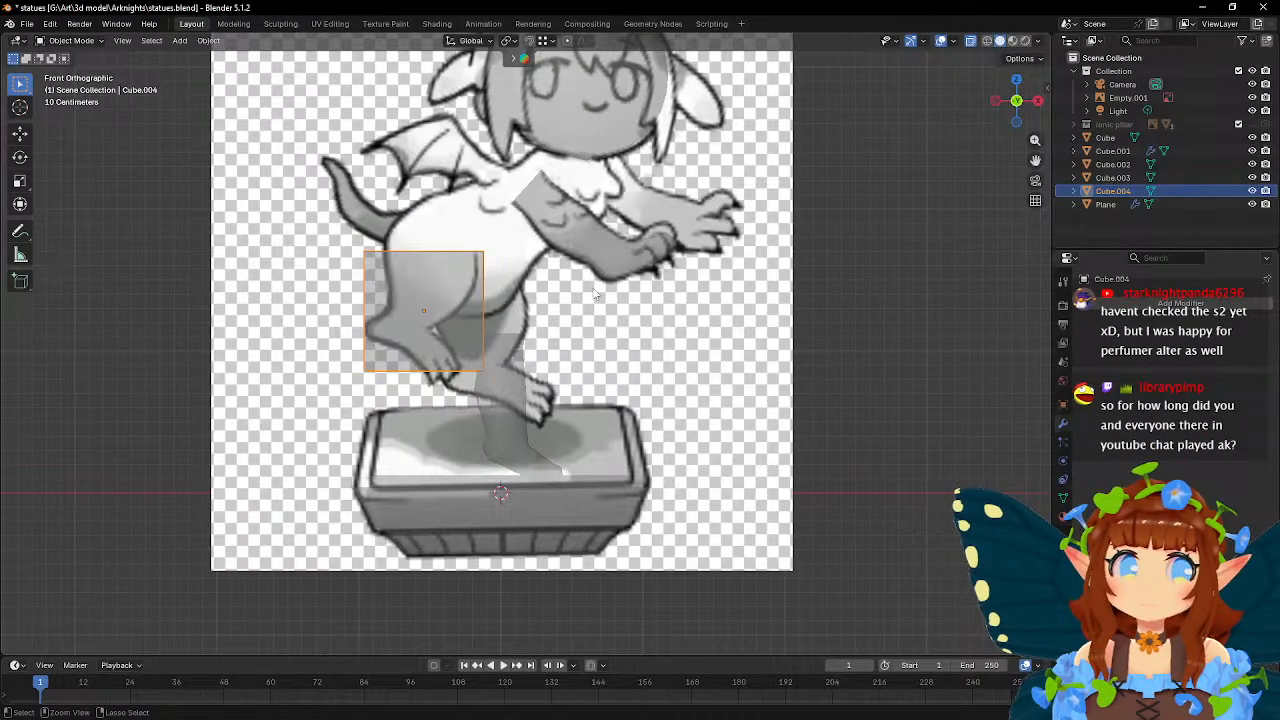
key("ctrl+z")
key("ctrl+z")
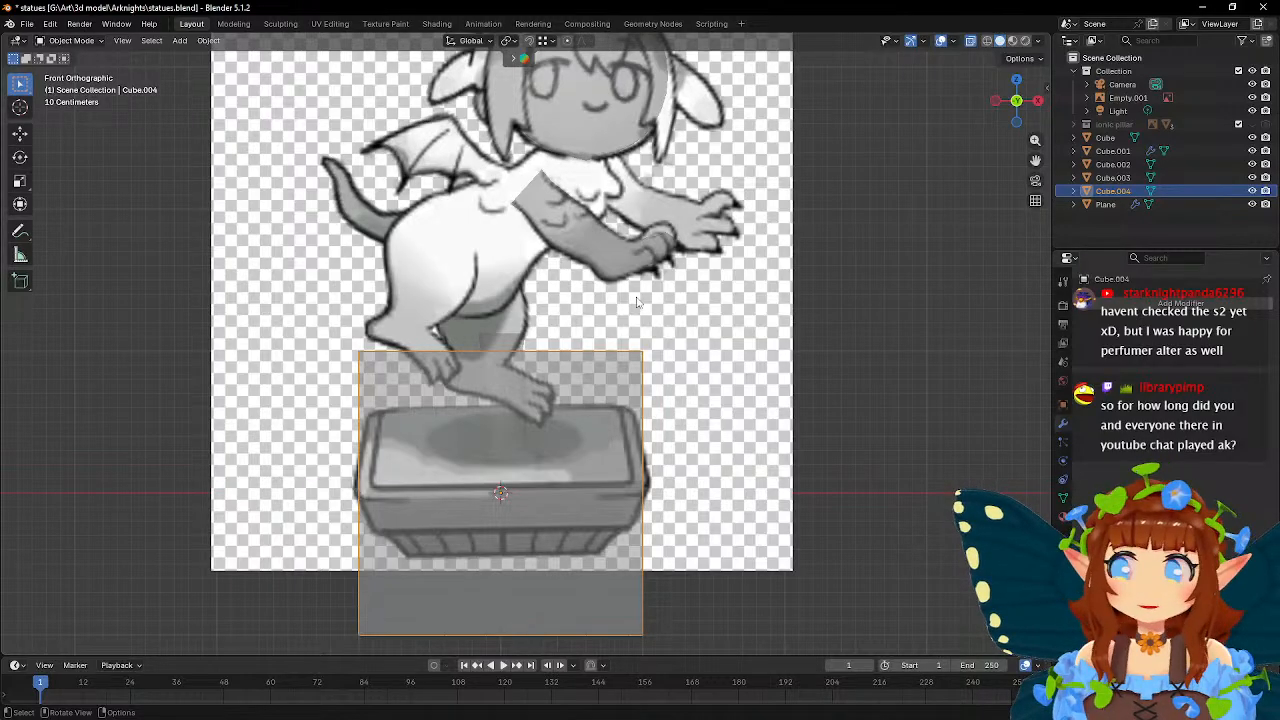
key("s")
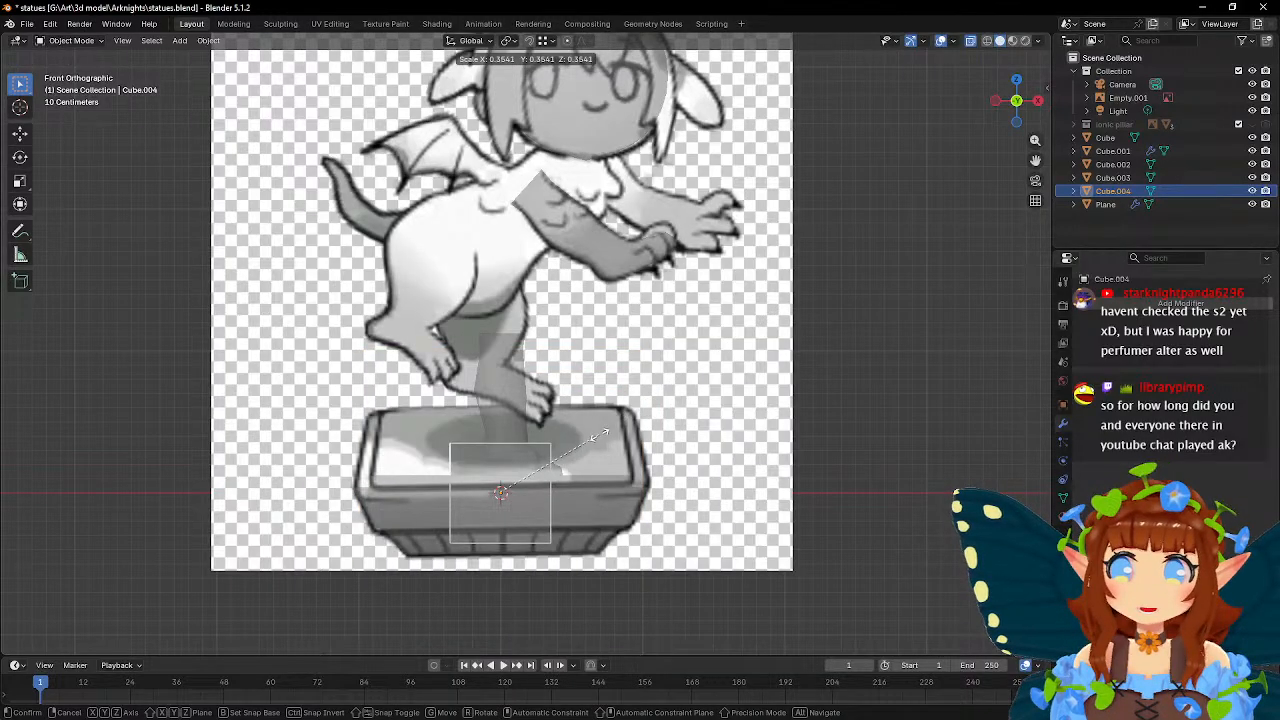
right_click(599, 434)
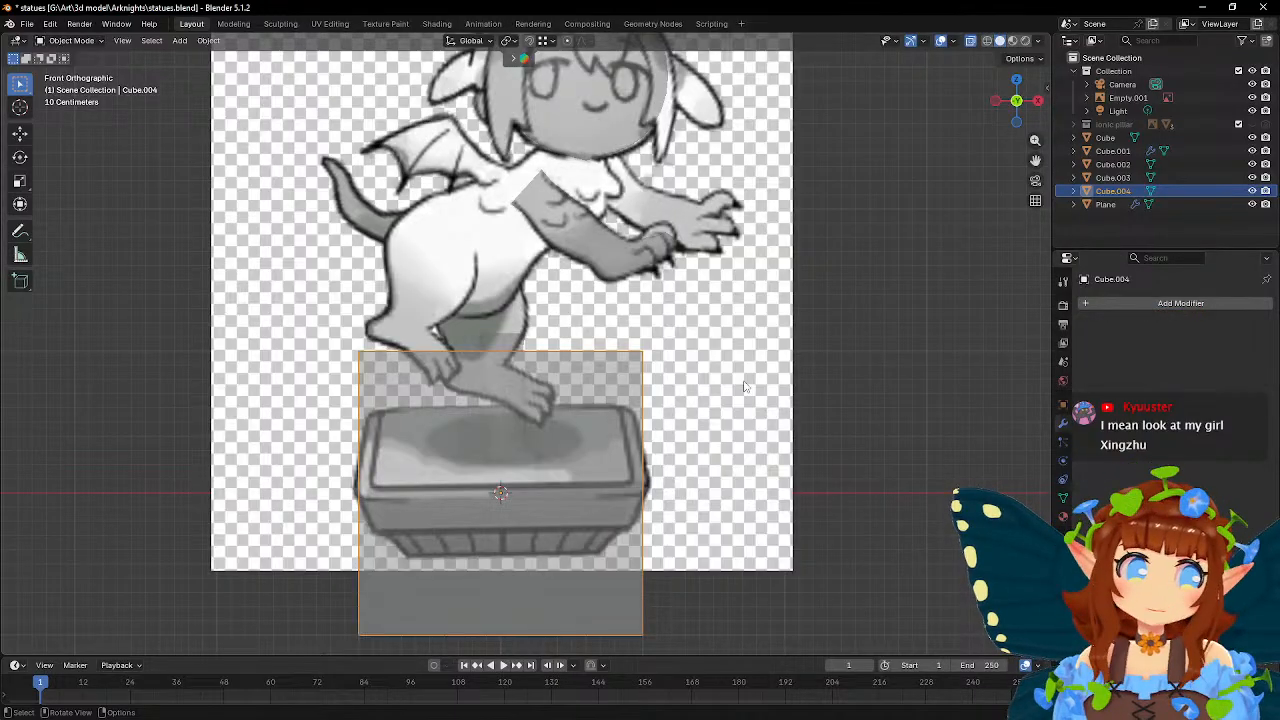
- Duplicate the cube as a linked copy and position it over the creature's hip in the reference drawing
key("shift+d")
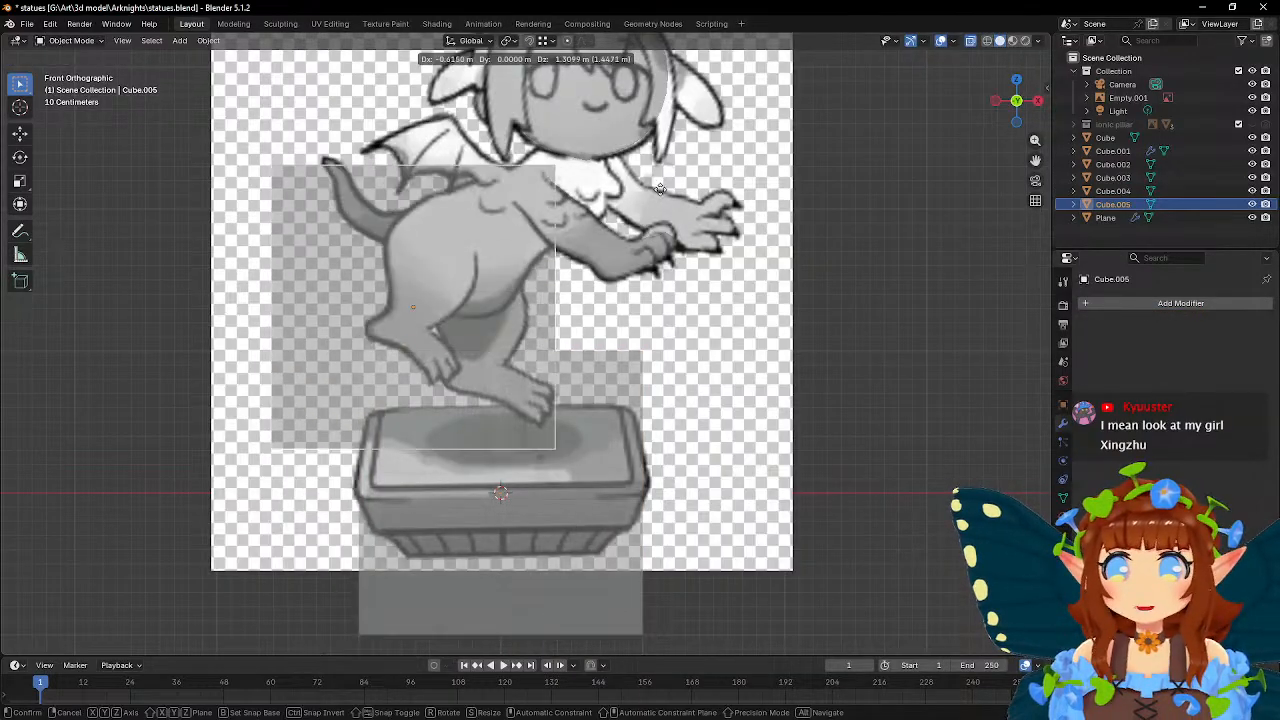
left_click(662, 194)
left_click(127, 557)
key("g")
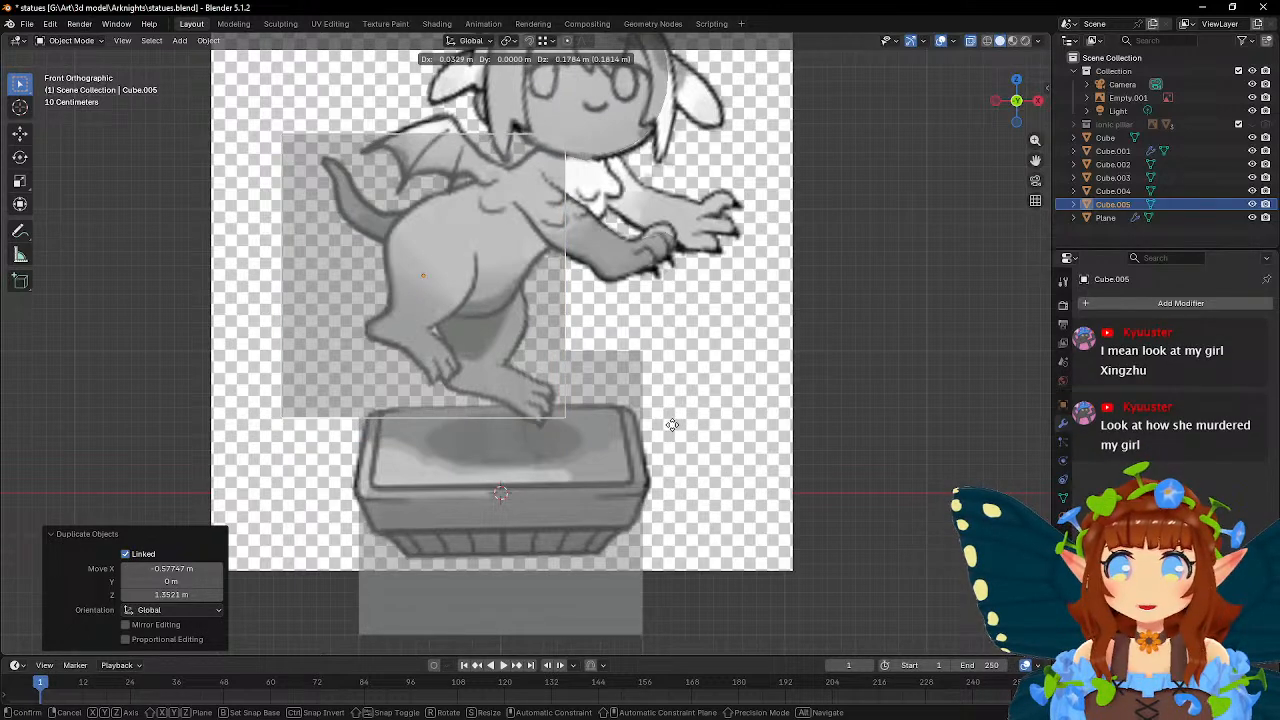
left_click(674, 425)
- Scale the linked cube's mesh to 0.355 in Edit Mode and move it up about 0.033 m along Z over the thigh
key("Tab")
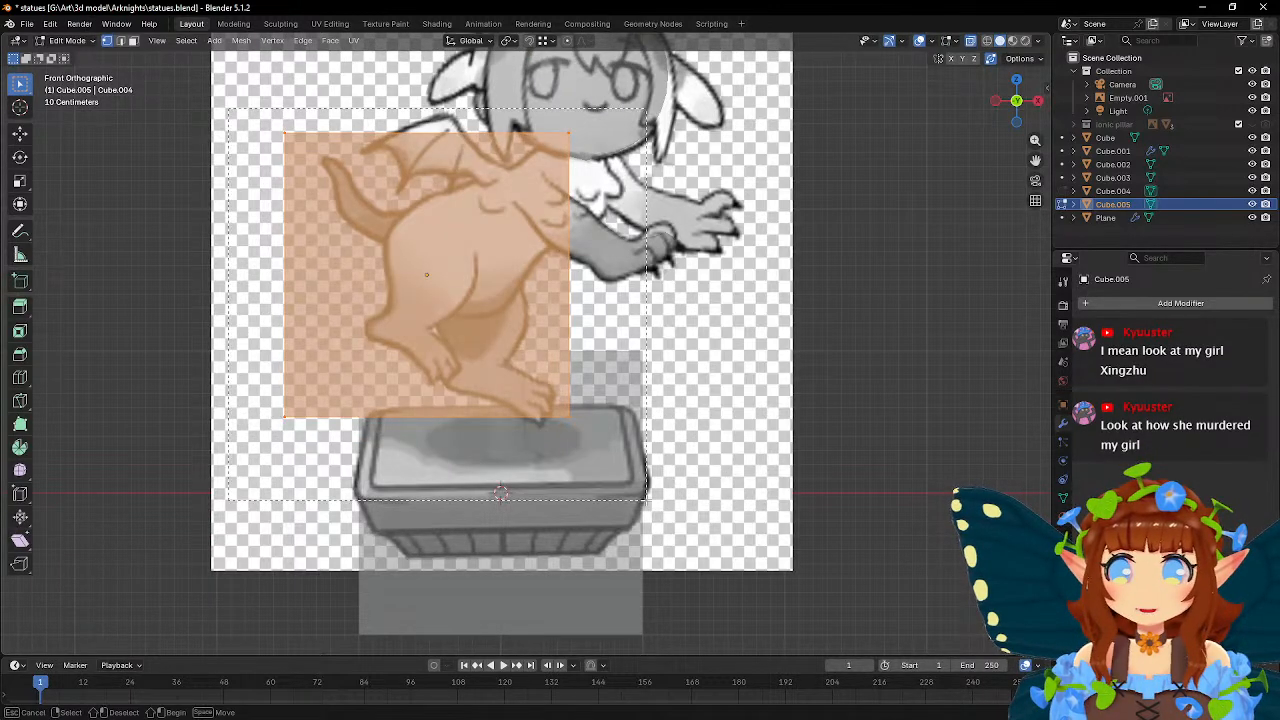
key("s")
left_click(542, 377)
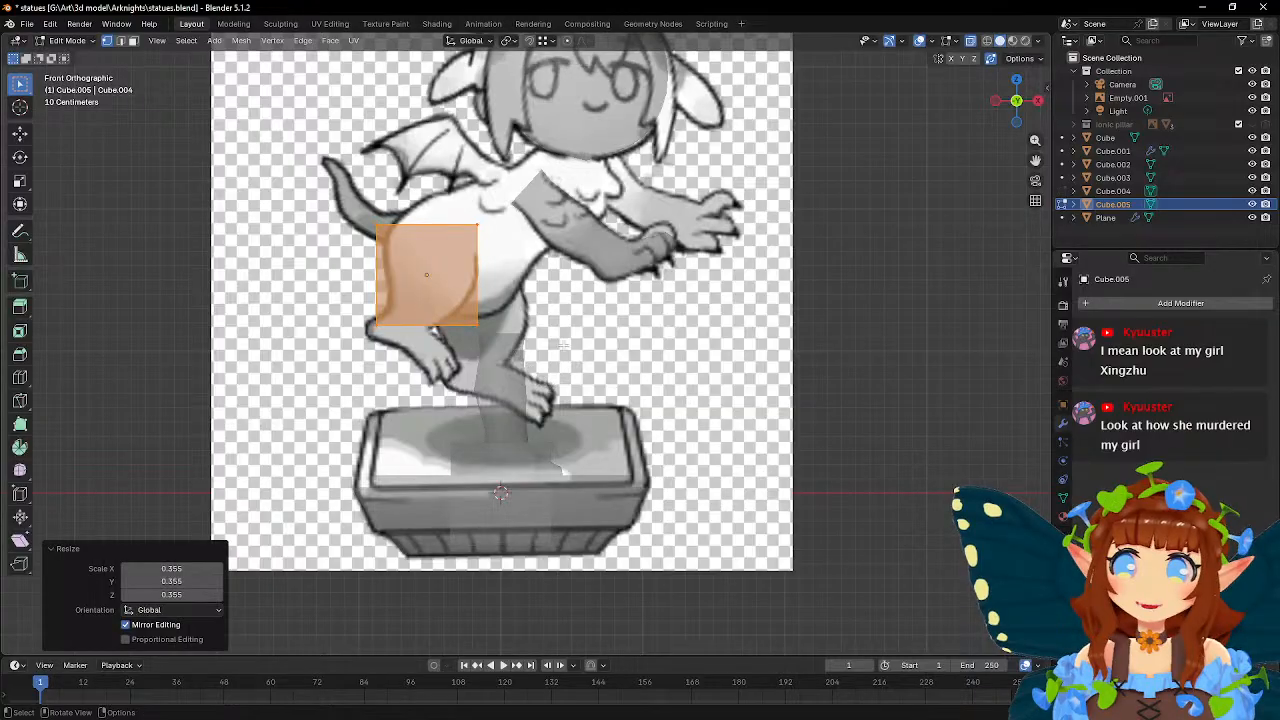
middle_click_drag(577, 345, 642, 462, "shift")
key("g")
key("z")
left_click(642, 448)
- Rotate the thigh block's mesh about 12° and fit its lower rear and front corners to the drawing's thigh outline
scroll(641, 443, "up", 3)
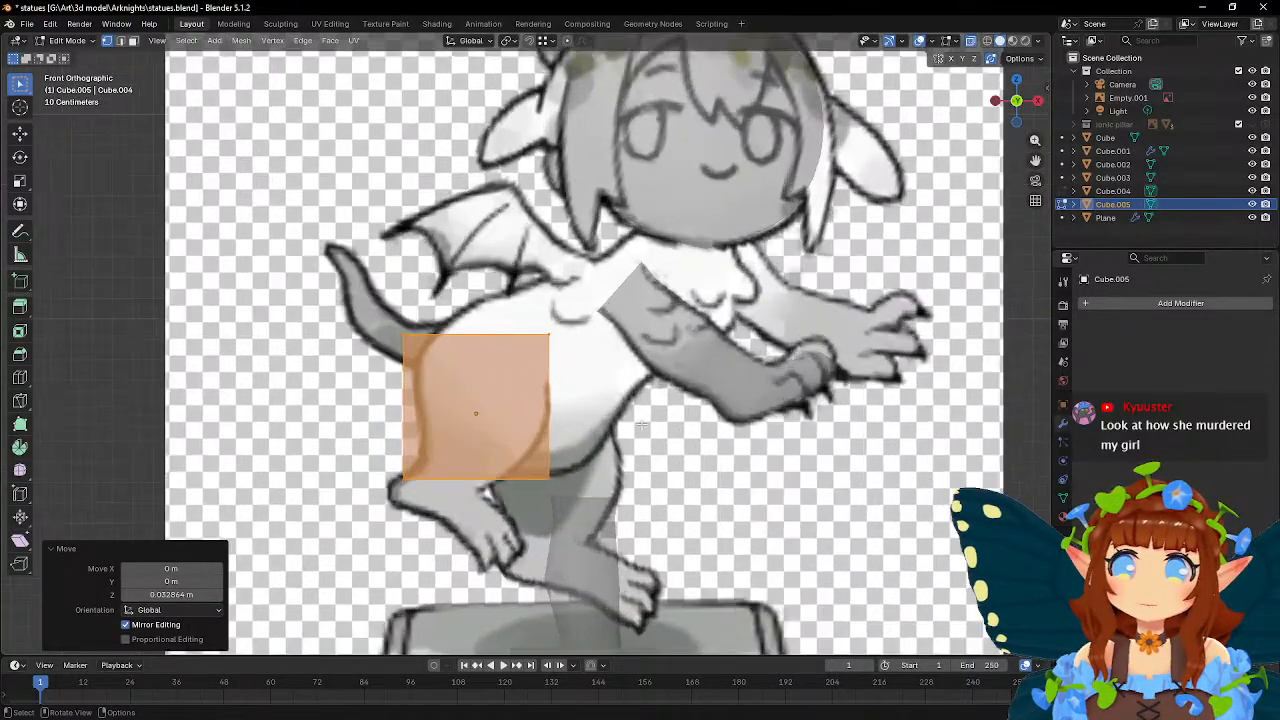
key("r")
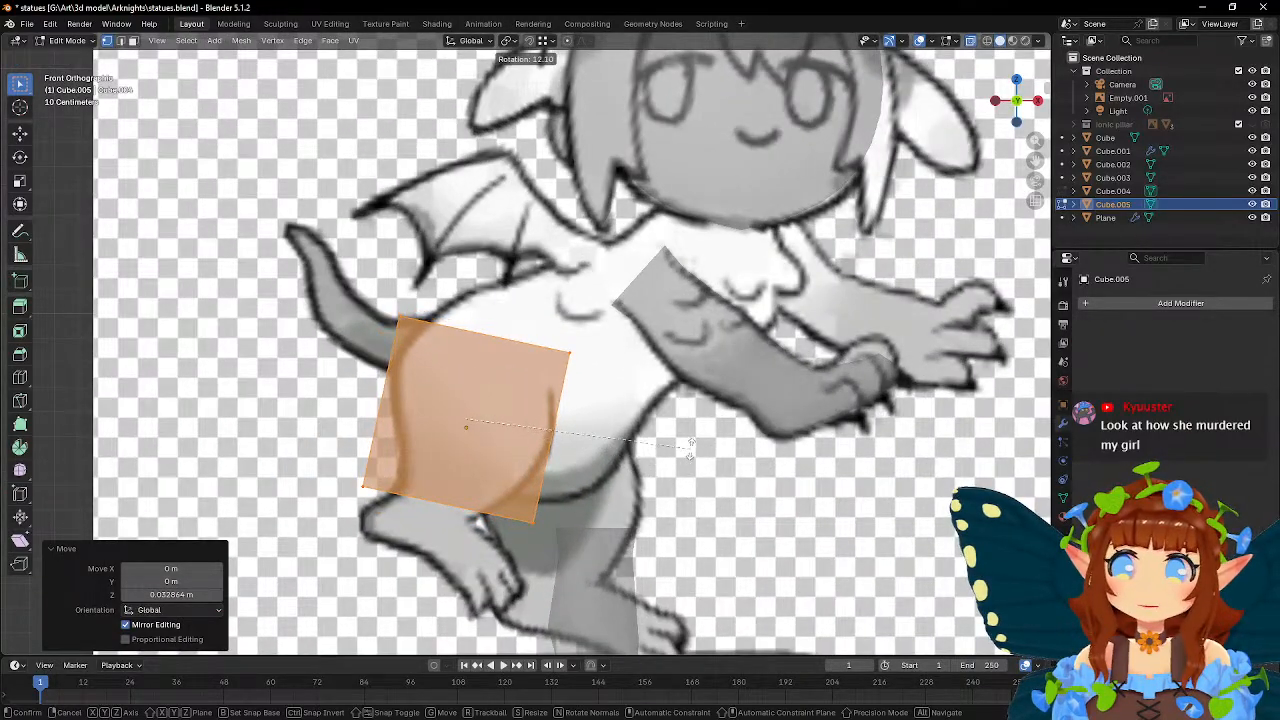
left_click(690, 450)
middle_click_drag(585, 473, 608, 396, "shift")
left_click_drag(368, 394, 438, 441)
key("g")
left_click(470, 405)
left_click_drag(532, 420, 584, 476)
key("g")
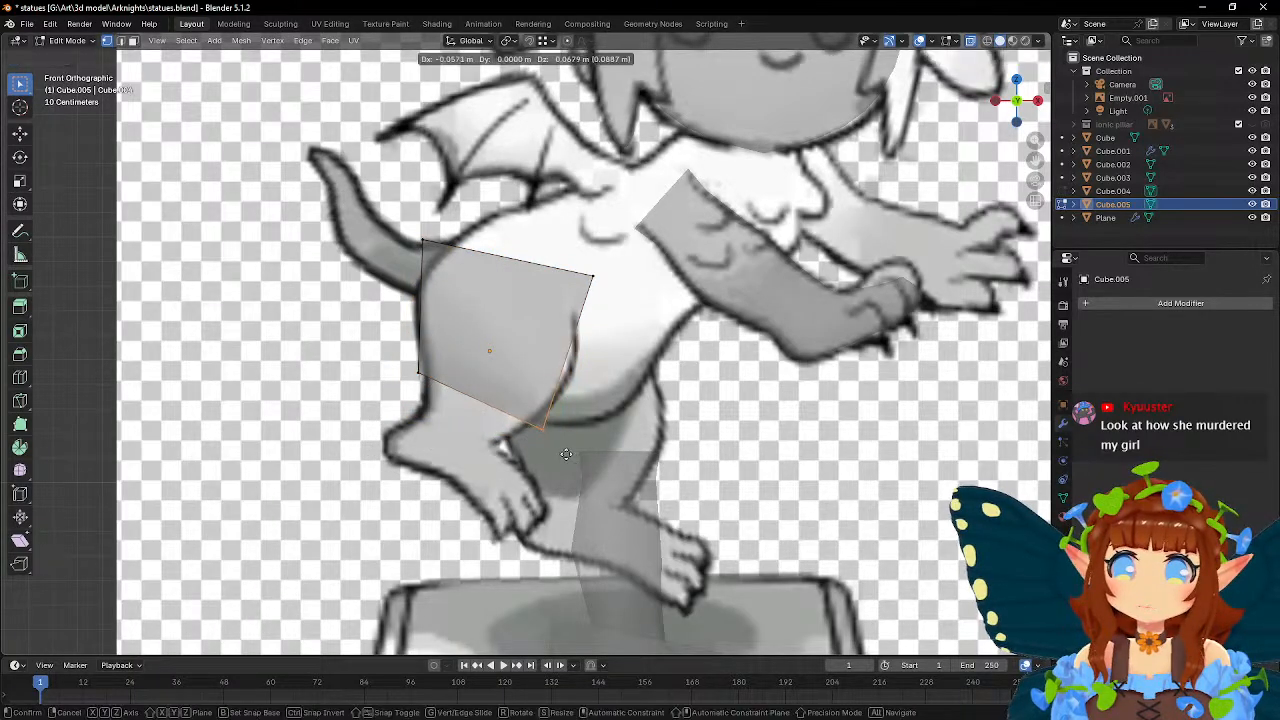
left_click(572, 443)
- Lower the block's upper front and rear corners onto the thigh outline, shifting the rear one about -0.171 m along Z
left_click_drag(577, 268, 640, 335)
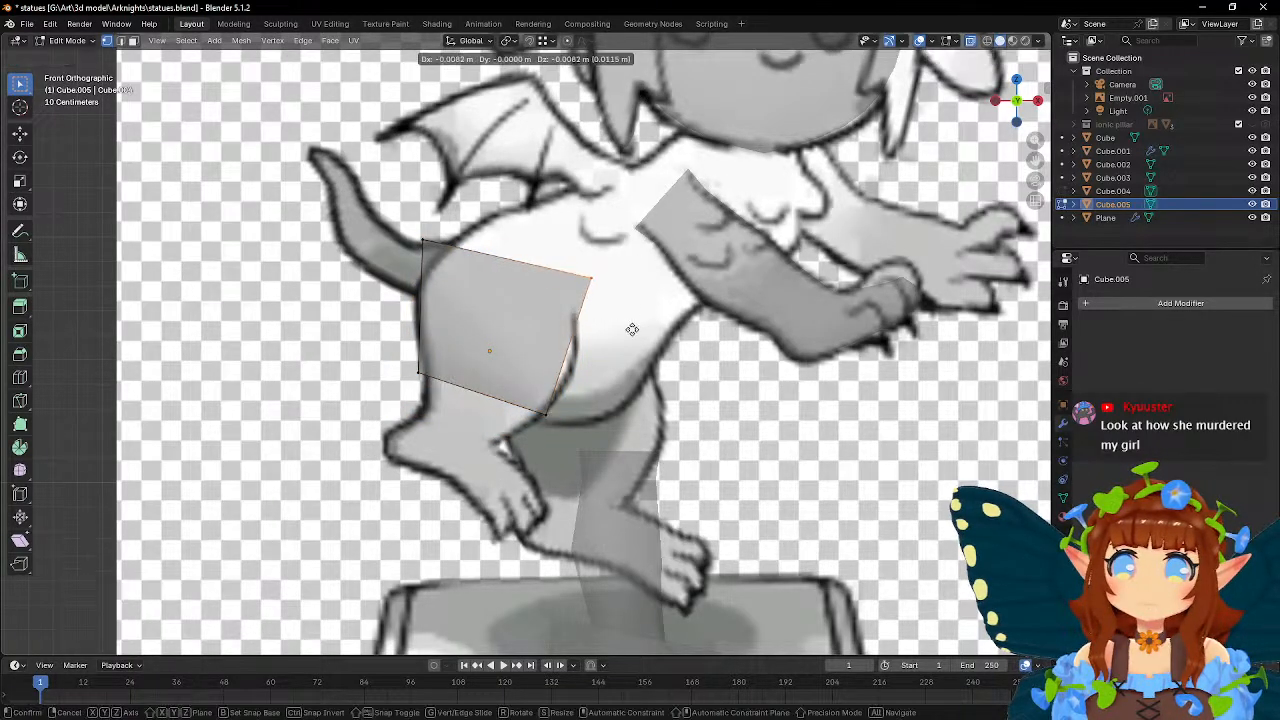
key("g")
left_click(621, 356)
left_click_drag(396, 206, 476, 291)
key("g")
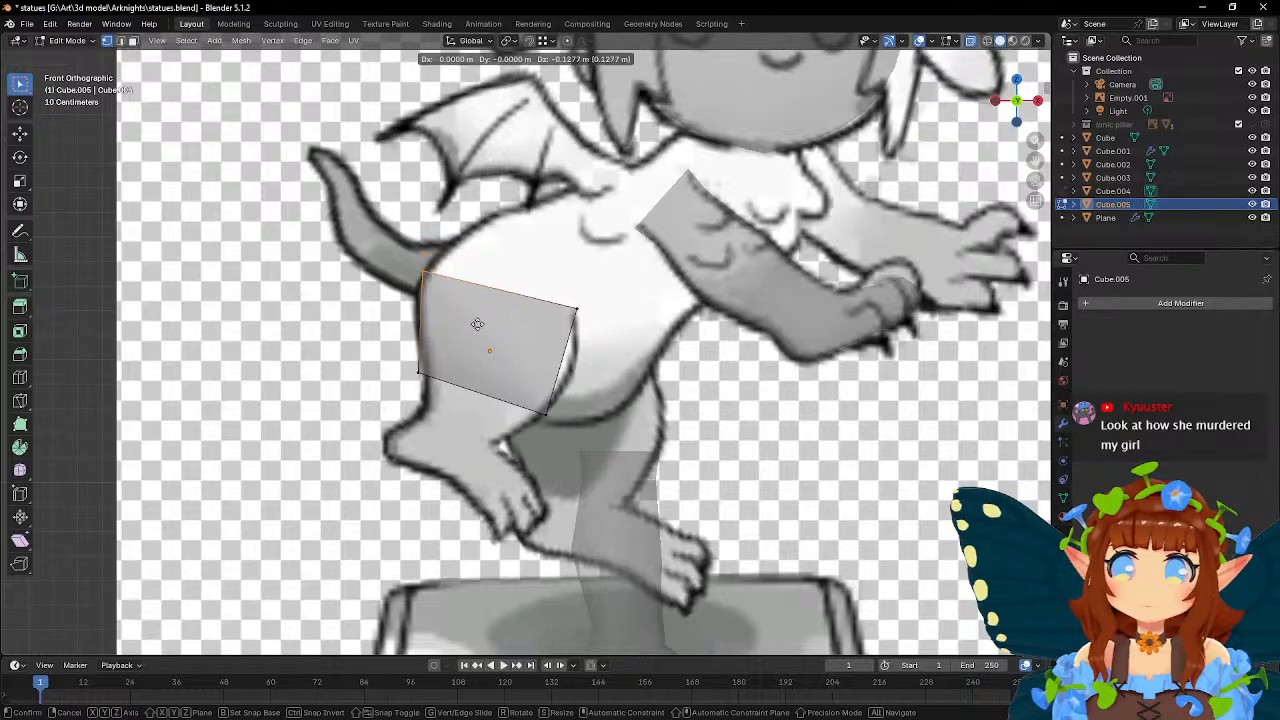
left_click(475, 329)
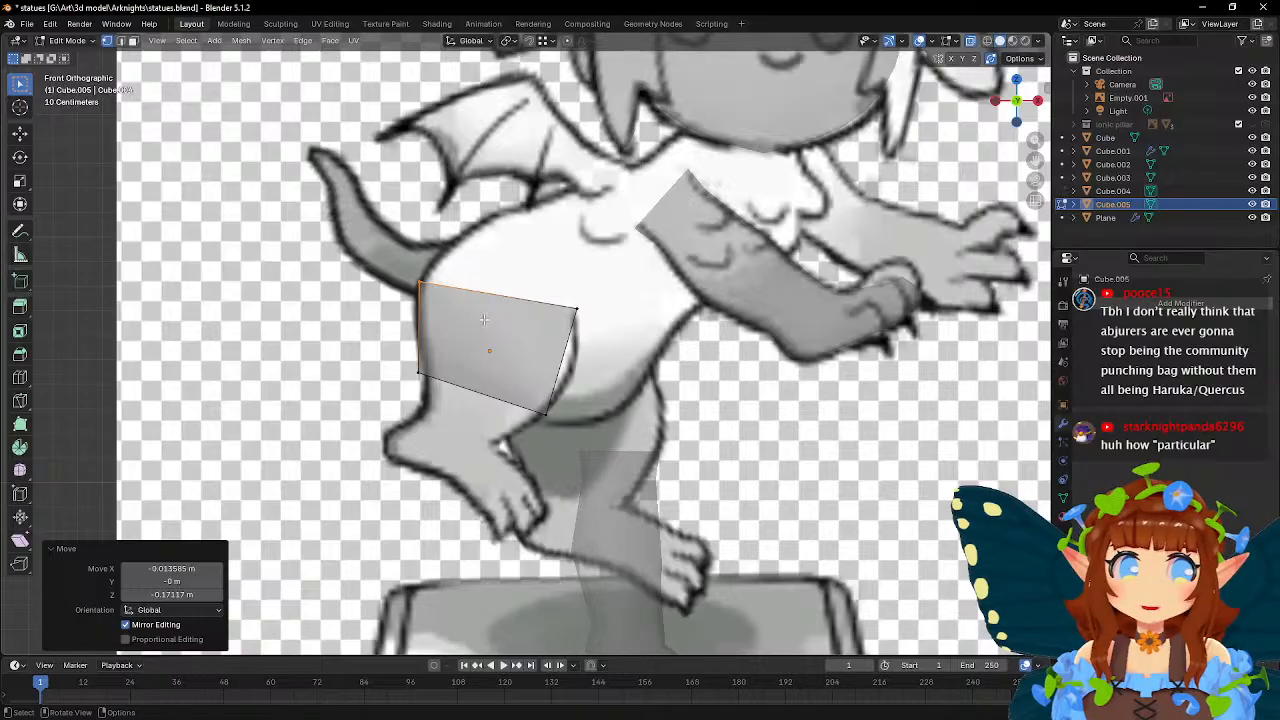
- Scale the whole thigh mesh to 0.448 along Y to make it narrower
middle_click_drag(421, 291, 378, 253)
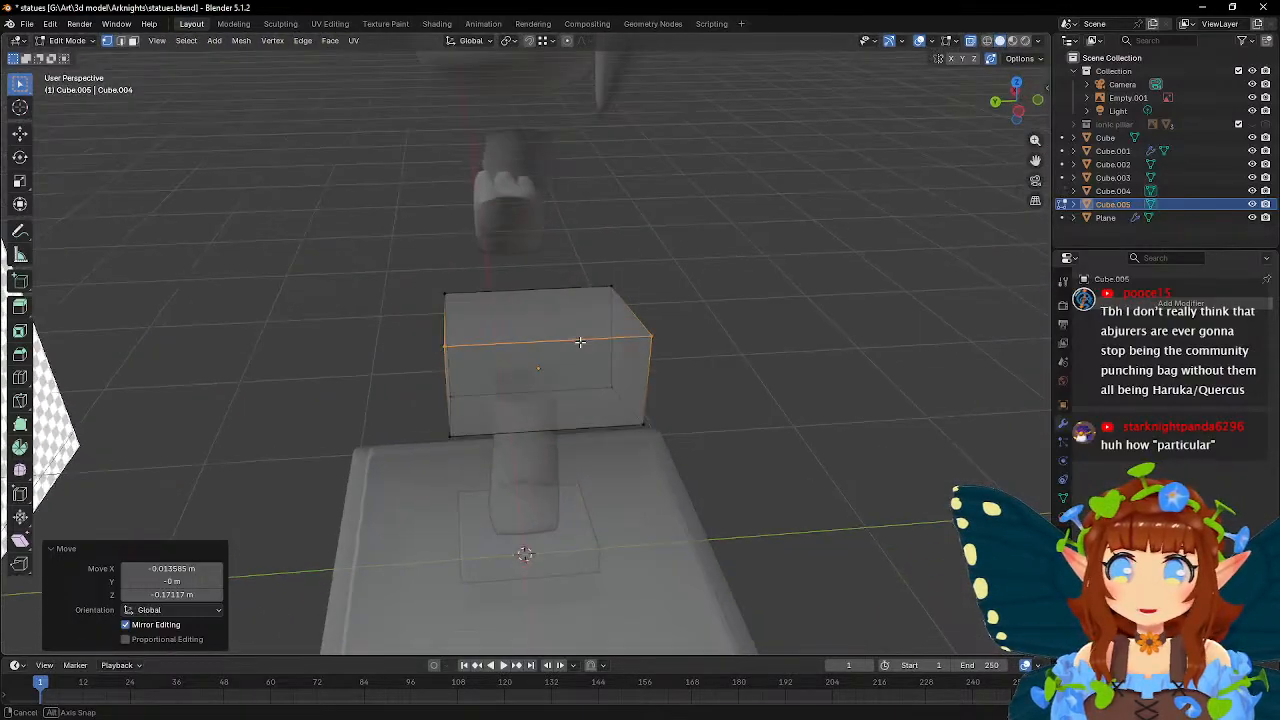
key("a")
key("s")
key("y")
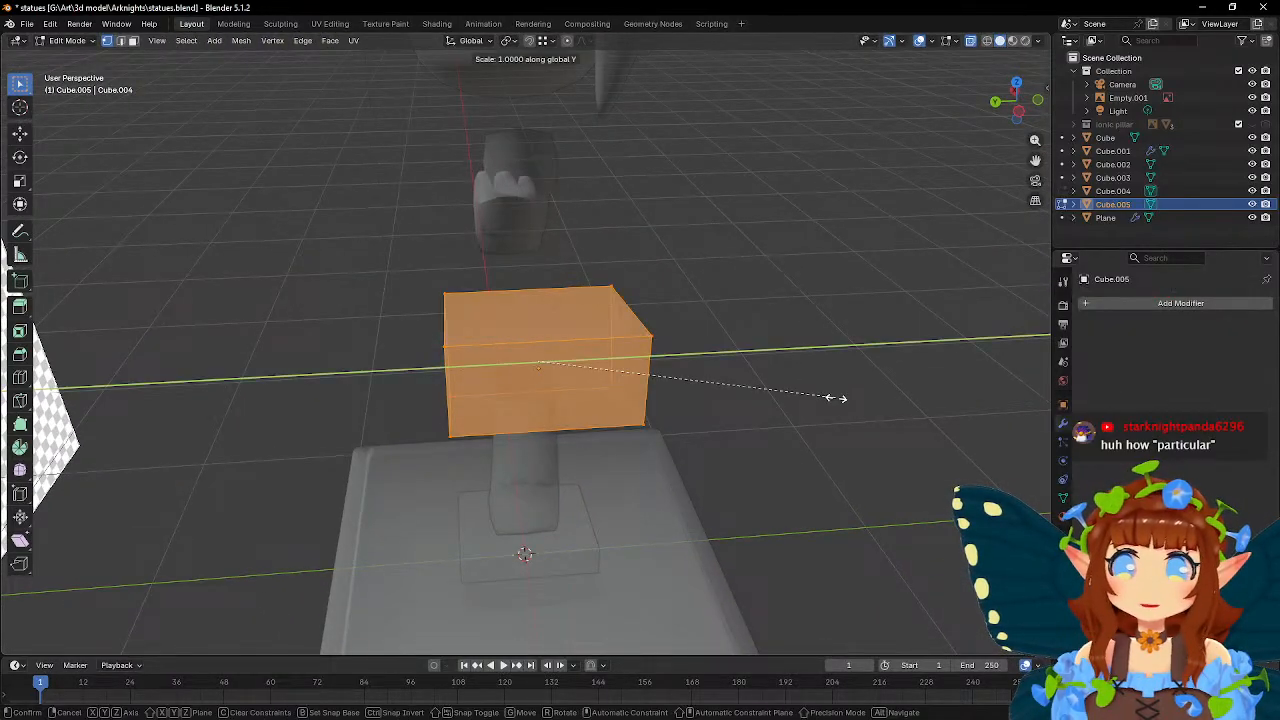
left_click(671, 366)
middle_click_drag(671, 366, 644, 307)
- Add one loop cut across the thigh's mid-height and move its front vertices about 0.051 m along X to the outline
key("KP_1")
scroll(638, 341, "up", 2)
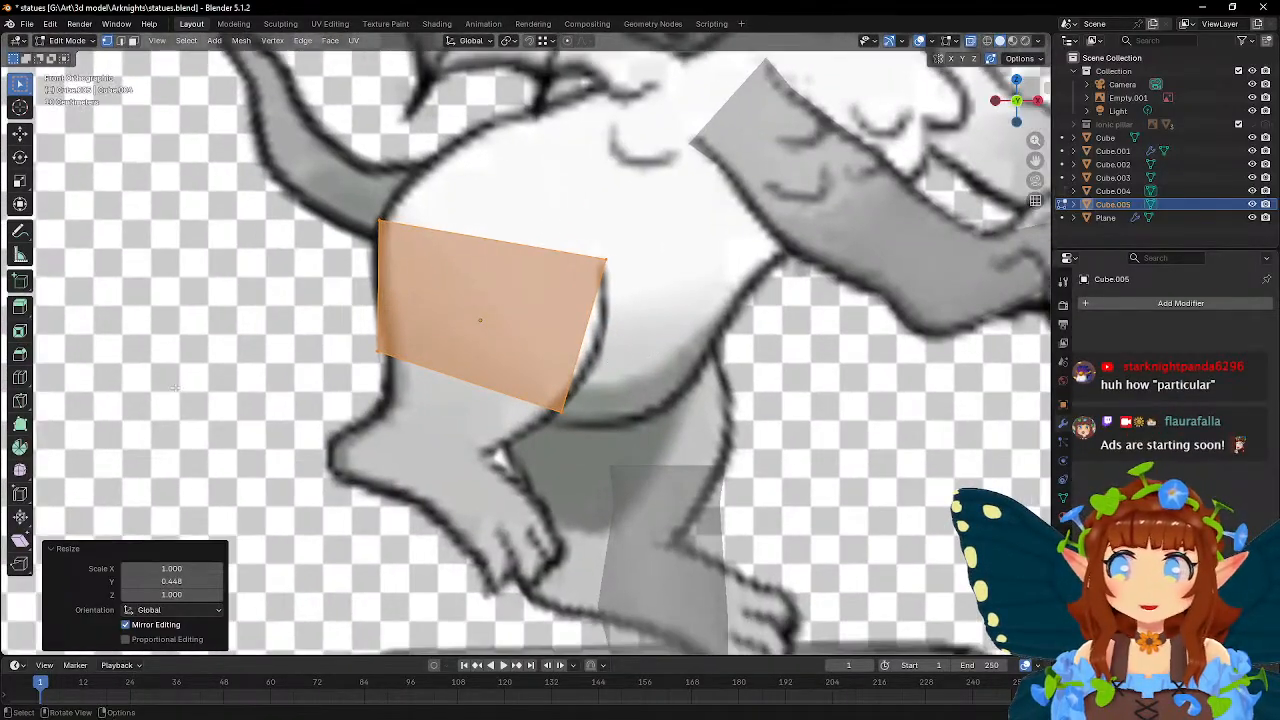
left_click(19, 377)
left_click(410, 302)
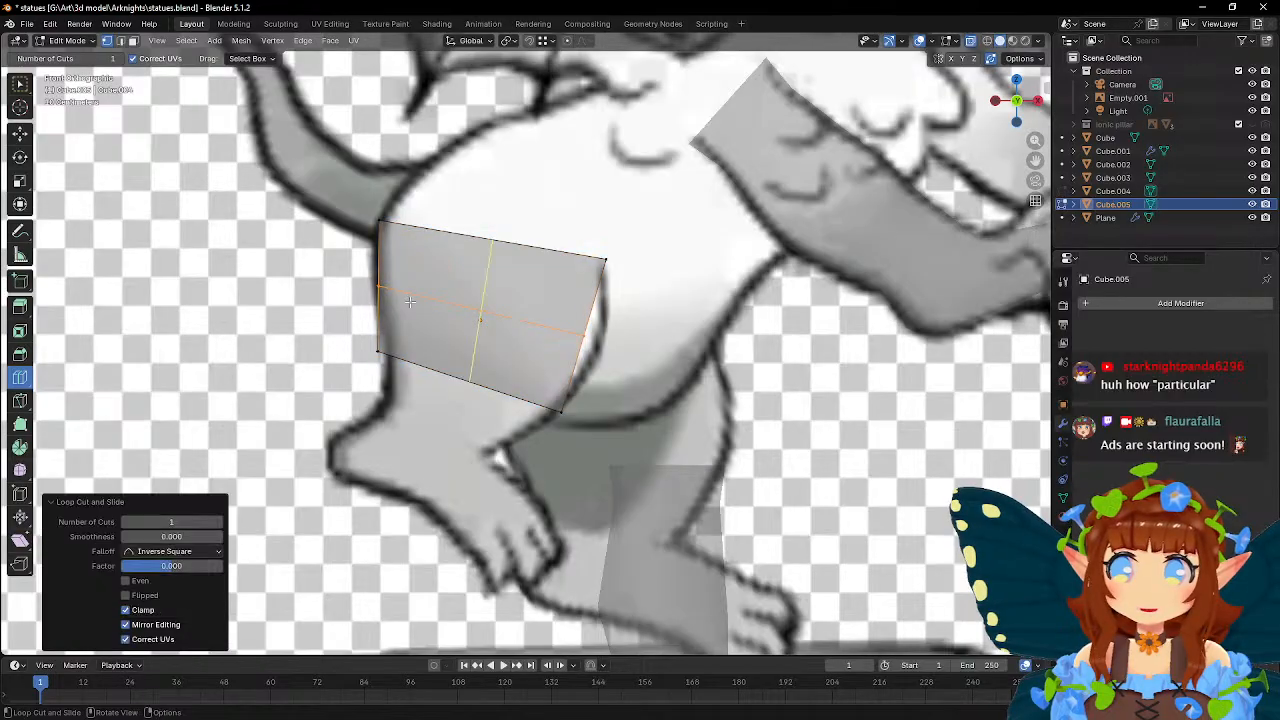
key("g")
left_click(626, 363)
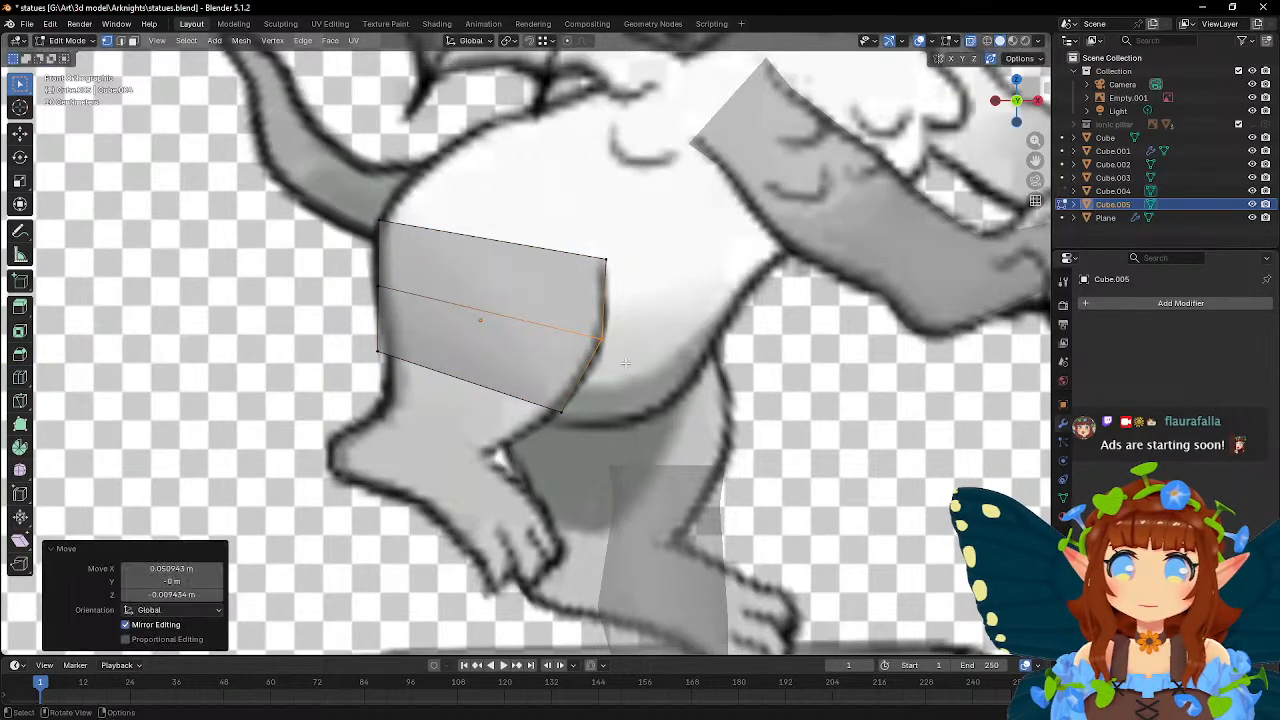
- Move the thigh block's lower rear vertices inward onto the drawn back contour of the leg
left_click_drag(367, 280, 403, 376)
key("g")
left_click(394, 303)
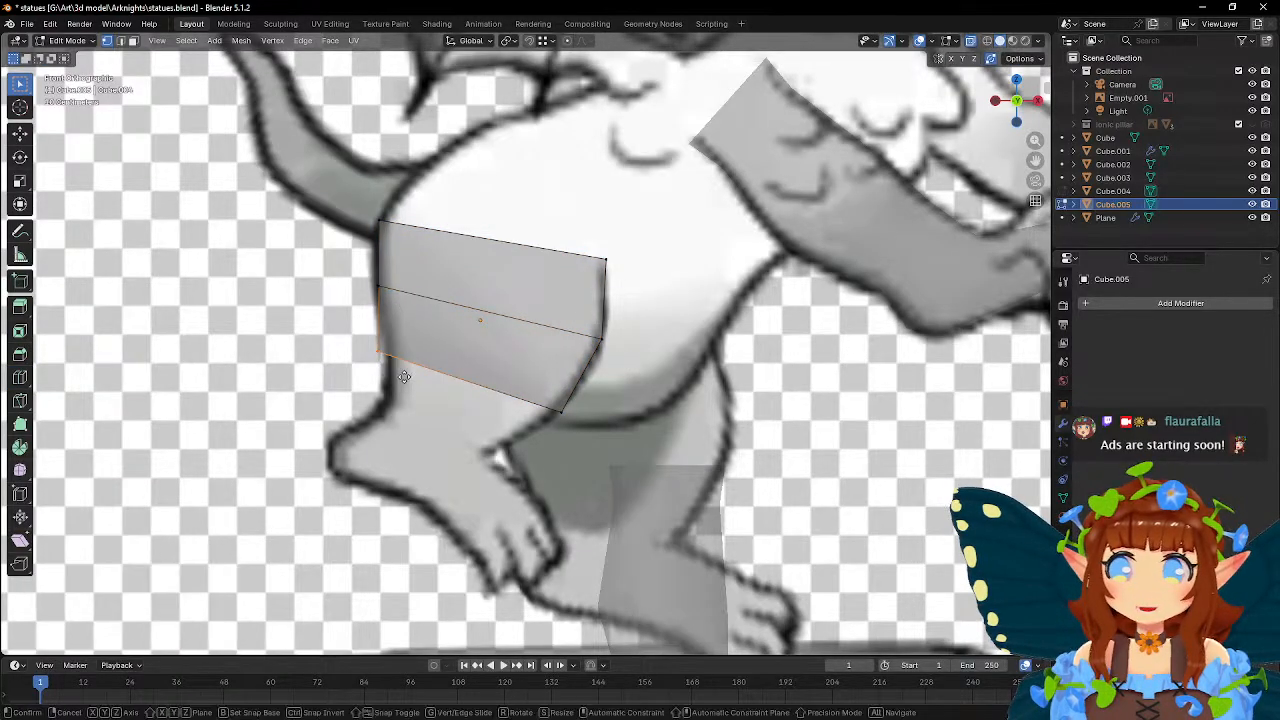
key("g")
left_click(413, 378)
- Extrude the thigh's bottom face about 0.165 m, scale it down, and shift it about -0.060 m in X and 0.019 m in Z
key("3")
middle_click_drag(432, 356, 517, 355)
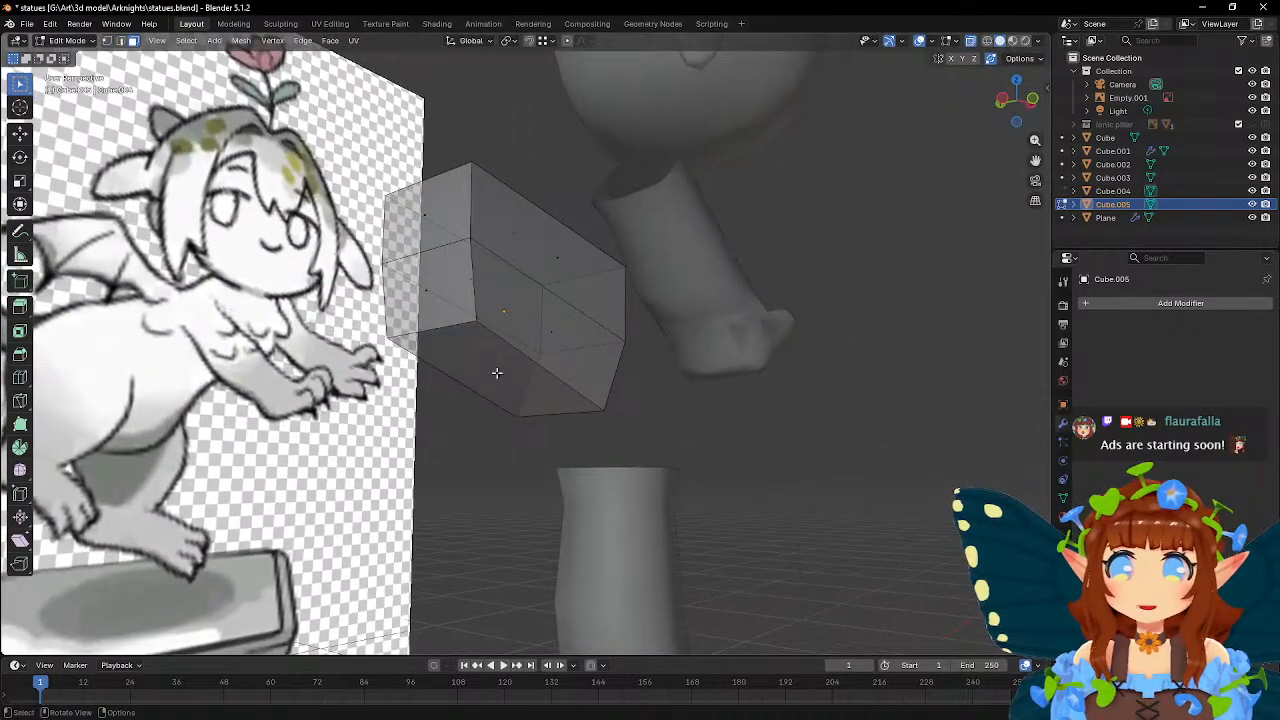
left_click(495, 372)
key("KP_1")
key("e")
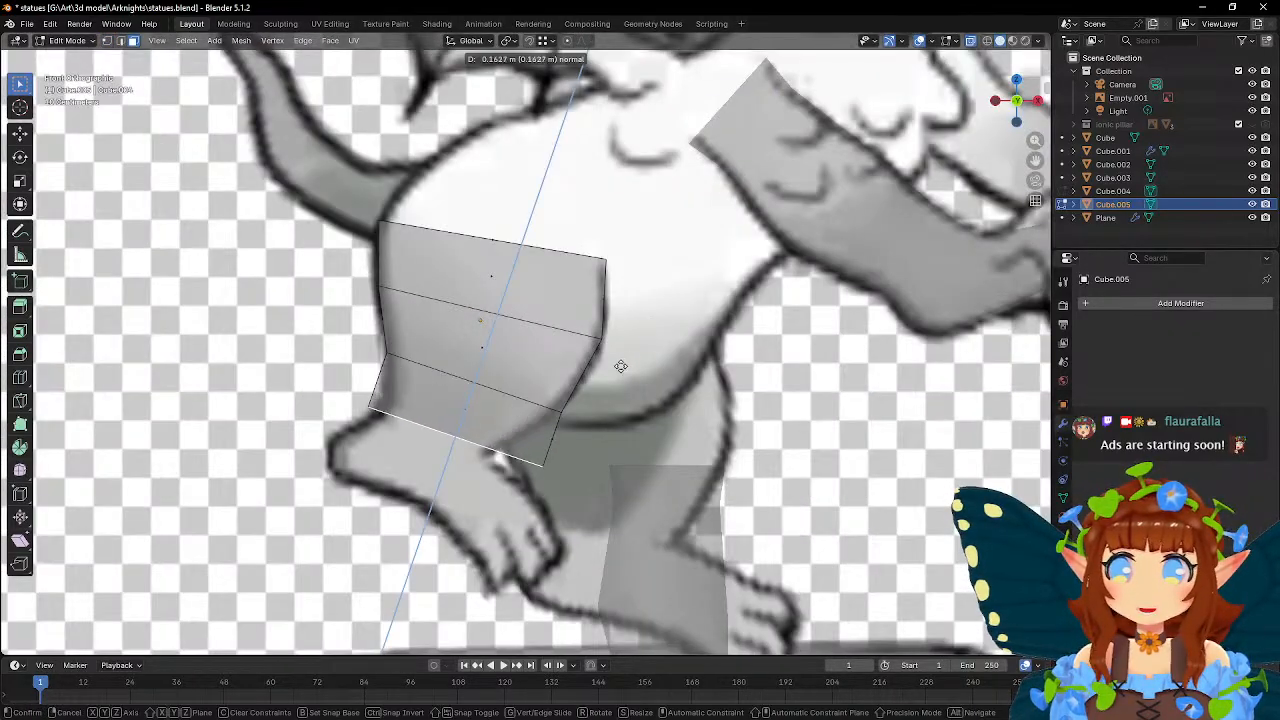
left_click(632, 353)
key("s")
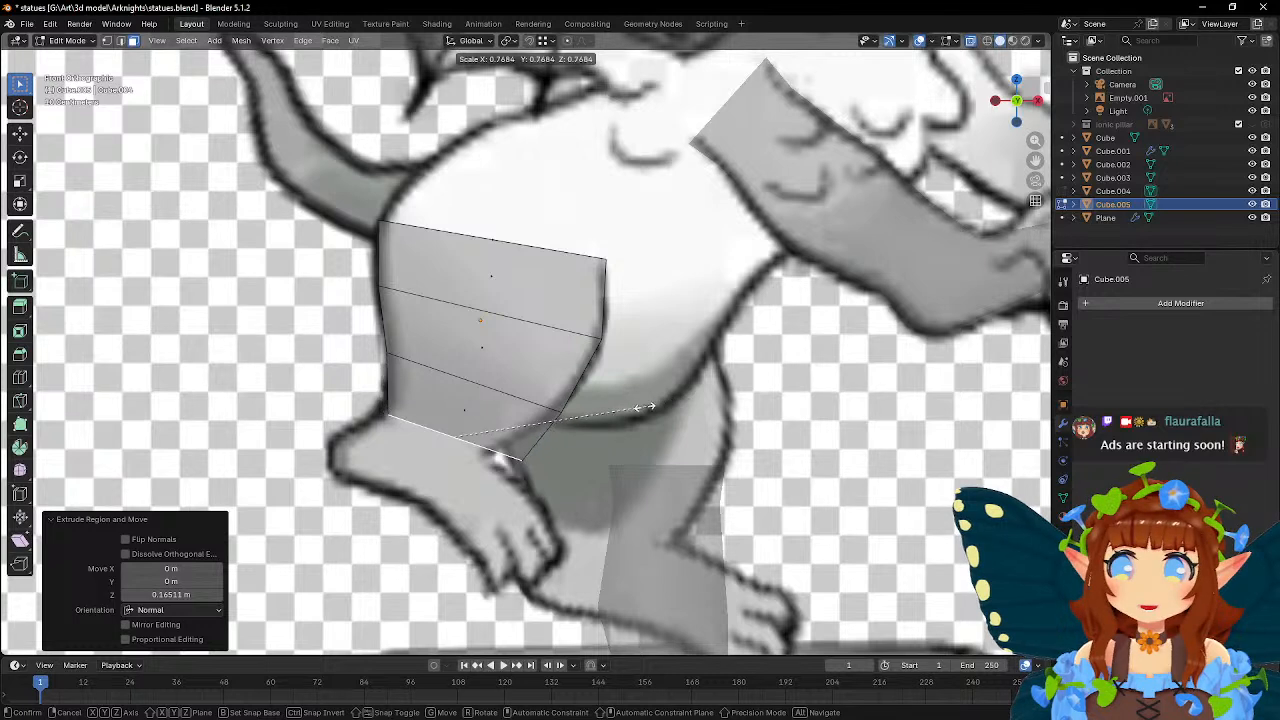
left_click(625, 416)
key("g")
left_click(625, 416)
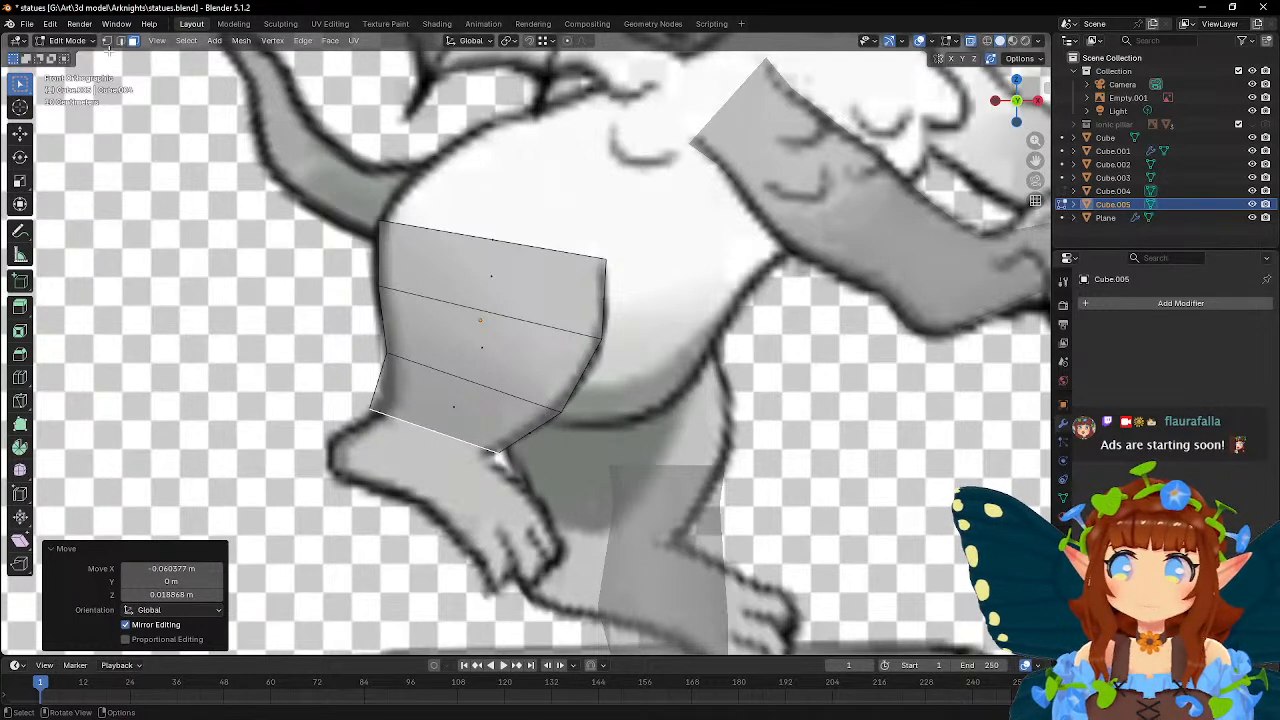
- Move the new bottom edge's rear vertices about 0.042 m along X and nudge the rear vertices above about -0.006 m along Z
key("1")
left_click(370, 410)
key("g")
left_click(420, 448)
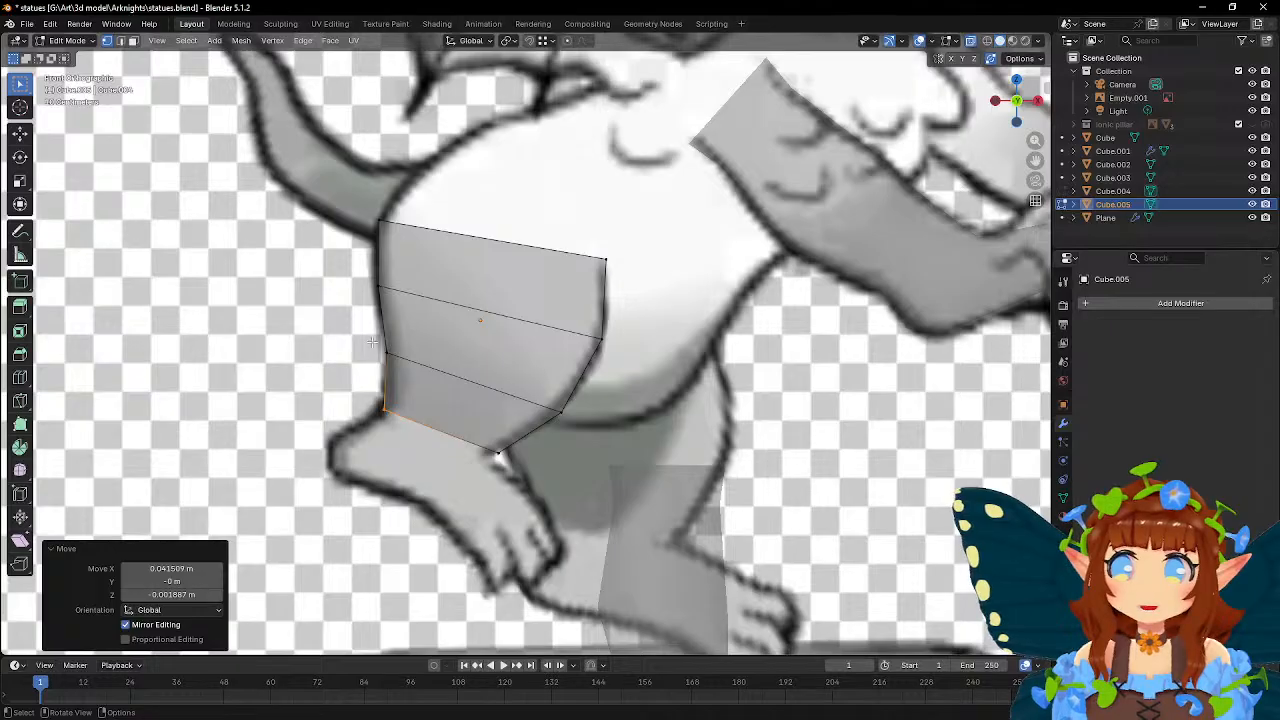
left_click(382, 372)
key("g")
left_click(414, 378)
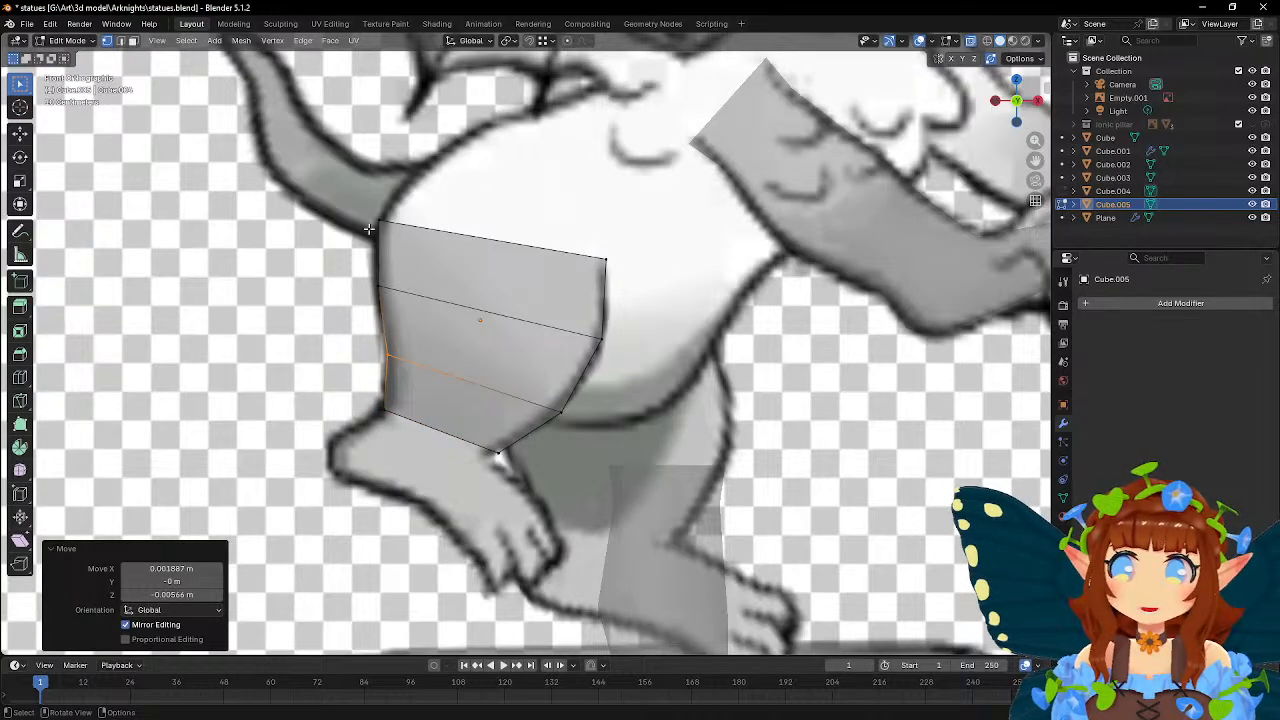
- Move the thigh's upper front corner about -0.008 m in X and -0.023 m in Z onto the outline
left_click(608, 262)
key("g")
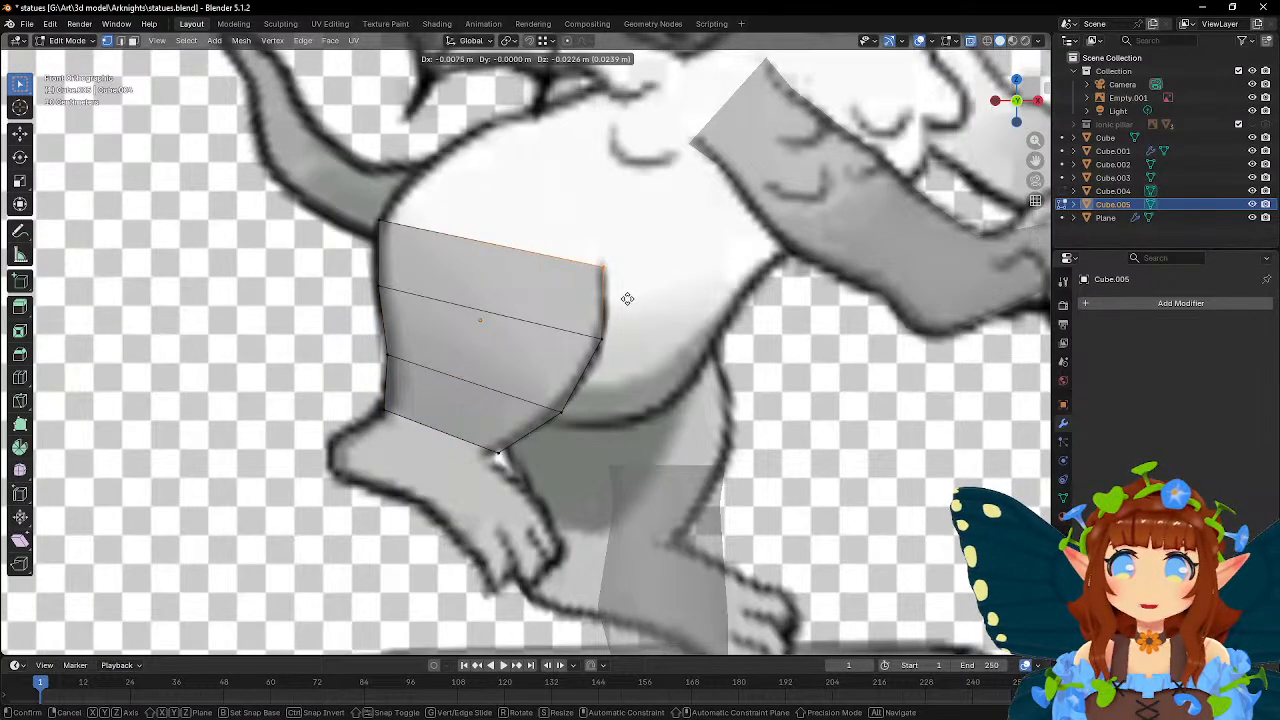
left_click(628, 298)
- Add a loop cut between the thigh's two existing middle loops and move its front vertices about 0.013 m along X
middle_click_drag(599, 389, 617, 361, "shift")
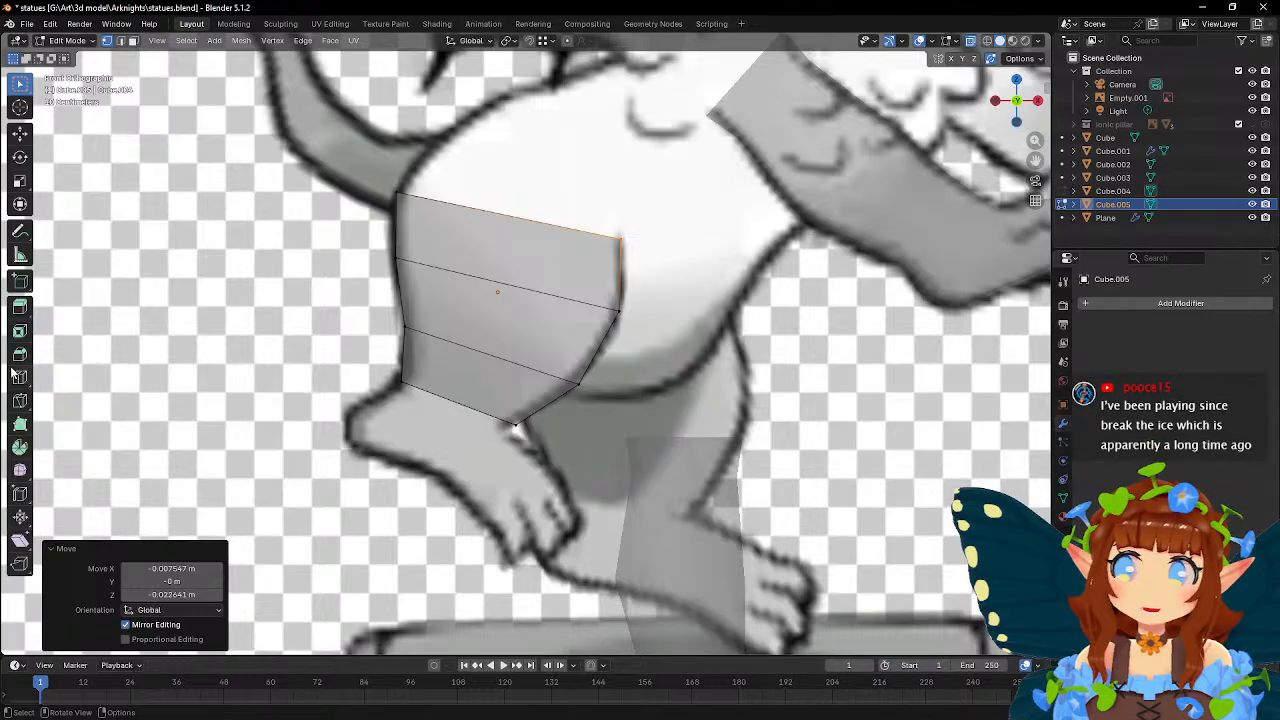
left_click(20, 377)
left_click(412, 304)
left_click(20, 84)
left_click_drag(577, 336, 629, 371)
key("g")
left_click(635, 372)
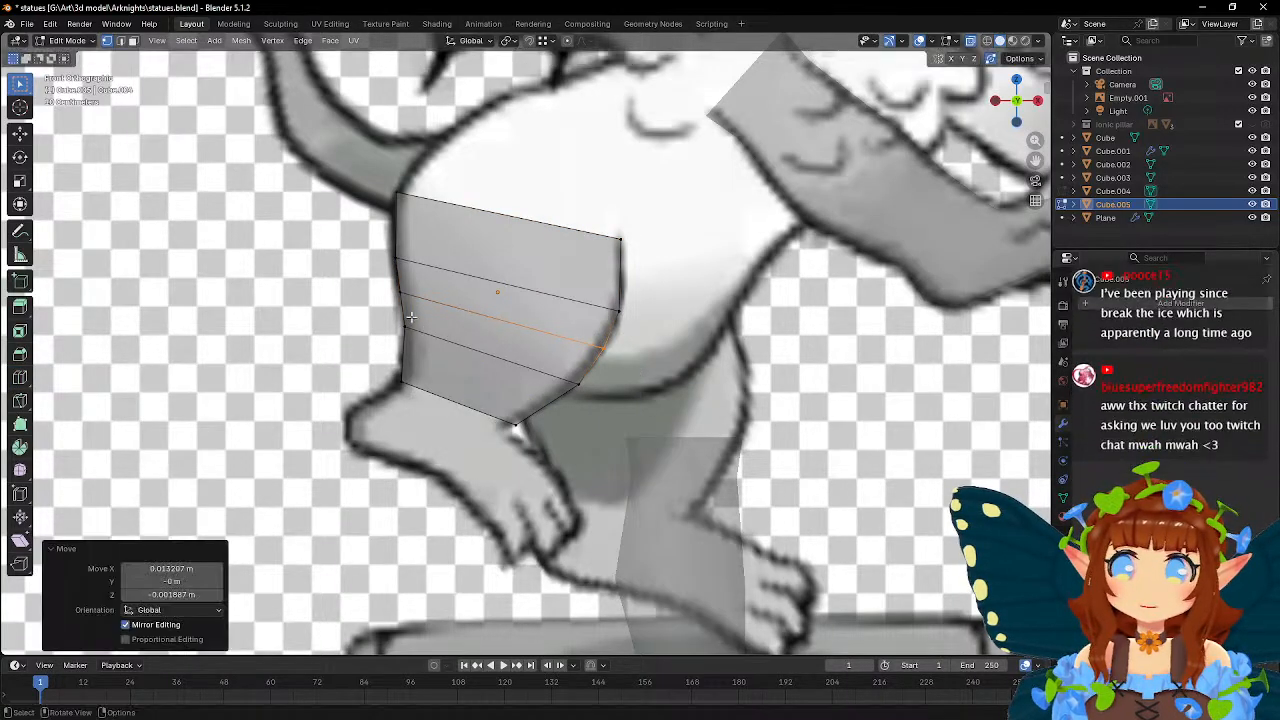
- Move the uppermost inner loop's rear vertices about -0.008 m in X and 0.017 m in Z onto the thigh's back contour
left_click(394, 256)
key("g")
left_click(430, 265)
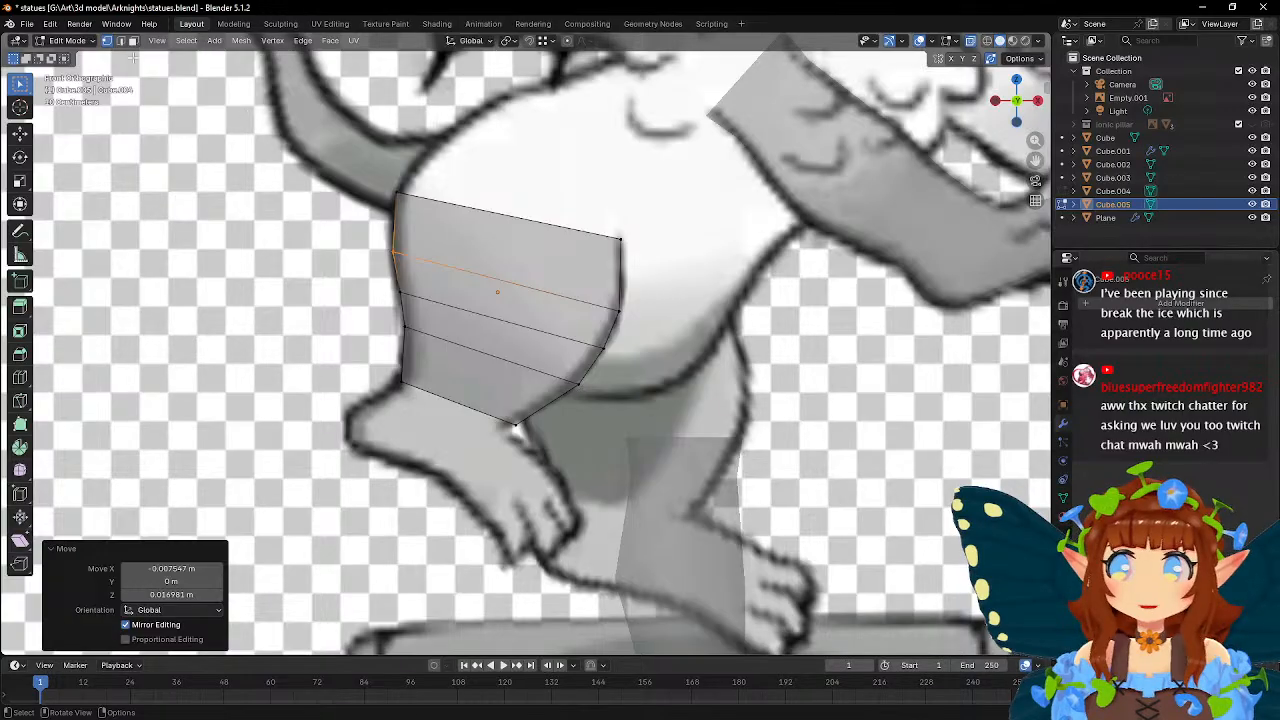
left_click(260, 147)
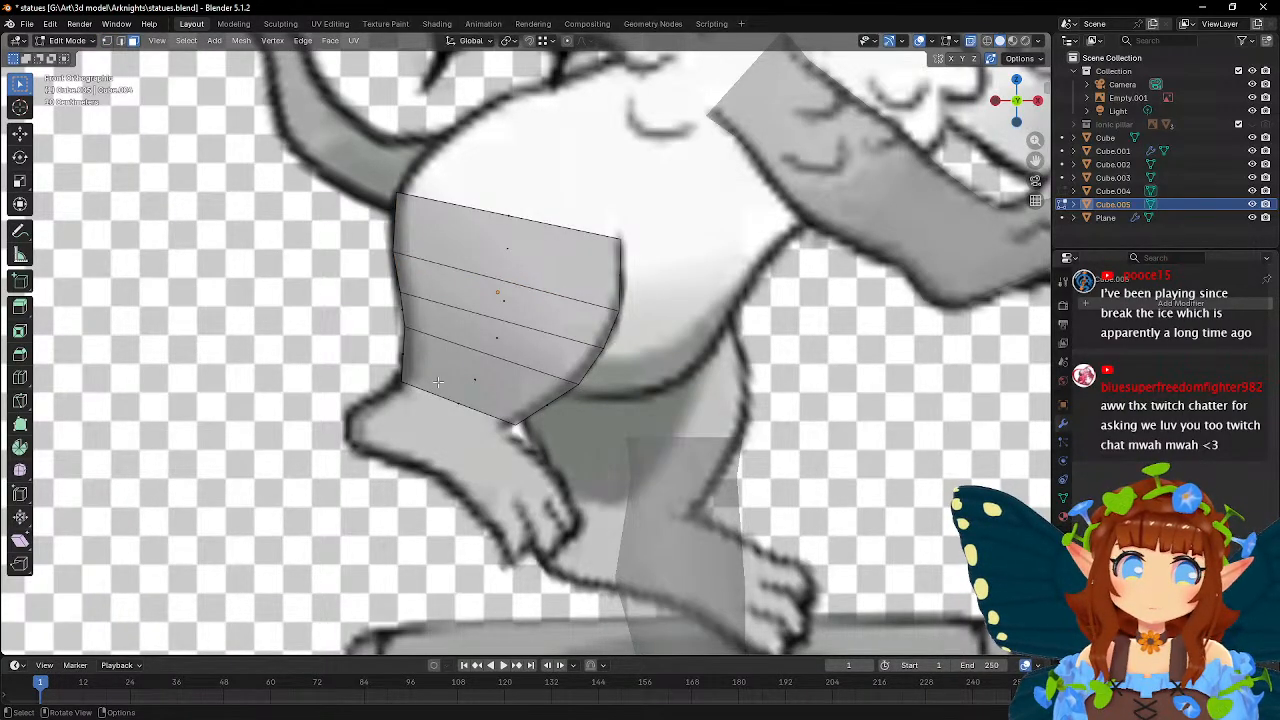
middle_click_drag(418, 425, 492, 346, "shift")
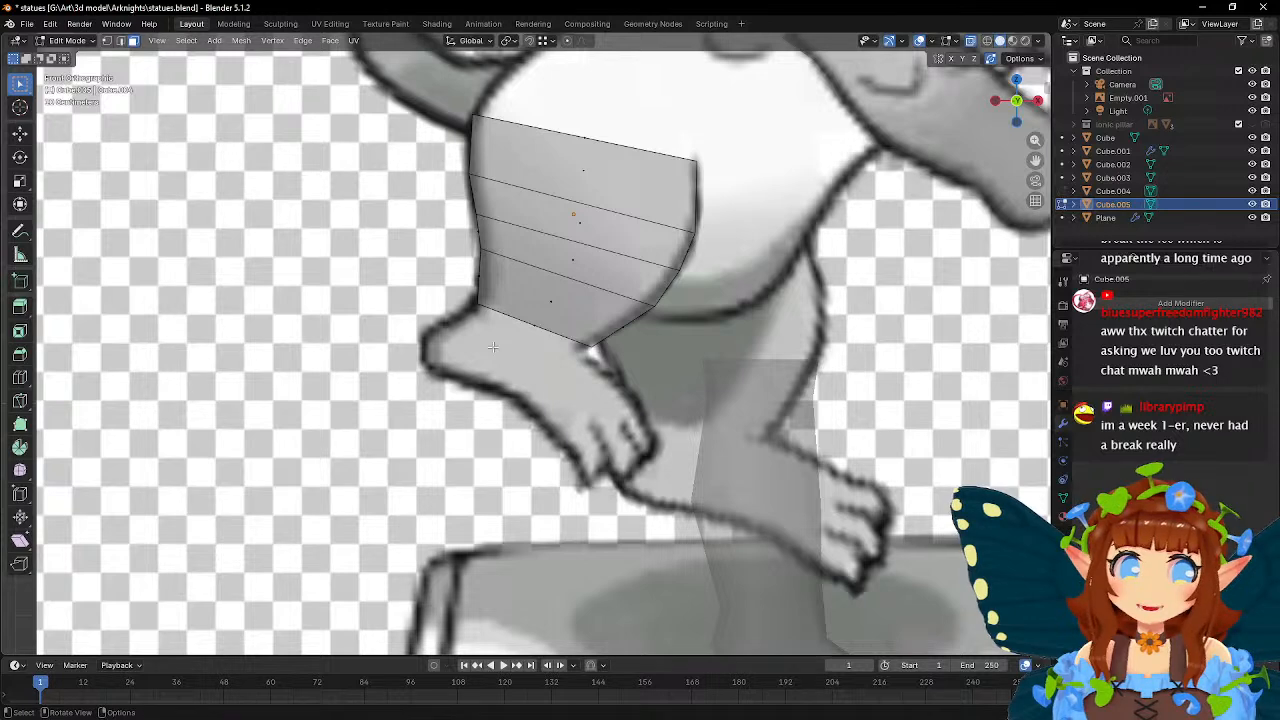
scroll(493, 347, "up", 2)
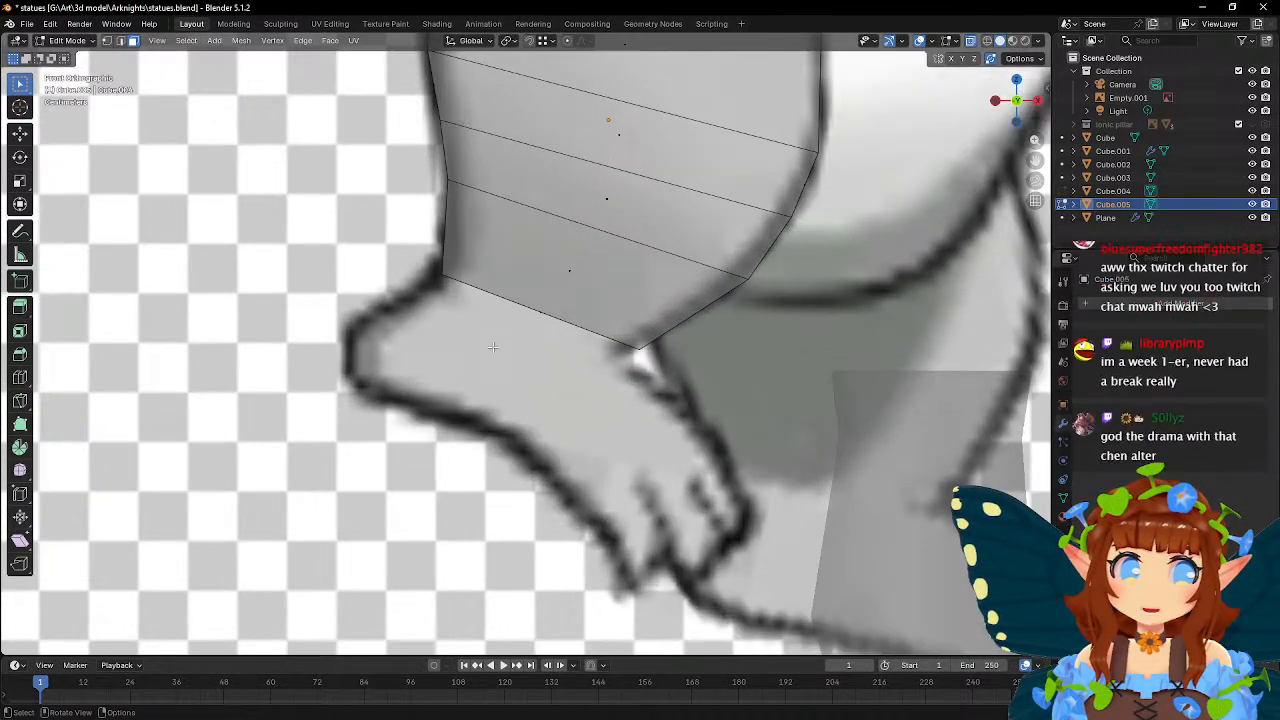
scroll(493, 347, "down", 3)
scroll(493, 347, "up", 2)
scroll(493, 347, "down", 1)
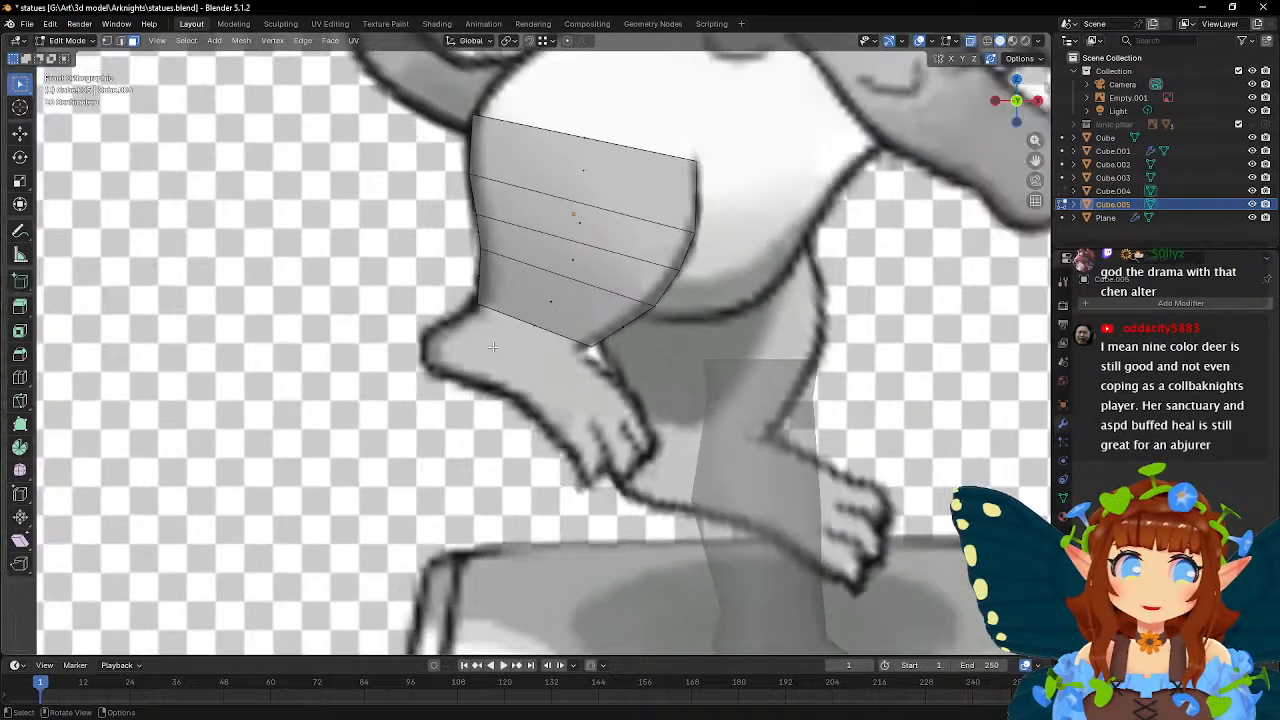
scroll(493, 347, "up", 2)
- Select the vertices of the thigh's two lowest loops and scale them to 0.868 along Y
middle_click_drag(495, 347, 601, 385)
scroll(601, 385, "down", 4)
left_click(108, 42)
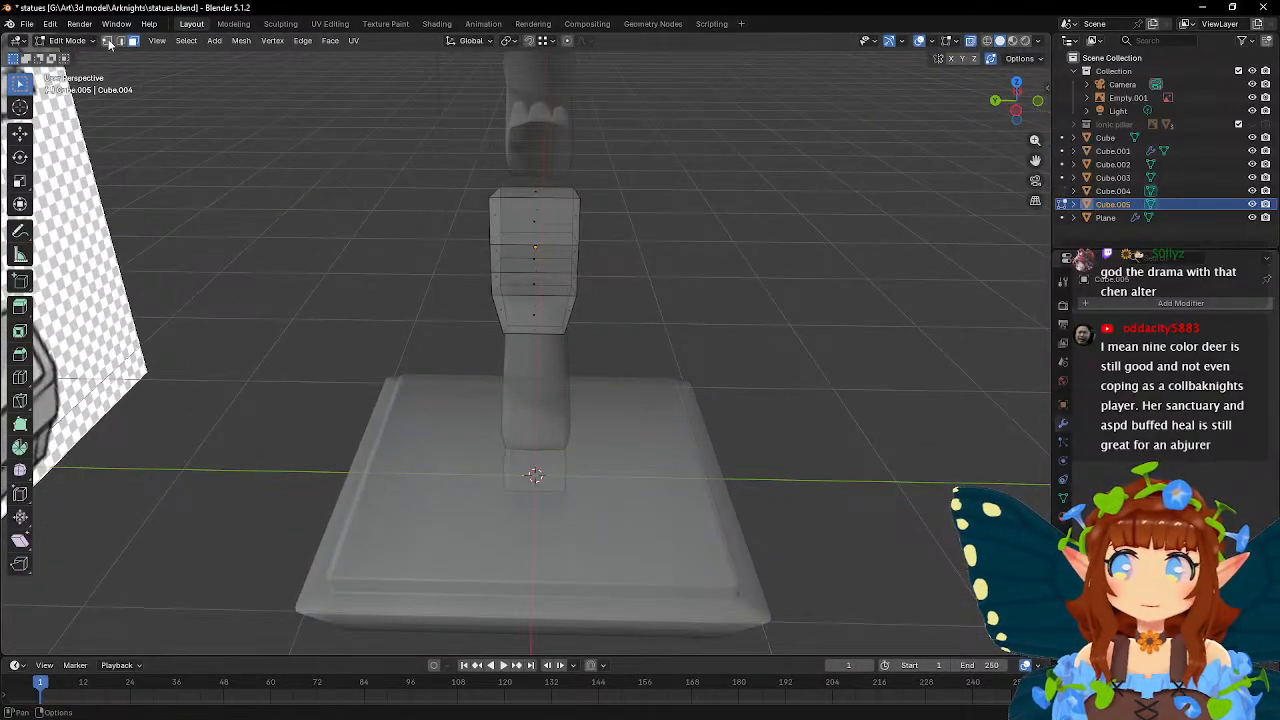
middle_click_drag(514, 338, 514, 317)
left_click_drag(465, 275, 618, 378)
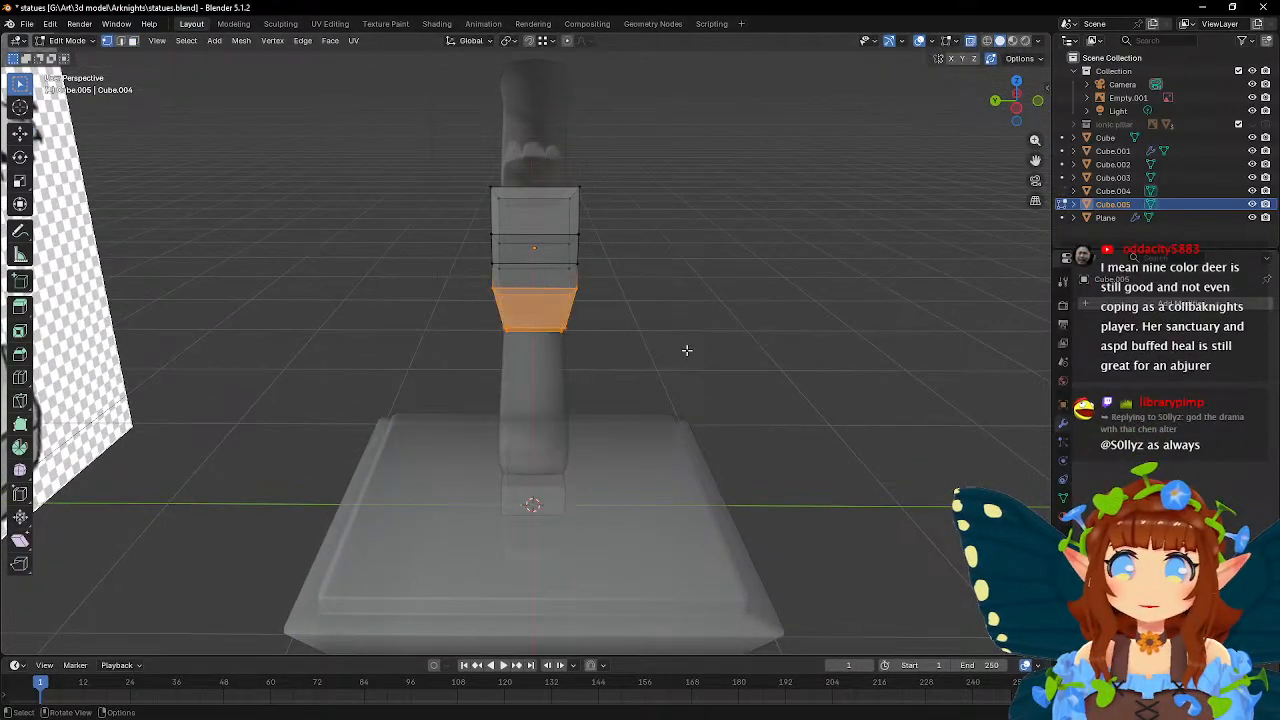
key("s")
key("y")
left_click(666, 346)
- Scale the loop just above the narrowed lower section to 0.953 along Y to smooth the thigh's taper
middle_click_drag(666, 346, 601, 367)
scroll(601, 367, "up", 2)
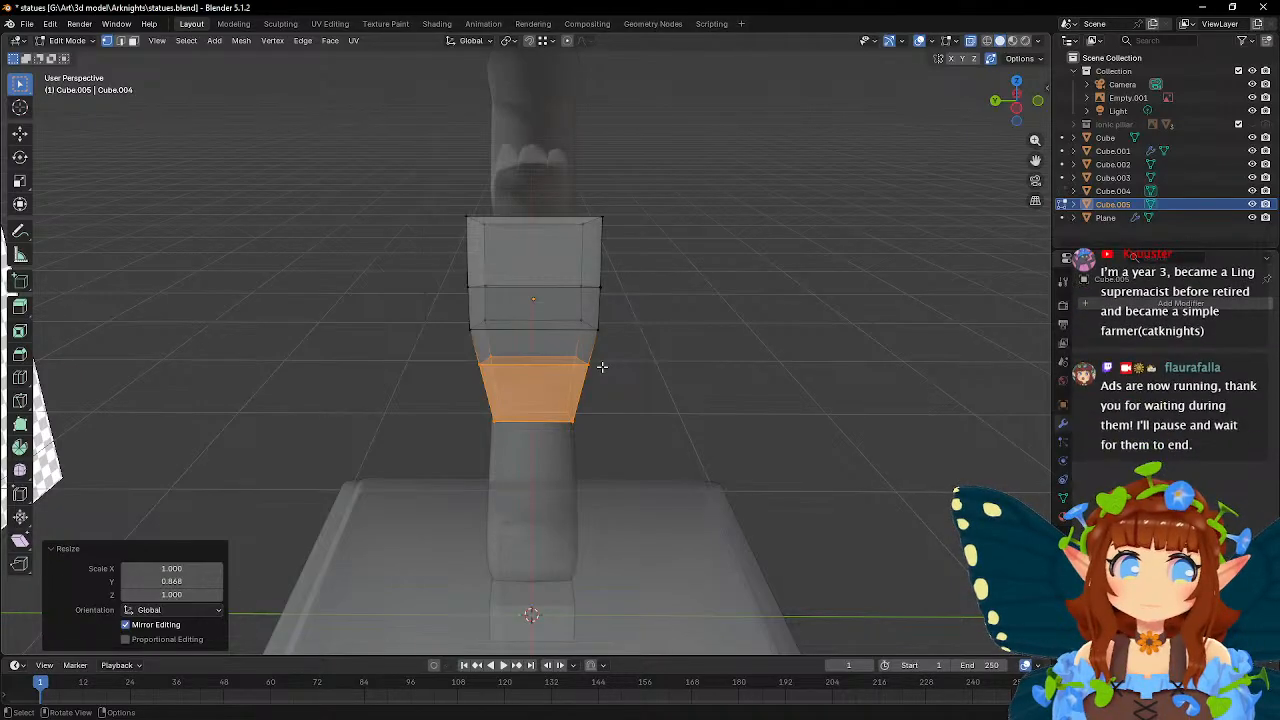
left_click_drag(451, 305, 614, 341)
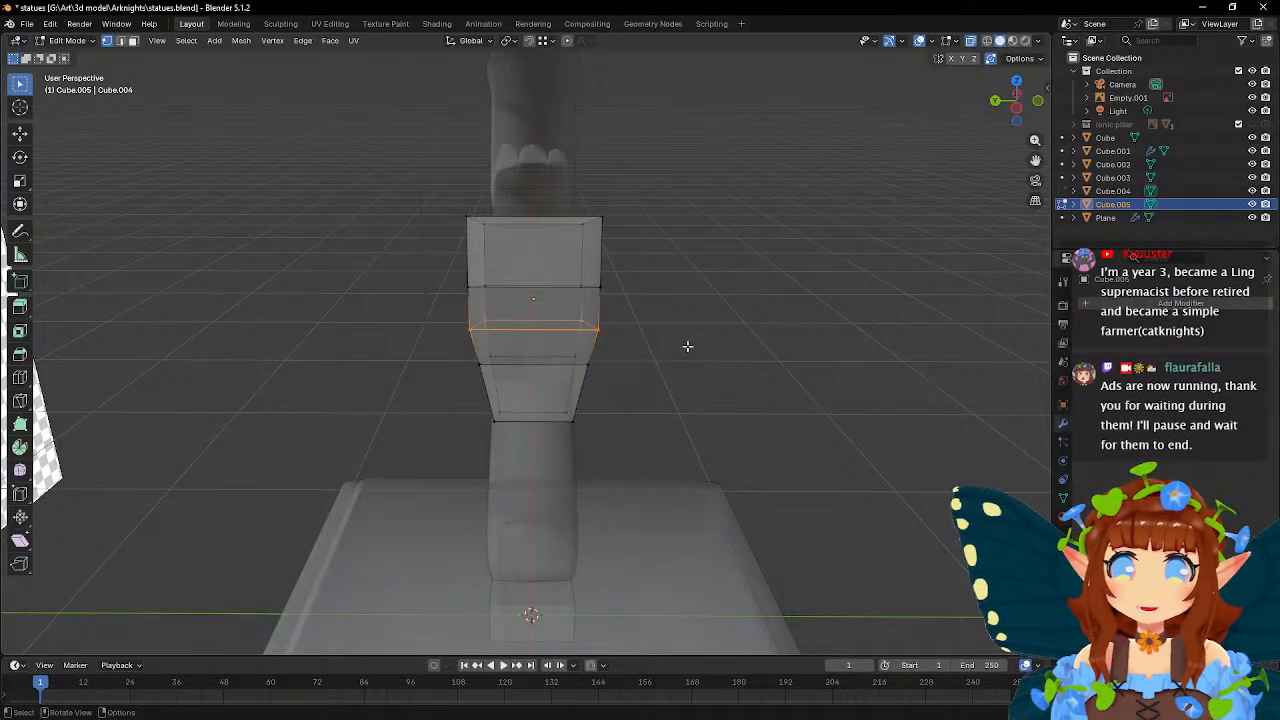
key("s")
key("y")
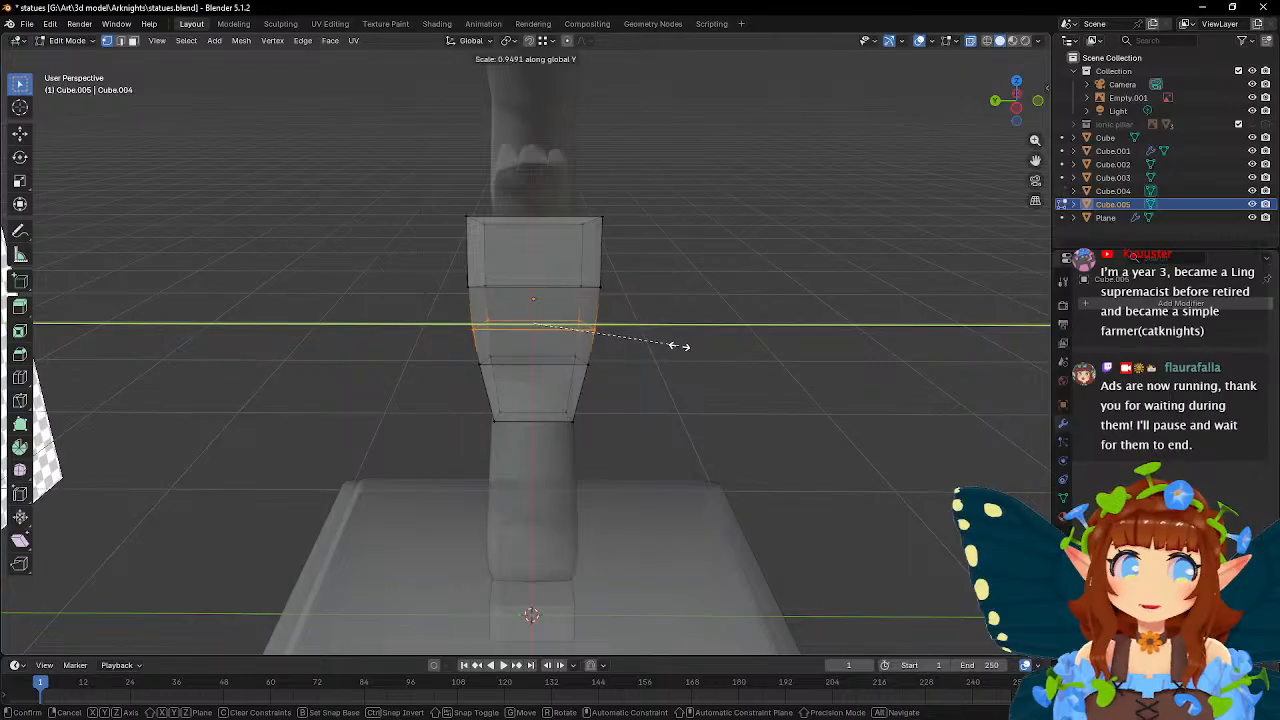
left_click(680, 346)
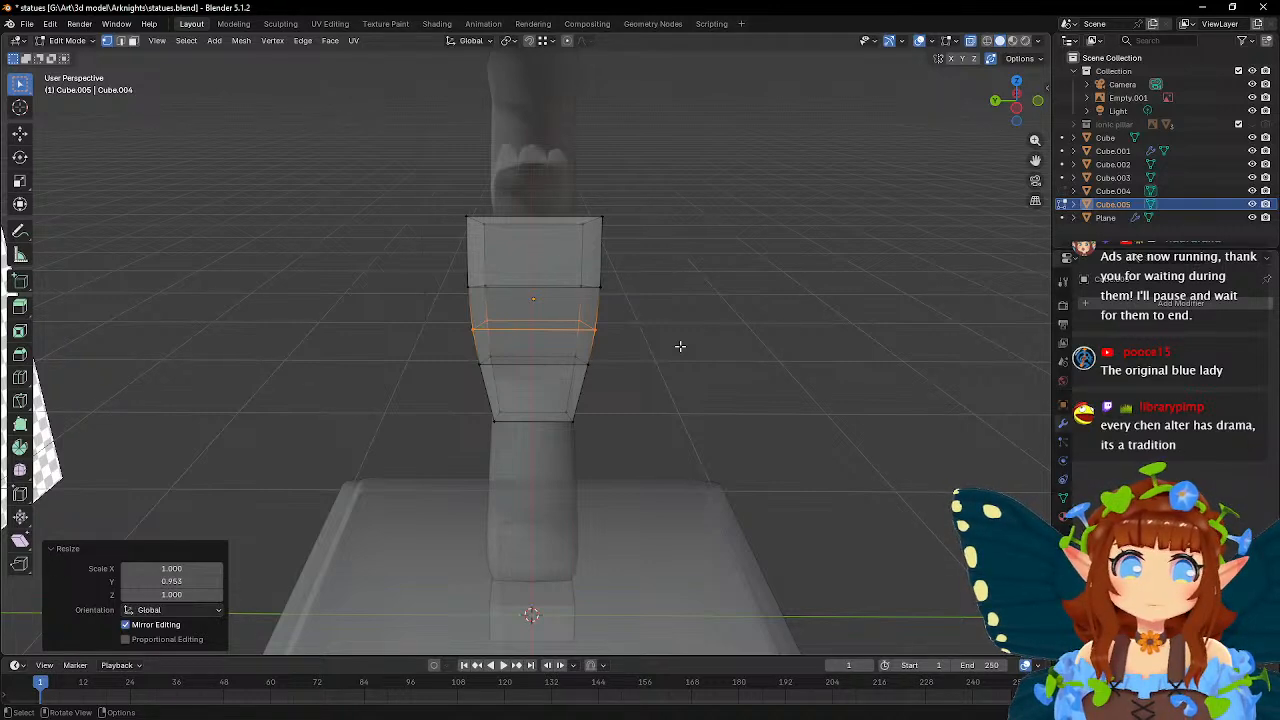
- In front view, move the front vertices of the lowest inner loop about -0.013 m along X to the thigh outline
key("KP_1")
key("KP_Decimal")
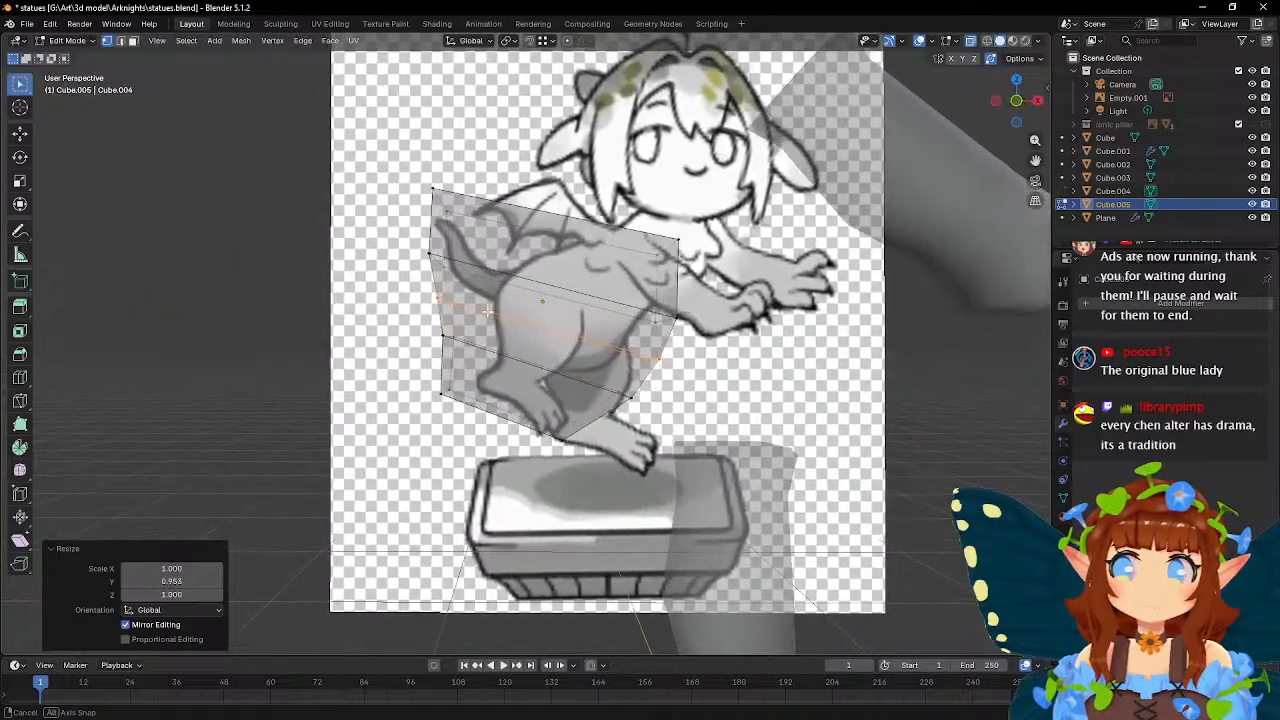
key("g")
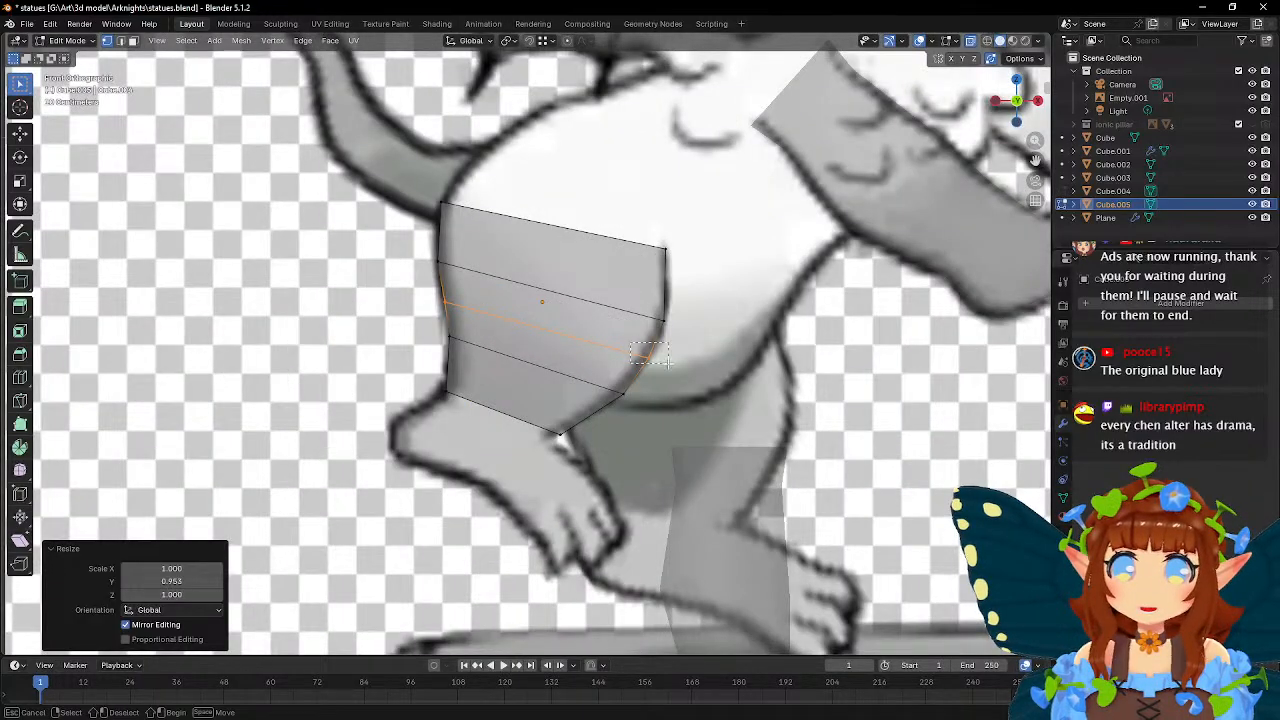
left_click(633, 409)
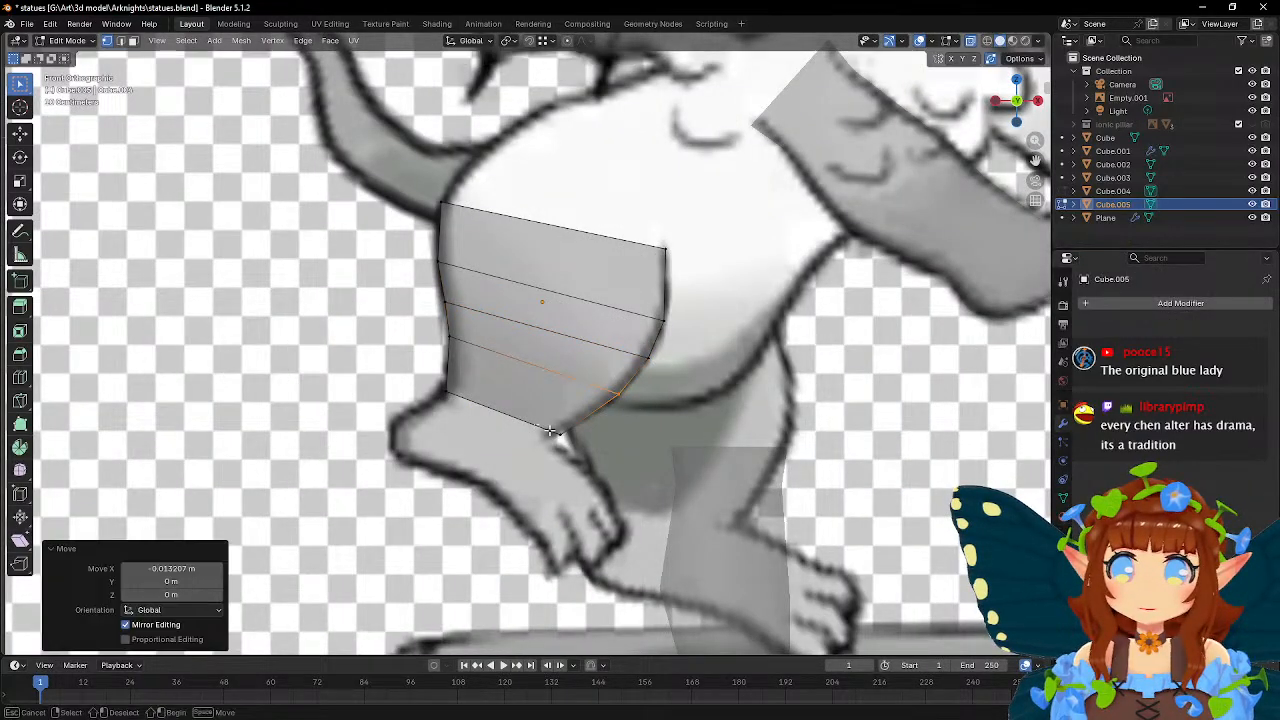
- Move the front vertices of the thigh's bottom edge about -0.015 m in X and 0.006 m in Z onto the outline
key("g")
left_click(581, 448)
middle_click_drag(524, 418, 562, 380, "shift")
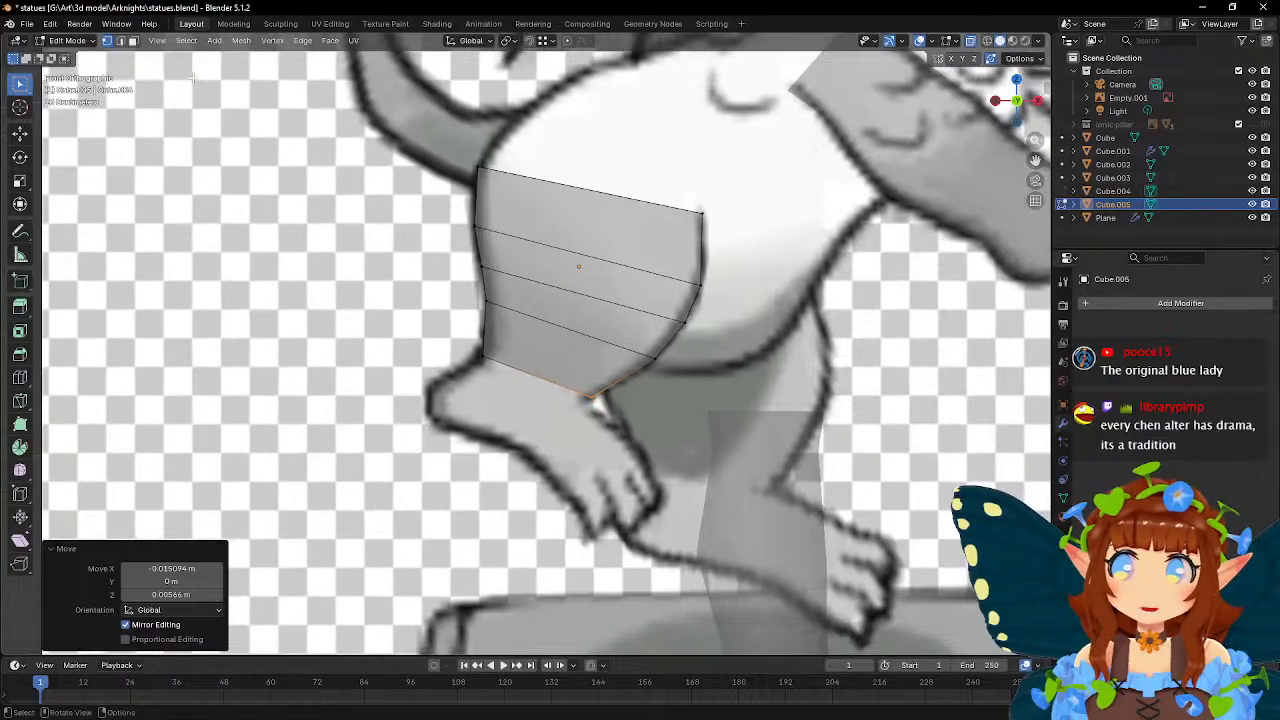
- Extrude the thigh's bottom face about 0.209 m along its normal down to the sole of the raised foot
left_click(135, 42)
middle_click_drag(486, 342, 577, 353)
left_click(544, 376)
middle_click_drag(715, 319, 622, 310)
scroll(622, 310, "up", 5)
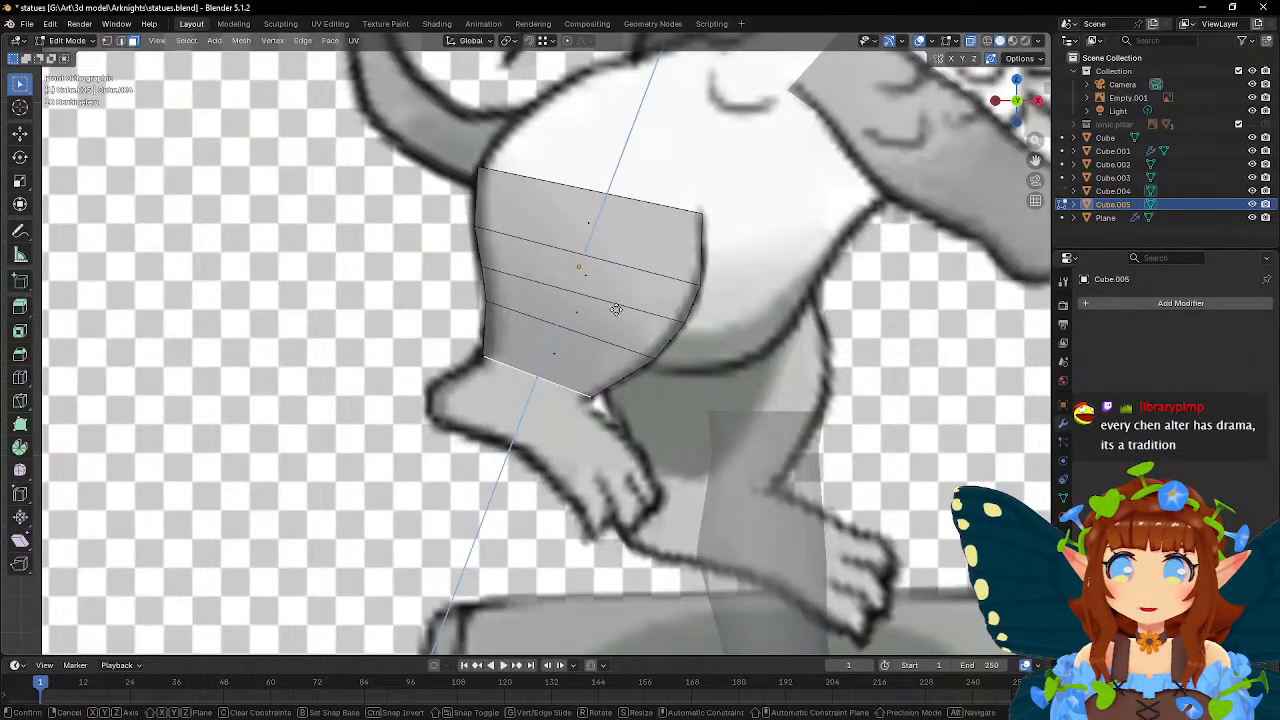
key("e")
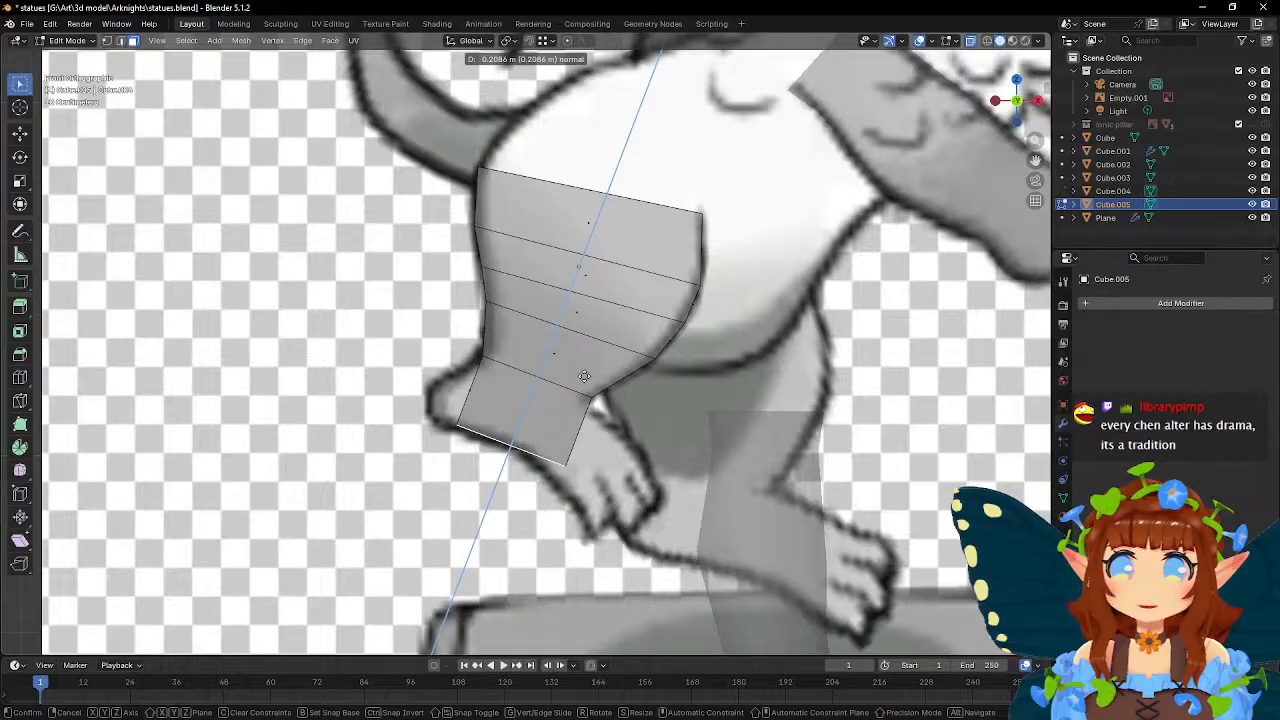
left_click(584, 375)
- Move the rear bottom vertices of the extruded segment about 0.070 m in X and -0.025 m in Z onto the sole line
key("1")
left_click(442, 414)
key("g")
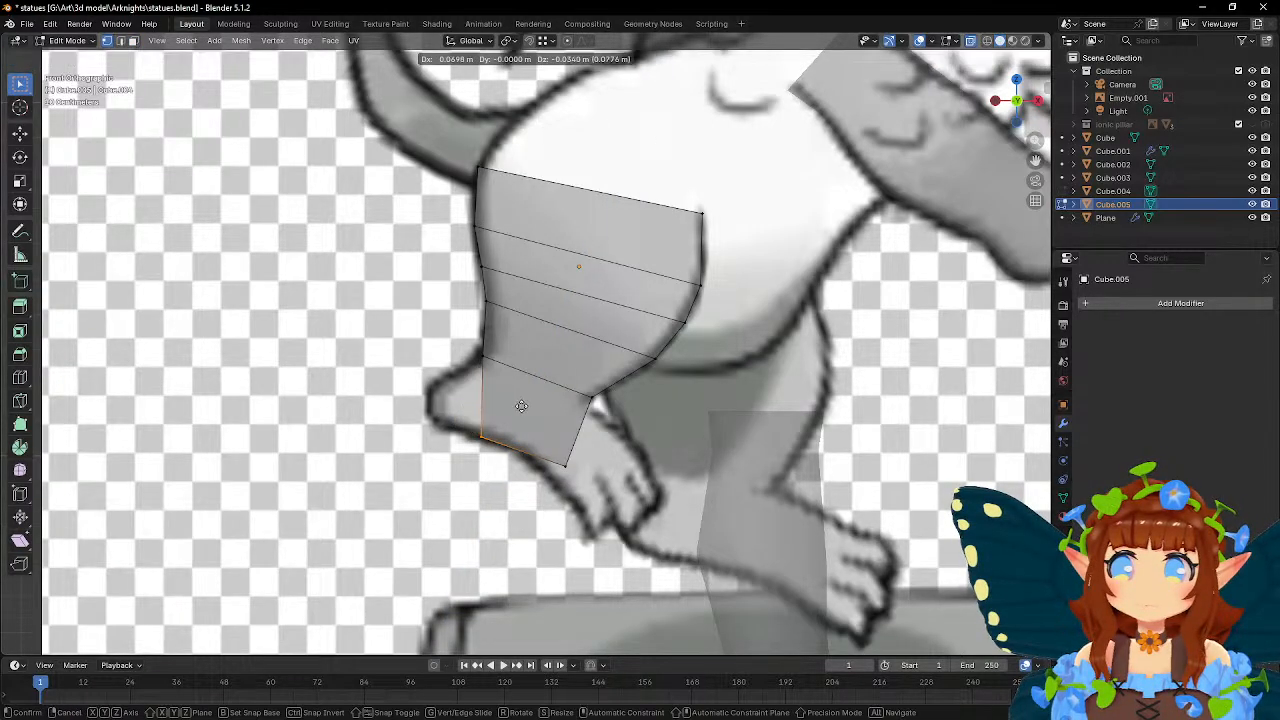
left_click(521, 402)
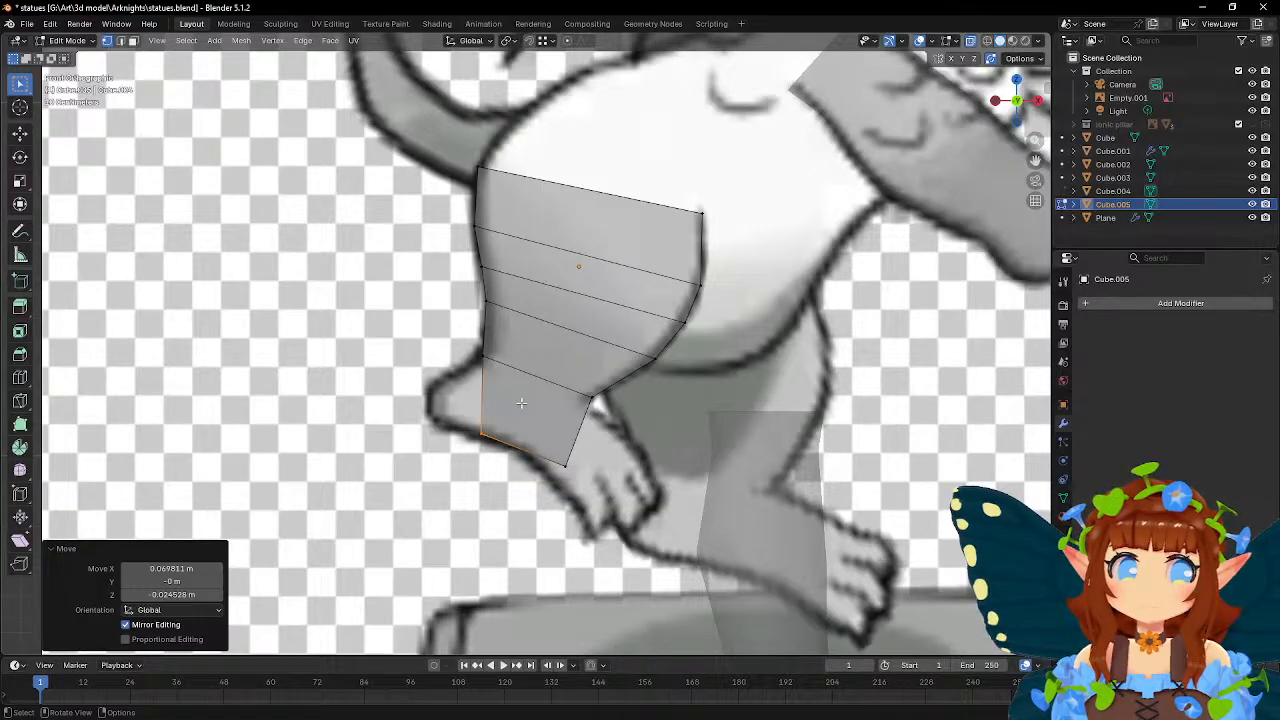
- Extrude the rear face of the lowest segment about 0.161 m backwards to form the heel
middle_click_drag(418, 303, 463, 377)
left_click(492, 404)
middle_click_drag(586, 255, 513, 226)
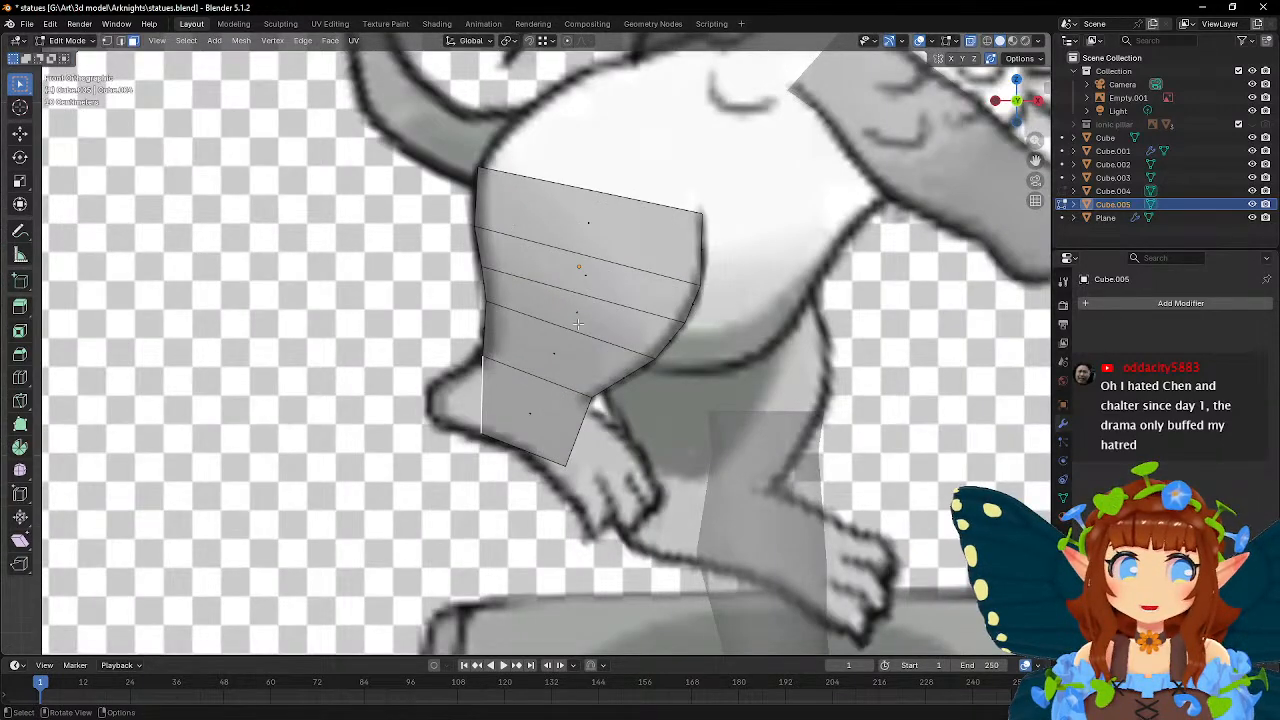
key("e")
left_click(680, 340)
- Scale the heel's end face uniformly to 0.542 and move it about -0.026 m along Z to match the outline
key("s")
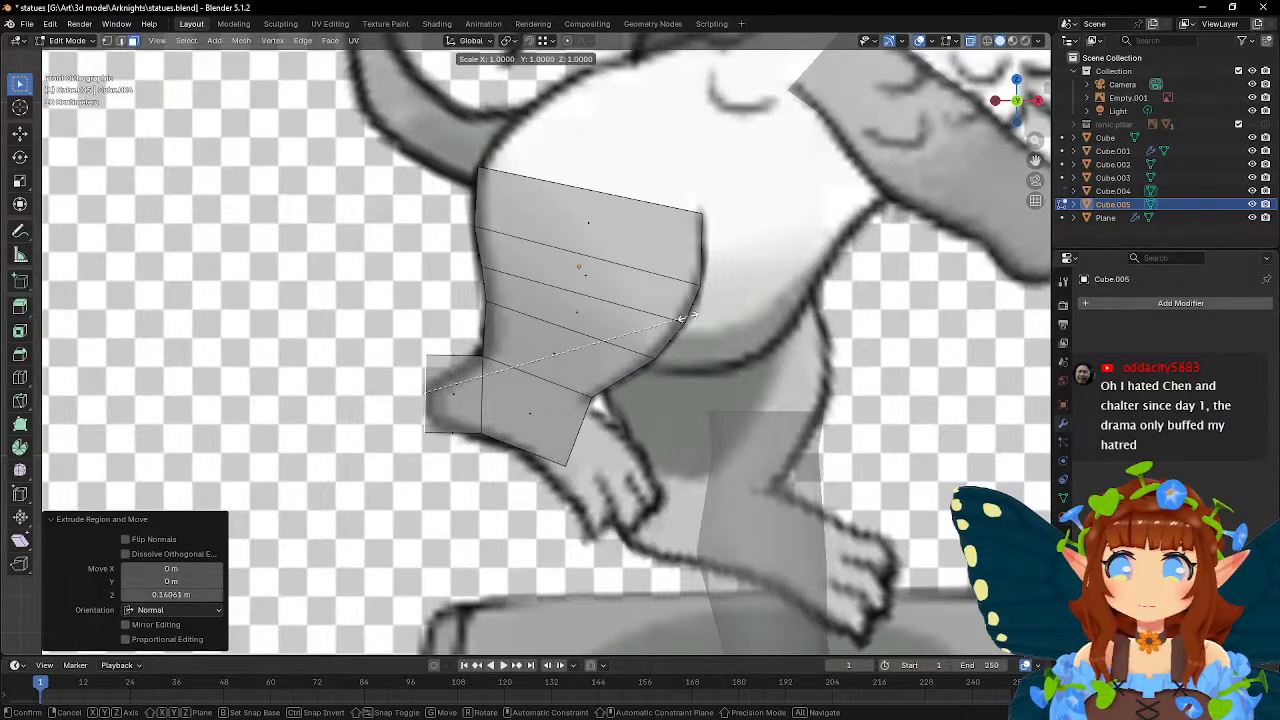
left_click(547, 308)
key("g")
key("z")
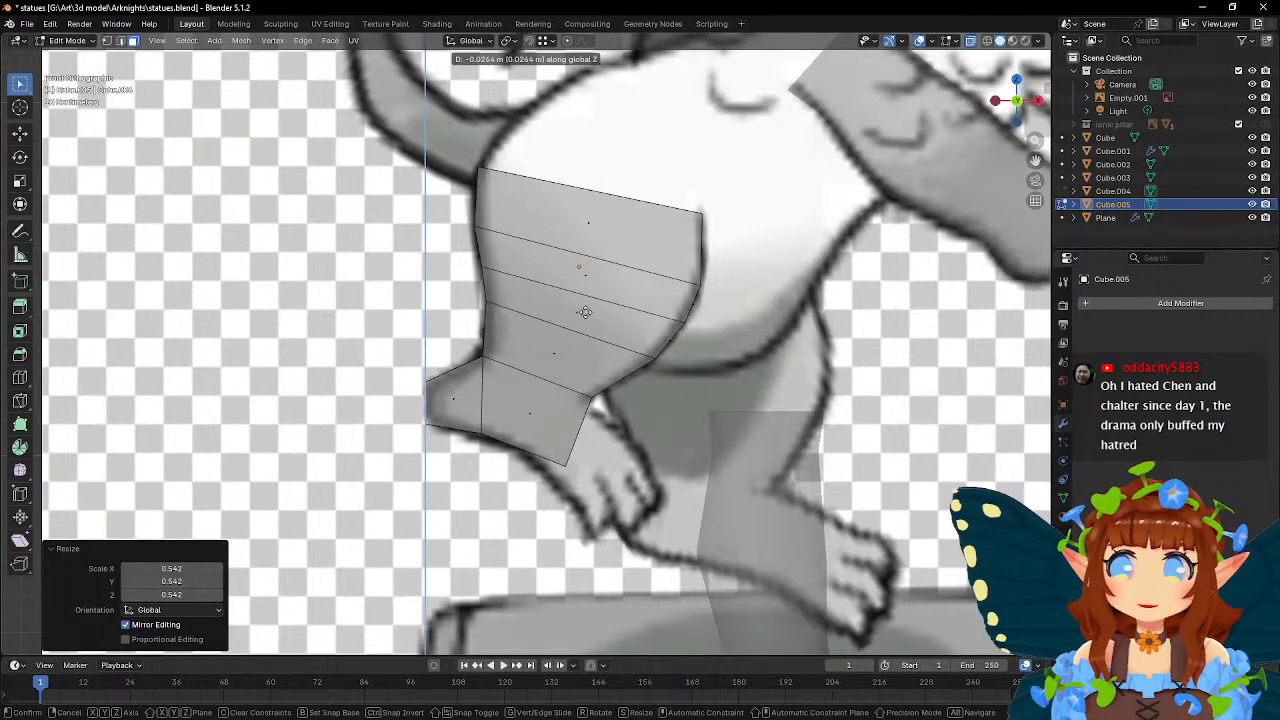
left_click(586, 313)
- Widen the heel's end face by scaling it to 1.323 along Y
middle_click_drag(496, 288, 646, 326)
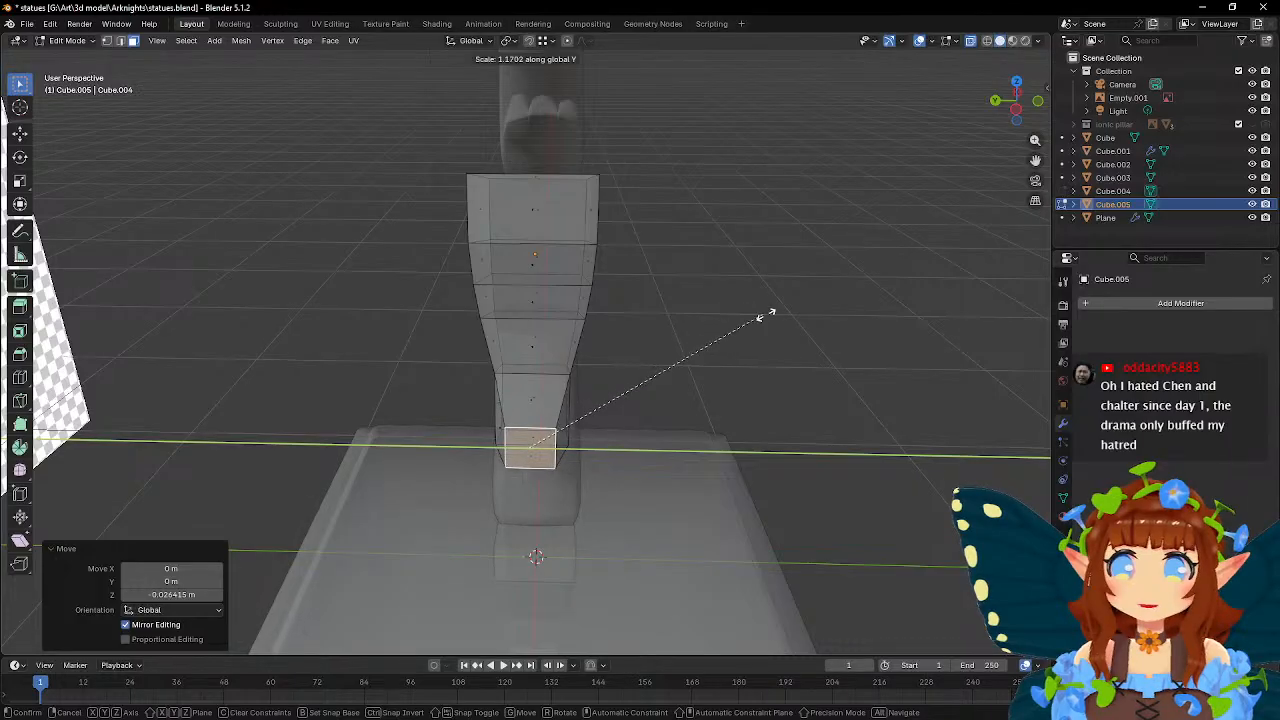
left_click(806, 323)
middle_click_drag(743, 306, 590, 275)
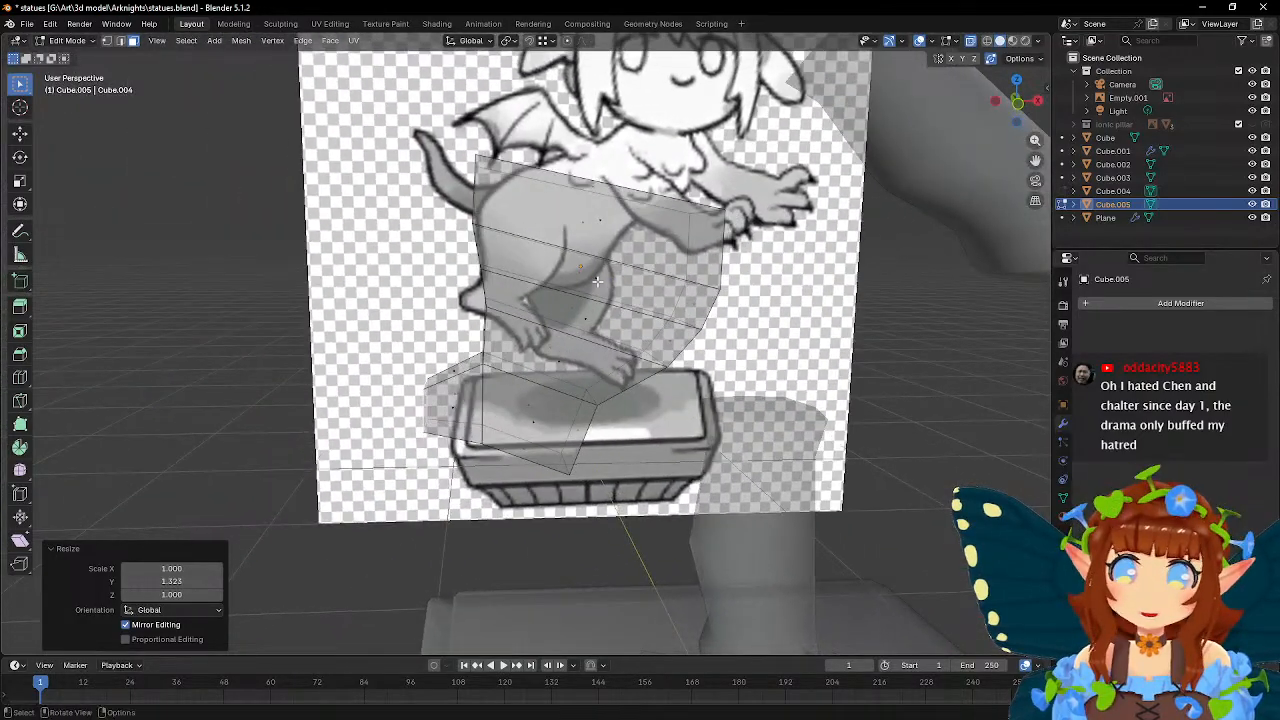
scroll(566, 263, "up", 5)
scroll(566, 263, "up", 2)
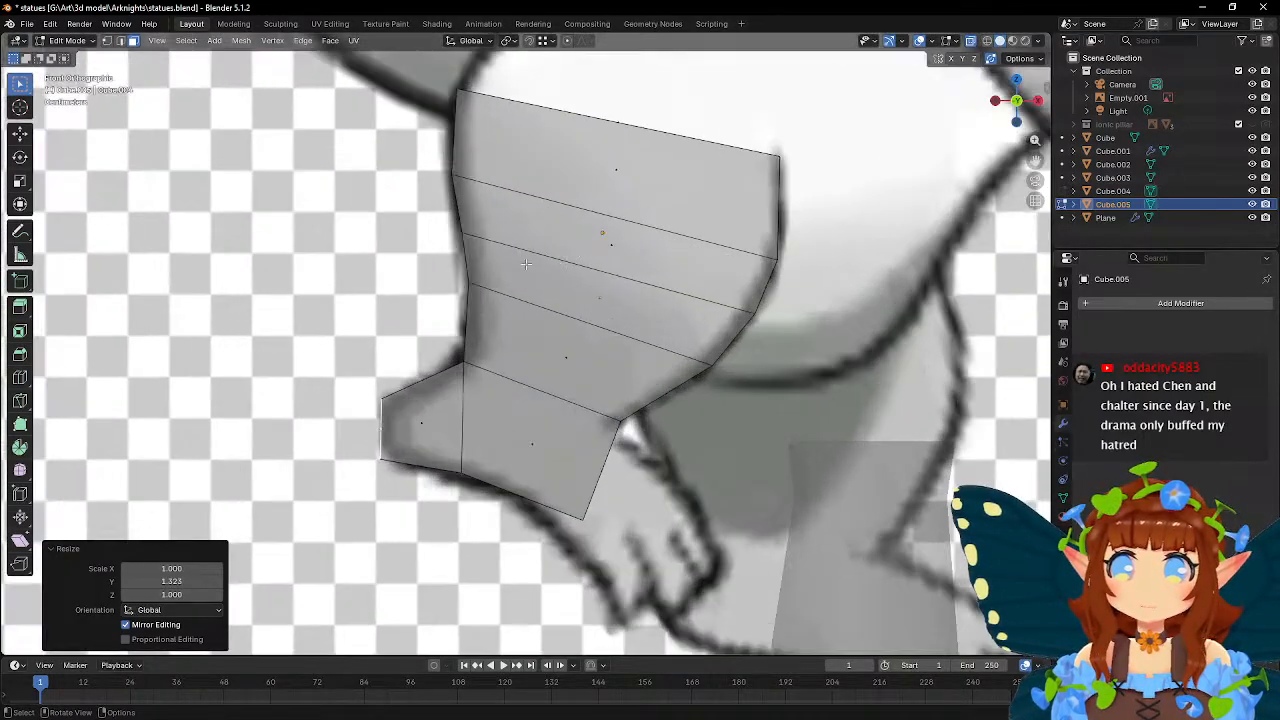
- Extrude the front face of the lowest segment about 0.104 m along its normal towards the toes
left_click(20, 378)
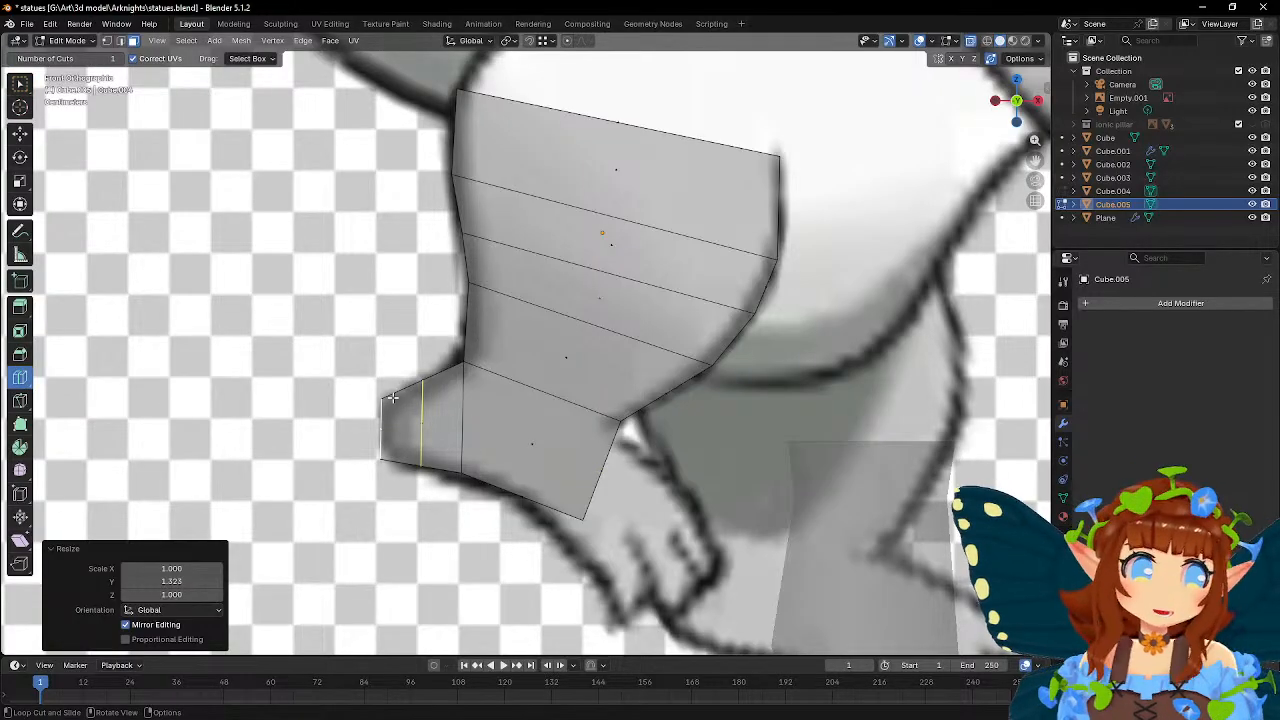
key("w")
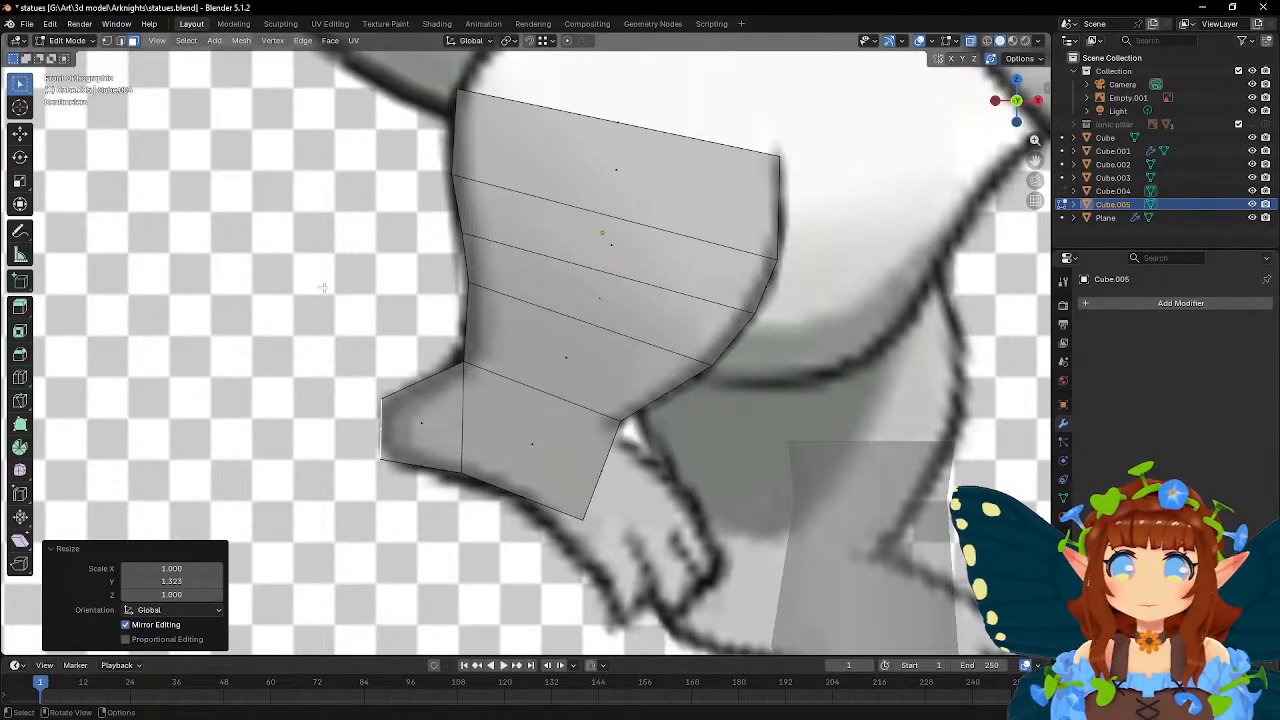
middle_click_drag(671, 297, 522, 266)
left_click(571, 464)
middle_click_drag(415, 207, 470, 215)
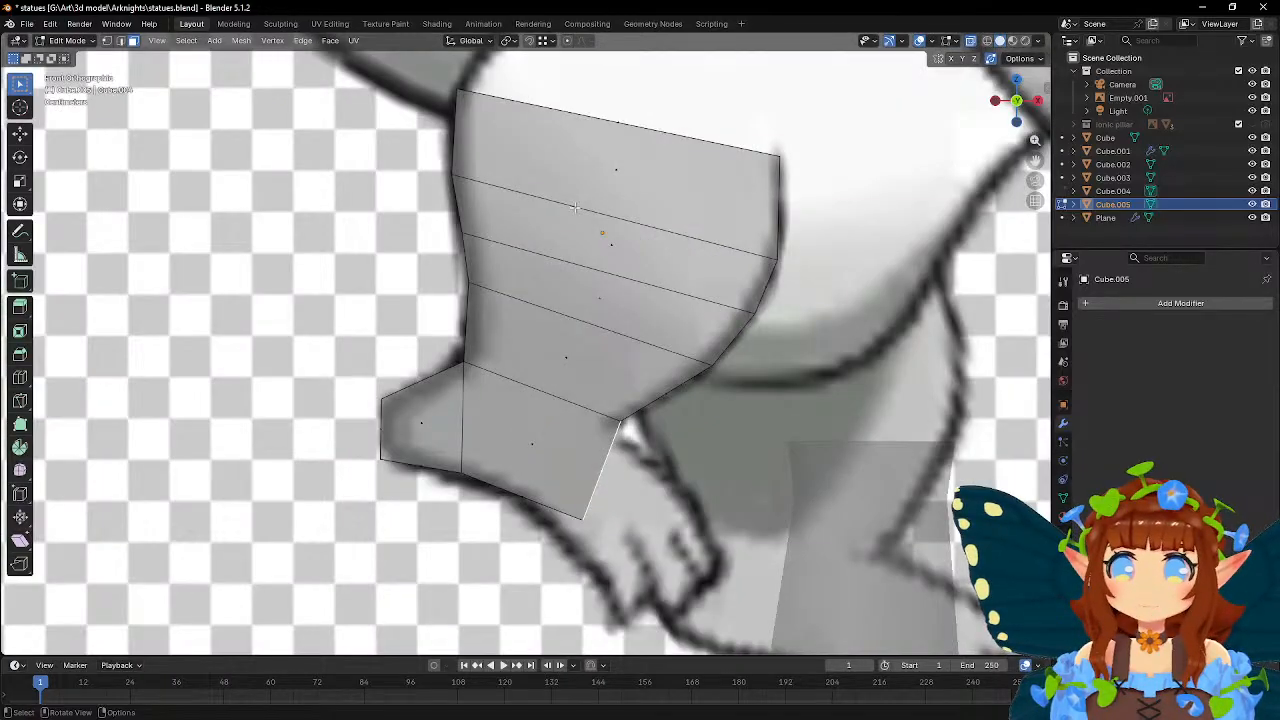
key("e")
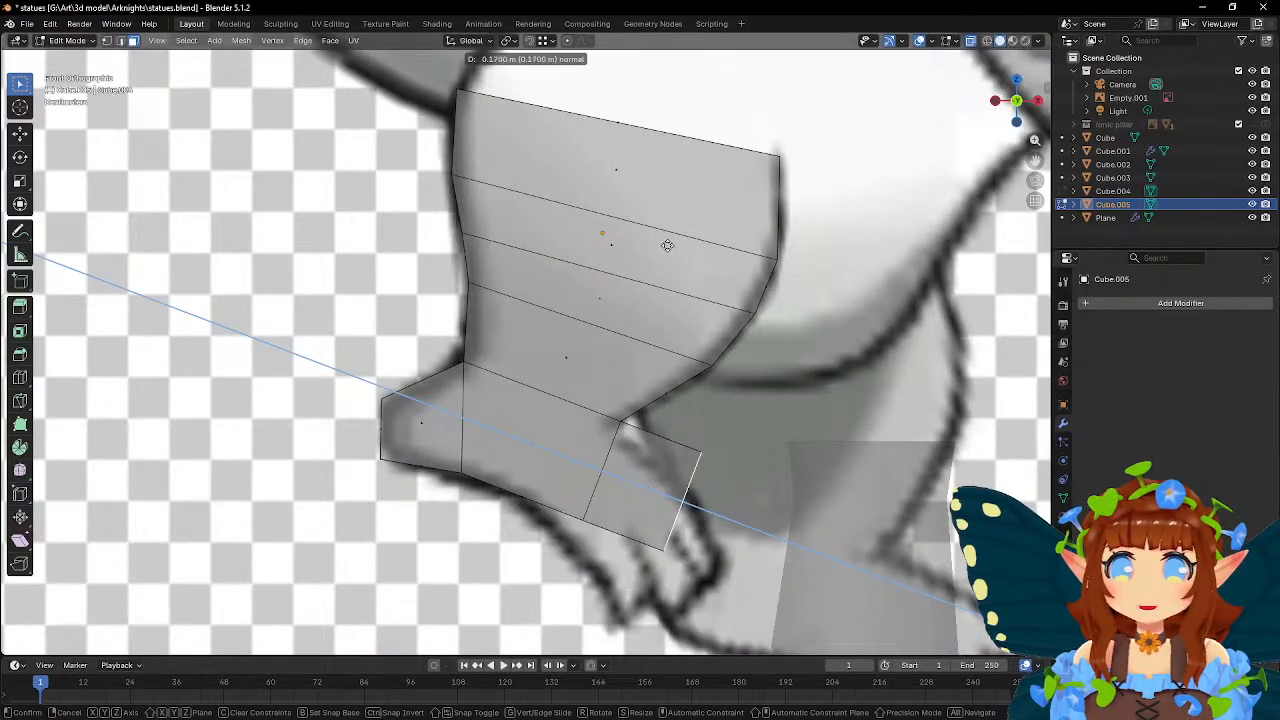
left_click(636, 240)
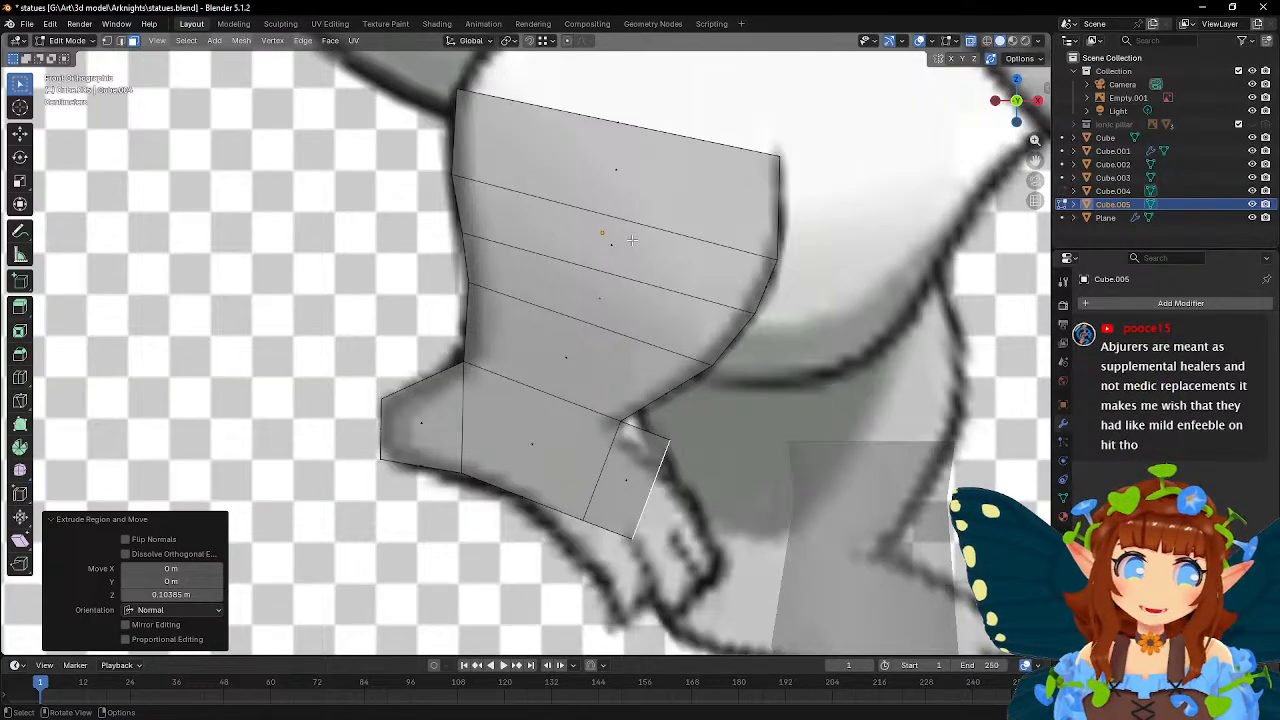
- Lower the upper front vertices of the new foot segment about 0.059 m along Z onto the foot's outline
middle_click_drag(657, 234, 660, 200)
scroll(657, 191, "up", 6)
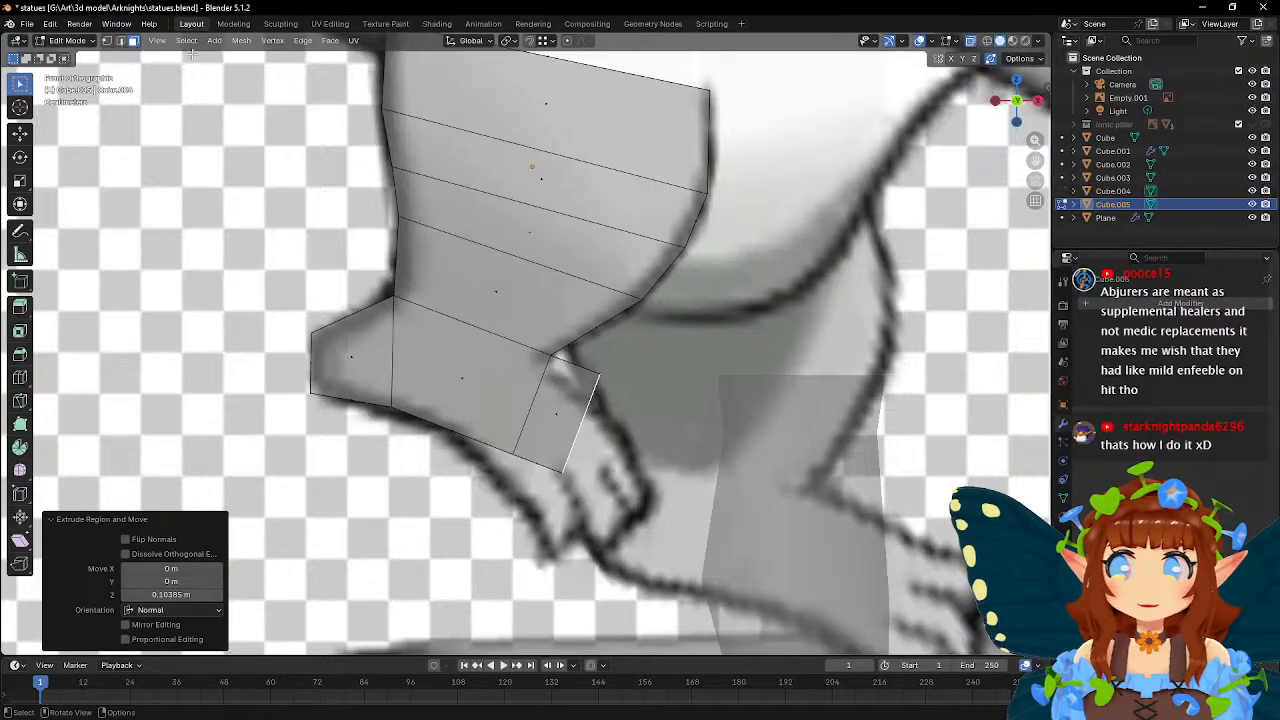
left_click(107, 41)
scroll(590, 358, "down", 4)
scroll(593, 358, "up", 2)
scroll(593, 358, "up", 2)
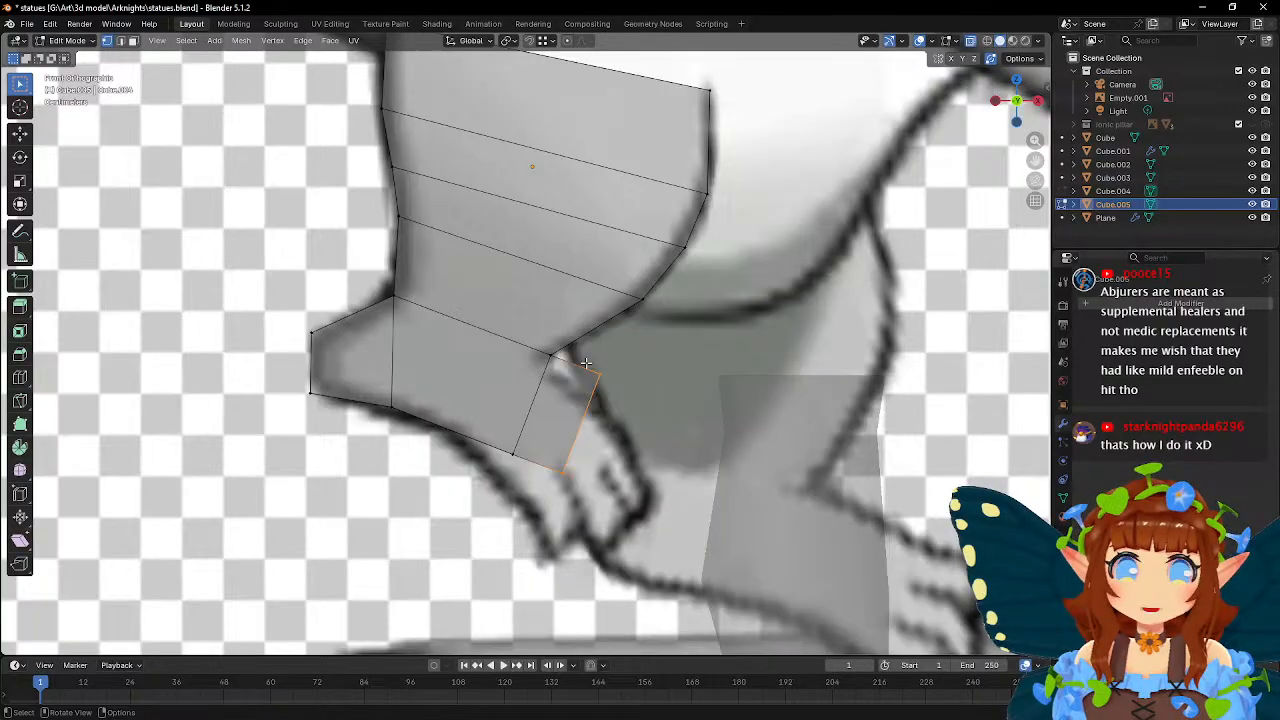
key("g")
key("z")
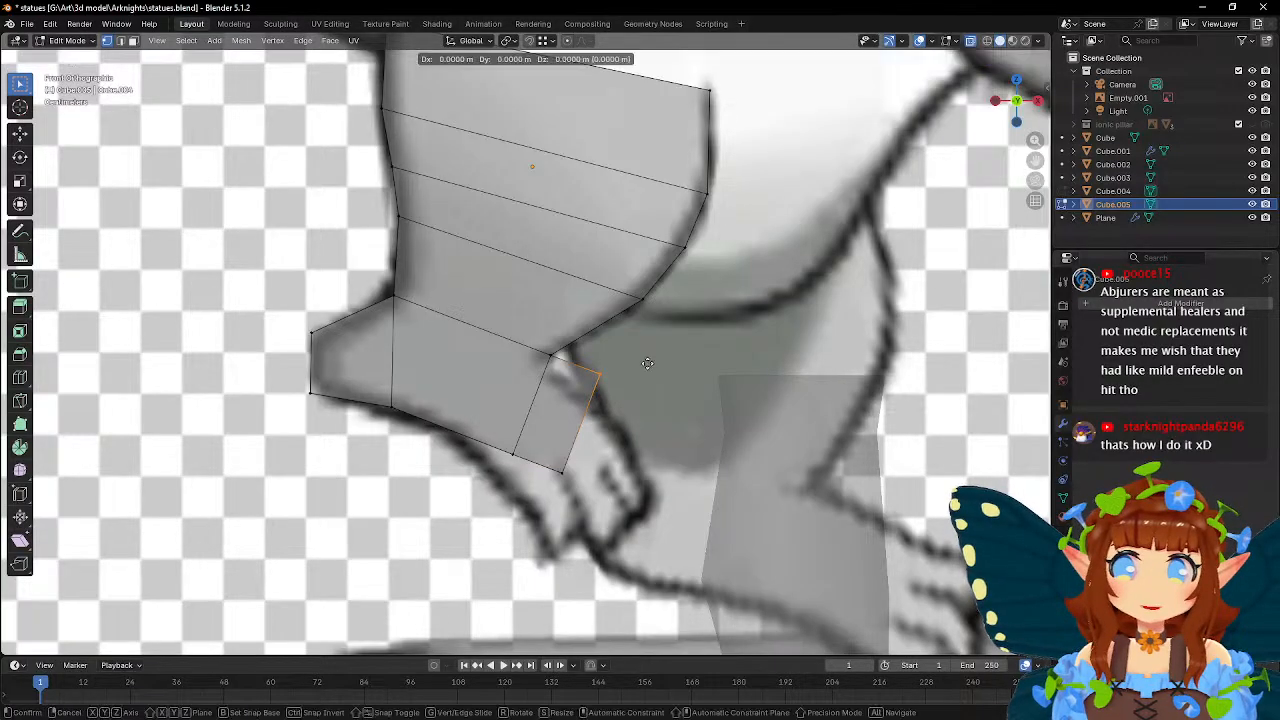
left_click(641, 392)
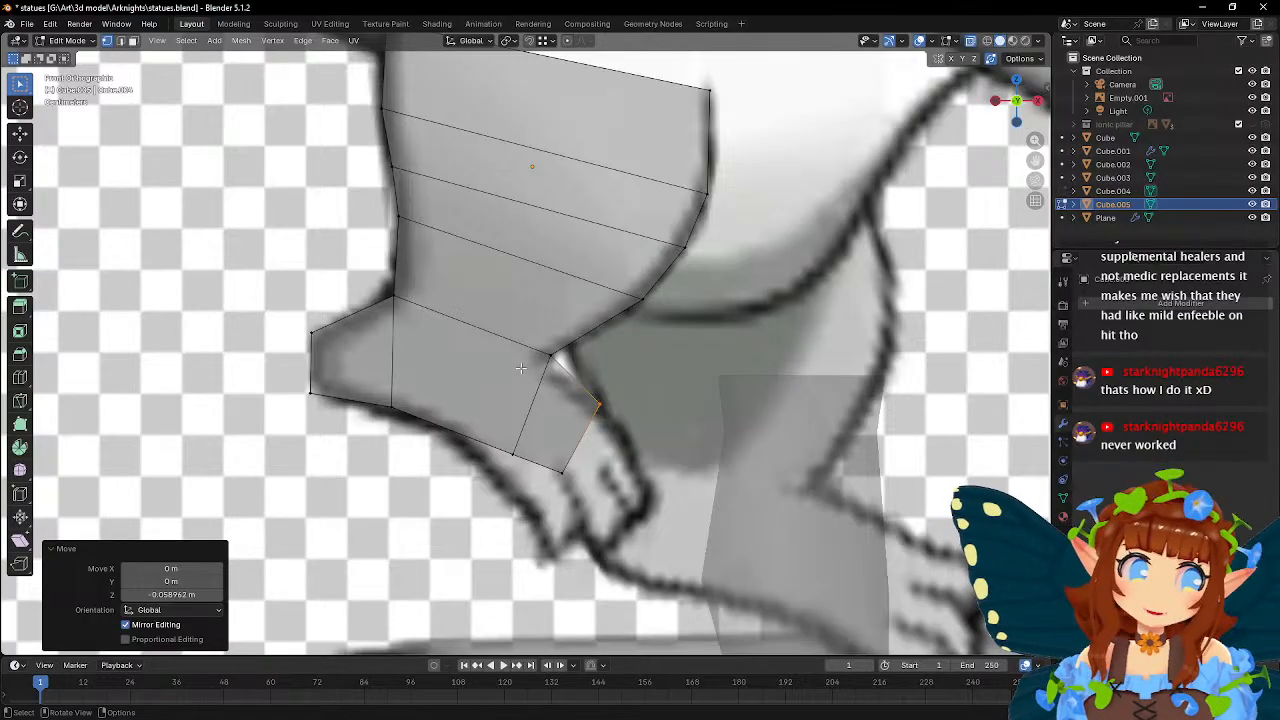
- Add one loop cut across the front foot segment and move its upper vertices about -0.016 m in X and -0.013 m in Z
left_click(20, 377)
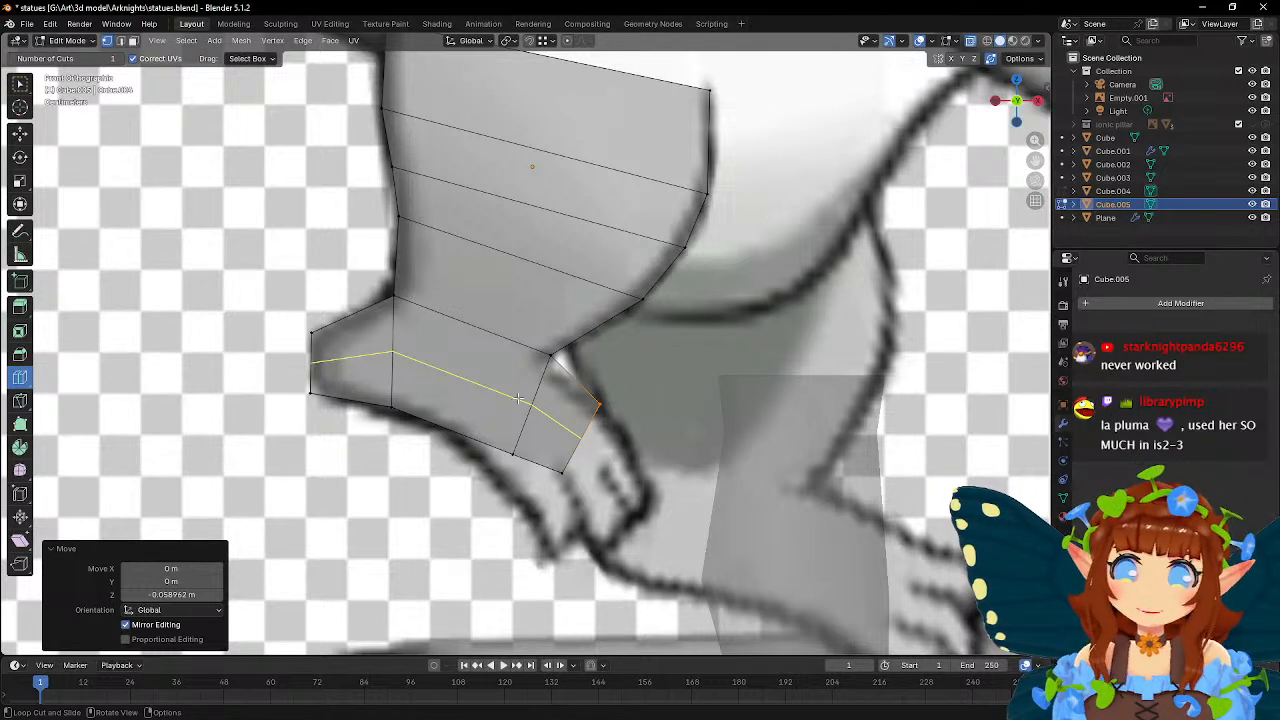
left_click(572, 378)
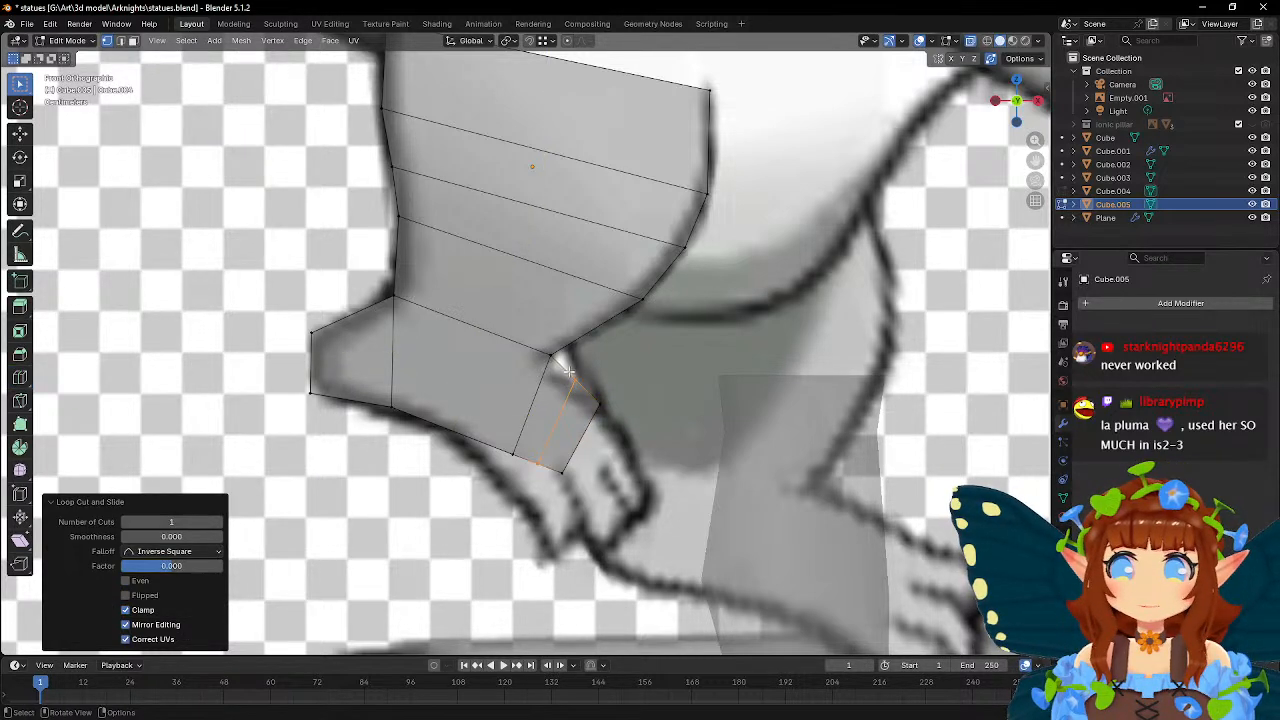
key("g")
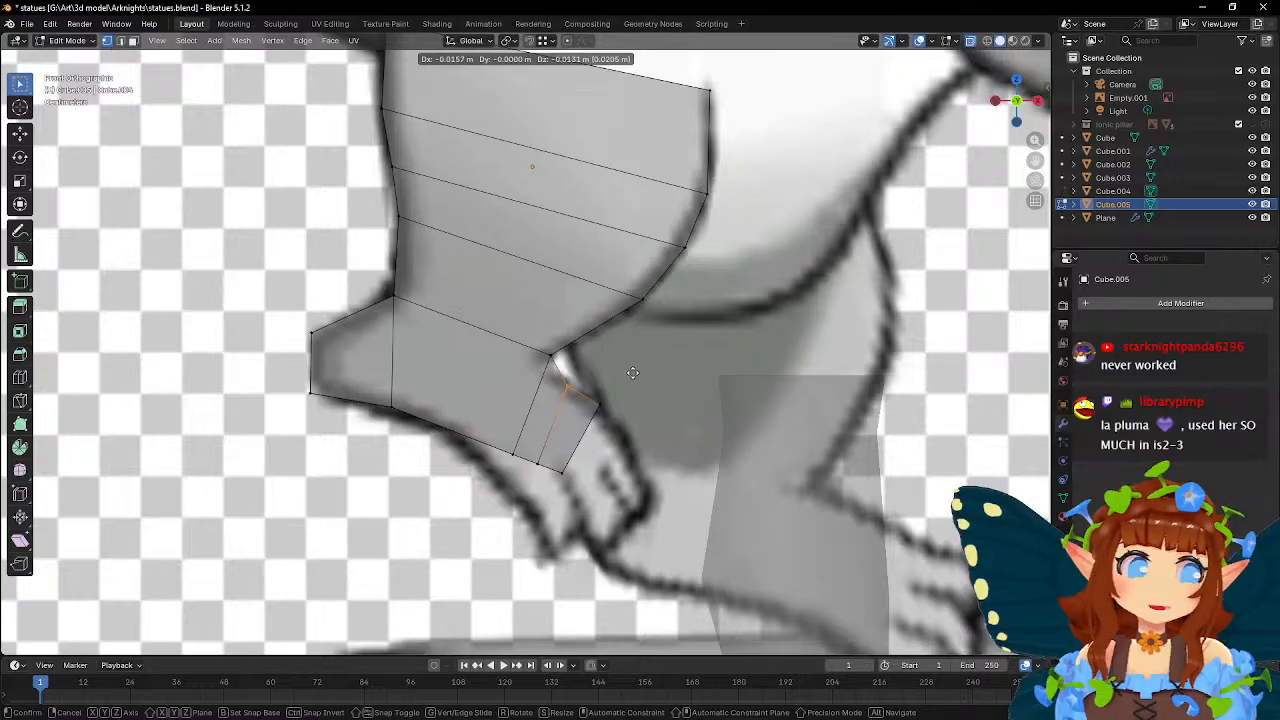
left_click(633, 372)
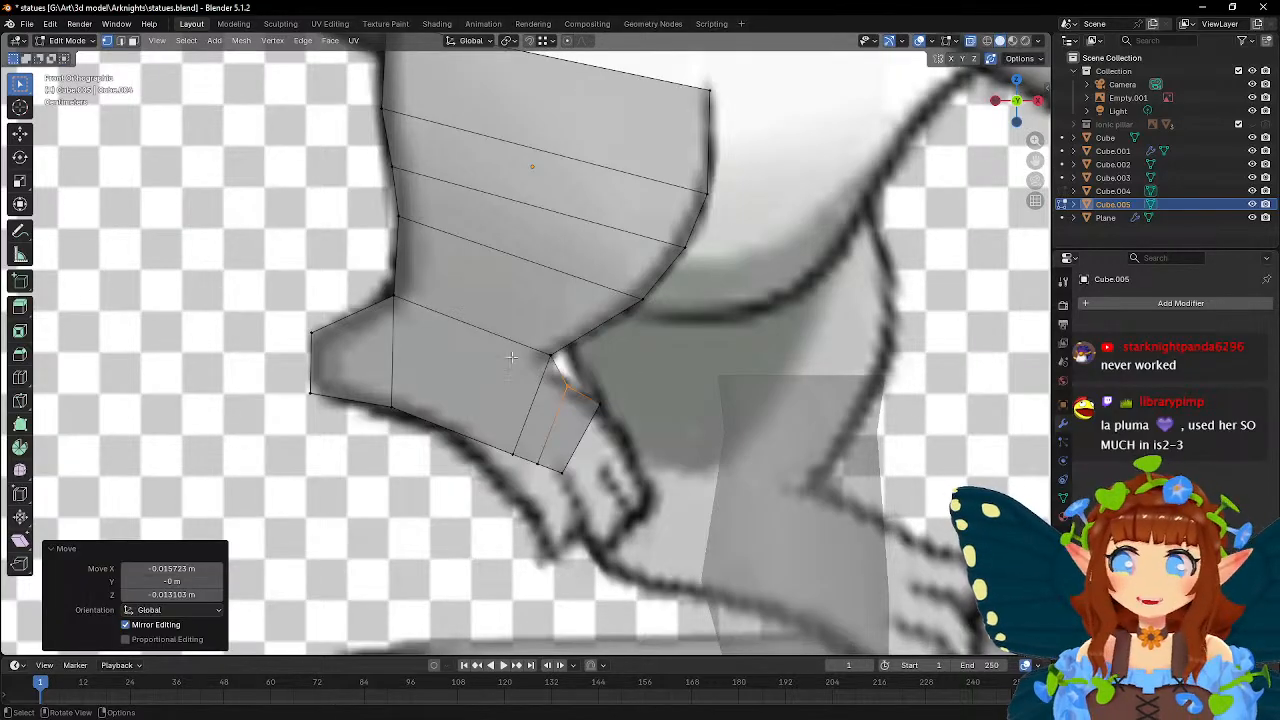
- Knife-cut a new edge line from the front loop's upper vertex around the heel and back to the loop's opposite vertex
left_click(26, 400)
middle_click_drag(571, 369, 543, 400)
left_click(540, 404)
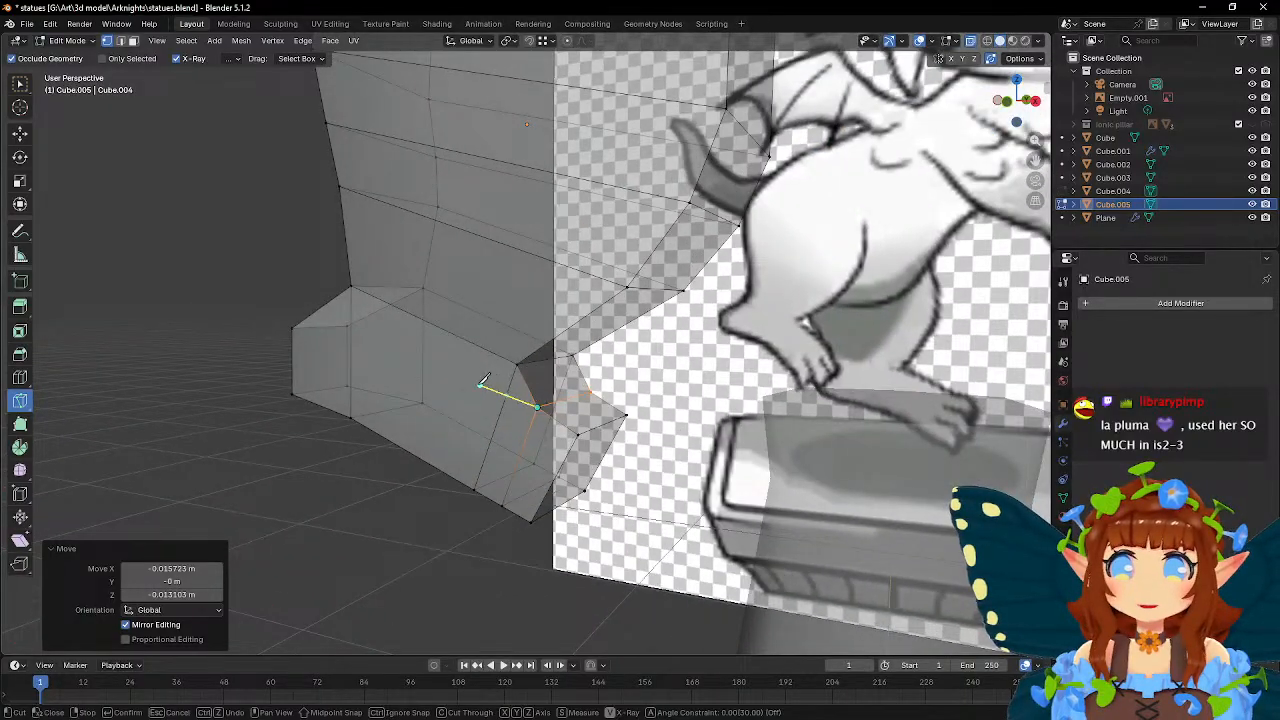
middle_click_drag(353, 309, 352, 340)
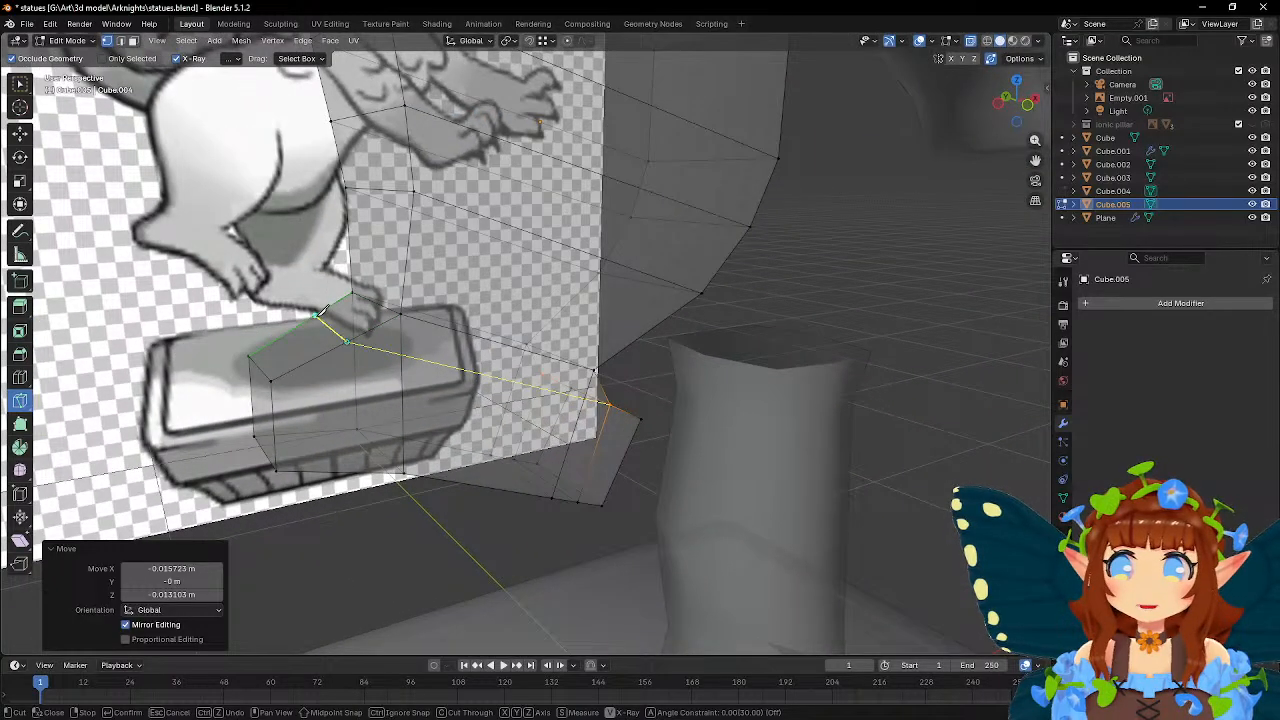
middle_click_drag(305, 300, 563, 315)
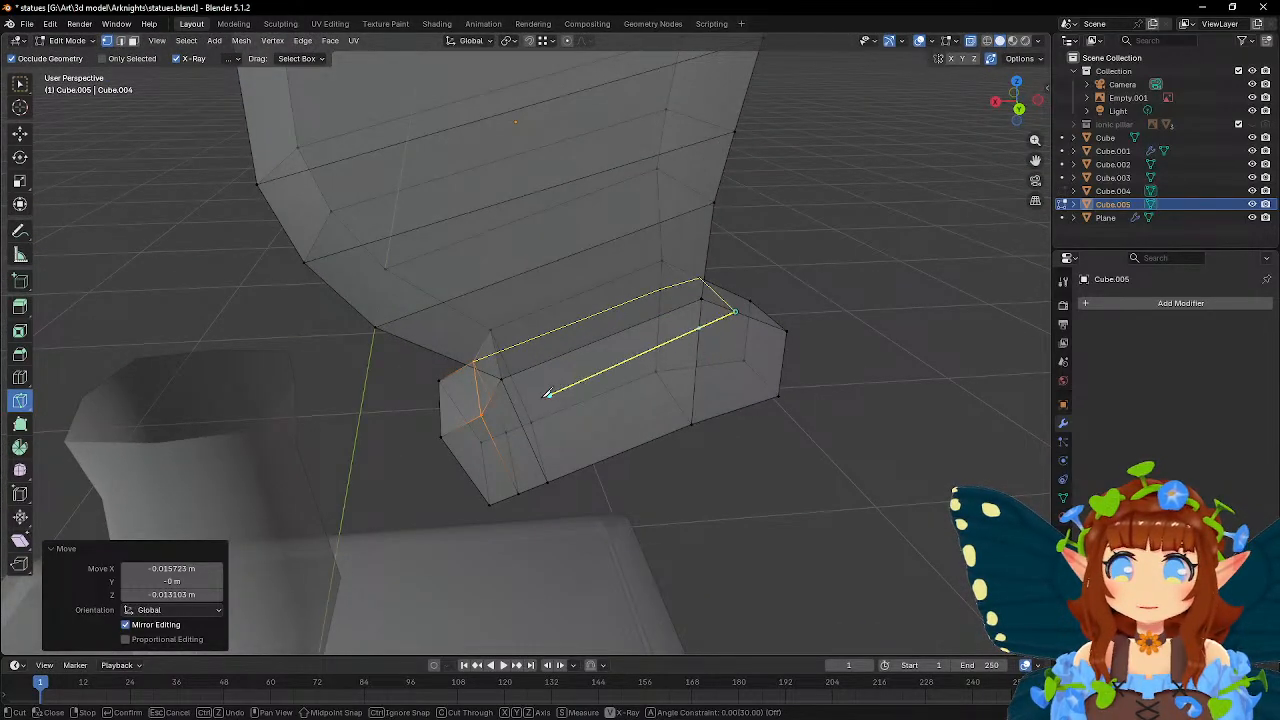
left_click(488, 408)
key("Return")
- In front view, level the knife cut's vertices on the vertical ankle edge by scaling them to 0 along Z
middle_click_drag(488, 410, 718, 325)
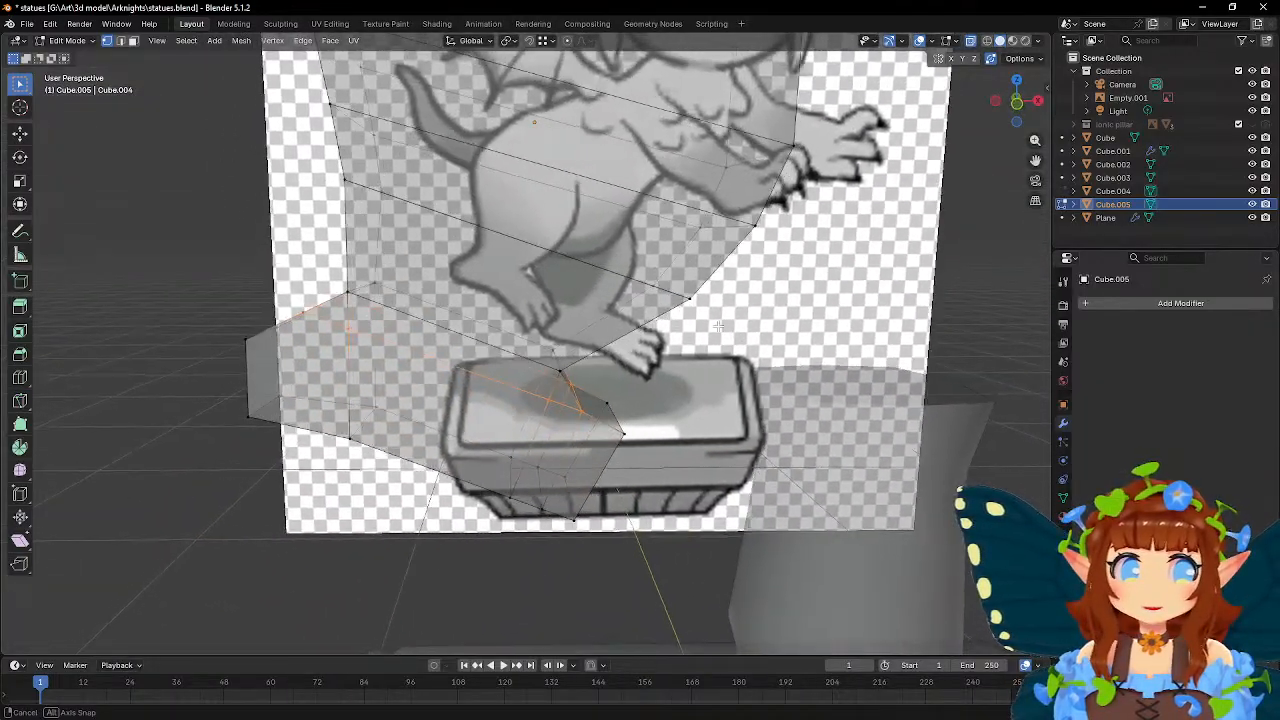
key("KP_1")
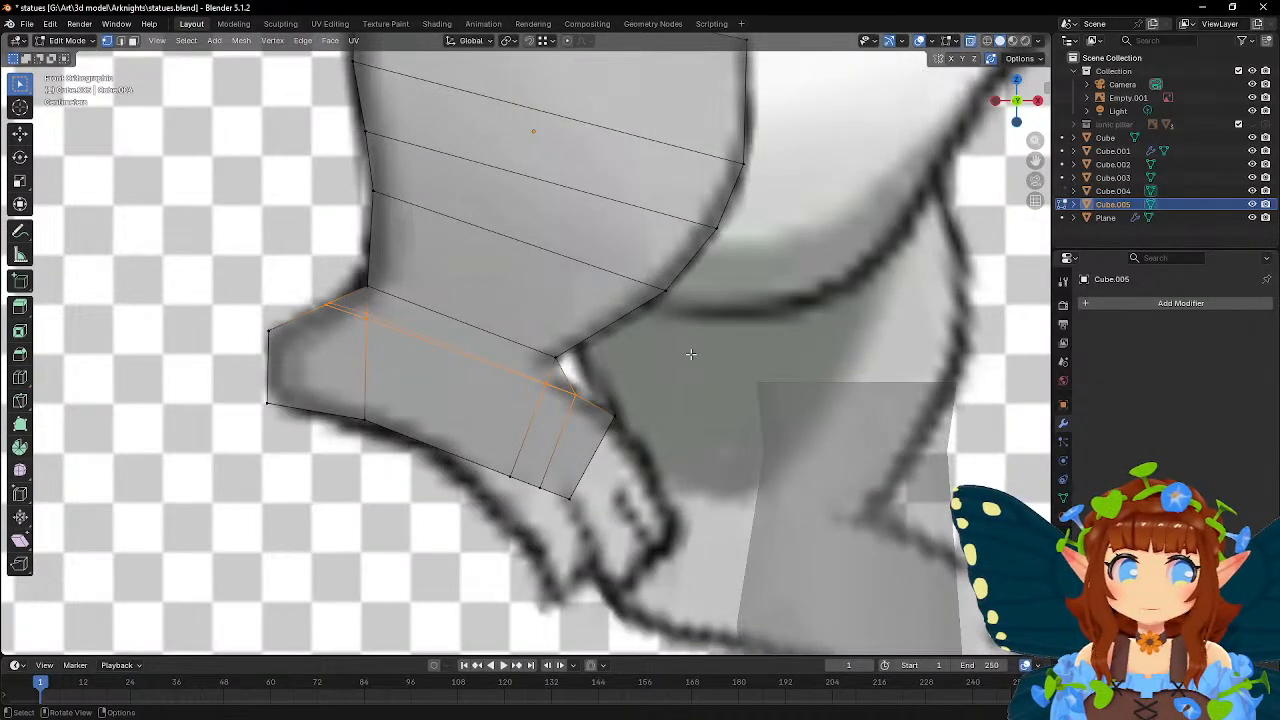
scroll(690, 354, "up", 1)
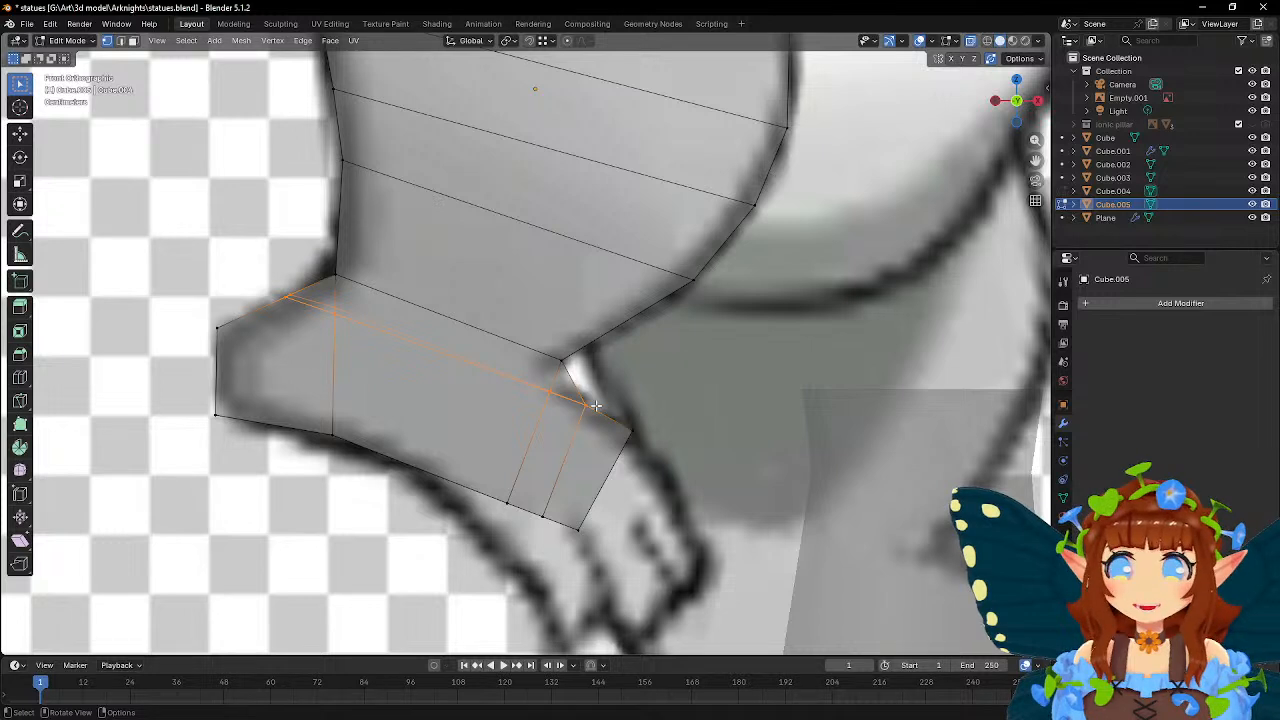
left_click_drag(320, 300, 352, 326)
key("s")
key("z")
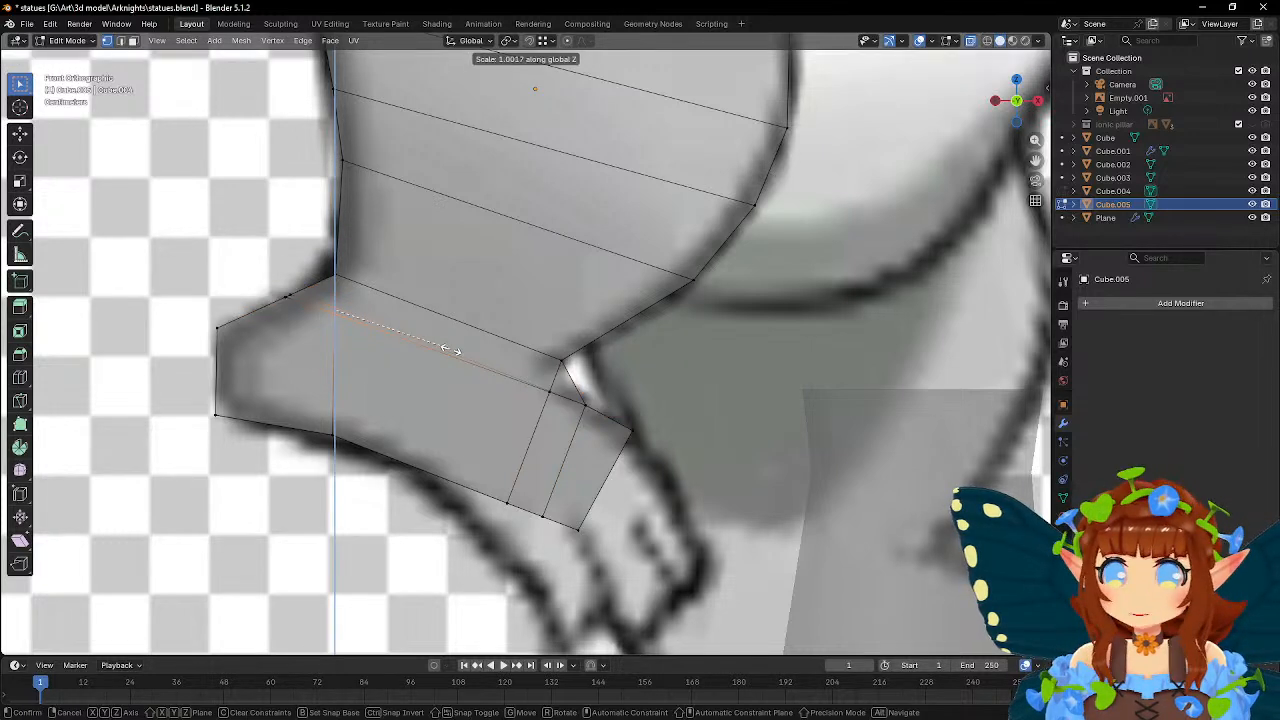
key("0")
key("Return")
- Align the knife cut's vertices on top of the heel by scaling them to 0 along Z and X
left_click(288, 297)
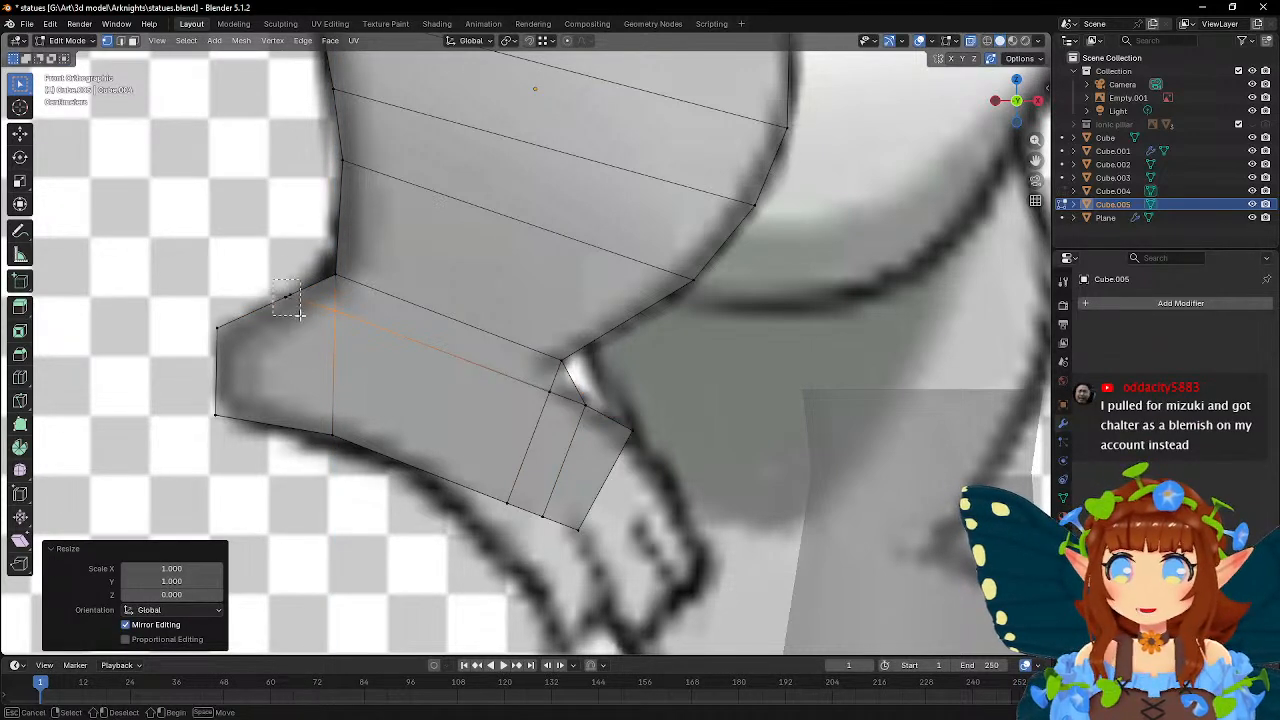
type("sz0")
key("Return")
type("sy0")
key("Return")
type("sx0")
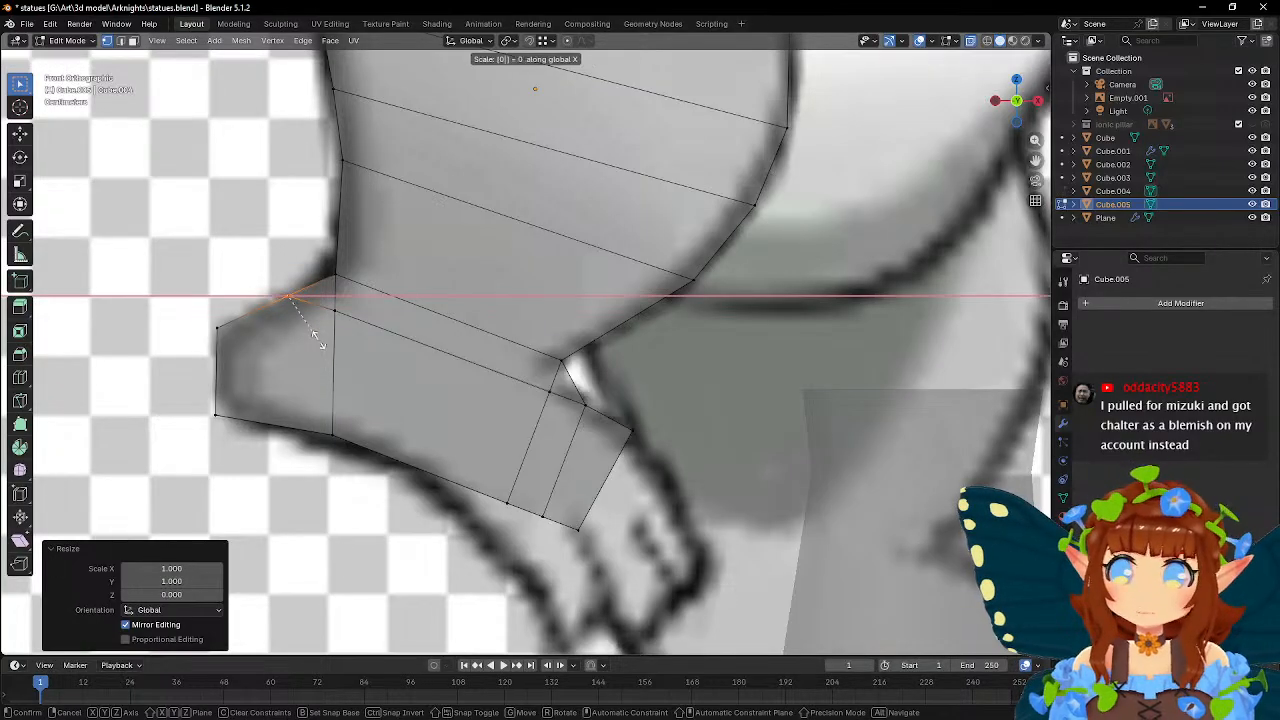
key("Return")
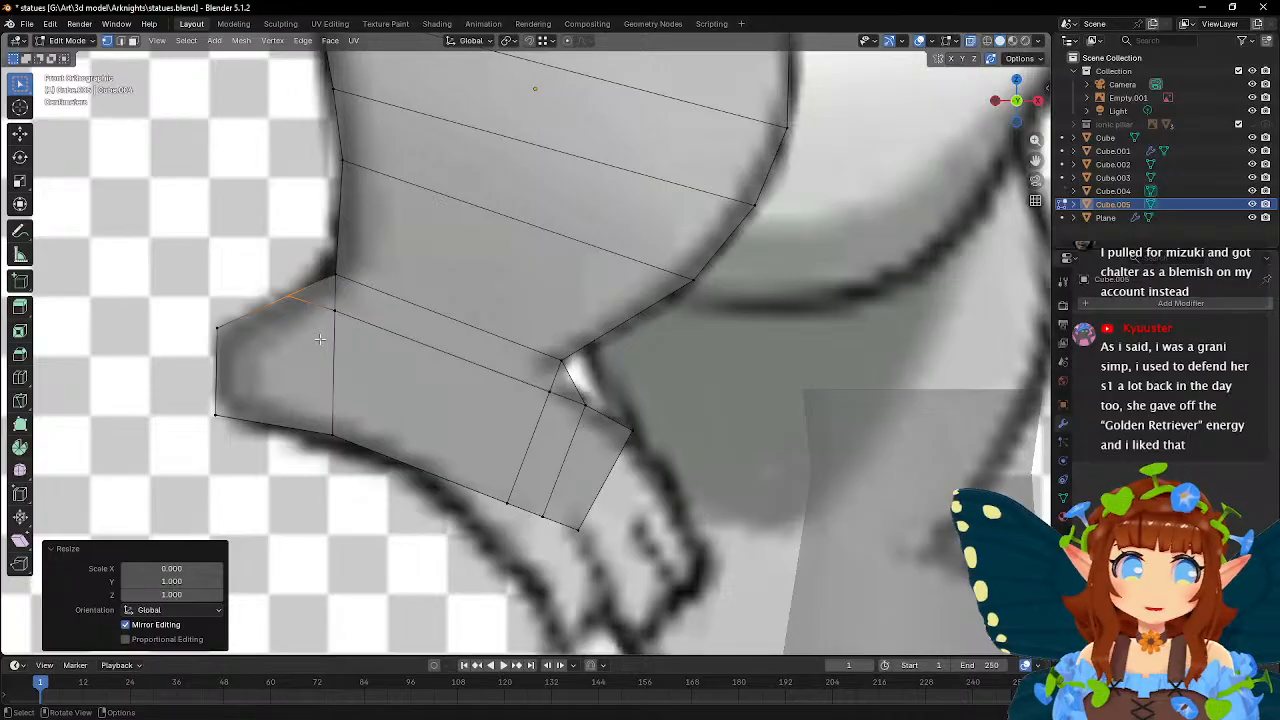
scroll(320, 339, "down", 3)
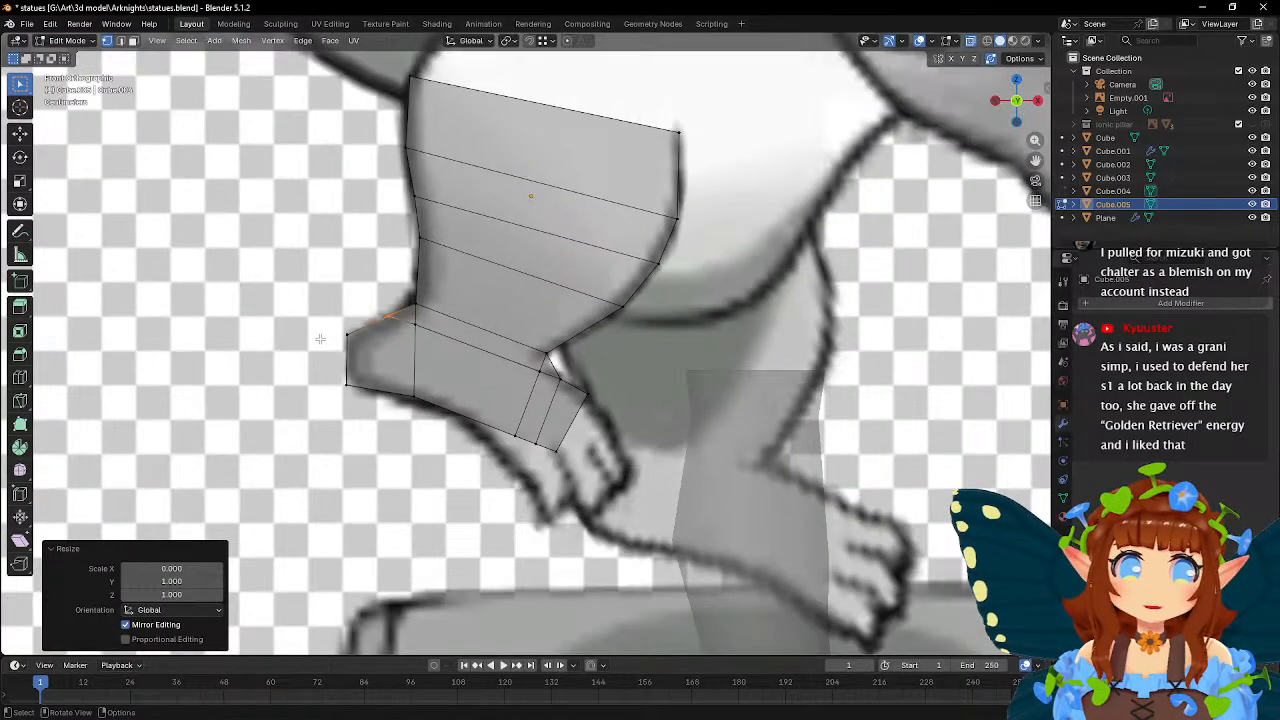
- Move the heel end's upper and lower corner vertices onto the outline, shifting the lower ones about 0.036 m in X
scroll(320, 339, "up", 3)
middle_click_drag(249, 339, 322, 331, "shift")
key("g")
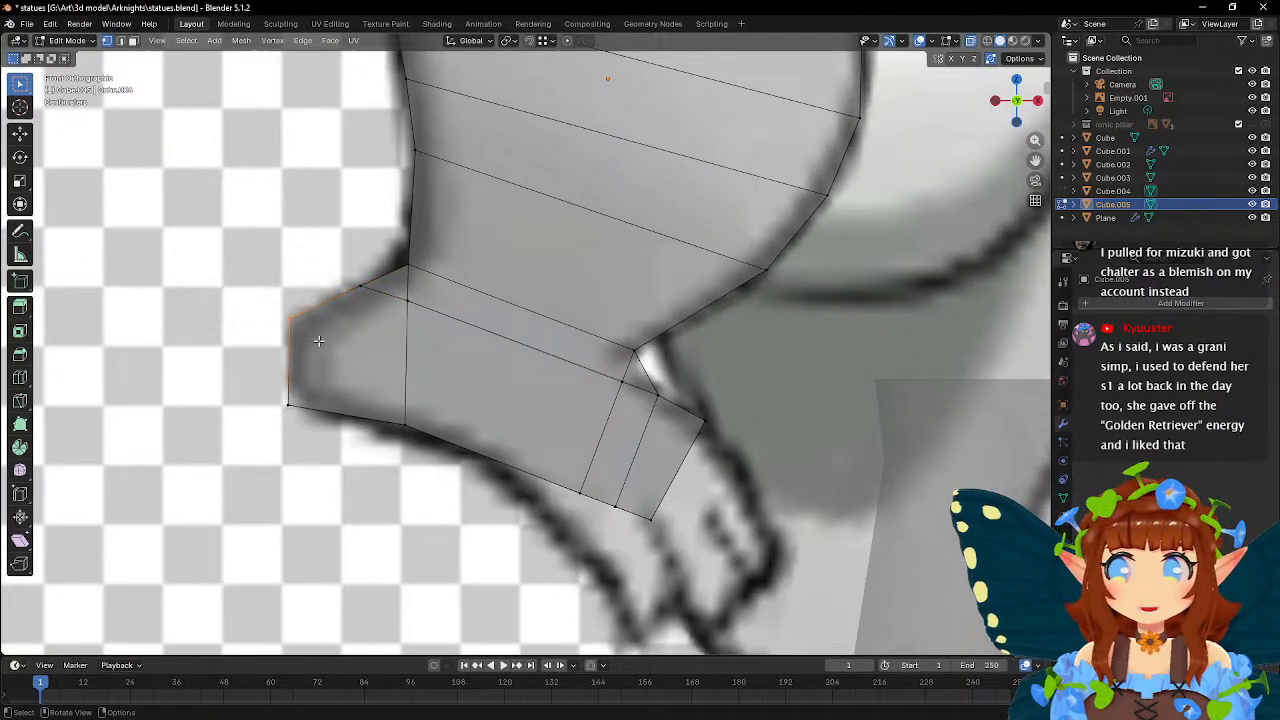
left_click(236, 397)
left_click_drag(272, 392, 335, 434)
key("g")
left_click(361, 436)
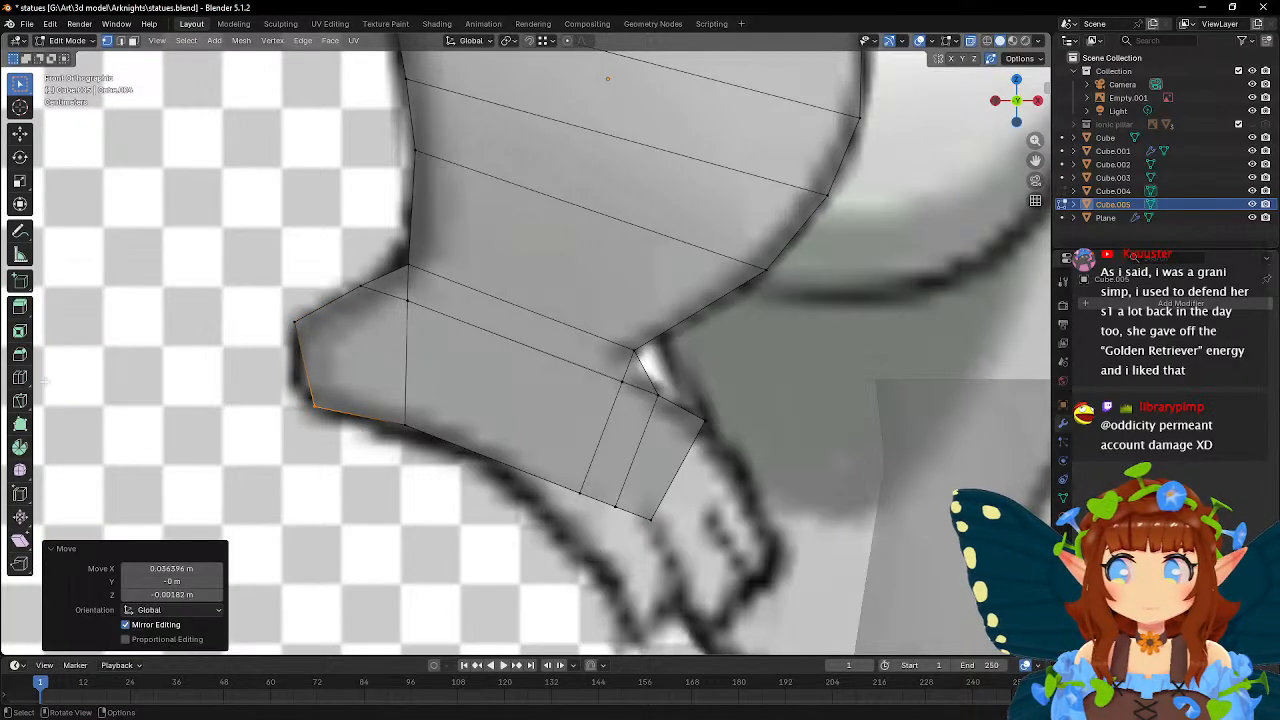
- Add one lengthwise loop cut through the lower half of the foot, from the toe end back to the ankle
left_click(20, 377)
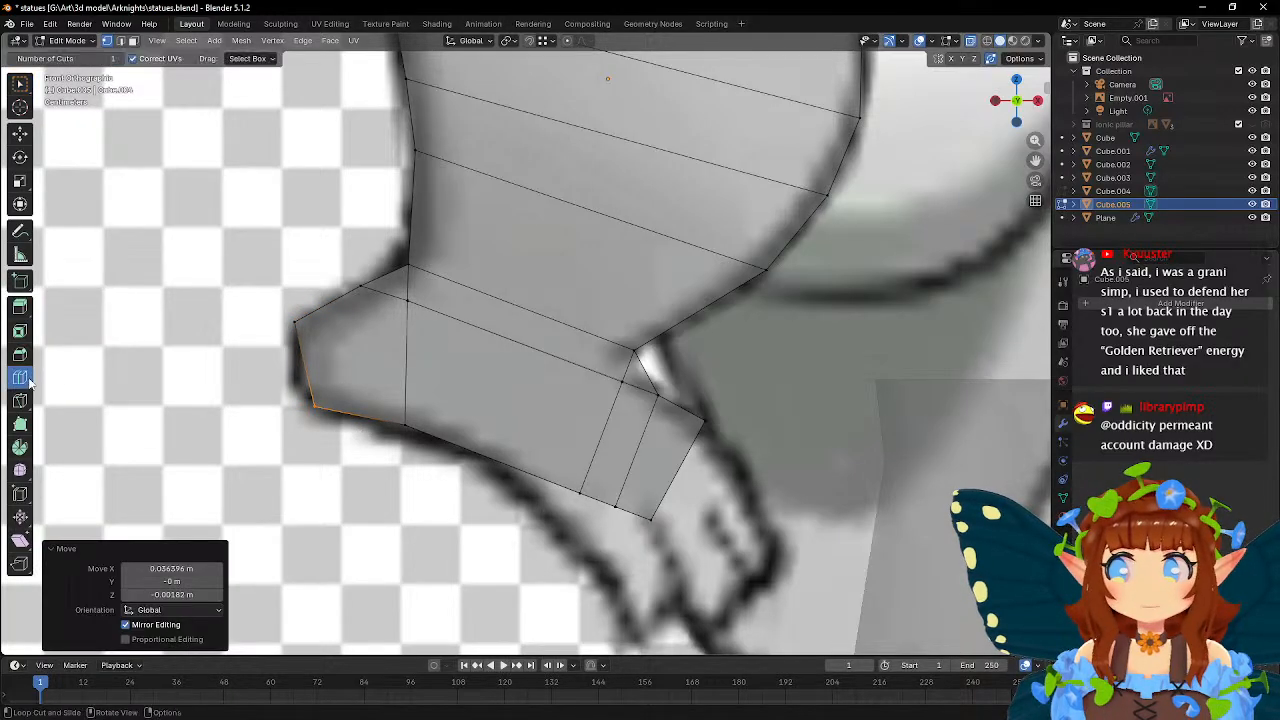
left_click(465, 381)
middle_click_drag(403, 368, 516, 389)
left_click(511, 390)
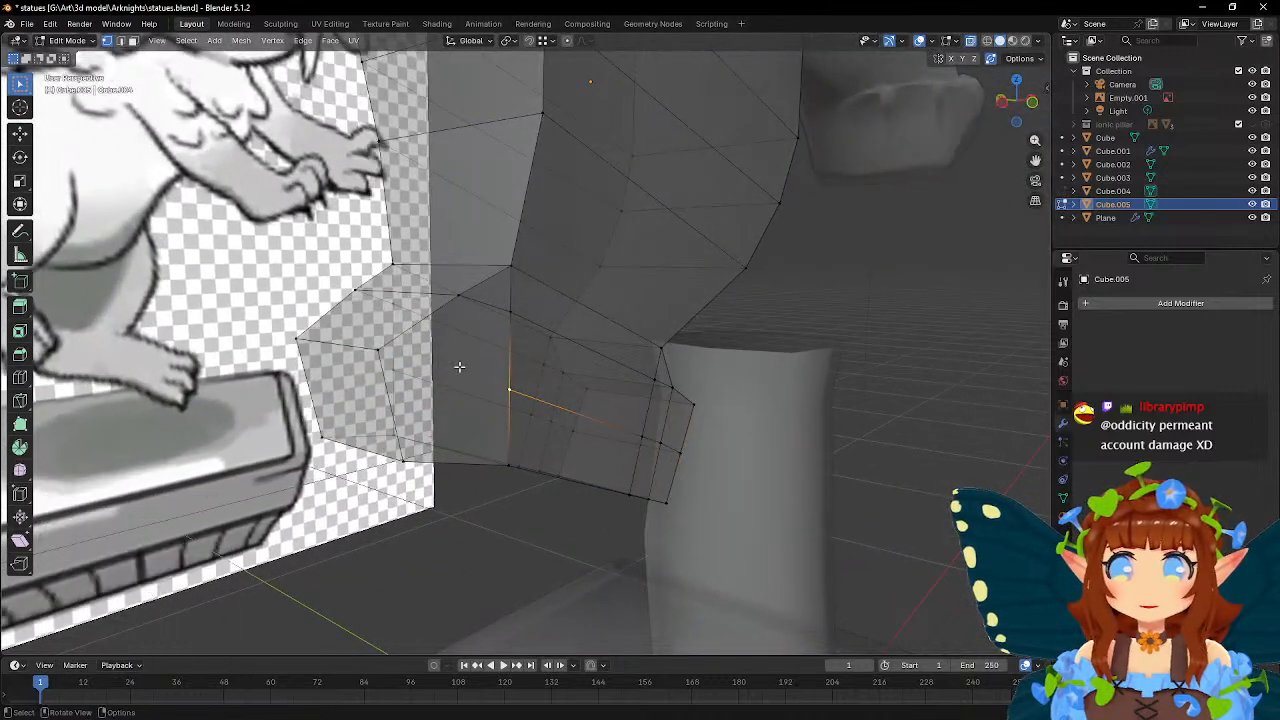
- Knife-cut an edge line from the new loop's ankle vertex around the back of the heel to its opposite vertex
left_click(22, 401)
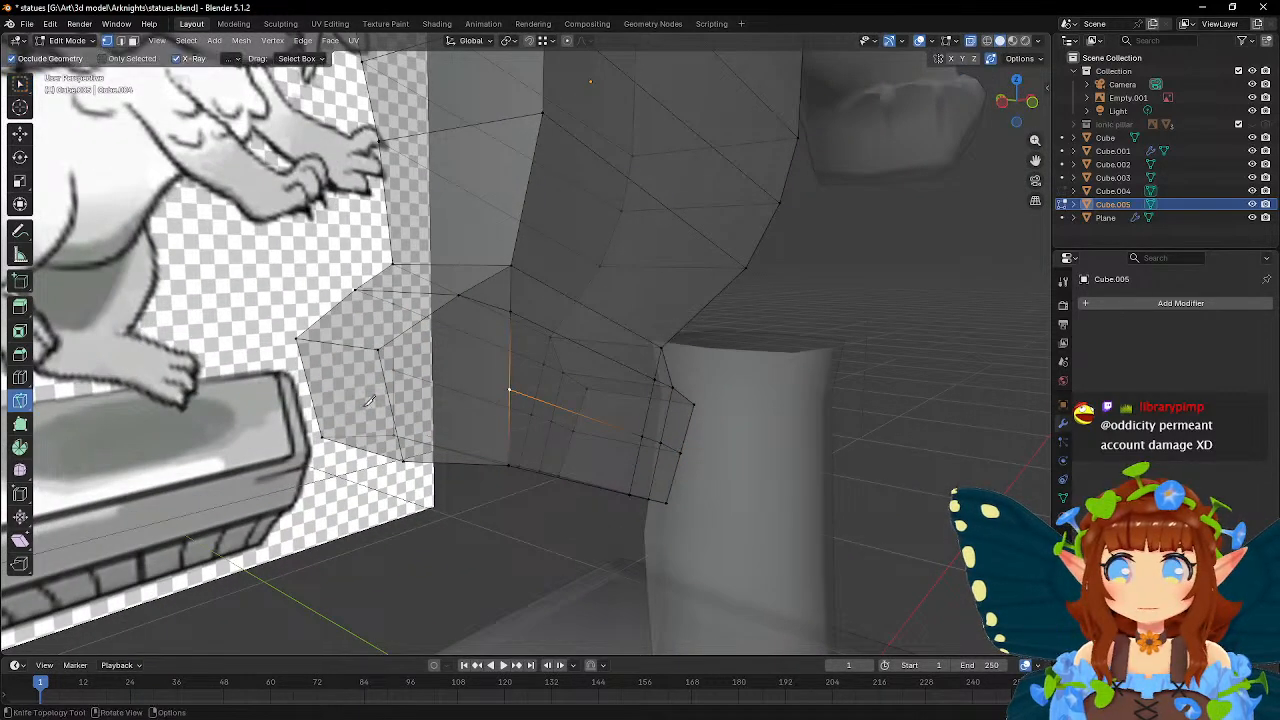
left_click(510, 390)
left_click(392, 403)
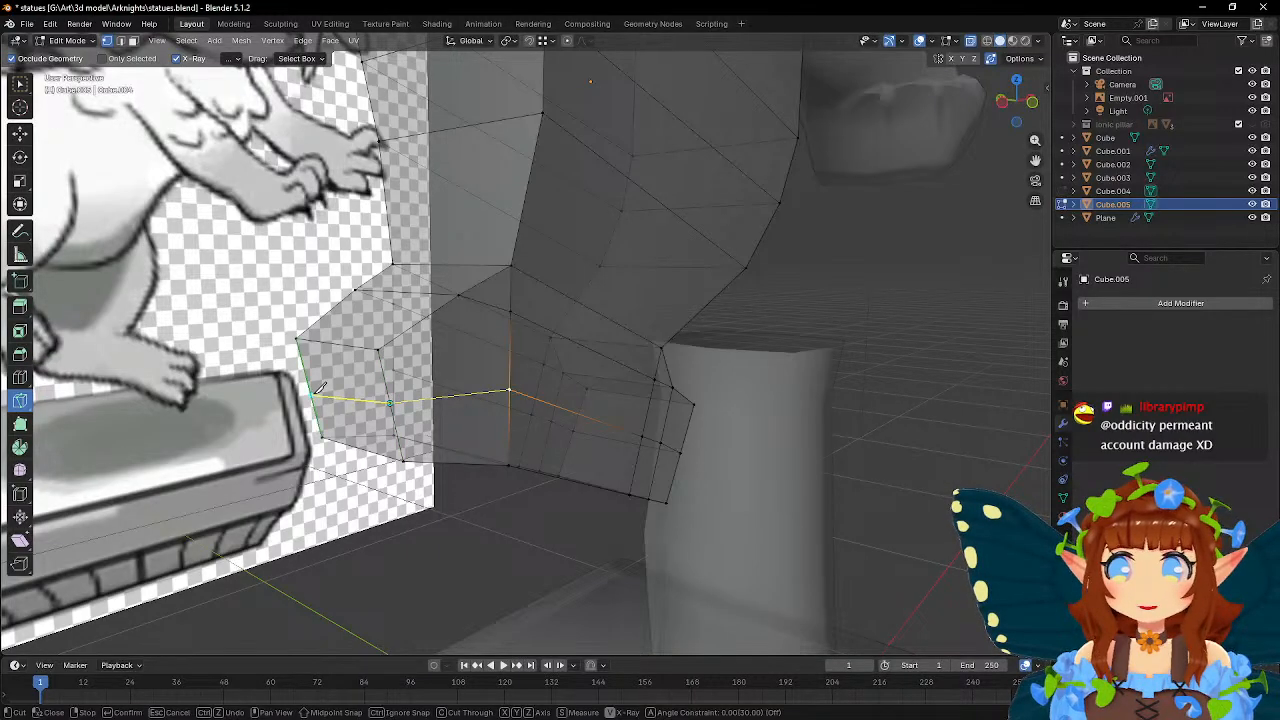
middle_click_drag(316, 394, 600, 387)
key("Return")
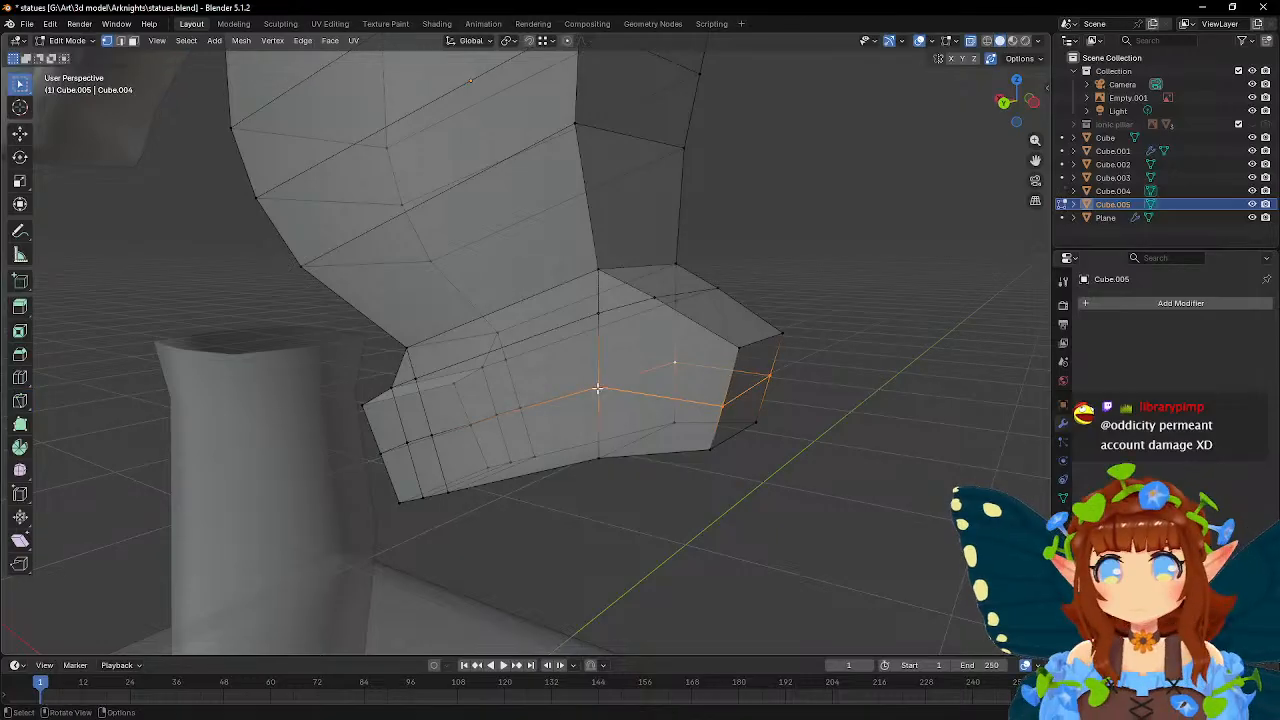
- In front view, align the new cut's vertices on the heel's rear end by scaling them to 0 along Z and X
middle_click_drag(722, 411, 609, 403)
middle_click_drag(500, 380, 580, 406, "shift")
left_click_drag(362, 376, 408, 406)
key("s")
key("z")
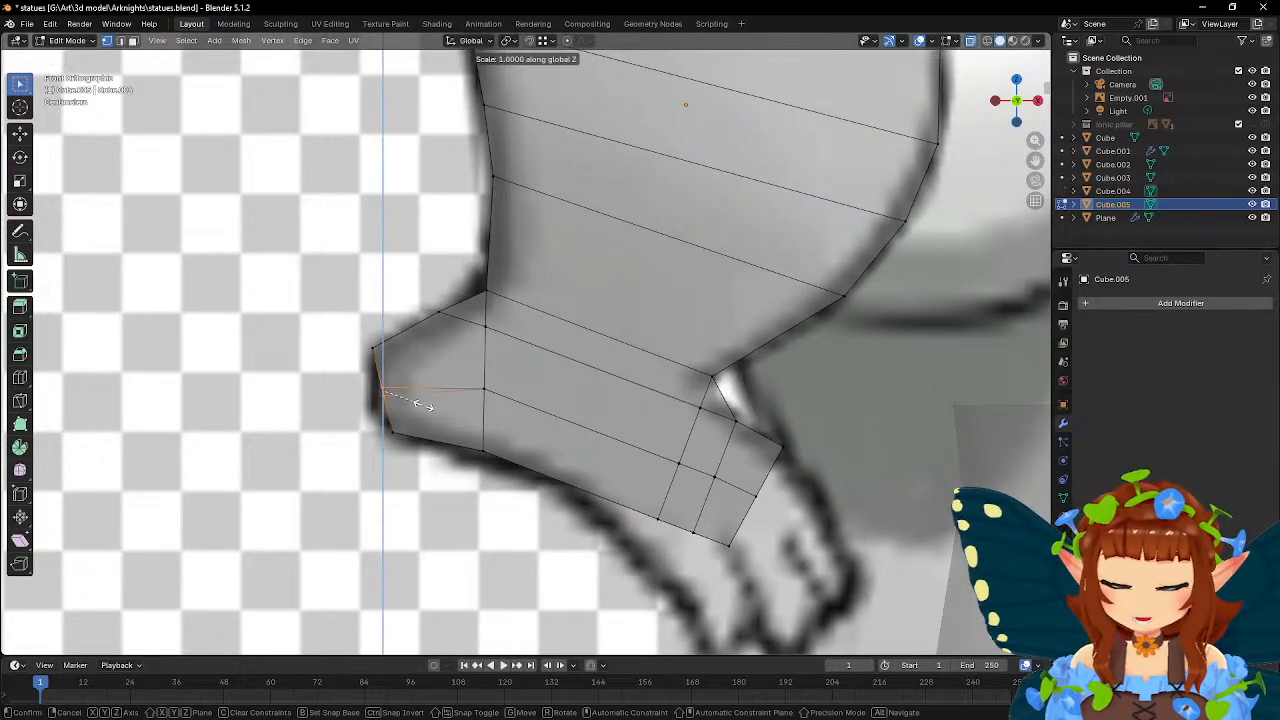
key("0")
key("Return")
key("s")
key("x")
key("0")
key("Return")
- Move the heel's middle rear vertices out to the outline and lower the adjoining mid-ankle vertices slightly
scroll(459, 418, "up", 2)
key("g")
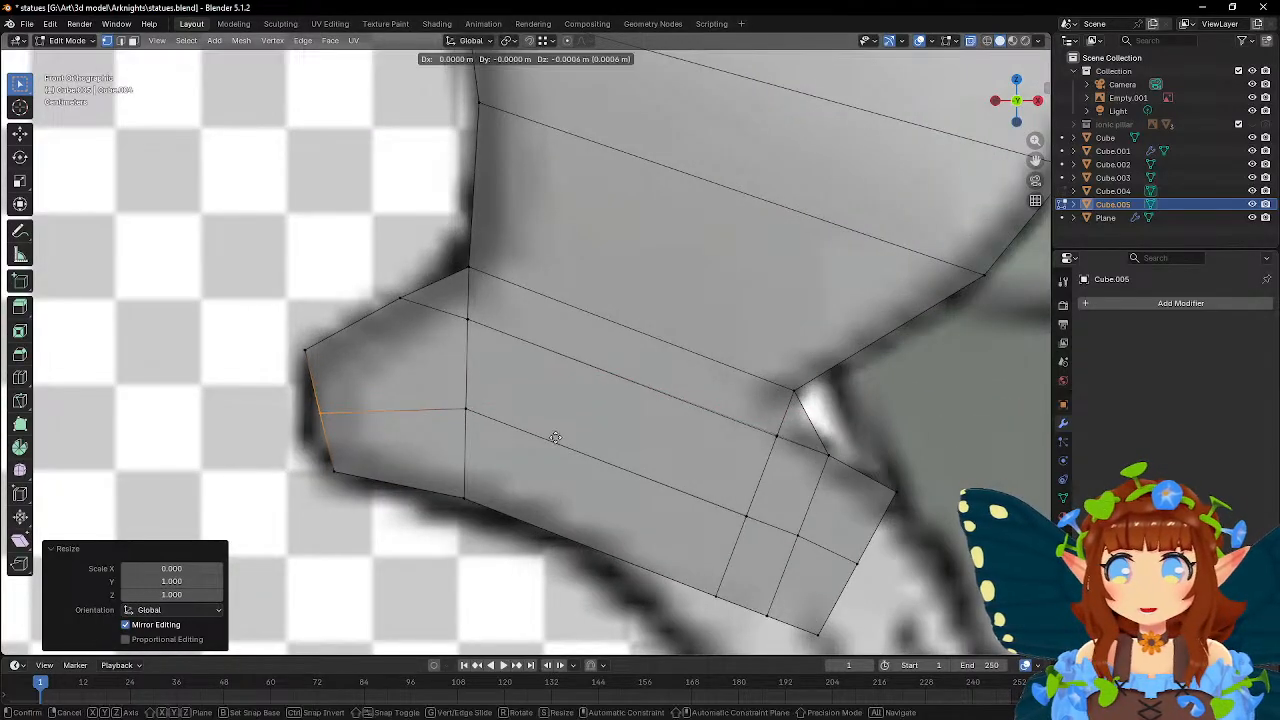
left_click(537, 448)
left_click(490, 416)
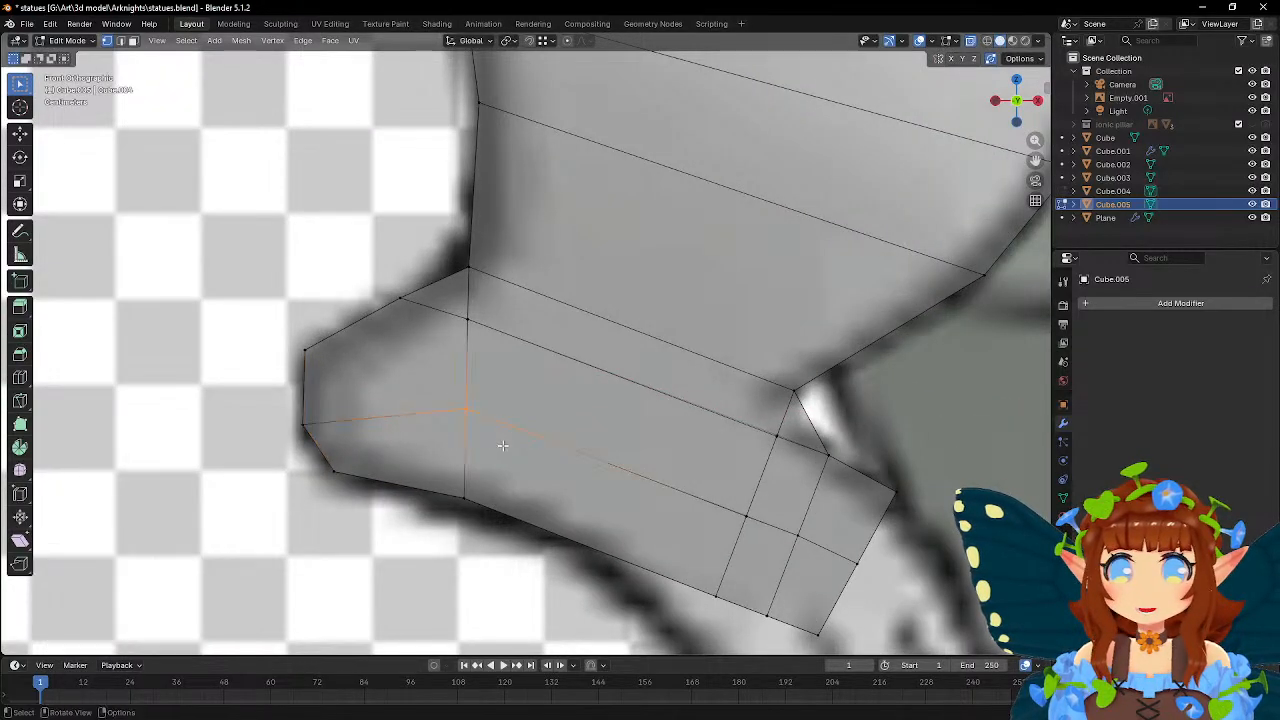
key("g")
left_click(500, 451)
- Adjust the heel's lower corner vertices and lower the sole vertices beneath the ankle to follow the outline
left_click_drag(314, 459, 498, 524)
key("g")
left_click(394, 503)
key("g")
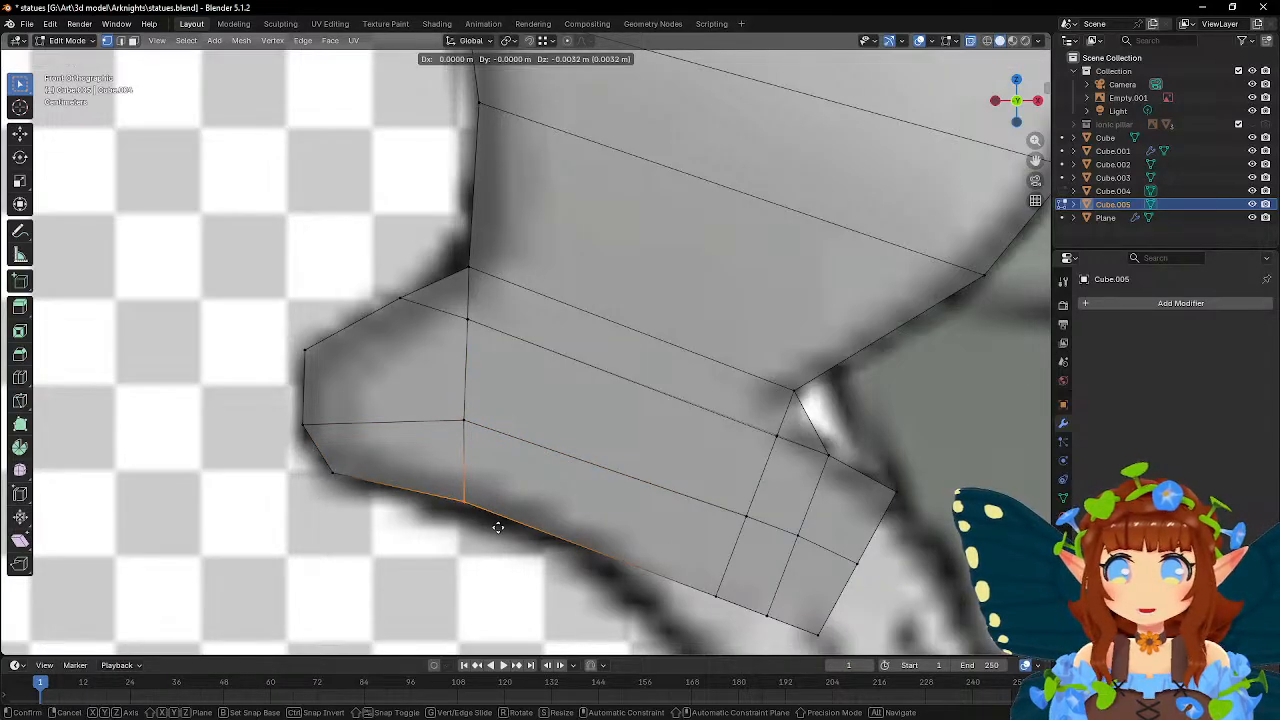
left_click(498, 526)
- Move the heel's upper rear corner vertices about 0.007 m in X and -0.004 m in Z
scroll(498, 526, "down", 2)
scroll(497, 510, "up", 1)
left_click(355, 356)
key("g")
left_click(382, 375)
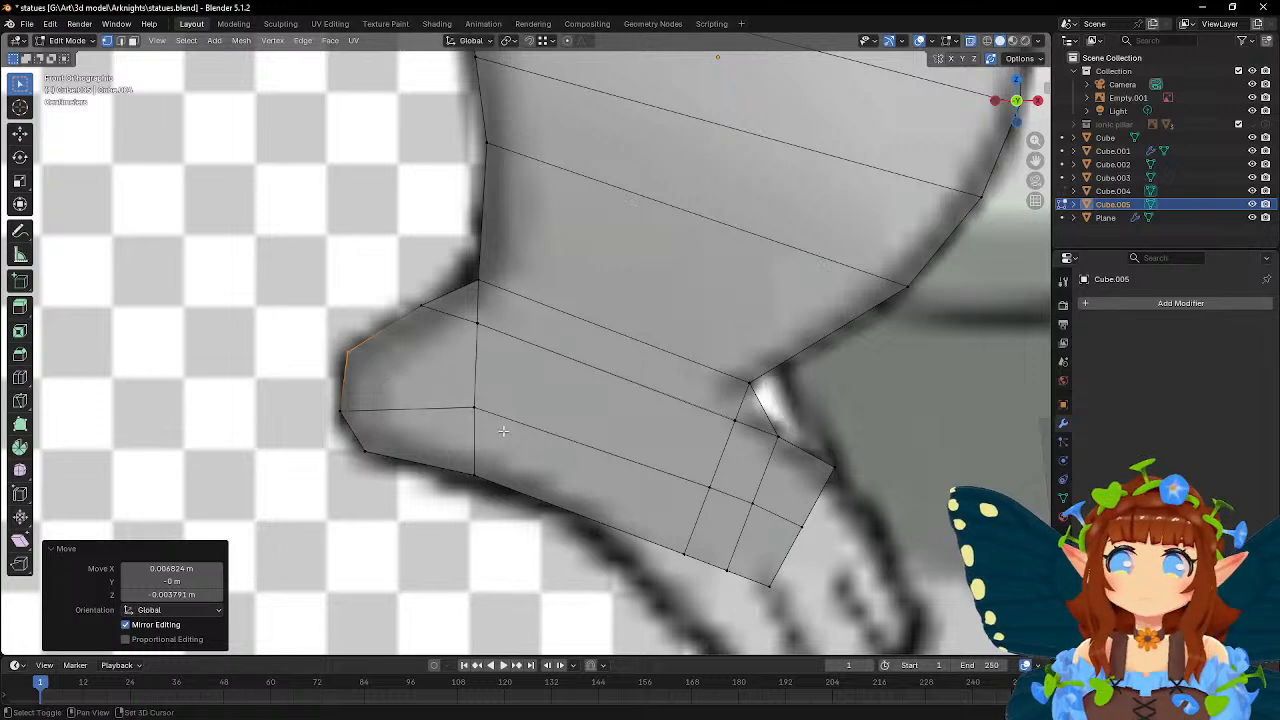
- Fit the vertices on top of the heel to the outline and move the rear ankle crease vertices about 0.015 m in X and 0.020 m in Z
scroll(458, 427, "up", 1)
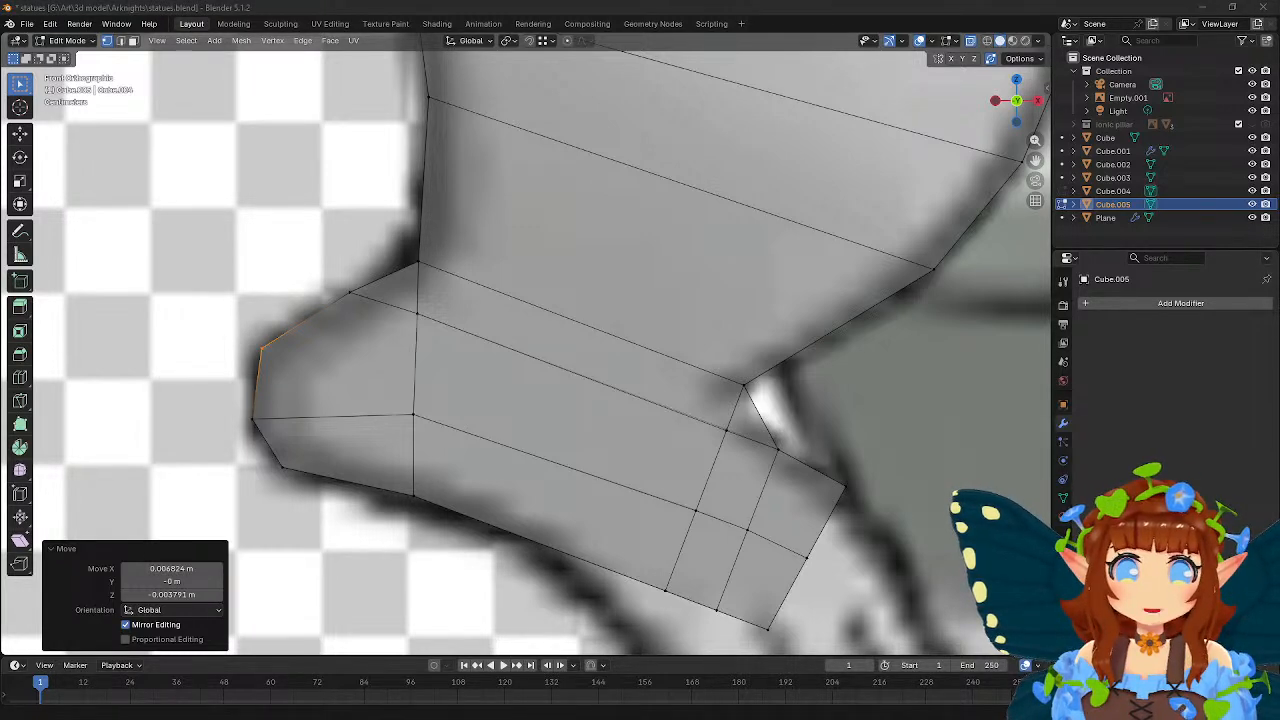
left_click(600, 6)
scroll(690, 400, "down", 4)
middle_click_drag(699, 409, 653, 357, "shift")
scroll(653, 357, "up", 1)
scroll(652, 356, "up", 1)
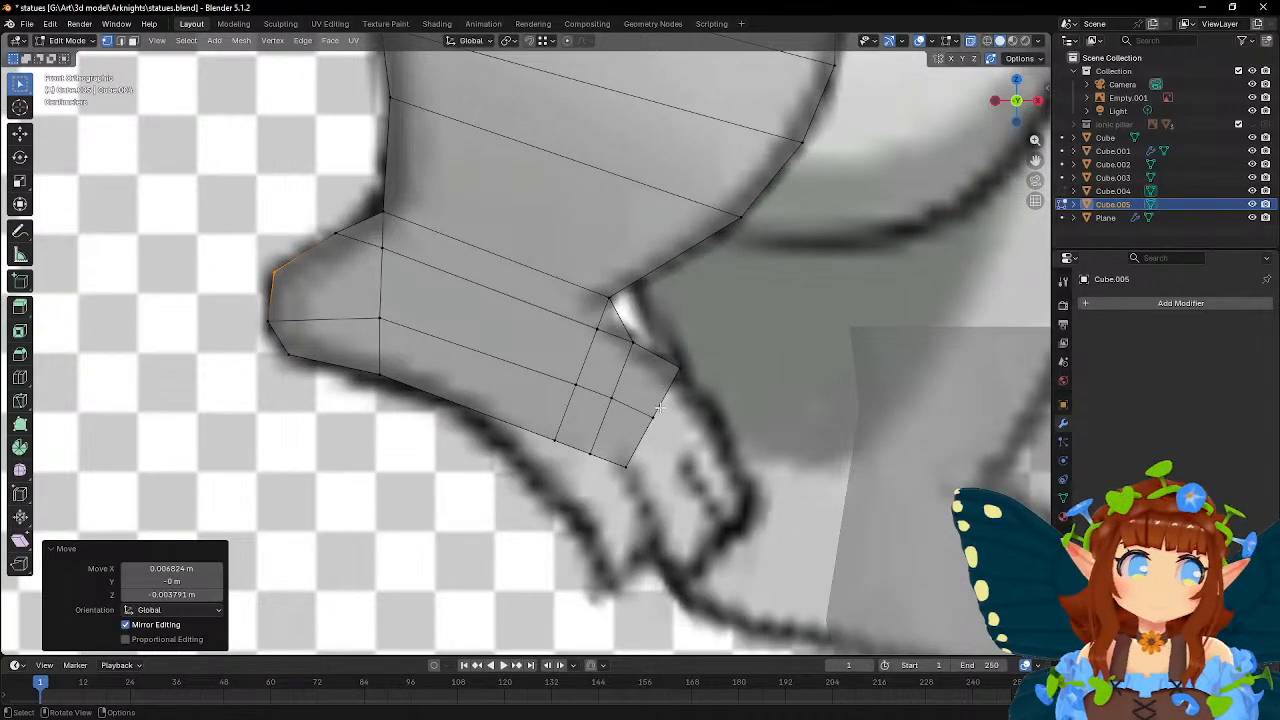
scroll(483, 316, "up", 2)
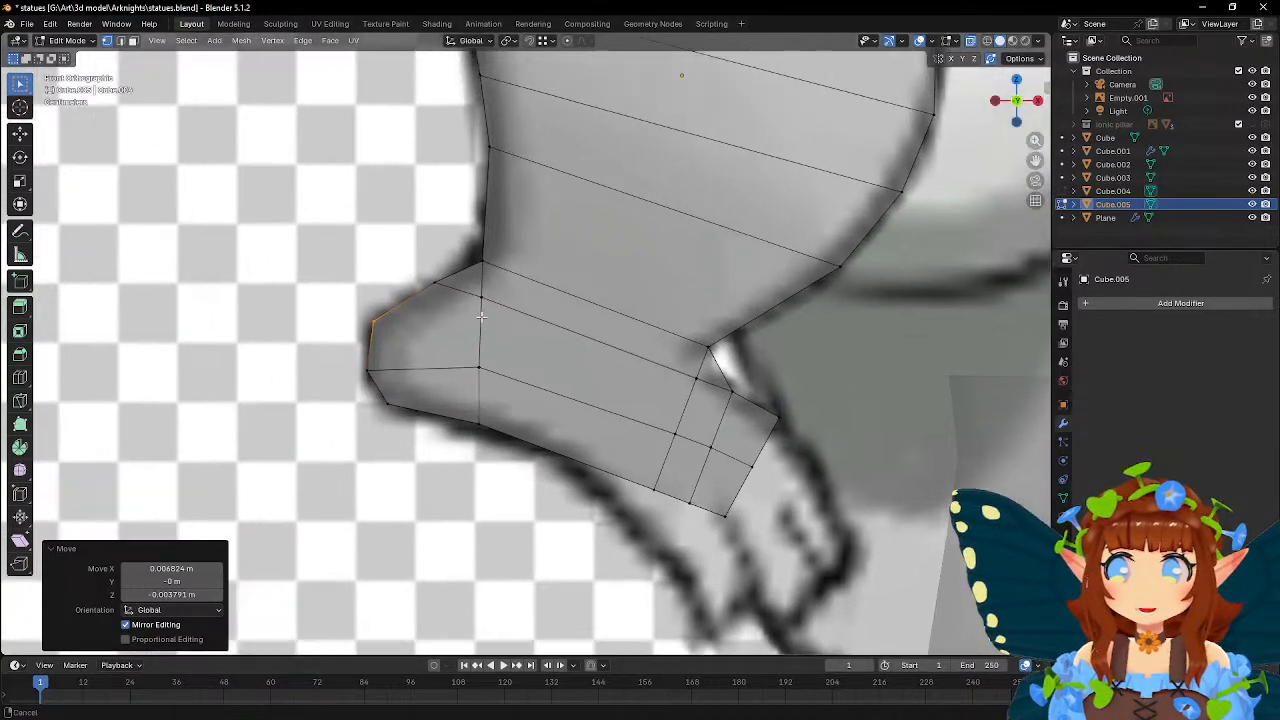
left_click(411, 259)
key("g")
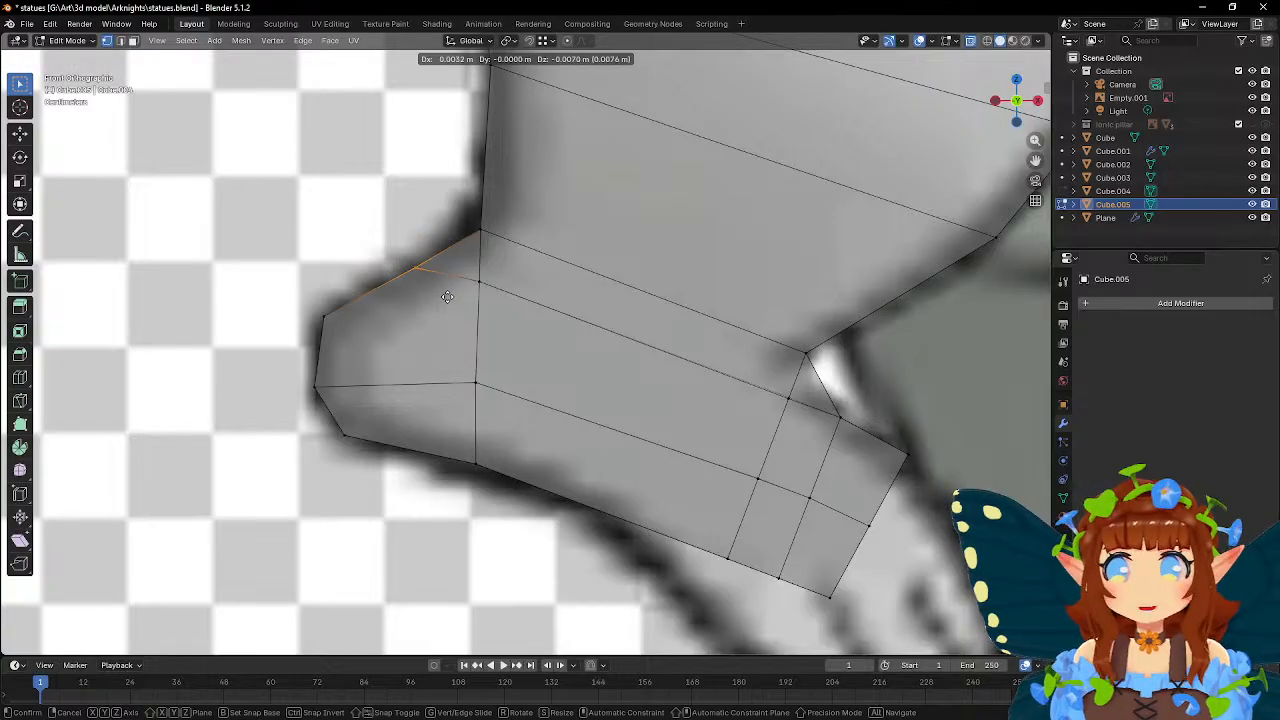
left_click(451, 297)
left_click(514, 249)
key("g")
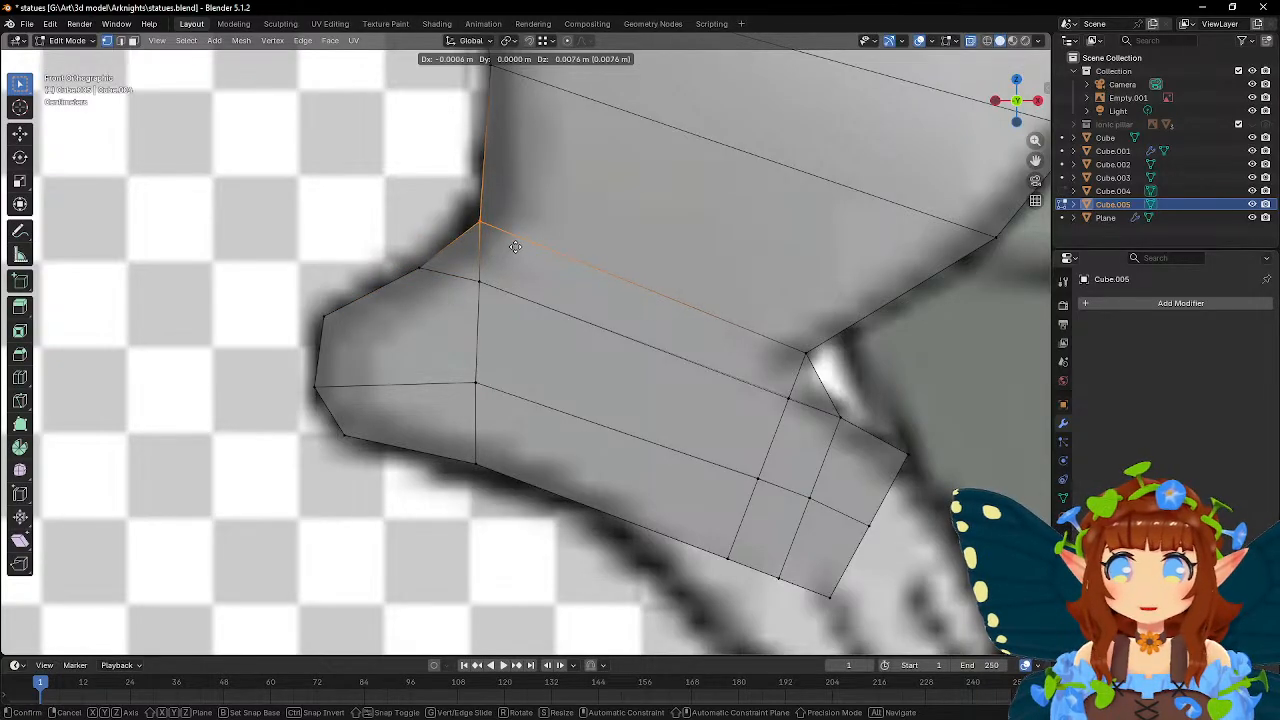
left_click(530, 235)
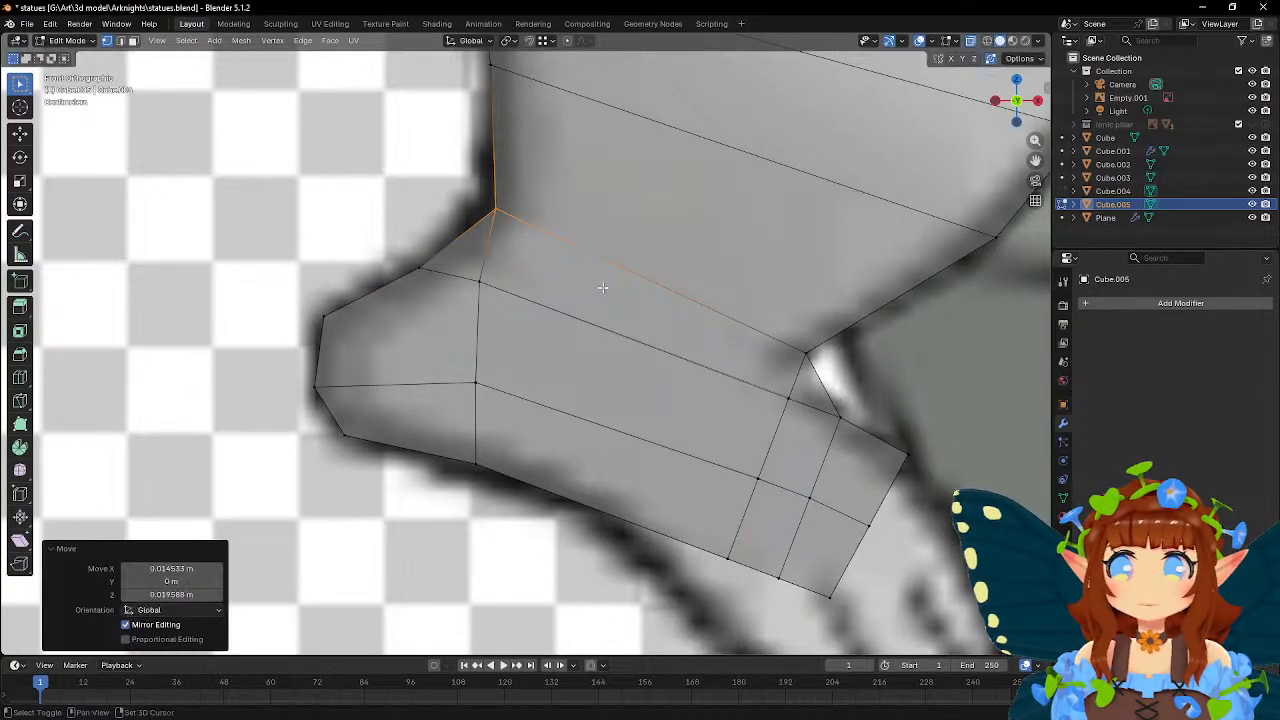
- Shift the vertices just below the front ankle crease along X and level them by scaling to 0 along Z
middle_click_drag(602, 288, 467, 241, "shift")
left_click(670, 303)
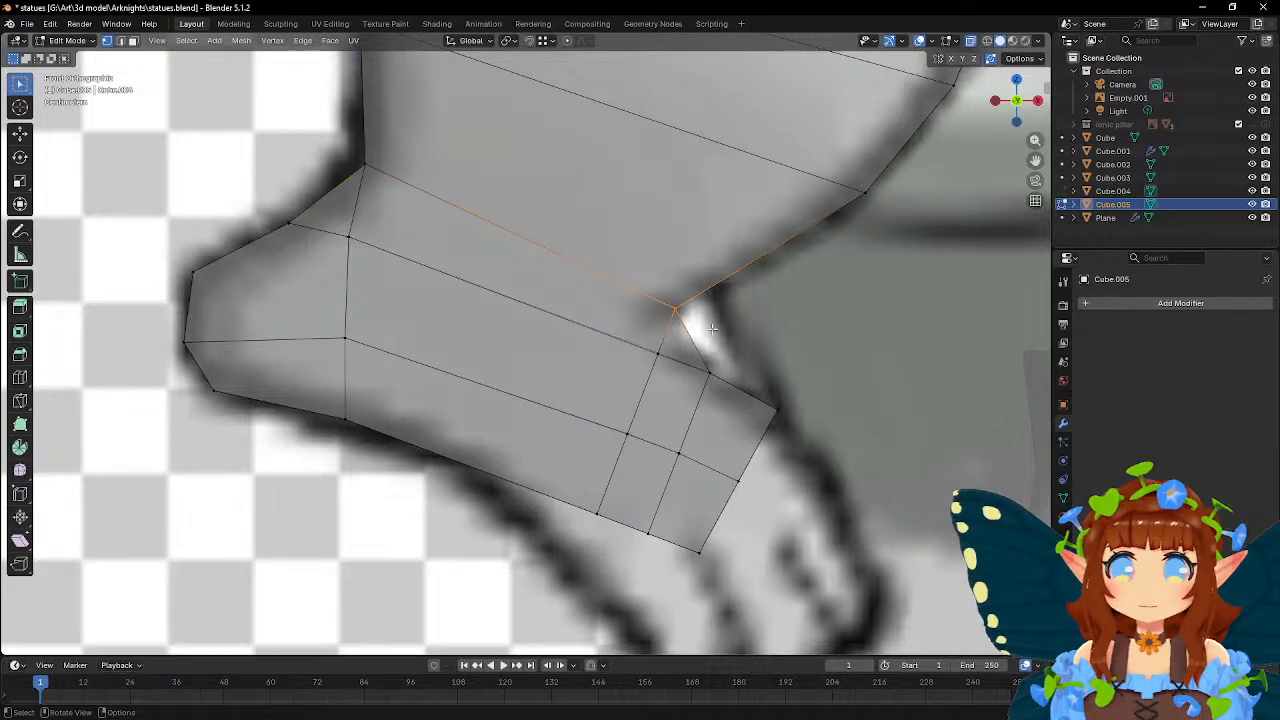
key("g")
key("x")
left_click(662, 374)
key("s")
key("z")
key("0")
key("Return")
- Move the inner vertices below the rear ankle crease and the upper front-foot loop vertices slightly to even out the edge flow
left_click_drag(329, 228, 376, 265)
key("g")
left_click(386, 270)
left_click_drag(695, 366, 746, 394)
key("g")
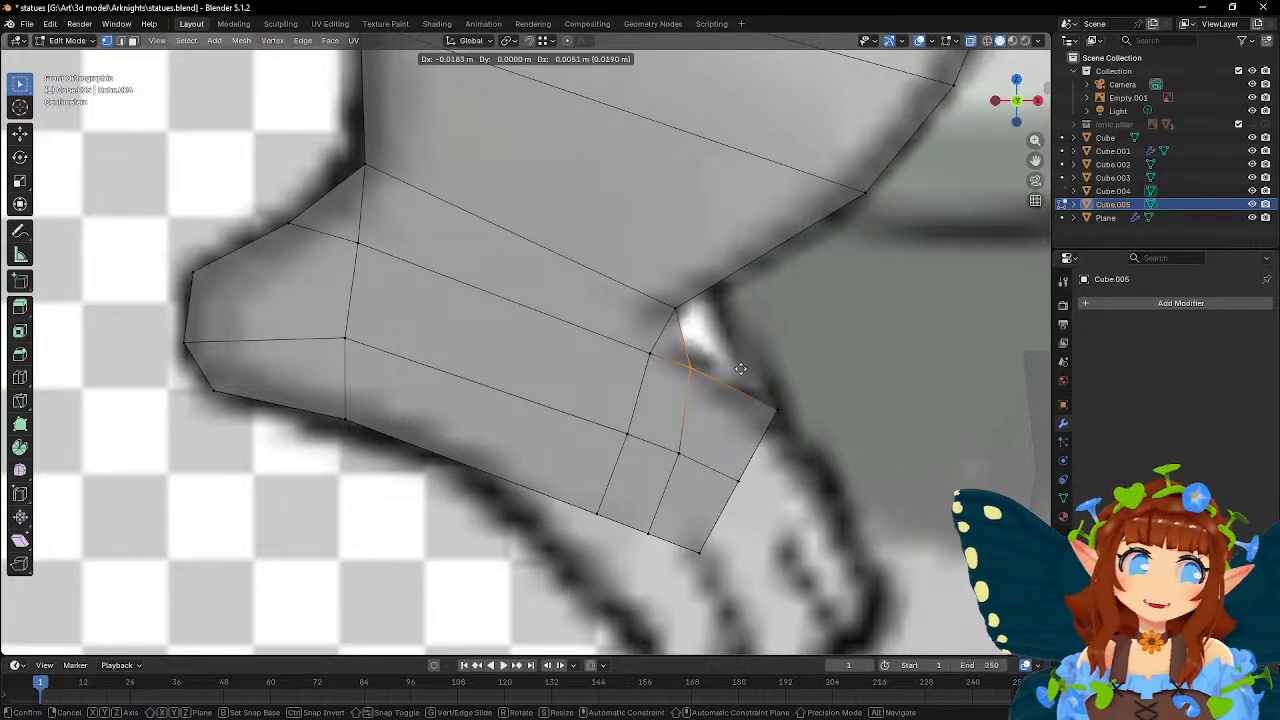
left_click(745, 370)
- Select the extra vertices between the front ankle crease and the foot's top, then move them about -0.020 m in X and 0.009 m in Z
middle_click_drag(745, 370, 482, 392)
left_click(460, 384)
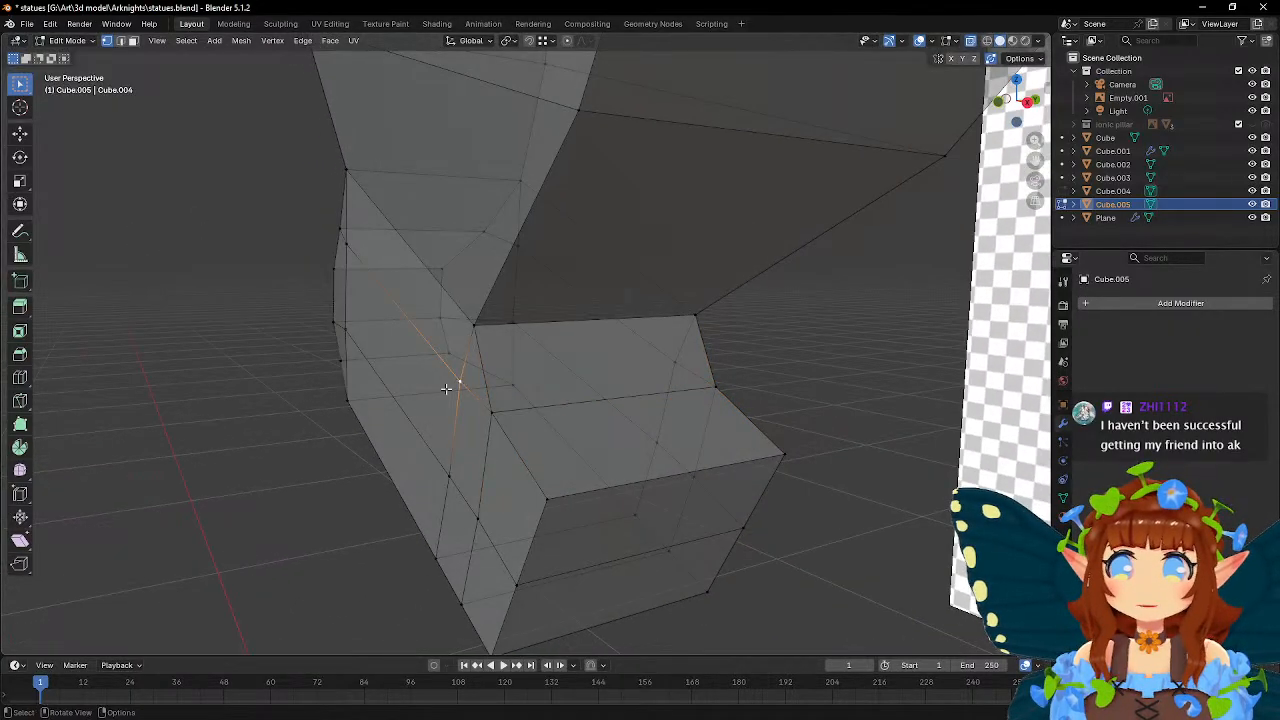
left_click(681, 356, "shift")
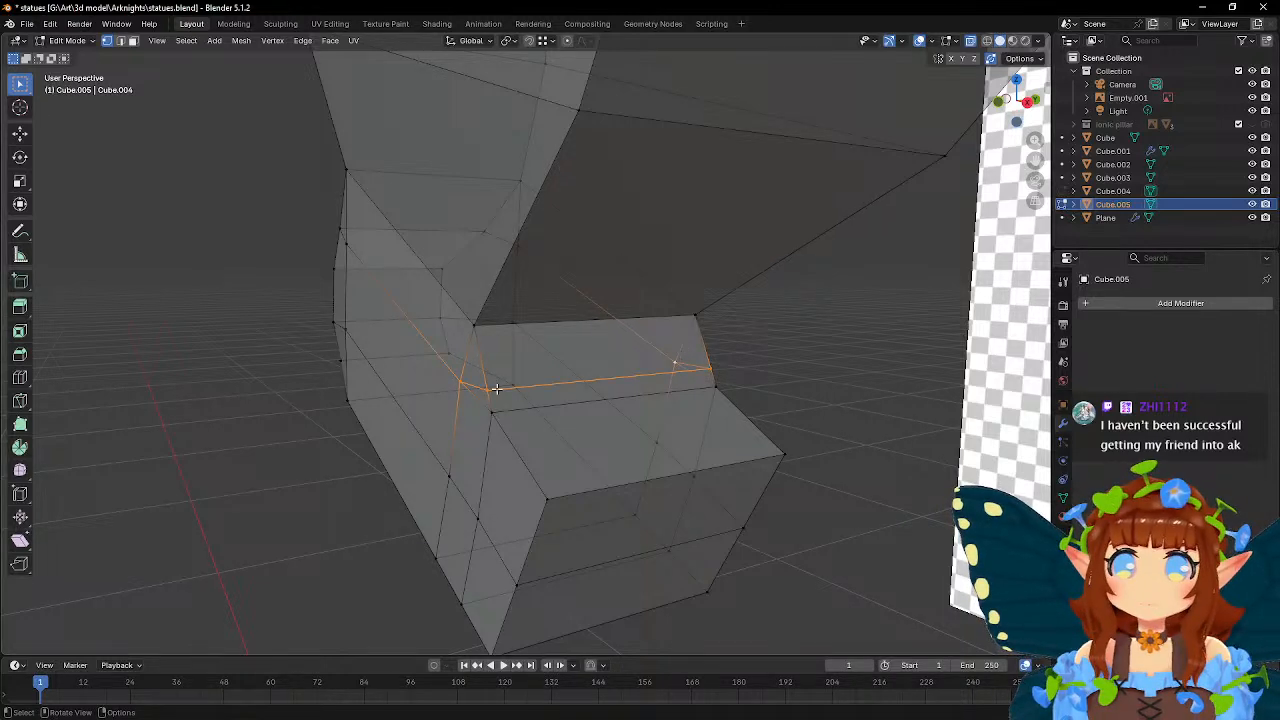
middle_click_drag(731, 363, 777, 323)
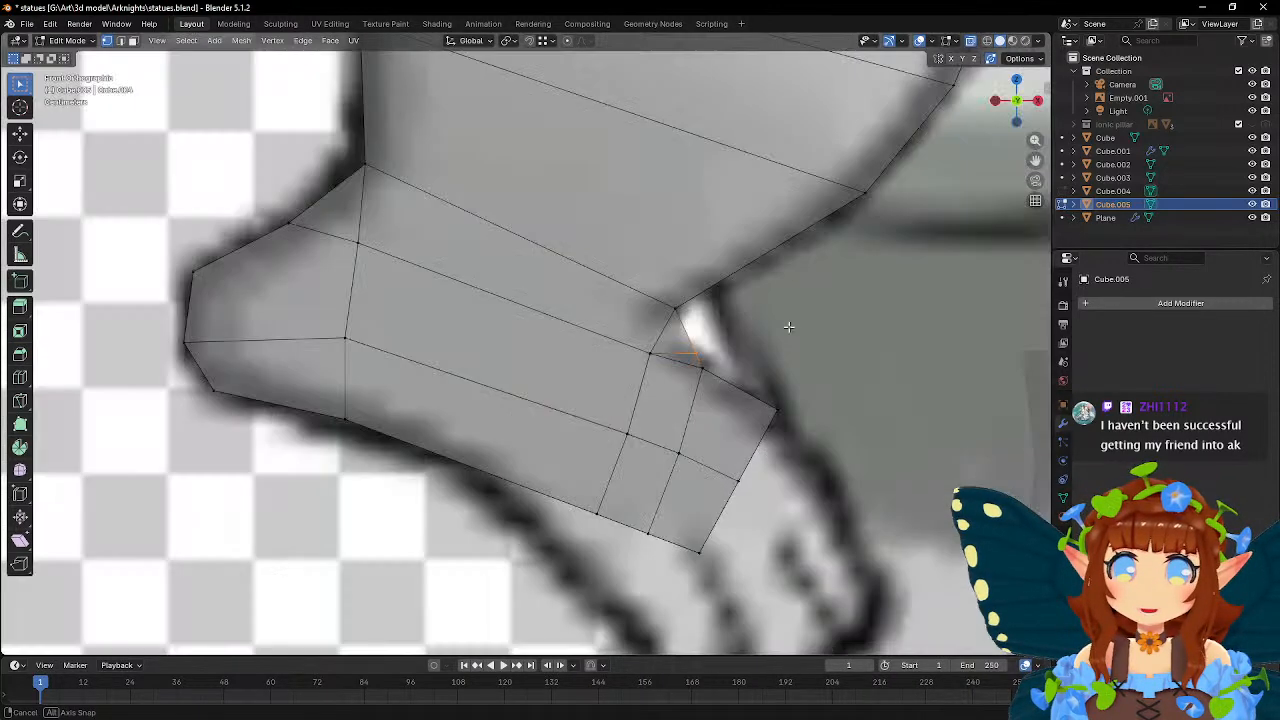
key("g")
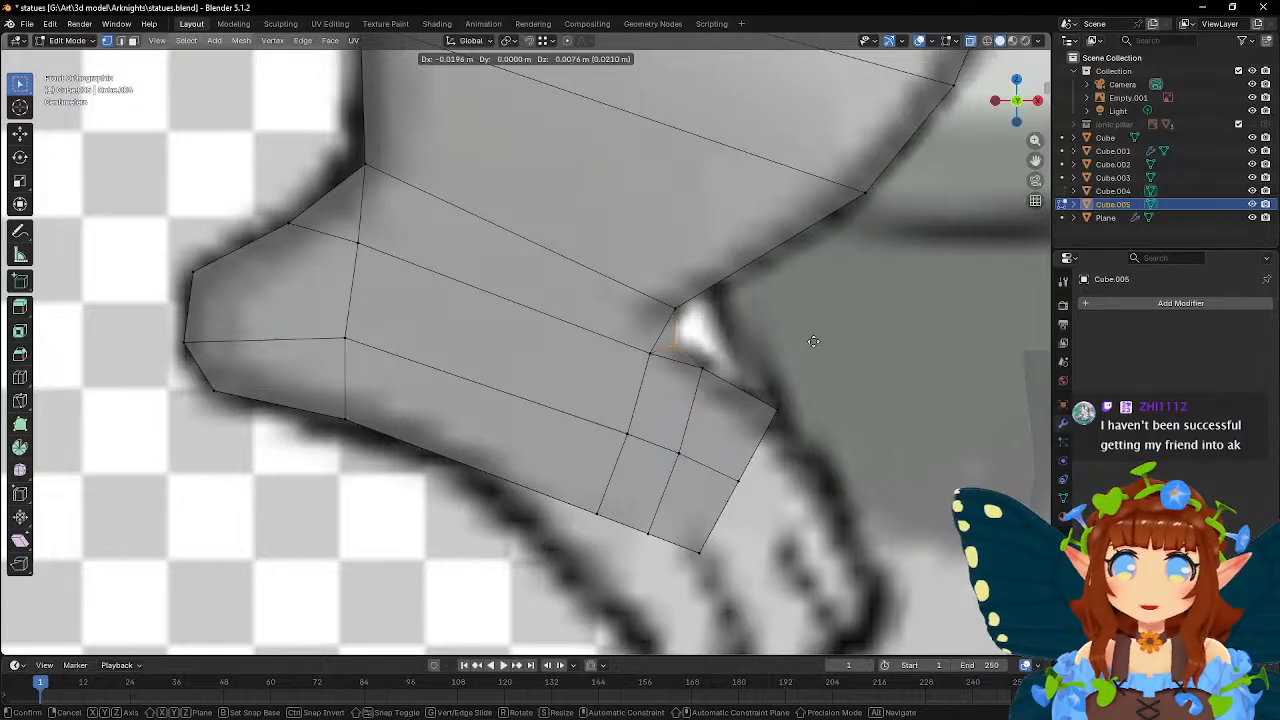
left_click(813, 341)
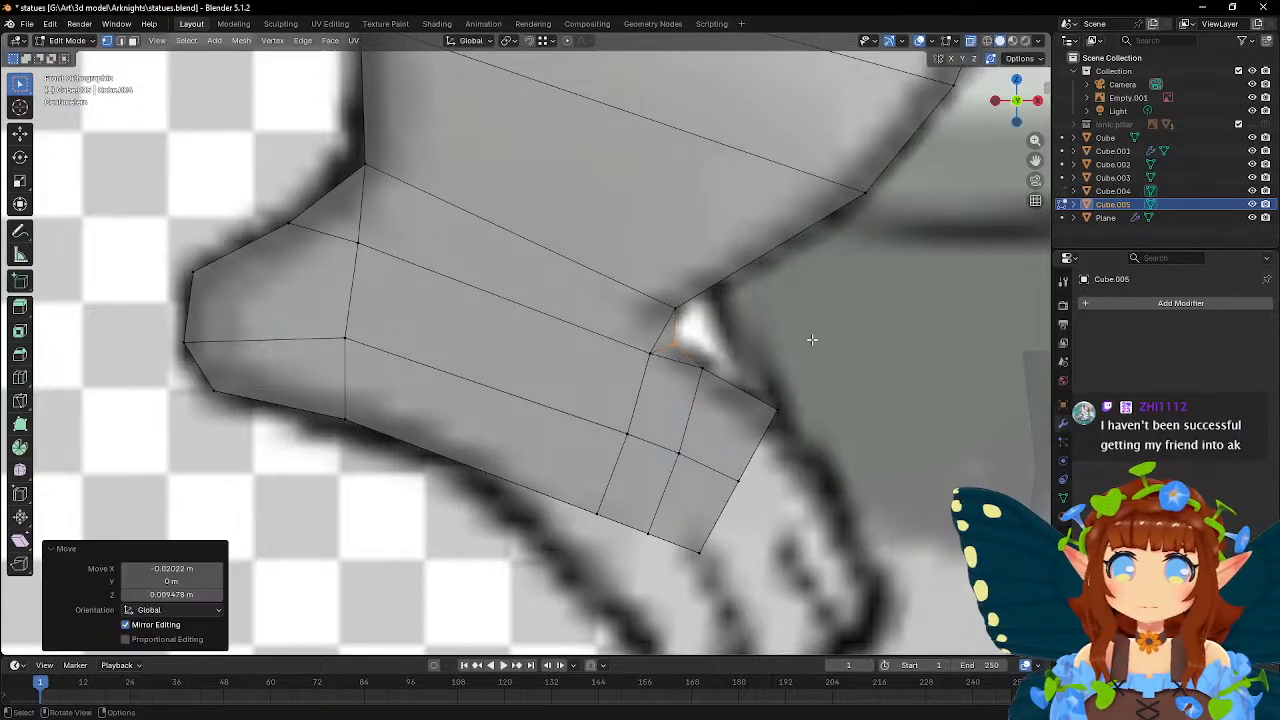
- Adjust the two midline vertex sets on the front foot loops, moving the rear set about -0.004 m in X and 0.003 m in Z
left_click(675, 452)
key("g")
left_click(757, 407)
scroll(757, 407, "down", 2)
scroll(648, 425, "up", 2)
left_click(619, 426)
key("g")
left_click(722, 417)
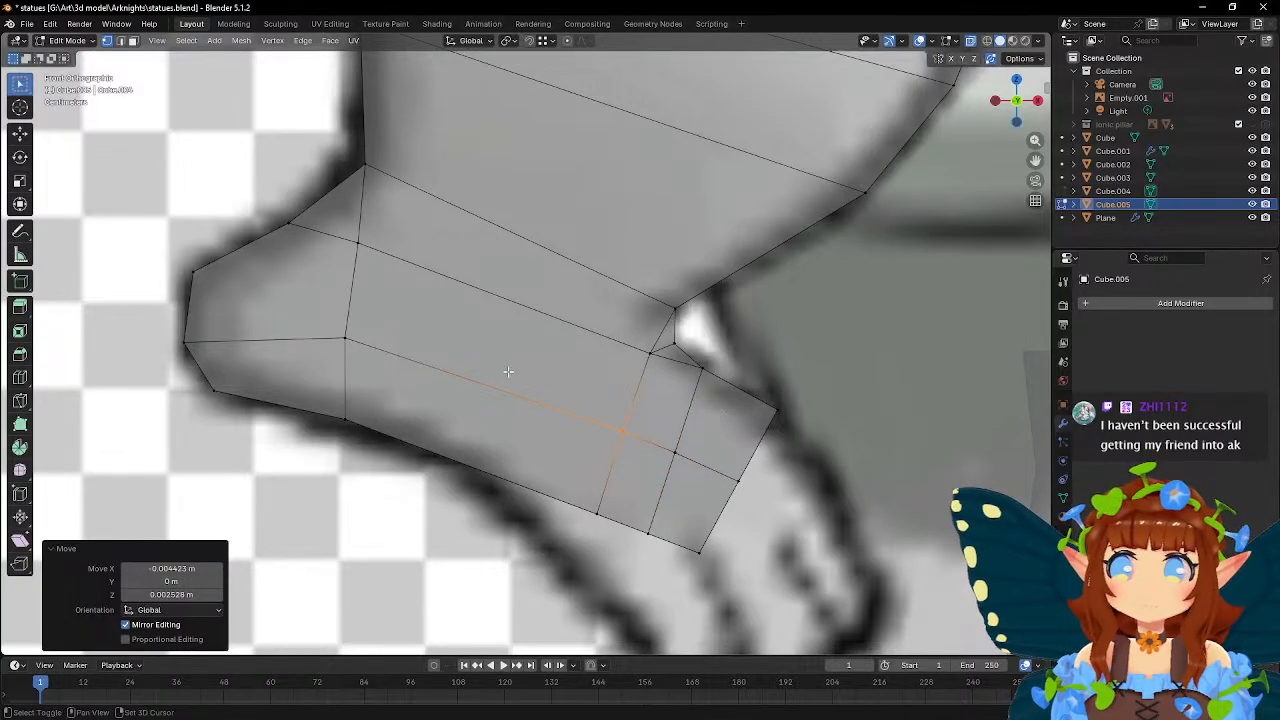
- Select the vertices of the heel's rear end and widen them along Y by a factor of about 1.11
middle_click_drag(375, 410, 531, 430, "shift")
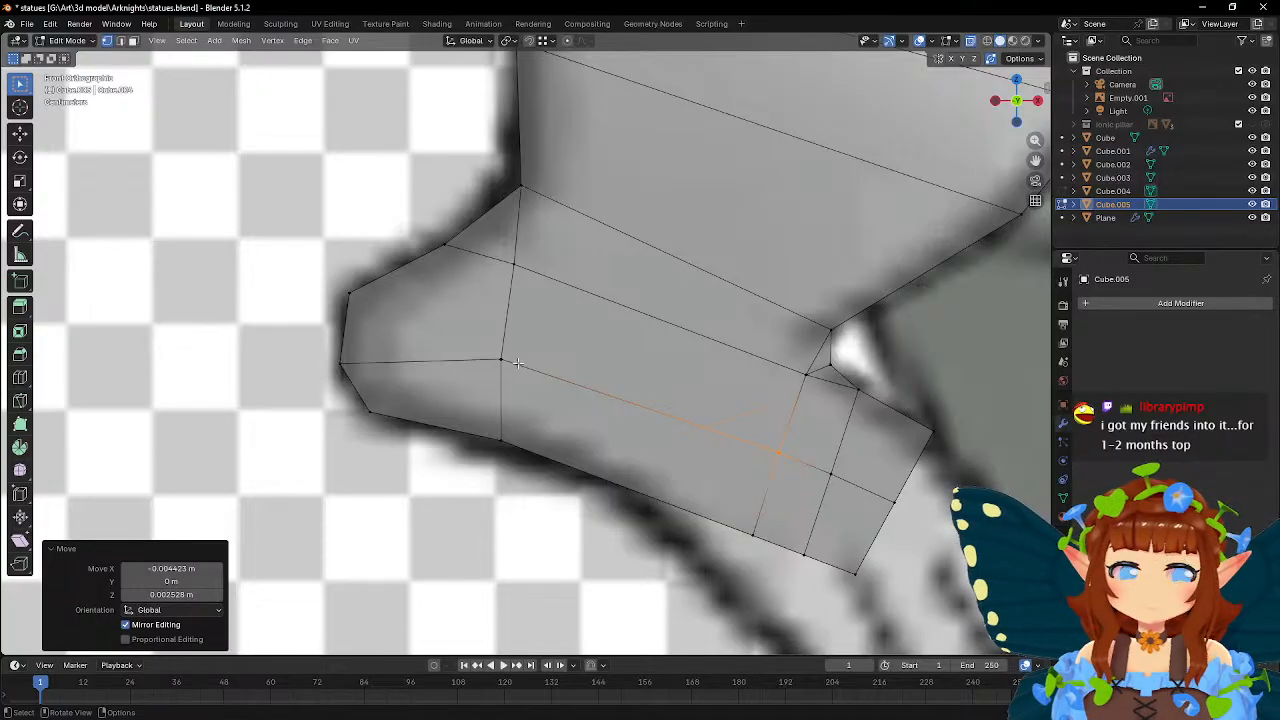
middle_click_drag(495, 361, 520, 420)
scroll(631, 393, "down", 4)
left_click(554, 422)
middle_click_drag(635, 414, 664, 398)
left_click(630, 396, "shift")
left_click(626, 443, "shift")
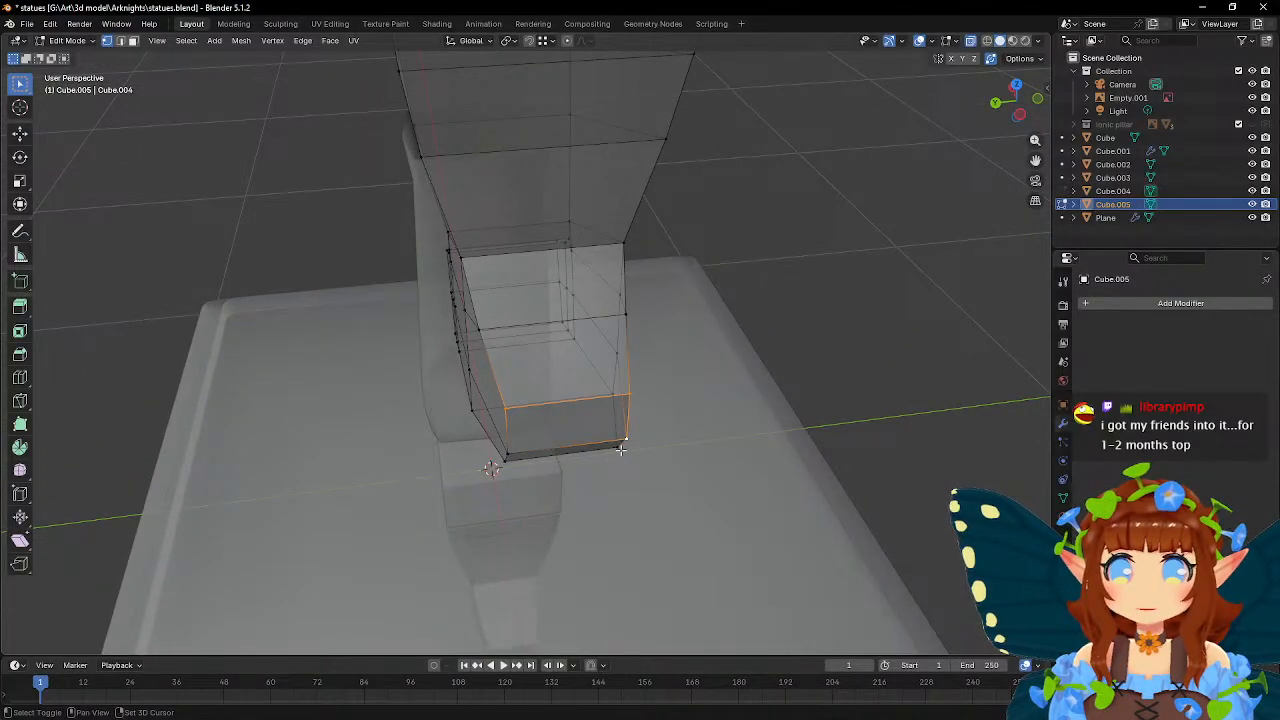
left_click(507, 457, "shift")
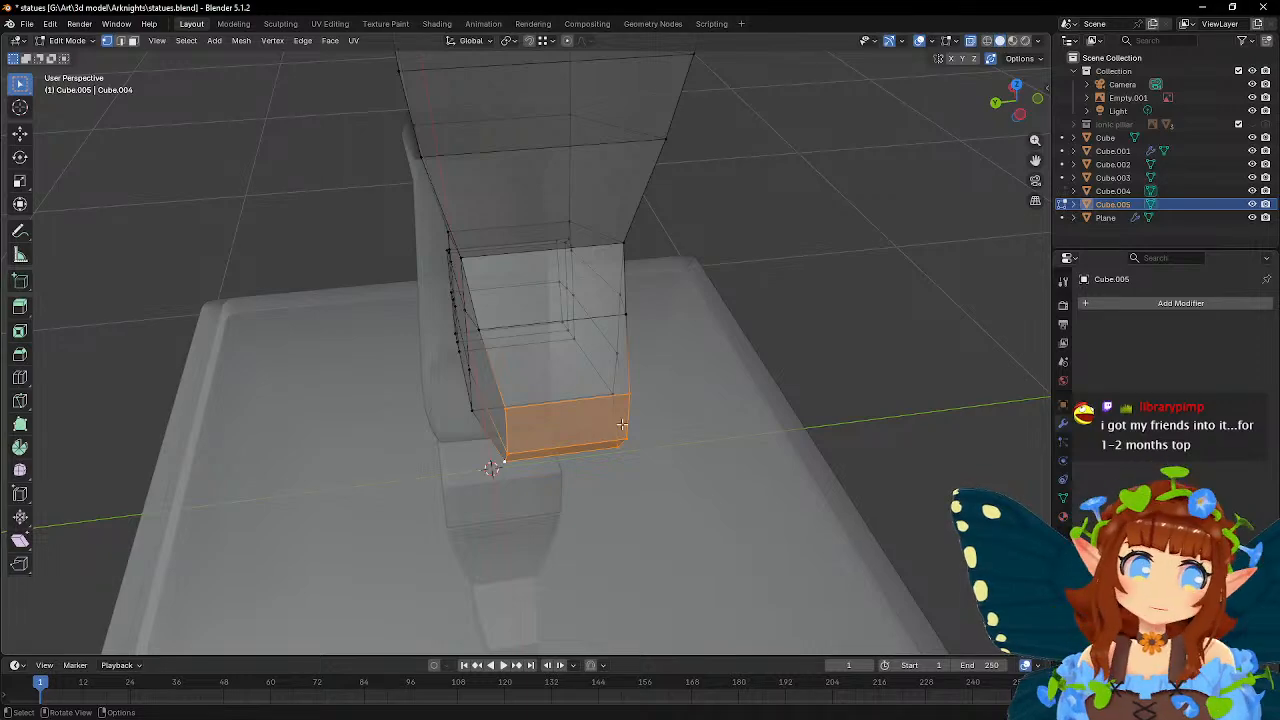
middle_click_drag(712, 399, 686, 397)
key("s")
key("y")
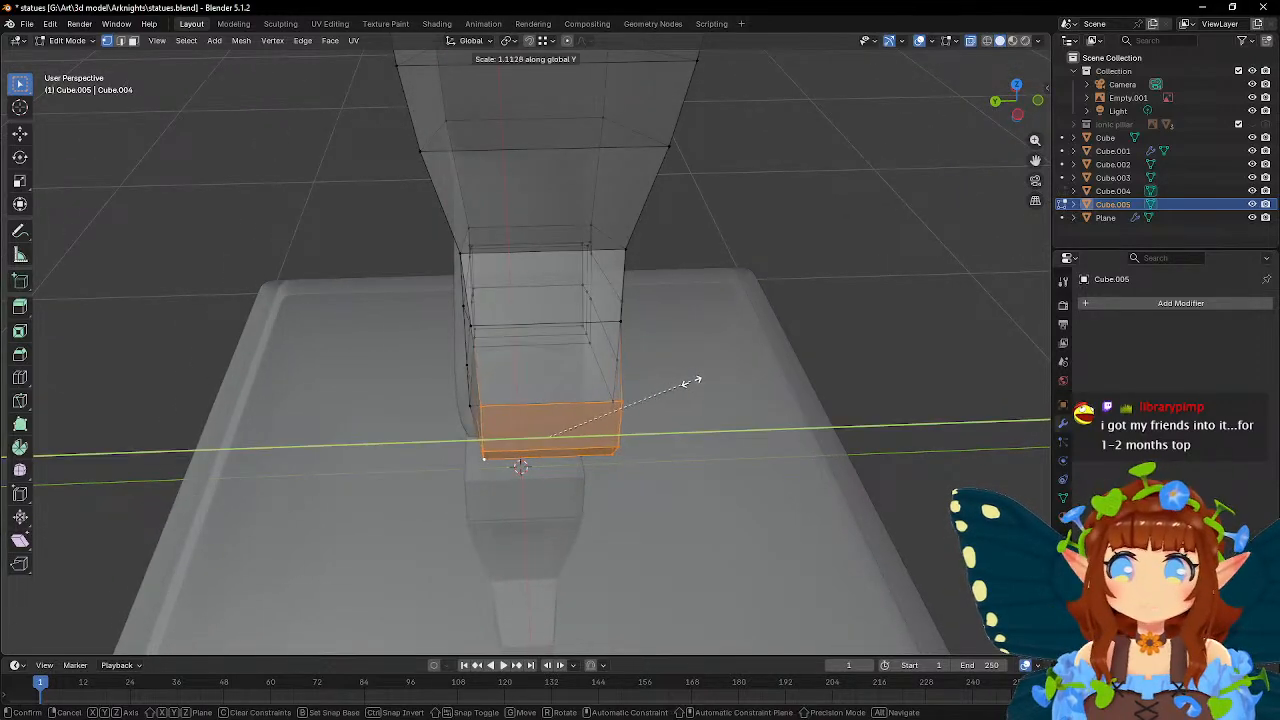
left_click(694, 381)
- Try to connect the opposite ankle side vertices with an edge path across the top of the heel
middle_click_drag(734, 389, 677, 357)
left_click(630, 303)
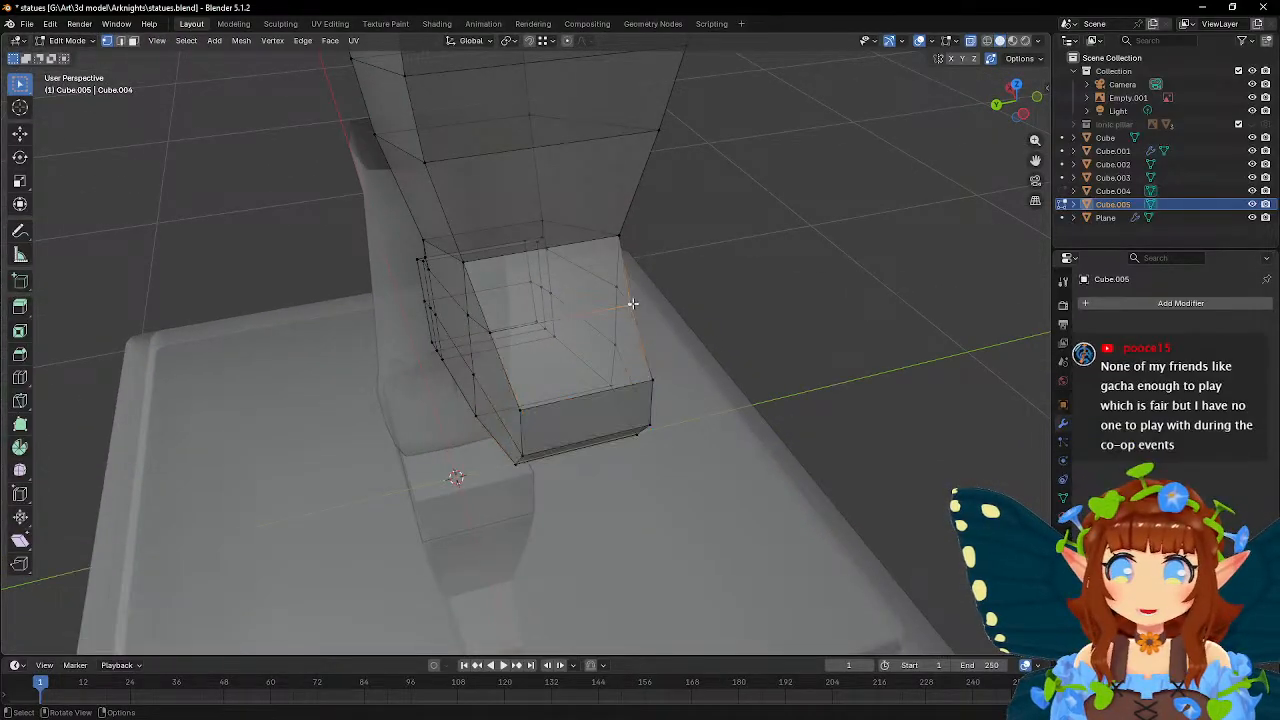
middle_click_drag(495, 330, 556, 302)
middle_click_drag(330, 290, 530, 334)
left_click(488, 329, "shift")
key("j")
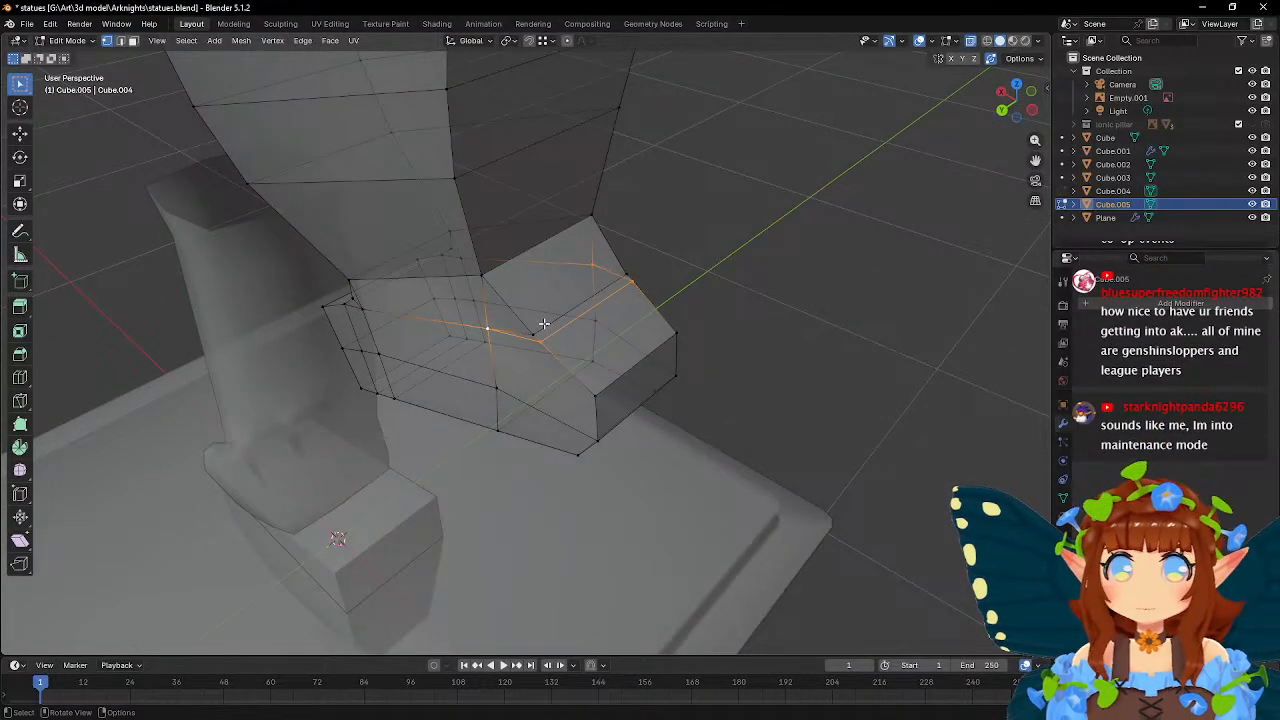
- Knife-cut an edge from one ankle side vertex over the top of the heel to the opposite side vertex, then return to front view
left_click(19, 400)
left_click(508, 310)
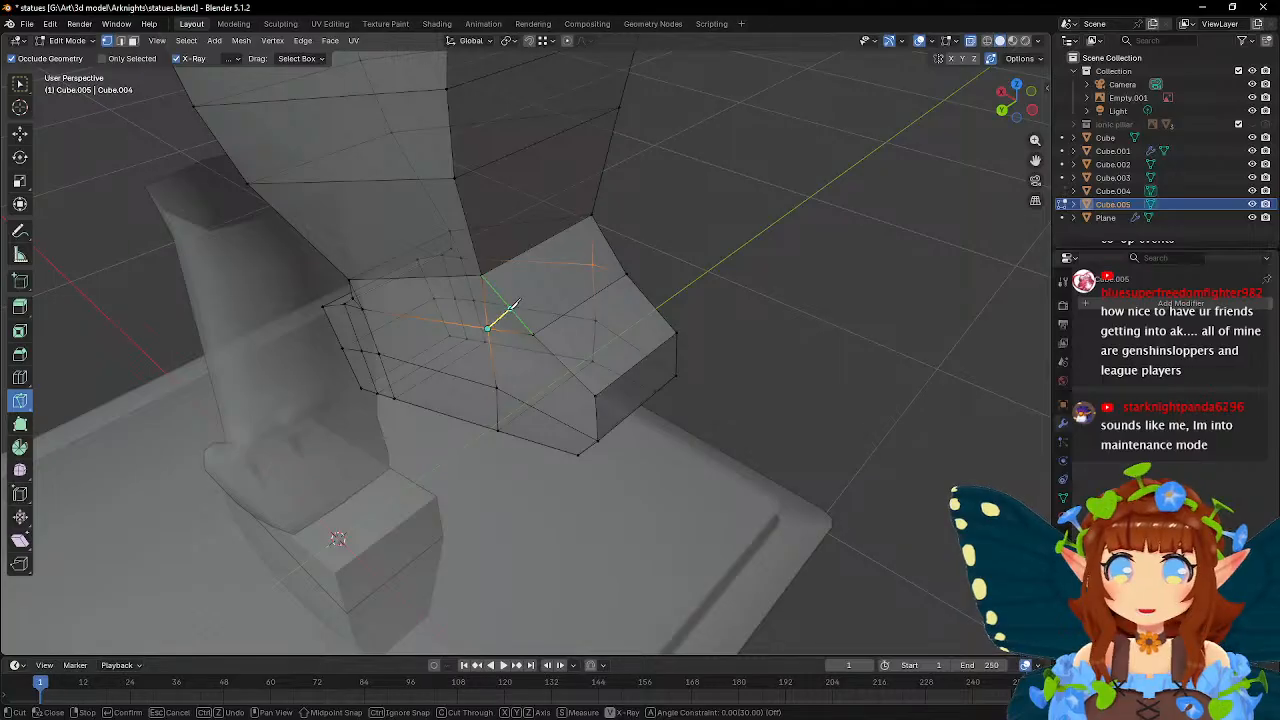
middle_click_drag(786, 303, 543, 308)
left_click(538, 318)
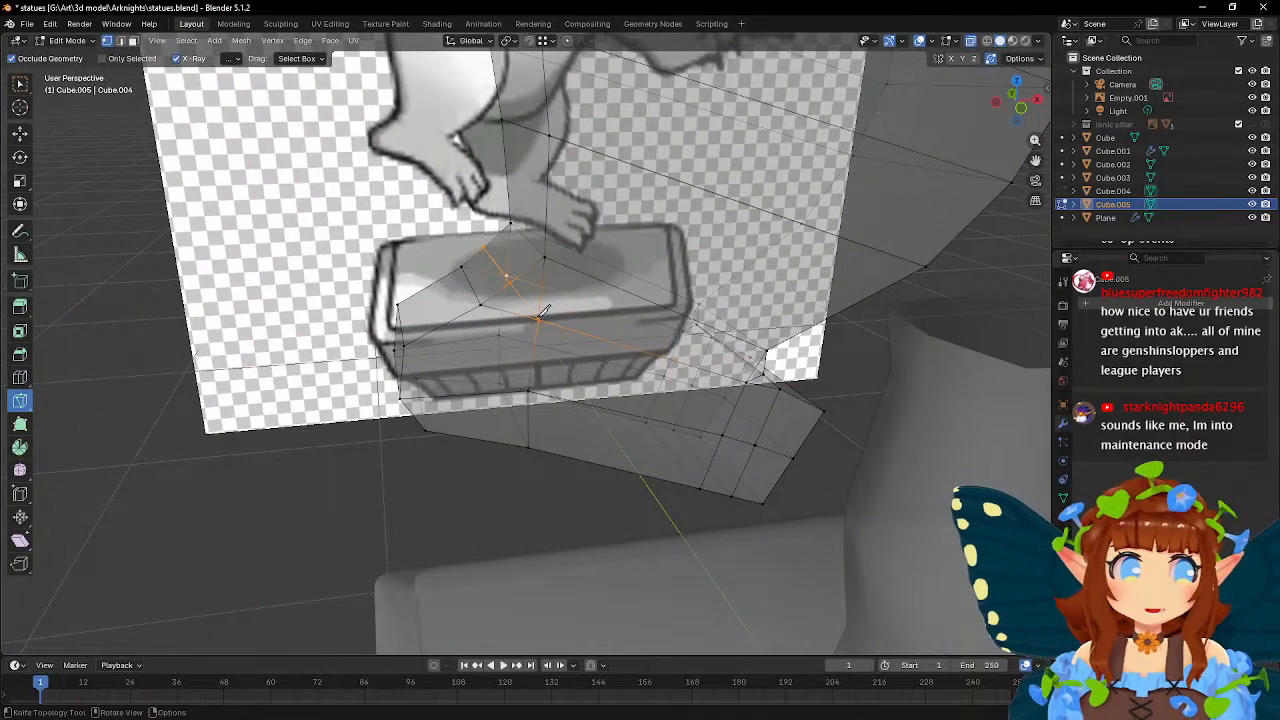
key("Return")
key("KP_1")
key("KP_Decimal")
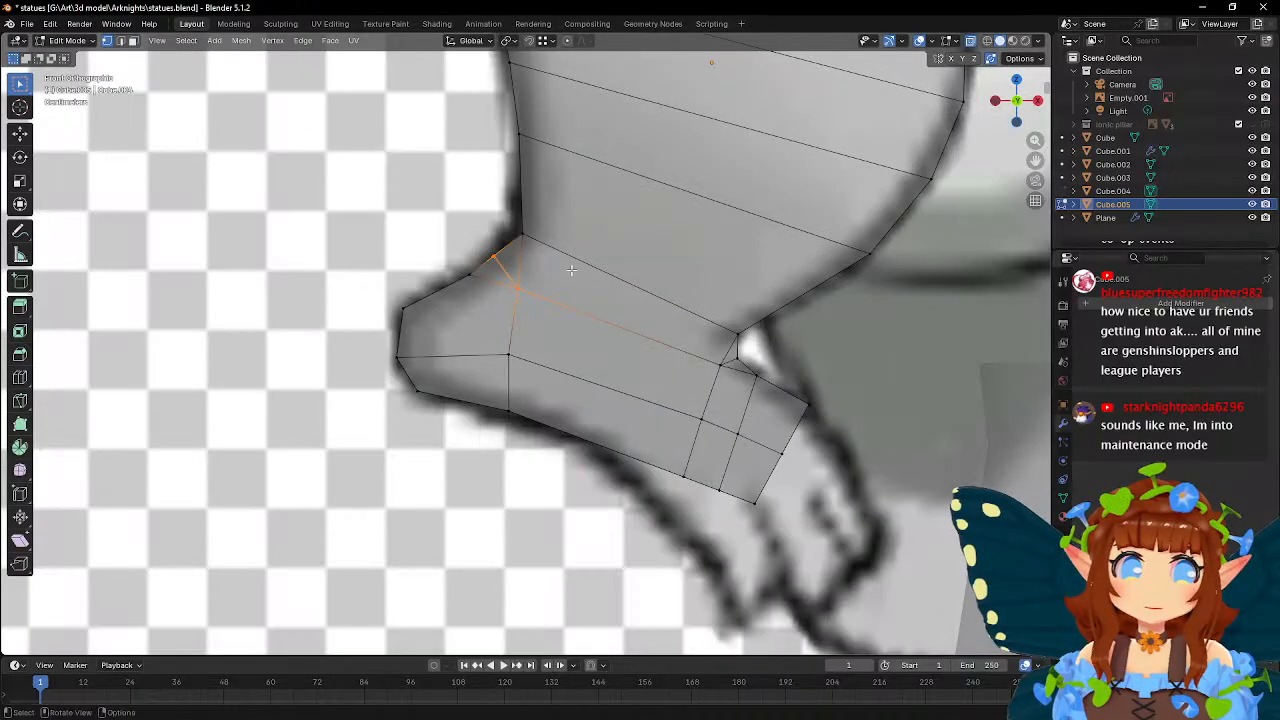
- Align the knife-cut vertices on the heel top by scaling them to 0 along Z and X, and move them slightly inward
scroll(597, 323, "up", 4)
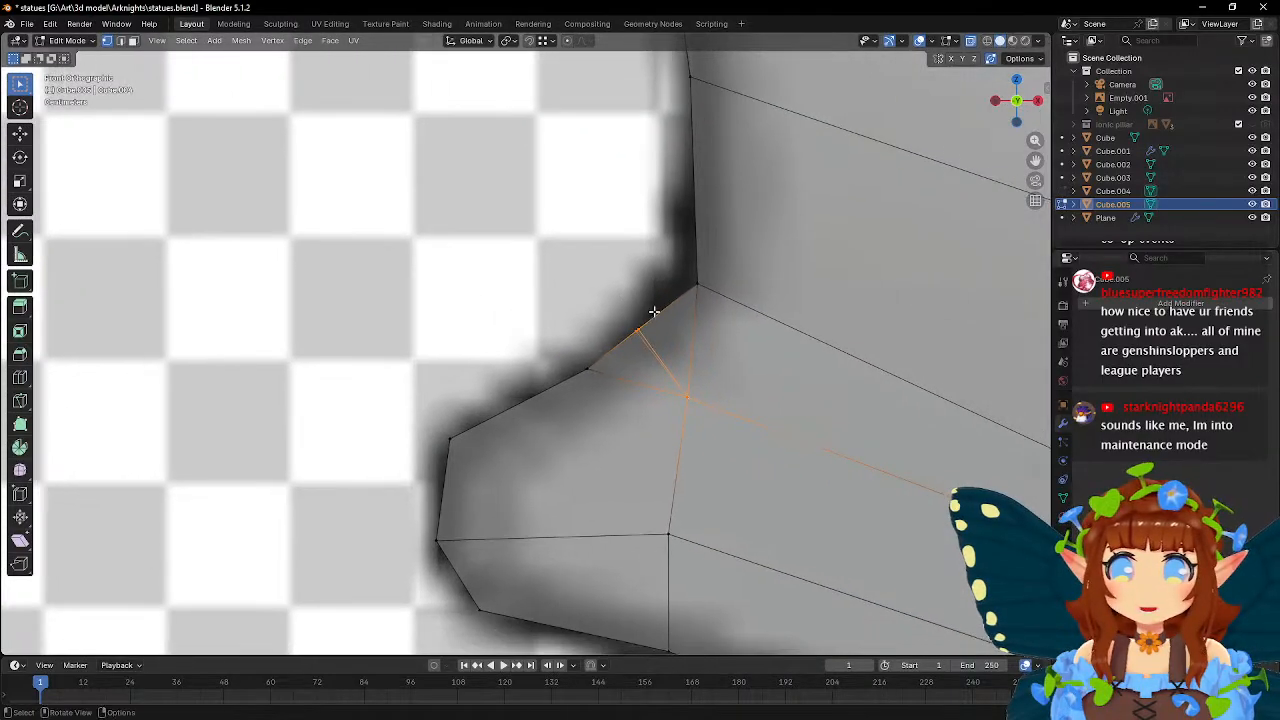
key("s")
key("z")
key("0")
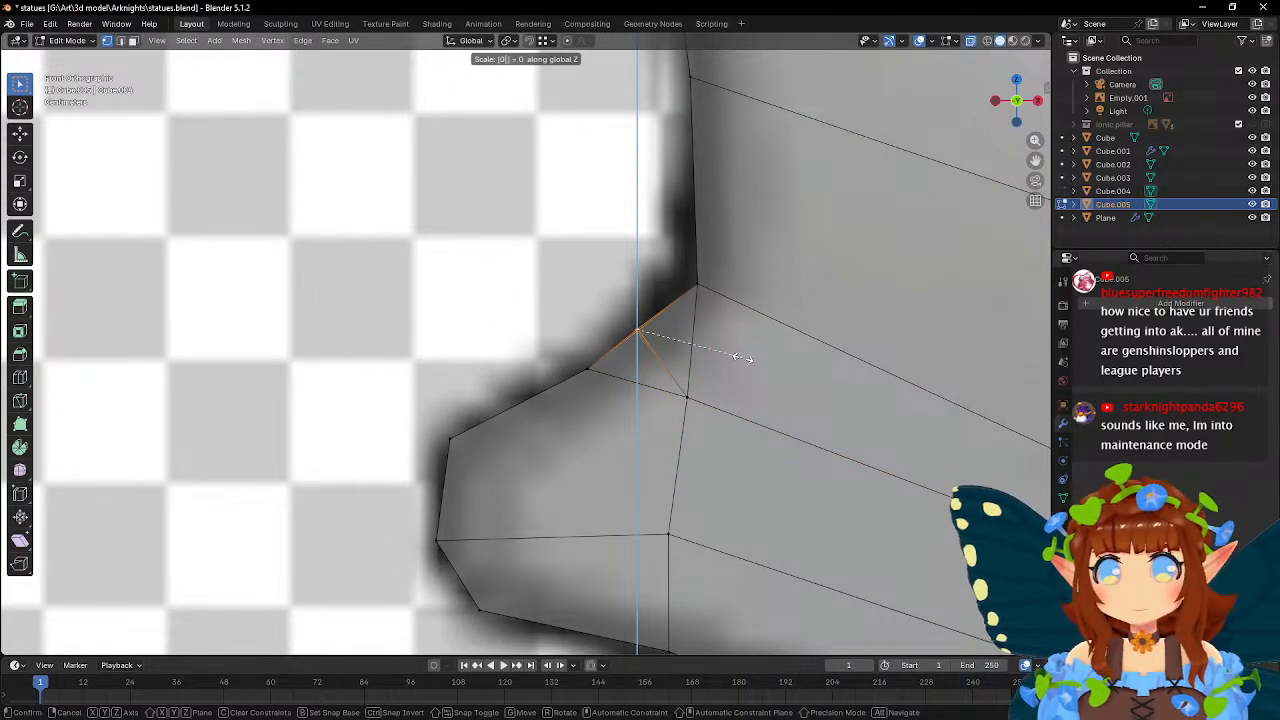
key("Return")
key("s")
key("x")
key("0")
key("Return")
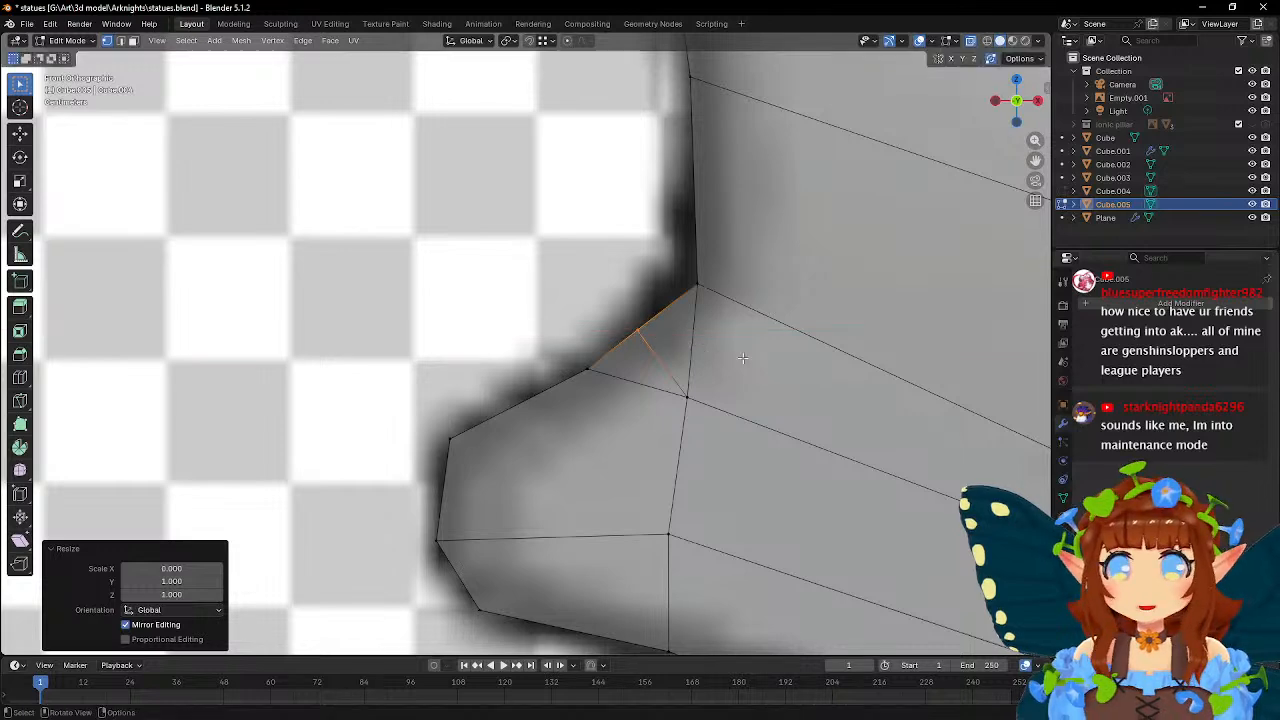
key("g")
left_click(750, 365)
- Move the ankle's rear corner vertices about -0.005 m in X and 0.005 m in Z, and the adjacent heel-top vertices about -0.012 m and -0.006 m
left_click(694, 284)
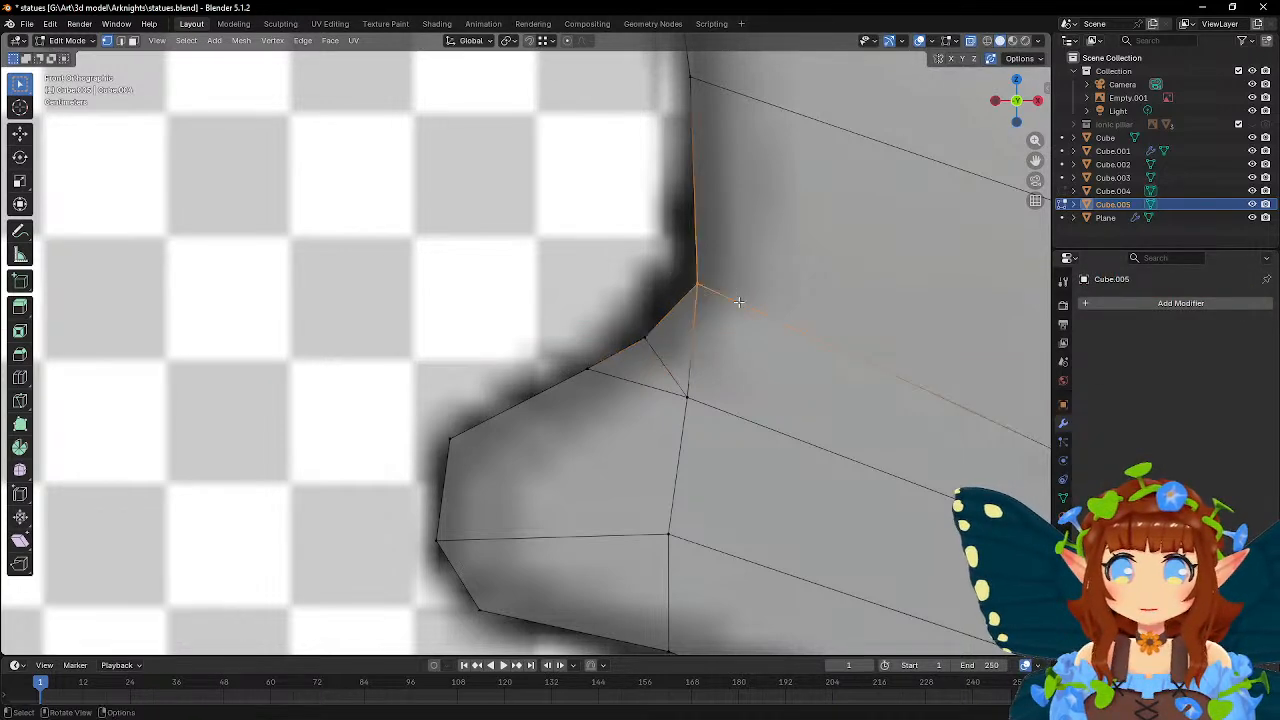
key("g")
left_click(732, 295)
scroll(728, 298, "down", 2)
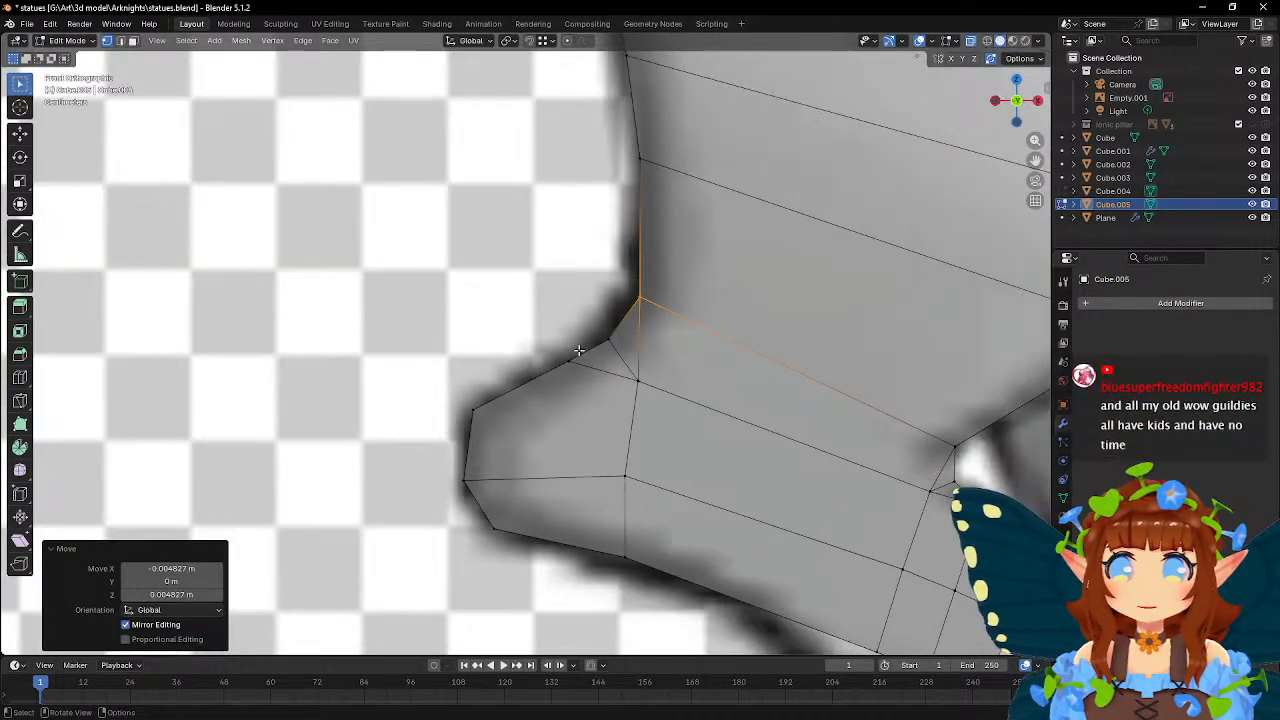
left_click(566, 354)
key("g")
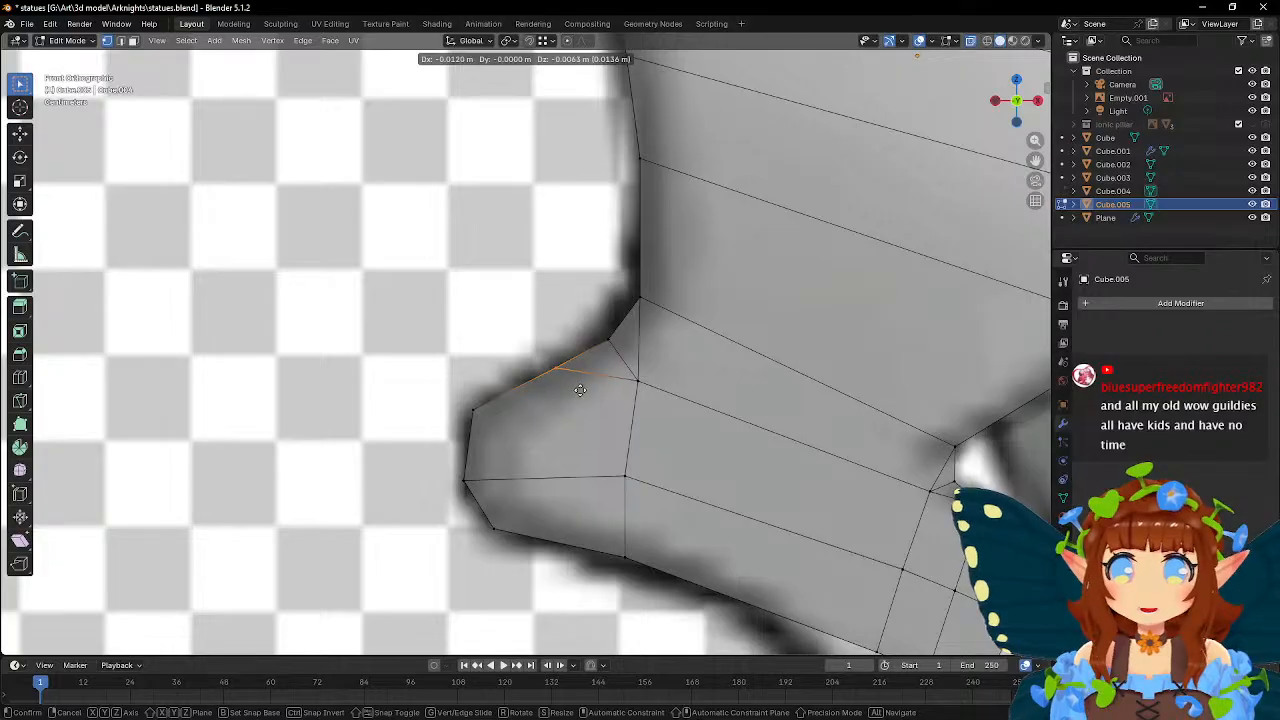
left_click(581, 390)
- Add one centred loop cut running lengthwise down the leg, over the heel and along the sole
middle_click_drag(715, 362, 635, 338, "shift")
scroll(634, 338, "down", 2)
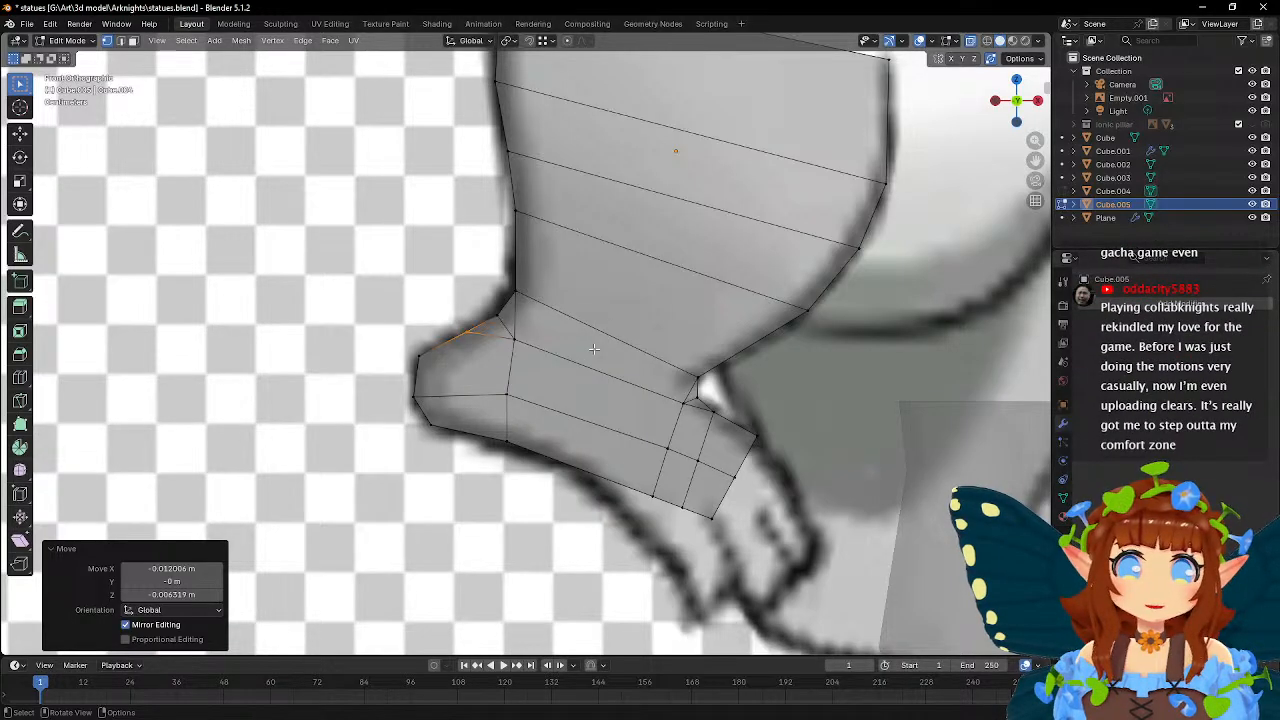
middle_click_drag(577, 344, 477, 397)
left_click(20, 377)
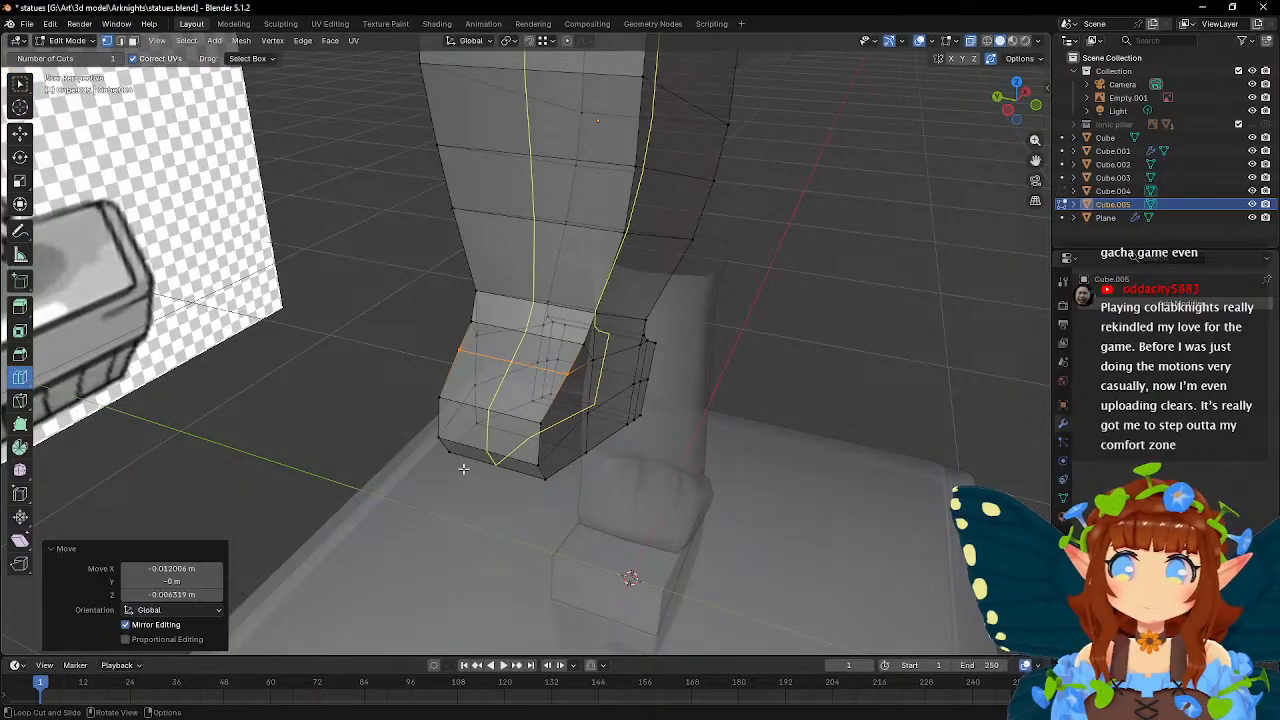
left_click(463, 468)
key("w")
- Select the side corner vertices along the underside of heel and sole and move them about 0.004 m in X and 0.009 m in Z
middle_click_drag(717, 442, 667, 425)
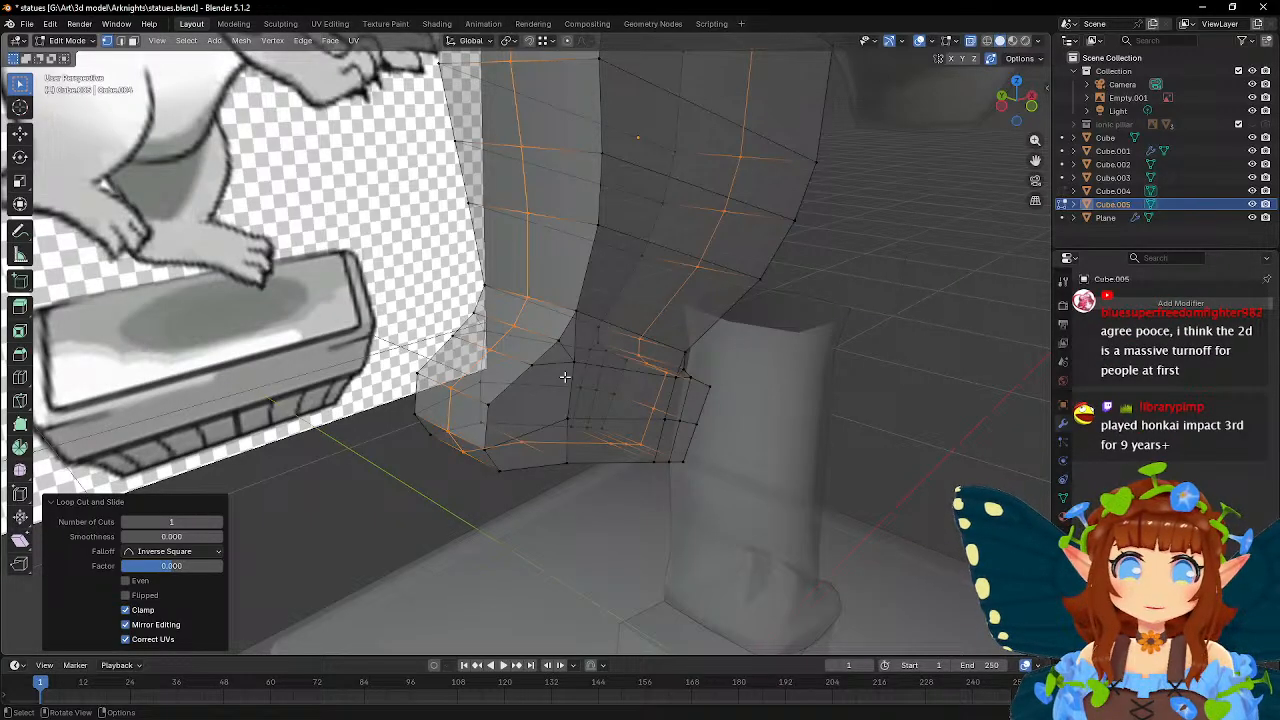
middle_click_drag(486, 376, 528, 423)
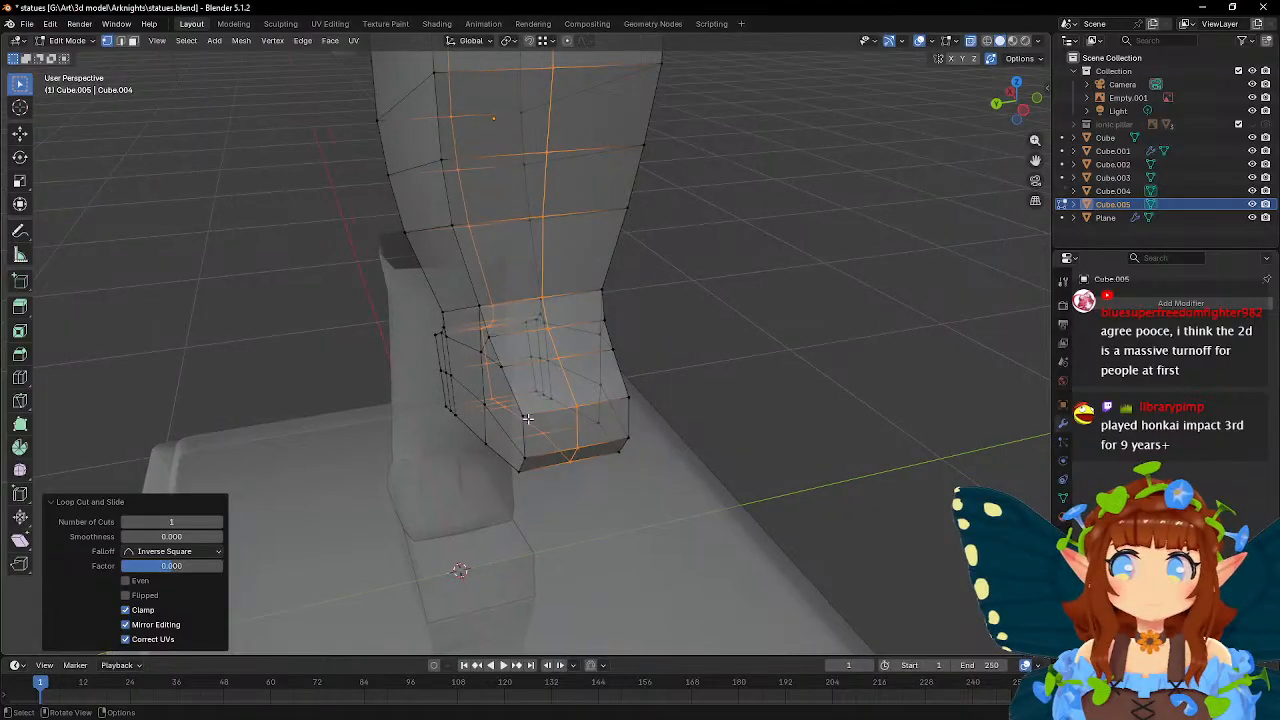
left_click(524, 418)
middle_click_drag(524, 479, 476, 415)
left_click(480, 411, "shift")
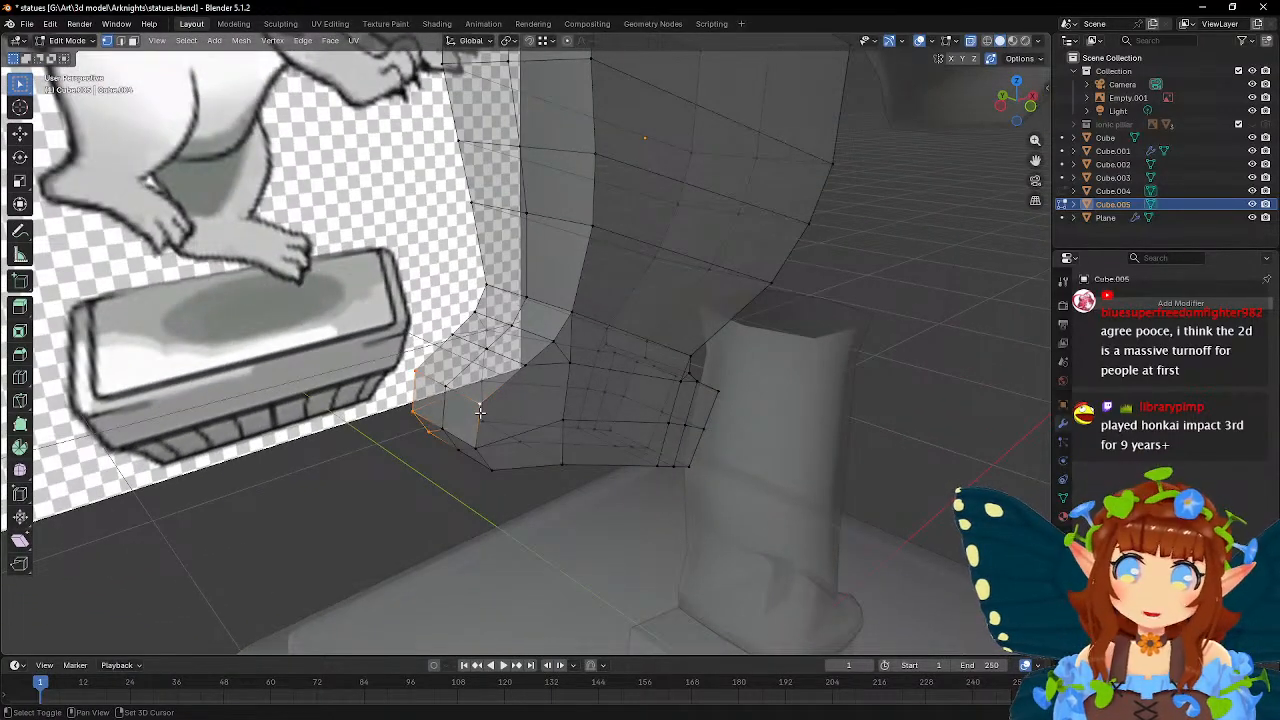
left_click(480, 443, "shift")
left_click(495, 464, "shift")
middle_click_drag(562, 463, 660, 448)
left_click(519, 472, "shift")
middle_click_drag(510, 452, 459, 404)
left_click(649, 490, "shift")
middle_click_drag(682, 450, 519, 398)
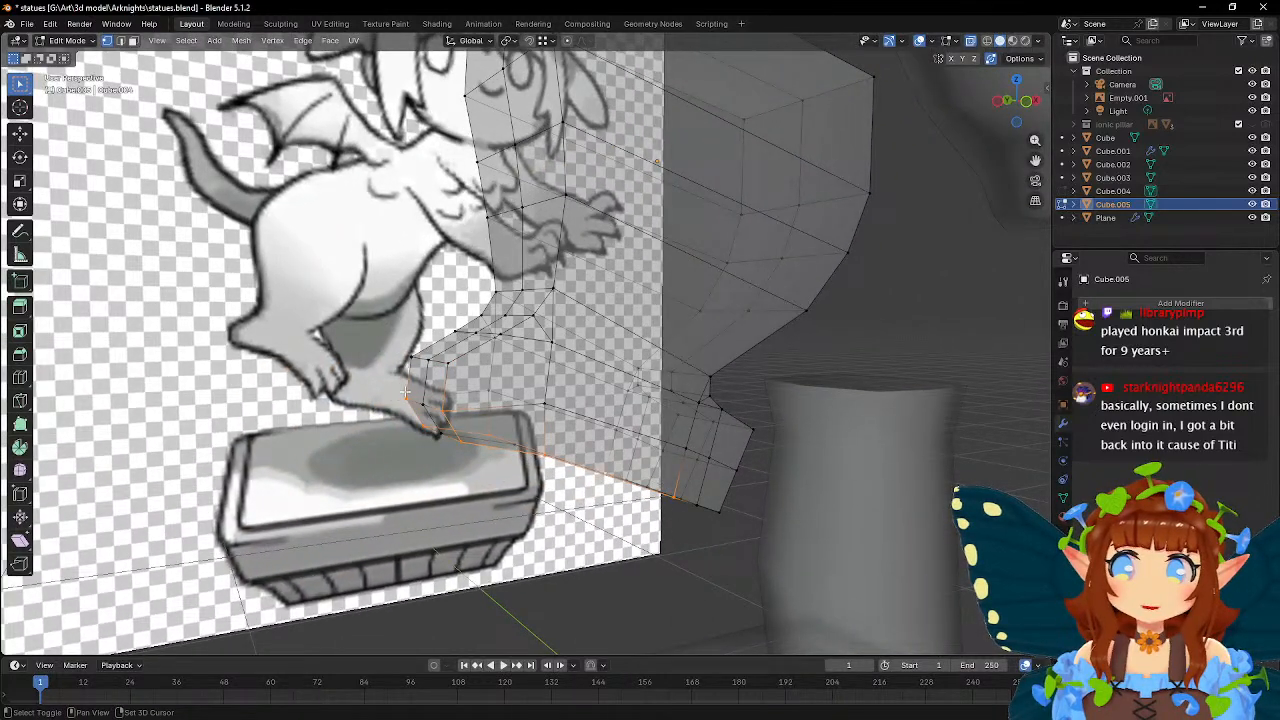
key("KP_1")
scroll(700, 410, "up", 4)
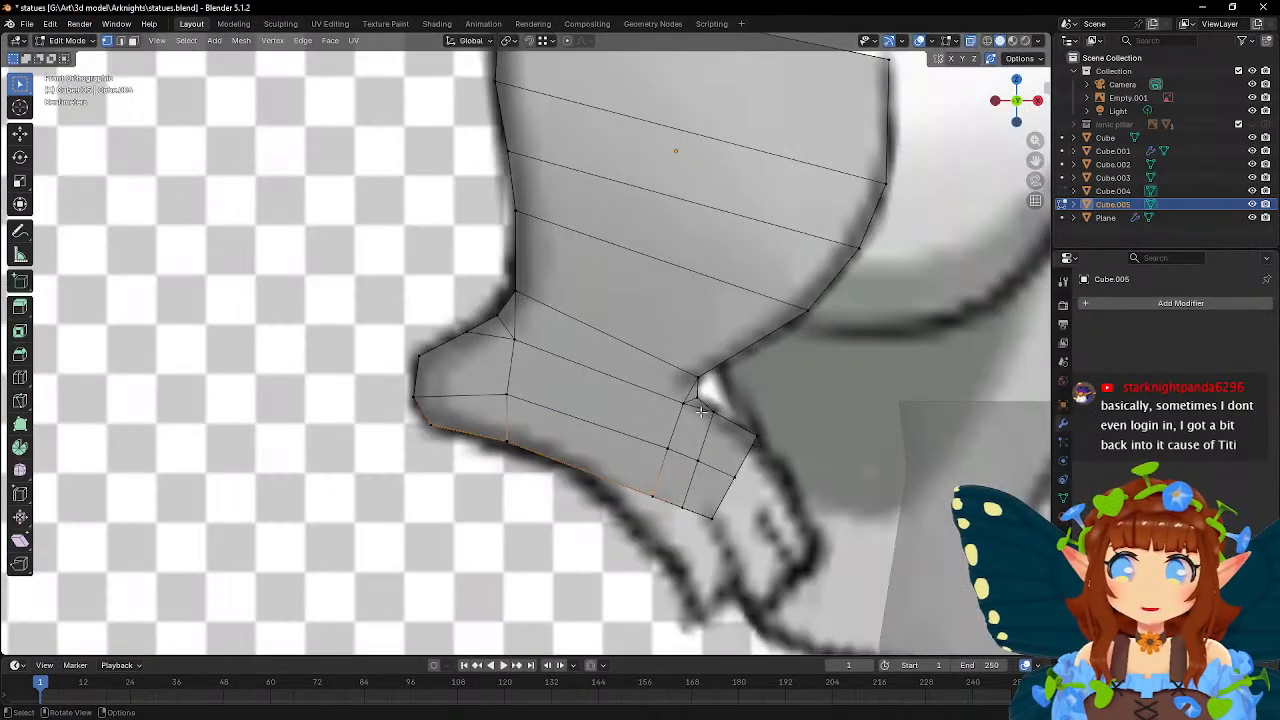
key("g")
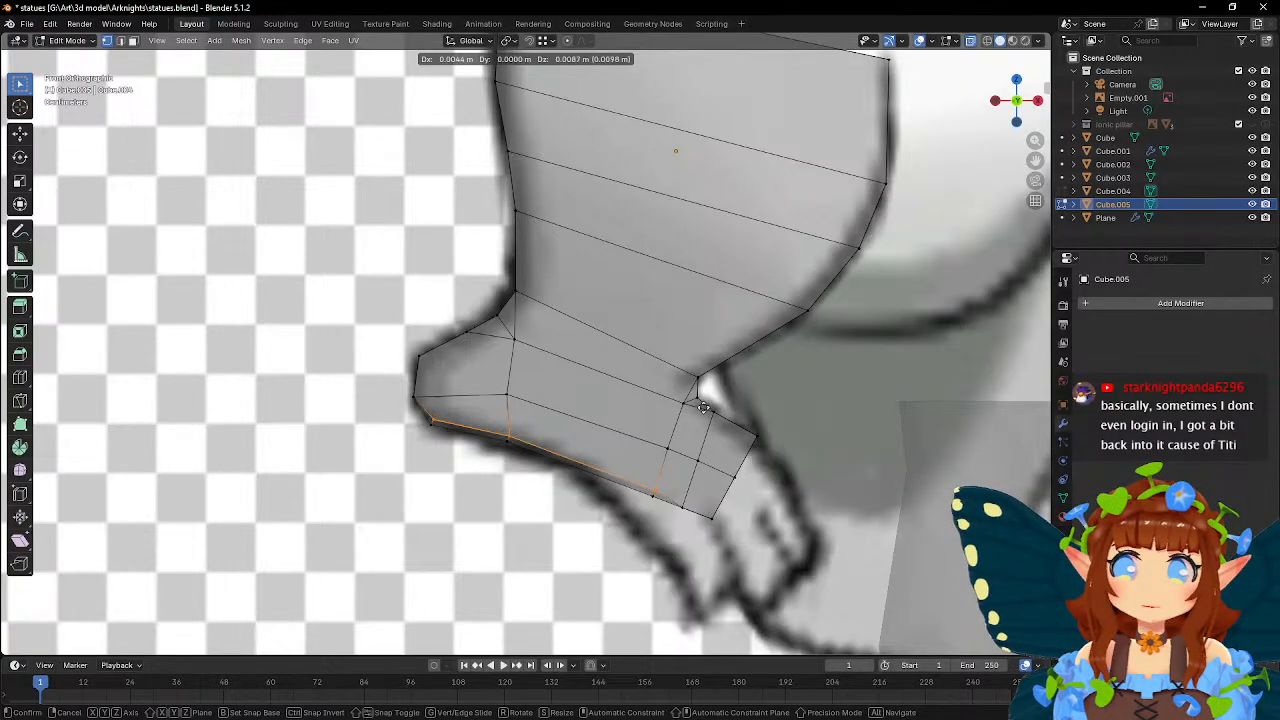
left_click(704, 407)
- Select the remaining lower corner vertices on both sides of the foot's front end and move them about 0.004 m in X and 0.008 m in Z
middle_click_drag(716, 450, 534, 362)
left_click(534, 361)
left_click(556, 350, "shift")
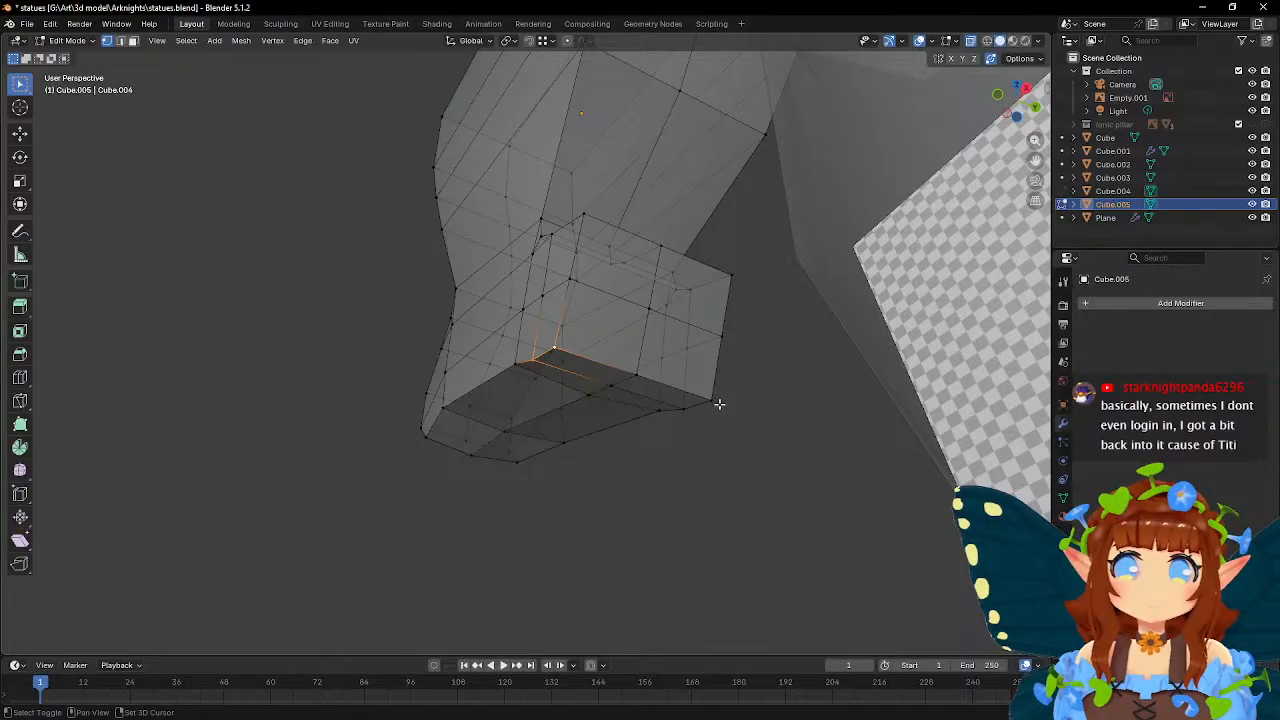
left_click(712, 401, "shift")
left_click(685, 408, "shift")
mouse_move(623, 352)
middle_mouse_down()
mouse_move(752, 382)
mouse_move(706, 421)
mouse_move(672, 383)
middle_mouse_up()
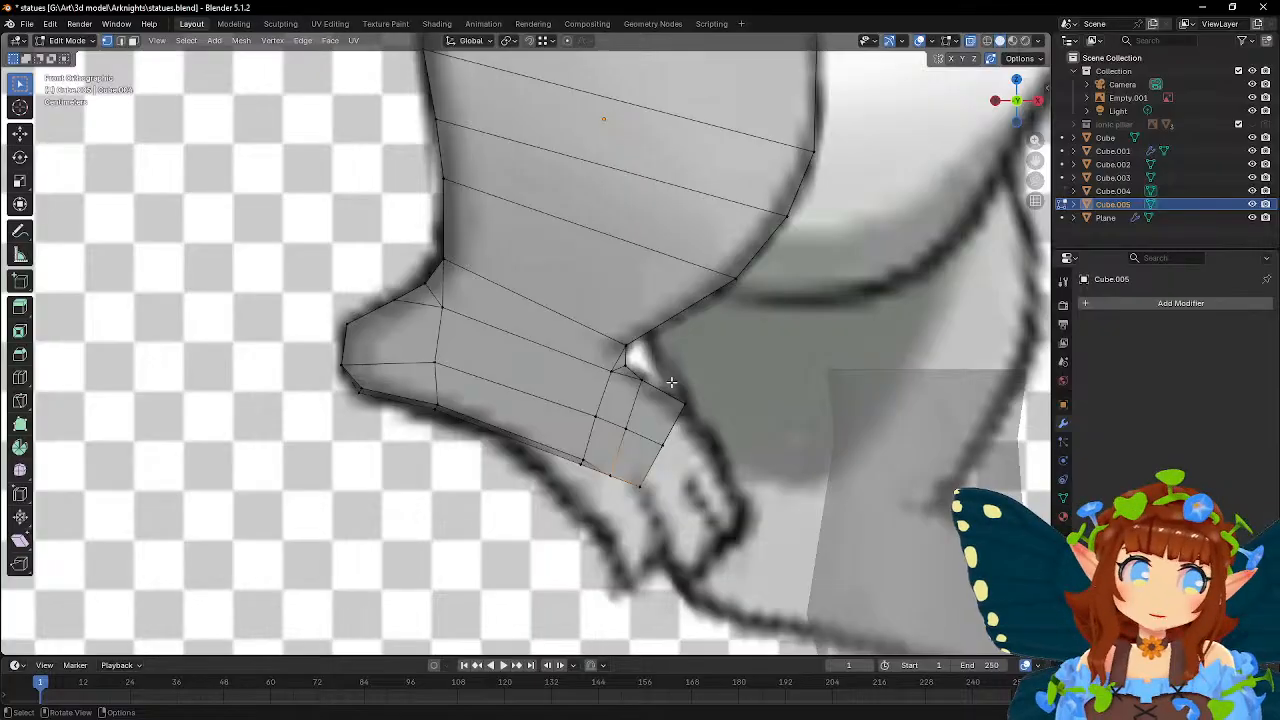
scroll(671, 382, "up", 5)
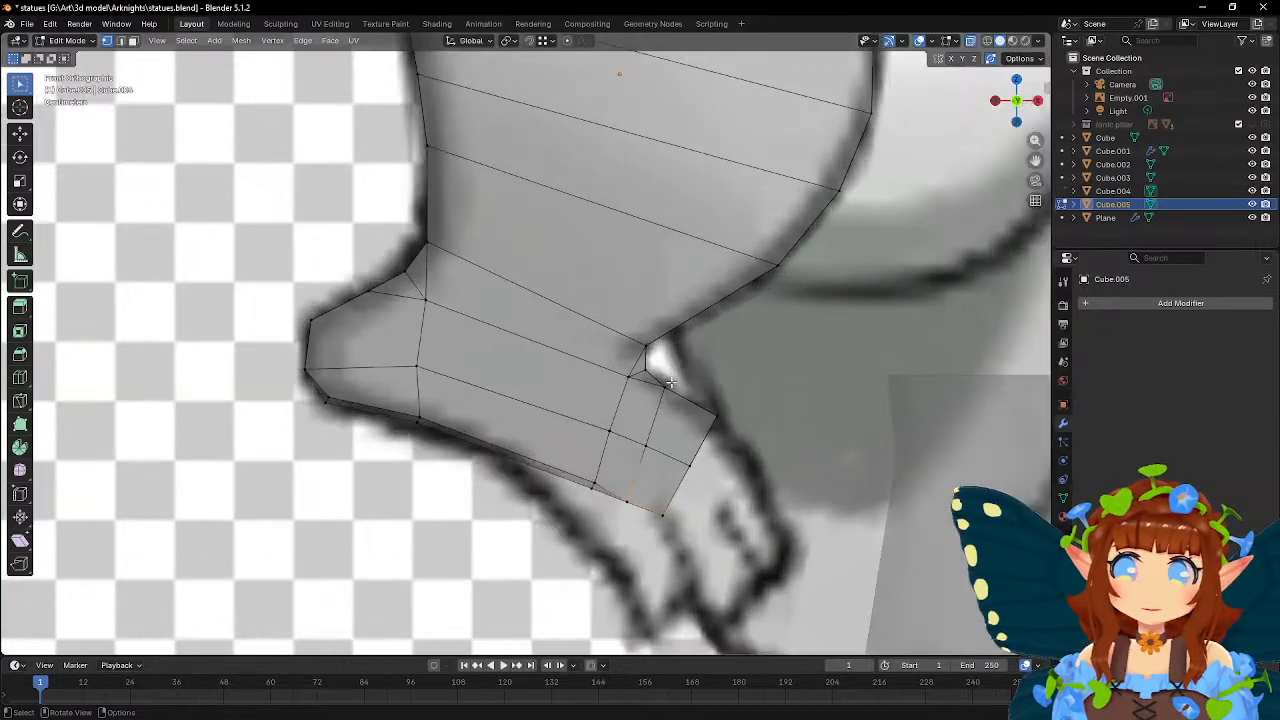
key("g")
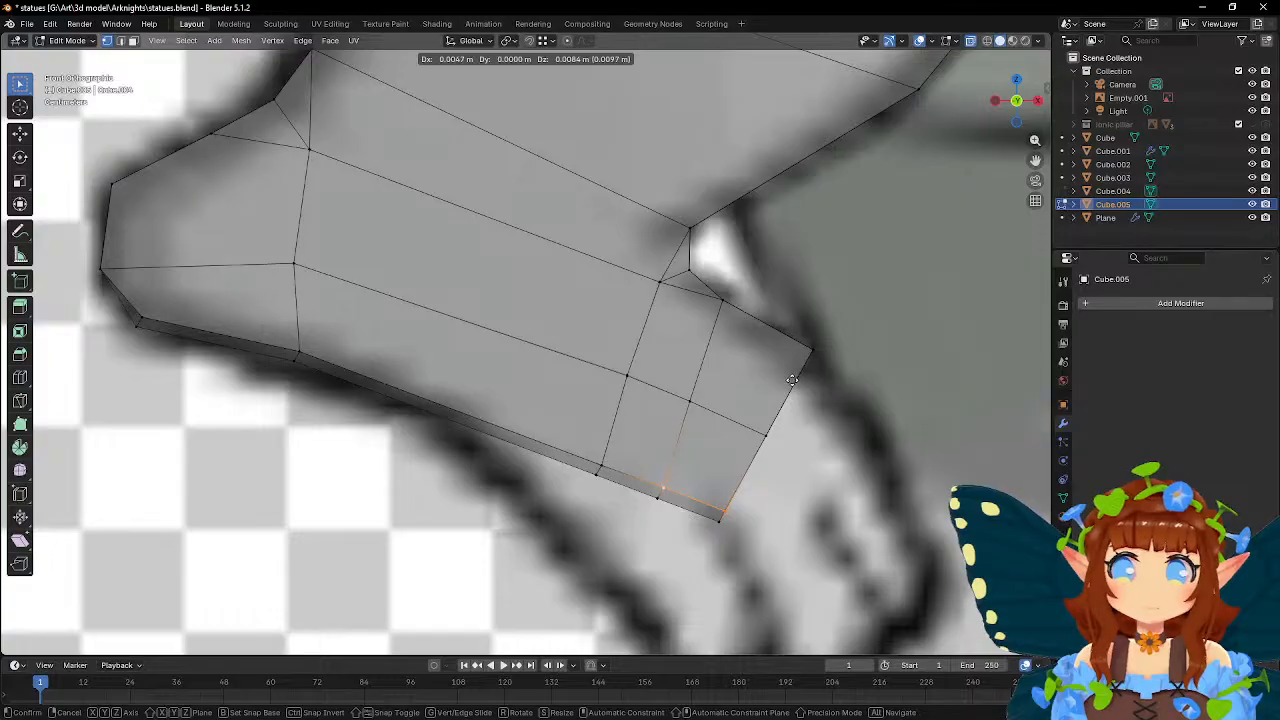
left_click(791, 380)
- Select the side corner vertices along the top of the heel and move them about 0.009 m in X and -0.011 m in Z
middle_click_drag(791, 380, 739, 393)
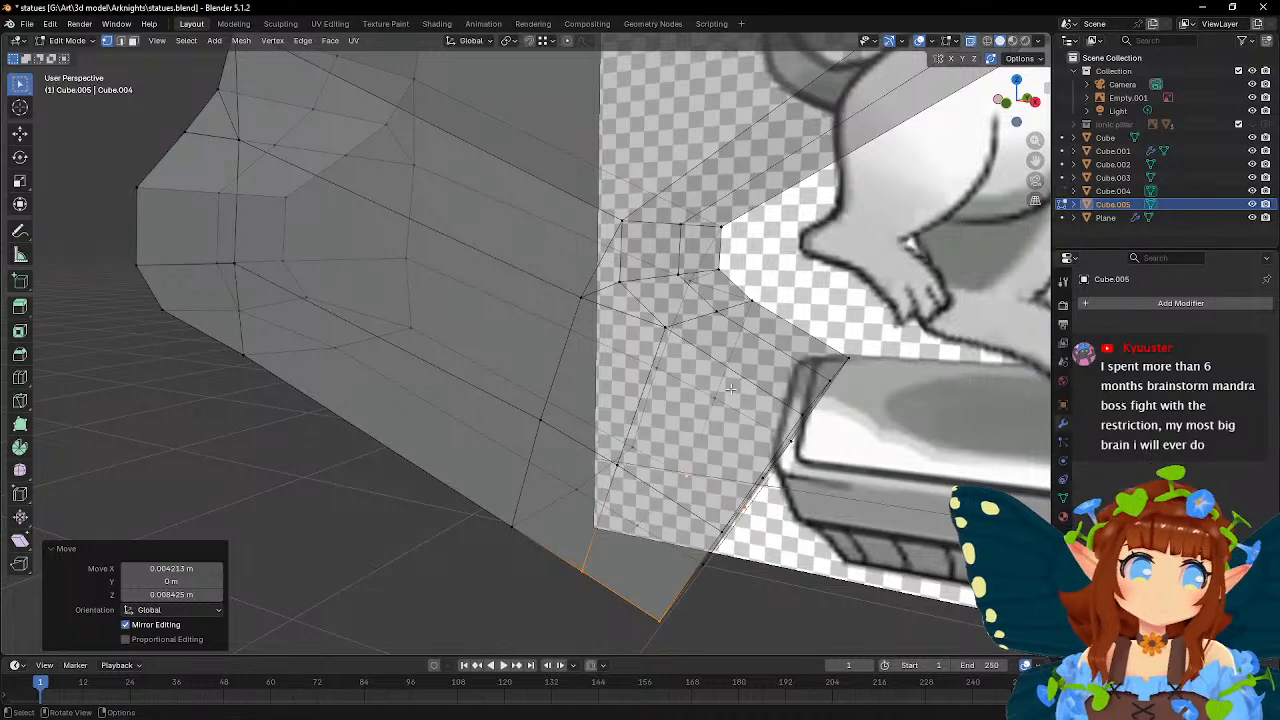
scroll(727, 390, "down", 2)
middle_click_drag(703, 389, 691, 357)
middle_click_drag(400, 247, 551, 395, "shift")
middle_click_drag(551, 395, 656, 424)
middle_click_drag(562, 454, 547, 411)
left_click(491, 444)
left_click(427, 404, "shift")
left_click(471, 363, "shift")
left_click(552, 399, "shift")
left_click(499, 342, "shift")
key("KP_1")
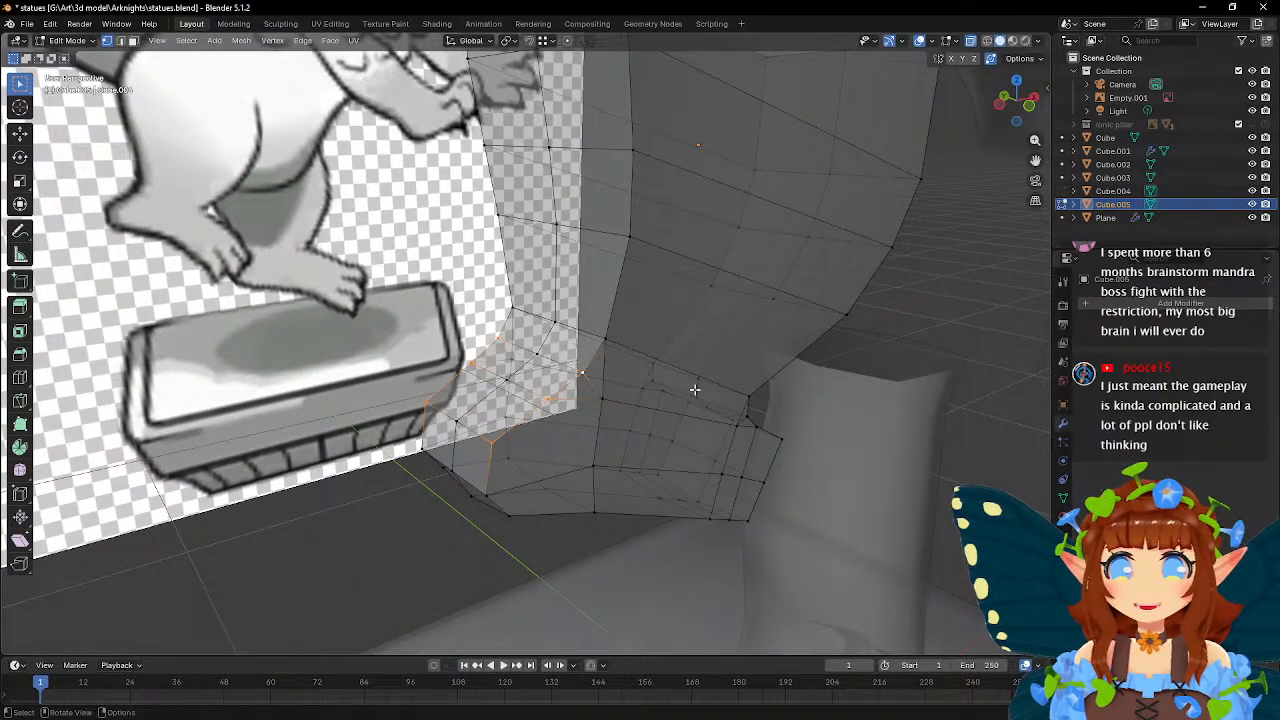
key("KP_Decimal")
key("g")
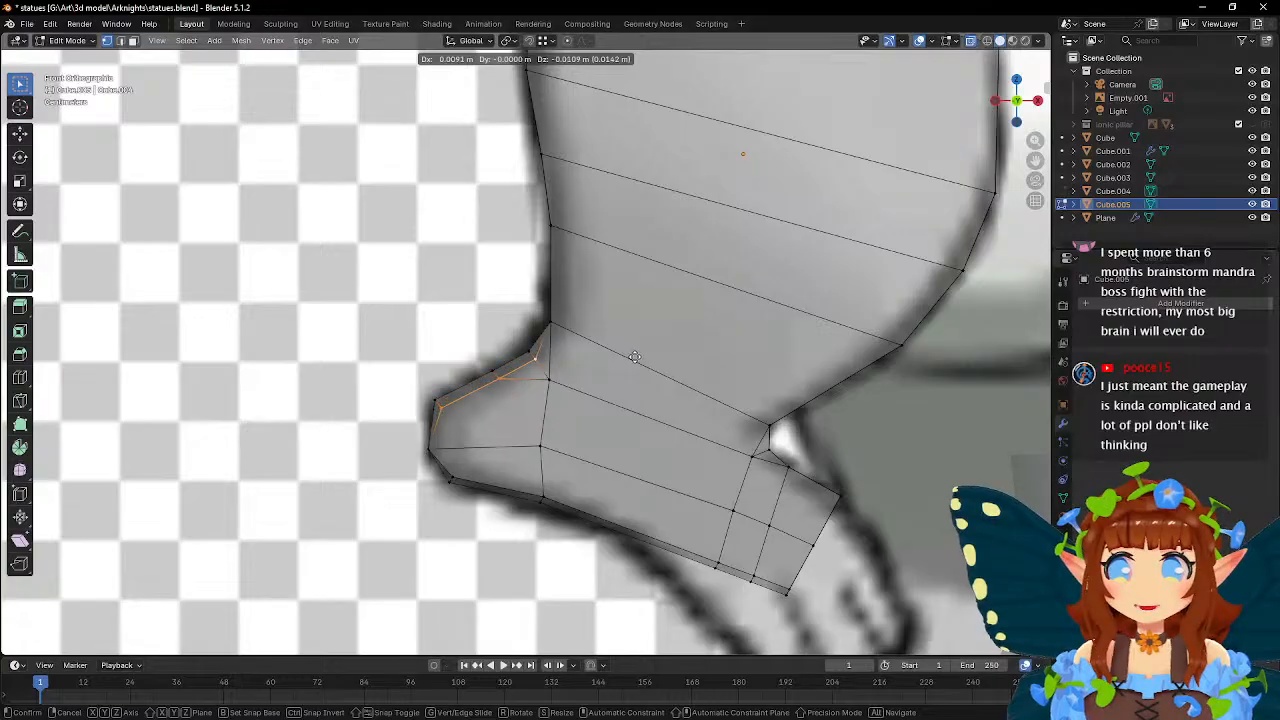
left_click(632, 357)
- Select the mid-height side vertices at the heel's rear end and move them about 0.020 m in X and 0.002 m in Z
middle_click_drag(449, 412, 502, 432)
left_click(475, 476)
left_click(427, 449, "shift")
middle_click_drag(612, 438, 563, 415)
key("KP_1")
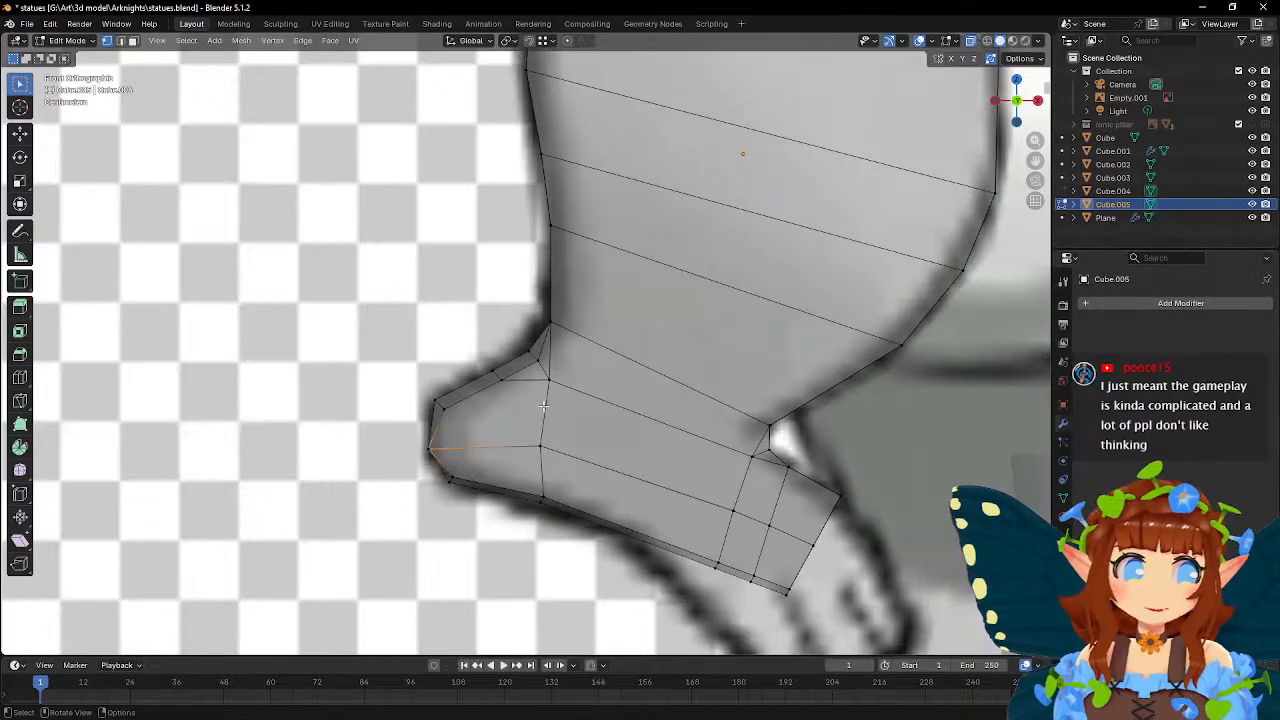
key("g")
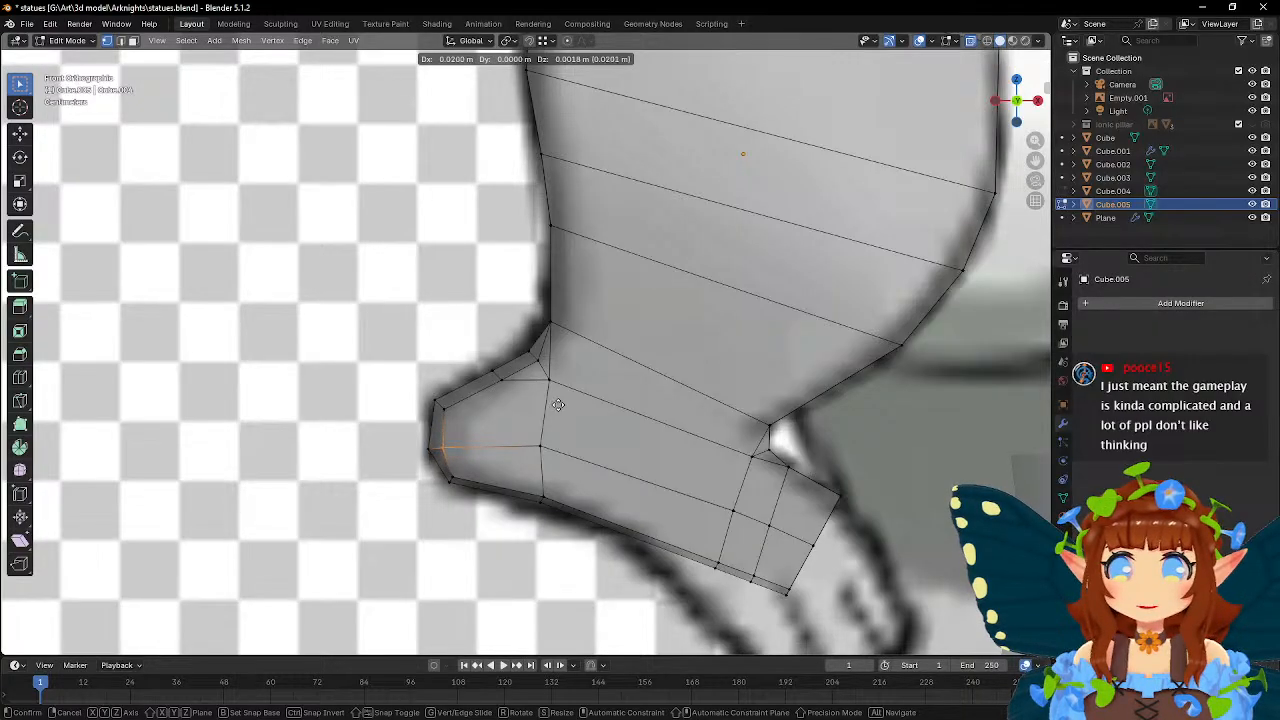
left_click(558, 404)
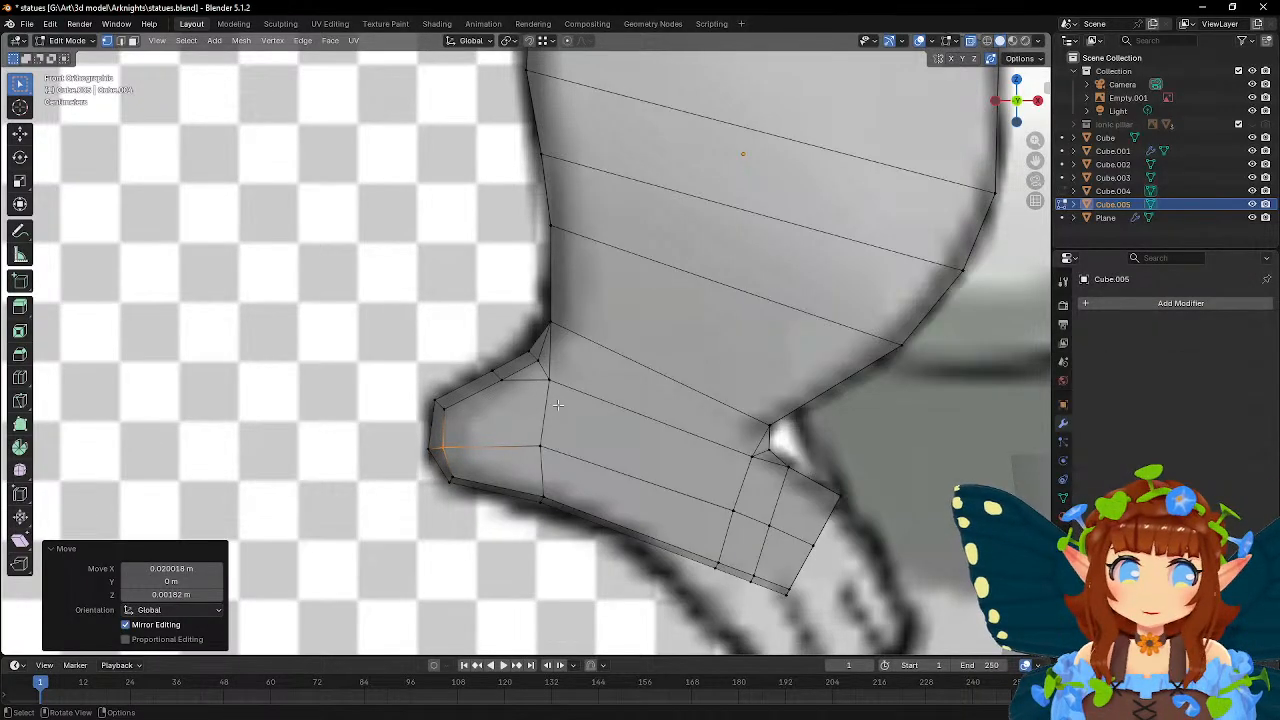
- Knife-cut an edge from the ankle's mid-height side vertex across the rear heel top to the matching vertex on the opposite side
scroll(558, 404, "up", 2)
middle_click_drag(558, 404, 651, 374, "shift")
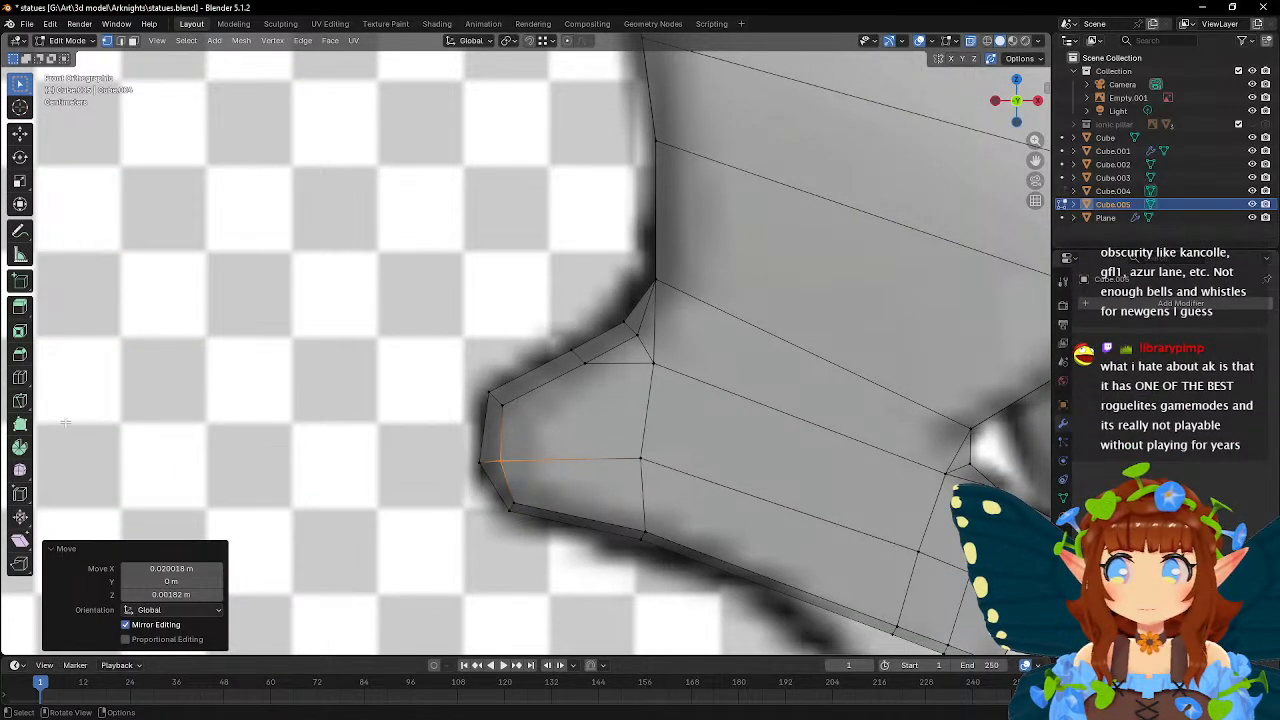
left_click(20, 400)
left_click(640, 458)
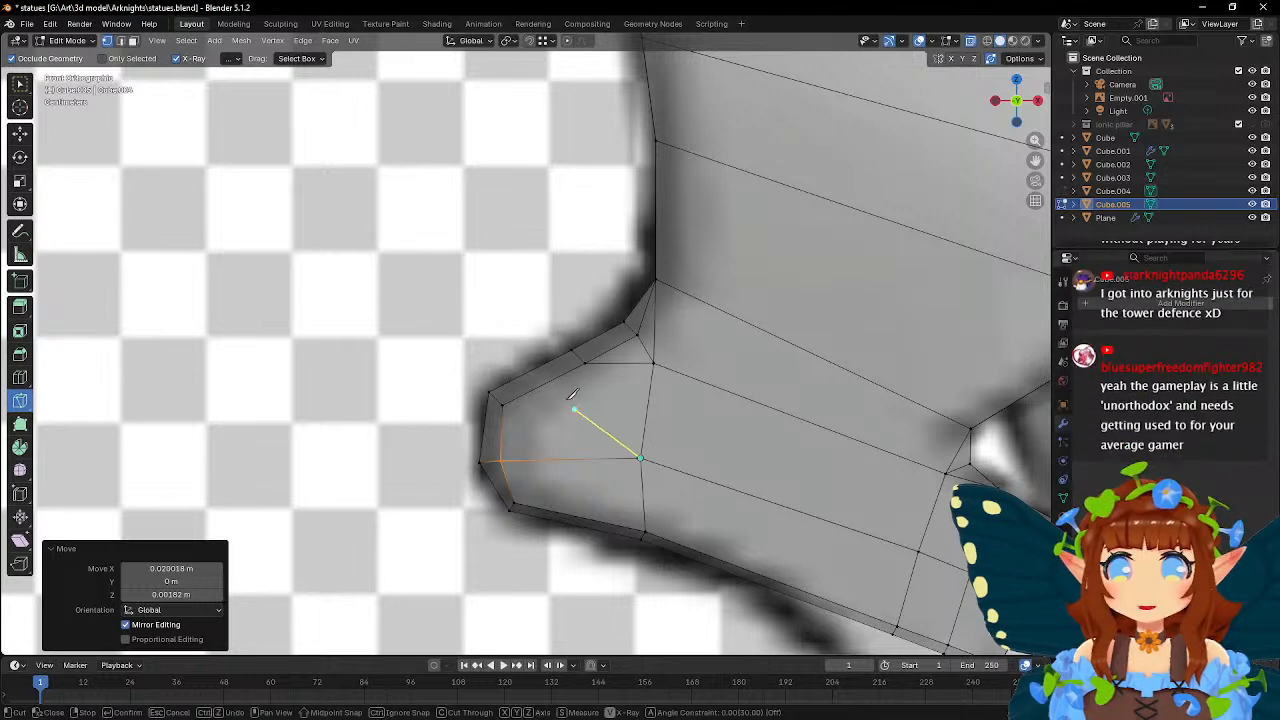
left_click(527, 372)
middle_click_drag(470, 344, 480, 404)
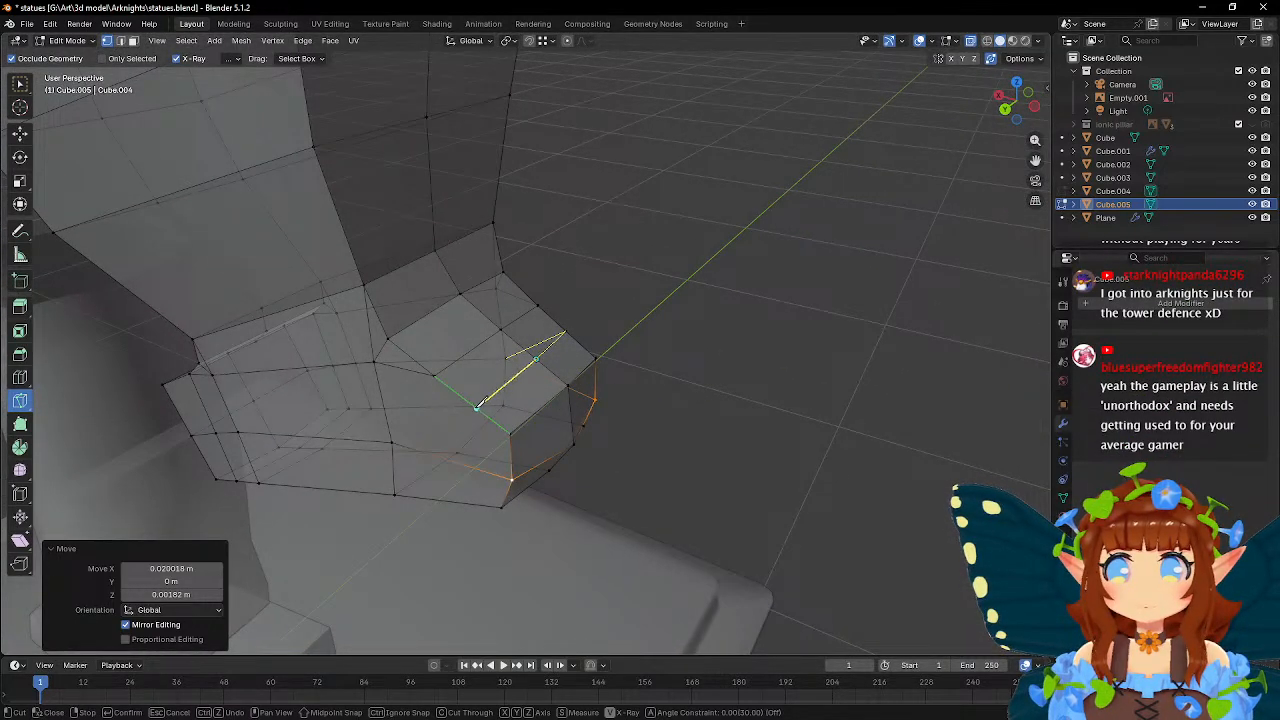
left_click(392, 441)
key("Return")
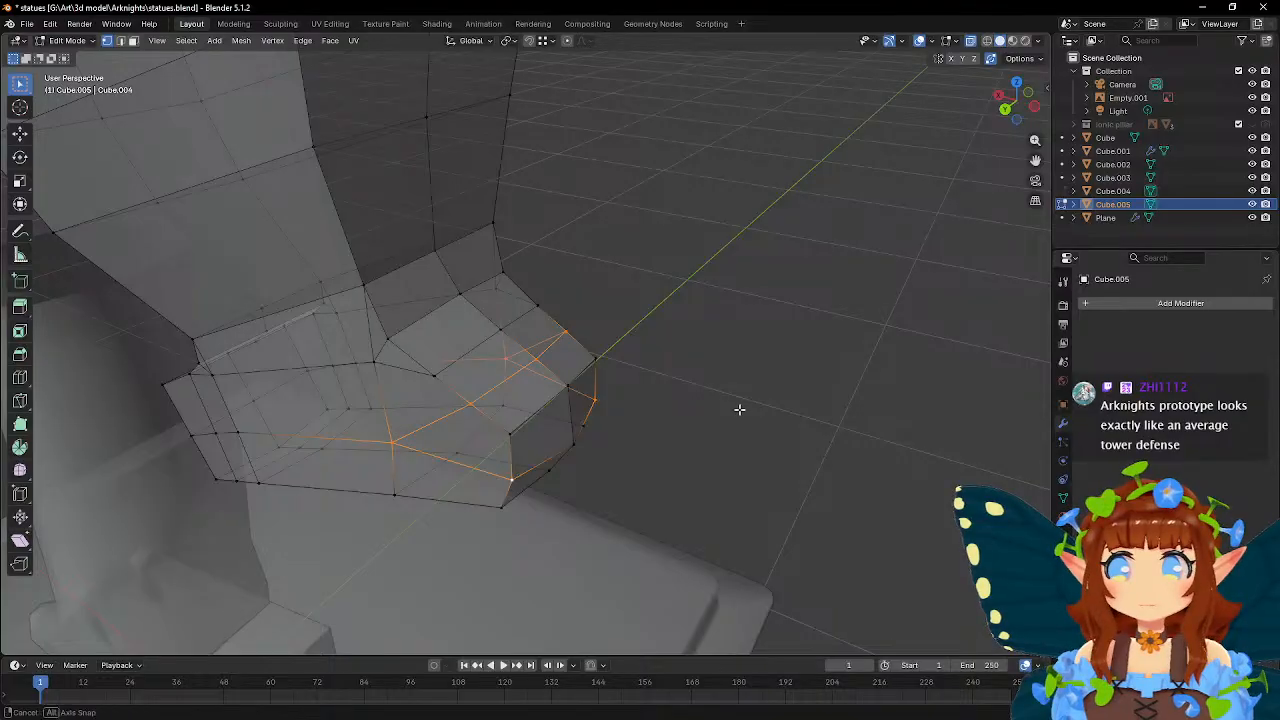
- Reposition the new cut's vertices on the heel top and align its side pair by scaling to 0 along Z and X
key("KP_1")
scroll(530, 372, "up", 7)
left_click_drag(508, 372, 590, 438)
key("g")
left_click(600, 446)
type("sz")
type("0")
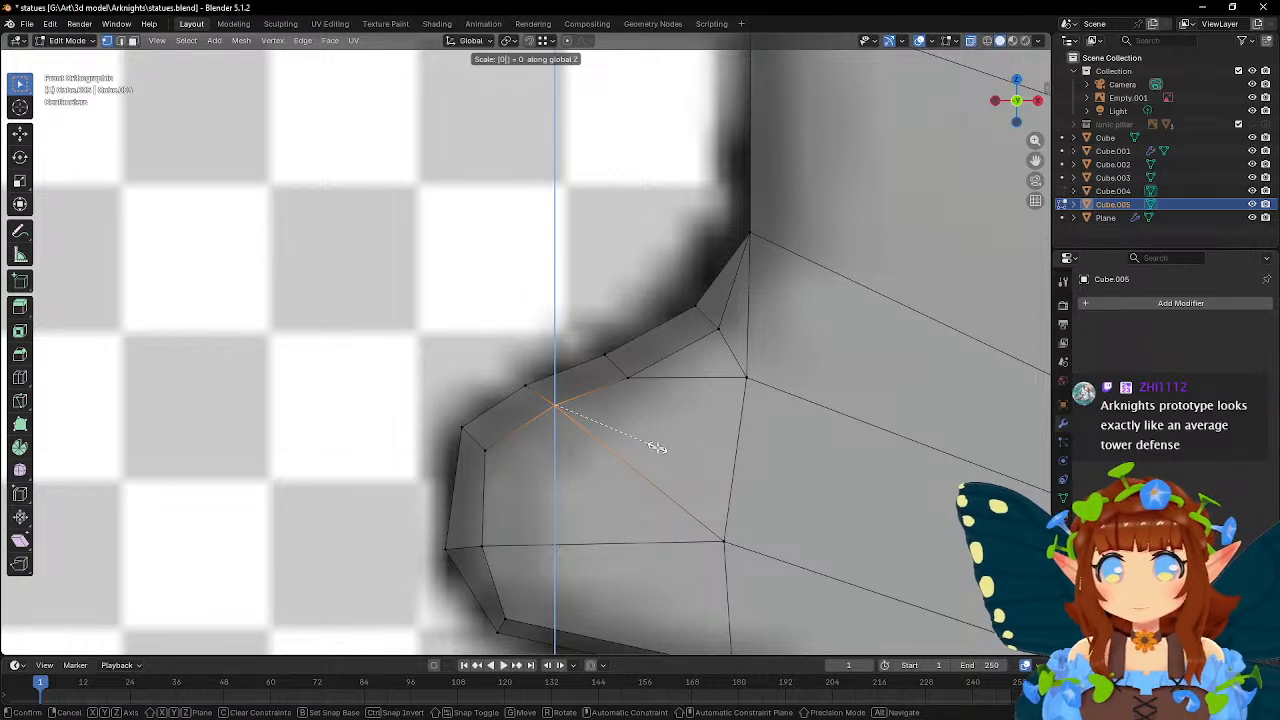
key("Return")
type("sx0")
key("Return")
- Nudge the heel-top side vertices into a smooth curve and move the neighbouring midline vertex about -0.001 m in X and 0.004 m in Z
key("g")
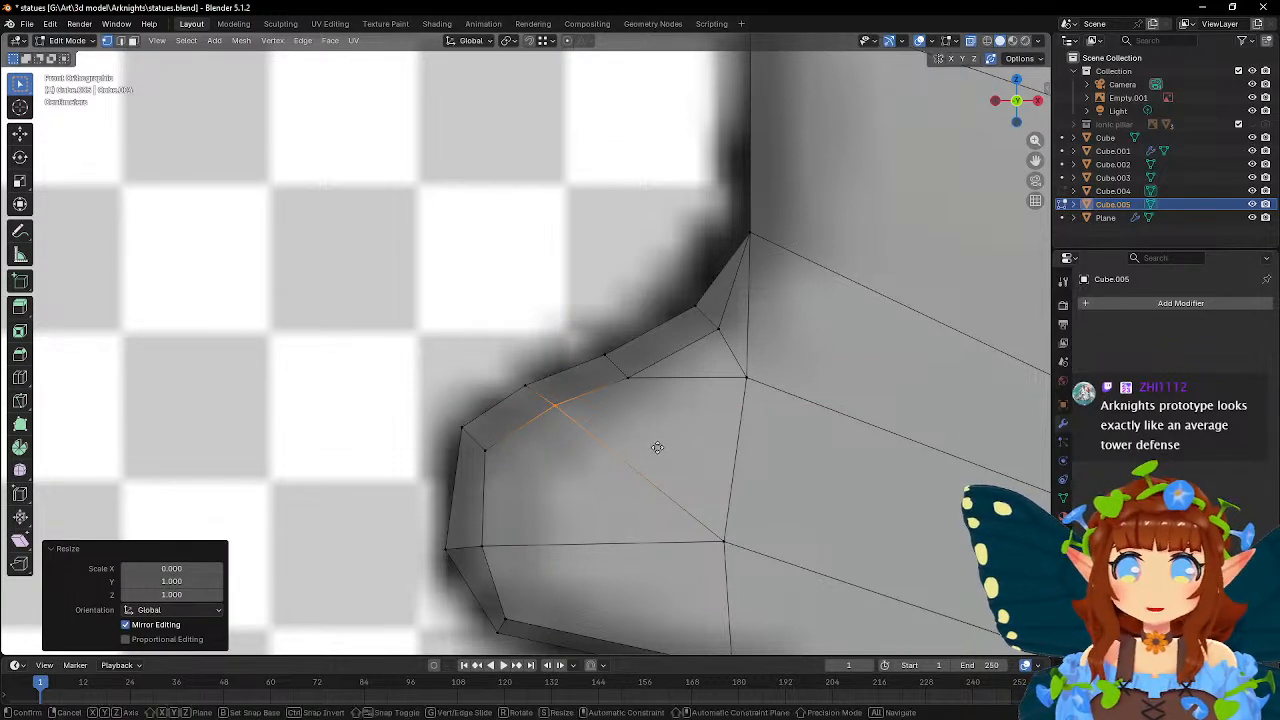
left_click(652, 378)
key("g")
left_click(652, 413)
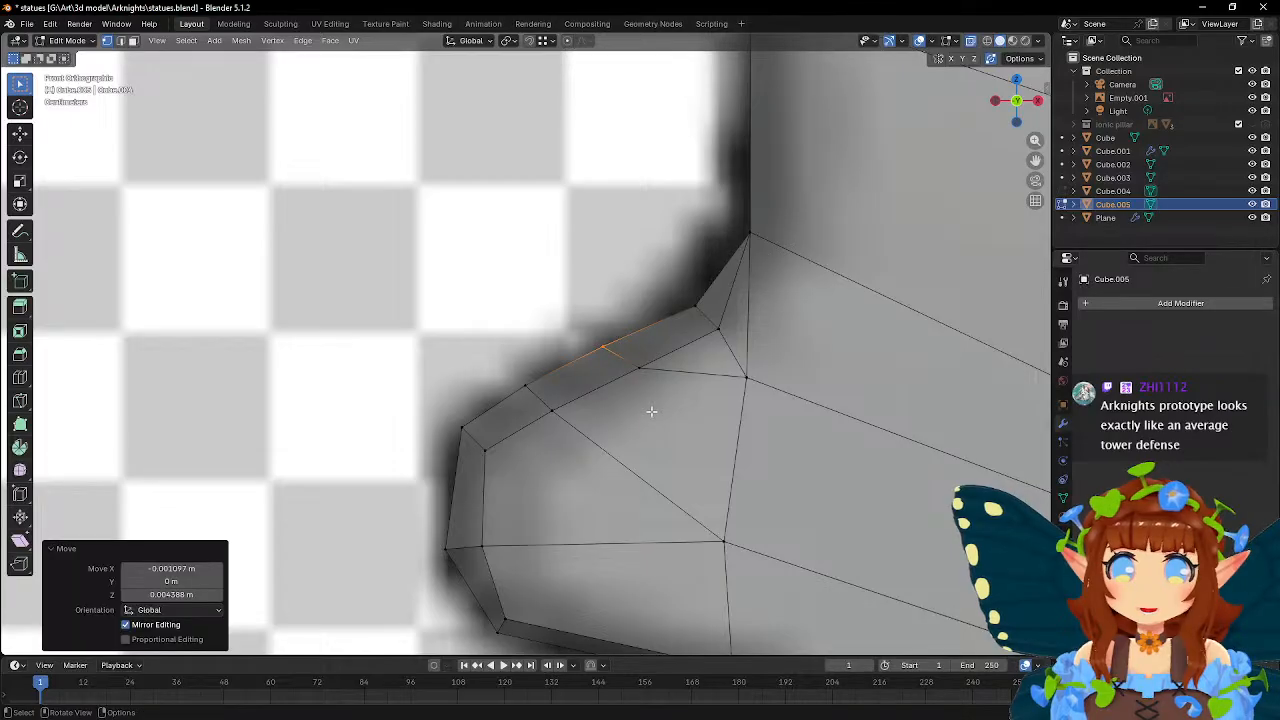
- Select the three pairs of front side vertices along the lower thigh and move them about -0.098 m in X and 0.031 m in Z
scroll(660, 408, "down", 4)
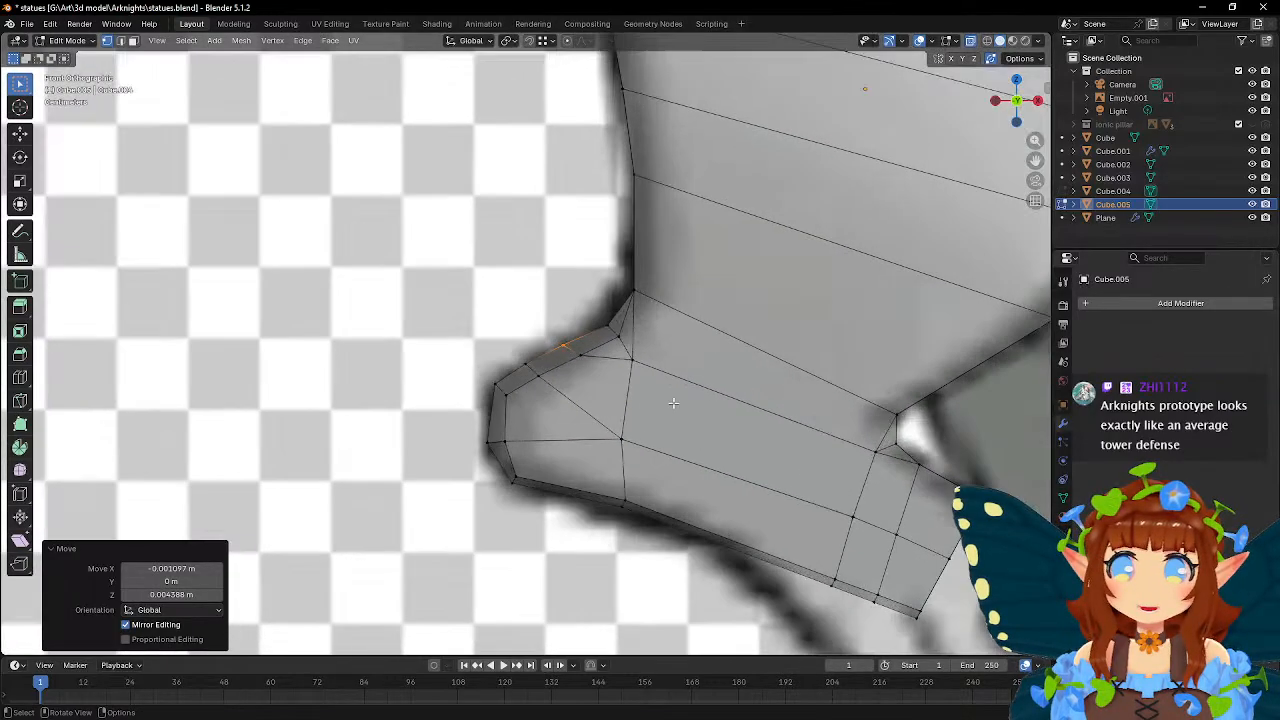
middle_click_drag(673, 403, 460, 310, "shift")
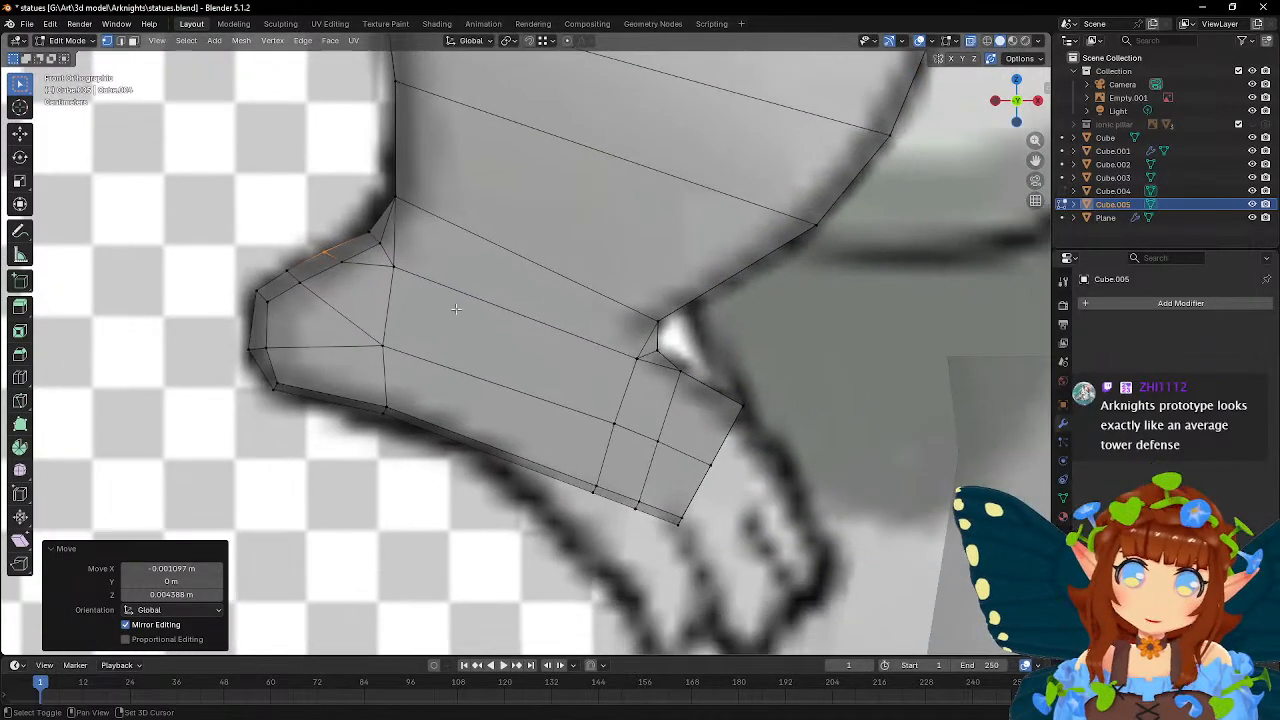
scroll(577, 316, "down", 3)
middle_click_drag(577, 316, 581, 406, "shift")
middle_click_drag(662, 402, 569, 383)
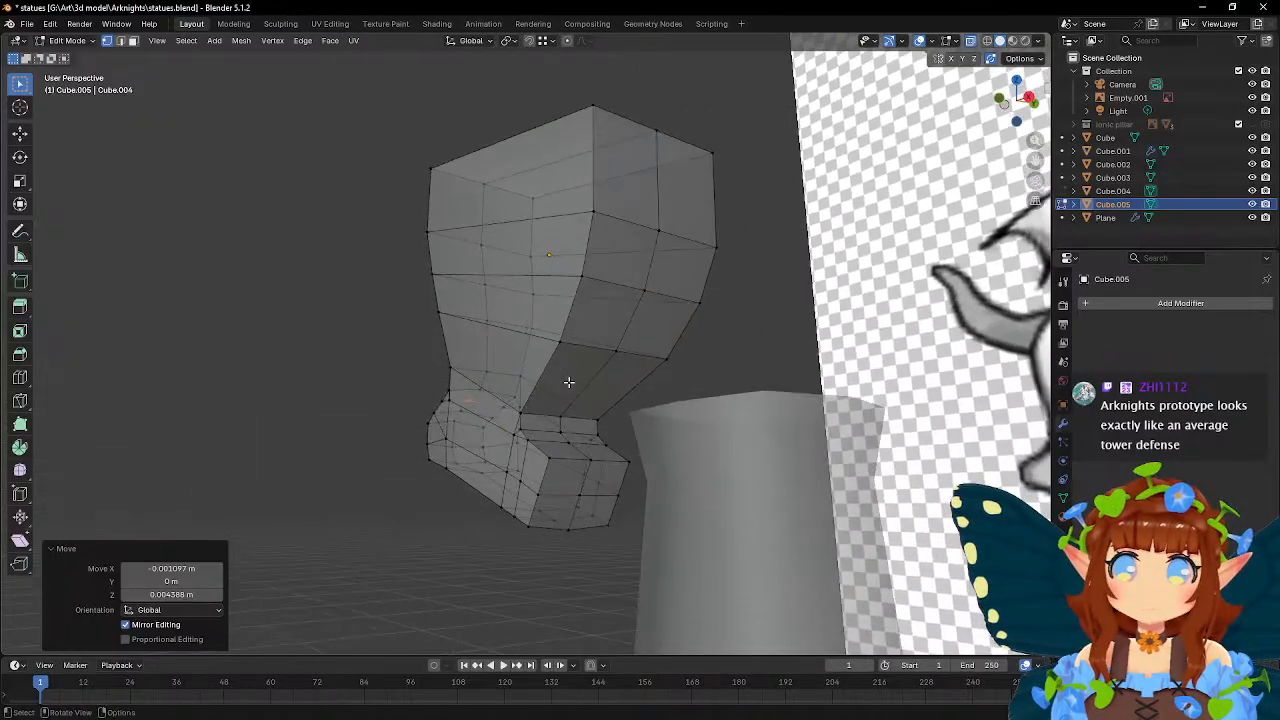
left_click(560, 342)
left_click(667, 358, "shift")
left_click(700, 303, "shift")
left_click(584, 276, "shift")
left_click(594, 212, "shift")
left_click(715, 247, "shift")
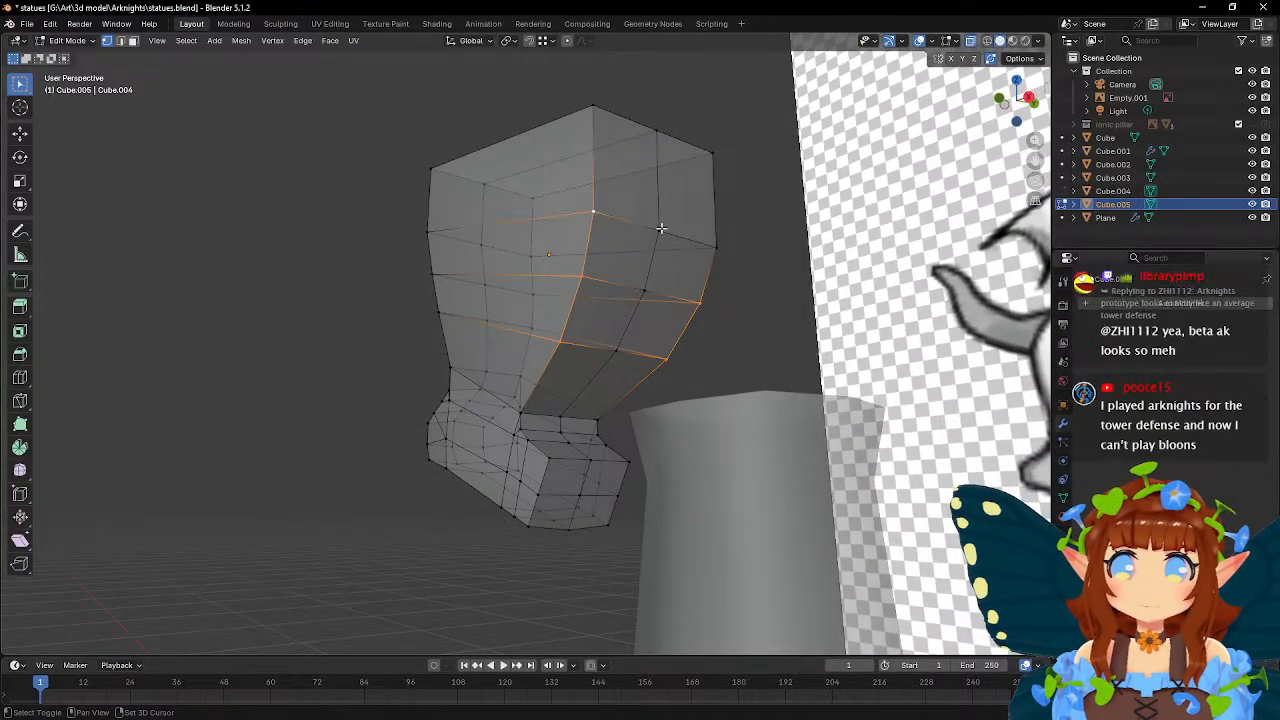
middle_click_drag(657, 266, 902, 377)
key("g")
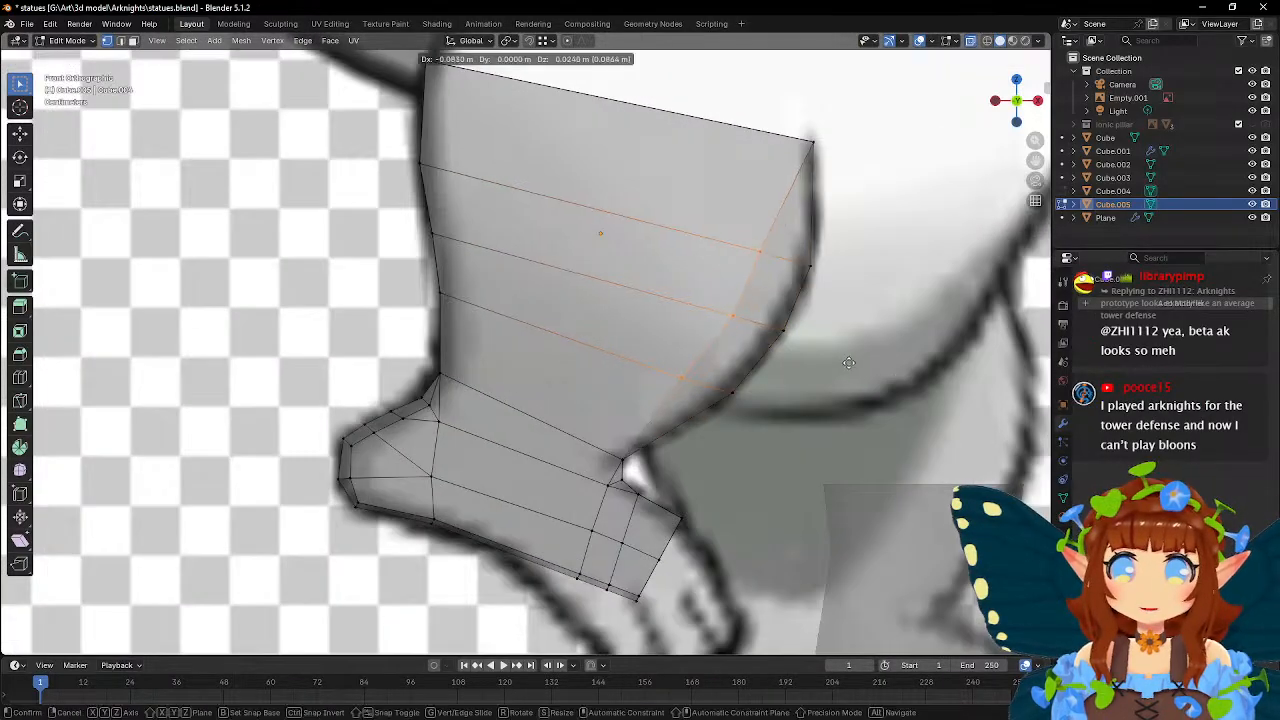
left_click(842, 359)
- Move the front side vertices on the thigh's top edge about -0.110 m in X and 0.022 m in Z
middle_click_drag(848, 266, 779, 284)
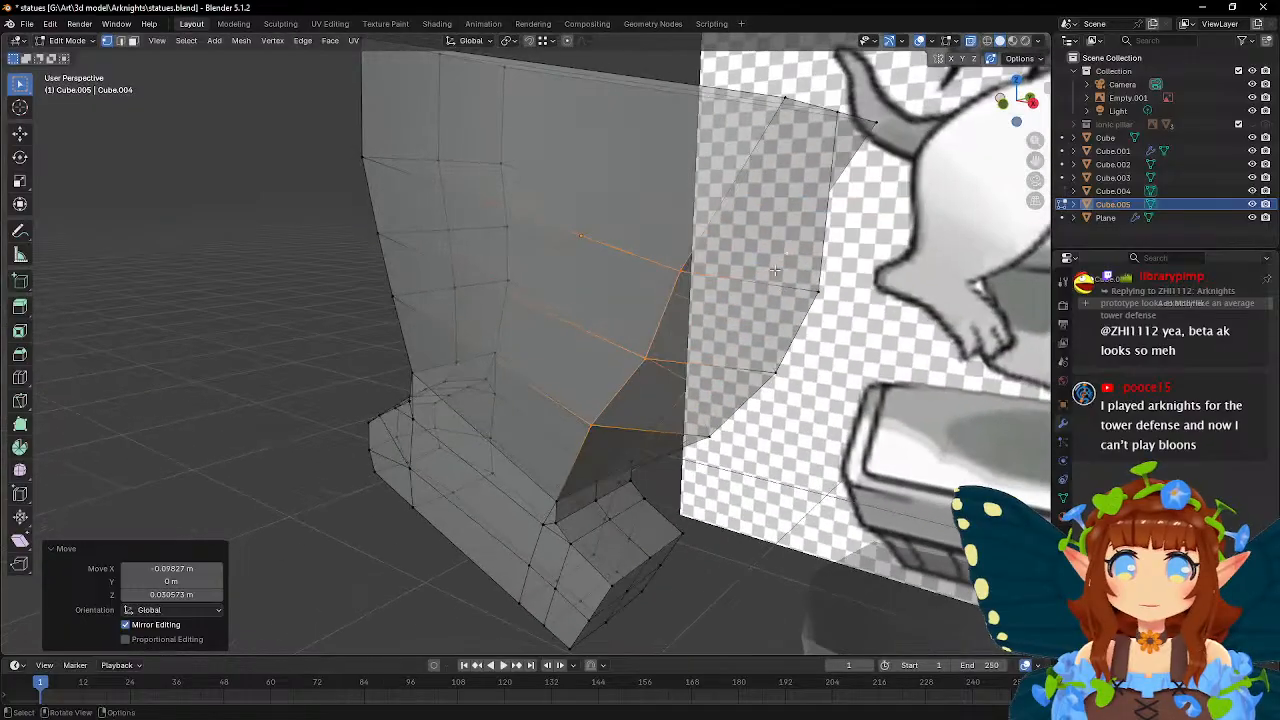
left_click(780, 101)
left_click(875, 122, "shift")
middle_click_drag(796, 240, 869, 266)
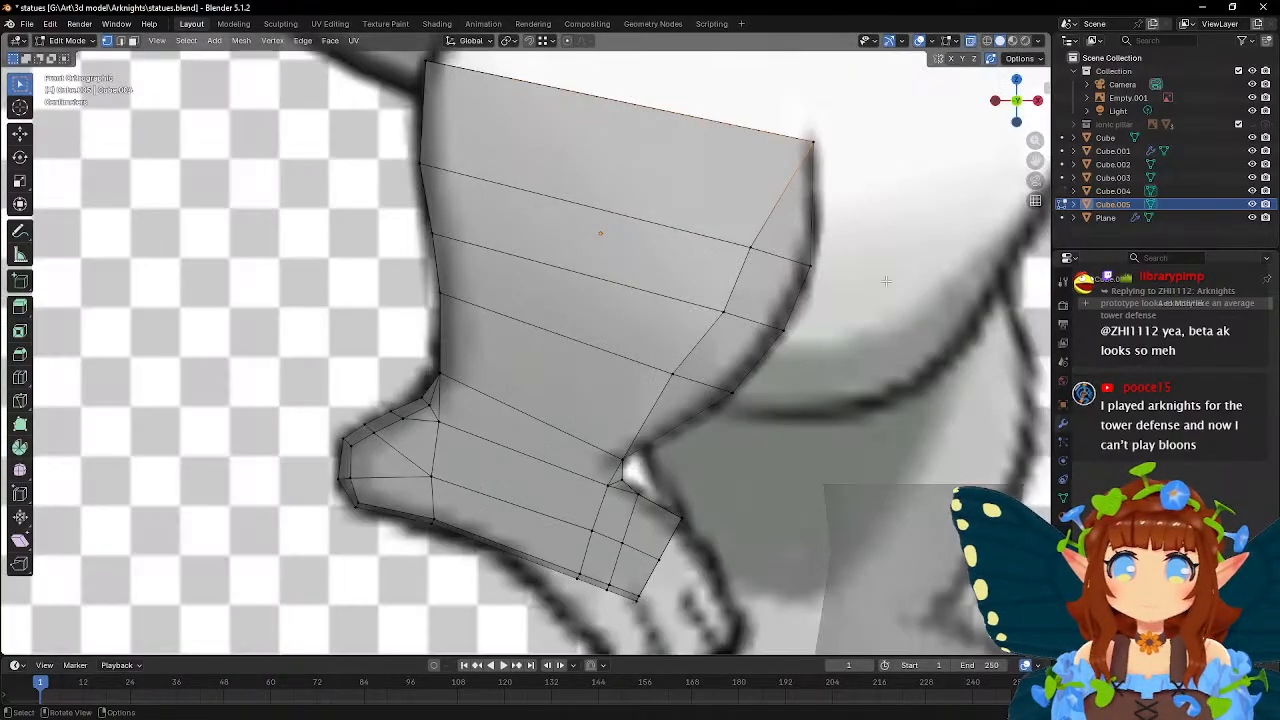
key("g")
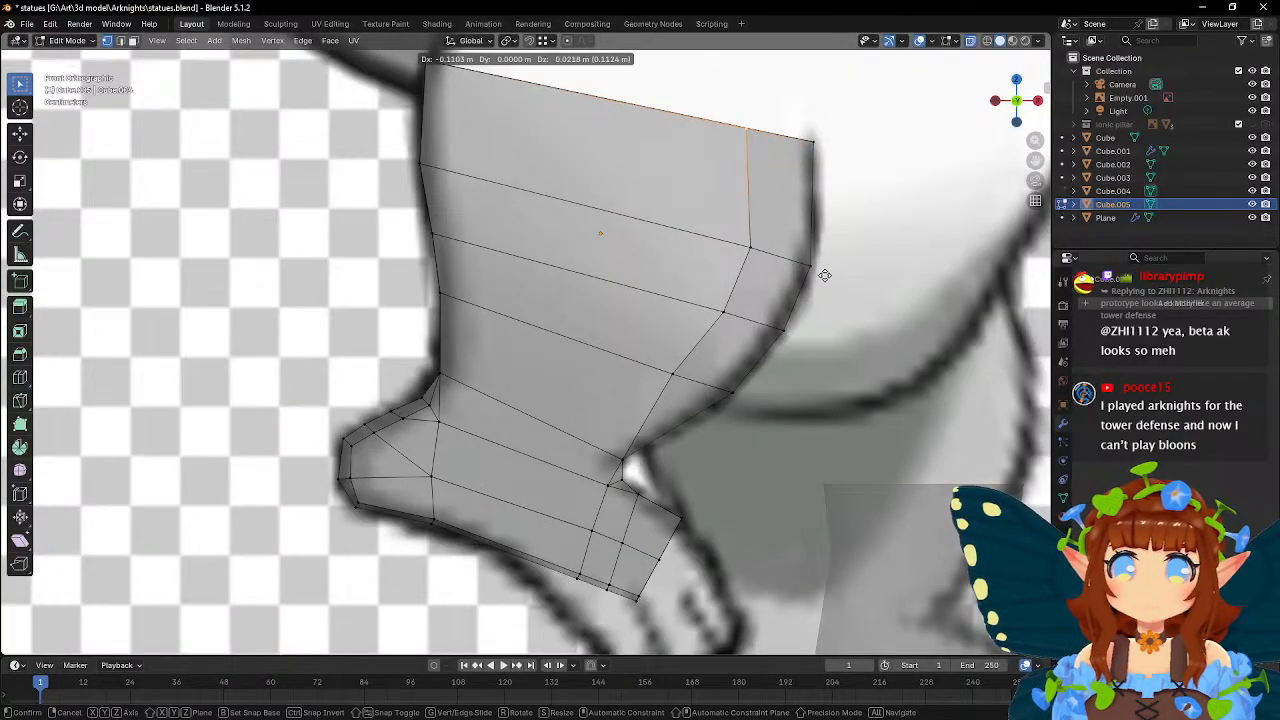
left_click(828, 278)
- Select the rear side vertices from the thigh's top edge down to above the ankle and move them about 0.034 m in X and -0.007 m in Z
middle_click_drag(508, 212, 563, 287, "shift")
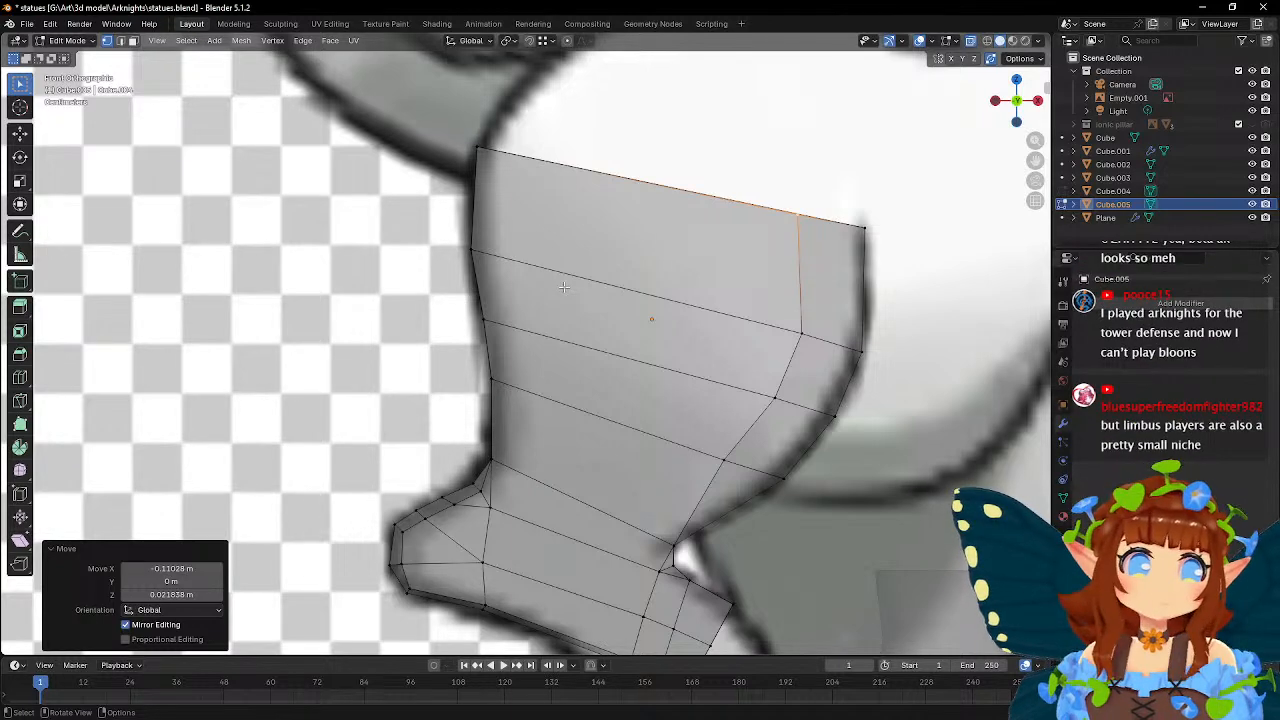
middle_click_drag(564, 287, 540, 182)
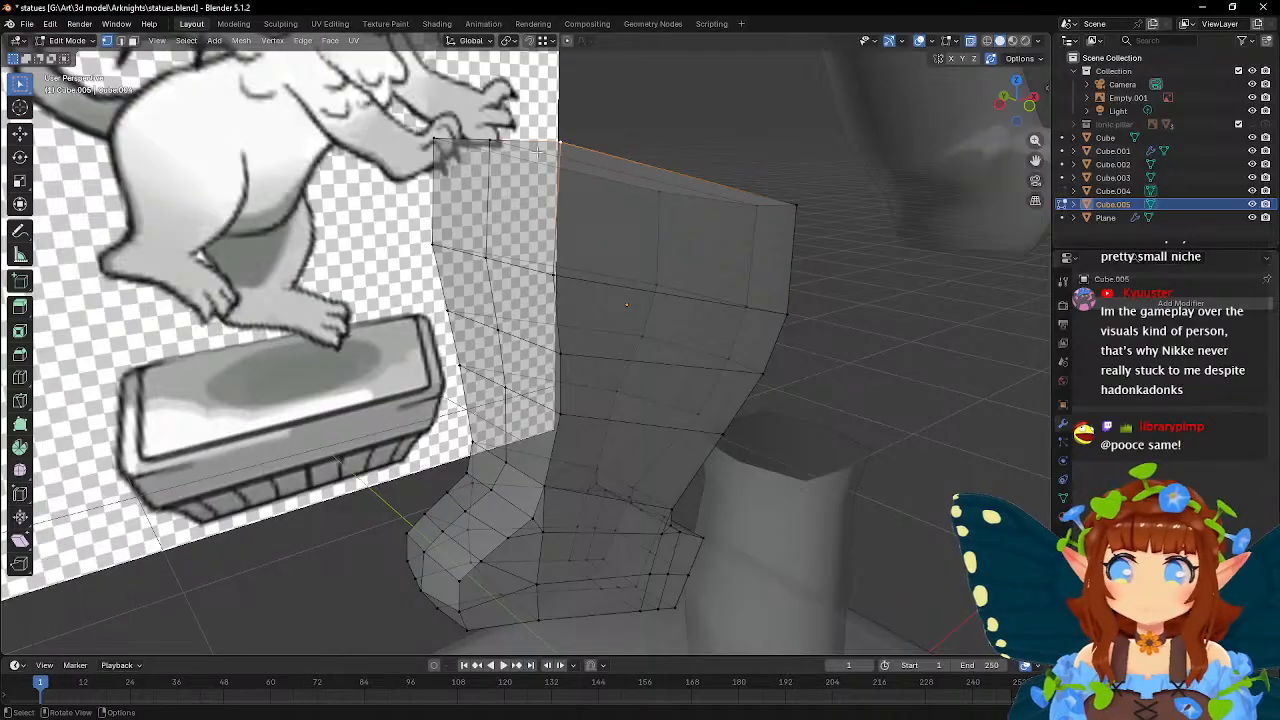
left_click(442, 151, "shift")
left_click(555, 274, "shift")
left_click(426, 249, "shift")
middle_click_drag(627, 304, 592, 318)
left_click(477, 315, "shift")
left_click(543, 397, "shift")
left_click(476, 378, "shift")
middle_click_drag(655, 371, 598, 364)
key("g")
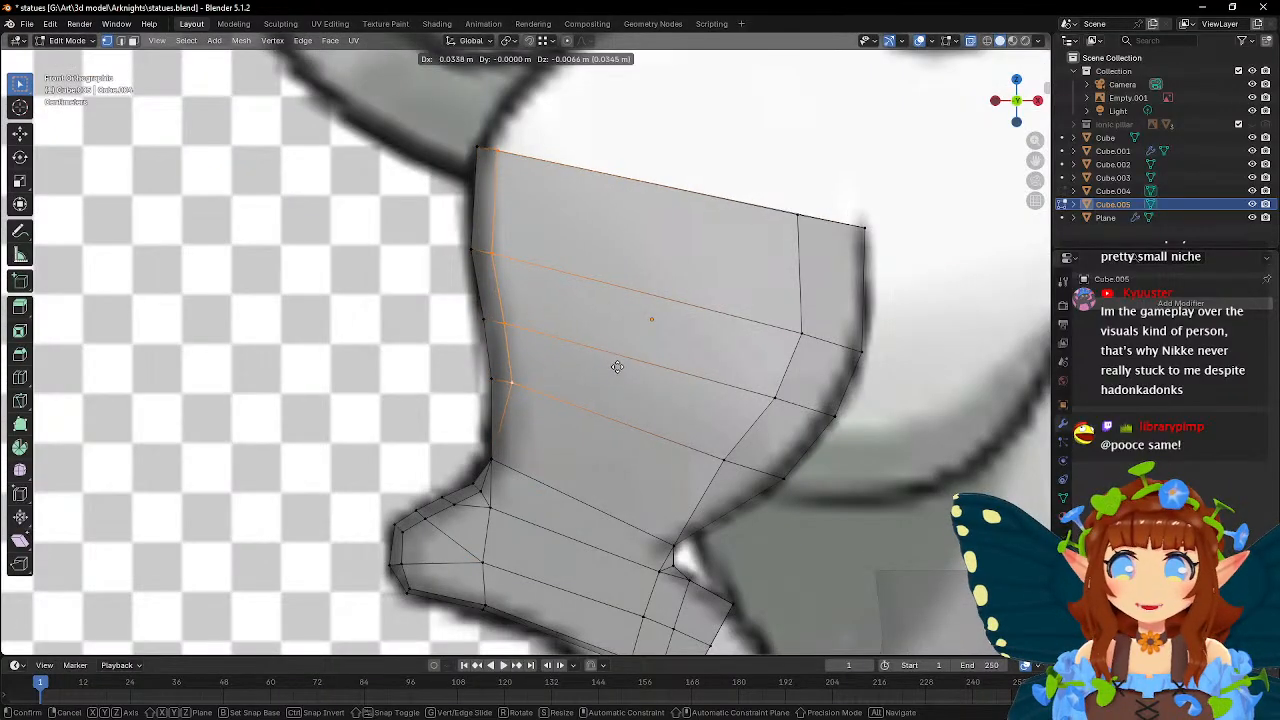
left_click(617, 367)
- Move the pair of rear side vertices at the ankle about 0.027 m in X and -0.010 m in Z
middle_click_drag(517, 391, 569, 411)
left_click(547, 485)
left_click(475, 455, "shift")
middle_click_drag(694, 415, 623, 394)
key("g")
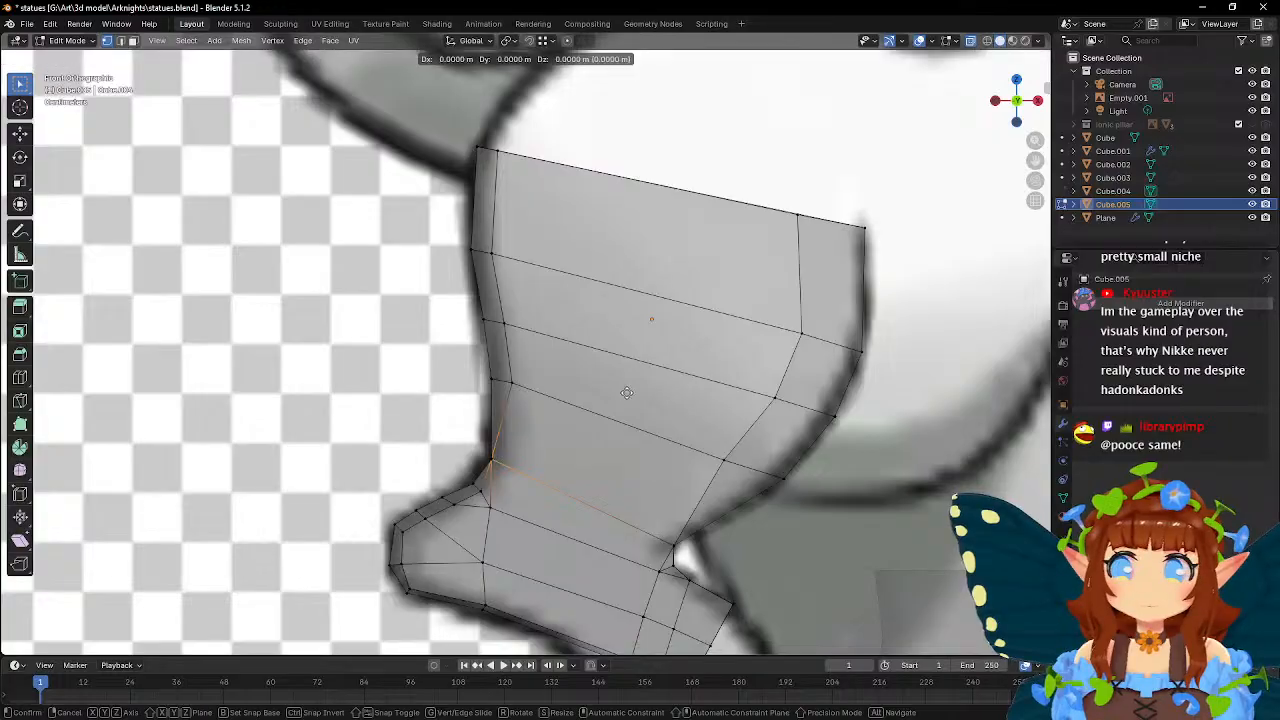
left_click(638, 399)
- Nudge the rear midline vertex at the ankle about -0.001 m in X and 0.003 m in Z
middle_click_drag(638, 399, 534, 334, "shift")
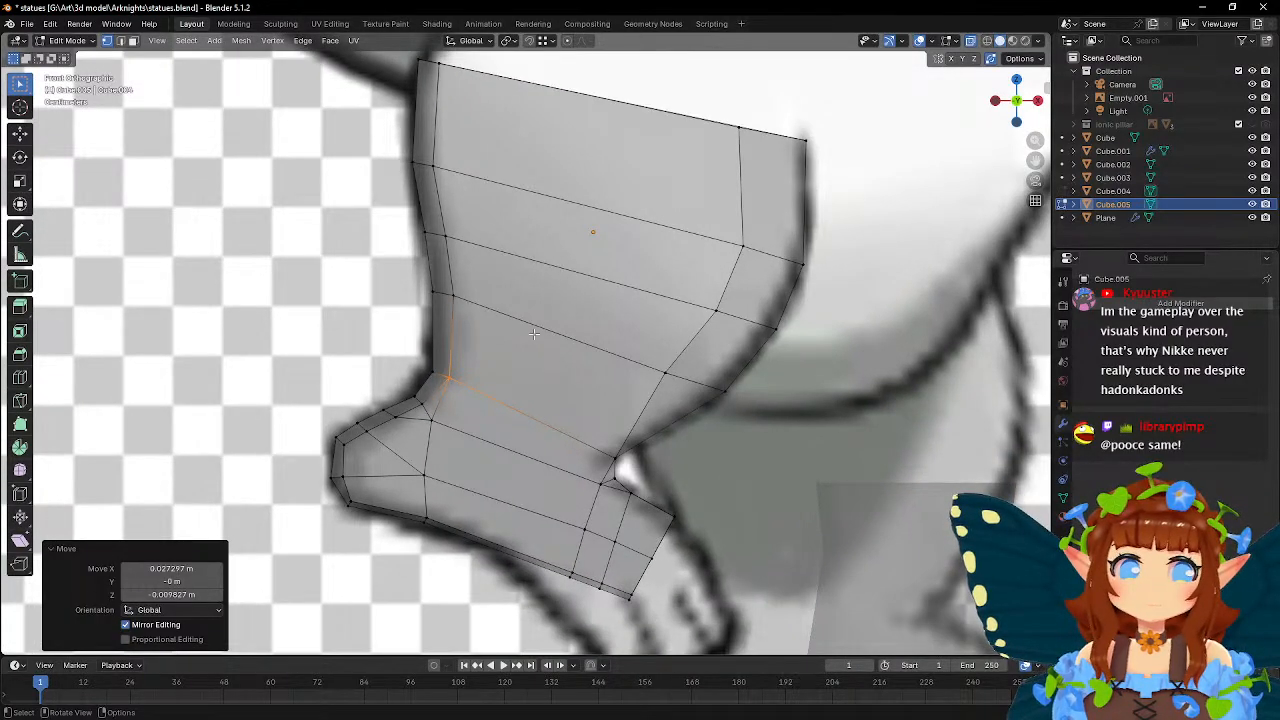
scroll(534, 334, "up", 2)
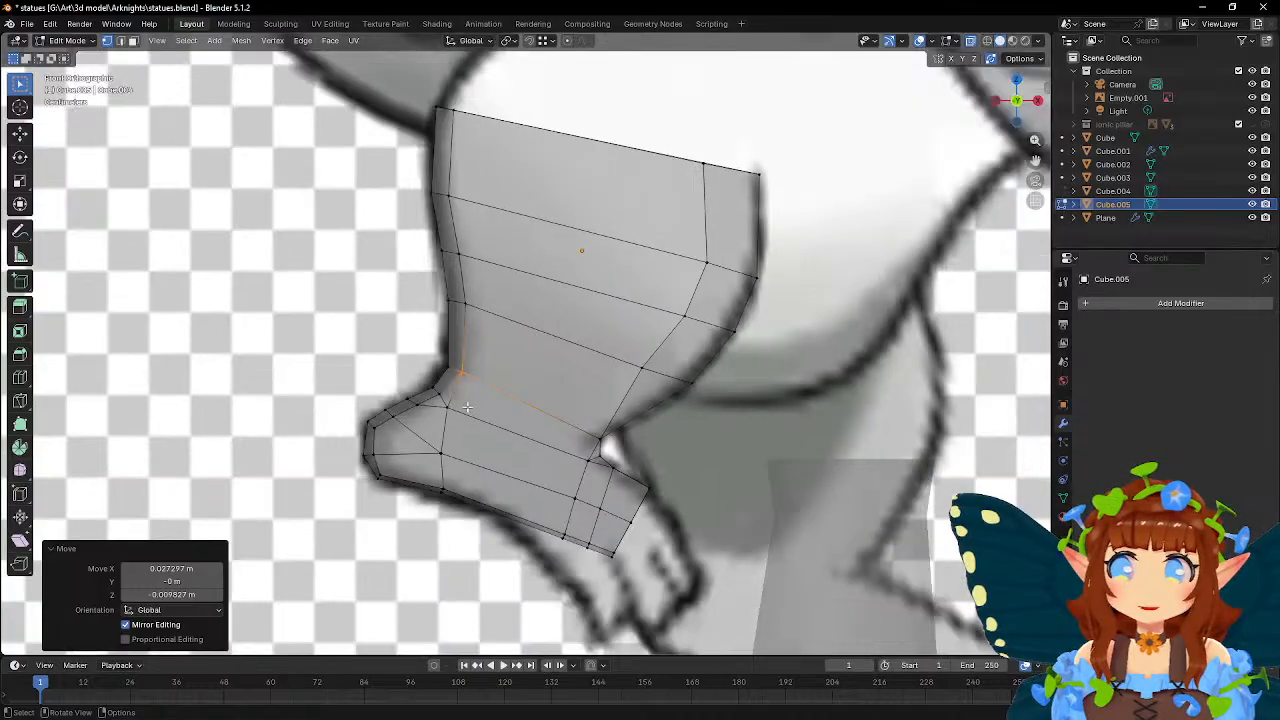
scroll(492, 388, "up", 1)
left_click(379, 388)
key("g")
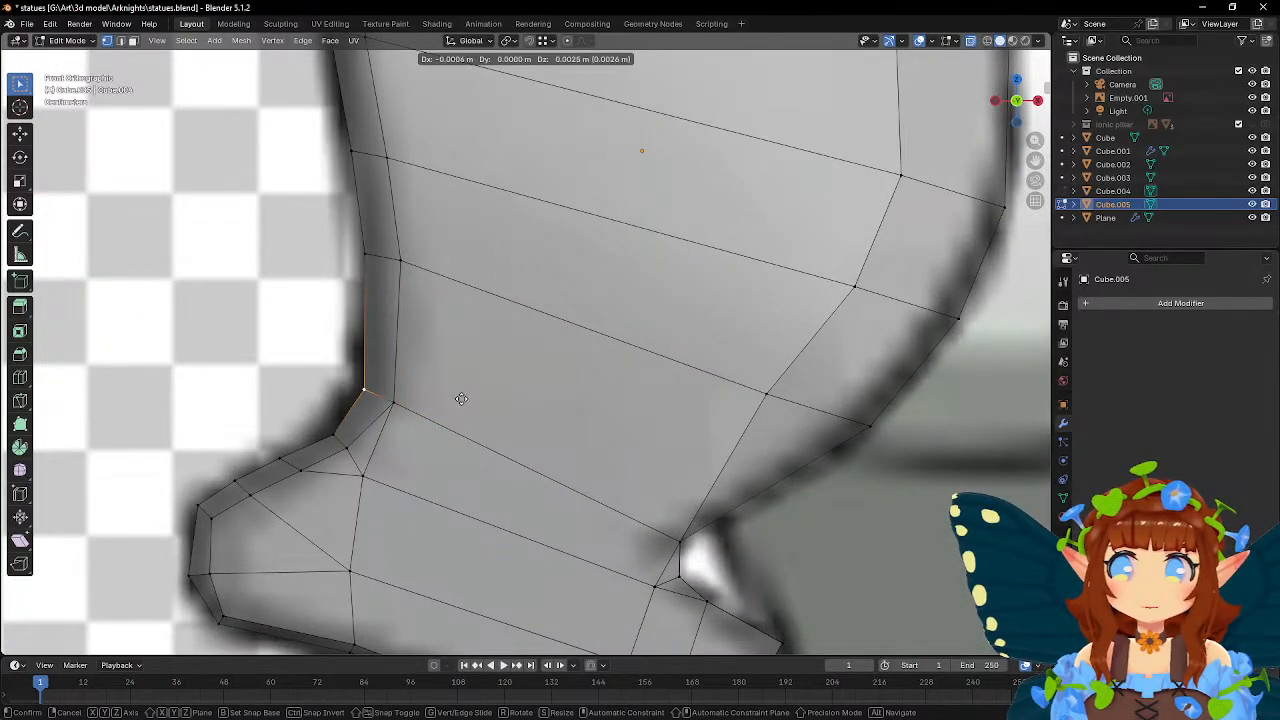
left_click(462, 398)
- Move the pair of front side vertices at the ankle crease about -0.042 m in X and 0.007 m in Z
scroll(462, 398, "down", 2)
middle_click_drag(590, 434, 522, 401)
left_click(573, 458)
left_click(665, 482, "shift")
middle_click_drag(668, 478, 695, 381)
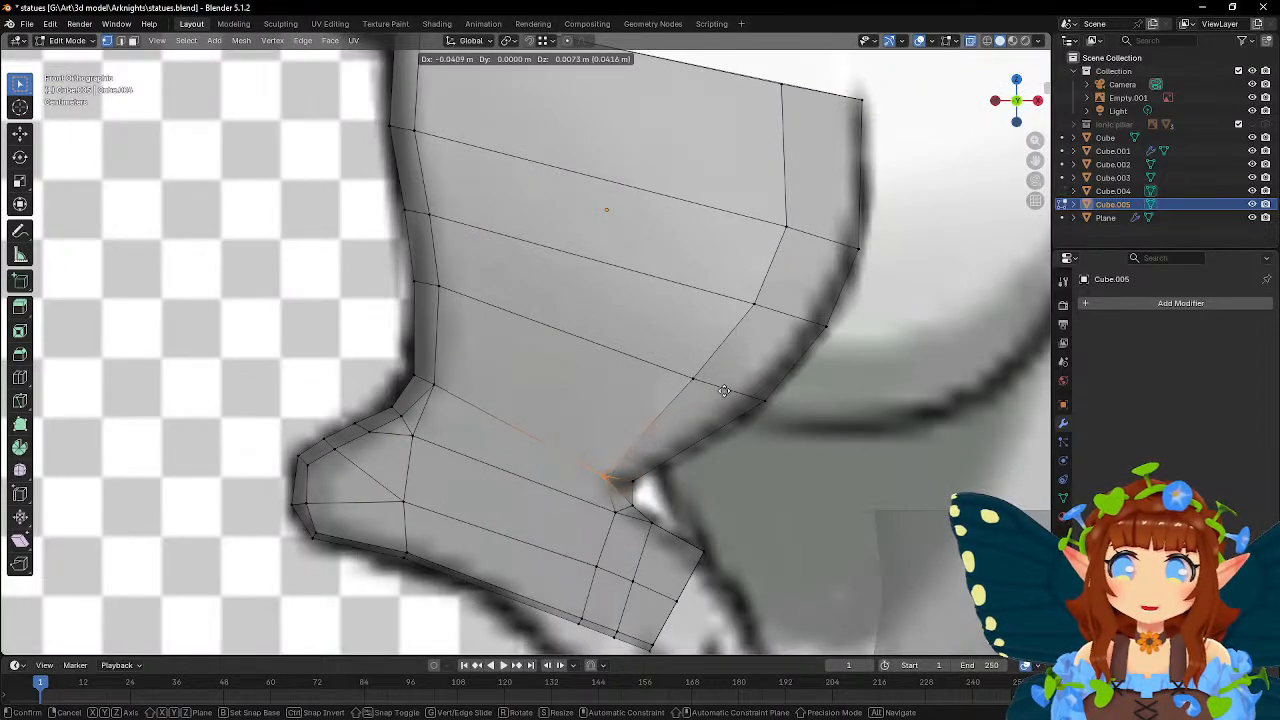
left_click(724, 392)
- Select the foot-top side vertices just below the ankle crease and move them about -0.026 m in X and -0.009 m in Z
middle_click_drag(787, 418, 706, 417)
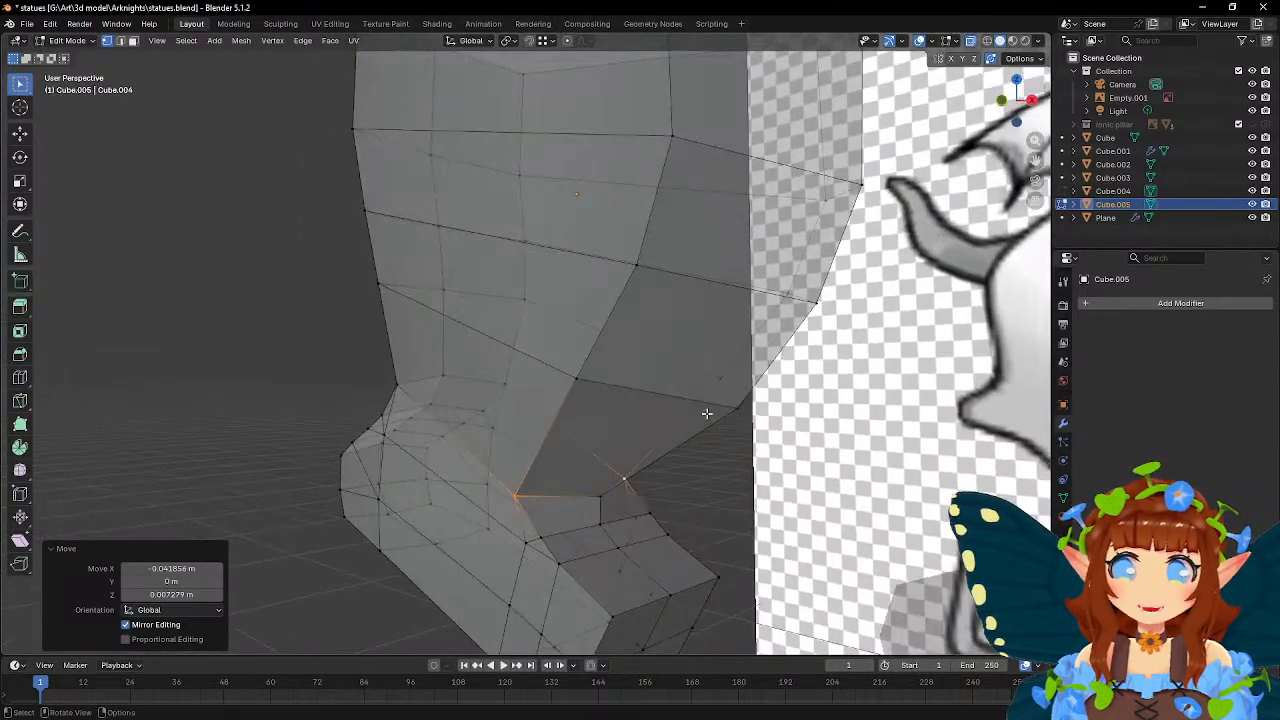
left_click(544, 538)
left_click(523, 537)
middle_click_drag(663, 526, 582, 517)
left_click(551, 543, "shift")
left_click(389, 522, "shift")
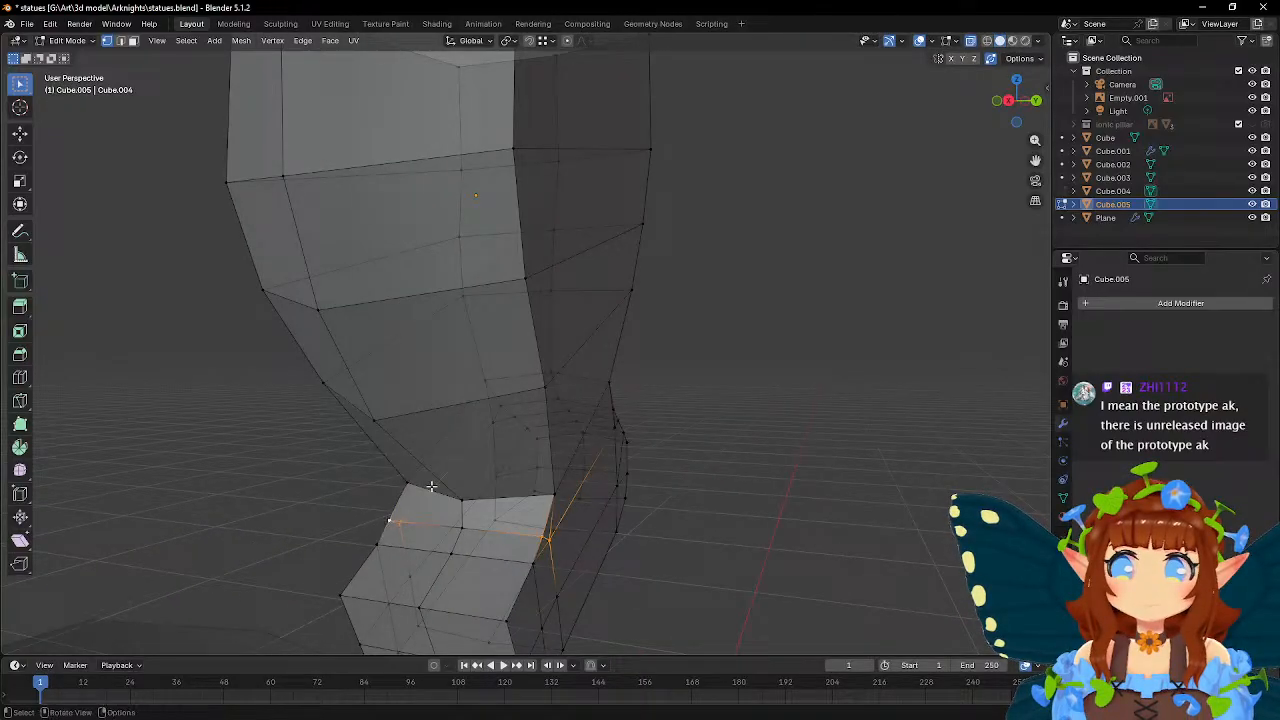
middle_click_drag(392, 522, 688, 459)
key("KP_1")
key("g")
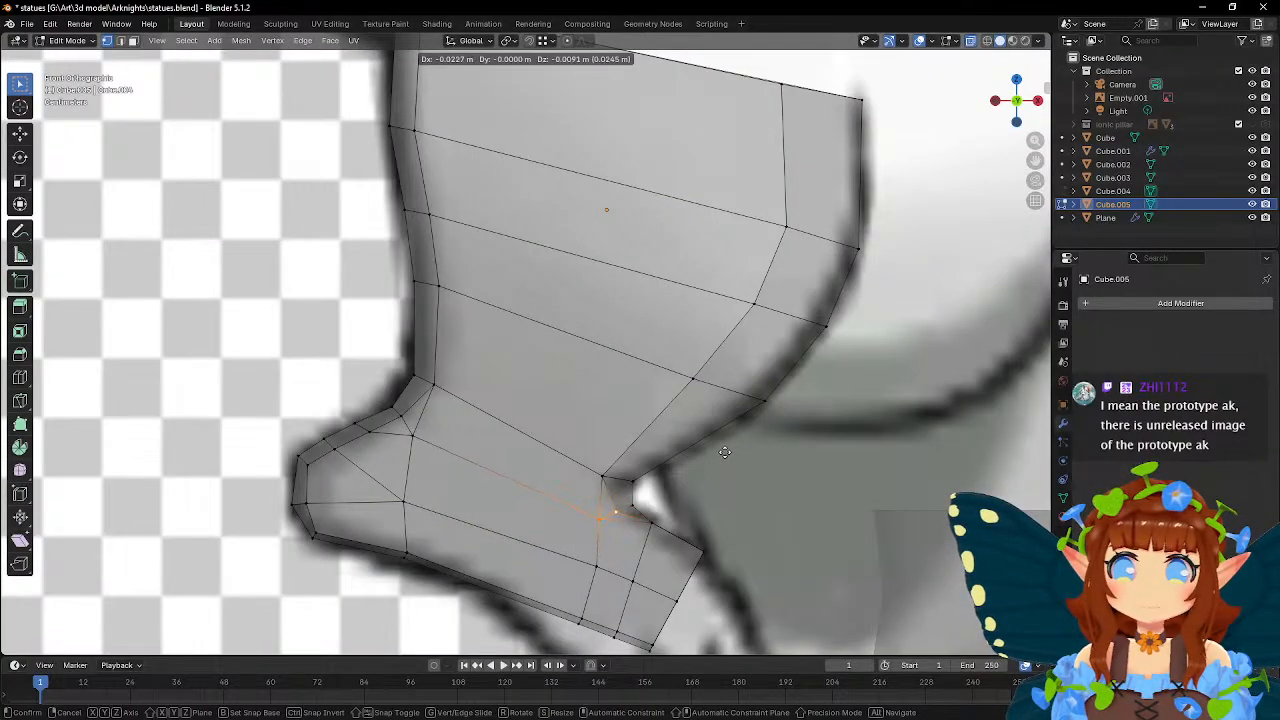
left_click(722, 452)
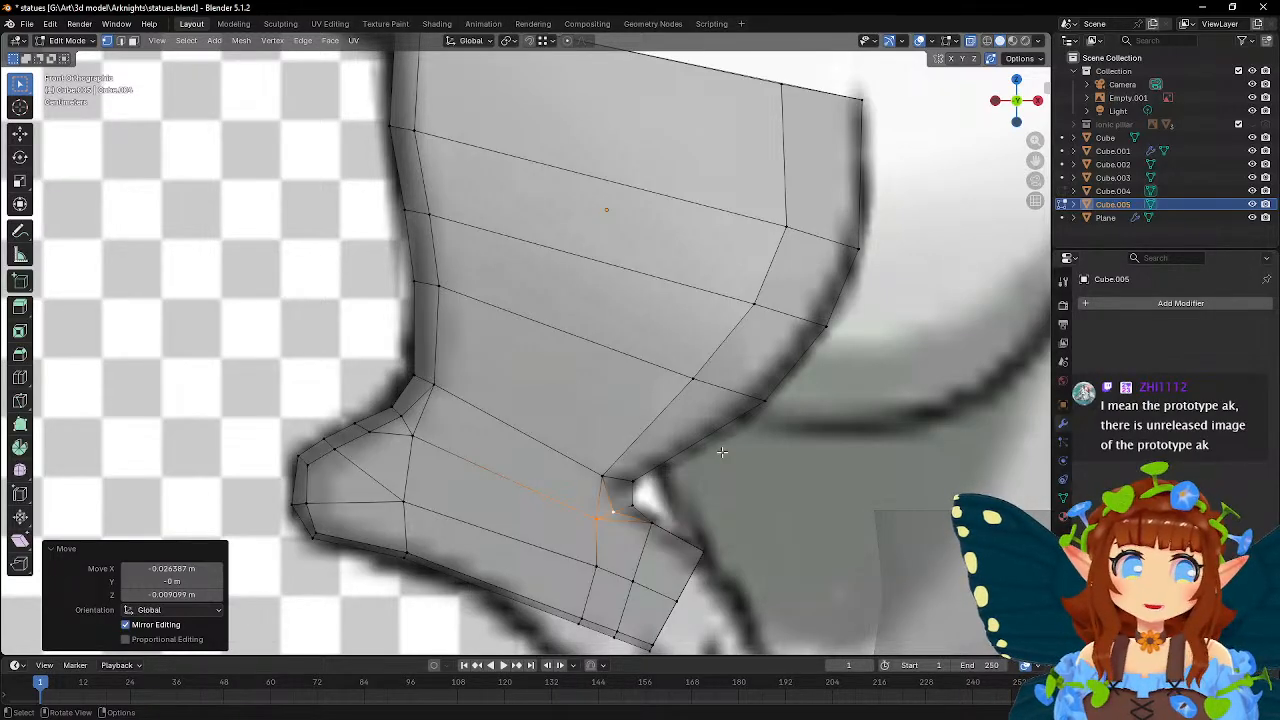
- Move the upper side vertices at the foot's front end about -0.014 m in X and -0.021 m in Z
middle_click_drag(722, 452, 574, 390)
left_click(556, 457)
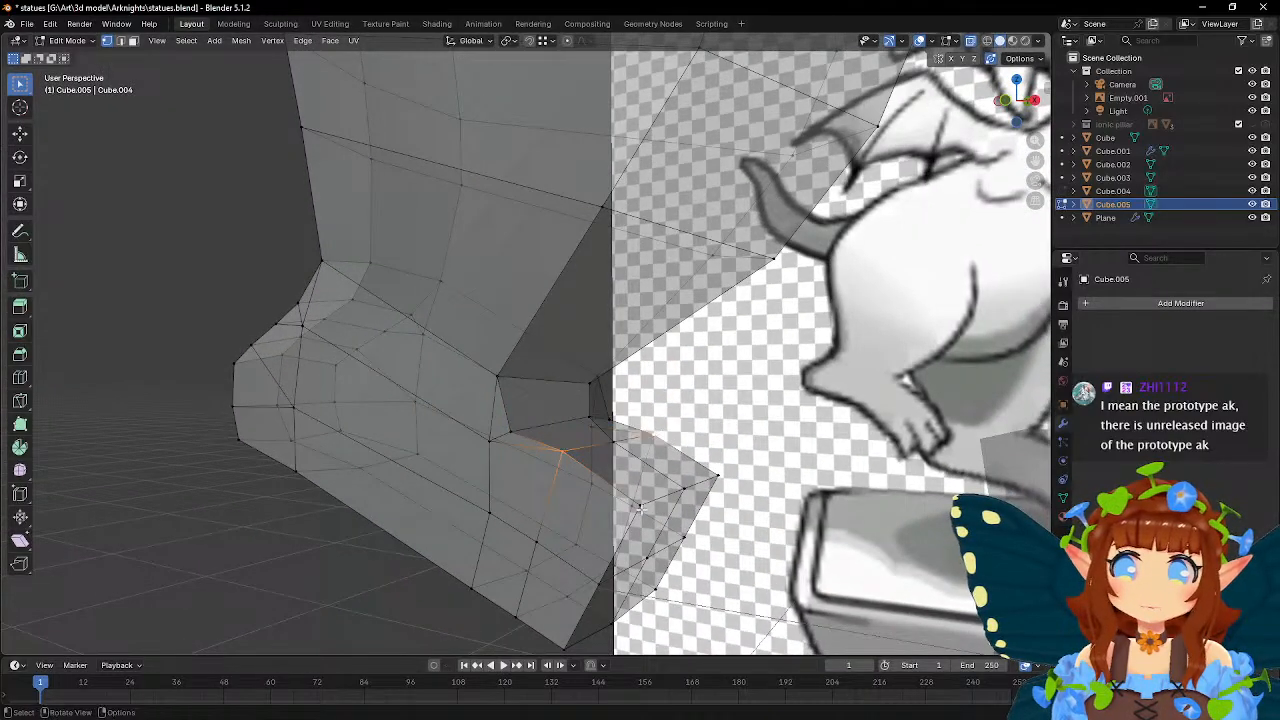
key("KP_1")
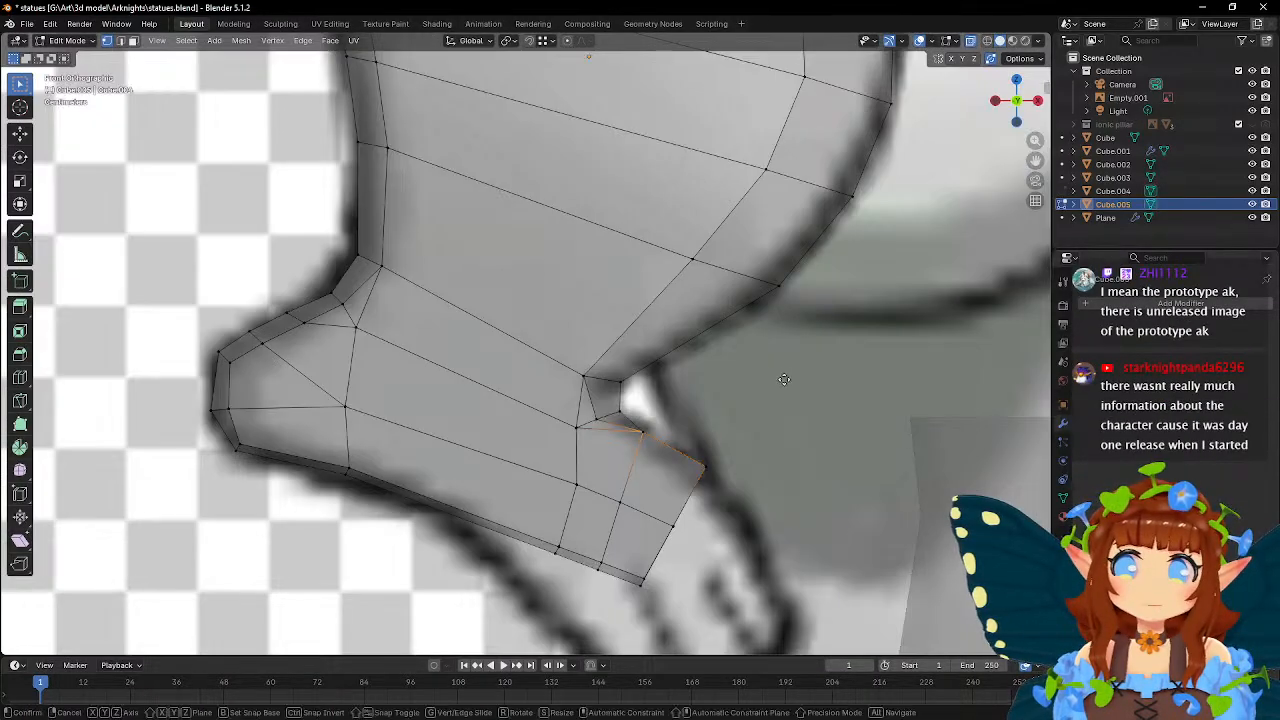
key("g")
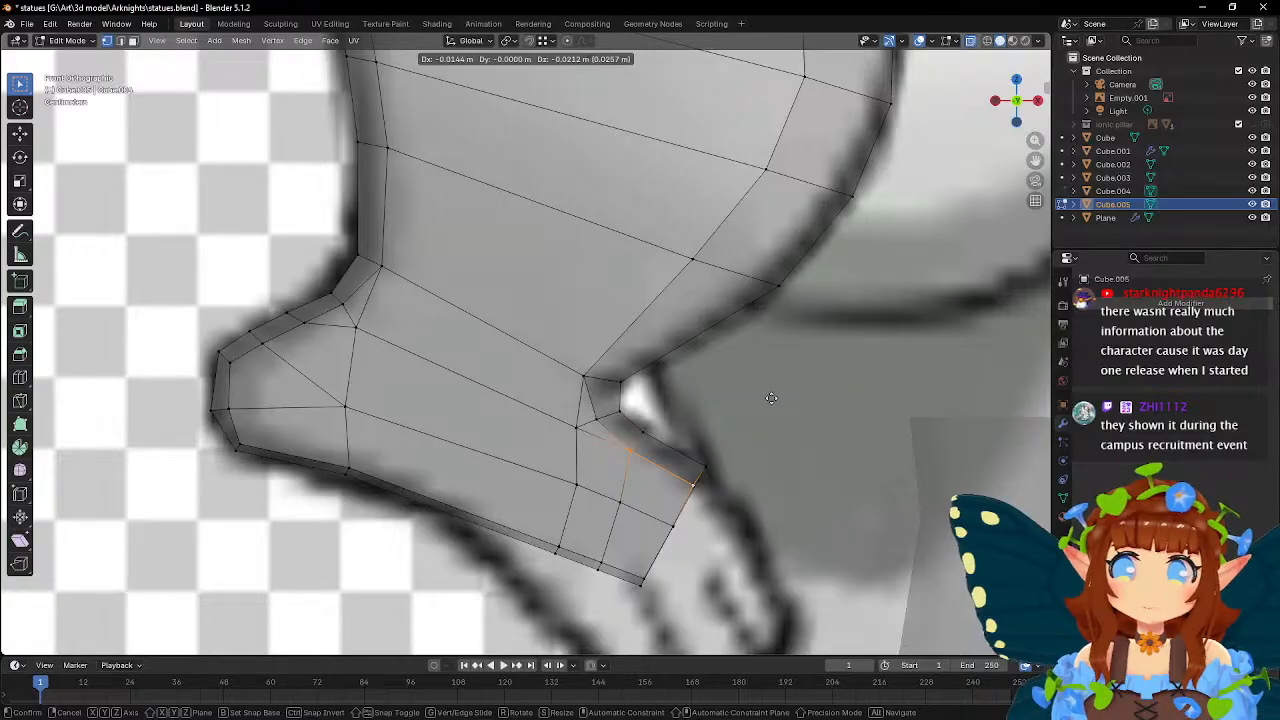
left_click(771, 398)
- Leave mesh editing and apply Shade Smooth to the leg object
scroll(765, 399, "down", 5)
key("Tab")
scroll(754, 400, "up", 4)
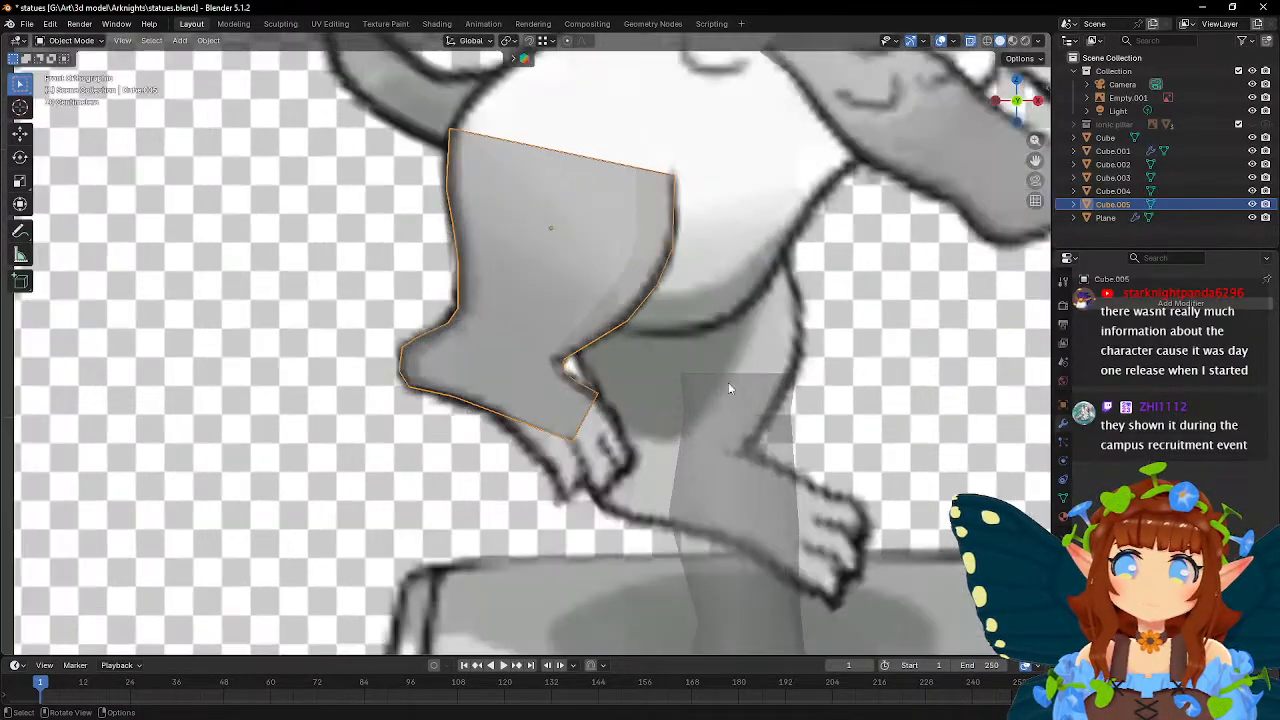
scroll(754, 400, "up", 1)
right_click(581, 282)
left_click(581, 282)
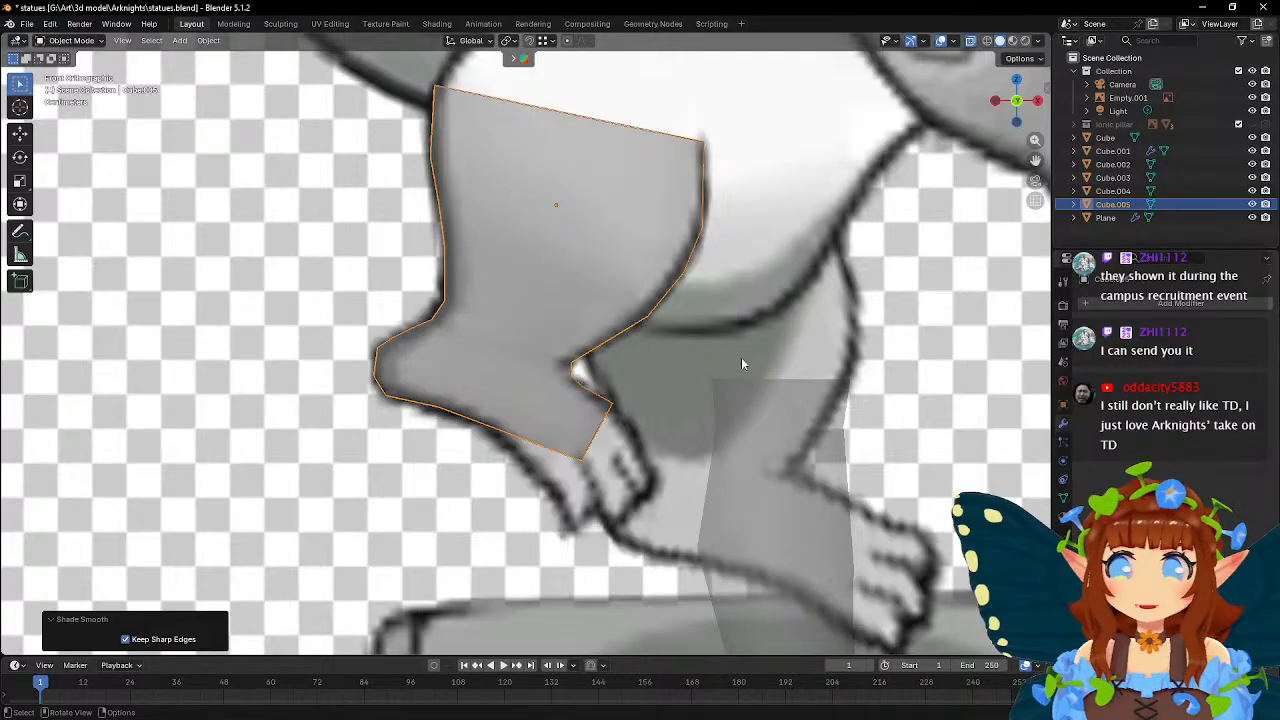
- Resume editing the leg mesh and move the top midline vertices at the foot's front end about -0.010 m in X and -0.006 m in Z
middle_click_drag(741, 364, 843, 337)
key("Tab")
scroll(651, 349, "up", 4)
left_click(655, 365, "shift")
key("g")
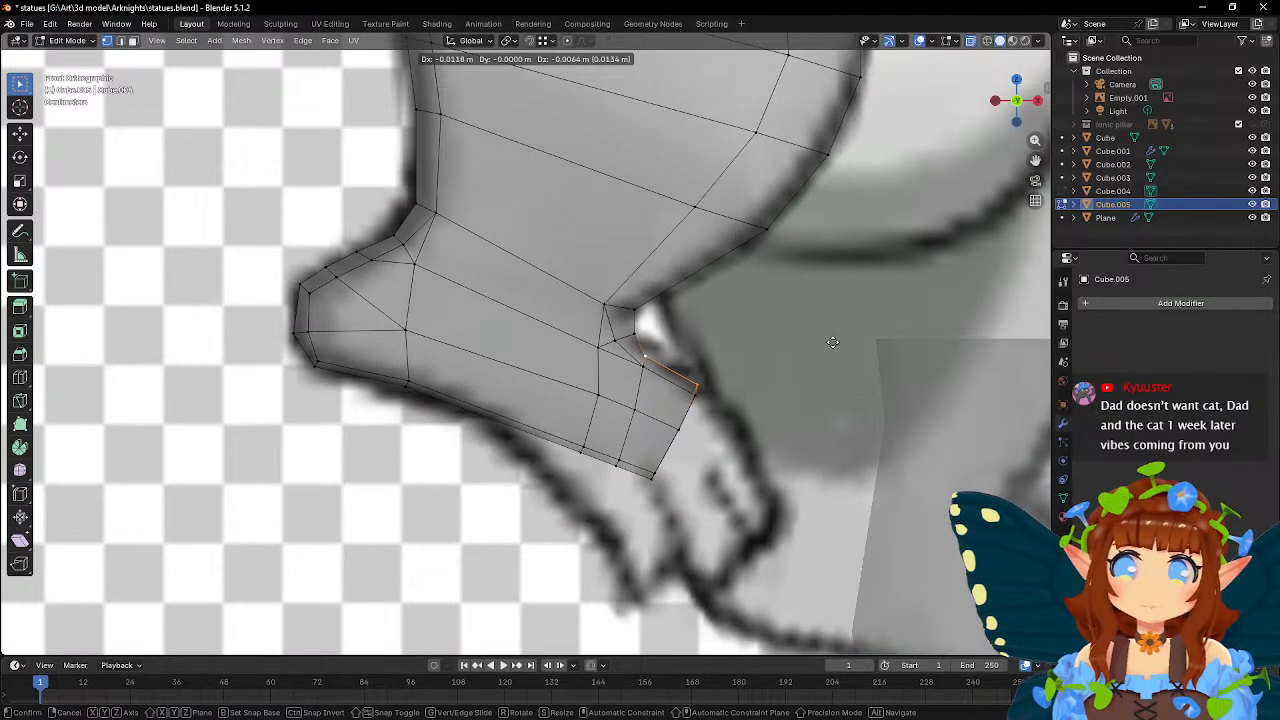
left_click(833, 342)
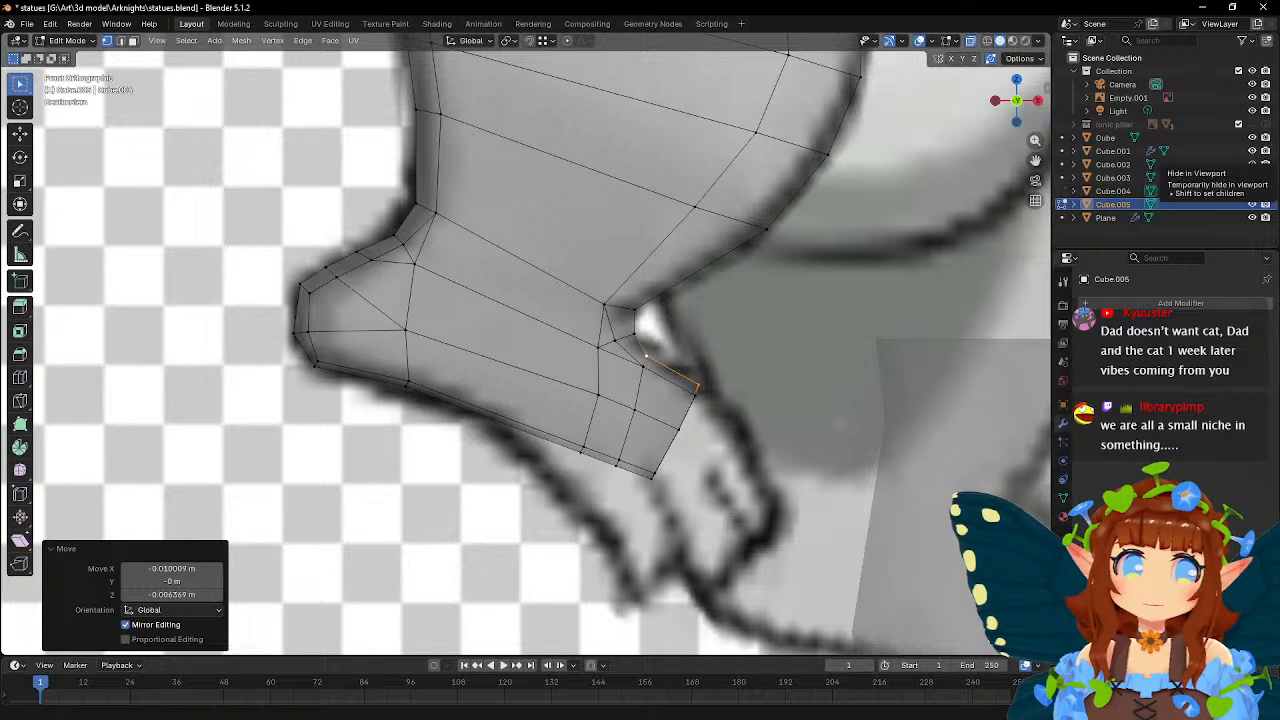
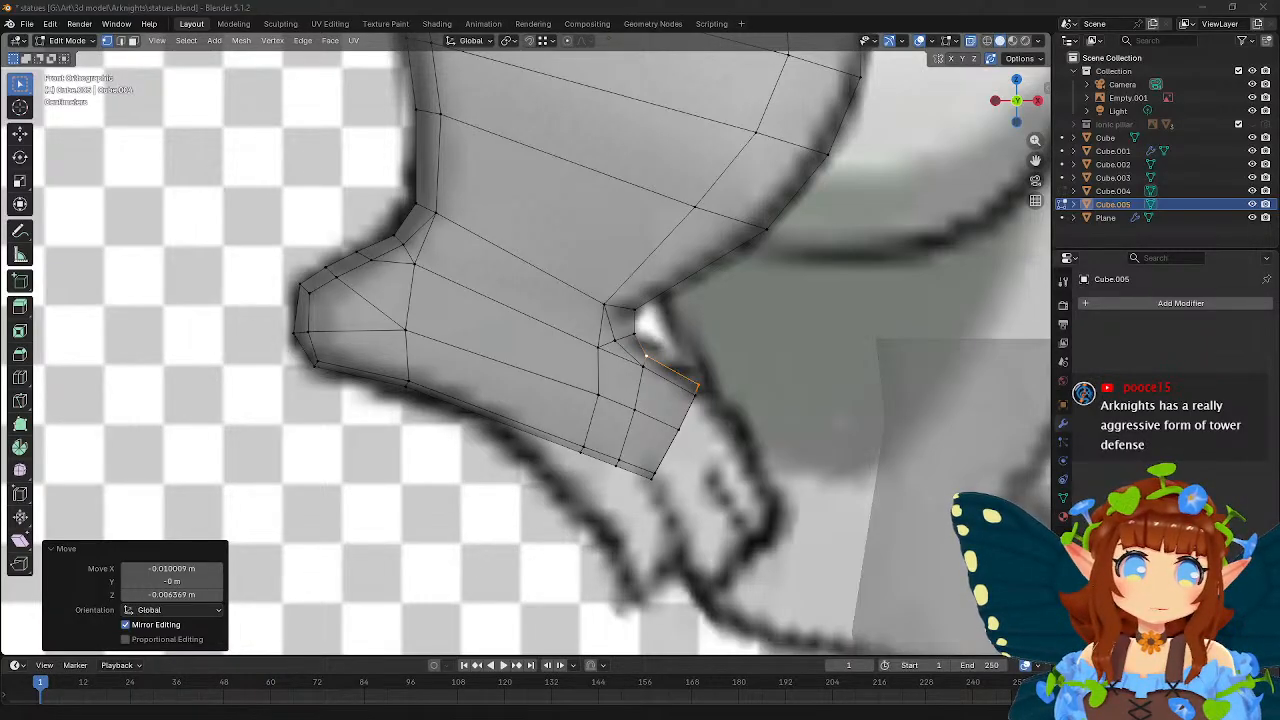
- Switch to the browser window and examine both game boards in the prototype photo IMG_6724.jpg up close
left_click_drag(1279, 184, 857, 68)
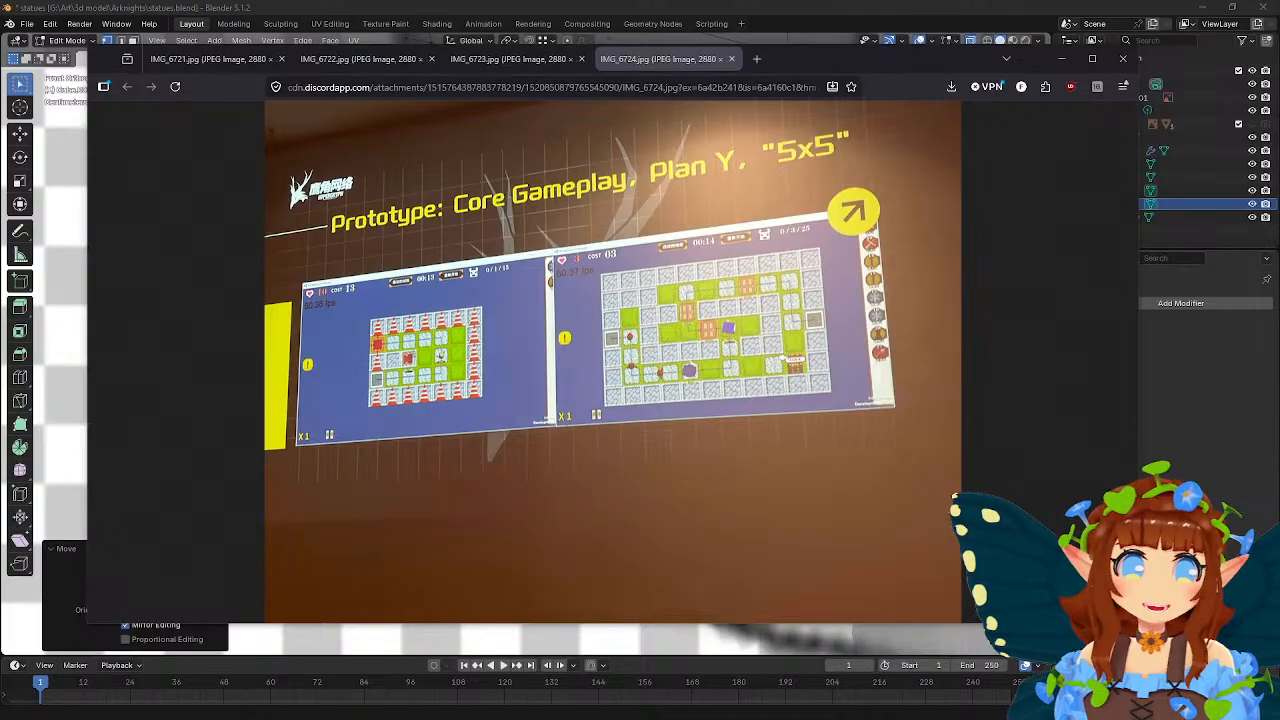
left_click(460, 291)
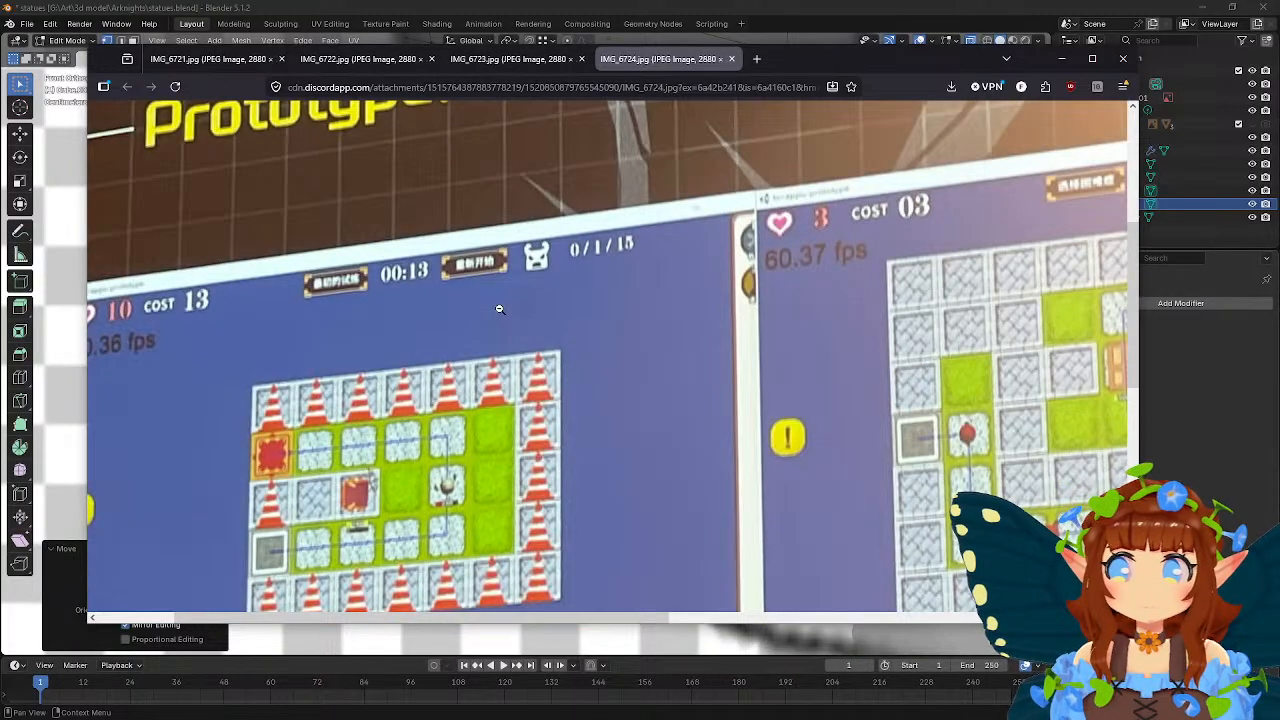
scroll(499, 309, "down", 2)
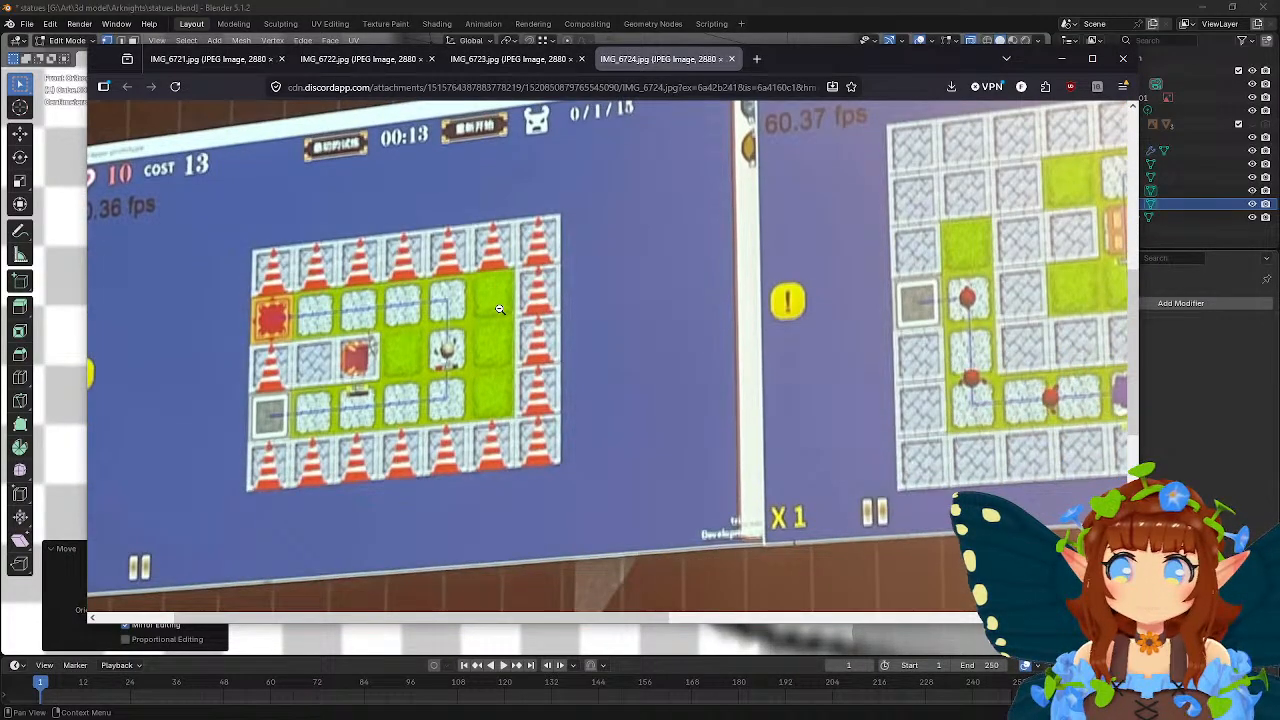
left_click(500, 309)
left_click(796, 323)
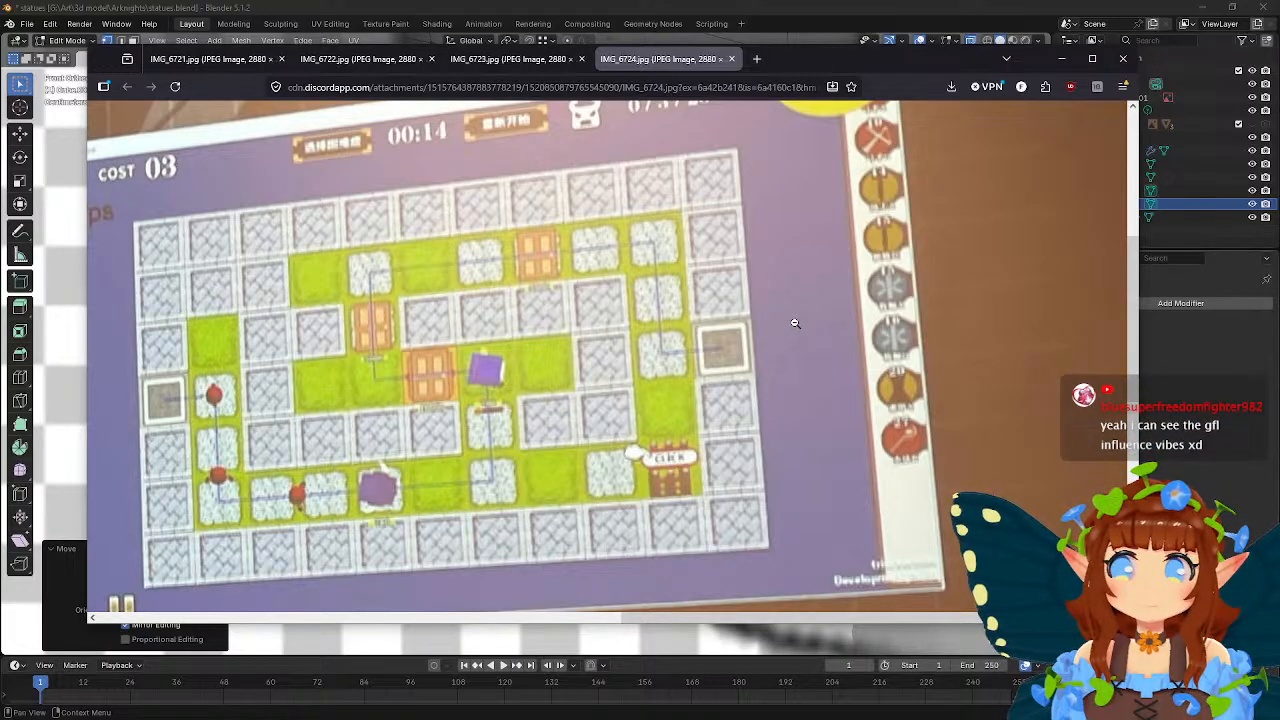
left_click(790, 323)
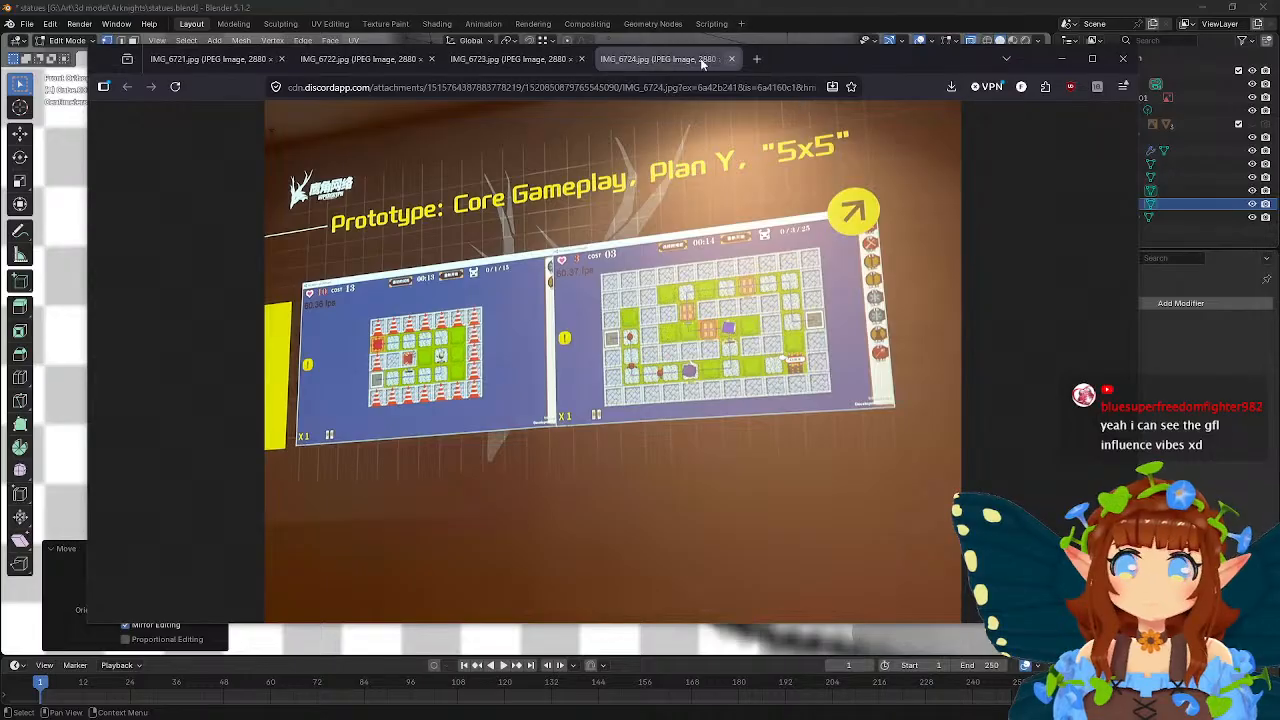
- Close the IMG_6724.jpg photo and examine the game board in IMG_6723.jpg up close
left_click(731, 59)
left_click(469, 285)
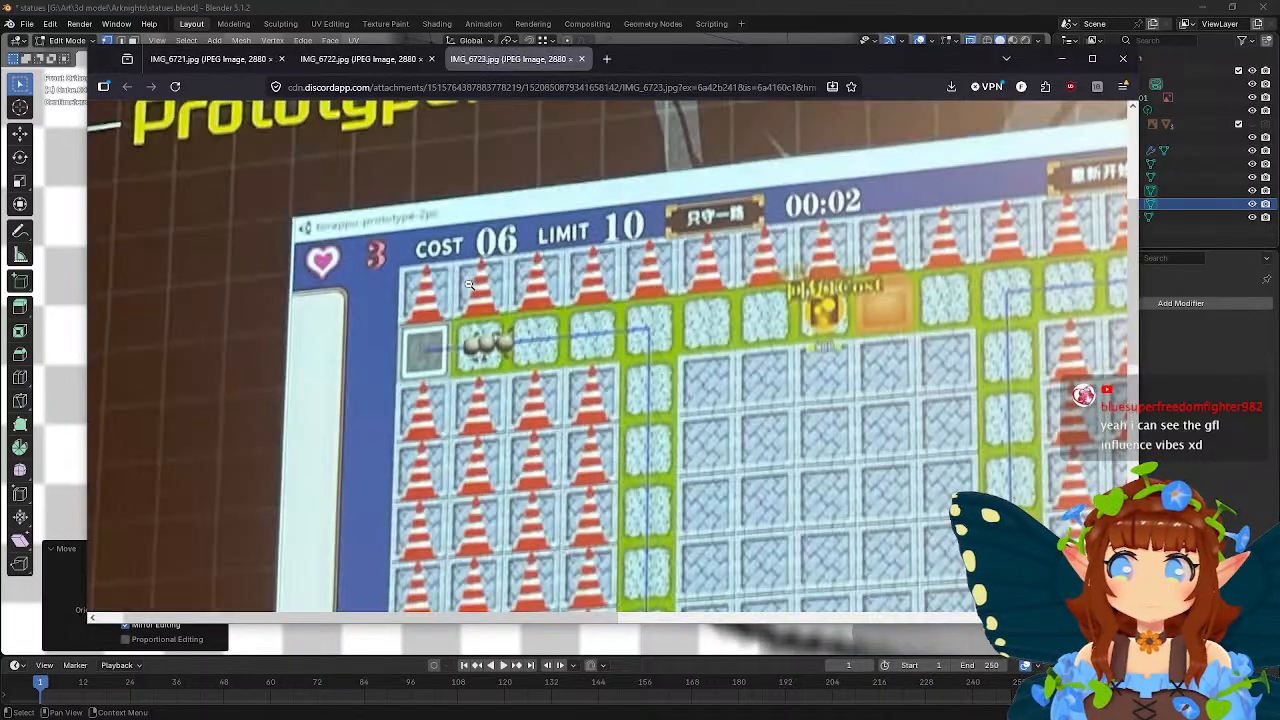
scroll(490, 229, "down", 4)
scroll(490, 229, "up", 5)
left_click(490, 229)
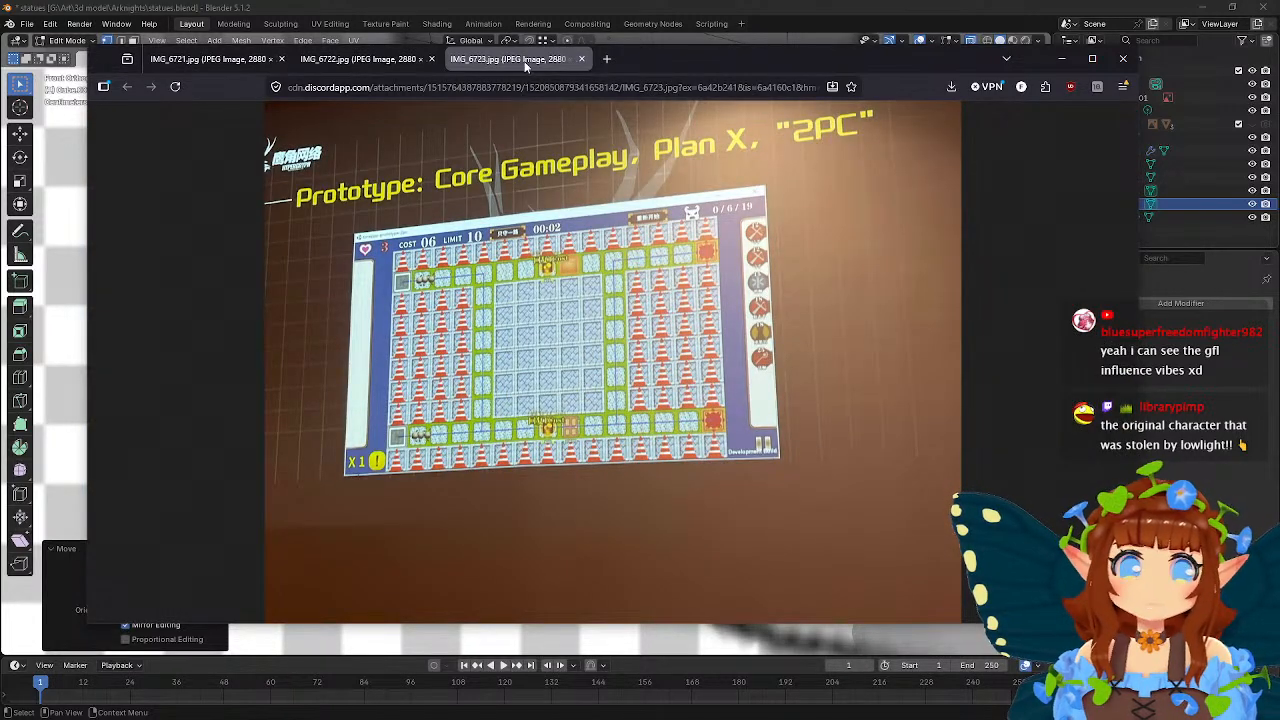
- Close the IMG_6723.jpg photo and examine the prototype game board in IMG_6722.jpg up close
left_click(581, 59)
left_click(586, 362)
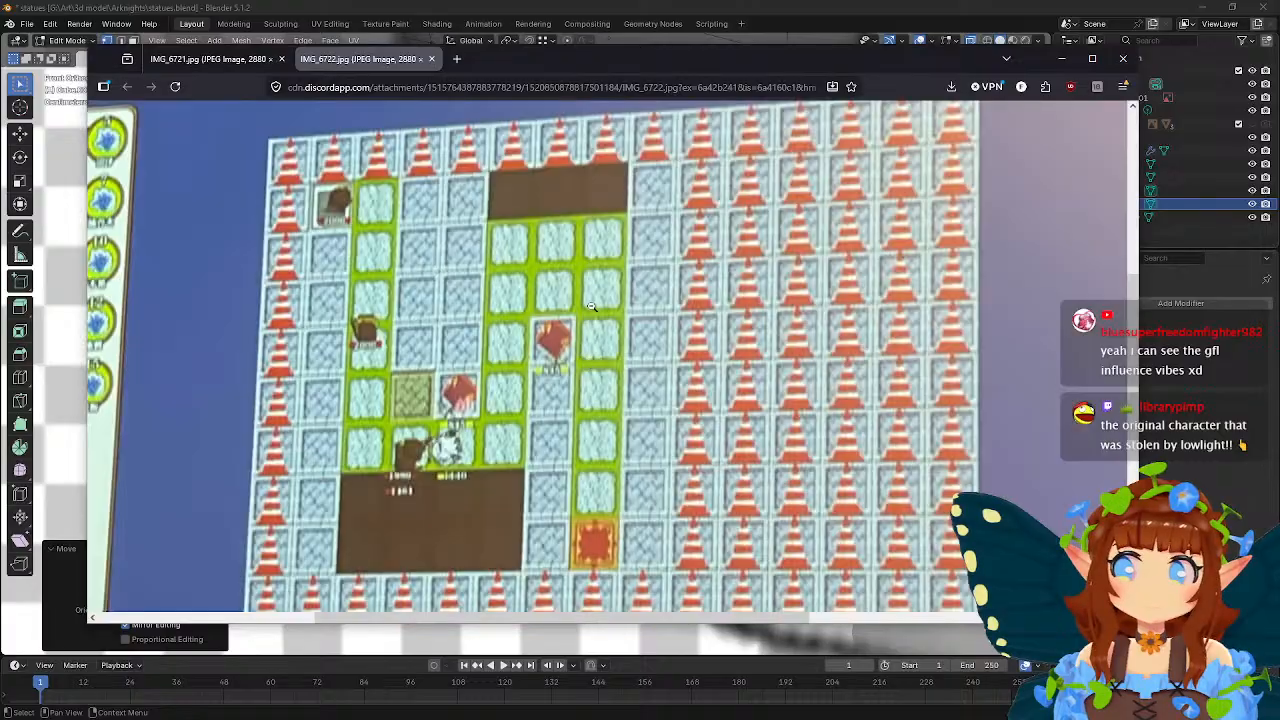
scroll(593, 293, "up", 3)
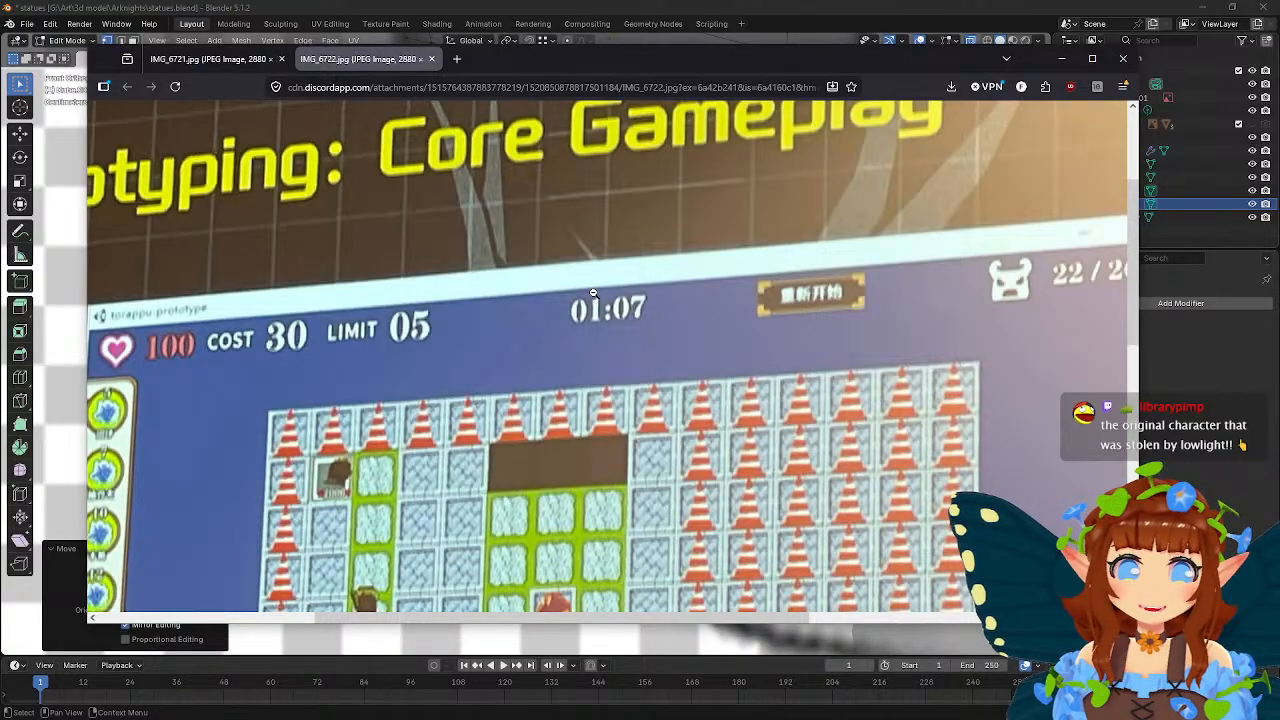
left_click(593, 292)
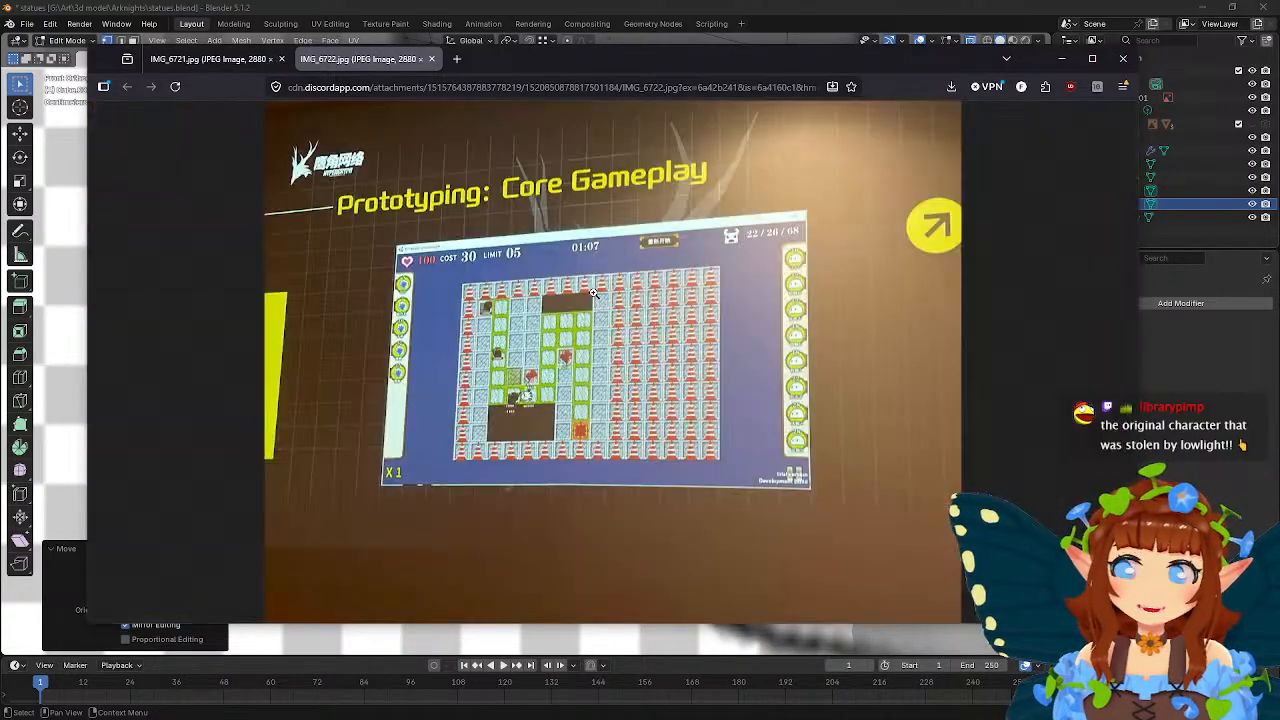
- Close the IMG_6722.jpg photo and examine the character artwork and white map mock-up in IMG_6721.jpg up close
middle_click(385, 66)
left_click(857, 345)
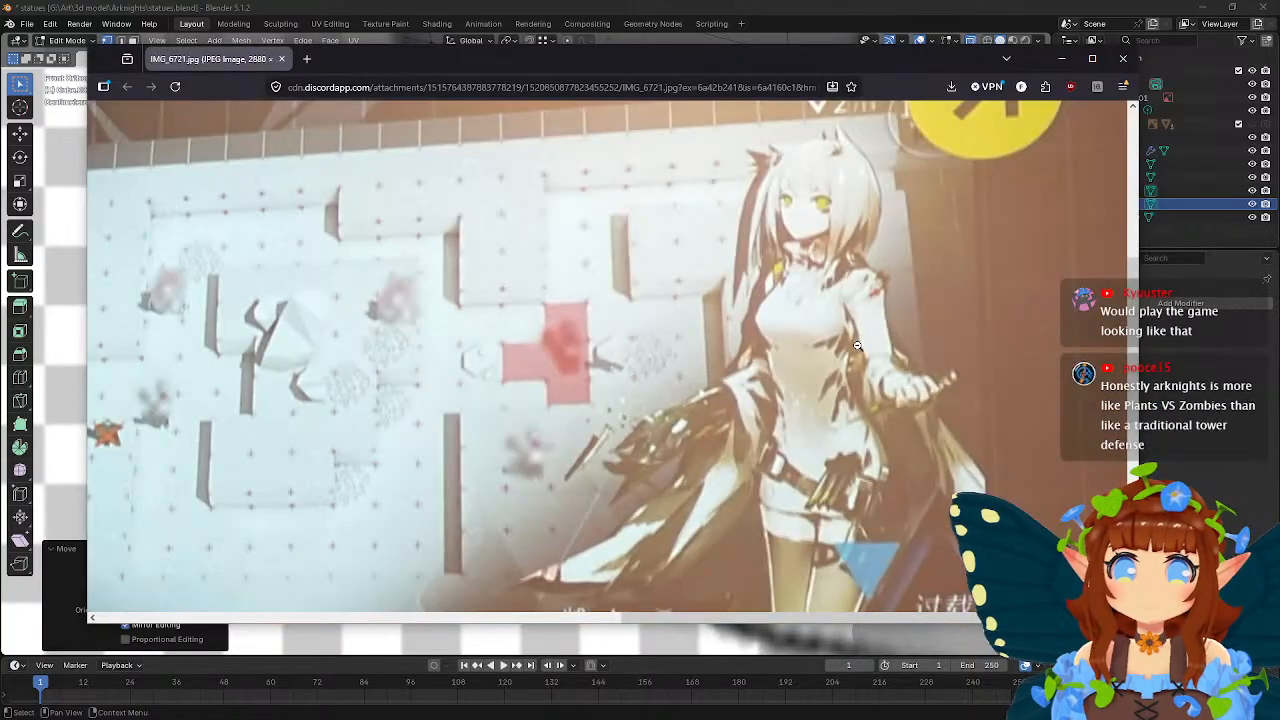
scroll(806, 265, "down", 3)
scroll(806, 265, "up", 4)
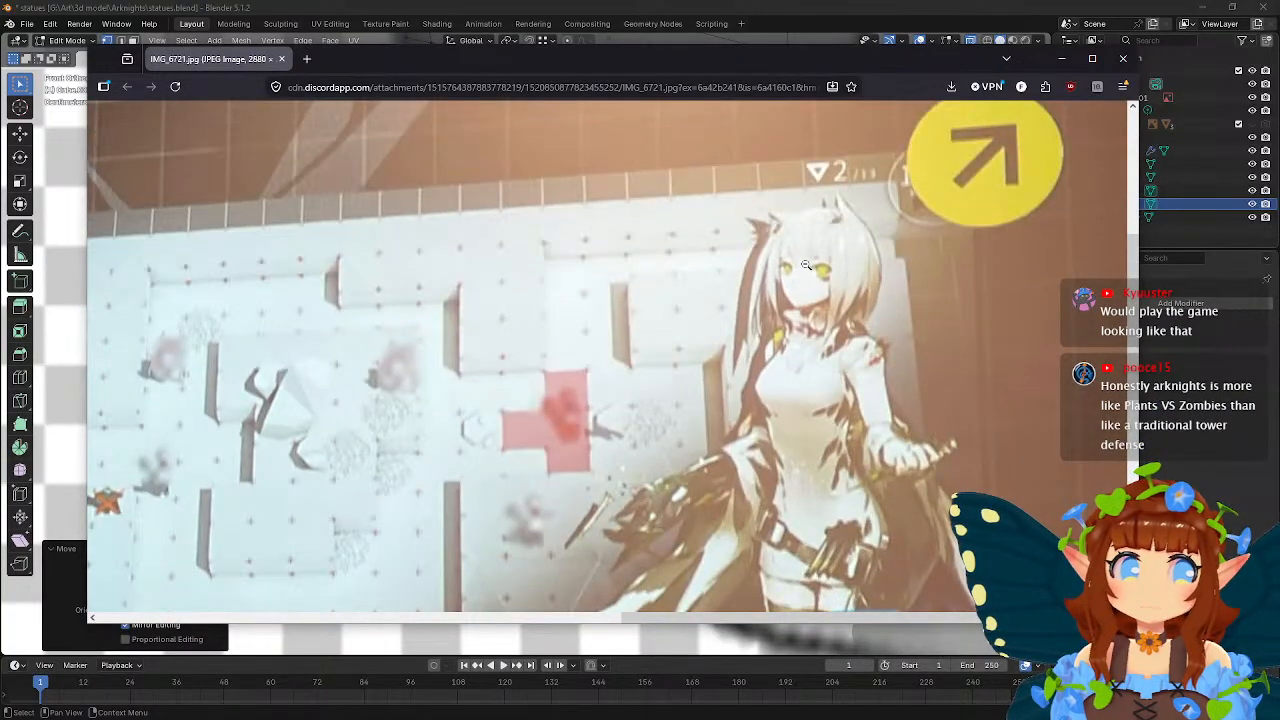
left_click(806, 265)
- Examine the whiteboard sketches in IMG_6721.jpg up close and close the browser window to return to Blender
left_click(409, 309)
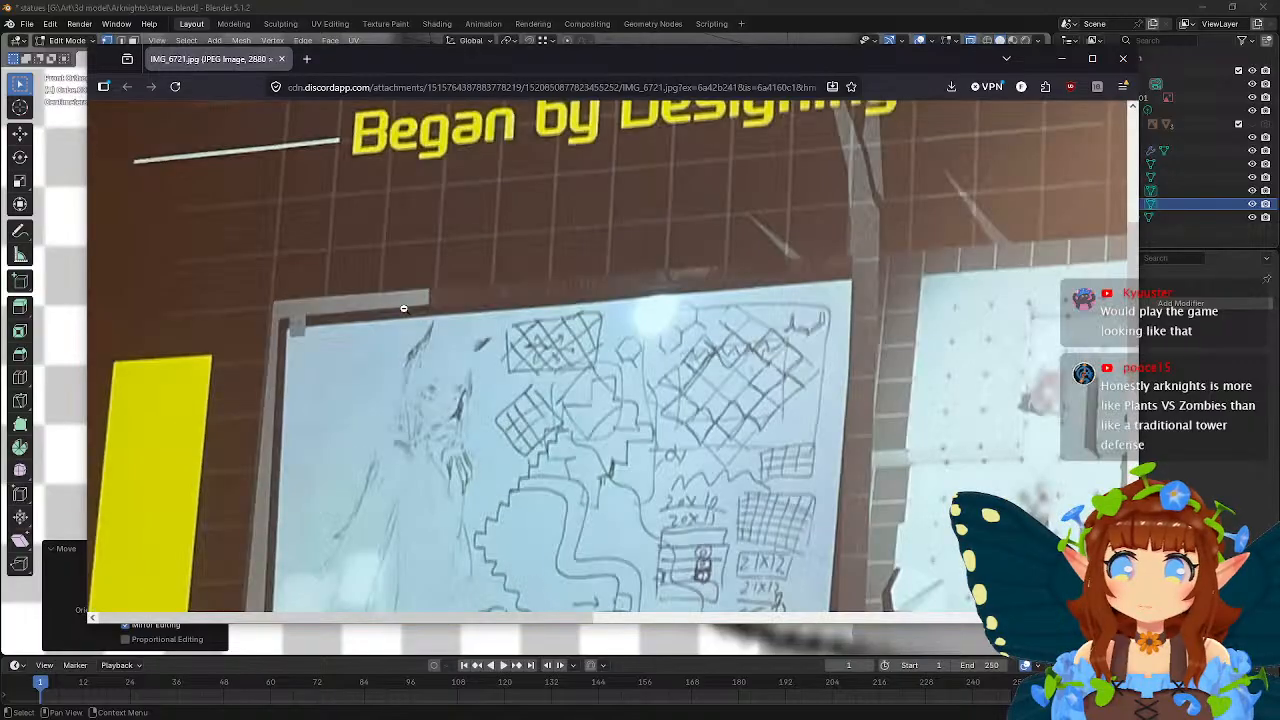
scroll(428, 290, "down", 2)
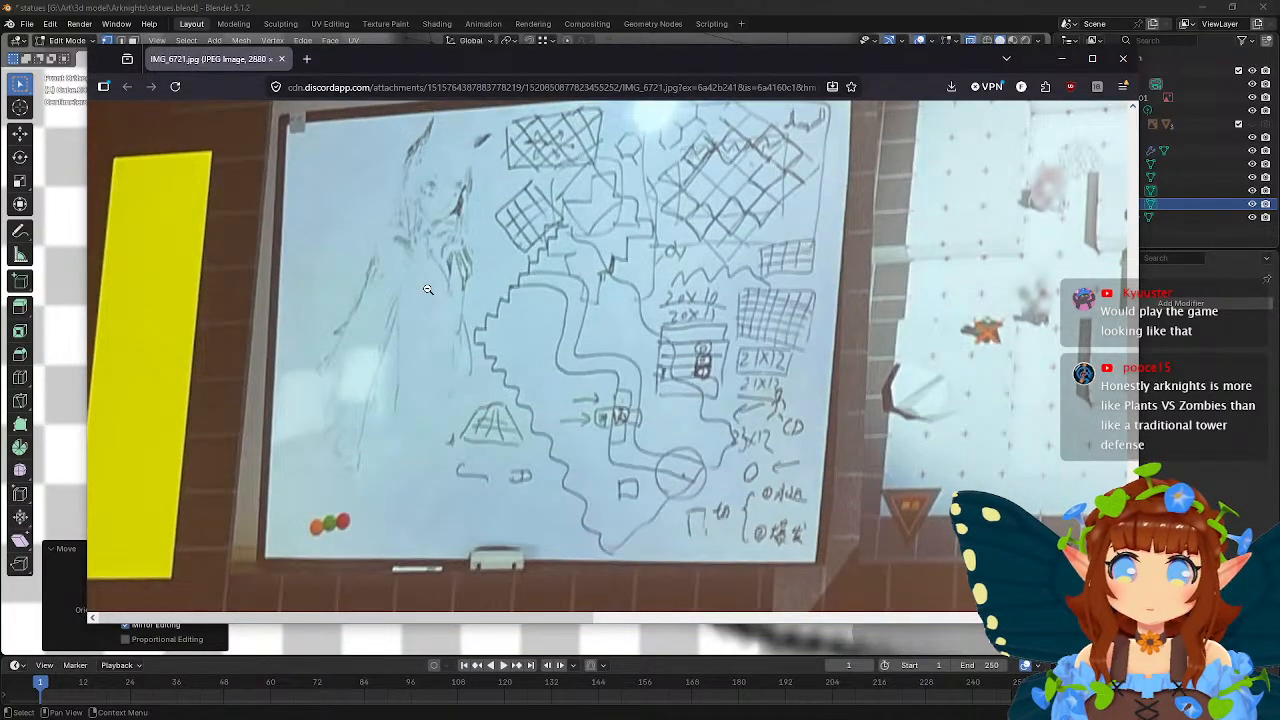
left_click(427, 289)
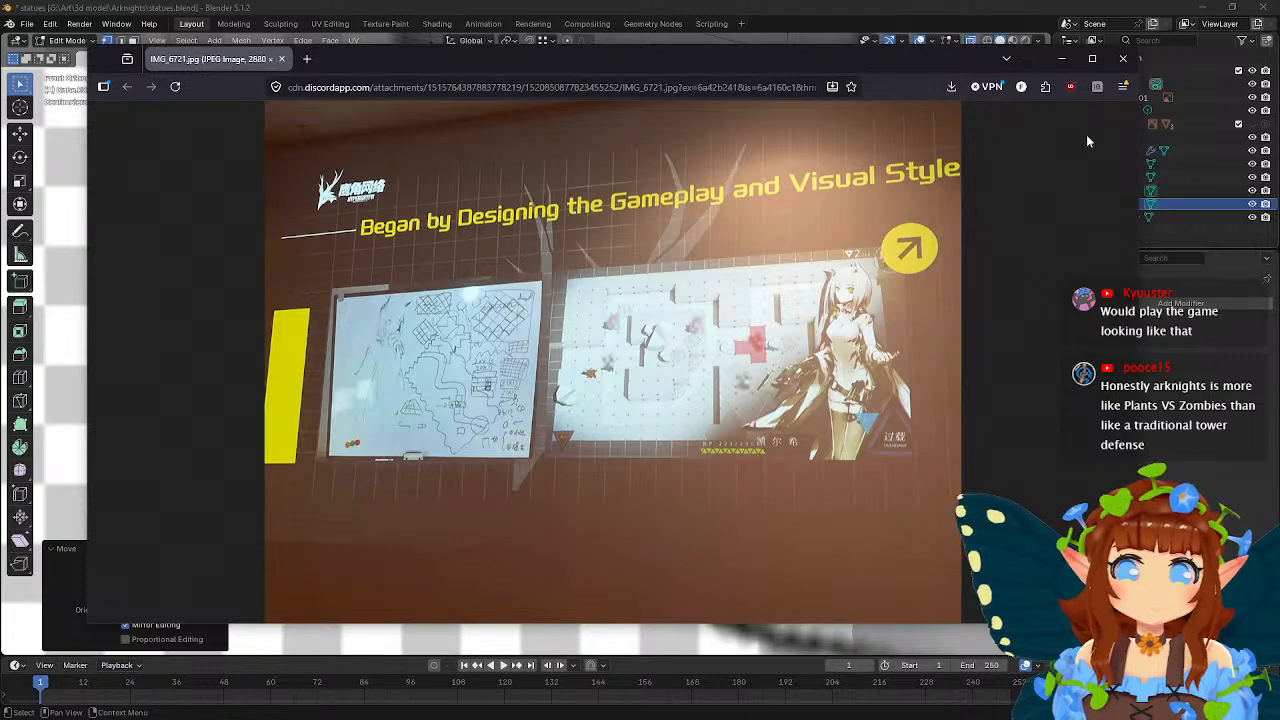
left_click(1123, 58)
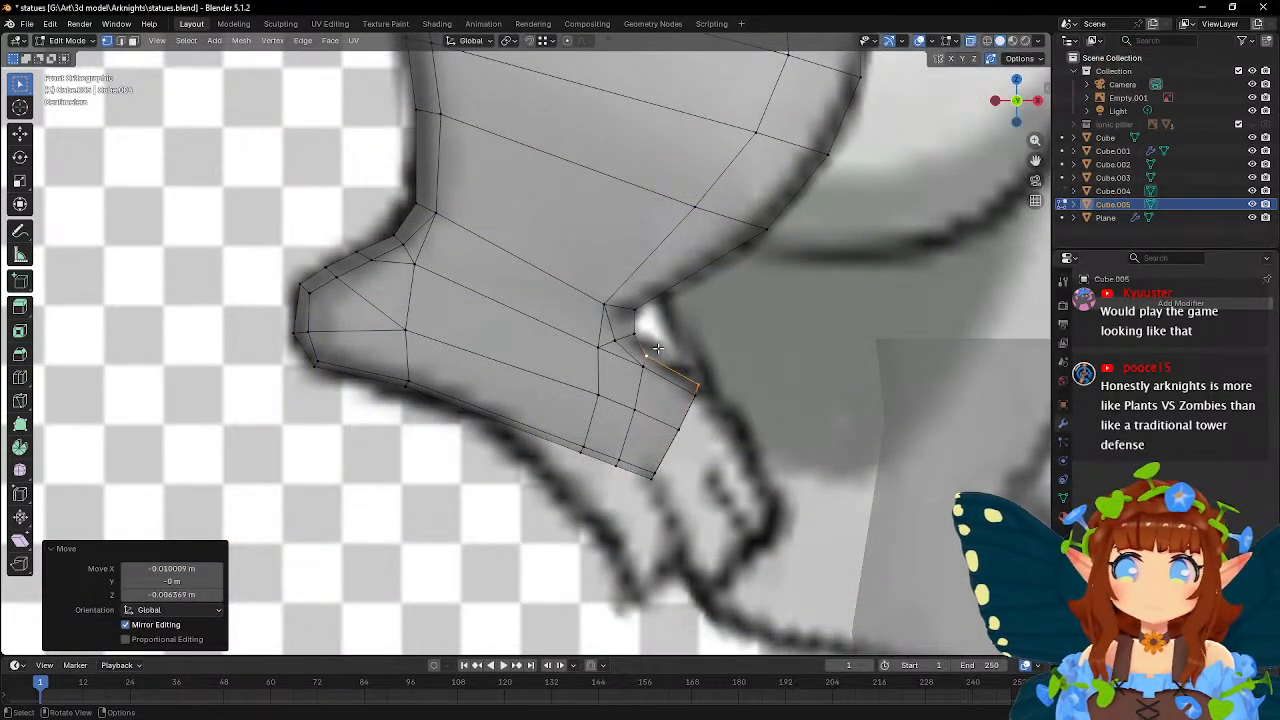
- Slide the bottom and middle vertices of the foot's rear cross loop along the foot towards the heel
middle_click_drag(773, 307, 329, 296)
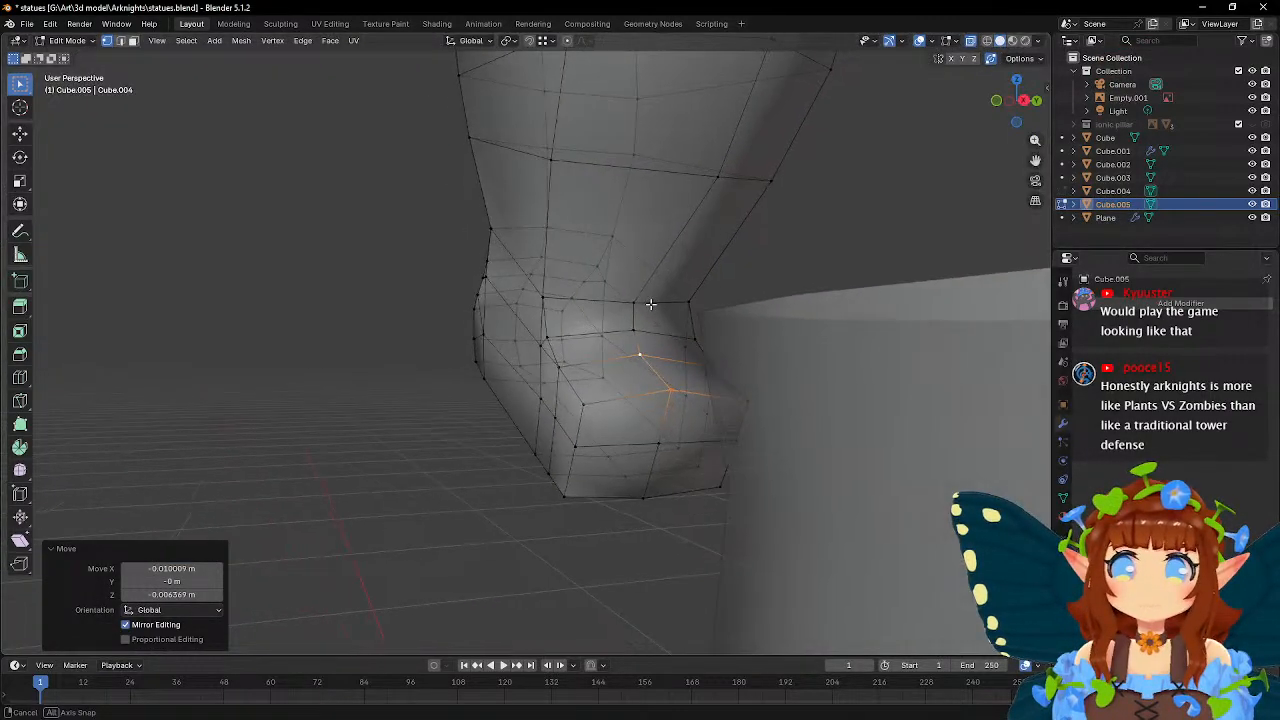
left_click(121, 41)
mouse_move(710, 366)
middle_mouse_down()
mouse_move(714, 377)
mouse_move(724, 366)
middle_mouse_up()
middle_click_drag(682, 421, 735, 390)
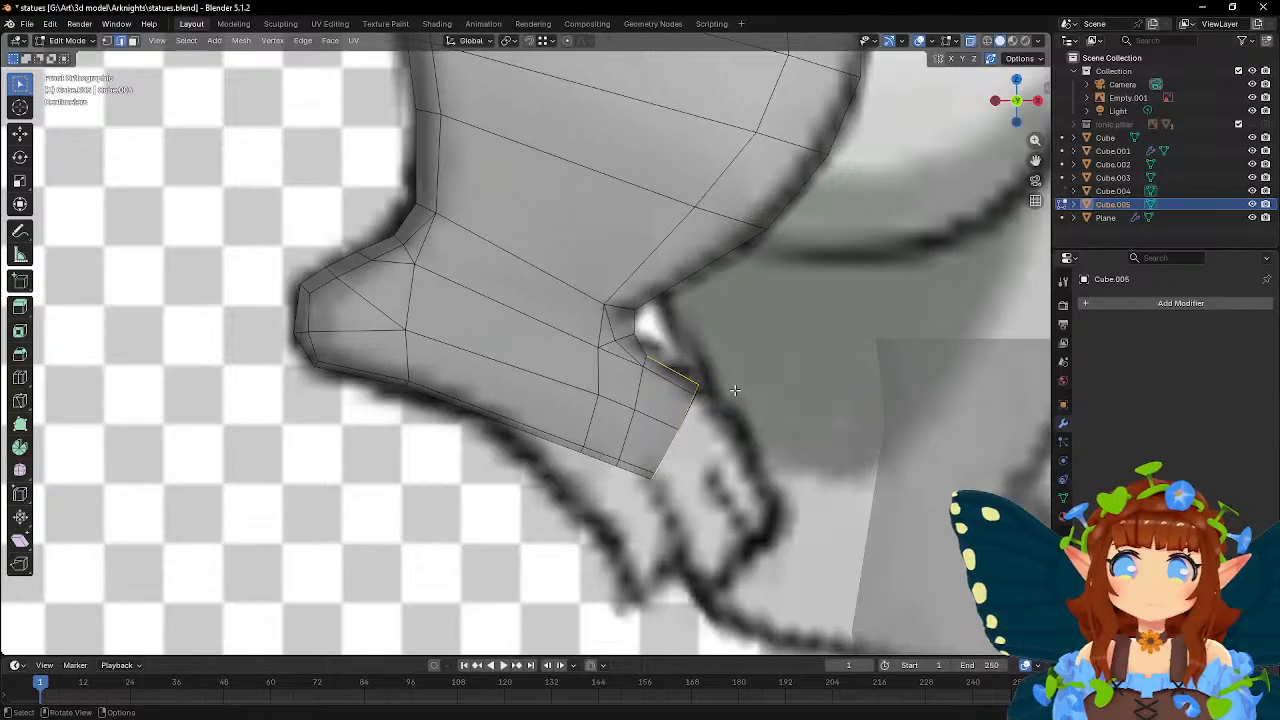
key("1")
left_click(558, 437, "alt")
key("g")
key("g")
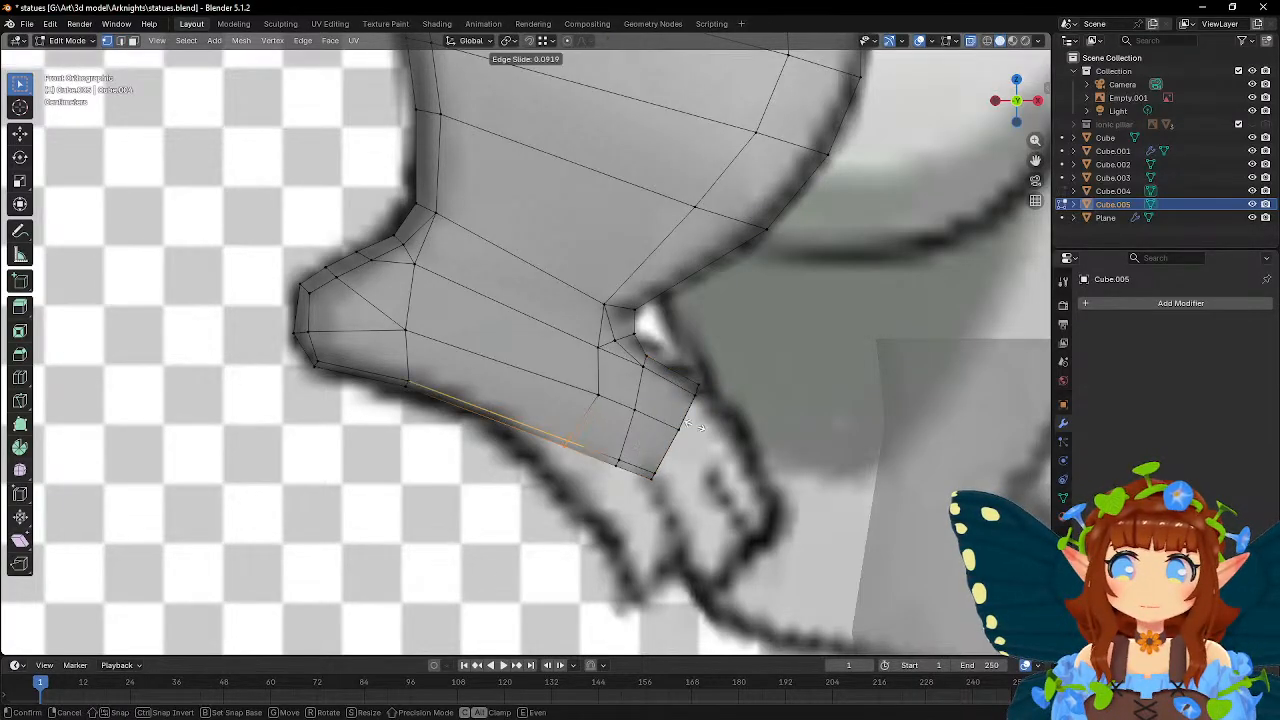
left_click(567, 382)
left_click(595, 393)
key("g")
key("g")
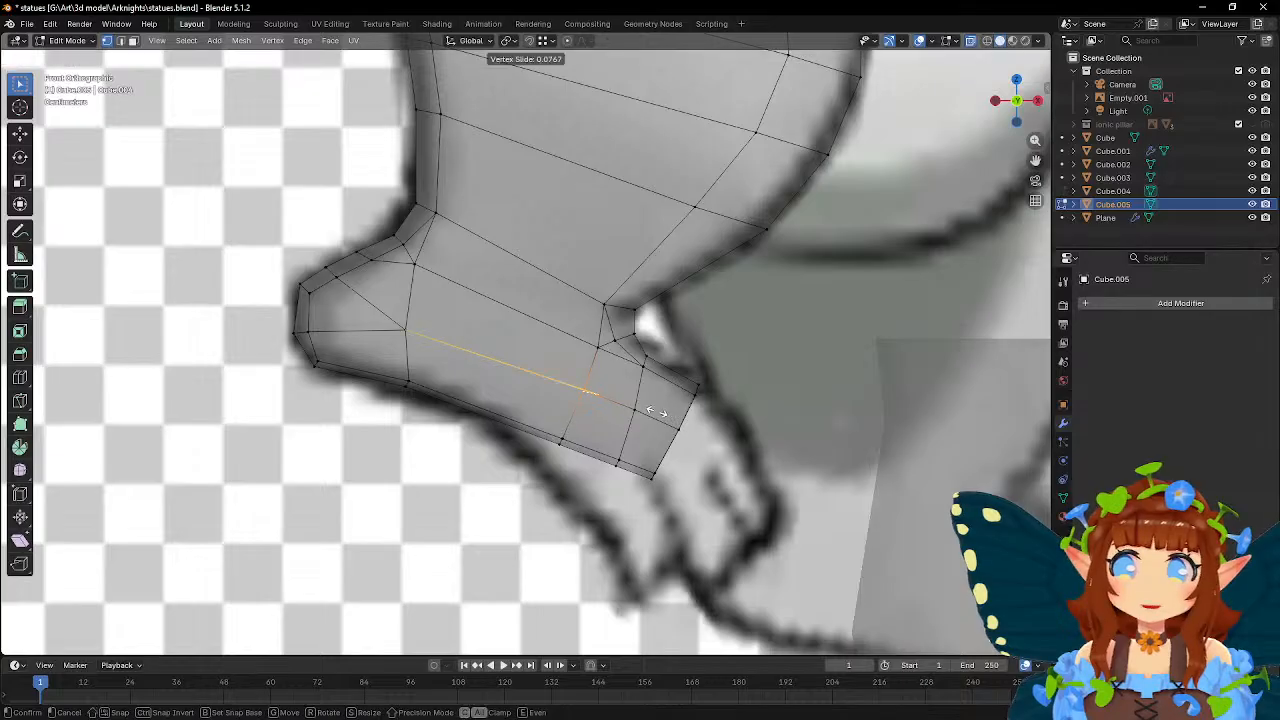
left_click(652, 411)
- Slide the rear cross loop's bottom and middle vertices a little further towards the heel to straighten the loop
left_click_drag(551, 424, 592, 453)
key("g")
key("g")
left_click(706, 434)
left_click_drag(560, 380, 620, 414)
key("g")
key("g")
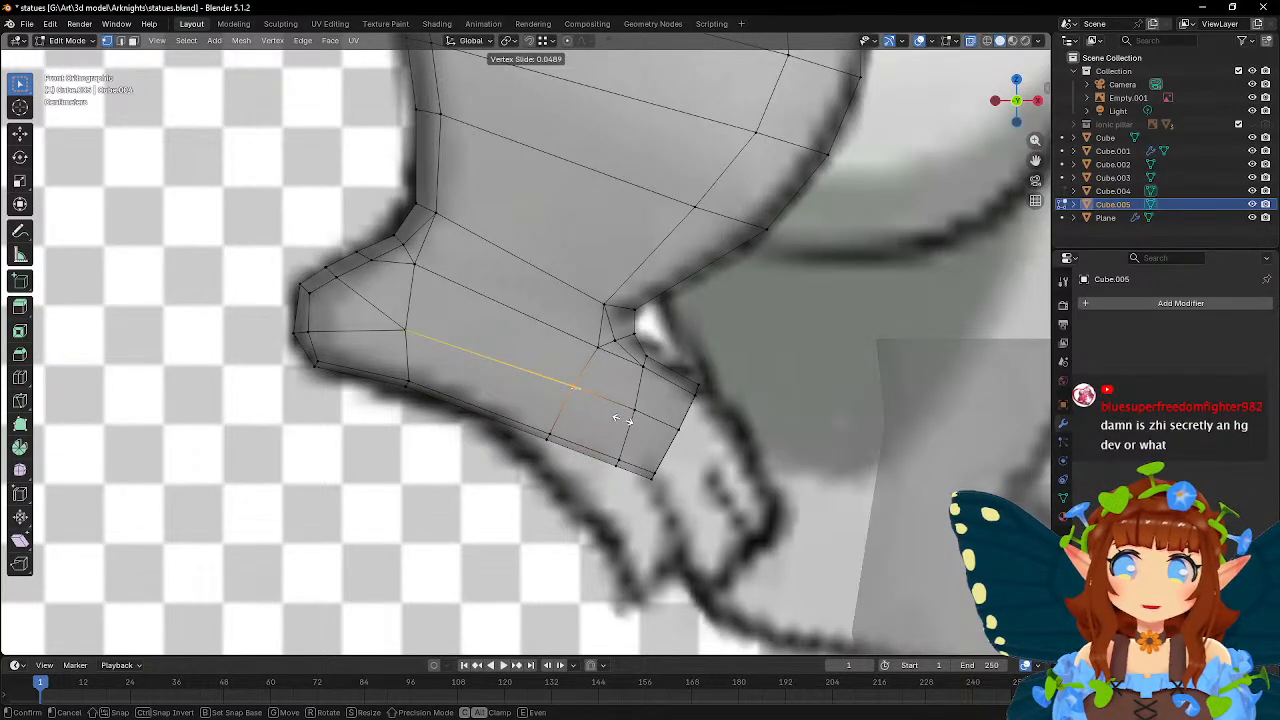
left_click(622, 420)
- Slide the front cross loop towards the heel at its bottom, middle and top vertices, using factors 0.360 for the middle and 0.243 for the top
left_click(608, 446)
key("g")
key("g")
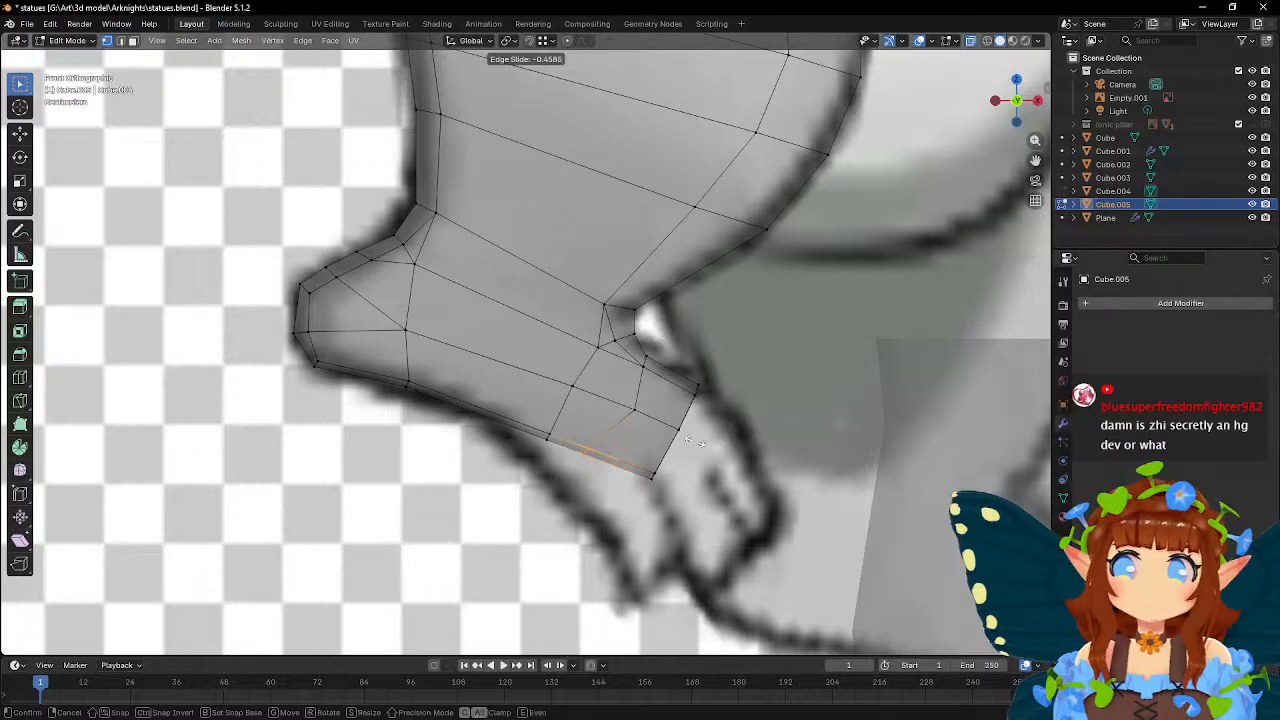
left_click(697, 441)
left_click(620, 400)
key("g")
key("g")
left_click(705, 430)
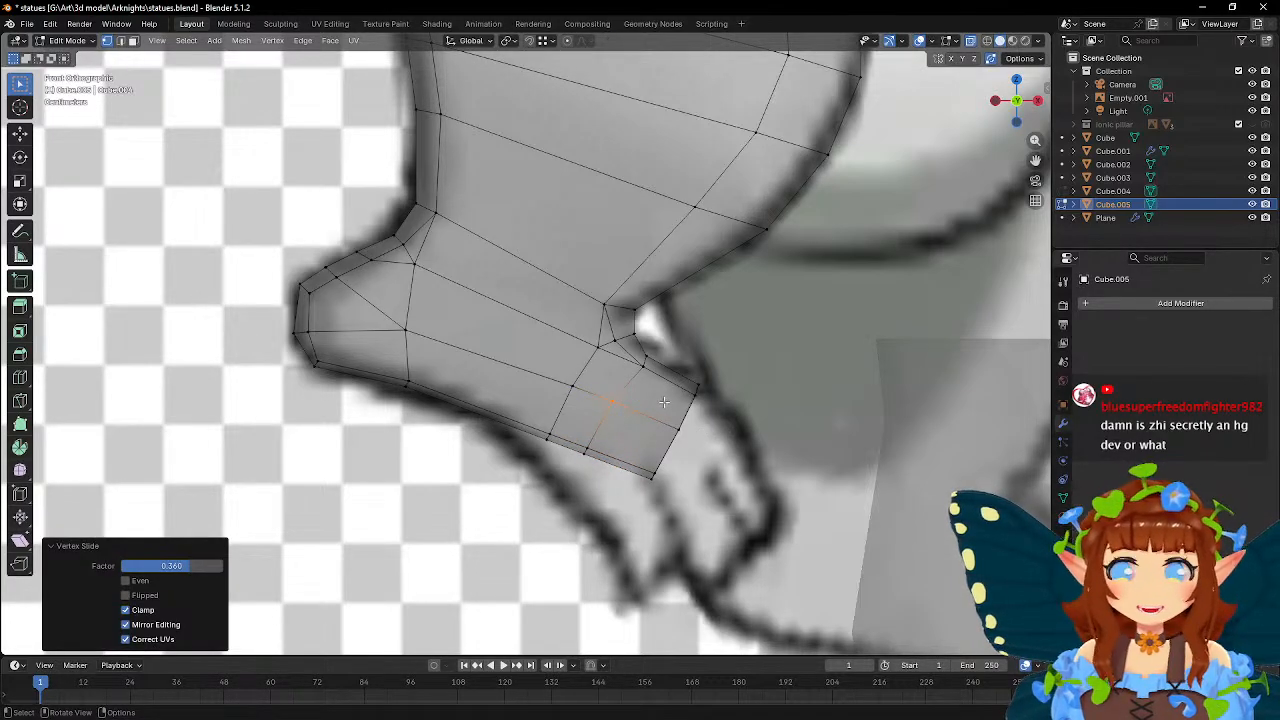
left_click(625, 362)
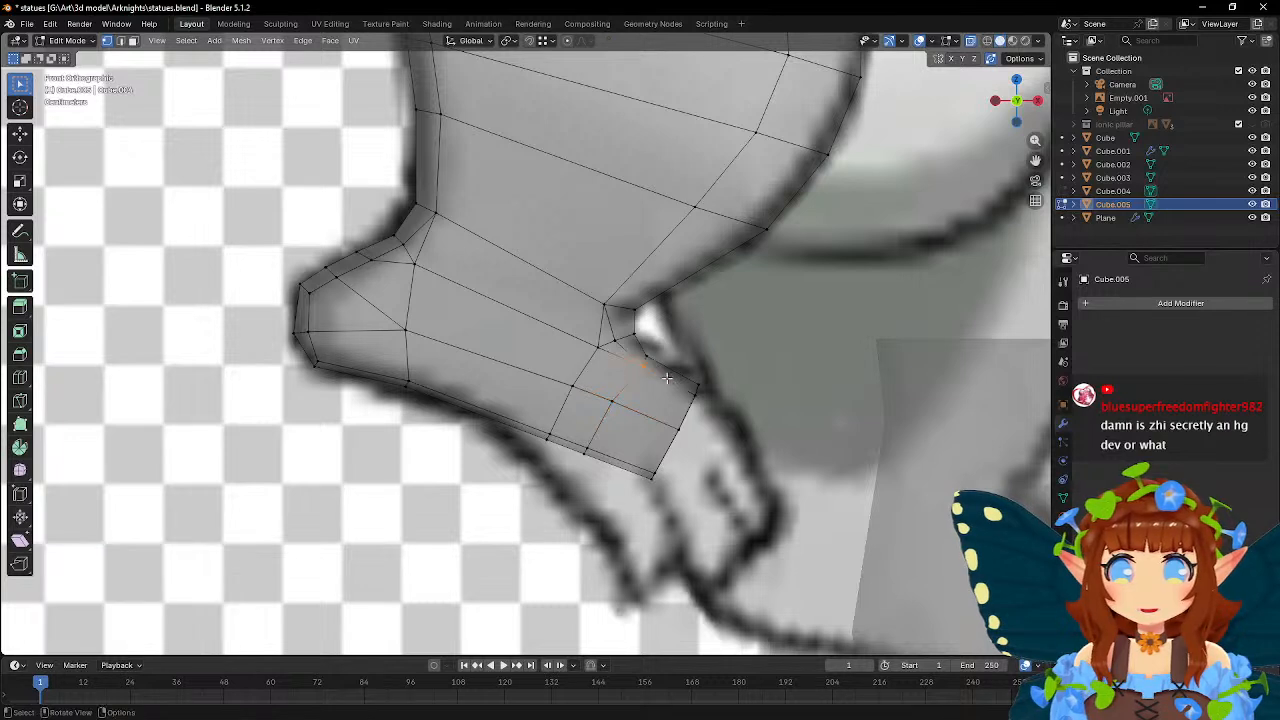
key("g")
key("g")
left_click(728, 366)
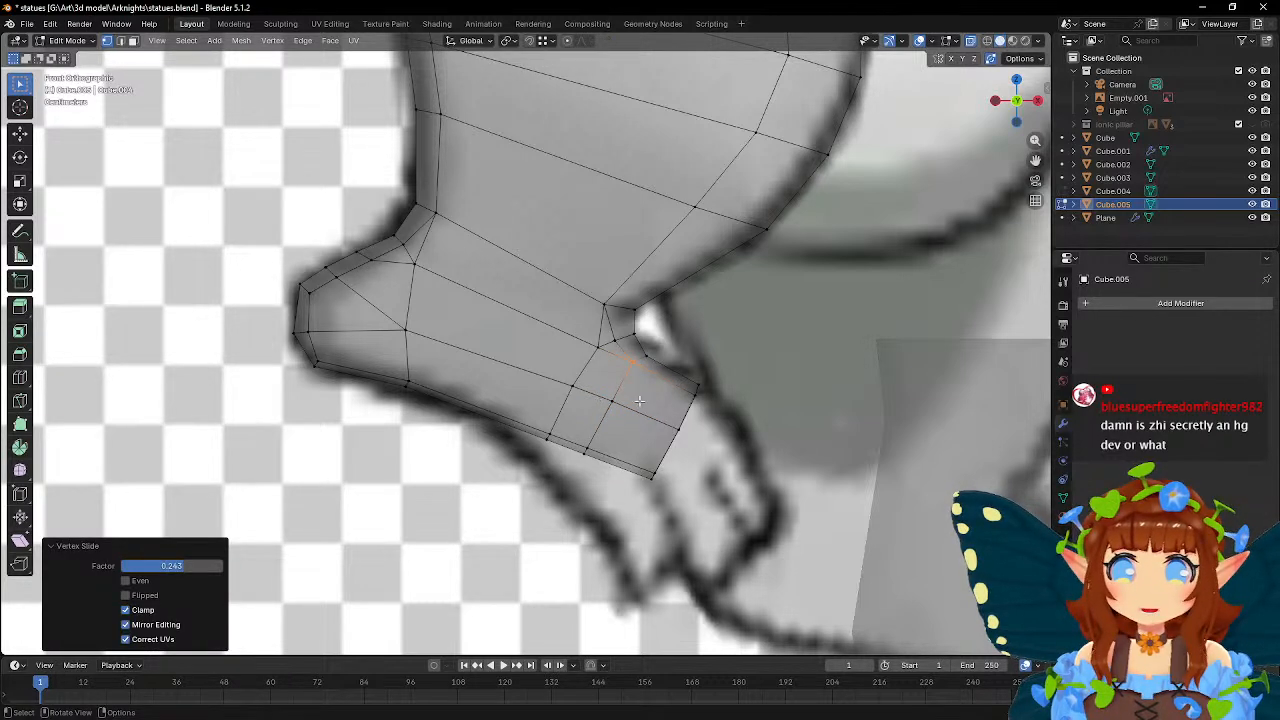
- Move the foot's front end loop about -0.040 m along local X and 0.014 m up in Z
left_click(689, 405, "alt")
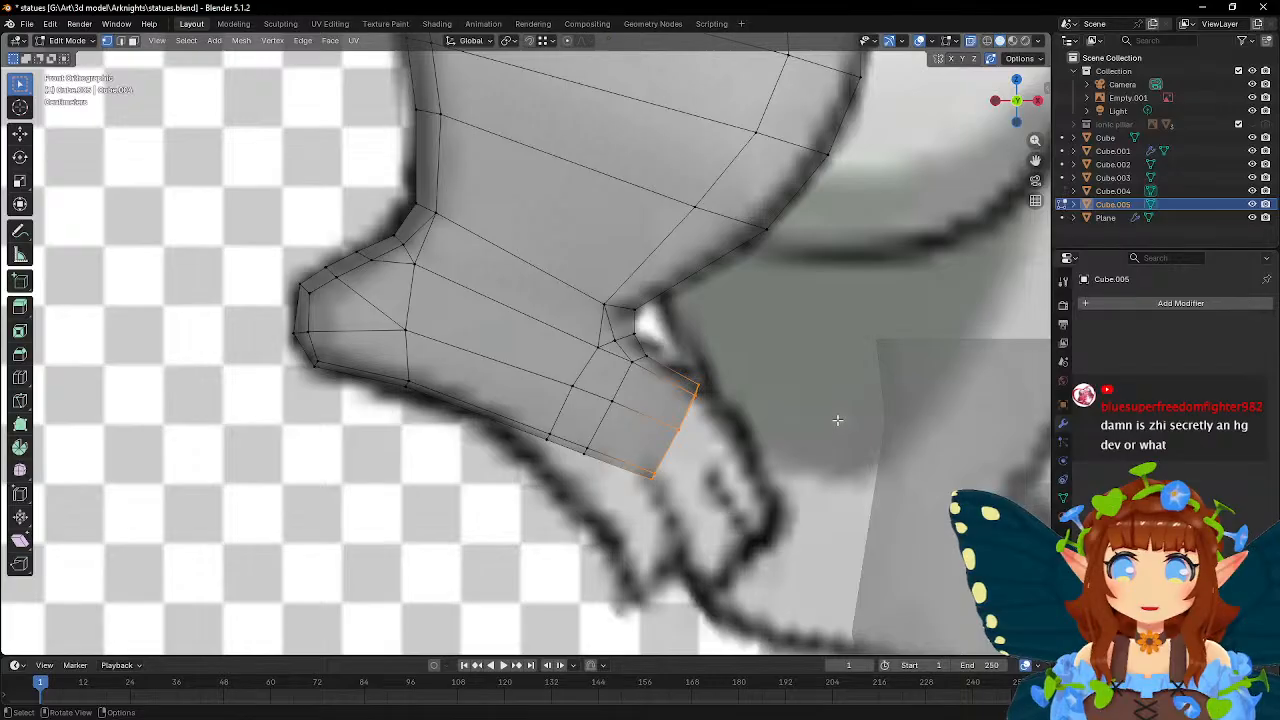
key("g")
key("x")
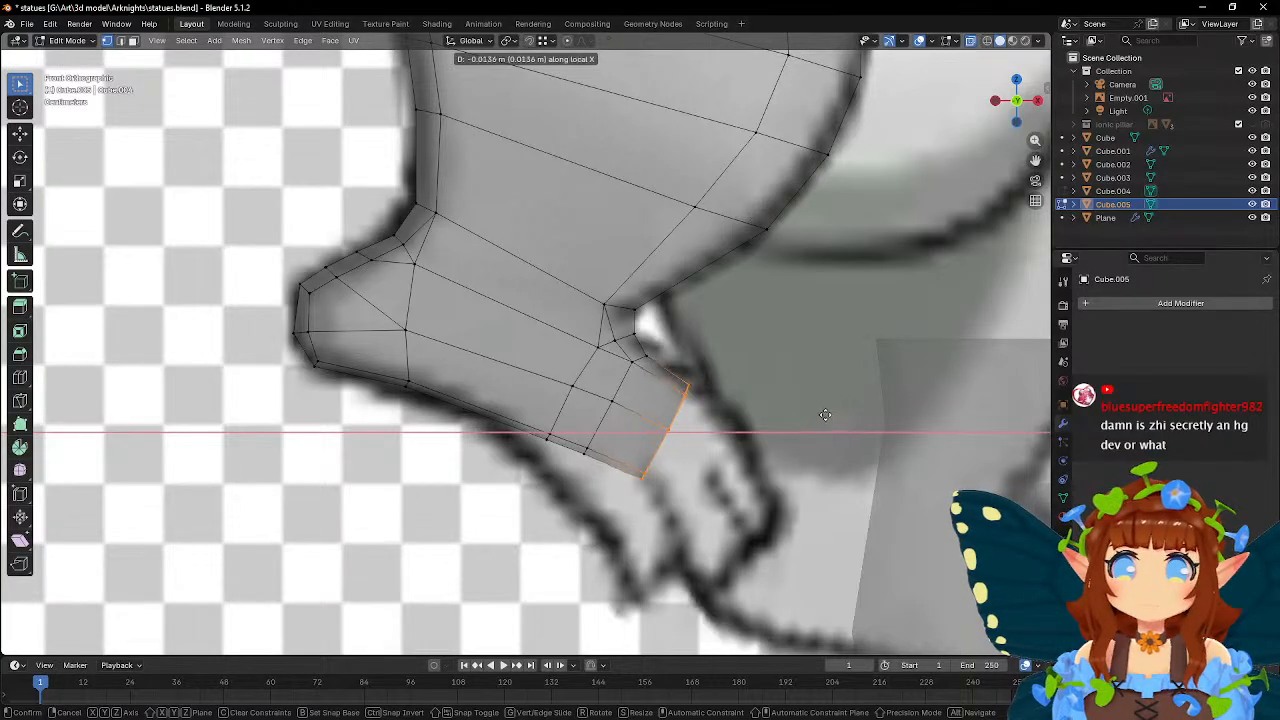
left_click(808, 409)
key("g")
key("z")
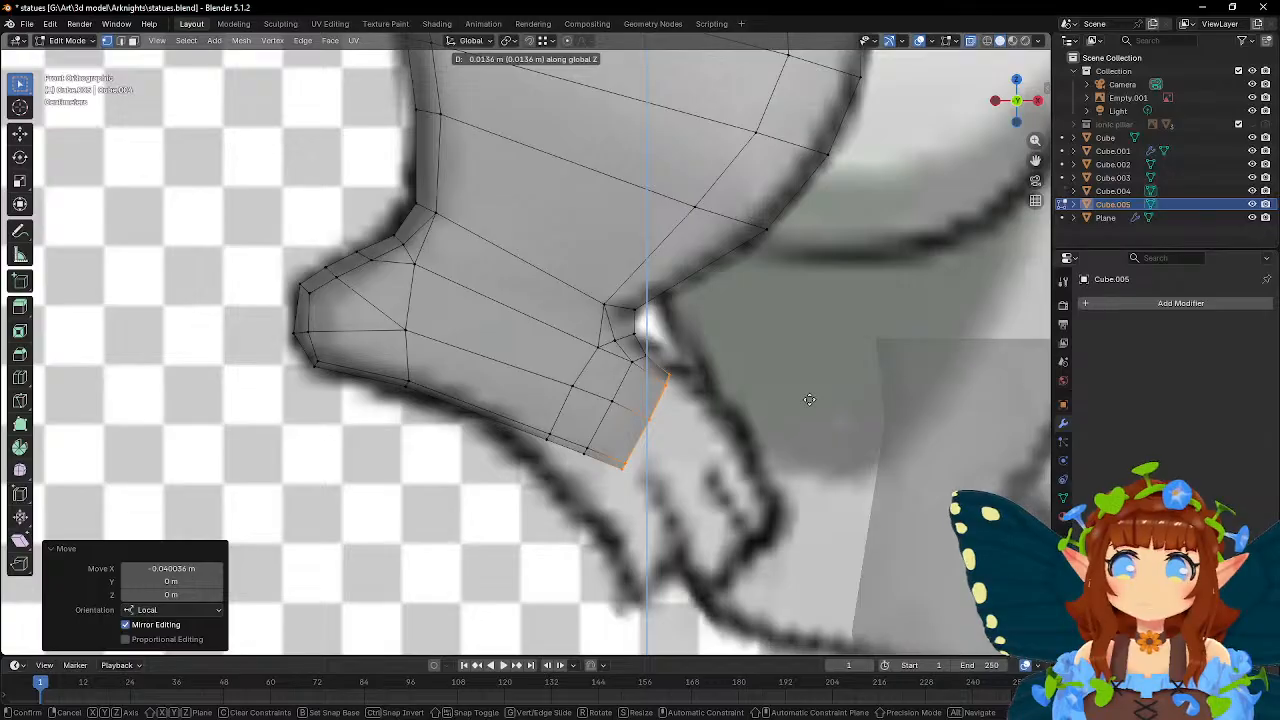
left_click(809, 399)
- Bevel the vertical centre edges of the foot's front end face with a width of 0.0335 m and one segment
middle_click_drag(789, 386, 664, 400)
left_click(121, 41)
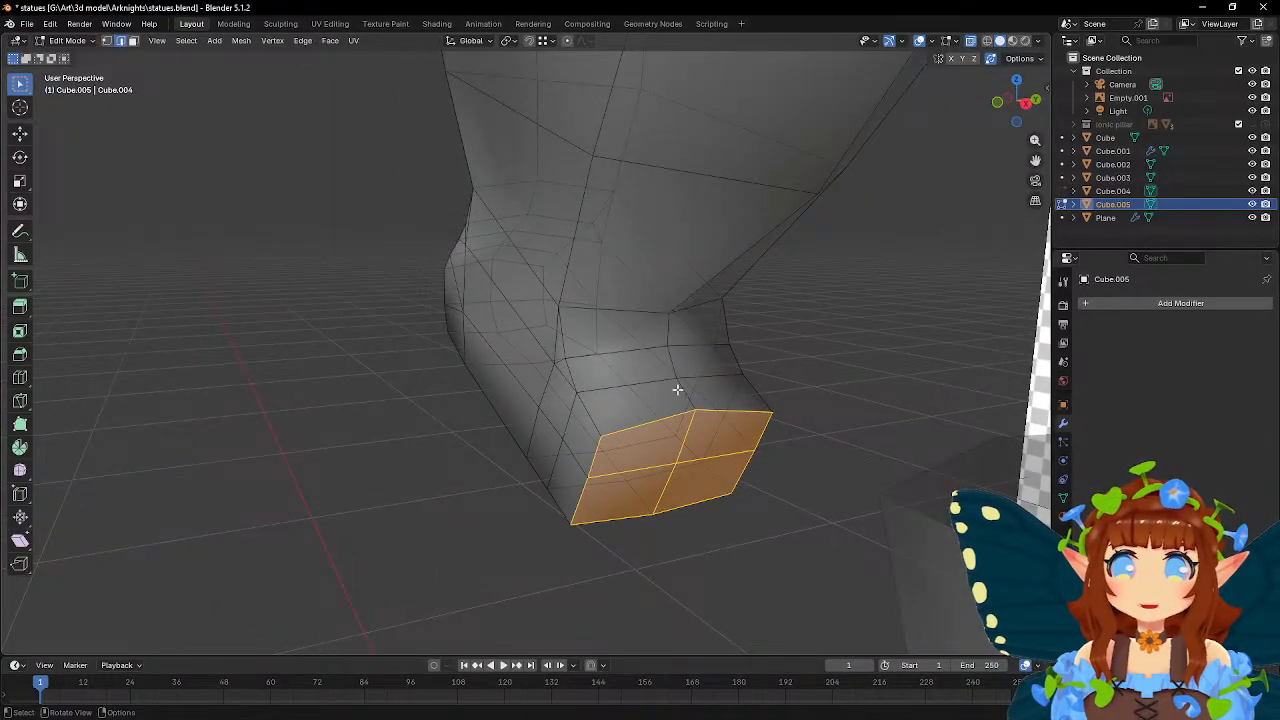
left_click(678, 389)
key("KP_1")
scroll(792, 359, "up", 4)
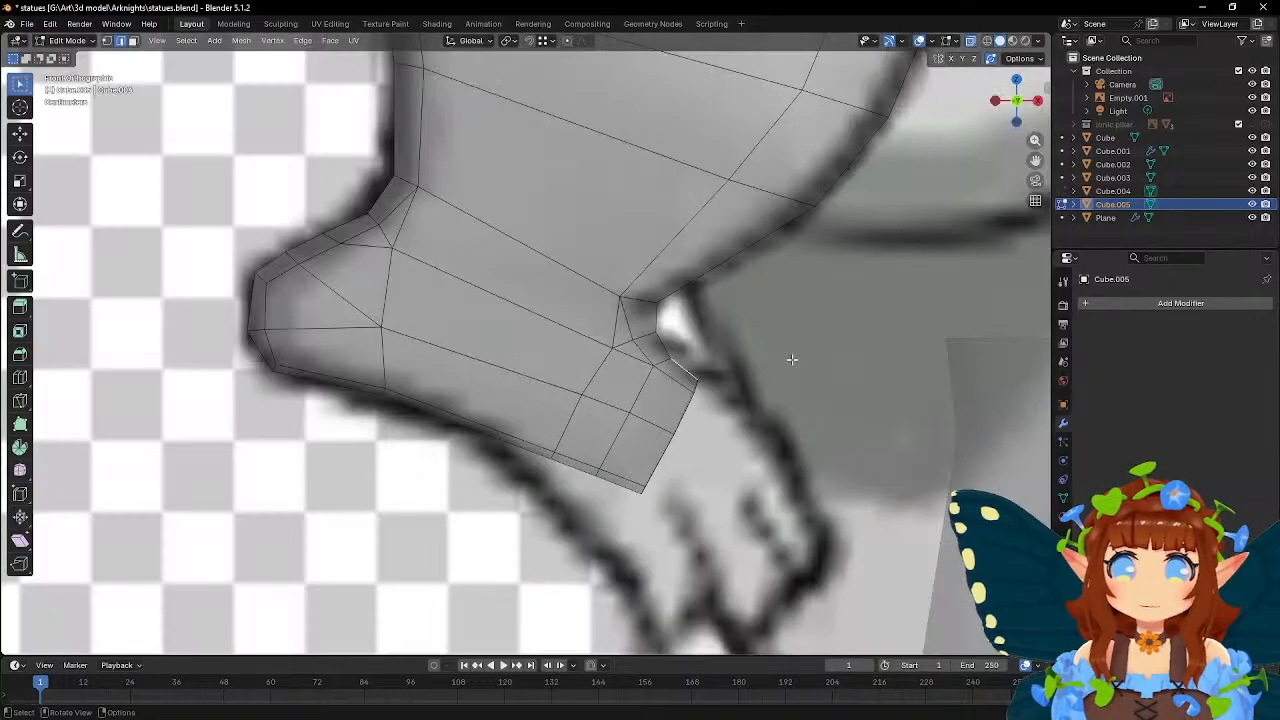
middle_click_drag(792, 359, 679, 352)
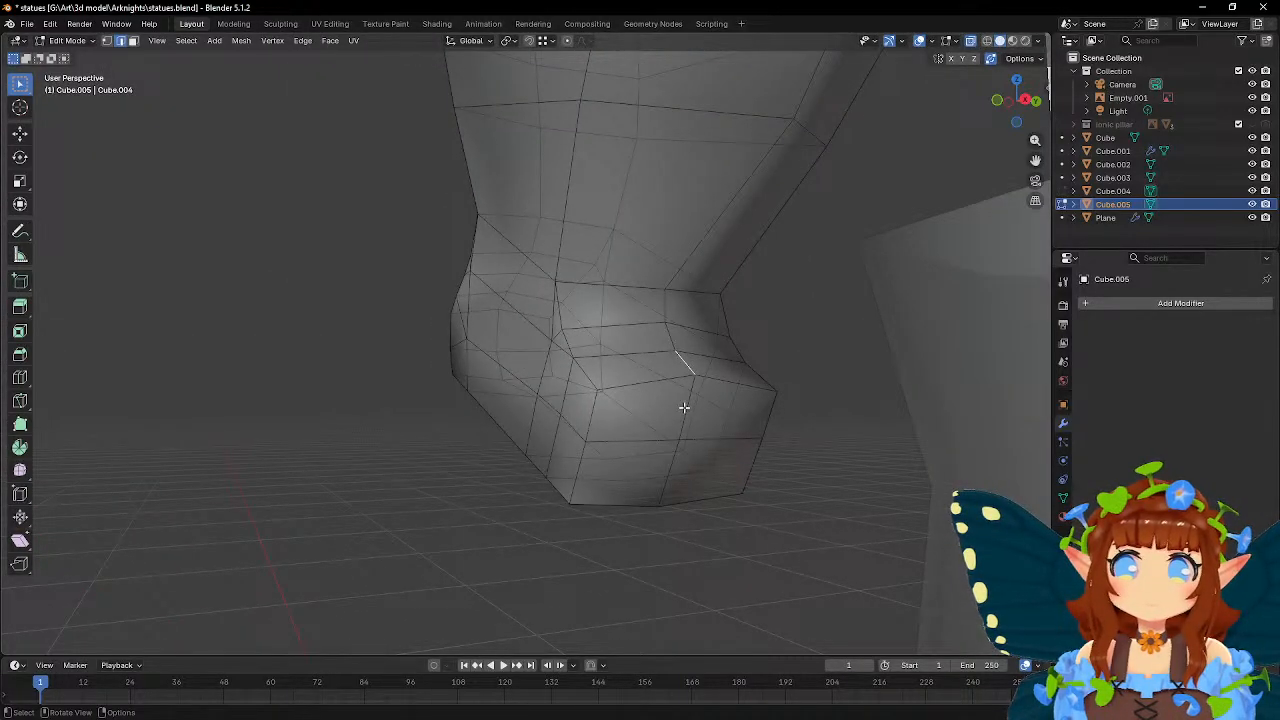
left_click(689, 389)
left_click(689, 399)
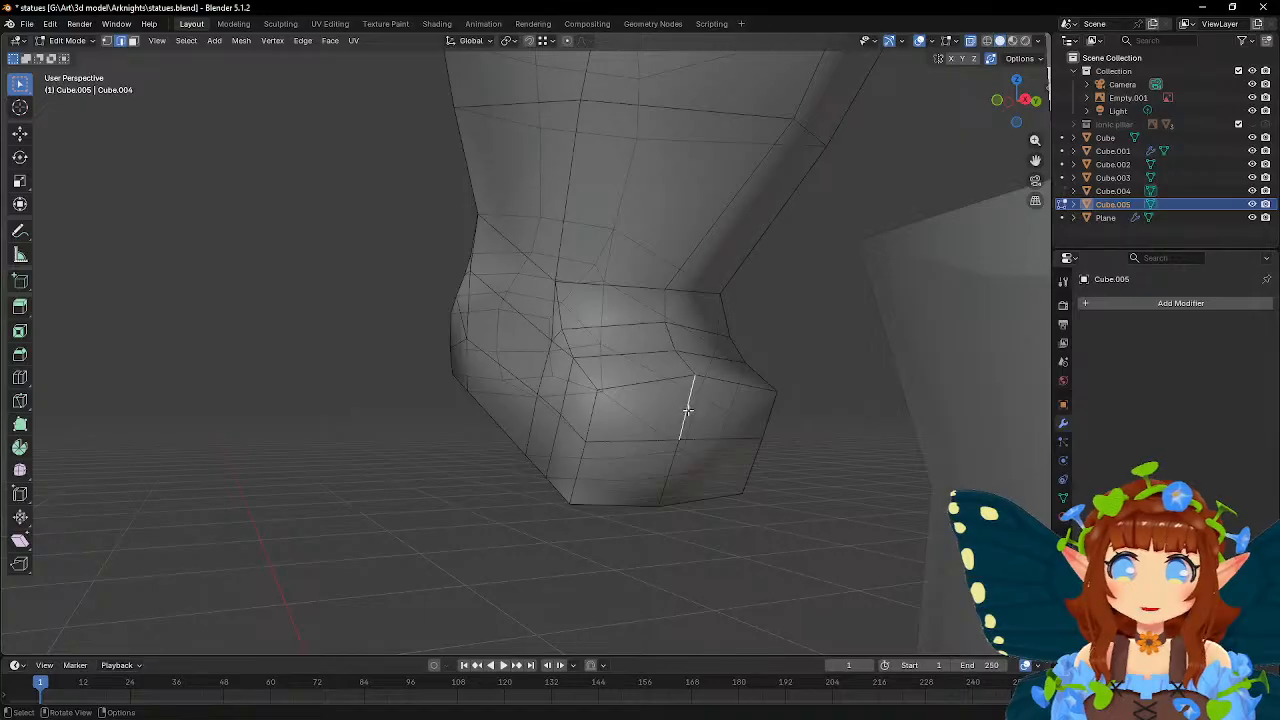
left_click(666, 486, "shift")
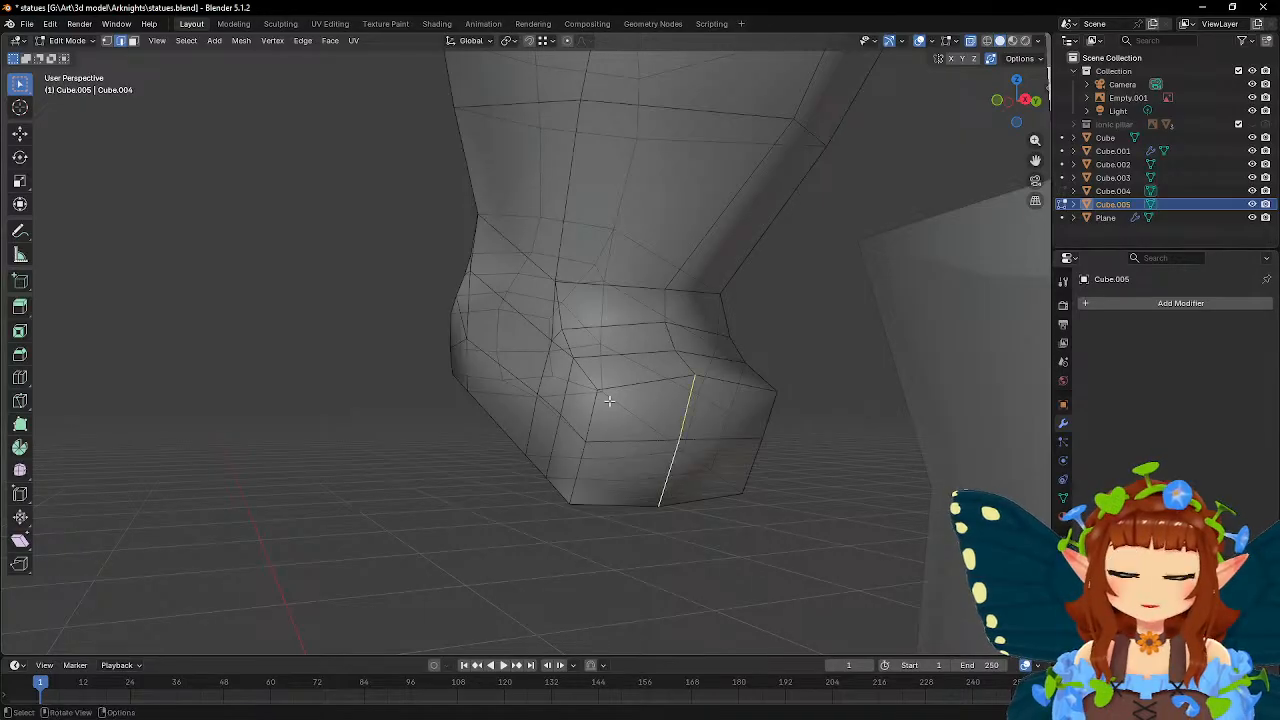
left_click(23, 360)
left_click_drag(617, 443, 576, 438)
key("w")
scroll(618, 375, "up", 3)
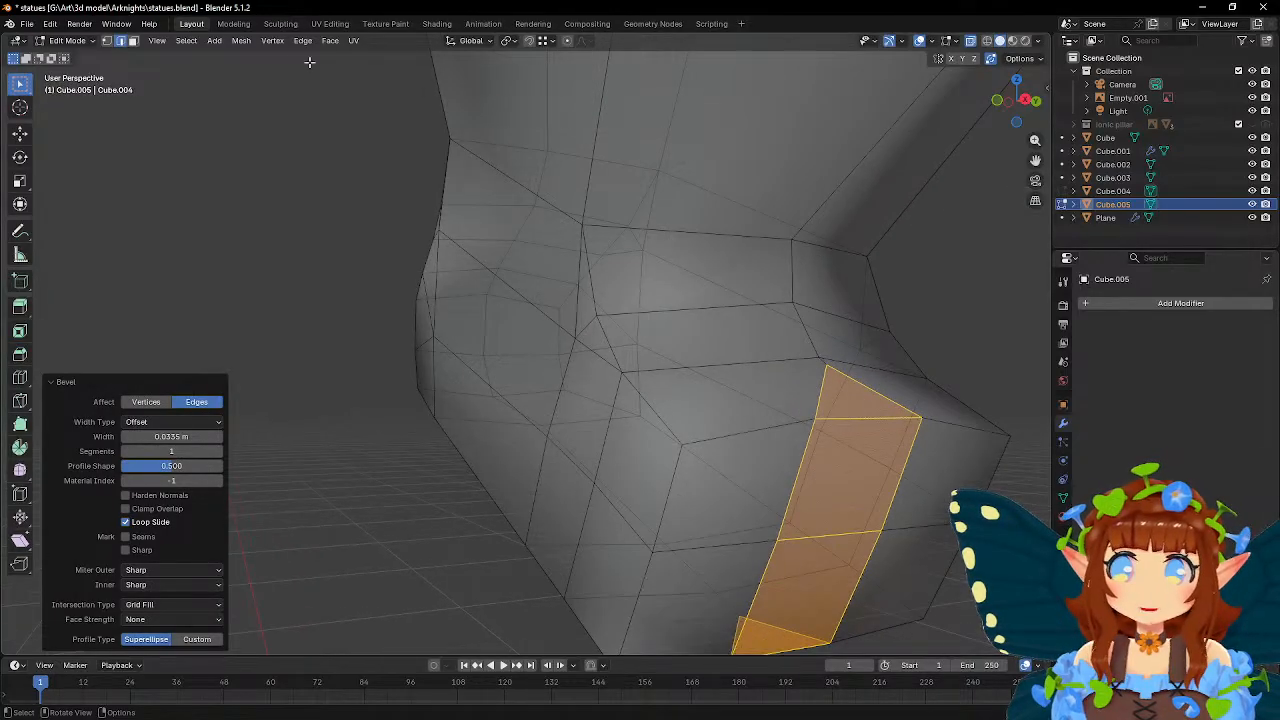
- Enable snapping and snap the bevel's upper and lower tip vertices onto the adjacent midline vertices of the foot
key("1")
key("shift+Tab")
left_click(829, 364)
key("g")
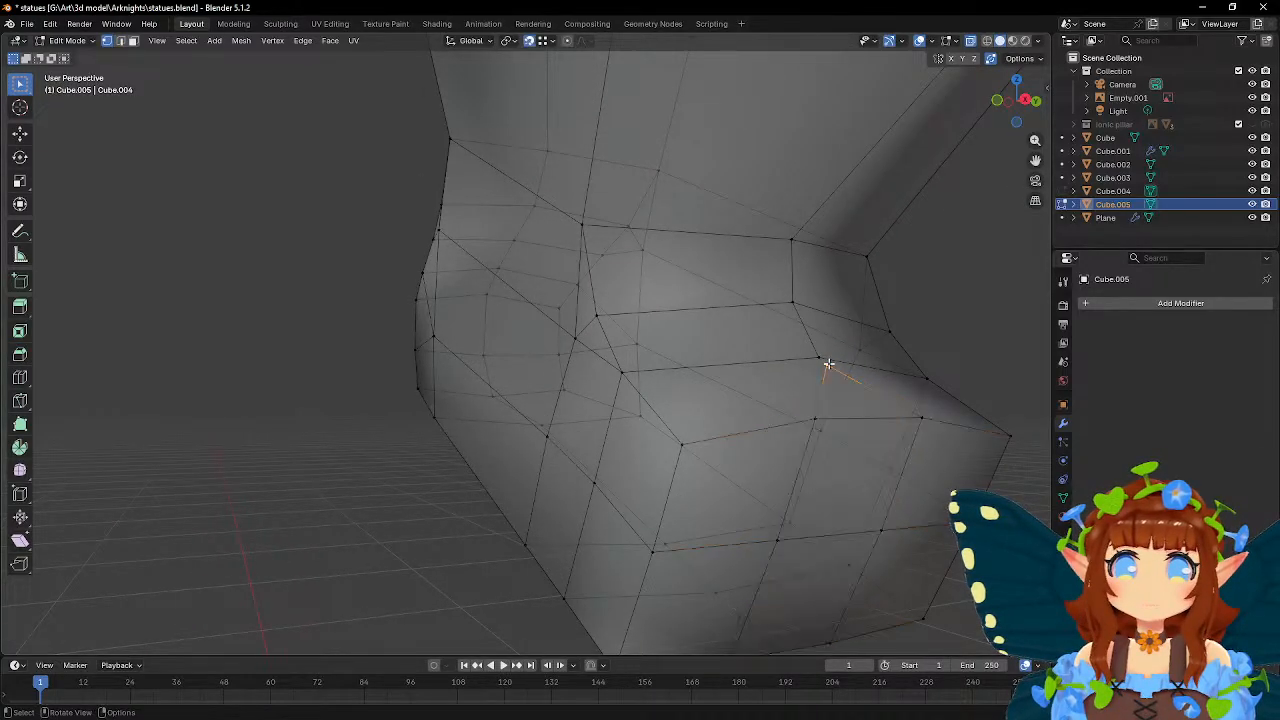
left_click(825, 358)
left_click(739, 616)
key("g")
left_click(722, 597)
key("Tab")
key("Tab")
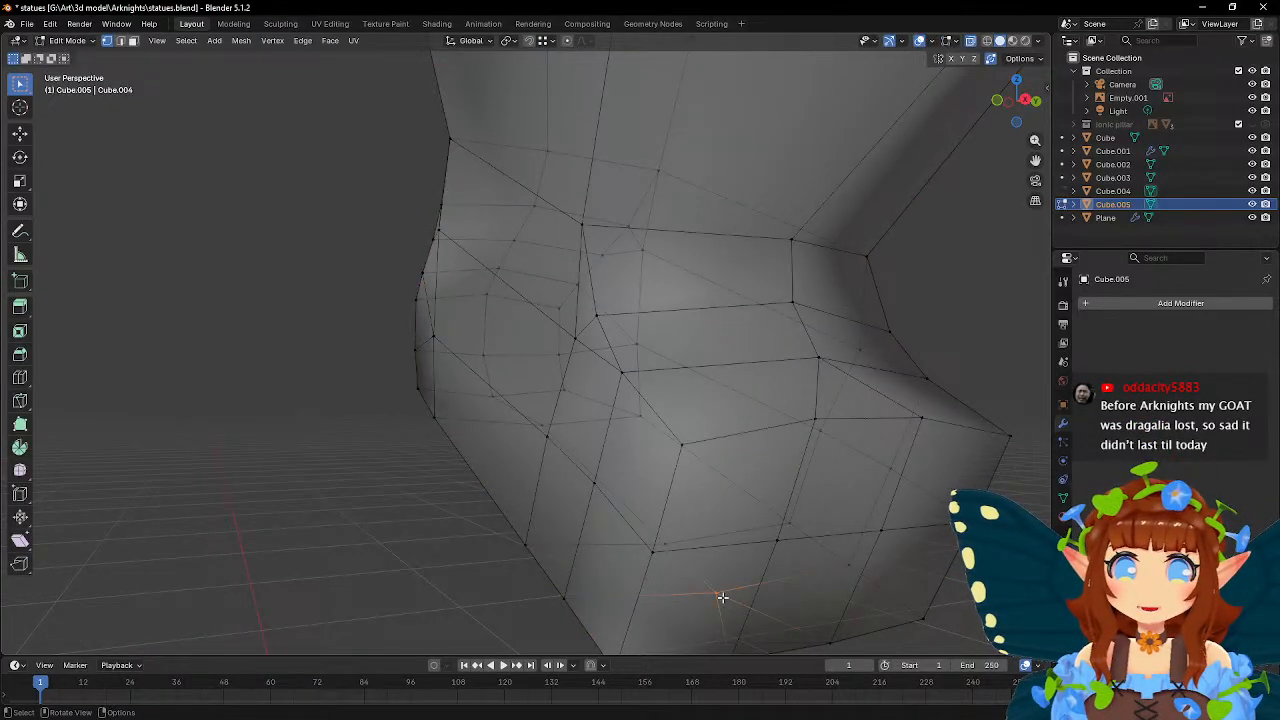
- Extrude the four outer faces of the foot's front end about 0.160 m along their normals to form two toes
scroll(722, 597, "down", 2)
middle_click_drag(620, 463, 672, 484)
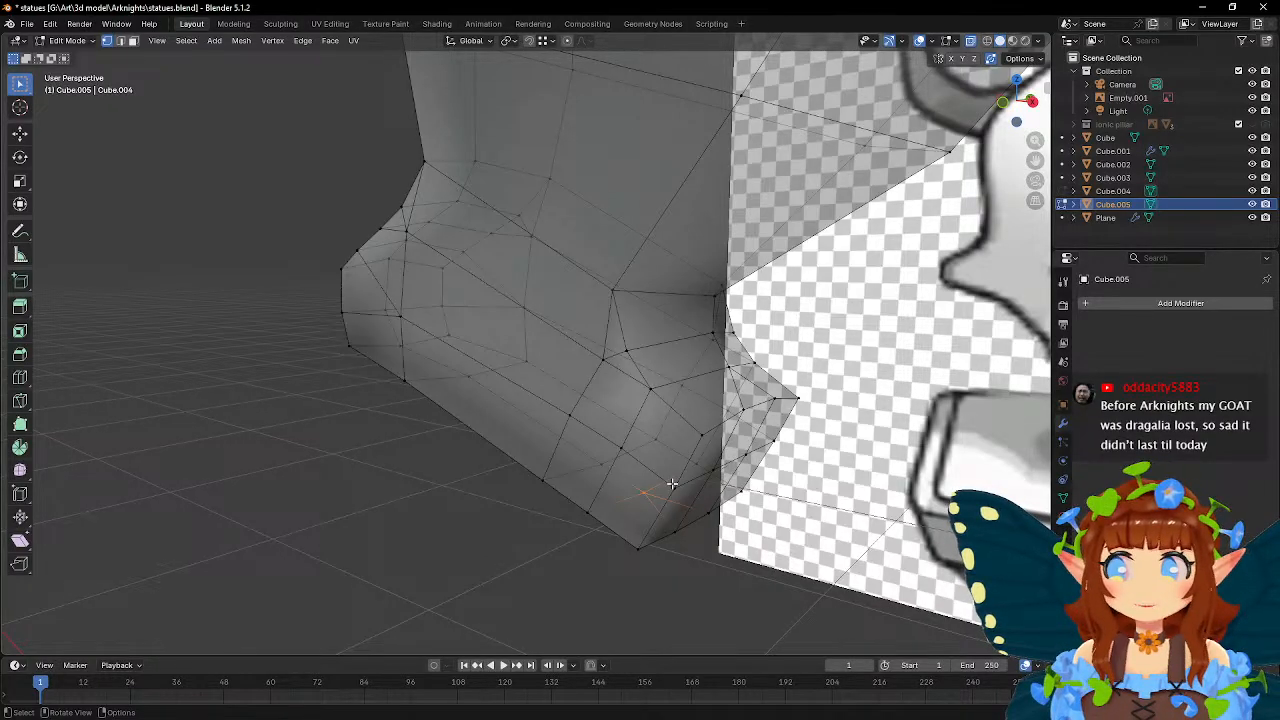
left_click(133, 40)
middle_click_drag(854, 505, 666, 443)
left_click(660, 443)
left_click(638, 515, "shift")
left_click(785, 500, "shift")
left_click(795, 435, "shift")
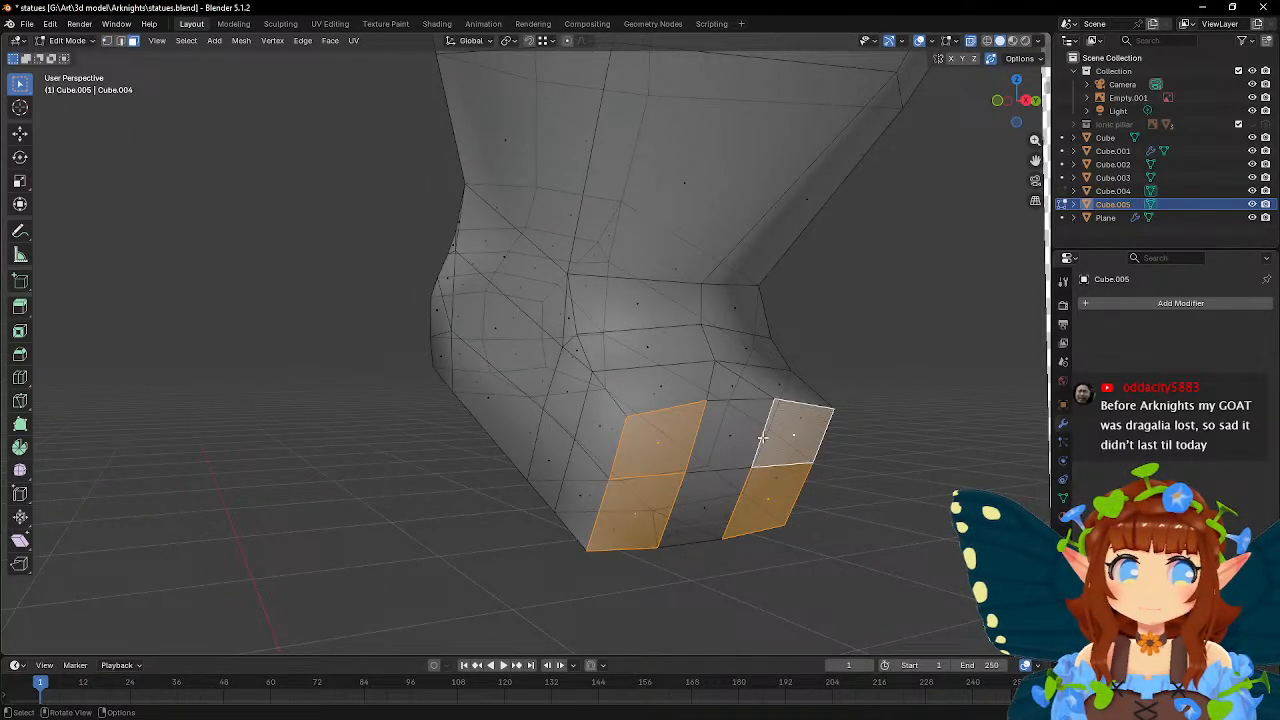
scroll(759, 432, "down", 3)
middle_click_drag(681, 392, 745, 392)
key("alt+z")
key("alt+z")
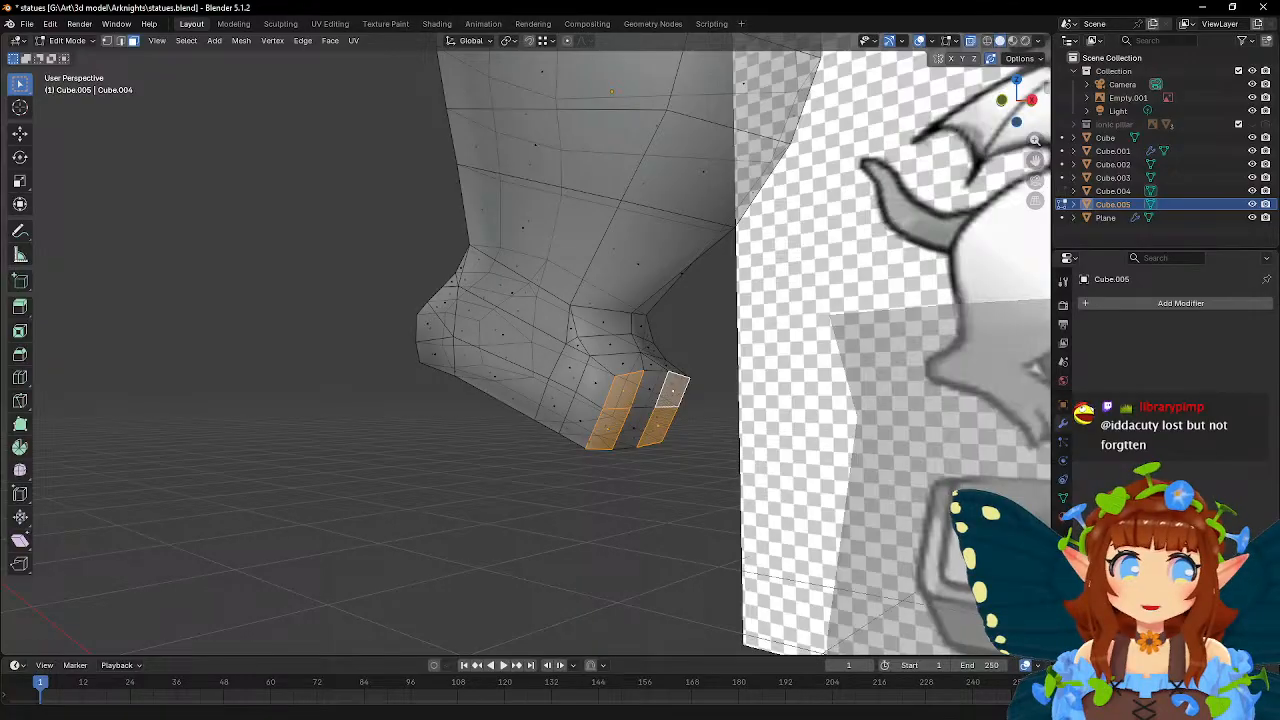
middle_click_drag(662, 351, 778, 361)
key("e")
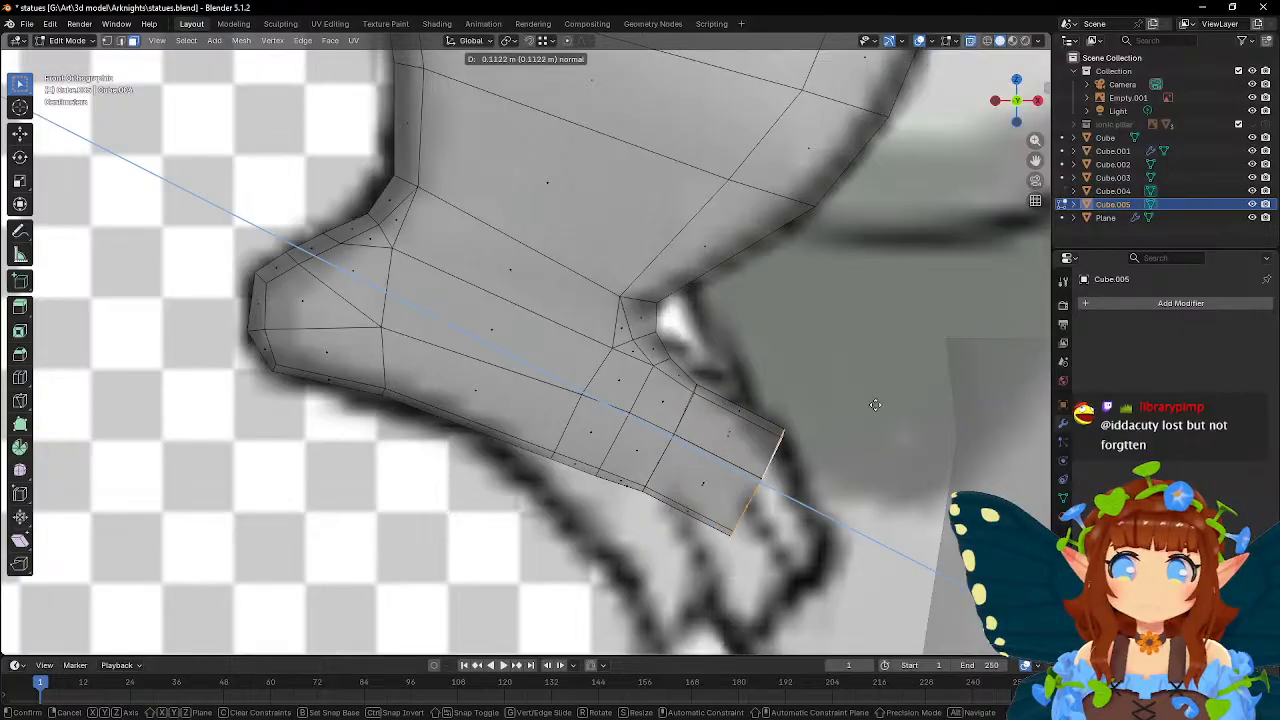
left_click(905, 420)
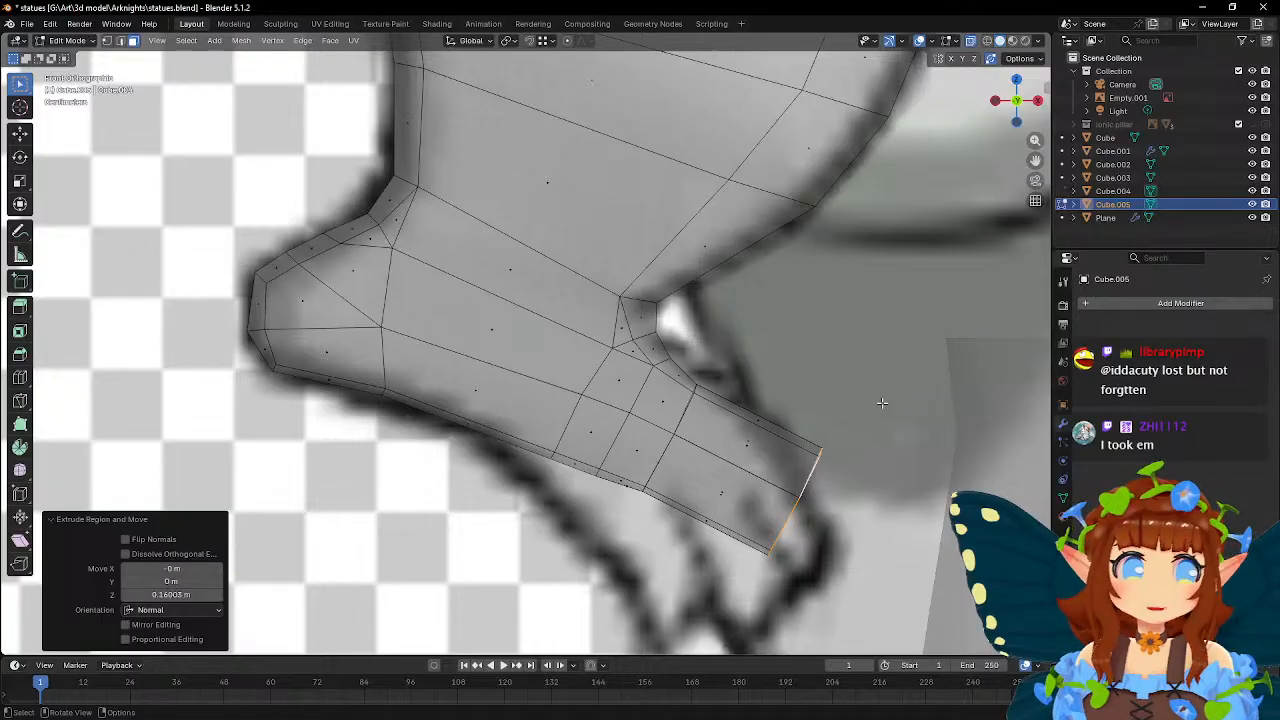
- Extrude the foot's middle front faces about 0.158 m as a third toe and scale its tip to about 0.914
middle_click_drag(881, 403, 700, 371)
left_click(580, 421)
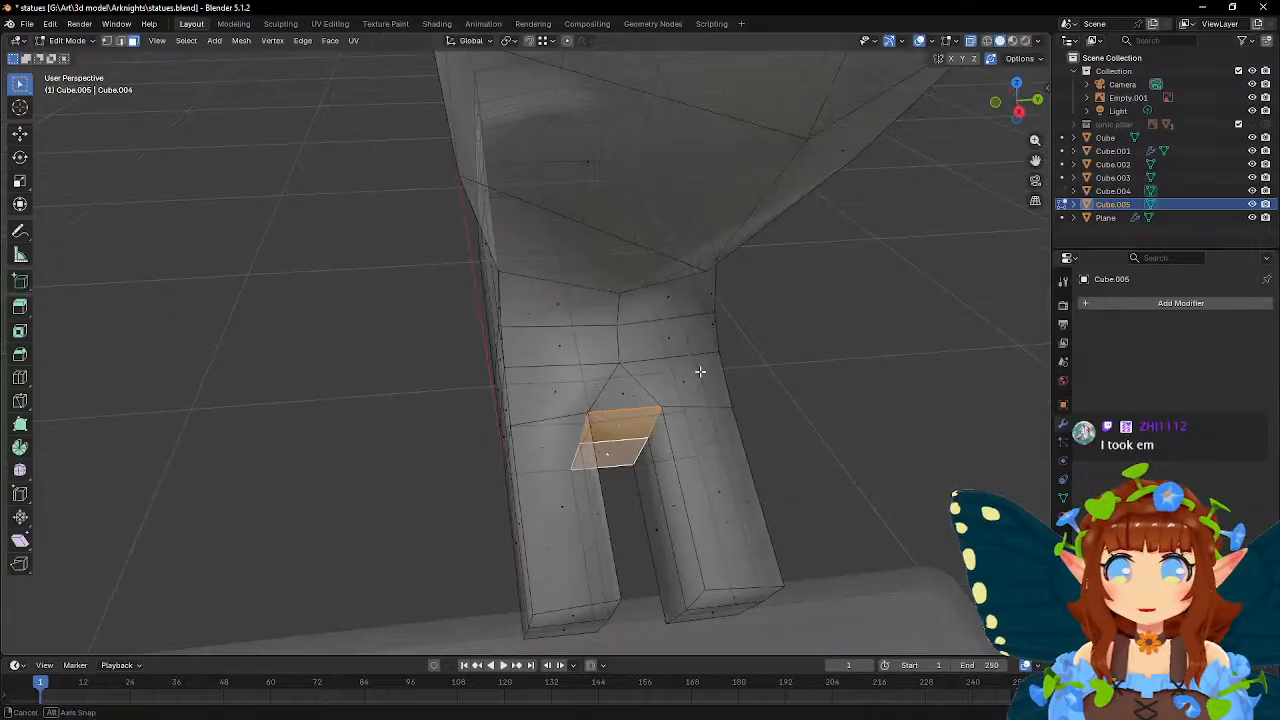
key("e")
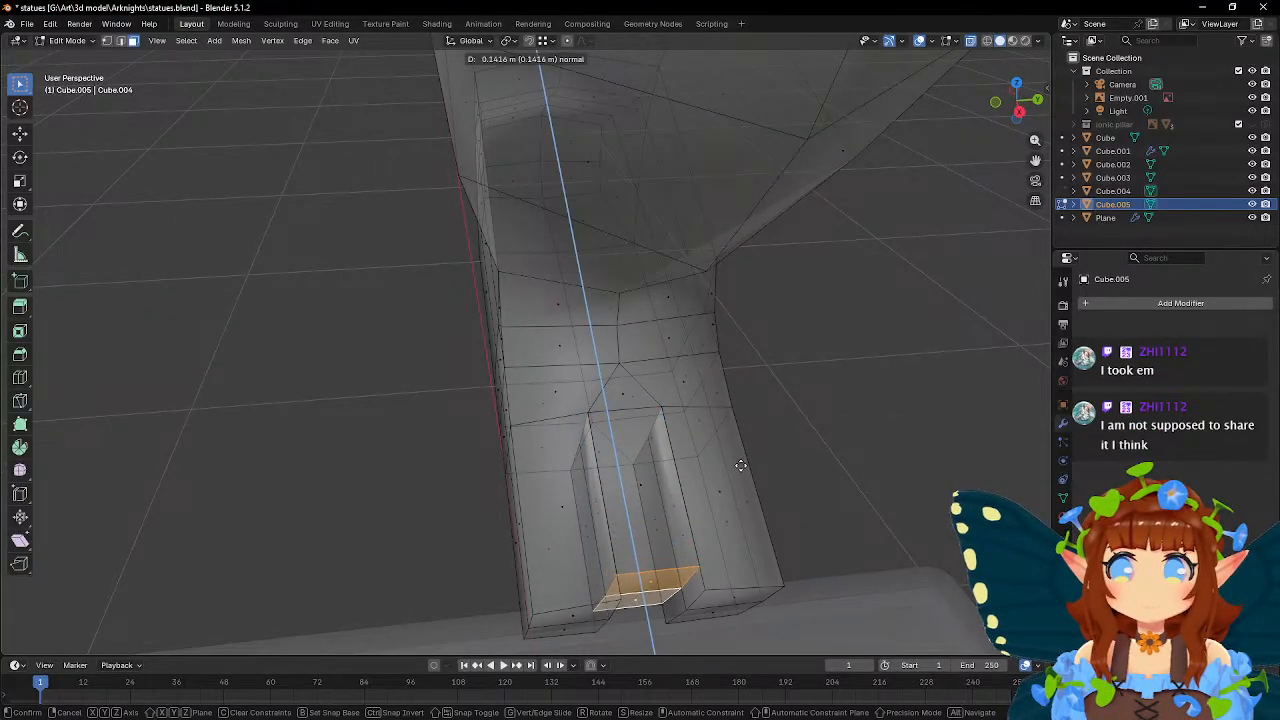
left_click(745, 479)
key("s")
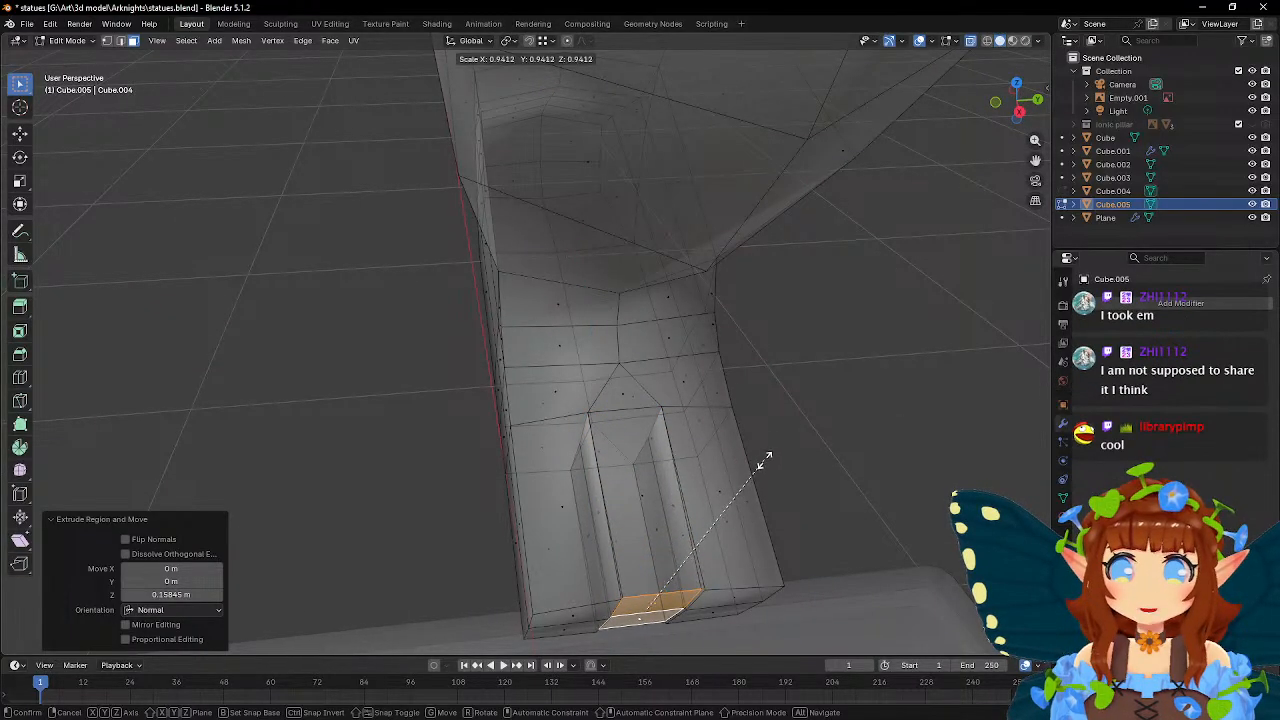
left_click(735, 440)
middle_click_drag(735, 440, 744, 354)
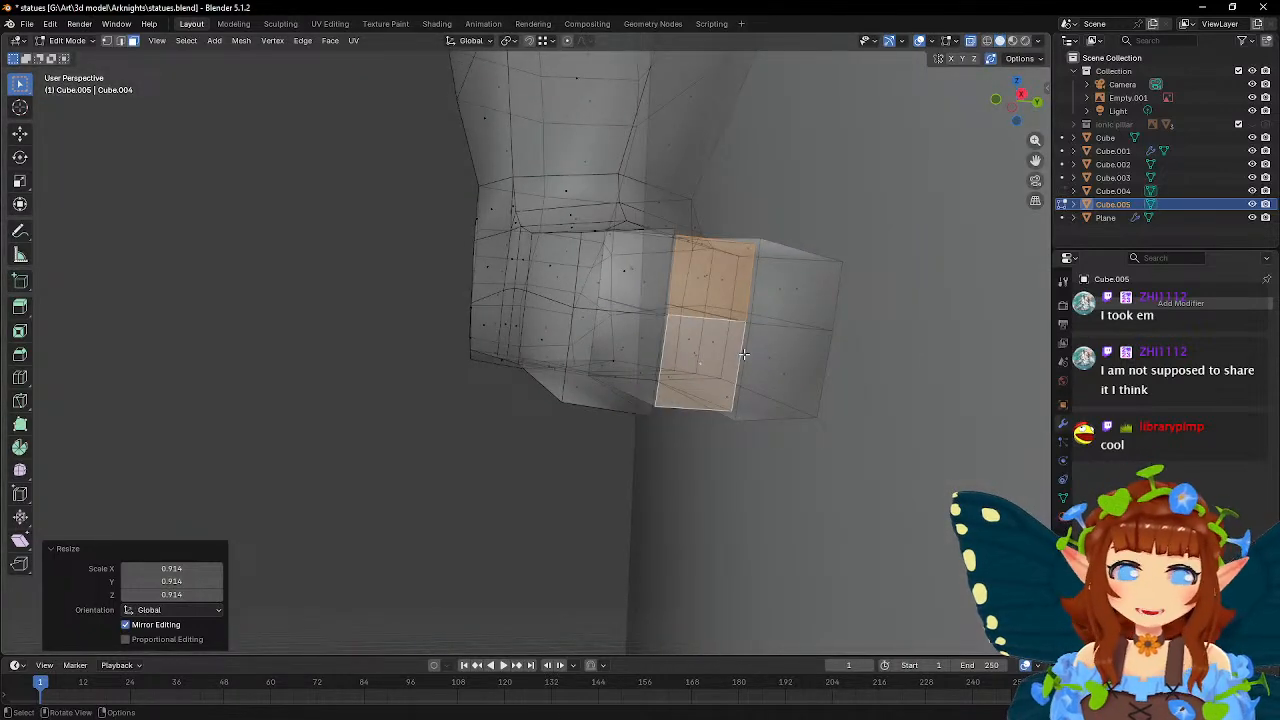
- Scale down the tip faces of both outer toes separately, using a factor of 0.886 for the second one
mouse_move(724, 347)
middle_mouse_down()
mouse_move(702, 334)
mouse_move(714, 362)
middle_mouse_up()
left_click(714, 362)
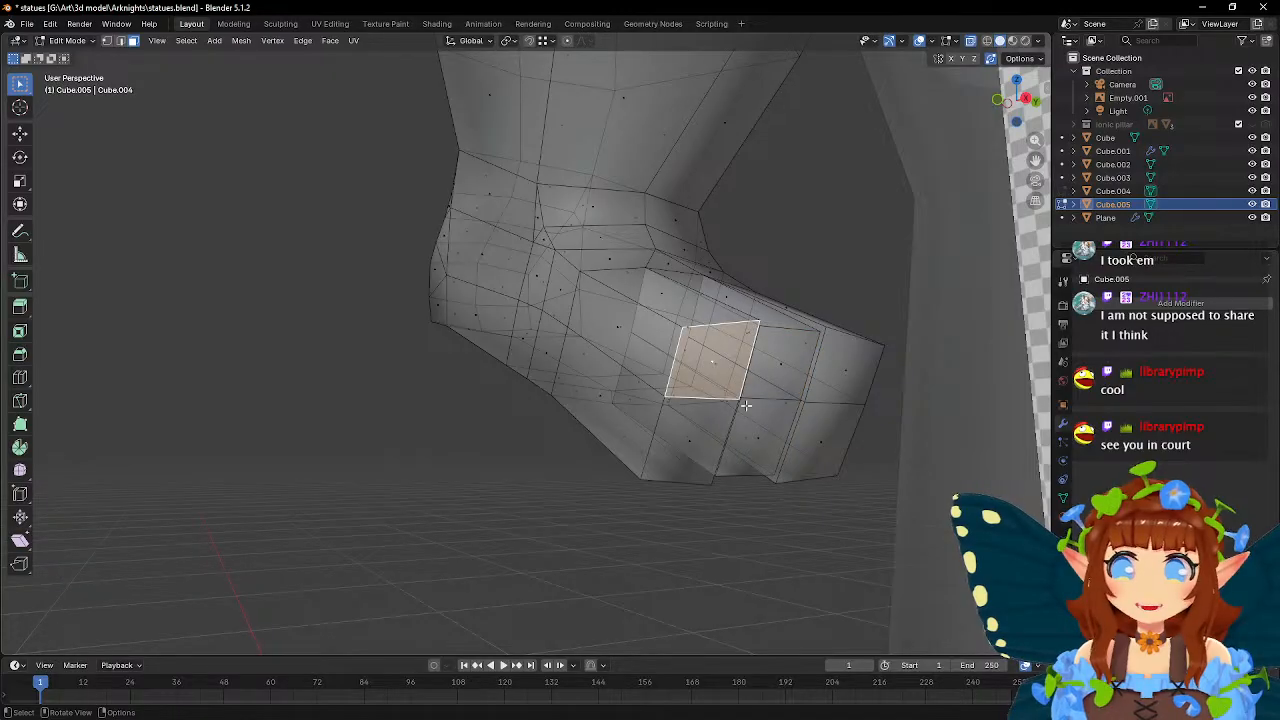
left_click(691, 446, "shift")
key("s")
left_click(838, 401)
left_click(847, 370)
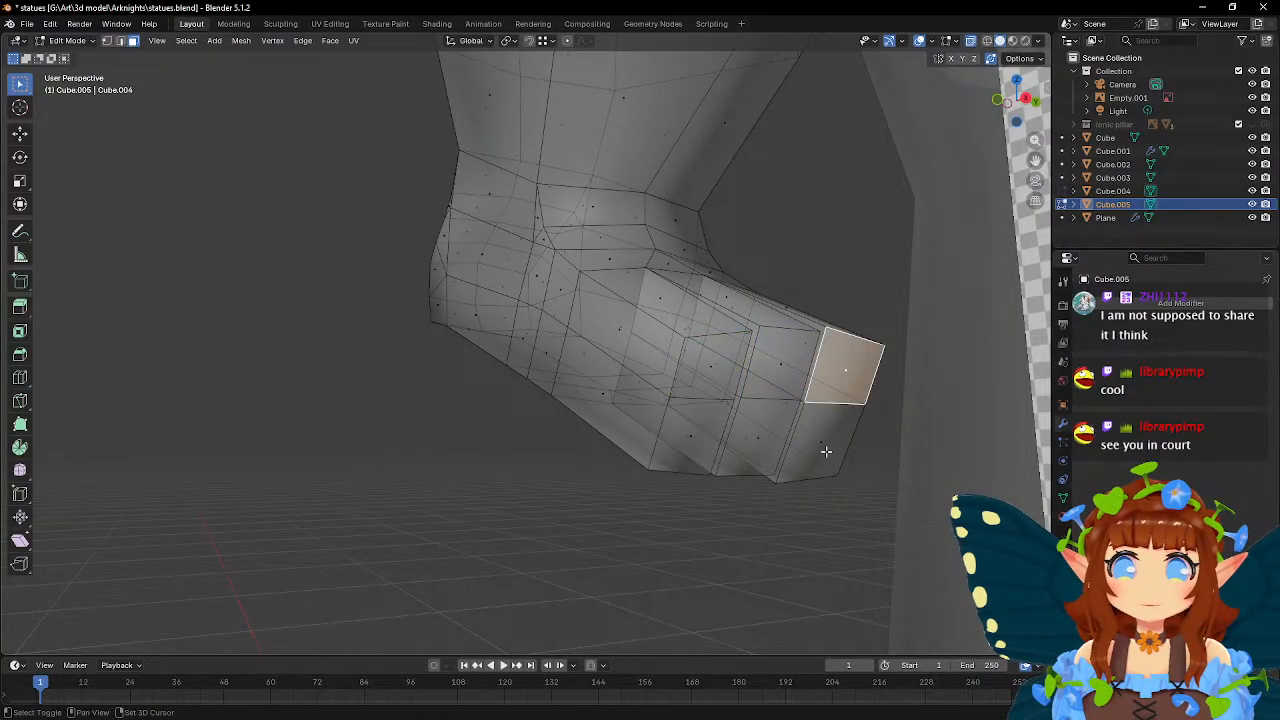
left_click(829, 447, "shift")
key("s")
left_click(927, 412)
middle_click_drag(738, 332, 708, 340)
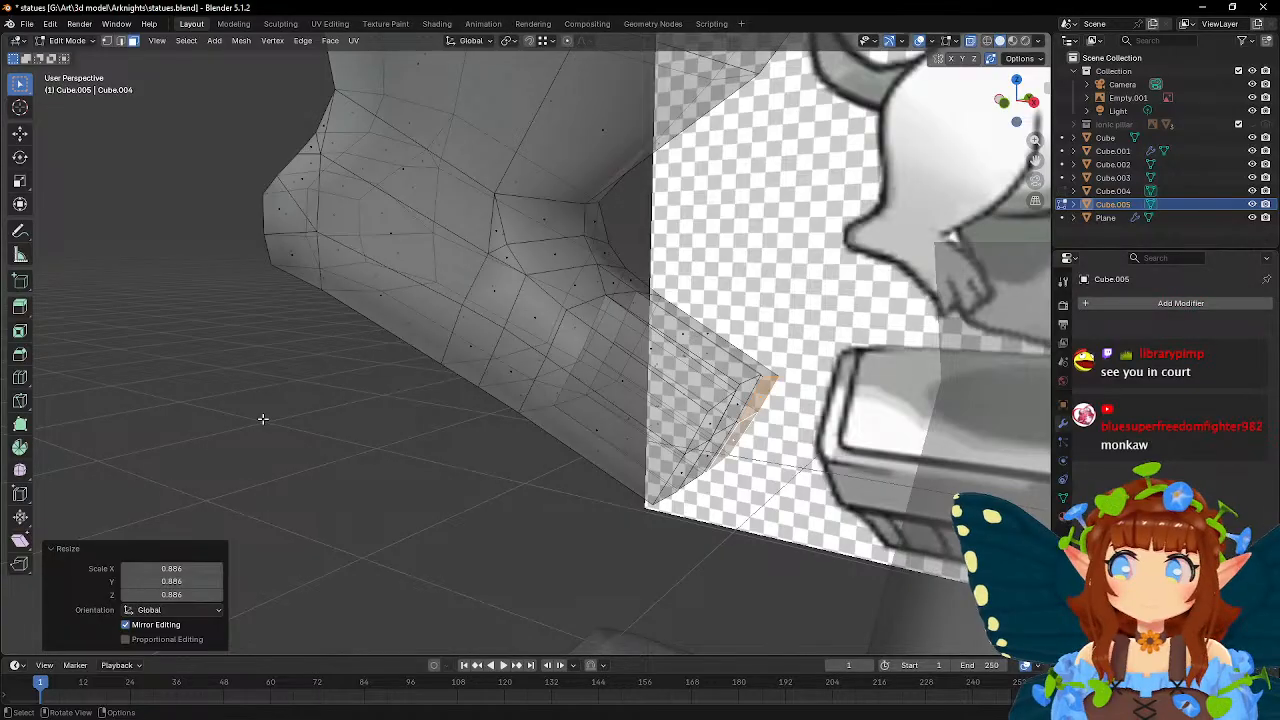
- Add one centred loop cut around each of the three toes
left_click(20, 377)
middle_click_drag(615, 413, 450, 470)
left_click(450, 467)
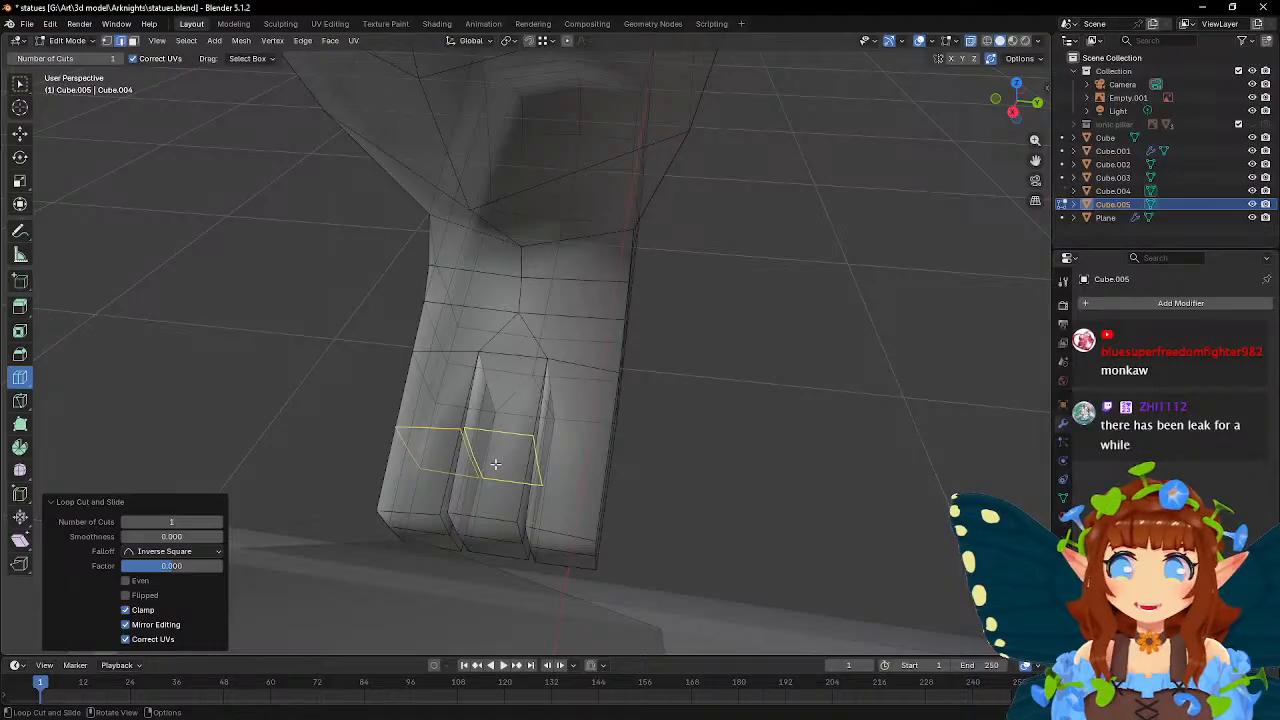
key("ctrl+z")
key("ctrl+shift+z")
left_click(495, 456)
left_click(589, 468)
key("w")
middle_click_drag(589, 468, 660, 468)
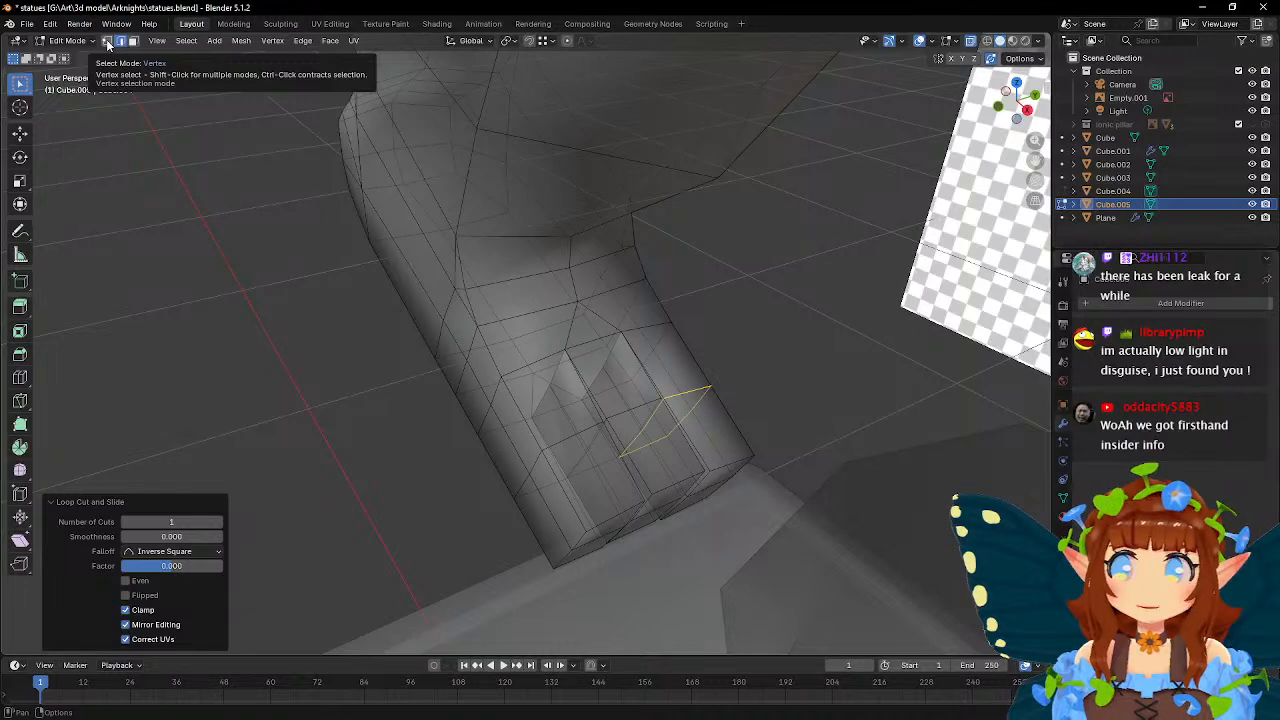
- Scale the first outer toe's loop-cut and tip corner vertices to about 0.767 along global Y
left_click(107, 41)
middle_click_drag(593, 349, 512, 357)
left_click(513, 343)
left_click(362, 366, "shift")
left_click(394, 469, "shift")
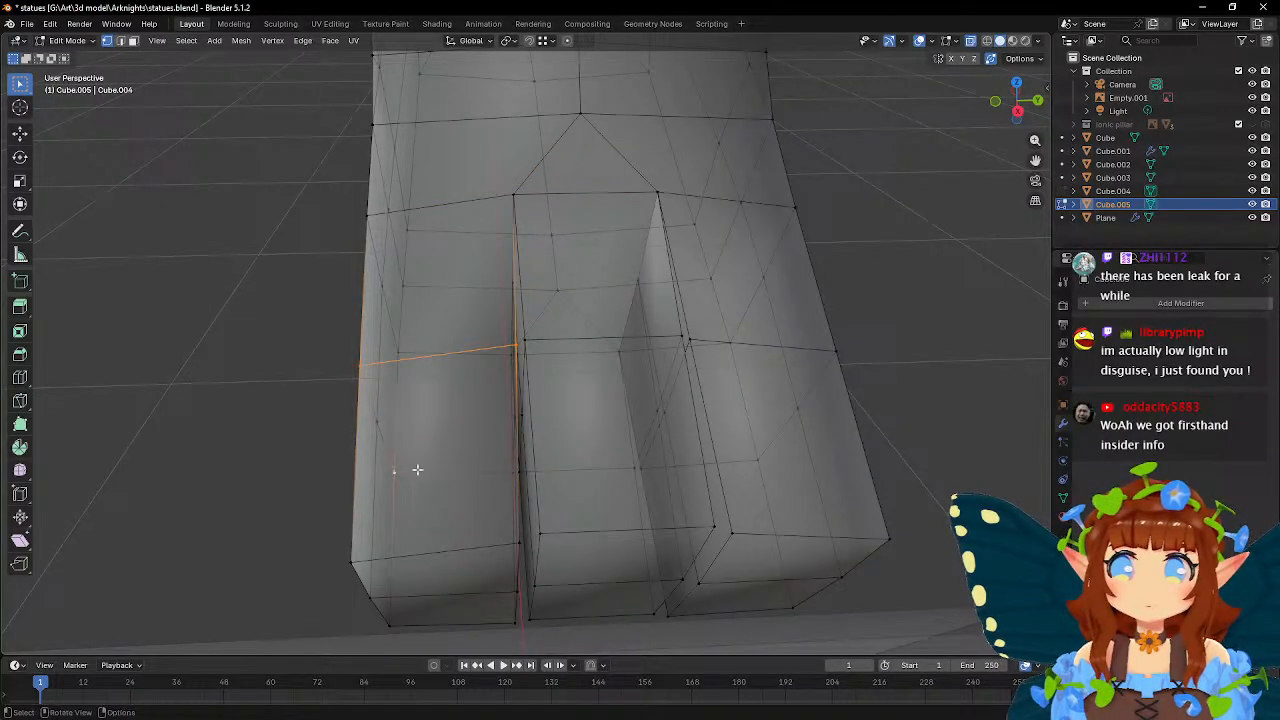
left_click(491, 480, "shift")
middle_click_drag(491, 480, 500, 440)
key("f")
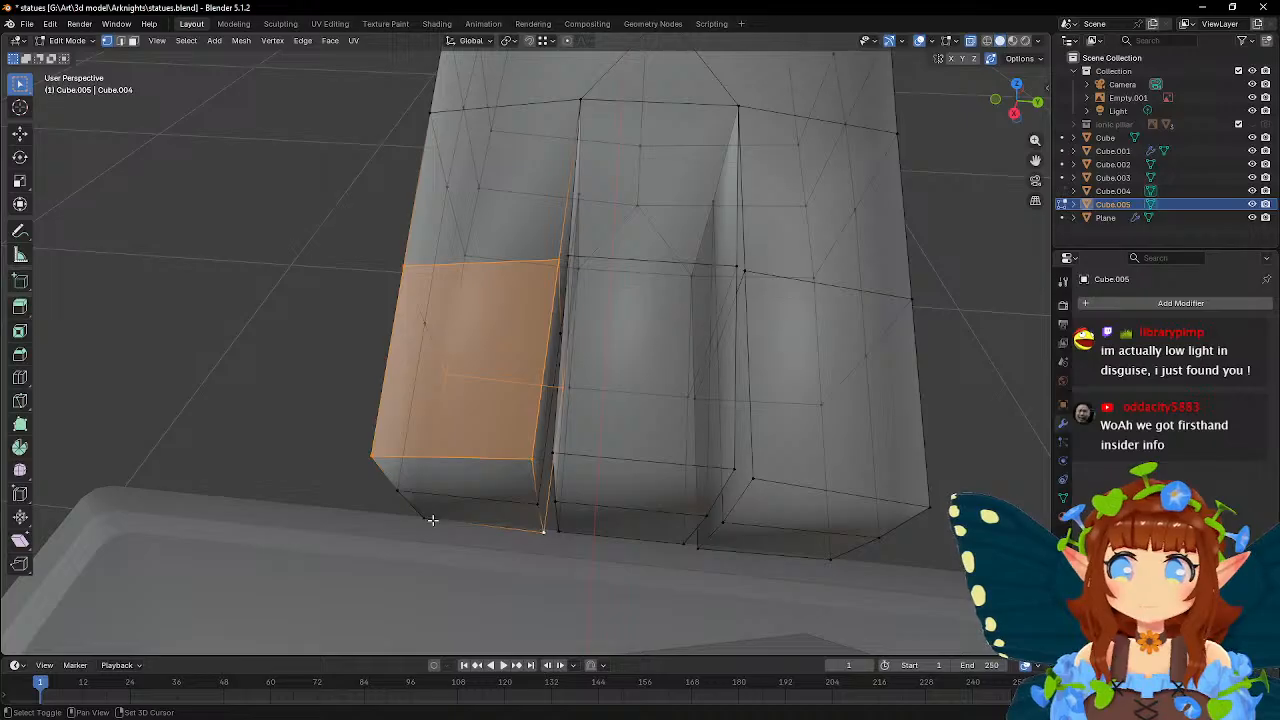
key("e")
key("s")
key("y")
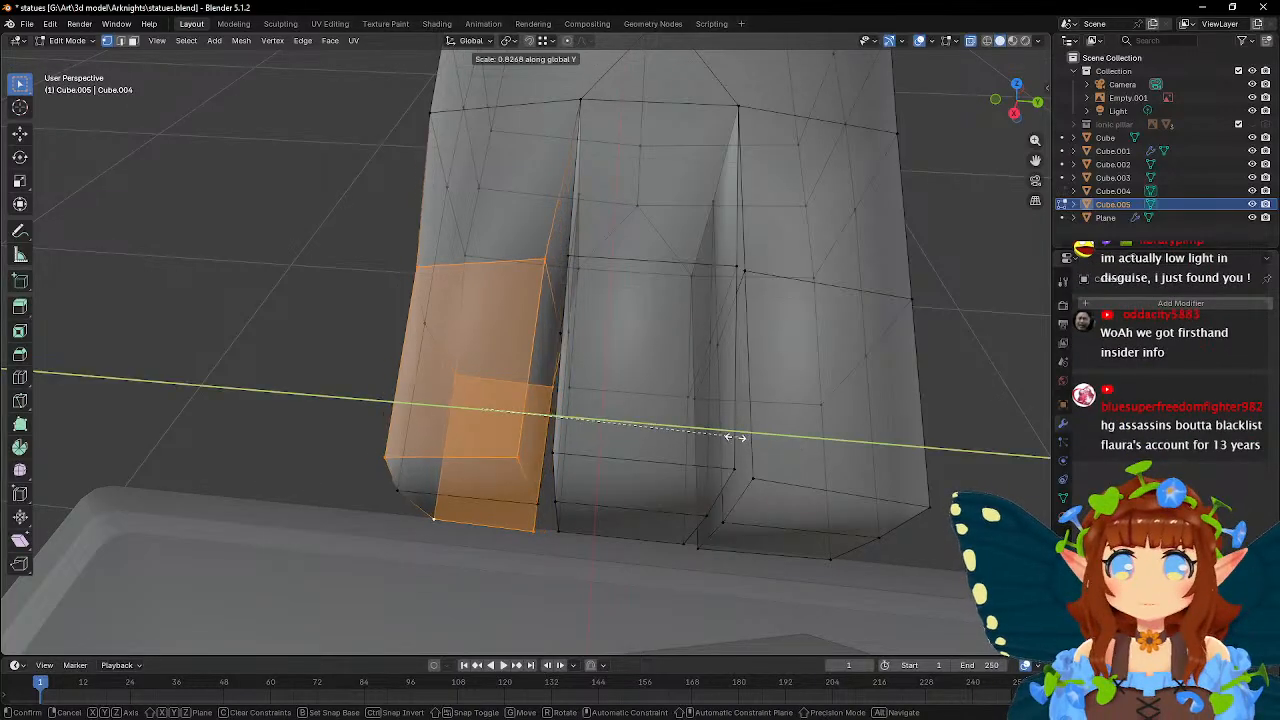
left_click(718, 437)
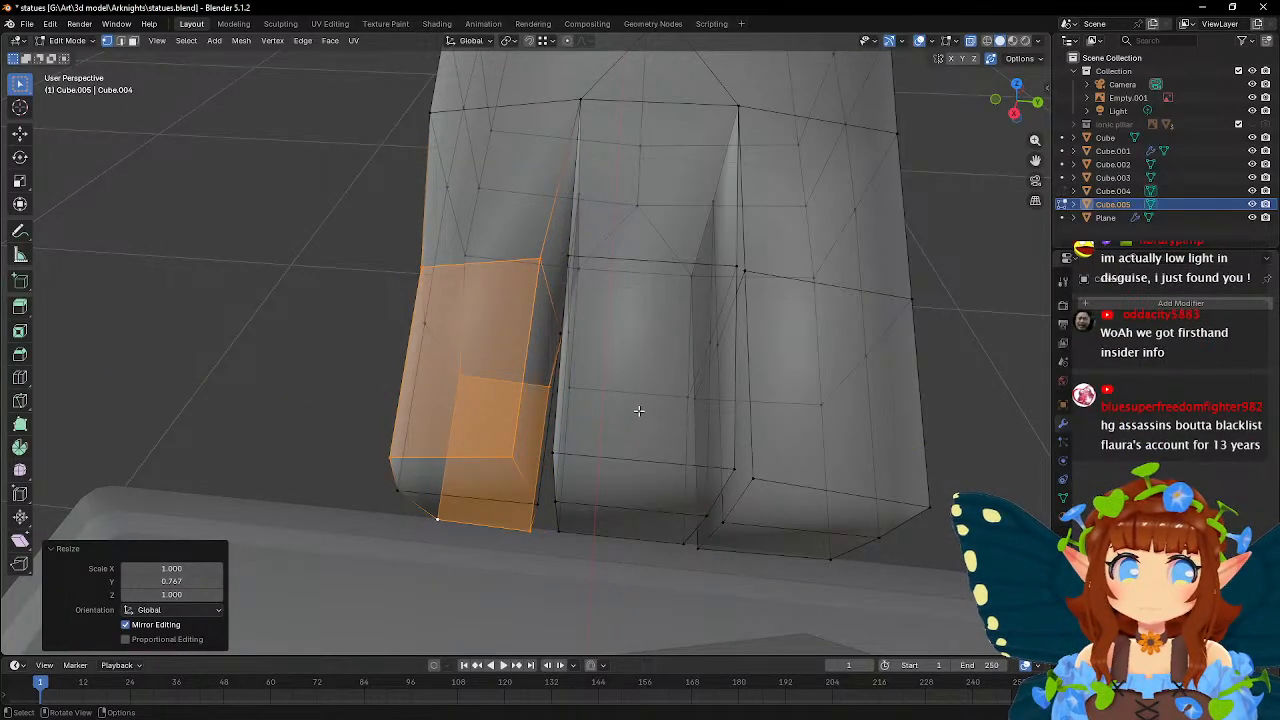
- Narrow the middle toe by scaling its loop-cut and tip corner vertices along global Y
middle_click_drag(646, 366, 544, 271)
left_click(544, 271)
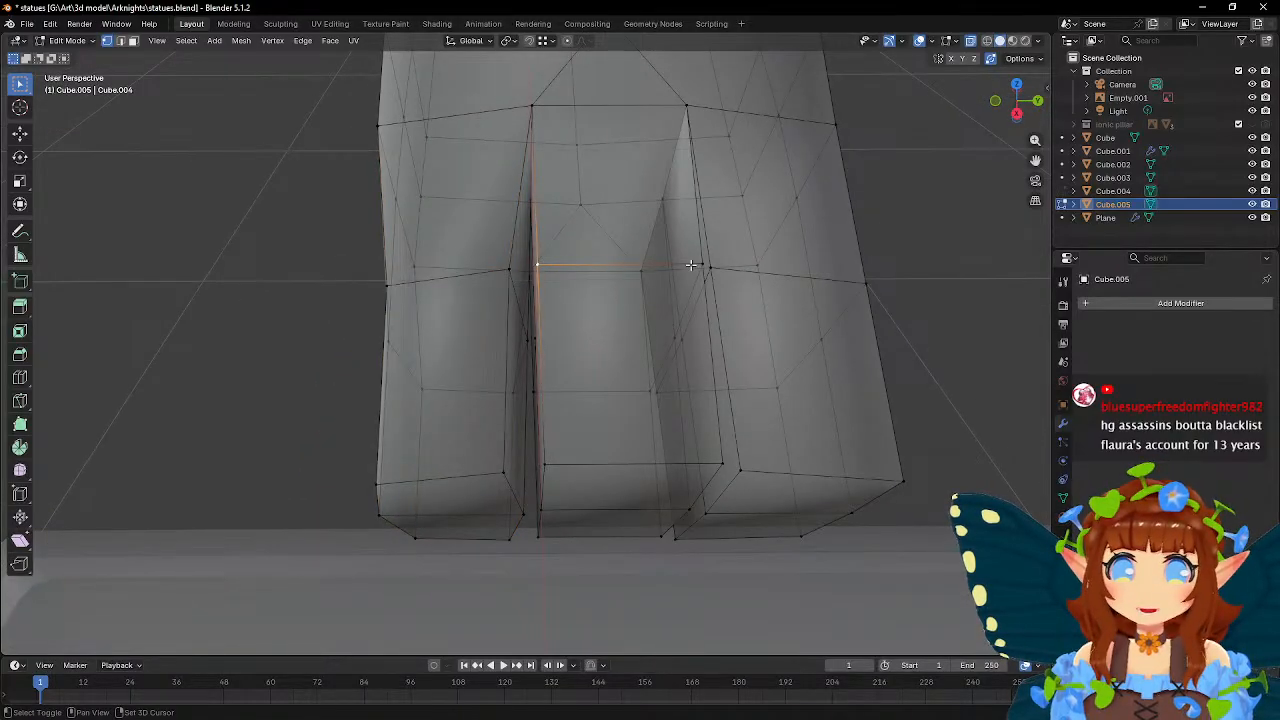
middle_click_drag(663, 380, 634, 387)
left_click(631, 393, "shift")
left_click(524, 389, "shift")
left_click(480, 442, "shift")
left_click(508, 532, "shift")
left_click(647, 455, "shift")
left_click(624, 541, "shift")
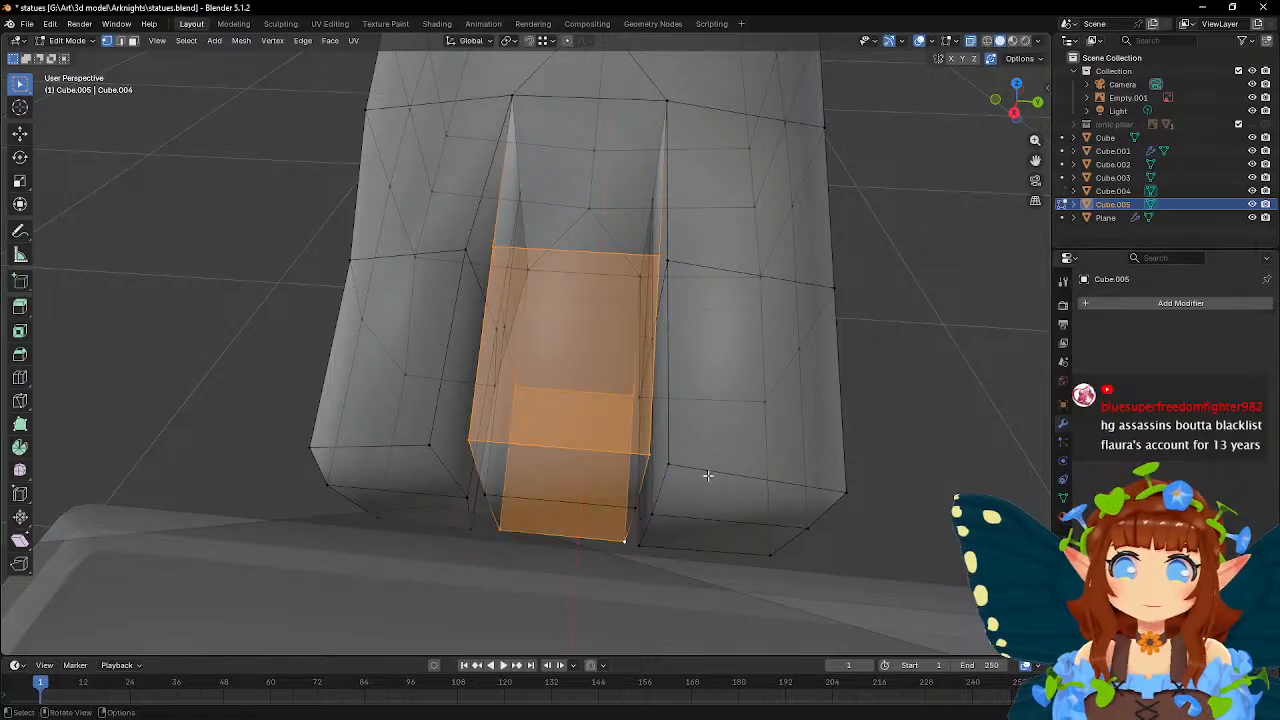
key("s")
key("y")
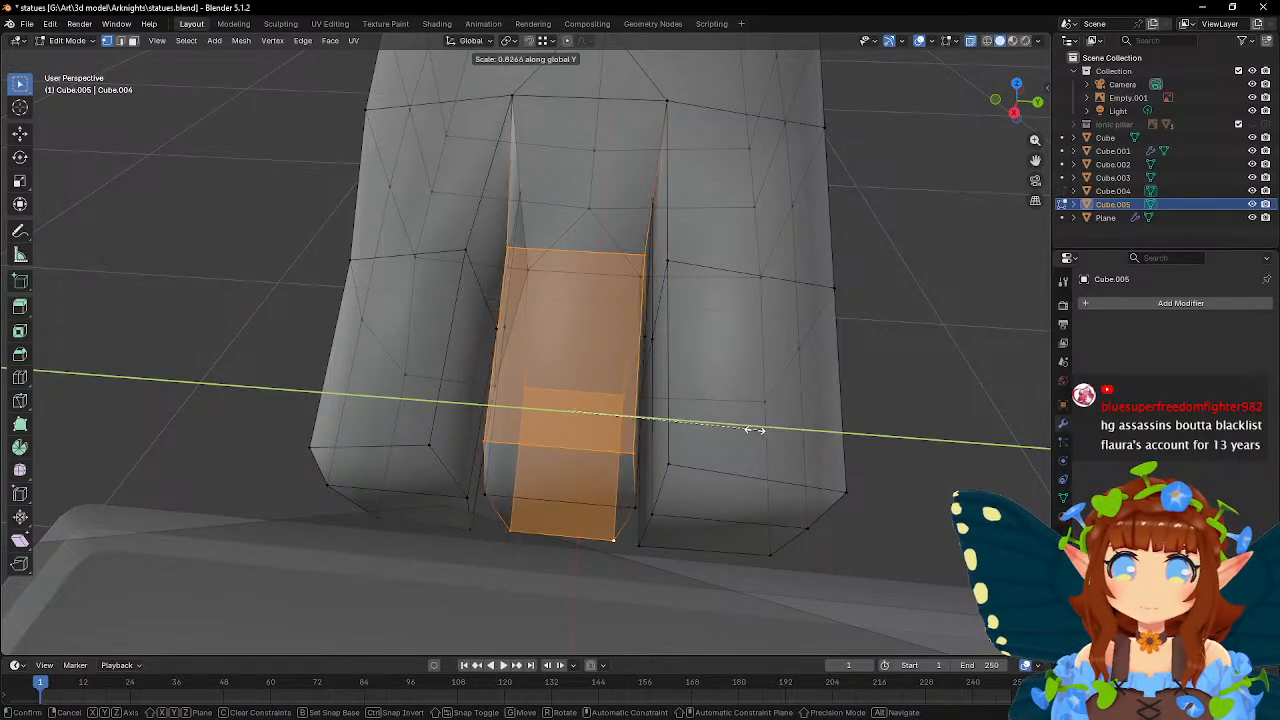
left_click(731, 429)
- Narrow the remaining outer toe by scaling its loop-cut and tip corner vertices along global Y
left_click(674, 276)
middle_click_drag(670, 390, 643, 415)
middle_click_drag(637, 464, 726, 486)
left_click(731, 490, "shift")
middle_click_drag(671, 549, 726, 379)
left_click(722, 360, "shift")
left_click(692, 430, "shift")
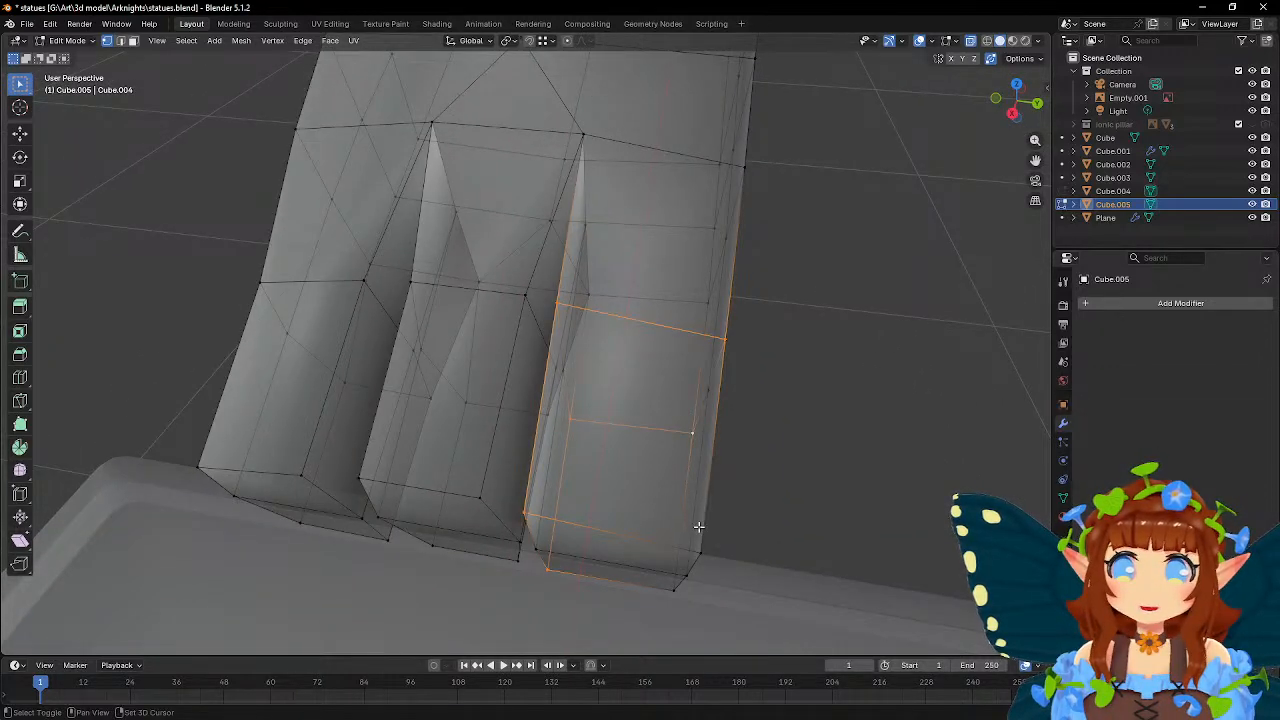
left_click(701, 545, "shift")
left_click(676, 594, "shift")
key("s")
key("y")
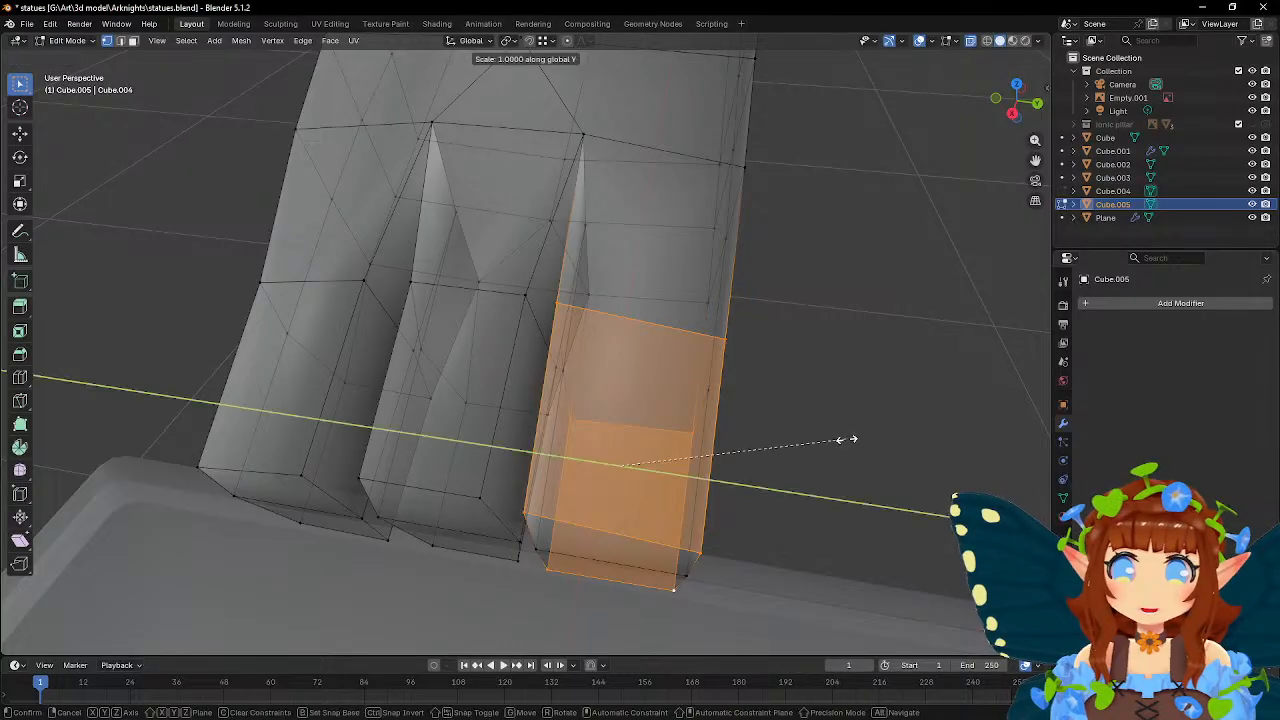
left_click(789, 434)
- Select the upper and lower vertices at the clefts between the toes
middle_click_drag(623, 366, 472, 193)
left_click(612, 310)
left_click(613, 184, "shift")
middle_click_drag(686, 226, 912, 206)
key("s")
key("z")
key("z")
right_click(893, 208)
key("s")
key("y")
key("y")
right_click(906, 206)
- Scale the selected cleft vertices to about 0.888 along global Z
key("s")
key("x")
key("y")
key("z")
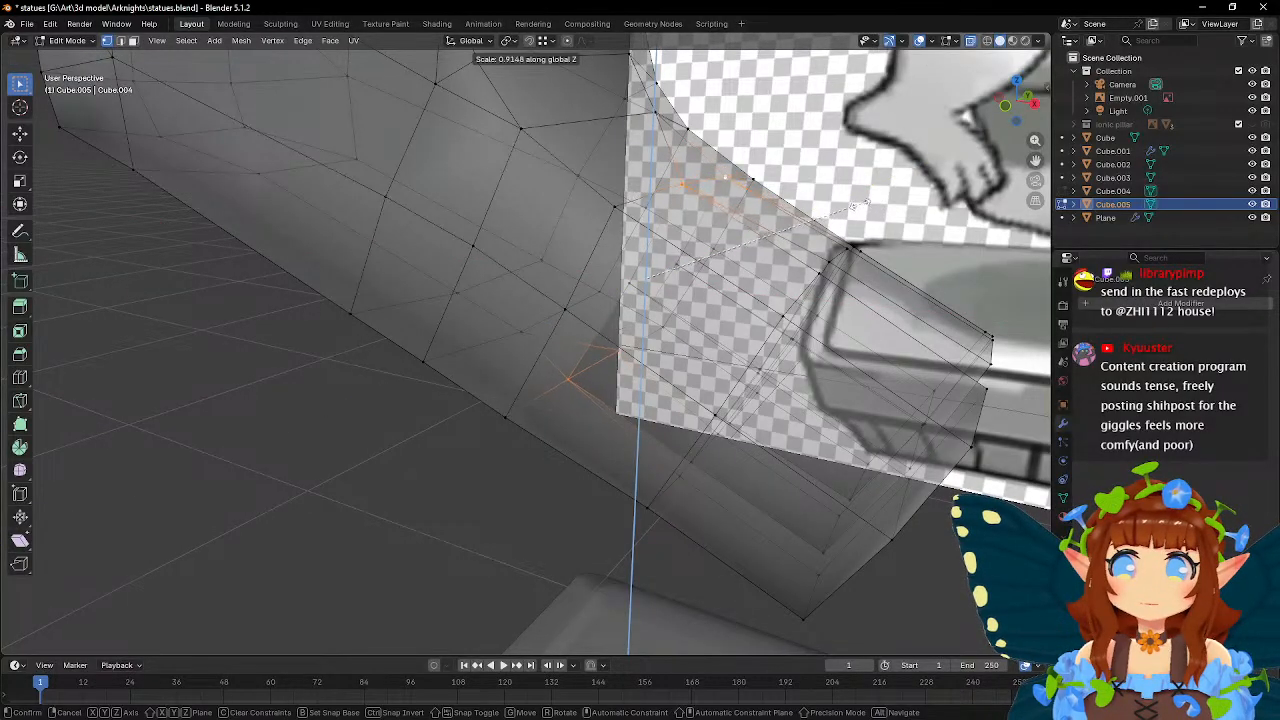
left_click(760, 228)
- Move the cleft vertices about -0.003 m in X and -0.004 m in Z in the front view
middle_click_drag(760, 228, 758, 289)
scroll(761, 283, "up", 1)
key("r")
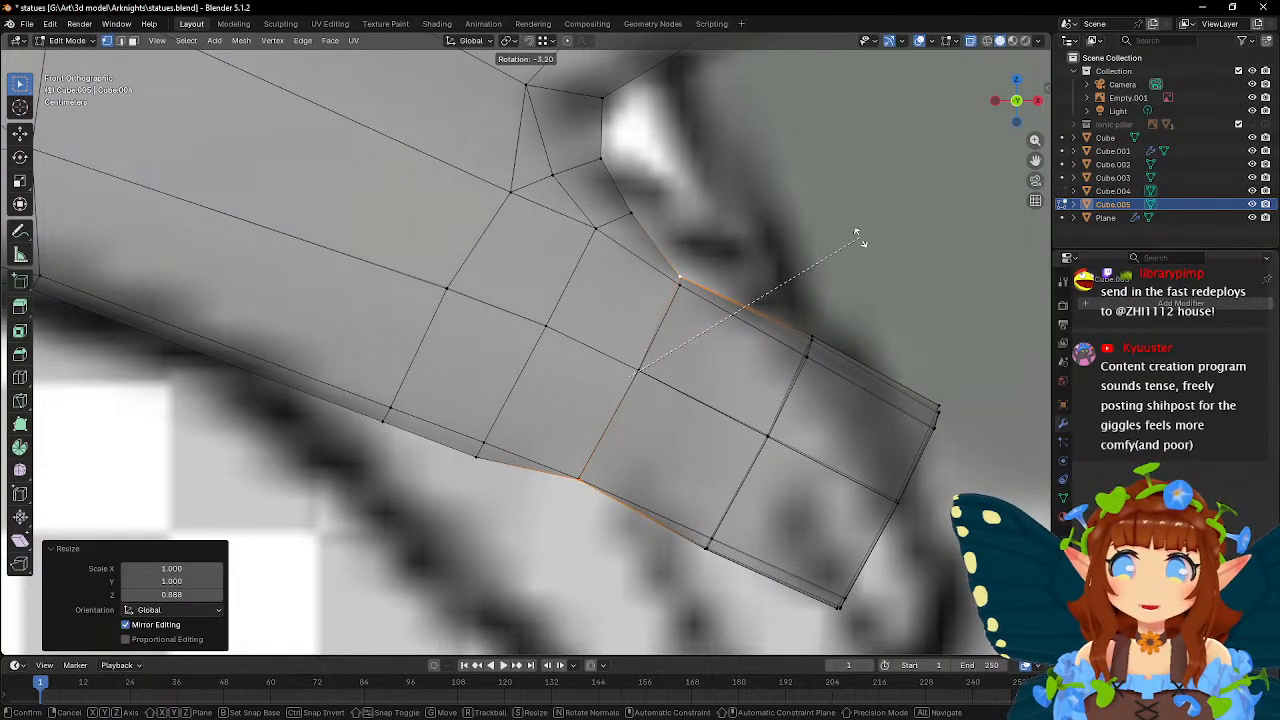
key("Escape")
key("g")
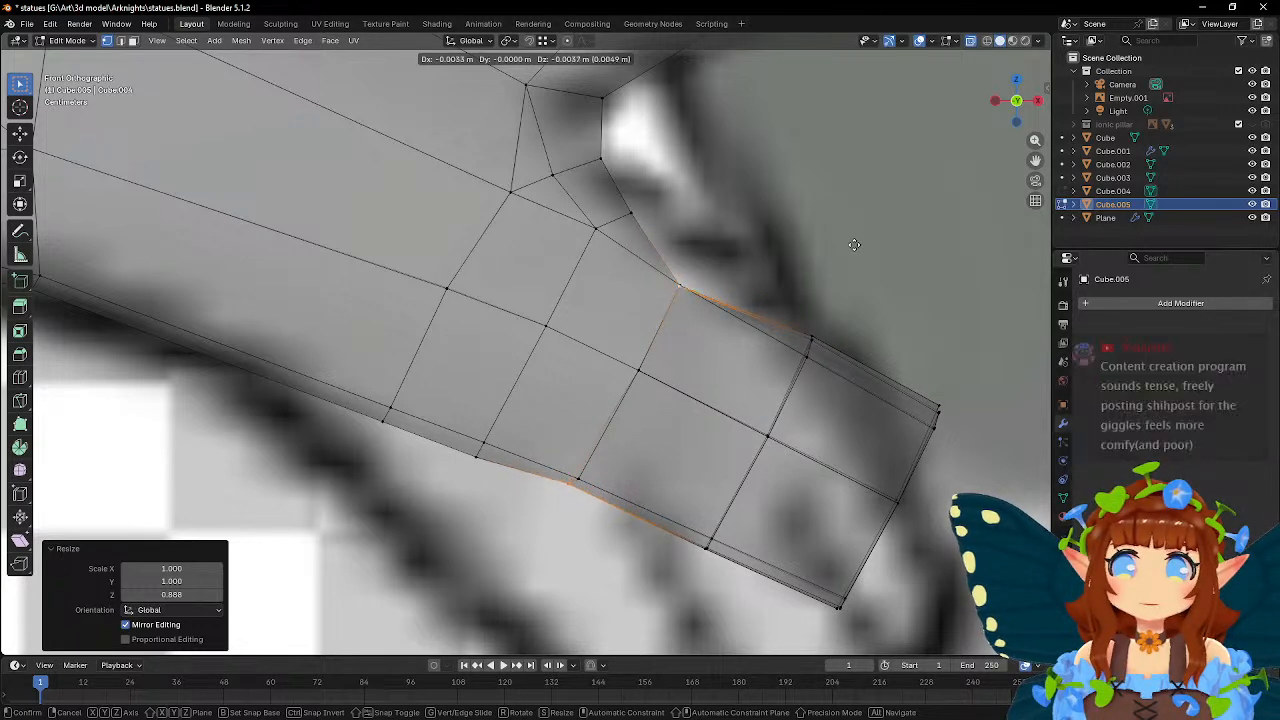
left_click(855, 245)
middle_click_drag(855, 245, 706, 289)
middle_click_drag(536, 326, 606, 304)
scroll(549, 256, "down", 2)
scroll(571, 291, "up", 2)
left_click(534, 281)
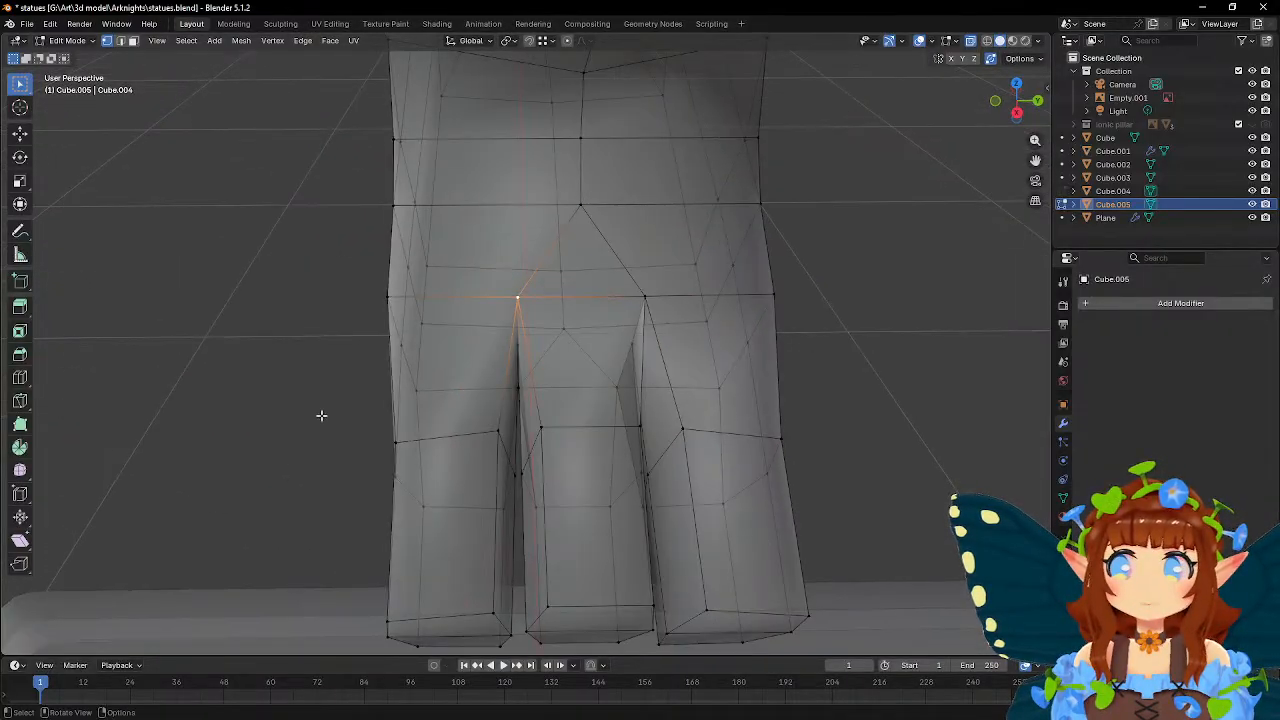
left_click(26, 406)
scroll(573, 243, "down", 1)
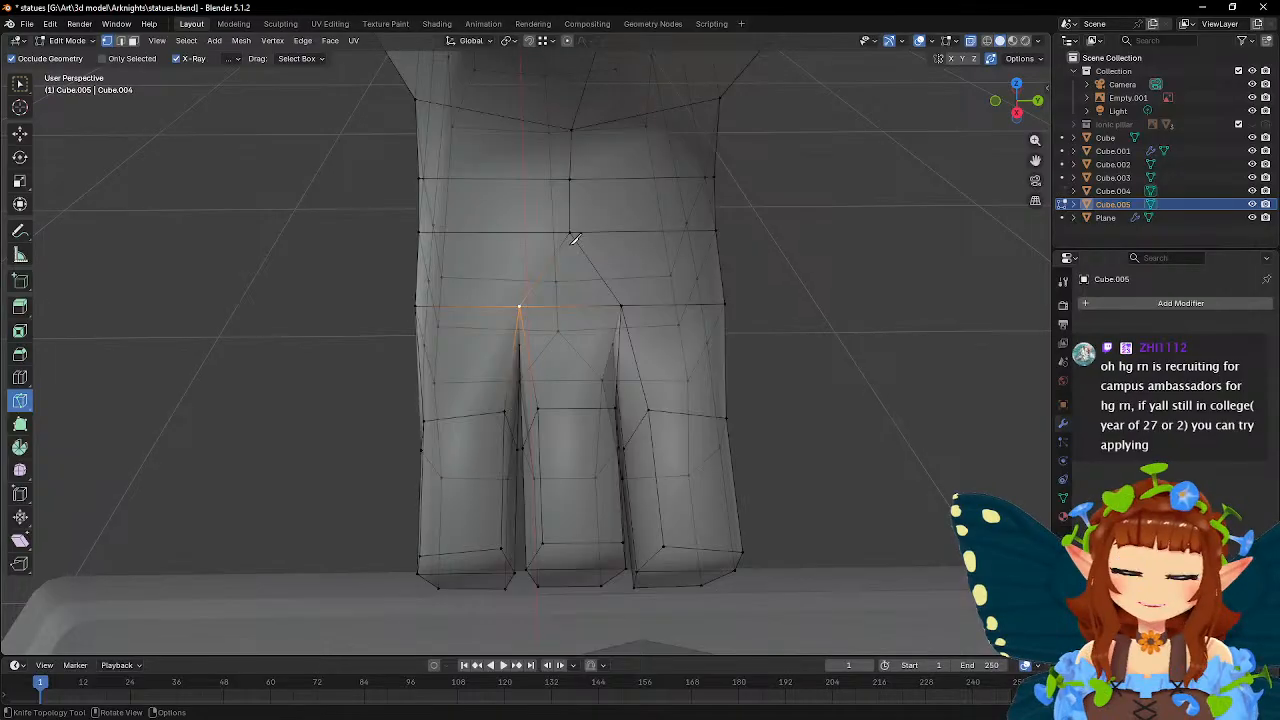
scroll(573, 227, "up", 1)
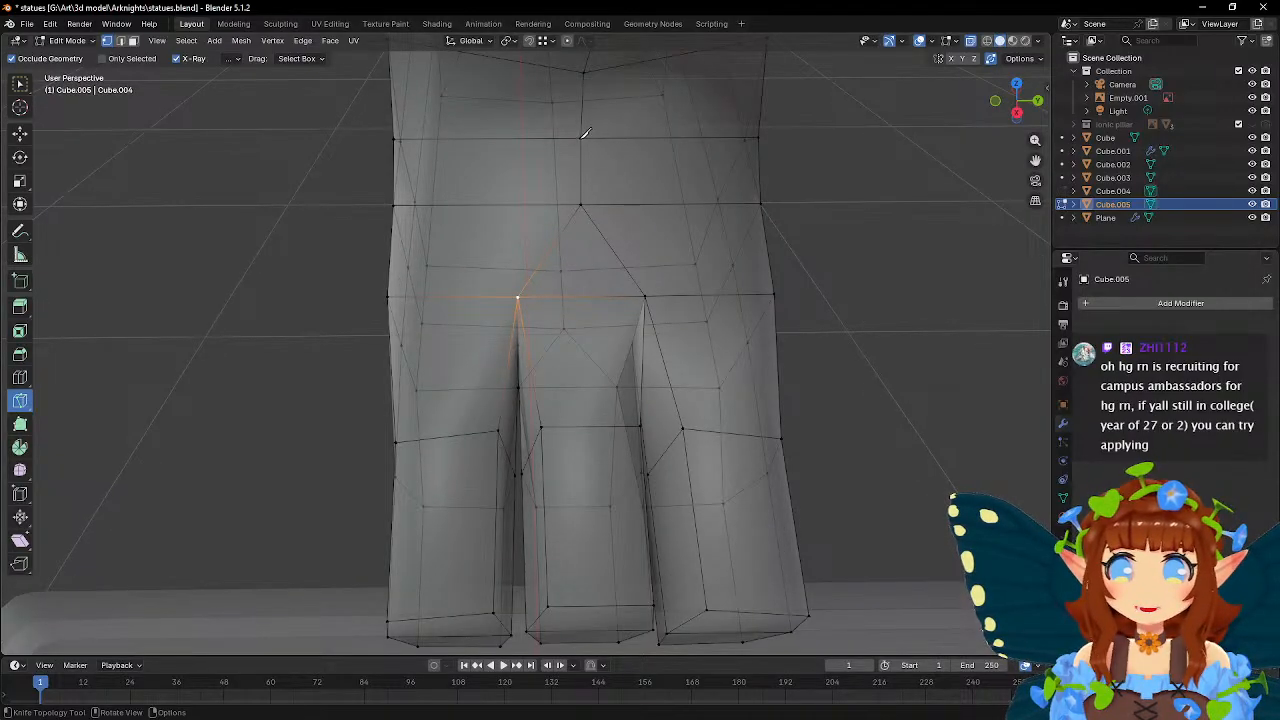
left_click(581, 137)
key("Escape")
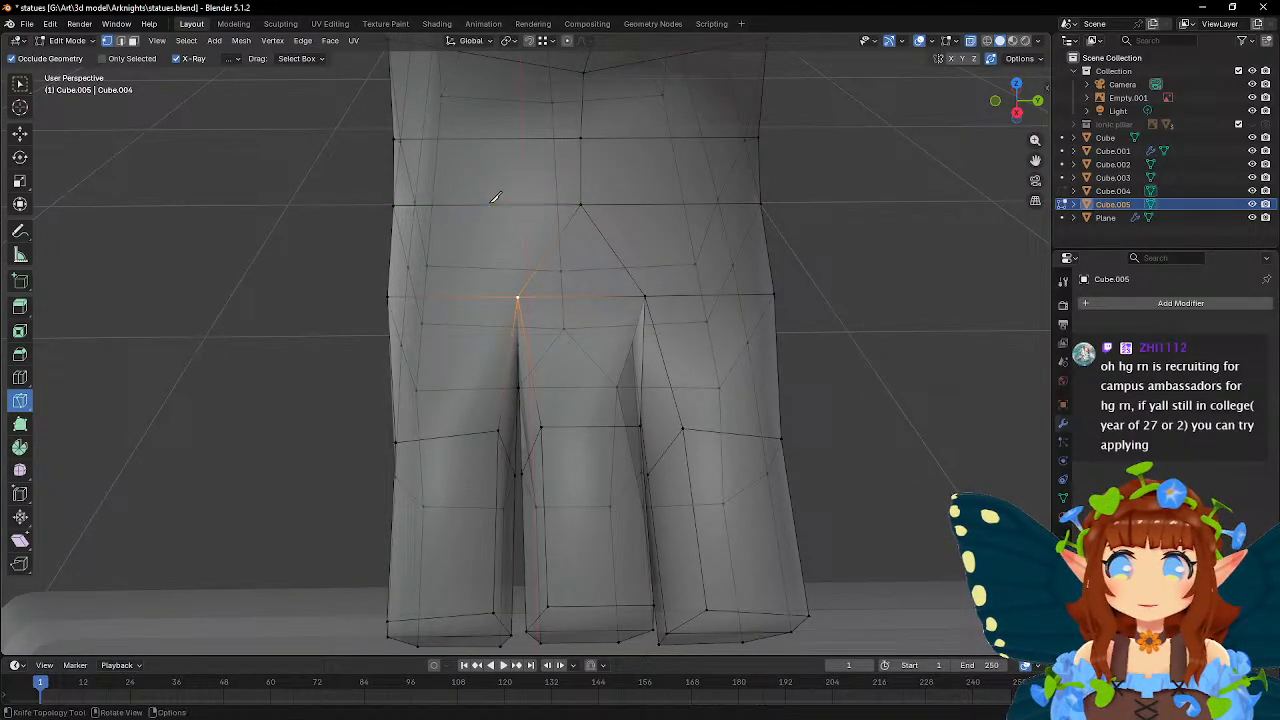
- Scale the foot's outer side vertices at the toe roots inward
middle_click_drag(493, 197, 483, 286)
left_click(455, 317)
left_click(503, 438, "shift")
middle_click_drag(574, 386, 484, 368)
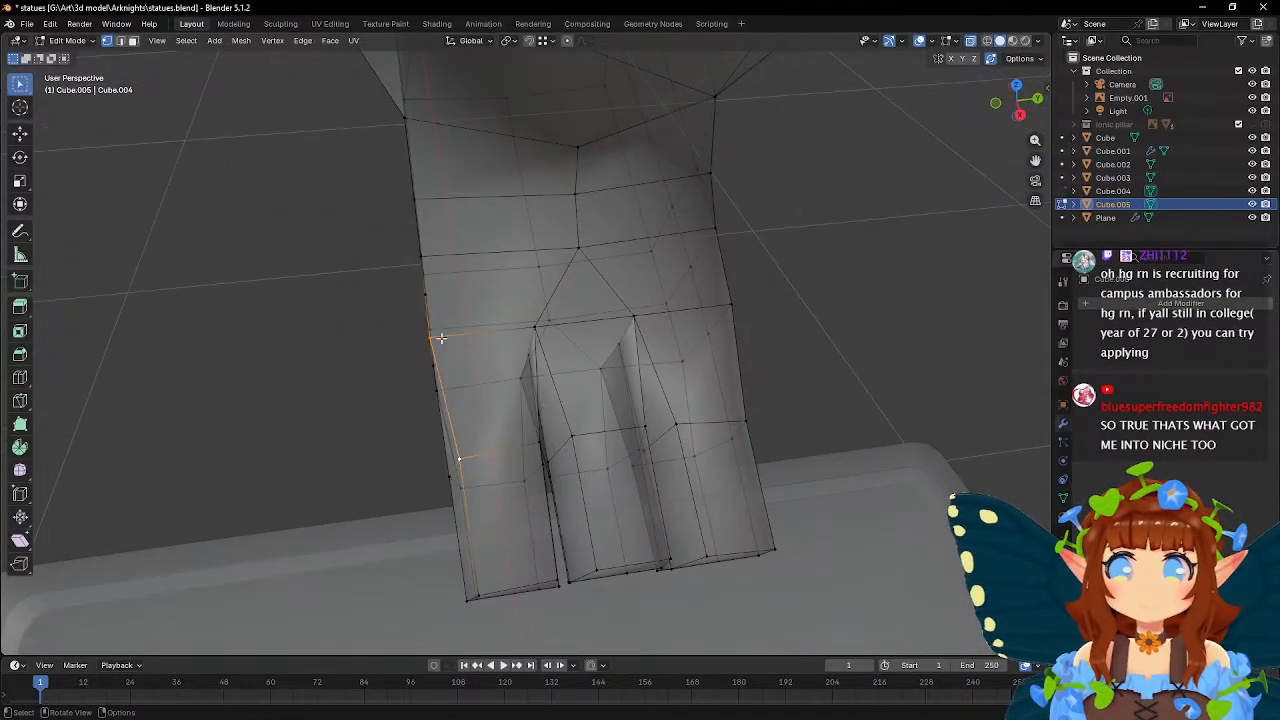
left_click(728, 304, "shift")
key("s")
left_click(853, 297)
- Scale the pair of outer side vertices one row behind the toe roots
mouse_move(806, 279)
middle_mouse_down()
mouse_move(762, 275)
mouse_move(812, 279)
middle_mouse_up()
left_click(725, 262)
left_click(432, 258, "shift")
mouse_move(469, 254)
middle_mouse_down()
mouse_move(549, 259)
mouse_move(476, 256)
middle_mouse_up()
key("s")
left_click(820, 254)
- Scale the next pair of opposite side vertices farther back along the foot
scroll(634, 249, "up", 3)
middle_click_drag(552, 264, 578, 252)
left_click(420, 219)
middle_click_drag(765, 237, 732, 236)
left_click(751, 244, "shift")
middle_click_drag(811, 274, 752, 242)
key("s")
left_click(797, 266)
- Scale the pair of side vertices near the foot's ankle bend to about 0.935
left_click(775, 244)
middle_click_drag(474, 204, 531, 206)
left_click(380, 184, "shift")
middle_click_drag(380, 186, 757, 249)
key("s")
left_click(917, 260)
middle_click_drag(917, 260, 691, 256)
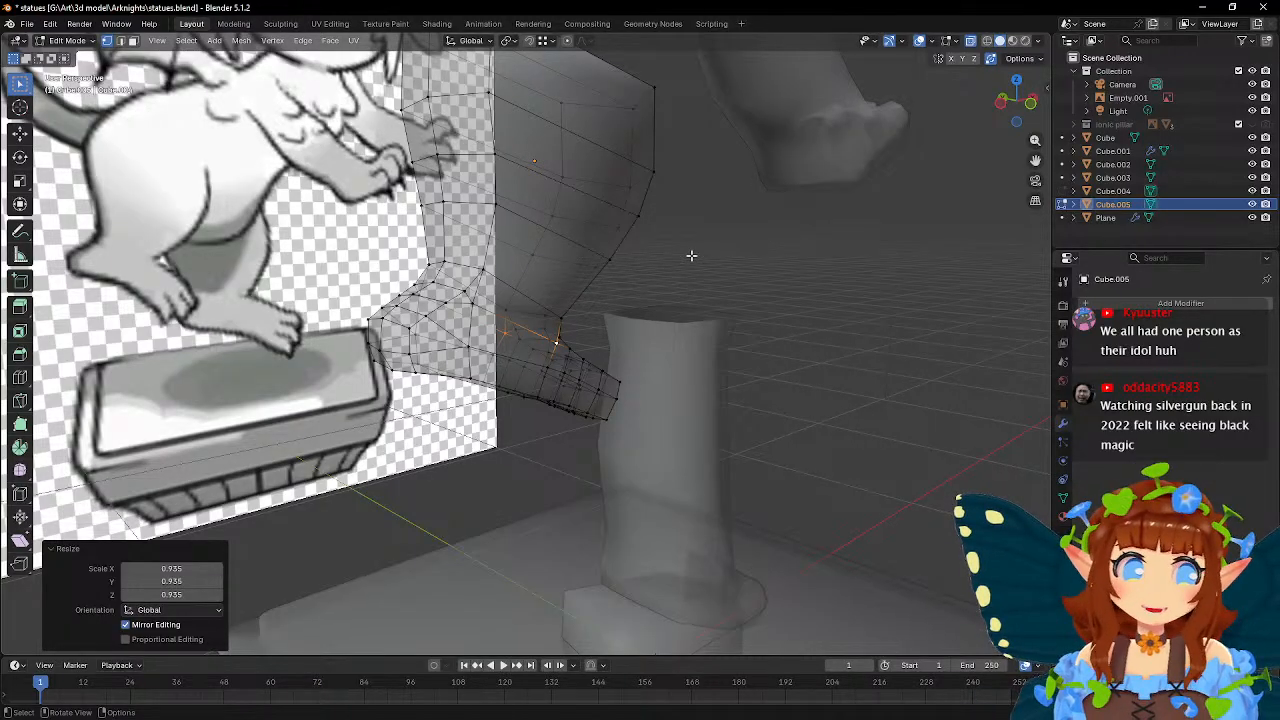
- Select an edge loop on the foot and adjust its width with two uniform scalings
scroll(691, 256, "up", 2)
middle_click_drag(691, 256, 600, 212)
left_click(529, 206, "alt")
key("s")
left_click(824, 222)
middle_click_drag(820, 220, 722, 304)
key("s")
left_click(804, 265)
- Scale the outer side vertices on the toe-root row, finishing with a factor of about 0.916
left_click(698, 305)
left_click(555, 345, "shift")
key("s")
left_click(560, 343)
middle_click_drag(560, 343, 831, 400)
key("s")
left_click(815, 401)
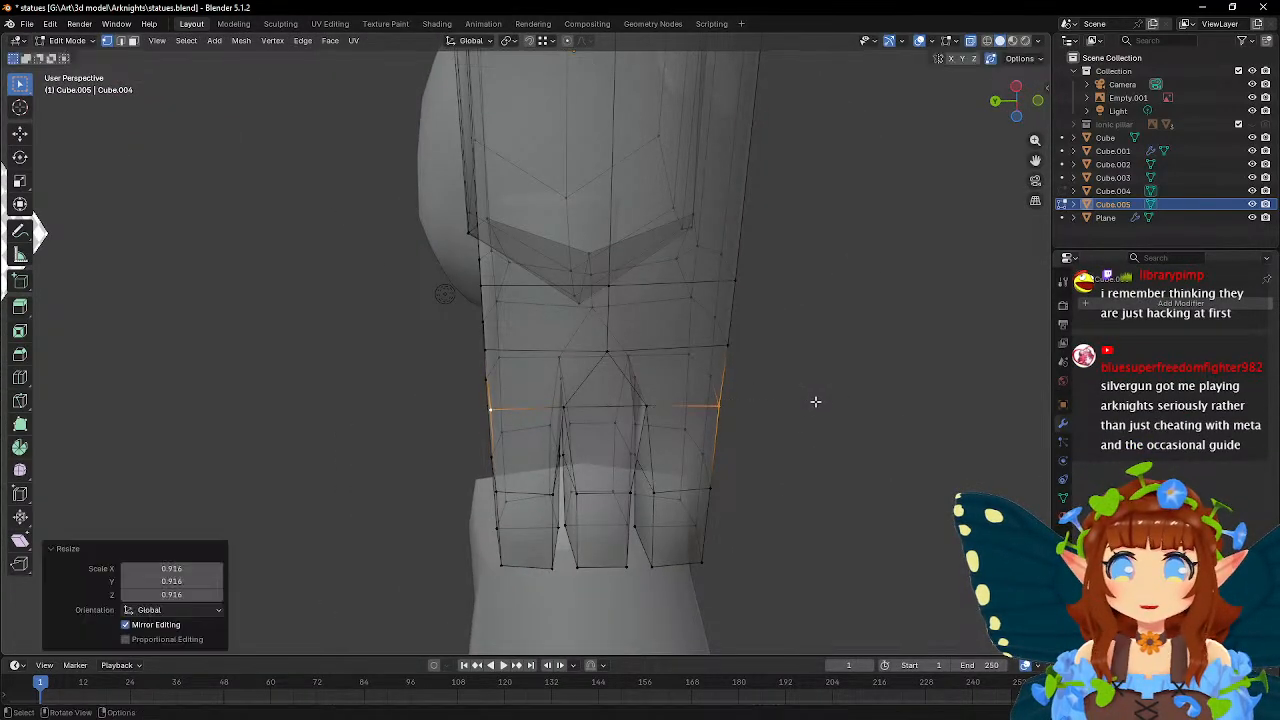
- Scale the side vertices one row behind the toe roots to about 0.954
middle_click_drag(757, 459, 740, 426)
left_click(728, 417)
left_click(519, 422, "shift")
middle_click_drag(847, 362, 657, 429)
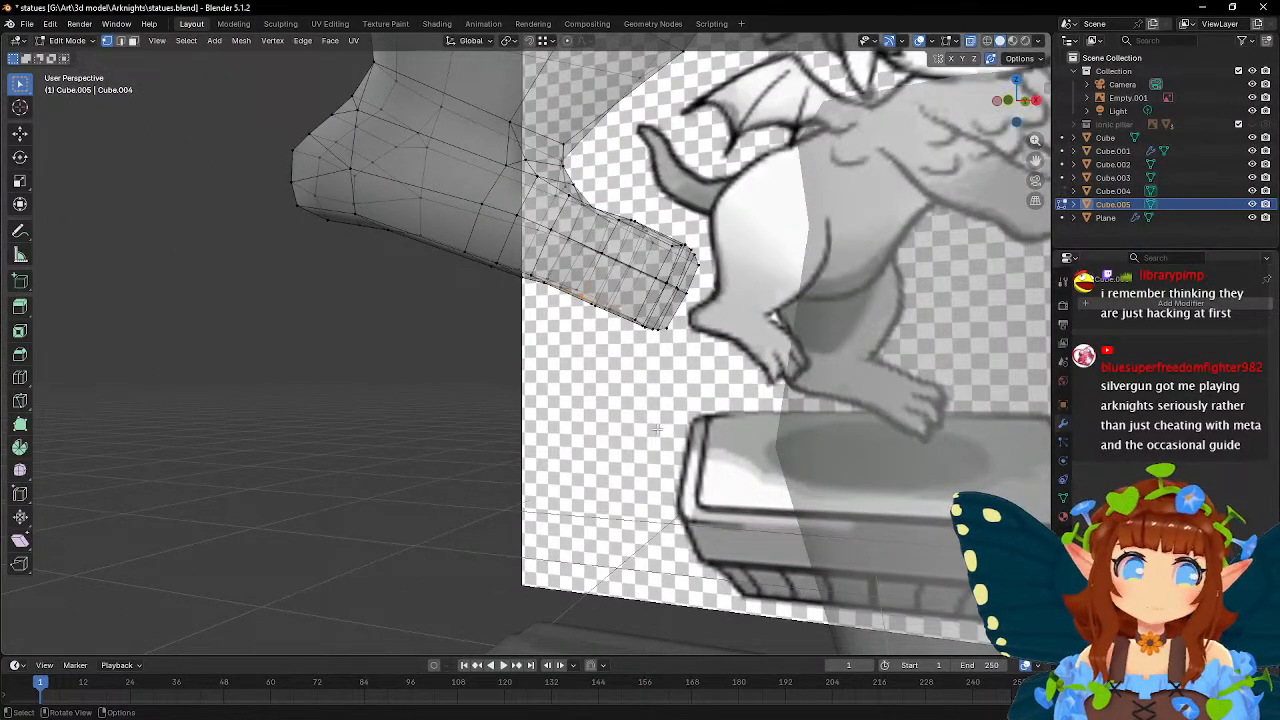
middle_click_drag(642, 402, 580, 343, "shift")
middle_click_drag(573, 408, 749, 377)
left_click(749, 377, "alt")
key("s")
left_click(868, 384)
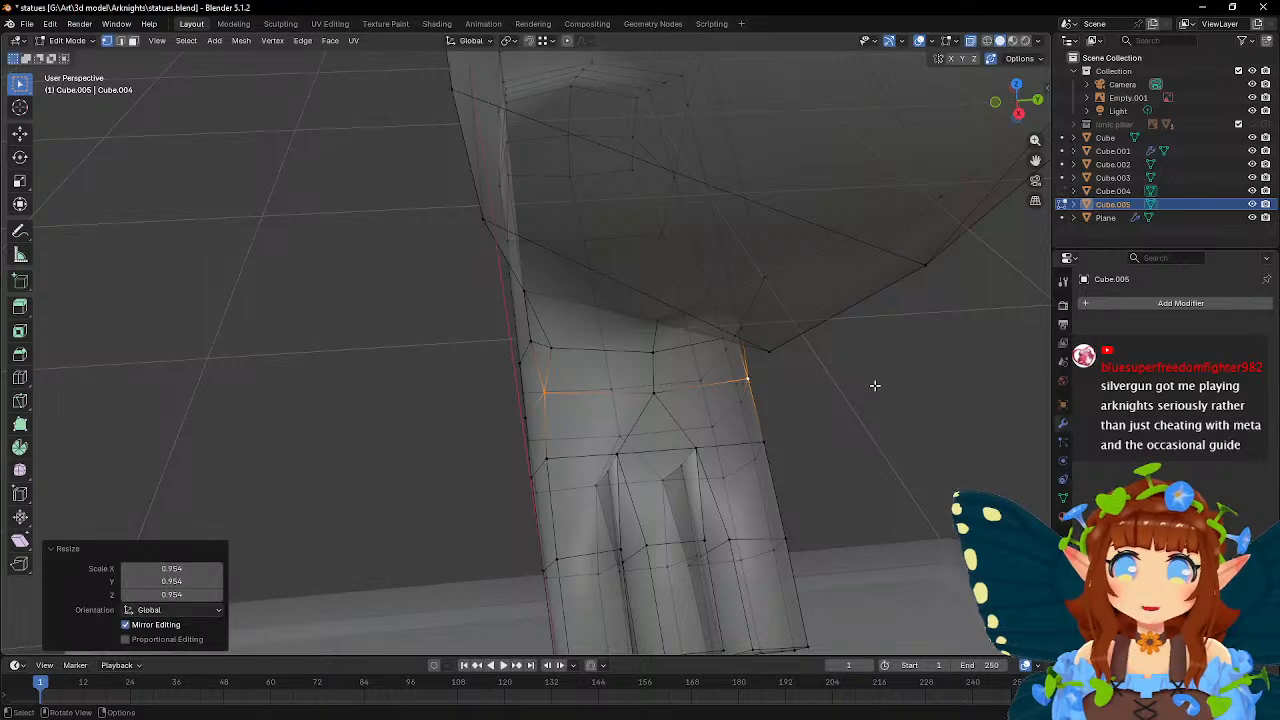
middle_click_drag(870, 380, 864, 382)
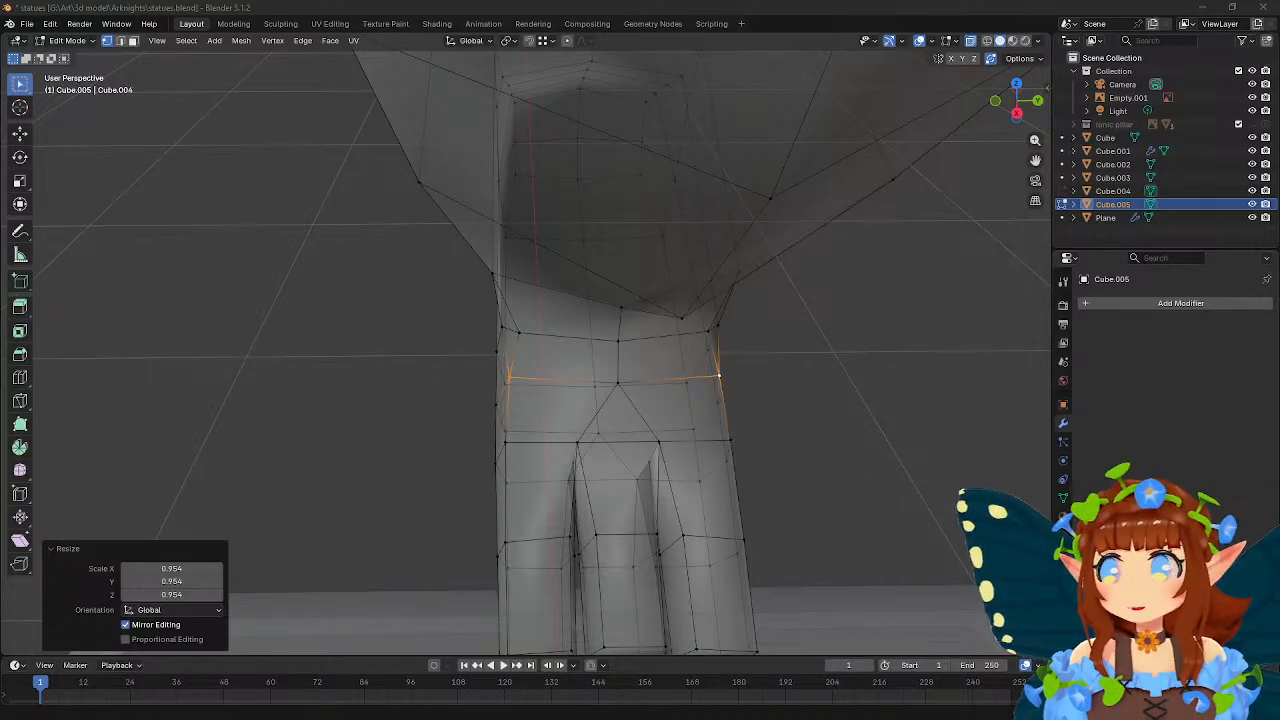
- Switch to the browser and examine the Nearl the Radiant Knight base and Elite 2 artwork on the Arknights wiki
left_click_drag(0, 190, 917, 58)
left_click(757, 255)
left_click(788, 287)
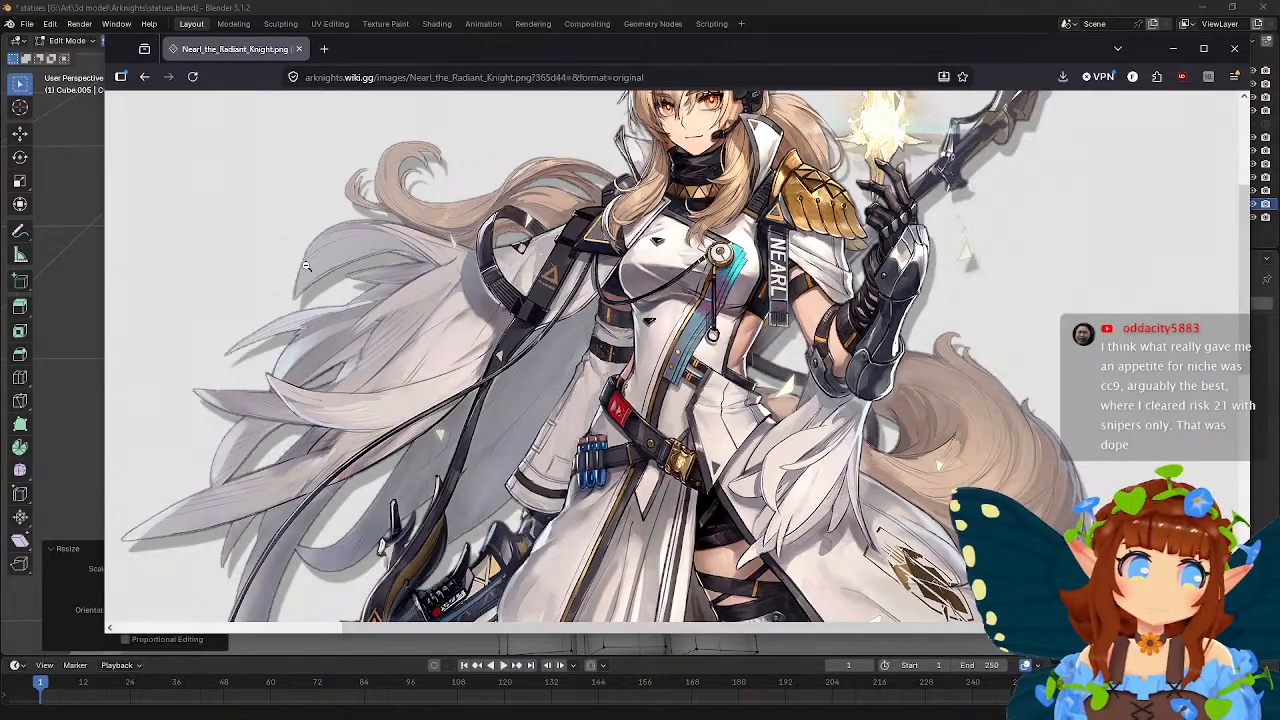
left_click(144, 77)
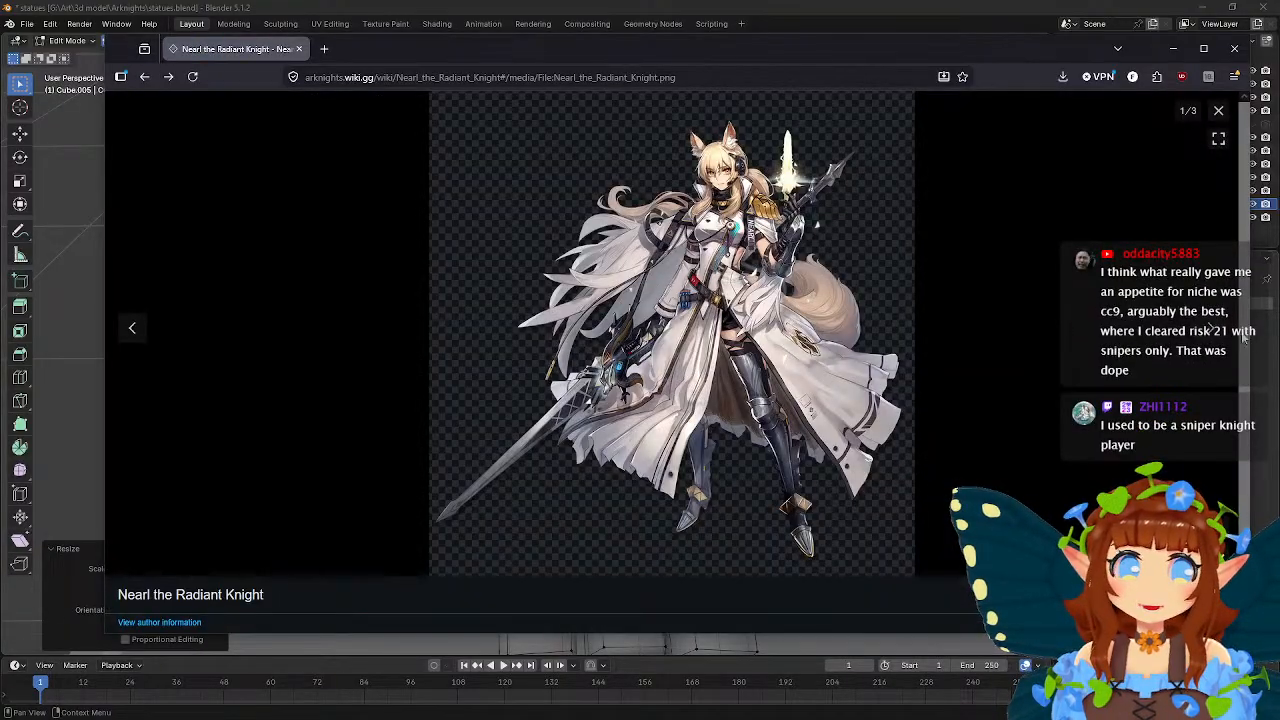
left_click(1207, 338)
left_click(648, 370)
left_click(645, 371)
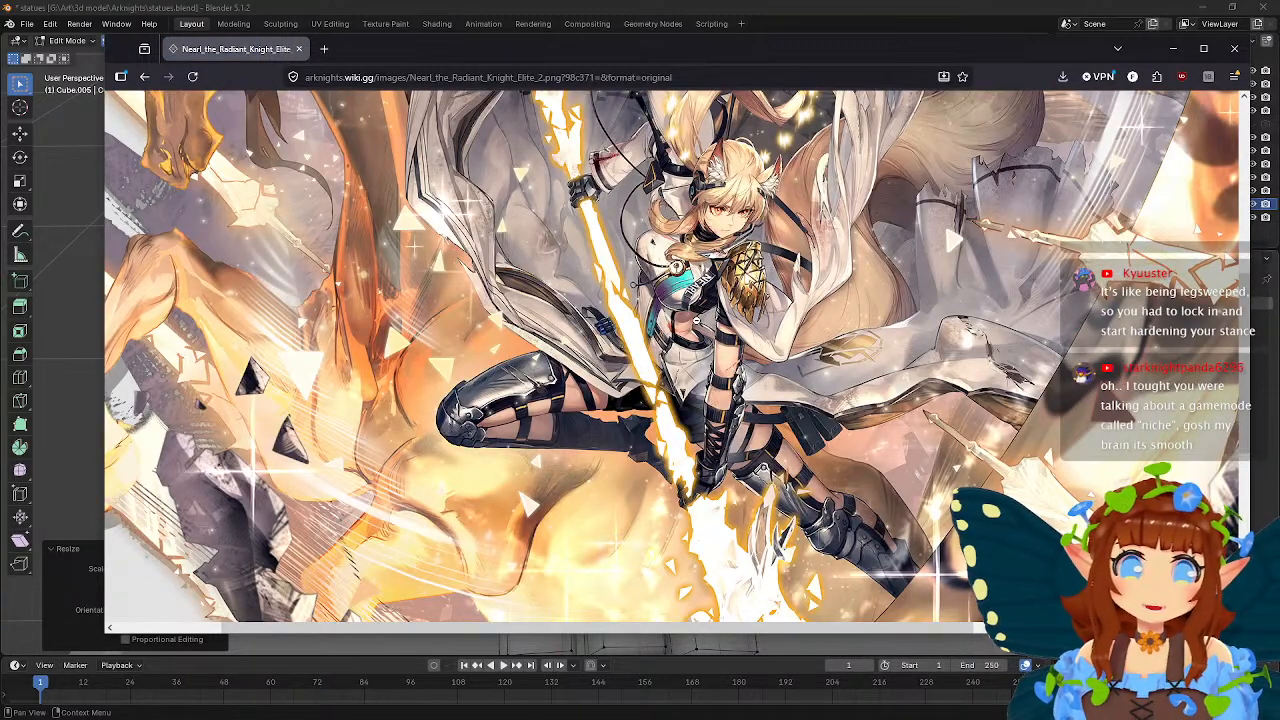
left_click(146, 77)
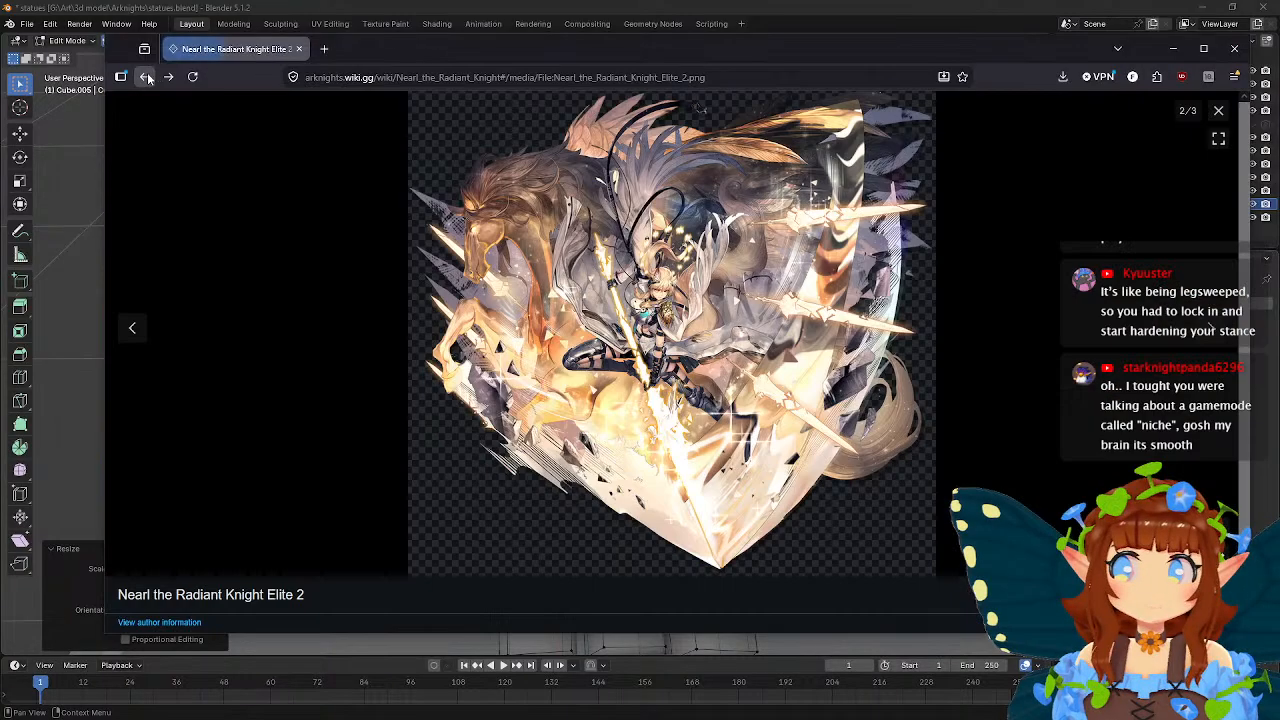
- Examine the Nearl the Radiant Knight skin artwork at full size, then close the browser and return to Blender
left_click(1207, 333)
left_click(877, 304)
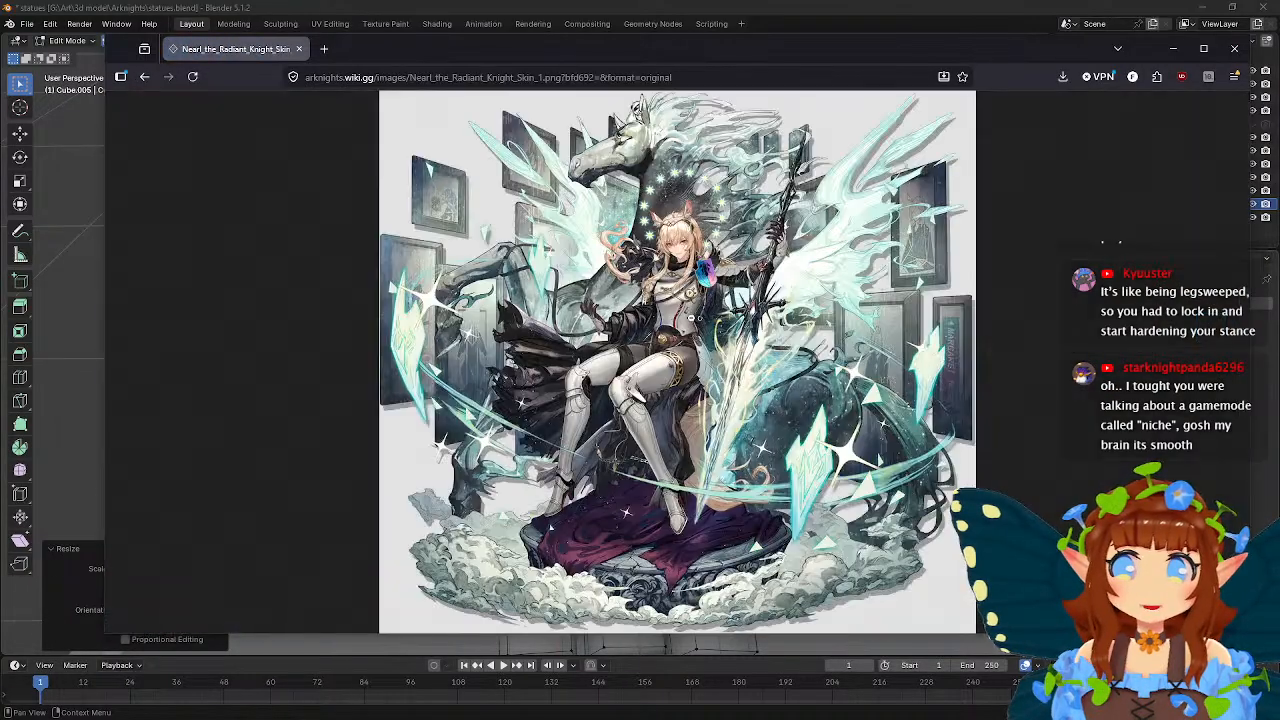
left_click(695, 318)
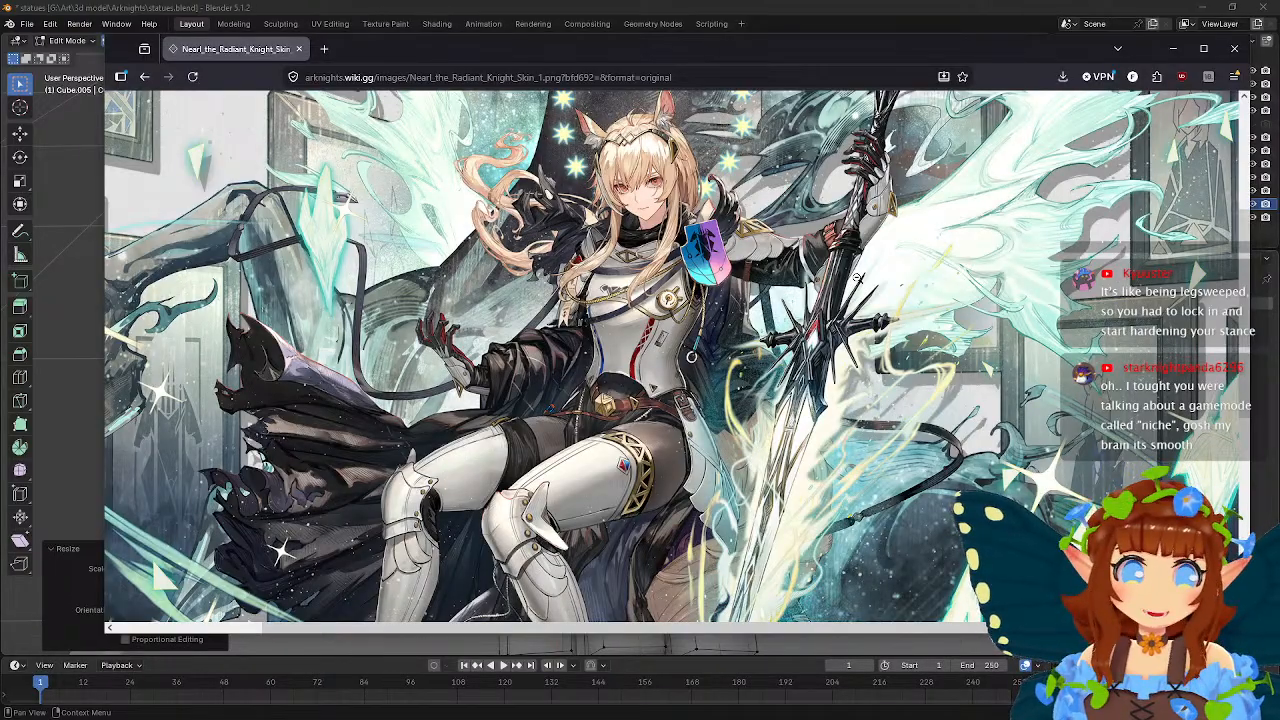
left_click(1234, 48)
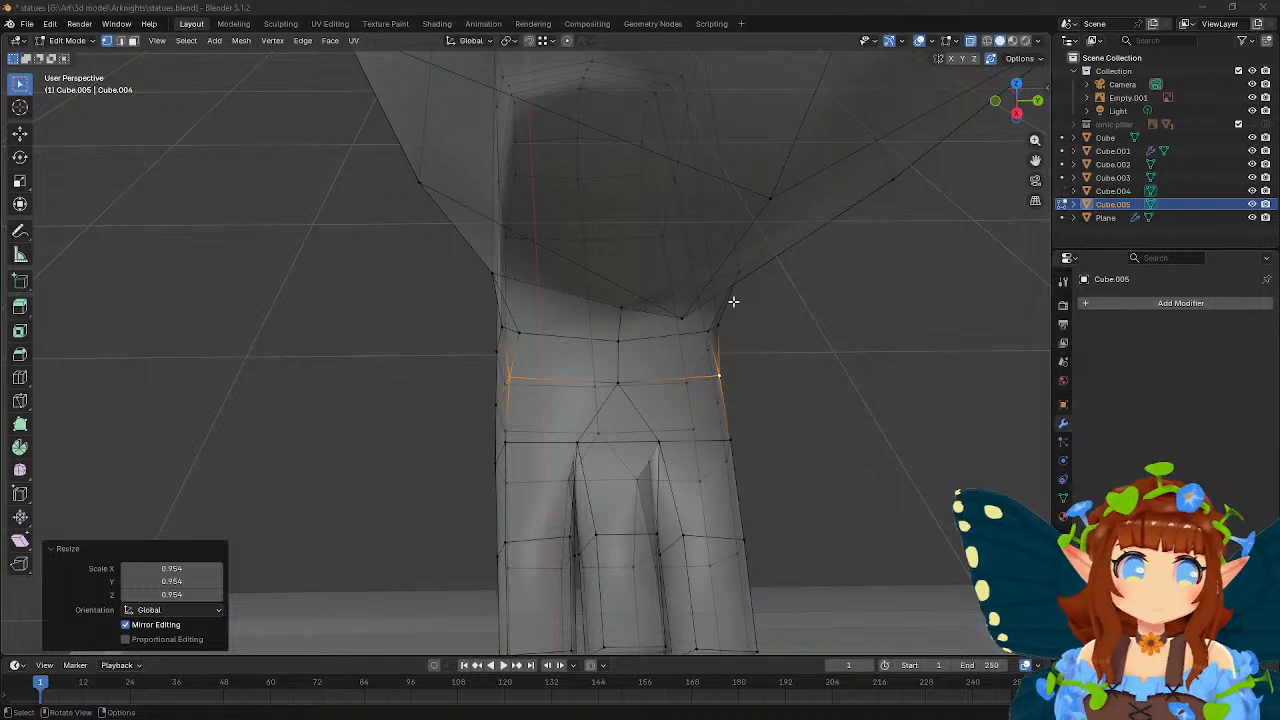
- Add one lengthwise loop cut with factor 0 through the hind leg mesh and return to the selection tool
middle_click_drag(590, 273, 600, 330)
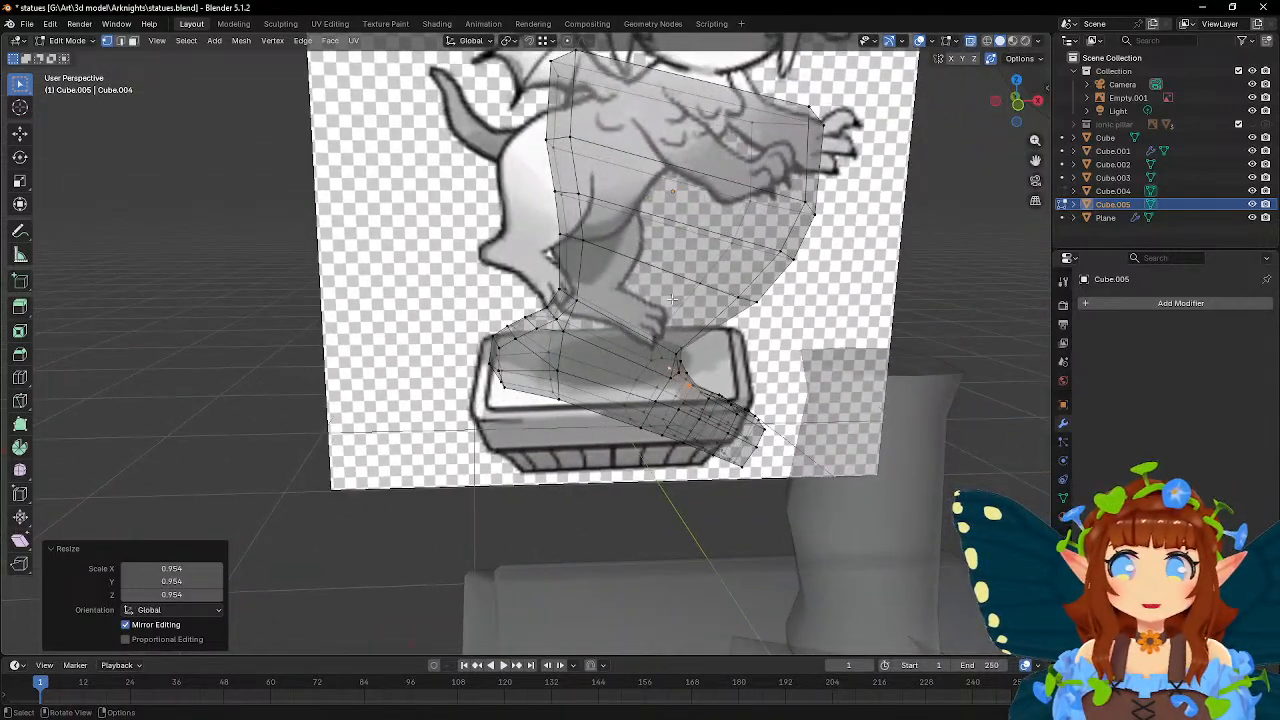
left_click(20, 377)
middle_click_drag(641, 377, 667, 350)
left_click(700, 423)
key("w")
middle_click_drag(539, 286, 524, 295)
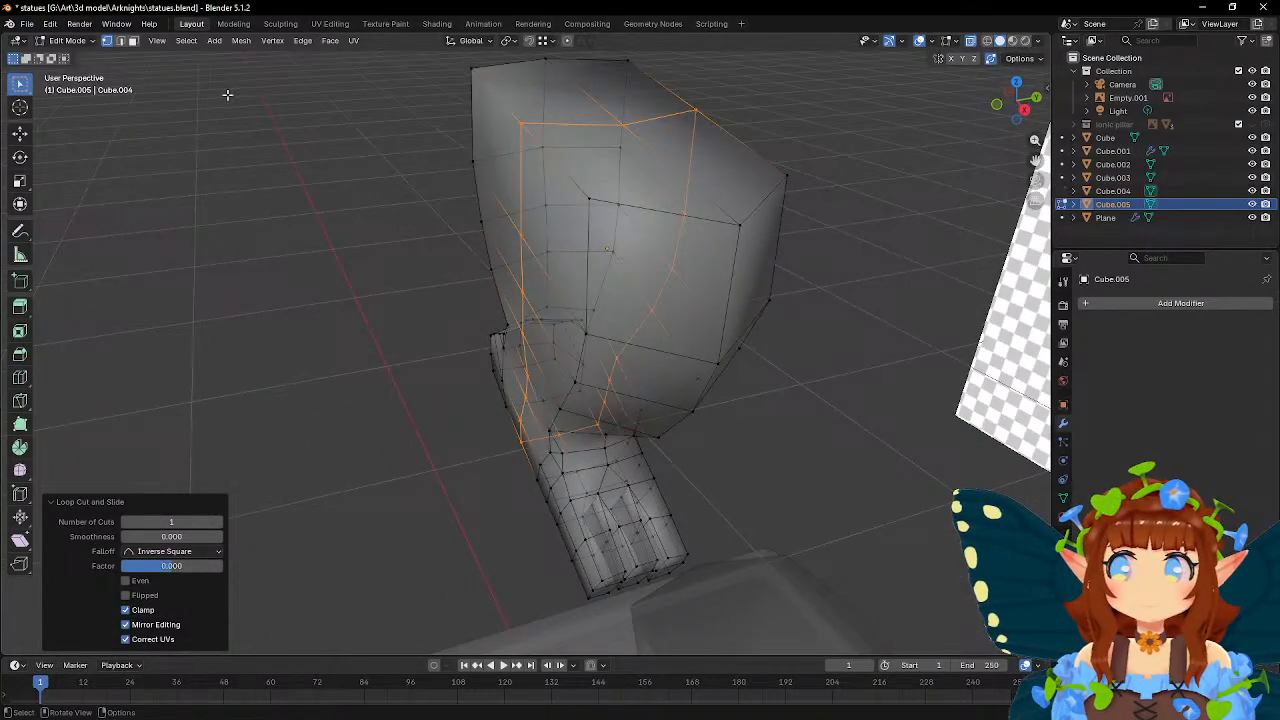
- Move the side vertices of the new lengthwise loop just above the foot about -0.0183 m along global Y
left_click(426, 189)
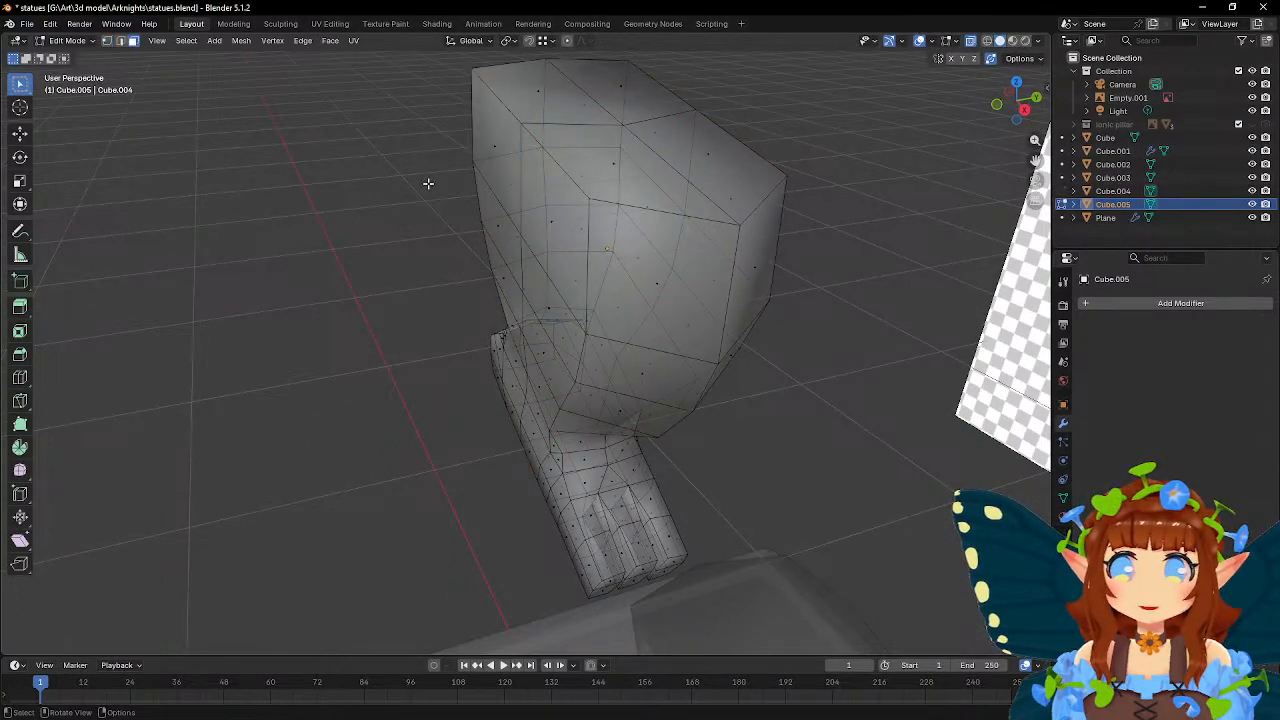
left_click(522, 236)
middle_click_drag(537, 253, 708, 265)
key("g")
key("y")
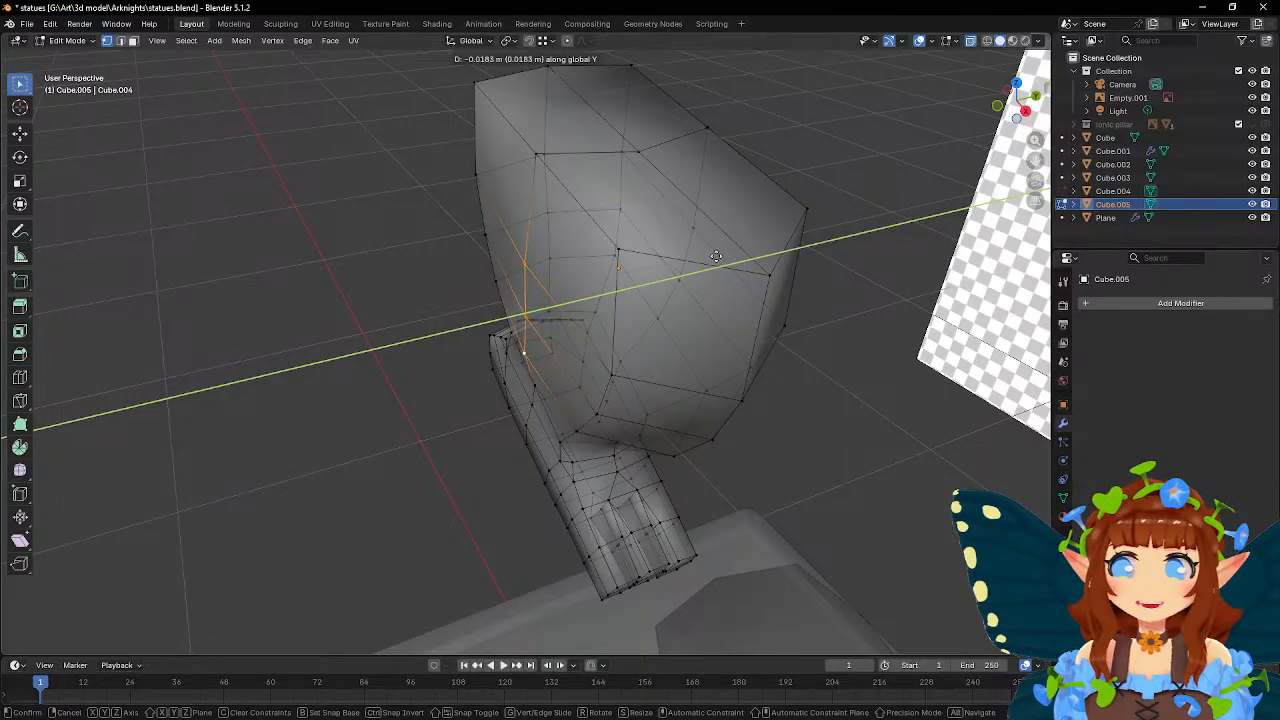
left_click(716, 257)
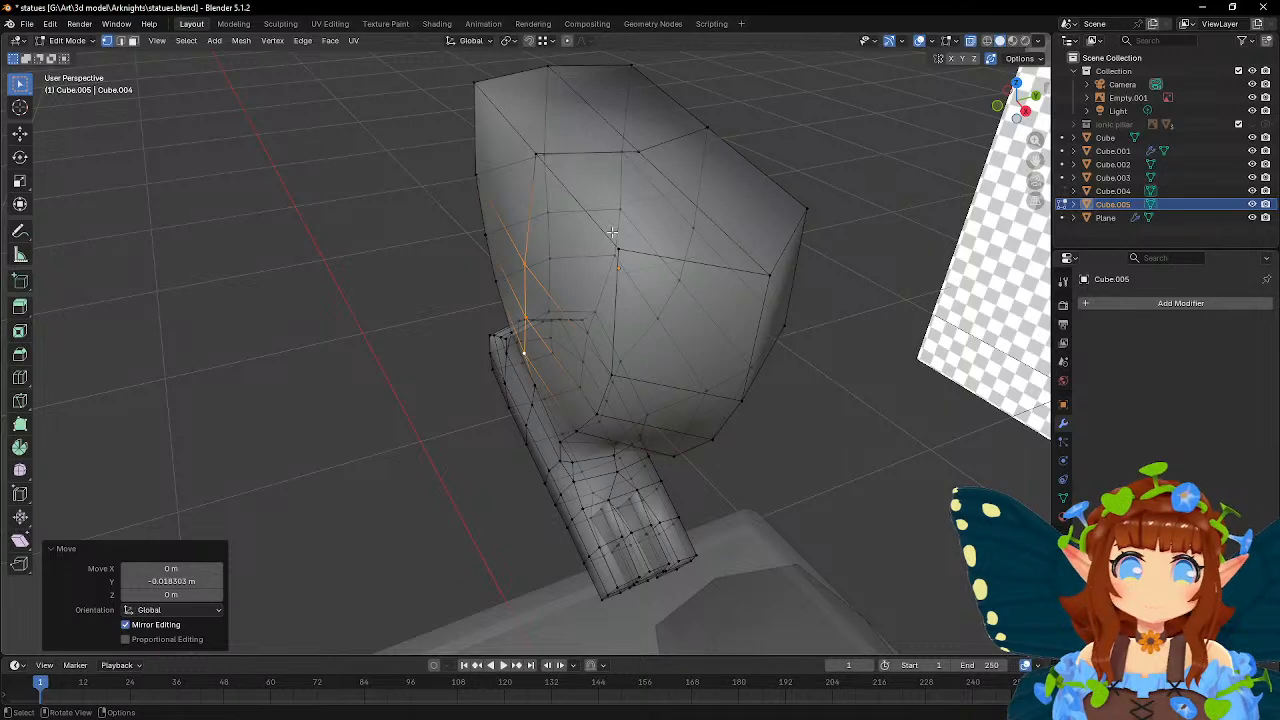
- Move one more side vertex of the lengthwise loop on the leg about -0.0073 m along global Y
scroll(612, 232, "up", 5)
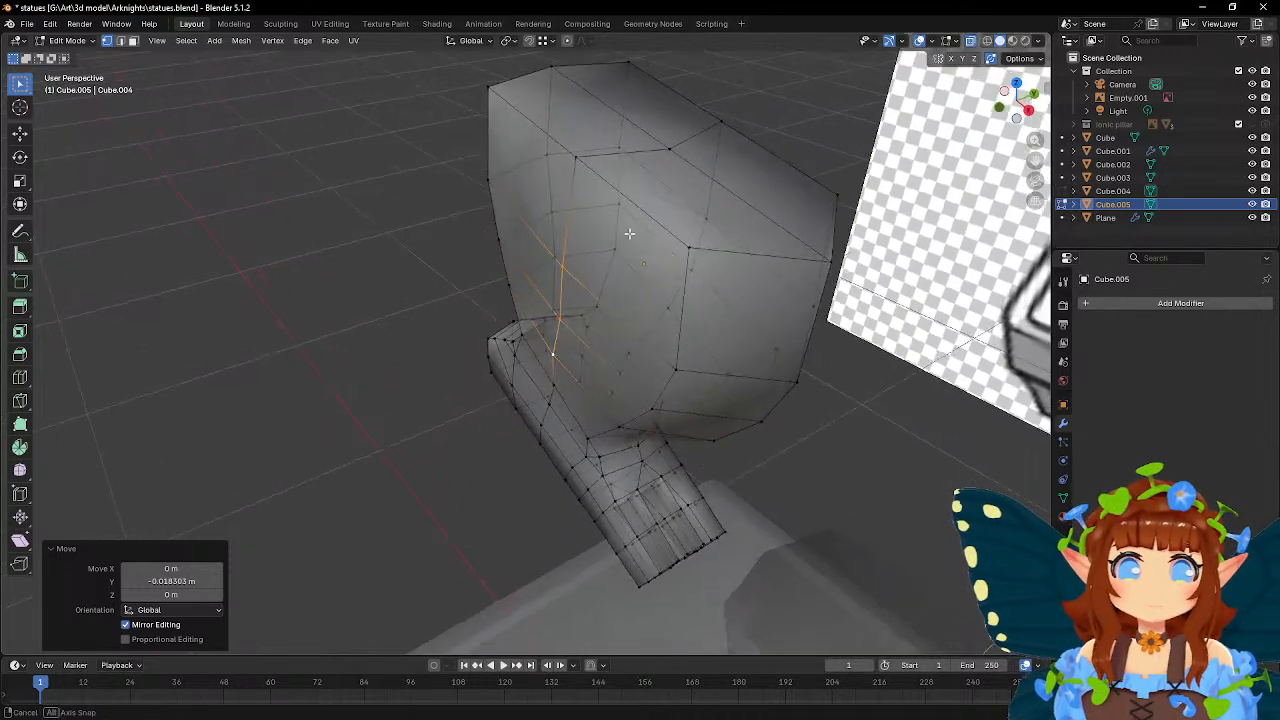
left_click(493, 191)
key("g")
key("y")
left_click(578, 190)
- Move the front side vertex at the thigh's upper rim about -0.0198 m along global Y
scroll(557, 142, "down", 4)
middle_click_drag(557, 148, 593, 300, "shift")
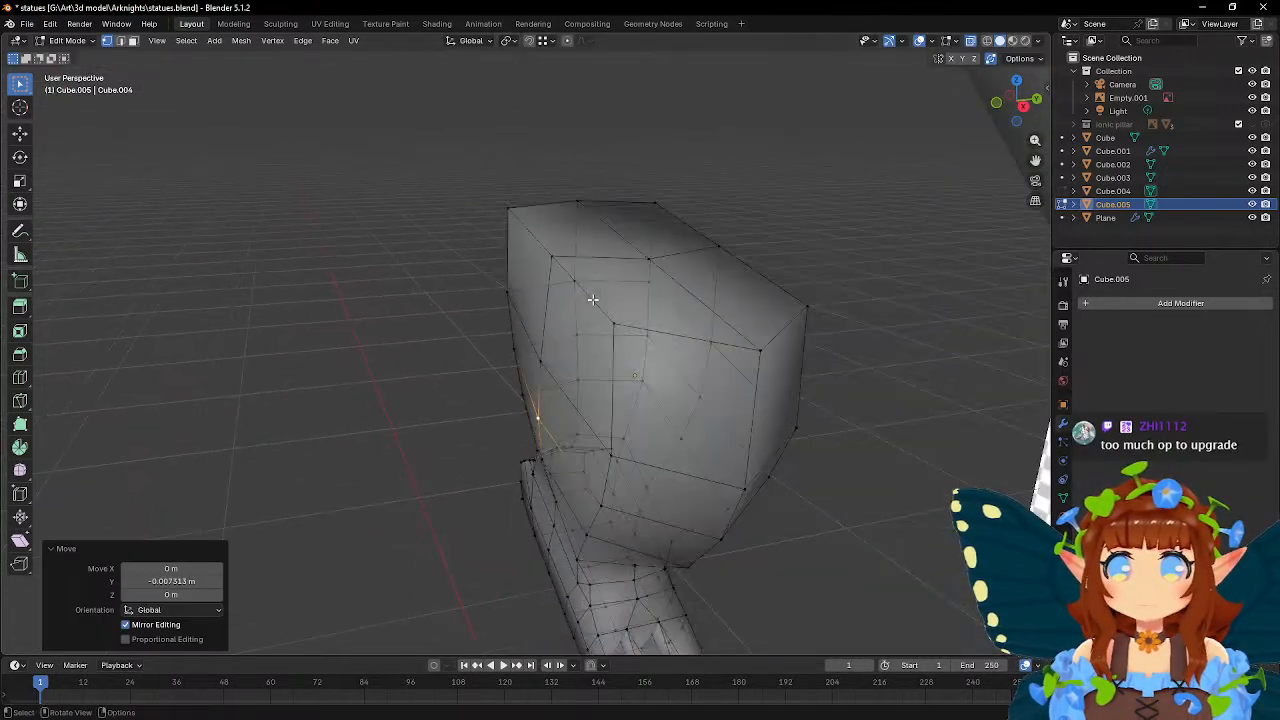
left_click(552, 259)
key("g")
key("y")
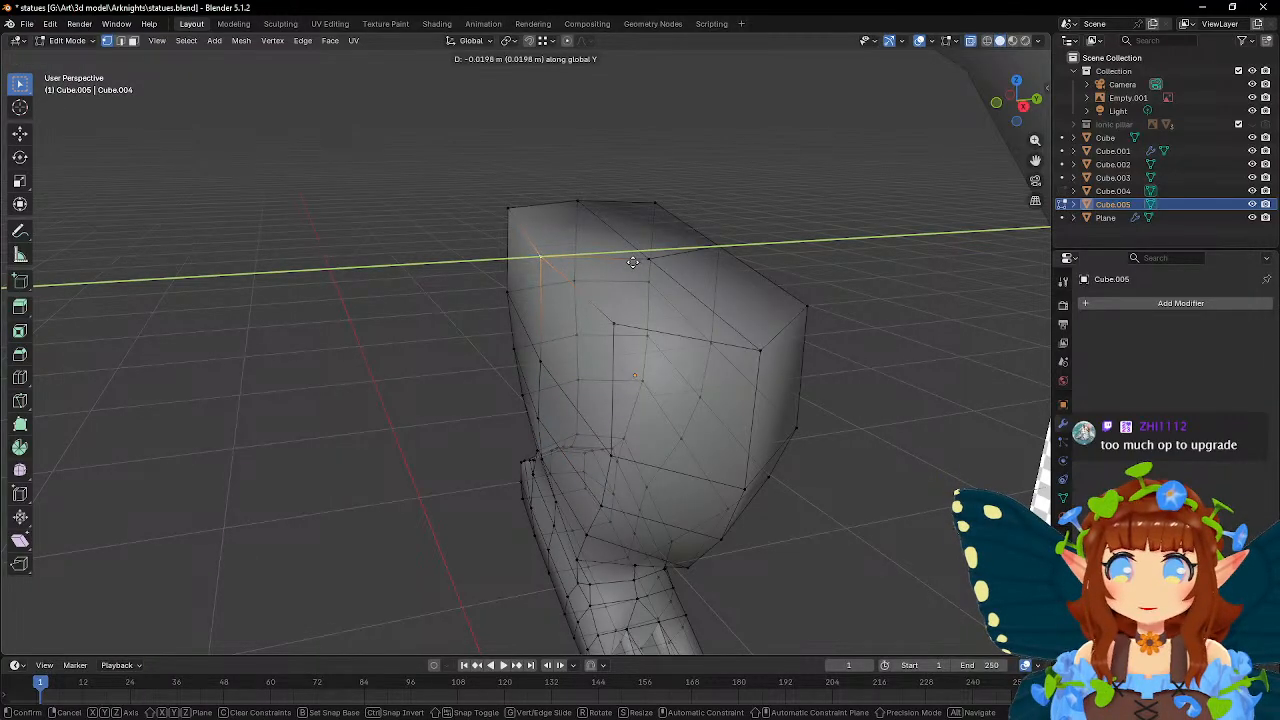
left_click(633, 261)
- Move the side vertex one row below the thigh's upper rim along global Y to round the outline
middle_click_drag(633, 261, 507, 265)
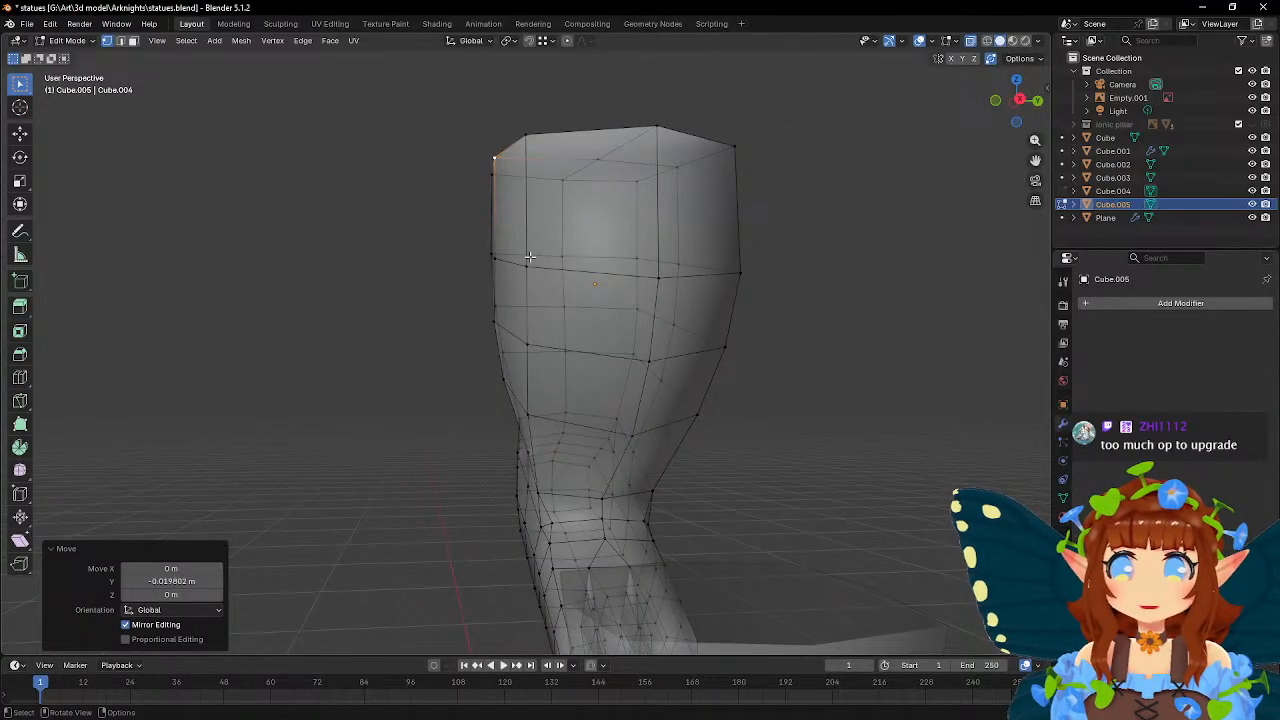
left_click(496, 257)
key("g")
key("y")
left_click(592, 248)
- Select the back corner vertices on both sides of four leg rows and scale them along Y to about 0.85
middle_click_drag(592, 248, 599, 352)
left_click(648, 367)
left_click(494, 340, "shift")
left_click(484, 285, "shift")
left_click(650, 313, "shift")
left_click(655, 240, "shift")
left_click(474, 221, "shift")
left_click(524, 401, "shift")
scroll(542, 322, "up", 2)
mouse_move(672, 318)
middle_mouse_down()
mouse_move(734, 314)
mouse_move(660, 300)
mouse_move(662, 339)
middle_mouse_up()
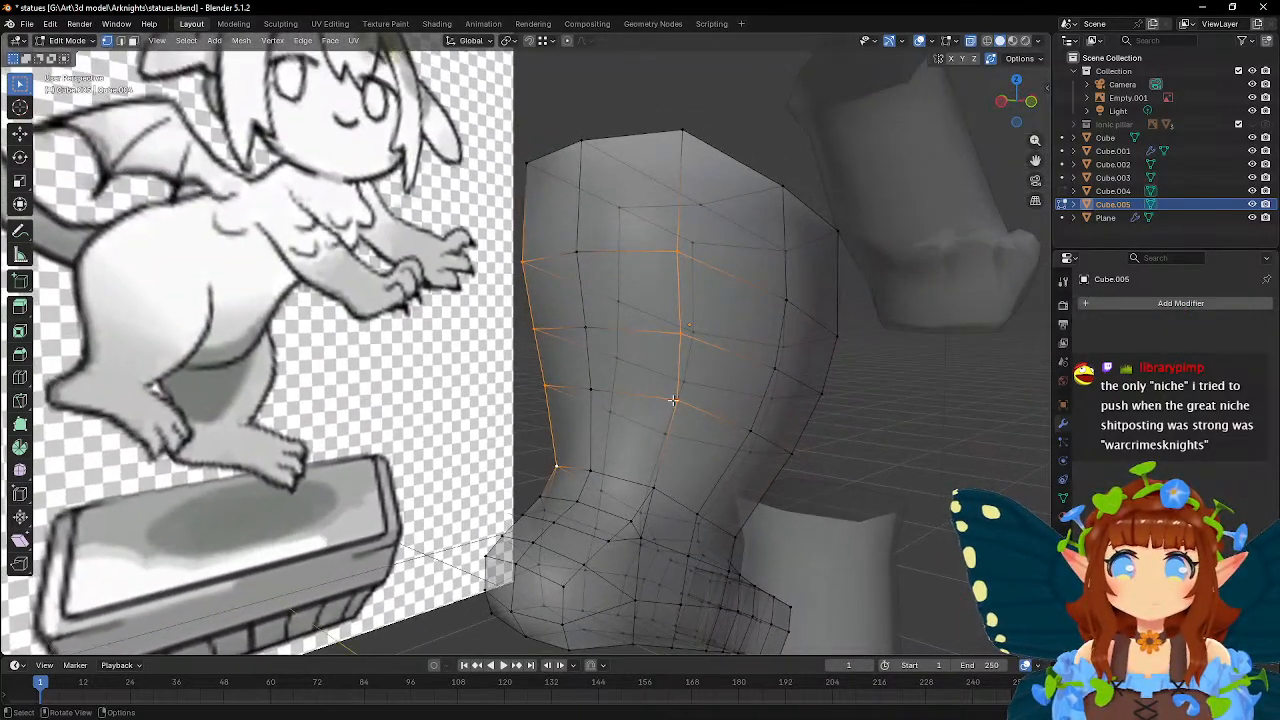
middle_click_drag(668, 494, 739, 313)
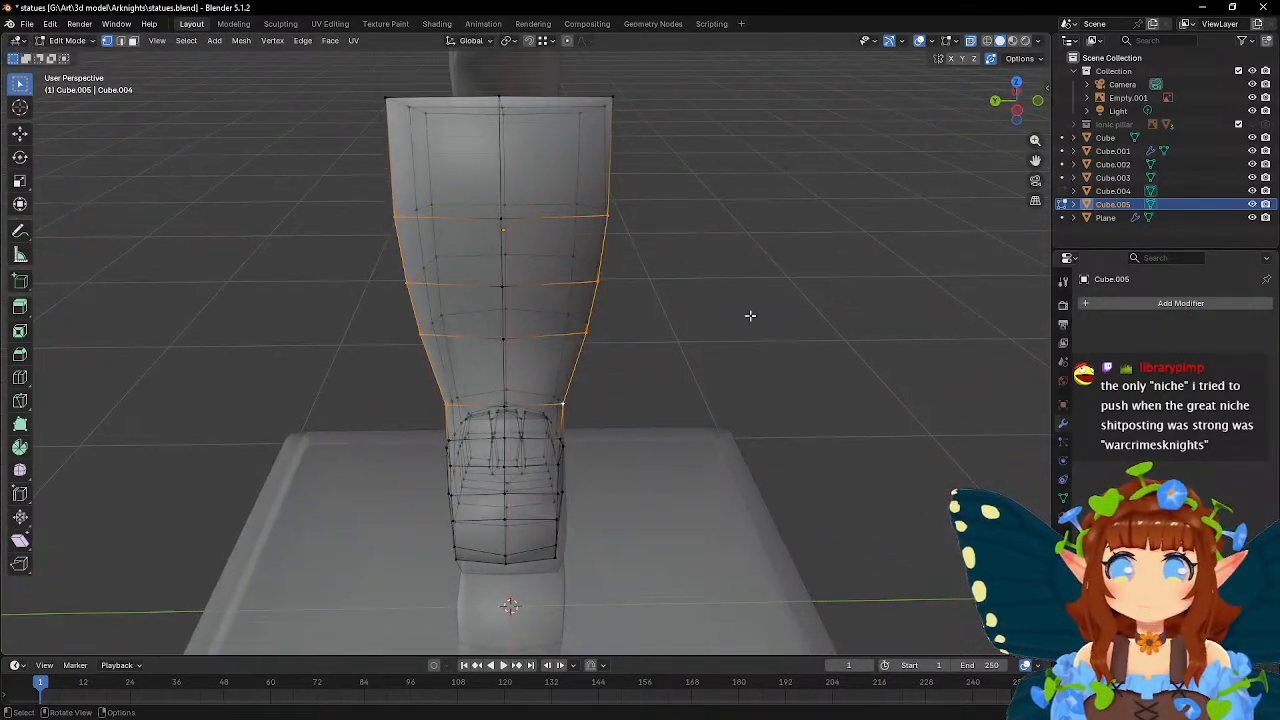
key("s")
key("y")
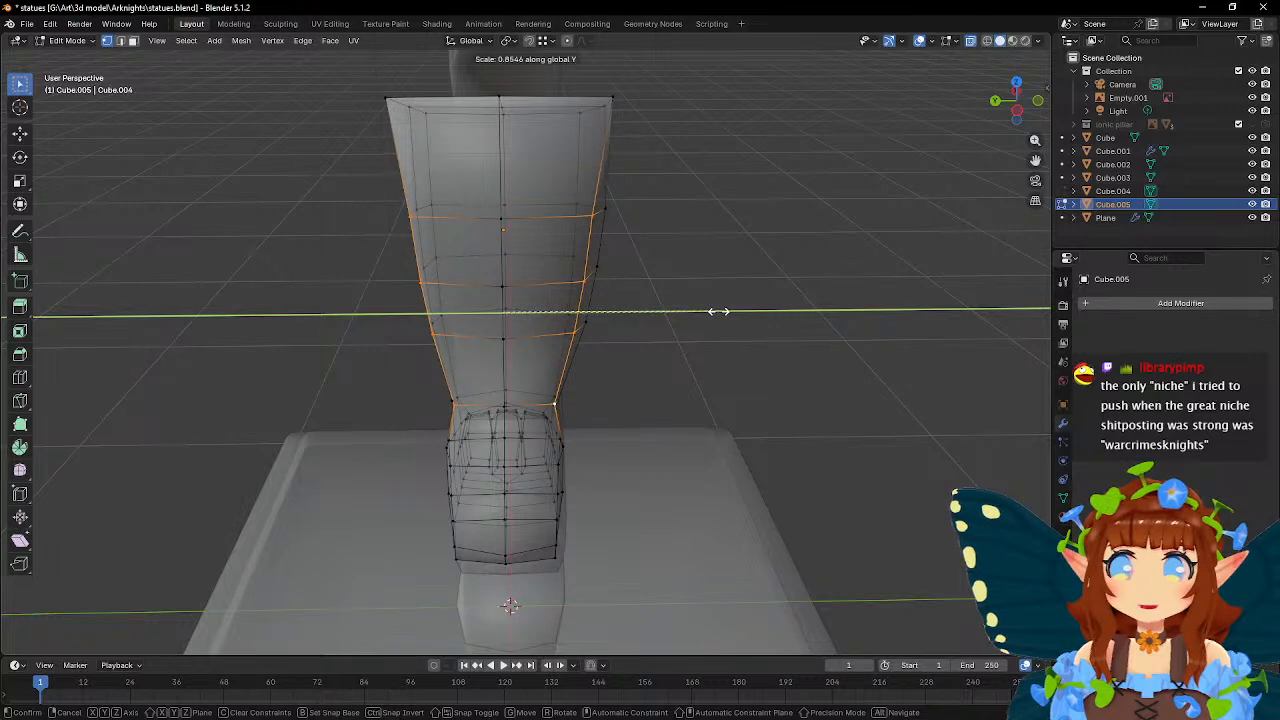
left_click(718, 311)
- Scale the side vertices of two neighbouring lower-leg rows along Y, the upper to about 0.93 and the lower to 0.882
middle_click_drag(714, 309, 527, 300)
middle_click_drag(439, 297, 626, 306)
key("s")
key("y")
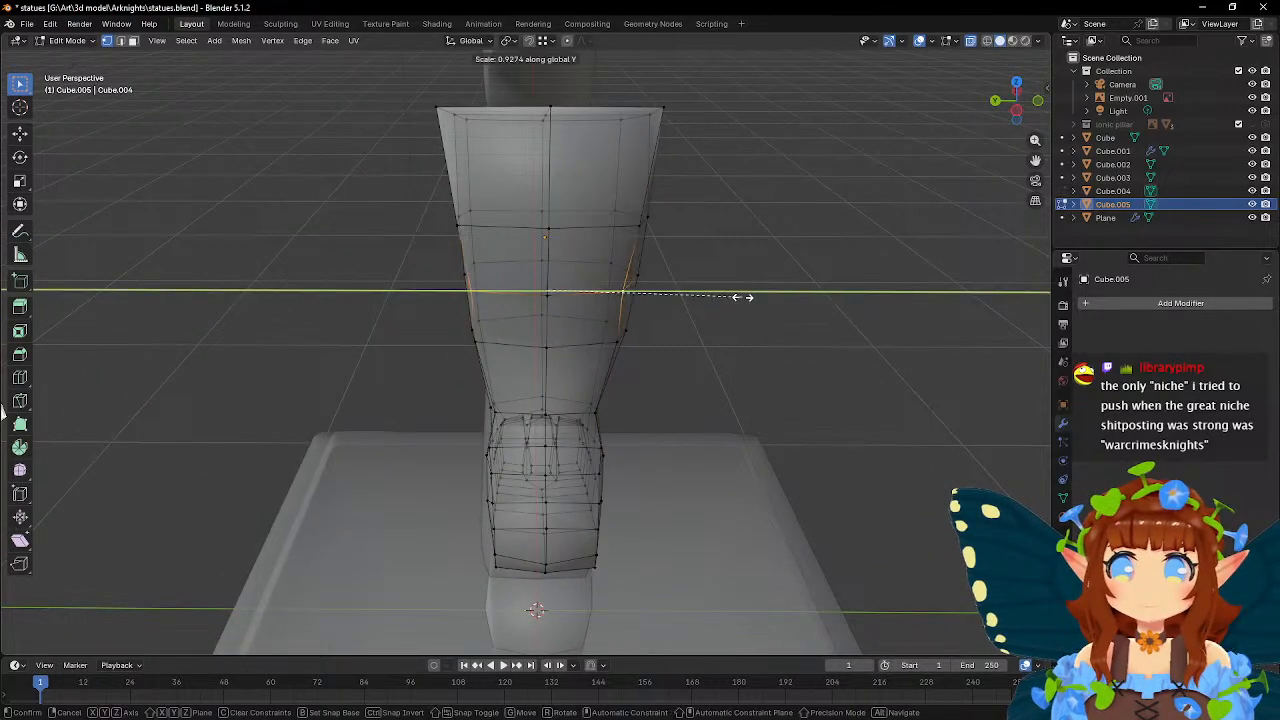
left_click(738, 296)
left_click(485, 345, "alt")
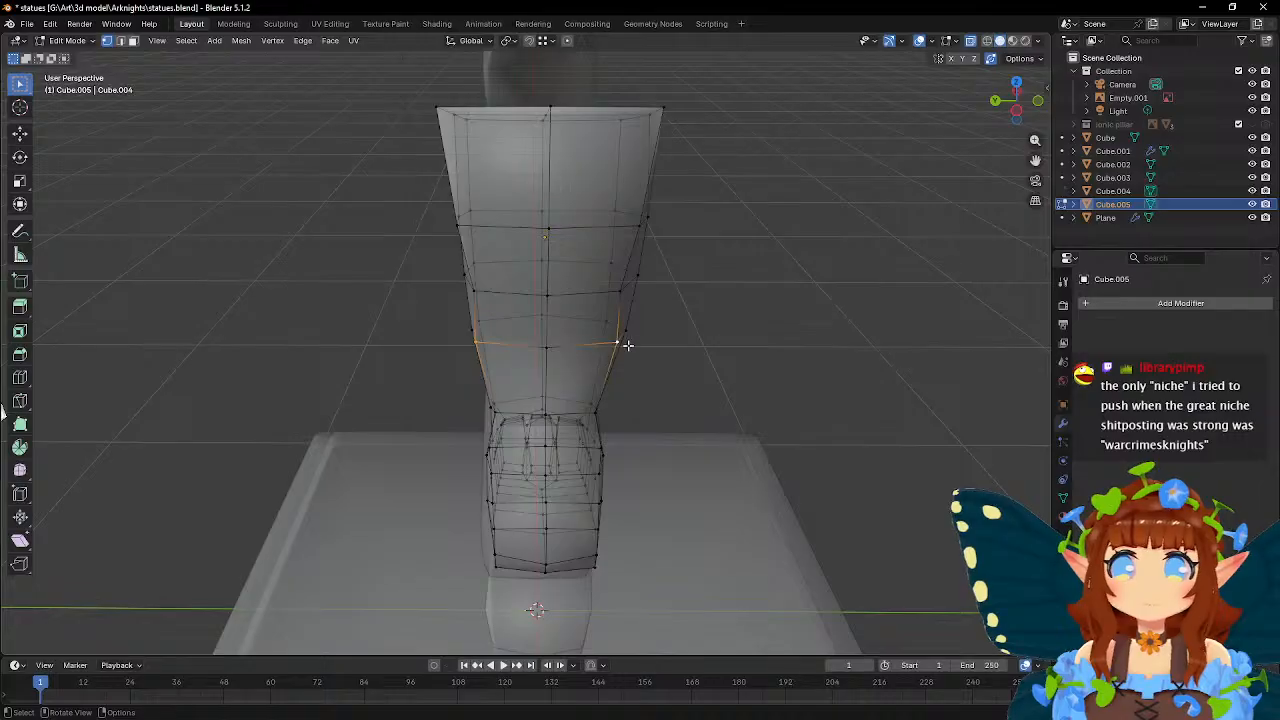
key("s")
key("y")
left_click(706, 334)
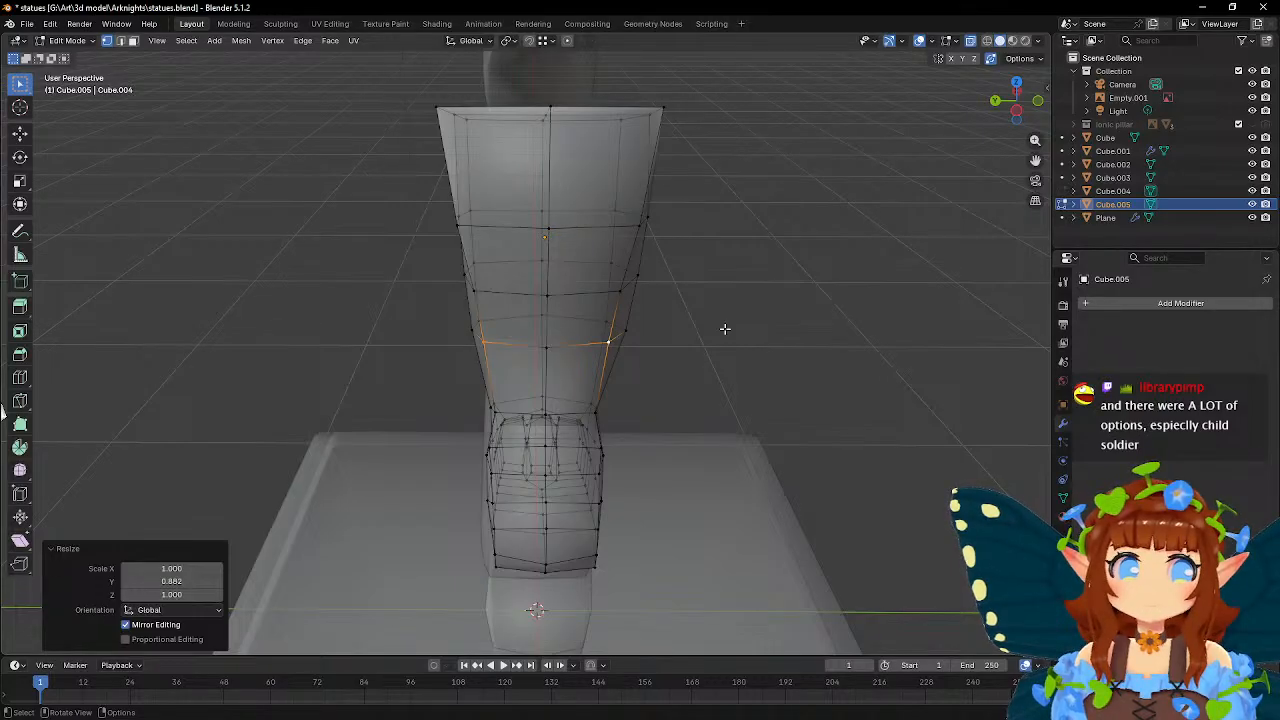
- Select the side vertices at the back of the ankle just above the heel and scale them along Y to 0.897
middle_click_drag(734, 360, 795, 295)
middle_click_drag(795, 340, 686, 436)
left_click(671, 285)
middle_click_drag(640, 310, 706, 382)
middle_click_drag(505, 342, 534, 341)
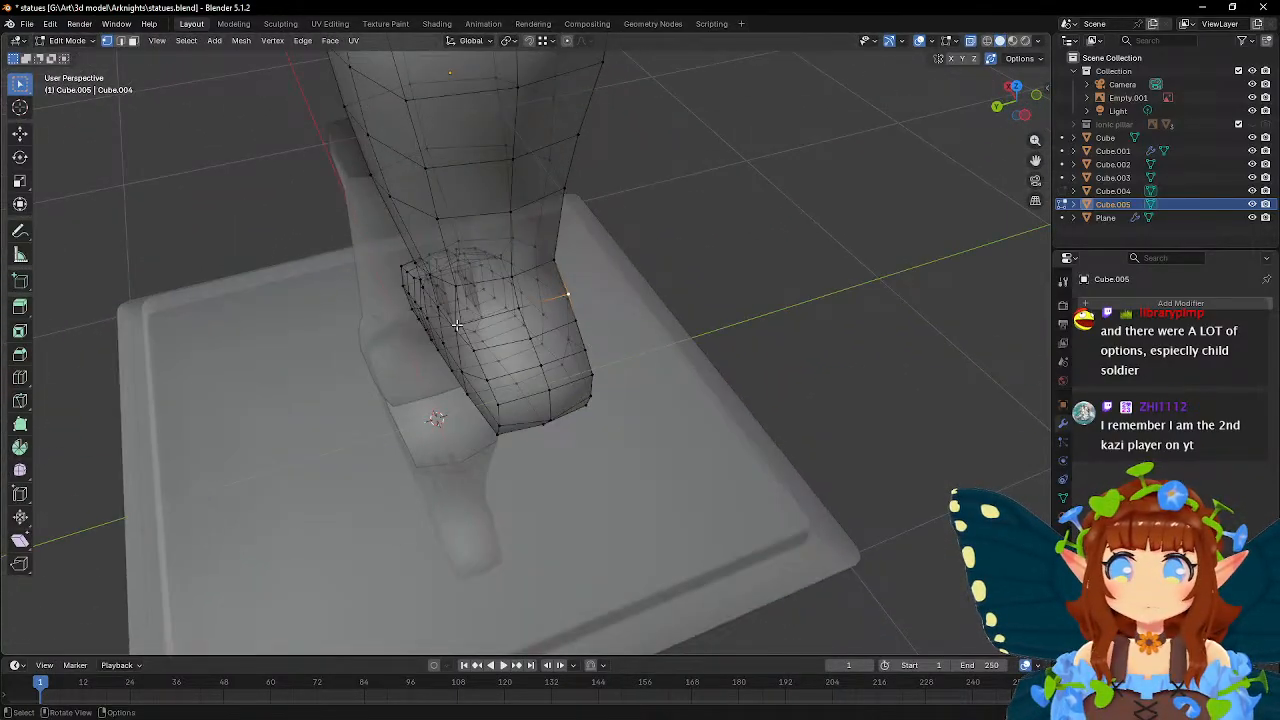
middle_click_drag(743, 323, 700, 364)
key("s")
key("y")
left_click(800, 317)
- Select the opposite side vertices of the ankle row and narrow them along global Y
scroll(700, 364, "up", 3)
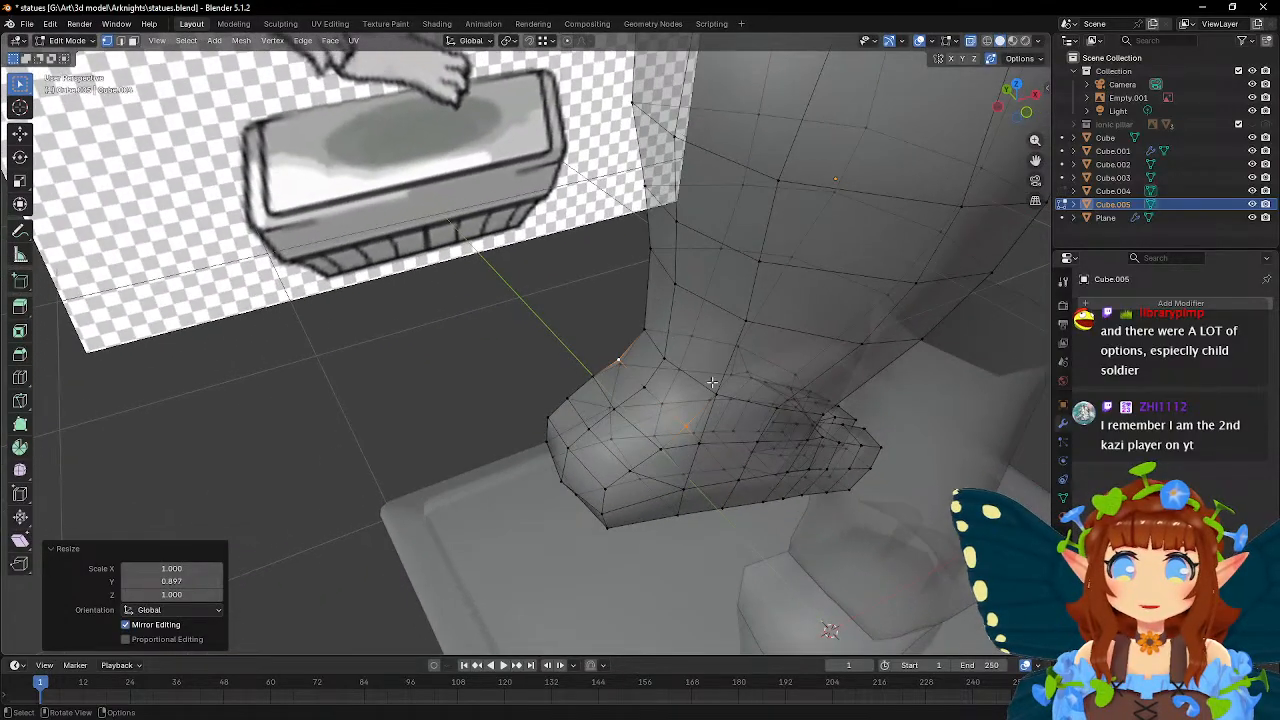
left_click(716, 391)
middle_click_drag(605, 291, 648, 299)
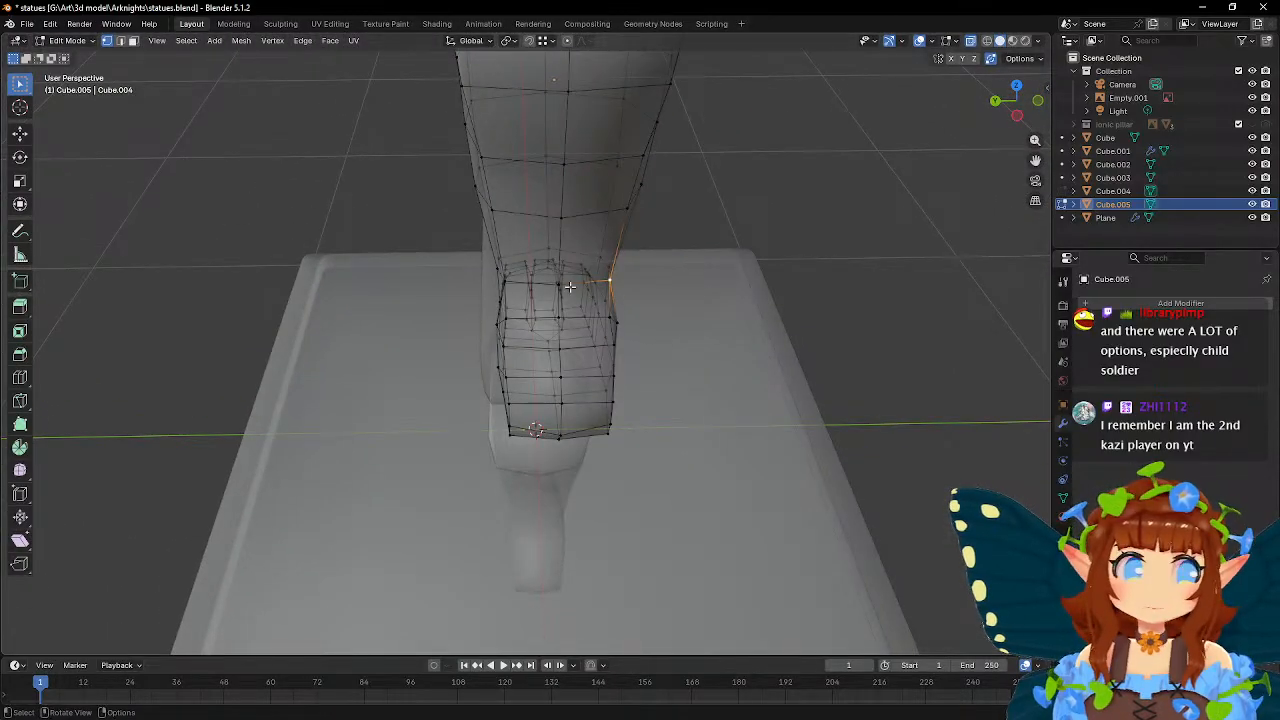
mouse_move(569, 287)
middle_mouse_down()
mouse_move(603, 254)
mouse_move(546, 277)
middle_mouse_up()
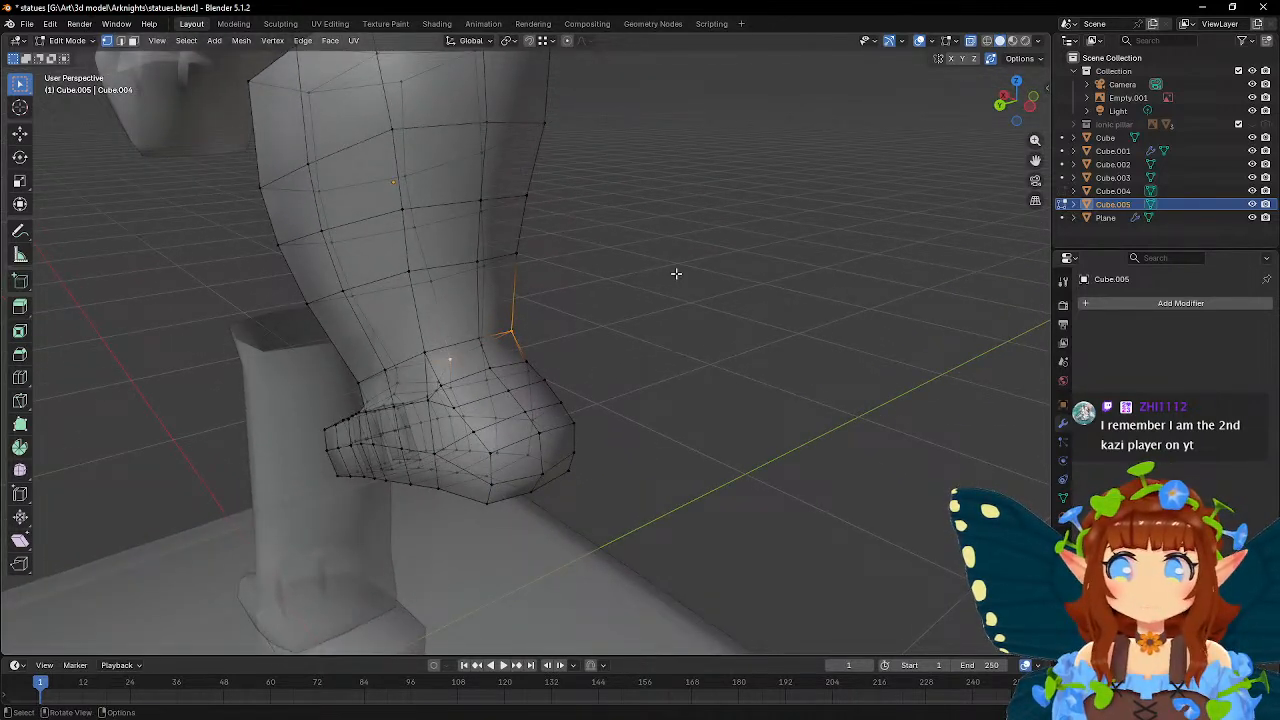
left_click(424, 352, "ctrl")
mouse_move(758, 266)
middle_mouse_down()
mouse_move(677, 289)
mouse_move(760, 274)
middle_mouse_up()
key("s")
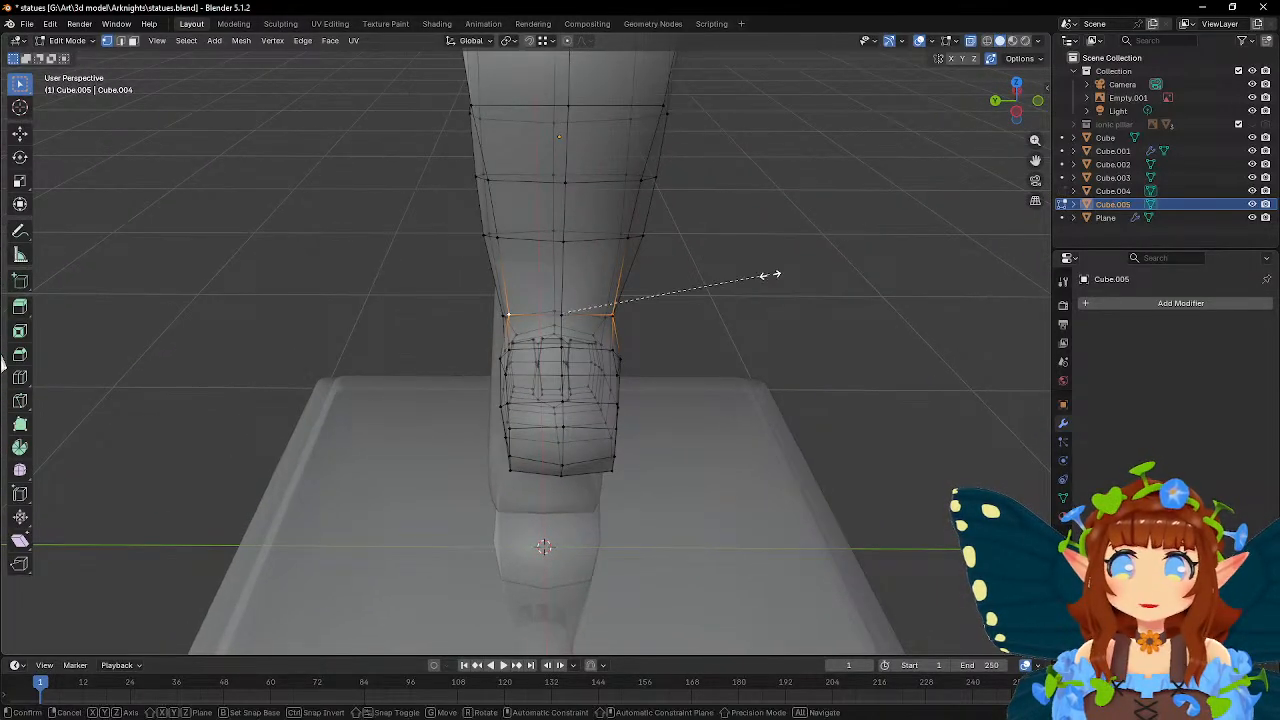
key("y")
left_click(770, 275)
- Scale the side vertices of two successive rows above the heel along Y, each to about 0.97
middle_click_drag(770, 275, 691, 271)
middle_click_drag(662, 430, 505, 345)
key("s")
key("y")
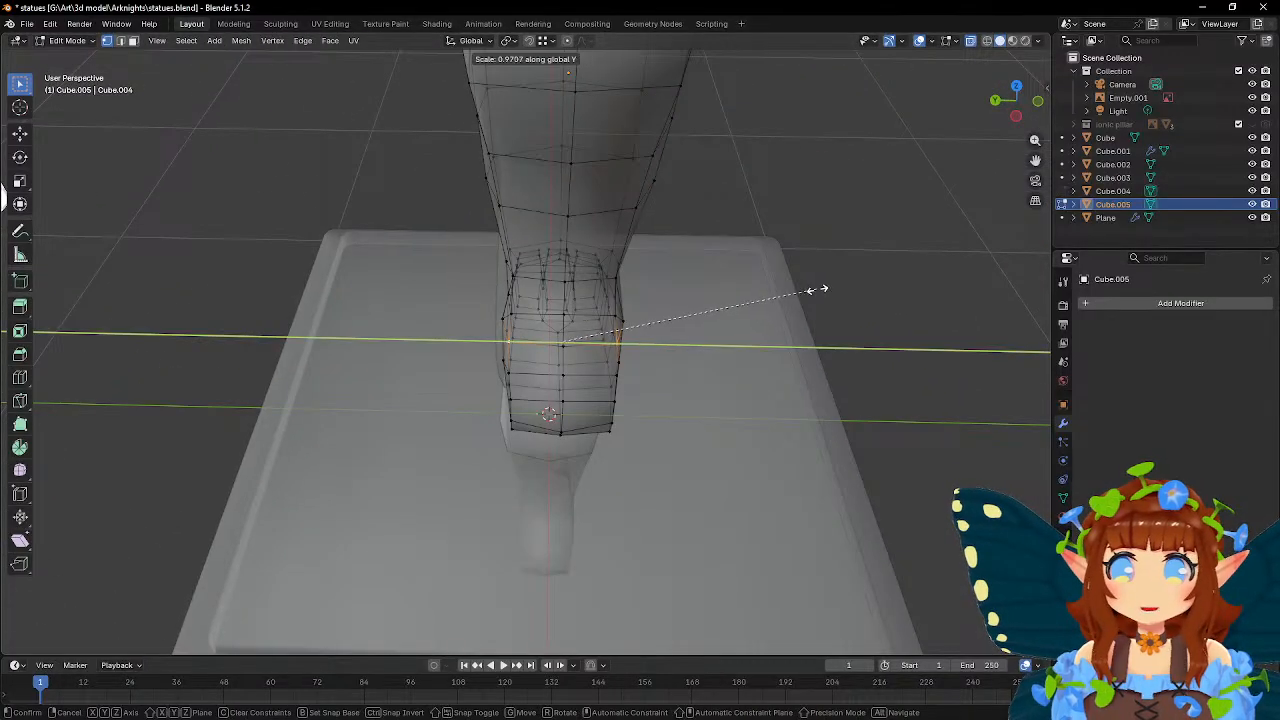
left_click(812, 291)
left_click(518, 372)
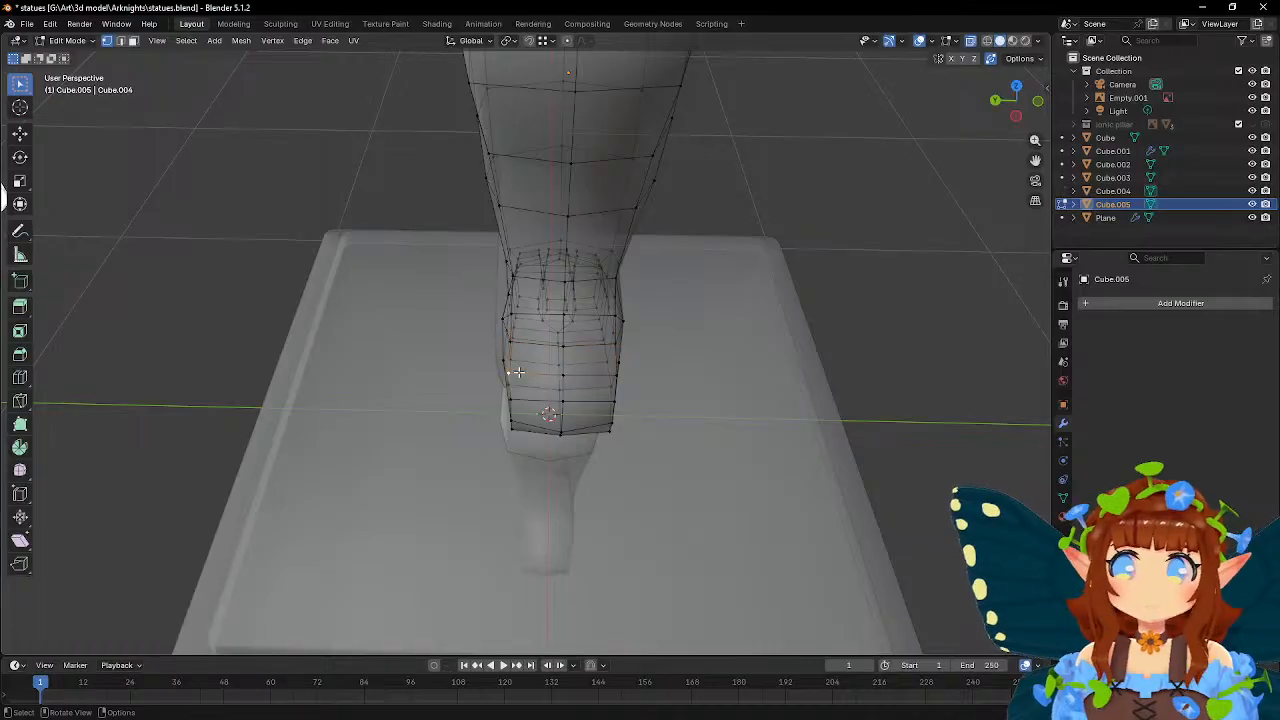
left_click(614, 376, "ctrl")
key("s")
key("y")
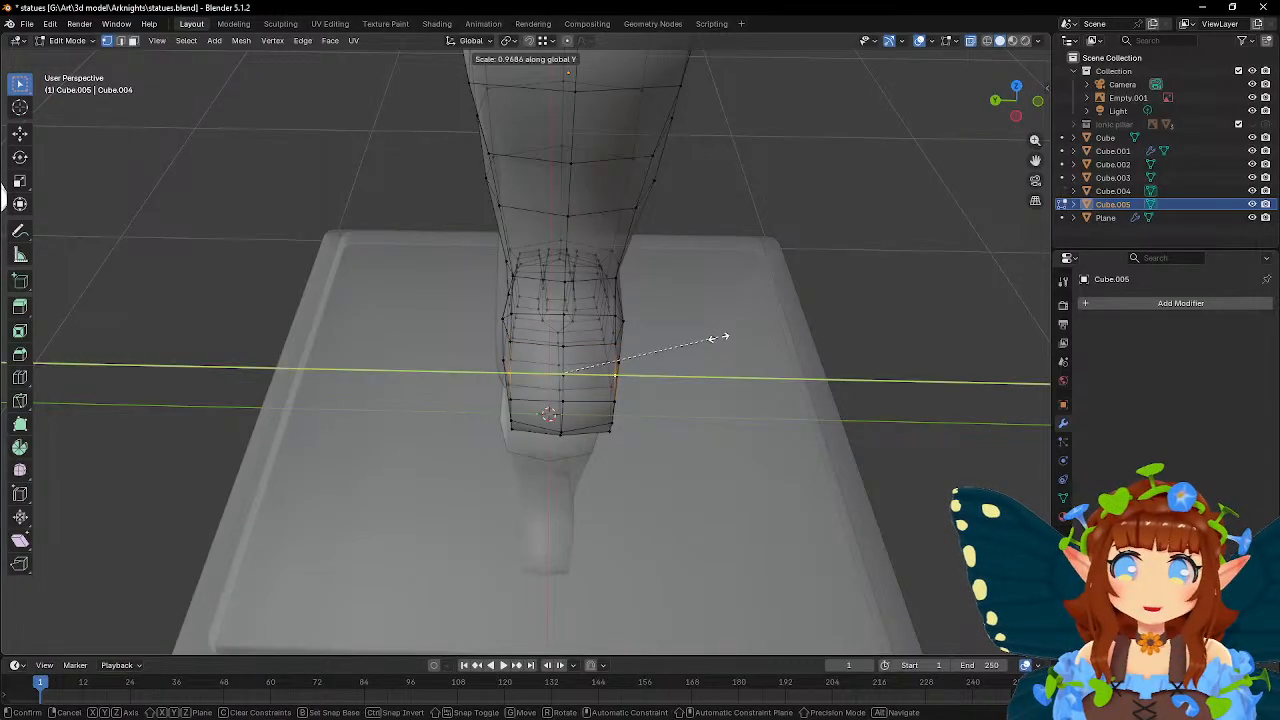
left_click(715, 337)
- Select the side vertices of the next heel row down and scale them along Y to 0.908
middle_click_drag(713, 337, 618, 519)
left_click(613, 484)
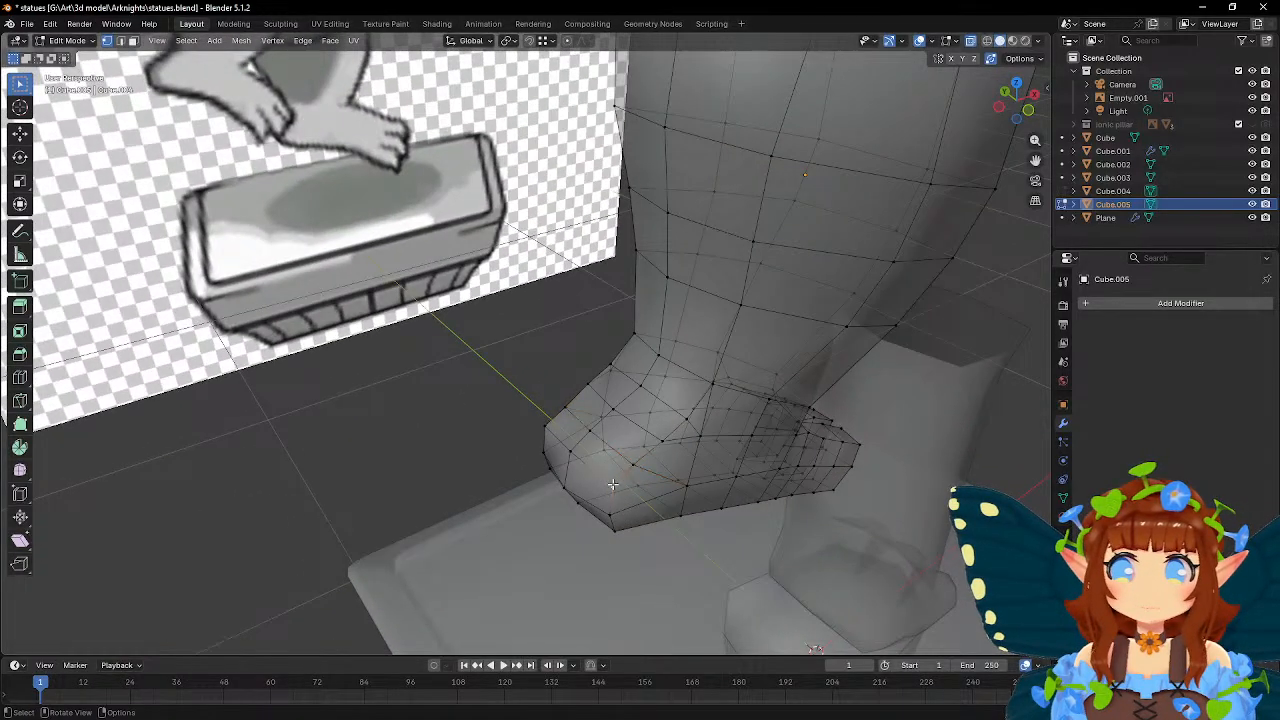
left_click(551, 434, "shift")
middle_click_drag(668, 328, 786, 354)
key("s")
key("y")
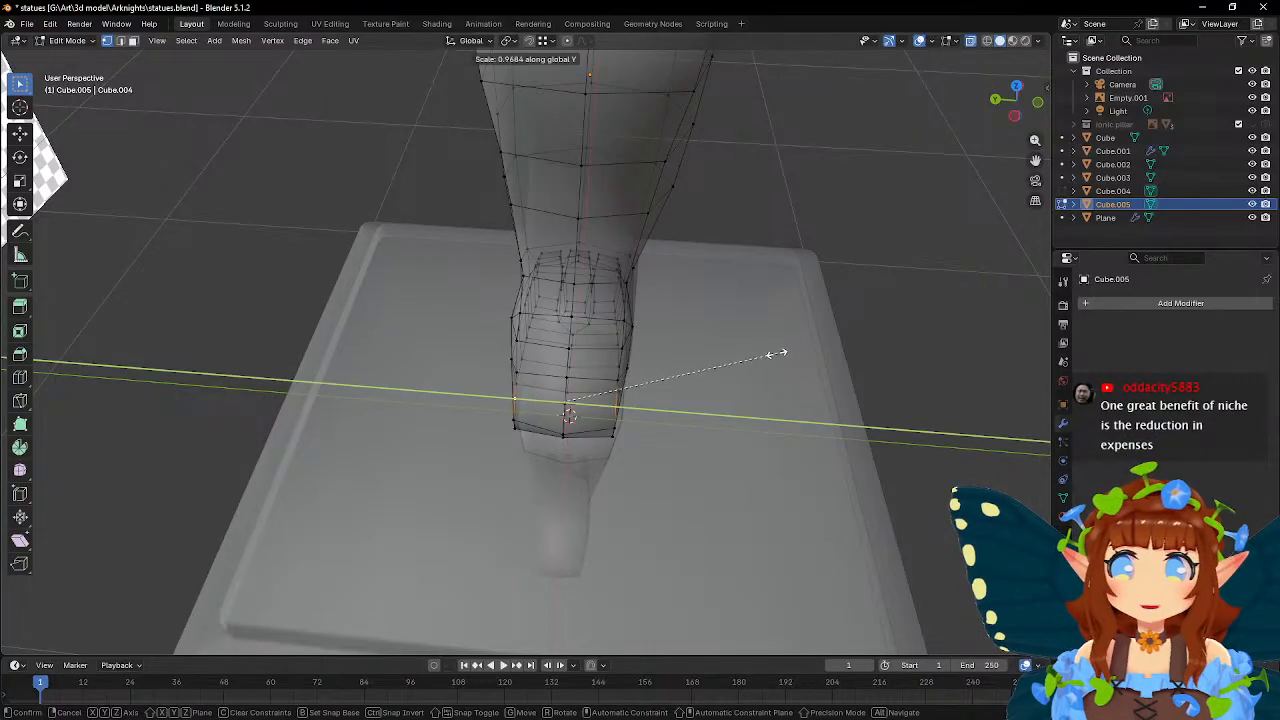
left_click(764, 353)
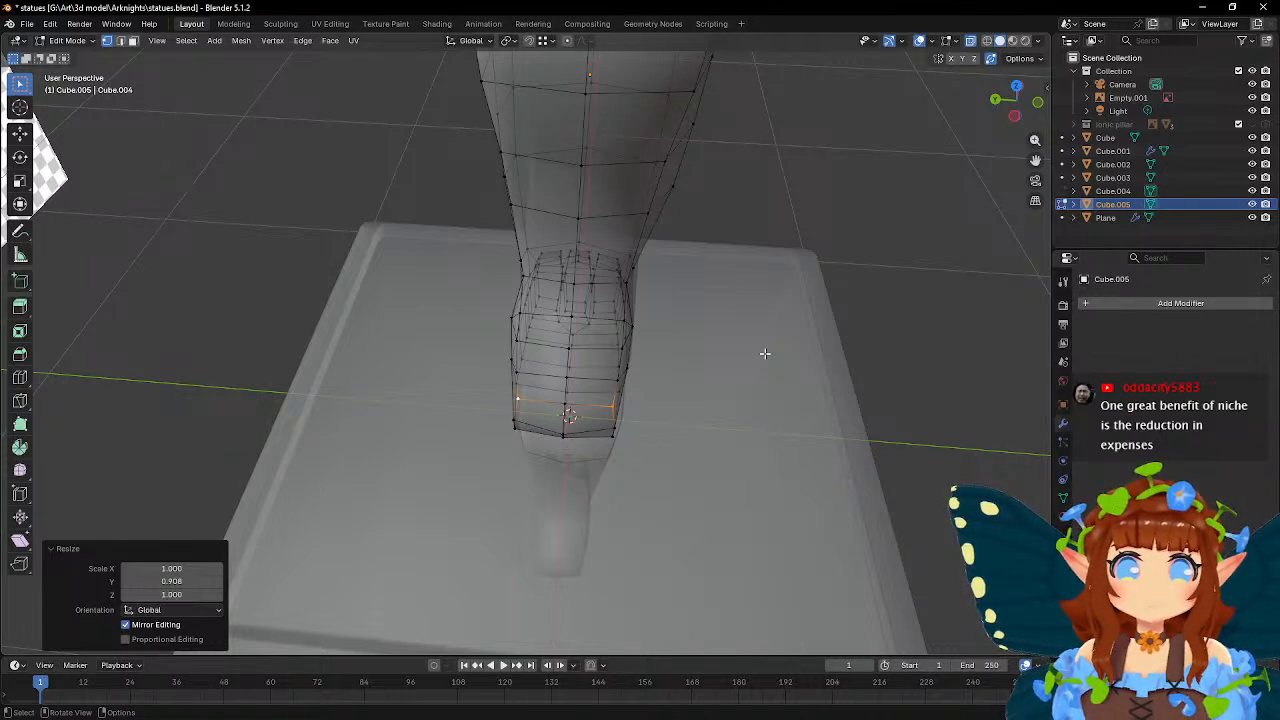
- Select the outer vertices on both sides of the lower heel row and scale them along Y to about 0.93
scroll(764, 353, "up", 1)
middle_click_drag(769, 354, 597, 200)
left_click(571, 357)
middle_click_drag(503, 310, 567, 326)
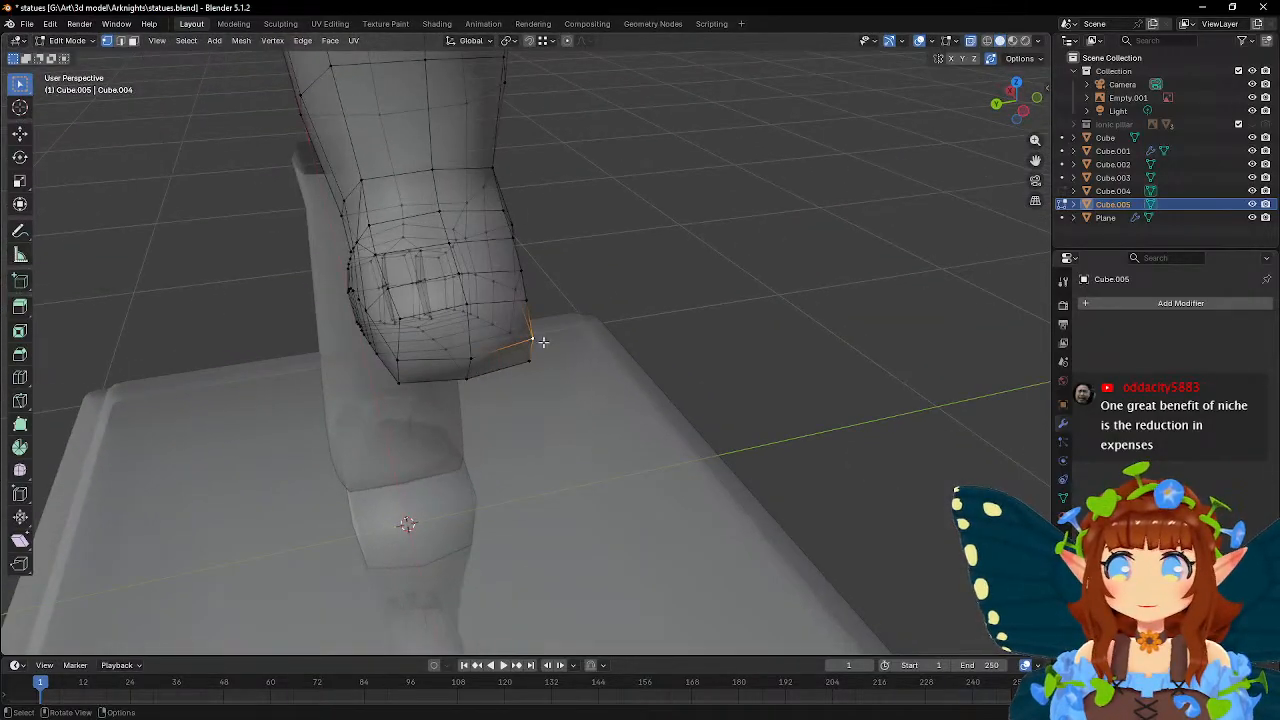
left_click(402, 357, "shift")
middle_click_drag(648, 339, 697, 345)
key("s")
key("y")
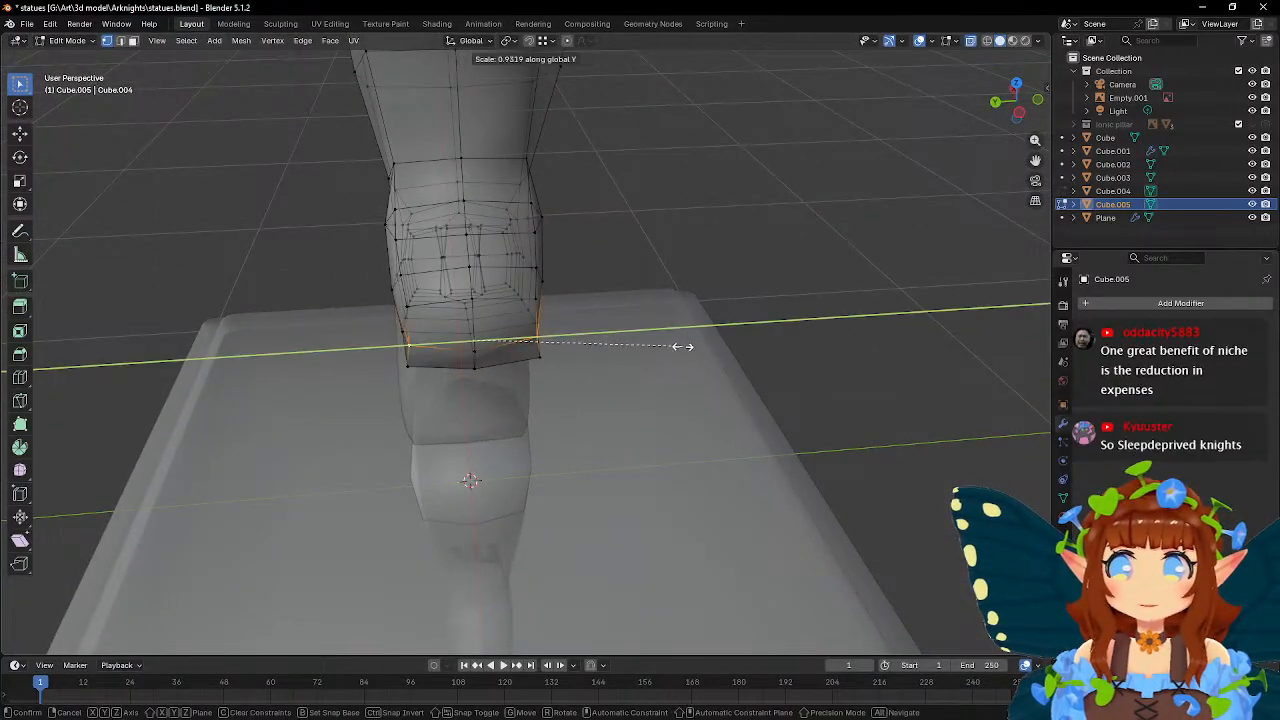
left_click(680, 346)
- Select the two bottom corner vertices of the heel and scale them inward along global Y
left_click(539, 362)
left_click(437, 369, "shift")
key("s")
key("y")
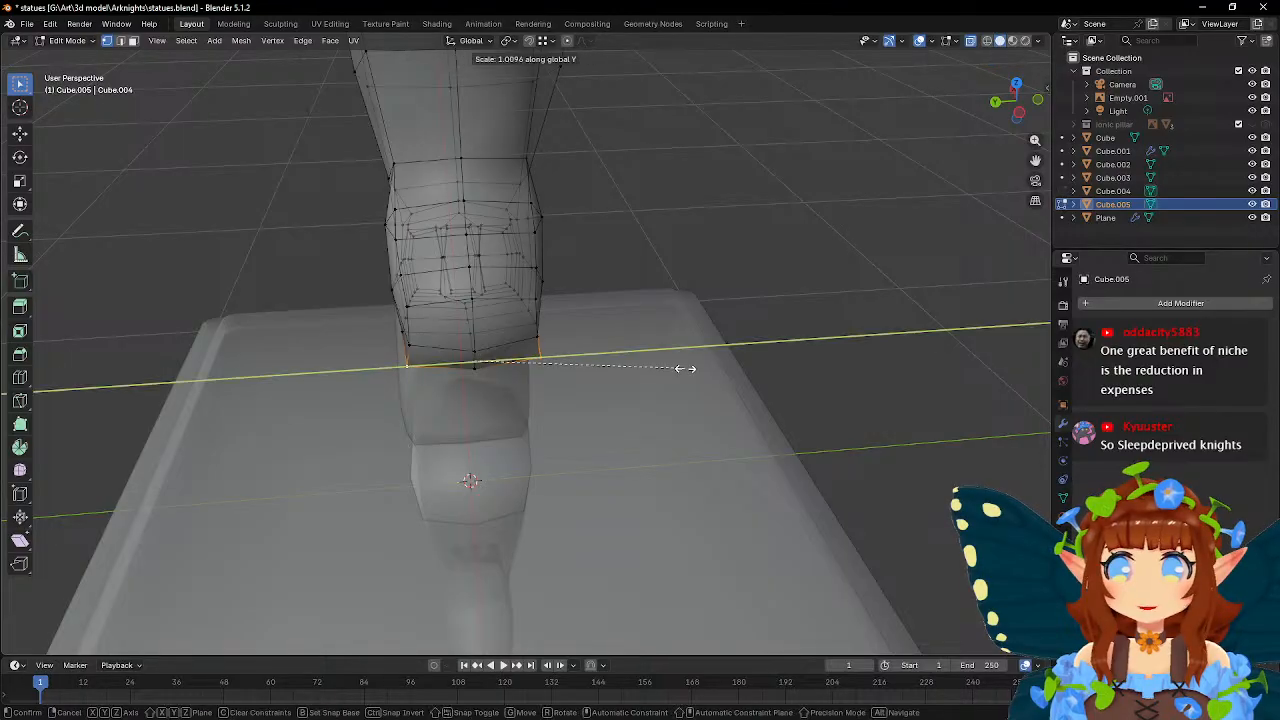
left_click(651, 371)
- Scale the selected heel side vertices along Y to about 0.96 and compare the leg with the reference in front view
middle_click_drag(651, 371, 757, 391)
key("Tab")
key("Tab")
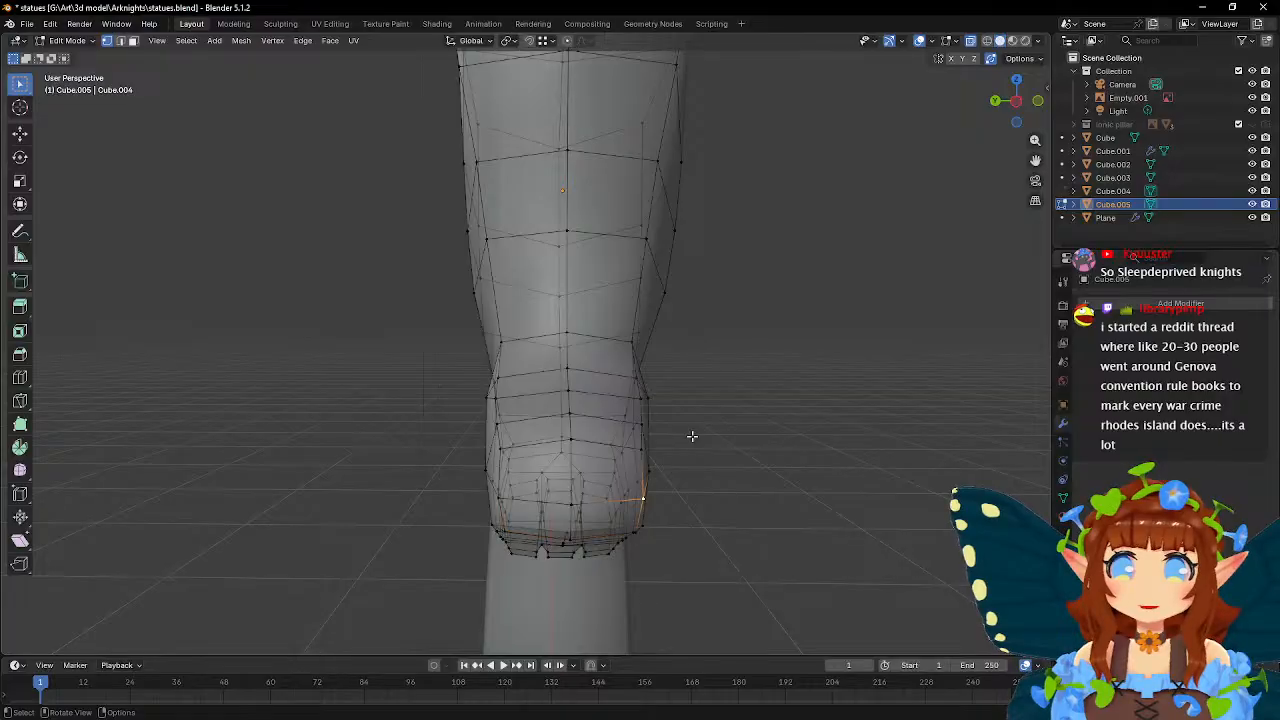
middle_click_drag(677, 446, 634, 486)
key("s")
key("y")
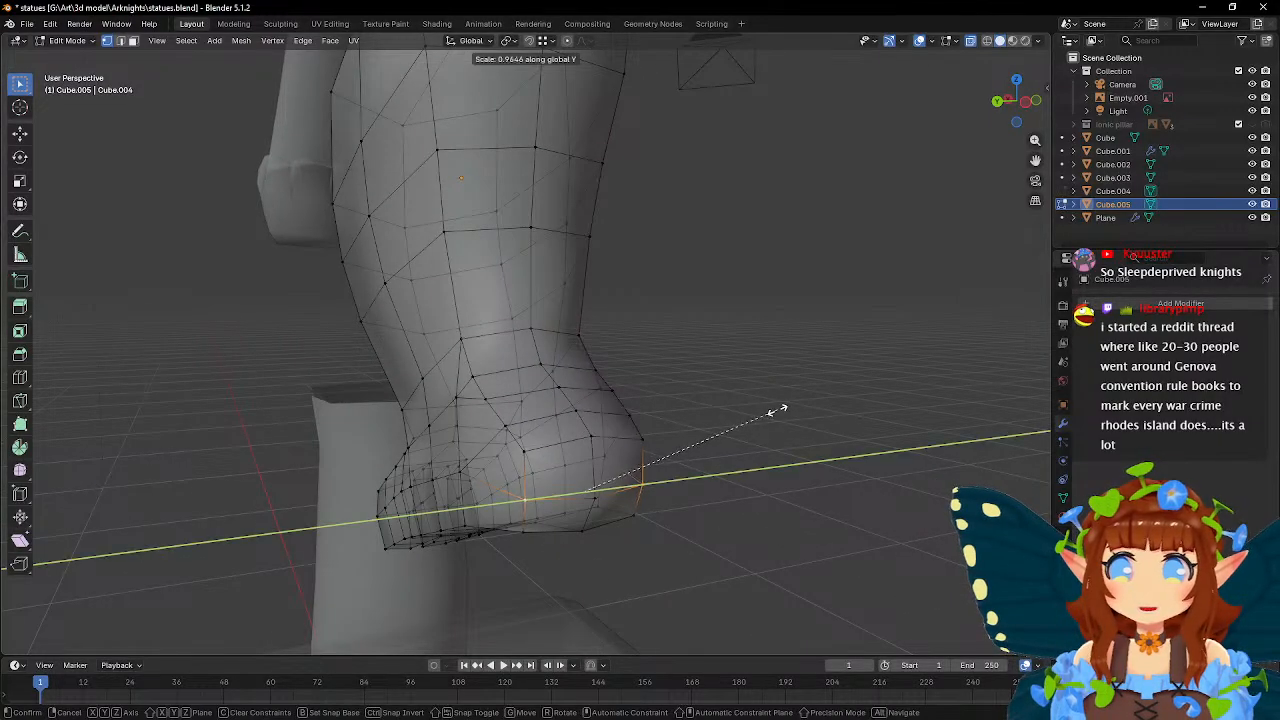
left_click(775, 411)
key("Tab")
middle_click_drag(774, 411, 594, 336)
key("Tab")
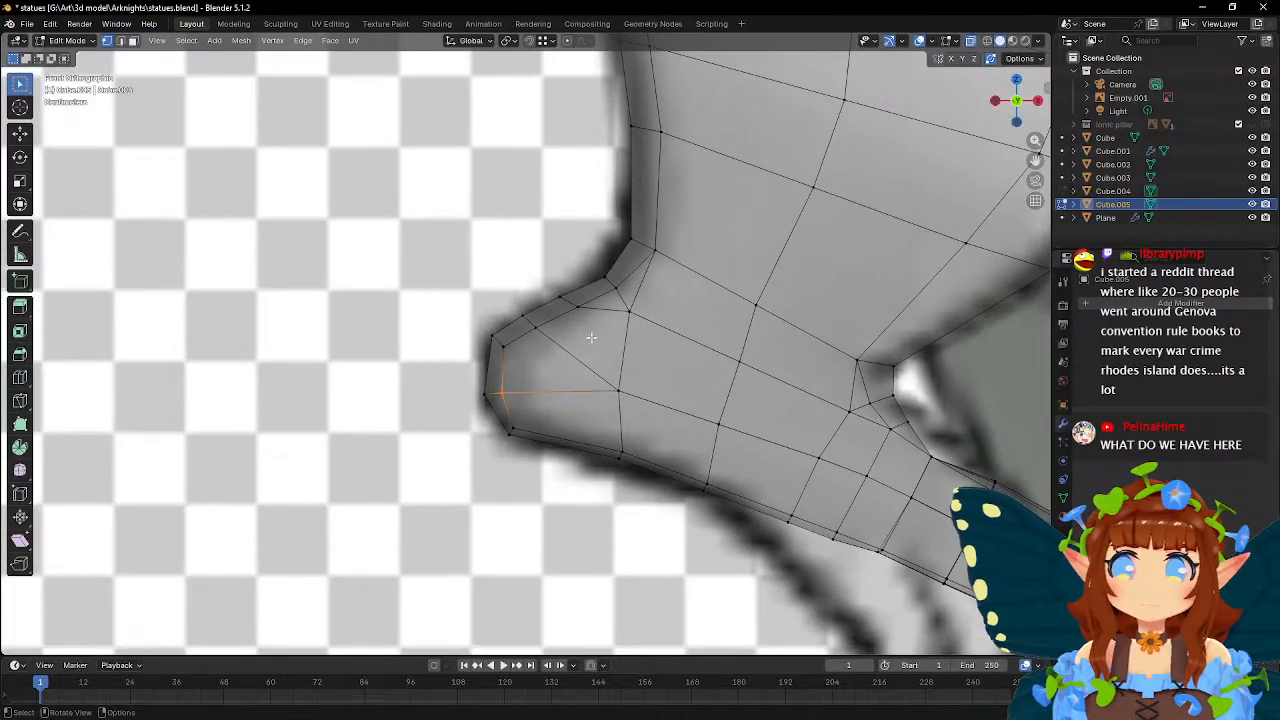
- Knife-cut a new edge below the heel's middle row, from one side vertex around the back to the matching vertex on the opposite side
scroll(590, 342, "up", 2)
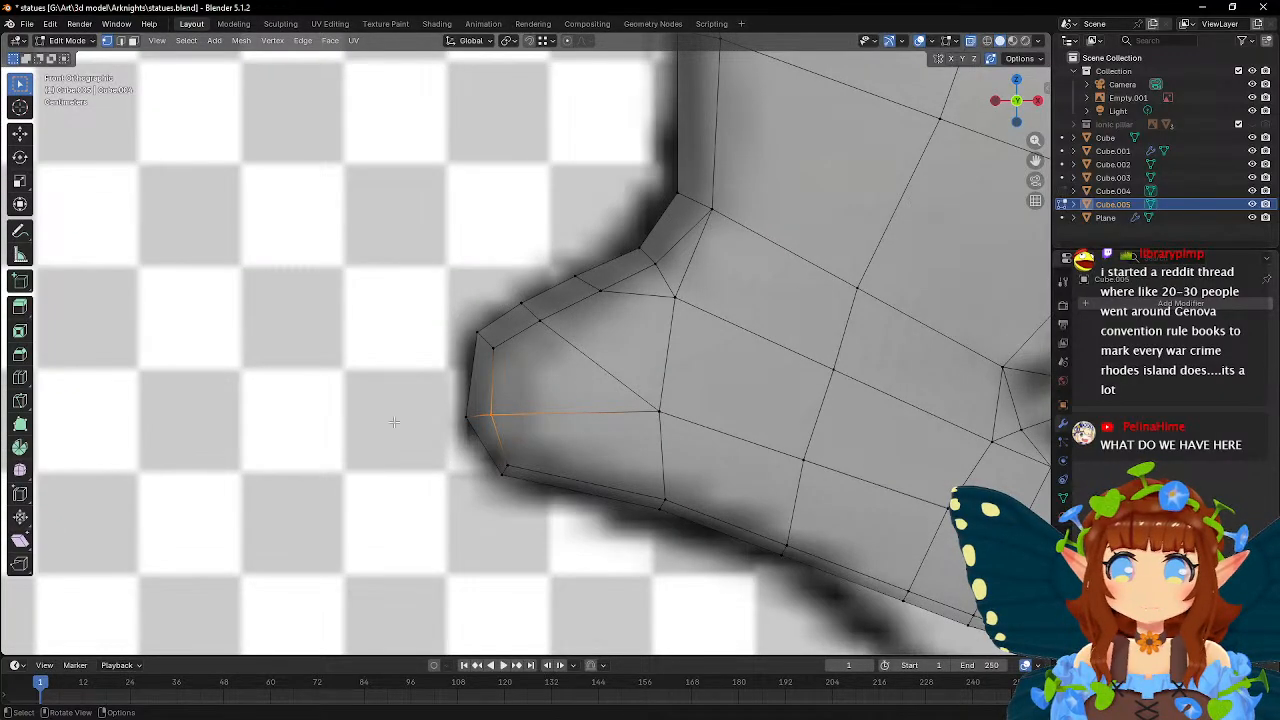
left_click(20, 400)
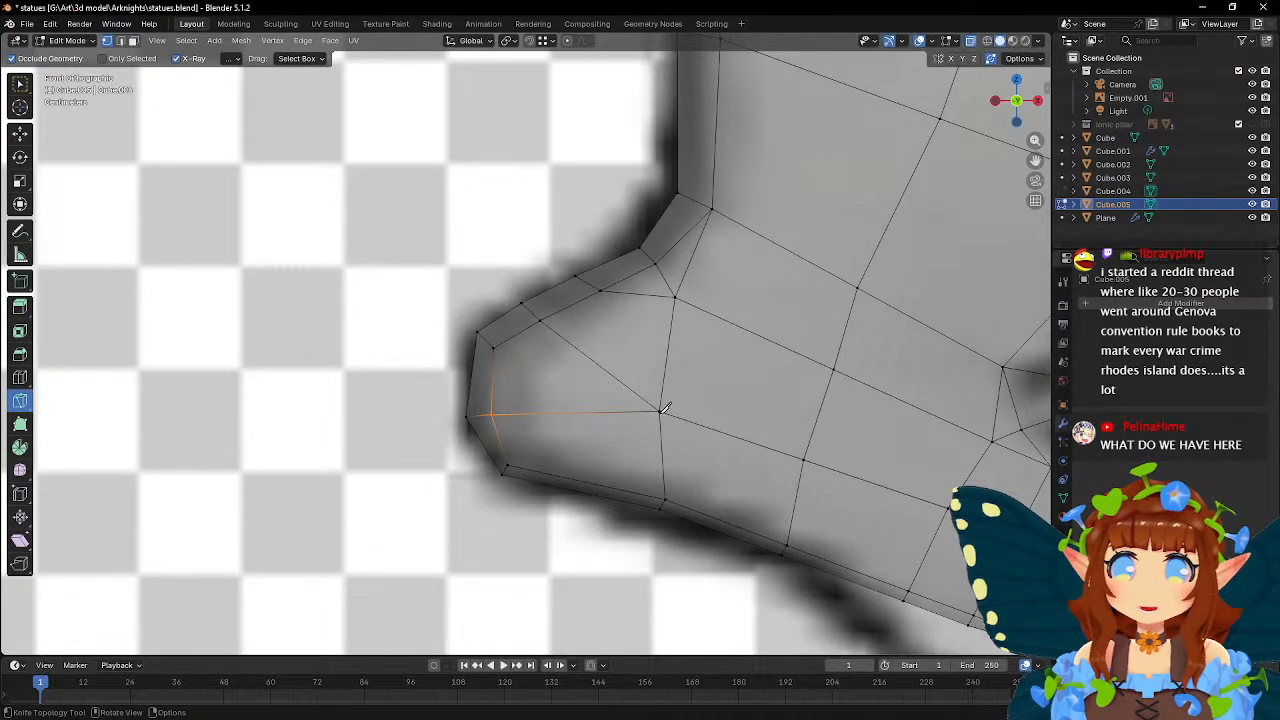
left_click(661, 410)
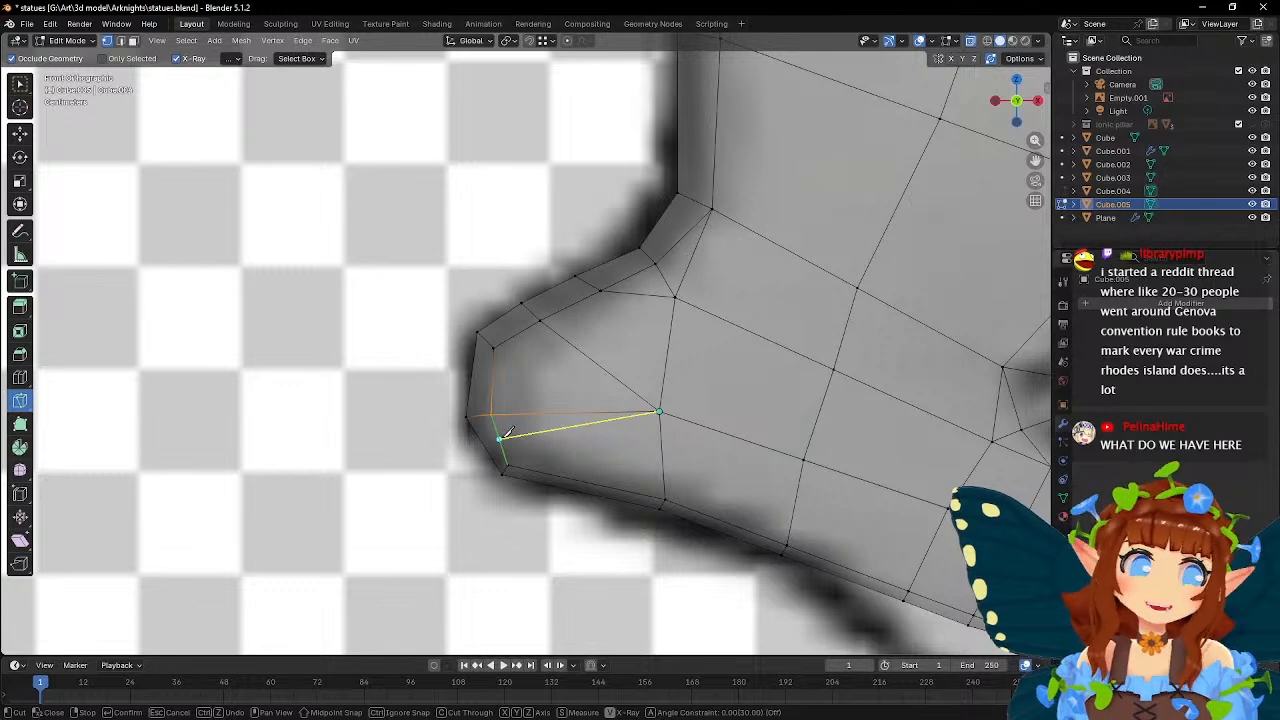
left_click(502, 438)
left_click(484, 444)
middle_click_drag(430, 411, 658, 410)
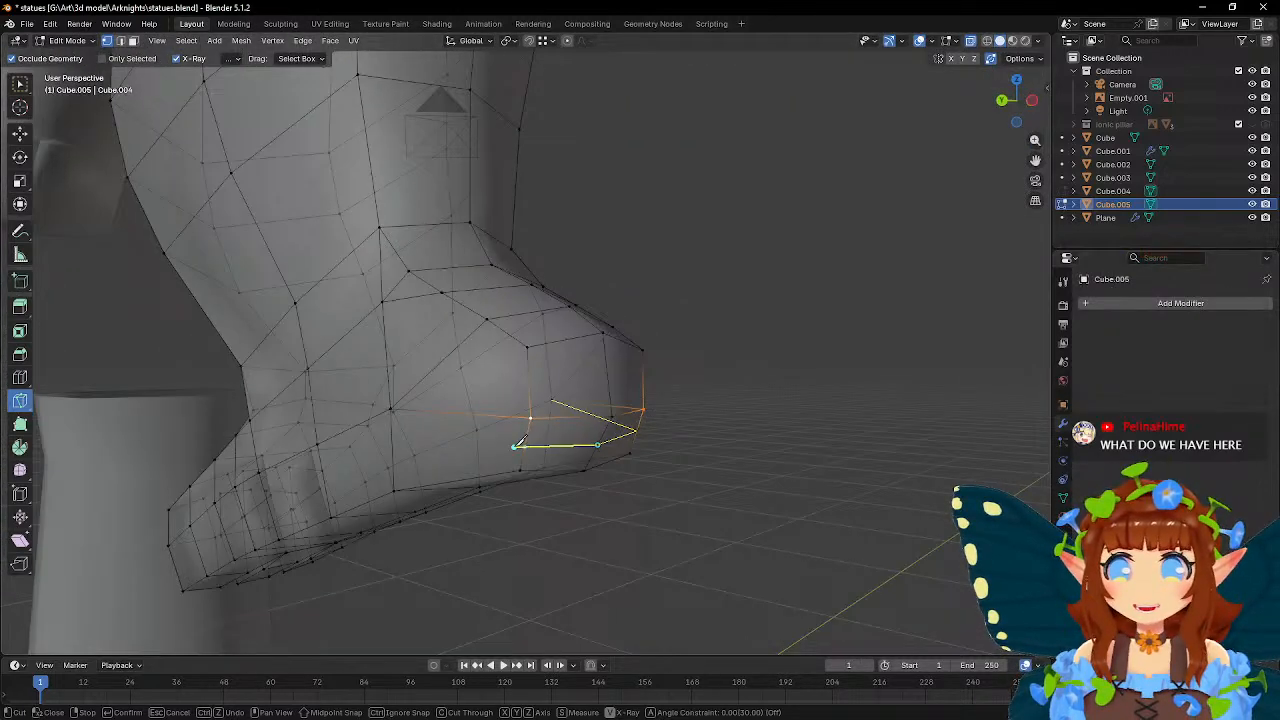
left_click(524, 445)
left_click(391, 408)
- Continue the knife cut above the heel's middle row, around the back to the starting side vertex, and apply the cut
middle_click_drag(487, 384, 567, 373)
left_click(566, 373)
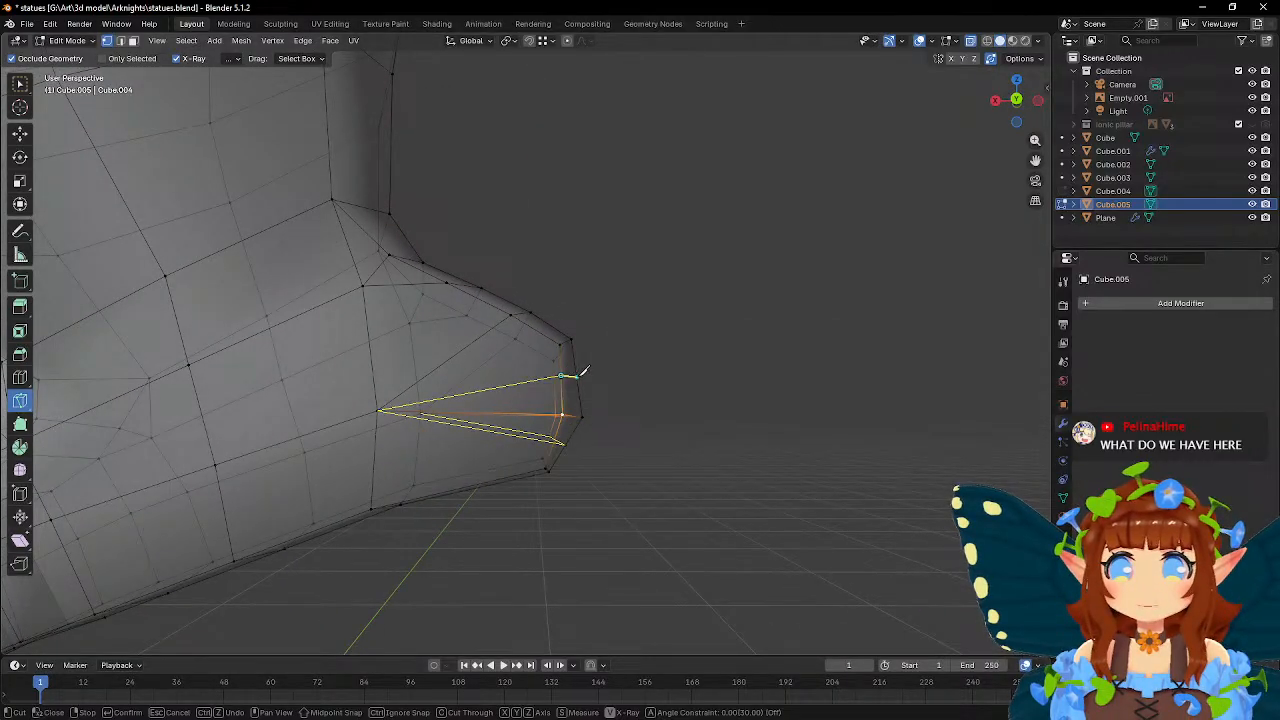
left_click(577, 376)
middle_click_drag(702, 397, 475, 395)
left_click(620, 370)
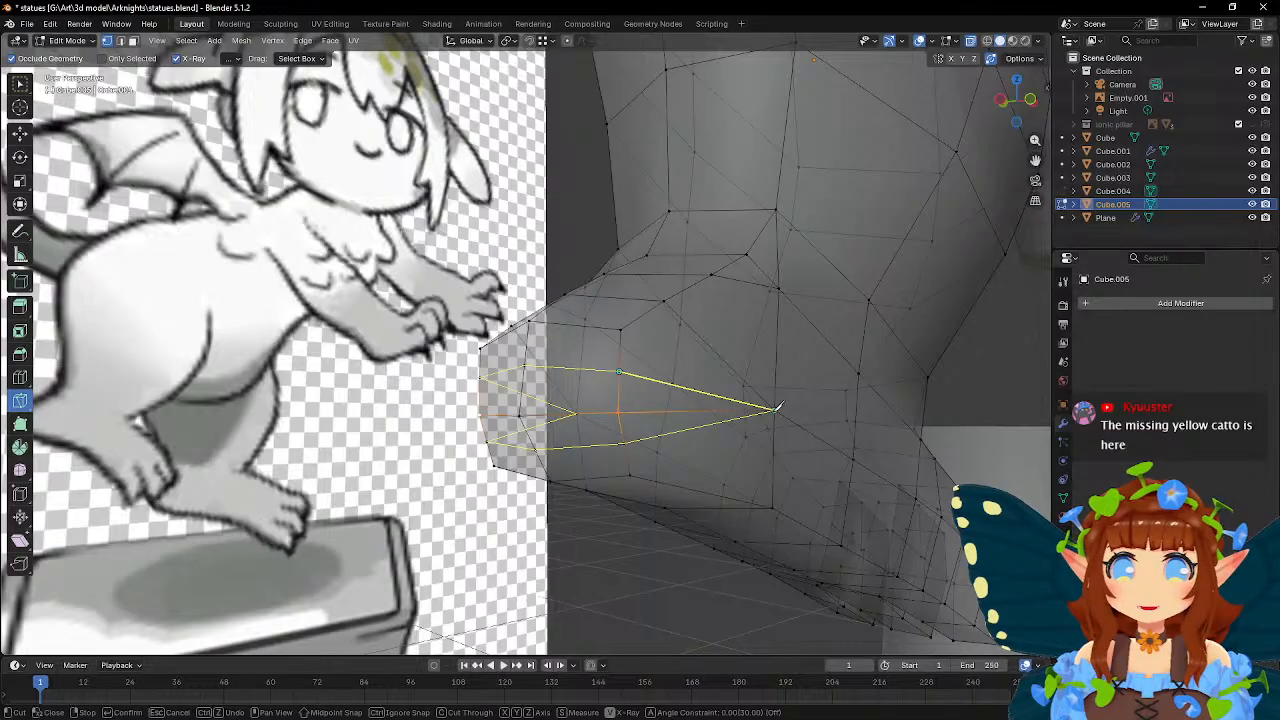
left_click(775, 408)
key("Return")
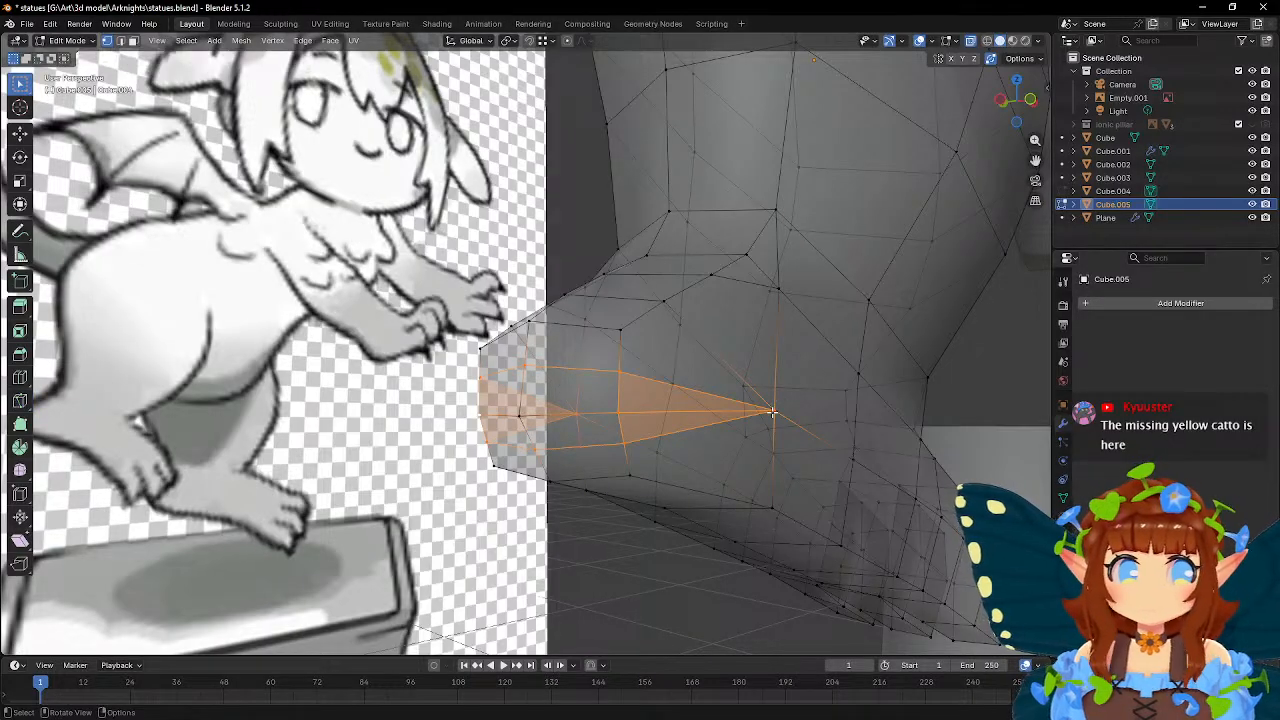
middle_click_drag(782, 377, 700, 371)
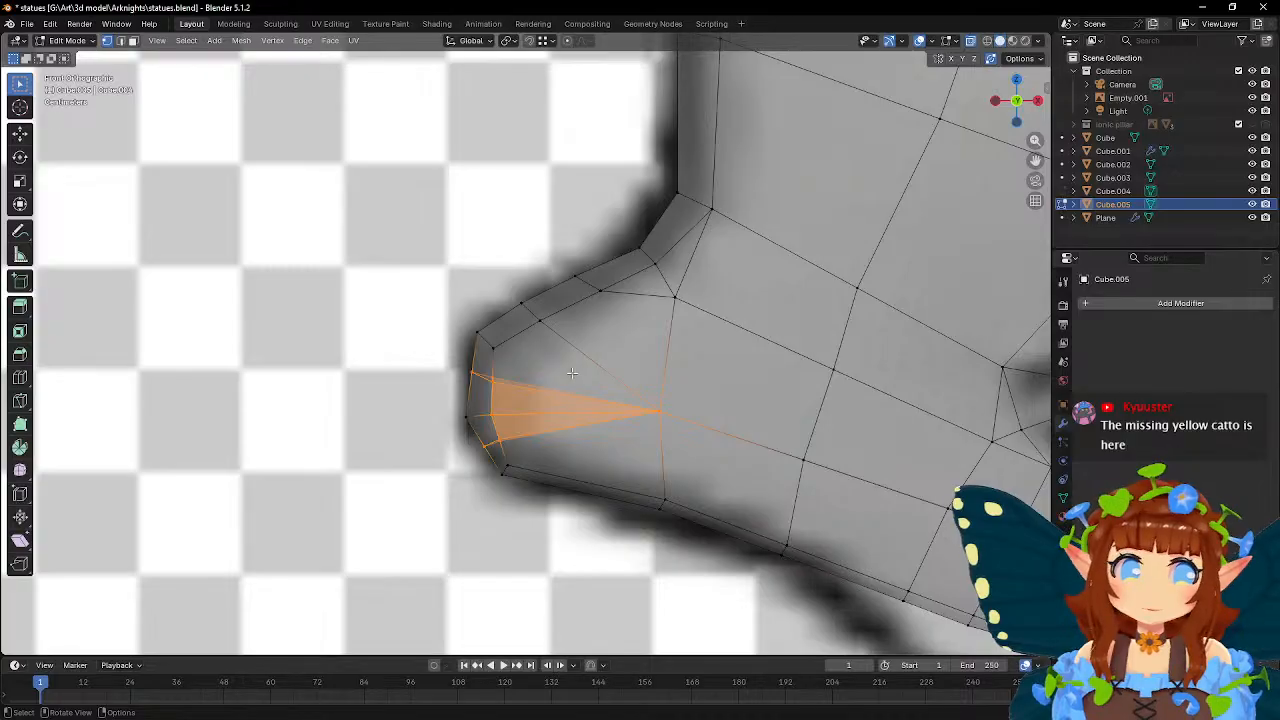
- Flatten the new side vertices above the heel's middle row by scaling them to 0 along Z, and start scaling them along X
scroll(571, 373, "up", 2)
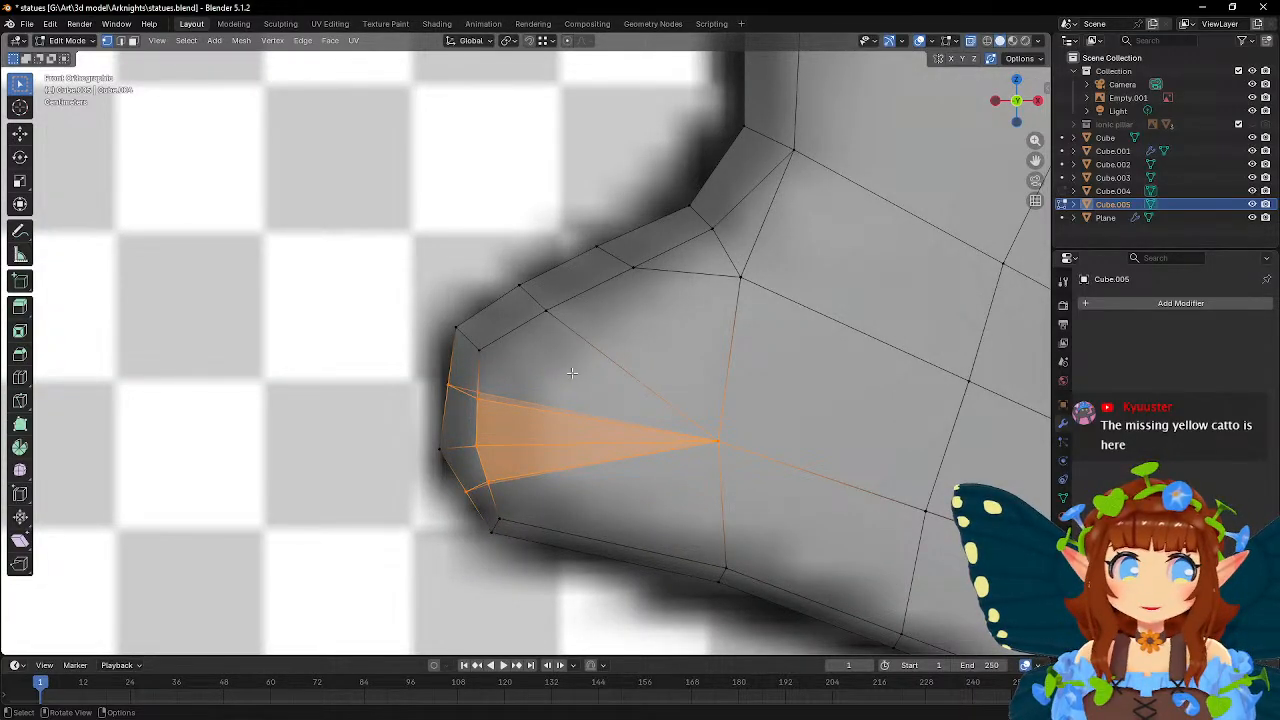
left_click(471, 381)
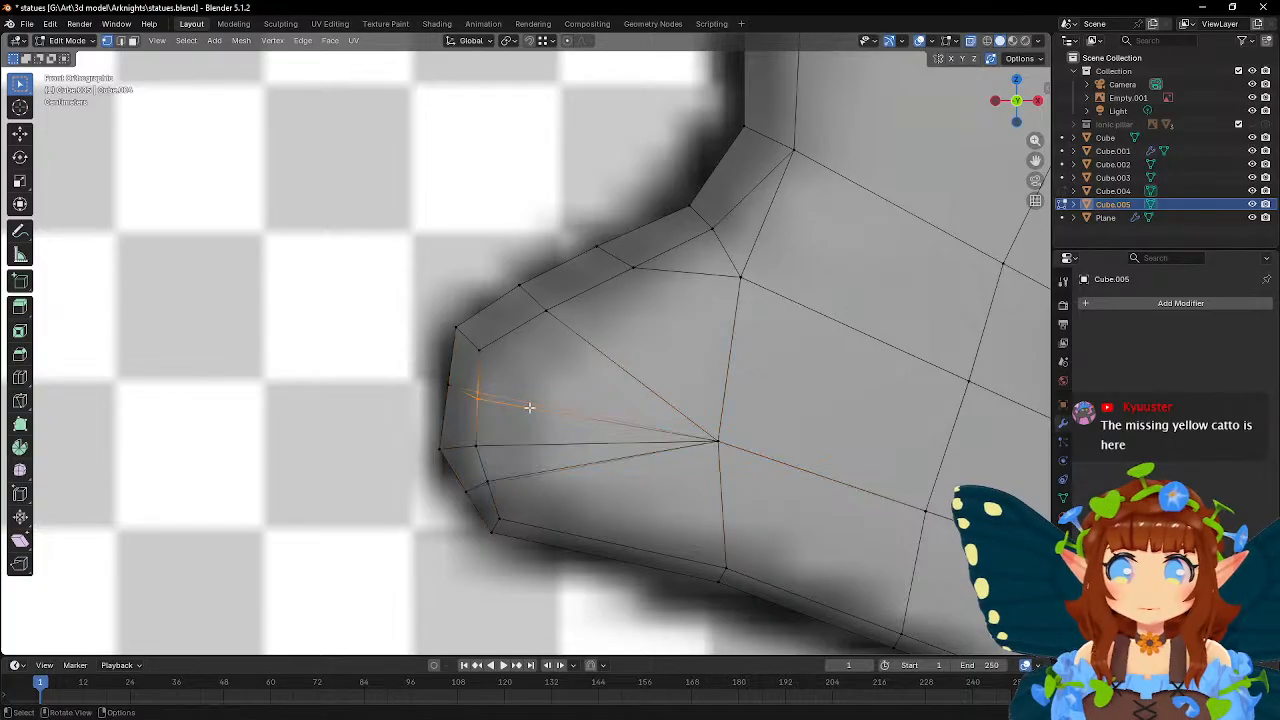
key("s")
key("z")
key("0")
key("Return")
key("s")
key("x")
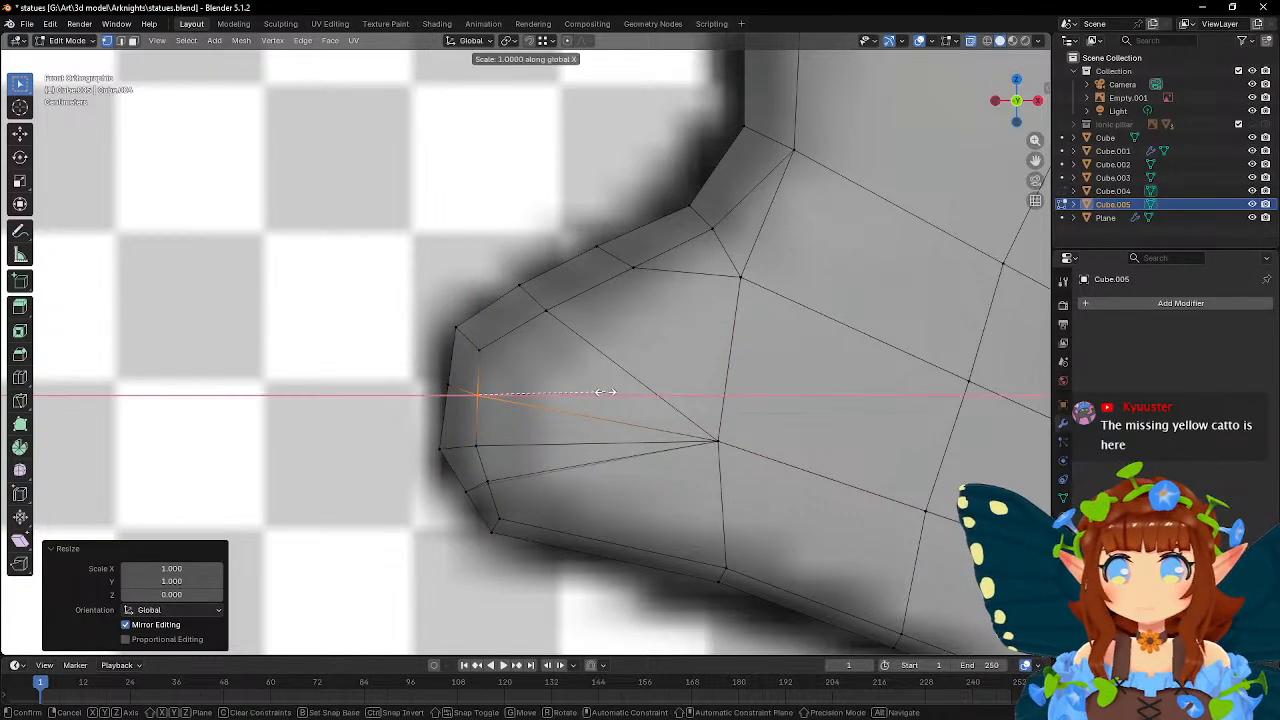
- Flatten the selected inner heel vertices along X with scale 0 and move them slightly up within the heel outline
key("0")
key("Return")
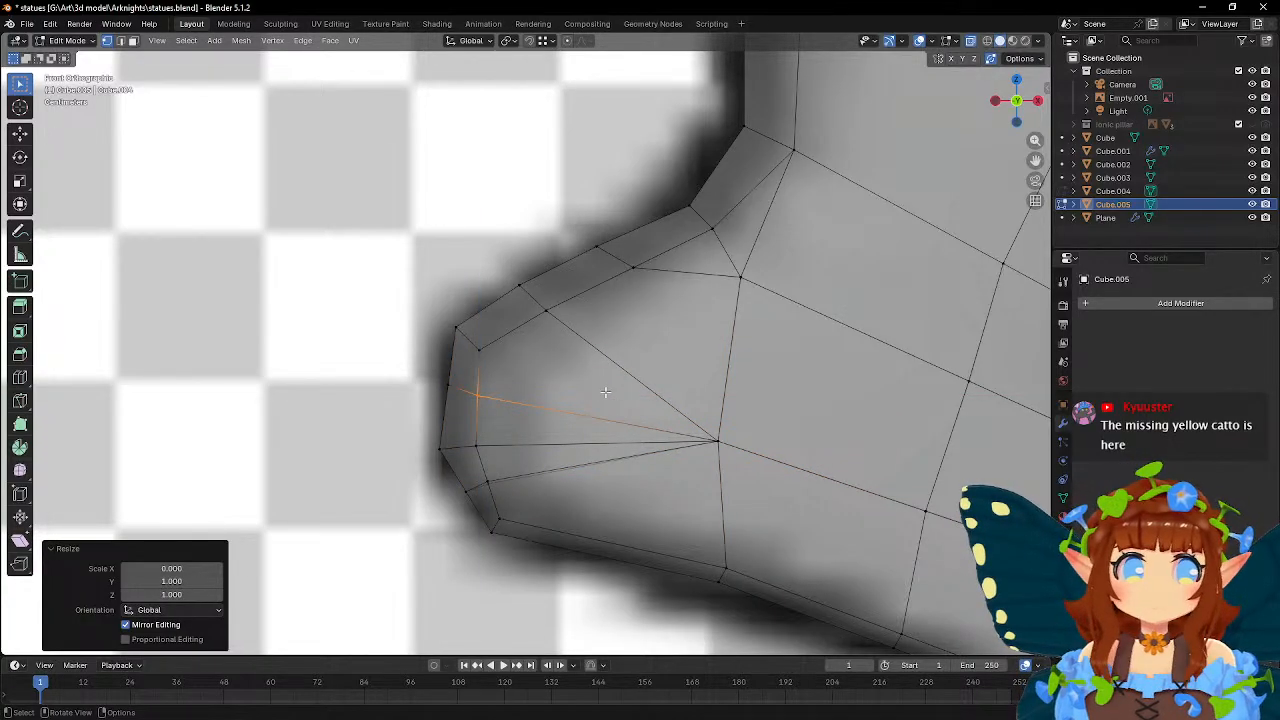
key("g")
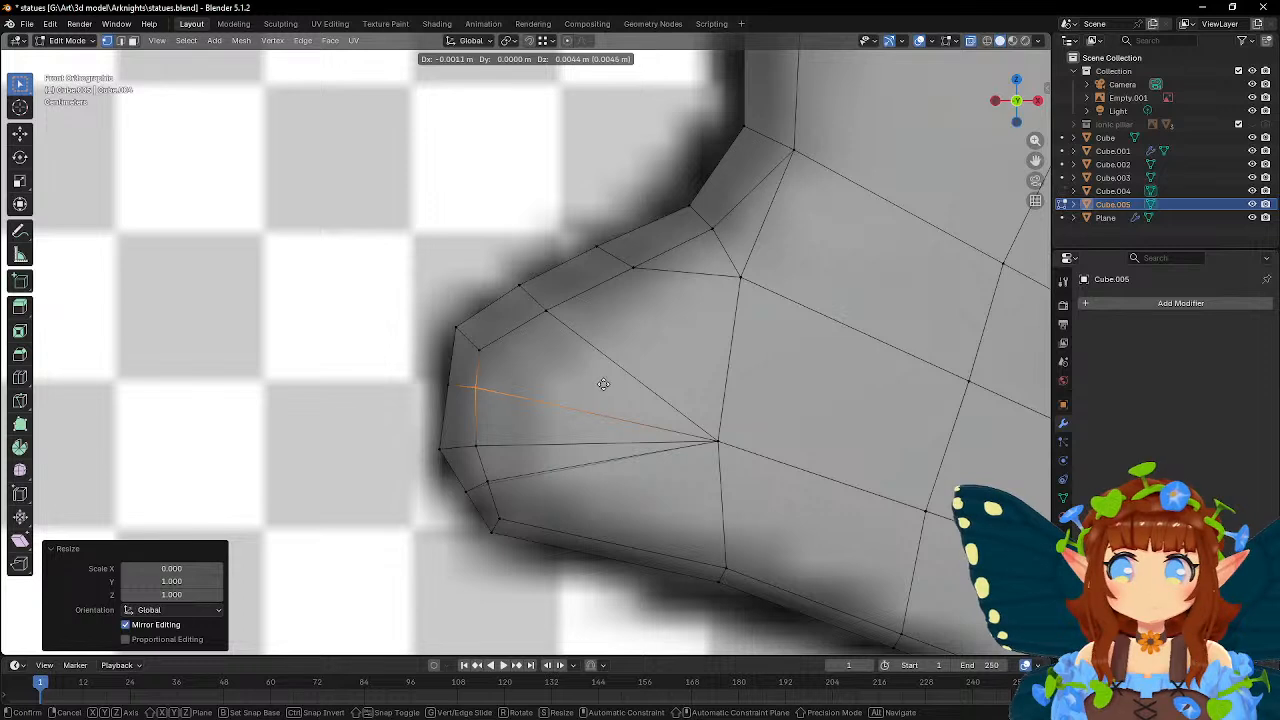
left_click(533, 427)
- Move the lower outer heel vertex outward to follow the rounded heel contour of the reference drawing
left_click(455, 490)
key("g")
left_click(474, 514)
- Align the lower inner heel vertices by scaling them to 0 along Z and along X
left_click(486, 482, "shift")
key("s")
key("z")
key("0")
key("Return")
key("s")
key("x")
key("0")
key("Return")
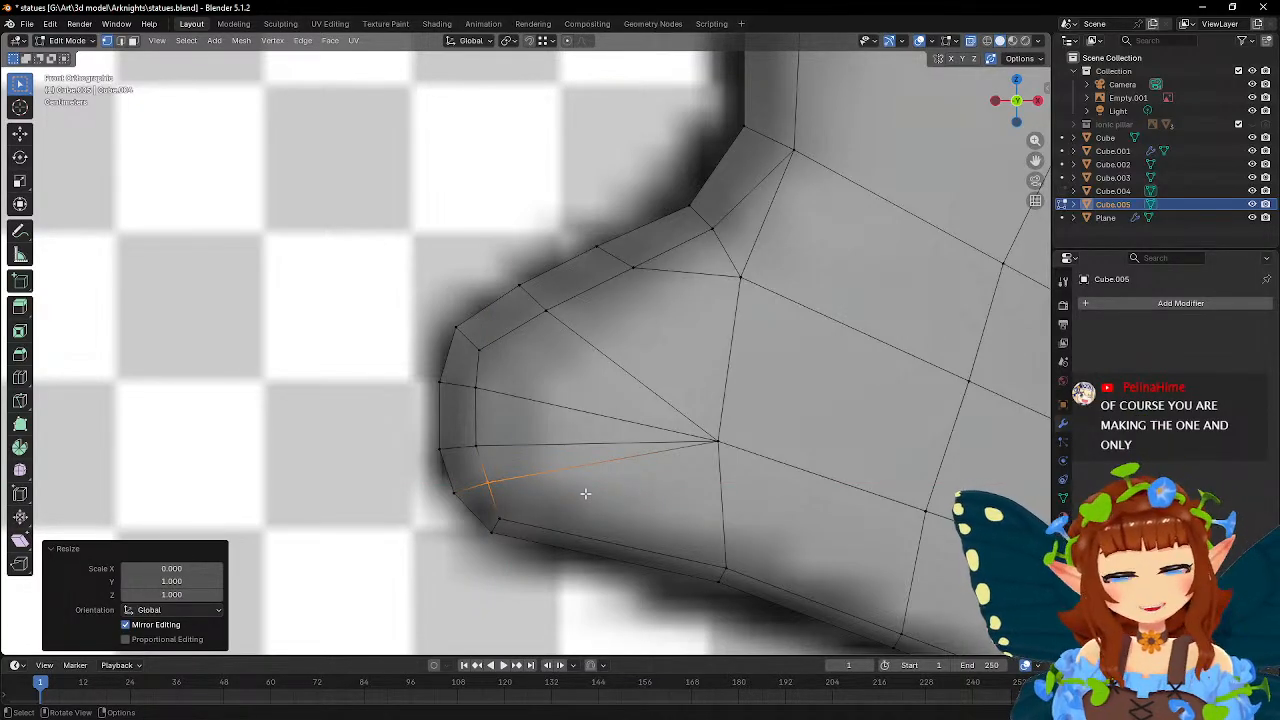
- Inspect the leg's outline against the reference drawing and examine the toes in Object Mode
scroll(585, 497, "down", 10)
scroll(590, 460, "up", 5)
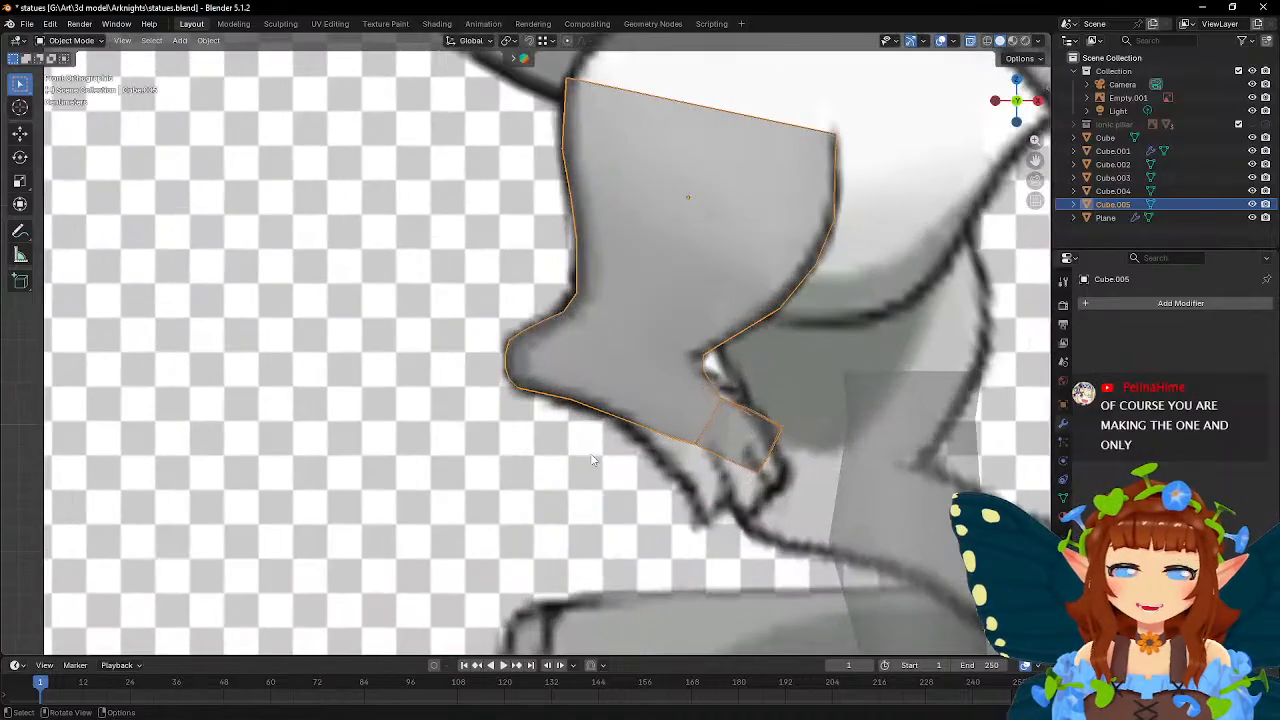
key("Tab")
scroll(592, 460, "up", 3)
middle_click_drag(592, 460, 525, 418)
key("Tab")
scroll(511, 428, "up", 2)
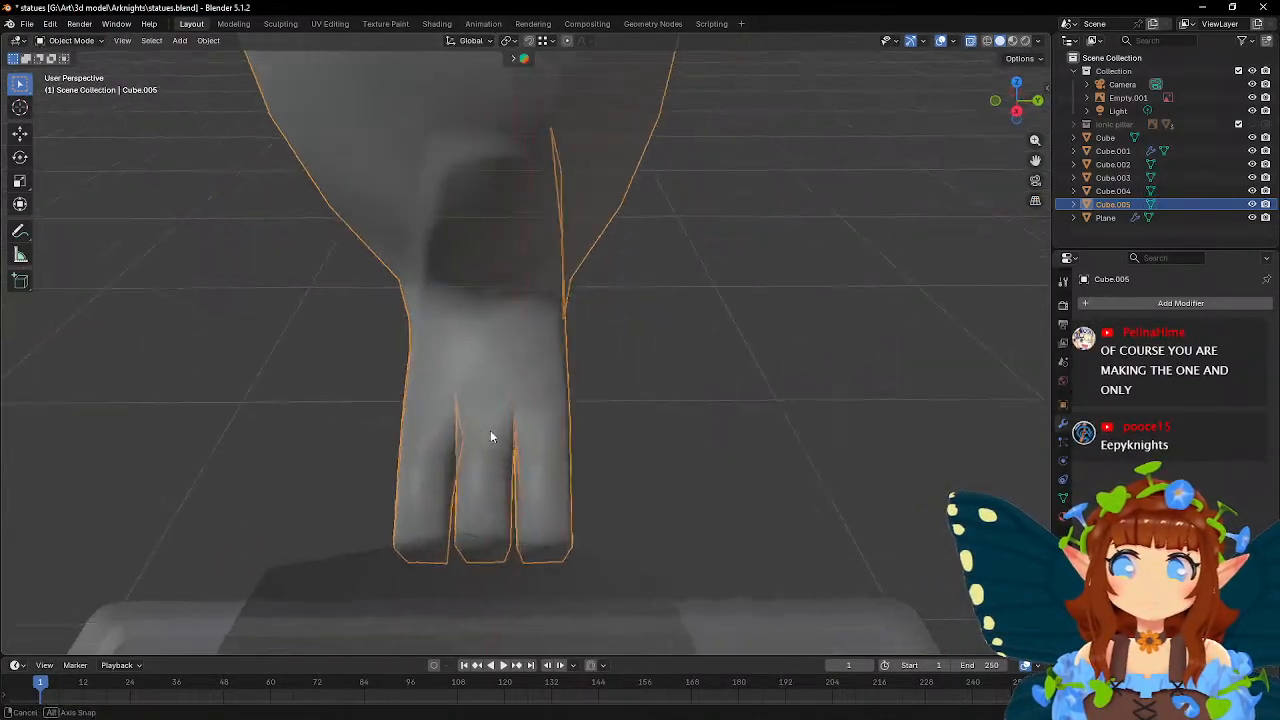
scroll(494, 450, "up", 1)
- Add a single loop cut around each of the three toes near its base in Edit Mode
key("Tab")
middle_click_drag(494, 450, 570, 352)
scroll(570, 352, "up", 1)
left_click(19, 377)
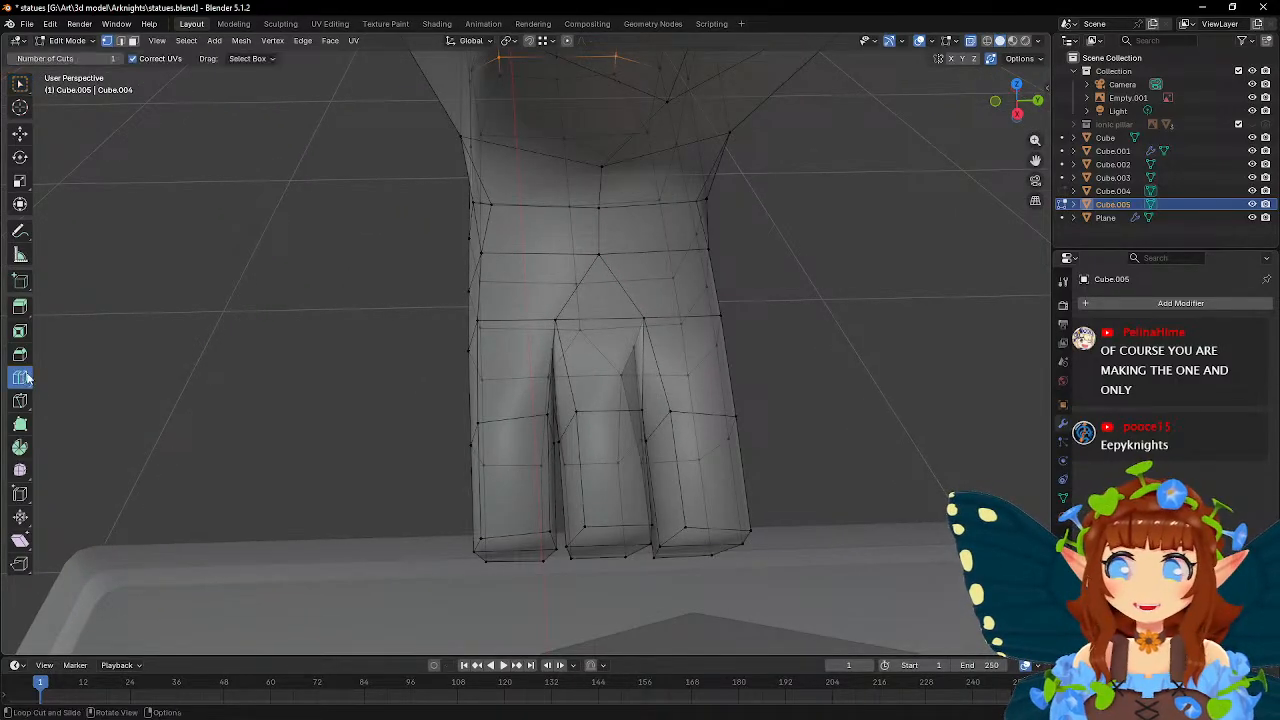
left_click(500, 382)
mouse_move(580, 404)
middle_mouse_down()
mouse_move(592, 440)
mouse_move(594, 388)
middle_mouse_up()
left_click(596, 415)
- Knife-cut a lengthwise edge from the instep down the outer toe on the -Y side, around its tip and back along the sole
left_click(20, 400)
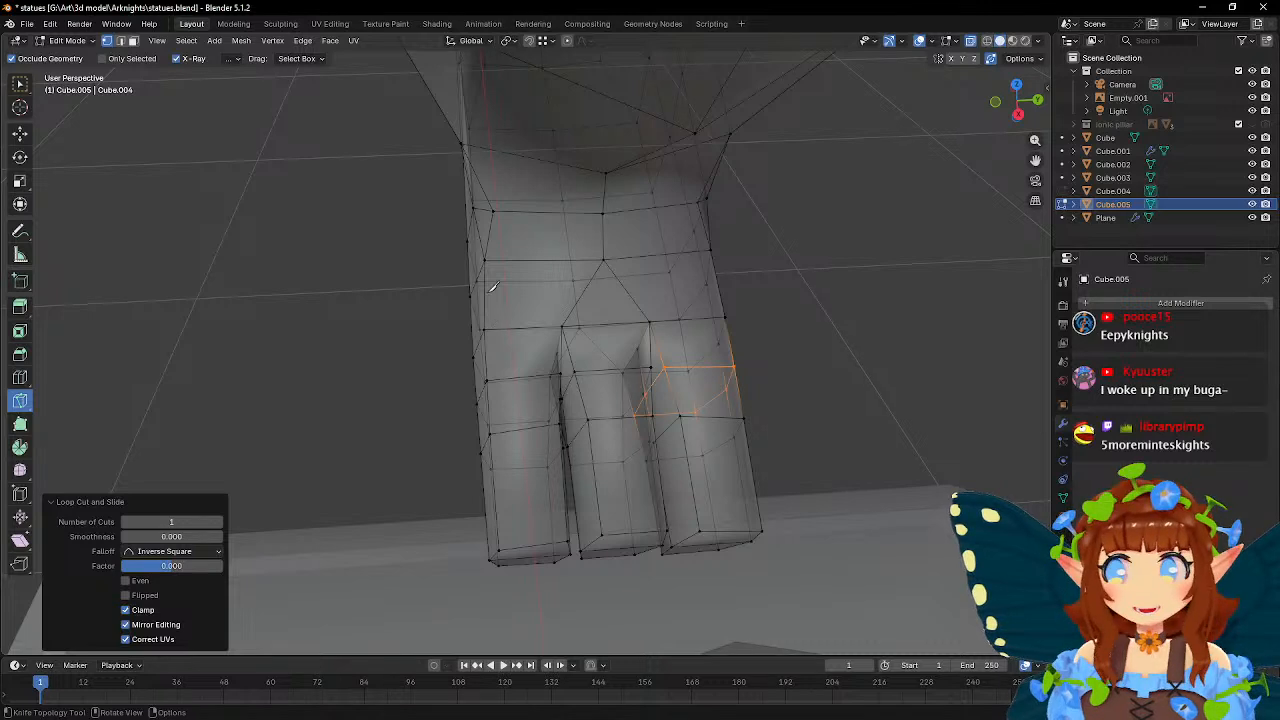
left_click(494, 210)
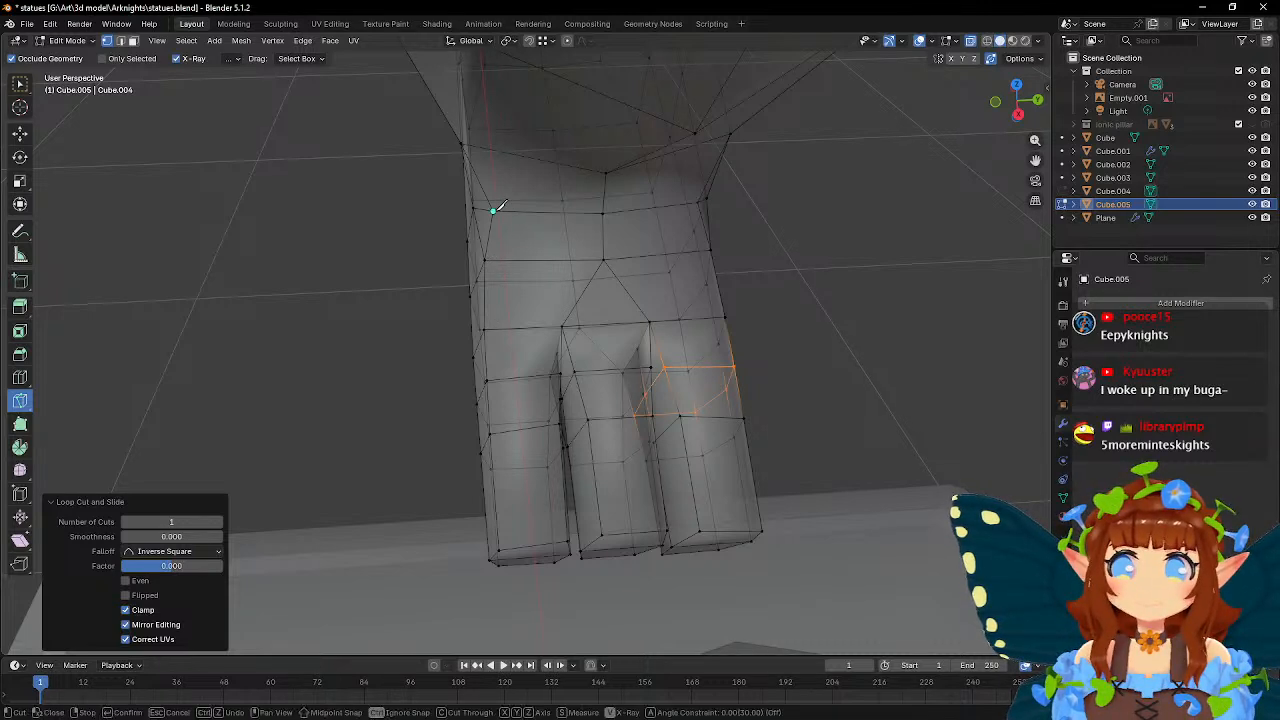
left_click(516, 328)
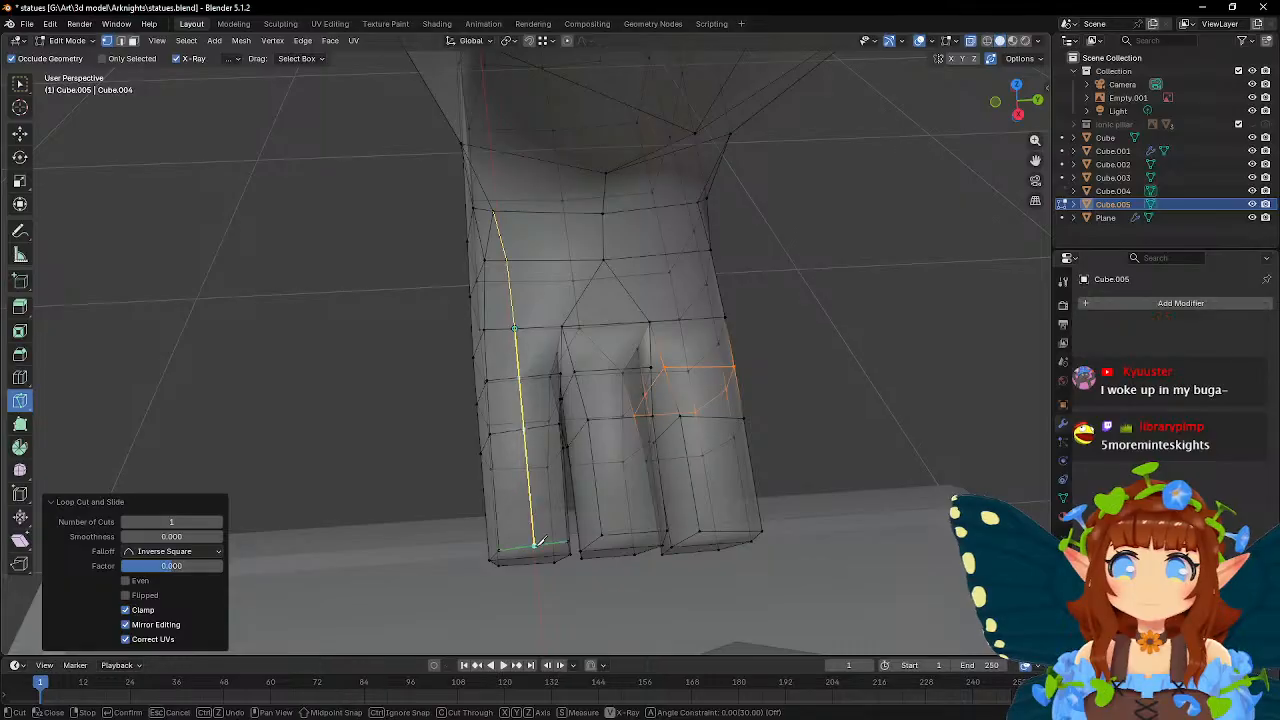
middle_click_drag(538, 543, 694, 391)
left_click(690, 420)
middle_click_drag(585, 443, 651, 286)
left_click(650, 283)
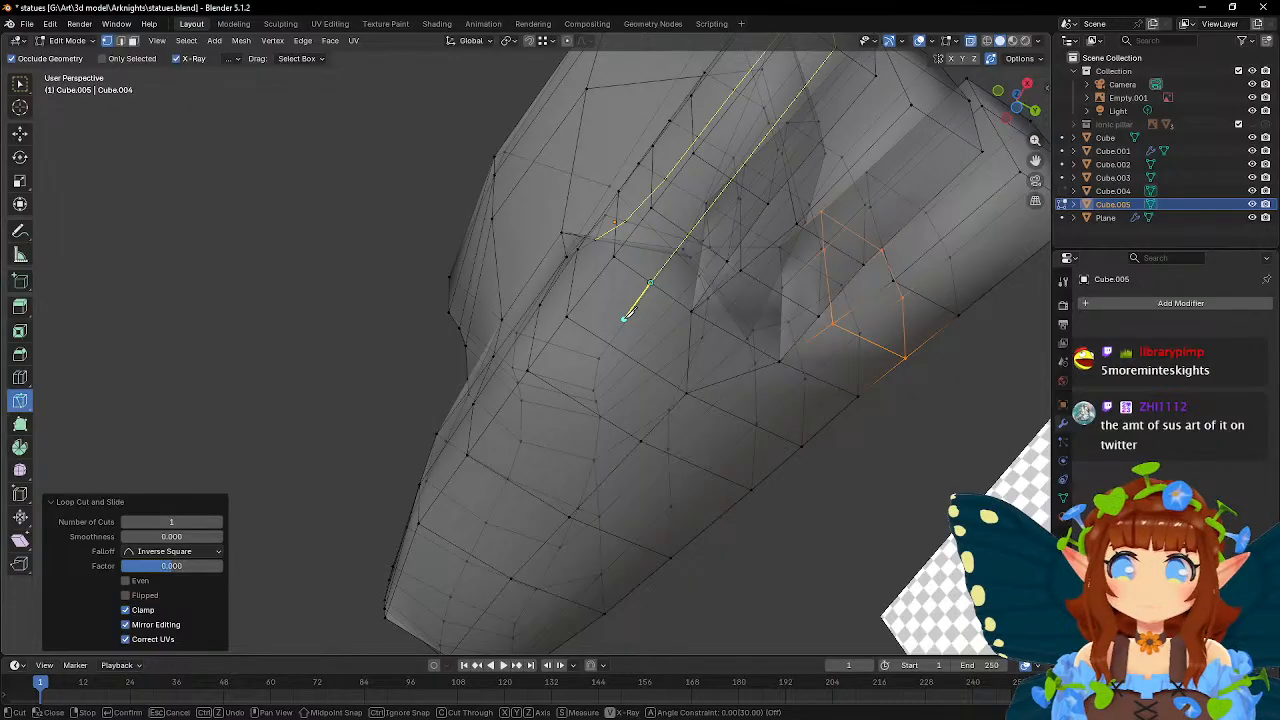
left_click(567, 316)
key("Return")
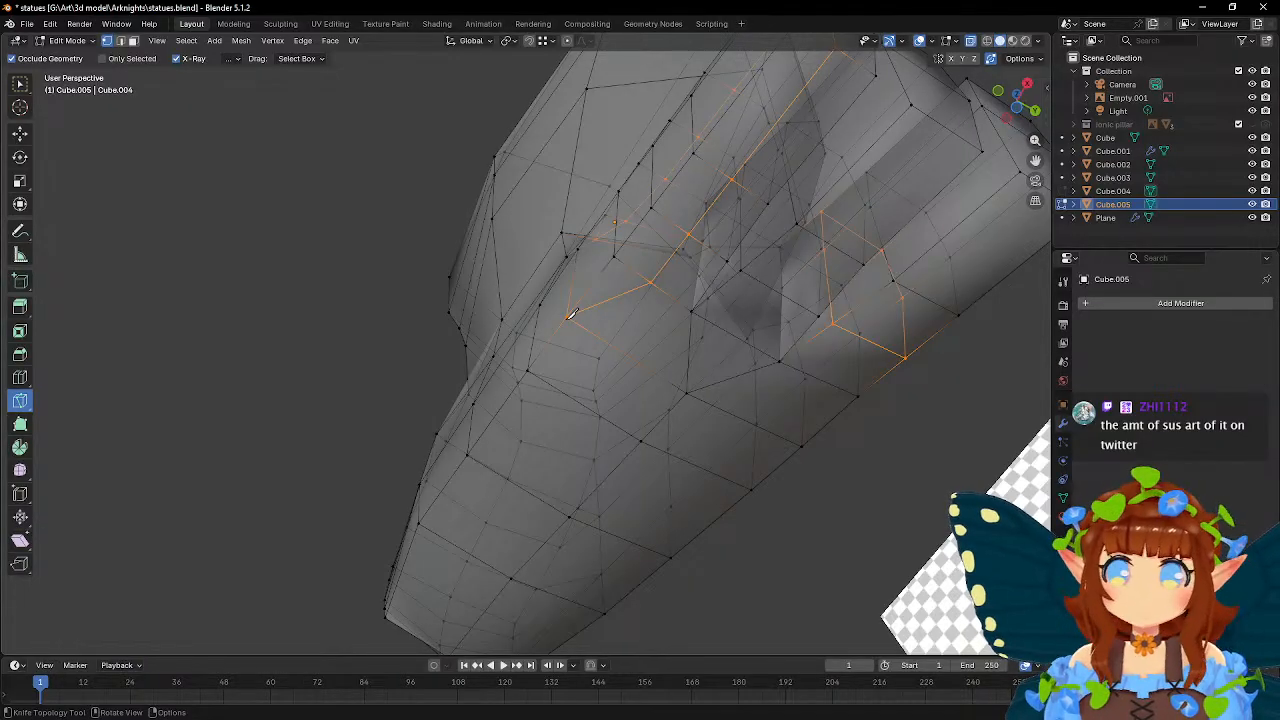
- Knife-cut a matching lengthwise edge from the instep down the +Y side toe, around its tip and back along the sole
middle_click_drag(849, 303, 753, 473)
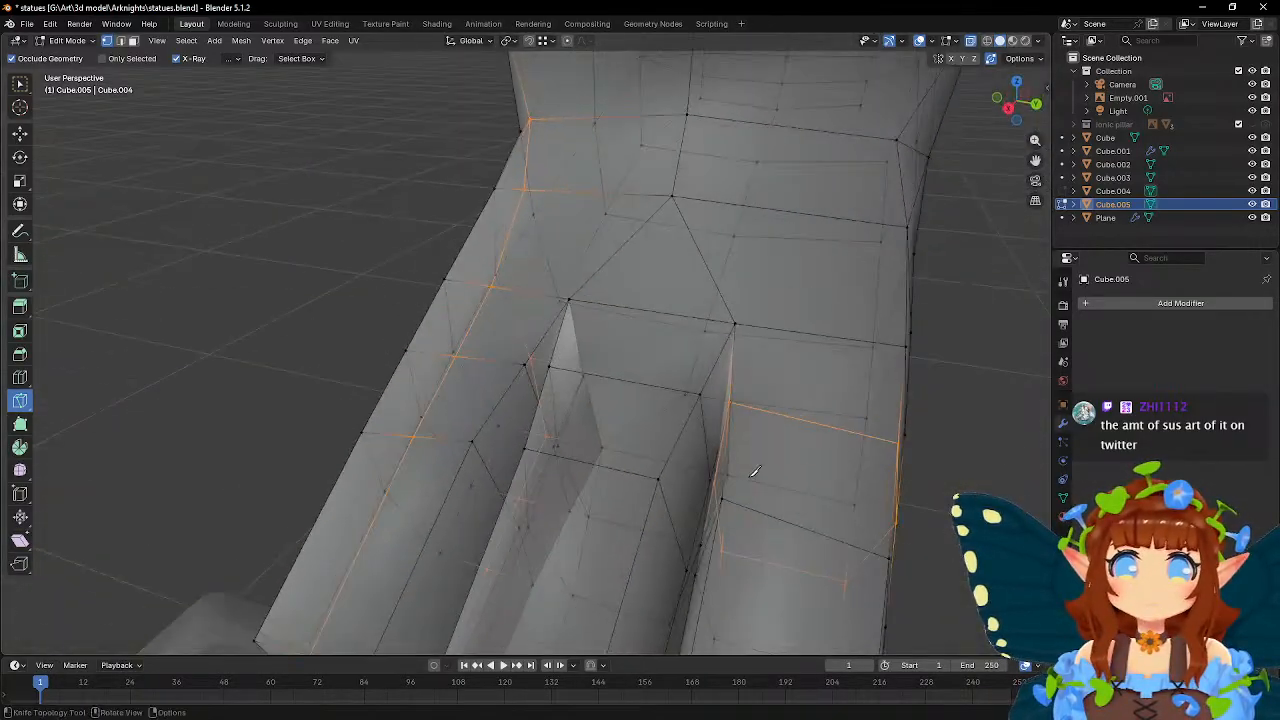
middle_click_drag(888, 355, 862, 305)
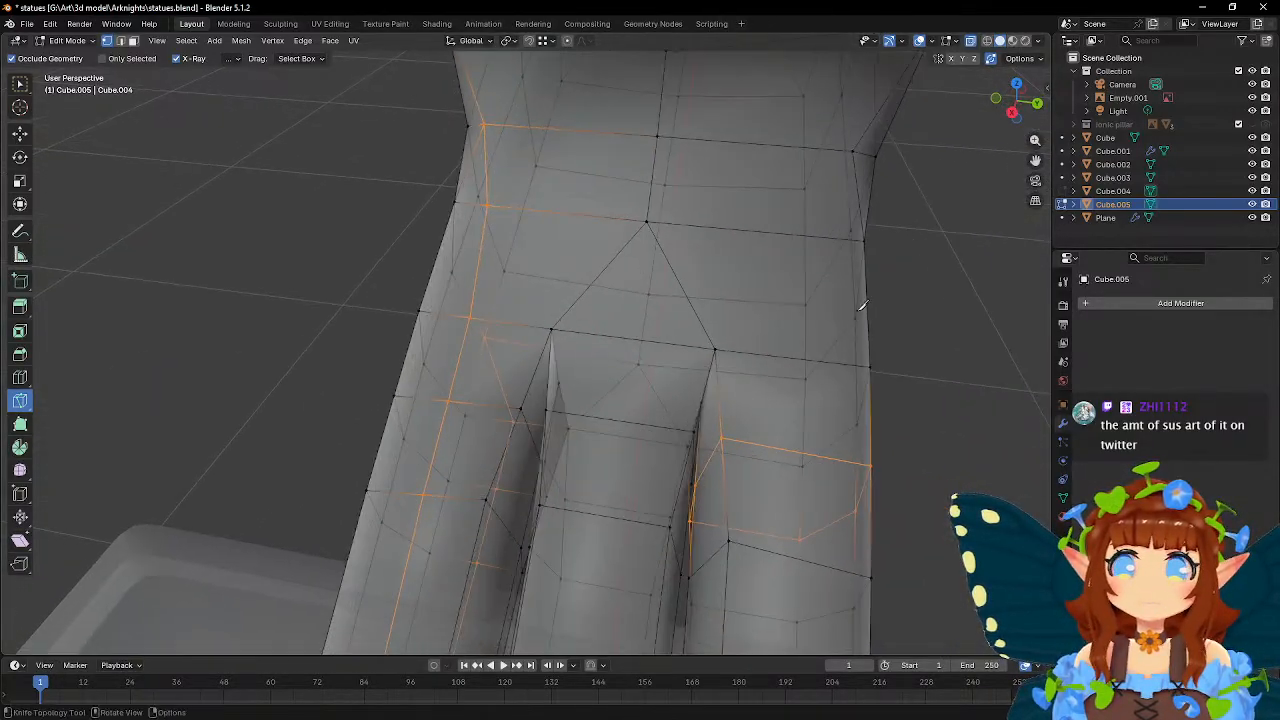
left_click(851, 152)
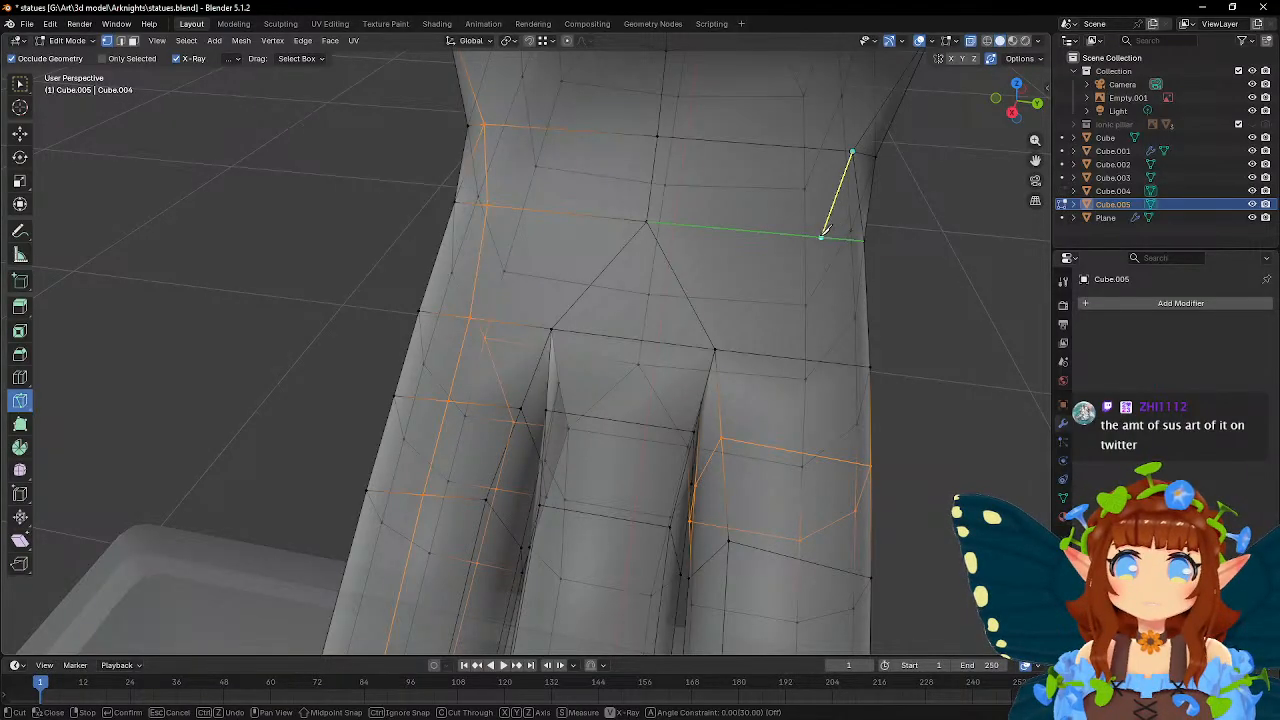
left_click(818, 233)
middle_click_drag(818, 233, 727, 285)
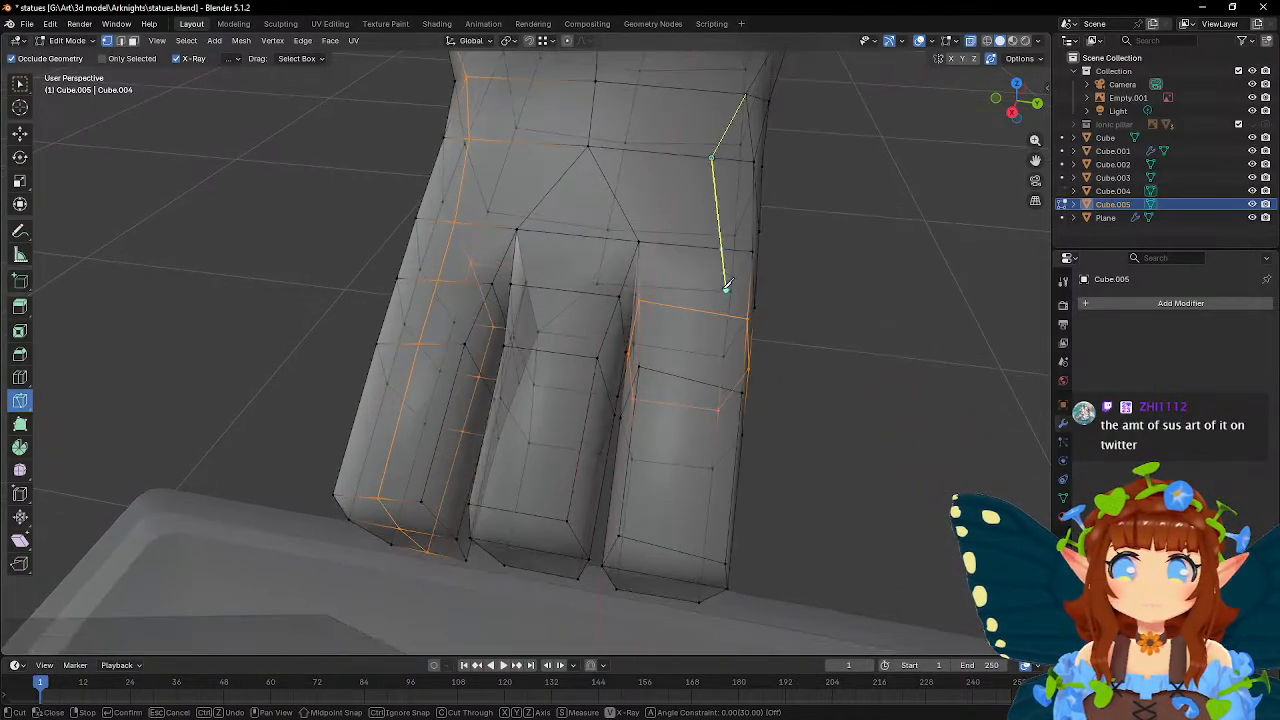
left_click(670, 552)
middle_click_drag(668, 562, 557, 322)
left_click(580, 212)
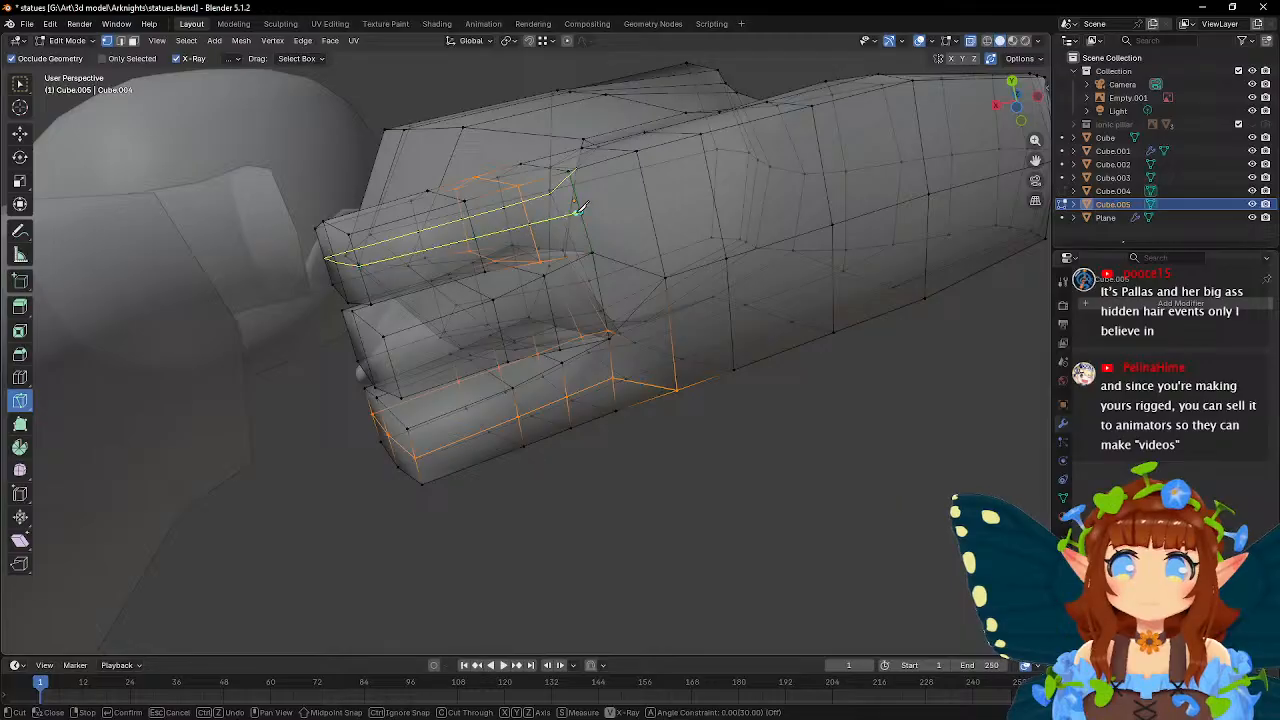
middle_click_drag(657, 205, 534, 206)
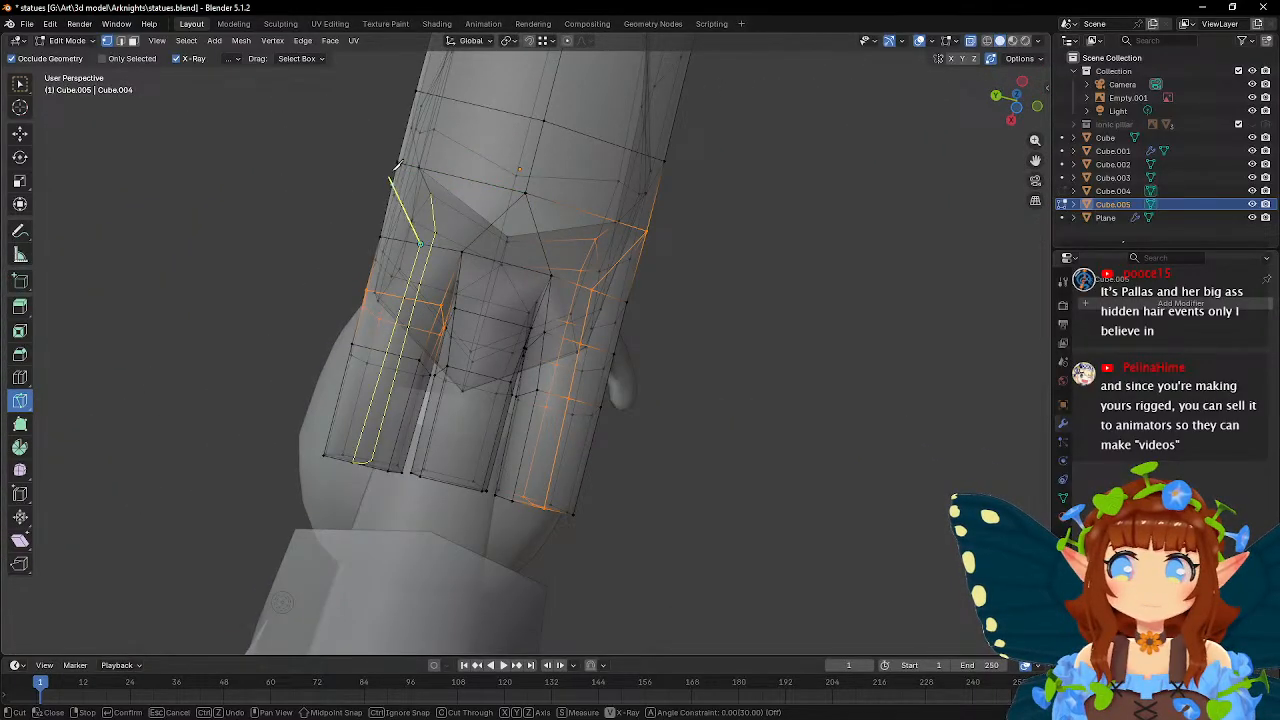
key("Return")
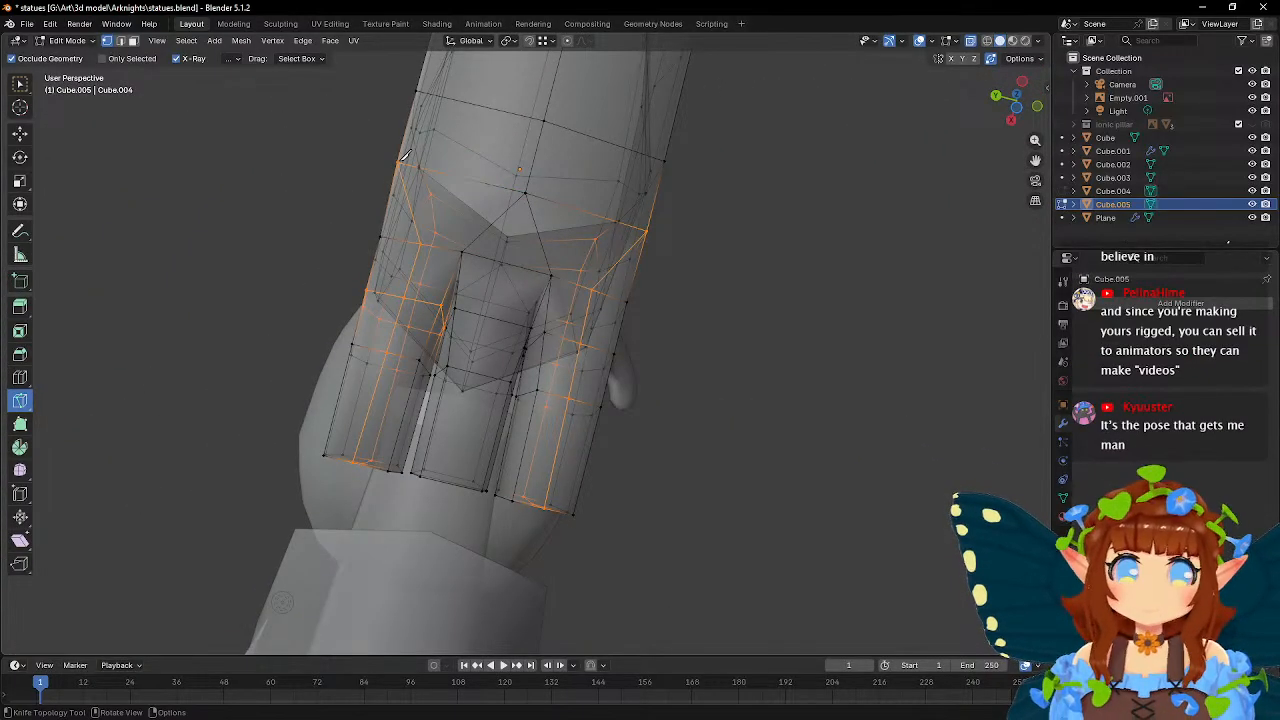
- Knife-cut a lengthwise edge down the middle toe from the instep's centre vertex, around the tip and back along the sole
middle_click_drag(408, 157, 658, 278)
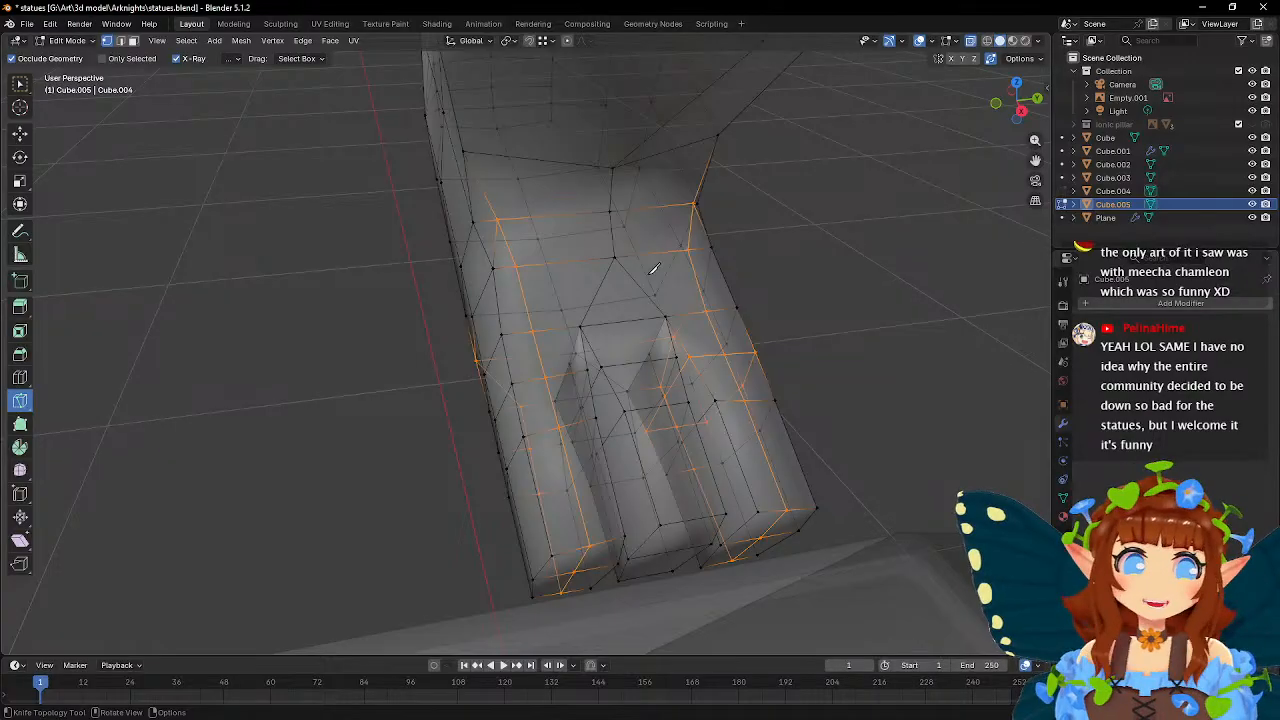
middle_click_drag(688, 252, 622, 270)
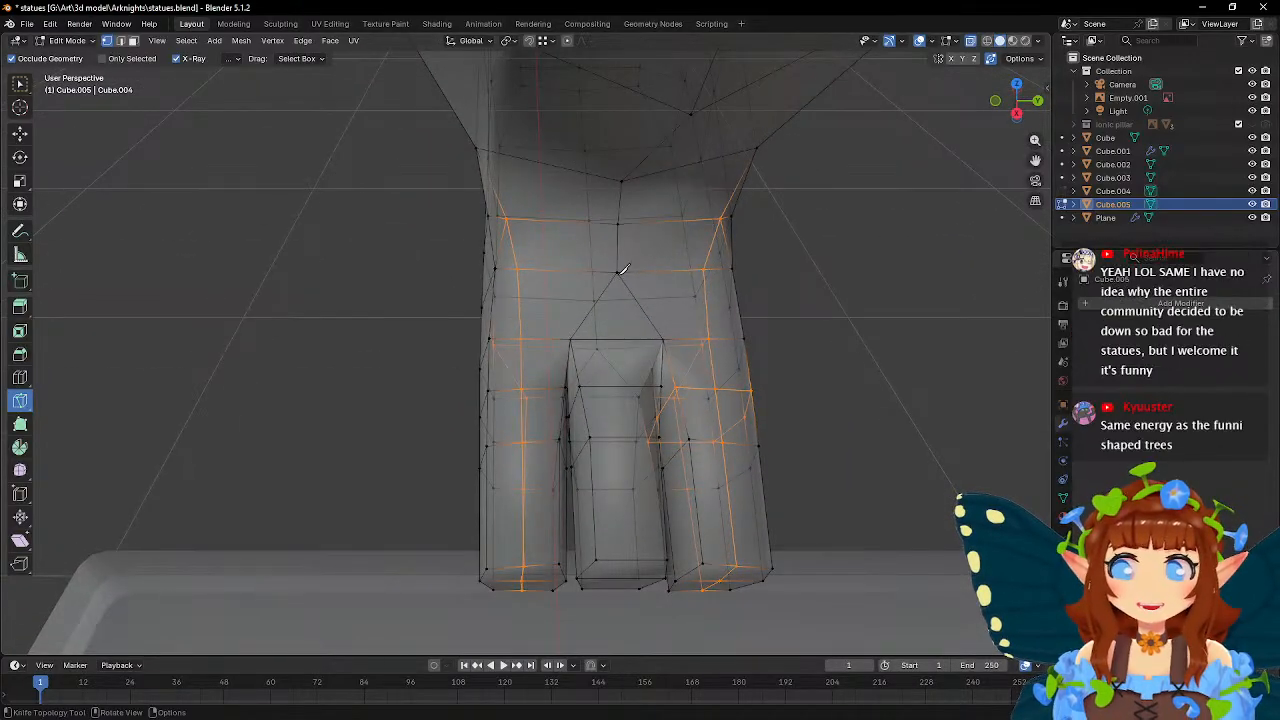
left_click(618, 272)
middle_click_drag(620, 342, 592, 250, "shift")
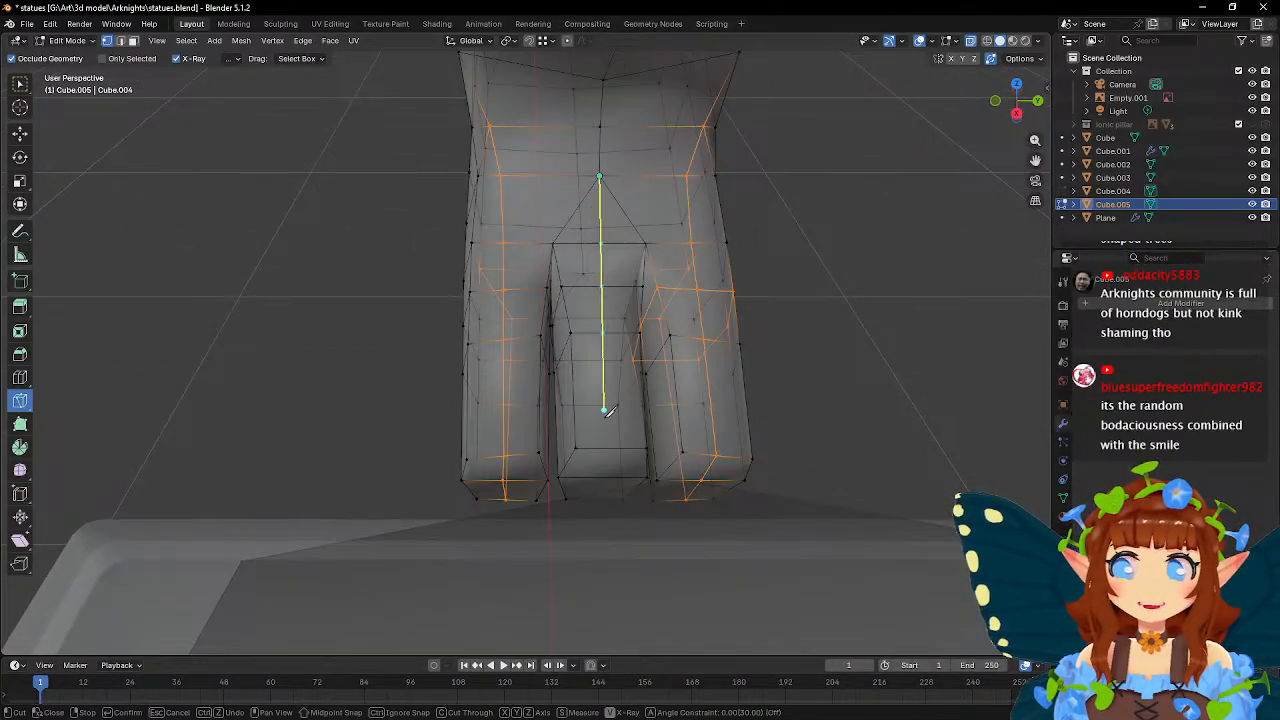
middle_click_drag(611, 430, 600, 263)
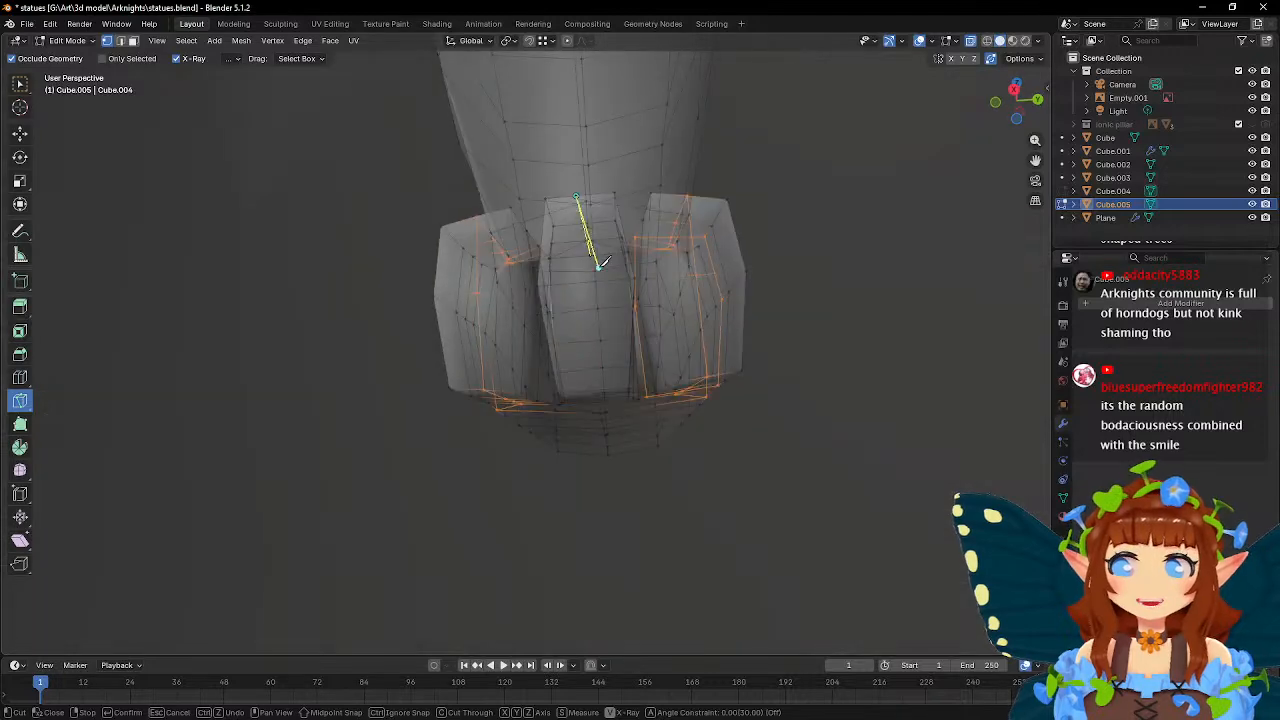
left_click(594, 398)
middle_click_drag(594, 398, 496, 328)
left_click(689, 352)
key("Return")
- Examine the cut foot mesh from several angles and compare the leg with the reference drawing in Object Mode
middle_click_drag(711, 368, 784, 430)
middle_click_drag(719, 350, 766, 424, "shift")
scroll(766, 424, "up", 1)
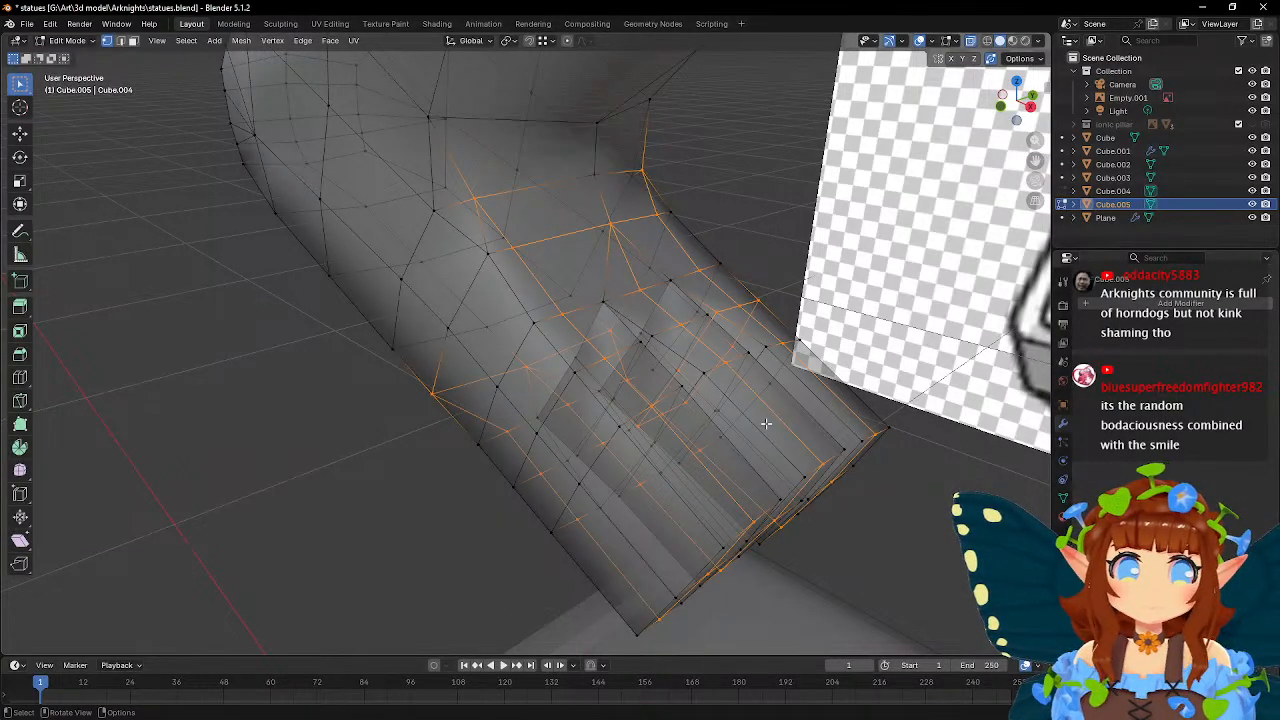
scroll(747, 396, "down", 10)
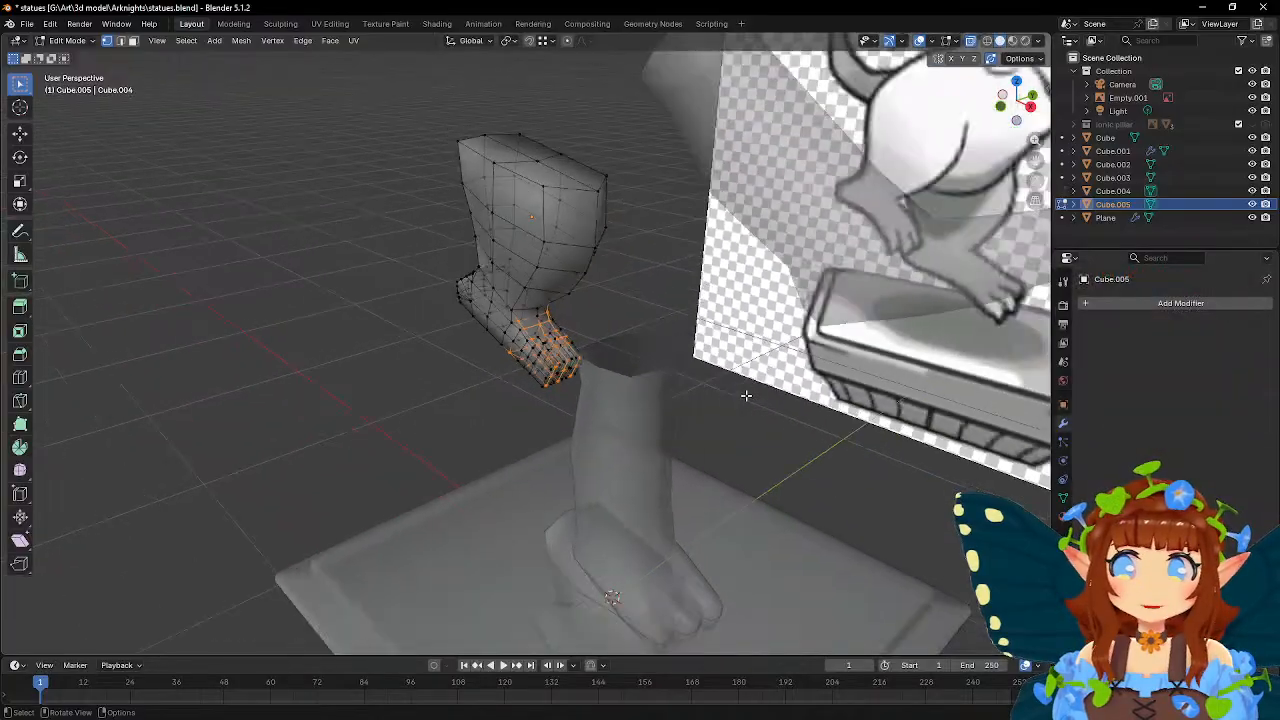
key("Tab")
middle_click_drag(748, 399, 698, 390)
scroll(698, 390, "up", 2)
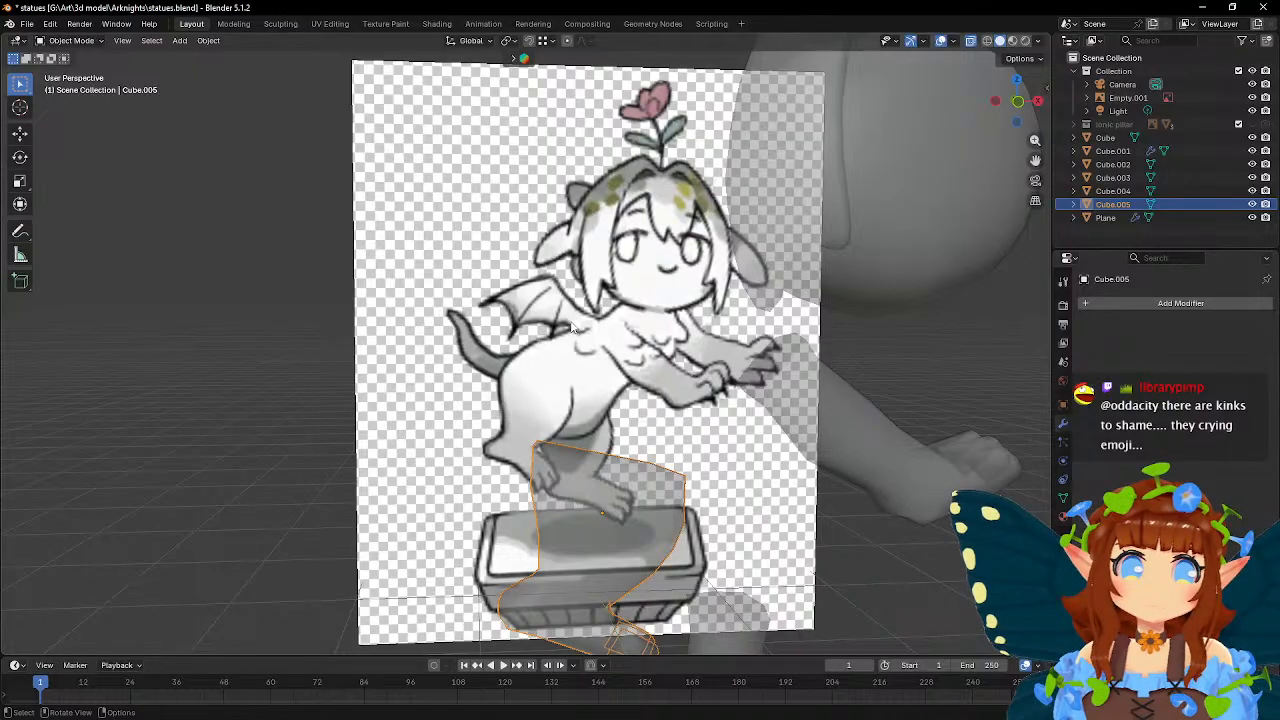
scroll(572, 327, "down", 1)
middle_click_drag(536, 411, 522, 213, "shift")
scroll(522, 213, "up", 3)
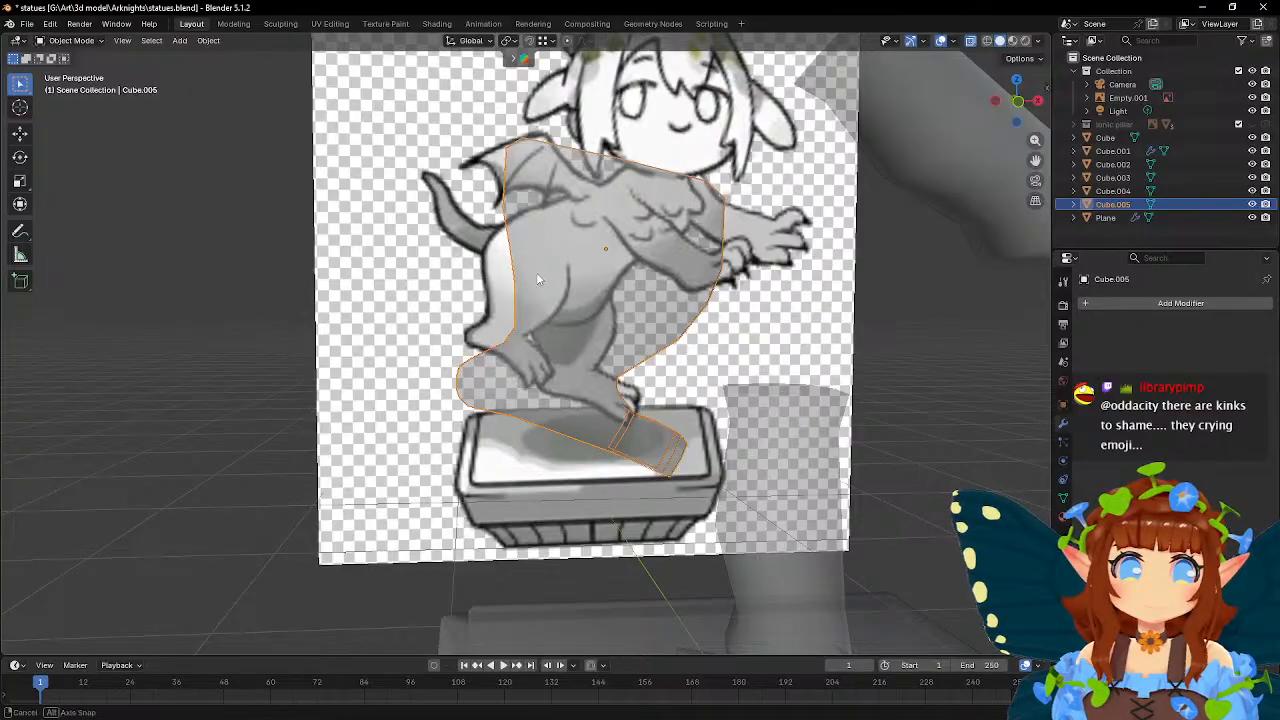
middle_click_drag(539, 273, 514, 285)
scroll(514, 285, "down", 2)
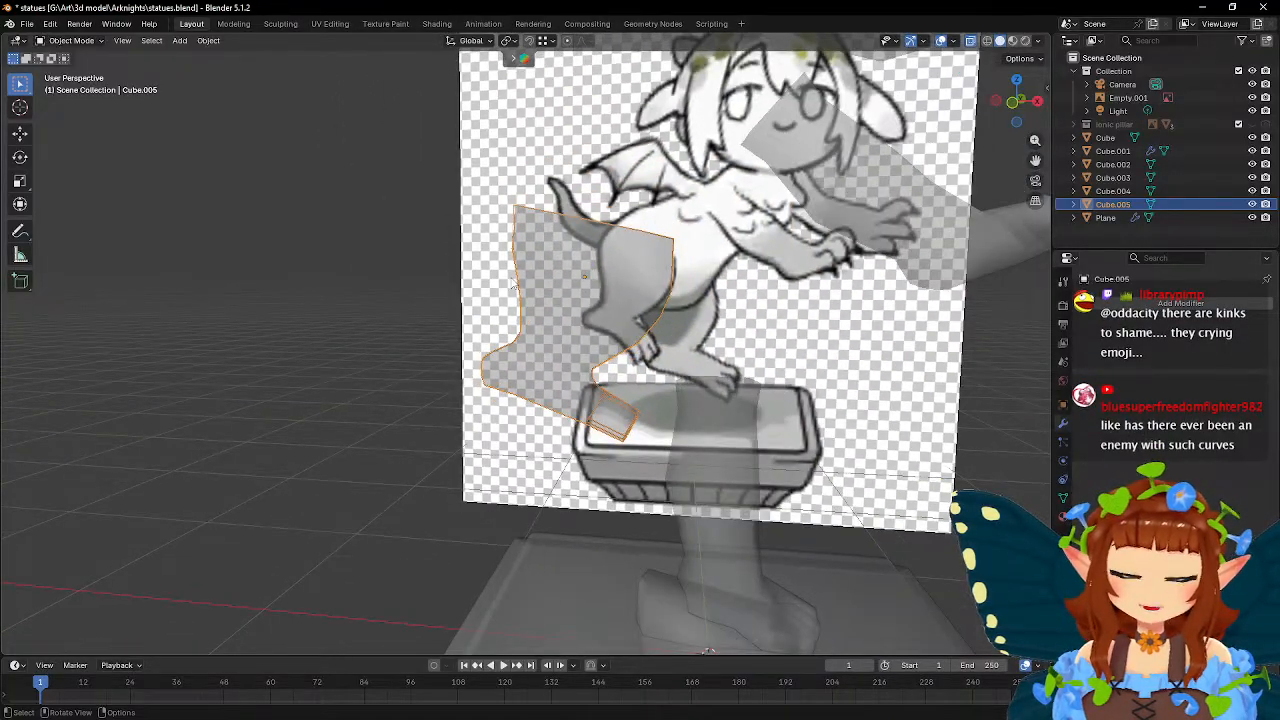
scroll(504, 283, "up", 2)
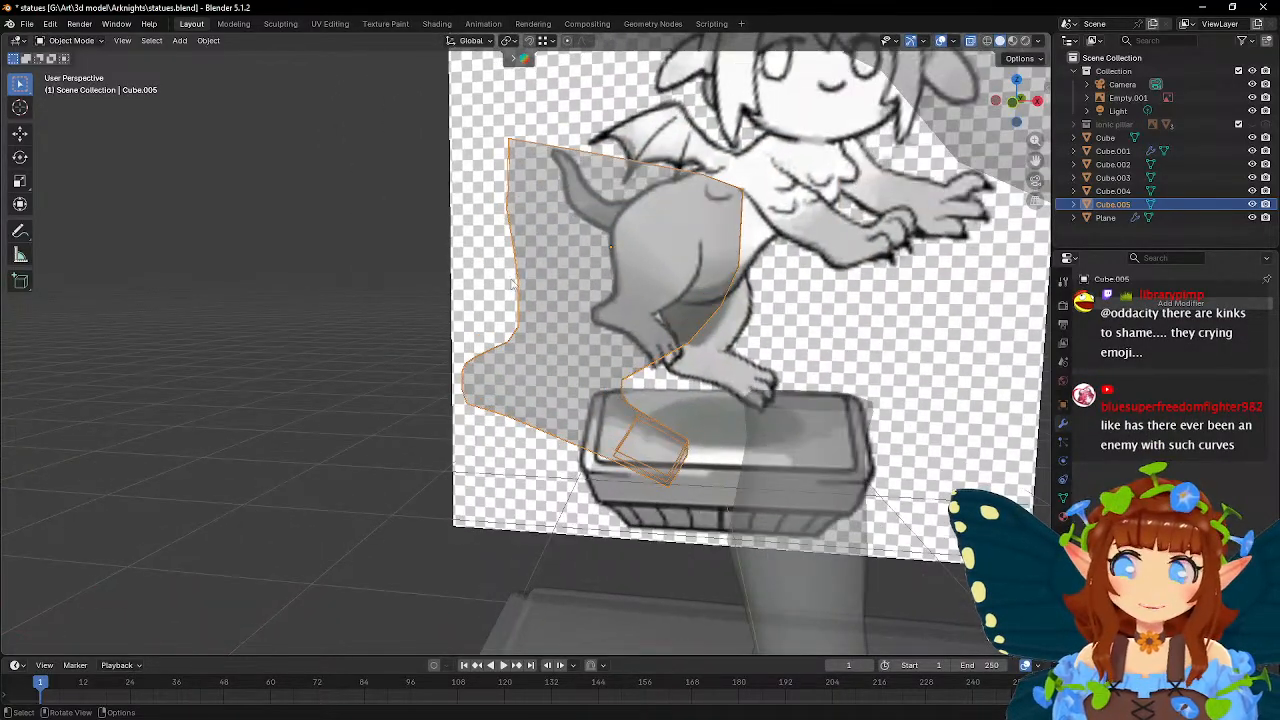
- Adjust the row of vertices at the gap beside the -Y side toe in Edit Mode, moving its end vertex separately
key("Tab")
middle_click_drag(636, 314, 534, 306)
middle_click_drag(538, 368, 552, 217, "shift")
scroll(580, 240, "up", 5)
middle_click_drag(607, 257, 660, 313)
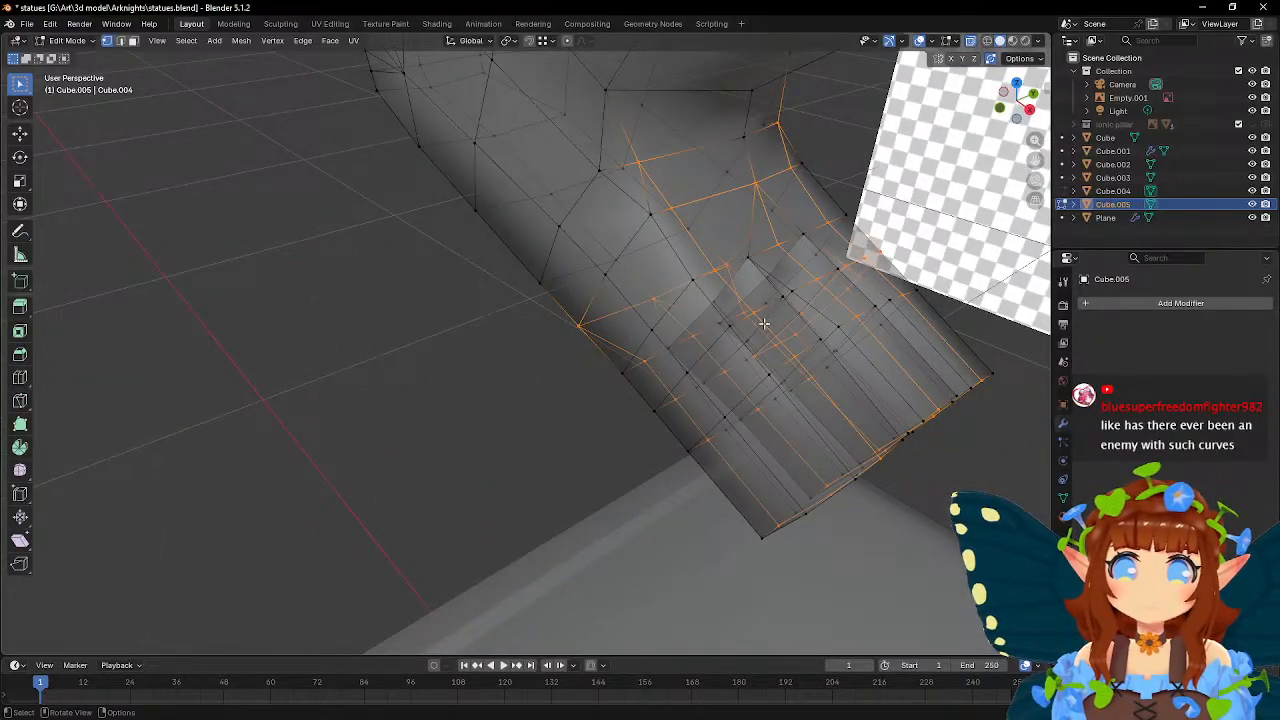
middle_click_drag(767, 323, 717, 328)
left_click(650, 340)
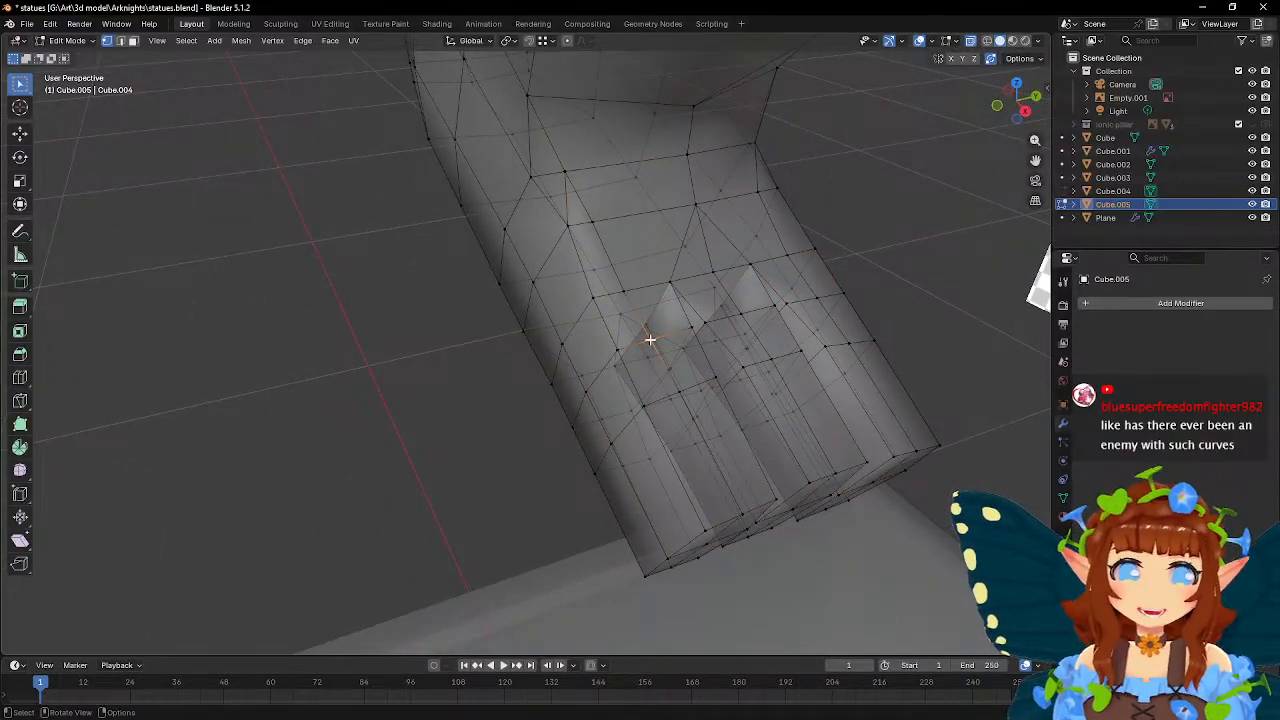
middle_click_drag(658, 358, 623, 346)
left_click(549, 351)
left_click(591, 339, "shift")
left_click(620, 333, "shift")
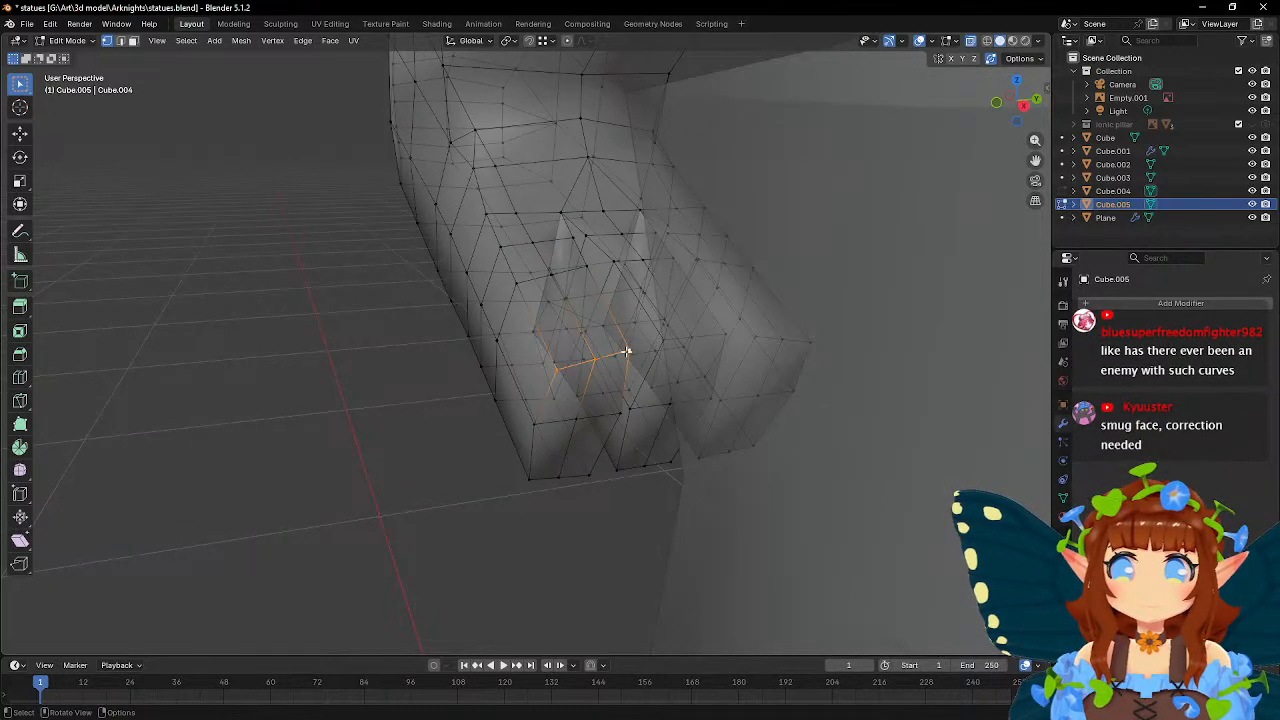
left_click(628, 350)
key("shift+v")
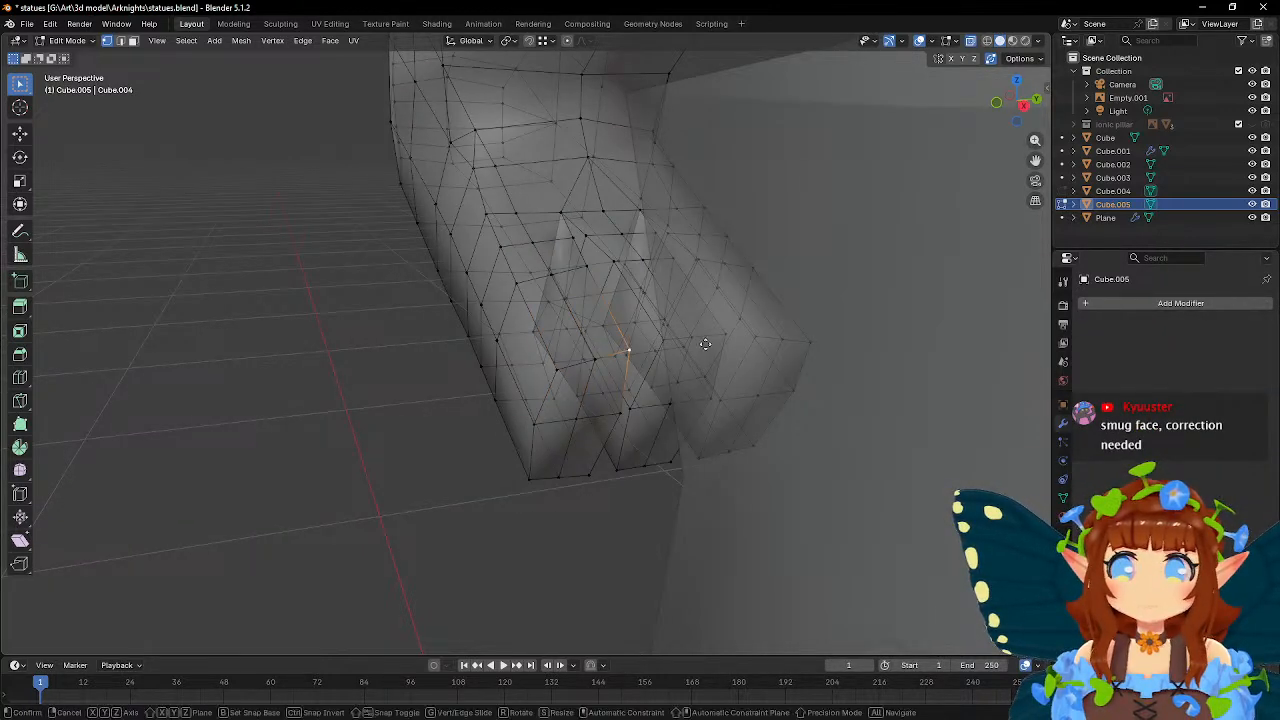
left_click(698, 358)
- Try to slide two inner-side vertices of the -Y side toe along their edges beside the toe gap
middle_click_drag(686, 357, 575, 354)
left_click(537, 341)
key("g")
key("g")
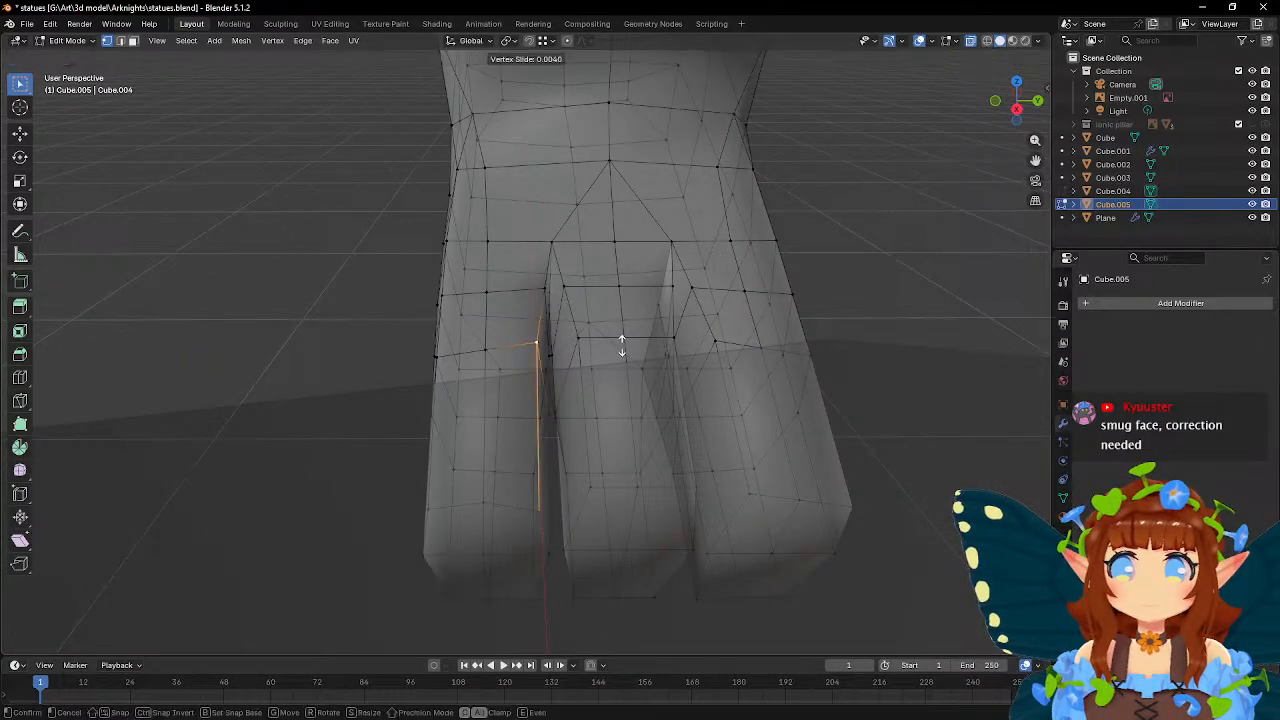
left_click(622, 359)
left_click(540, 291)
key("g")
left_click(628, 310)
middle_click_drag(628, 312, 620, 337)
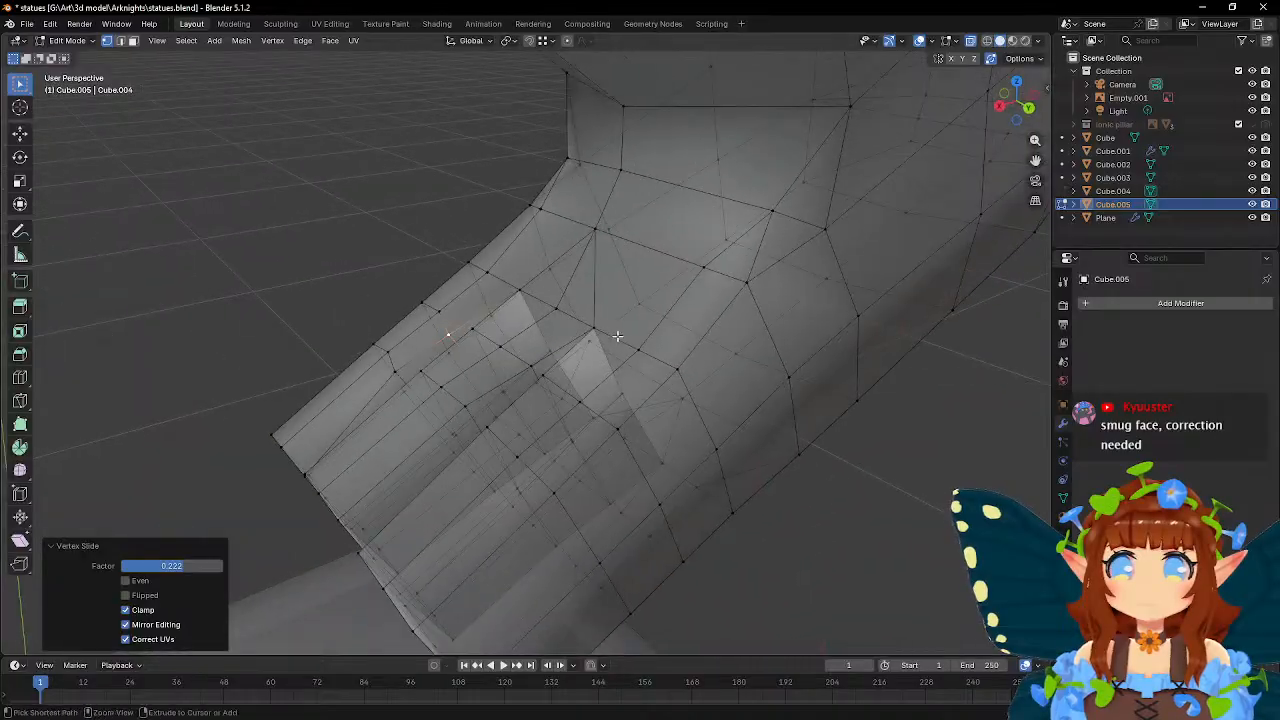
- Undo the last vertex slides on the -Y side toe
key("ctrl+z")
key("ctrl+z")
key("ctrl+z")
- Slide two inner-side vertices of the -Y side toe along their edges beside the toe gap, the second by a factor of 0.154
middle_click_drag(497, 346, 461, 332)
key("g")
key("g")
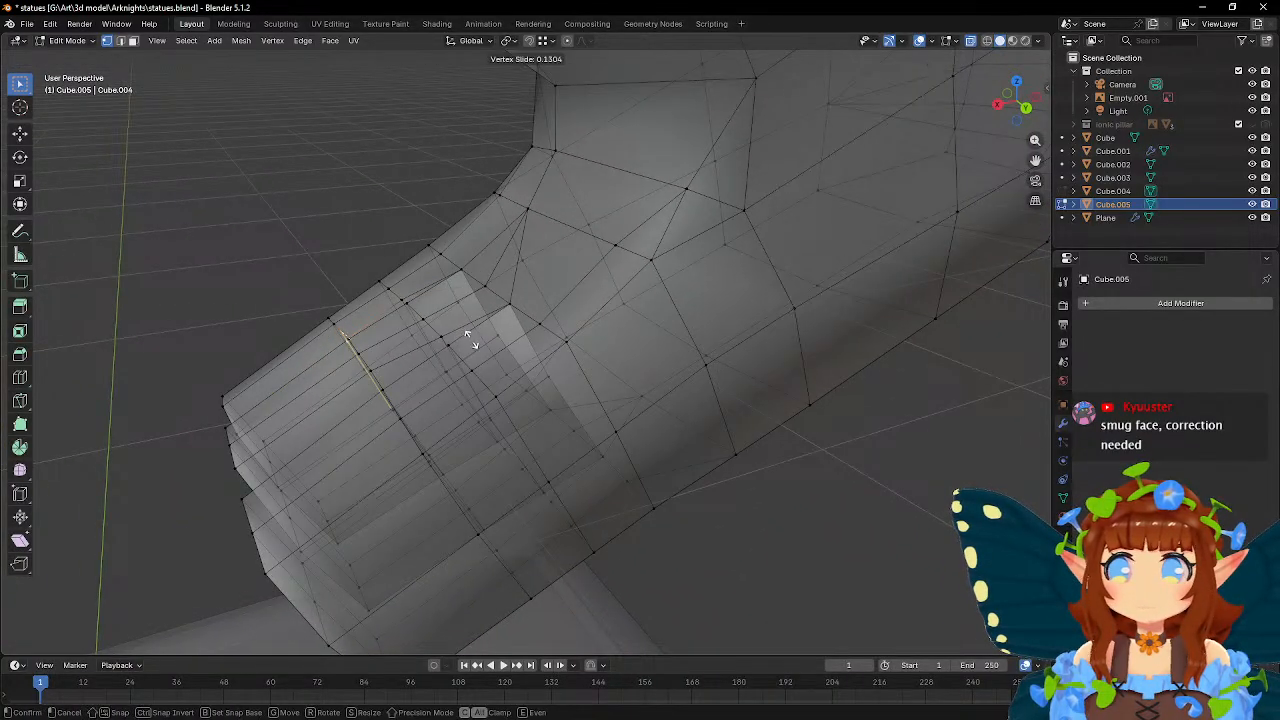
left_click(470, 340)
key("g")
key("g")
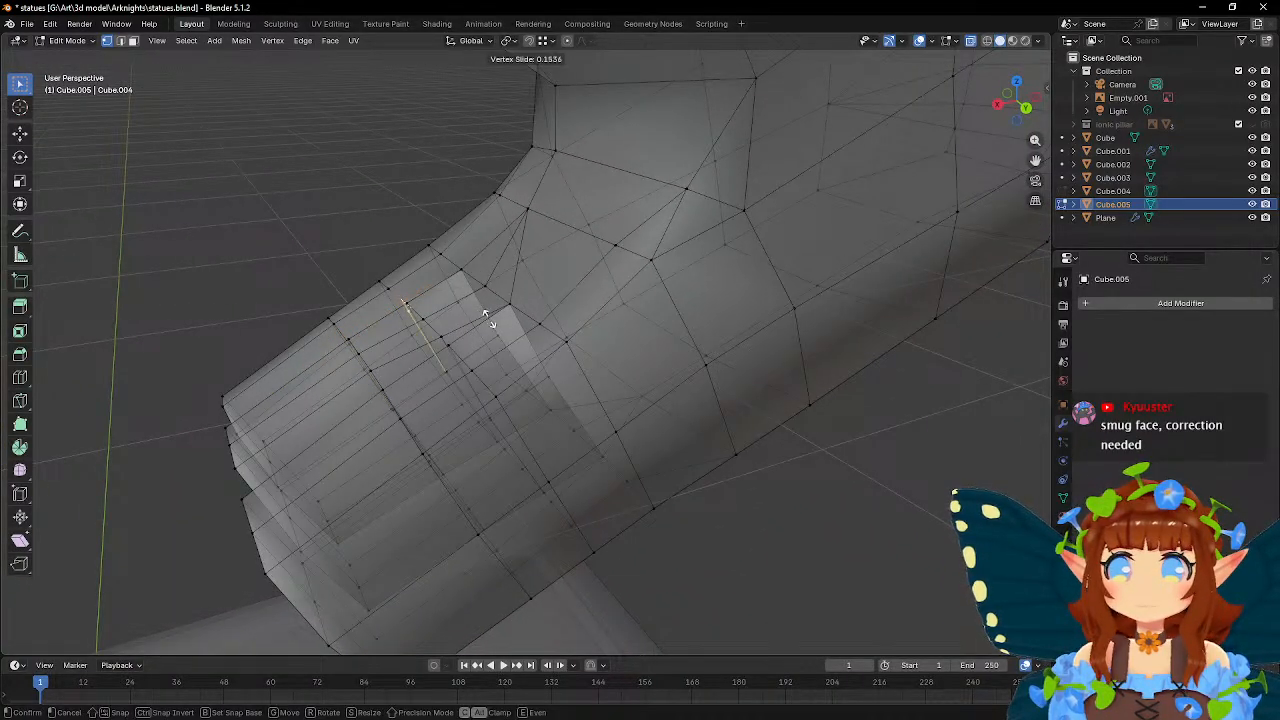
left_click(489, 318)
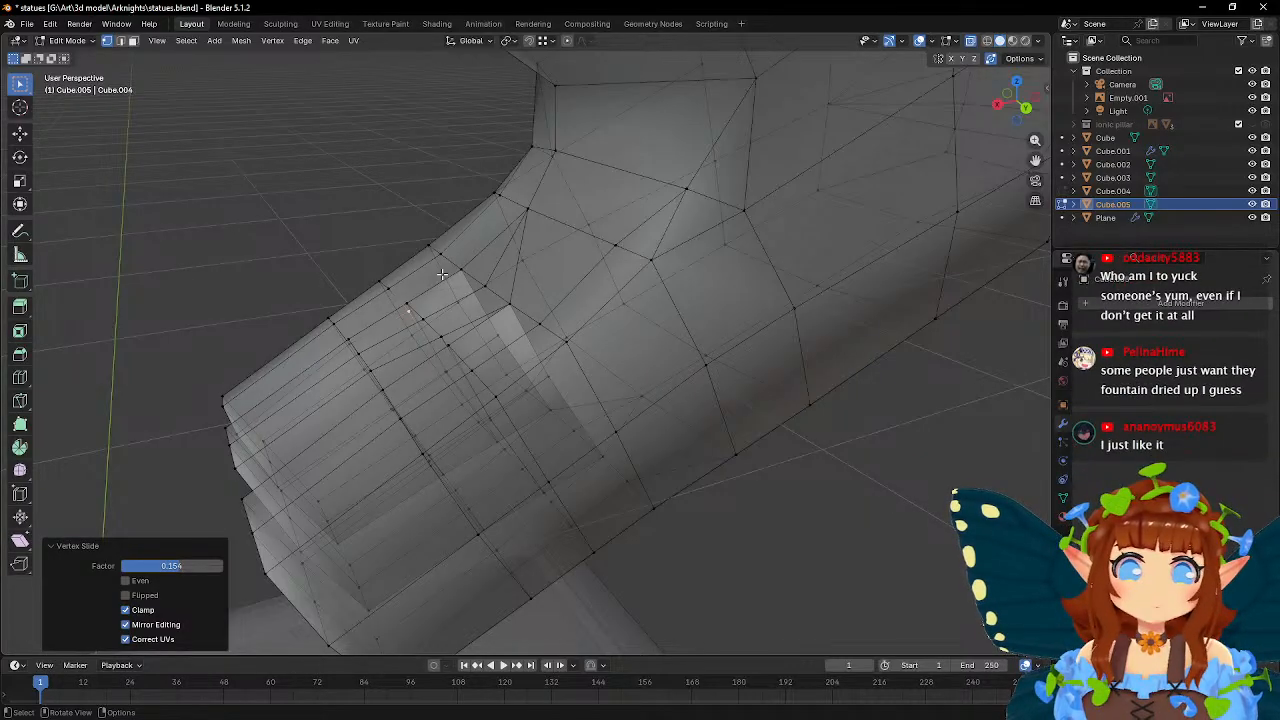
- Lower the middle toe's upper edge vertices beside the toe gaps slightly in the front view
middle_click_drag(446, 275, 680, 349)
left_click(699, 389)
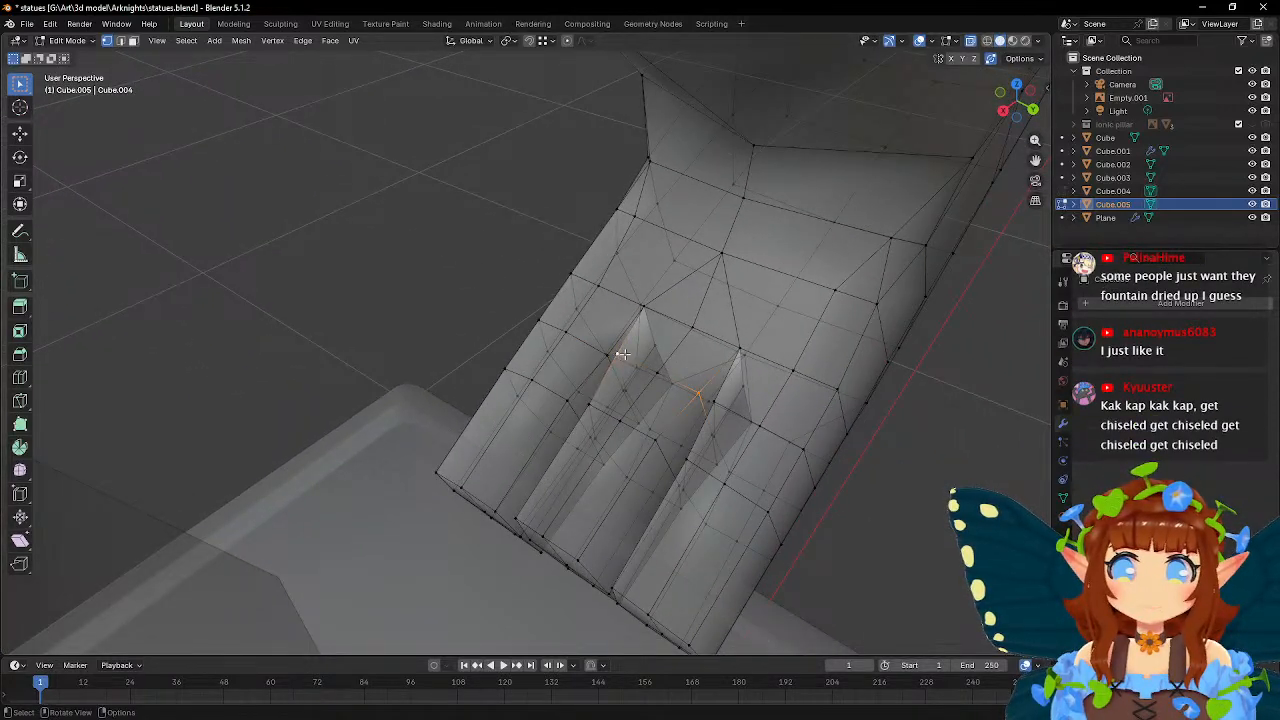
left_click(660, 441, "shift")
left_click(595, 408, "shift")
middle_click_drag(597, 403, 695, 364)
middle_click_drag(850, 416, 717, 358)
key("KP_1")
key("g")
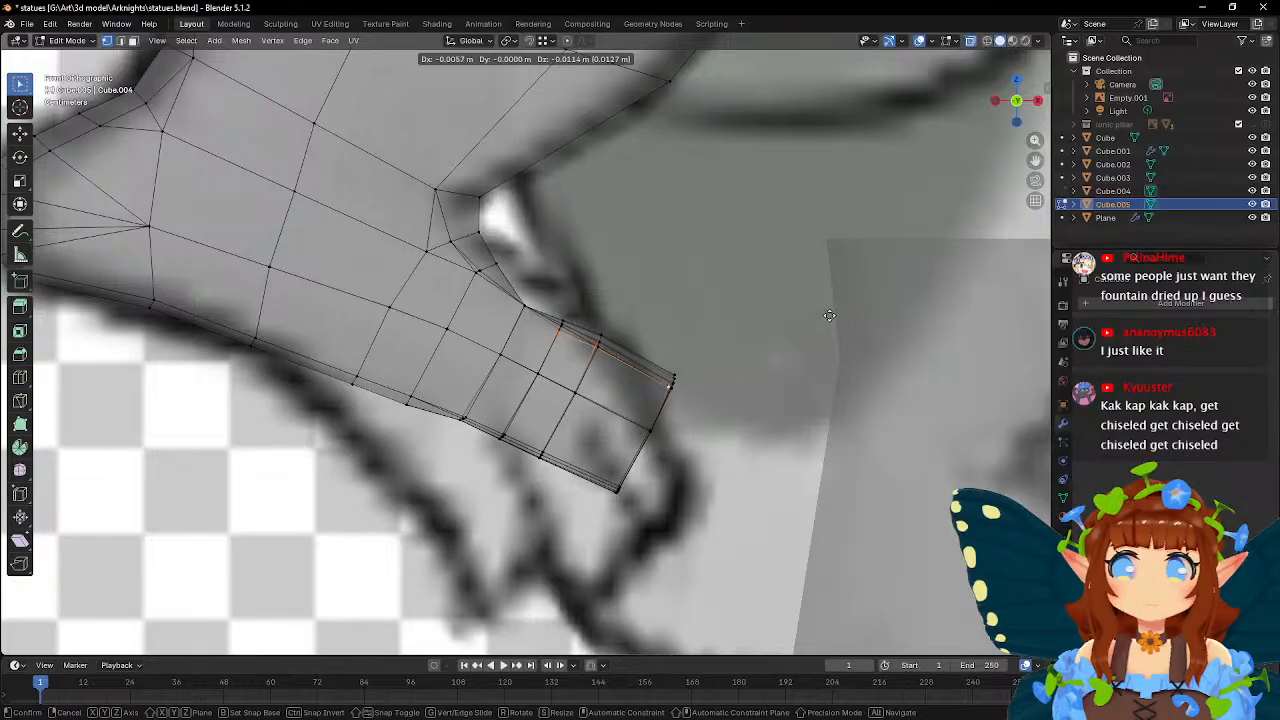
left_click(829, 315)
- Scale the edge loop around the middle toe by about 1.065
middle_click_drag(829, 315, 650, 384)
left_click(624, 399, "alt")
key("s")
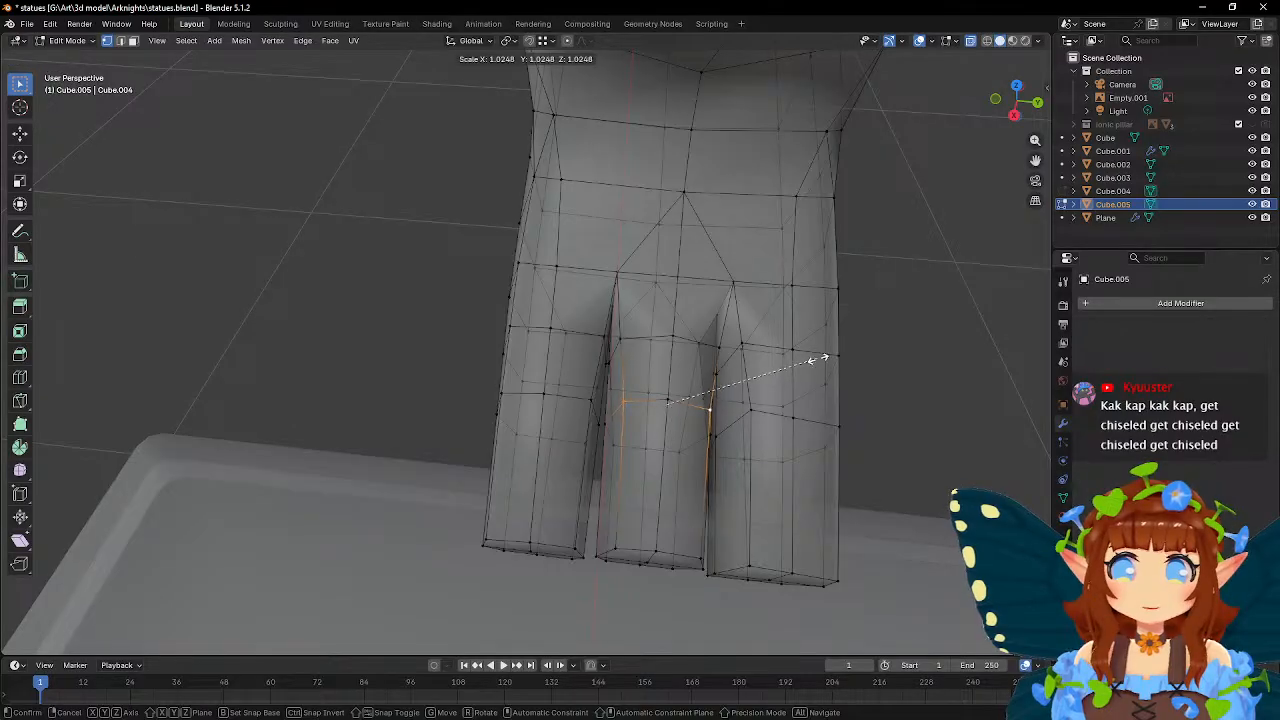
left_click(820, 360)
middle_click_drag(820, 360, 671, 334)
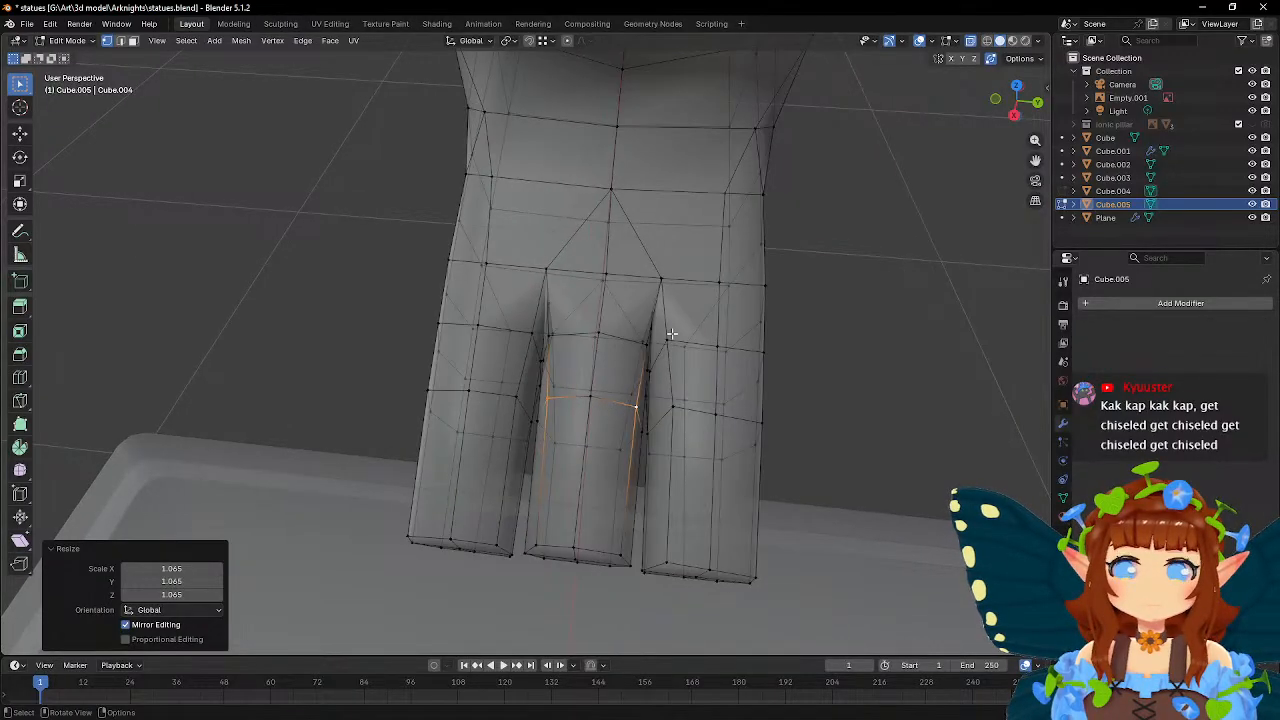
- Slide the inner upper edge vertices of the +Y side toe along their edges, the tip vertex by a factor of 0.112
left_click(671, 334)
middle_click_drag(757, 354, 751, 272)
scroll(731, 260, "up", 6)
key("shift+v")
left_click(850, 283)
left_click(711, 264)
key("g")
key("g")
left_click(848, 292)
left_click(901, 422)
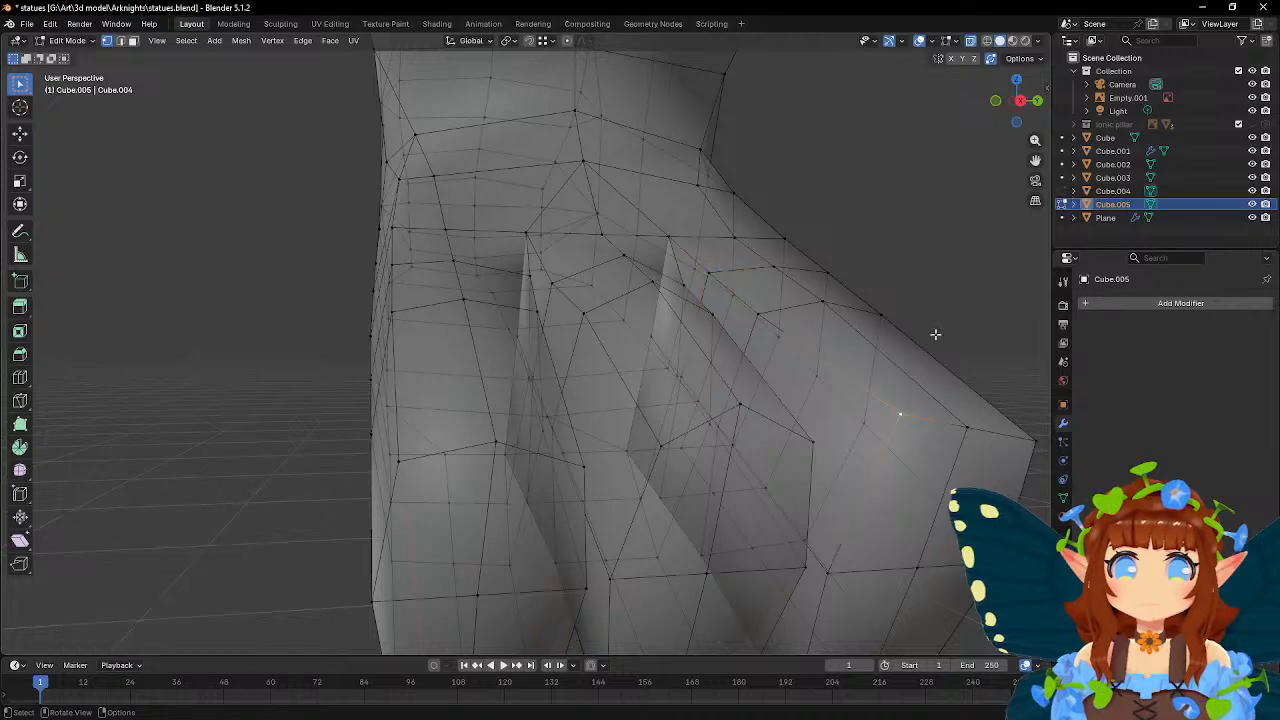
key("g")
key("g")
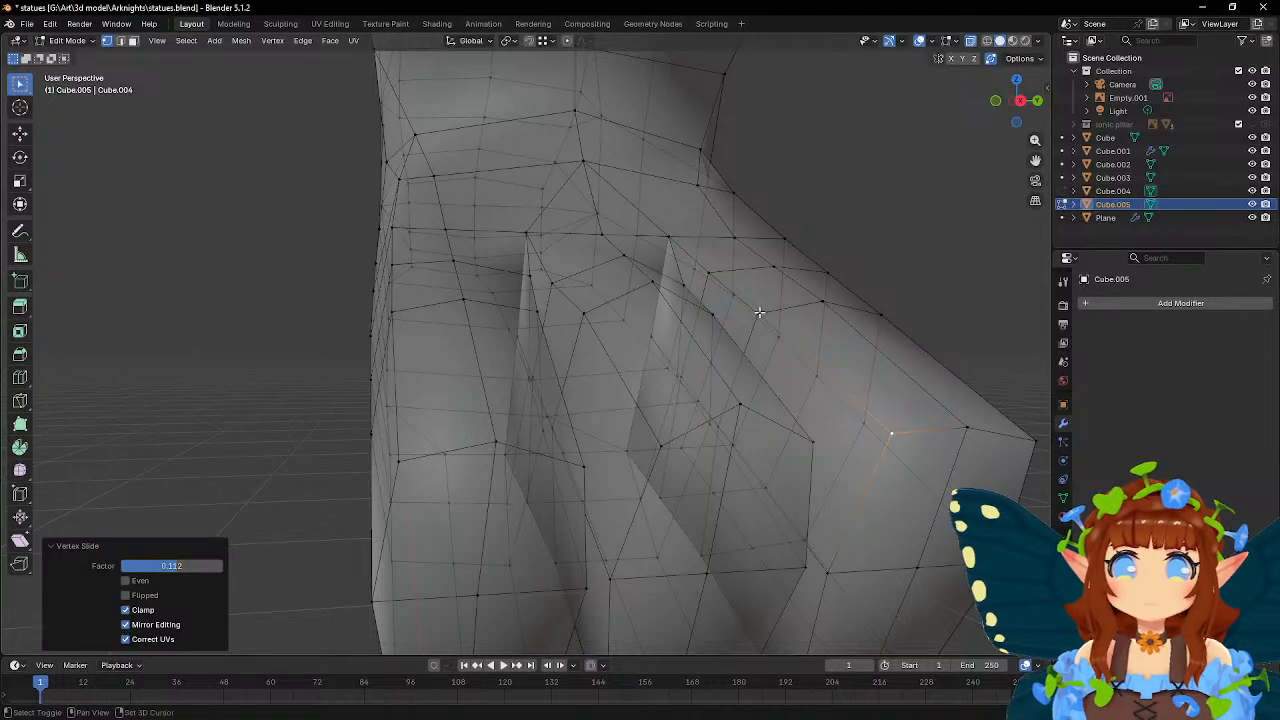
- Select the six vertices on both upper edges of the +Y side toe and lower them slightly in the front view
left_click(759, 312, "shift")
left_click(709, 274, "shift")
middle_click_drag(903, 326, 814, 337)
left_click(798, 302, "shift")
left_click(768, 364, "shift")
left_click(674, 596, "shift")
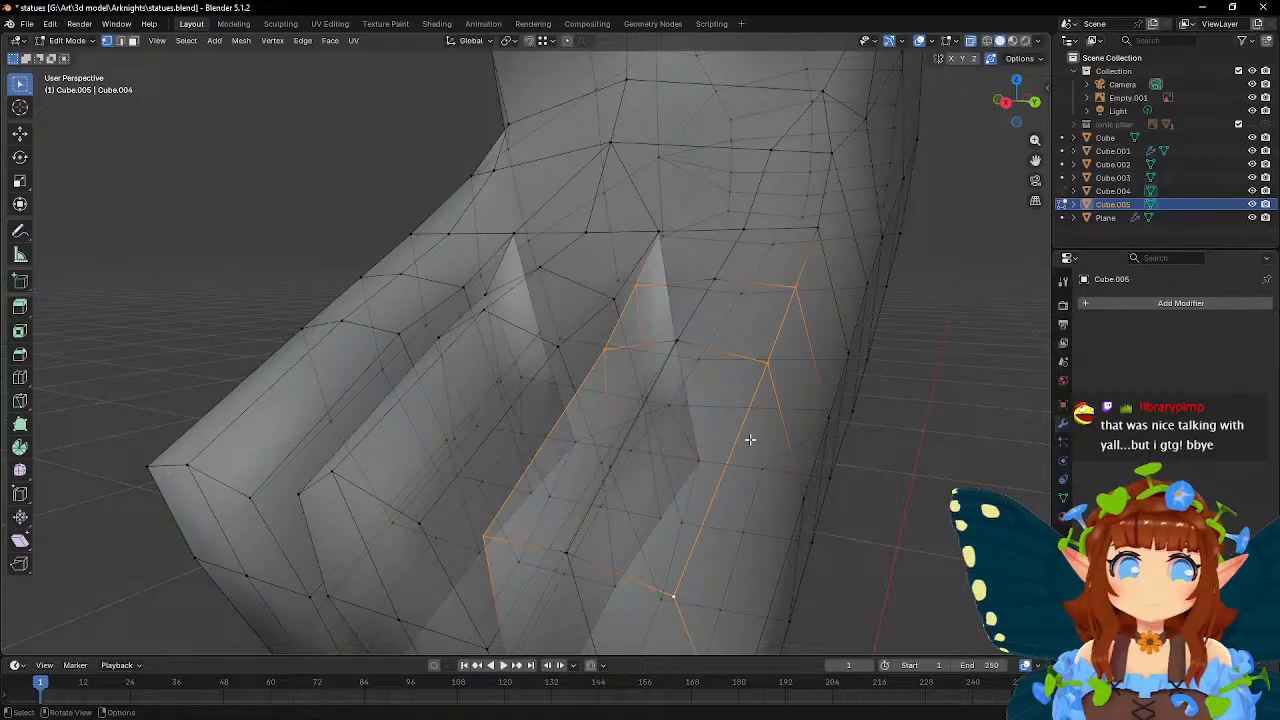
scroll(749, 437, "down", 3)
middle_click_drag(803, 367, 978, 374)
mouse_move(727, 328)
middle_mouse_down()
mouse_move(780, 322)
mouse_move(745, 316)
middle_mouse_up()
key("KP_1")
scroll(745, 316, "up", 1)
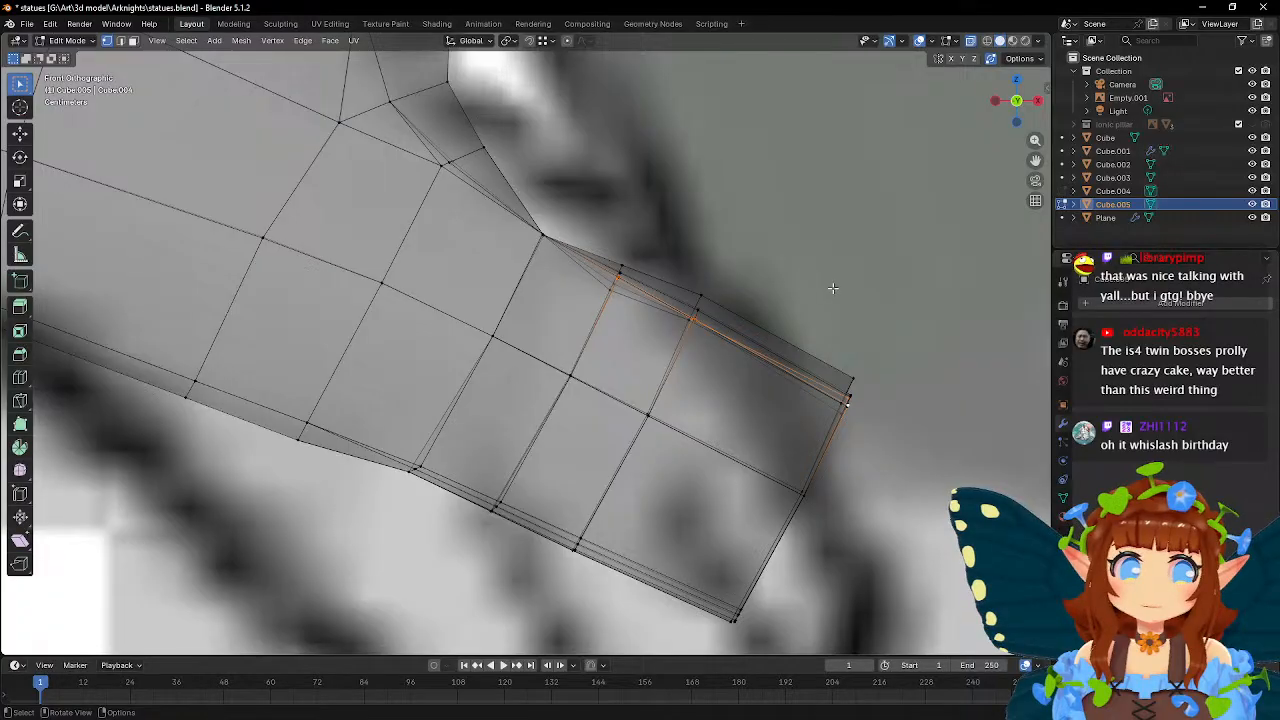
key("g")
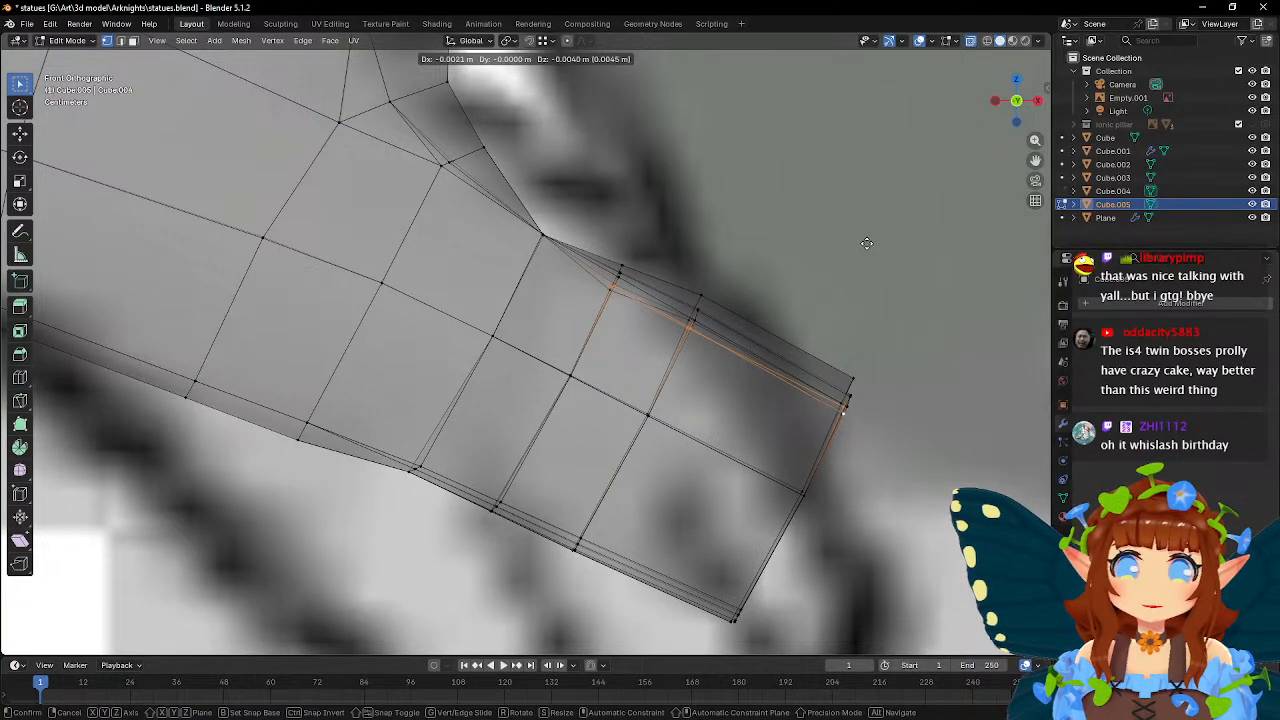
left_click(867, 243)
- Move the three upper vertices at the toe bases about 0.0027 m in X and 0.0064 m in Z
middle_click_drag(908, 246, 710, 275)
key("g")
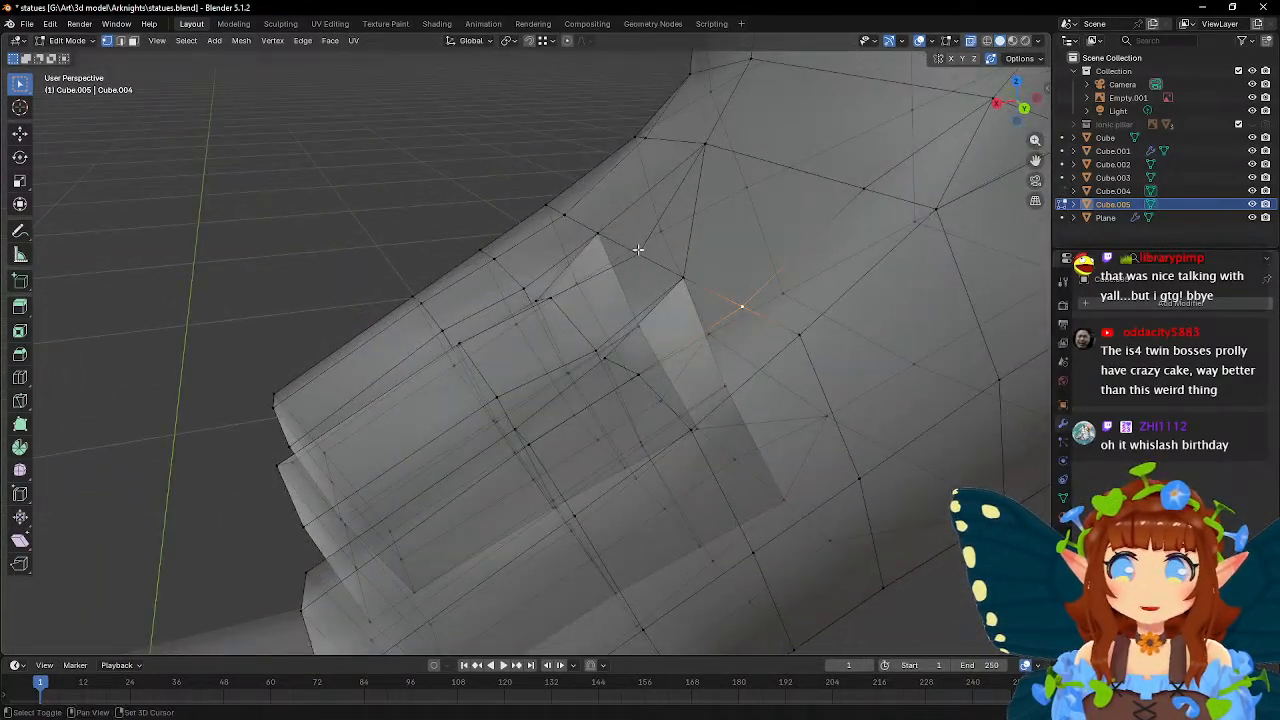
right_click(713, 282)
key("KP_1")
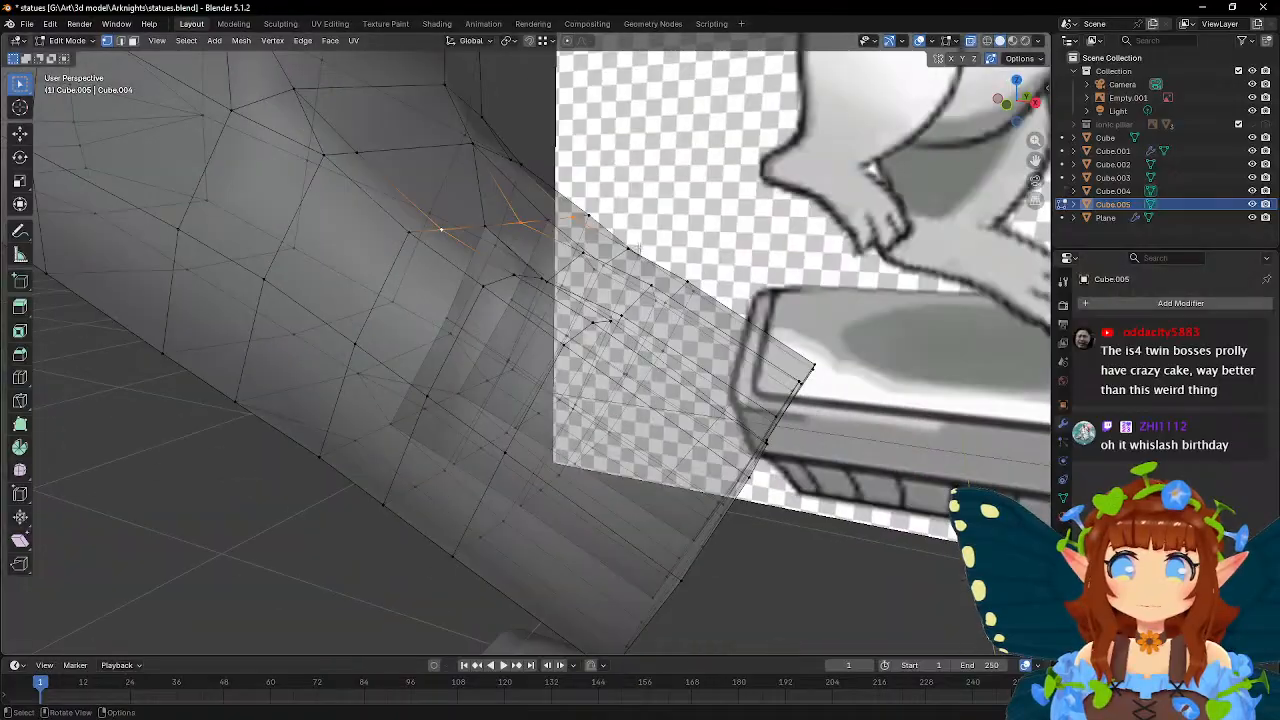
scroll(687, 251, "up", 5)
key("g")
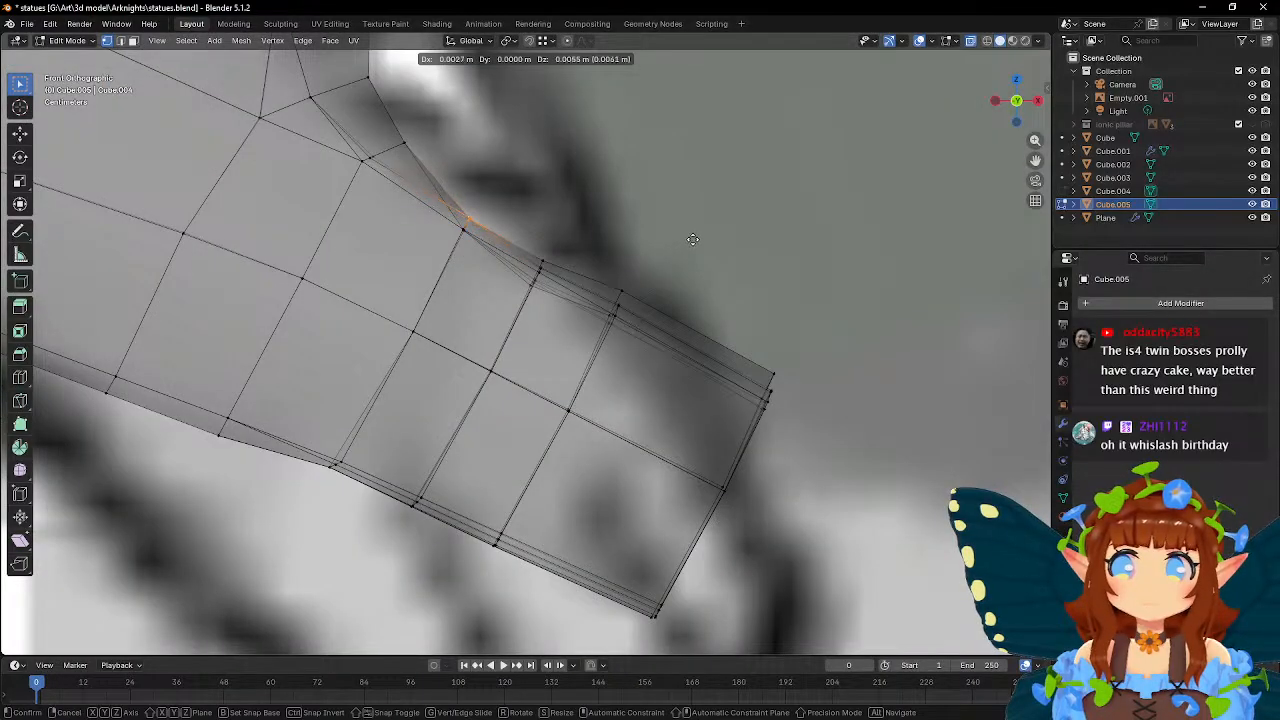
left_click(692, 237)
scroll(692, 237, "down", 4)
middle_click_drag(692, 237, 629, 276)
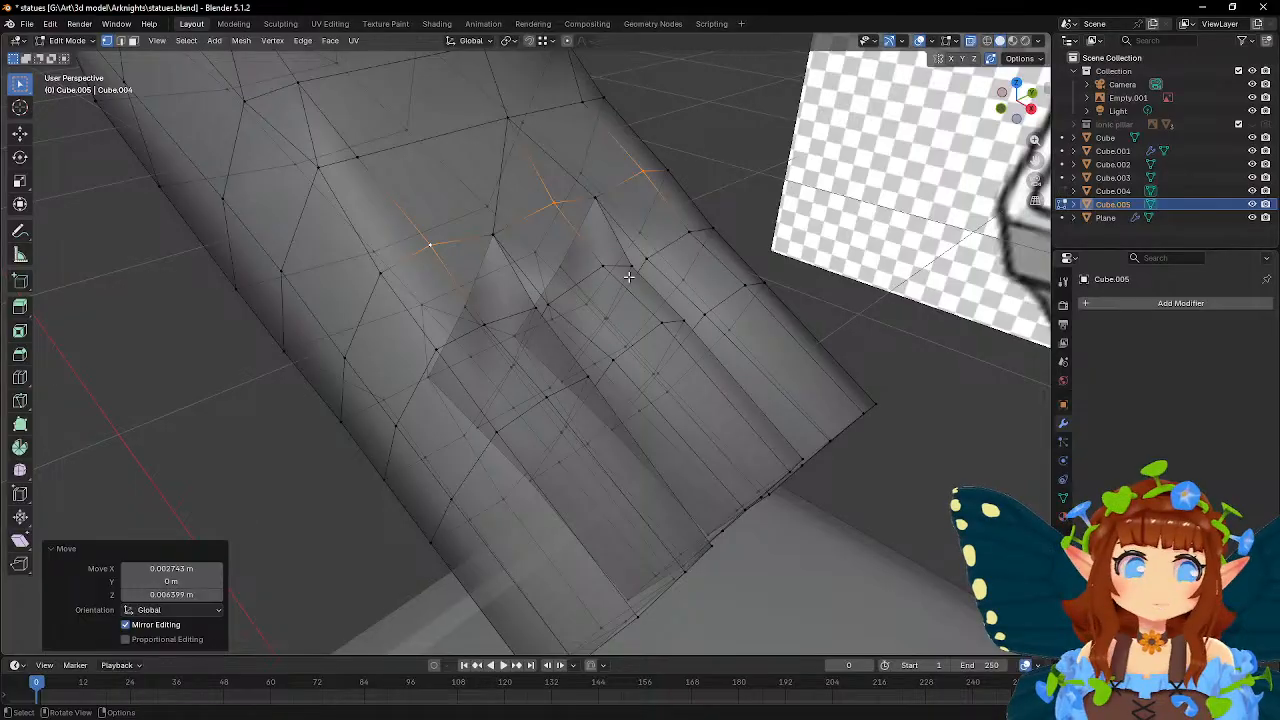
middle_click_drag(602, 268, 640, 252)
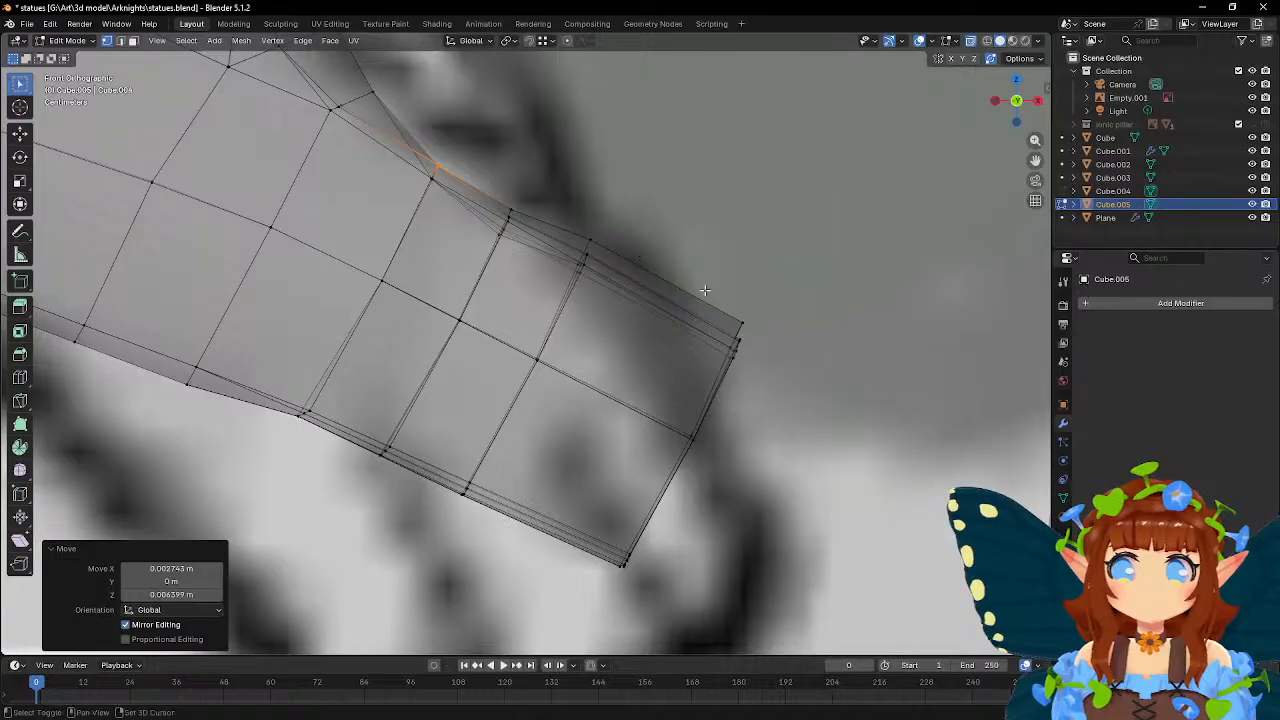
- Move the mid-height vertices at the toe tips about -0.022 m in X and -0.038 m in Z
middle_click_drag(705, 290, 685, 246, "shift")
left_click_drag(629, 378, 726, 420)
scroll(731, 405, "down", 3)
key("g")
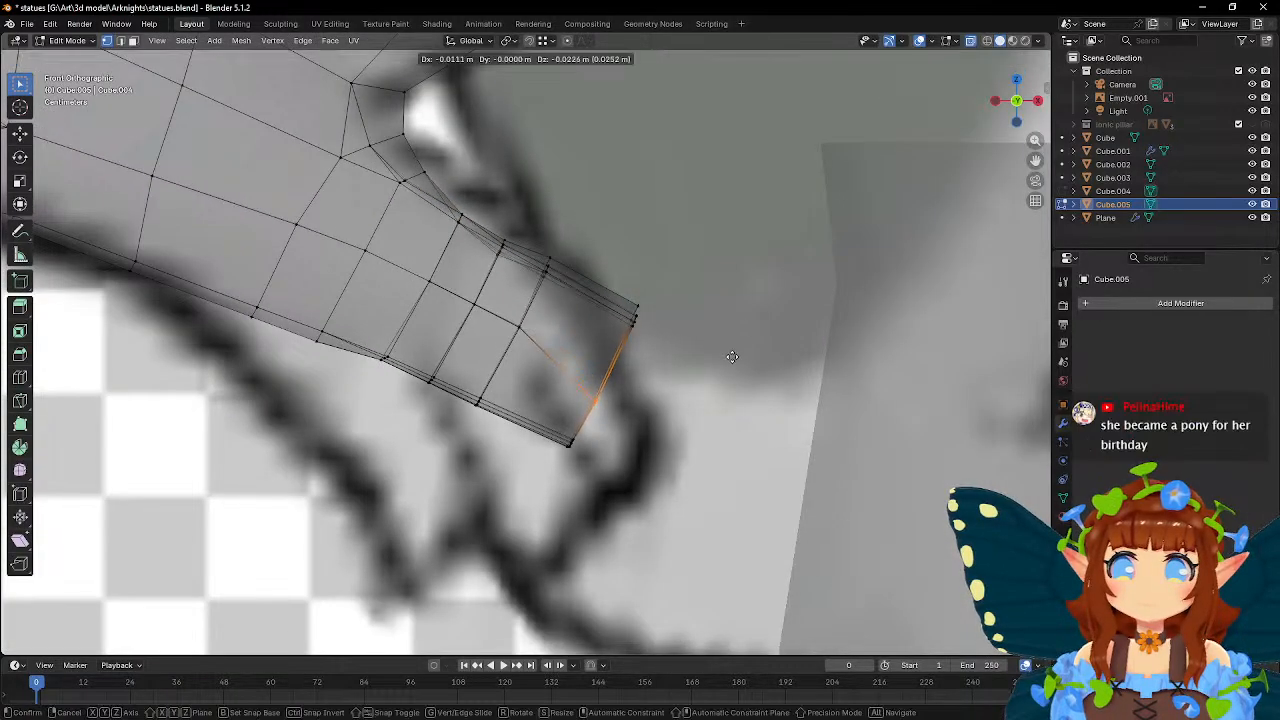
left_click(720, 374)
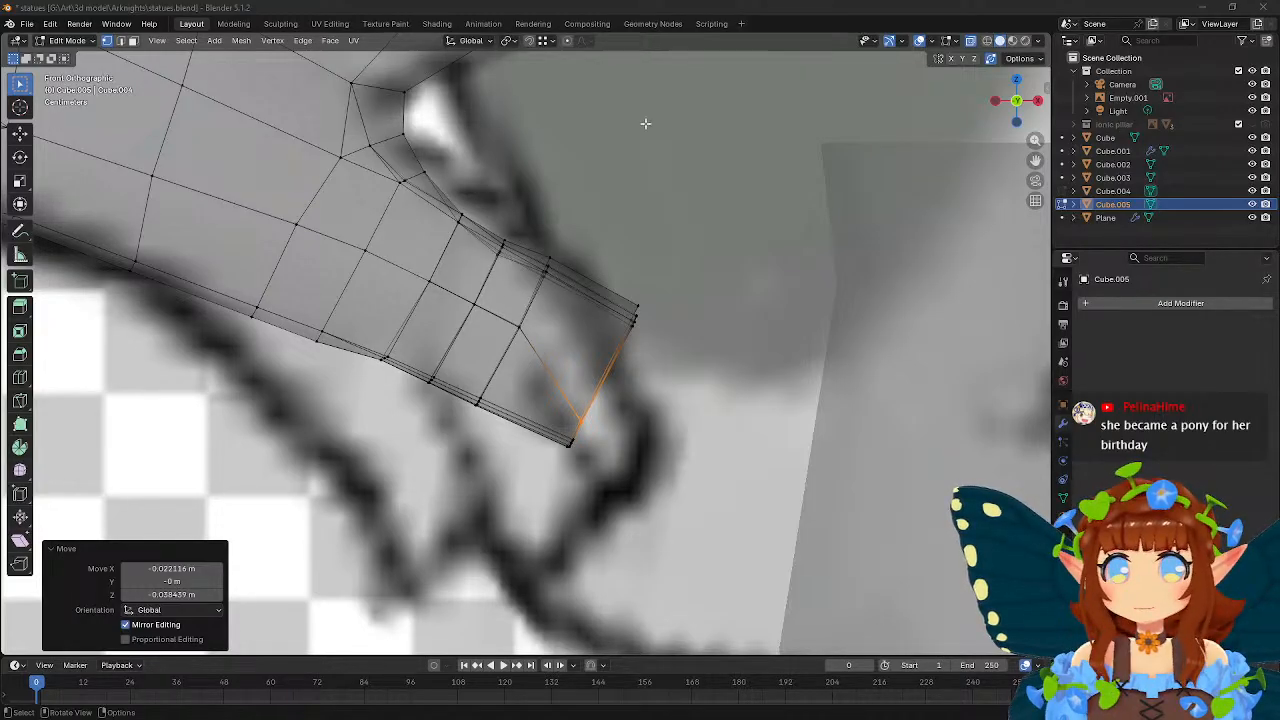
- Lower the mid-height vertices of the three loops behind the toe tips, one loop at a time
scroll(711, 209, "up", 2)
left_click_drag(489, 300, 540, 348)
key("g")
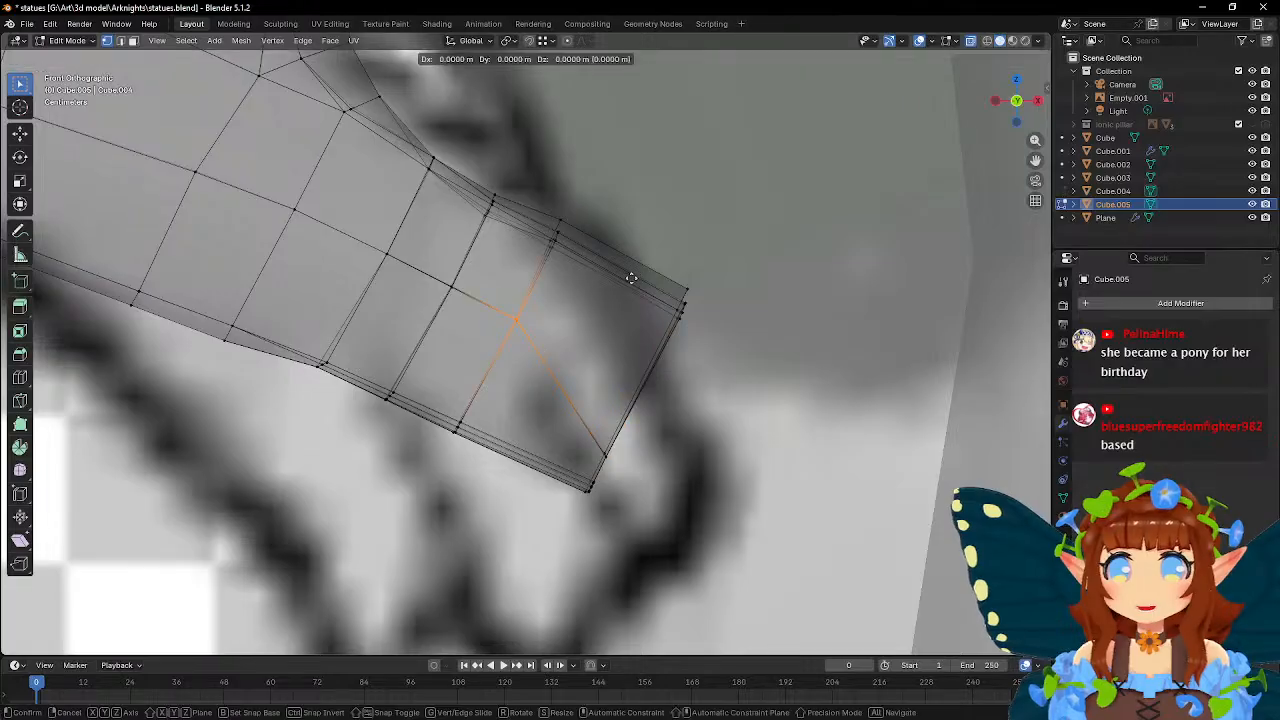
left_click(617, 303)
left_click_drag(439, 269, 540, 298)
key("g")
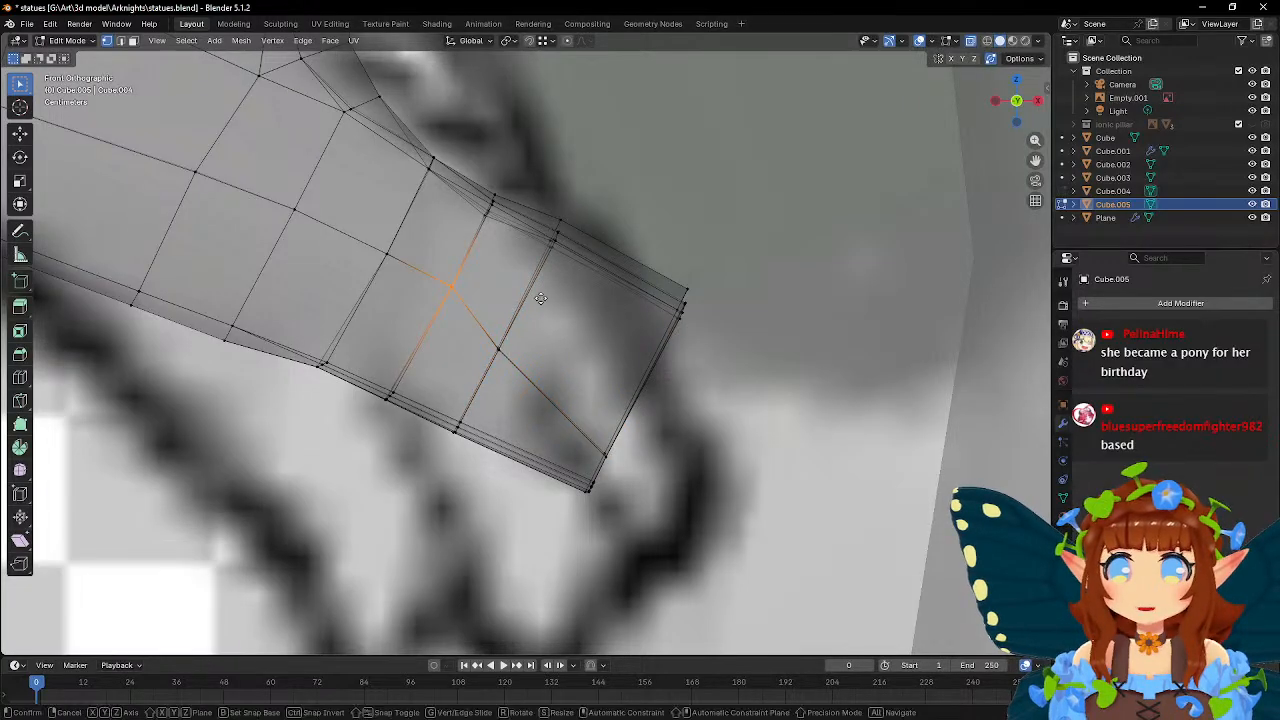
left_click(530, 323)
left_click_drag(363, 244, 420, 280)
key("g")
left_click(406, 296)
- Refine the mid-height vertices from the toe bases toward the tips into a smooth downward curve
key("g")
left_click_drag(264, 192, 542, 360)
left_click(312, 259)
key("g")
left_click(428, 272)
key("g")
left_click(491, 294)
key("g")
left_click(542, 327)
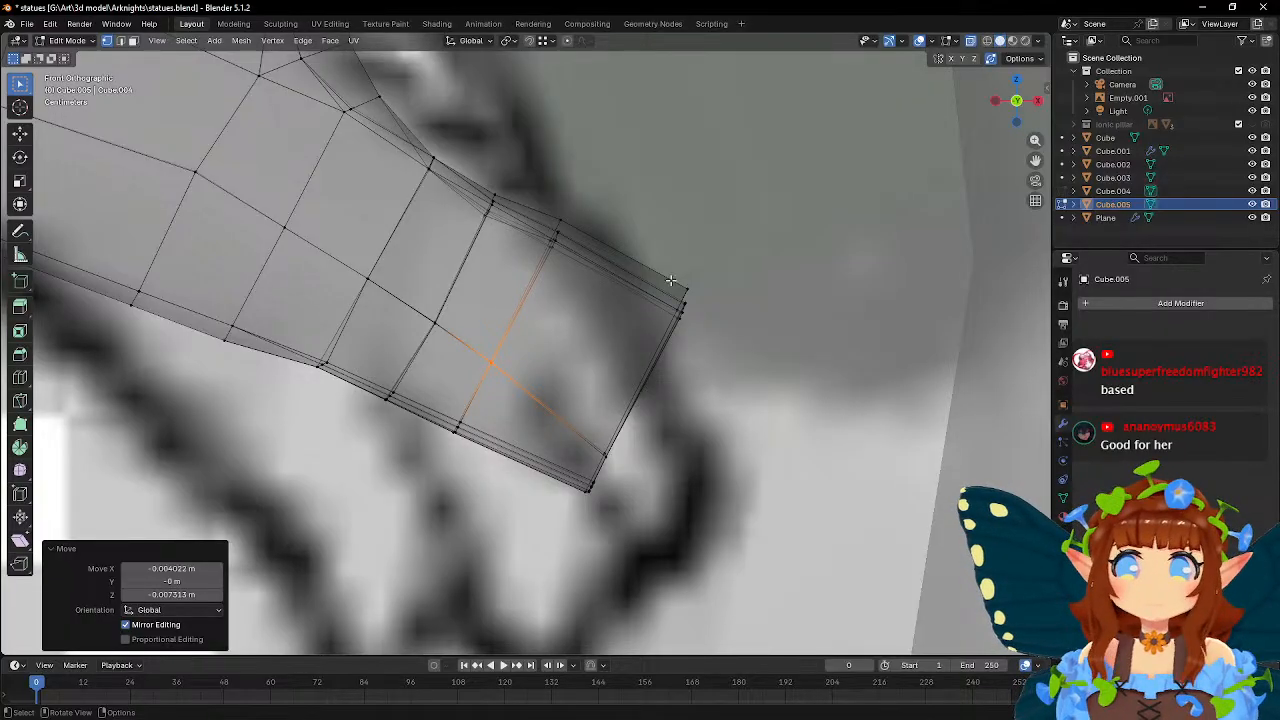
- Move the upper vertices at the toe tips about -0.023 m in X and -0.044 m in Z toward the reference outline
left_click_drag(650, 258, 711, 343)
key("g")
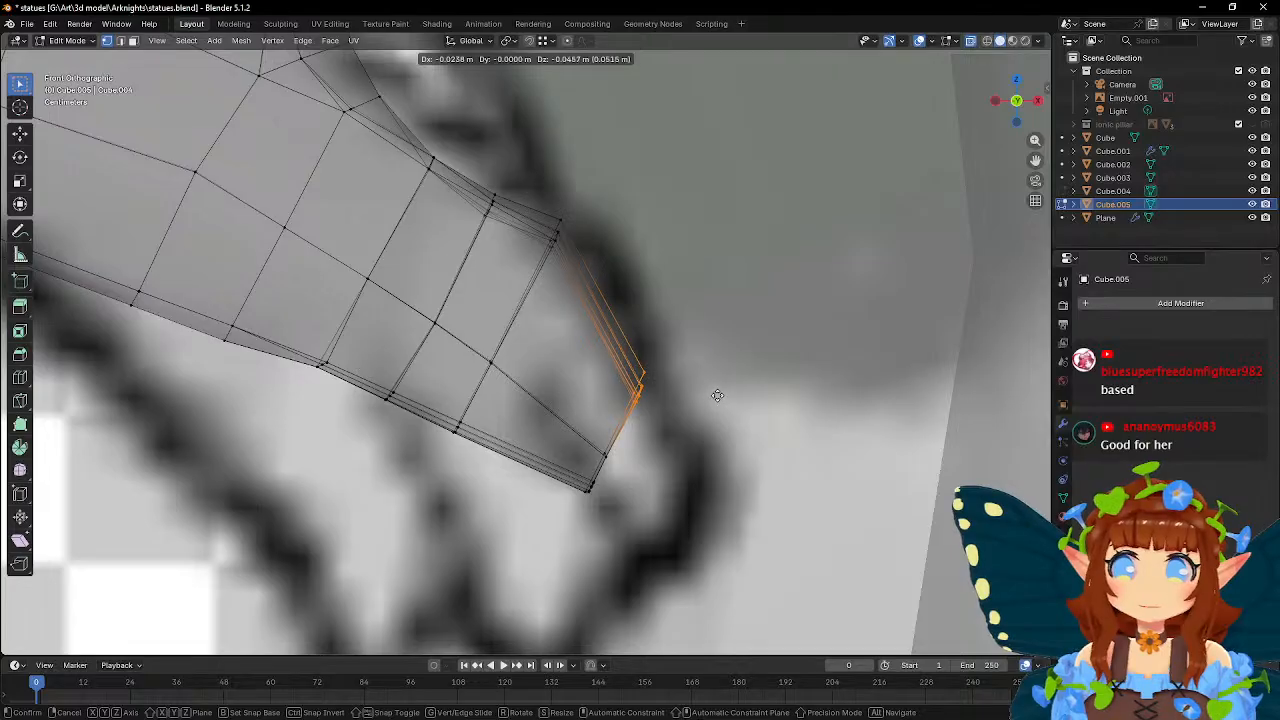
left_click(717, 396)
scroll(720, 392, "down", 3)
scroll(720, 390, "up", 4)
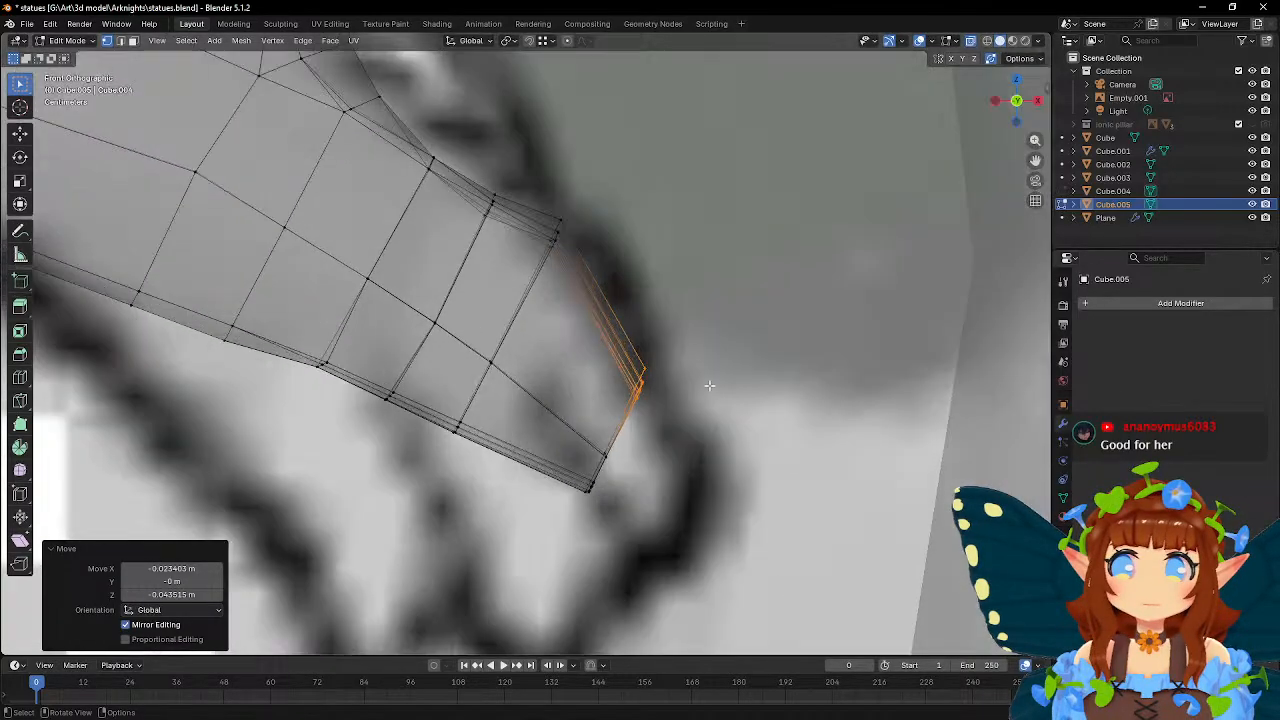
- Lower the next three rows of upper toe vertices to bend the toes downward, and check the silhouette in Object Mode
key("g")
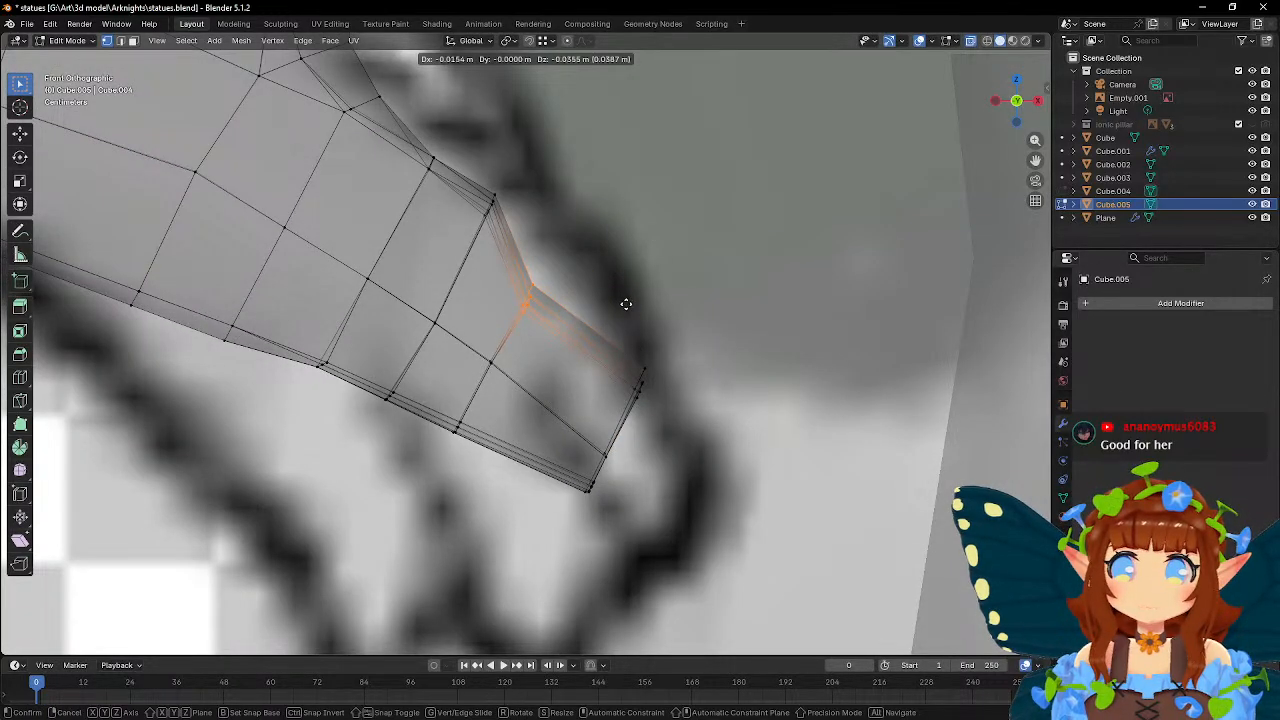
left_click(625, 305)
key("g")
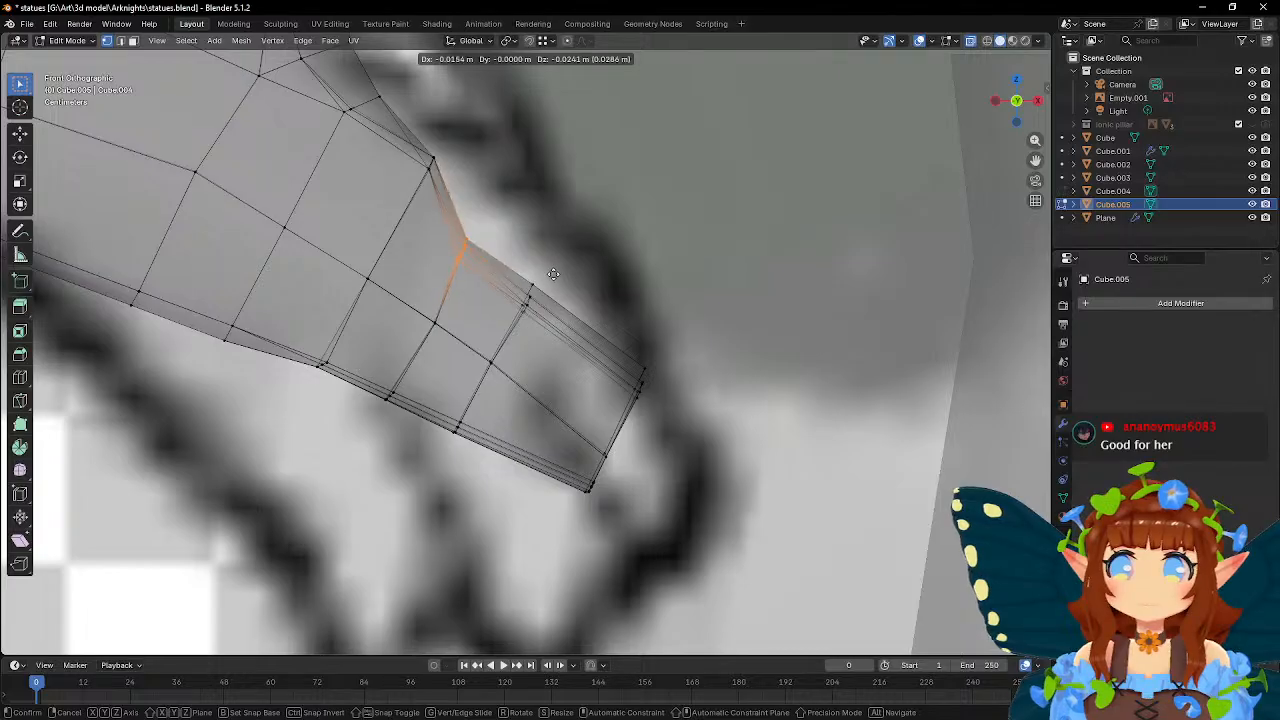
left_click(555, 273)
key("g")
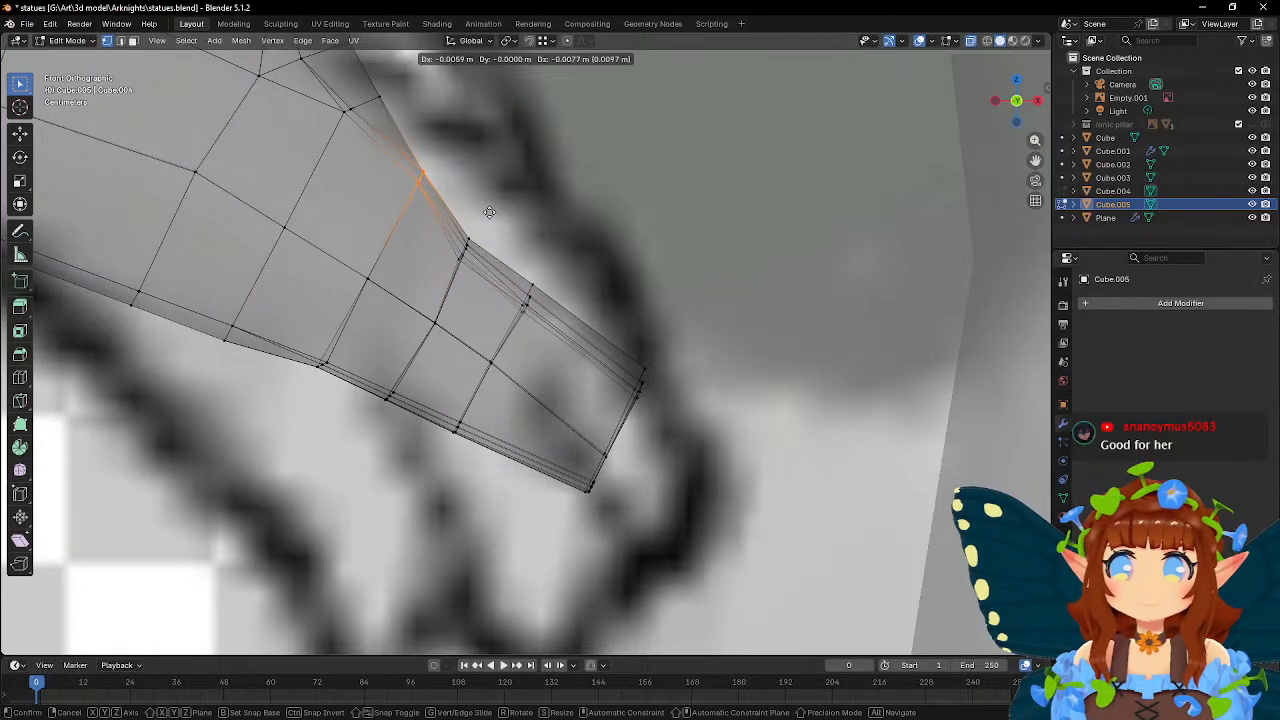
left_click(490, 210)
scroll(490, 212, "down", 5)
key("Tab")
scroll(583, 257, "up", 5)
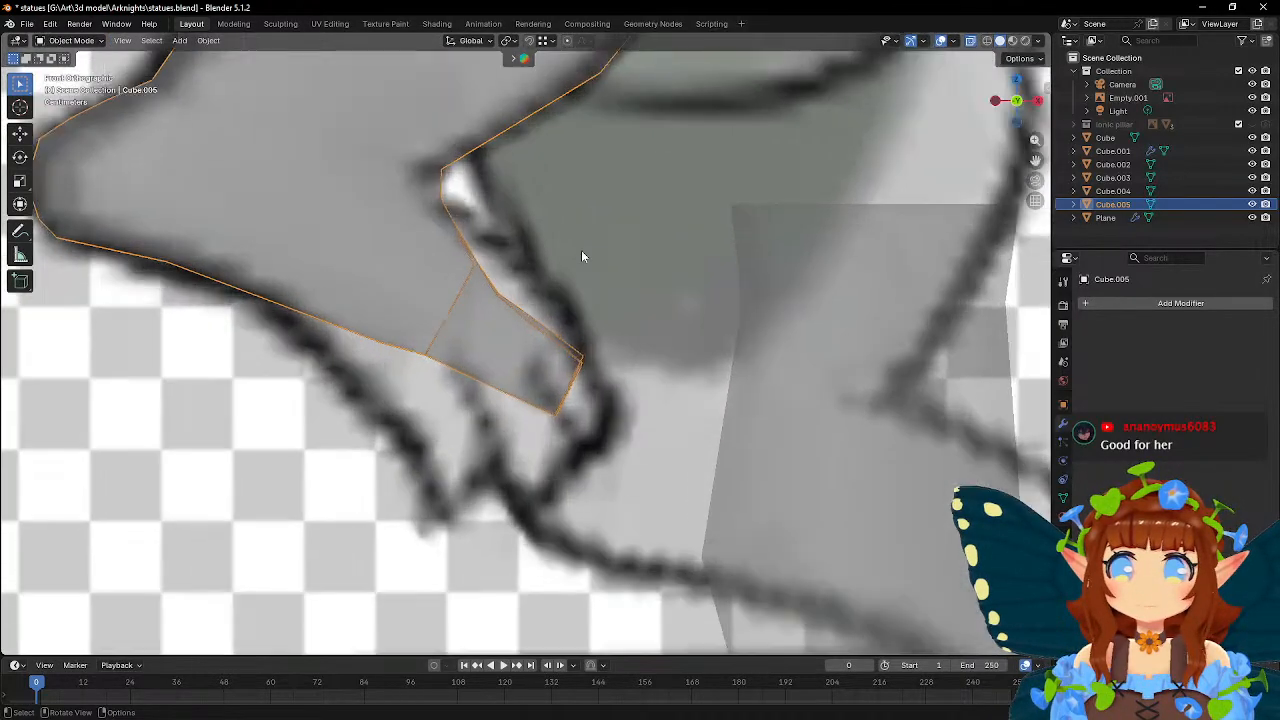
- Back in Edit Mode, move the mid-height toe tip vertices about 0.006 m in X and 0.009 m in Z
key("Tab")
mouse_move(634, 296)
middle_mouse_down()
mouse_move(616, 308)
mouse_move(642, 296)
mouse_move(626, 288)
middle_mouse_up()
middle_click_drag(640, 358, 472, 342, "shift")
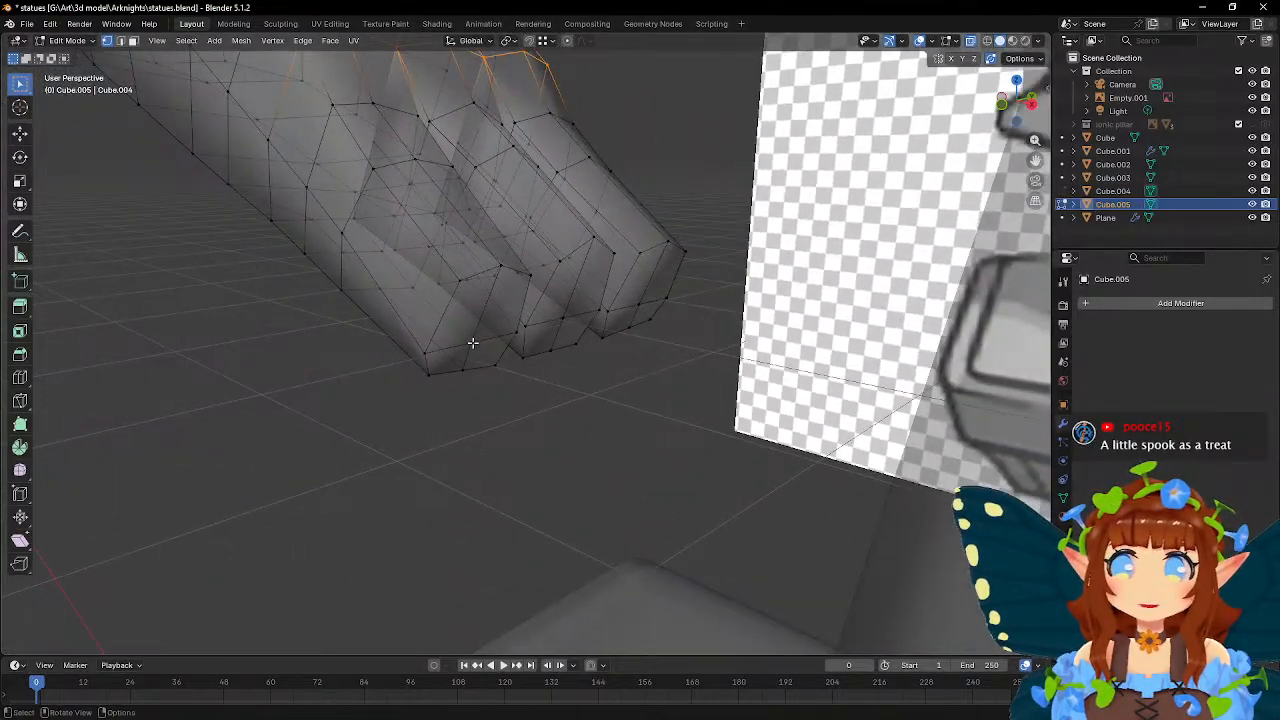
key("KP_1")
key("KP_Decimal")
key("g")
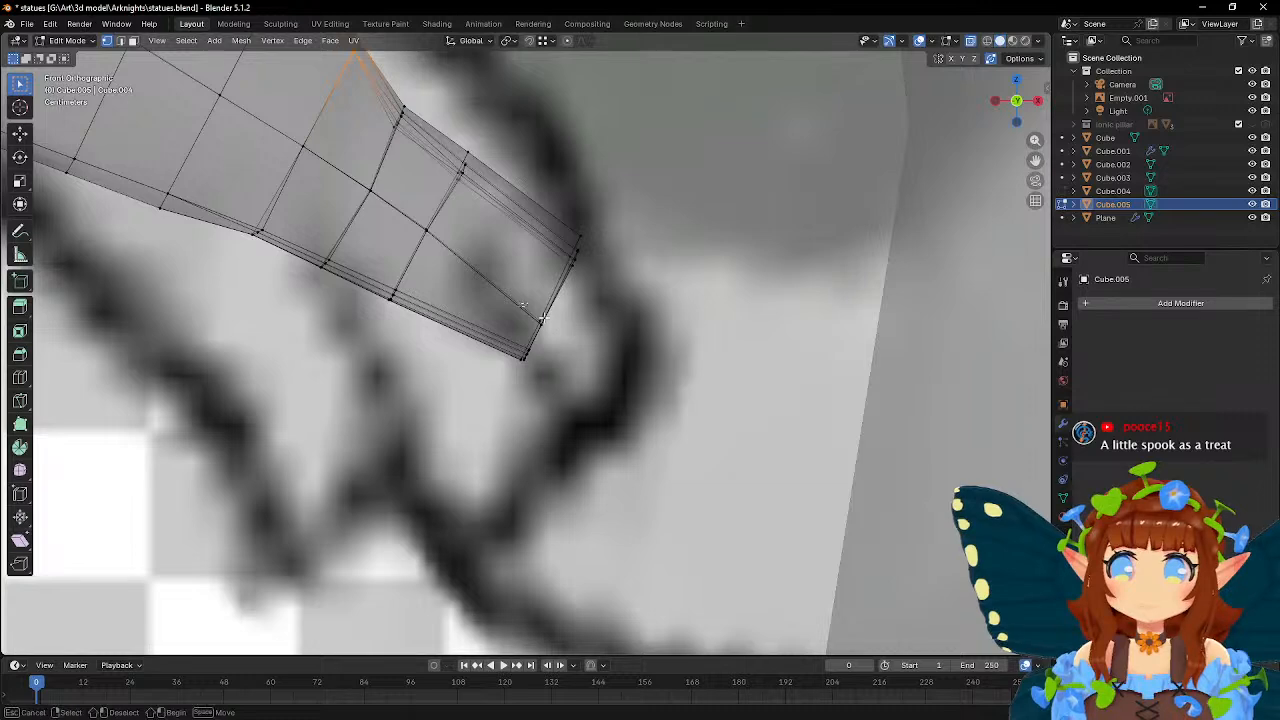
left_click(622, 324)
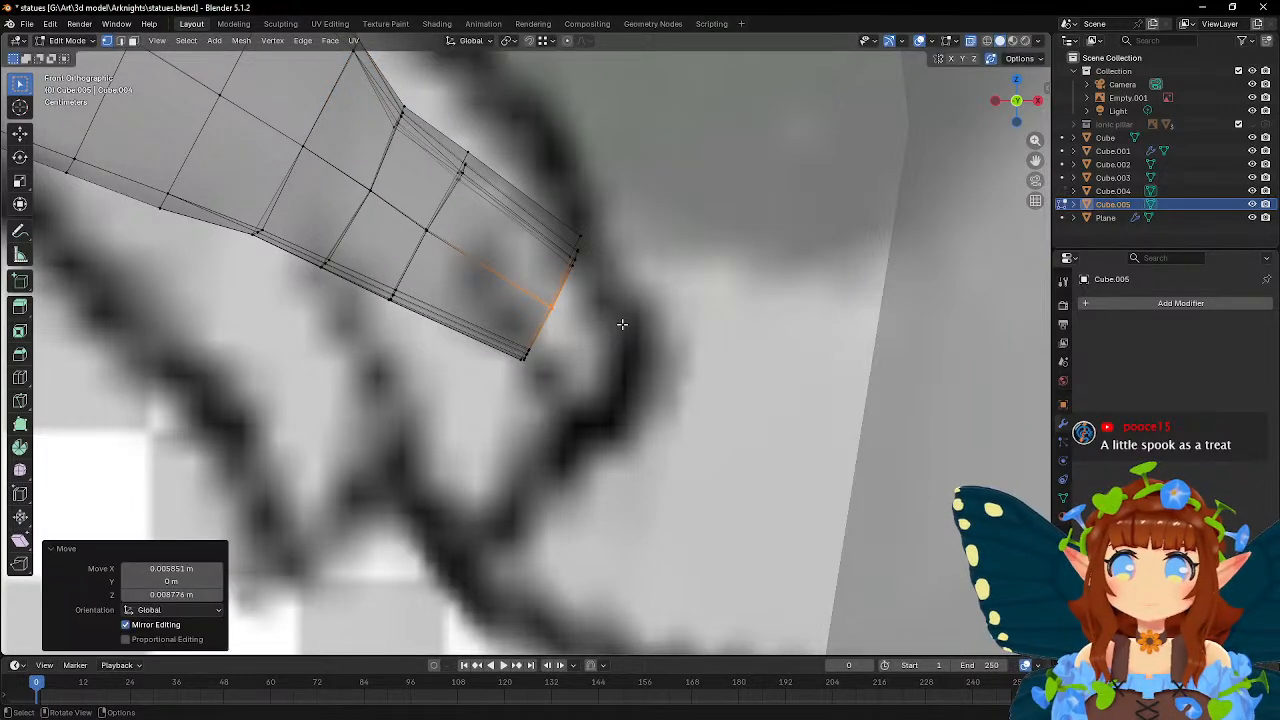
- Select the centre vertex of each of the three toe tips and move them outward to round the tips
middle_click_drag(641, 314, 587, 252)
left_click(500, 287)
left_click(588, 288, "shift")
left_click(681, 298, "shift")
key("g")
left_click(733, 283)
- Connect the centre vertex of the -Y side toe's tip to the tip's lower corner vertices with new edges
middle_click_drag(440, 298, 502, 339, "shift")
left_click(429, 347)
left_click(577, 288, "shift")
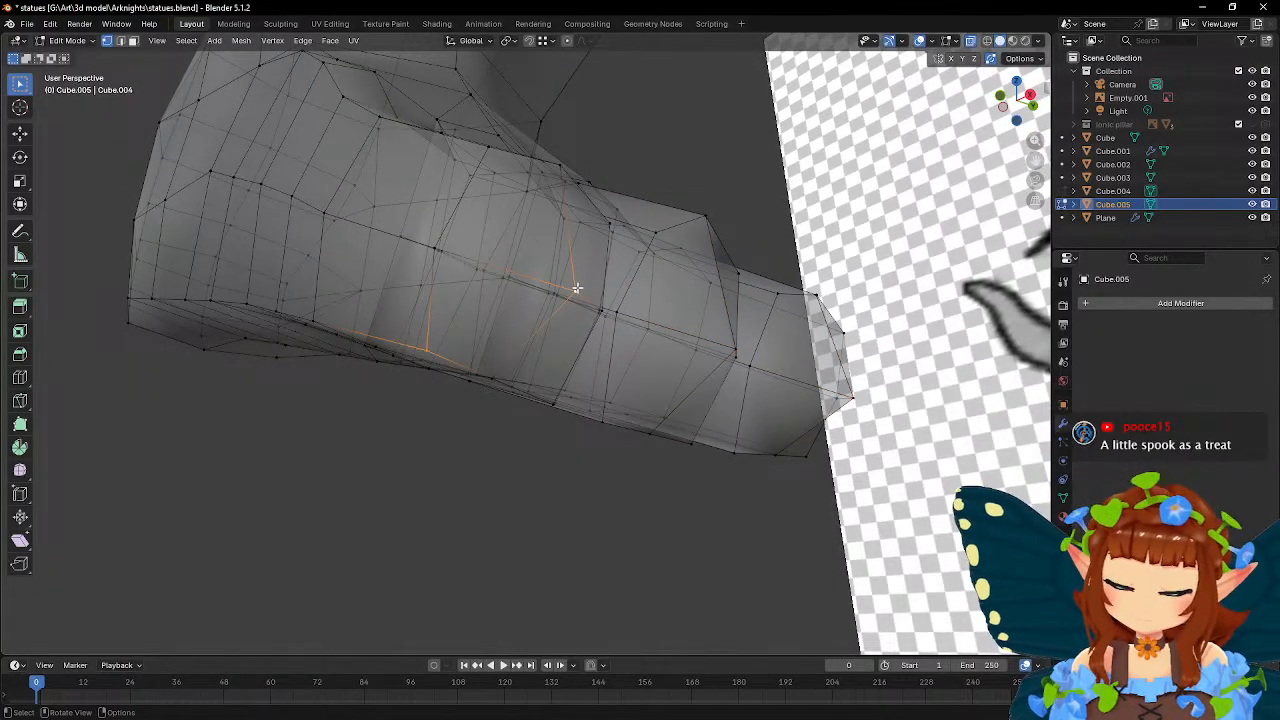
middle_click_drag(573, 289, 485, 343)
left_click(457, 217, "shift")
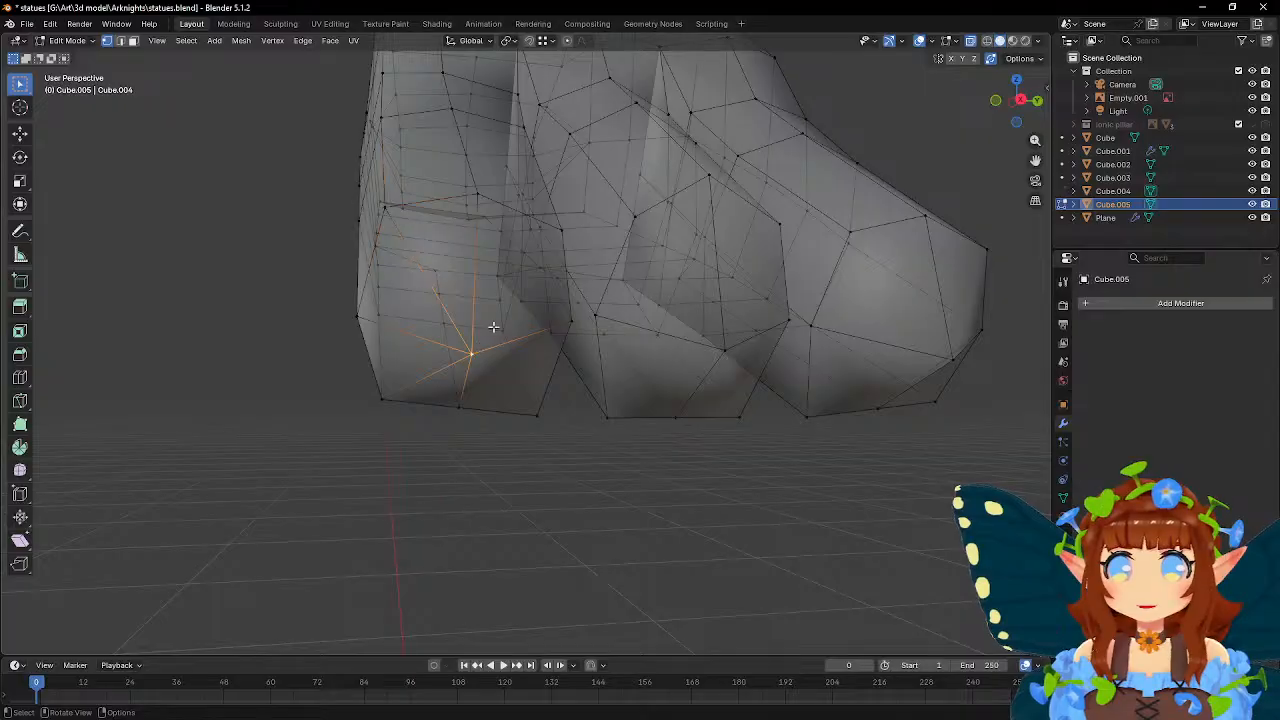
left_click(564, 230, "shift")
middle_click_drag(562, 236, 528, 330)
left_click(528, 402, "shift")
key("j")
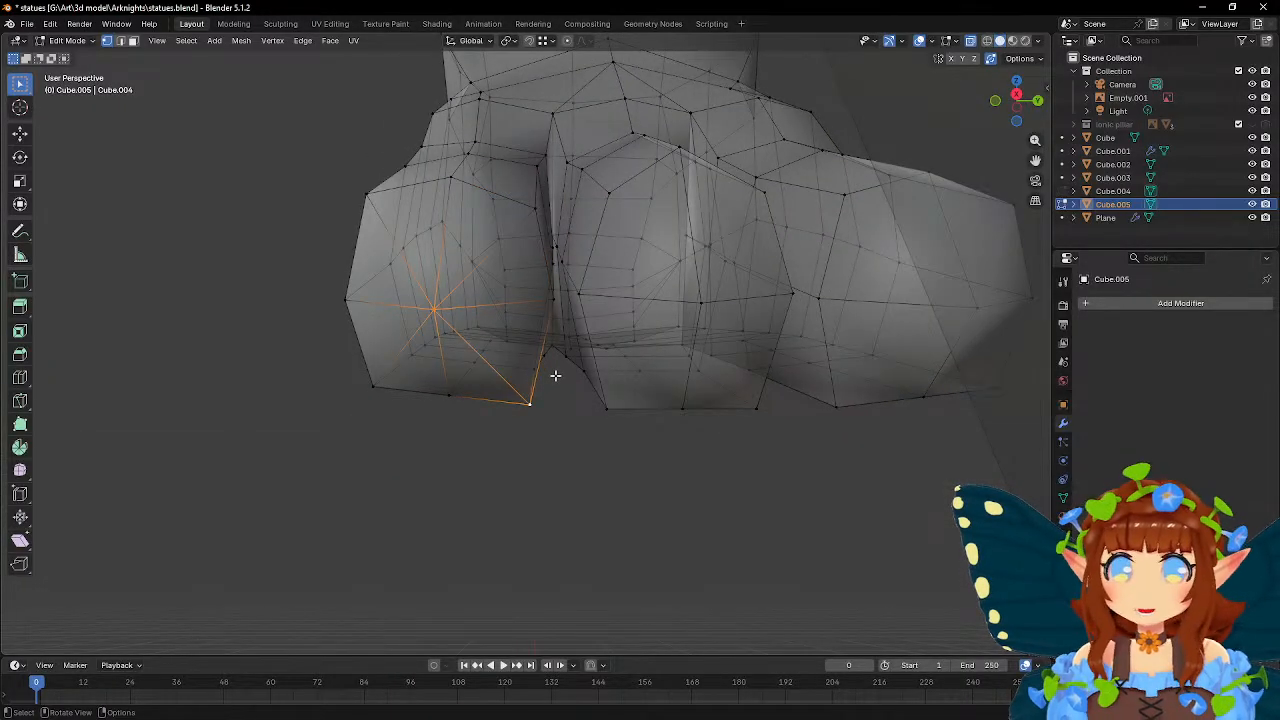
- Connect the middle toe's lower -Y side corner vertex to the centre vertex of its tip
left_click(605, 408)
left_click(697, 297, "shift")
key("j")
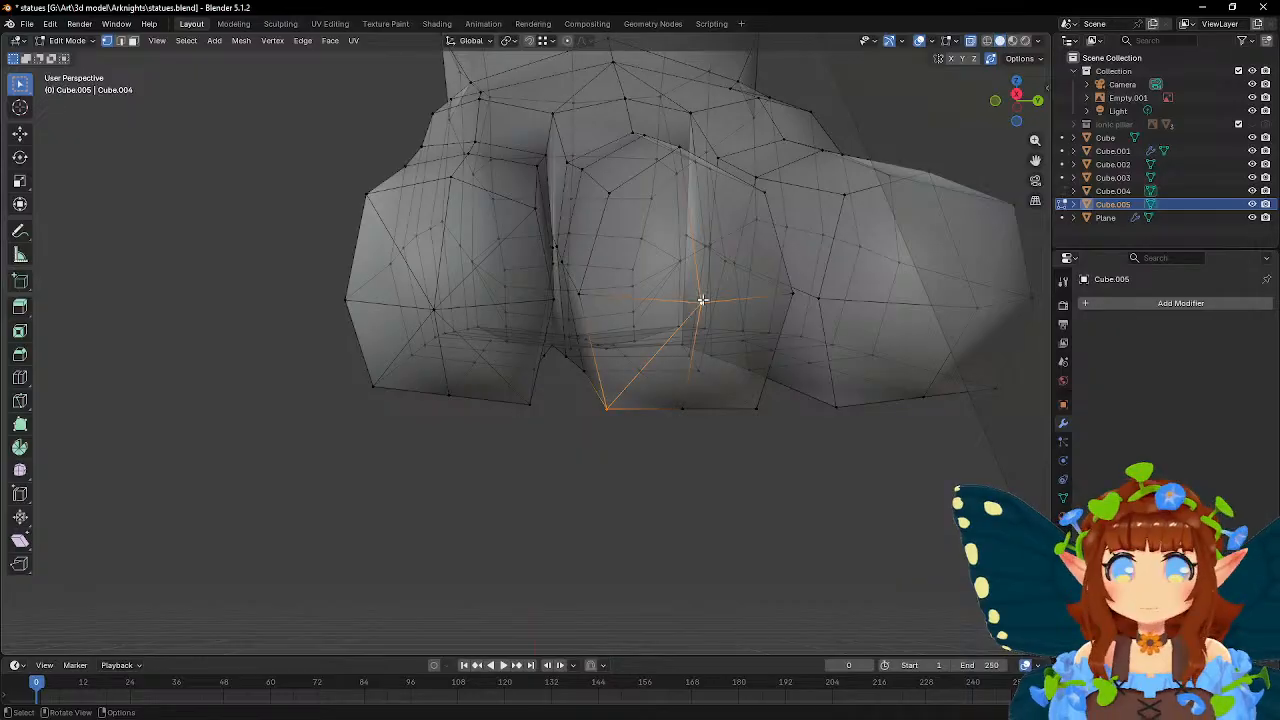
- Connect the centre vertex of the middle toe's tip to its two upper corner vertices and its lower +Y side corner
left_click(608, 192, "shift")
key("j")
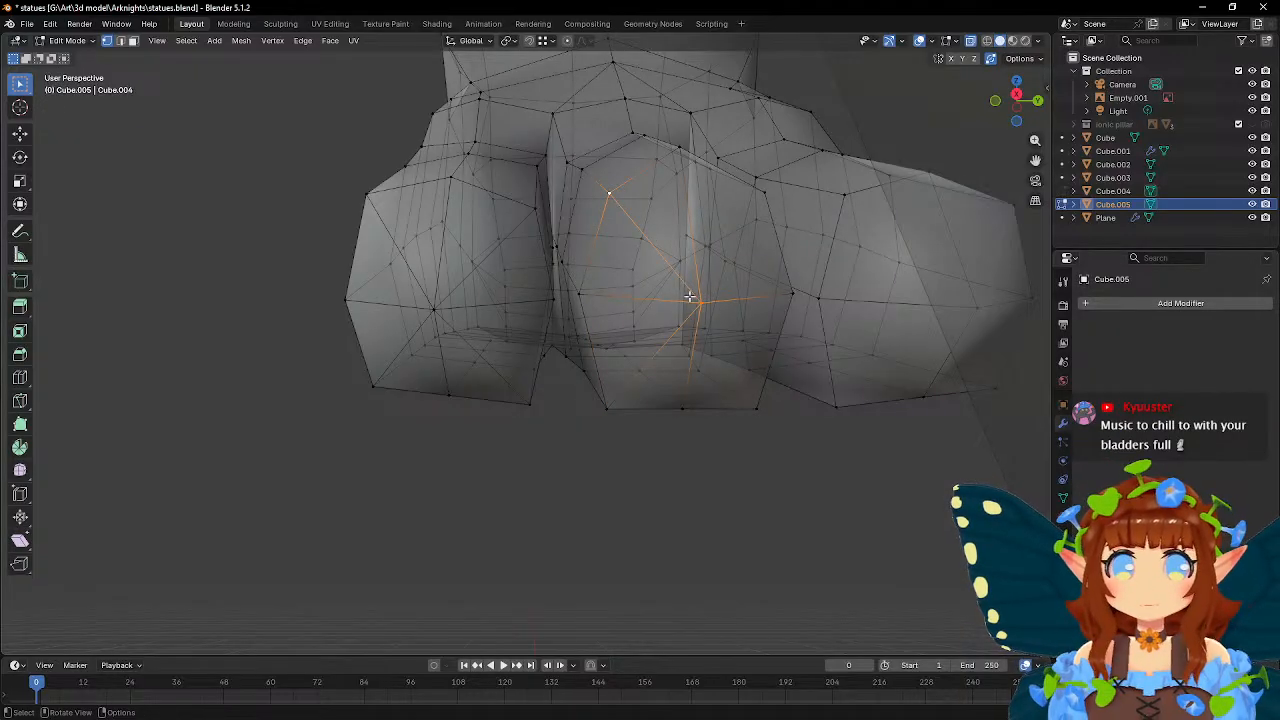
middle_click_drag(741, 277, 697, 191)
left_click(700, 189, "shift")
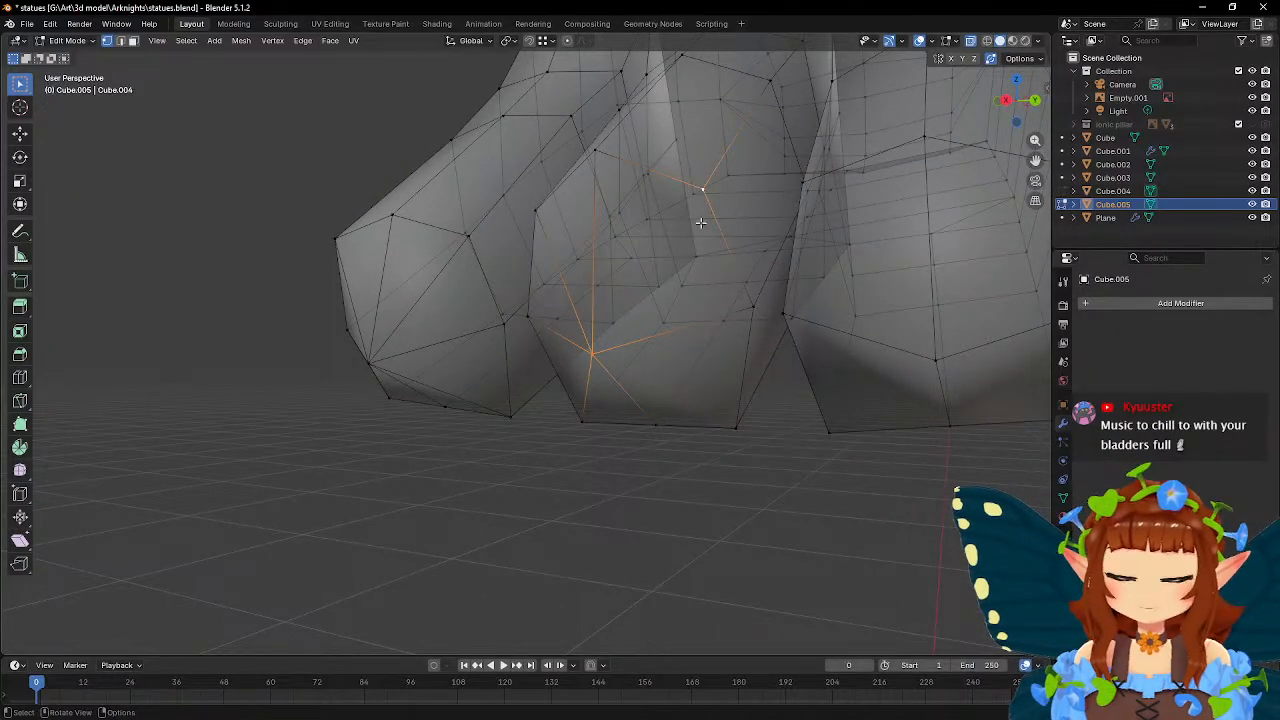
left_click(591, 348)
left_click(737, 422, "shift")
- Connect the centre vertex of the +Y side toe's tip to the tip's two lower and two upper corner vertices
middle_click_drag(837, 380, 696, 407)
left_click(790, 381)
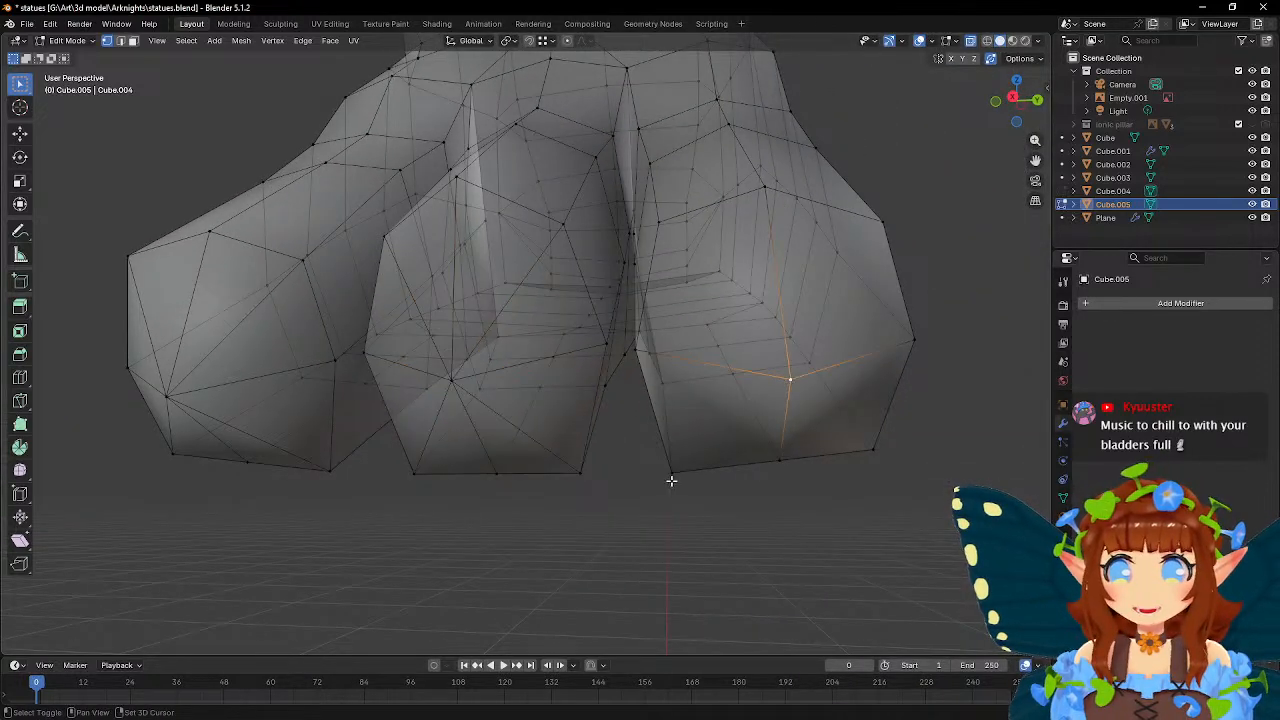
left_click(671, 470, "shift")
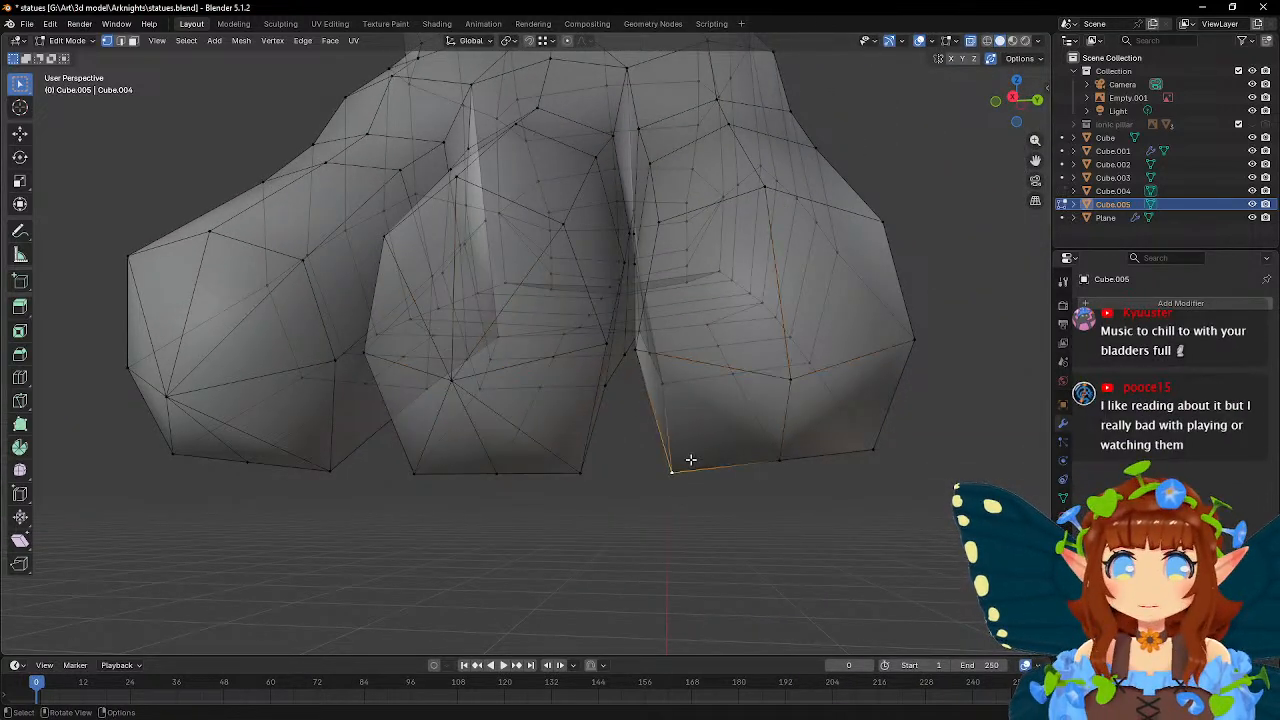
left_click(789, 381)
left_click(659, 220, "shift")
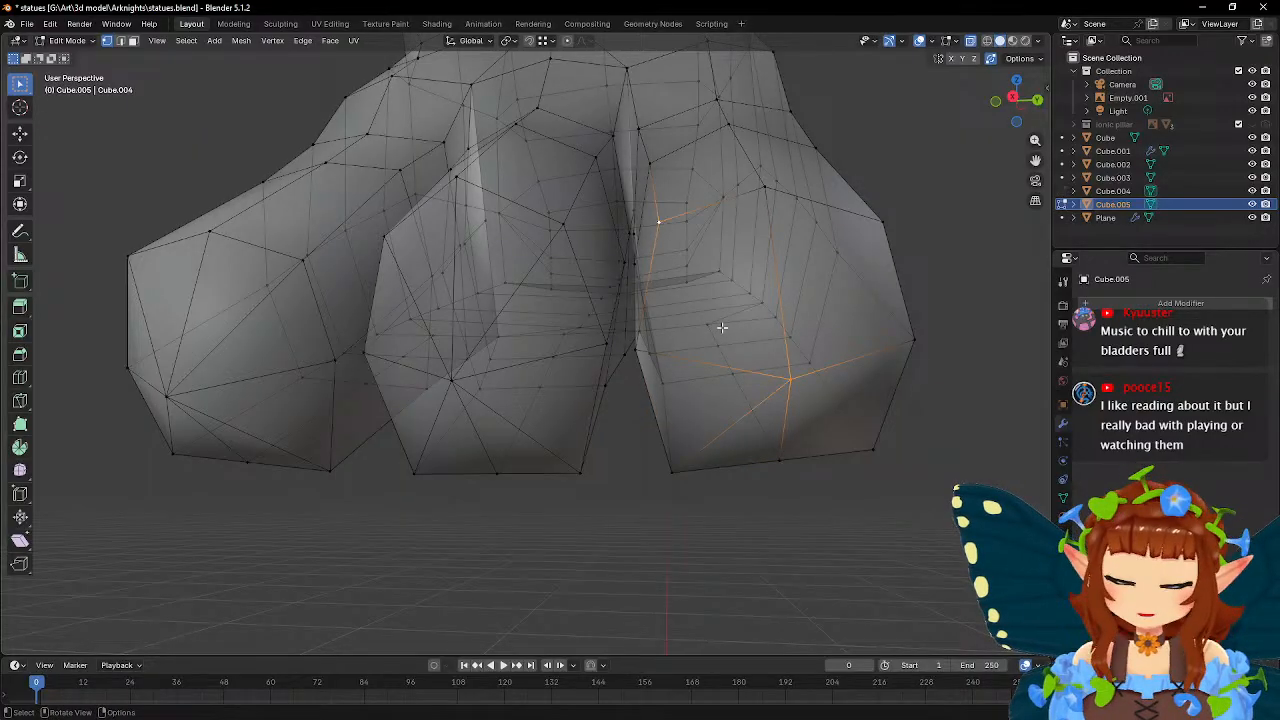
left_click(790, 380)
left_click(883, 221, "shift")
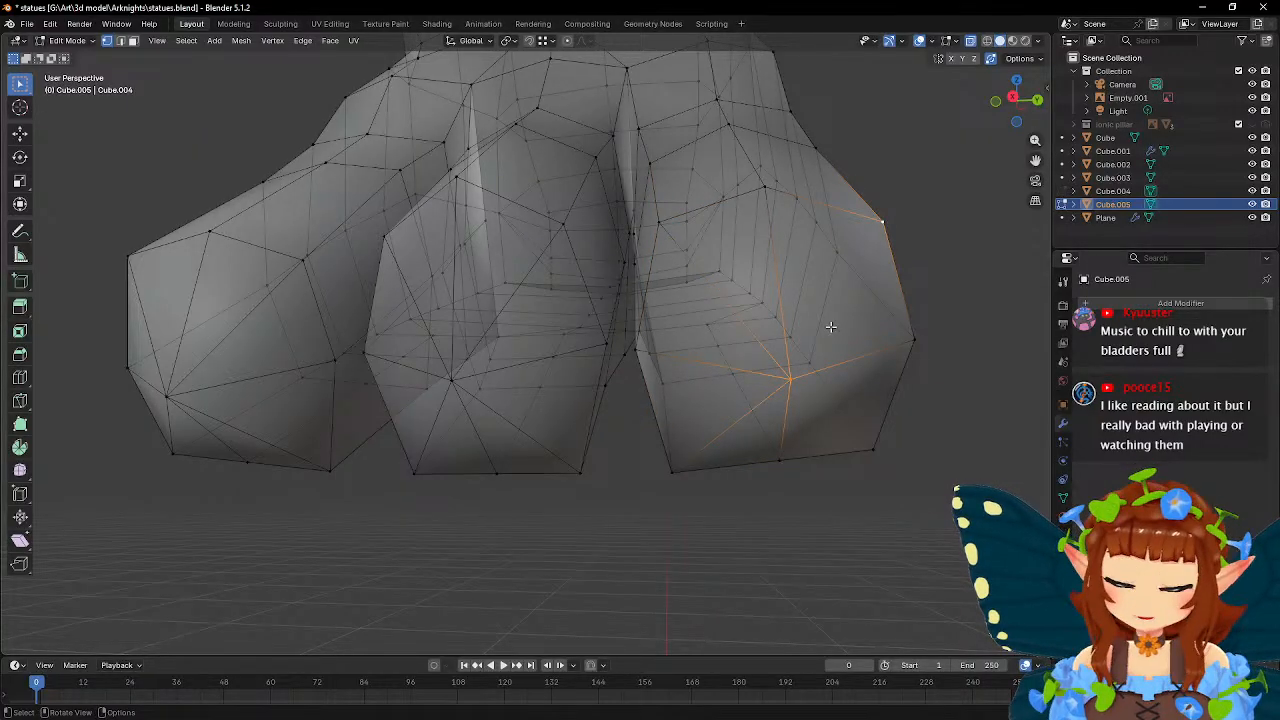
left_click(790, 380)
left_click(873, 450, "shift")
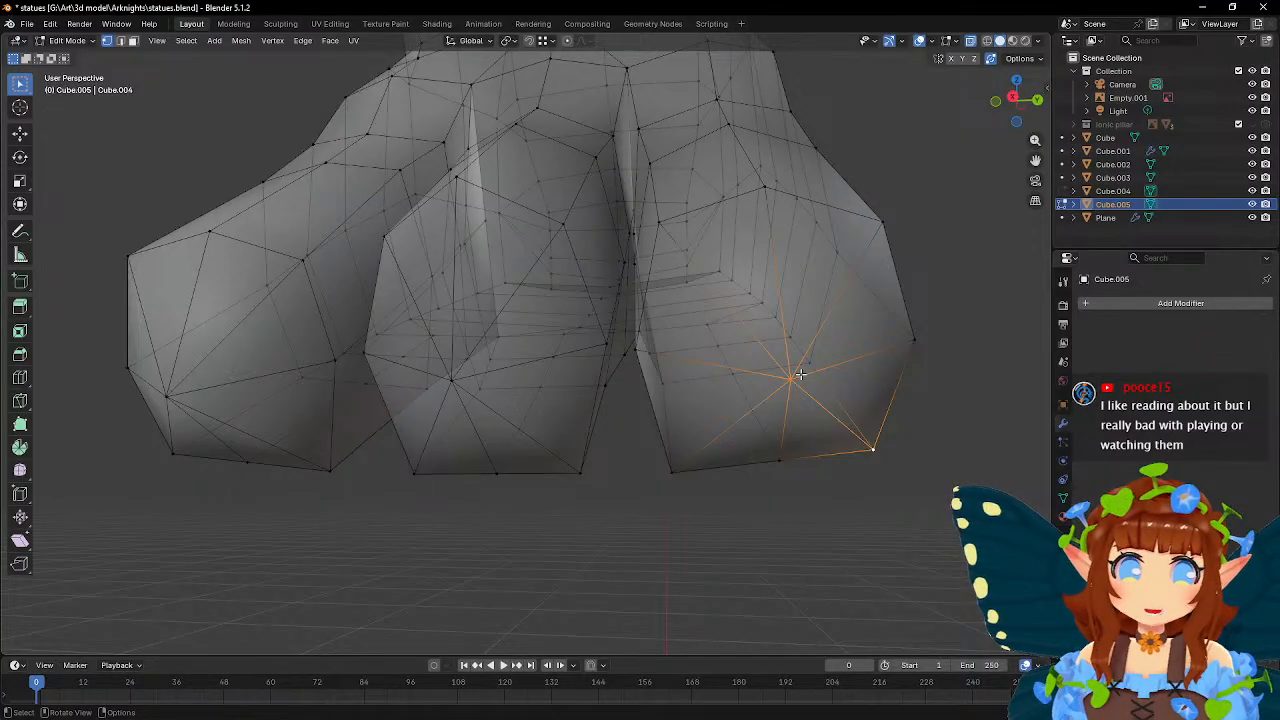
- Select the centre vertices of all the toe tips in the front view and adjust their position
middle_click_drag(646, 362, 802, 377)
scroll(804, 378, "down", 5)
mouse_move(682, 353)
middle_mouse_down()
mouse_move(722, 358)
mouse_move(704, 357)
middle_mouse_up()
scroll(701, 357, "up", 4)
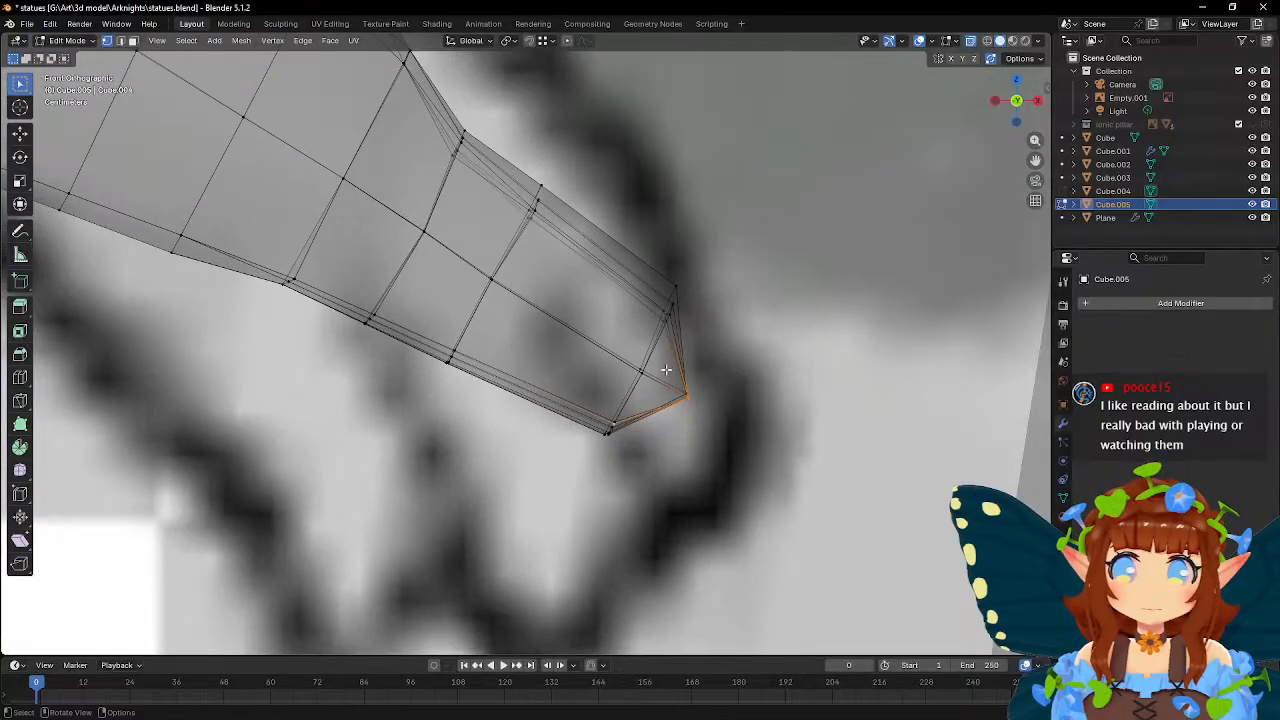
left_click_drag(668, 368, 717, 409)
key("g")
left_click(728, 404)
- Dissolve the short edge just below the ankle crease on the foot's +Y side
scroll(726, 402, "down", 4)
middle_click_drag(698, 390, 618, 398)
scroll(547, 393, "up", 3)
left_click(121, 41)
middle_click_drag(517, 326, 734, 405)
left_click(733, 411)
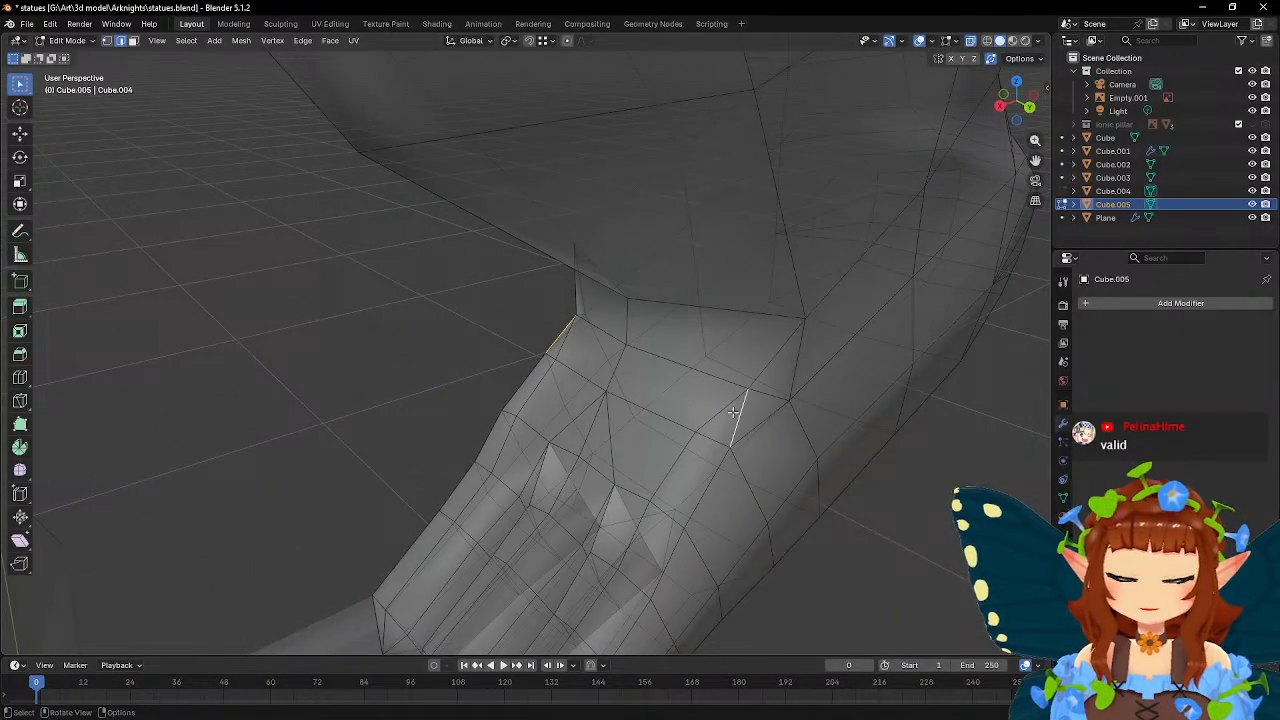
key("x")
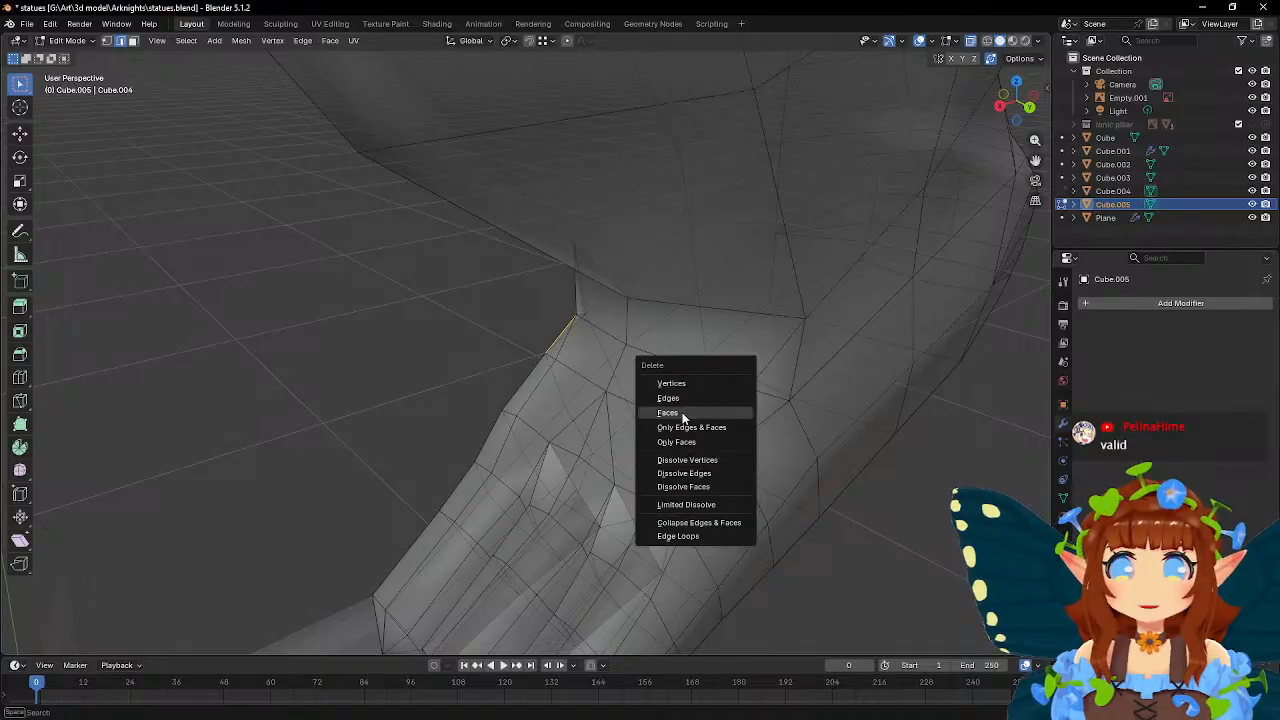
left_click(684, 473)
- Move the two vertices below the ankle crease on the foot's +Y side about -0.004 m in X and -0.011 m in Z
middle_click_drag(673, 447, 570, 395)
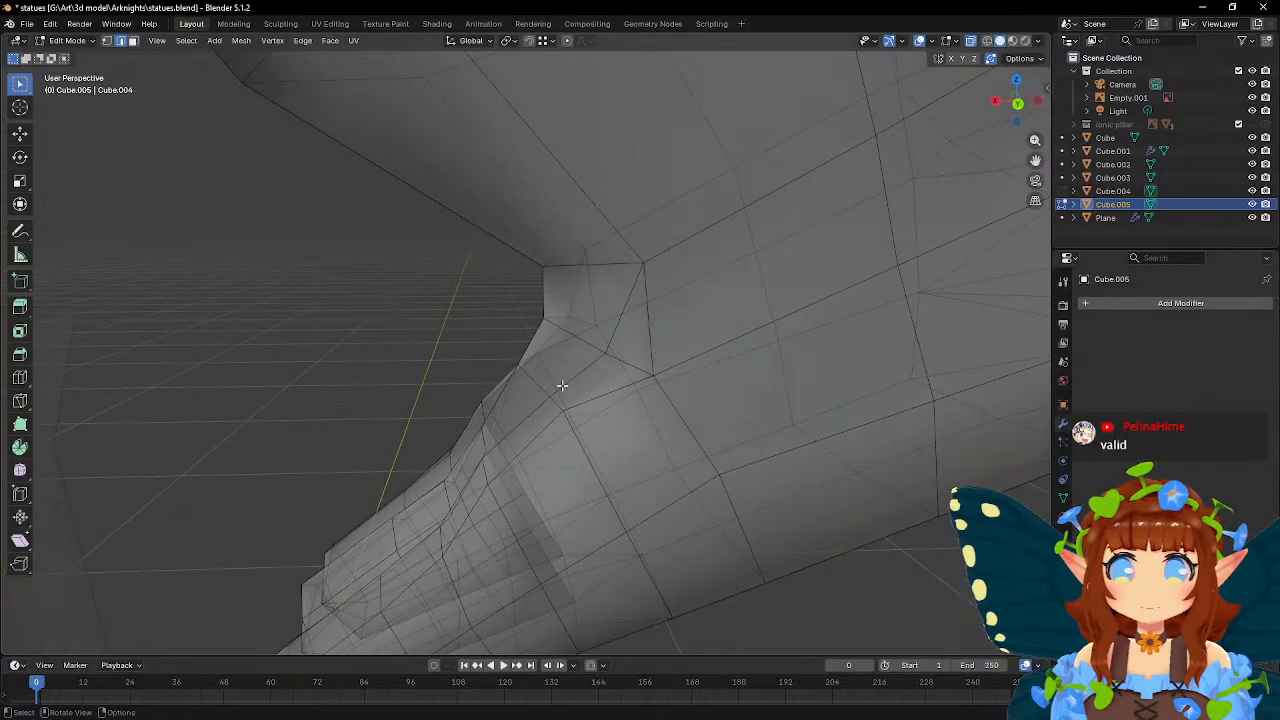
key("1")
middle_click_drag(491, 420, 567, 372)
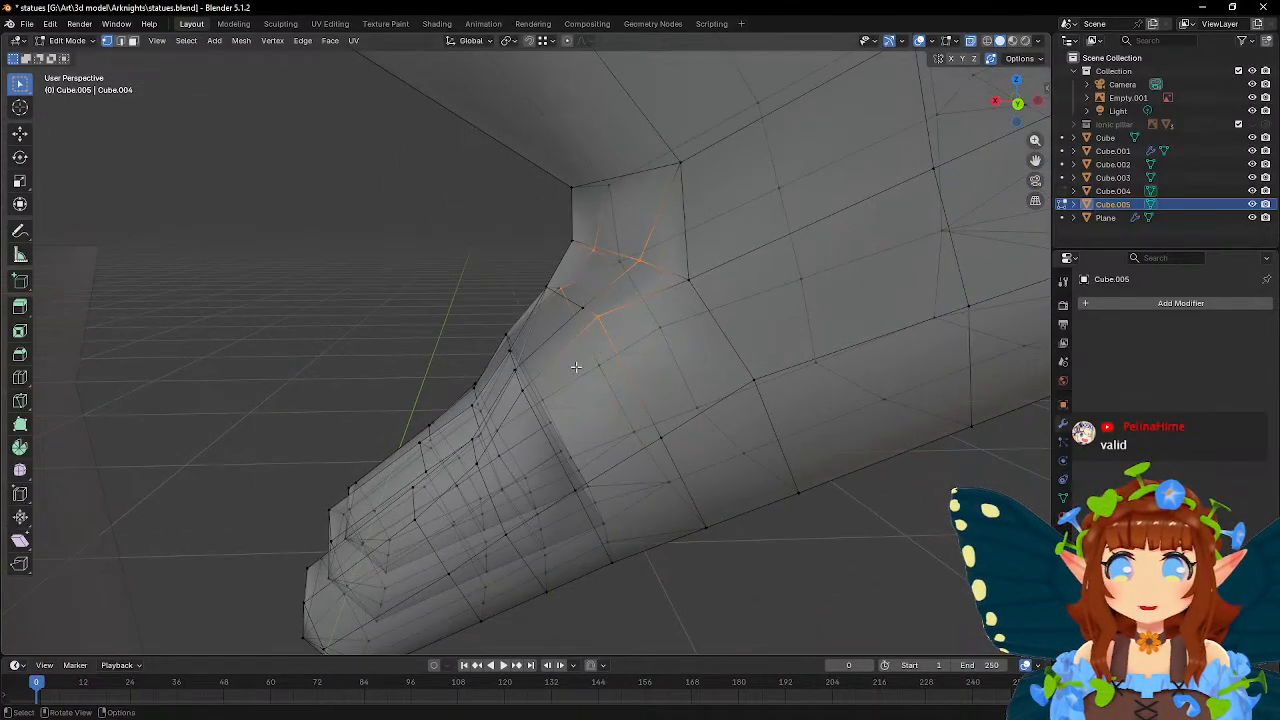
left_click(600, 321)
left_click(522, 392, "shift")
middle_click_drag(420, 365, 720, 297)
key("g")
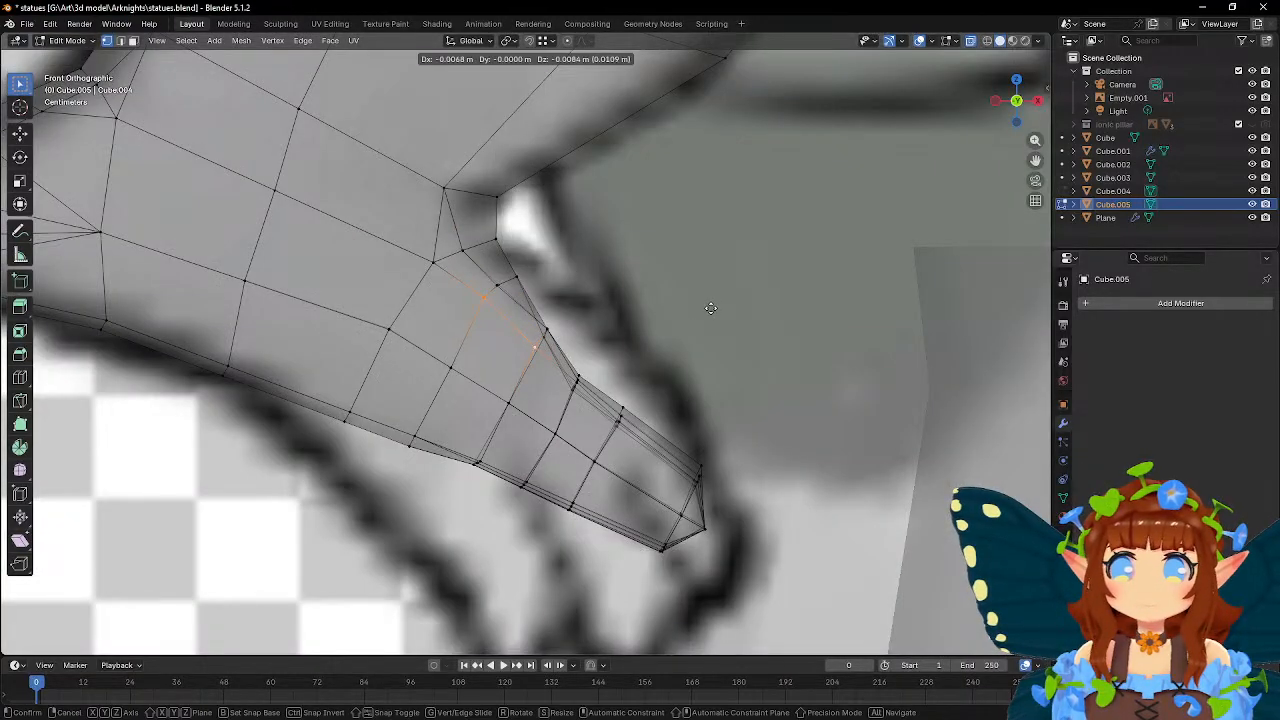
left_click(714, 311)
scroll(680, 305, "up", 4)
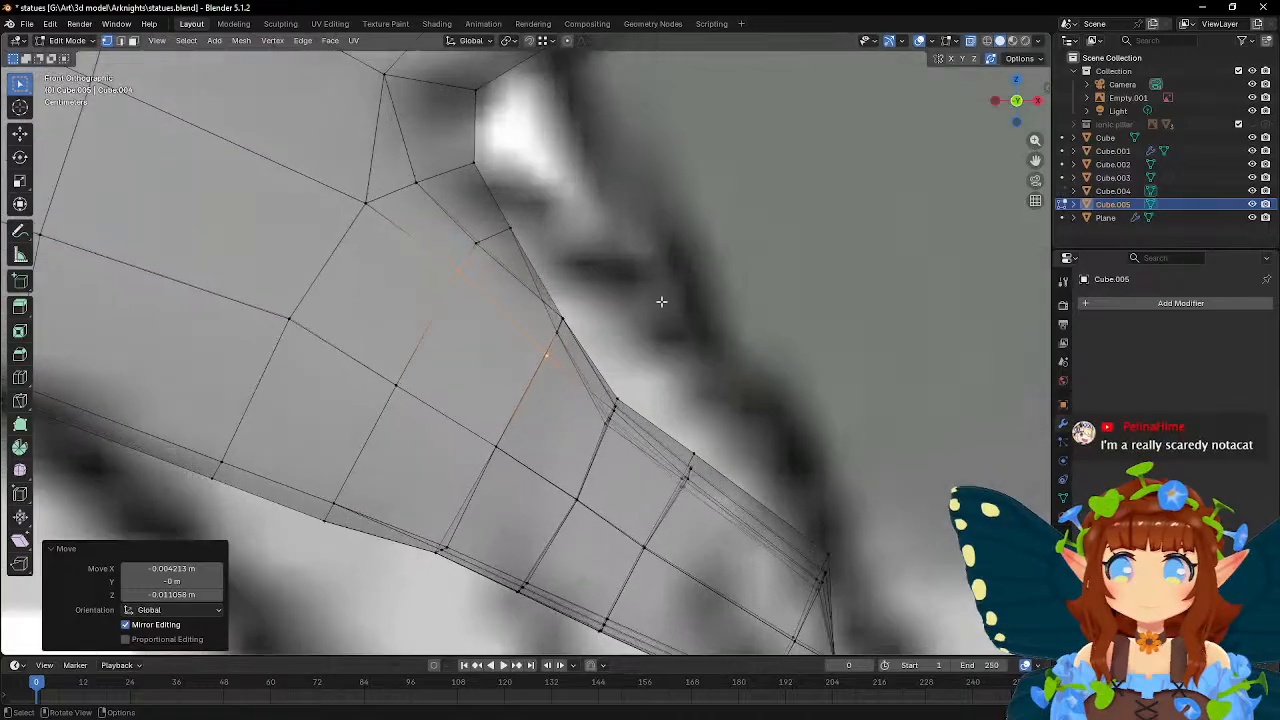
key("s")
key("z")
key("Escape")
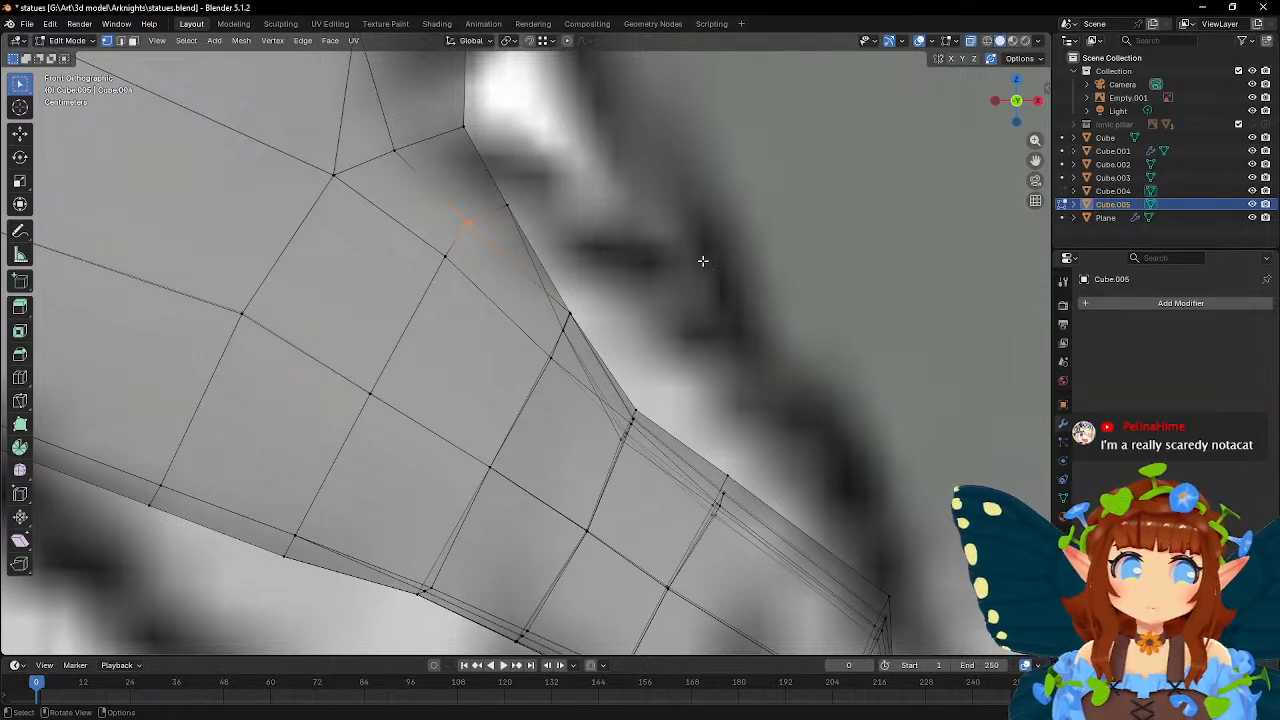
- Select the top centre vertex near the base of each of the three toes and move them along Z
middle_click_drag(735, 272, 580, 294)
right_click(615, 422, "shift")
middle_click_drag(615, 422, 386, 363, "shift")
left_click(598, 355, "shift")
left_click(801, 363, "shift")
key("g")
key("z")
left_click(920, 285)
- In the front view, move the toe-base top vertices about 0.002 m in X, then nudge them about 0.0008 m in X and 0.0015 m in Z
middle_click_drag(642, 264, 667, 231)
key("KP_1")
key("g")
left_click(783, 271)
key("KP_1")
key("g")
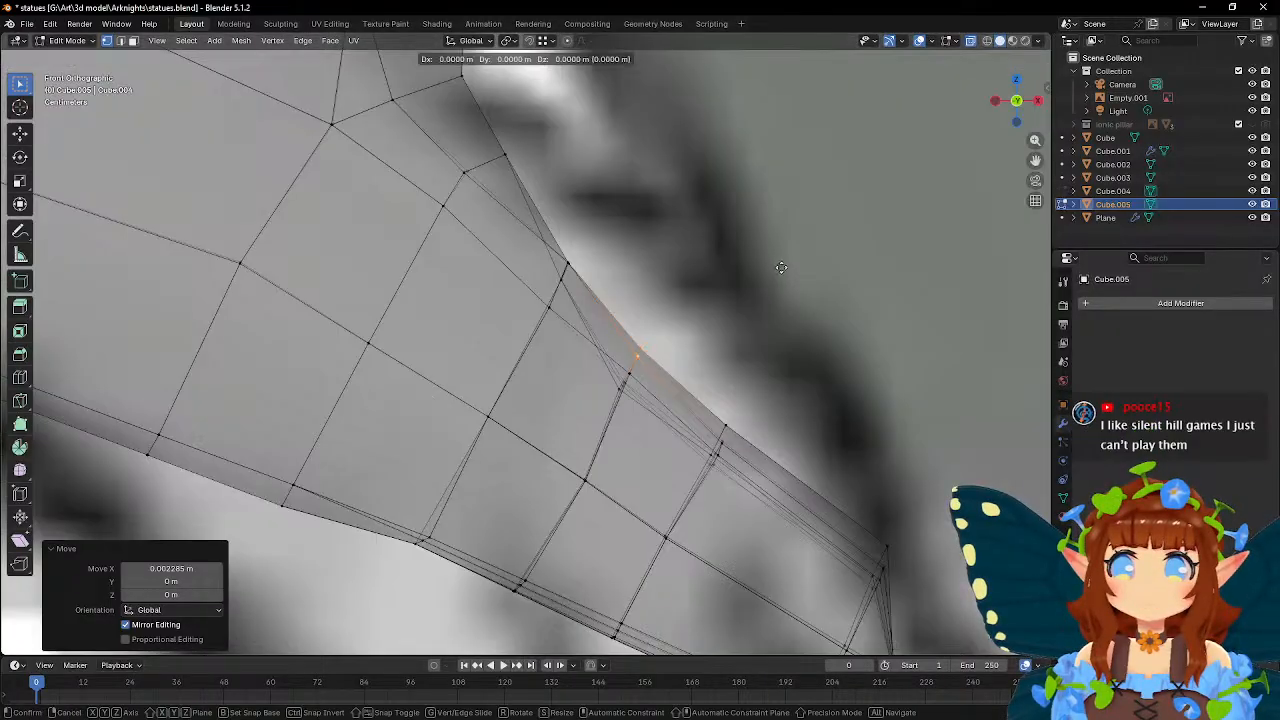
left_click(782, 265)
- Level the next row of top centre vertices on the three toes with a Z scale of 0, then move them 0.0006 m in X and 0.0012 m in Z
middle_click_drag(800, 306, 494, 324, "shift")
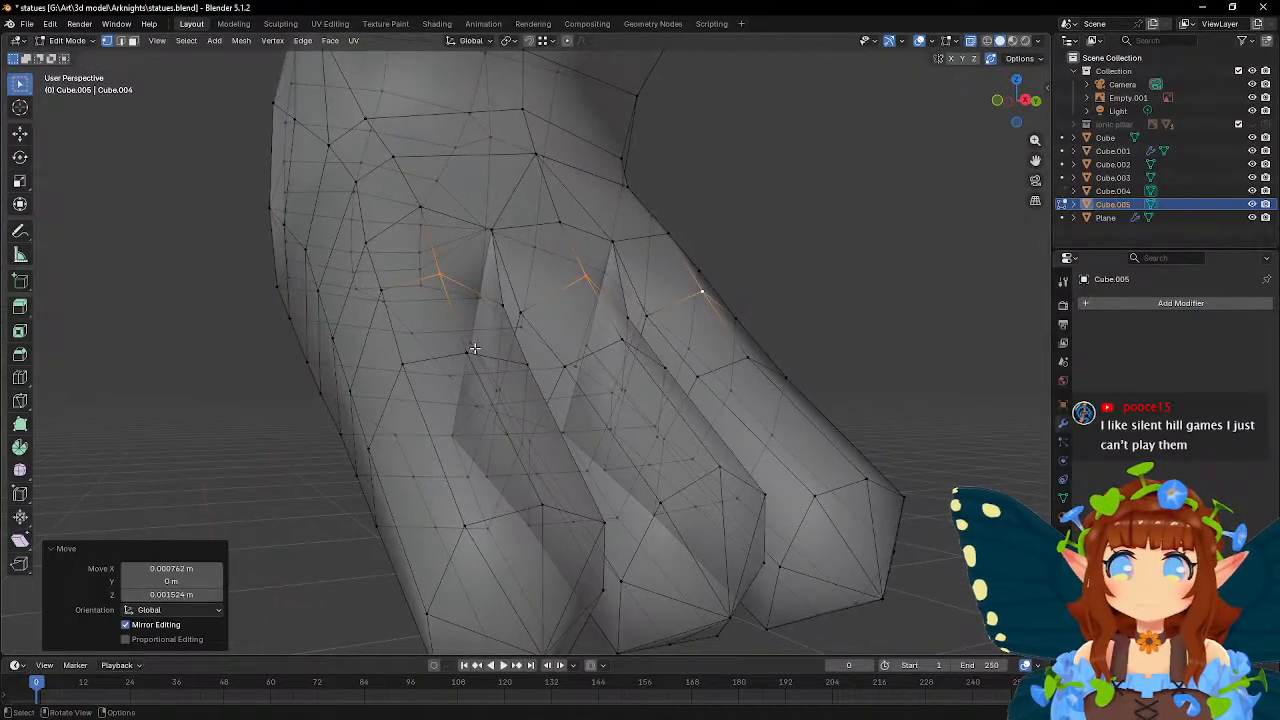
left_click(468, 350)
middle_click_drag(598, 314, 627, 326)
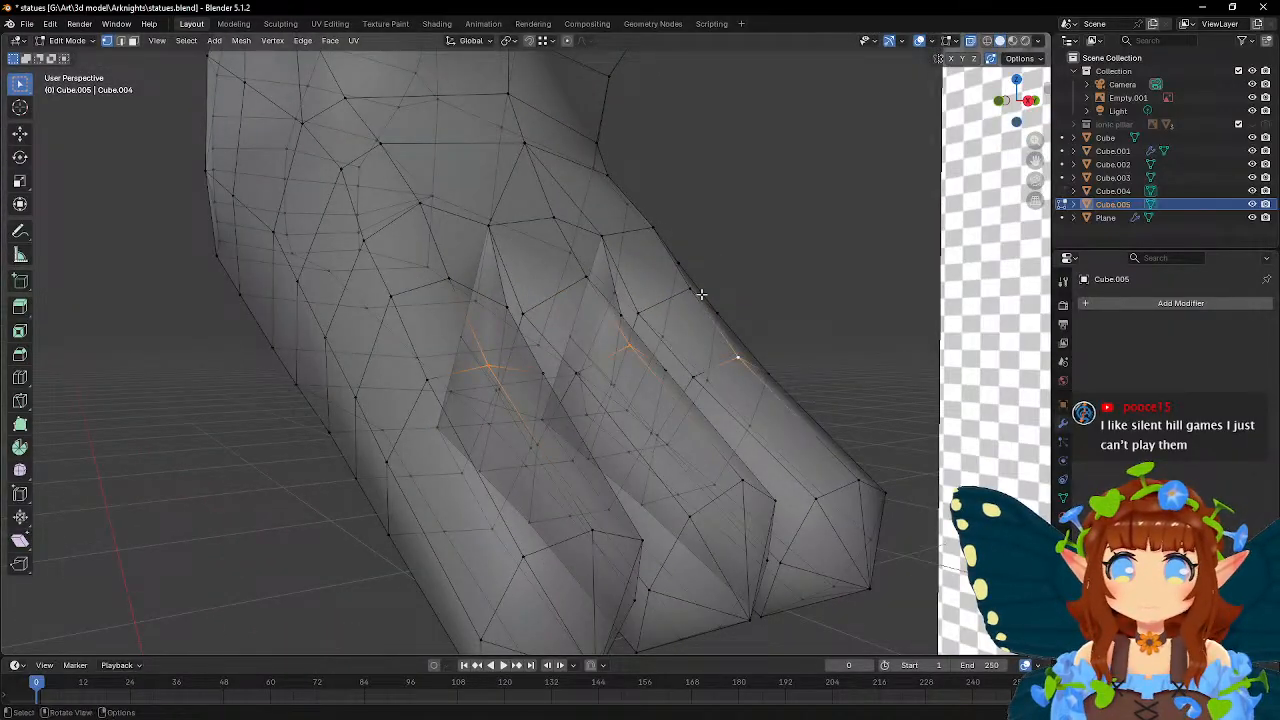
key("KP_1")
scroll(625, 355, "up", 5)
key("s")
key("z")
key("0")
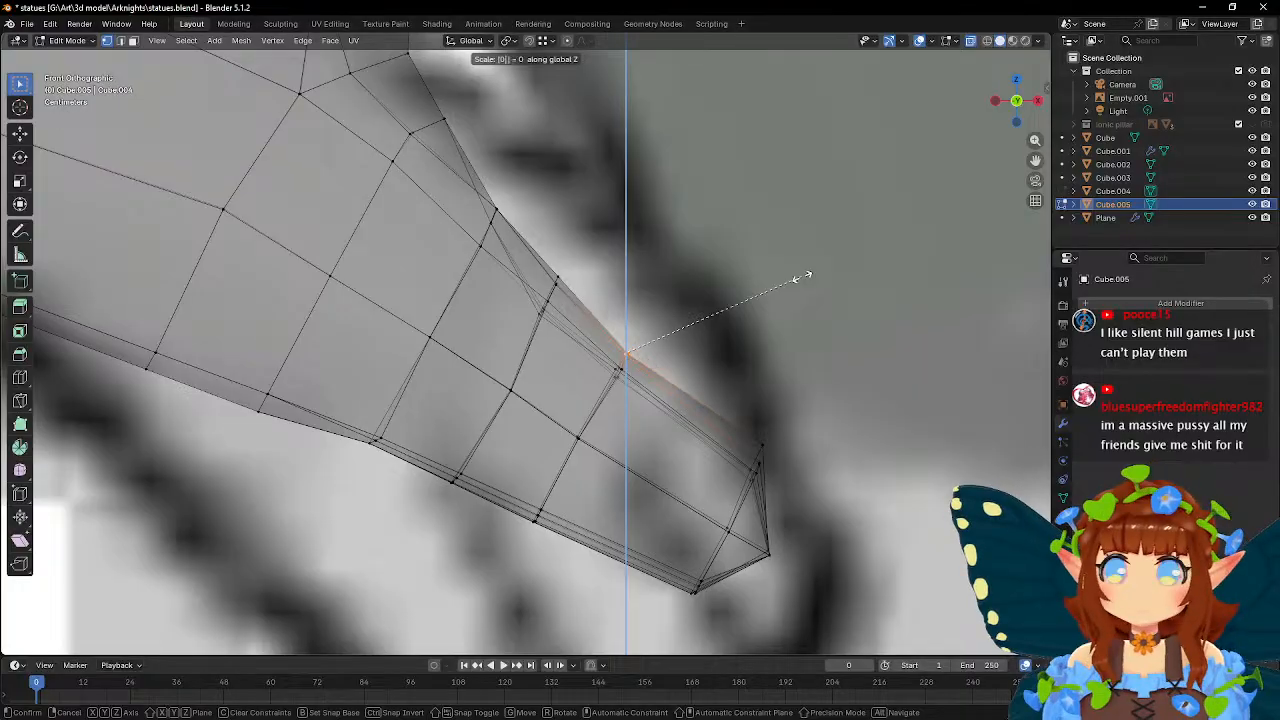
key("Return")
key("g")
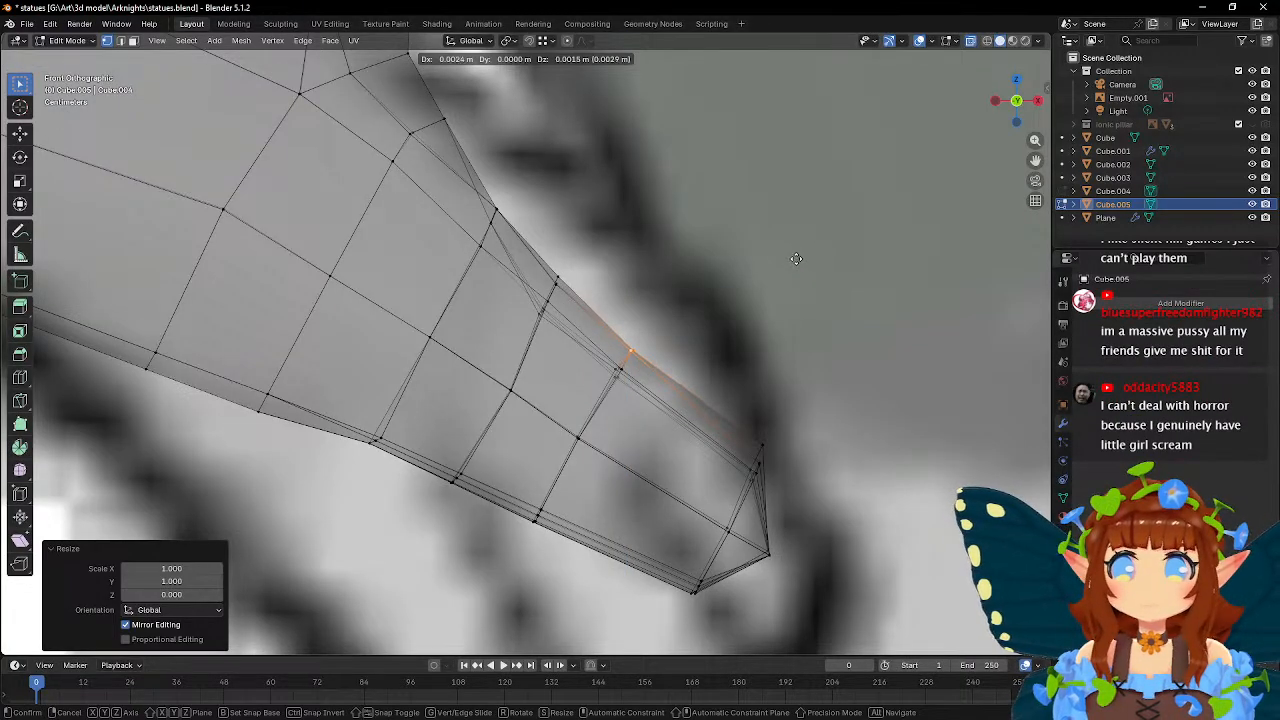
left_click(792, 259)
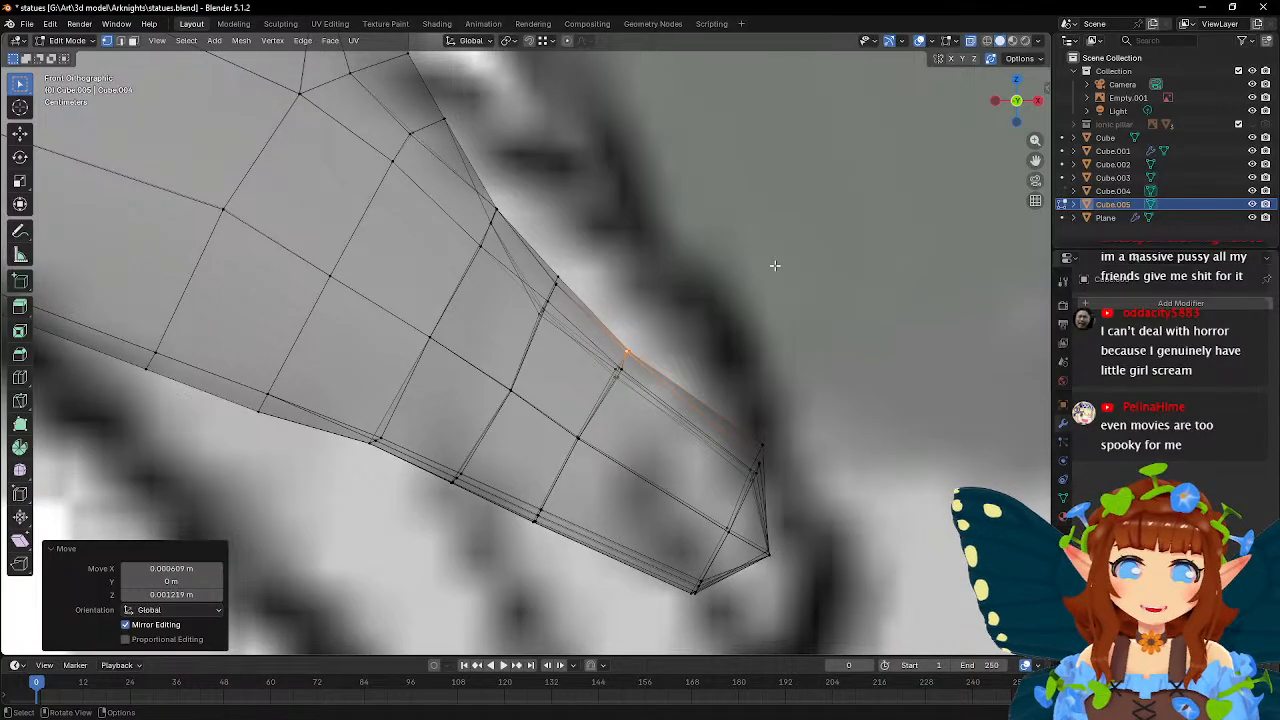
- Move the mid-height side vertex just behind the toe tip about 0.0003 m in X and 0.0024 m in Z
scroll(775, 265, "up", 1)
scroll(775, 265, "down", 2)
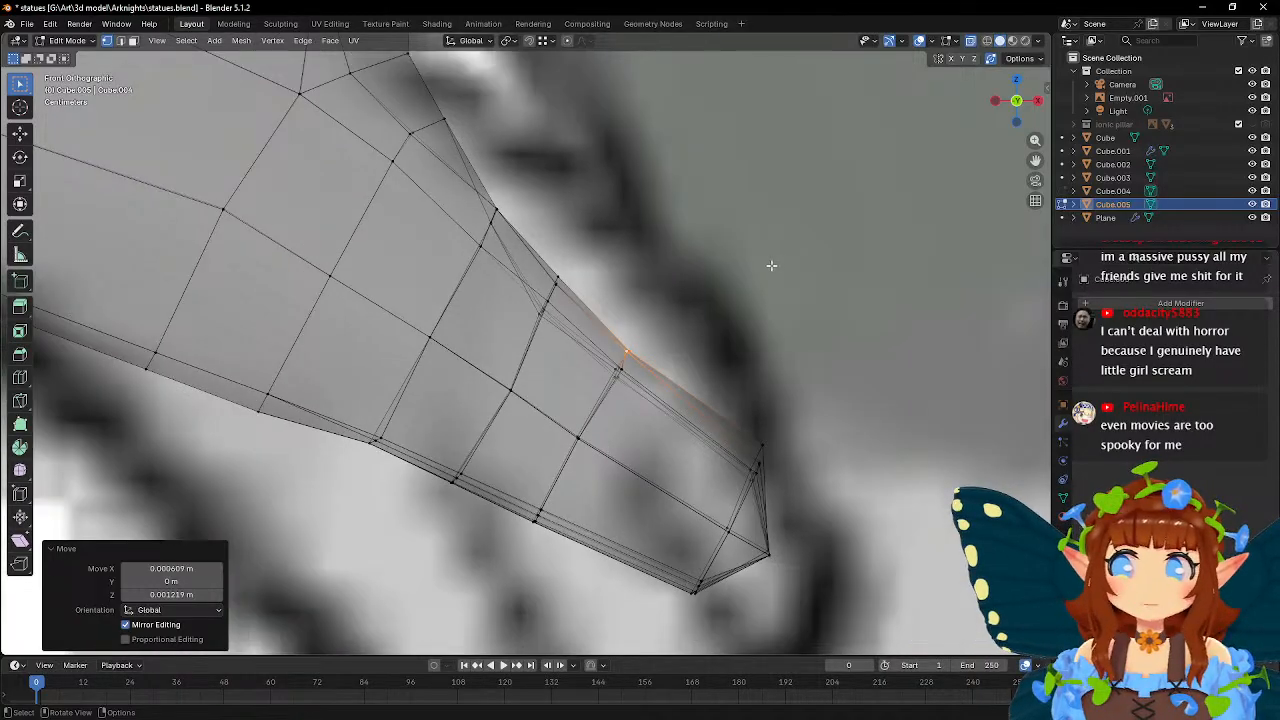
middle_click_drag(714, 251, 593, 236)
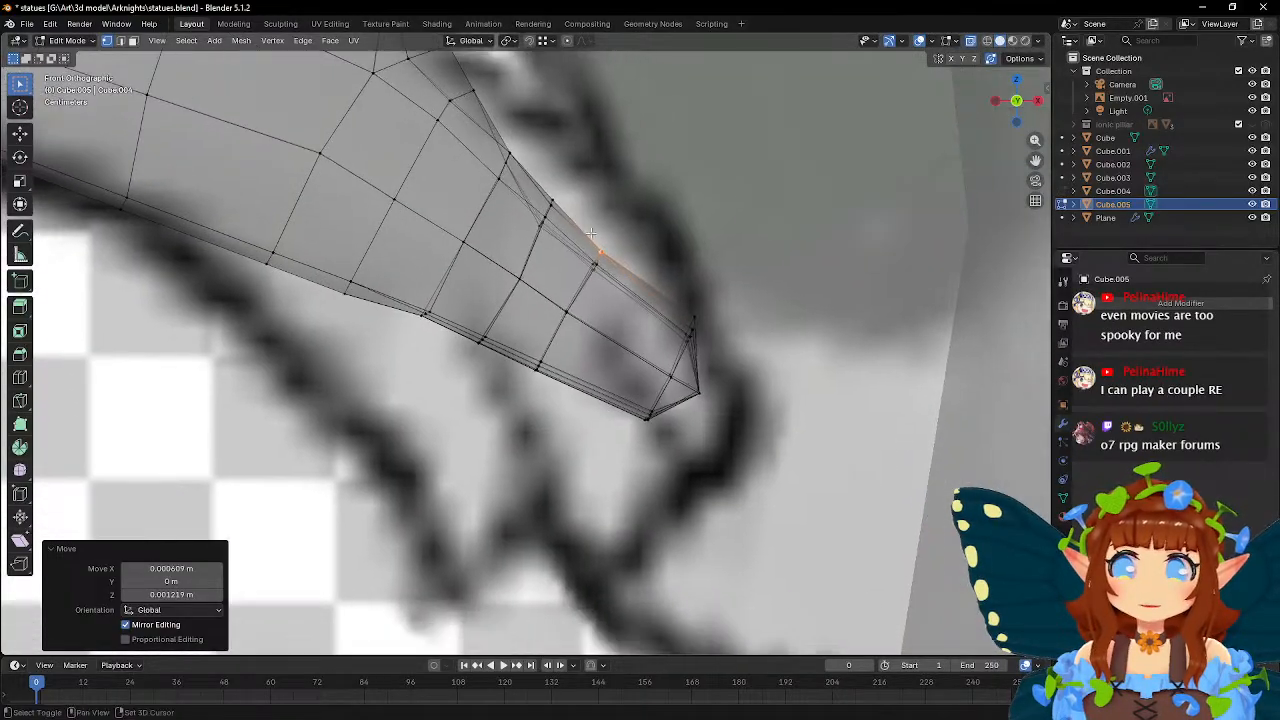
scroll(634, 321, "up", 2)
left_click(745, 405)
key("g")
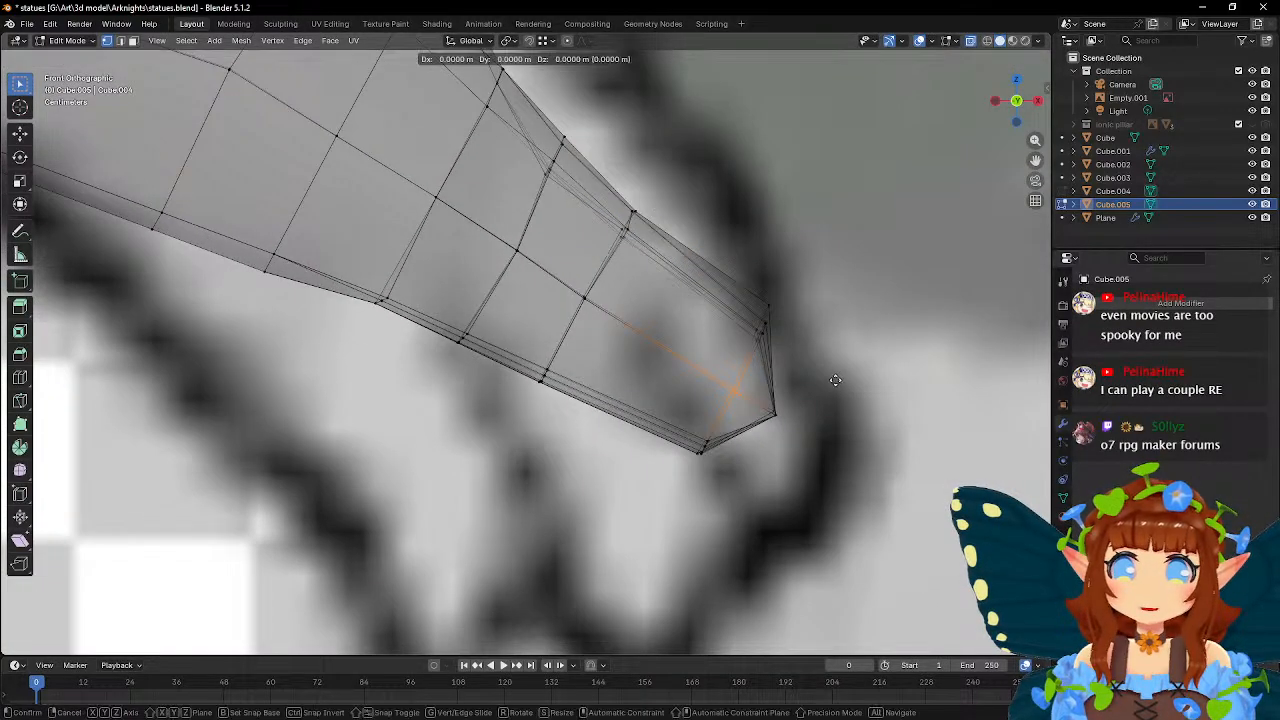
left_click(836, 374)
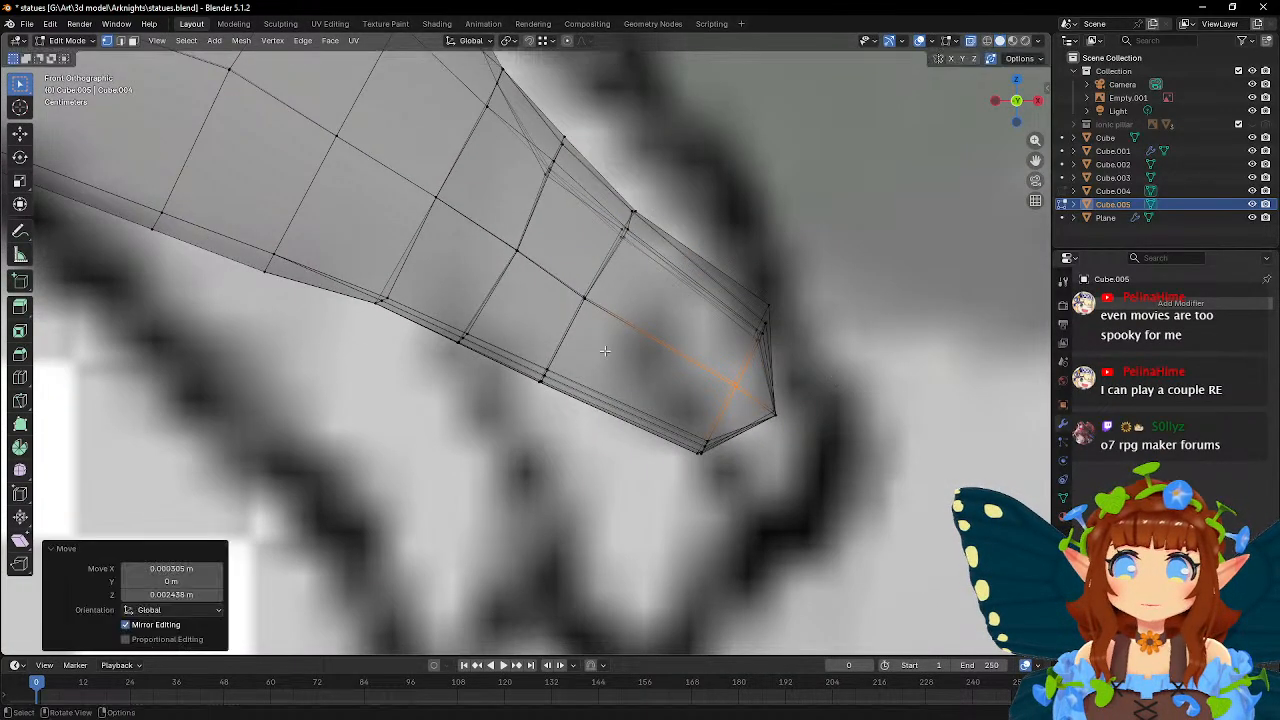
- Reposition the next two mid-height vertices along the toe's side, moving the one nearer the ankle about -0.002 m in X and 0.0009 m in Z
left_click(584, 297)
key("g")
left_click(629, 334)
left_click(517, 251)
key("g")
left_click(532, 289)
- Return to Object Mode and compare the whole leg with the reference drawing in the front view
middle_click_drag(463, 236, 587, 334, "shift")
scroll(587, 334, "down", 3)
scroll(587, 334, "down", 3)
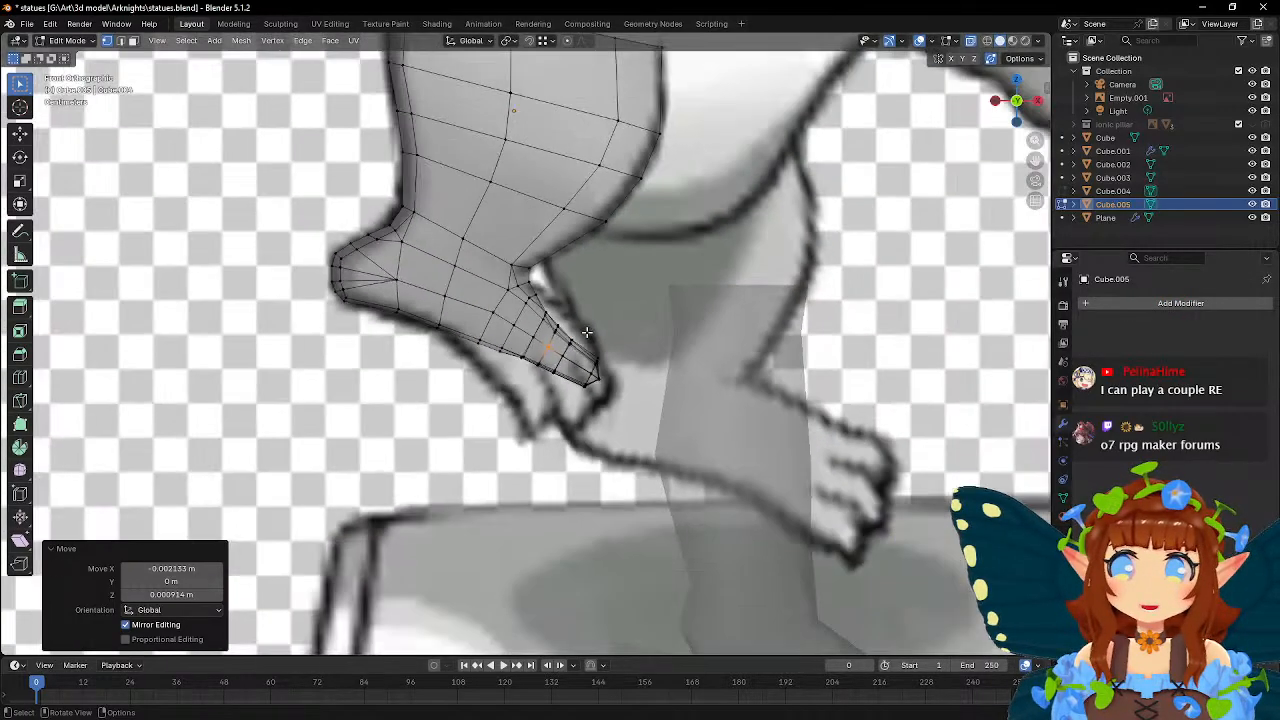
key("Tab")
scroll(587, 337, "up", 3)
scroll(587, 338, "down", 2)
scroll(587, 338, "down", 1)
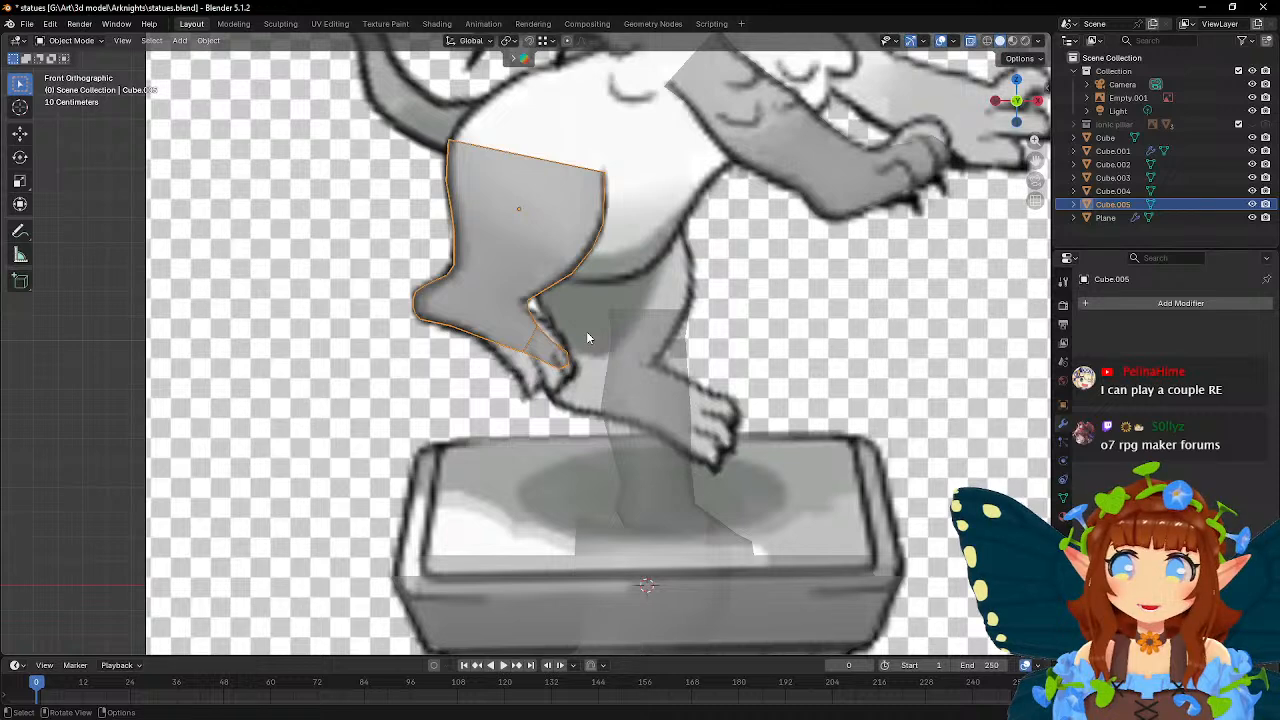
scroll(587, 338, "up", 1)
scroll(587, 338, "down", 4)
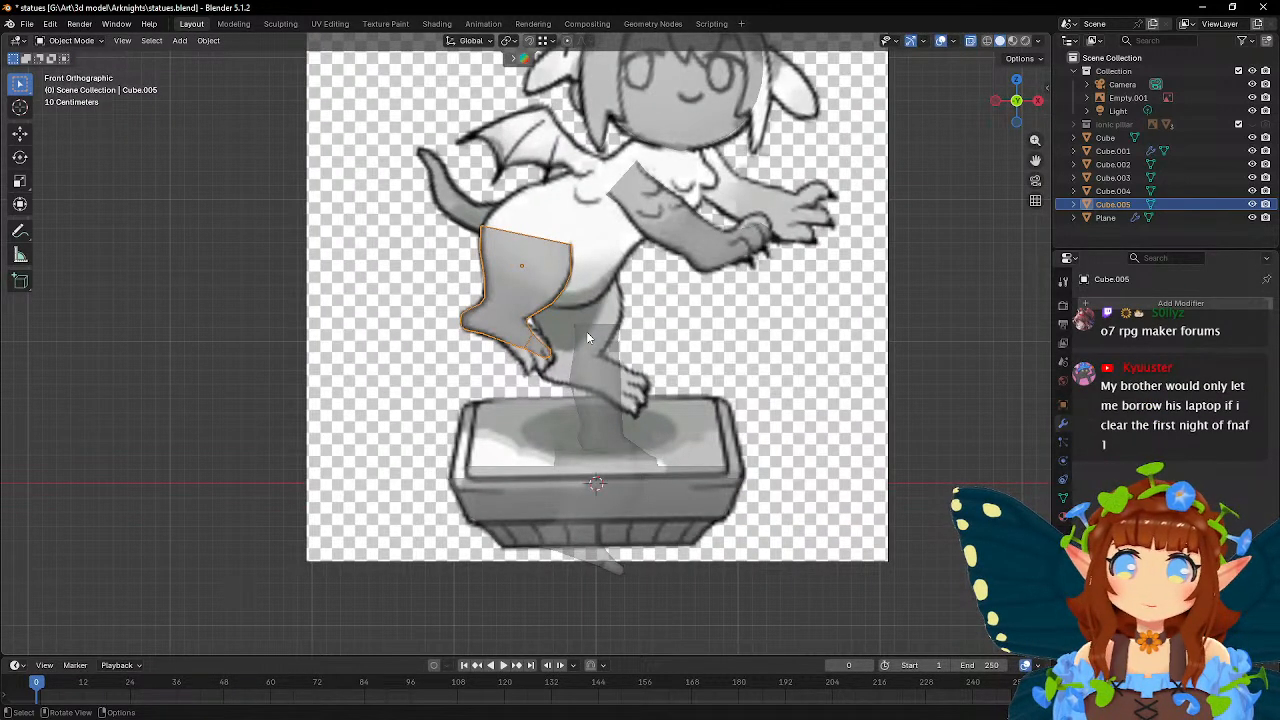
- Deselect the leg and add a new plane mesh to the scene
left_click(942, 364)
key("shift+a")
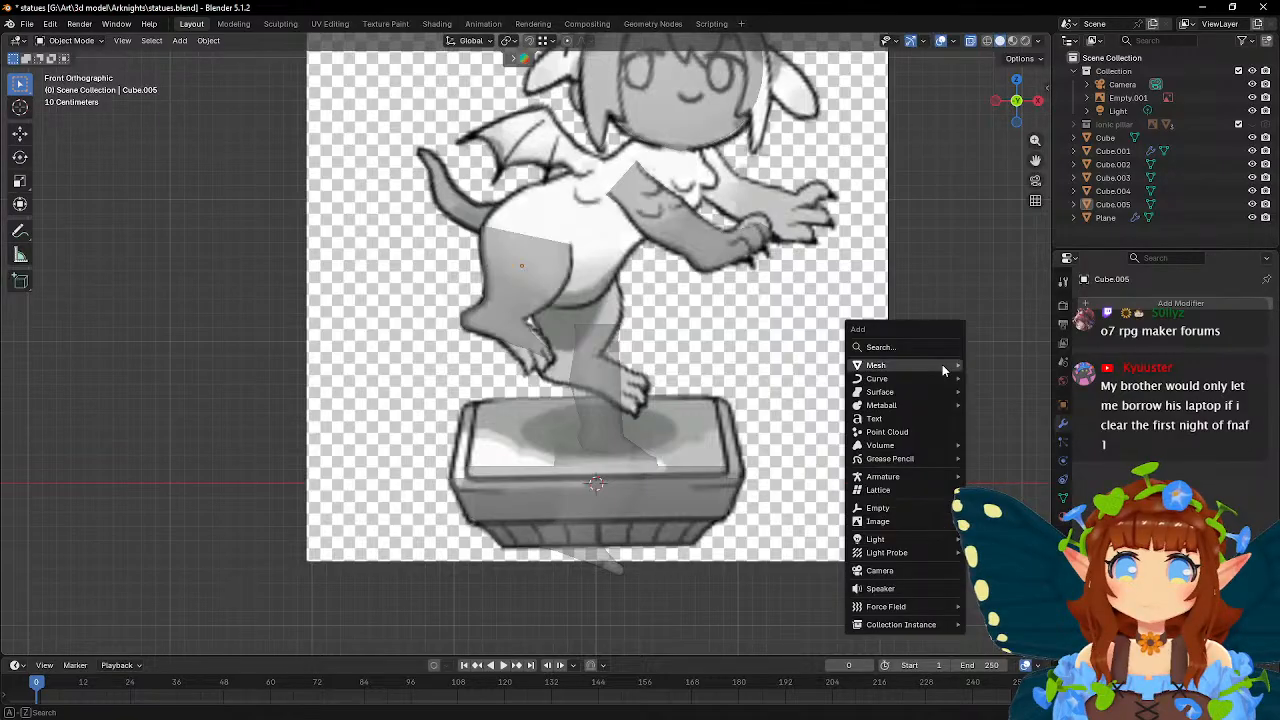
mouse_move(942, 366)
left_click(995, 367)
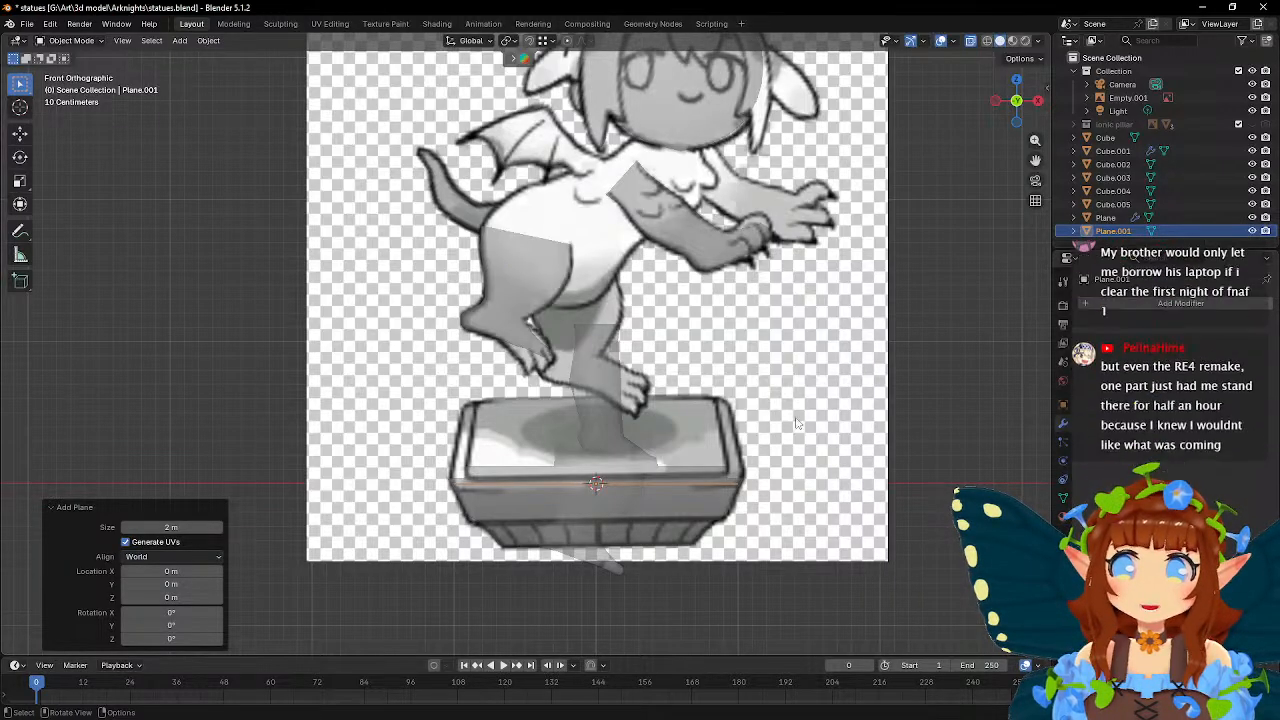
key("x")
left_click(776, 186)
key("r")
key("x")
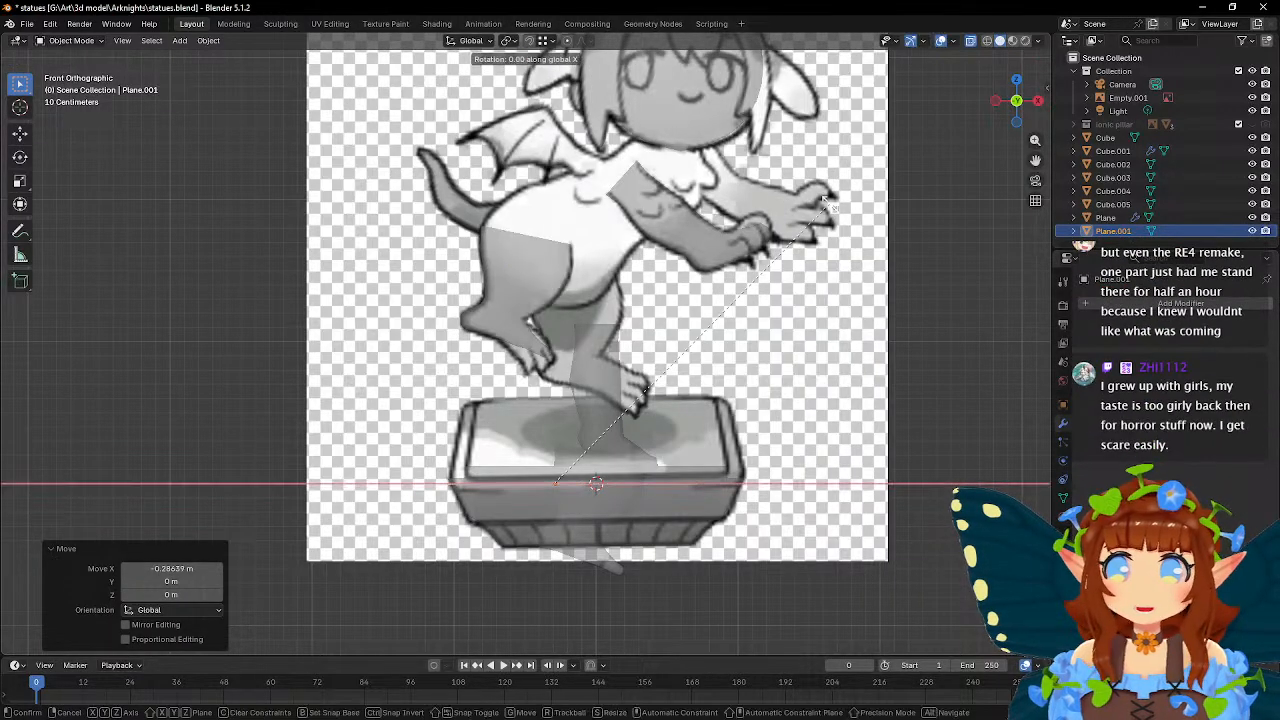
right_click(829, 203)
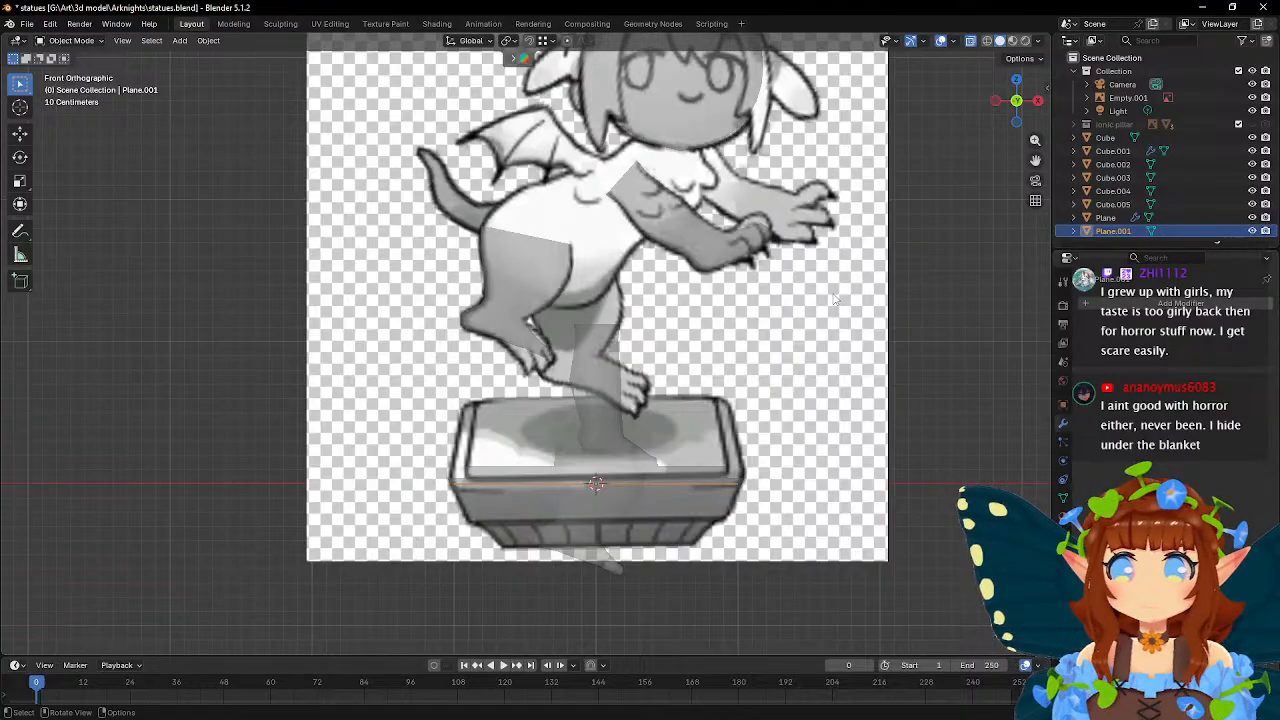
- Rotate the plane 90° about X and move it up over the wing in the reference drawing
type("rx90")
key("Return")
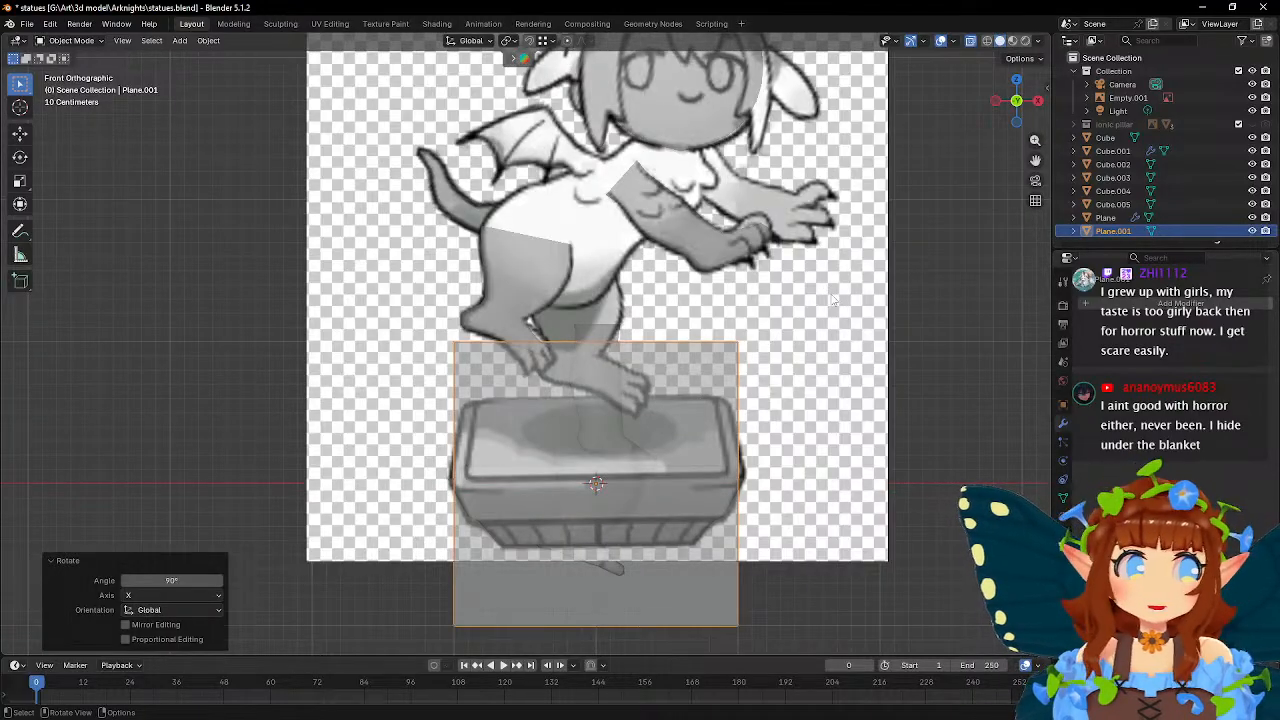
key("g")
left_click(751, 77)
middle_click_drag(777, 218, 789, 393, "shift")
key("g")
key("z")
left_click(790, 362)
- Scale the plane down to roughly the size of the drawn wing and enter Edit Mode on it
scroll(790, 362, "up", 2)
key("s")
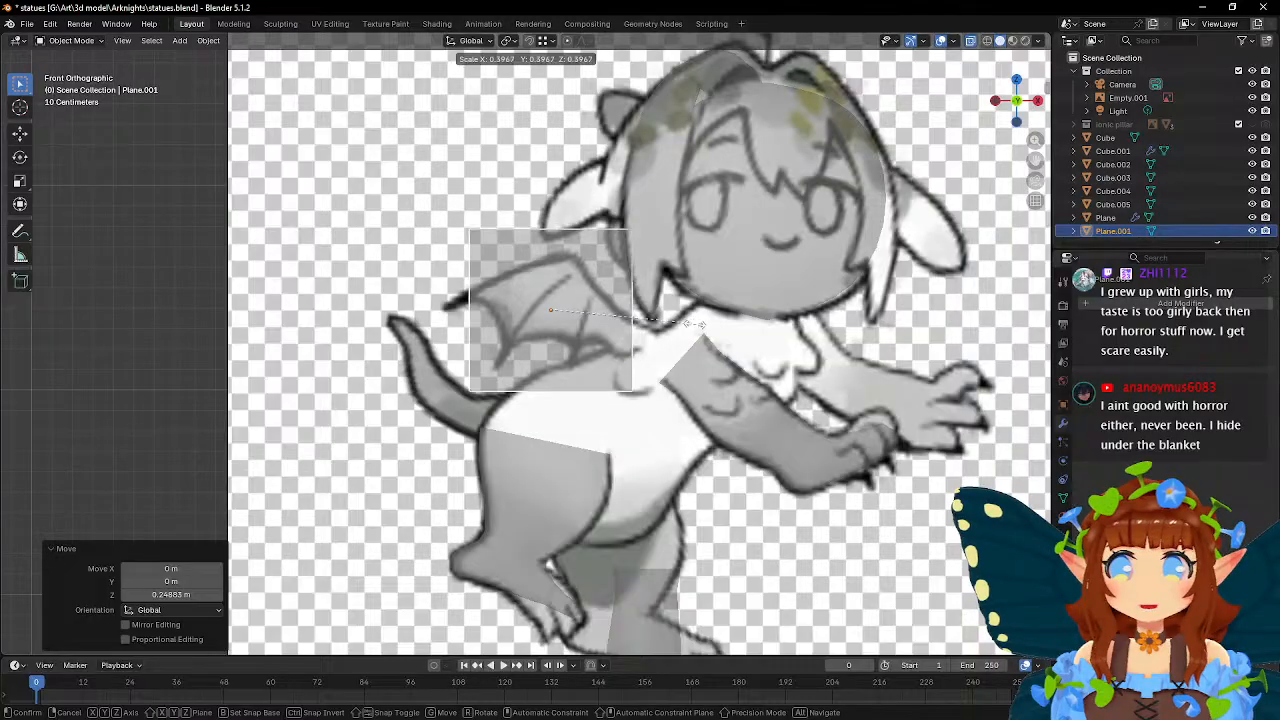
left_click(688, 331)
key("Tab")
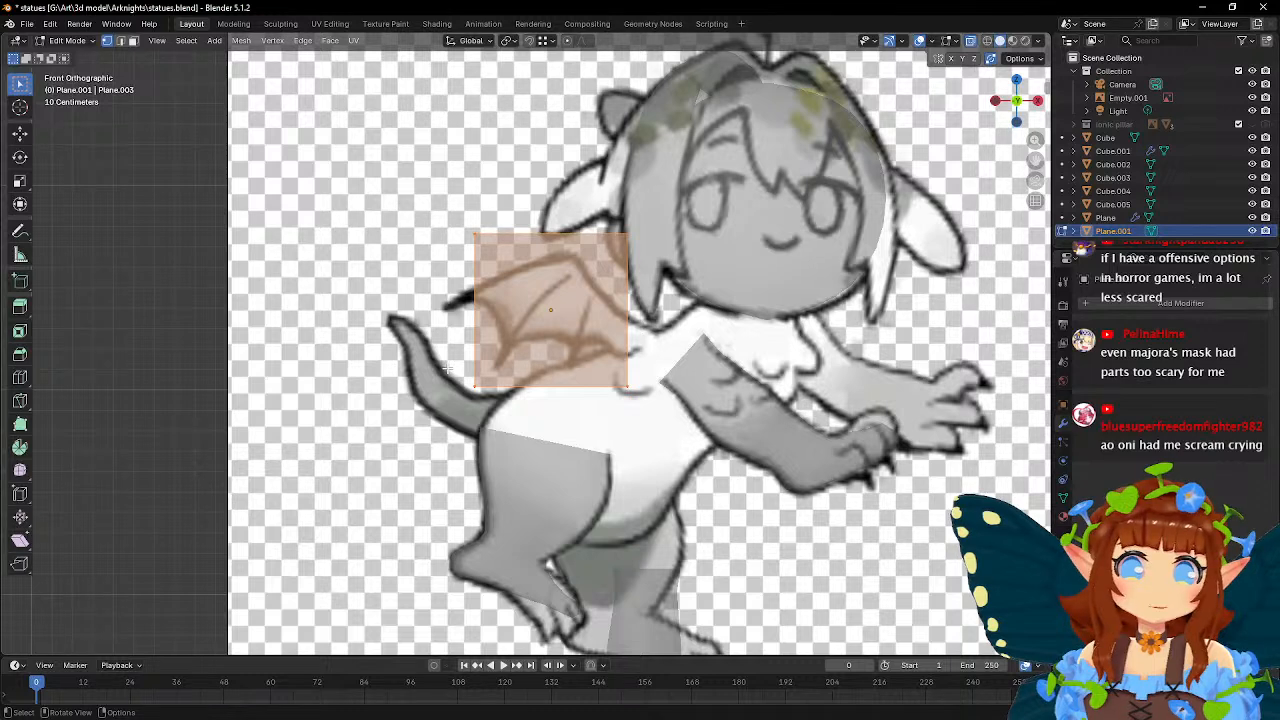
- Move the plane's two upper corner vertices onto the drawn wing's shoulder joint and its upper peak
scroll(447, 369, "up", 3)
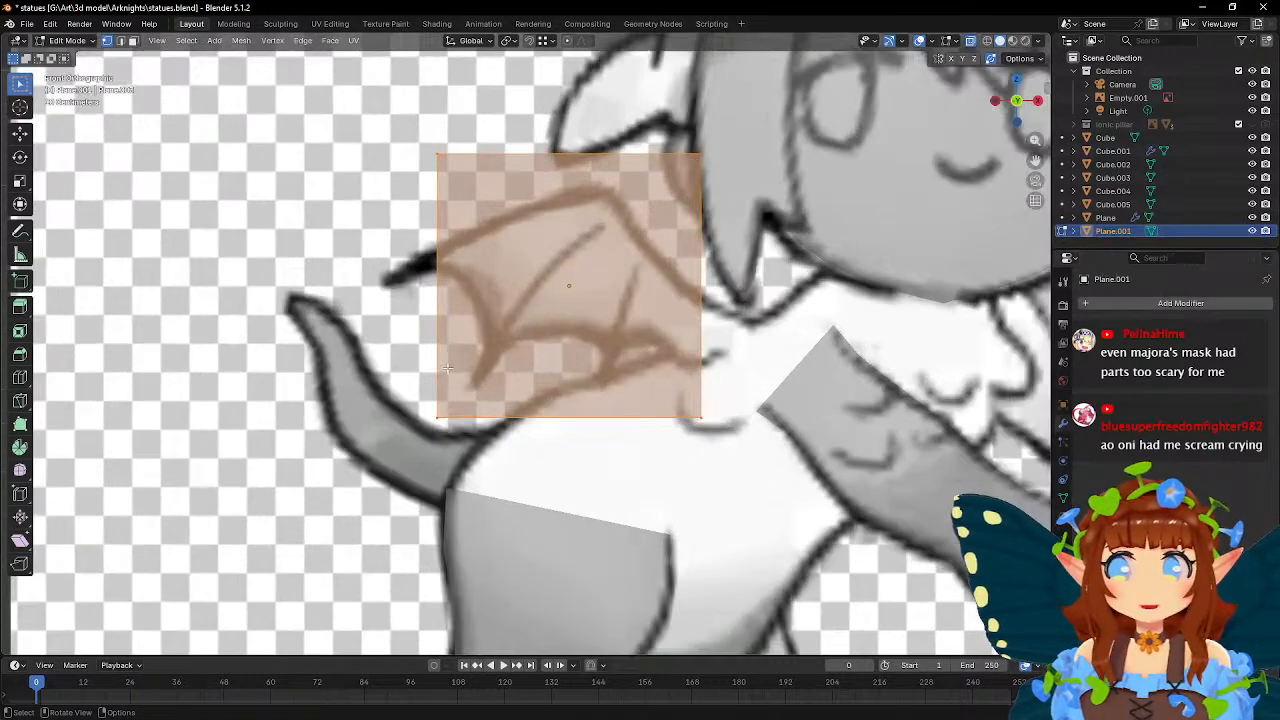
left_click(695, 148)
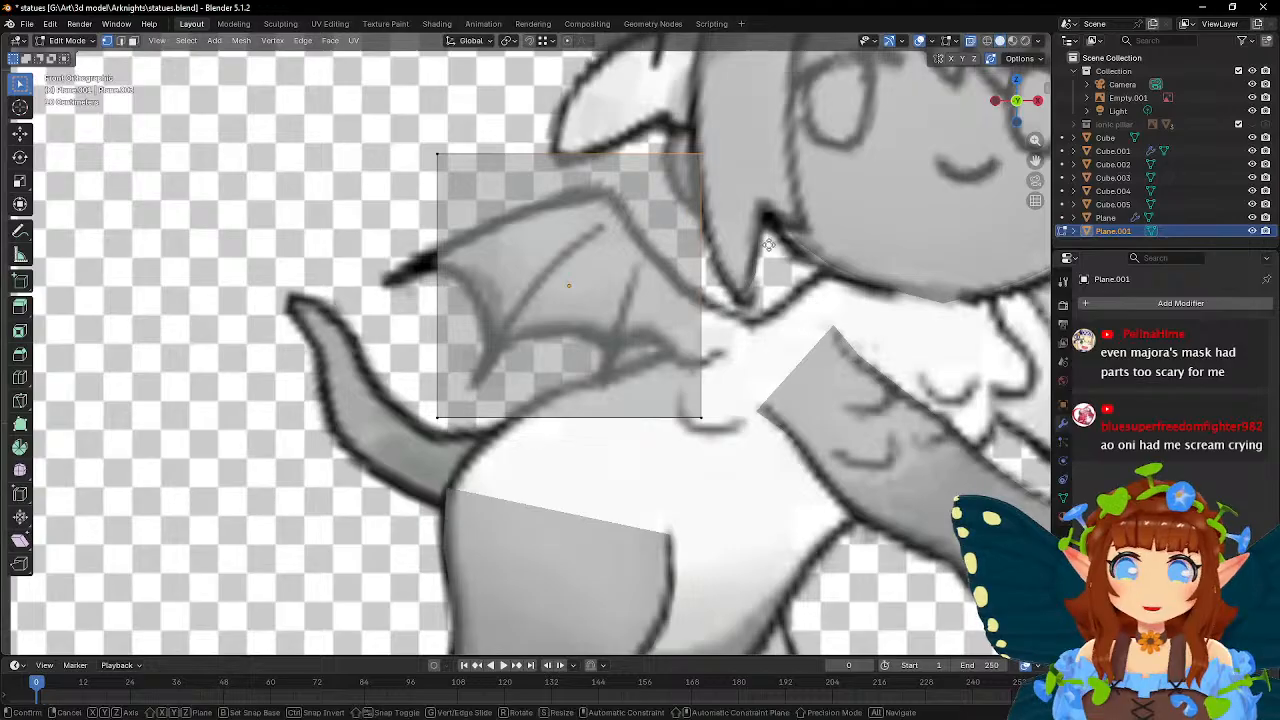
key("g")
left_click(815, 410)
left_click(440, 160)
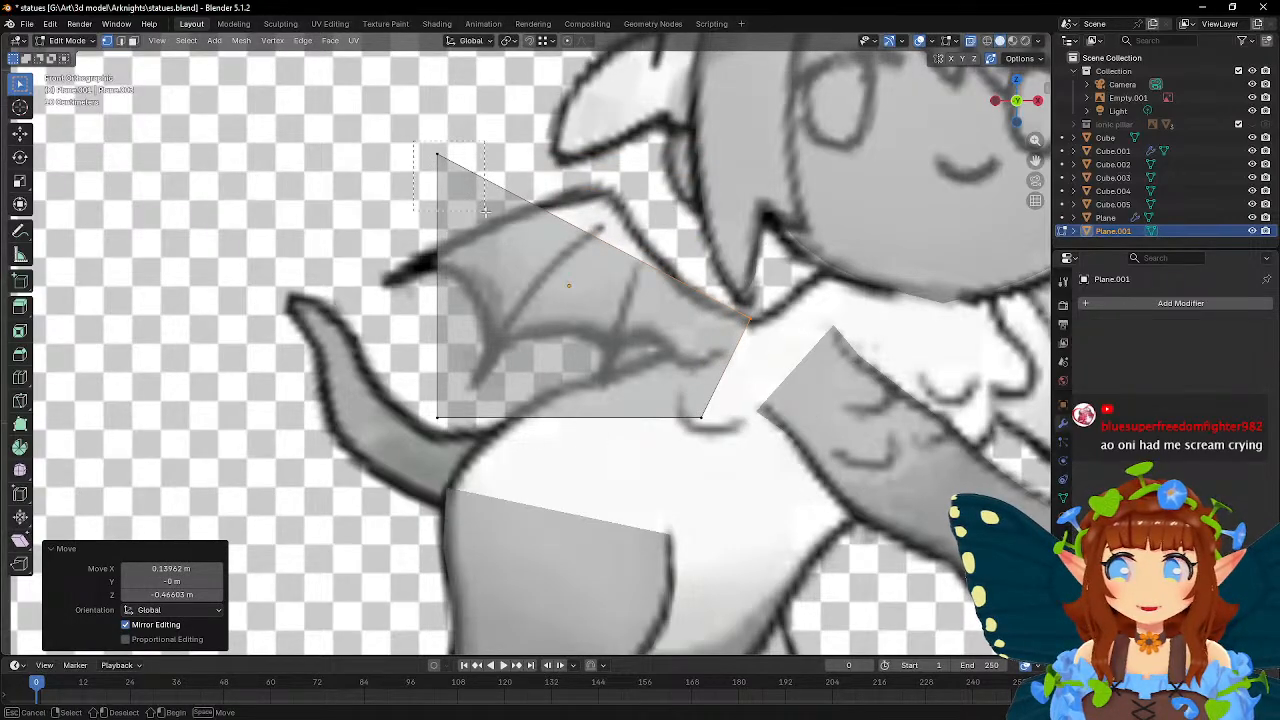
key("g")
left_click(655, 255)
- Move the plane's two lower corner vertices onto the wing's lower root and the base of its outer claw
left_click(706, 421)
key("g")
left_click(746, 395)
left_click(437, 416)
key("g")
left_click(570, 383)
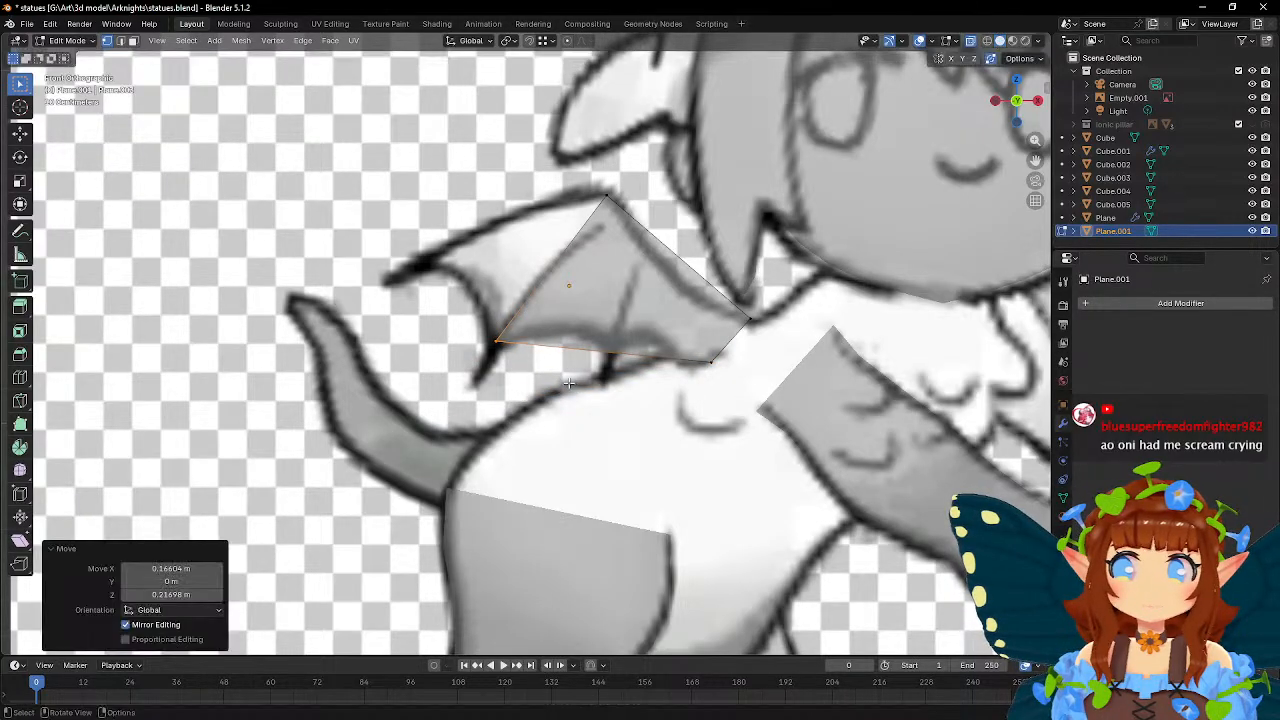
- Extrude the plane's outer edge toward the wing tip and fit its two new vertices to the tip and the upper contour
key("2")
left_click(529, 296)
key("e")
left_click(537, 300)
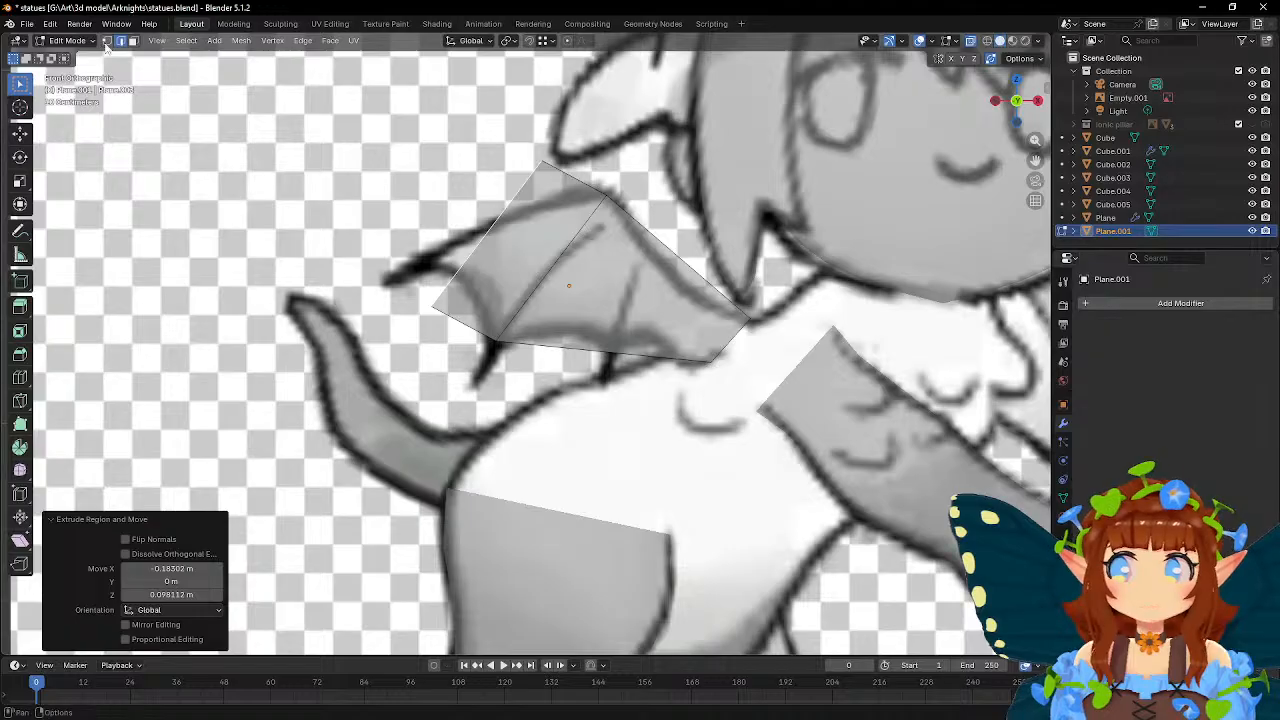
key("1")
left_click(432, 309)
key("g")
left_click(437, 293)
left_click(541, 161)
key("g")
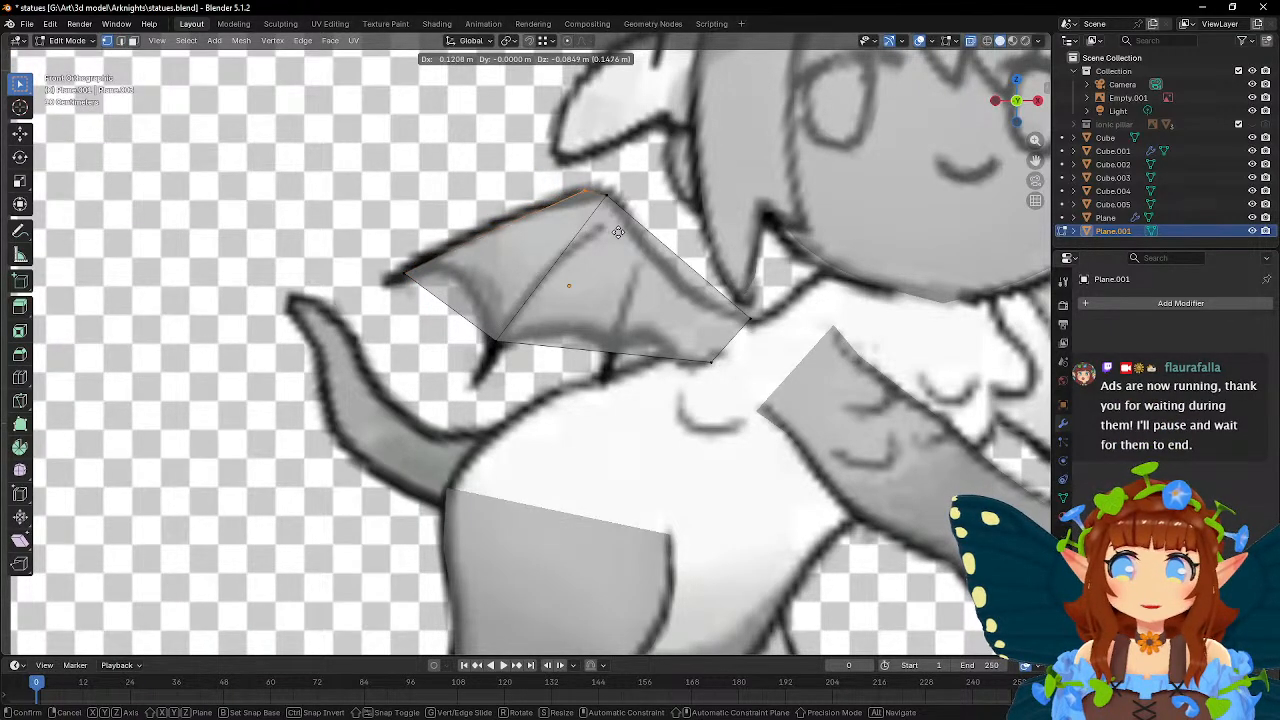
left_click(618, 232)
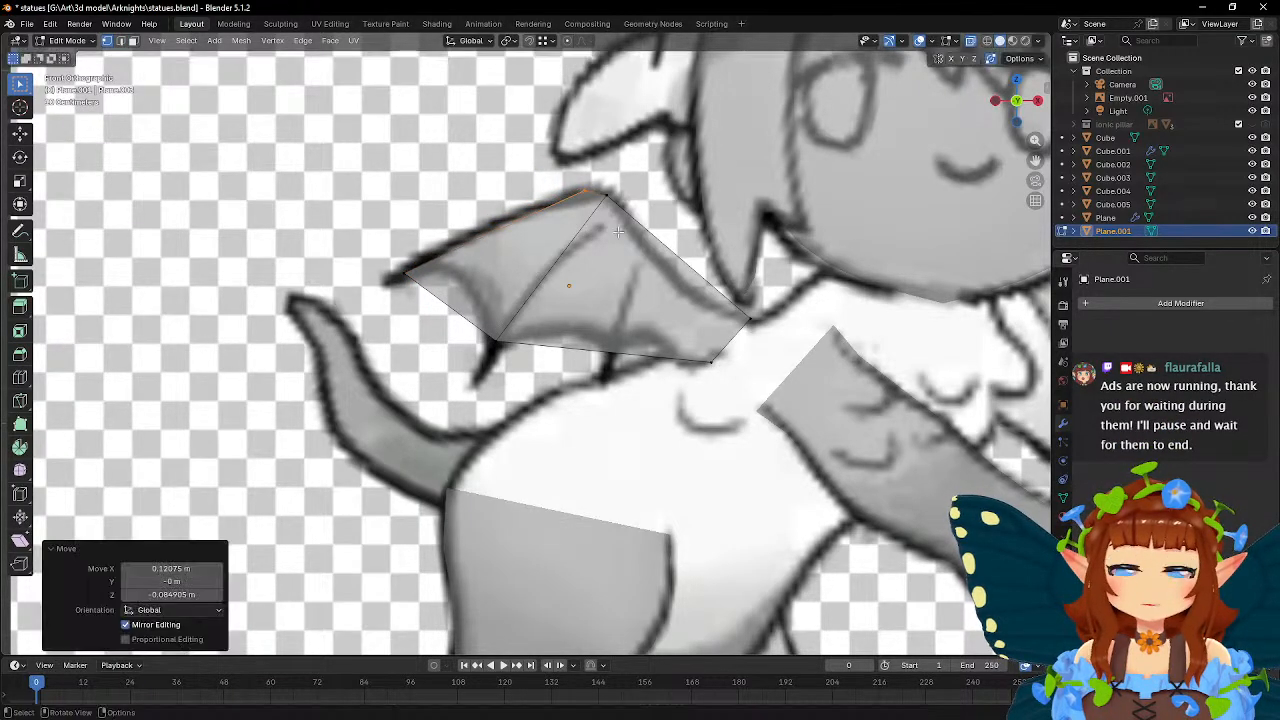
- Add a loop cut across the inner wing panel and move its lower vertex about 0.036 m in X and 0.034 m in Z, onto the inner claw's base
left_click(20, 377)
left_click(638, 335)
key("w")
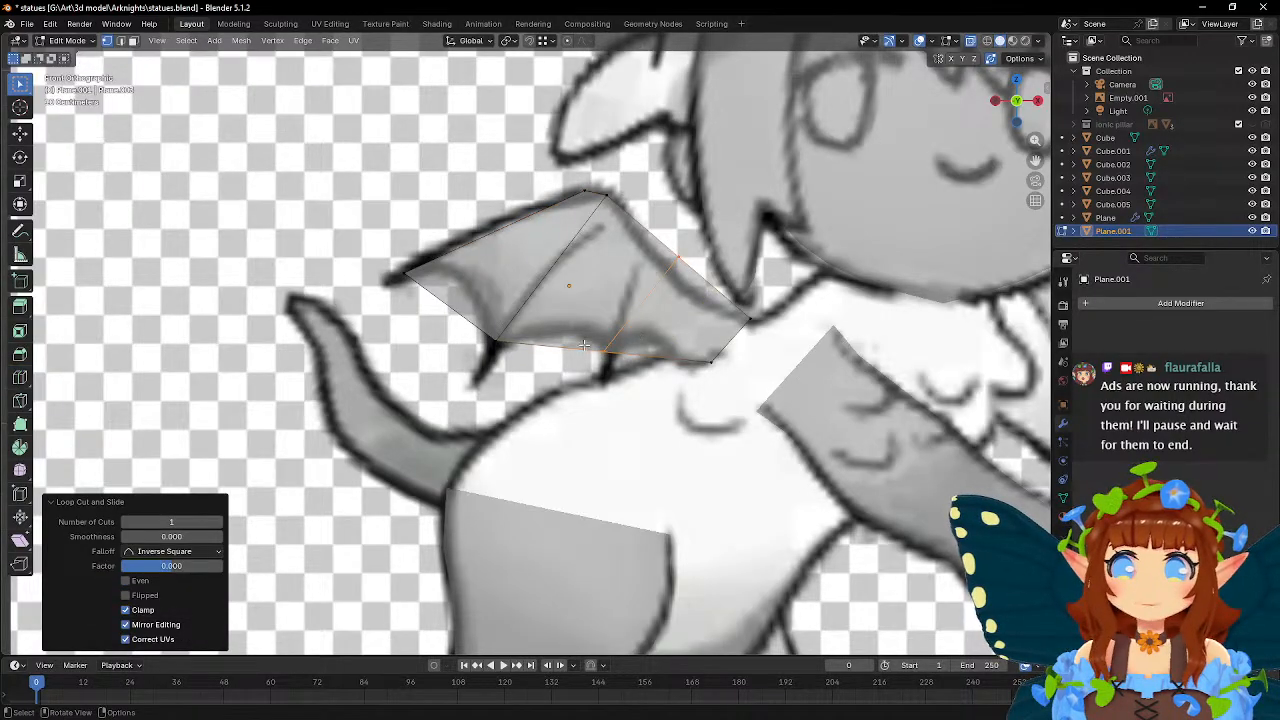
left_click_drag(583, 346, 626, 375)
key("g")
left_click(638, 364)
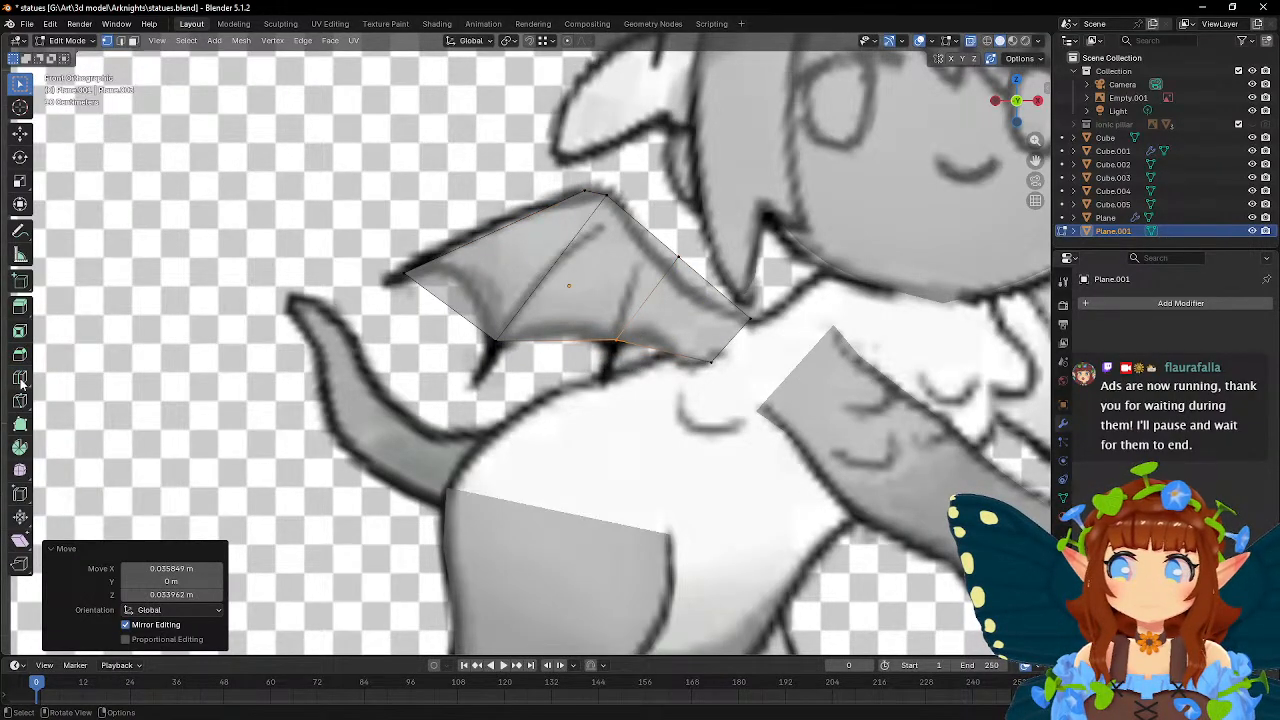
- Add a loop cut between the inner claw and the wing root, raising its lower vertex about 0.043 m to the scalloped edge
left_click(20, 377)
left_click(697, 336)
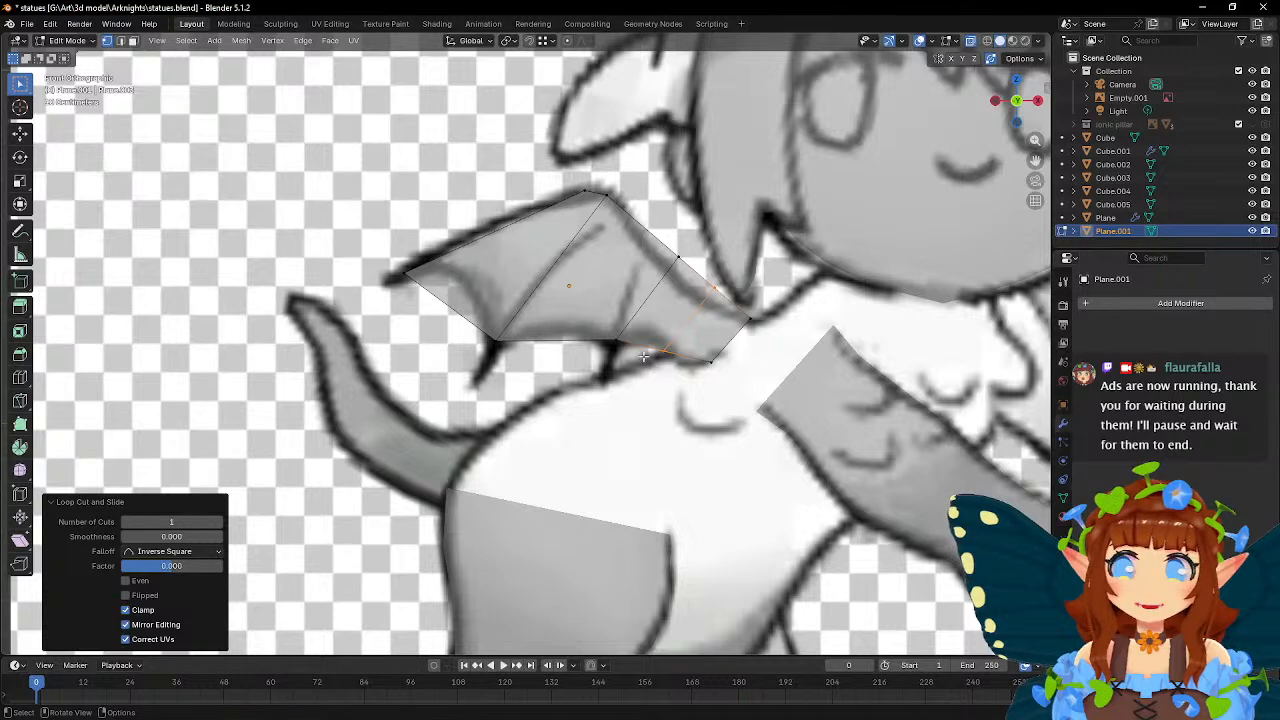
key("w")
left_click(655, 351)
key("g")
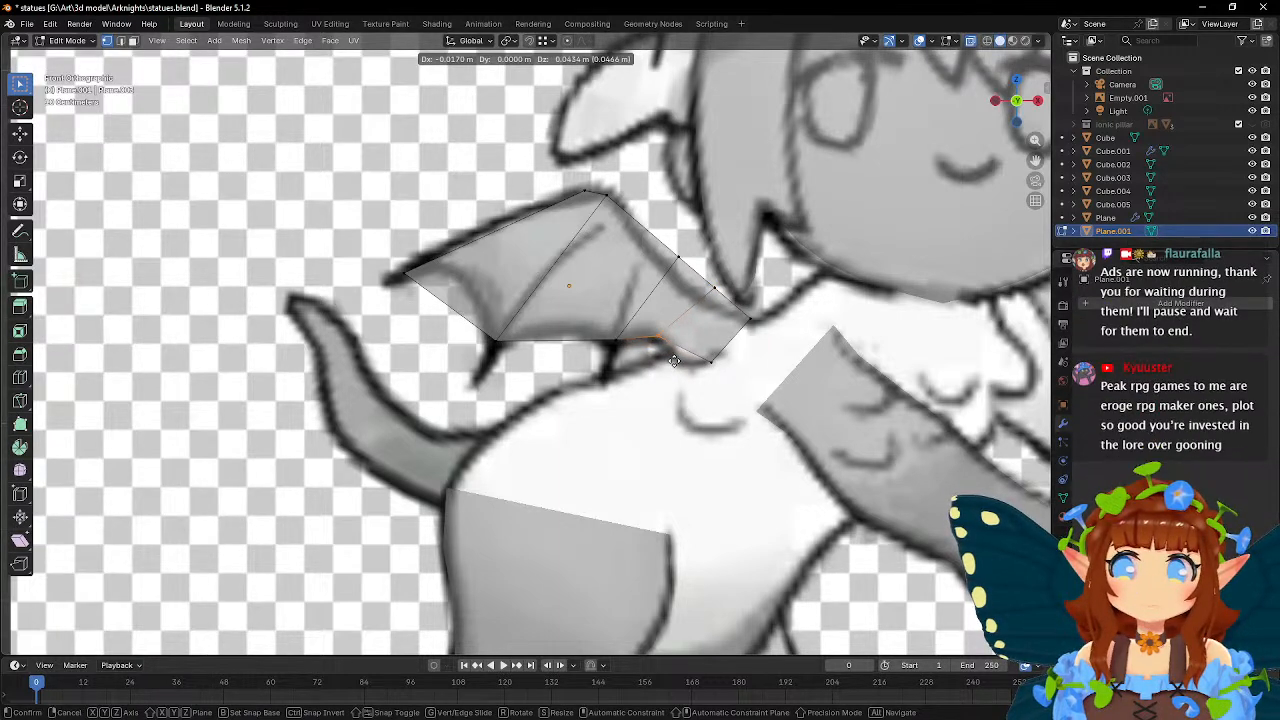
left_click(675, 360)
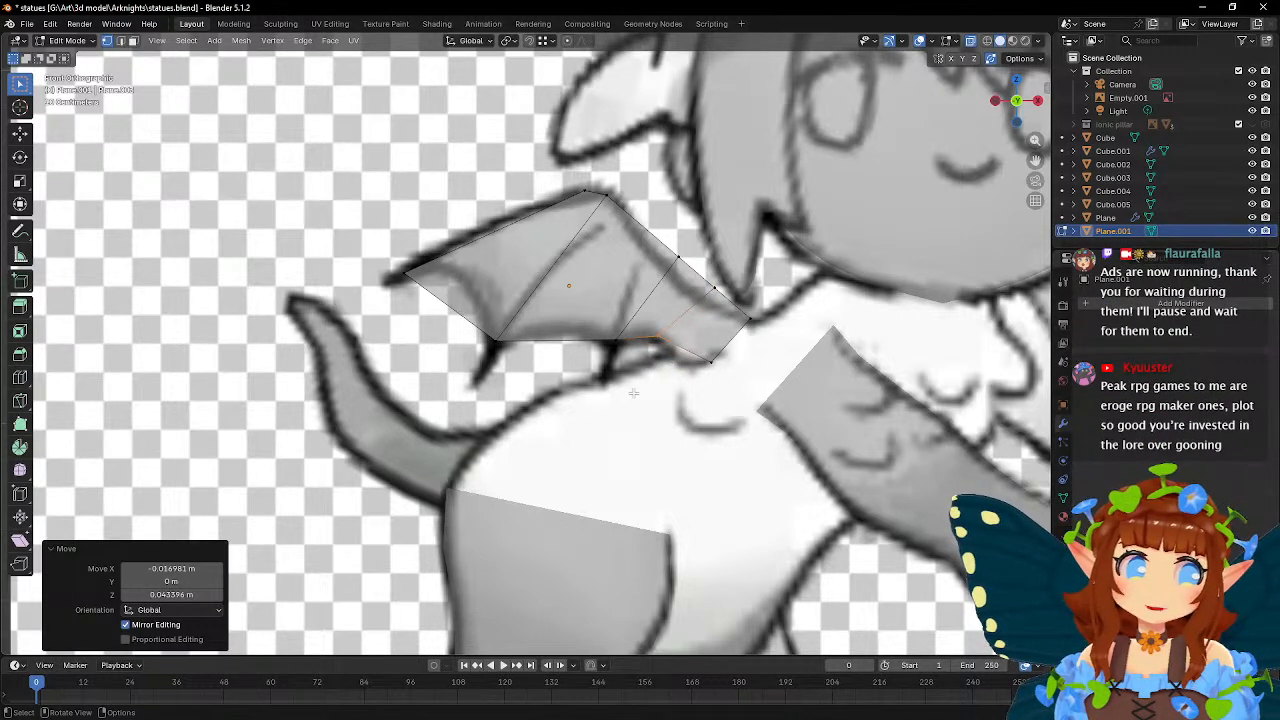
- Add a loop cut between the two wing claws and raise its lower vertex about 0.034 m to follow the scalloped membrane edge
left_click(20, 377)
left_click(559, 333)
key("w")
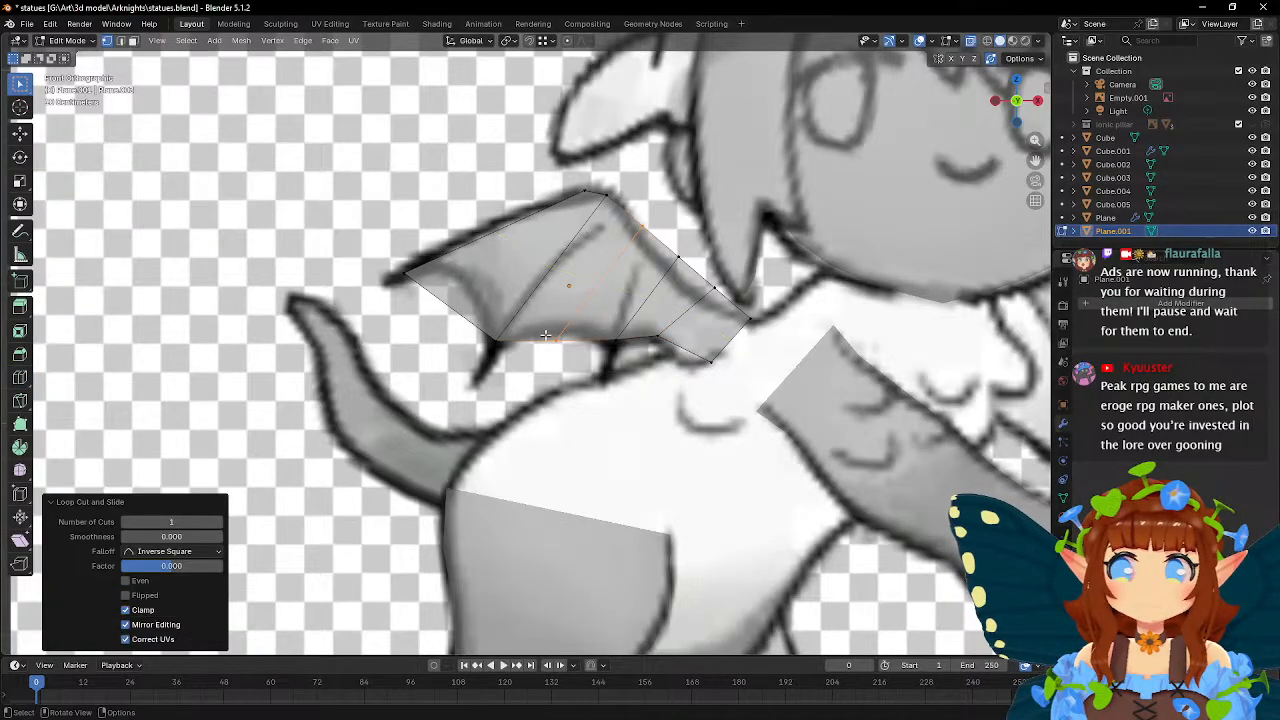
left_click(566, 344)
key("g")
left_click(590, 353)
- Add a loop cut across the outer wing panel, pull its lower vertex in to the membrane curve and extend the tip vertex to the drawn tip
left_click(20, 377)
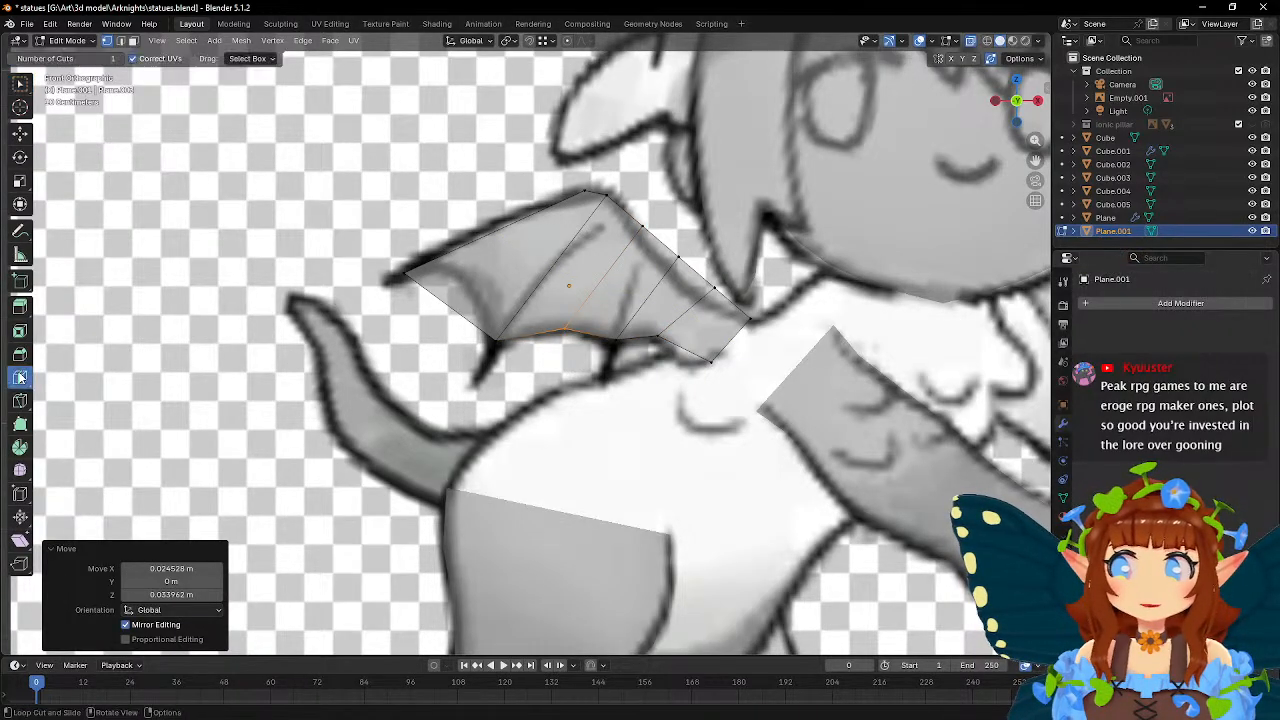
left_click(455, 301)
key("w")
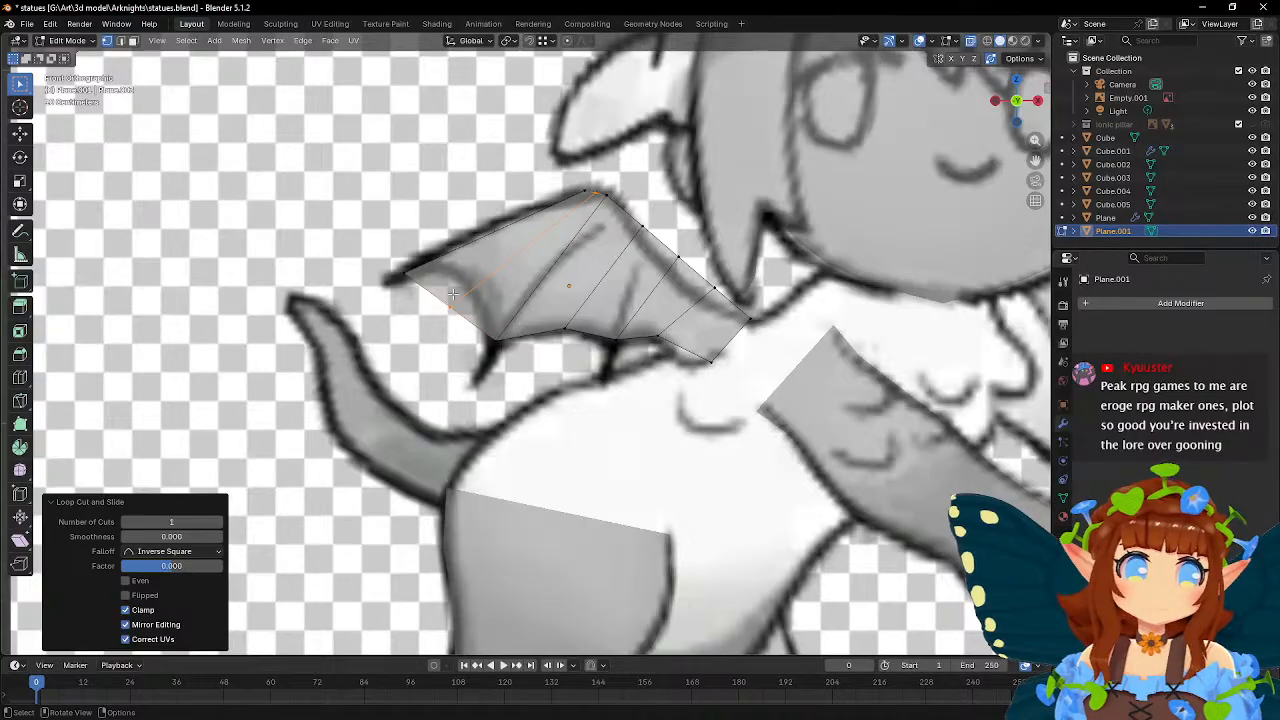
left_click(433, 300)
key("g")
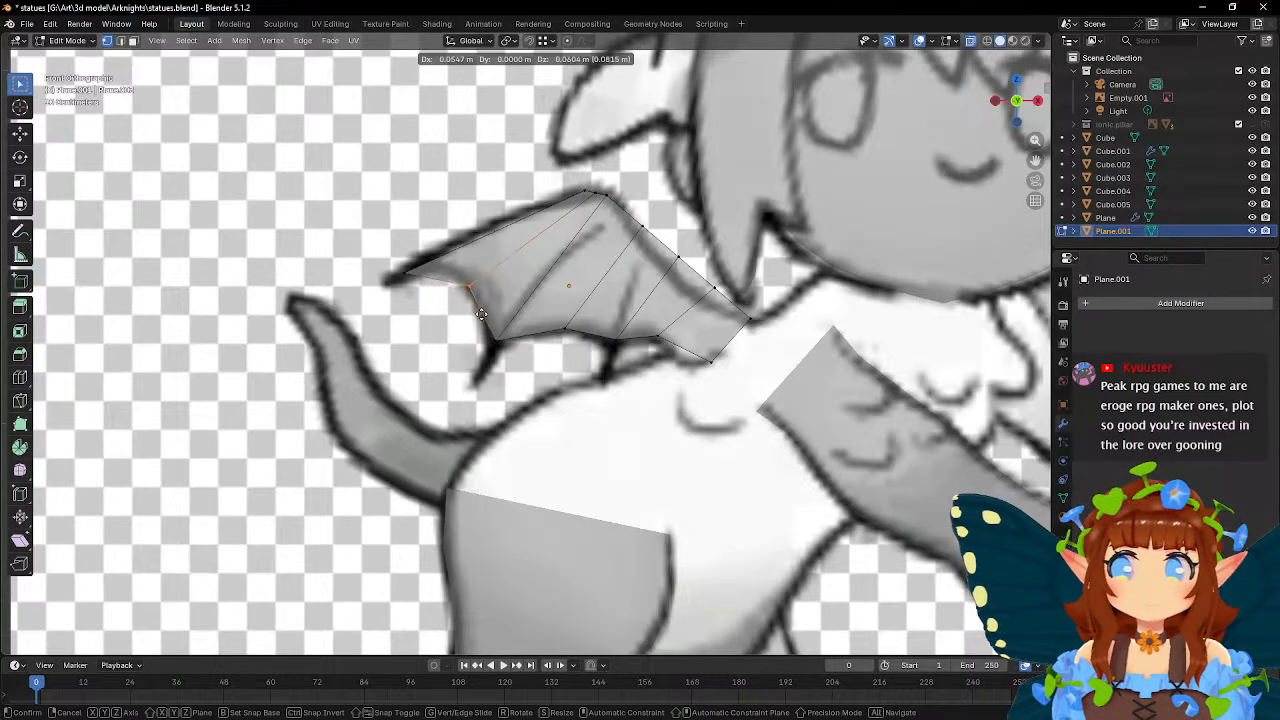
left_click(481, 313)
key("g")
left_click(408, 295)
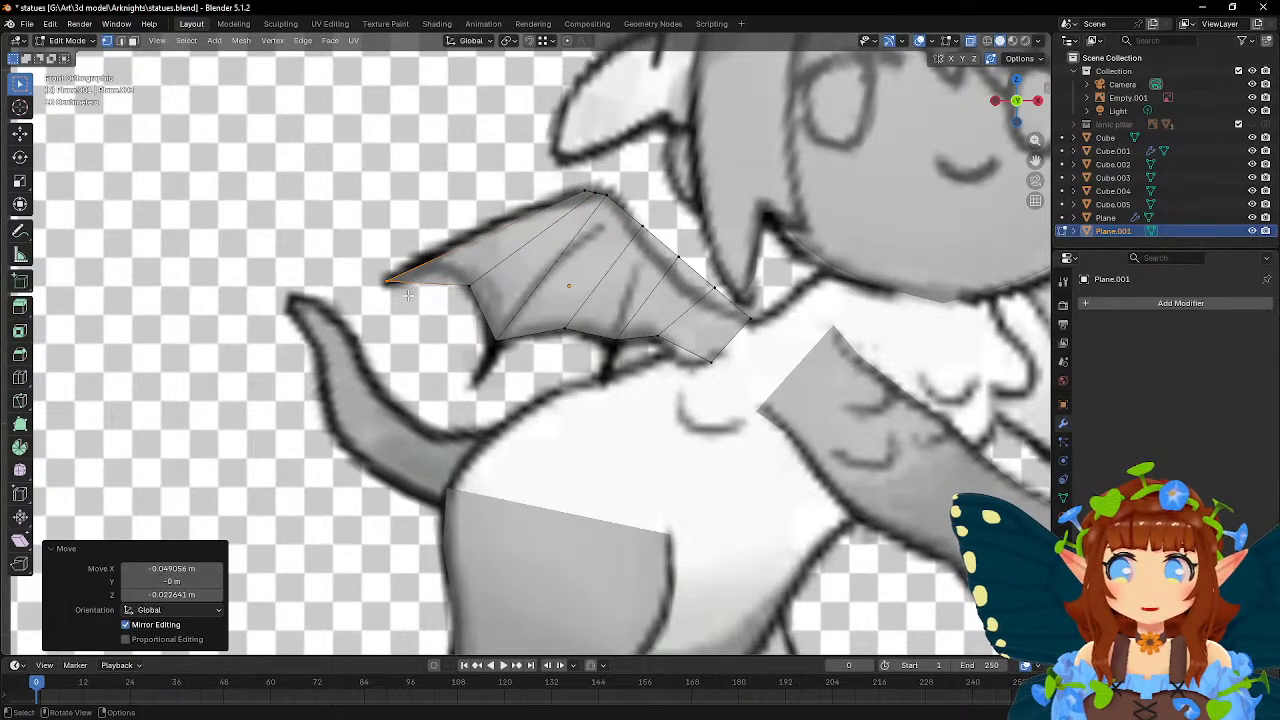
- Add a lengthwise loop cut through the wing and fit its two outermost vertices to the upper contour and outer panel
left_click(20, 378)
left_click(532, 275)
key("w")
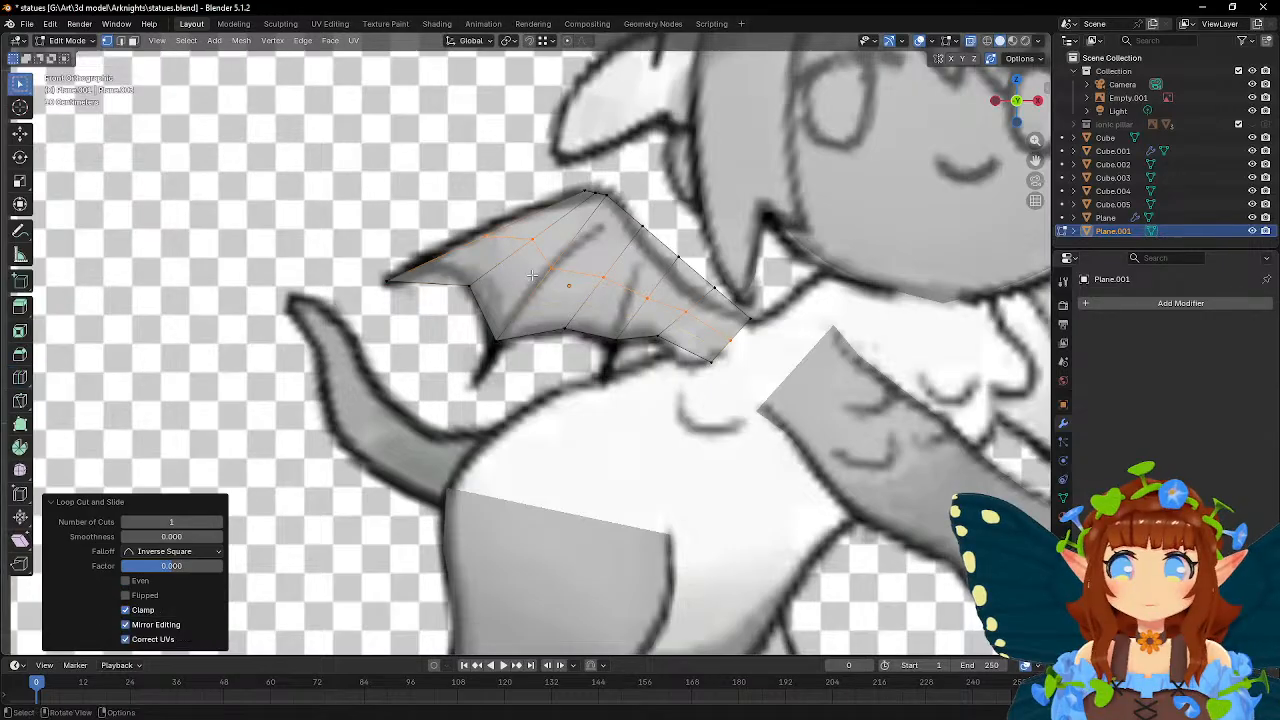
left_click(508, 255)
key("g")
left_click(501, 252)
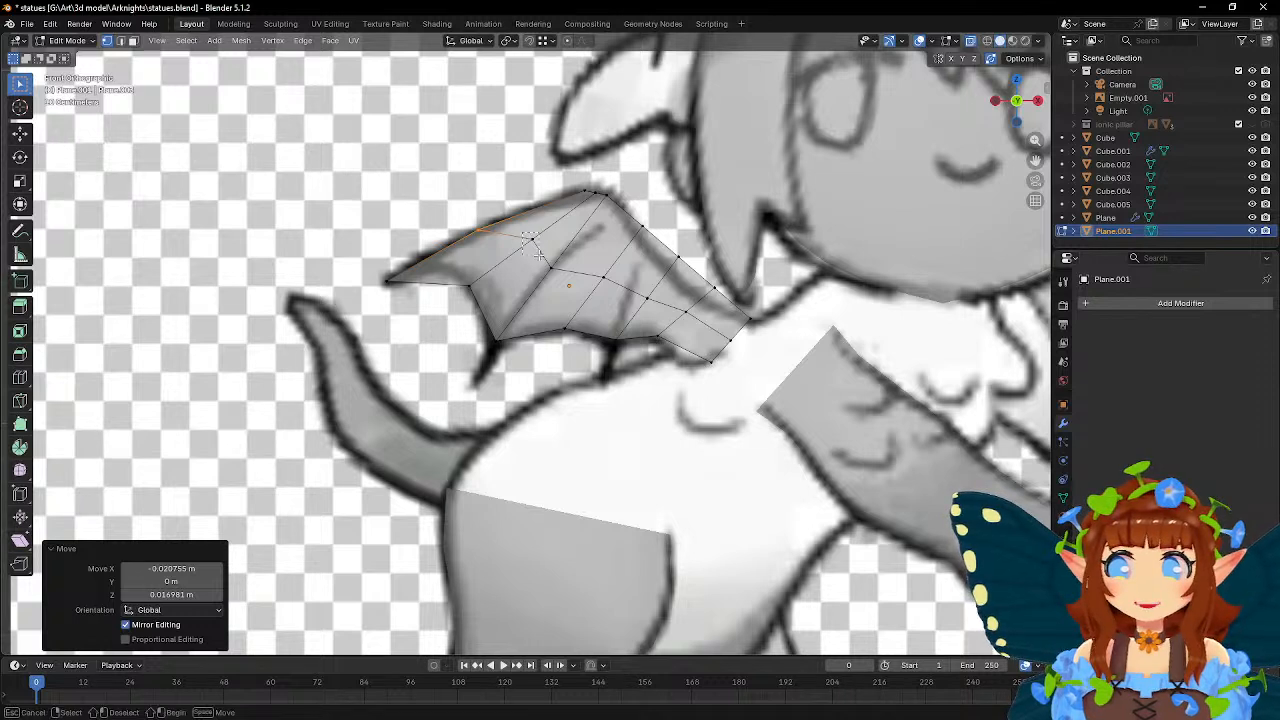
key("g")
left_click(522, 260)
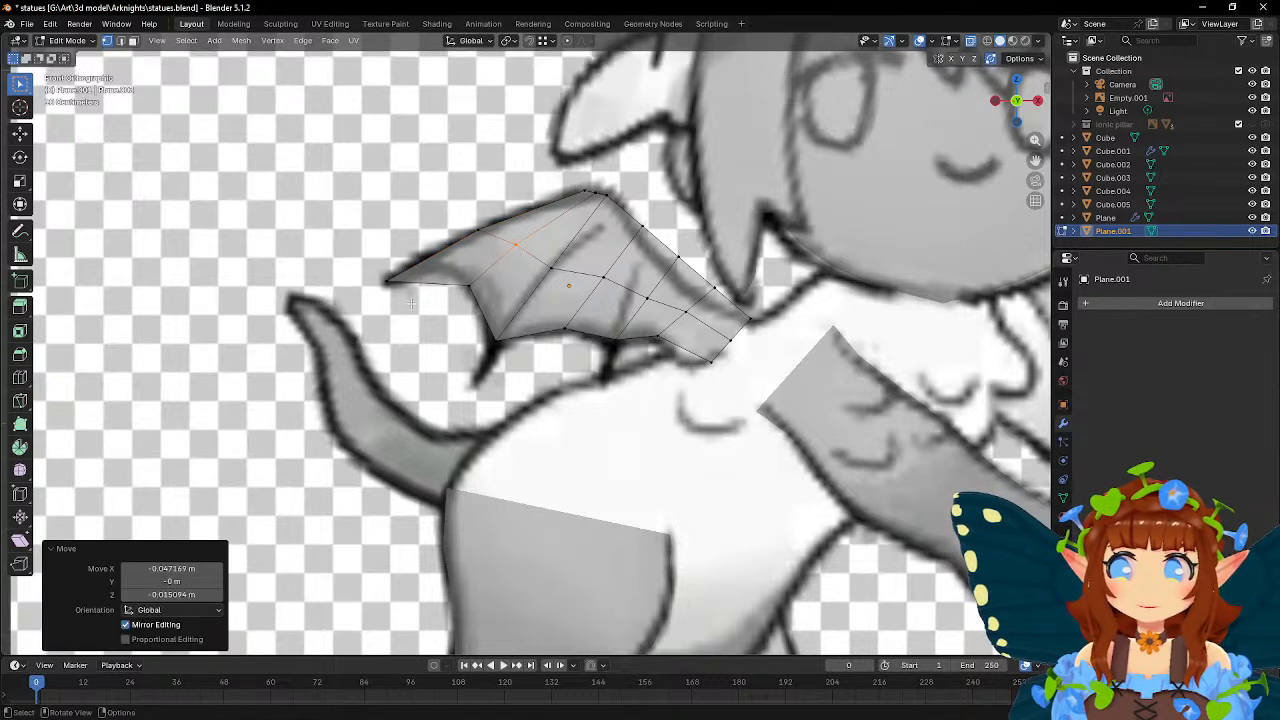
- Add a loop cut near the wing tip and move its lower vertex about 0.045 m in X and 0.038 m in Z, onto the membrane curve
left_click(19, 382)
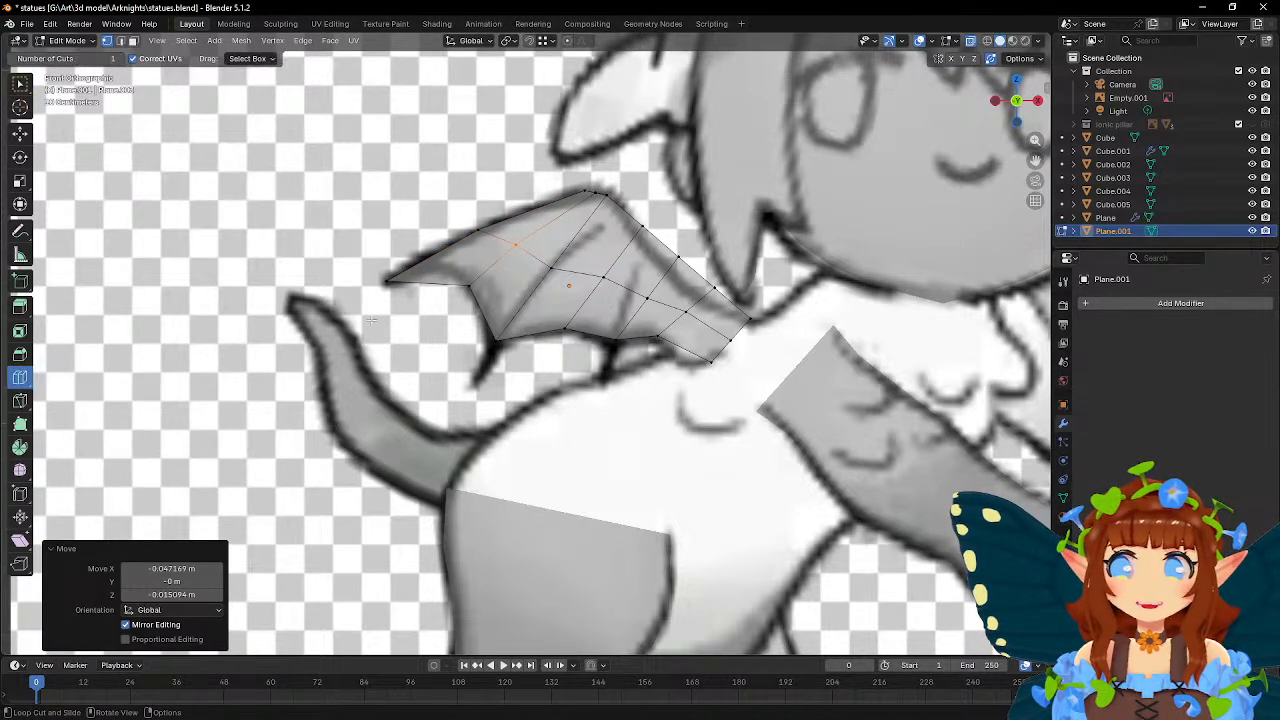
left_click(416, 281)
key("g")
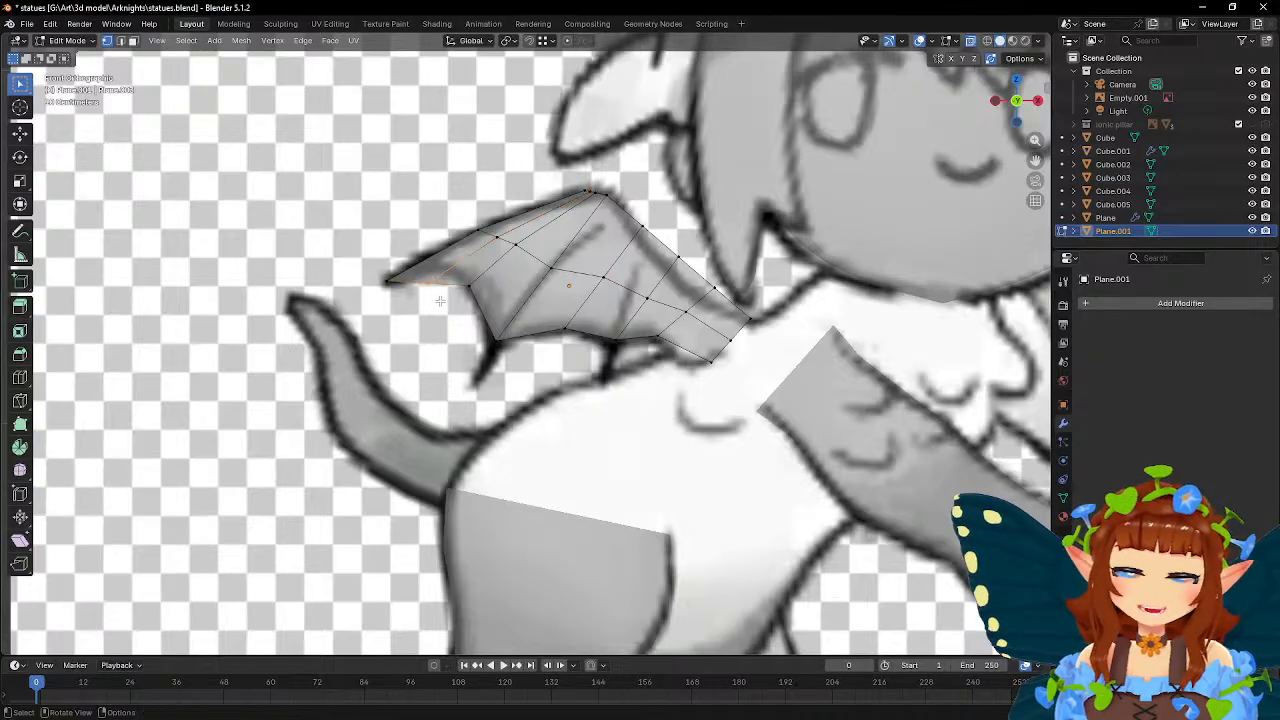
left_click(456, 288)
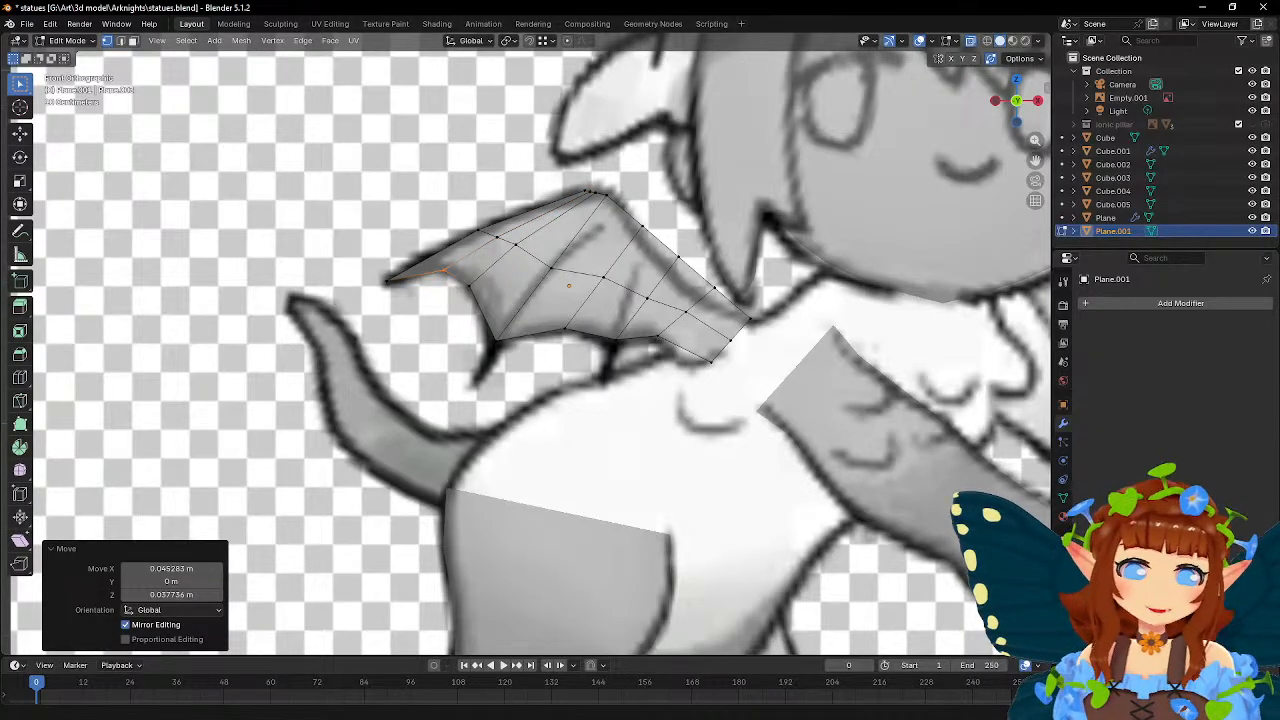
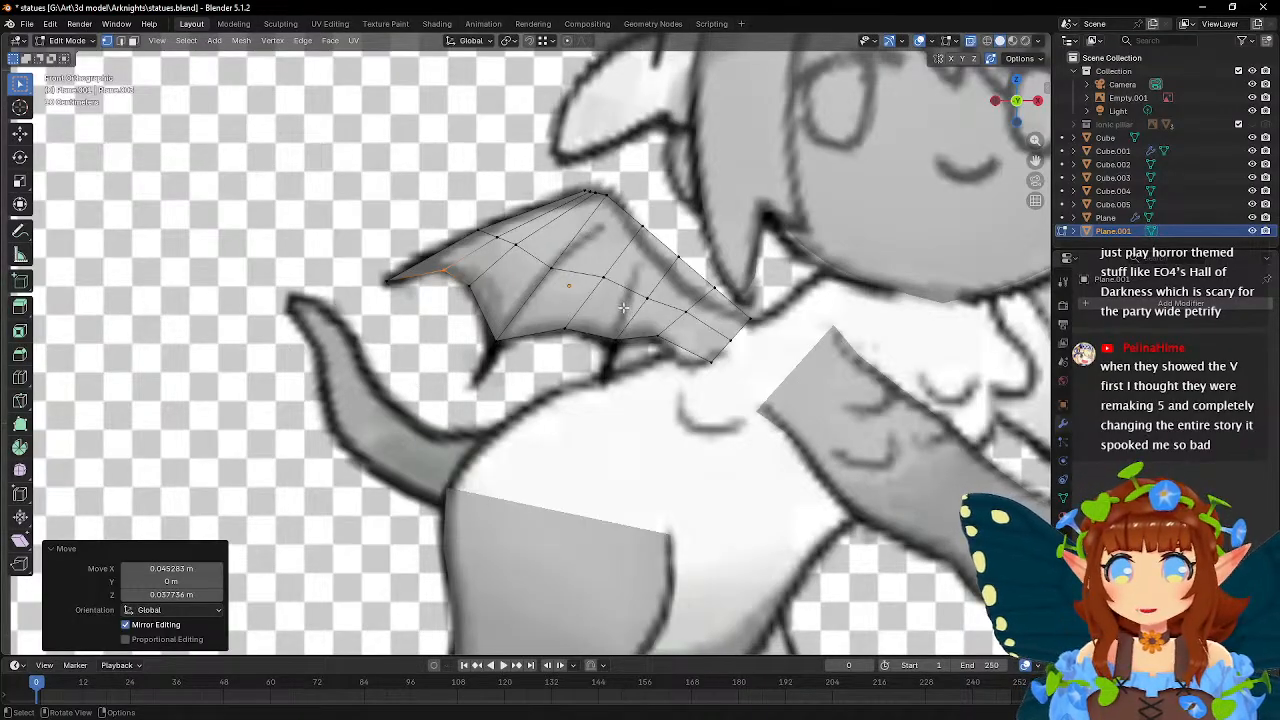
- Spread the clustered vertices at the wing's upper peak along the drawn outline to round the bend
scroll(593, 222, "up", 1)
middle_click_drag(593, 222, 536, 298, "shift")
left_click(562, 241)
key("g")
left_click(602, 271)
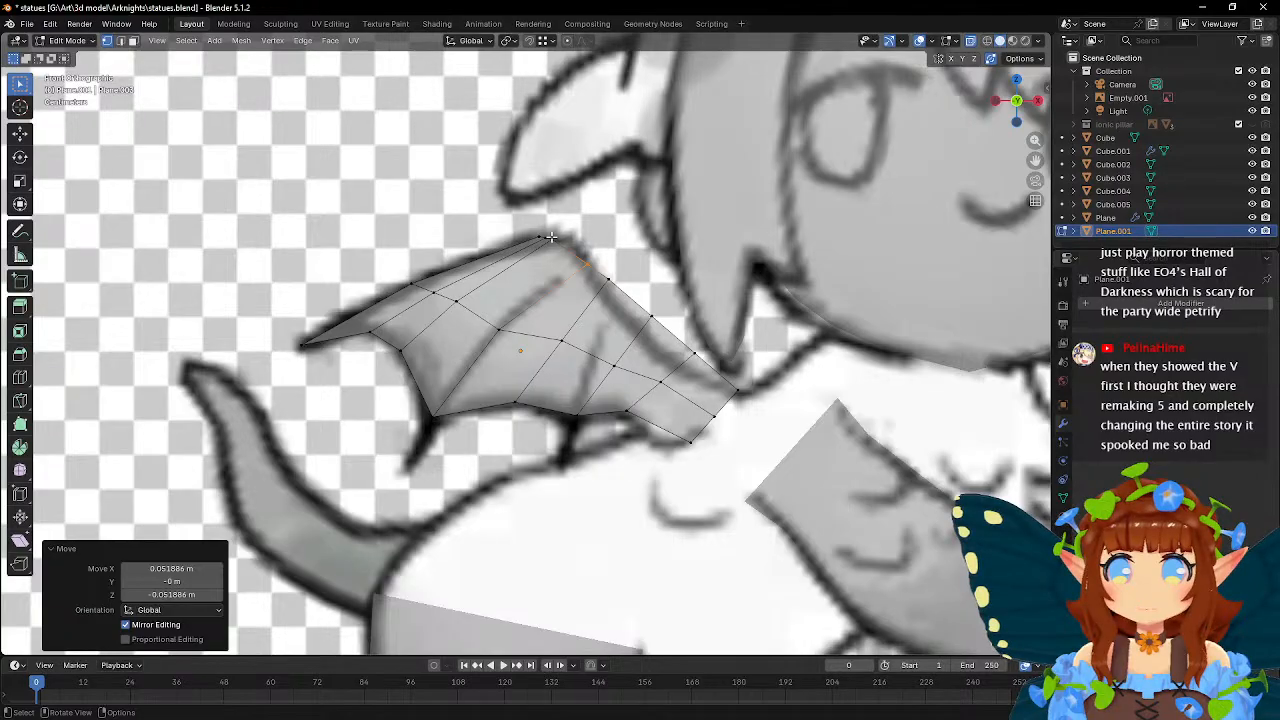
left_click_drag(569, 249, 570, 250)
key("g")
left_click(587, 254)
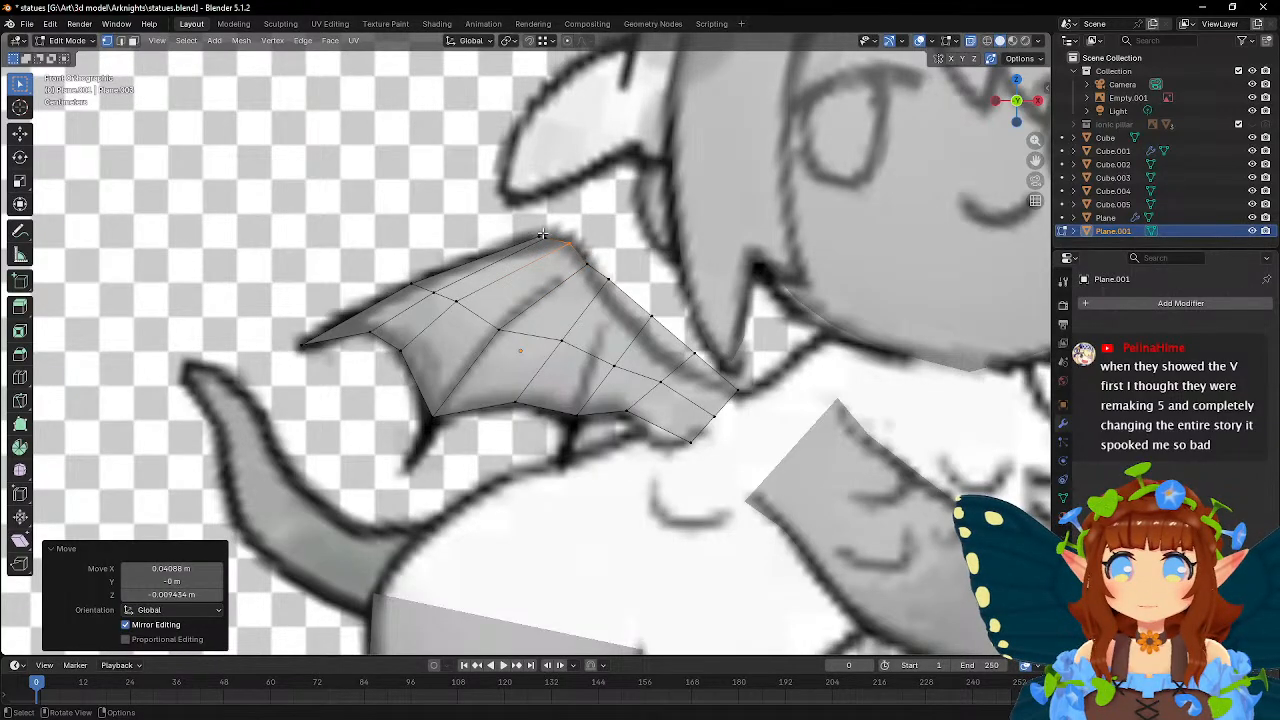
left_click(546, 236)
key("g")
left_click(571, 245)
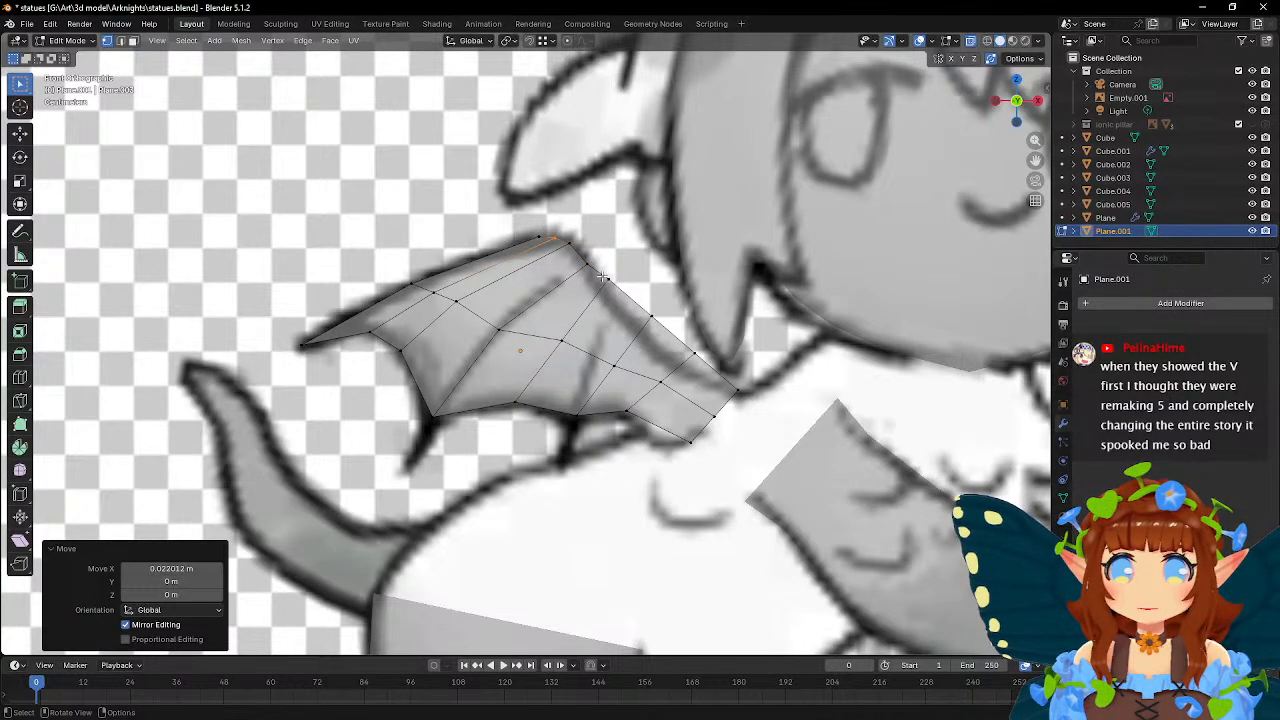
- Move the two leading-edge vertices below the peak onto the outline and shift the interior vertex onto the inner wing bone
left_click_drag(602, 275, 618, 306)
key("g")
left_click(662, 338)
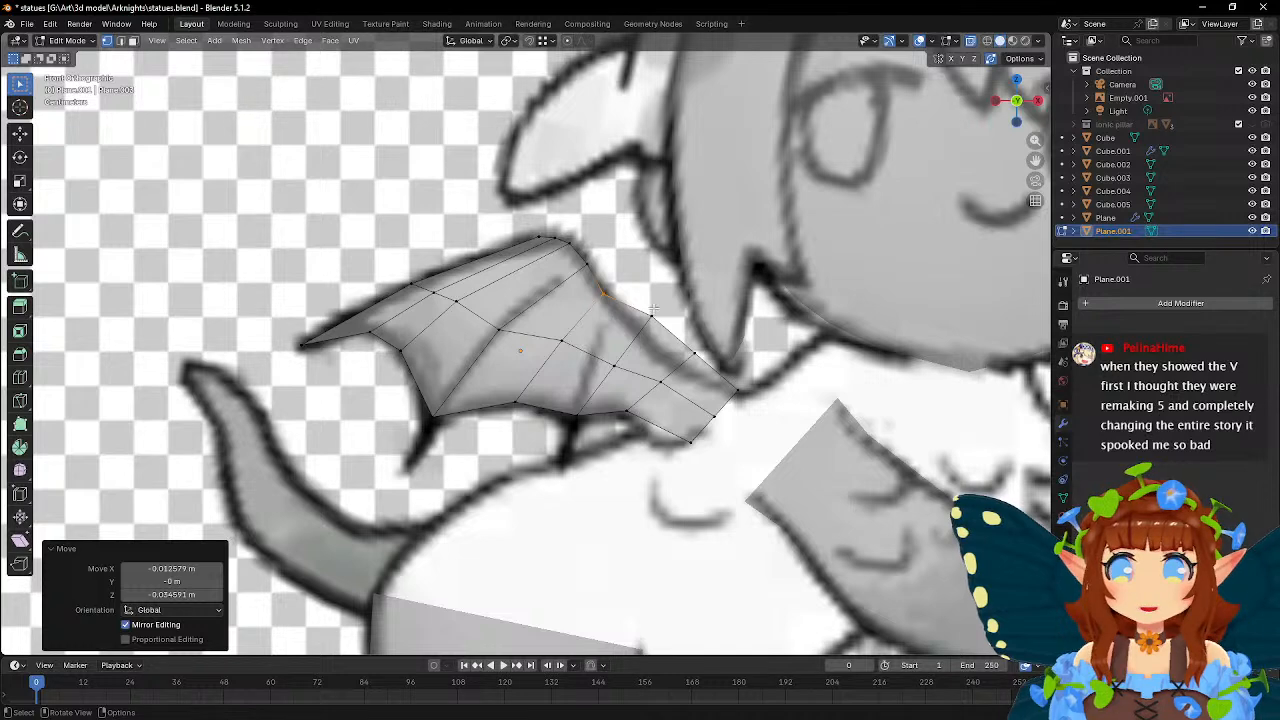
key("g")
left_click(635, 325)
left_click_drag(604, 353, 621, 380)
key("g")
left_click(601, 375)
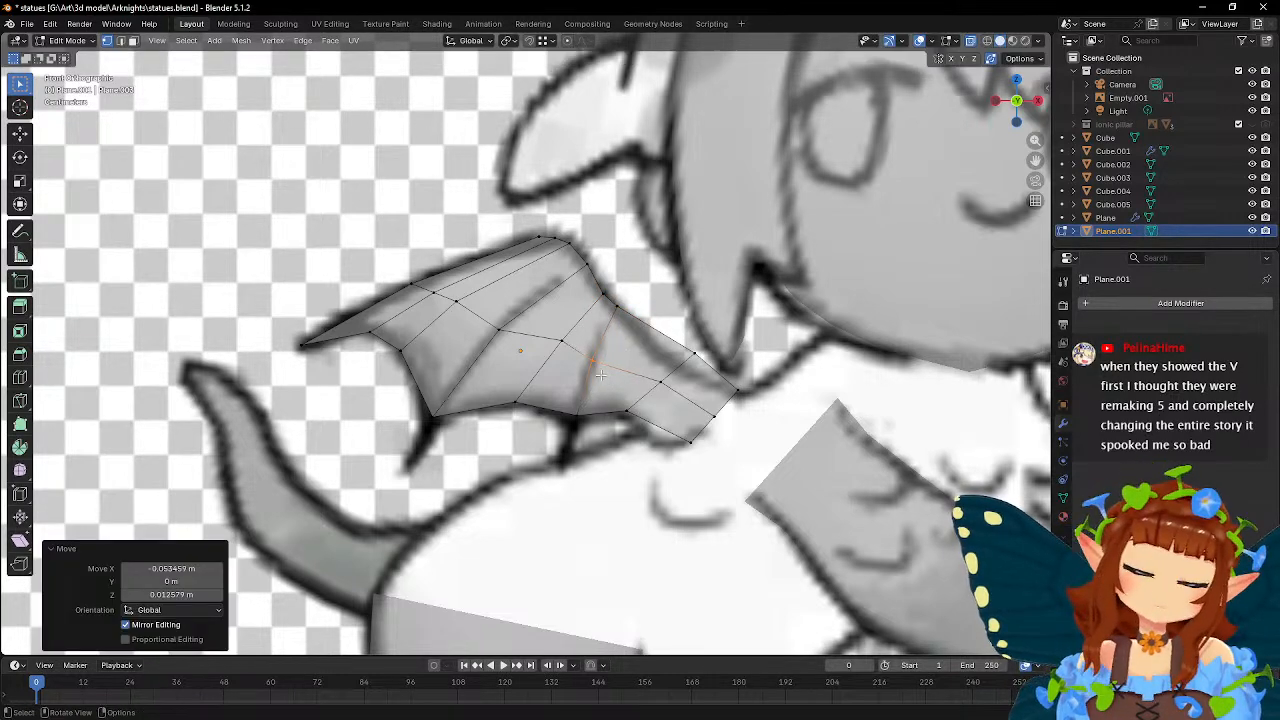
- Fit the leading-edge, interior and lower-edge vertices of the loop nearest the wing root to the drawn outline
left_click_drag(678, 346, 699, 375)
key("g")
left_click(675, 382)
key("g")
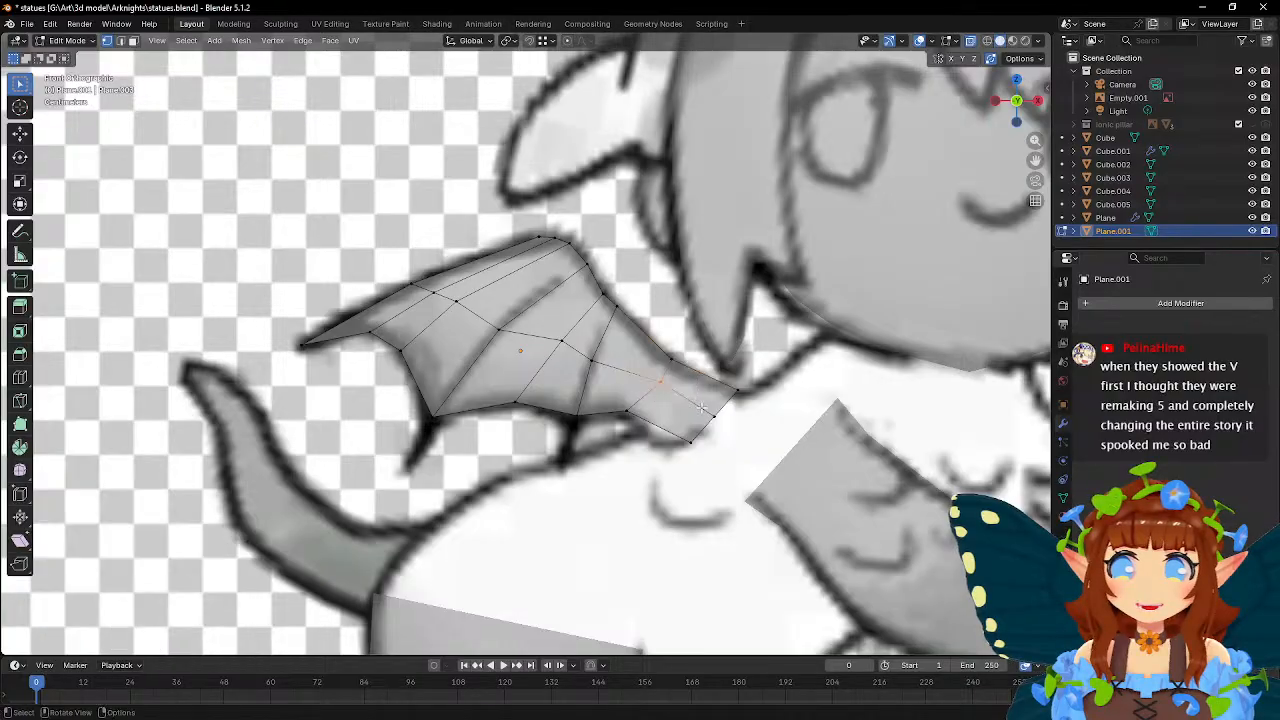
left_click(648, 400)
left_click_drag(620, 403, 656, 431)
key("g")
left_click(651, 428)
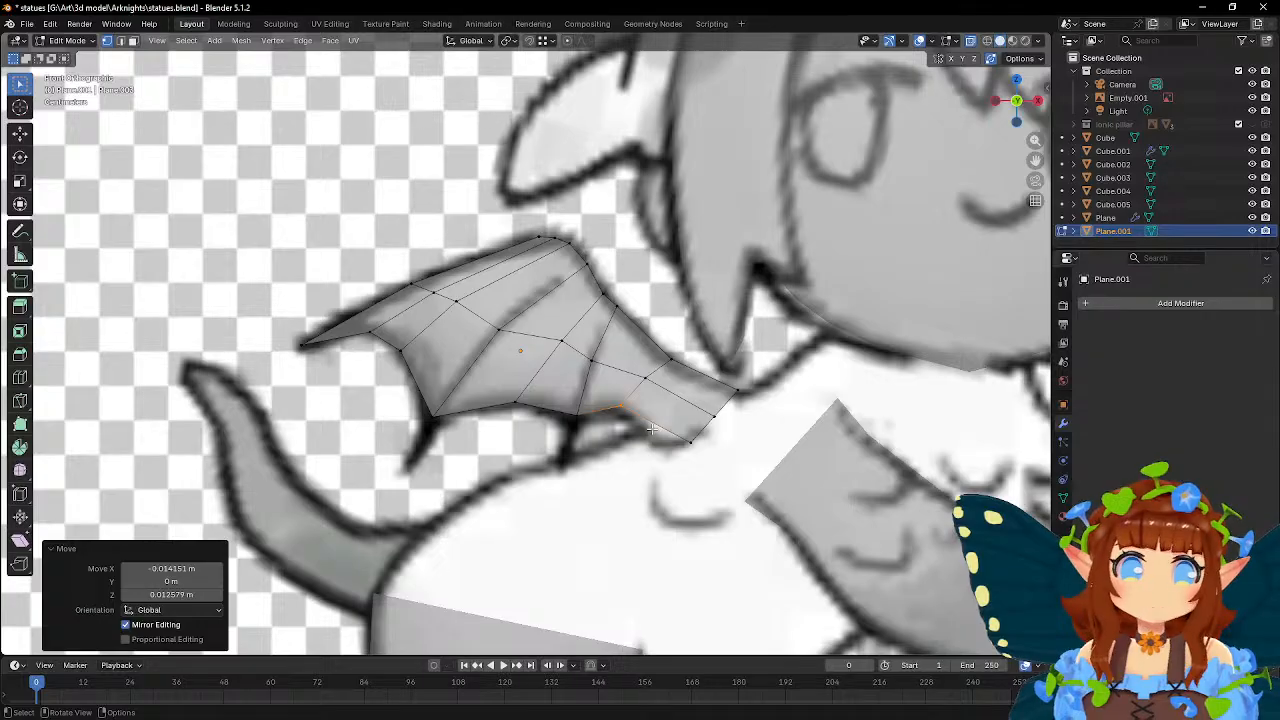
- Add a loop cut at the wing root and move its lower vertex and the lower root corner onto the drawn edge
left_click(20, 379)
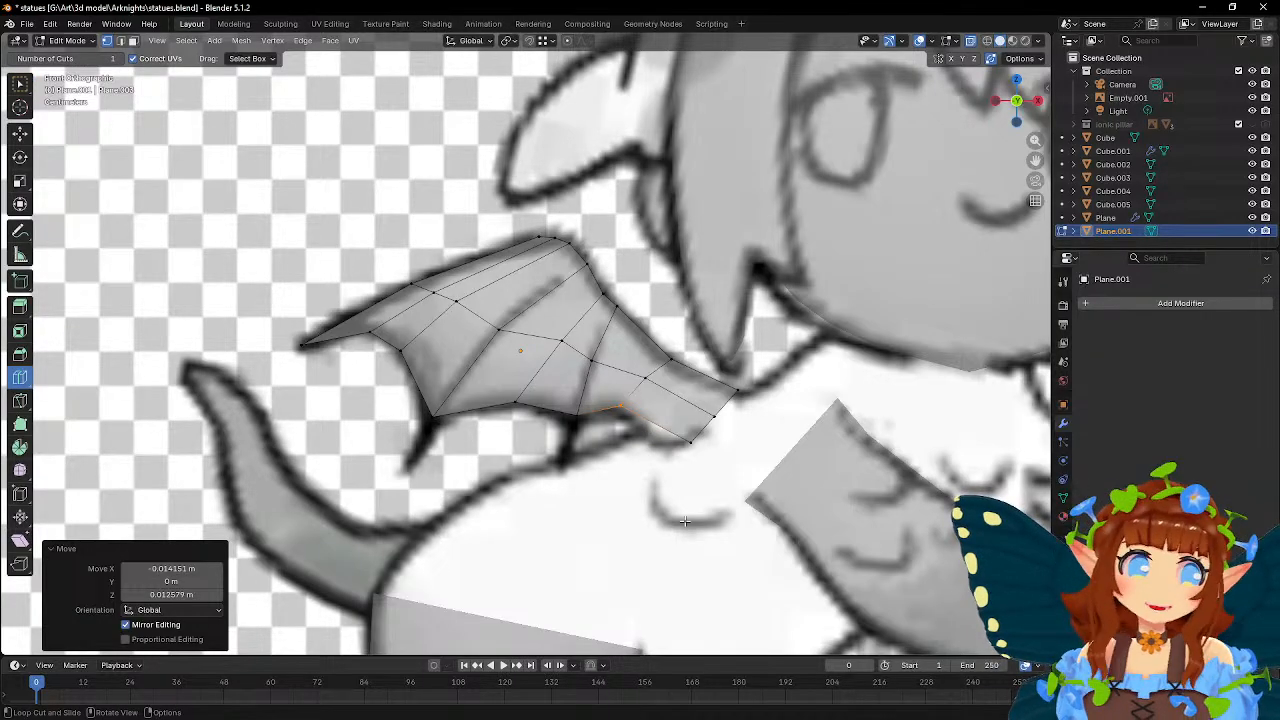
left_click(677, 418)
key("w")
left_click_drag(647, 417, 667, 440)
key("g")
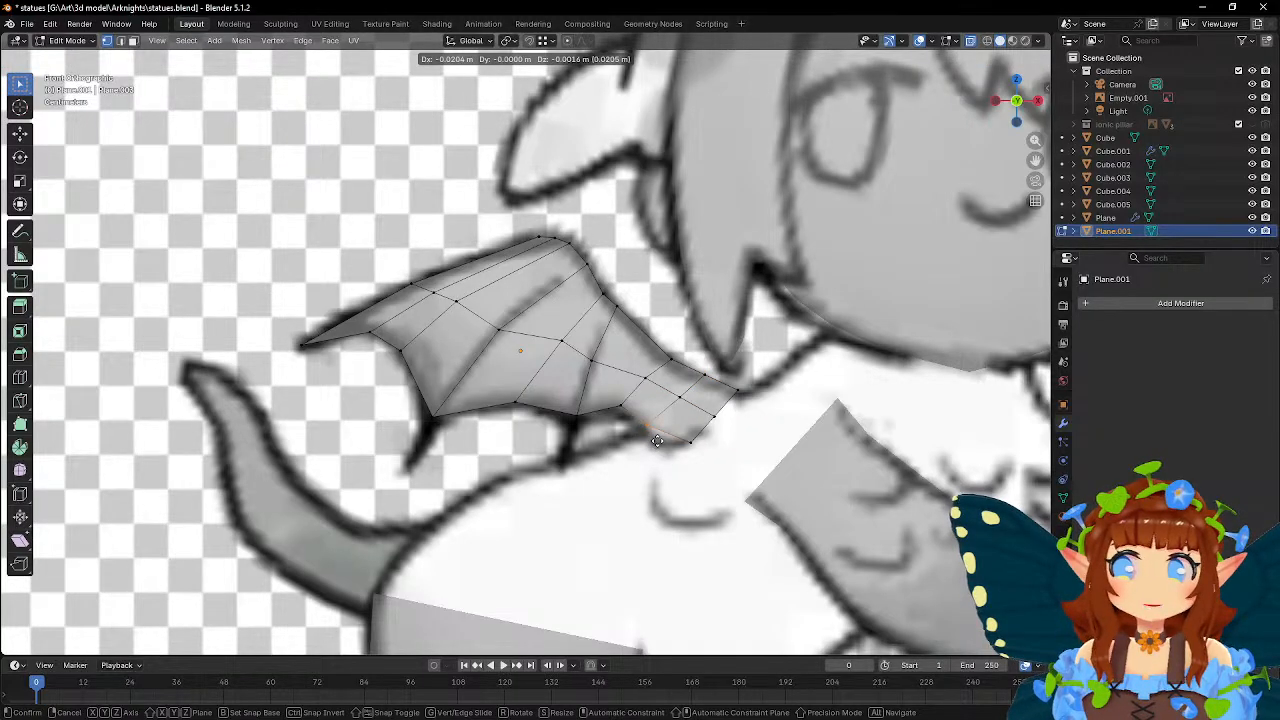
left_click(657, 441)
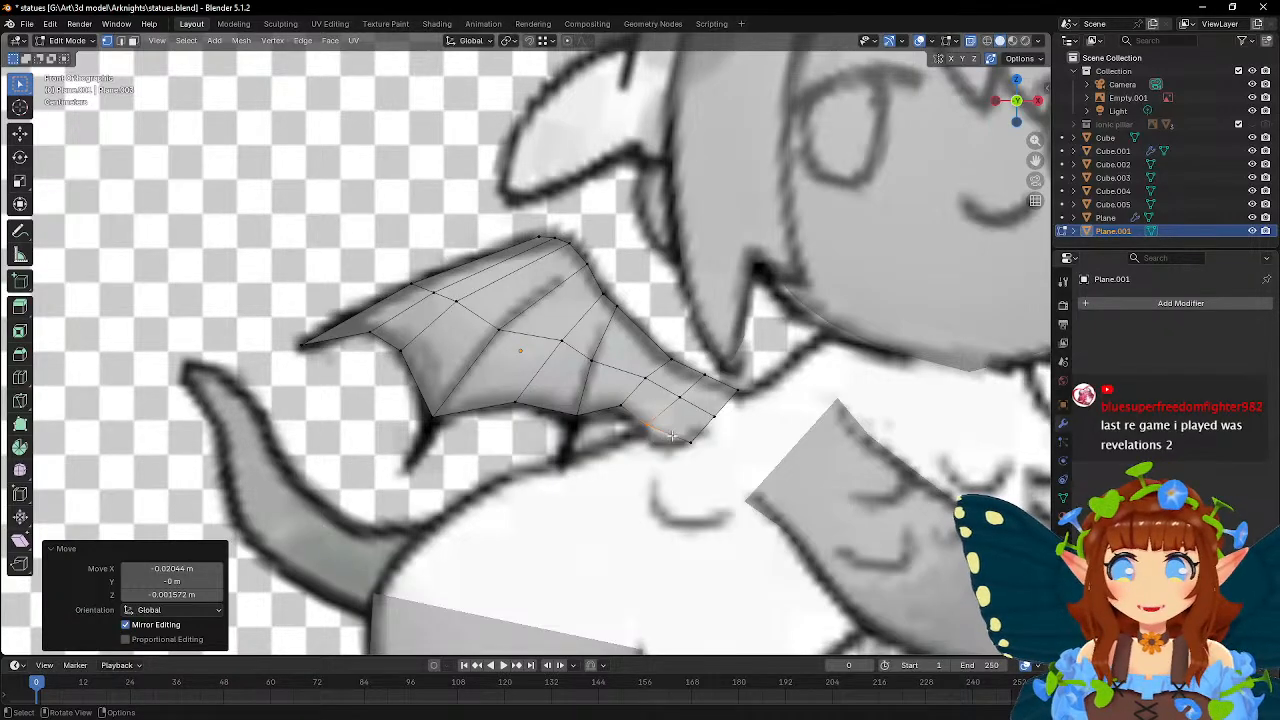
key("g")
left_click(701, 460)
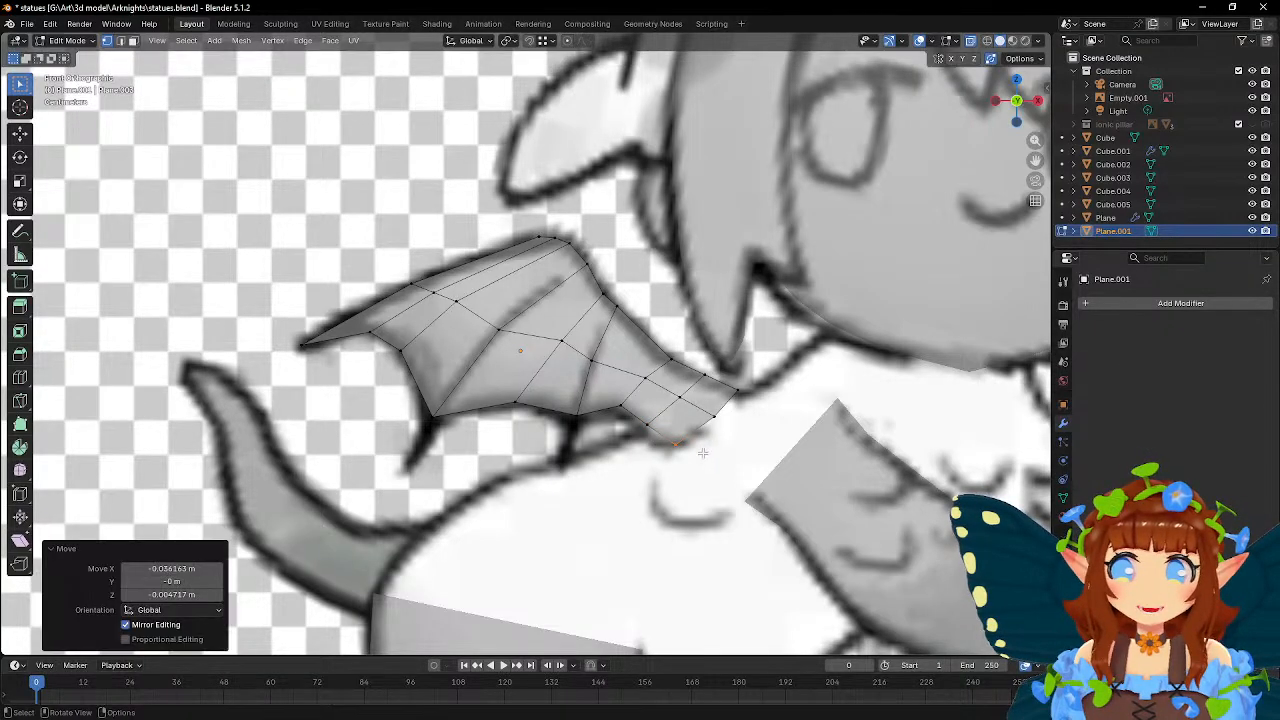
- Move the root-end vertices of the wing and the loop beside them onto the drawn shoulder outline
key("g")
left_click(736, 392)
key("g")
left_click(716, 388)
key("g")
left_click(716, 388)
key("g")
left_click(676, 403)
- Shift the interior vertex of the second loop from the root and nudge the lower-edge vertex at the inner bone outward
key("b")
left_click_drag(666, 394, 665, 394)
key("g")
left_click(659, 397)
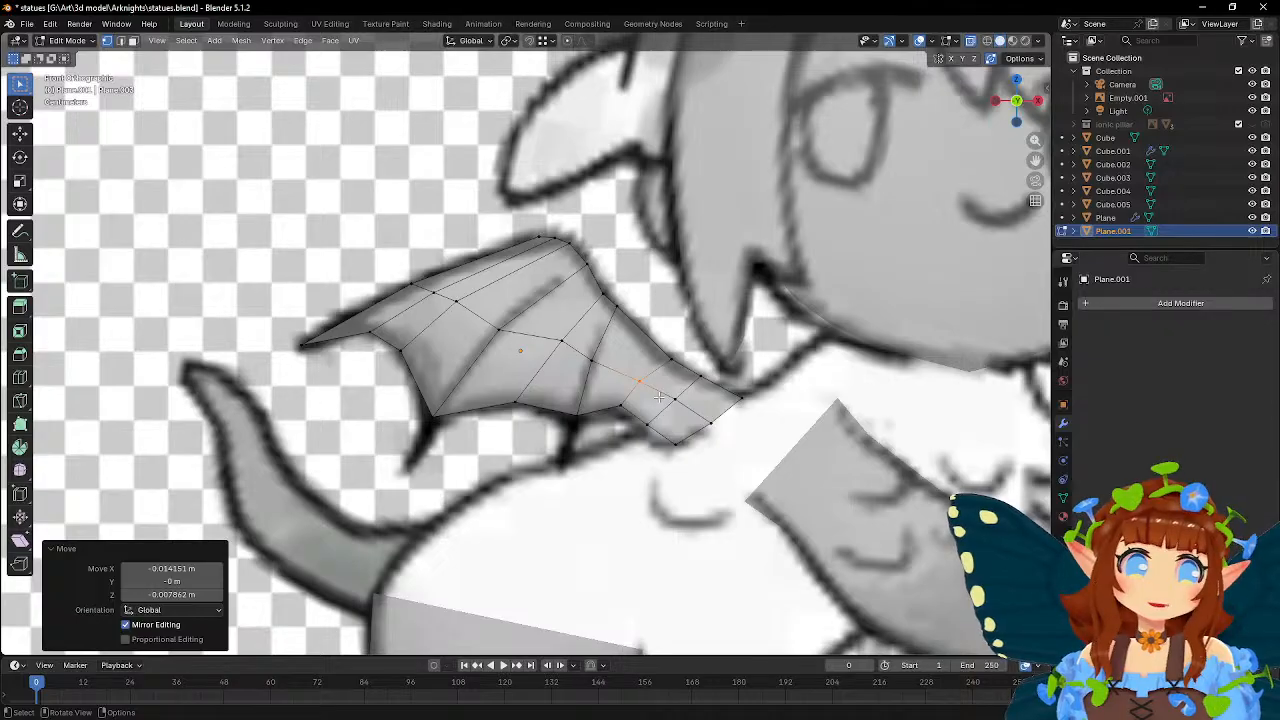
left_click(575, 410)
key("g")
left_click(578, 431)
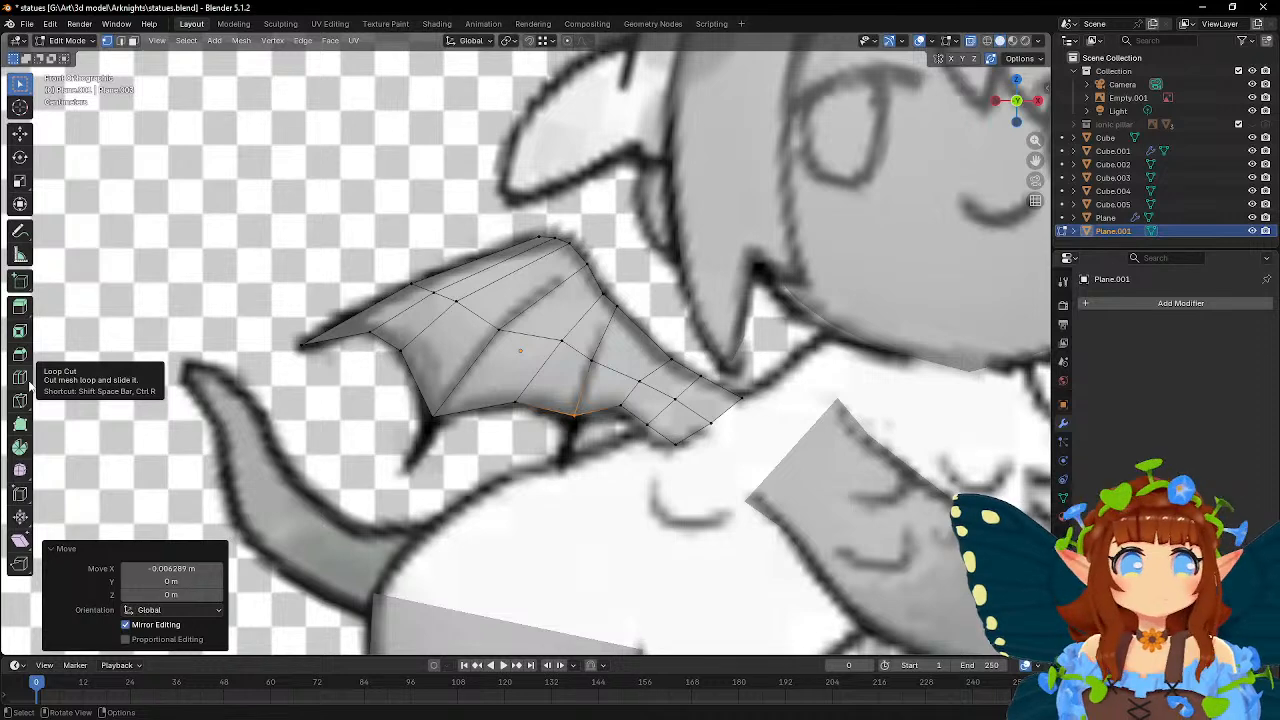
- Bevel the edges along both drawn wing bones with one segment and a width of about 0.083 m
left_click(120, 40)
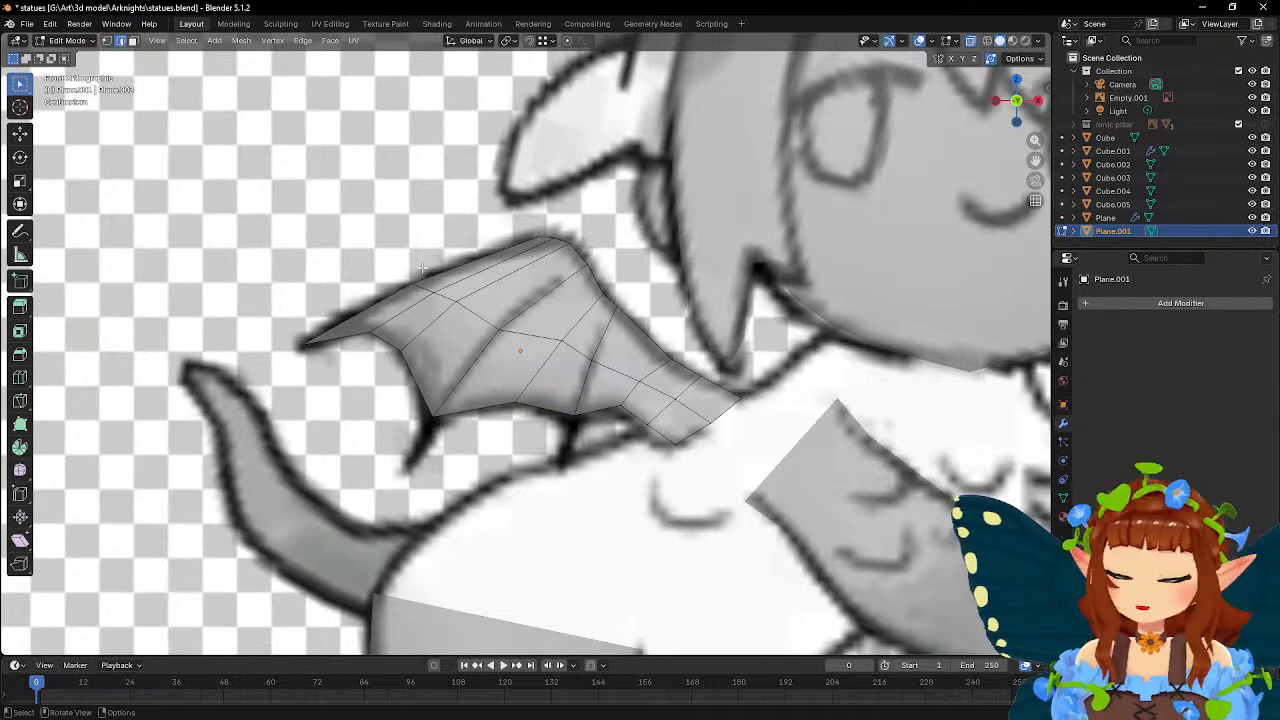
left_click(592, 368)
left_click(603, 338, "shift")
left_click(502, 330, "shift")
left_click(469, 368, "shift")
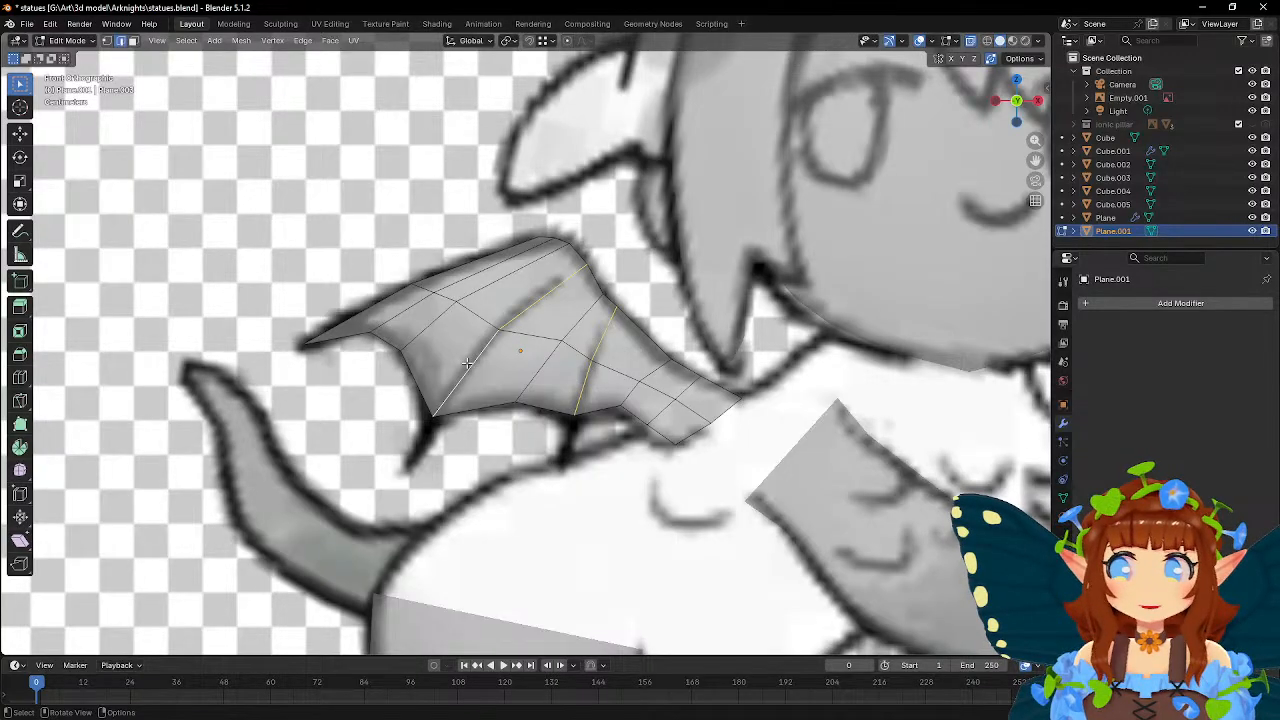
left_click(20, 358)
left_click_drag(549, 348, 524, 344)
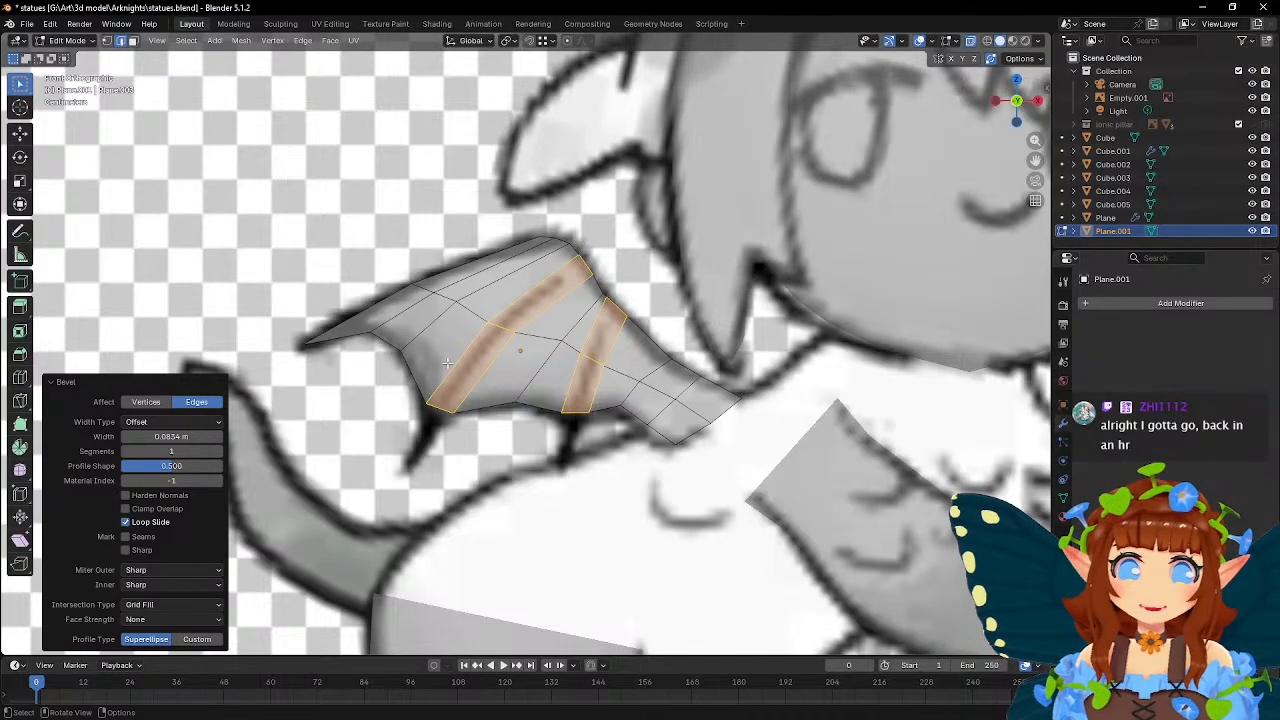
- Extrude the lower end of the outer bone strip along the drawn claw and scale its tip to about 0.42
scroll(447, 363, "up", 1)
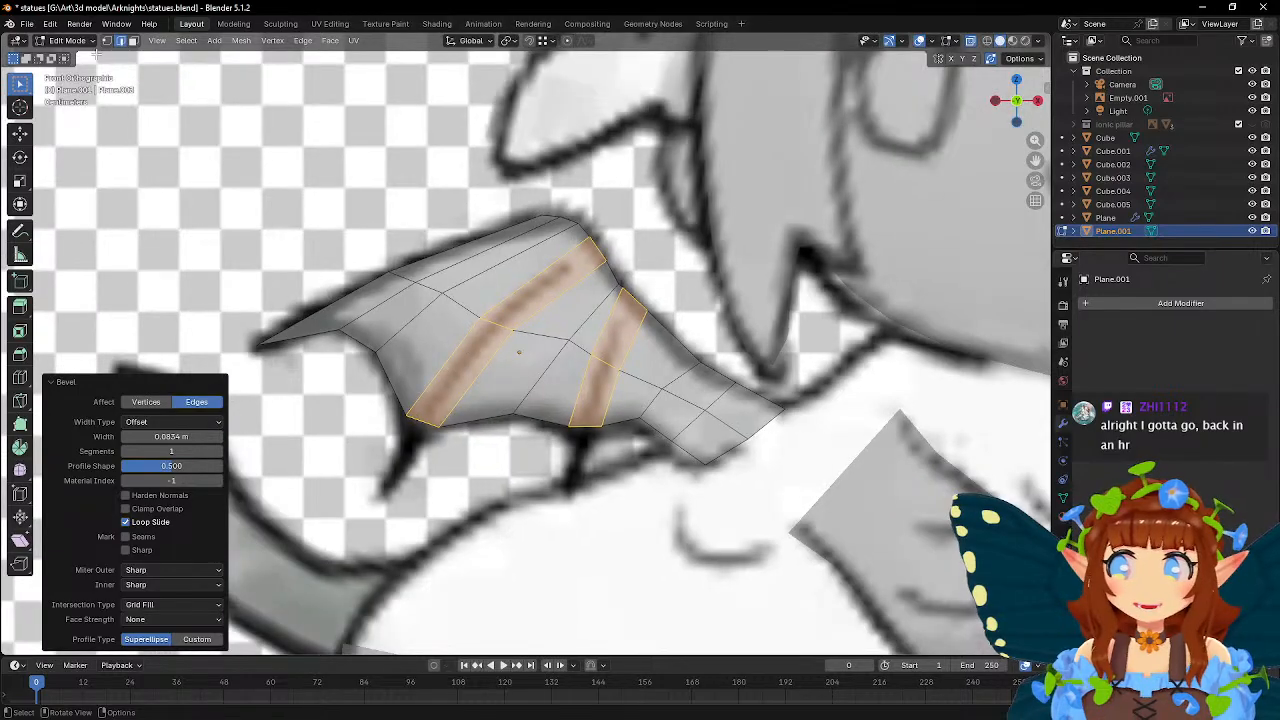
left_click(423, 420)
key("e")
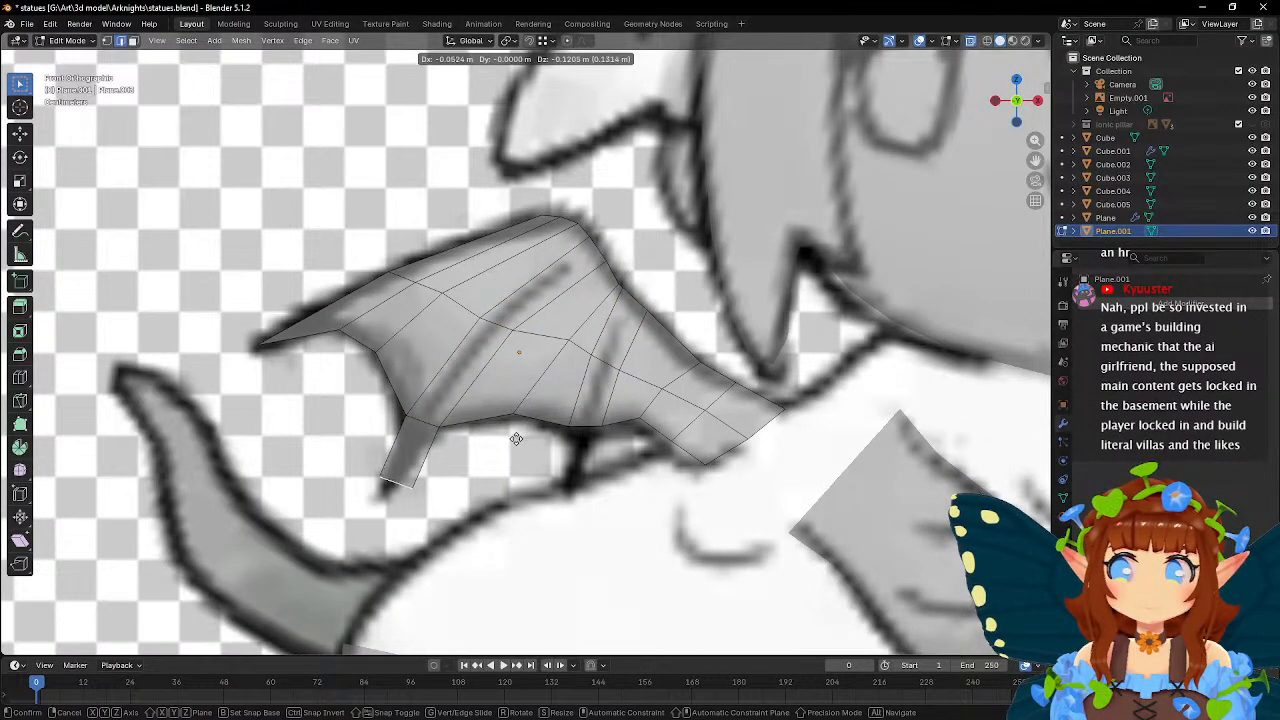
left_click(507, 449)
key("s")
left_click(438, 473)
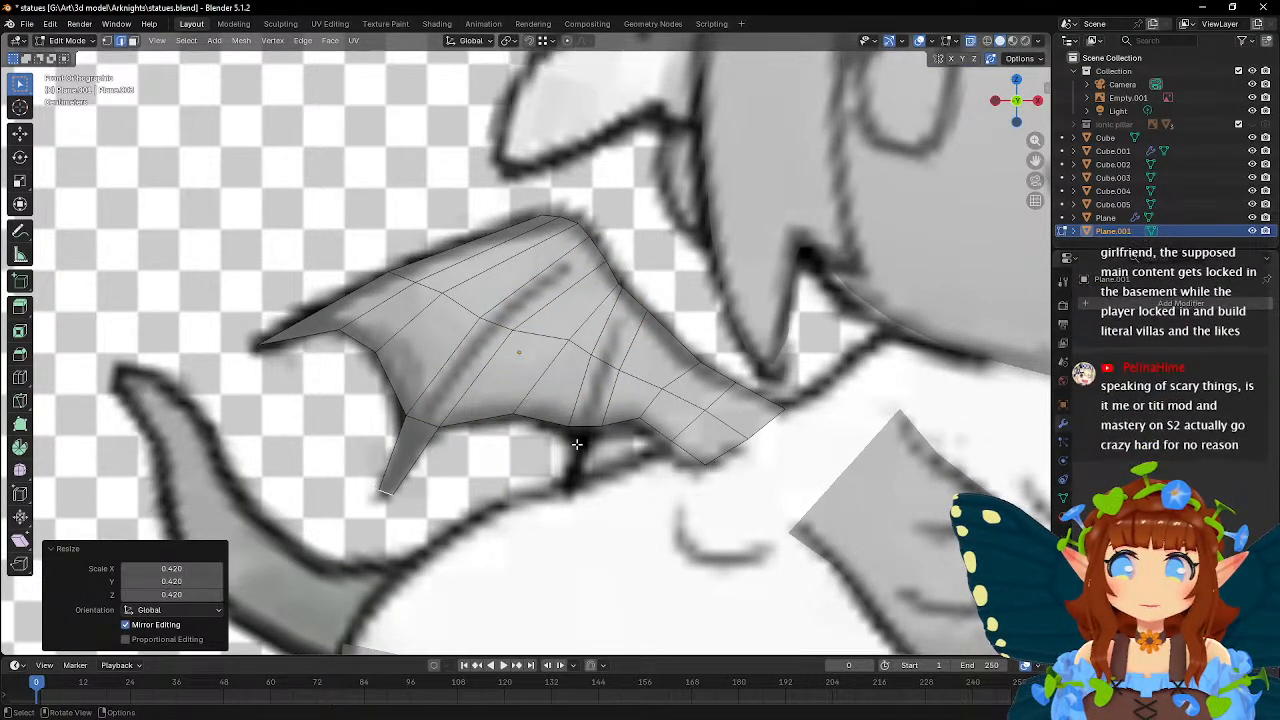
- Extrude the lower end of the inner bone strip down into the drawn claw, narrow its tip and align it
left_click(577, 428)
key("e")
left_click(636, 503)
key("s")
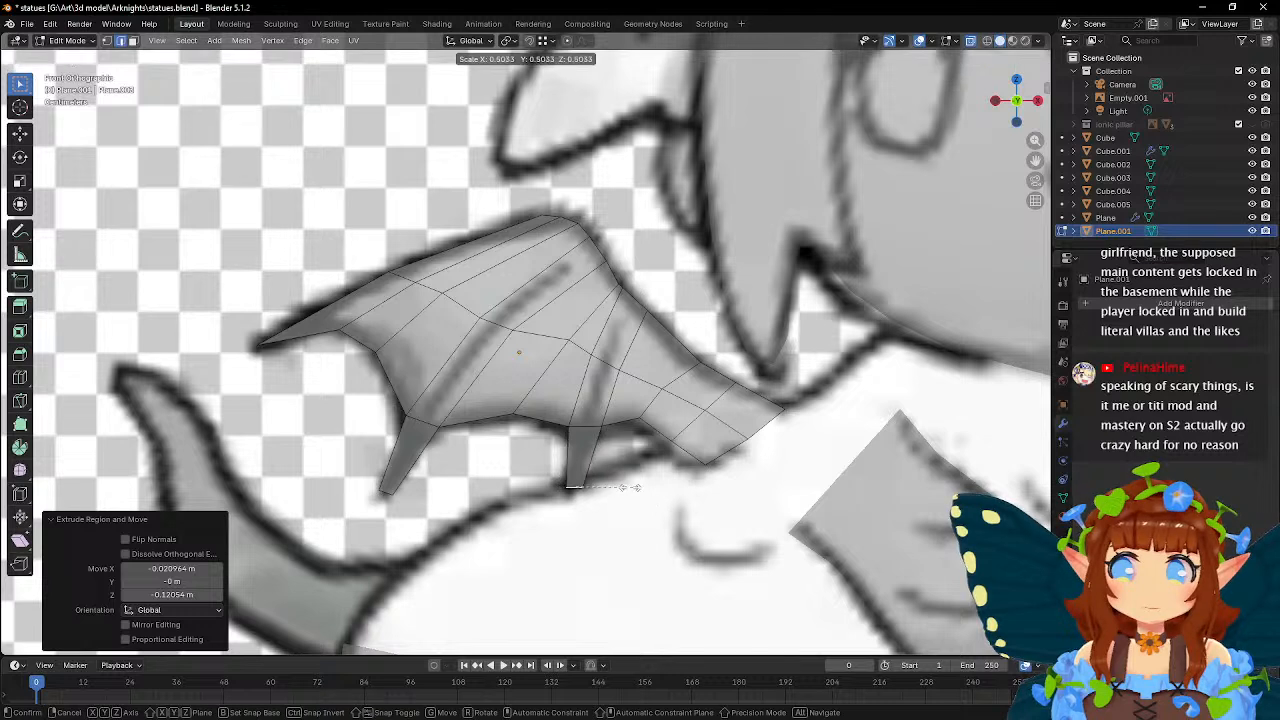
left_click(645, 481)
key("Escape")
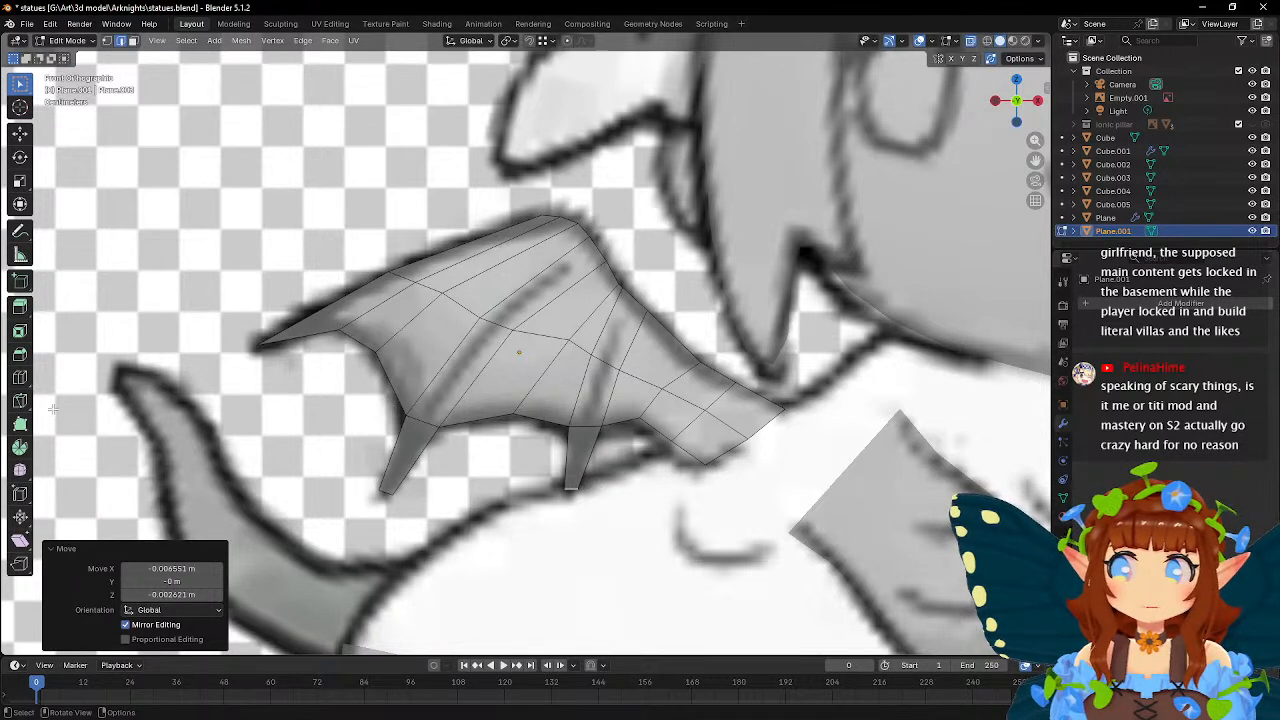
- Add a loop cut across the middle of each of the two wing claws
left_click(20, 377)
left_click(568, 461)
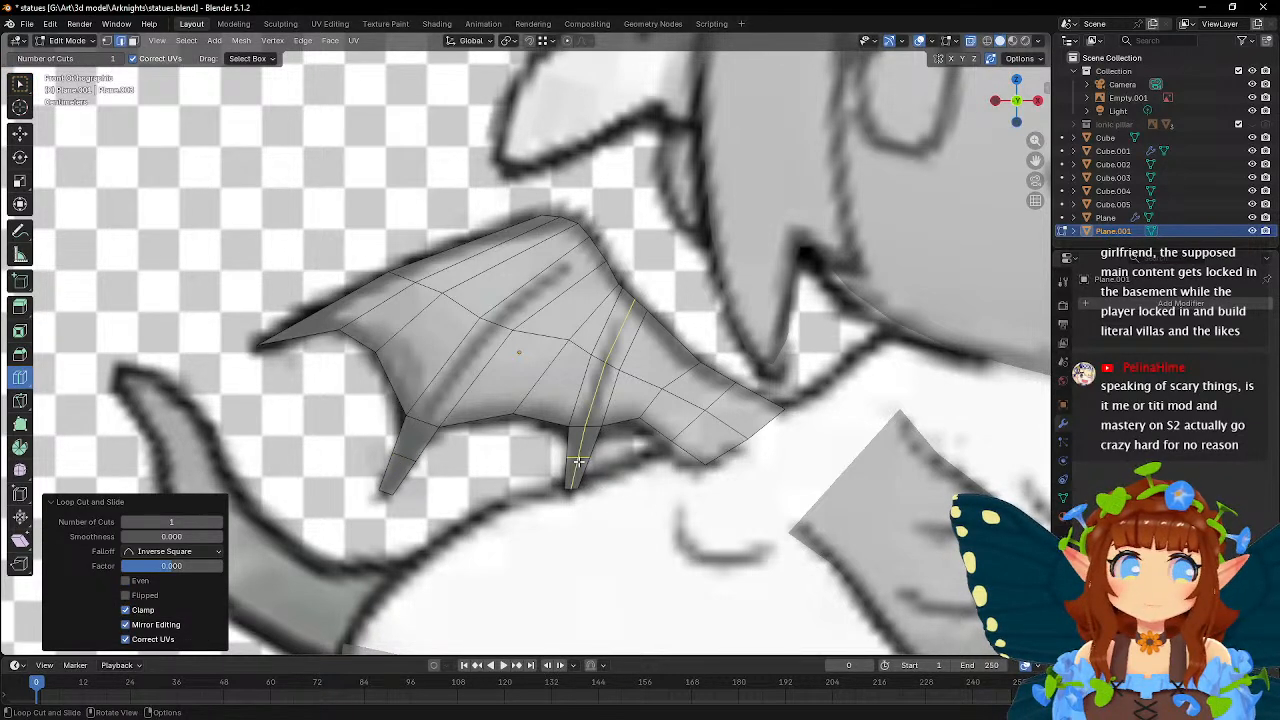
key("w")
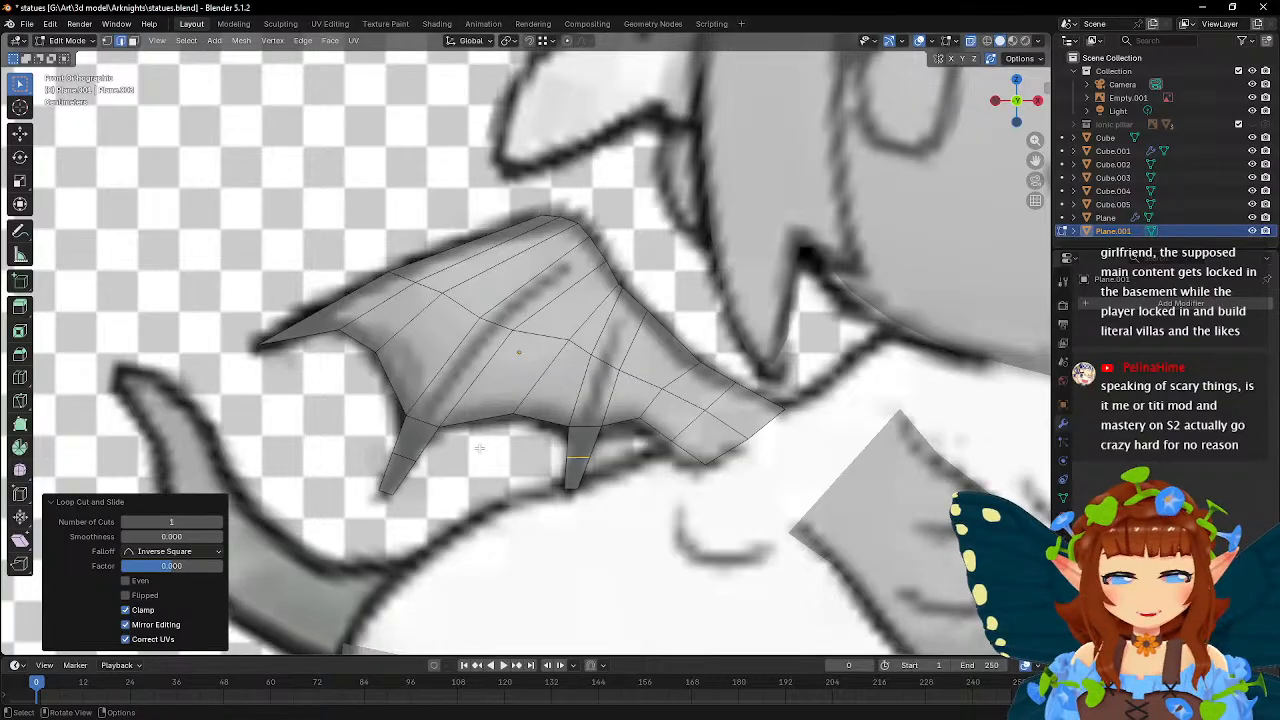
- Scale the outer claw's middle edge to about 0.67 and raise it slightly, and scale the inner claw's to about 0.85
left_click(408, 454)
key("s")
left_click(462, 457)
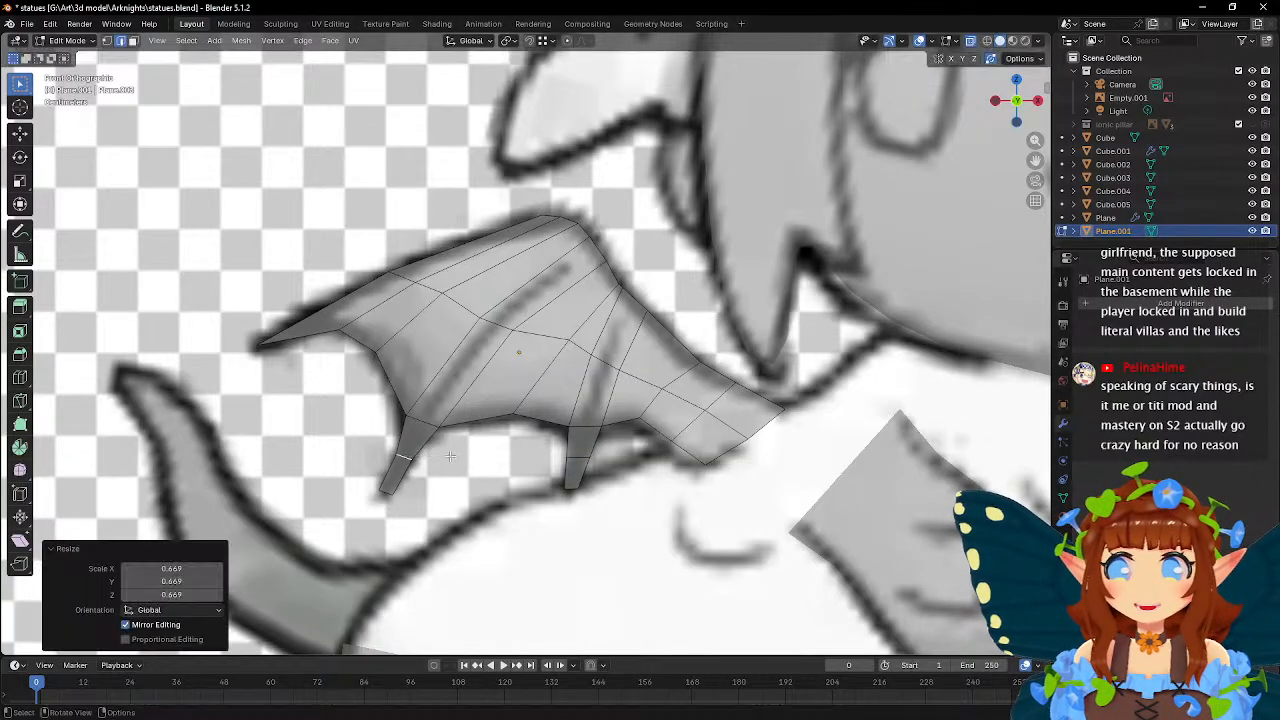
key("g")
right_click(468, 449)
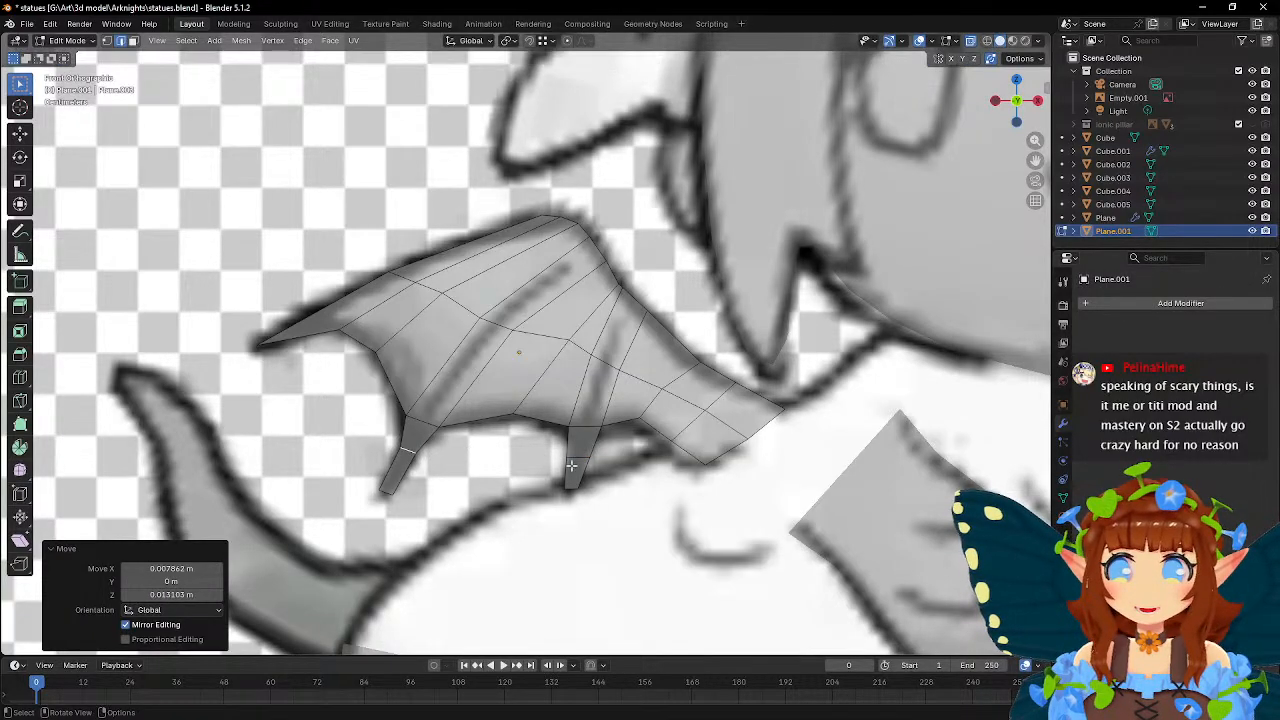
left_click(577, 458)
key("s")
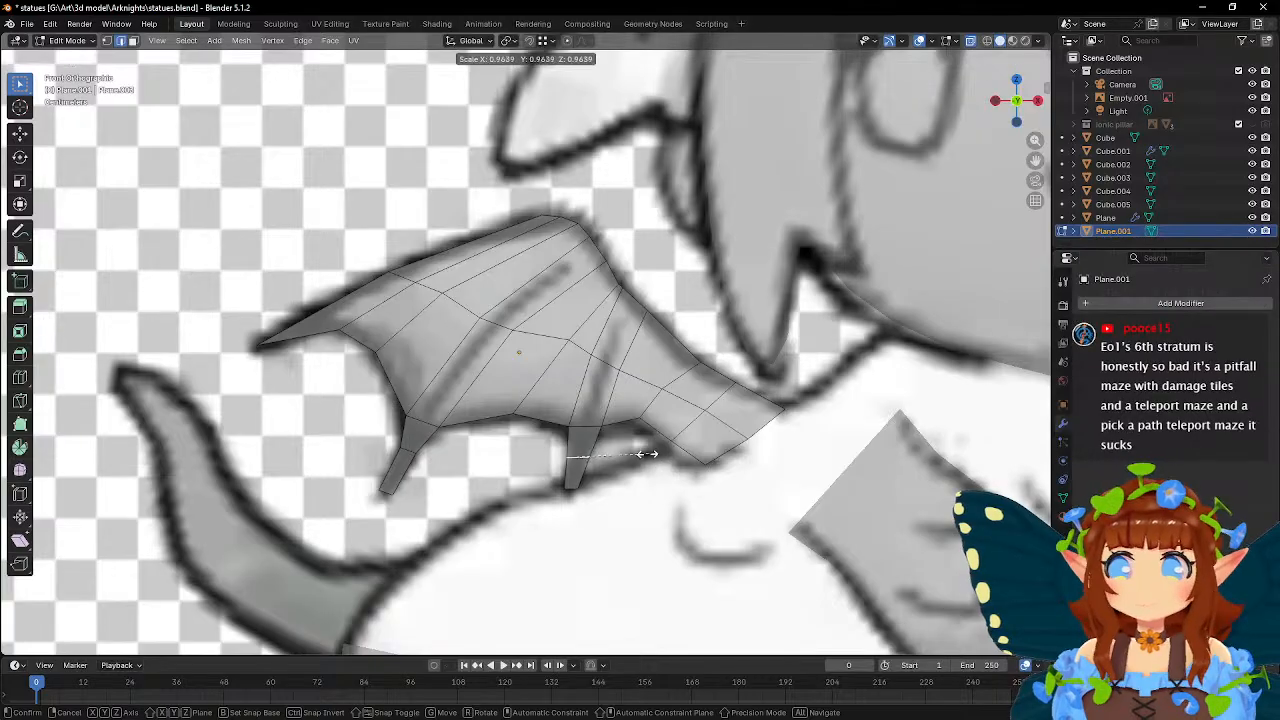
left_click(641, 455)
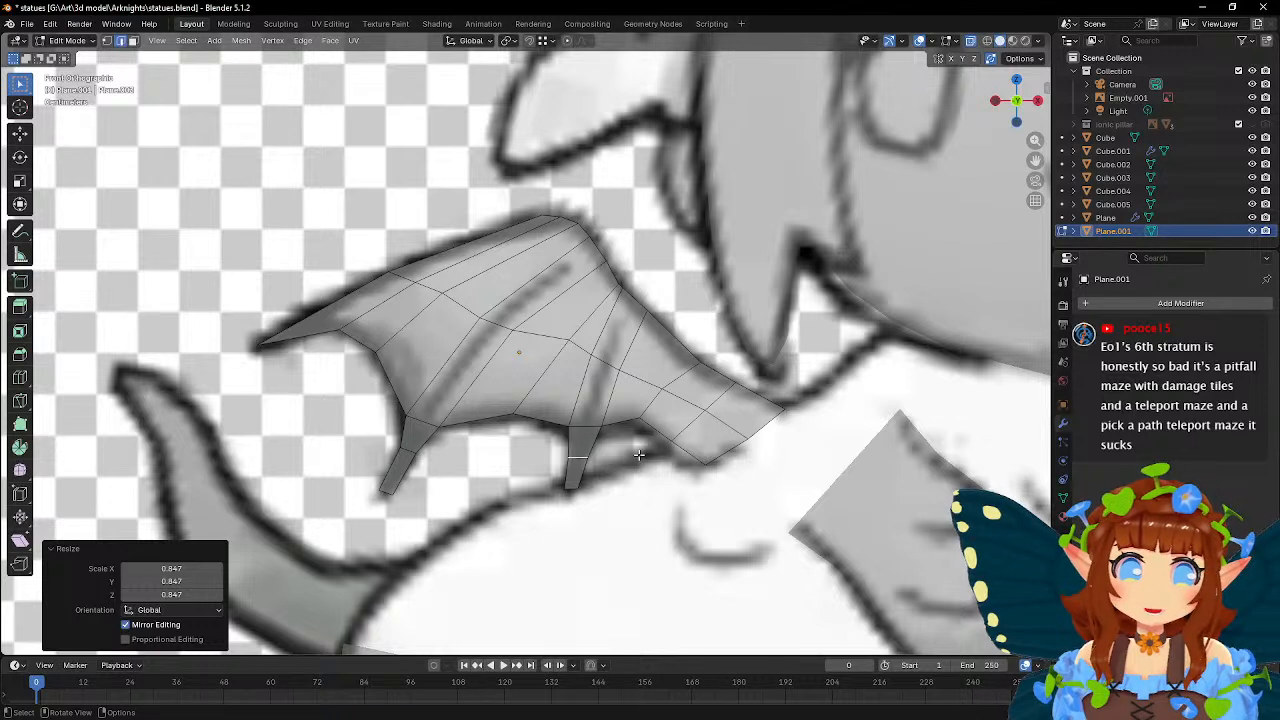
- Shift the interior vertex between the bones outward and bring the inner bone strip's two interior vertices closer together
left_click(107, 40)
left_click(569, 339)
key("g")
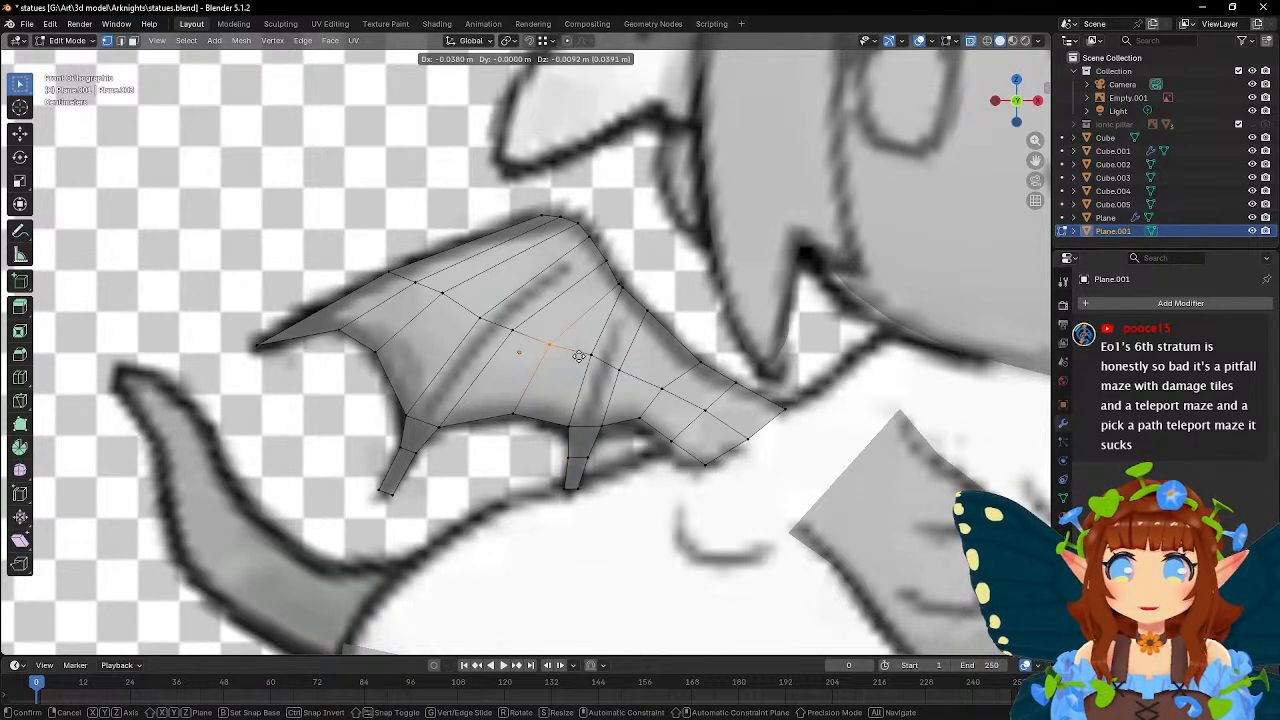
left_click(580, 354)
left_click(593, 357)
key("g")
left_click(618, 375)
left_click(629, 379)
key("g")
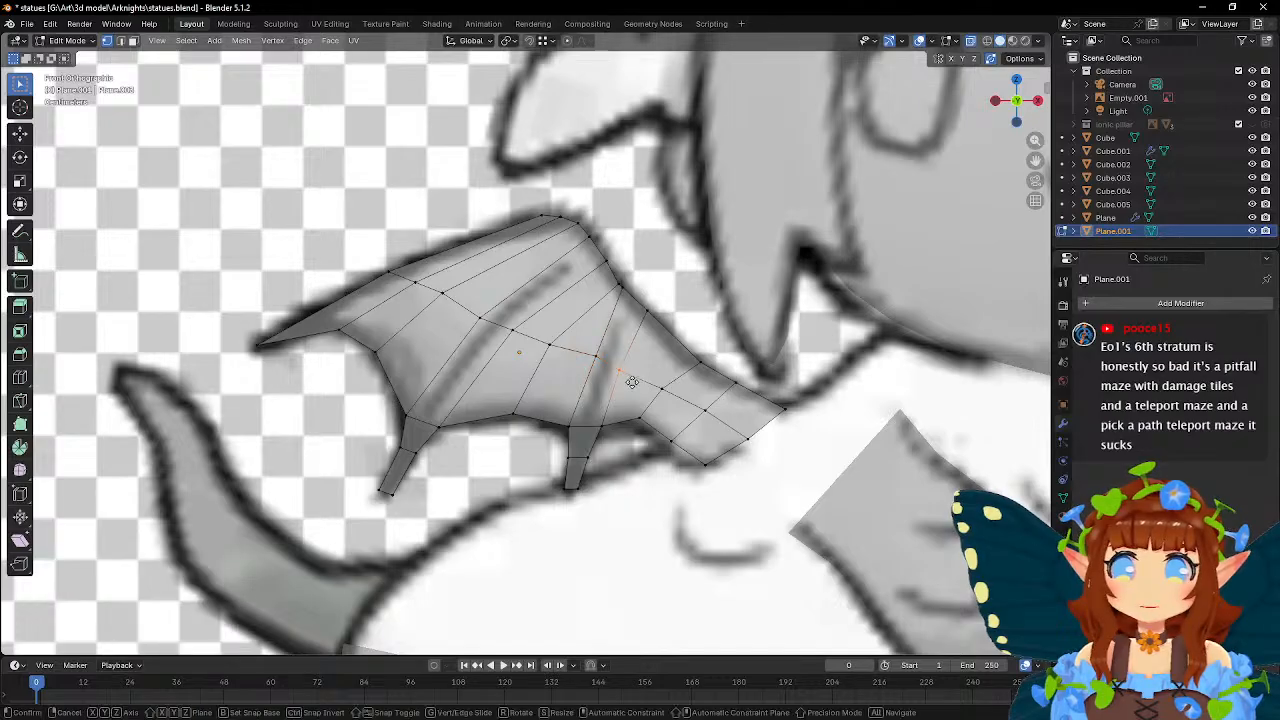
left_click(625, 380)
- Move the inner bone strip's two leading-edge vertices closer together on the drawn outline
left_click(625, 297)
key("g")
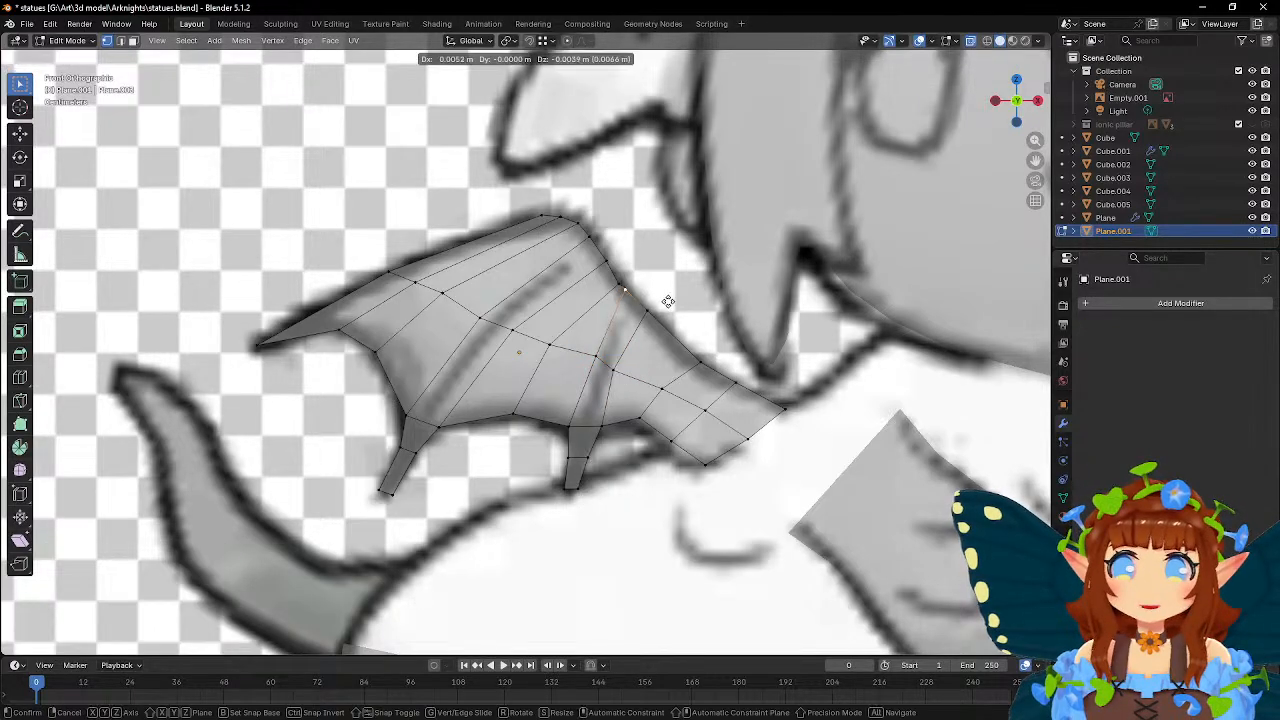
left_click(668, 308)
left_click(652, 311)
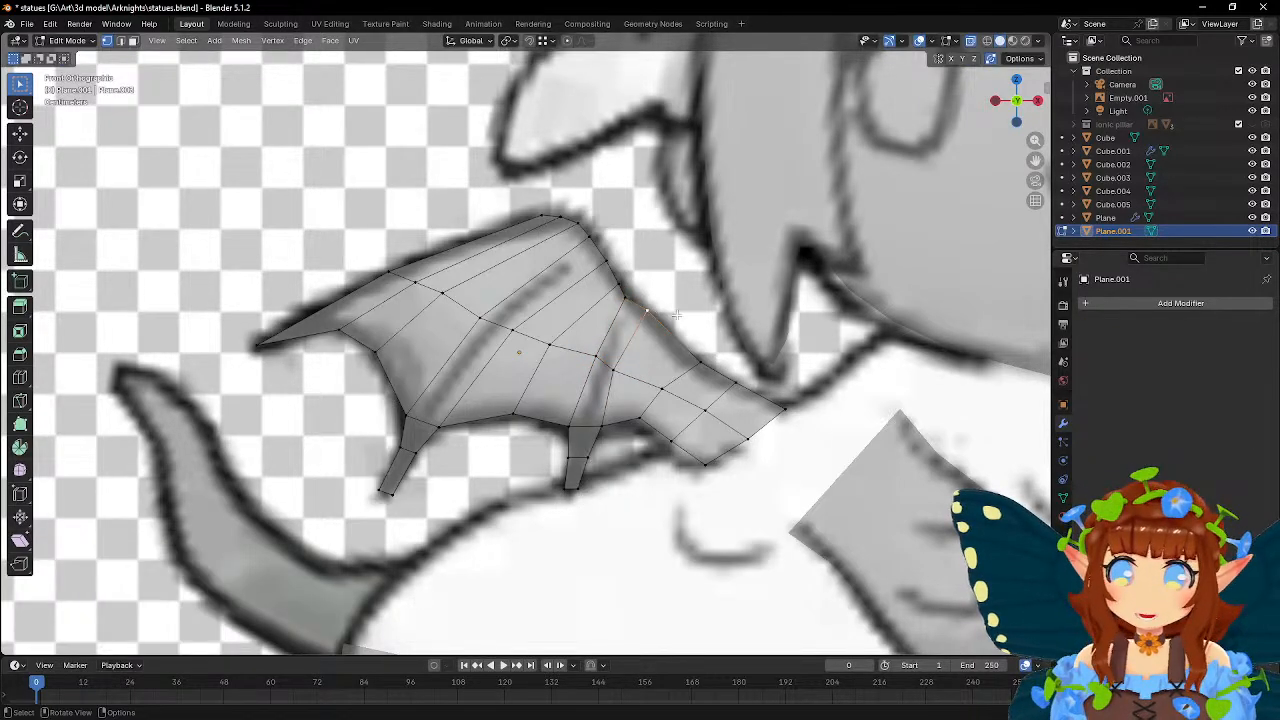
key("g")
left_click(666, 312)
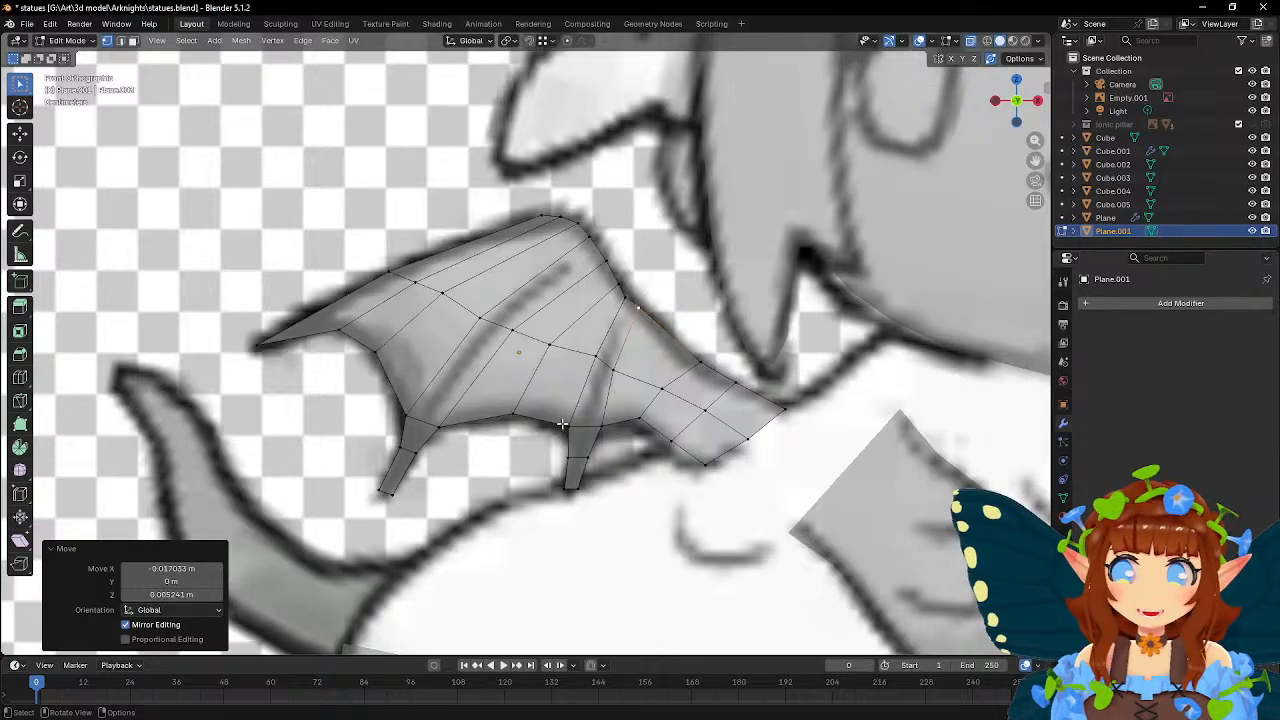
- Fit the lower-edge vertices from the inner claw to the wing root to the drawn scalloped edge
left_click_drag(559, 419, 670, 445)
left_click(723, 481)
left_click_drag(723, 481, 701, 484)
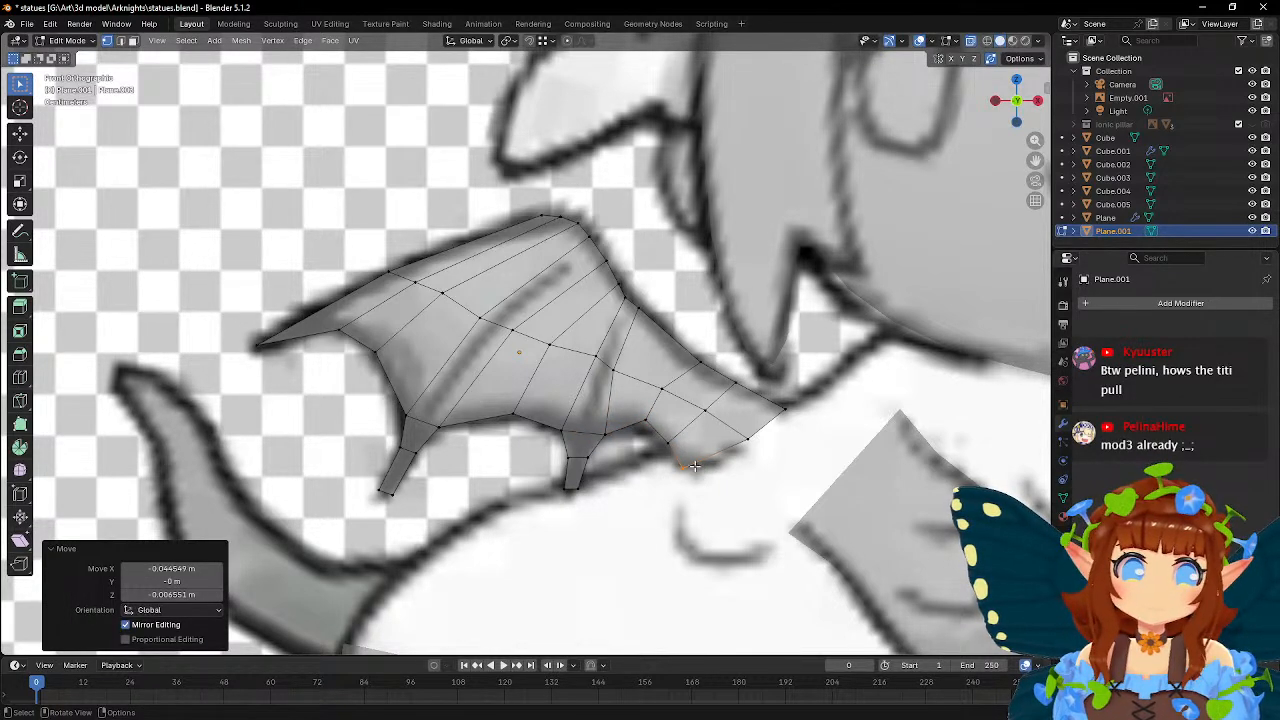
- Bring the outer bone strip's two interior vertices closer together around the drawn bone
scroll(698, 466, "up", 1)
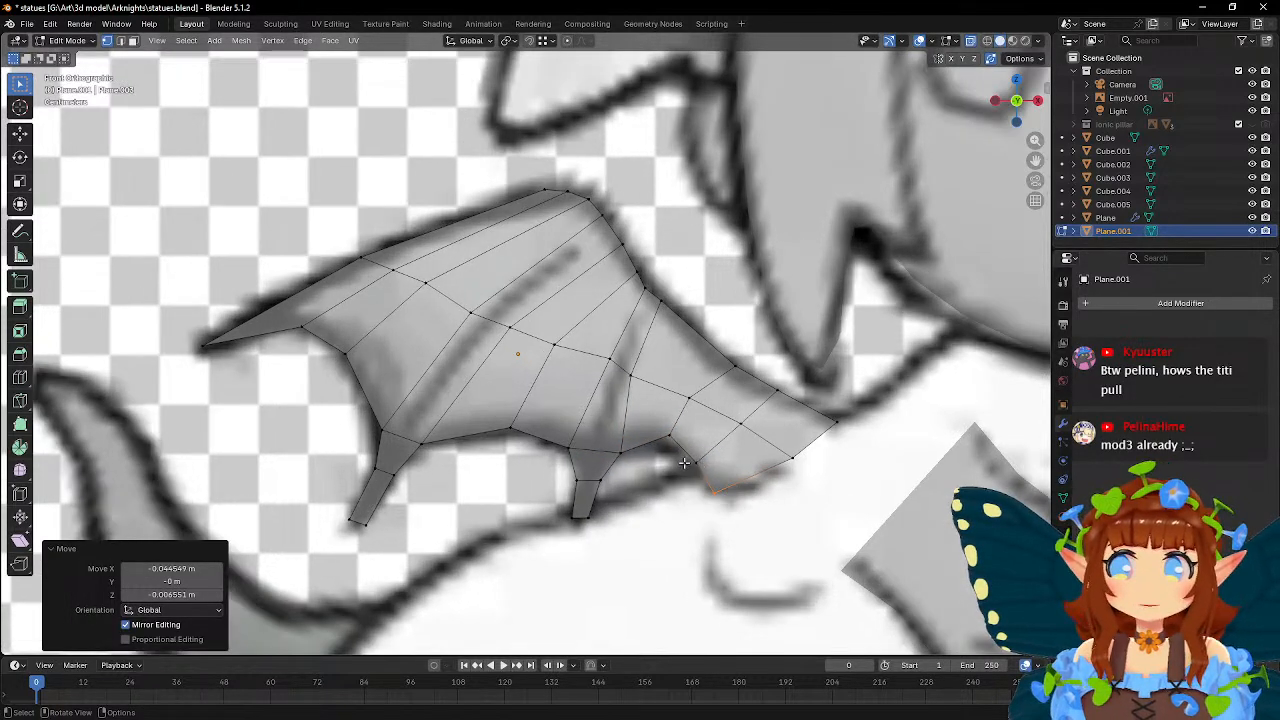
left_click(509, 325)
key("g")
left_click(528, 353)
left_click(480, 318)
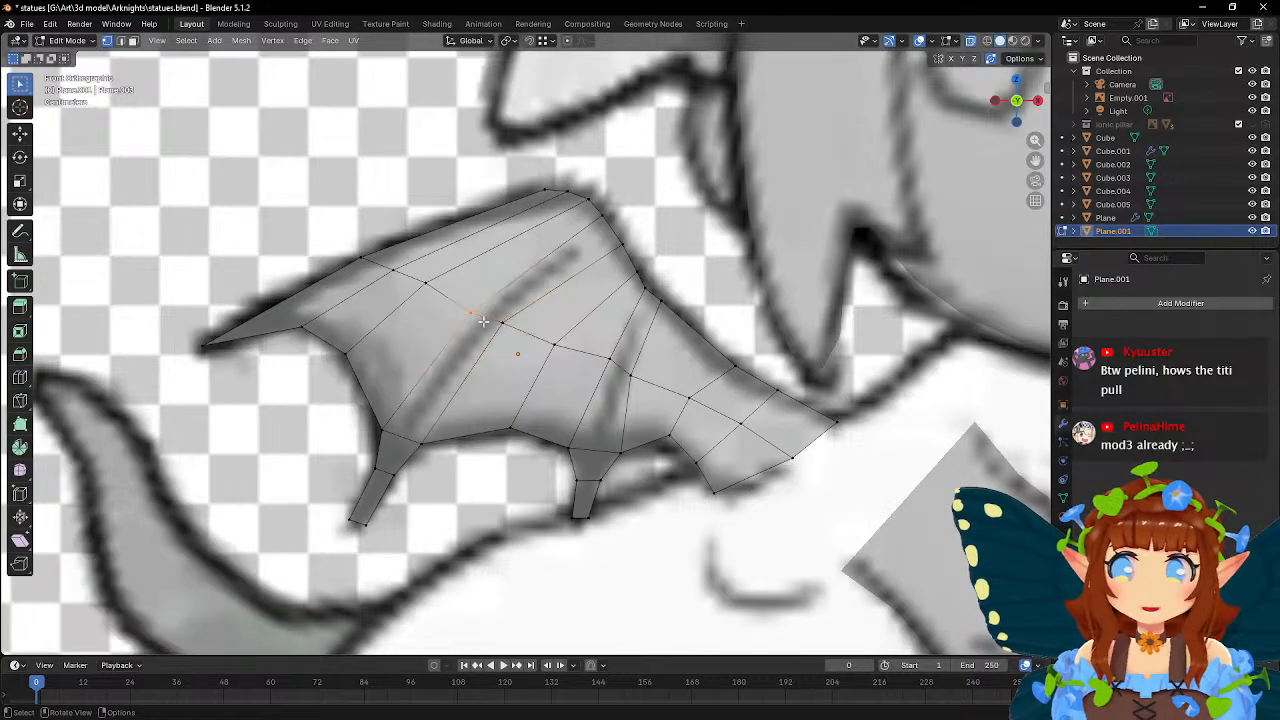
key("g")
left_click(494, 323)
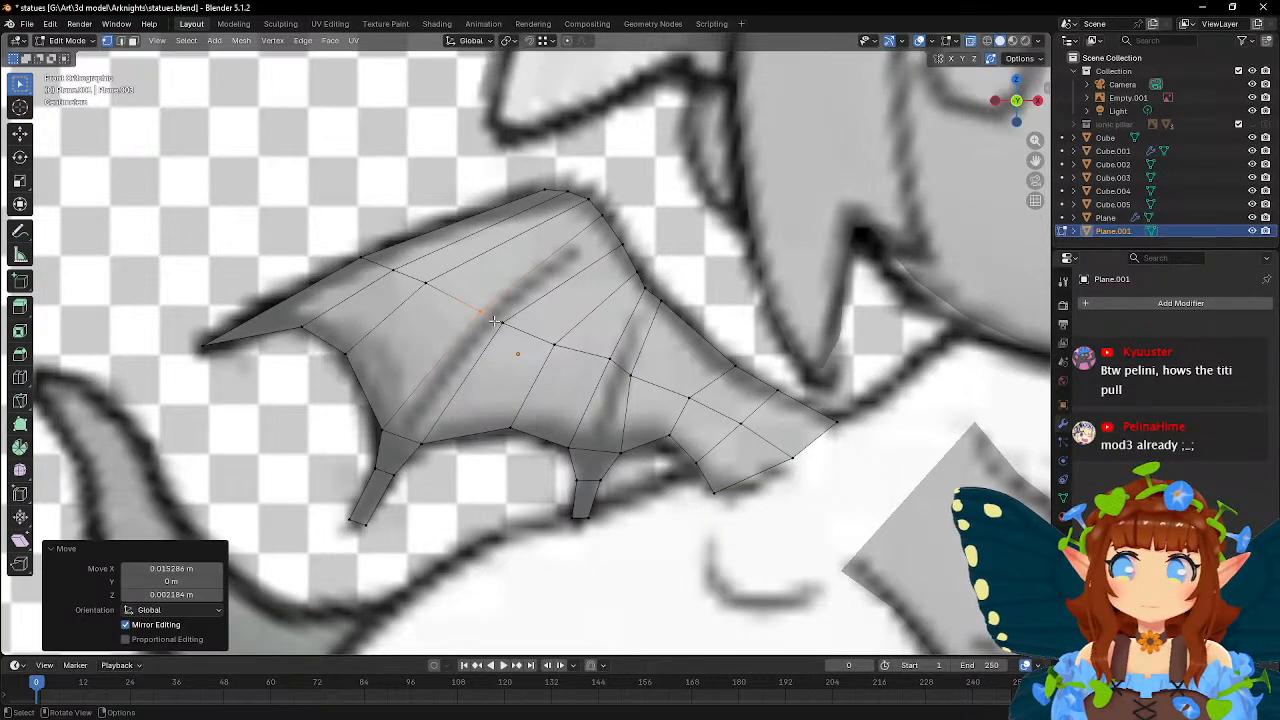
- Move the two lower-edge vertices at the base of the outer claw outward to match the drawing
left_click(412, 437)
key("g")
left_click(430, 462)
left_click(381, 428)
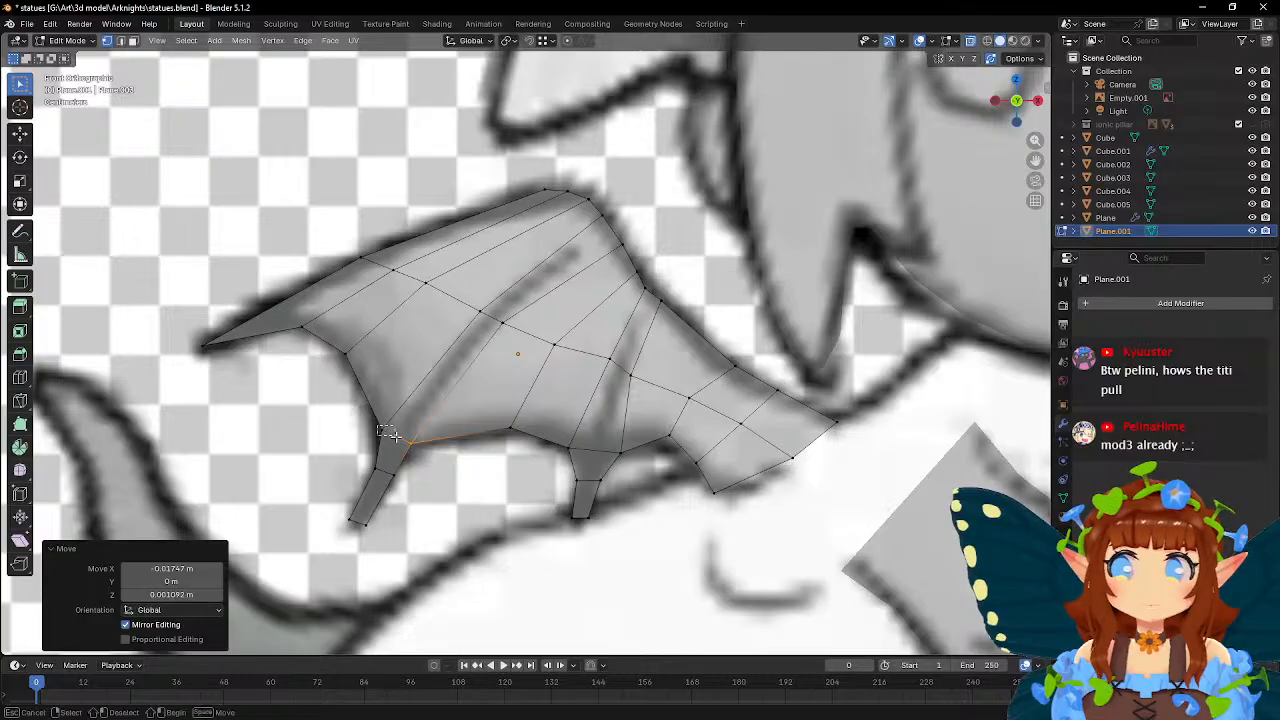
key("g")
left_click(389, 438)
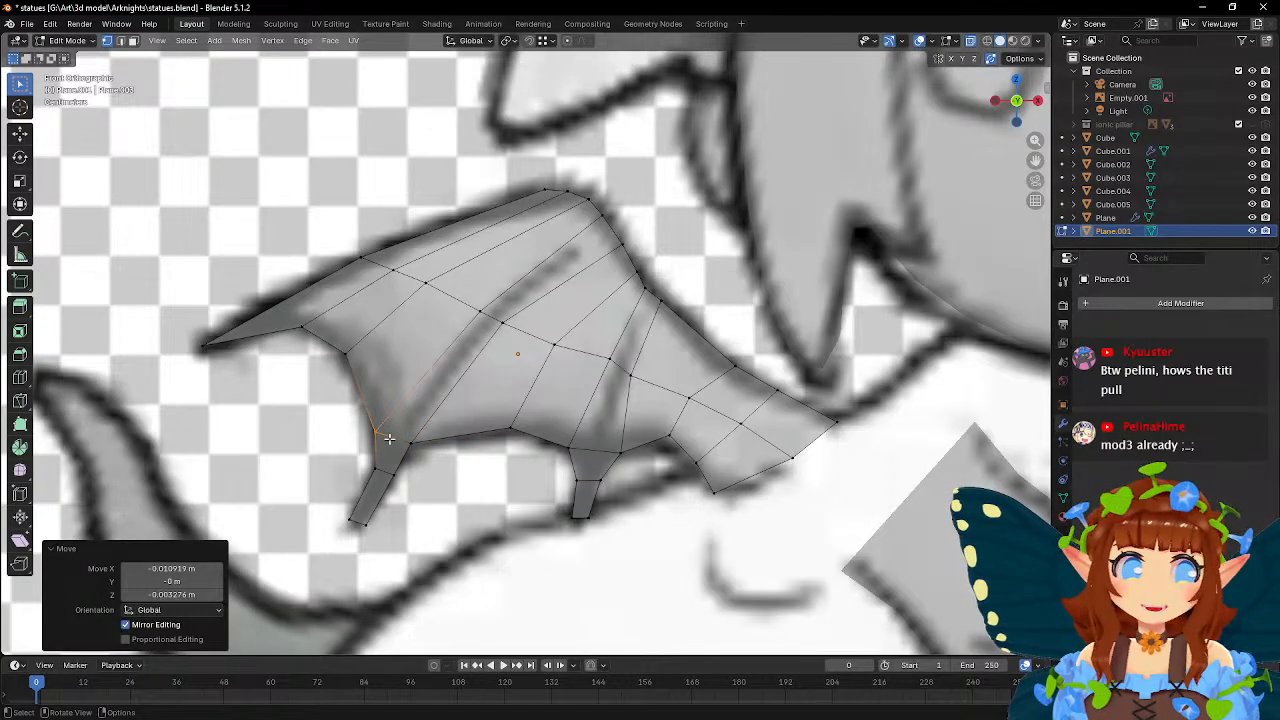
- Narrow the outer bone strip at the leading edge and nudge the leading-edge vertex between the bones onto the outline
left_click(608, 240)
key("g")
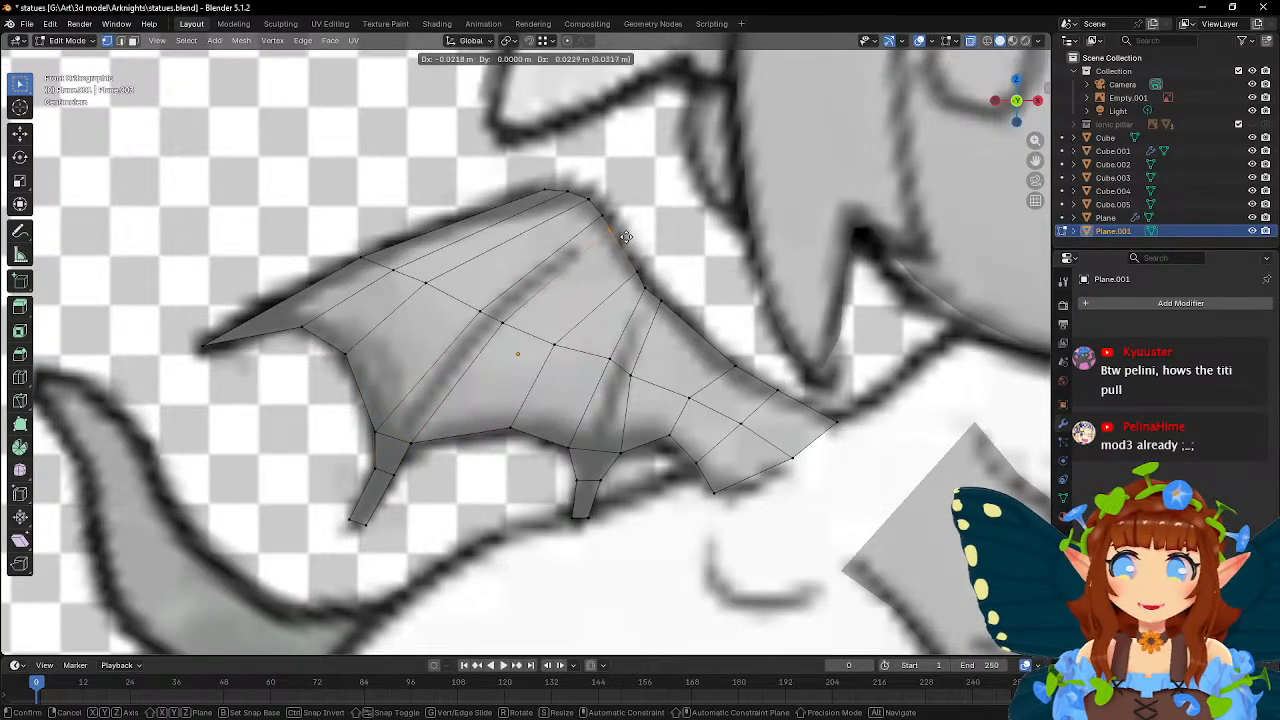
left_click(624, 234)
left_click(648, 281)
key("g")
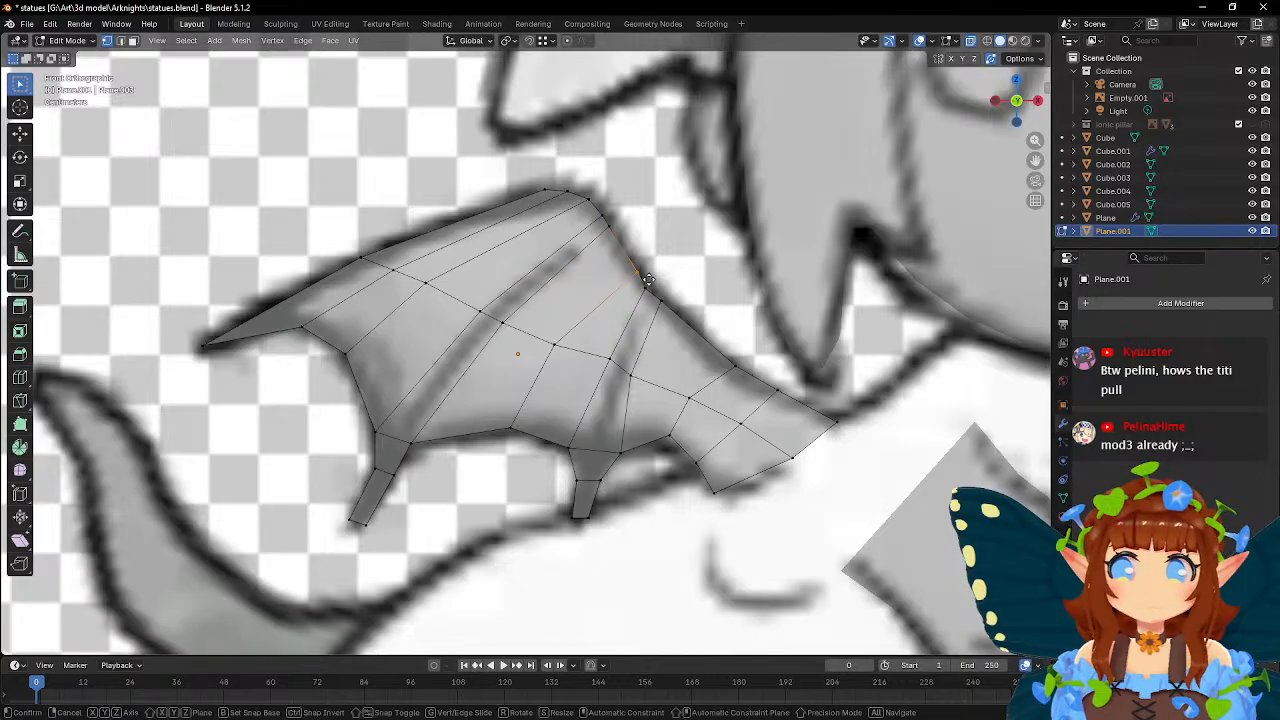
left_click(645, 279)
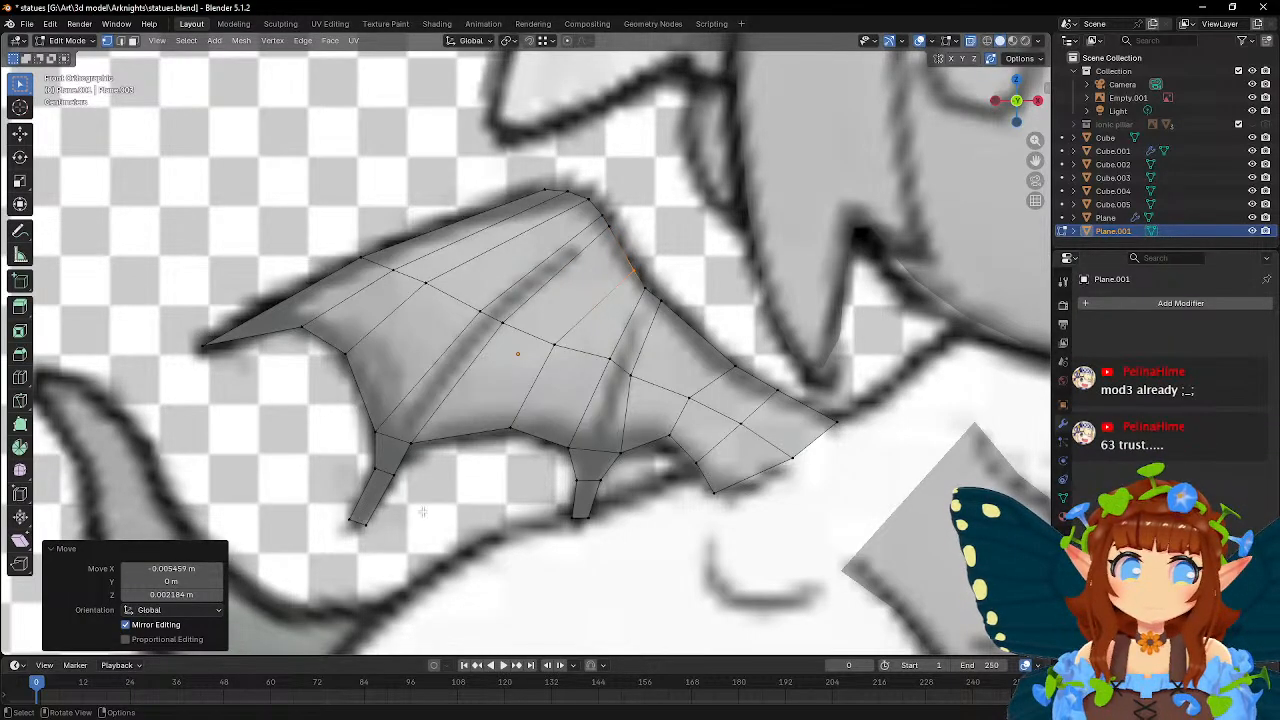
- Leave mesh editing of the wing and compare its shape with the whole reference figure
left_click(18, 378)
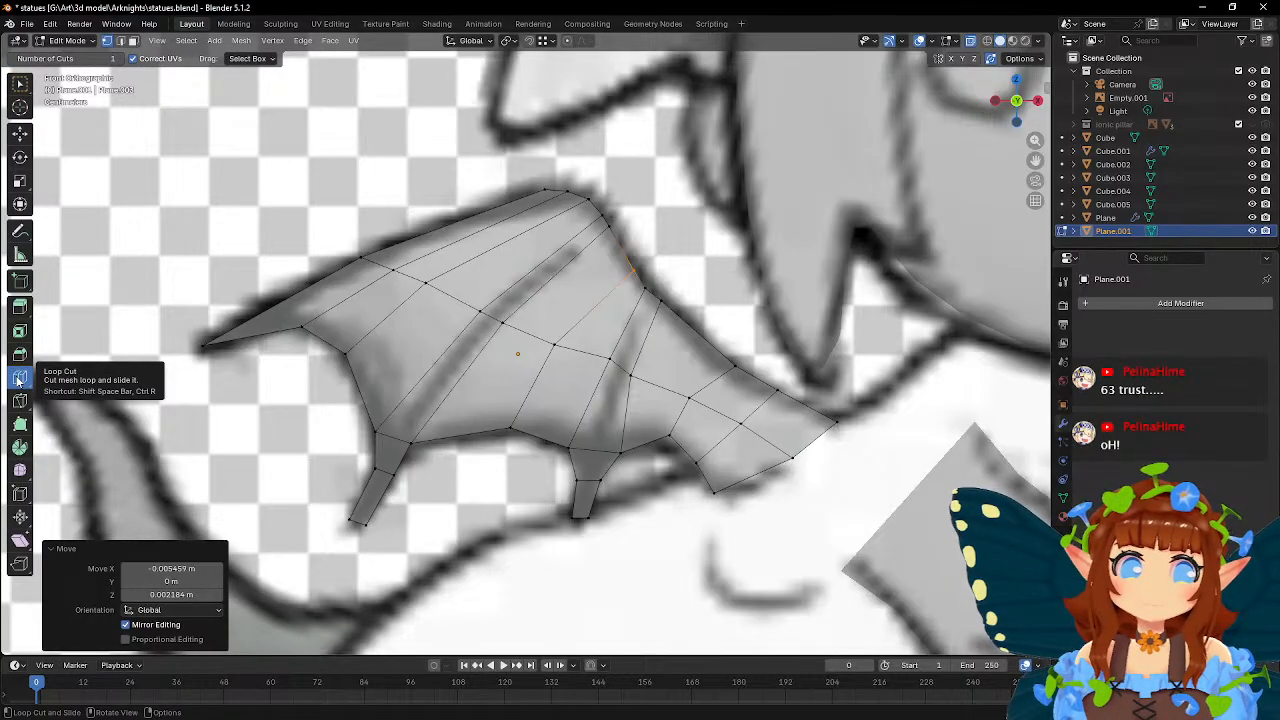
key("w")
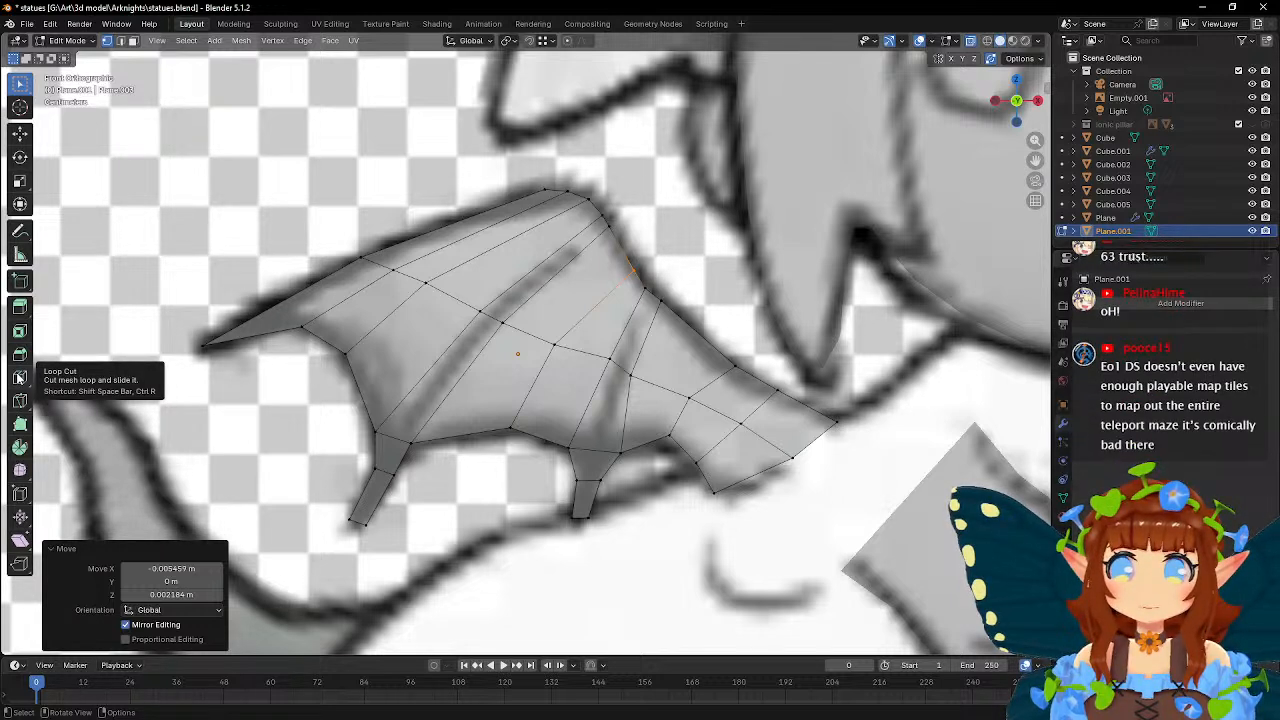
left_click(609, 356)
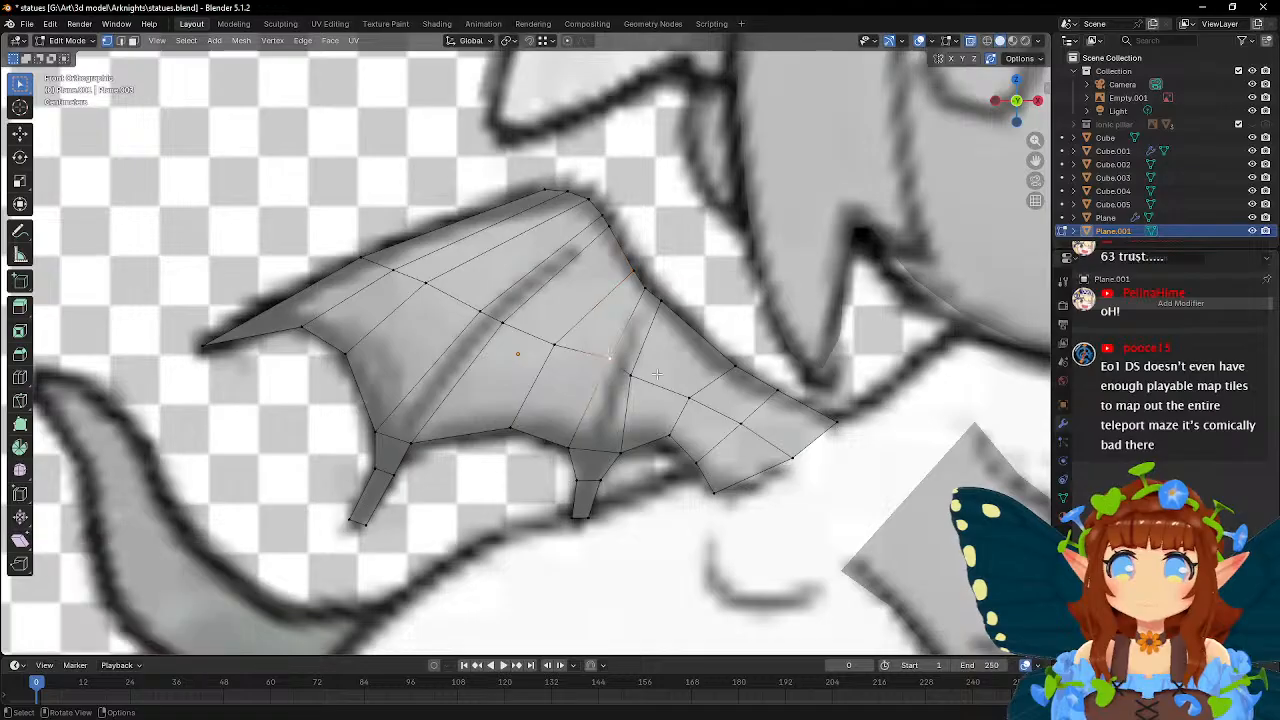
key("Tab")
scroll(600, 450, "down", 8)
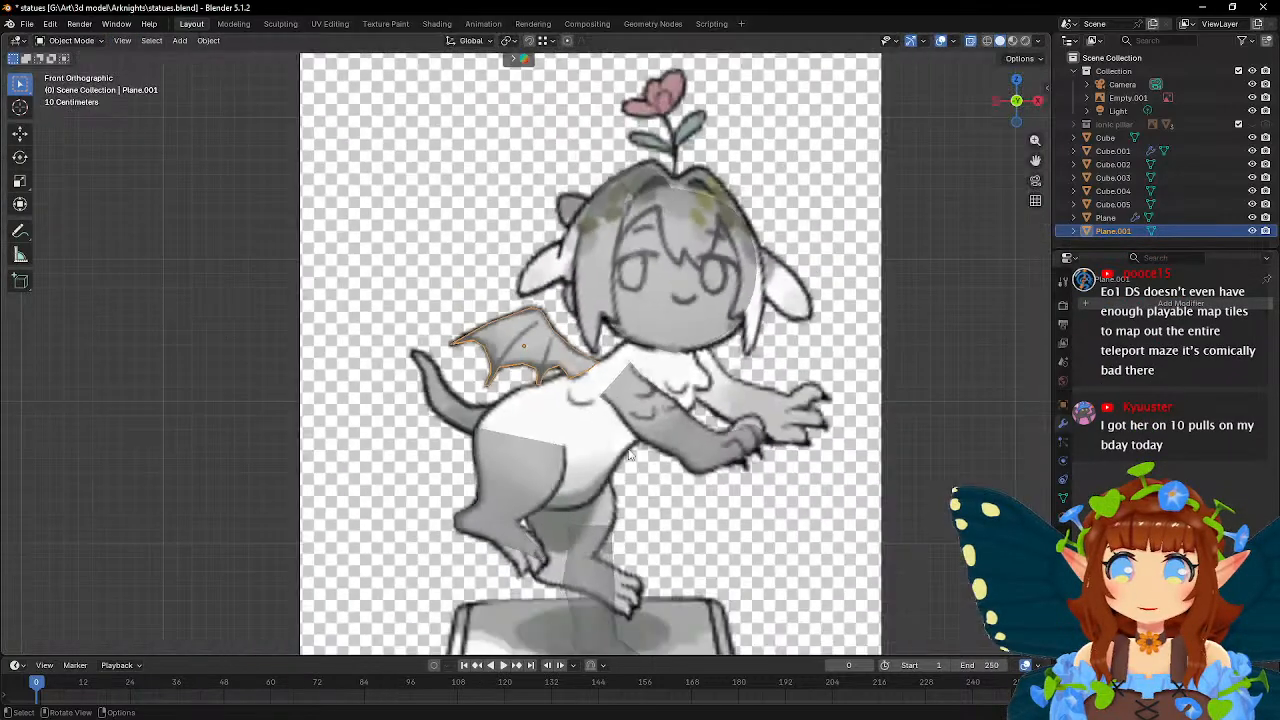
scroll(629, 454, "up", 4)
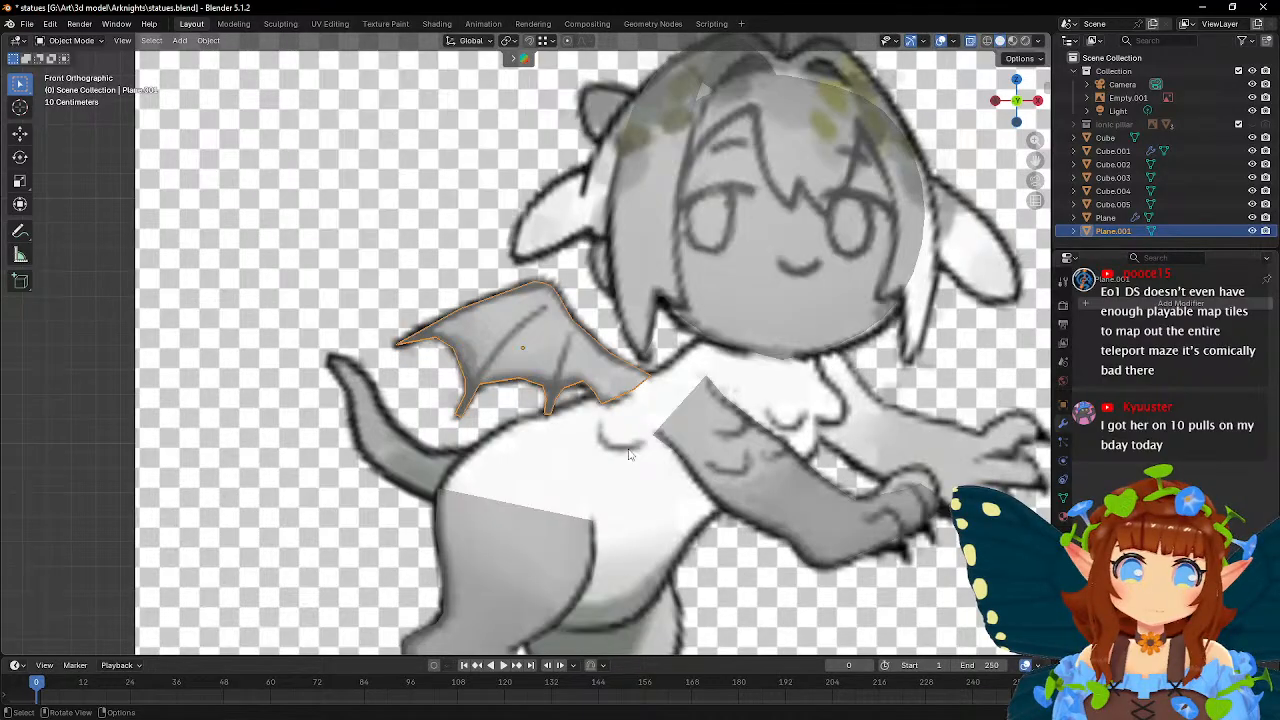
- Return to mesh editing of the wing and fit the two lower-edge vertices near the wing root to the drawn outline
scroll(628, 455, "down", 3)
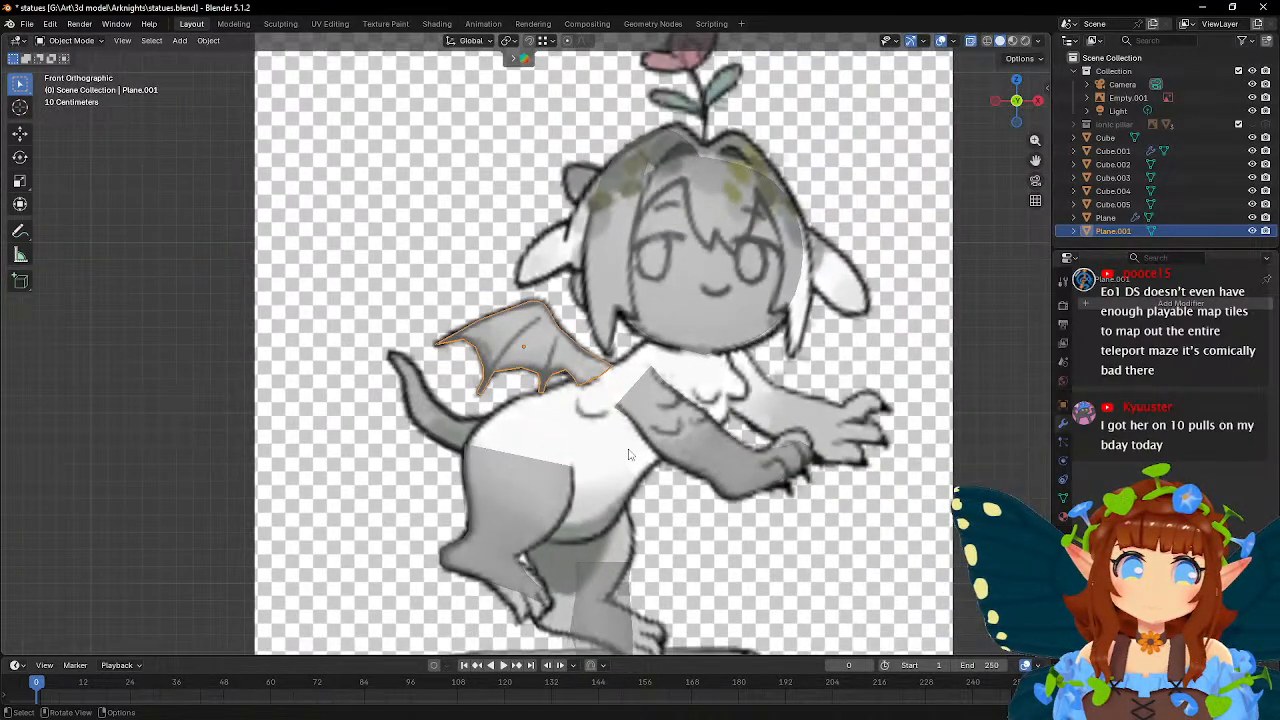
scroll(628, 455, "up", 4)
scroll(628, 455, "down", 3)
scroll(628, 455, "up", 5)
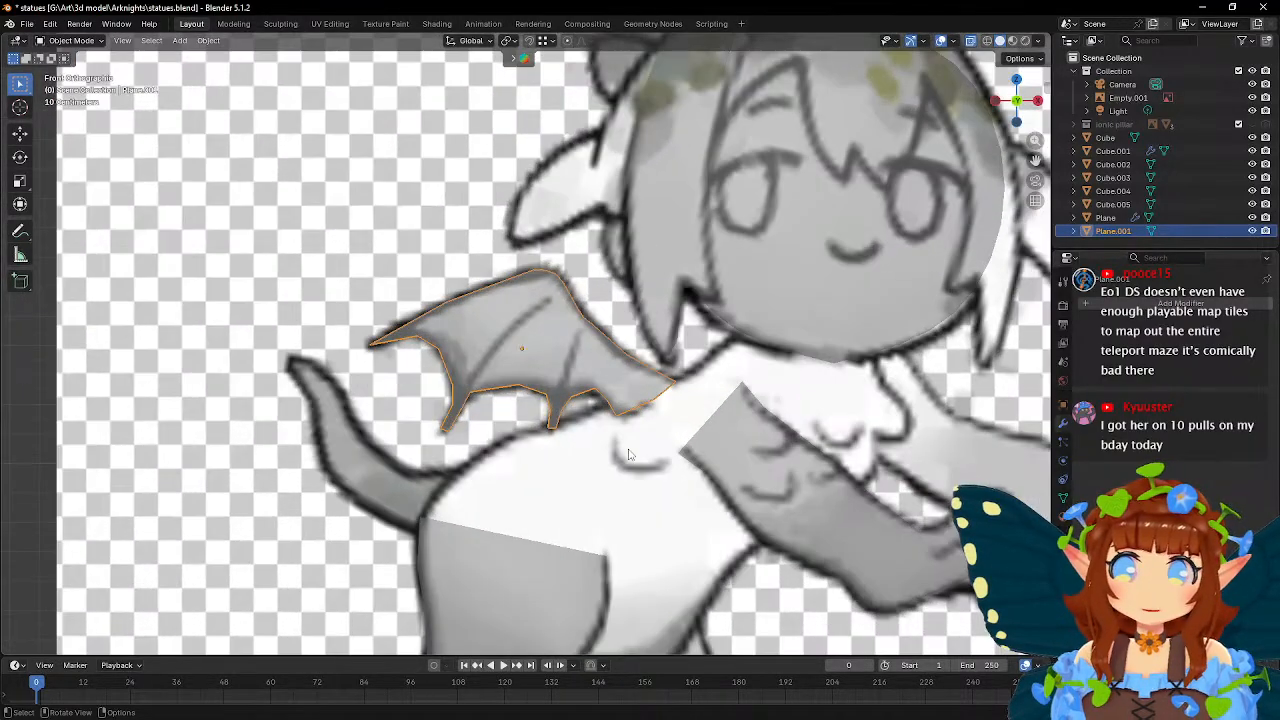
key("Tab")
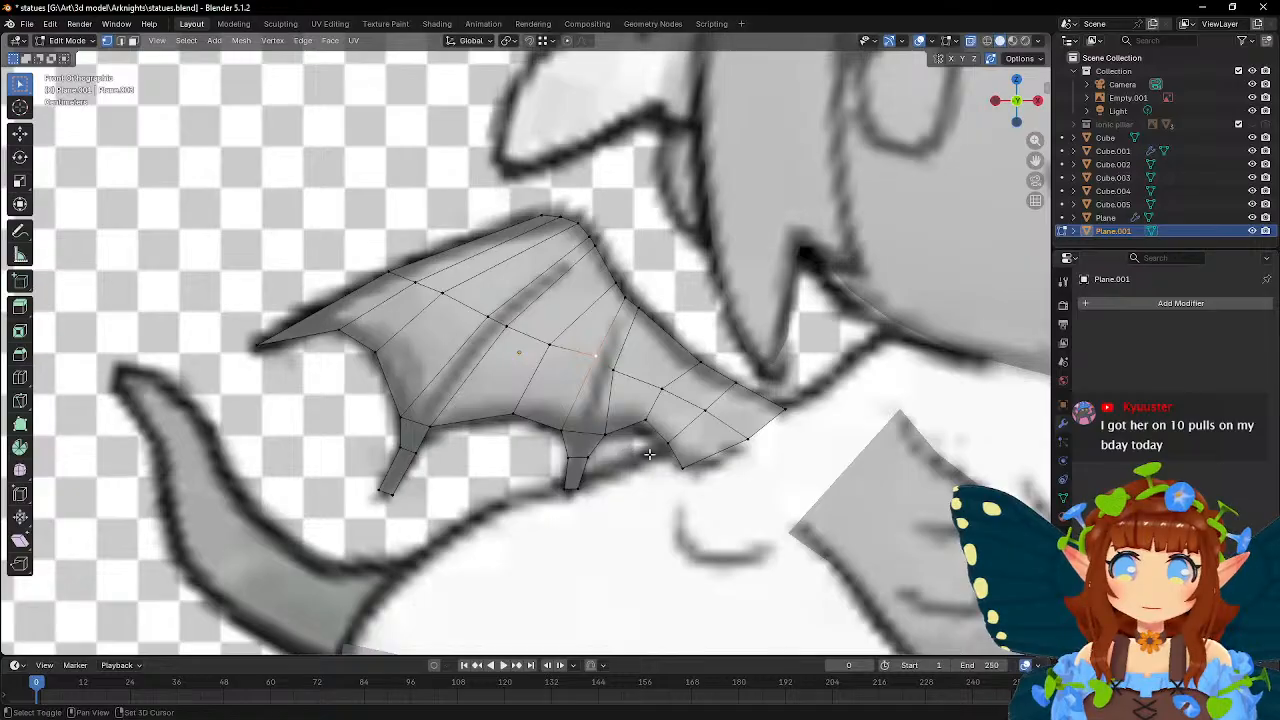
middle_click_drag(628, 448, 583, 420, "shift")
left_click(598, 402)
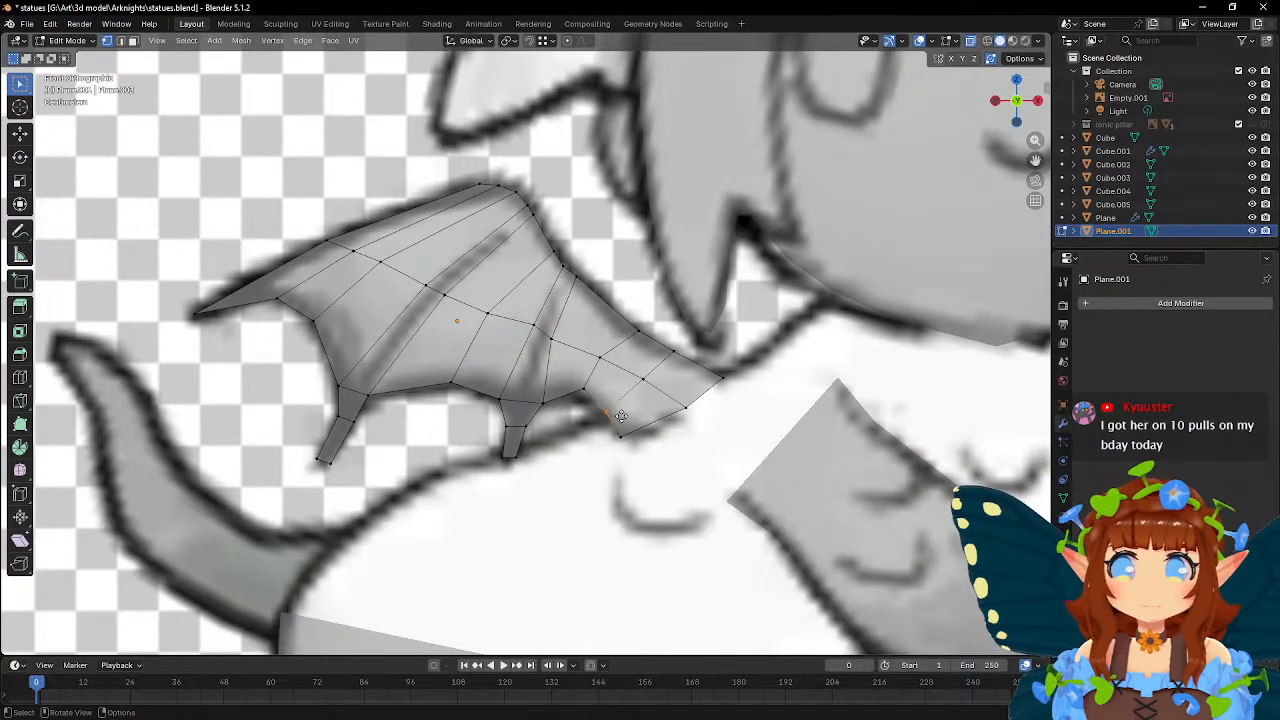
key("g")
left_click(618, 415)
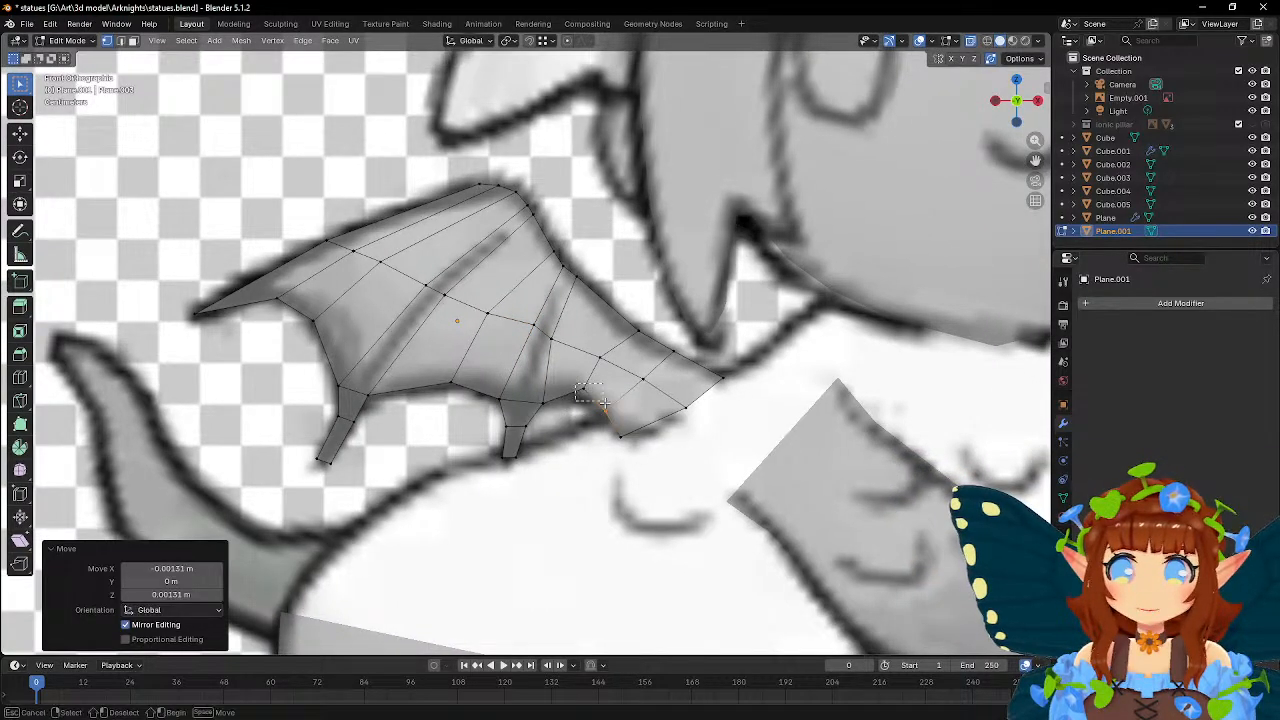
left_click(594, 398)
key("g")
left_click(596, 399)
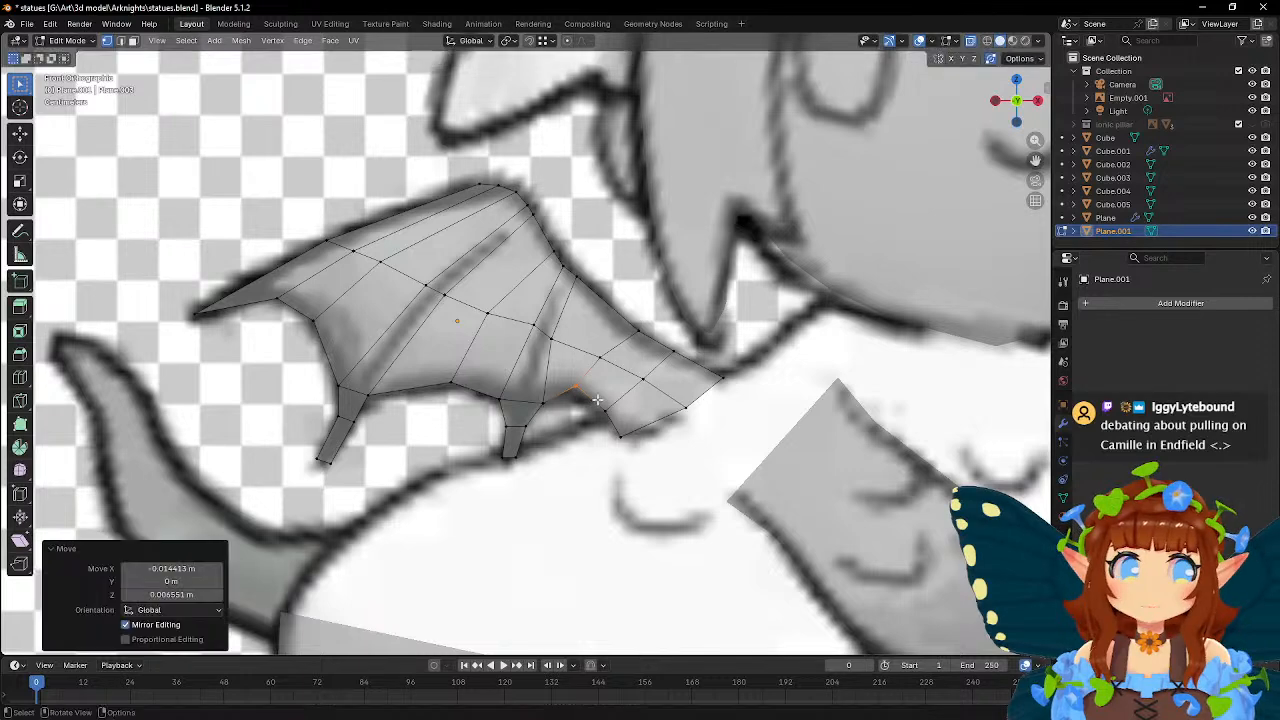
- Knife-cut a narrow strip from the inner bone's two interior vertices down through the inner claw, meeting at its tip
scroll(594, 404, "up", 2)
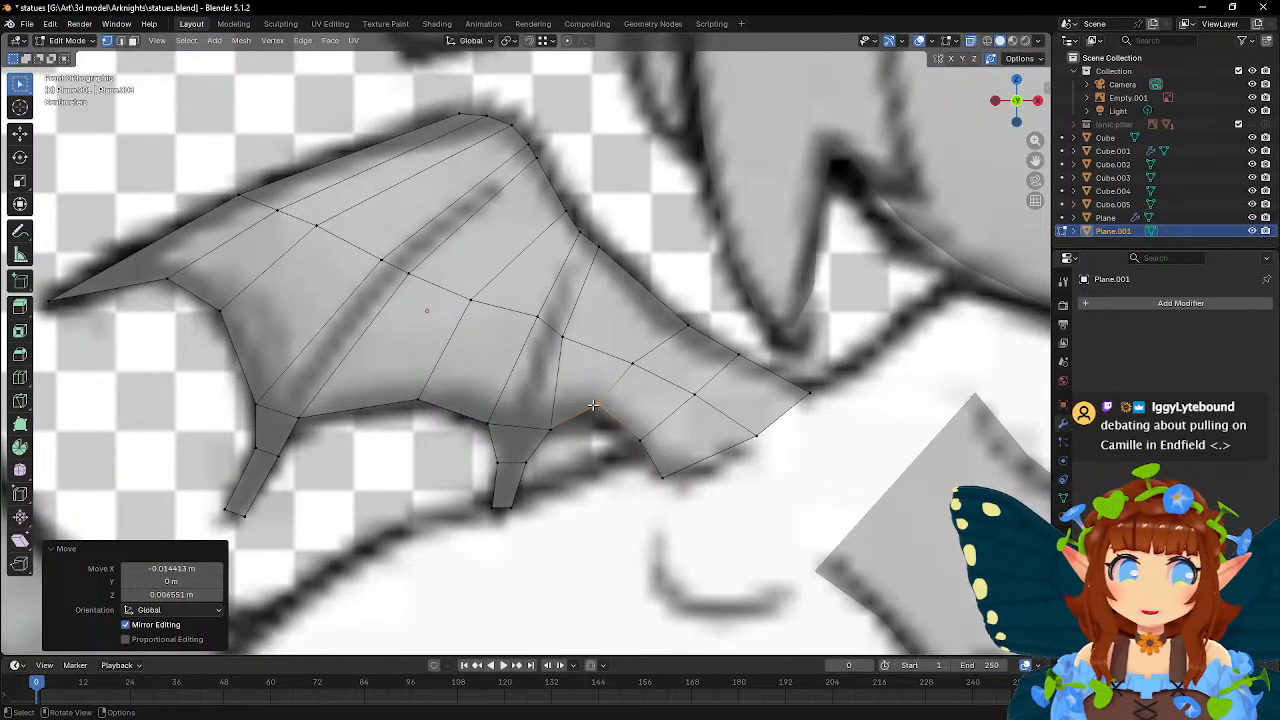
scroll(593, 405, "down", 4)
scroll(593, 405, "up", 4)
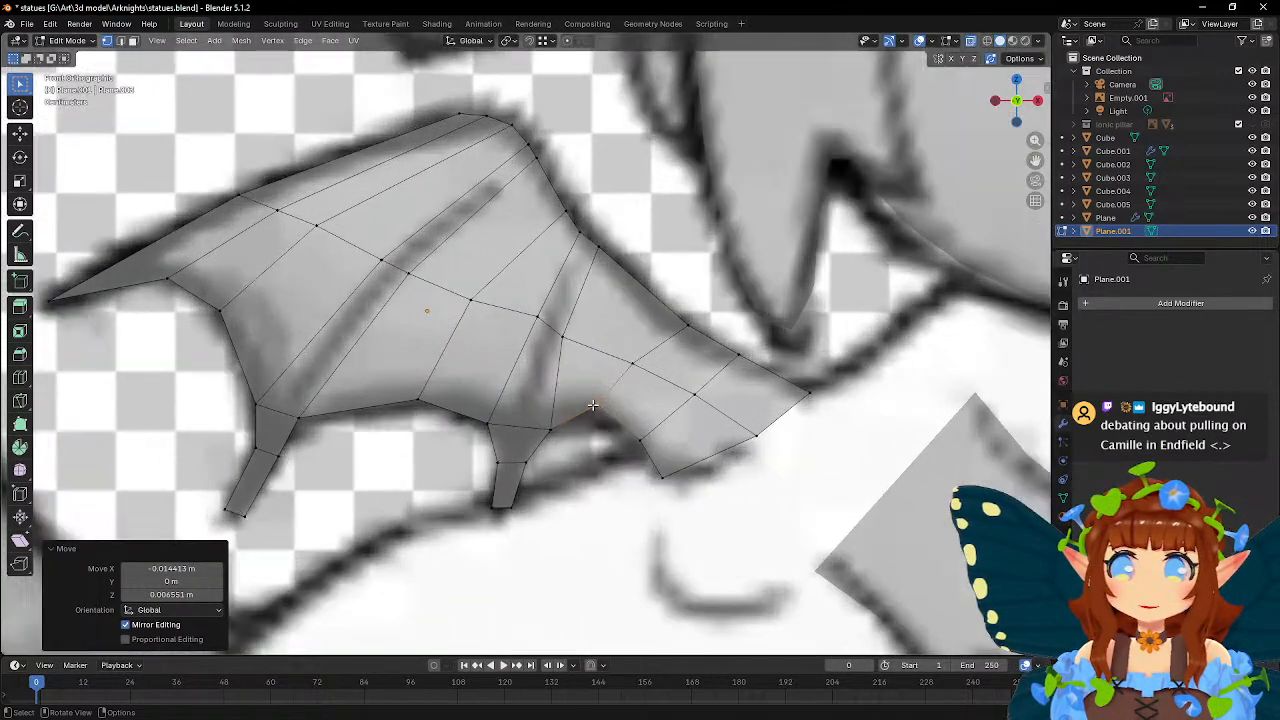
left_click(20, 400)
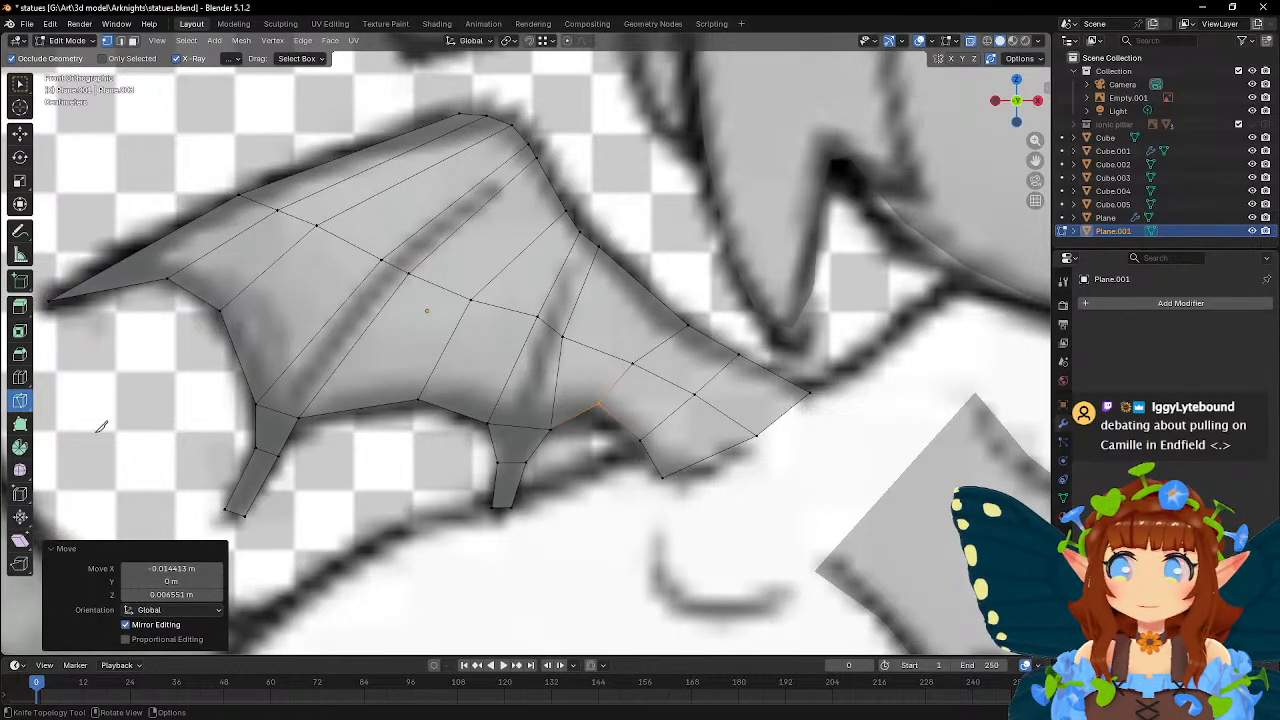
left_click(539, 316)
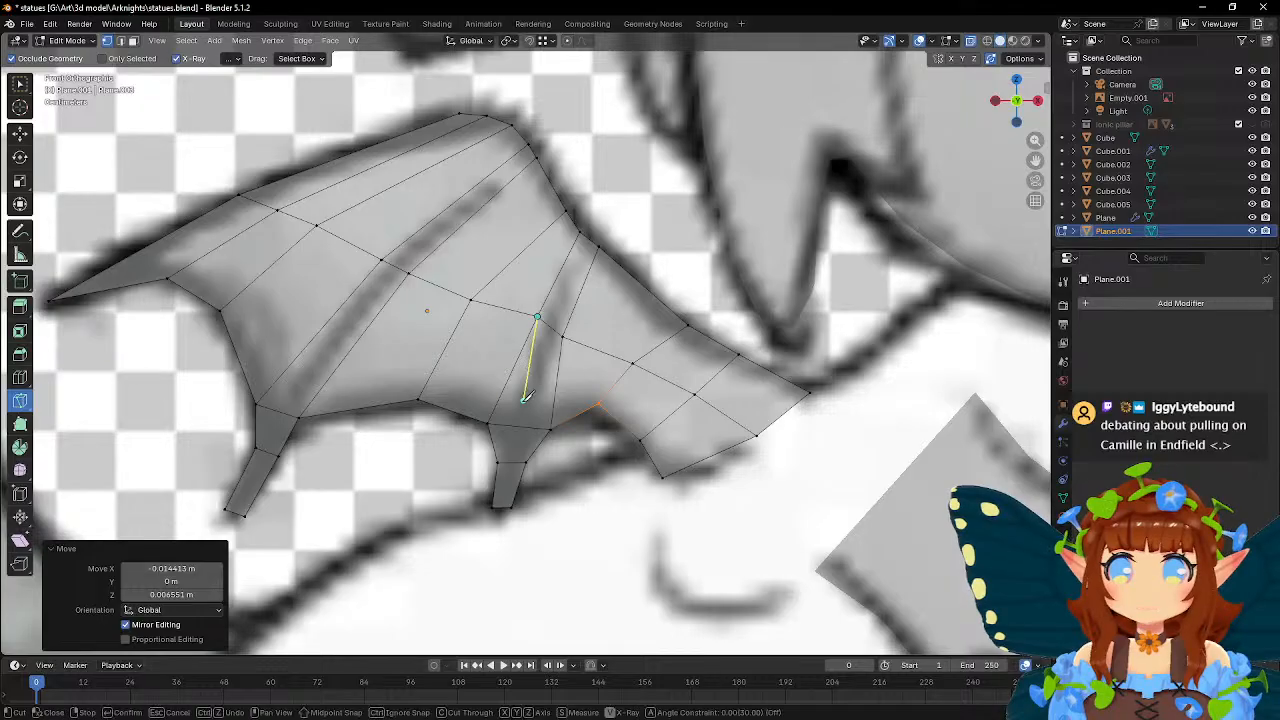
left_click(509, 424)
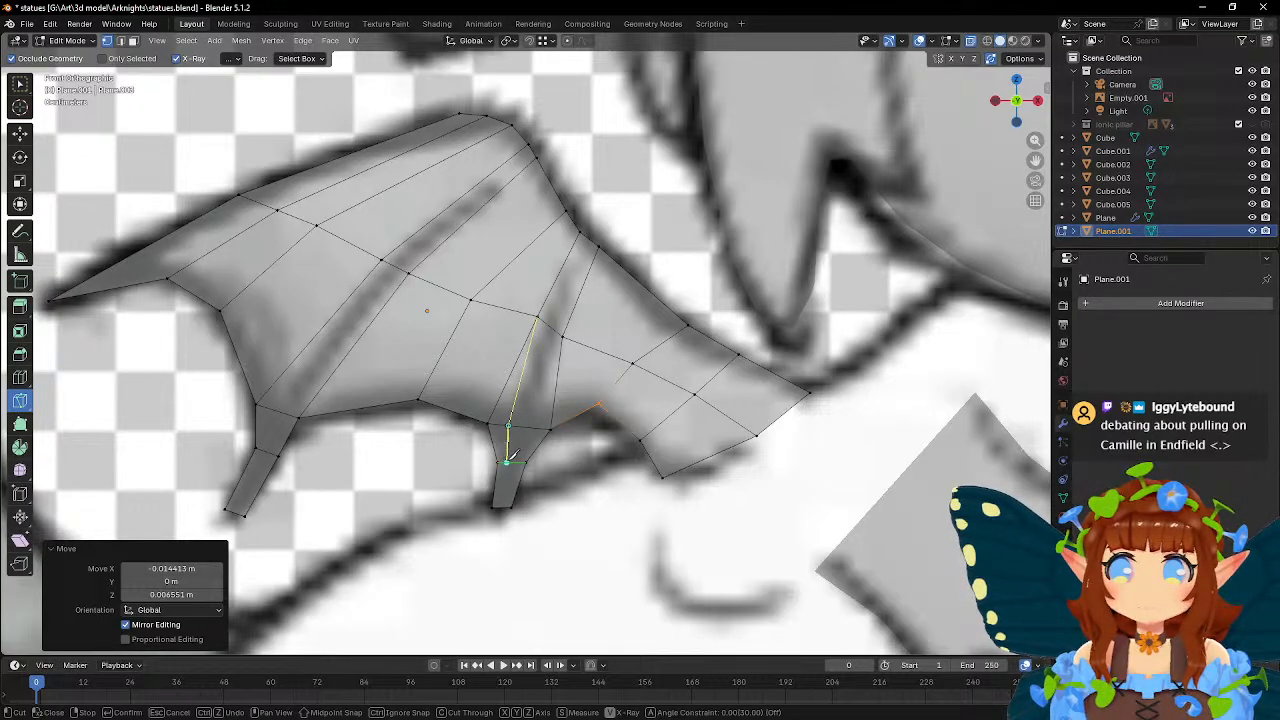
left_click(503, 507)
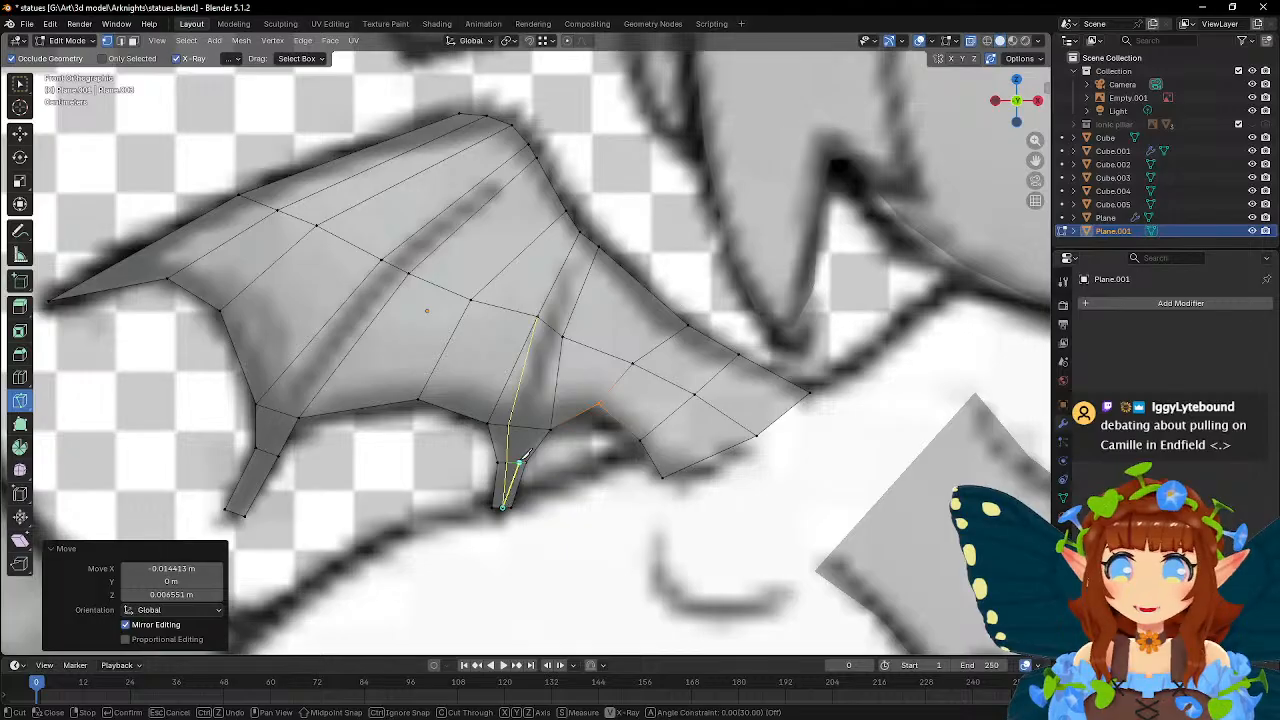
left_click(563, 336)
key("Return")
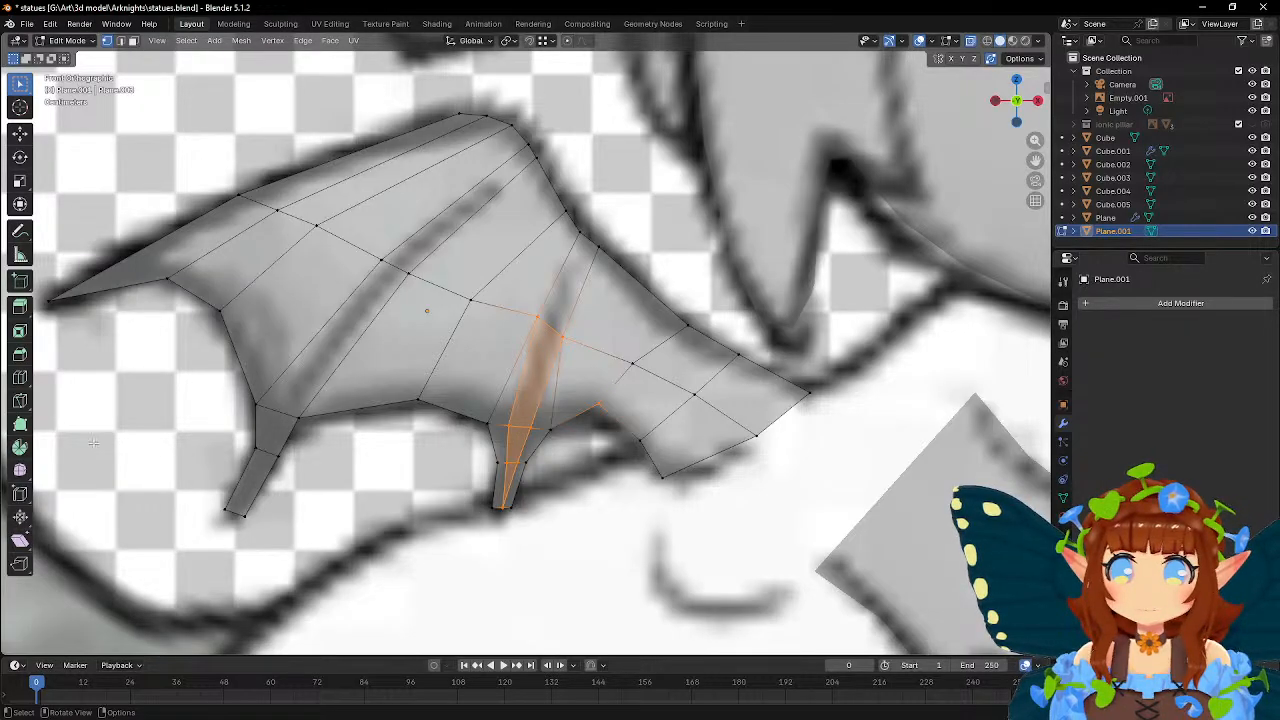
- Cut an edge from the trailing edge between the claws to the inner bone's outer vertex and move its lower vertex onto the outline
left_click(20, 400)
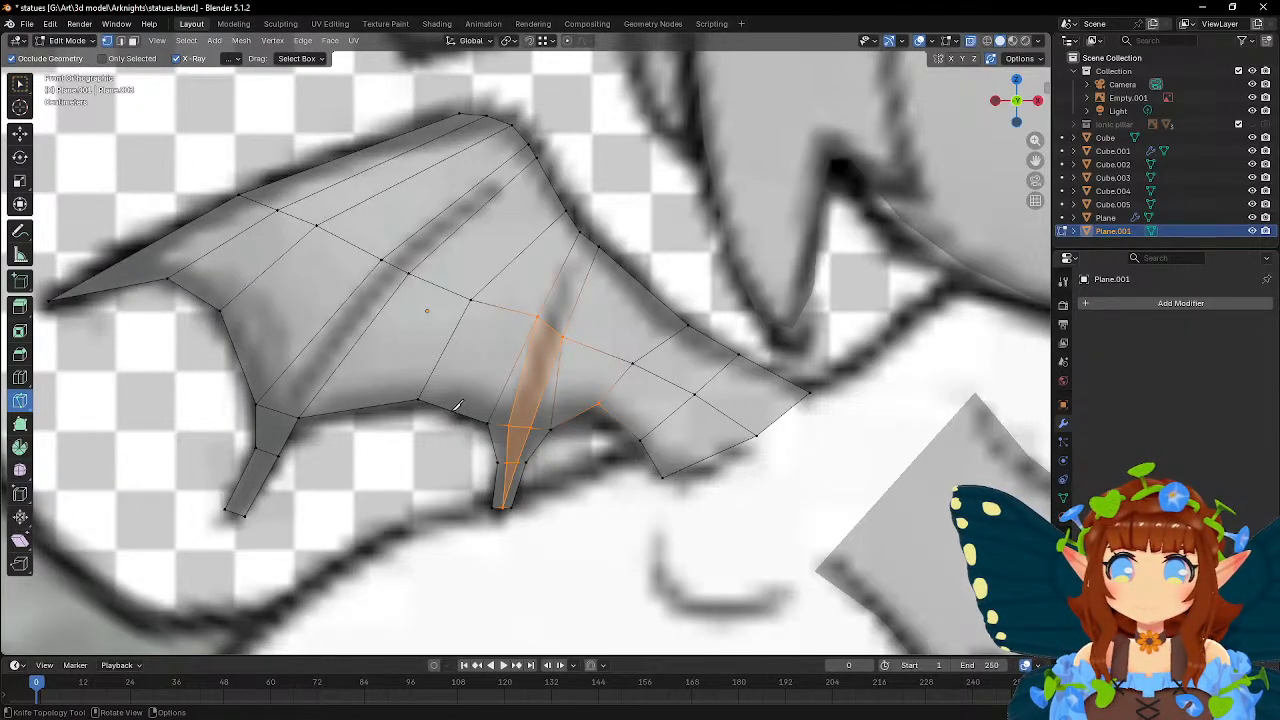
left_click(453, 408)
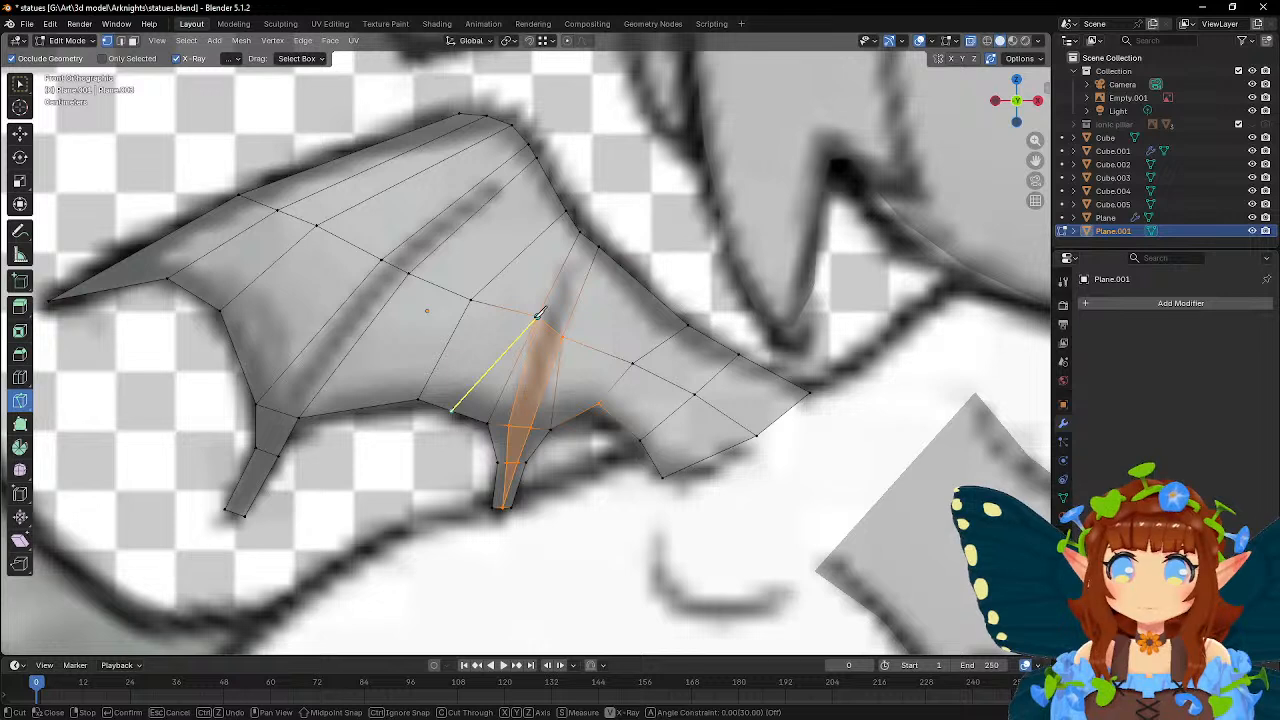
key("Escape")
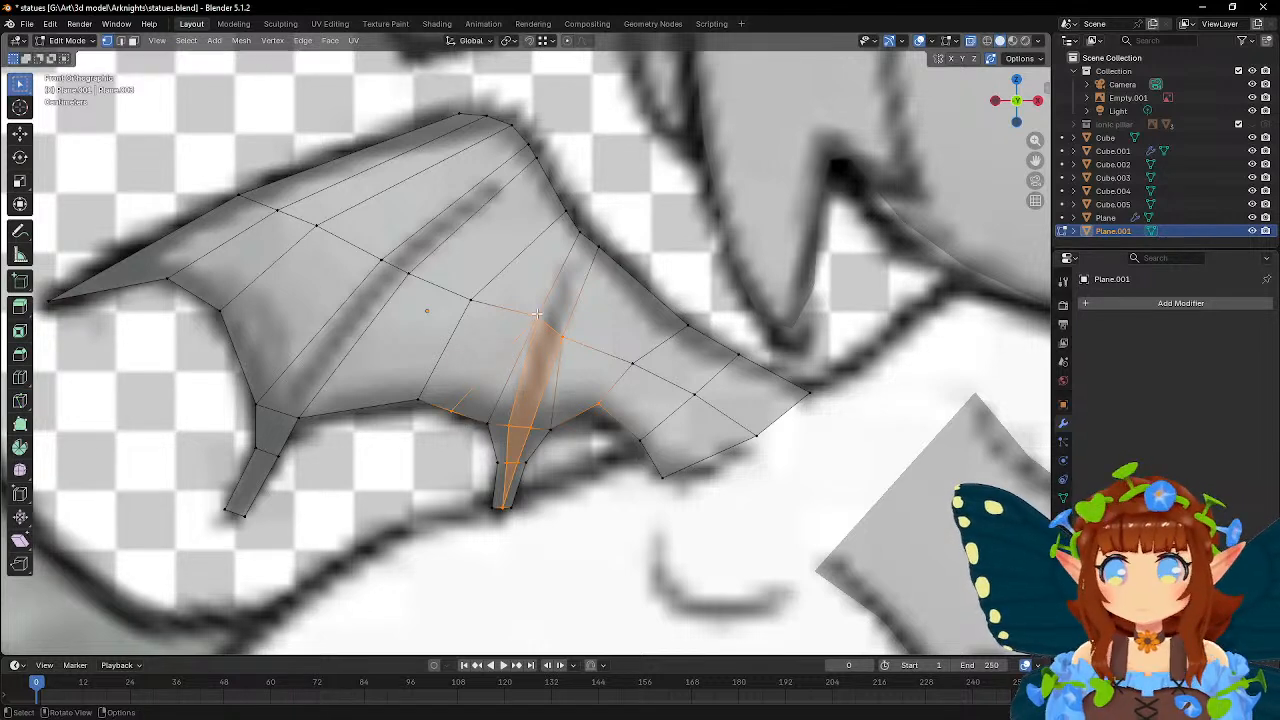
left_click(454, 413)
key("g")
left_click(535, 393)
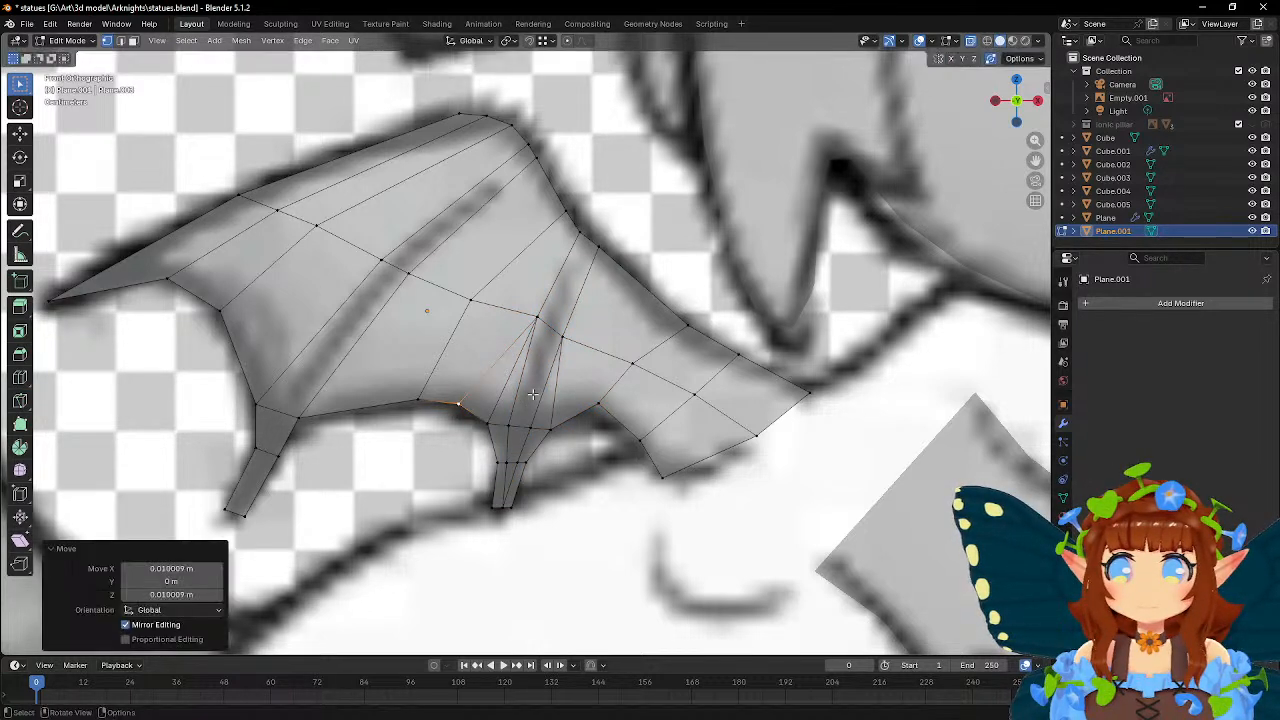
- Nudge the inner claw's outer base vertex and the lower-edge vertex on its root side to follow the drawn curve
left_click(488, 422)
key("g")
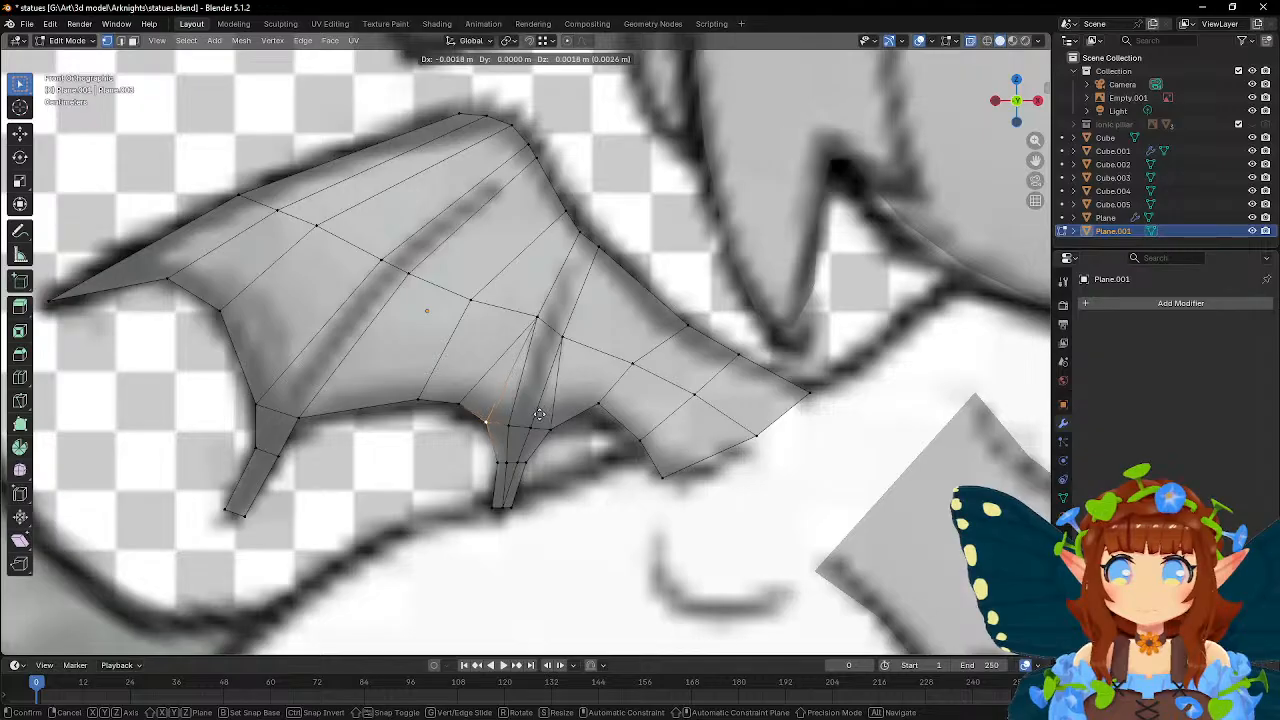
left_click(596, 413)
left_click(596, 413)
key("g")
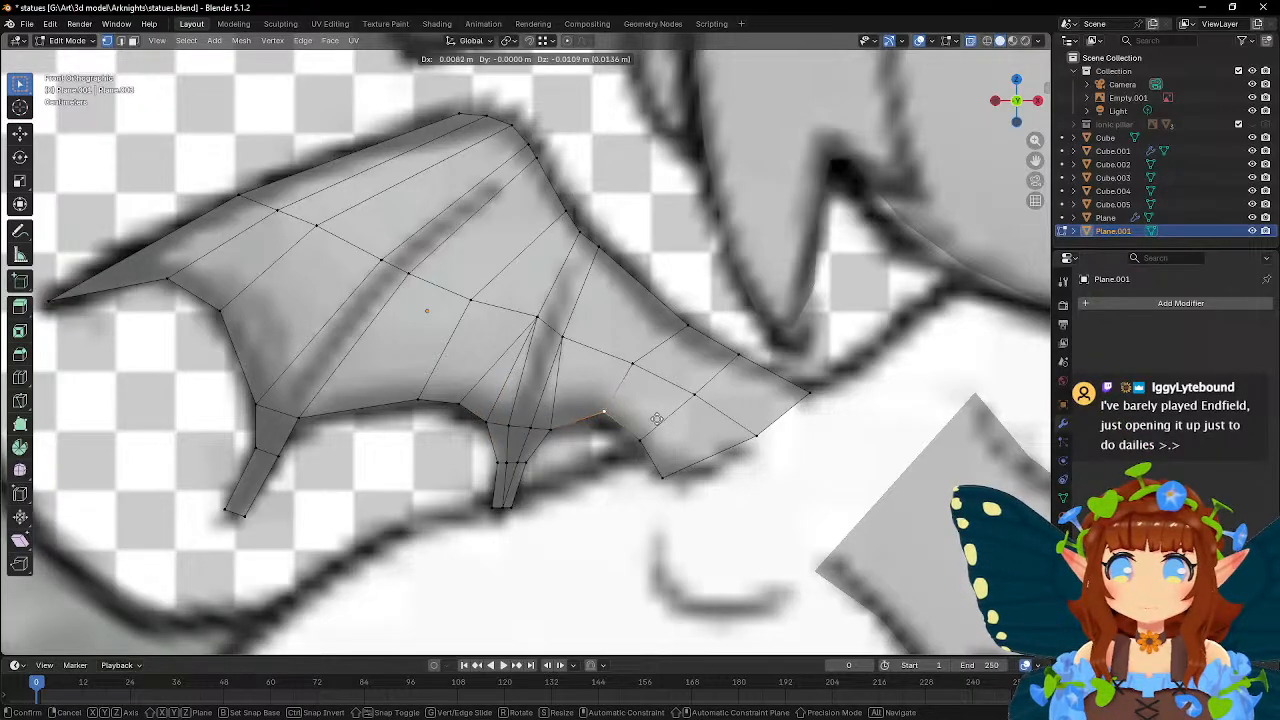
left_click(662, 420)
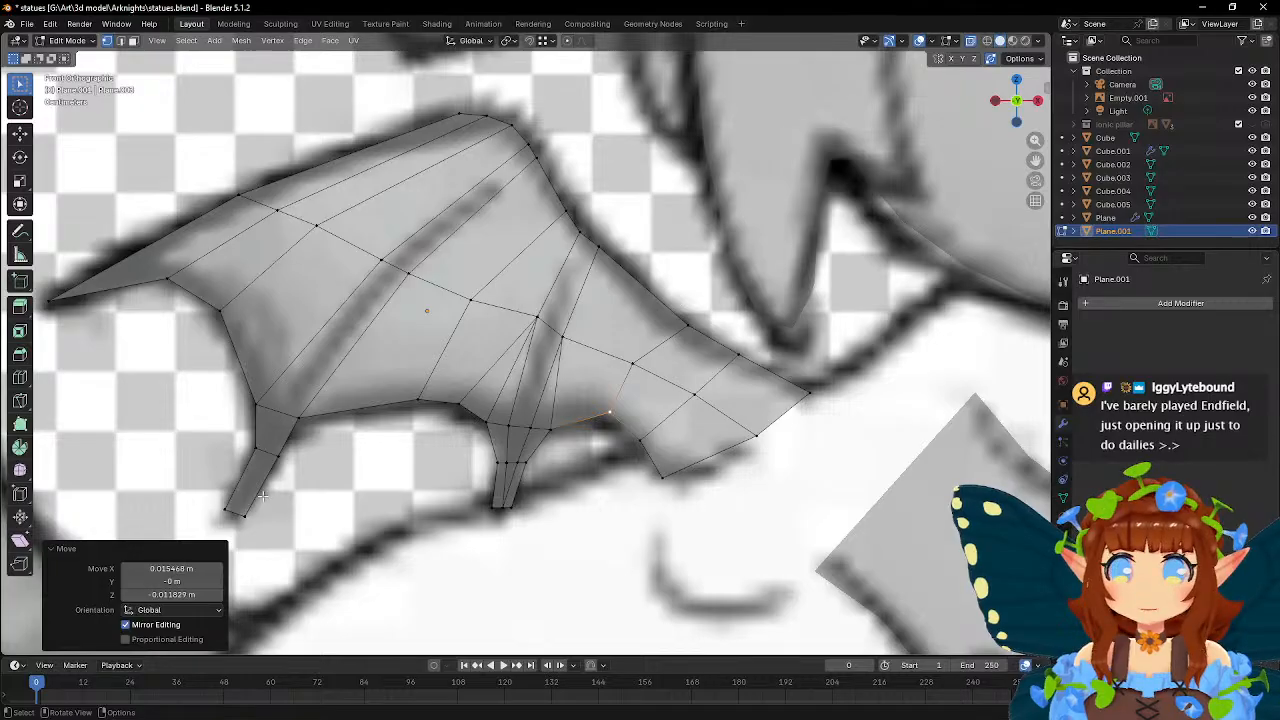
- Cut an edge from the inner bone's root-side vertex to the lower edge, and fit its lower vertex and neighbour to the arch
left_click(20, 400)
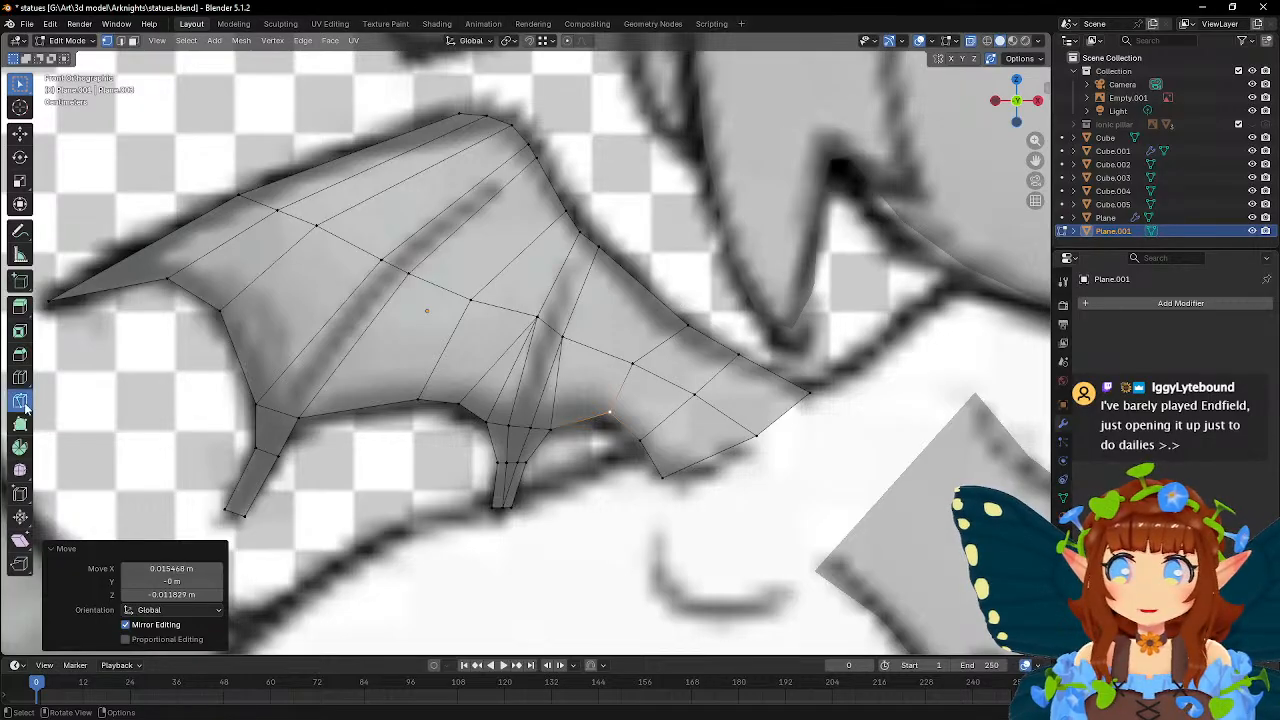
left_click(563, 337)
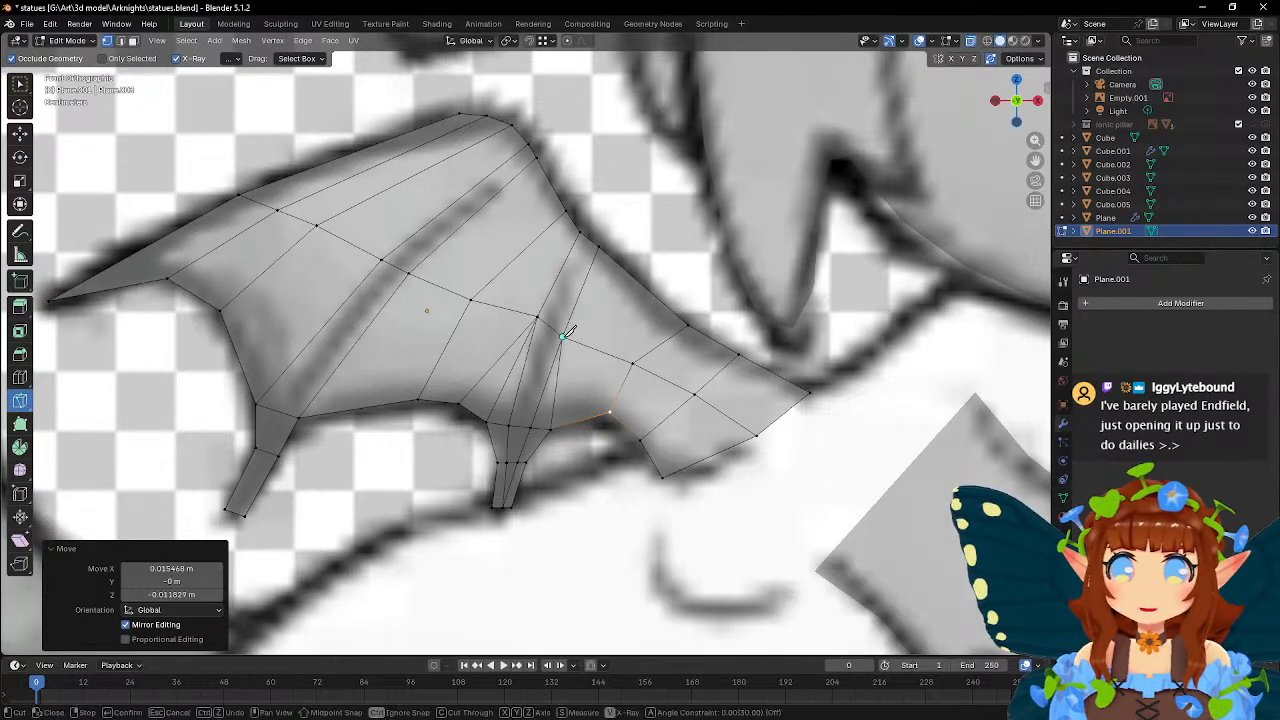
left_click(577, 418)
key("Return")
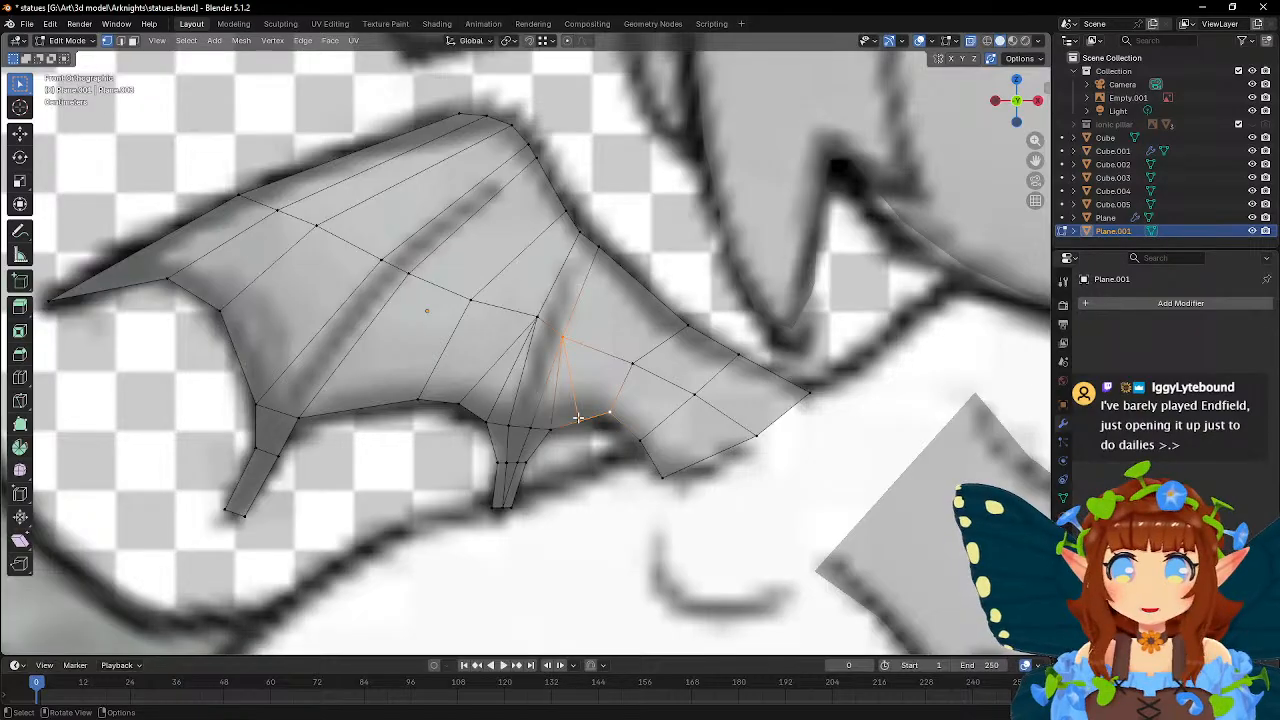
left_click(578, 418)
key("g")
left_click(599, 442)
left_click(611, 415)
key("g")
left_click(657, 418)
- Move the inner claw's two outer base vertices inward to narrow the claw's base to the drawing
left_click(555, 432)
key("g")
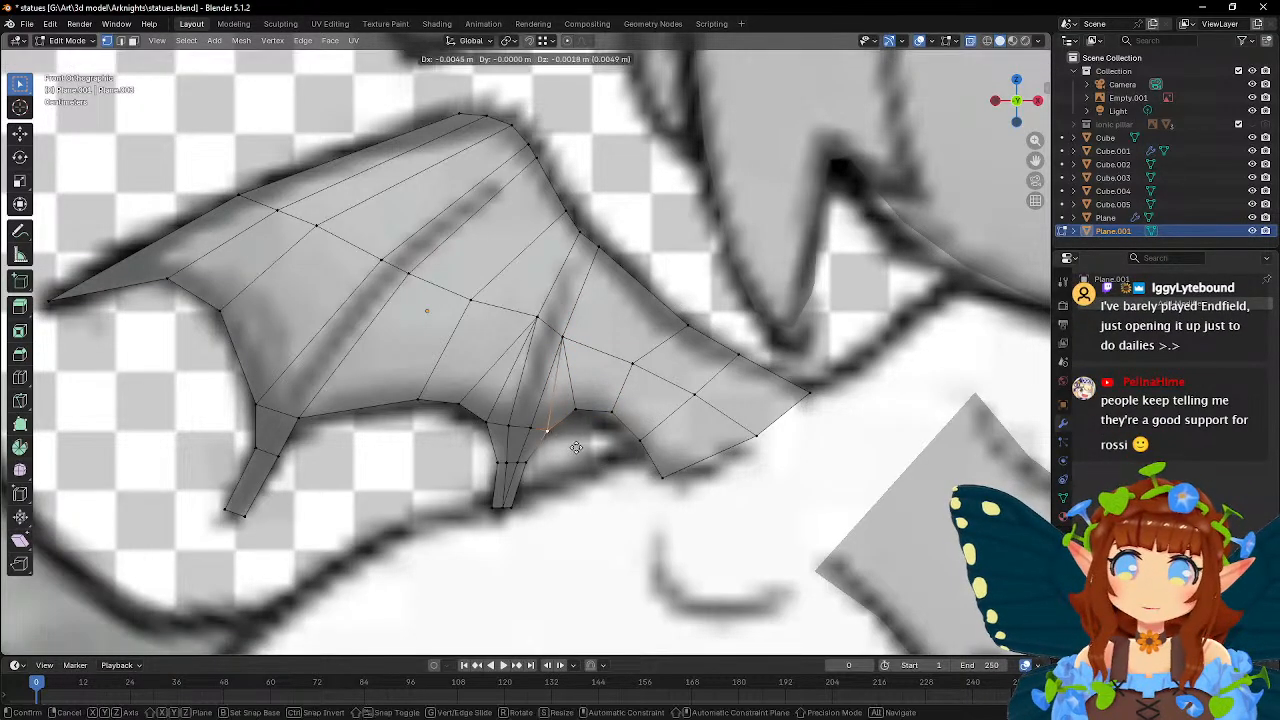
left_click(573, 444)
left_click(486, 424)
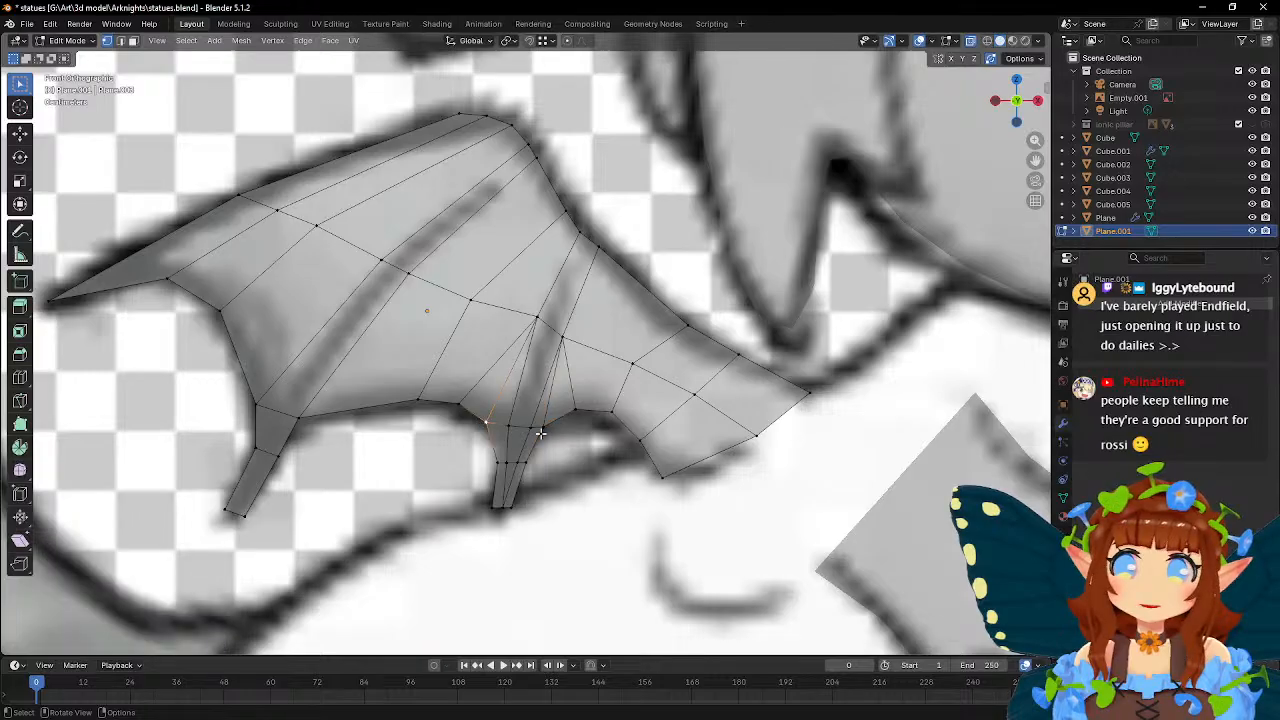
key("g")
left_click(547, 432)
- Taper the inner claw by raising its two end corners and moving its tip down to the drawn point
left_click(493, 504)
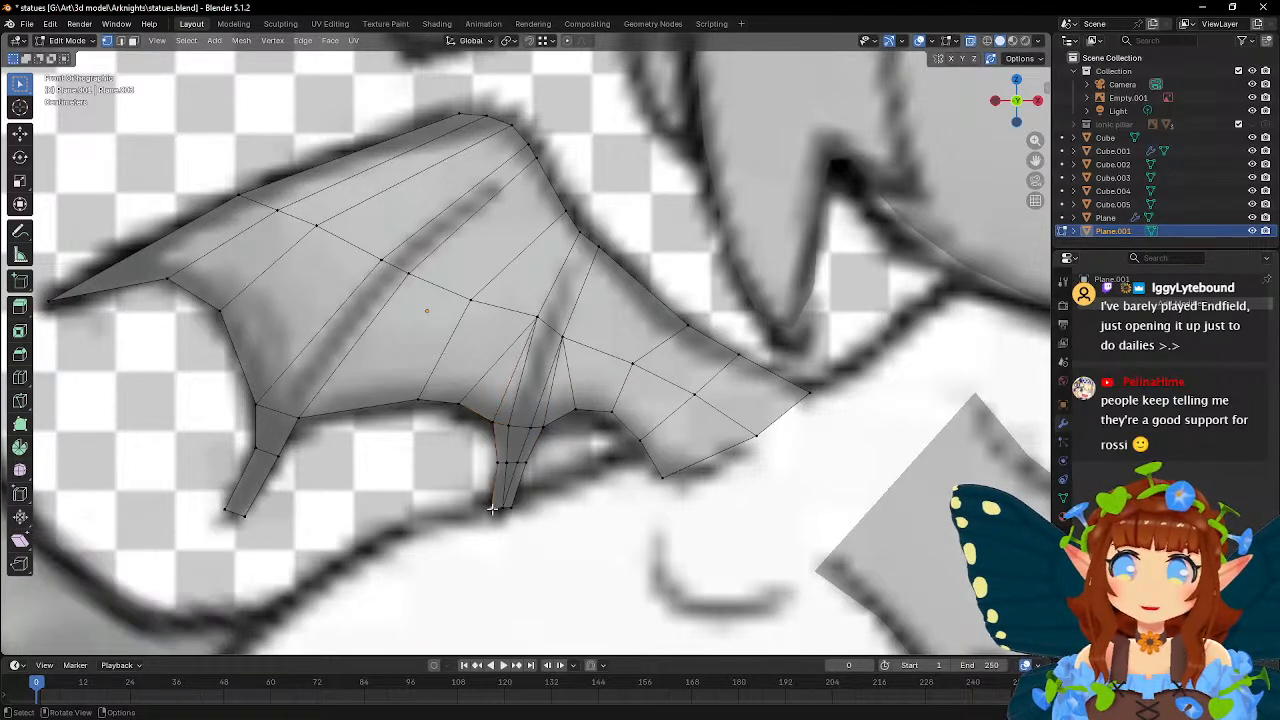
key("g")
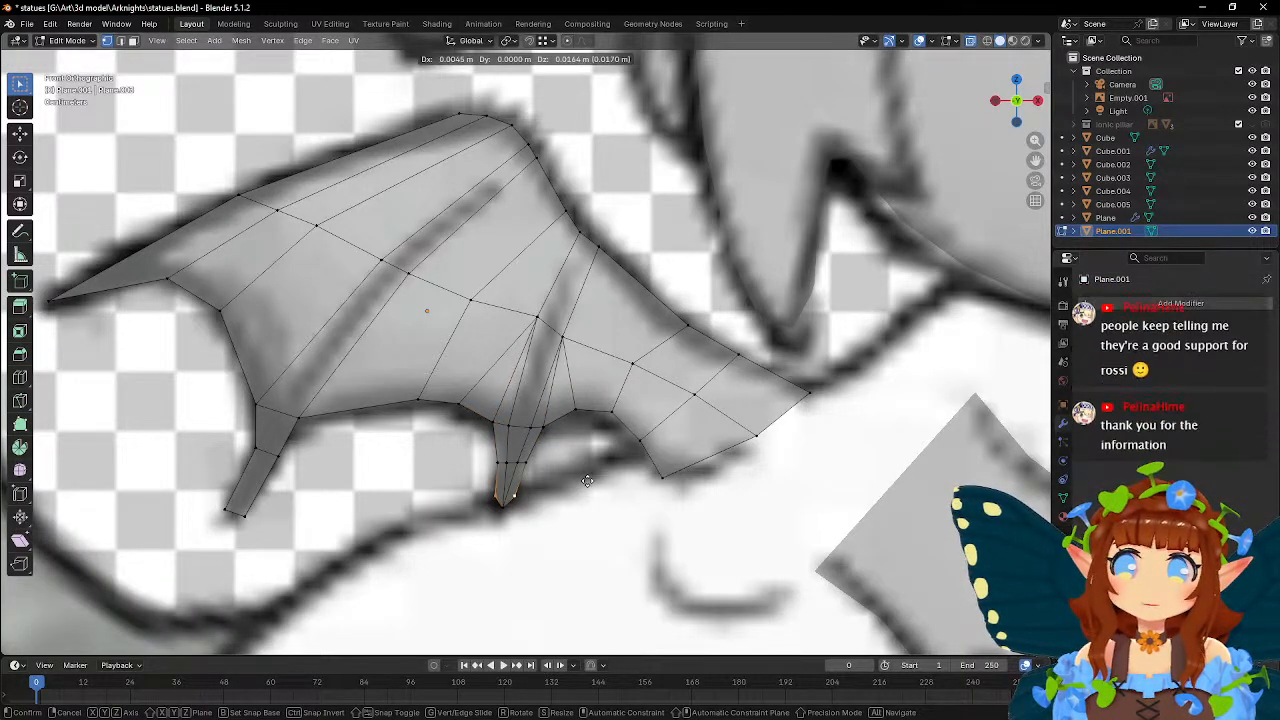
left_click(585, 491)
left_click(495, 497)
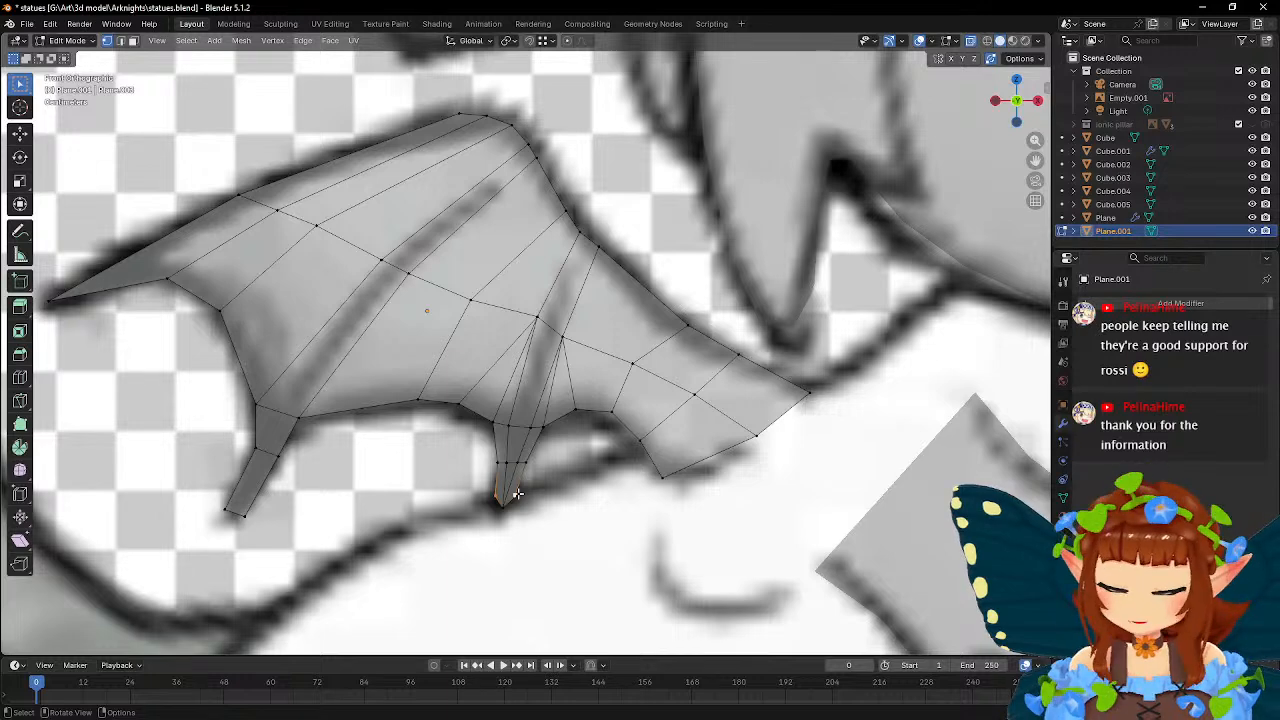
scroll(517, 493, "up", 1)
scroll(510, 430, "up", 1)
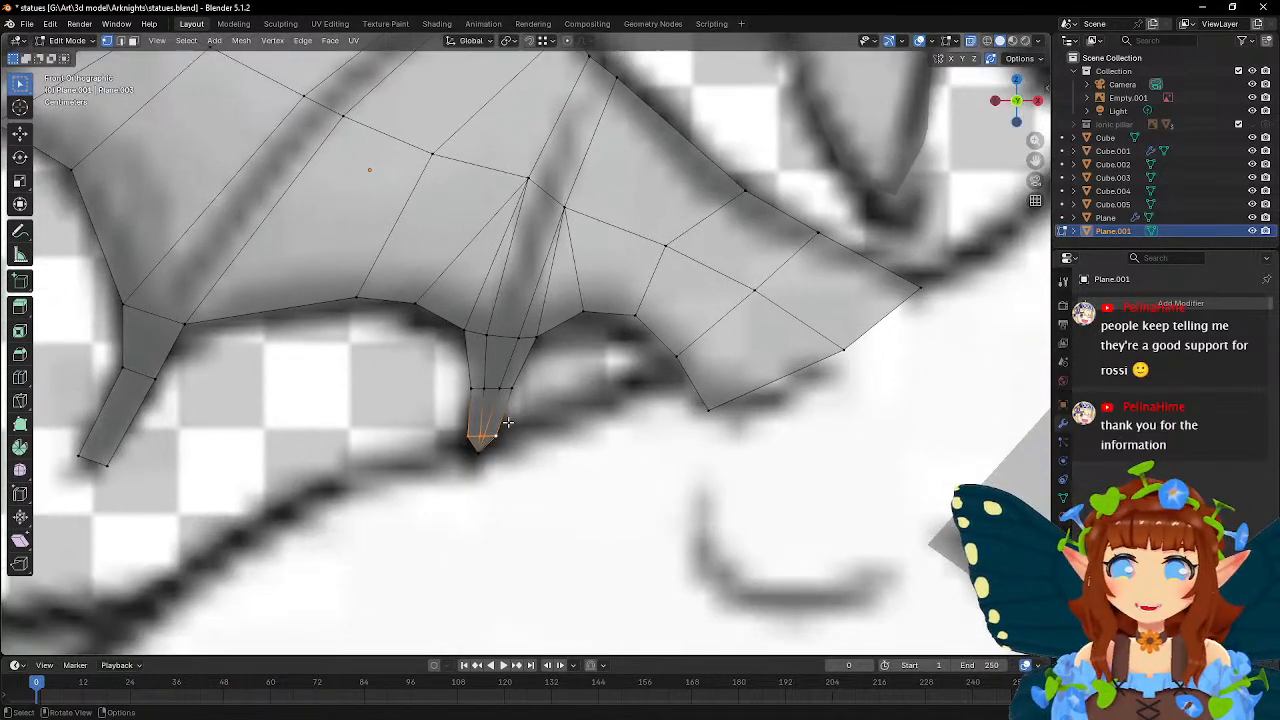
scroll(508, 420, "up", 1)
key("s")
key("0")
key("Return")
key("g")
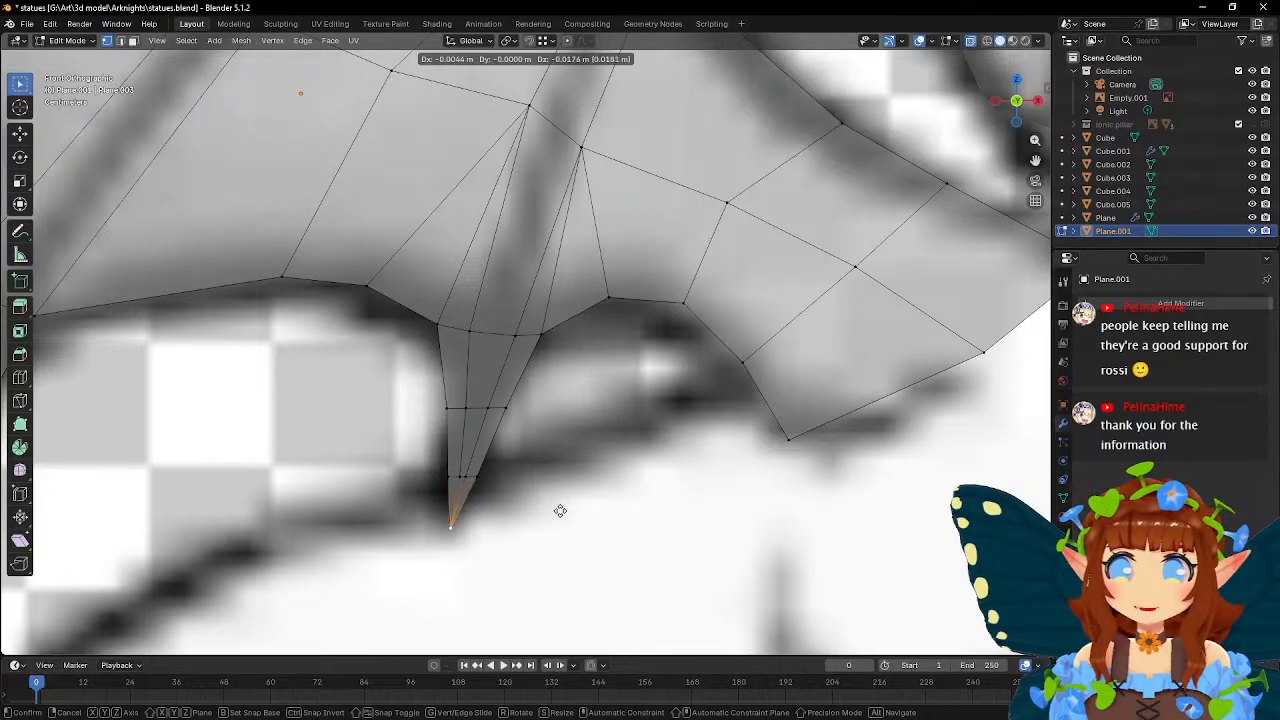
left_click(560, 513)
- Scale the vertex row just above the inner claw's tip by 1.065 and shift it slightly toward the tip
left_click_drag(431, 456, 513, 498)
key("s")
left_click(571, 486)
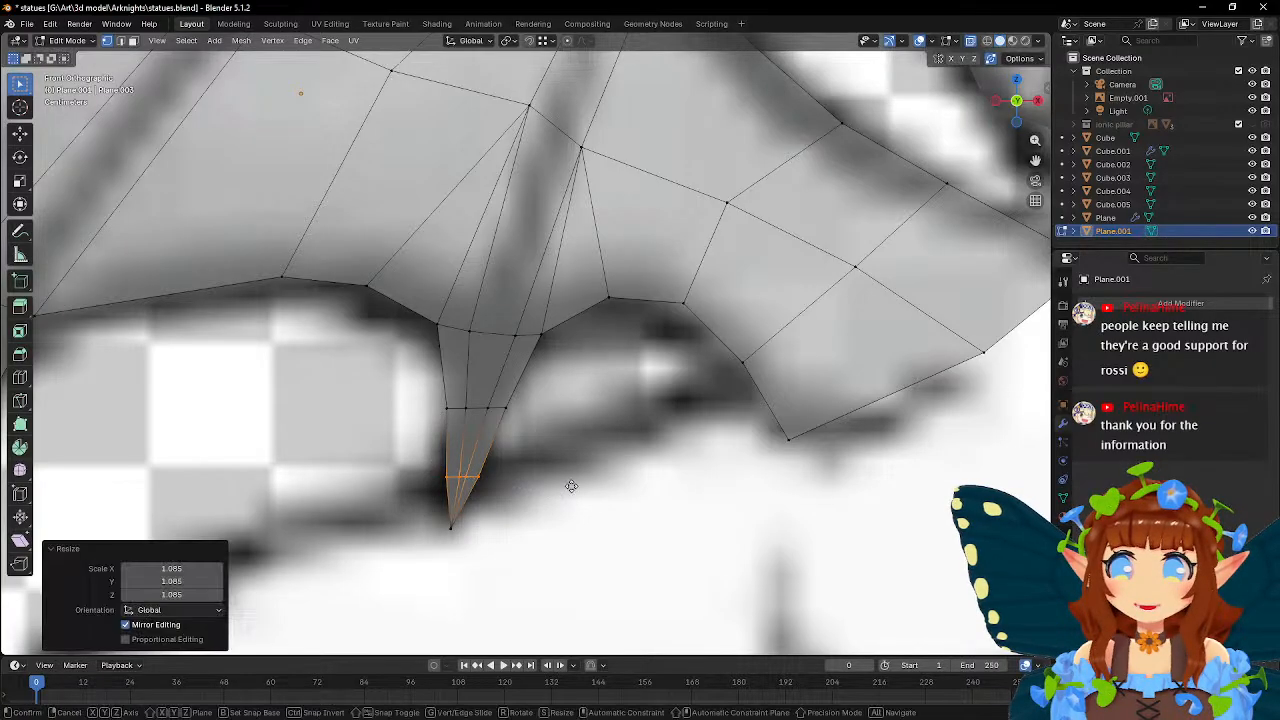
left_click(447, 408)
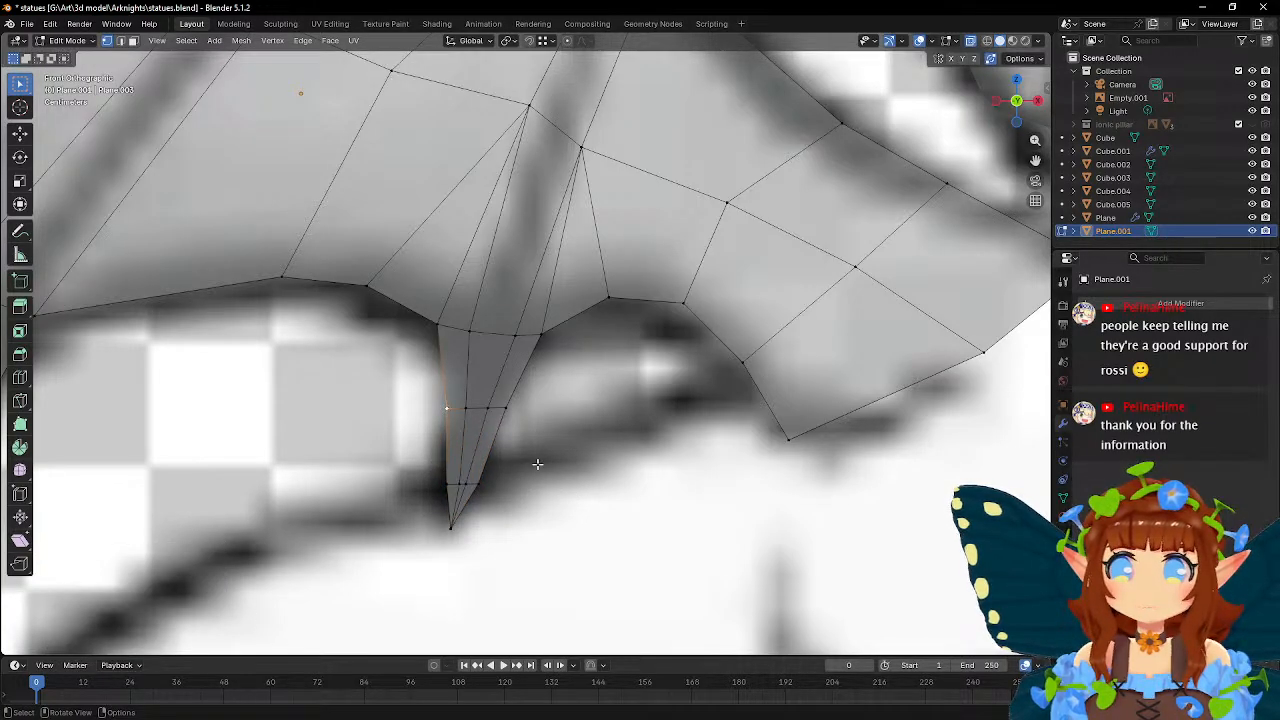
- Compare the reshaped inner claw and the outer claw with the reference drawing
scroll(538, 464, "down", 8)
scroll(538, 464, "up", 5)
middle_click_drag(648, 437, 598, 465, "shift")
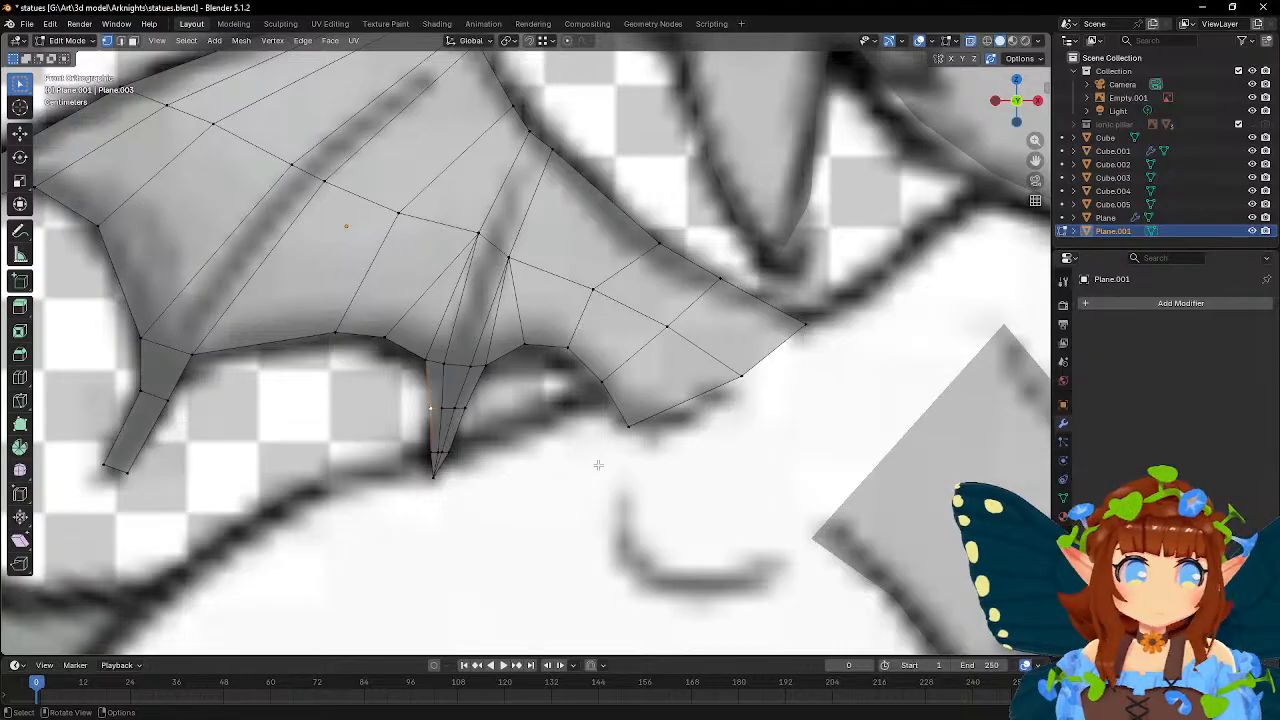
scroll(598, 465, "up", 1)
middle_click_drag(520, 419, 770, 481, "shift")
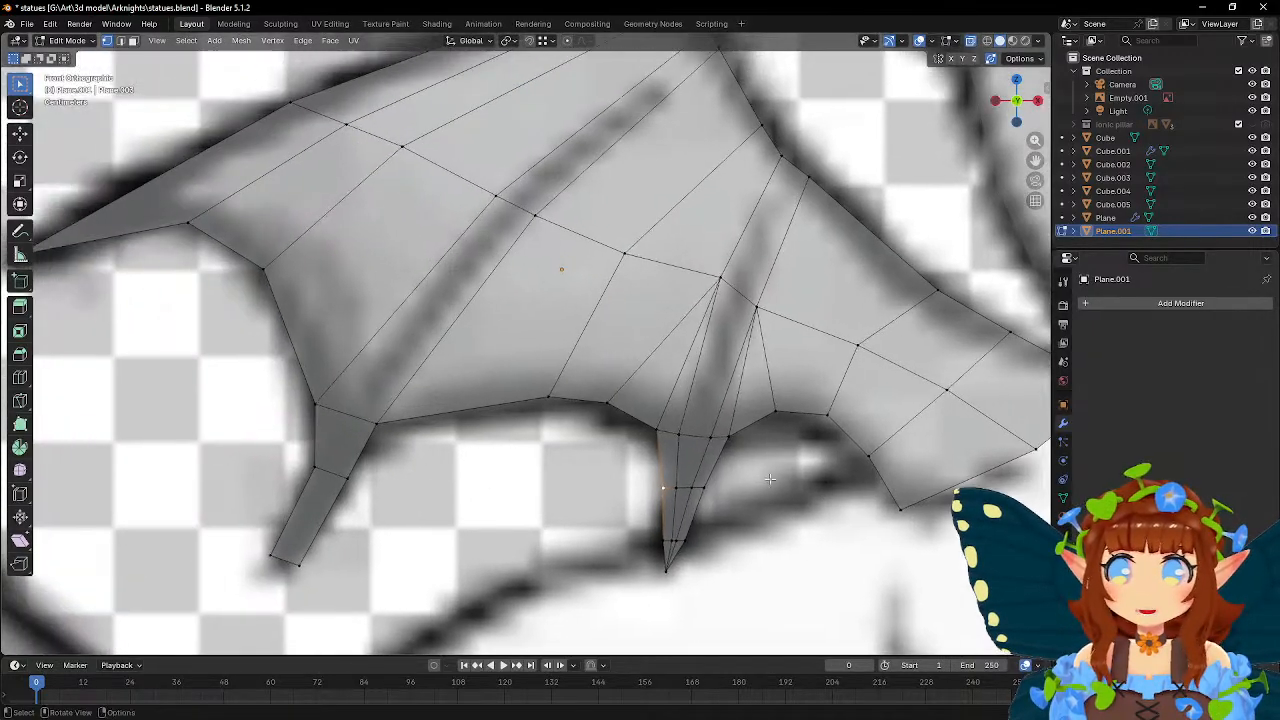
scroll(463, 441, "down", 3)
scroll(589, 446, "up", 3)
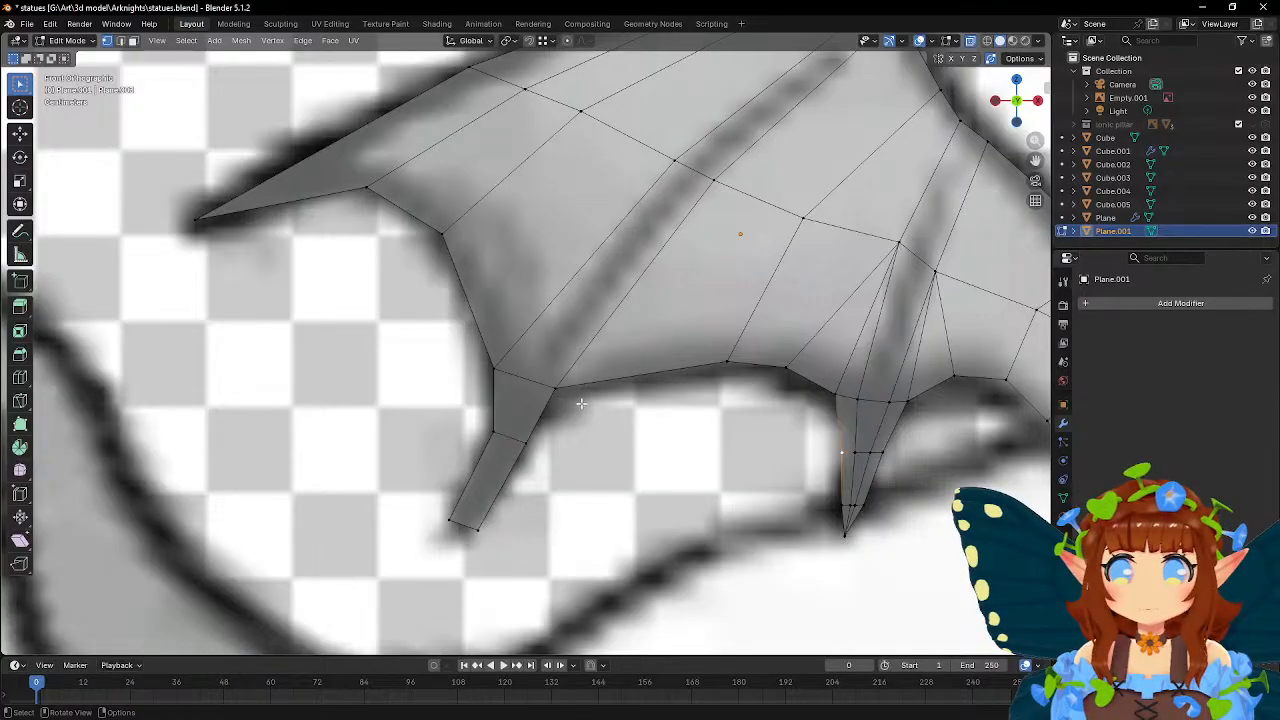
- Add a single loop cut running lengthwise down the middle of the inner claw and the wing rib above it
scroll(582, 404, "down", 3)
scroll(653, 416, "up", 3)
middle_click_drag(653, 416, 597, 436, "shift")
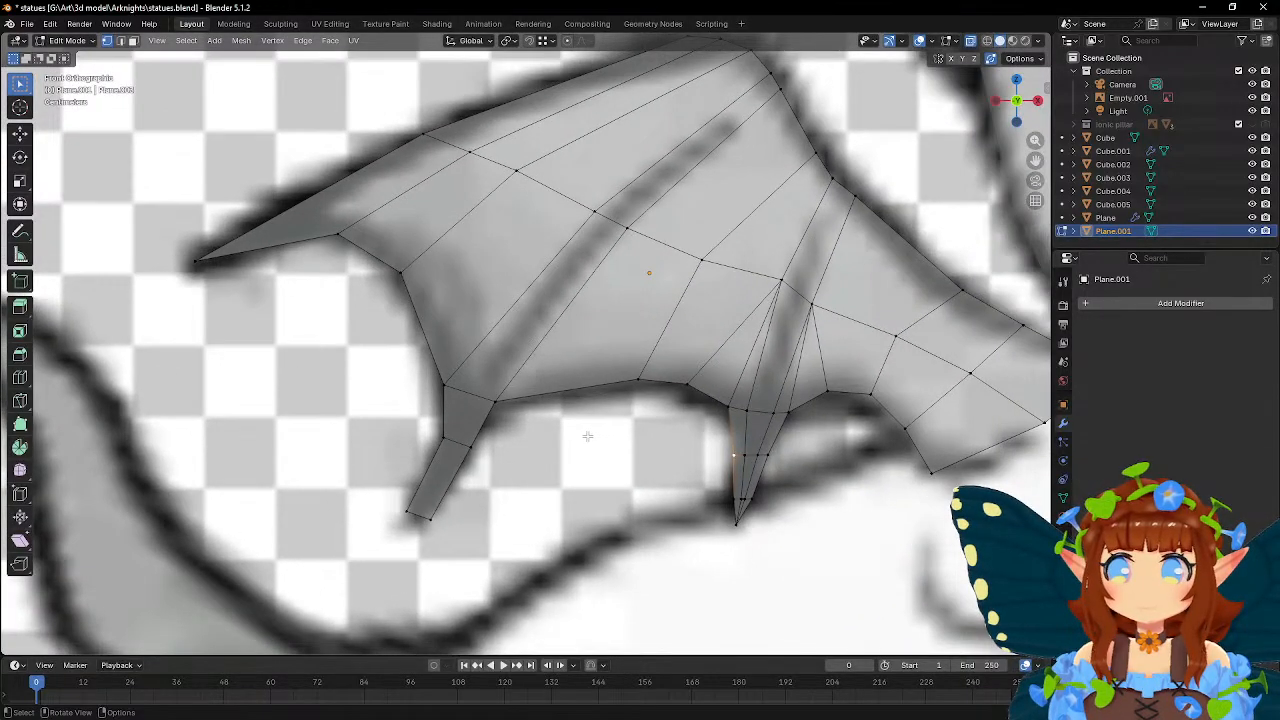
scroll(587, 436, "down", 3)
scroll(586, 434, "up", 3)
scroll(580, 438, "up", 3, "shift")
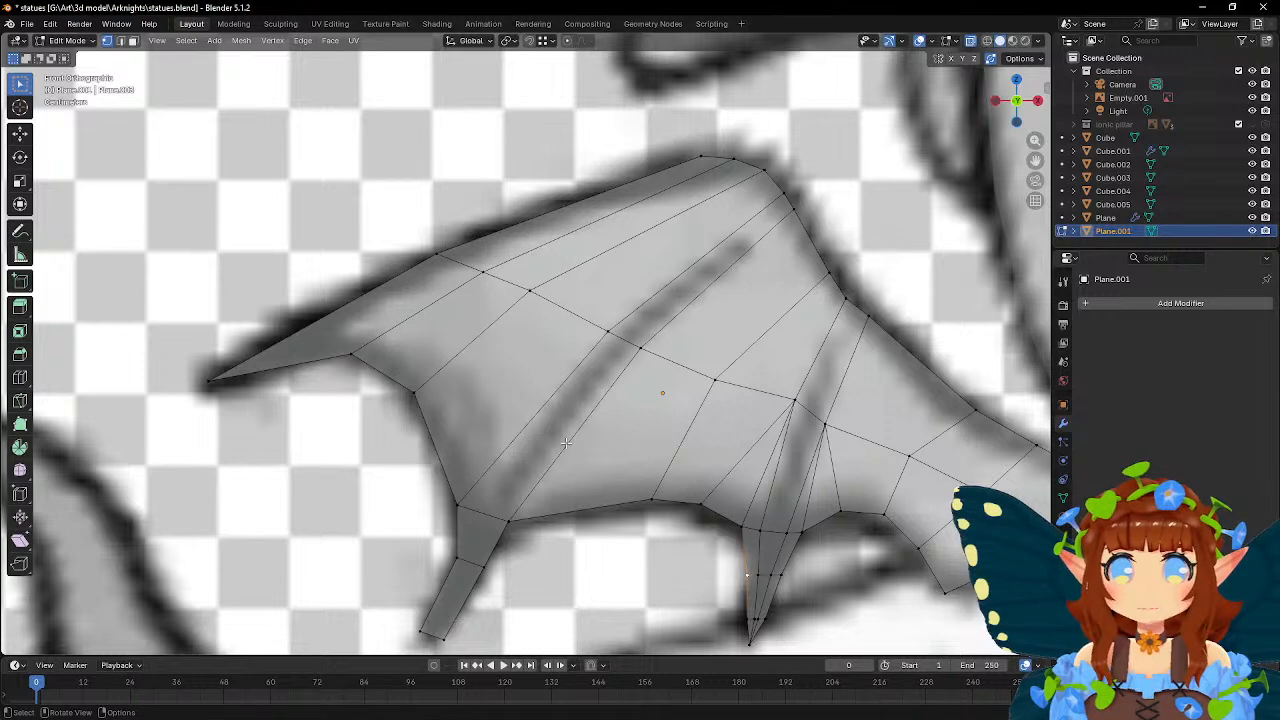
middle_click_drag(566, 443, 511, 378, "shift")
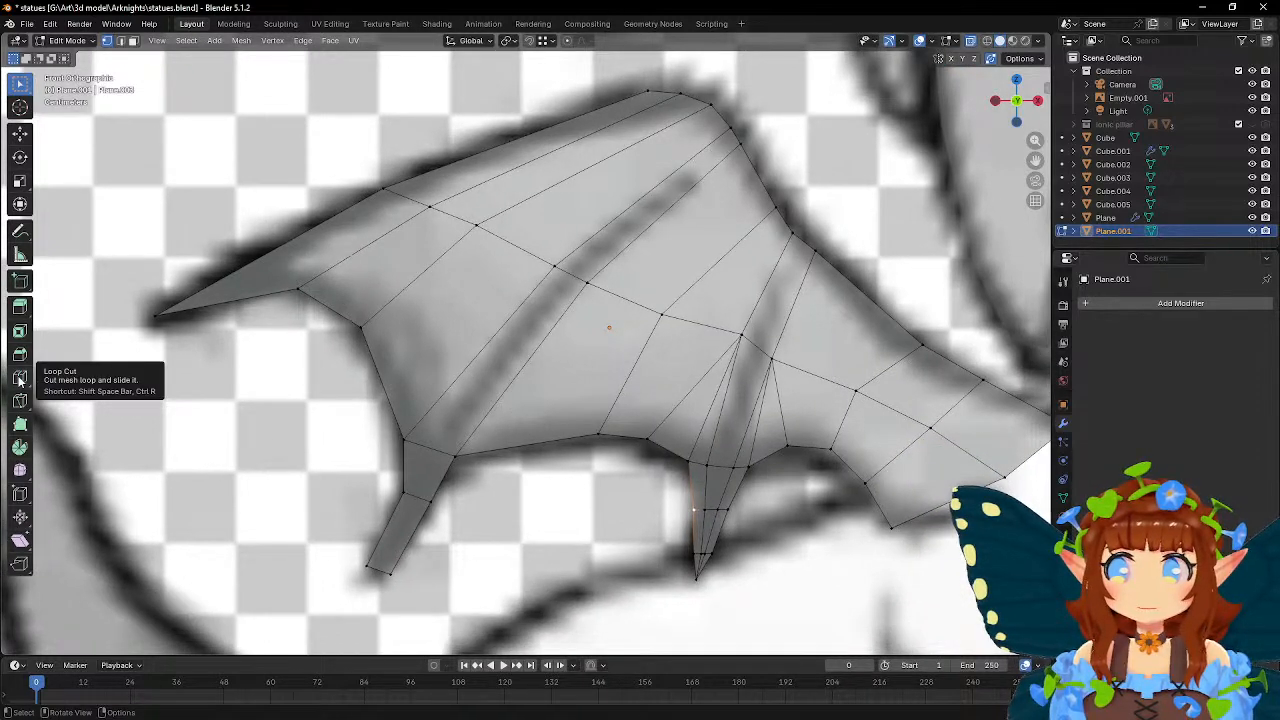
left_click(19, 379)
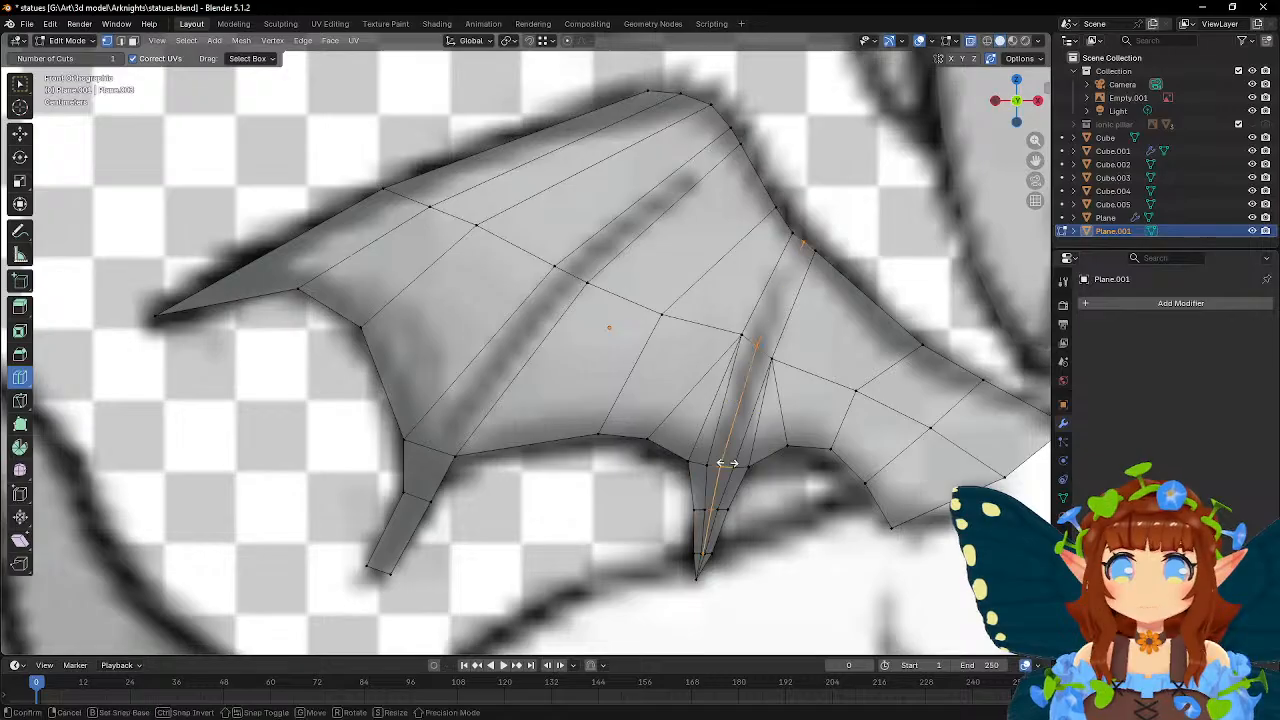
left_click(719, 514)
- Connect the lowest vertex of the new centre line to the inner claw's tip vertex
left_click(705, 553)
scroll(700, 555, "up", 5)
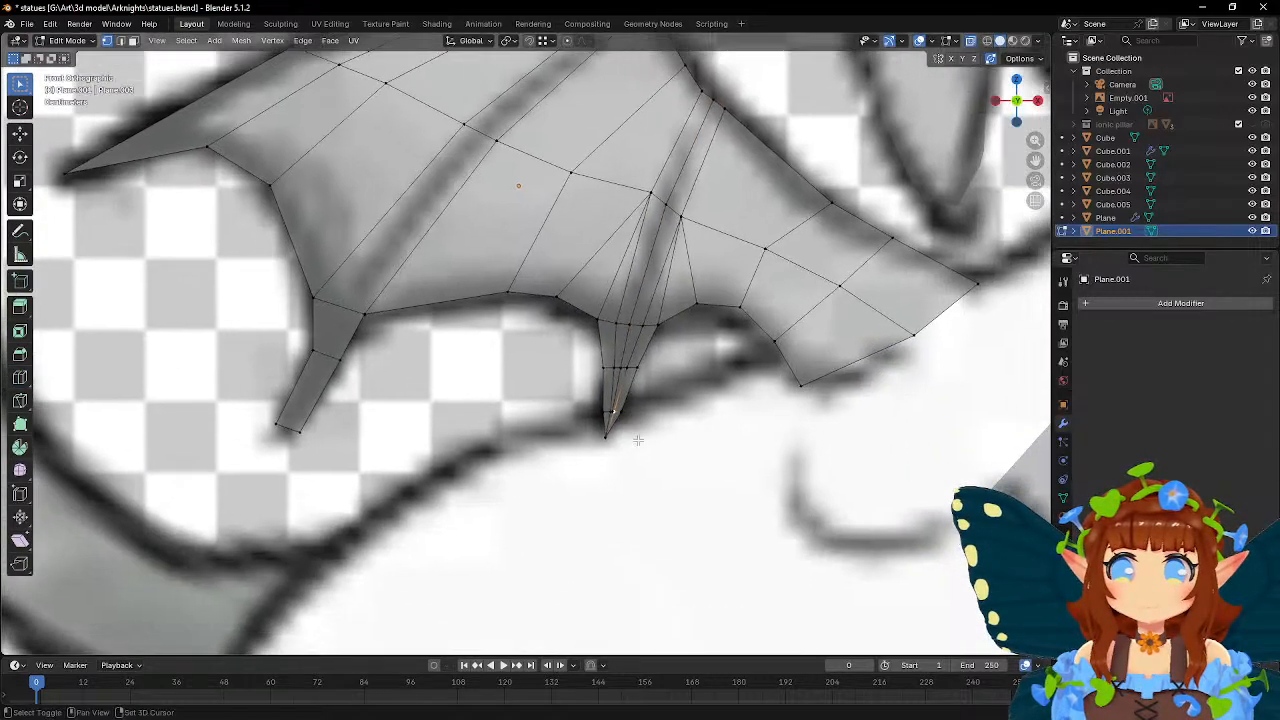
middle_click_drag(638, 441, 622, 391, "shift")
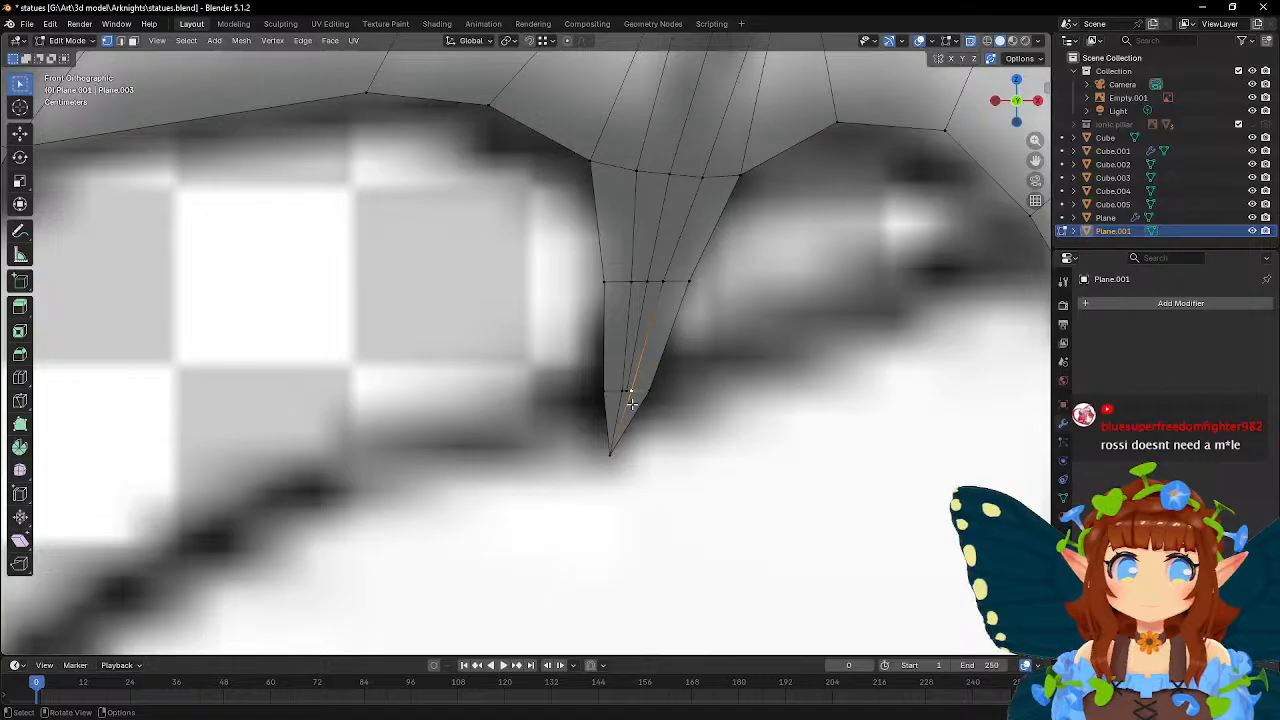
scroll(645, 435, "up", 2)
left_click(647, 500, "shift")
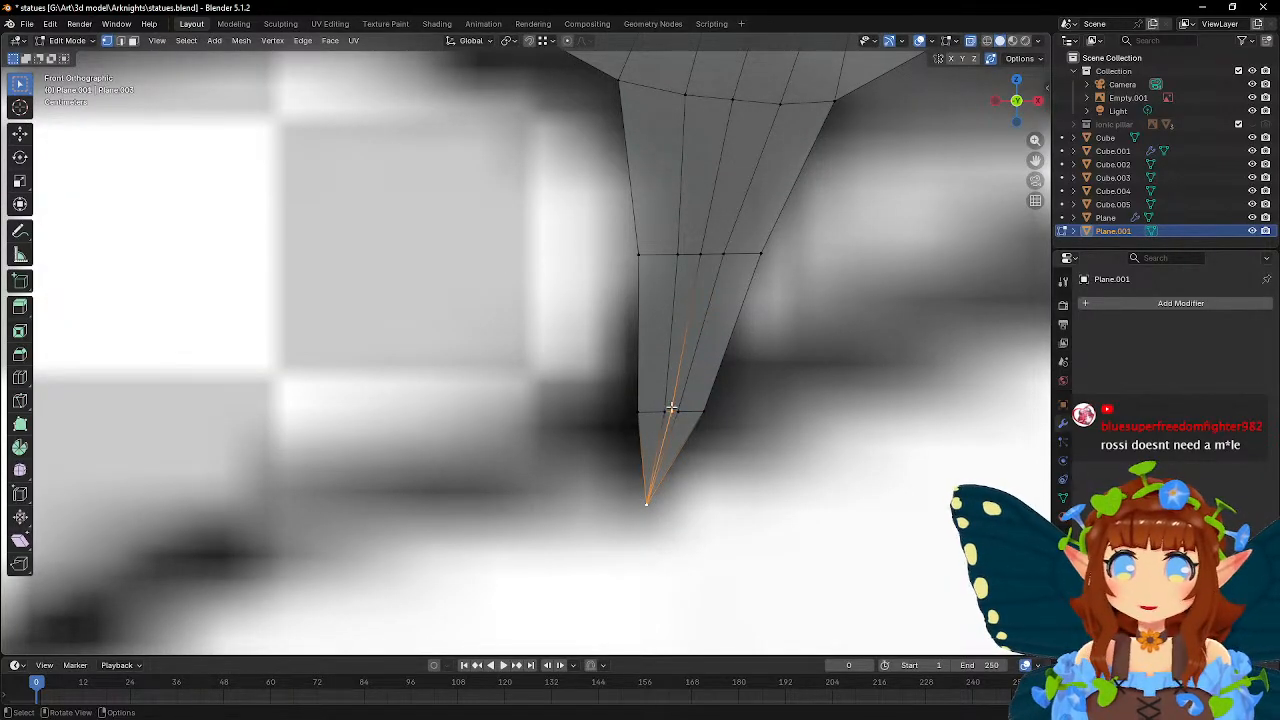
- Scale the two vertices flanking the centre line at the inner claw's base slightly closer together
scroll(645, 435, "down", 3)
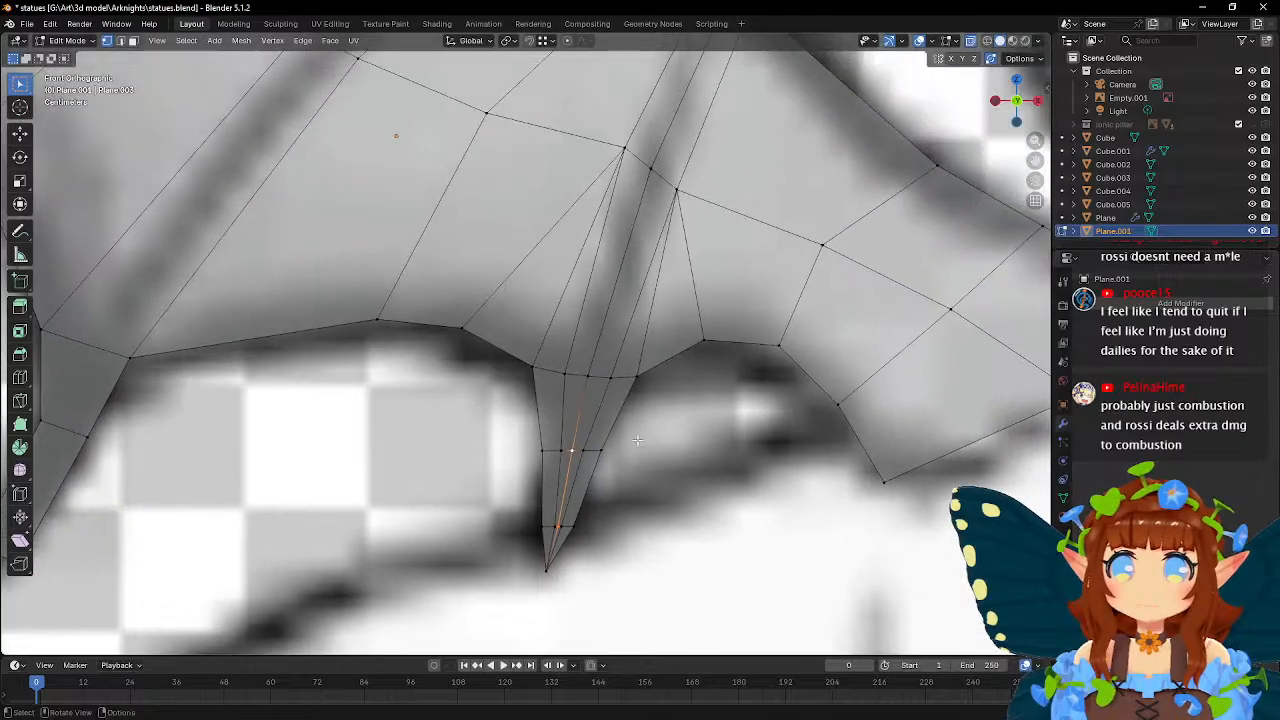
left_click(566, 372)
left_click(608, 376, "shift")
key("s")
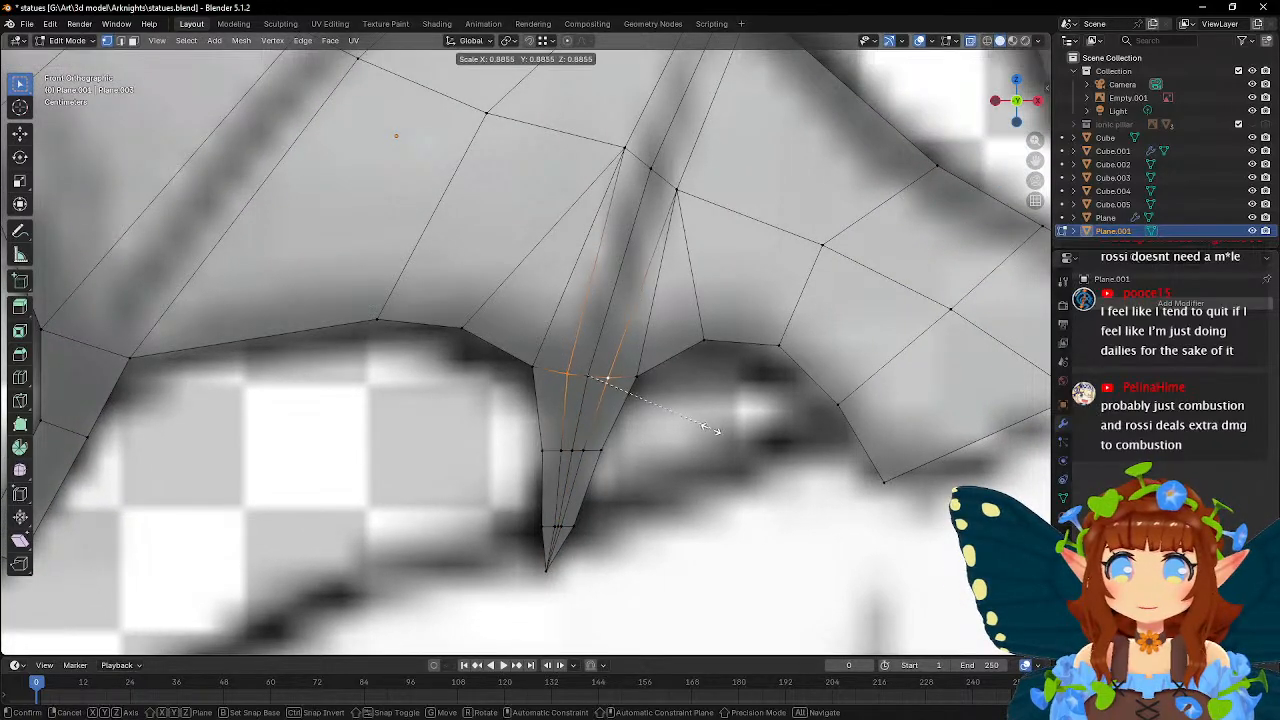
left_click(606, 374)
- Select the centre-line vertices along the inner claw and rib and move them about -0.008 m along global Y to form a ridge
left_click(572, 450, "shift")
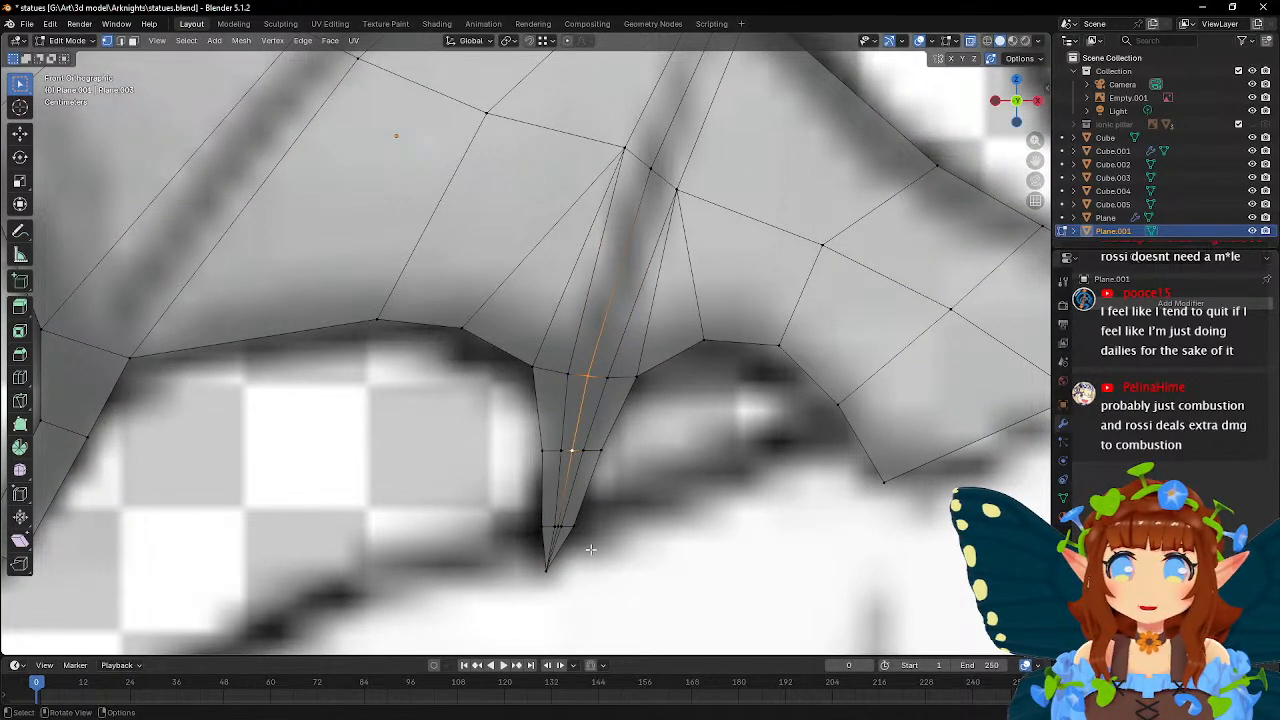
scroll(590, 549, "up", 4)
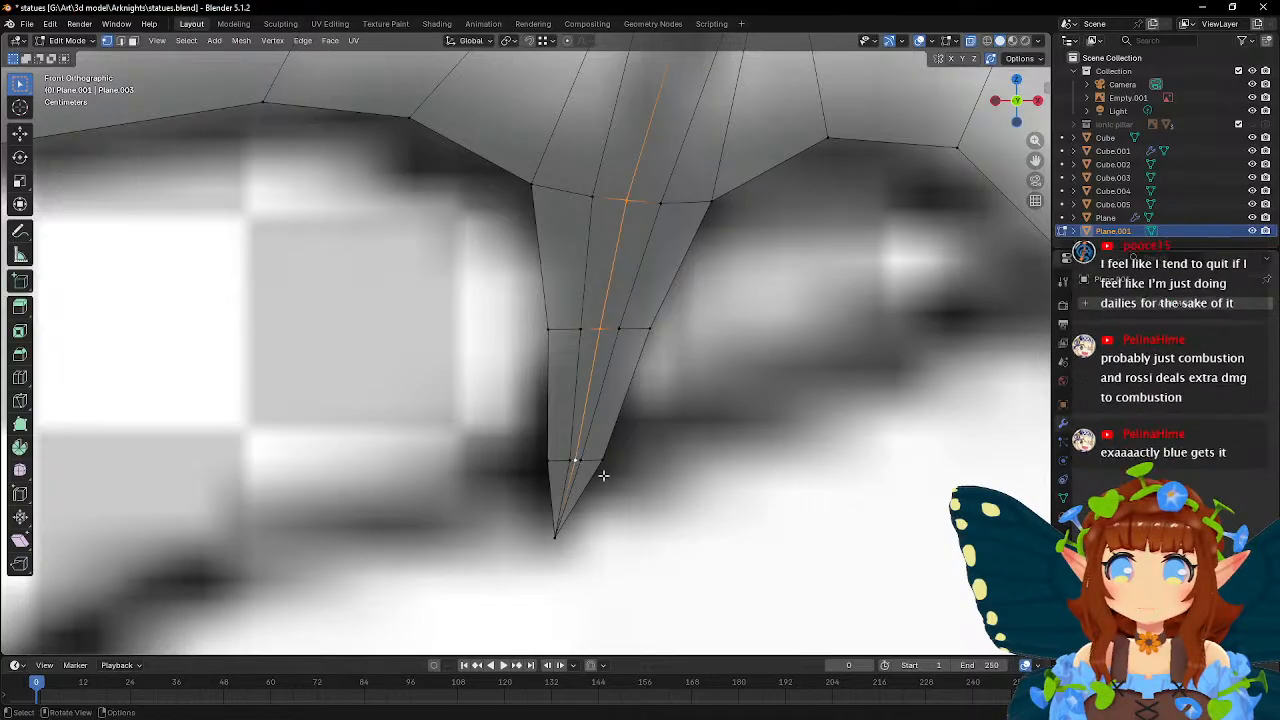
scroll(582, 463, "down", 3)
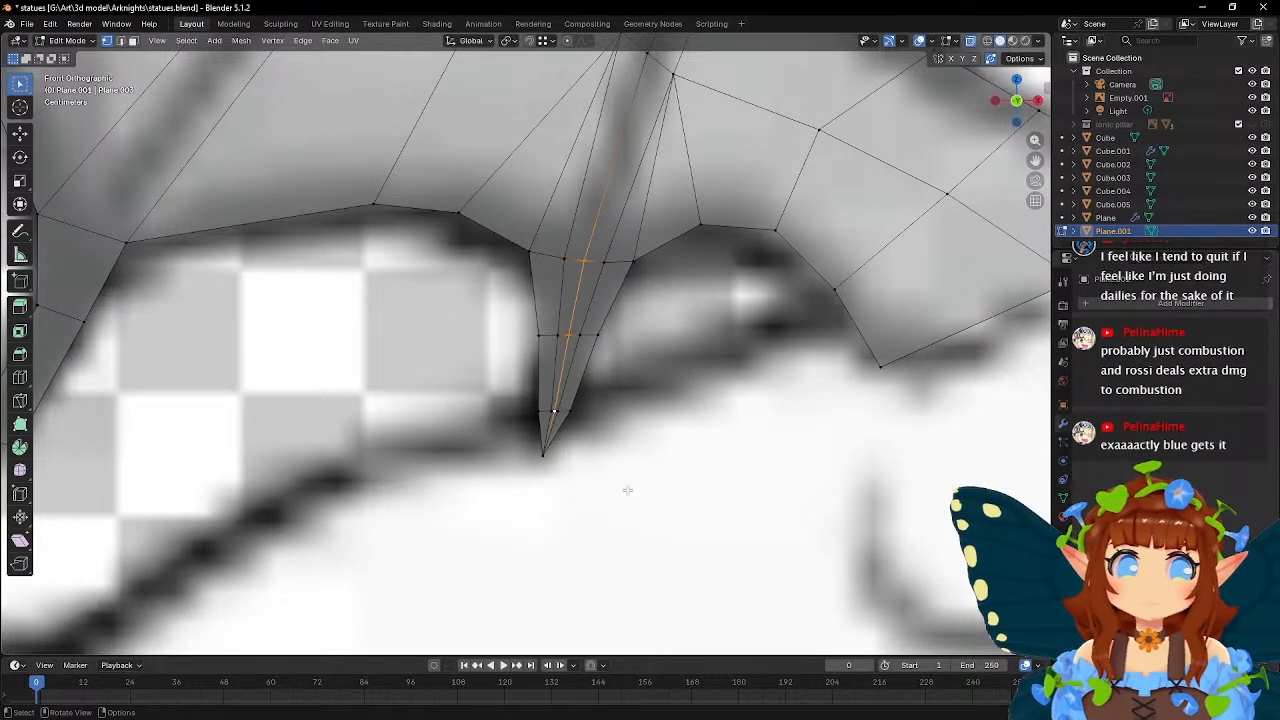
scroll(628, 490, "down", 2)
middle_click_drag(559, 377, 497, 599, "shift")
left_click(550, 360, "shift")
middle_click_drag(587, 373, 629, 429)
key("g")
key("y")
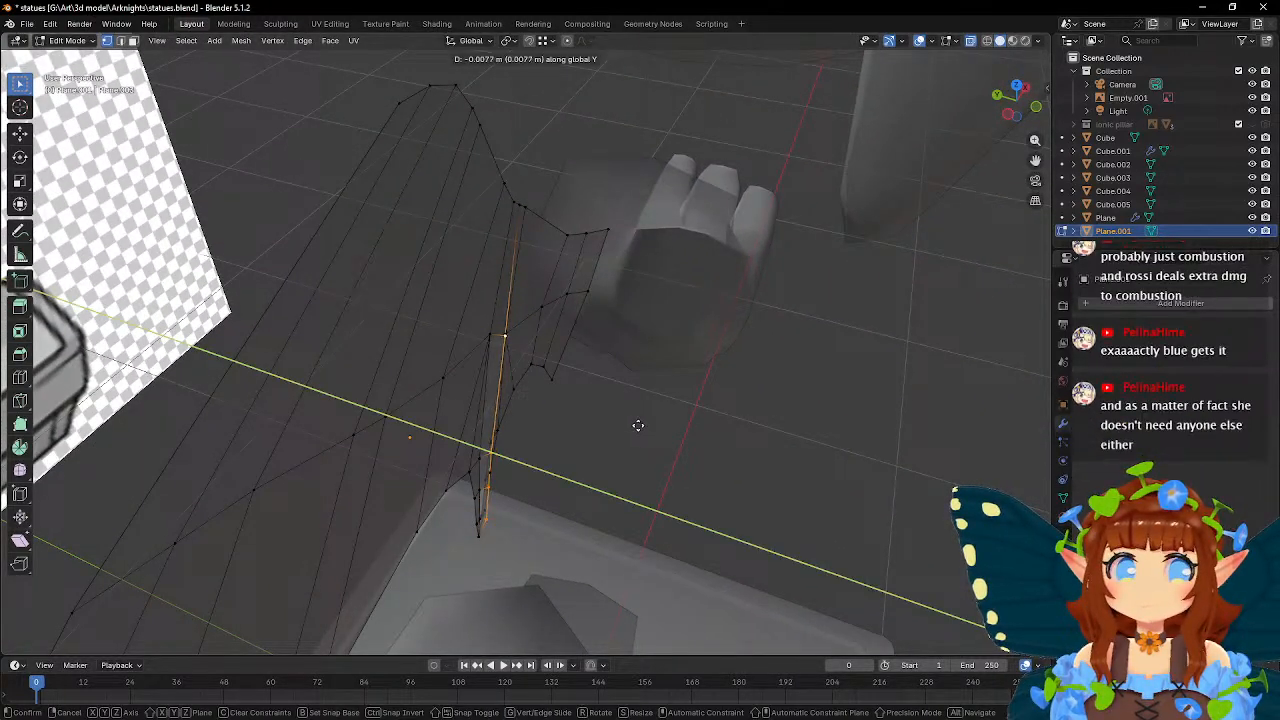
left_click(638, 425)
- Adjust the depth of the selected inner claw ridge vertices along global Y while viewing the wing edge-on
middle_click_drag(638, 425, 581, 301)
key("g")
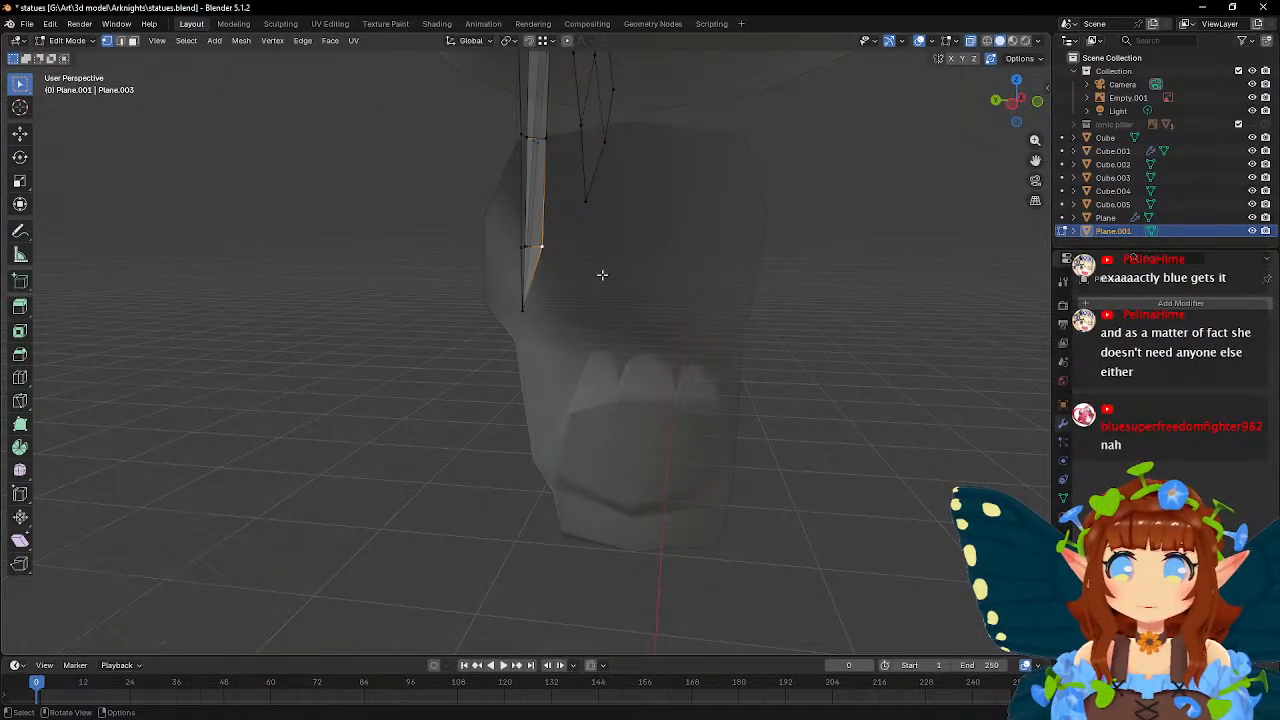
key("y")
left_click(624, 298)
- Apply smooth shading to the wing object in Object Mode and resume editing its mesh
middle_click_drag(594, 217, 584, 369)
key("Tab")
scroll(511, 361, "down", 3)
scroll(584, 369, "up", 2)
right_click(581, 284)
left_click(583, 288)
key("Tab")
- Examine the inner claw's ridge and the wing's shading from several angles, finishing in the front view
scroll(593, 323, "up", 2)
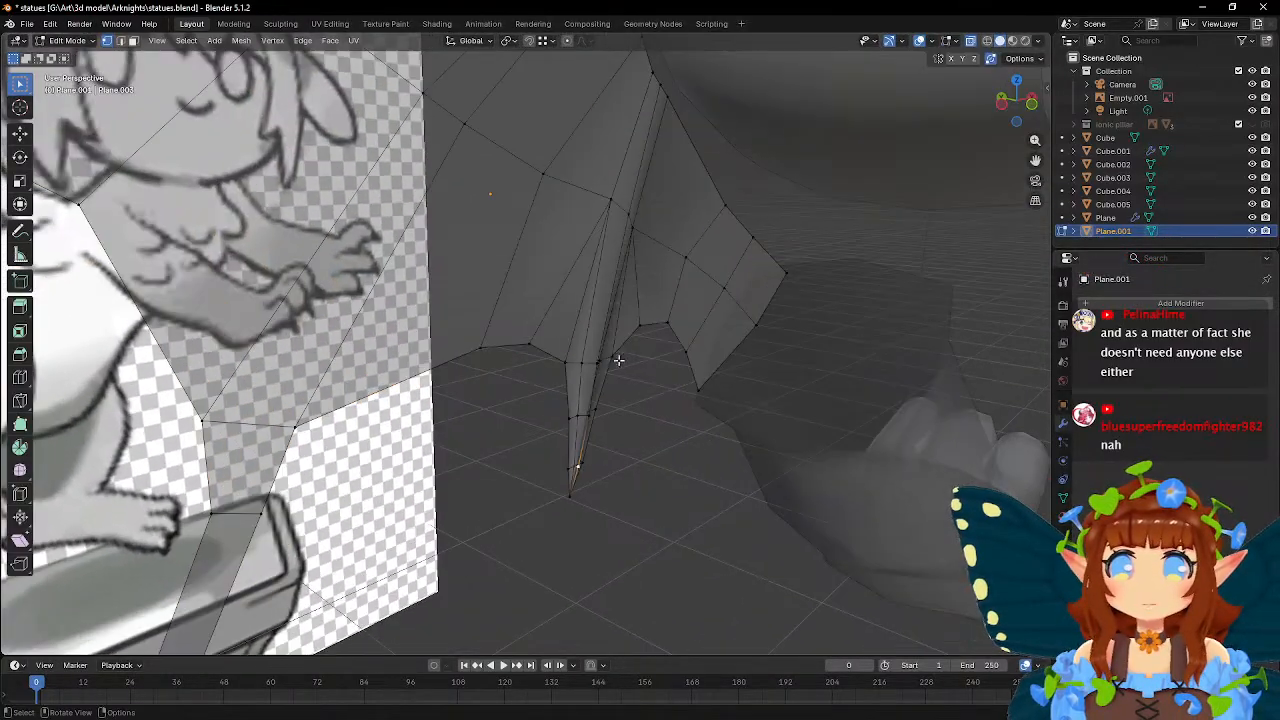
key("Tab")
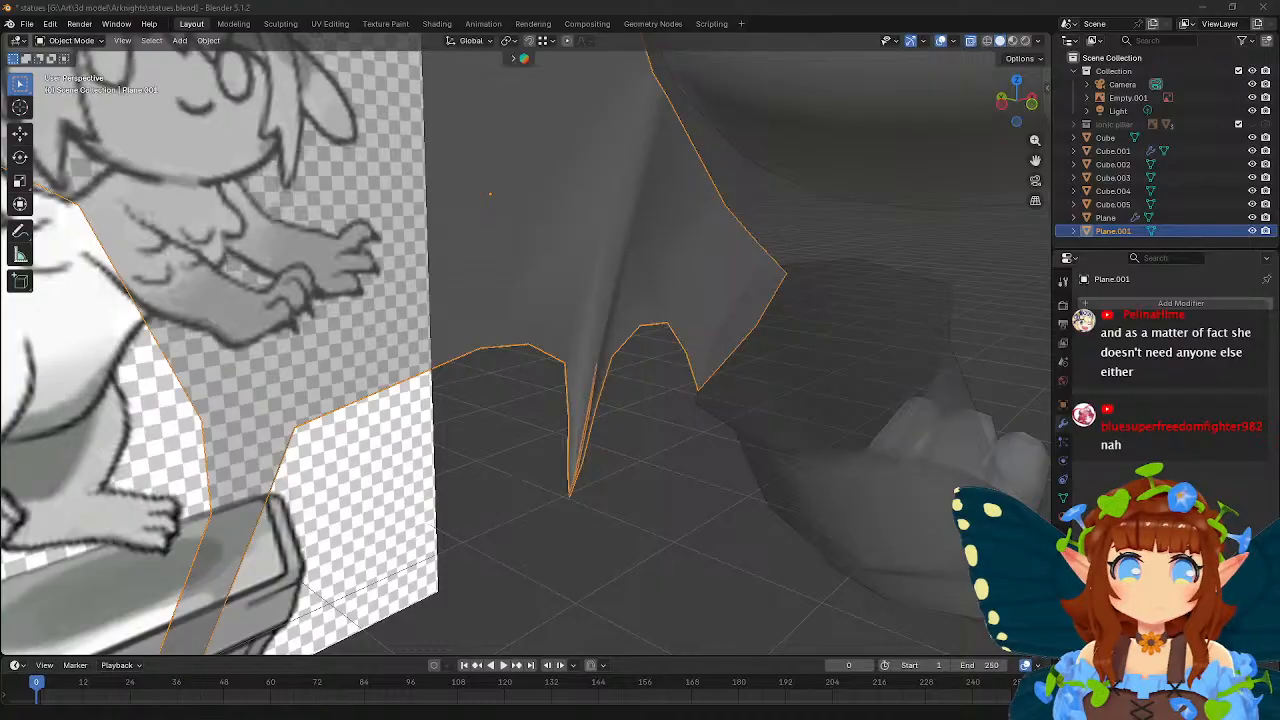
middle_click_drag(674, 251, 620, 253)
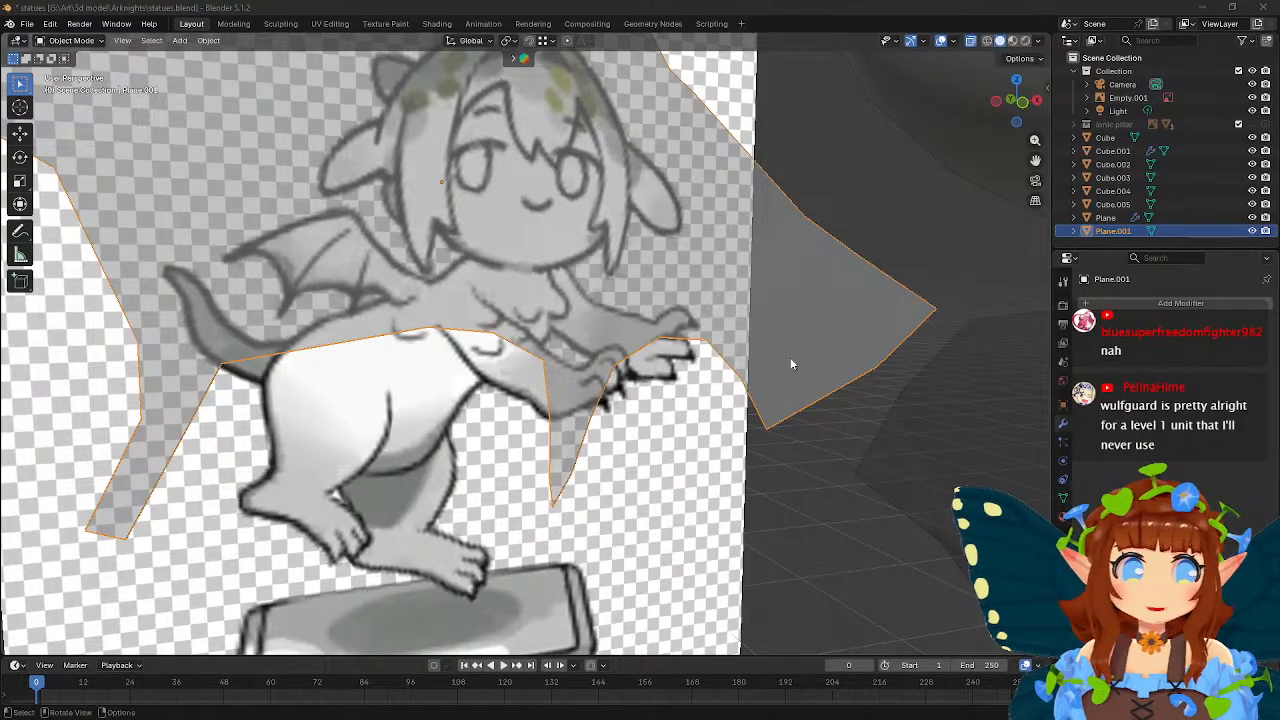
middle_click_drag(618, 325, 700, 470)
key("Tab")
middle_click_drag(560, 440, 640, 400)
middle_click_drag(530, 400, 620, 325, "shift")
middle_click_drag(620, 325, 576, 322)
scroll(576, 322, "down", 4)
scroll(576, 322, "up", 4)
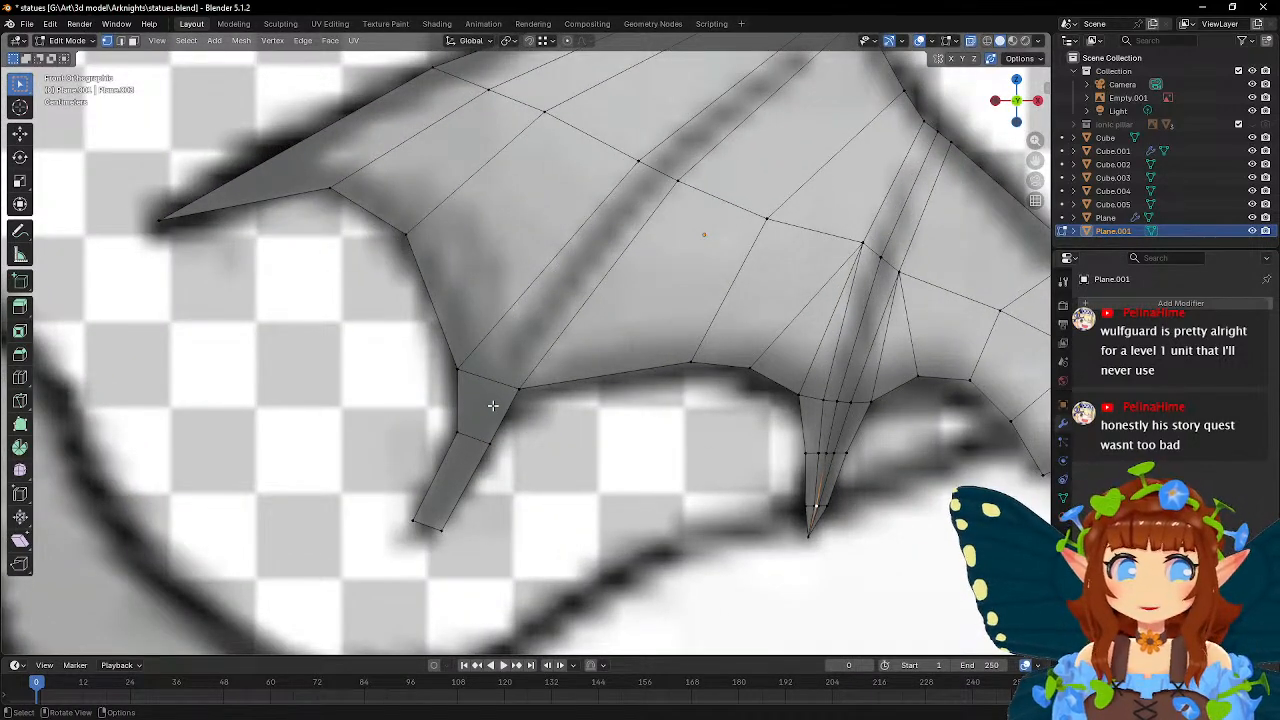
- Knife-cut from the outer rib's upper-side vertex to the outer scallop edge and move the new edge vertex inward onto the drawn outline
left_click(20, 400)
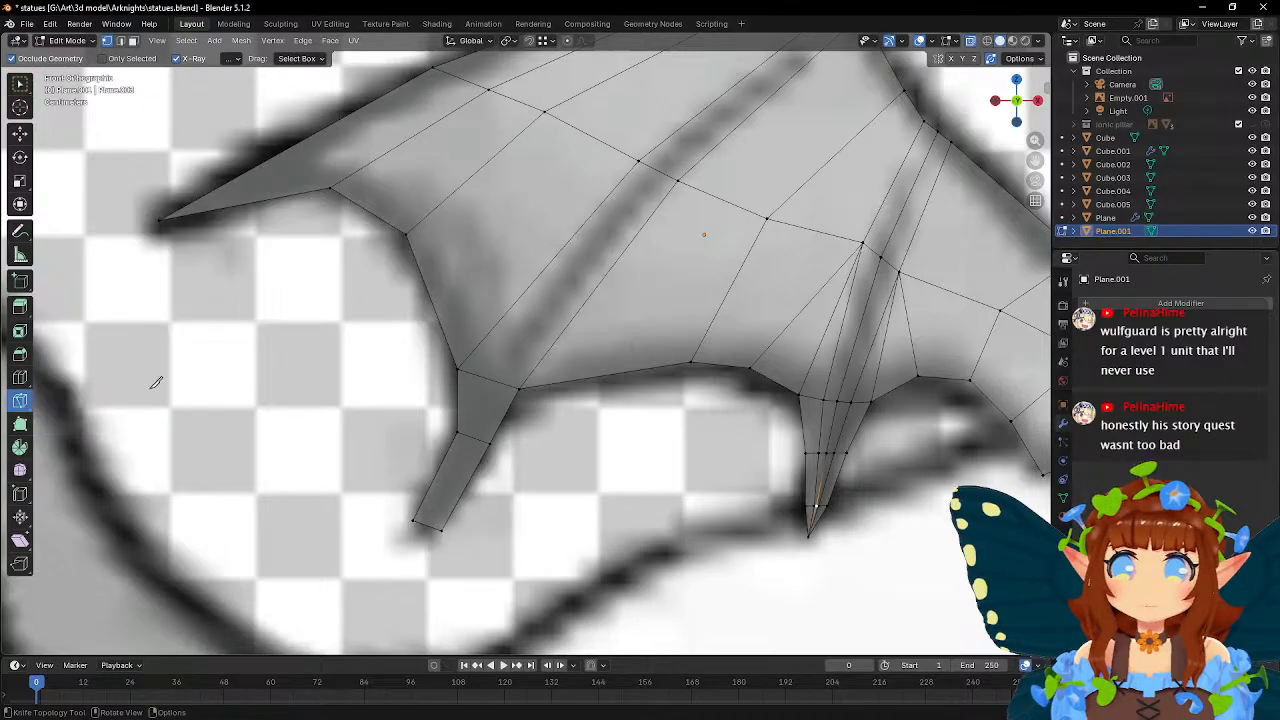
left_click(639, 160)
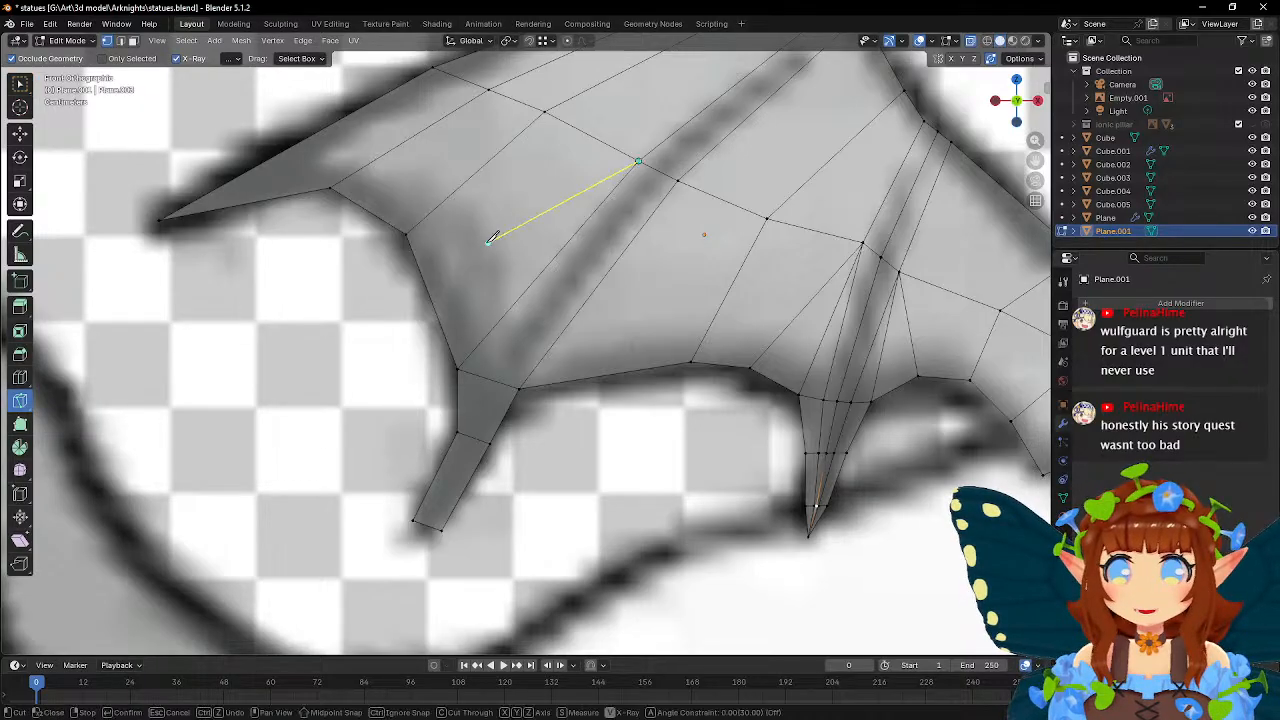
left_click(430, 297)
key("Return")
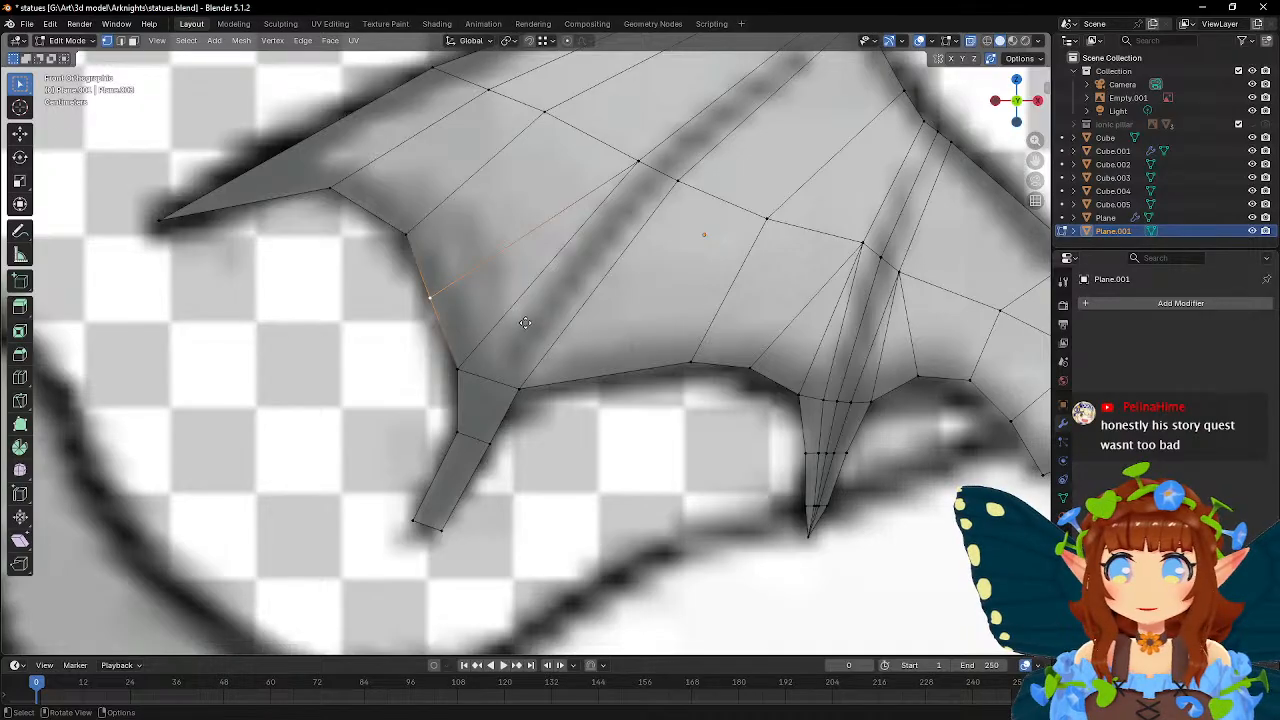
key("g")
left_click(536, 321)
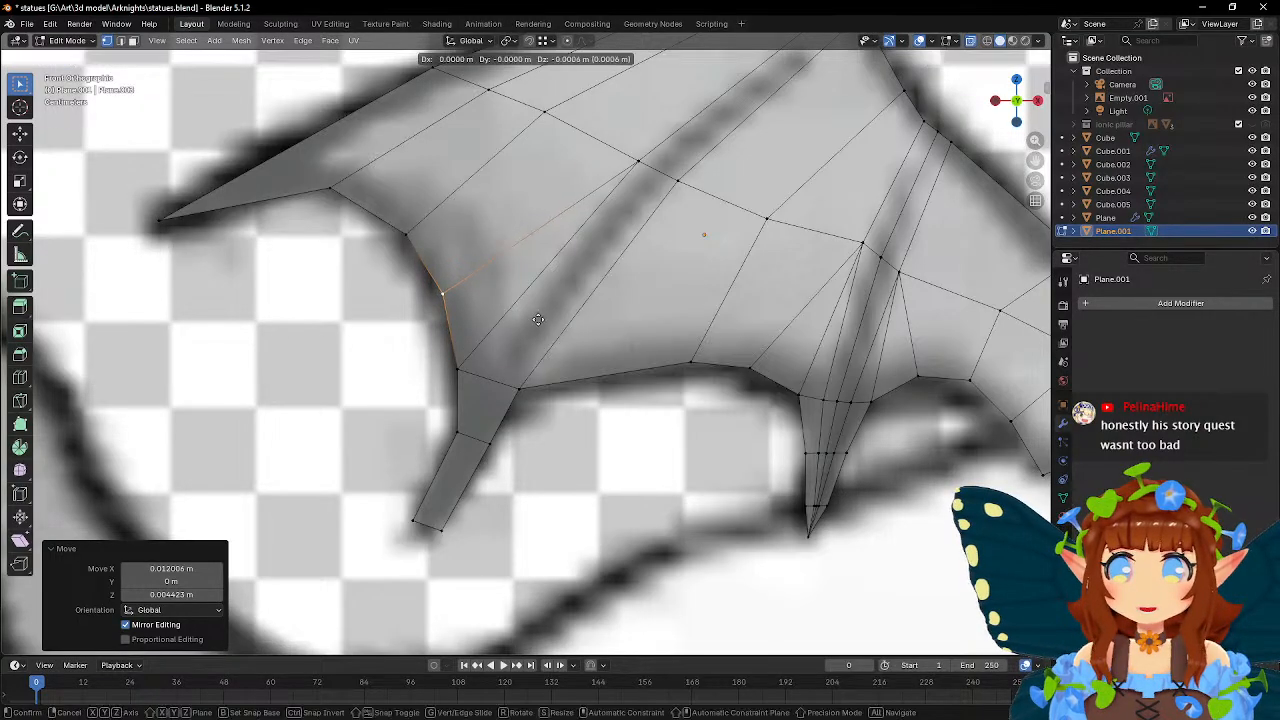
- Knife-cut from the outer rib's lower-side vertex to the scallop between the claws and fit the new edge vertex to the drawing
key("k")
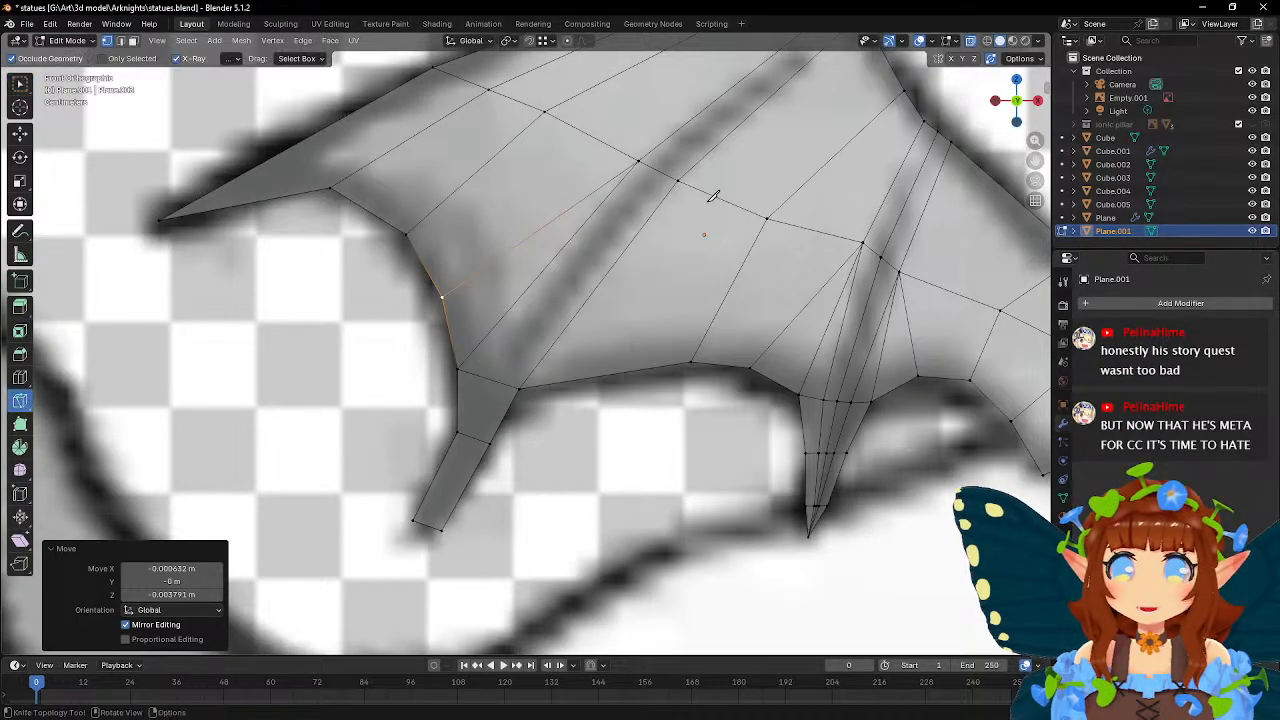
left_click(677, 181)
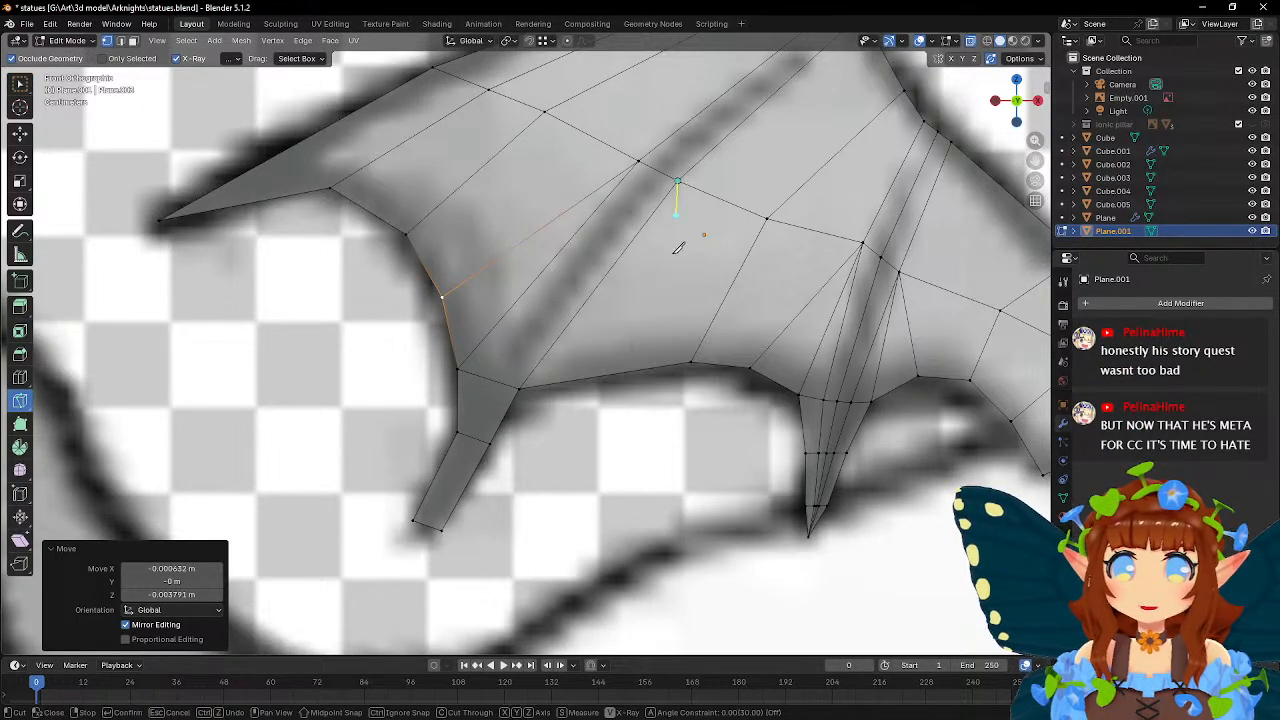
left_click(612, 372)
key("Return")
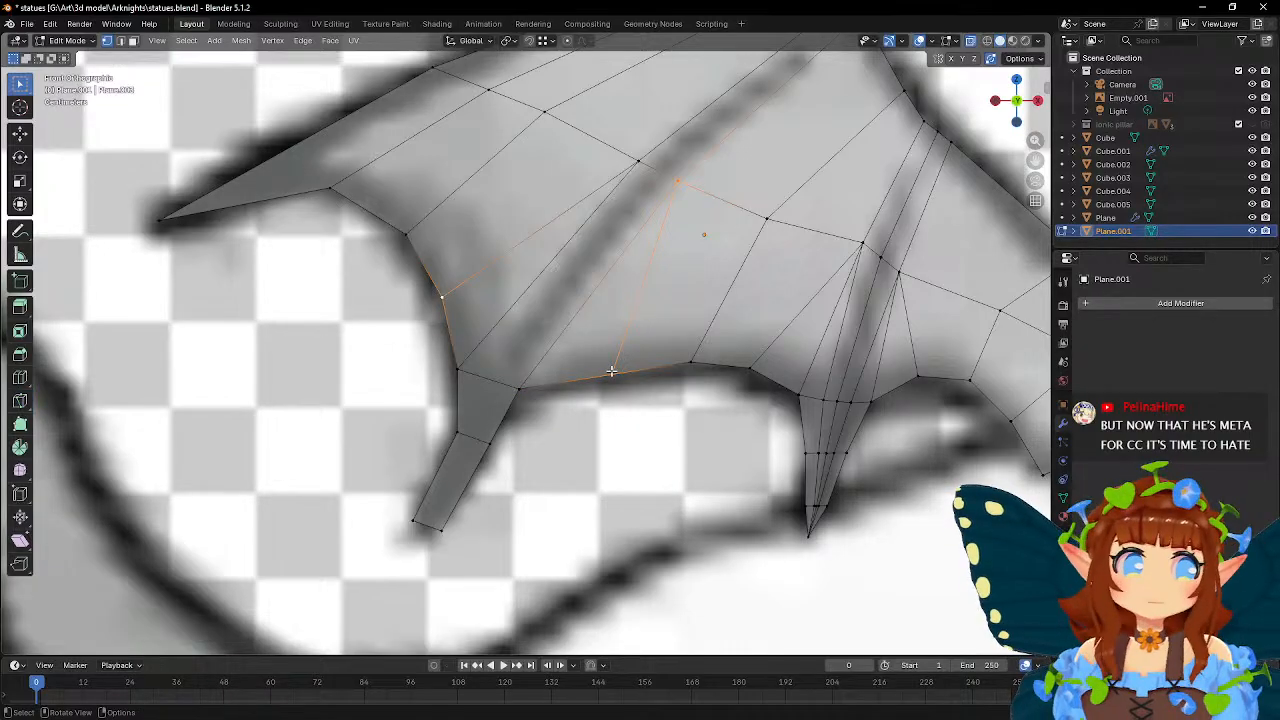
left_click(606, 375)
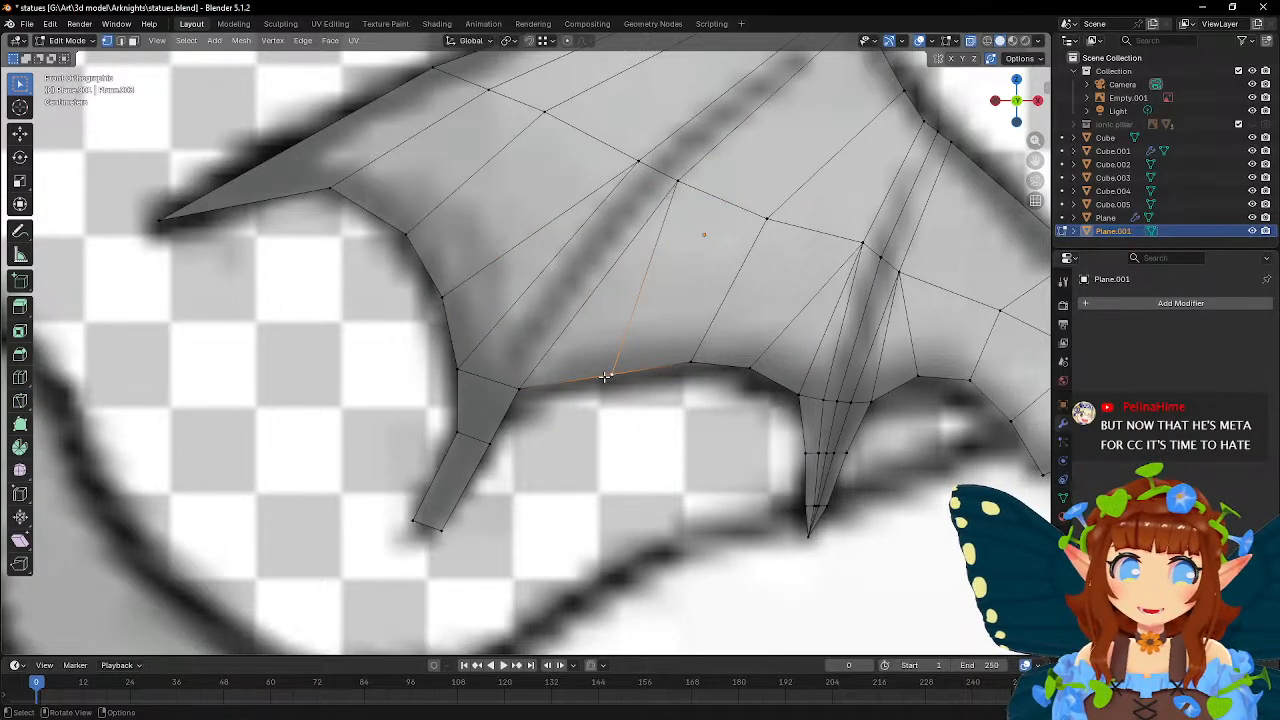
key("g")
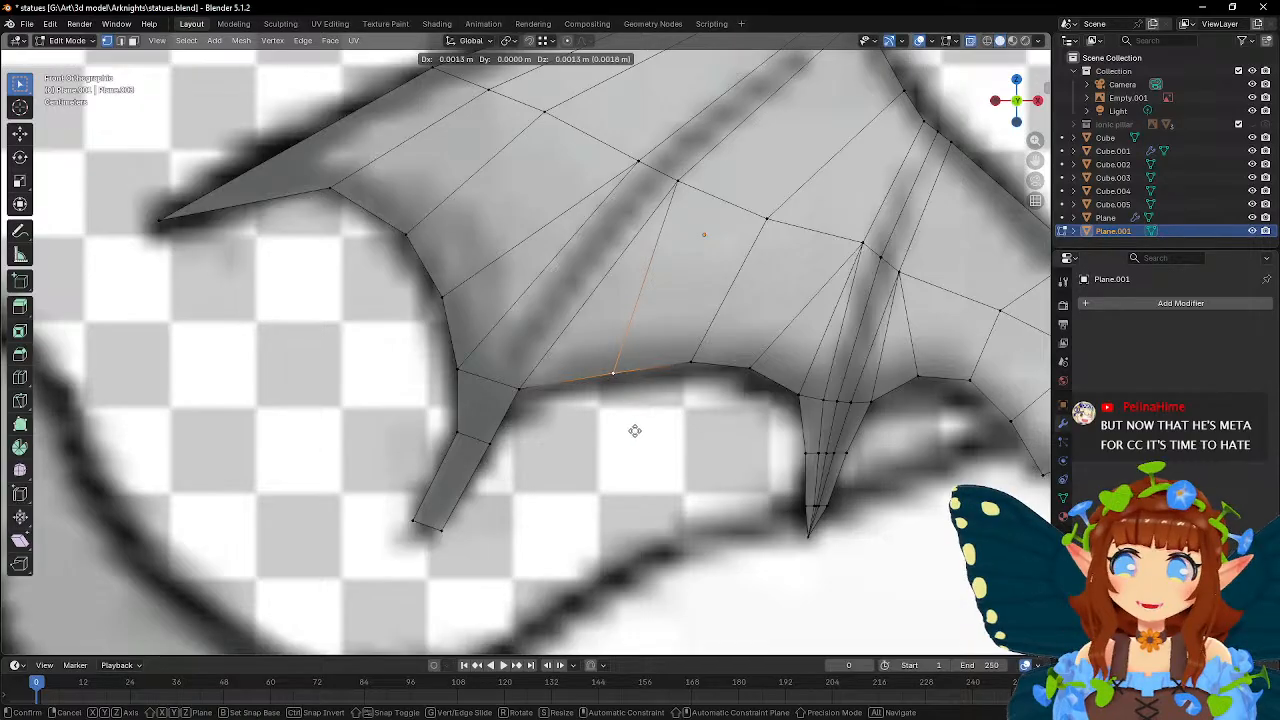
left_click(634, 420)
- Reposition the two edge vertices between the wing's peak and the inner rib to follow the drawn outline
middle_click_drag(671, 253, 578, 370, "shift")
left_click(772, 128)
key("g")
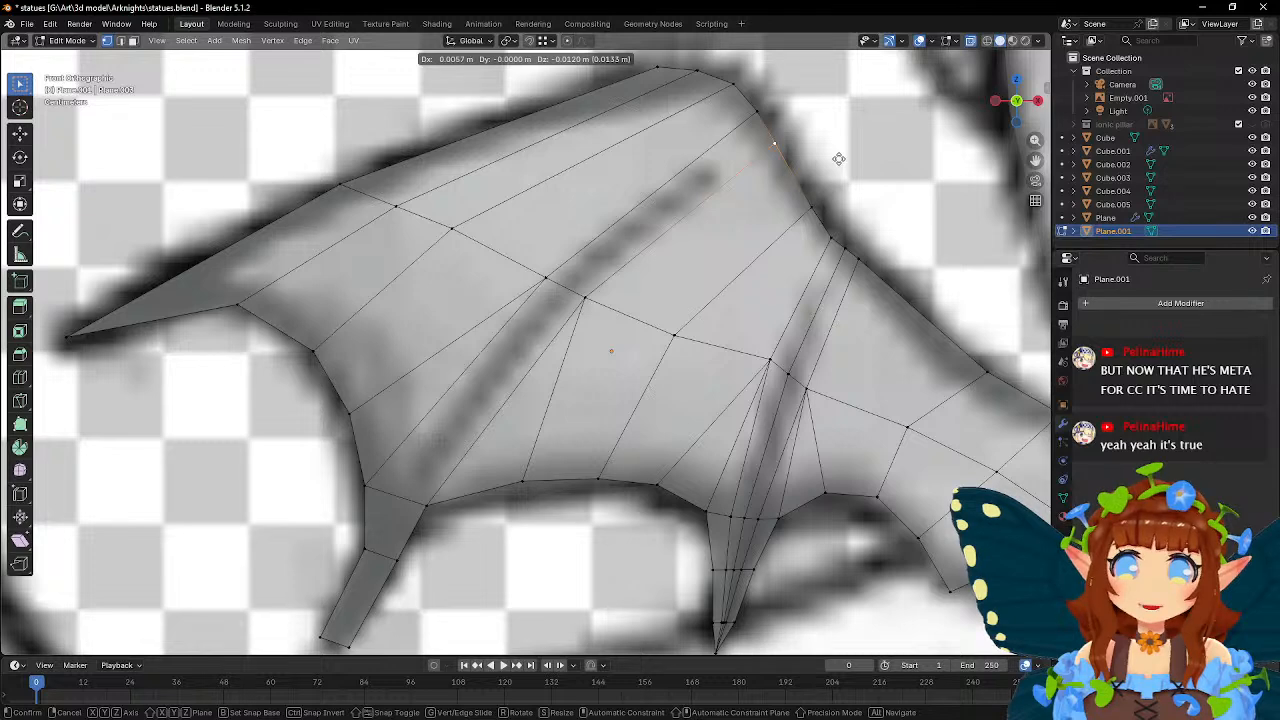
left_click(838, 158)
left_click(814, 200)
key("g")
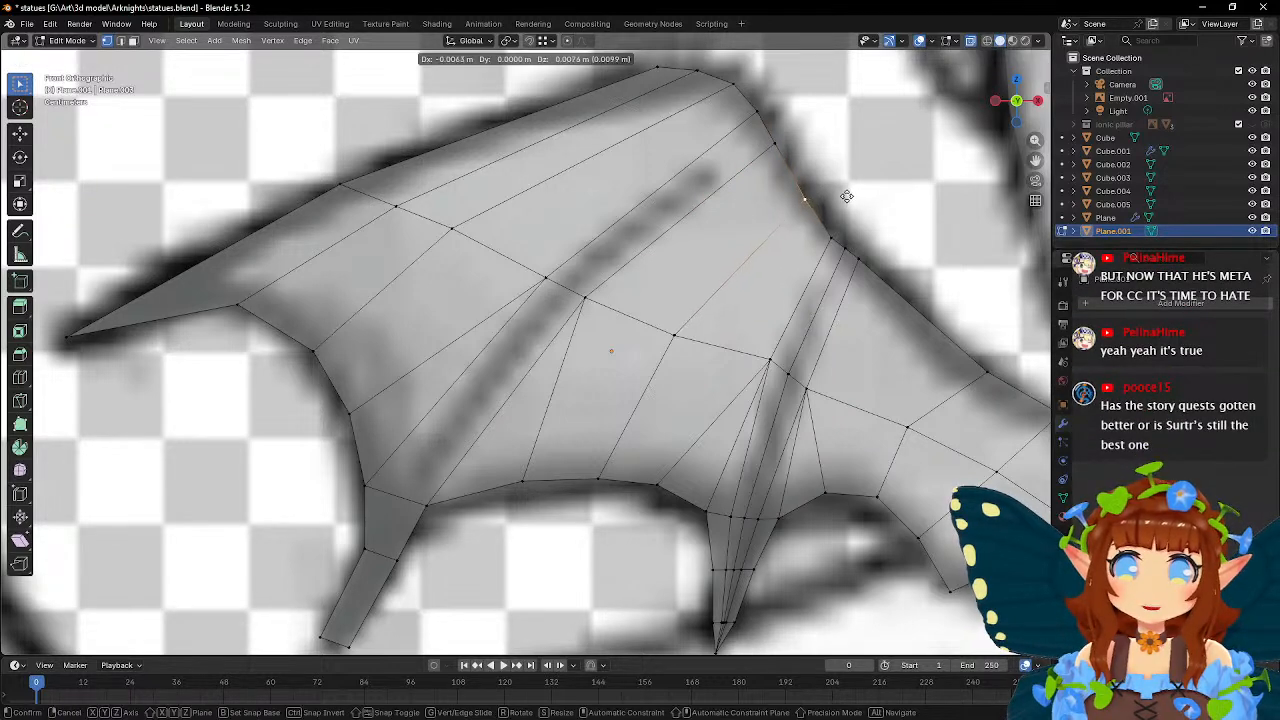
left_click(847, 196)
- Slide the membrane vertex between the two ribs toward the inner rib and move it about 0.002 m in X and 0.004 m in Z
left_click(682, 341)
key("g")
key("g")
left_click(764, 280)
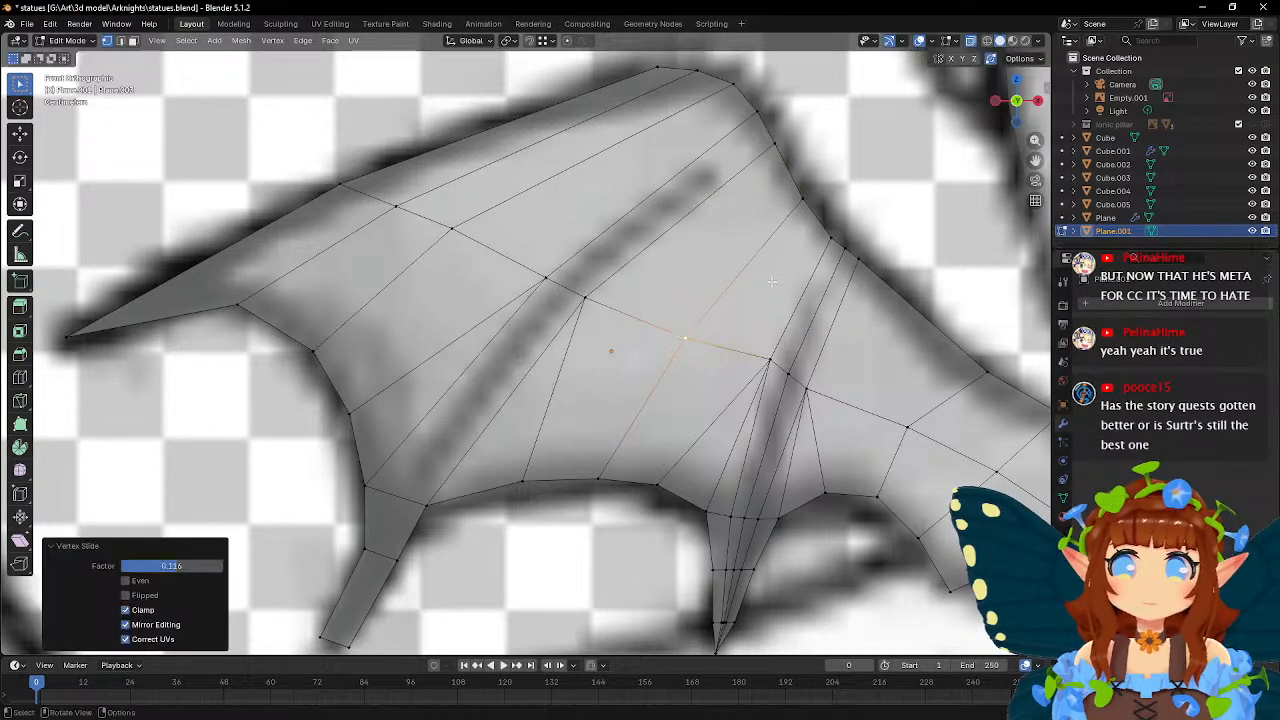
key("g")
left_click(766, 274)
- Slide the membrane vertex between the inner rib and the wing's root by a factor of 0.158 toward the root
middle_click_drag(894, 397, 643, 277, "shift")
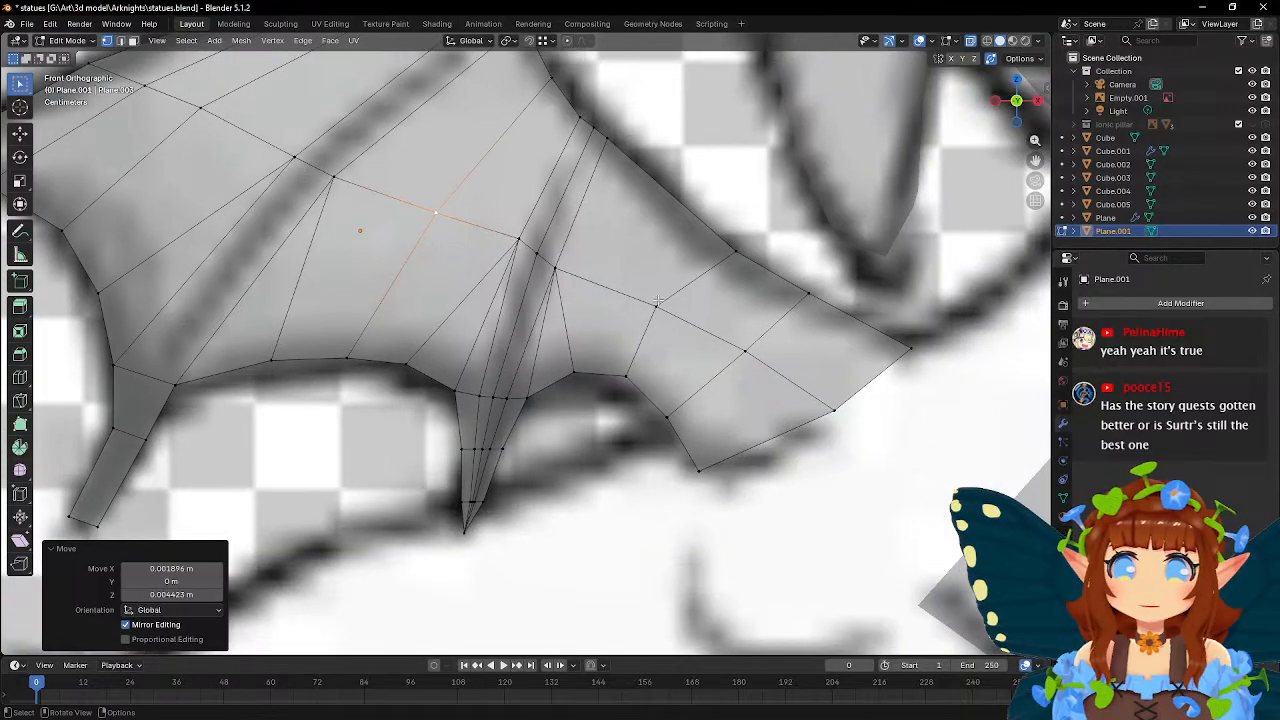
left_click(660, 306)
key("g")
key("g")
left_click(739, 271)
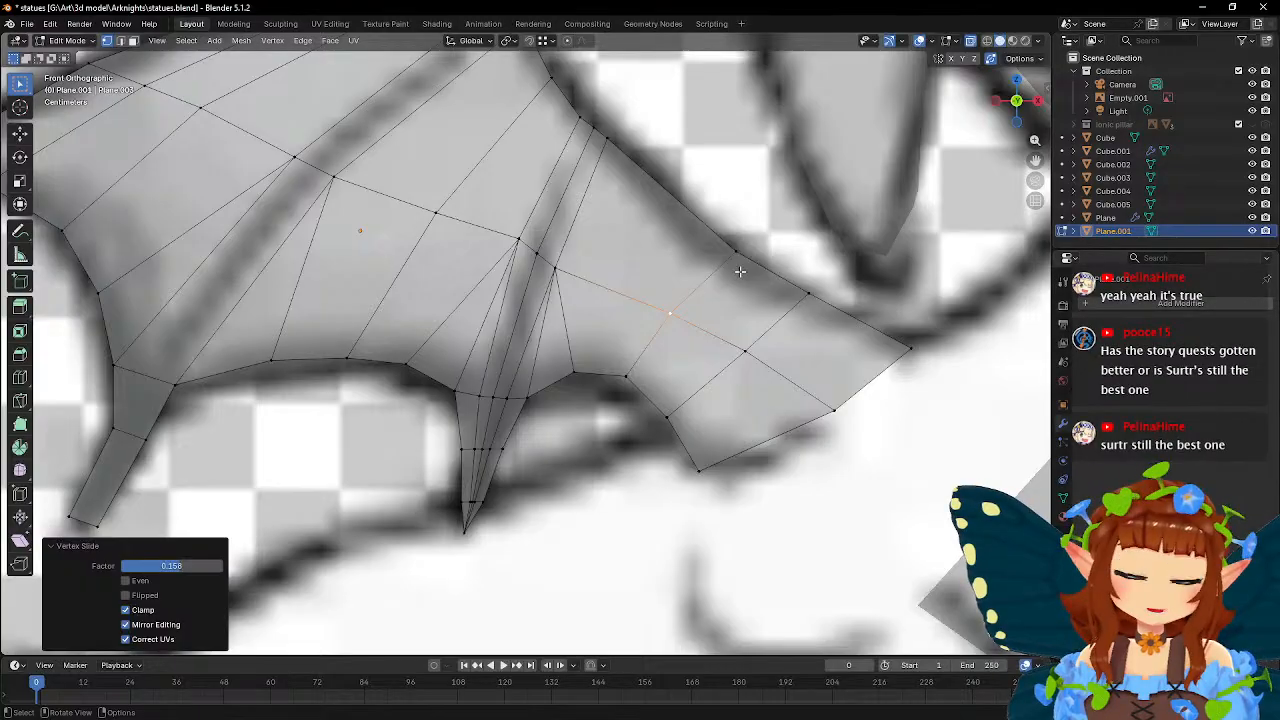
scroll(739, 271, "down", 4)
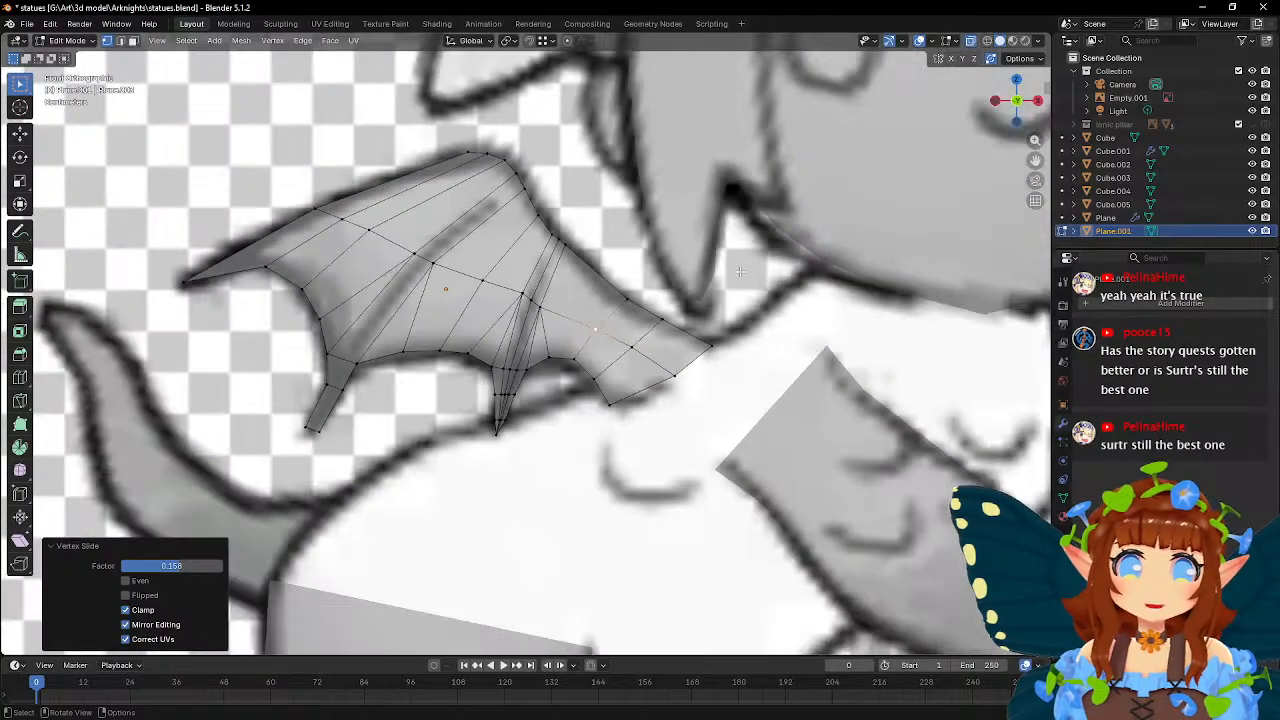
scroll(621, 231, "up", 4)
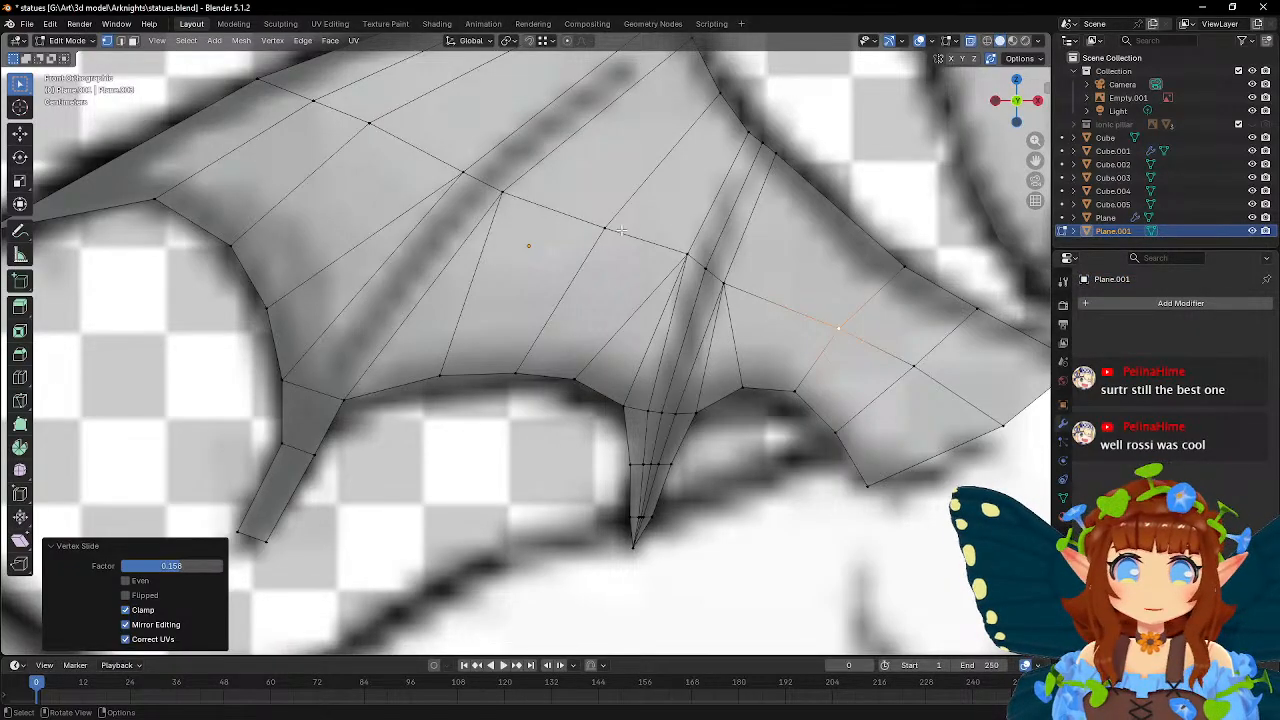
scroll(621, 231, "down", 4)
scroll(393, 352, "up", 4)
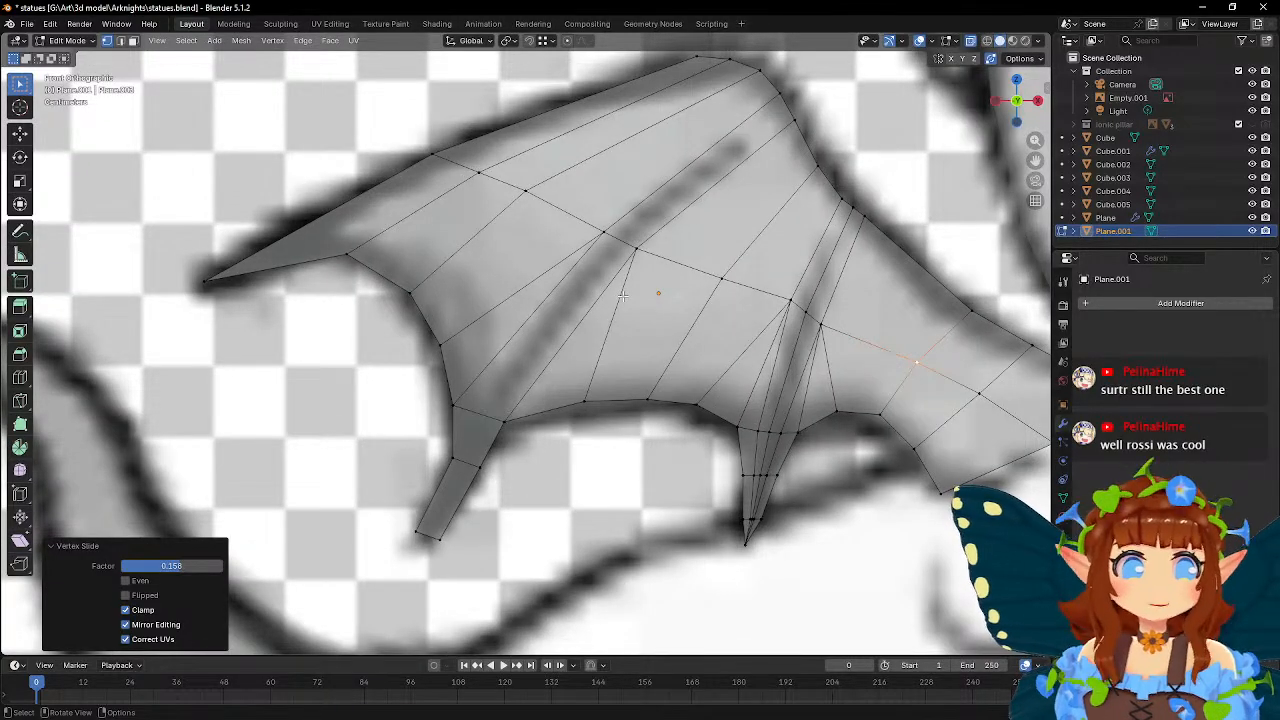
- Knife-cut from the outer claw's base corner on the wing-tip side up to the outer rib's upper-side vertex
left_click(20, 401)
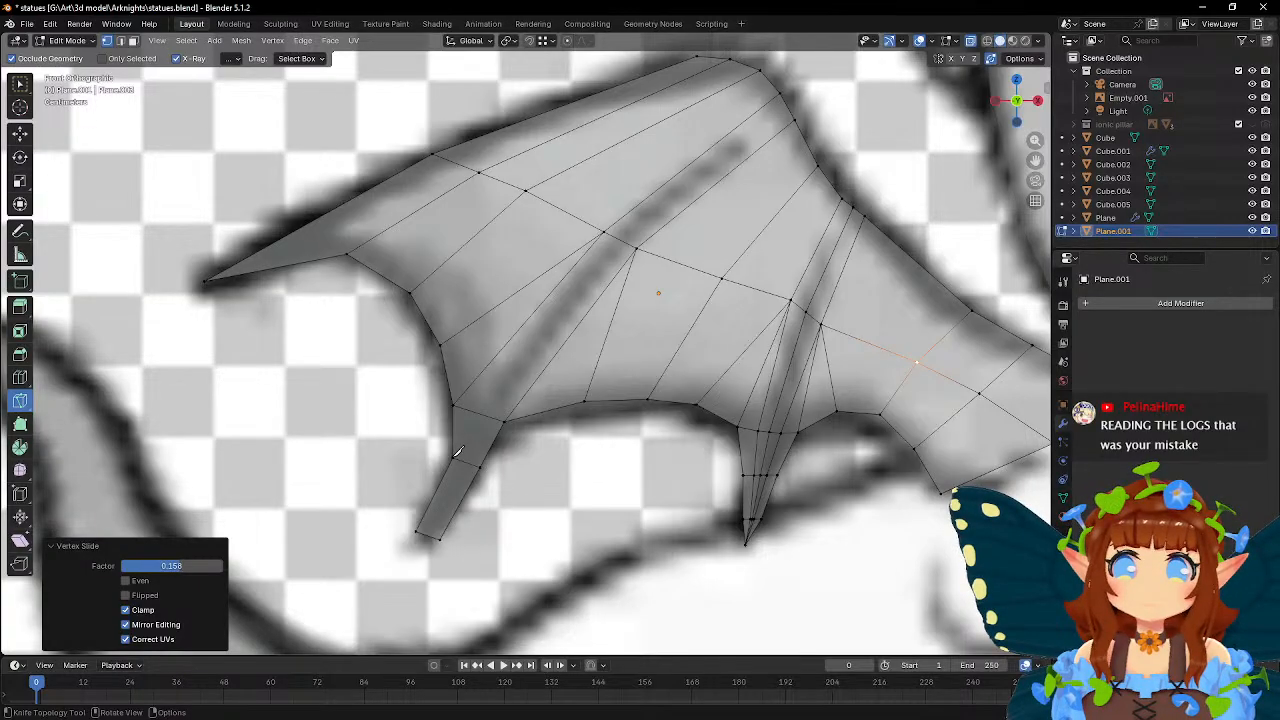
left_click(457, 452)
left_click(470, 410)
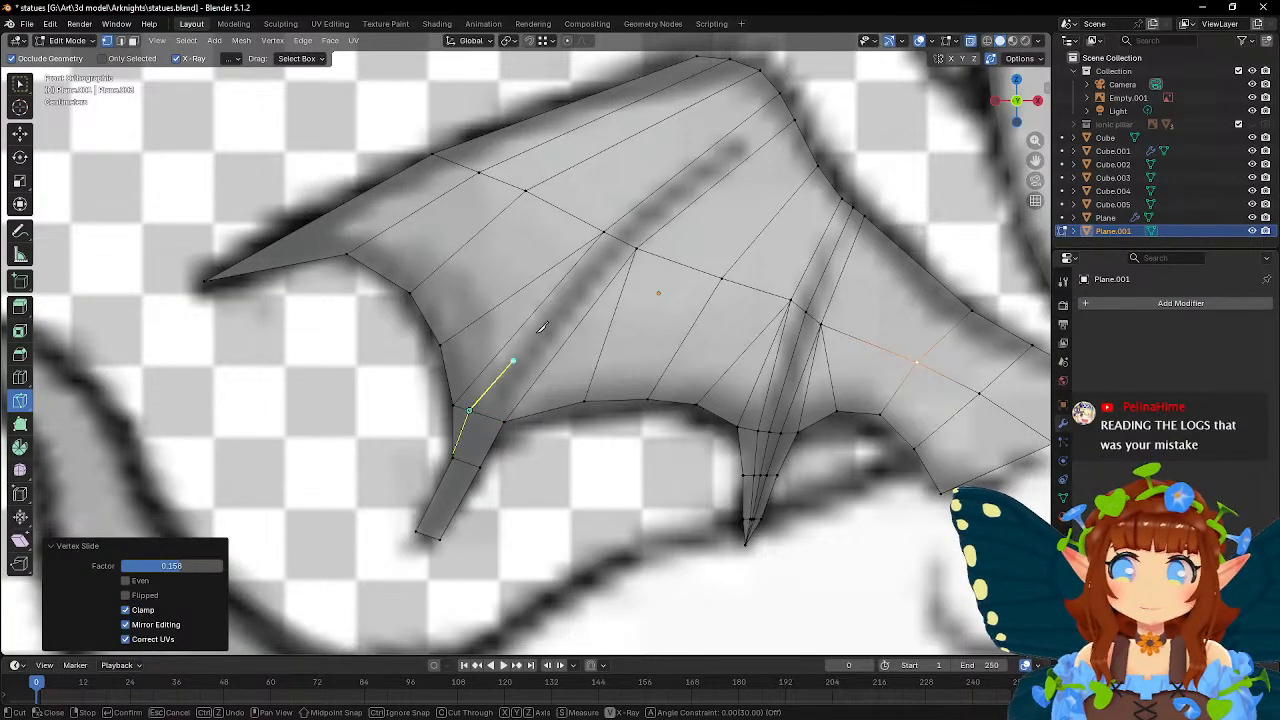
left_click(604, 232)
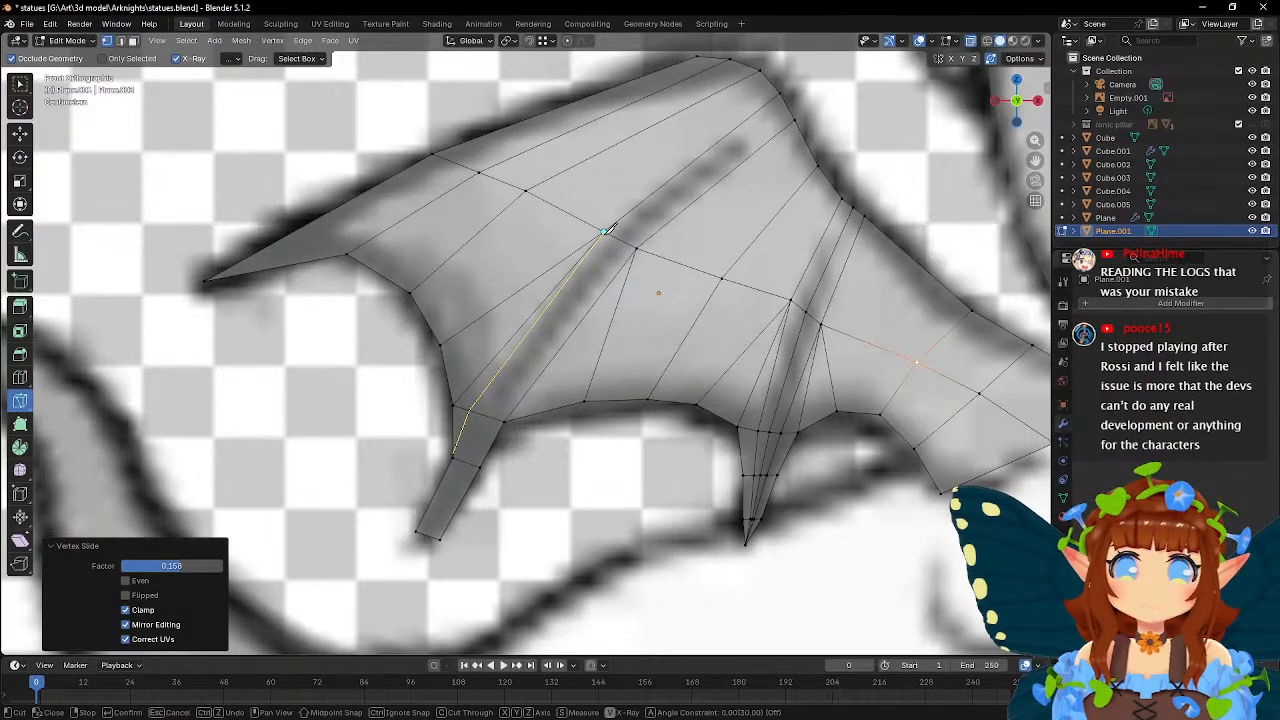
key("Return")
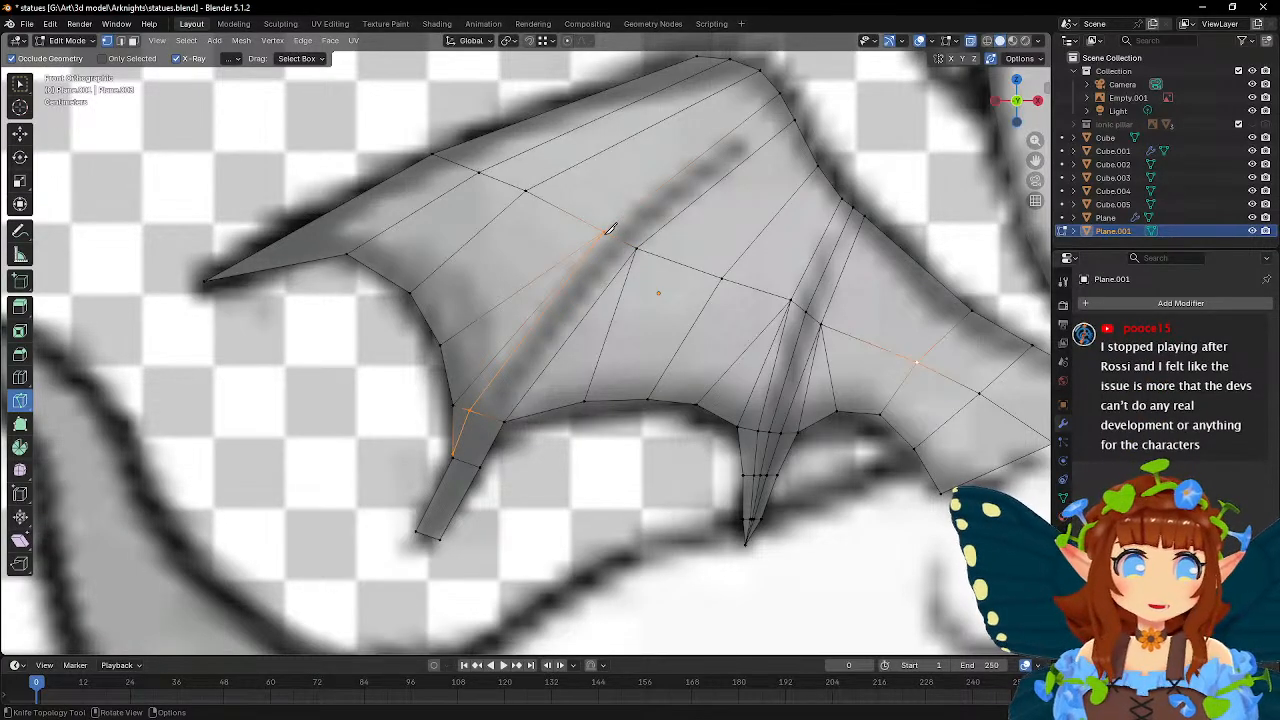
- Reposition the two vertices on either side of the outer rib's midpoint to match the drawn rib's width
scroll(608, 230, "up", 2)
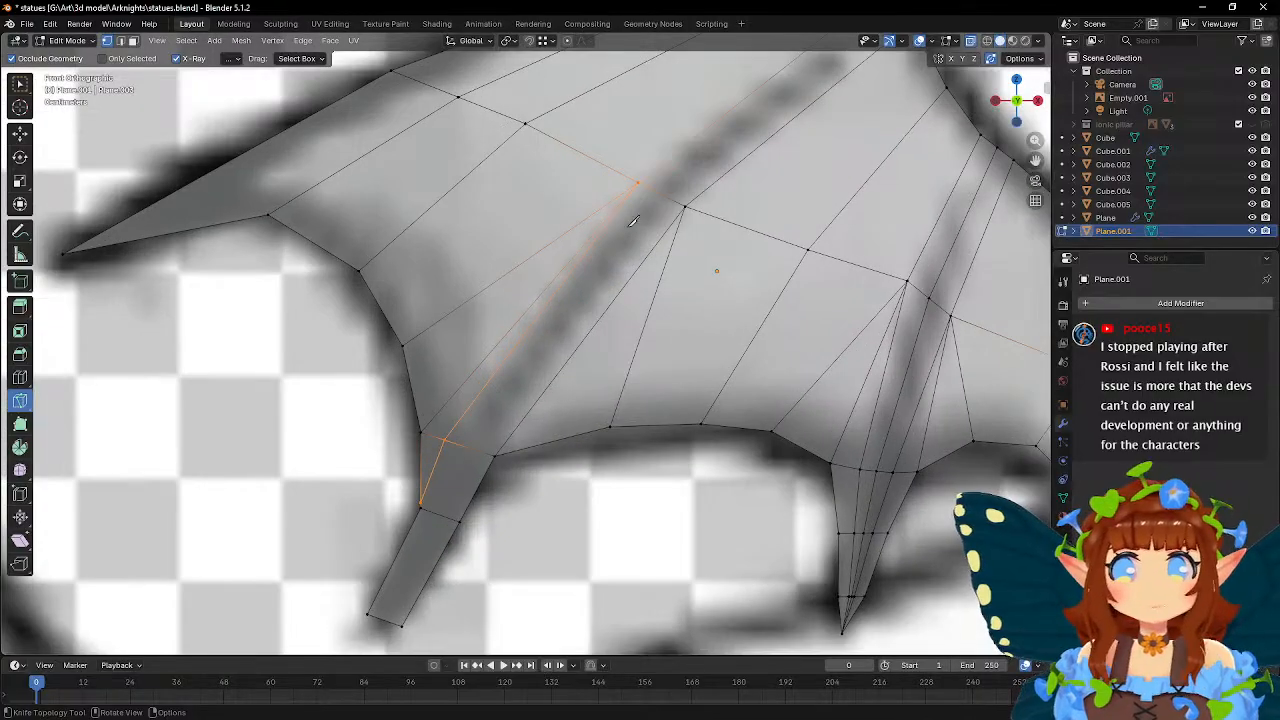
key("w")
left_click(686, 206)
key("g")
left_click(720, 252)
left_click(637, 184)
key("g")
left_click(709, 233)
scroll(709, 233, "down", 5)
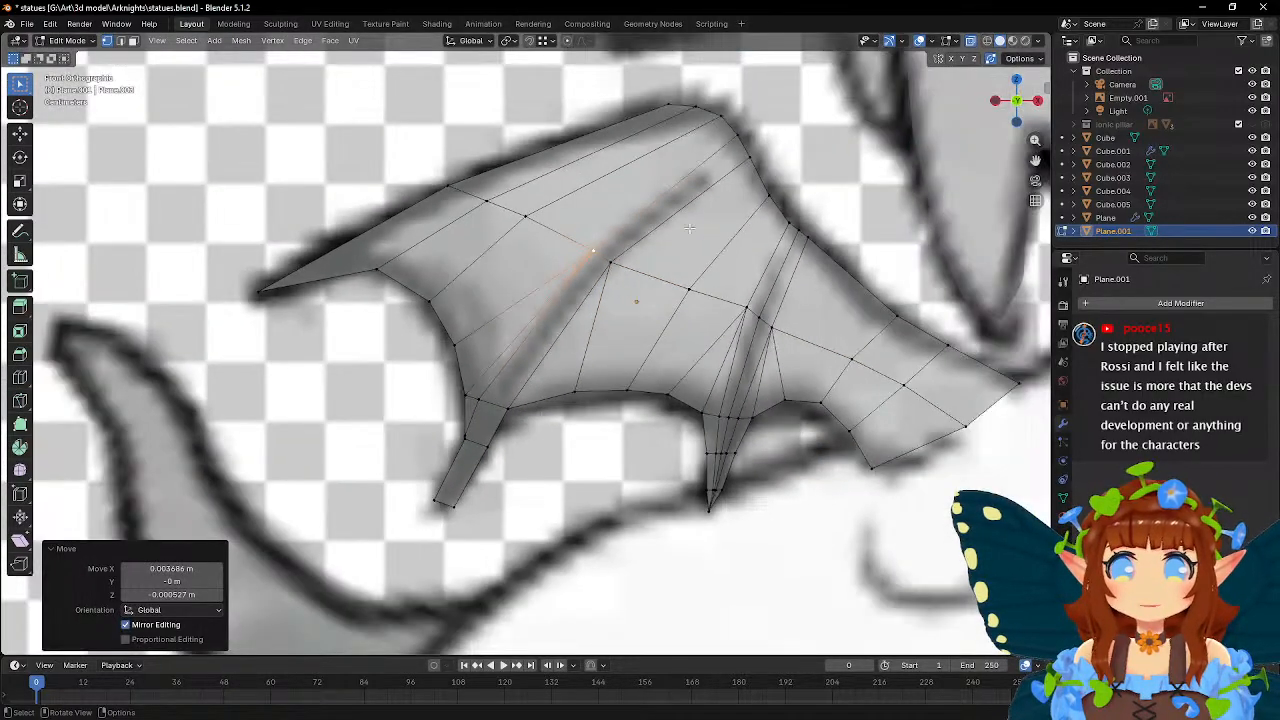
scroll(612, 281, "up", 5)
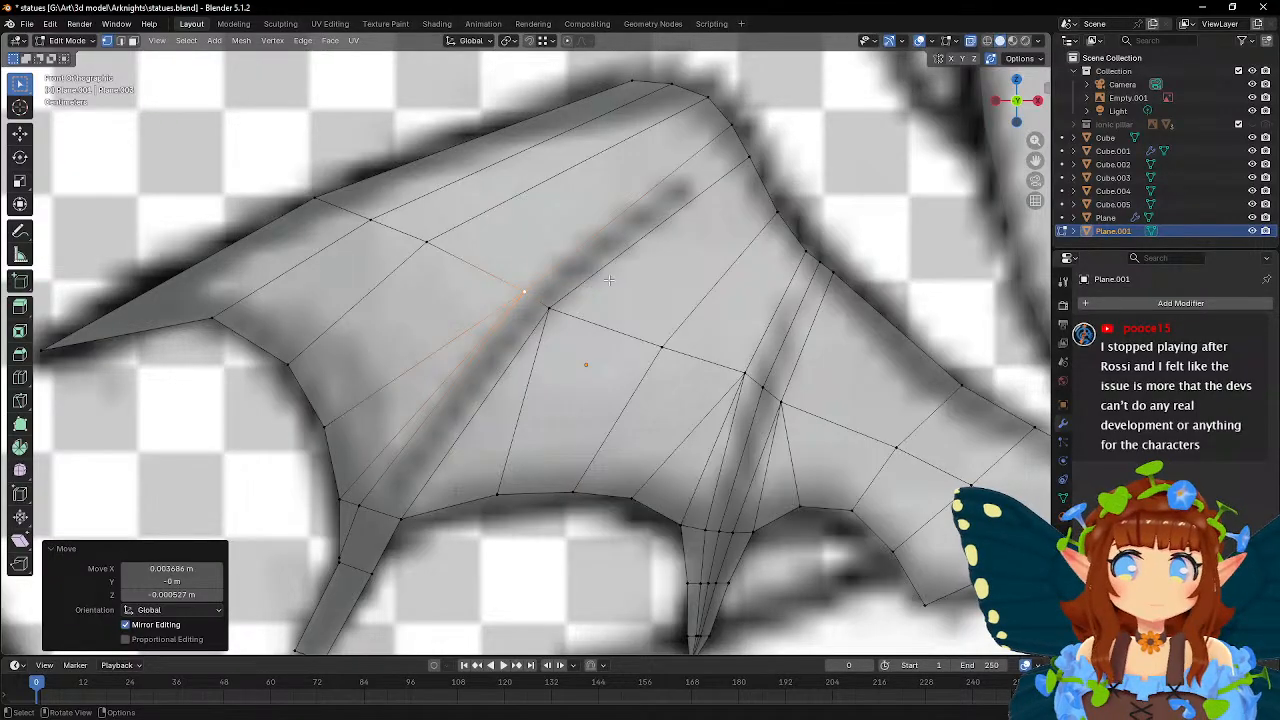
- Adjust the two edge vertices at the outer rib's upper end, below the wing's peak, to fit the drawn outline
left_click(730, 131)
key("g")
left_click(793, 178)
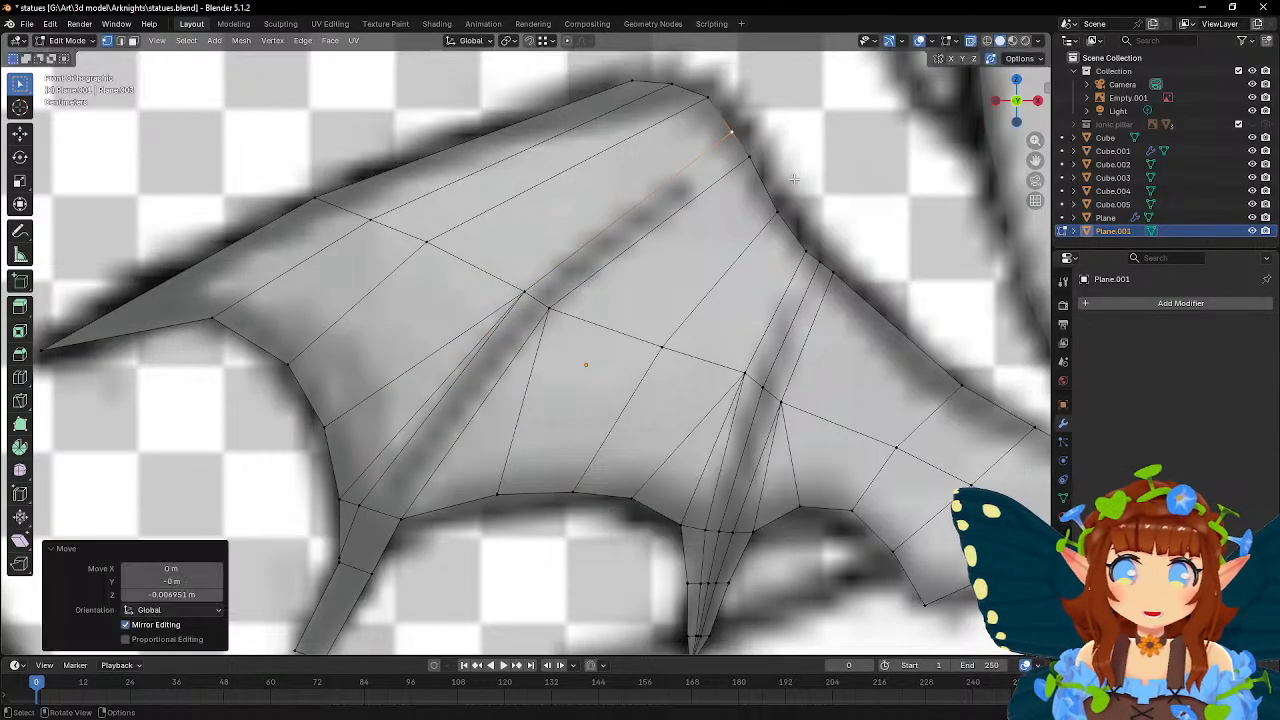
key("g")
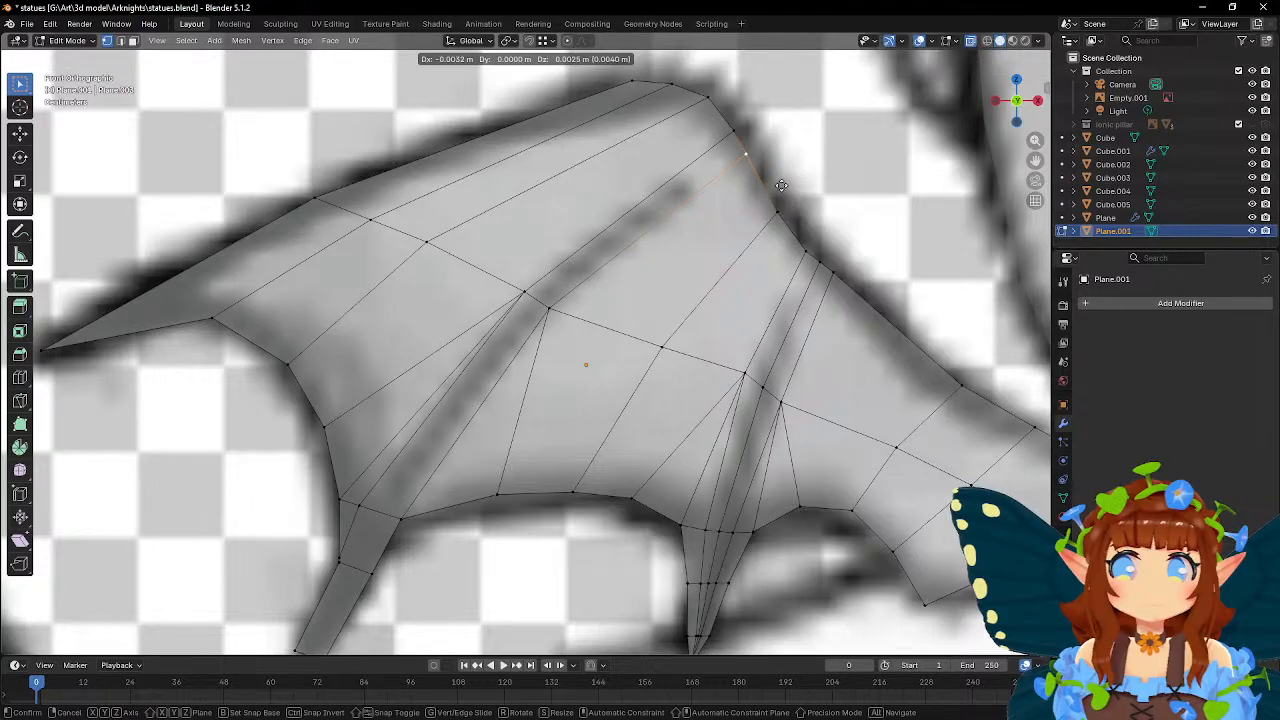
left_click(781, 185)
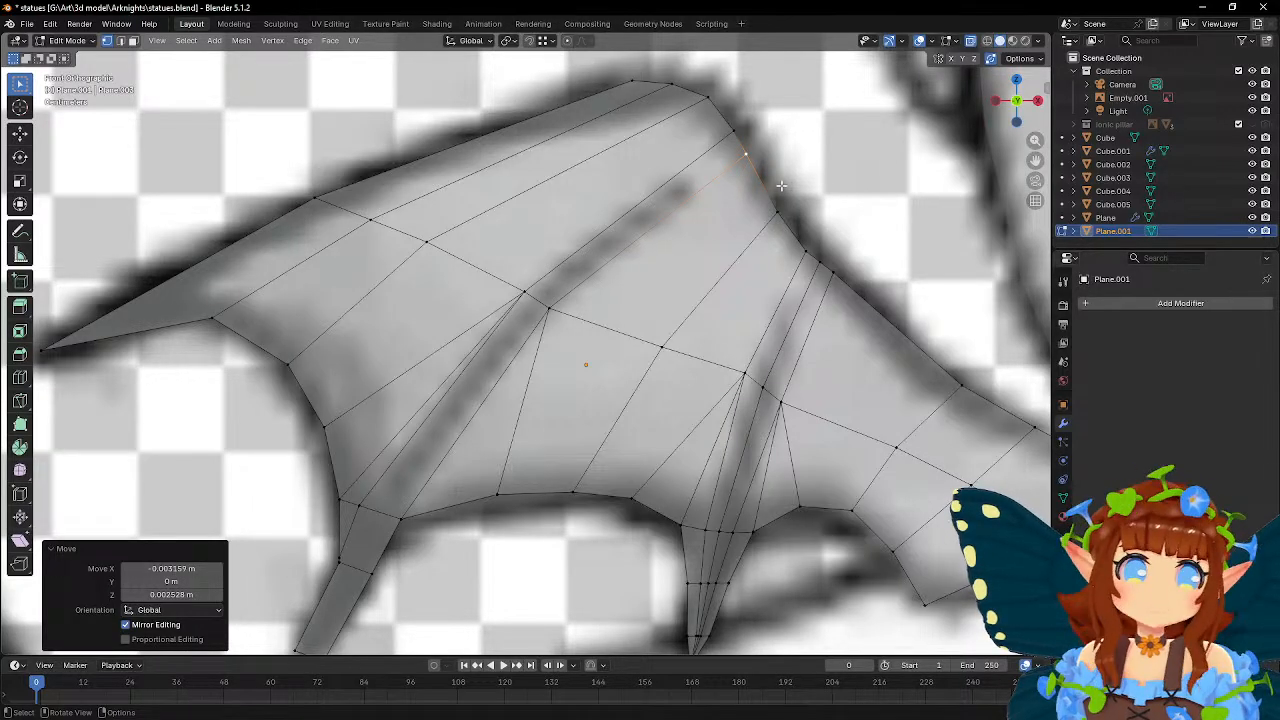
scroll(781, 185, "down", 3)
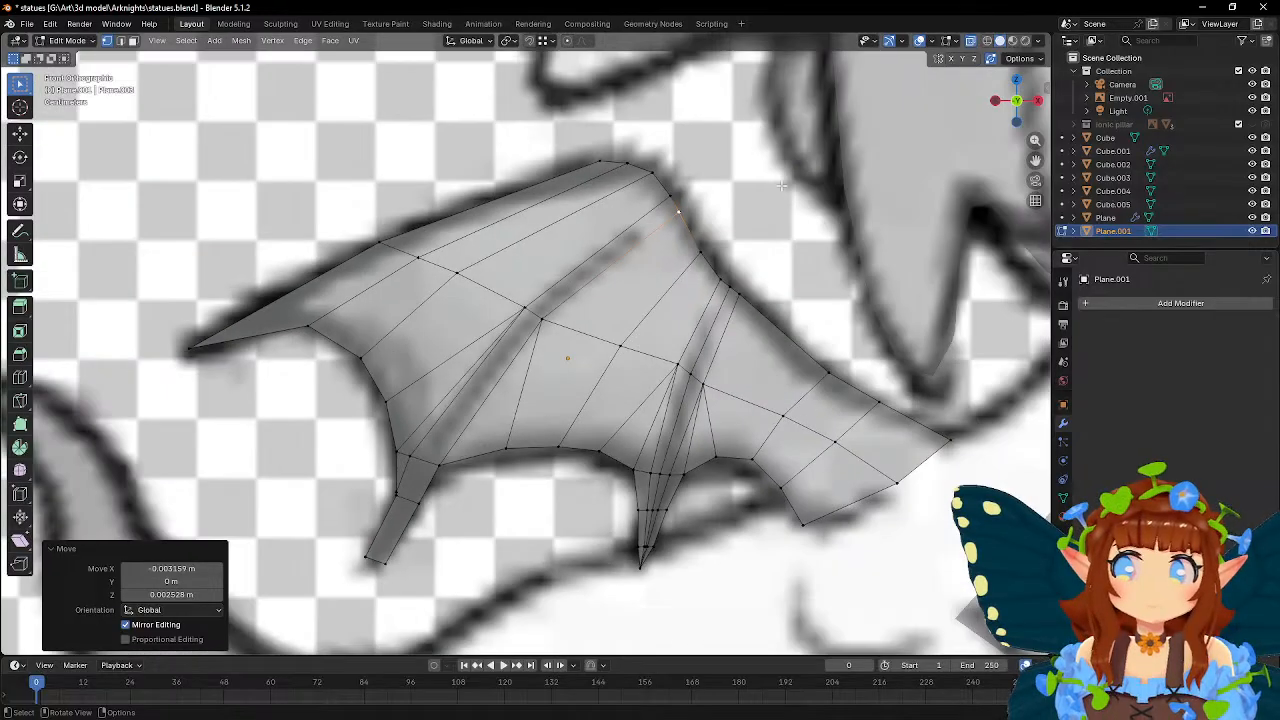
- Try to reposition the outer claw's base vertex on the wing-tip side along the drawn outline
scroll(547, 245, "up", 5)
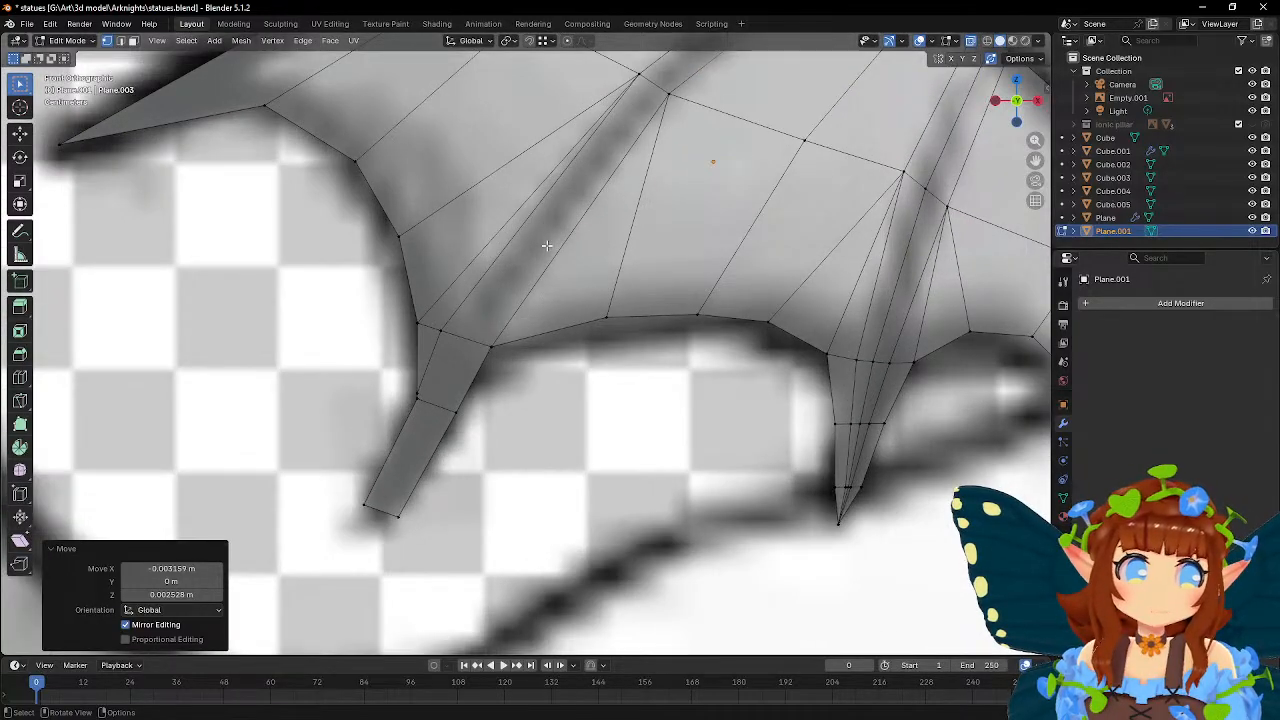
left_click(19, 377)
key("w")
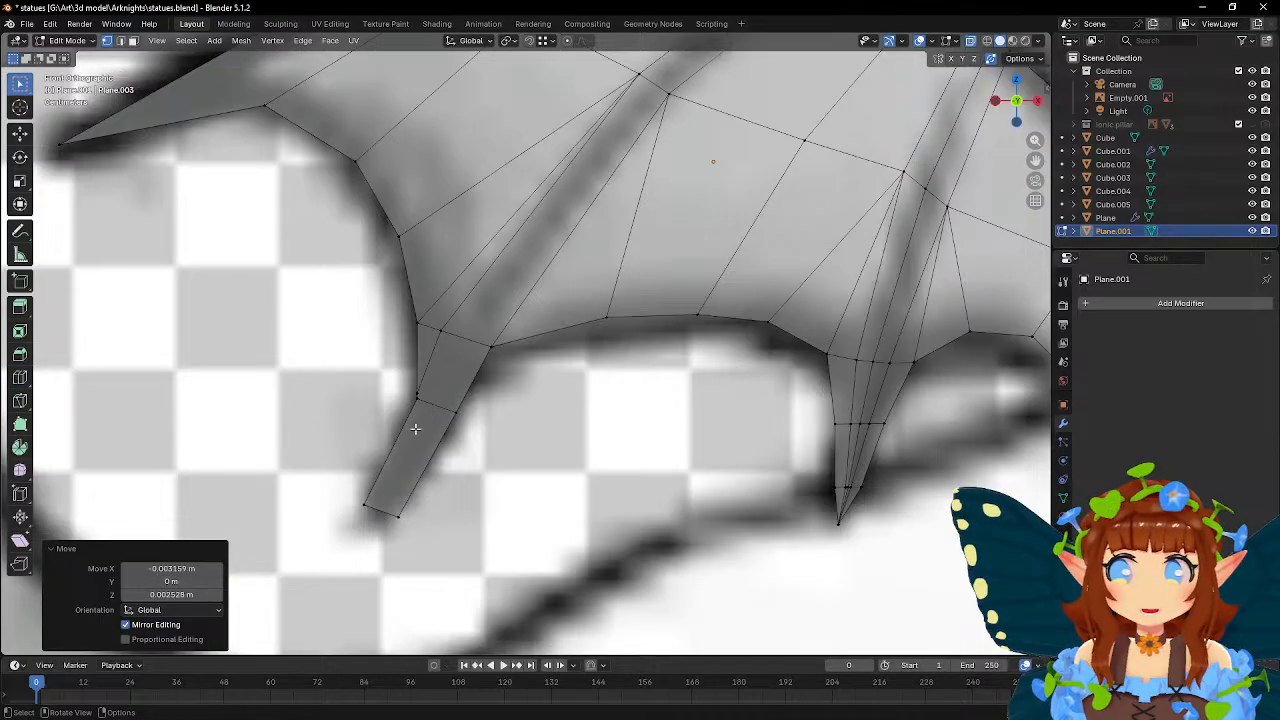
scroll(380, 415, "up", 3)
left_click(302, 439)
key("g")
left_click(297, 466)
key("shift+Tab")
scroll(399, 444, "down", 4)
scroll(399, 444, "up", 3)
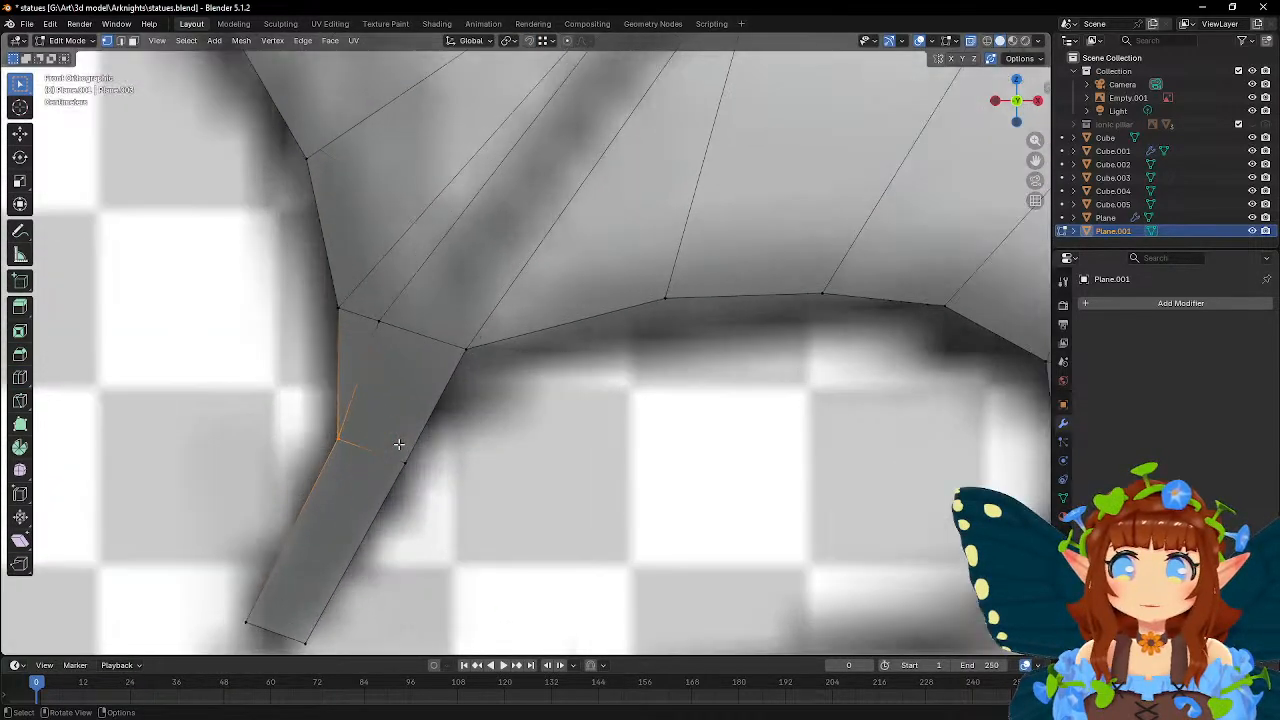
- Move the edge vertex just above the outer claw on the wing-tip side about 0.005 m in X and 0.002 m in Z
scroll(503, 463, "up", 2)
left_click(433, 345)
key("g")
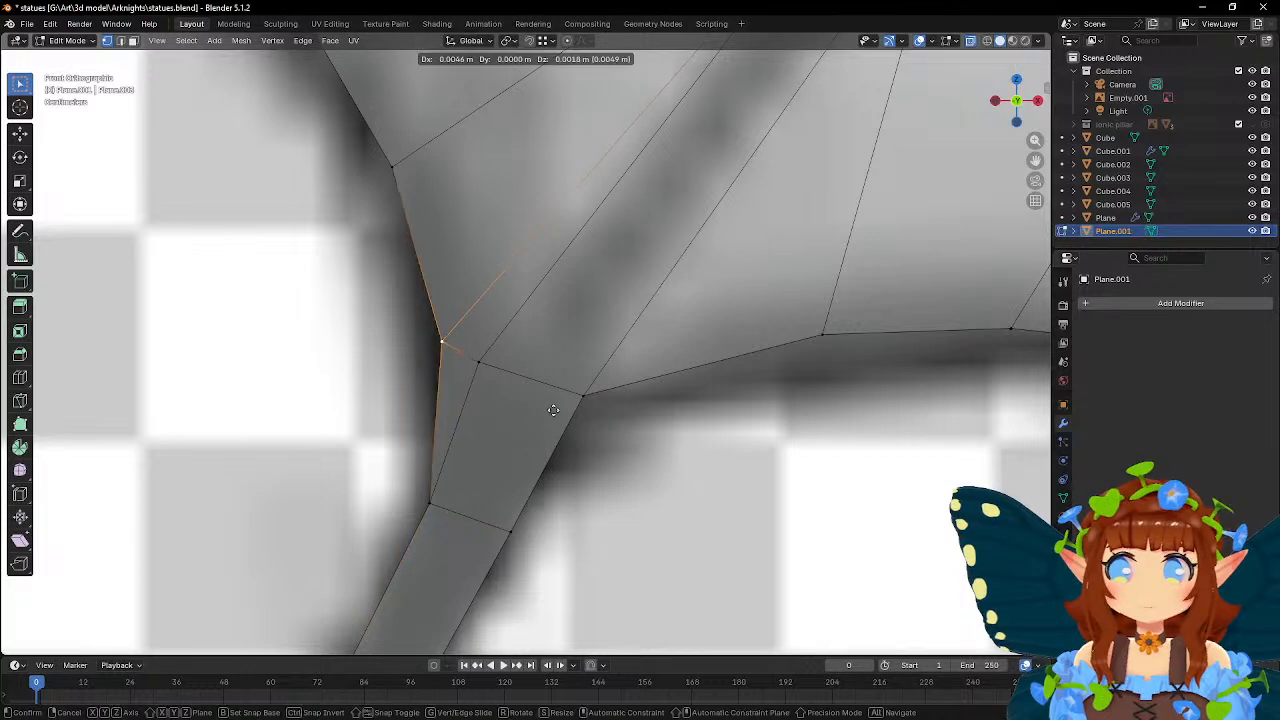
left_click(553, 409)
scroll(553, 409, "down", 4)
scroll(553, 409, "up", 2)
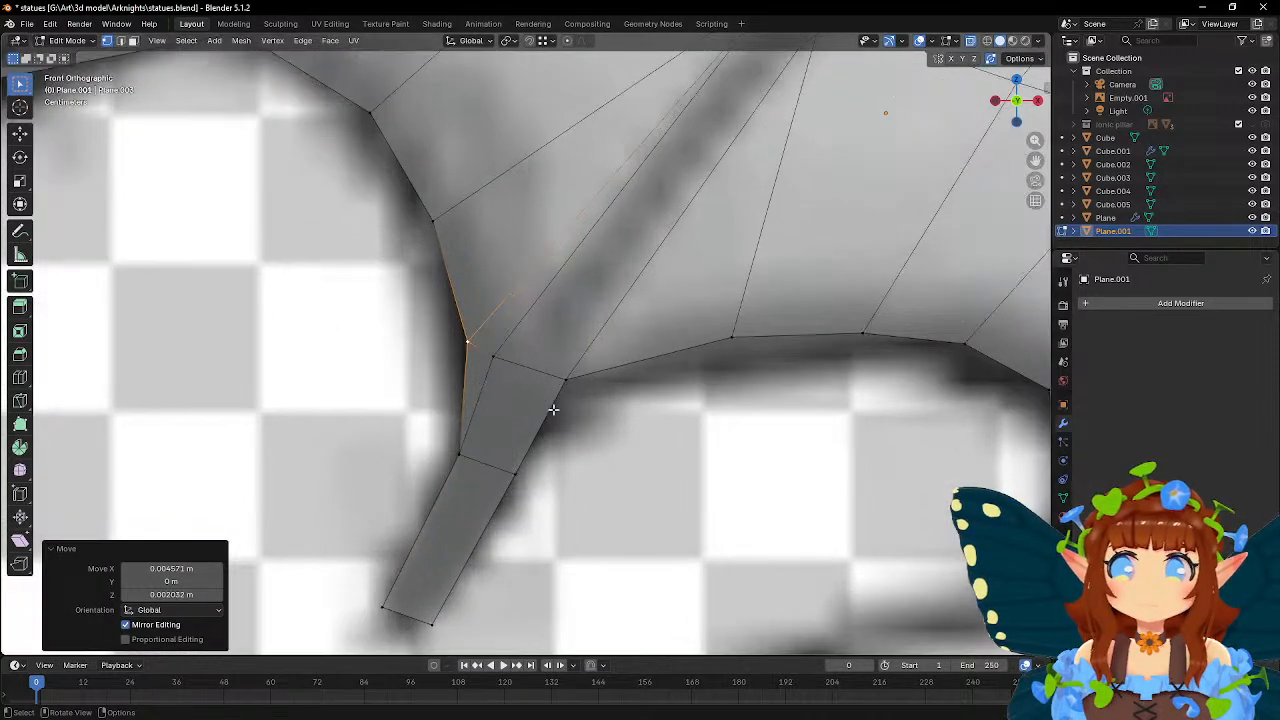
scroll(553, 409, "down", 4)
scroll(553, 409, "up", 2)
middle_click_drag(553, 409, 491, 433, "shift")
- Move the corner vertex between the outer claw and the middle scallop about 0.039 m in X and 0.014 m in Z
left_click(490, 396)
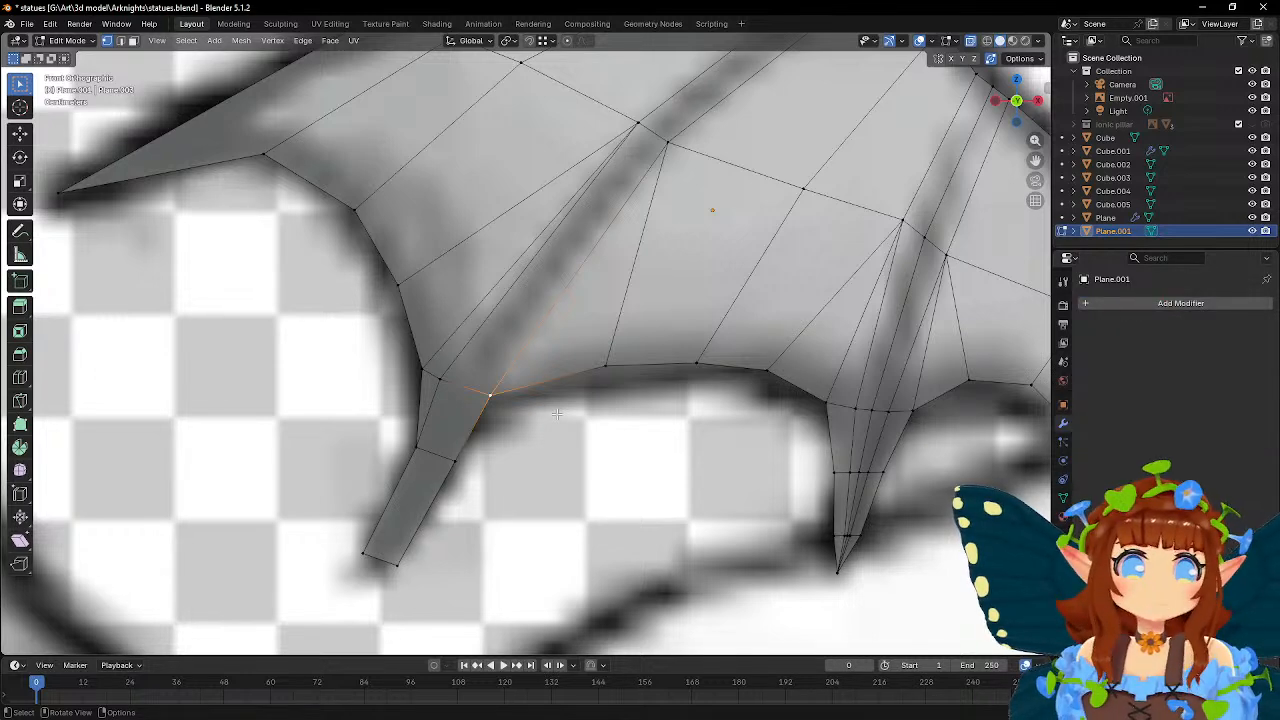
scroll(556, 413, "up", 3)
key("g")
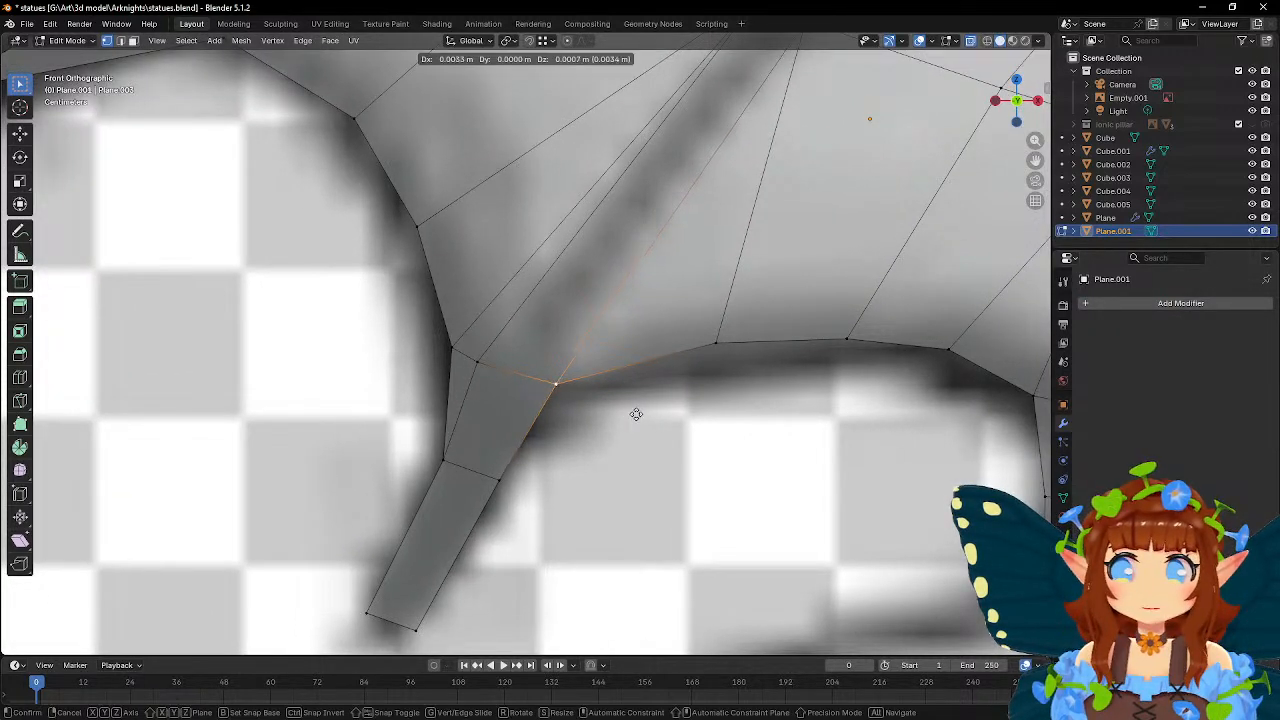
left_click(692, 396)
scroll(692, 396, "down", 2)
- Knife-cut from the outer rib's lower-side vertex to the claw's inner base vertex and nudge that vertex about -0.0016 m in X and 0.0005 m in Z
left_click(20, 400)
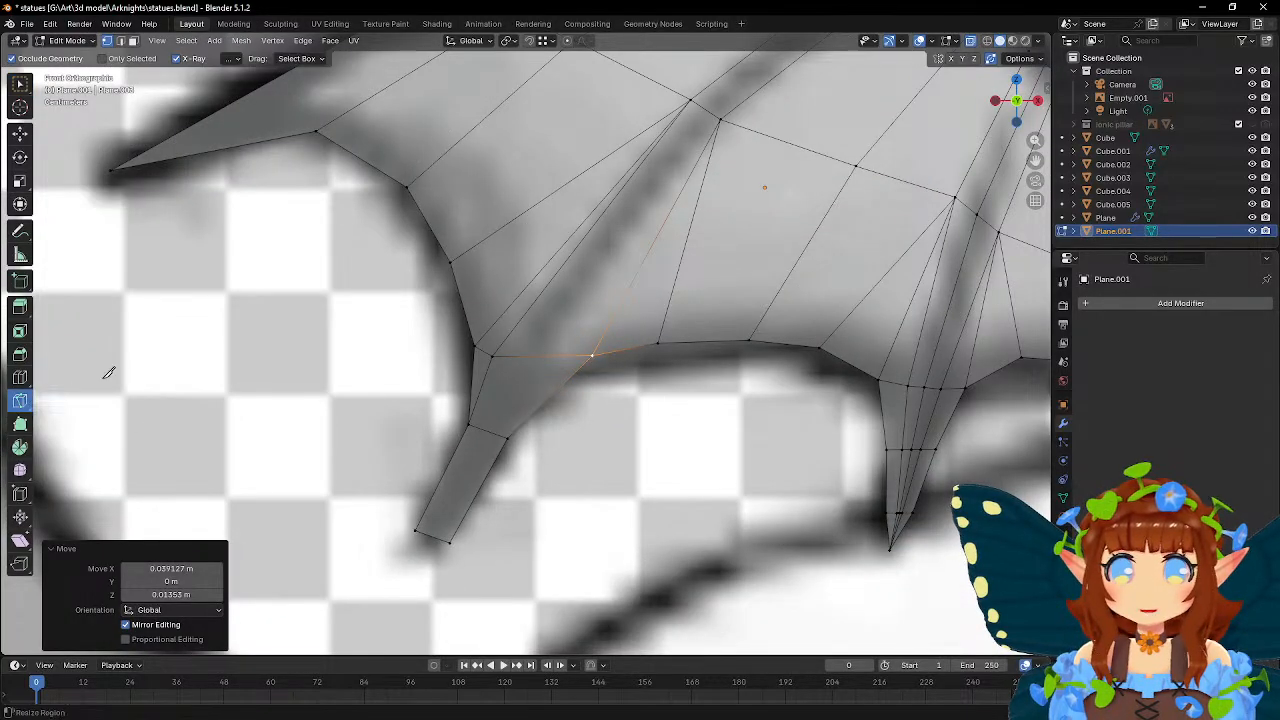
left_click(720, 120)
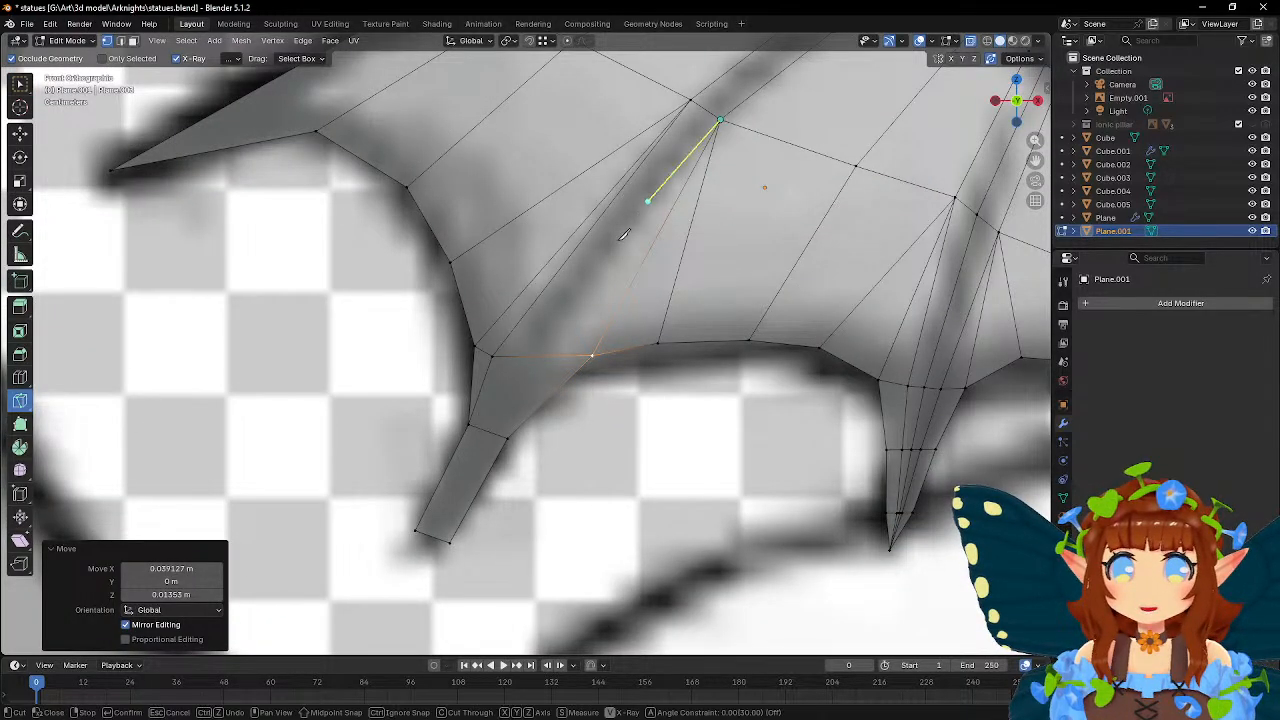
left_click(556, 352)
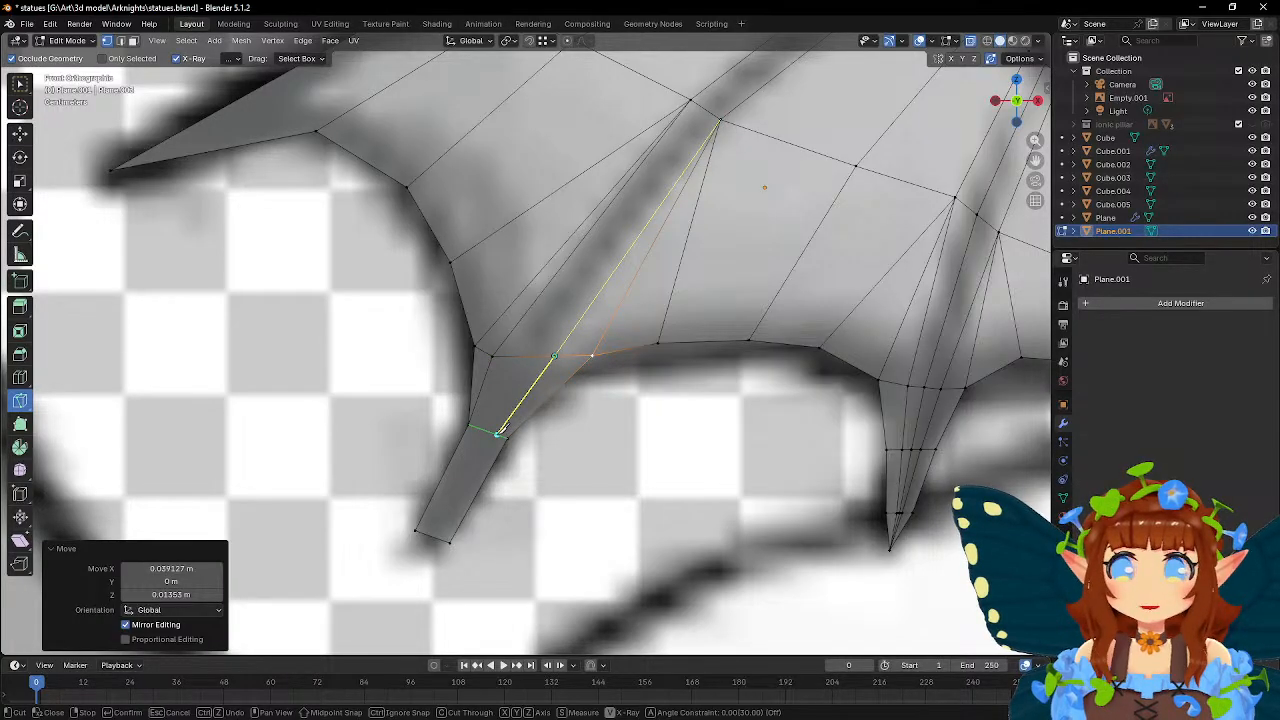
left_click(508, 437)
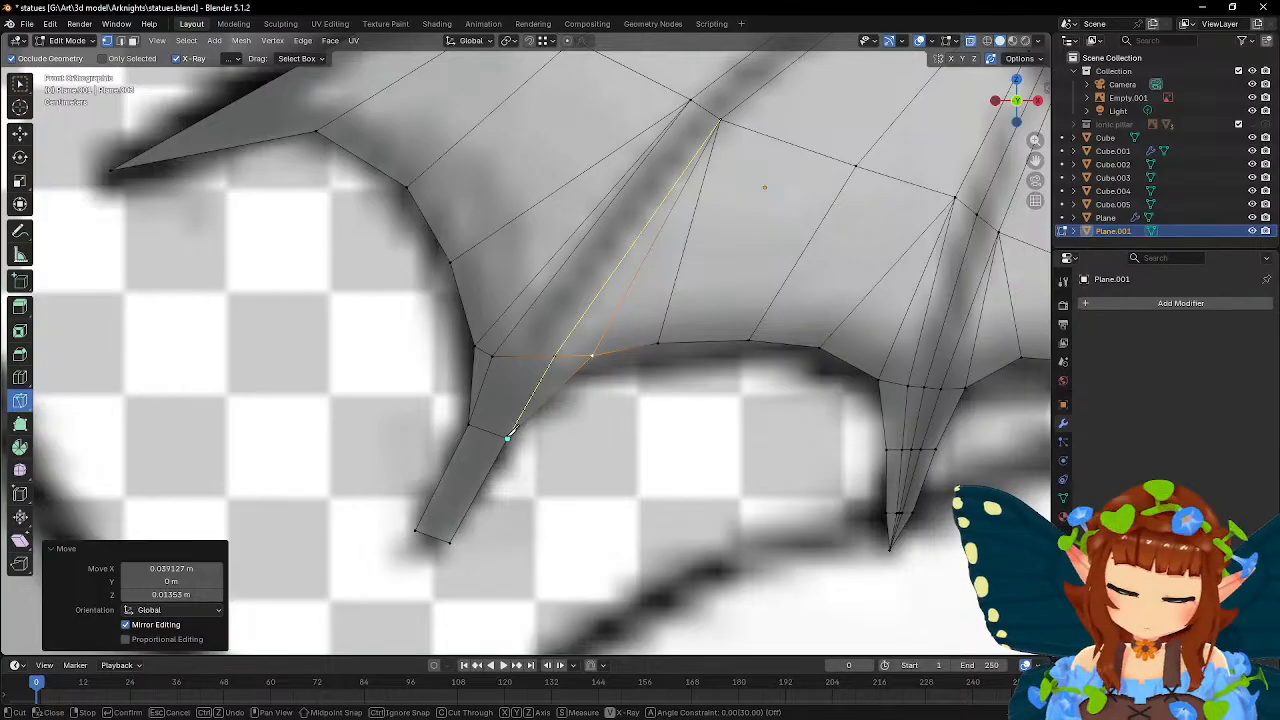
key("Return")
left_click(507, 437)
key("g")
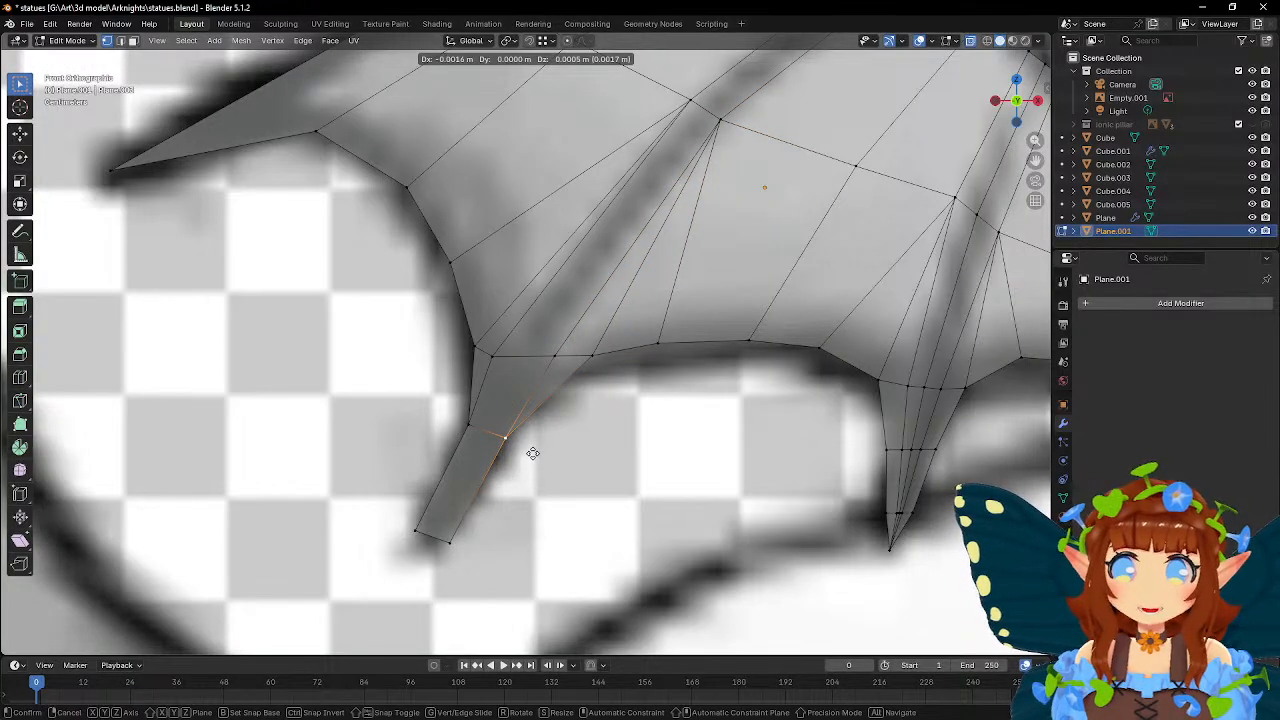
left_click(533, 453)
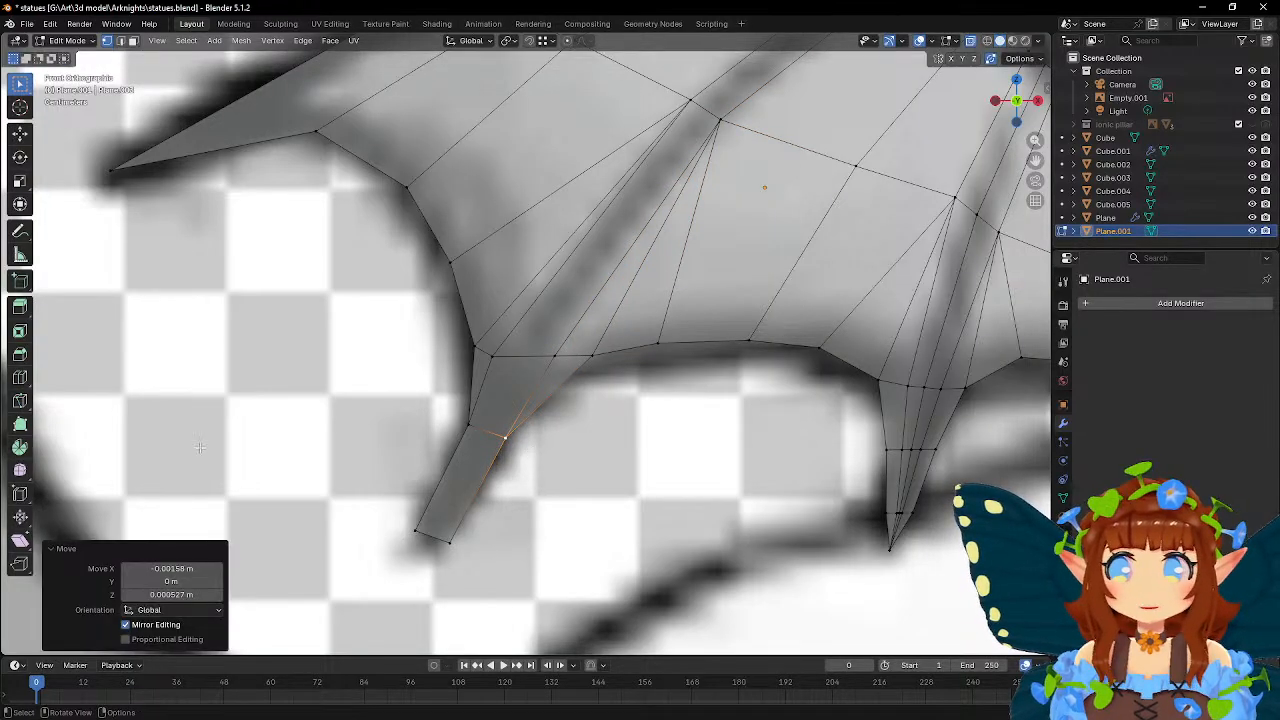
- Knife-cut from the new vertex at the outer rib's foot to the outer edge and fit the new edge vertex to the drawing
left_click(24, 403)
left_click(555, 357)
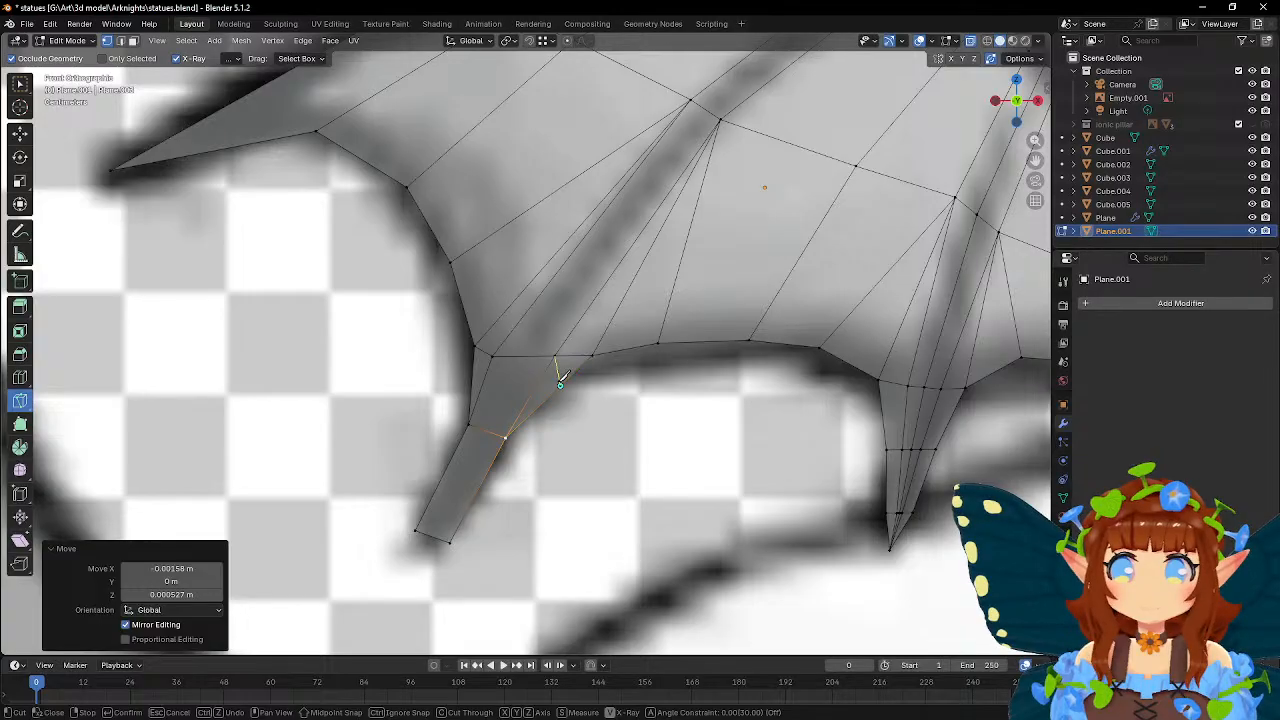
left_click(560, 383)
key("Return")
key("g")
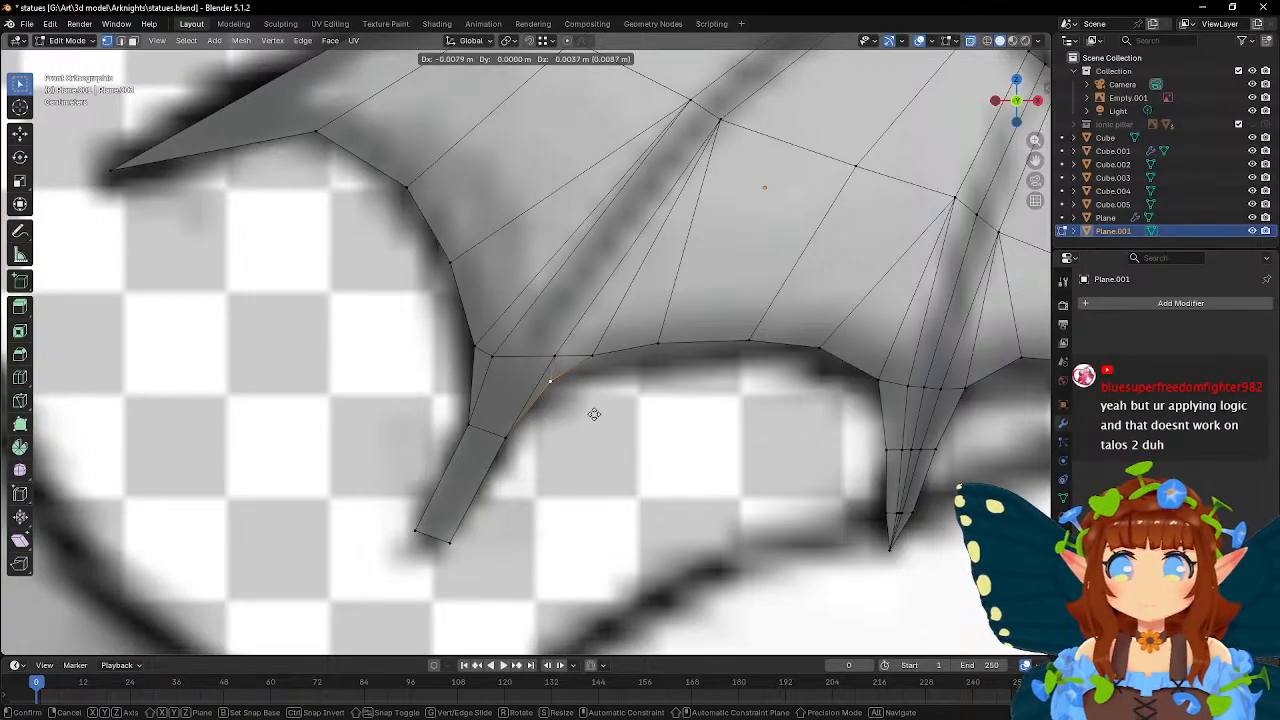
left_click(600, 411)
- Space out the four edge vertices of the scallop between the two claws along the drawn outline
left_click(602, 356)
key("g")
left_click(649, 393)
left_click(666, 350)
key("g")
left_click(712, 376)
left_click(752, 341)
key("g")
left_click(784, 373)
left_click(818, 352)
key("g")
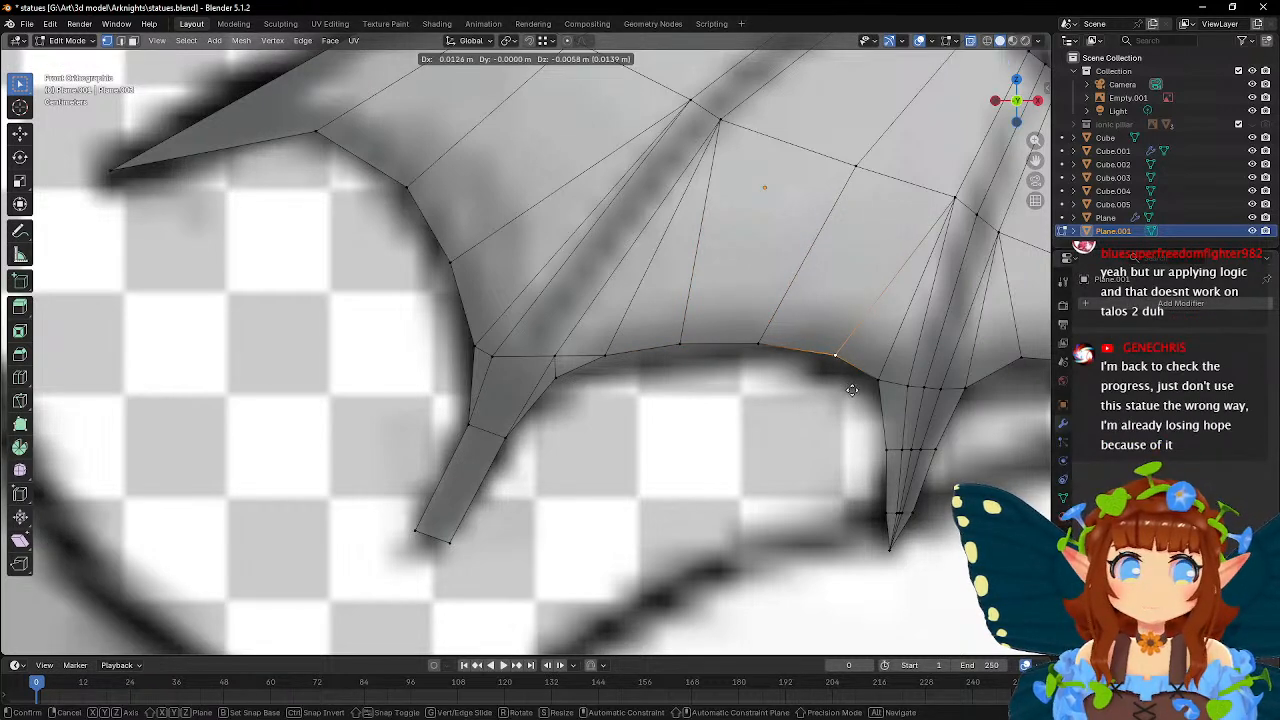
left_click(851, 389)
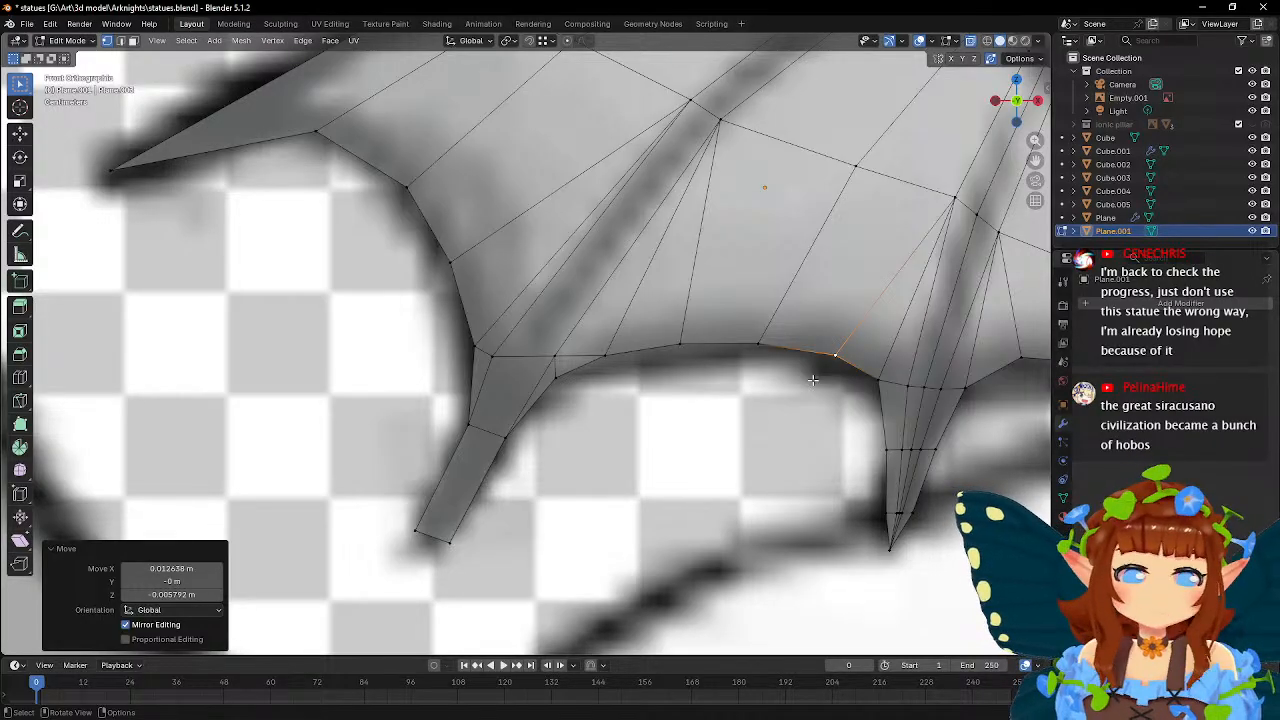
- Leave Edit Mode and examine the wing against the whole reference drawing
scroll(812, 379, "down", 10)
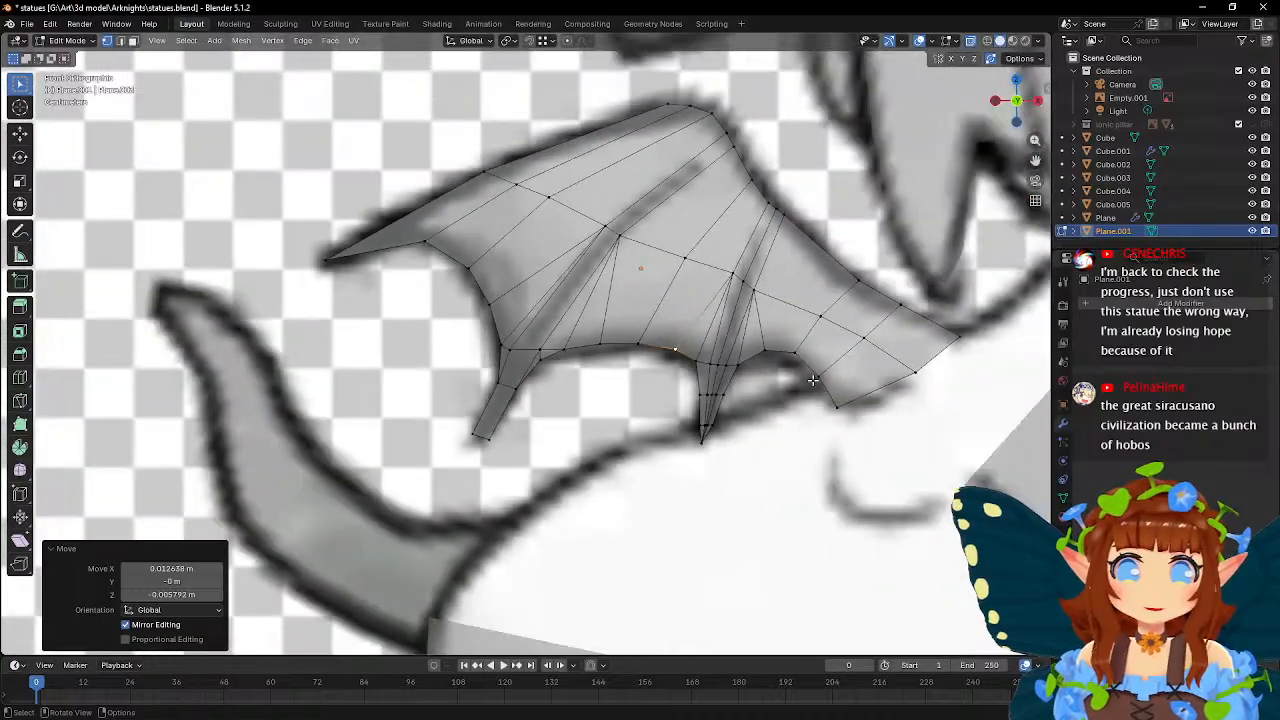
key("Tab")
scroll(812, 379, "down", 2)
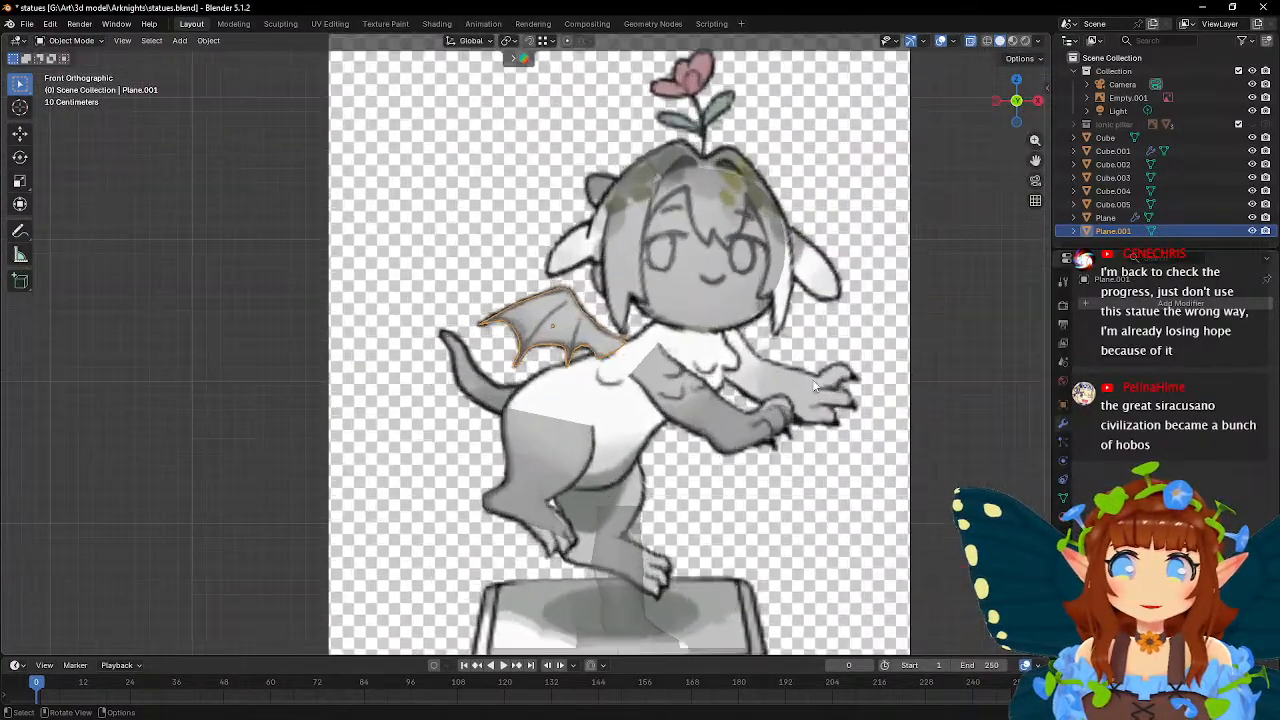
scroll(812, 379, "up", 3)
middle_click_drag(772, 374, 640, 353, "shift")
scroll(643, 443, "down", 3)
scroll(736, 342, "up", 1)
scroll(736, 342, "up", 2)
scroll(630, 354, "down", 3)
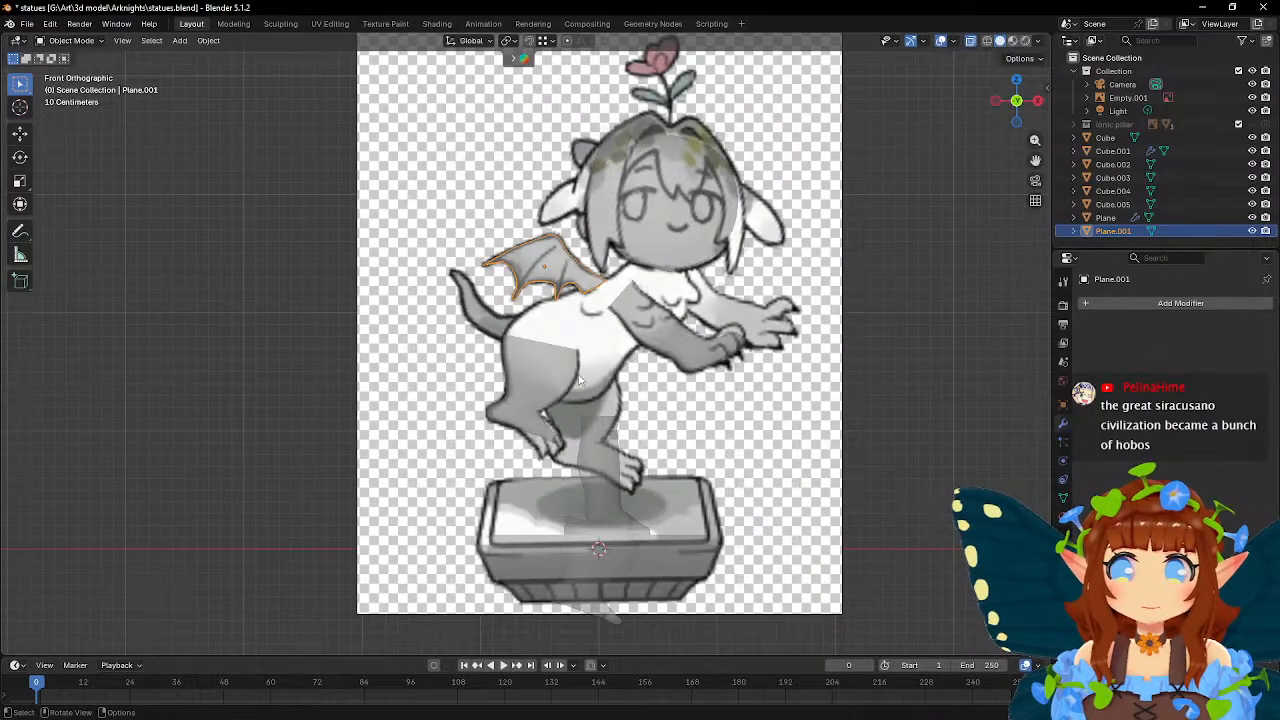
- Add a Mirror modifier to the side hair piece, using the head (Cube.001) as its mirror object
left_click(540, 381)
left_click(690, 345)
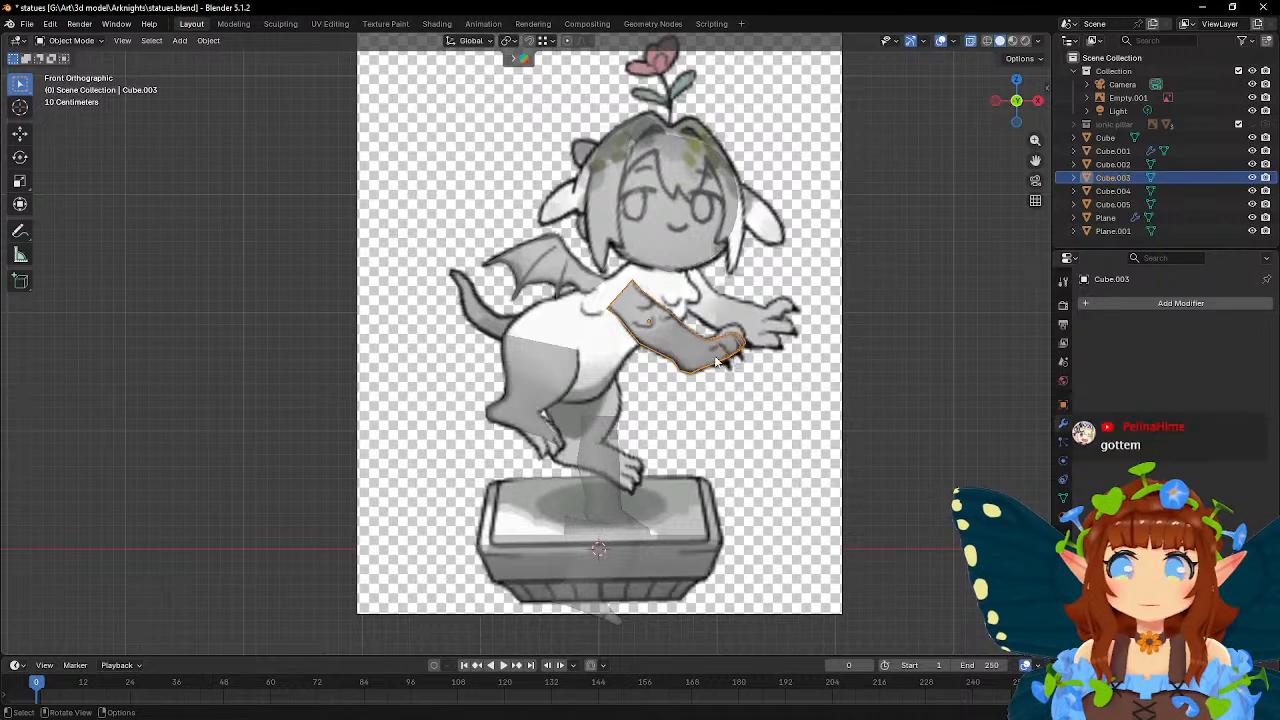
left_click(555, 277)
left_click(624, 251)
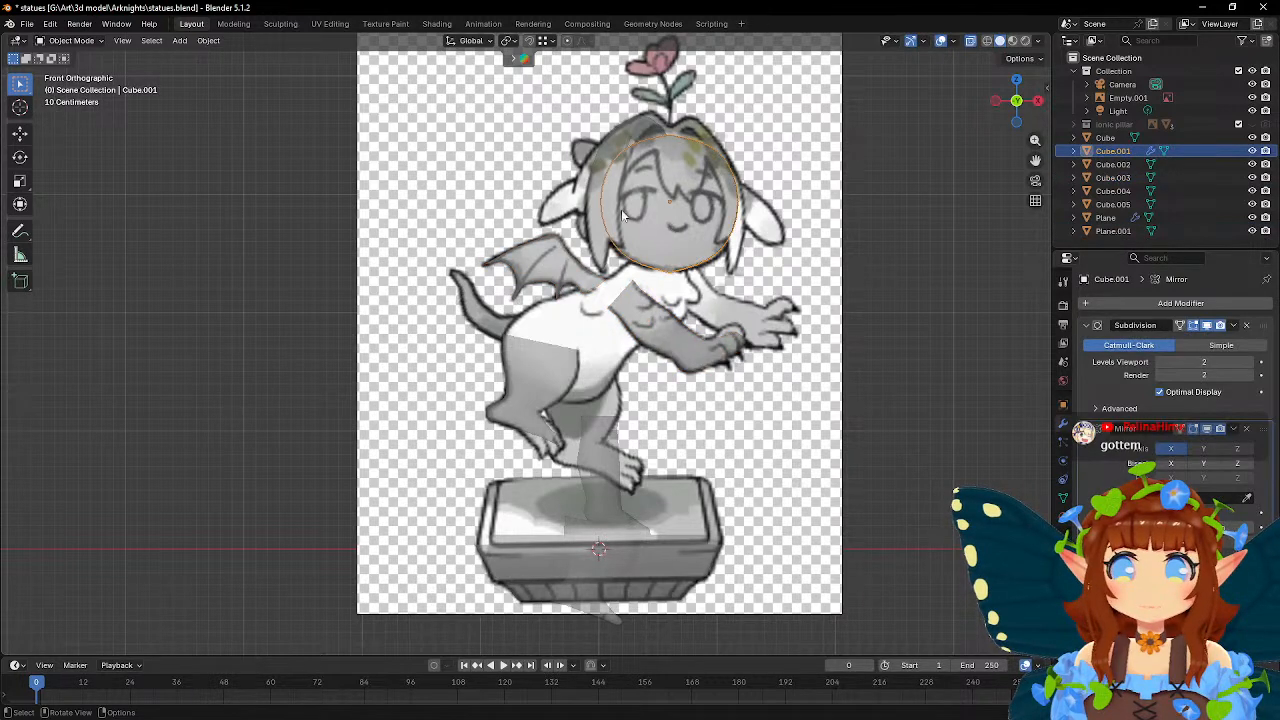
left_click(596, 209)
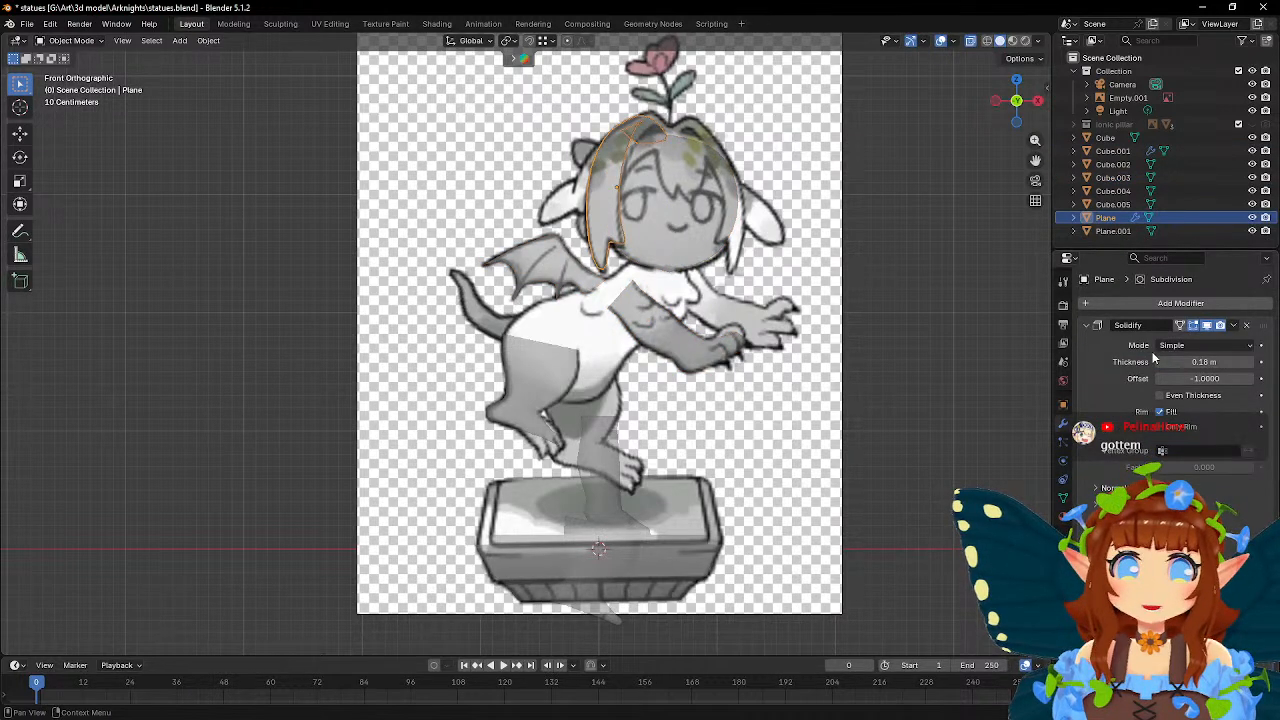
left_click(1137, 304)
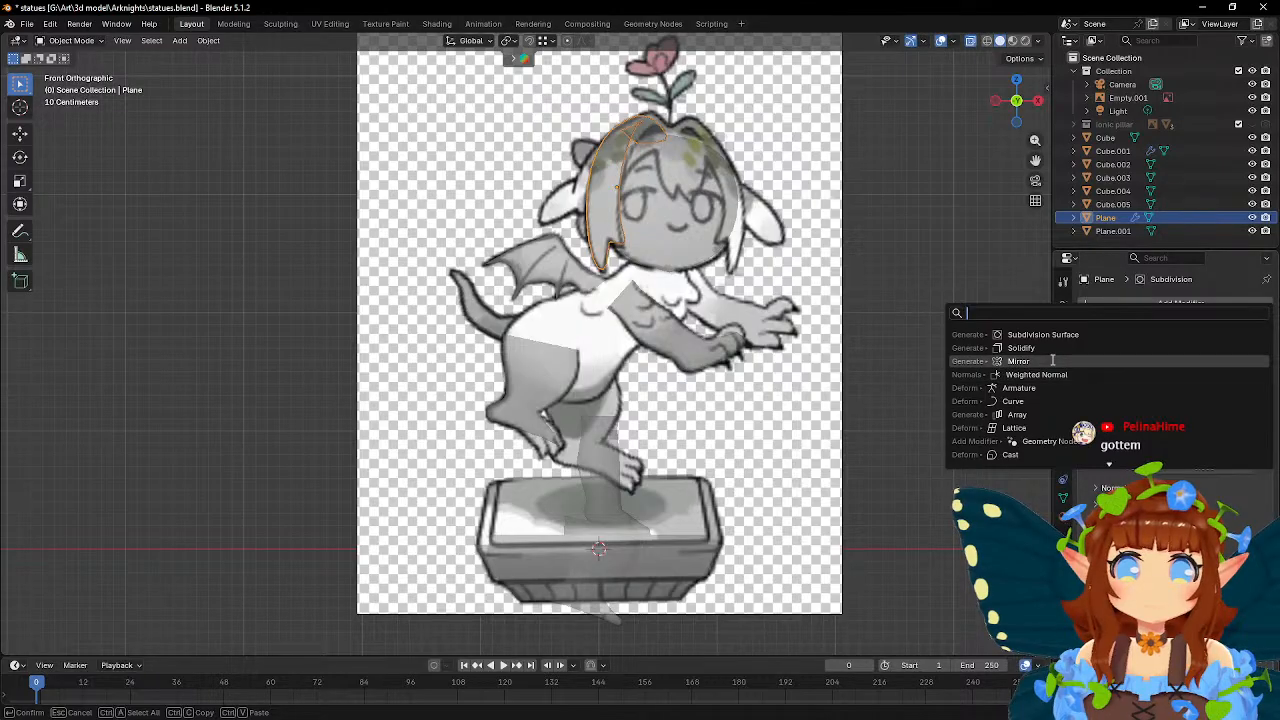
left_click(1053, 361)
scroll(1243, 526, "down", 3)
left_click(1247, 634)
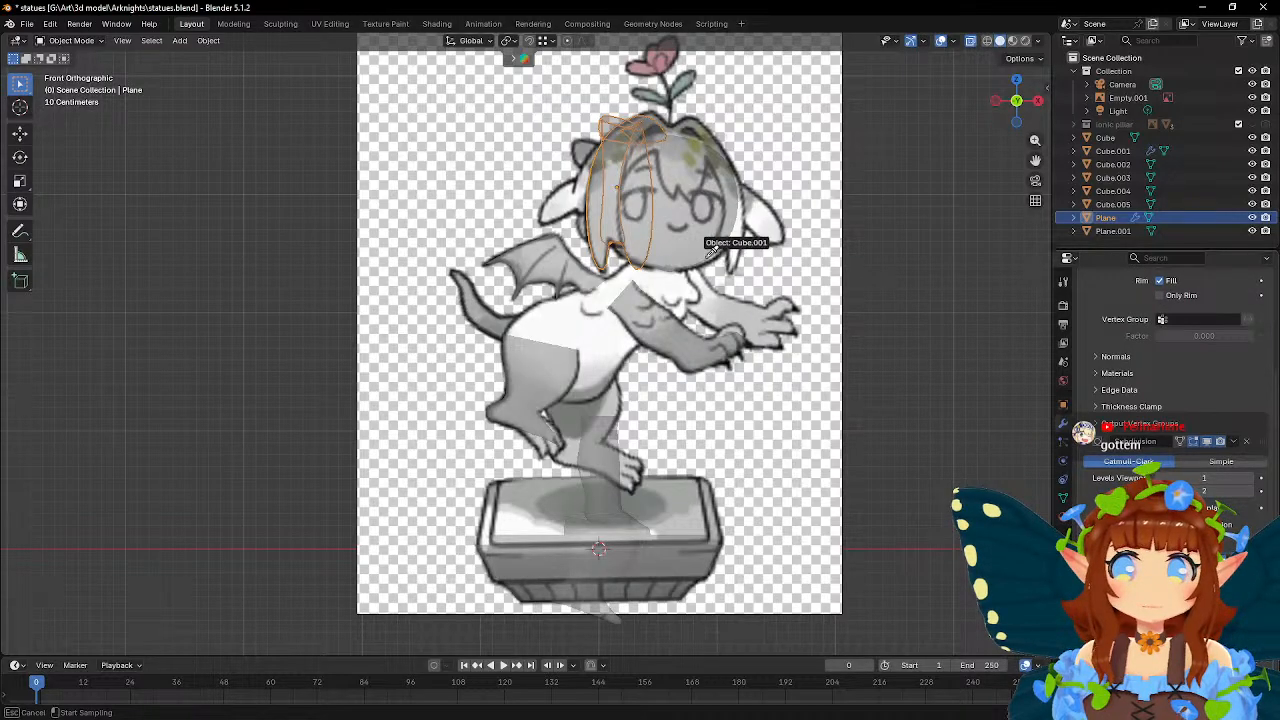
left_click(698, 258)
scroll(913, 384, "up", 3)
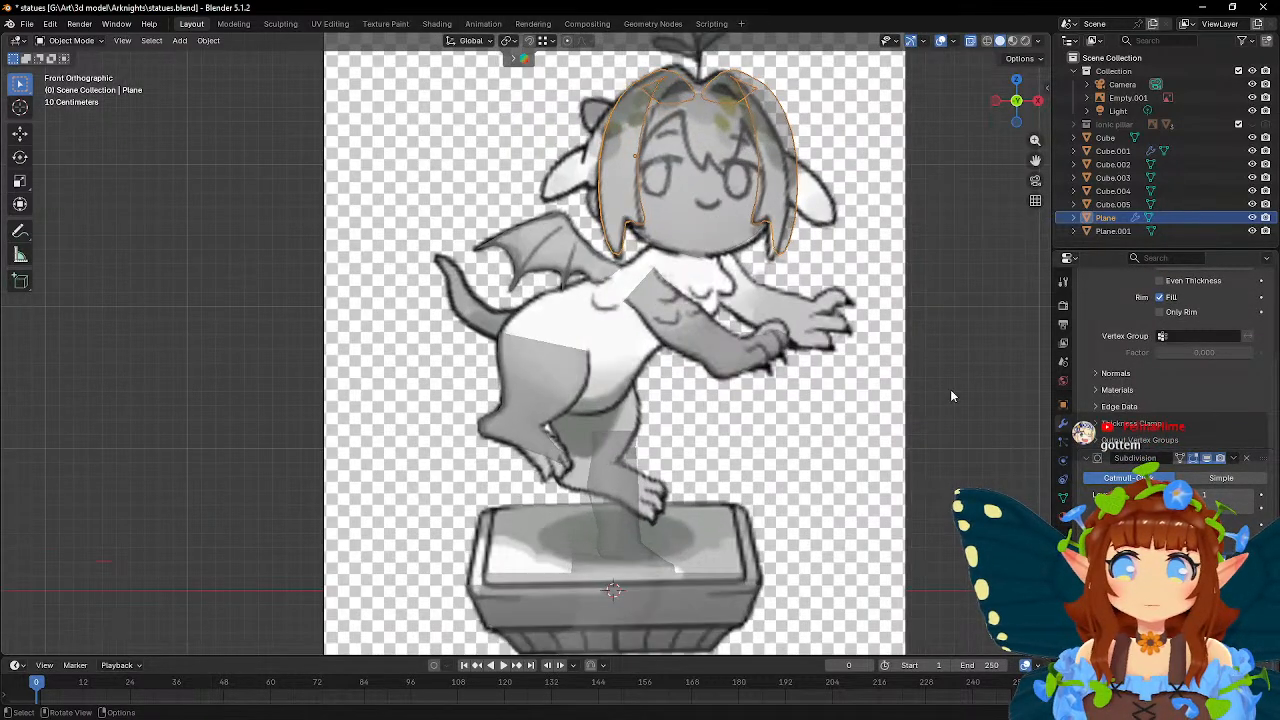
left_click(944, 367)
- Add a cube mesh and raise it about 1.4 m onto the creature's torso
scroll(916, 352, "down", 4)
scroll(916, 352, "up", 4)
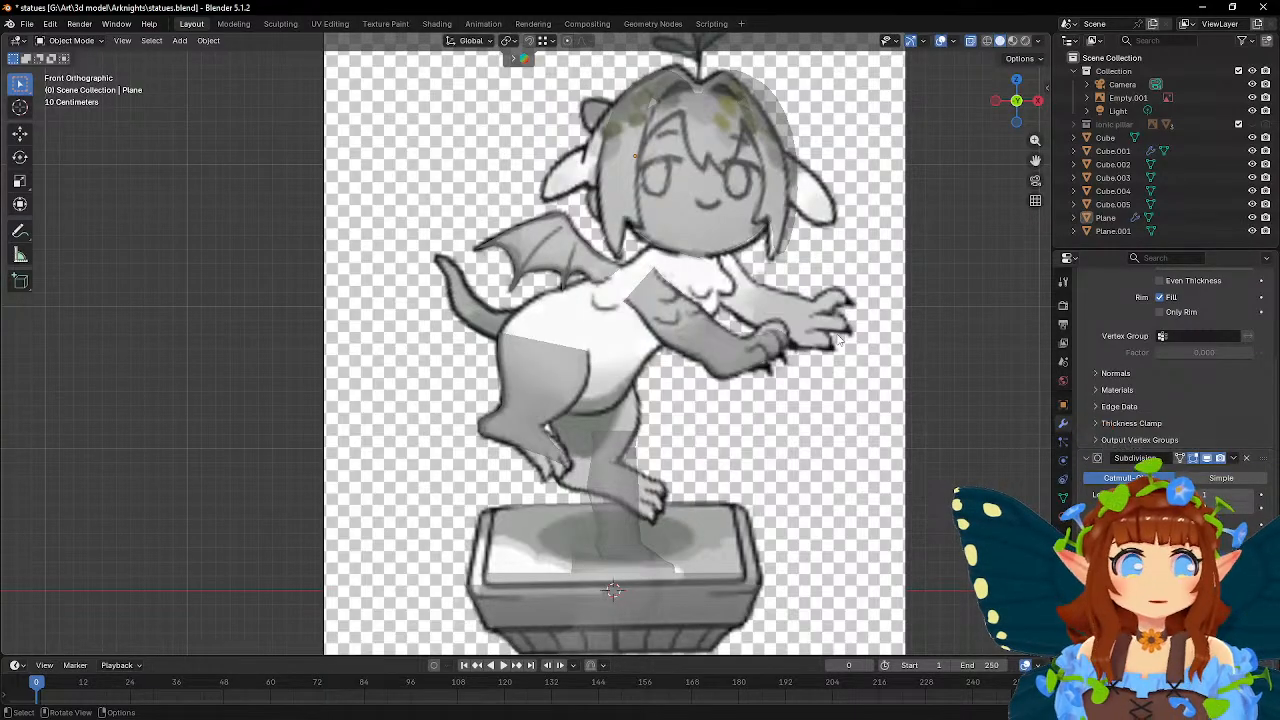
scroll(838, 340, "down", 4)
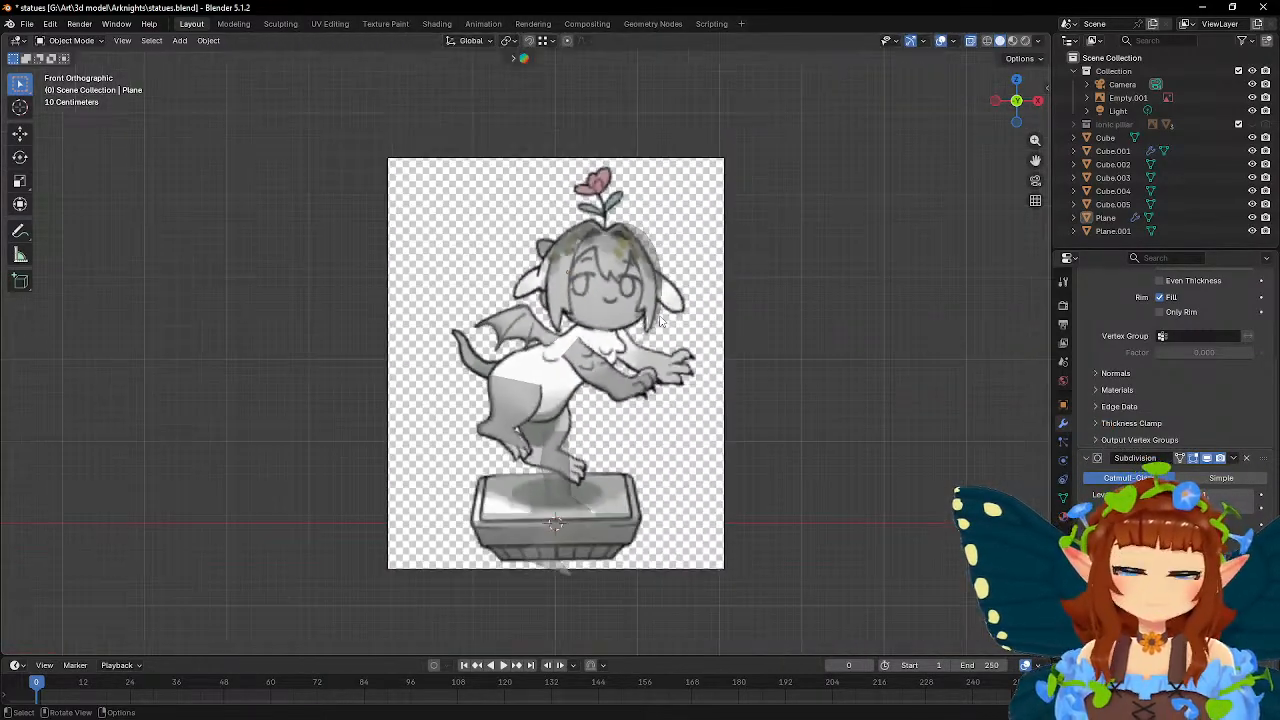
key("shift+a")
mouse_move(802, 445)
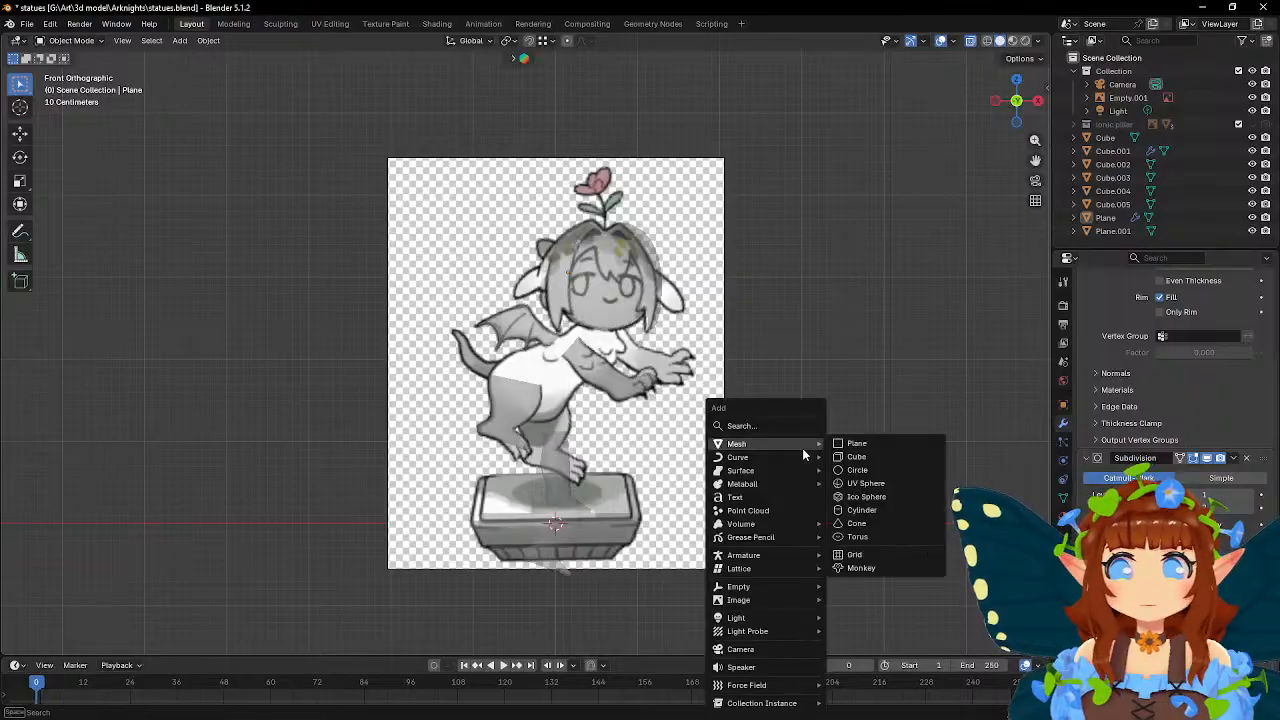
left_click(853, 457)
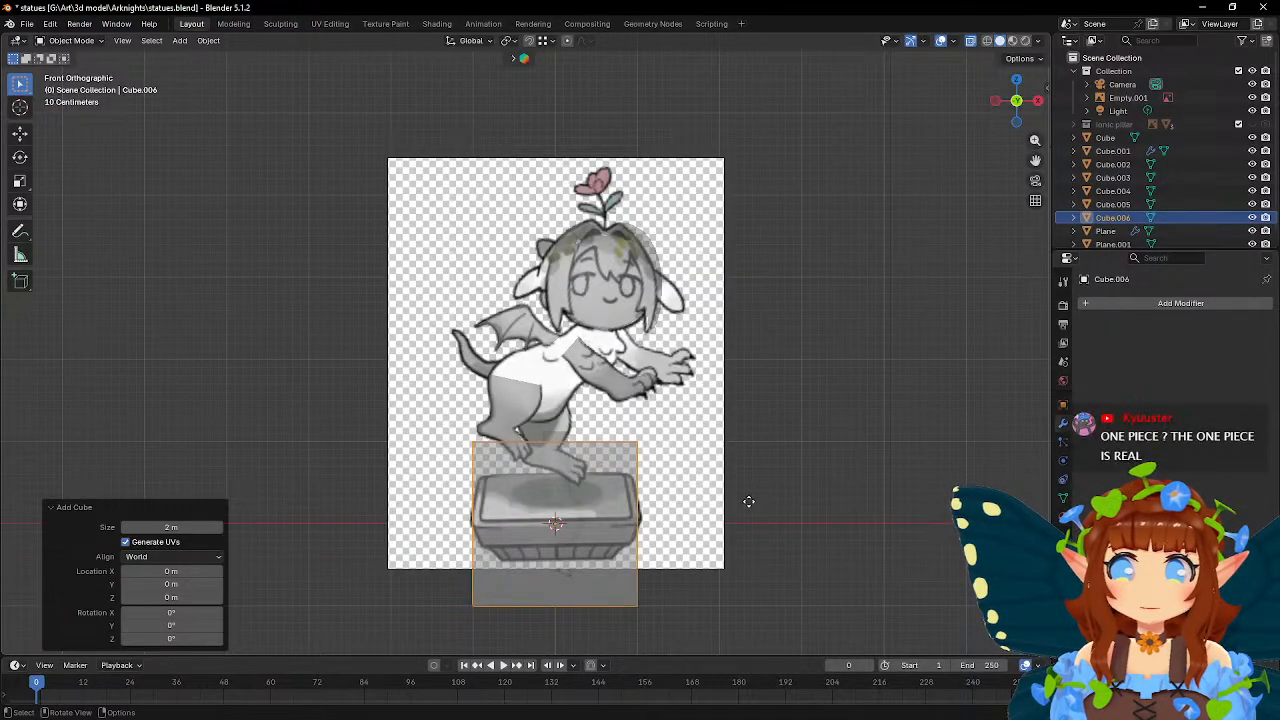
key("g")
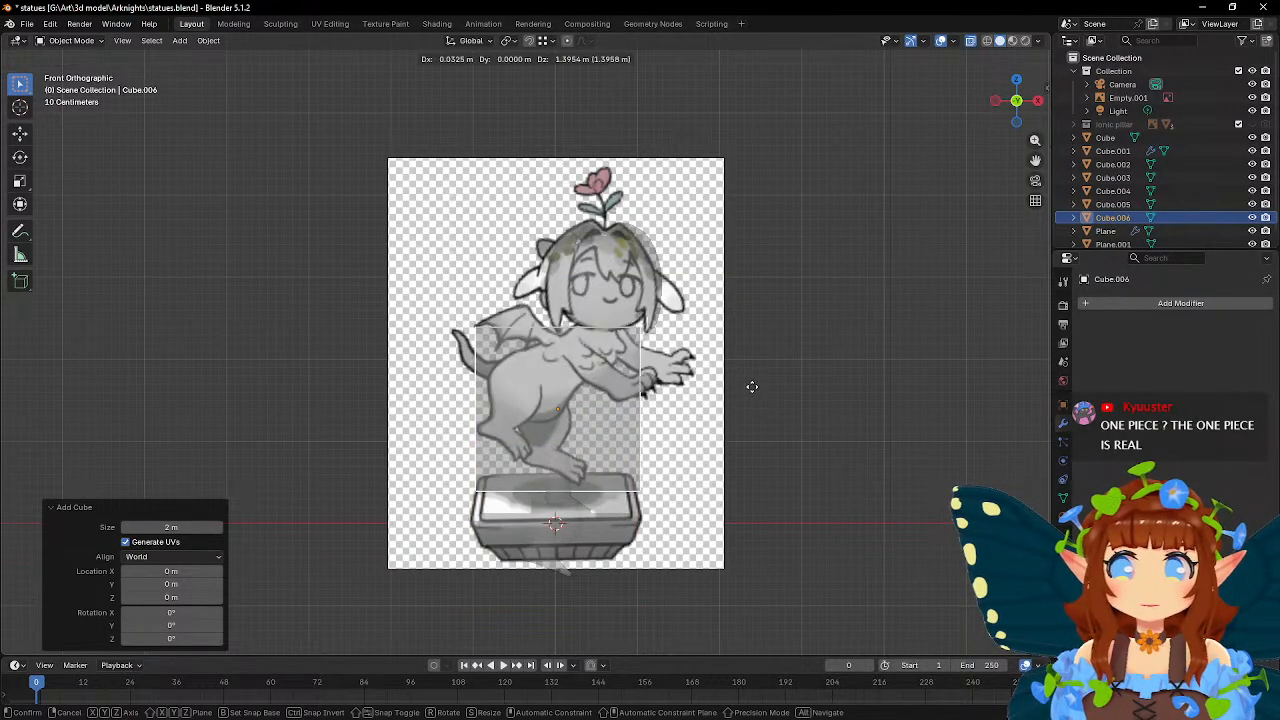
left_click(747, 384)
- Scale the cube down to torso size, shift it about -0.04 m in X and 0.42 m in Z, and rotate it 53.3°
key("s")
left_click(720, 419)
key("g")
left_click(717, 386)
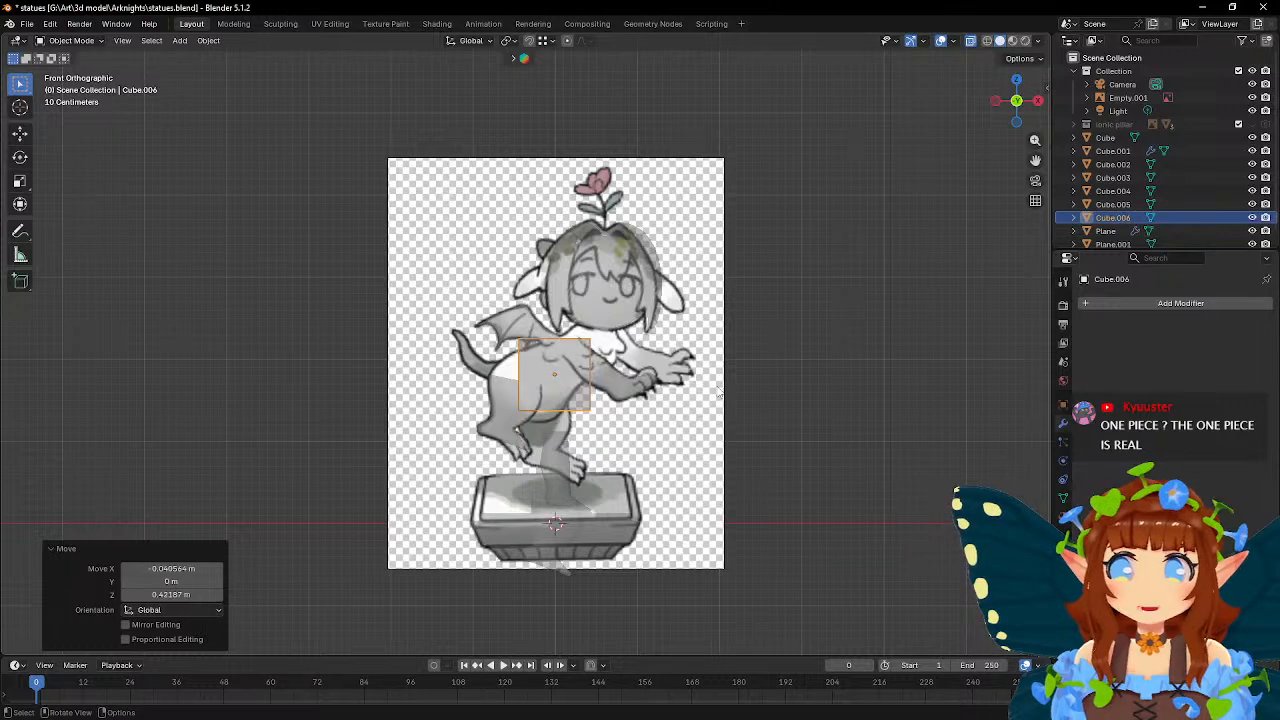
key("r")
left_click(700, 532)
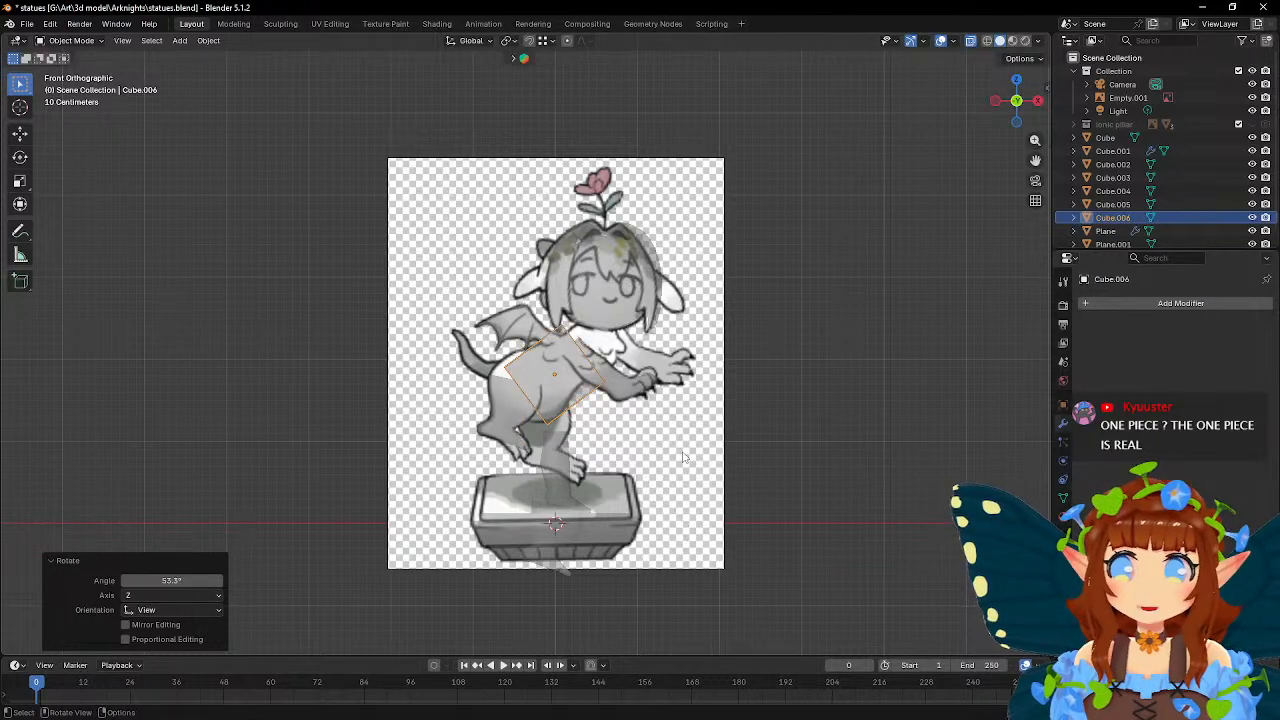
- In Edit Mode, fit the cube's rear corners to the drawn rump, moving the lower one about -0.235 m in X and 0.016 m in Z
key("Tab")
scroll(628, 407, "up", 4)
key("g")
left_click_drag(472, 375, 614, 557)
left_click(528, 433)
key("g")
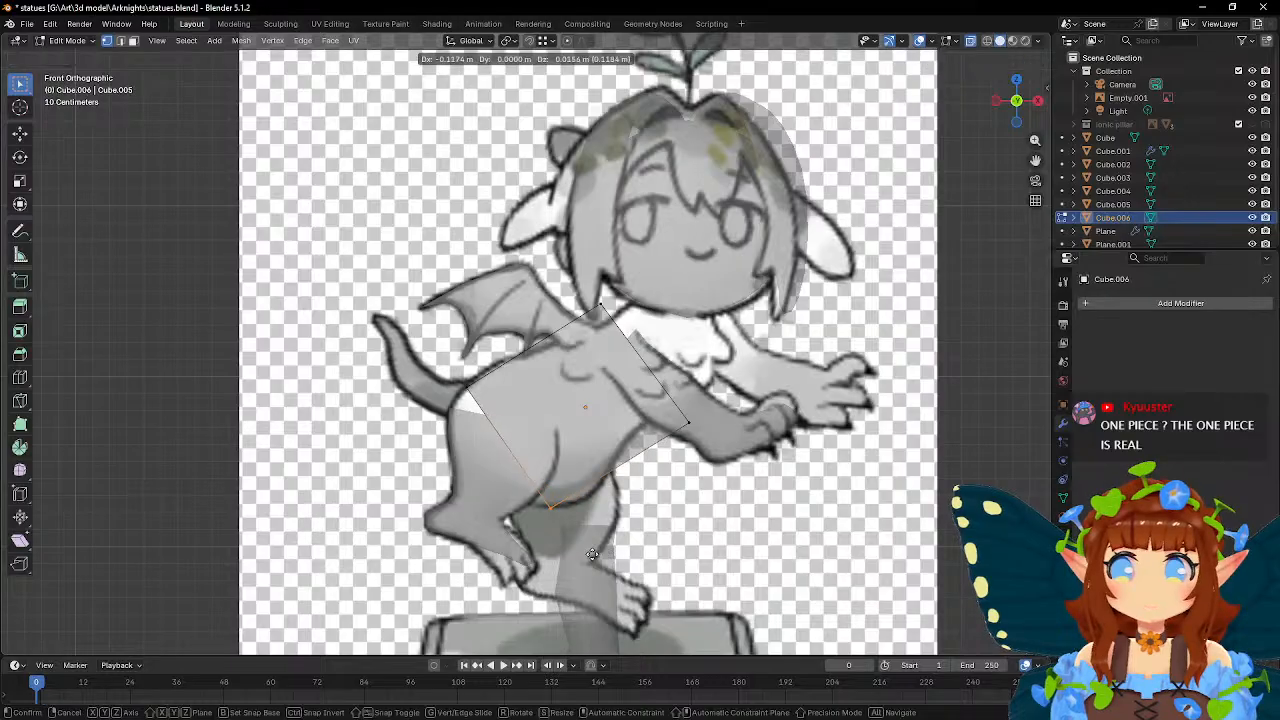
left_click(574, 554)
- Loop-cut the torso crosswise at its middle and move the lower front corner out toward the chest
left_click(20, 378)
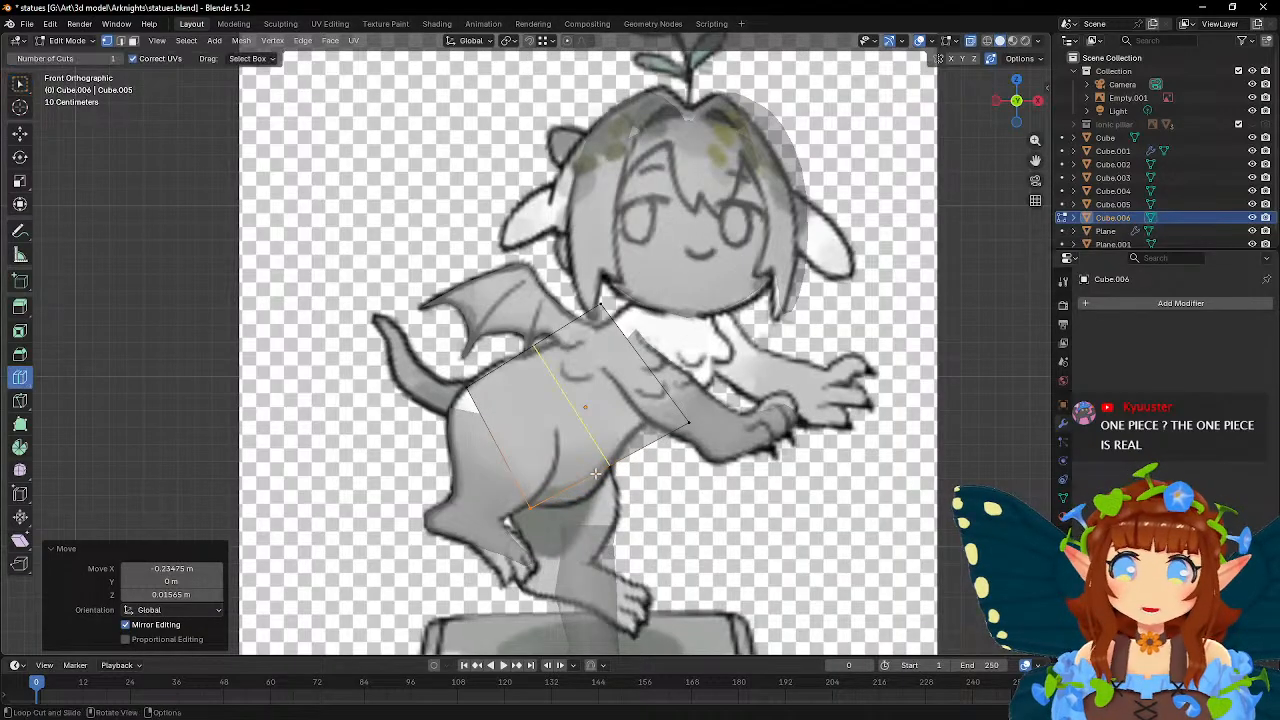
left_click(594, 472)
key("w")
left_click_drag(672, 404, 738, 447)
key("g")
left_click(778, 394)
- Move the upper front corner to the neck base and shift the chest corner about -0.02 m in X and 0.149 m in Z
left_click_drag(591, 295, 631, 328)
key("g")
left_click(664, 327)
left_click_drag(706, 346, 771, 391)
key("g")
left_click(769, 366)
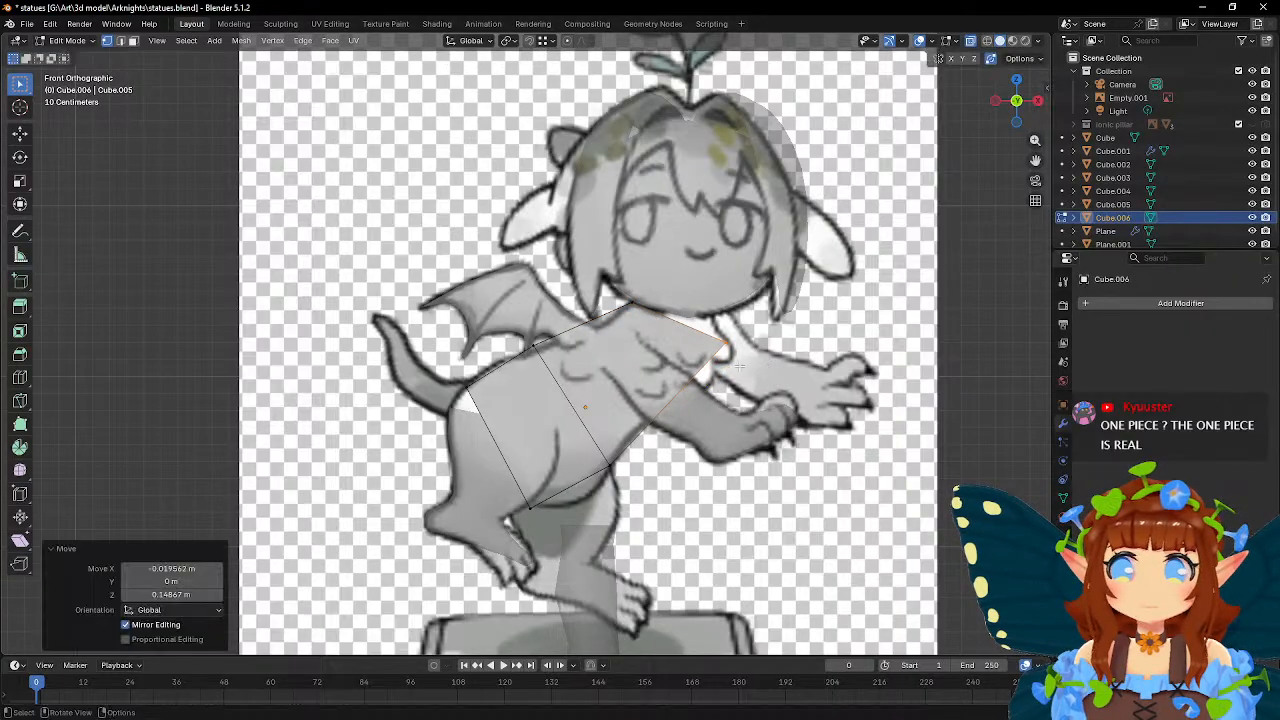
- Loop-cut the torso's front half and fit its ends to the outline, moving the upper one about 0.035 m in X and -0.055 m in Z
left_click(20, 378)
left_click(609, 345)
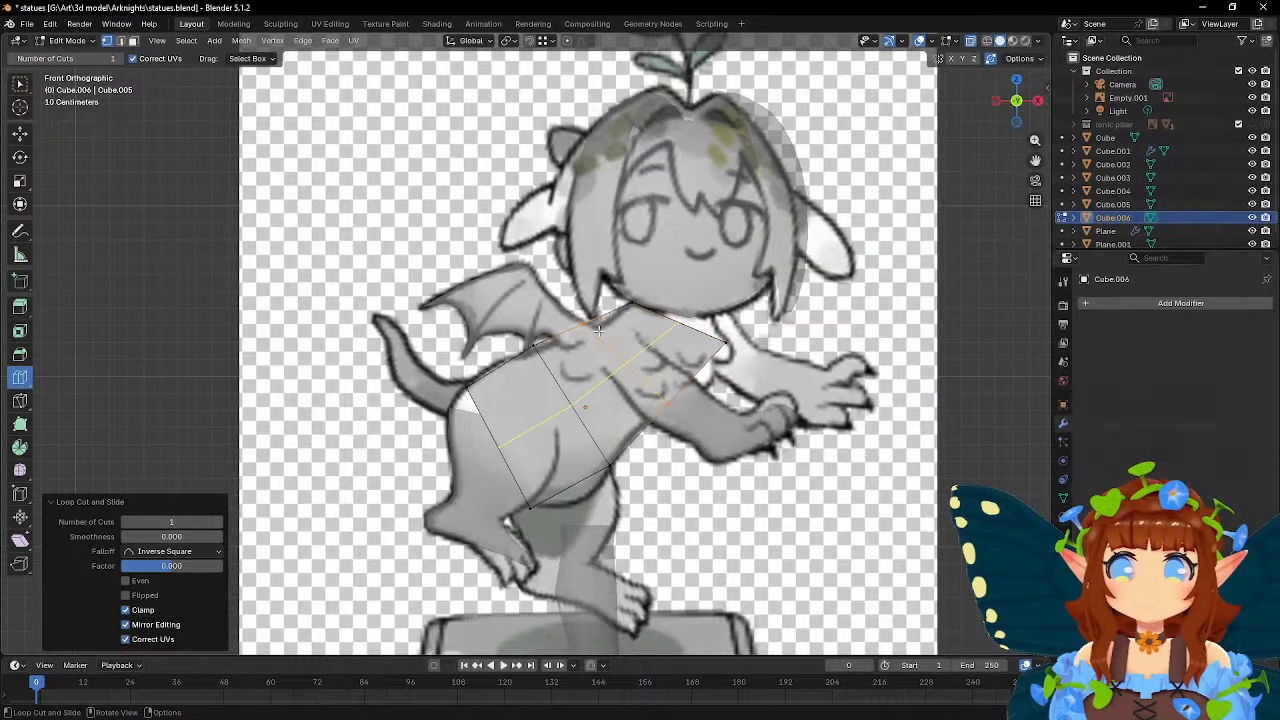
key("w")
left_click_drag(652, 394, 677, 415)
key("g")
left_click(672, 415)
left_click(576, 314)
key("g")
left_click(613, 357)
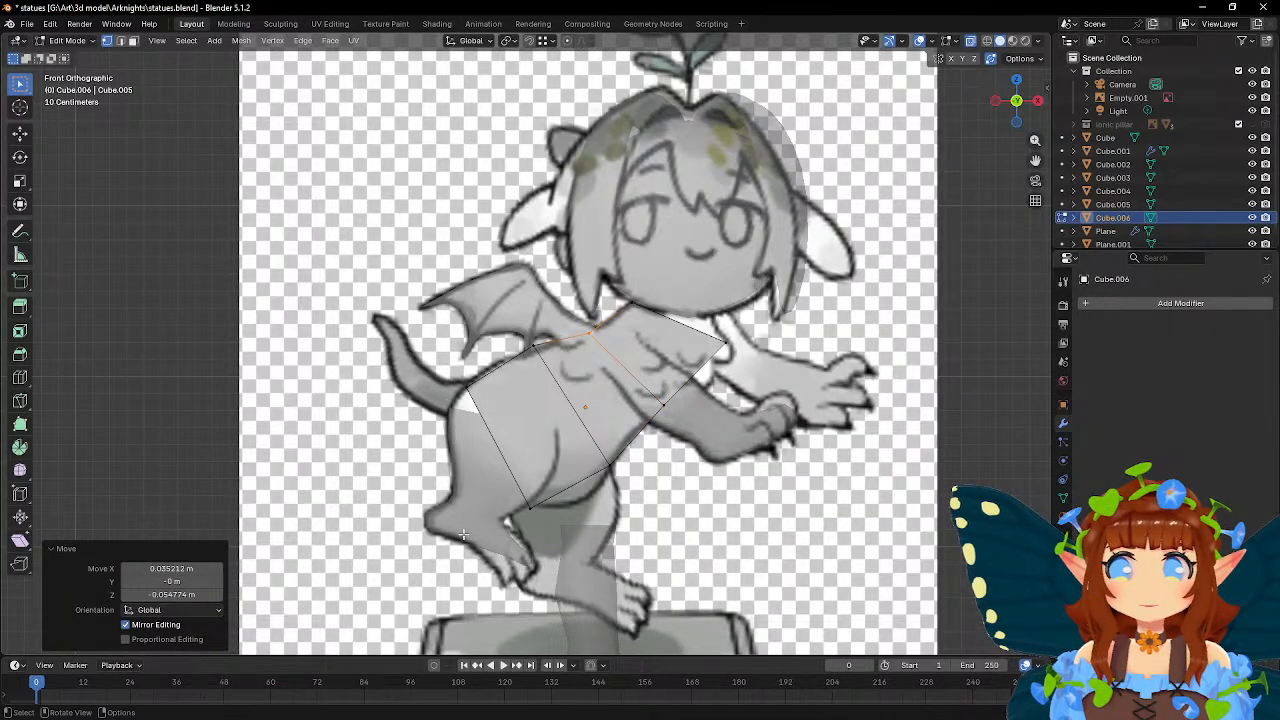
- Loop-cut the torso's rear half and pull the new lower vertex down to the drawn belly line
left_click(20, 379)
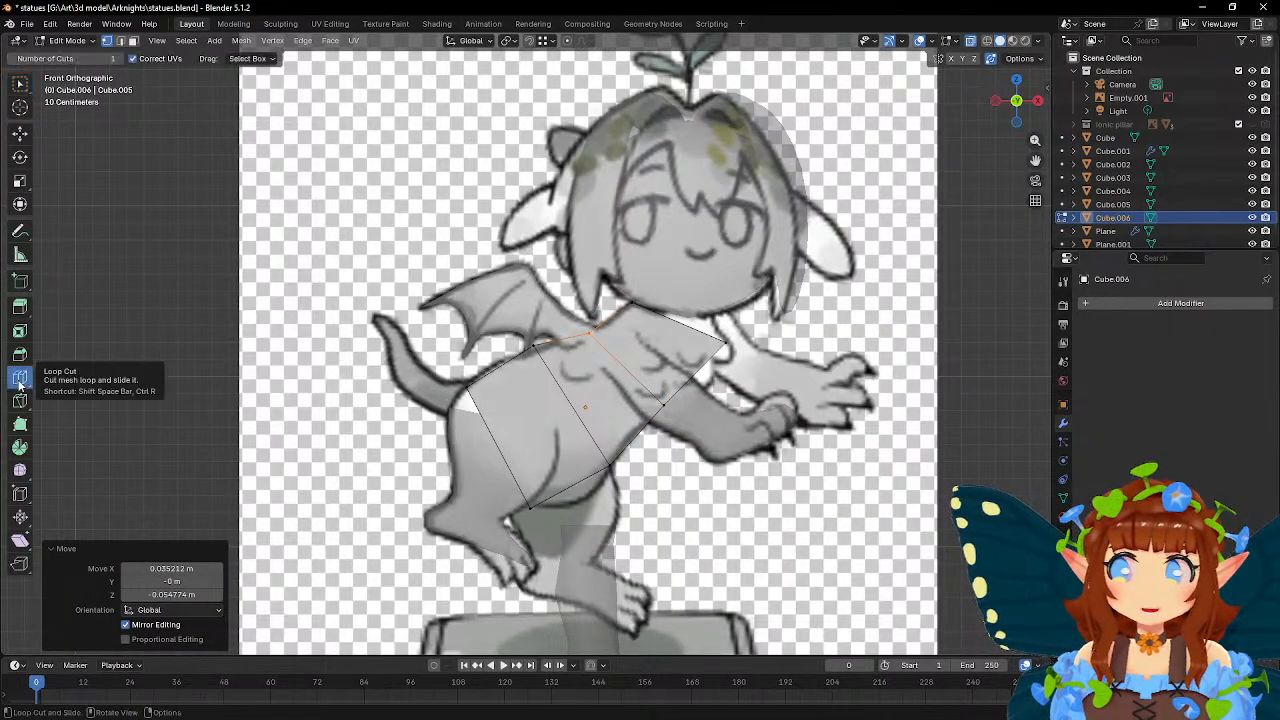
left_click(570, 497)
key("w")
key("g")
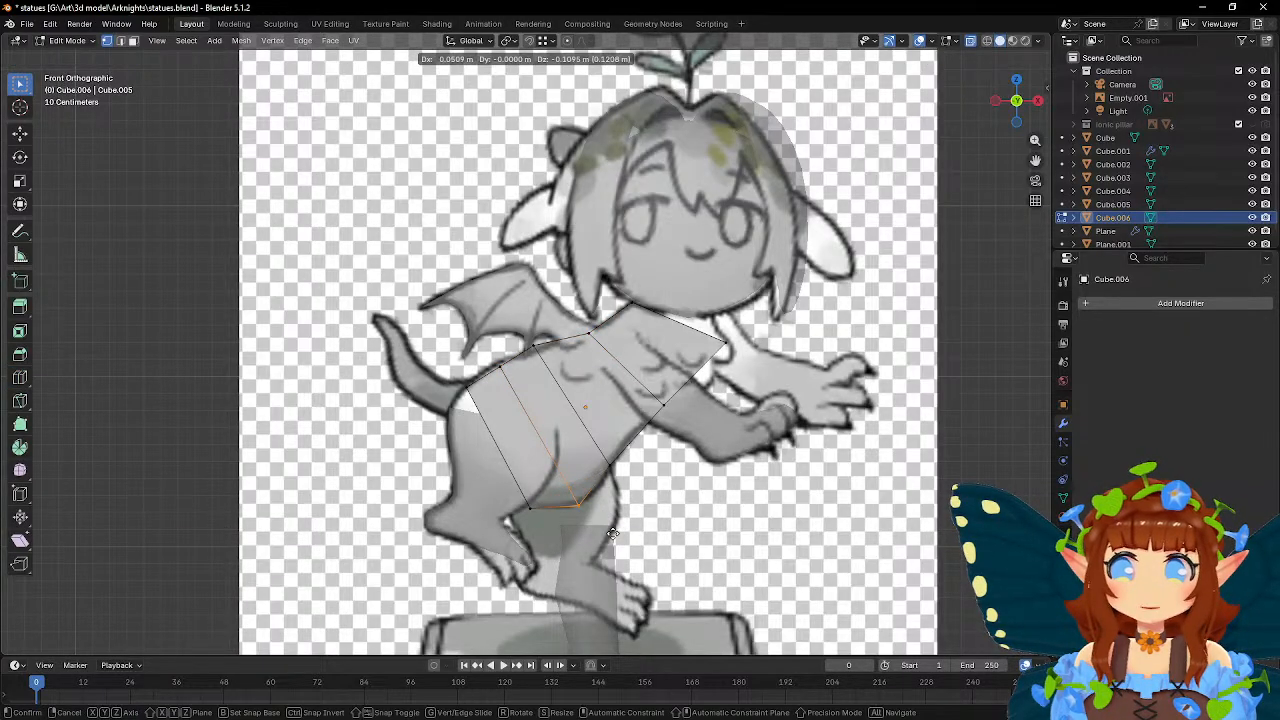
left_click(610, 528)
- Nudge the middle loop's belly vertex about 0.016 m in X and -0.012 m in Z, and the front loop's lower vertex about -0.035 m in X
left_click_drag(595, 460, 620, 470)
key("g")
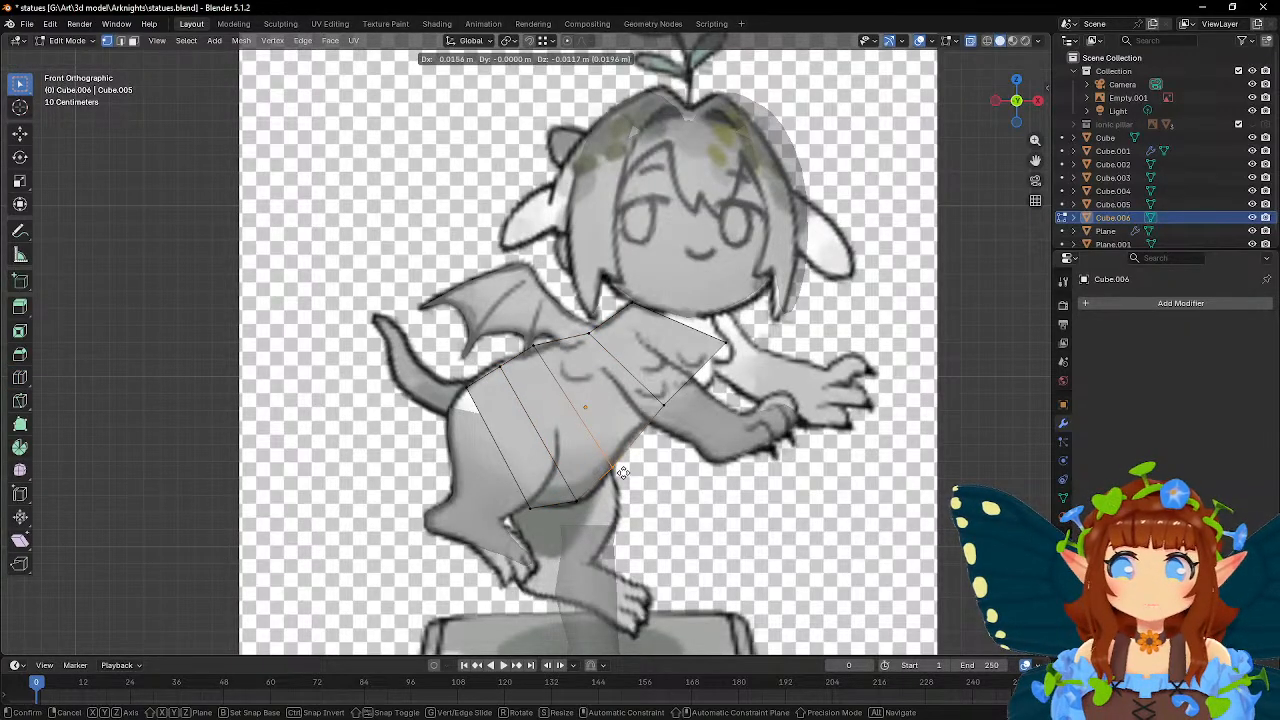
left_click(622, 472)
key("g")
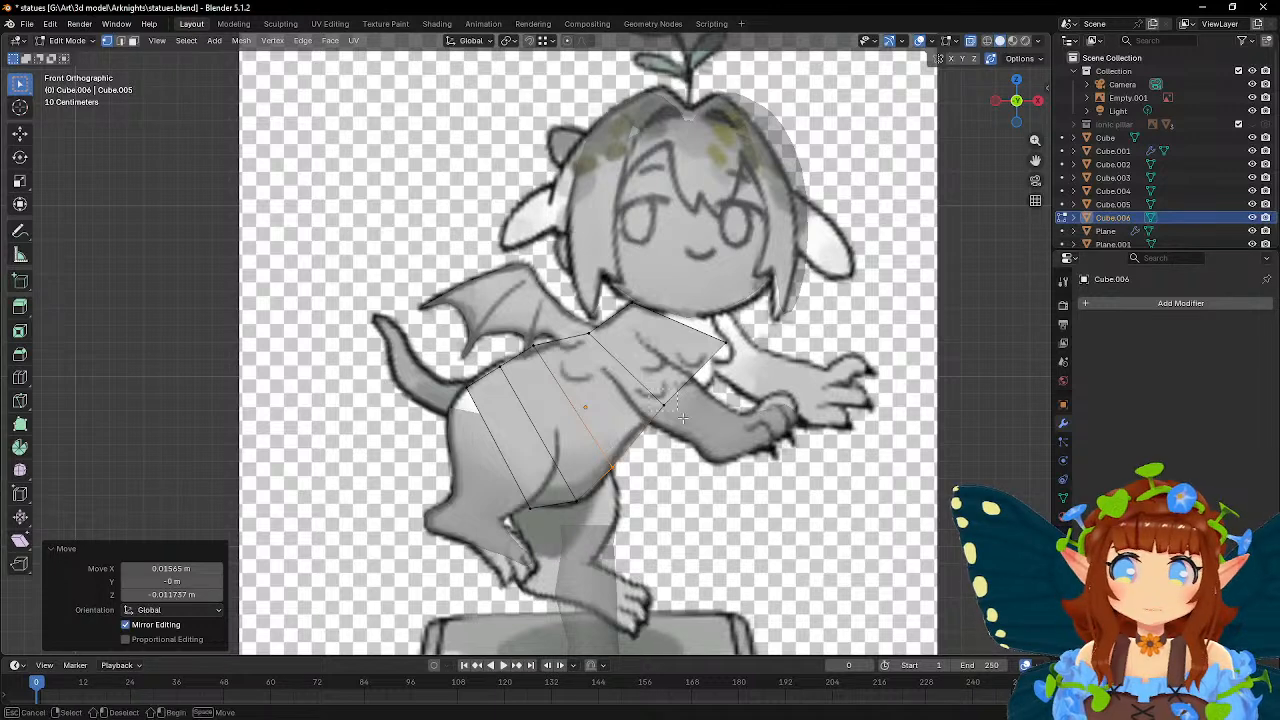
left_click(687, 420)
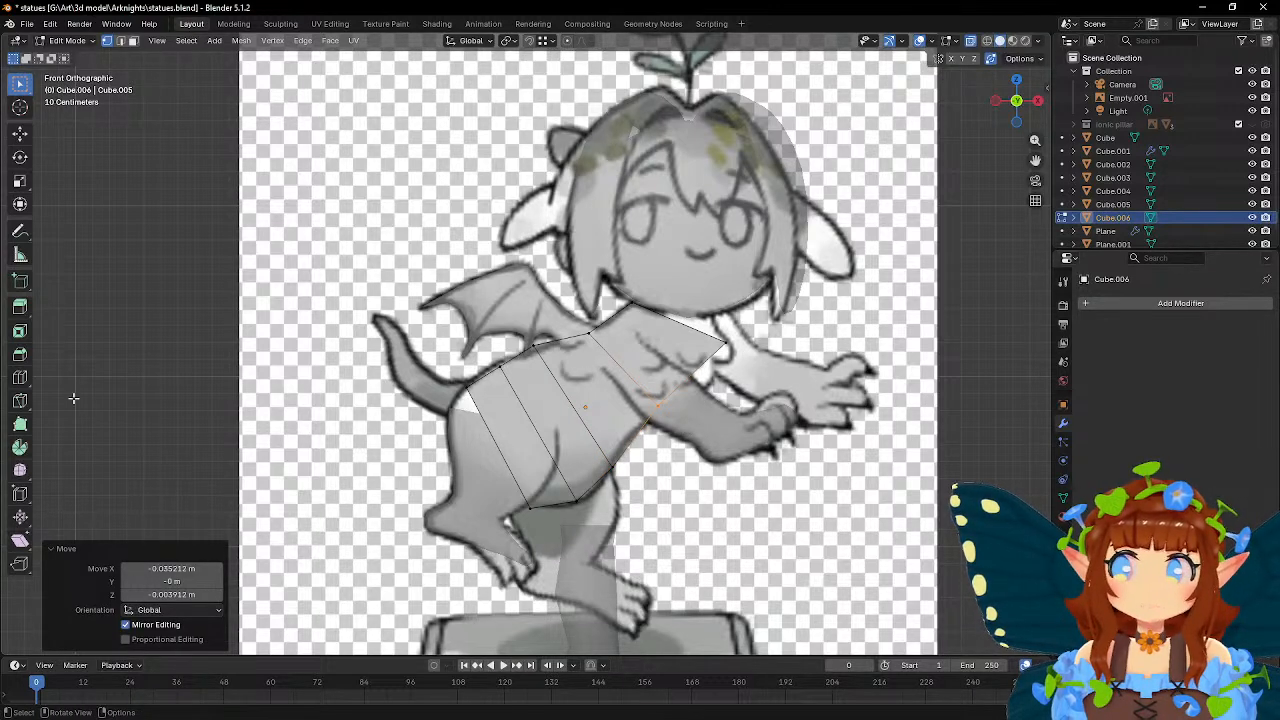
- Loop-cut the chest section, move its lower vertex about 0.086 m in X and -0.02 m in Z, and leave Edit Mode
left_click(20, 377)
key("w")
key("g")
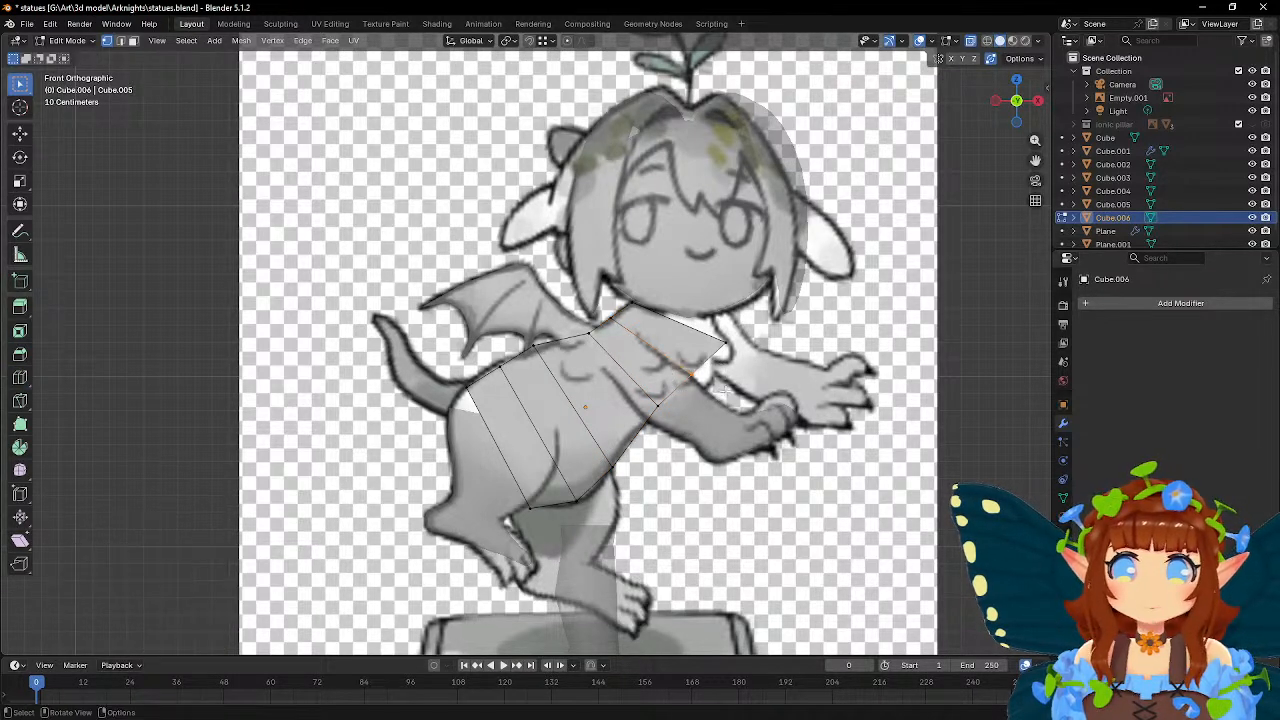
left_click(740, 393)
middle_click_drag(740, 393, 559, 398)
scroll(559, 400, "down", 4)
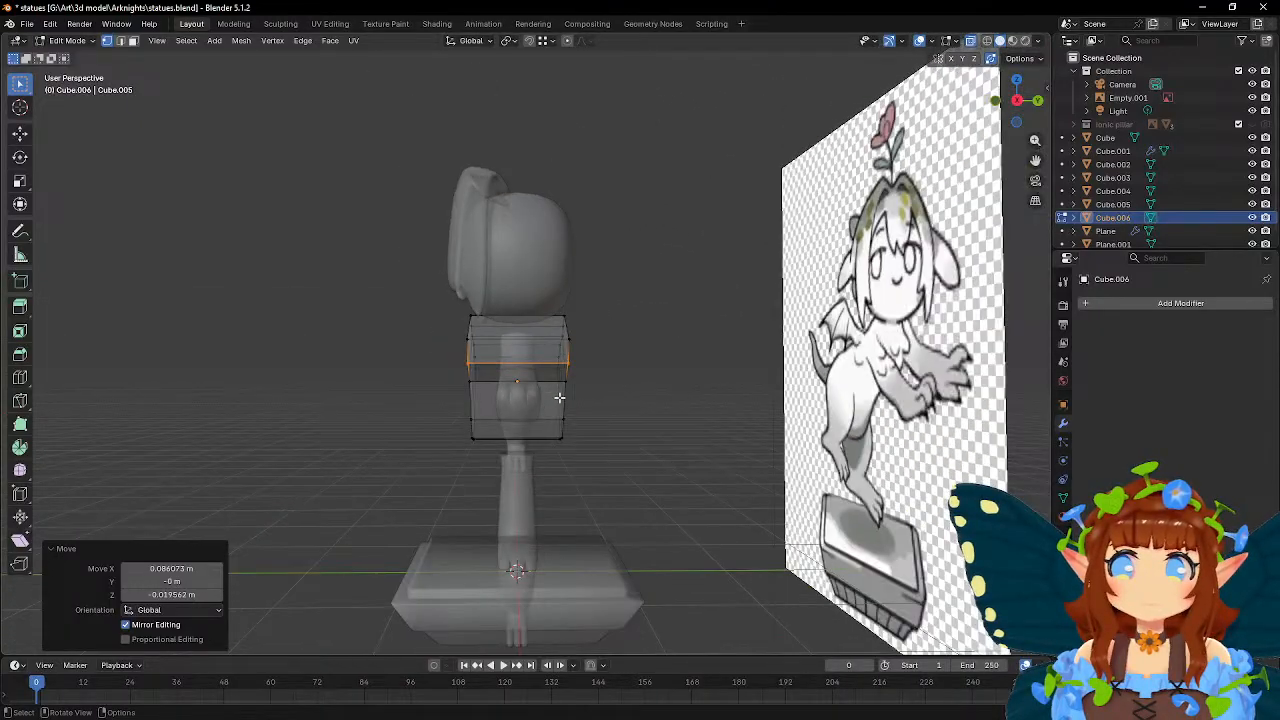
key("Tab")
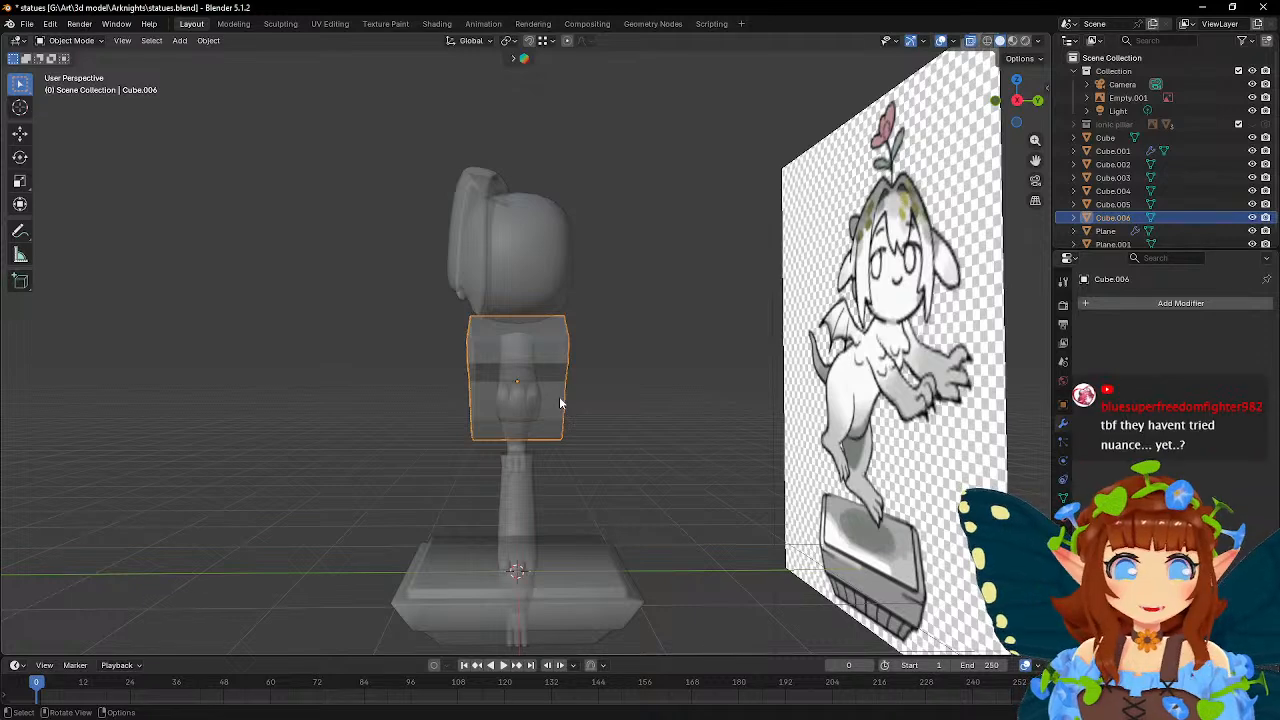
- In Edit Mode, narrow the torso's neck end by scaling it to 0.568 along Y and 0.693 along X
scroll(560, 400, "up", 3)
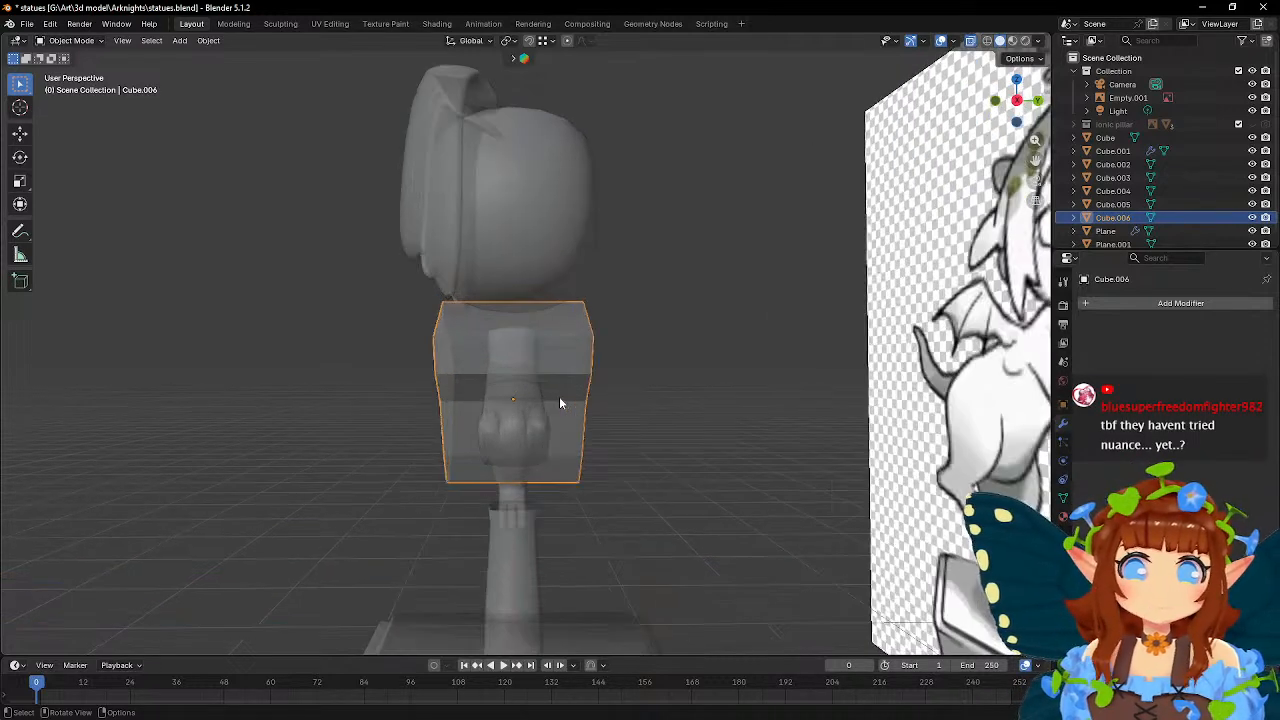
middle_click_drag(575, 404, 679, 377)
scroll(633, 416, "up", 3)
key("Tab")
left_click_drag(619, 302, 748, 367)
middle_click_drag(748, 367, 864, 383)
key("s")
key("y")
left_click(735, 372)
key("s")
key("x")
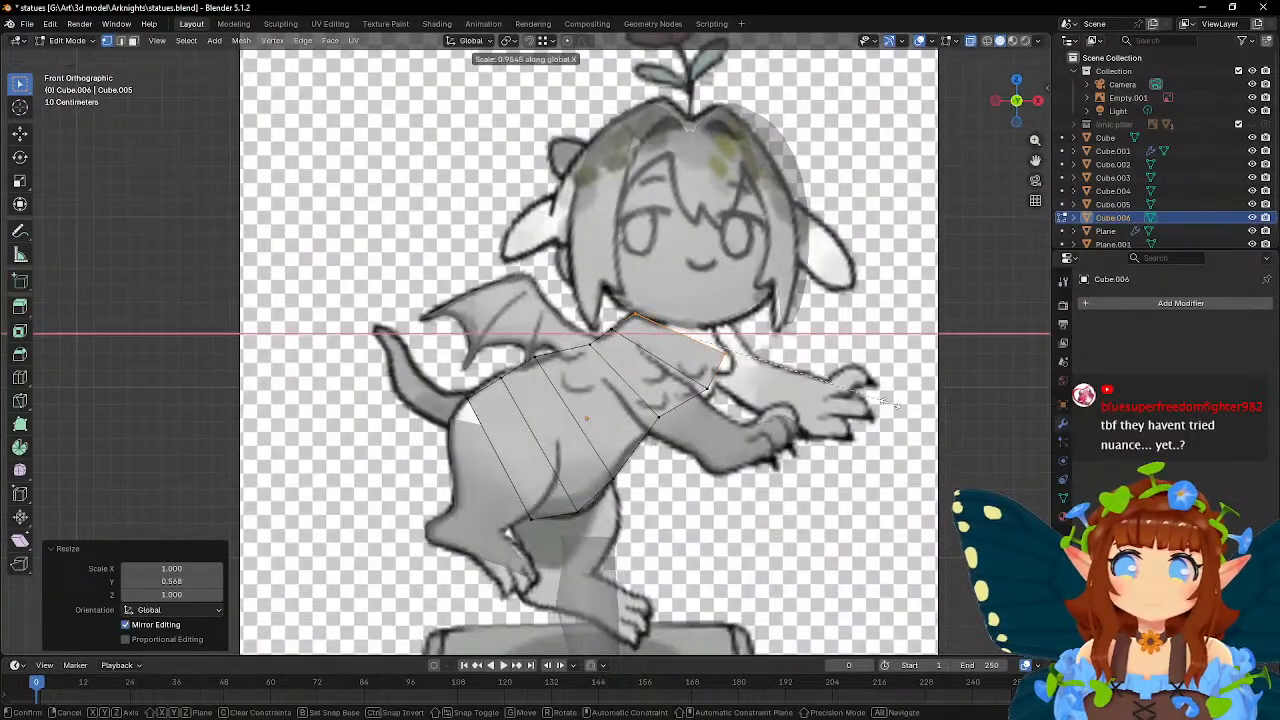
left_click(835, 388)
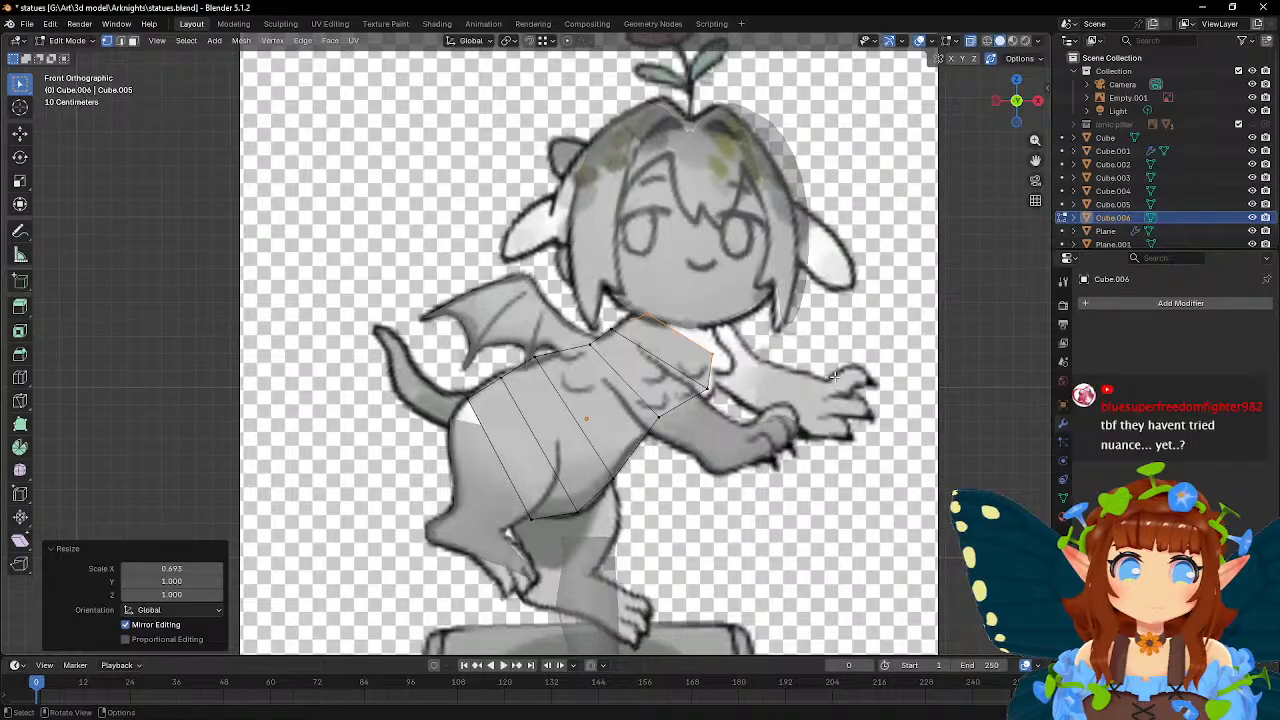
- Fit the neck end's two corners to the drawing and shift the chest loop's upper vertex about 0.018 m in X and -0.009 m in Z
scroll(835, 380, "up", 5)
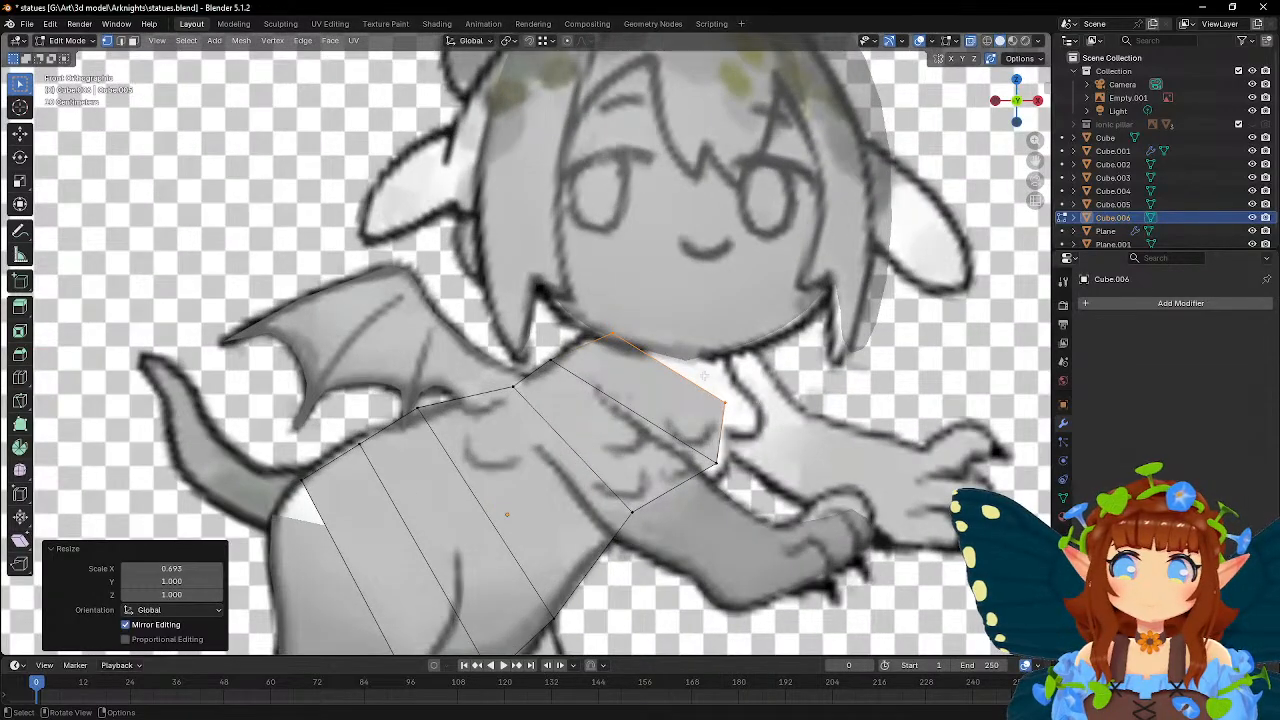
left_click_drag(704, 380, 746, 424)
key("g")
left_click(752, 381)
left_click_drag(595, 319, 639, 369)
key("g")
left_click(636, 367)
left_click_drag(528, 343, 583, 381)
key("g")
left_click(589, 383)
- Add a lengthwise loop cut down the torso's centre and another around the middle of its sides
middle_click_drag(739, 408, 557, 377)
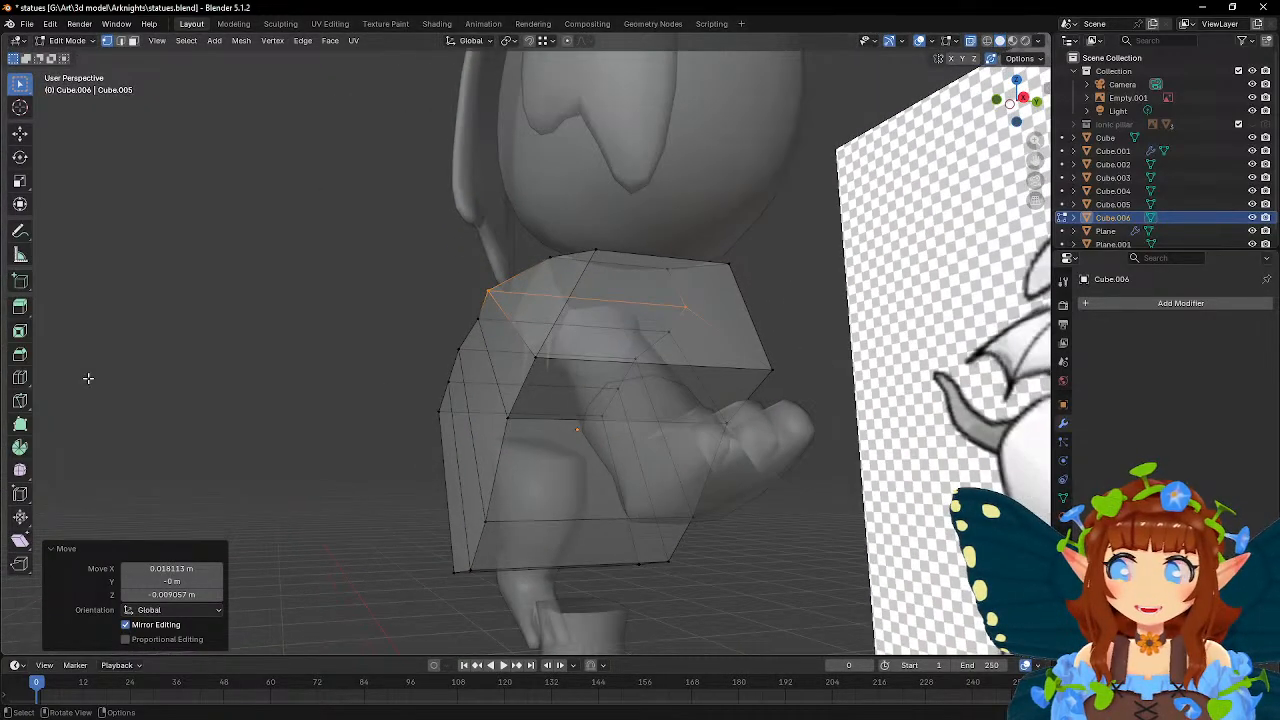
left_click(20, 377)
left_click(575, 575)
middle_click_drag(575, 575, 472, 487)
key("w")
middle_click_drag(459, 487, 473, 435)
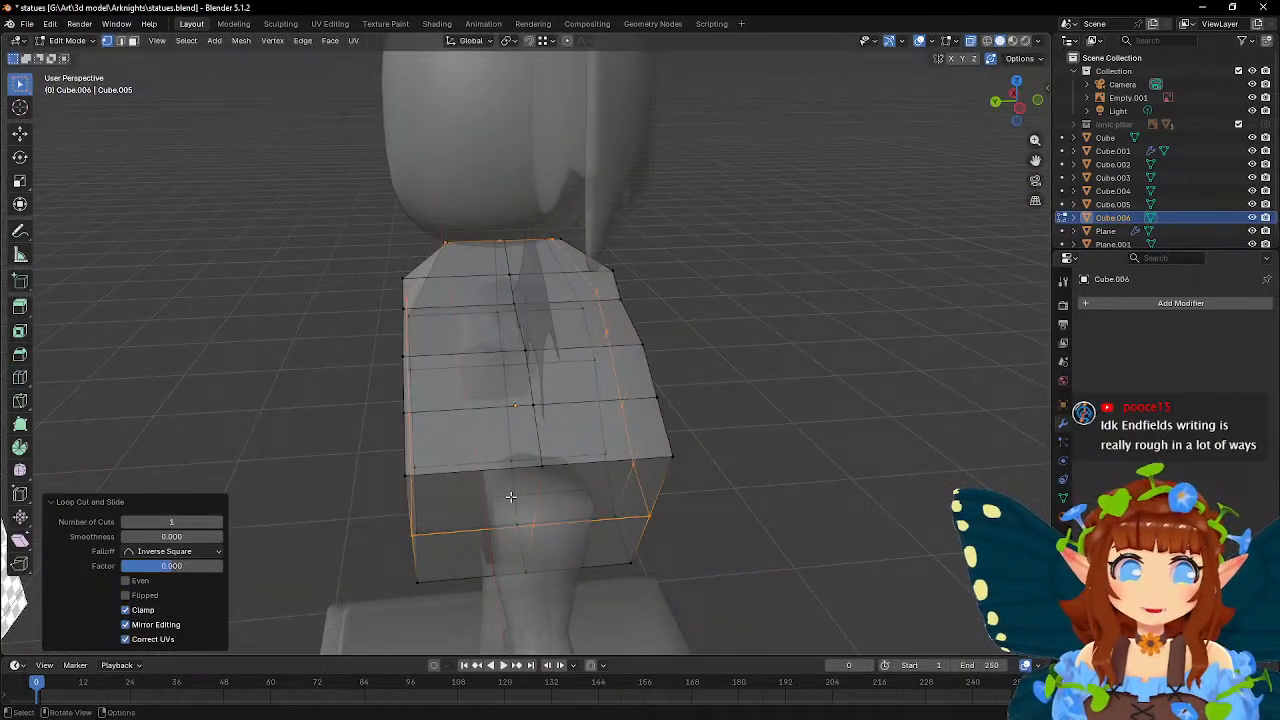
middle_click_drag(509, 487, 420, 440)
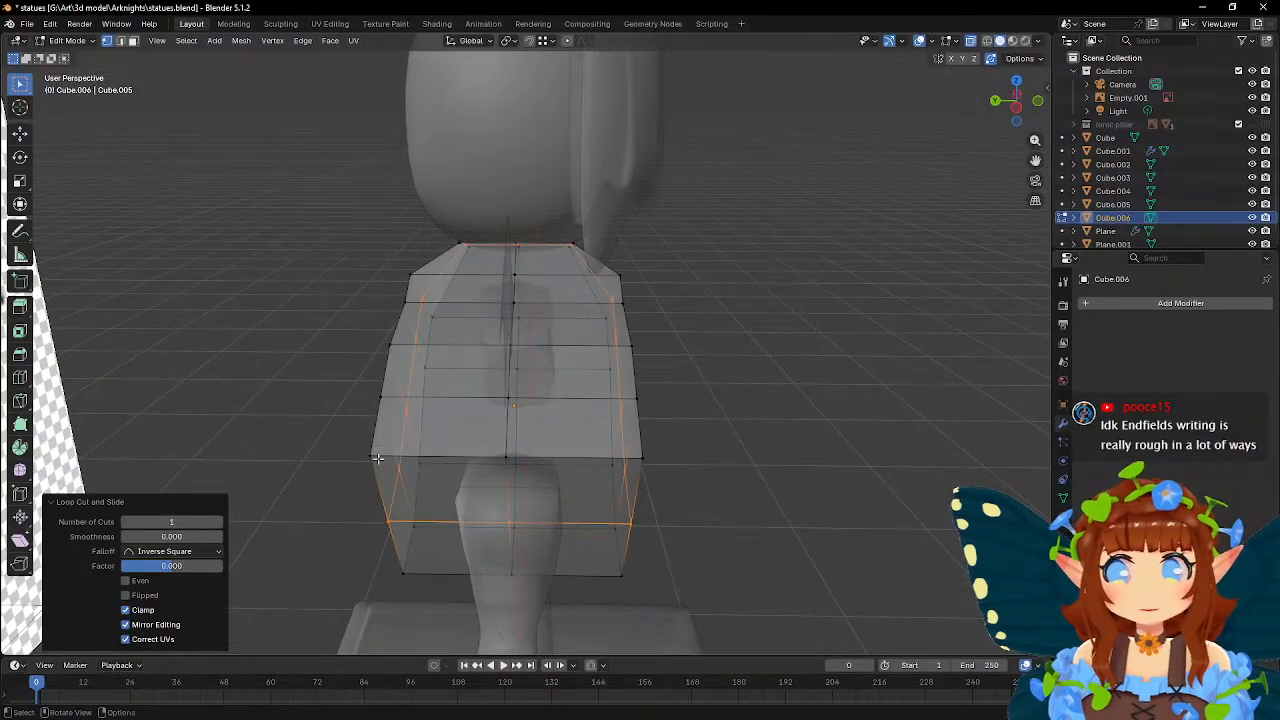
- Narrow the edge rows along both sides of the torso's back by scaling them to 0.741 along Y
left_click(371, 455)
middle_click_drag(403, 279, 585, 332)
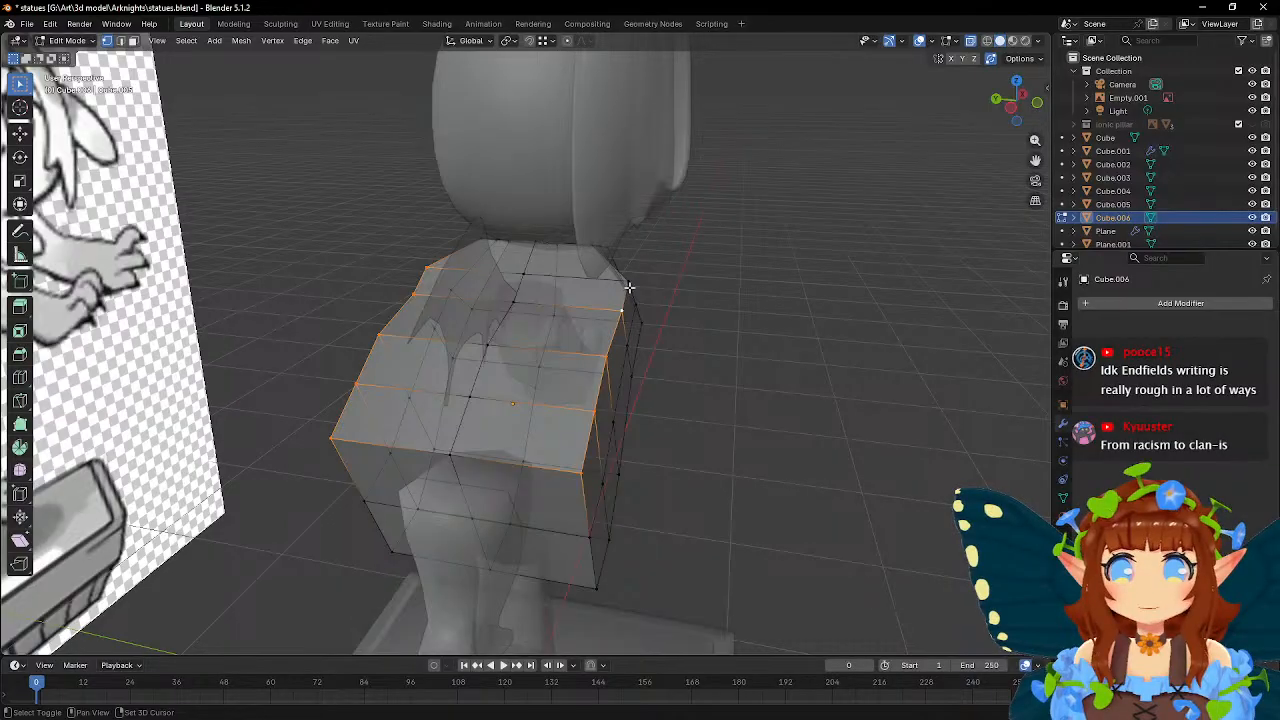
middle_click_drag(626, 286, 814, 466)
key("s")
key("y")
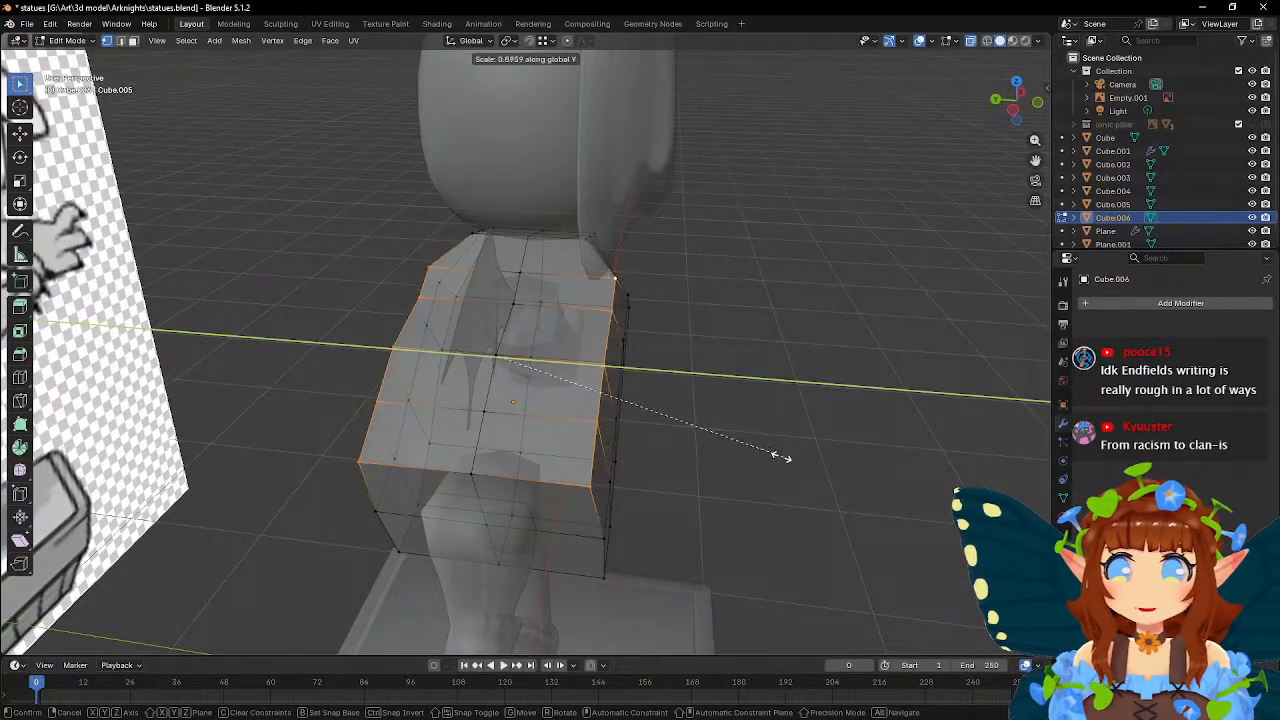
left_click(732, 447)
mouse_move(789, 500)
middle_mouse_down()
mouse_move(666, 471)
mouse_move(640, 480)
mouse_move(777, 491)
middle_mouse_up()
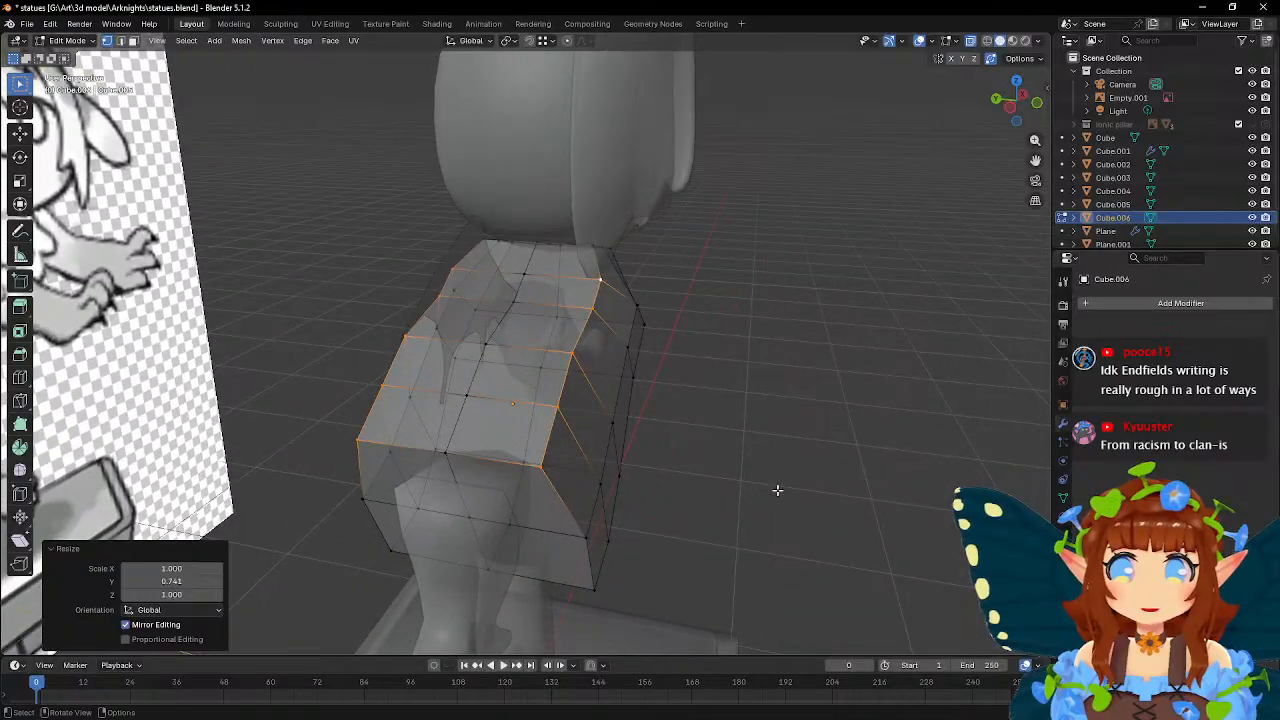
- Move the back's side edge rows about -0.073 m in Z and 0.044 m in X
key("KP_1")
scroll(648, 456, "up", 5)
key("g")
key("z")
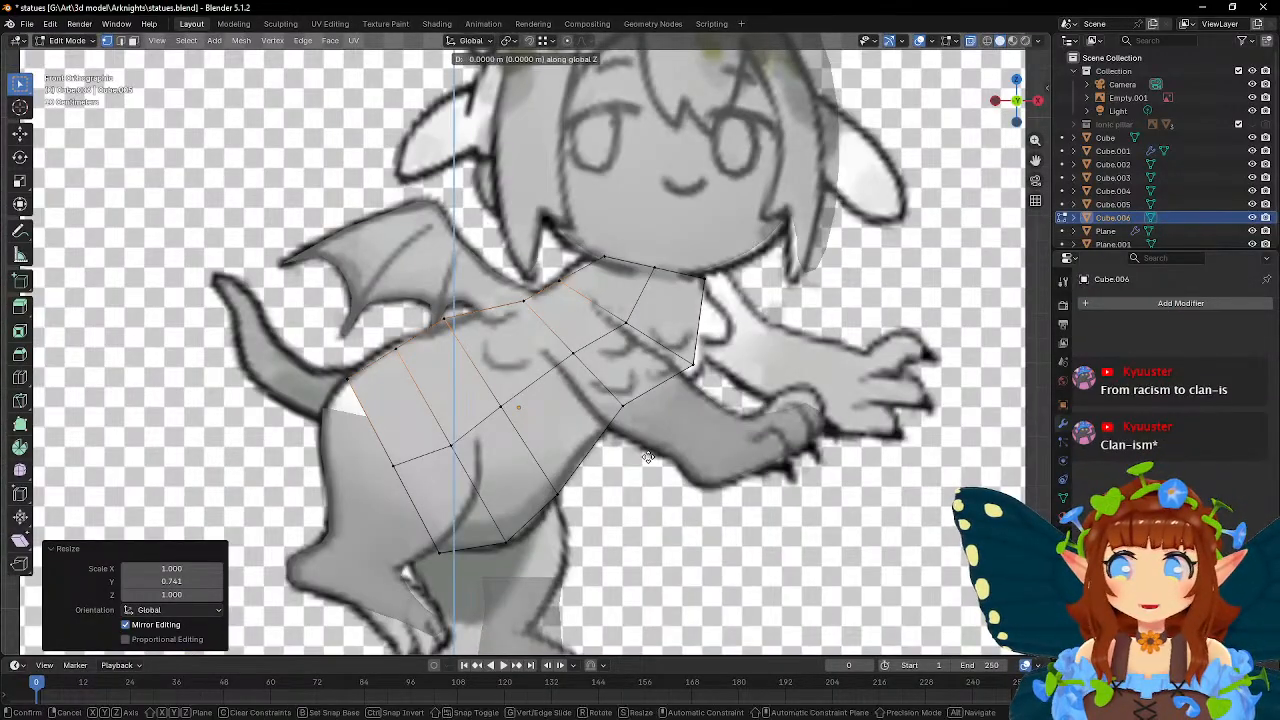
left_click(660, 468)
key("g")
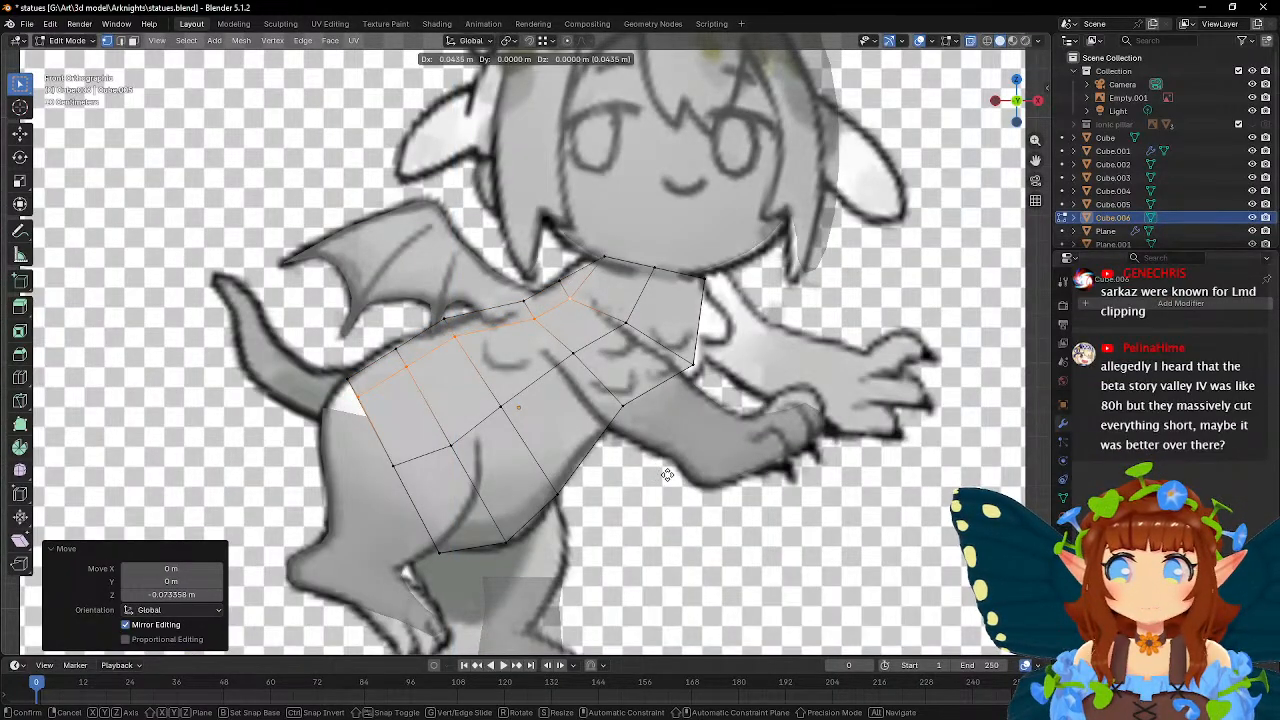
left_click(666, 475)
- Shift the neck end's upper side vertices about 0.071 m in X and -0.016 m in Z
middle_click_drag(666, 475, 623, 355)
left_click(620, 270)
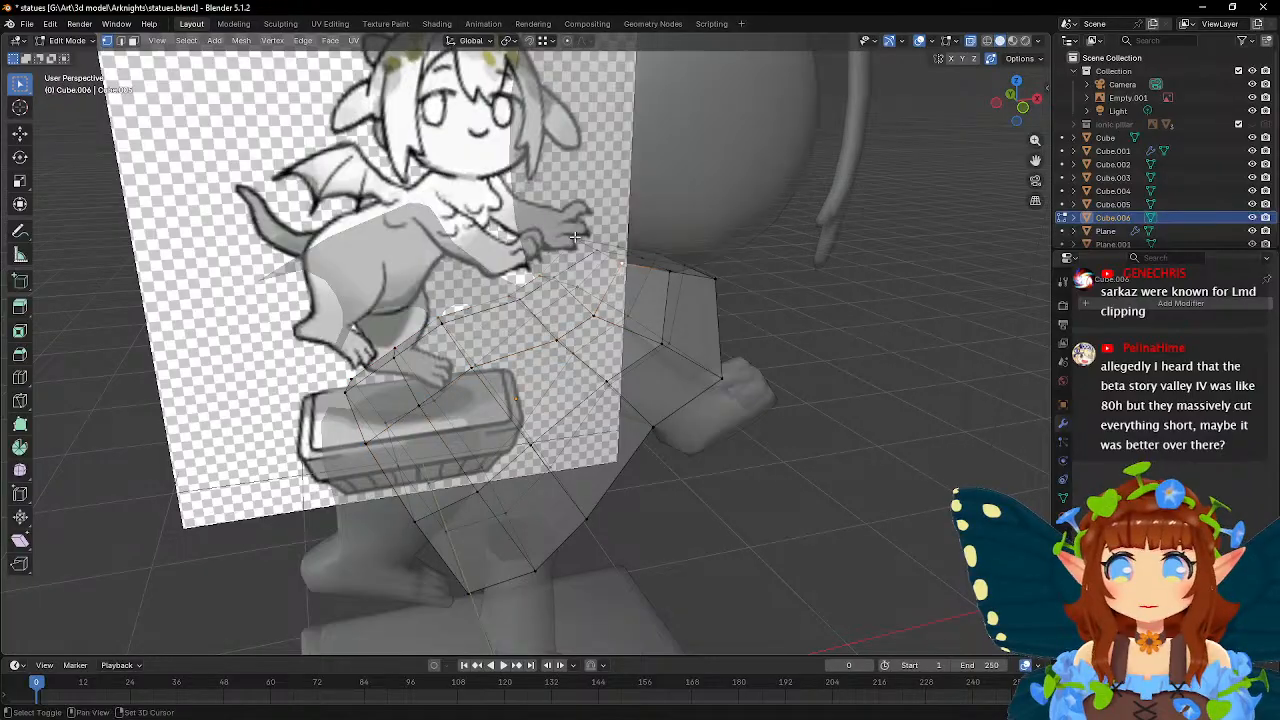
middle_click_drag(620, 270, 700, 380)
key("KP_1")
scroll(736, 410, "up", 5)
key("g")
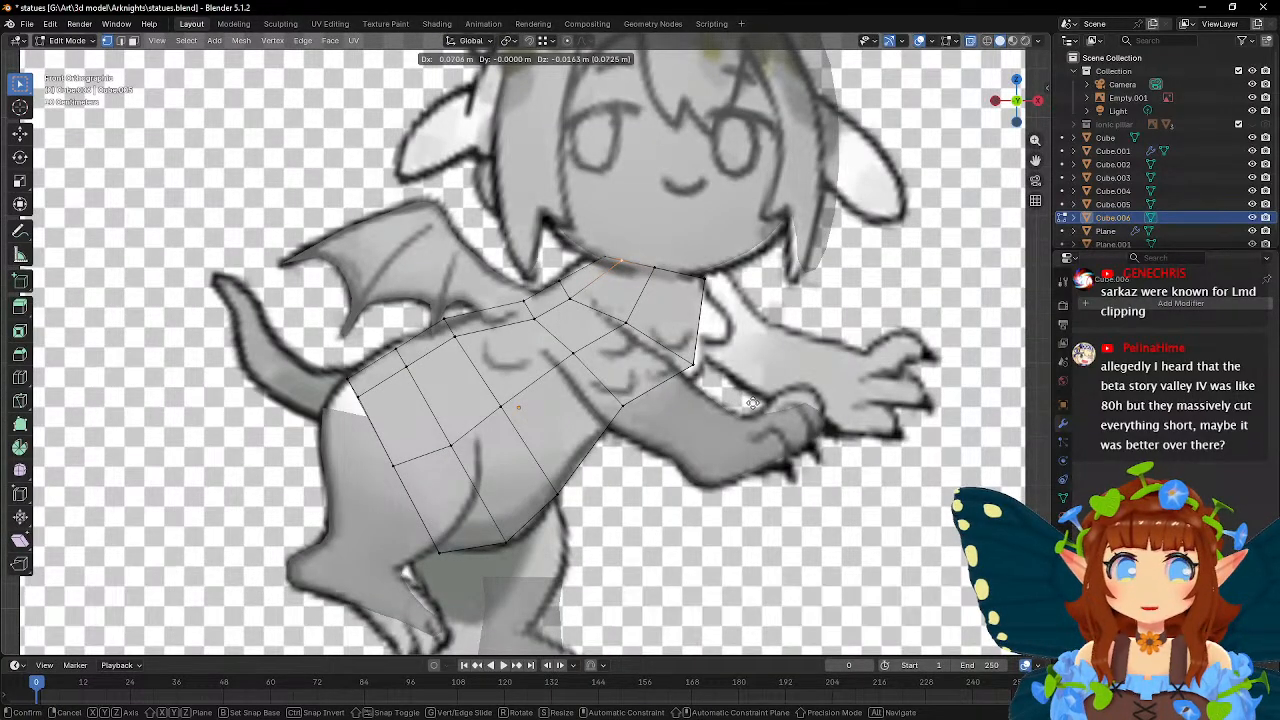
left_click(752, 402)
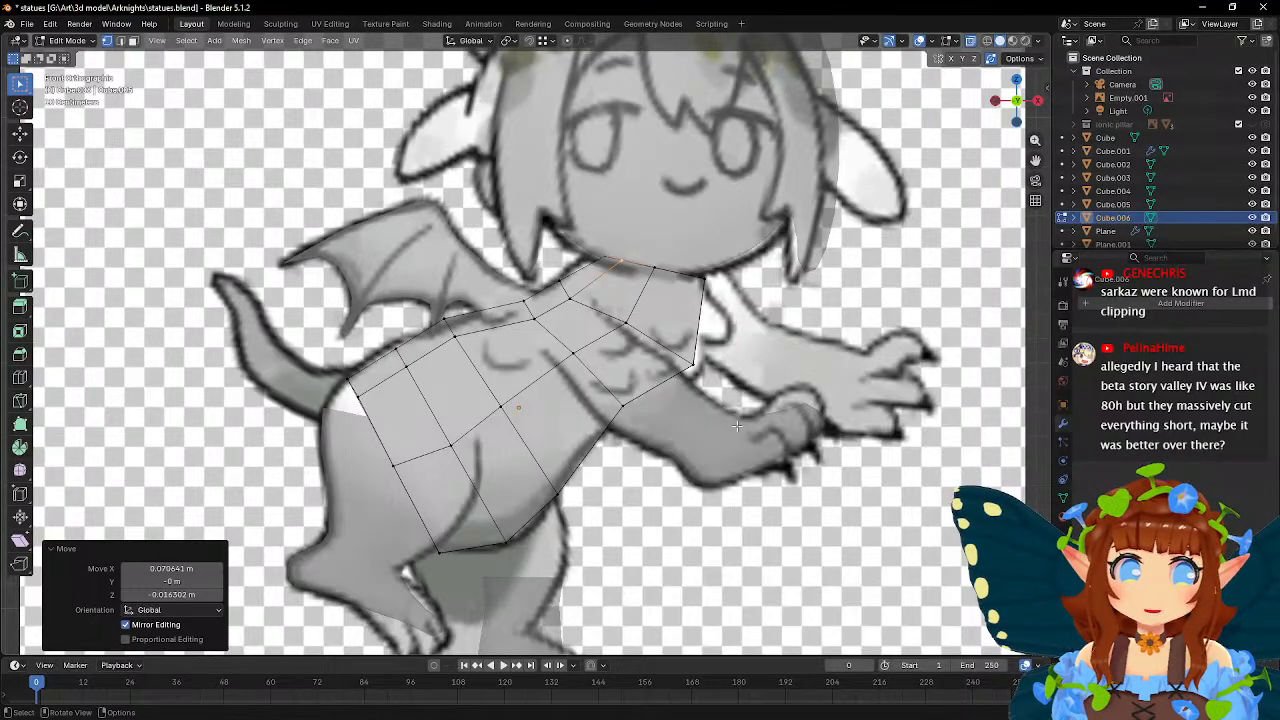
- Select the underside's outer vertices along both sides of the torso and move them about -0.057 m in X and 0.1 m in Z
scroll(738, 426, "up", 2)
middle_click_drag(738, 426, 683, 373)
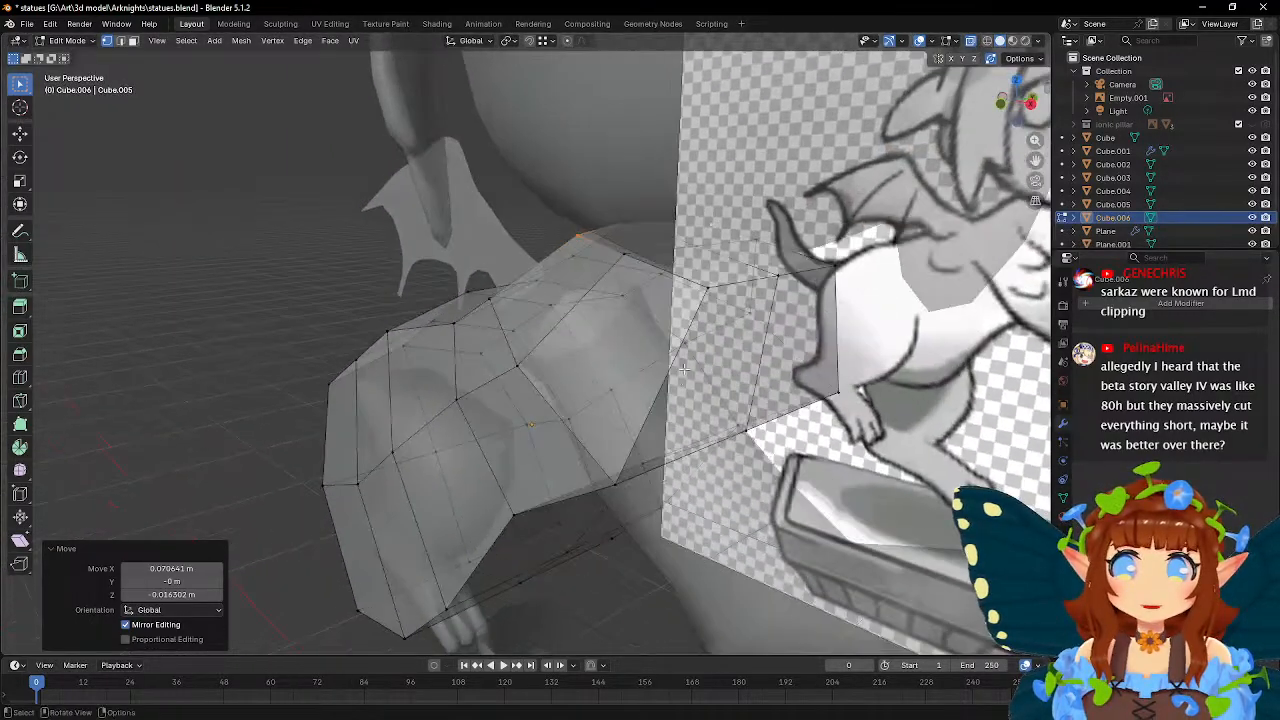
left_click(708, 290)
left_click(835, 266)
middle_click_drag(836, 270, 655, 316)
key("g")
left_click(865, 411)
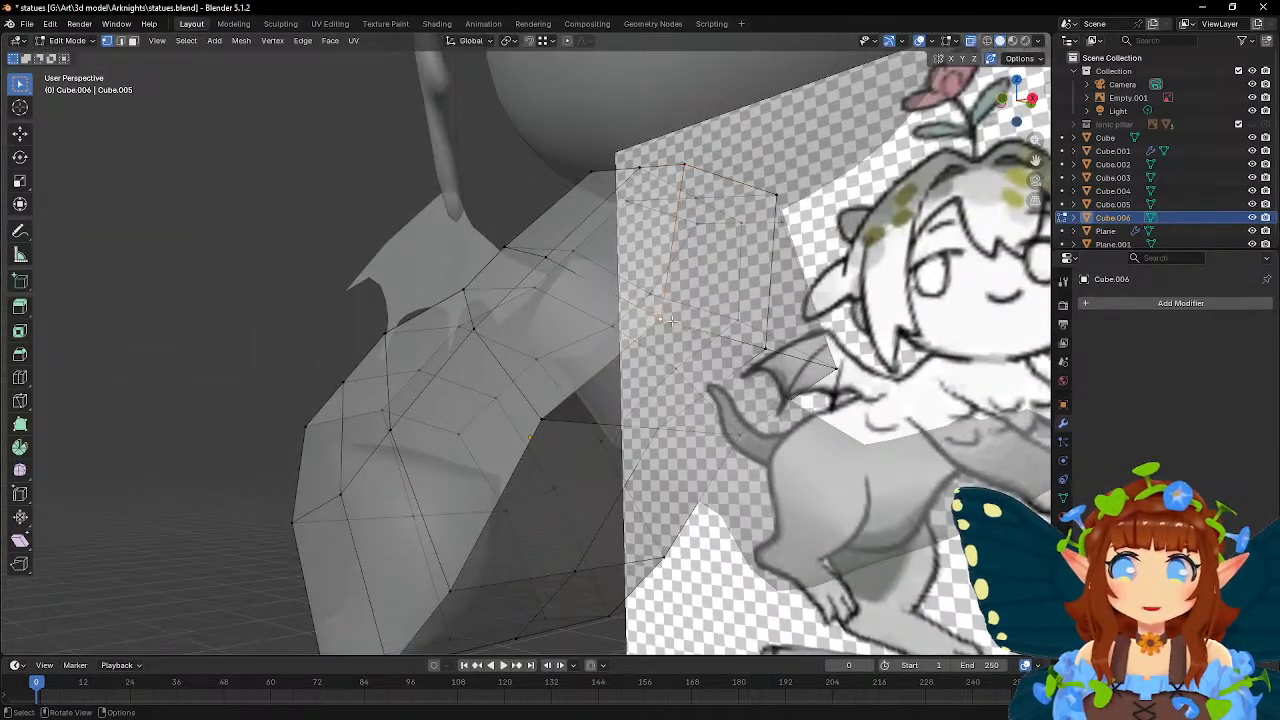
left_click(839, 374, "shift")
middle_click_drag(739, 463, 620, 449)
left_click(461, 405, "shift")
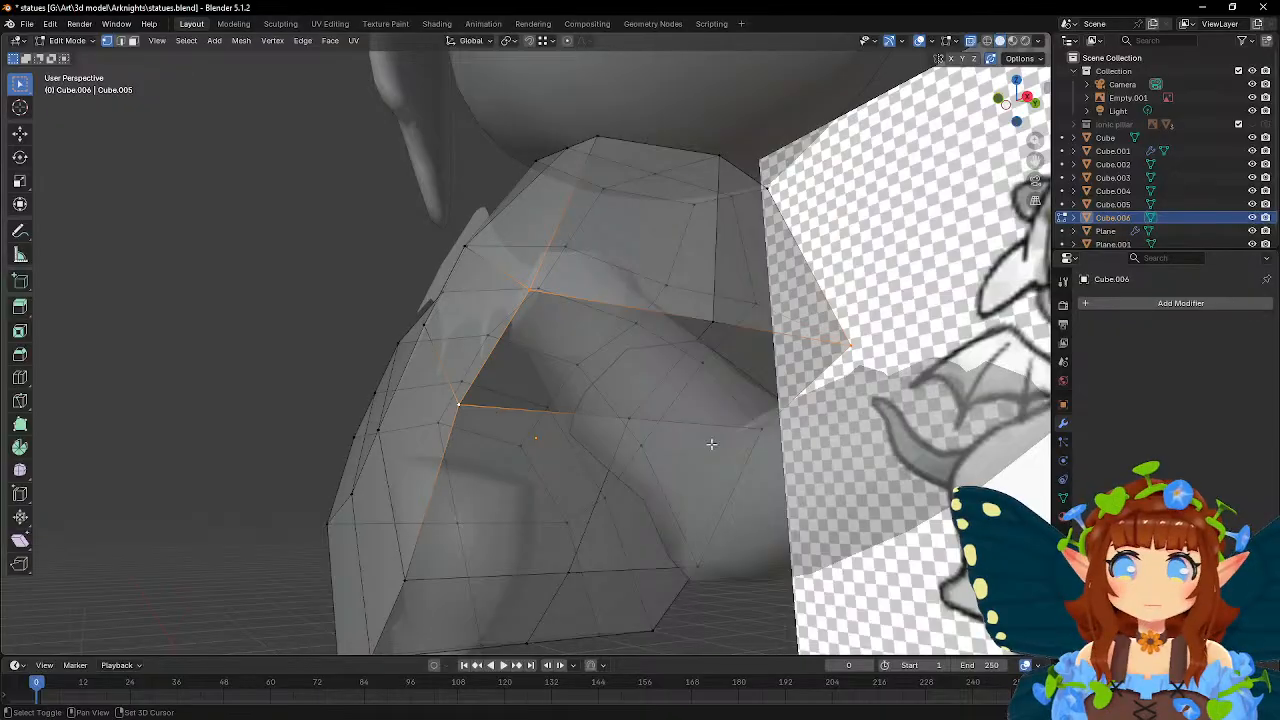
middle_click_drag(737, 437, 702, 490)
left_click(668, 527, "shift")
left_click(430, 531, "shift")
left_click(401, 597, "shift")
left_click(368, 602, "shift")
left_click(630, 587, "shift")
left_click(593, 593, "shift")
middle_click_drag(678, 476, 811, 515)
key("KP_1")
key("g")
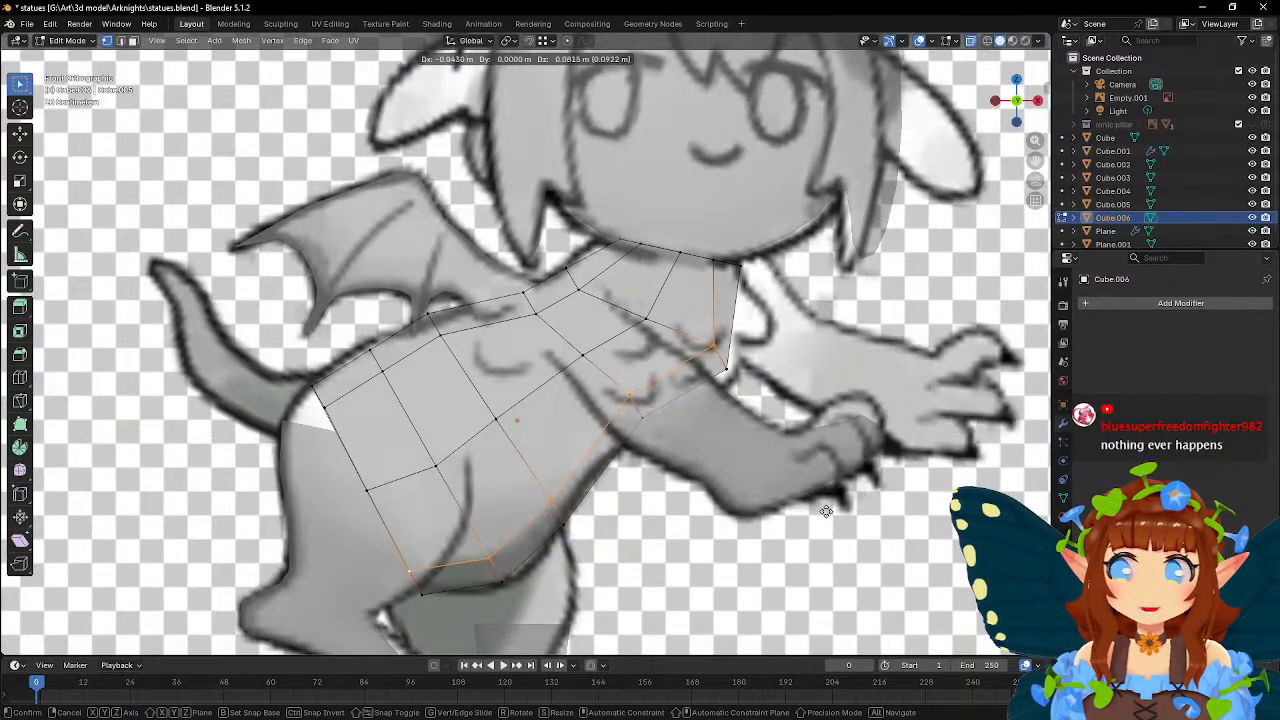
left_click(816, 503)
- Narrow the selected underside vertices to about 0.82 along Y
middle_click_drag(886, 504, 745, 503)
scroll(745, 503, "down", 6)
scroll(717, 514, "up", 5)
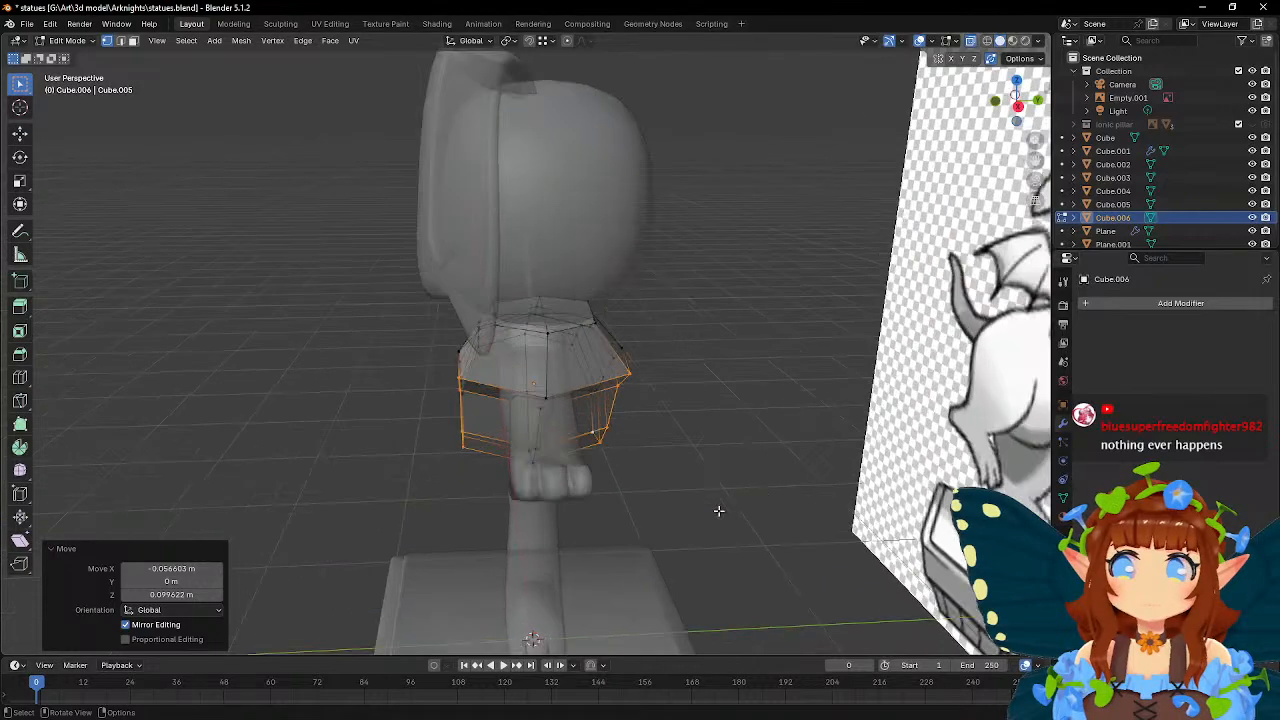
key("s")
key("y")
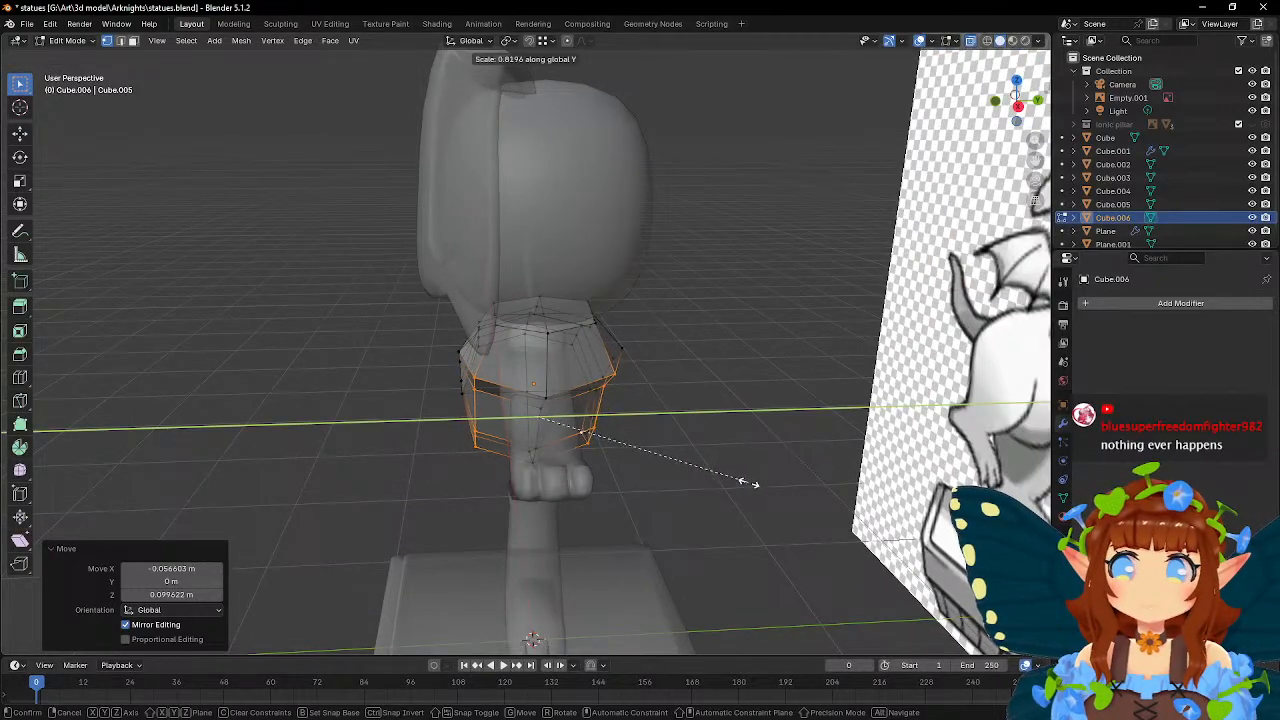
left_click(748, 481)
- Leave Edit Mode, apply smooth shading to the torso, and return to Edit Mode
middle_click_drag(604, 456, 864, 431)
key("Tab")
right_click(566, 371)
left_click(566, 371)
middle_click_drag(786, 447, 715, 421)
key("Tab")
- Pull the torso's rear centre vertex outward about -0.192 m in X and -0.098 m in Z
left_click(537, 399)
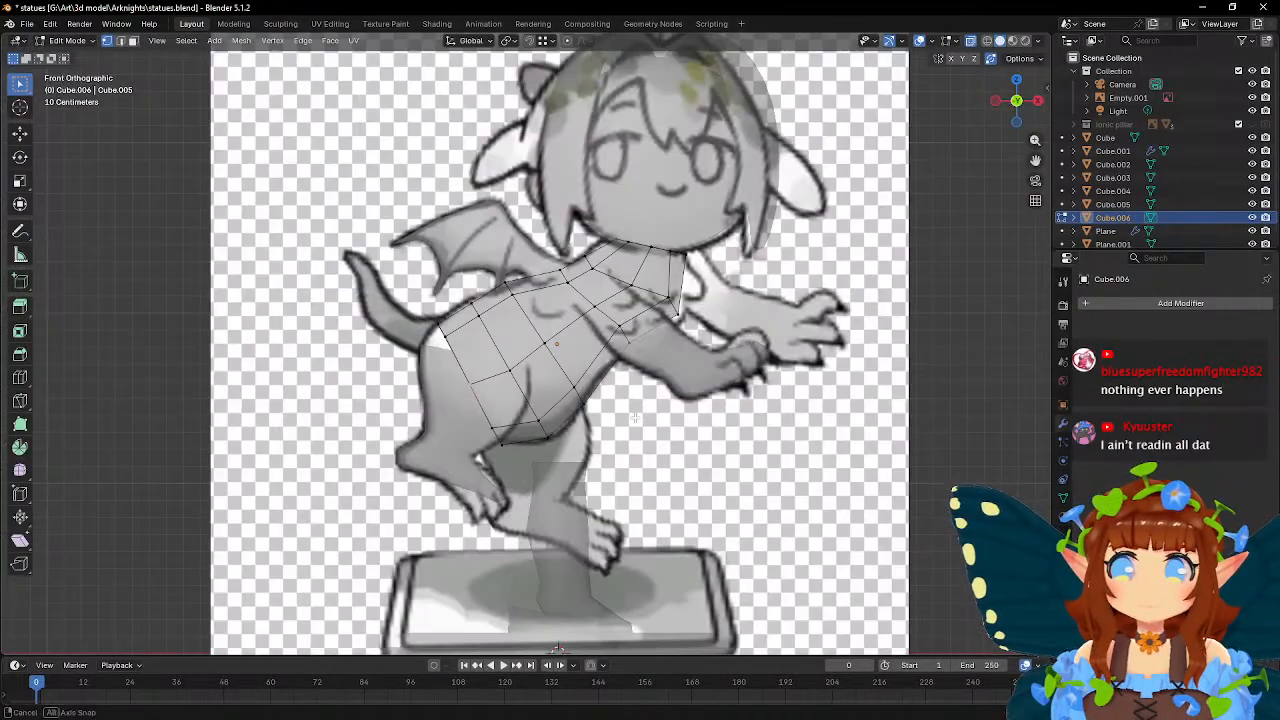
key("g")
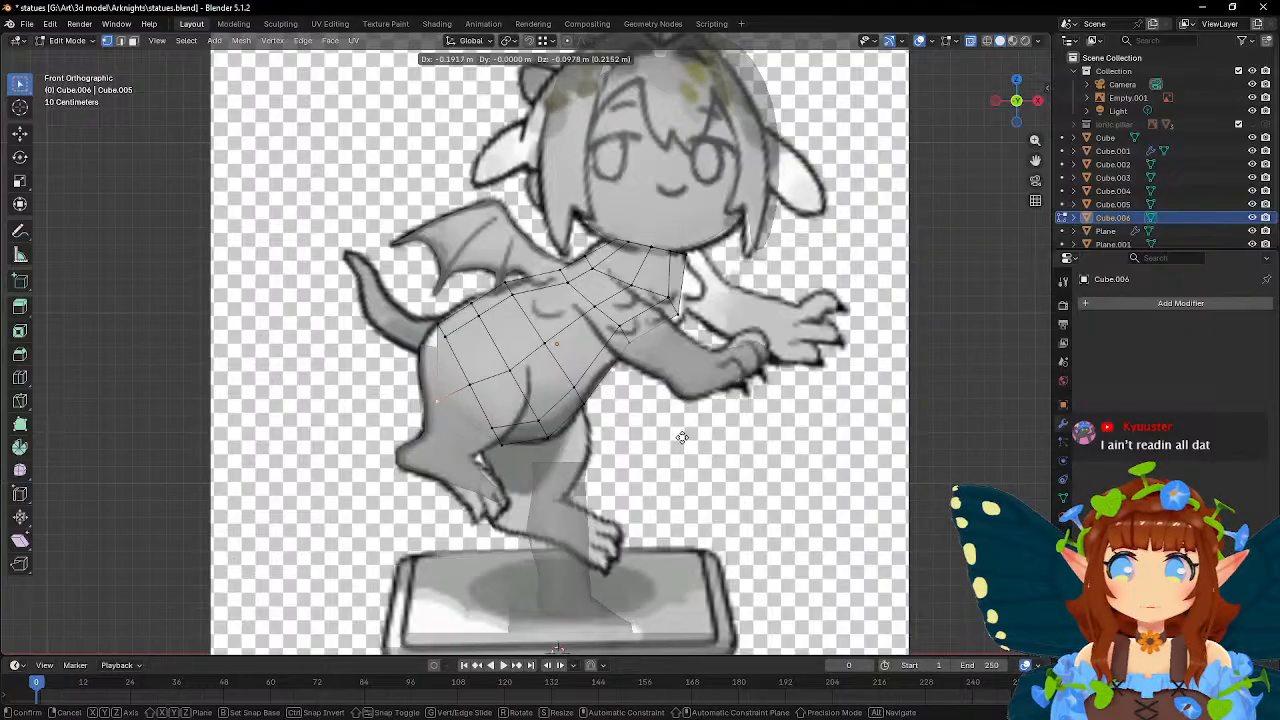
left_click(682, 437)
middle_click_drag(554, 422, 692, 431, "shift")
scroll(692, 431, "up", 2)
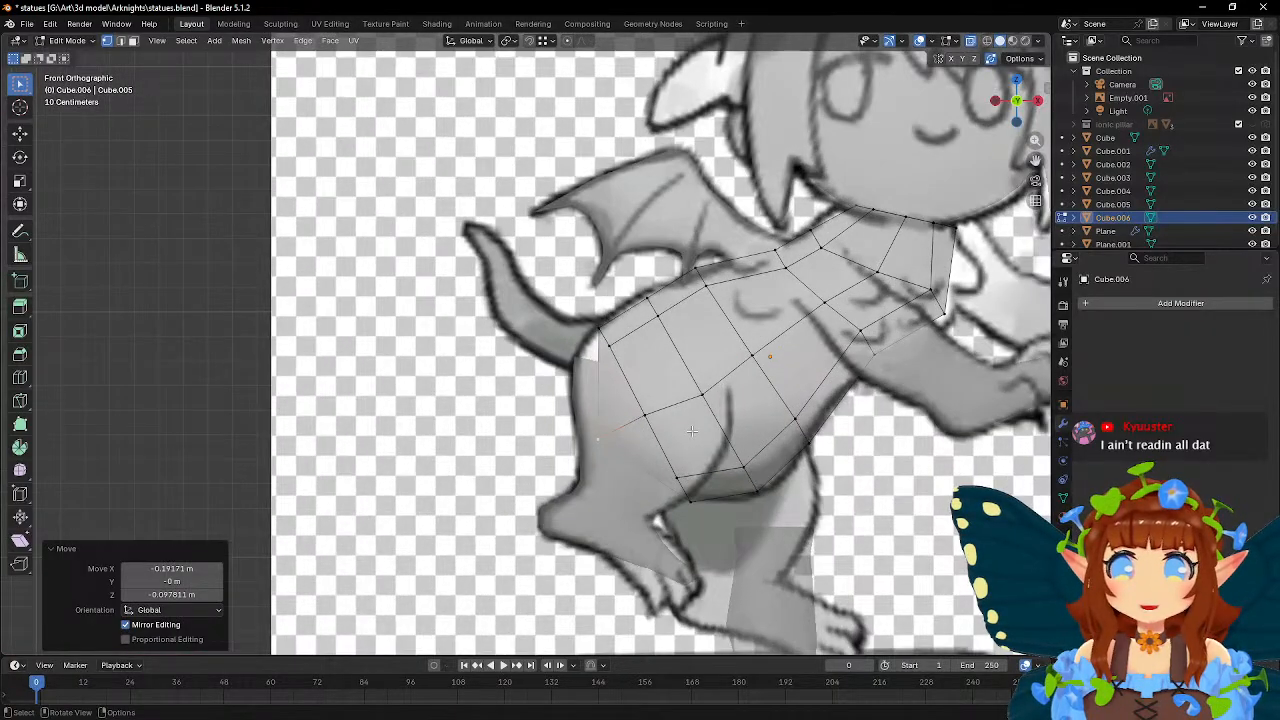
- Connect the rear centre vertex to the lower corner vertices of the torso's rear end
middle_click_drag(544, 401, 675, 417)
left_click(717, 351, "shift")
left_click(631, 414)
left_click(568, 323, "shift")
left_click(630, 417)
middle_click_drag(579, 417, 565, 416)
left_click(565, 412, "shift")
key("j")
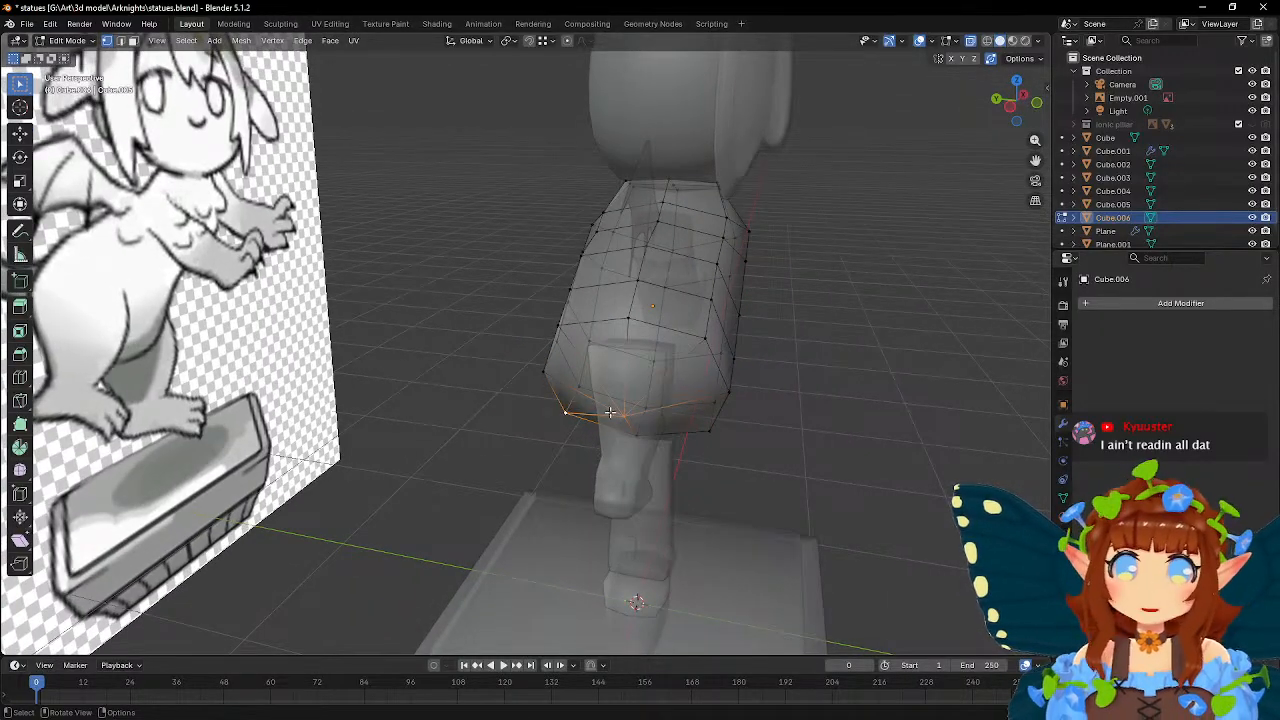
left_click(712, 432, "shift")
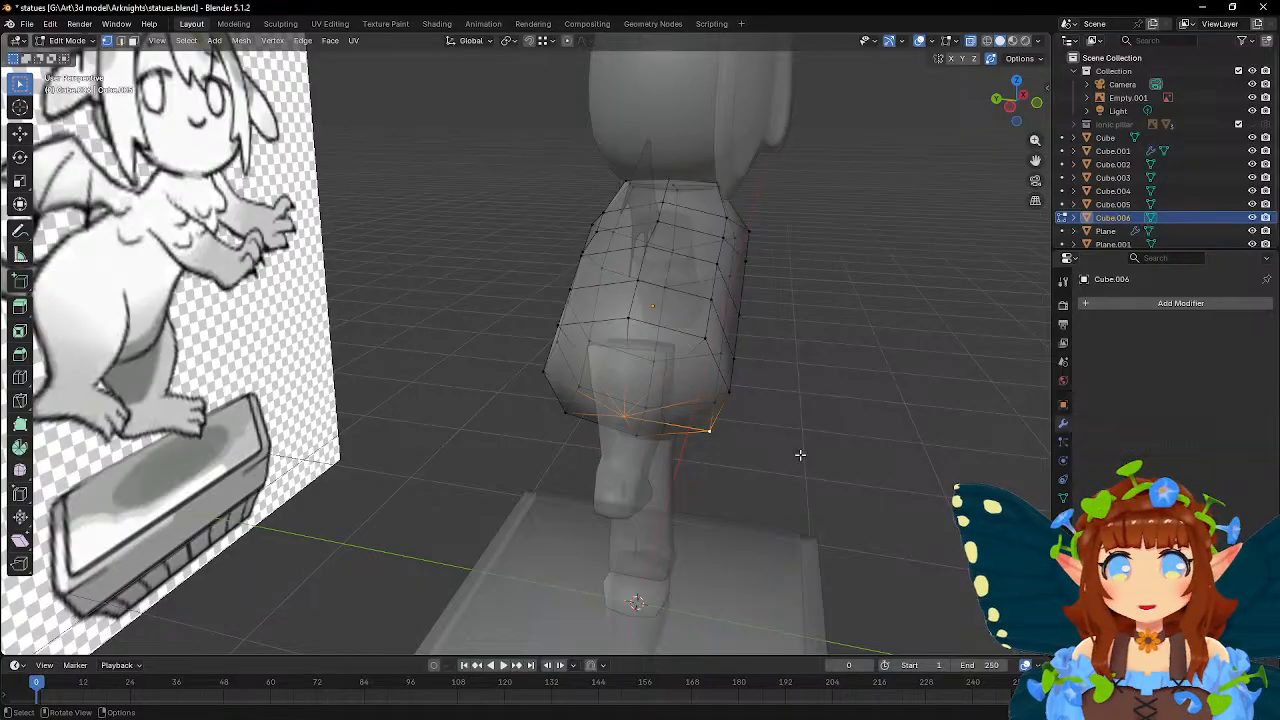
- In edge selection, select the loop around the torso's rear end and bevel it with one segment about 0.237 m wide
key("KP_1")
scroll(529, 316, "up", 5)
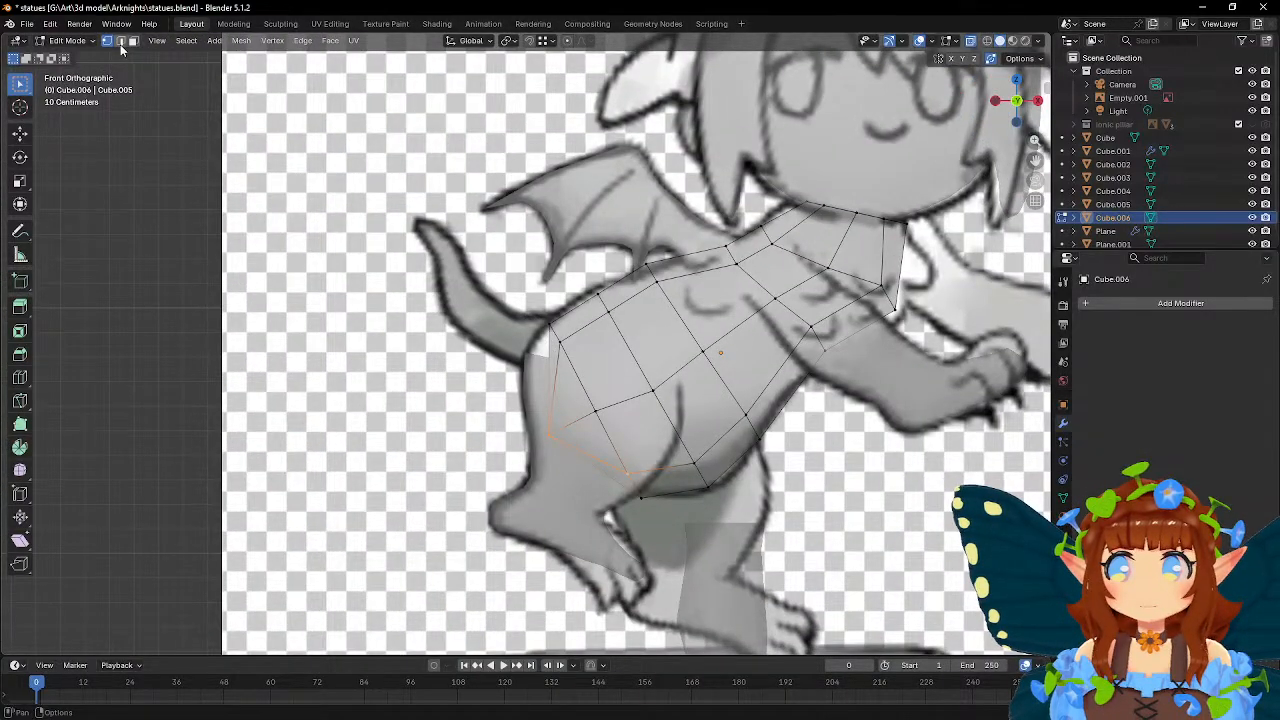
left_click(120, 40)
scroll(566, 341, "up", 2)
left_click(600, 388, "alt")
middle_click_drag(600, 388, 500, 394)
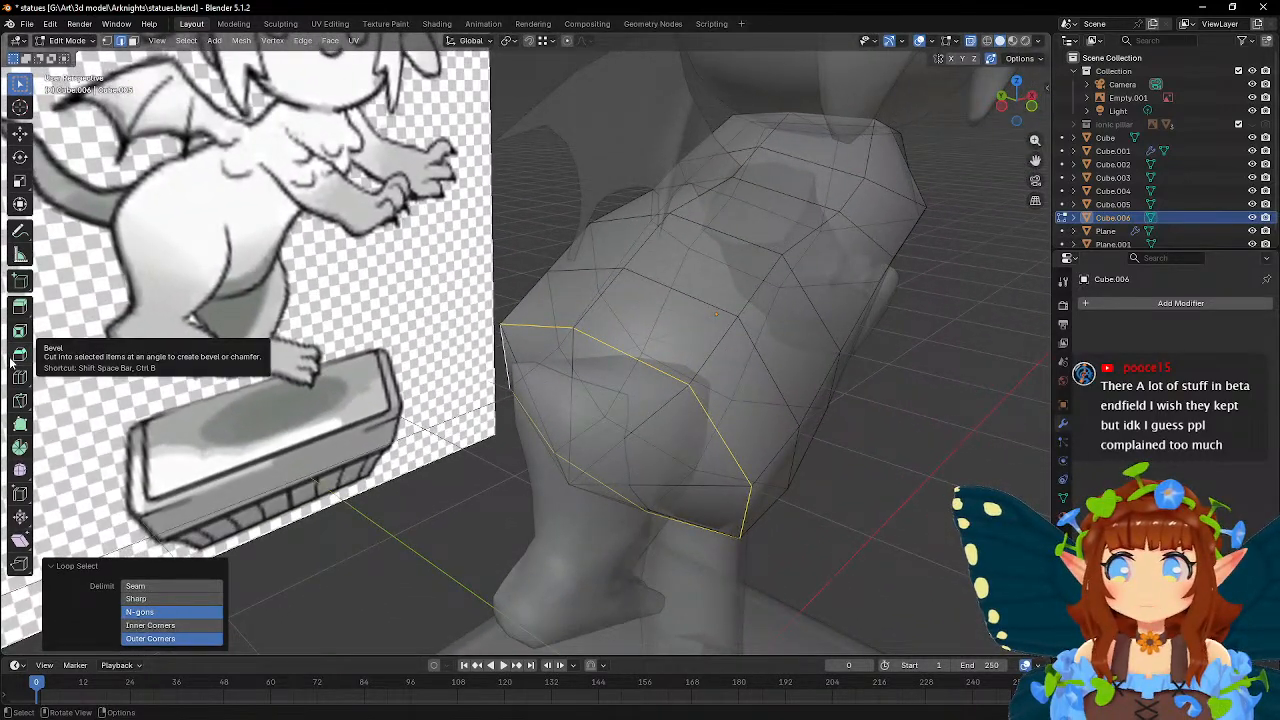
left_click(19, 358)
left_click_drag(571, 473, 540, 486)
- Shift the beveled rear band about -0.023 m in X
middle_click_drag(793, 423, 735, 396)
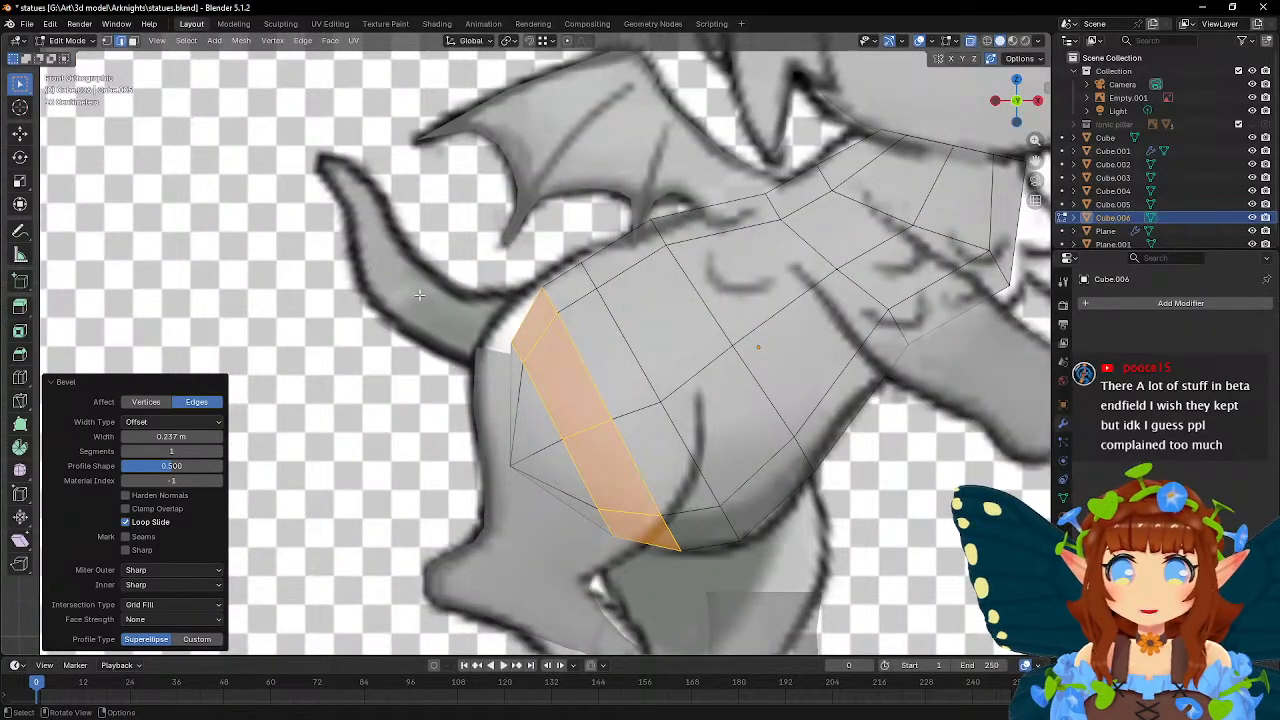
key("g")
key("x")
left_click(717, 299)
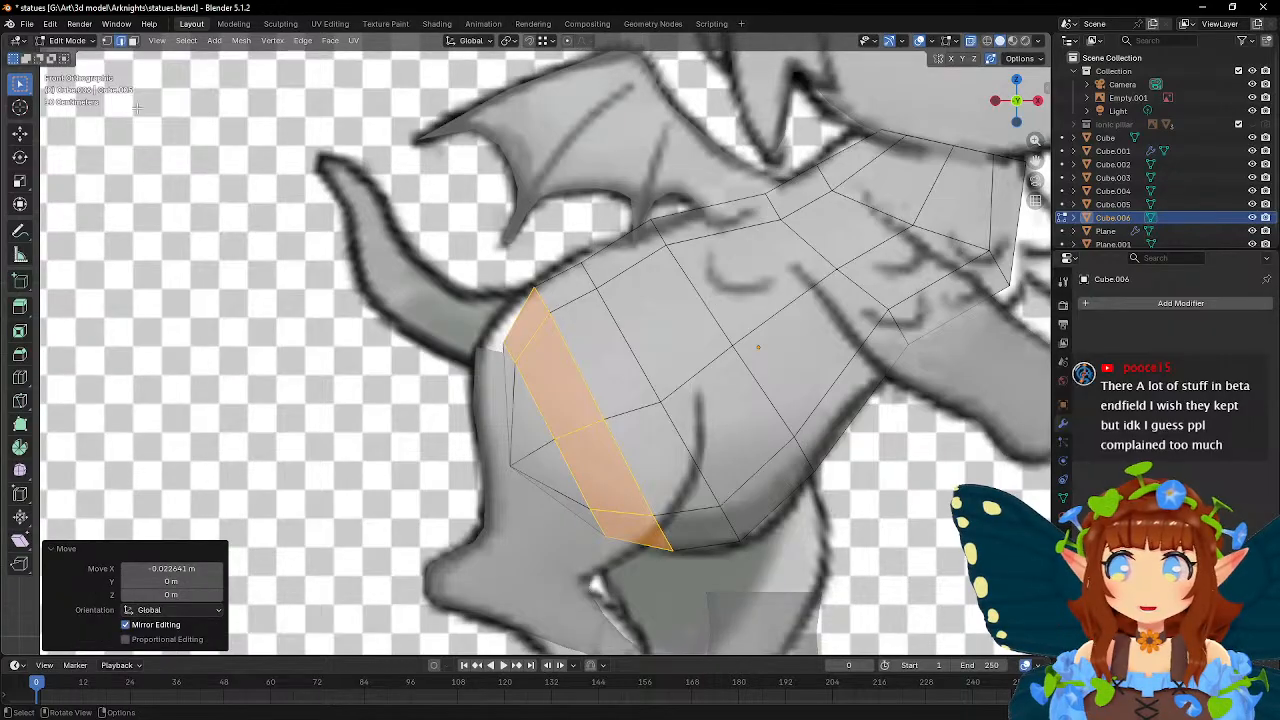
- In vertex selection, fit the rear tip vertex and the rump's upper rear vertex to the drawing's outline
left_click(107, 41)
left_click_drag(485, 476, 541, 452)
key("g")
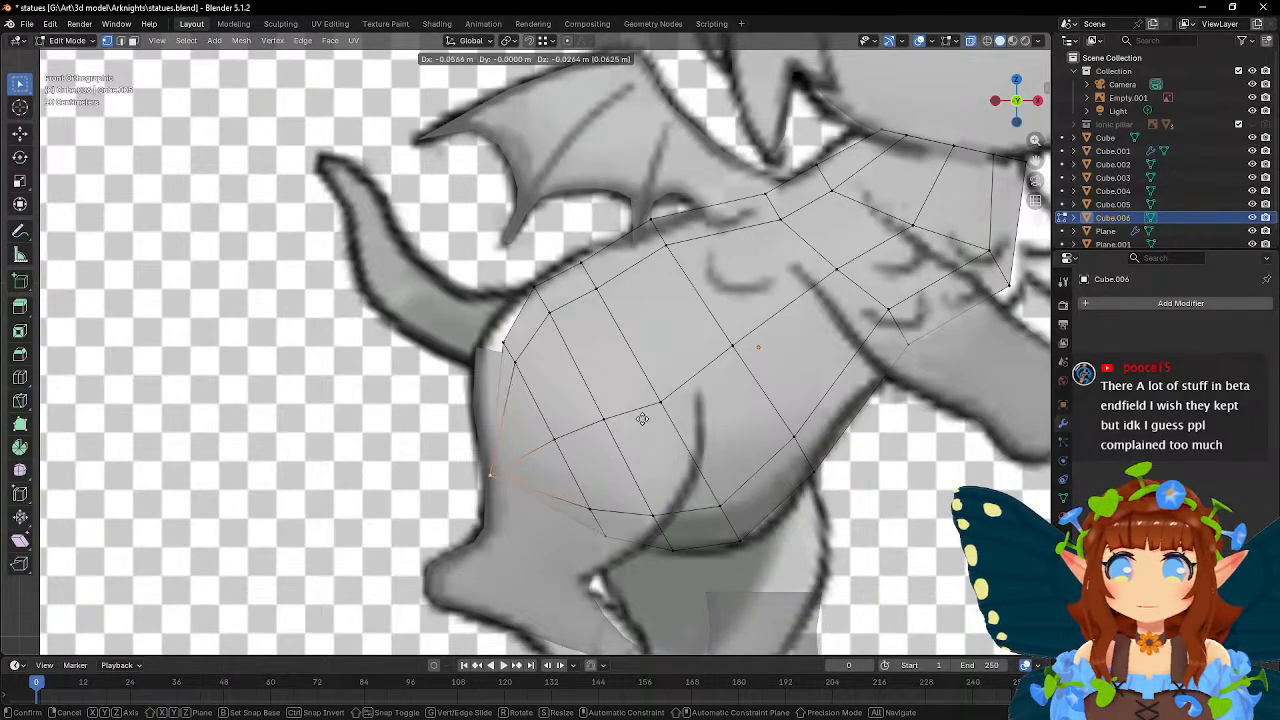
left_click(639, 419)
left_click(484, 338)
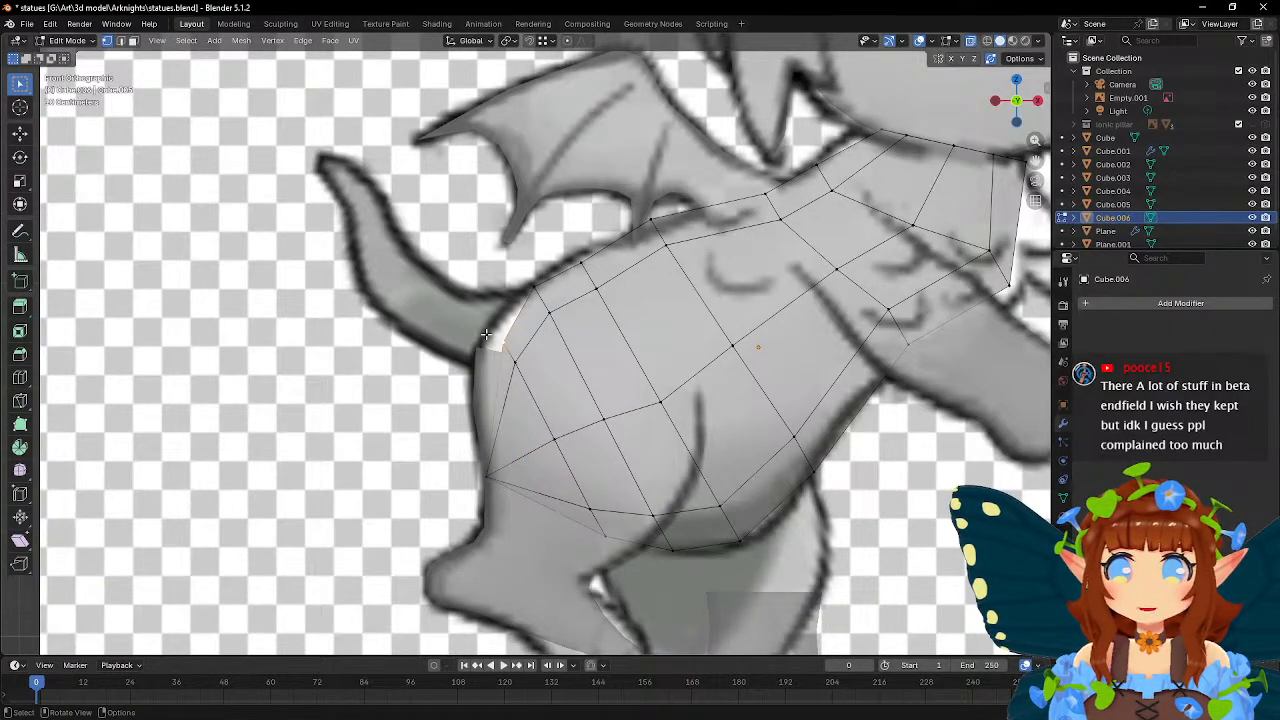
key("g")
left_click(549, 374)
- Reposition the rump's upper side and outline vertices, and move the mid-side vertex about -0.072 m in X and -0.019 m in Z
left_click(545, 385)
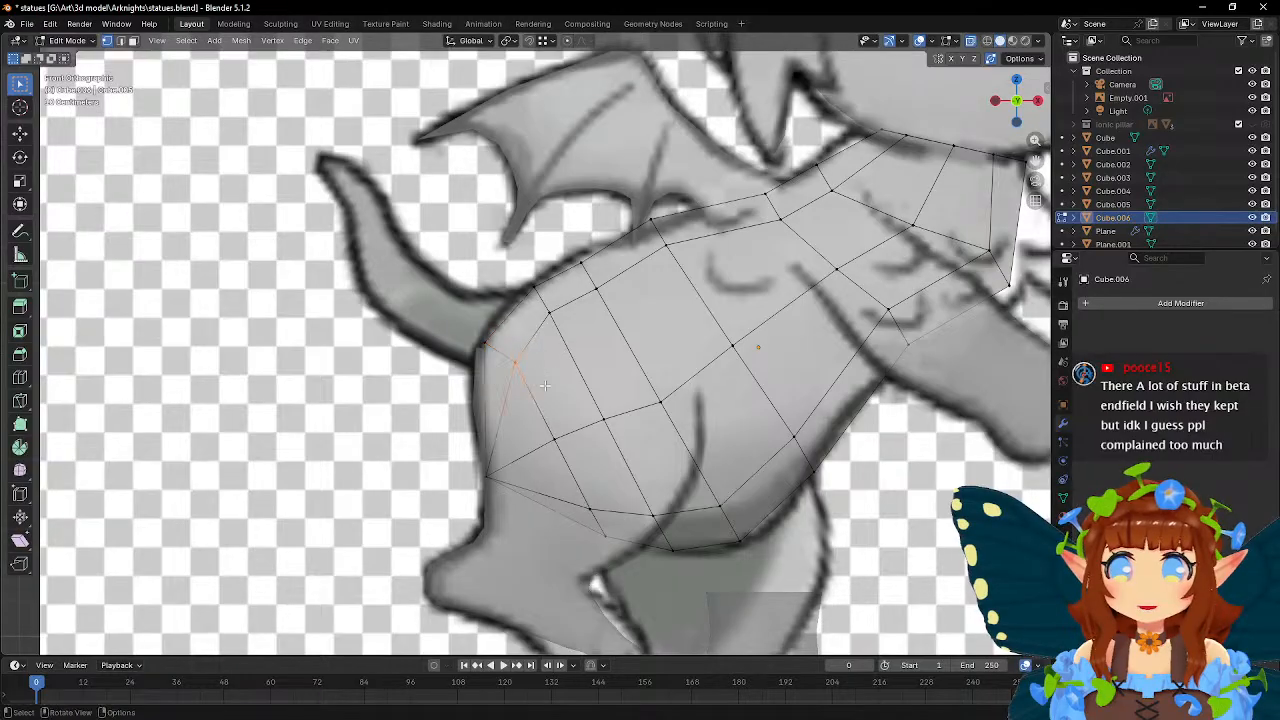
key("g")
left_click(533, 407)
left_click_drag(473, 332, 505, 353)
key("g")
left_click(497, 356)
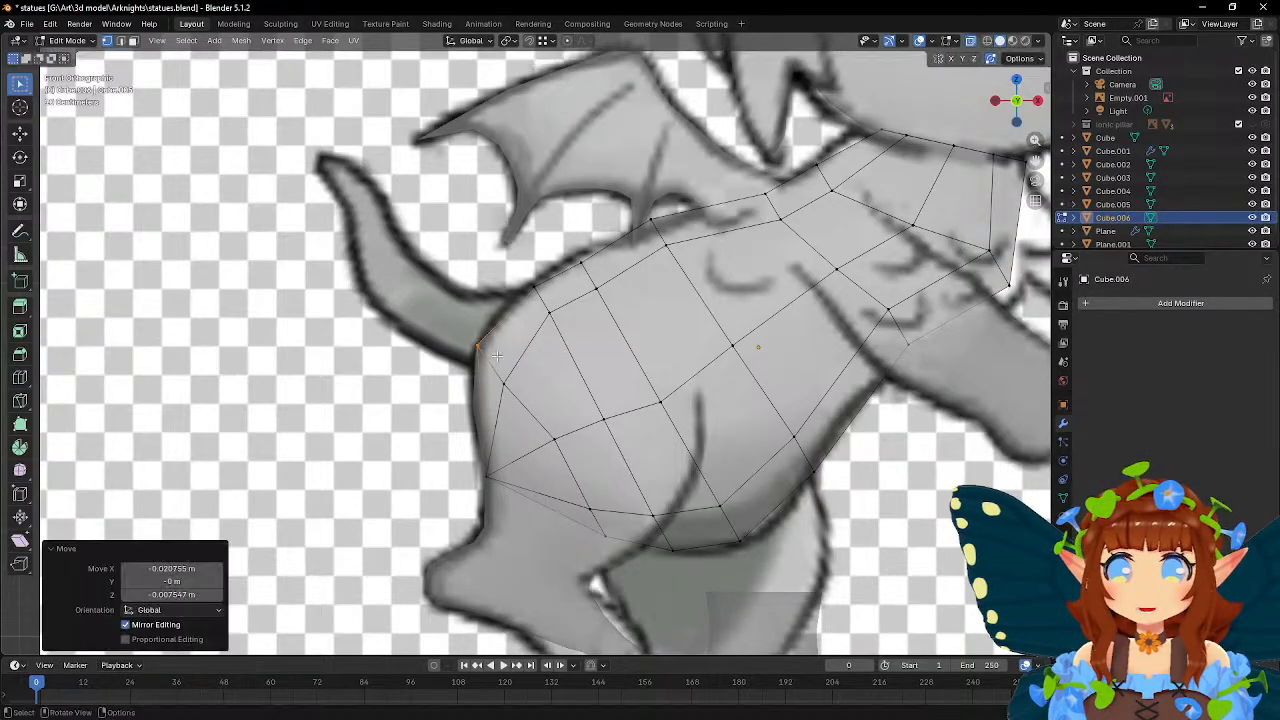
left_click(542, 443)
key("g")
left_click(560, 471)
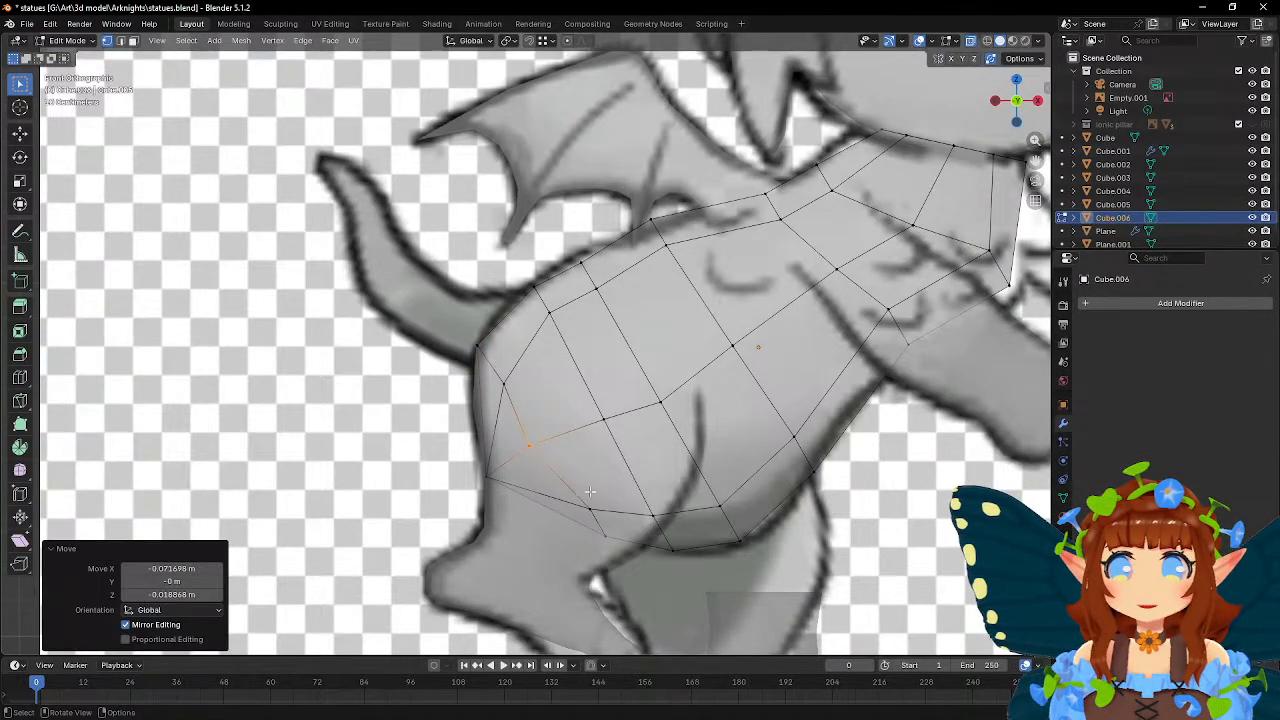
- Lower the vertices along the torso's belly to the drawing, moving the front one about 0.008 m in X and -0.019 m in Z
left_click_drag(577, 491, 757, 563)
key("g")
left_click(603, 526)
key("g")
left_click(623, 564)
key("g")
left_click(696, 572)
key("g")
left_click(760, 571)
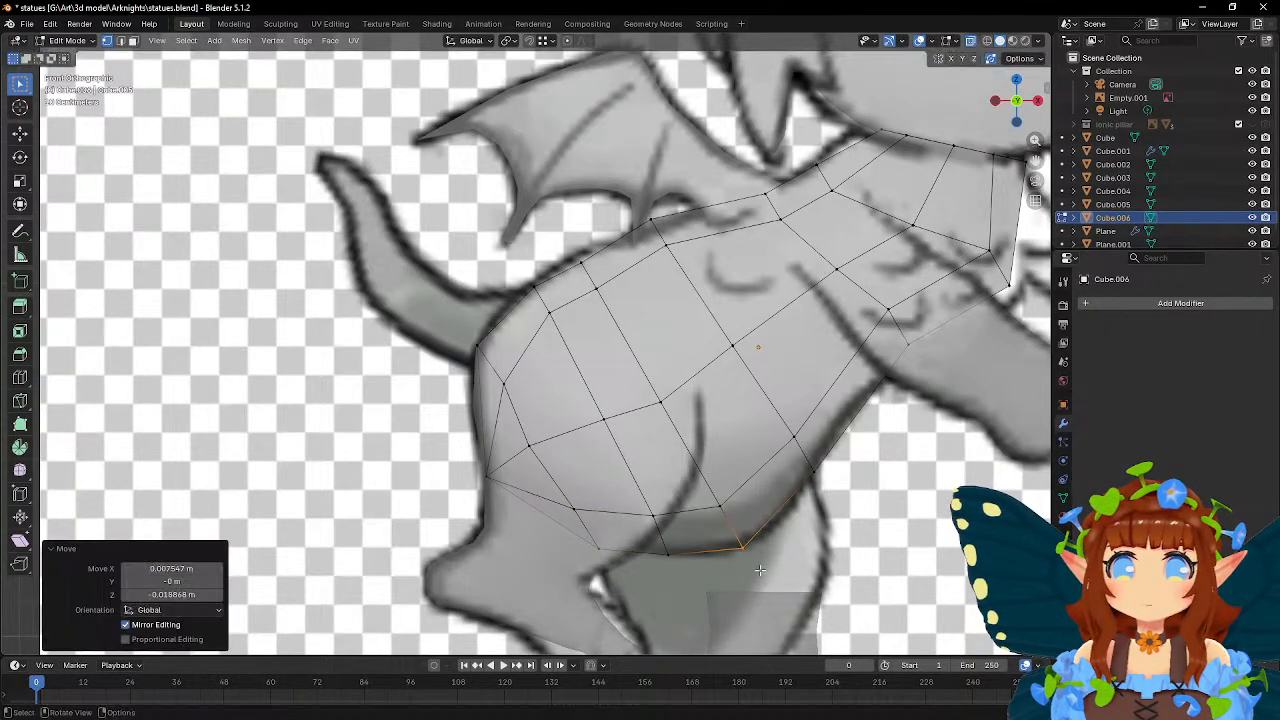
- Fit the front belly vertex to the outline and even out the lower side row of vertices toward the rump
left_click(799, 463)
key("g")
left_click(845, 469)
left_click(744, 517)
key("g")
left_click(740, 510)
left_click(672, 528)
key("g")
left_click(669, 524)
left_click(596, 517)
key("g")
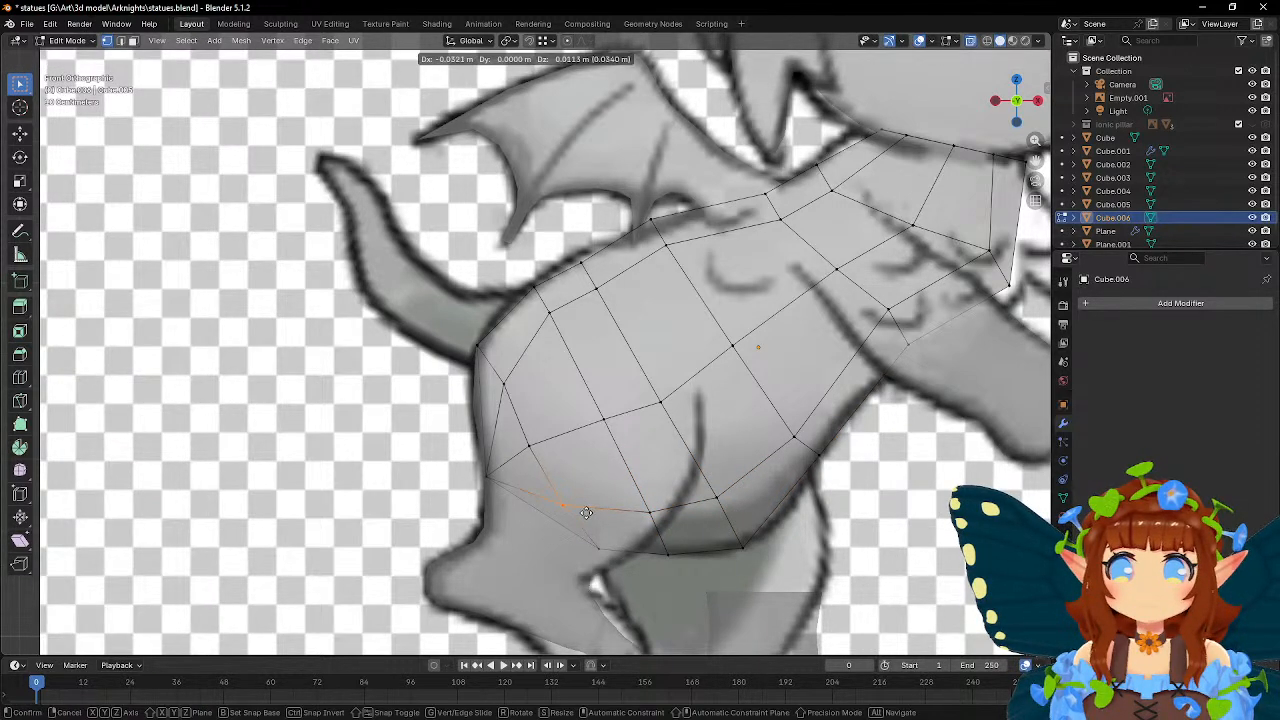
left_click(583, 513)
- Adjust three vertices of the middle side row to even out the hip's grid
left_click(551, 457)
key("g")
left_click(557, 461)
left_click(629, 438)
key("g")
left_click(621, 440)
left_click(708, 428)
key("g")
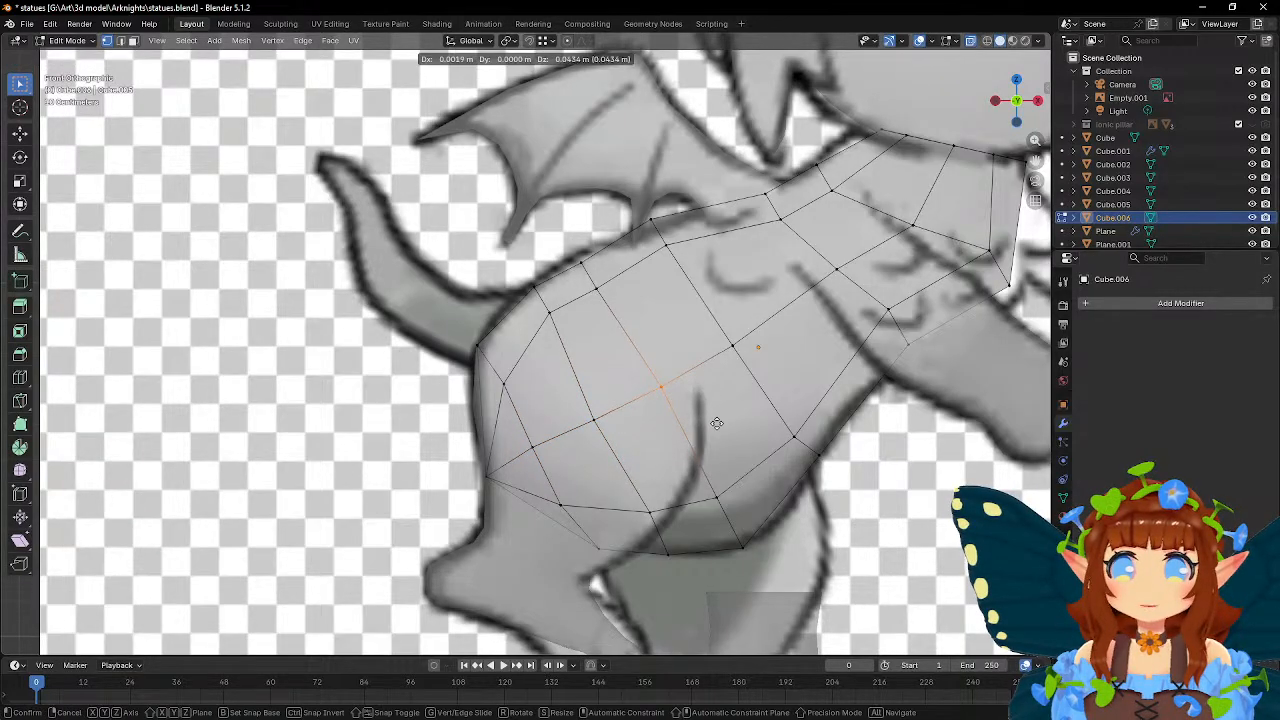
left_click(713, 423)
- Fit the lower back's outline vertices to the drawing and reposition the upper side-row vertices beneath them
left_click(651, 238)
key("g")
left_click(683, 274)
left_click_drag(571, 248, 602, 275)
key("g")
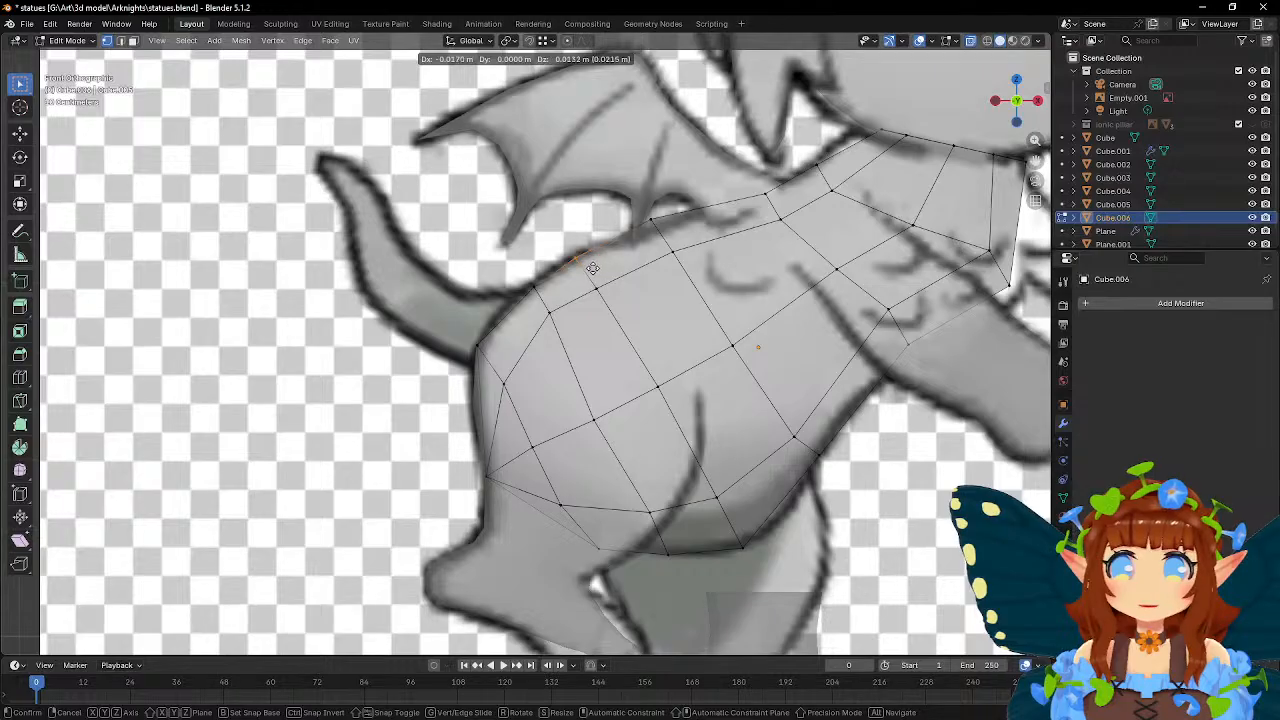
left_click(595, 271)
left_click_drag(520, 280, 569, 333)
key("g")
left_click(544, 299)
key("g")
left_click(565, 356)
- Reposition the shoulder's upper vertices and move the neck's upper side vertex about 0.053 m in X and 0.013 m in Z
middle_click_drag(692, 366, 577, 409, "shift")
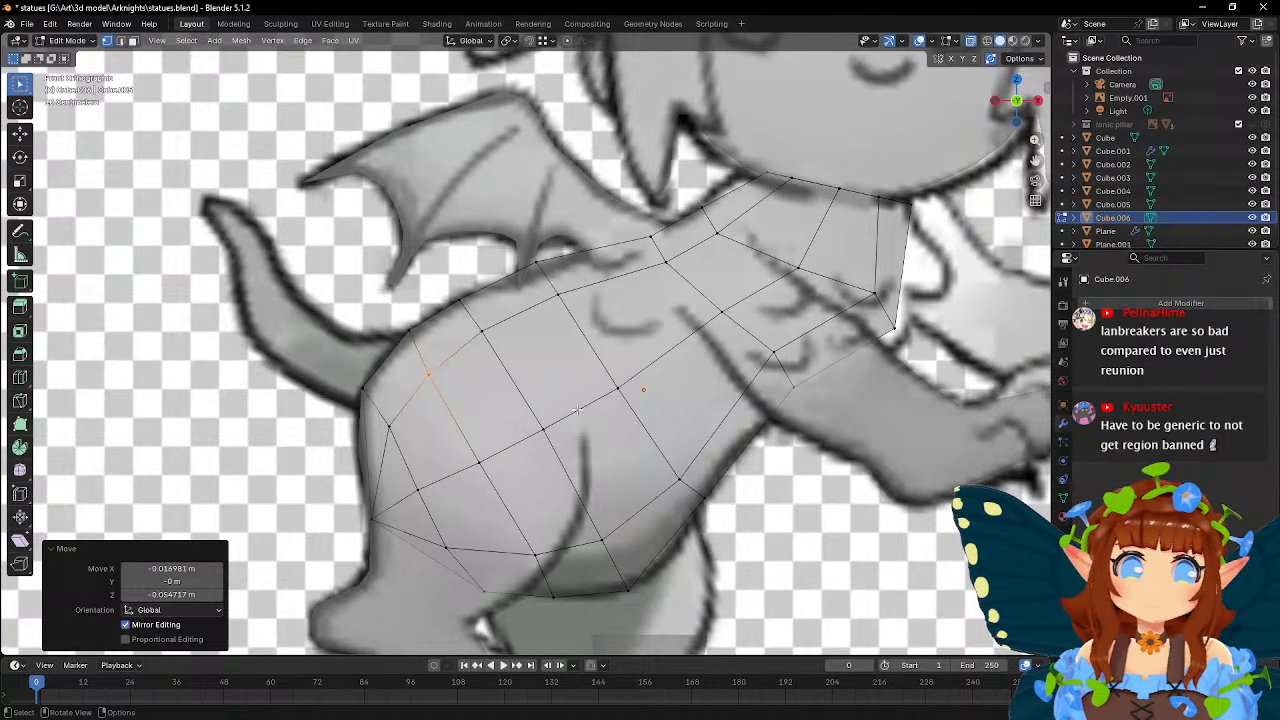
middle_click_drag(593, 375, 541, 422, "shift")
left_click(601, 284)
key("g")
left_click(617, 302)
left_click(614, 309)
key("g")
left_click(637, 331)
left_click(665, 281)
key("g")
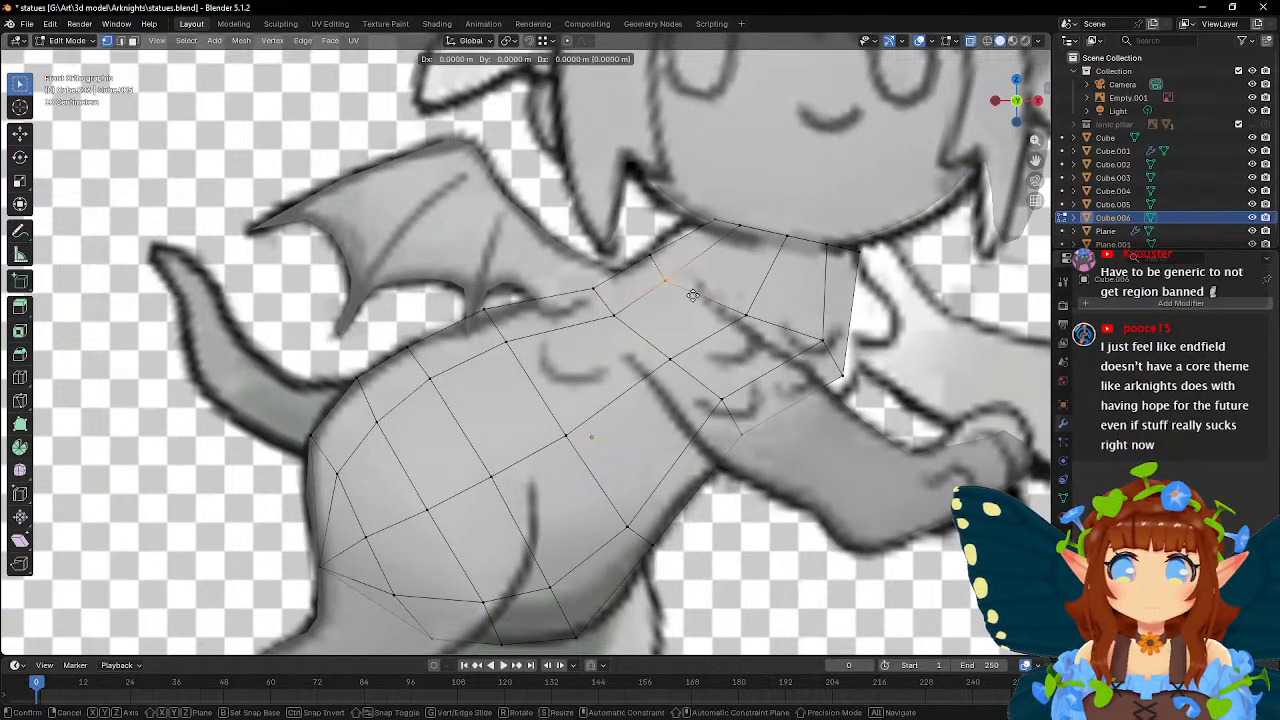
left_click(707, 290)
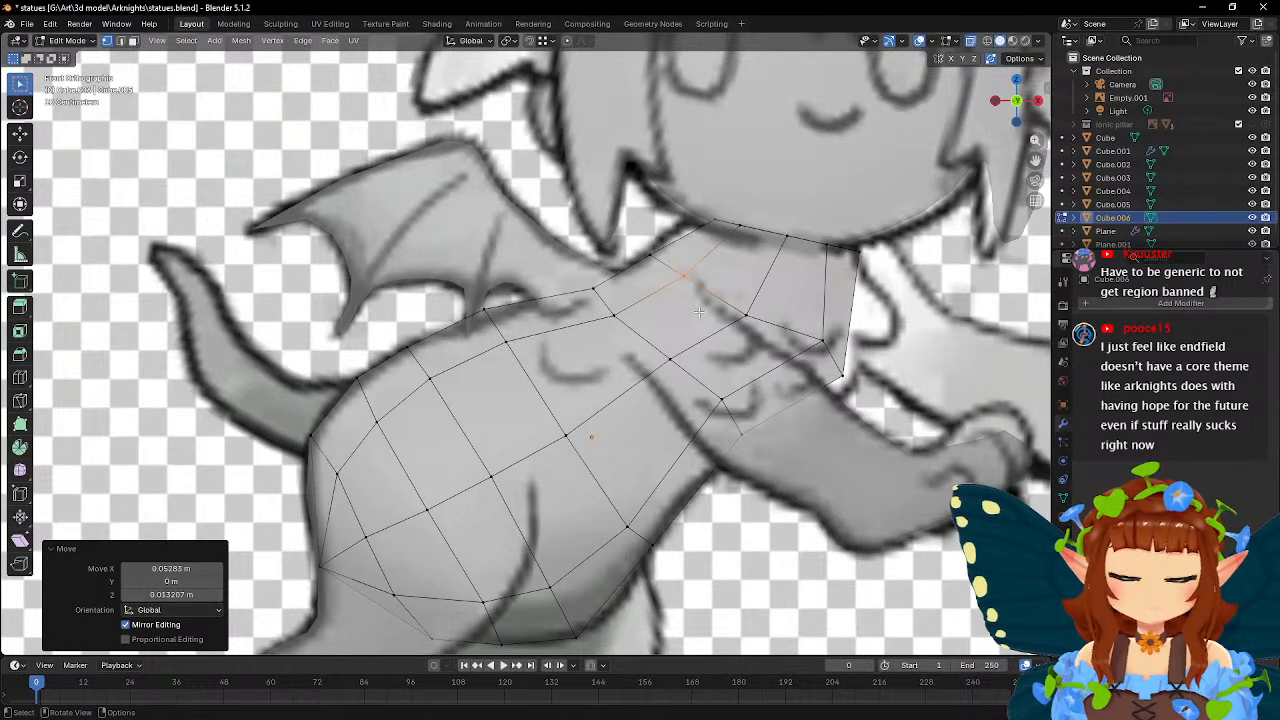
- Reposition the chest's foremost side vertex and fit the two outline vertices at the chest's front and underside above the foreleg
left_click(812, 333)
key("g")
left_click(797, 340)
left_click(863, 388)
key("g")
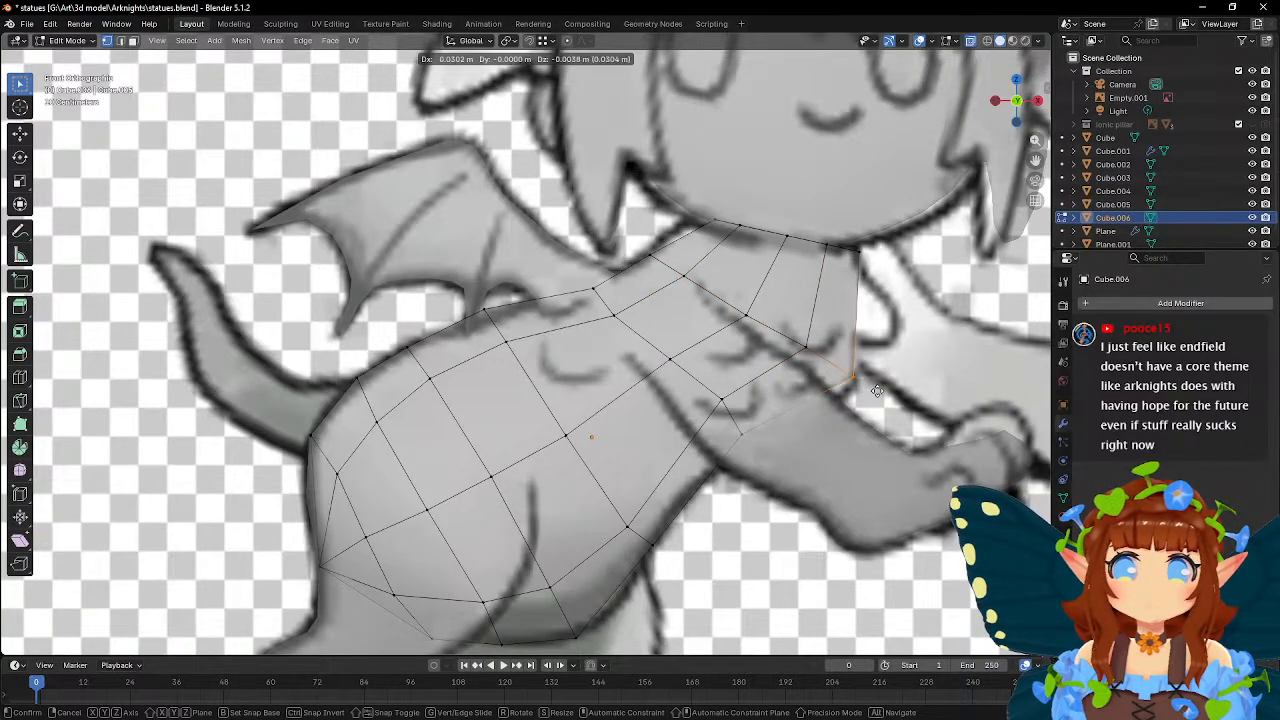
left_click(877, 391)
key("g")
left_click(761, 447)
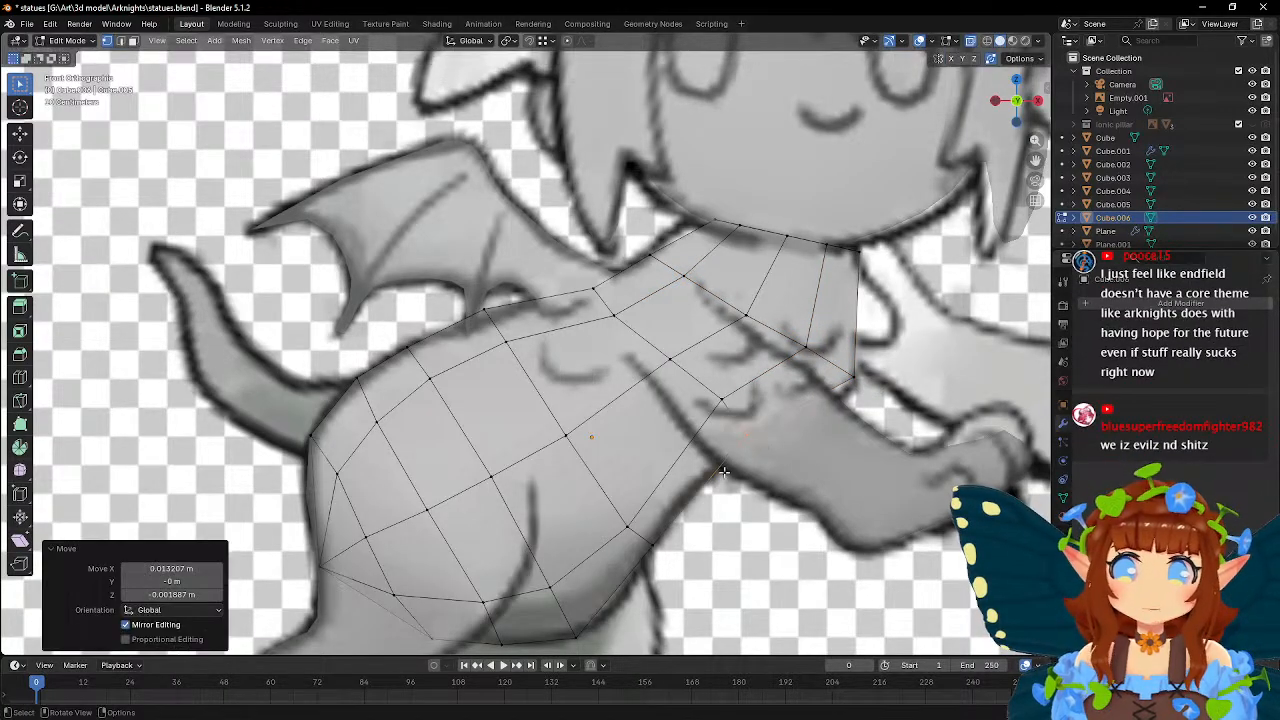
- Shift the lower side-row vertices at the belly and behind the foreleg slightly toward the rump to even out the grid
left_click_drag(619, 507, 645, 537)
key("g")
left_click(637, 531)
left_click_drag(711, 387, 739, 413)
key("g")
left_click(730, 416)
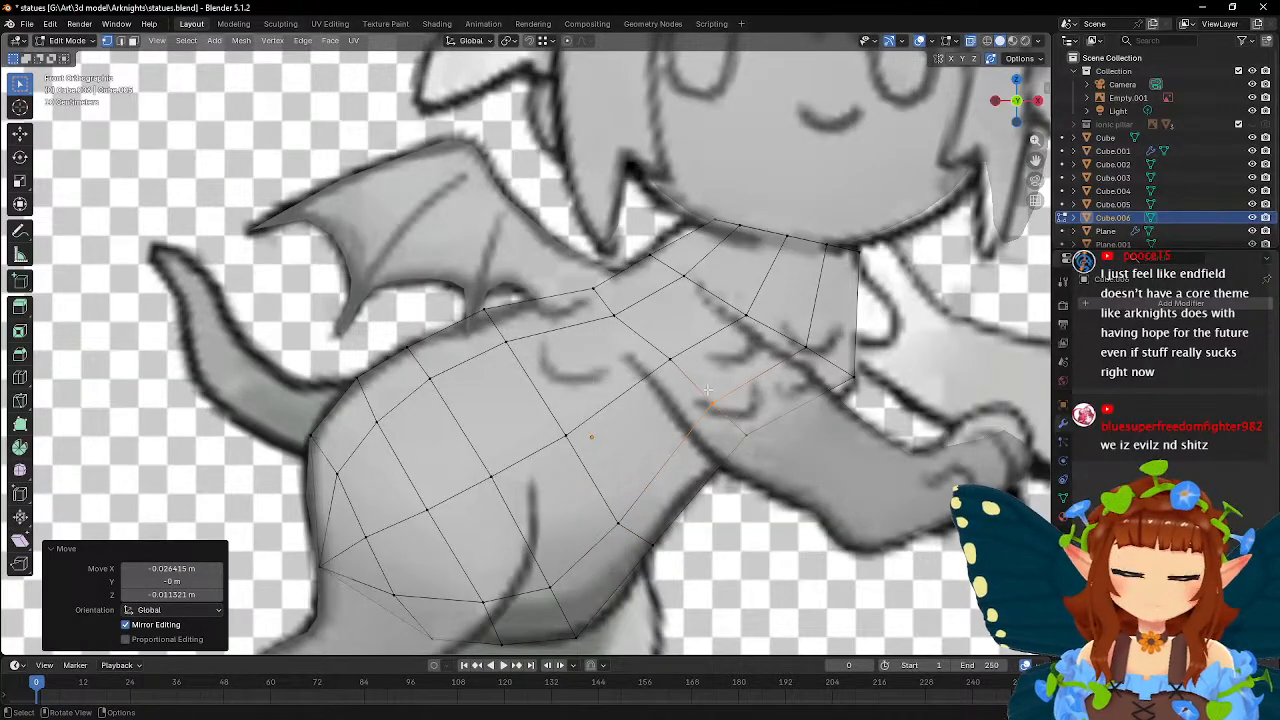
- Adjust the middle and upper side-row vertices at the shoulder to even out the grid lines there
left_click_drag(657, 339, 692, 372)
key("g")
left_click(682, 376)
left_click_drag(602, 301, 638, 323)
key("g")
key("g")
left_click(642, 323)
- Move the two side vertices below the neck back and up, the front one about -0.028 m in X and 0.015 m in Z
left_click(736, 312)
key("g")
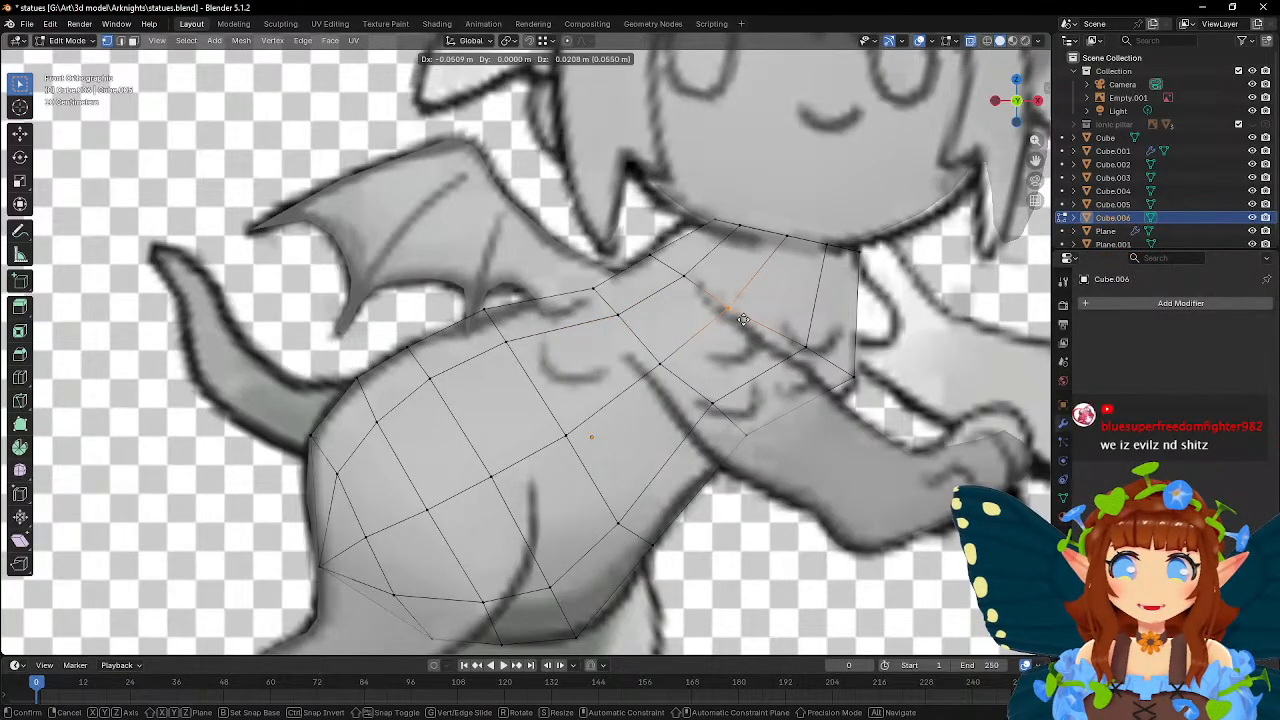
left_click(743, 319)
left_click(806, 347)
key("g")
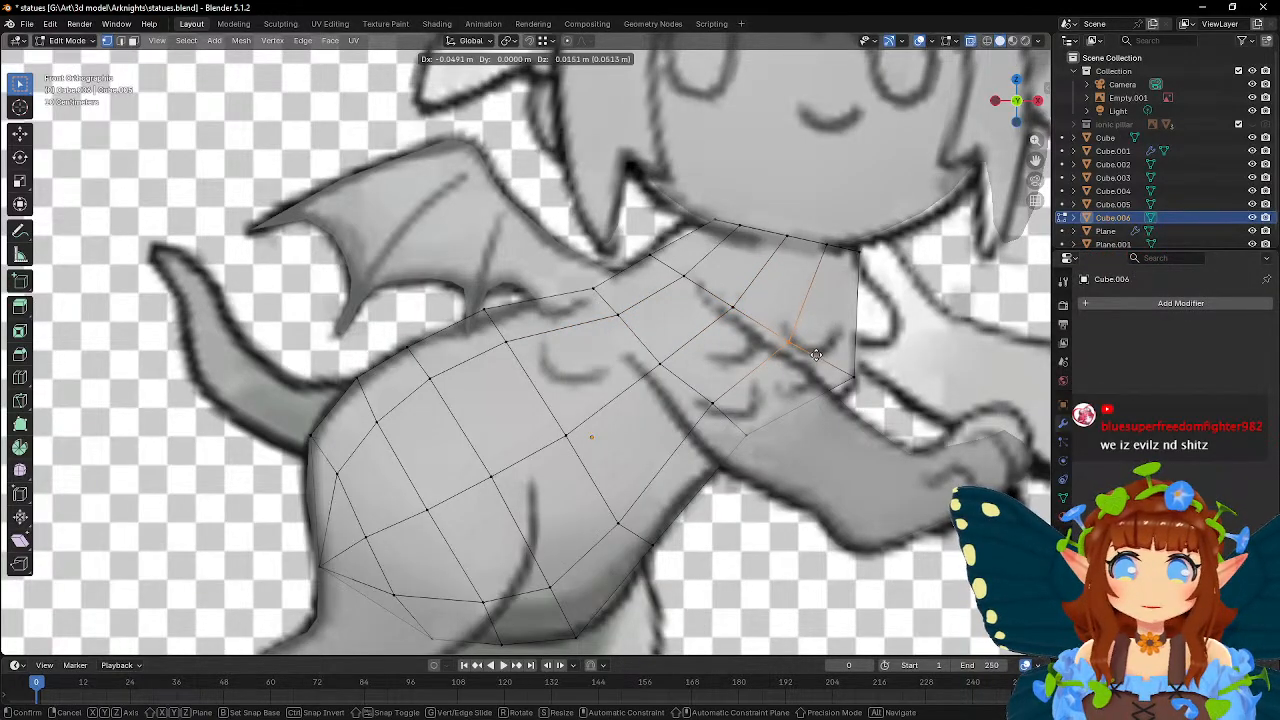
left_click(822, 354)
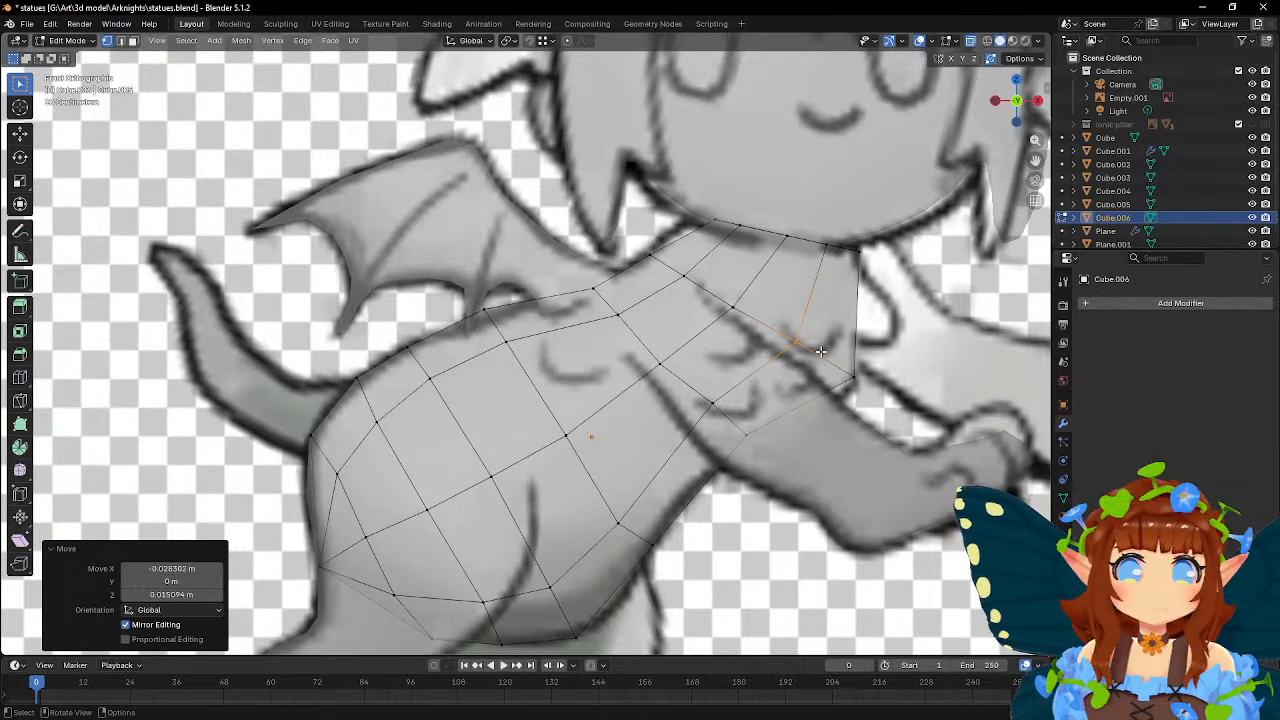
- Leave mesh editing and add a Subdivision Surface modifier to the torso
key("Tab")
left_click(1123, 302)
key("space")
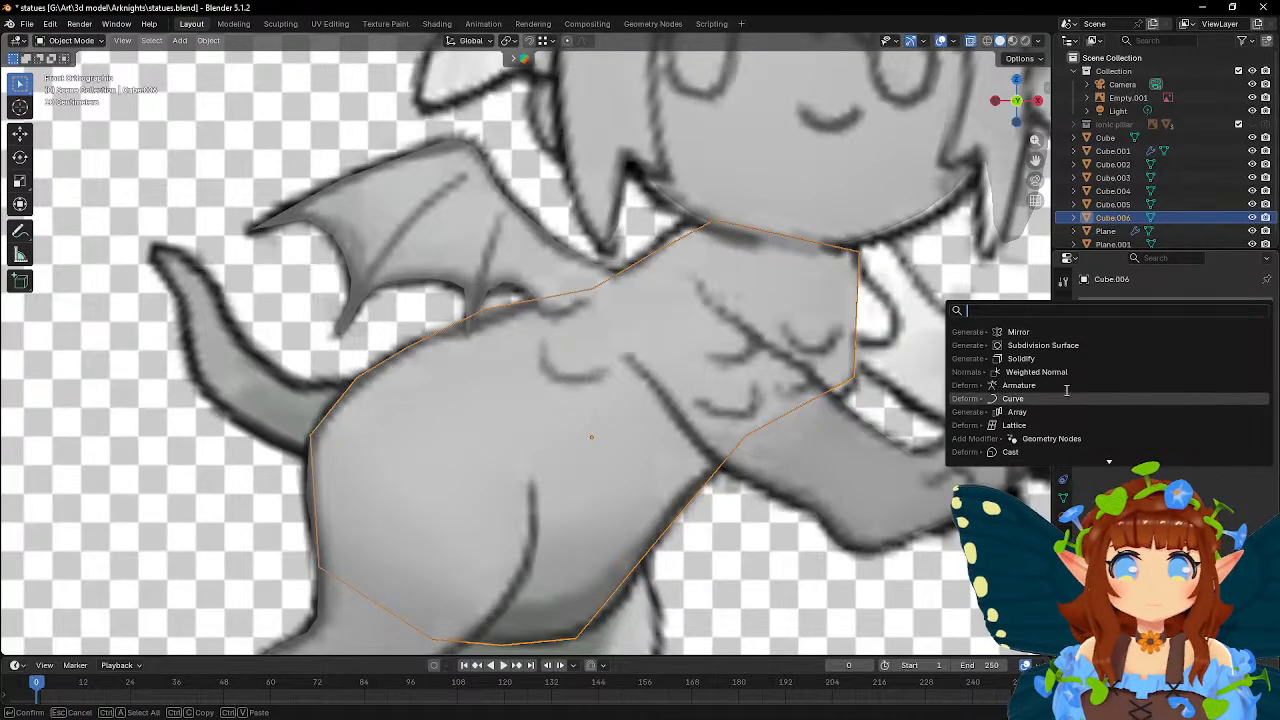
left_click(1060, 345)
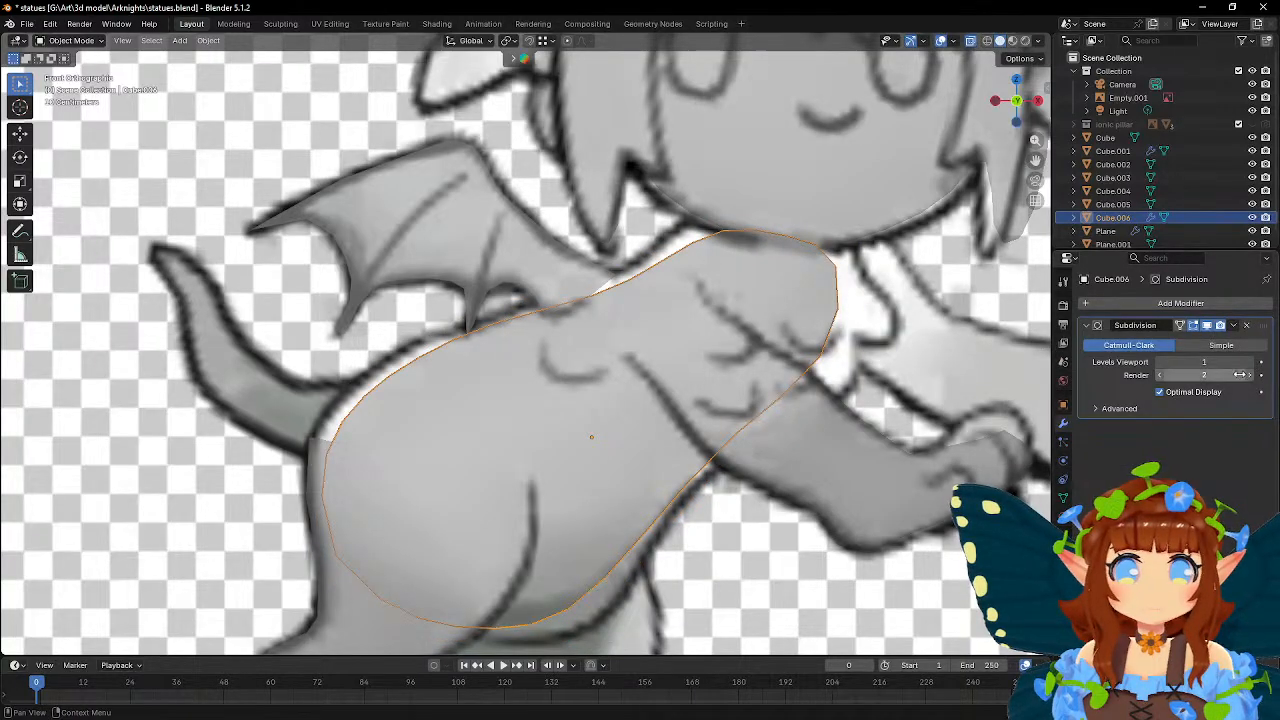
- Delete the four top faces of the body mesh where the neck meets the head
key("Tab")
middle_click_drag(920, 346, 825, 367)
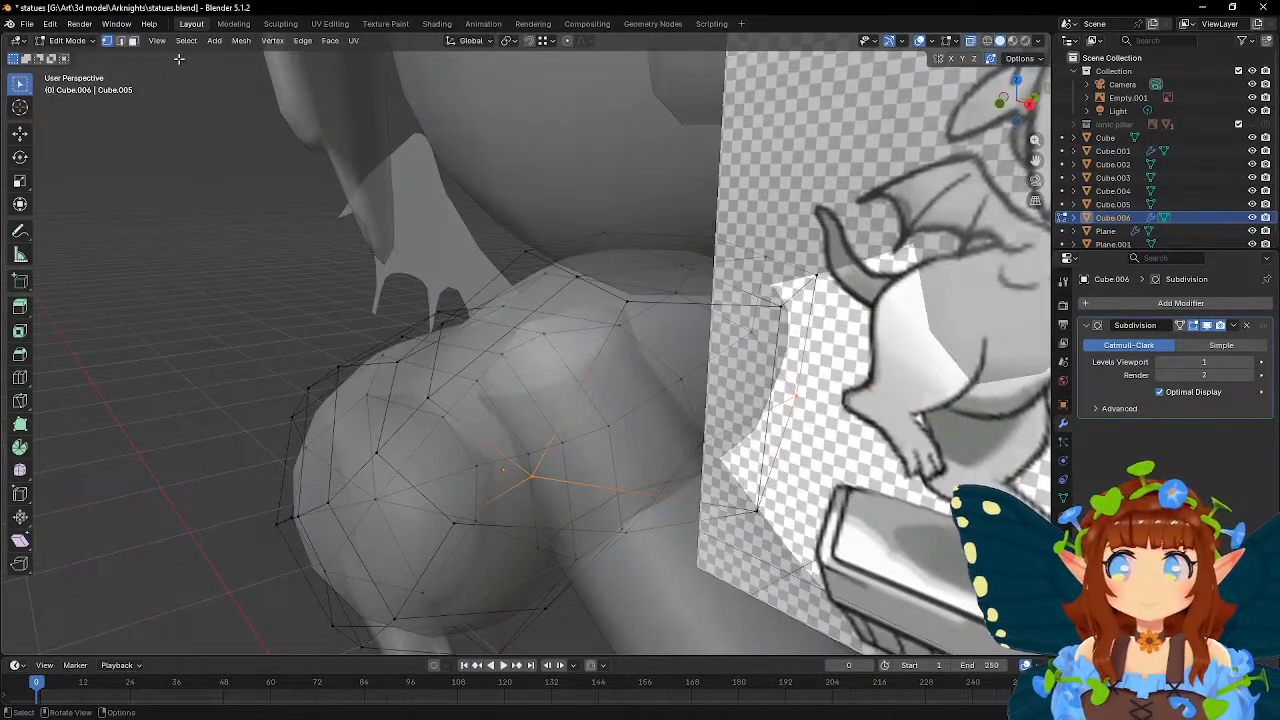
left_click(133, 40)
left_click(596, 251)
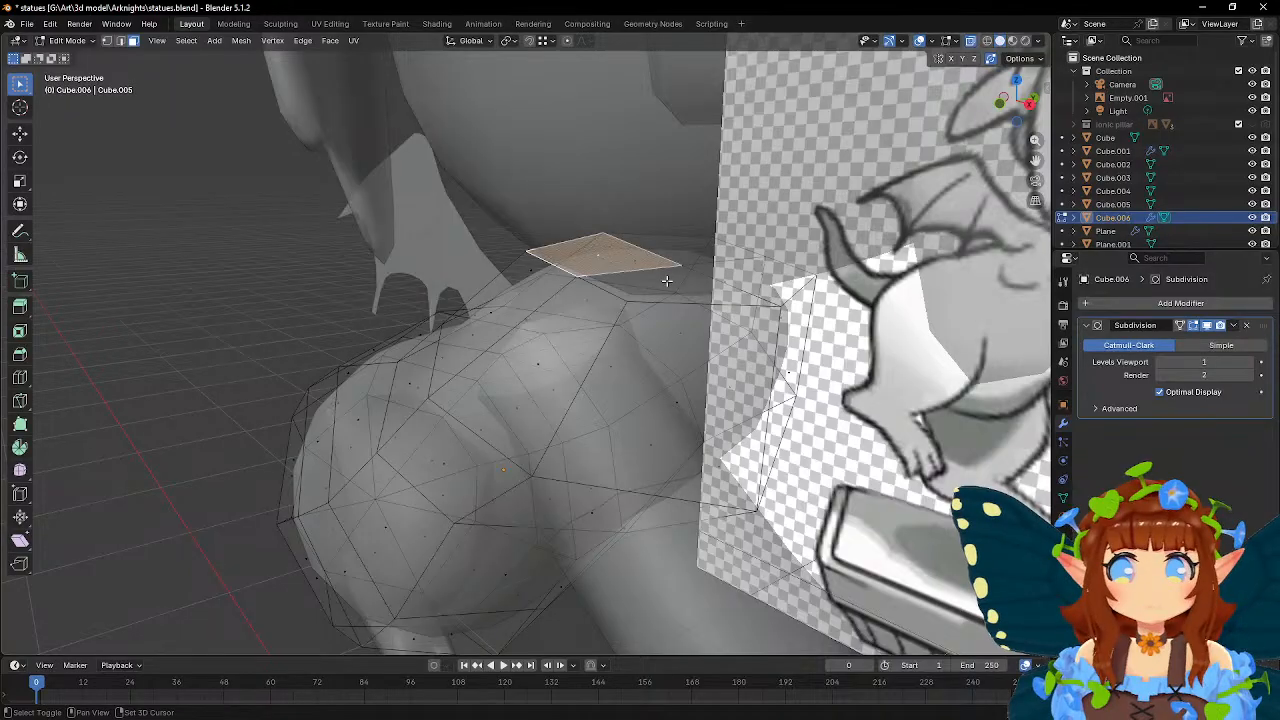
left_click(668, 280, "shift")
left_click(691, 249, "shift")
left_click(746, 276, "shift")
key("x")
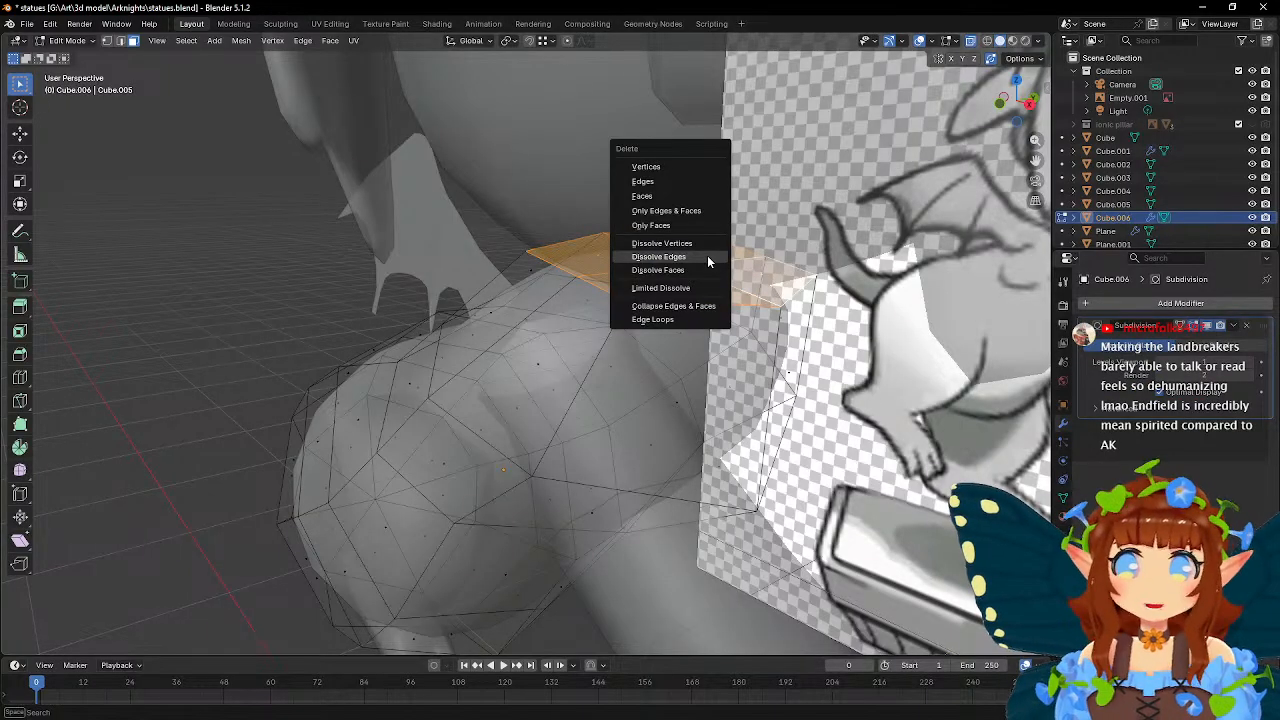
left_click(660, 197)
key("Tab")
mouse_move(620, 186)
middle_mouse_down()
mouse_move(683, 177)
mouse_move(677, 163)
mouse_move(639, 186)
middle_mouse_up()
- Move the body vertices at the back of the neck and upper back to follow the reference drawing's outline
key("Tab")
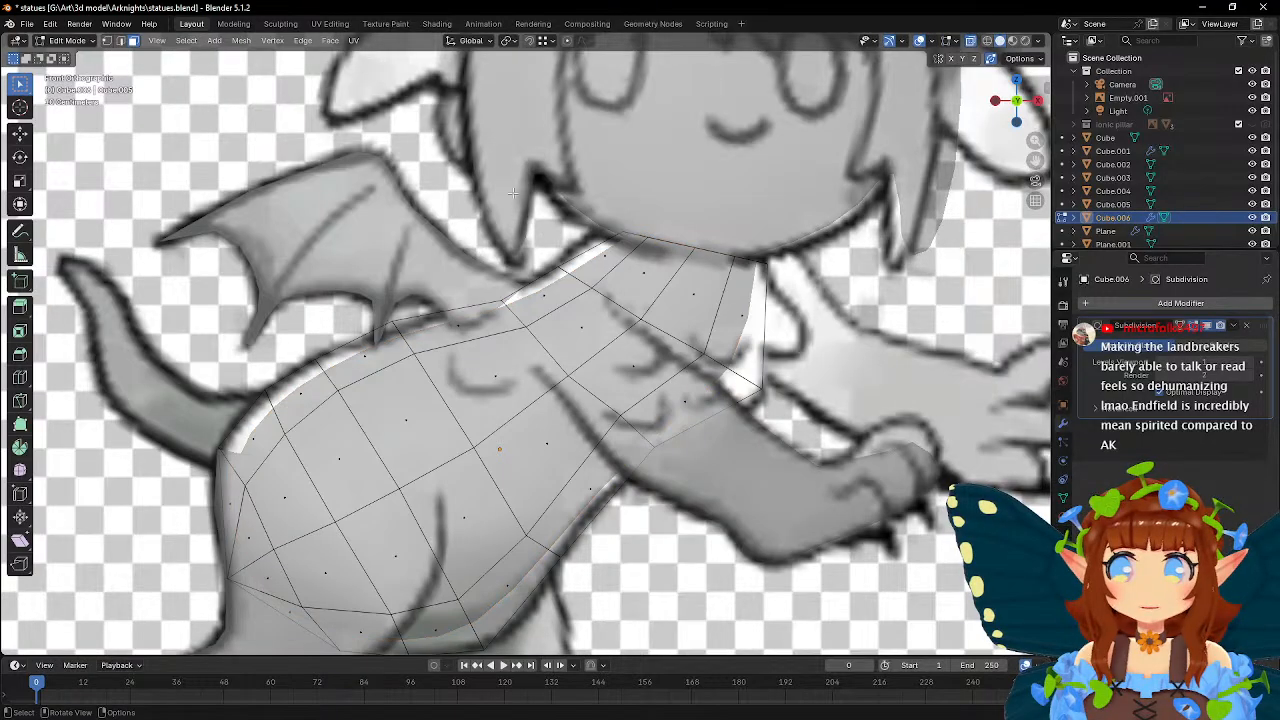
key("1")
left_click_drag(608, 213, 630, 245)
key("g")
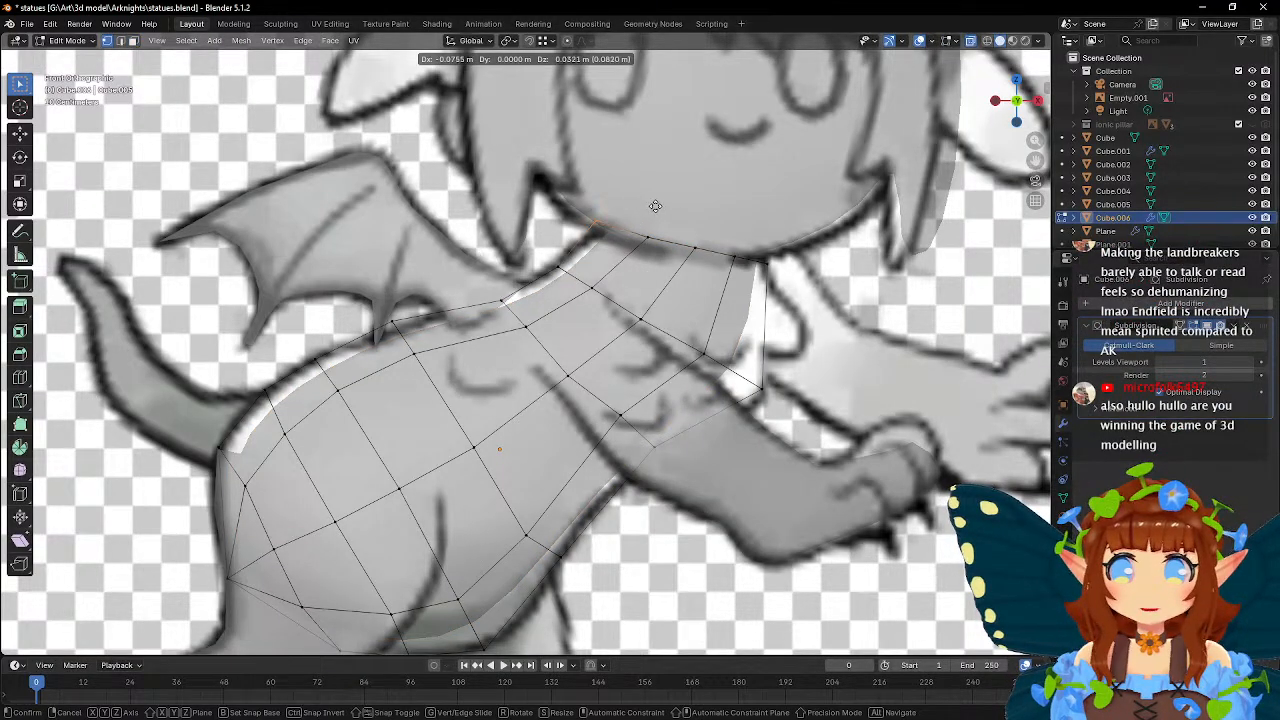
left_click(547, 258)
key("g")
left_click(531, 283)
left_click(497, 295)
key("g")
left_click(490, 292)
- Reposition the body vertices along the lower back above the tail outside the reference outline
middle_click_drag(368, 263, 487, 146, "shift")
left_click_drag(371, 265, 400, 288)
key("g")
left_click(386, 278)
left_click_drag(310, 322, 366, 352)
key("g")
left_click(335, 347)
left_click_drag(412, 235, 453, 258)
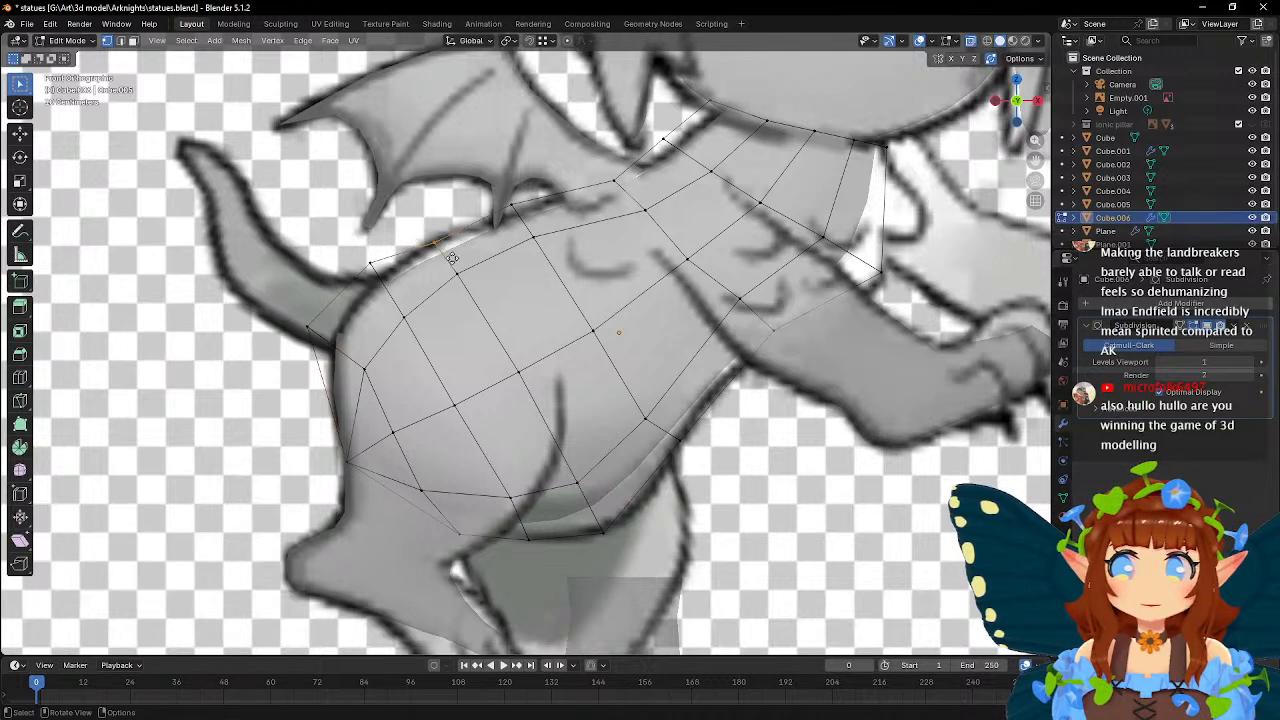
key("g")
left_click(444, 240)
- Adjust the mid-back vertices below the wing and the inner shoulder vertices to even out the body mesh
left_click_drag(493, 188, 562, 260)
key("g")
left_click(538, 219)
key("g")
left_click(575, 274)
key("g")
left_click_drag(600, 171, 718, 282)
left_click(622, 183)
key("g")
left_click(656, 235)
key("g")
left_click(718, 282)
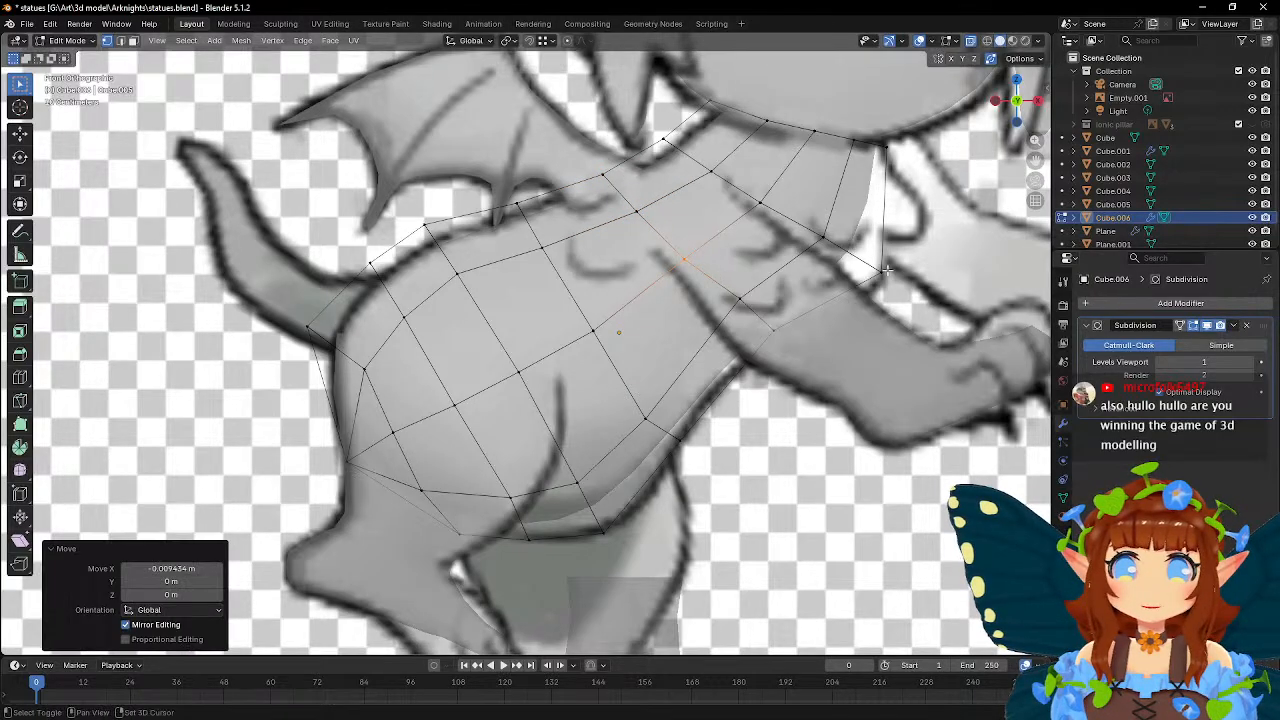
- Move the chest's front corner vertex by about 0.219 m in X and -0.092 m in Z, and raise the front neck vertex to the chin
middle_click_drag(887, 270, 776, 273, "shift")
left_click_drag(752, 252, 816, 313)
key("g")
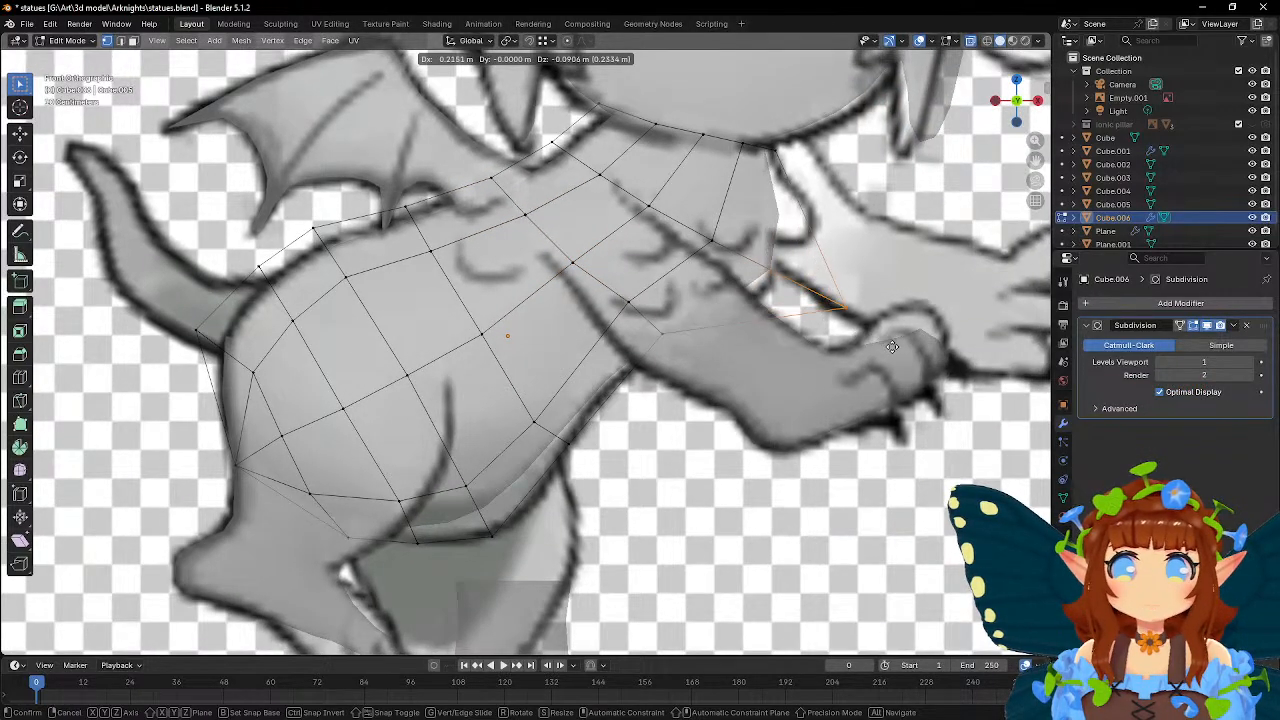
left_click(893, 347)
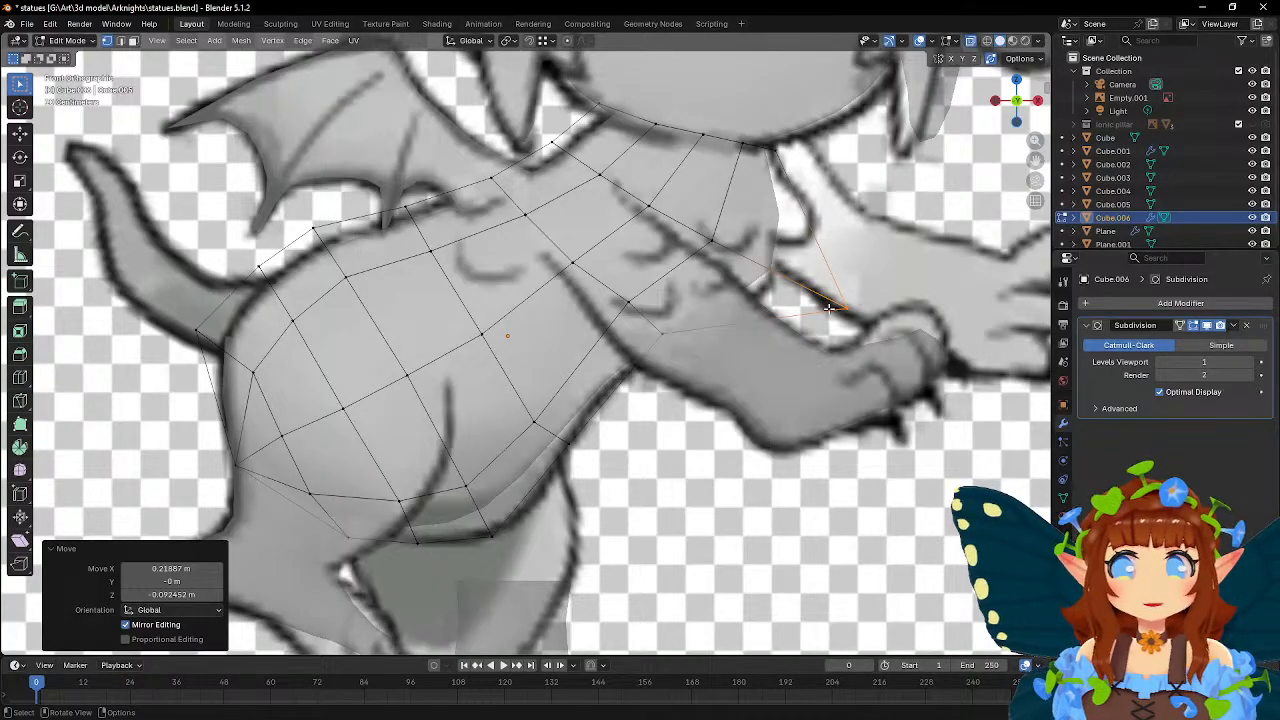
left_click(775, 148)
key("g")
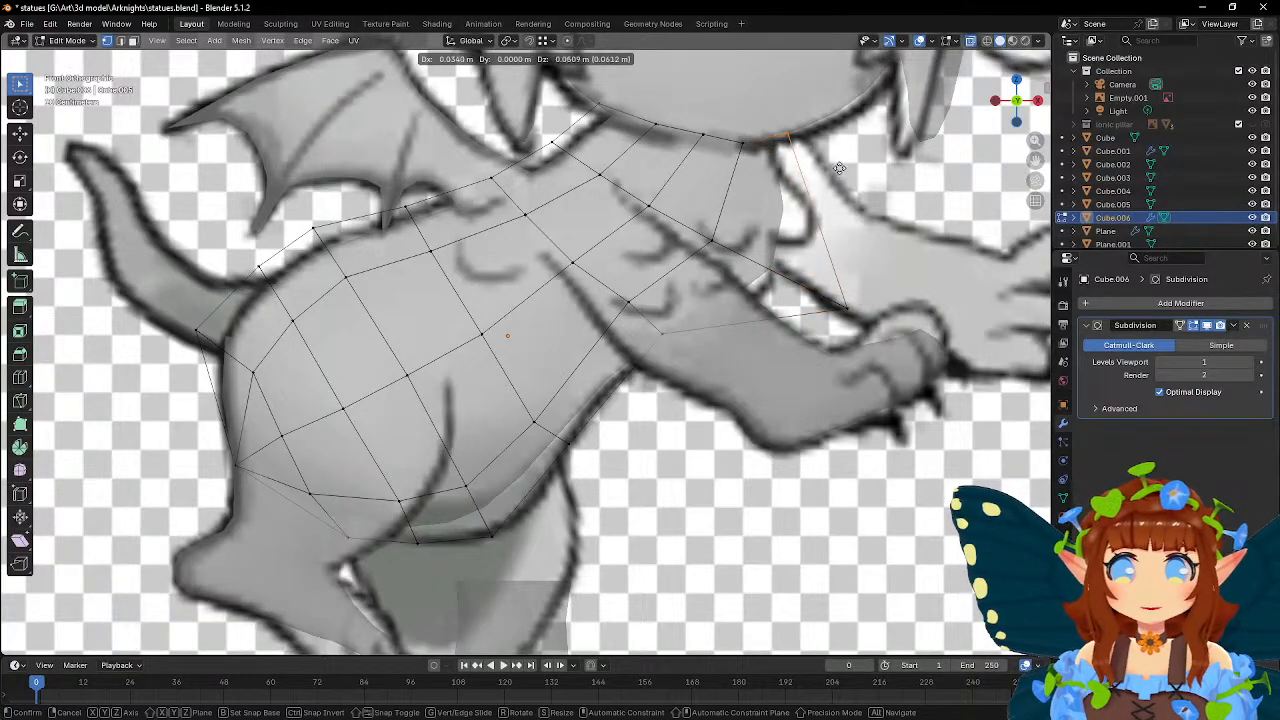
left_click(840, 170)
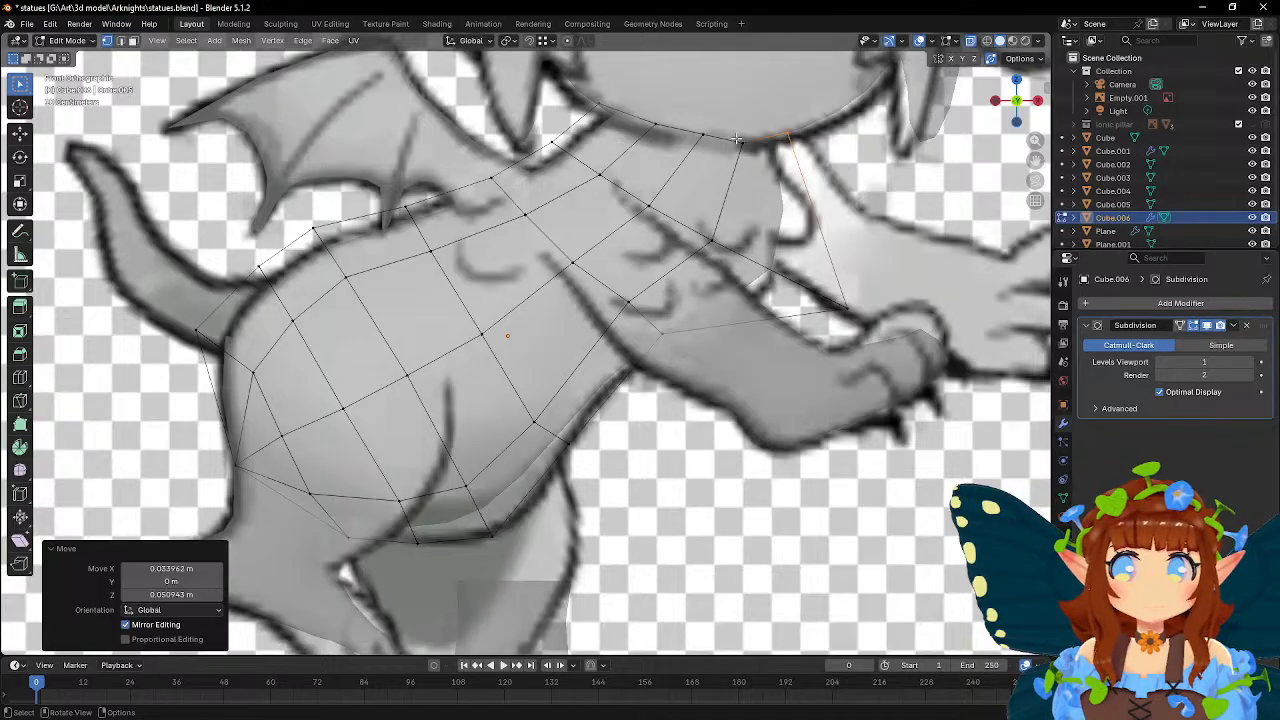
- Align the remaining vertices of the neck opening with the curve of the chin
key("g")
left_click(693, 127)
left_click(704, 138)
key("g")
left_click(729, 177)
left_click(650, 121)
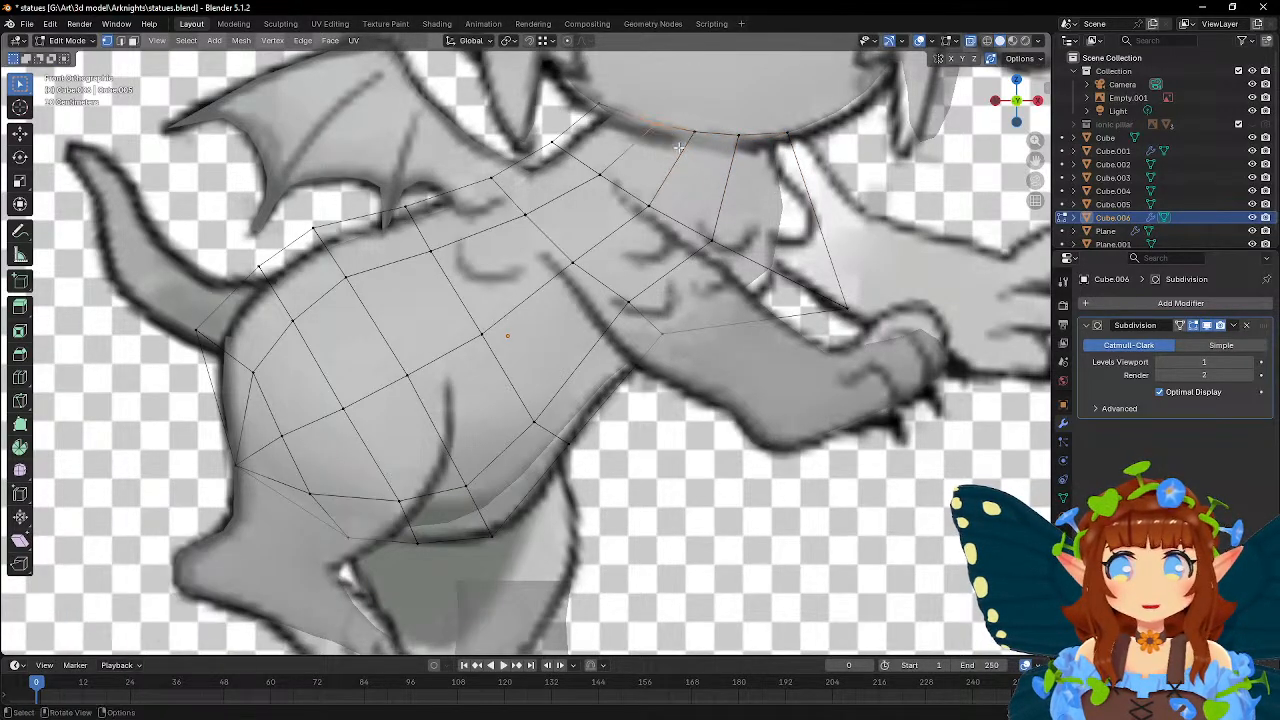
key("g")
left_click(677, 163)
- Move the two belly edge vertices below the near arm outward beyond the reference outline
left_click(650, 323)
key("g")
left_click(727, 375)
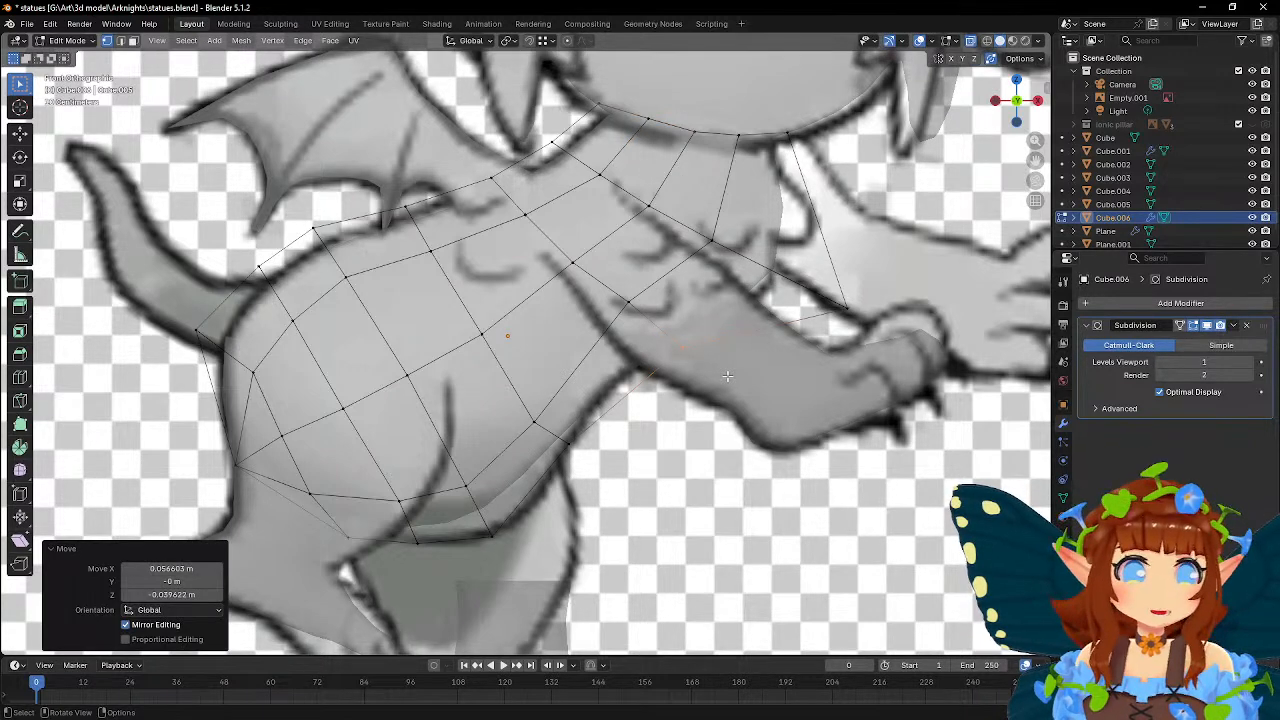
left_click(566, 438)
key("g")
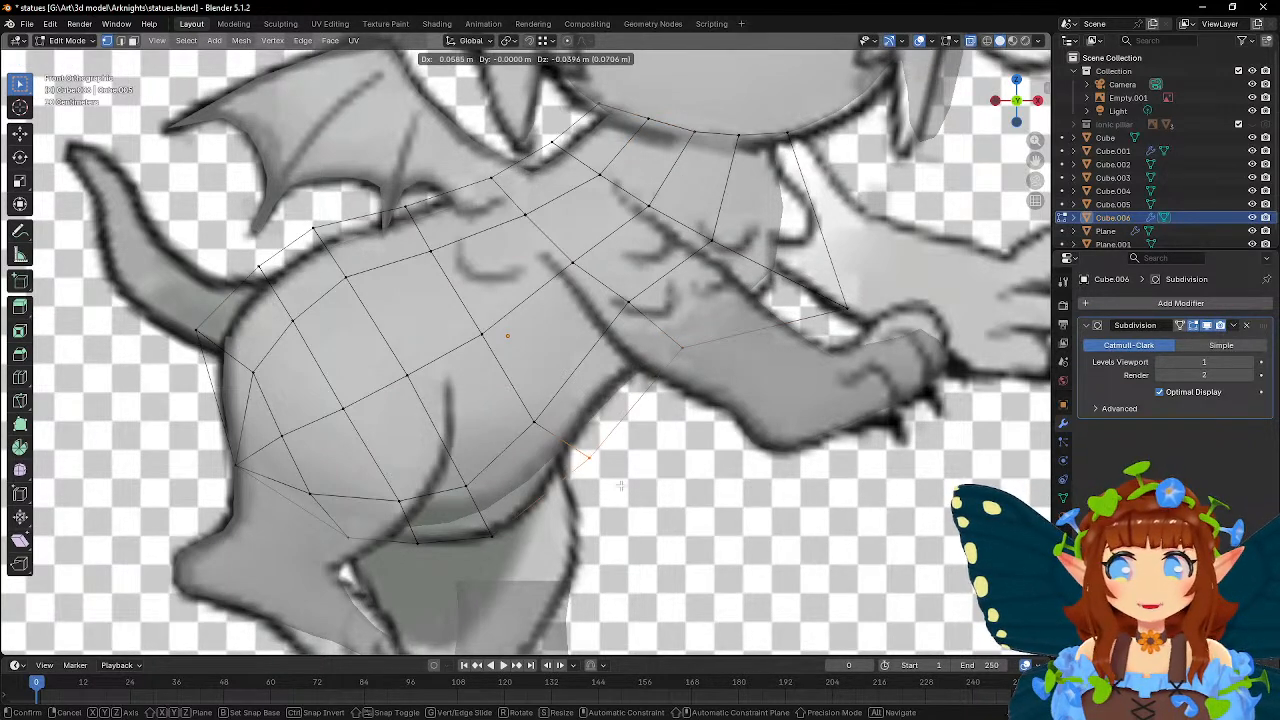
left_click(620, 485)
- Reposition the vertices along the underside of the body and thigh to fill out the lower belly and hip
left_click(464, 533)
key("g")
left_click(493, 573)
left_click(455, 577)
key("g")
left_click(437, 590)
left_click(358, 550)
key("g")
left_click(345, 553)
left_click(298, 484)
key("g")
left_click(322, 500)
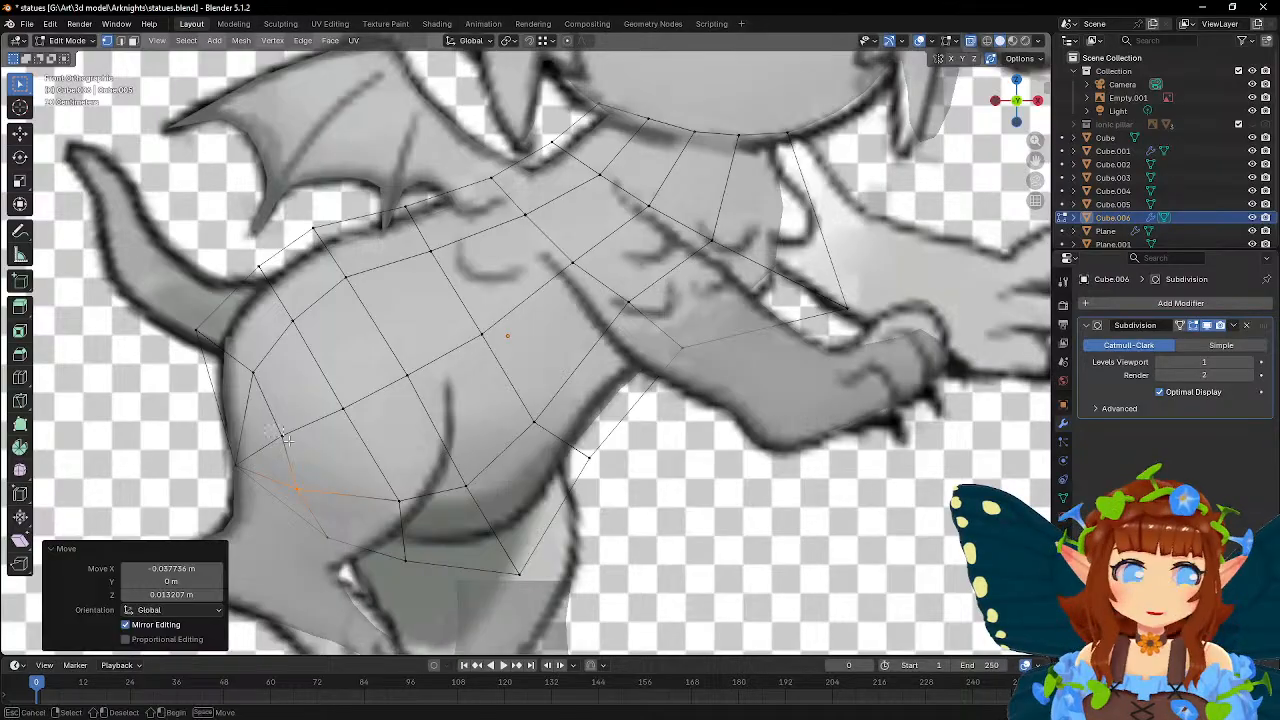
- Move the rump vertices around the tail base outward, and return to Object Mode to compare the silhouette with the drawing
left_click(285, 440)
key("g")
left_click(313, 462)
left_click(241, 365)
key("g")
left_click(267, 404)
left_click(182, 330)
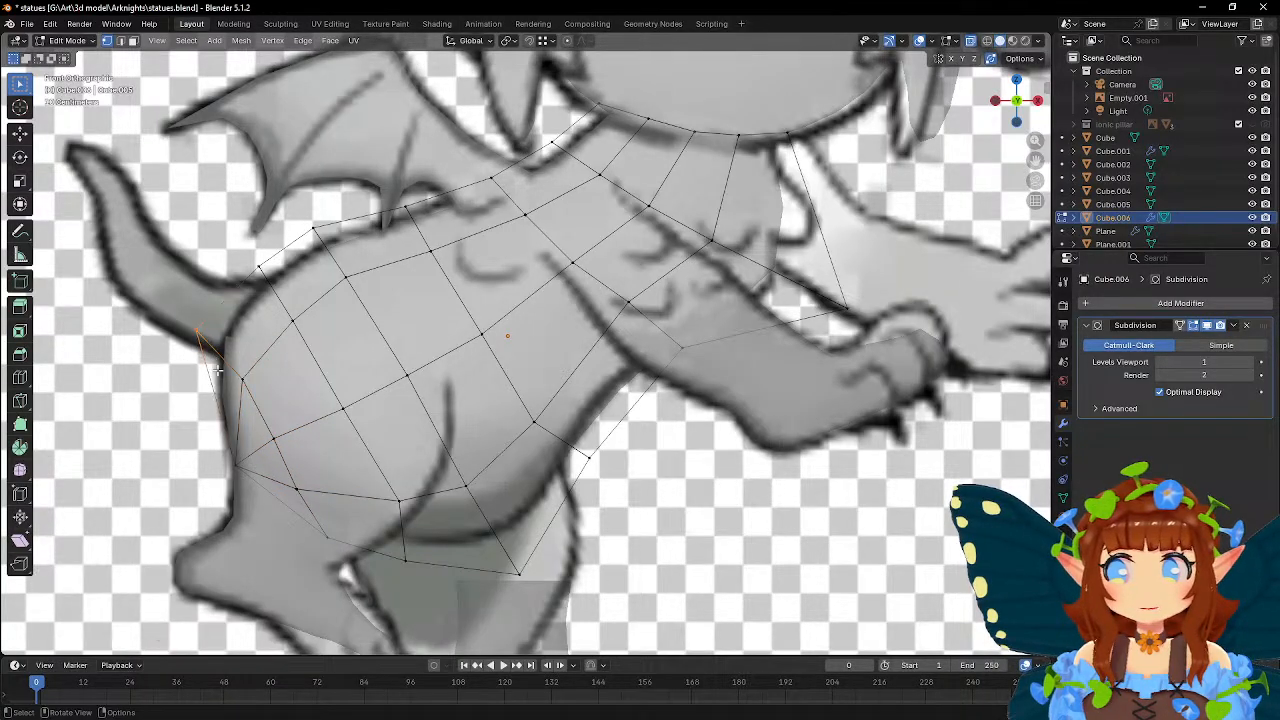
key("g")
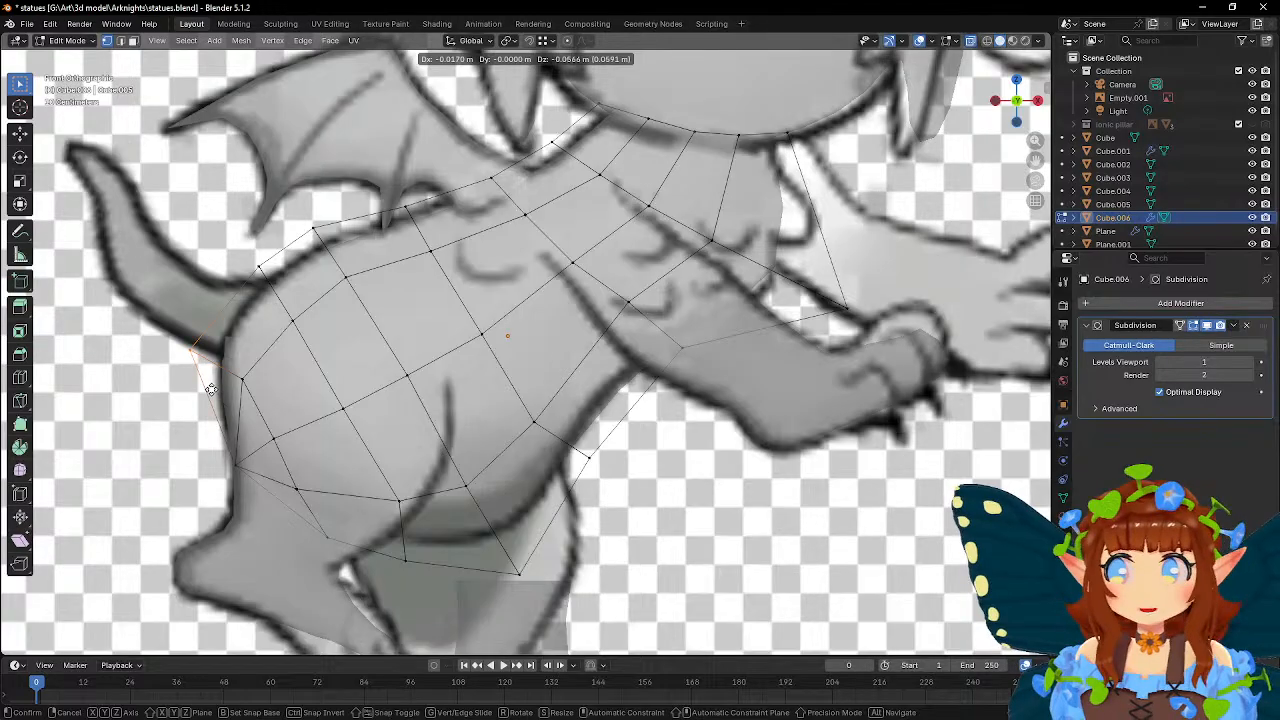
left_click(209, 389)
left_click(252, 268)
key("g")
left_click(300, 318)
scroll(300, 318, "down", 2)
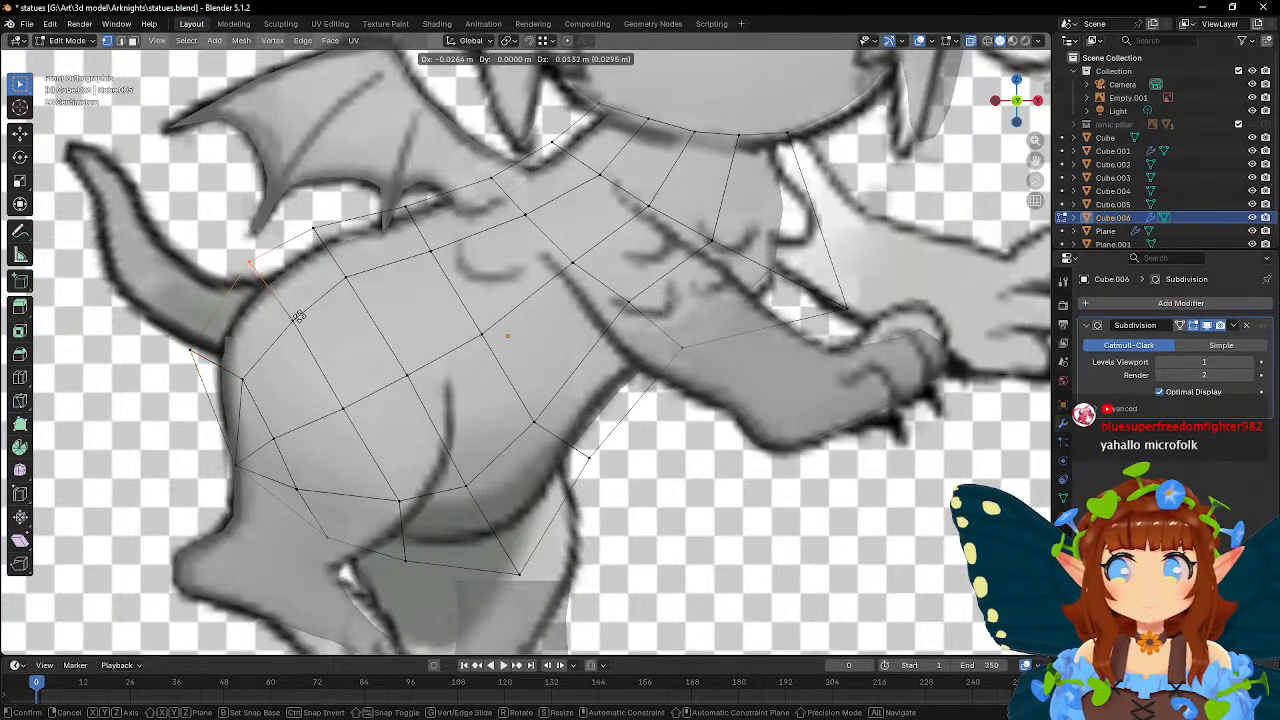
key("Tab")
scroll(455, 416, "down", 3)
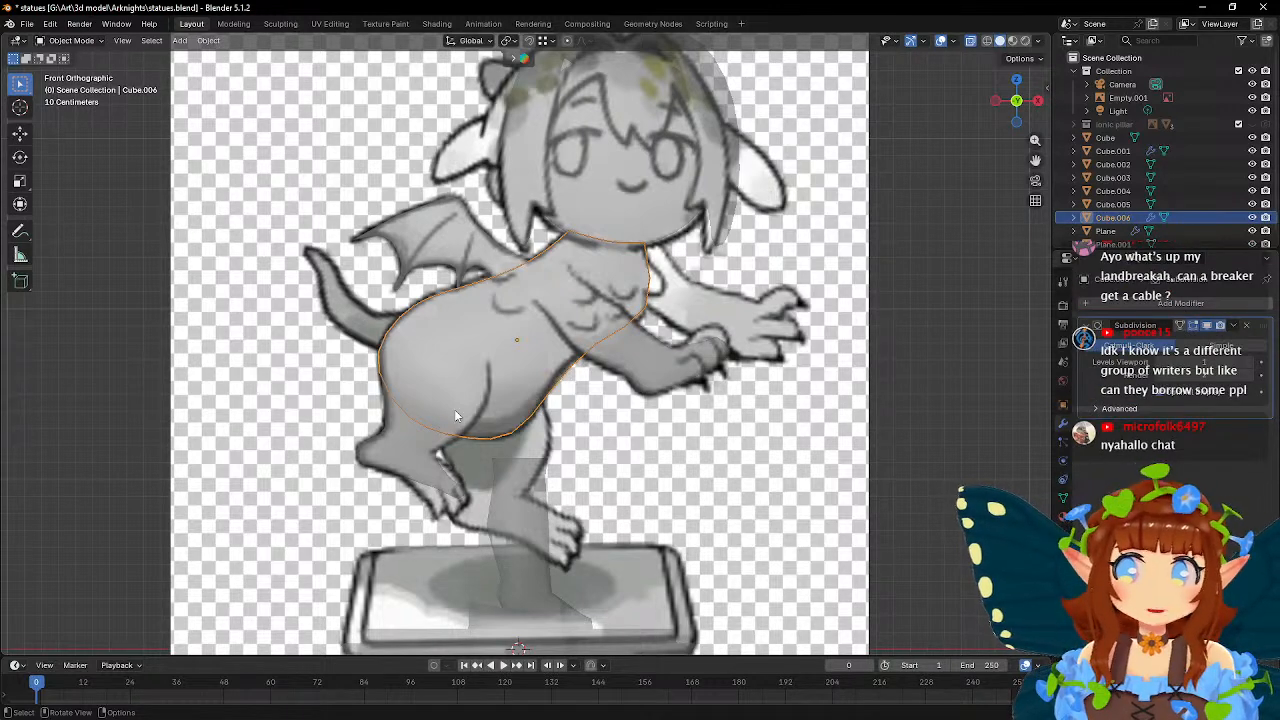
scroll(455, 416, "up", 1)
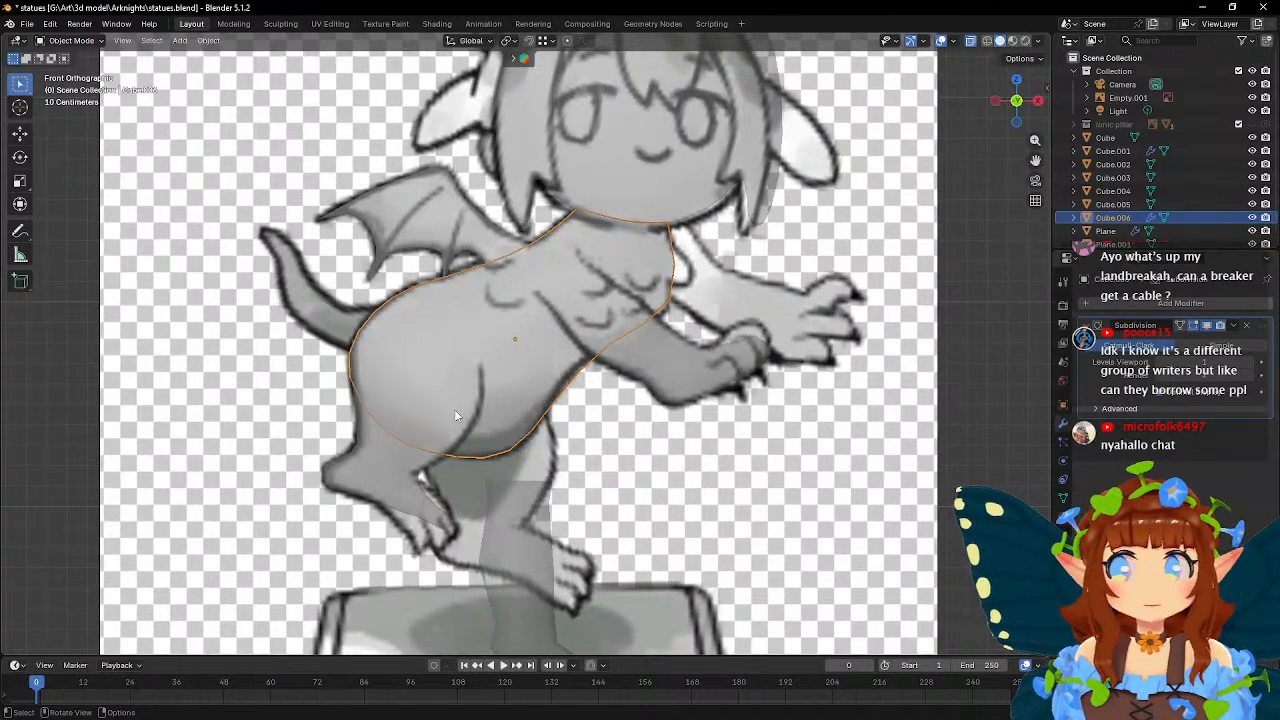
scroll(921, 528, "down", 1)
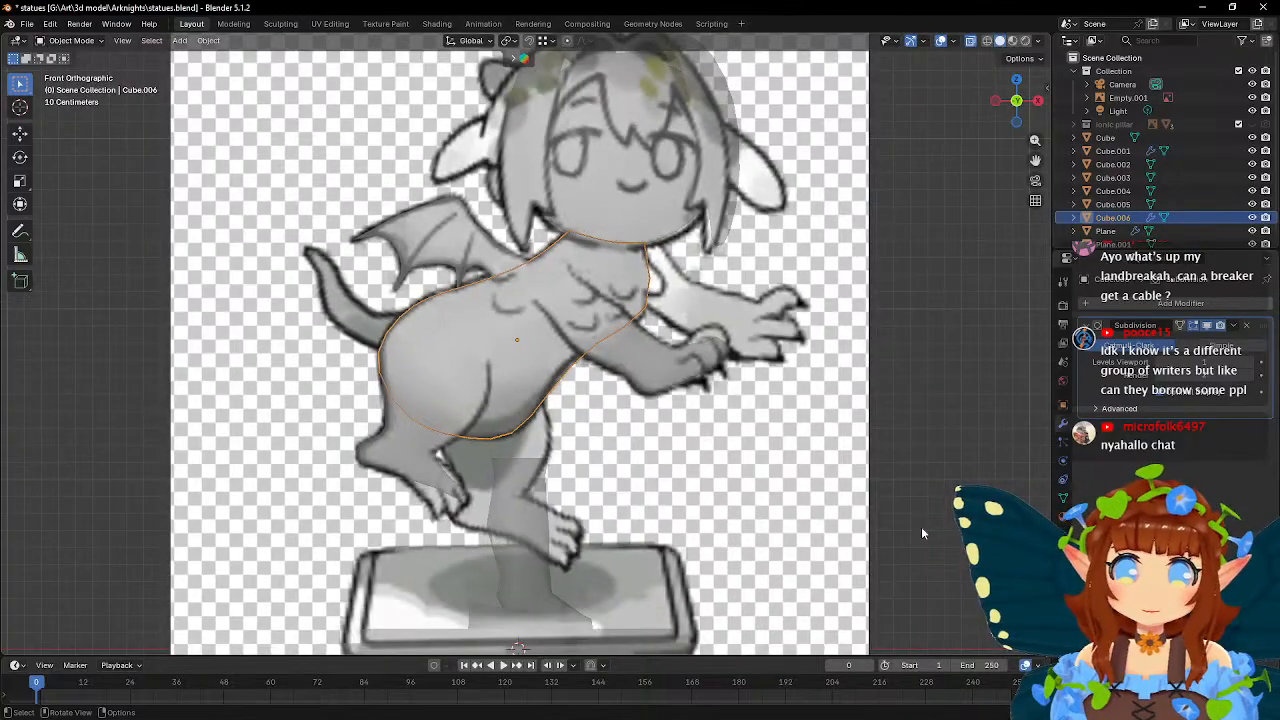
- Add a cube and move it beside the tail, about -1.35 m in X and 1.91 m in Z
key("alt+a")
key("shift+a")
mouse_move(867, 441)
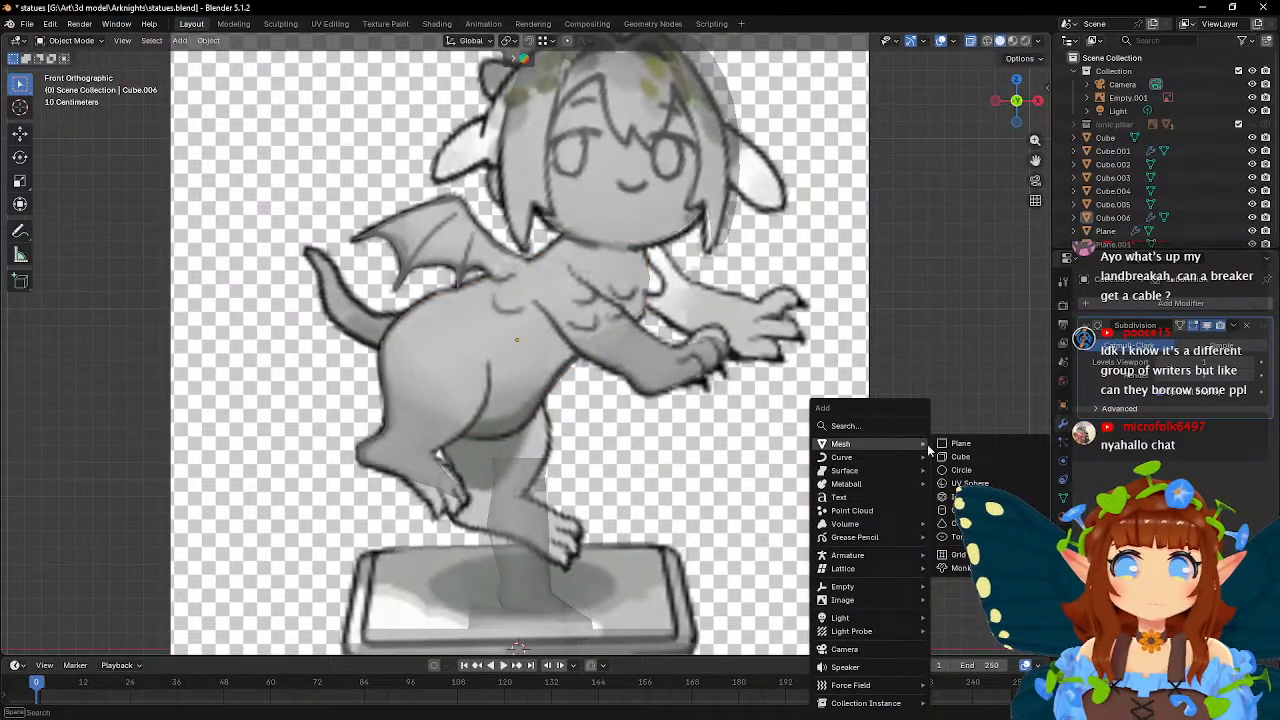
left_click(944, 457)
scroll(738, 470, "down", 3)
key("g")
left_click(663, 396)
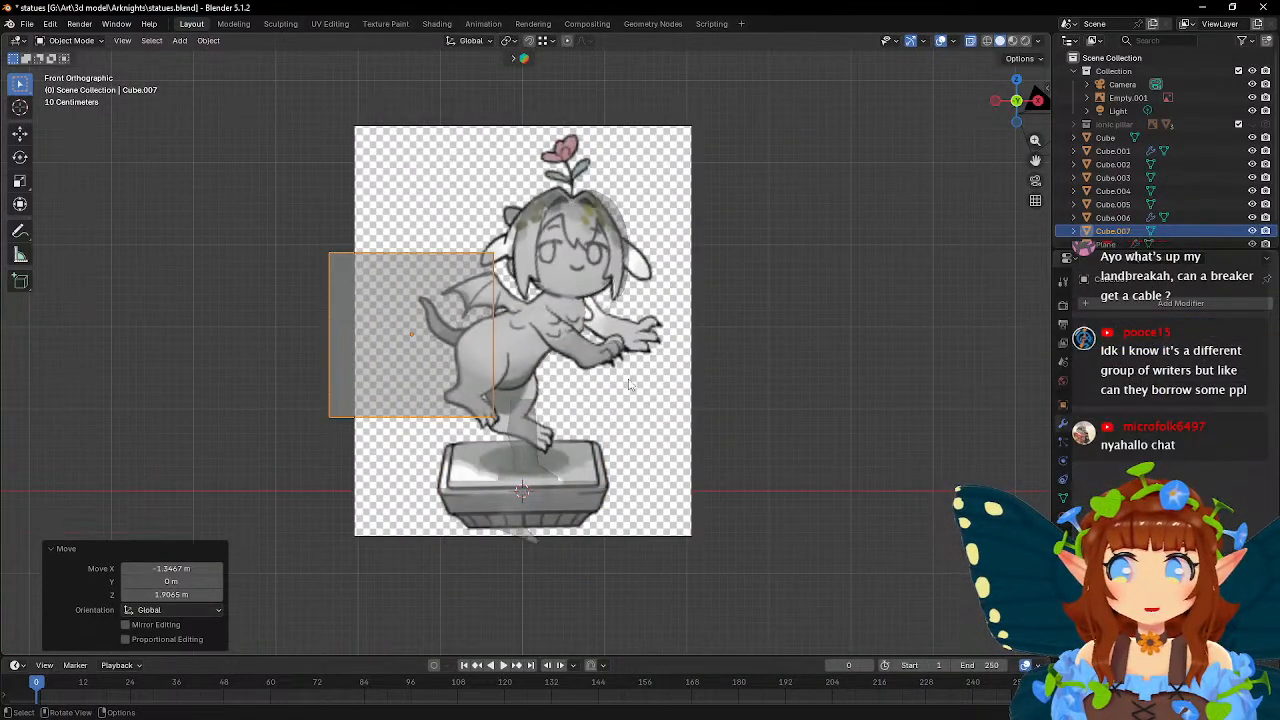
- Rotate the new cube to the tail's slant, scale it to 0.301 and move it onto the tail
middle_click_drag(722, 343, 763, 386, "shift")
key("r")
left_click(717, 539)
key("s")
left_click(554, 402)
key("g")
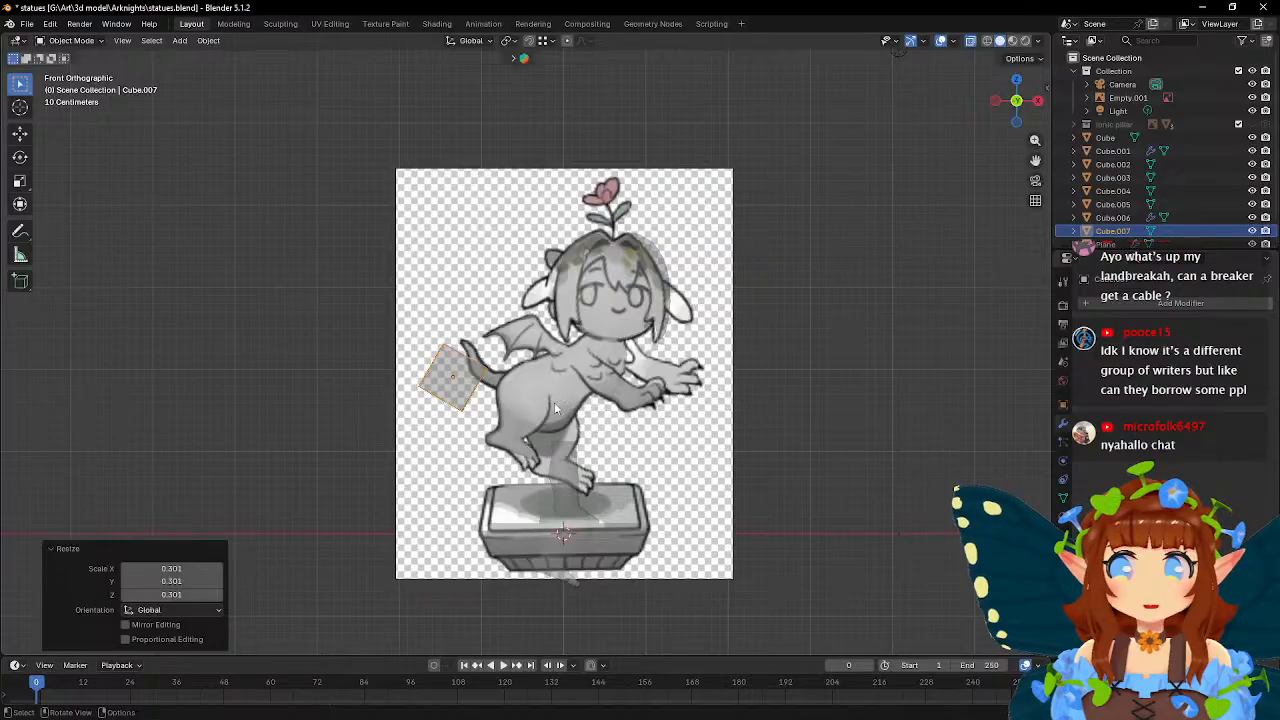
left_click(584, 399)
- Scale the tail cube by 0.544 and shift it about 0.067 m in X towards the body
scroll(600, 403, "up", 4)
key("s")
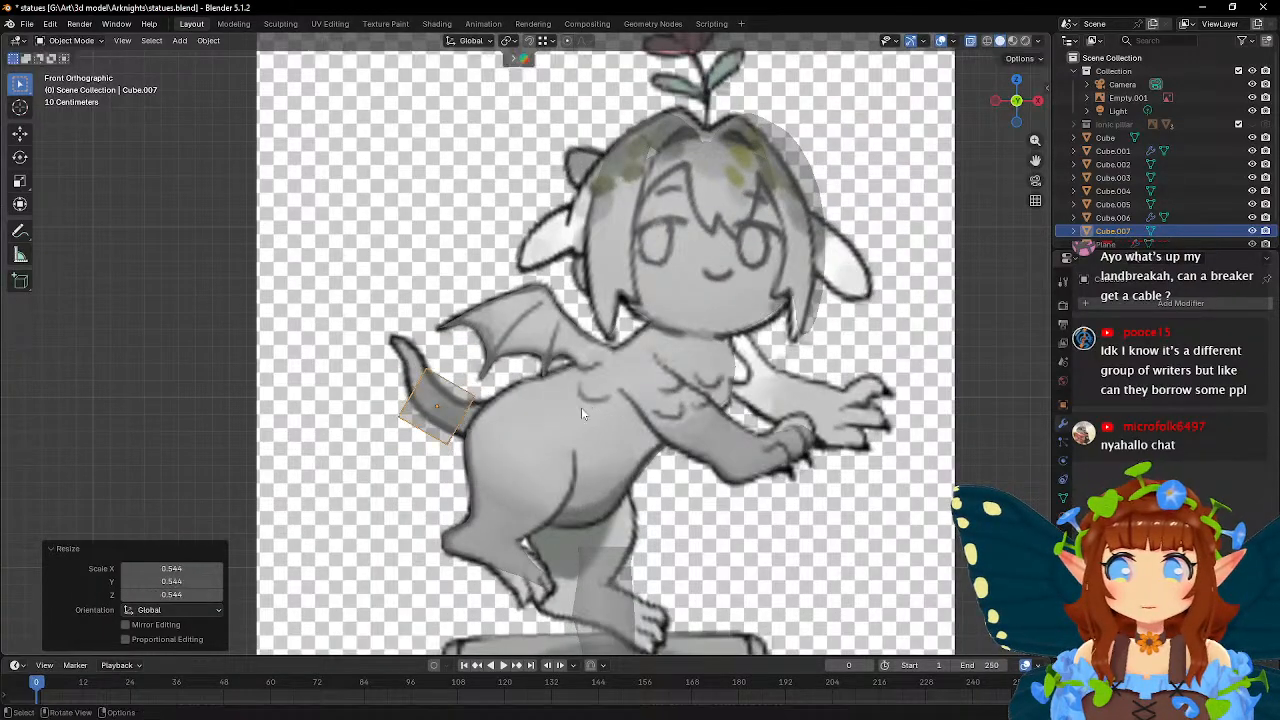
left_click(582, 408)
key("g")
left_click(593, 409)
- Shrink the tail cube to the tail's thickness and seat it against the body at the tail base
scroll(593, 409, "up", 3)
scroll(593, 414, "up", 1)
key("s")
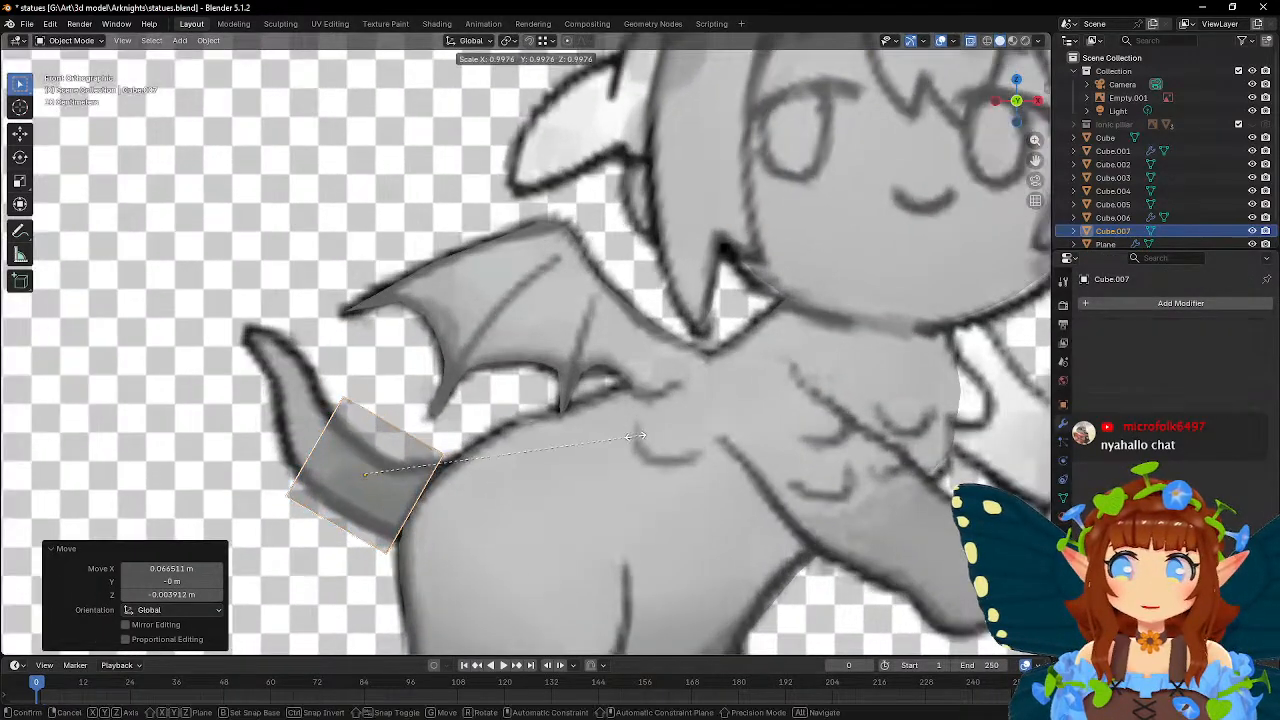
left_click(588, 432)
key("g")
left_click(600, 439)
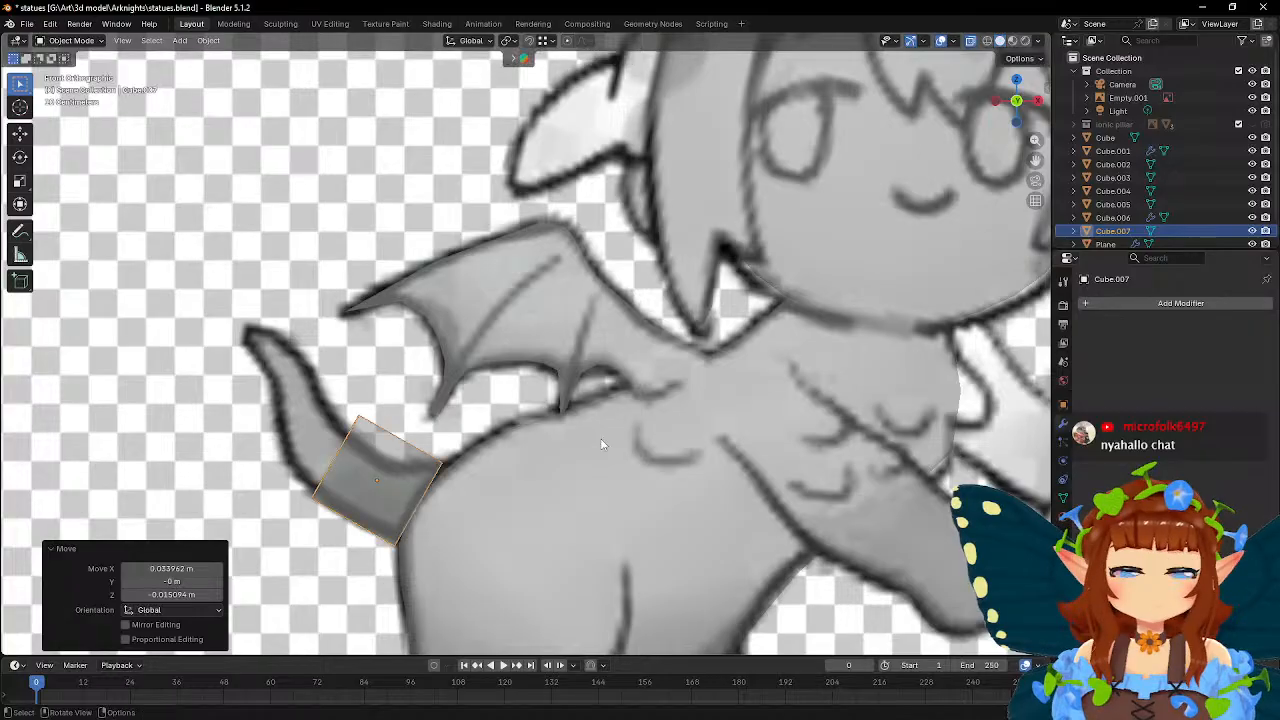
- Delete the tail cube's face that points into the body, and return to the front view
middle_click_drag(527, 425, 664, 399, "shift")
key("Tab")
left_click(133, 41)
middle_click_drag(660, 518, 580, 541)
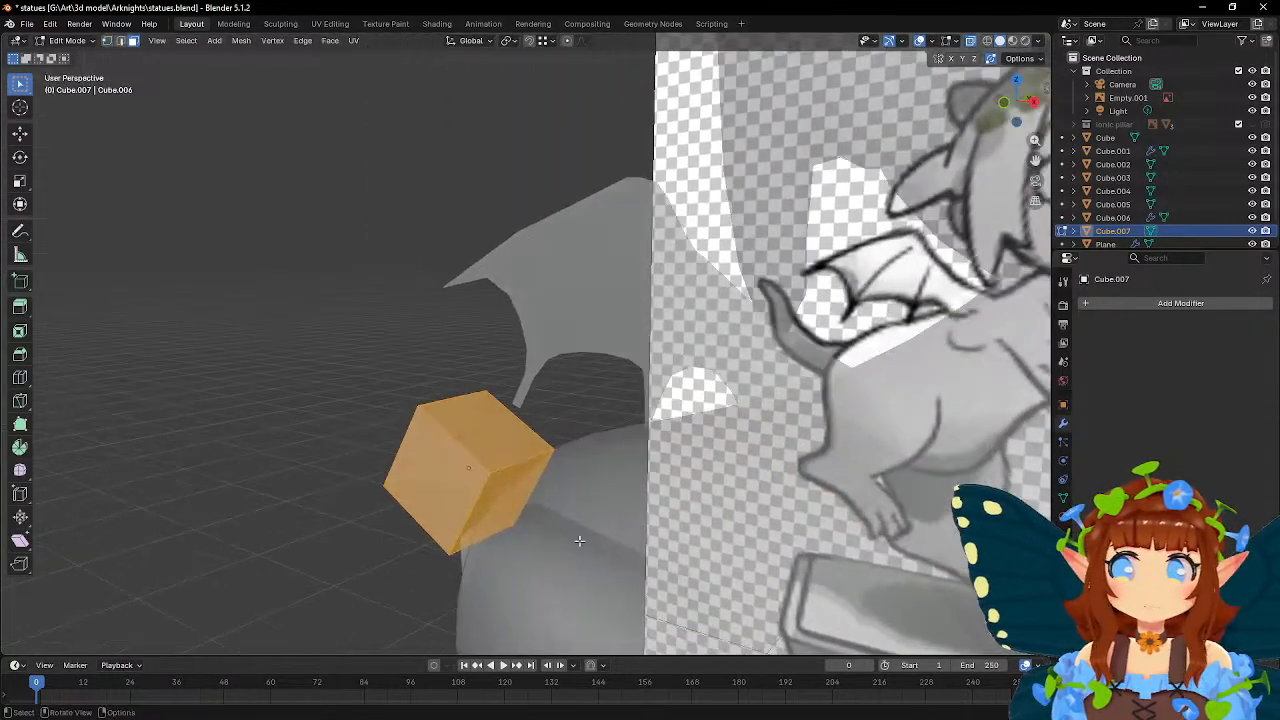
left_click(499, 506)
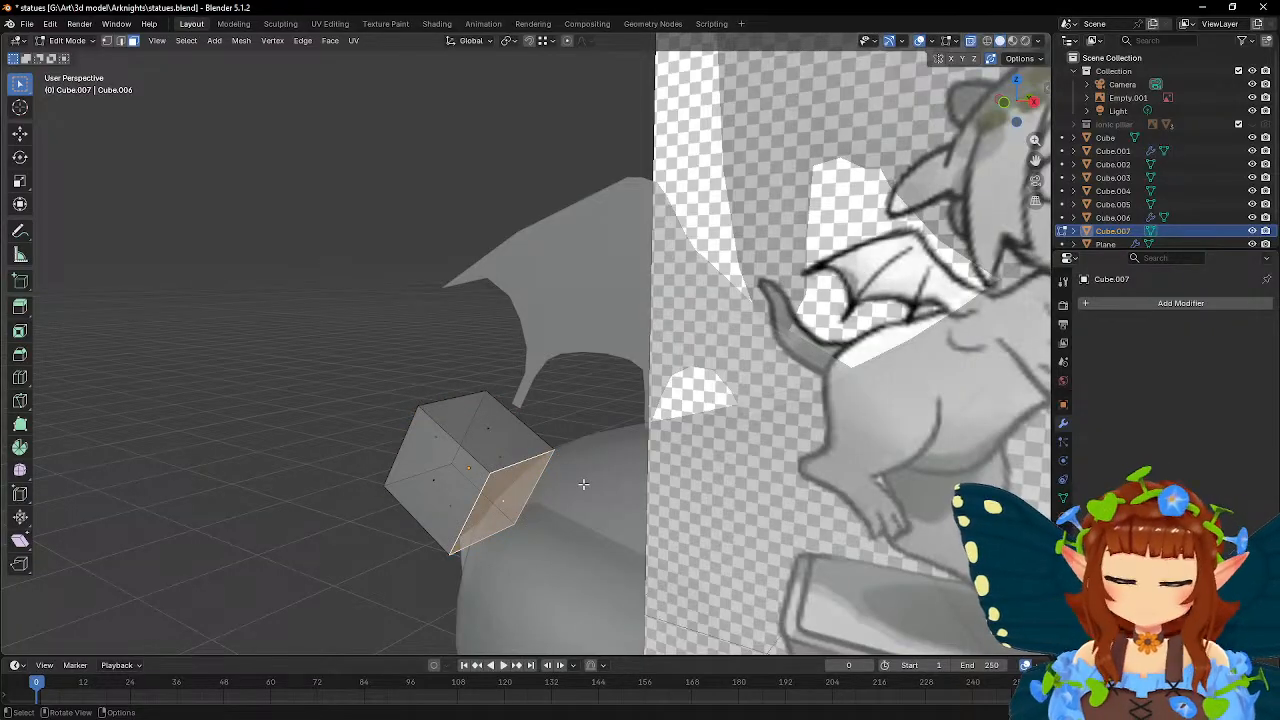
key("x")
left_click(583, 483)
key("Tab")
middle_click_drag(583, 483, 593, 440)
key("KP_1")
- Move the tail cube's outer end vertices to the tail tip, about -0.298 m in X and 0.319 m in Z
key("Tab")
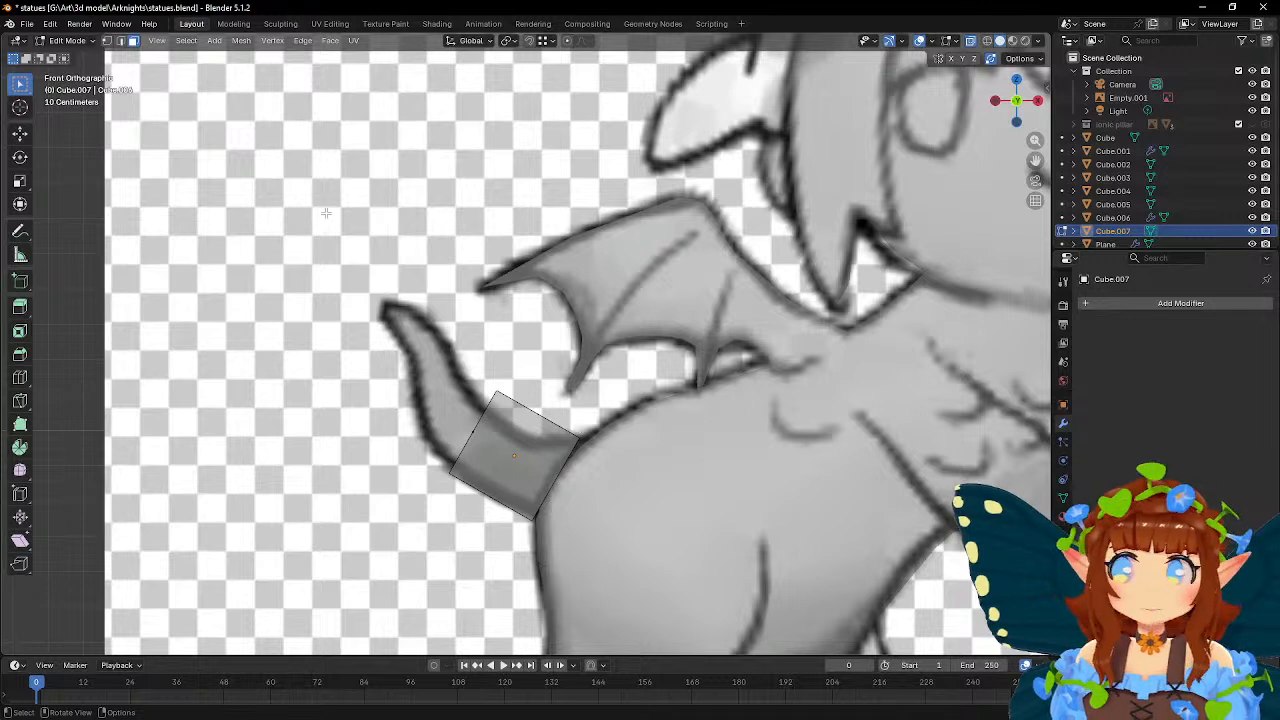
left_click(107, 40)
left_click_drag(404, 392, 515, 500)
key("g")
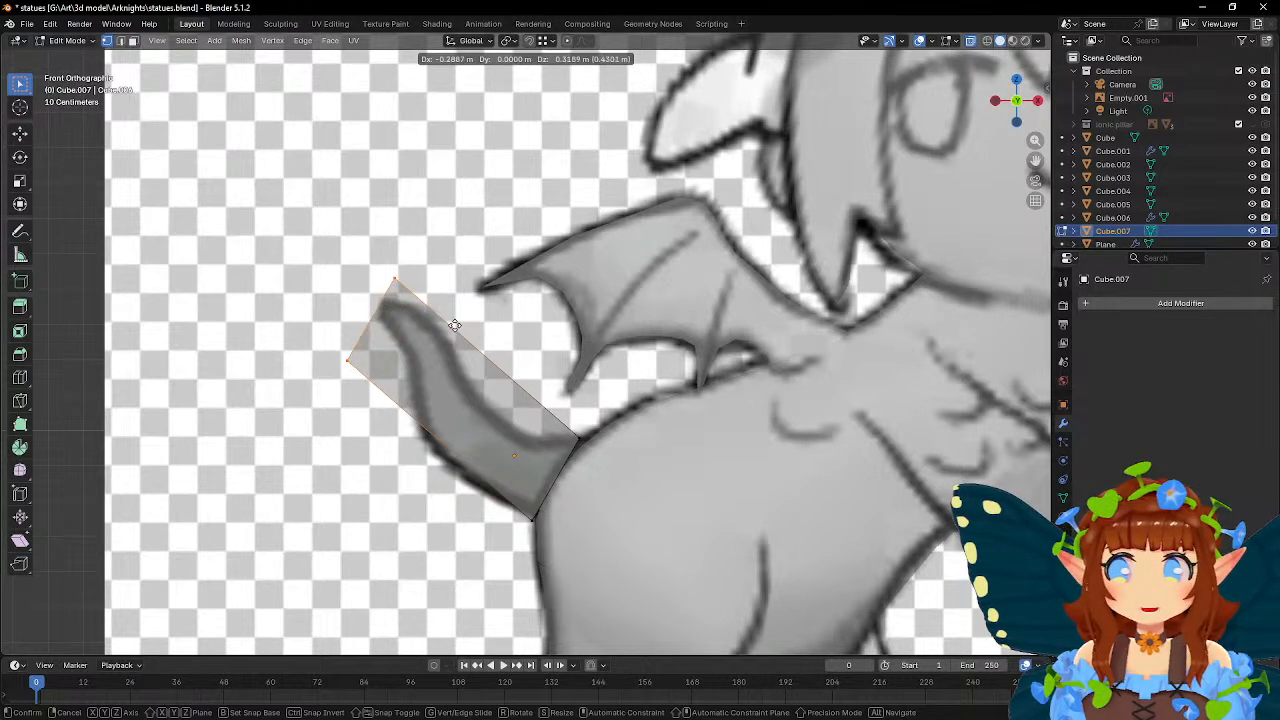
left_click(450, 325)
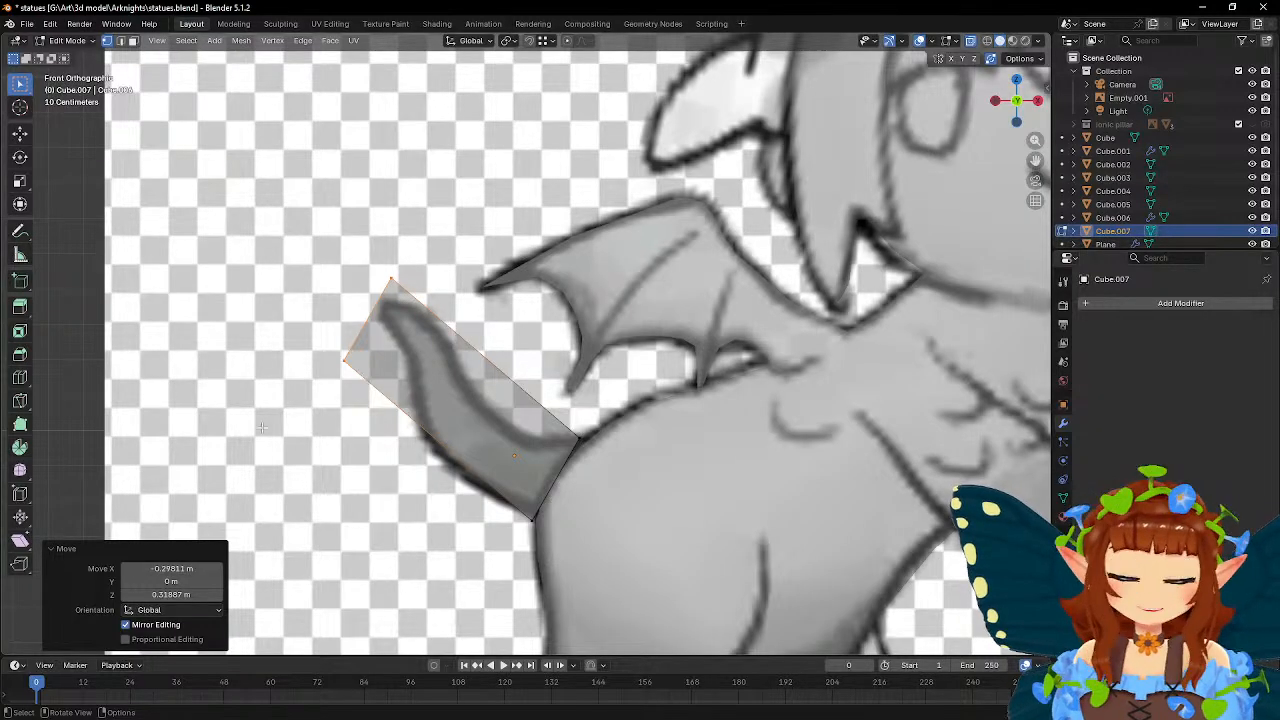
- Add one centred loop cut running lengthwise through the tail block
left_click(20, 377)
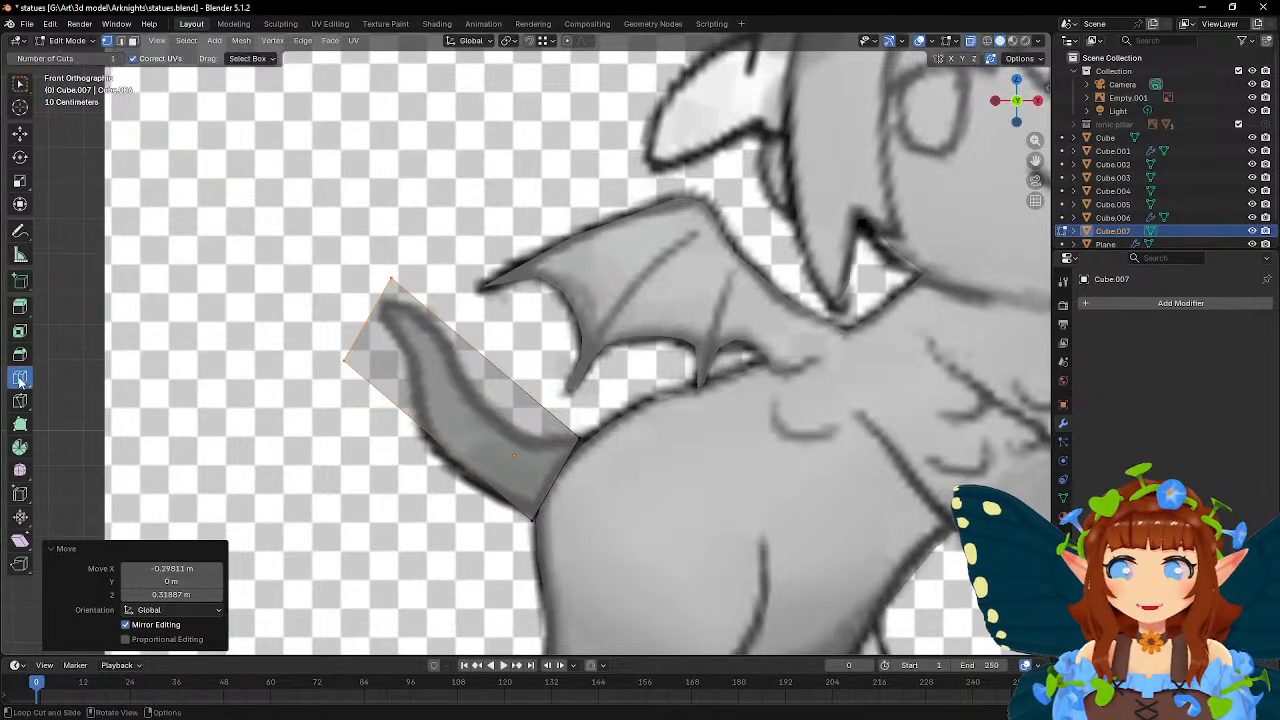
left_click(367, 325)
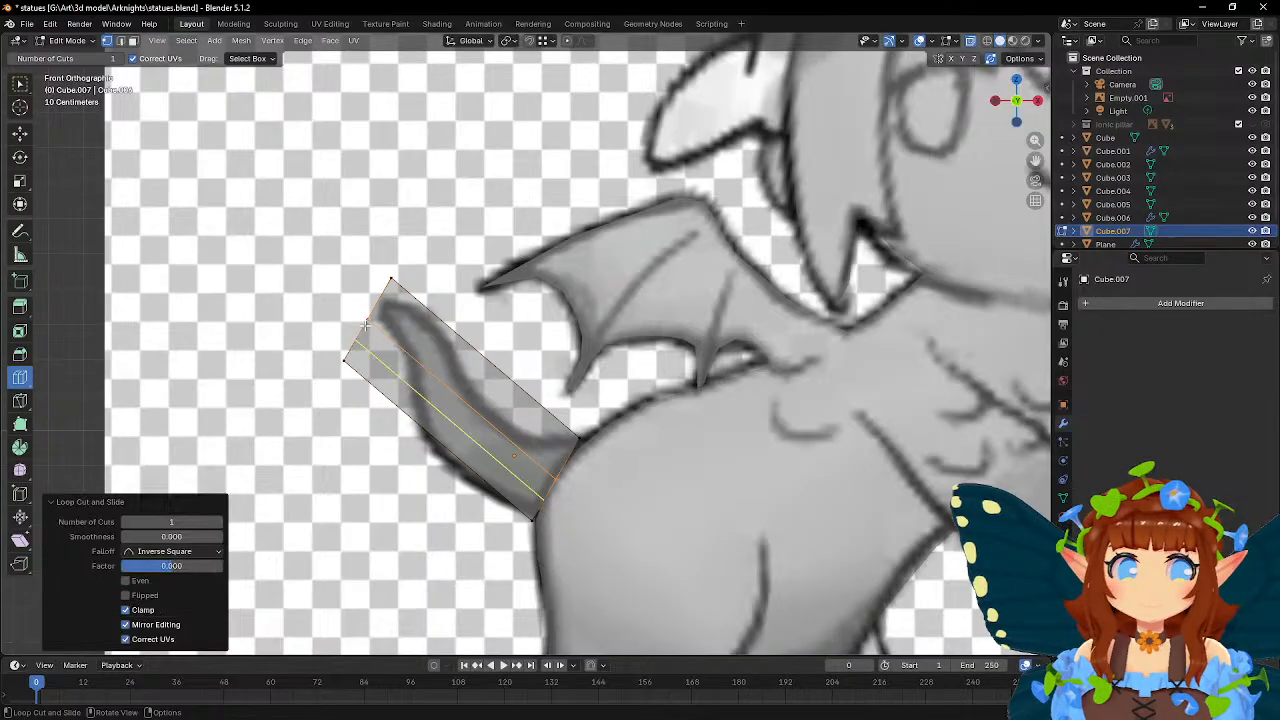
middle_click_drag(367, 326, 569, 377)
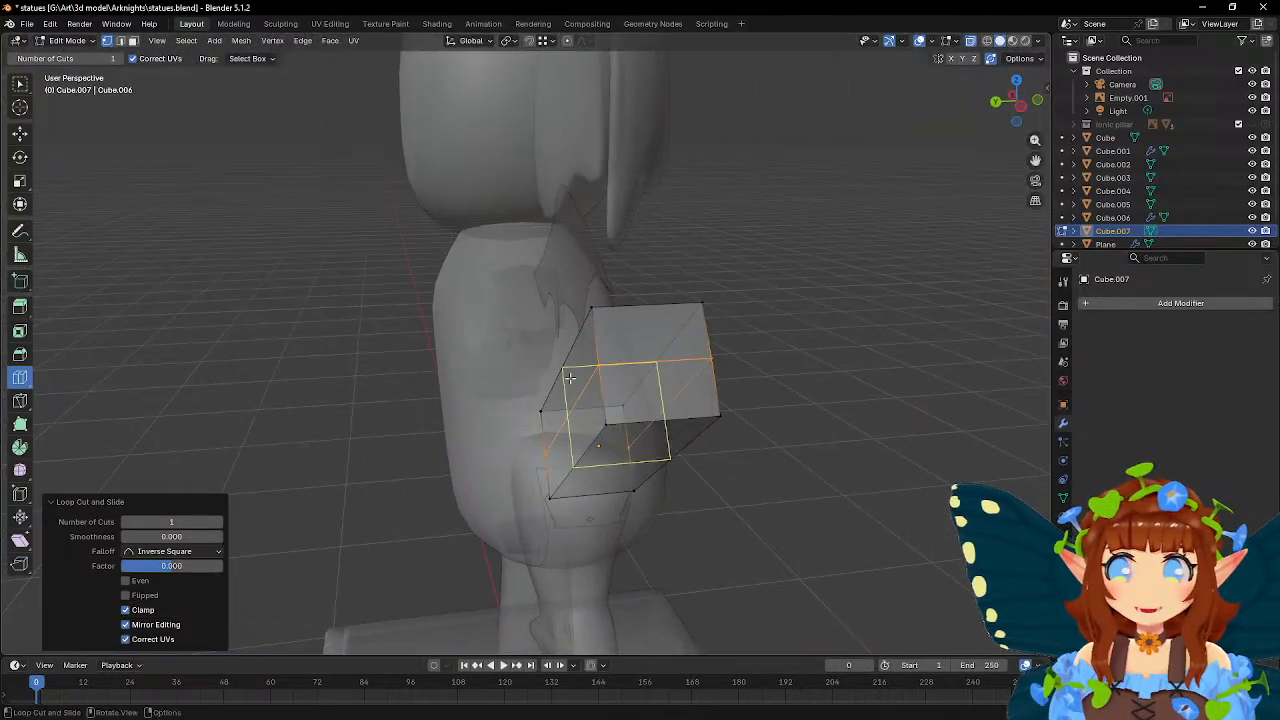
- Add a second centred lengthwise loop cut through the tail block, crossing the first one
left_click(662, 414)
key("w")
mouse_move(720, 408)
middle_mouse_down()
mouse_move(762, 406)
mouse_move(737, 406)
middle_mouse_up()
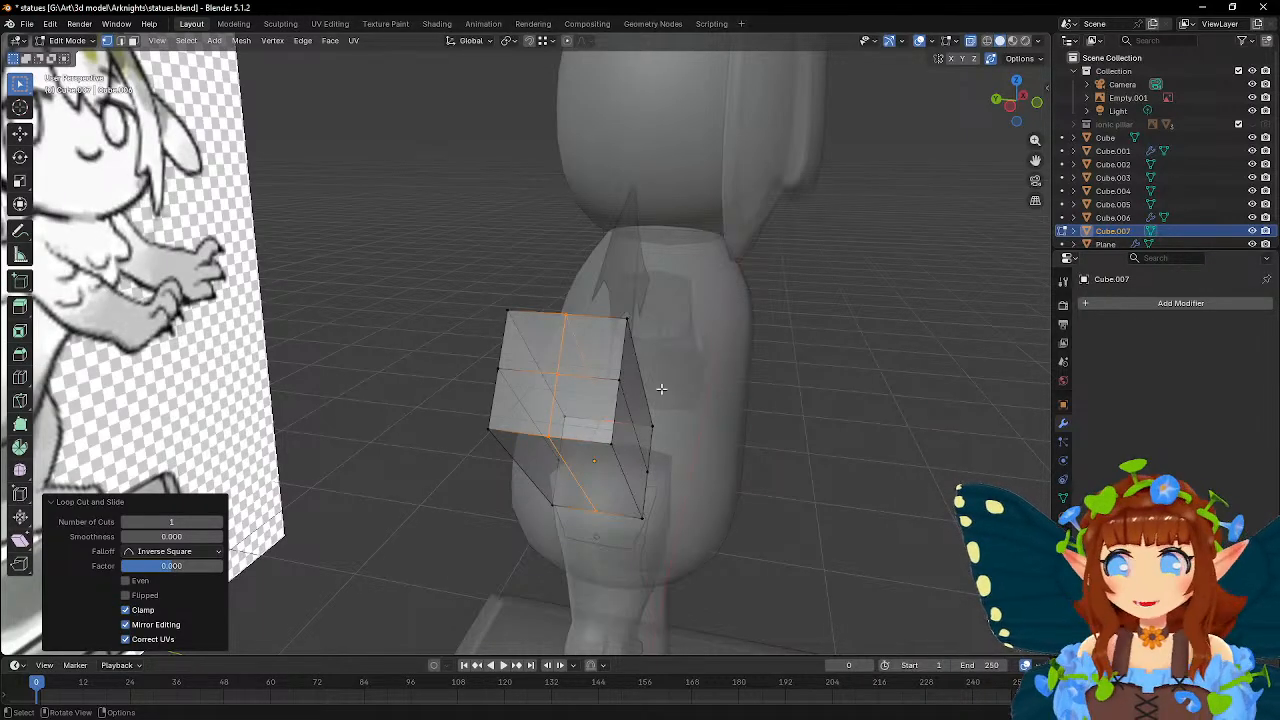
- Scale the tail block's corner vertices to 0.627 in local Y and Z, leaving local X unscaled
left_click(624, 321)
left_click(653, 427, "shift")
left_click(643, 516, "shift")
left_click(610, 448, "shift")
left_click(490, 428, "shift")
left_click(553, 506, "shift")
left_click(507, 313, "shift")
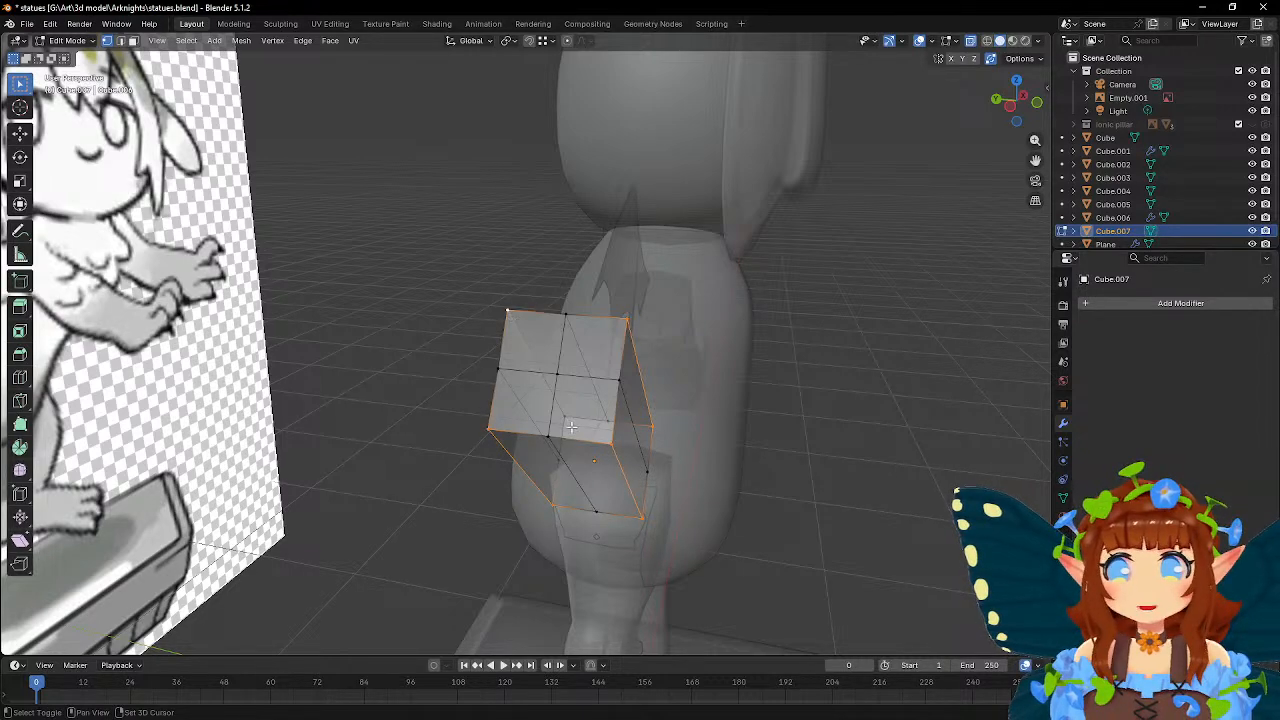
key("KP_1")
key("KP_Decimal")
key("s")
key("shift+z")
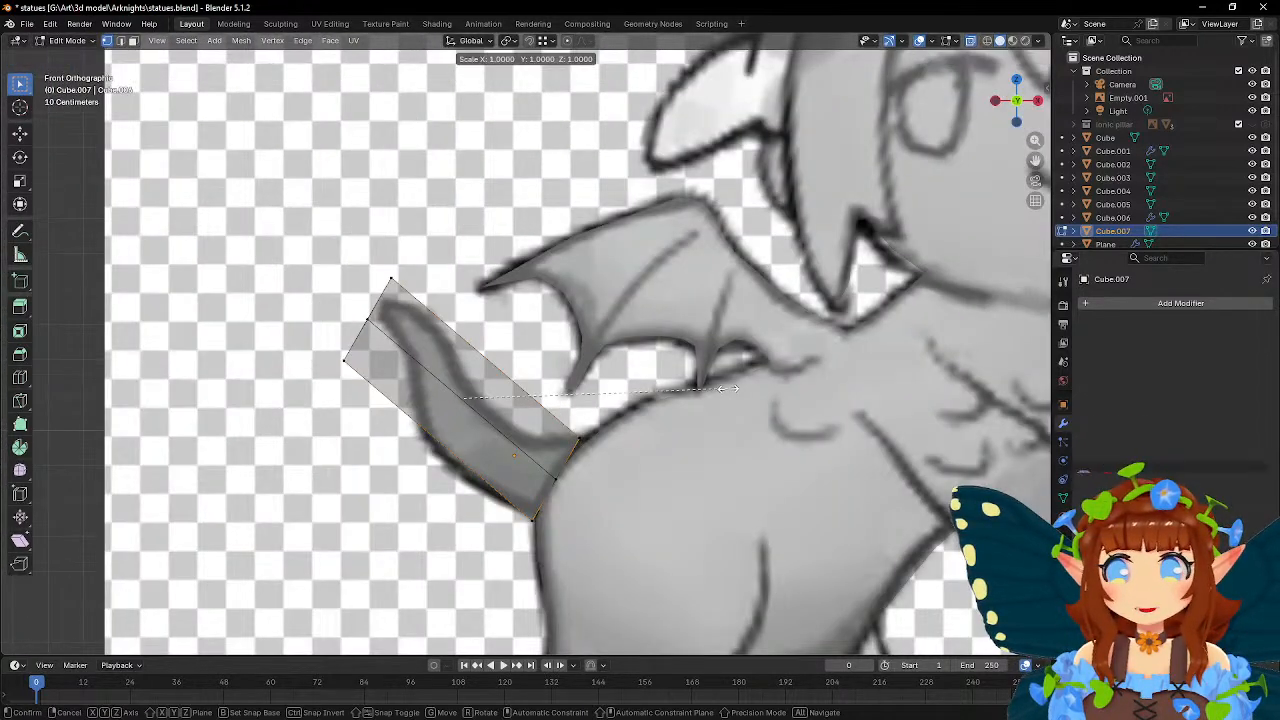
right_click(705, 386)
middle_click_drag(580, 343, 702, 373)
key("s")
key("shift+z")
key("shift+z")
key("shift+z")
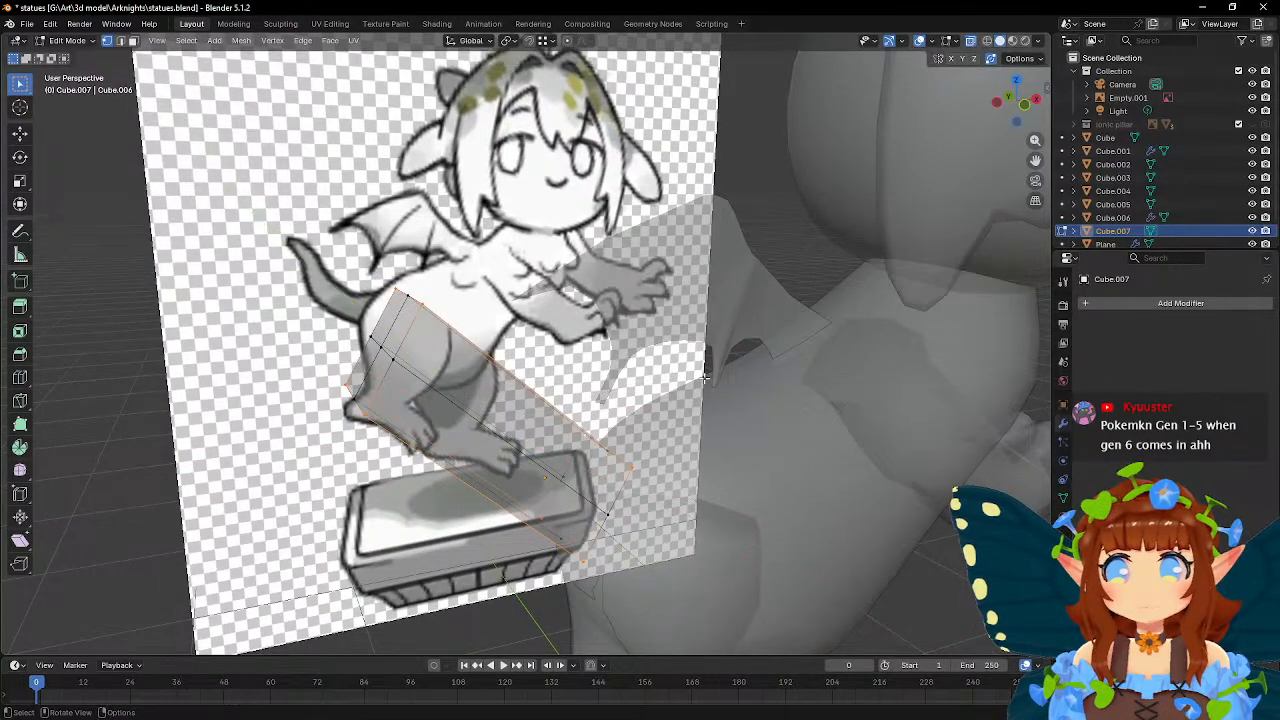
key("shift+x")
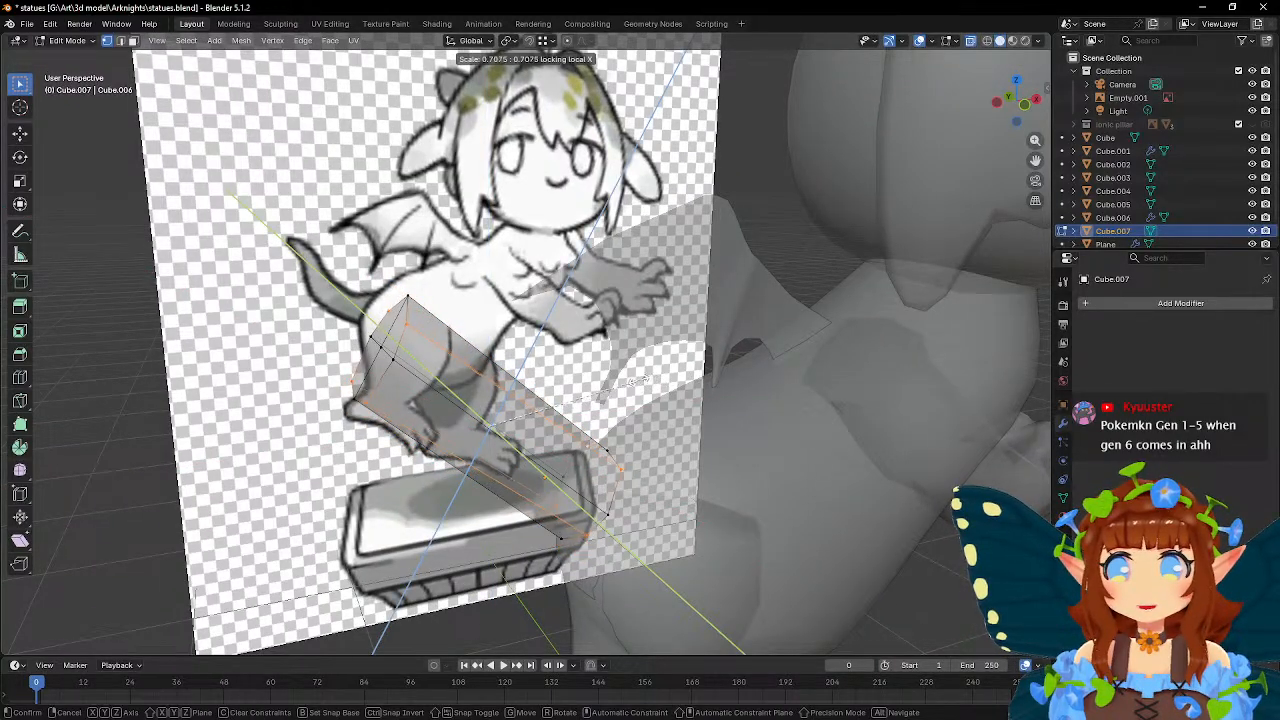
left_click(621, 382)
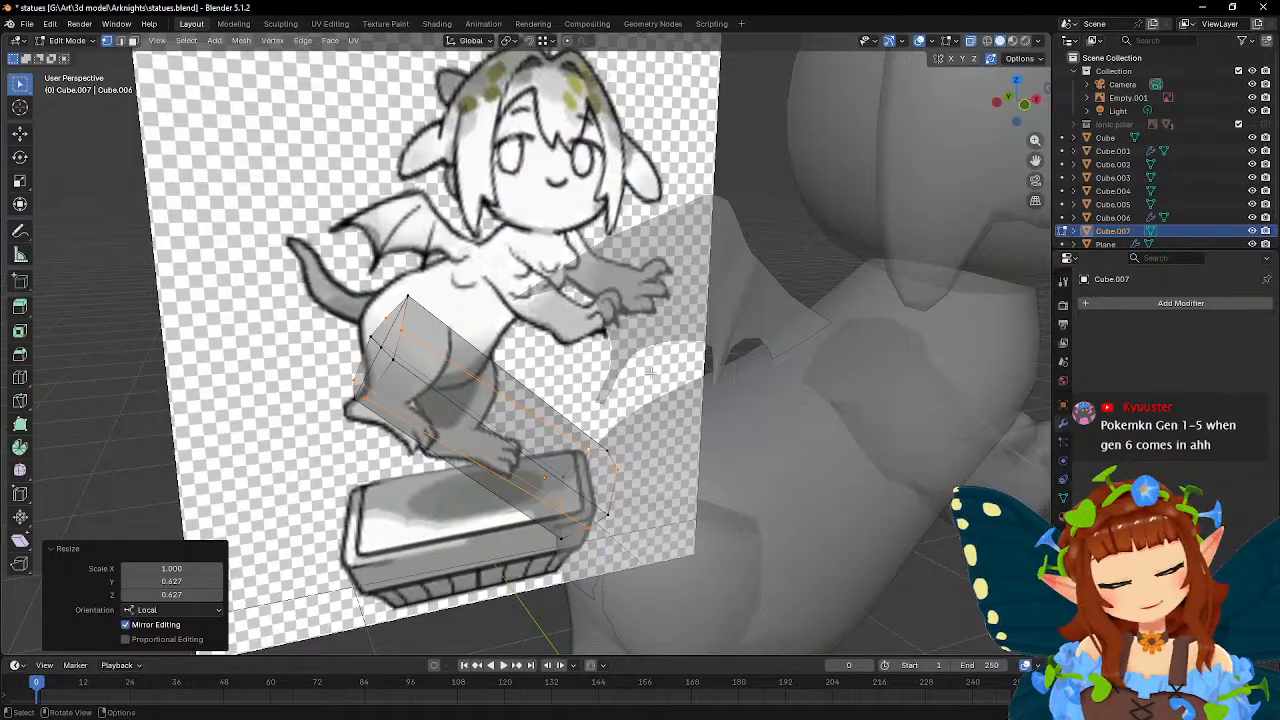
key("KP_1")
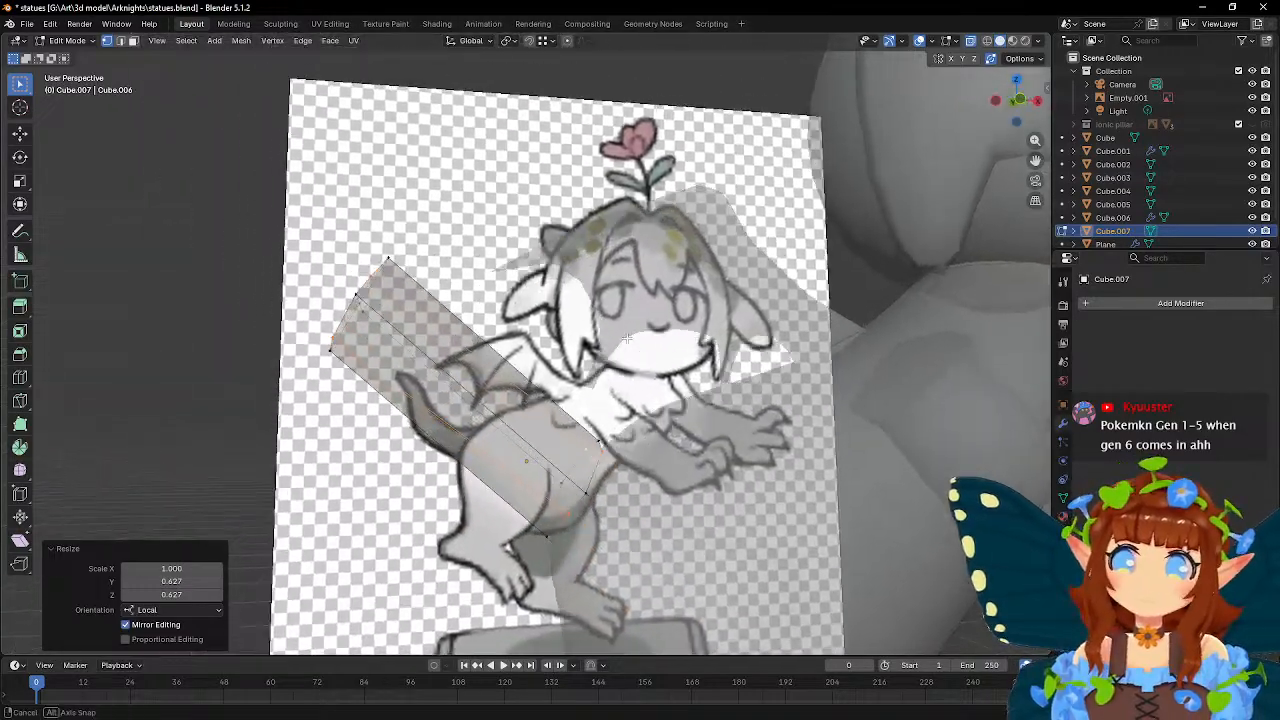
scroll(630, 355, "up", 6)
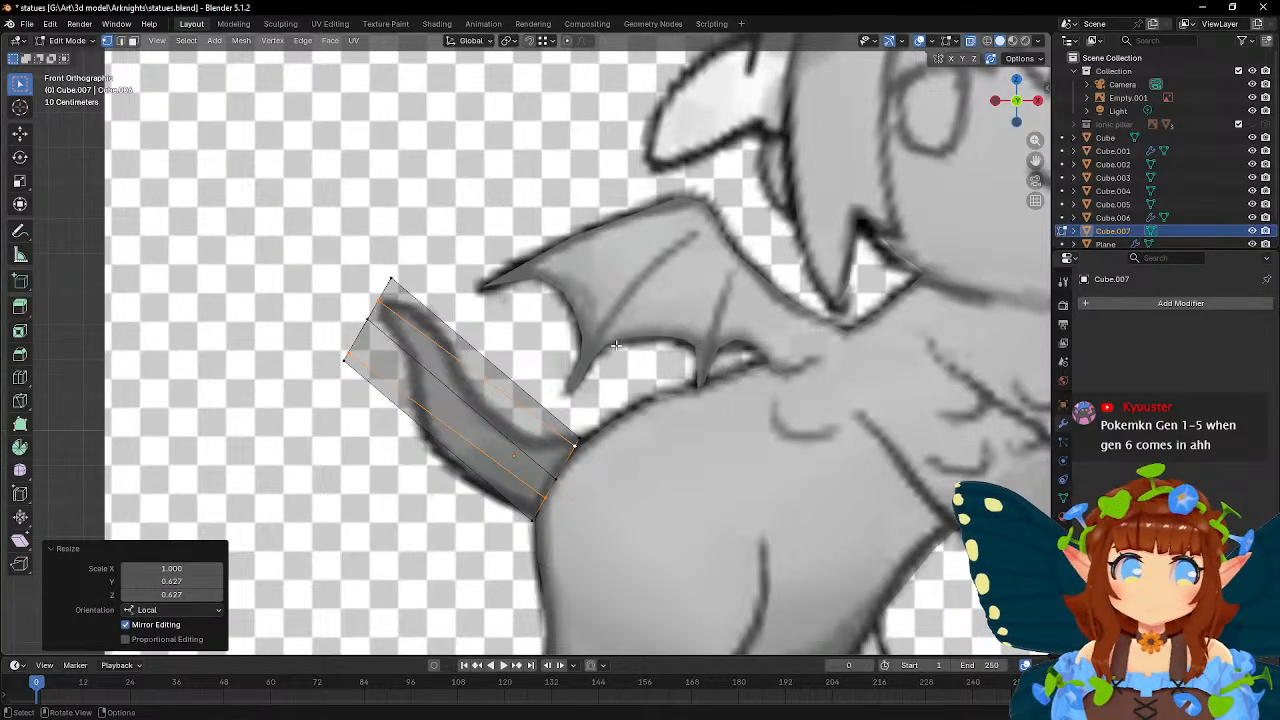
- Undo the corner scaling, the loop cuts and the earlier move of the tail block's outer end
key("ctrl+z")
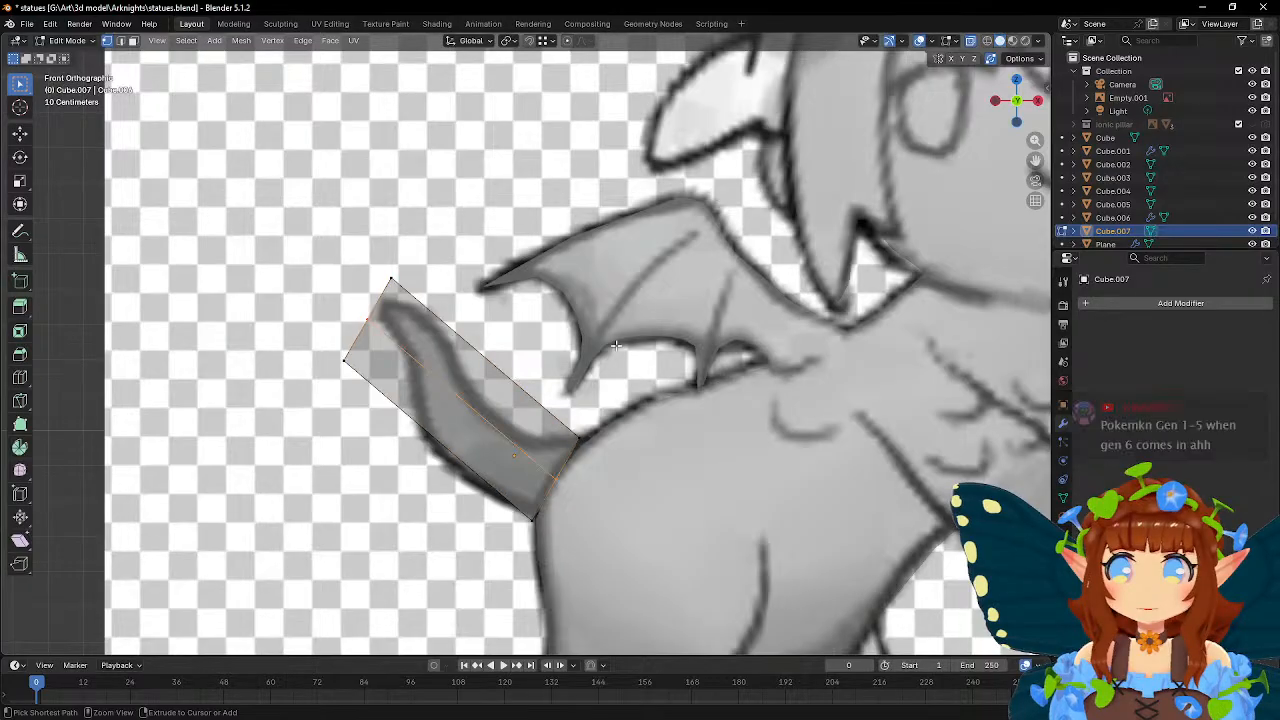
key("ctrl+z")
key("ctrl+z")
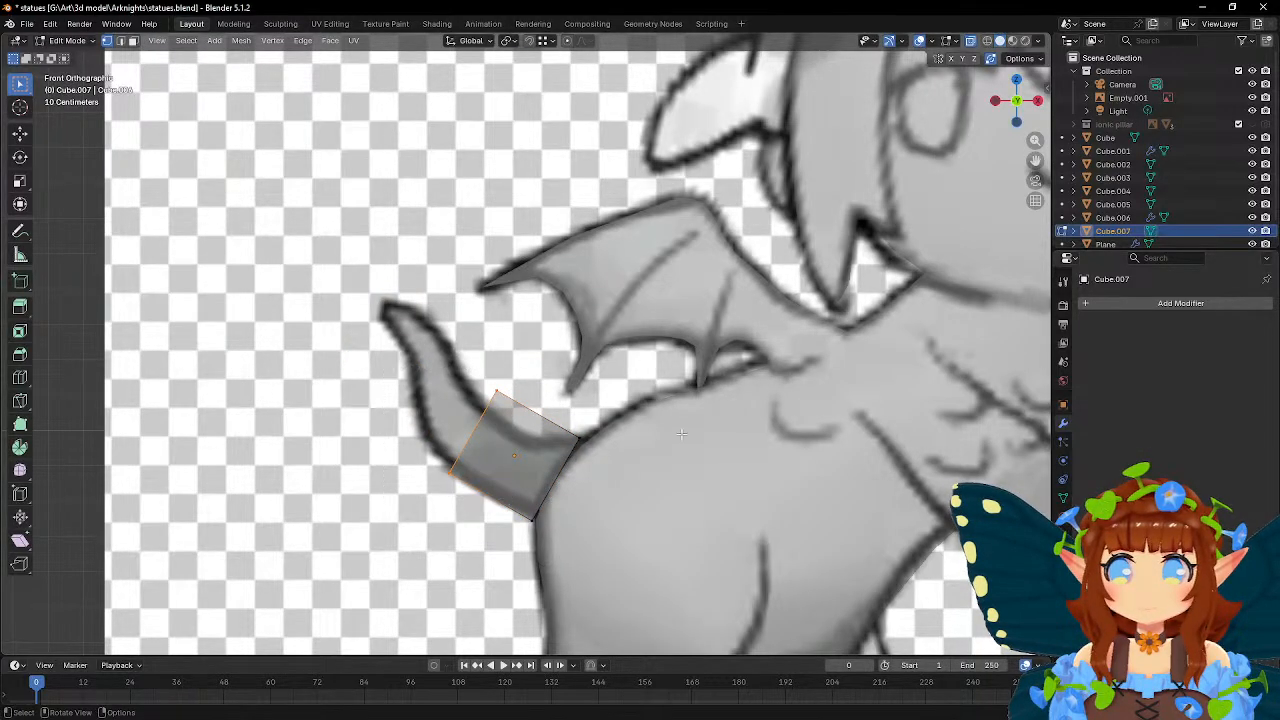
- Lengthen the tail block by moving its outer end about -0.45 m along its local X axis
key("g")
key("z")
key("z")
key("z")
key("x")
key("x")
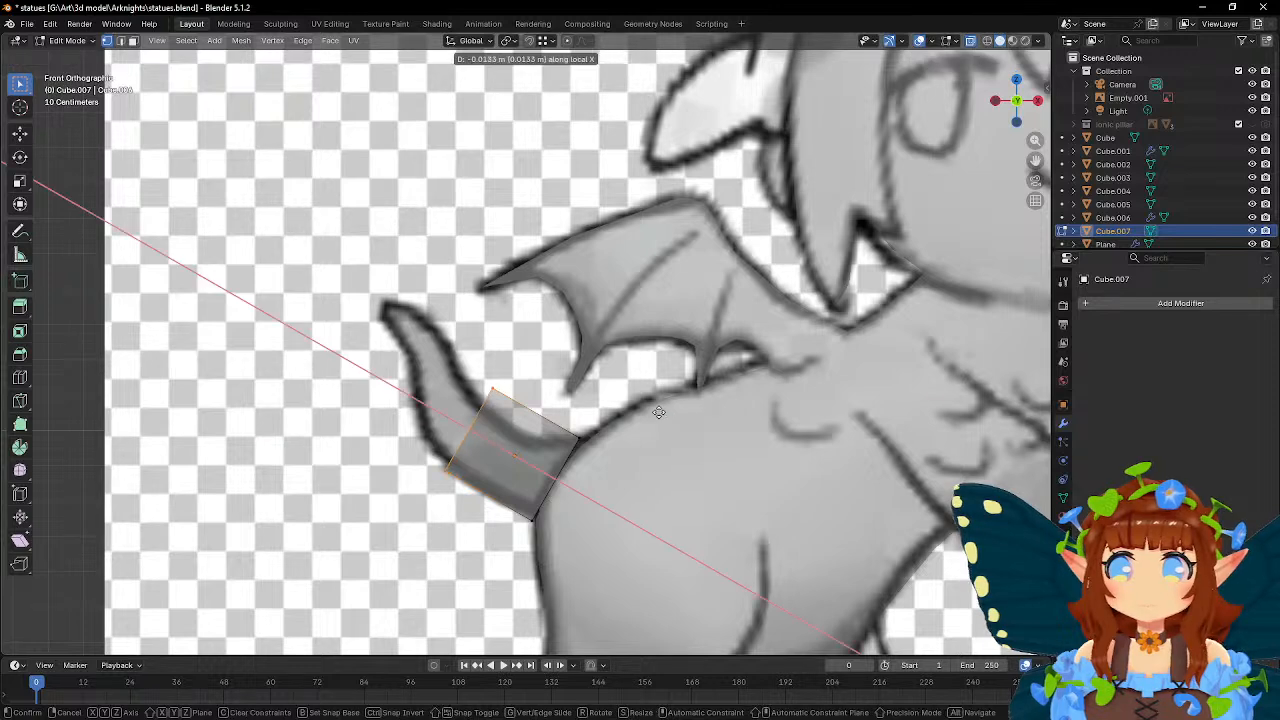
left_click(532, 341)
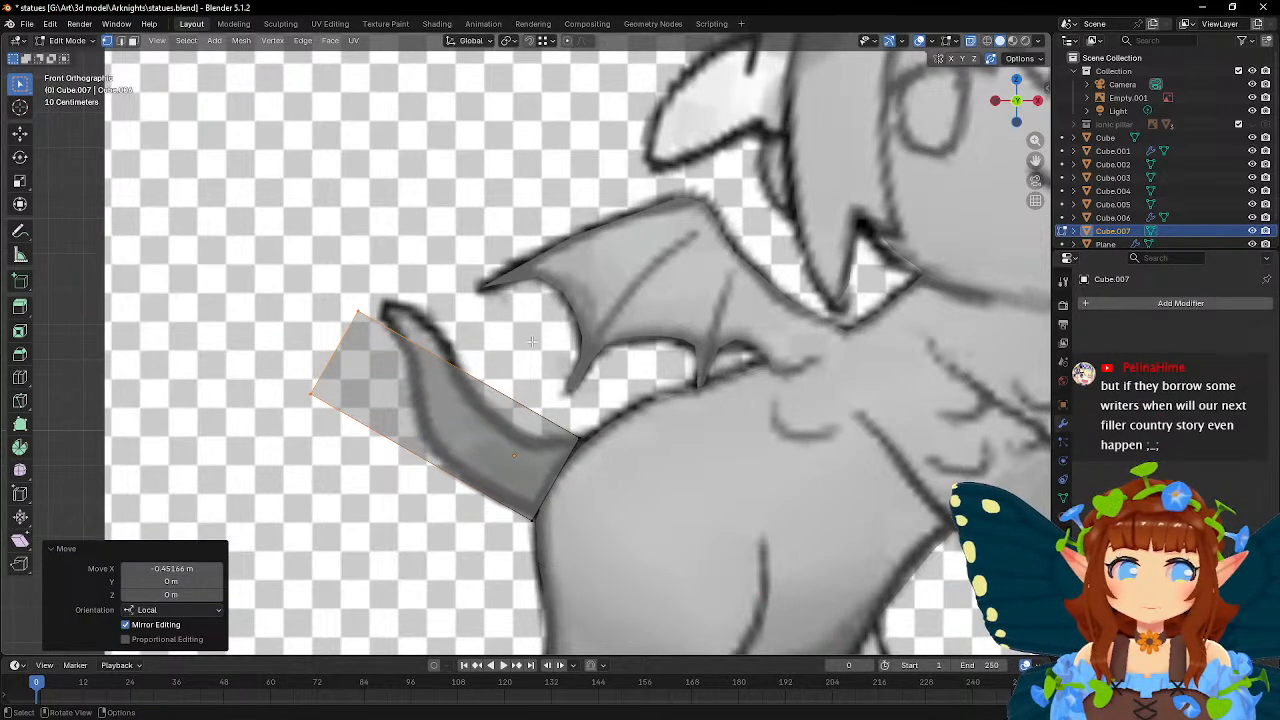
- Add two centred lengthwise loop cuts through the tail block, one vertical and one horizontal, crossing on its end face
middle_click_drag(532, 341, 667, 358)
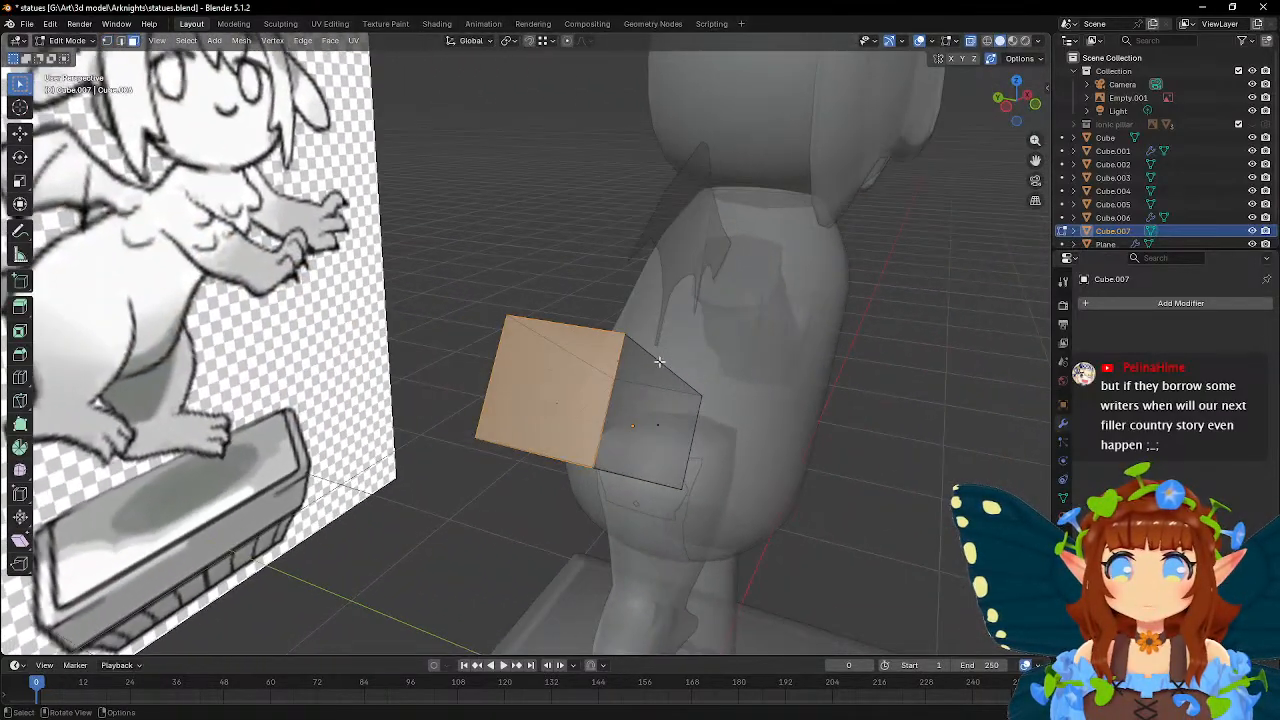
left_click(20, 378)
middle_click_drag(548, 408, 615, 390)
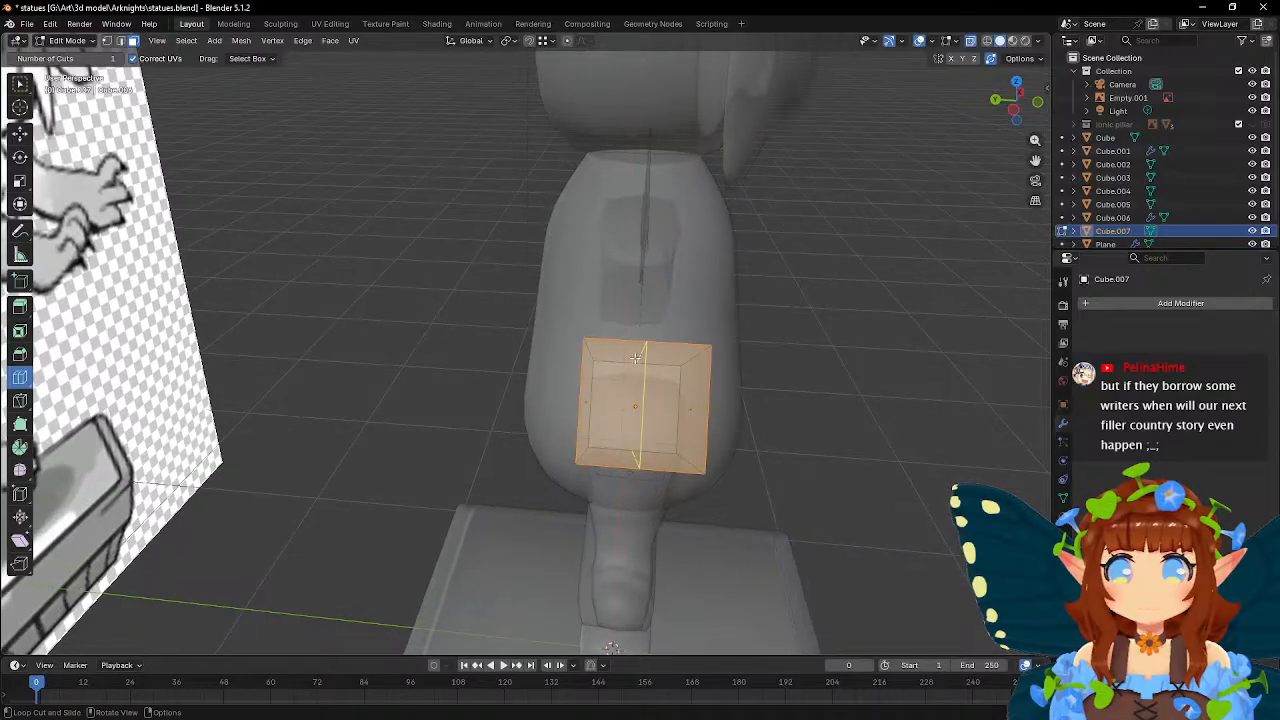
left_click(637, 358)
middle_click_drag(742, 412, 678, 391)
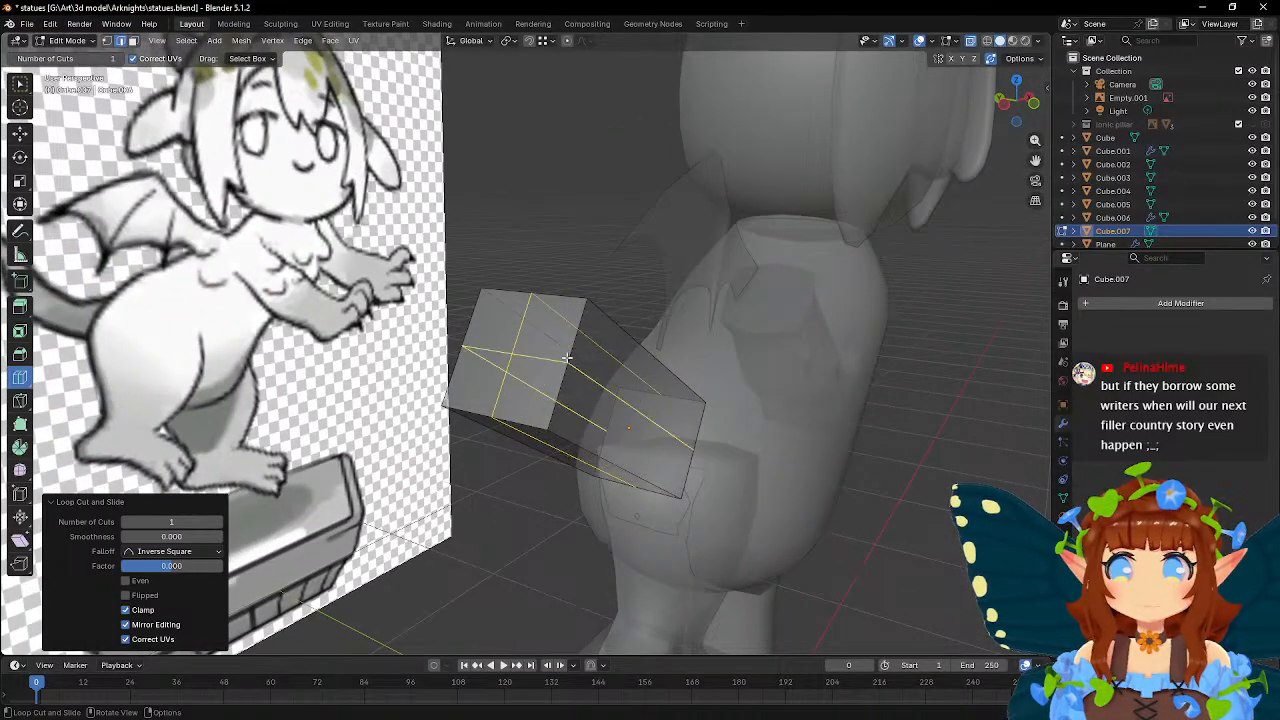
left_click(567, 358)
key("w")
middle_click_drag(566, 357, 566, 437)
middle_click_drag(658, 394, 666, 424)
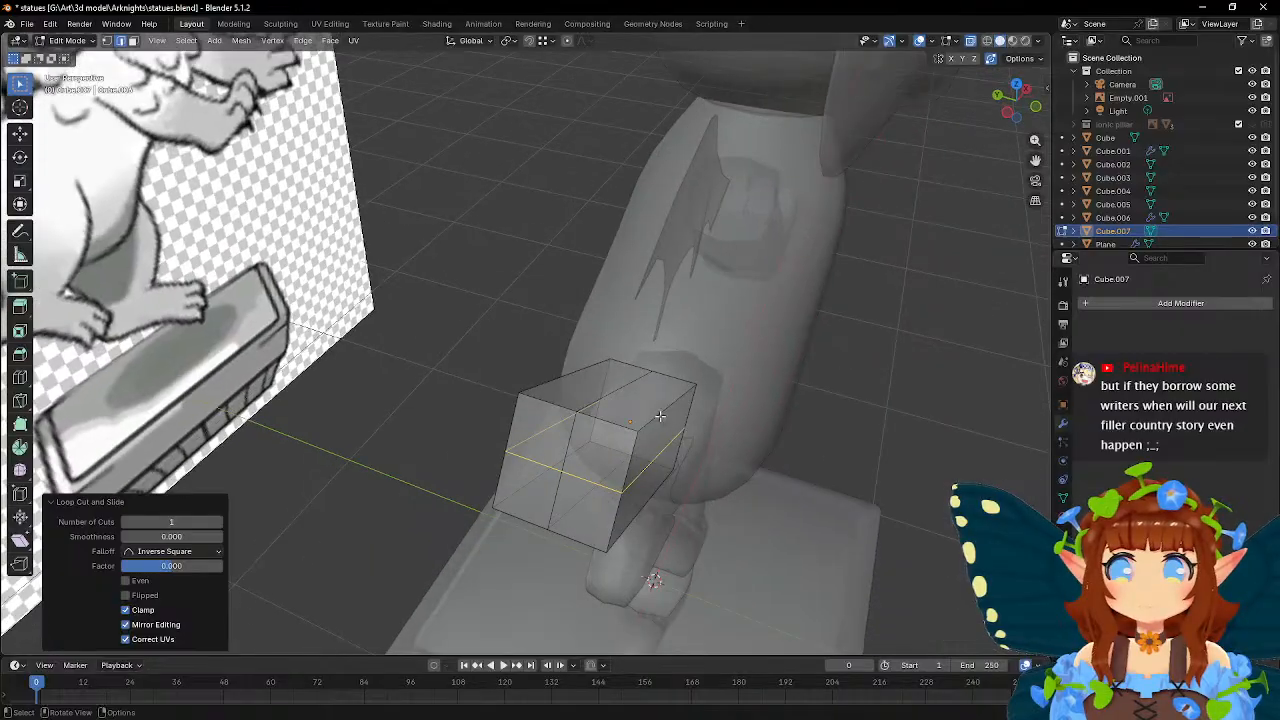
- Scale the tail block's four lengthwise corner edges to 0.693 in local Y and Z, leaving local X unscaled
left_click(661, 416)
left_click(566, 383, "shift")
left_click(522, 492, "shift")
left_click(632, 526, "shift")
middle_click_drag(632, 526, 734, 427)
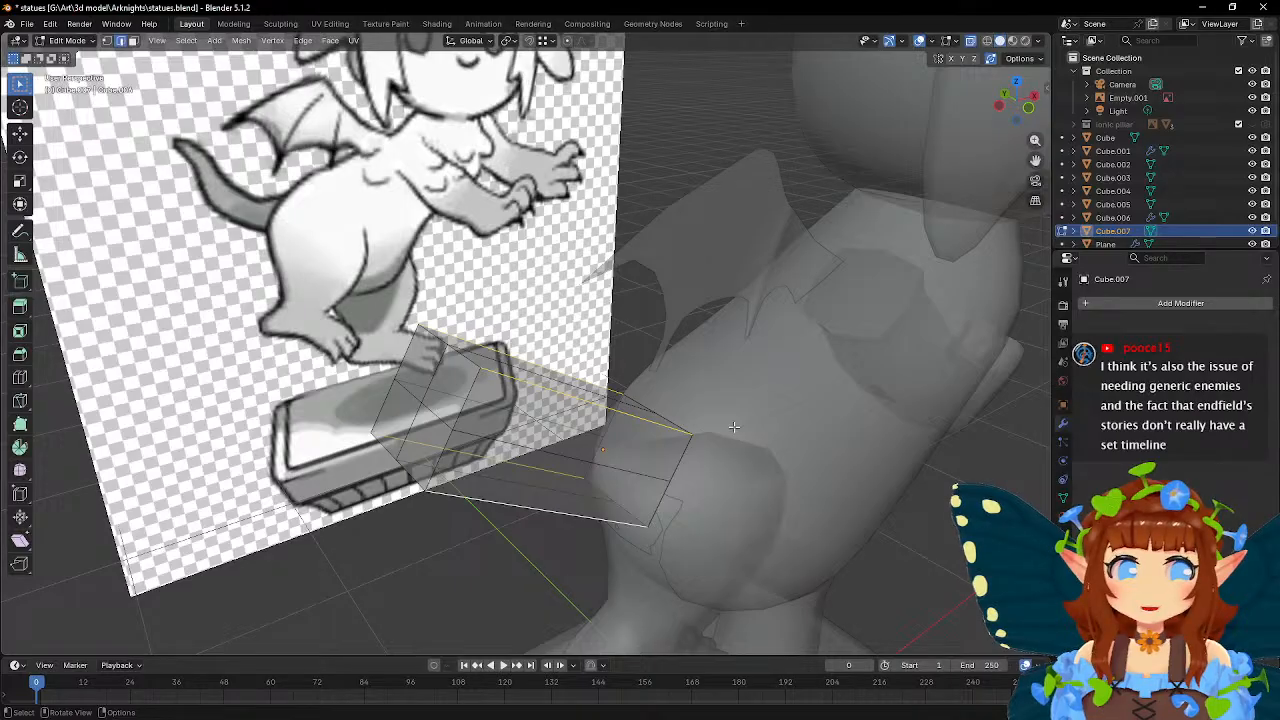
key("KP_1")
scroll(688, 331, "up", 6)
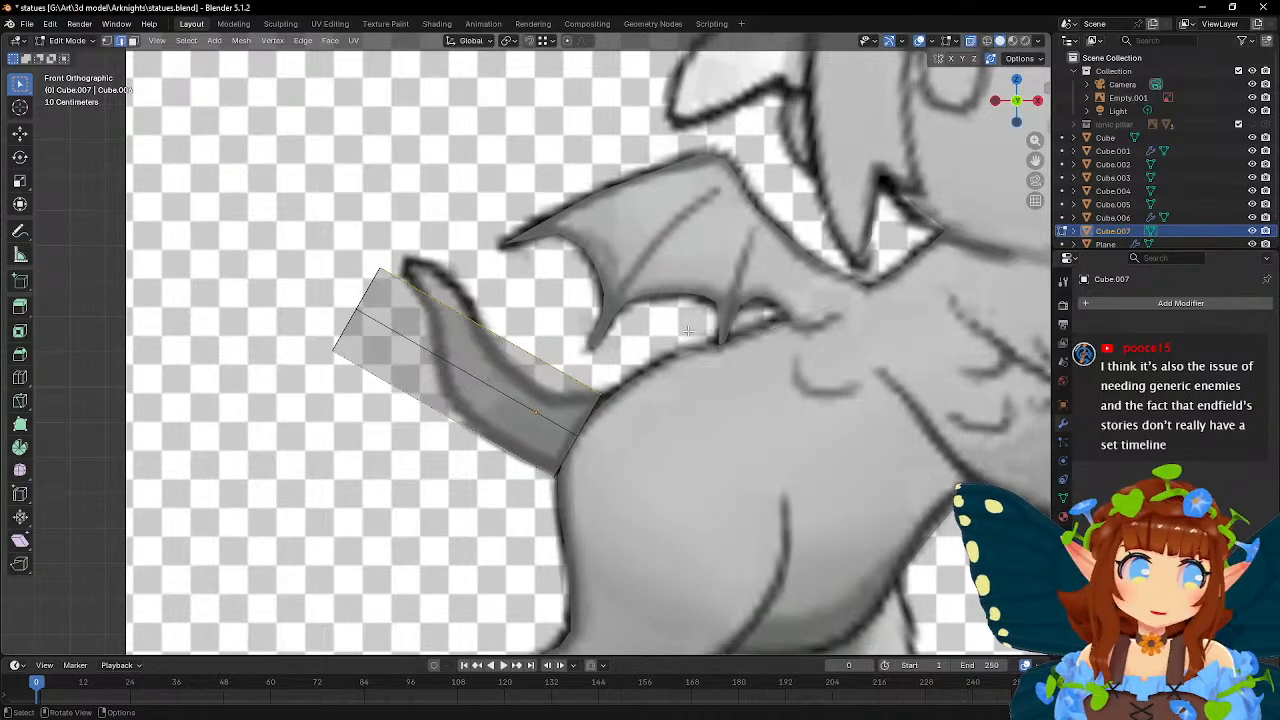
scroll(688, 330, "up", 1)
key("s")
key("shift+z")
key("shift+z")
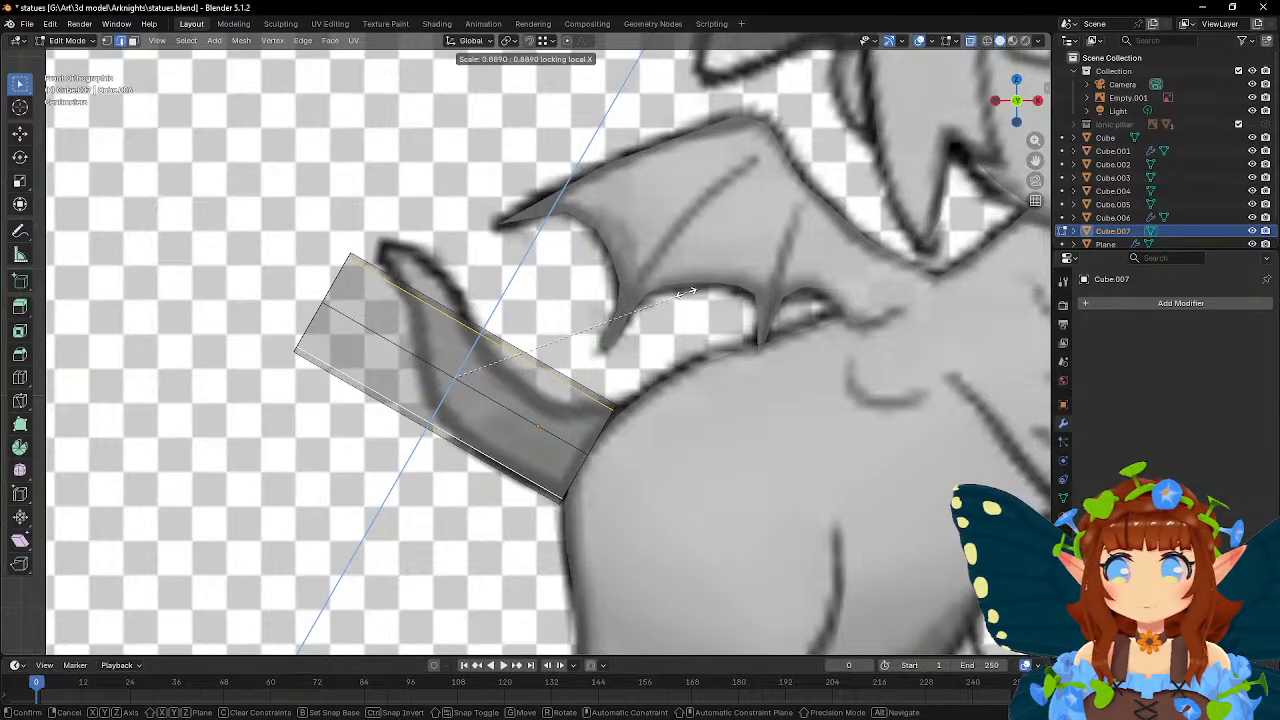
left_click(628, 298)
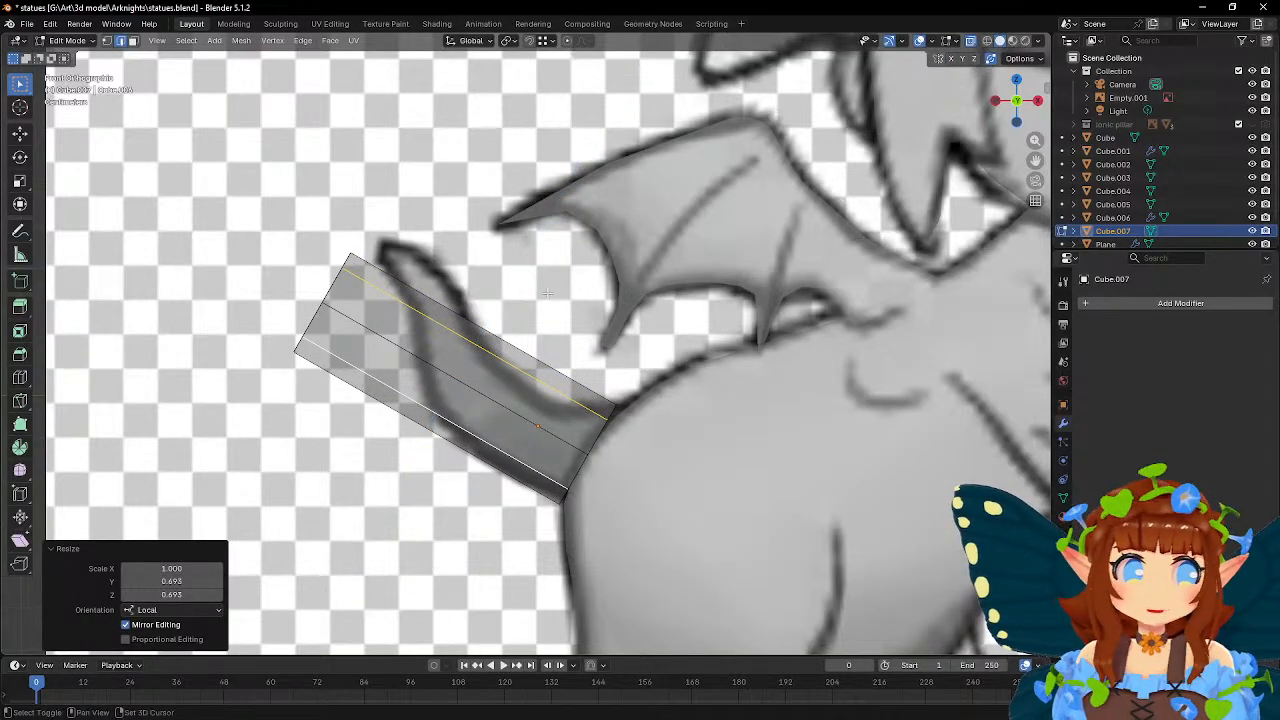
- Taper the tail by scaling all its outer end vertices to 0.384
middle_click_drag(576, 300, 678, 312, "shift")
left_click(107, 41)
left_click_drag(305, 223, 490, 412)
key("s")
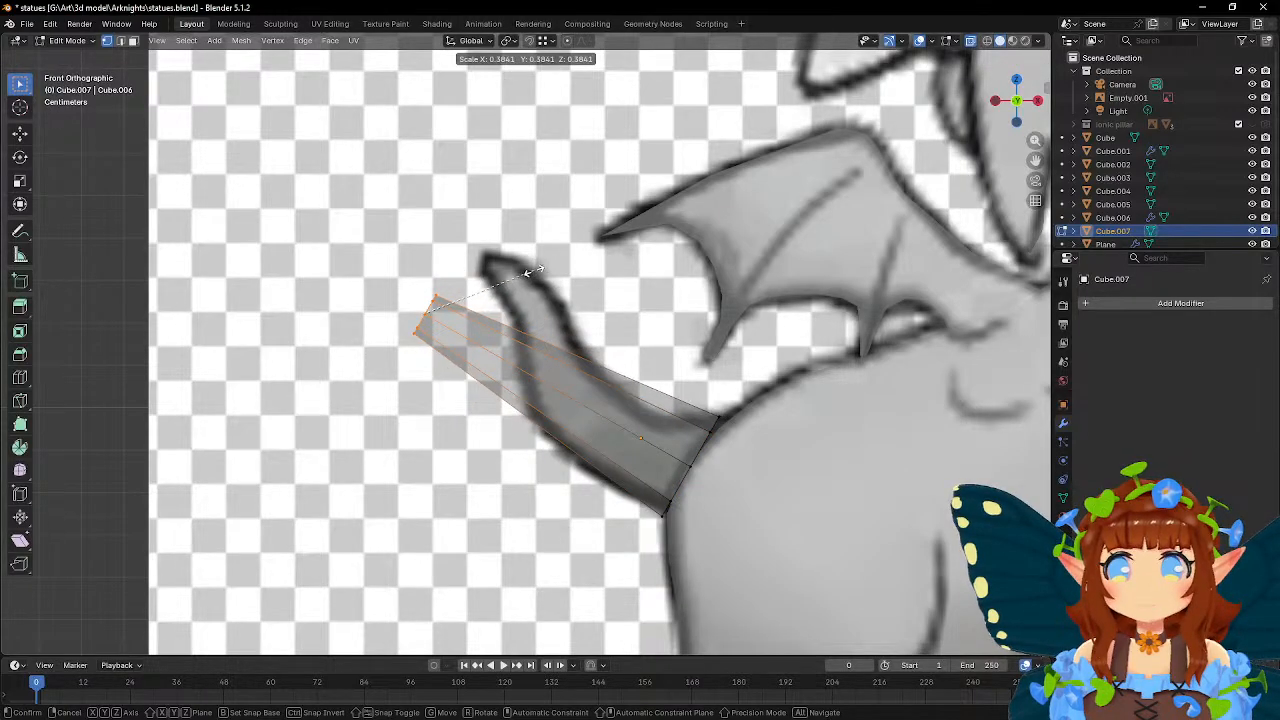
left_click(531, 273)
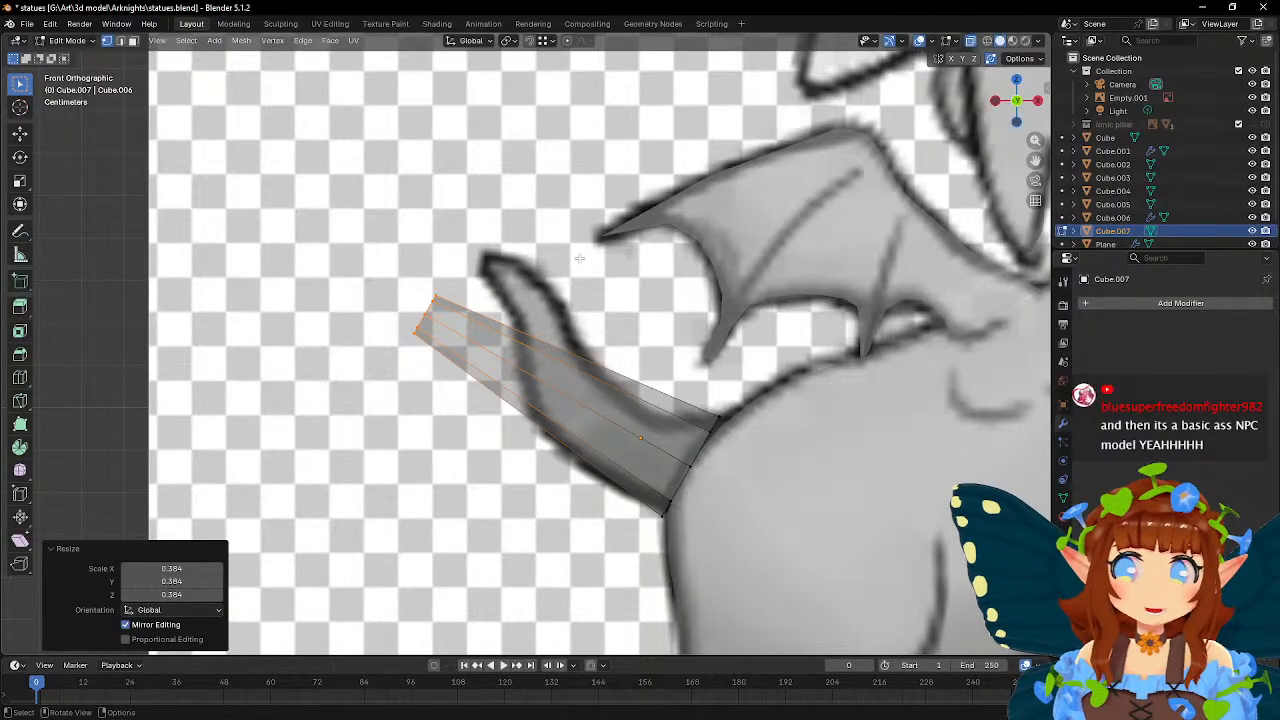
- Add one loop cut across the tail and slide it toward the body with a factor of -0.429
scroll(579, 258, "up", 2)
left_click(20, 377)
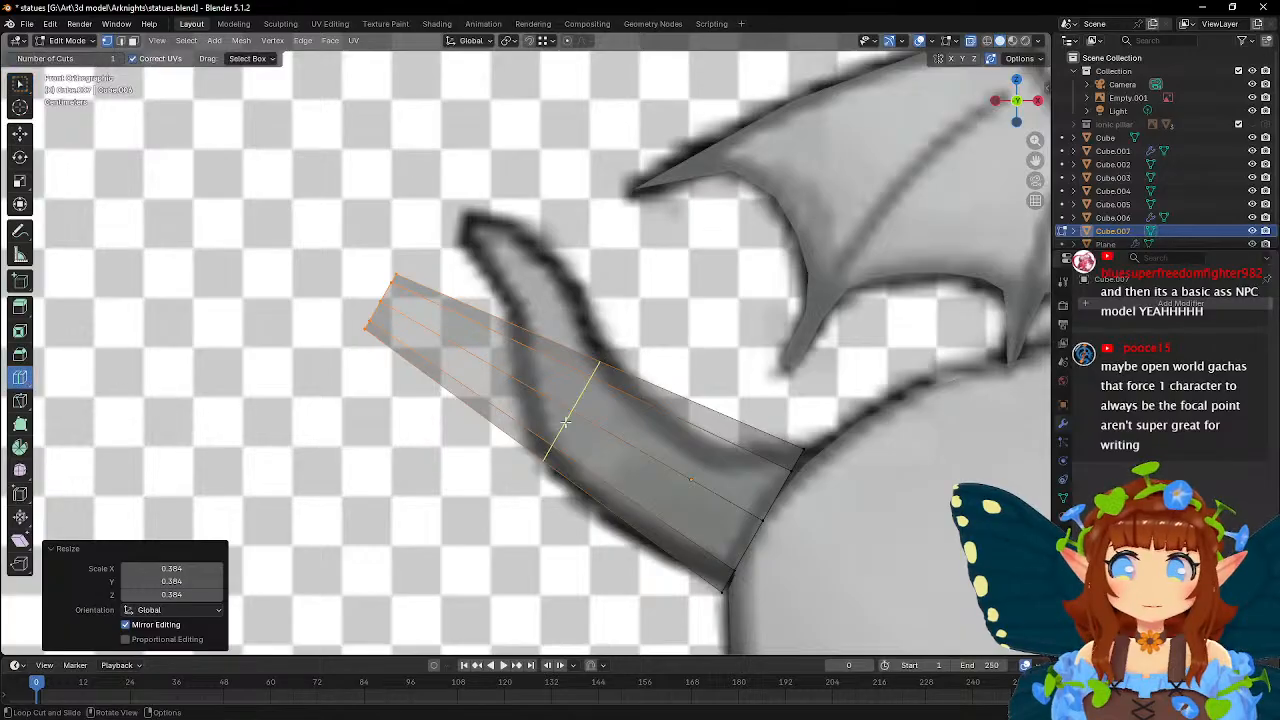
left_click(552, 422)
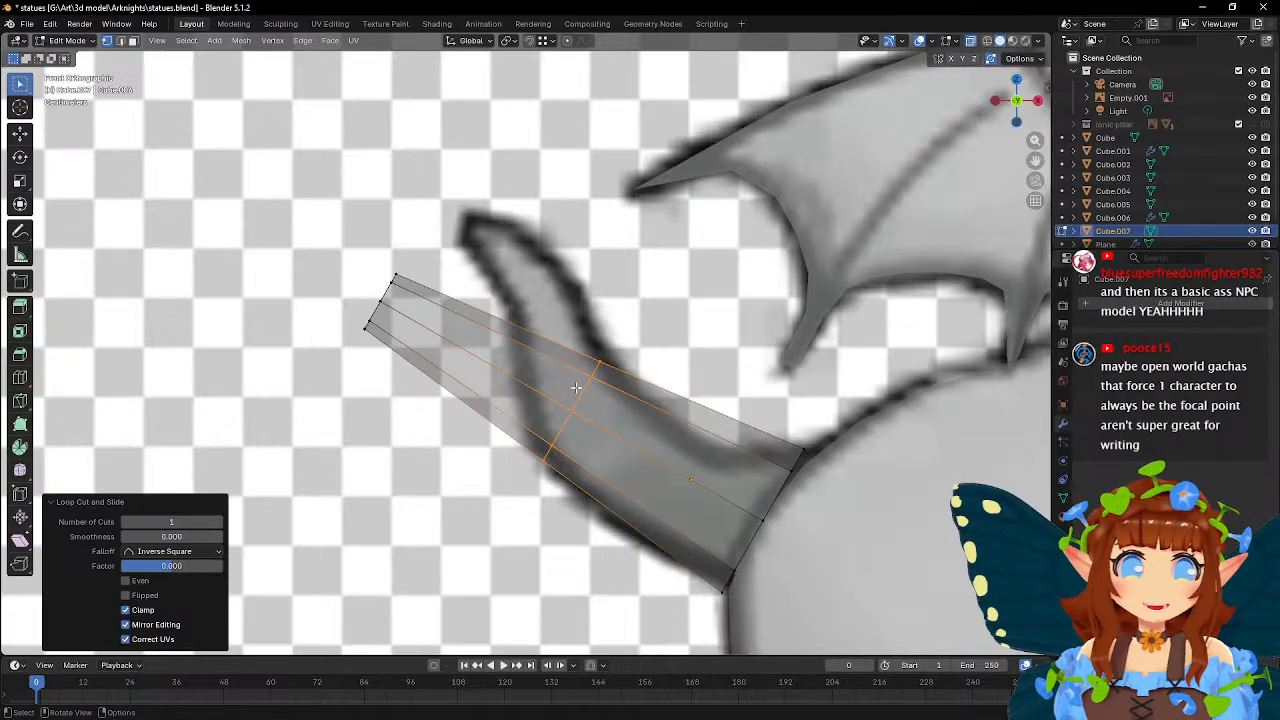
key("g")
key("g")
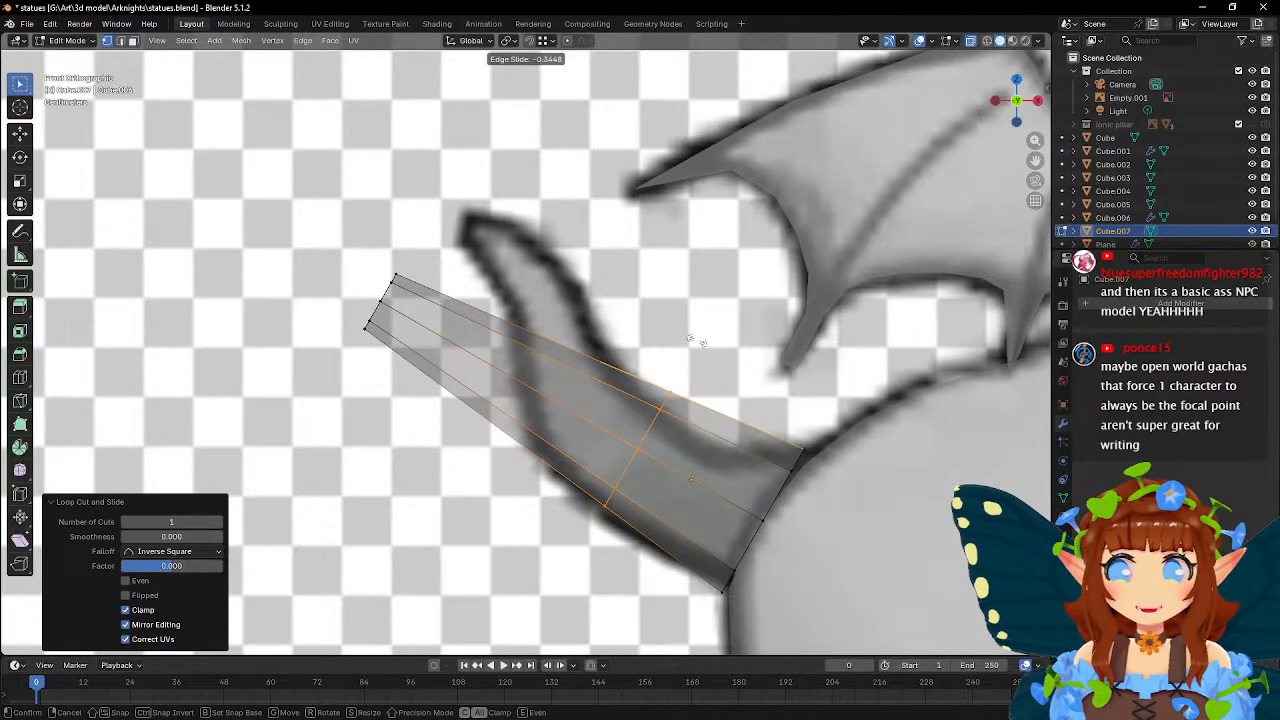
left_click(712, 348)
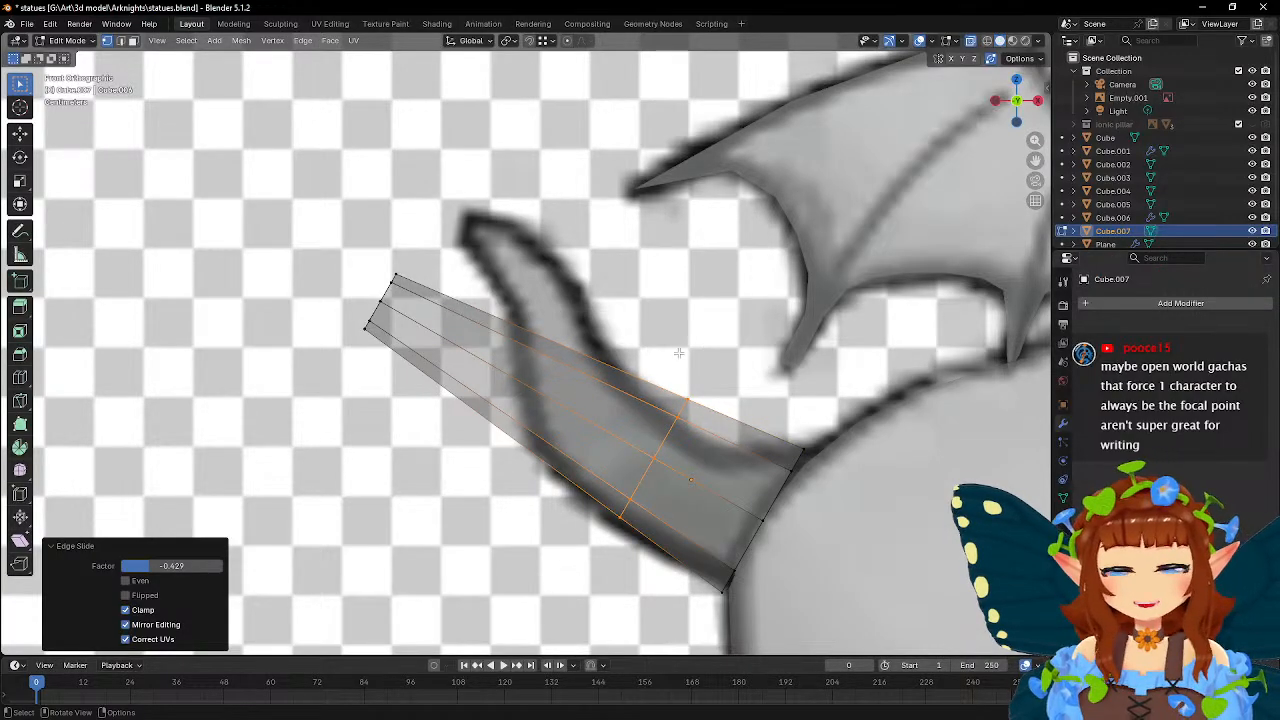
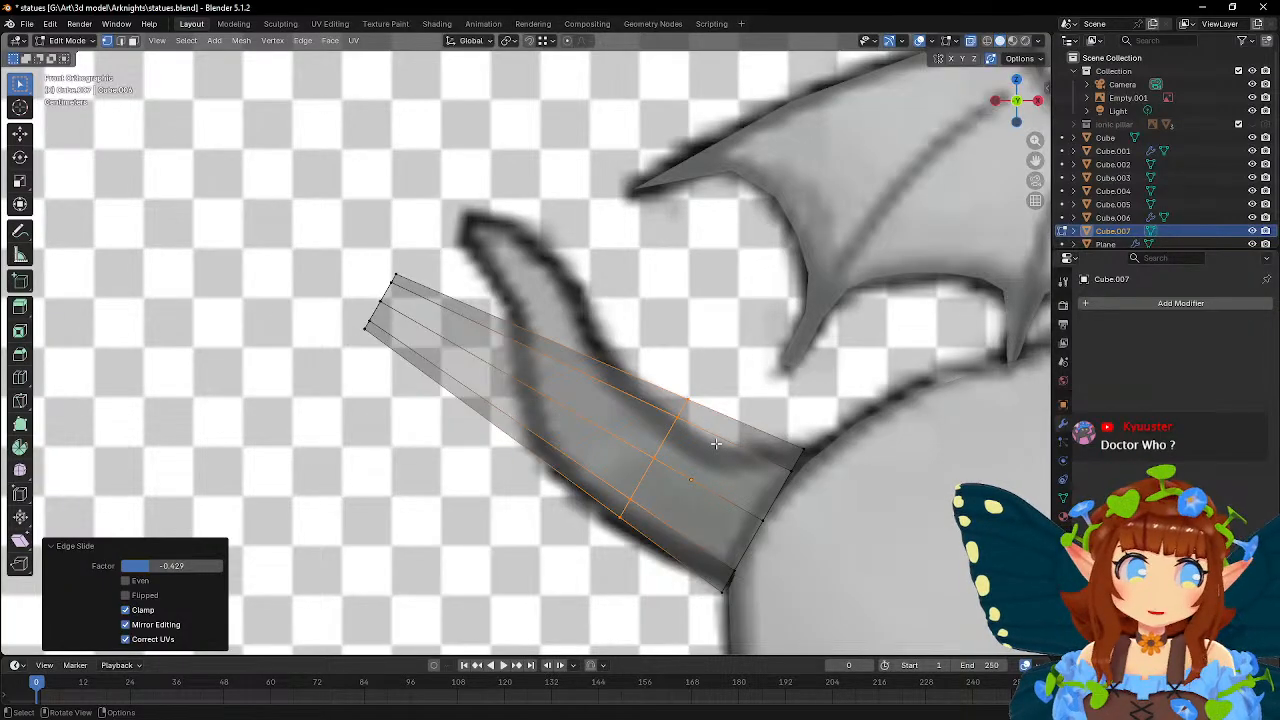
- Push the tail's base vertices about 0.051 m along local X into the body
left_click_drag(852, 428, 812, 641)
scroll(808, 434, "down", 3)
key("g")
key("x")
key("x")
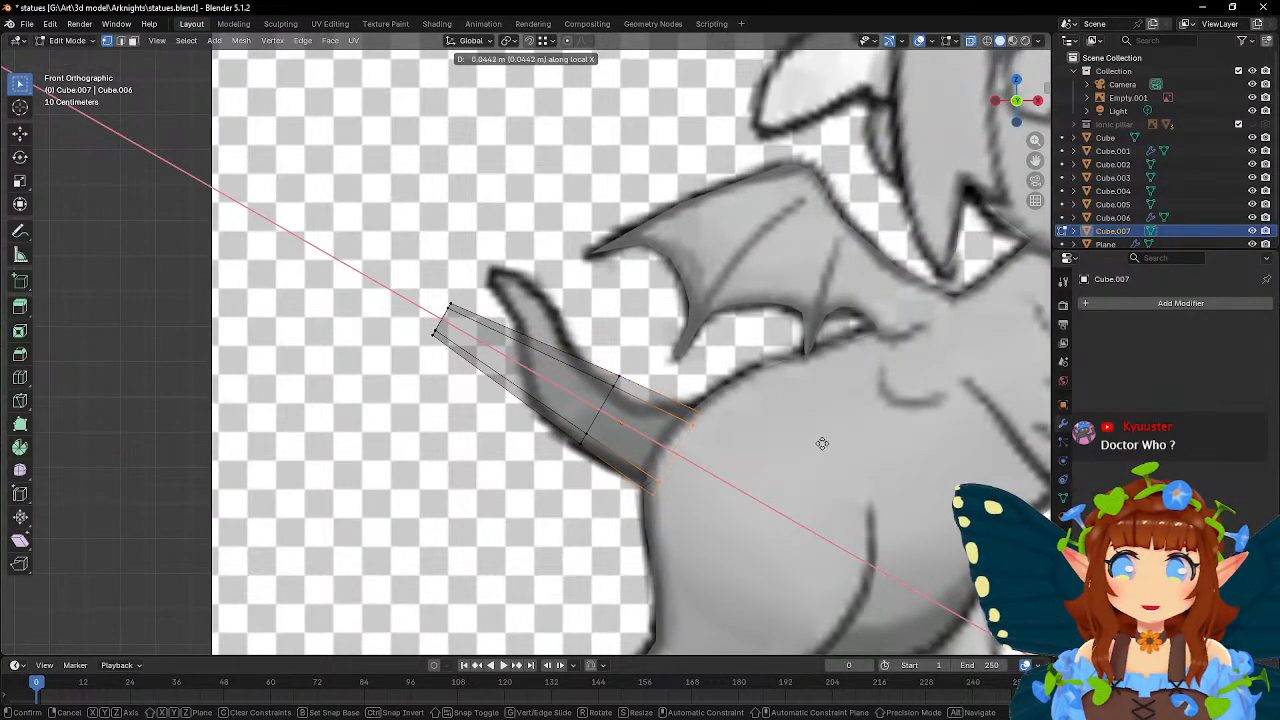
left_click(822, 444)
scroll(514, 392, "up", 3)
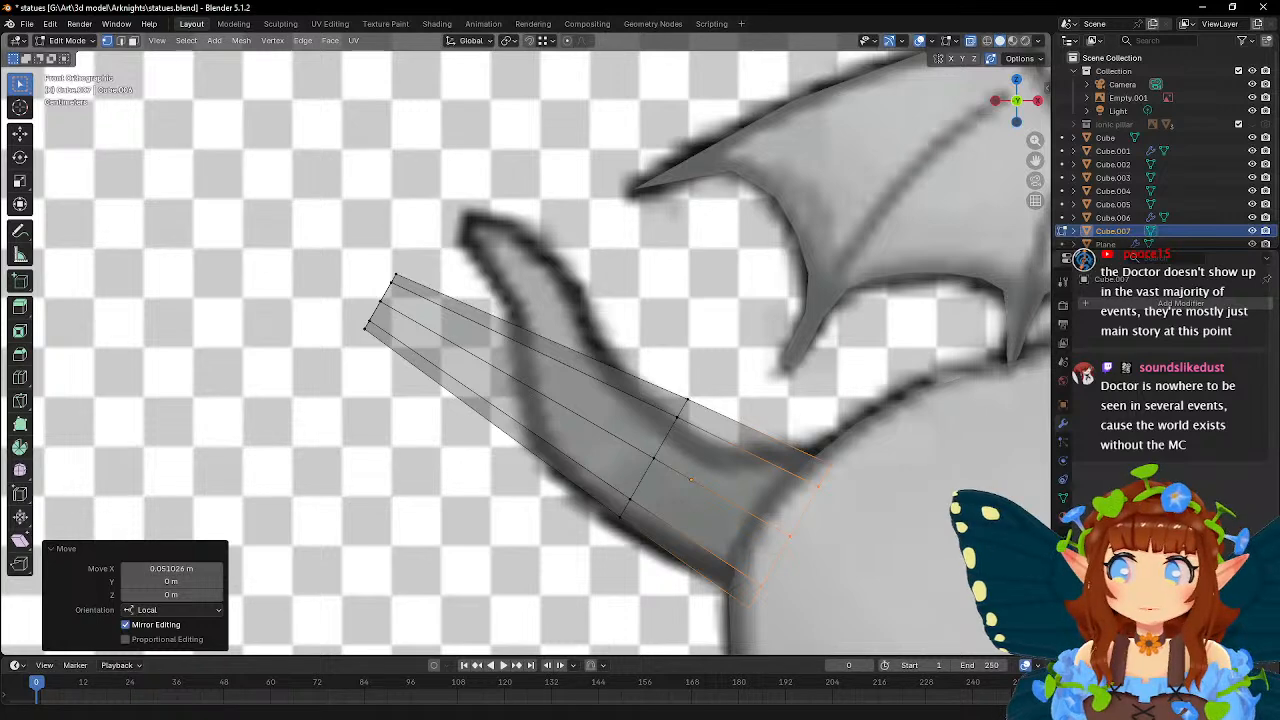
- Add a centred crosswise loop cut in the tail's outer section and move the end vertices up to the drawn tip
left_click(20, 378)
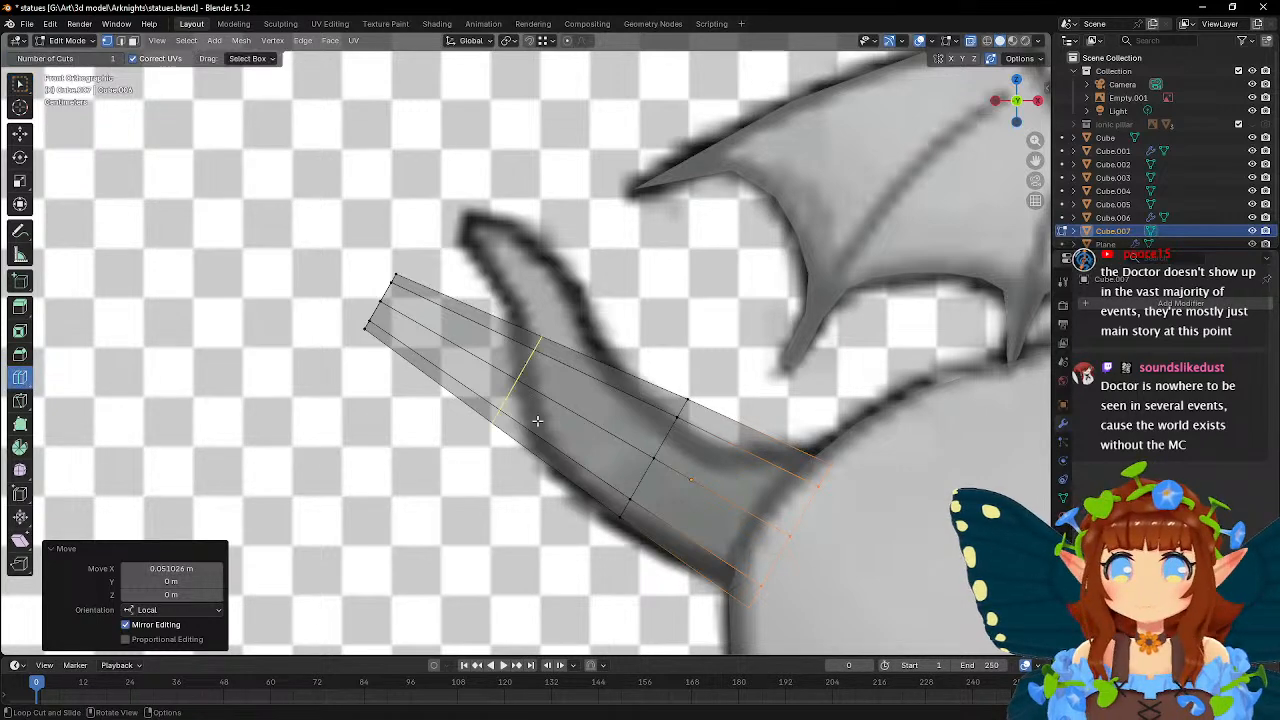
left_click(531, 415)
key("w")
left_click_drag(332, 250, 563, 455)
key("g")
left_click(543, 247)
- Move and rotate the new outer loop so it follows the bend of the drawn tail
key("g")
left_click(677, 343)
key("r")
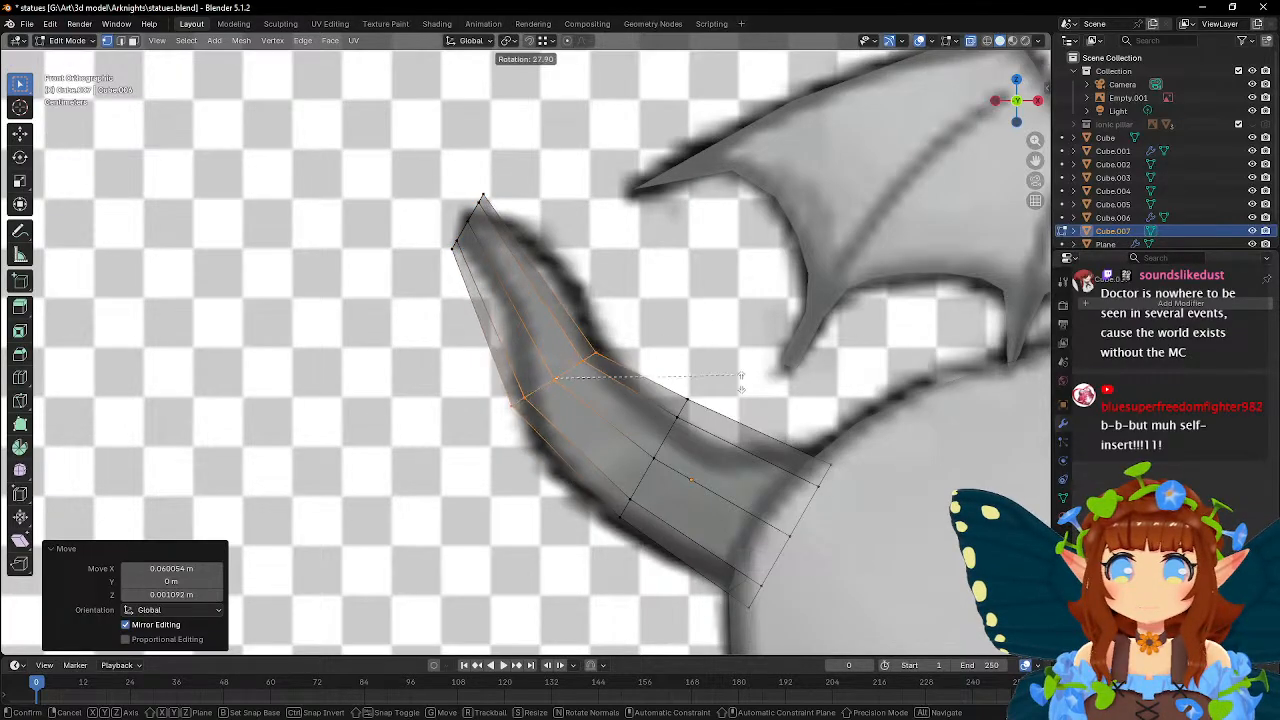
left_click(748, 438)
key("g")
left_click(748, 390)
- Rotate the tail's end vertices 25.1° and move them back inside the drawn tail, just short of its tip
left_click_drag(428, 200, 540, 275)
key("r")
left_click(625, 281)
key("g")
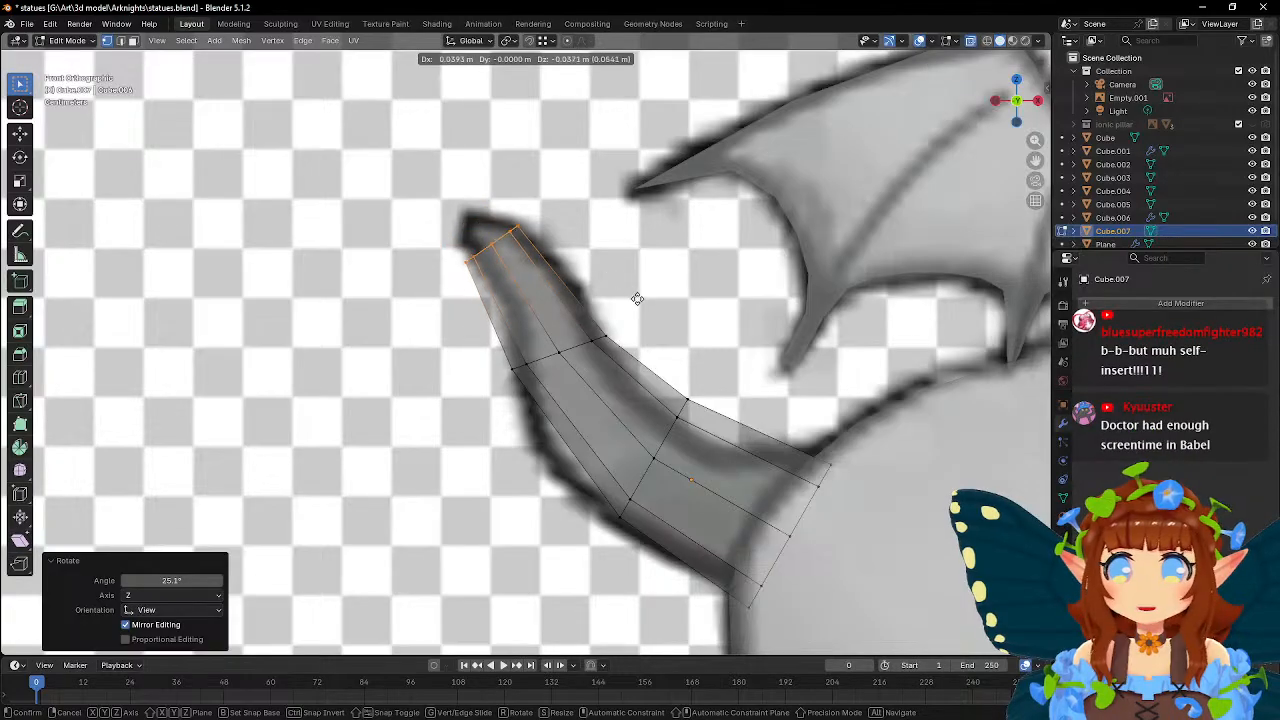
left_click(637, 299)
- Extrude the tail's end to the drawn tip and scale the extruded vertices to 0.580
key("e")
left_click(648, 278)
key("s")
left_click(585, 234)
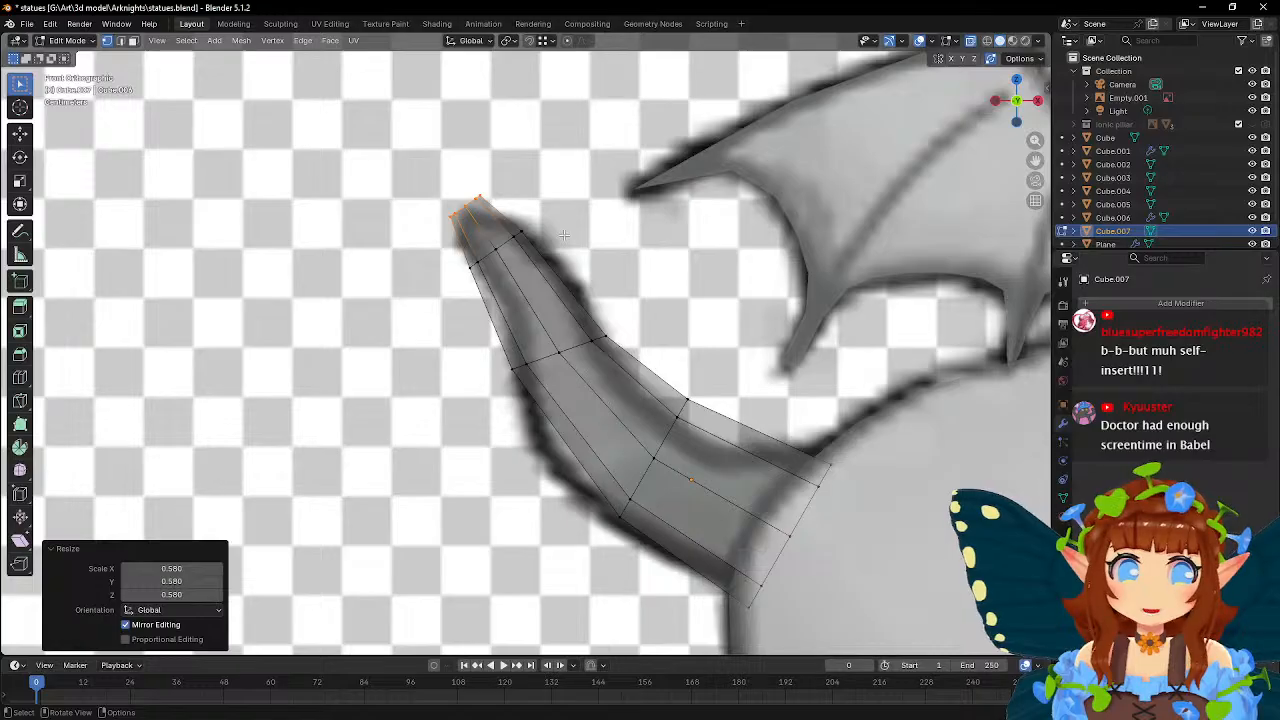
- Merge the tail's extruded end vertices at their center into one point and move it out to the drawn tip
key("ctrl+v")
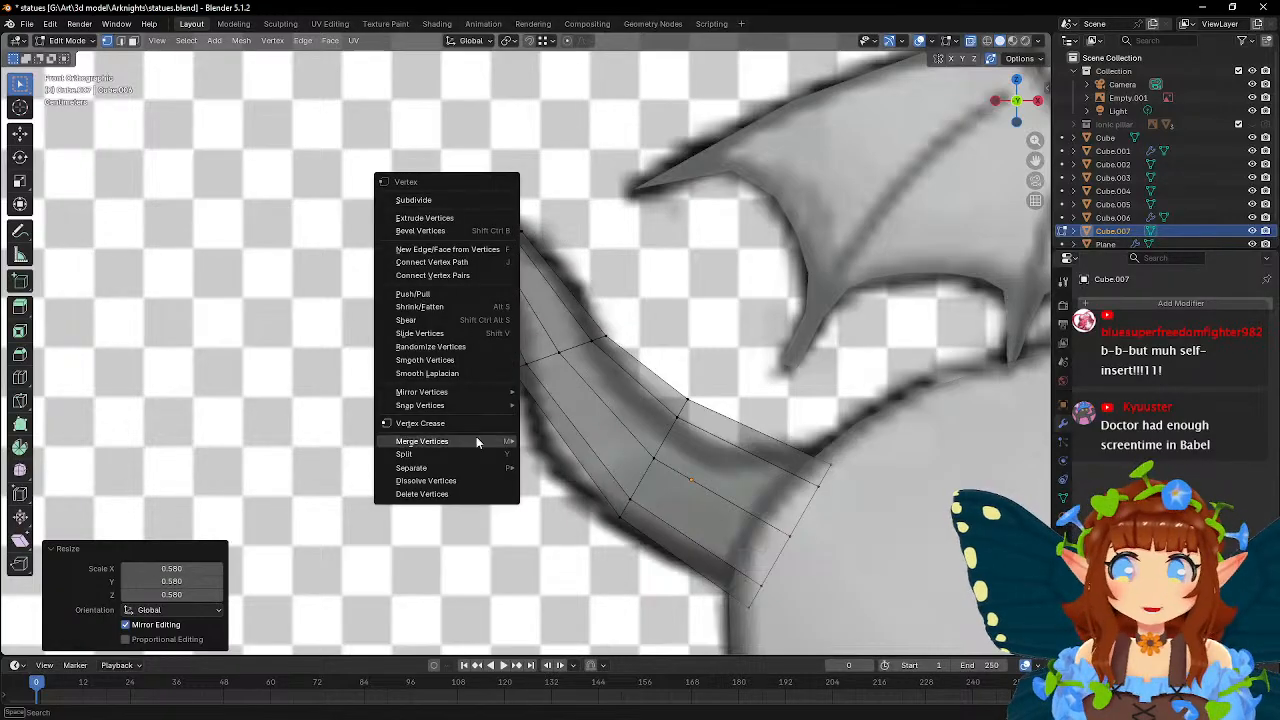
mouse_move(476, 436)
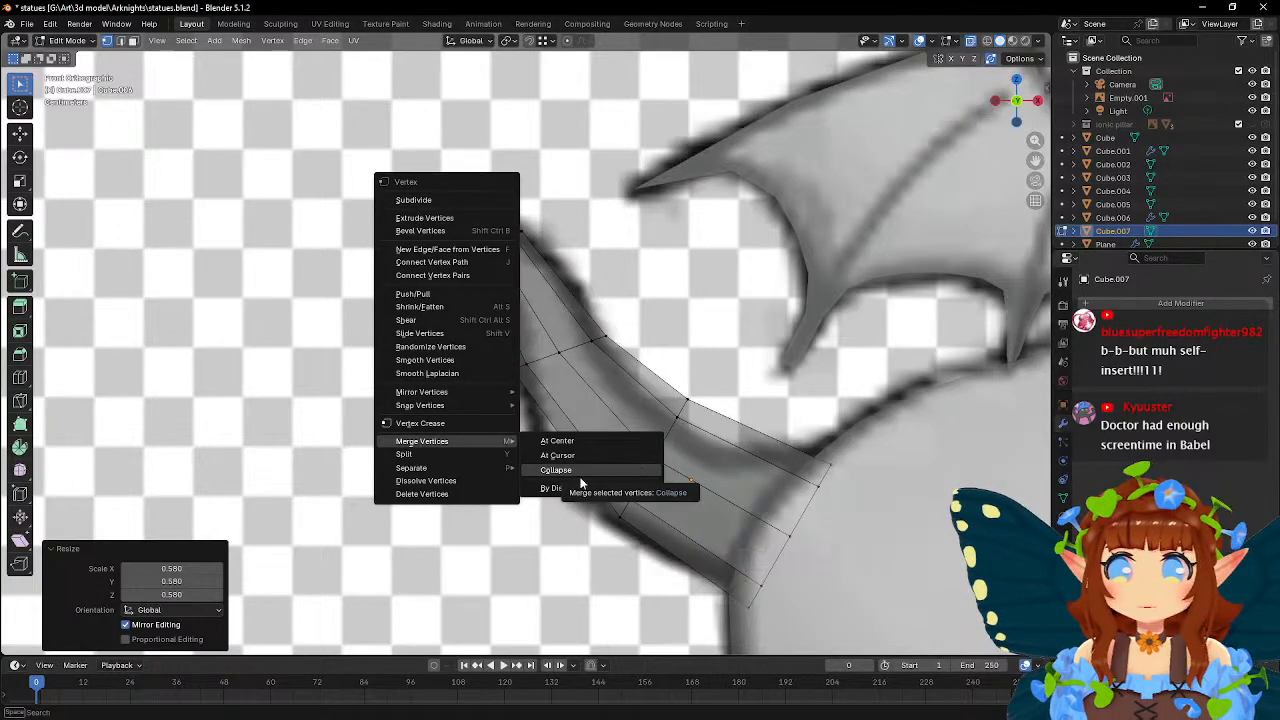
left_click(553, 441)
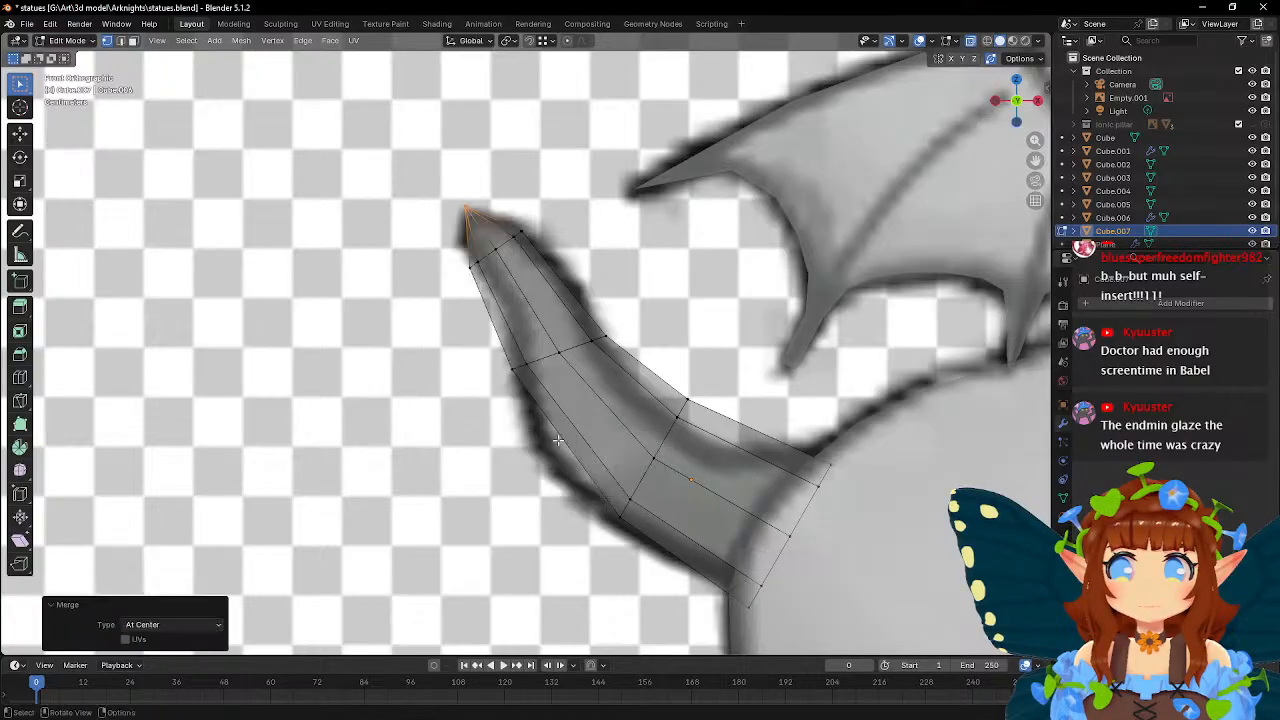
key("g")
left_click(619, 310)
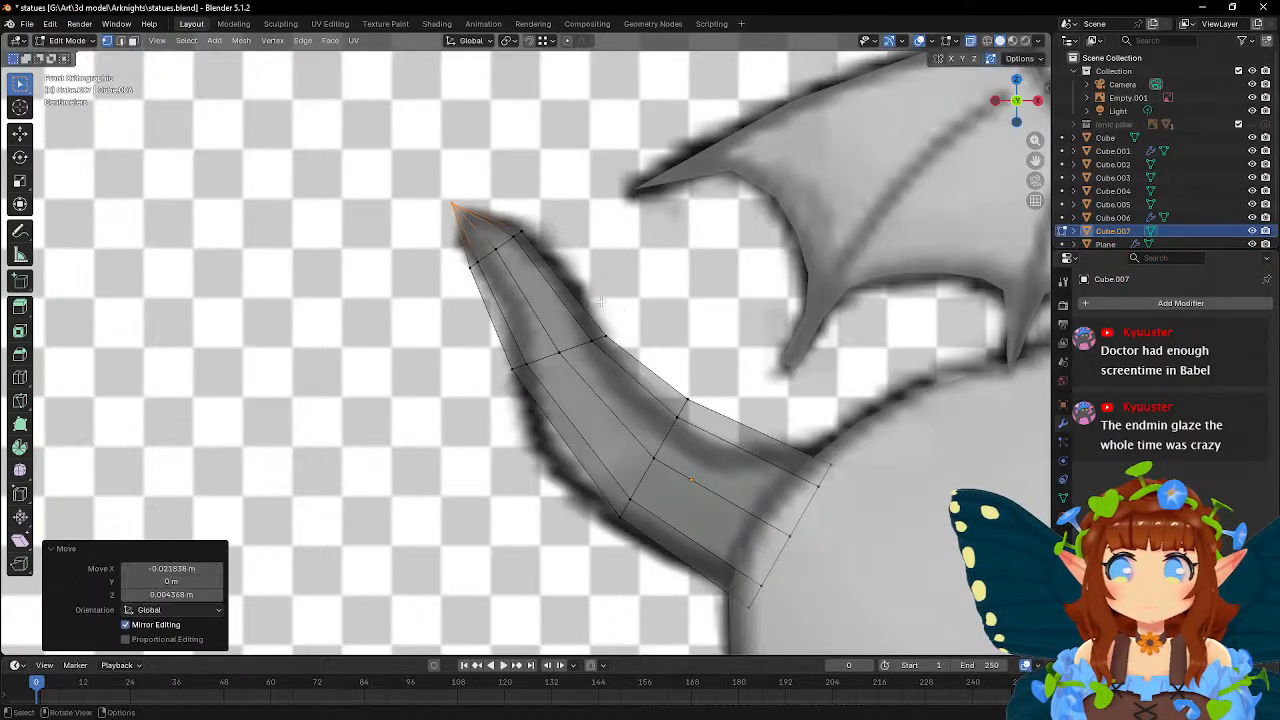
- Scale the loop just behind the tail's tip to 0.915, then rotate and move it inside the drawn outline
left_click(505, 243, "alt")
key("s")
left_click(638, 290)
key("g")
left_click(634, 283)
key("r")
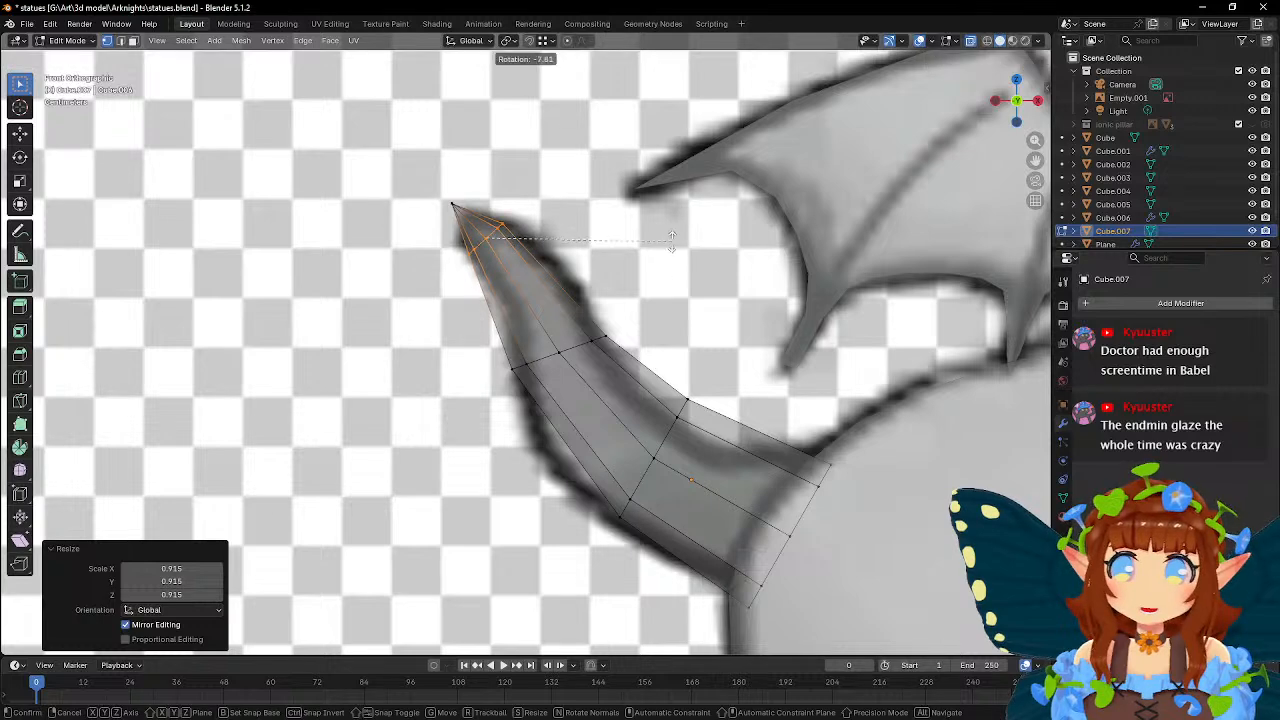
left_click(680, 262)
key("g")
left_click(690, 255)
- Move the tail's tip vertex down about 0.019 m to meet the end of the drawn tail
left_click(463, 214)
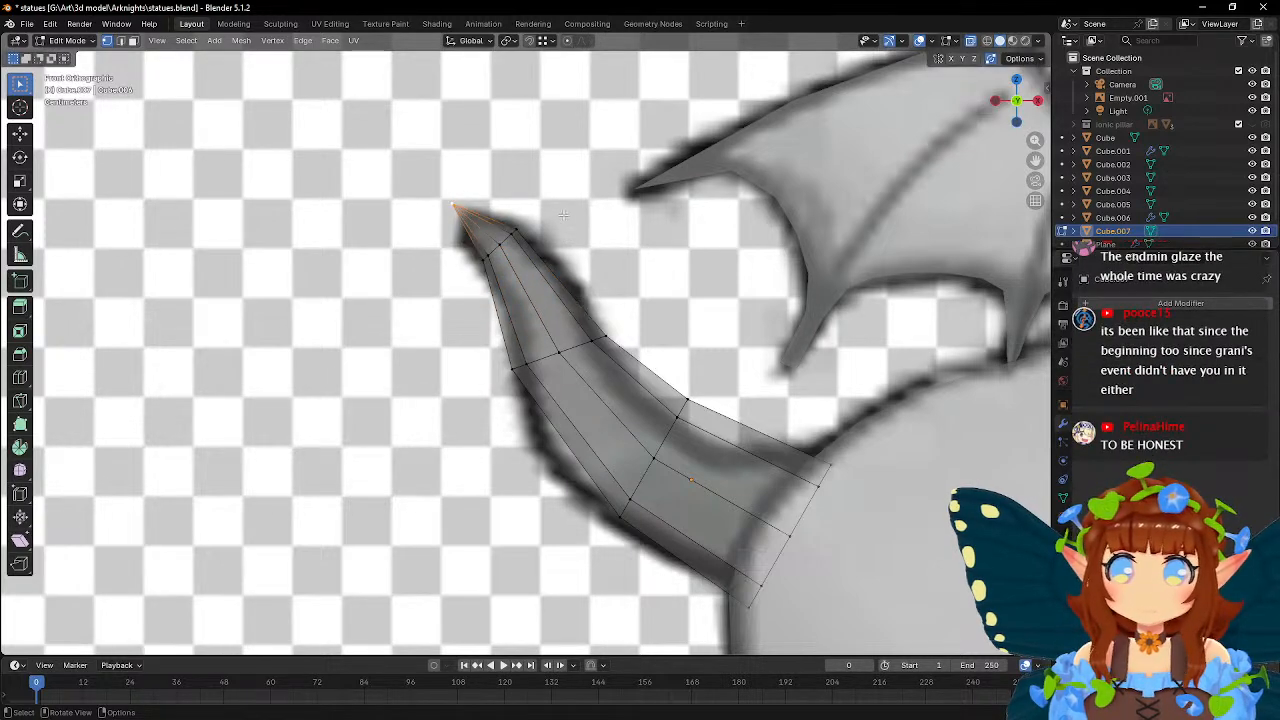
key("g")
left_click(564, 224)
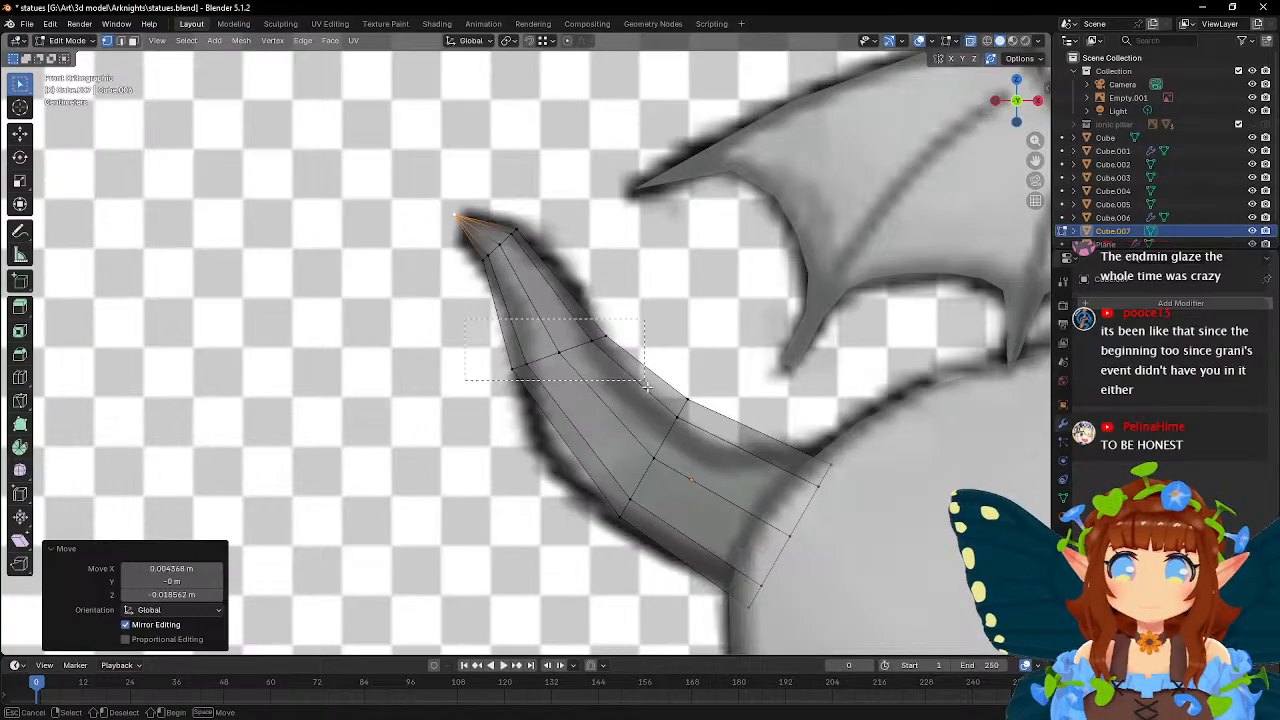
- Rotate the tail's second loop from the tip -17.6°, scale it, and move it up between the drawn tail's edges
left_click(560, 353, "alt")
key("r")
right_click(720, 278)
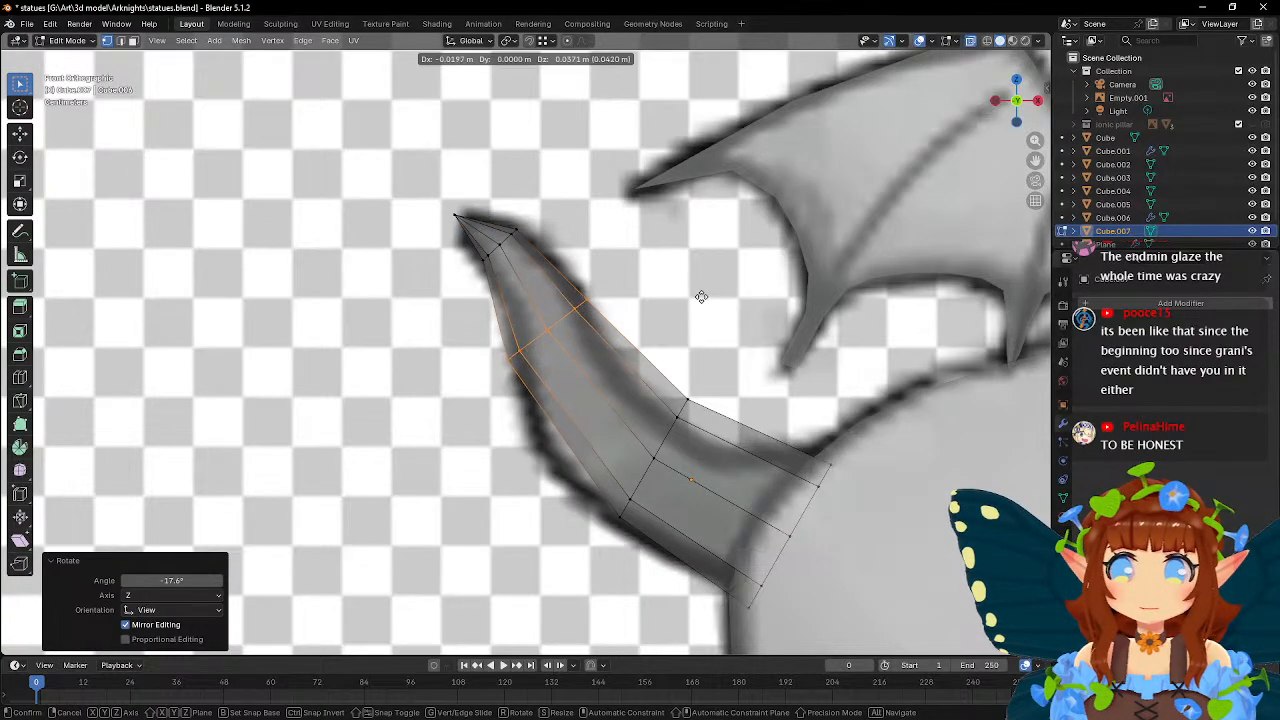
key("s")
left_click(678, 297)
key("g")
left_click(678, 289)
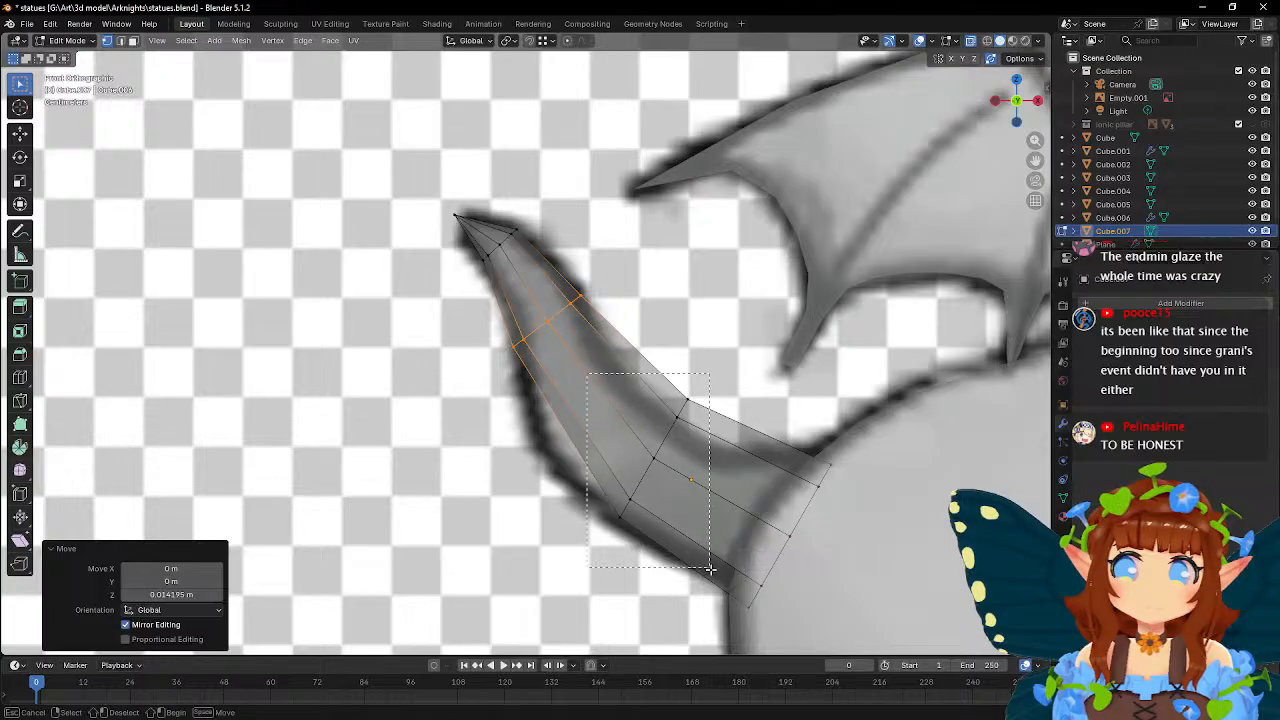
- Scale the loop nearest the tail's base to 0.882, rotate it -11.2°, and move it down to where the drawn tail meets the body
left_click(740, 508, "alt")
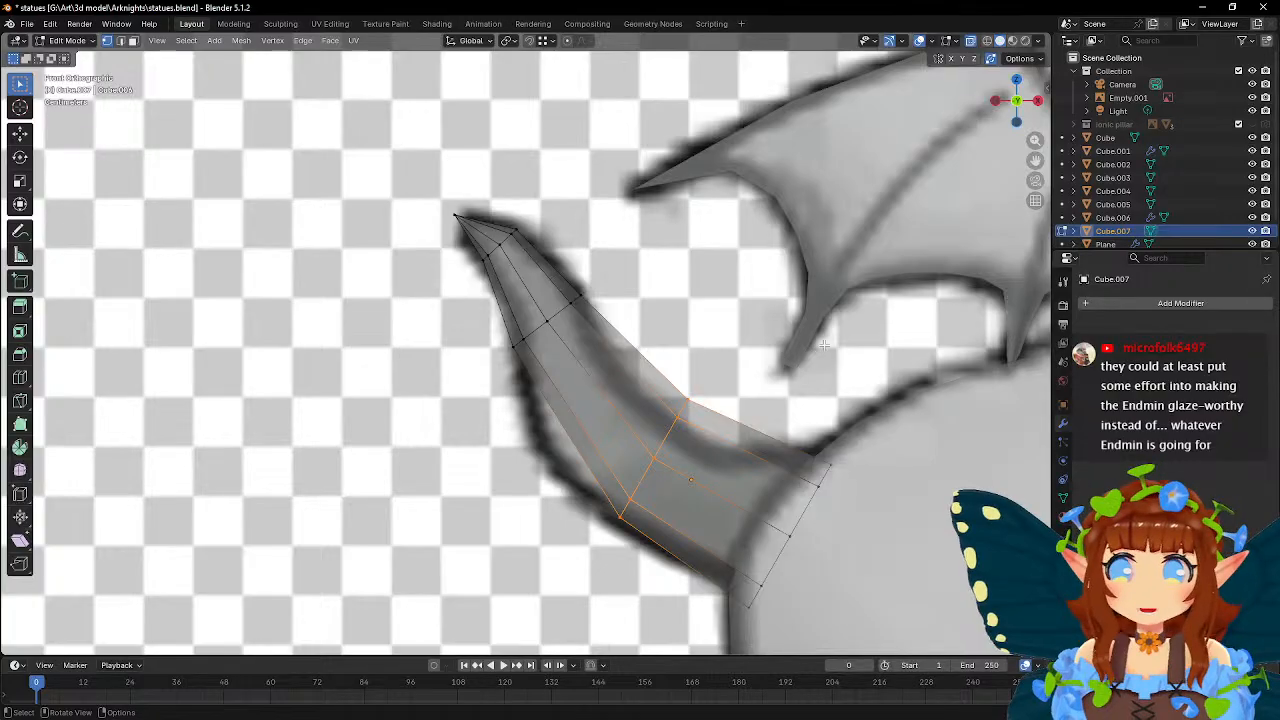
key("s")
left_click(812, 360)
key("g")
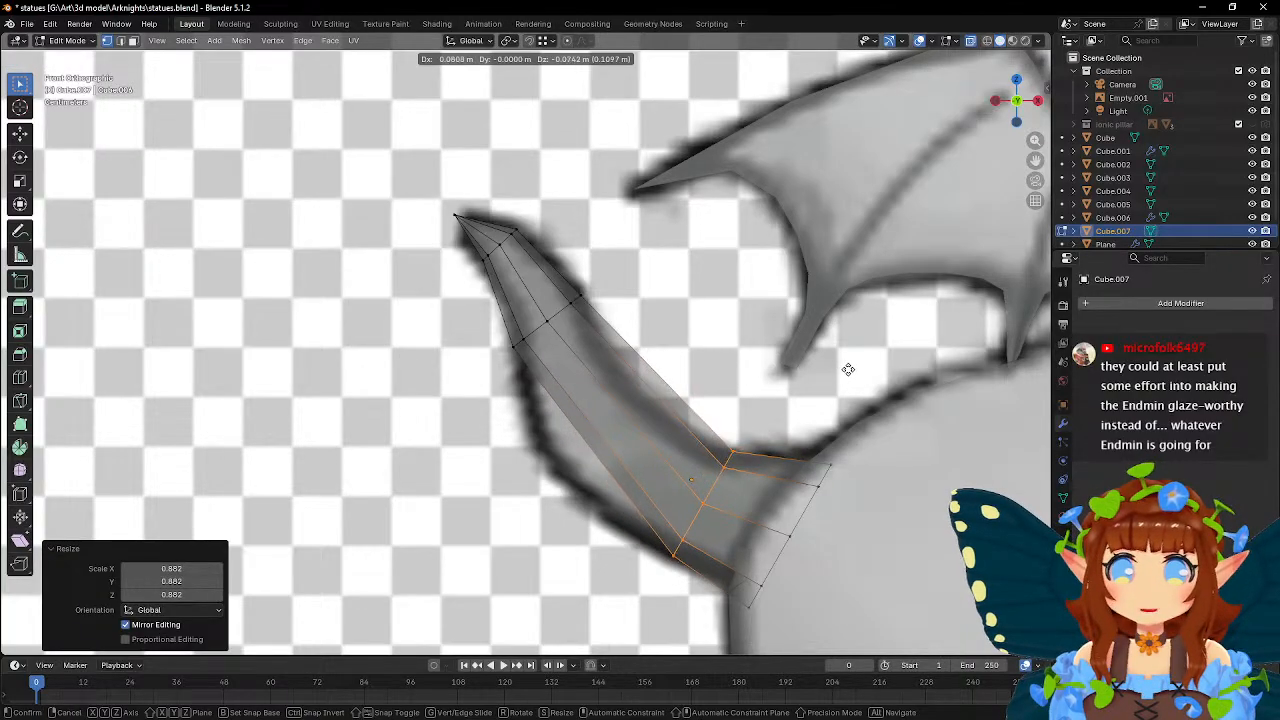
left_click(850, 367)
key("r")
left_click(820, 341)
key("g")
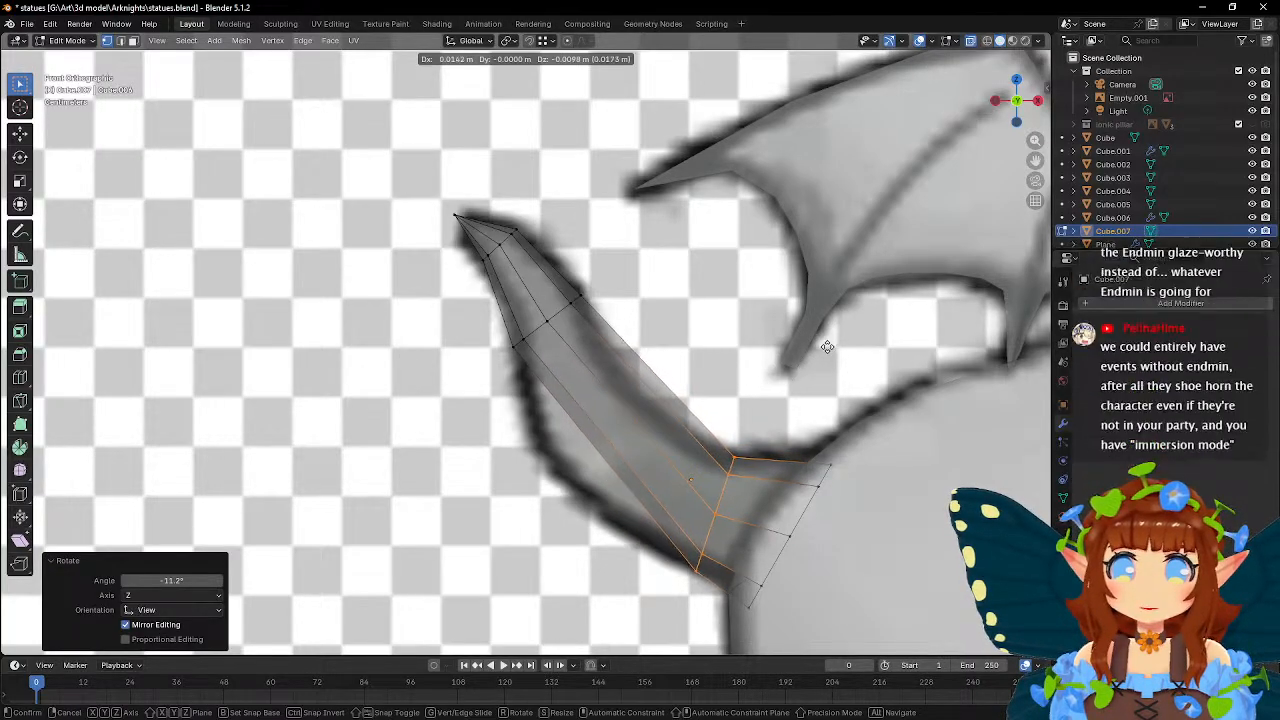
left_click(827, 346)
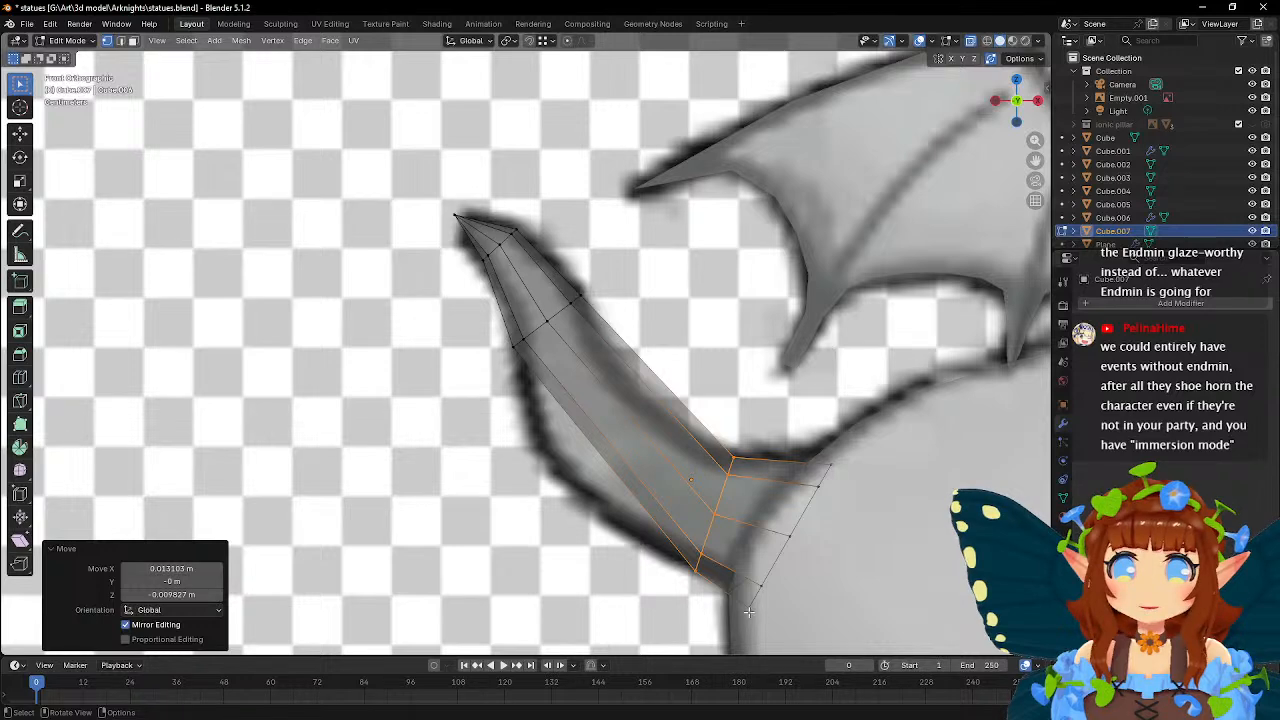
- Scale up the tail's base vertices inside the body and move them up about 0.012 m to the drawn outline
key("b")
left_click_drag(803, 508, 838, 554)
key("b")
left_click_drag(804, 441, 852, 480)
key("s")
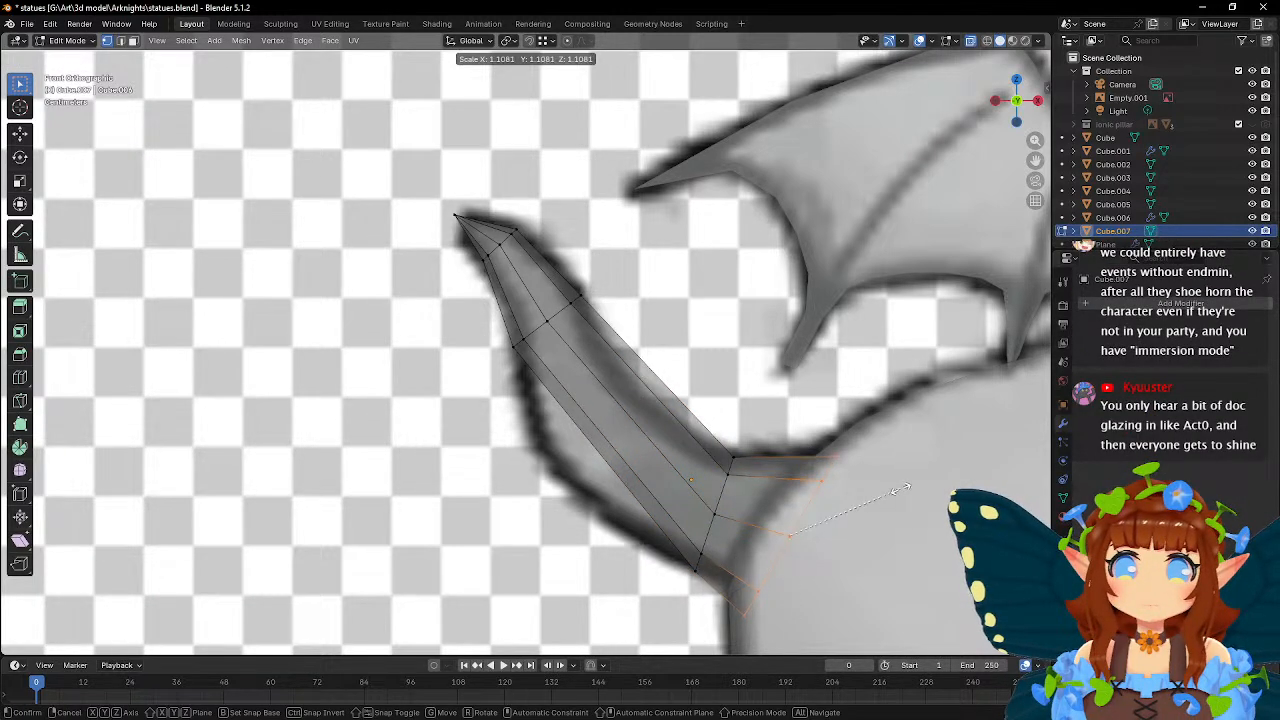
left_click(900, 489)
key("g")
left_click(901, 482)
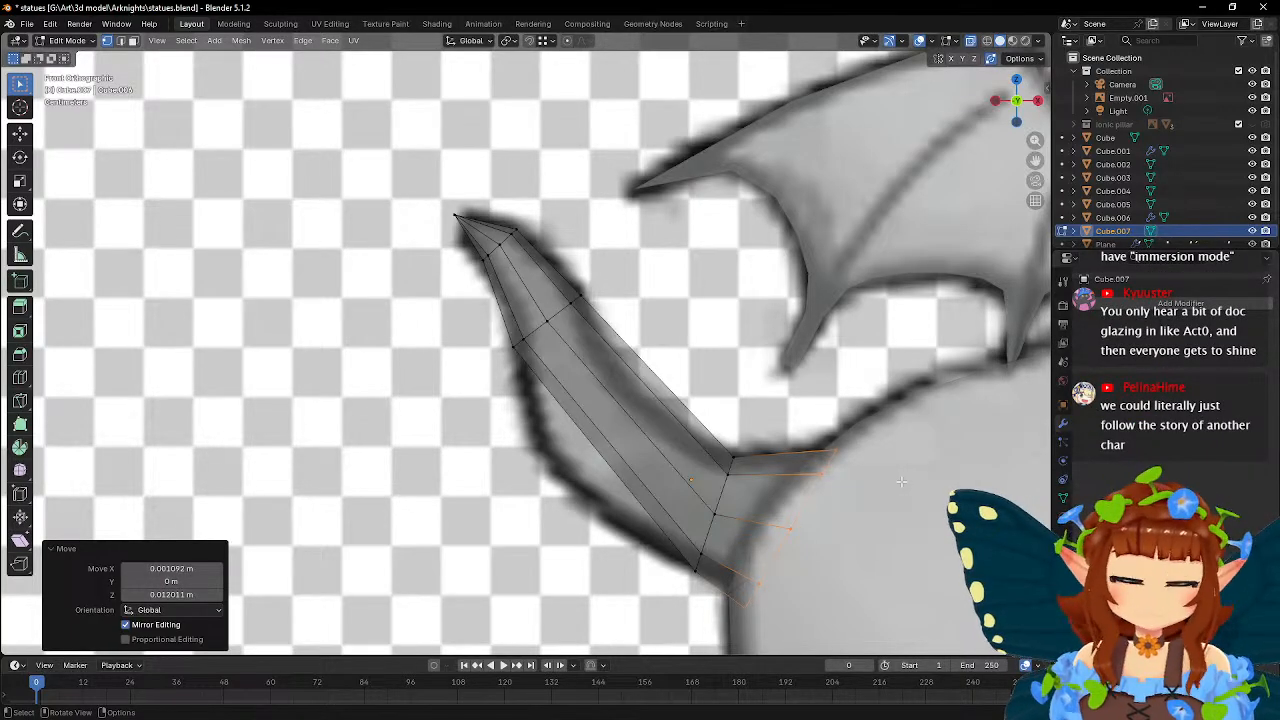
- Add a centred crosswise loop cut in the tail's long middle section and move, rotate and scale it to follow the drawn lower bend
left_click(20, 377)
left_click(603, 457)
key("w")
key("g")
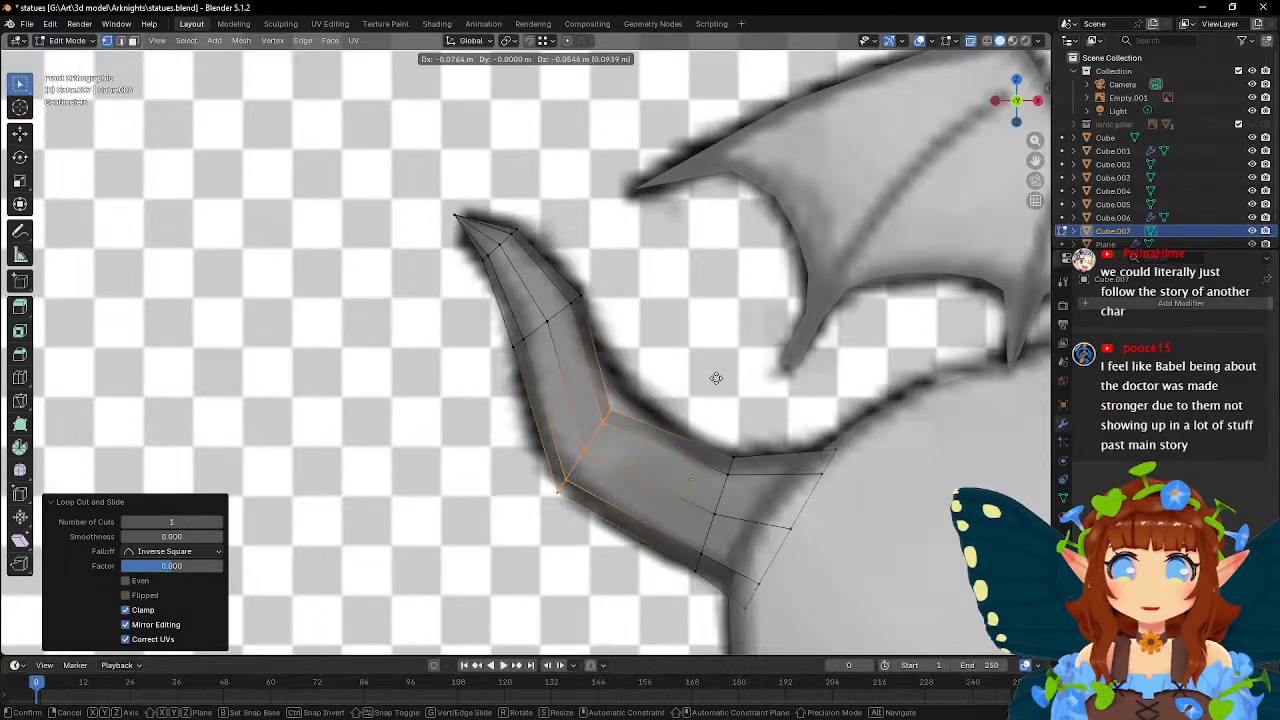
left_click(727, 362)
key("r")
left_click(727, 363)
key("s")
left_click(721, 356)
key("g")
left_click(726, 353)
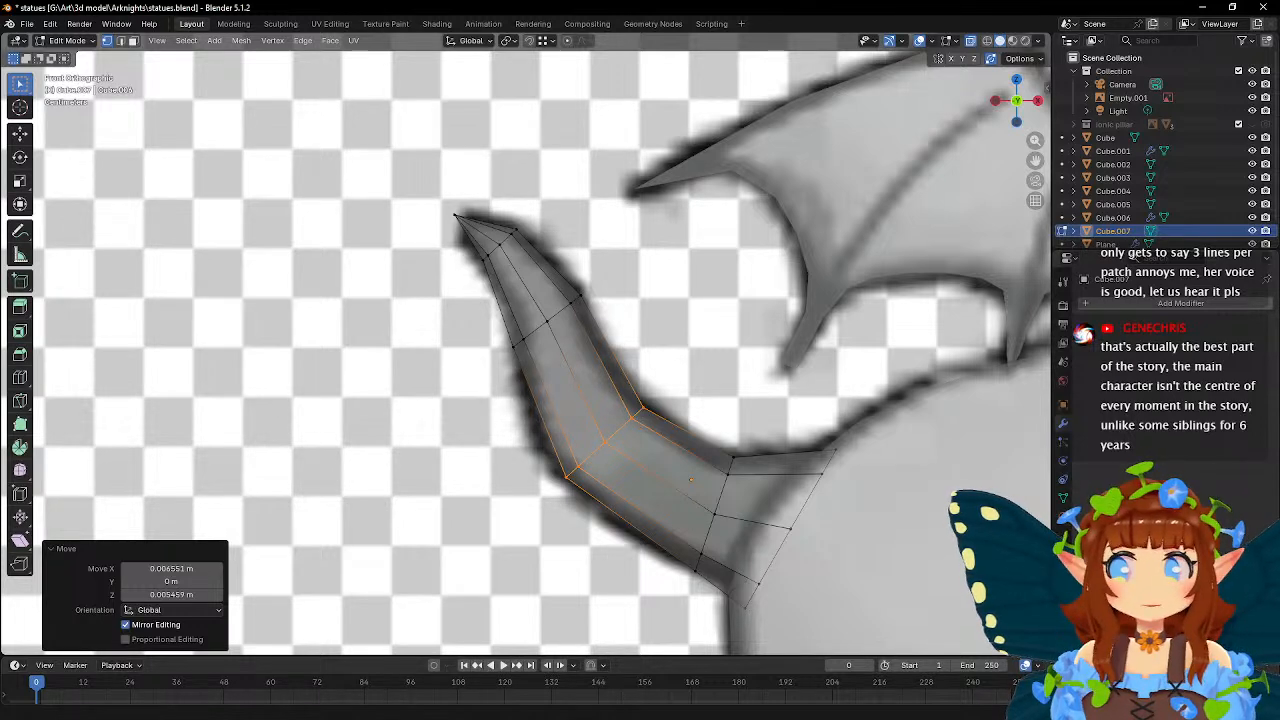
- Rotate the tail's second loop from the tip 9.21°, scale it, and move it up about 0.020 m along the drawn tail
left_click(575, 350, "alt")
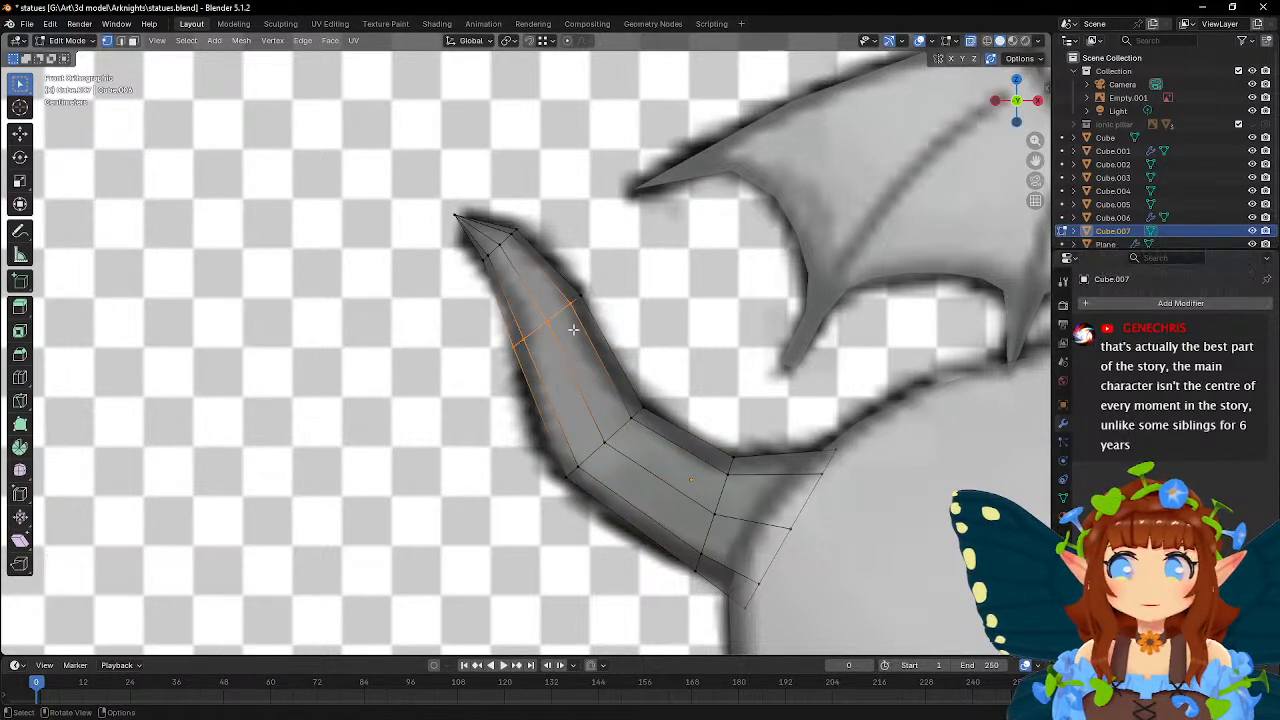
key("r")
left_click(695, 312)
key("s")
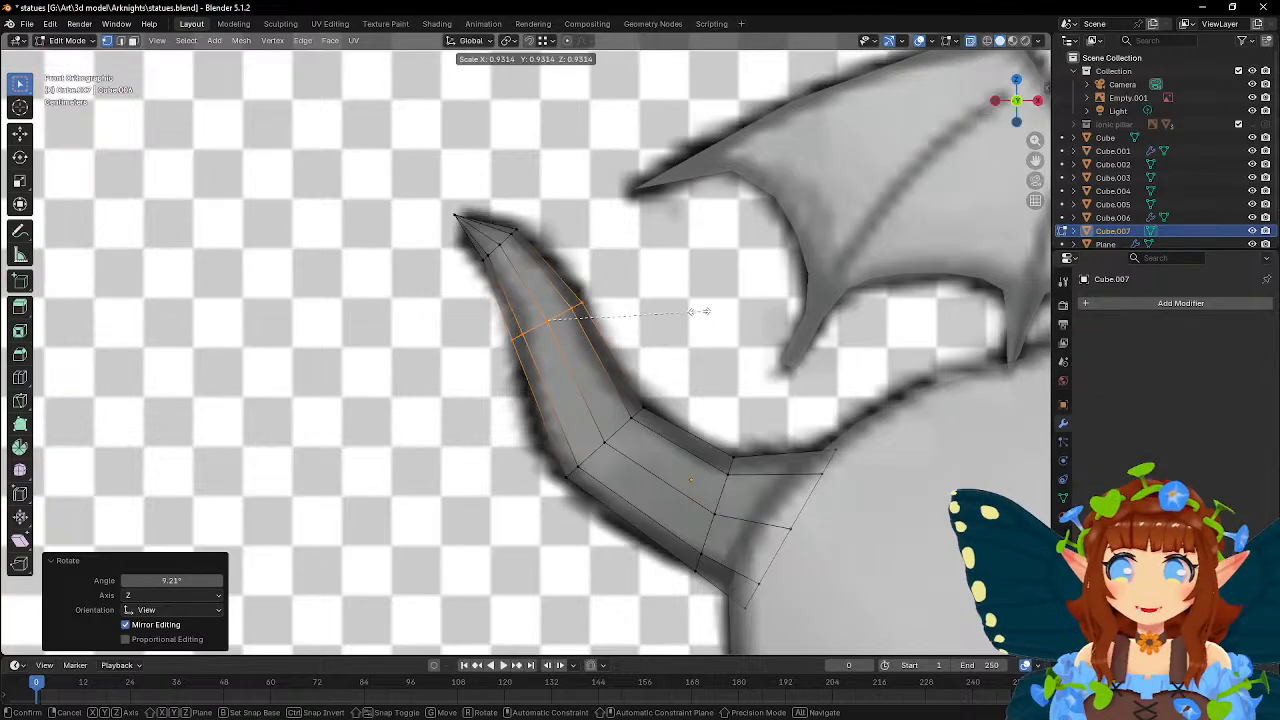
left_click(705, 311)
key("g")
left_click(697, 297)
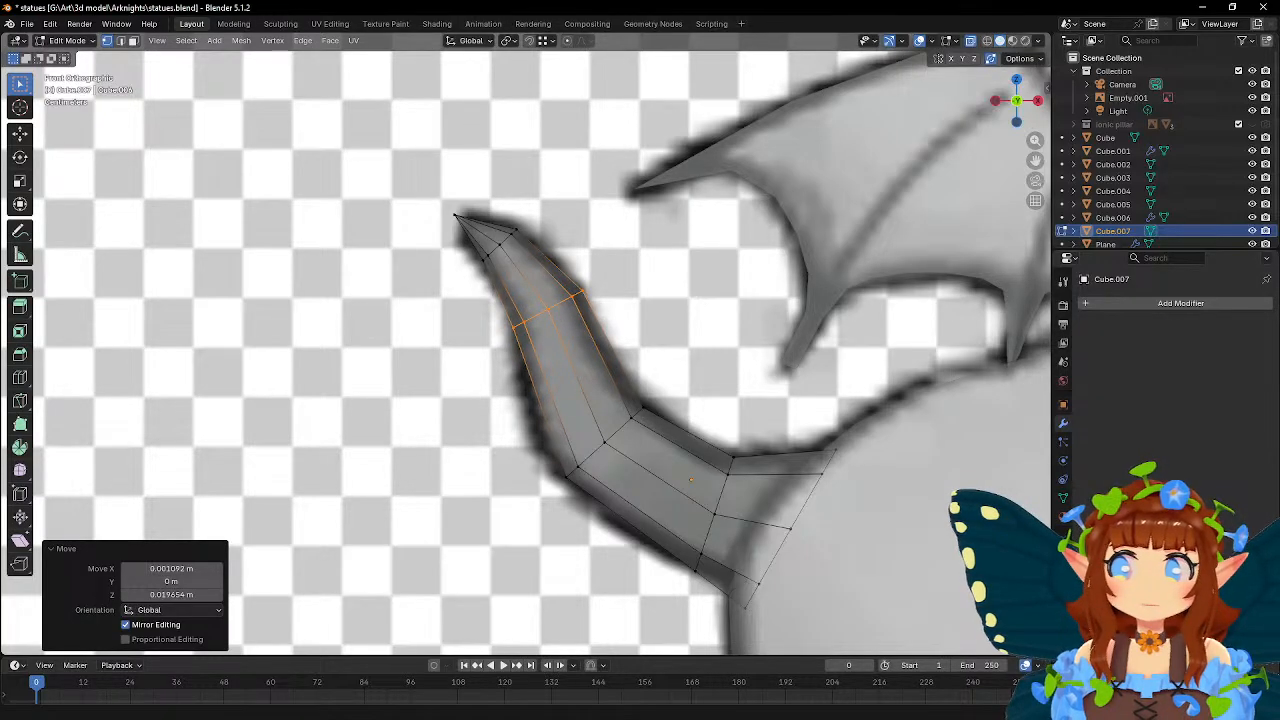
- Add a centred loop cut above the tail's lower bend, fit it to the drawn outline at scale 0.952, and save the file
key("ctrl+r")
left_click(703, 354)
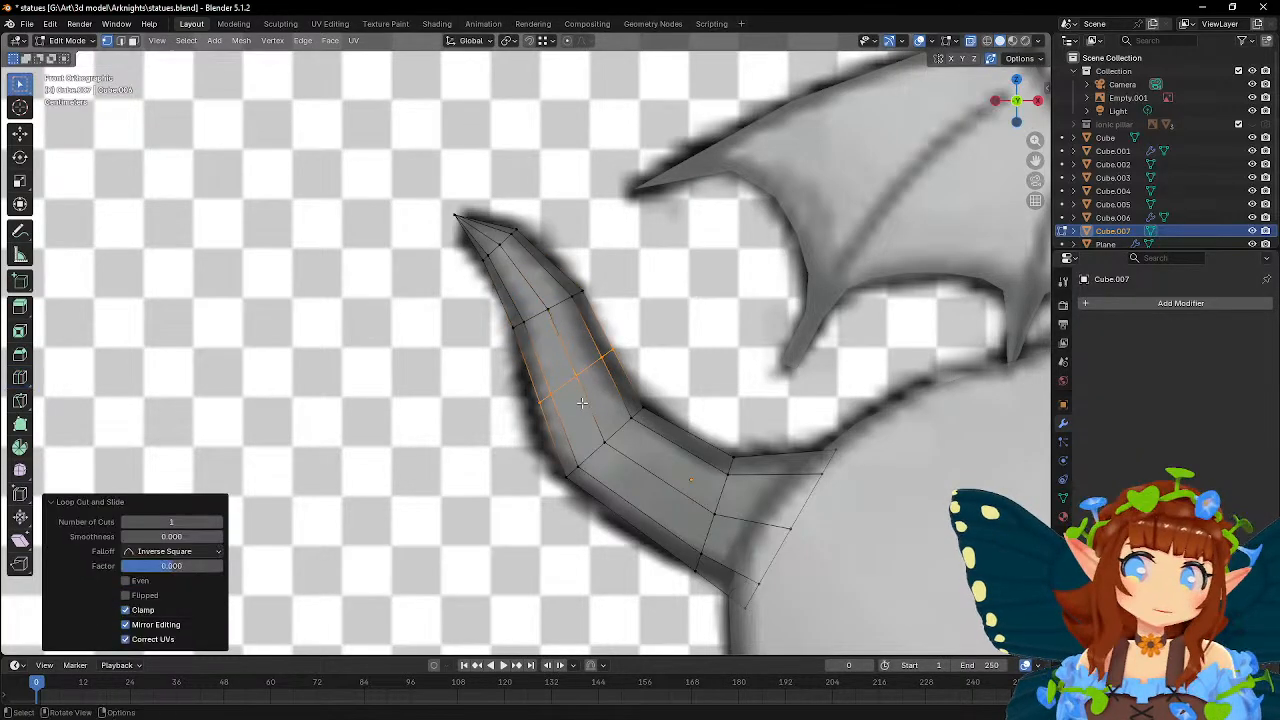
key("g")
left_click(693, 350)
key("s")
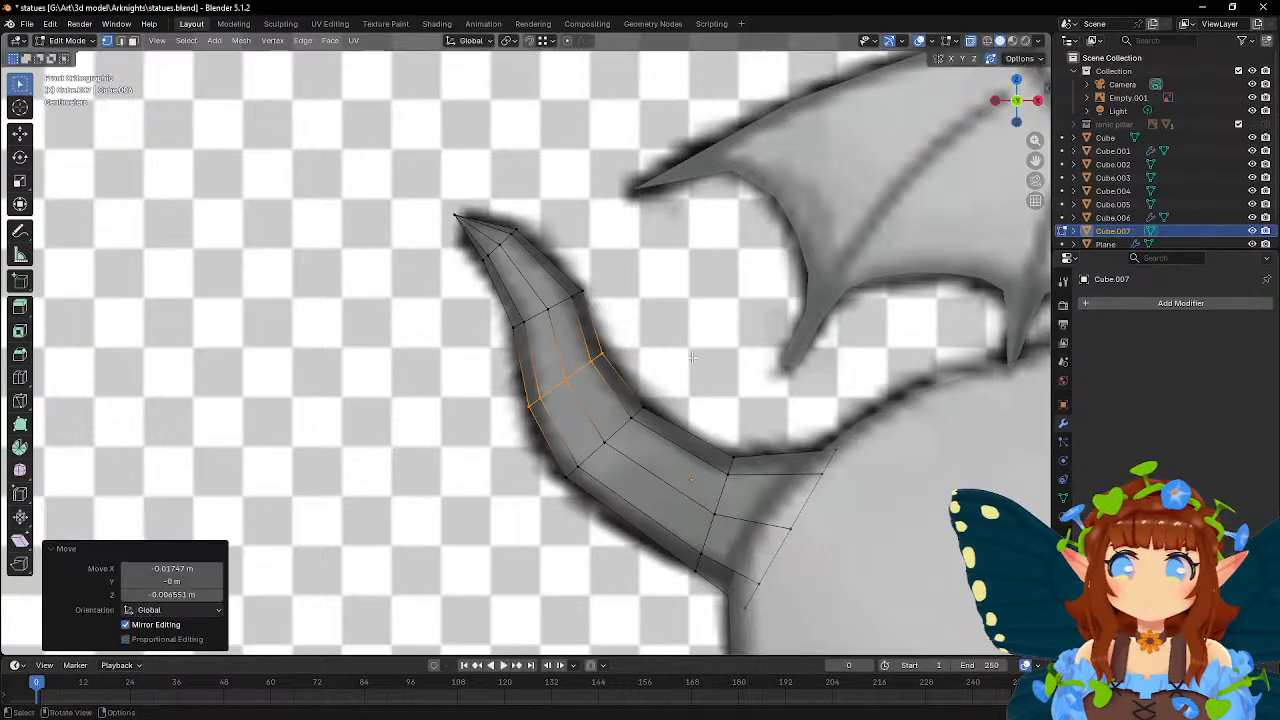
left_click(691, 348)
key("g")
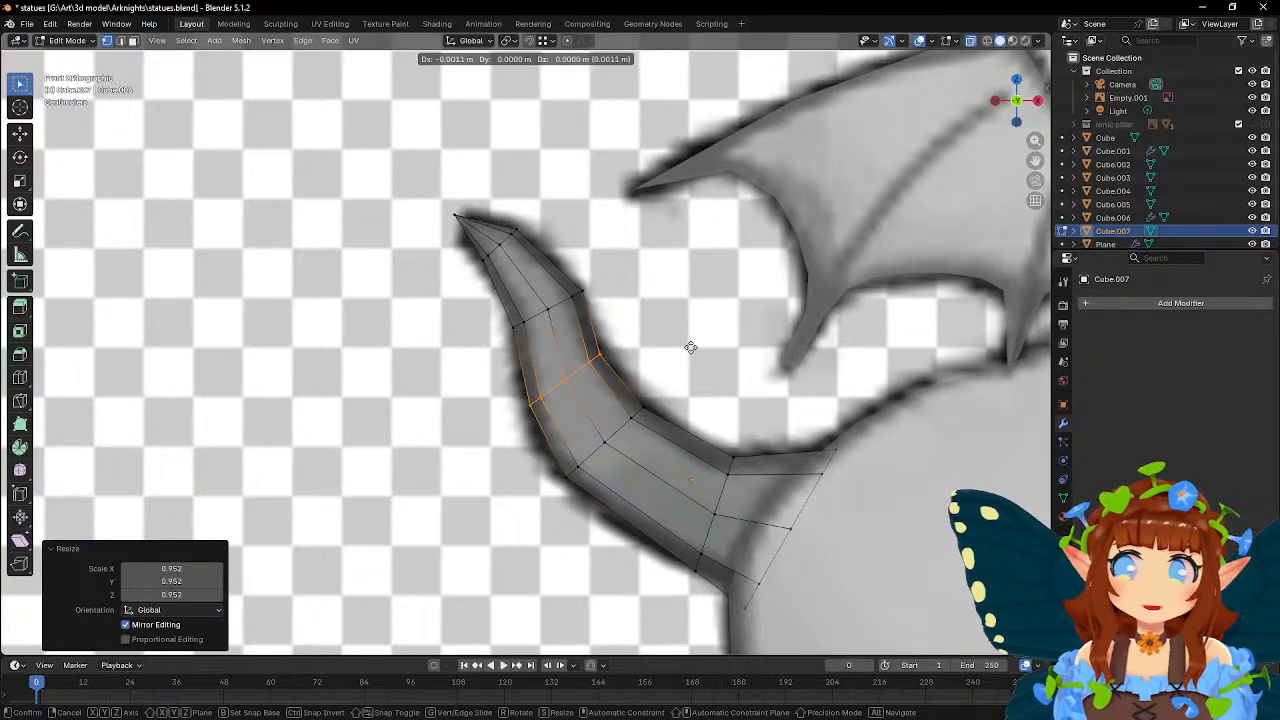
left_click(690, 348)
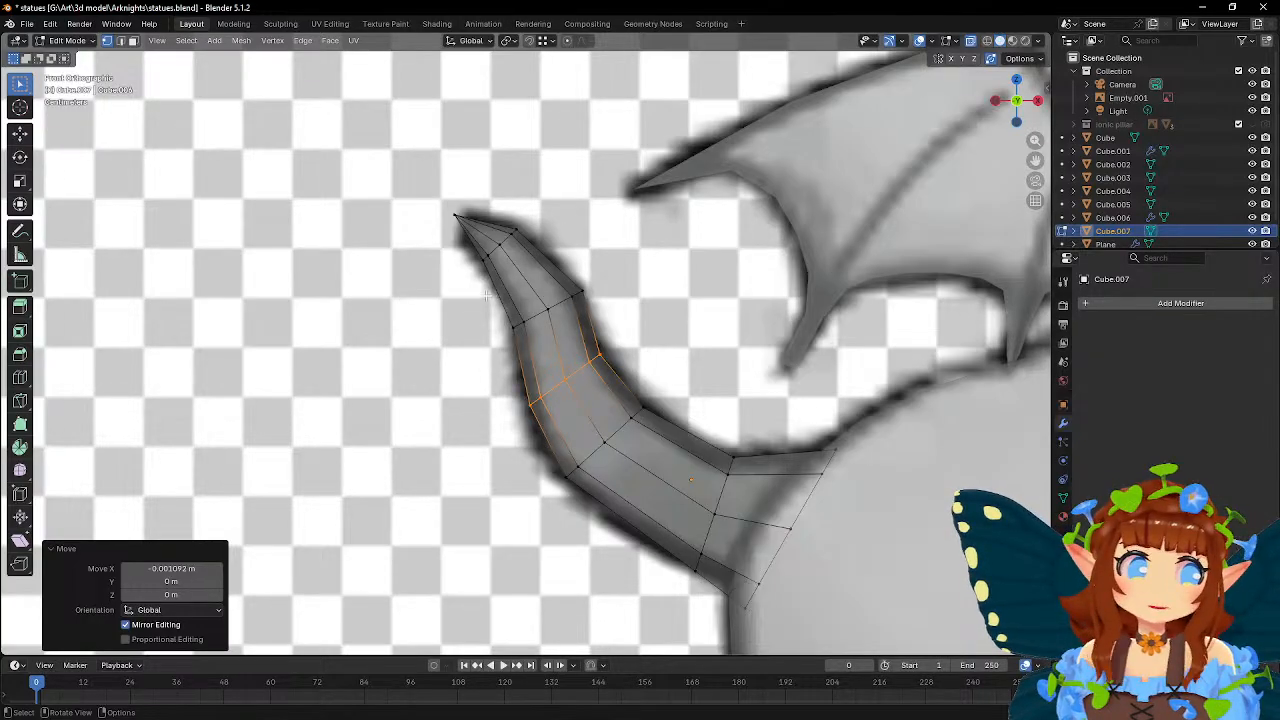
left_click(27, 23)
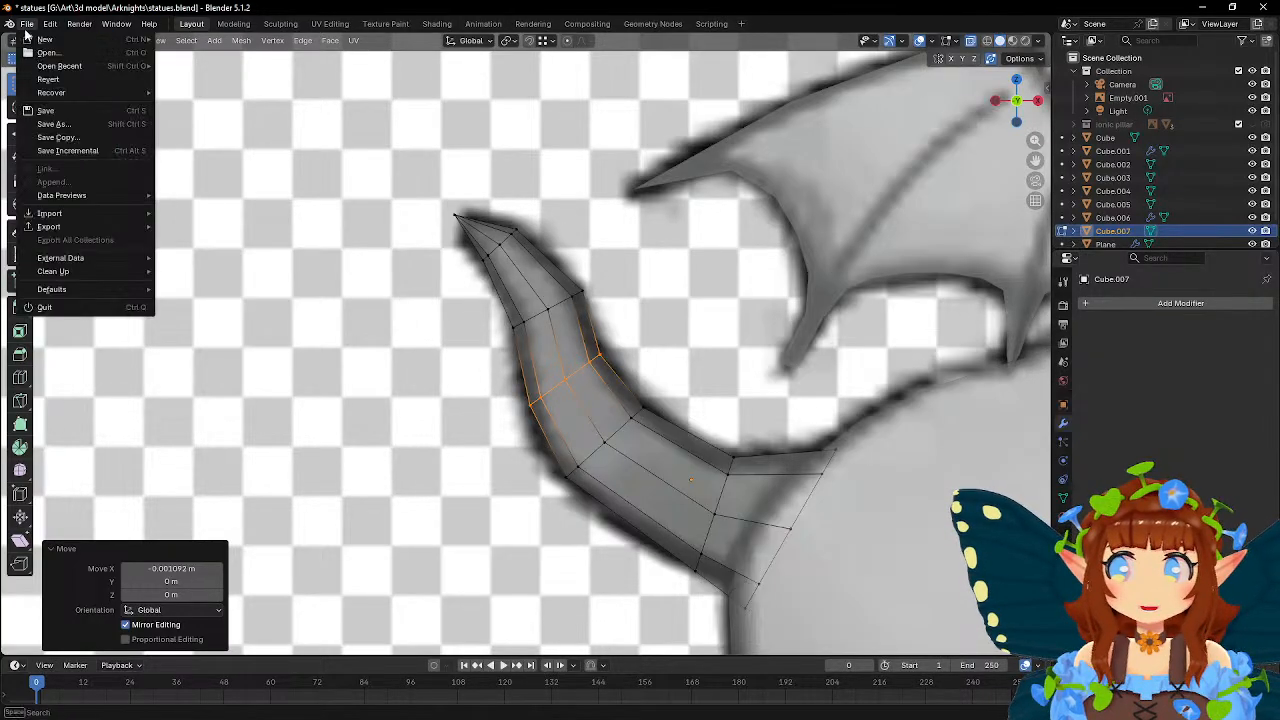
left_click(37, 112)
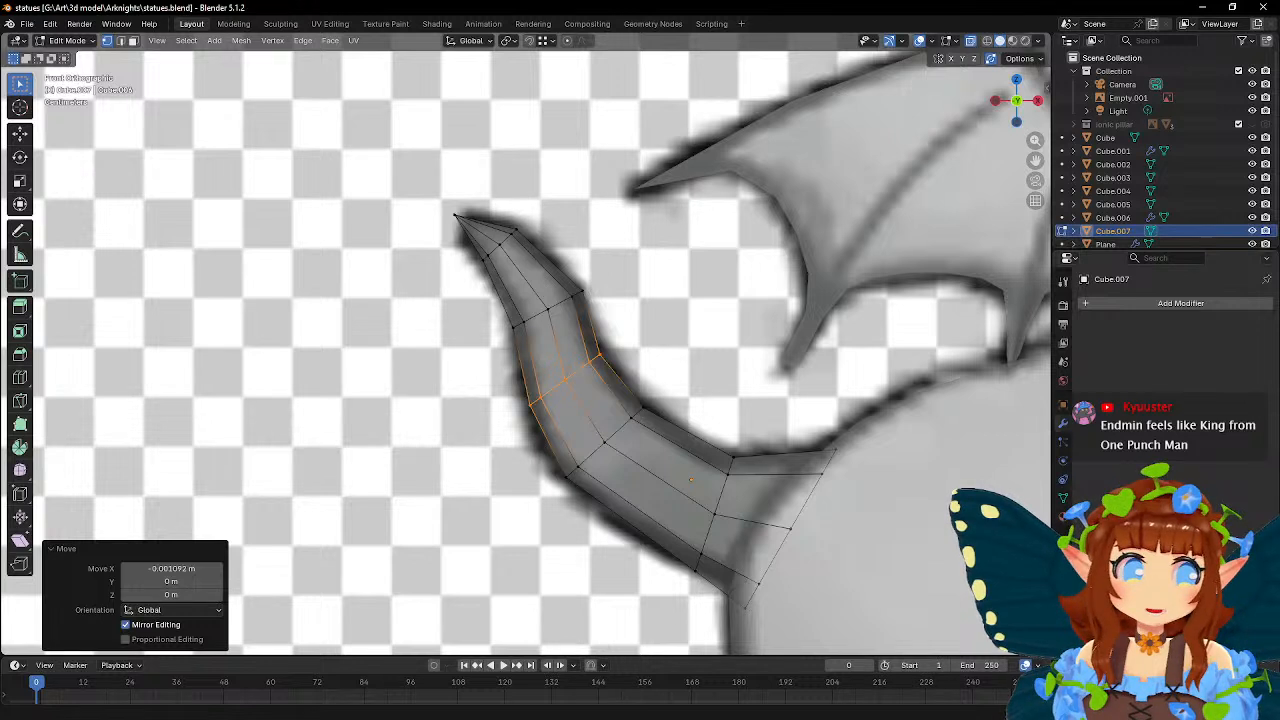
- Rotate the tail's second loop from the tip 10° and move it slightly up within the drawn outline
left_click_drag(492, 292, 539, 330)
key("s")
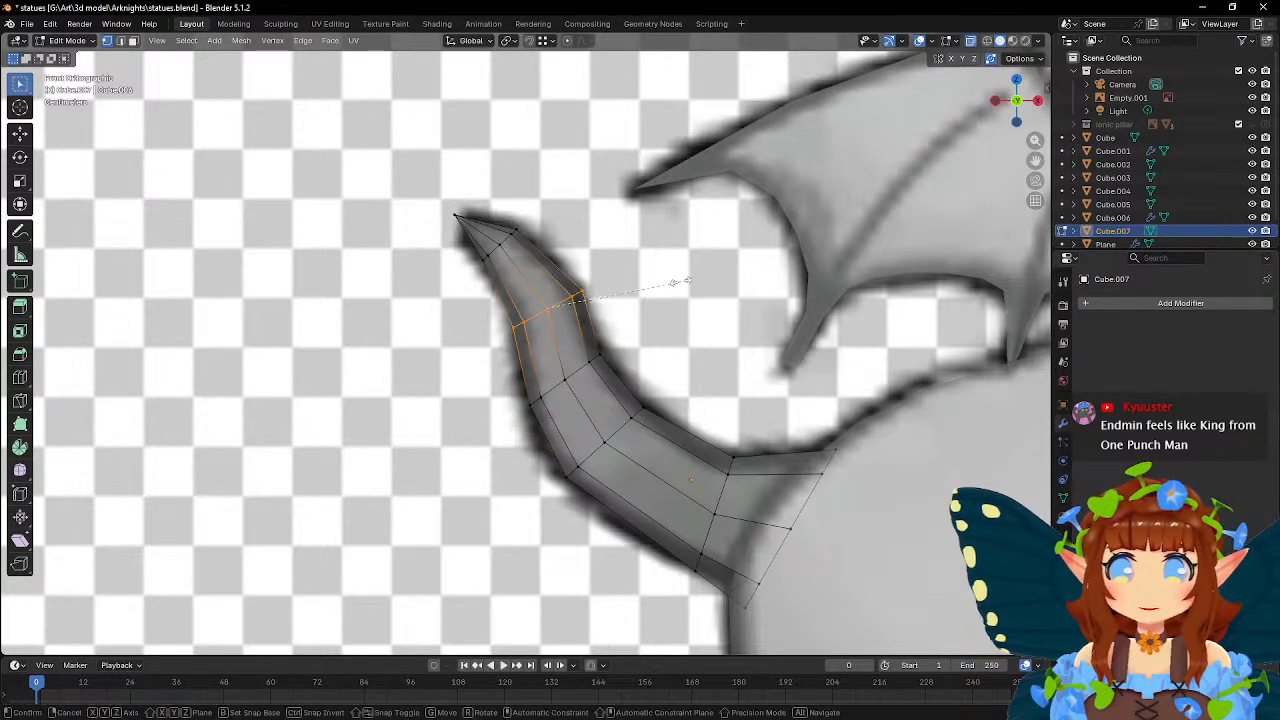
left_click(672, 281)
key("g")
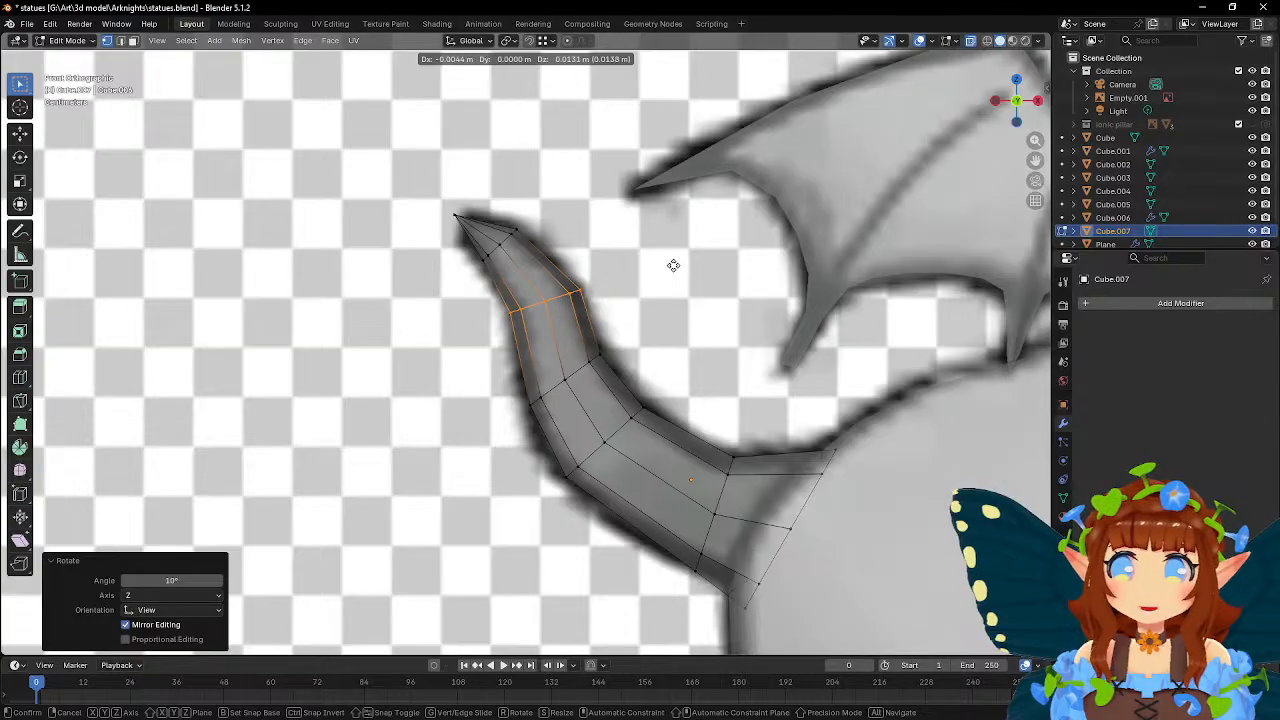
left_click(673, 265)
- Leave Edit Mode and shade the tail object smooth
scroll(673, 265, "down", 6)
key("Tab")
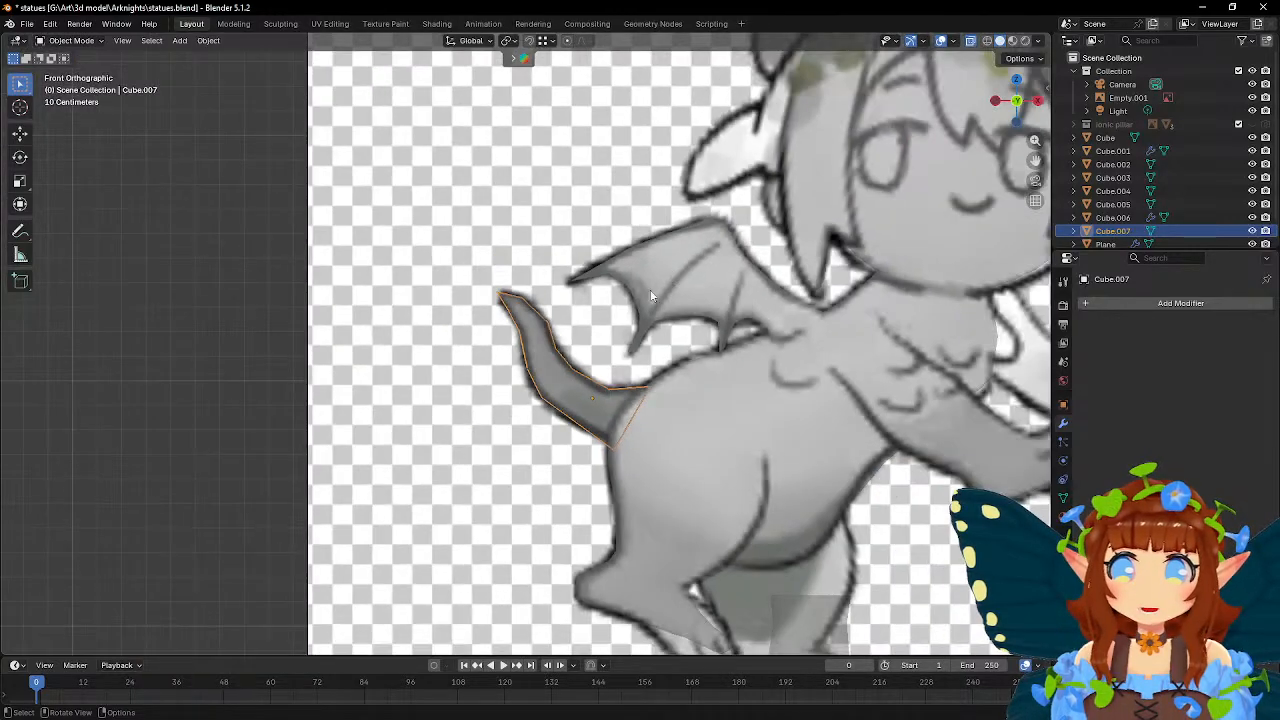
right_click(559, 358)
left_click(559, 358)
- Examine the tail and the wing from several perspective angles against the statue's body and reference drawing
scroll(562, 319, "up", 5)
middle_click_drag(562, 319, 625, 318)
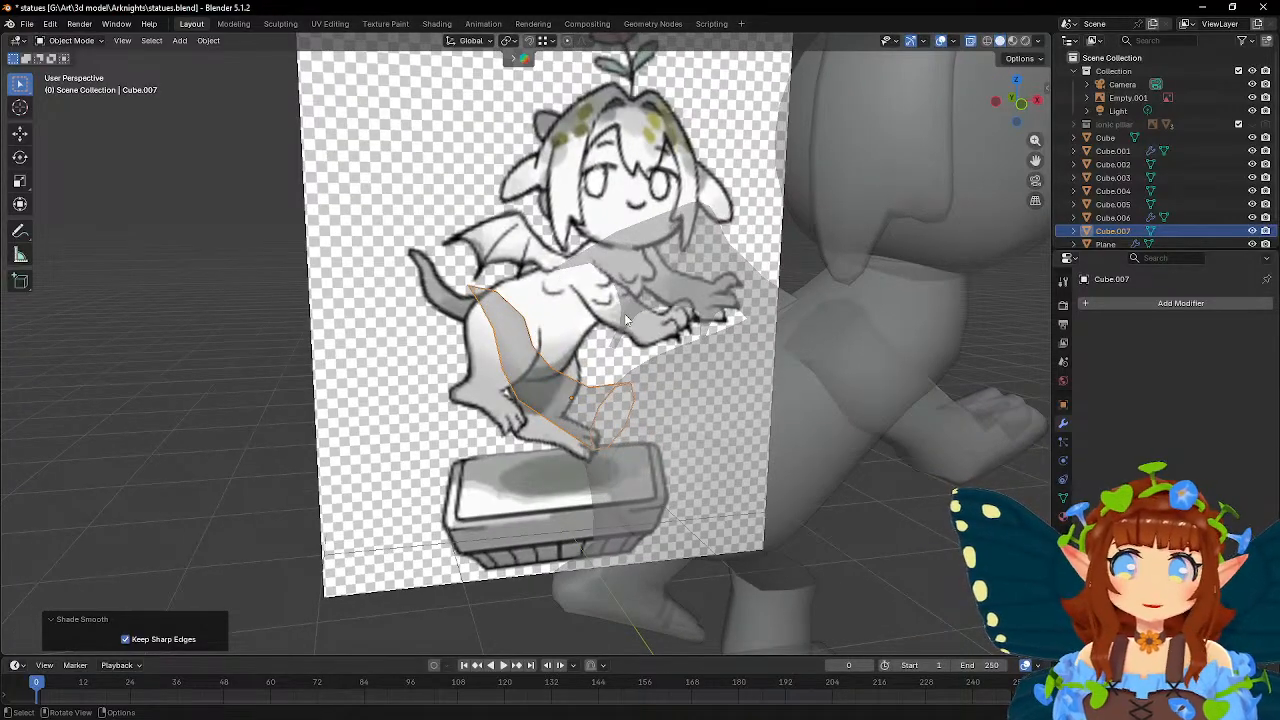
middle_click_drag(625, 318, 588, 358)
middle_click_drag(570, 415, 614, 424)
scroll(577, 481, "up", 3)
left_click(622, 331)
middle_click_drag(622, 331, 594, 355)
scroll(594, 355, "up", 2)
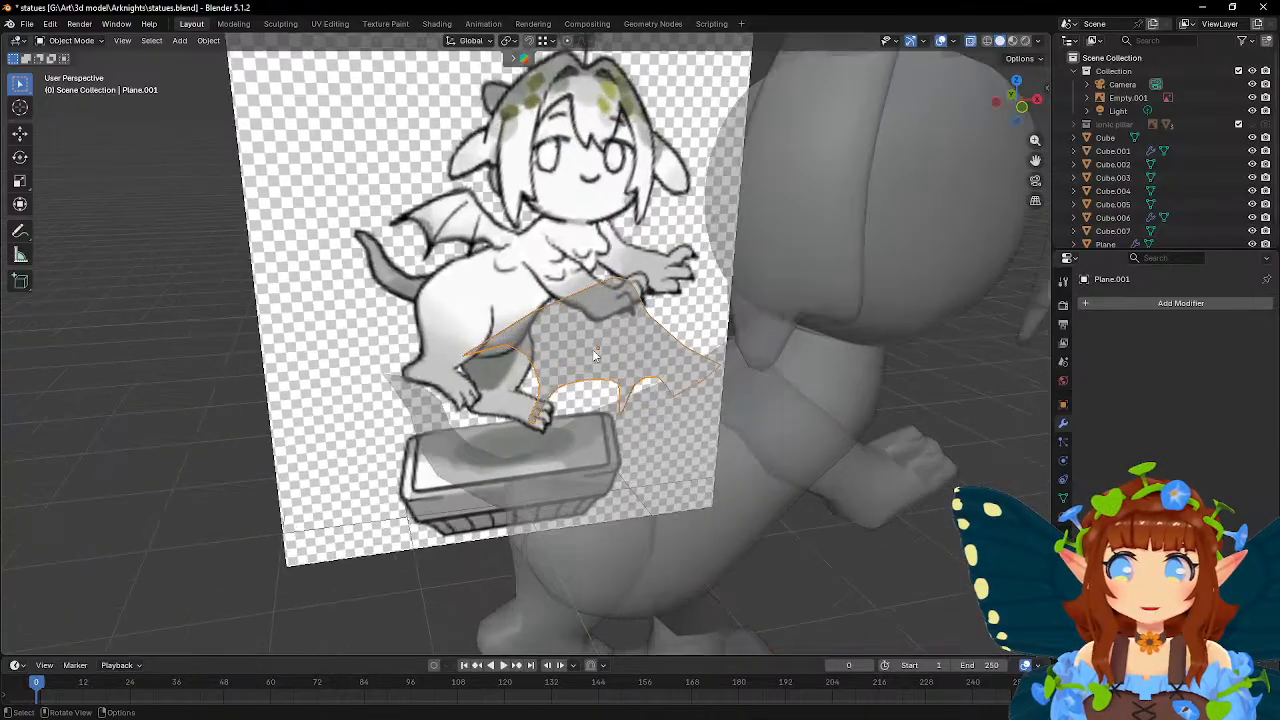
scroll(592, 349, "down", 2)
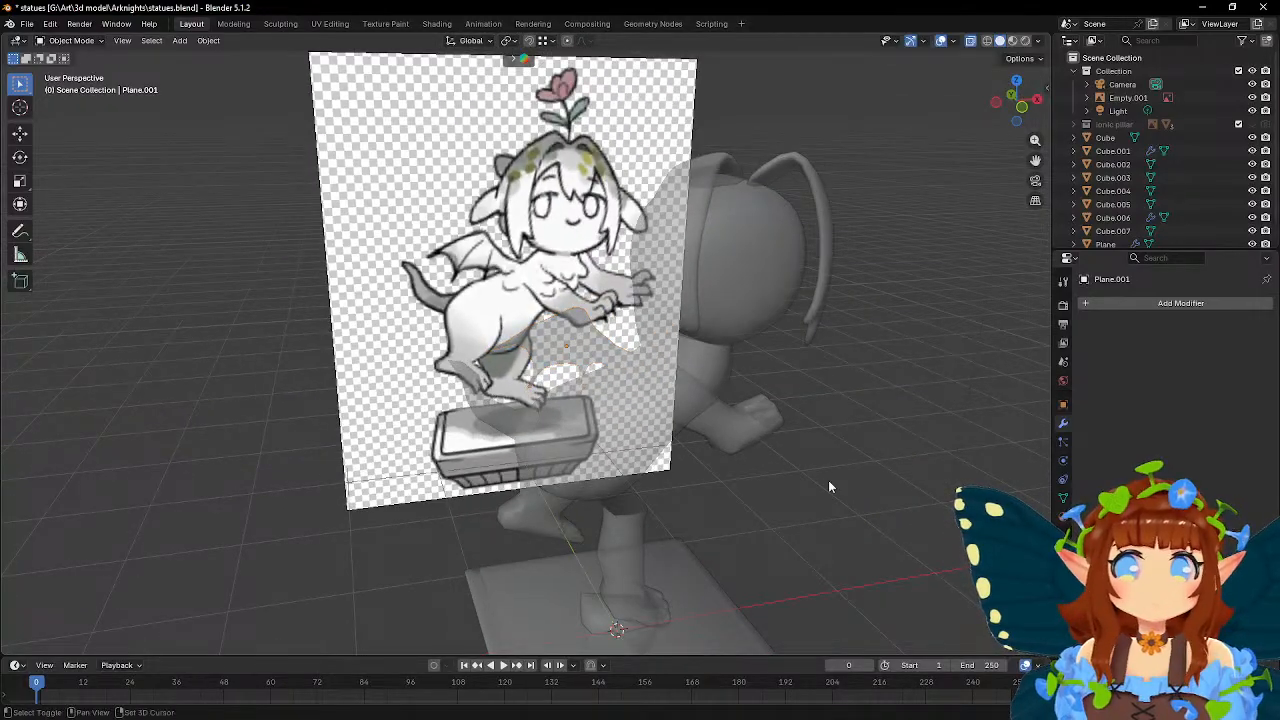
- Add a cube, place it over the drawn plant above the head in front view, and scale it to 0.186
key("shift+a")
mouse_move(822, 480)
mouse_move(810, 444)
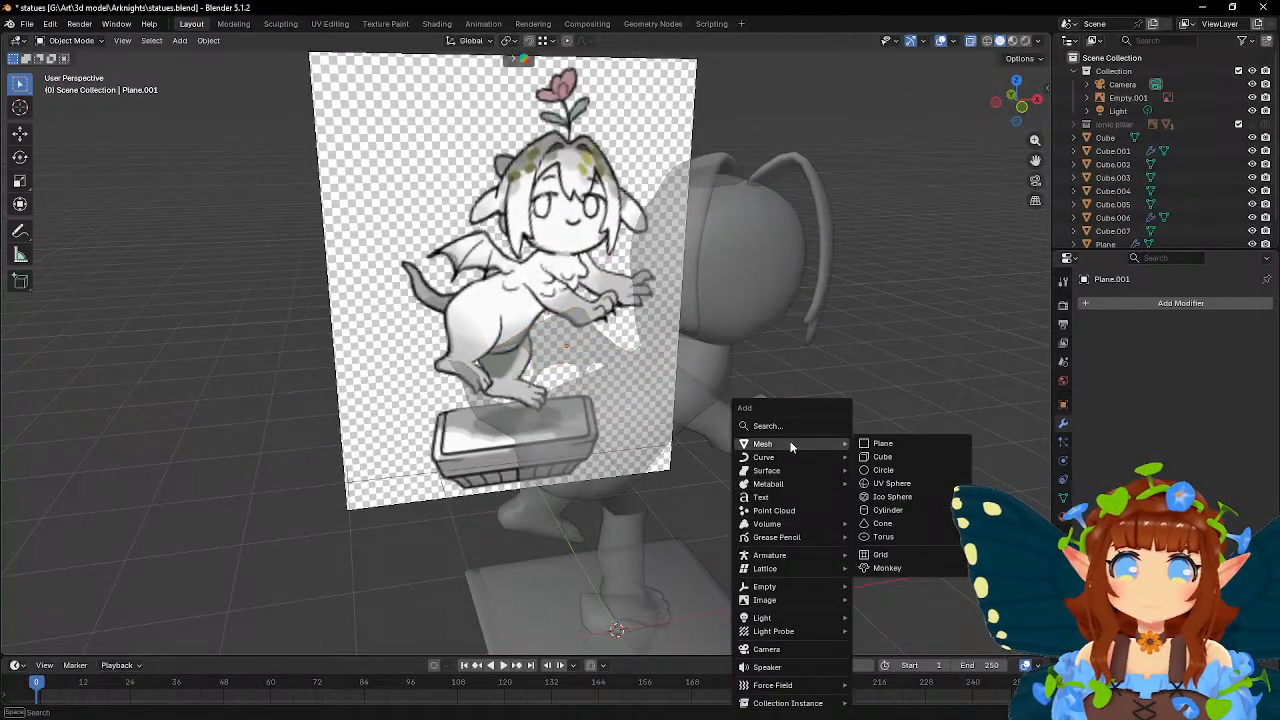
left_click(884, 458)
scroll(828, 405, "down", 3)
key("g")
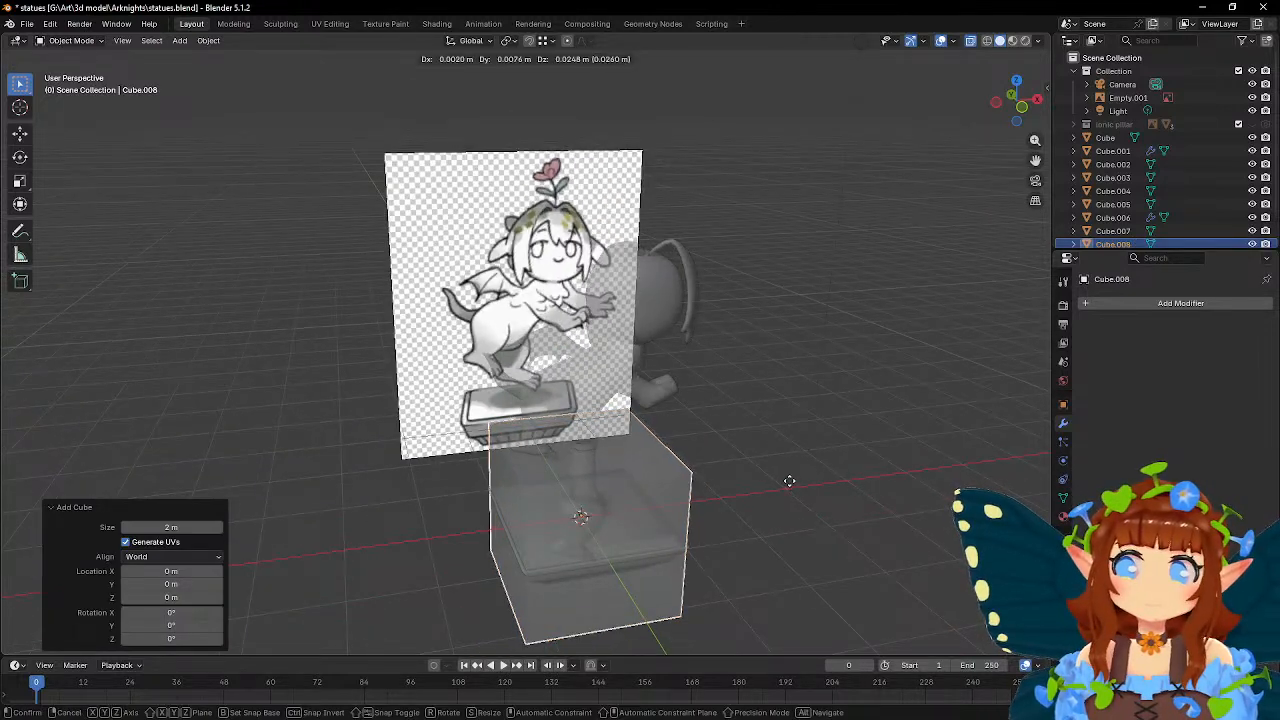
key("KP_1")
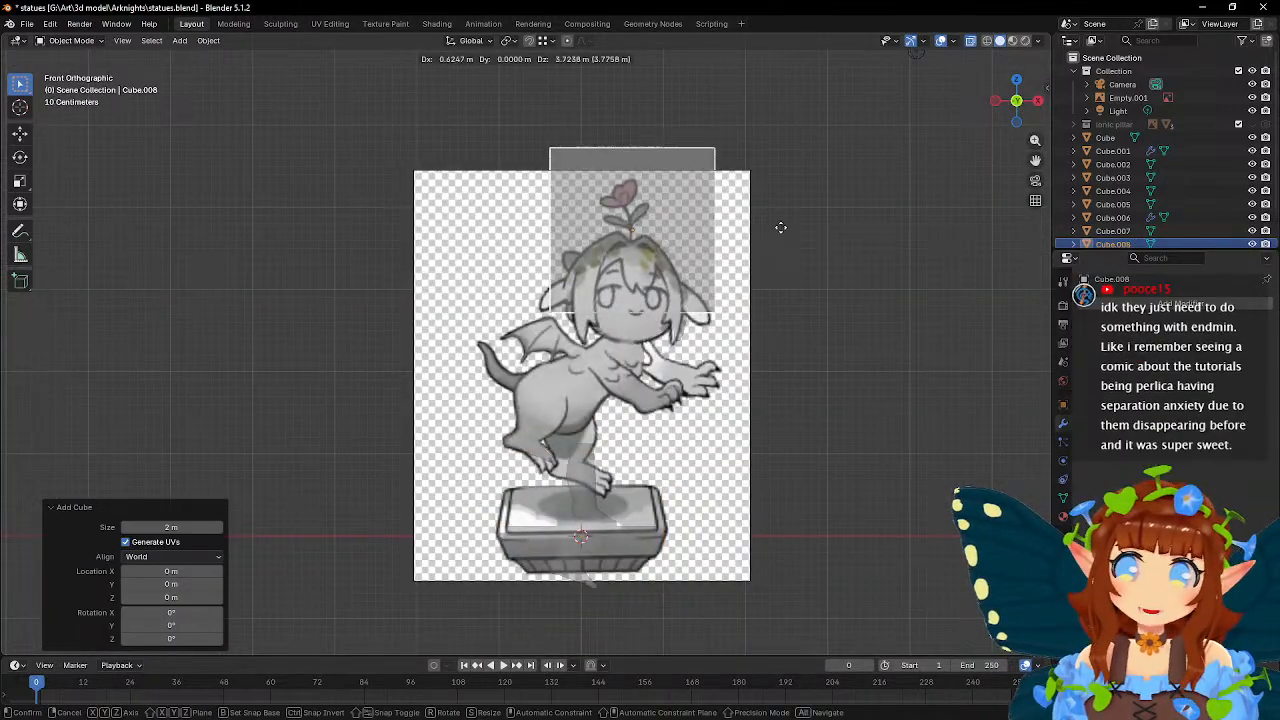
left_click(866, 245)
key("s")
left_click(641, 260)
- Shrink the cube by factors of 0.399 and 0.799 and fit it over the base of the flower stem in the hair parting
scroll(641, 270, "up", 5)
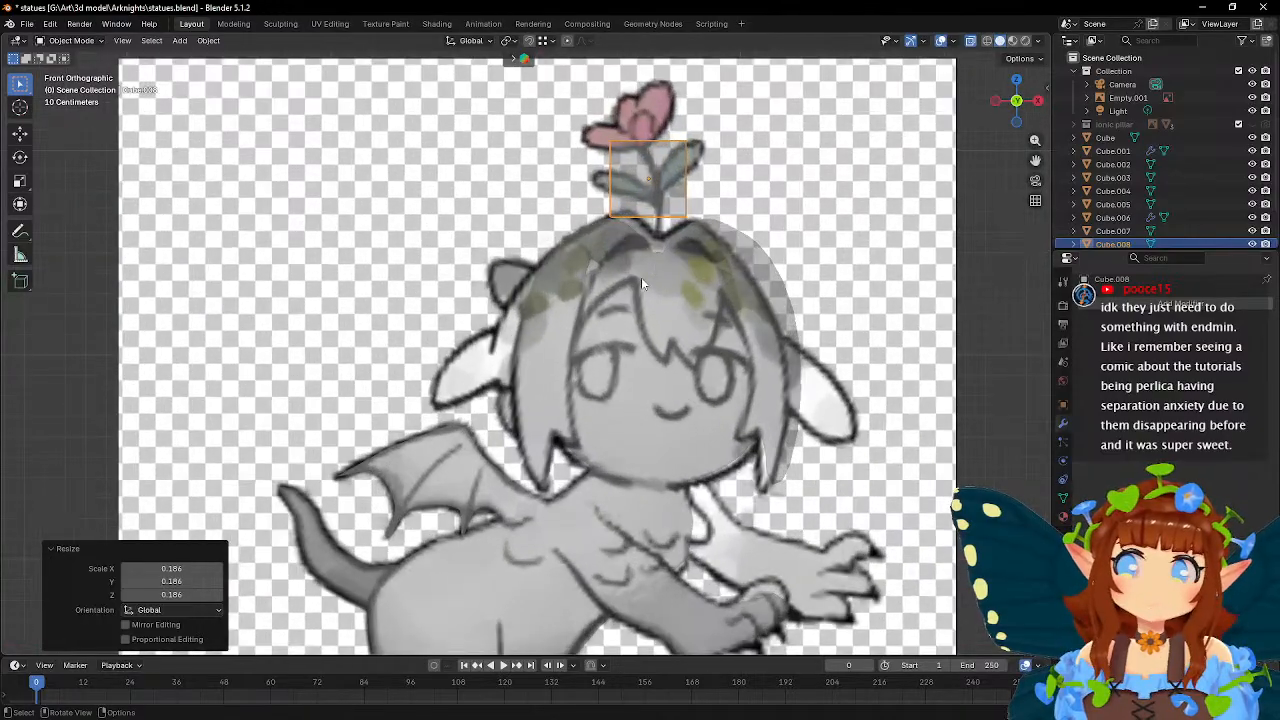
key("g")
left_click(645, 302)
key("s")
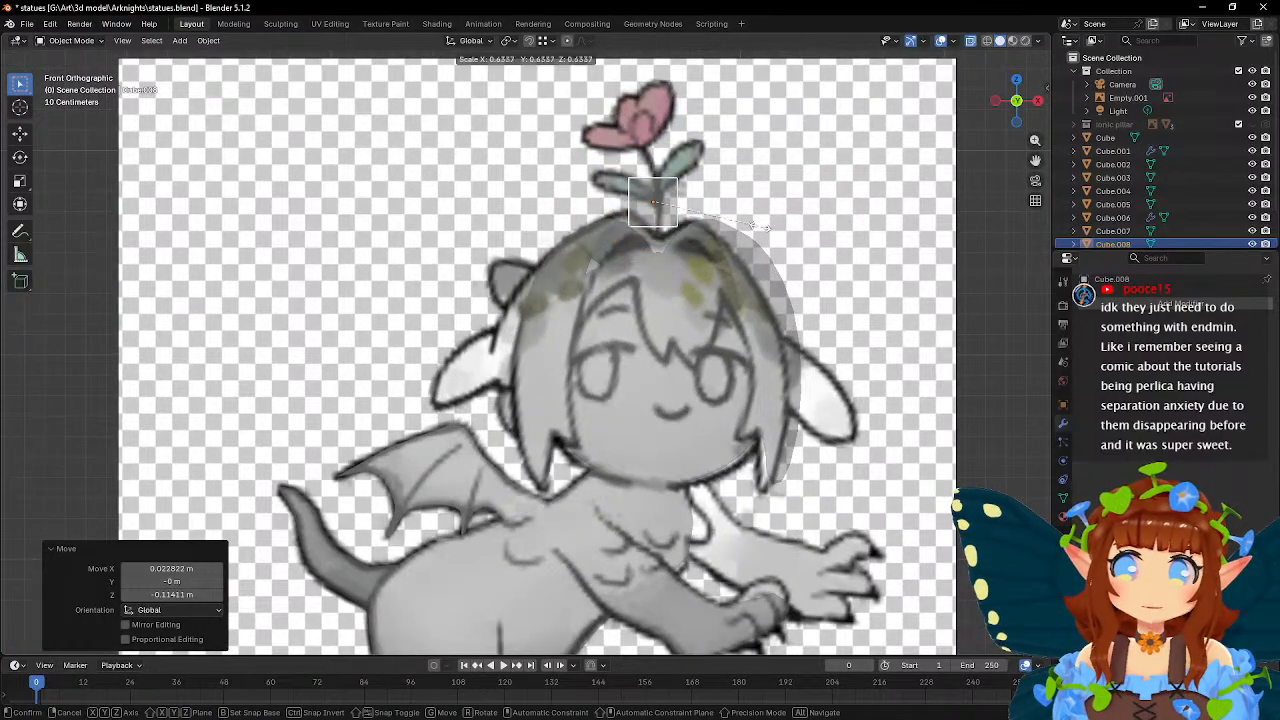
left_click(726, 219)
key("g")
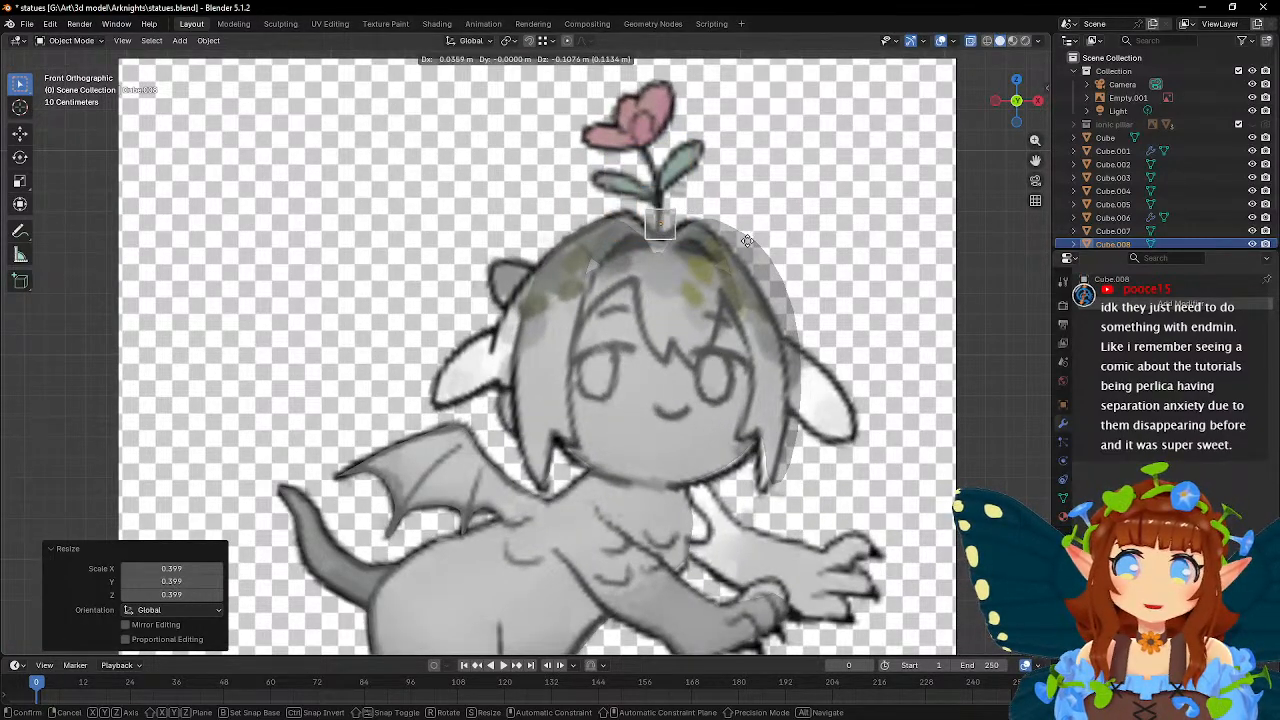
left_click(748, 240)
key("s")
left_click(752, 240)
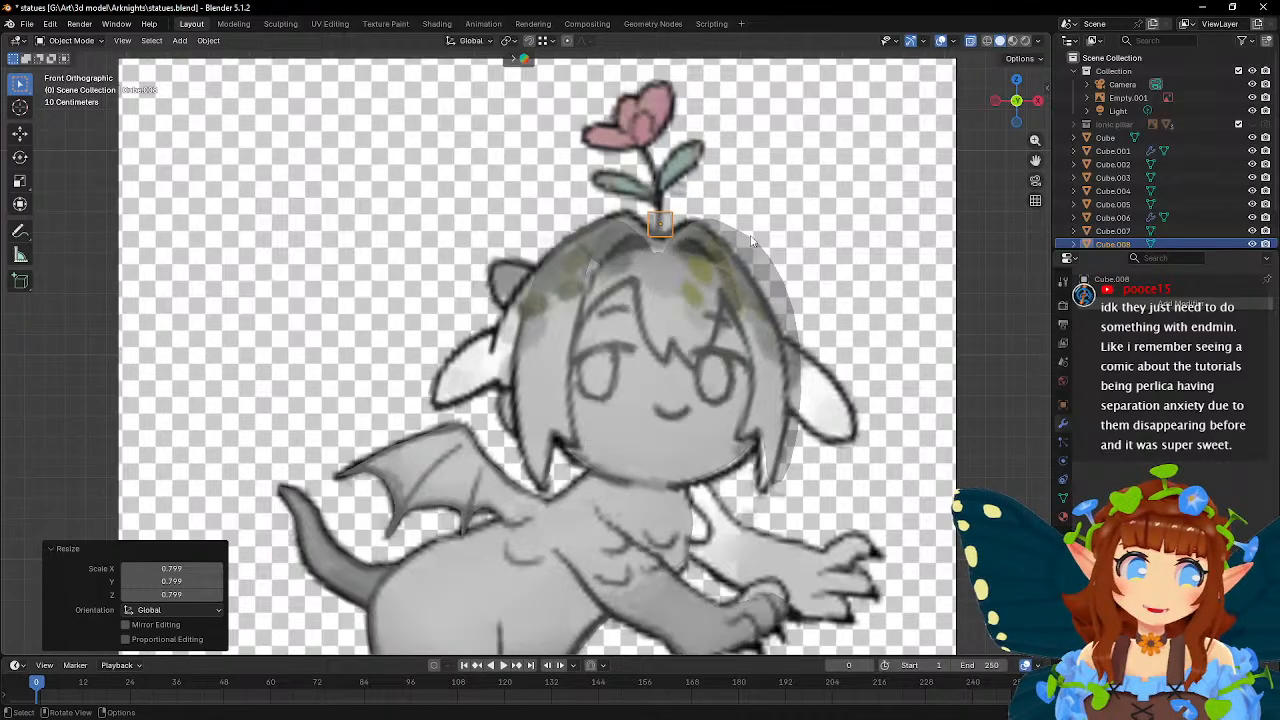
scroll(752, 240, "up", 3)
key("g")
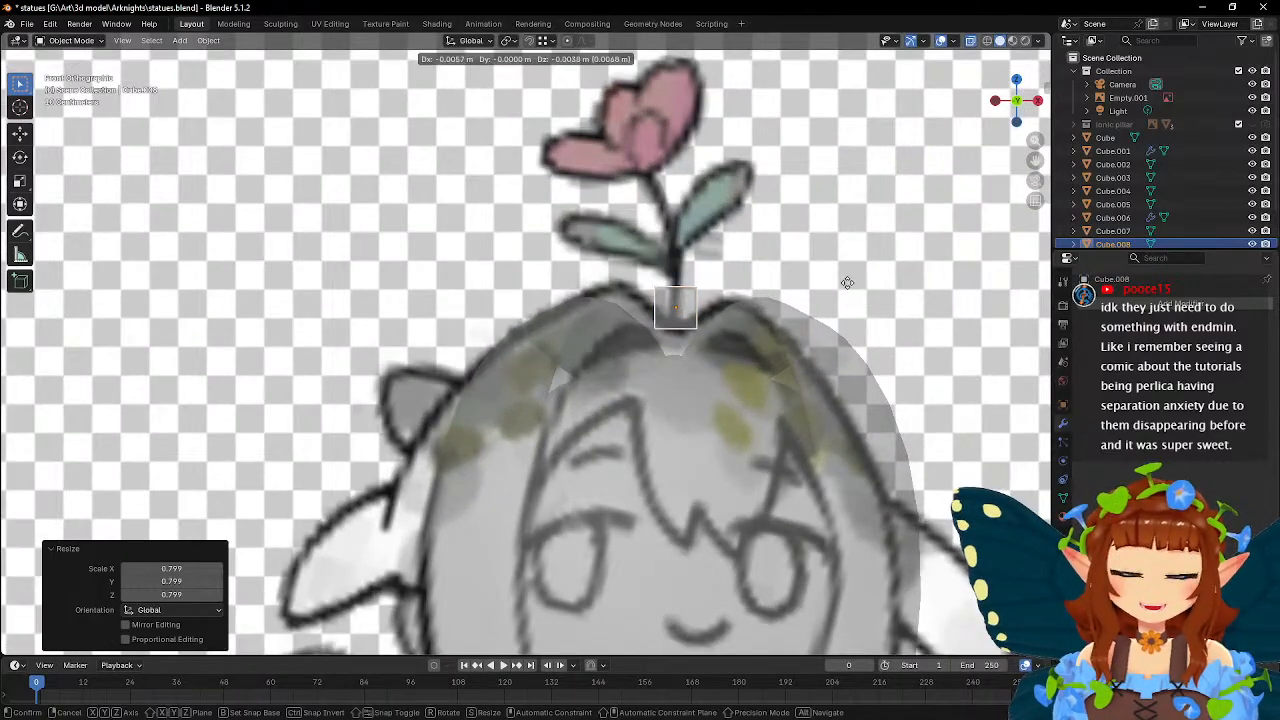
left_click(848, 287)
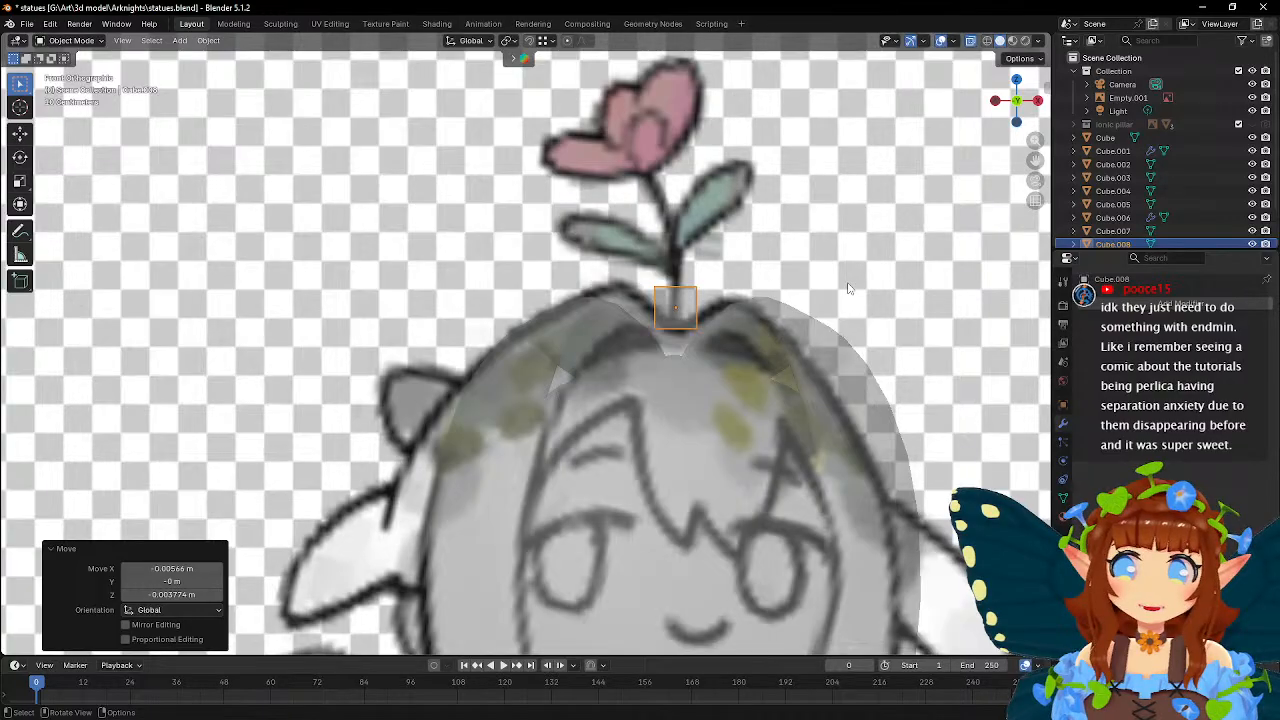
- In Edit Mode, scale the cube's mesh to 0.402 and raise its top face 0.34151 m straight up to form the stem
key("Tab")
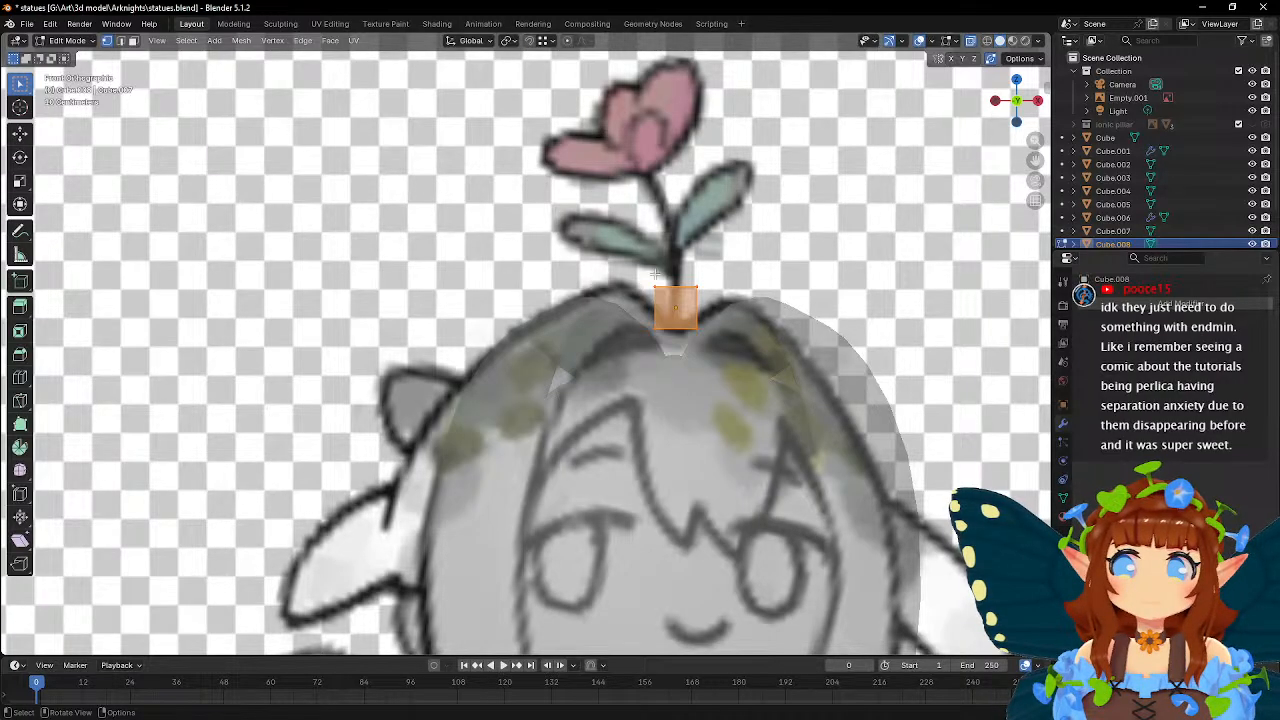
key("s")
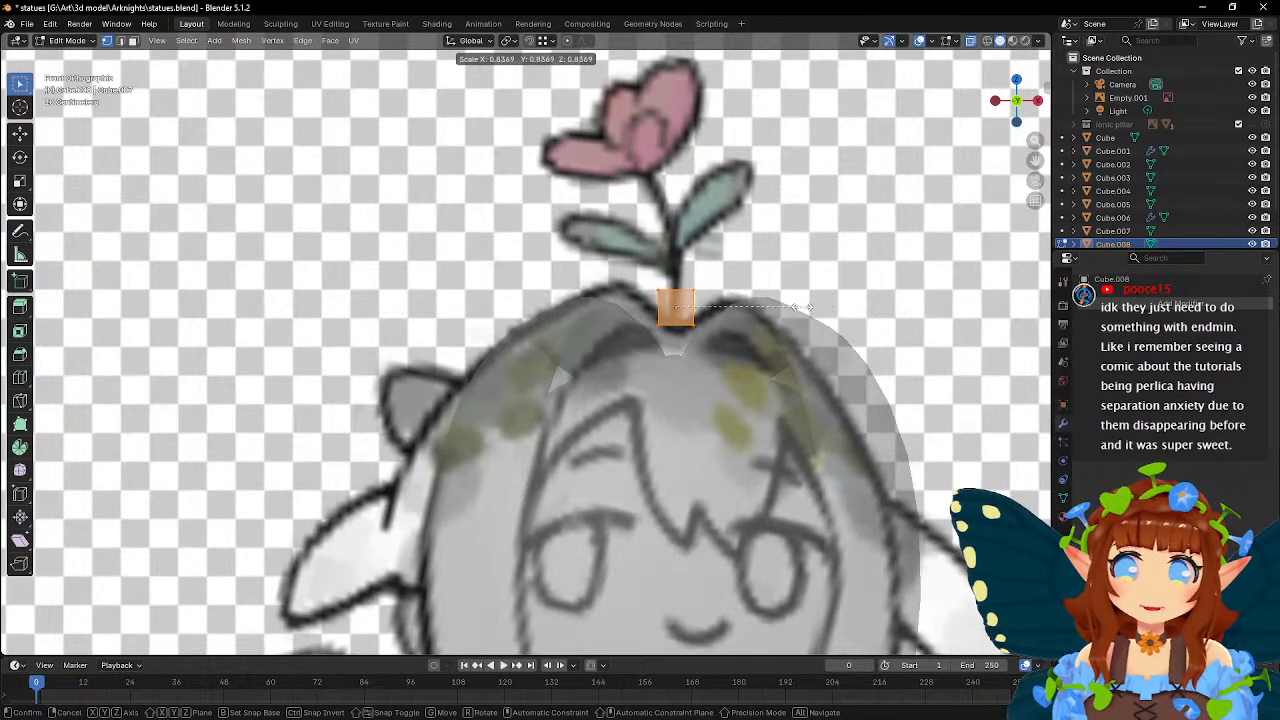
left_click(705, 305)
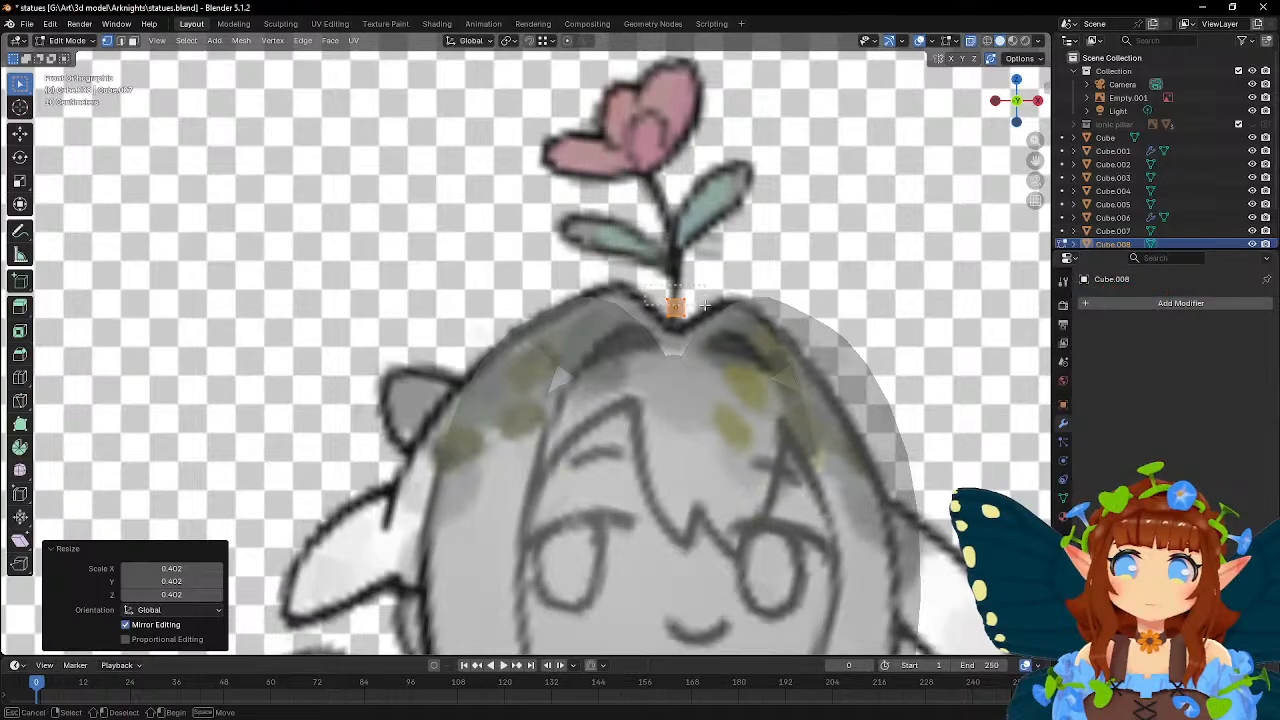
key("e")
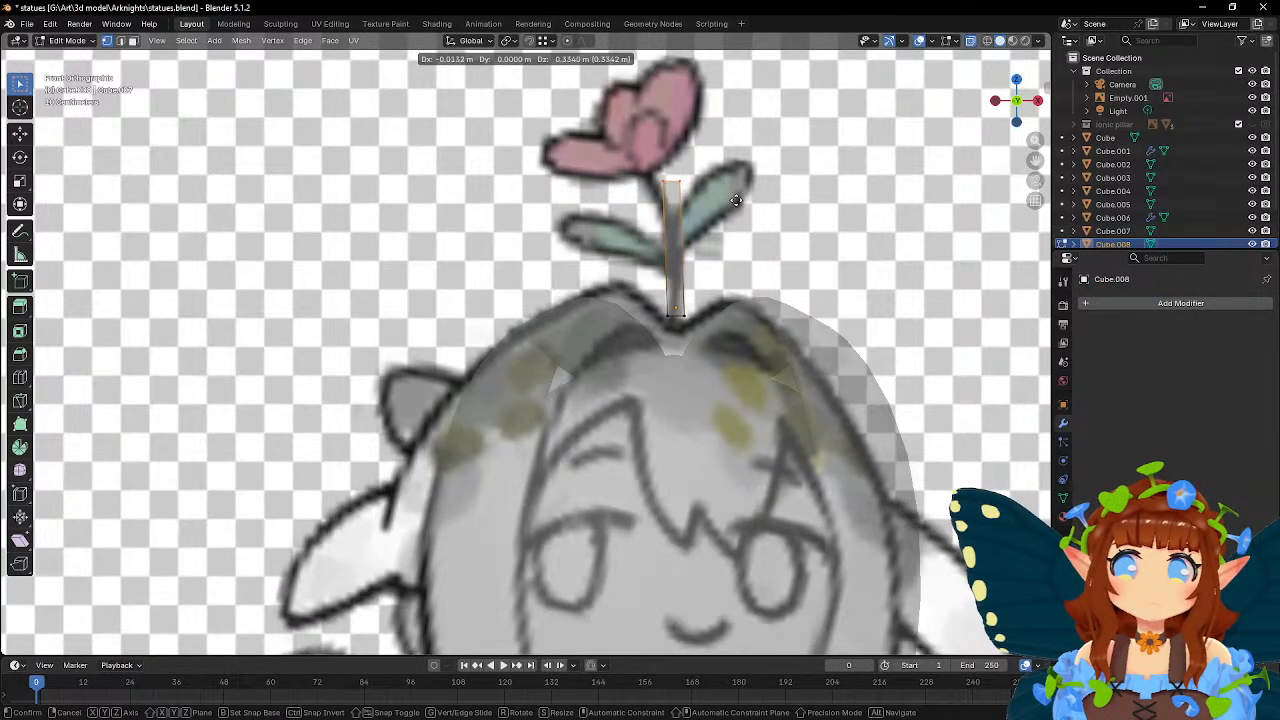
left_click(736, 200)
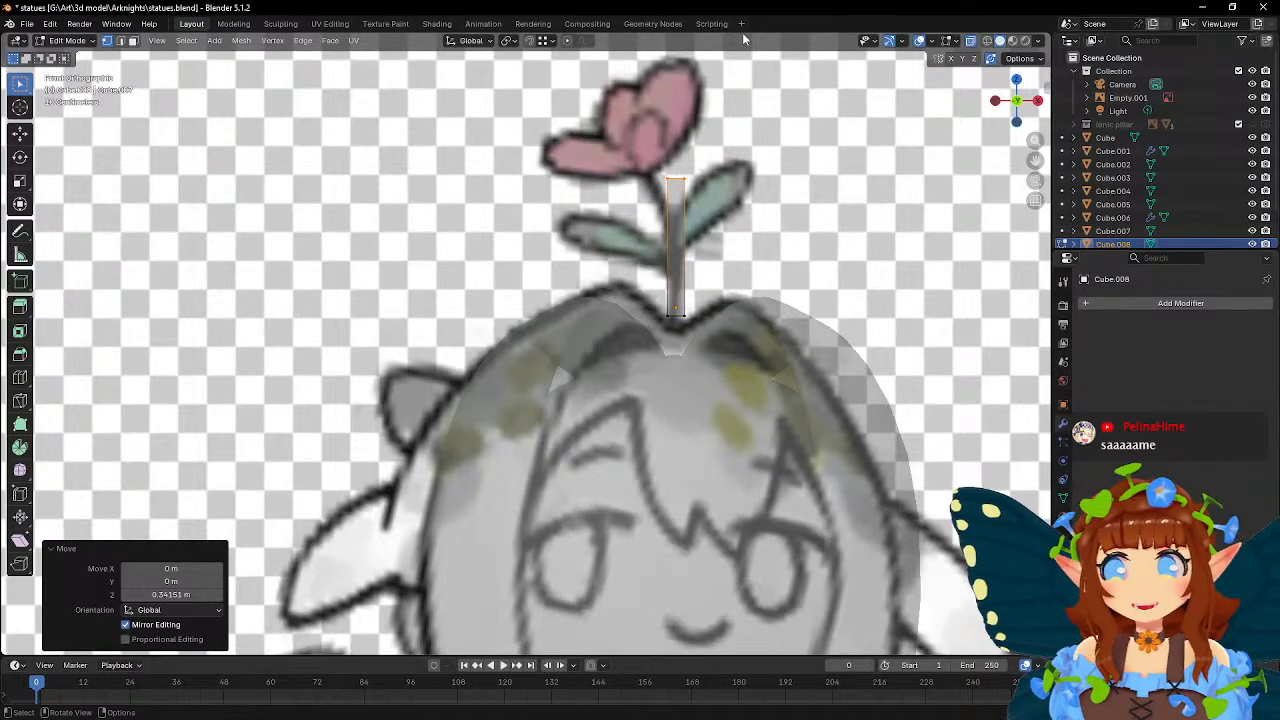
middle_click_drag(697, 181, 675, 200, "shift")
scroll(675, 200, "up", 2)
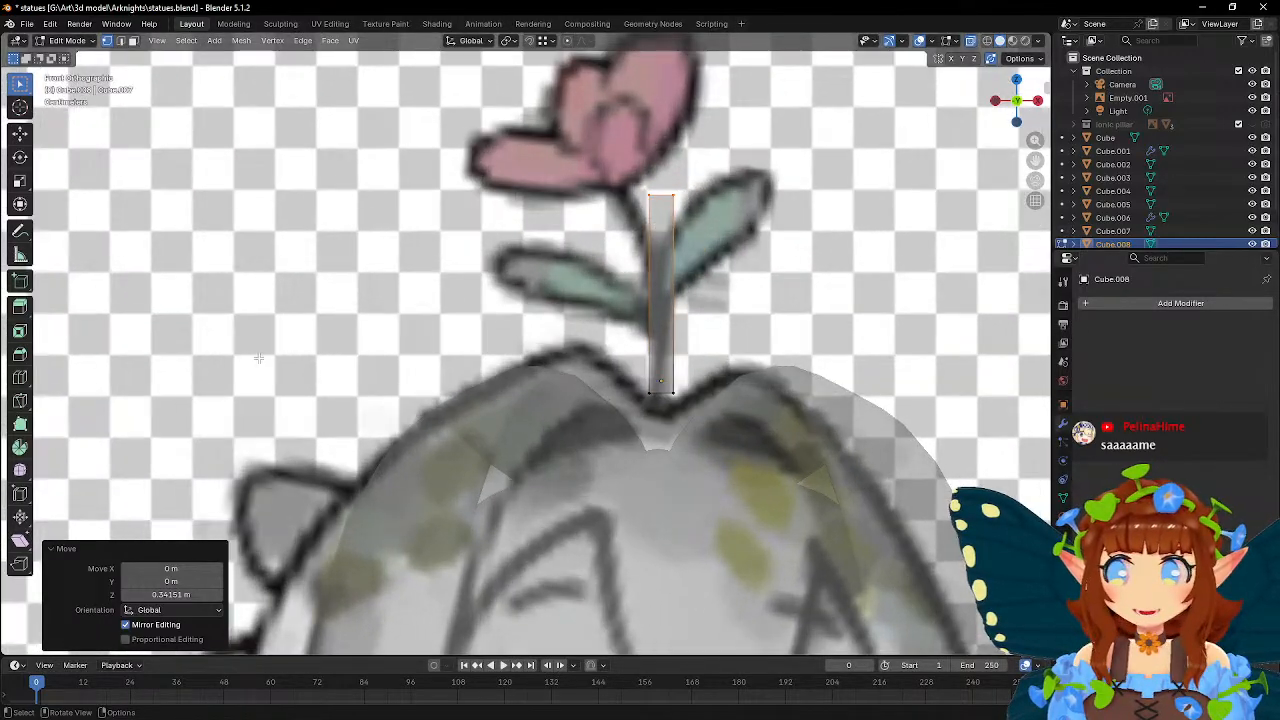
middle_click_drag(546, 300, 612, 343)
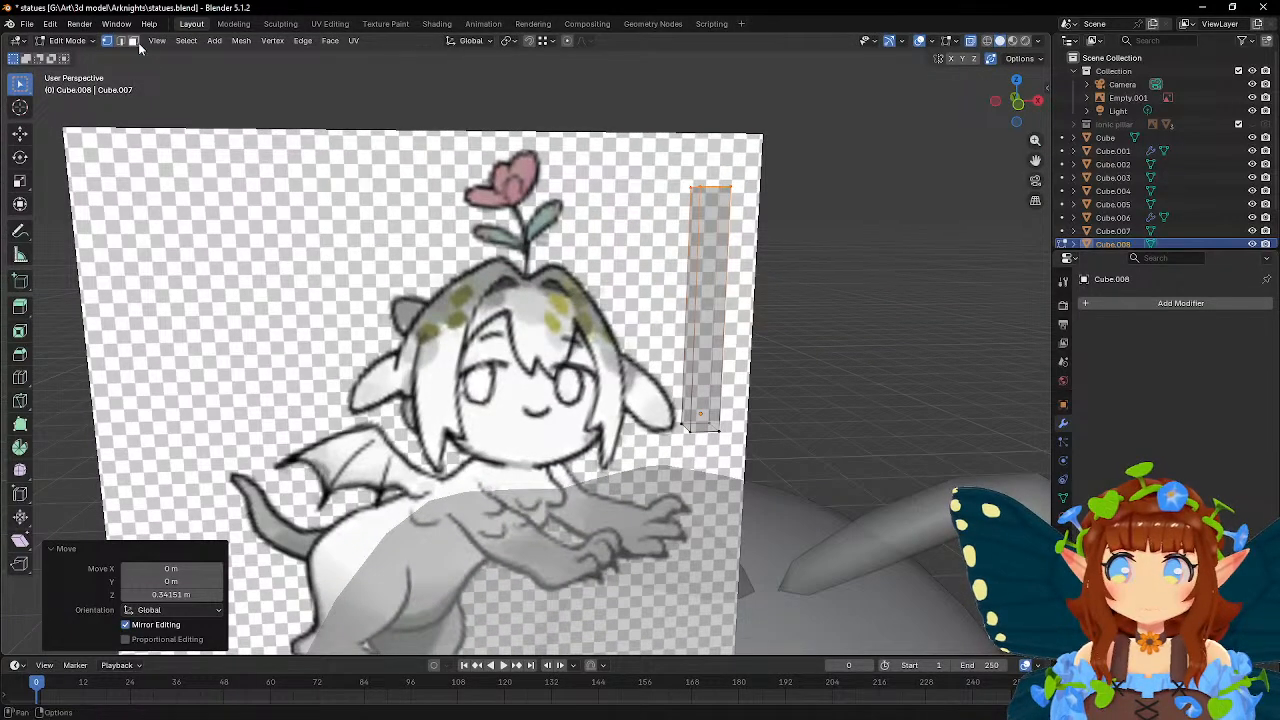
- Delete the bottom face of the stem
left_click(134, 42)
left_click(700, 428)
key("x")
left_click(700, 429)
key("Tab")
key("Tab")
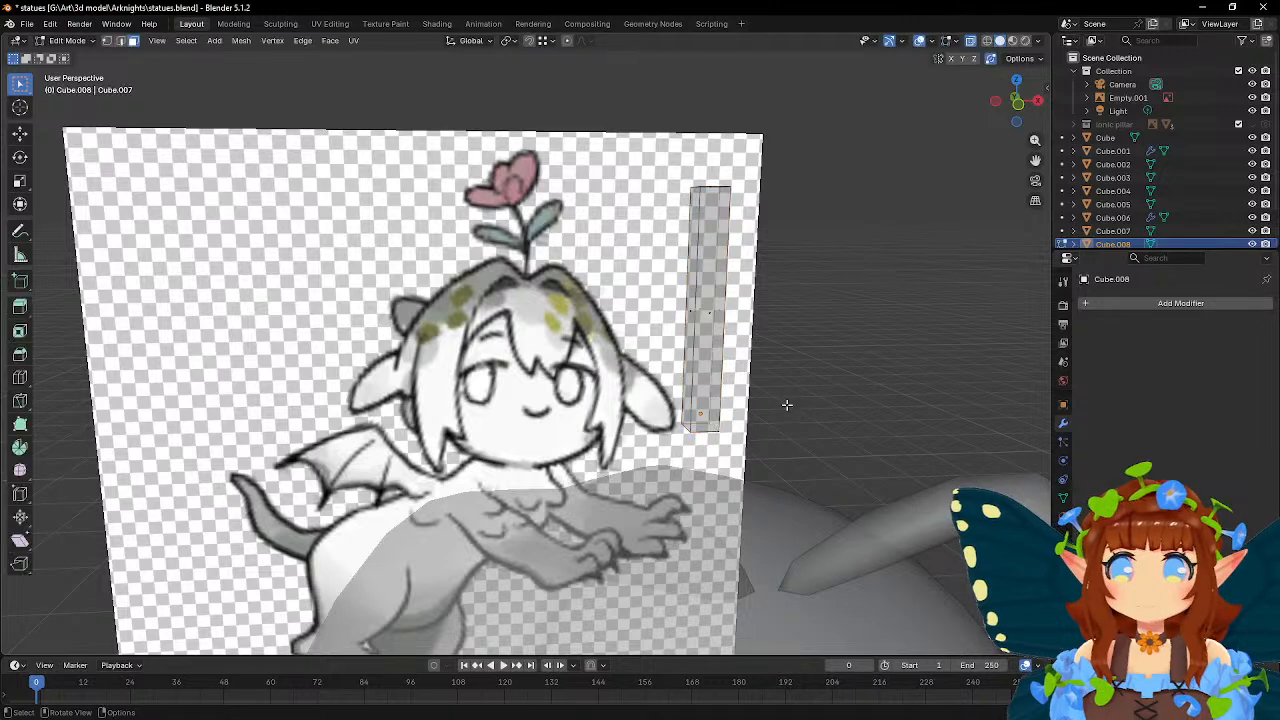
- Add two centred lengthwise loop cuts to the stem, crossing at its top face
key("KP_1")
key("KP_Decimal")
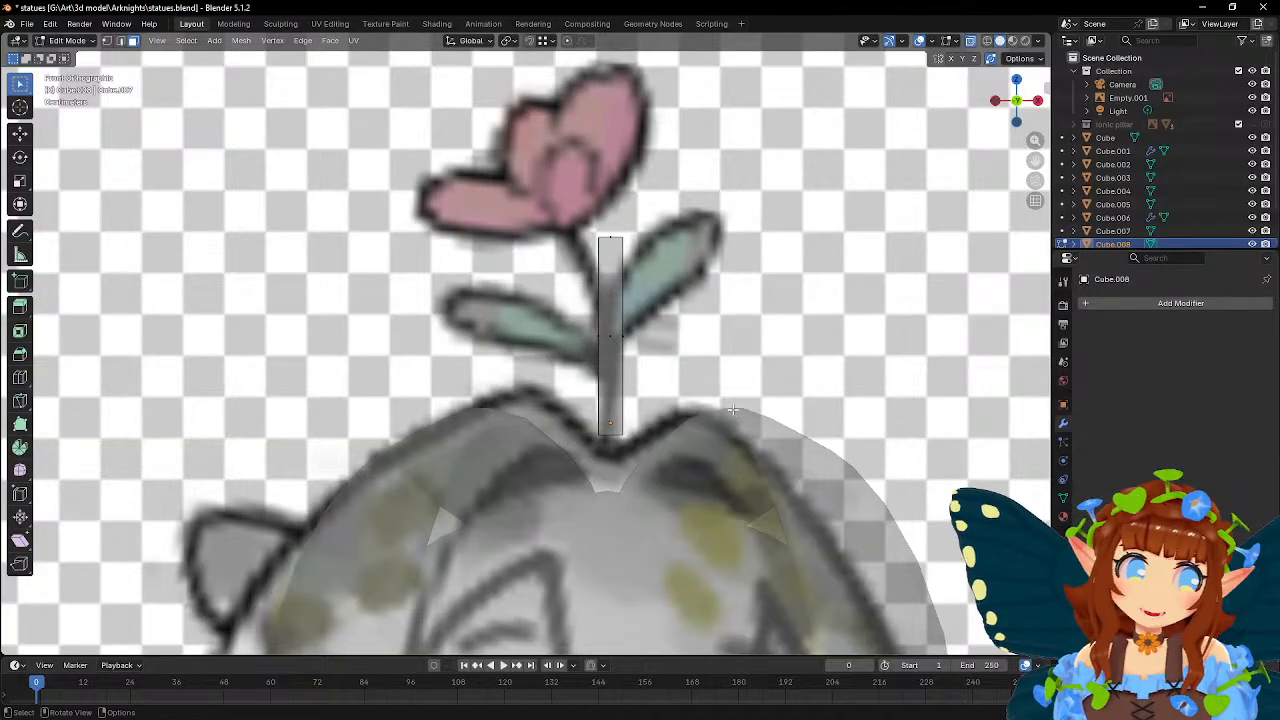
left_click(20, 377)
middle_click_drag(722, 358, 703, 403)
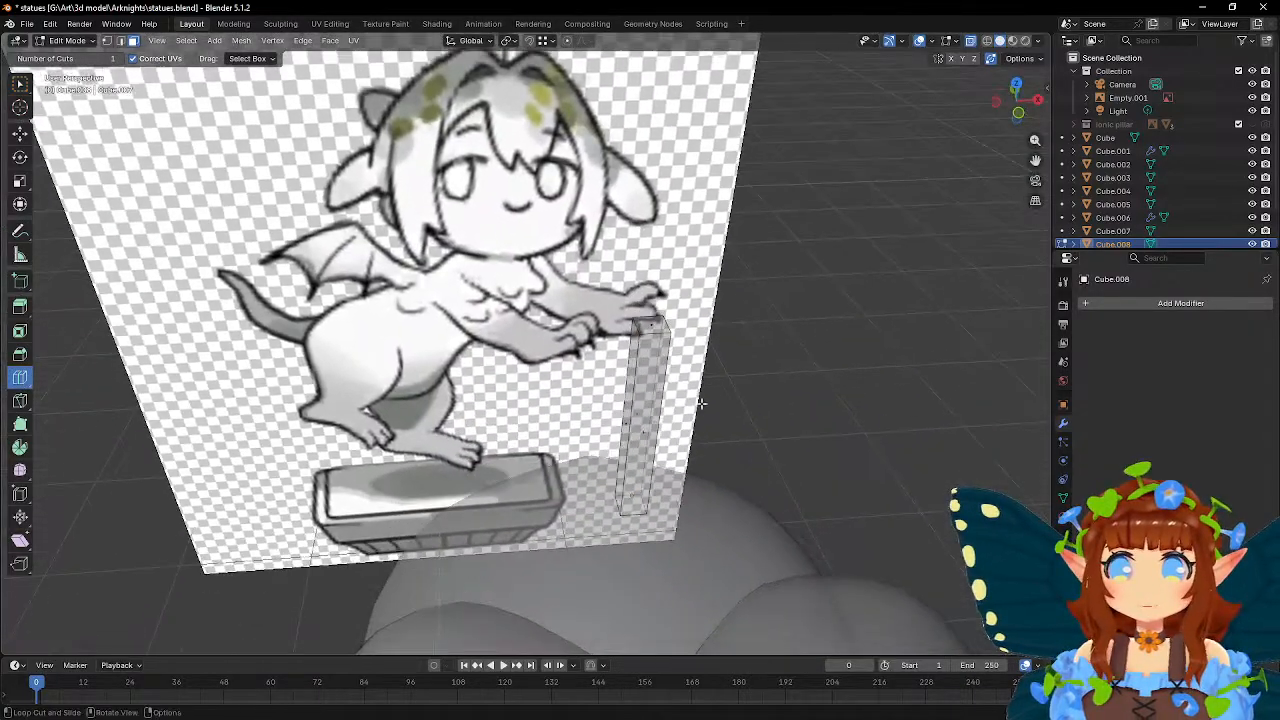
left_click(659, 344)
middle_click_drag(661, 344, 705, 318)
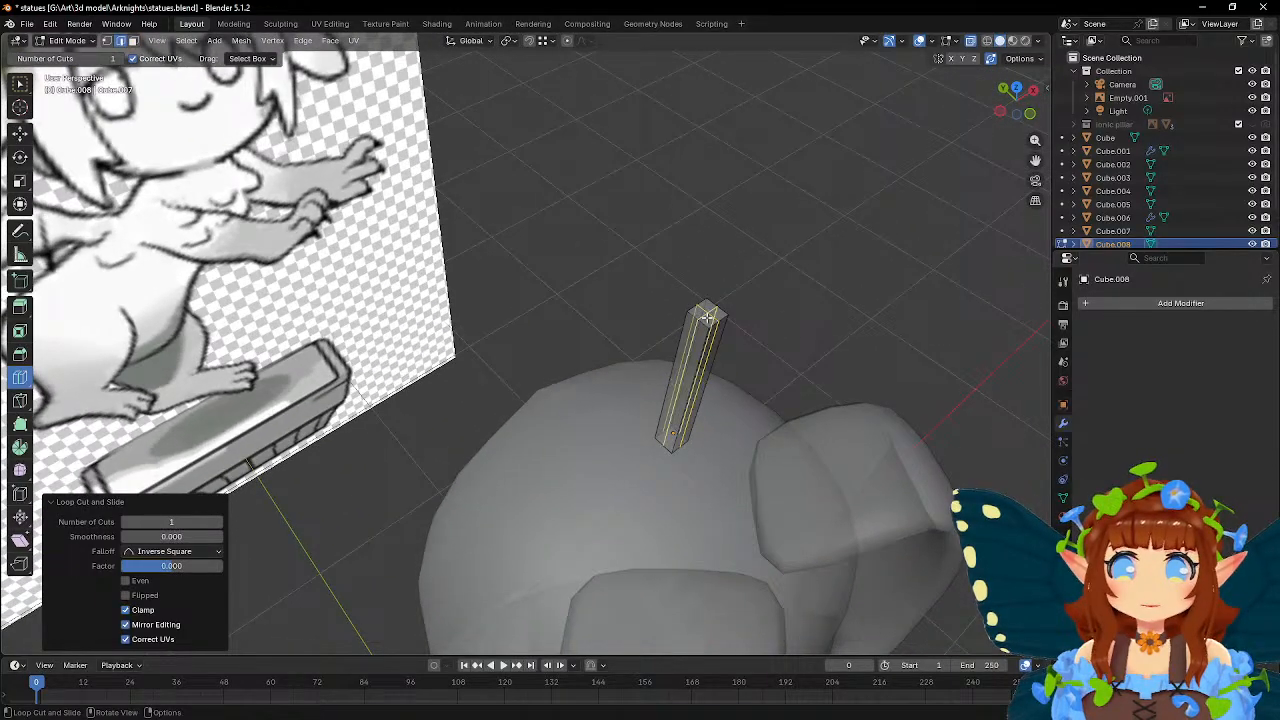
key("w")
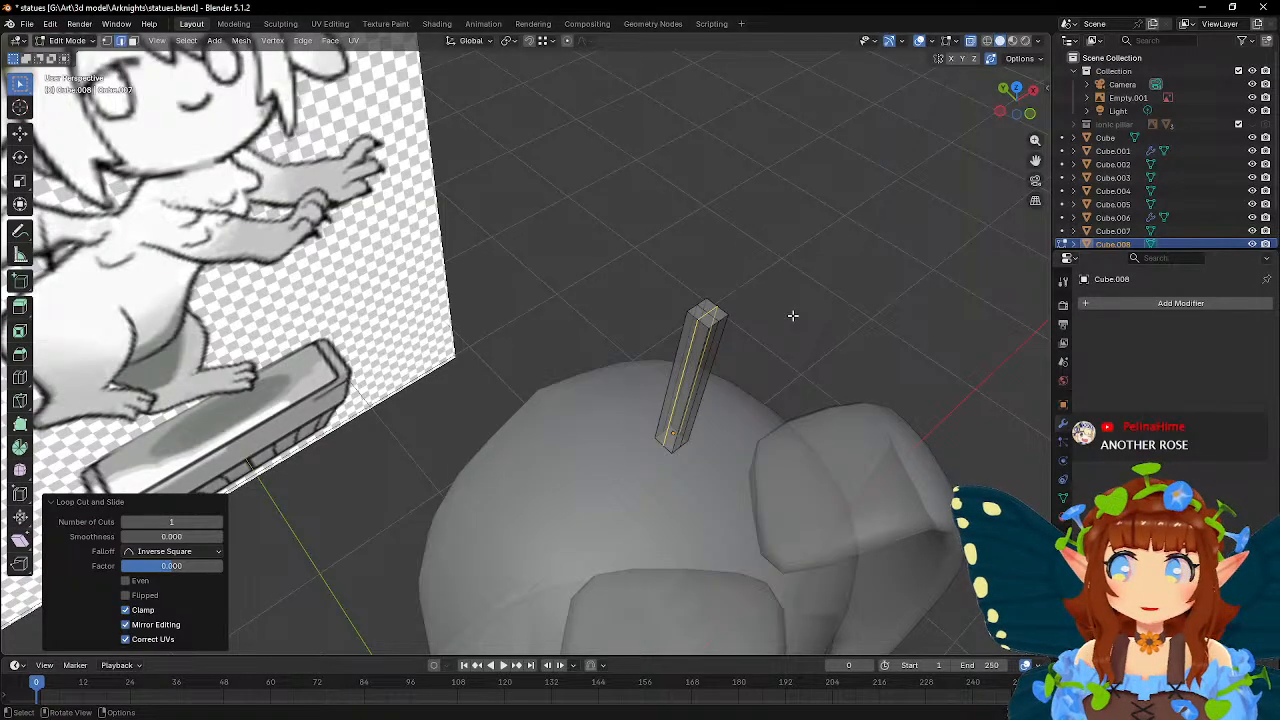
- Select the stem's four long corner edges and scale them to 0.737 in X and Y only to round the cross-section
scroll(792, 315, "up", 1)
middle_click_drag(791, 314, 732, 304)
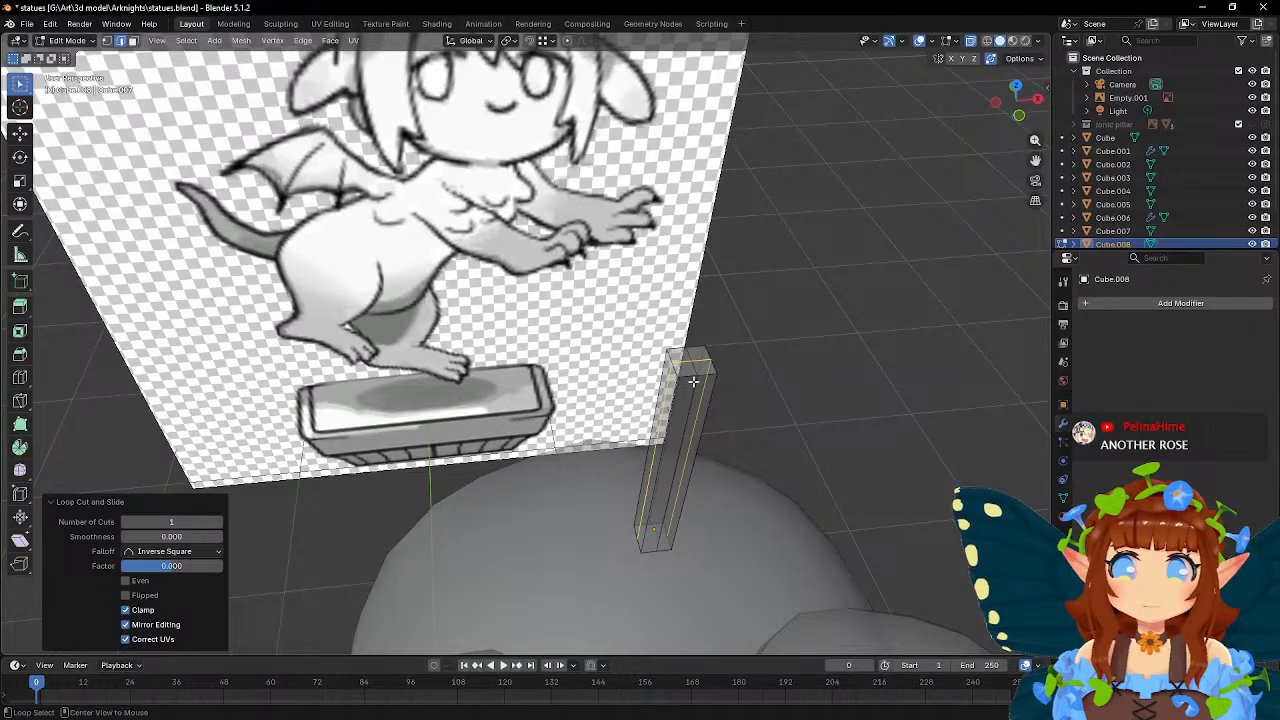
left_click(693, 381, "alt")
middle_click_drag(693, 381, 757, 346)
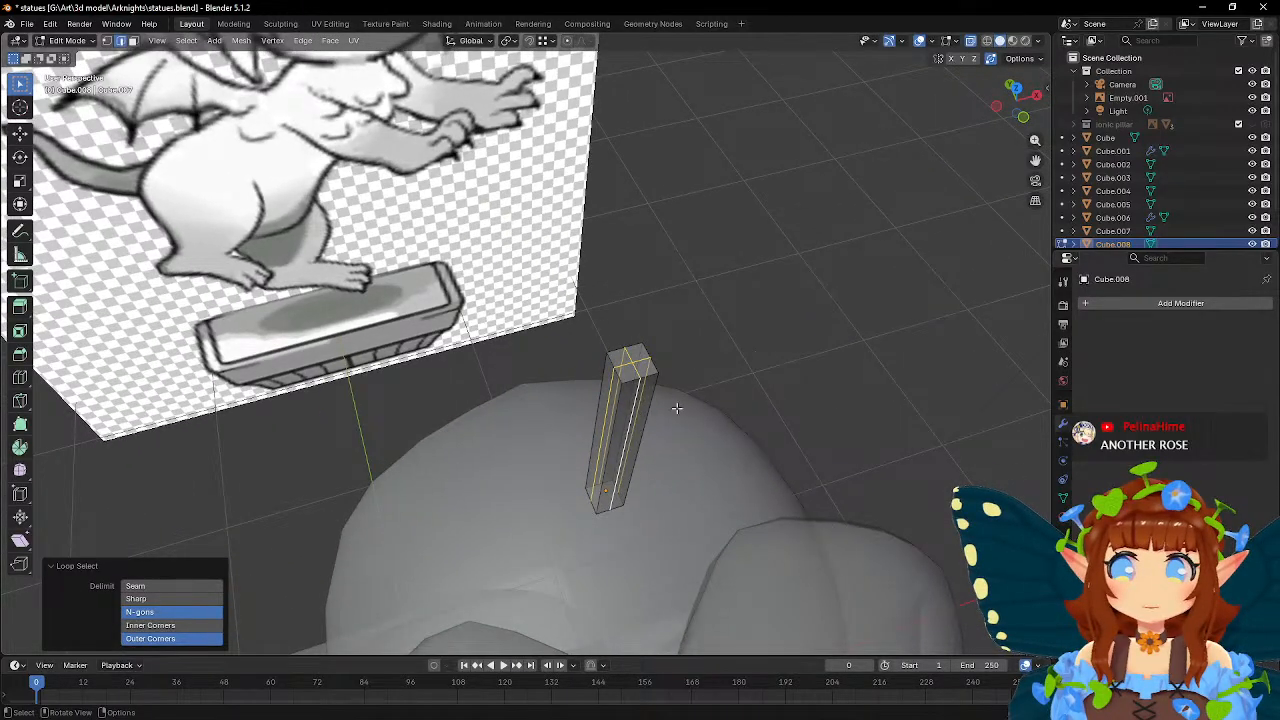
left_click(619, 394)
middle_click_drag(715, 410, 866, 349)
left_click(513, 418, "shift")
left_click(690, 337, "shift")
key("s")
key("shift+z")
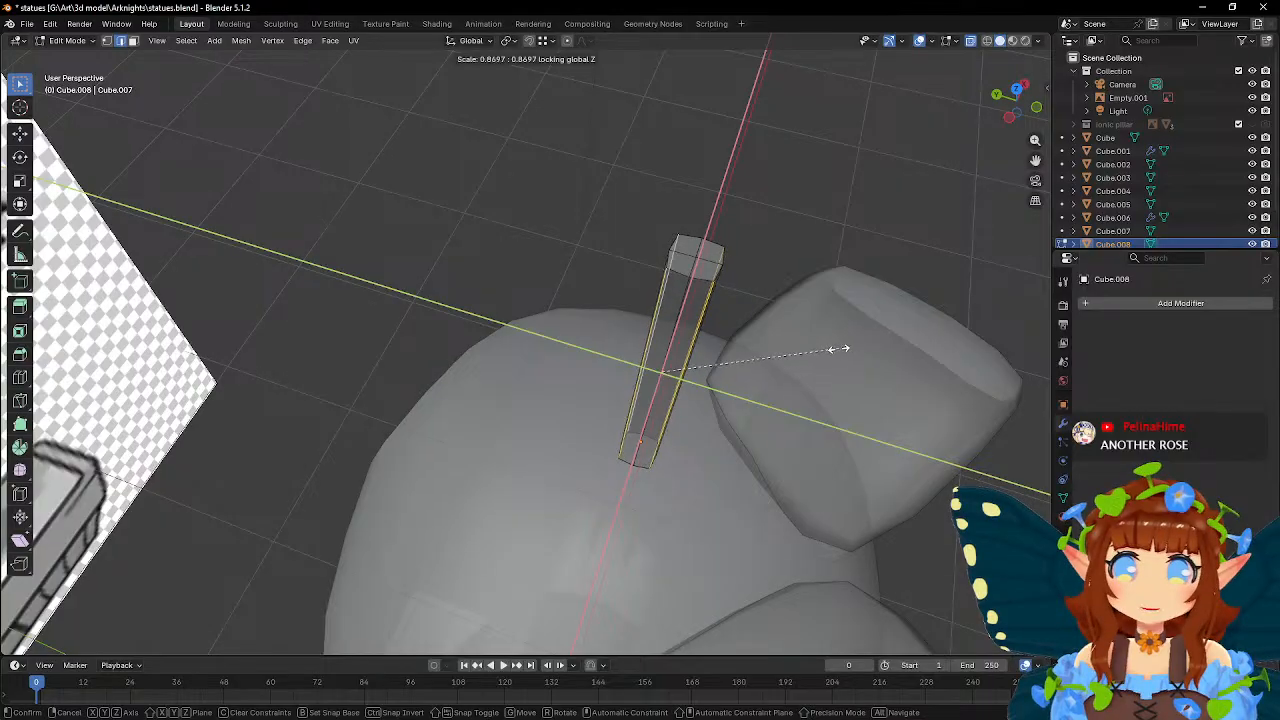
left_click(811, 347)
- Thin the whole stem mesh by scaling it to 0.773 in X and Y only, and leave Edit Mode
middle_click_drag(811, 347, 723, 270)
key("KP_1")
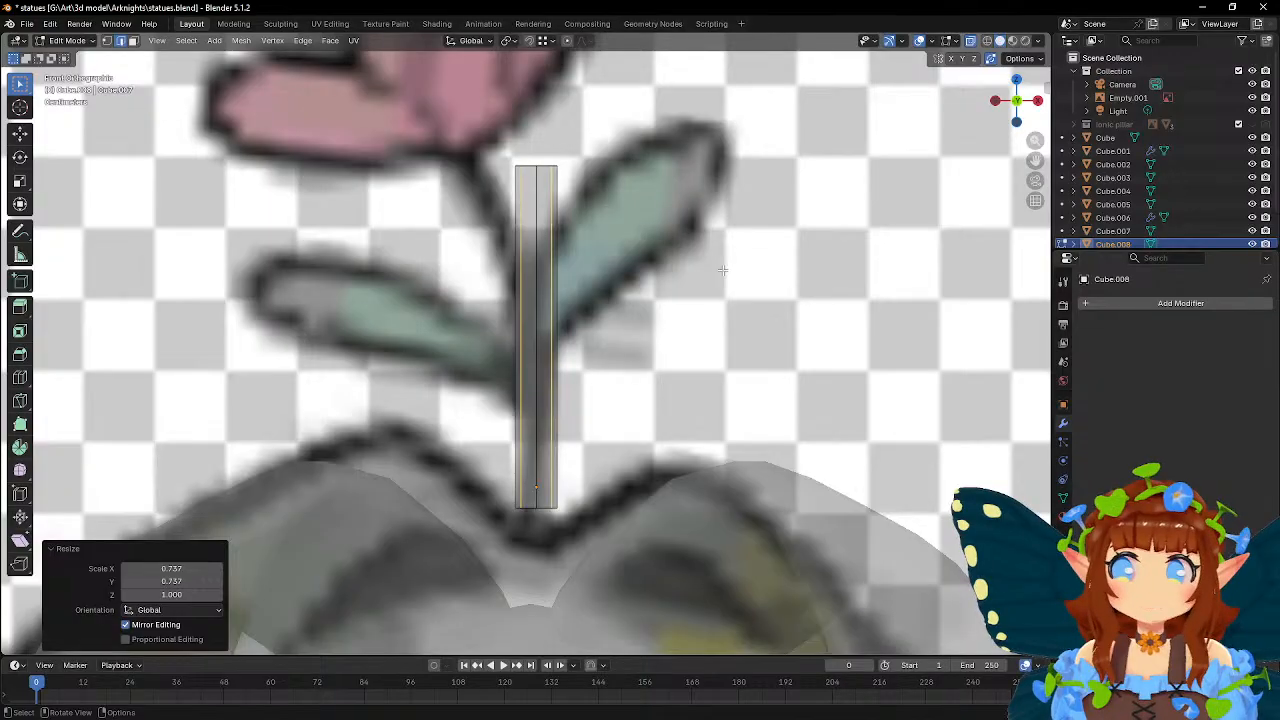
scroll(722, 270, "down", 5)
key("Tab")
scroll(620, 380, "up", 2)
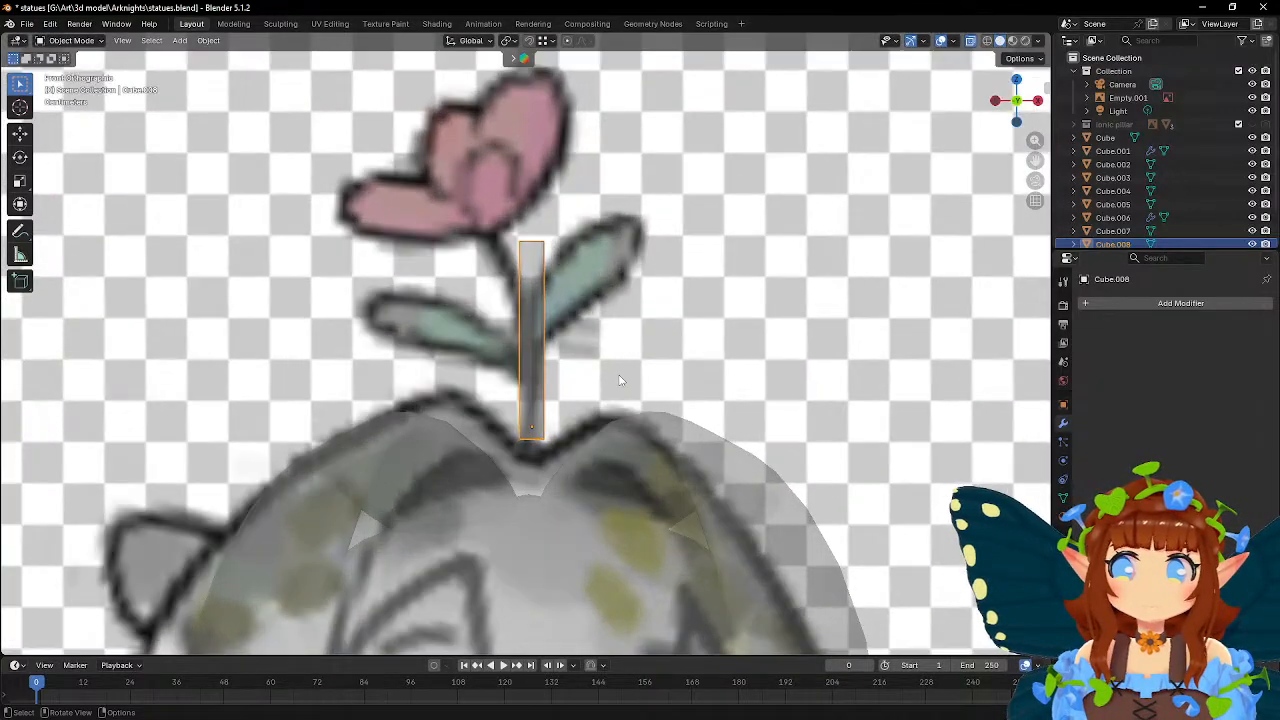
key("Tab")
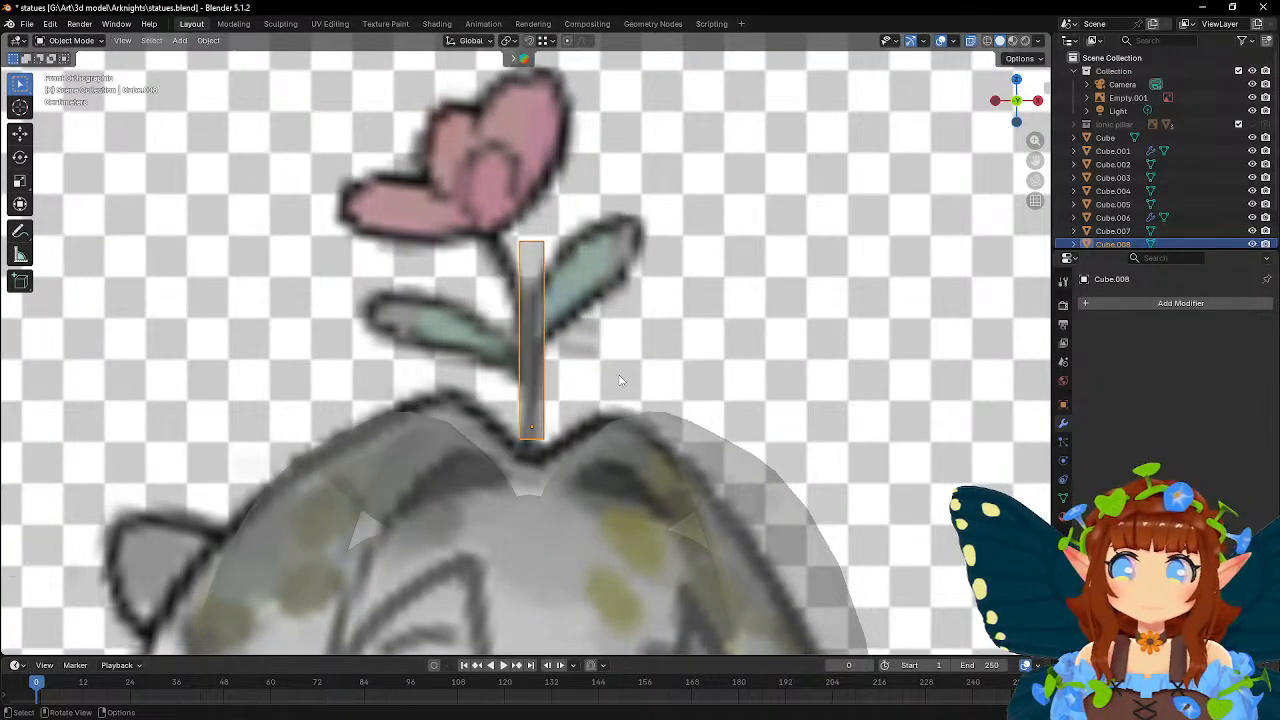
scroll(619, 375, "up", 3)
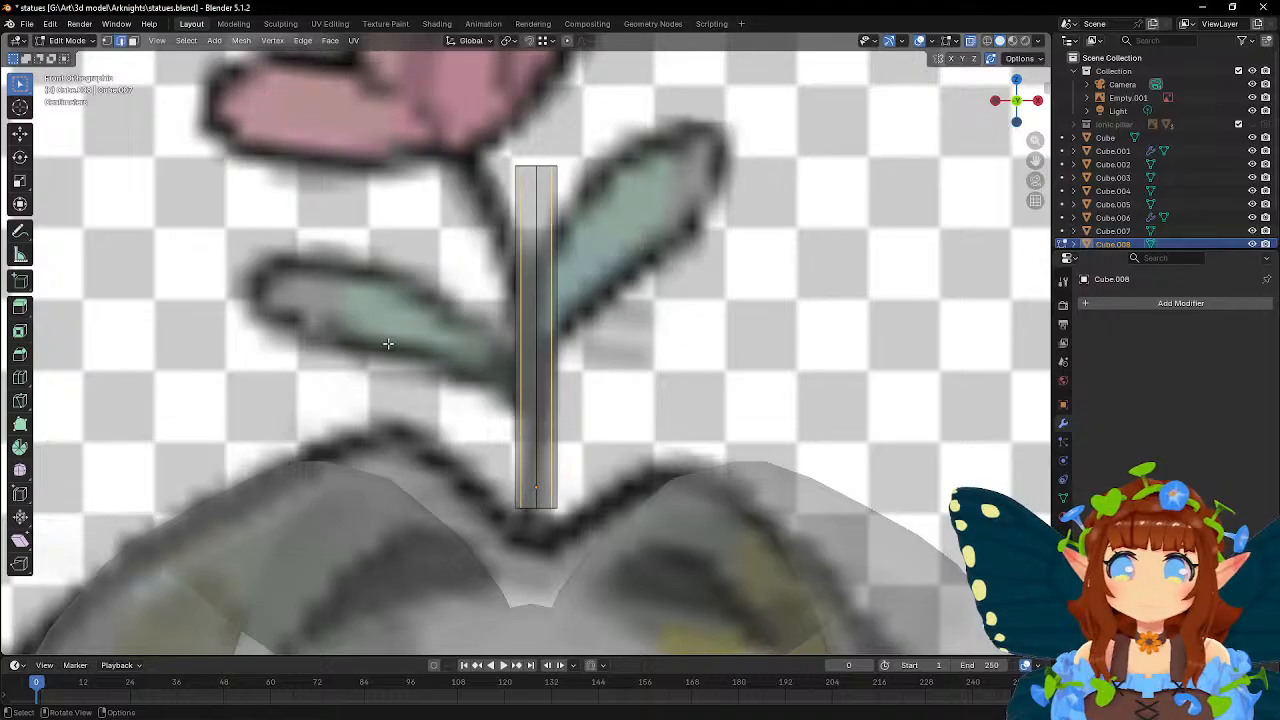
key("a")
key("s")
key("z")
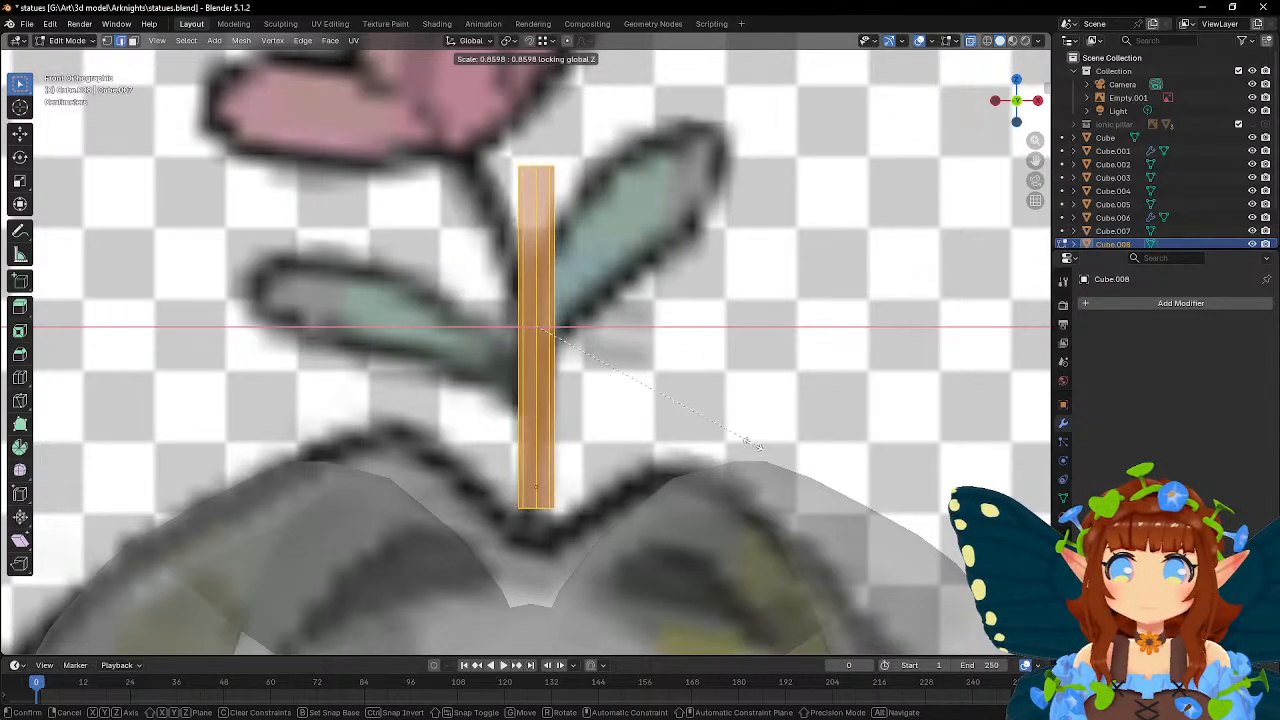
left_click(724, 435)
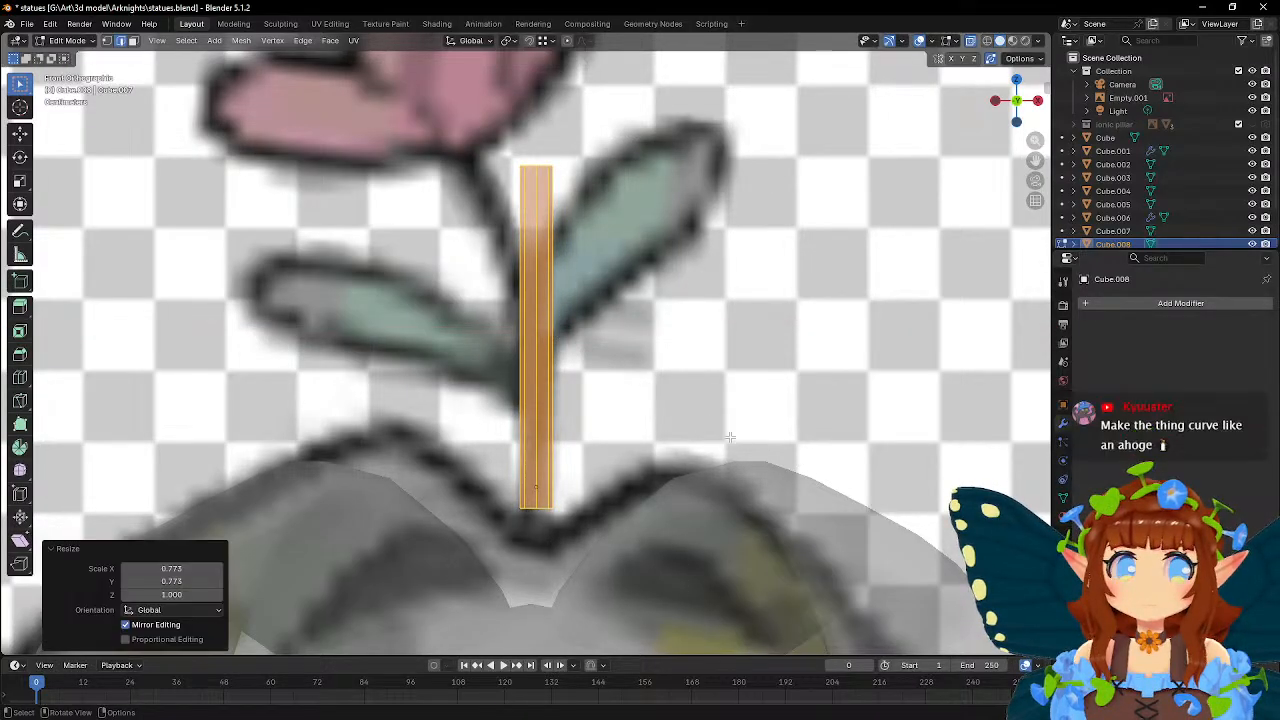
scroll(726, 438, "down", 2)
scroll(728, 440, "up", 2)
key("Tab")
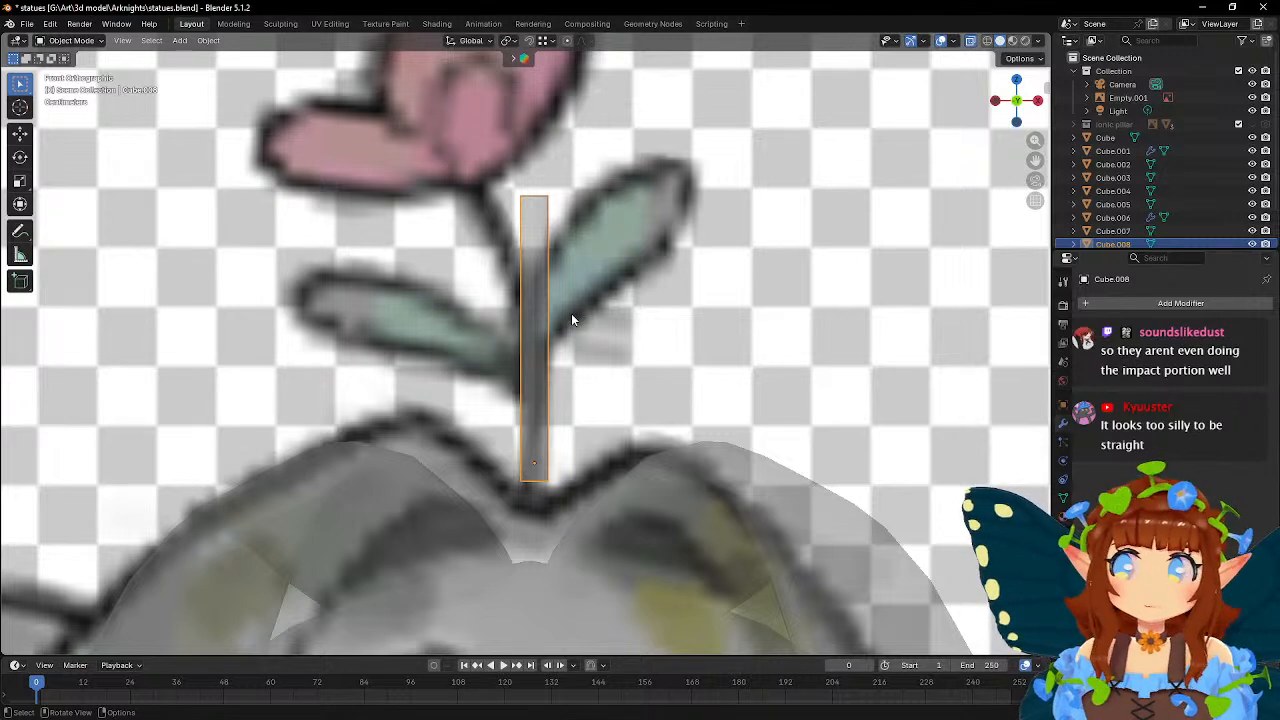
- Add a centred loop cut across the stem at mid-height in Edit Mode
key("Tab")
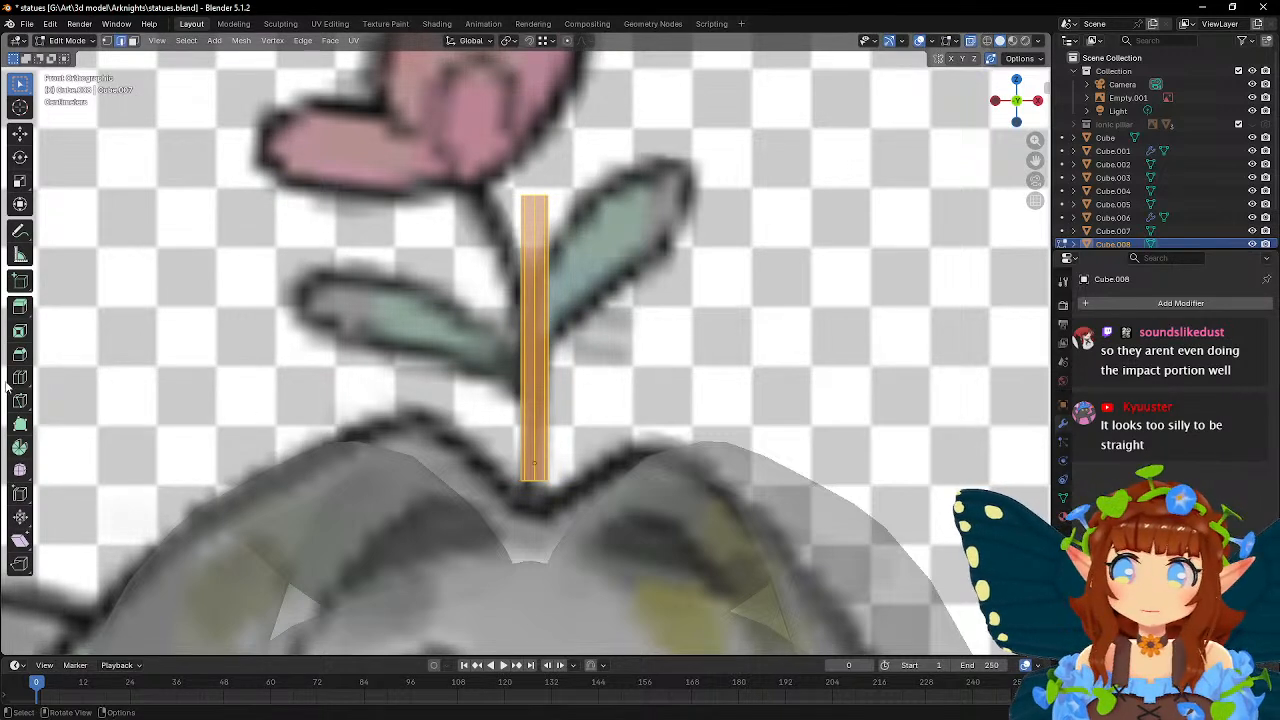
left_click(20, 378)
left_click(554, 338)
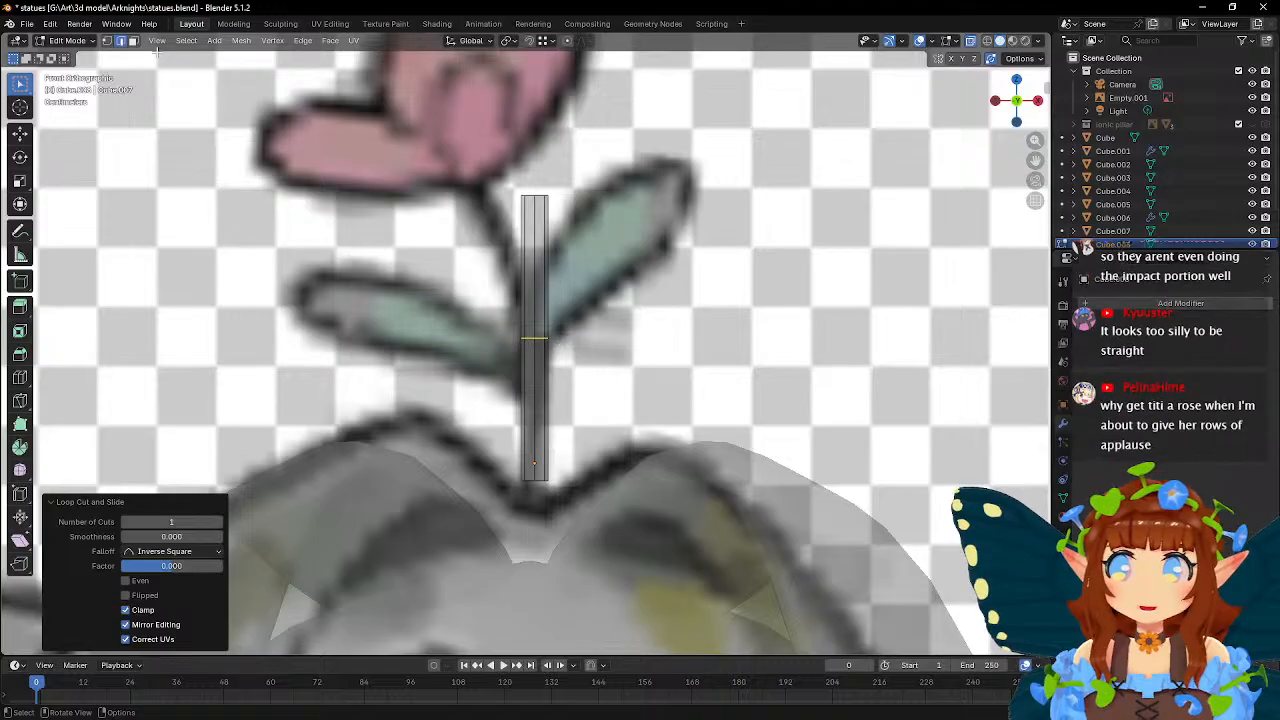
- Move the stem's top vertices to the base of the drawn flower and tilt them along the stem, with a final rotation of -9.58°
key("1")
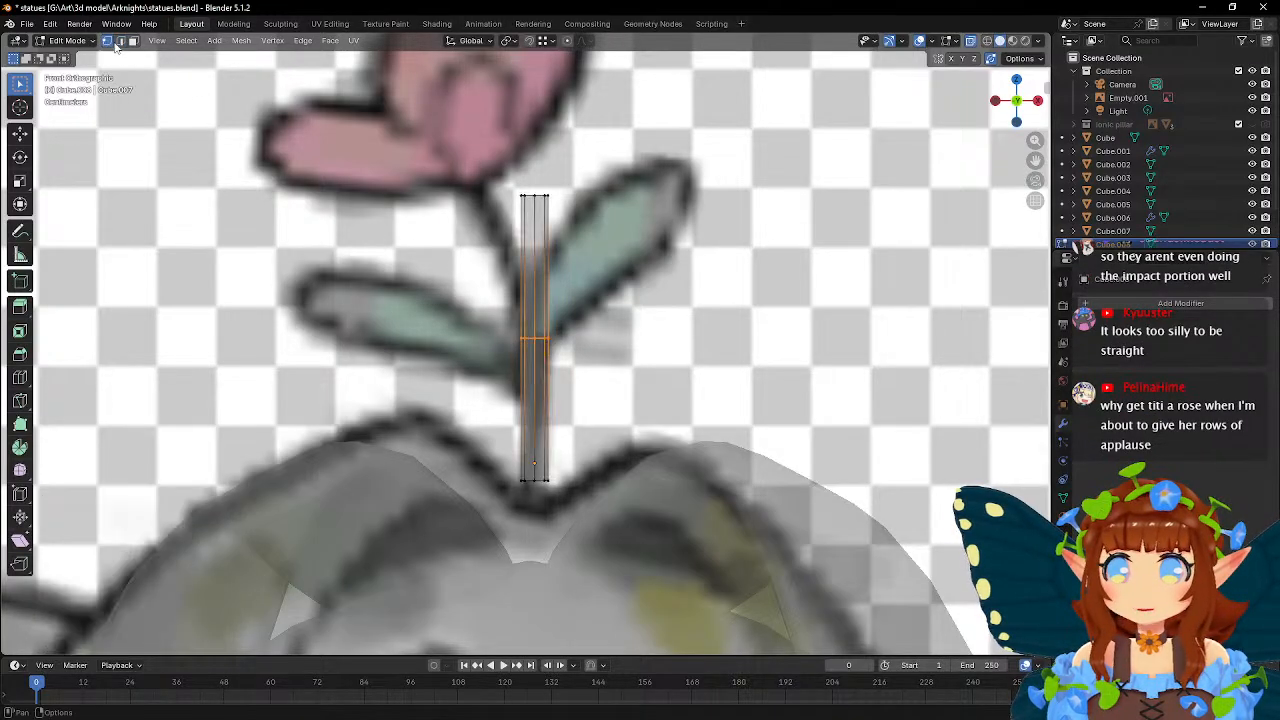
left_click_drag(486, 157, 669, 237)
key("r")
left_click(612, 192)
key("g")
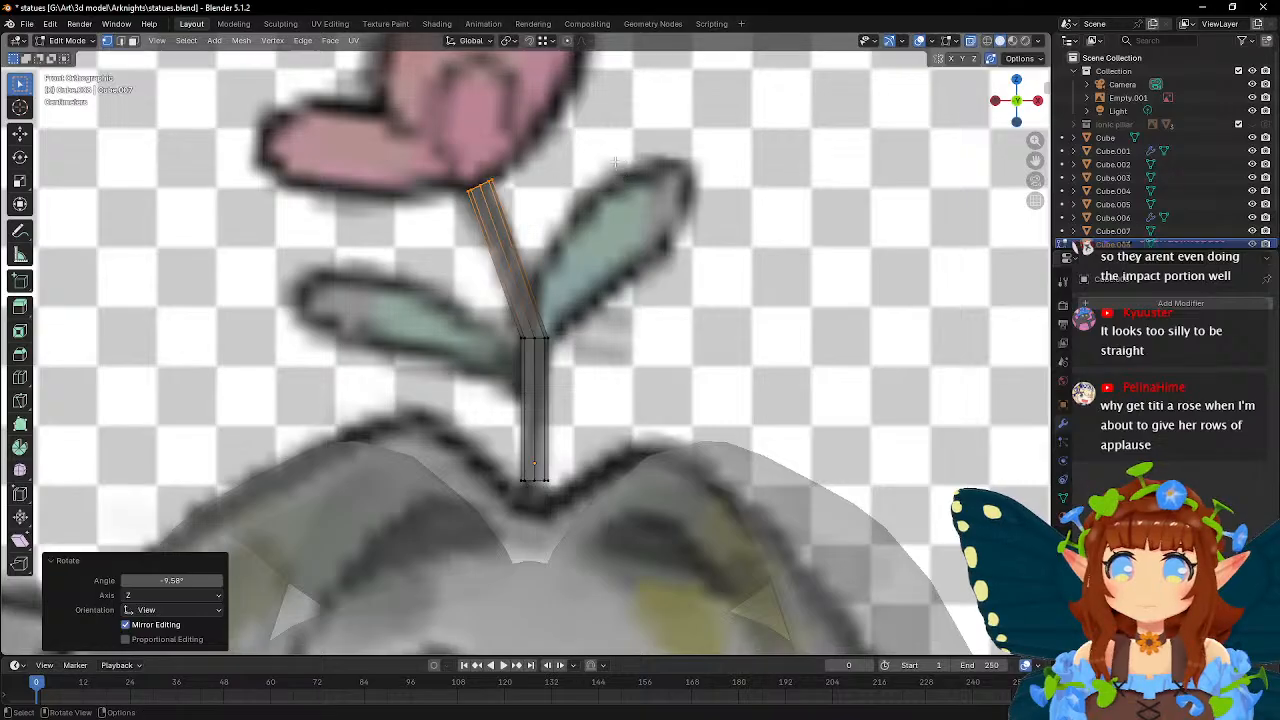
- Rotate the stem's middle vertex loop by -13.3° and move it slightly upward onto the drawn stem
left_click(629, 169)
key("r")
left_click(734, 326)
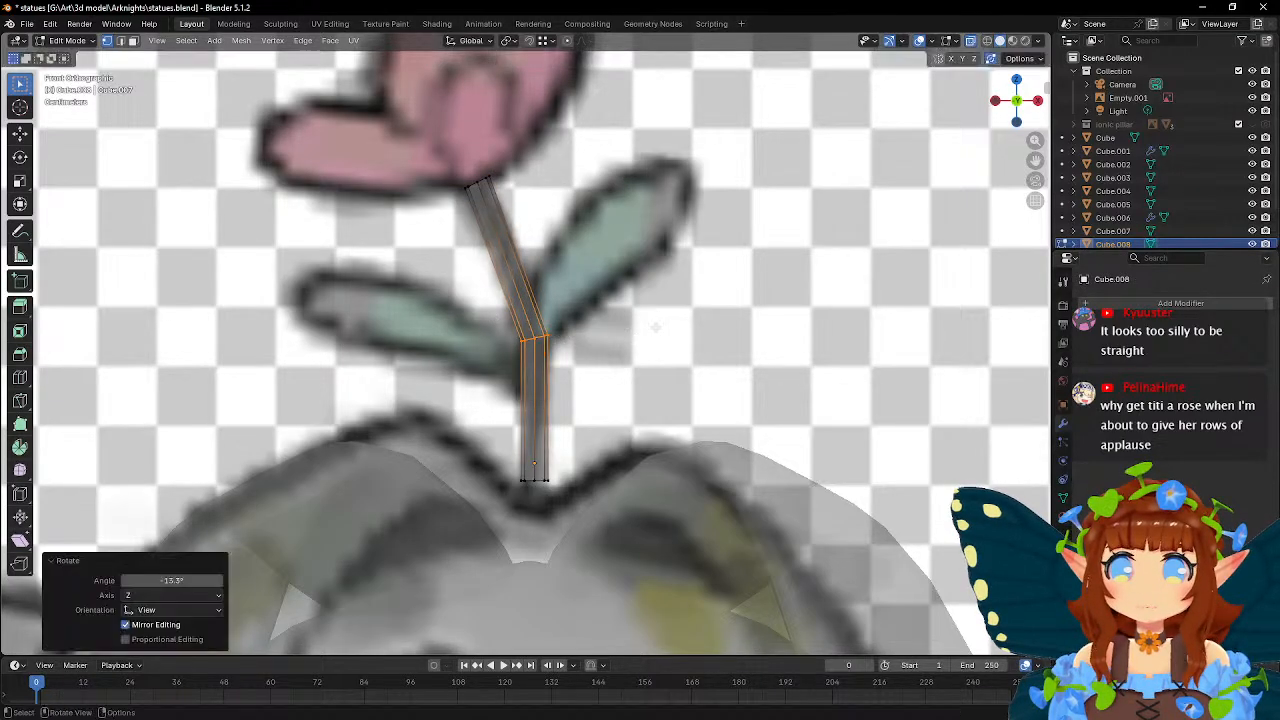
key("g")
left_click(651, 317)
- Lower the stem's bottom vertices about 0.075 m in Z so the base reaches down to the head
left_click_drag(482, 440, 637, 508)
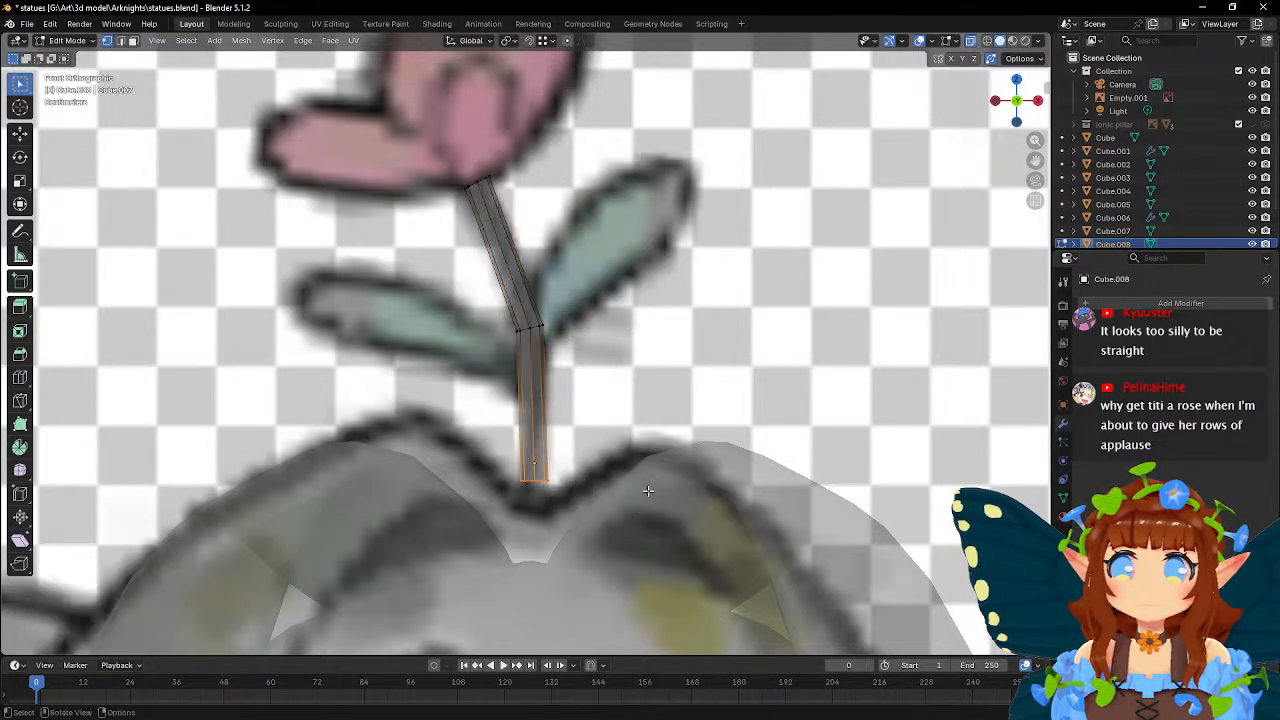
key("g")
key("z")
left_click(663, 479)
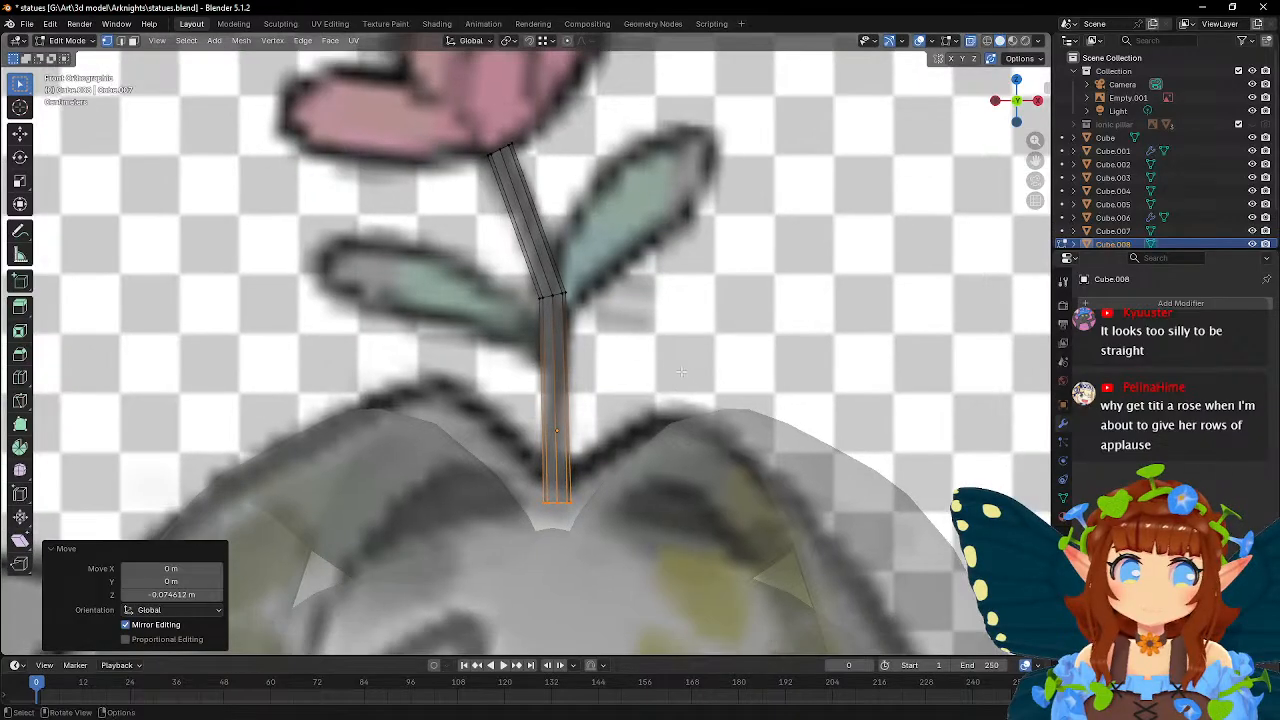
- Bevel the stem's middle edge loop with a width of 2.27 m and 2 segments to smooth the bend
middle_click_drag(658, 403, 680, 371, "shift")
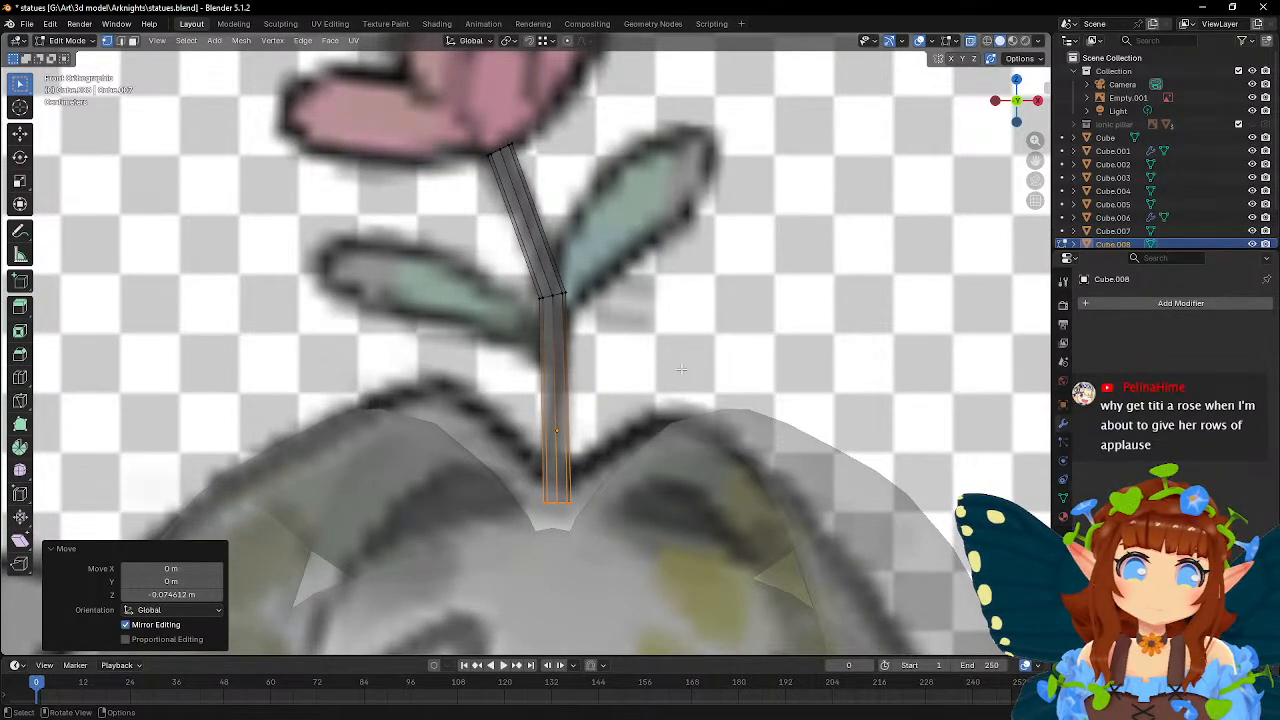
scroll(681, 369, "up", 1)
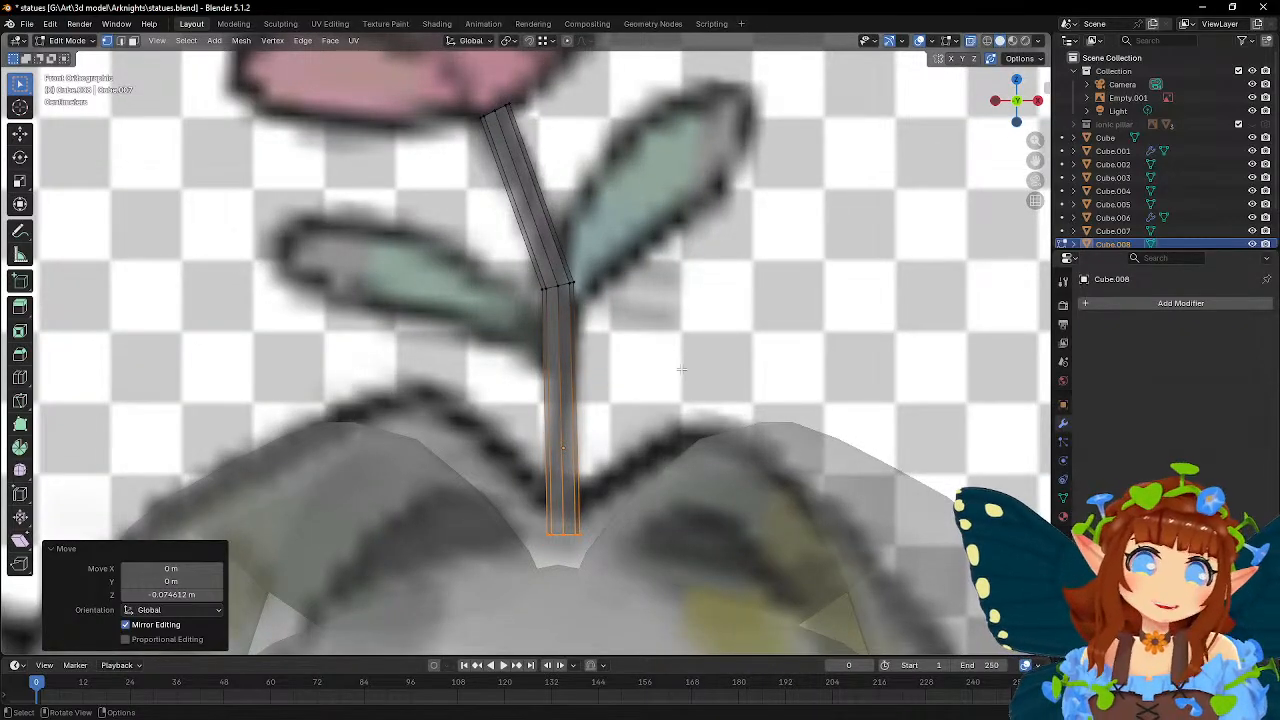
middle_click_drag(652, 368, 681, 437, "shift")
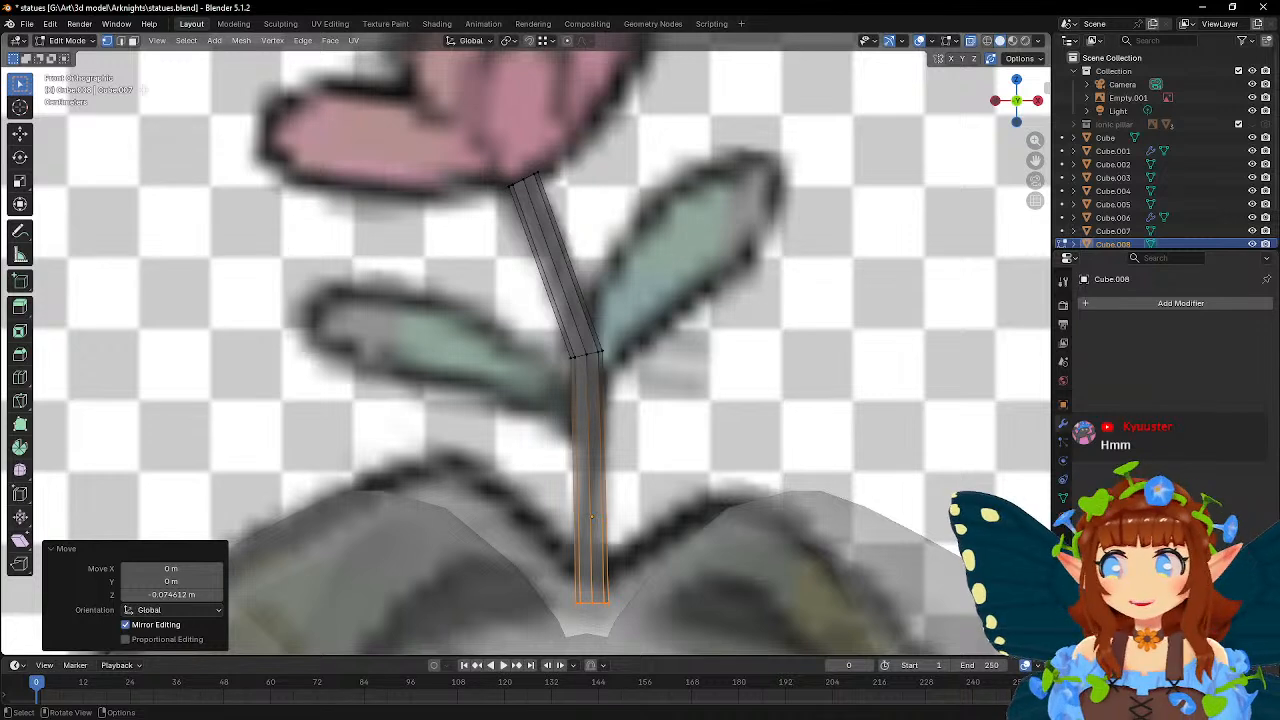
key("2")
key("alt+a")
key("b")
left_click_drag(524, 328, 683, 395)
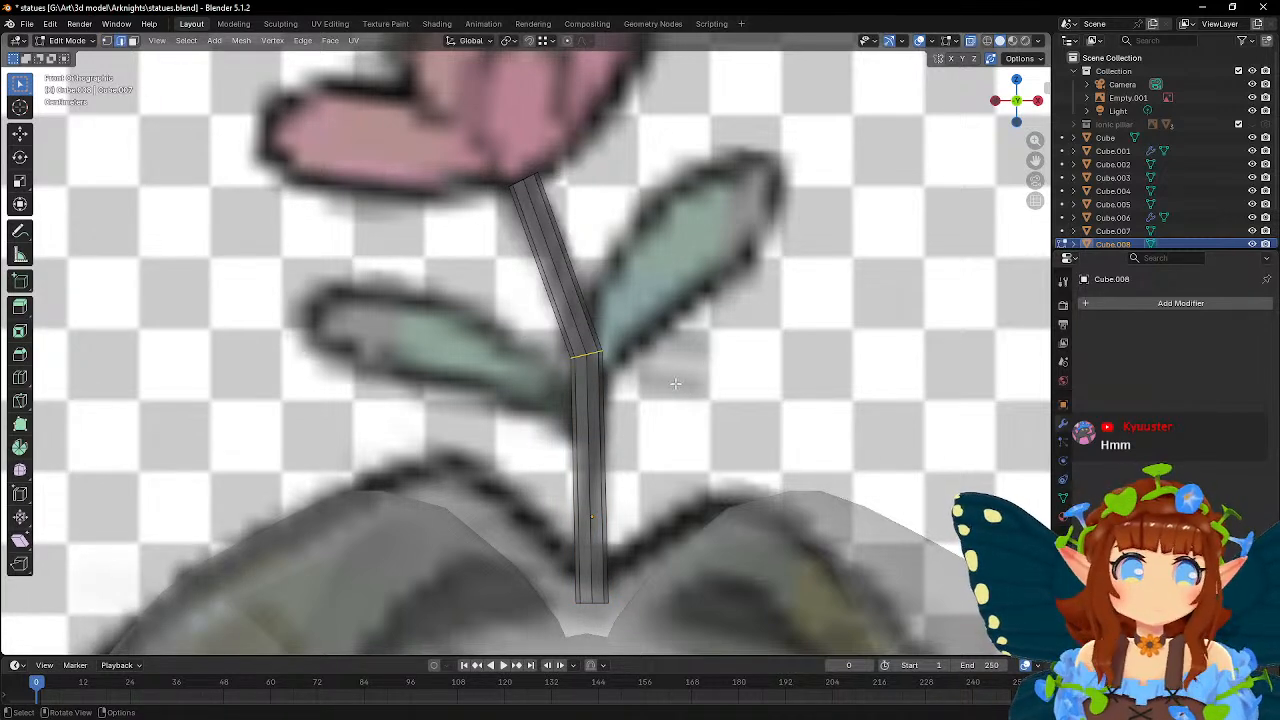
left_click(19, 354)
left_click_drag(620, 348, 777, 338)
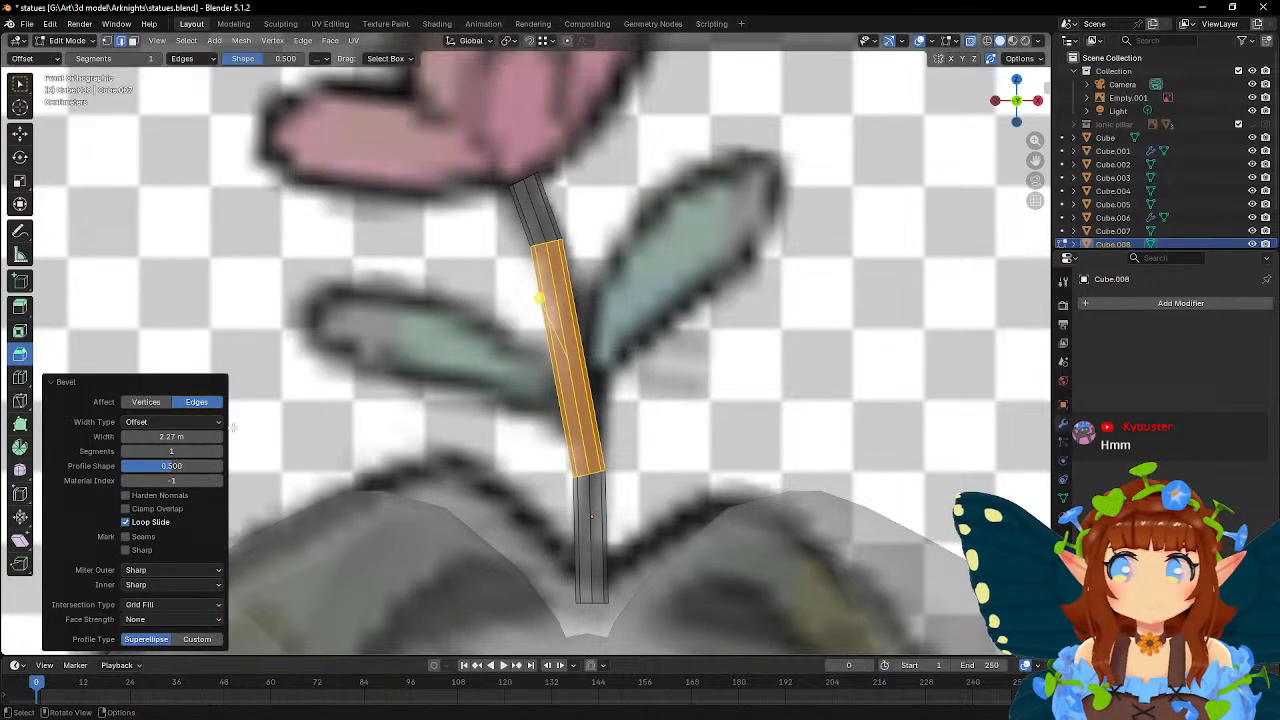
left_click(217, 451)
key("w")
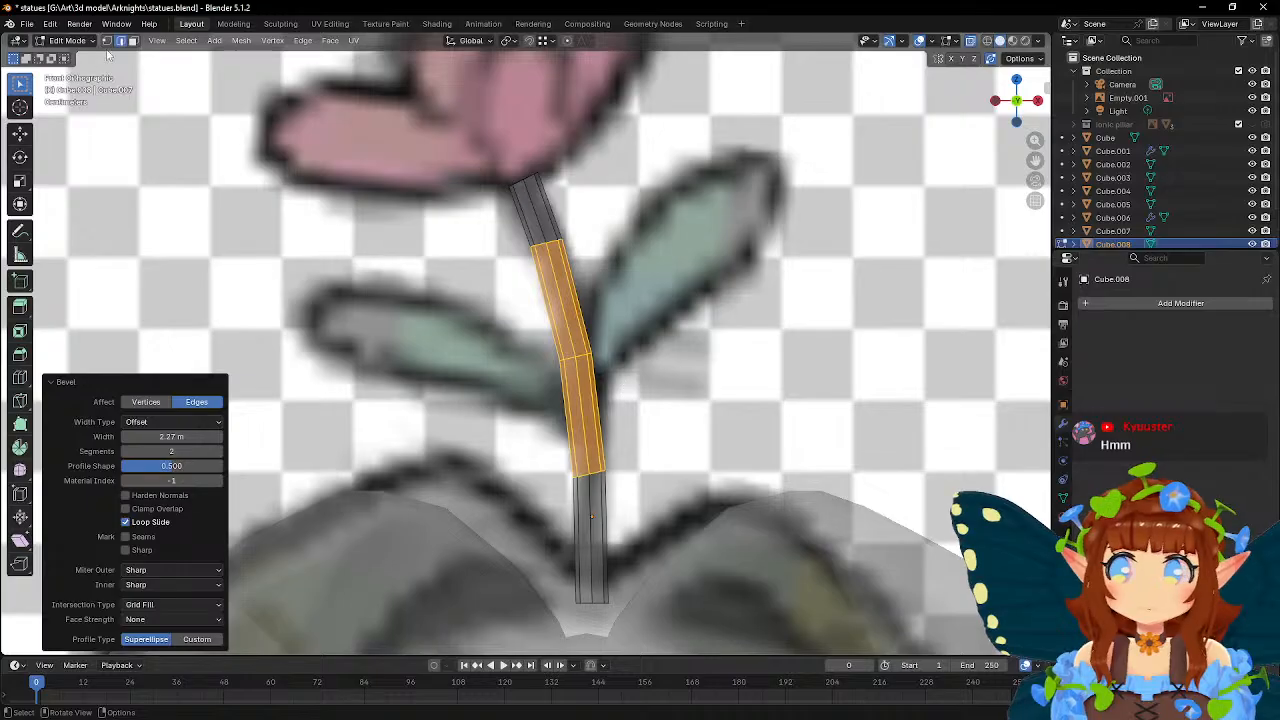
- Leave Edit Mode and apply smooth shading to the stem
key("Tab")
scroll(605, 300, "down", 4)
scroll(605, 300, "up", 4)
right_click(558, 292)
left_click(560, 296)
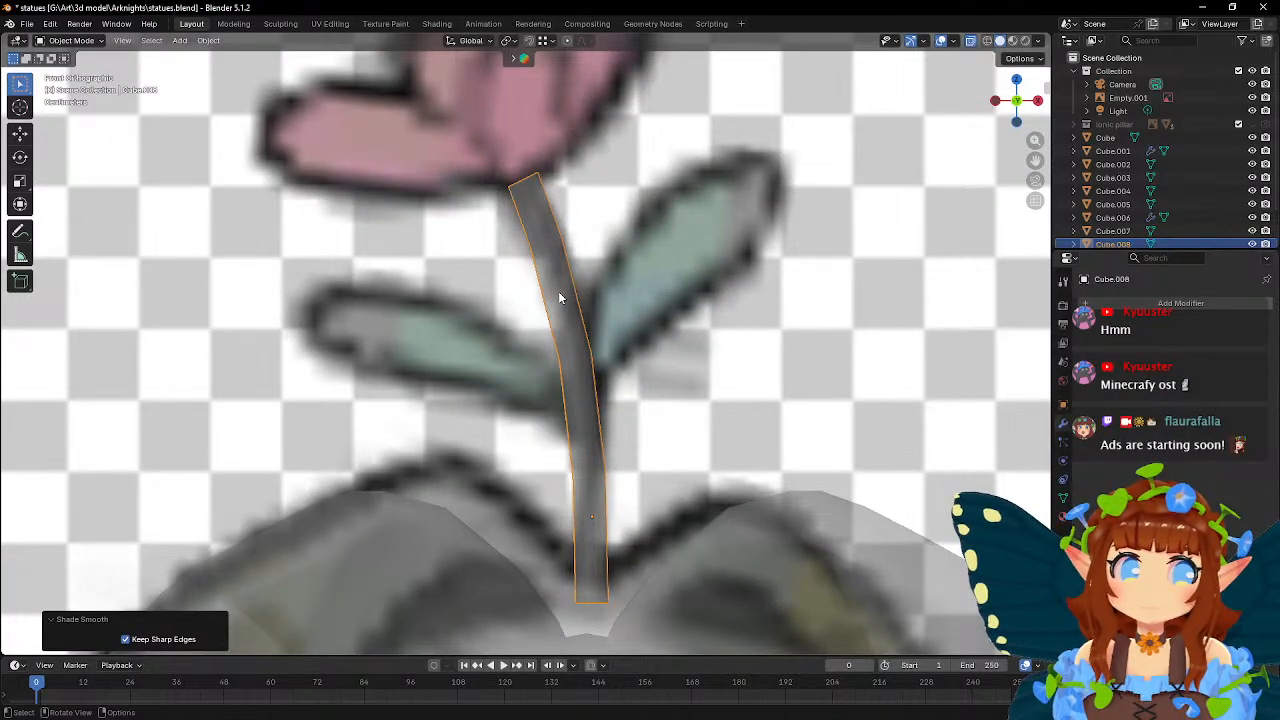
key("Tab")
left_click_drag(513, 233, 577, 258)
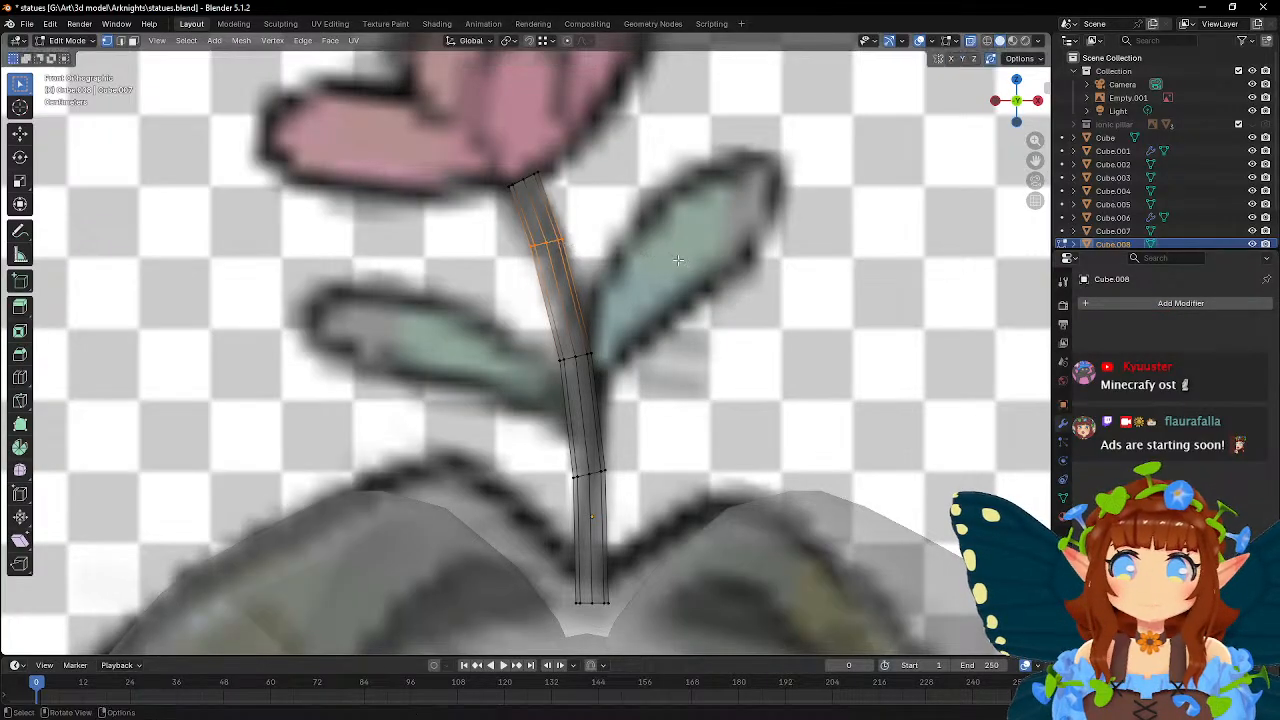
scroll(646, 257, "down", 10)
key("Tab")
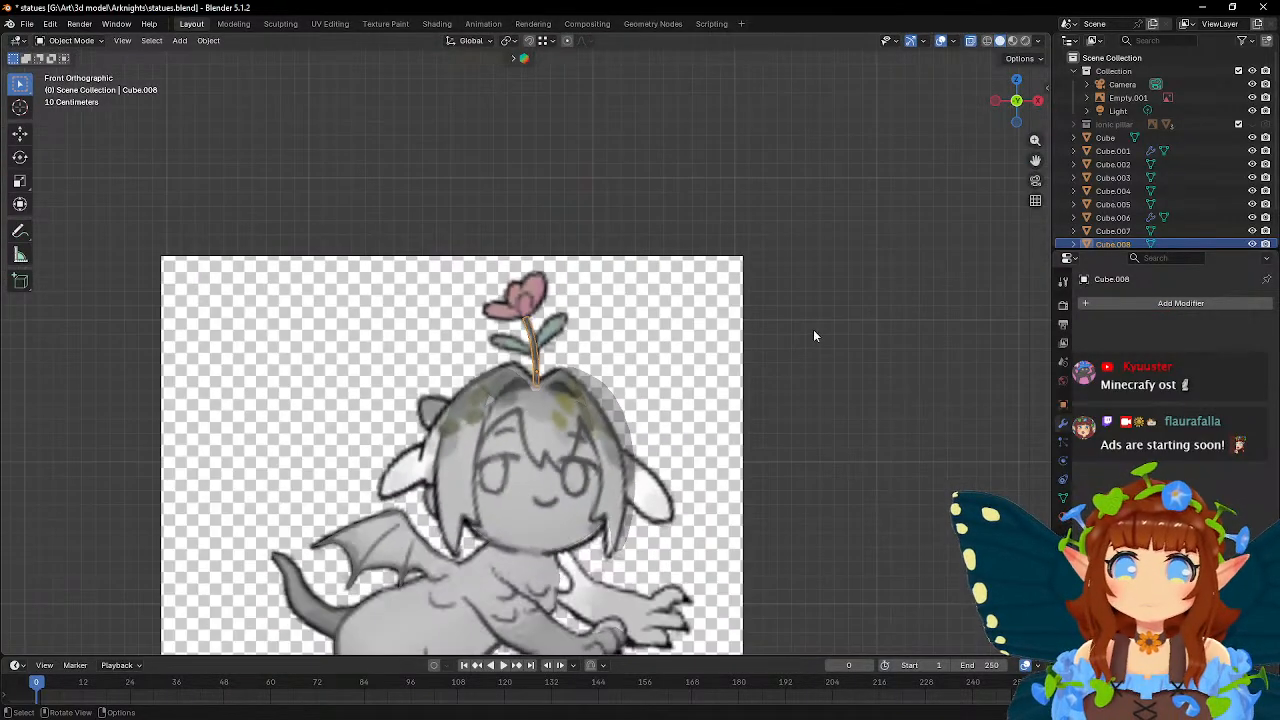
- Add a 2 m mesh plane for the first leaf and raise it 3.673 m in Z
key("shift+a")
mouse_move(796, 320)
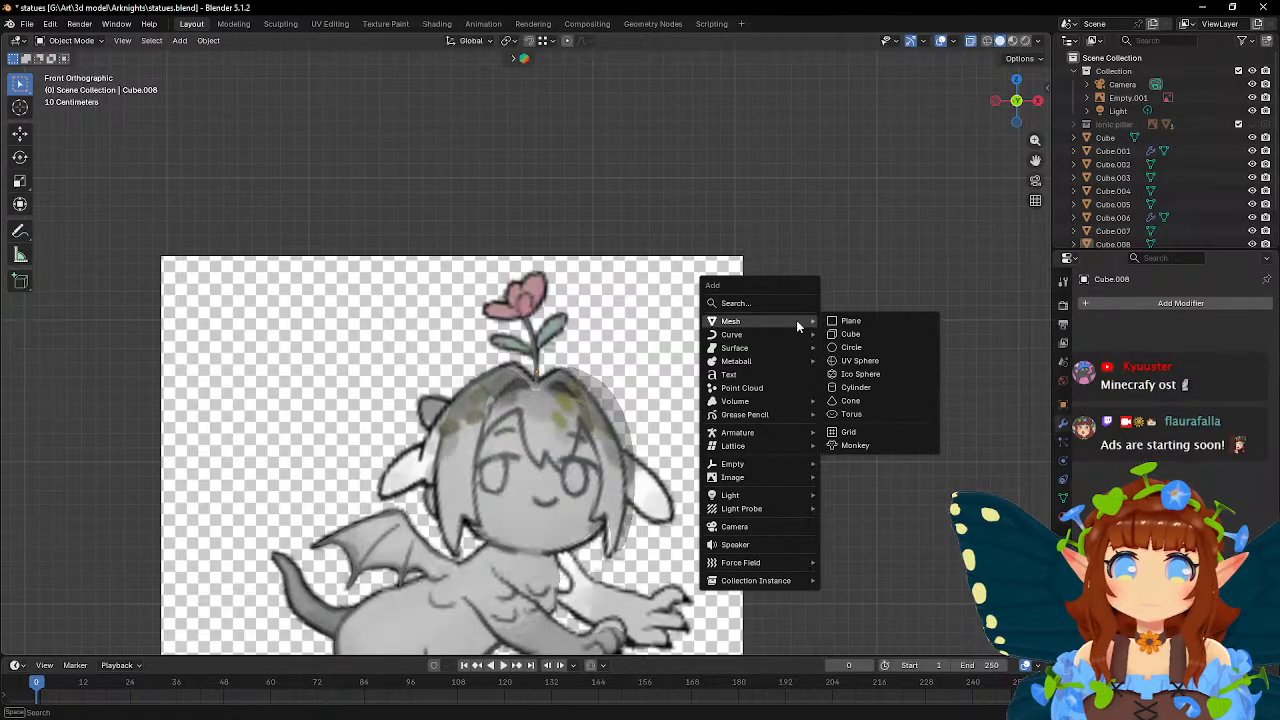
left_click(848, 323)
scroll(725, 328, "down", 4)
key("g")
key("z")
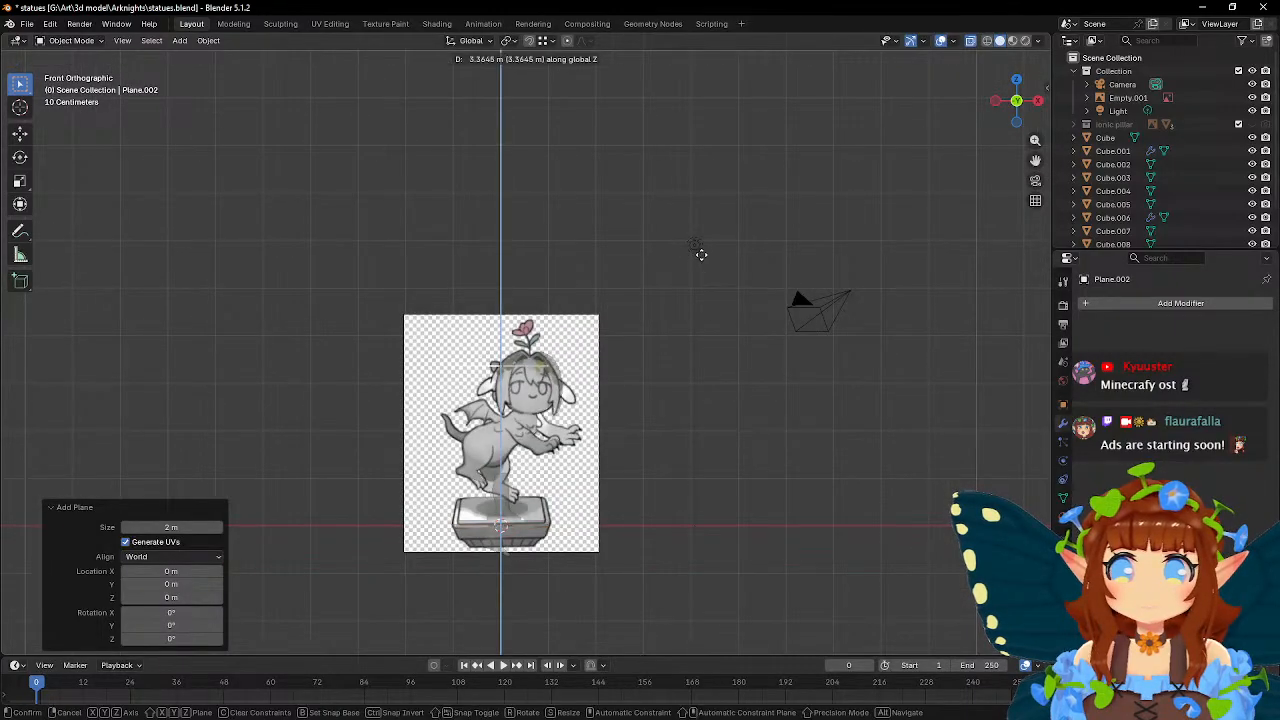
left_click(699, 242)
- Rotate the leaf plane 19.6° about the global X axis and scale it to 0.122
scroll(683, 253, "up", 4)
scroll(683, 253, "up", 3)
key("r")
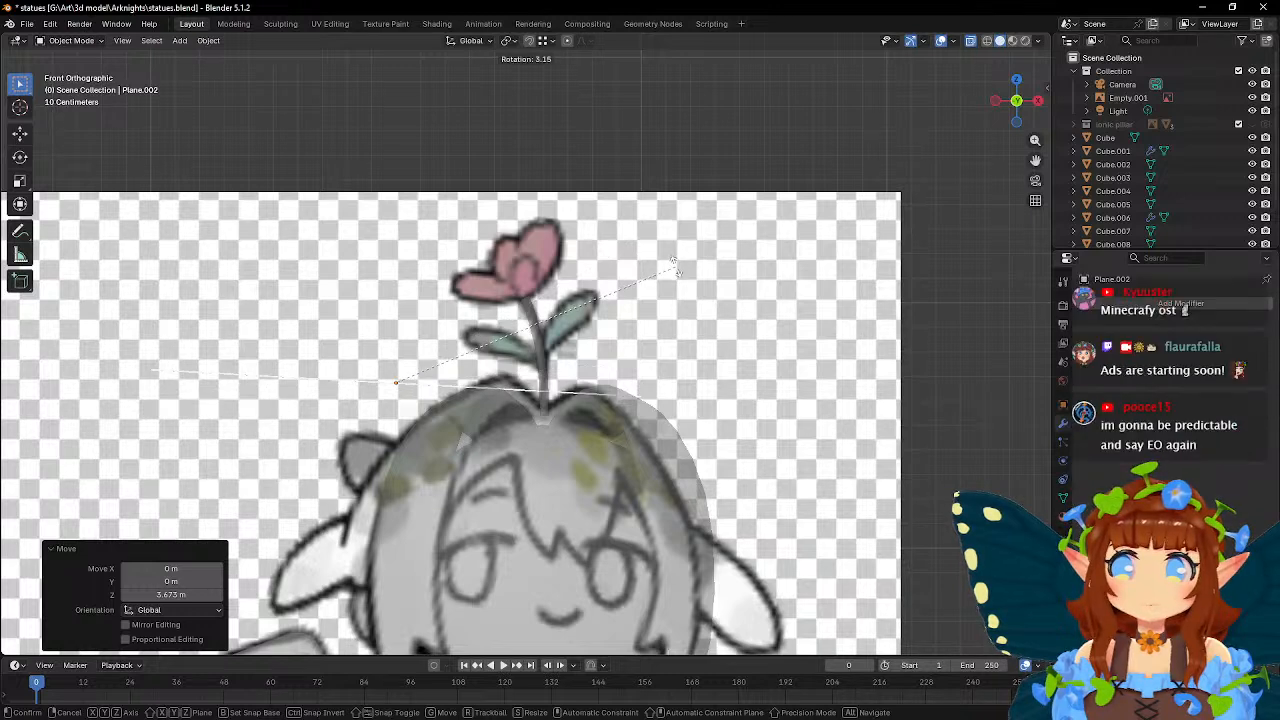
right_click(676, 268)
middle_click_drag(676, 268, 740, 265)
key("r")
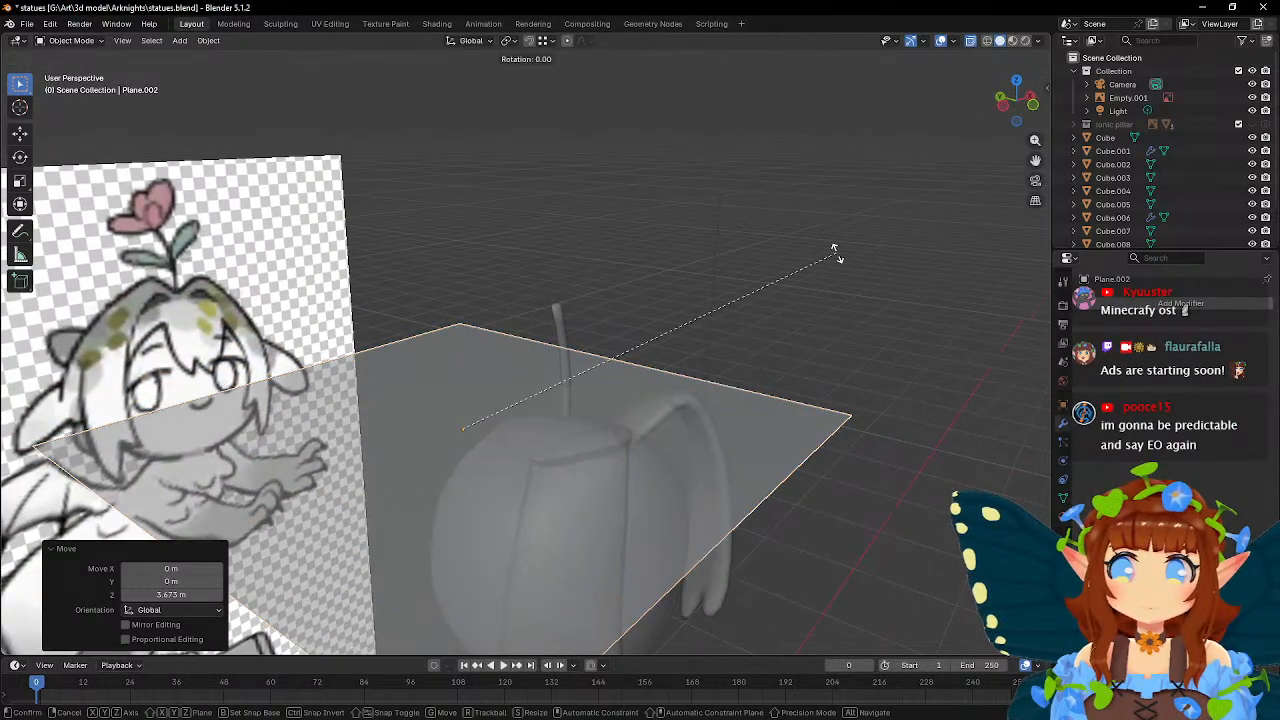
key("x")
left_click(866, 396)
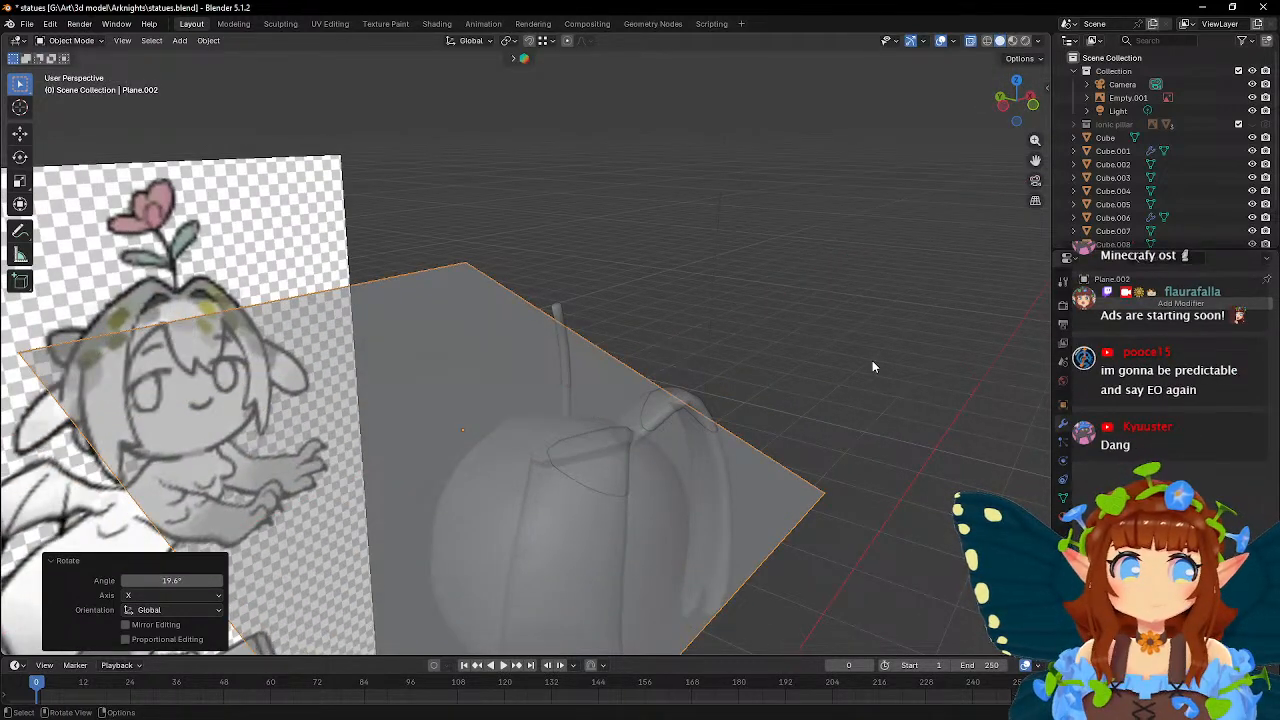
key("s")
left_click(505, 402)
- Move the leaf plane in front view onto the drawn leaf at the left side of the stem
middle_click_drag(606, 352, 514, 346)
scroll(514, 346, "up", 3)
key("g")
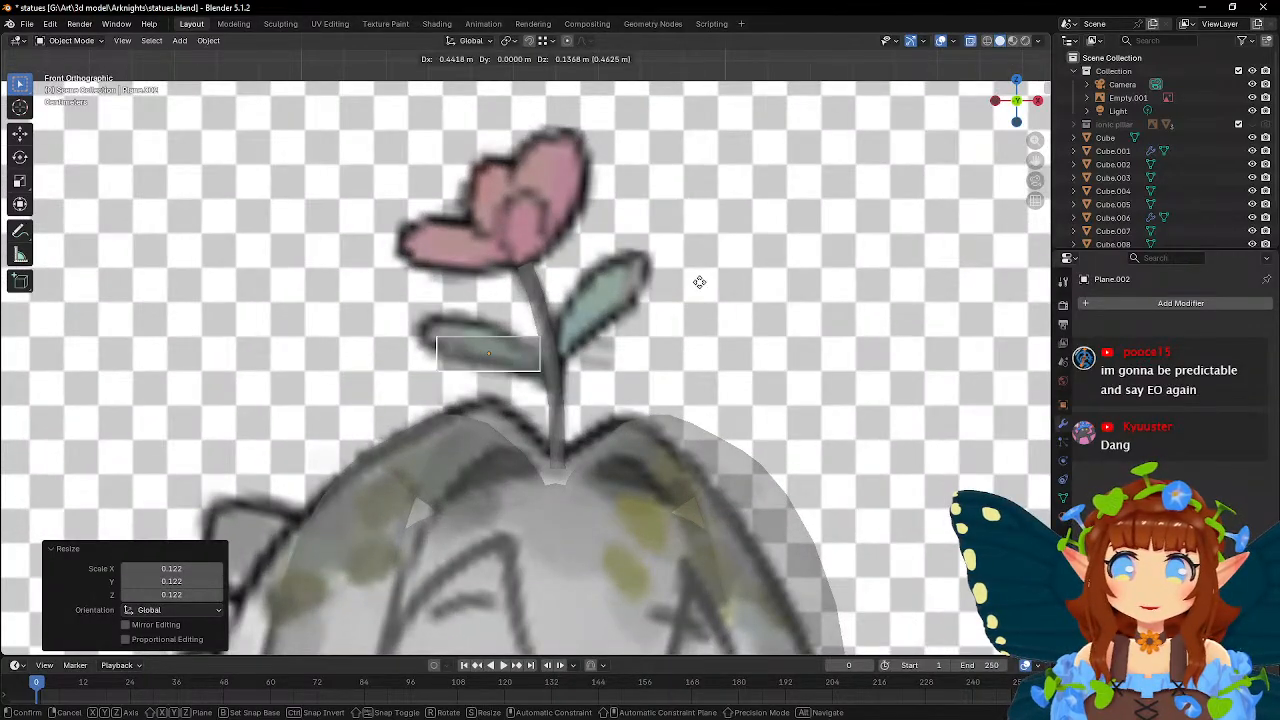
left_click(692, 282)
- Narrow the leaf plane's stem-side edge in Edit Mode by scaling its two vertices along local Y
scroll(652, 294, "up", 2)
key("Tab")
scroll(652, 294, "down", 5)
middle_click_drag(652, 294, 547, 329)
left_click(548, 330)
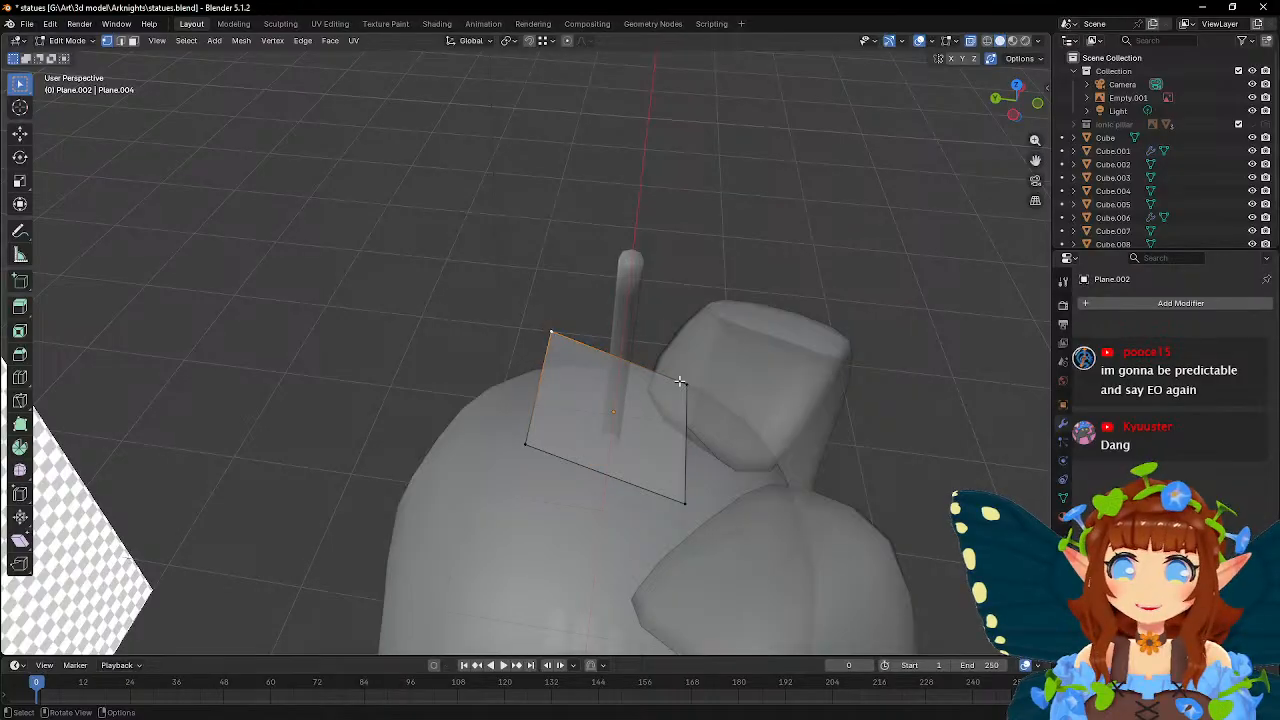
left_click(688, 383, "shift")
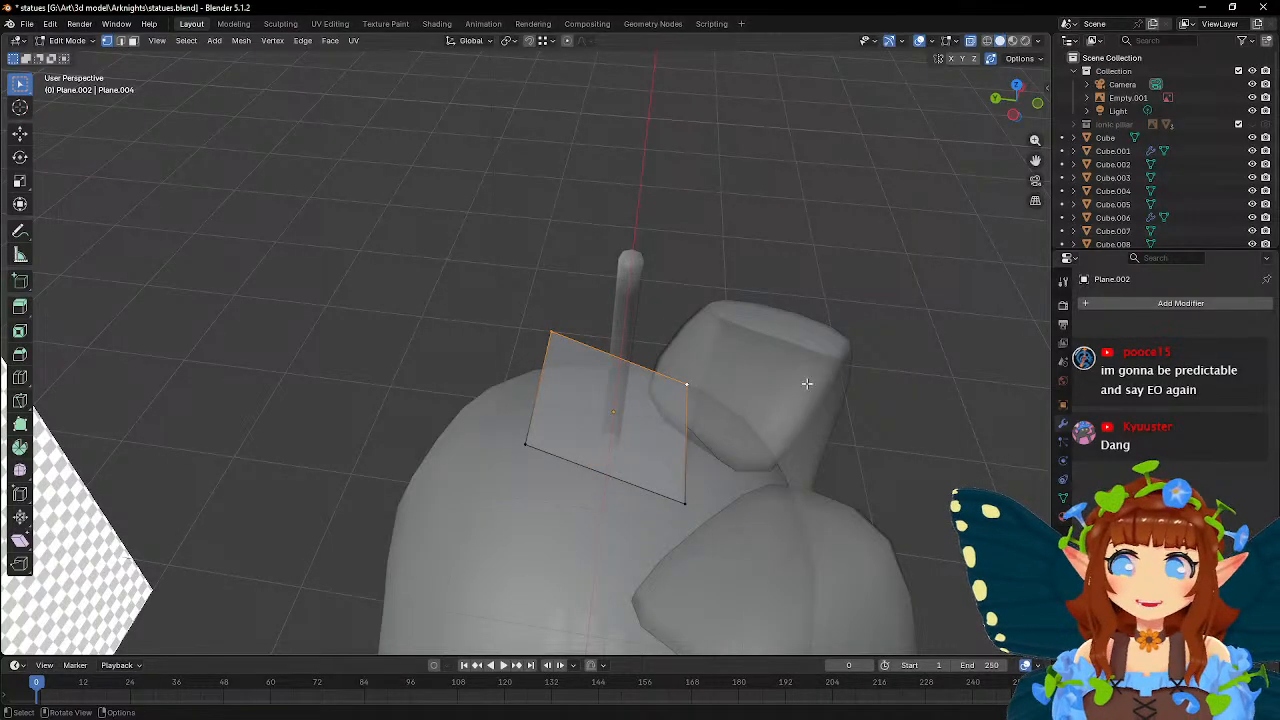
key("s")
key("x")
key("y")
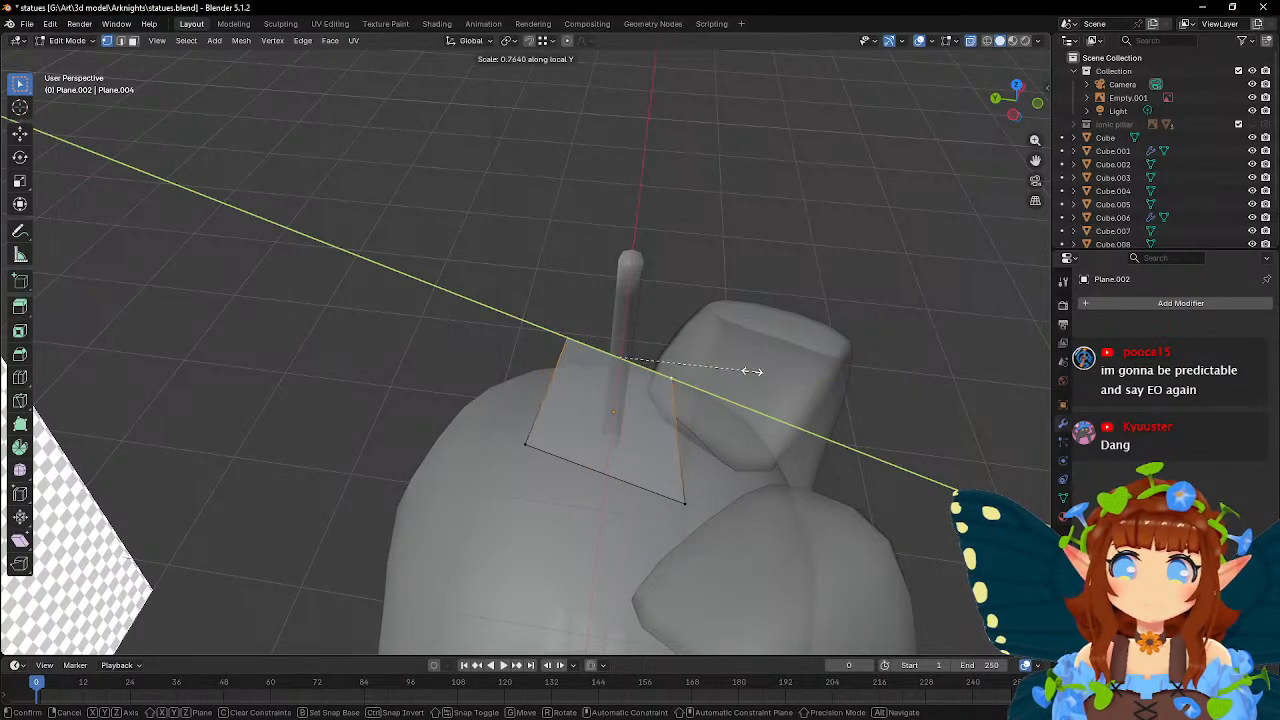
left_click(673, 363)
- Scale the leaf plane's outer edge to 0.607 along local Y
left_click(534, 447)
key("s")
key("y")
left_click(710, 436)
- In front view, move the leaf's ends so one meets the stem and the other reaches the drawn leaf tip
key("KP_1")
scroll(600, 365, "up", 6)
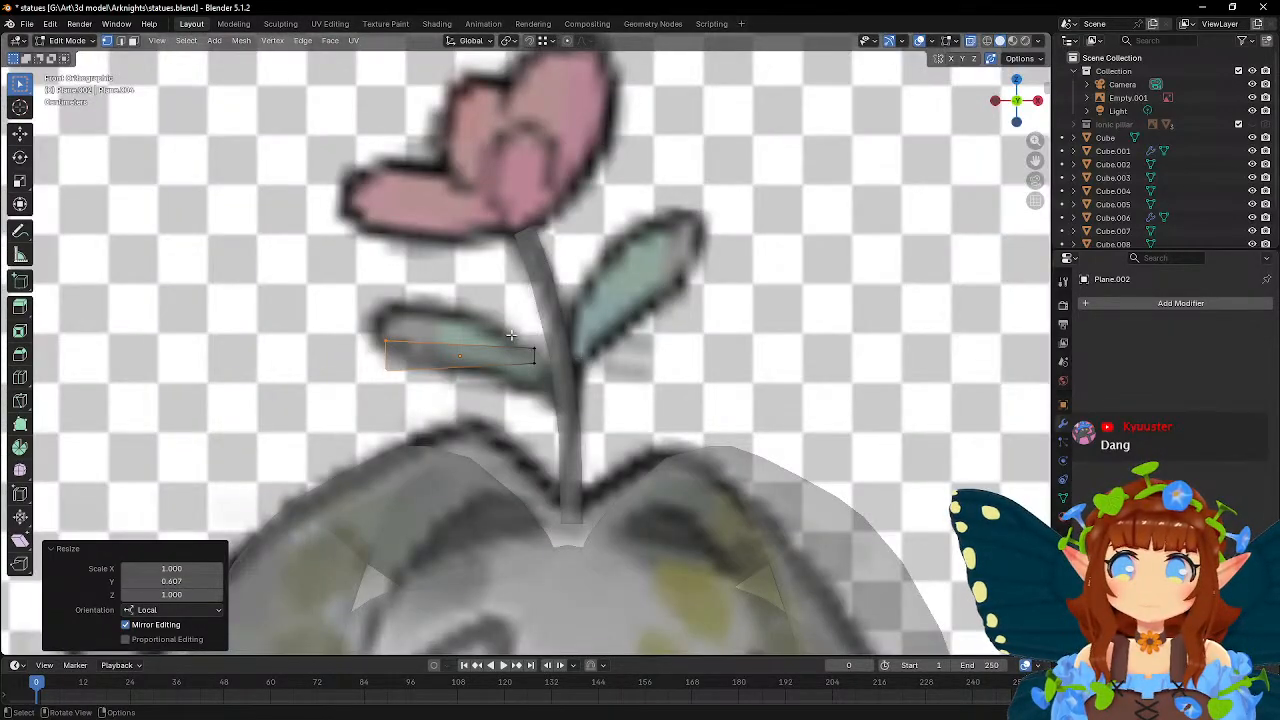
key("g")
left_click(540, 366)
left_click_drag(362, 330, 413, 398)
key("g")
left_click(415, 368)
- Add a loop cut across the middle of the leaf and move its vertices onto the drawn leaf's outline
left_click(20, 377)
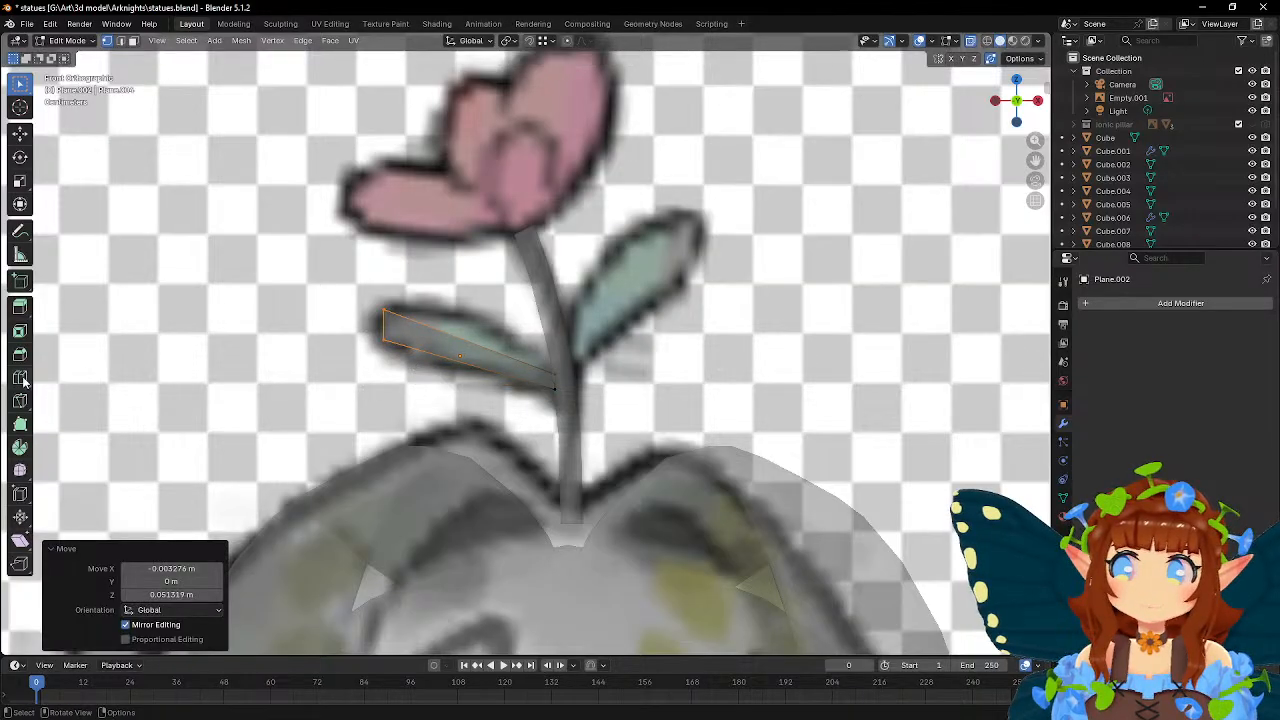
left_click(453, 369)
key("w")
left_click_drag(459, 334, 497, 385)
key("g")
left_click(463, 348)
key("g")
left_click(506, 388)
- Move the leaf's lower and upper outer corner vertices onto the outline of the drawn tip
left_click_drag(379, 330, 404, 353)
key("g")
left_click(420, 366)
left_click_drag(374, 300, 392, 316)
key("g")
left_click(404, 319)
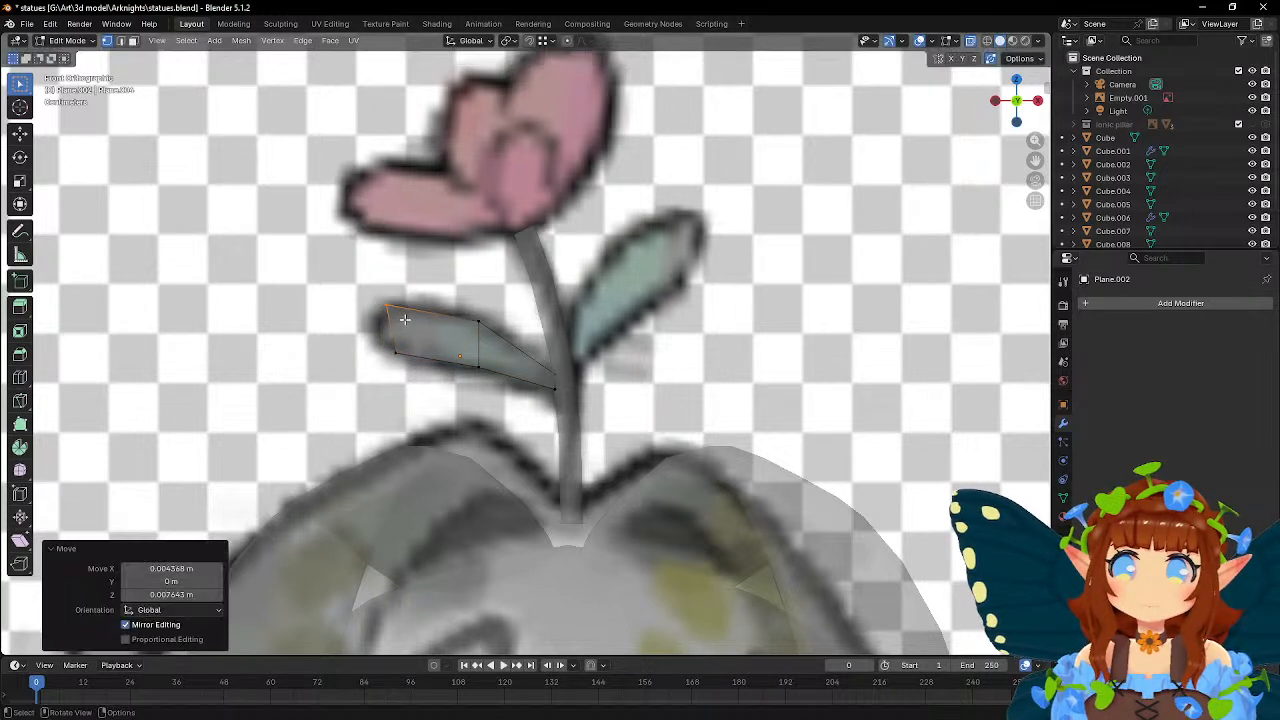
key("Tab")
key("Tab")
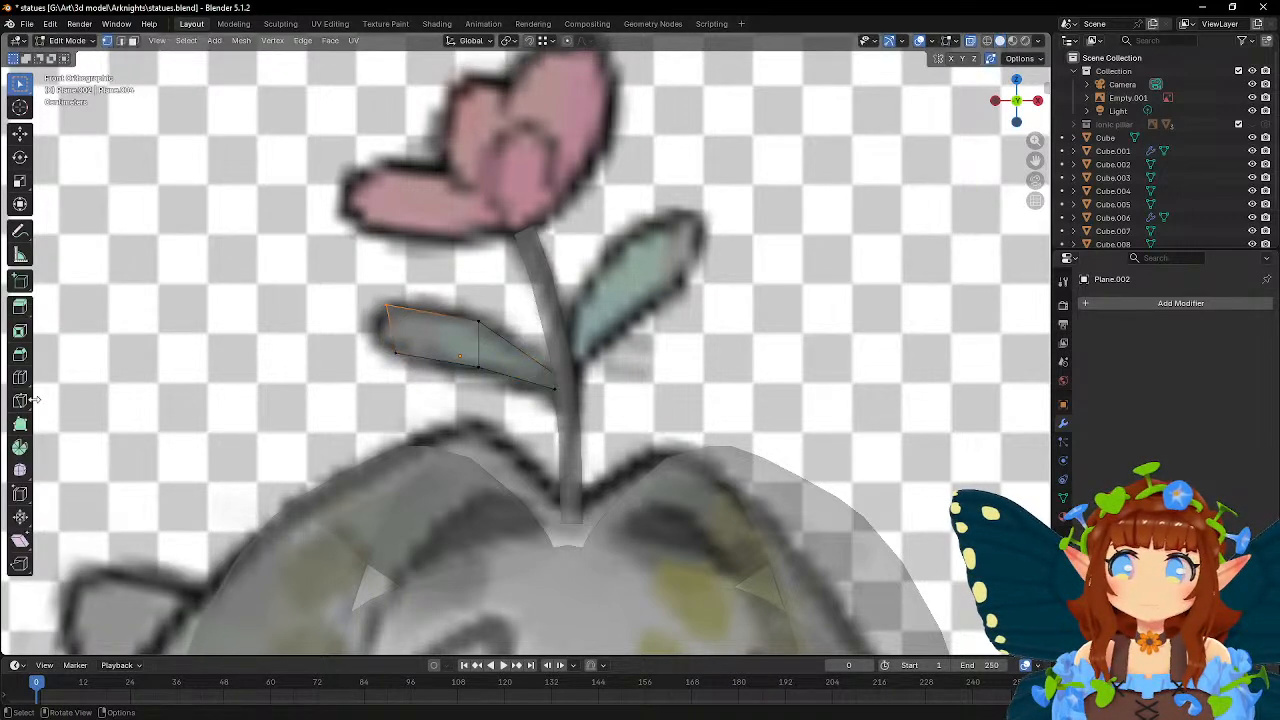
- Add a lengthwise loop cut through the leaf and move its tip vertex -0.02293 m in X
left_click(20, 376)
left_click(396, 337)
key("w")
left_click(391, 332)
key("g")
key("x")
left_click(400, 344)
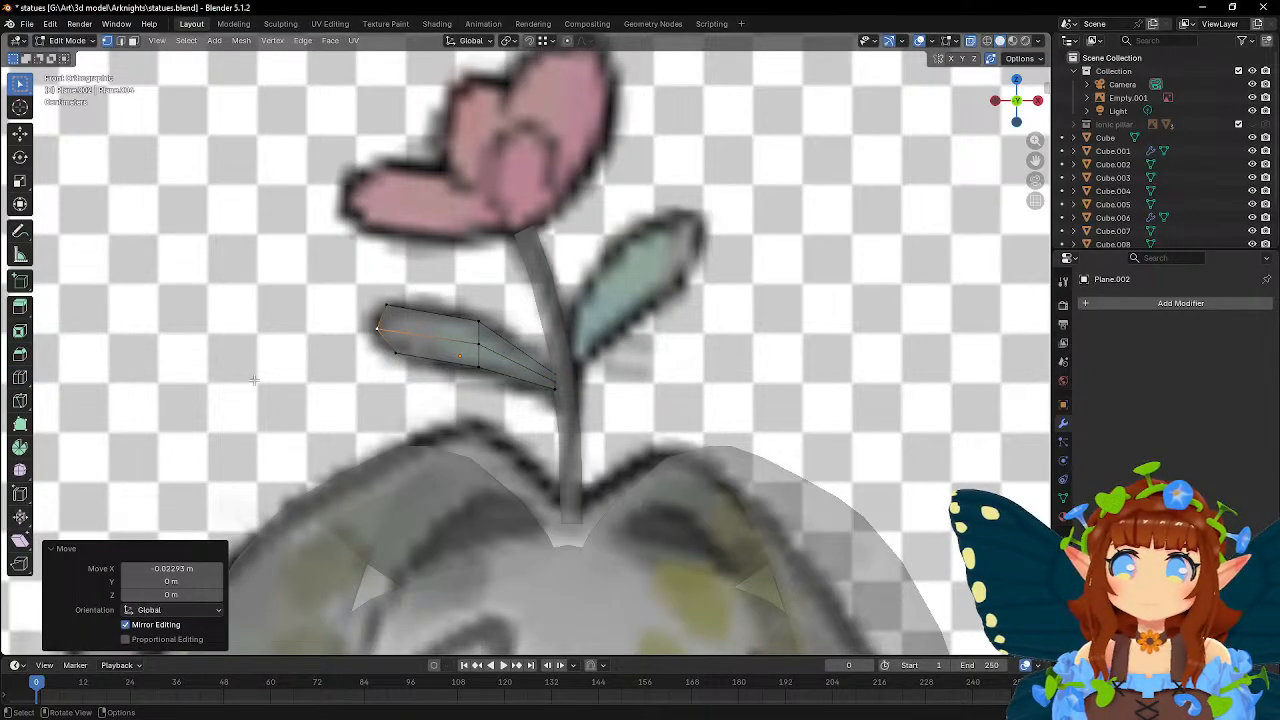
- Add a loop cut across the leaf's outer half and nudge its centre vertex into place
left_click(20, 376)
left_click(428, 356)
key("w")
left_click(432, 336)
key("g")
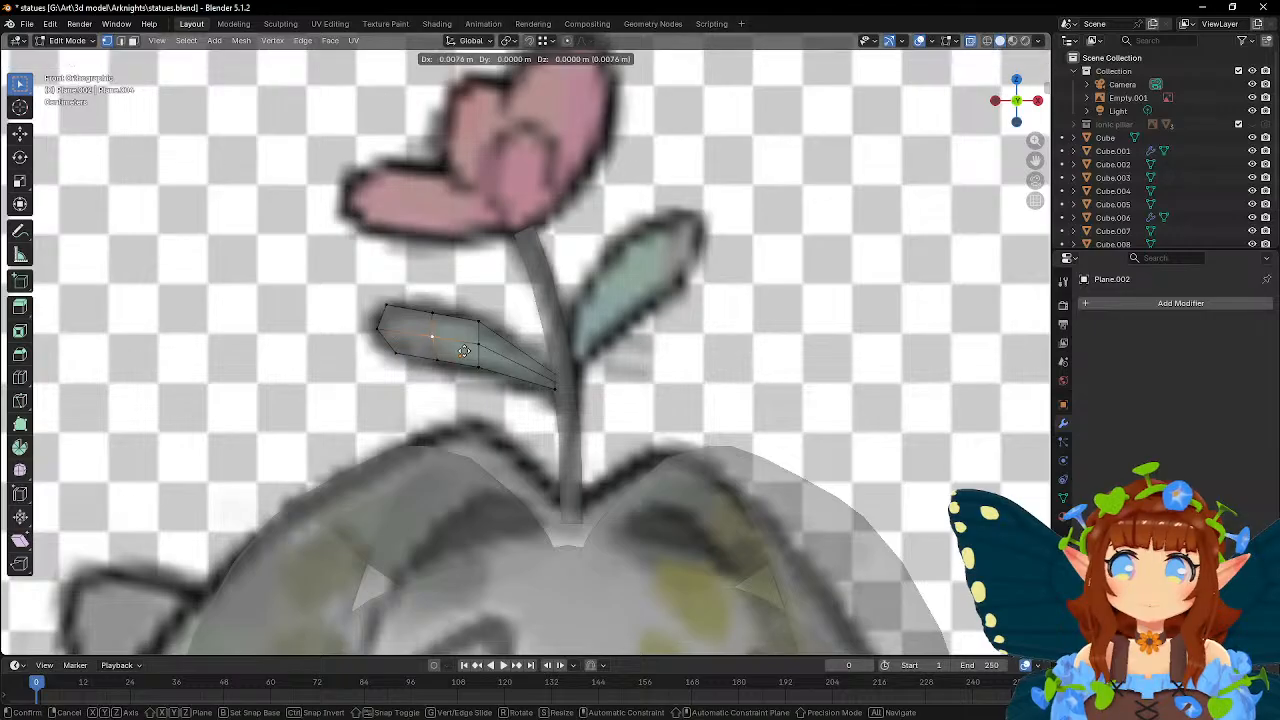
left_click(467, 351)
- Reposition the leaf's upper and lower outer corner vertices to follow the drawn tip
left_click(394, 355)
left_click(387, 307, "shift")
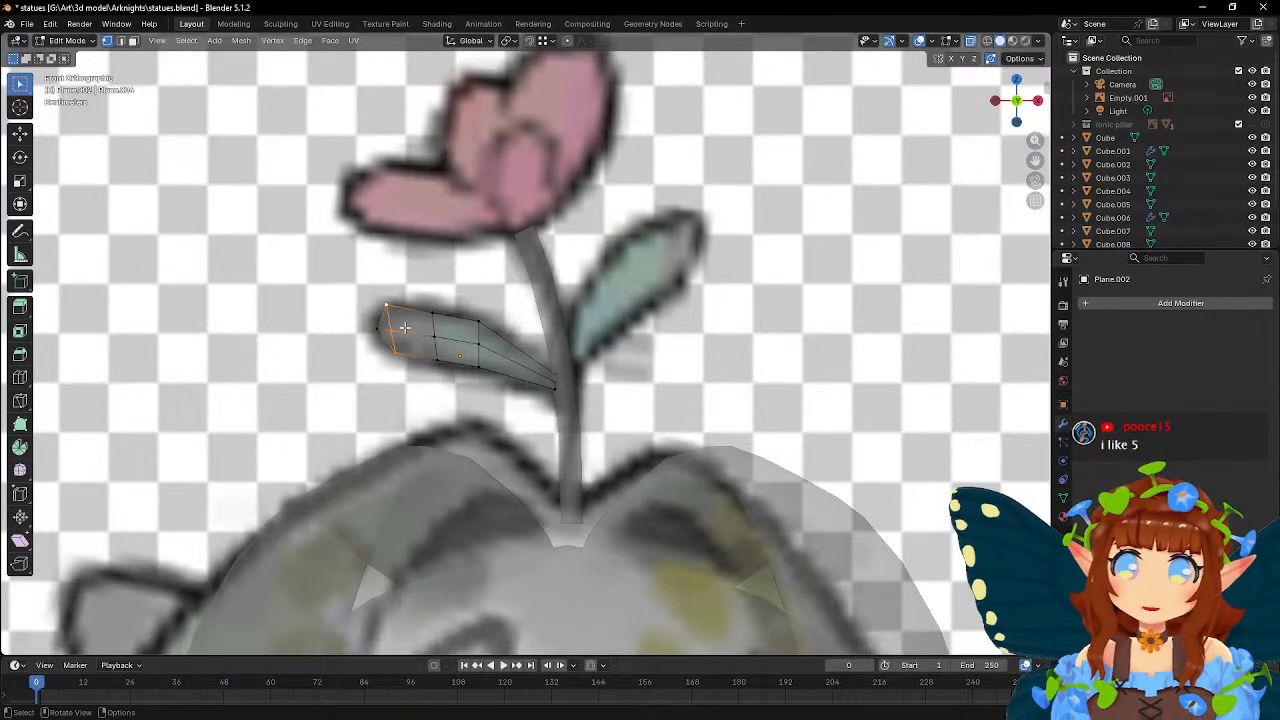
scroll(411, 340, "up", 2)
left_click(392, 300)
key("g")
left_click(431, 334)
left_click(400, 364)
key("g")
left_click(509, 362)
- Adjust the edge and centre vertices of the leaf's crosswise loops to refine its curved outline
left_click(450, 380)
key("g")
left_click(516, 405)
left_click(465, 322)
key("g")
left_click(491, 330)
left_click(458, 346)
key("g")
left_click(494, 360)
middle_click_drag(494, 360, 558, 391)
key("Tab")
key("Tab")
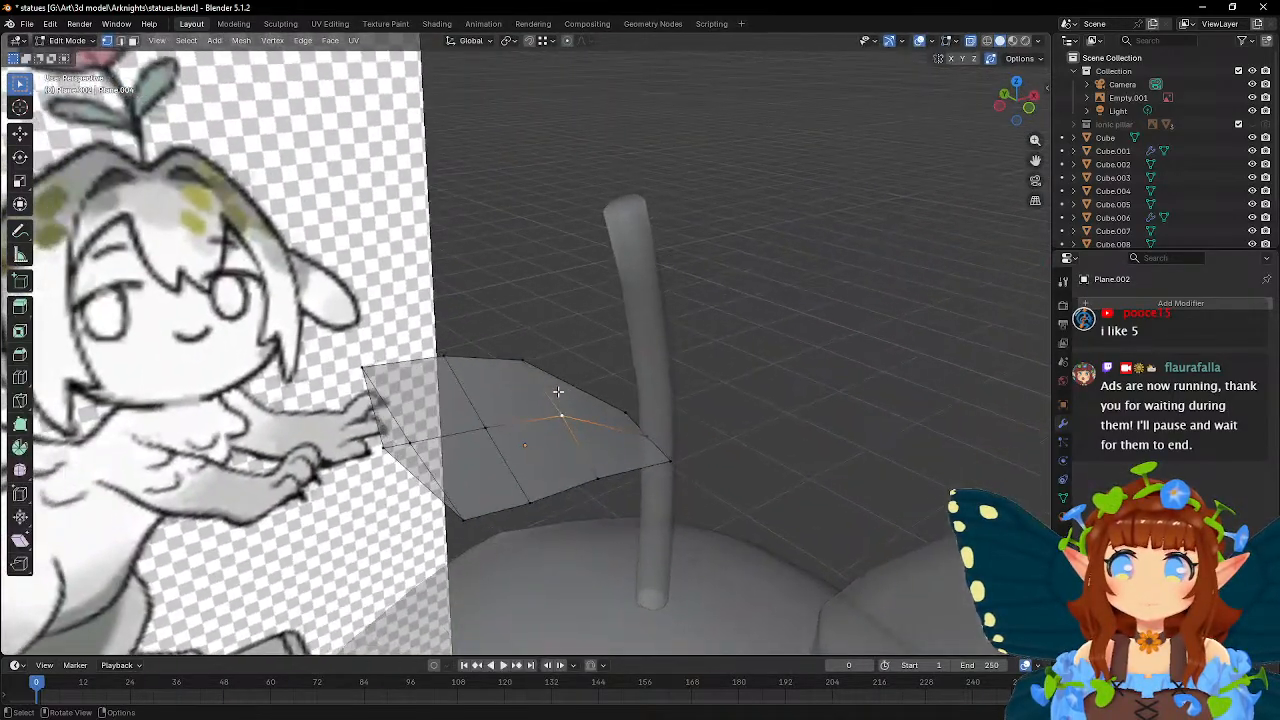
- Knife-cut from the centre vertex of the leaf's outer loop to the middle of both tip edges
left_click(22, 401)
left_click(484, 428)
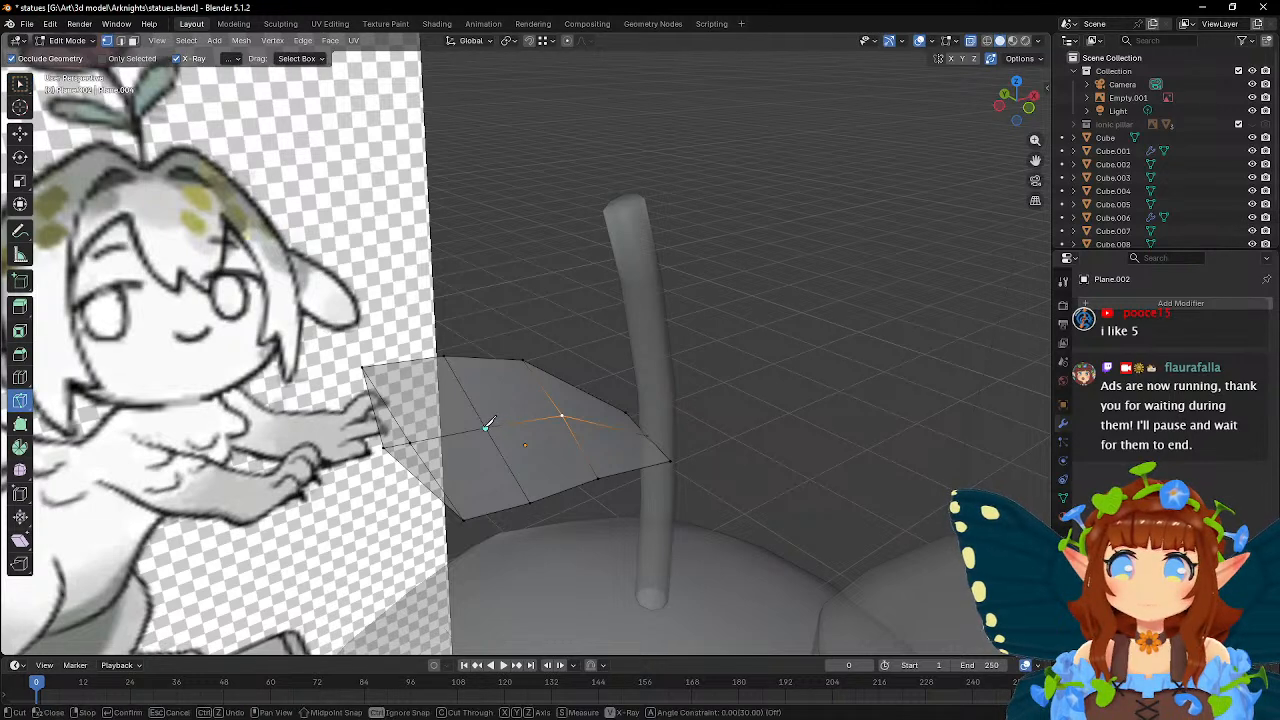
left_click(425, 468)
key("Return")
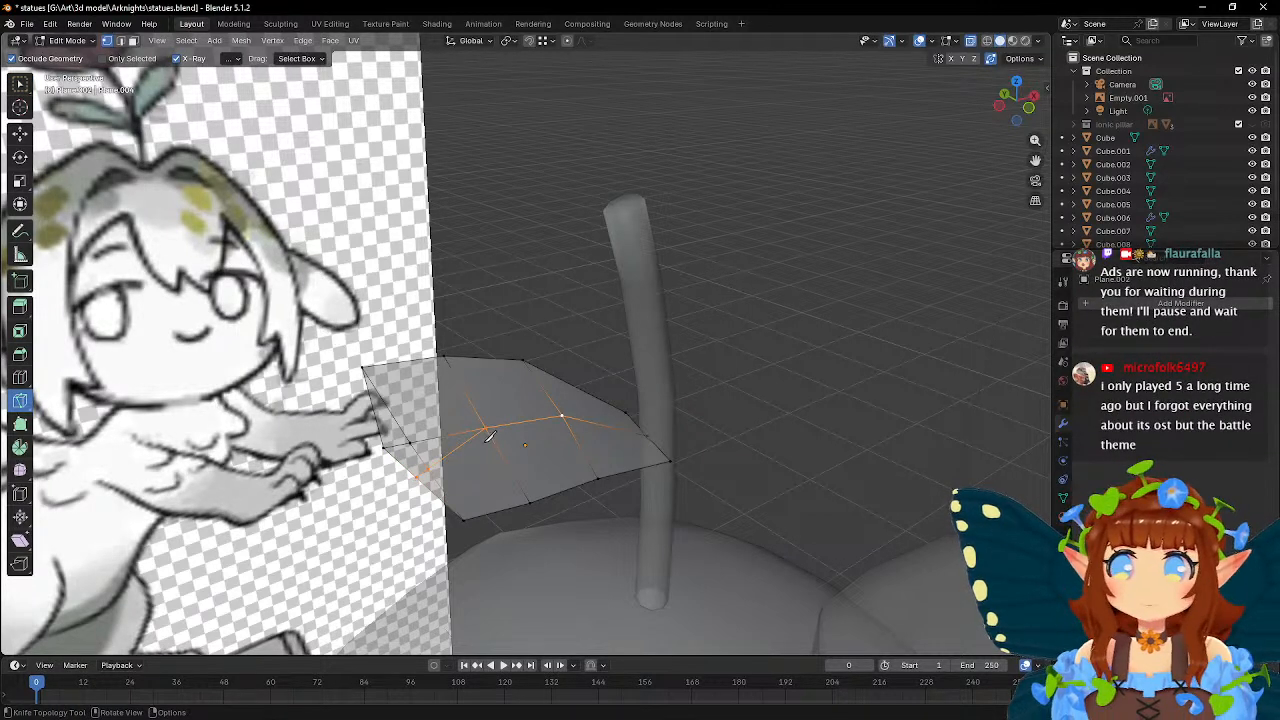
left_click(485, 427)
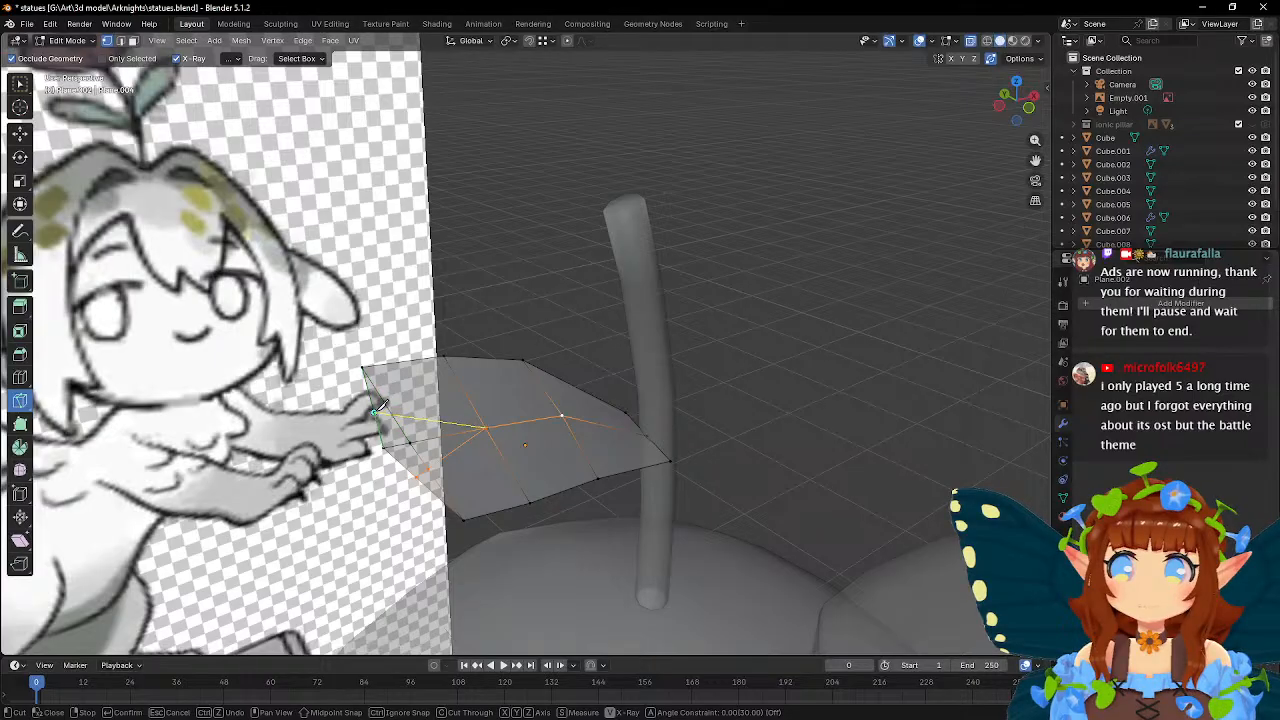
left_click(375, 412)
key("Return")
key("w")
- Move the two new knife-cut vertices at the leaf tip outward to round the outline
middle_click_drag(375, 412, 562, 388)
key("g")
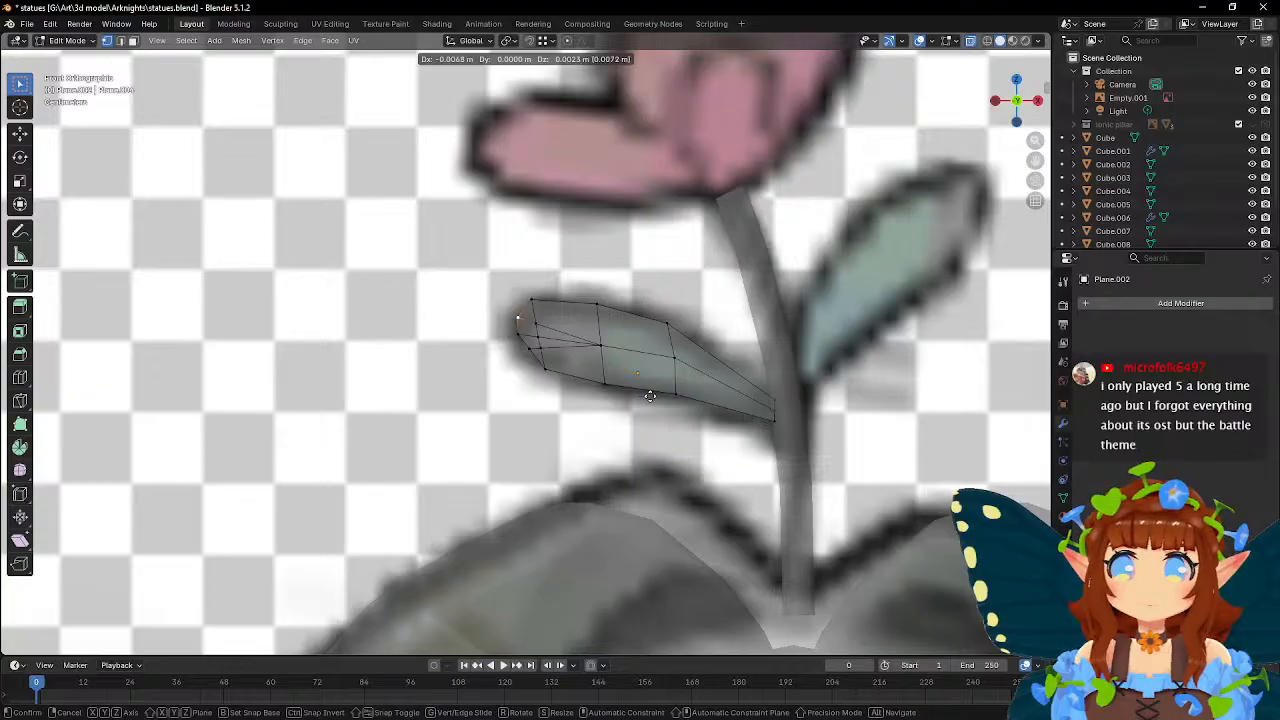
left_click(650, 396)
left_click(526, 352)
key("g")
left_click(577, 373)
- Select a pair of vertices at the leaf tip and scale them to even out its rounding
middle_click_drag(590, 346, 590, 438)
left_click(553, 364, "shift")
key("s")
left_click(674, 402)
- Move the edge and inner vertices of the leaf's tip loop along the leaf to even out the end
left_click(492, 366)
middle_click_drag(492, 366, 640, 430)
key("g")
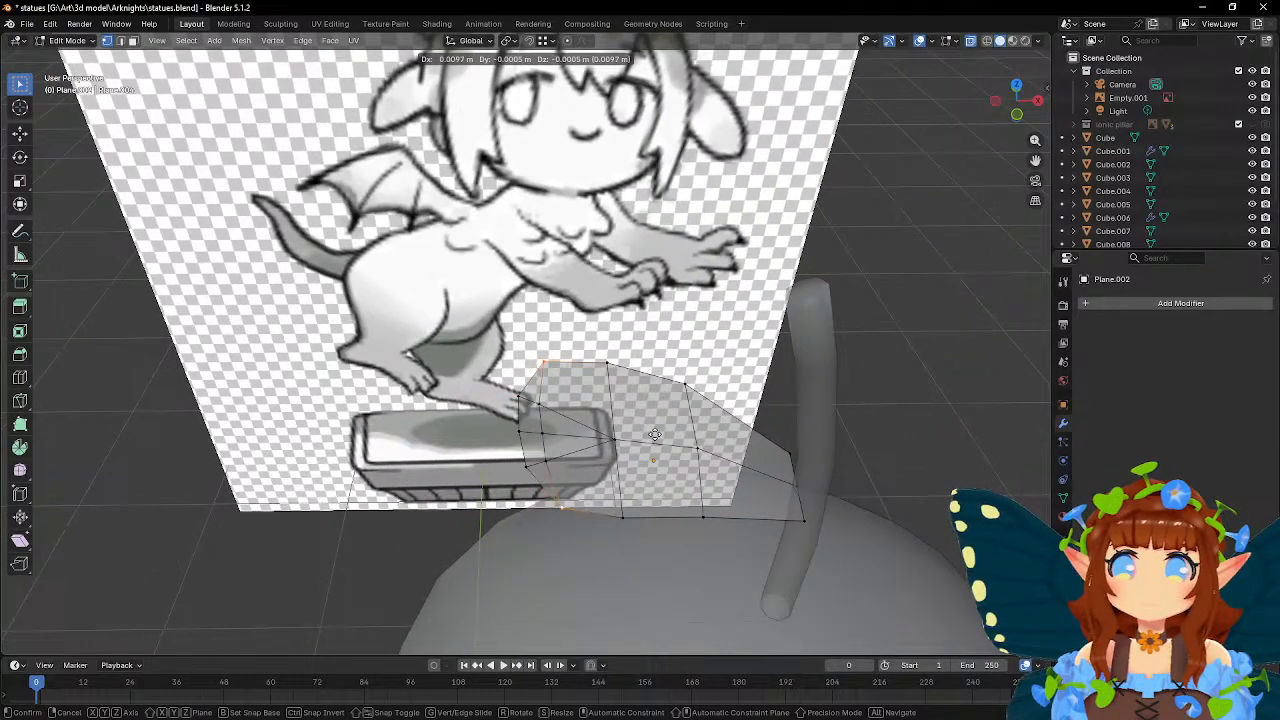
left_click(652, 436)
left_click(540, 405, "shift")
left_click(543, 434, "shift")
key("g")
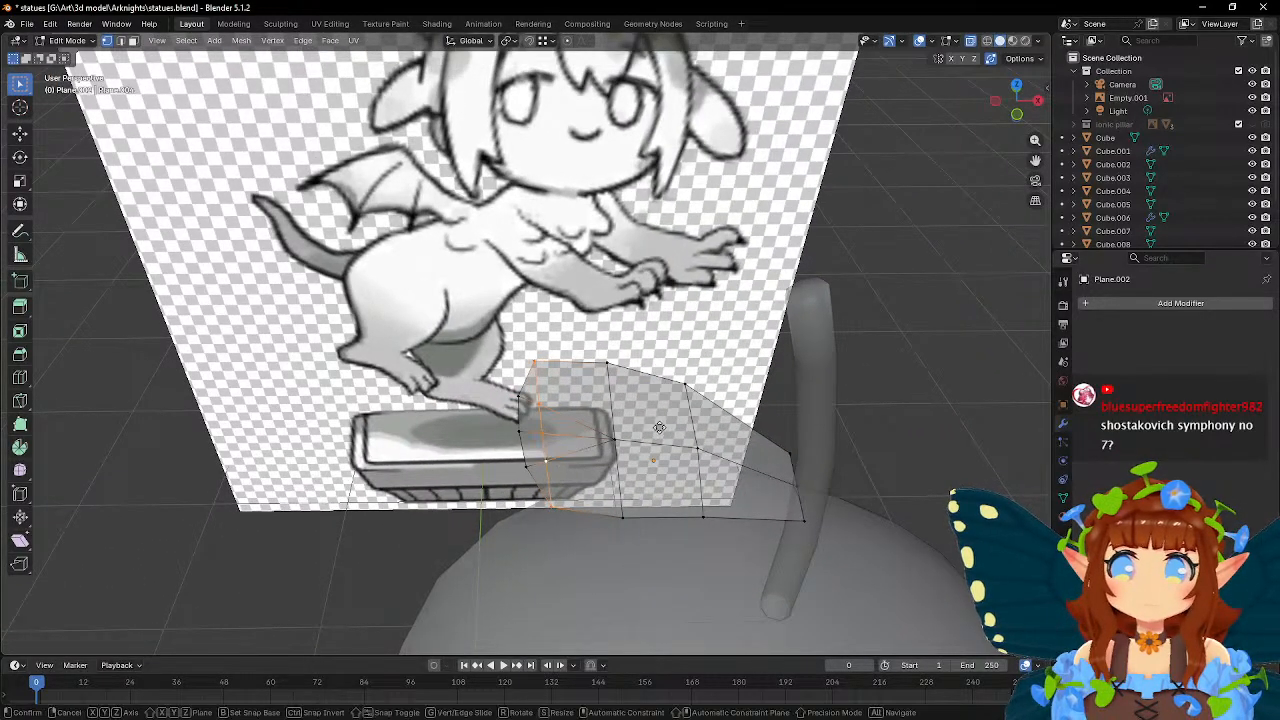
left_click(671, 428)
- Select a pair of opposite vertices at the leaf tip and scale them to round the end
middle_click_drag(671, 428, 520, 404)
left_click(721, 490)
left_click(533, 398, "shift")
key("s")
left_click(815, 477)
- Move the two outer corner vertices of the leaf tip individually to smooth the rounded outline
left_click(327, 456)
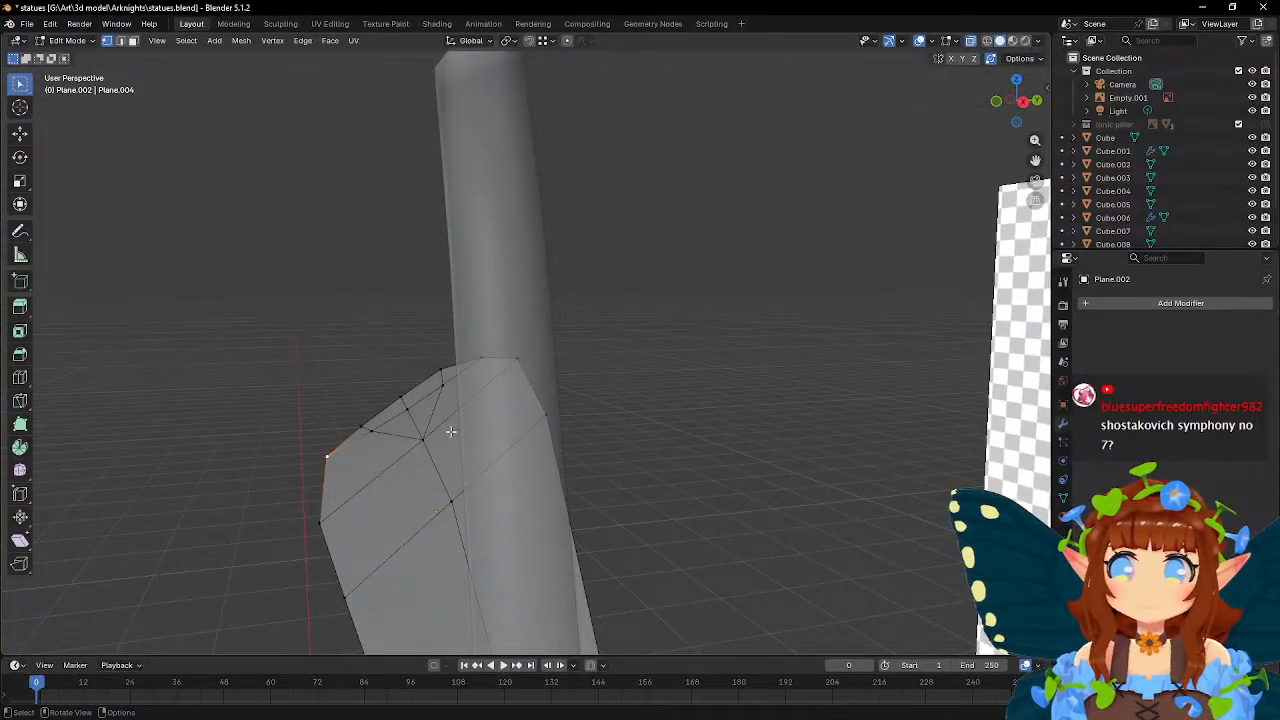
middle_click_drag(447, 436, 468, 430)
key("g")
left_click(464, 427)
left_click(475, 366)
key("g")
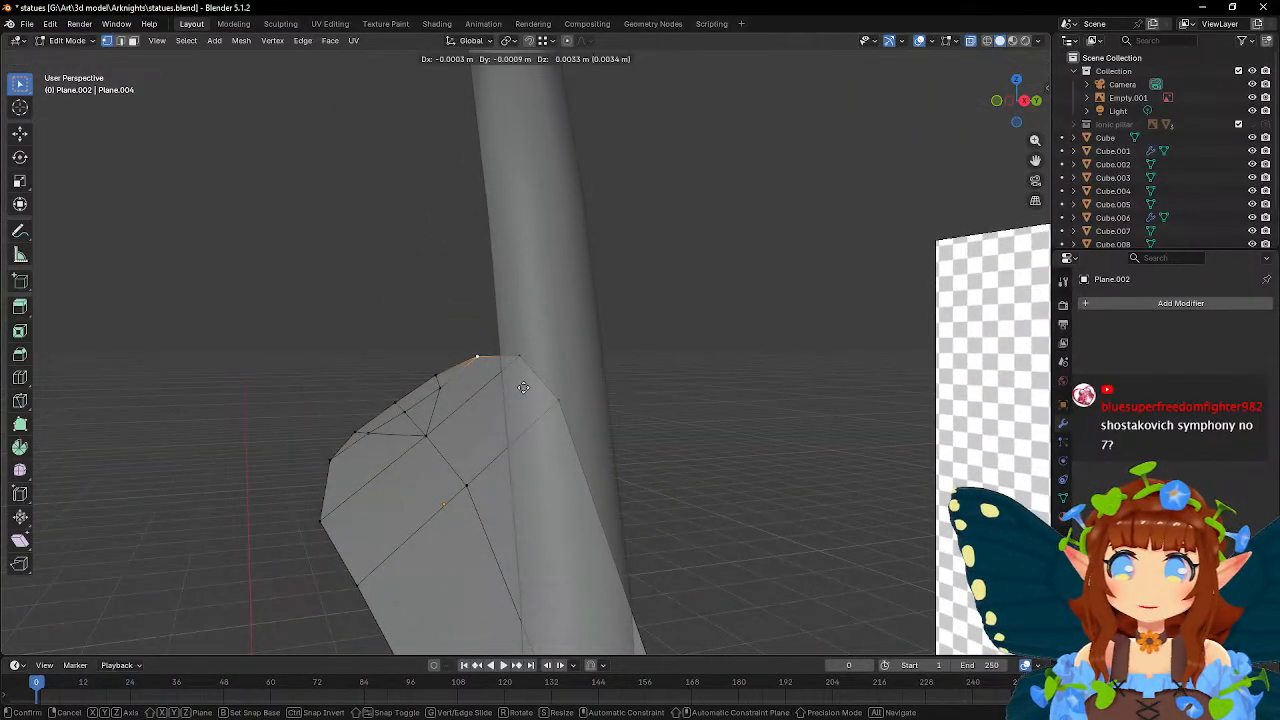
left_click(523, 387)
- Scale a pair of opposite edge vertices on the leaf's crosswise loops to adjust the leaf's width
middle_click_drag(472, 445, 755, 482)
left_click(590, 280)
left_click(667, 320, "shift")
key("s")
left_click(727, 368)
key("s")
left_click(730, 410)
- Refine the leaf's width with further scaling of its opposite edge vertices, and return to Object Mode
middle_click_drag(775, 449, 632, 389)
key("s")
left_click(557, 396)
key("s")
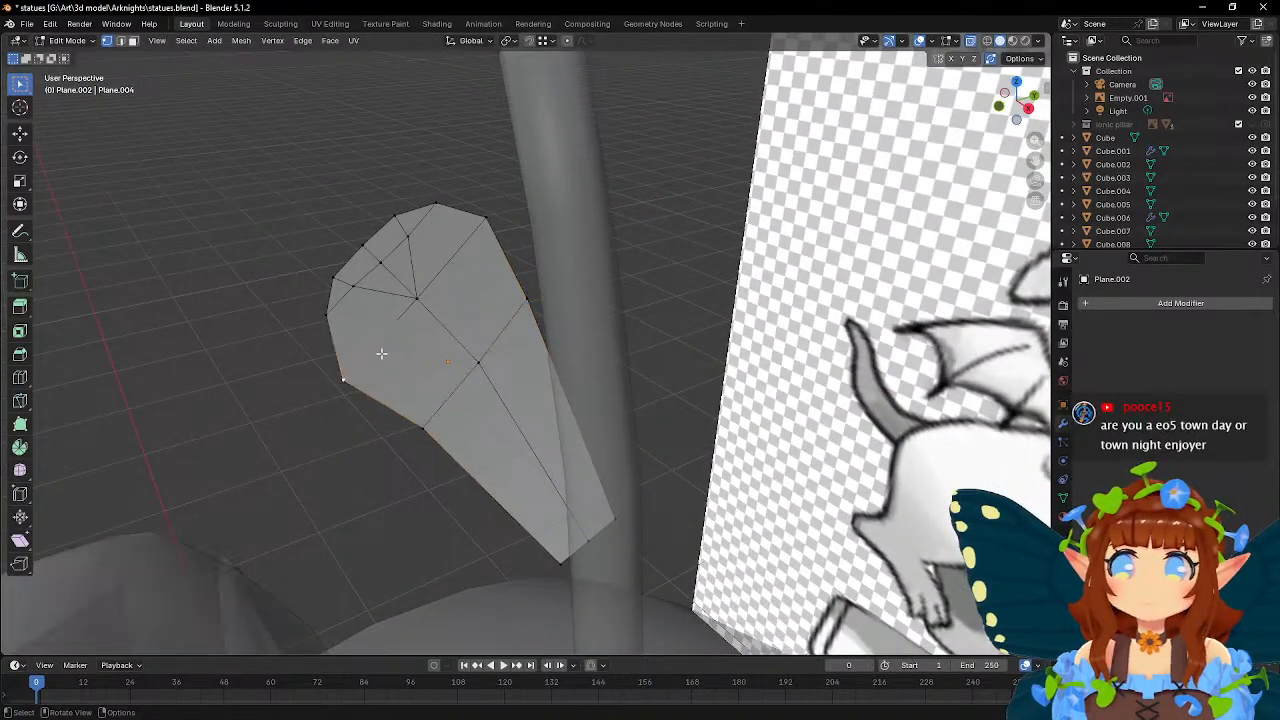
left_click(600, 288)
middle_click_drag(510, 386, 634, 389)
key("Tab")
scroll(633, 390, "down", 4)
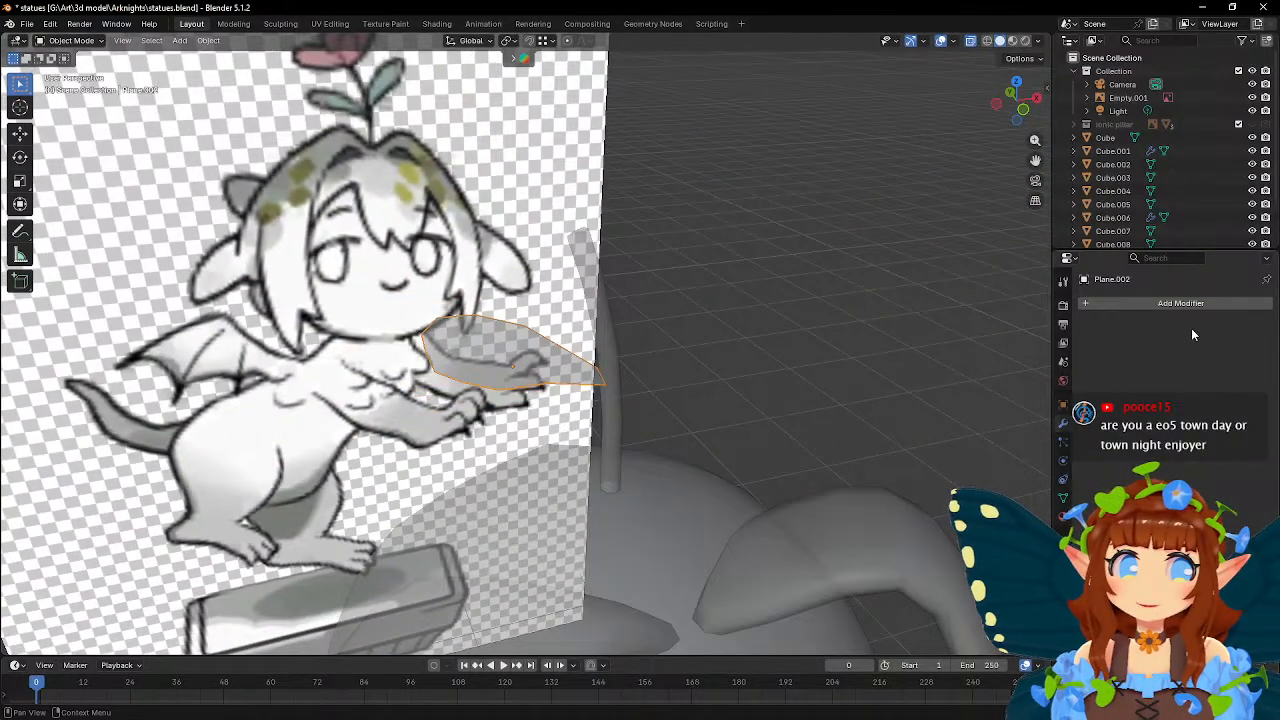
- Try a Subdivision Surface and a Weighted Normal modifier on the leaf, removing each one again
left_click(1149, 303)
key("space")
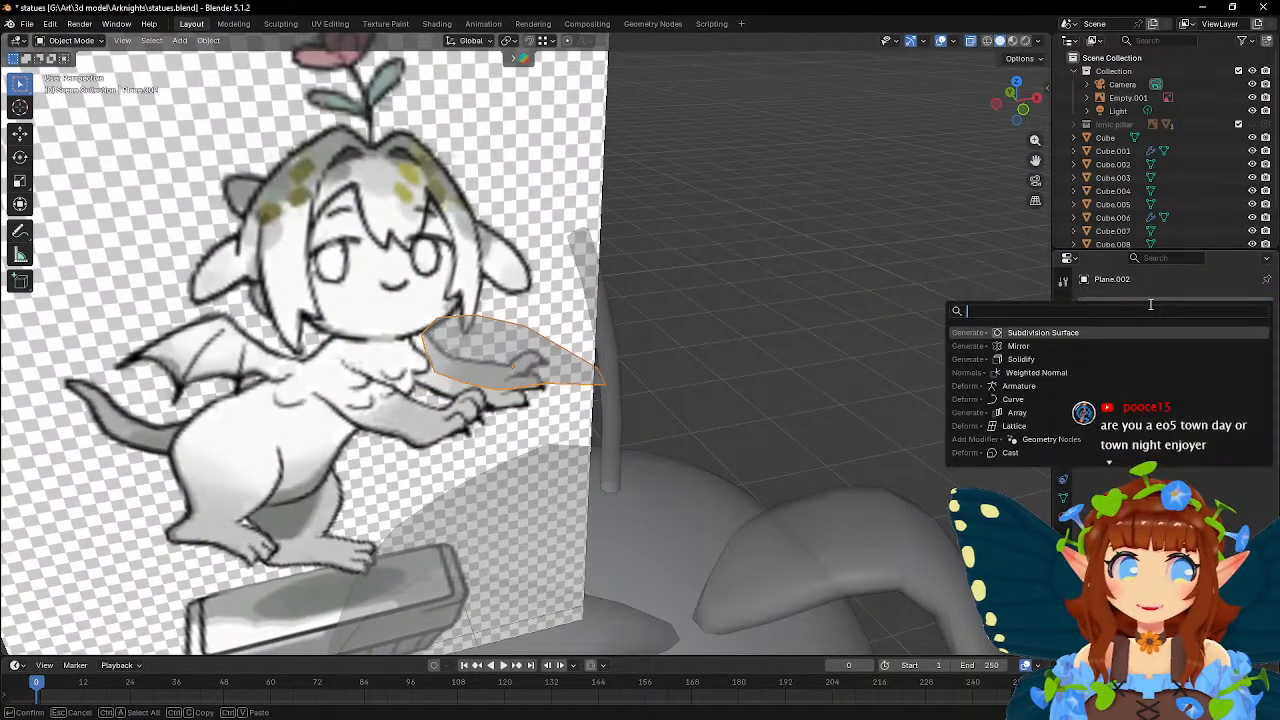
left_click(1087, 332)
left_click(1247, 330)
left_click(1181, 303)
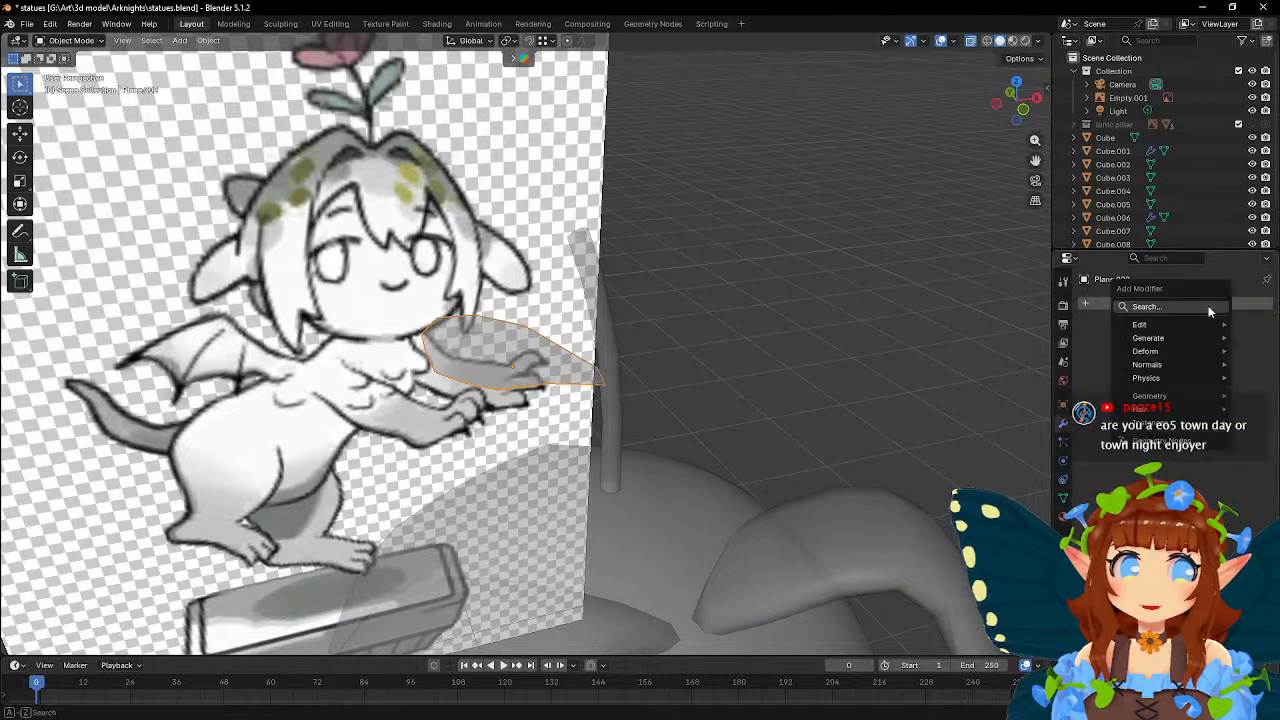
key("space")
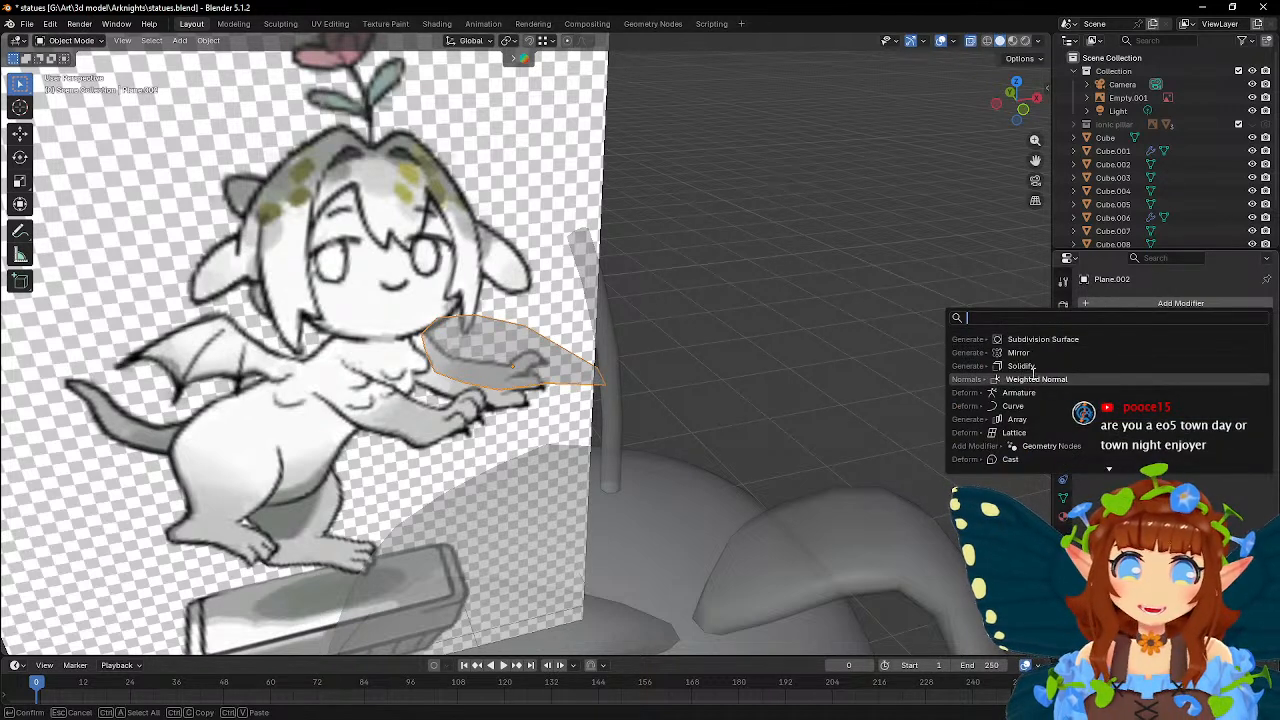
left_click(1060, 382)
left_click(1247, 326)
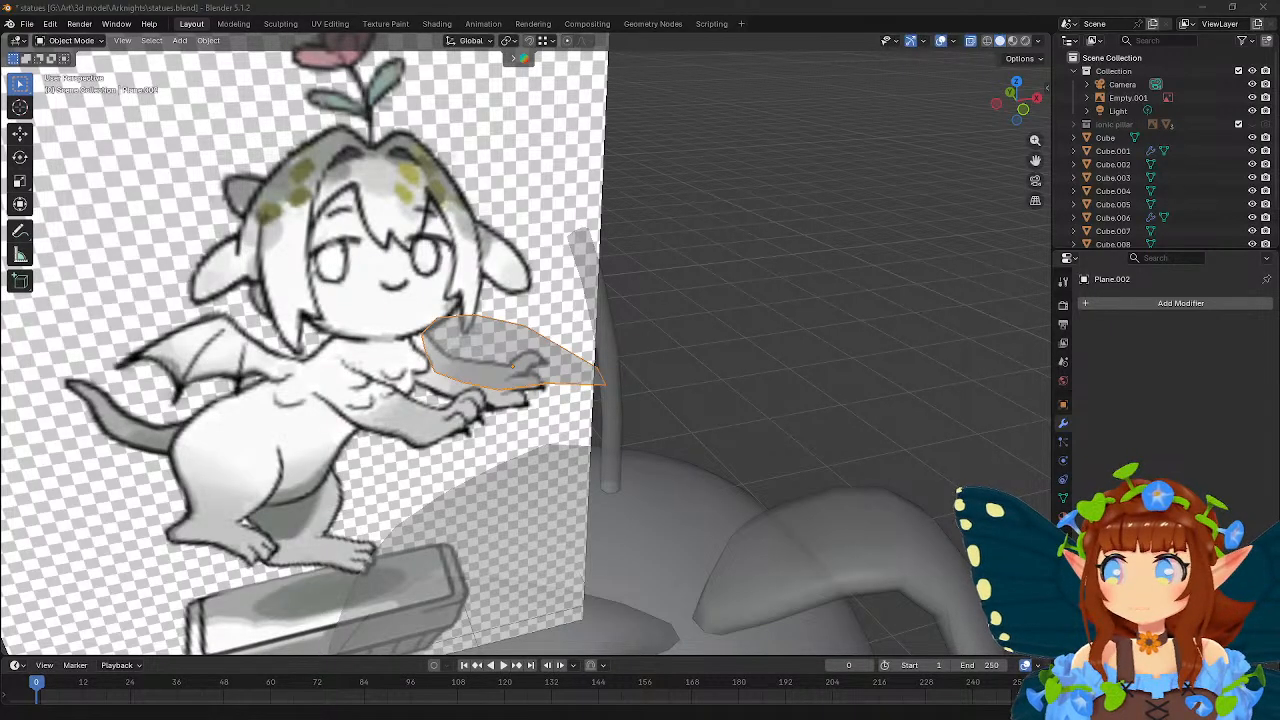
left_click(971, 8)
middle_click_drag(652, 262, 566, 297)
key("Tab")
key("Tab")
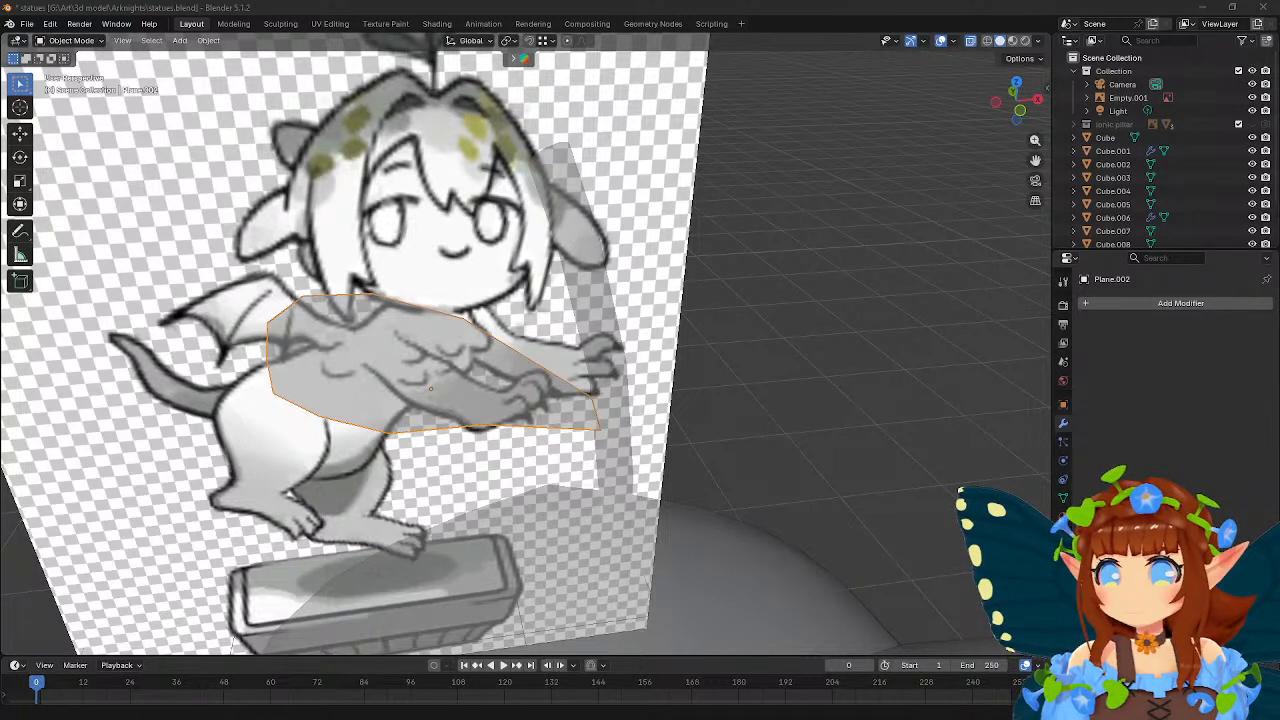
- Switch to the browser and search Google Images for "hat in time vanessa manor"
left_click_drag(0, 124, 835, 23)
left_click(333, 101)
left_click_drag(333, 101, 286, 96)
type("vaness")
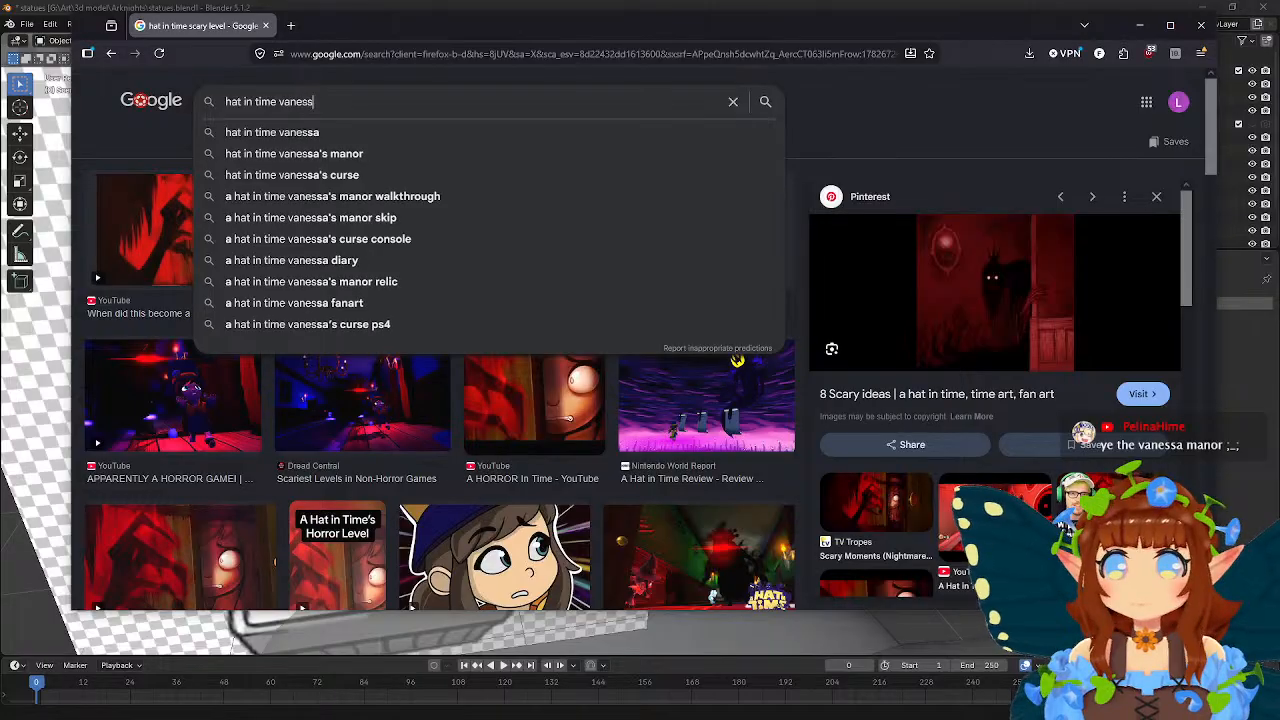
type("a manor")
key("Return")
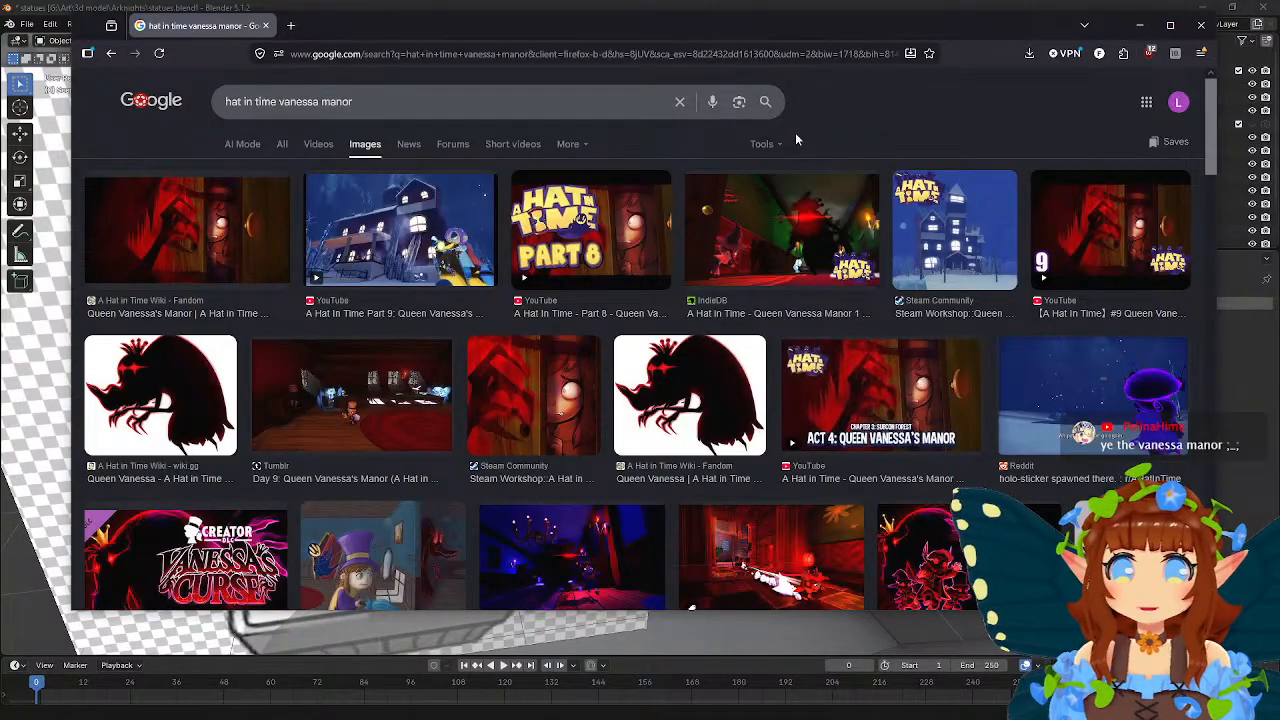
- Examine the Queen Vanessa picture and the other image results, and close the browser window
left_click(699, 400)
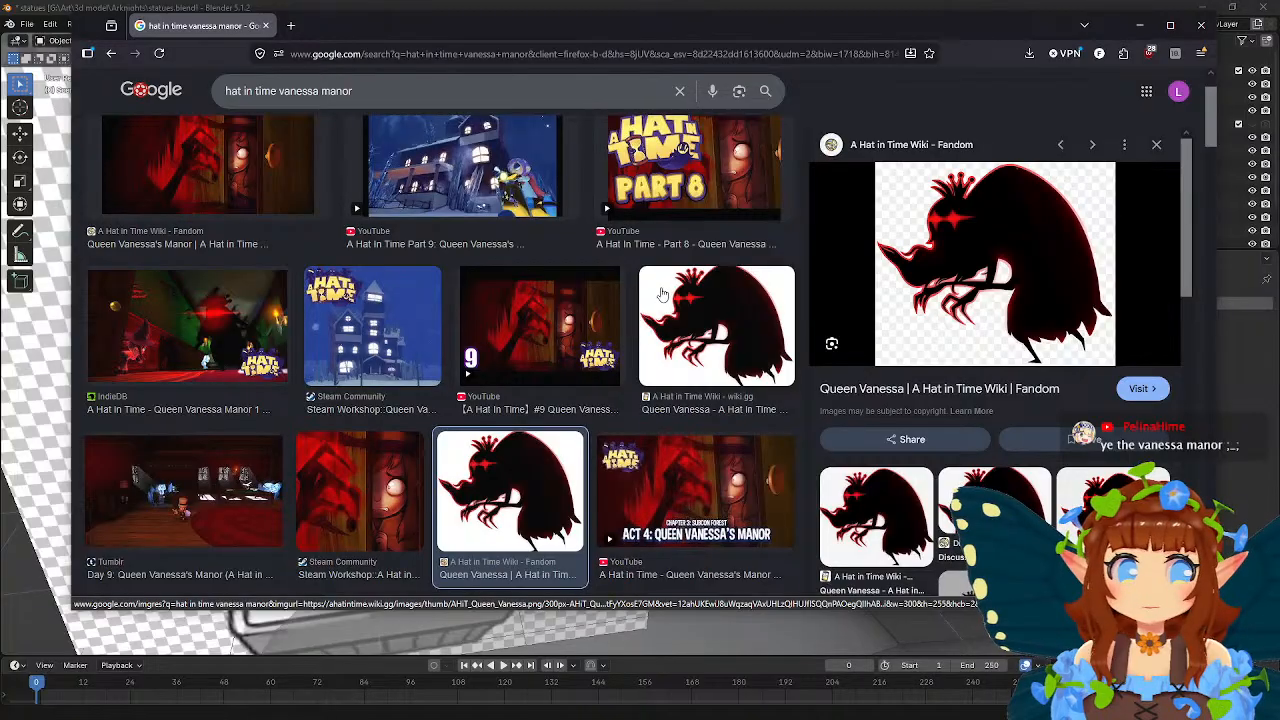
left_click(1156, 144)
scroll(530, 366, "down", 2)
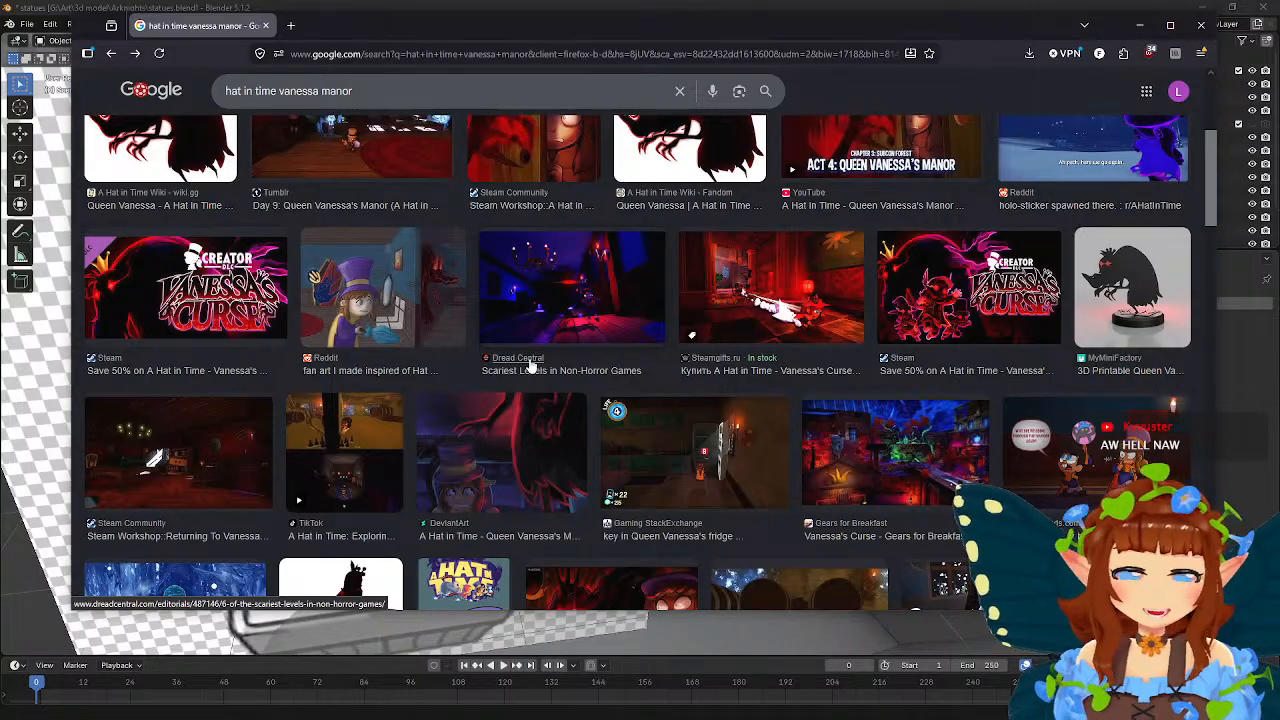
scroll(530, 366, "down", 1)
scroll(748, 300, "down", 3)
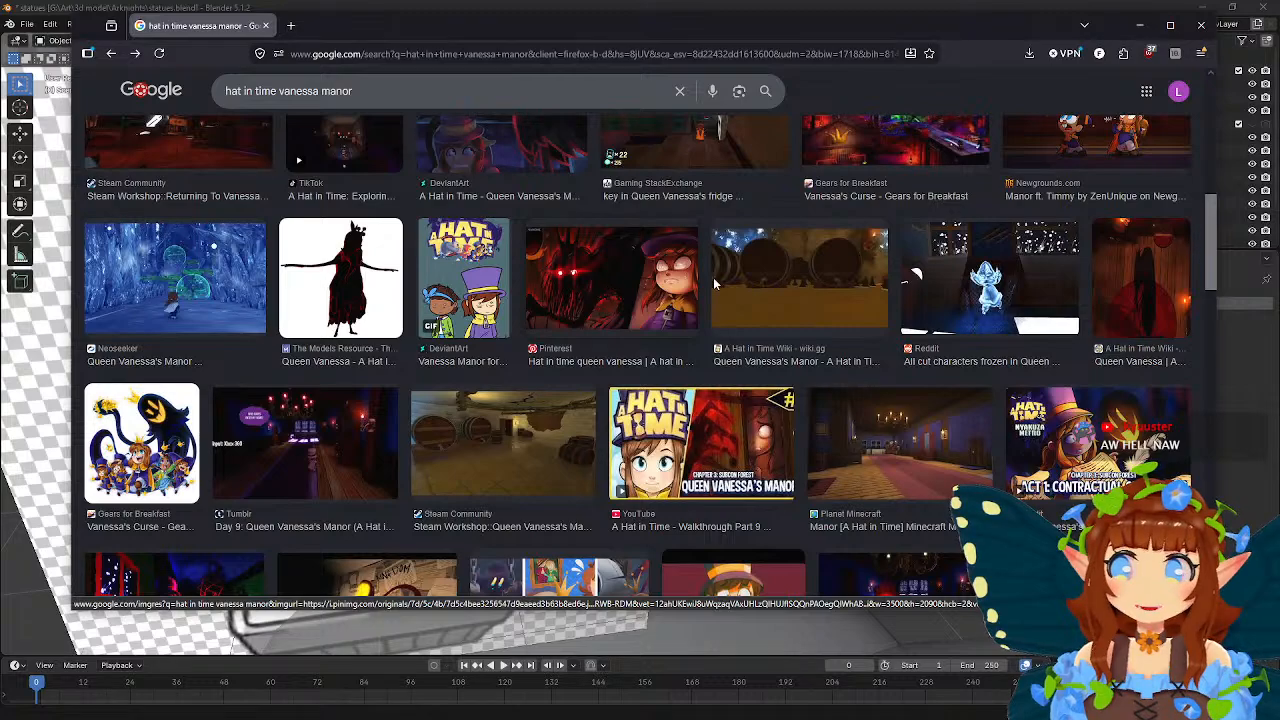
scroll(679, 280, "down", 2)
scroll(970, 216, "down", 1)
scroll(970, 216, "down", 1)
scroll(970, 216, "up", 8)
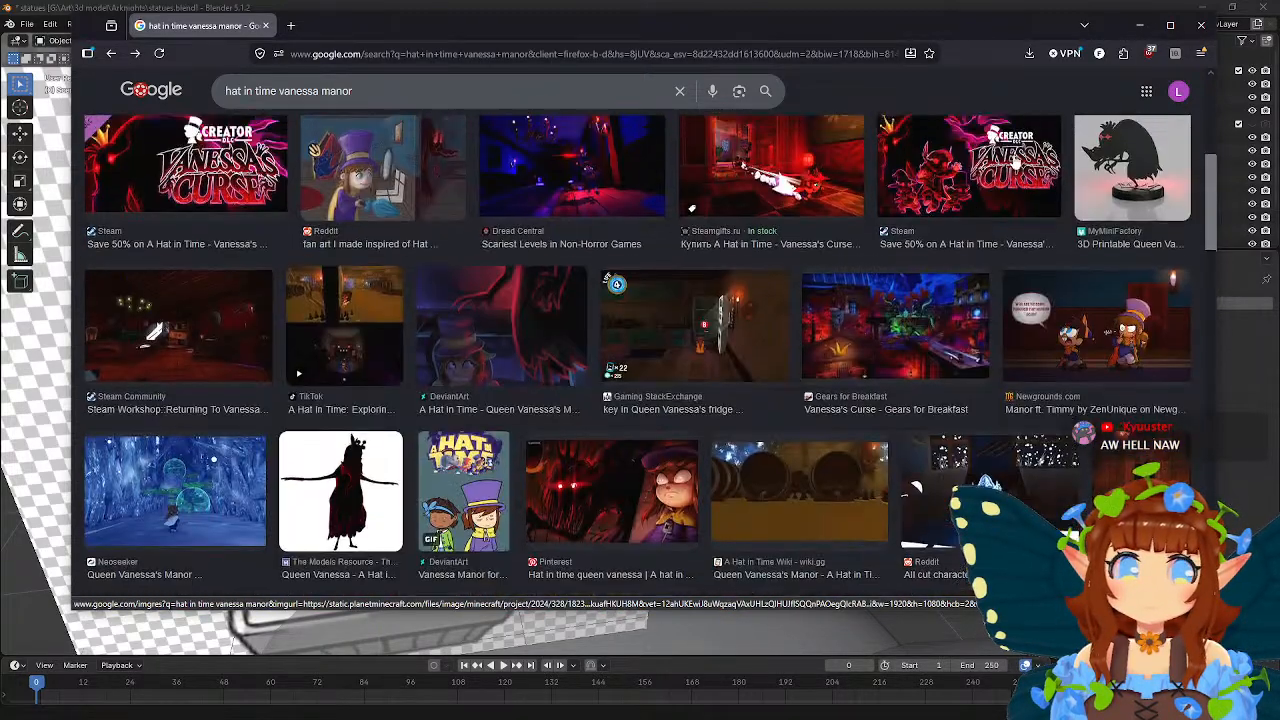
left_click(1201, 25)
- Duplicate the leaf in front view, offsetting the copy about 0.049 m in X and 0.012 m in Z
middle_click_drag(647, 233, 617, 198)
key("KP_1")
key("shift+d")
left_click(689, 172)
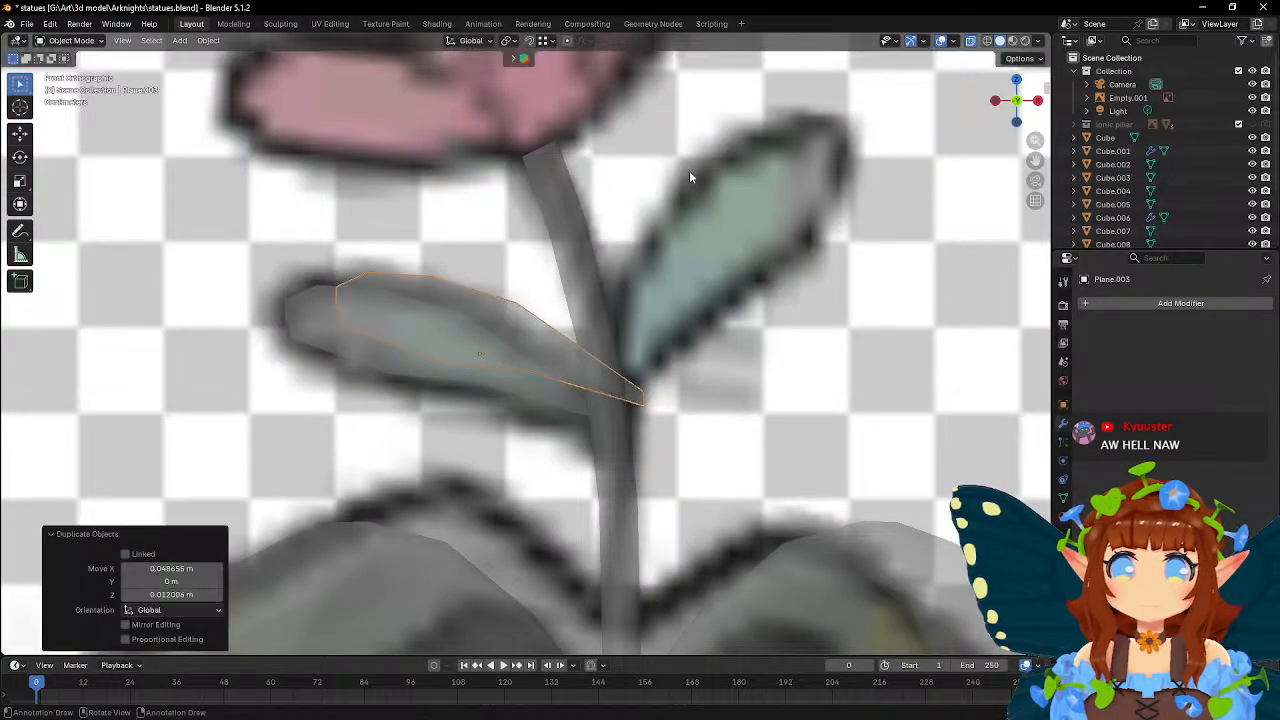
key("r")
key("z")
right_click(864, 358)
middle_click_drag(708, 174, 740, 245)
key("r")
key("z")
left_click(808, 404)
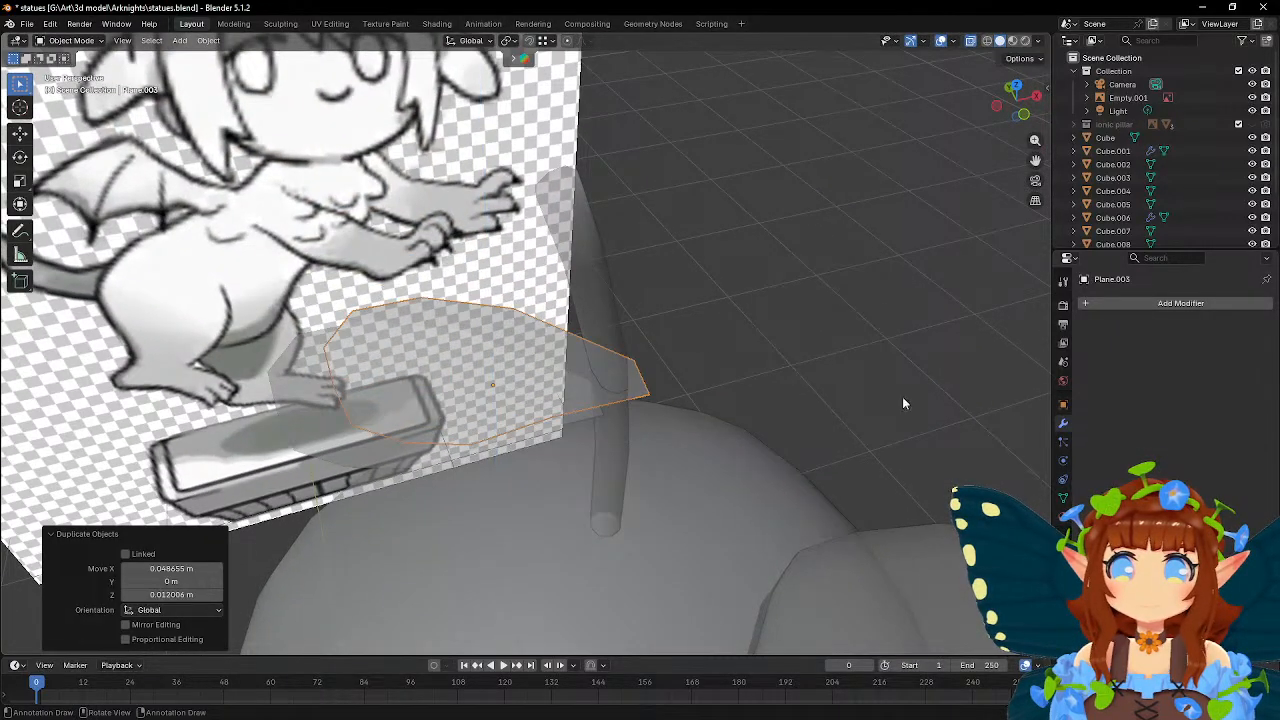
- Mirror the duplicated leaf by setting its X scale to -0.122
left_click(1063, 404)
left_click(1175, 448)
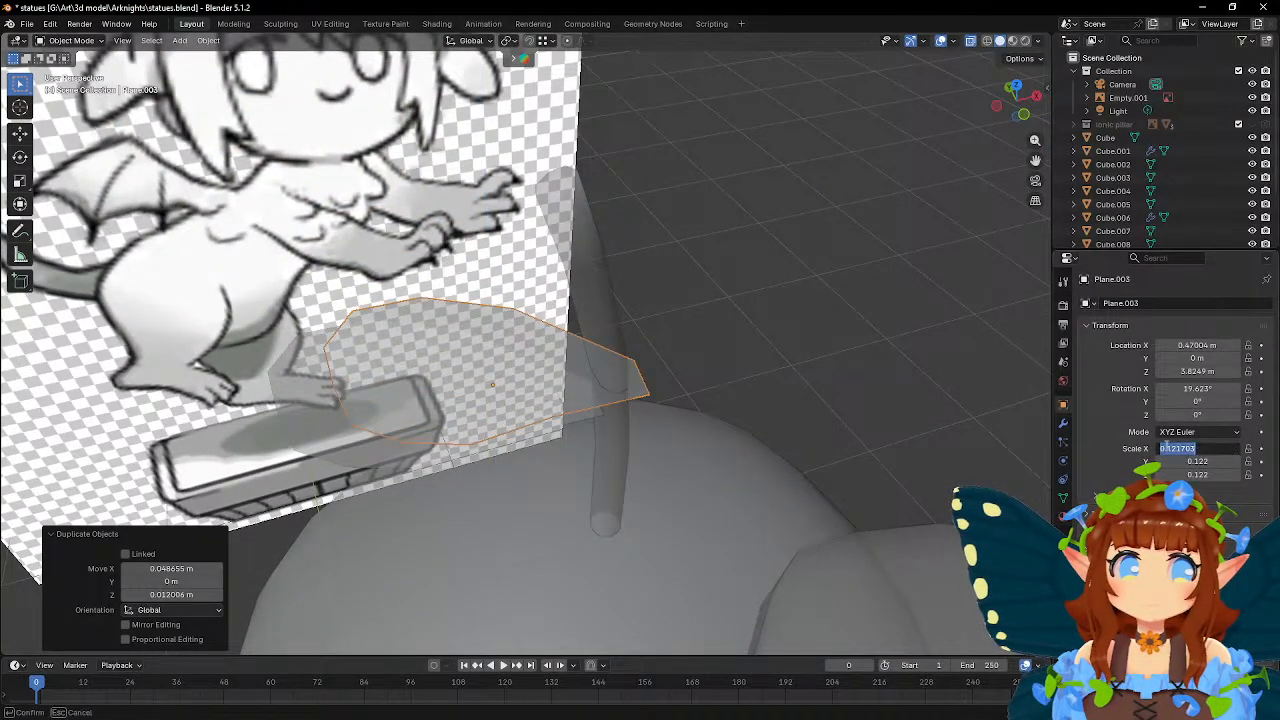
type("-")
key("Return")
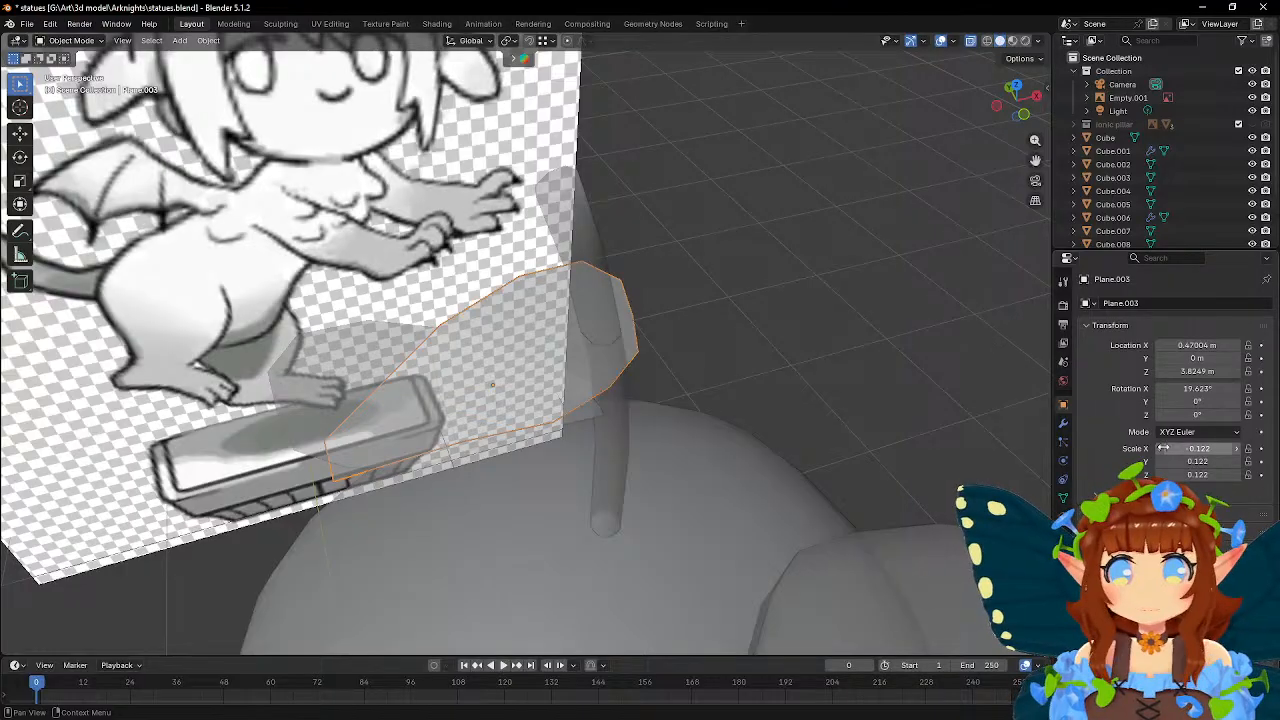
- Move the mirrored leaf to the other side of the stem and rotate it about -29.4° to match the reference's upright leaf
middle_click_drag(643, 350, 616, 326)
key("KP_1")
key("g")
left_click(977, 337)
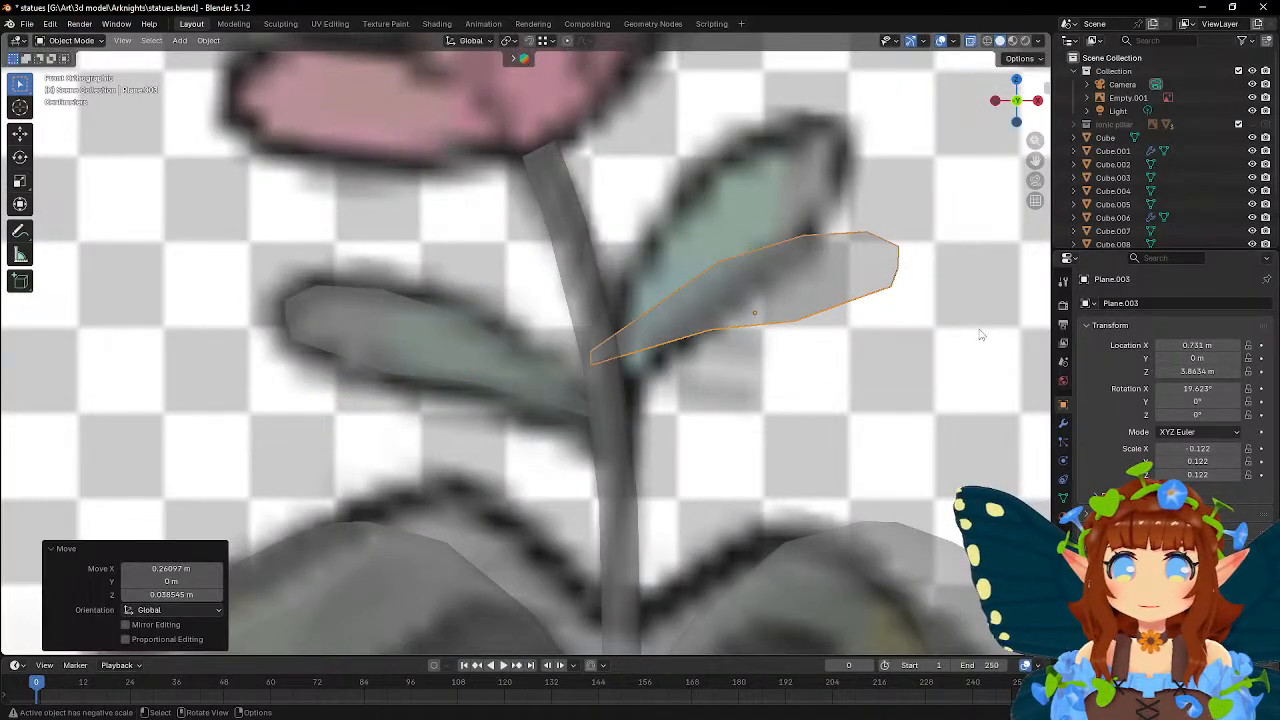
key("r")
left_click(921, 248)
key("g")
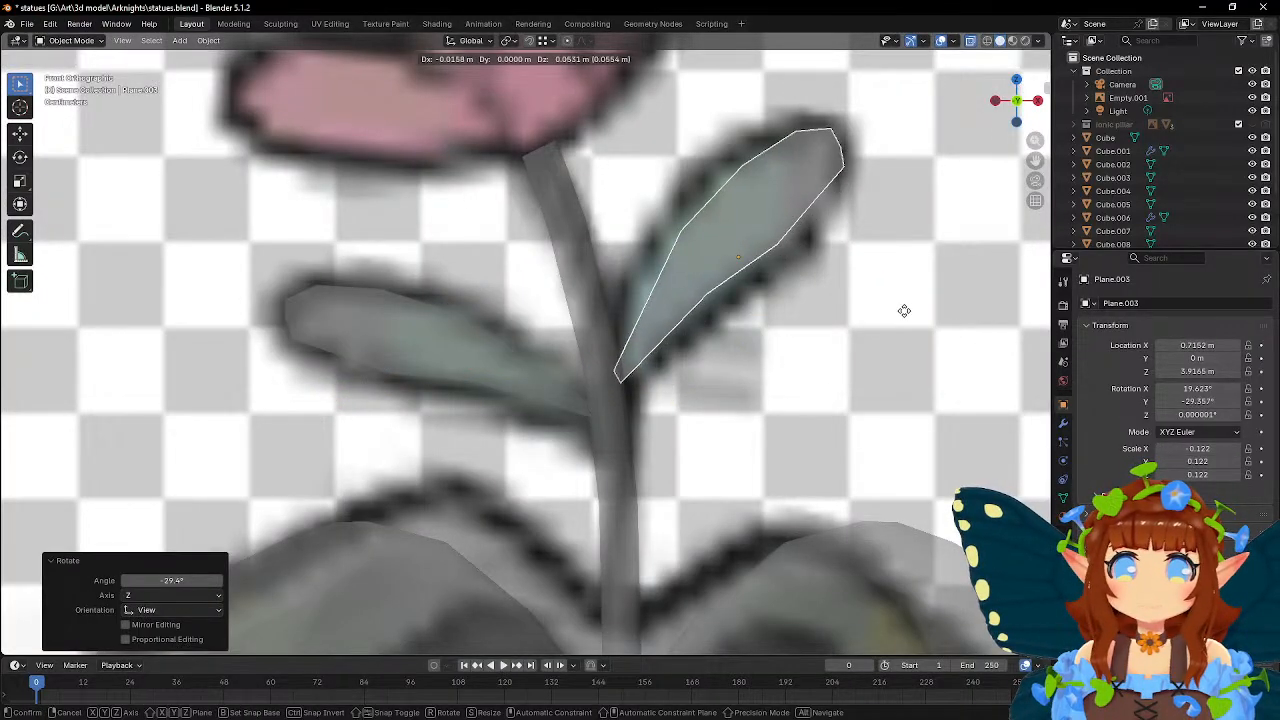
left_click(905, 317)
- Scale up the second leaf's edge vertices on the crosswise loop nearest the stem to widen it to the drawing
key("Tab")
middle_click_drag(691, 334, 739, 363)
left_click(645, 236)
left_click(744, 299, "shift")
mouse_move(757, 303)
middle_mouse_down()
mouse_move(763, 314)
mouse_move(753, 308)
middle_mouse_up()
key("KP_1")
scroll(753, 308, "up", 5)
key("s")
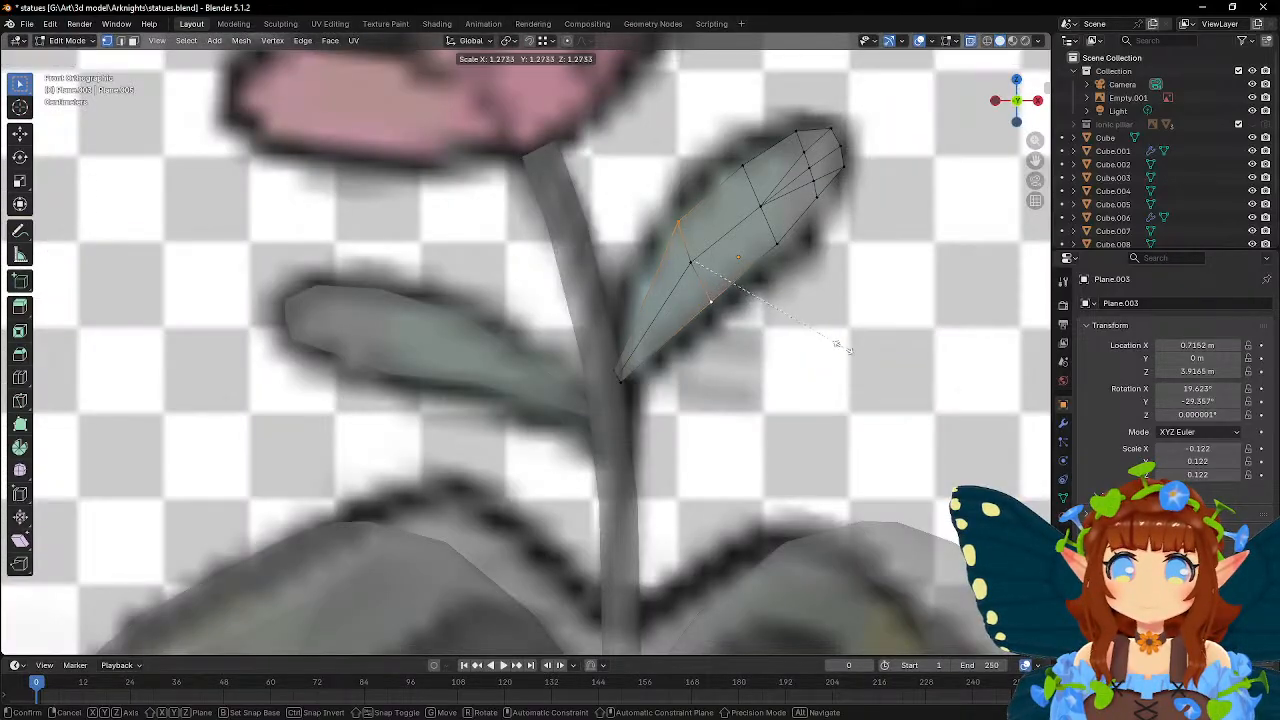
left_click(858, 360)
- Widen the second leaf's middle and tip loops, scaling the tip loop's edge vertices by about 1.33
left_click(743, 165)
left_click(777, 245, "shift")
key("s")
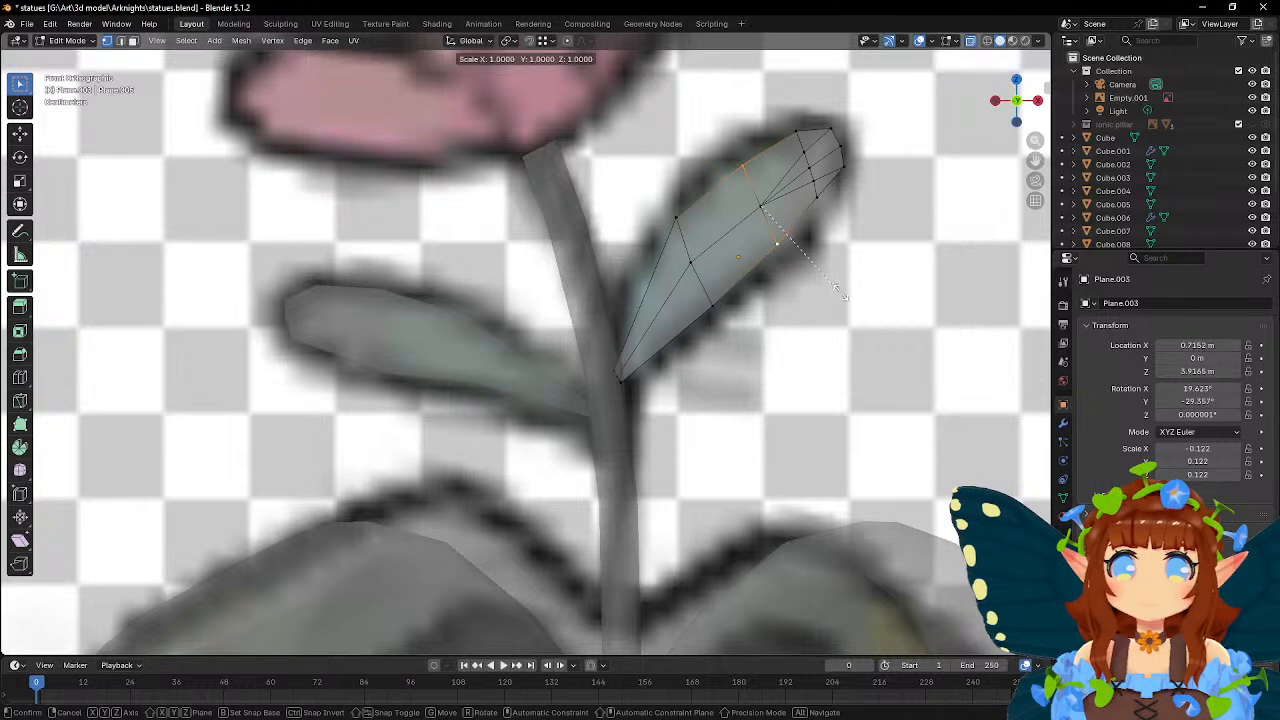
left_click(838, 258)
key("s")
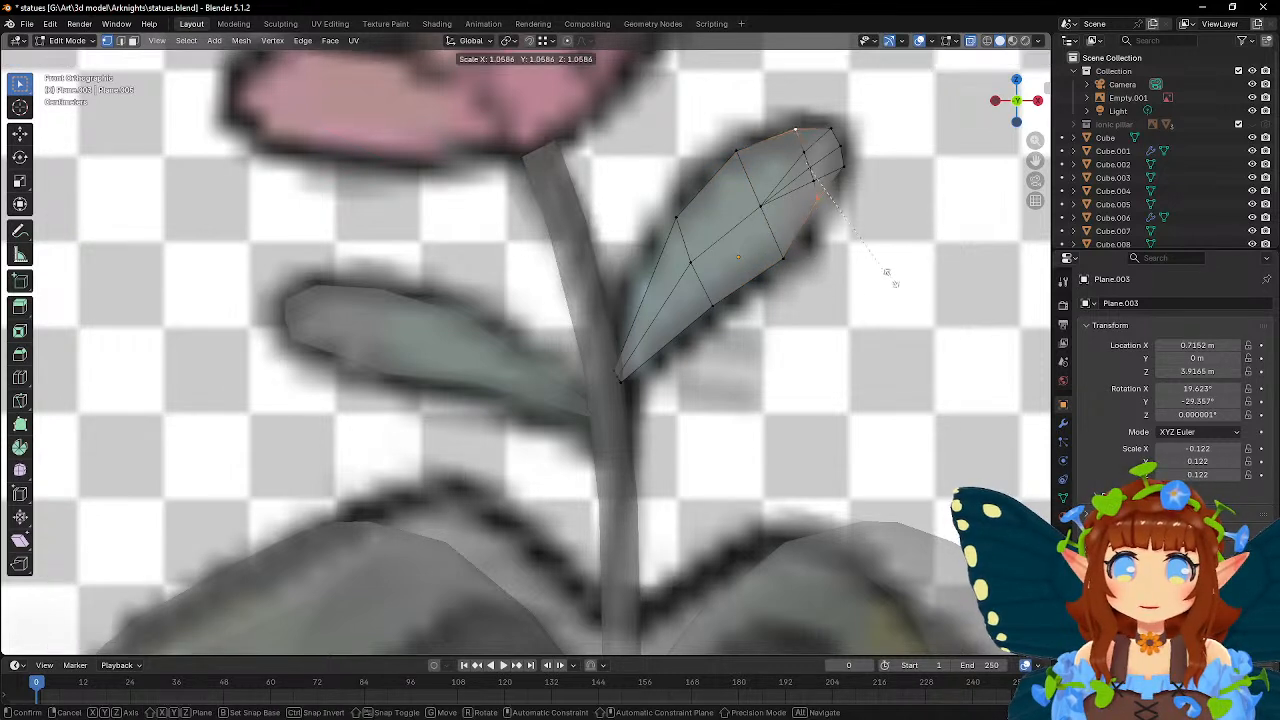
left_click(906, 281)
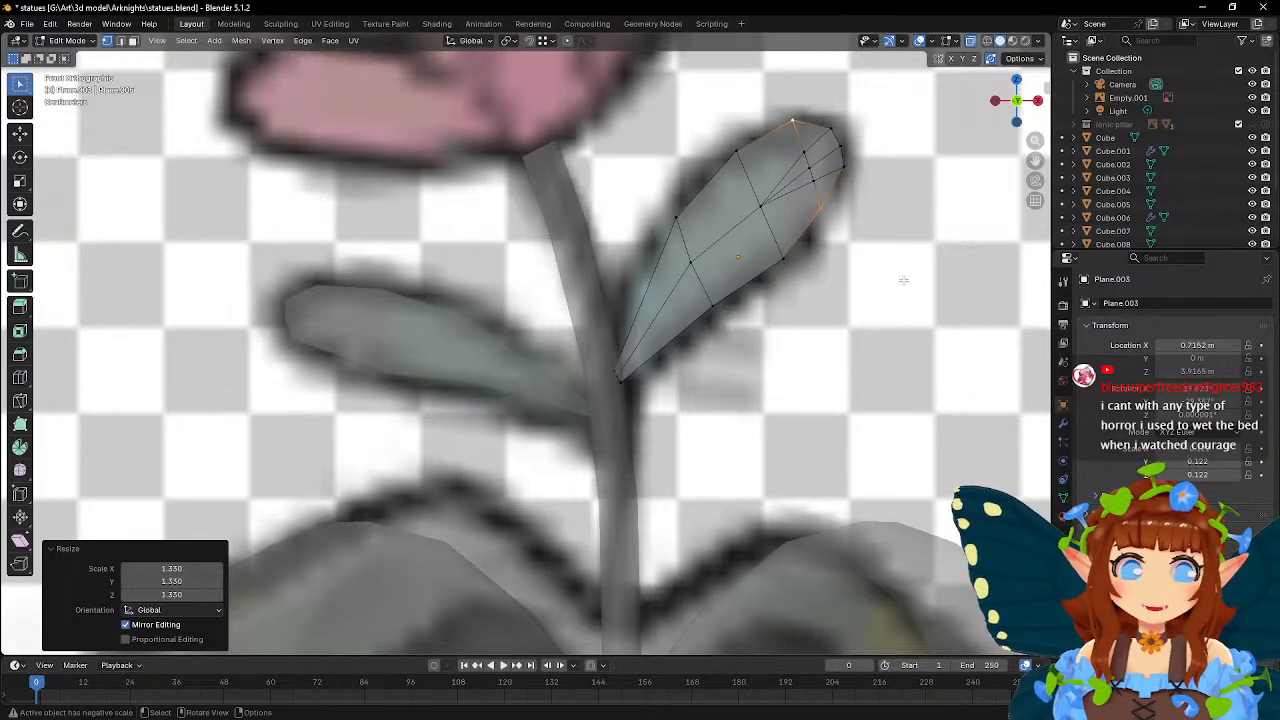
- Scale up the second leaf's base vertices to widen the end that meets the stem
left_click(621, 378)
key("s")
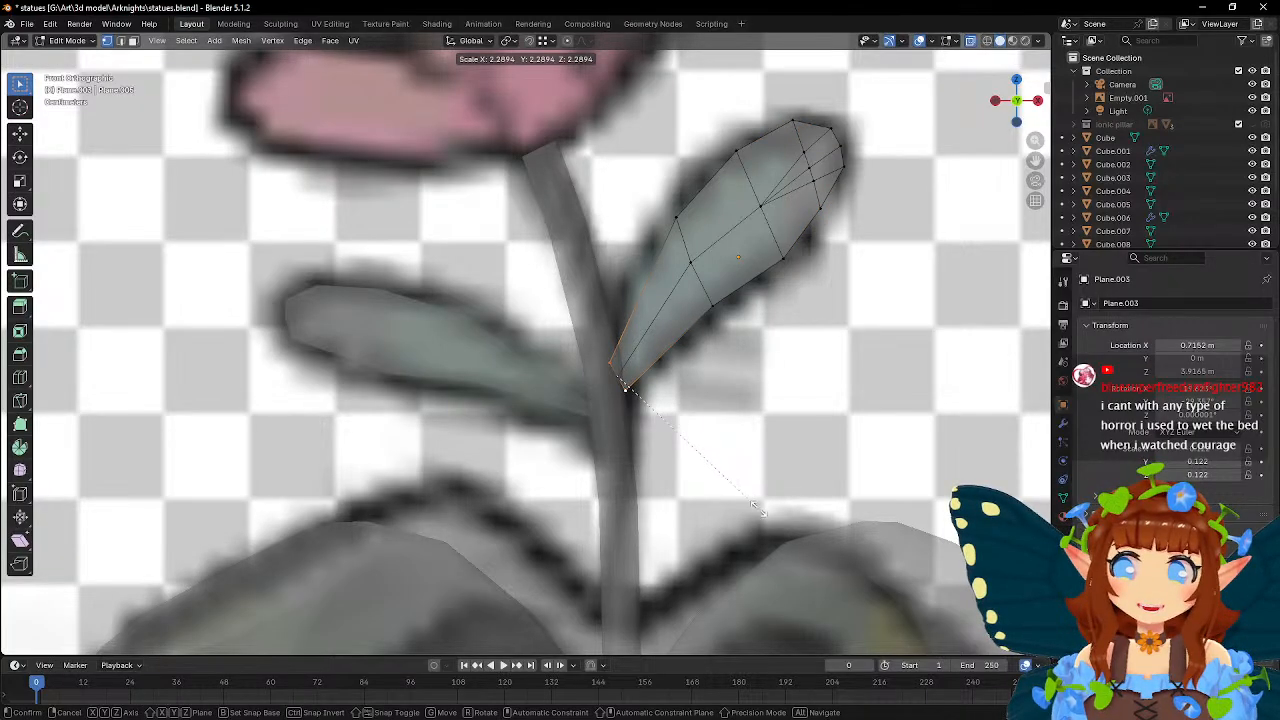
left_click(757, 508)
- Move the two edge vertices of the second leaf's loop nearest the stem outward to follow the drawn outline
left_click(677, 238)
key("g")
left_click(775, 346)
key("g")
left_click(757, 340)
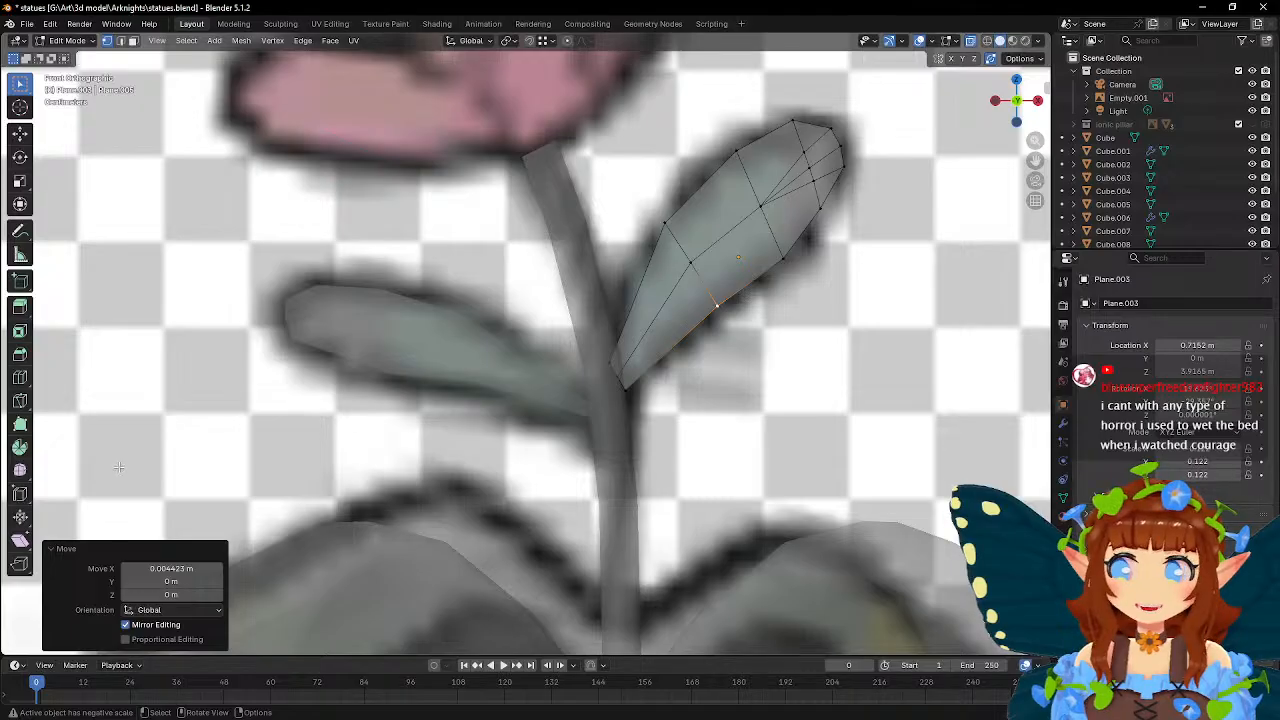
- Try a loop cut near the second leaf's base, moving its edge vertices and a base vertex to fit the outline
left_click(22, 377)
left_click(652, 366)
key("w")
key("g")
left_click(715, 389)
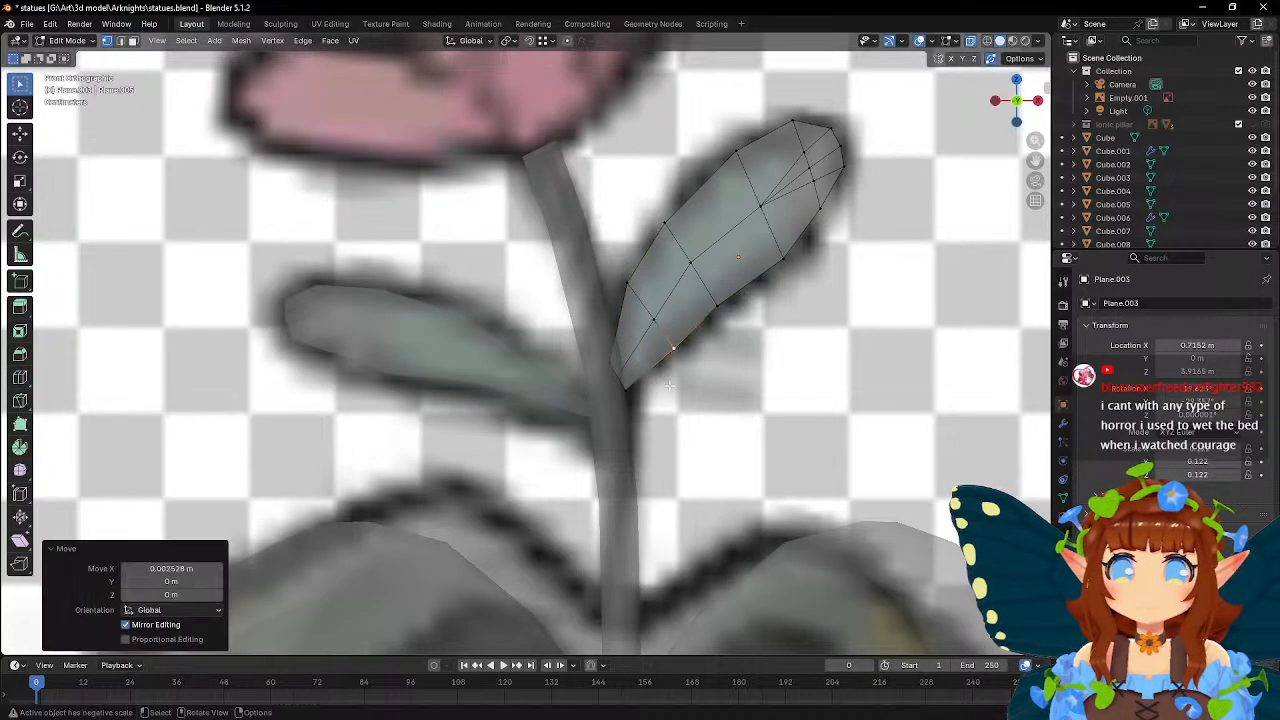
left_click(604, 368)
key("g")
left_click(637, 406)
- Check the second leaf from above and undo the loop cut near its base with the related vertex moves
key("Tab")
middle_click_drag(766, 357, 840, 466)
key("Tab")
key("Tab")
key("Tab")
key("ctrl+z")
key("ctrl+z")
key("ctrl+z")
key("ctrl+z")
key("ctrl+z")
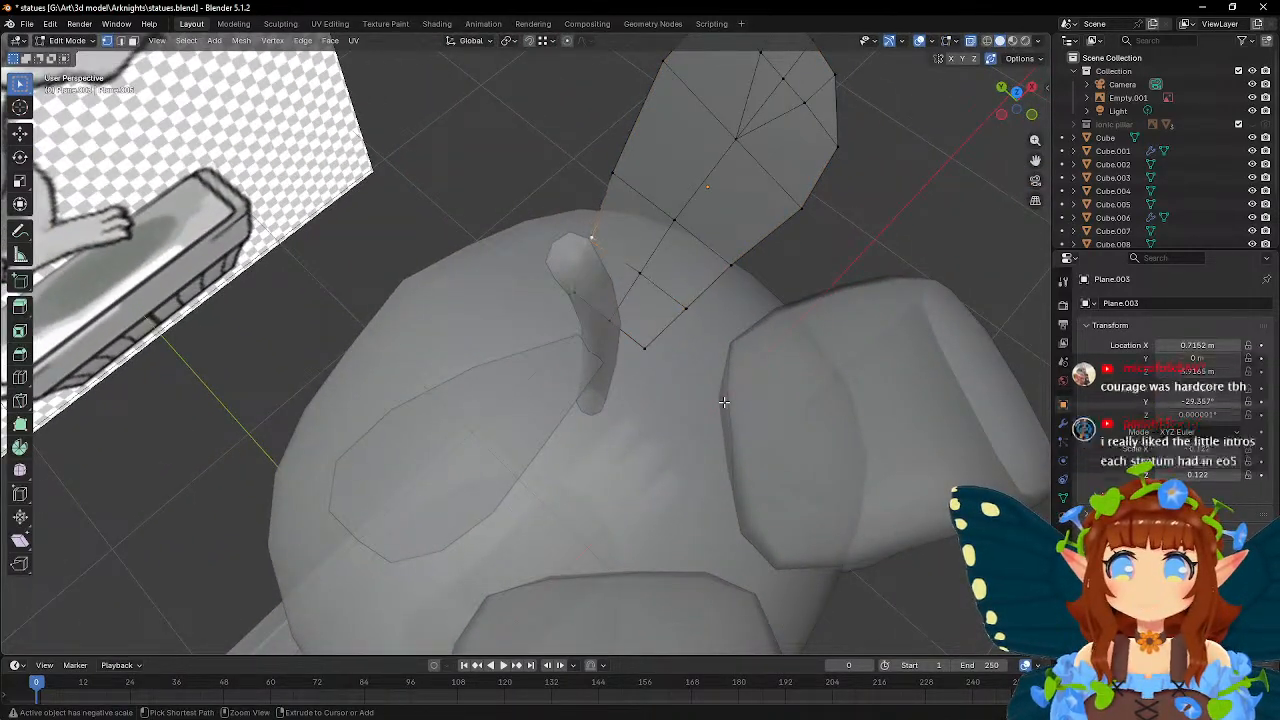
- Narrow the second leaf's base around the stem, scaling its outer vertices to about 0.483 and fine-tuning the width
left_click(643, 351)
left_click(577, 296, "shift")
key("s")
left_click(701, 384)
middle_click_drag(701, 384, 682, 423)
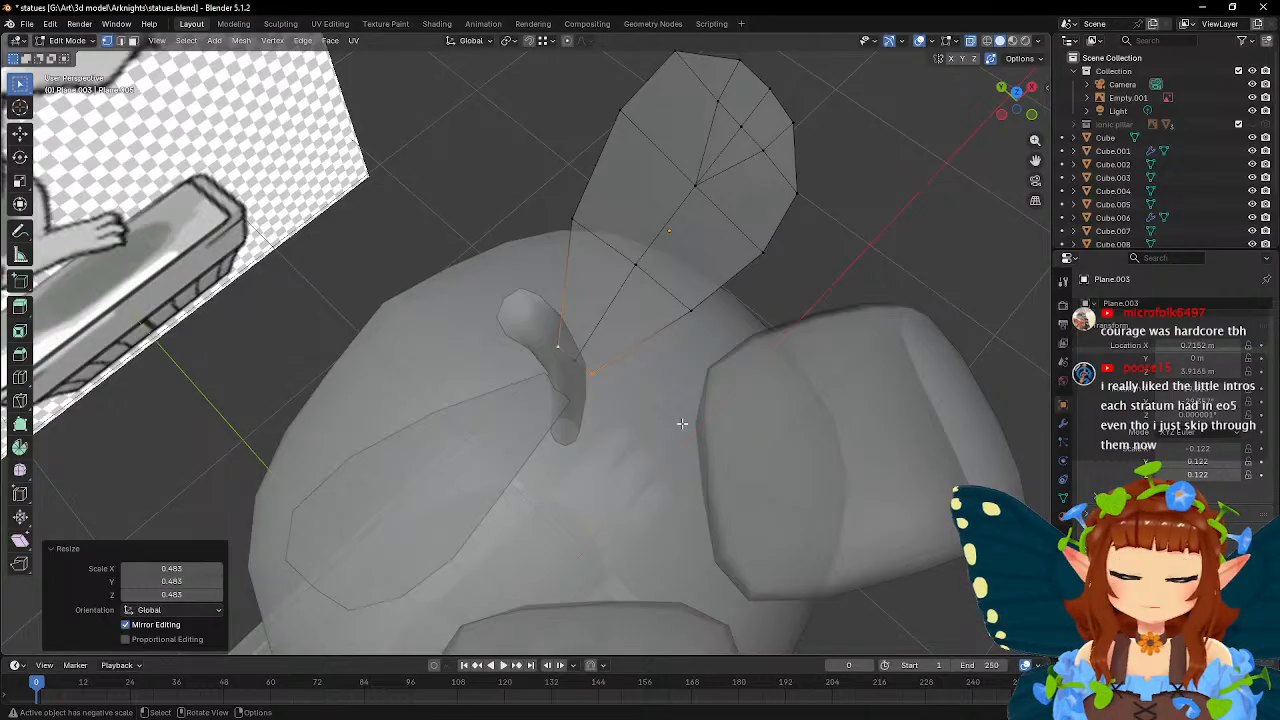
middle_click_drag(715, 436, 776, 381)
key("s")
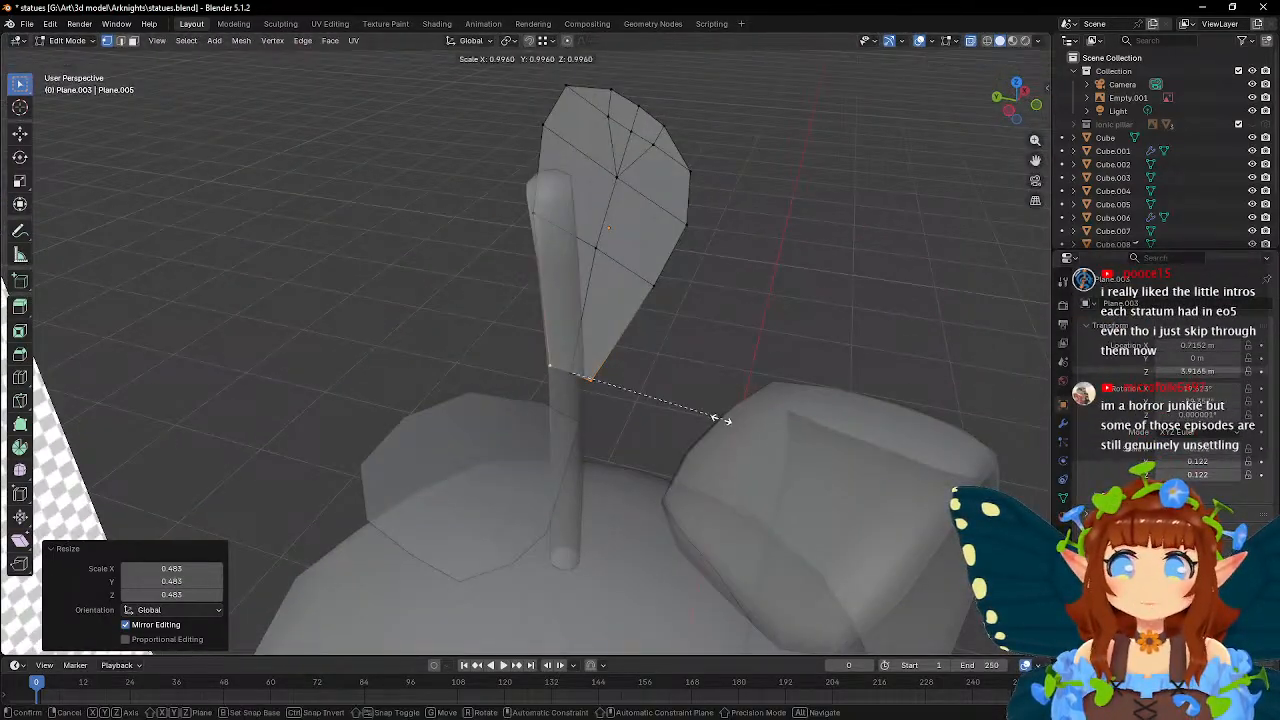
left_click(681, 407)
- Scale the second leaf's two loops between base and tip to narrow its outline, the upper one to 0.871
middle_click_drag(686, 409, 633, 347)
left_click(655, 358, "alt")
key("s")
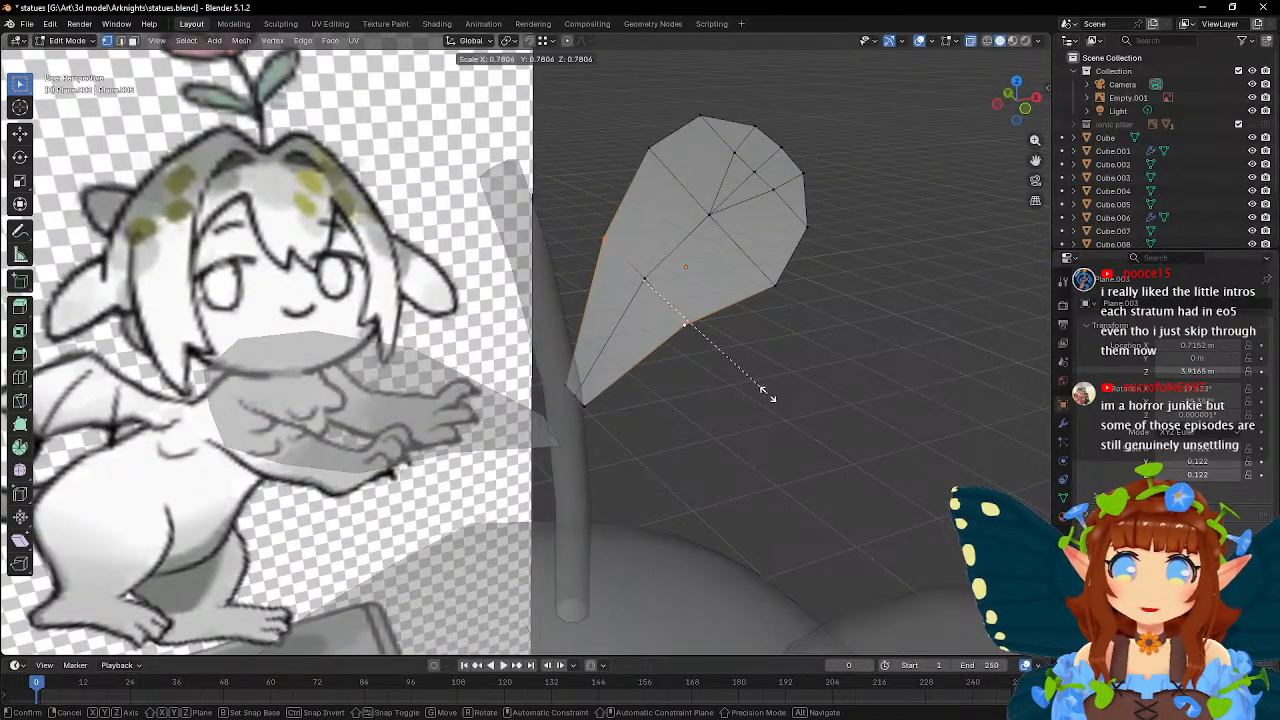
left_click(786, 306)
left_click(651, 152, "alt")
key("s")
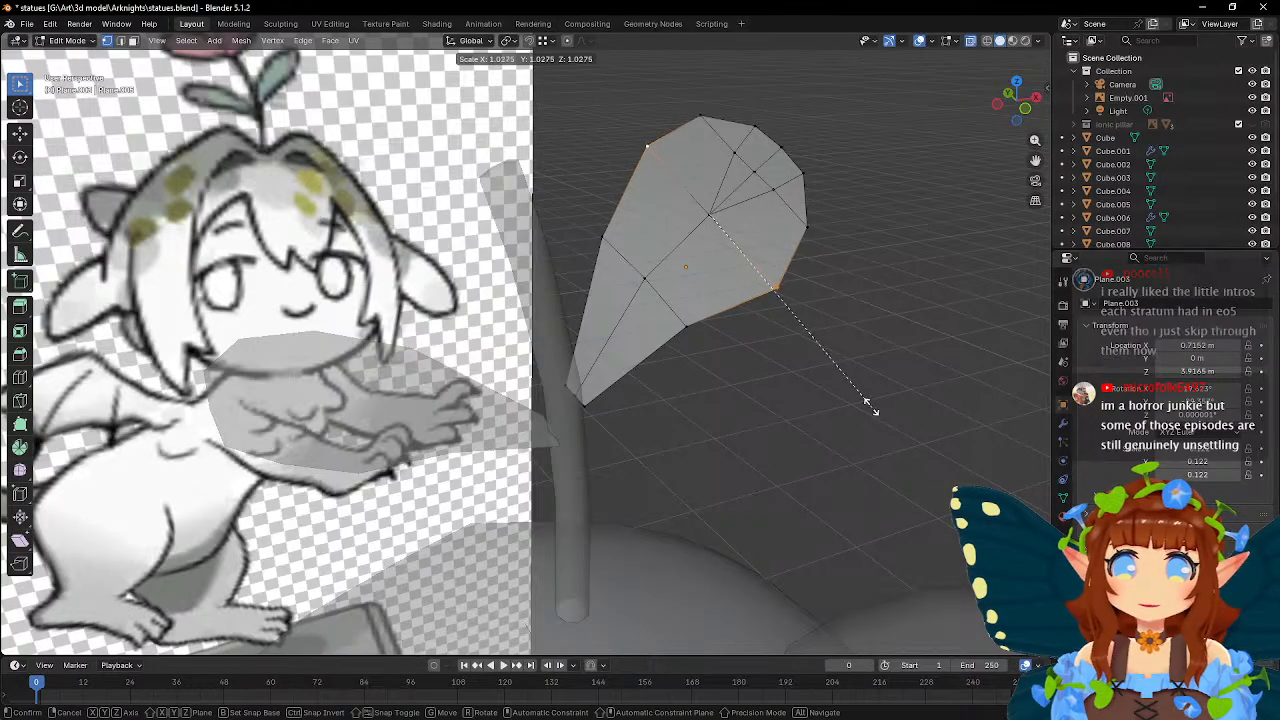
left_click(844, 382)
- Scale the outer vertices near the second leaf's tip to 0.864, nudge the selection, and finish editing the leaf
middle_click_drag(814, 311, 774, 437)
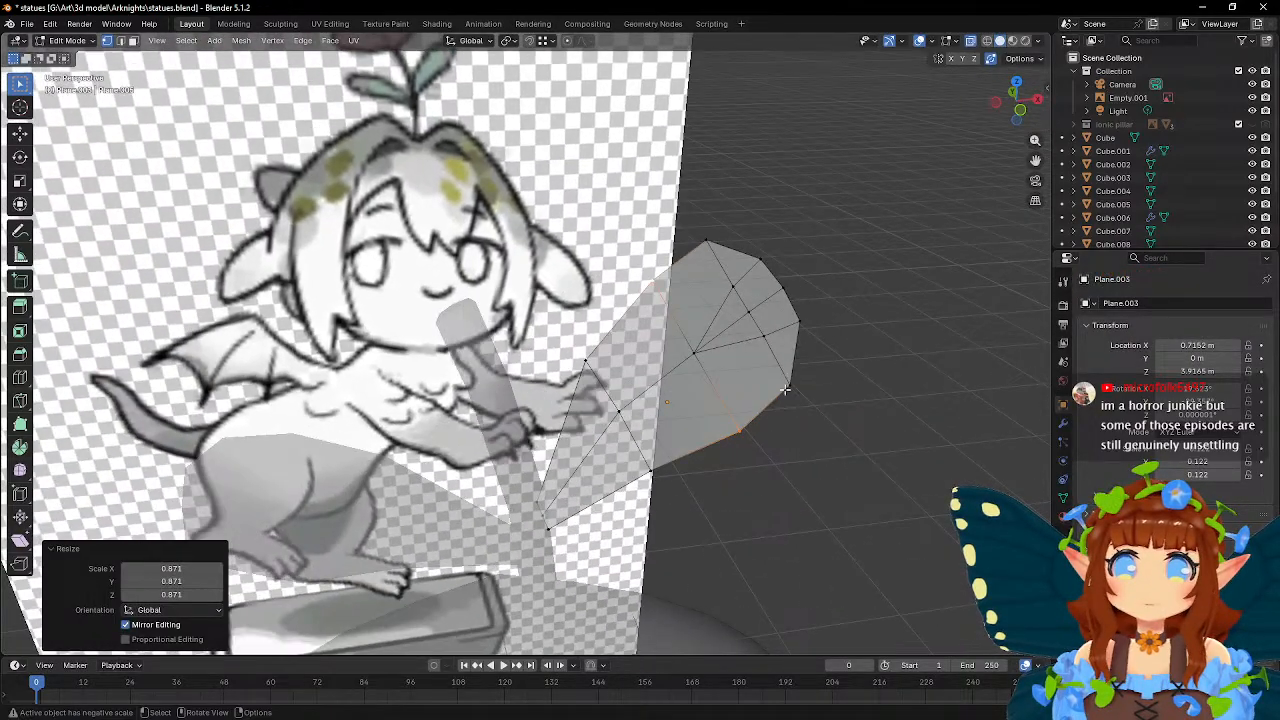
left_click(787, 391)
left_click(689, 234, "alt")
key("s")
left_click(859, 468)
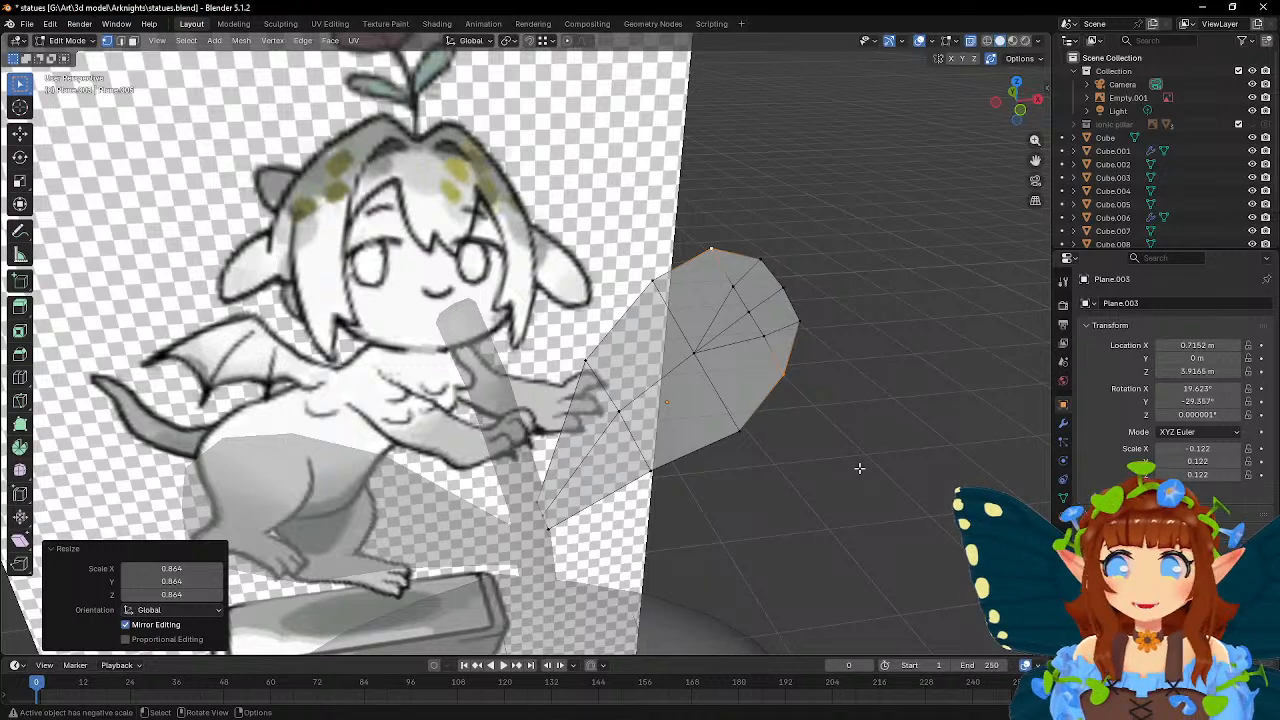
scroll(859, 467, "up", 1)
middle_click_drag(729, 463, 711, 425)
key("g")
left_click(871, 443)
key("Tab")
- Add a plane mesh and move it up over the flower in the front reference drawing
key("KP_1")
scroll(905, 427, "down", 5)
left_click(916, 419)
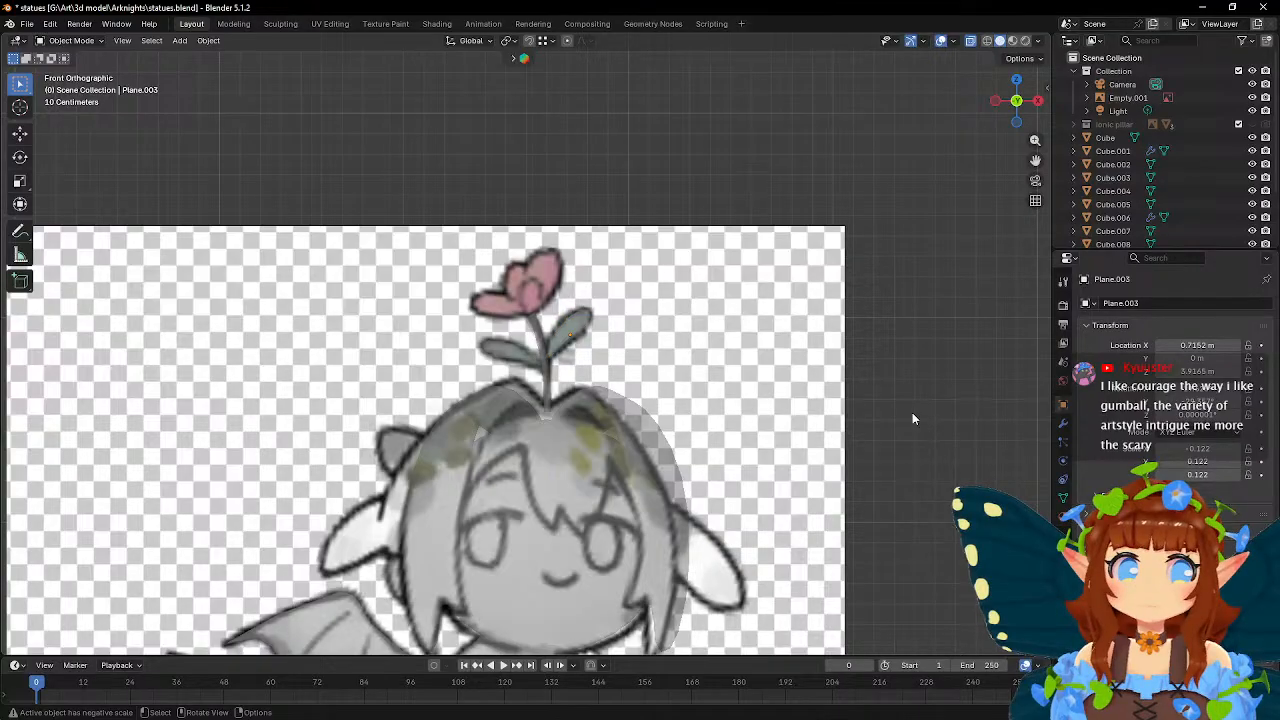
key("shift+a")
mouse_move(912, 413)
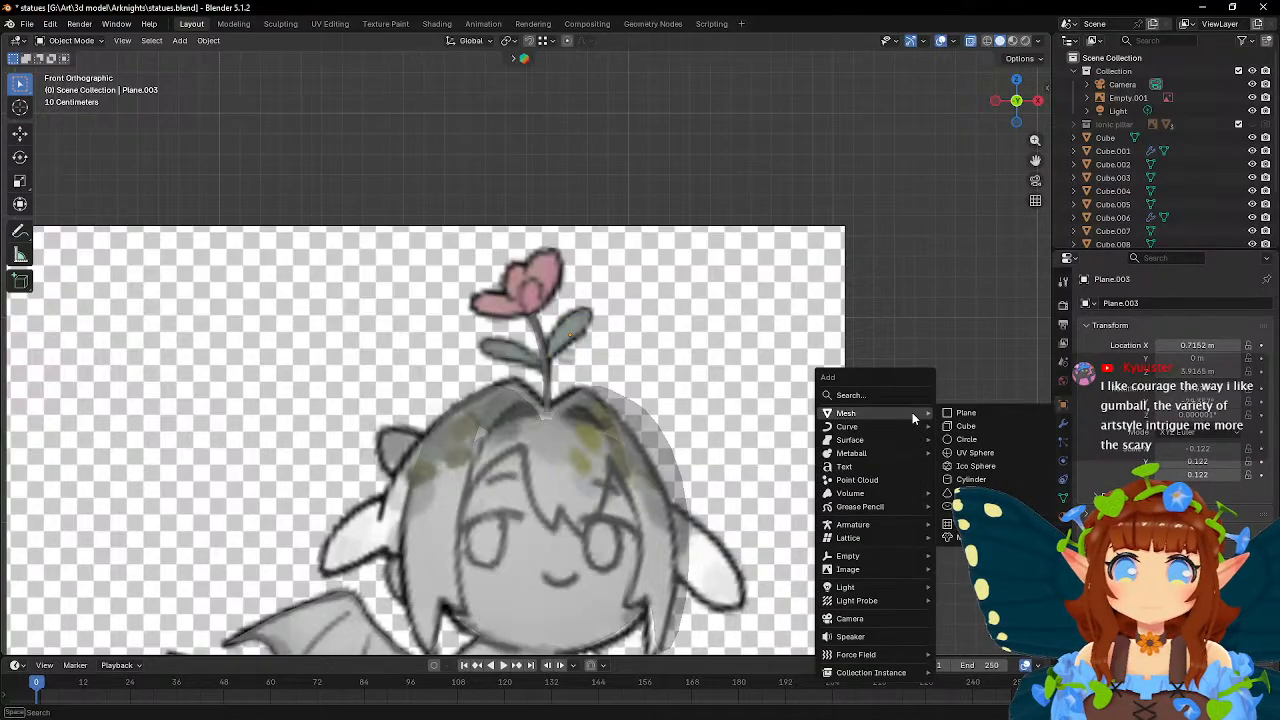
left_click(963, 414)
scroll(817, 428, "down", 3)
key("g")
left_click(751, 186)
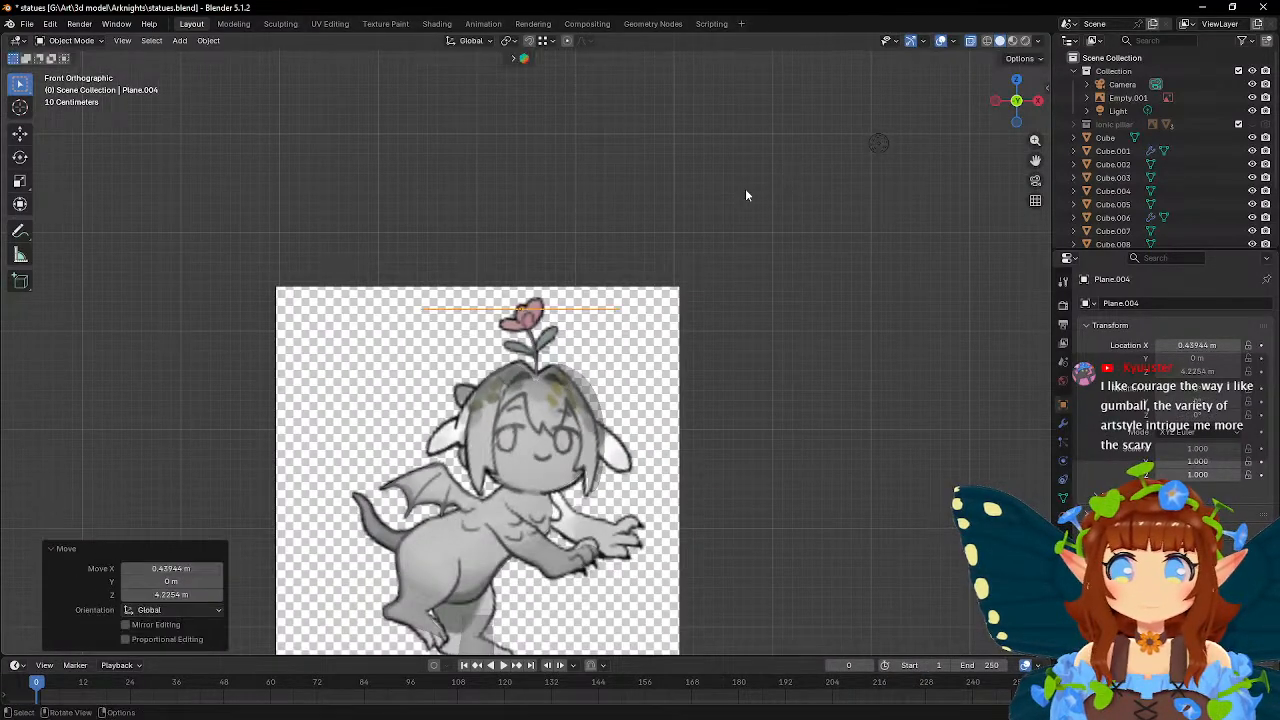
- Rotate the new plane 90° about X and scale it down to about 0.174 to approach the flower's size
scroll(752, 193, "up", 5)
type("rx")
type("90")
key("Return")
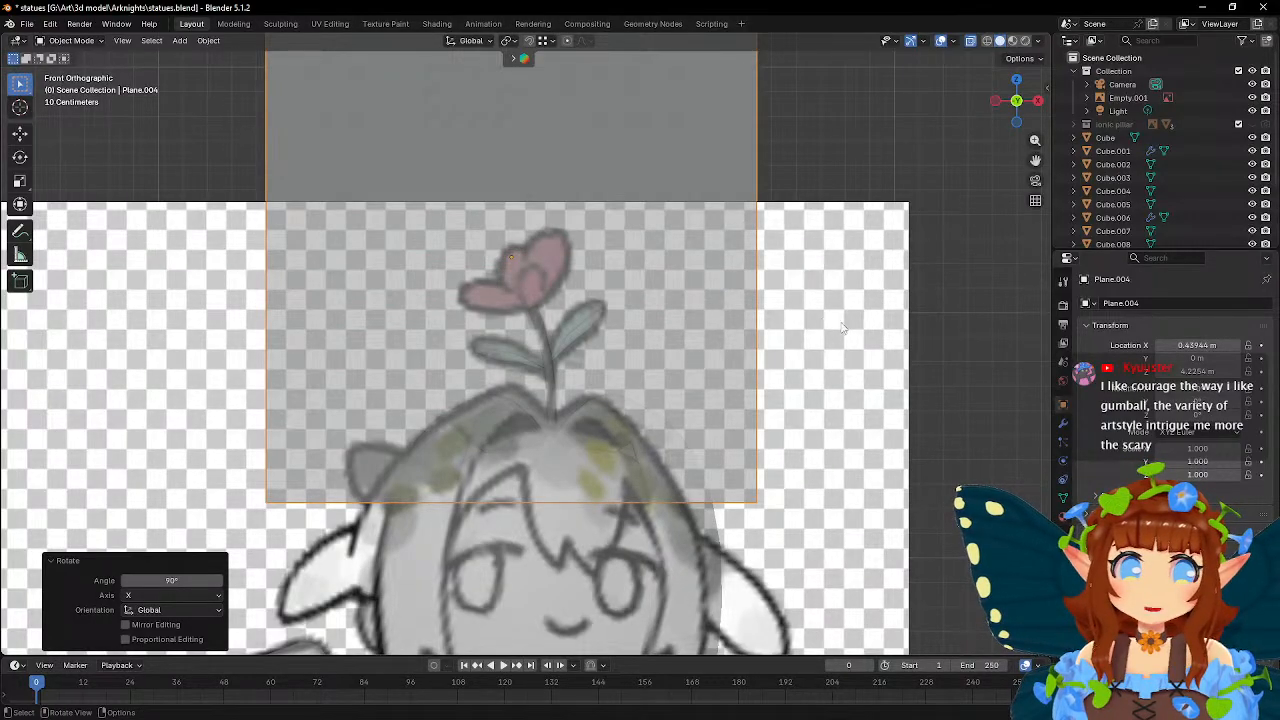
key("s")
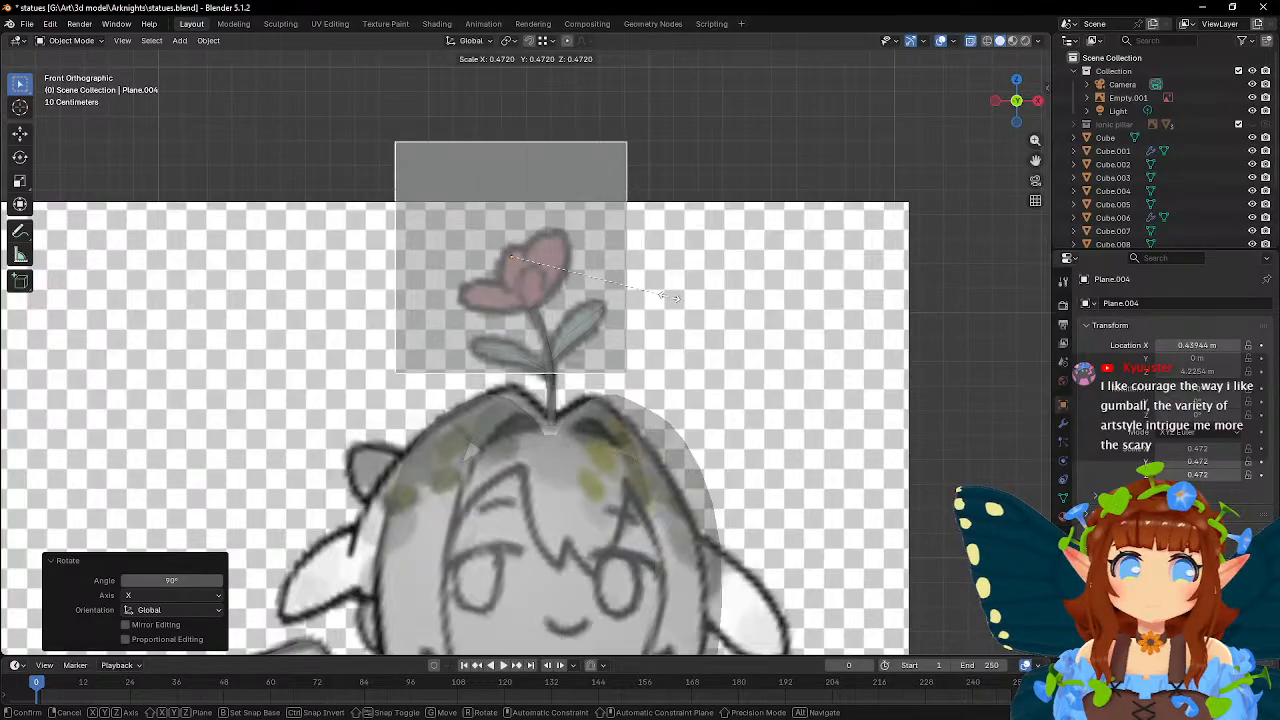
left_click(677, 298)
scroll(676, 300, "up", 1)
key("s")
left_click(625, 279)
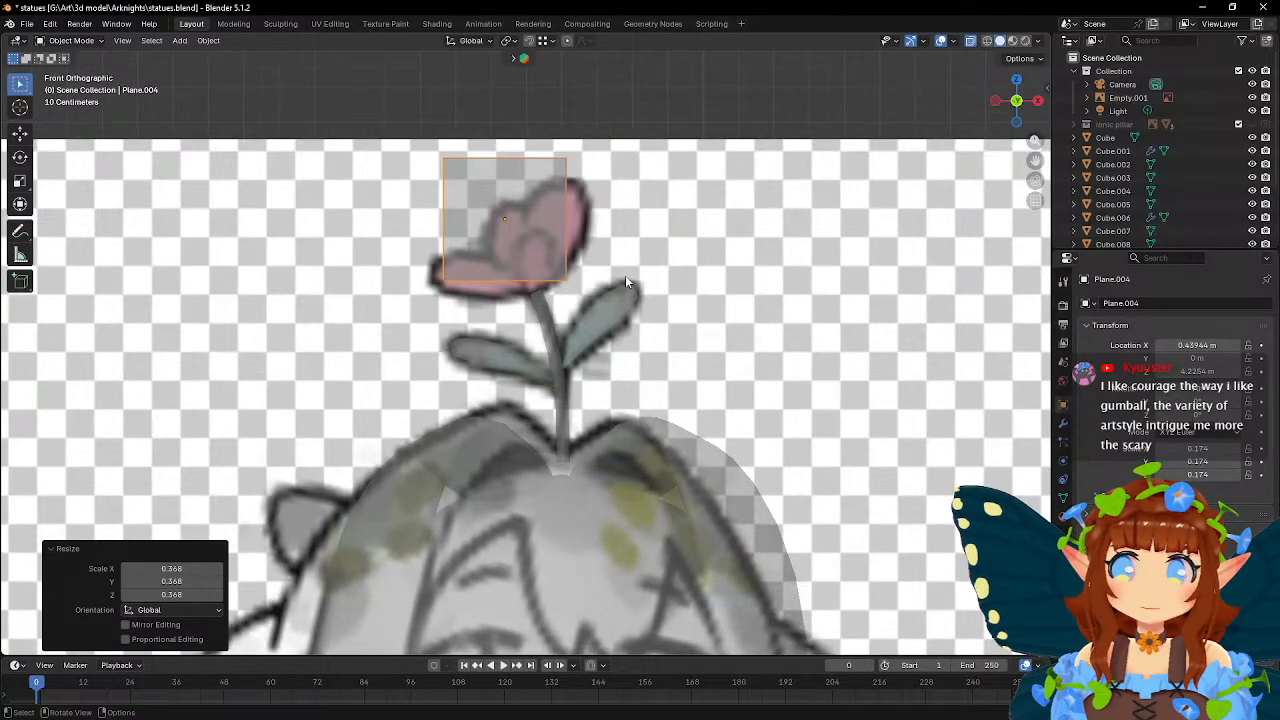
- Fit the plane over the large upper petal, scaling it by 0.645 and tilting it 23.6° in the front view
key("g")
left_click(670, 292)
key("s")
left_click(706, 284)
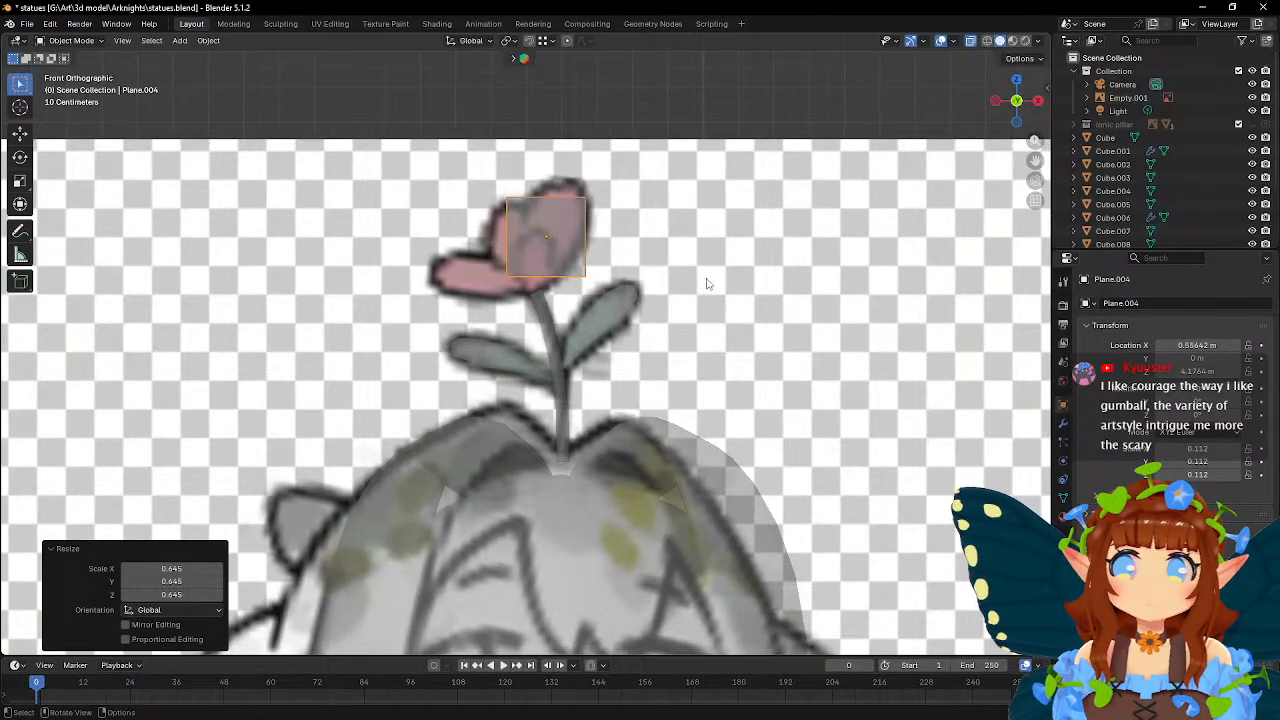
key("g")
left_click(768, 285)
key("r")
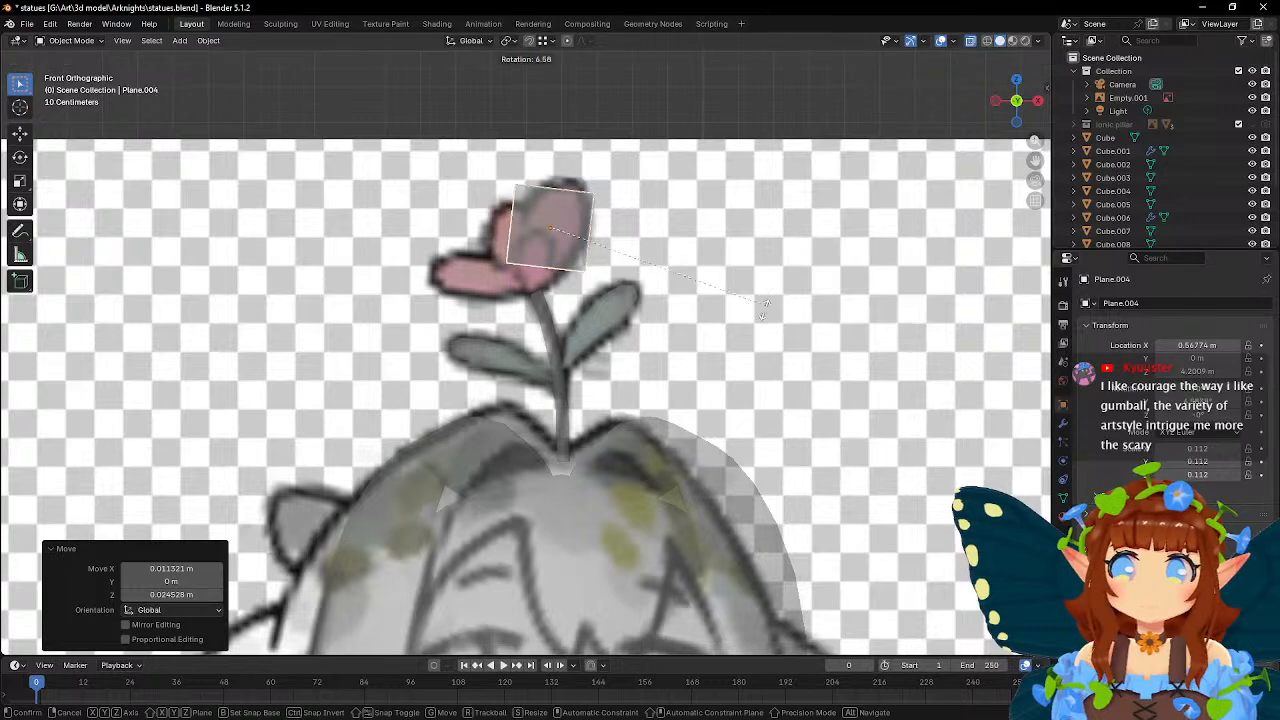
left_click(727, 359)
scroll(712, 366, "up", 3)
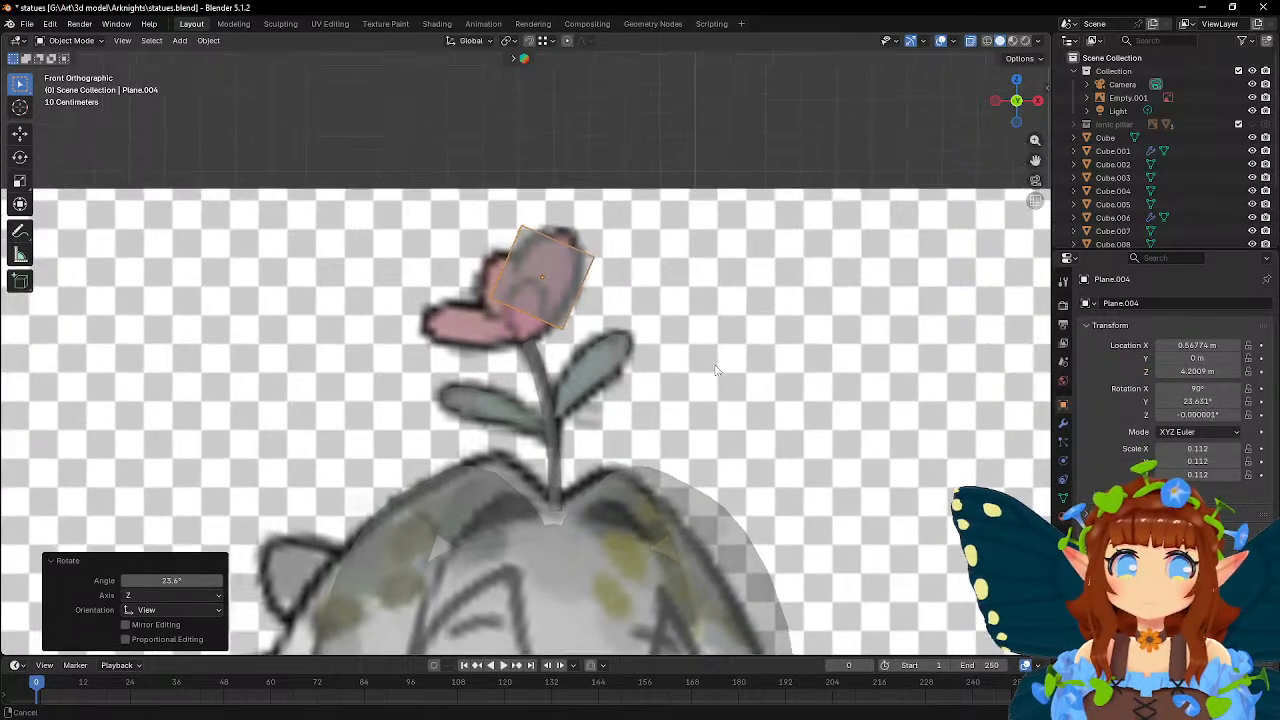
- Turn the petal plane 40° about the global Z axis
middle_click_drag(712, 346, 618, 410)
key("r")
key("z")
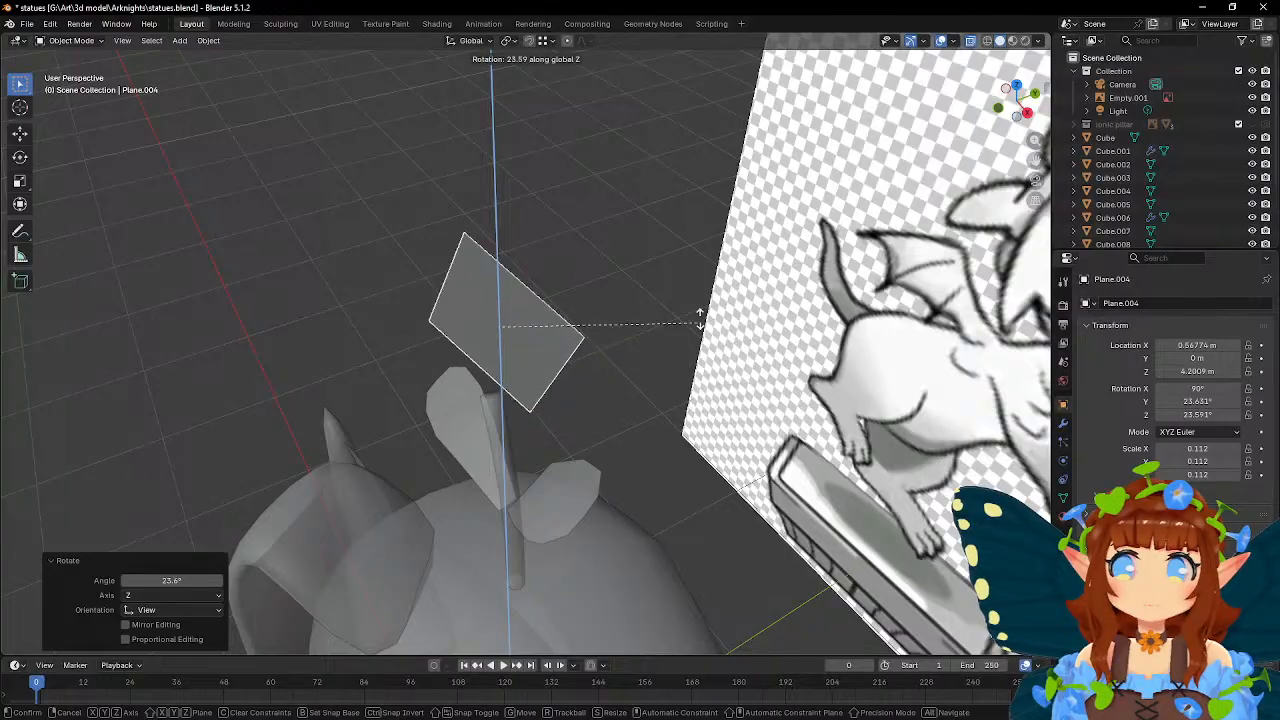
left_click(698, 290)
middle_click_drag(700, 269, 740, 340)
key("KP_1")
scroll(765, 296, "up", 5)
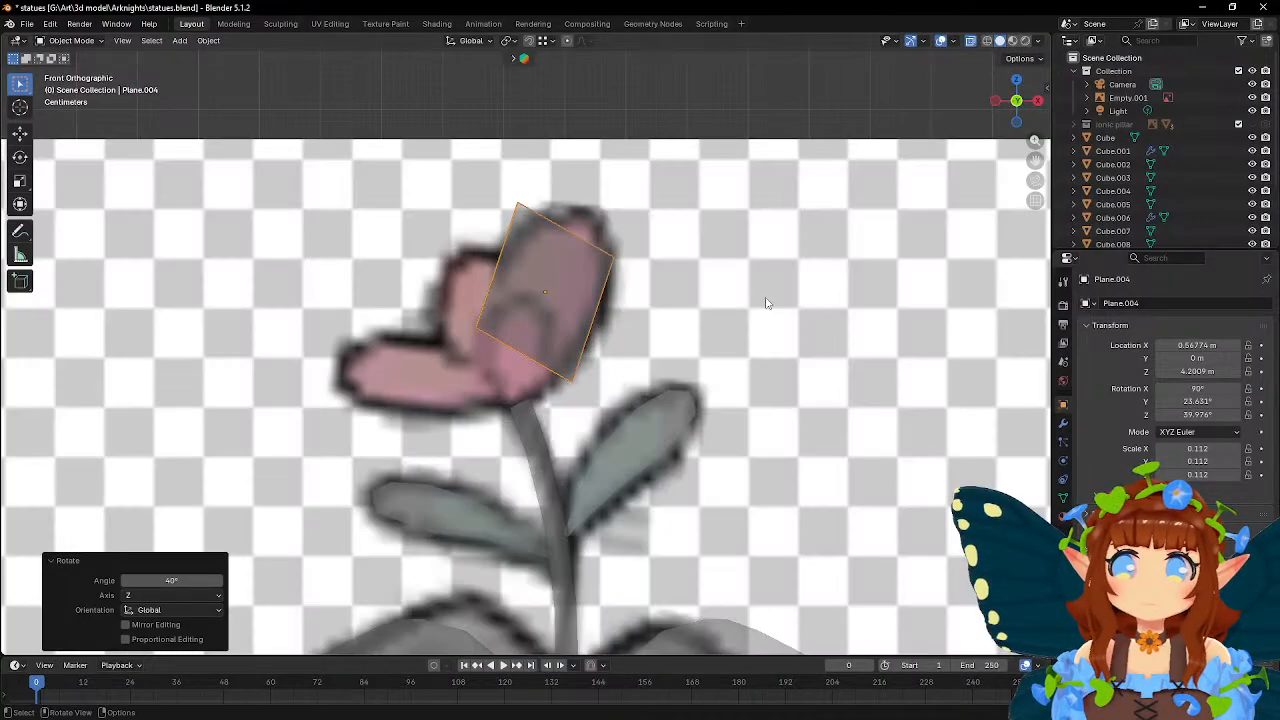
- Cut one centred lengthwise loop through the petal plane
key("Tab")
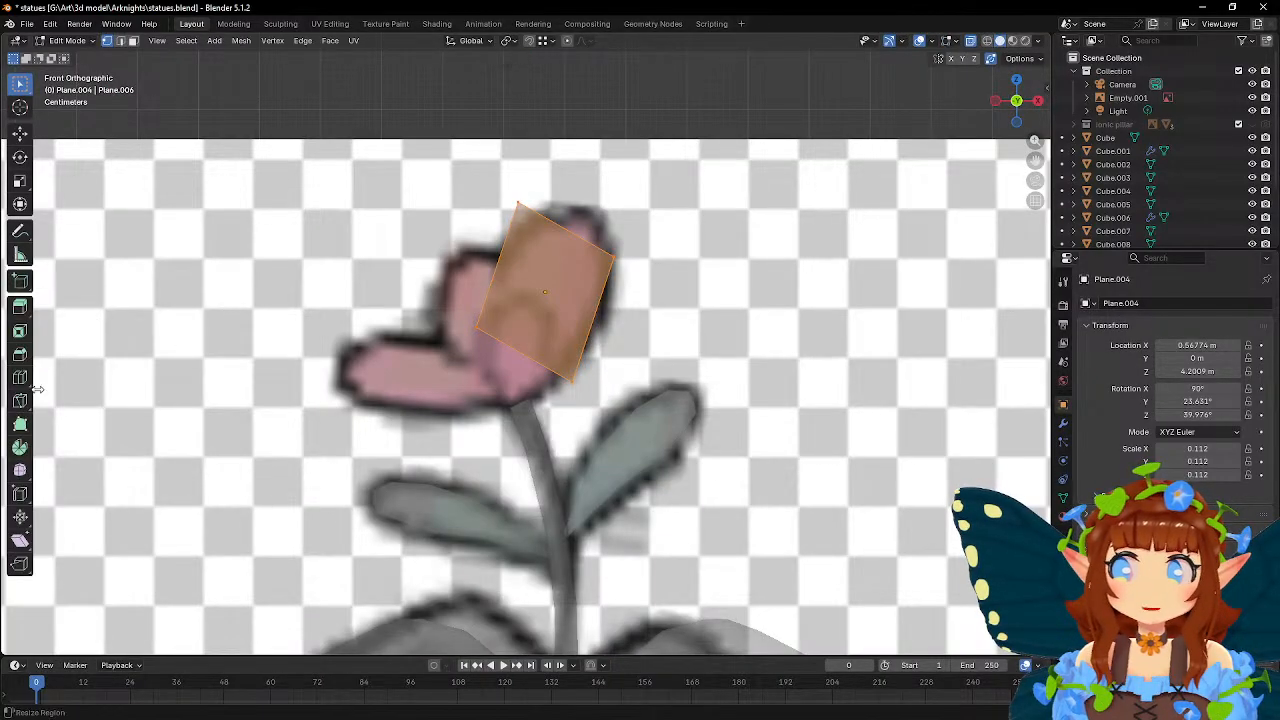
key("ctrl+r")
left_click(519, 352)
right_click(519, 352)
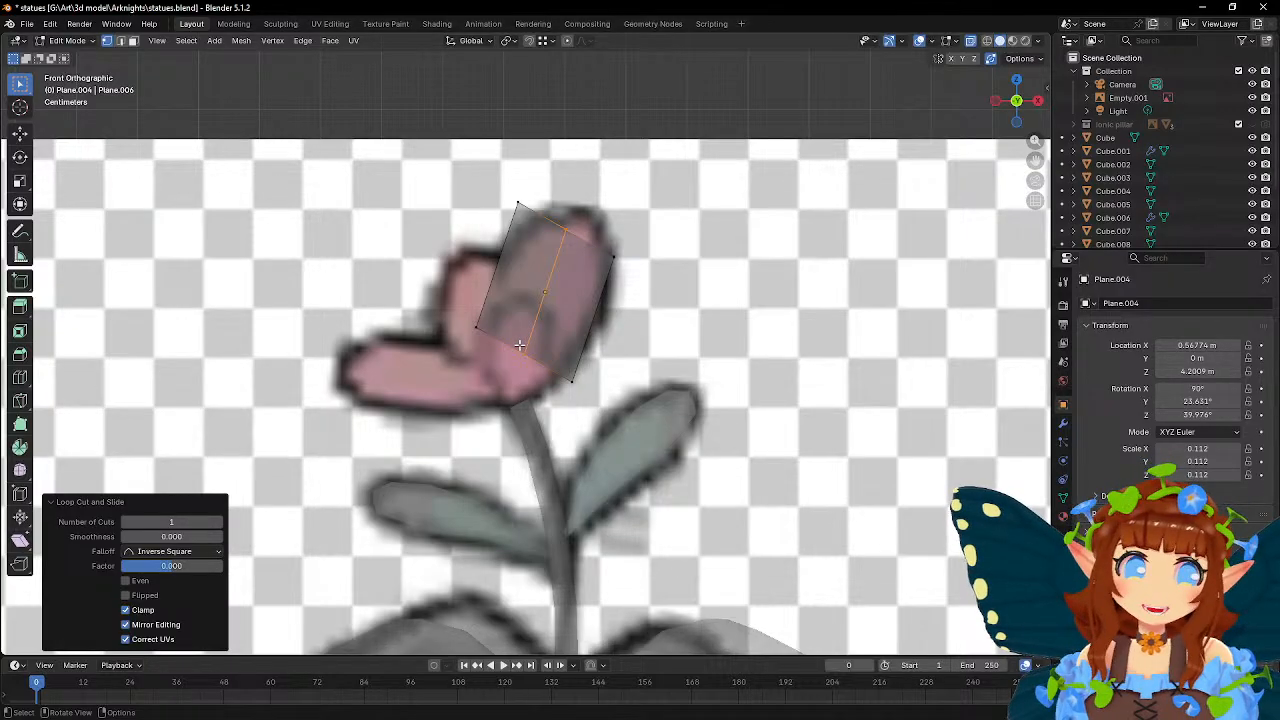
- Bow the petal by moving its centre loop along X and then about -0.042 m along Y
left_click(562, 236)
left_click(525, 354, "shift")
middle_click_drag(584, 248, 762, 226)
key("g")
key("x")
left_click(715, 348)
key("g")
key("y")
left_click(586, 289)
key("KP_1")
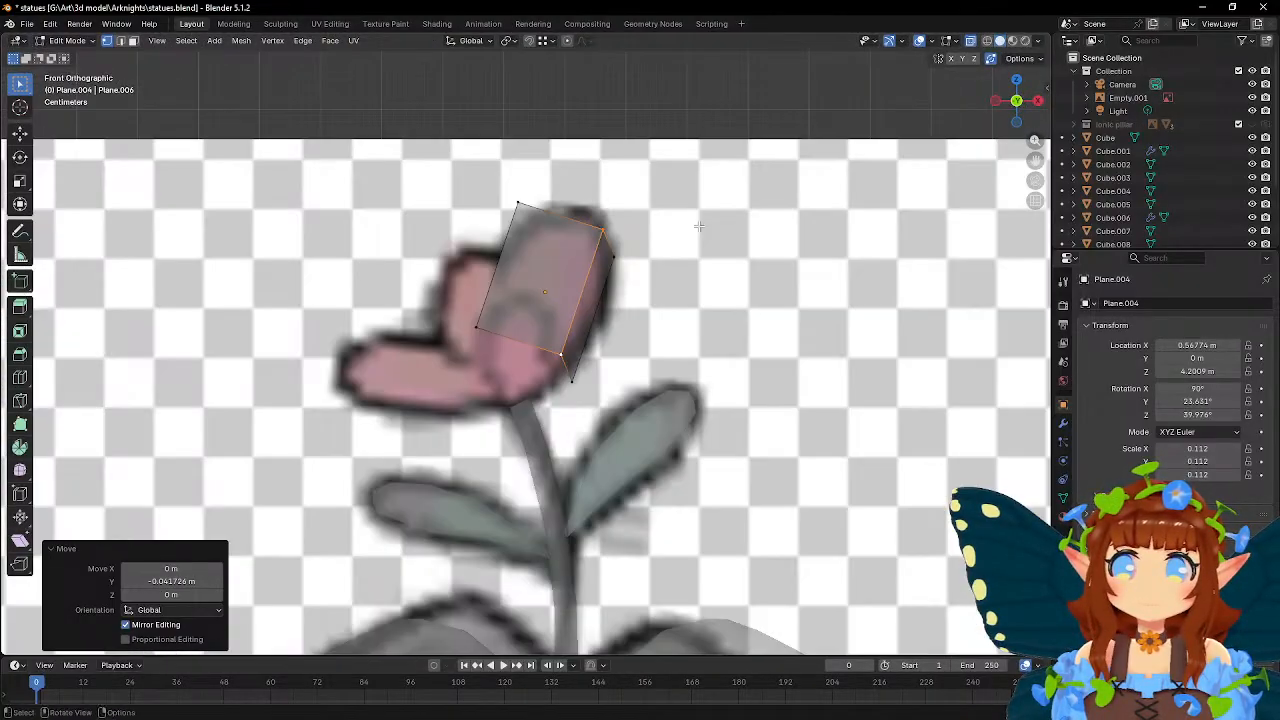
- Move the petal's inner and middle lower vertices to the flower's base at the stem top
left_click(479, 328)
key("g")
left_click(679, 395)
left_click(563, 355)
key("g")
left_click(604, 404)
- Pull the petal's remaining lower corner in toward the stem top and adjust the neighbouring base vertices
left_click(574, 382)
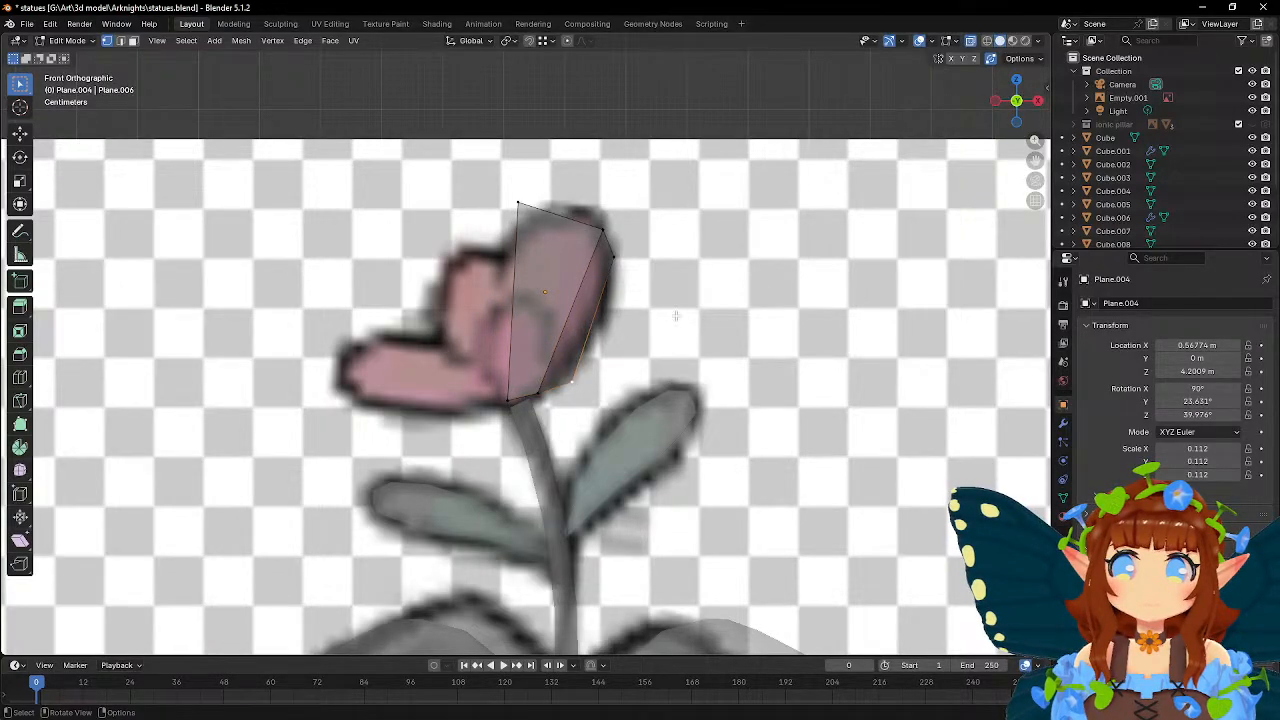
middle_click_drag(671, 314, 763, 389)
key("g")
left_click(738, 412)
left_click(619, 407)
key("g")
left_click(614, 413)
left_click(605, 435)
key("g")
left_click(584, 431)
- Gather the petal's three base vertices closer around the stem top, adjusting their depth and spacing
middle_click_drag(598, 383, 661, 411)
left_click(571, 368)
key("g")
left_click(661, 411)
left_click(593, 362)
key("g")
left_click(607, 366)
left_click(512, 359)
key("g")
left_click(575, 364)
middle_click_drag(654, 364, 495, 257)
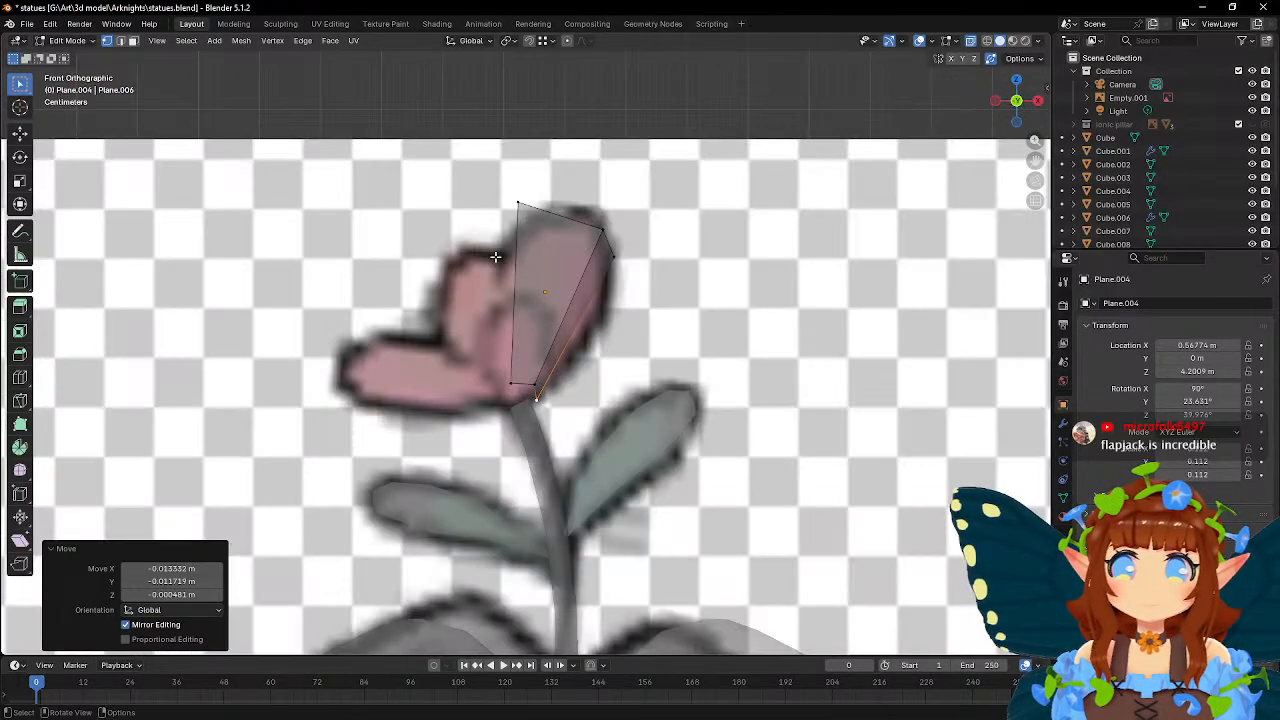
- Add a loop cut across the petal's middle and move the inner and centre top vertices to the drawn outline
left_click(24, 377)
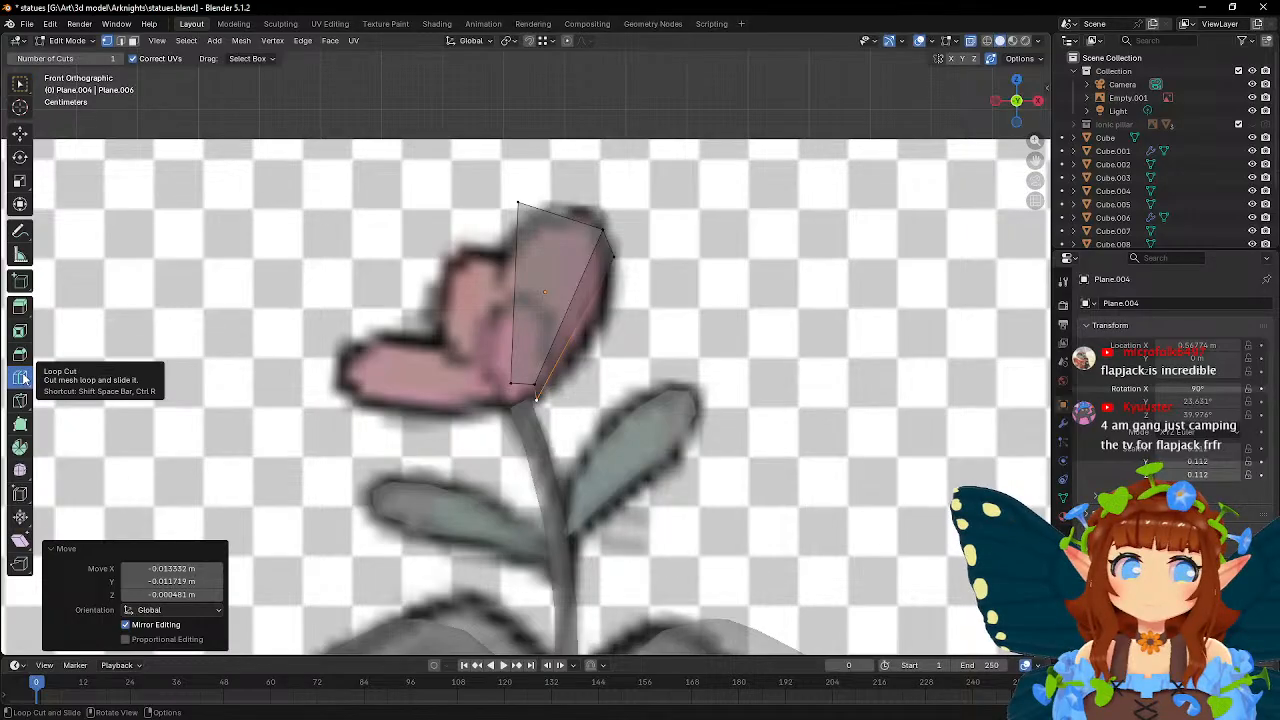
left_click(561, 305)
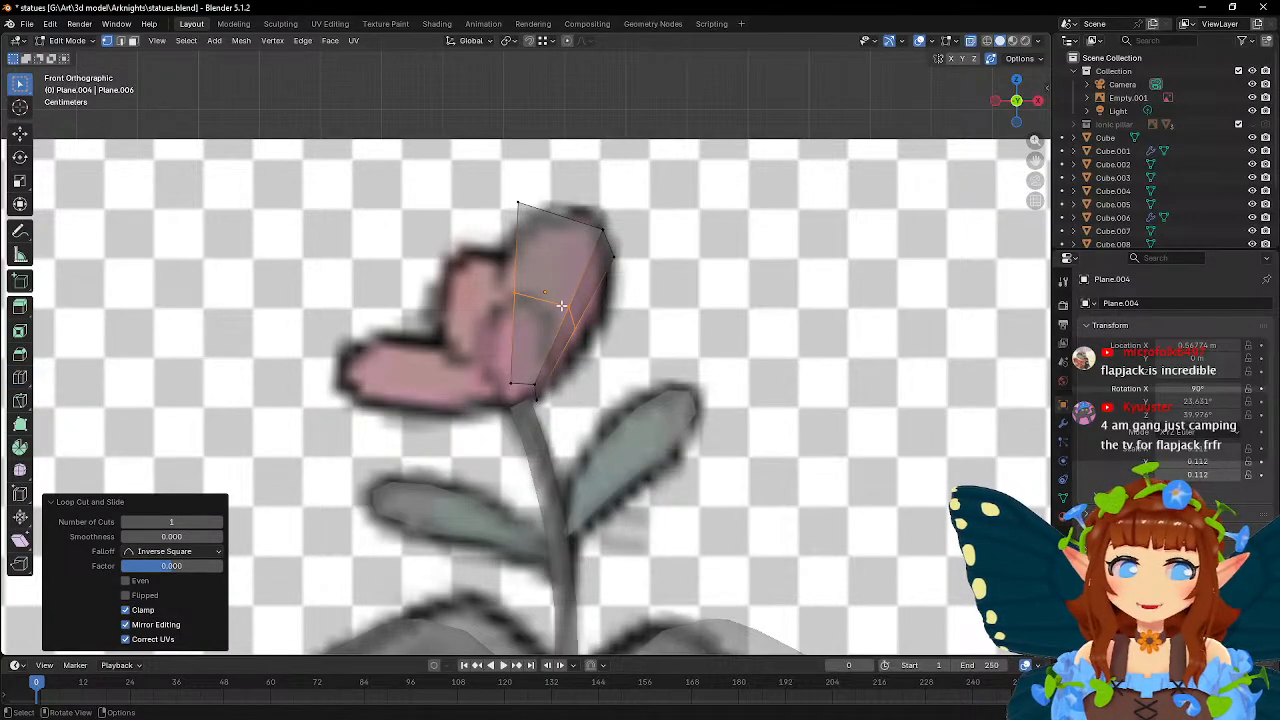
left_click(520, 210)
key("g")
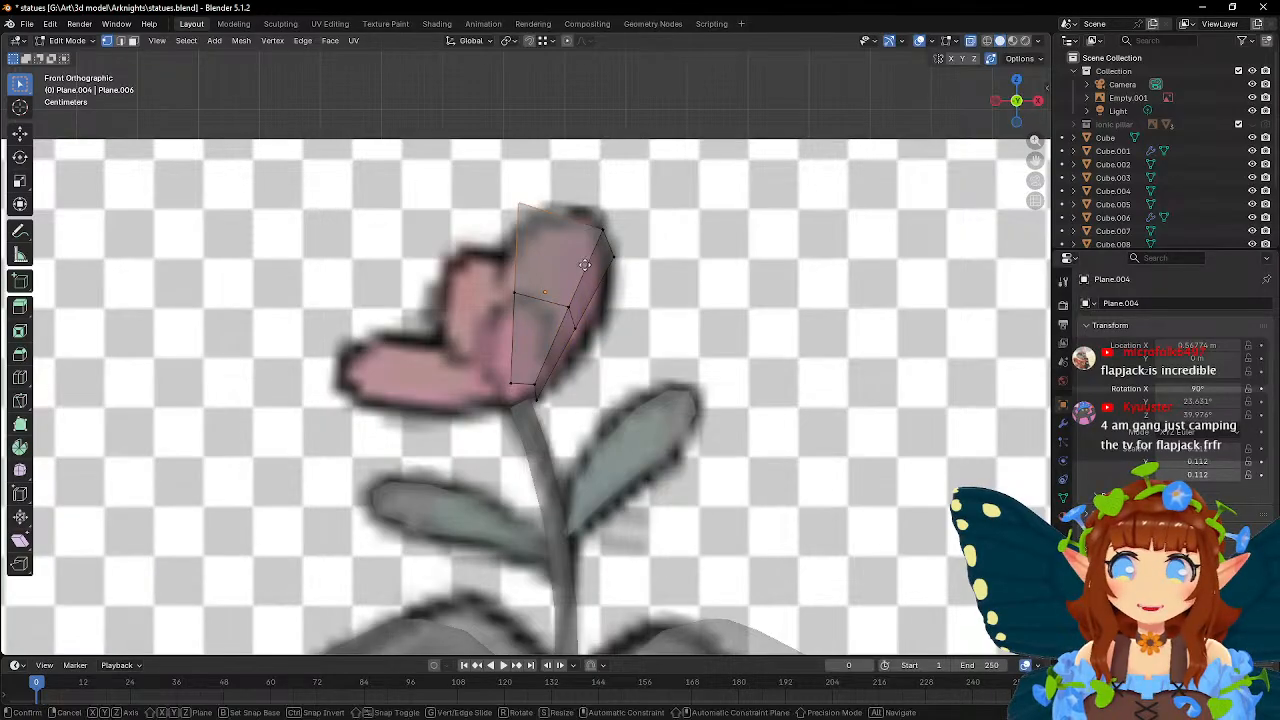
left_click(524, 240)
left_click(605, 229)
key("g")
left_click(634, 252)
- Move the centre vertex of the petal's crosswise loop out to the drawn edge and refine the base vertices
mouse_move(640, 285)
middle_mouse_down()
mouse_move(609, 339)
mouse_move(603, 317)
mouse_move(645, 278)
middle_mouse_up()
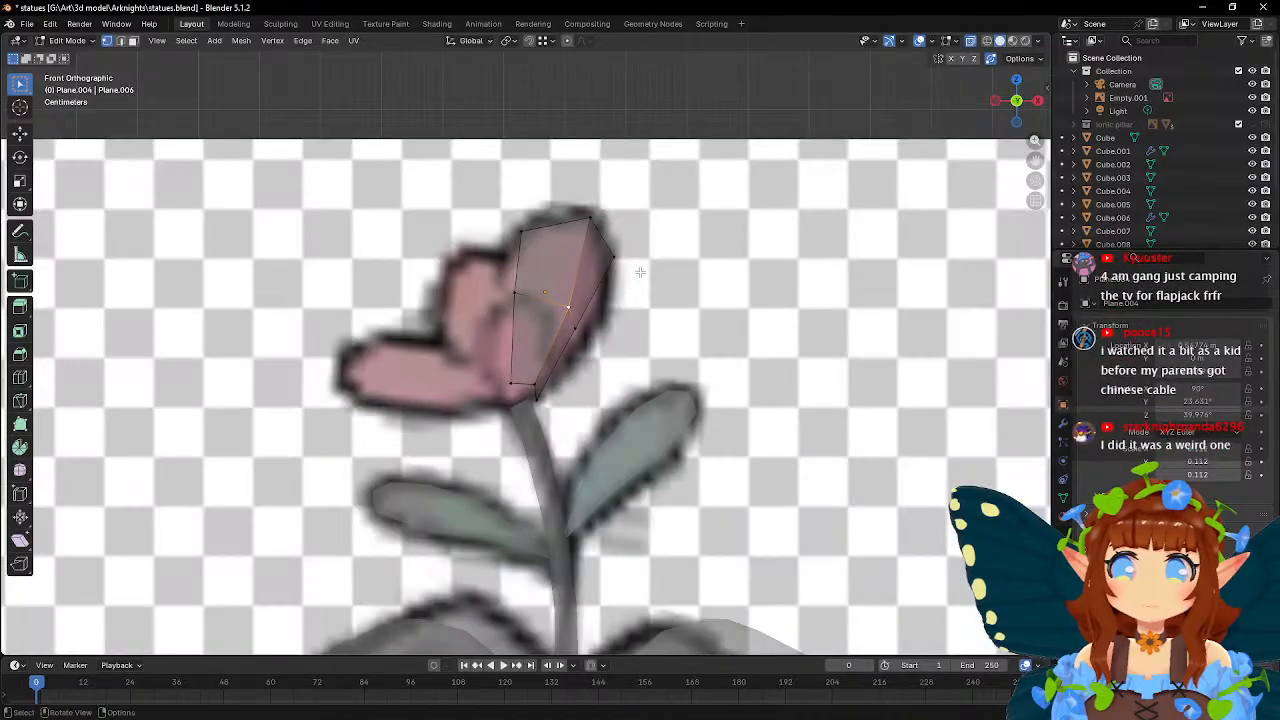
key("g")
left_click(678, 284)
left_click(546, 381)
key("g")
left_click(602, 404)
left_click(535, 401)
key("g")
left_click(553, 408)
key("g")
left_click(556, 412)
- Fit the petal's inner edge vertices and centre top vertex to the drawn outline from base to tip
left_click(507, 390)
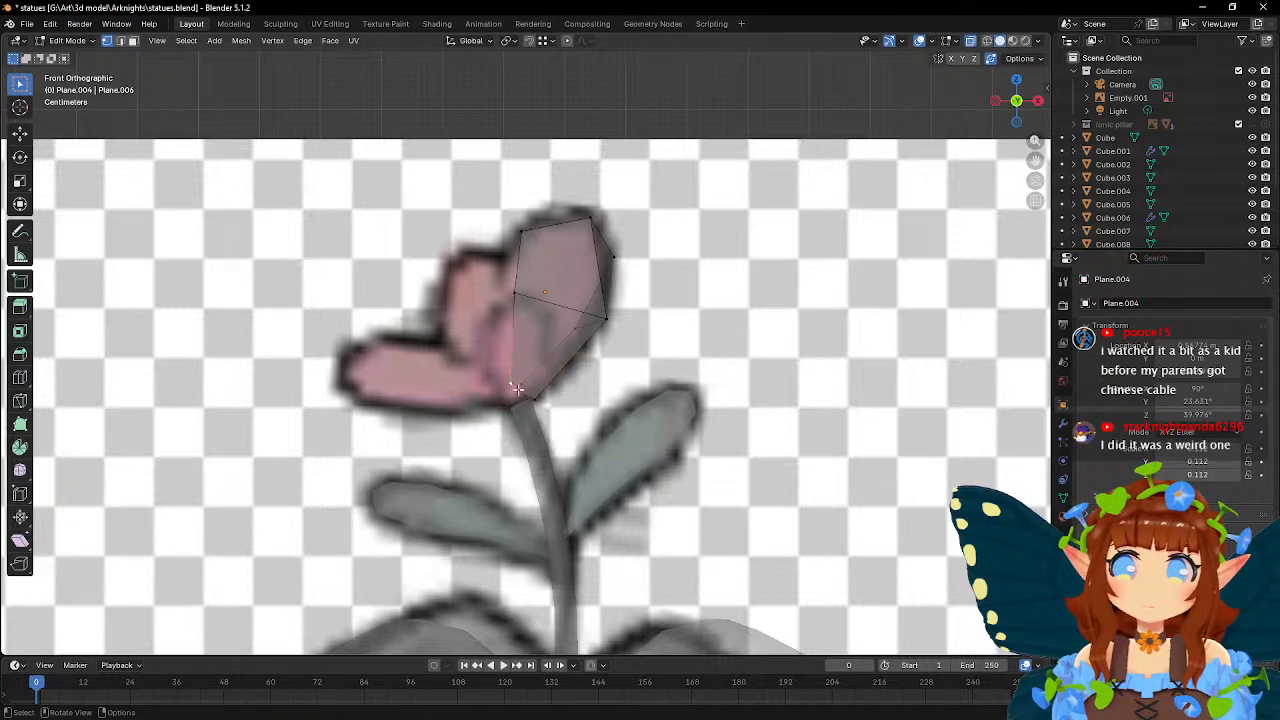
key("g")
left_click(538, 424)
left_click(514, 298)
key("g")
left_click(565, 342)
left_click(522, 236)
key("g")
left_click(554, 268)
left_click(593, 225)
key("g")
left_click(589, 226)
- Reposition the petal's far top corner and far middle edge vertex in depth to curve the petal
left_click(612, 257)
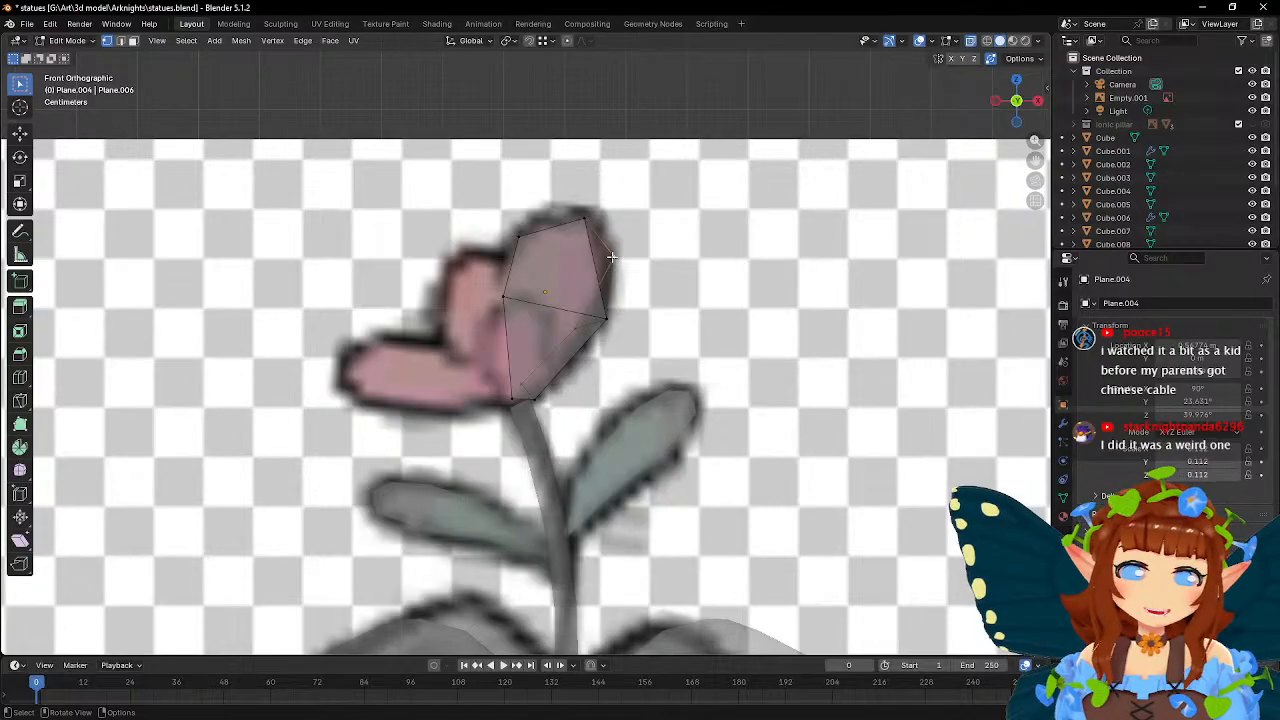
middle_click_drag(611, 253, 691, 317)
key("g")
left_click(685, 305)
left_click(585, 314)
key("g")
left_click(735, 334)
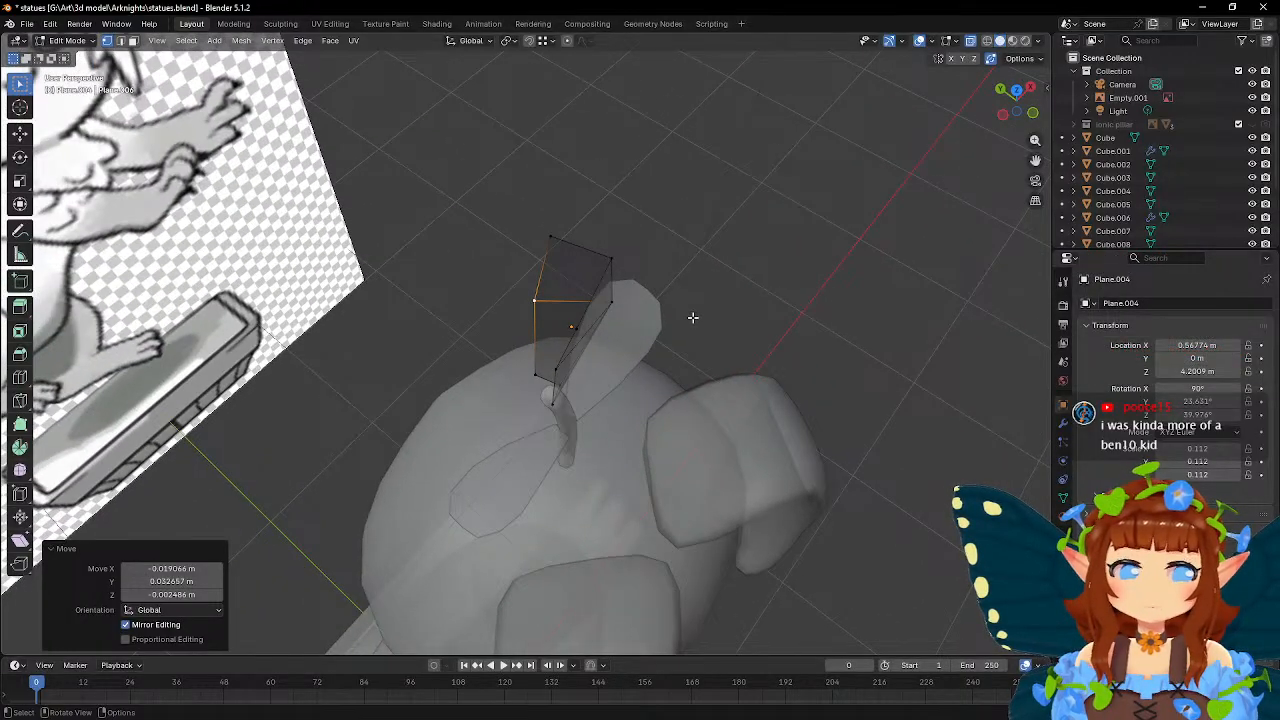
- Move the petal's centre top vertex about 0.026 m along X and nudge the inner middle vertex to fit the outline
middle_click_drag(693, 317, 692, 245)
left_click(602, 262)
left_click(599, 273)
left_click(573, 214)
key("g")
key("x")
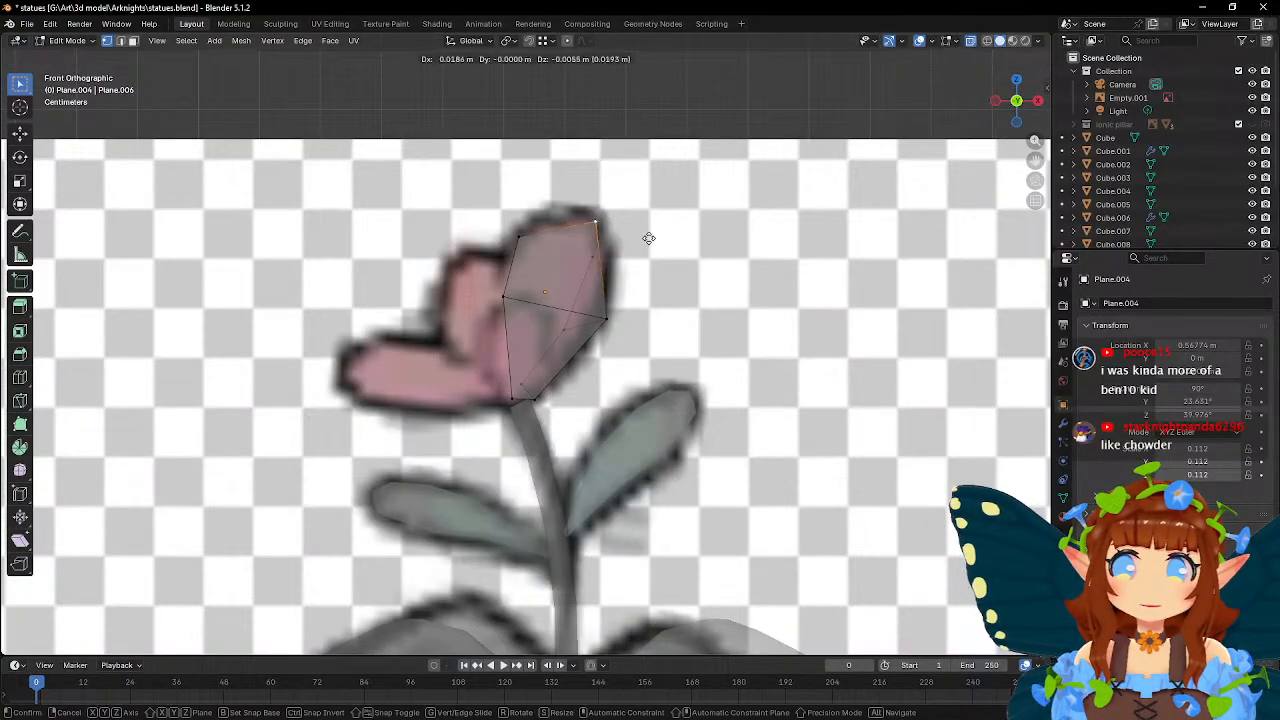
left_click(650, 234)
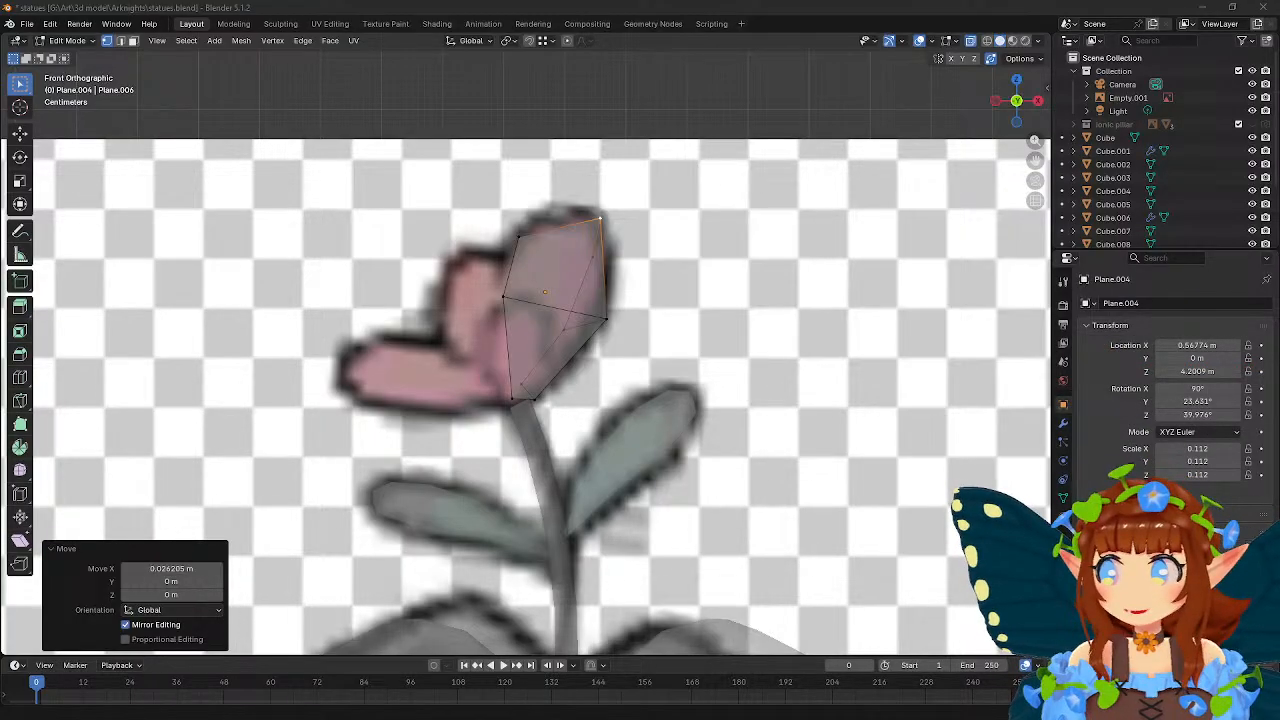
left_click(503, 297)
key("g")
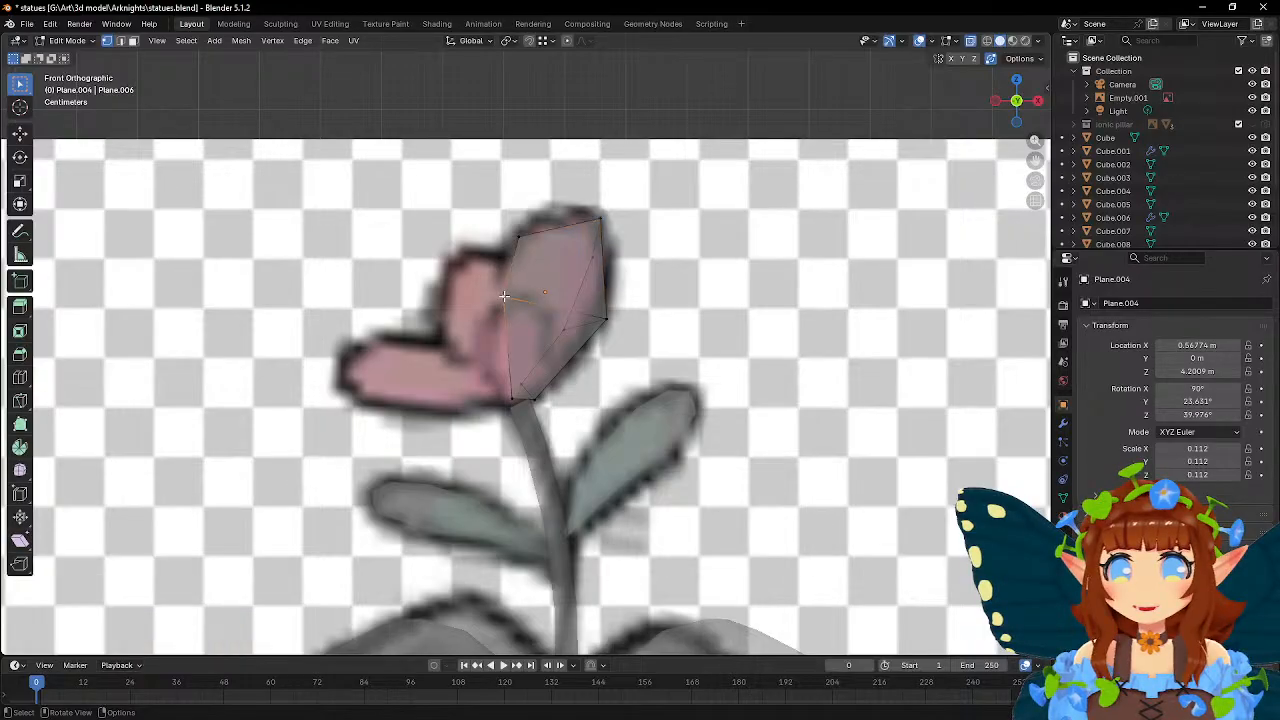
left_click(694, 306)
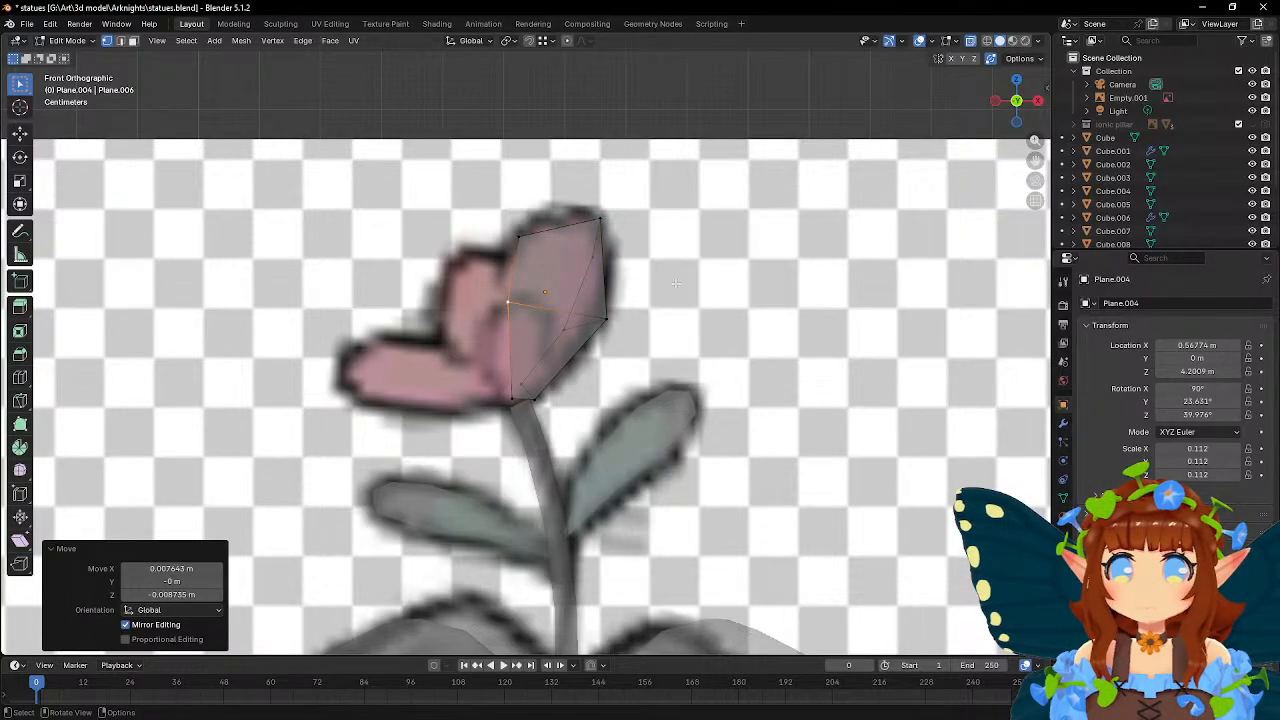
- Cut a lengthwise loop through each half of the petal
left_click(20, 377)
left_click(518, 335)
middle_click_drag(518, 335, 571, 337)
left_click(526, 320)
key("w")
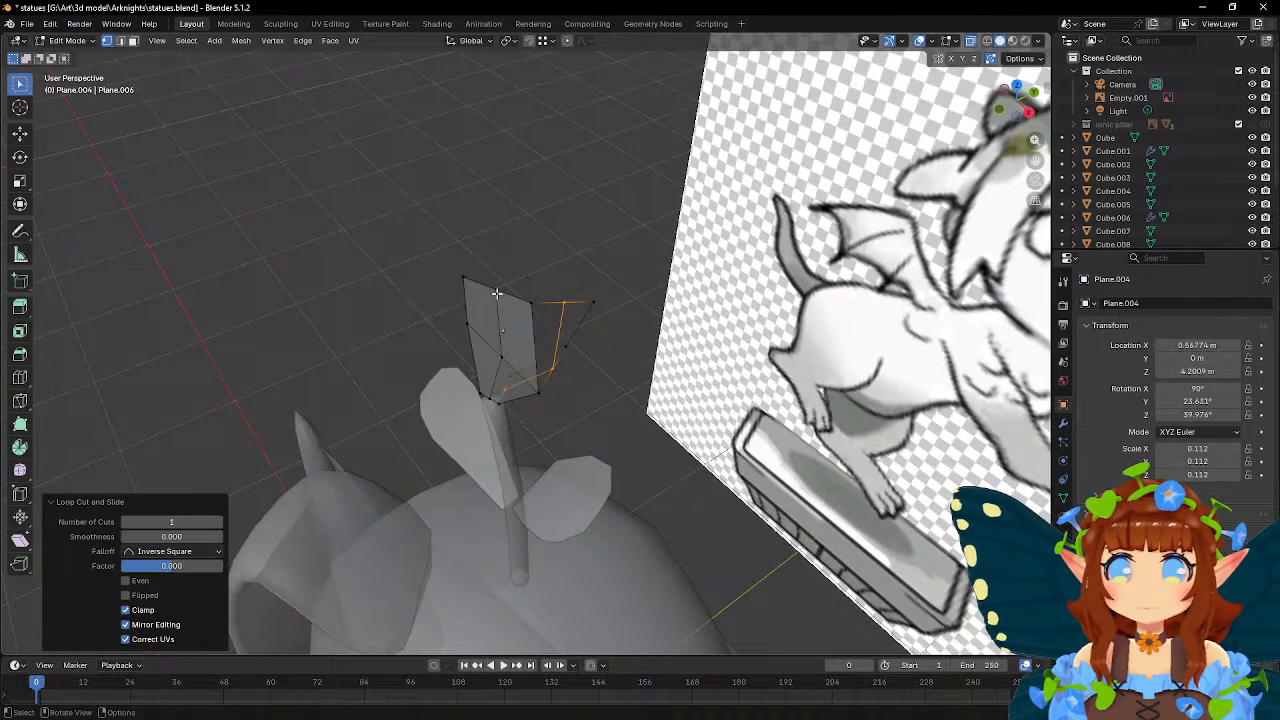
- Shift the top vertex of one new lengthwise loop along Y to round the petal's rim
left_click(496, 291)
middle_click_drag(646, 271, 862, 250)
key("g")
key("y")
left_click(597, 319)
key("g")
key("y")
left_click(597, 326)
- Reposition a top rim vertex and a lower vertex of the petal along X to round its curve
left_click(500, 217)
middle_click_drag(620, 230, 773, 266)
key("g")
key("x")
left_click(755, 266)
left_click(478, 311)
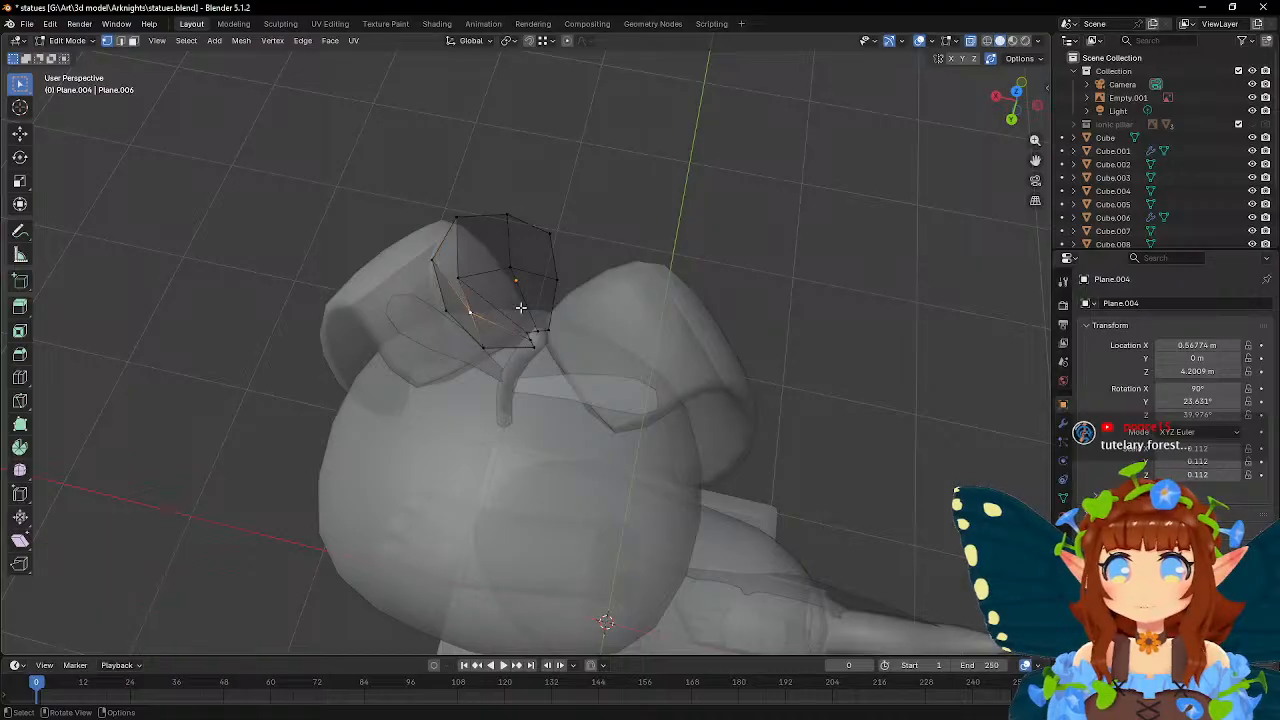
key("g")
key("x")
left_click(597, 300)
middle_click_drag(654, 317, 506, 272)
key("Tab")
scroll(505, 271, "up", 2)
key("Tab")
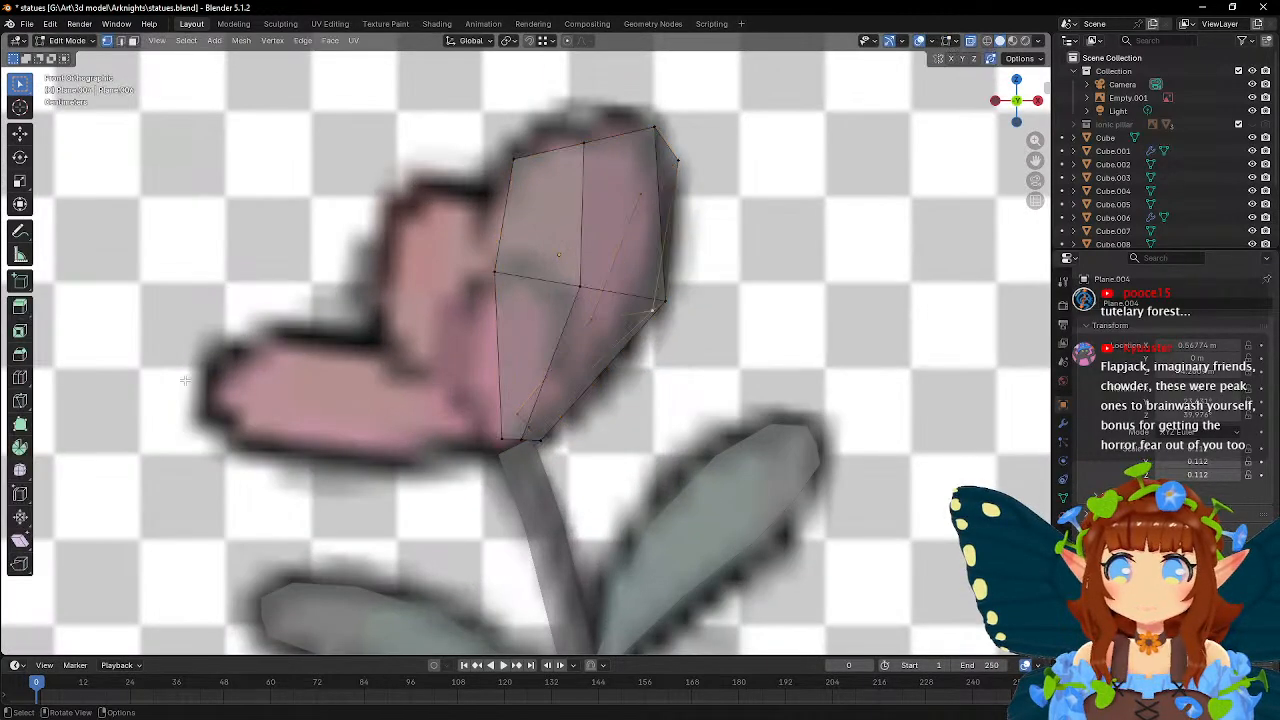
- Cut a crosswise loop through the petal's lower half and fit the lower and middle left edge vertices to the reference outline
left_click(19, 377)
left_click(510, 372)
key("g")
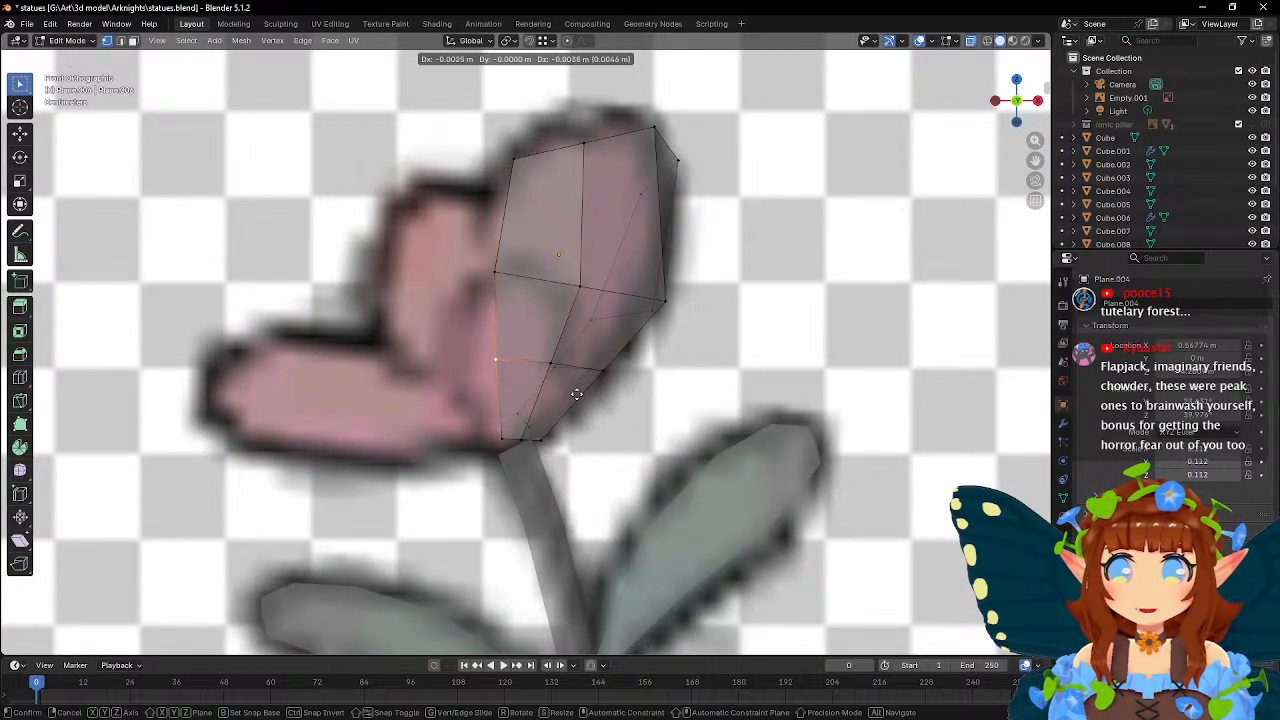
left_click(573, 395)
left_click(488, 272)
key("g")
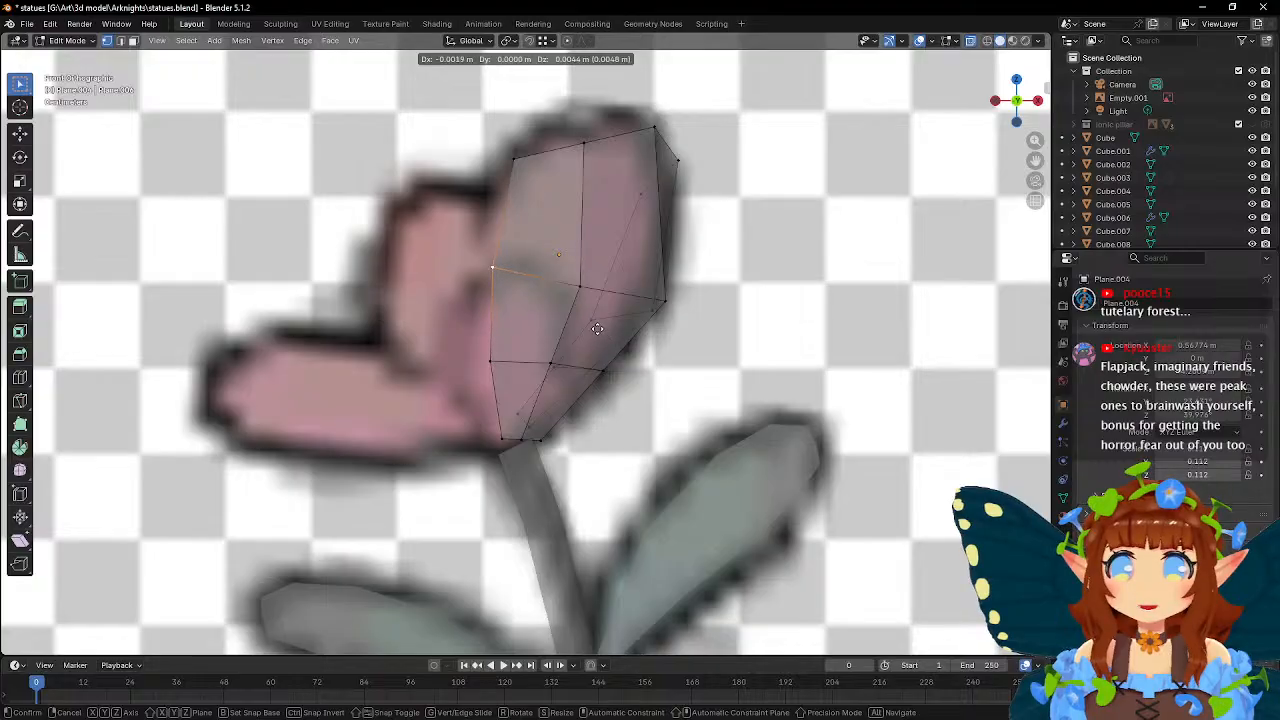
left_click(593, 327)
- Move the petal's upper left corner, centre top and right top vertices to follow the drawn rim
left_click(513, 157)
key("g")
left_click(544, 206)
left_click(587, 153)
key("g")
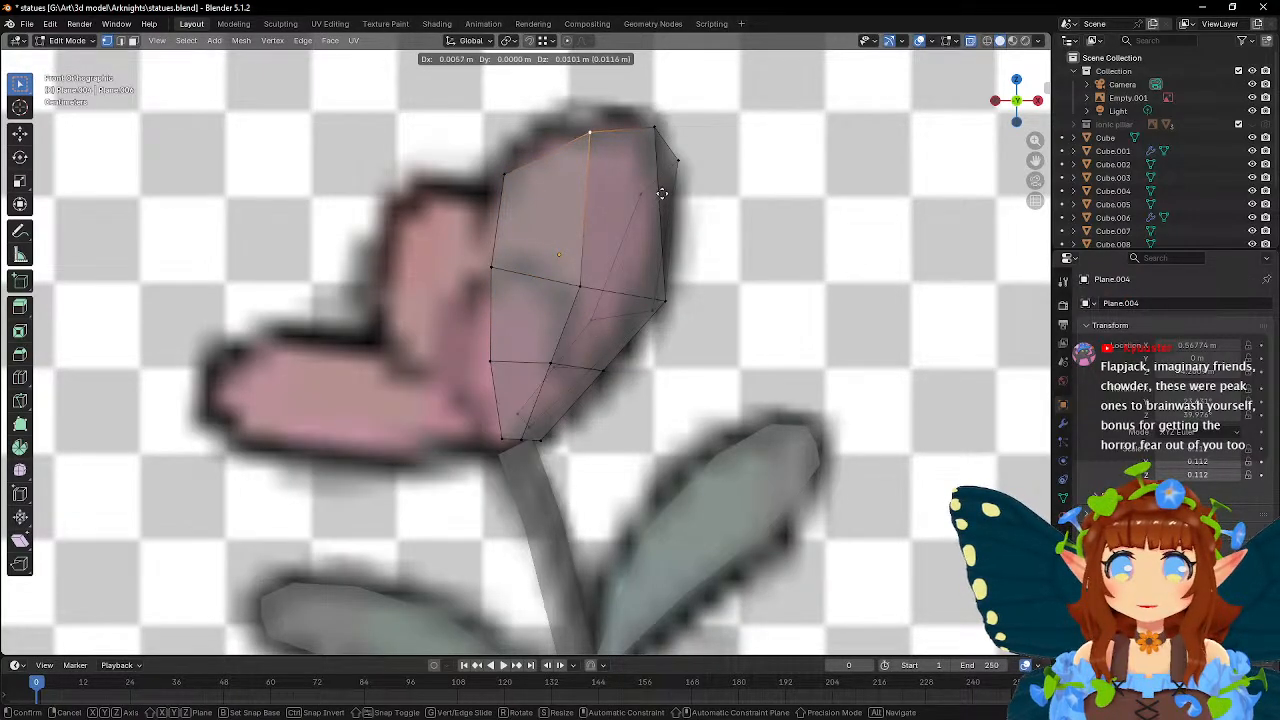
left_click(659, 192)
left_click(654, 128)
key("g")
left_click(698, 168)
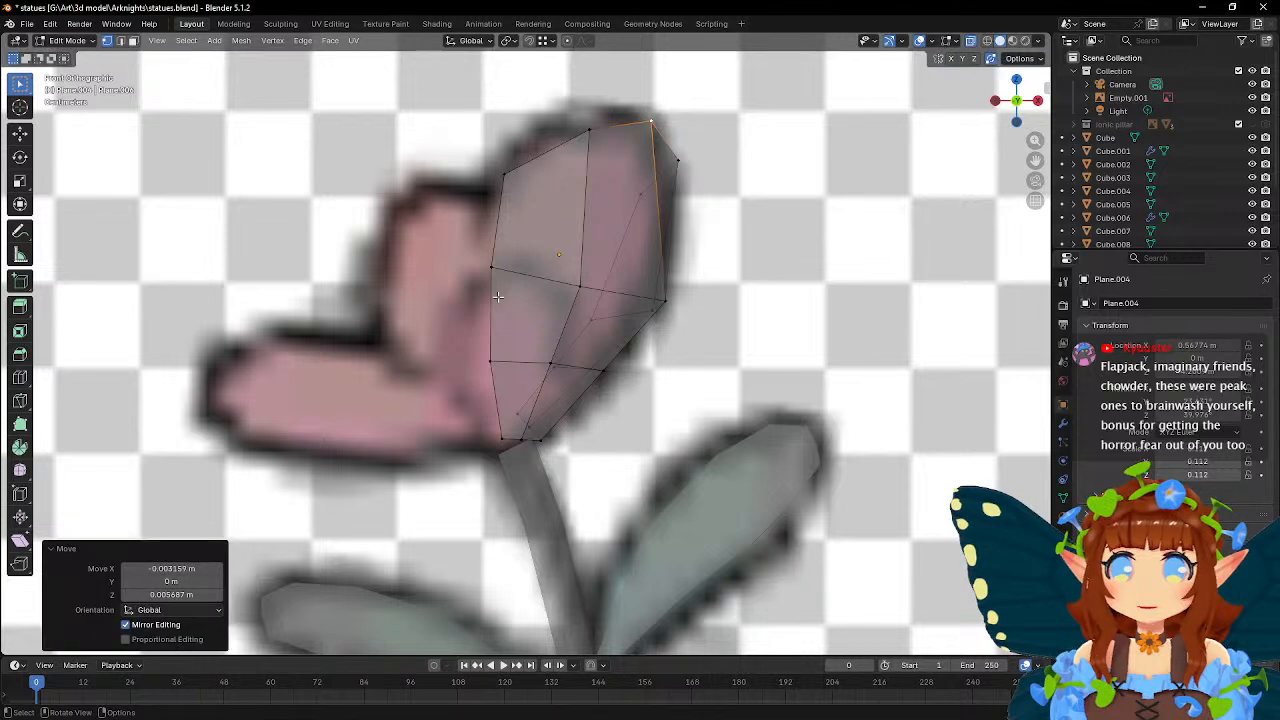
- Cut a crosswise loop through the petal's upper half and knife a lengthwise line from the lower row's inner vertex up to the rim
left_click(21, 378)
left_click(655, 241)
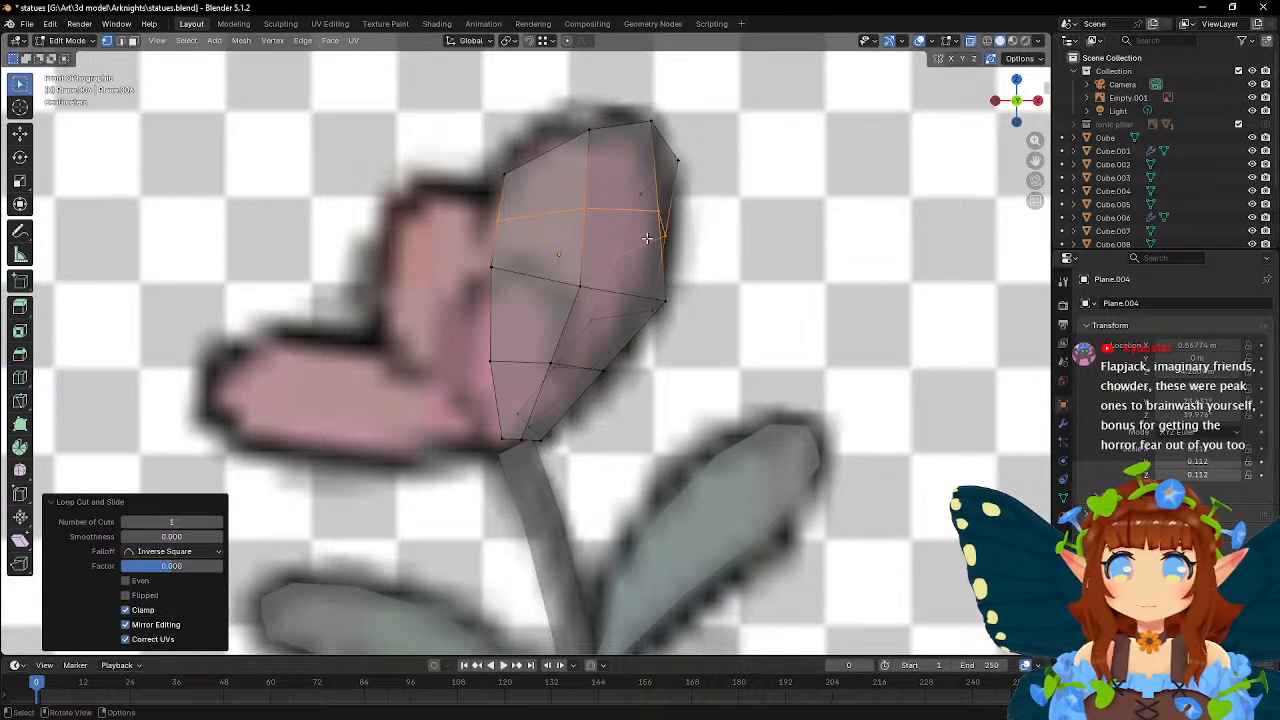
left_click(20, 400)
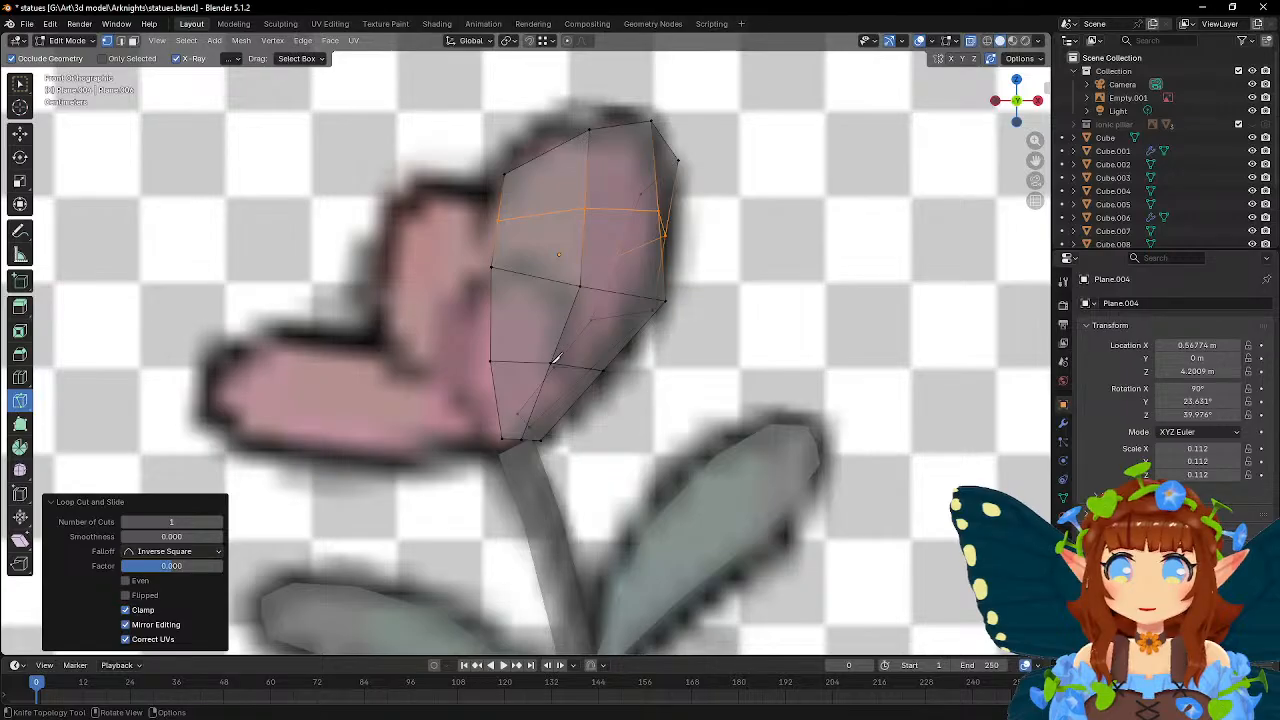
left_click(550, 358)
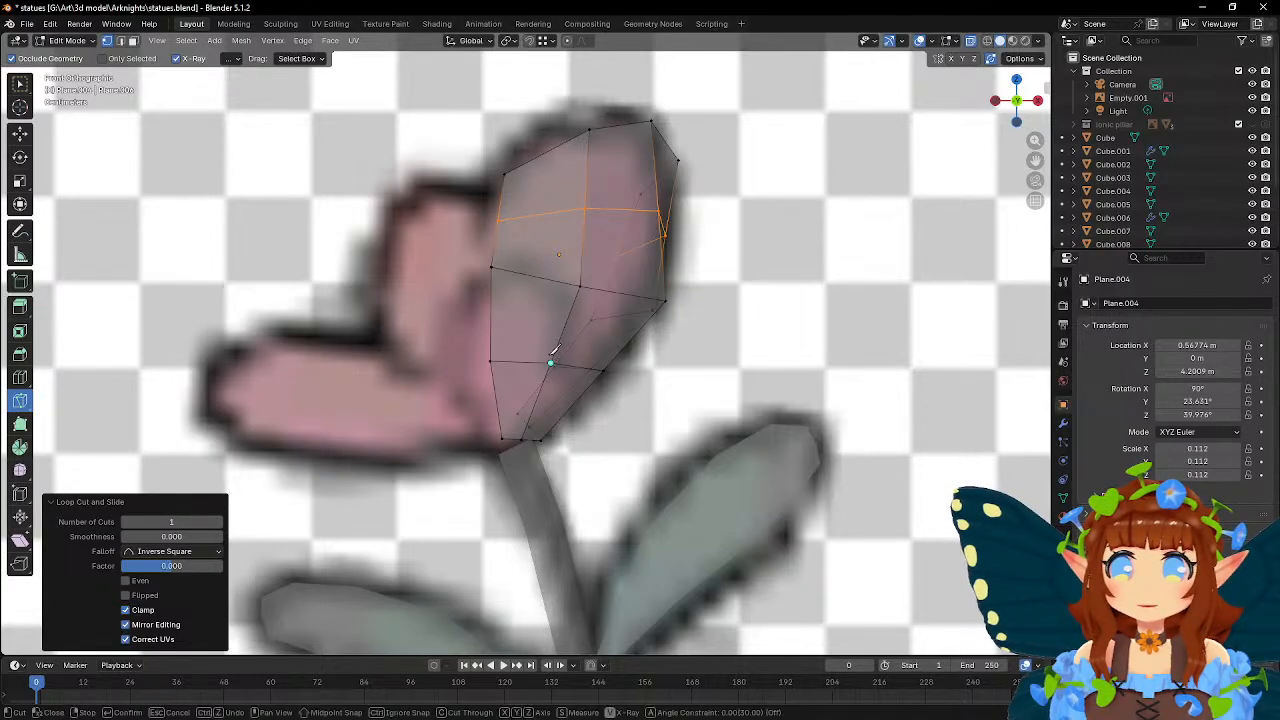
left_click(542, 277)
left_click(540, 157)
key("Return")
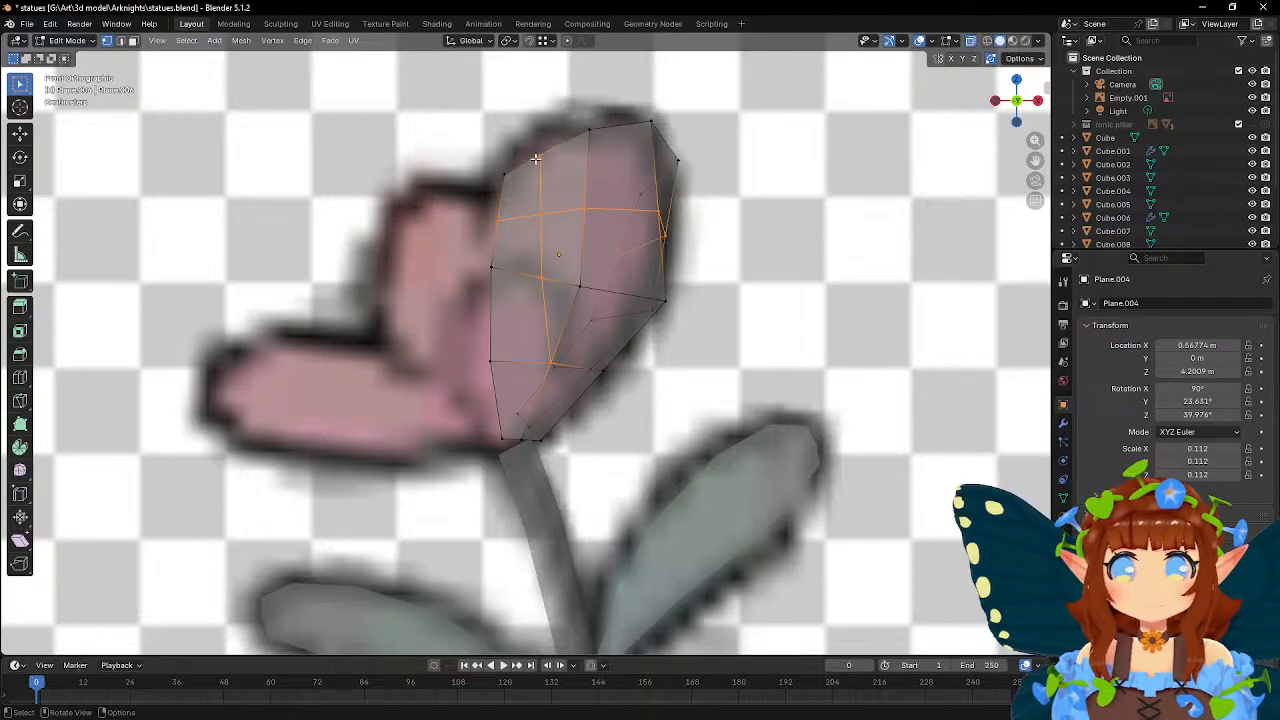
- Raise the new rim vertex to the drawn outline and adjust the neighbouring upper left corner vertex
left_click(536, 159)
key("g")
left_click(592, 182)
left_click(510, 184)
key("g")
left_click(559, 208)
- Shift the three left edge vertices below the corner outward to match the outline, moving the lowest about -0.0038 m along X
left_click(503, 225)
key("g")
left_click(543, 250)
left_click(507, 277)
key("g")
left_click(517, 288)
left_click(488, 364)
key("g")
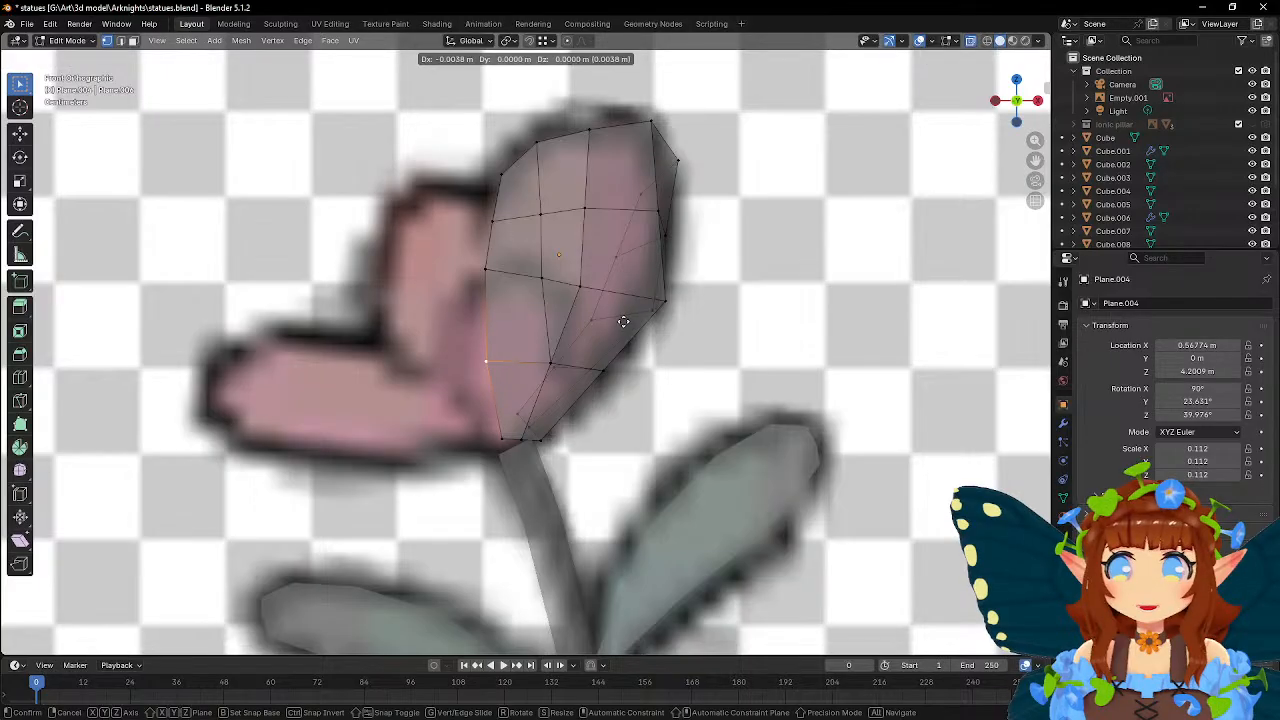
left_click(623, 321)
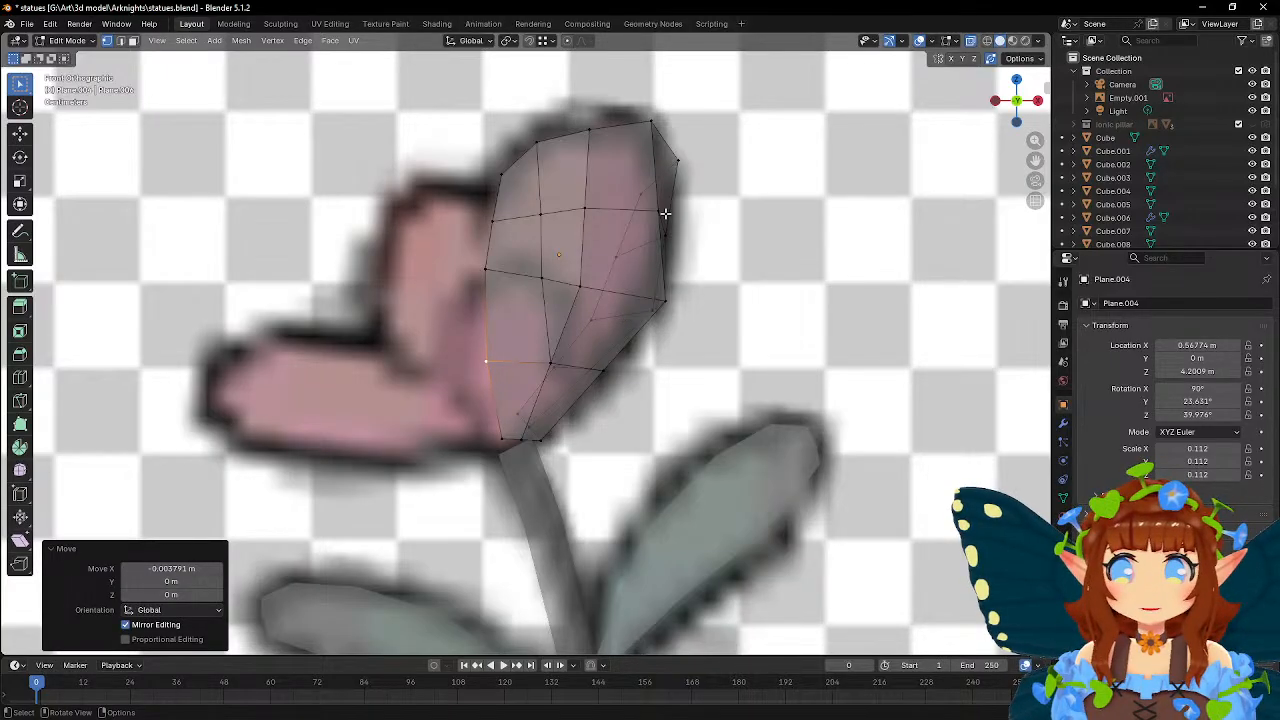
- Nudge the top, upper-row and middle-row vertices of the petal's centre line to even out their spacing
left_click(589, 131)
key("g")
left_click(643, 200)
left_click(583, 212)
key("g")
left_click(636, 229)
left_click(580, 287)
key("g")
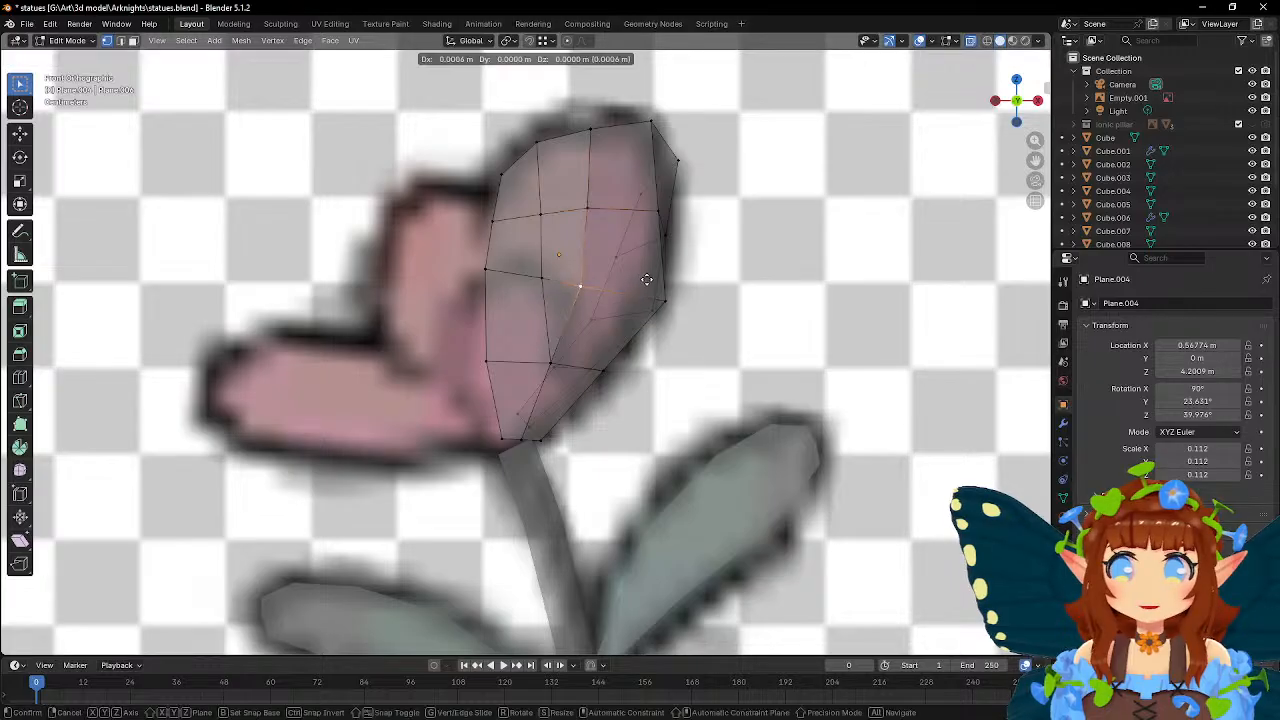
left_click(649, 279)
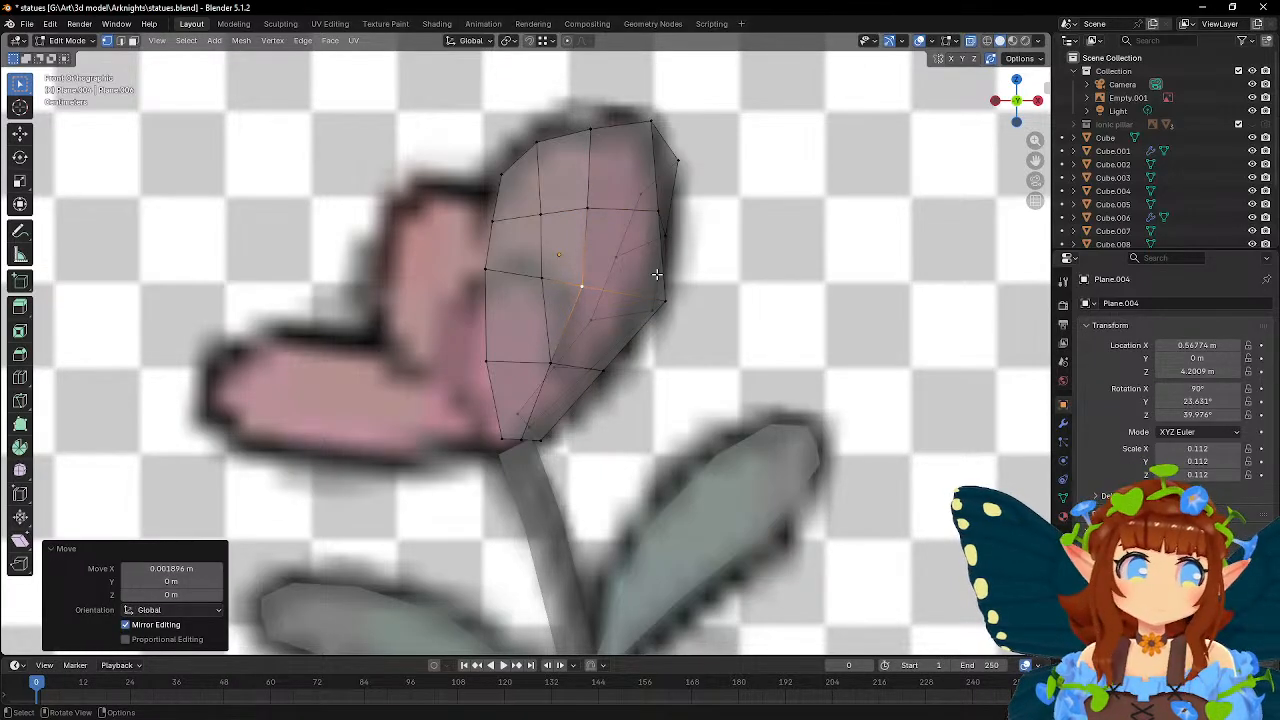
- Nudge the upper left corner vertex and shift the knifed line's middle vertex about 0.0013 m along X, and save the file
left_click(502, 176)
key("g")
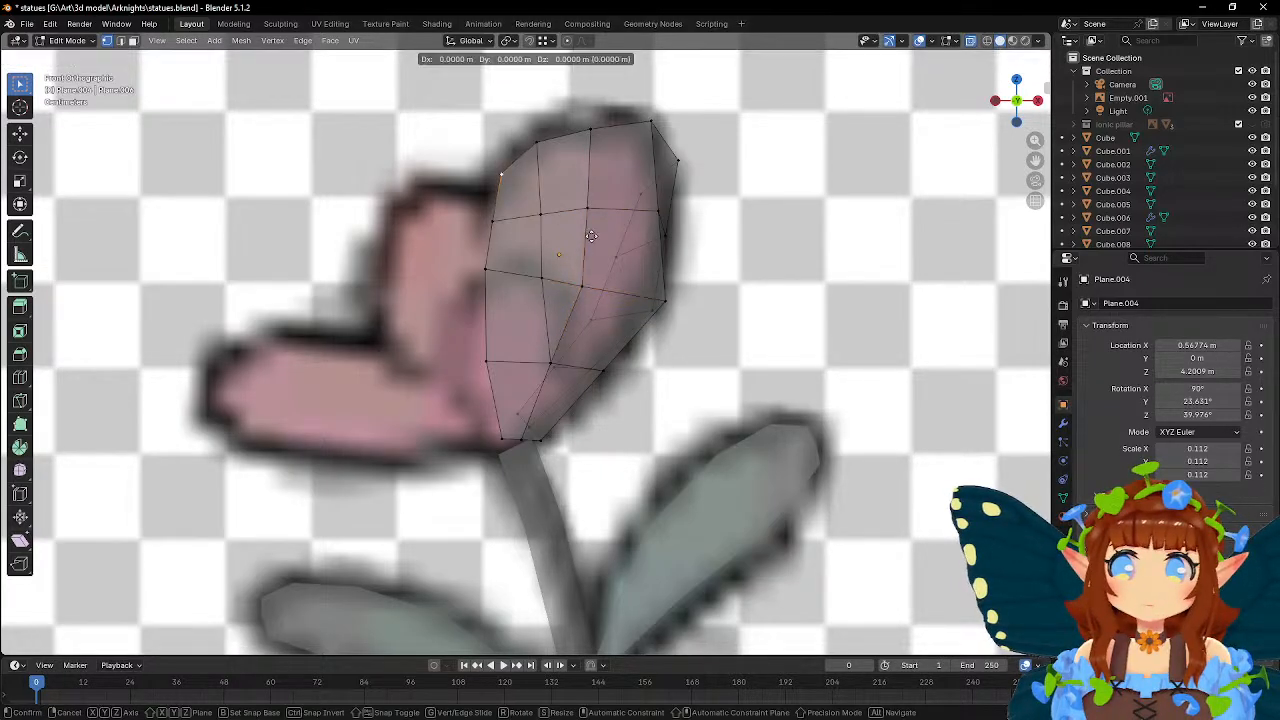
left_click(591, 236)
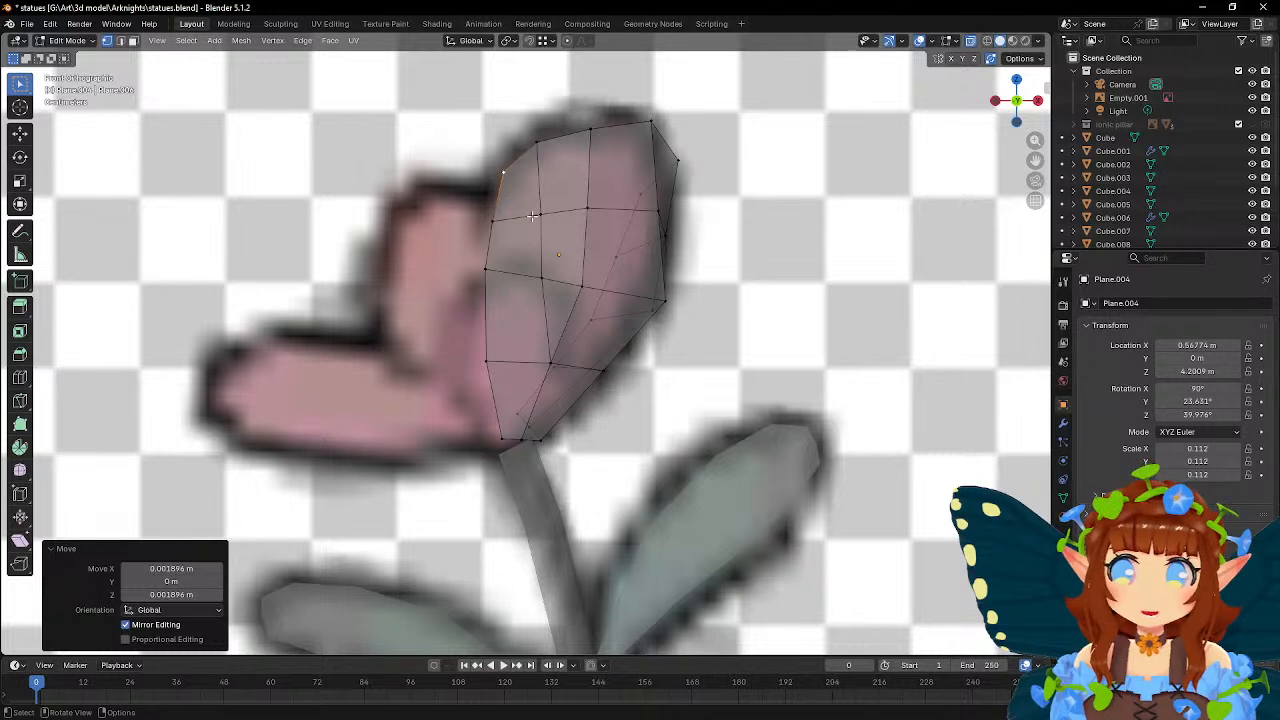
left_click(542, 276)
key("g")
left_click(618, 271)
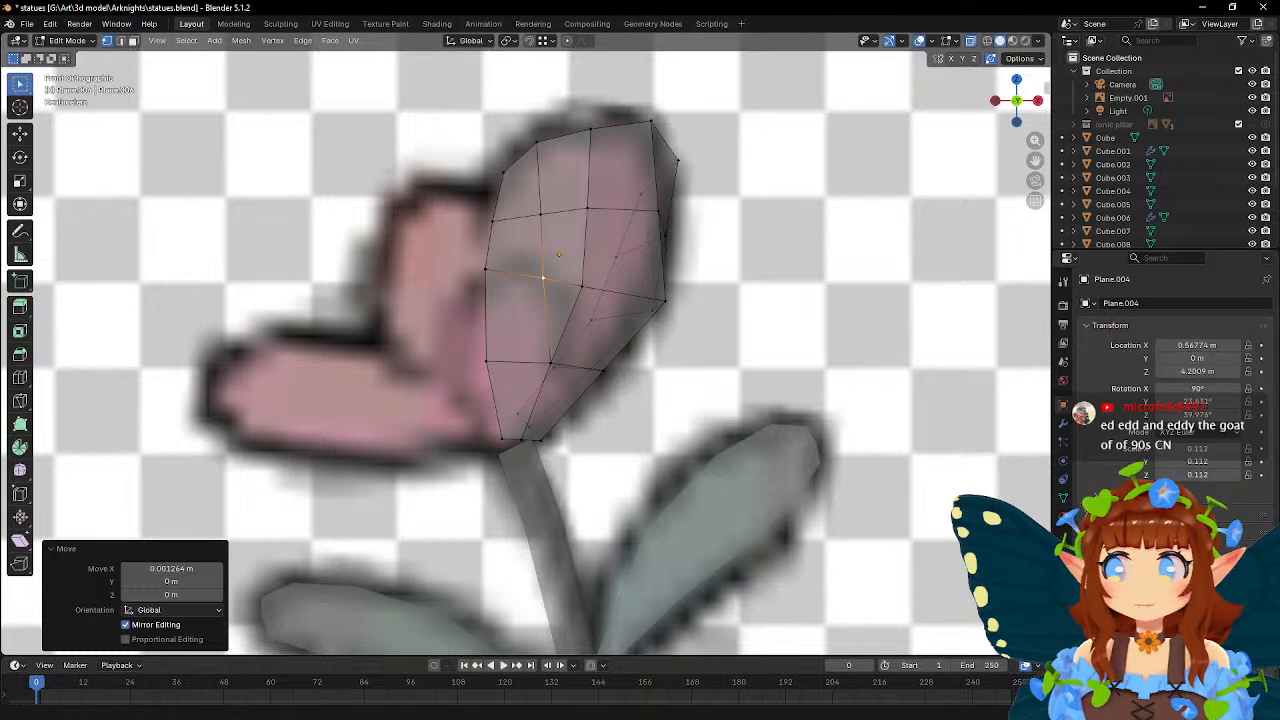
left_click(30, 24)
left_click(46, 110)
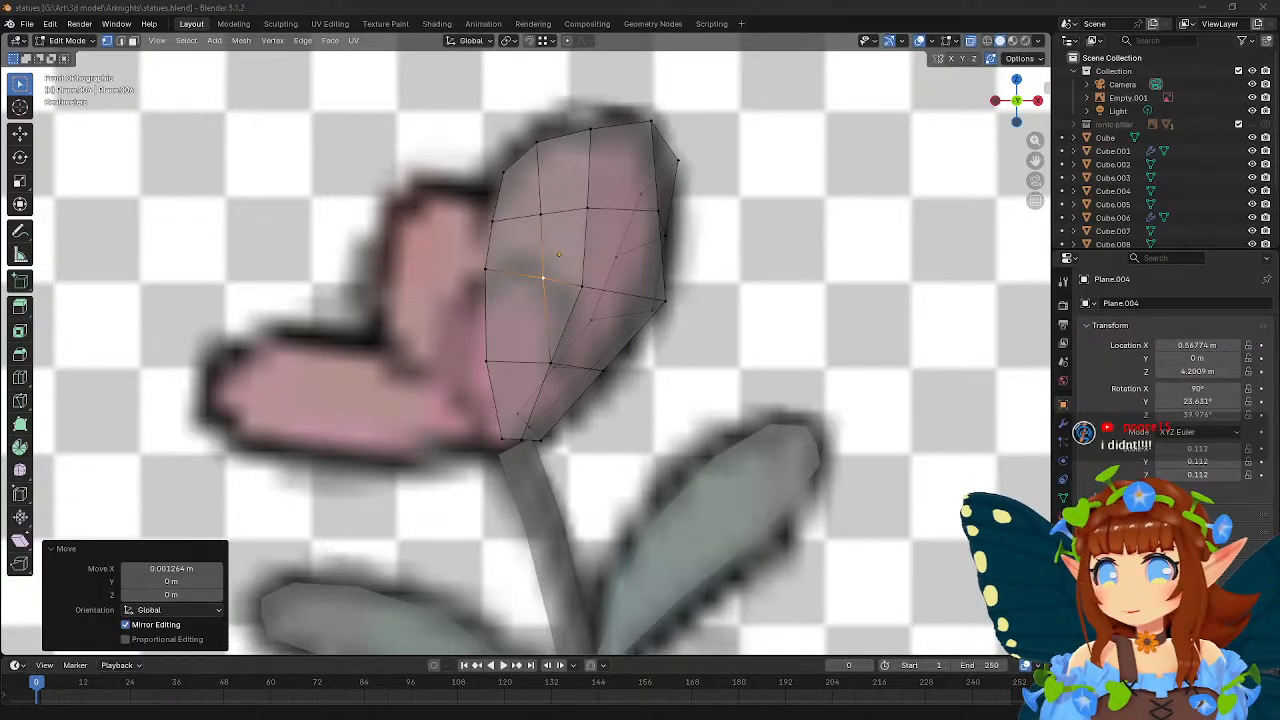
- Switch to YouTube in the browser and examine the Mina the Hollower soundtrack video's description and comments
left_click_drag(2, 250, 761, 55)
scroll(290, 385, "down", 1)
scroll(291, 388, "down", 2)
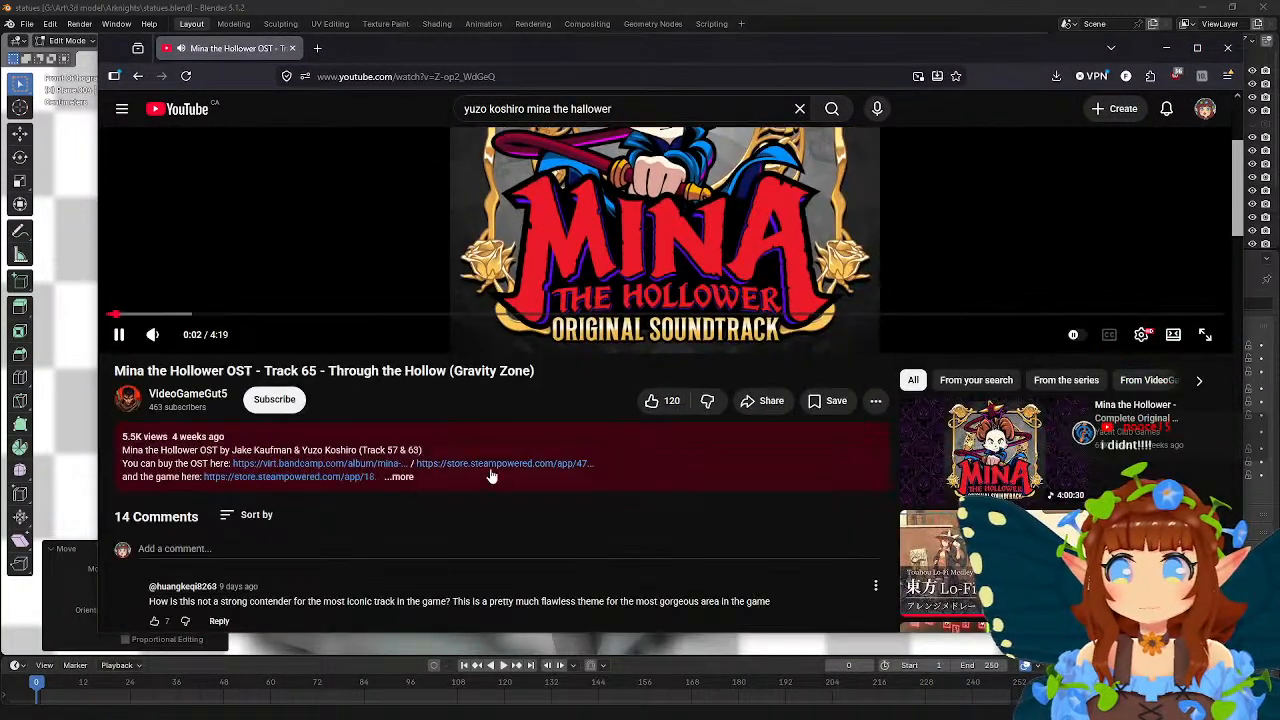
left_click(531, 452)
left_click_drag(230, 450, 355, 450)
left_click(518, 440)
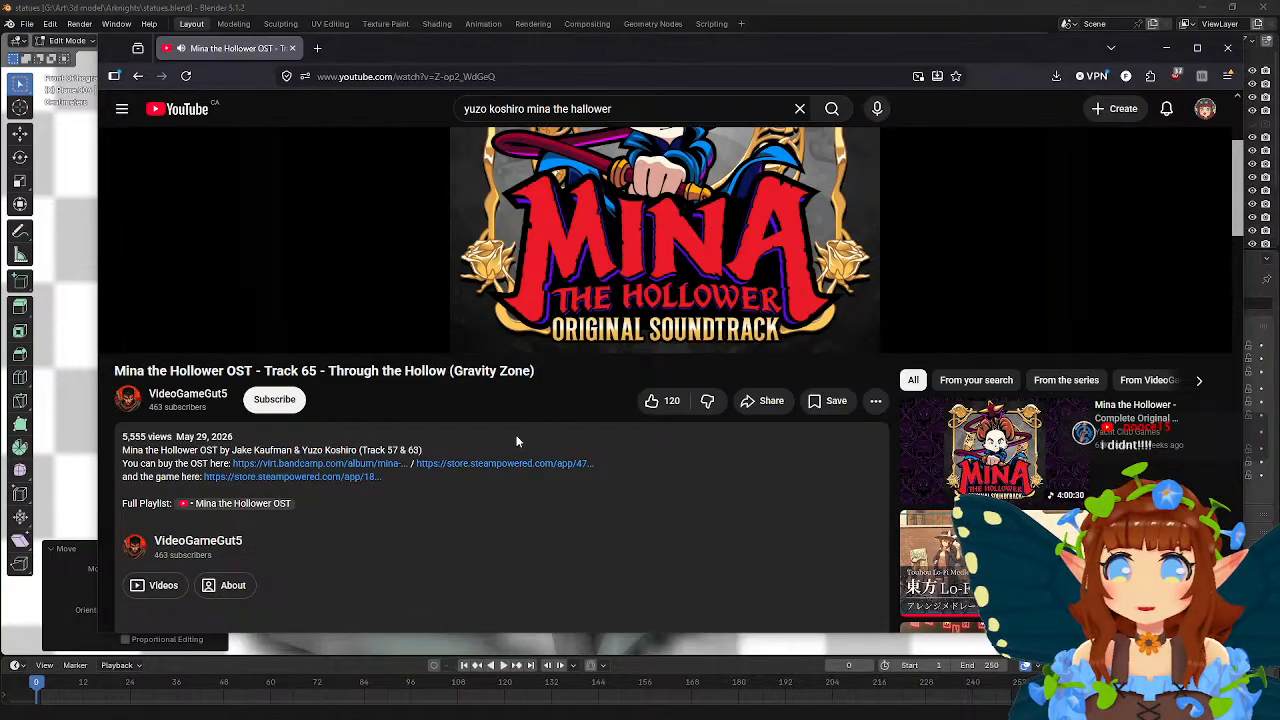
scroll(400, 455, "up", 3)
left_click_drag(180, 538, 186, 540)
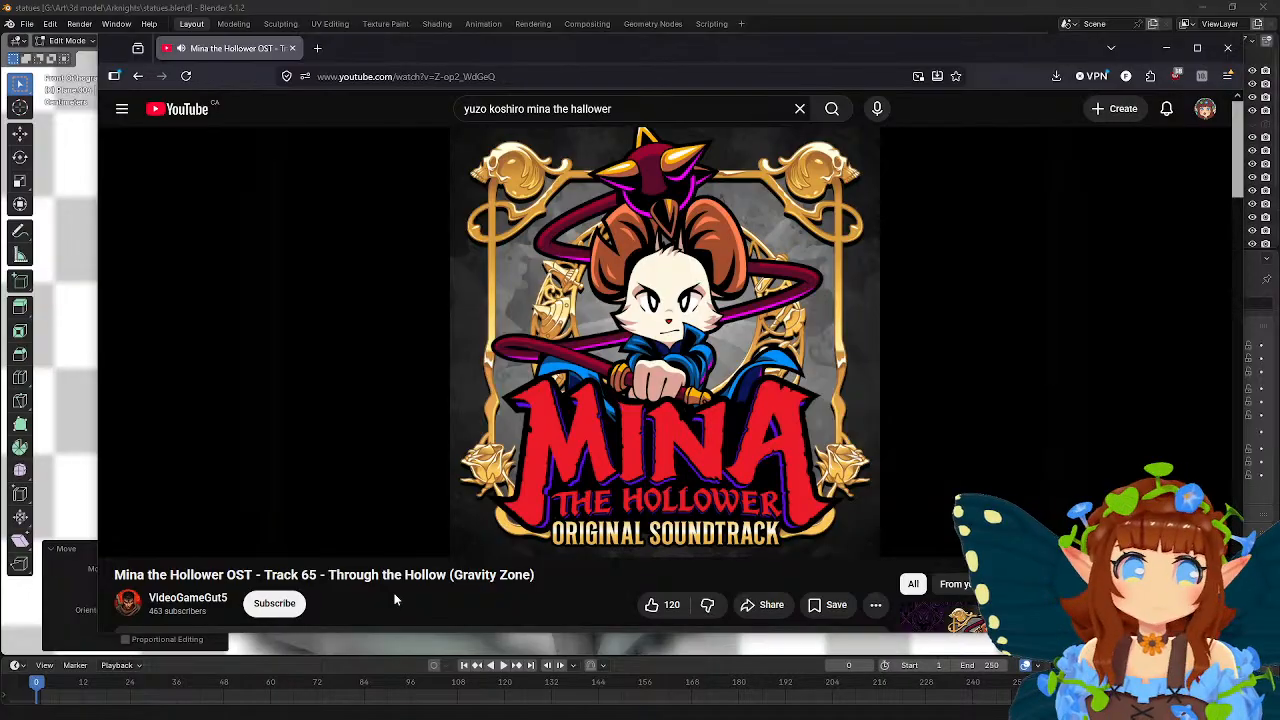
scroll(394, 592, "down", 5)
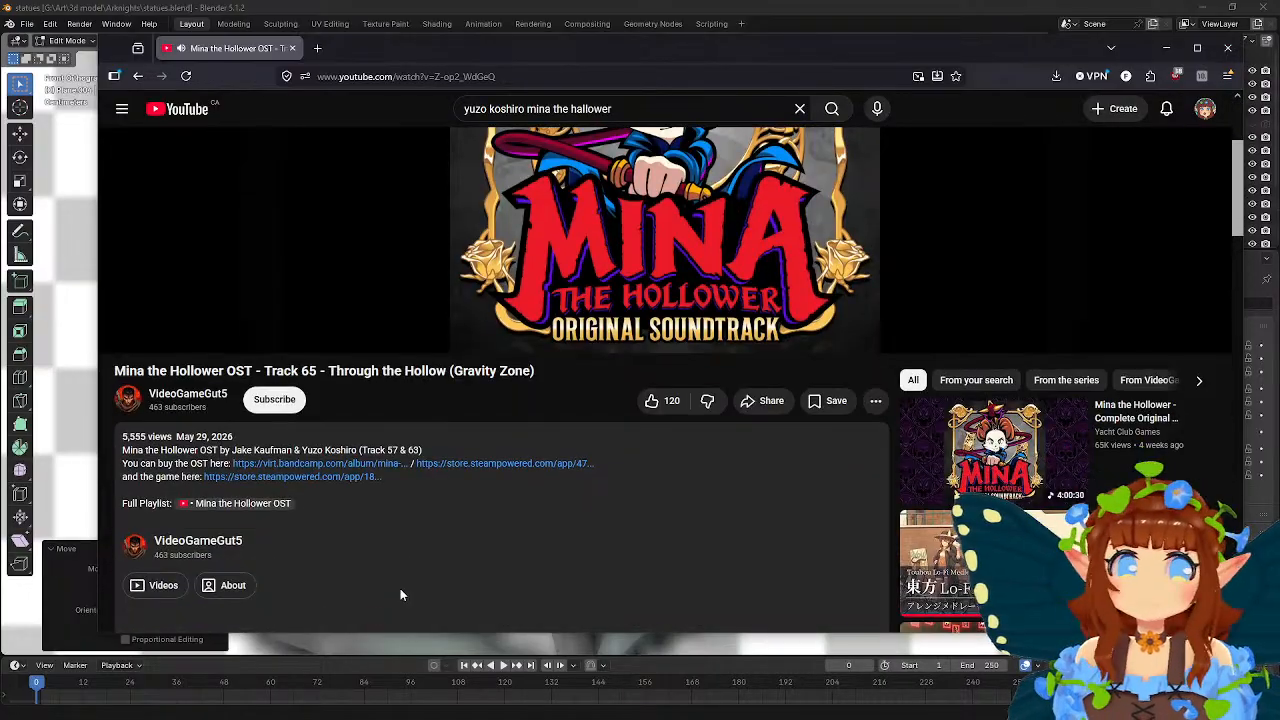
scroll(405, 585, "down", 2)
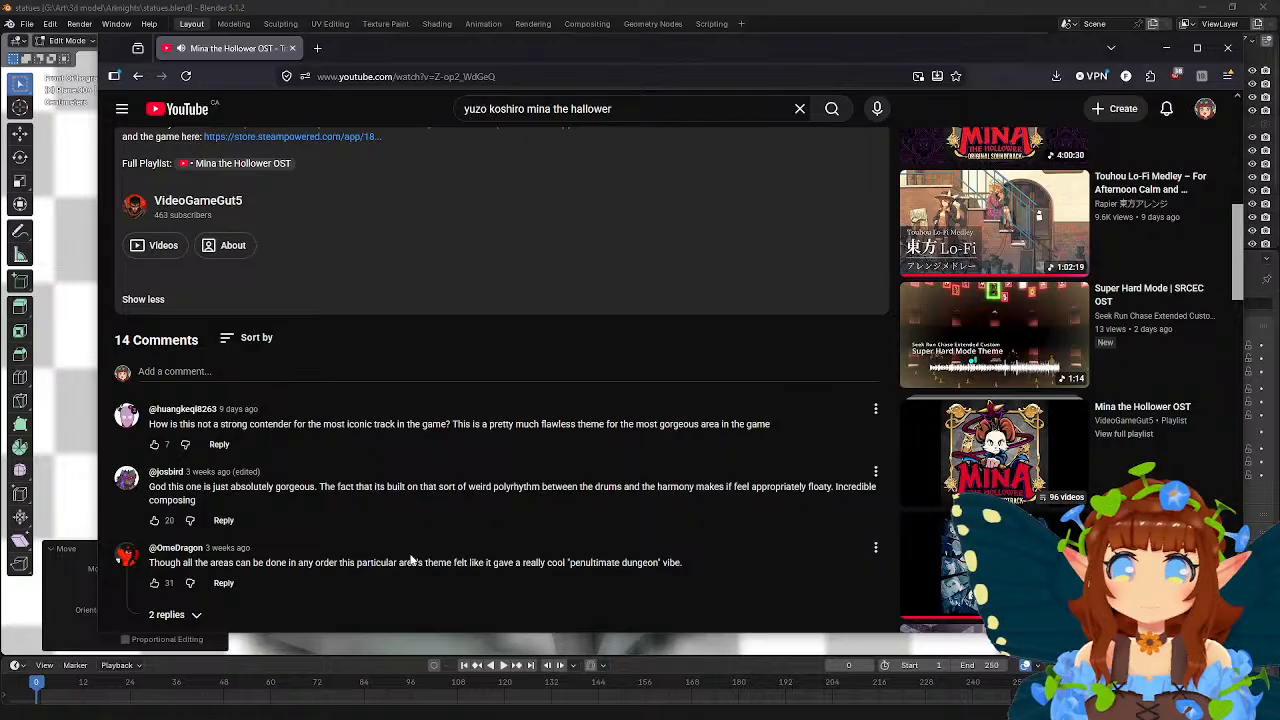
scroll(410, 560, "down", 2)
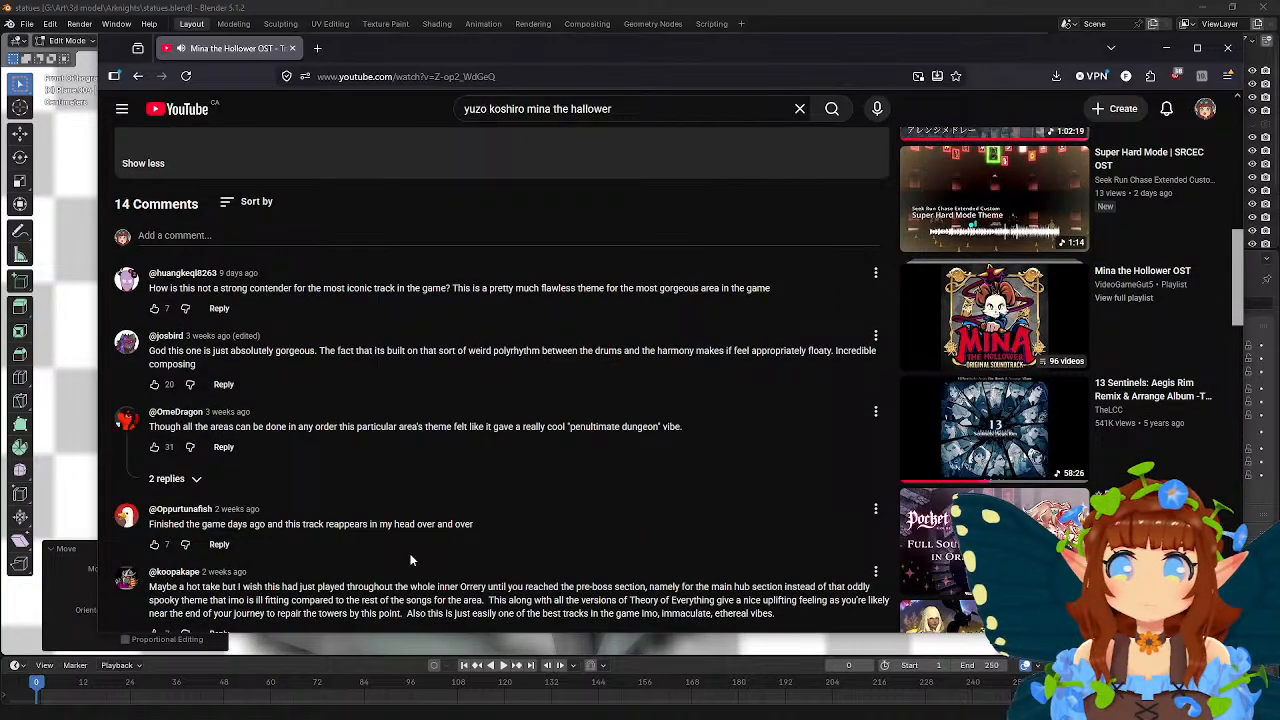
scroll(410, 560, "down", 3)
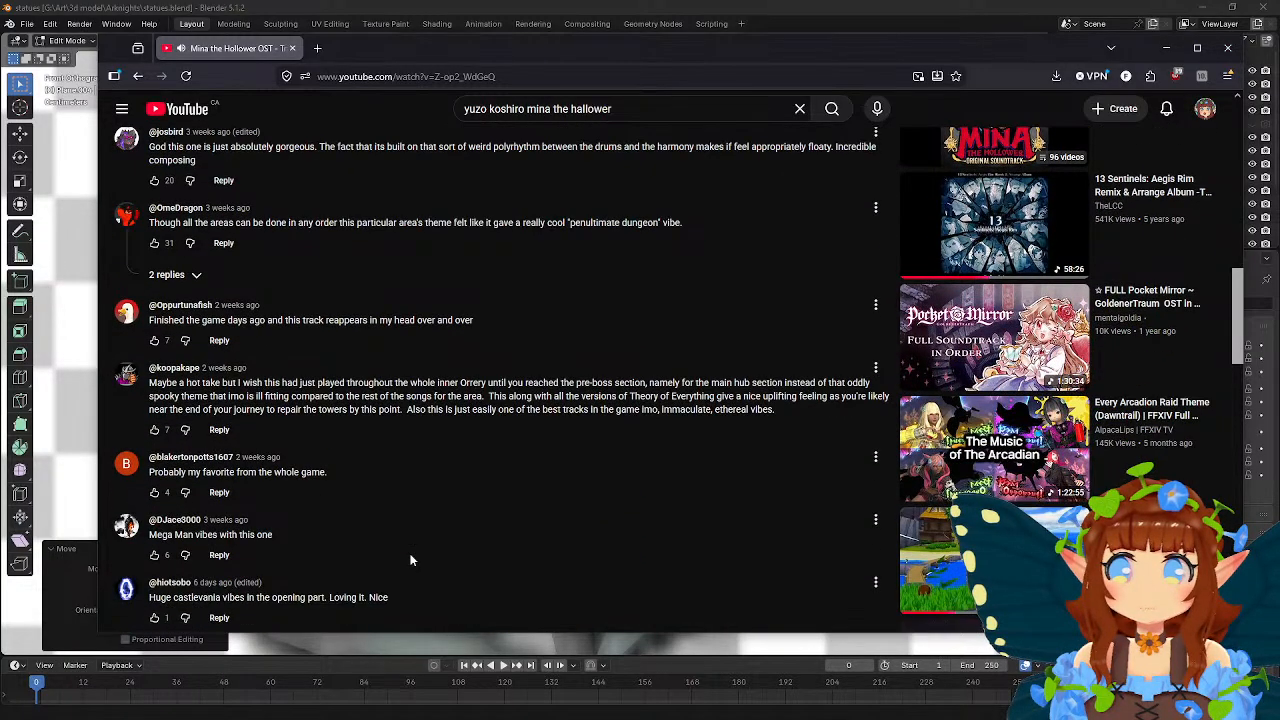
scroll(410, 560, "down", 3)
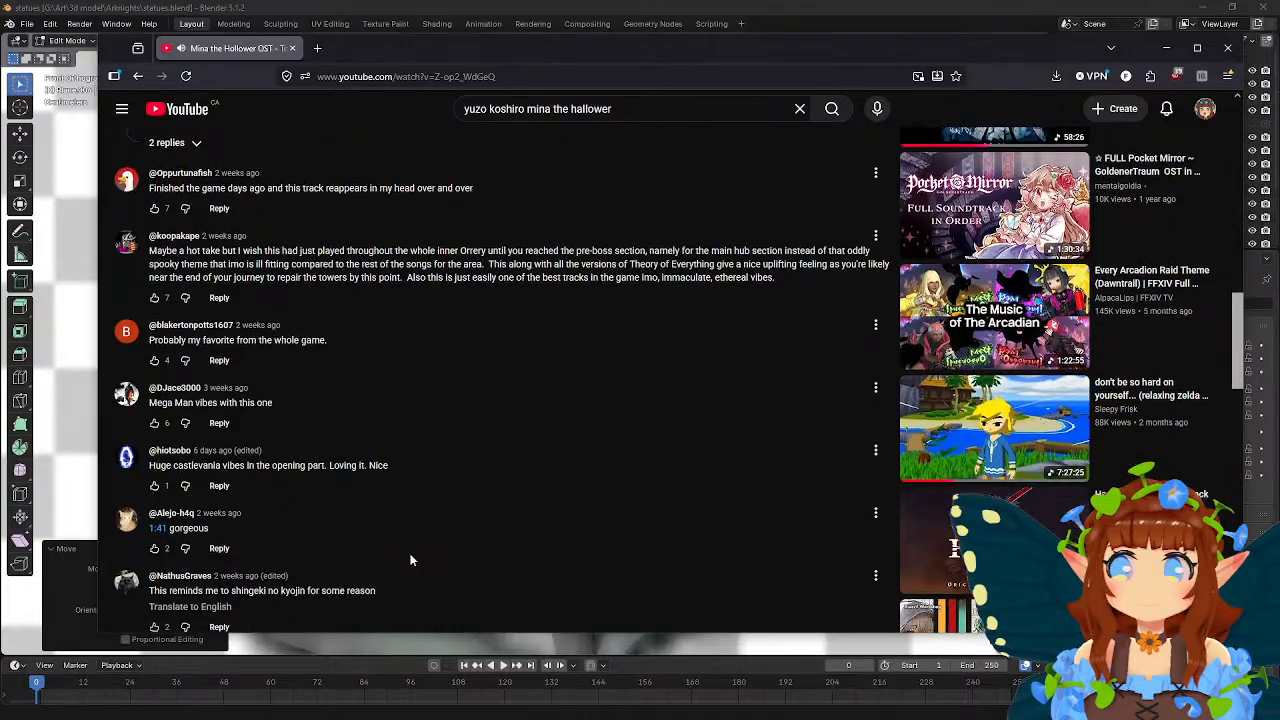
scroll(410, 560, "down", 3)
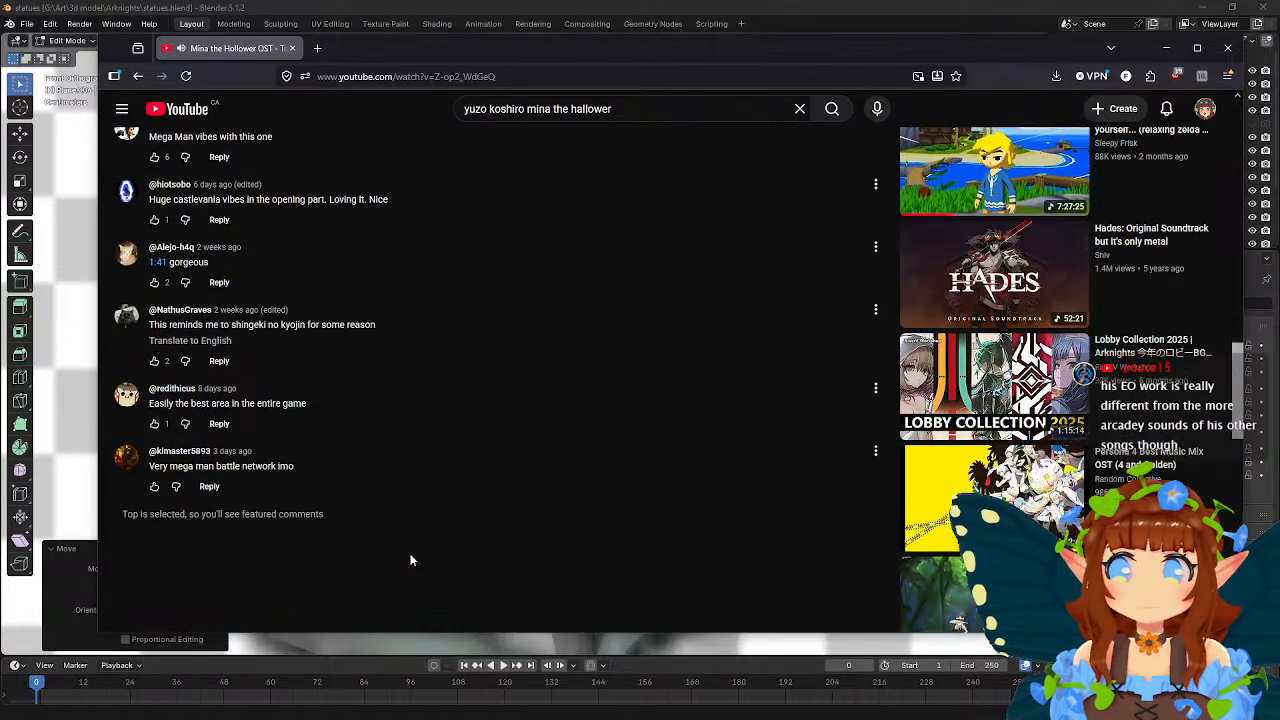
scroll(410, 560, "up", 10)
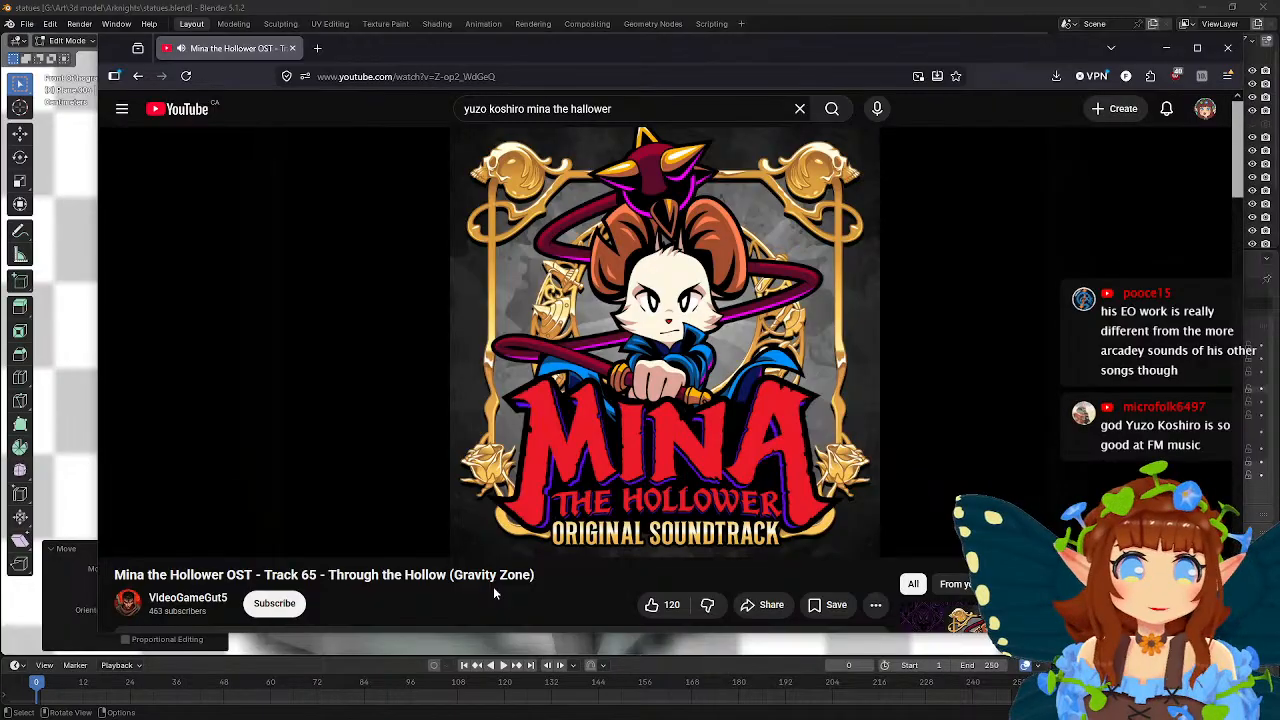
left_click_drag(891, 53, 0, 130)
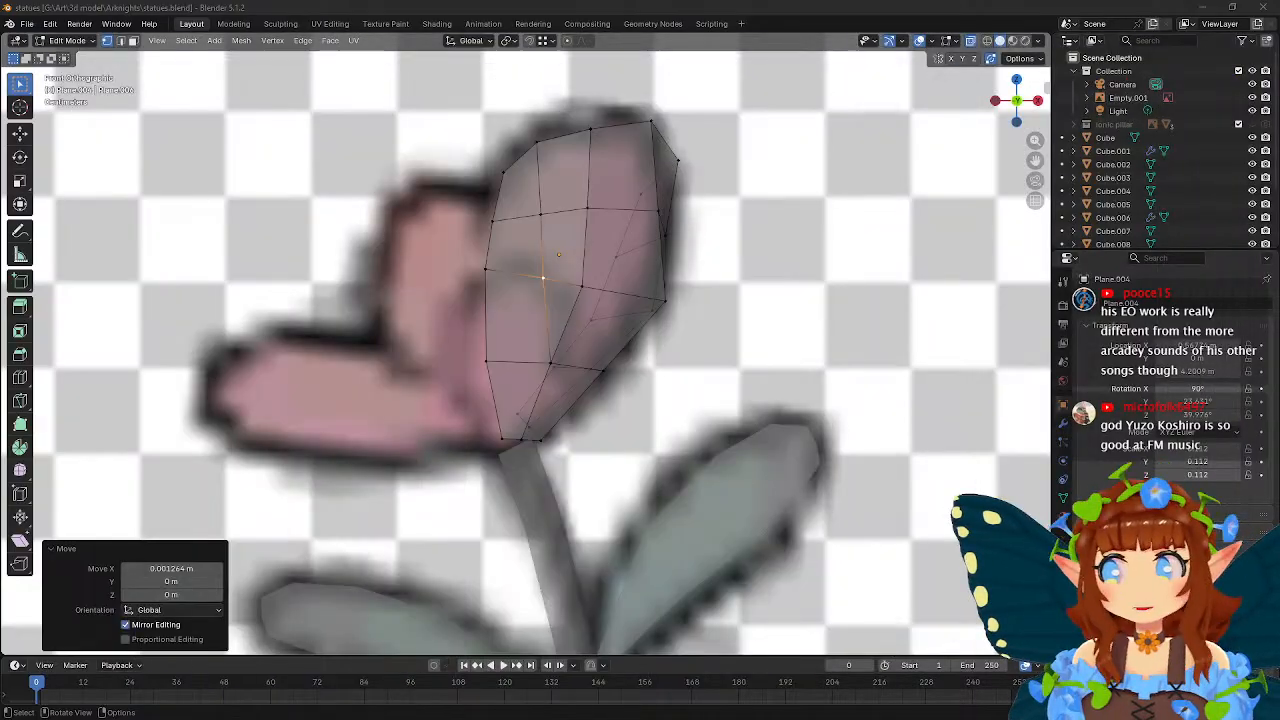
- Reposition the lower-row vertices on the petal's far side in 3D to curve its base
middle_click_drag(666, 223, 711, 309)
left_click(505, 330)
key("g")
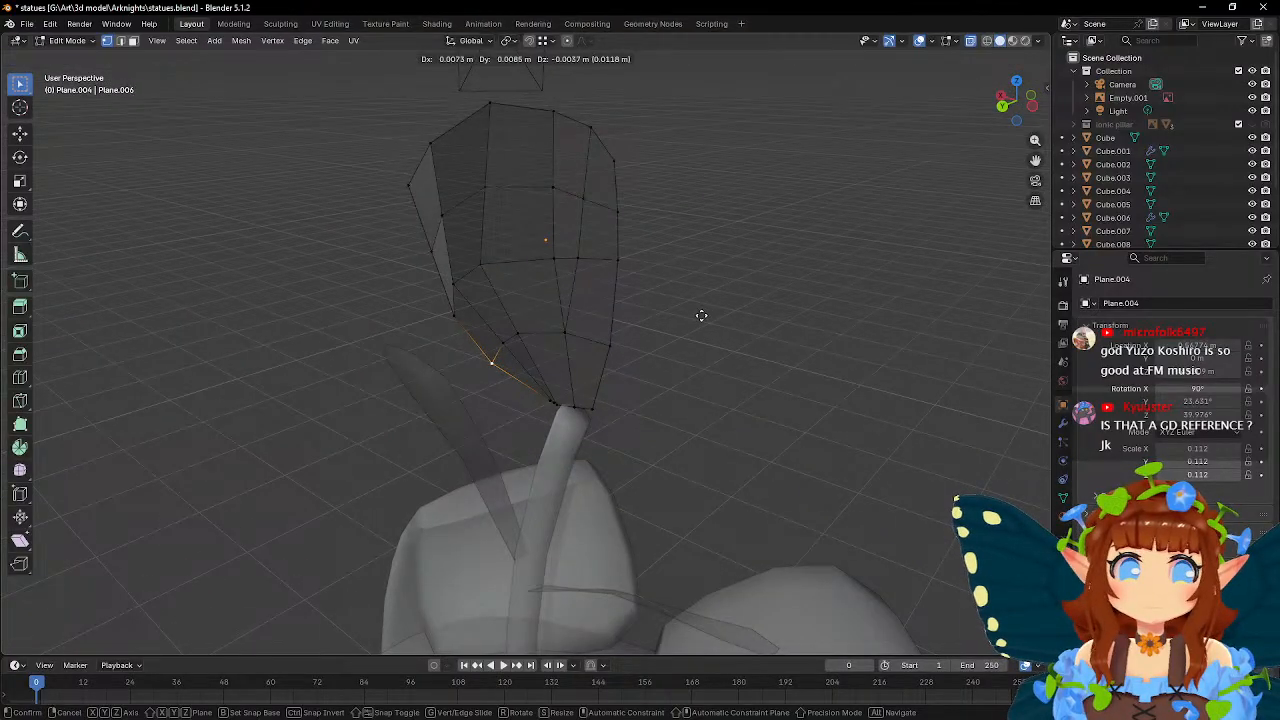
left_click(701, 314)
mouse_move(634, 297)
middle_mouse_down()
mouse_move(634, 323)
mouse_move(626, 297)
mouse_move(550, 319)
mouse_move(509, 311)
mouse_move(626, 303)
middle_mouse_up()
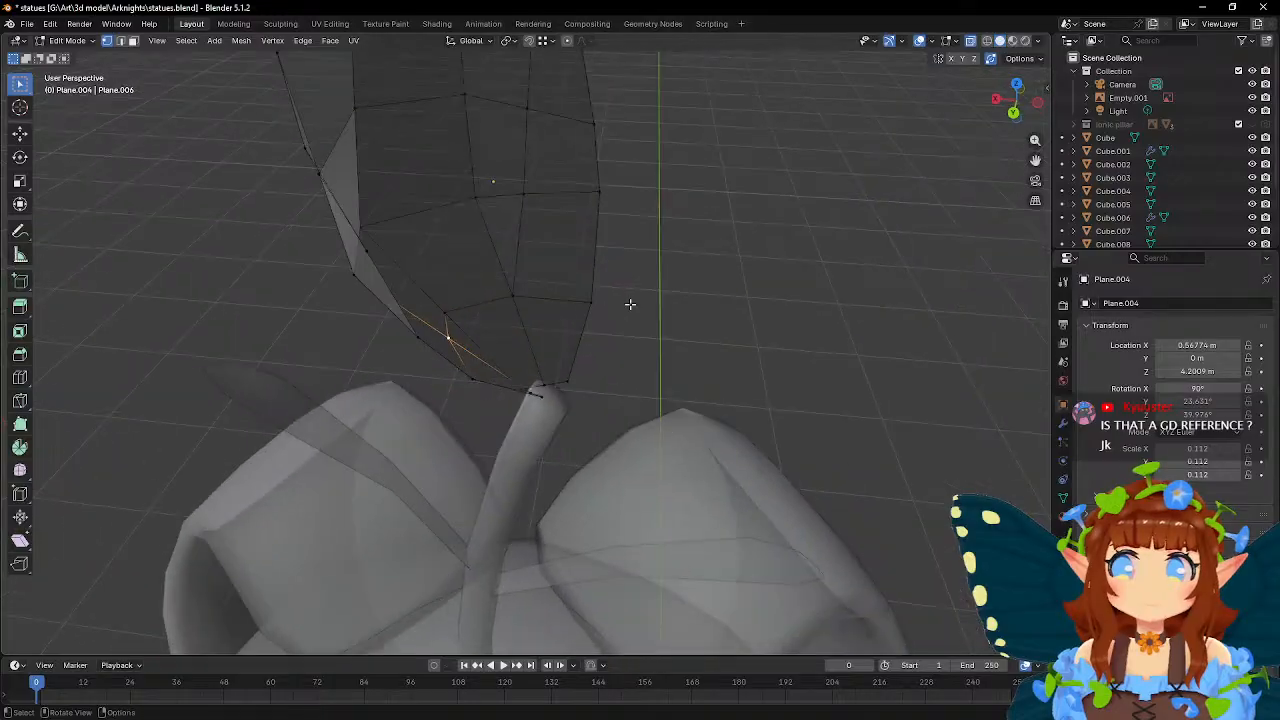
key("g")
left_click(619, 308)
- Adjust the petal's lower-row vertices further, shifting the far outer edge one about -0.007 m along Y
left_click(509, 288)
middle_click_drag(509, 288, 722, 279)
key("g")
left_click(578, 290)
middle_click_drag(639, 405, 652, 348)
key("g")
left_click(755, 310)
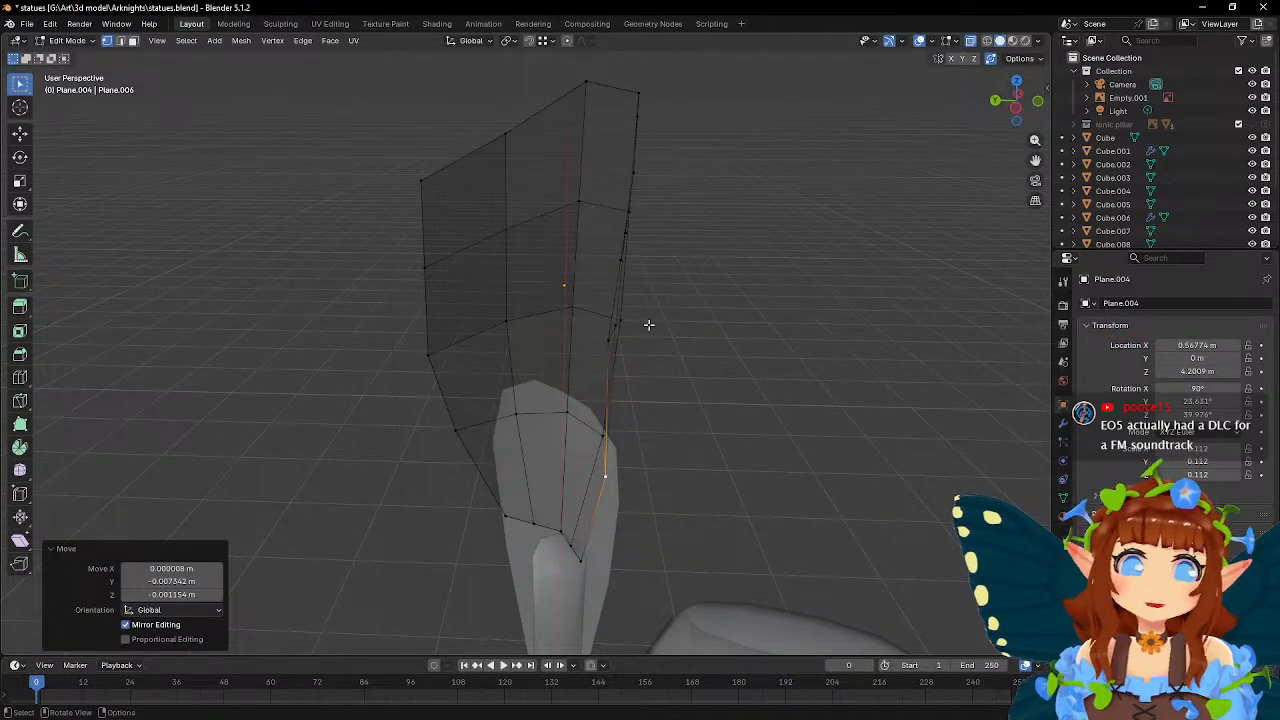
- Reposition the vertices along the petal's outer side edge in 3D, shifting the upper corner one about -0.003 m along Y
left_click(605, 341)
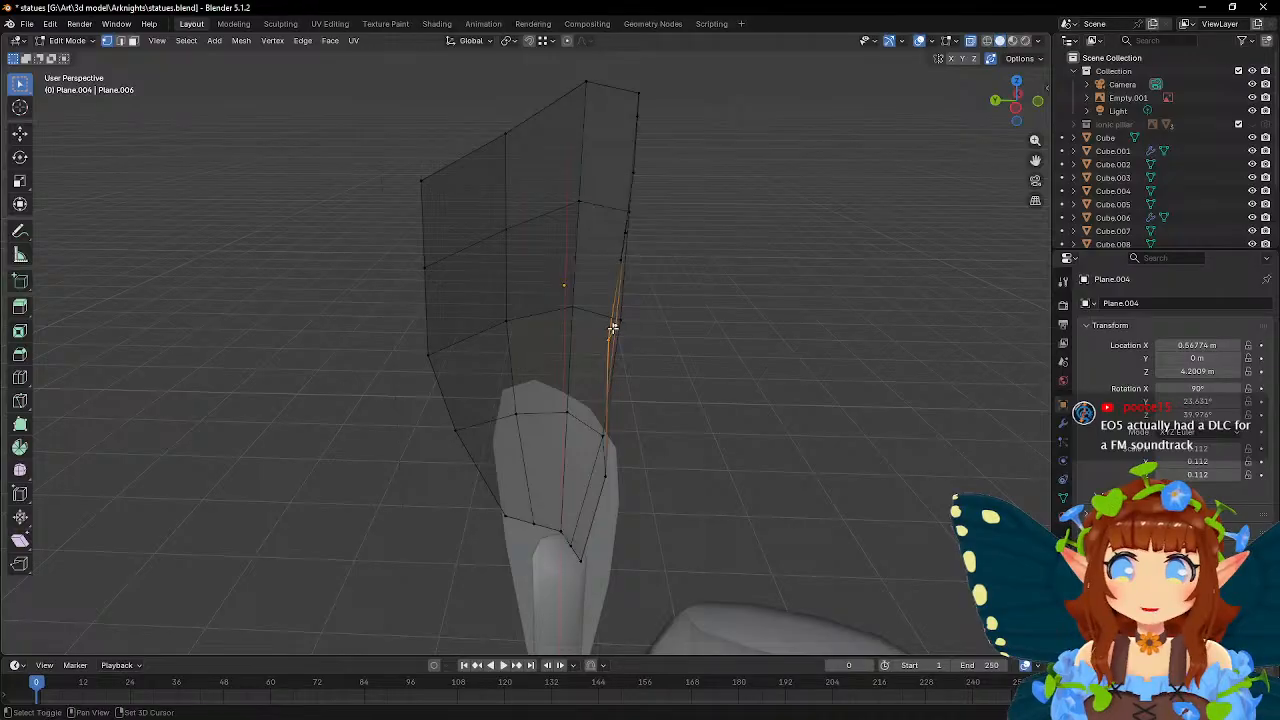
mouse_move(657, 320)
middle_mouse_down()
mouse_move(686, 329)
mouse_move(660, 331)
middle_mouse_up()
key("g")
left_click(694, 329)
key("g")
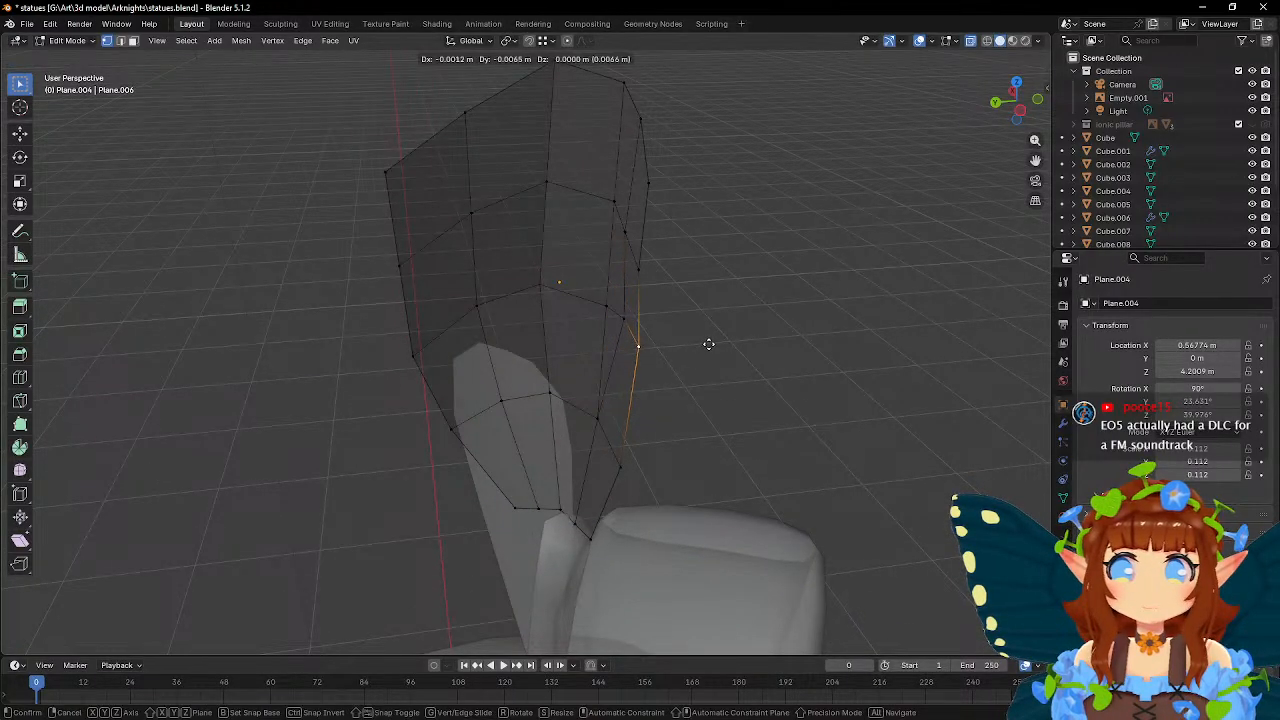
left_click(708, 345)
left_click(640, 268)
key("g")
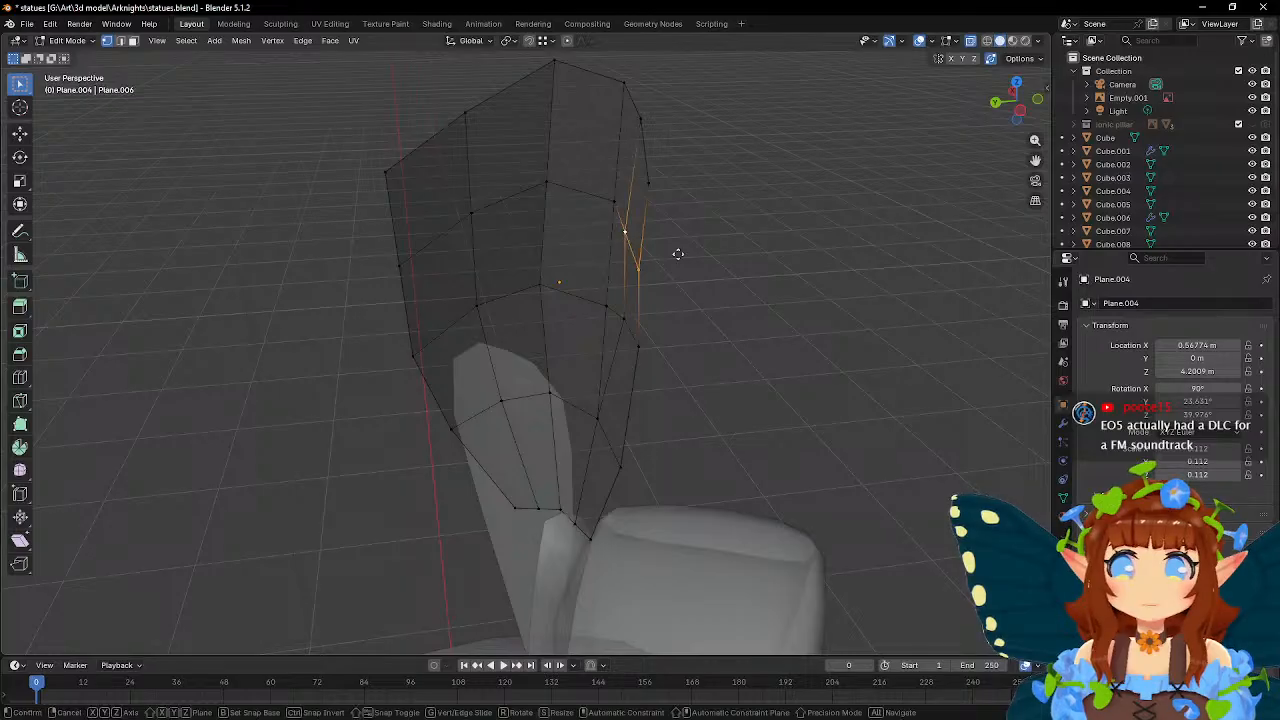
left_click(722, 264)
middle_click_drag(722, 264, 525, 254)
key("g")
left_click(750, 248)
- Move the petal's two lower side corner vertices and one vertex on the opposite edge to round its curved shape
middle_click_drag(548, 341, 583, 325)
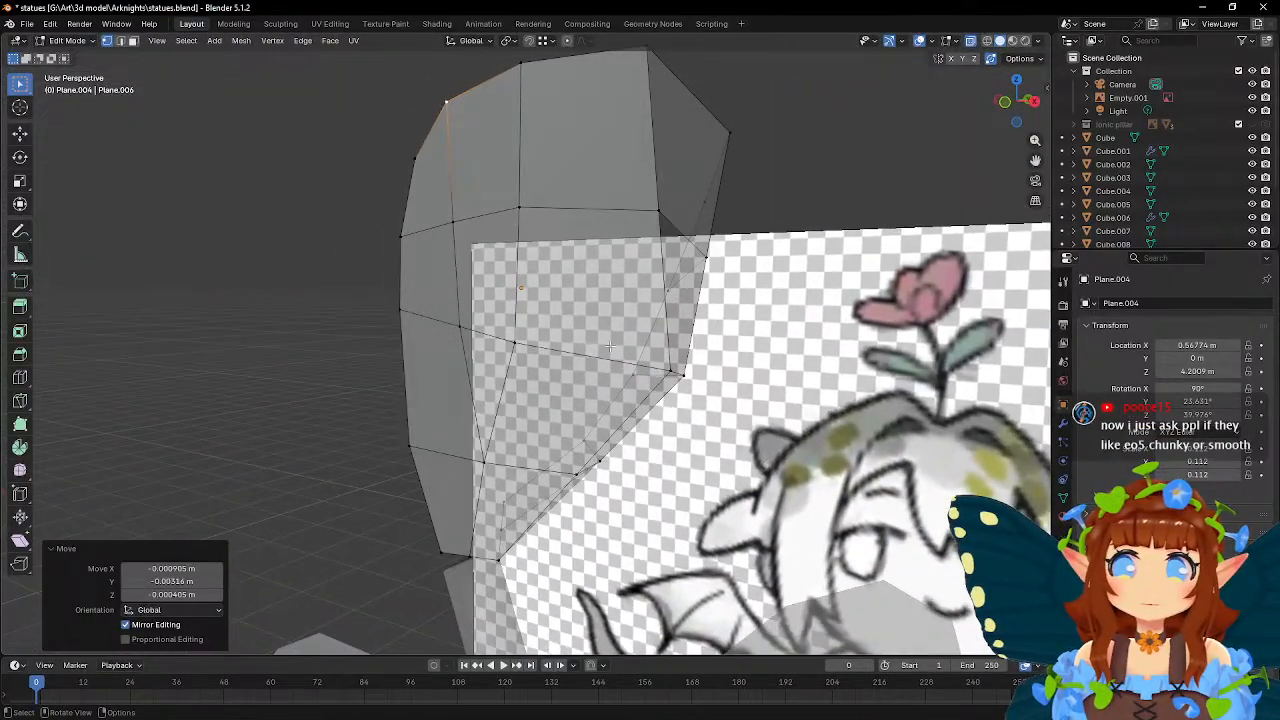
left_click(668, 373)
middle_click_drag(668, 373, 560, 354)
key("g")
left_click(774, 358)
left_click(690, 392)
key("g")
left_click(552, 354)
left_click(350, 268)
middle_click_drag(527, 298, 672, 285)
key("g")
left_click(495, 294)
- Apply smooth shading to the petal and check its base vertices from another angle
key("Tab")
right_click(675, 284)
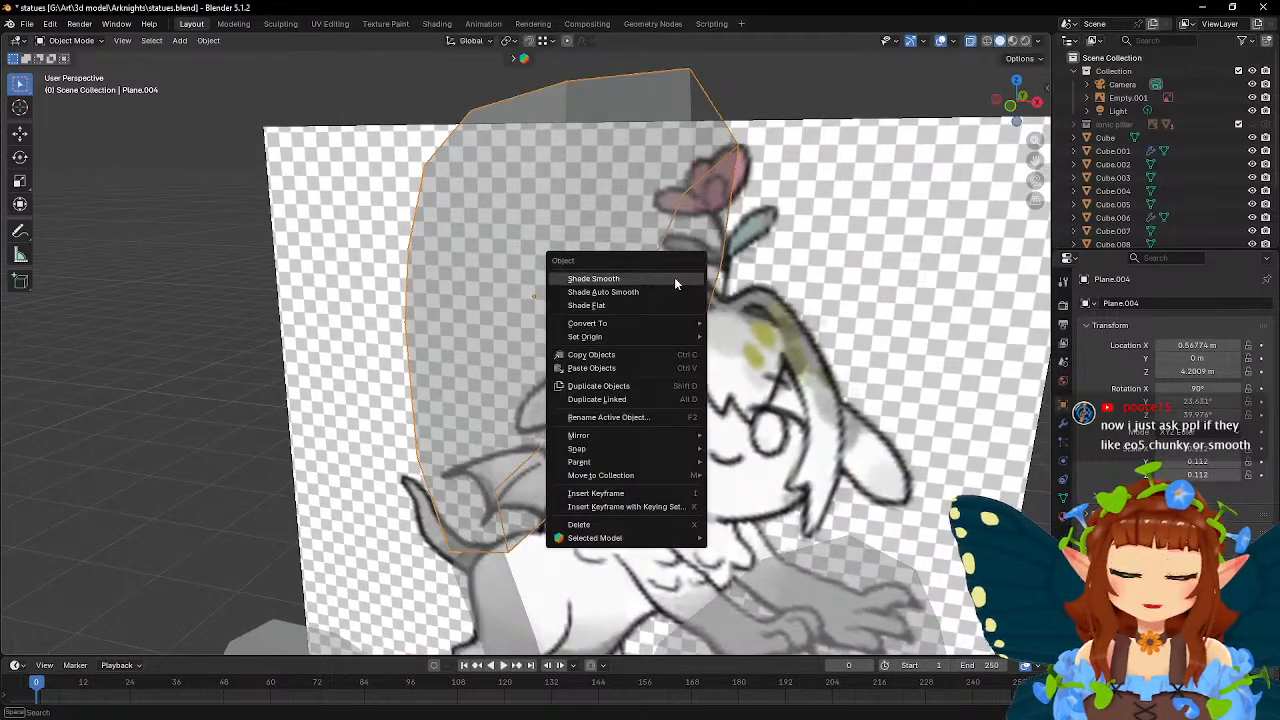
left_click(675, 284)
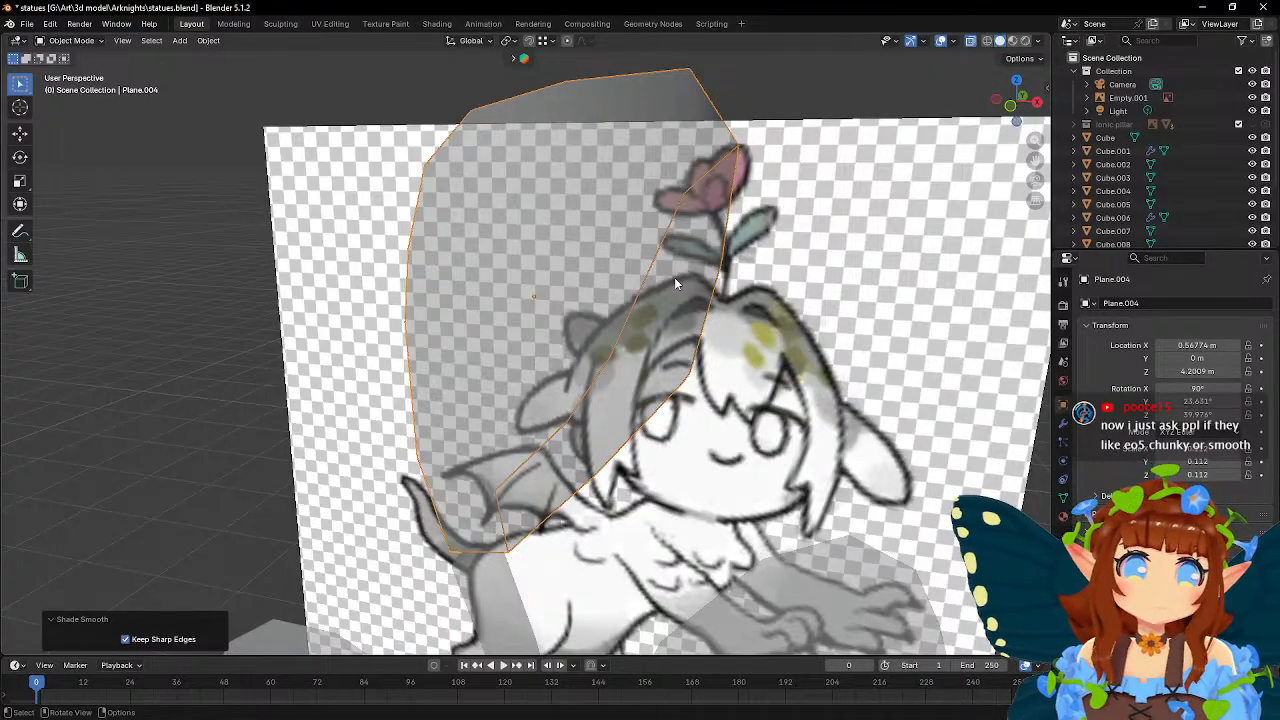
key("Tab")
middle_click_drag(735, 310, 487, 406)
left_click(505, 392)
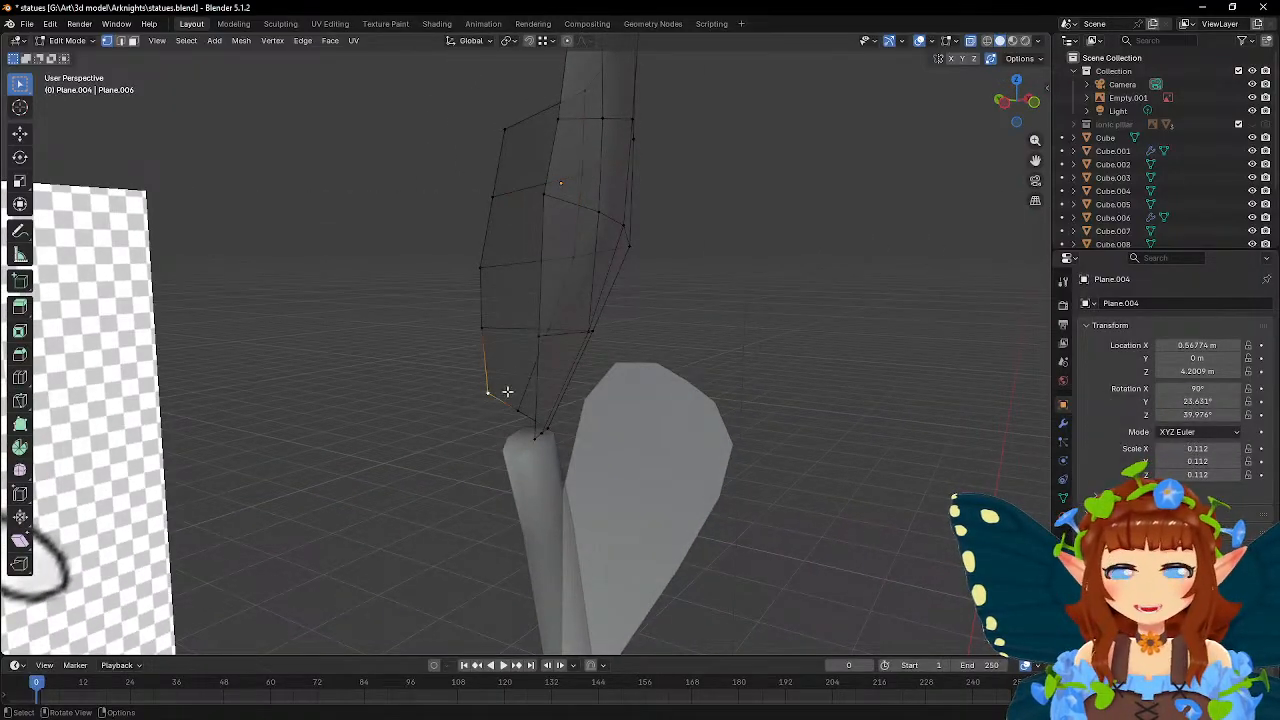
key("Tab")
middle_click_drag(568, 387, 954, 437)
- Add a plane for the next petal and move it about 0.19 m along X and 4.19 m along Z to the drawn flower
key("shift+a")
mouse_move(940, 420)
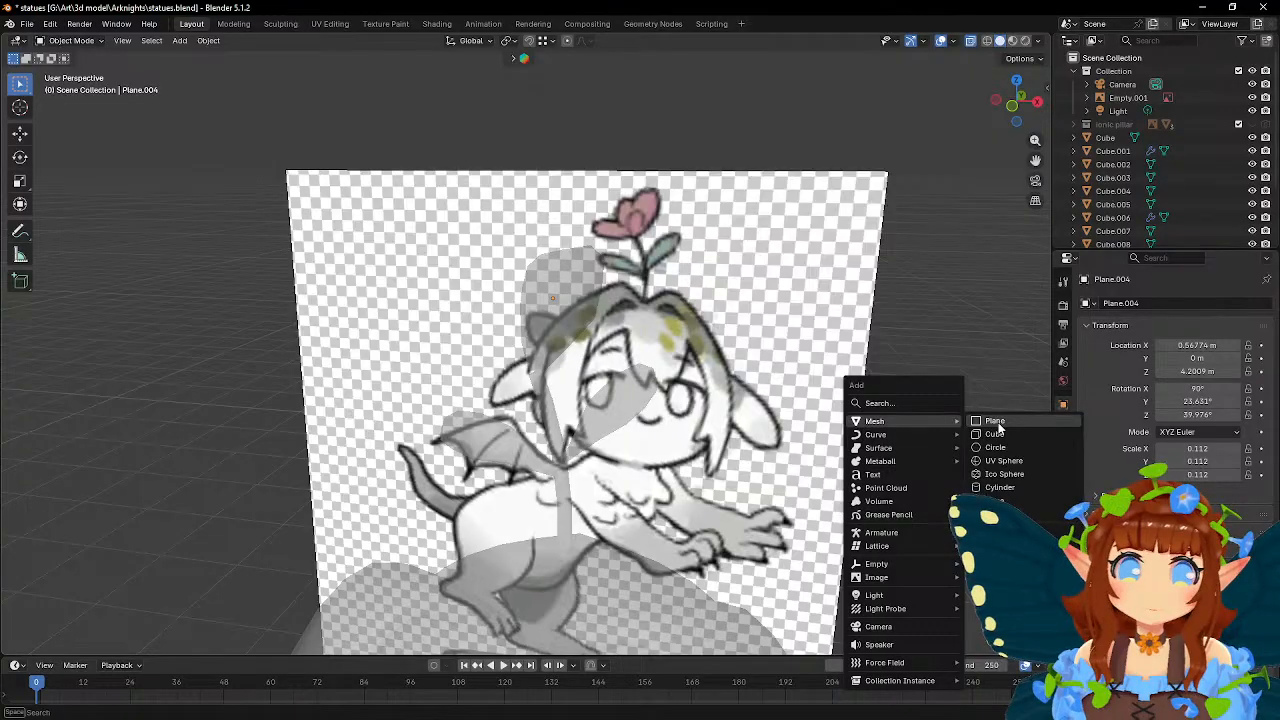
left_click(990, 424)
scroll(866, 400, "down", 2)
scroll(766, 383, "down", 2)
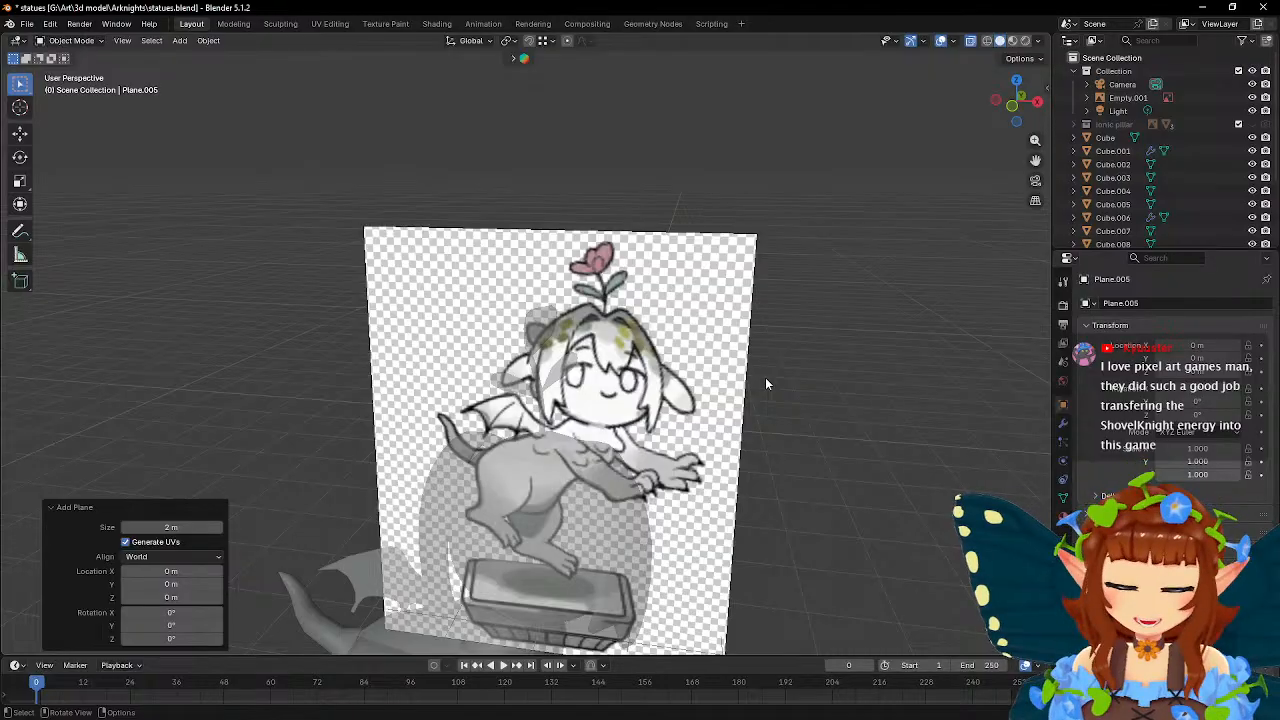
key("KP_1")
key("g")
left_click(688, 206)
scroll(688, 206, "up", 4)
key("g")
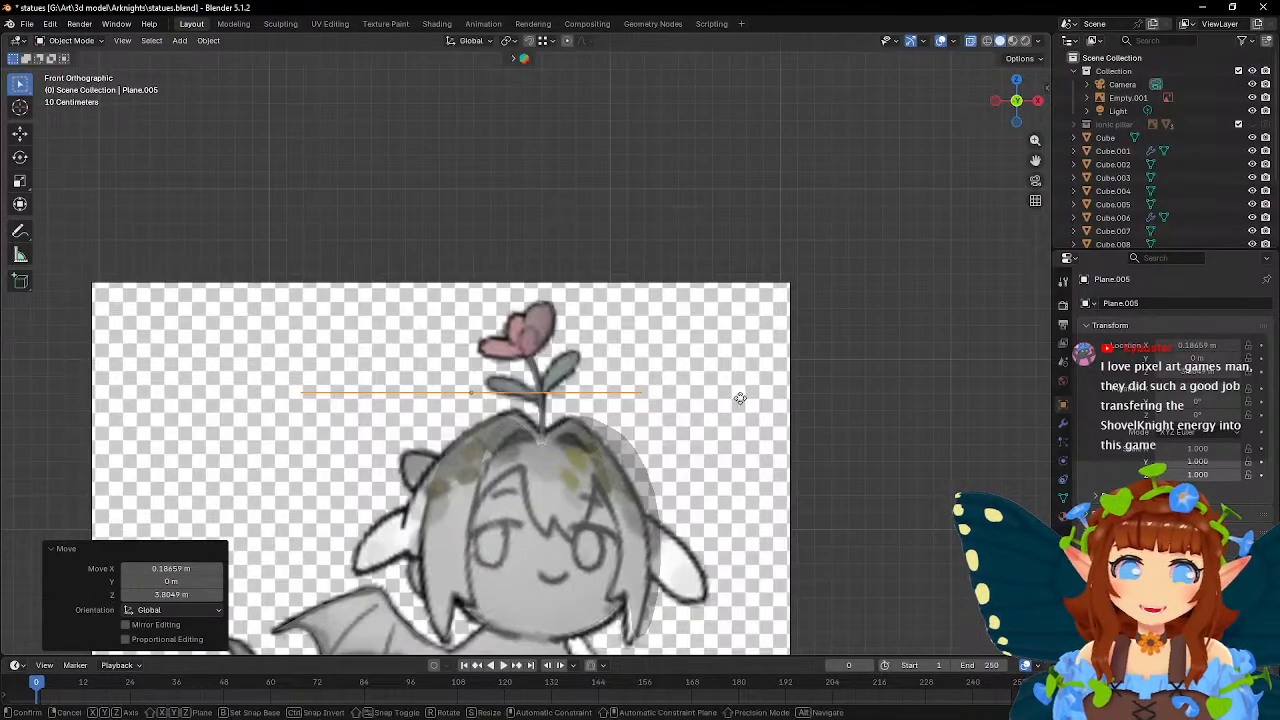
left_click(737, 330)
scroll(740, 328, "up", 1)
key("r")
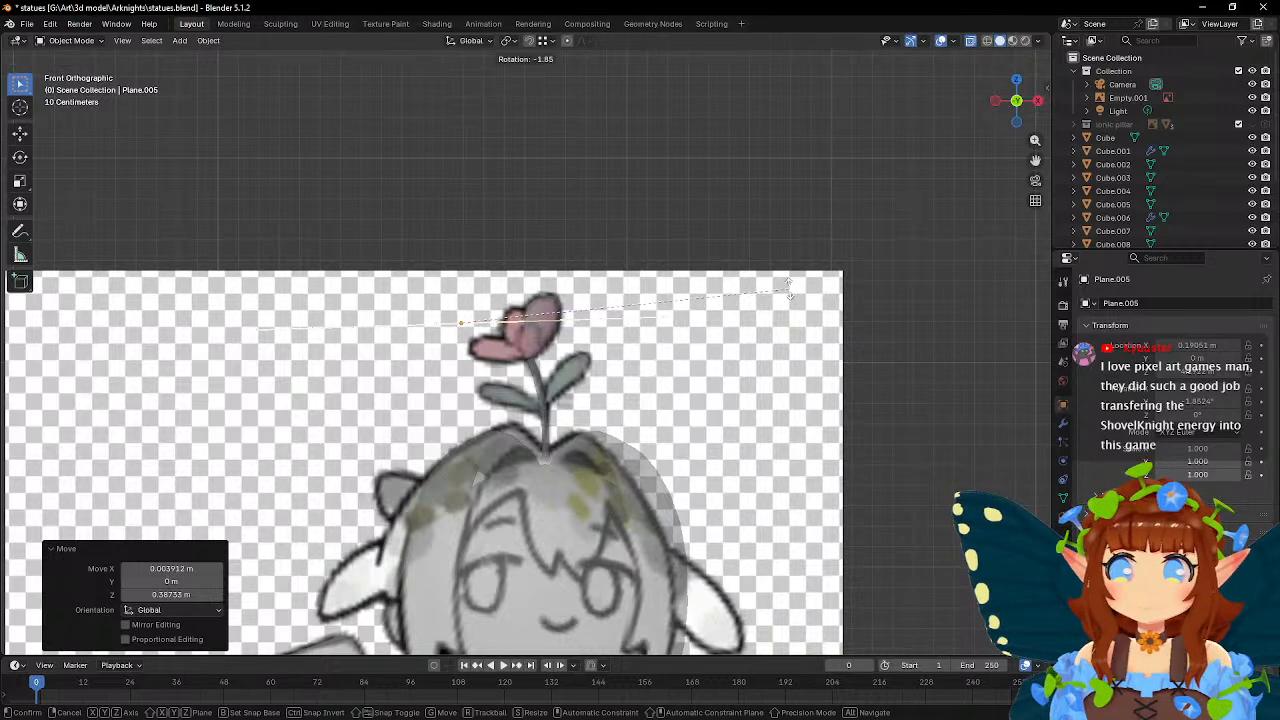
key("x")
key("Escape")
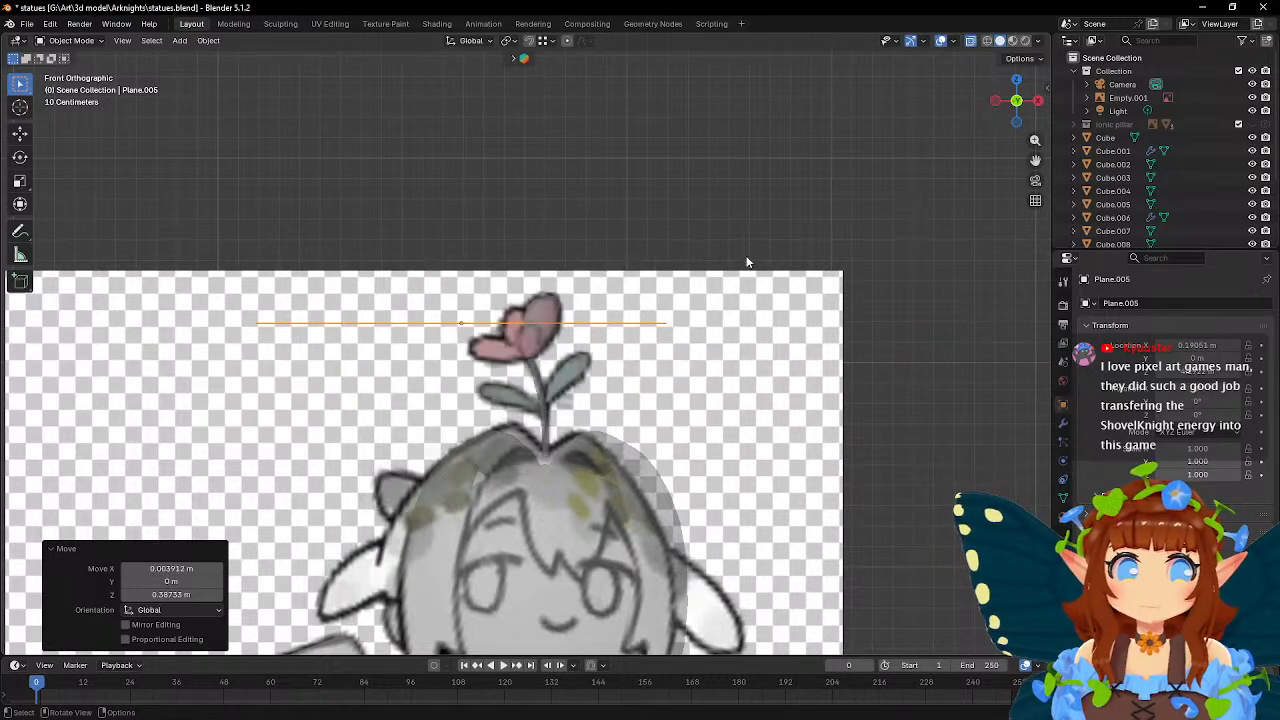
- Rotate the plane 90° about X, scale it to about 0.166, and shift it about 0.11 m along X and -0.075 m along Z
type("rx")
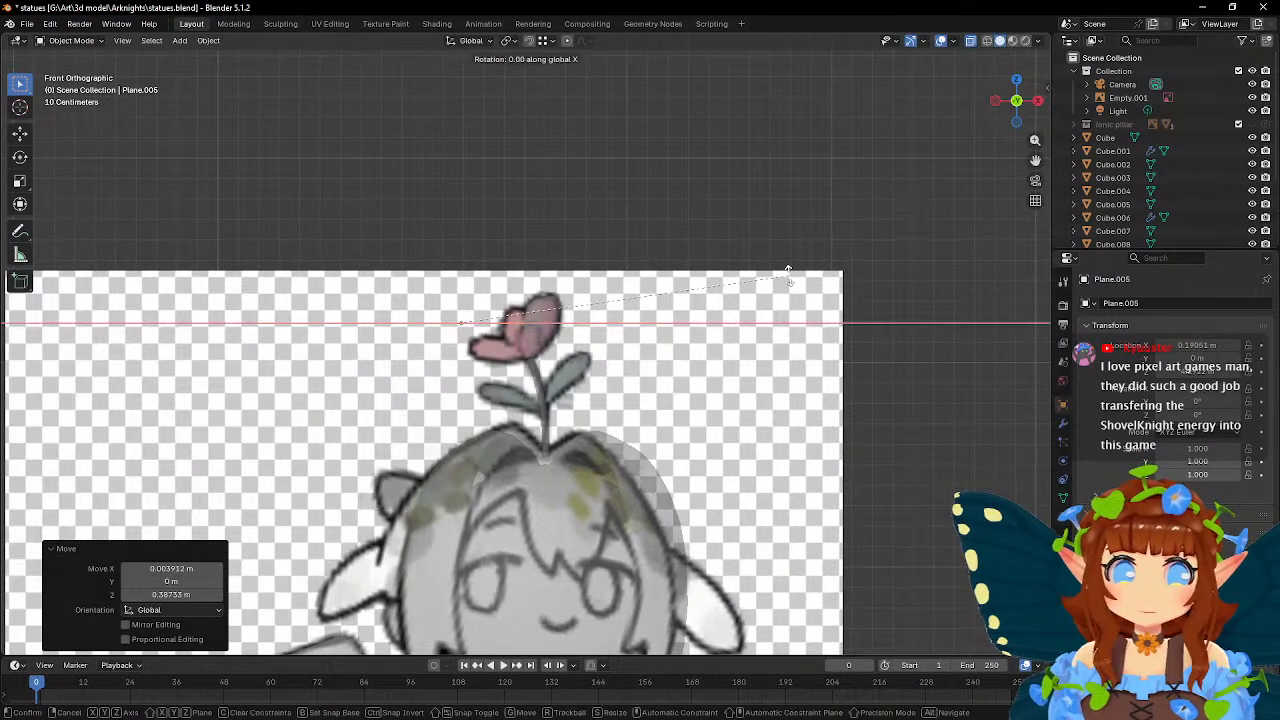
type("90")
key("Return")
key("s")
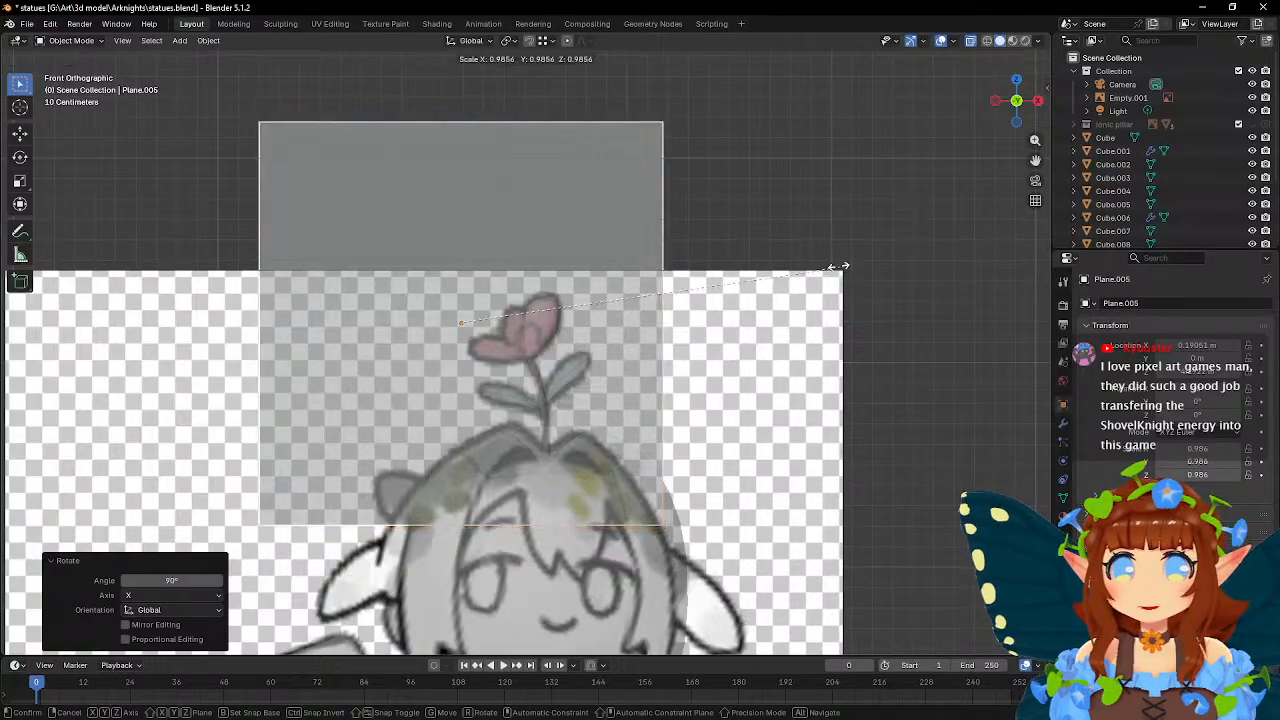
left_click(553, 268)
key("g")
left_click(576, 281)
- Rotate the small petal plane 90° about the global Z axis
middle_click_drag(576, 281, 574, 316)
key("r")
key("z")
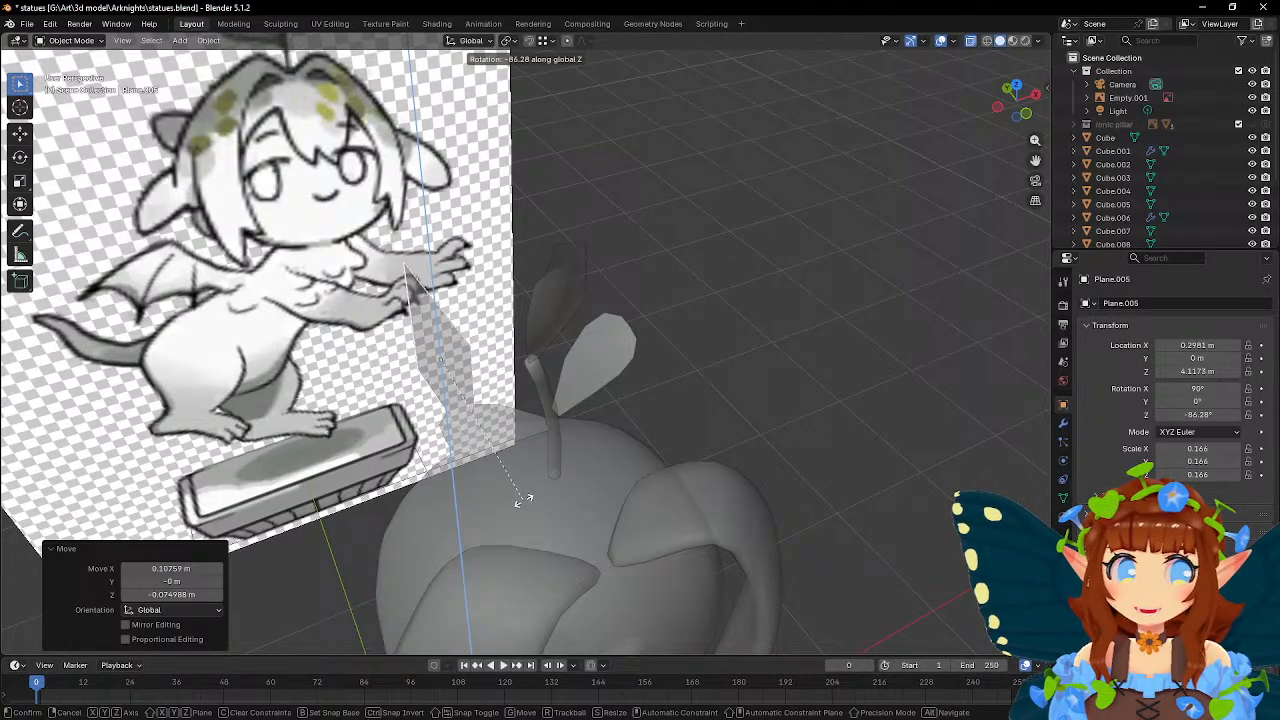
type("90")
key("Return")
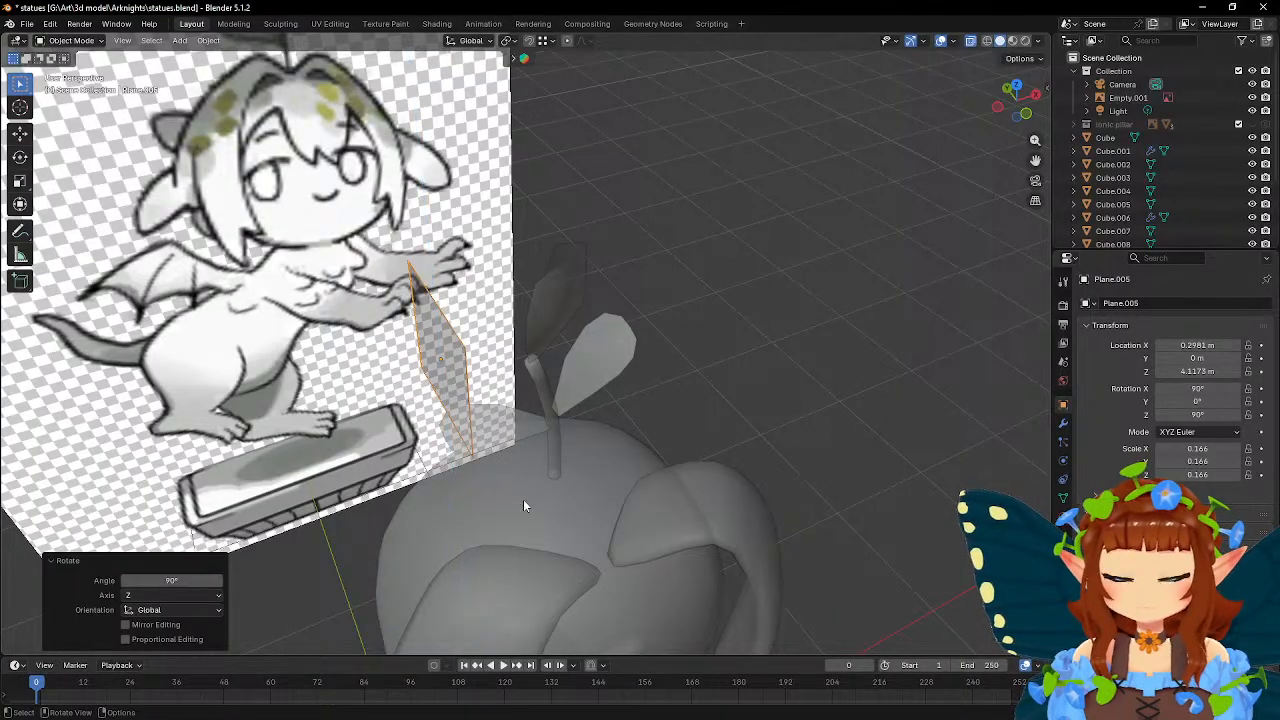
- Tilt the plane in front view to an X rotation of about 9.2° and align it with the low drawn petal at X 0.358, Z 4.042 m
key("KP_1")
key("KP_Decimal")
key("r")
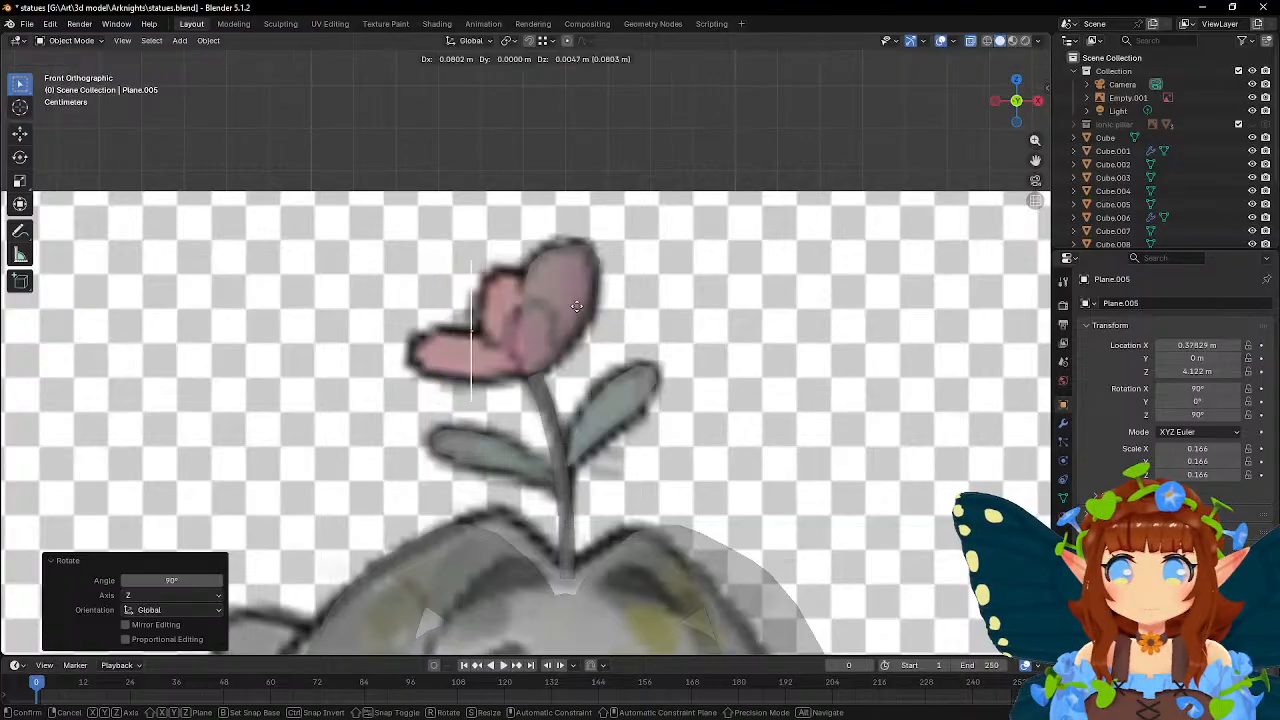
left_click(560, 234)
key("r")
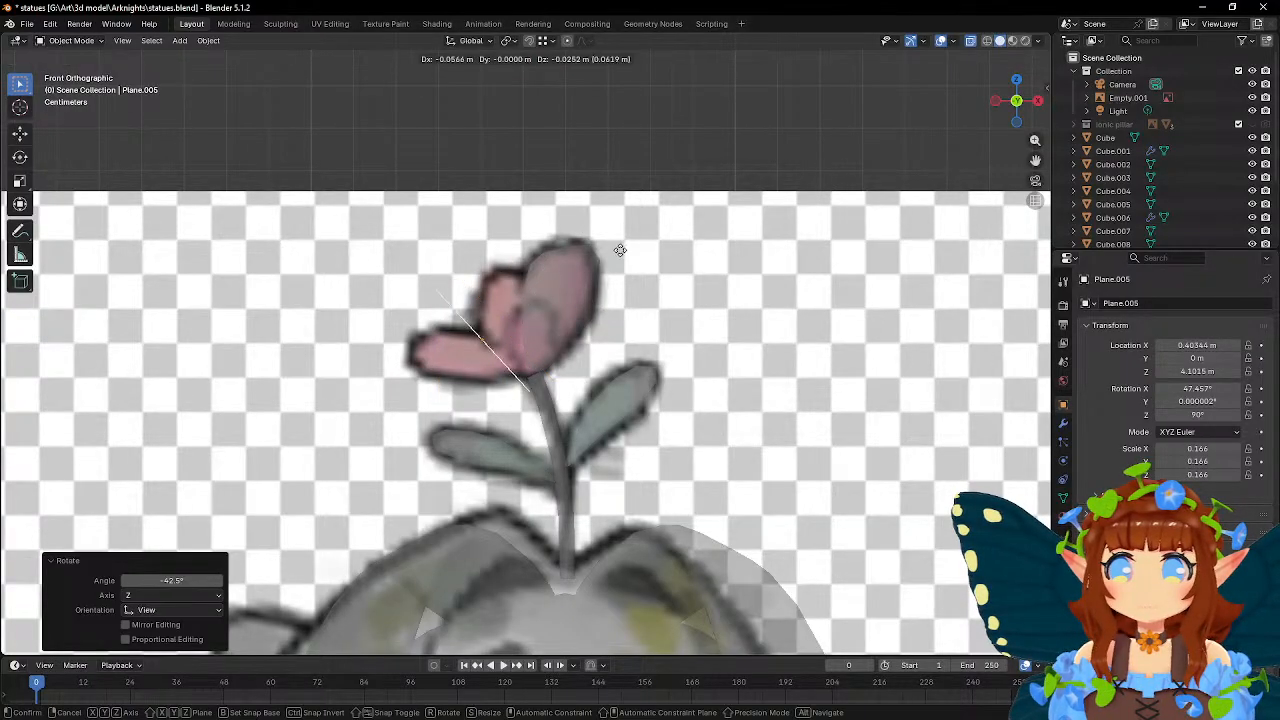
left_click(615, 218)
key("g")
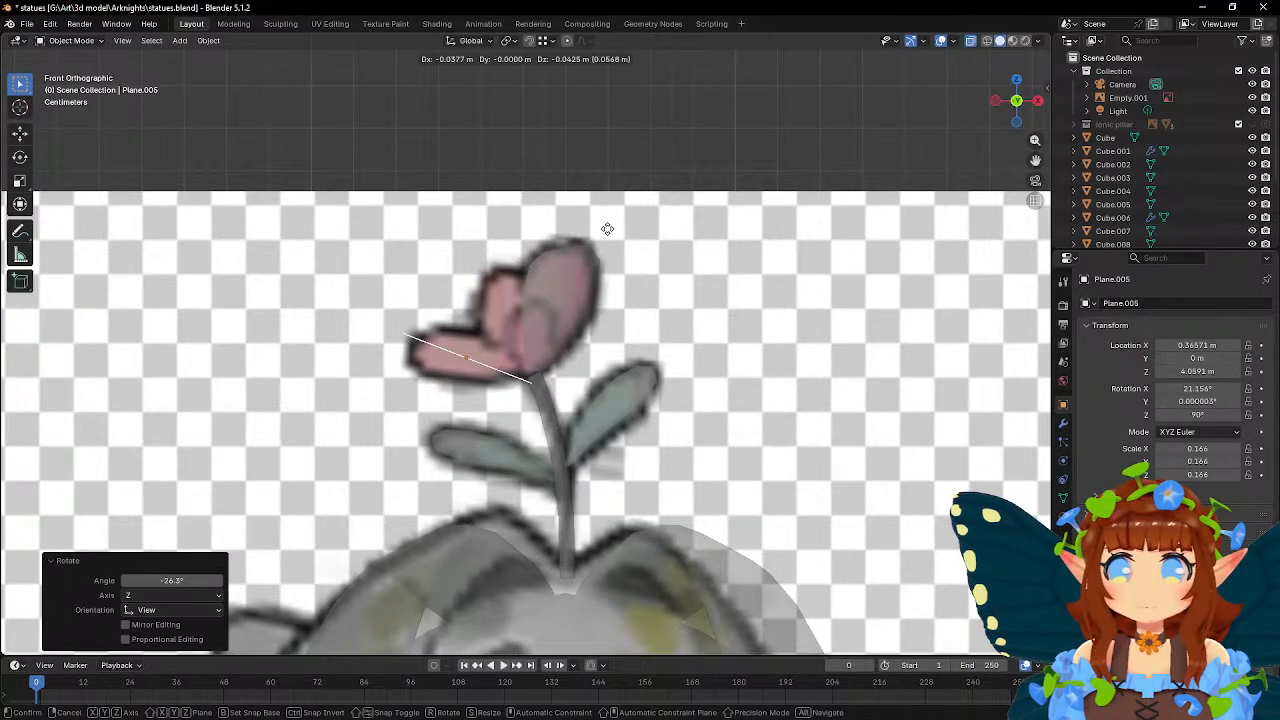
left_click(604, 226)
key("r")
left_click(616, 200)
key("g")
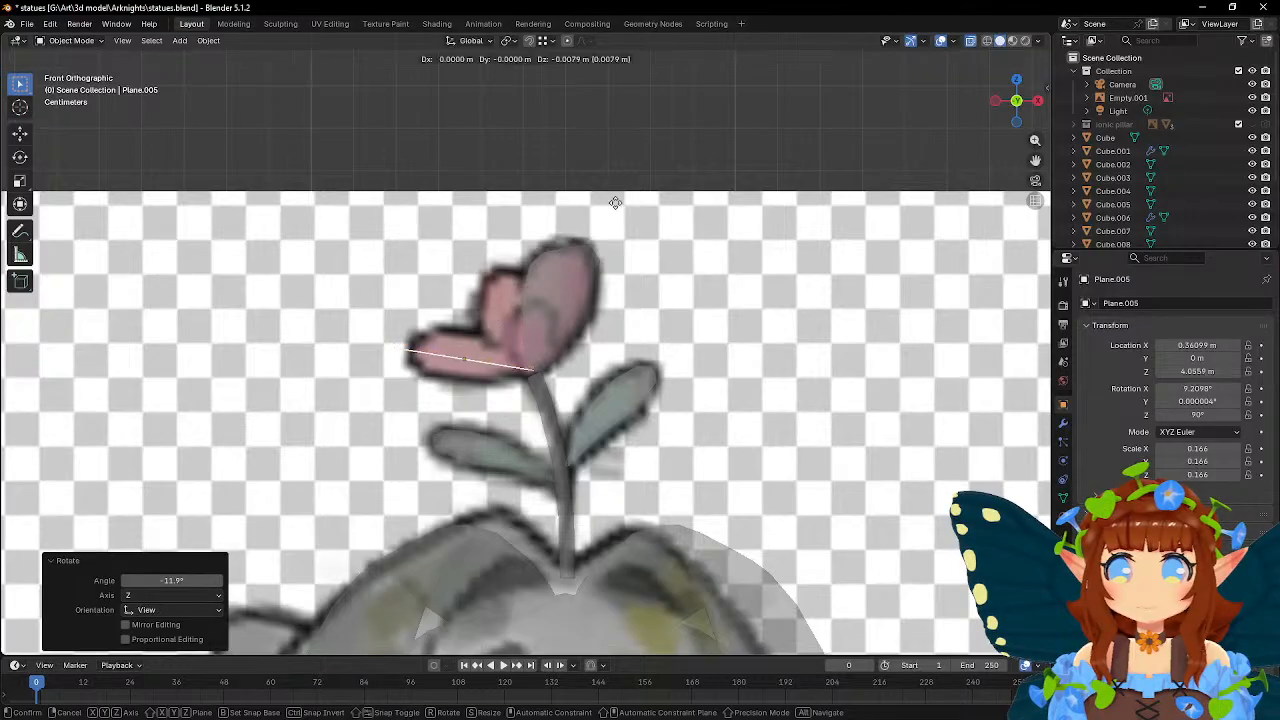
left_click(615, 206)
scroll(590, 245, "up", 1)
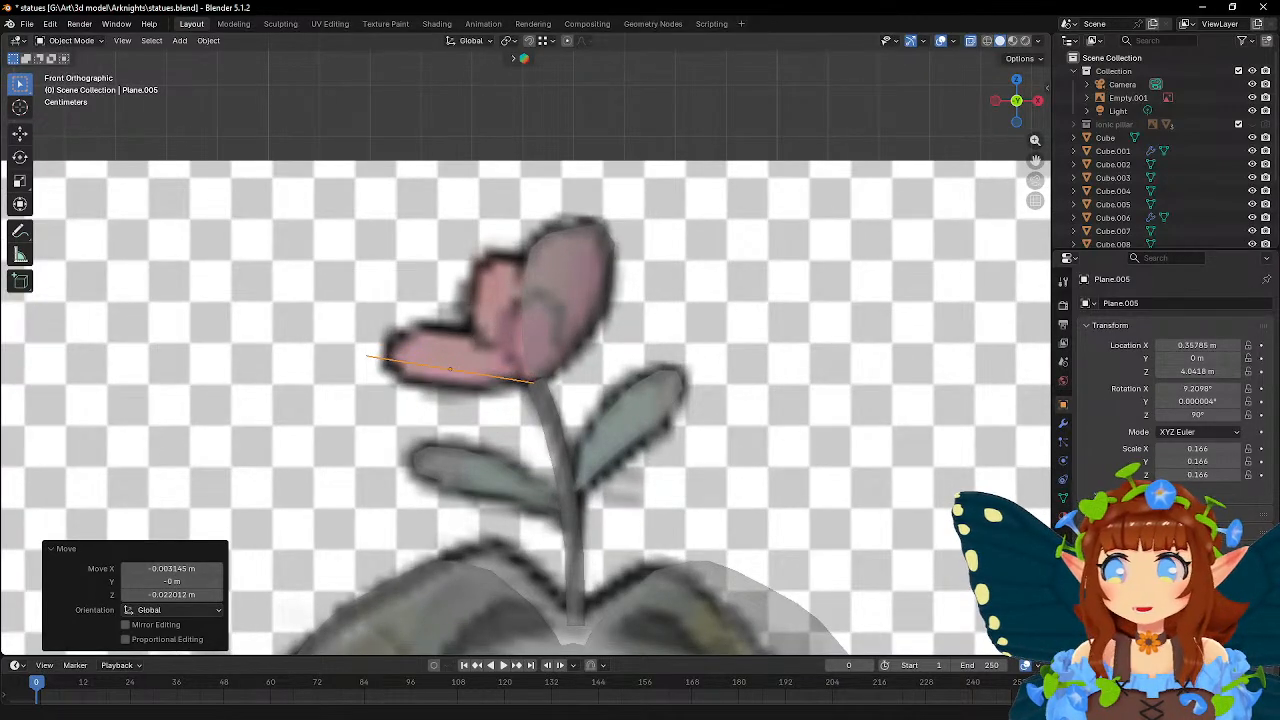
- Add a lengthwise loop cut through the plane's middle and lower that centre edge about 0.018 m along Z
middle_click_drag(560, 255, 585, 293)
key("Tab")
left_click(20, 377)
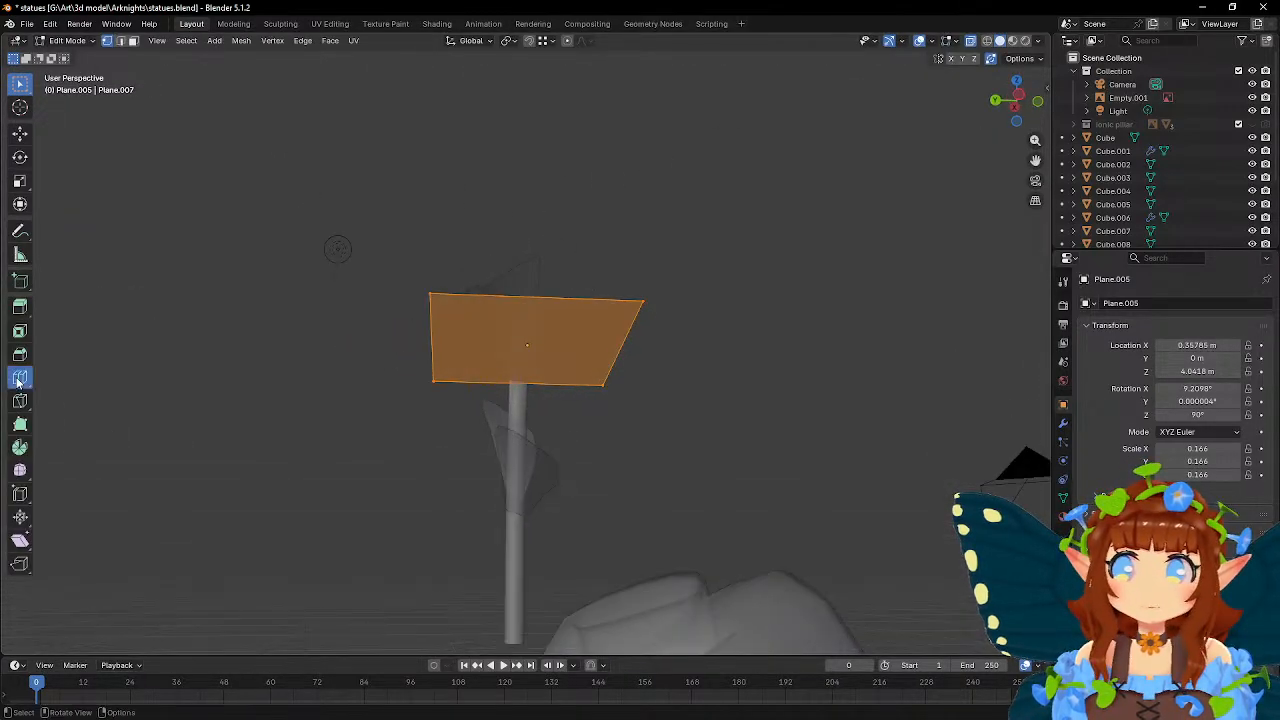
left_click(514, 386)
left_click(518, 387)
left_click(537, 300, "shift")
middle_click_drag(537, 302, 478, 348)
key("g")
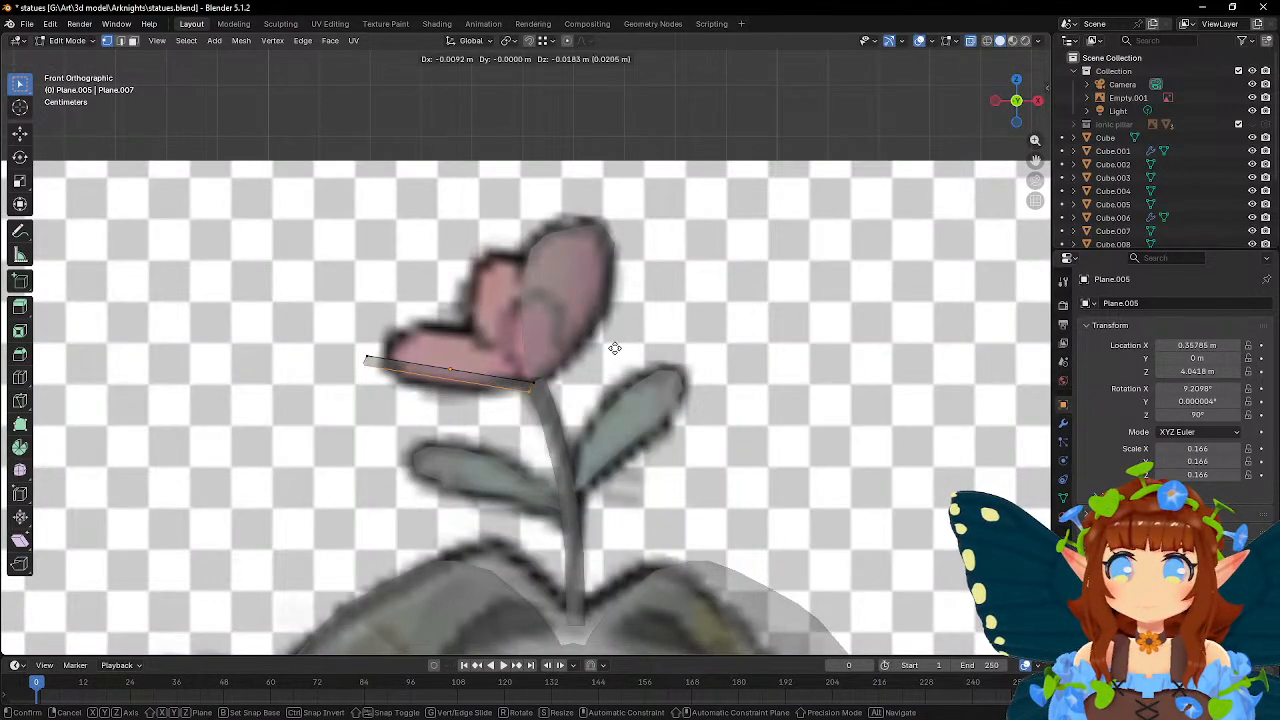
left_click(612, 349)
- Move the plane's tip and base vertices in front view to fit the outline of the low drawn petal
key("g")
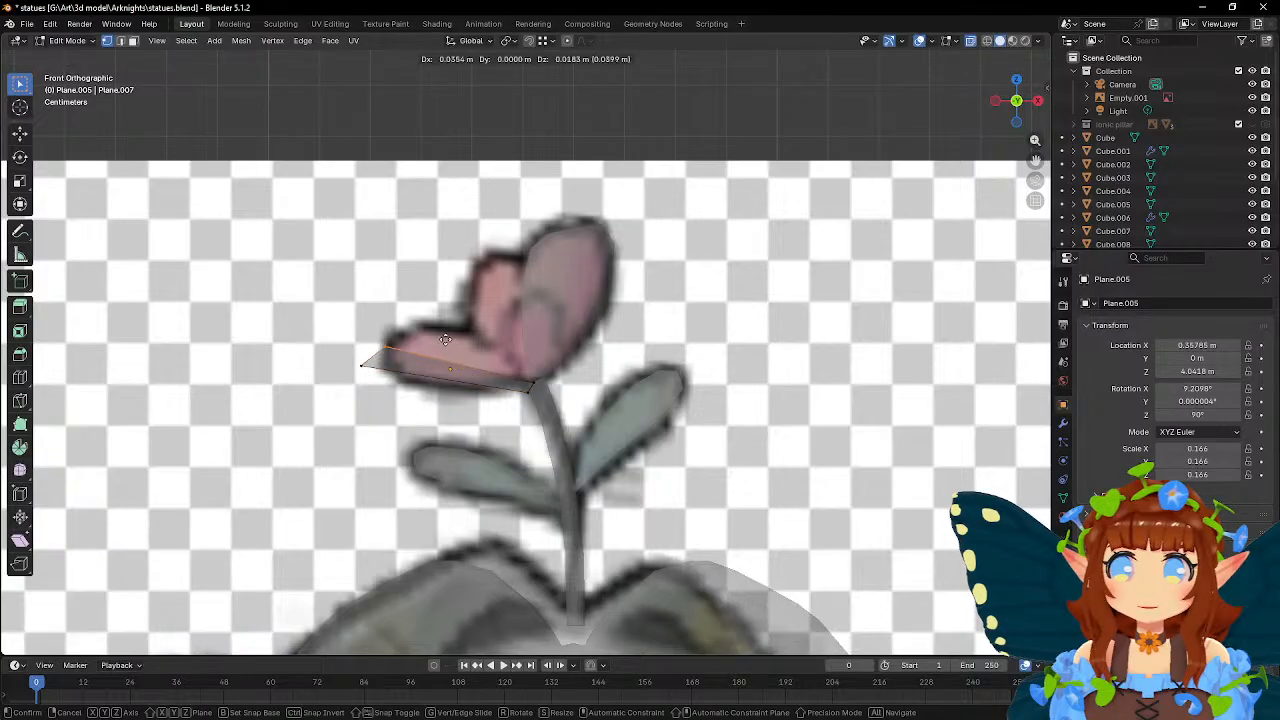
left_click(478, 341)
key("g")
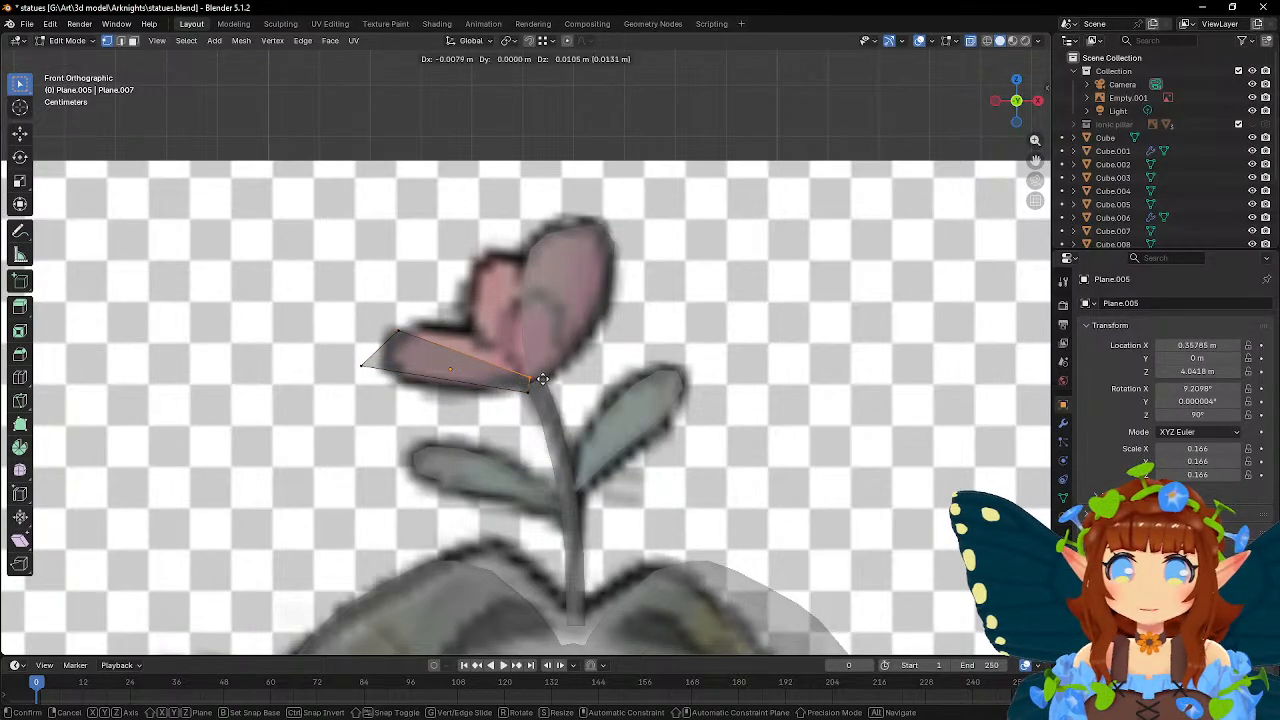
left_click(538, 376)
left_click(383, 368)
key("g")
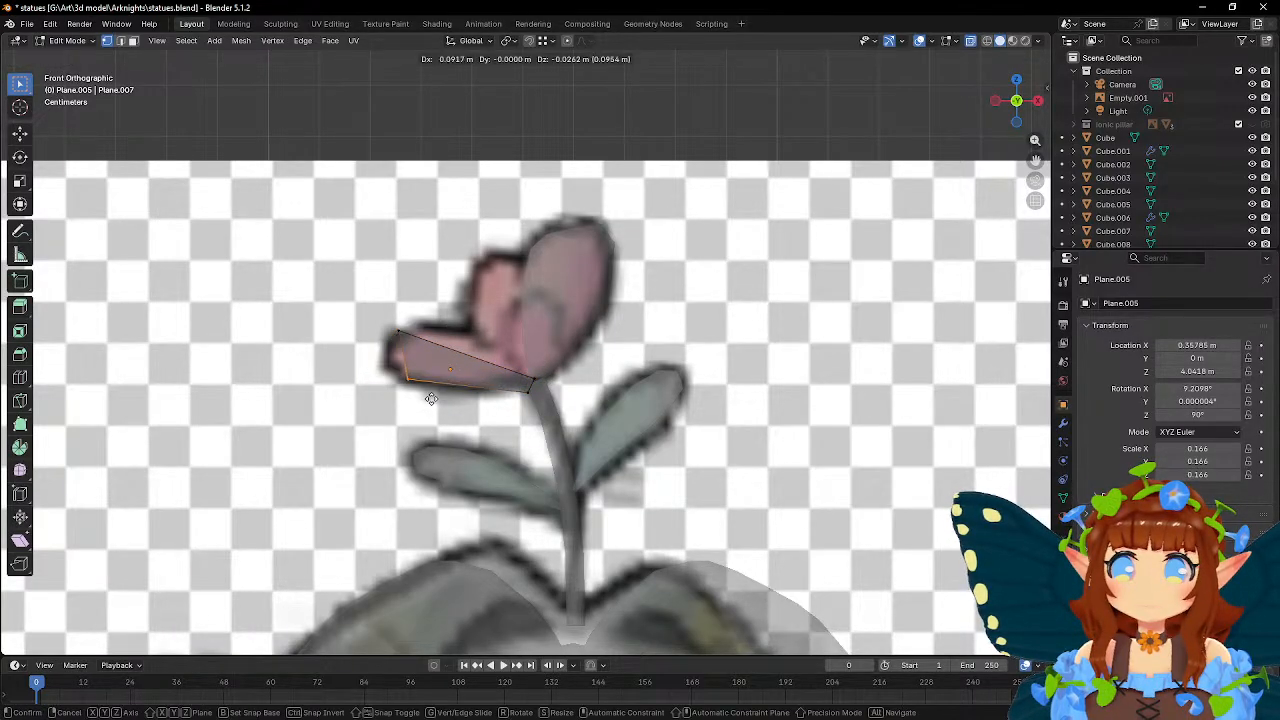
left_click(425, 401)
scroll(430, 405, "up", 3)
left_click(524, 416)
key("g")
left_click(538, 436)
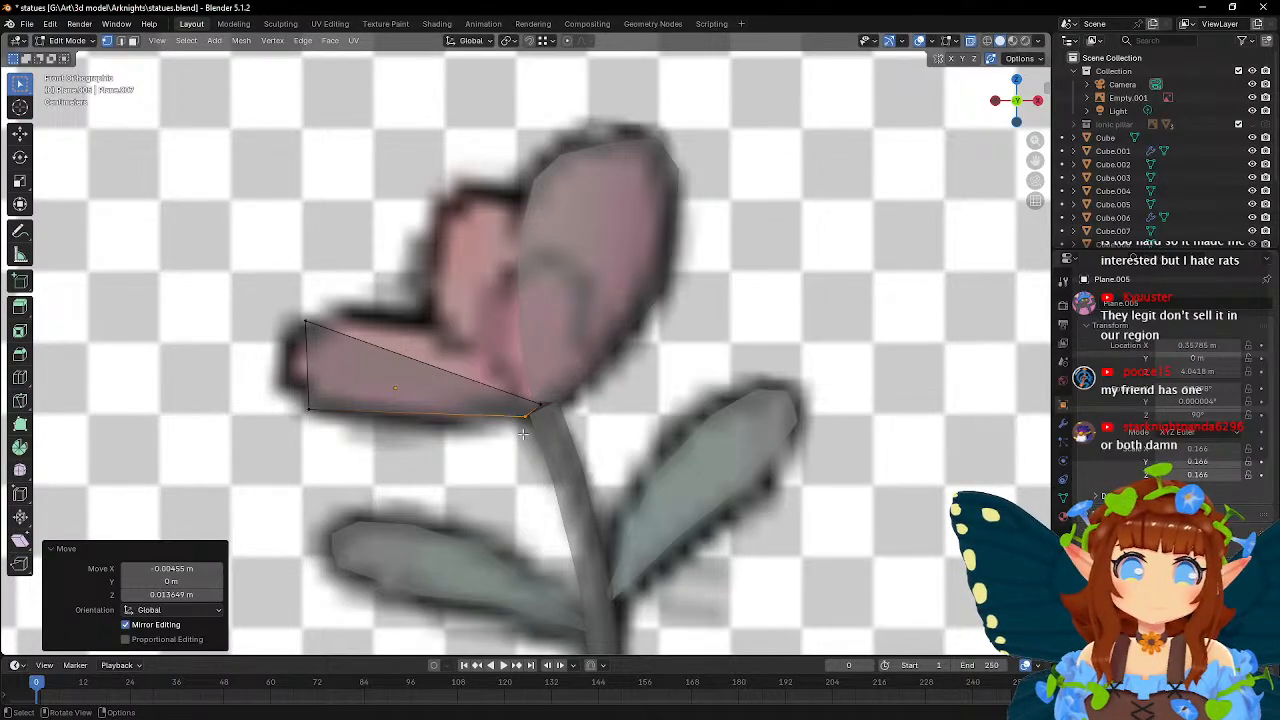
- Loop-cut the petal crosswise and lengthwise through one half, and move the new middle vertex at its tip about -0.022 m along X
scroll(523, 433, "up", 1)
scroll(523, 433, "down", 1)
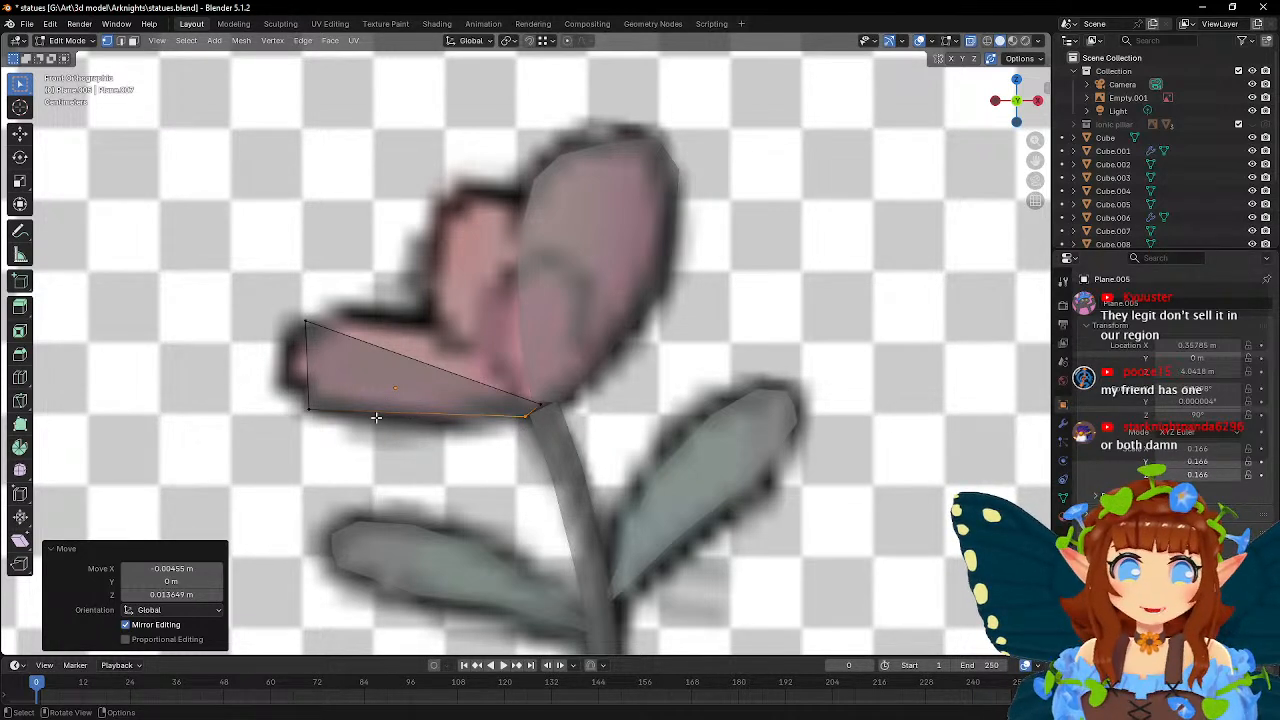
left_click(21, 377)
left_click_drag(417, 374, 332, 382)
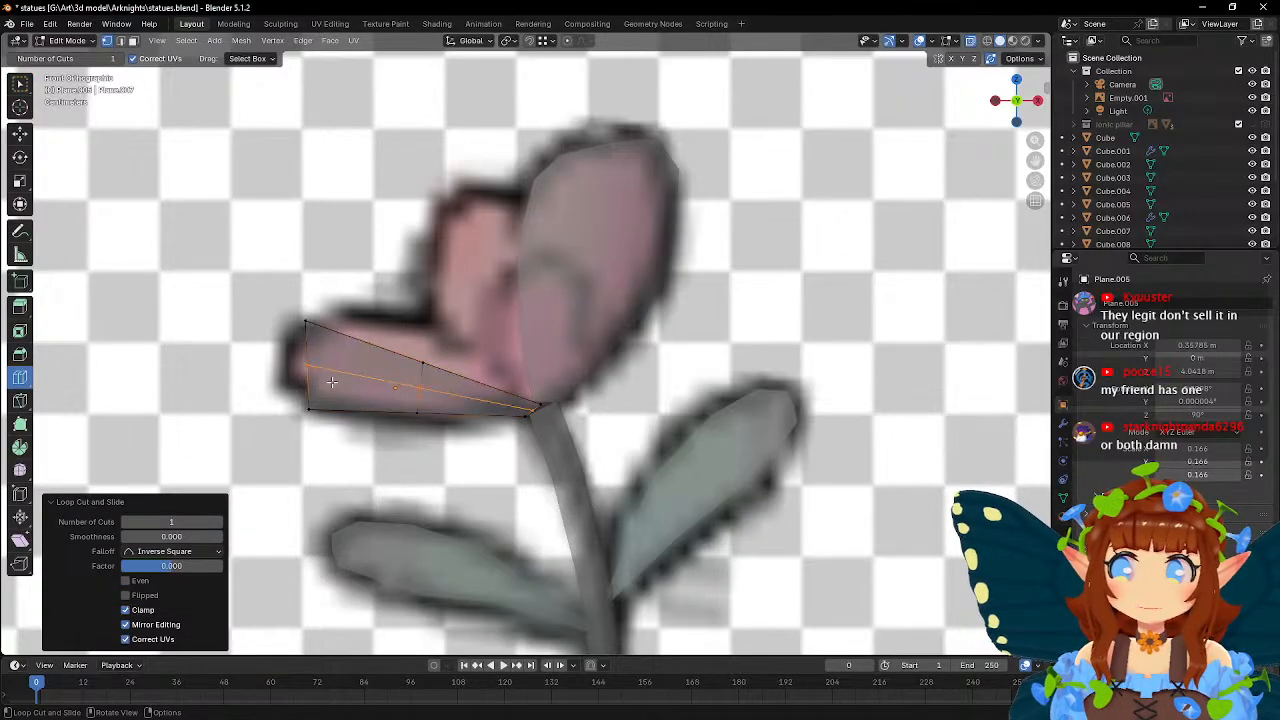
key("w")
left_click(307, 368)
key("g")
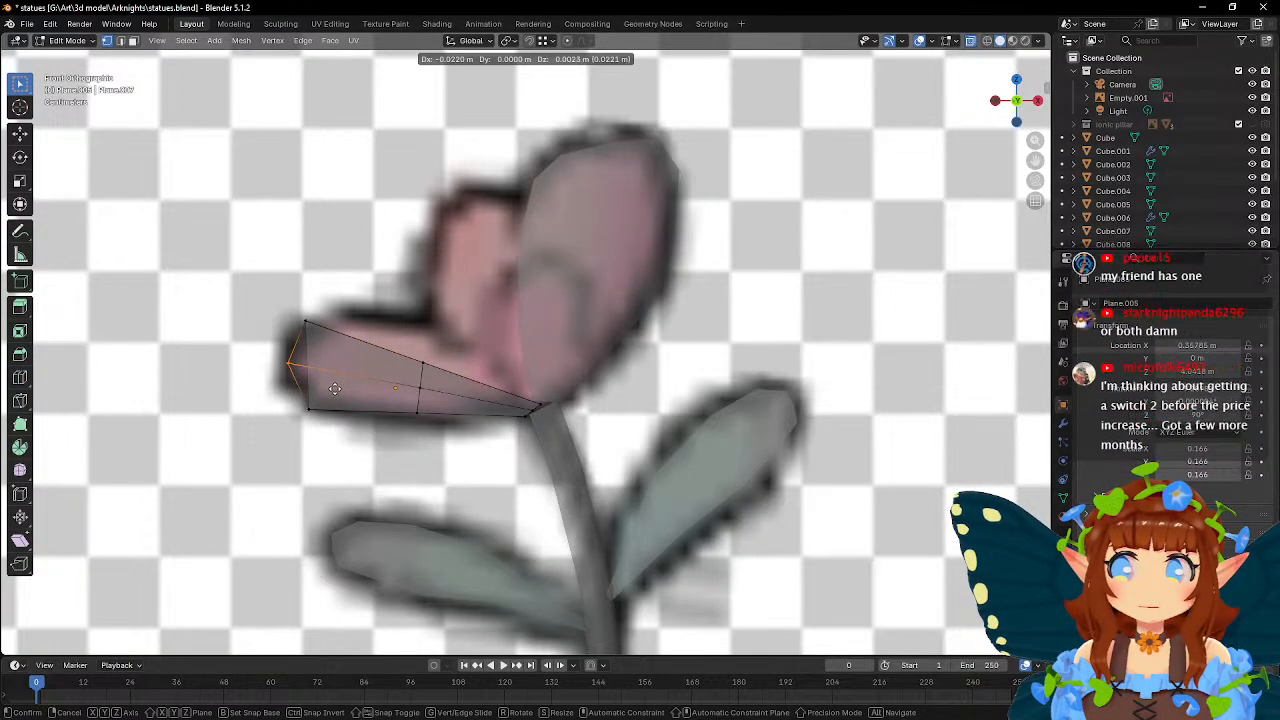
left_click(334, 388)
middle_click_drag(334, 388, 509, 418)
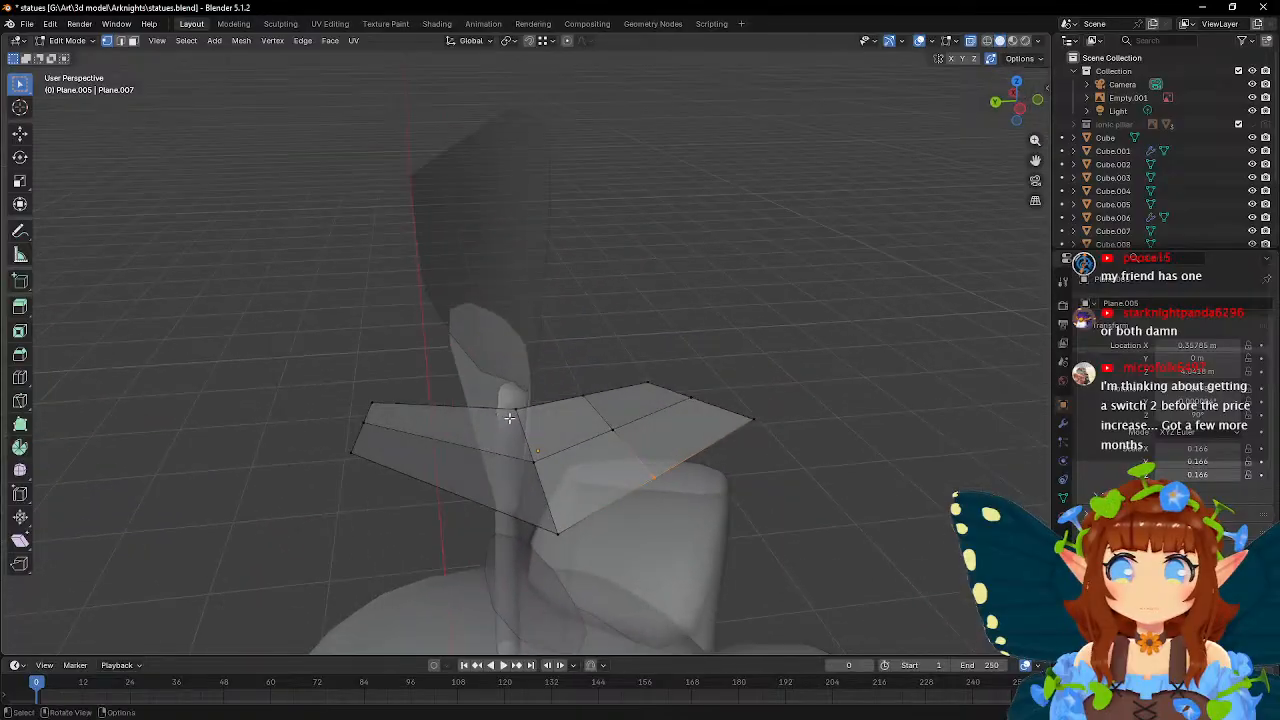
- Add a lengthwise loop cut to the petal's other half and move its middle tip vertex about -0.0235 m along X
left_click(20, 377)
left_click(450, 481)
middle_click_drag(598, 471, 516, 407)
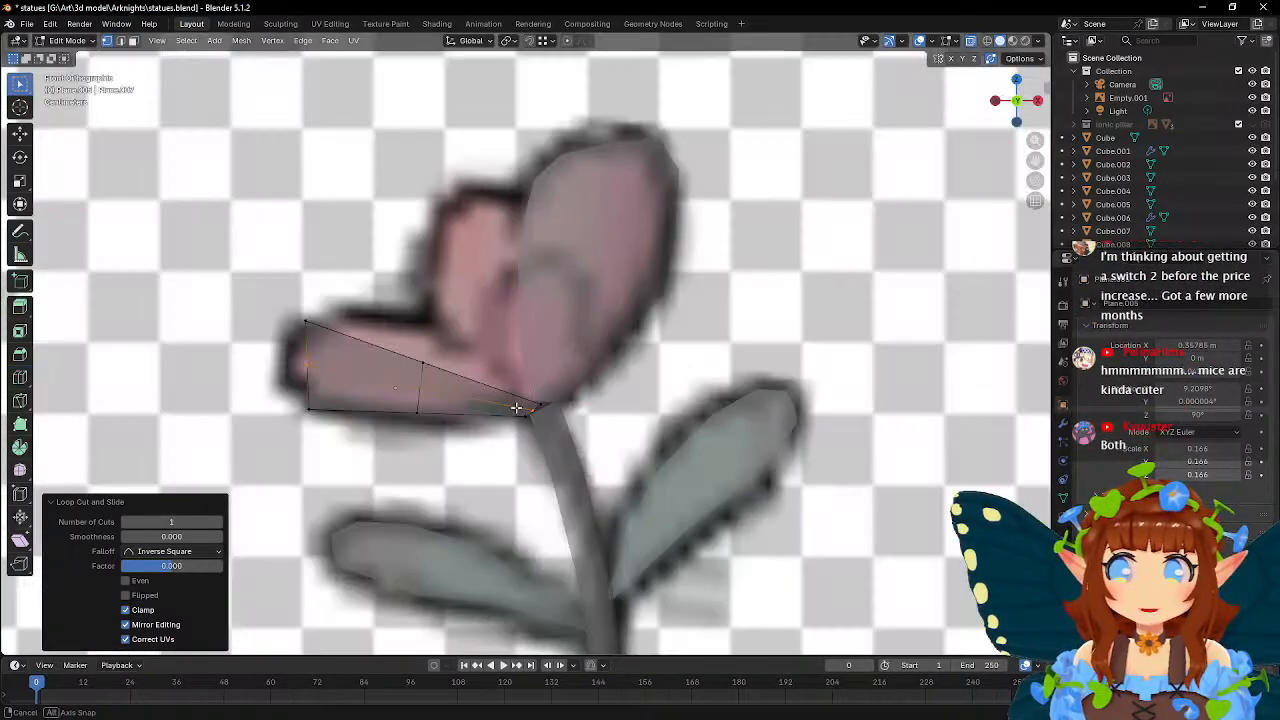
left_click(292, 366)
key("g")
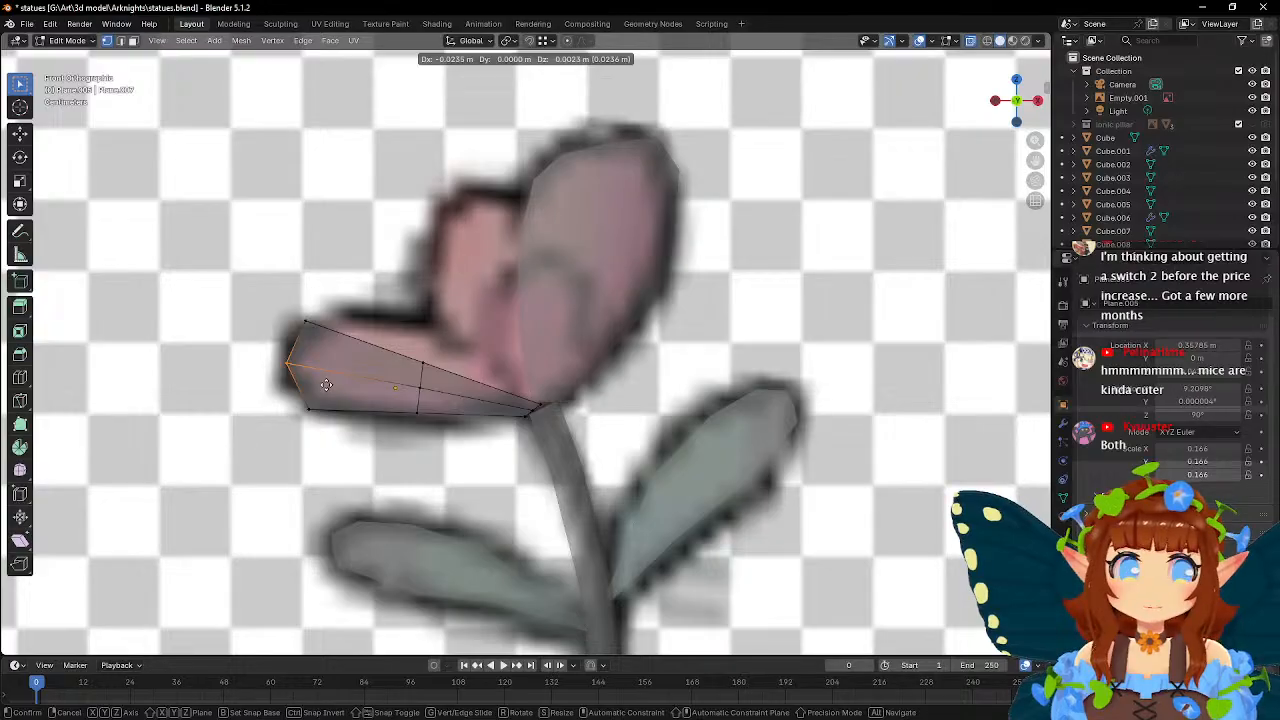
left_click(326, 385)
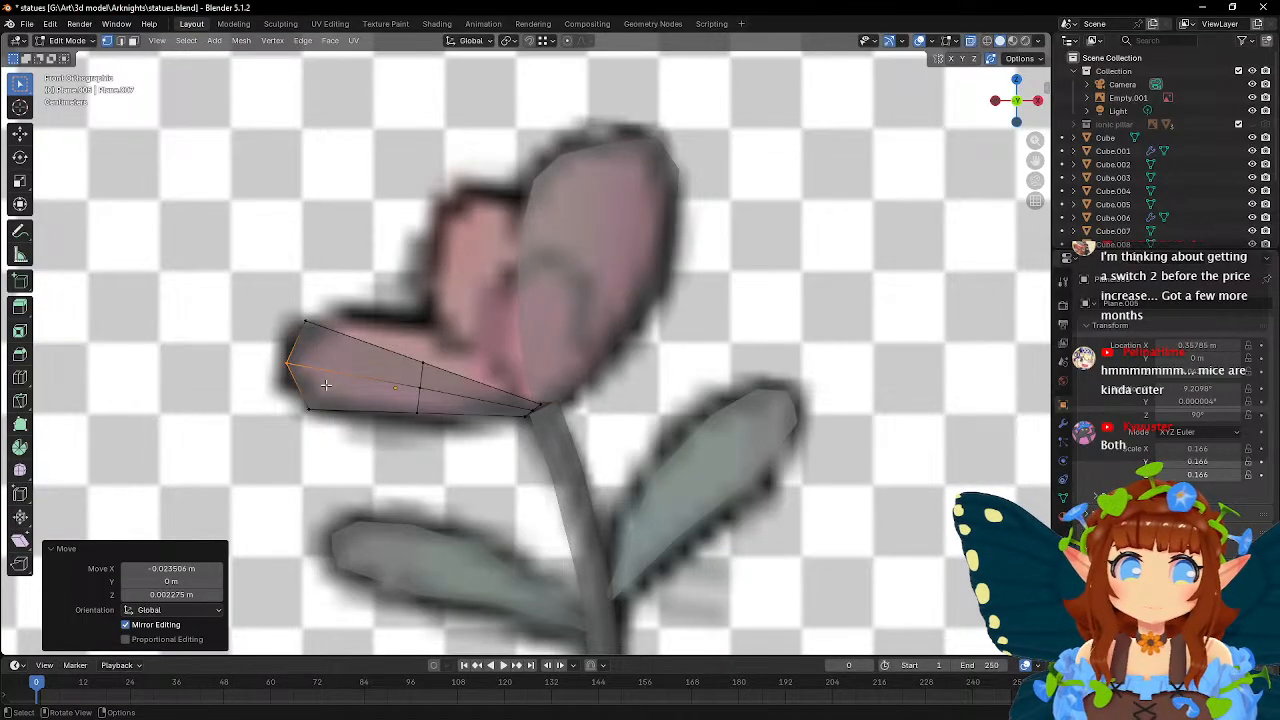
- Shift the upper corner vertices at the petal's tip about 0.034 m along X onto the drawn outline
left_click(306, 323)
key("g")
left_click(352, 334)
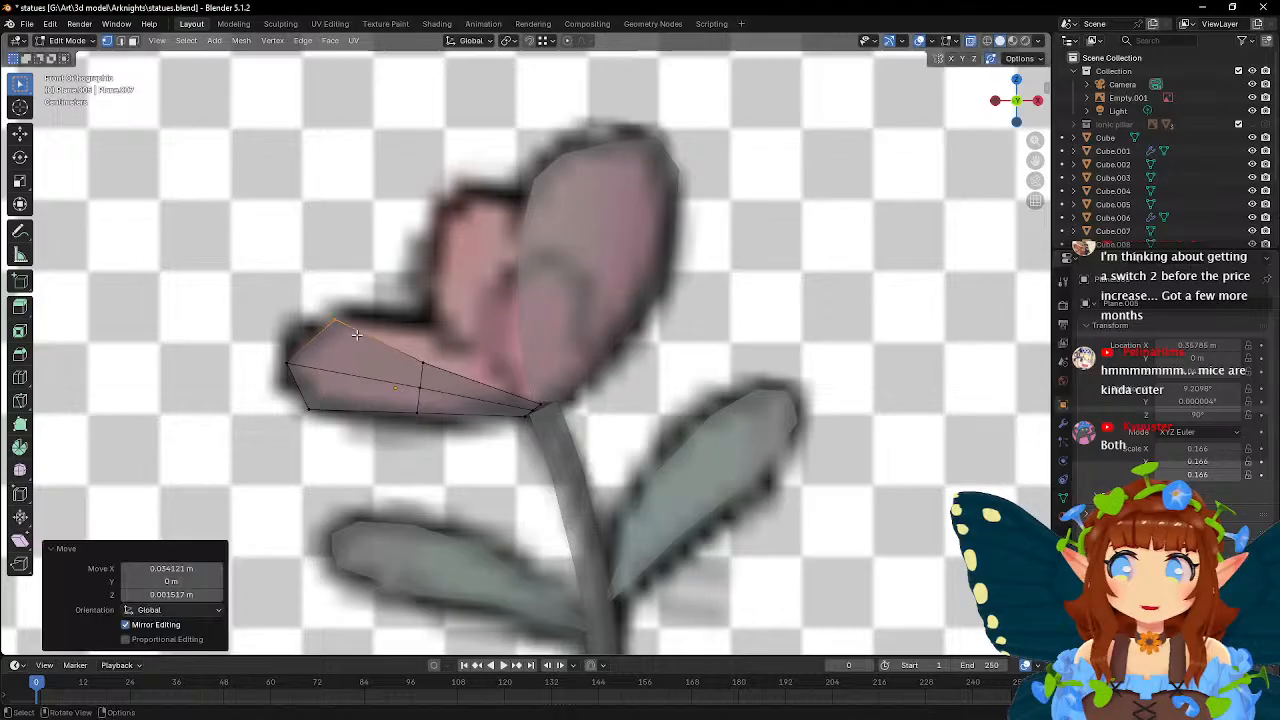
- Move the petal's upper middle outline vertex about 0.036 m up and its lower middle one about 0.01 m down onto the drawn outline
left_click(422, 362)
key("g")
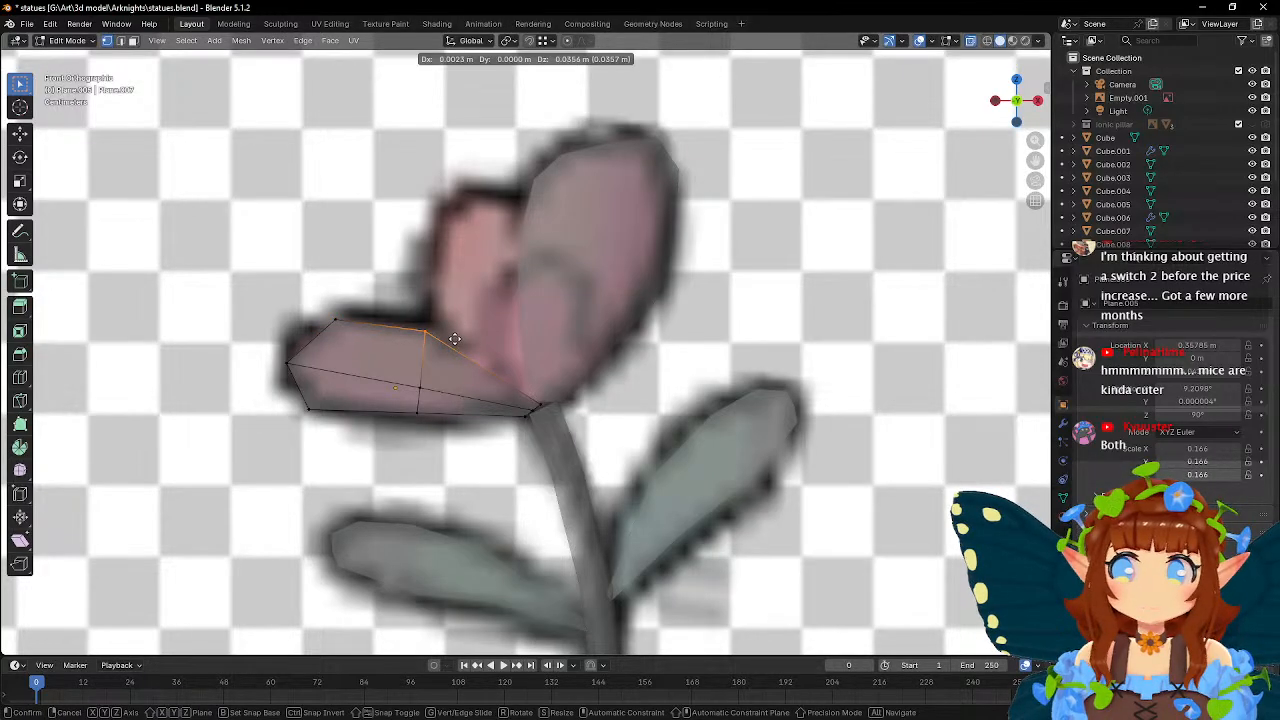
left_click(455, 339)
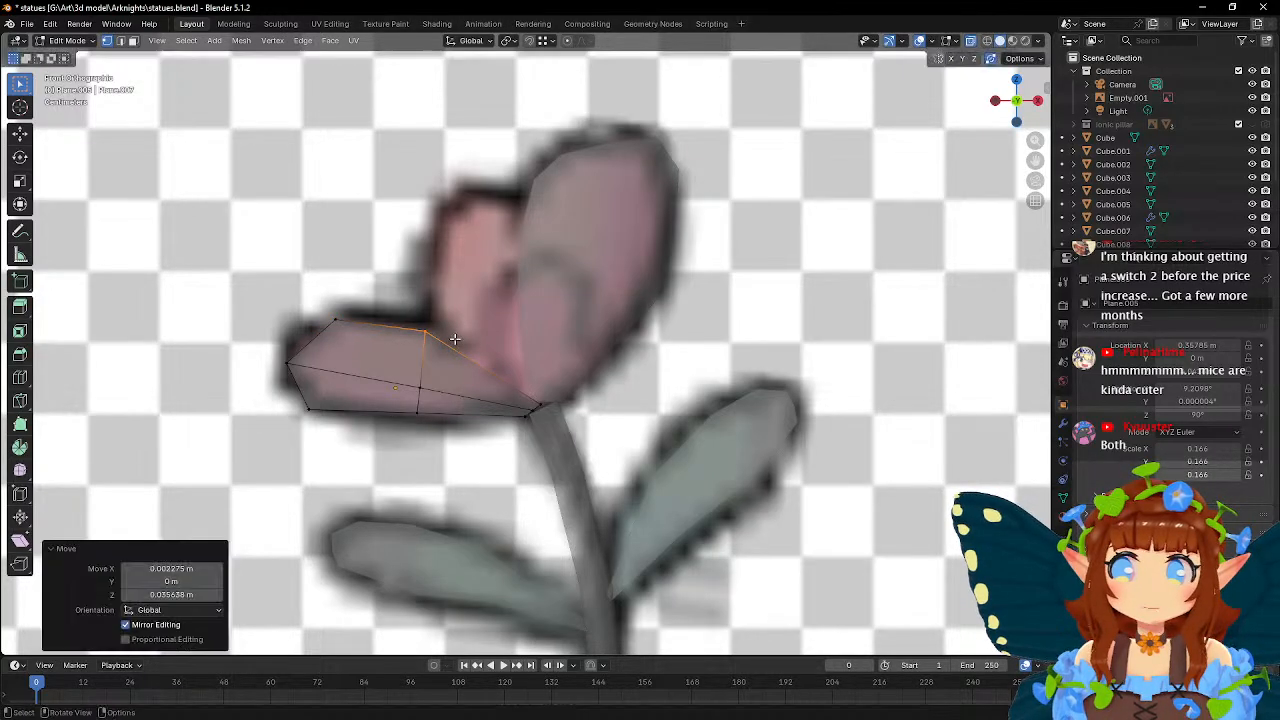
left_click(408, 407)
key("g")
left_click(440, 430)
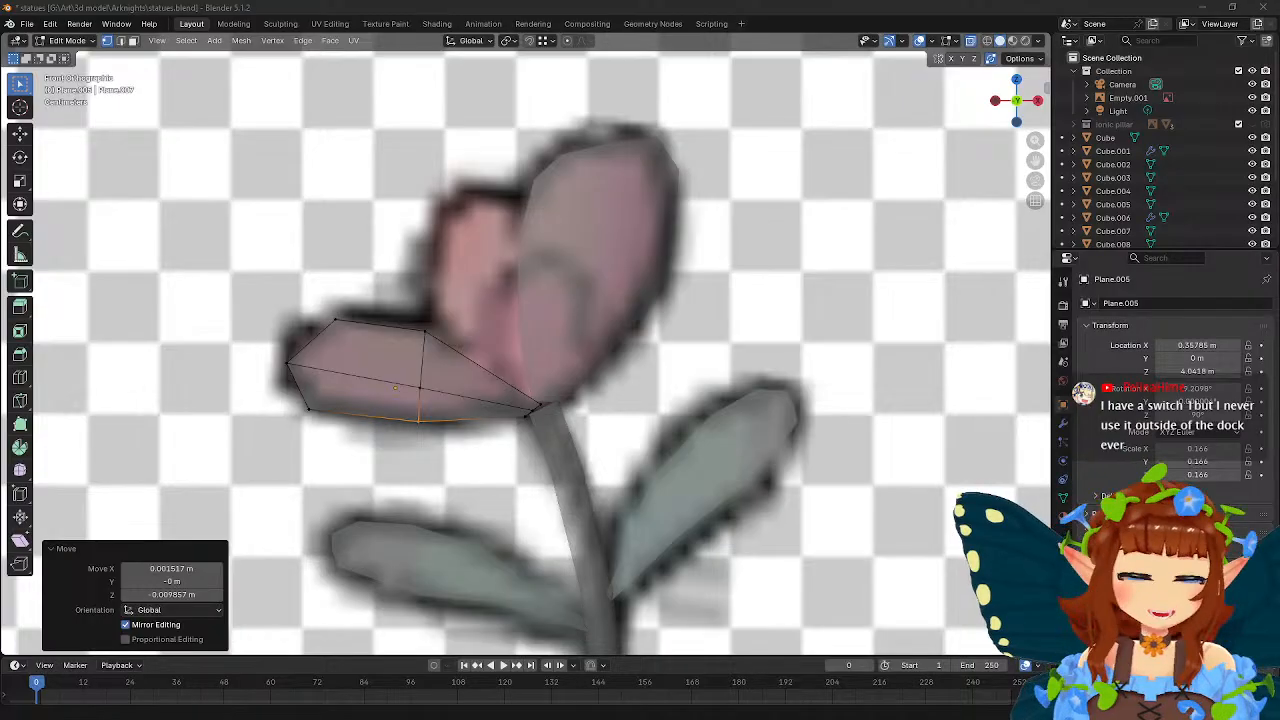
left_click(278, 4)
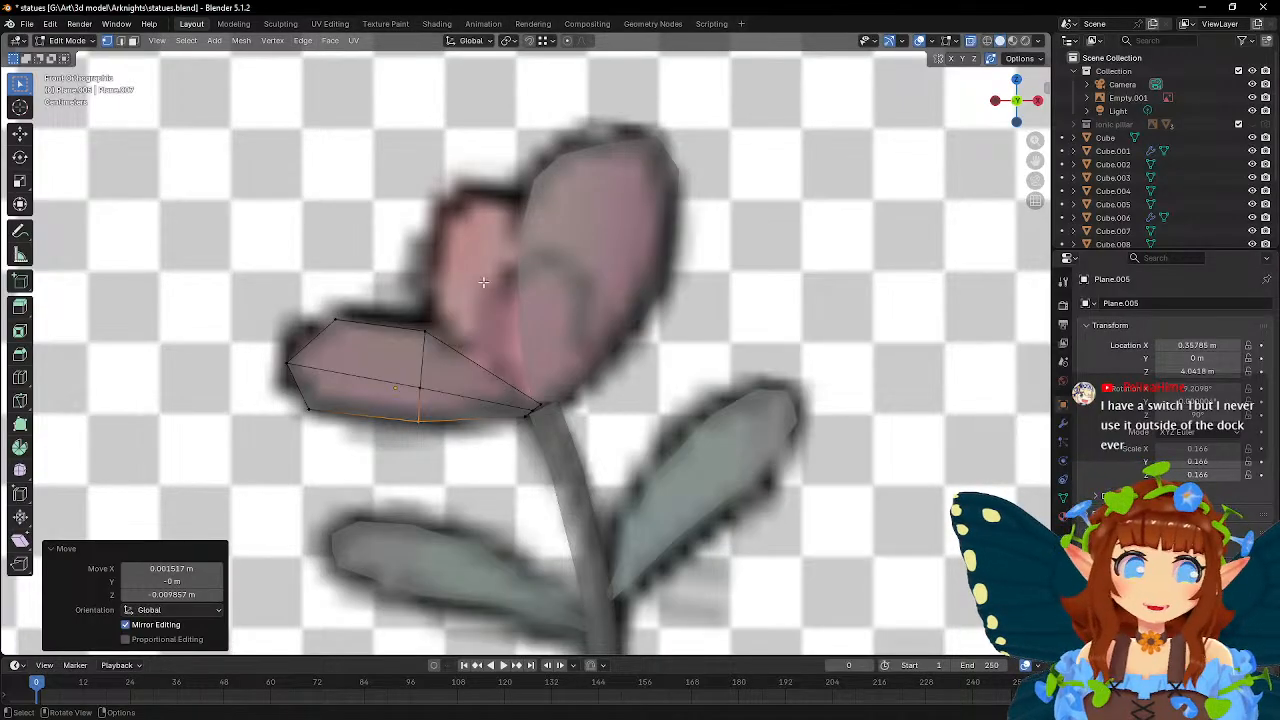
- Refit the petal's lower, middle and upper tip vertices to the drawn outline, shifting the upper ones about 0.013 m along X
middle_click_drag(415, 263, 507, 248, "shift")
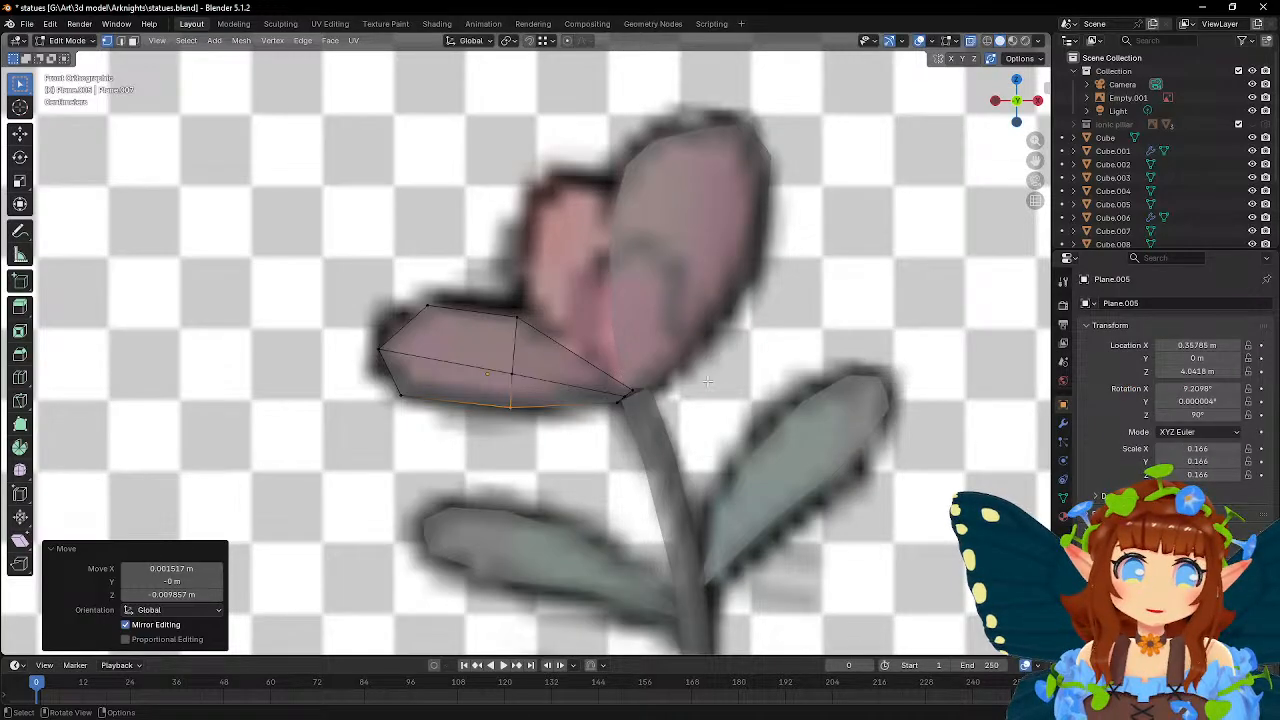
left_click_drag(373, 390, 450, 439)
key("g")
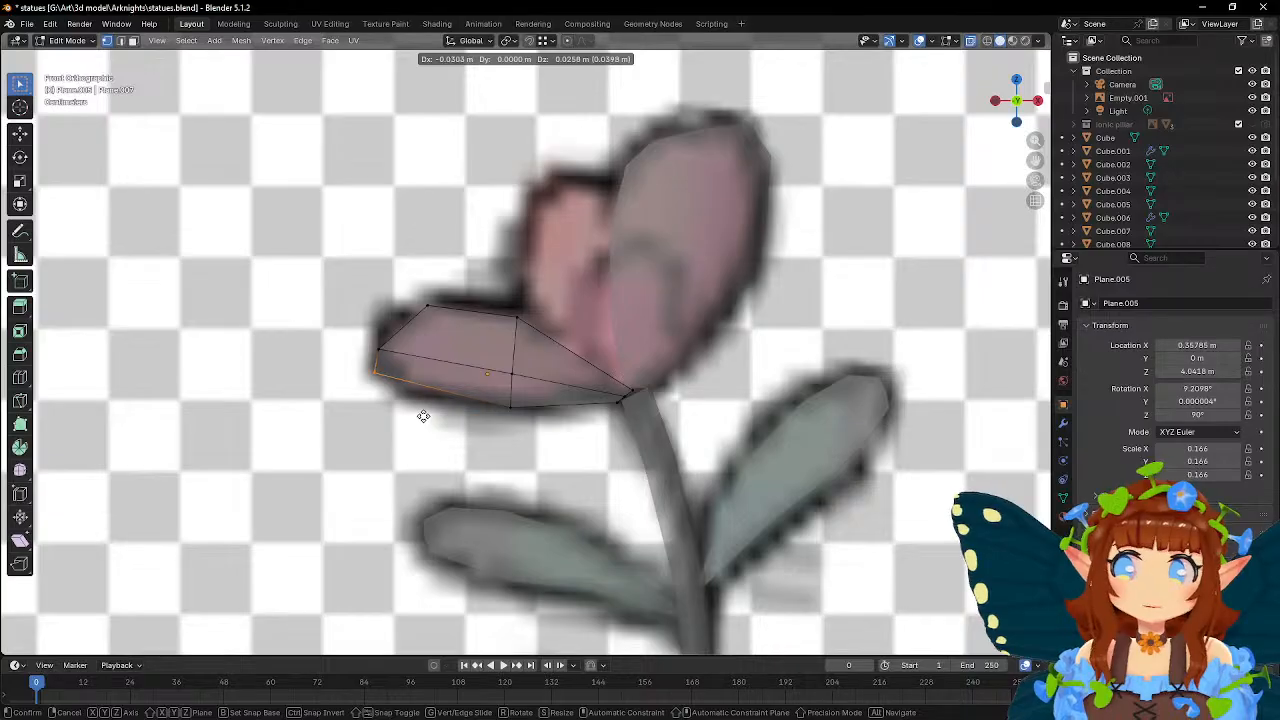
left_click(423, 416)
left_click_drag(371, 340, 403, 358)
key("g")
left_click(408, 344)
left_click(428, 305)
key("g")
left_click(467, 325)
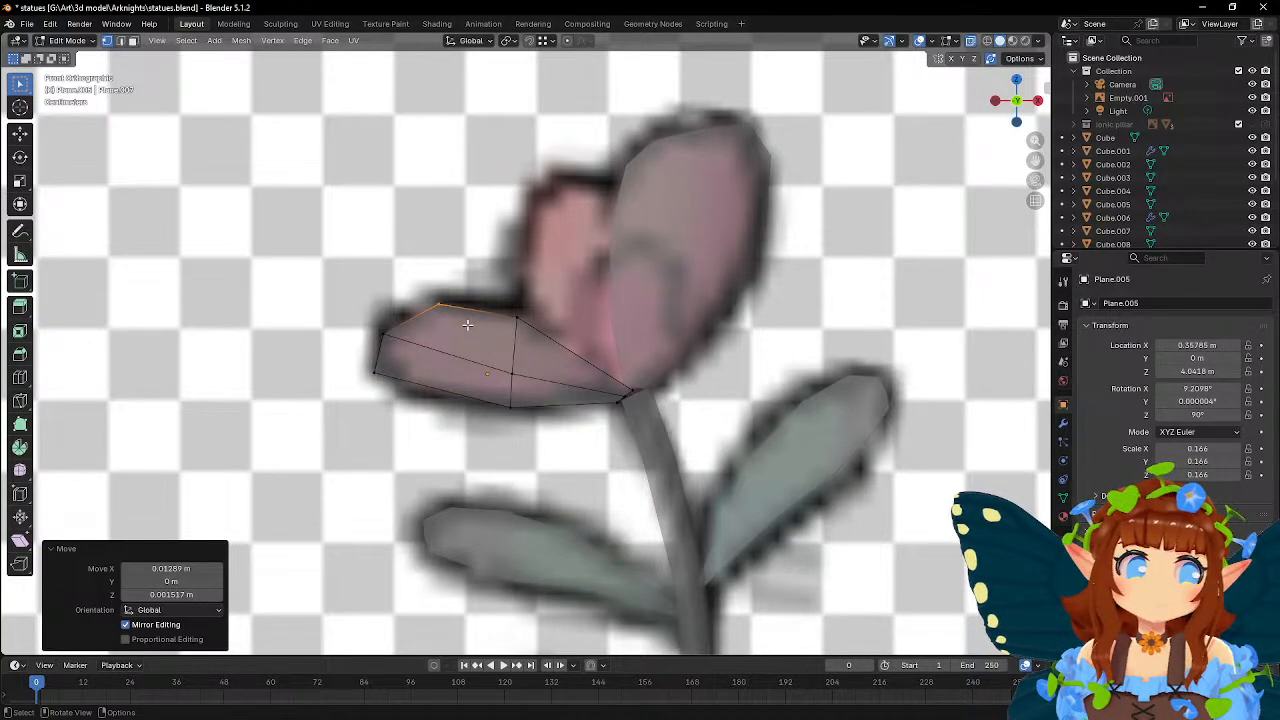
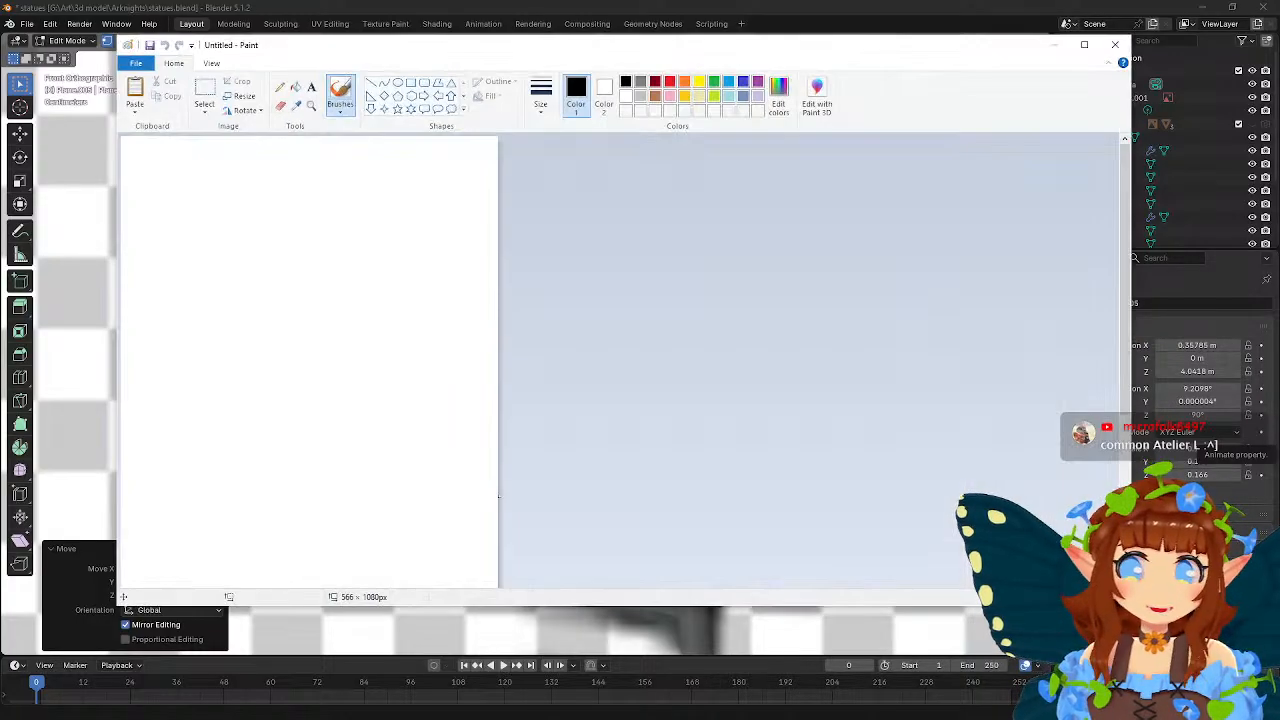
- Switch to Paint, paste the photo of two hands and set up a red brush
key("ctrl+v")
left_click(243, 82)
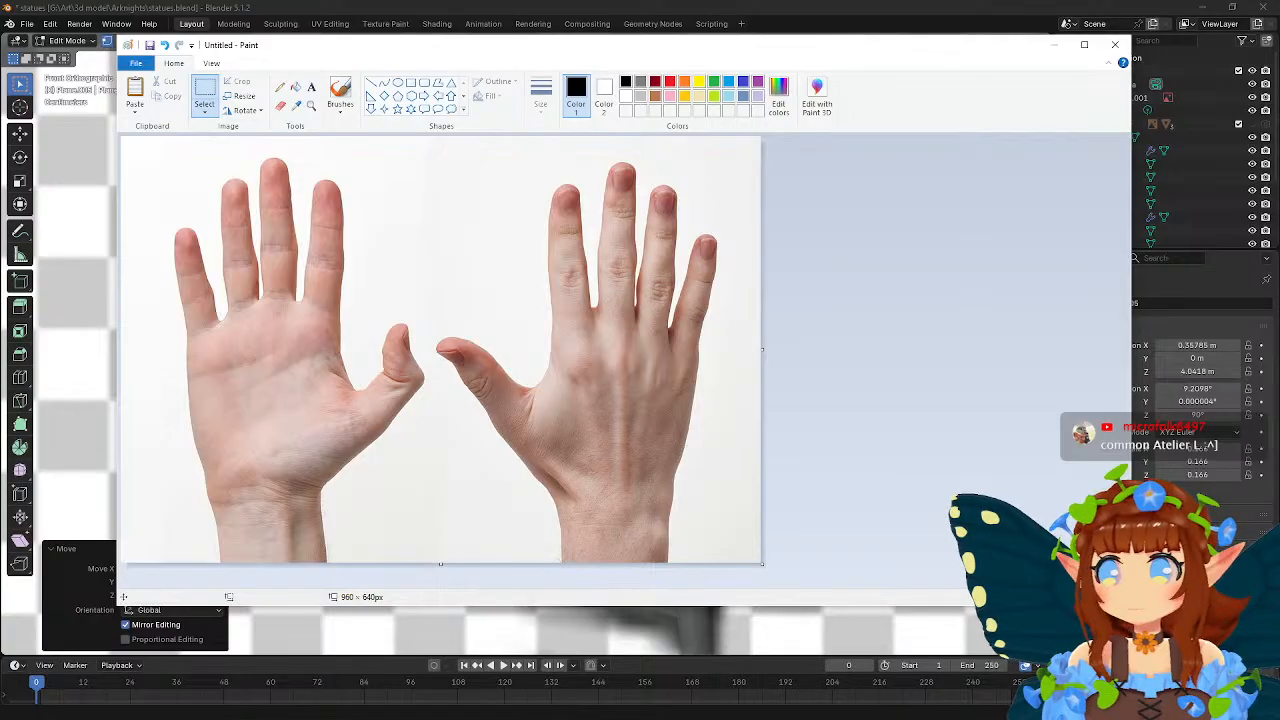
left_click(669, 82)
left_click(340, 95)
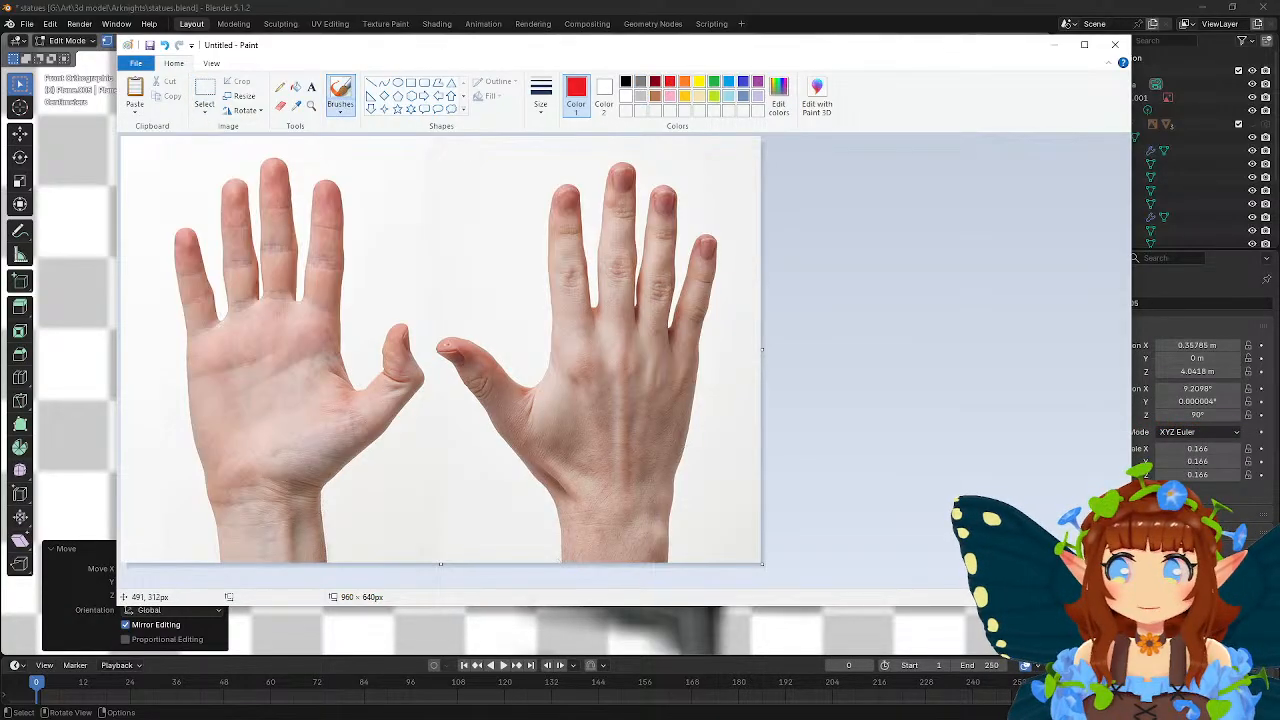
left_click_drag(626, 50, 765, 46)
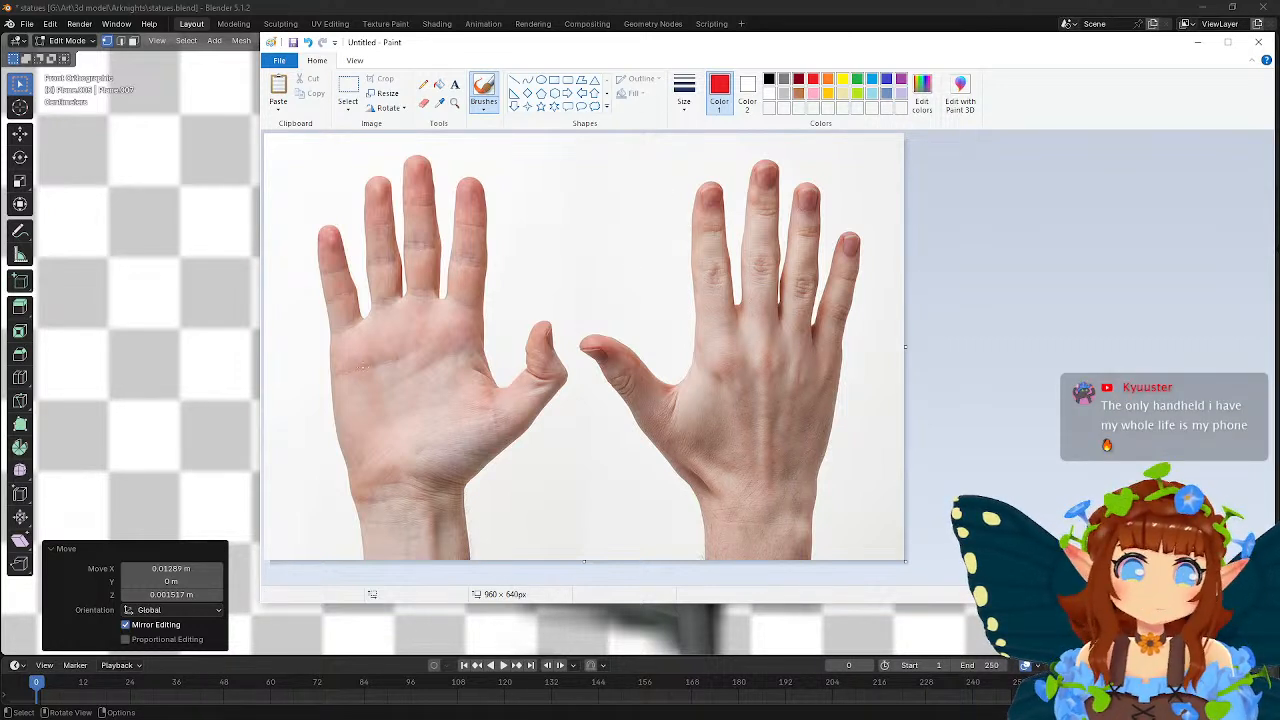
- Circle the outer heel of the palm in red on the hand photo and close Paint
mouse_move(362, 340)
left_mouse_down()
mouse_move(292, 376)
mouse_move(330, 518)
mouse_move(444, 486)
mouse_move(336, 340)
left_mouse_up()
mouse_move(382, 423)
left_mouse_down()
mouse_move(344, 417)
mouse_move(380, 412)
mouse_move(348, 396)
mouse_move(362, 392)
mouse_move(337, 393)
left_mouse_up()
key("ctrl+z")
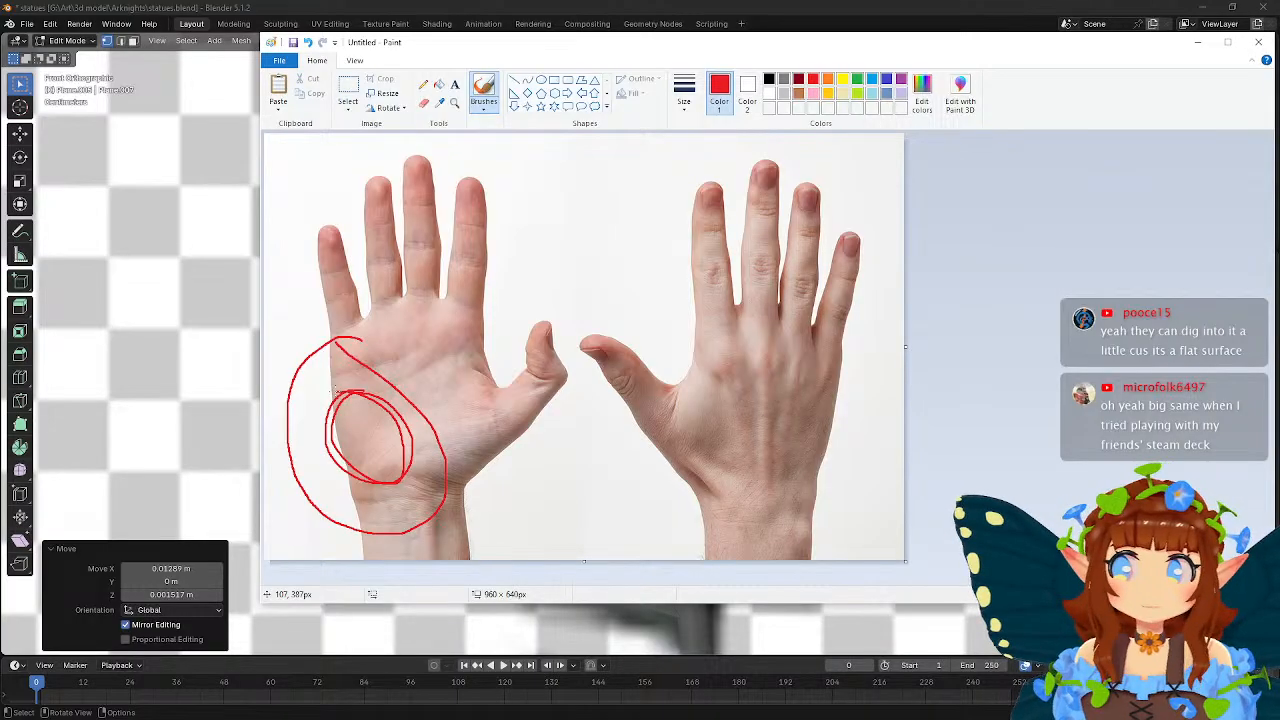
mouse_move(350, 385)
left_mouse_down()
mouse_move(329, 397)
mouse_move(349, 373)
left_mouse_up()
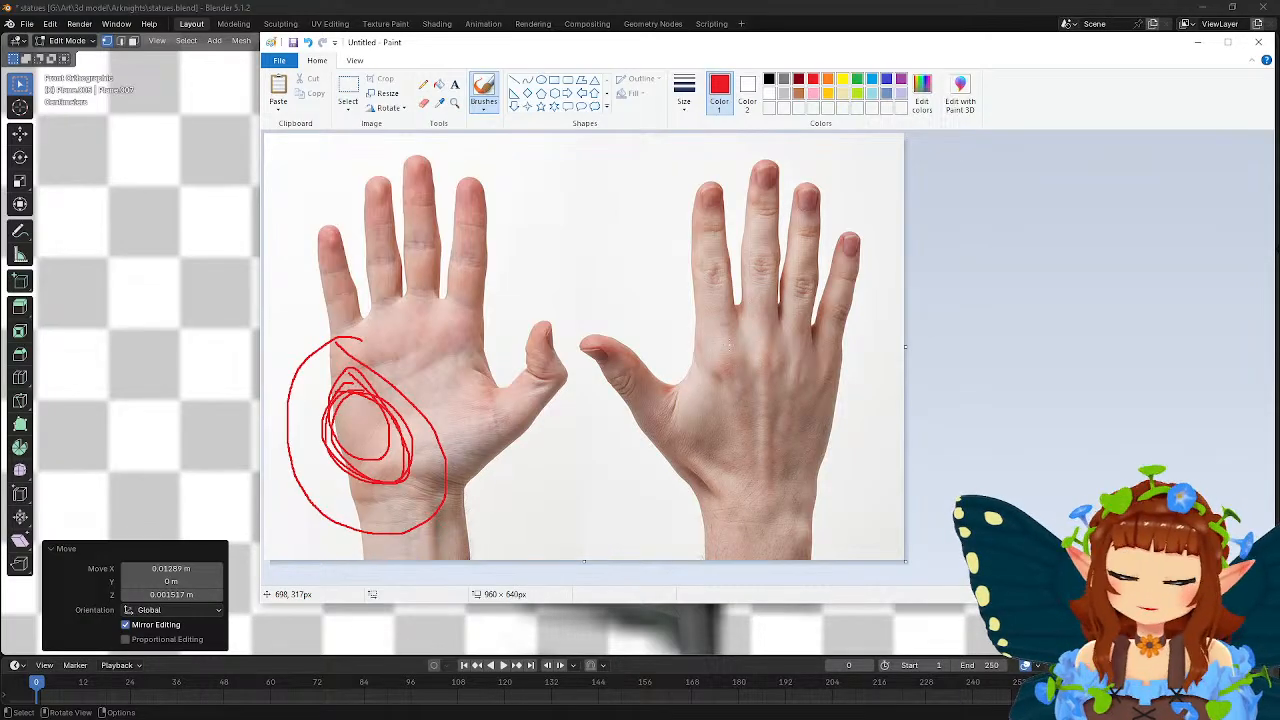
left_click(1259, 43)
left_click(780, 330)
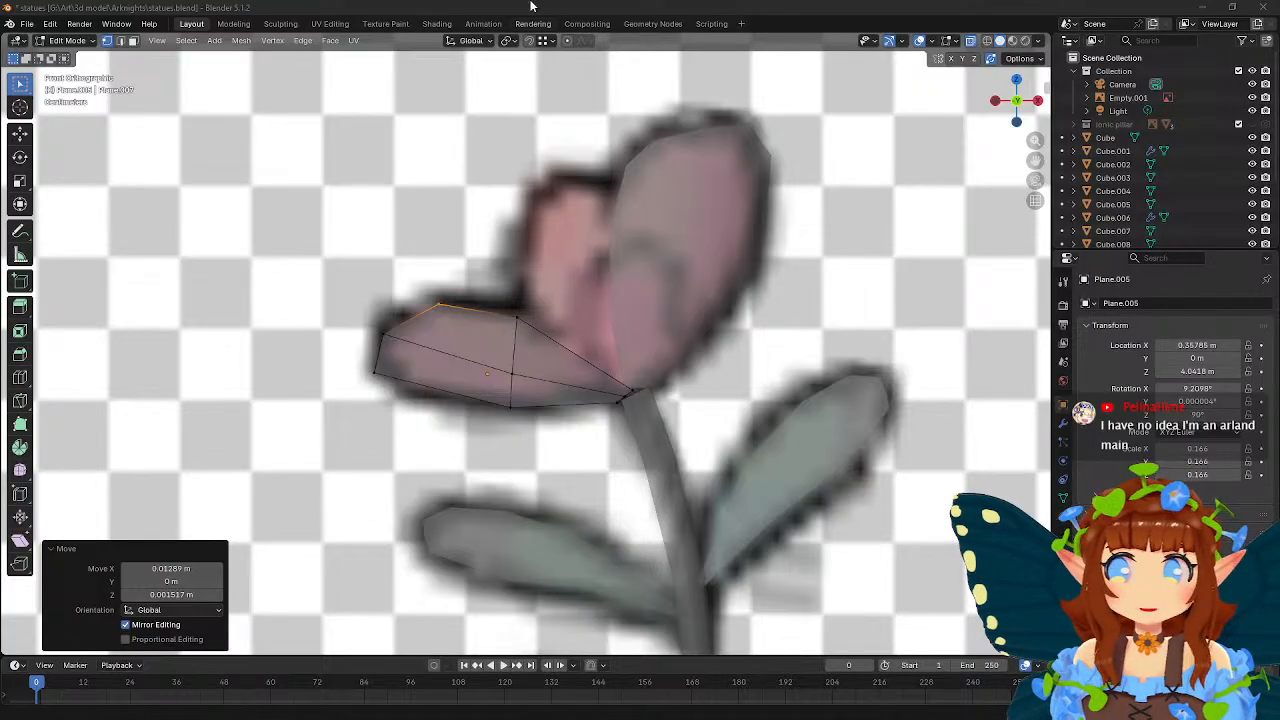
- Loop-cut the low petal across its outer half, refit the lower tip vertices and move the middle tip ones about -0.0046 m along X
left_click(19, 377)
left_click(445, 392)
left_click(375, 372)
key("g")
left_click(410, 392)
key("g")
left_click(402, 389)
key("g")
left_click(405, 340)
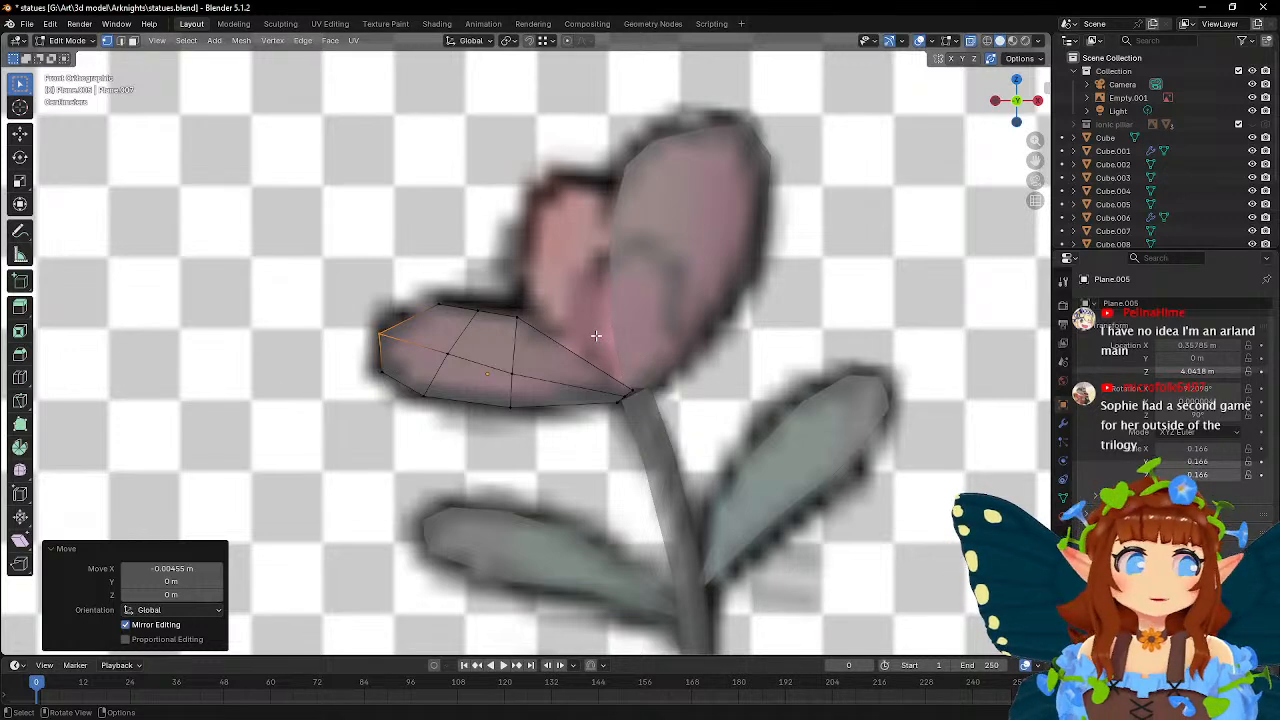
- Scale the pair of inner vertices on the petal's cross cut up to about 1.06 and rescale them along Z
middle_click_drag(588, 321, 502, 414)
left_click(458, 414)
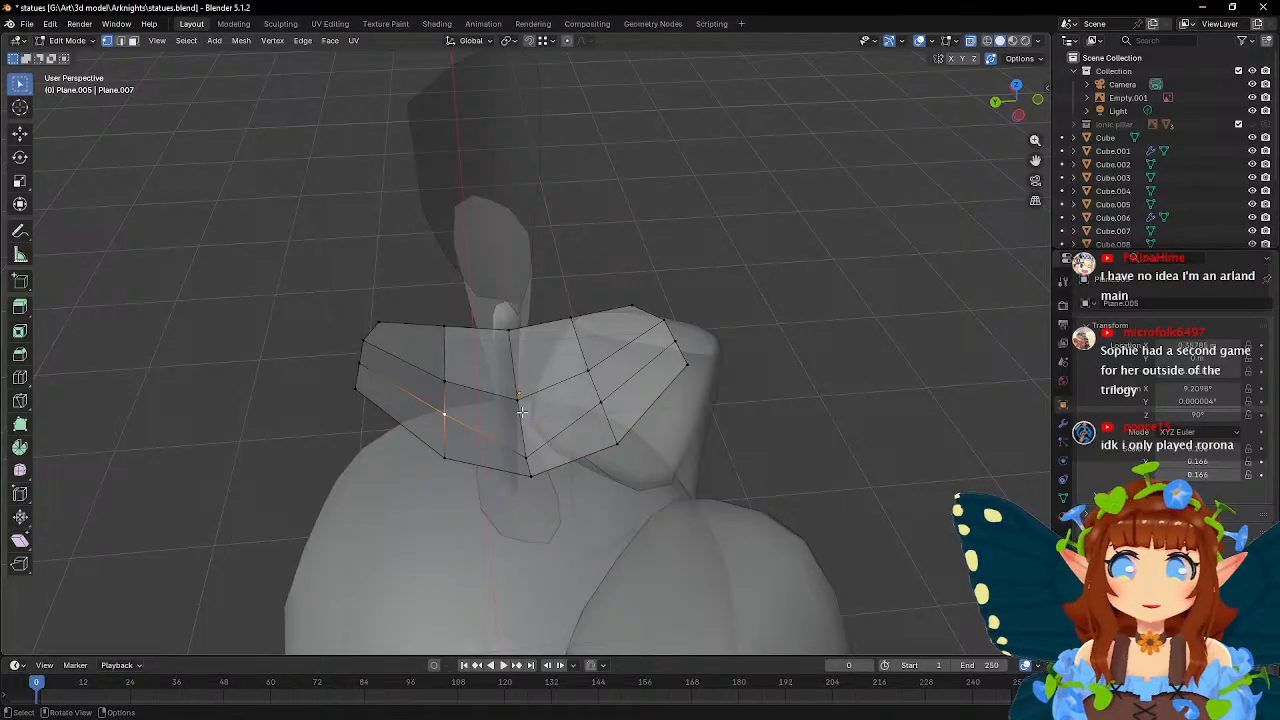
key("s")
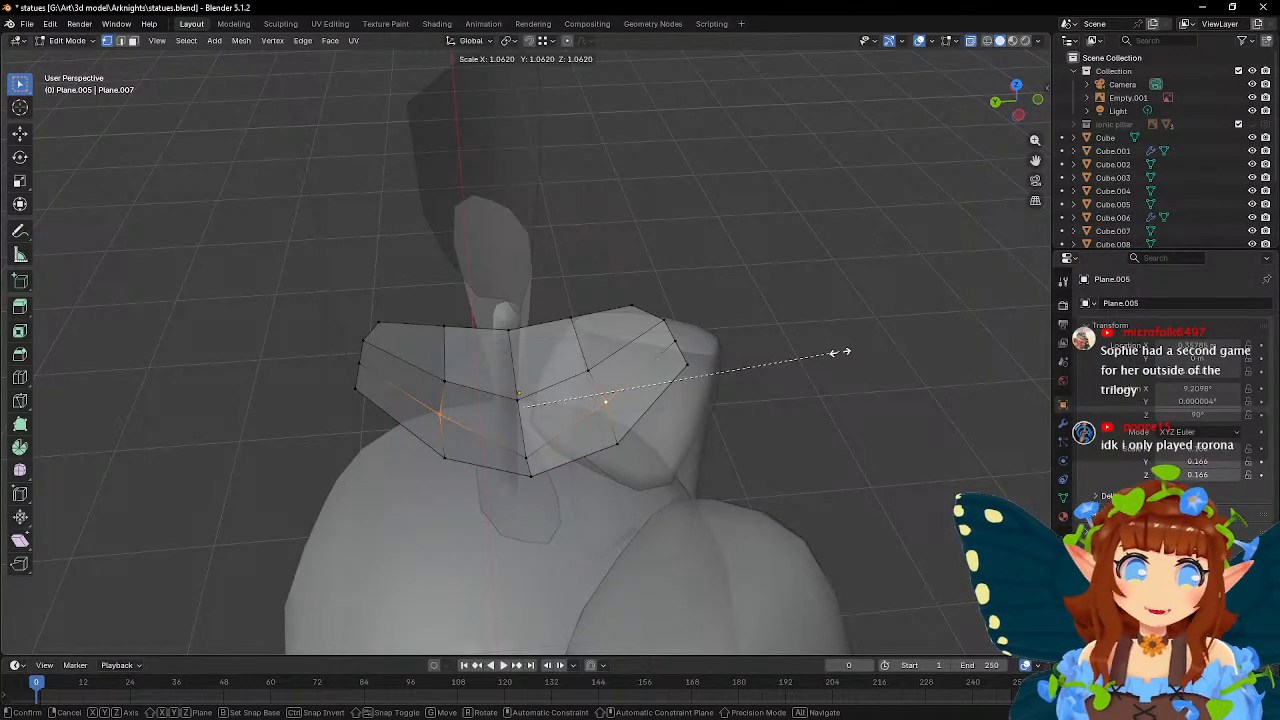
left_click(833, 352)
middle_click_drag(740, 331, 705, 316)
key("s")
key("z")
left_click(712, 321)
- Select the inner edge loop running across the petal and lower it about 0.008 m along Z
left_click(571, 383)
left_click(571, 383, "alt")
key("g")
key("z")
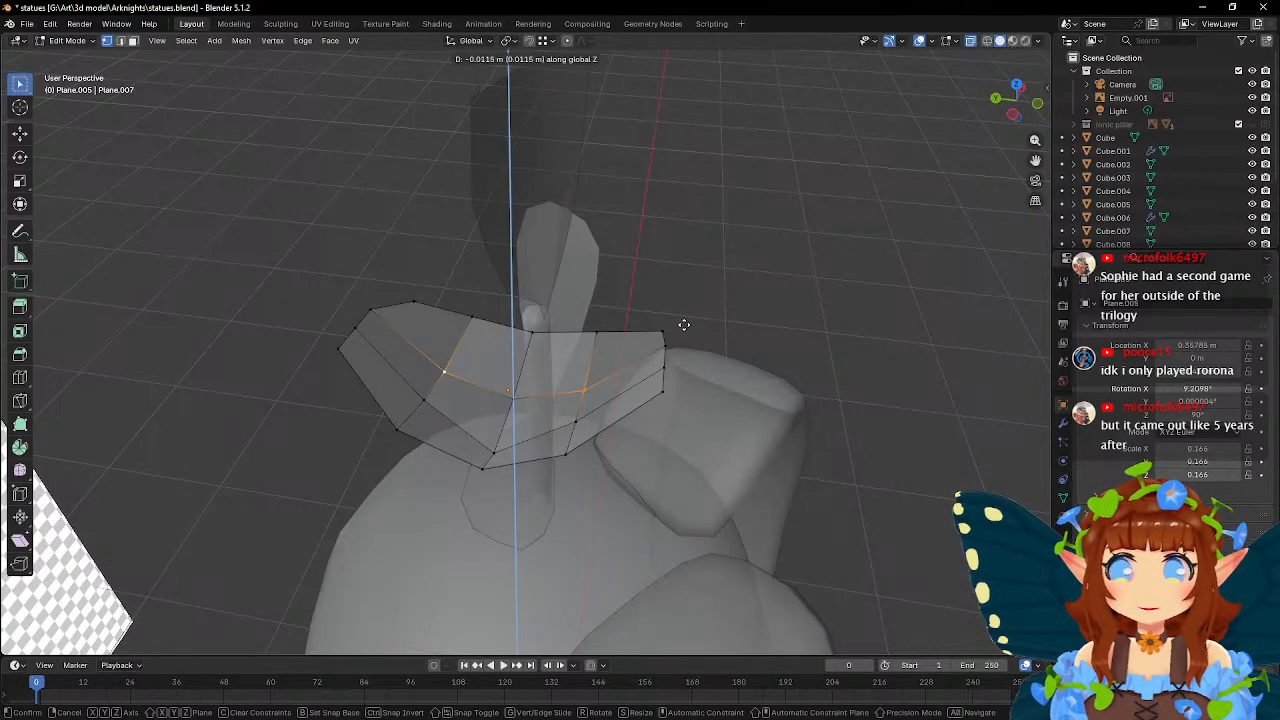
left_click(681, 323)
- In front view, move the two upper outline vertices nearest the petal's tip onto the drawn edge
key("KP_1")
key("KP_Decimal")
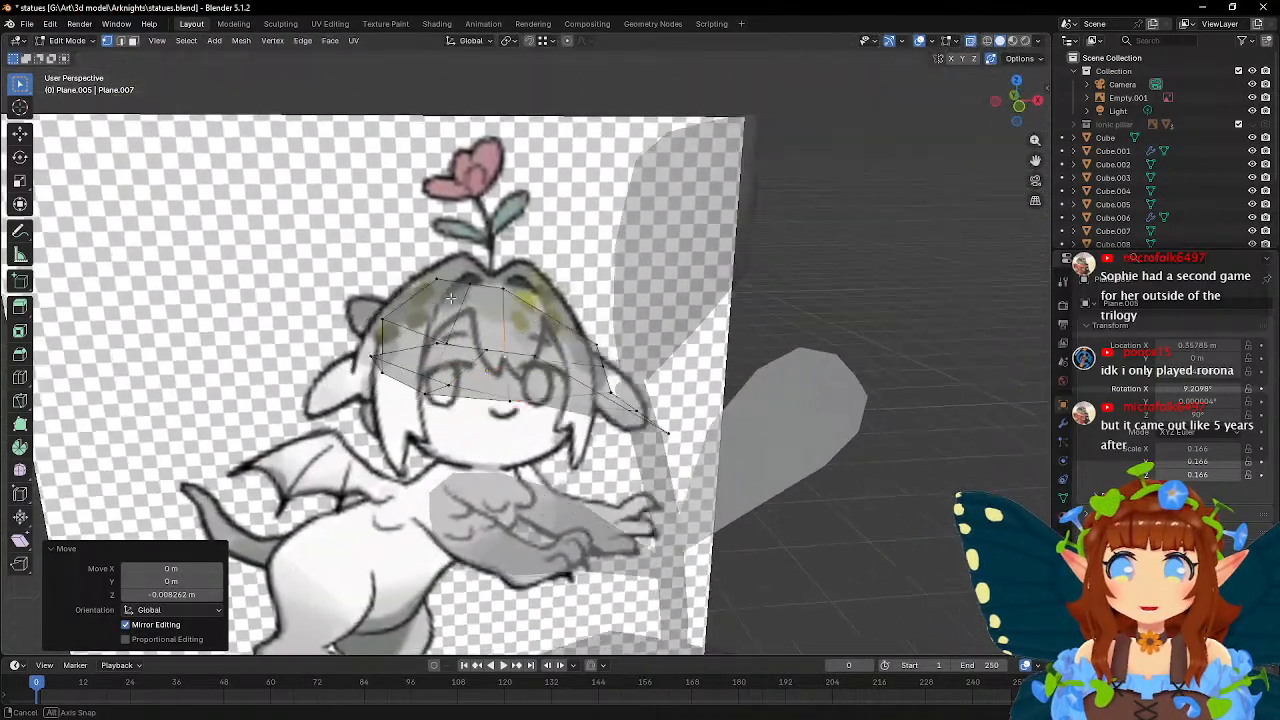
left_click(440, 305)
key("g")
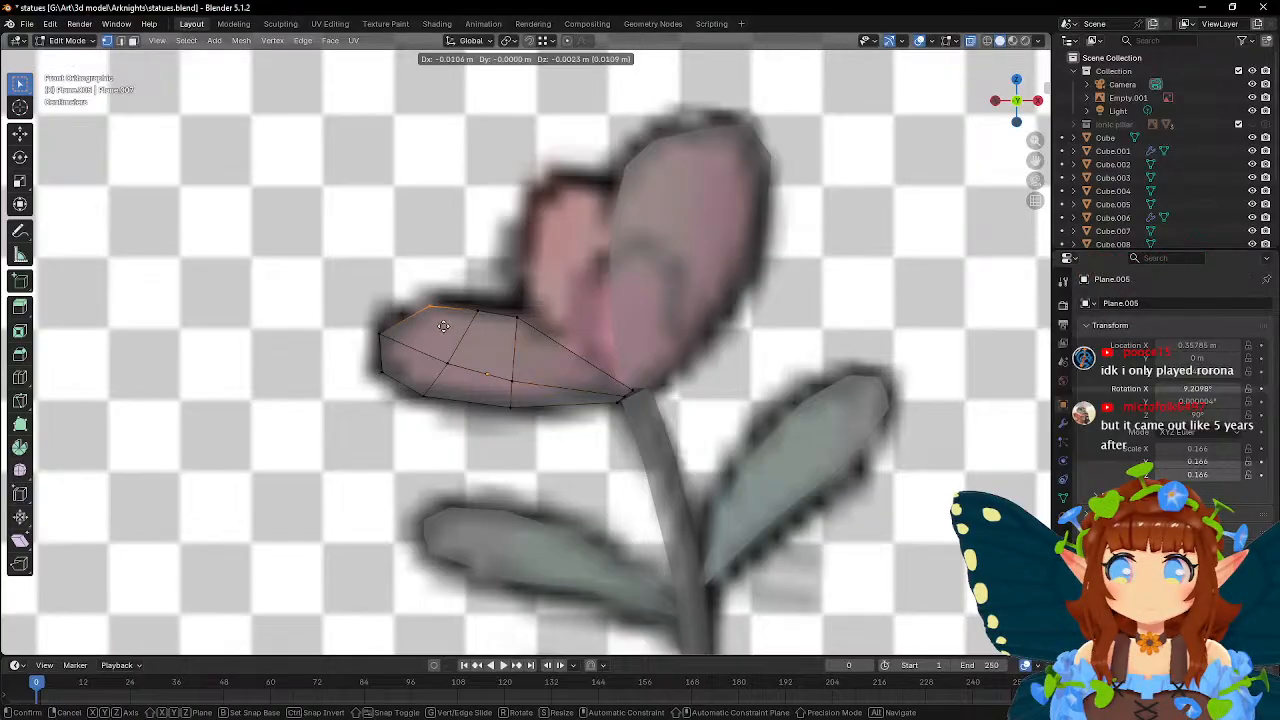
left_click(440, 327)
left_click(479, 312)
key("g")
left_click(474, 309)
- Shift the petal's upper outline vertex nearest the base about 0.018 m along X and reposition the inner vertex behind the tip
left_click(530, 326)
key("g")
left_click(553, 335)
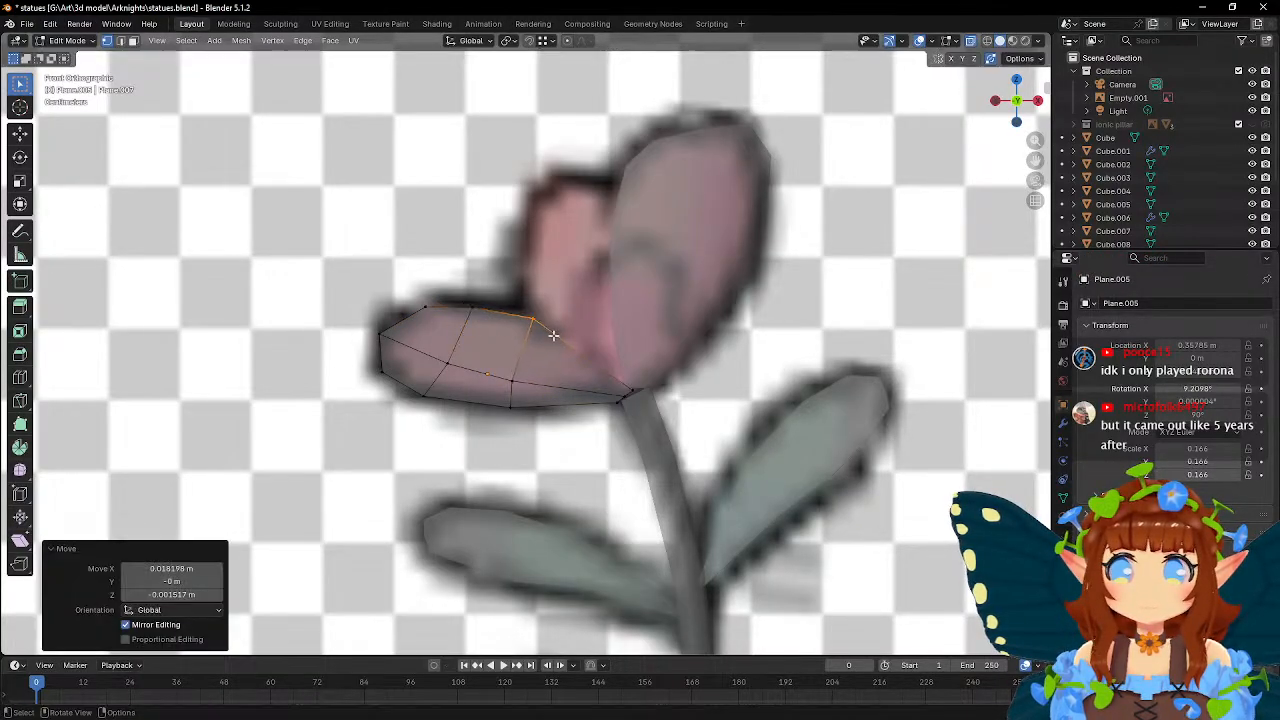
left_click(438, 352)
key("g")
left_click(457, 369)
- Knife-cut diagonal edges from the inner vertices behind the tip to the outer tip edge on both sides of the petal
middle_click_drag(455, 366, 482, 321)
left_click(20, 400)
left_click(480, 323)
left_click(459, 259)
key("Return")
middle_click_drag(396, 289, 617, 292)
left_click(593, 304)
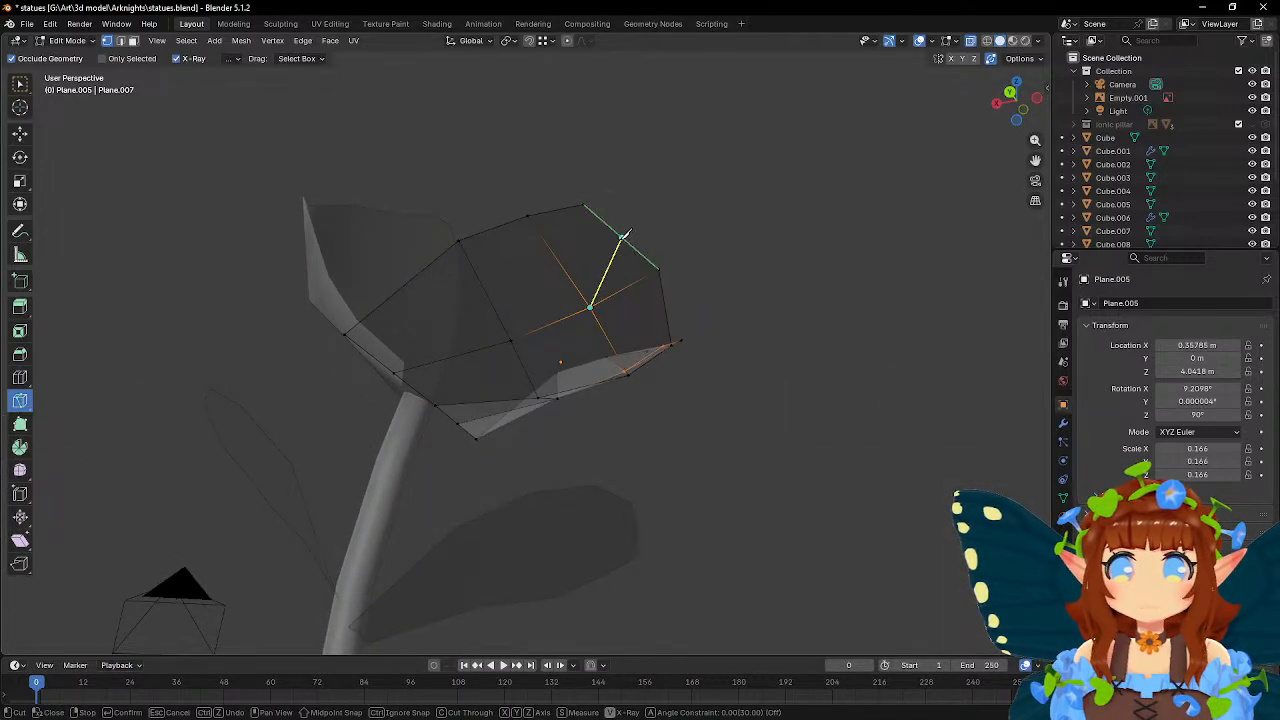
left_click(624, 235)
key("Return")
- In front view, move the upper tip vertices around the new knife cut outward to round the petal's tip
middle_click_drag(624, 237, 511, 270)
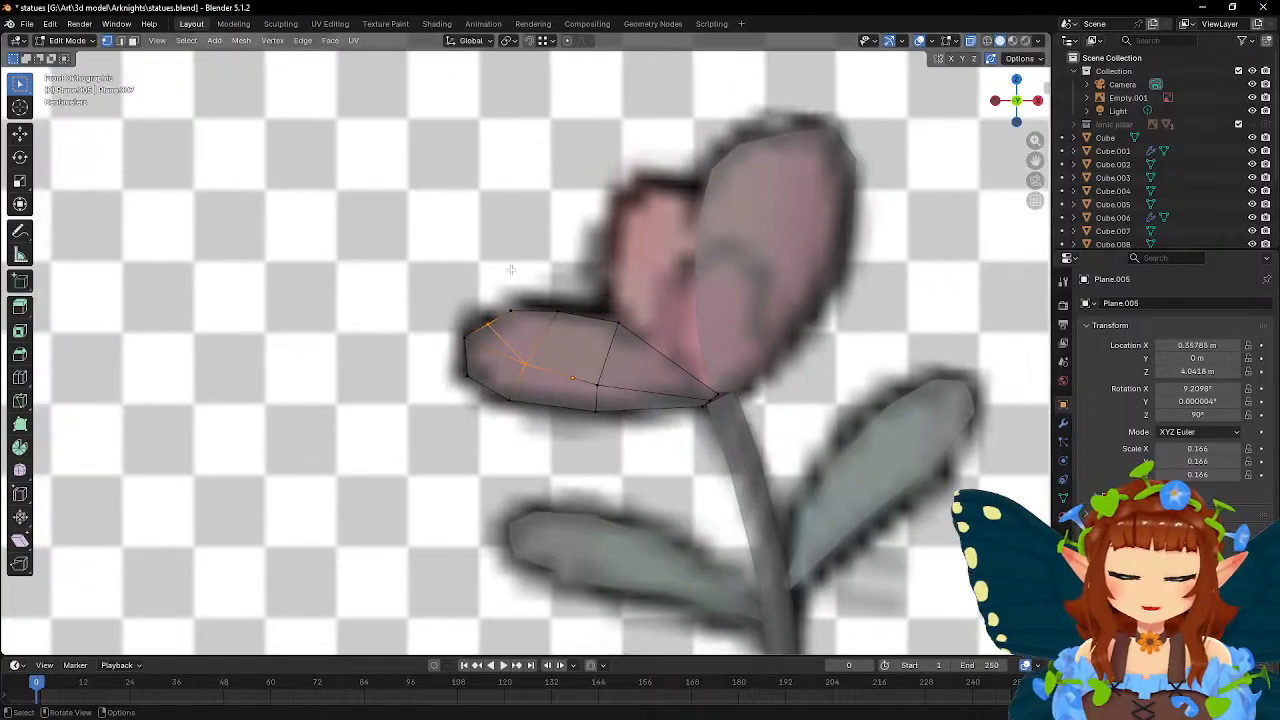
left_click_drag(456, 332, 505, 340)
key("g")
left_click(486, 358)
key("g")
left_click(539, 318)
- Reposition the inner vertices along the petal's middle, moving the one nearer the base about 0.01 m along X
left_click_drag(517, 356, 613, 391)
key("g")
left_click(552, 376)
key("g")
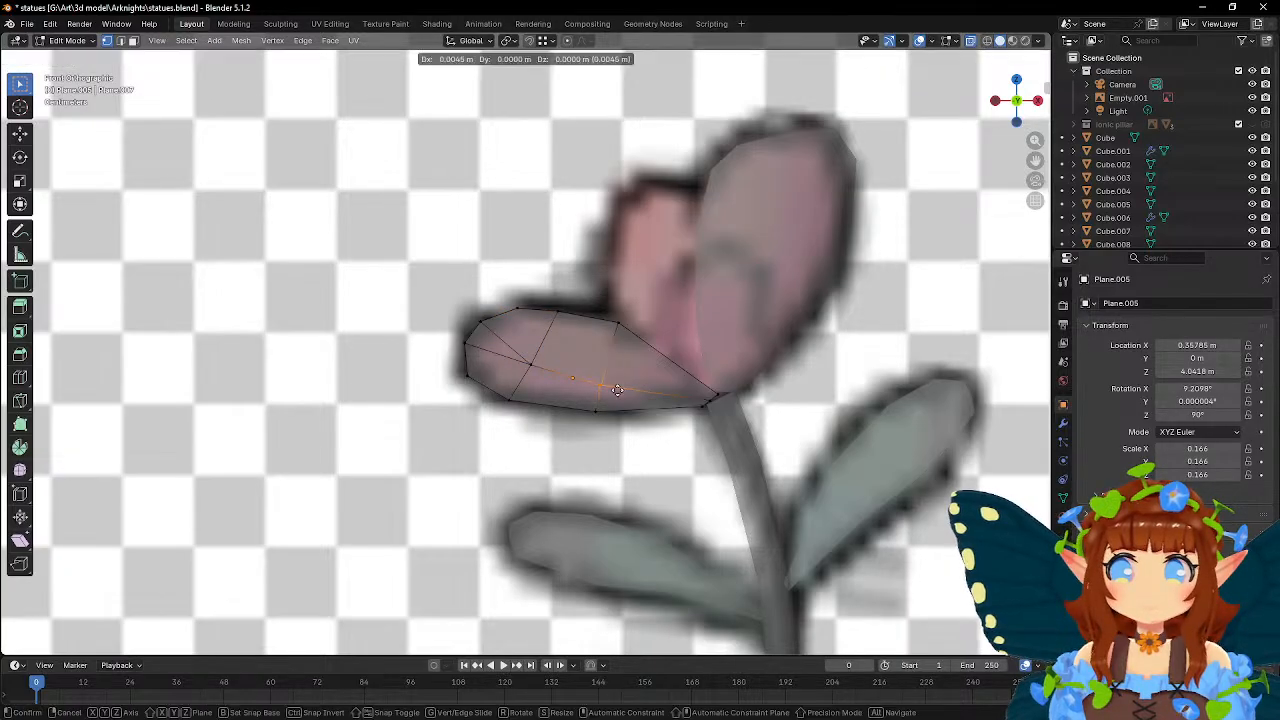
left_click(620, 390)
- Loop-cut the petal near its base and fit the cut's outline vertices, moving the lower ones about 0.012 m along X and 0.0046 m along Z
middle_click_drag(184, 415, 114, 400, "shift")
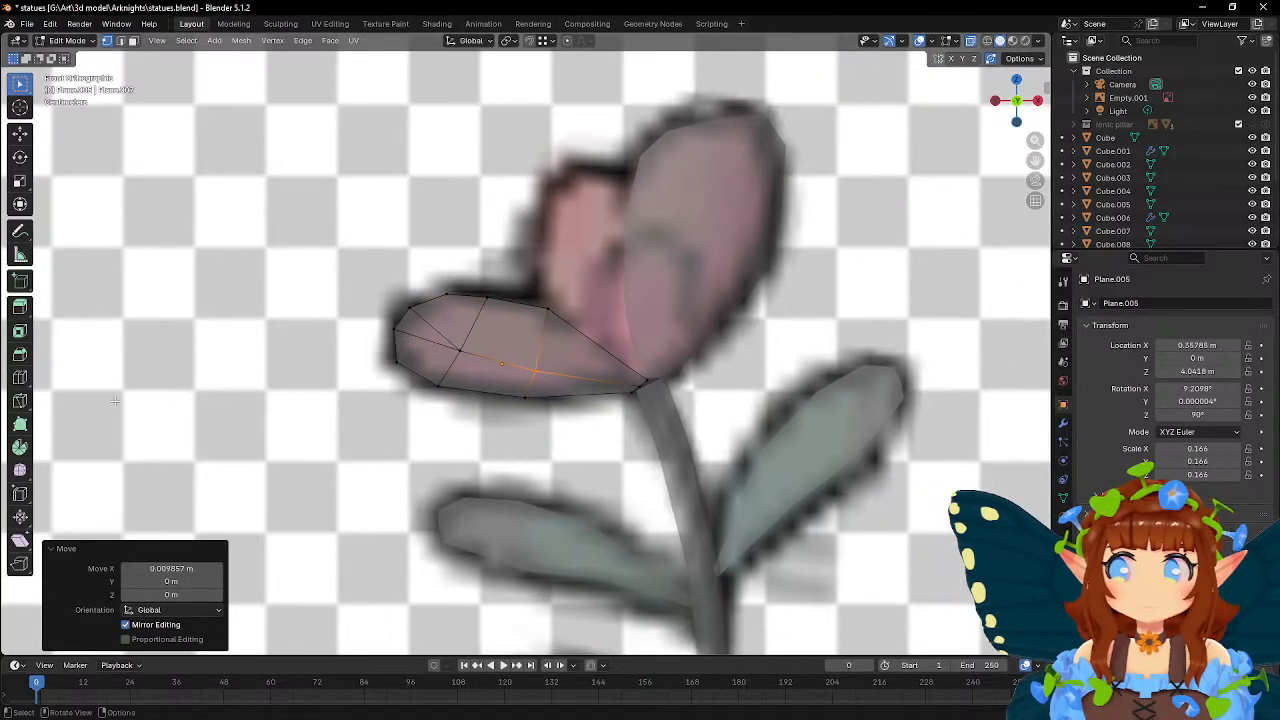
left_click(26, 380)
left_click(571, 389)
key("w")
left_click_drag(582, 334, 609, 406)
key("g")
left_click(635, 373)
key("g")
left_click(606, 387)
key("g")
left_click(618, 403)
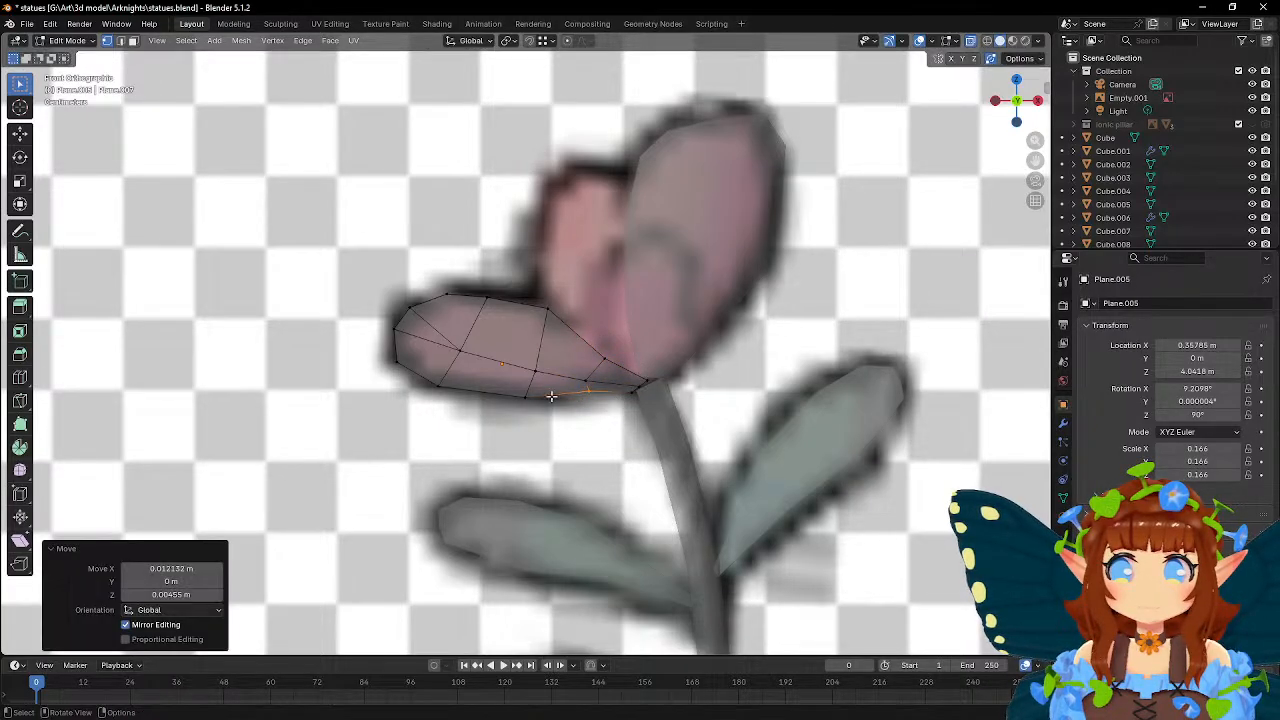
- Move the petal's lower middle outline vertex about 0.007 m and the base cut's inner vertex about 0.008 m along X
left_click(520, 395)
key("g")
left_click(554, 408)
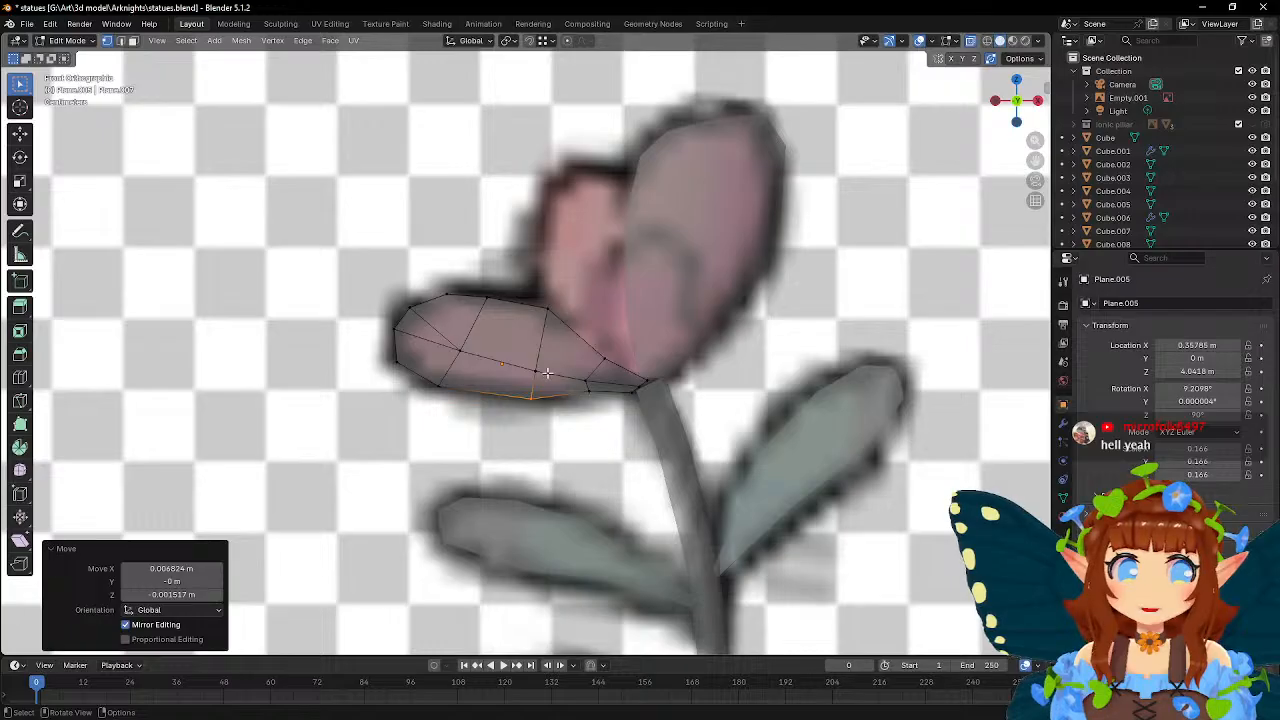
scroll(547, 373, "up", 2)
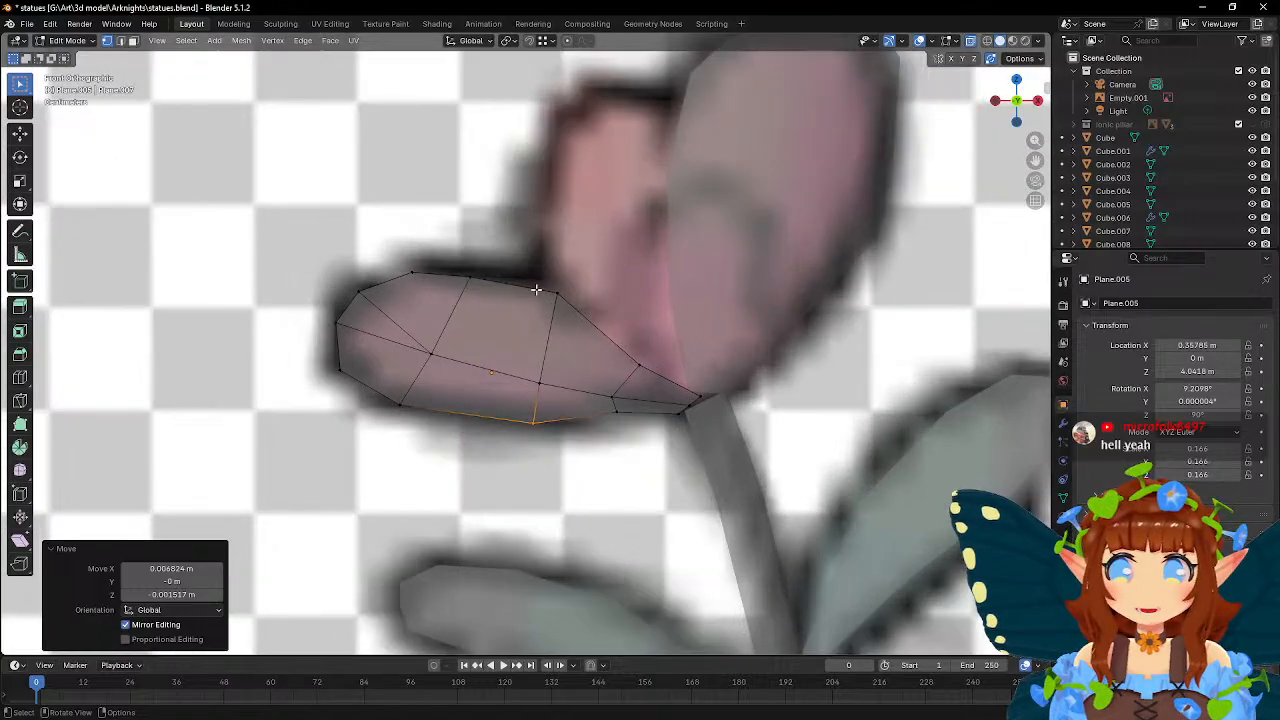
left_click(618, 405)
key("g")
left_click(641, 405)
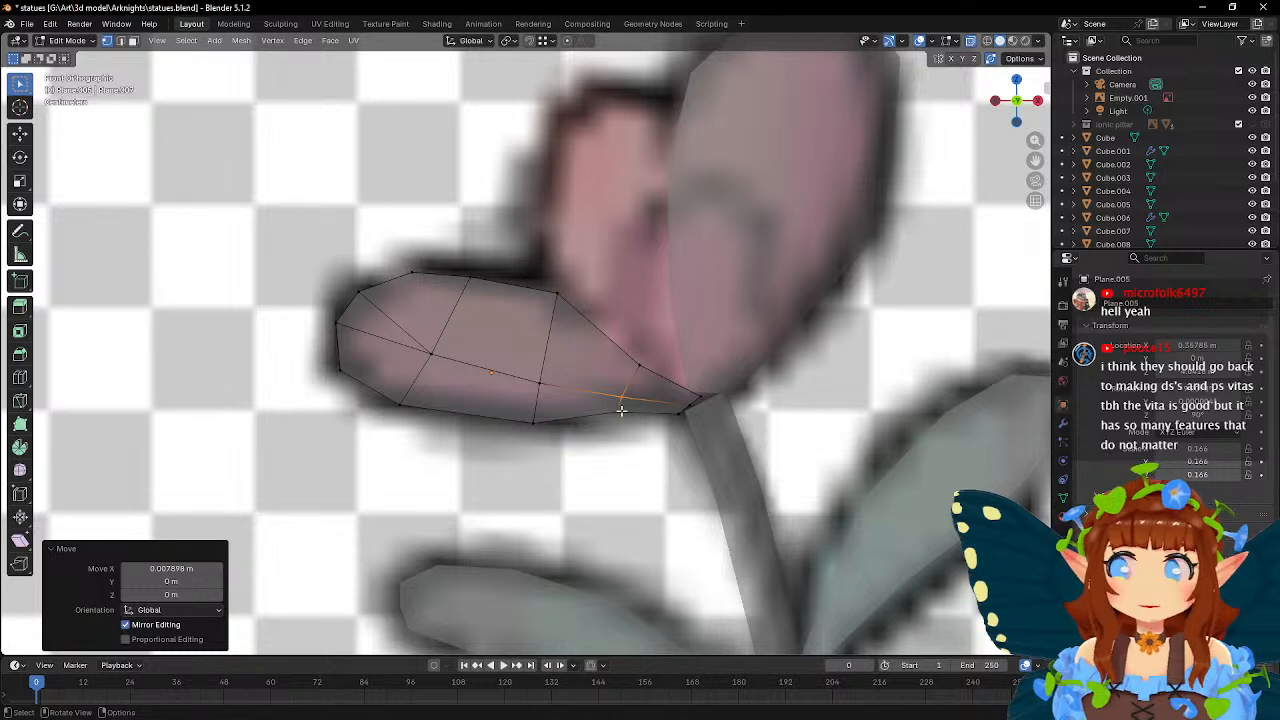
- Add a loop cut between the middle and base cuts and shift the neighbouring upper outline vertex about -0.0074 m along X
left_click(20, 400)
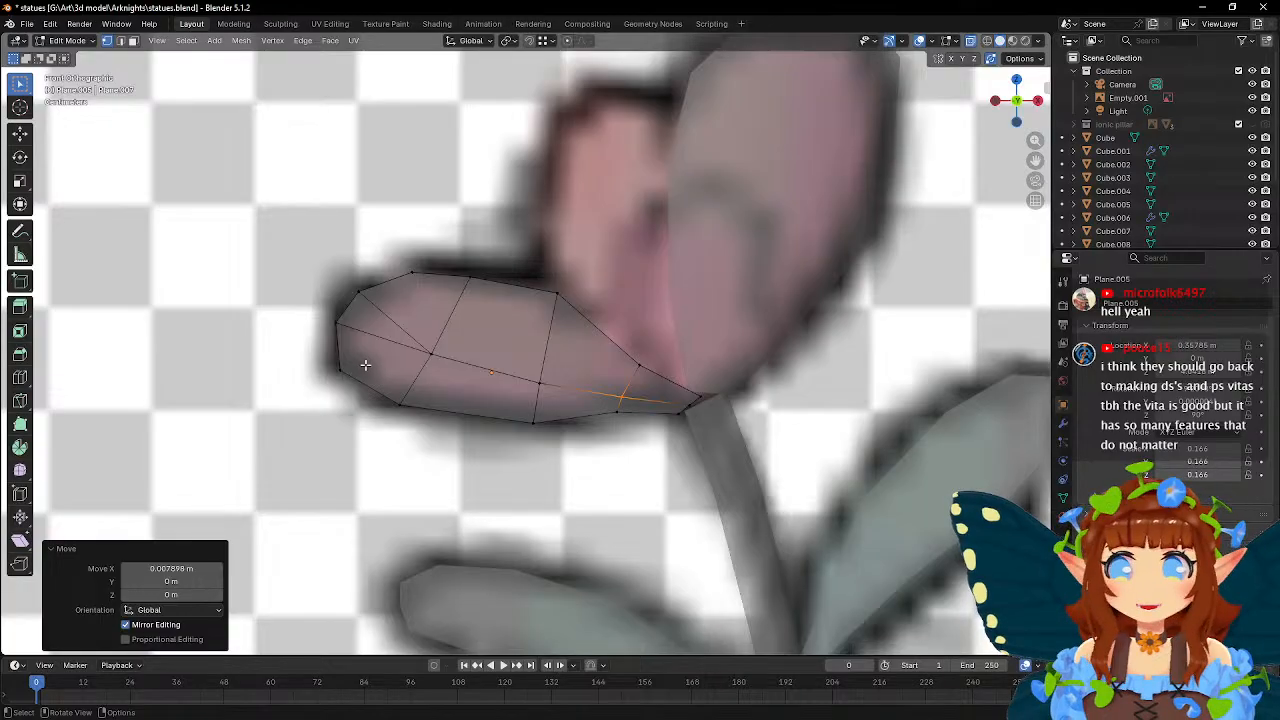
left_click(20, 384)
left_click(584, 415)
key("w")
left_click(556, 292)
key("g")
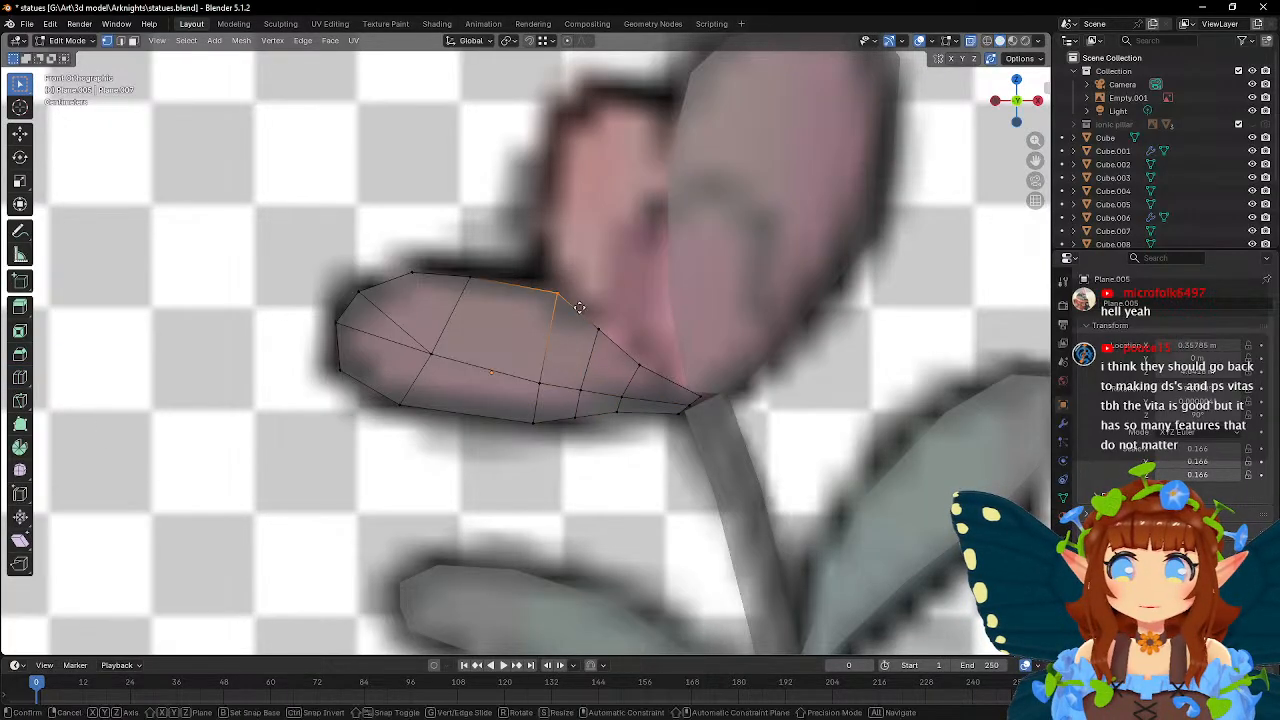
left_click(570, 308)
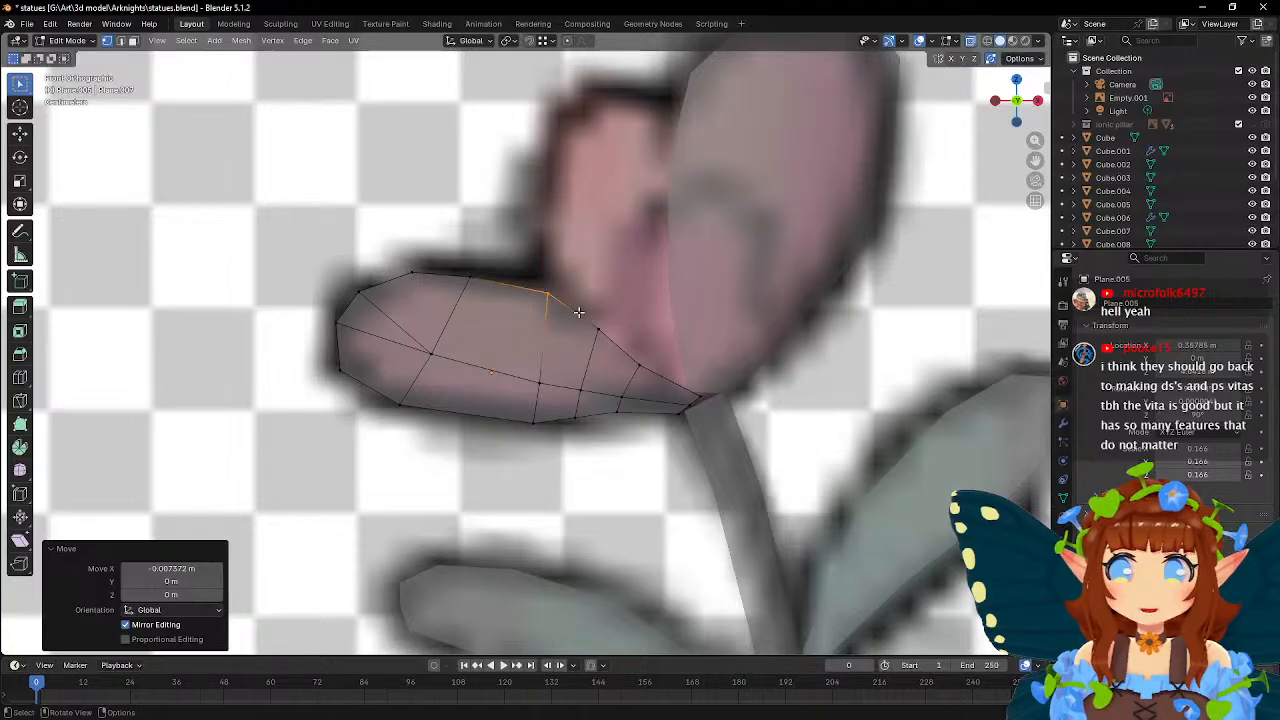
- Fit the new cut's upper outline vertex and its tipward neighbour to the curve of the drawn petal
left_click(597, 327)
key("g")
left_click(617, 339)
left_click_drag(535, 288, 563, 312)
key("g")
left_click(561, 312)
- Shift the lower middle outline vertex toward the tip and the inner middle vertex about -0.0126 m along X and 0.0037 m along Z
left_click_drag(520, 367, 543, 436)
key("g")
left_click(538, 394)
key("g")
left_click(517, 434)
left_click_drag(516, 364, 536, 386)
key("g")
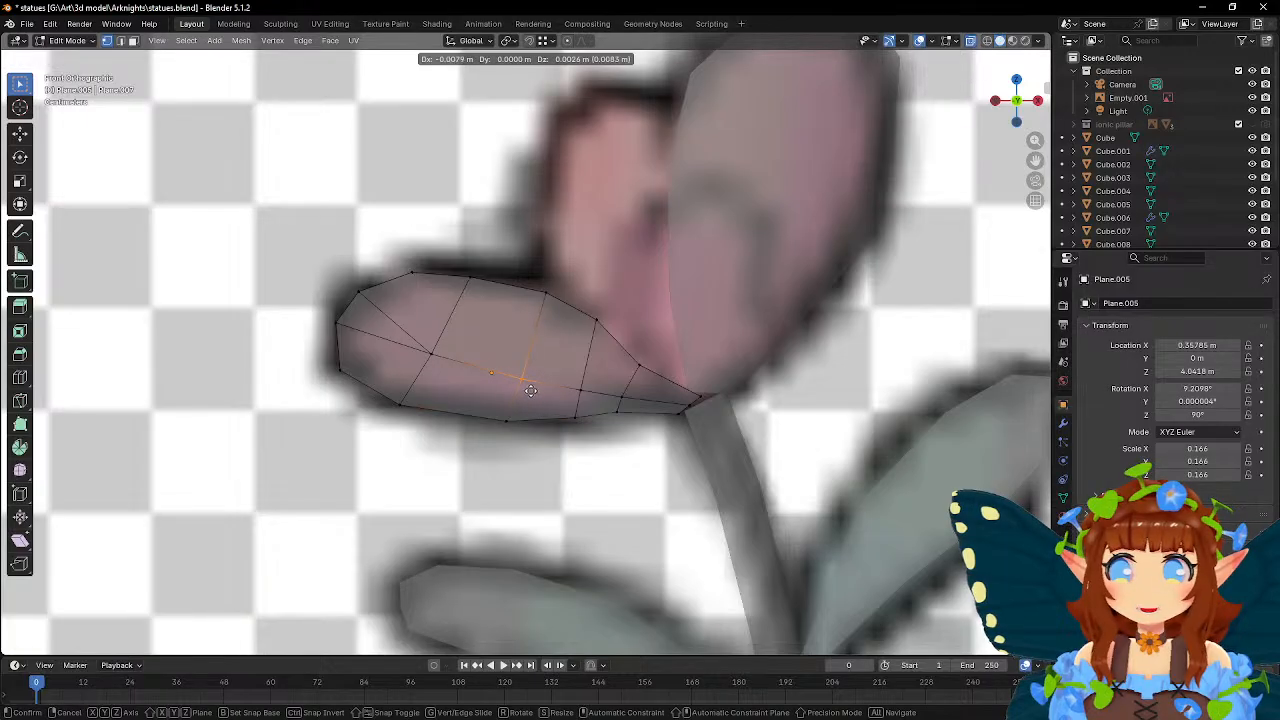
left_click(527, 389)
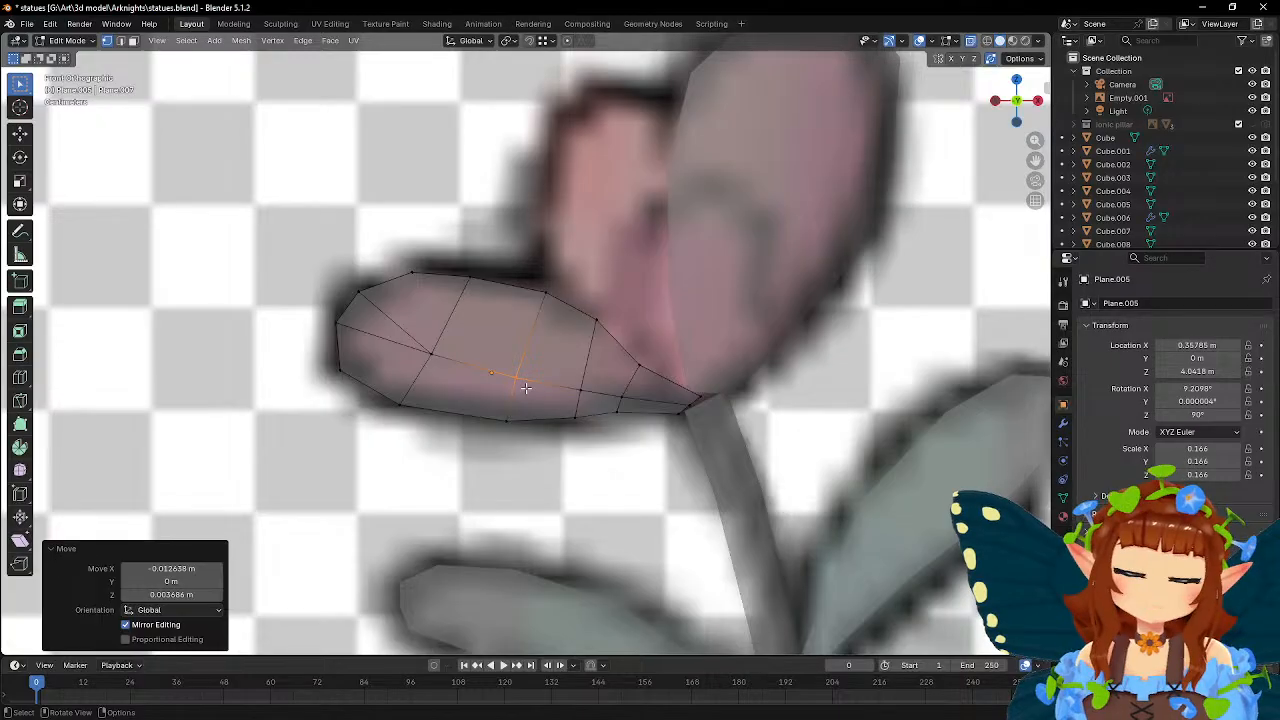
key("g")
left_click(561, 418)
- Select the five vertices across the petal's base edge
middle_click_drag(594, 436, 494, 491)
left_click(342, 456)
left_click(426, 456, "shift")
left_click(514, 457, "shift")
left_click(608, 455, "shift")
left_click(697, 450, "shift")
- Try to narrow the petal's base row and the row beside it with uniform scaling, and undo both changes
key("s")
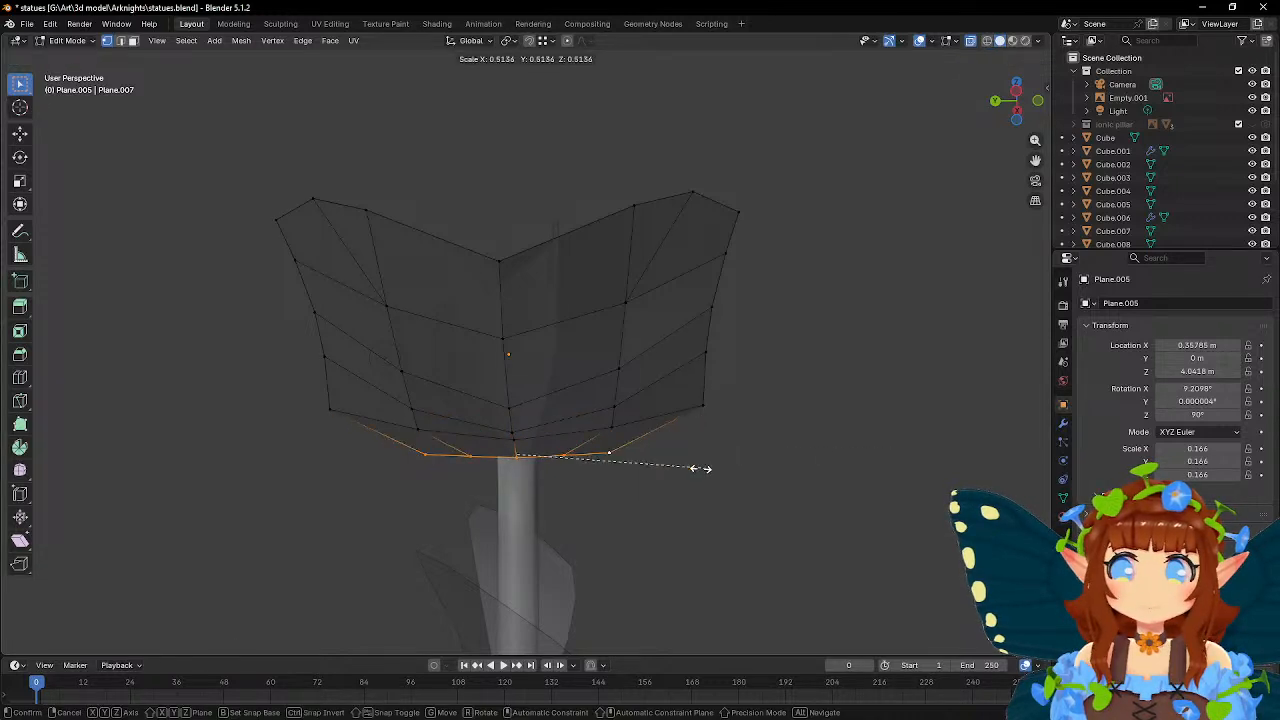
left_click(573, 471)
left_click(329, 414)
left_click(418, 430, "shift")
left_click(705, 406, "shift")
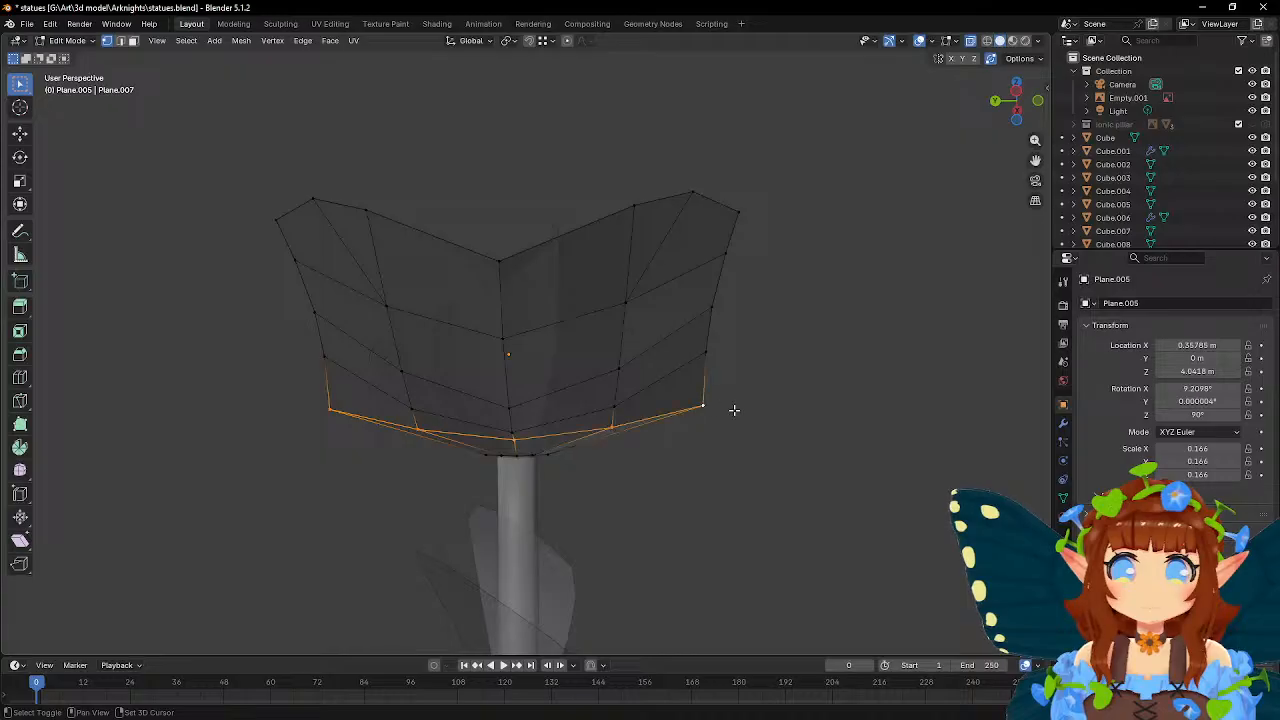
key("s")
left_click(734, 451)
mouse_move(734, 451)
middle_mouse_down()
mouse_move(578, 462)
mouse_move(677, 457)
mouse_move(698, 430)
mouse_move(715, 446)
middle_mouse_up()
key("ctrl+z")
key("ctrl+z")
key("ctrl+z")
key("ctrl+z")
- Narrow the selected base row of the petal by scaling it to about 0.276 along Y
key("s")
key("x")
left_click(656, 457)
key("s")
key("y")
left_click(656, 457)
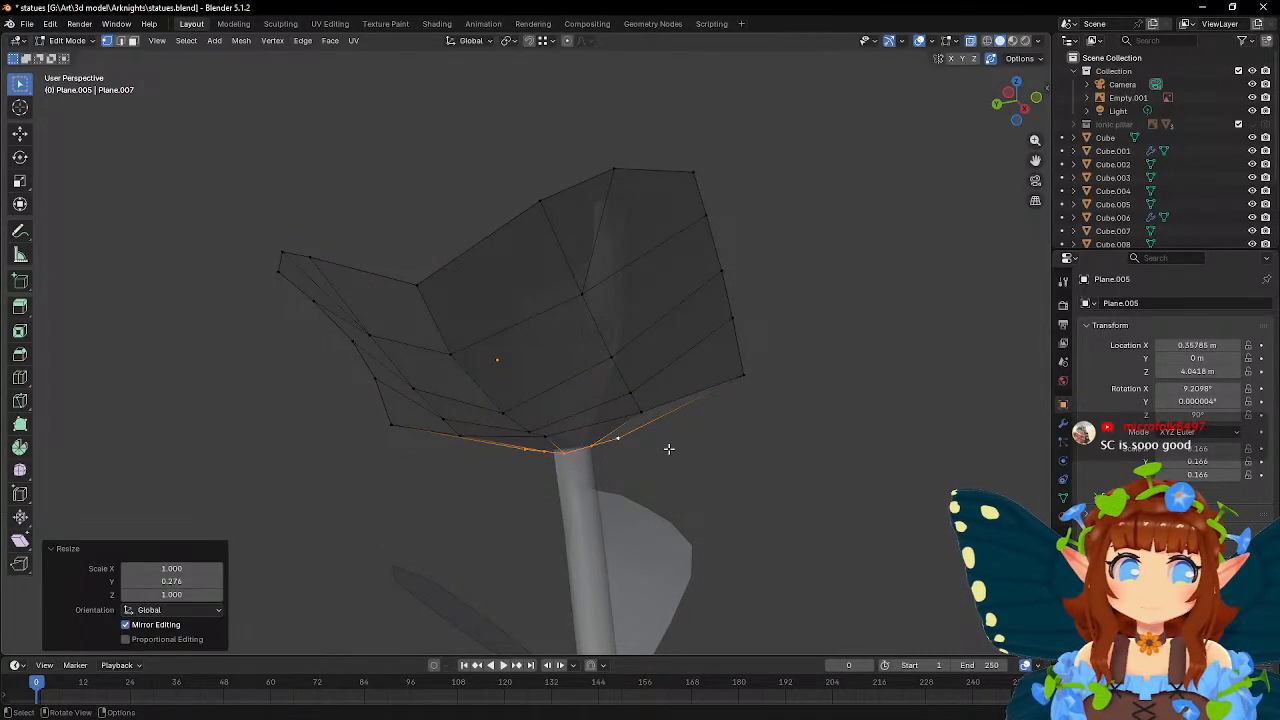
- Scale the row next to the petal's base to about 0.425 along Y and shift it slightly toward the stem in front view
middle_click_drag(657, 451, 737, 403)
left_click(752, 360)
left_click(651, 408, "shift")
left_click(413, 461, "ctrl")
key("s")
key("y")
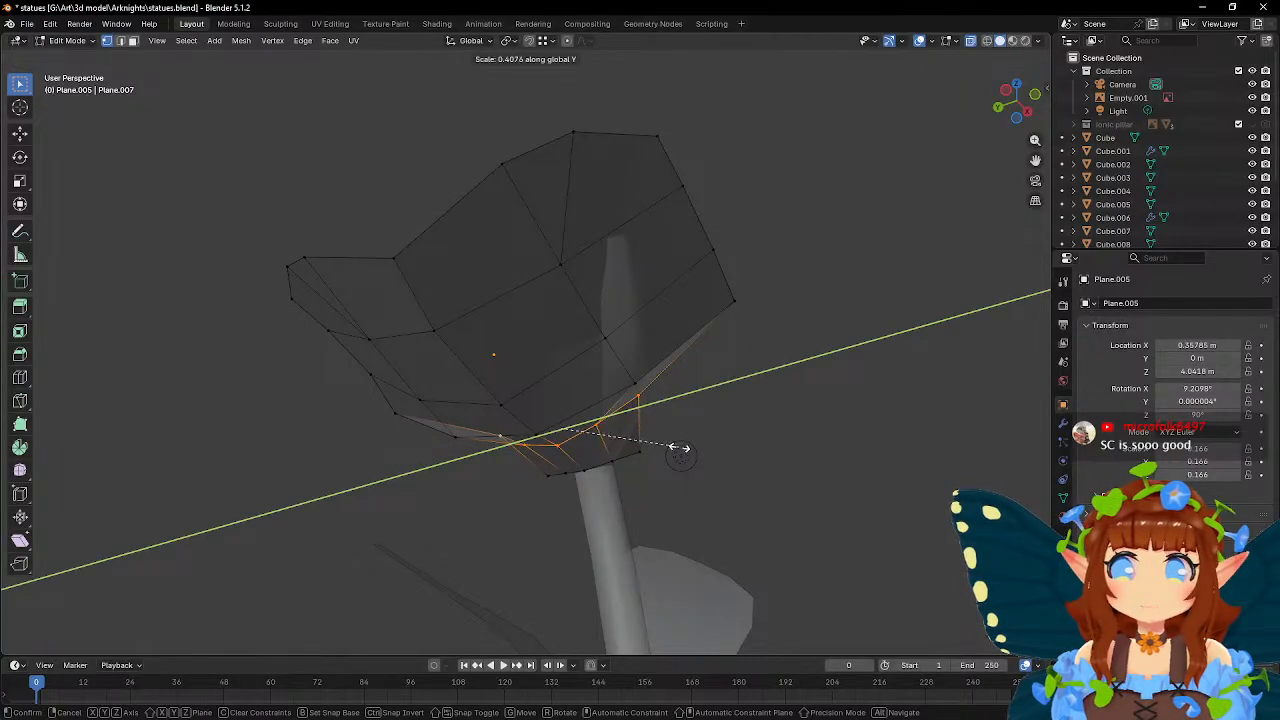
left_click(706, 426)
key("KP_1")
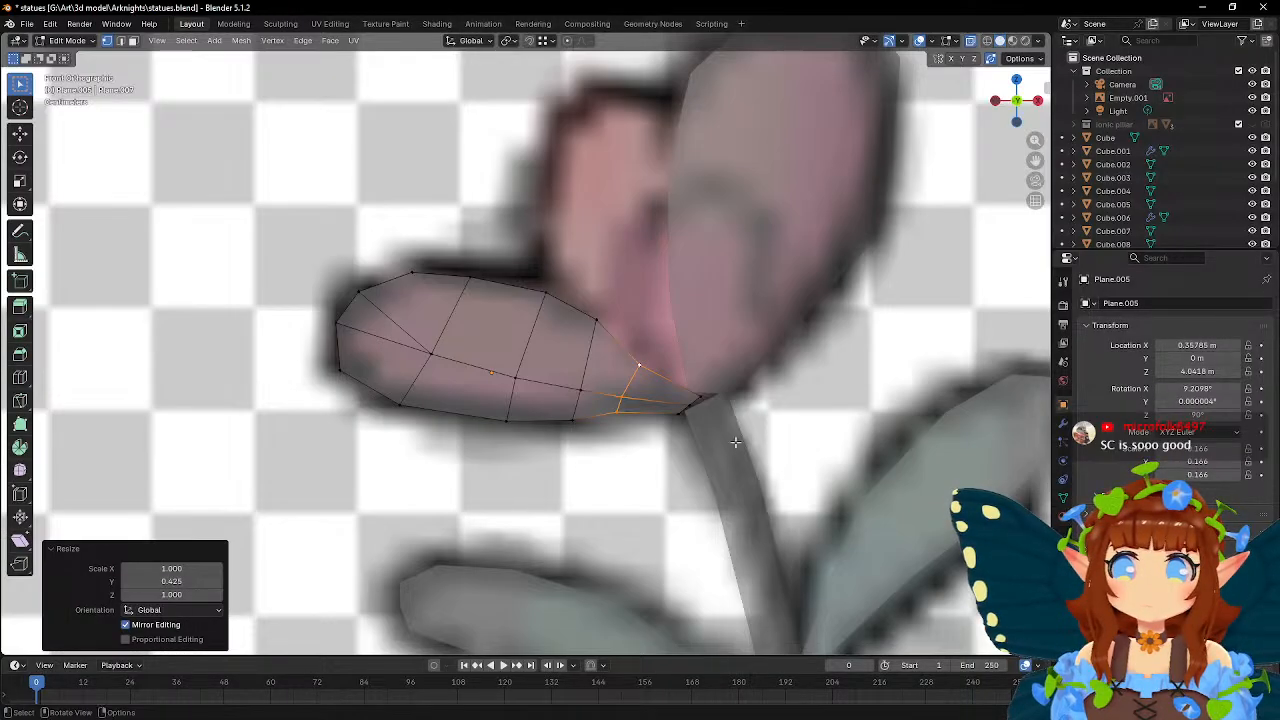
key("g")
left_click(810, 440)
- Scale the third vertex row from the petal's base to about 0.671 along Y and nudge it slightly in front view
middle_click_drag(790, 431, 759, 347)
left_click(746, 314)
middle_click_drag(715, 385, 776, 334)
left_click(629, 400, "shift")
left_click(420, 422, "ctrl")
left_click(340, 386, "ctrl")
key("s")
middle_click_drag(744, 424, 665, 457)
key("y")
left_click(756, 446)
key("KP_1")
key("g")
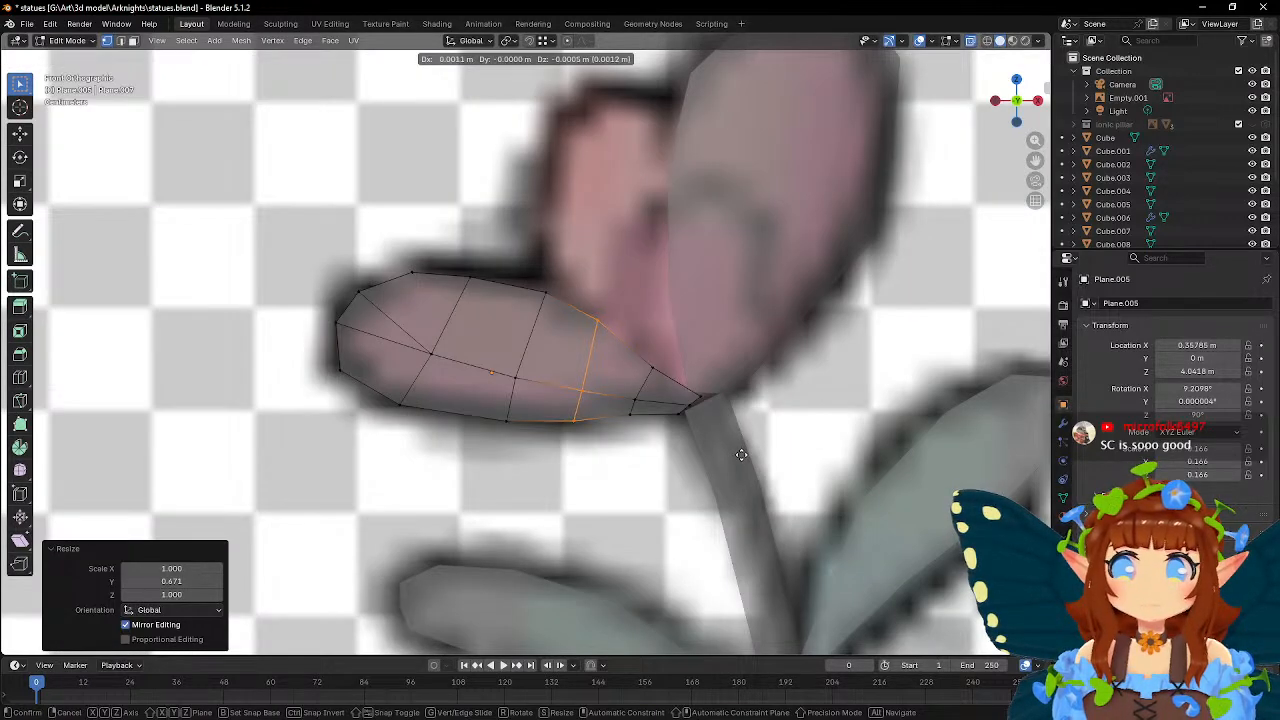
left_click(741, 455)
- Narrow the fourth vertex row from the petal's base along Y and check the petal outside Edit Mode
middle_click_drag(741, 455, 503, 403)
left_click(392, 360, "shift")
key("s")
key("y")
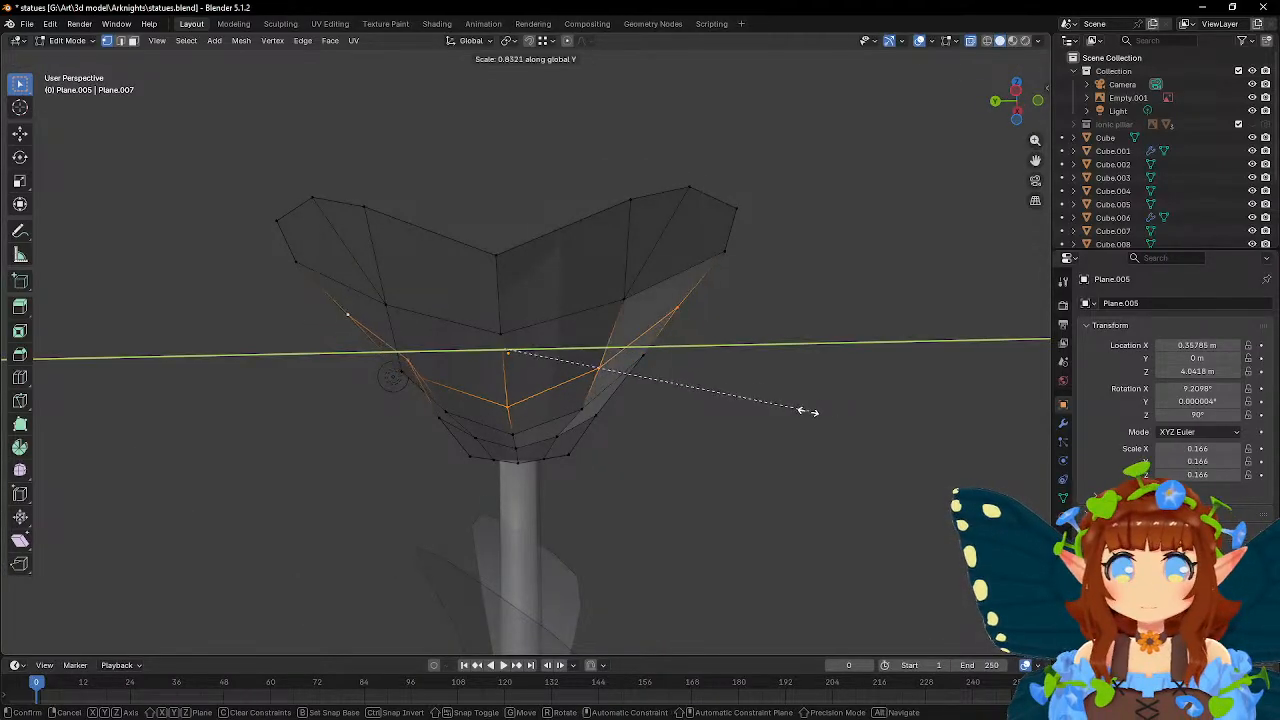
left_click(839, 413)
middle_click_drag(839, 413, 712, 420)
key("Tab")
right_click(572, 346)
left_click(572, 346)
key("Tab")
- Narrow the cross row nearest the petal's tip, from one outline vertex to the other, by scaling it along Y
middle_click_drag(707, 375, 729, 449)
left_click(716, 412)
left_click(572, 454, "shift")
left_click(460, 464, "shift")
left_click(376, 378, "shift")
left_click(292, 270, "shift")
middle_click_drag(925, 468, 964, 486)
key("s")
key("y")
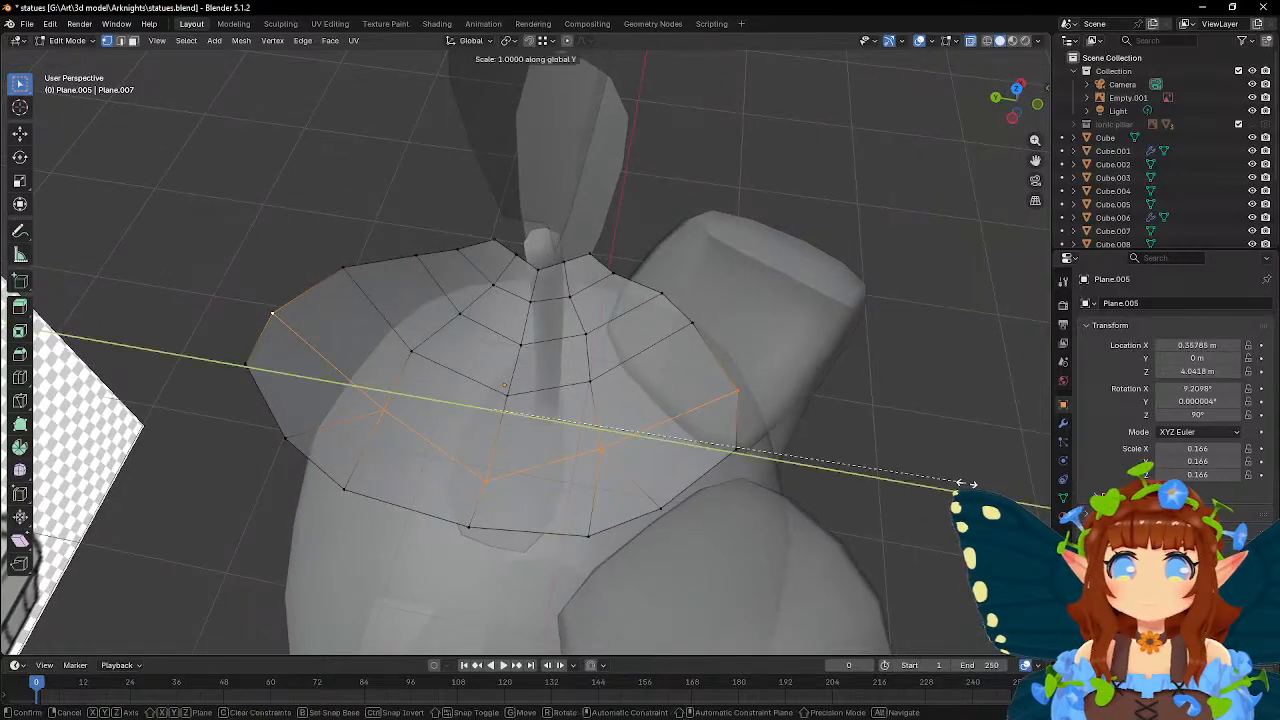
left_click(931, 482)
- Scale the two opposite outline vertices just beyond the tip-side row to about 0.886 along Y
left_click(717, 460)
left_click(280, 362, "shift")
key("s")
key("y")
left_click(874, 451)
middle_click_drag(874, 451, 764, 387)
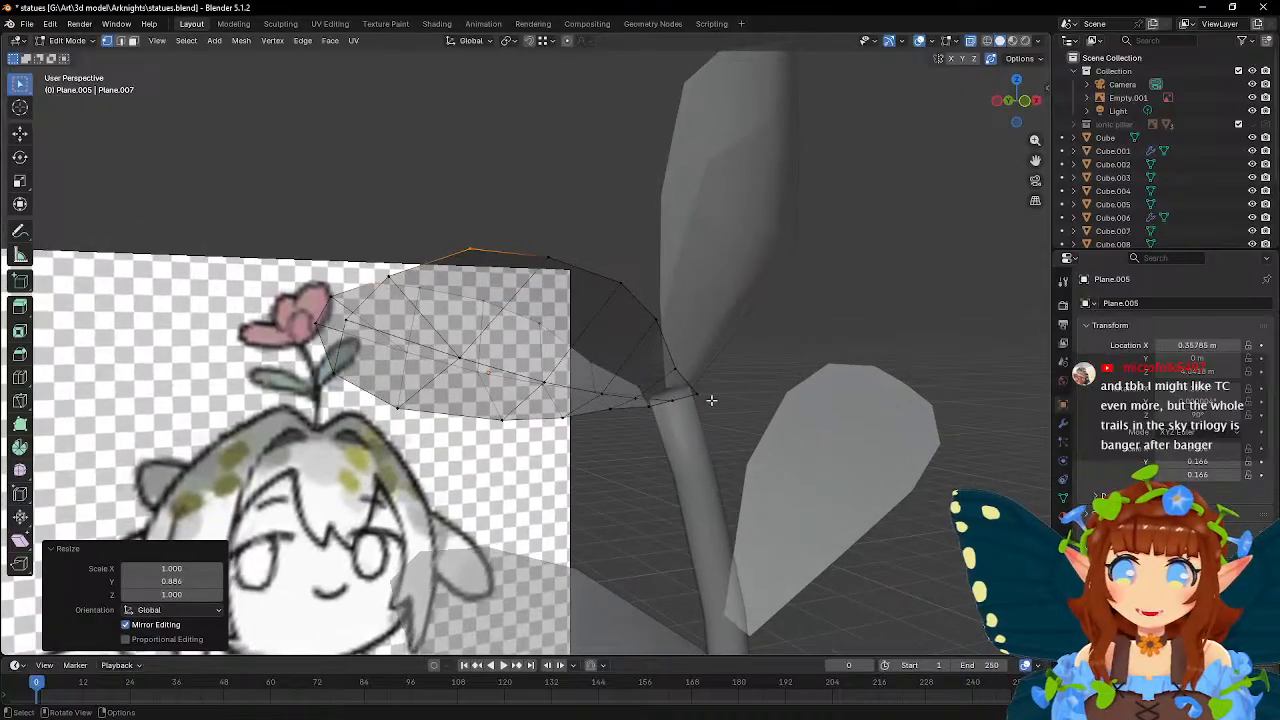
- Move the middle vertex of the petal's tip edge outward and reposition the next vertex on the centreline
left_click(454, 358)
left_click(473, 259, "shift")
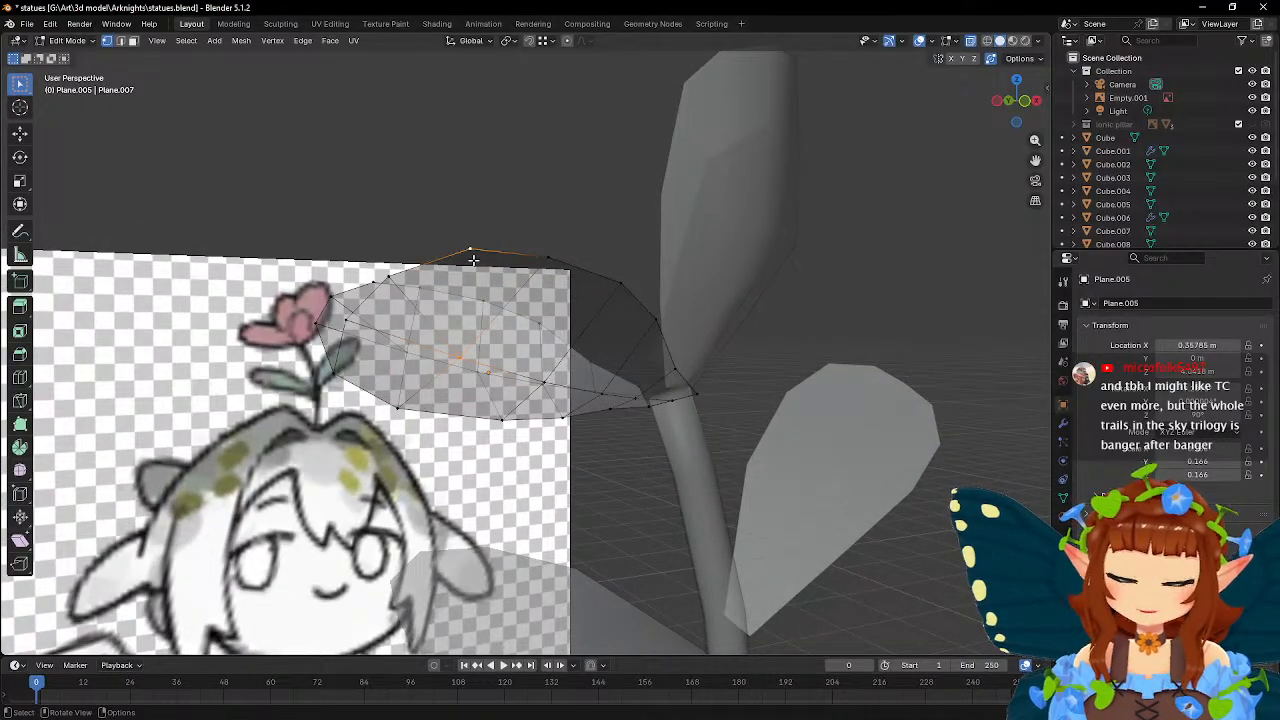
middle_click_drag(436, 268, 410, 312)
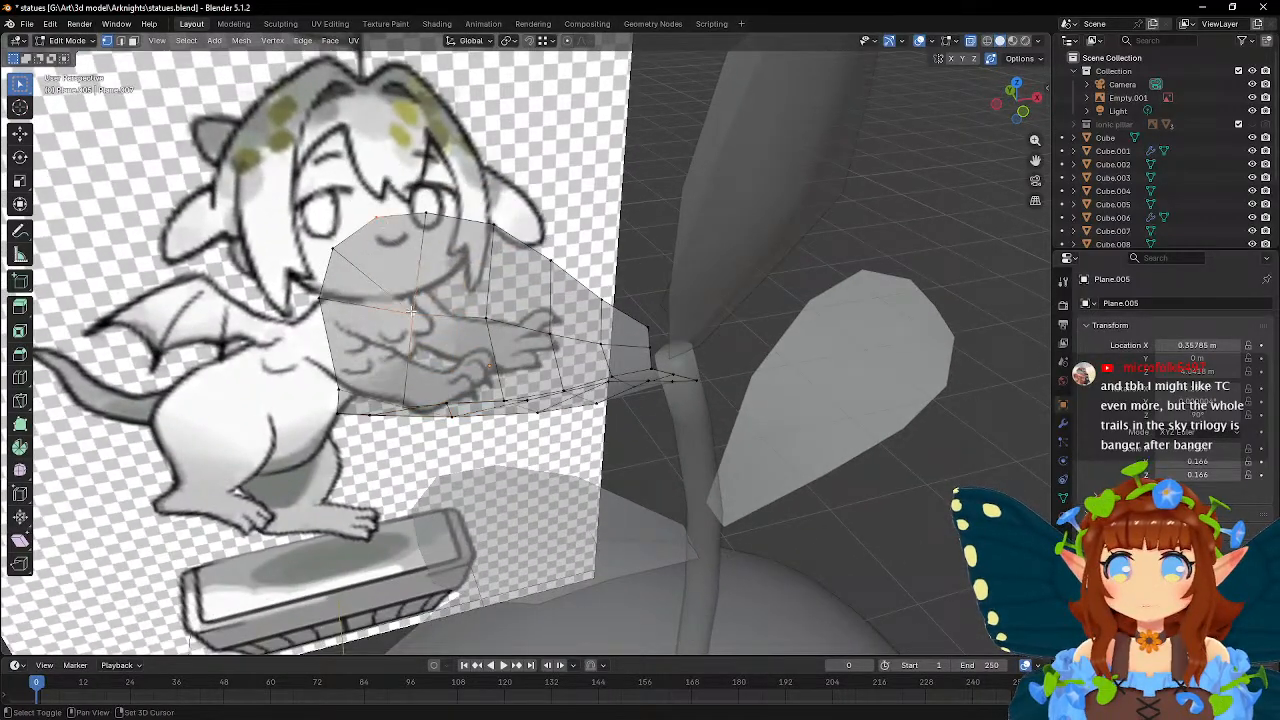
middle_click_drag(482, 343, 416, 382)
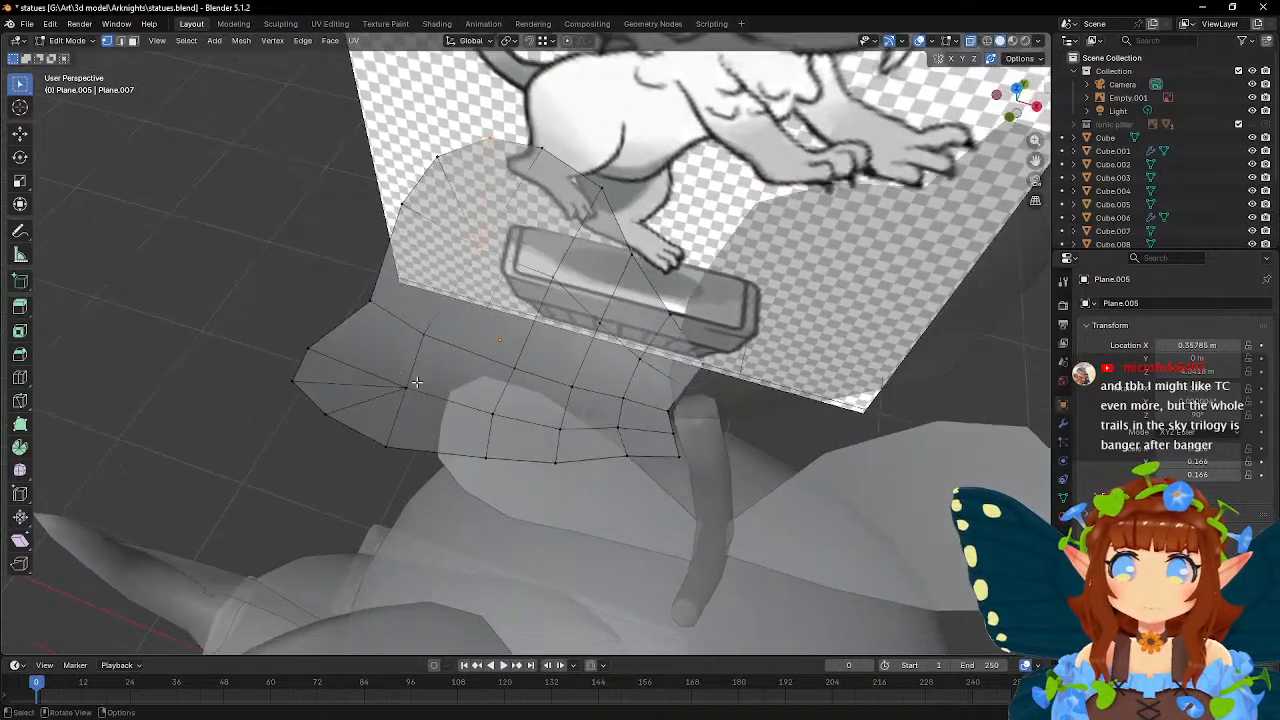
left_click(368, 302)
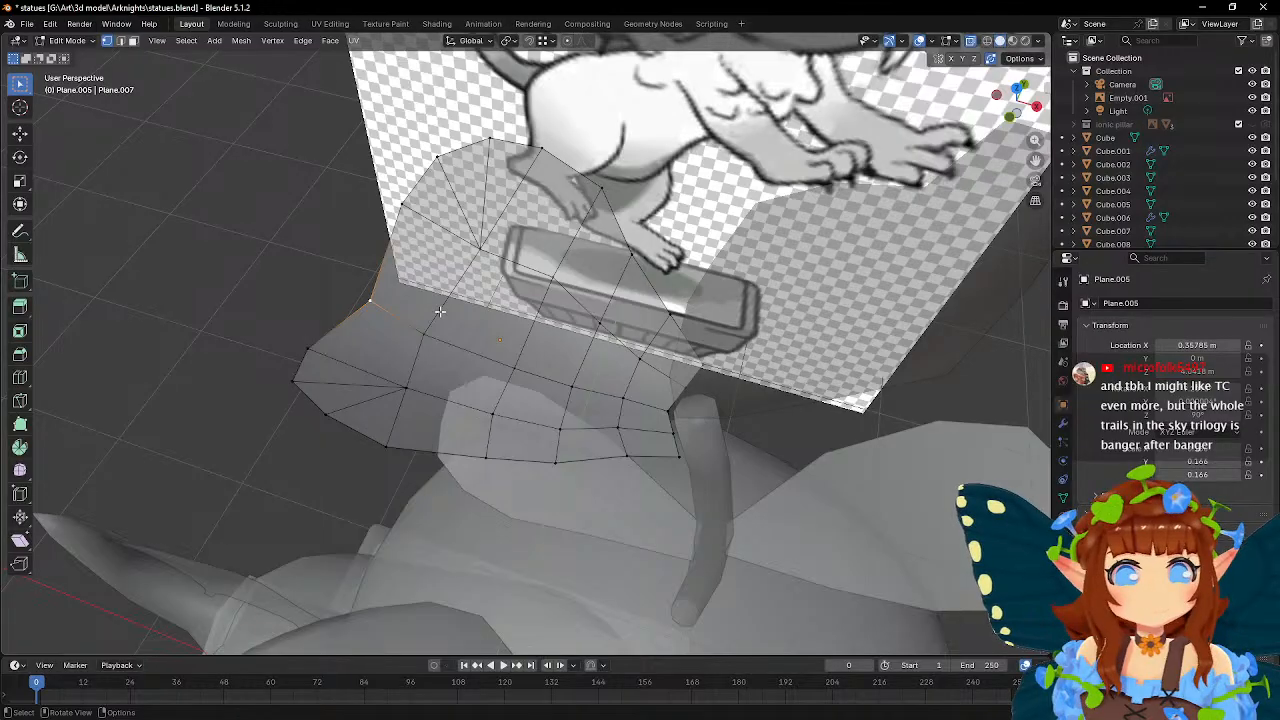
middle_click_drag(429, 321, 457, 346)
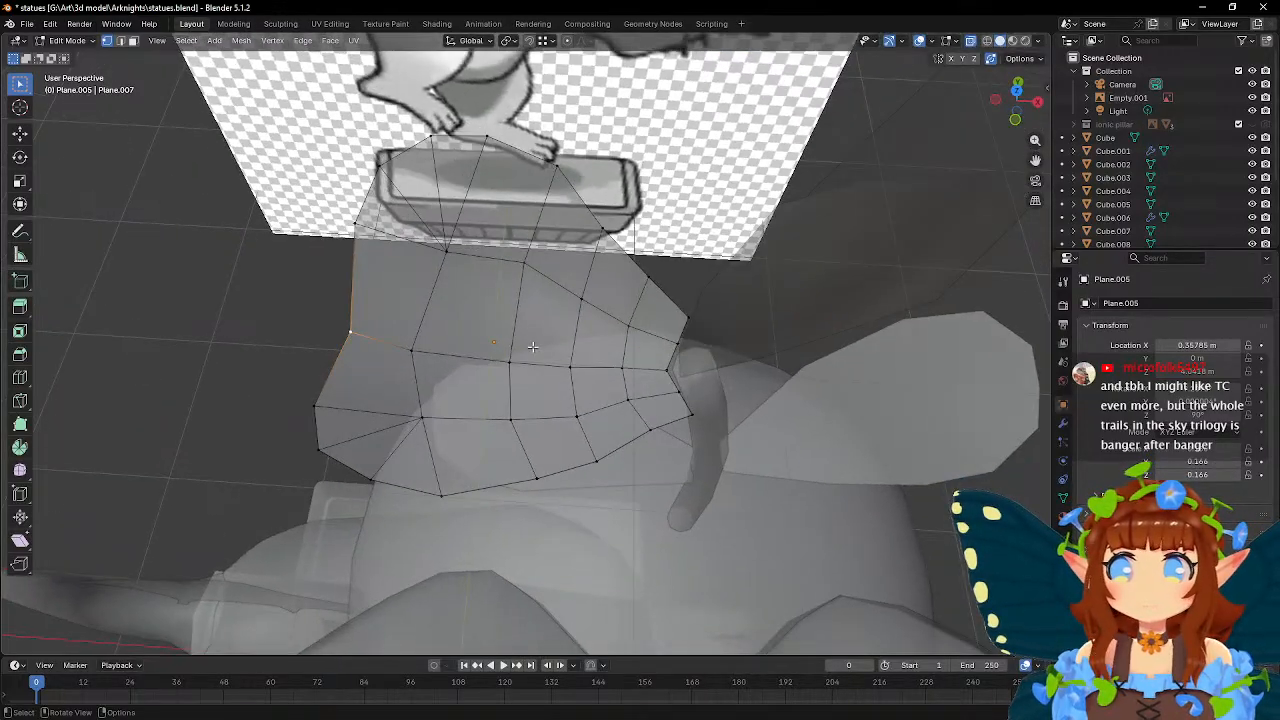
key("g")
left_click(459, 347)
left_click(420, 348)
key("g")
left_click(528, 365)
- Slide two neighbouring inner vertices on one side of the petal's centreline by factors of about 0.208 and 0.164
left_click(518, 267)
middle_click_drag(562, 338, 715, 381)
key("g")
key("g")
left_click(740, 383)
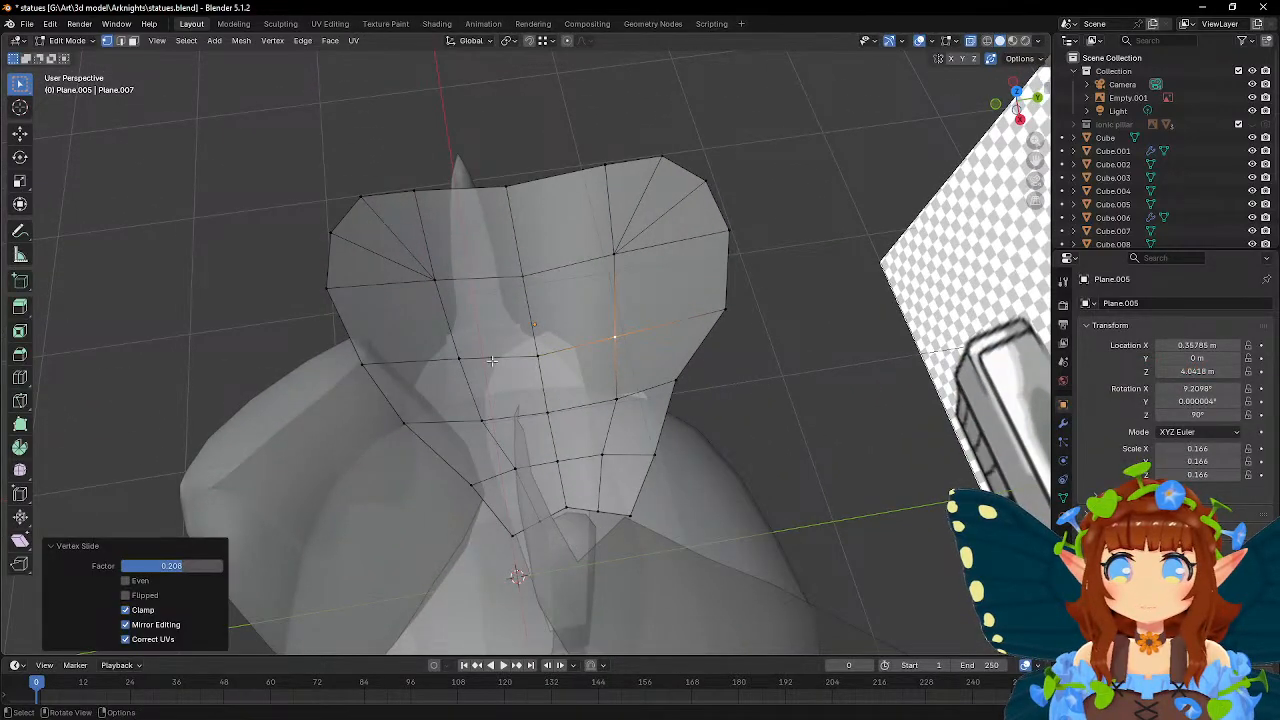
left_click(604, 400)
key("g")
key("g")
left_click(728, 389)
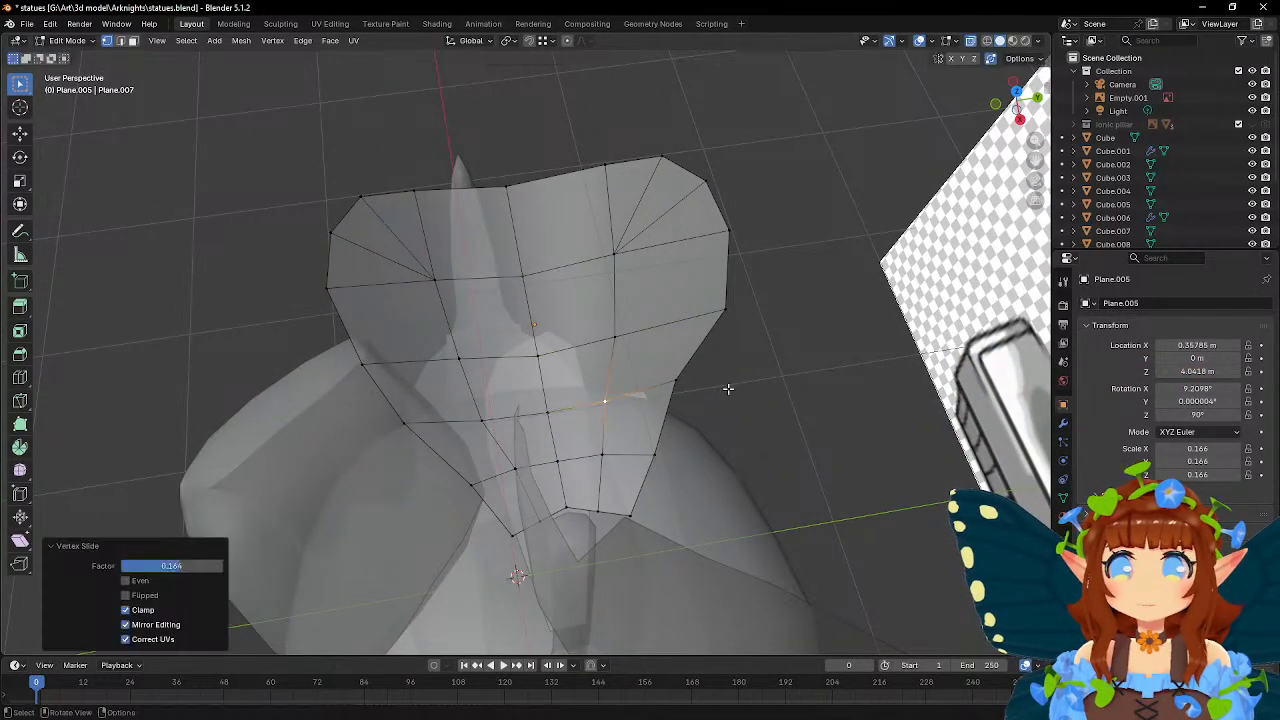
- Slide the two matching inner vertices on the other side of the centreline, the tipward one by a factor of about 0.059
left_click(485, 418)
key("g")
key("g")
left_click(570, 386)
left_click(461, 360)
key("g")
key("g")
left_click(542, 374)
- Select the outline vertex at one end of the petal's middle cross row in top view
middle_click_drag(543, 375, 555, 335)
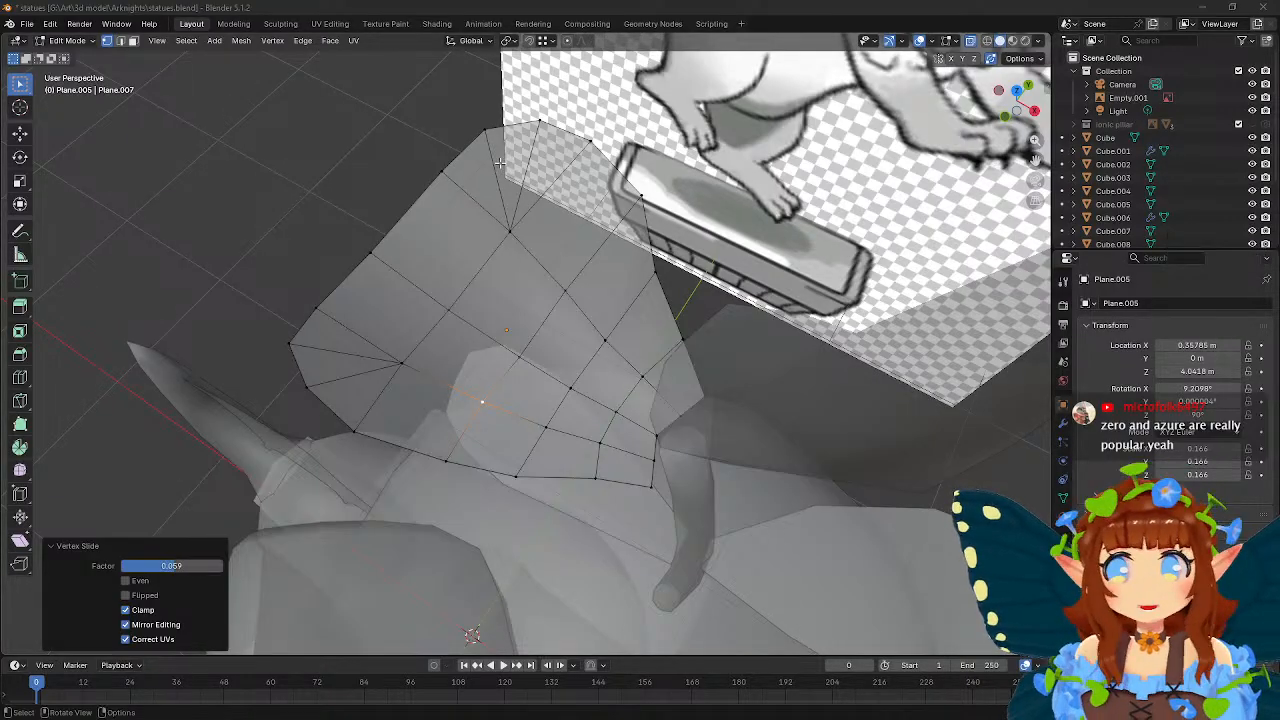
middle_click_drag(690, 330, 713, 302)
left_click(737, 324)
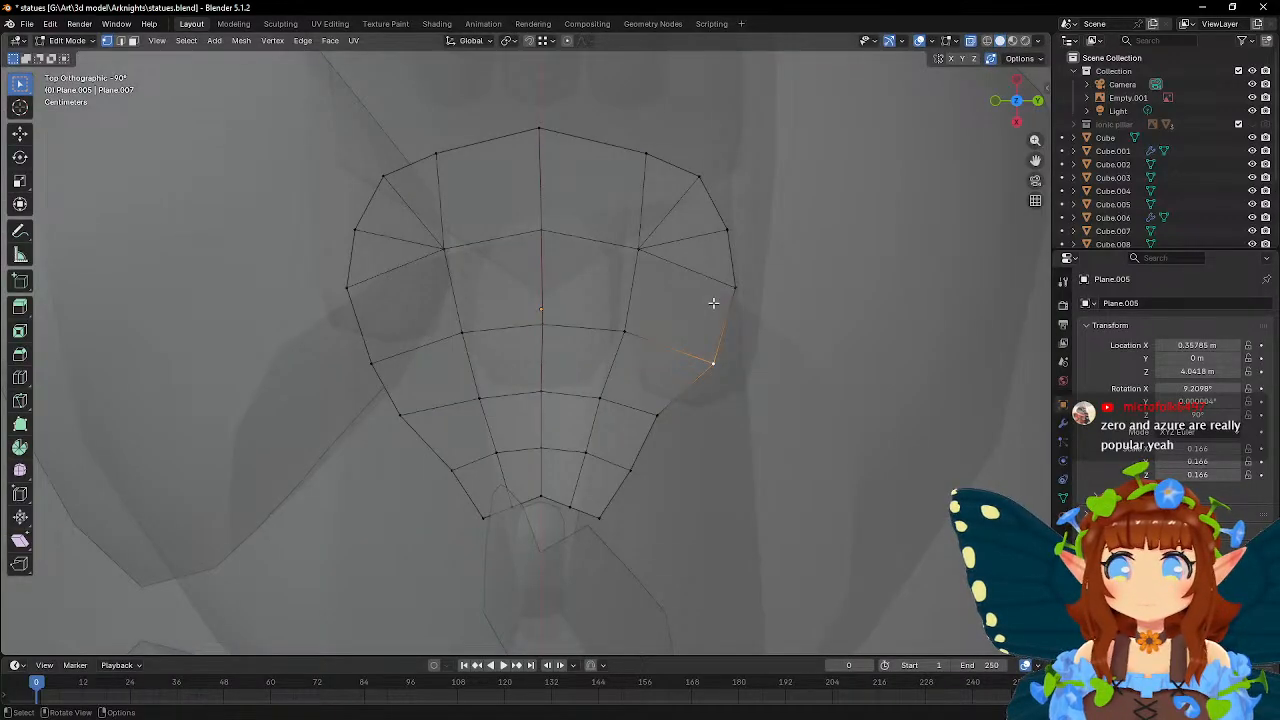
- Delete the faces on the right half of the petal mesh, keeping everything up to its centre line
key("3")
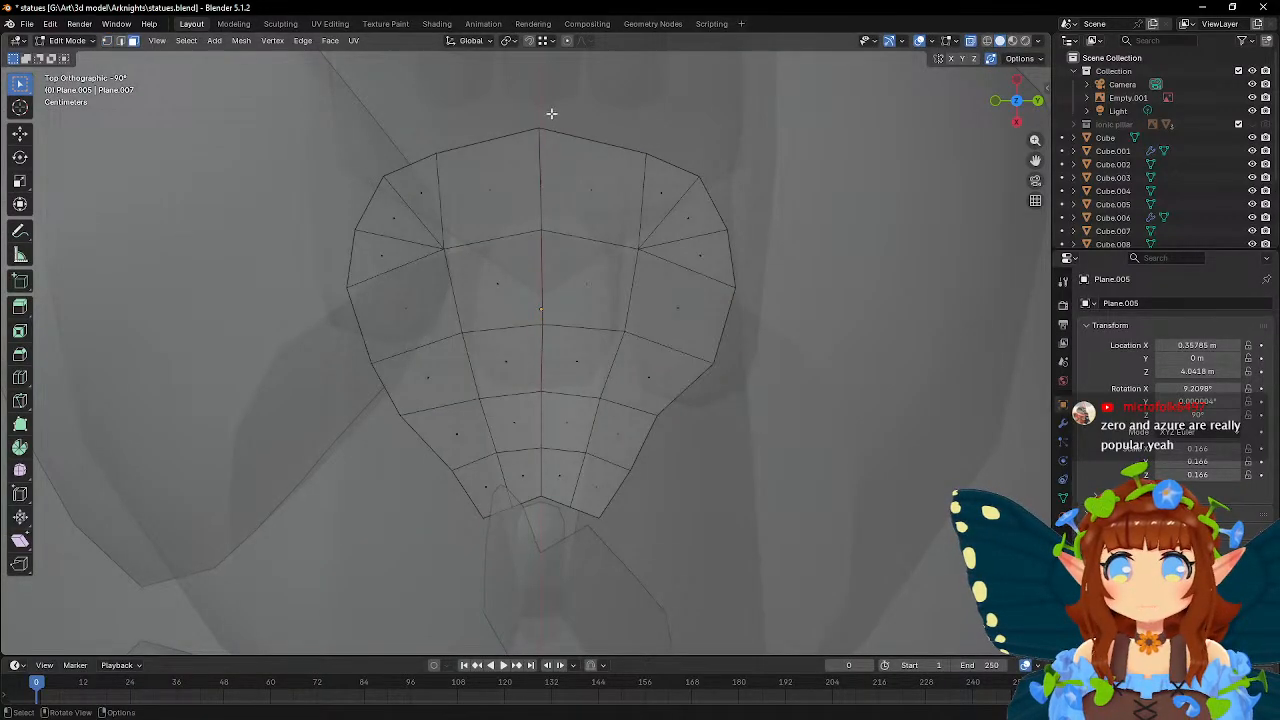
left_click_drag(552, 112, 733, 605)
key("x")
left_click(783, 370)
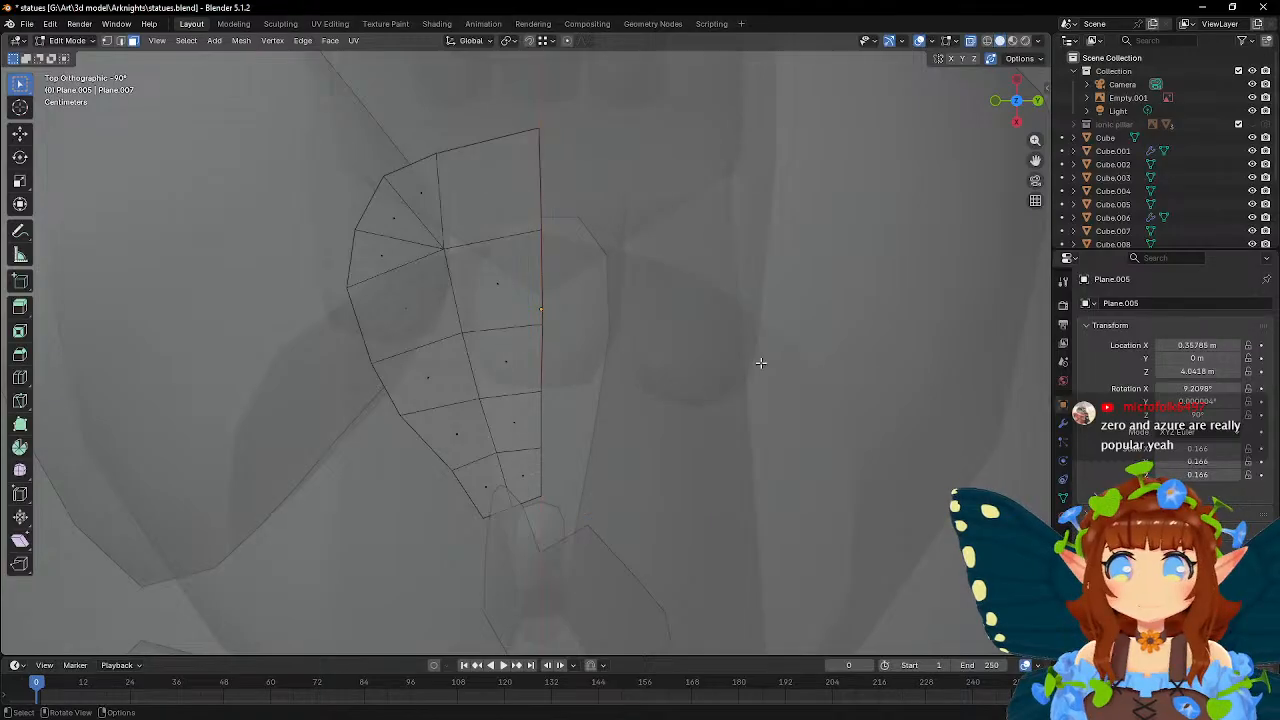
- Add a Mirror modifier on the X axis to the half petal with a merge distance of 0.017 m
key("Tab")
left_click(1063, 423)
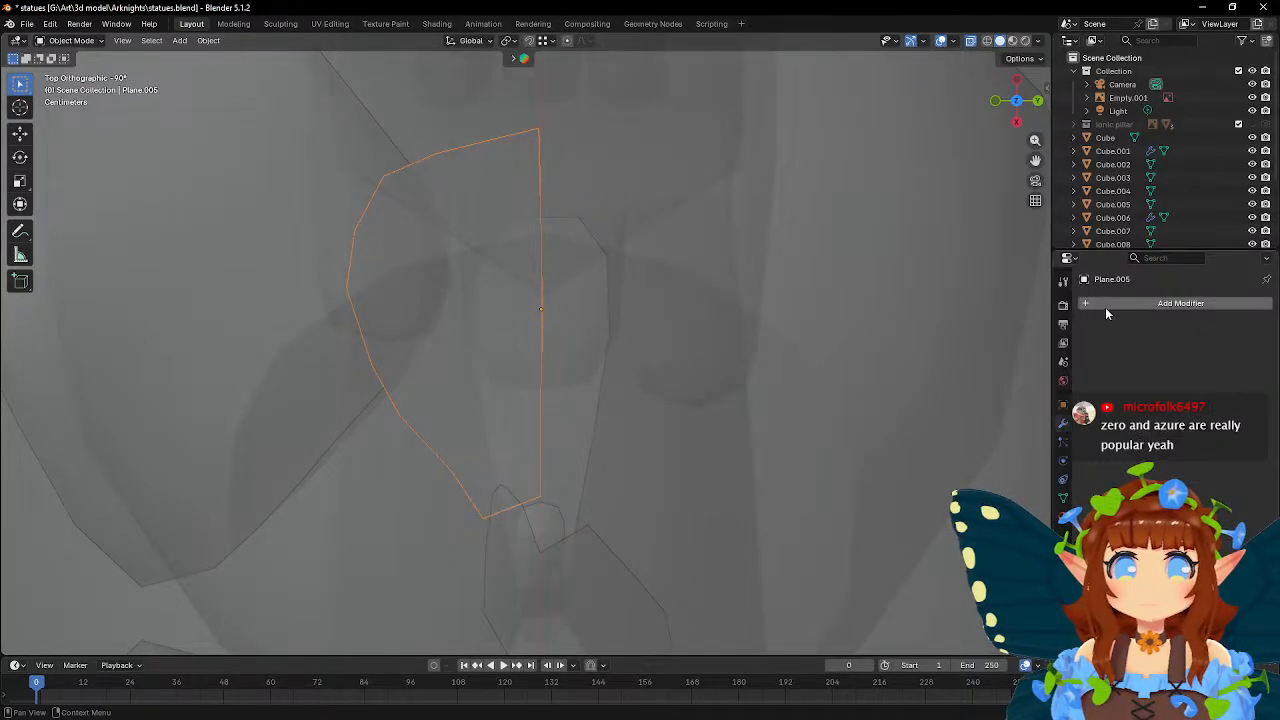
left_click(1105, 305)
left_click(1035, 363)
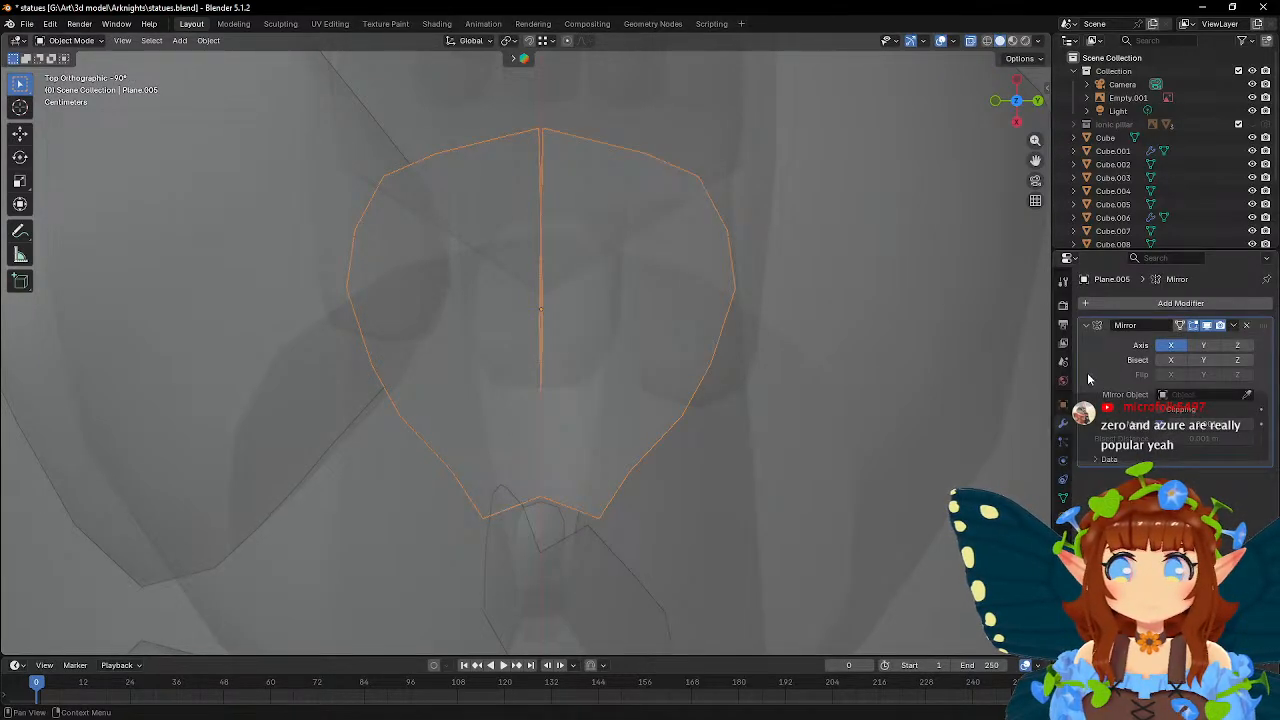
left_click(1250, 424)
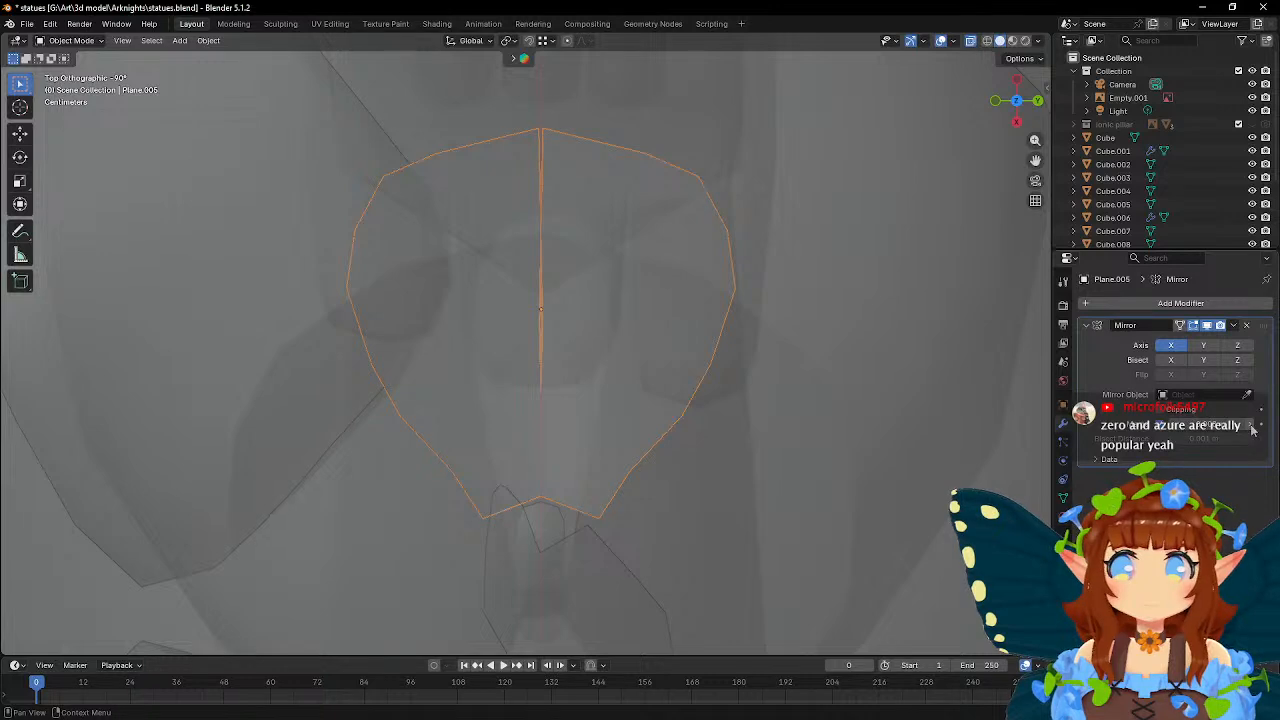
left_click(1250, 424)
left_click(1250, 424)
left_click(1250, 424)
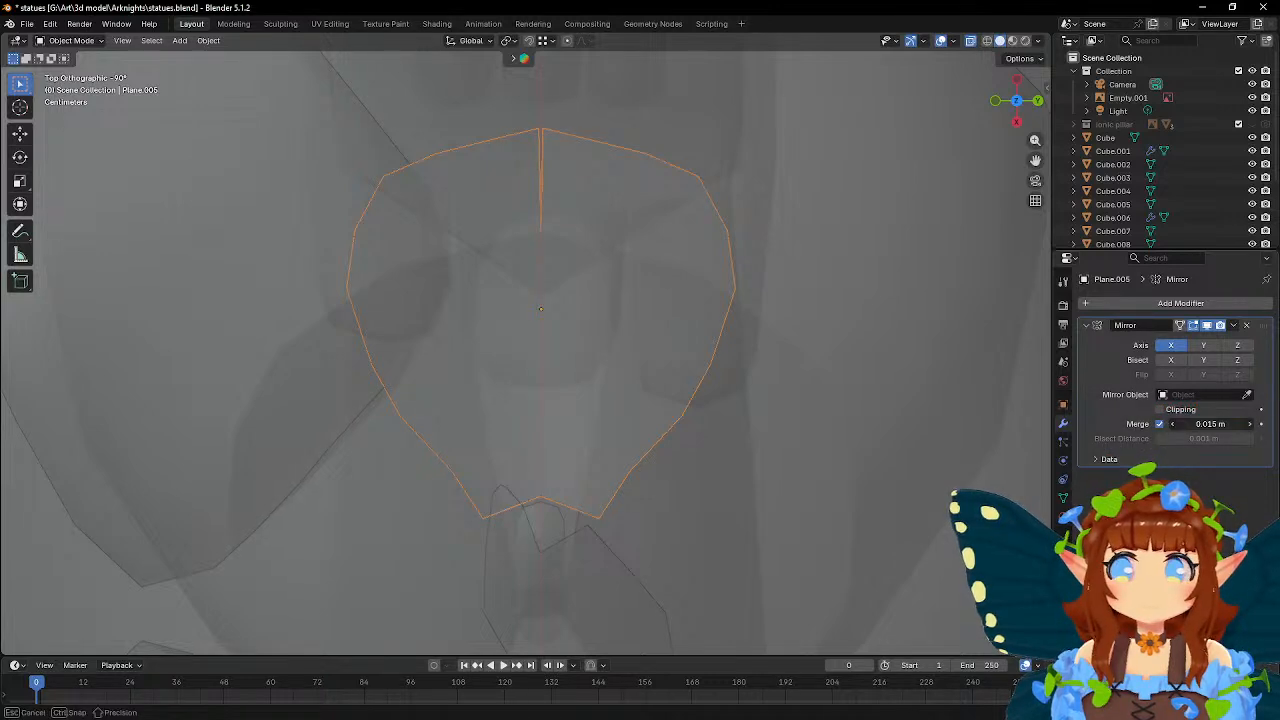
- Move the centre-line vertex at the petal's wide tip along Y onto the mirror seam
key("Tab")
left_click(107, 40)
left_click(539, 129)
key("g")
key("x")
right_click(617, 126)
key("g")
key("y")
left_click(607, 125)
- Nudge the next two centre-line vertices below the petal's tip along Y to line up with the mirror seam
left_click(561, 218)
key("g")
key("y")
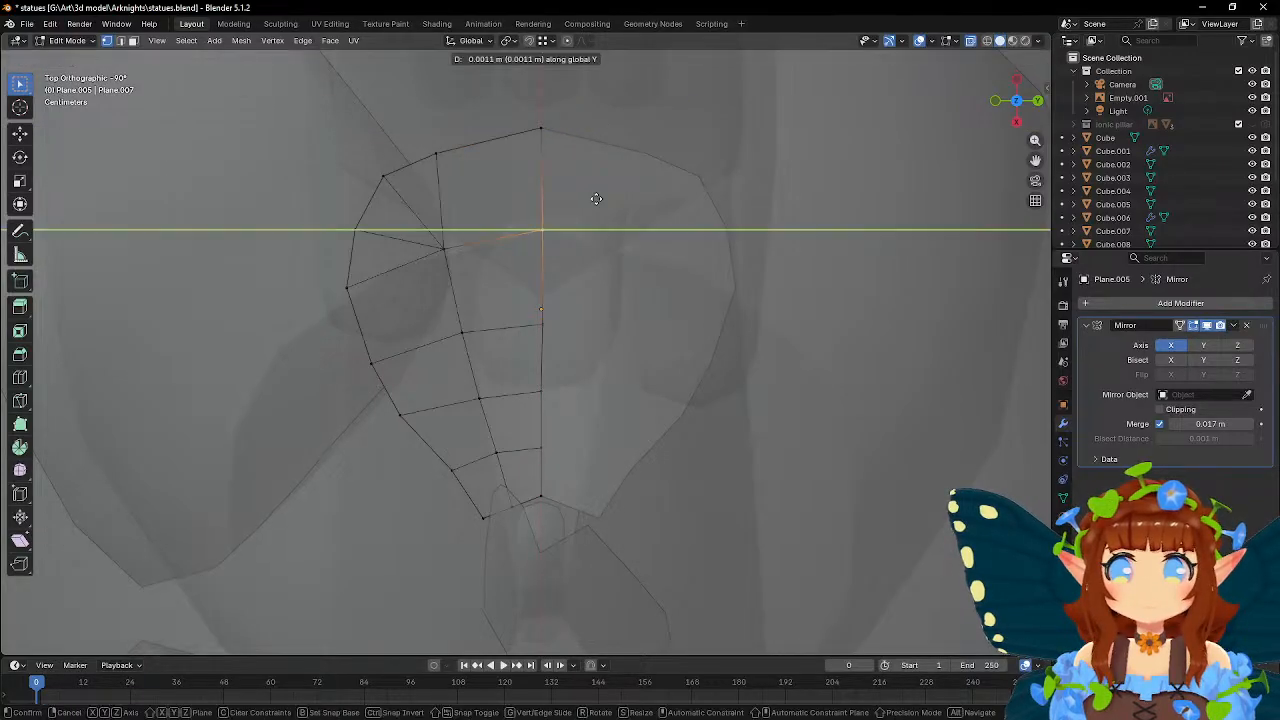
left_click(596, 198)
left_click(541, 323)
key("g")
key("y")
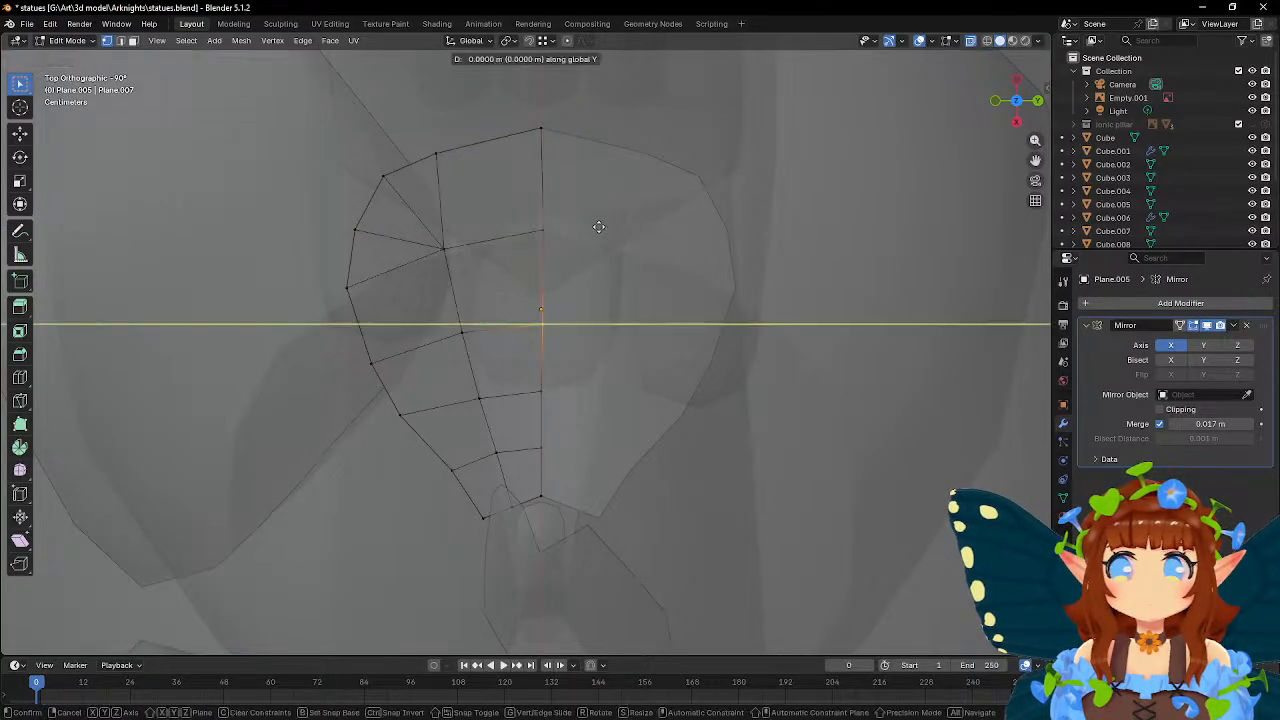
left_click(600, 227)
key("g")
key("y")
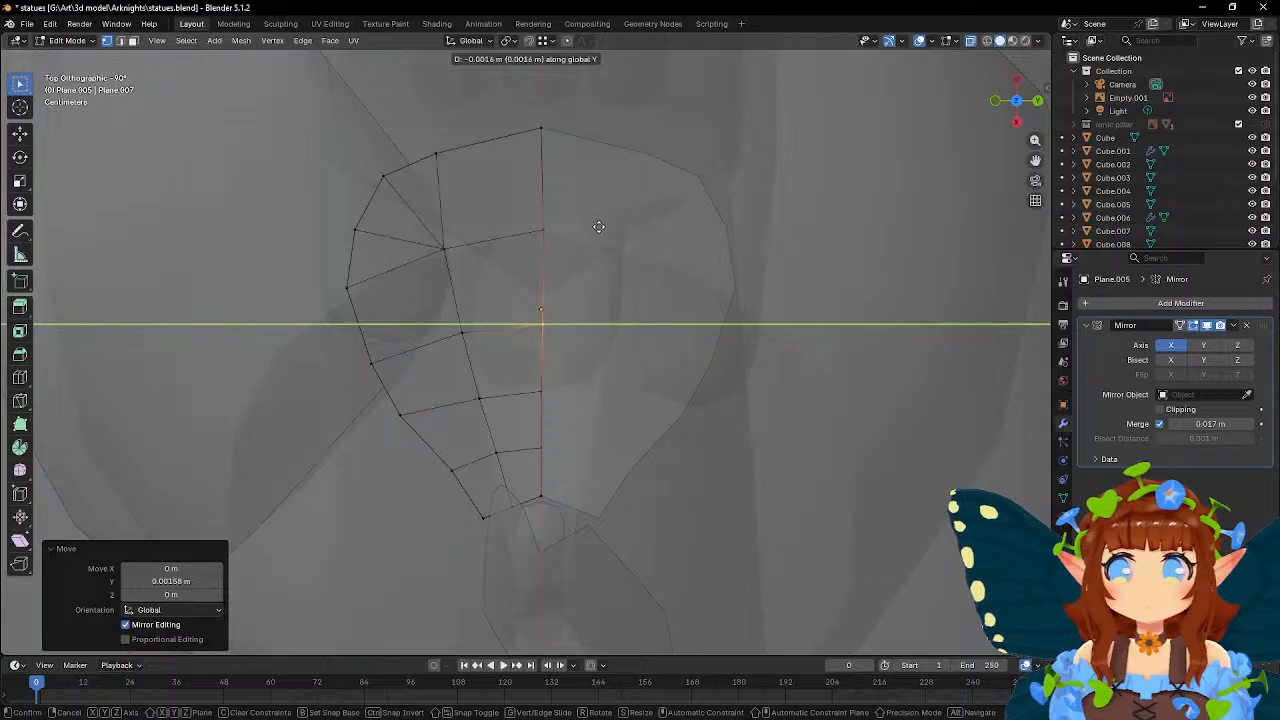
left_click(598, 227)
- Shift the petal's outer centre-line vertices slightly along Y and check the mirrored petal from several angles
scroll(600, 229, "up", 2)
middle_click_drag(600, 229, 812, 256)
key("Tab")
key("Tab")
middle_click_drag(629, 386, 586, 223, "shift")
left_click(531, 370)
key("g")
key("y")
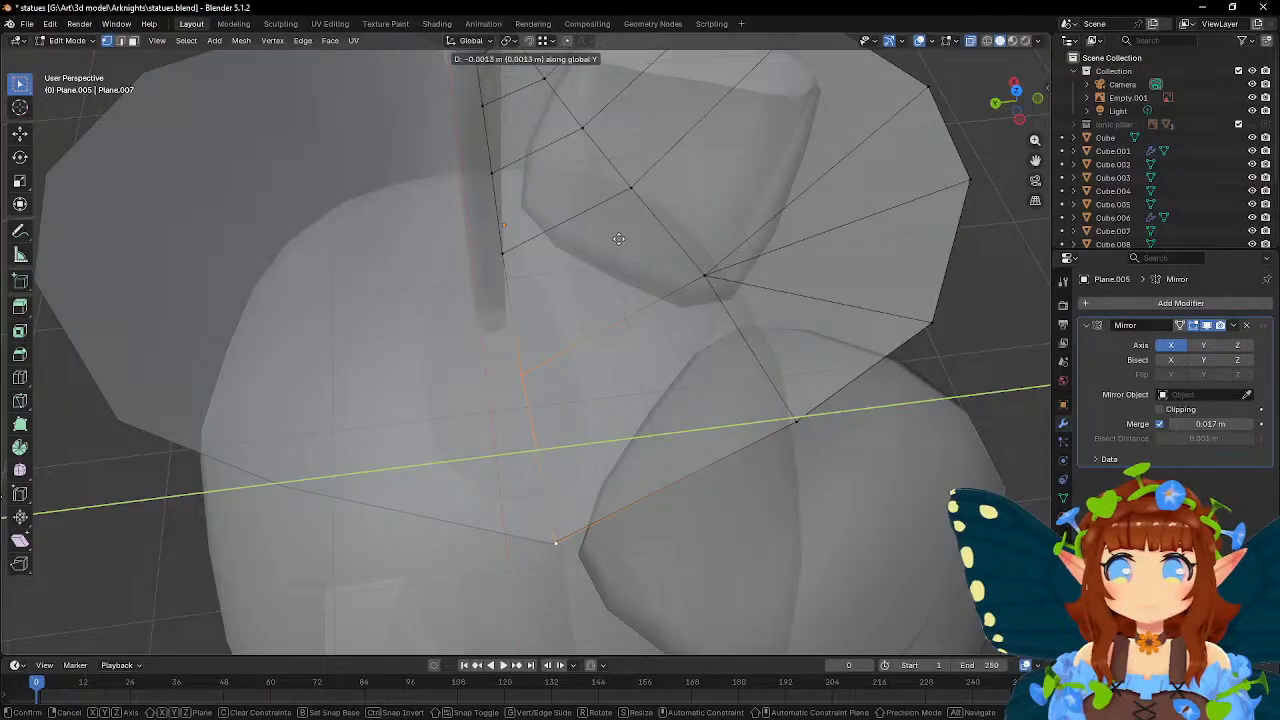
left_click(618, 238)
key("Tab")
middle_click_drag(618, 238, 760, 240)
scroll(548, 139, "down", 5)
key("Tab")
key("Tab")
scroll(572, 160, "down", 4)
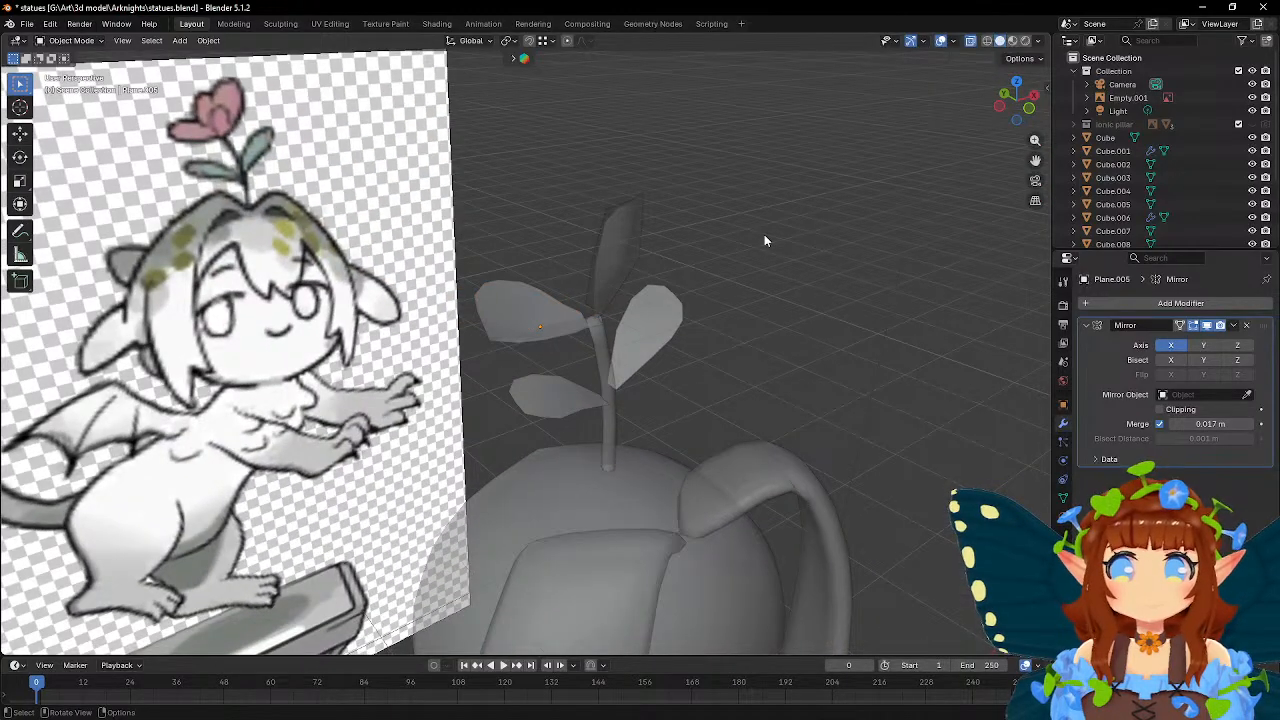
- Add a new plane for the next petal and raise it along Z towards the statue's head
key("shift+a")
left_click(810, 237)
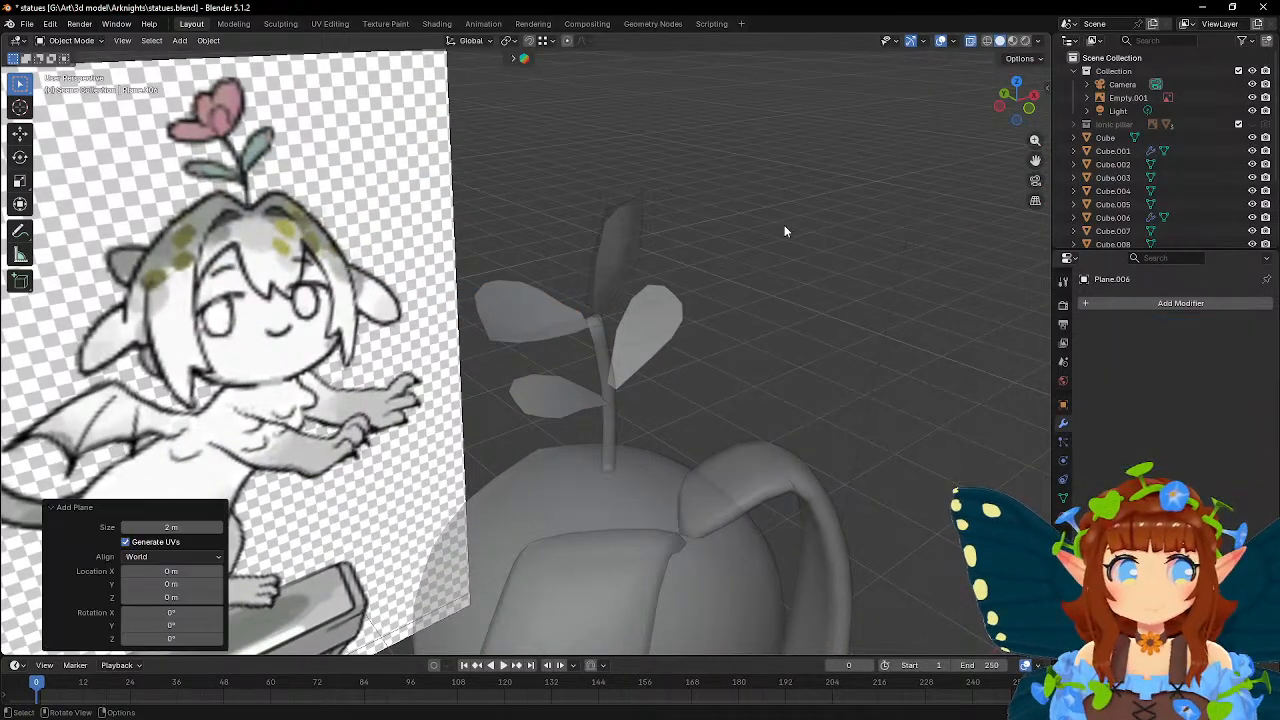
scroll(788, 228, "down", 1)
middle_click_drag(850, 230, 676, 236)
key("g")
key("z")
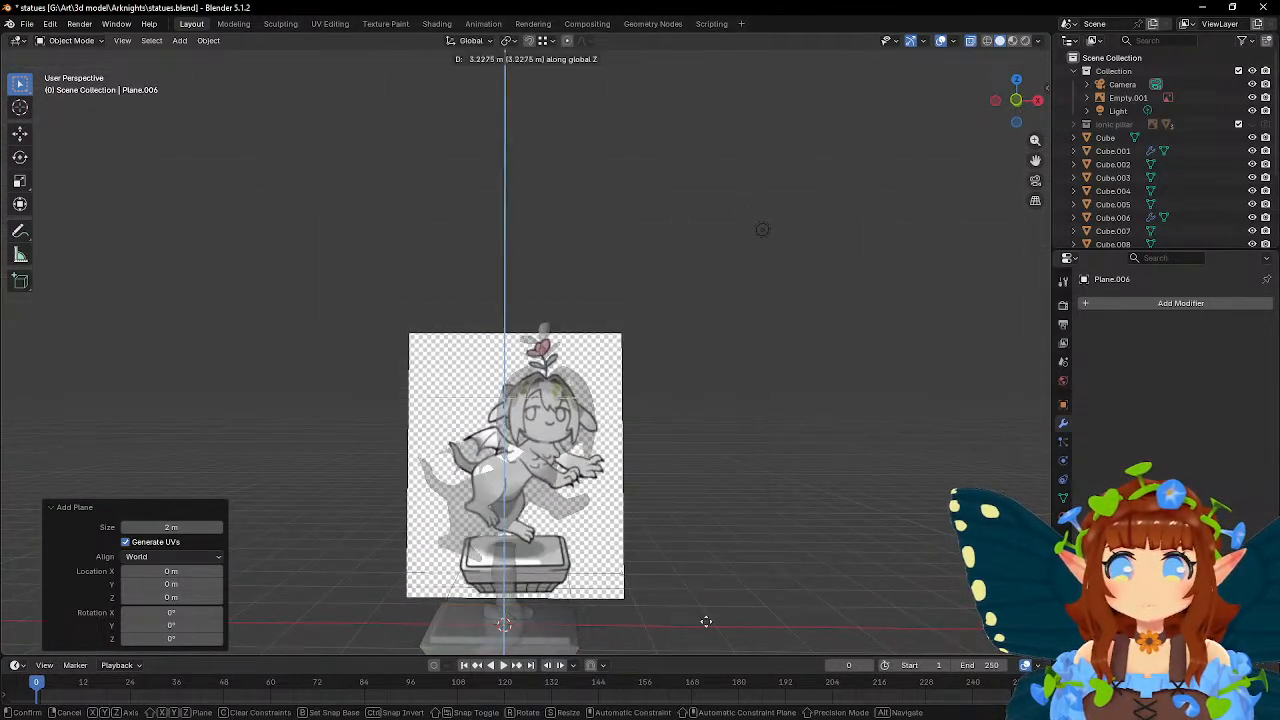
left_click(679, 534)
- Scale the new plane down and move it over the flower in the front reference image
scroll(677, 533, "up", 3)
key("s")
left_click(542, 455)
middle_click_drag(542, 456, 548, 459)
key("g")
left_click(726, 454)
key("g")
left_click(740, 392)
scroll(748, 392, "up", 2)
- Rotate the plane 90° around X and scale it to 0.322 so it is close to petal size
type("r")
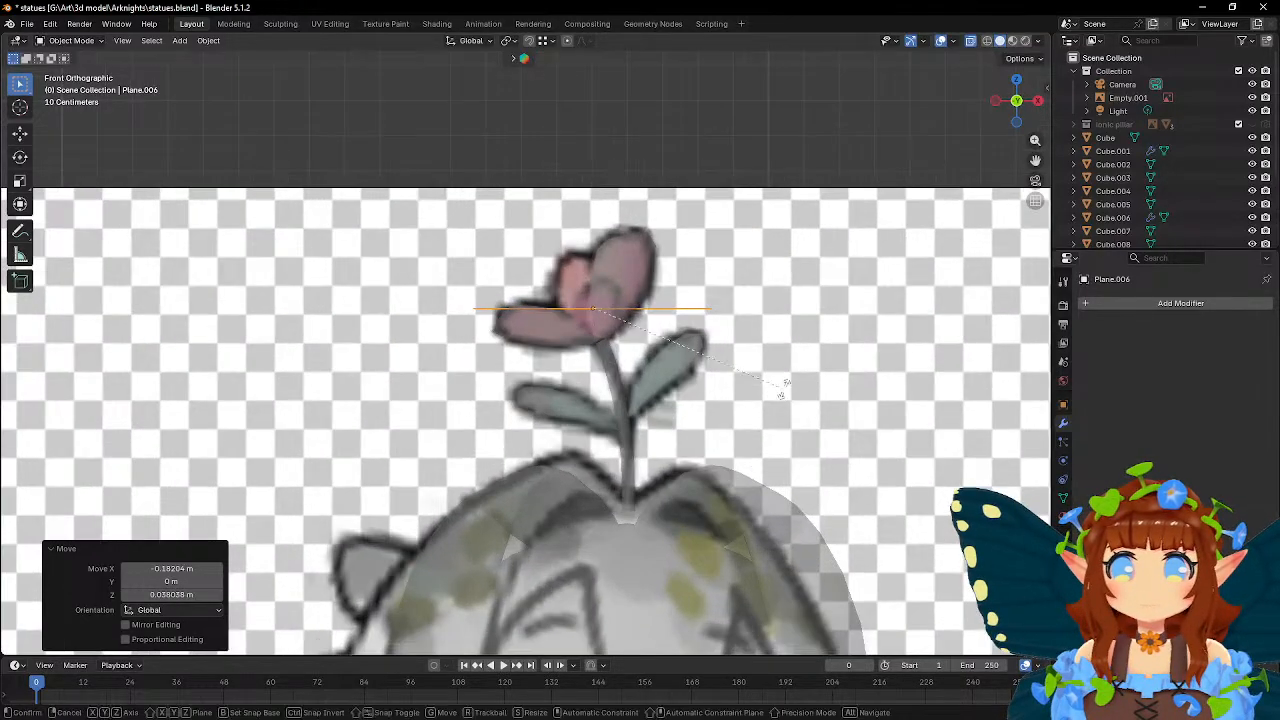
type("x90")
key("Return")
key("s")
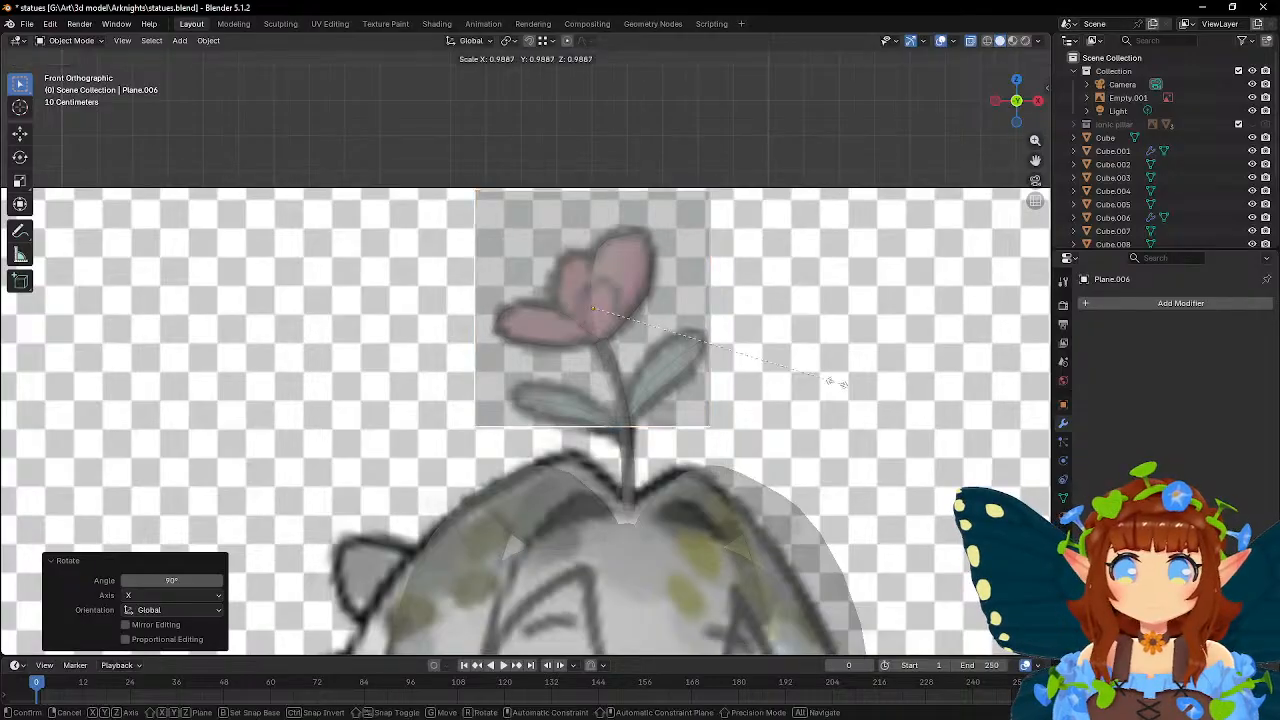
left_click(668, 334)
- Place and tilt the plane over the flower's middle petal in the reference, and shift it along Y
key("g")
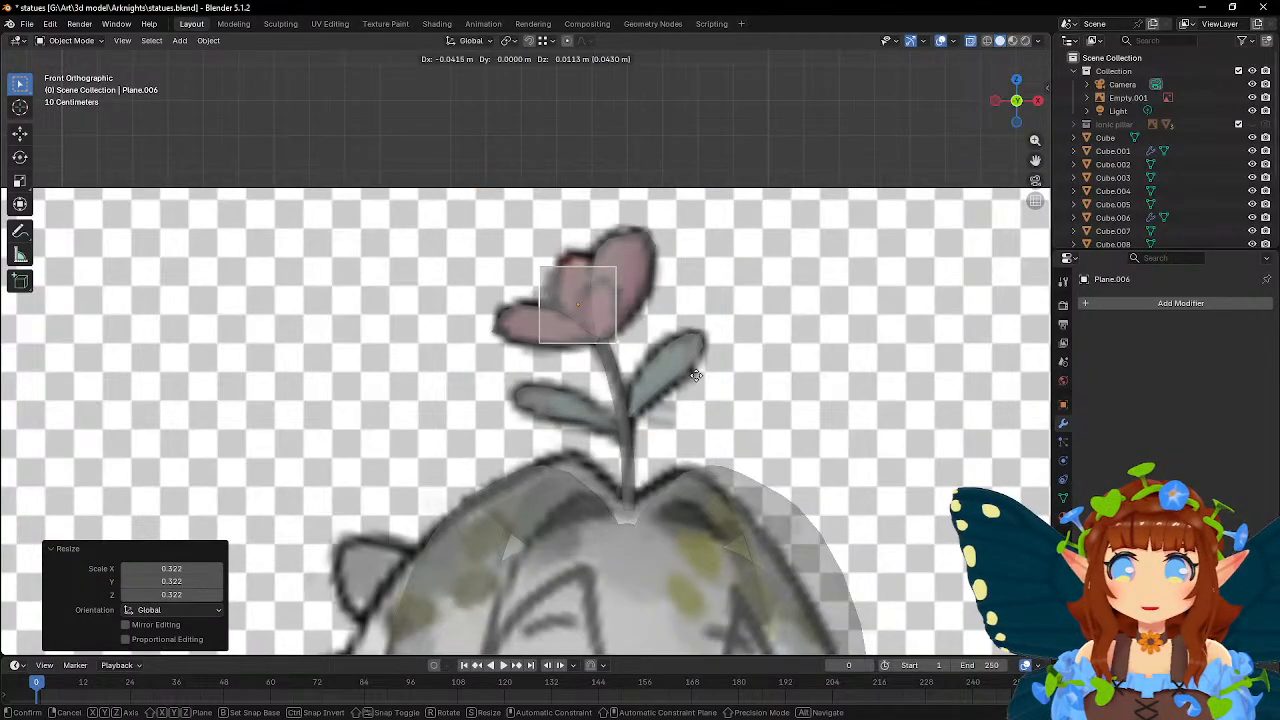
left_click(697, 377)
key("r")
left_click(736, 431)
key("g")
left_click(734, 432)
middle_click_drag(666, 390, 815, 461)
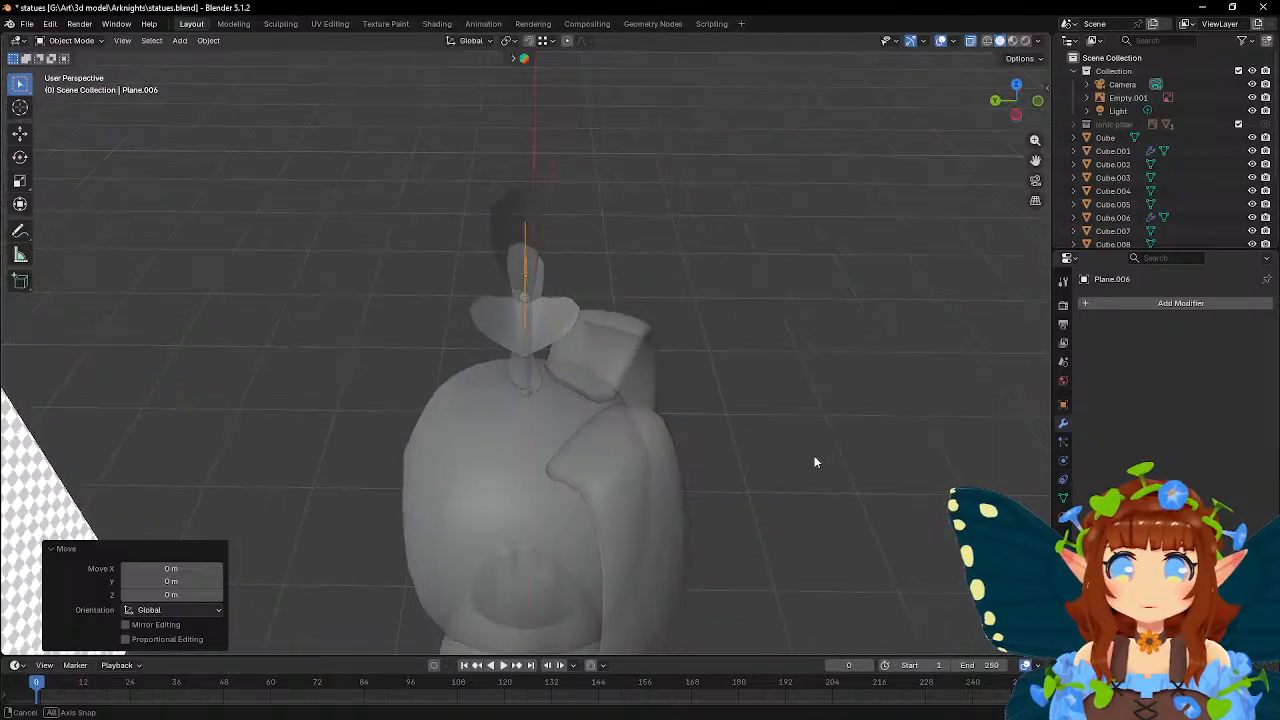
key("g")
key("y")
left_click(686, 409)
middle_click_drag(686, 409, 686, 514)
- Lower the inner column of vertices on the mirrored left petal by about 0.015 m along Z to cup it
left_click(702, 458)
key("Tab")
scroll(686, 514, "up", 2)
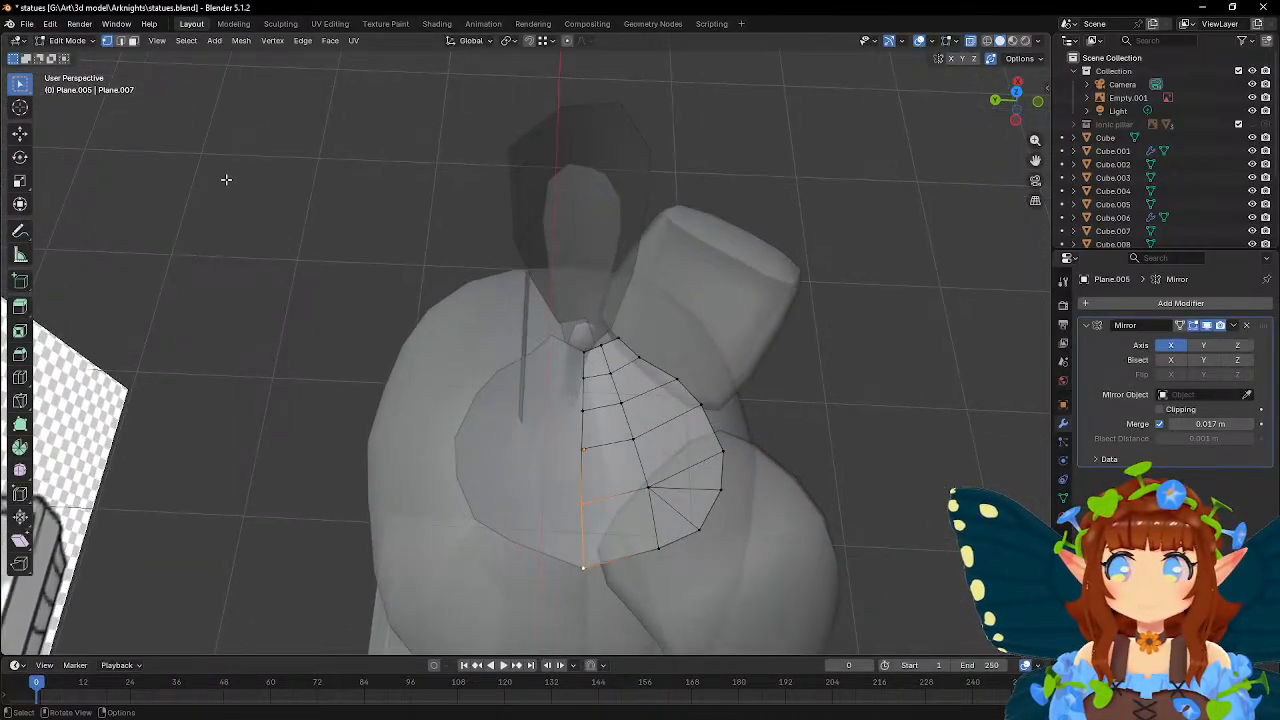
middle_click_drag(683, 441, 606, 334)
middle_click_drag(591, 431, 547, 435)
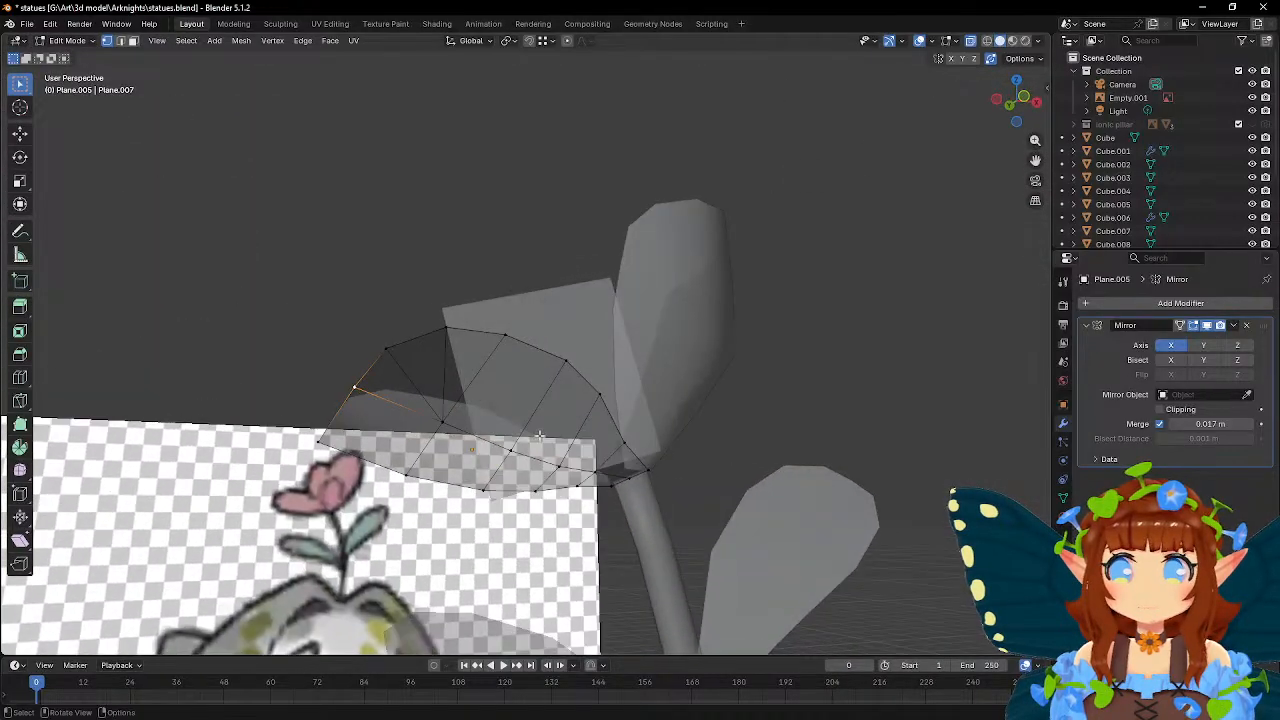
left_click(446, 421, "shift")
left_click(593, 470, "shift")
middle_click_drag(600, 354, 684, 414)
key("g")
key("z")
left_click(558, 382)
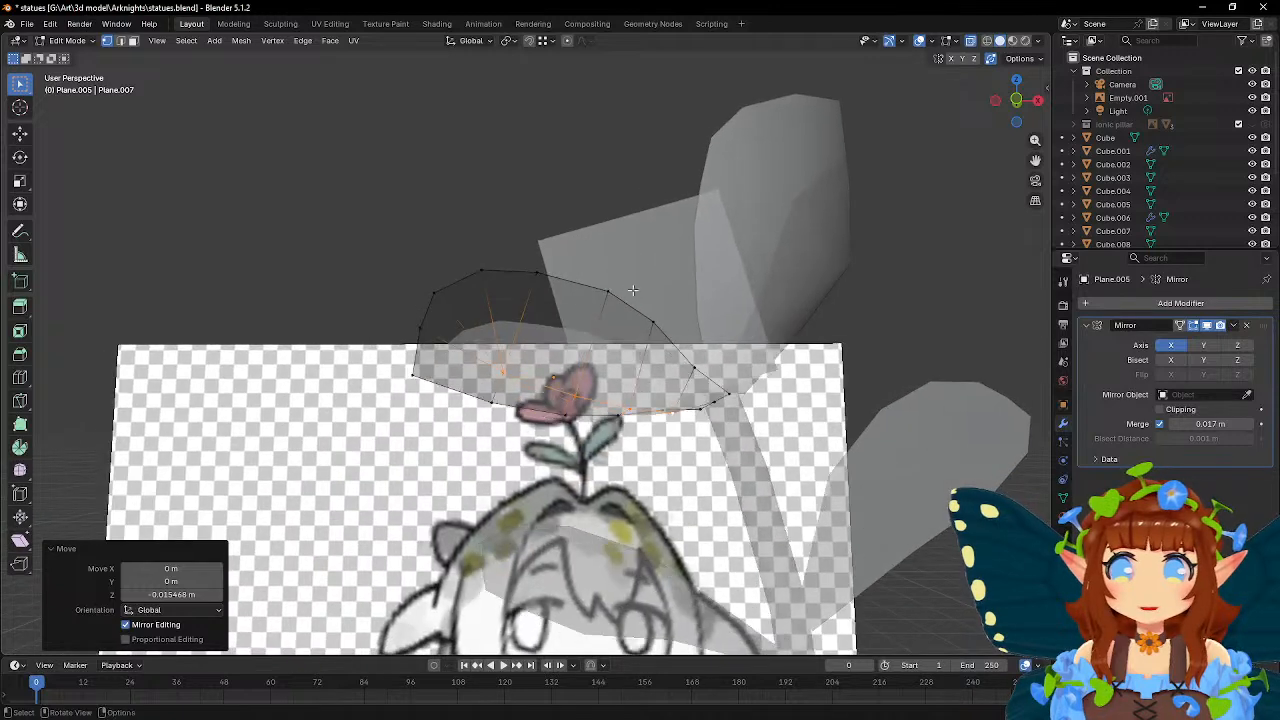
- Raise the left petal's inner vertex nearest the stem along Z by about 0.009 m
key("g")
key("z")
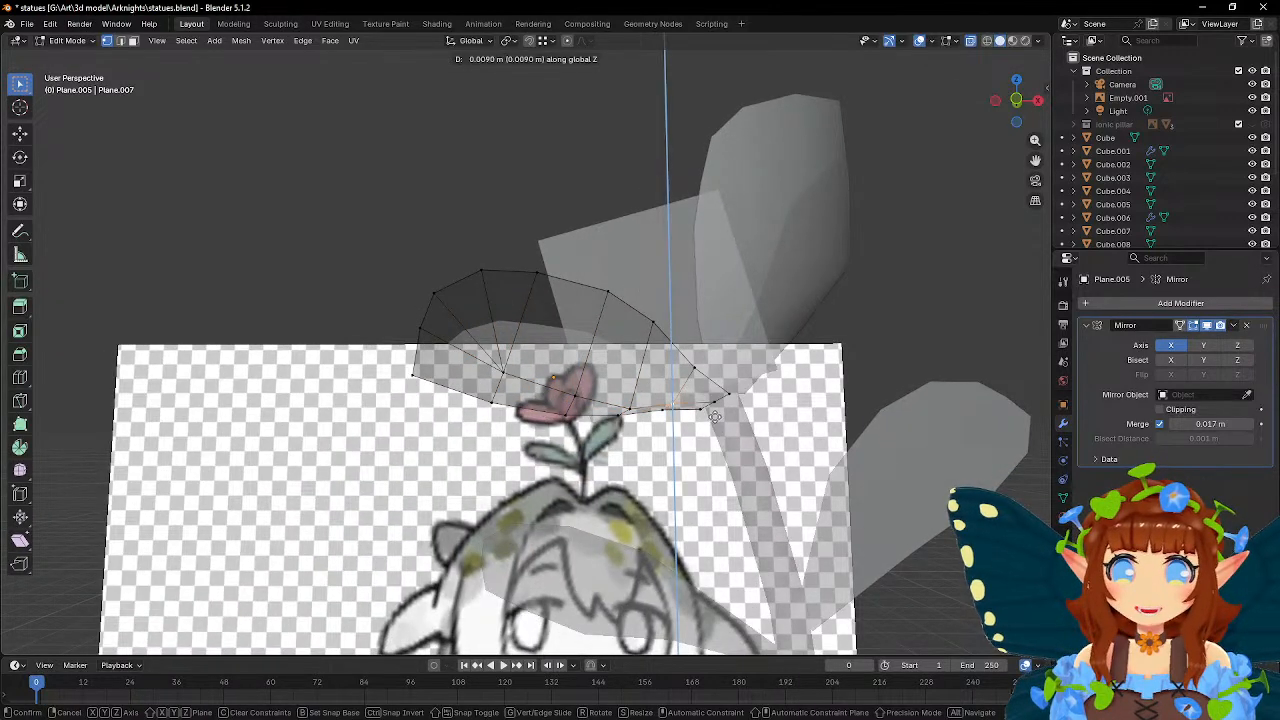
left_click(714, 416)
- Shift the left petal's outermost inner vertex about 0.02 m along negative X in the front view
middle_click_drag(714, 416, 487, 373)
left_click(403, 347)
middle_click_drag(410, 348, 507, 346)
left_click(502, 347)
key("KP_1")
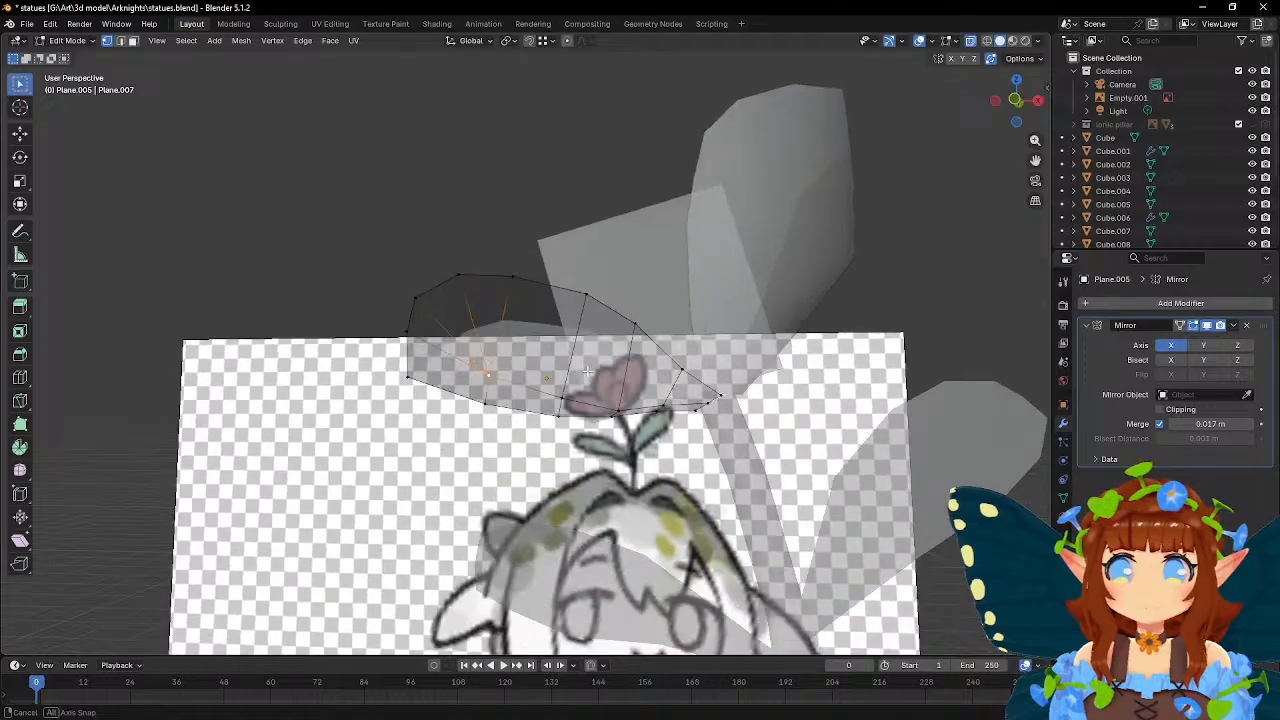
scroll(600, 370, "up", 5)
key("g")
left_click(569, 371)
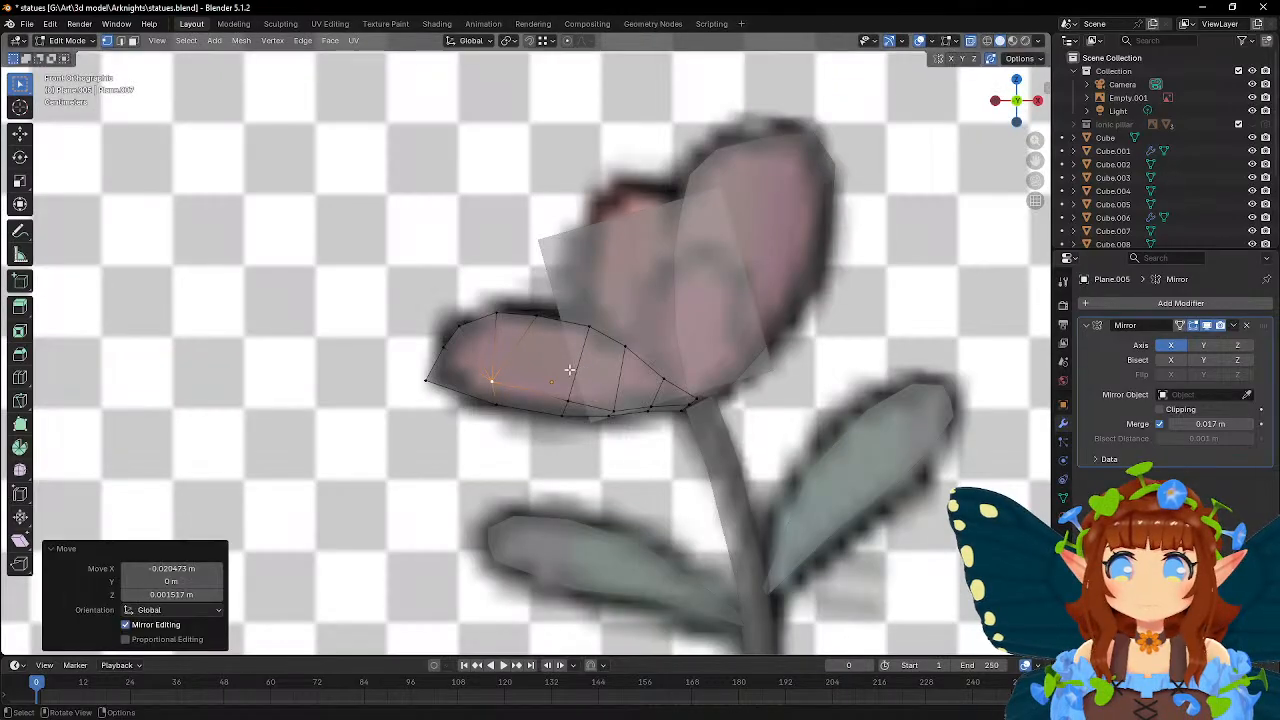
- Move two lower-edge vertices of the left petal outward from the stem to smooth its curve
left_click(500, 404)
key("g")
left_click(540, 418)
left_click(449, 352)
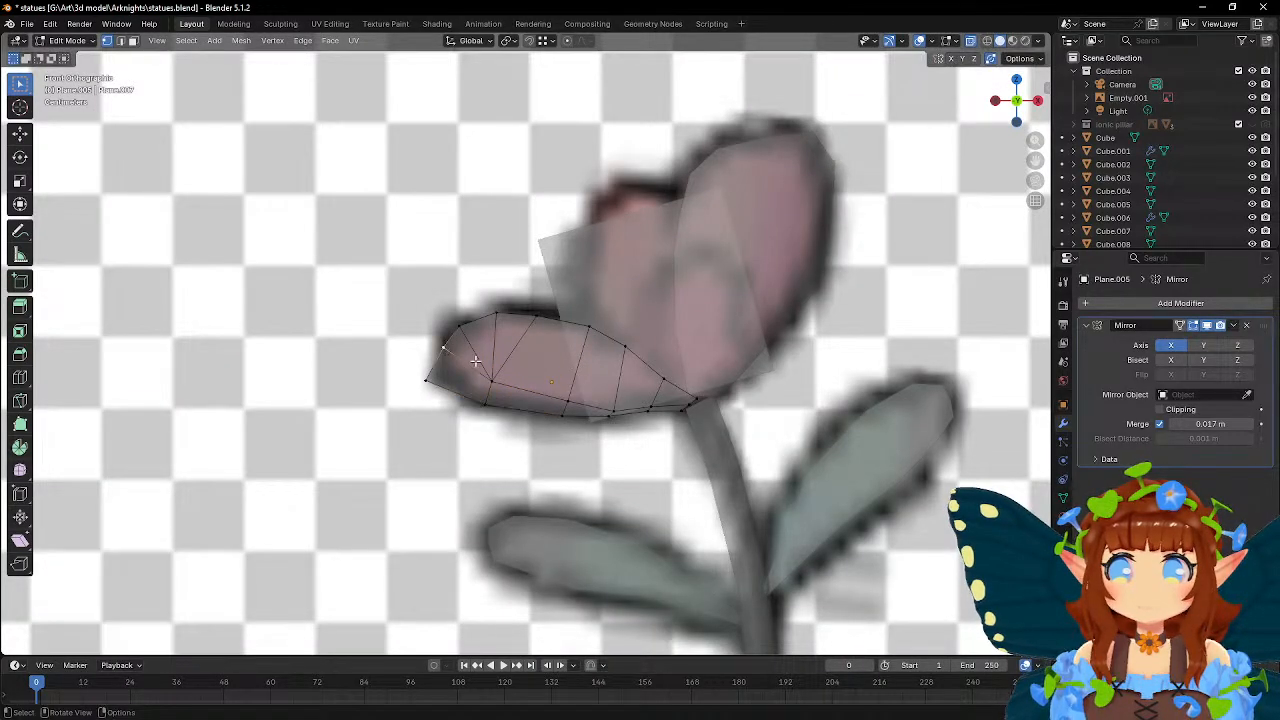
left_click(571, 416)
key("g")
left_click(560, 409)
- Slide the left petal's two middle inner-row vertices outward from the stem so the rows are spaced evenly
key("g")
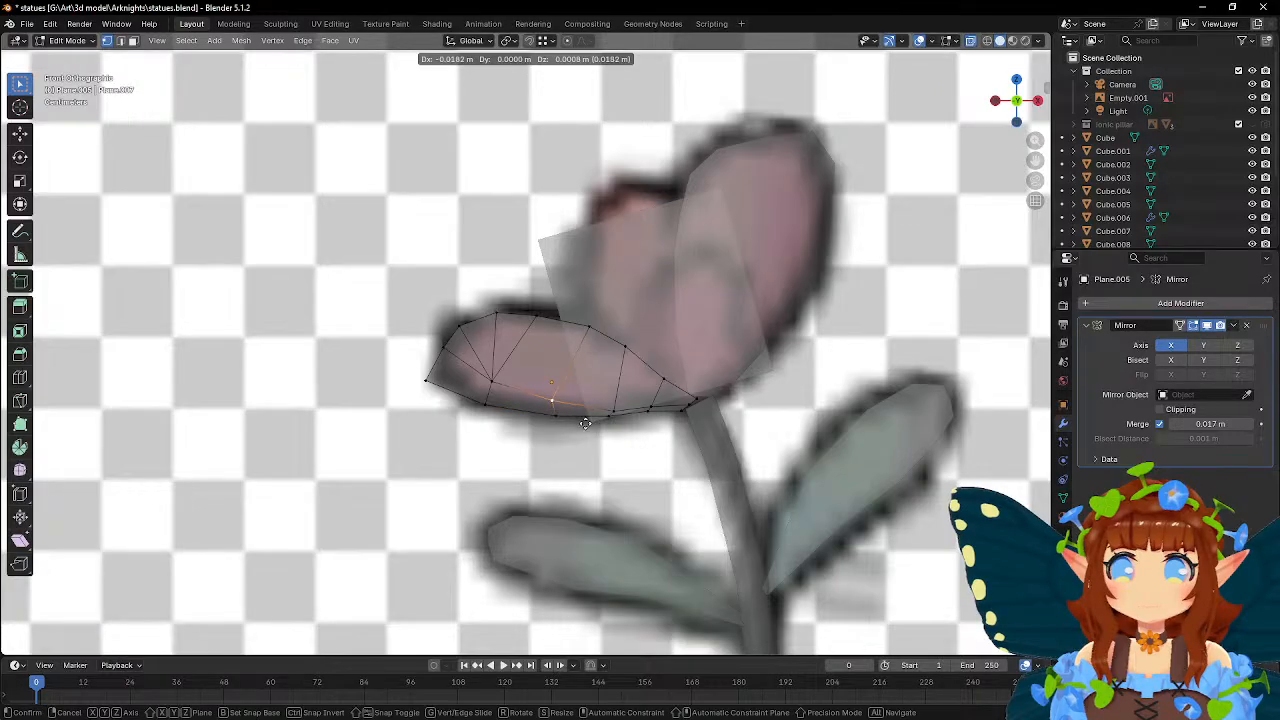
left_click(587, 423)
left_click(621, 413)
key("g")
left_click(633, 415)
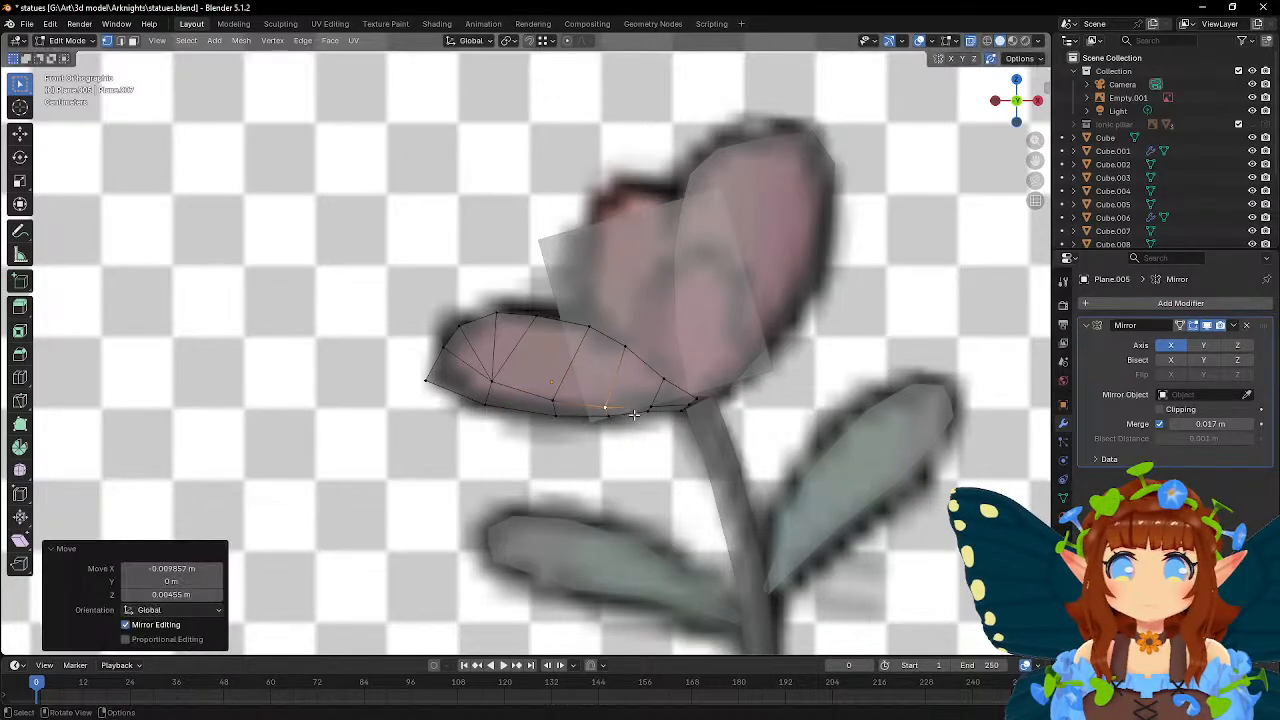
- Open the new plane for mesh editing and add one lengthwise loop cut through its middle
key("Tab")
mouse_move(633, 412)
middle_mouse_down()
mouse_move(615, 374)
mouse_move(704, 423)
mouse_move(646, 424)
middle_mouse_up()
left_click(600, 283)
middle_click_drag(600, 283, 577, 318)
key("Tab")
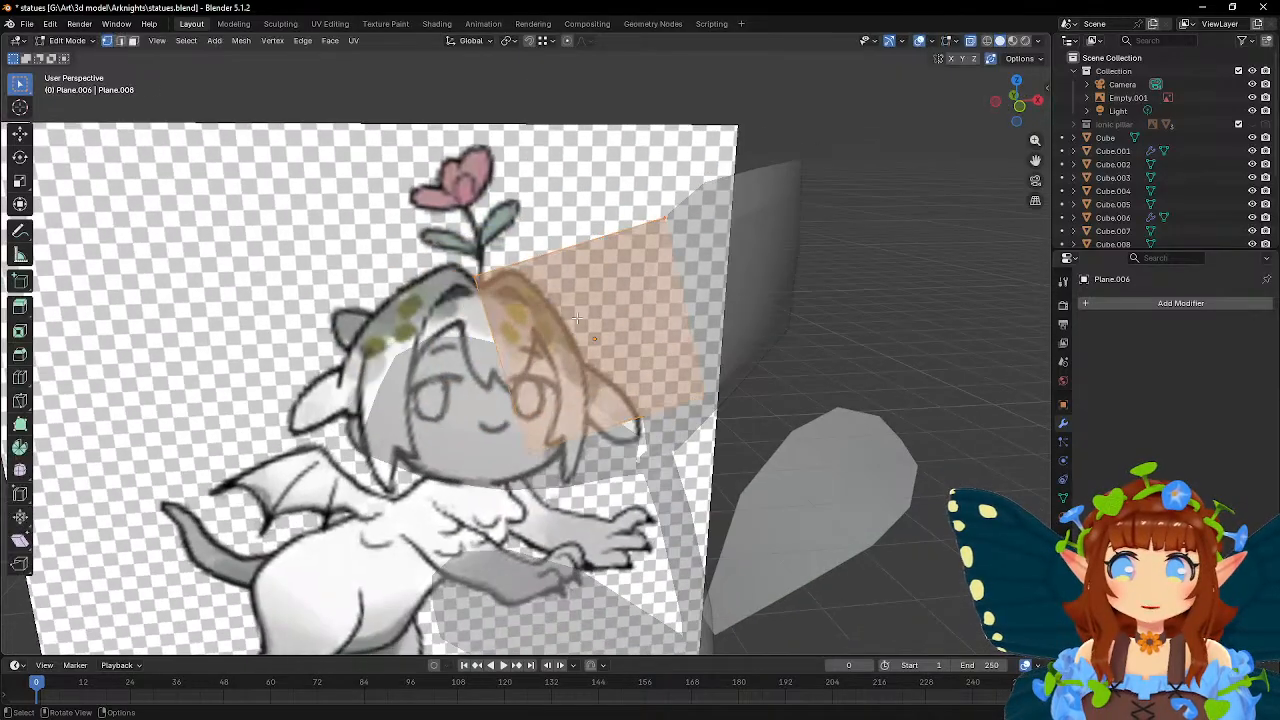
left_click(20, 377)
left_click(590, 261)
key("w")
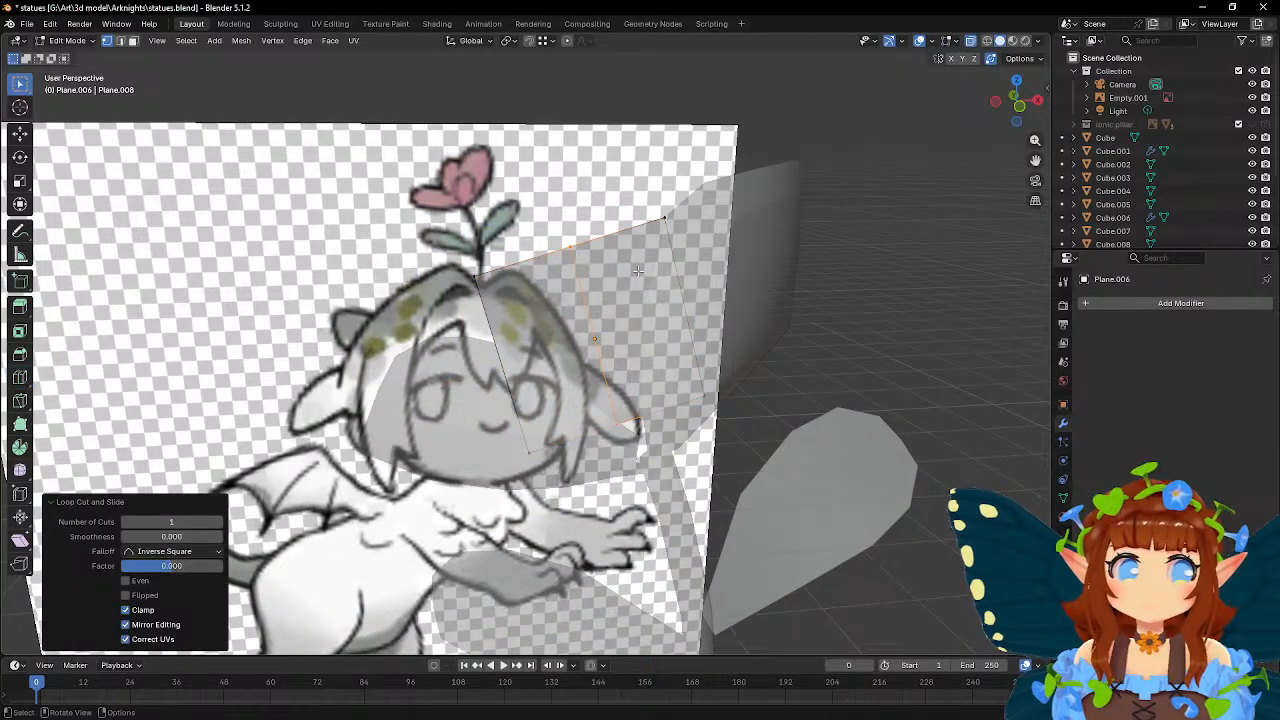
middle_click_drag(637, 270, 594, 257, "alt")
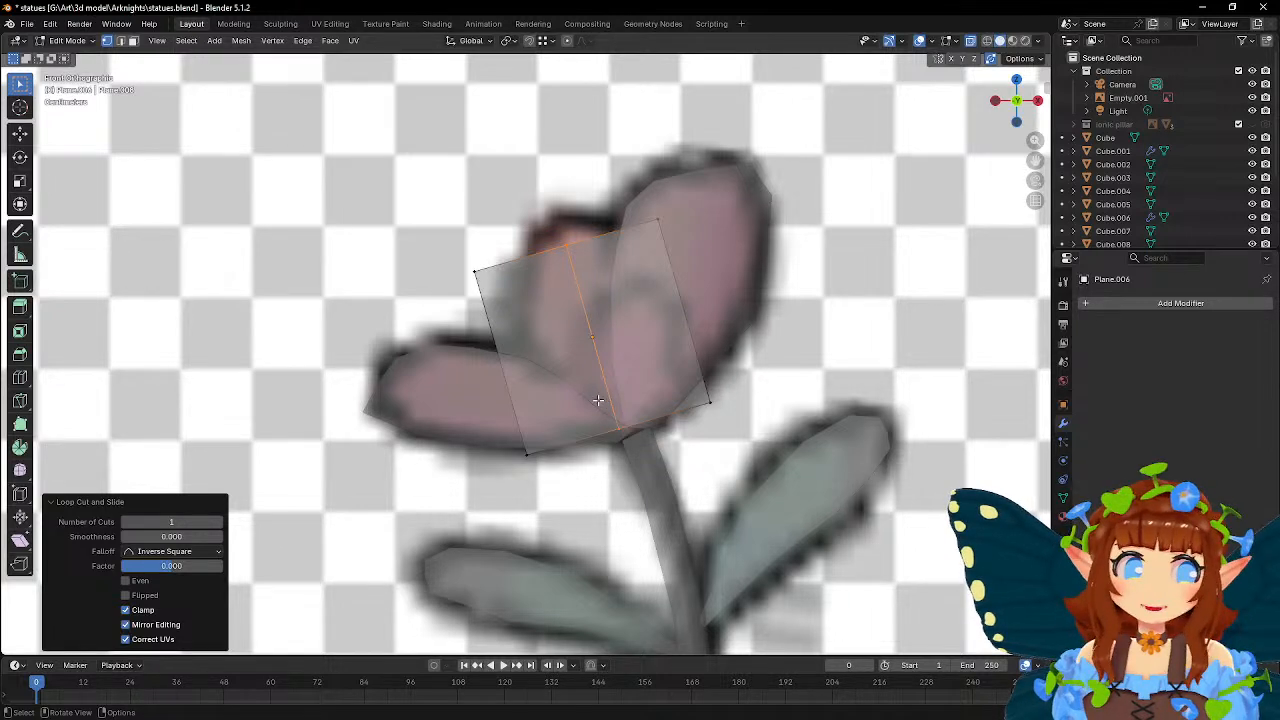
- Pull the plane's lower vertices together at the top of the stem to form the narrow petal base
left_click(530, 453)
key("g")
left_click(648, 462)
left_click(712, 409)
key("g")
left_click(680, 440)
left_click_drag(608, 420, 637, 449)
key("g")
left_click(648, 450)
key("g")
left_click(633, 457)
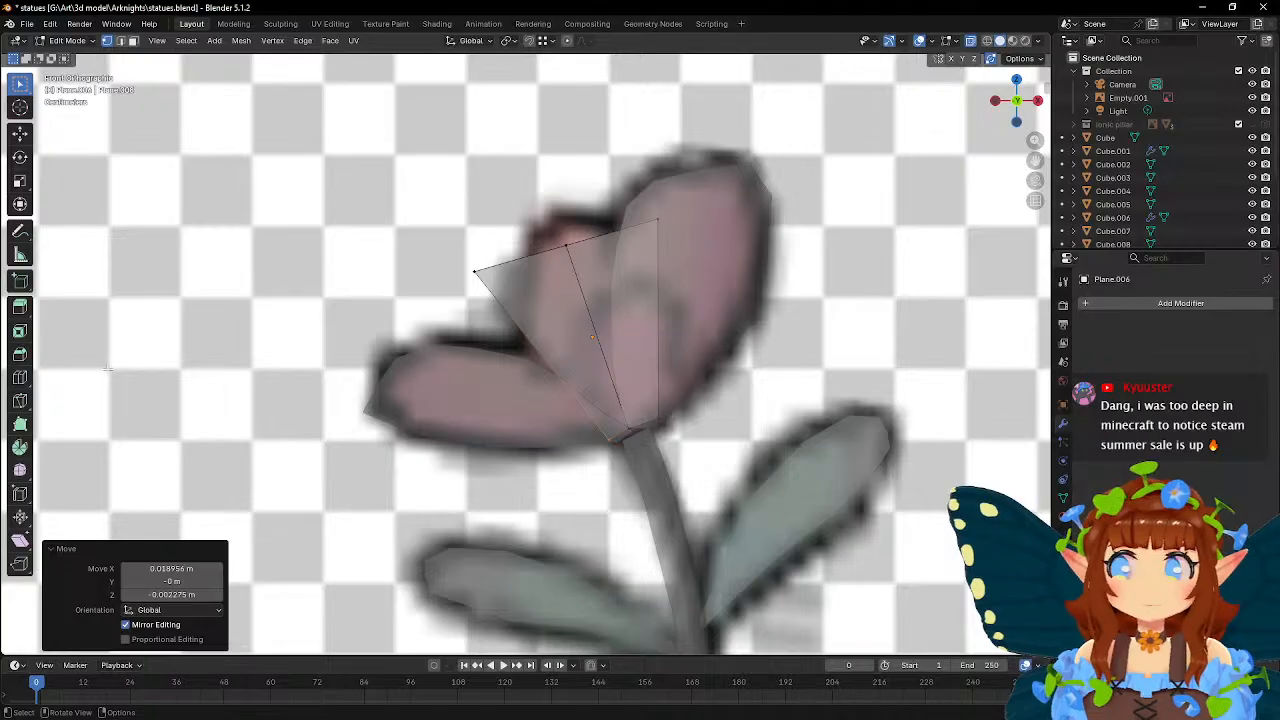
- Add a loop cut across the middle petal and pull both of its side vertices outward
left_click(20, 376)
left_click(594, 336)
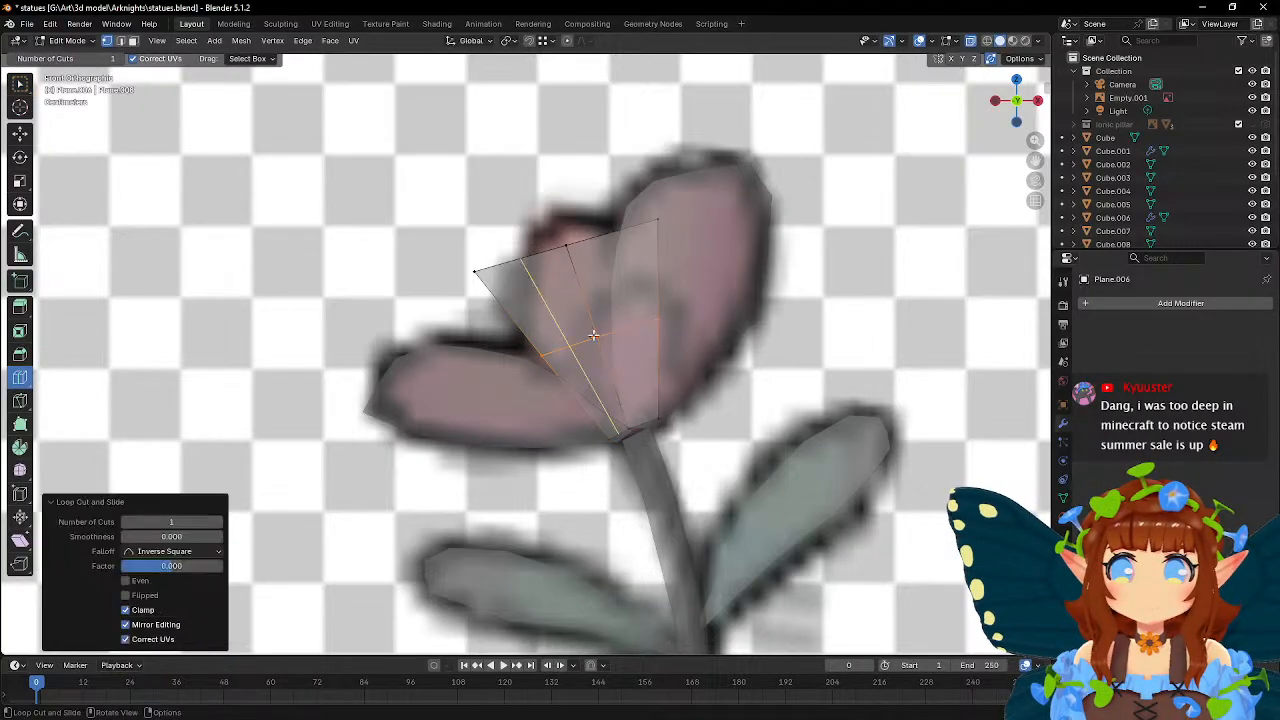
key("w")
left_click_drag(522, 350, 557, 374)
key("g")
left_click(548, 384)
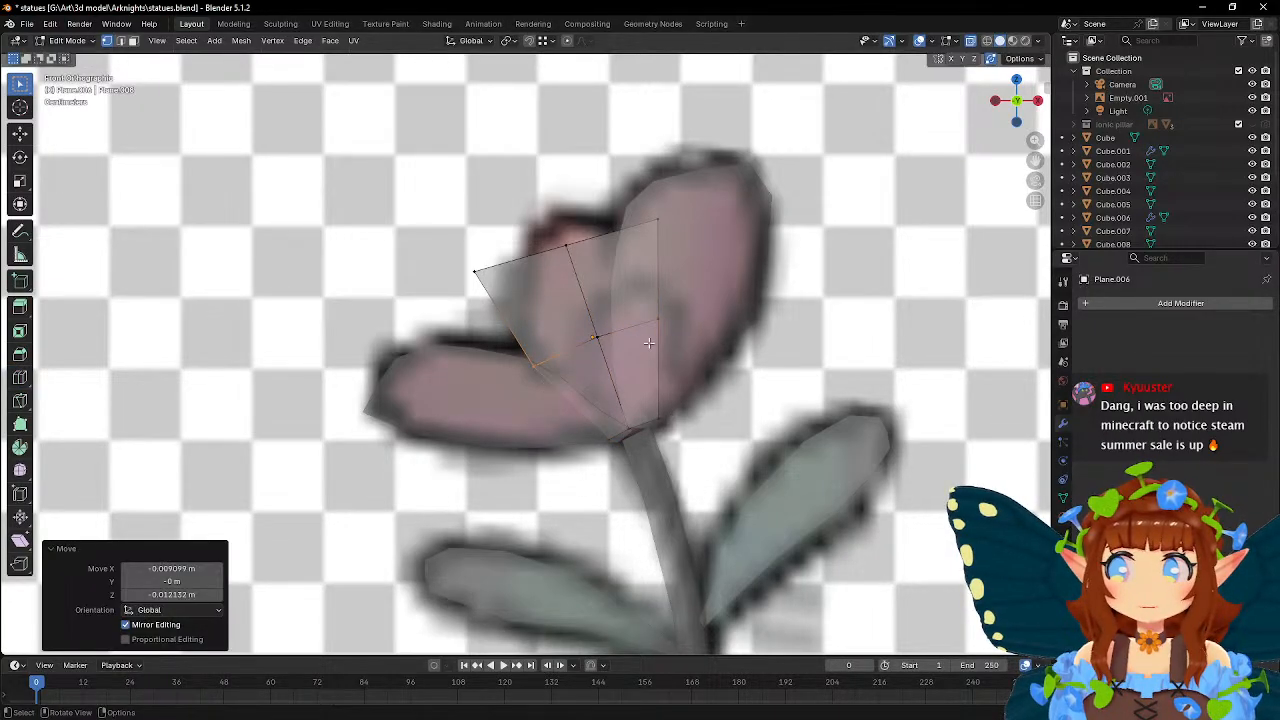
left_click_drag(631, 313, 677, 337)
key("g")
left_click(684, 339)
- Move the middle petal's three upper vertices onto the rounded tip of the petal in the reference
left_click_drag(456, 252, 508, 293)
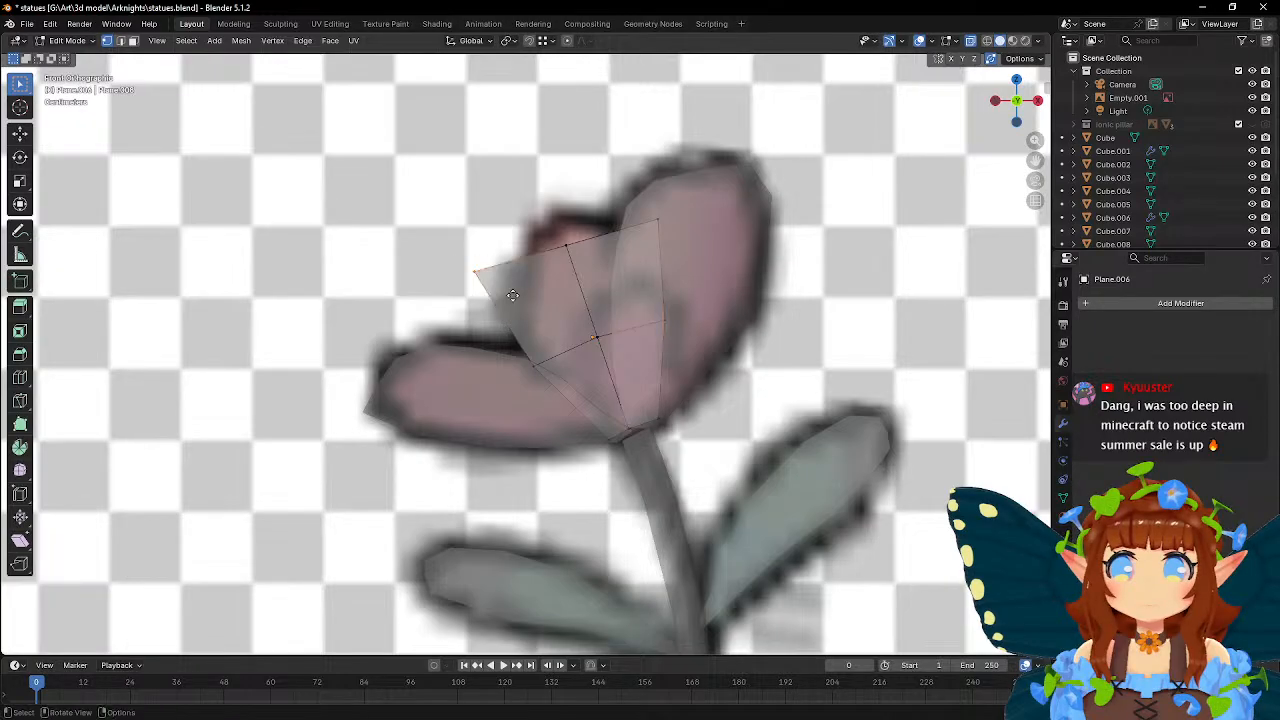
key("g")
left_click(554, 301)
left_click_drag(637, 208, 684, 250)
key("g")
left_click(659, 261)
left_click_drag(556, 231, 598, 277)
key("g")
left_click(585, 262)
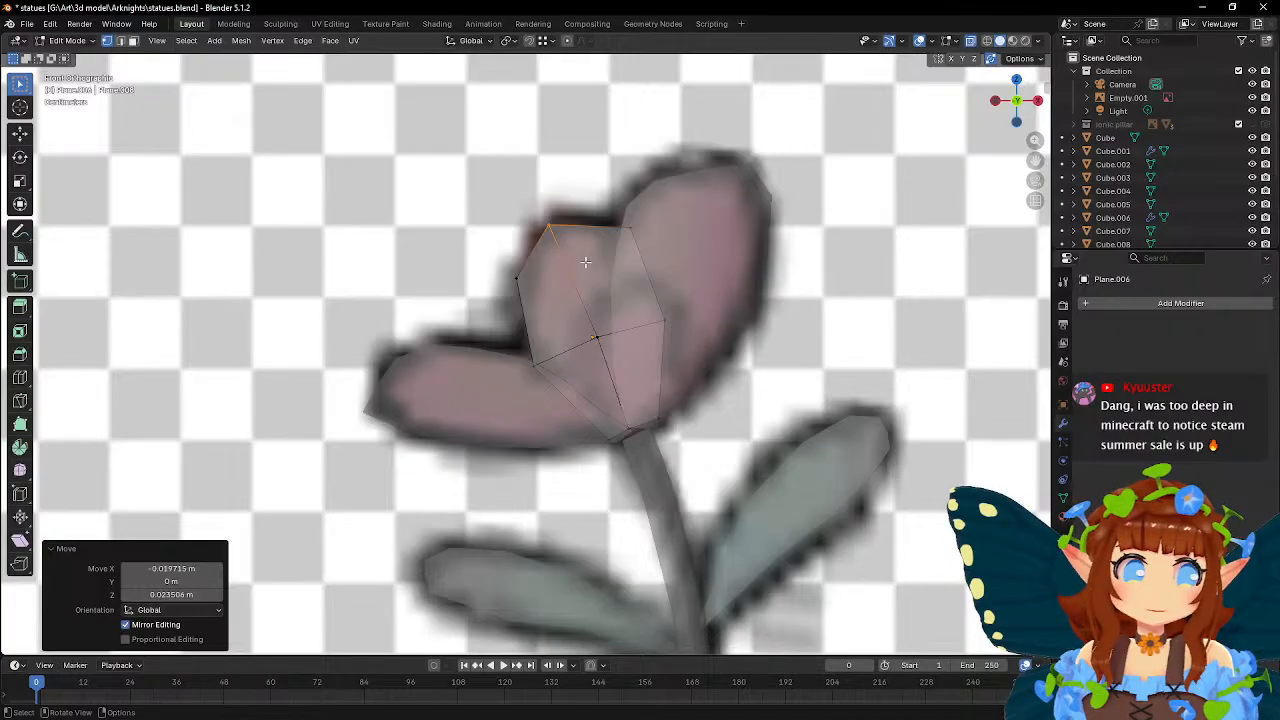
- Raise the middle petal's two upper corner vertices to match the reference outline more closely
left_click_drag(502, 269, 547, 289)
key("g")
left_click(548, 272)
left_click_drag(605, 222, 665, 271)
key("g")
left_click(650, 260)
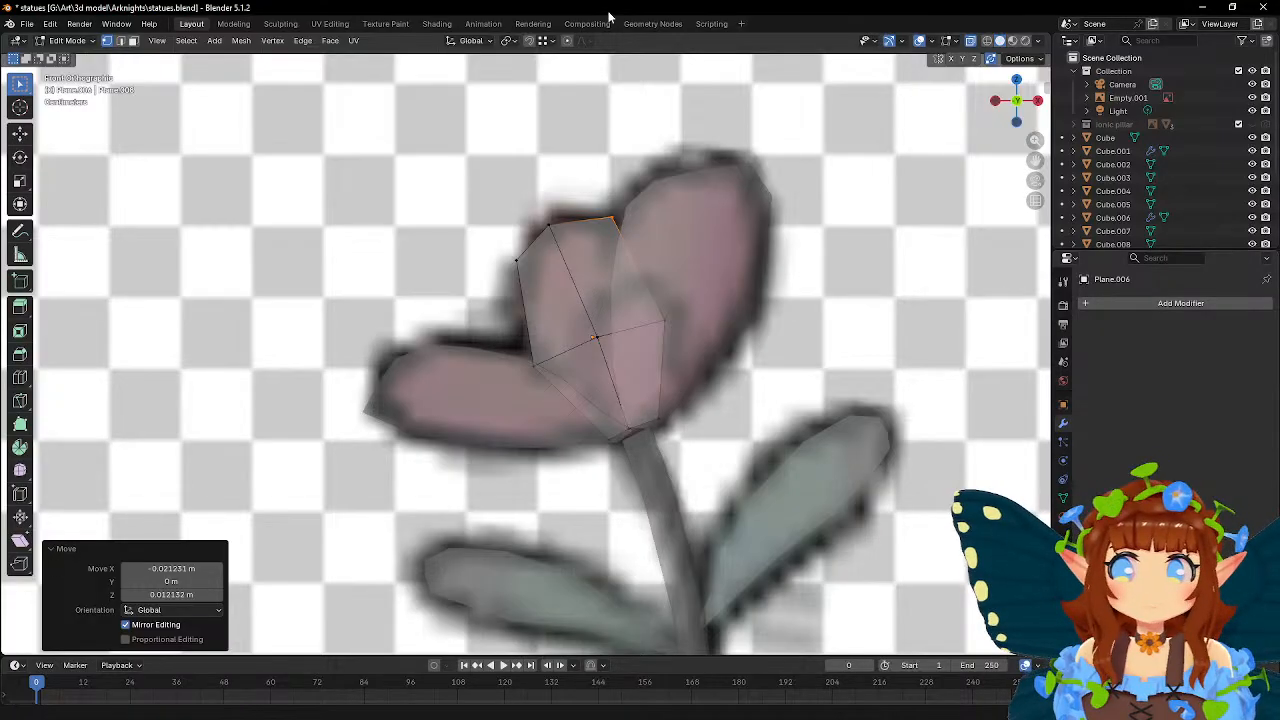
- Add a loop cut across the upper half of the middle petal and move its two side vertices onto the reference outline
middle_click_drag(637, 231, 663, 249, "shift")
left_click(19, 377)
left_click(562, 330)
key("w")
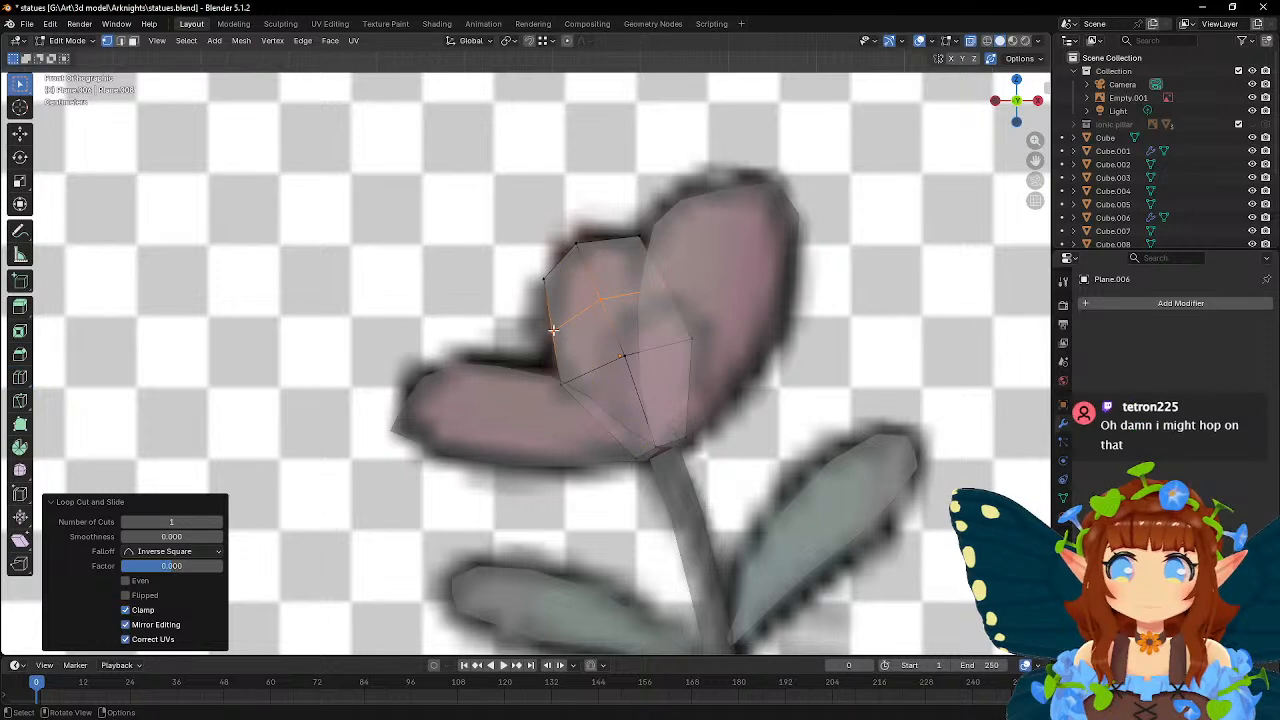
left_click(555, 331)
key("g")
left_click(585, 350)
left_click(692, 296)
key("g")
left_click(699, 292)
- Nudge the middle petal's upper centre vertex by about 0.003 m in X and 0.0015 m in Z
left_click(603, 257)
key("g")
left_click(613, 256)
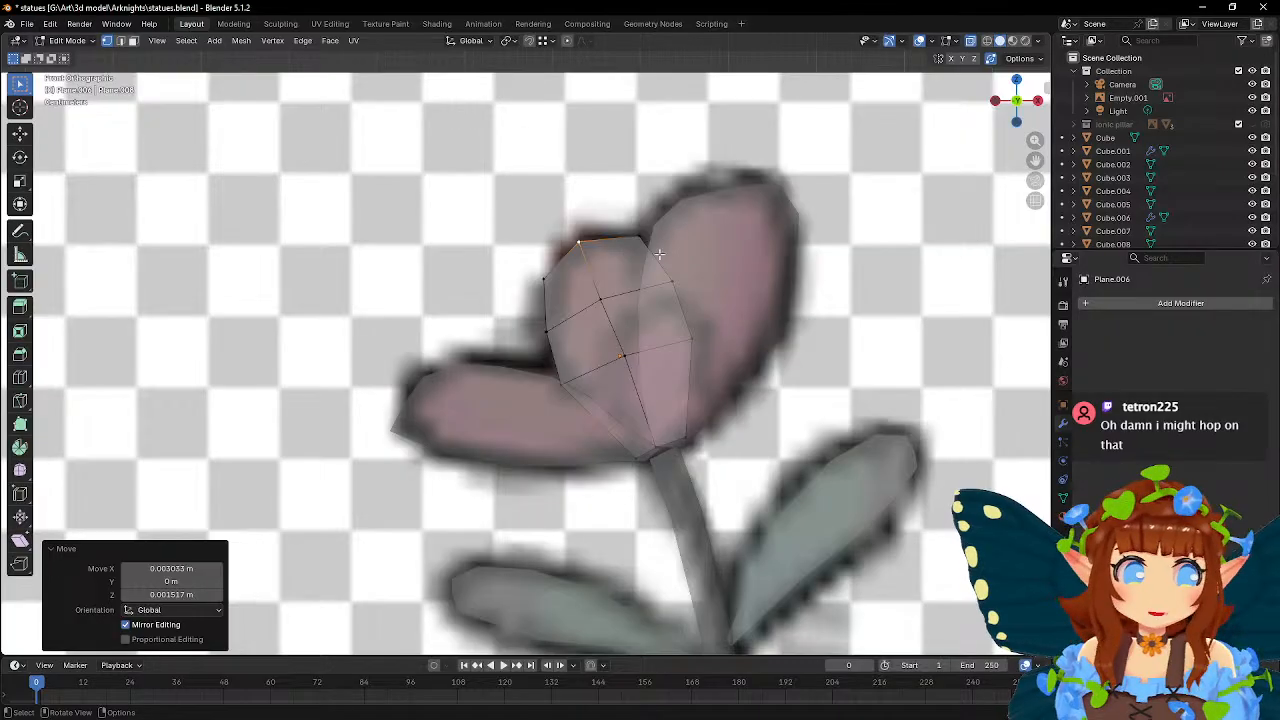
- Move the middle petal's base vertices forward along the Y axis by about 0.06 m to meet the top of the stem
middle_click_drag(611, 269, 651, 357)
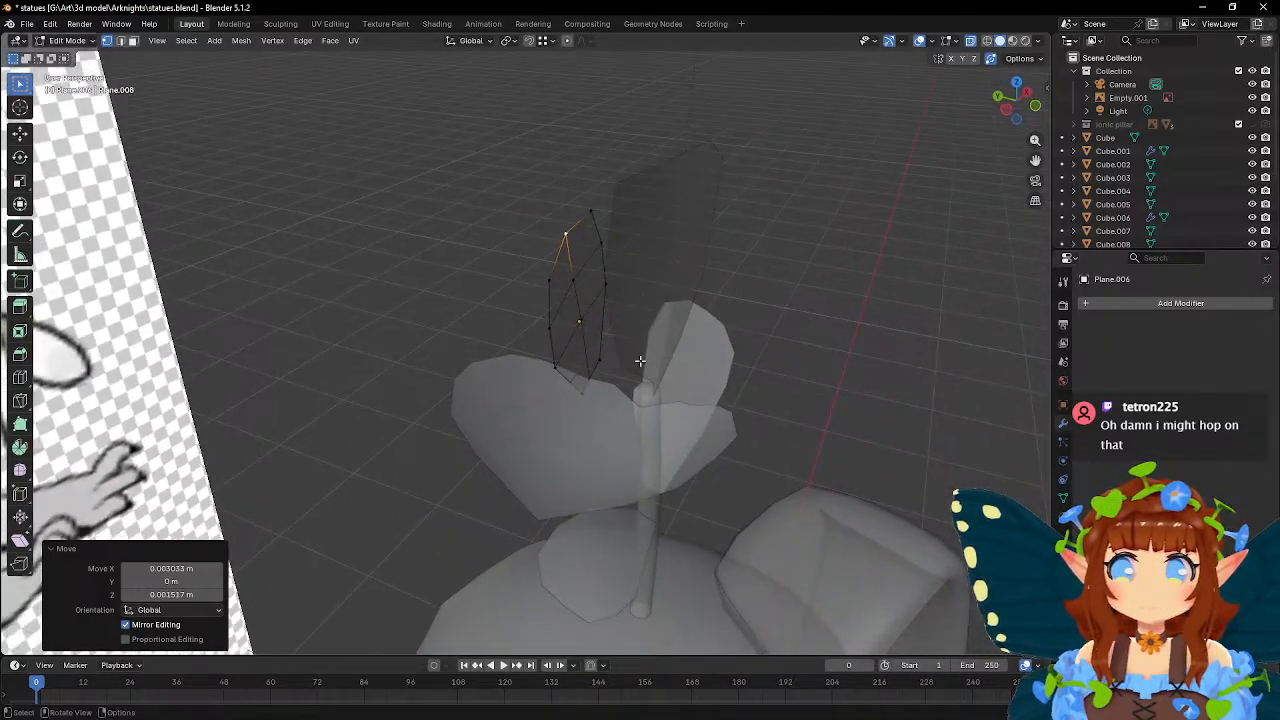
left_click(595, 376)
middle_click_drag(576, 399, 706, 349)
key("g")
key("y")
left_click(722, 351)
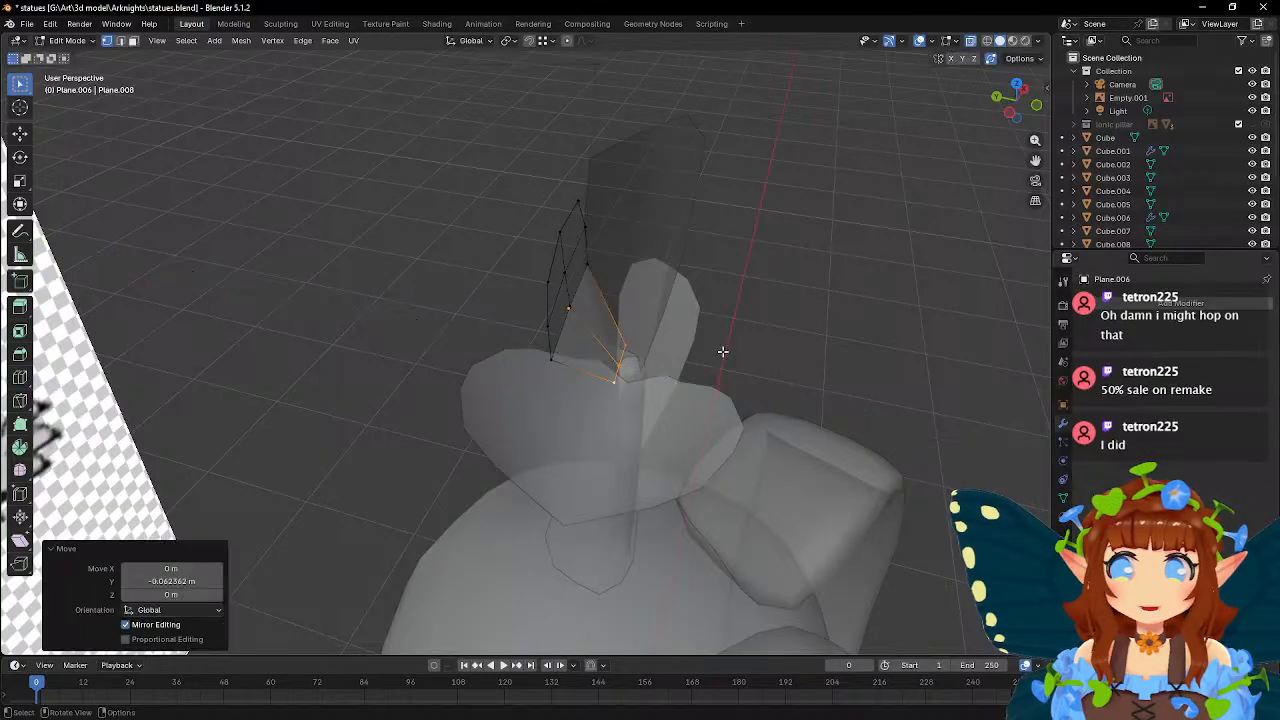
key("g")
key("y")
left_click(715, 352)
- Move the two outer base vertices of the middle petal further forward along Y around the stem
left_click(608, 379)
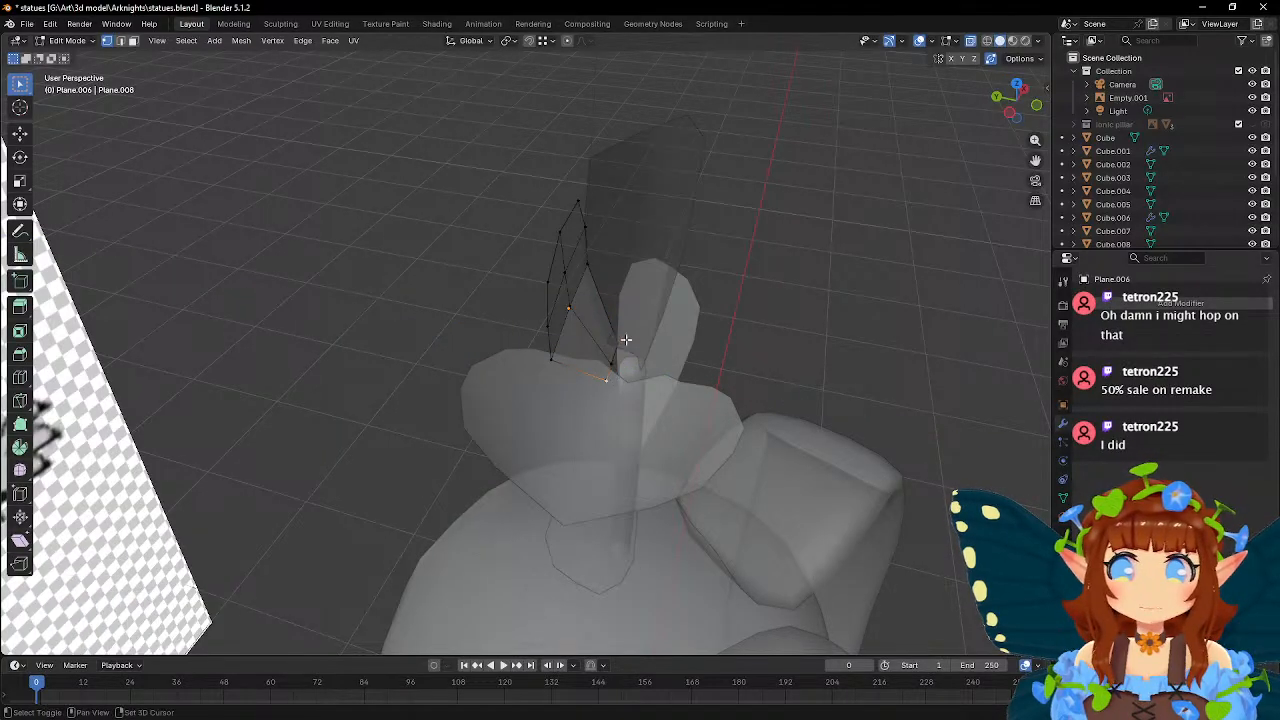
left_click(622, 345, "shift")
key("g")
key("y")
left_click(685, 340)
- Move the side vertices of the middle petal's lower row forward along Y by about 0.027 m
middle_click_drag(656, 337, 560, 320)
left_click(556, 361)
key("g")
key("y")
left_click(552, 320)
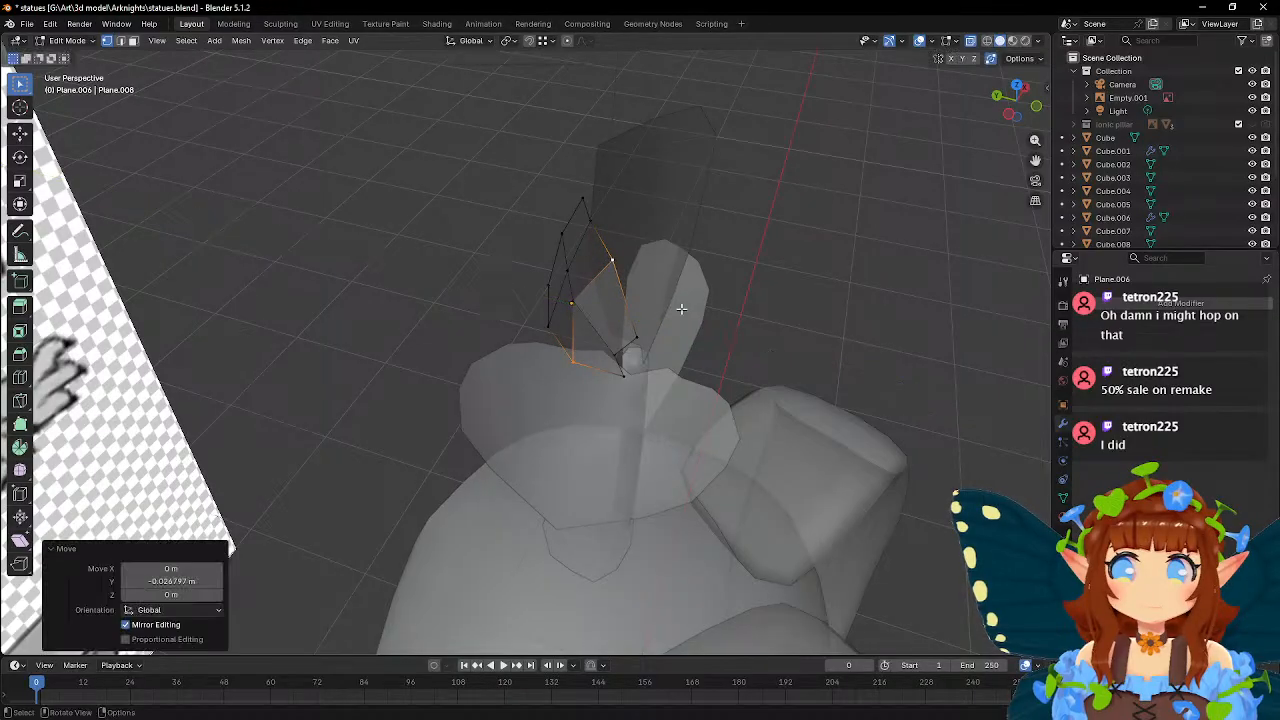
- Push the centre vertex of the middle petal's upper row backward along Y by about 0.02 m
left_click(567, 278)
key("g")
key("y")
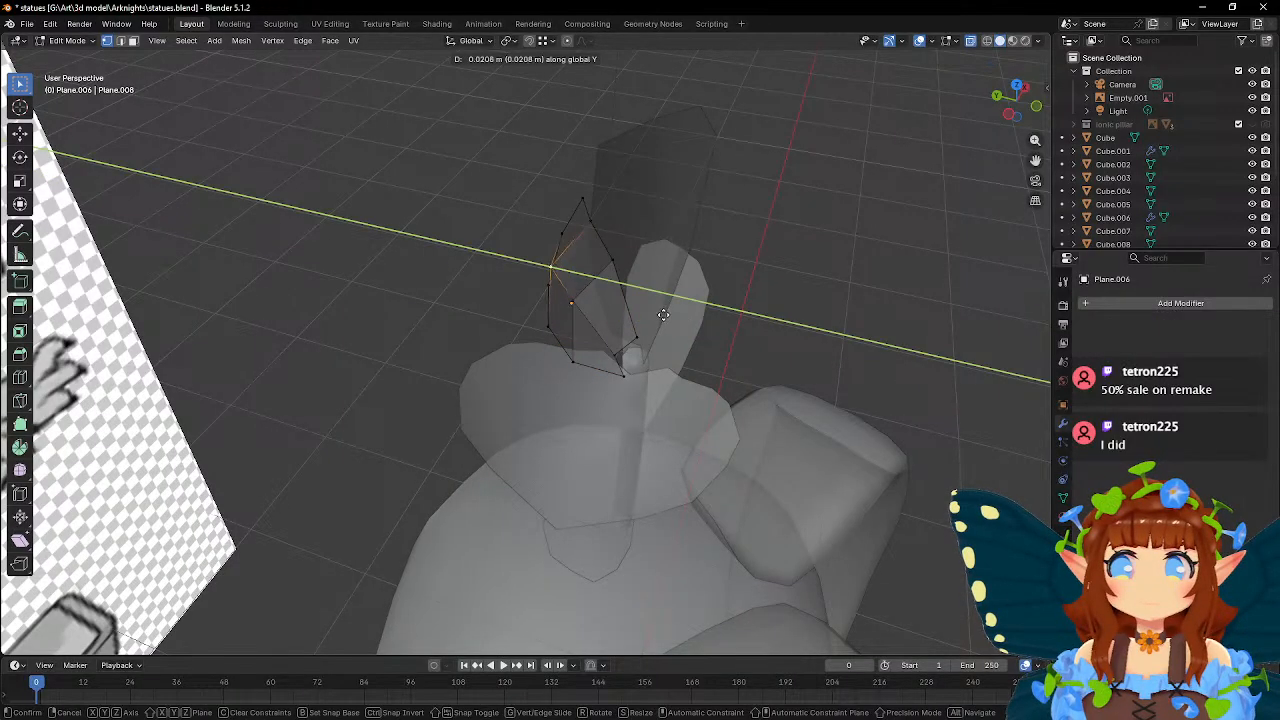
left_click(622, 285)
- Push the centre vertex of the middle petal's top edge backward along Y by about 0.04 m
left_click(555, 235)
key("g")
key("g")
key("y")
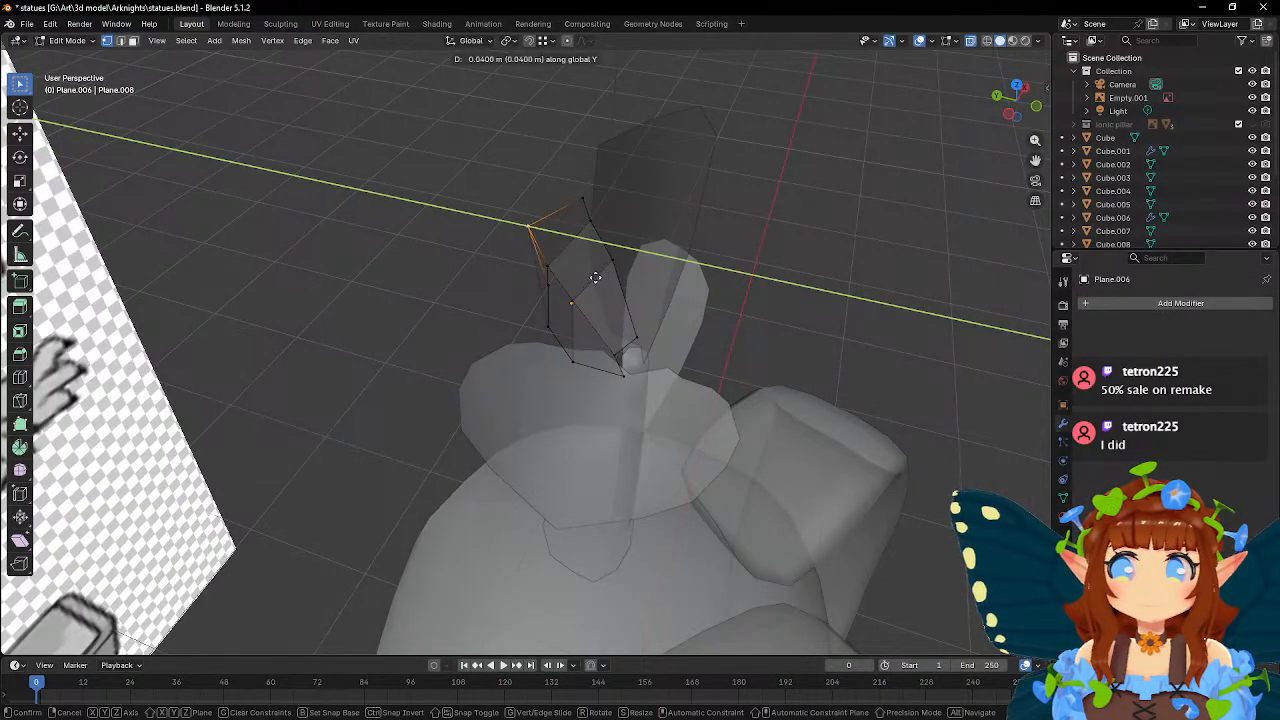
left_click(598, 278)
- Move the side vertices of the middle petal's upper row forward along Y by about 0.013 m
middle_click_drag(640, 286, 601, 288)
left_click(549, 330)
mouse_move(549, 330)
middle_mouse_down()
mouse_move(686, 306)
mouse_move(654, 294)
mouse_move(657, 257)
mouse_move(666, 277)
mouse_move(571, 295)
mouse_move(552, 268)
middle_mouse_up()
key("g")
key("y")
left_click(699, 312)
- Add a lengthwise loop cut through each half of the middle petal, one on either side of its centre line
key("KP_1")
middle_click_drag(626, 308, 571, 256, "shift")
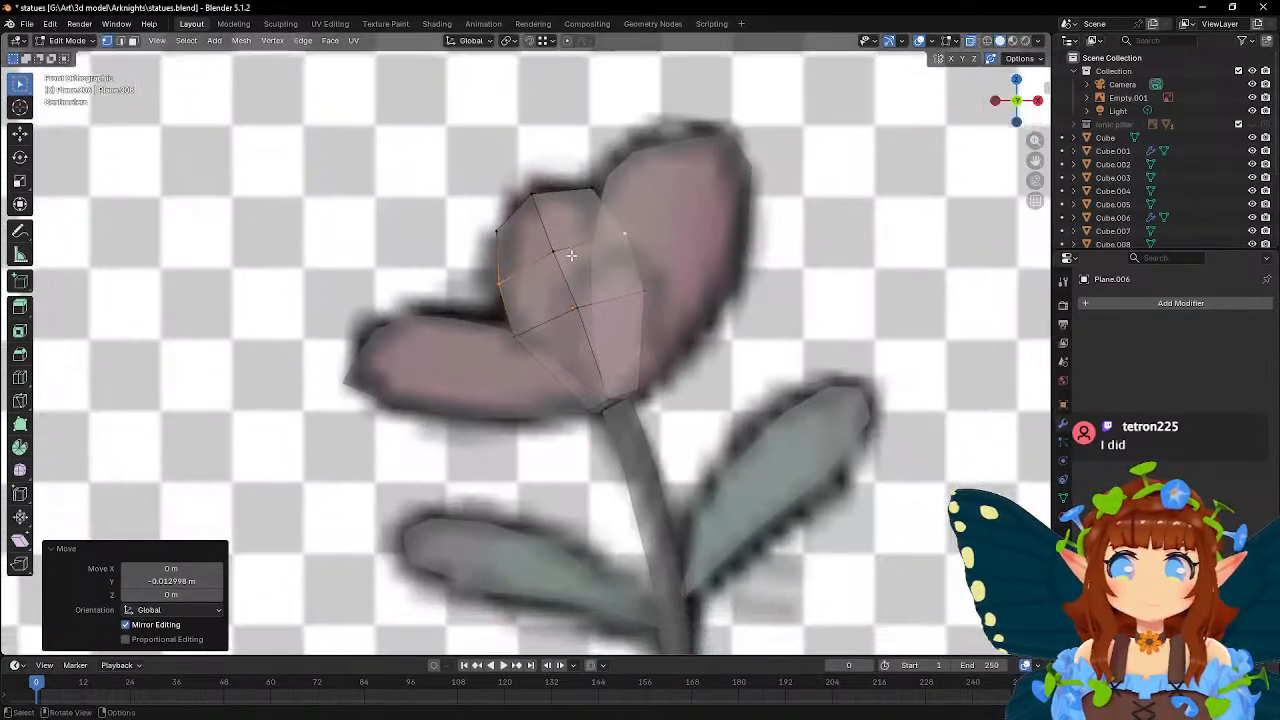
left_click(29, 400)
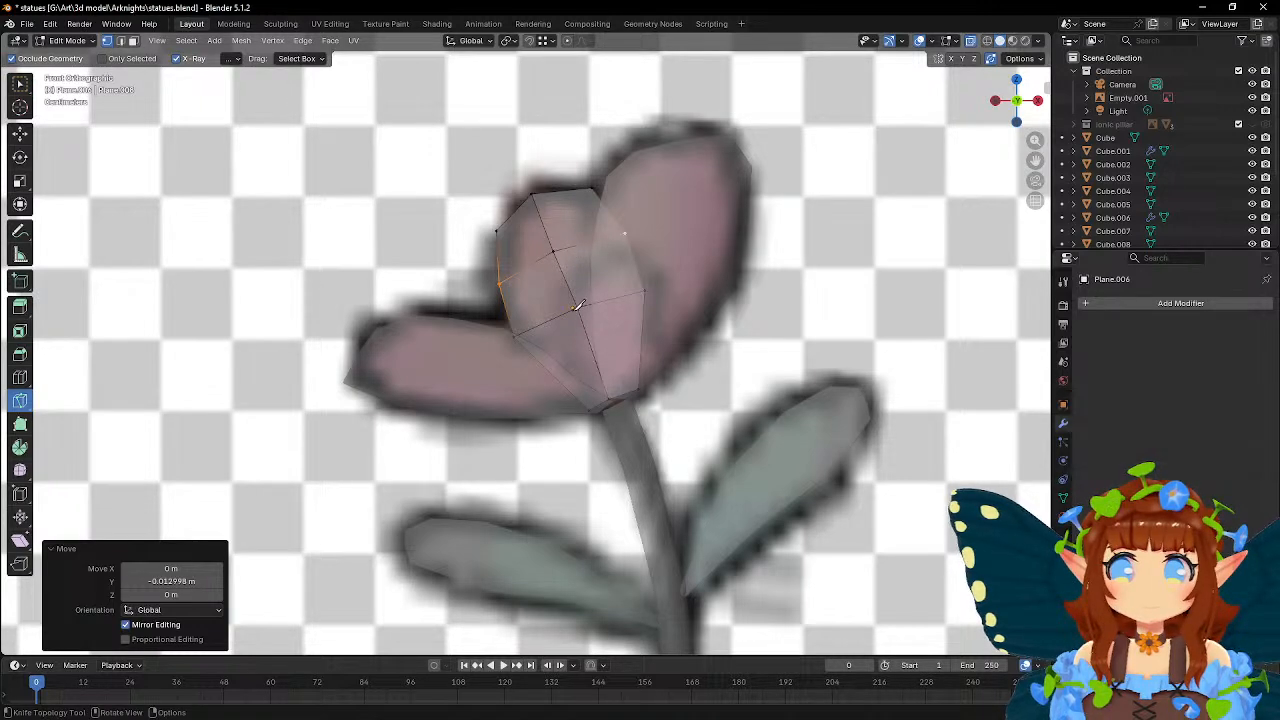
left_click(20, 377)
left_click(578, 311)
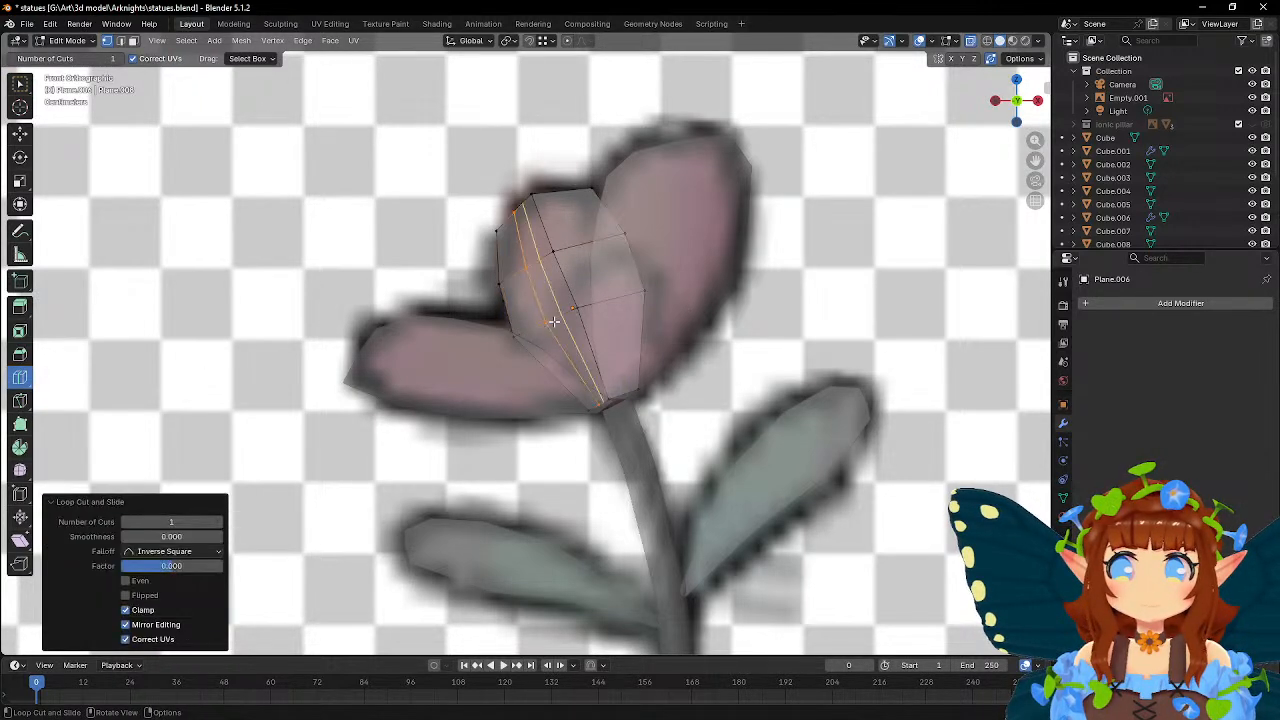
key("w")
middle_click_drag(566, 288, 543, 287)
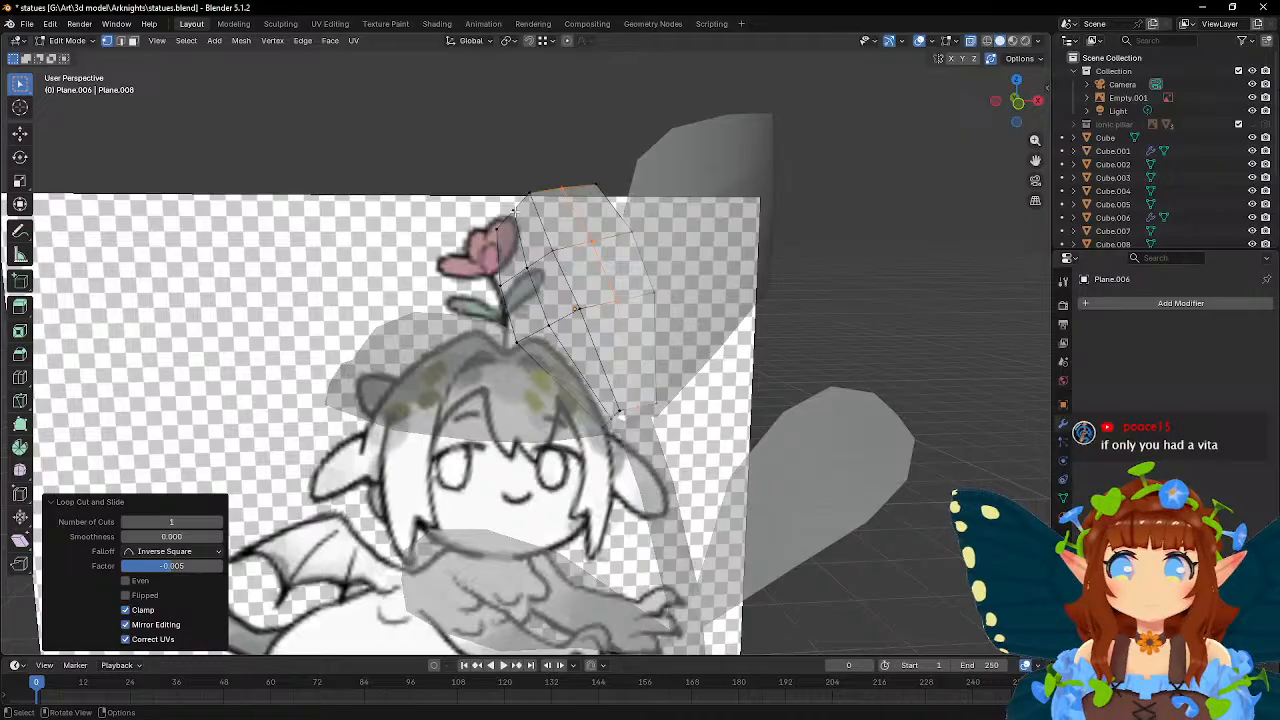
key("KP_1")
key("KP_Decimal")
- Move the middle petal's top edge vertices and its upper left side vertex to round the tip along the reference outline
key("g")
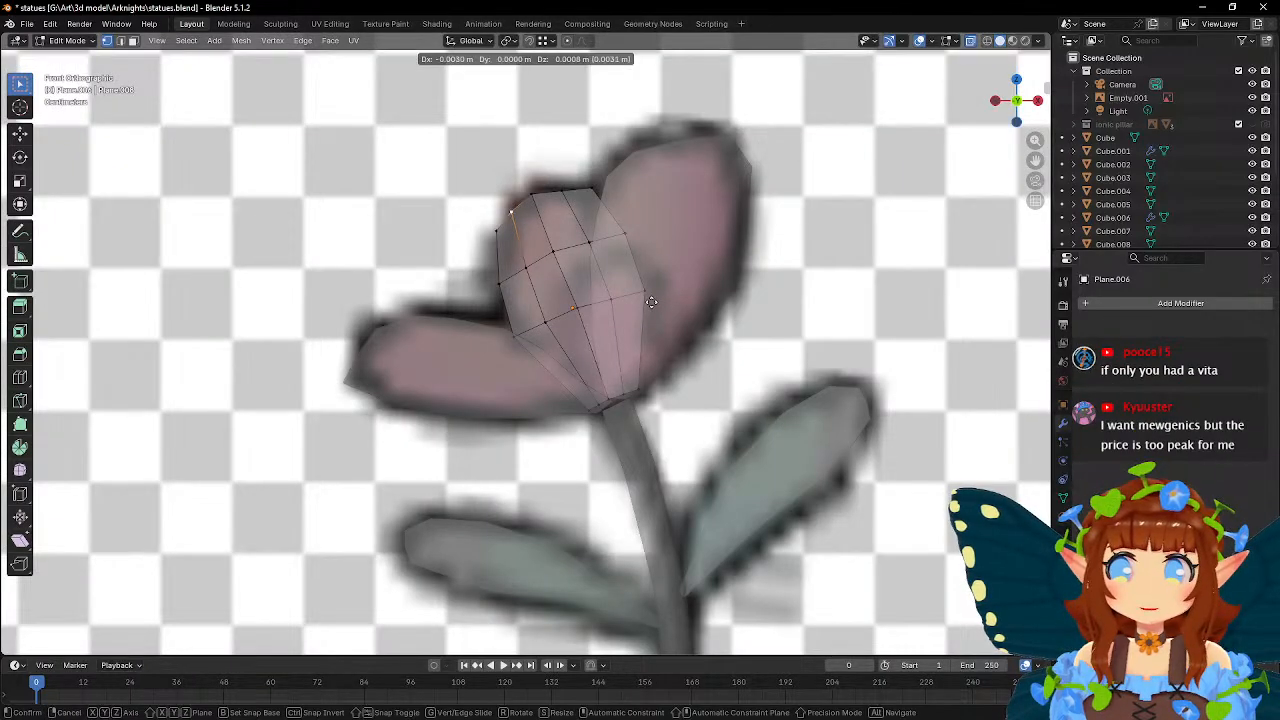
left_click(651, 299)
left_click(565, 198)
key("g")
left_click(603, 258)
key("g")
left_click(592, 191)
key("g")
left_click(649, 233)
left_click(496, 231)
key("g")
left_click(531, 275)
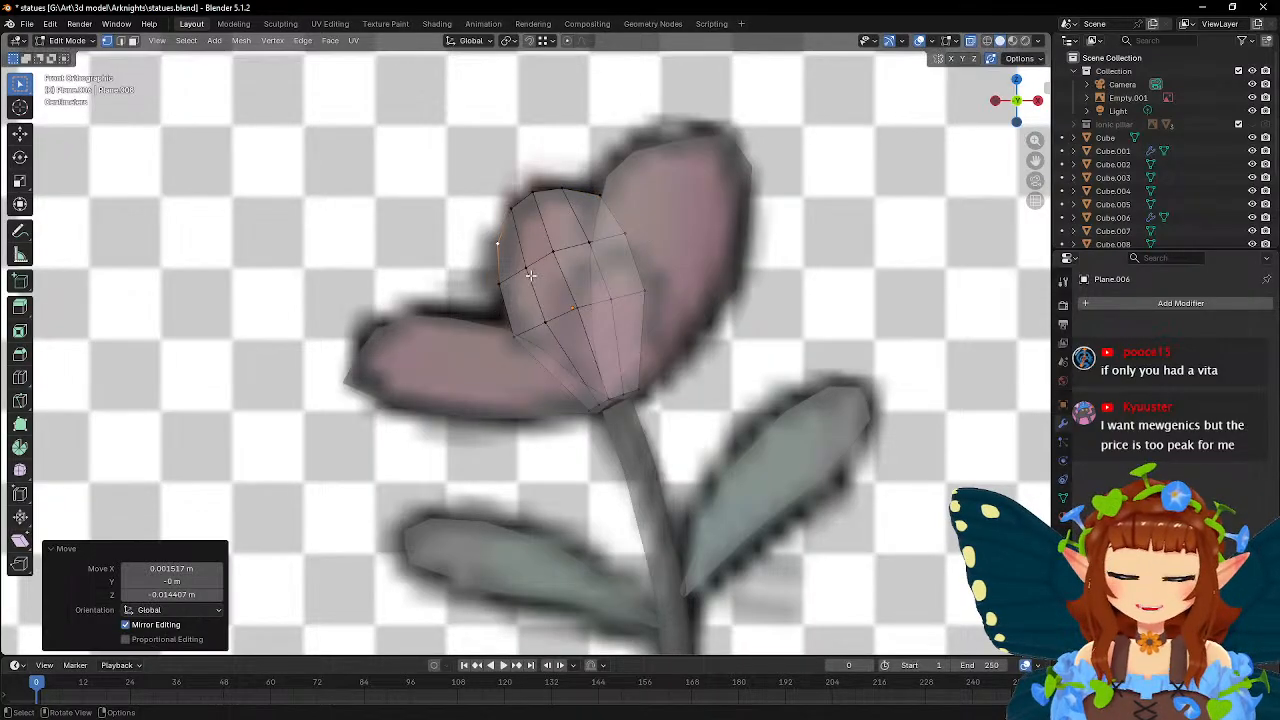
- Move the middle petal's upper right corner vertex about 0.002 m inward along X
scroll(531, 275, "up", 2)
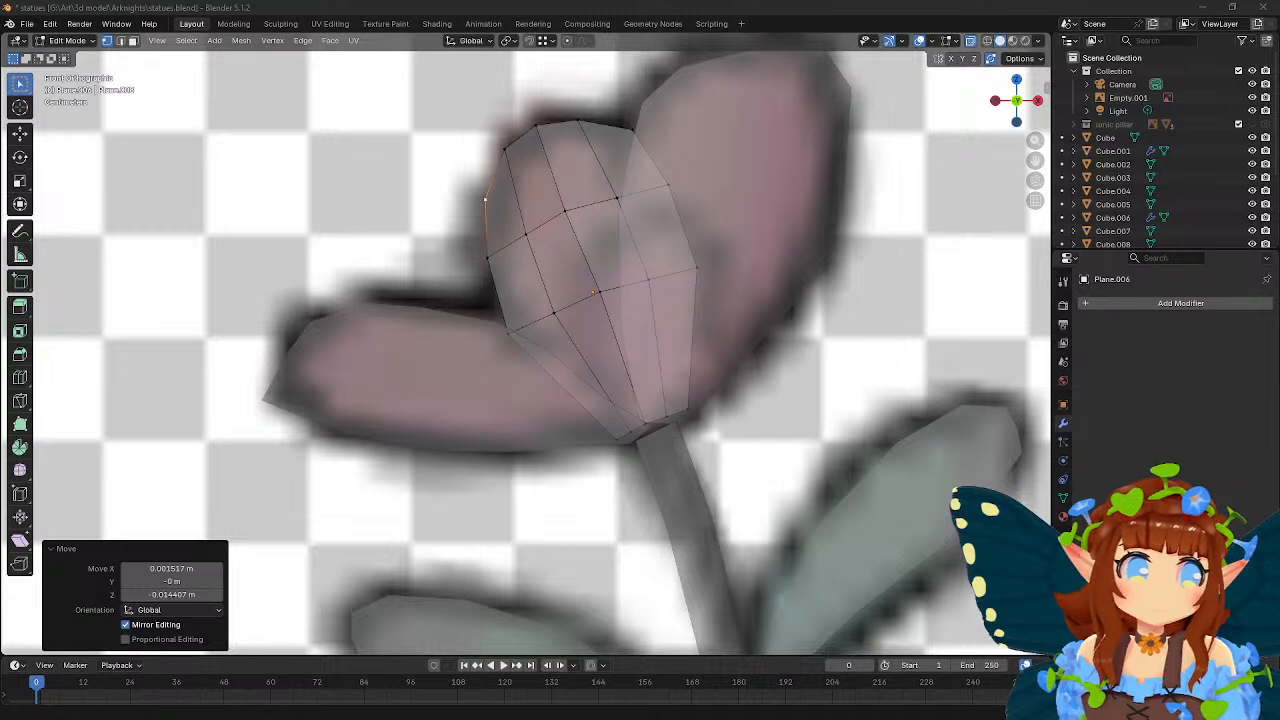
left_click(748, 5)
middle_click_drag(639, 285, 674, 386, "shift")
left_click(665, 234)
key("g")
left_click(763, 299)
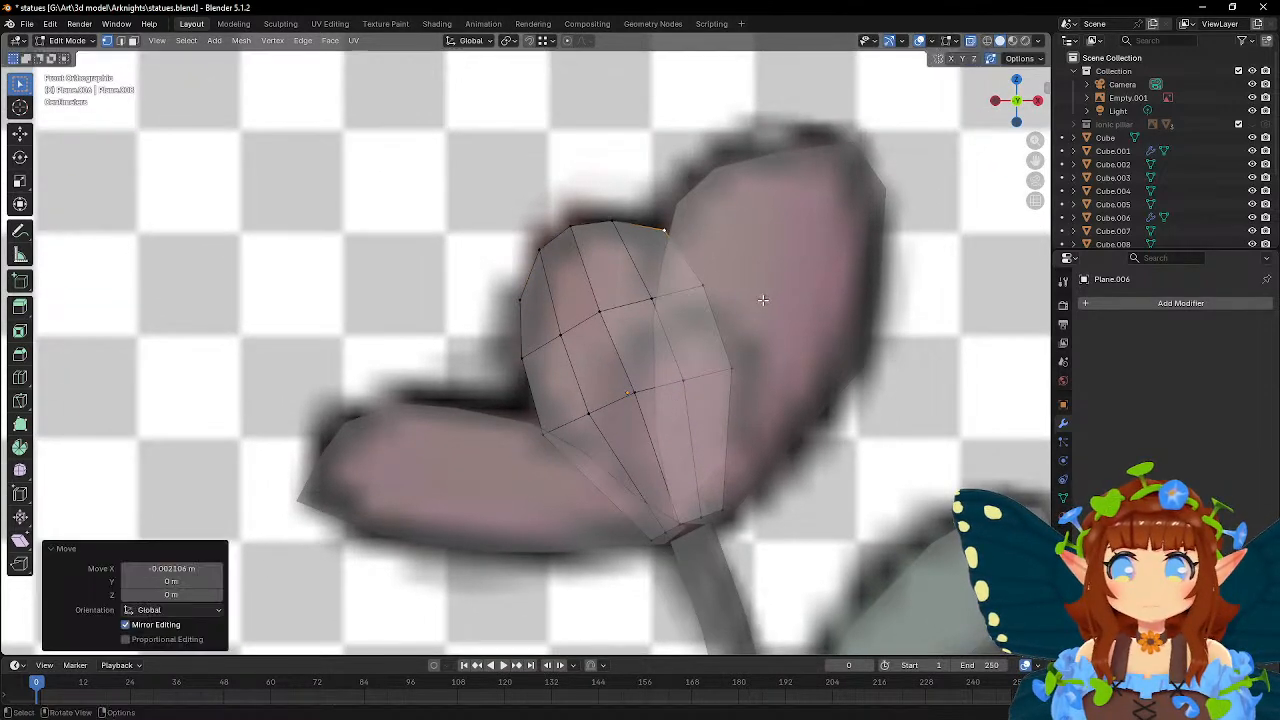
- Nudge the two lower vertices on the middle petal's left edge to smooth its outline
left_click(651, 302, "shift")
left_click(524, 299)
left_click(542, 431)
key("g")
left_click(611, 453)
left_click(517, 361)
key("g")
left_click(565, 404)
- Examine the middle petal's shape from an angle, in Object Mode and with X-ray turned off
key("Tab")
middle_click_drag(697, 355, 743, 380)
right_click(577, 326)
left_click(577, 326)
key("Tab")
key("alt+z")
middle_click_drag(577, 326, 619, 378)
key("alt+z")
- Move the vertices of the middle petal's two inner lengthwise loops backward along Y by about 0.009 m to curve it
left_click(537, 274)
left_click(562, 328, "shift")
left_click(592, 376, "shift")
left_click(644, 308, "shift")
left_click(615, 255, "shift")
left_click(585, 203, "shift")
middle_click_drag(731, 317, 778, 334)
key("g")
key("y")
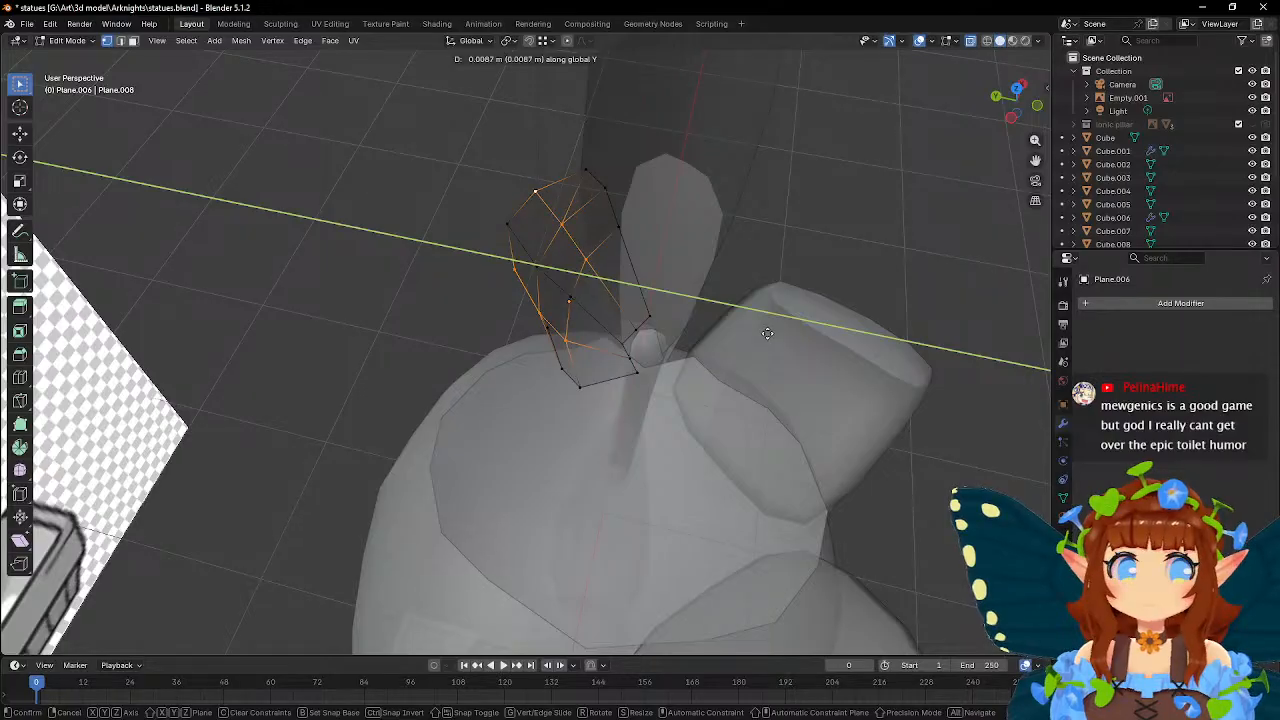
left_click(770, 334)
- Scale the inner vertex pair of the lower row to 0.854 and that of the upper row to 0.866
left_click(546, 6)
middle_click_drag(720, 246, 631, 234)
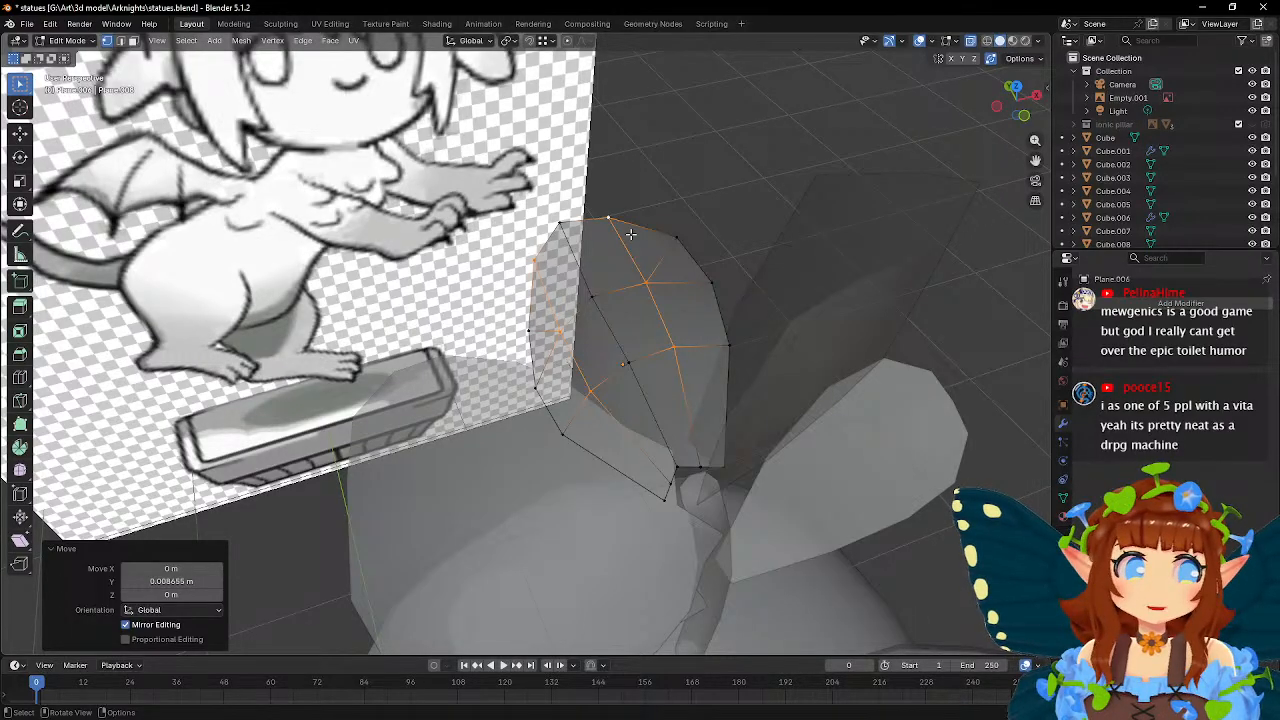
left_click(693, 353)
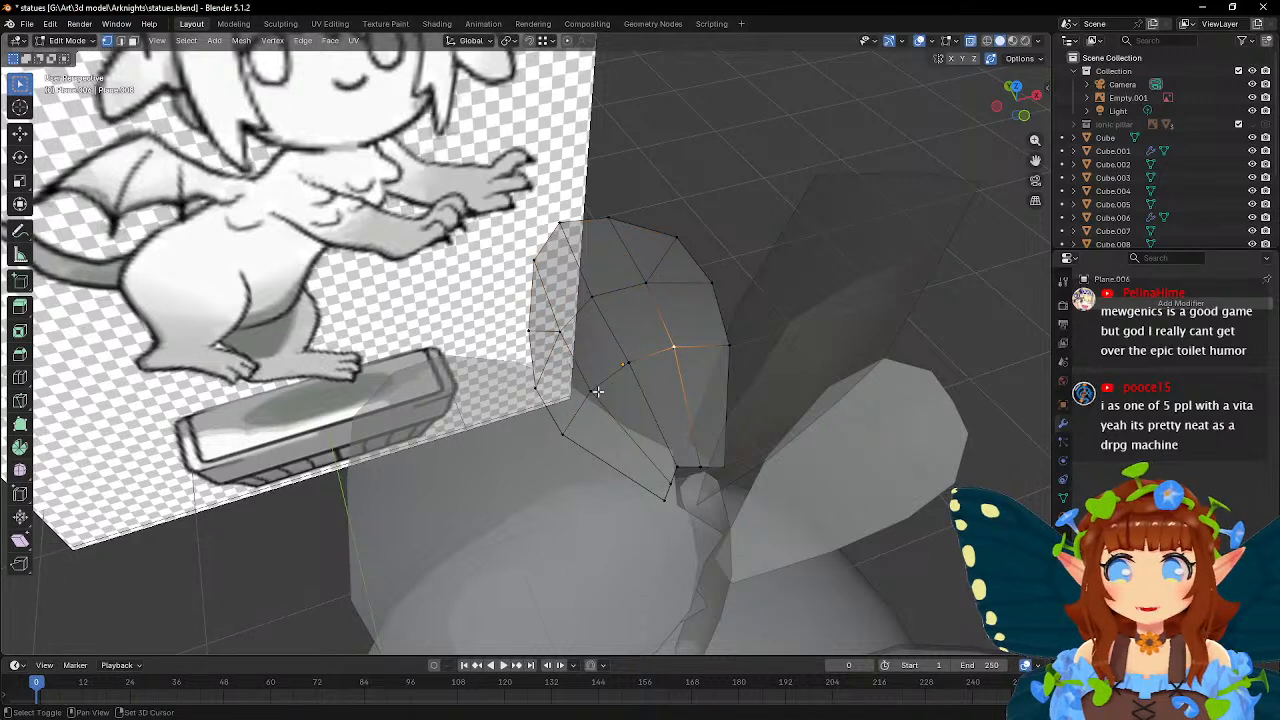
key("s")
left_click(857, 299)
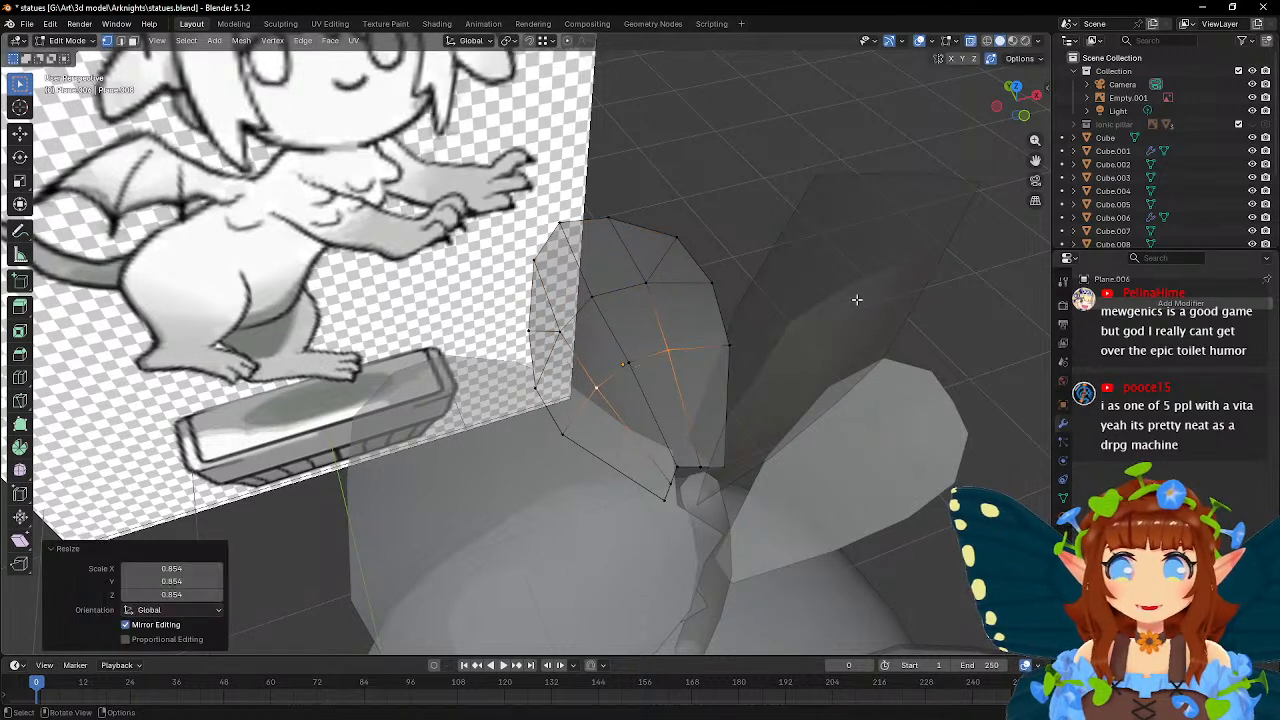
left_click(646, 283)
key("s")
left_click(793, 294)
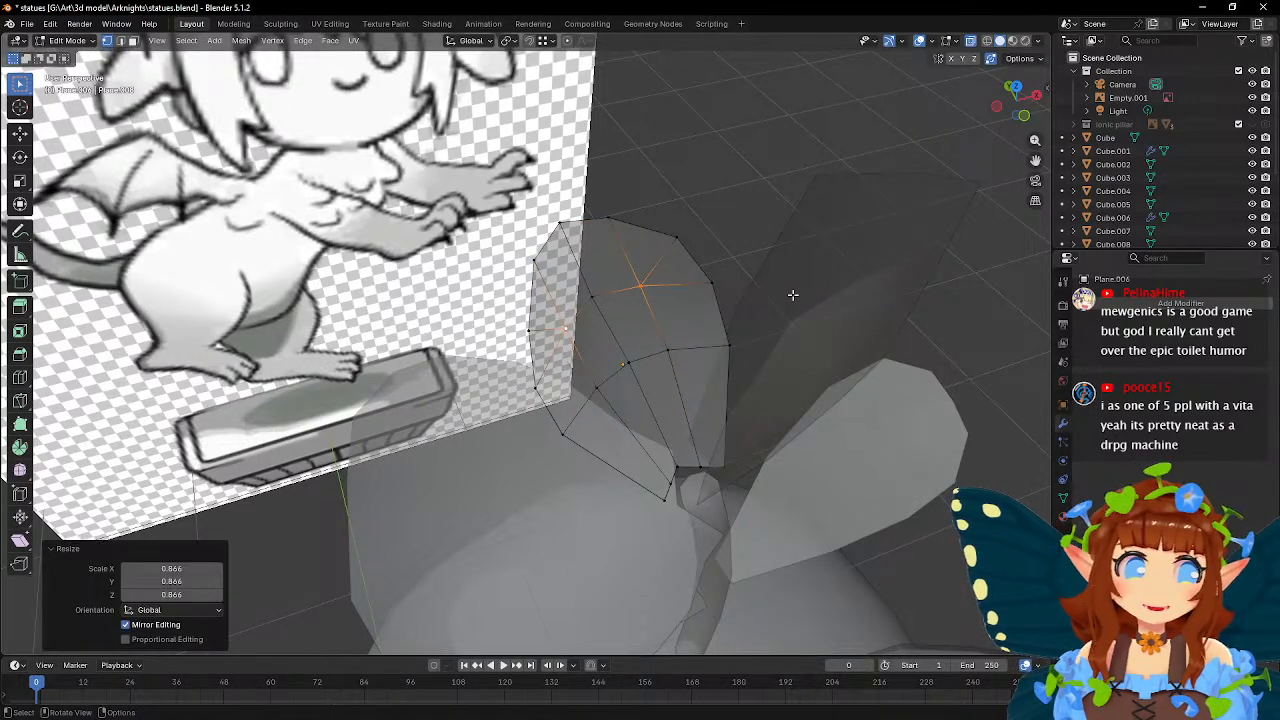
middle_click_drag(627, 292, 689, 269)
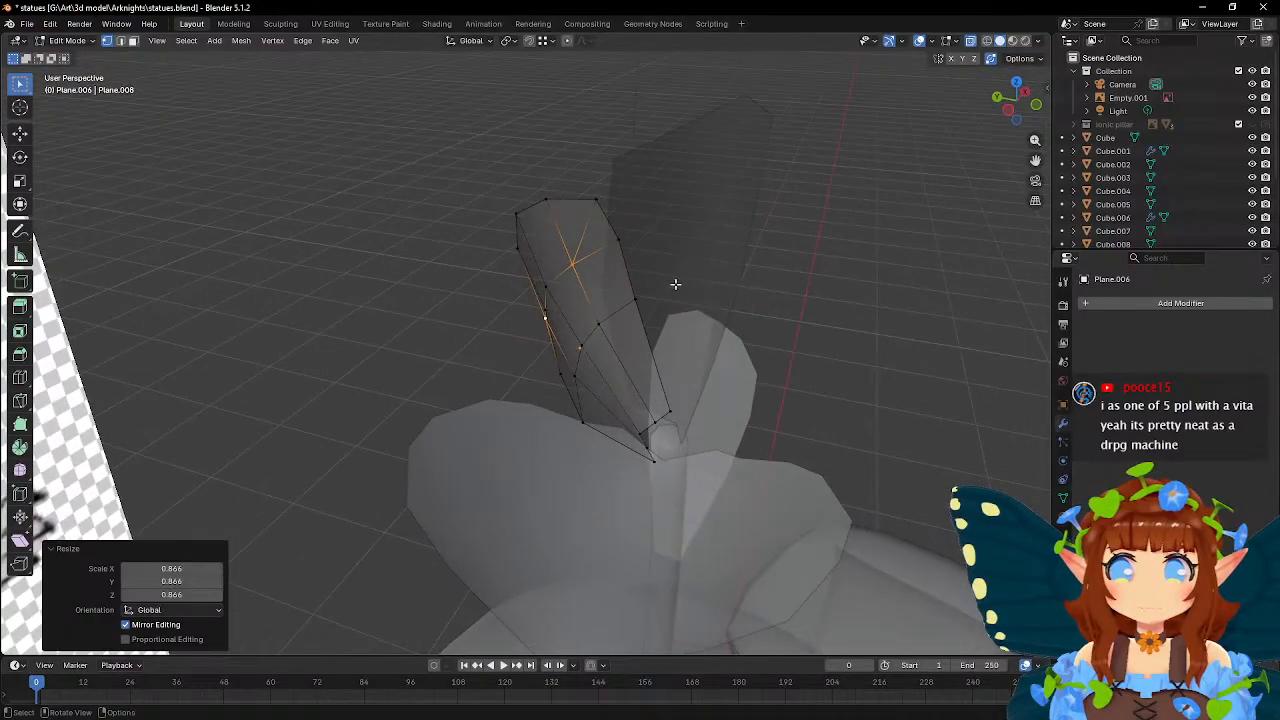
- Nudge the middle petal's lower side and centre vertices to smooth its curved side profile
left_click(577, 423)
middle_click_drag(654, 331, 683, 291)
key("g")
left_click(691, 284)
middle_click_drag(643, 340, 603, 320)
left_click(571, 366)
key("g")
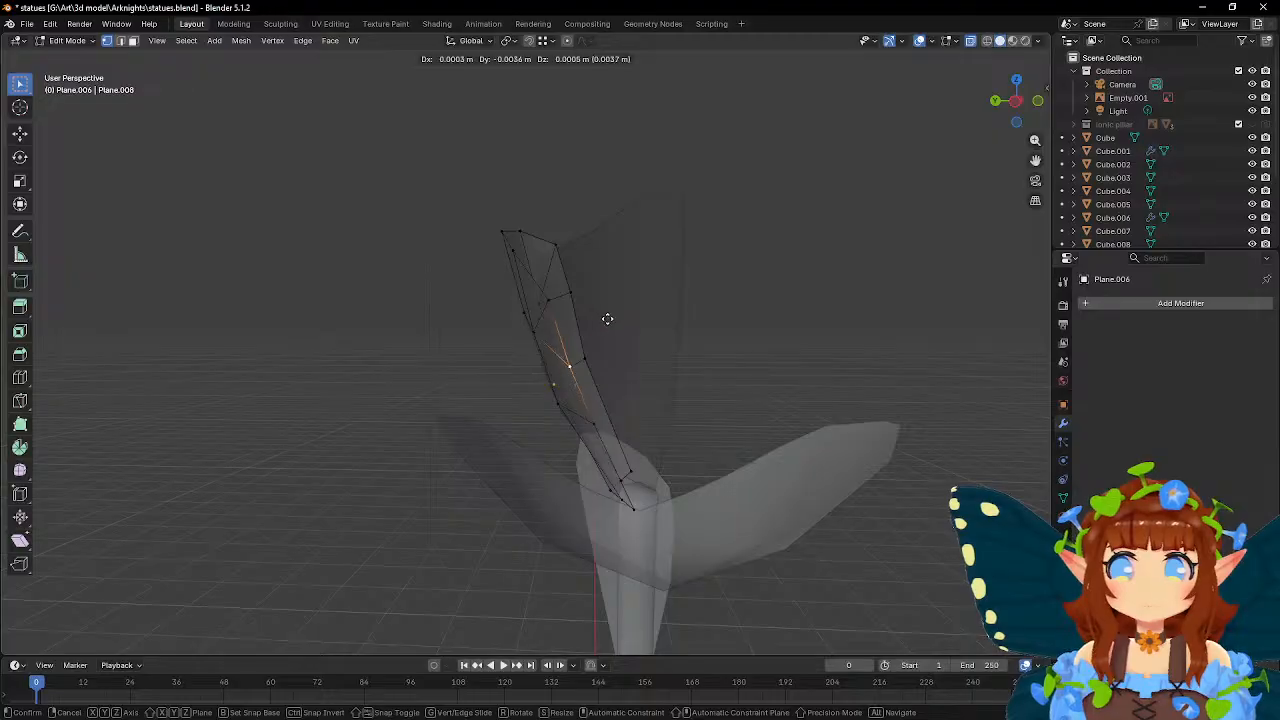
left_click(609, 319)
middle_click_drag(680, 307, 650, 310)
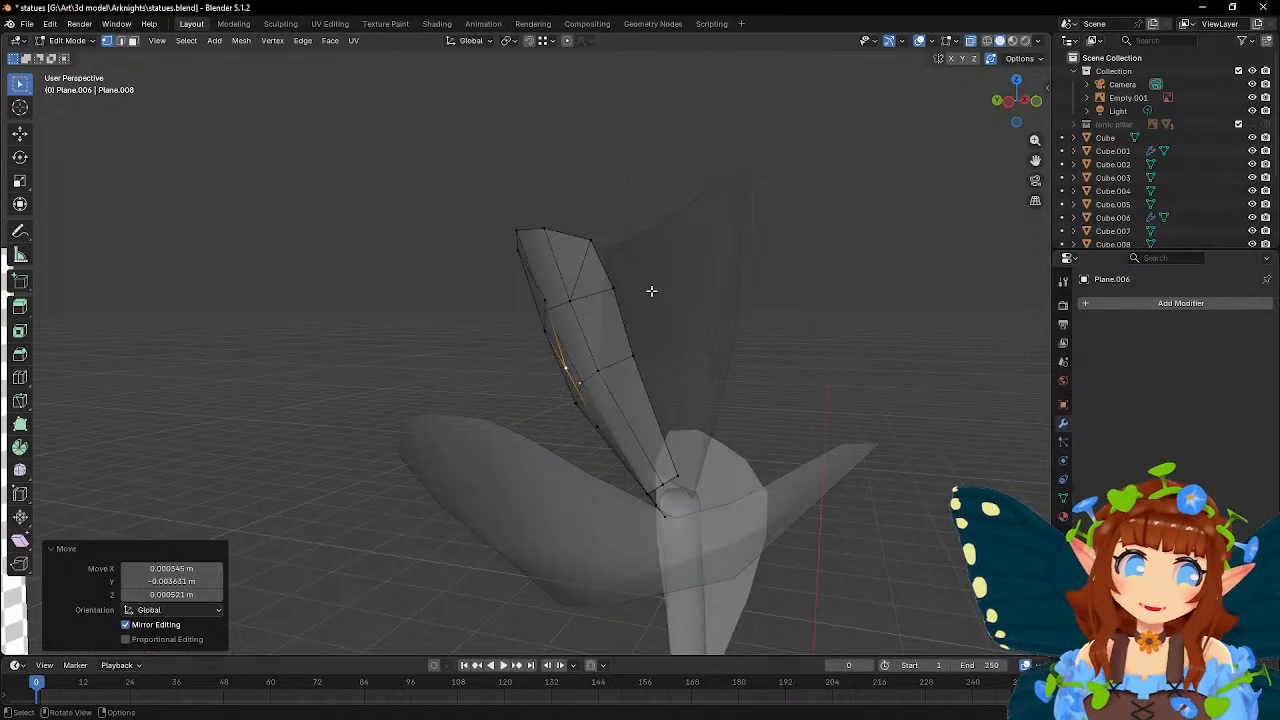
middle_click_drag(668, 294, 591, 302)
key("Tab")
key("Tab")
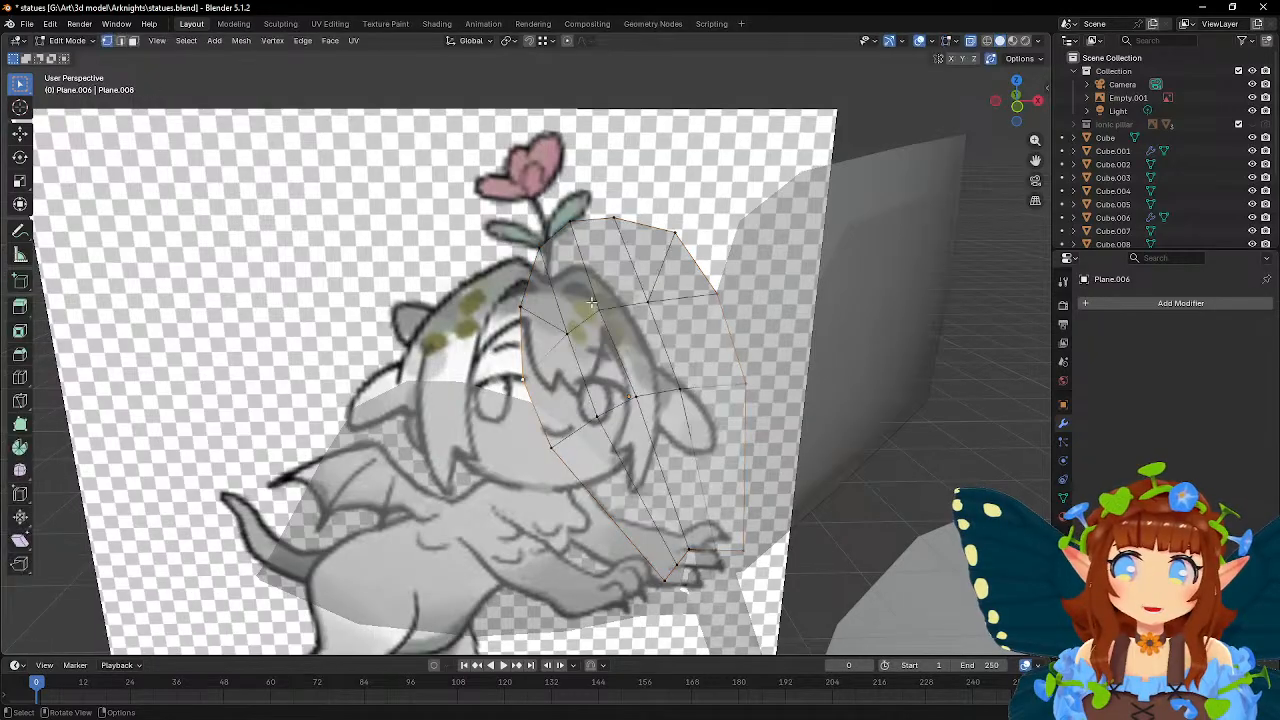
- Reposition the three inner vertices of the middle petal's upper row in the front view to even out their spacing
key("KP_1")
scroll(604, 309, "up", 10)
key("g")
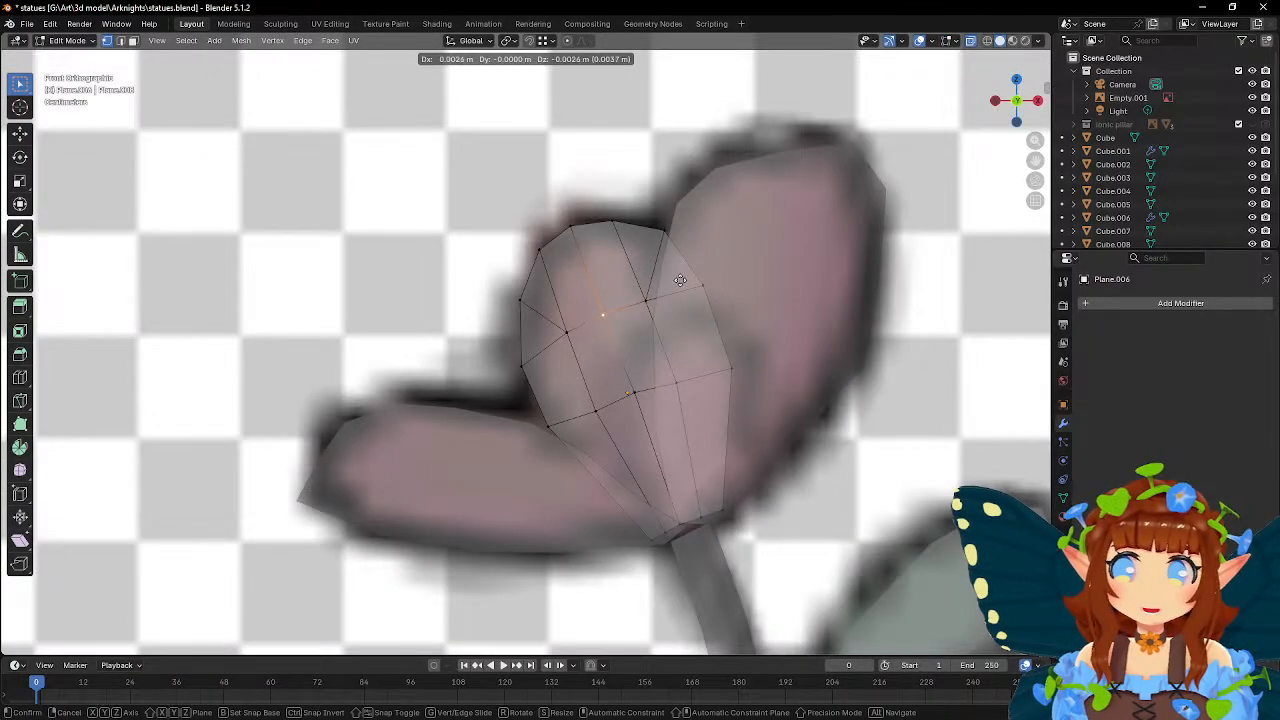
left_click(680, 282)
left_click(565, 339)
key("g")
left_click(613, 345)
left_click(652, 302)
key("g")
left_click(686, 321)
- Lower the centre vertices of the middle petal's upper and lower rows by about 0.003 to 0.004 m
left_click(613, 318)
key("g")
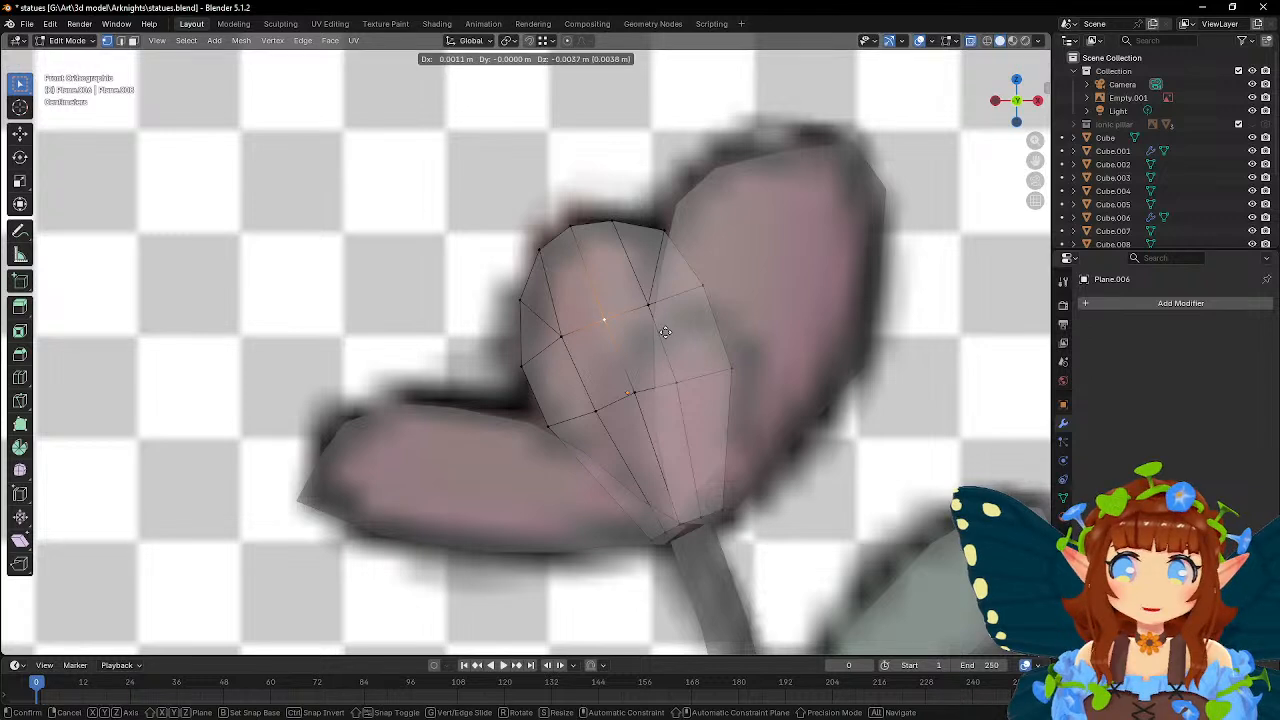
left_click(665, 332)
left_click(631, 395)
key("g")
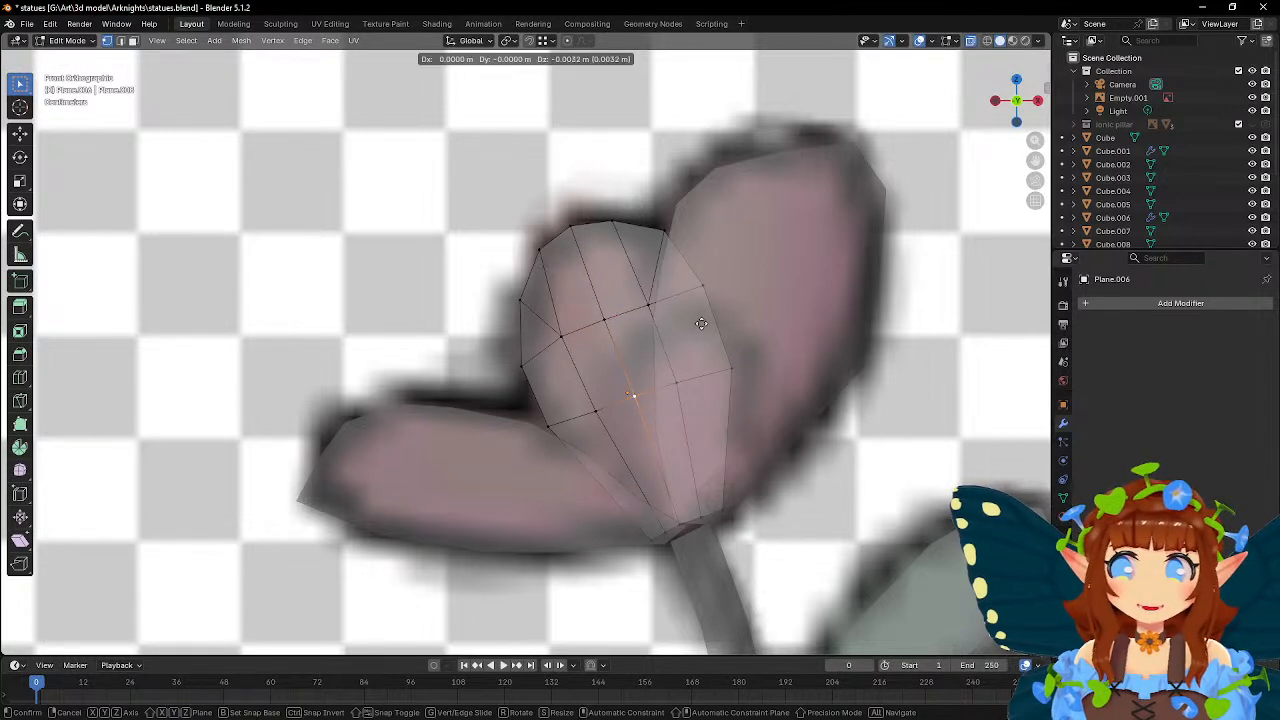
left_click(701, 323)
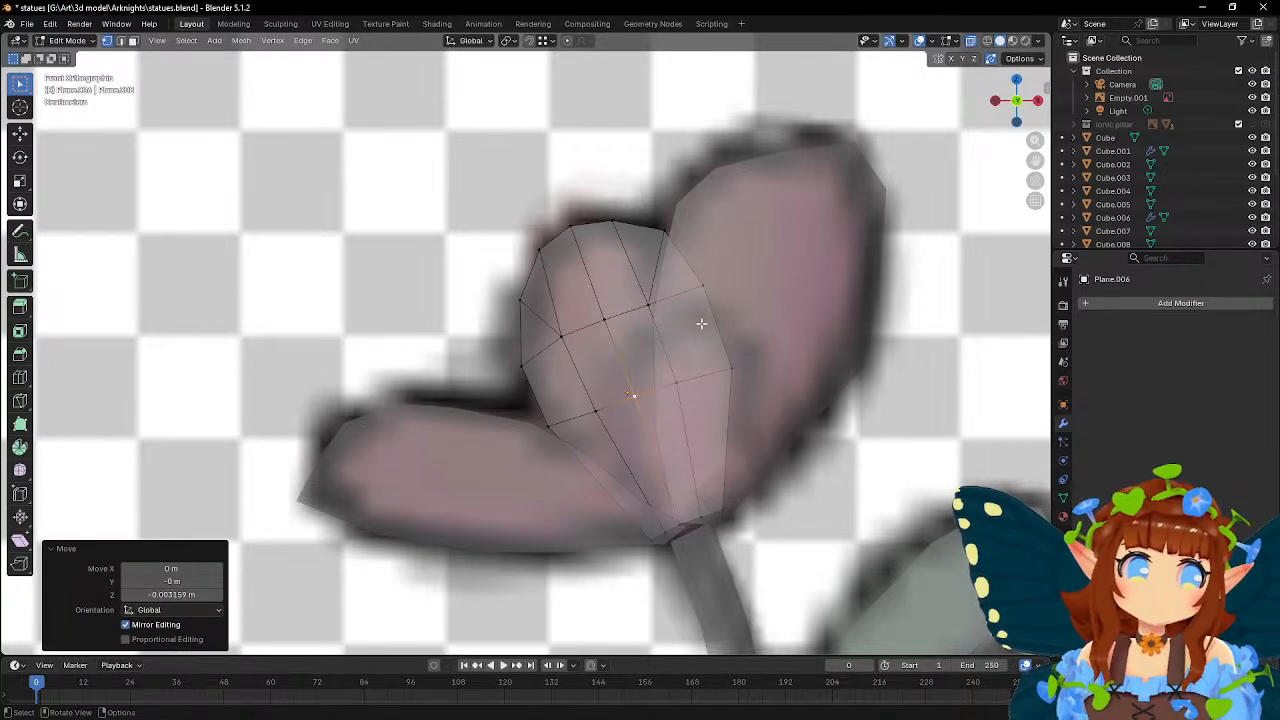
- Add a loop cut across the middle petal near its base and scale it outward to widen the lower outline
left_click(731, 367)
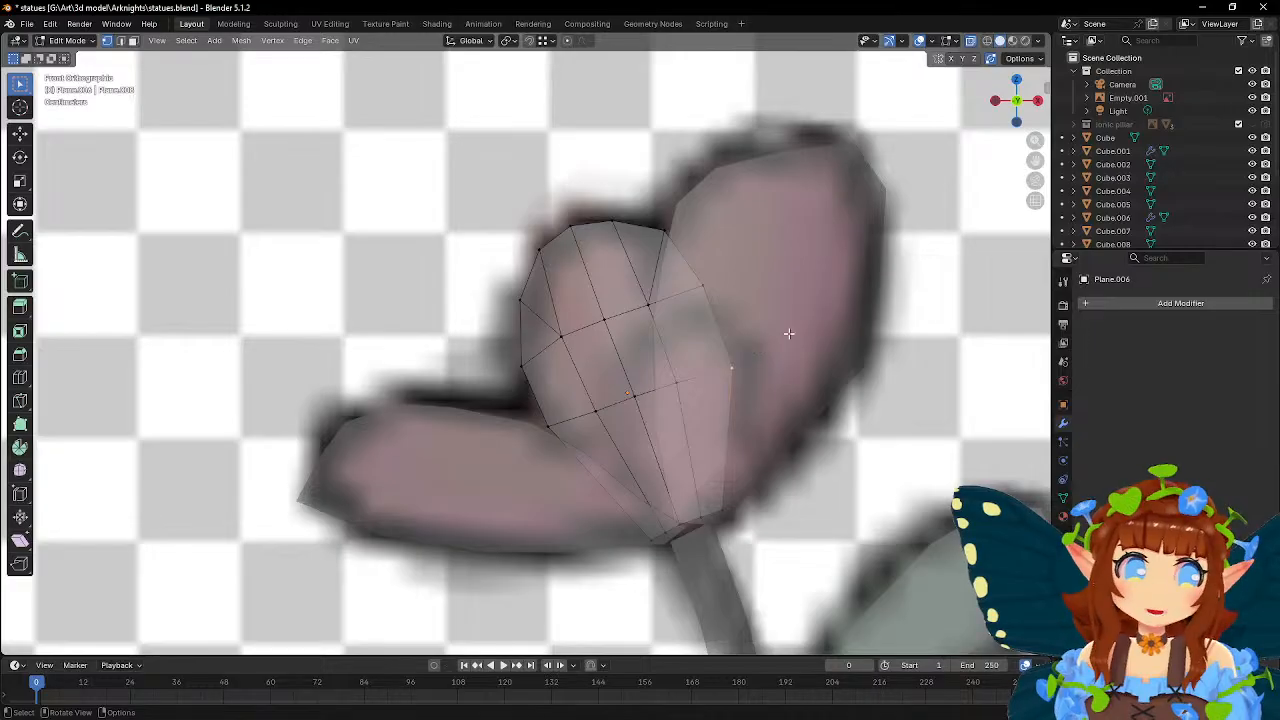
left_click(22, 378)
left_click(670, 473)
key("w")
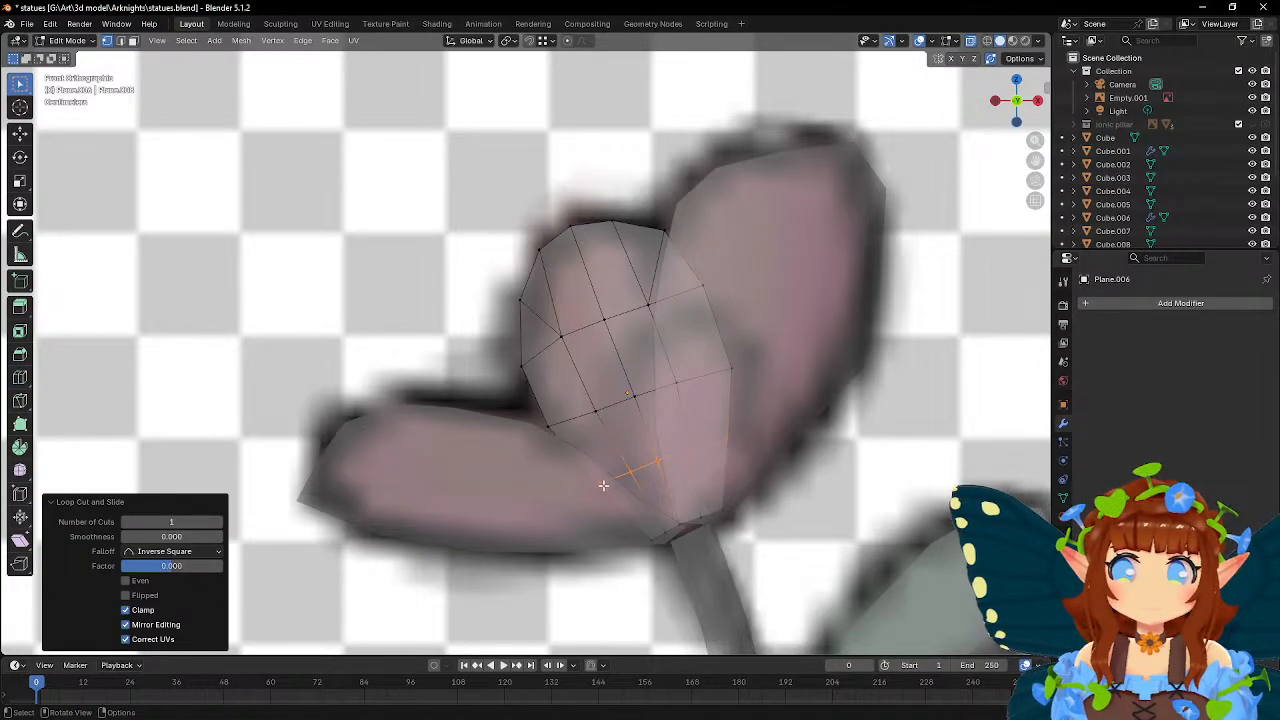
key("s")
left_click(690, 475)
- Scale the new loop's inner vertex pair to about 1.08 and the pair in the row above to 1.036
left_click(625, 473)
key("s")
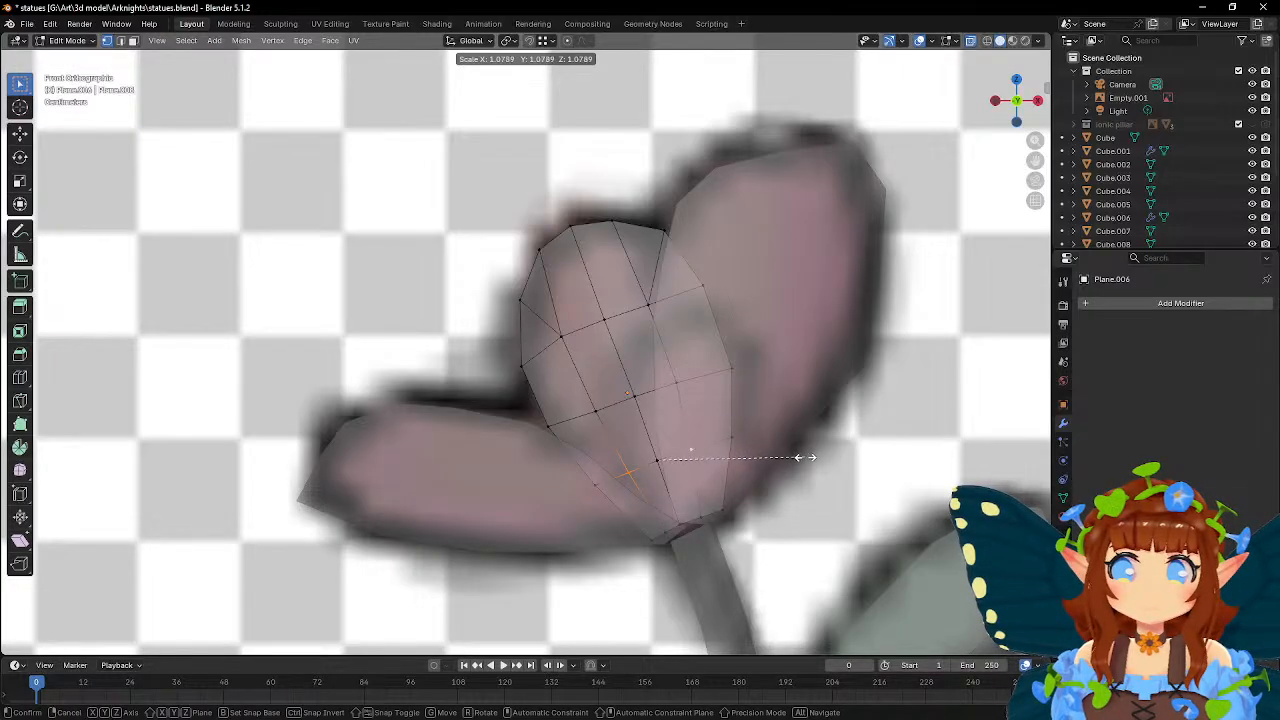
left_click(808, 457)
left_click(630, 395)
key("s")
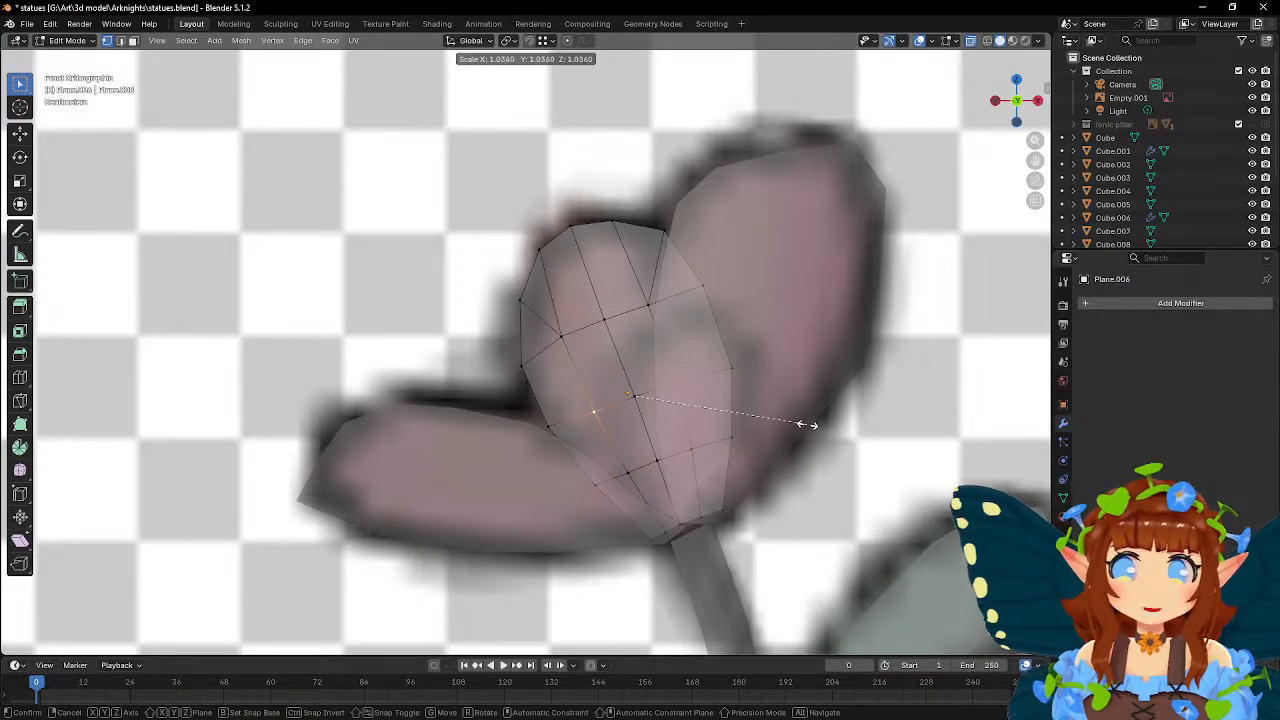
left_click(808, 425)
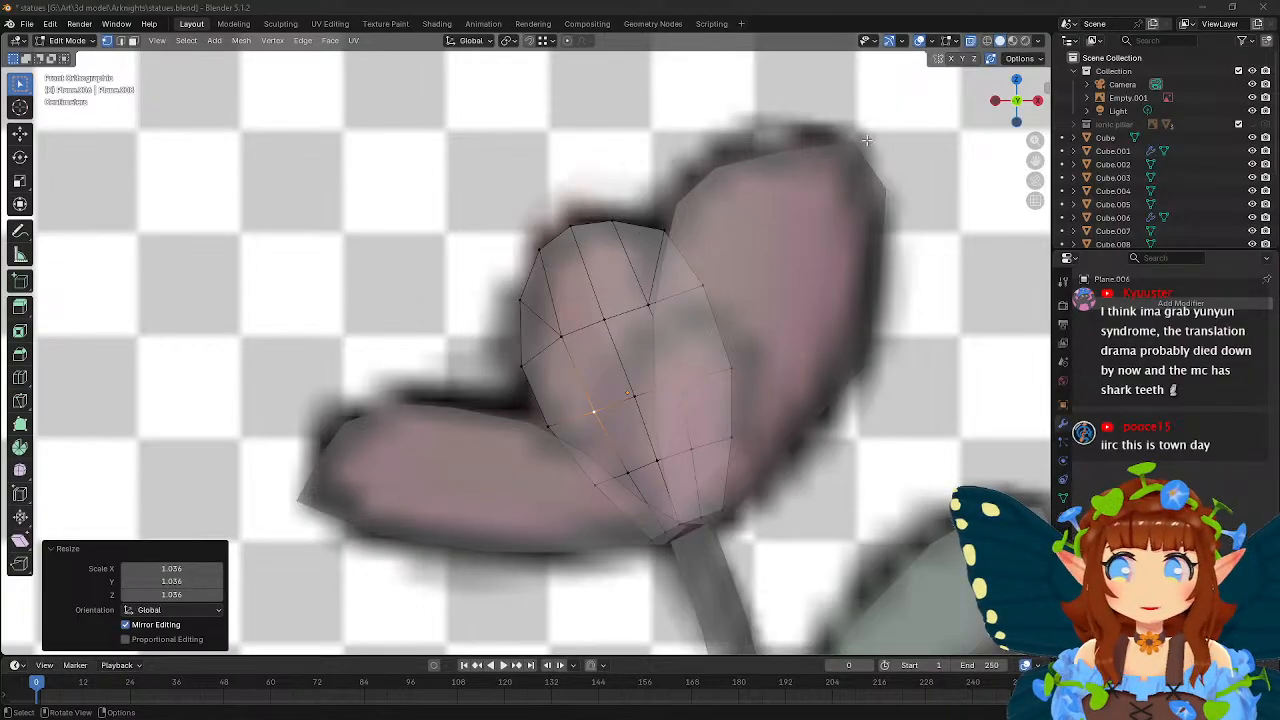
- Shift a group of the middle petal's vertices along Y to adjust the depth of its curve
middle_click_drag(844, 160, 655, 200)
key("Tab")
key("Tab")
middle_click_drag(506, 267, 486, 234)
left_click_drag(486, 234, 609, 366)
middle_click_drag(609, 366, 567, 408)
key("g")
key("y")
left_click(593, 282)
- Extend the selection across the middle petal's mid-height row and move it about 0.035 m along Y
left_click(577, 388, "shift")
middle_click_drag(680, 309, 759, 290)
key("g")
key("y")
left_click(831, 283)
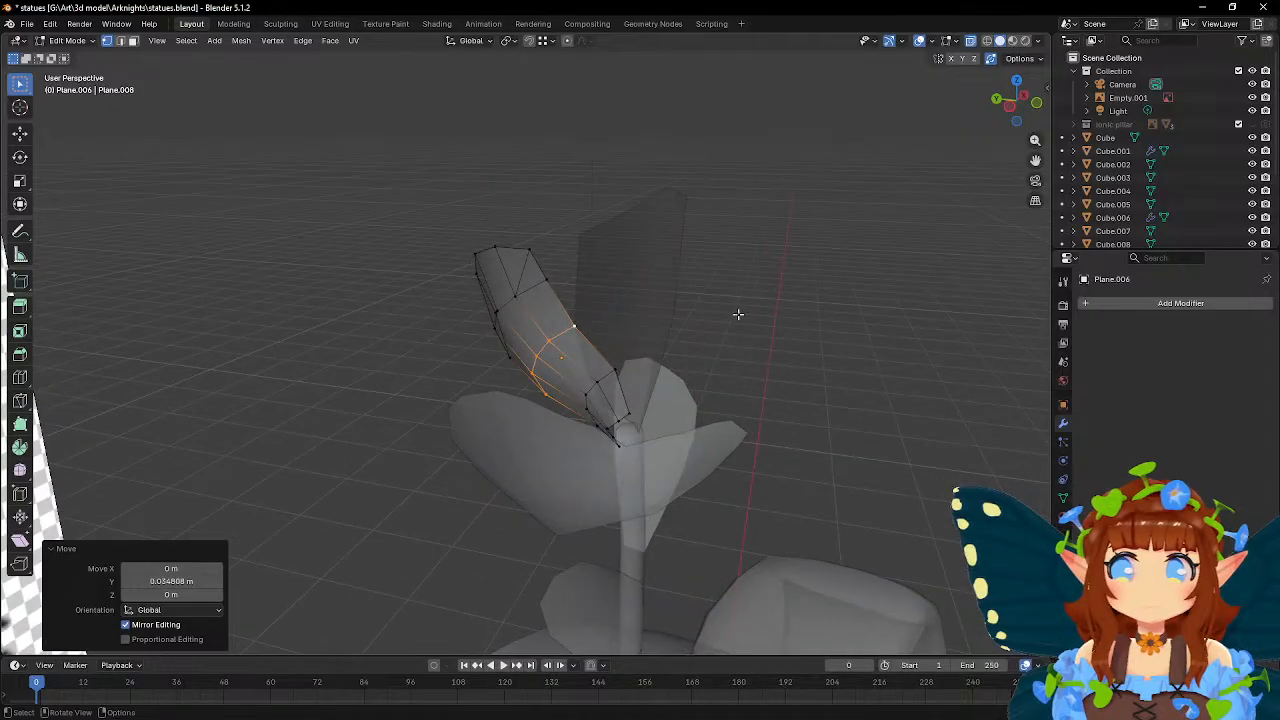
- Move the vertex near the middle petal's base along Y to smooth the lower curve
middle_click_drag(609, 397, 762, 326)
left_click(611, 399)
key("g")
key("y")
left_click(787, 326)
key("Tab")
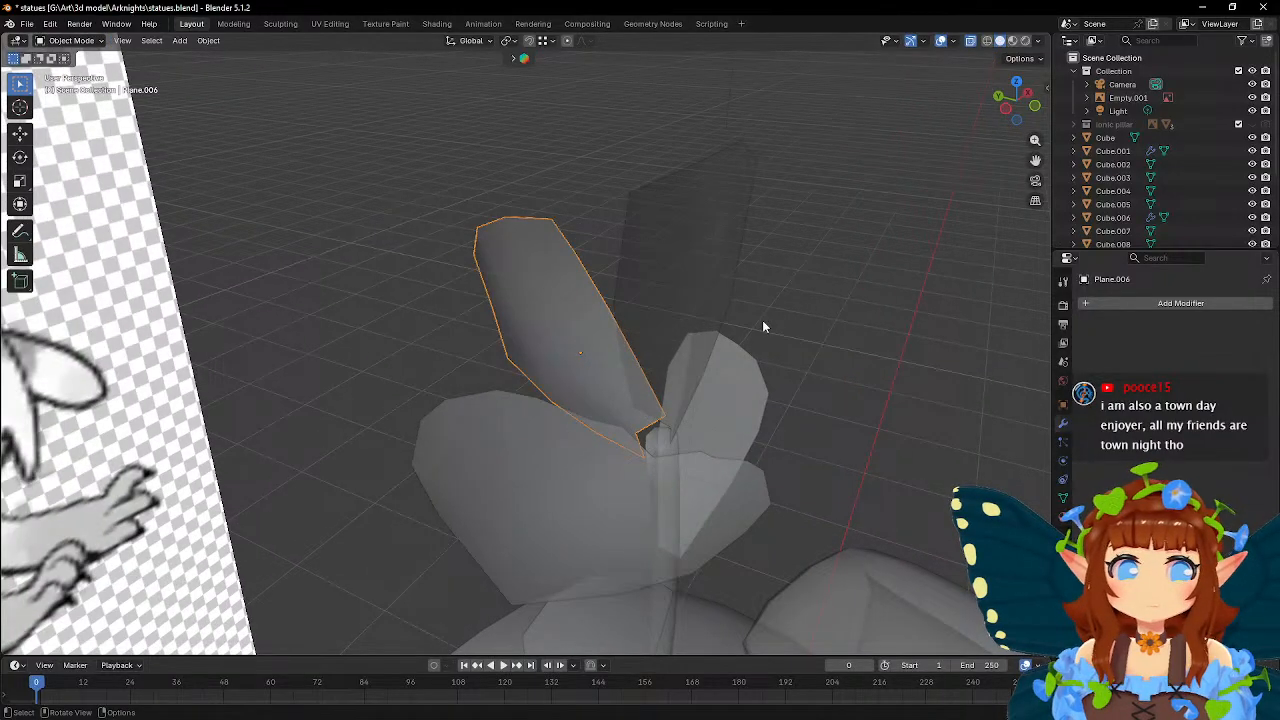
- Move the side-edge vertex on the middle petal's upper half along Y to smooth its profile
middle_click_drag(762, 324, 711, 260)
key("Tab")
scroll(640, 298, "up", 3)
left_click(501, 367)
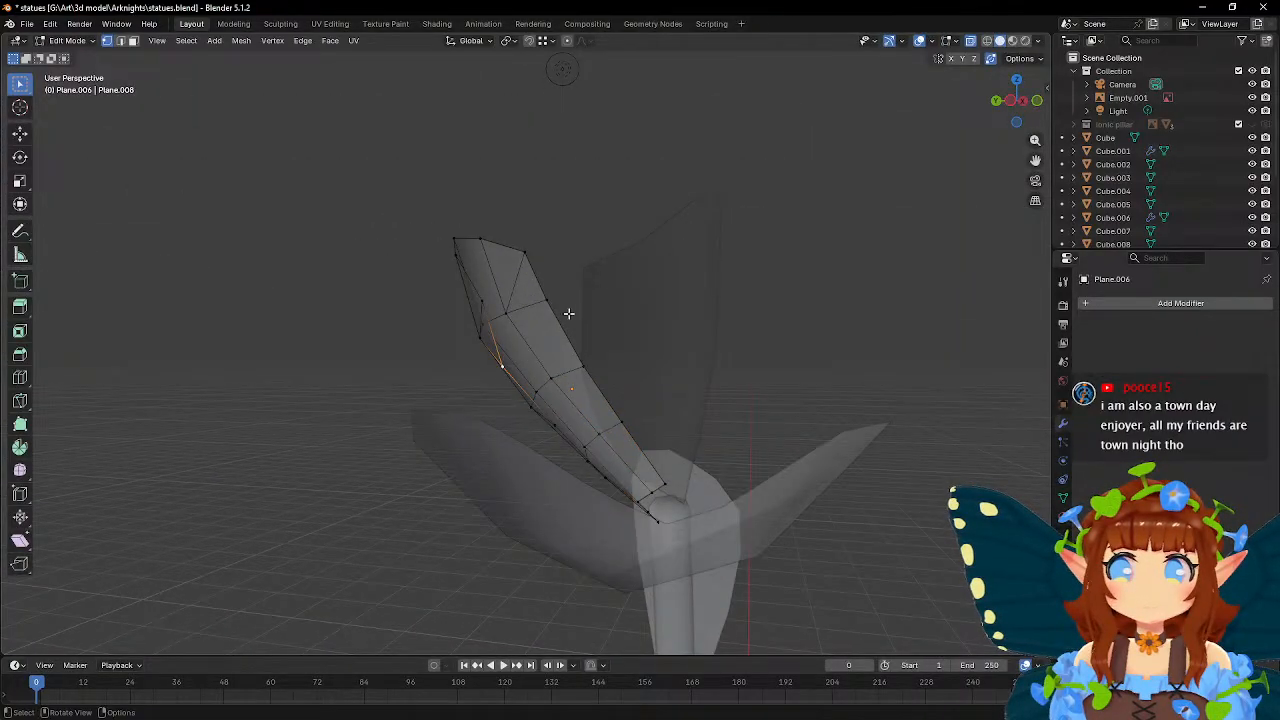
key("g")
key("y")
left_click(586, 309)
mouse_move(586, 309)
middle_mouse_down()
mouse_move(591, 289)
mouse_move(757, 274)
mouse_move(545, 327)
mouse_move(688, 309)
mouse_move(617, 320)
middle_mouse_up()
key("Tab")
- Duplicate the middle petal in place, rotate the copy about global Z, and move it about -0.147 m along Y
key("shift+d")
key("Escape")
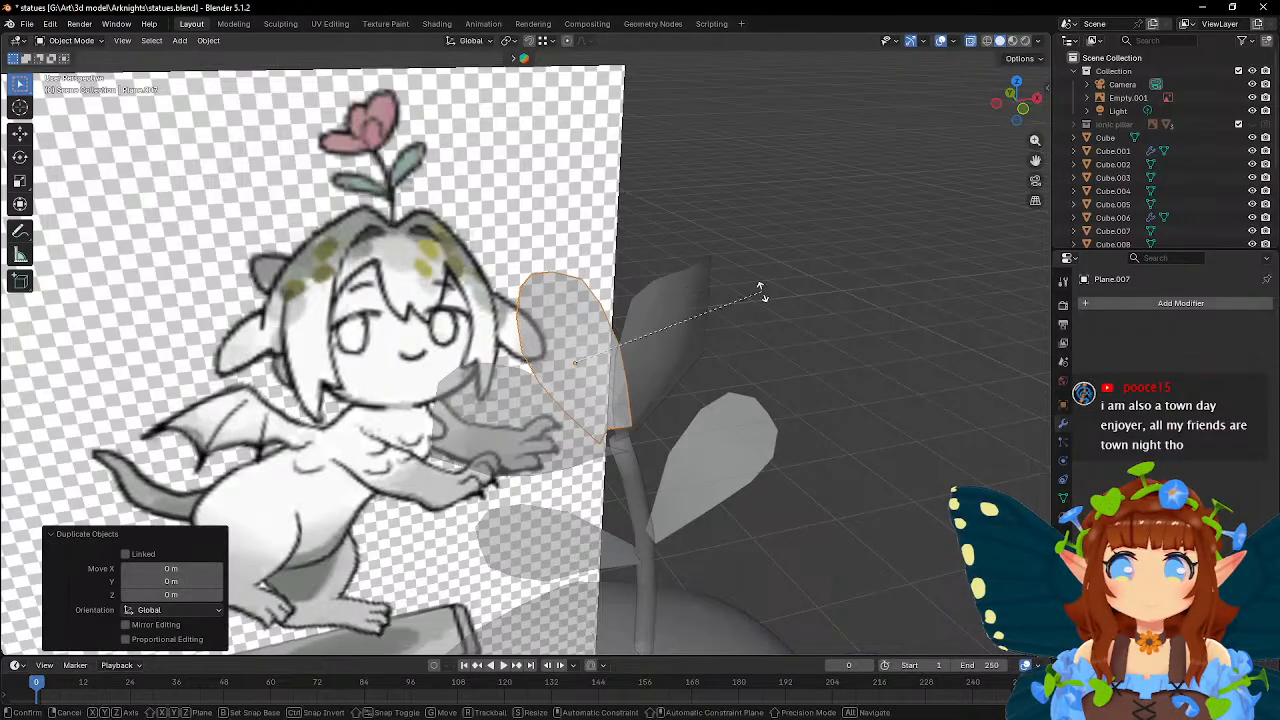
key("r")
key("z")
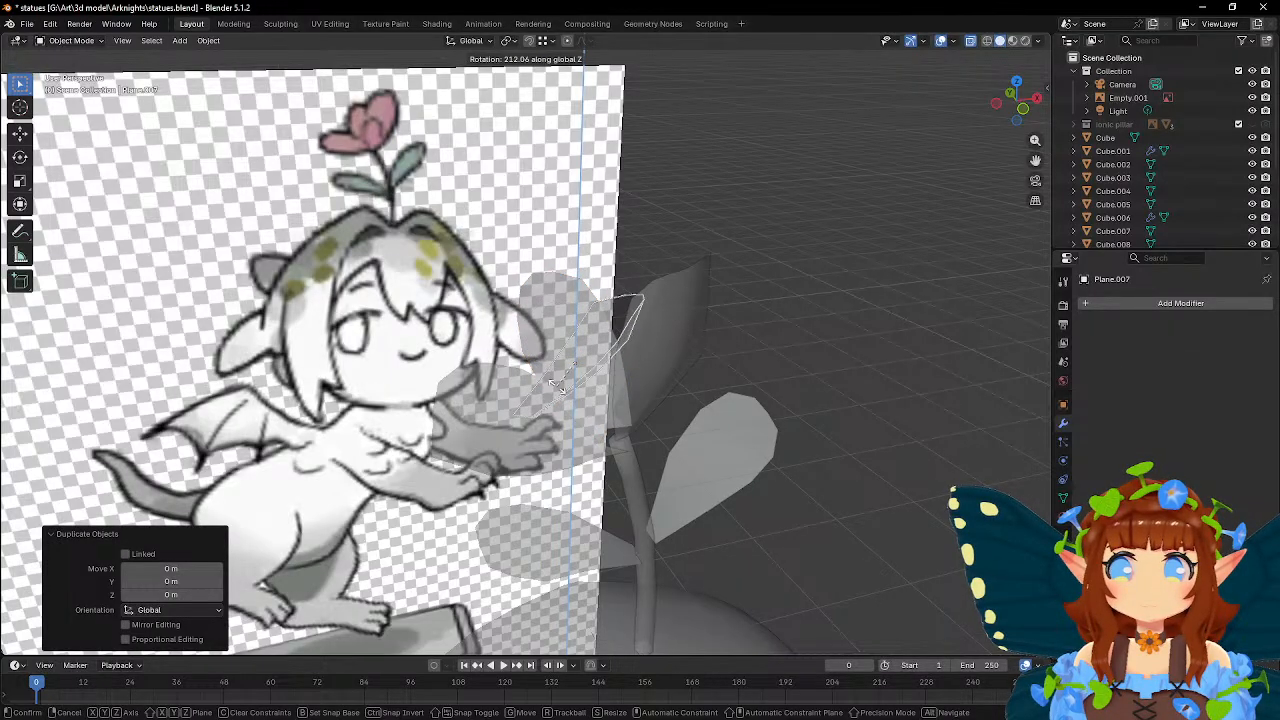
left_click(540, 384)
middle_click_drag(682, 246, 648, 231, "alt")
key("g")
key("y")
left_click(810, 256)
- Rotate the duplicated petal in the front view and reposition it over the flower's front petal
key("r")
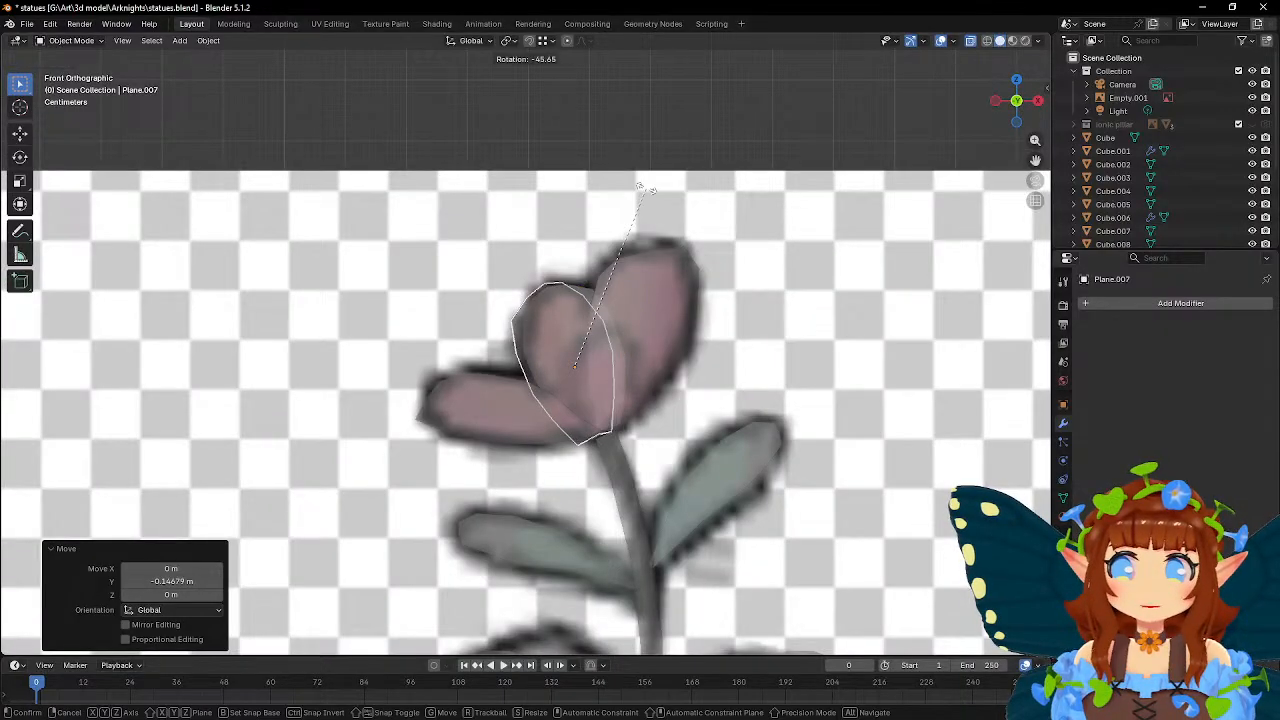
left_click(643, 188)
key("g")
left_click(666, 186)
- Tilt the duplicated petal 29.8° about global X and realign it with the flower base in the front view
middle_click_drag(666, 186, 765, 197)
key("r")
key("x")
left_click(838, 270)
key("g")
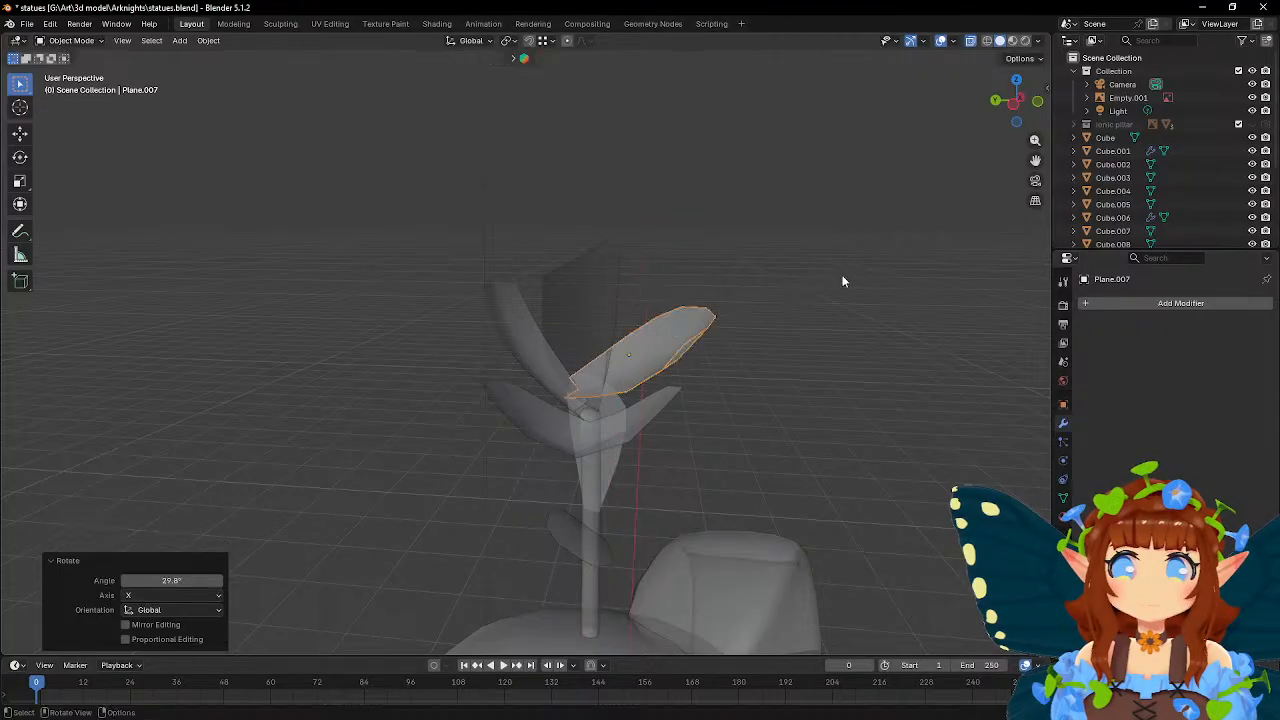
left_click(837, 271)
middle_click_drag(837, 271, 700, 238)
left_click(696, 229)
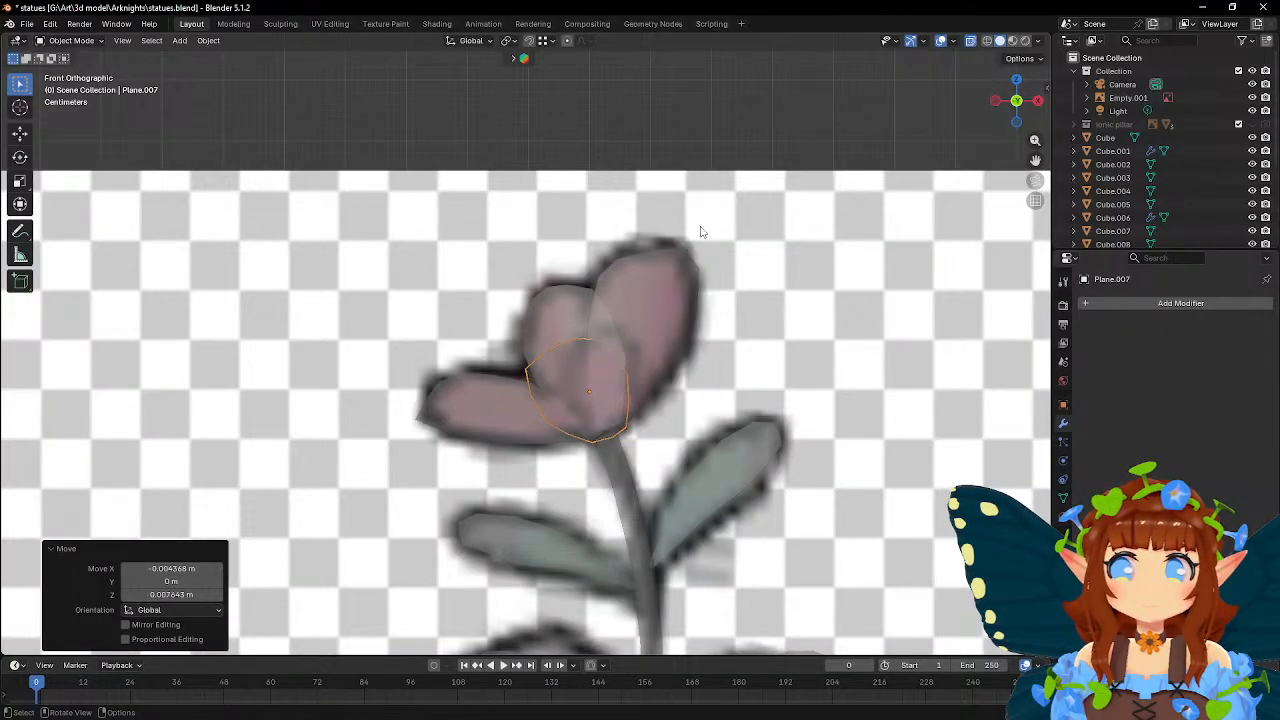
- Try to mirror the duplicated petal by setting its X scale and its Y scale to -0.109 one at a time
key("Tab")
scroll(700, 290, "up", 2)
key("Tab")
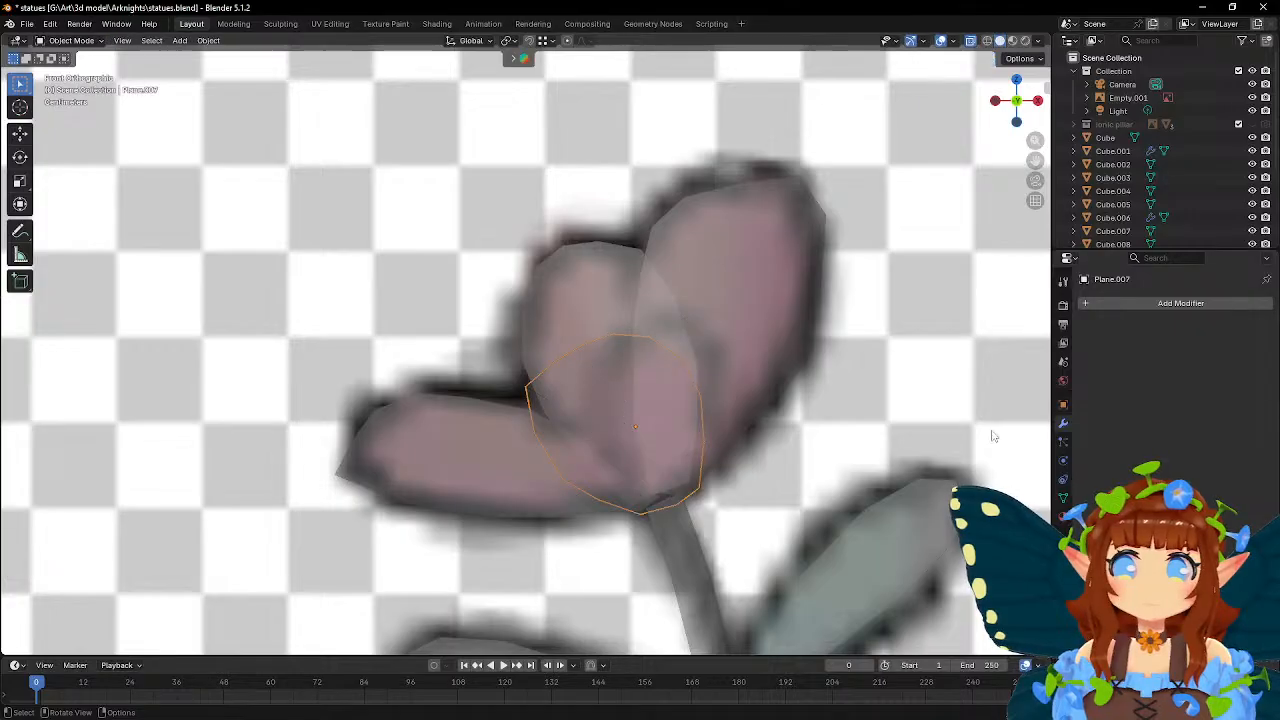
left_click(1063, 404)
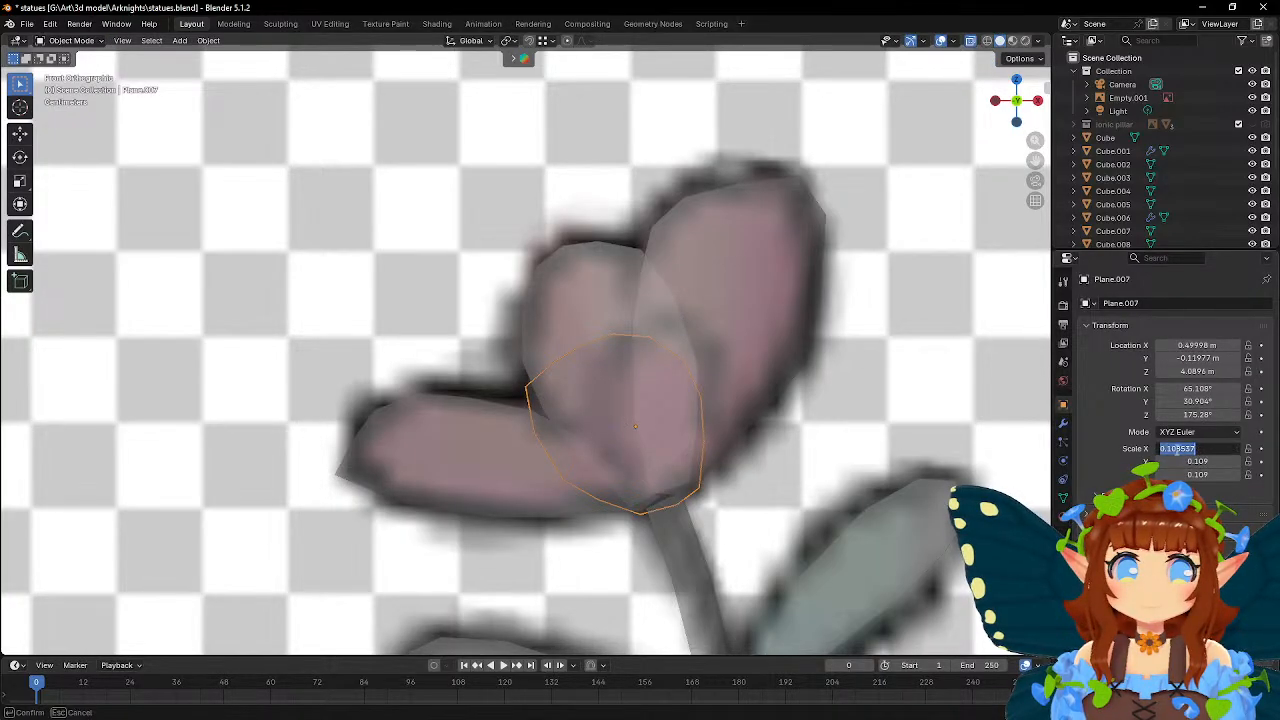
left_click(1178, 449)
type("0.109")
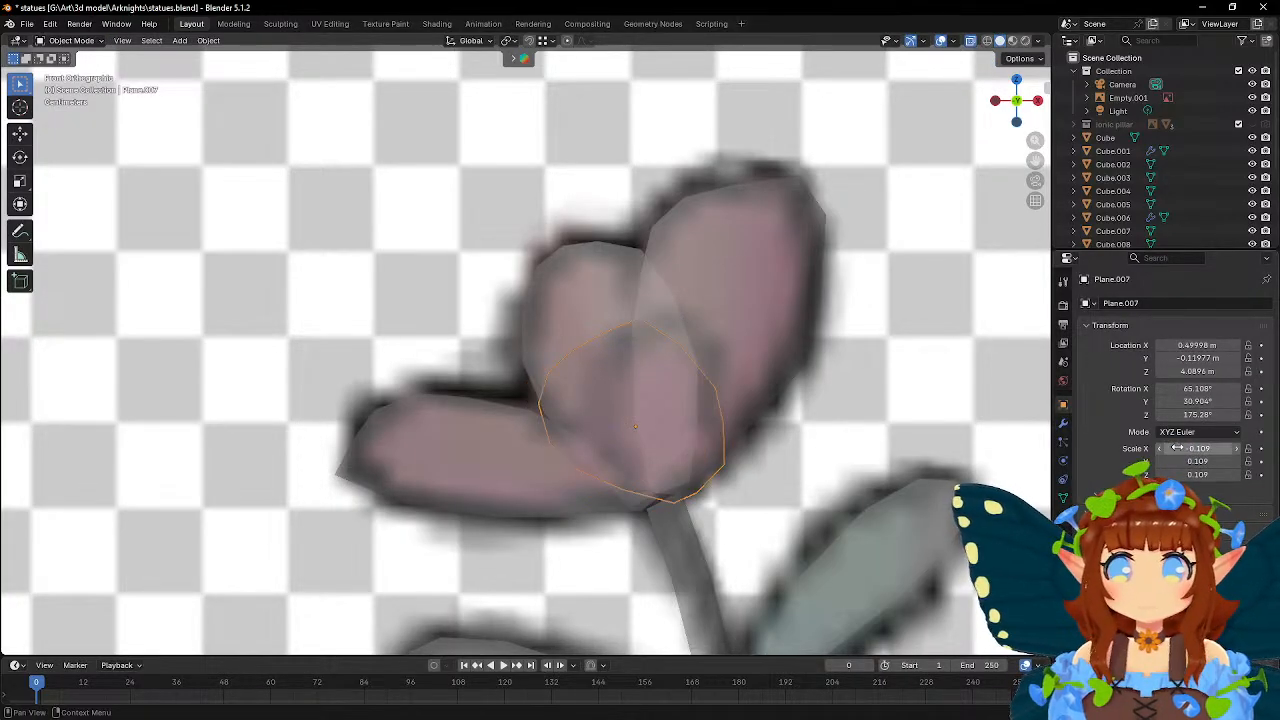
key("Return")
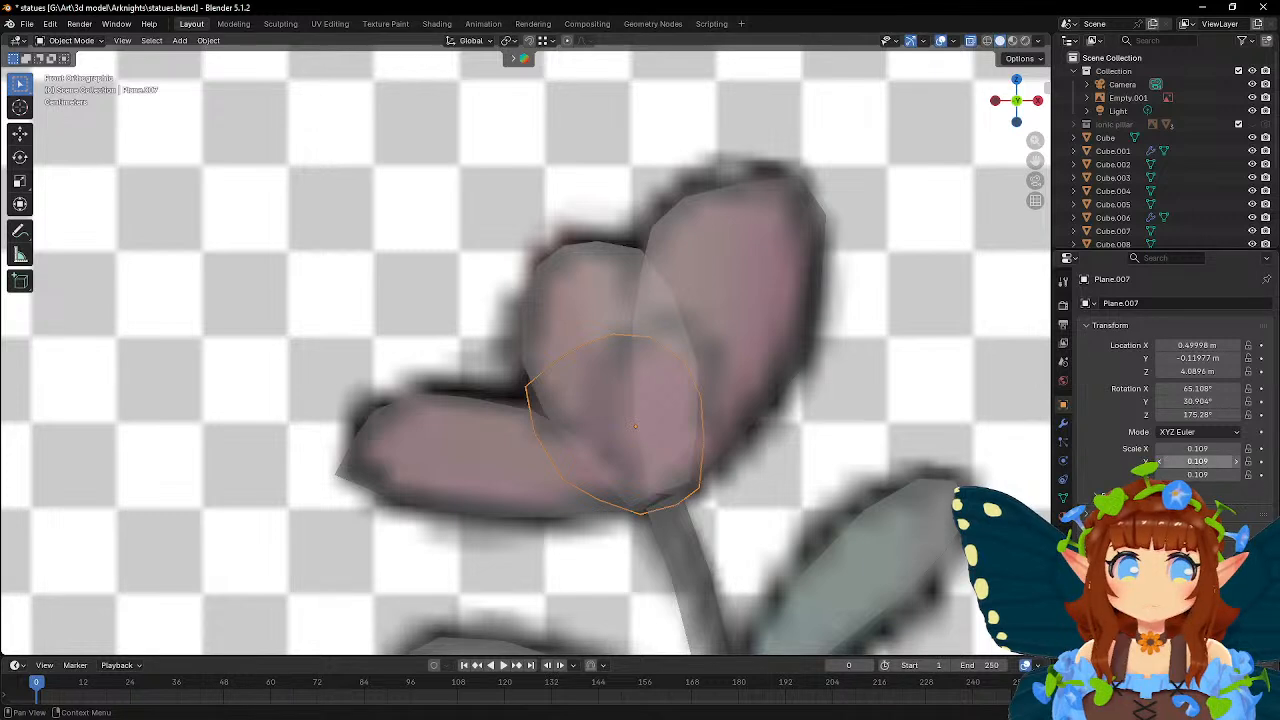
left_click(1161, 461)
type("0.109")
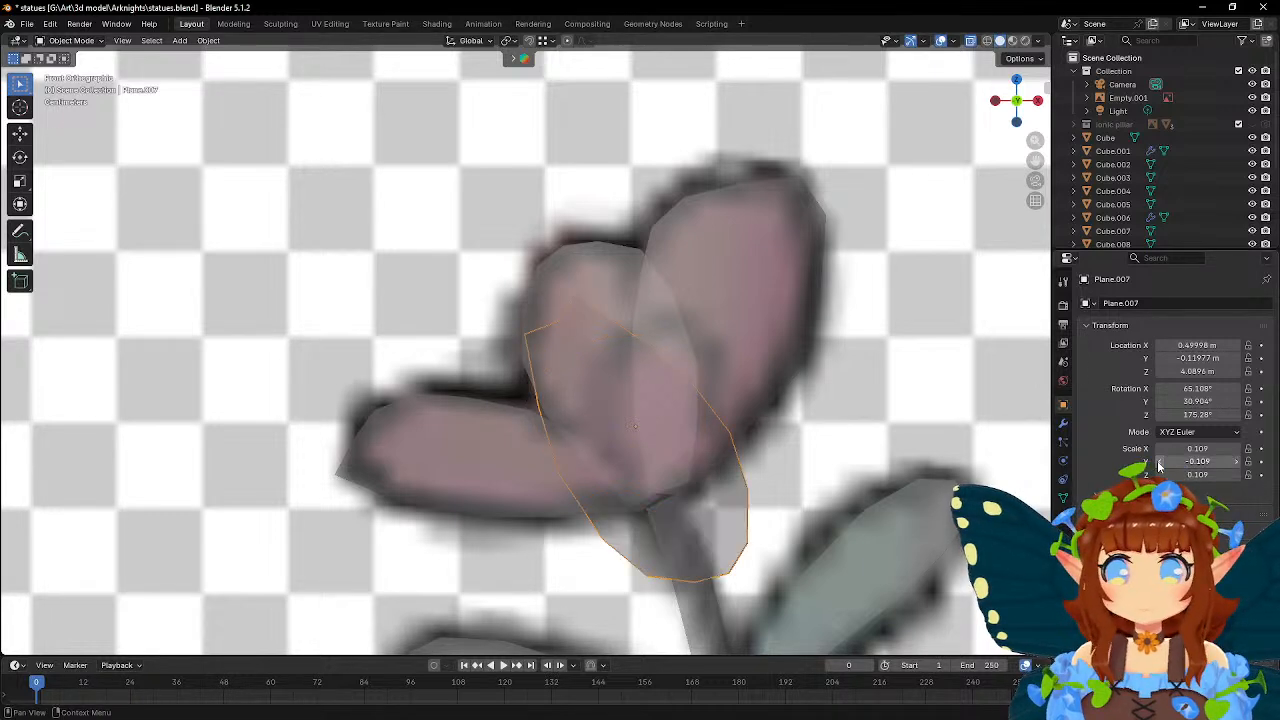
key("Return")
left_click(1190, 474)
type("0.109")
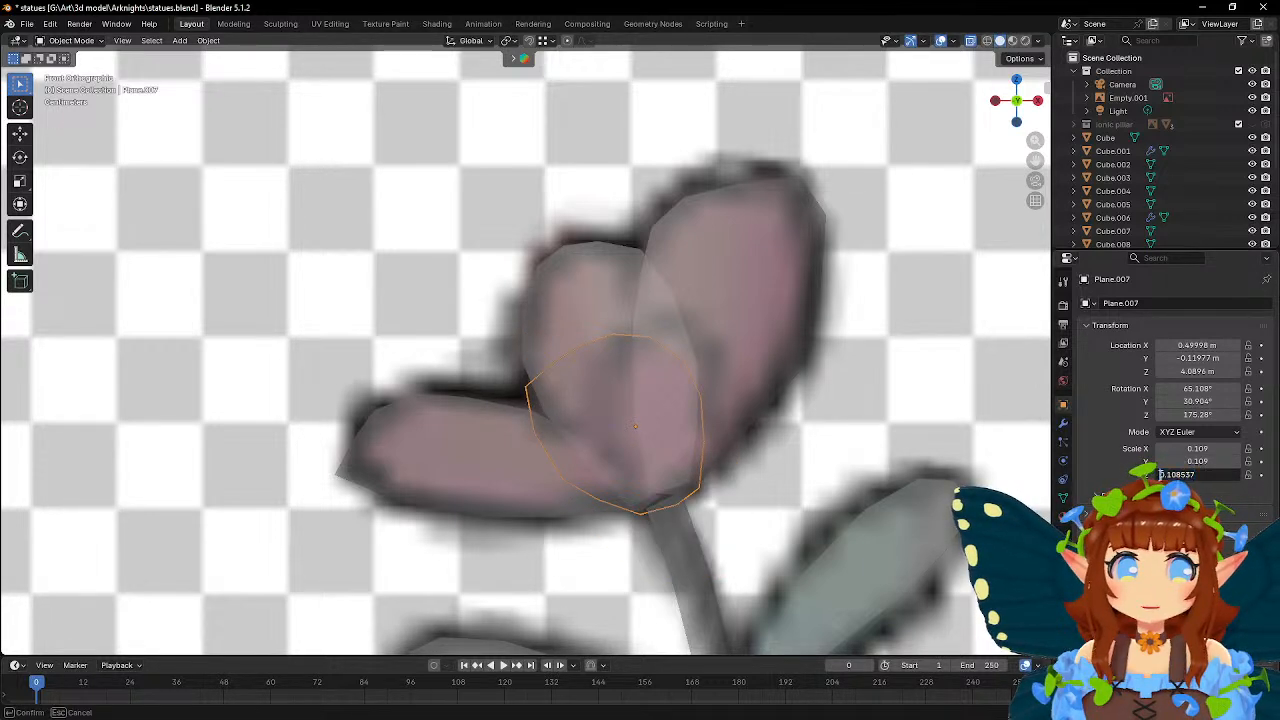
key("Return")
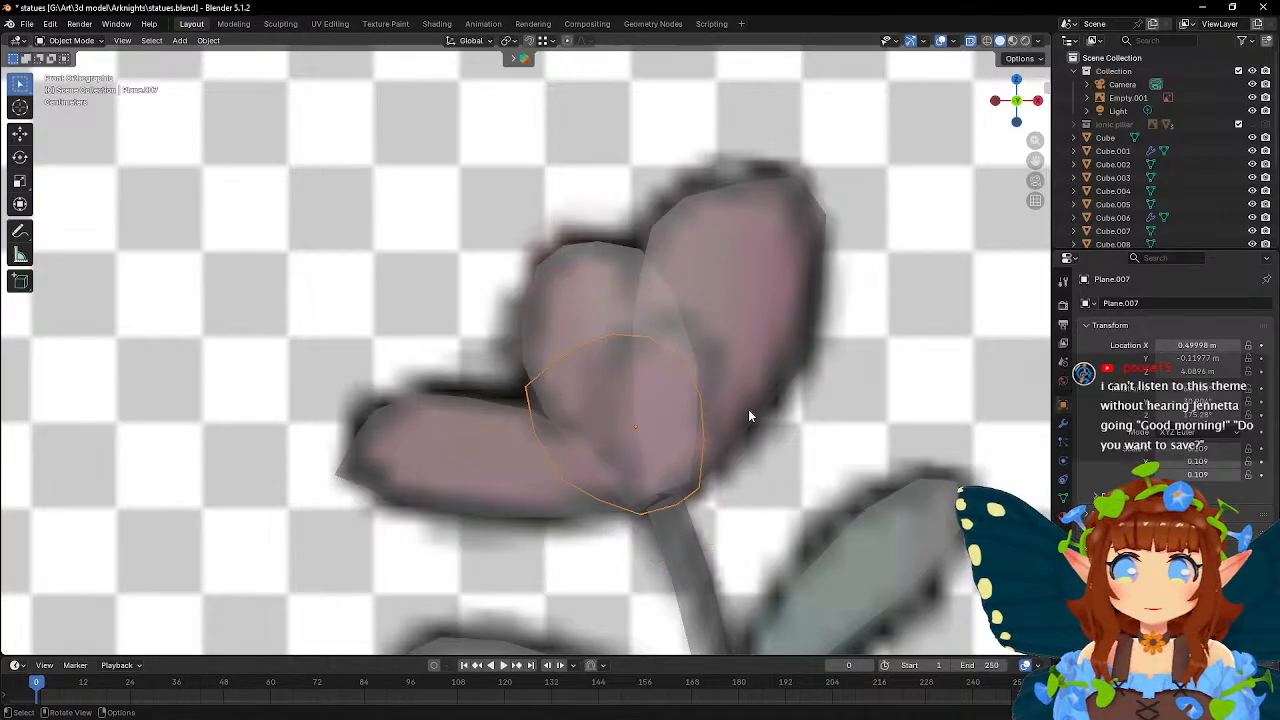
- Rotate the front petal upright in the front view and move it about 0.020 m in X and 0.005 m in Z
key("r")
left_click(869, 424)
key("g")
left_click(872, 421)
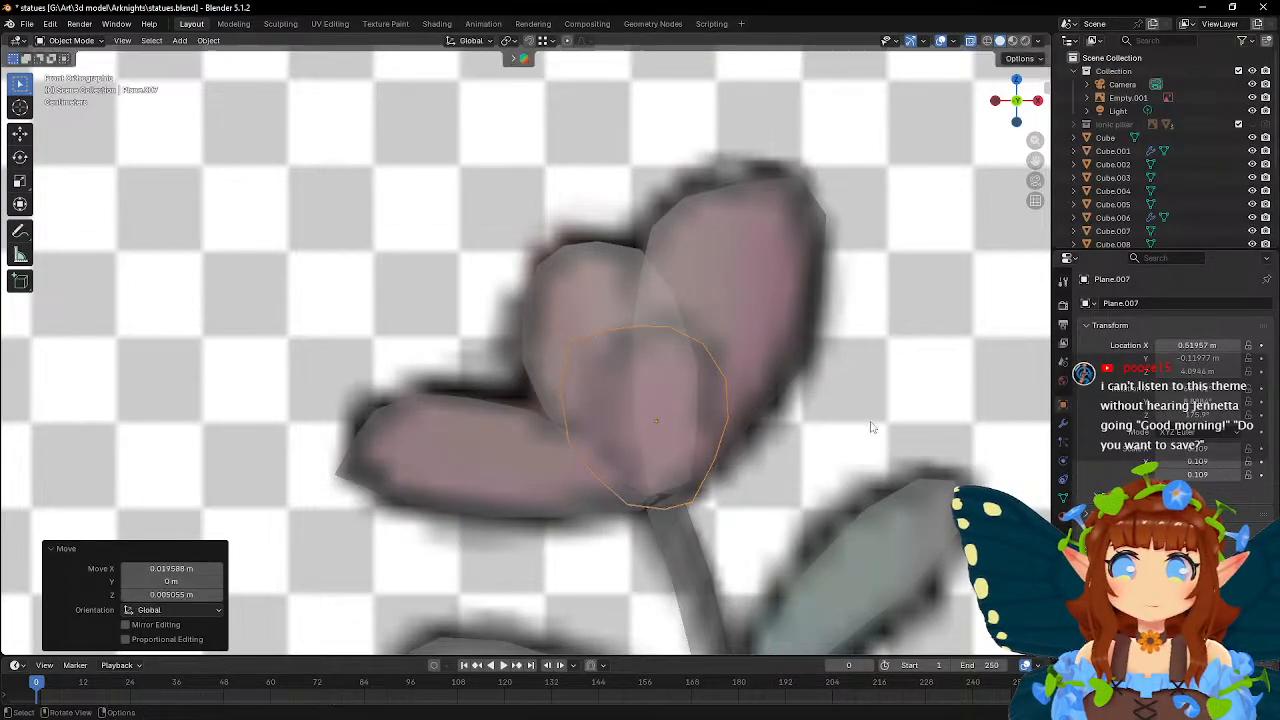
- Rotate the front petal's bottom vertex row and move it onto the top of the stem
key("Tab")
left_click_drag(620, 496, 716, 521)
key("r")
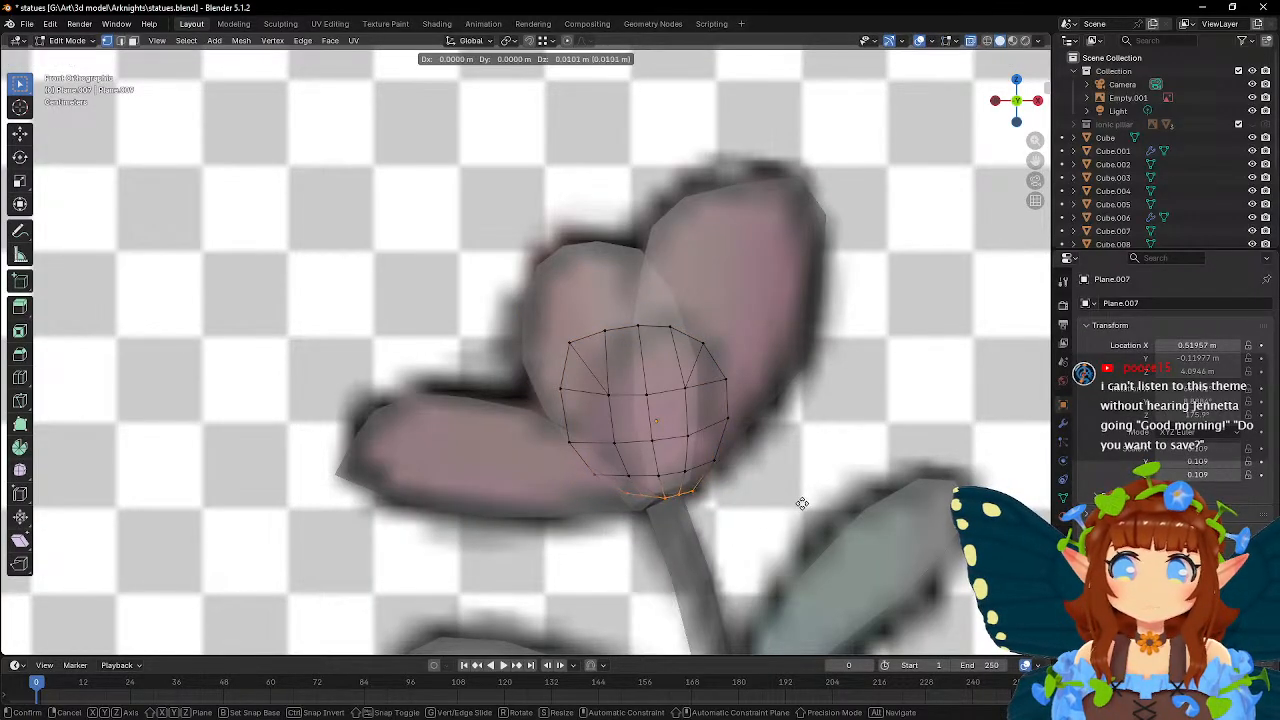
left_click(801, 498)
key("g")
left_click(798, 455)
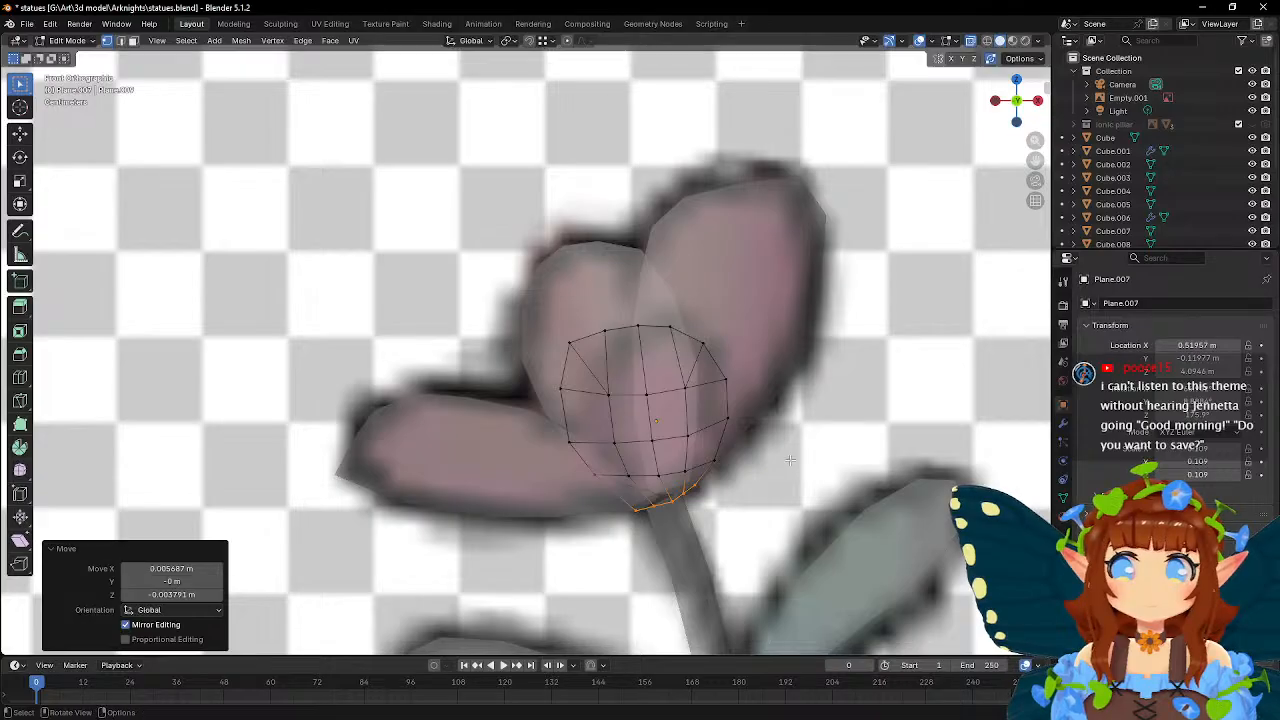
- Rotate the second vertex row from the front petal's base and shift it about 0.006 m in X
left_click_drag(581, 459, 675, 489)
left_click(686, 472, "shift")
left_click(714, 461, "shift")
key("r")
right_click(803, 455)
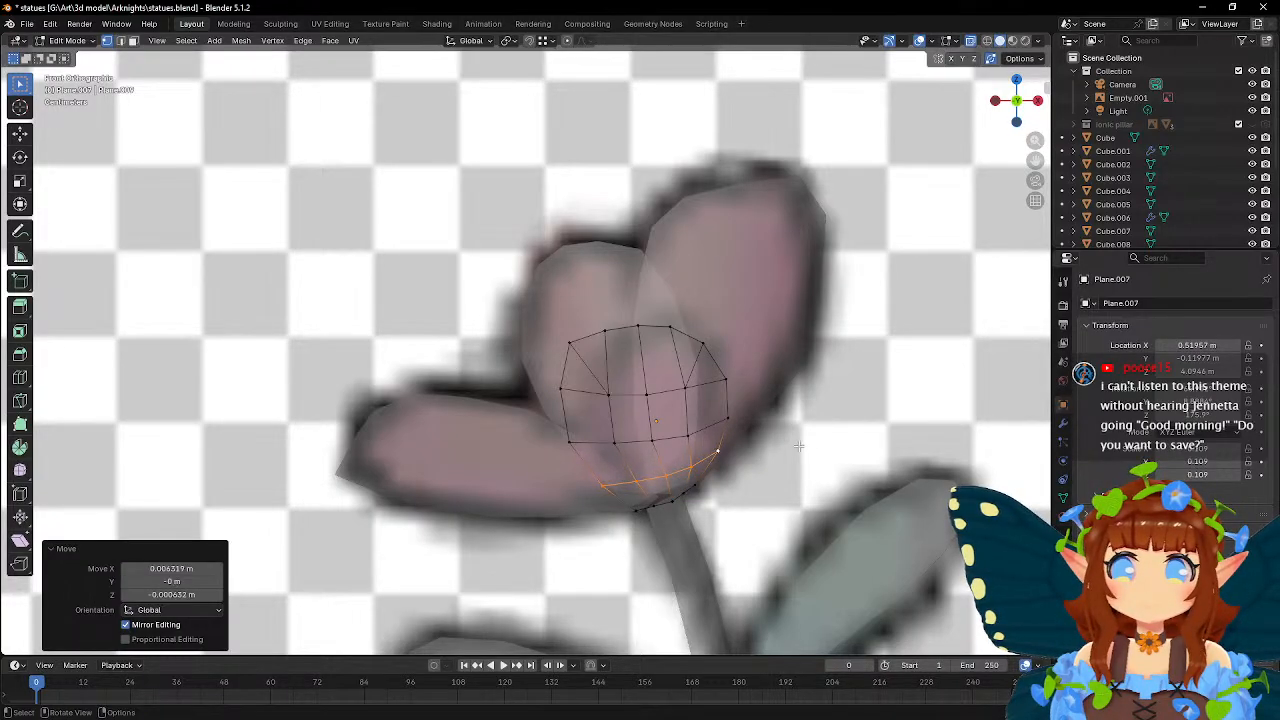
- Rotate and reposition the third vertex row from the front petal's base to follow the rows below
left_click_drag(558, 426, 678, 453)
left_click(688, 437, "shift")
left_click(727, 419, "shift")
key("r")
left_click(803, 426)
key("g")
left_click(808, 428)
- Move the two upper vertices on the front petal's left edge inward and down by about 0.014 and 0.016 m
left_click(555, 382)
key("g")
left_click(732, 445)
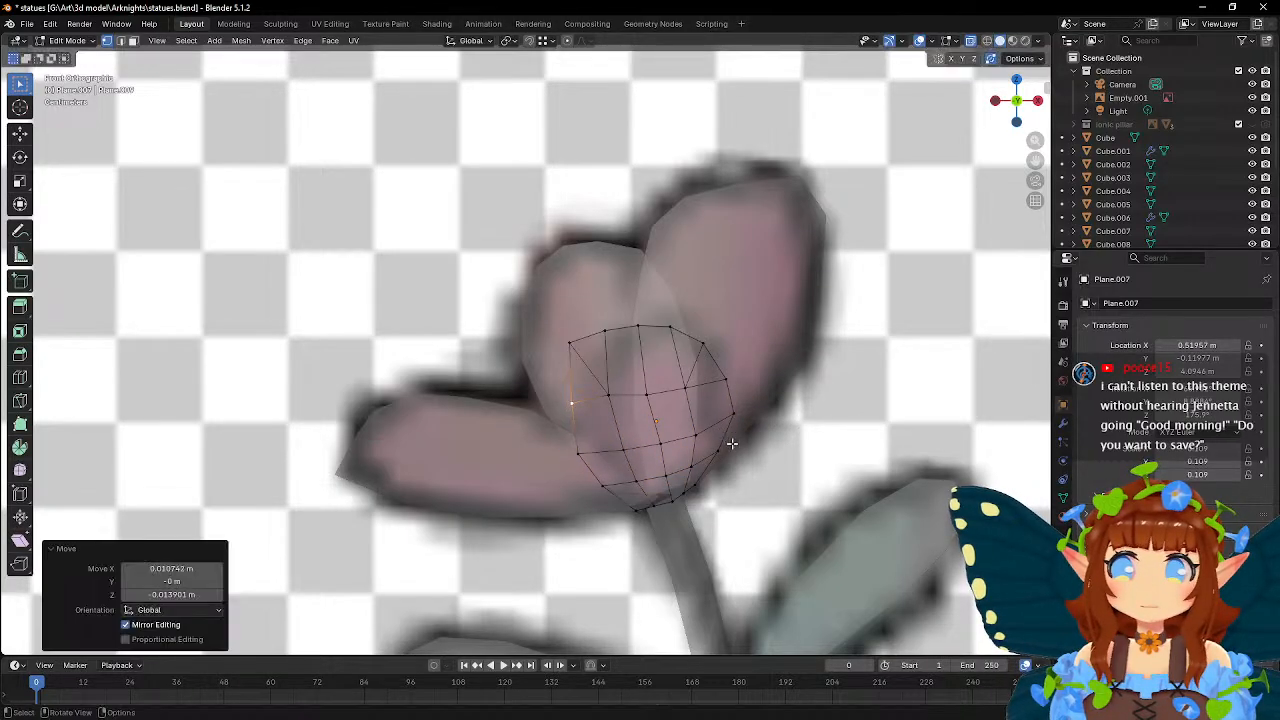
key("Tab")
mouse_move(602, 305)
middle_mouse_down()
mouse_move(649, 327)
mouse_move(592, 292)
middle_mouse_up()
key("KP_1")
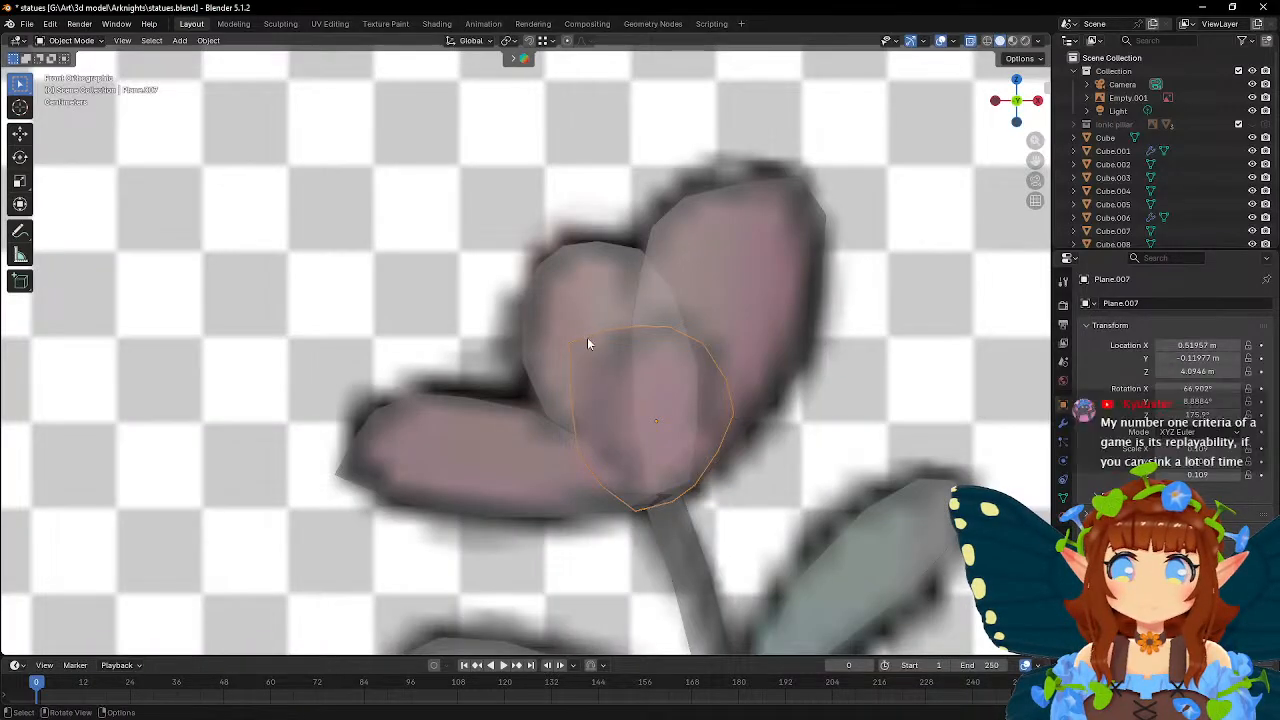
key("Tab")
key("g")
left_click(662, 404)
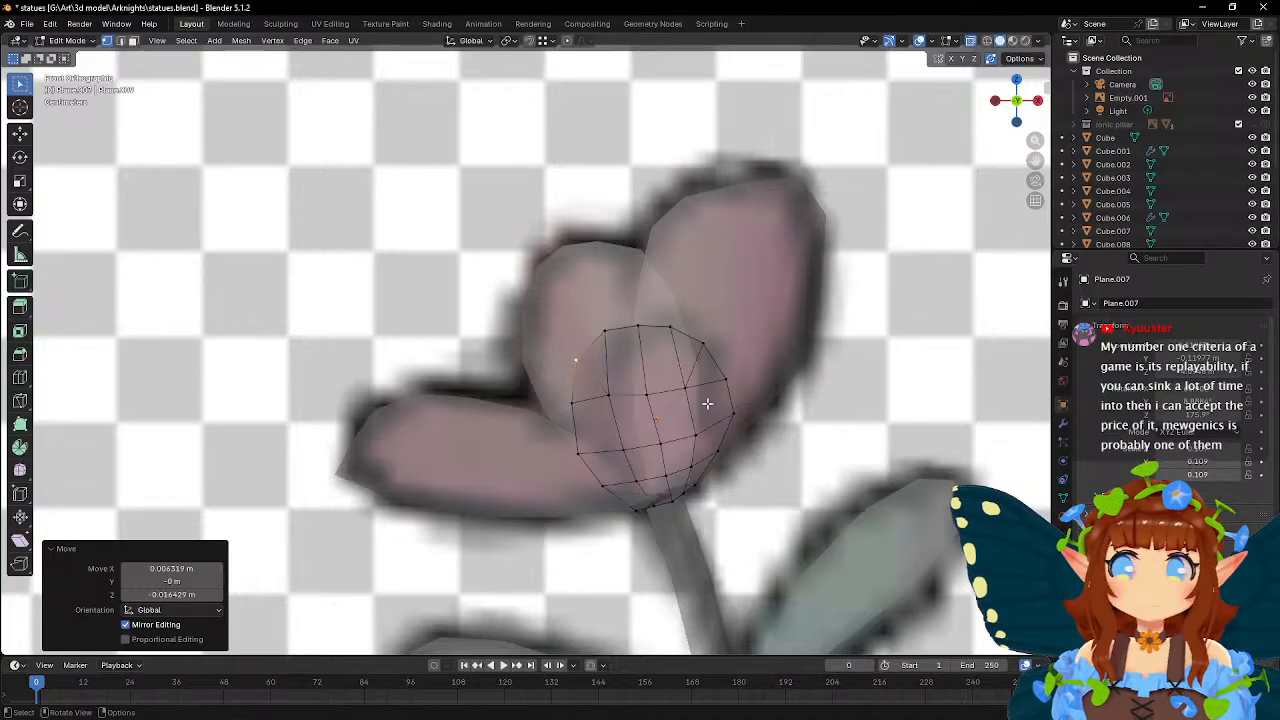
- Reposition the left and right inner vertices of the front petal's upper row
scroll(707, 403, "up", 1)
left_click(634, 408)
key("g")
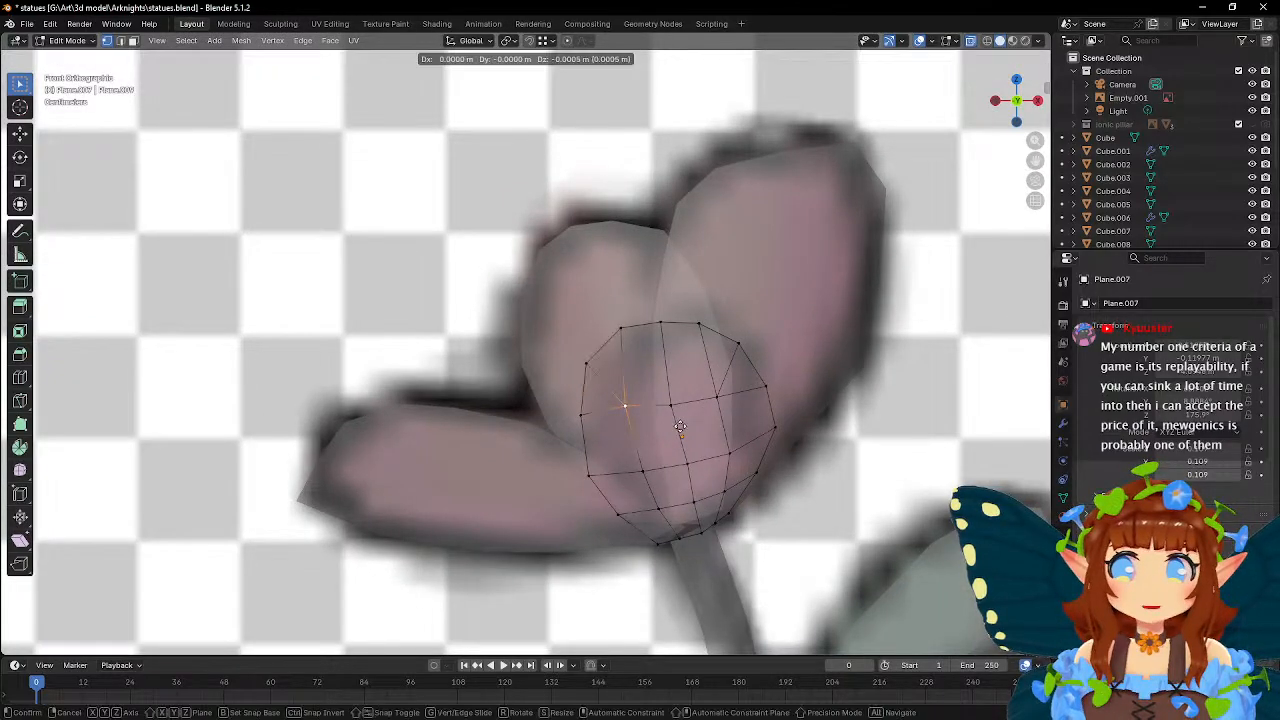
left_click(682, 430)
left_click(721, 403)
key("g")
left_click(753, 414)
- Pull the front petal's right-edge vertices inward to narrow its outline to the reference
left_click(798, 400)
key("g")
left_click(792, 402)
left_click(812, 441)
key("g")
left_click(805, 438)
left_click(773, 471)
key("g")
left_click(796, 476)
left_click(780, 429)
key("g")
left_click(794, 433)
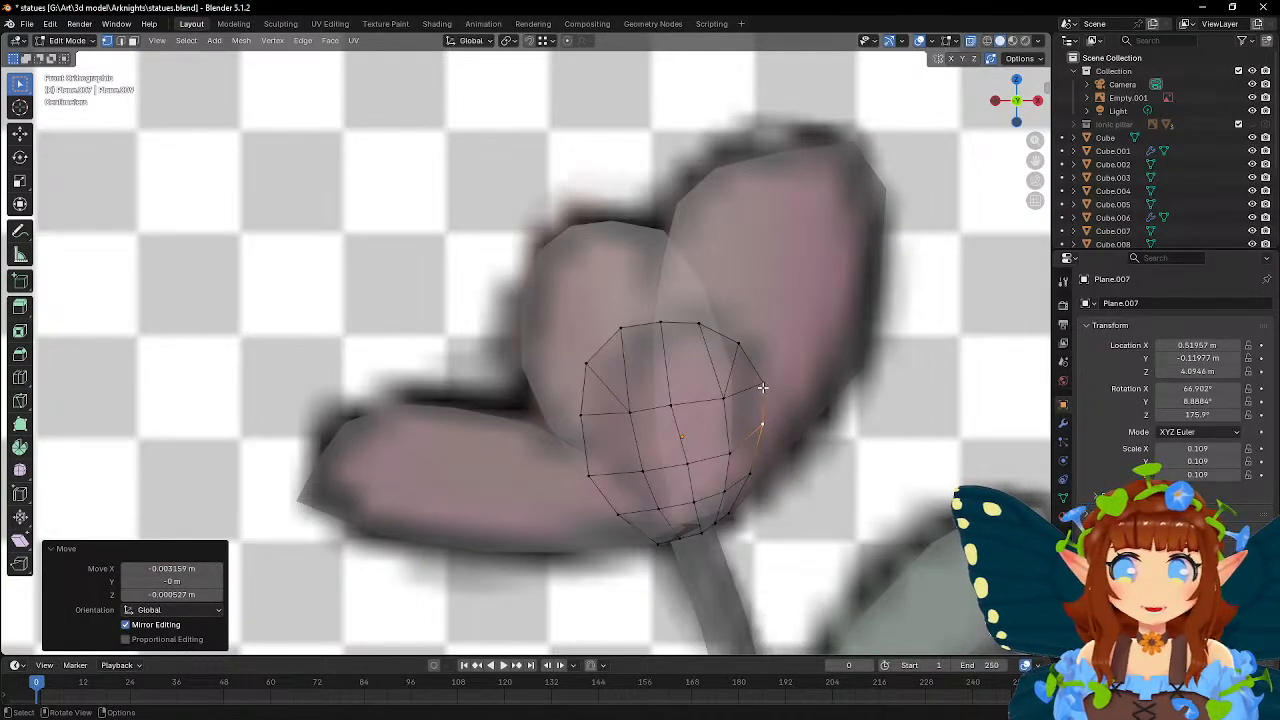
- Reposition the front petal's upper-right corner vertex and the edge vertex below it to round the outline
left_click(741, 350)
key("g")
left_click(794, 366)
key("g")
left_click(806, 368)
left_click(771, 387)
key("g")
left_click(791, 392)
- Shift the three vertices of the front petal's right inner column toward its right edge
left_click(734, 394)
key("g")
left_click(803, 406)
left_click(735, 454)
key("g")
left_click(771, 453)
left_click(732, 489)
key("g")
left_click(792, 477)
- Move the centre and right vertices of the front petal's top edge rightward and up to shape the tip
left_click(701, 333)
key("g")
left_click(808, 360)
left_click(660, 326)
key("g")
left_click(754, 345)
- Shift the three inner vertices of the front petal's centre column rightward in line with the tip
left_click(668, 405)
key("g")
left_click(758, 432)
left_click(688, 471)
key("g")
left_click(771, 443)
left_click(693, 502)
key("g")
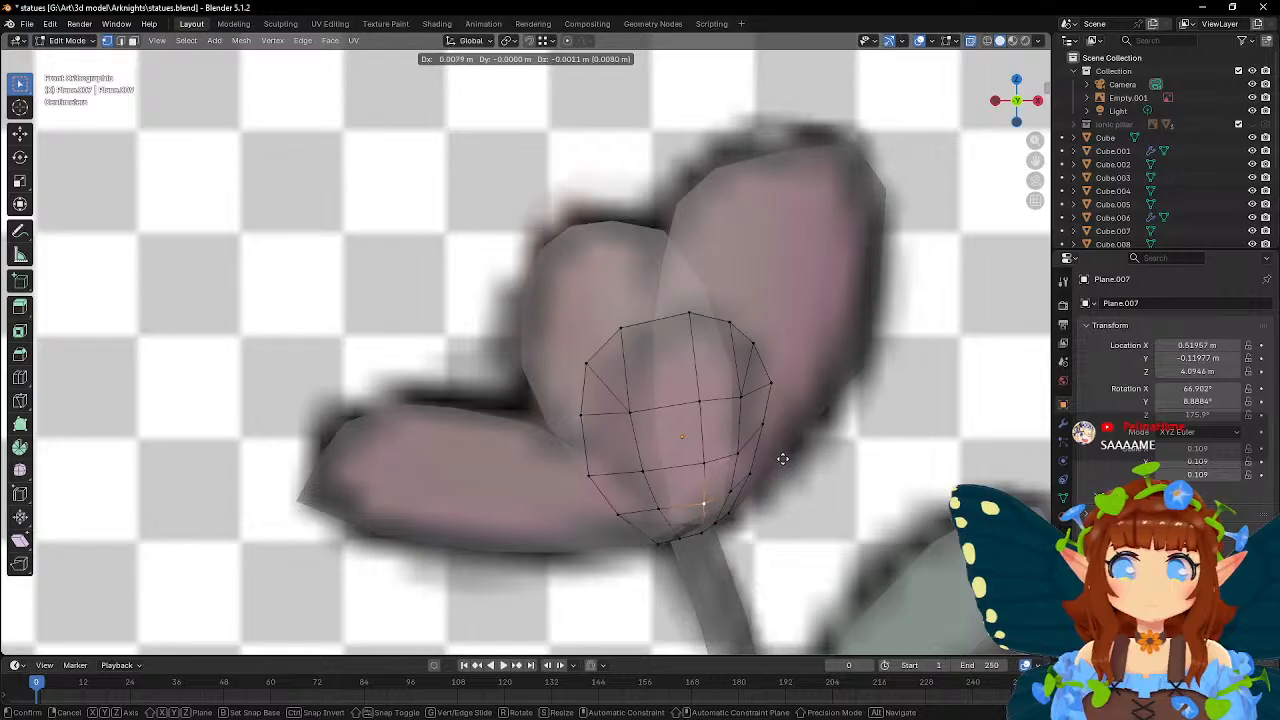
left_click(782, 458)
- Move the two upper-left outline vertices of the front petal toward the tip to round that side
left_click(622, 329)
key("g")
left_click(745, 363)
left_click(586, 363)
key("g")
left_click(698, 373)
- Shift the three vertices of the front petal's left inner column rightward by about 0.018, 0.017 and 0.013 m
left_click(630, 412)
key("g")
left_click(745, 408)
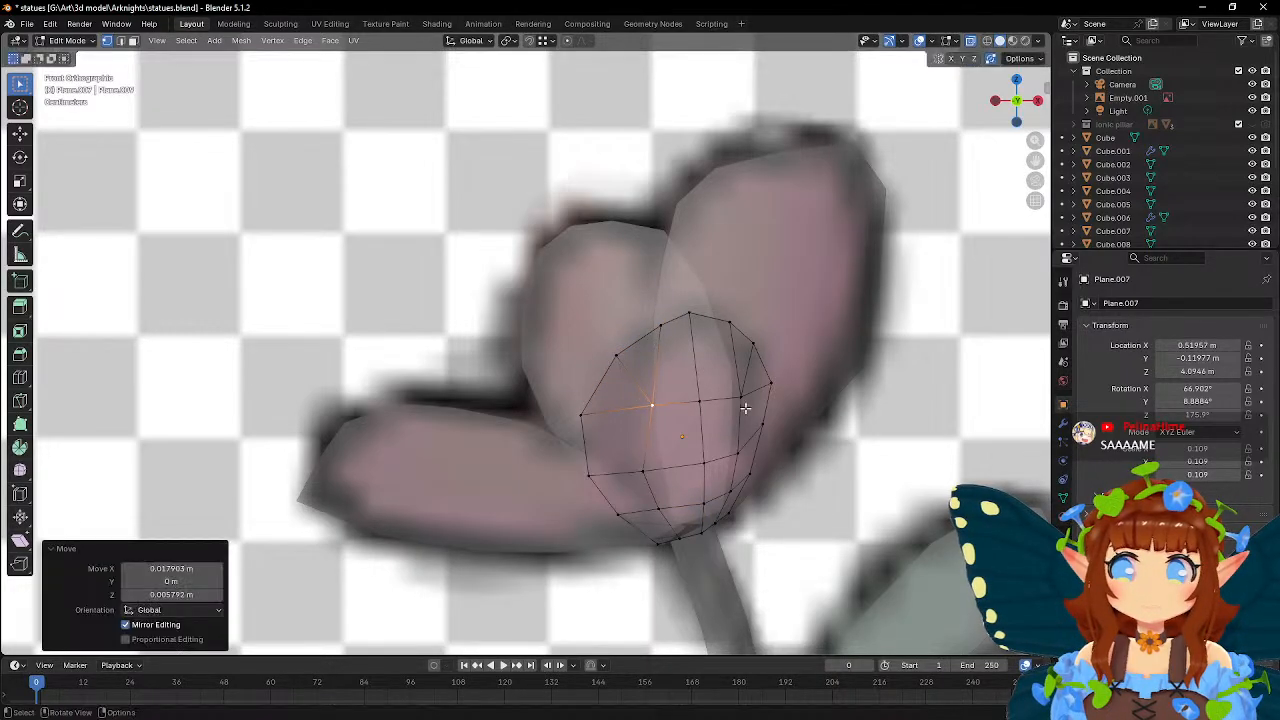
left_click(643, 470)
key("g")
left_click(798, 401)
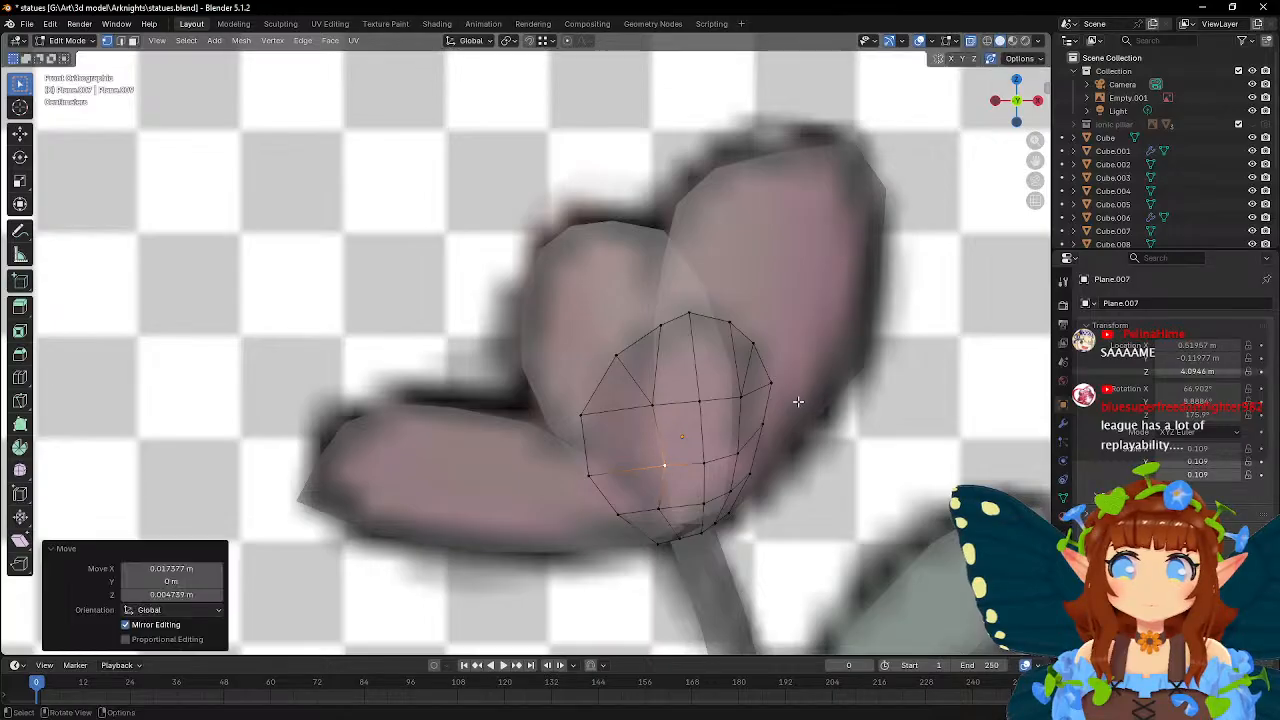
left_click(662, 506)
key("g")
left_click(786, 452)
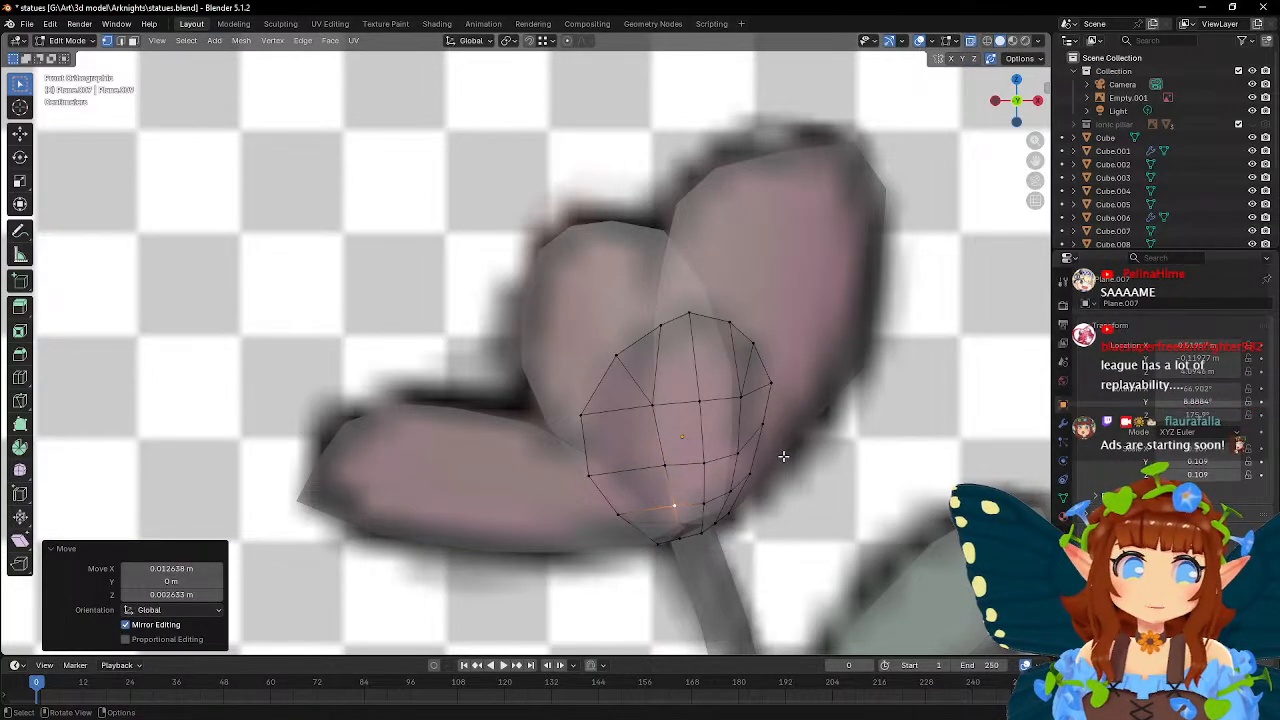
- Move the three lower-left outline vertices of the front petal rightward to narrow that side to the reference
left_click(590, 418)
key("g")
left_click(700, 430)
left_click(589, 475)
key("g")
left_click(696, 443)
left_click(617, 513)
key("g")
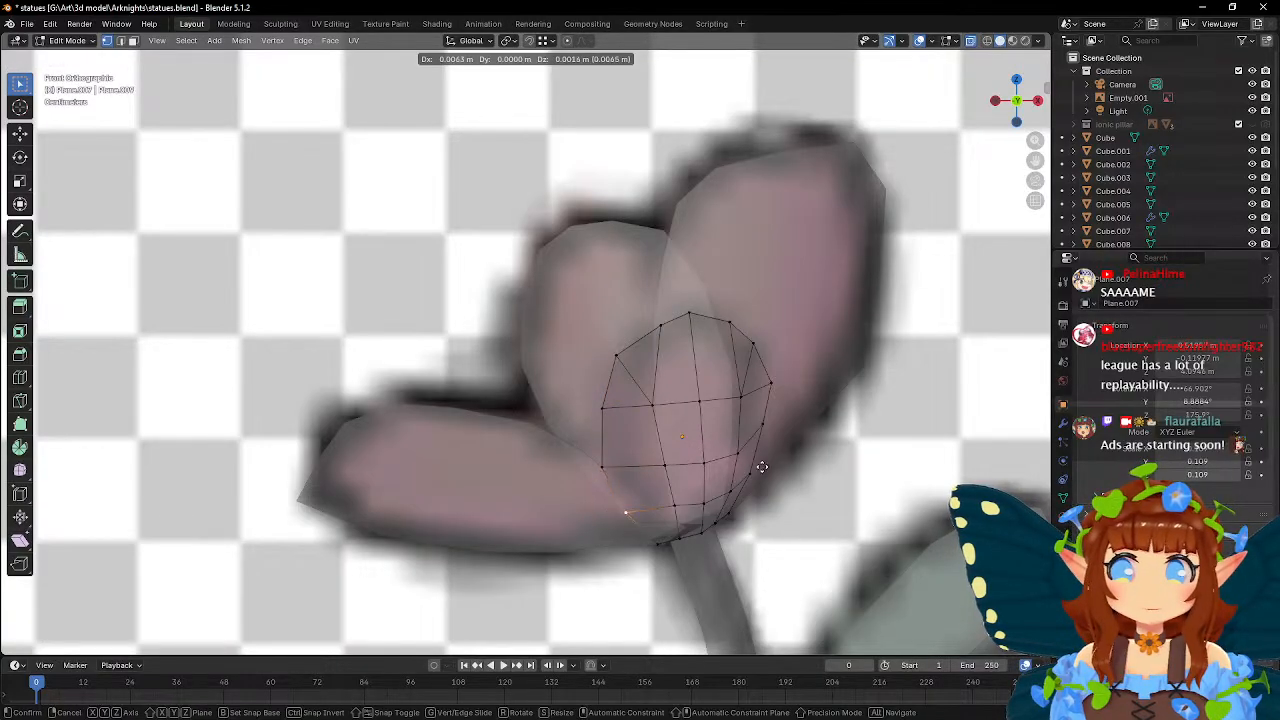
left_click(766, 467)
- Shift the middle of those left outline vertices about 0.005 m further rightward and save the file
left_click(602, 466)
key("g")
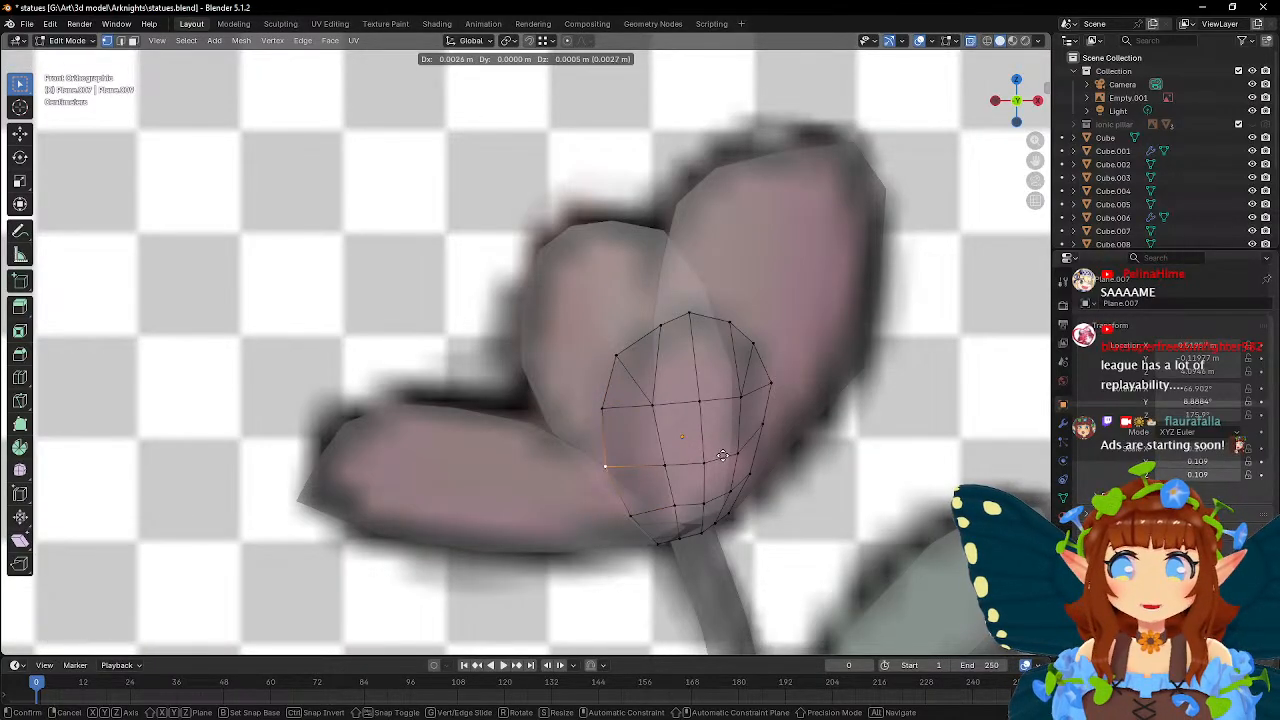
left_click(725, 455)
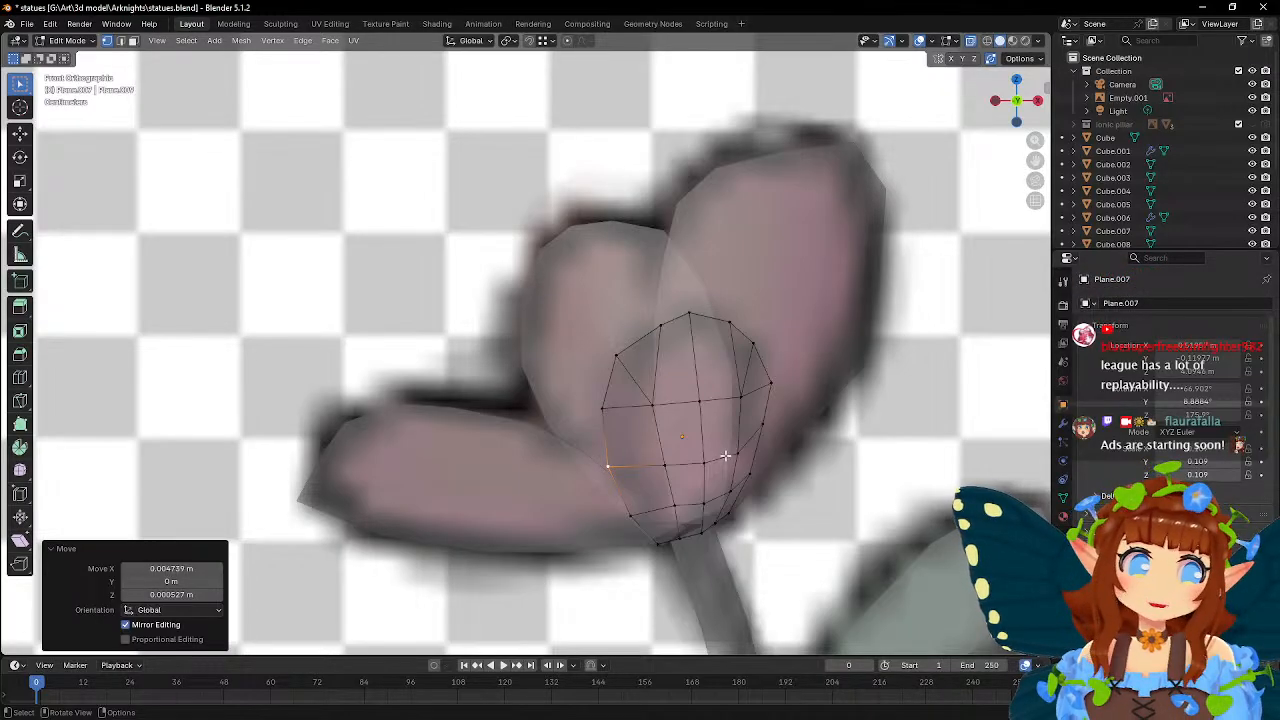
left_click(27, 23)
left_click(38, 108)
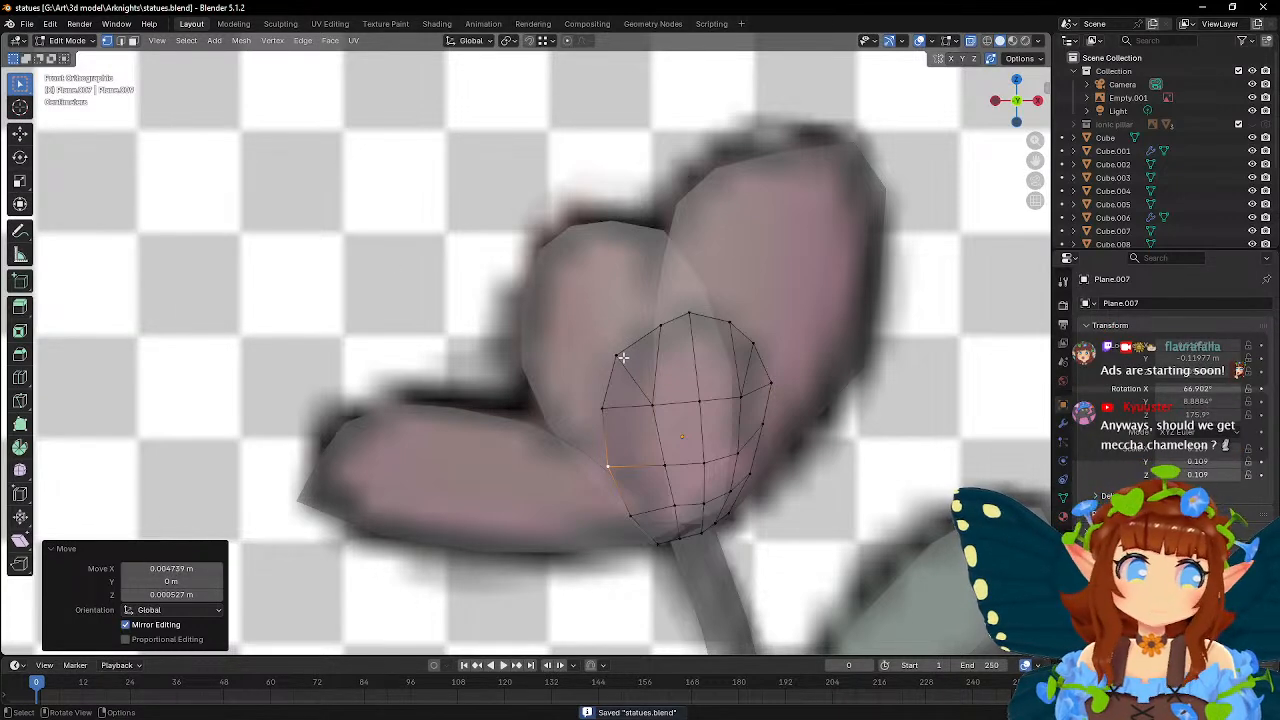
- Switch mesh editing from the front petal to the tall right petal
middle_click_drag(591, 286, 738, 360)
key("Tab")
mouse_move(715, 310)
middle_mouse_down()
mouse_move(671, 336)
mouse_move(680, 341)
mouse_move(681, 323)
mouse_move(600, 283)
mouse_move(604, 259)
mouse_move(680, 246)
middle_mouse_up()
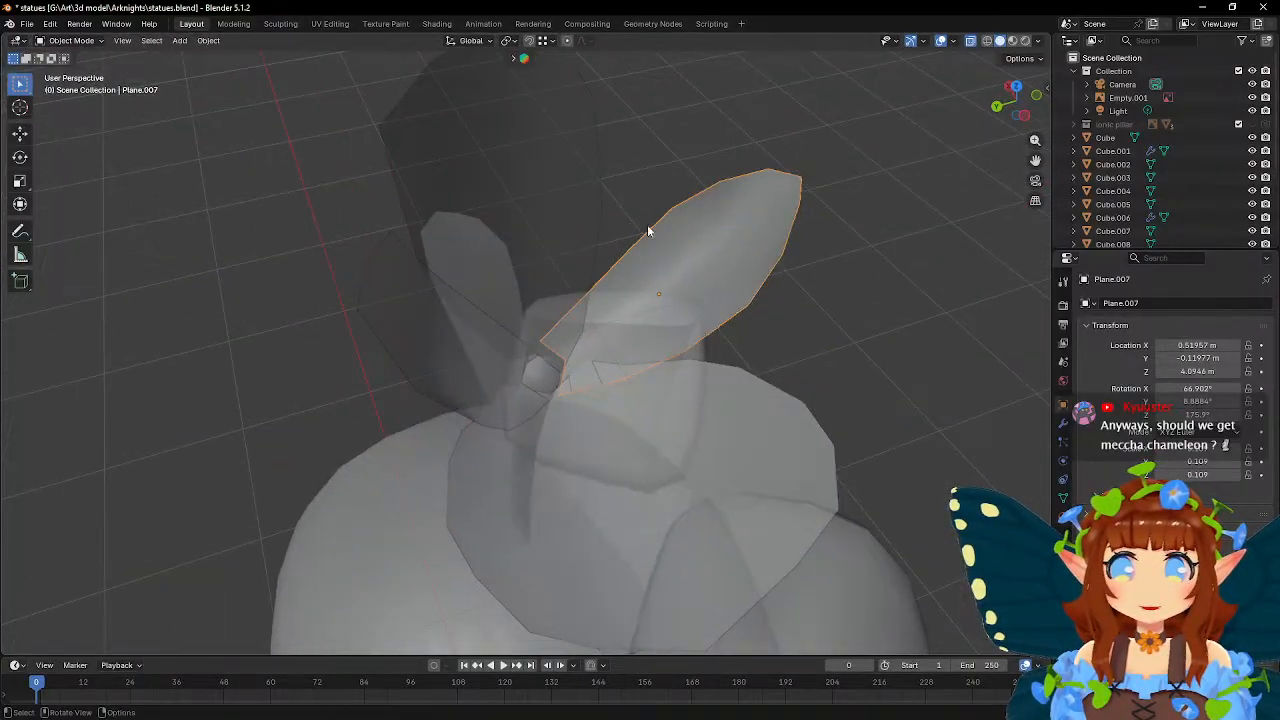
left_click(598, 193)
key("Tab")
middle_click_drag(598, 193, 633, 305)
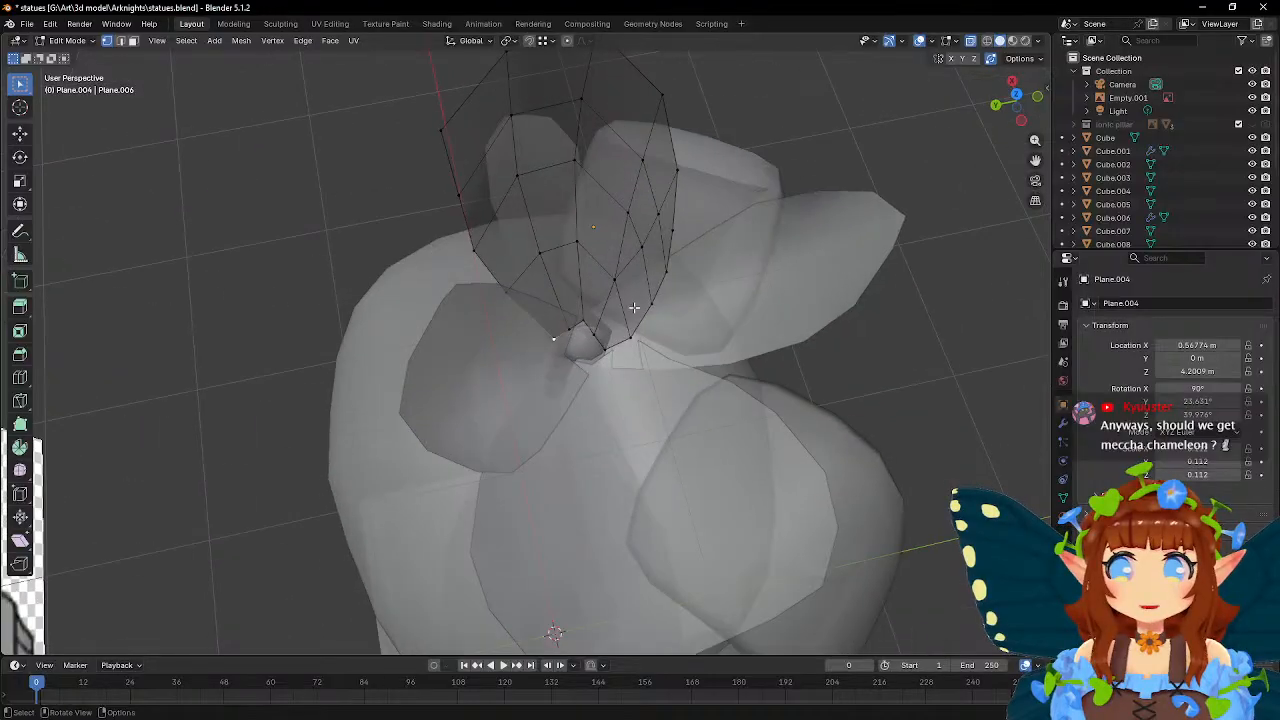
- Pull the vertices of the tall petal's outer edge and its neighbouring column outward along the Y axis
left_click(651, 304)
left_click(643, 249, "shift")
left_click(665, 270, "shift")
left_click(672, 231, "shift")
left_click(658, 214, "shift")
left_click(677, 176, "shift")
middle_click_drag(702, 183, 704, 244, "shift")
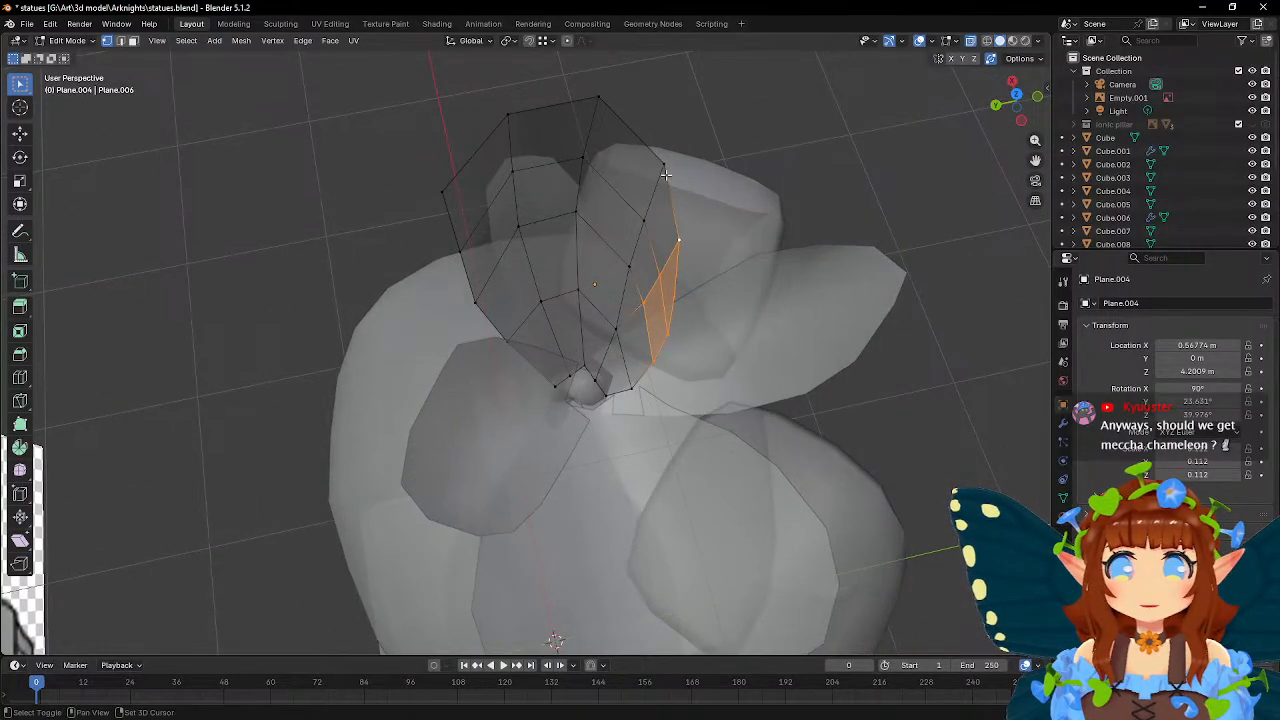
left_click(665, 167, "shift")
left_click(645, 221, "shift")
left_click(632, 265, "shift")
left_click(615, 322, "shift")
middle_click_drag(608, 324, 660, 290)
key("g")
key("y")
left_click(774, 240)
- Pull the same outer-side vertices of the tall petal a further 0.023 m or so in negative Y
mouse_move(774, 240)
middle_mouse_down()
mouse_move(749, 246)
mouse_move(717, 217)
mouse_move(786, 246)
middle_mouse_up()
key("g")
key("y")
left_click(816, 251)
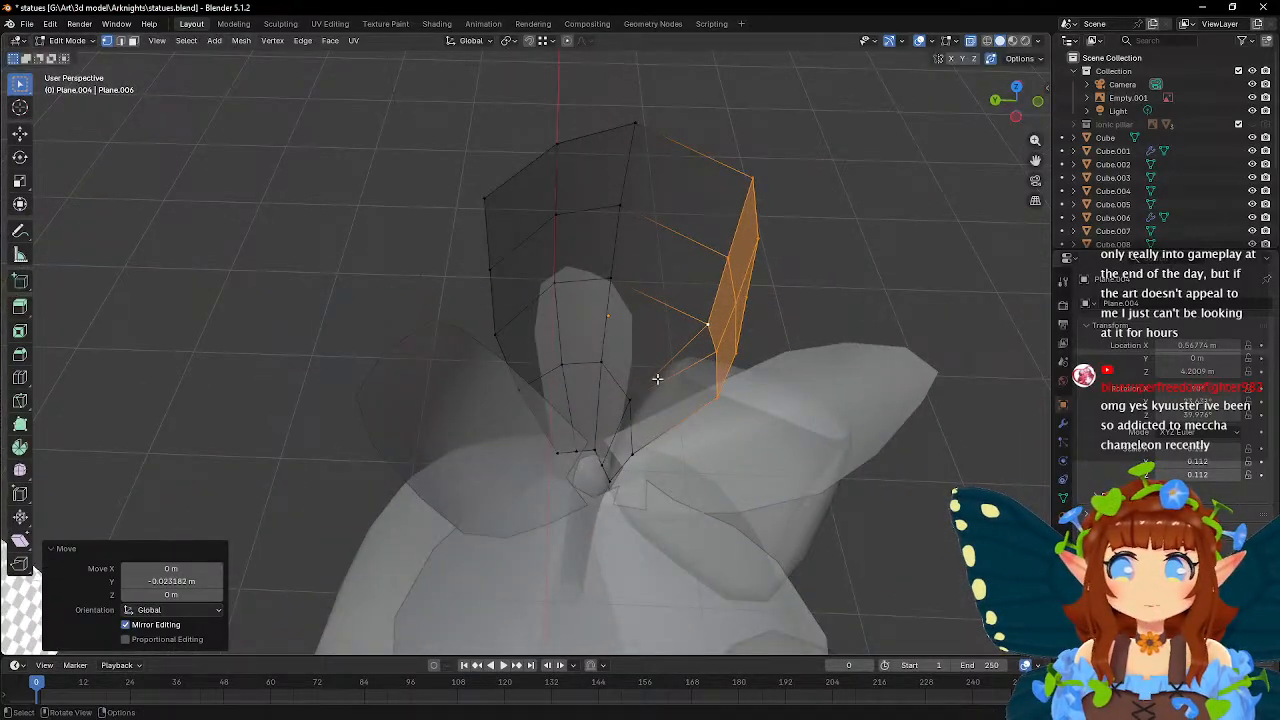
- Move the two vertices near the tall petal's base about 0.028 m in negative Y to follow that side
left_click(631, 402)
left_click(634, 455, "shift")
key("g")
key("y")
left_click(683, 330)
middle_click_drag(683, 330, 821, 257)
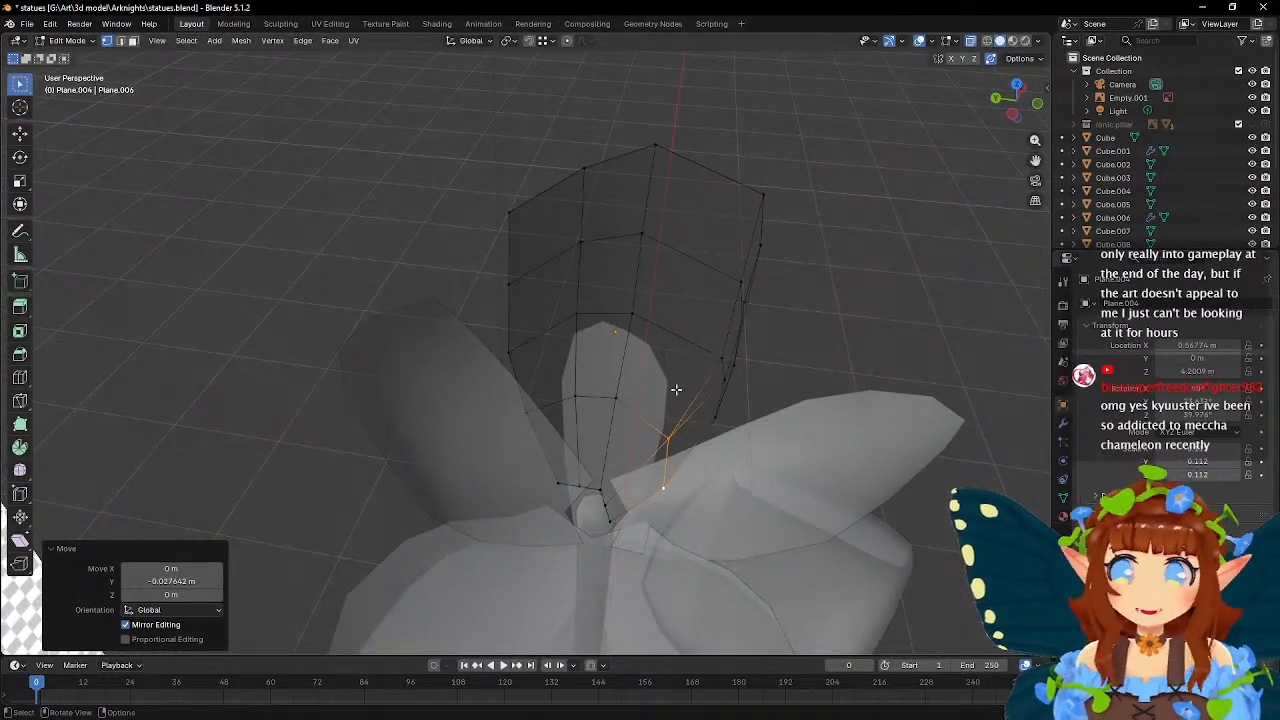
- Move the four vertices of the tall petal's inner column along the Y axis to even out its curvature
left_click(633, 398)
left_click(634, 320, "shift")
left_click(646, 256, "shift")
left_click(652, 168, "shift")
key("g")
key("y")
left_click(733, 273)
middle_click_drag(735, 272, 671, 286)
left_click(616, 205)
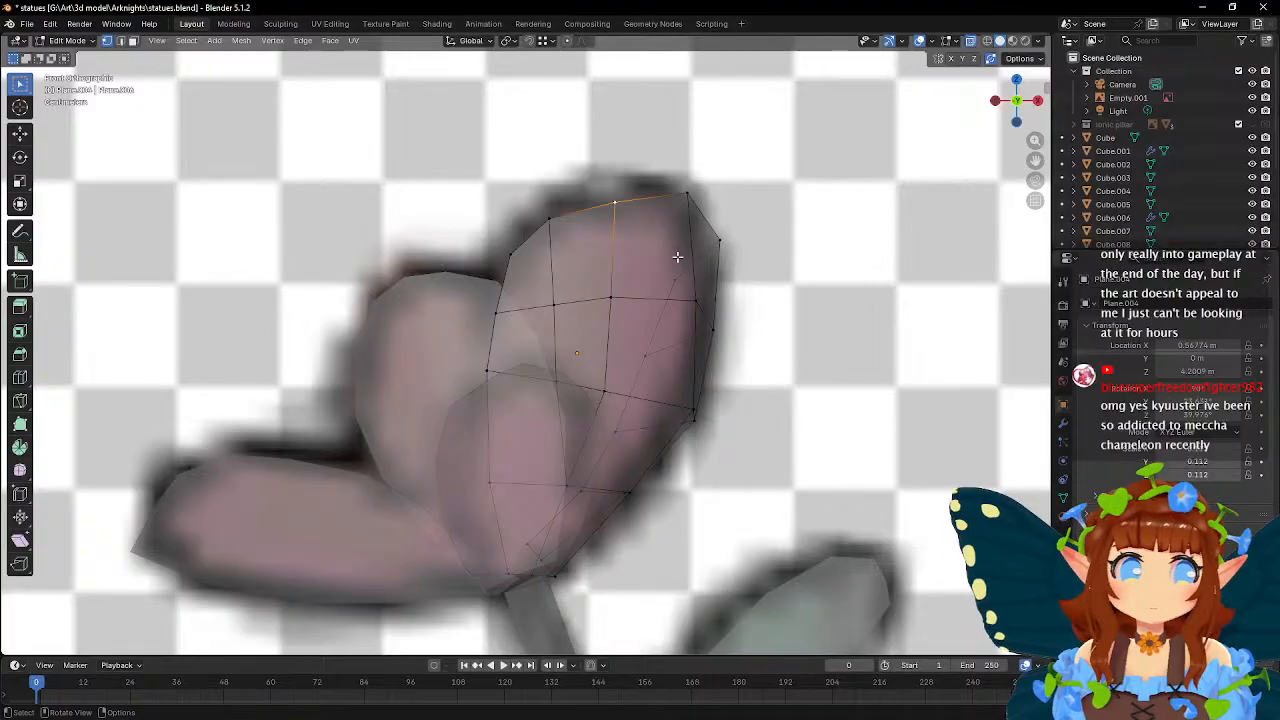
key("Tab")
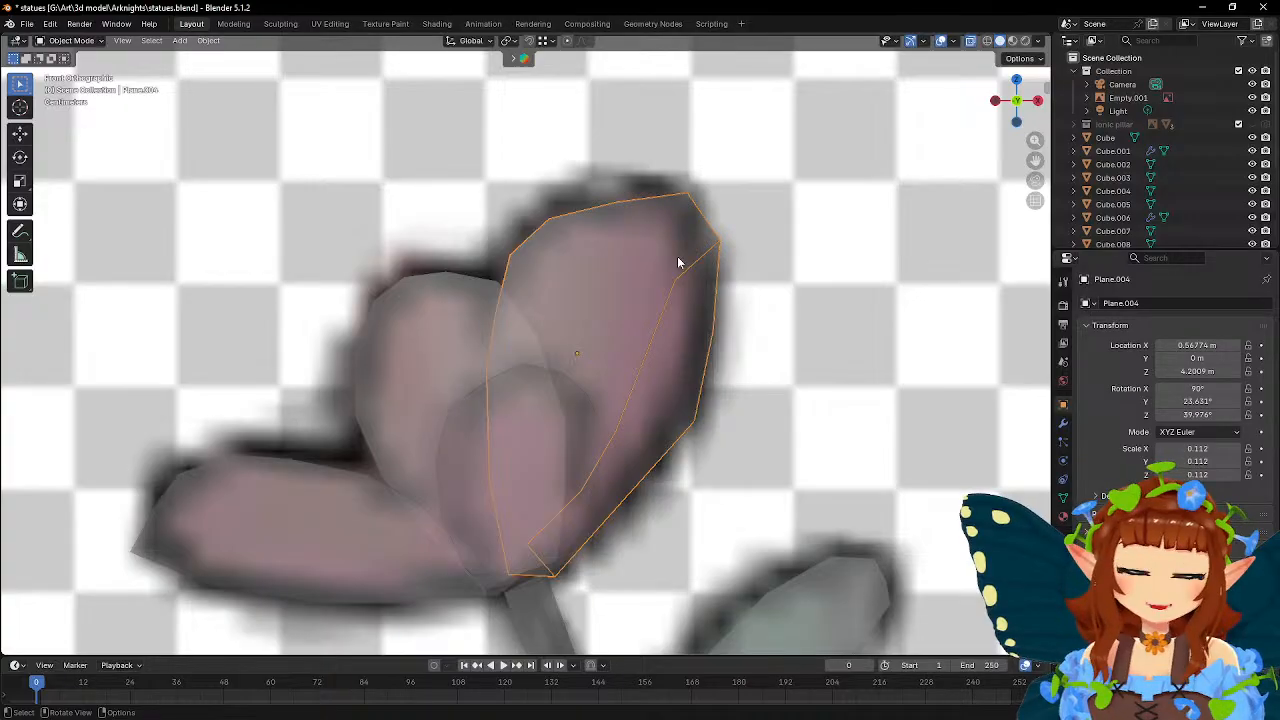
key("Tab")
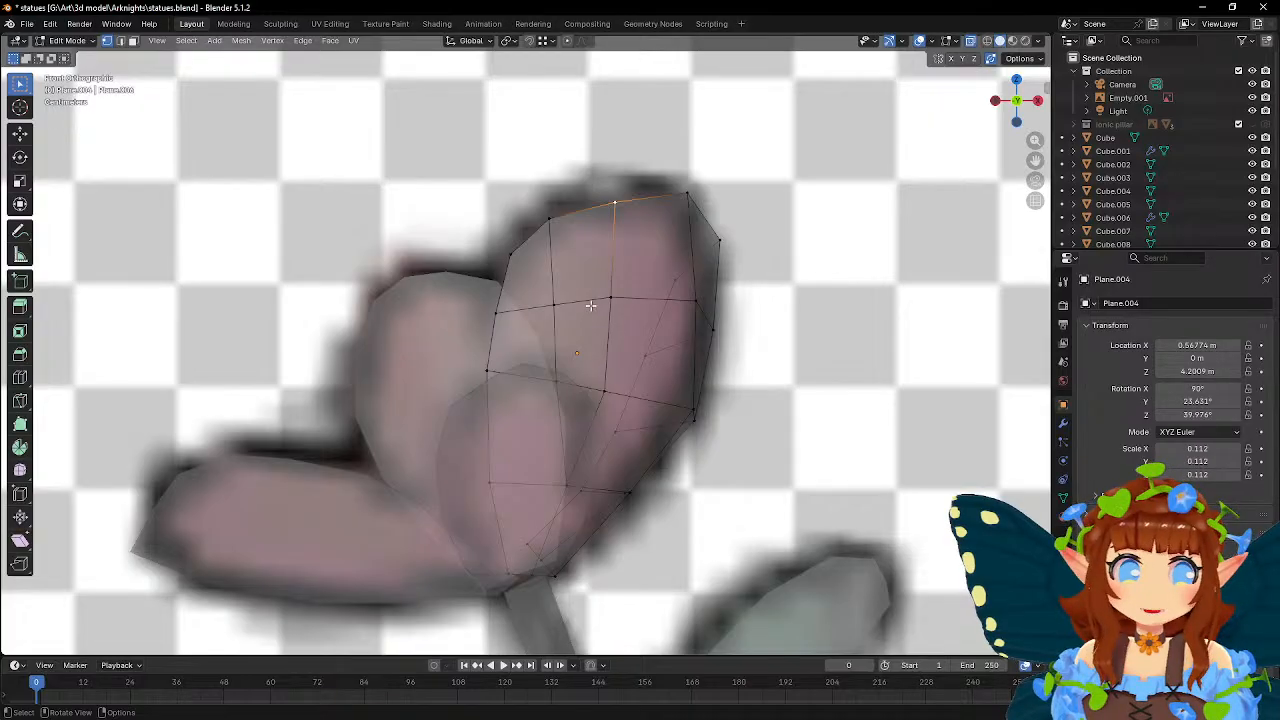
middle_click_drag(632, 360, 651, 294, "shift")
left_click(619, 323)
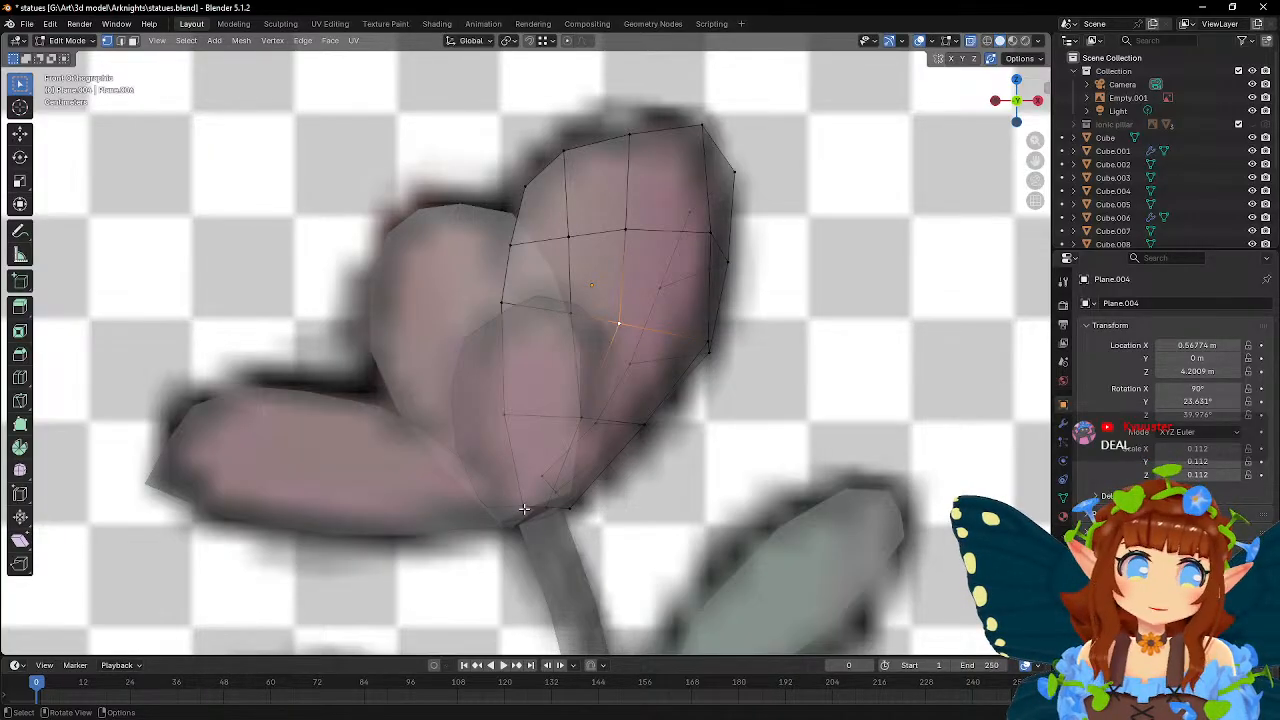
middle_click_drag(689, 422, 757, 393)
key("Escape")
- Nudge the lower-right outline vertices of the tall petal inward to fit the reference and leave mesh editing
key("g")
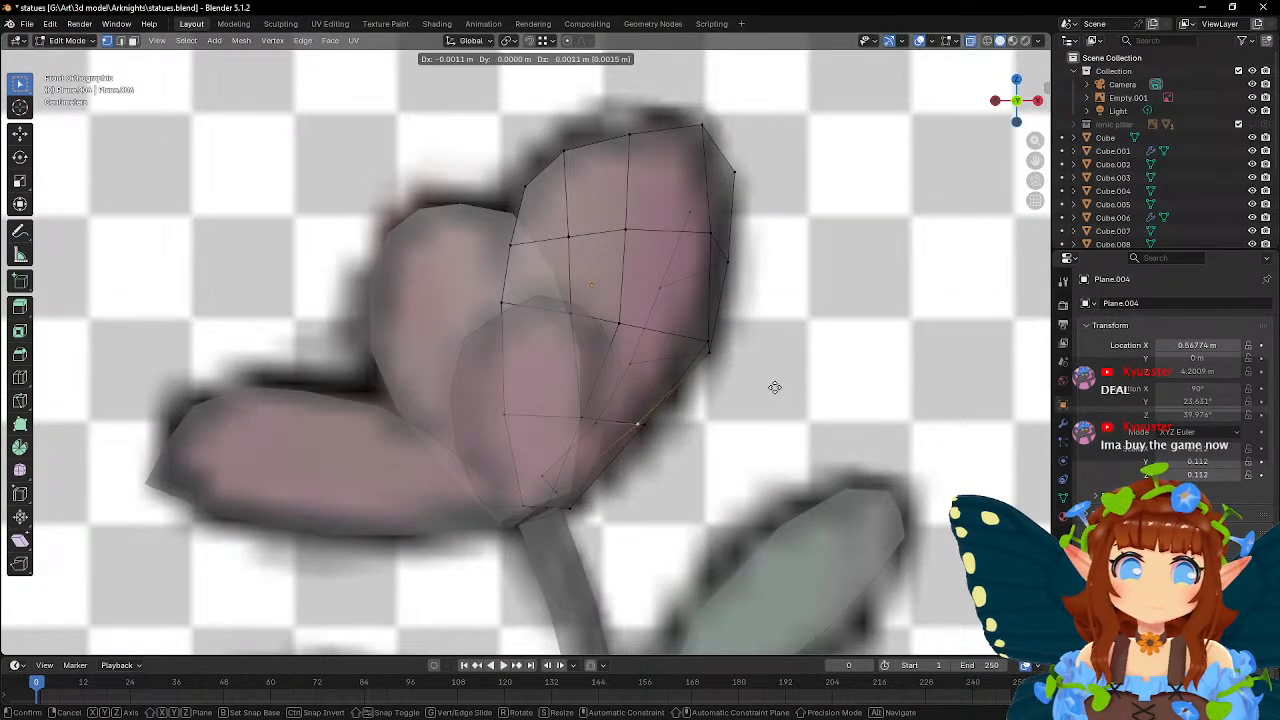
left_click(770, 384)
left_click(711, 352)
key("g")
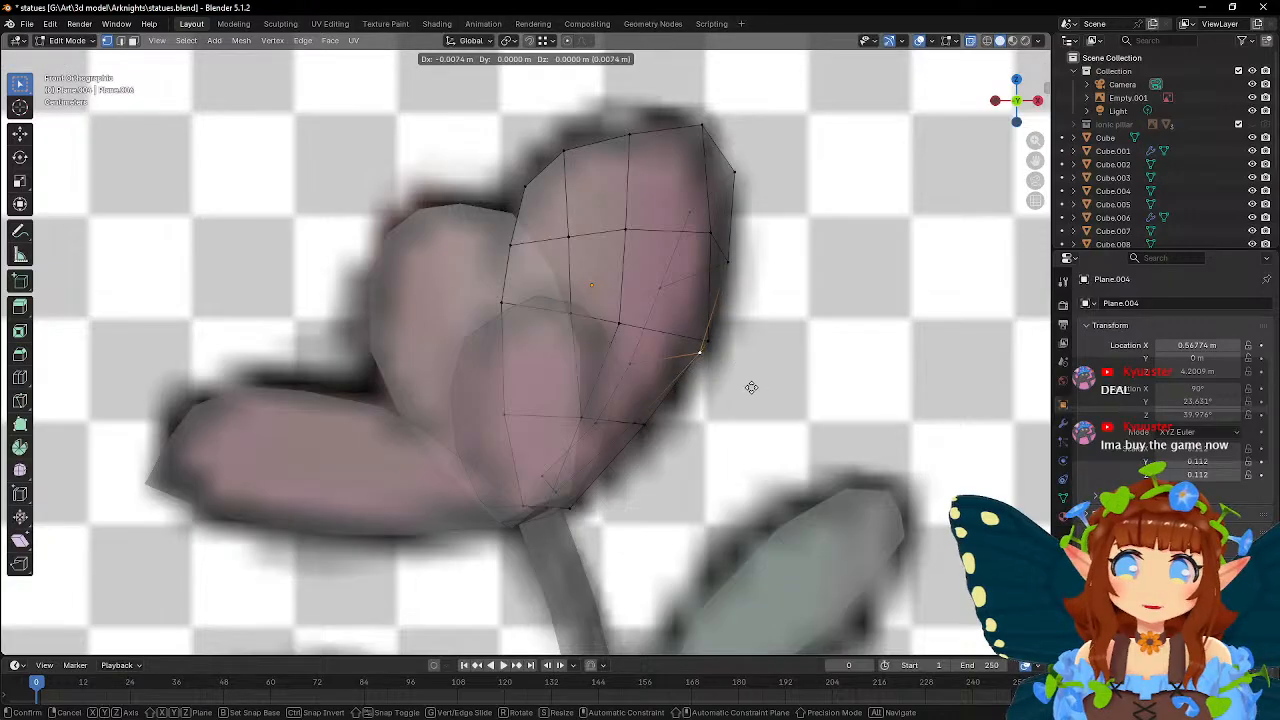
left_click(752, 384)
key("g")
left_click(782, 383)
key("Tab")
- Add a new plane mesh and rotate it 90° about the X axis so it stands upright
scroll(778, 381, "down", 4)
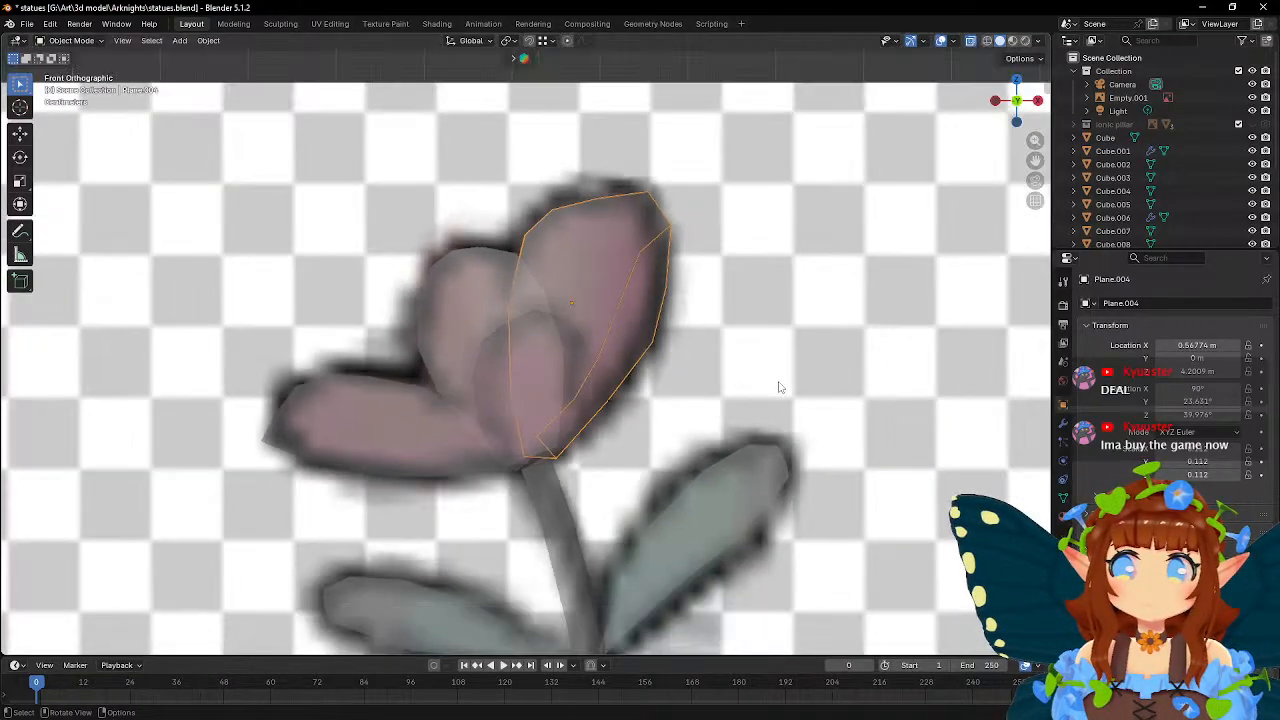
scroll(778, 381, "up", 3)
middle_click_drag(648, 373, 472, 274)
scroll(746, 382, "down", 5)
scroll(643, 477, "down", 4)
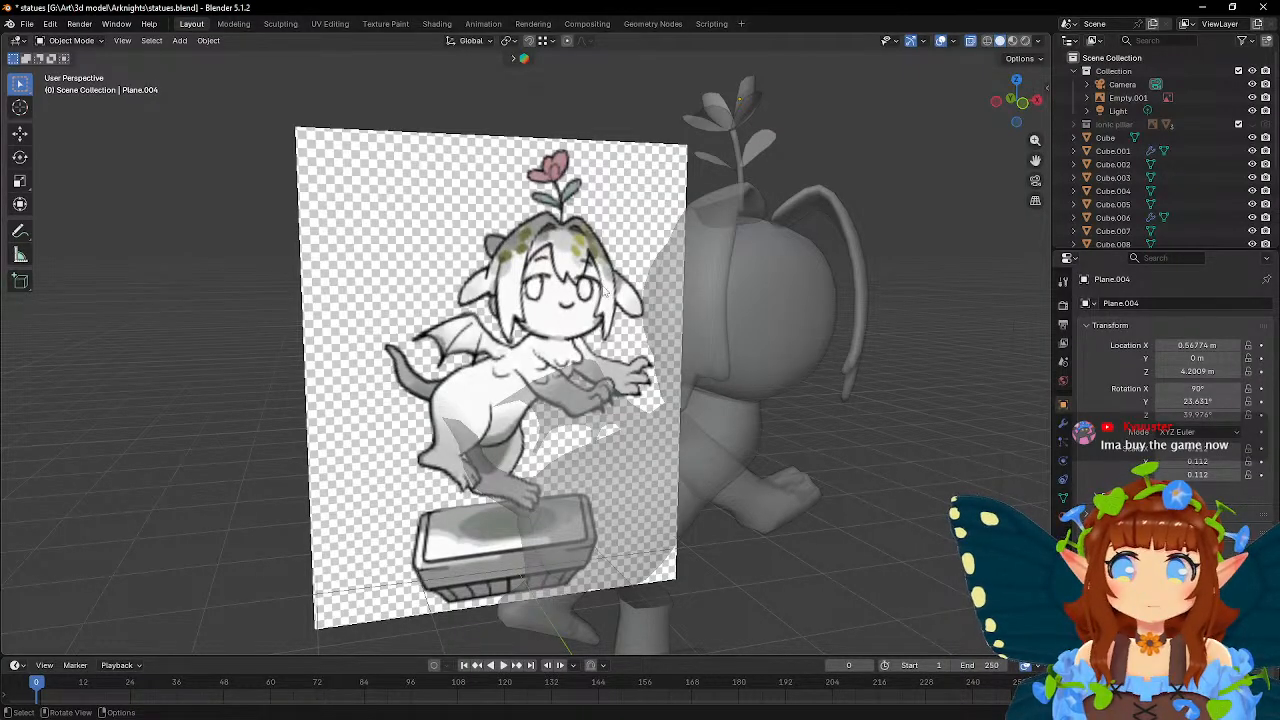
middle_click_drag(872, 404, 744, 330)
key("shift+a")
mouse_move(758, 349)
left_click(812, 351)
type("rx90")
key("Return")
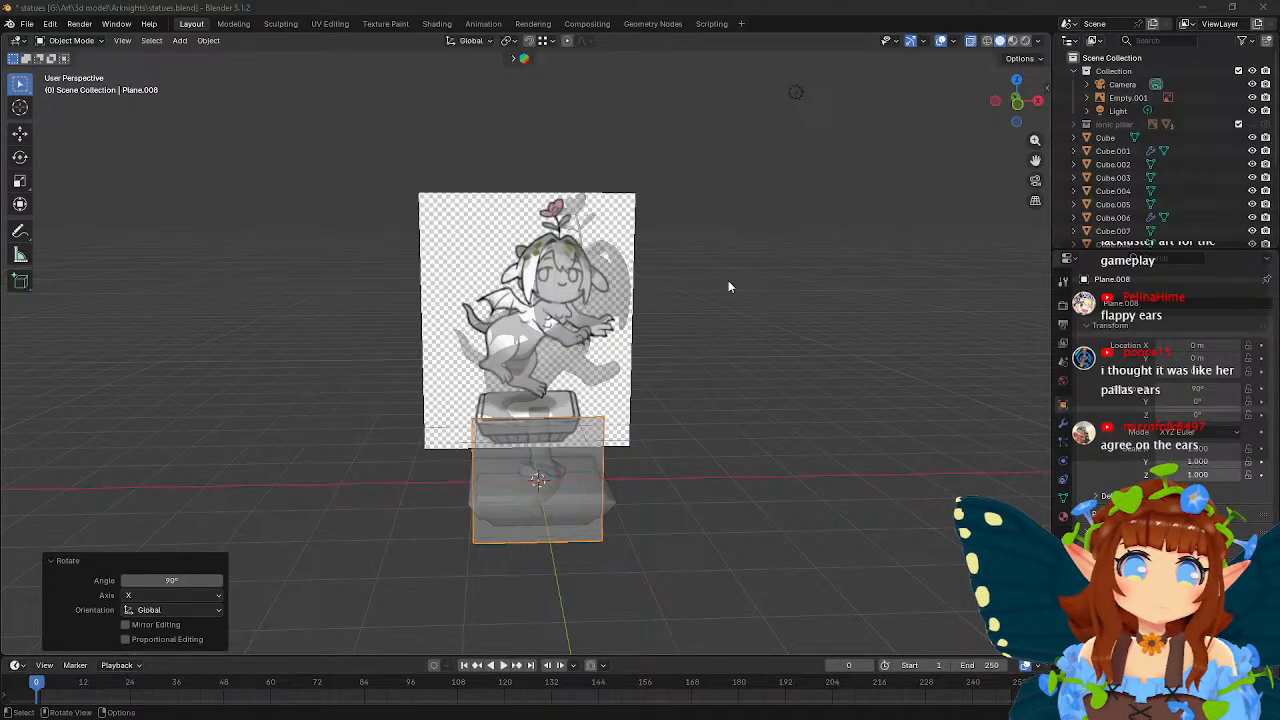
- Examine the hair, ears and fringe on the reference drawing beside the statue model
mouse_move(643, 242)
middle_mouse_down()
mouse_move(682, 235)
mouse_move(662, 235)
middle_mouse_up()
scroll(662, 235, "up", 4)
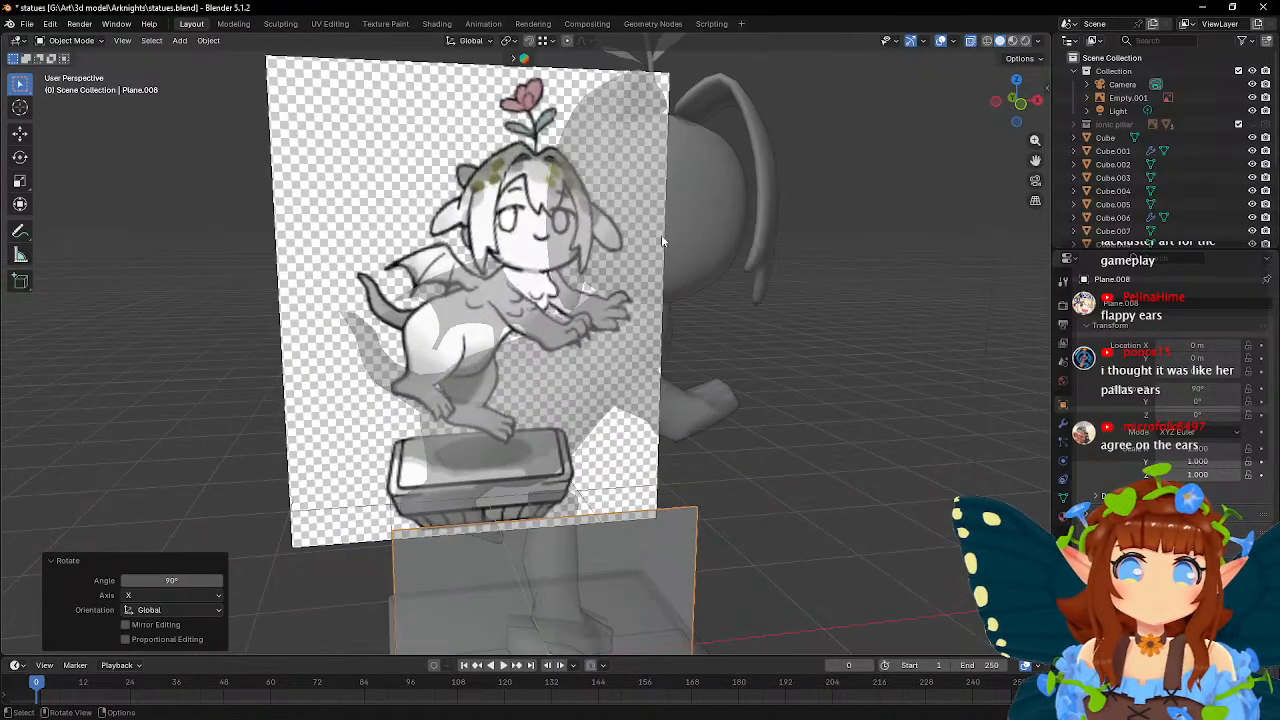
middle_click_drag(548, 238, 616, 241)
scroll(655, 241, "up", 3)
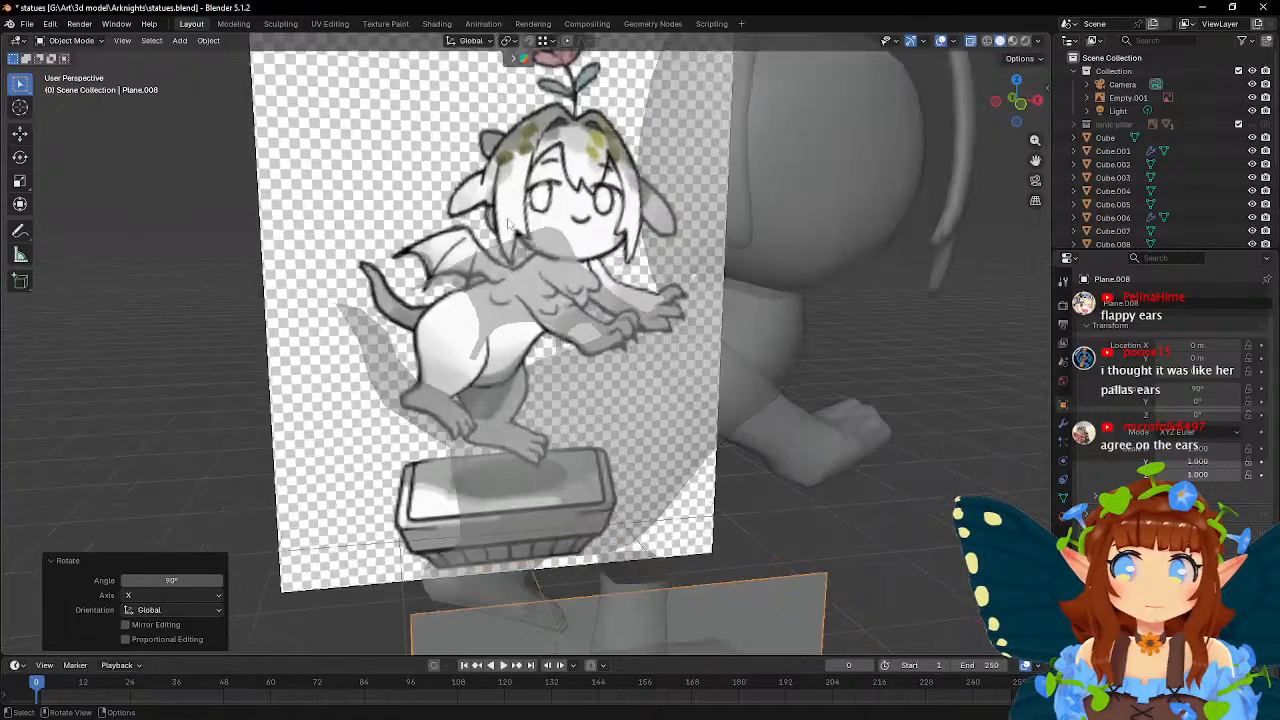
middle_click_drag(494, 178, 475, 246)
scroll(475, 246, "up", 2)
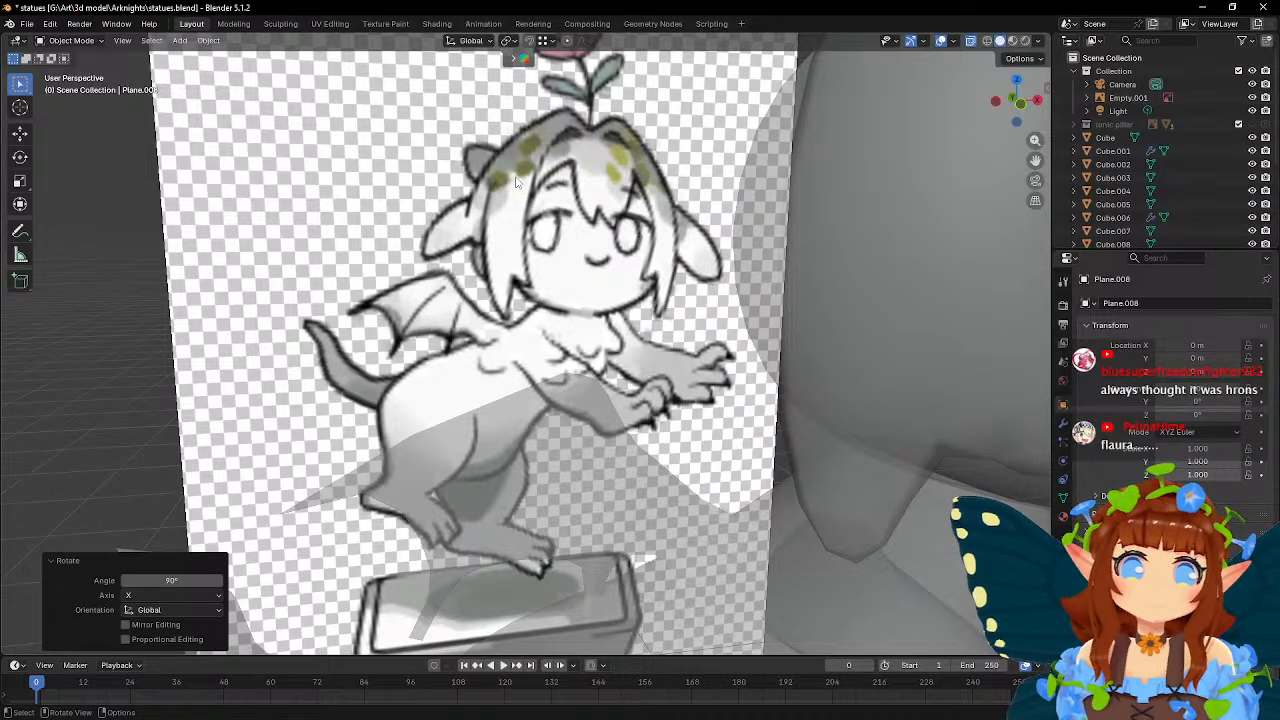
scroll(517, 182, "down", 8)
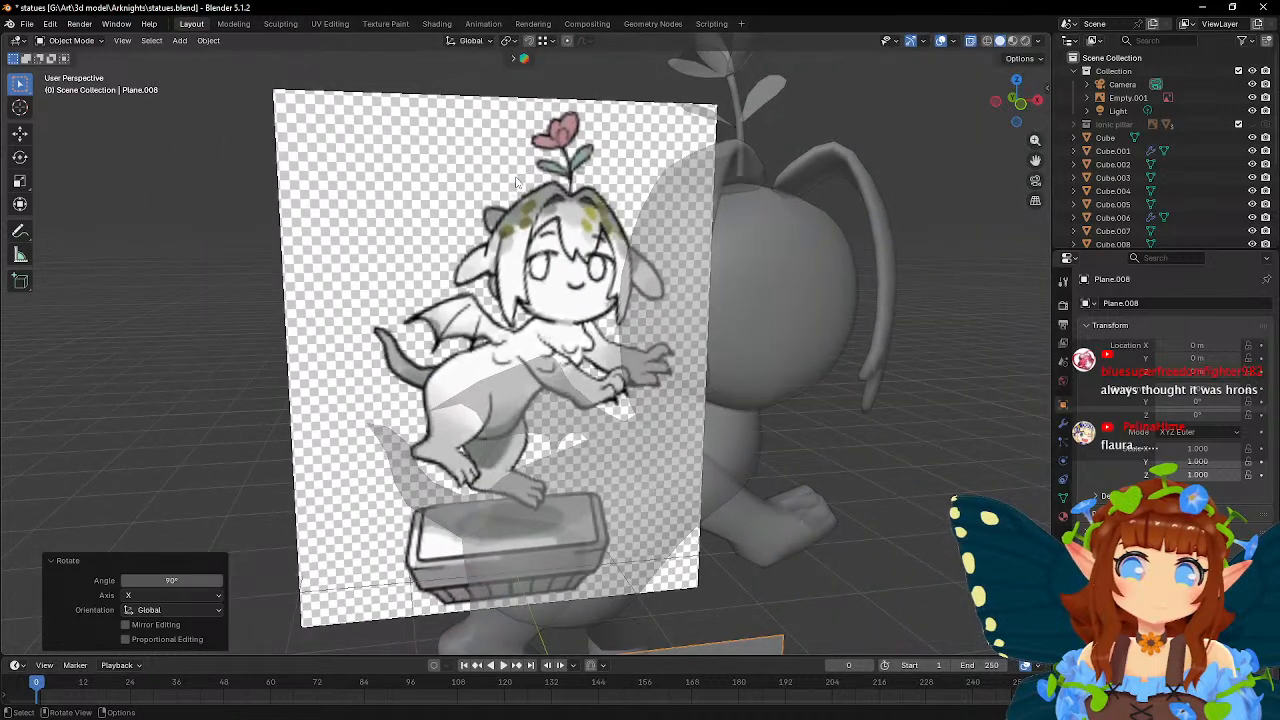
scroll(515, 177, "up", 7)
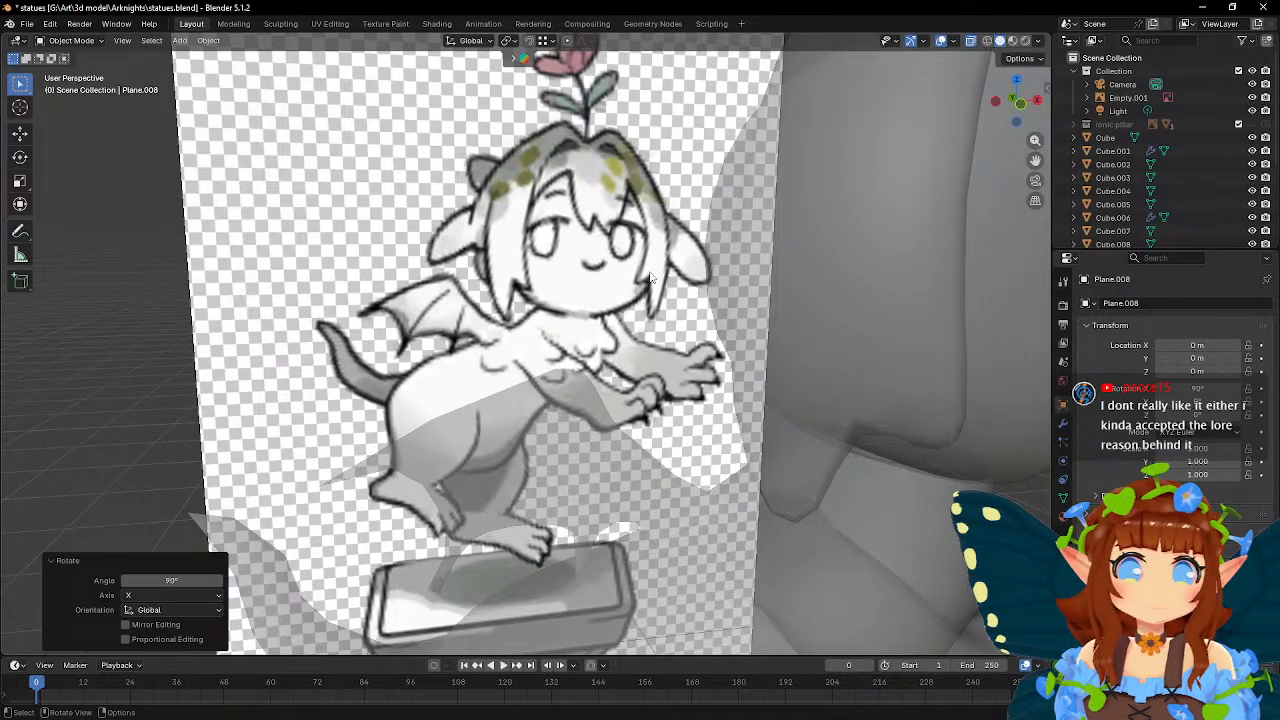
scroll(650, 278, "down", 5)
- From the side view, move the plane just in front of the head, to about Y -0.516 m and Z 2.742 m
mouse_move(650, 278)
middle_mouse_down()
mouse_move(841, 250)
mouse_move(734, 309)
middle_mouse_up()
key("ctrl+KP_3")
key("g")
left_click(820, 58)
key("g")
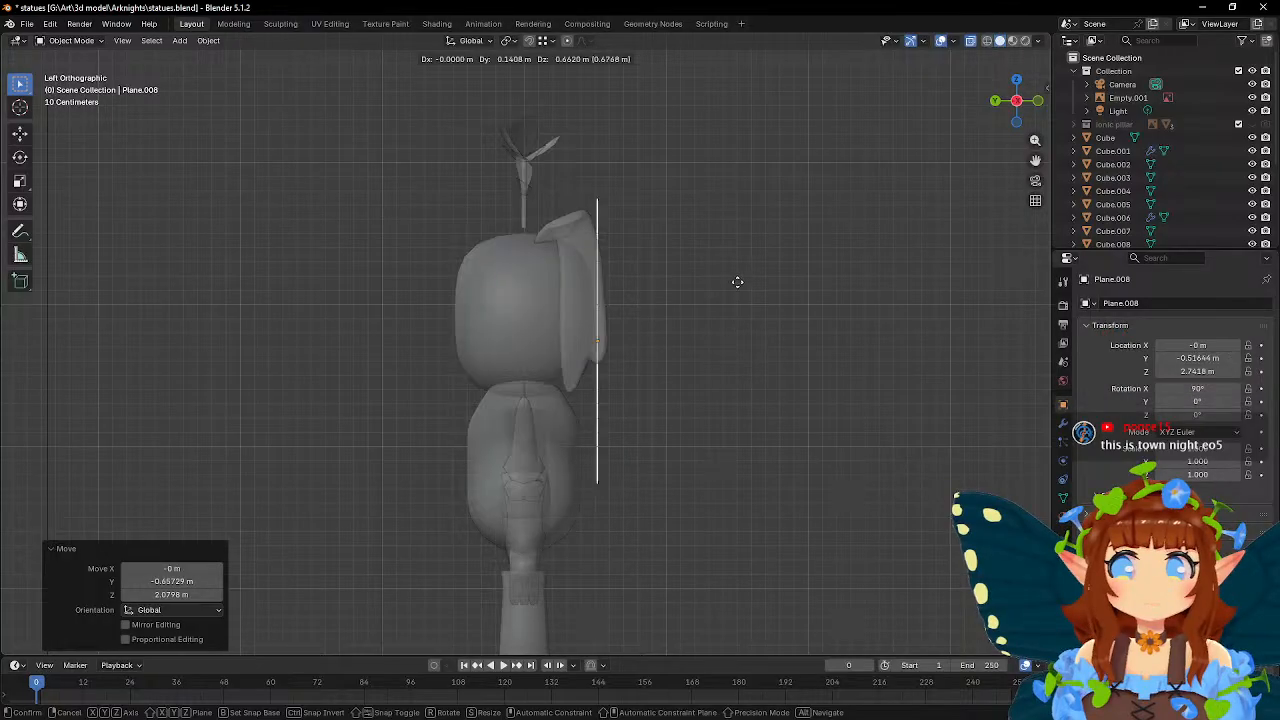
left_click(737, 280)
- Scale the plane to 0.218 and place it over the forehead fringe at about X 0.703 m, Z 3.18 m
middle_click_drag(811, 277, 660, 297)
key("KP_1")
scroll(646, 269, "up", 2)
key("s")
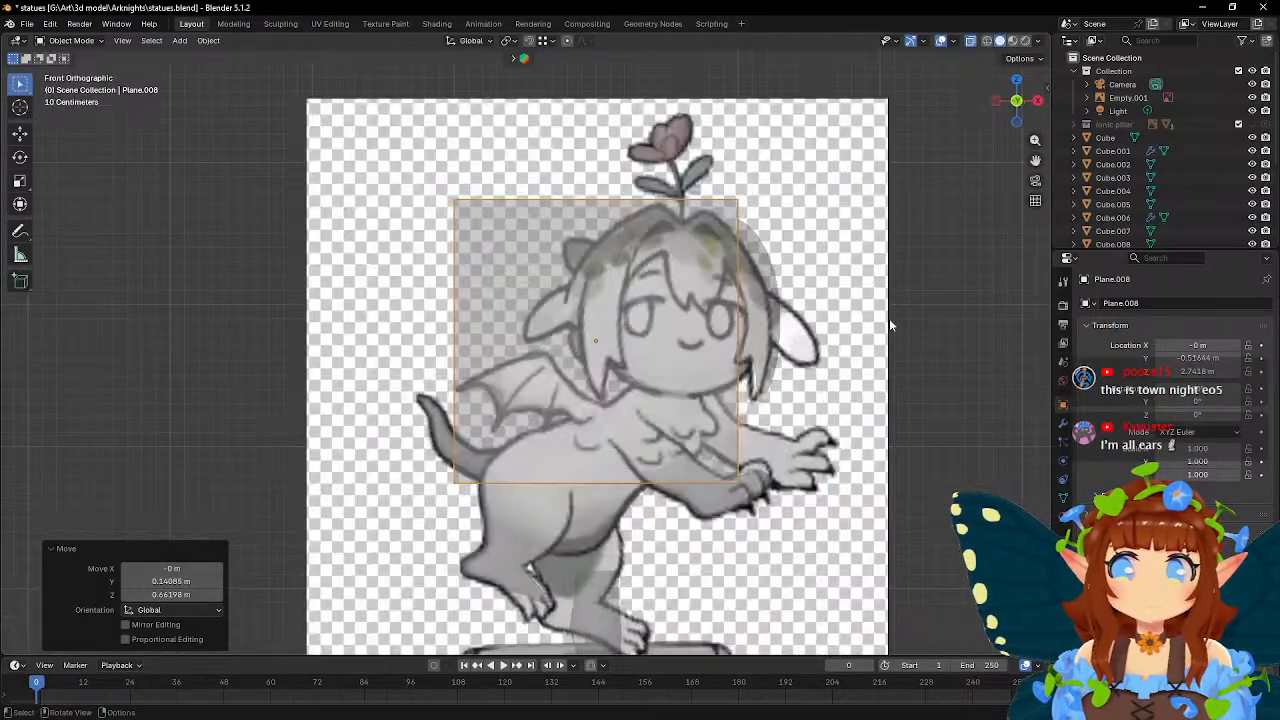
left_click(836, 267)
scroll(800, 290, "up", 3)
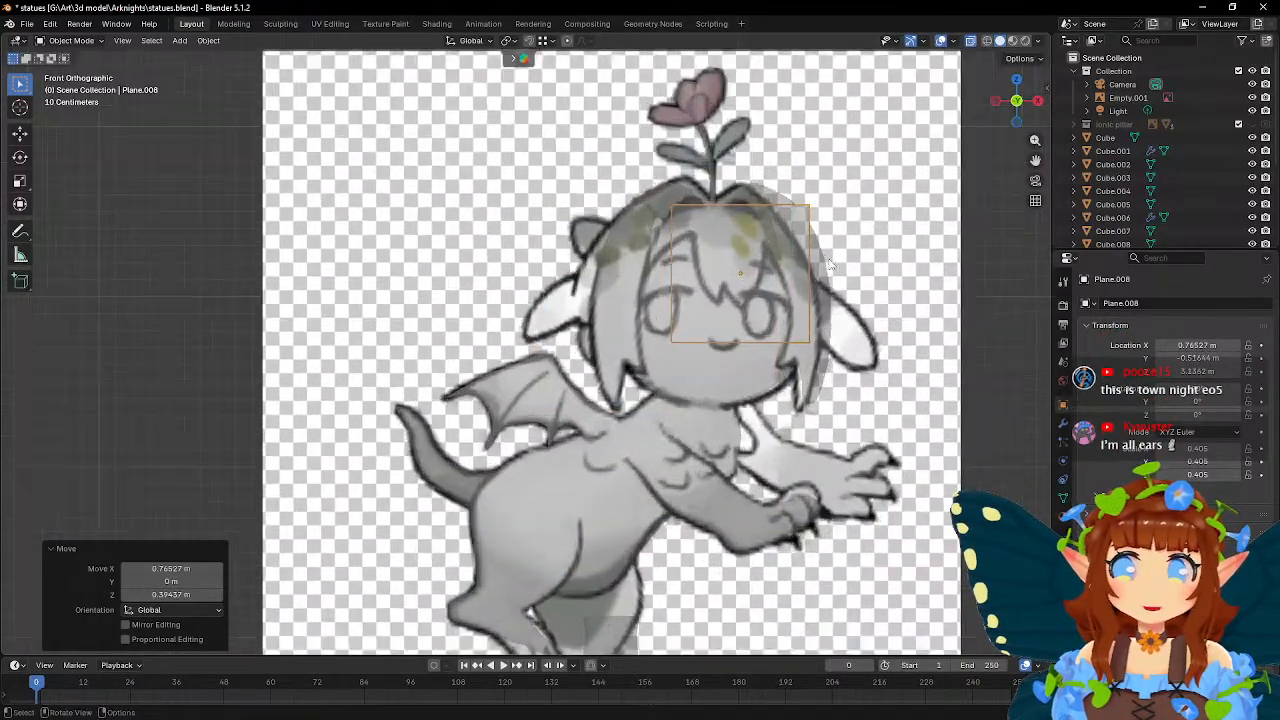
key("s")
left_click(728, 318)
key("g")
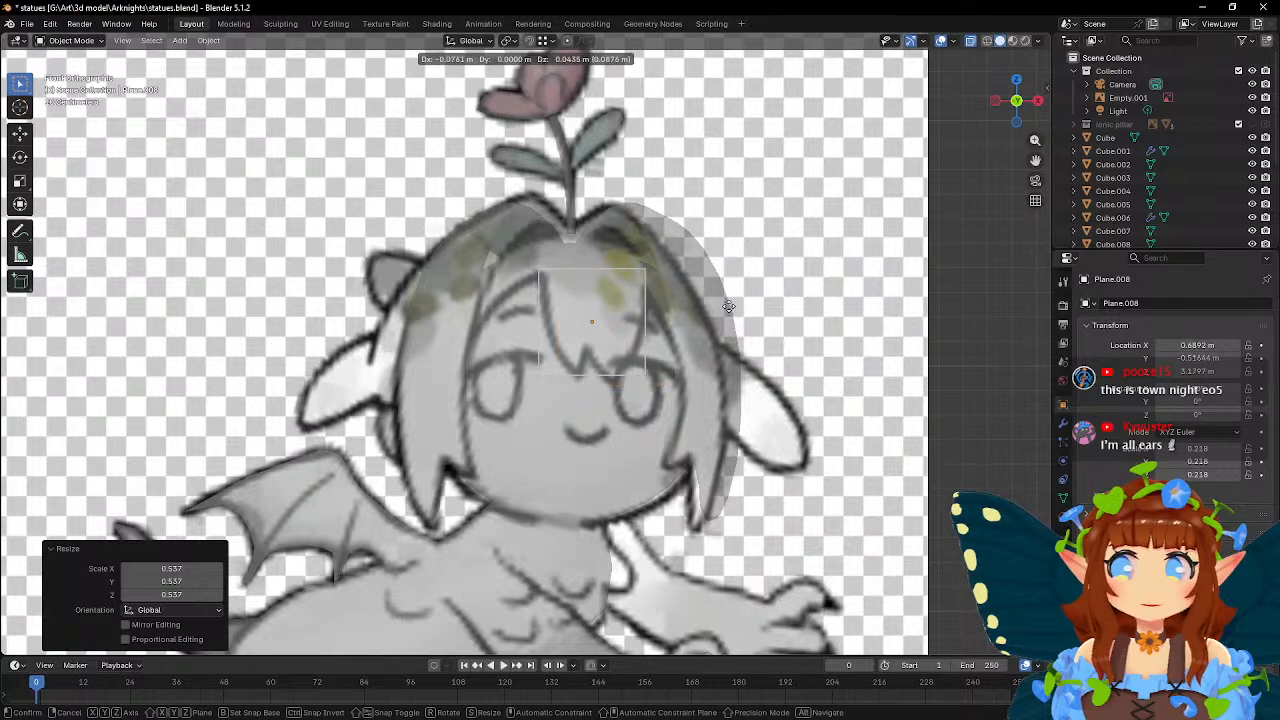
left_click(731, 312)
scroll(731, 308, "up", 3)
- Divide the plane into four vertical strips with three evenly spaced loop cuts
key("Tab")
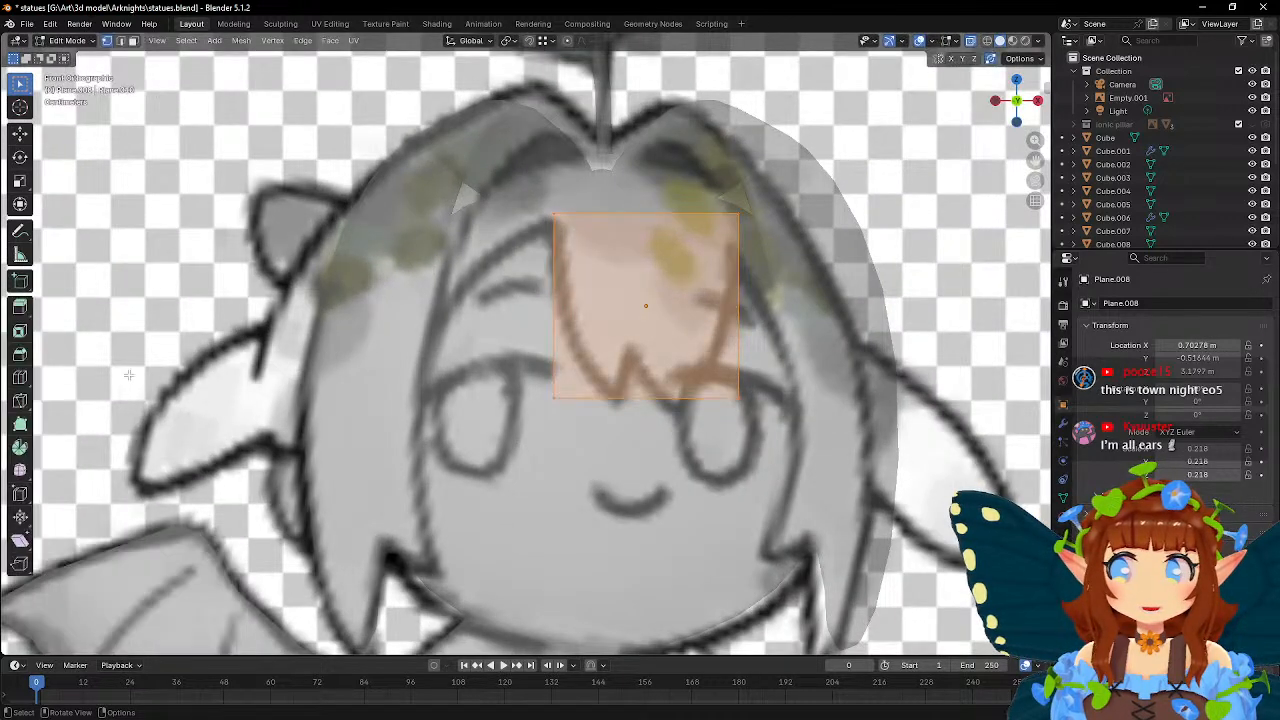
left_click(30, 382)
left_click(630, 385)
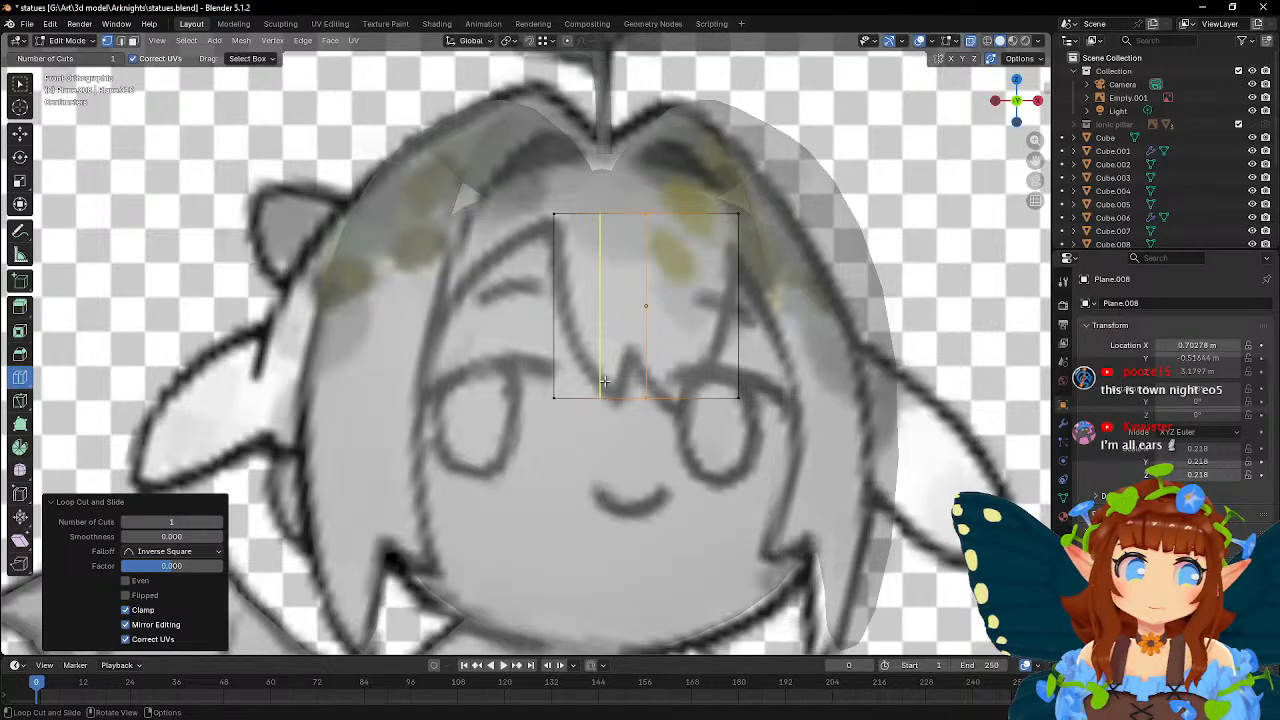
left_click(604, 381)
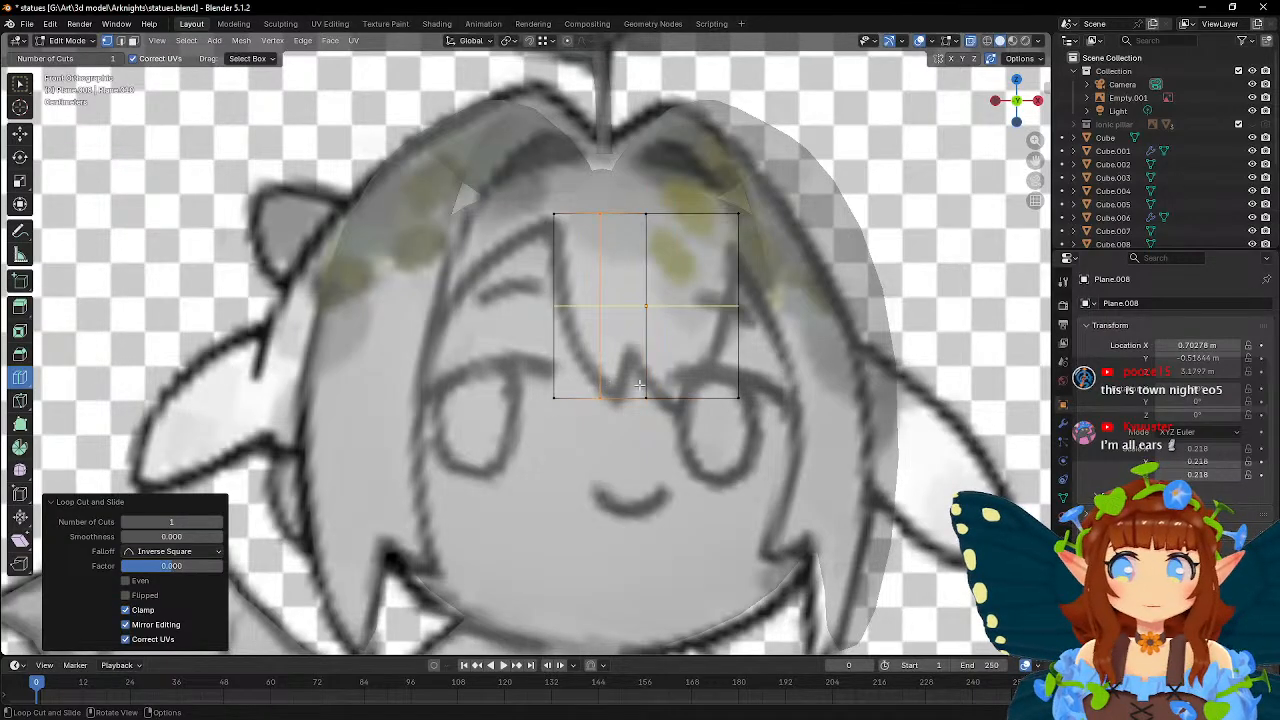
left_click(685, 393)
- Move the plane's left and centre bottom vertices onto the fringe outline to form the left pointed lock and notch
key("w")
left_click_drag(636, 388, 666, 417)
key("g")
left_click(652, 371)
left_click_drag(594, 388, 619, 416)
key("g")
left_click(617, 414)
key("g")
left_click(617, 400)
left_click(628, 352)
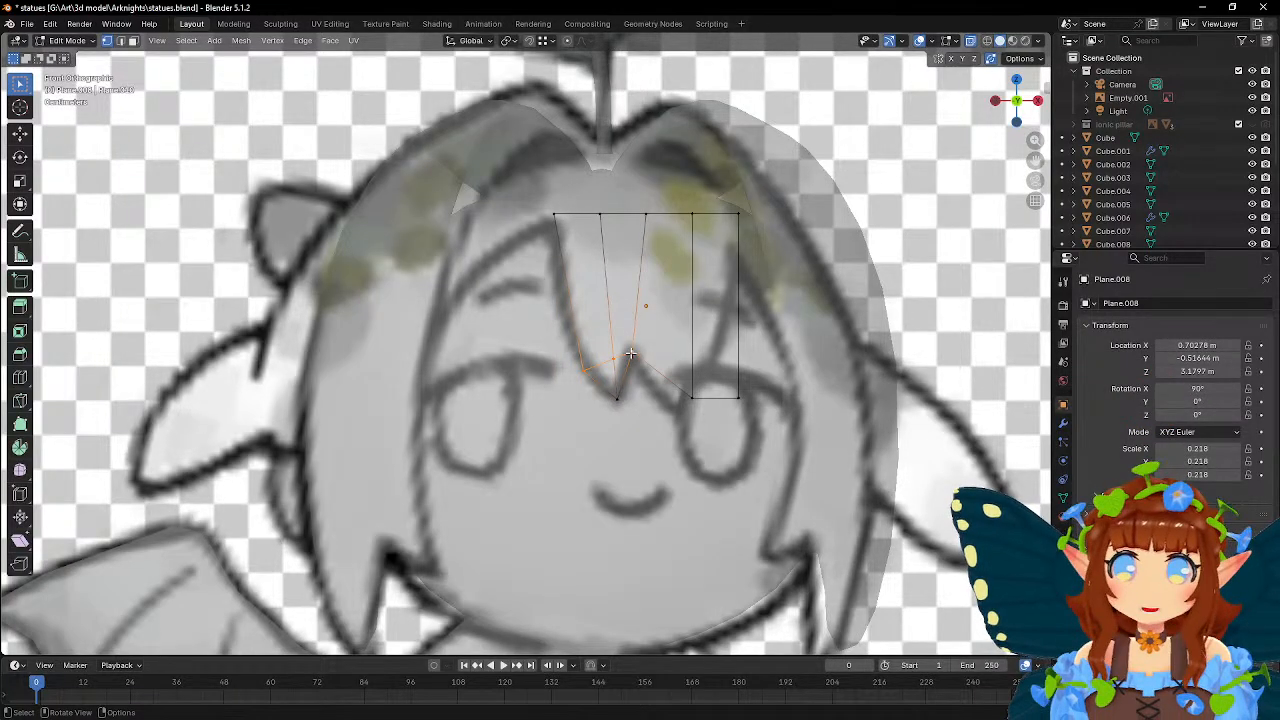
- Move the two right bottom vertices of the plane onto the fringe outline to form the second pointed lock
left_click(692, 397)
key("g")
left_click(697, 421)
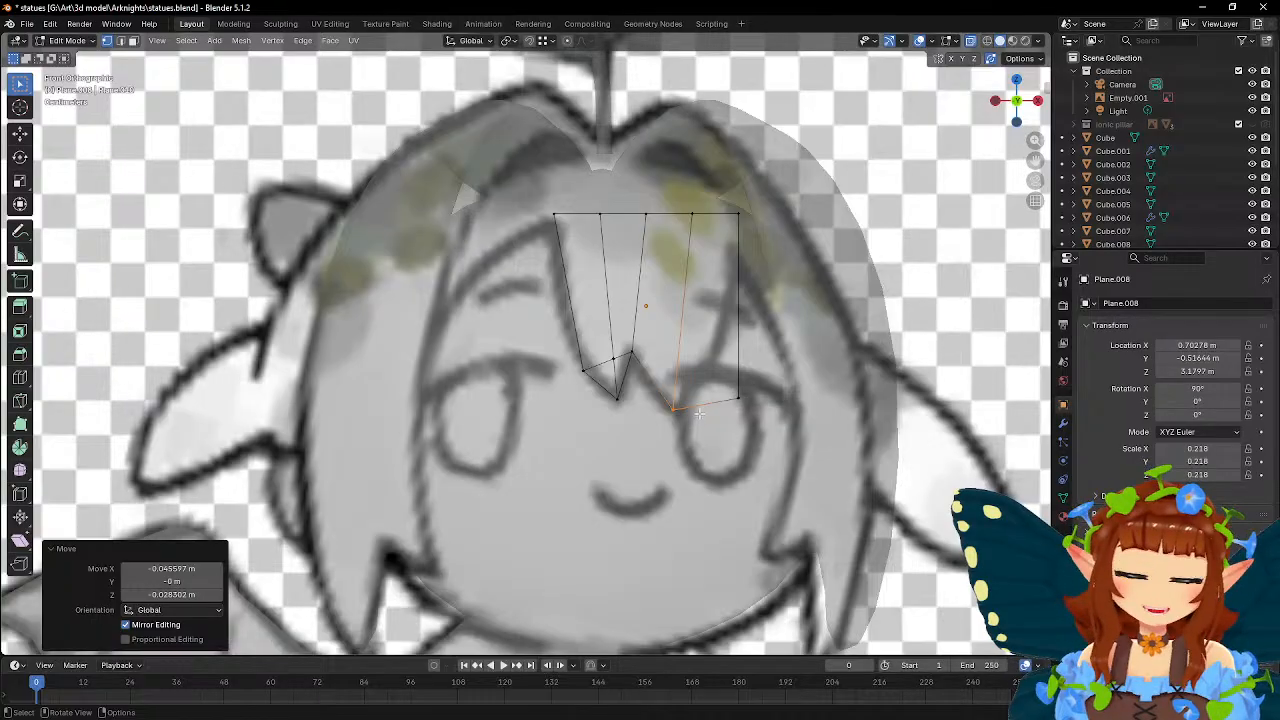
left_click(726, 368)
key("g")
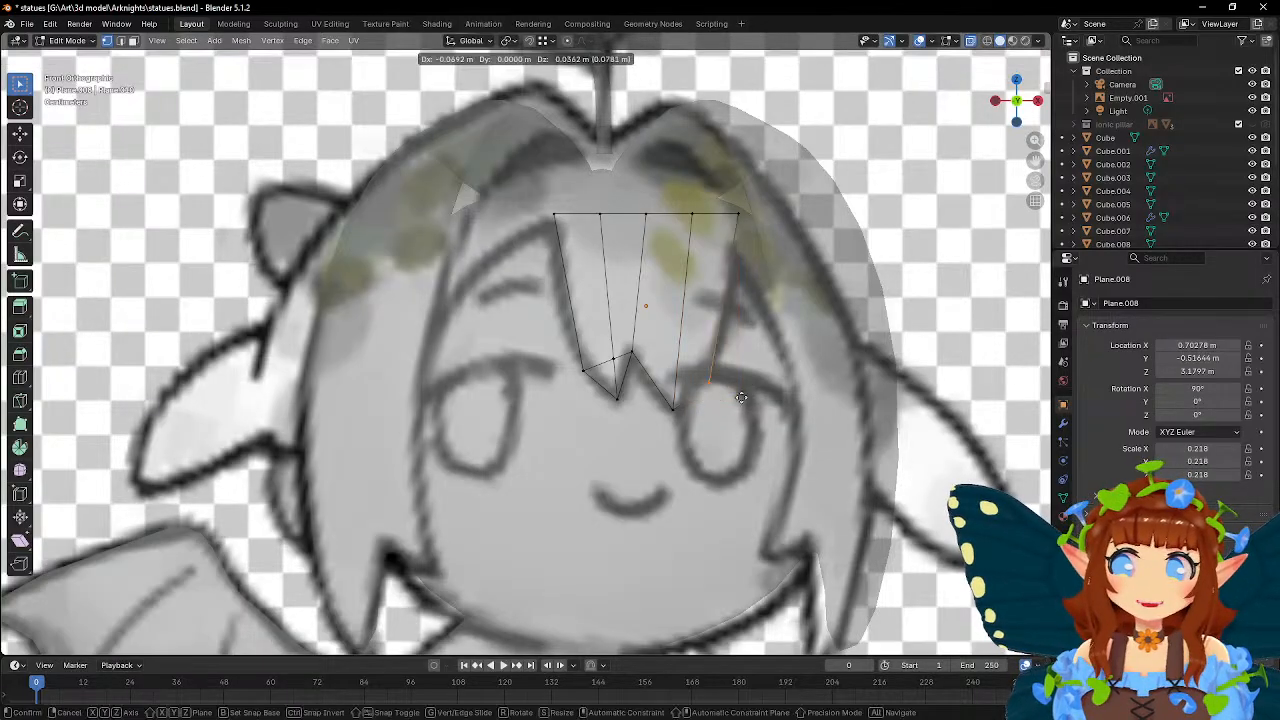
left_click(691, 348)
- Move the plane's top right and top left corner vertices down onto the ends of the fringe outline
left_click(739, 213)
key("g")
left_click(751, 279)
left_click(550, 214)
key("g")
left_click(564, 243)
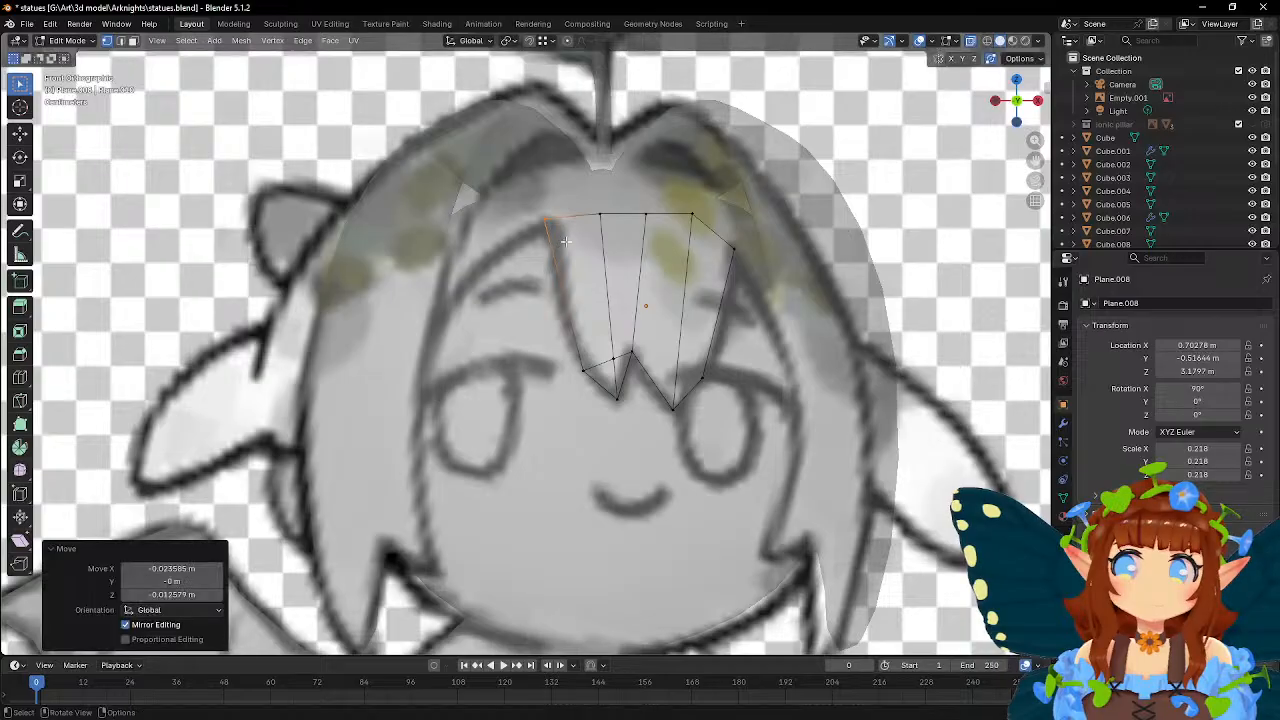
- Raise the three inner vertices of the fringe's top edge and shift them slightly leftward to arch it
key("g")
left_click(621, 212)
left_click(648, 216)
key("g")
left_click(643, 213)
left_click(696, 219)
key("g")
left_click(700, 226)
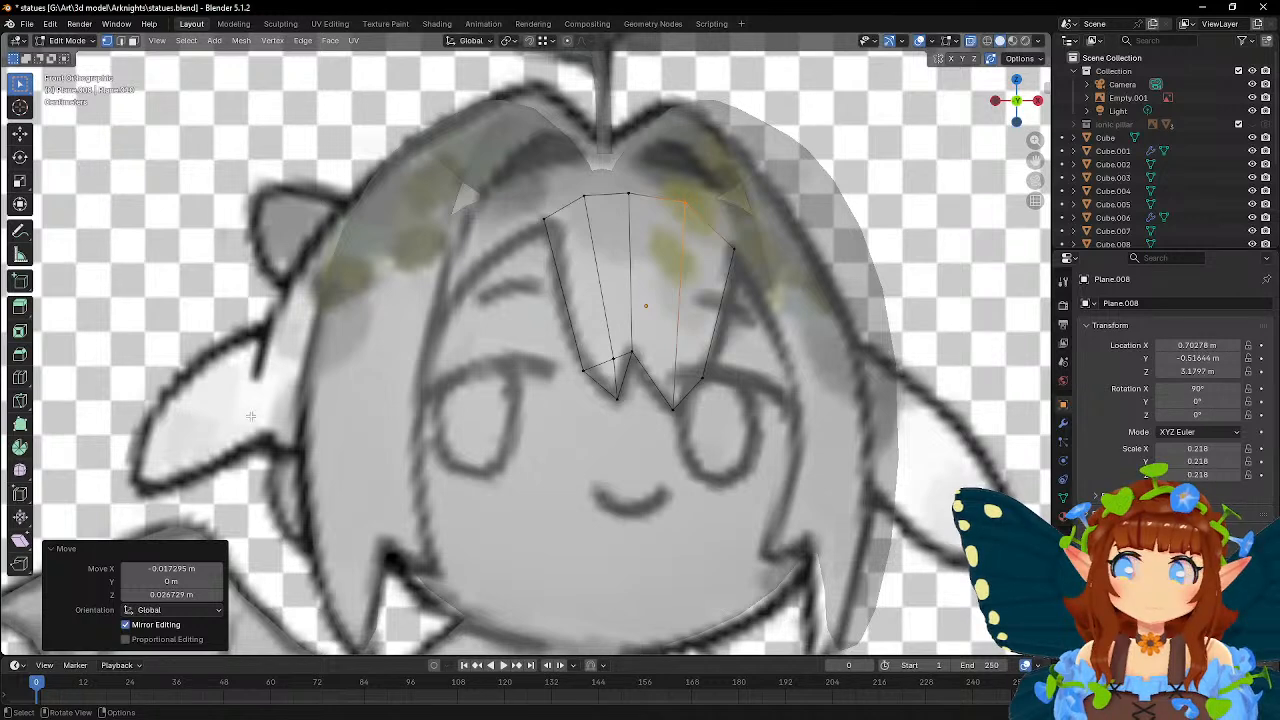
- Add a horizontal loop cut across the middle of the fringe plane and reposition its left vertices against the outline
left_click(20, 386)
left_click(571, 295)
key("w")
left_click(574, 307)
key("g")
left_click(568, 317)
key("g")
left_click(608, 297)
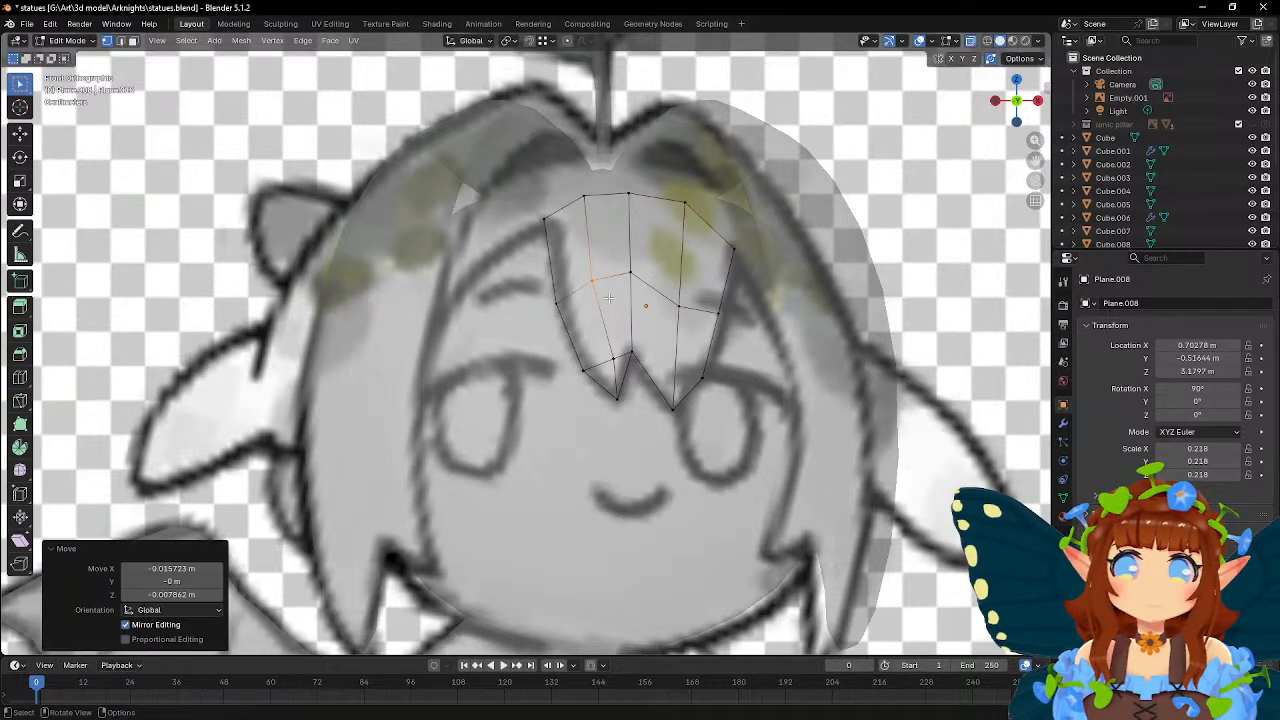
- Nudge the inner and outer vertices at the base of the left pointed lock slightly leftward
left_click(612, 379)
key("g")
left_click(594, 371)
left_click(588, 373)
key("g")
left_click(587, 372)
- Reposition the new loop's centre and right vertices, and move the vertex below on the right edge onto the outline
left_click(644, 291)
key("g")
left_click(656, 312)
left_click_drag(667, 296, 737, 323)
key("g")
left_click(694, 309)
key("g")
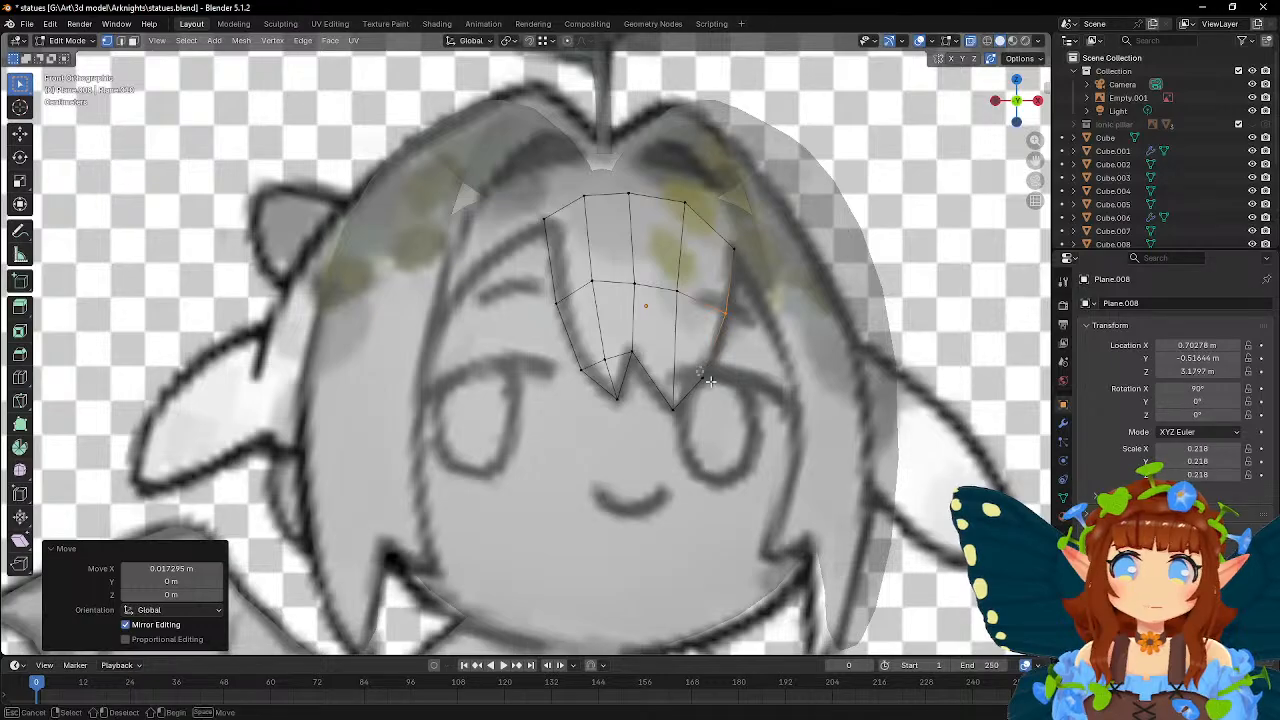
left_click(731, 374)
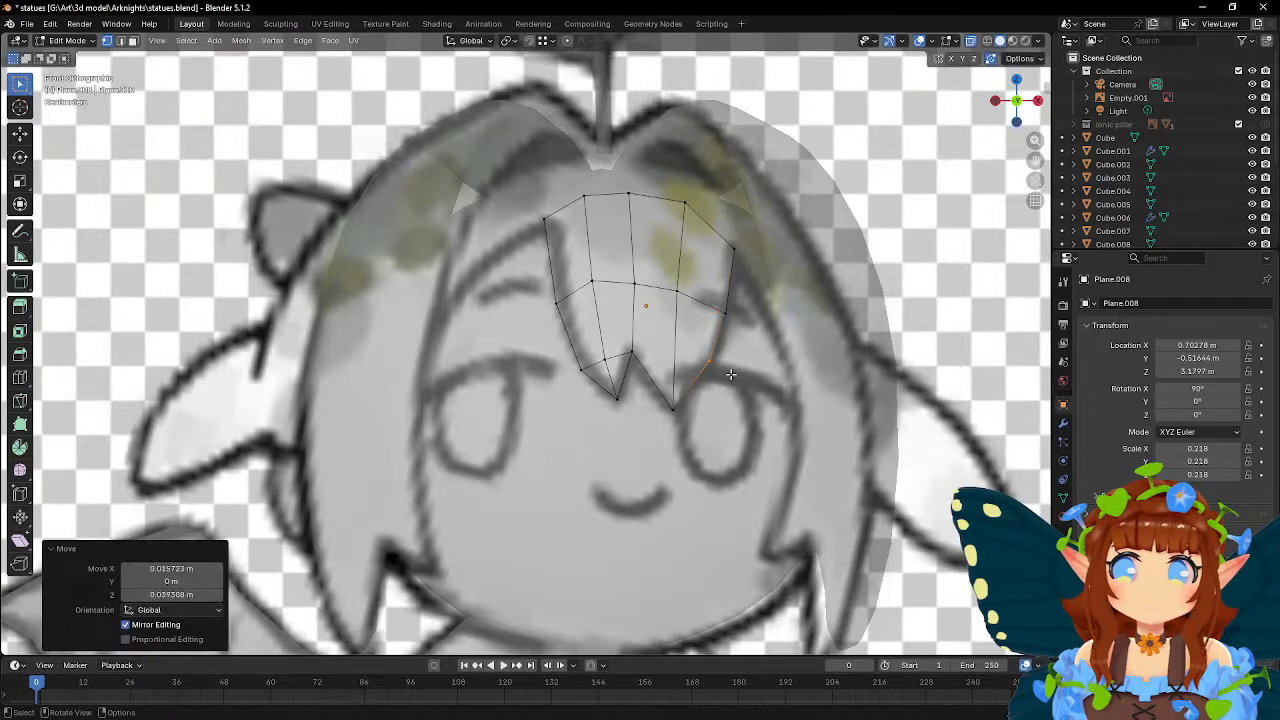
- Connect the notch vertex to the fringe's right edge and cut an edge across each pointed lock with the Knife
left_click(655, 351, "shift")
key("j")
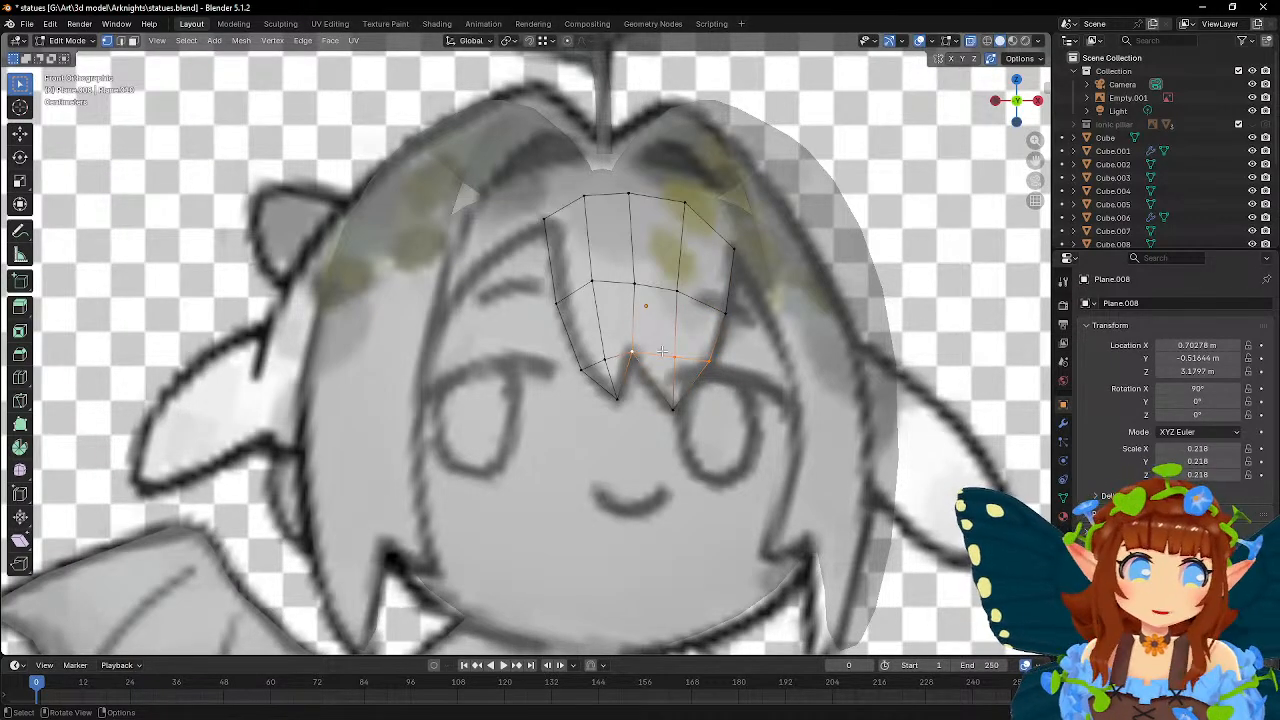
left_click(19, 400)
scroll(530, 345, "up", 2)
left_click(700, 385)
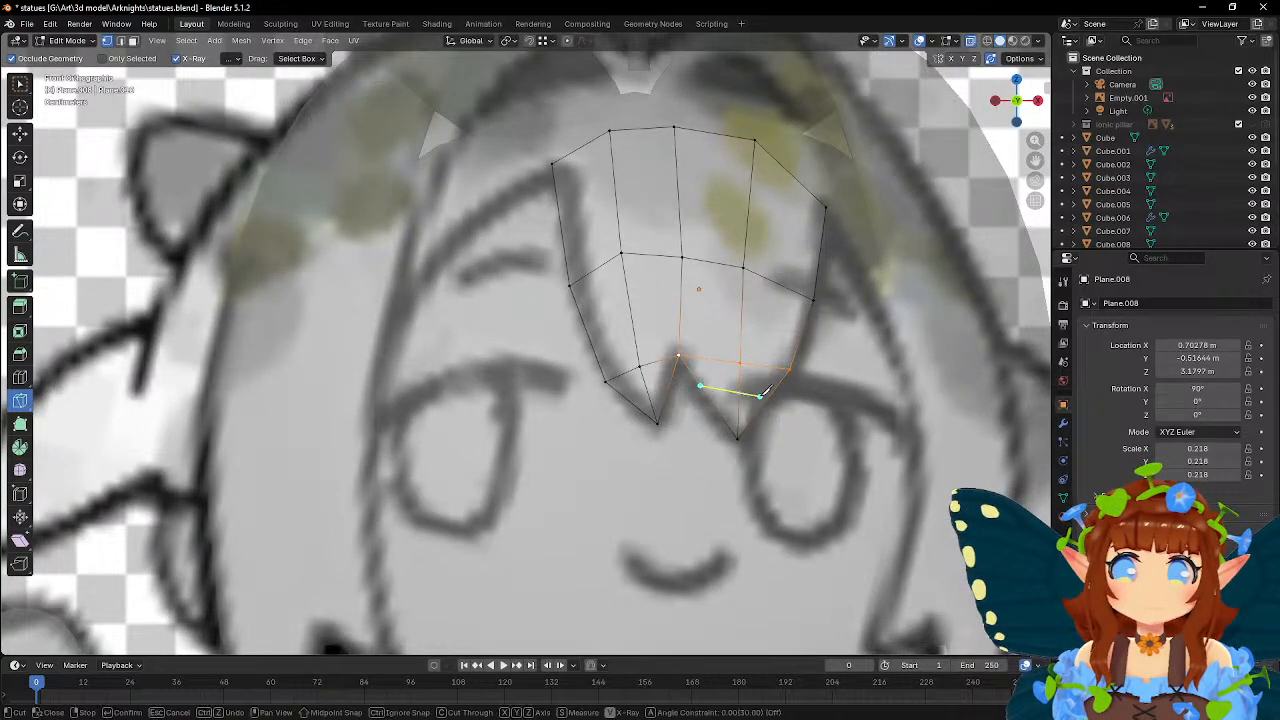
left_click(766, 394)
key("Return")
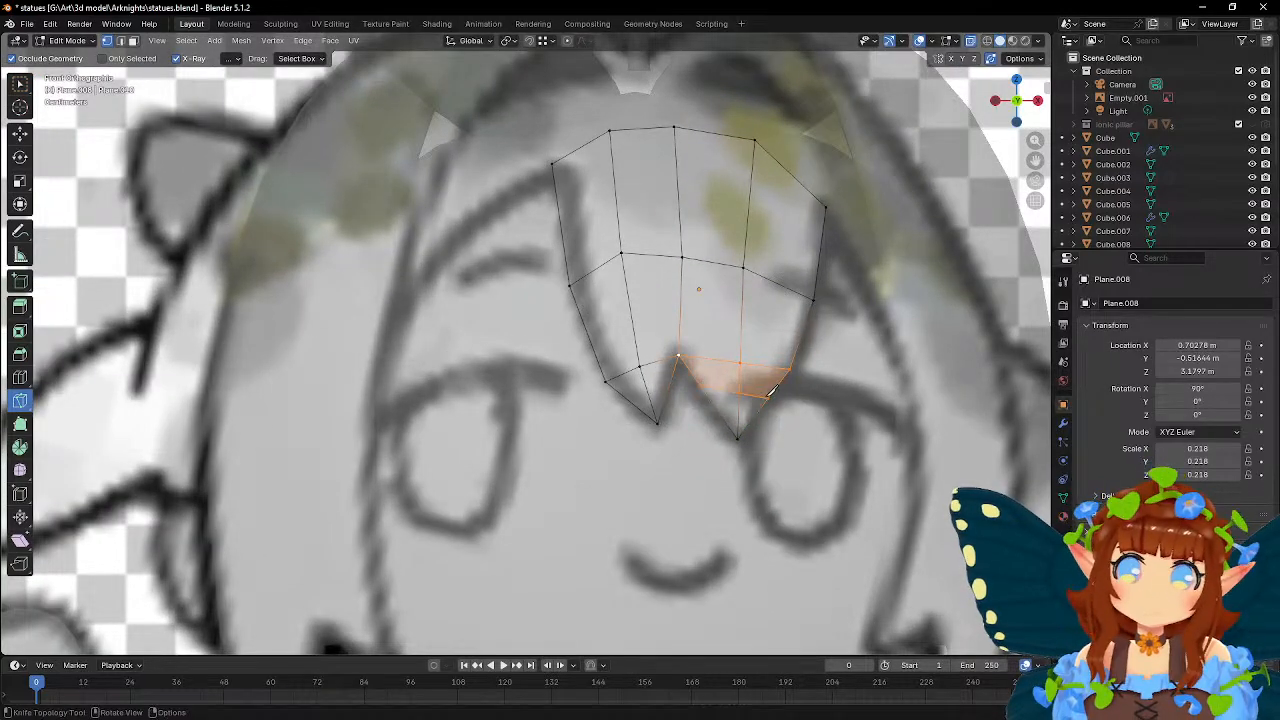
left_click(630, 398)
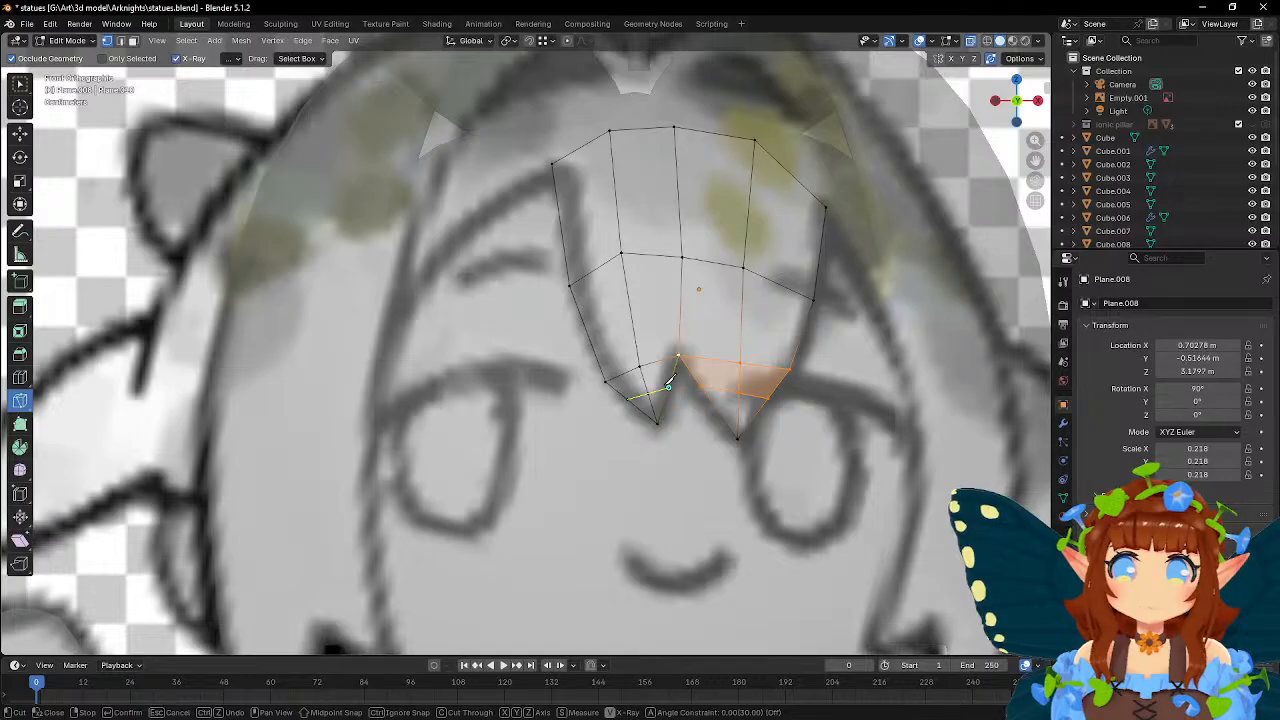
left_click(666, 386)
key("Return")
- Fit the ends of the left lock's new cut to the outline and raise the notch vertex slightly
left_click(627, 399)
key("g")
left_click(687, 437)
left_click(669, 394)
key("g")
left_click(695, 401)
key("g")
left_click(700, 376)
- Move the left lock's outer edge vertex up onto the outline and even out its two inner vertices
left_click(632, 386)
key("g")
left_click(624, 374)
left_click(645, 369)
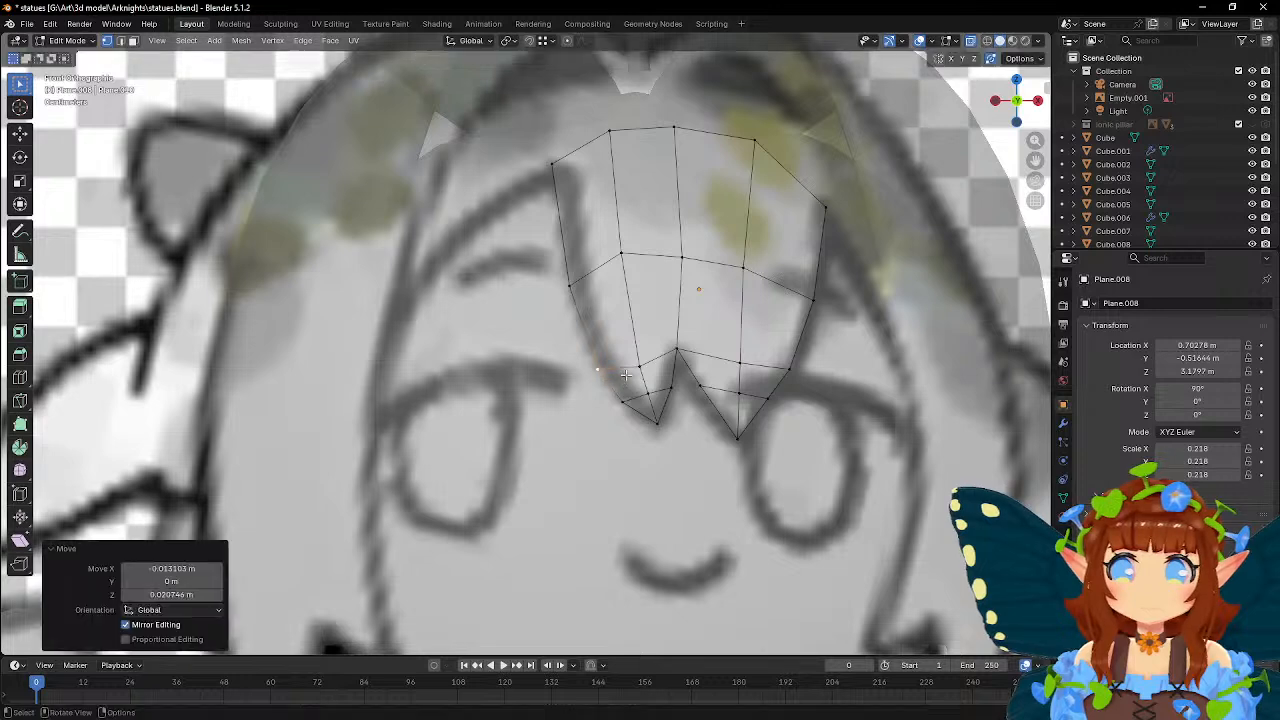
key("g")
left_click(658, 364)
left_click(637, 410)
key("g")
left_click(671, 403)
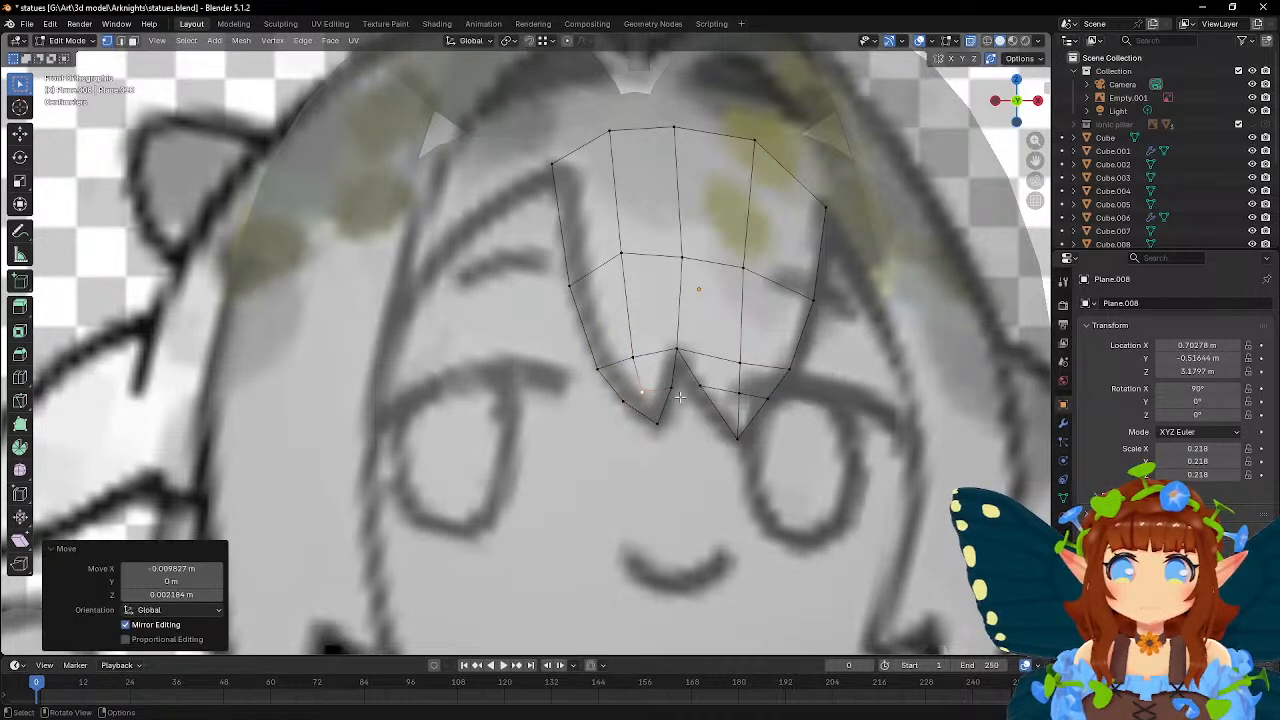
- Reposition the three vertices of the cut across the right lock to follow the outline evenly
left_click(705, 388)
key("g")
left_click(716, 398)
left_click(755, 409)
key("g")
left_click(758, 398)
key("g")
left_click(796, 410)
- Raise the inner and outer vertices at the base of the right lock to match the notch's height
key("g")
left_click(761, 369)
key("g")
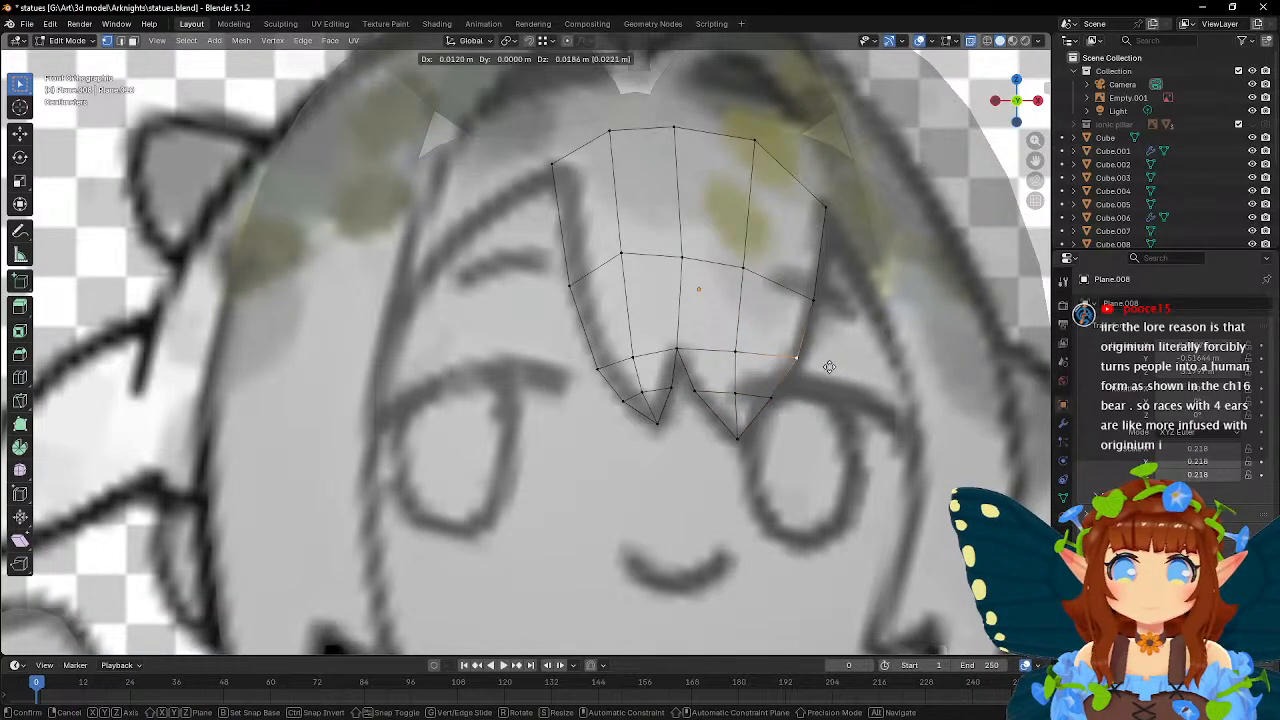
left_click(829, 367)
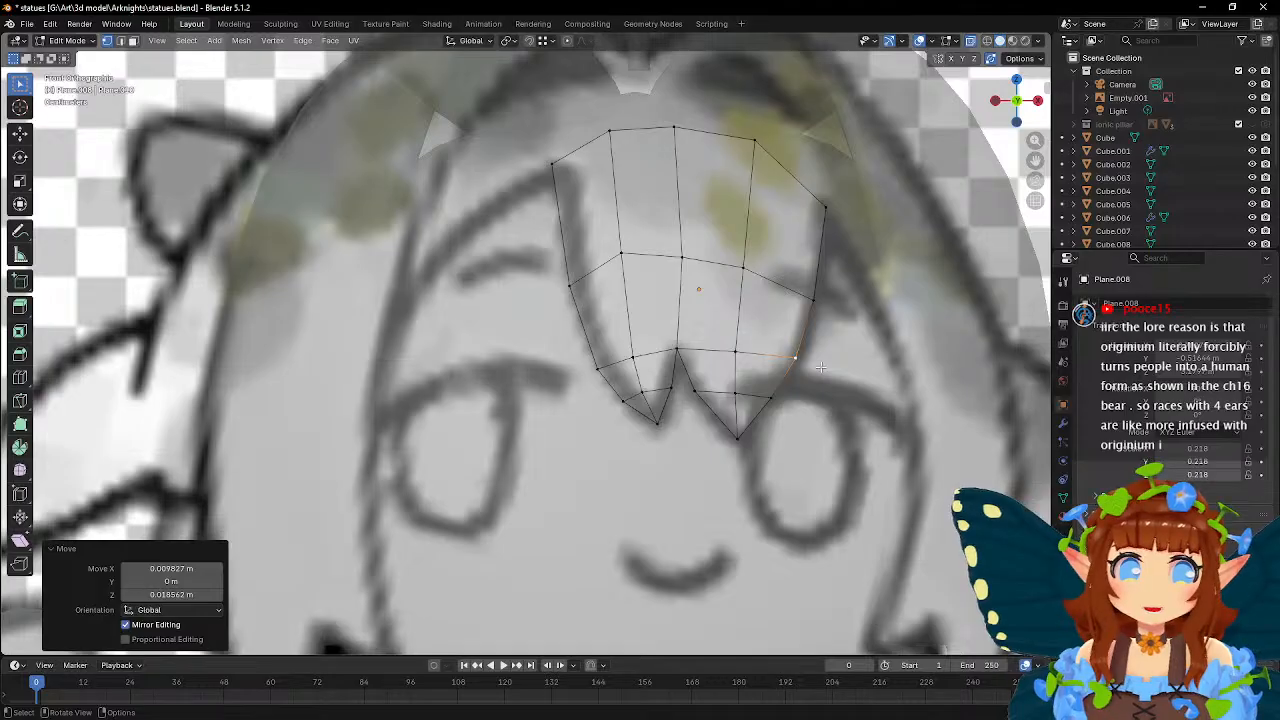
- Lower the three inner vertices of the fringe's top edge to flatten the arch and nudge both corner vertices inward
scroll(820, 367, "down", 2)
left_click(731, 251)
key("g")
left_click(733, 256)
left_click(684, 204)
key("g")
left_click(743, 262)
left_click(628, 195)
key("g")
left_click(625, 225)
left_click(576, 197)
key("g")
left_click(596, 250)
left_click(548, 229)
key("g")
left_click(572, 237)
- Adjust the fringe's left-side vertices in the middle row and the row above the lock to even the spacing
left_click(556, 303)
key("g")
left_click(591, 284)
left_click(591, 284)
key("g")
left_click(618, 304)
left_click(598, 352)
key("g")
left_click(649, 314)
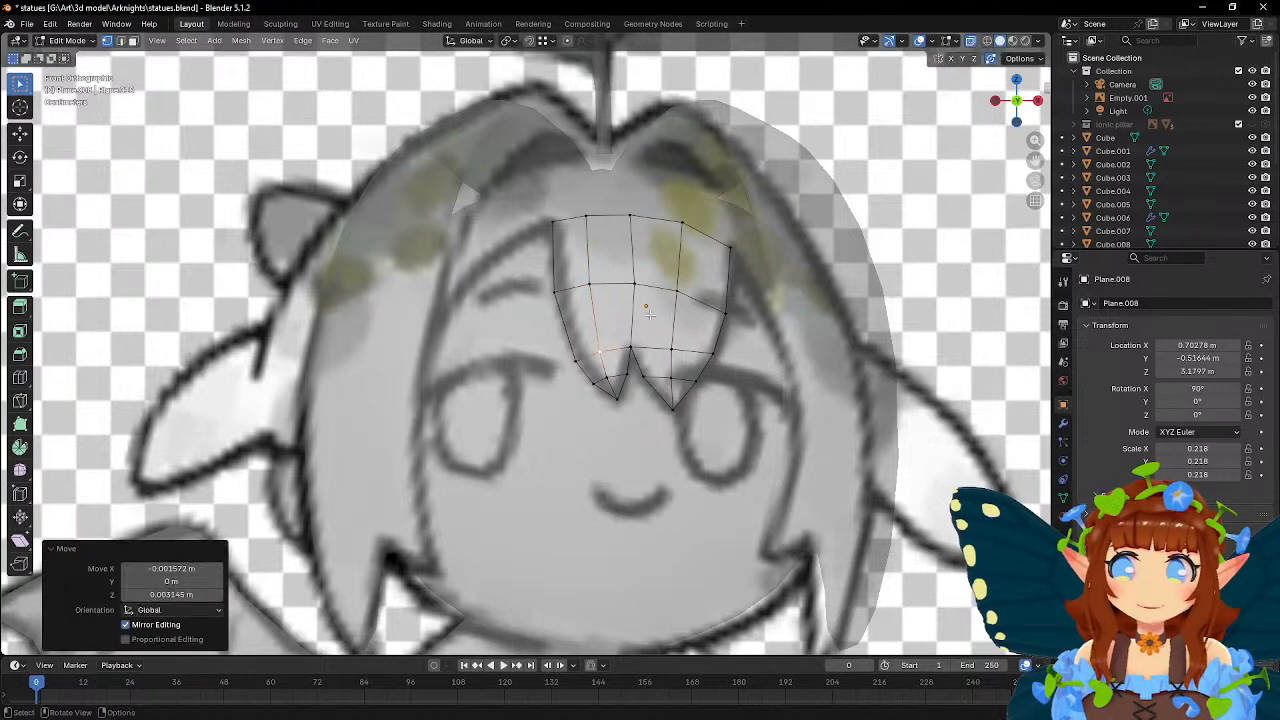
left_click(572, 364)
key("g")
left_click(650, 320)
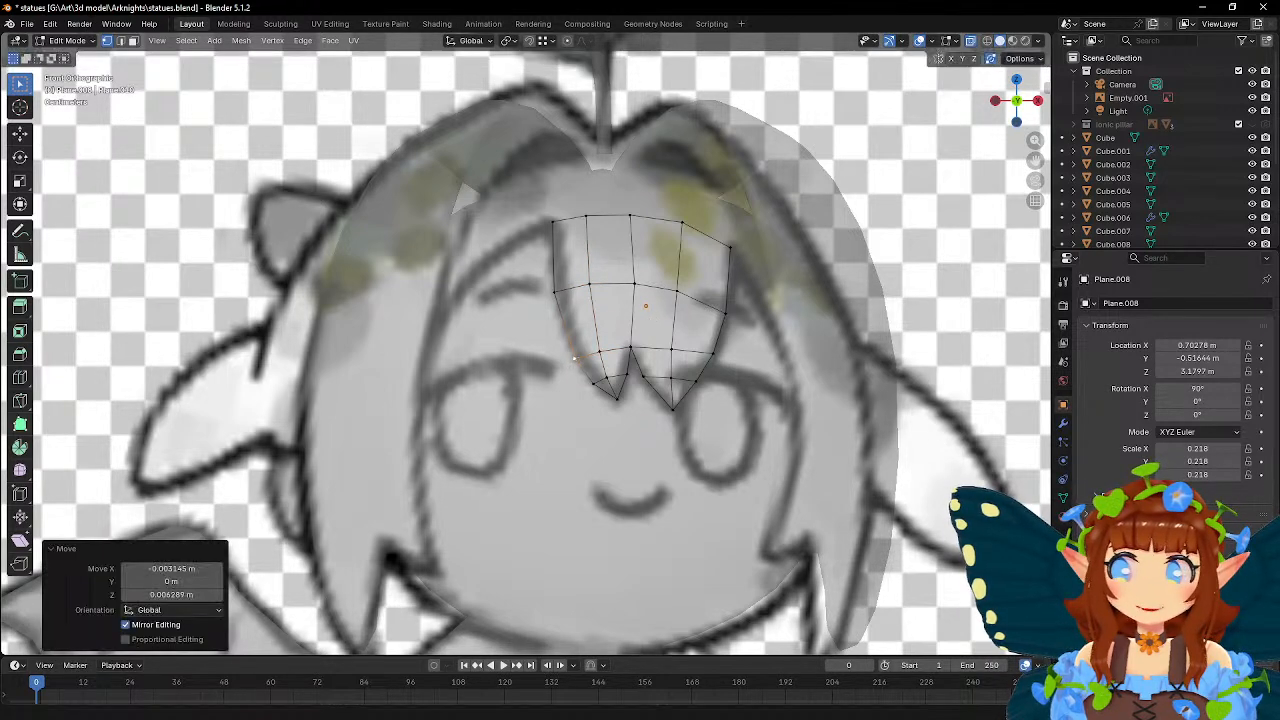
- Add a horizontal loop cut below the fringe's middle row and fit the left edge vertices there to the outline
left_click(20, 377)
left_click(558, 318)
key("w")
left_click(568, 328)
key("g")
left_click(590, 340)
left_click(575, 358)
key("g")
left_click(624, 358)
- Nudge the left inner column's vertices on the new loop and the row below to smooth the column
left_click(563, 325)
key("g")
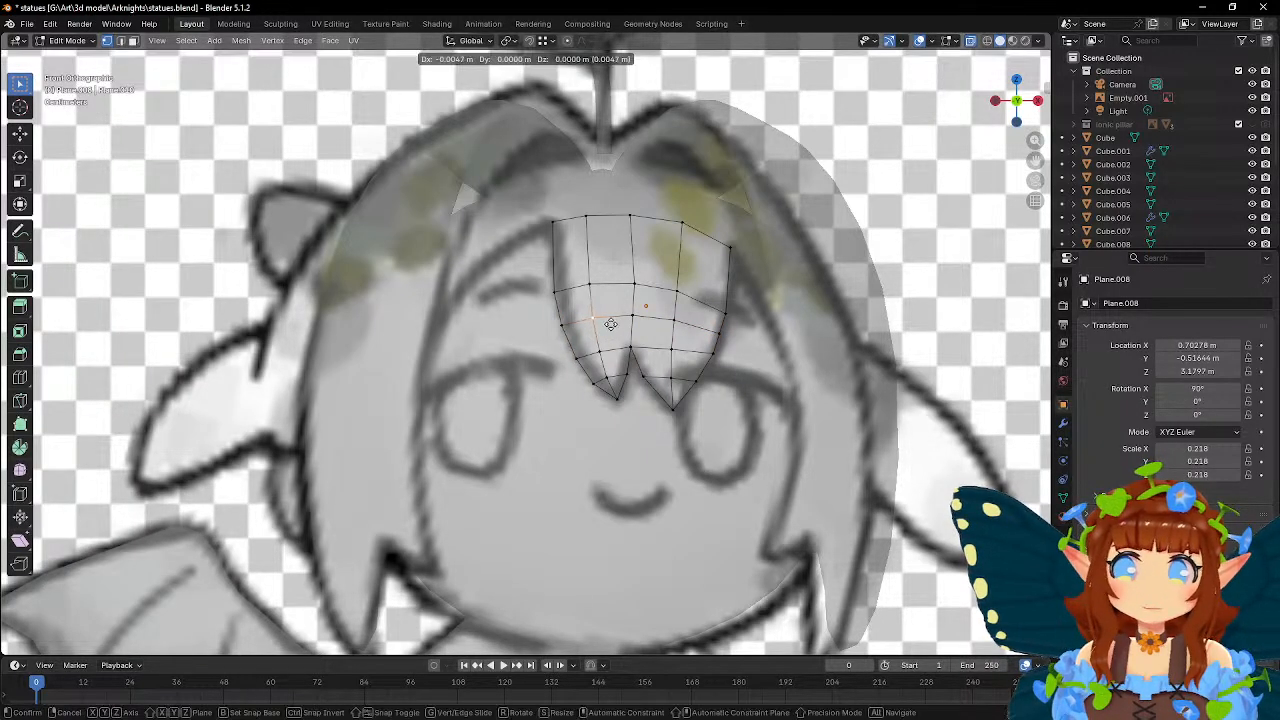
left_click(609, 323)
left_click(607, 355)
key("g")
left_click(638, 332)
- Shift the centre column's vertices on the new loop and middle row slightly left along X to straighten it
left_click(640, 316)
key("g")
key("x")
left_click(657, 320)
left_click(641, 288)
key("g")
key("x")
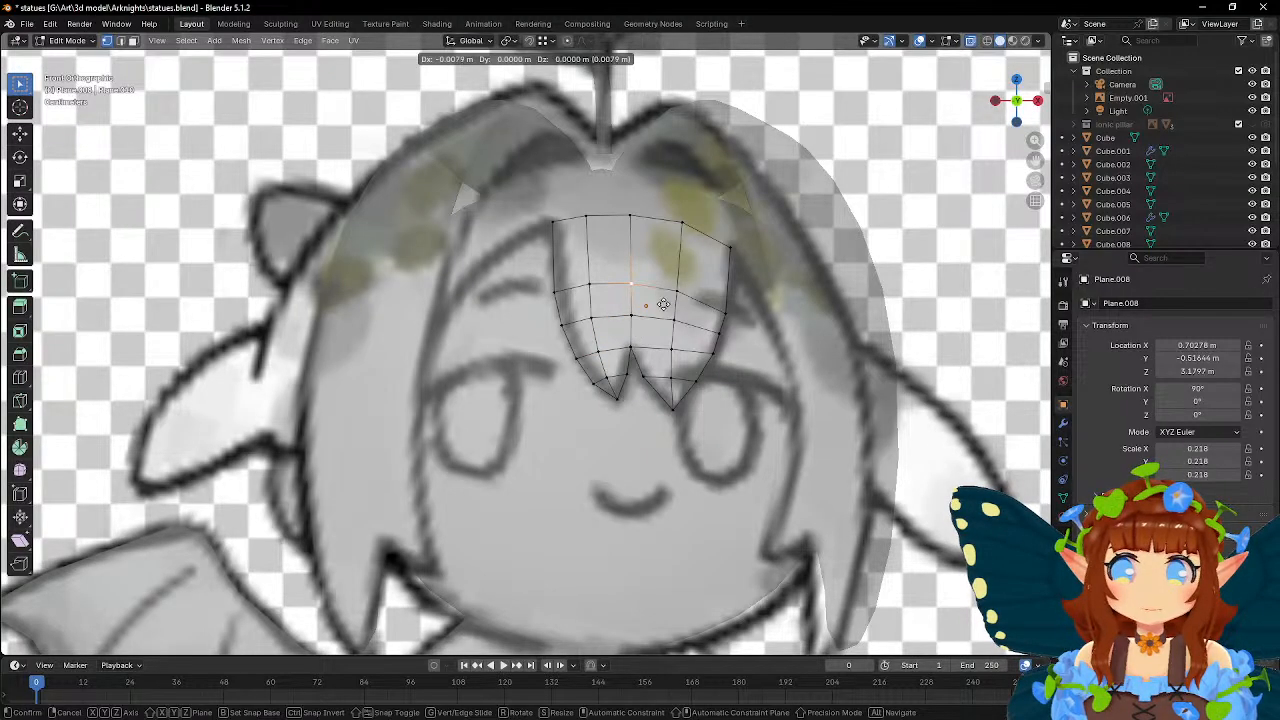
left_click(663, 305)
- Move the right edge vertices of the new loop and the middle row outward and up onto the fringe outline
left_click(726, 336)
key("g")
left_click(746, 338)
left_click(729, 318)
key("g")
left_click(756, 310)
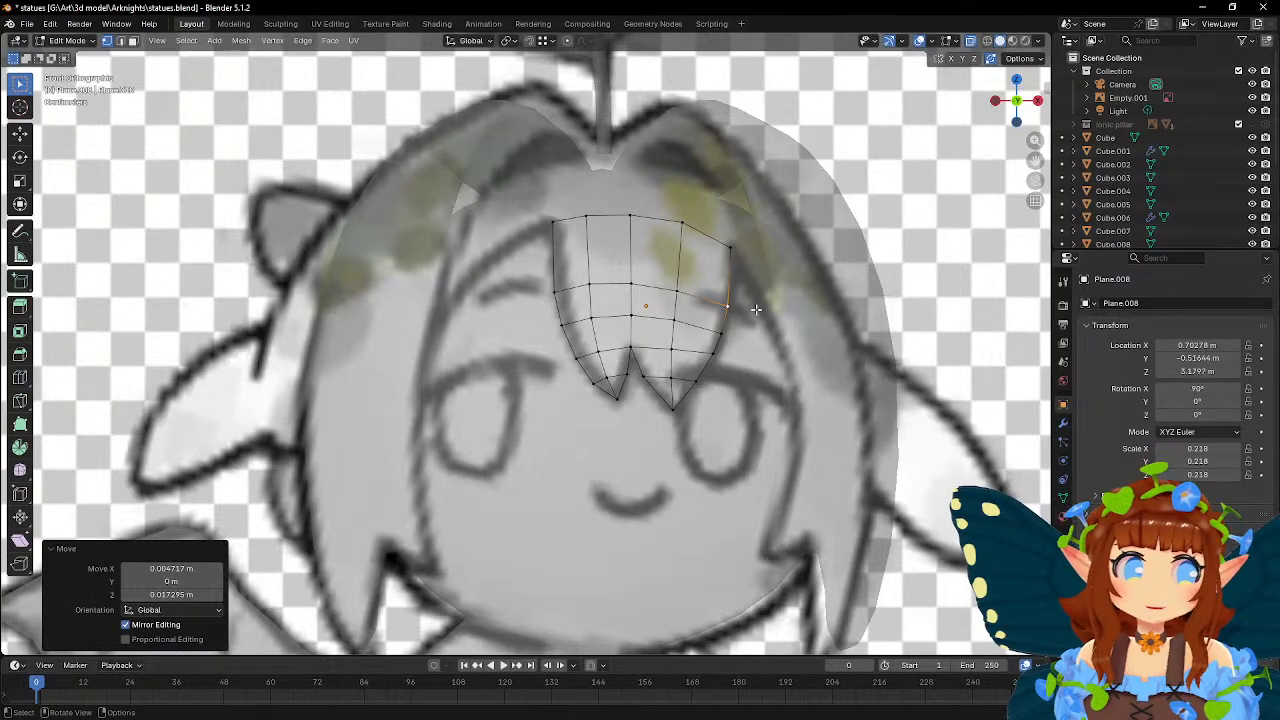
- Shift the fringe's top right corner vertex about 0.005 m outward along X
scroll(756, 310, "up", 1)
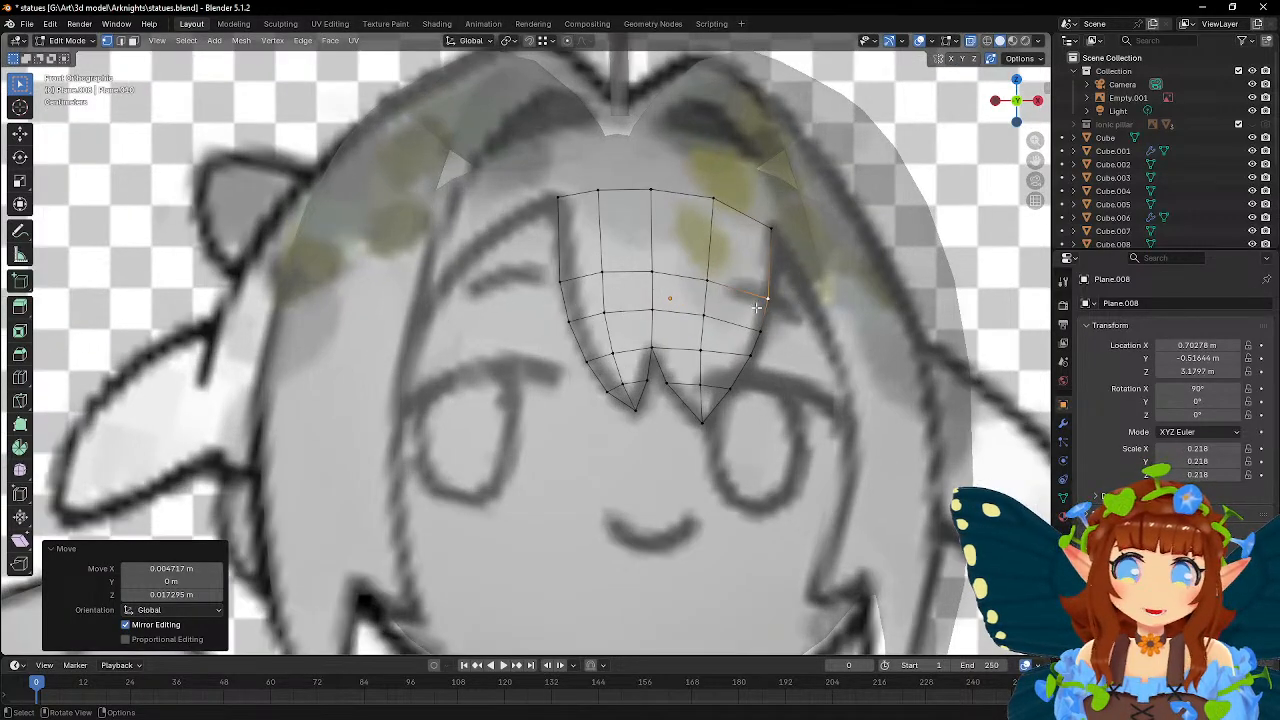
left_click(767, 231)
key("g")
key("x")
left_click(809, 252)
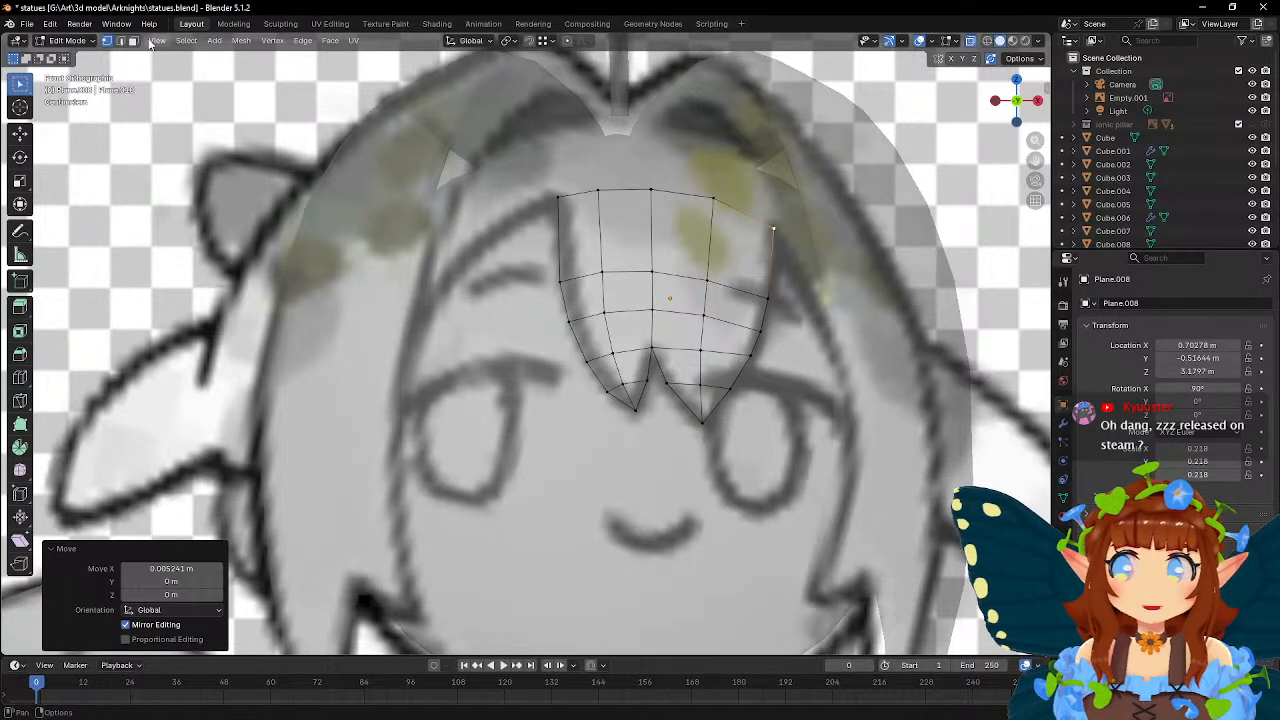
- Select all edges along the fringe's top and move them back along Y towards the head
key("2")
left_click(572, 196, "shift")
left_click(622, 190, "shift")
left_click(681, 192, "shift")
left_click(736, 203, "shift")
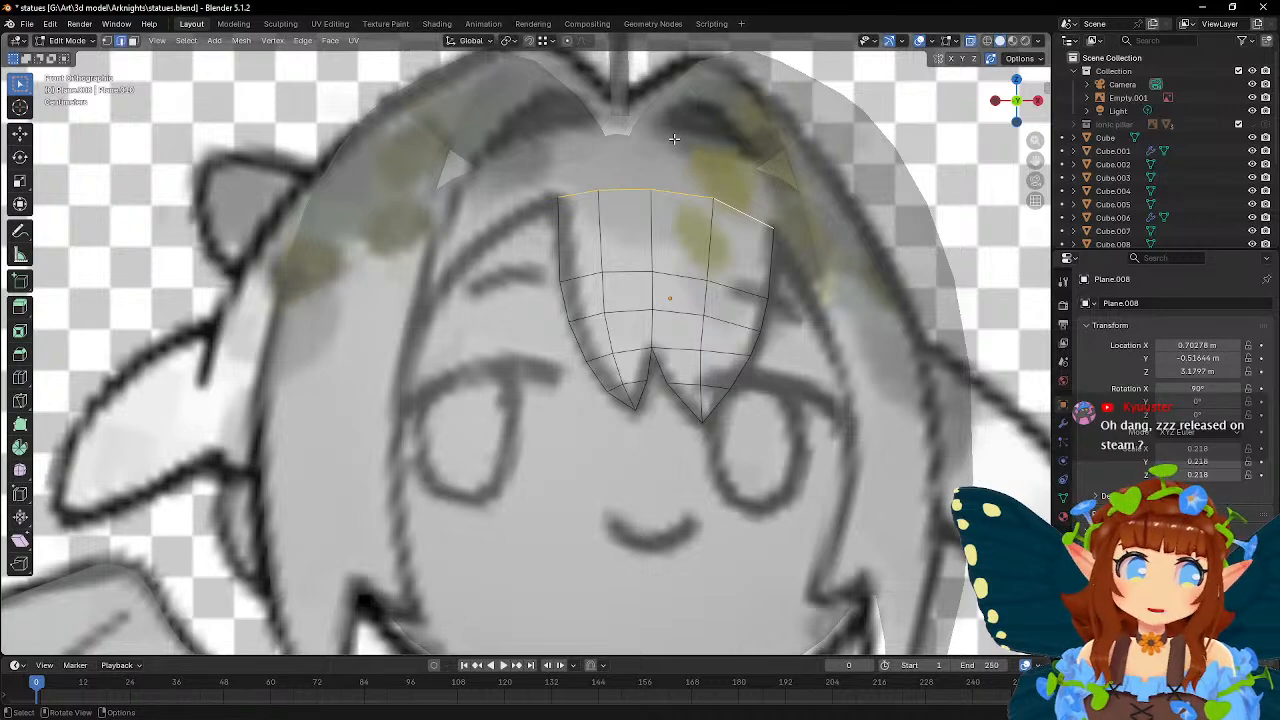
middle_click_drag(648, 136, 694, 300)
key("g")
key("y")
left_click(833, 205)
- Move the two outer vertices of the fringe's second row back along Y to curve it around the head
key("1")
left_click(478, 253)
left_click(775, 279, "shift")
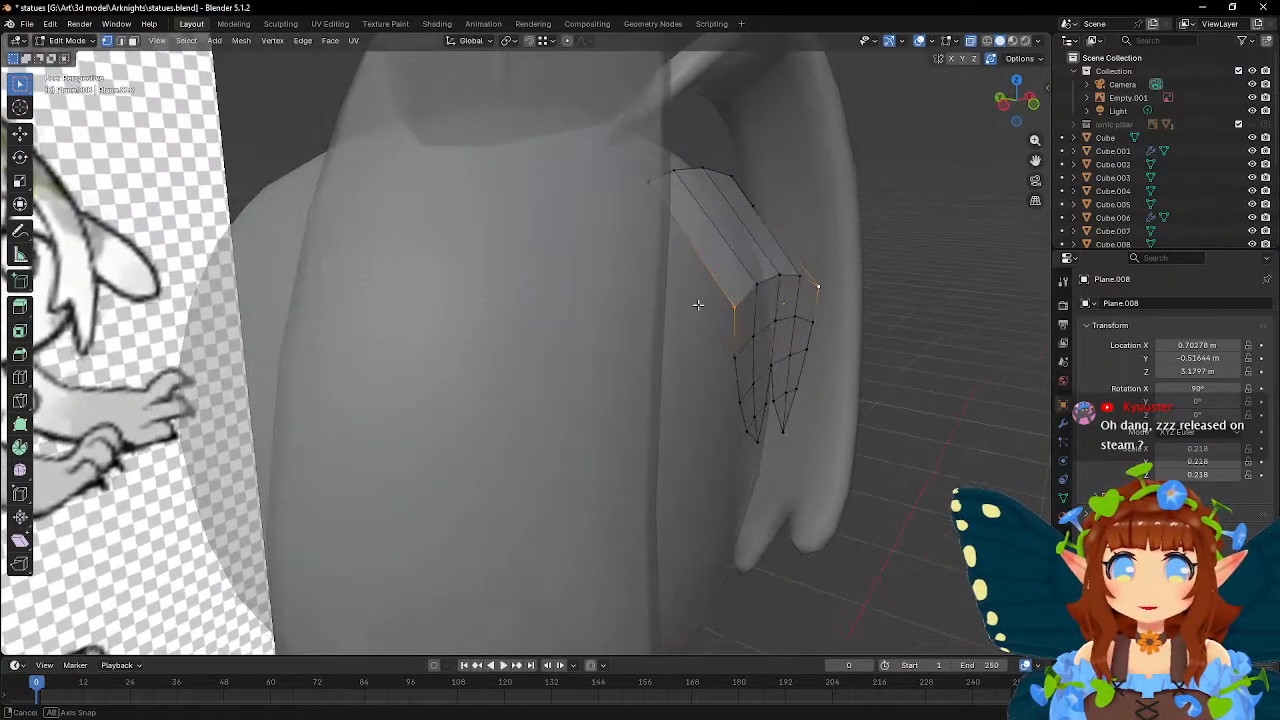
key("g")
key("y")
left_click(909, 320)
- Move the two outer vertices of the fringe's third row back along Y
left_click(740, 354)
middle_click_drag(766, 354, 823, 357)
left_click(796, 338, "shift")
key("g")
key("y")
left_click(850, 364)
- Move the two outer vertices of the fringe's fourth row about 0.017 m back along Y
left_click(805, 349)
left_click(731, 390, "shift")
key("g")
key("y")
left_click(899, 371)
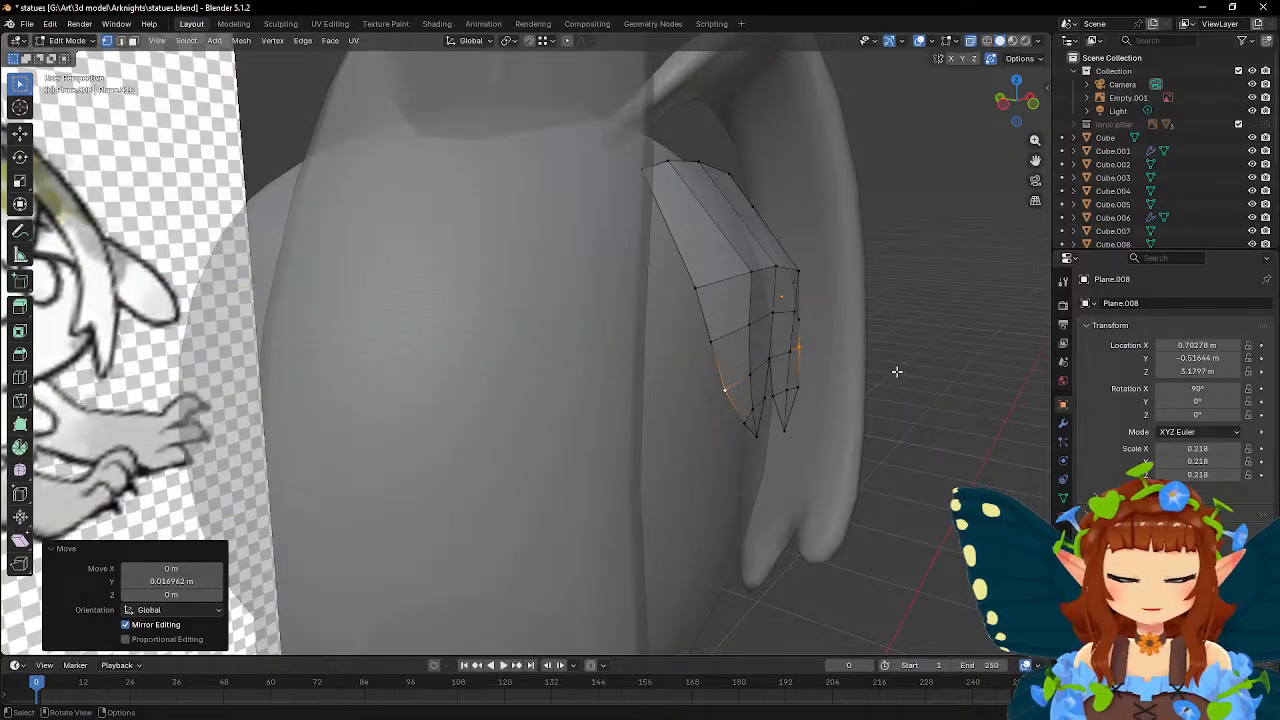
- Move the two outer vertices of the fringe's lowest row, just above the tips, back along Y
left_click(803, 388)
left_click(739, 420, "shift")
middle_click_drag(846, 385, 873, 391)
key("g")
key("y")
left_click(868, 394)
- Move the inner vertices around the notch between the fringe's two points along Y to smooth the curve
key("KP_1")
left_click(733, 401)
left_click(712, 399, "shift")
middle_click_drag(785, 402, 881, 411)
key("g")
key("y")
left_click(877, 410)
key("g")
key("y")
left_click(869, 380)
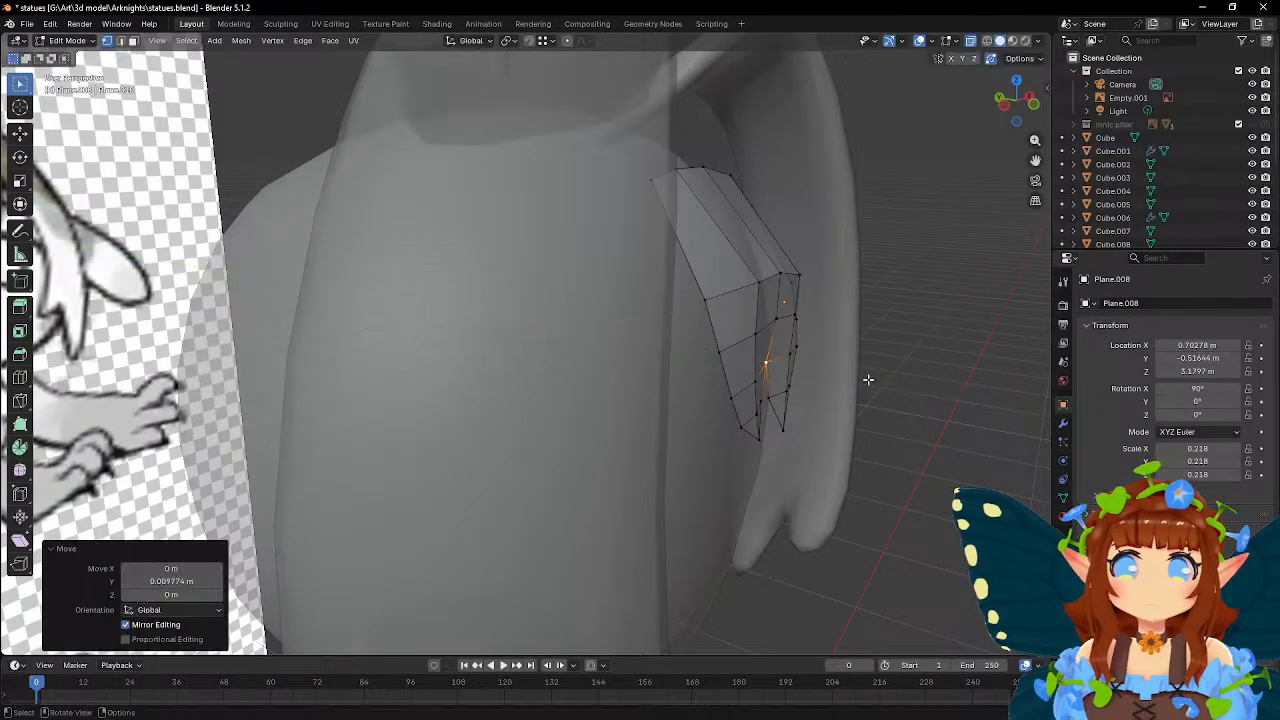
- Adjust the inner vertices of the fringe's second row along Y to round the surface
left_click(752, 285)
middle_click_drag(752, 285, 808, 325)
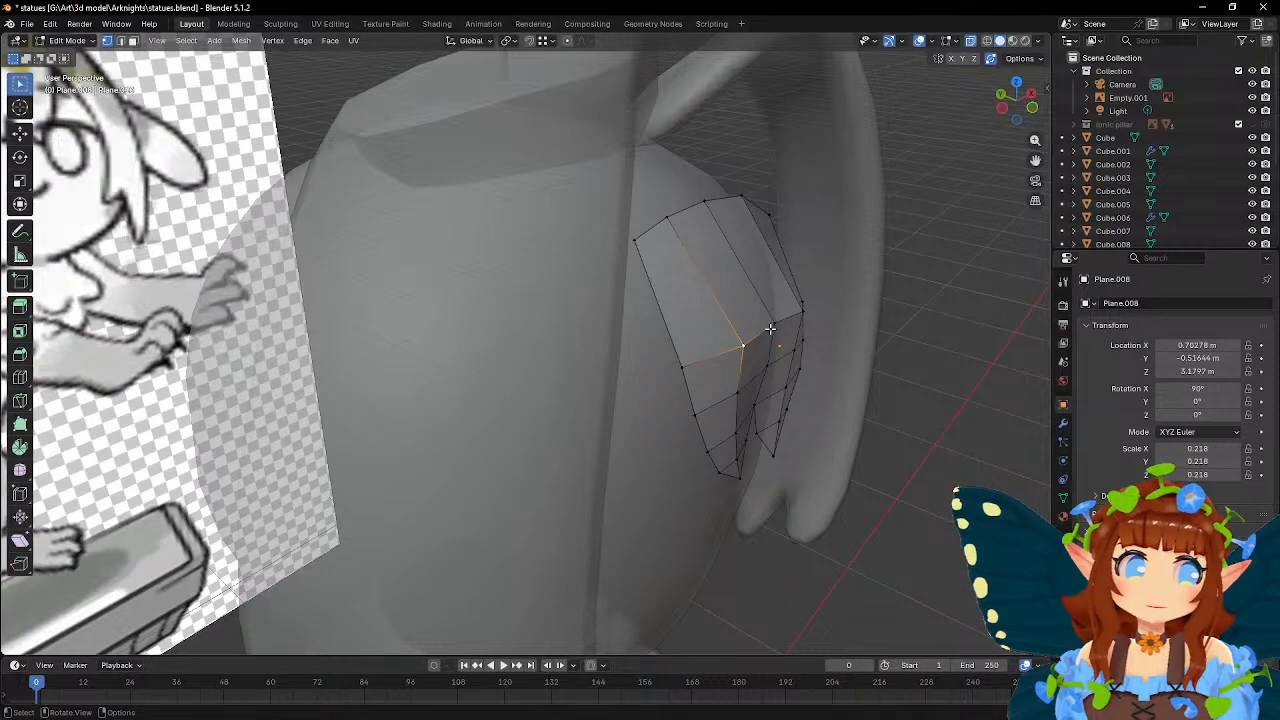
left_click(815, 318)
mouse_move(829, 317)
middle_mouse_down()
mouse_move(886, 357)
mouse_move(830, 350)
mouse_move(820, 314)
mouse_move(848, 328)
middle_mouse_up()
key("g")
key("y")
left_click(881, 357)
- Select the vertices at the fringe's two pointed tips and move them along Y
left_click(806, 406)
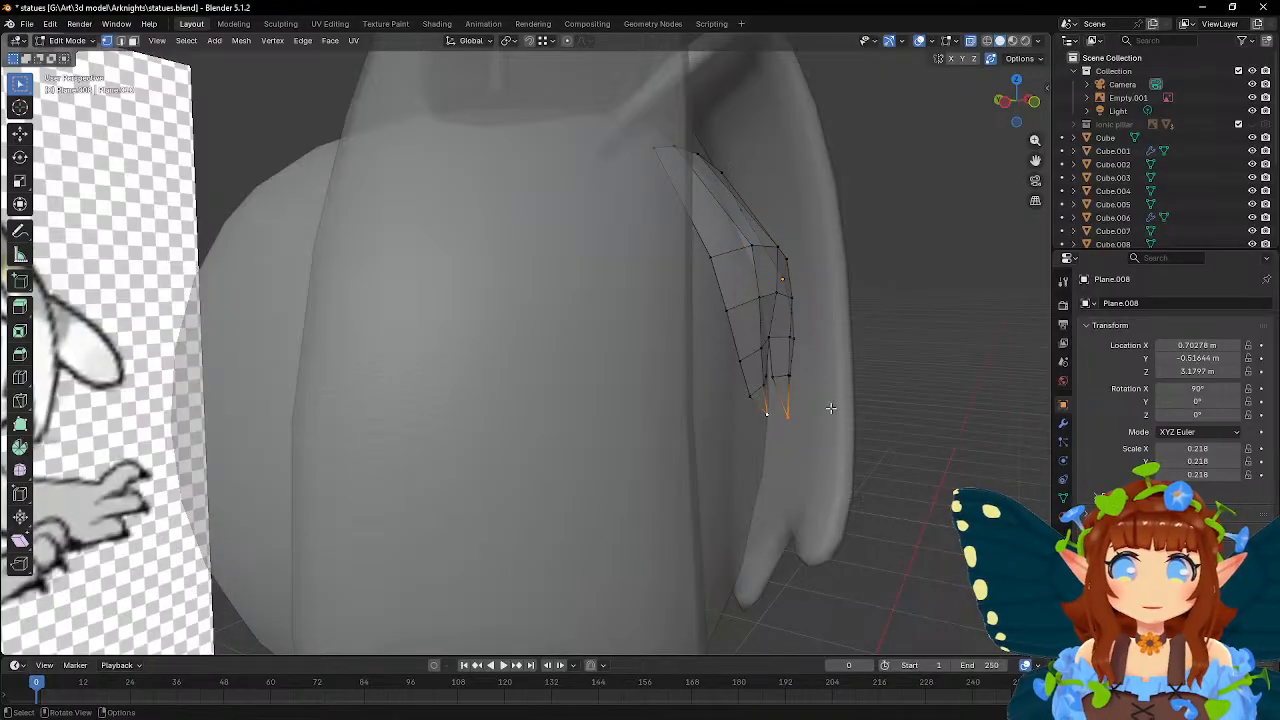
key("g")
key("y")
left_click(851, 408)
- Leave mesh editing, apply smooth shading to the fringe and check it against the reference from the front
middle_click_drag(851, 408, 771, 284)
key("Tab")
right_click(772, 280)
left_click(796, 292)
key("KP_1")
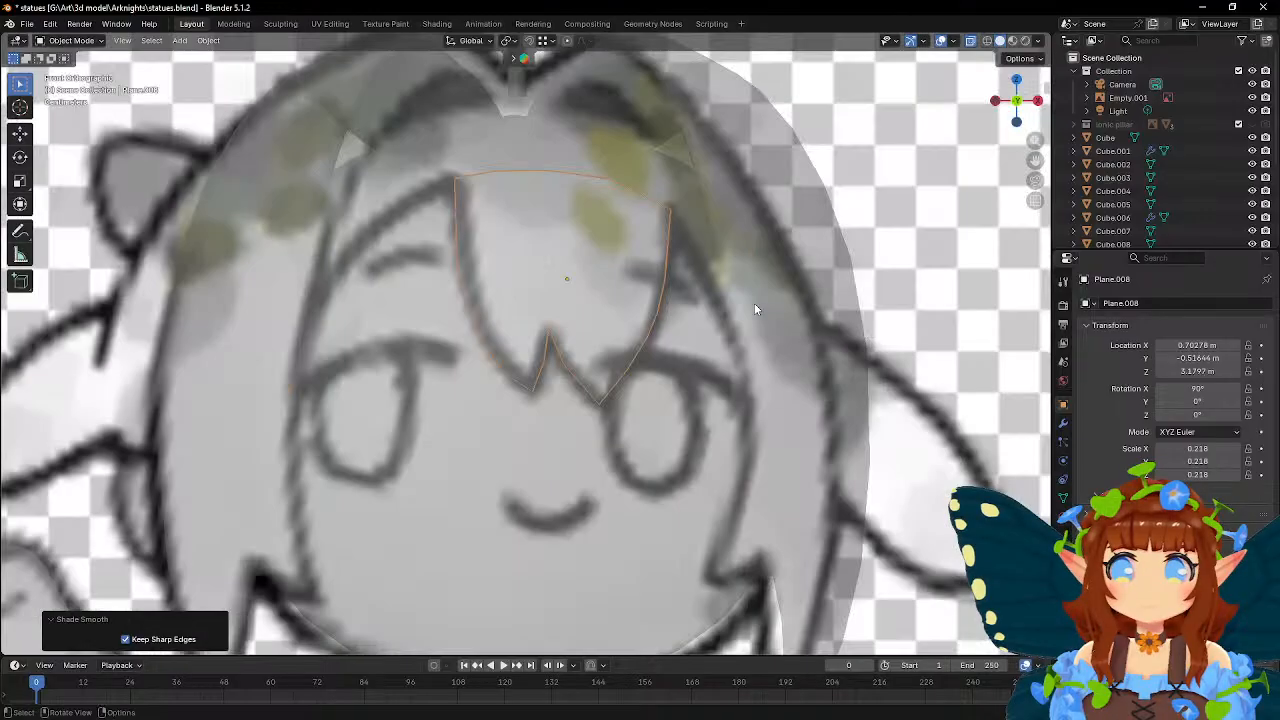
- Extrude the fringe's four top edges upward about 0.093 m to add a strip above it
key("Tab")
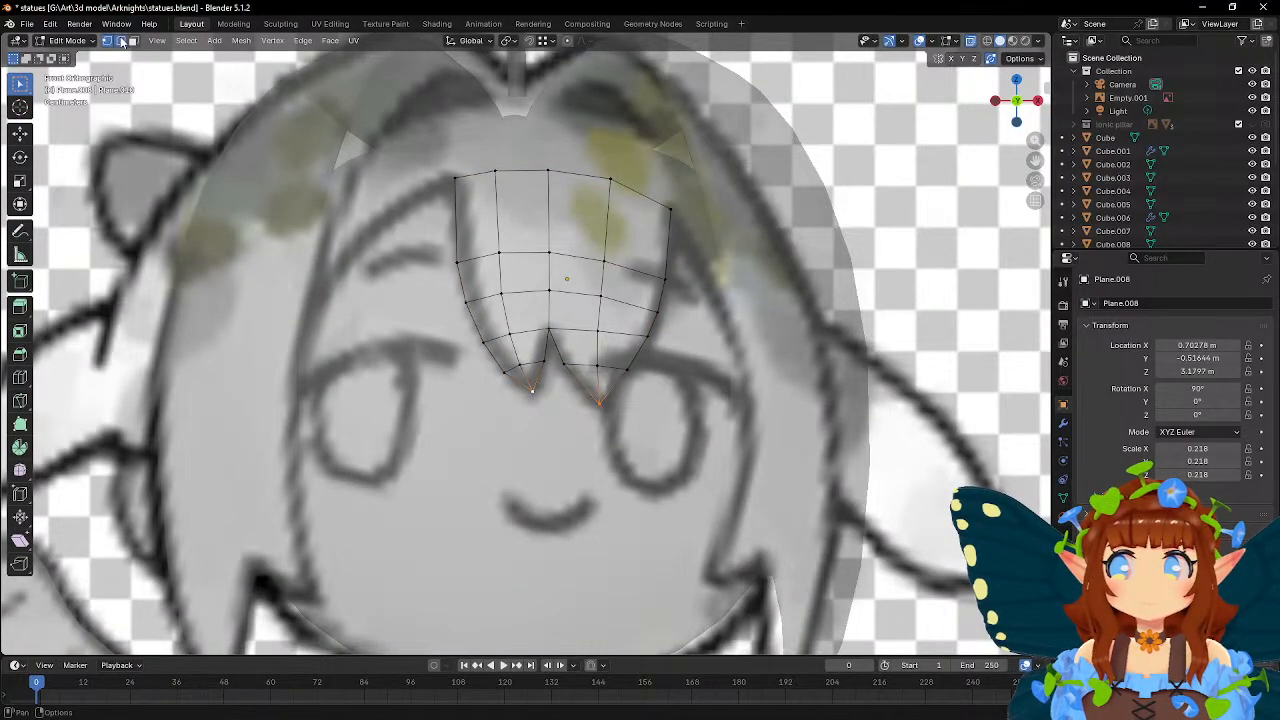
left_click(479, 173)
left_click(525, 173, "shift")
left_click(576, 176, "shift")
left_click(641, 194, "shift")
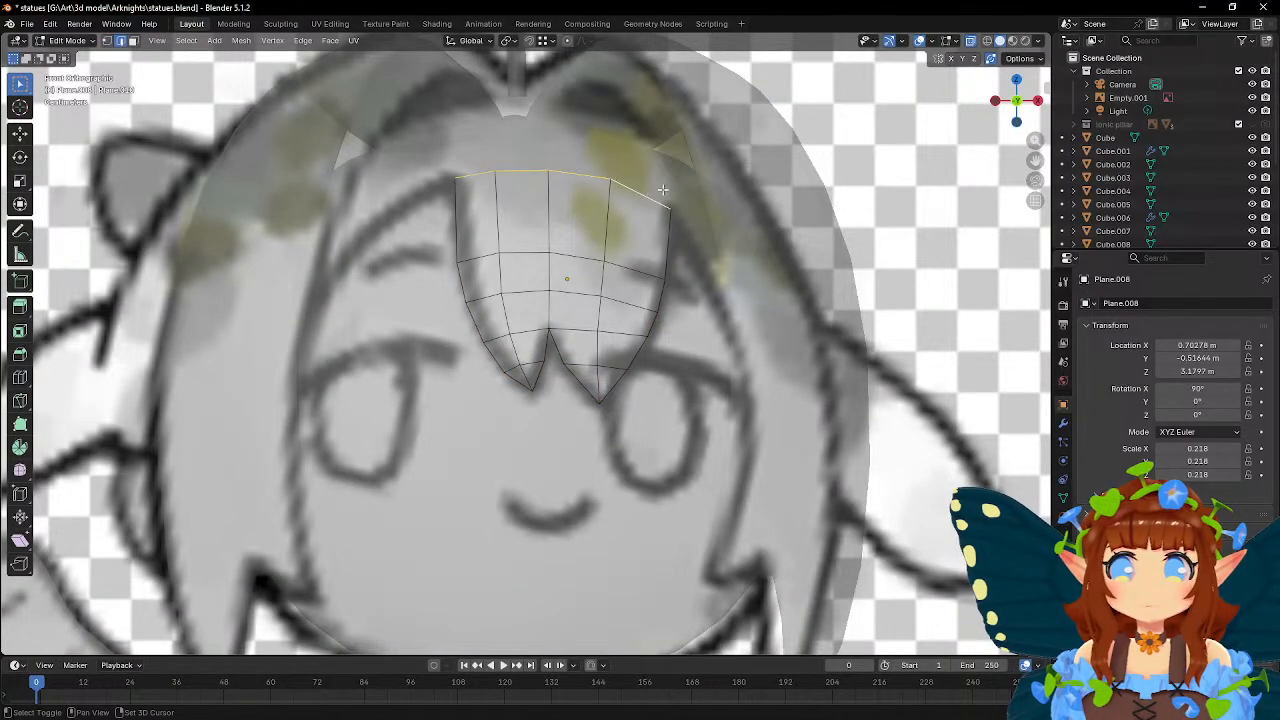
key("e")
left_click(715, 166)
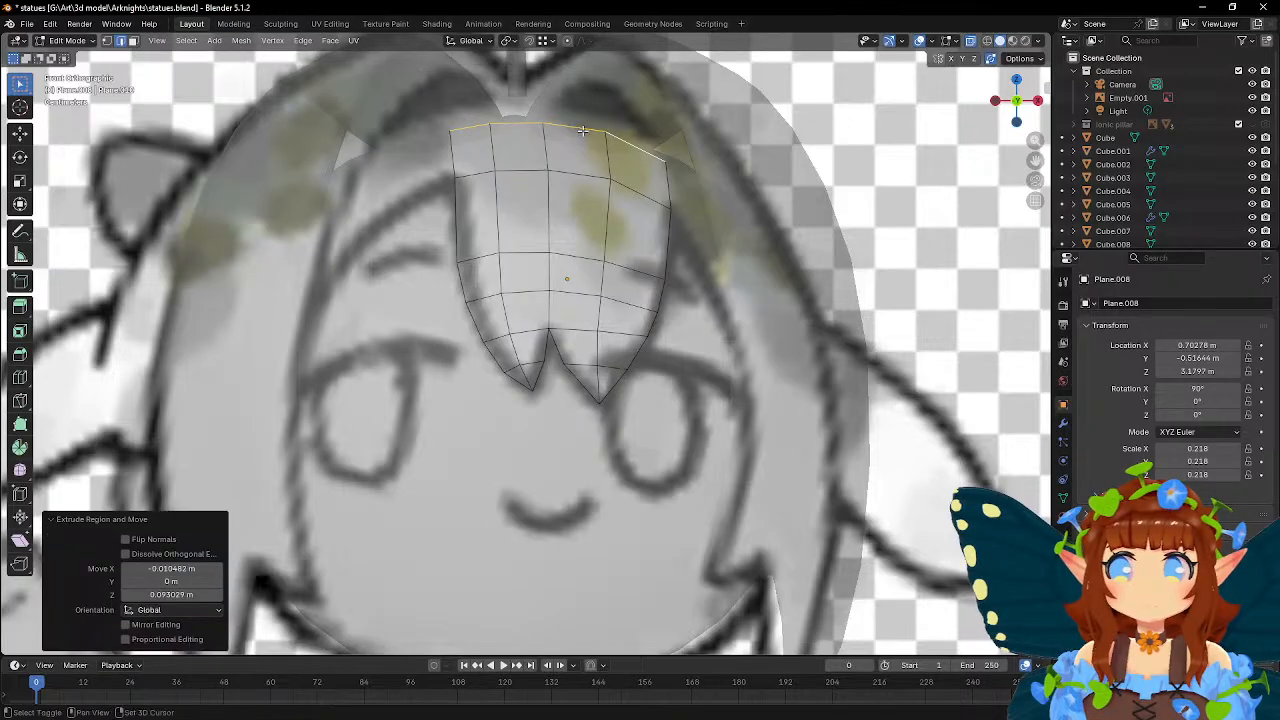
- Extrude the left and right end edges of the new top strip outward and down along the reference hairline
middle_click_drag(487, 162, 587, 197, "shift")
left_click(557, 190)
key("e")
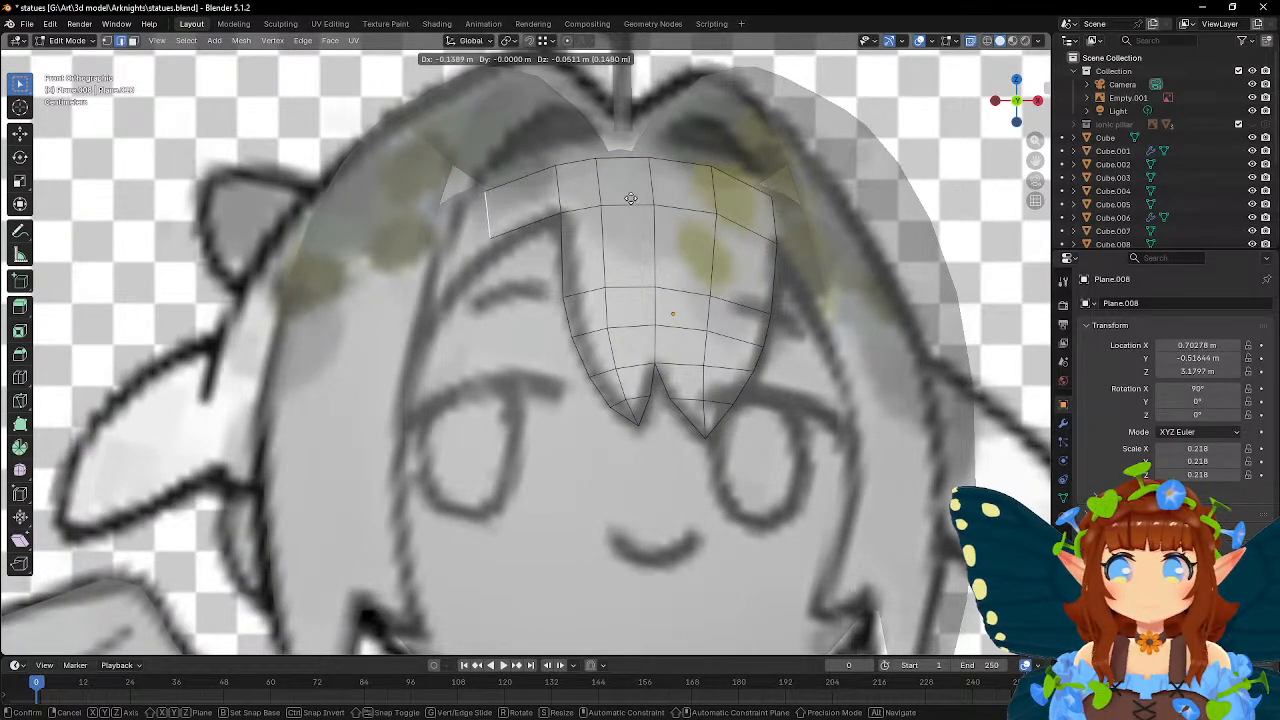
left_click(550, 270)
left_click(772, 215)
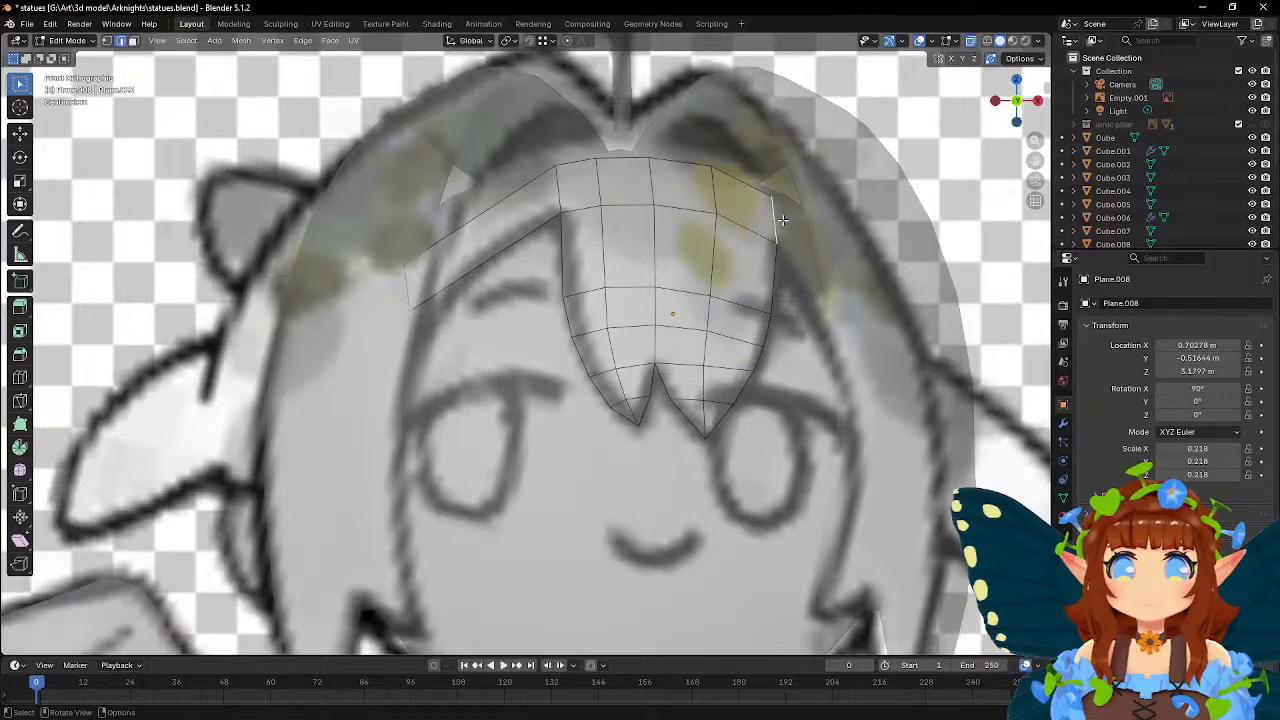
key("e")
left_click(930, 447)
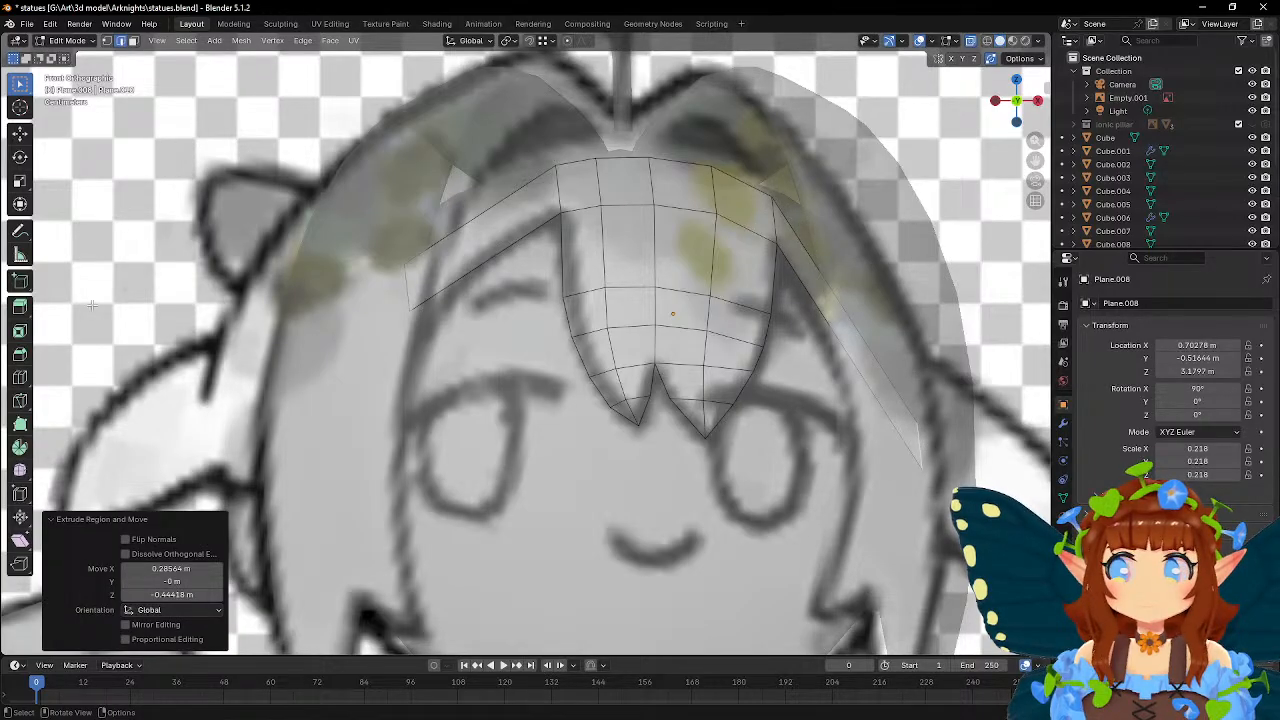
- Add one loop cut across the left side strip and raise its upper vertex to follow the head's curve
left_click(20, 378)
left_click(474, 261)
key("w")
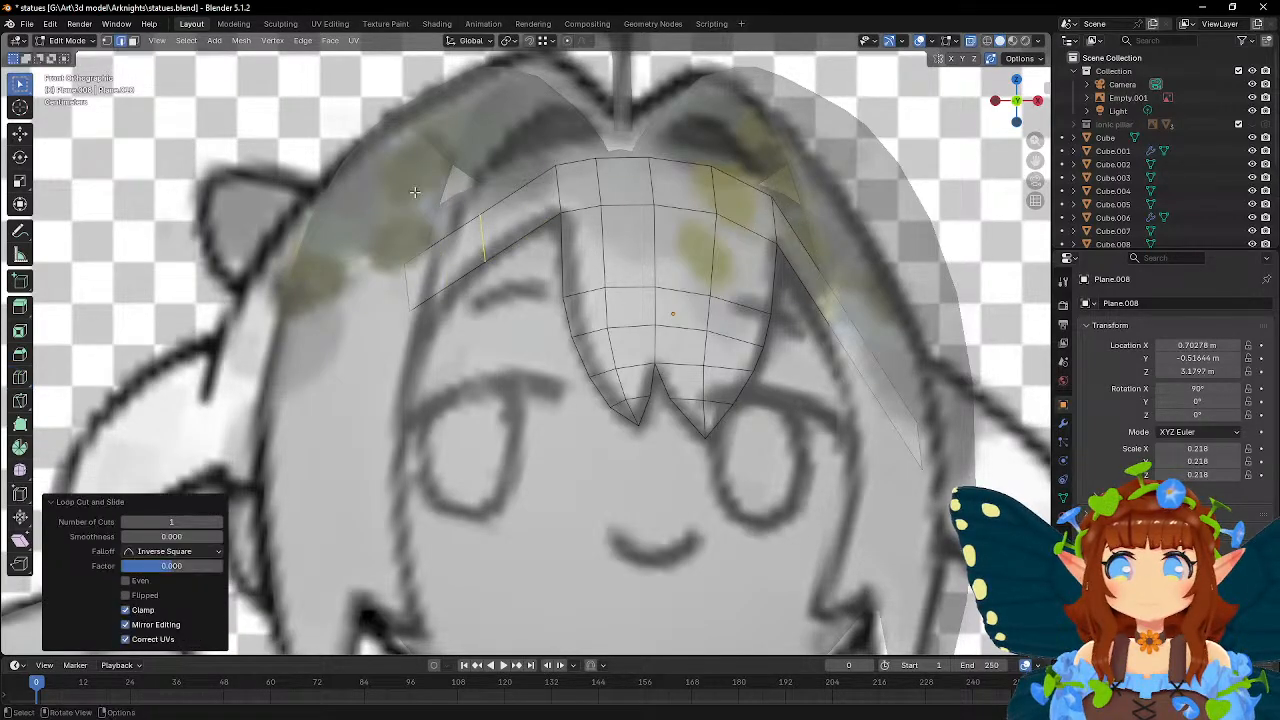
key("1")
key("g")
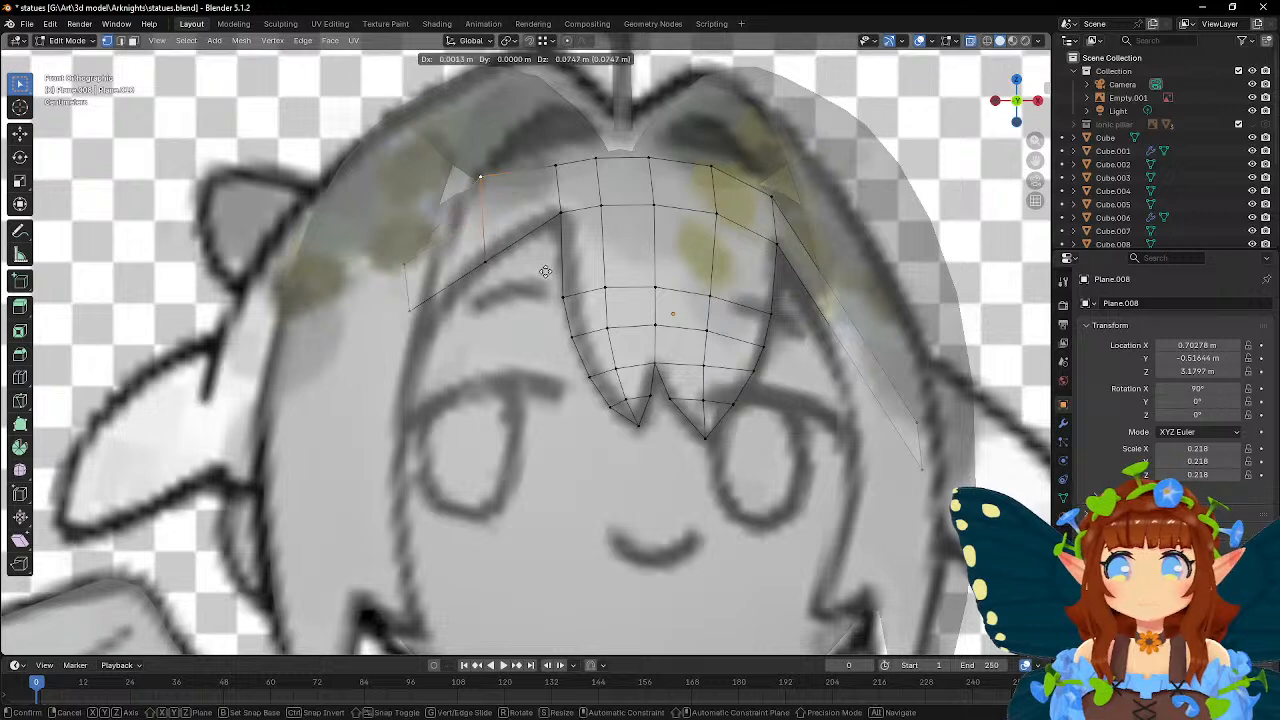
left_click(540, 267)
- Raise the vertices along the fringe's top edge, including the right strip's outer corner, into an arc following the head
left_click(552, 164)
key("g")
left_click(620, 234)
left_click(601, 166)
key("g")
left_click(646, 222)
left_click(648, 163)
key("g")
left_click(683, 225)
left_click(712, 167)
key("g")
left_click(741, 228)
left_click(772, 200)
key("g")
left_click(810, 230)
left_click(918, 418)
key("g")
left_click(914, 337)
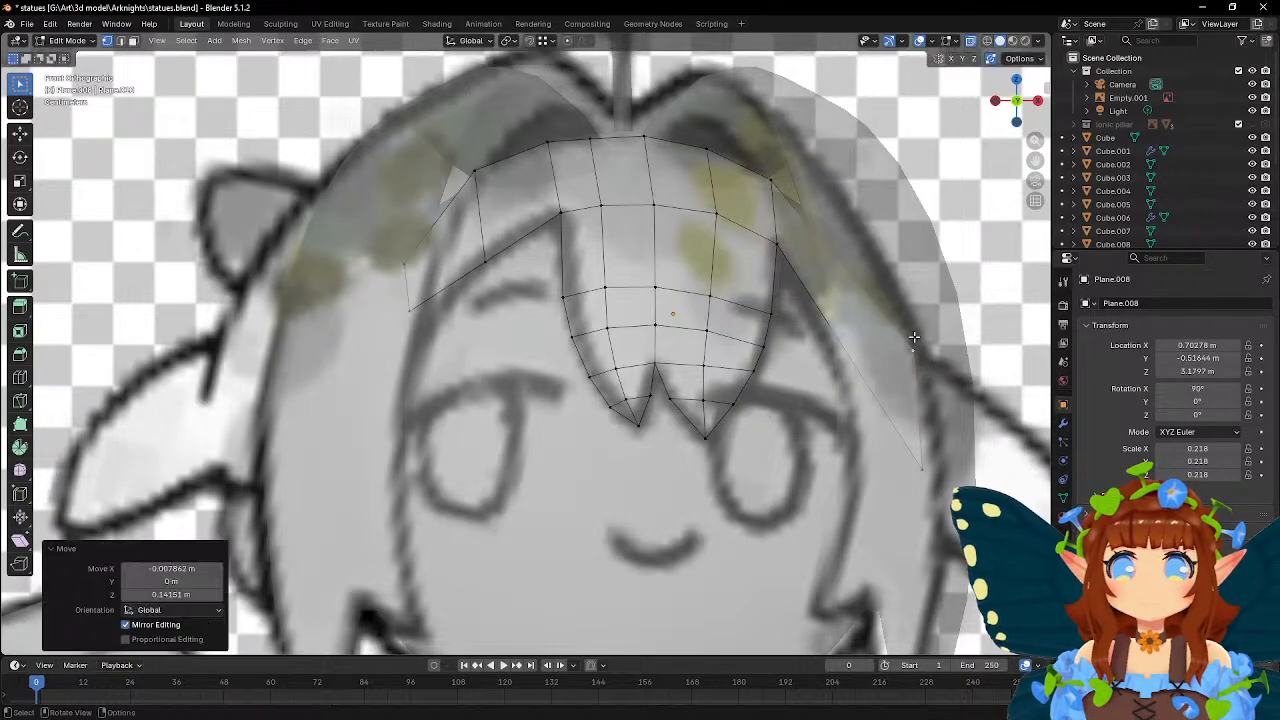
- Move the left strip's end vertices and its lower middle vertex to match the reference hairline
left_click(417, 320)
key("g")
left_click(428, 354)
left_click(396, 261)
key("g")
left_click(396, 270)
left_click(485, 262)
key("g")
left_click(519, 284)
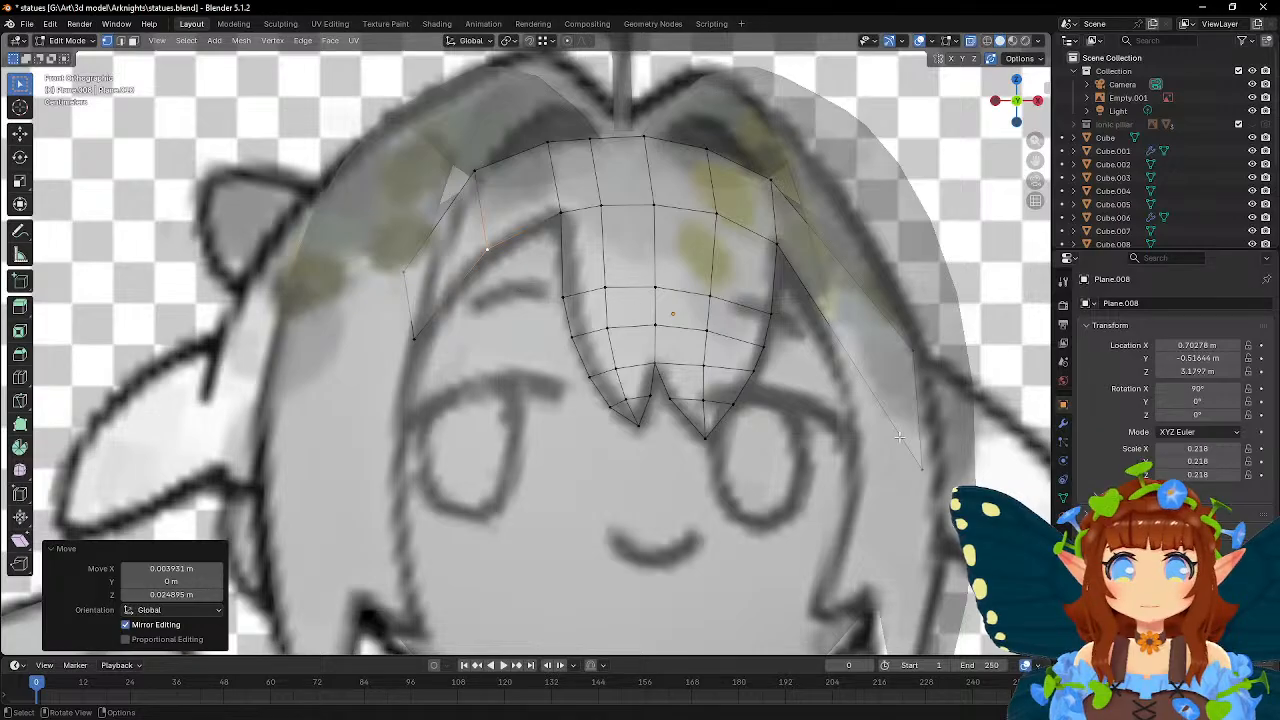
- Add a loop cut across the right strip, raise its upper vertex and shift the strip's end vertices up
left_click(850, 357)
key("g")
left_click(839, 347)
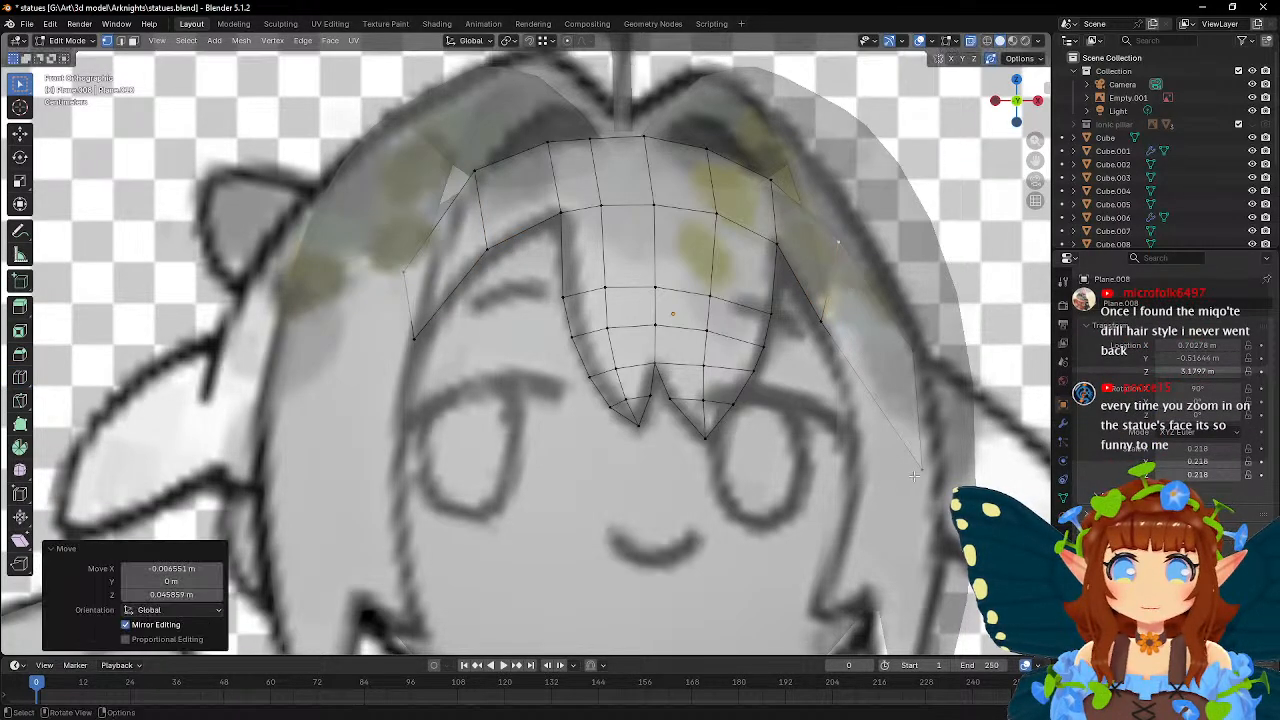
key("g")
left_click(904, 411)
left_click(922, 351)
key("g")
left_click(915, 333)
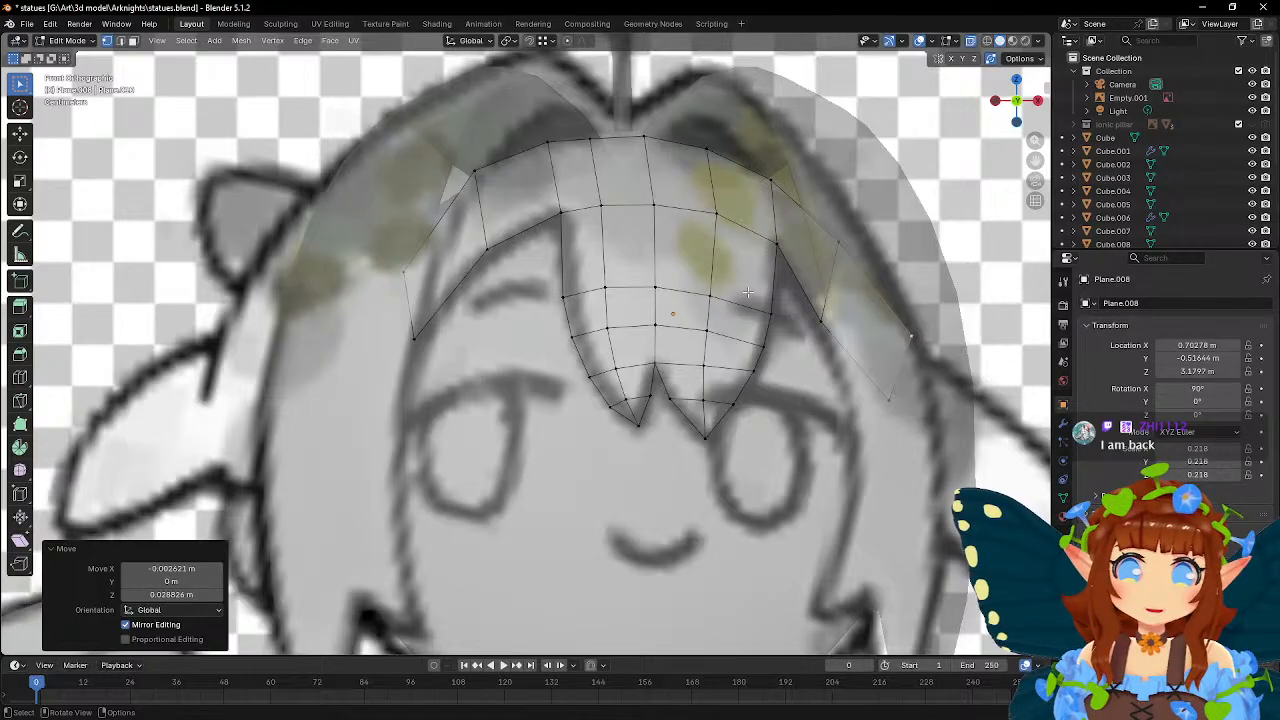
- Fine-tune the right strip's lower middle and lower end vertices to follow the reference hairline
left_click(819, 327)
key("g")
left_click(844, 371)
left_click(884, 404)
key("g")
left_click(898, 418)
left_click(816, 311)
key("g")
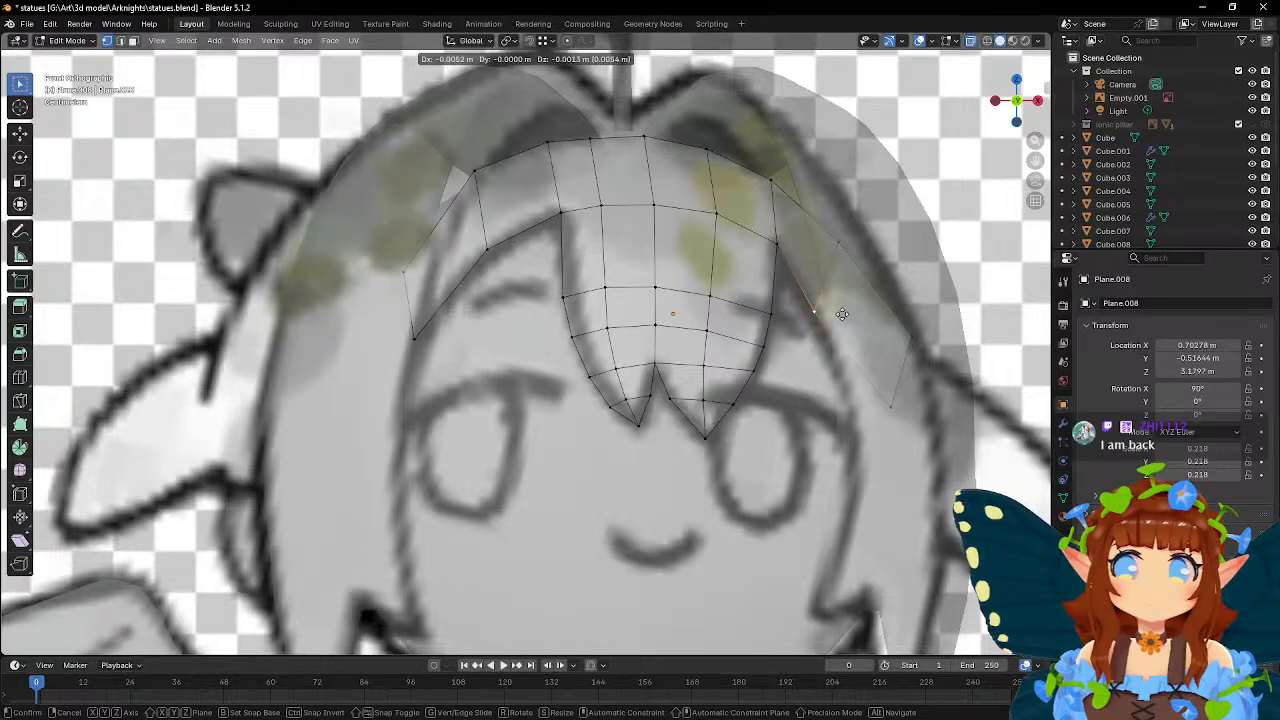
left_click(838, 312)
scroll(866, 316, "down", 3)
scroll(866, 316, "up", 2)
scroll(866, 316, "up", 2)
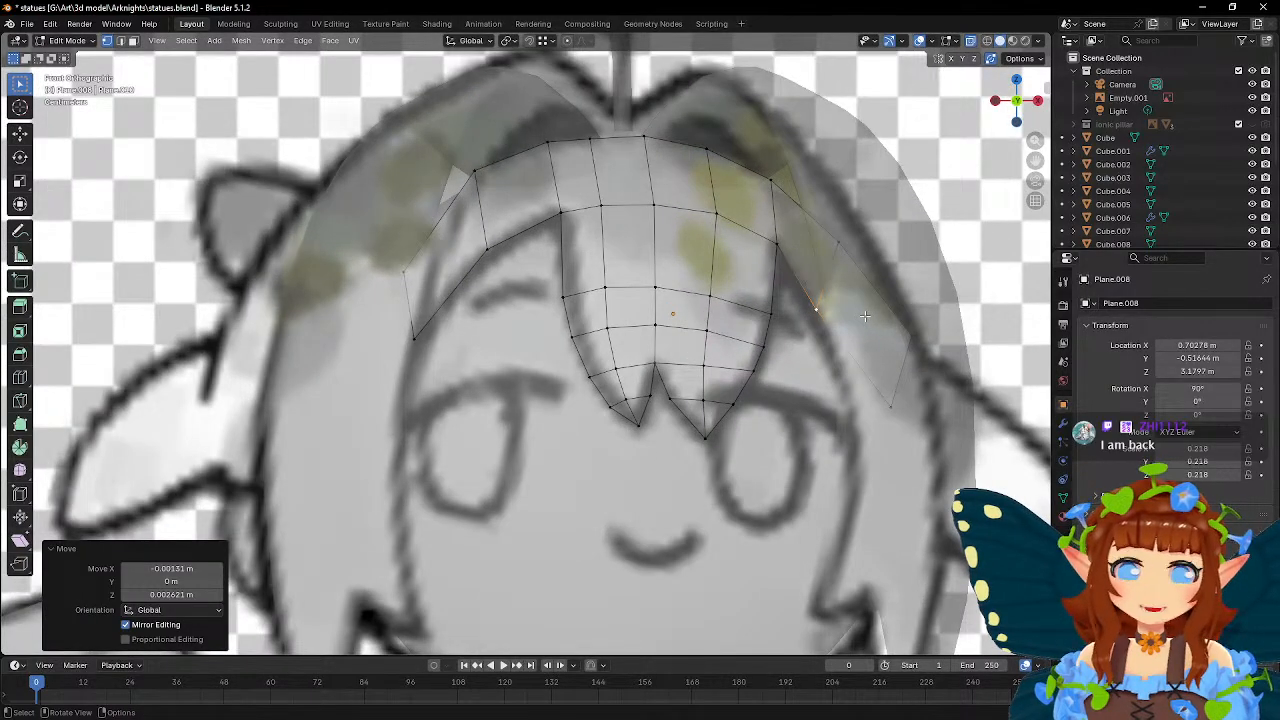
- Shift the left strip's upper middle and upper end vertices outward to widen the side hair
left_click(466, 182)
key("g")
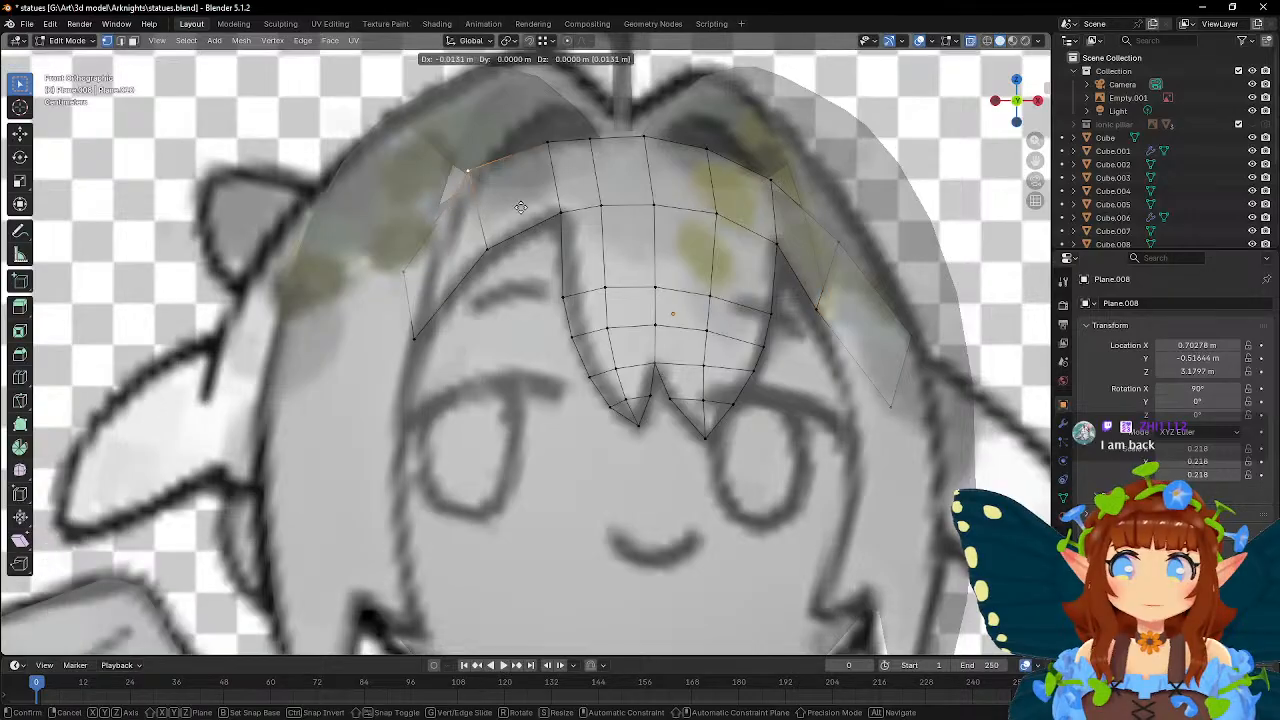
left_click(442, 195)
key("g")
left_click(449, 194)
left_click(398, 272)
key("g")
left_click(443, 298)
- Pull the two end vertices of the right strip inward to match the reference hair
left_click(918, 343)
key("g")
left_click(914, 352)
left_click(889, 417)
key("g")
left_click(910, 414)
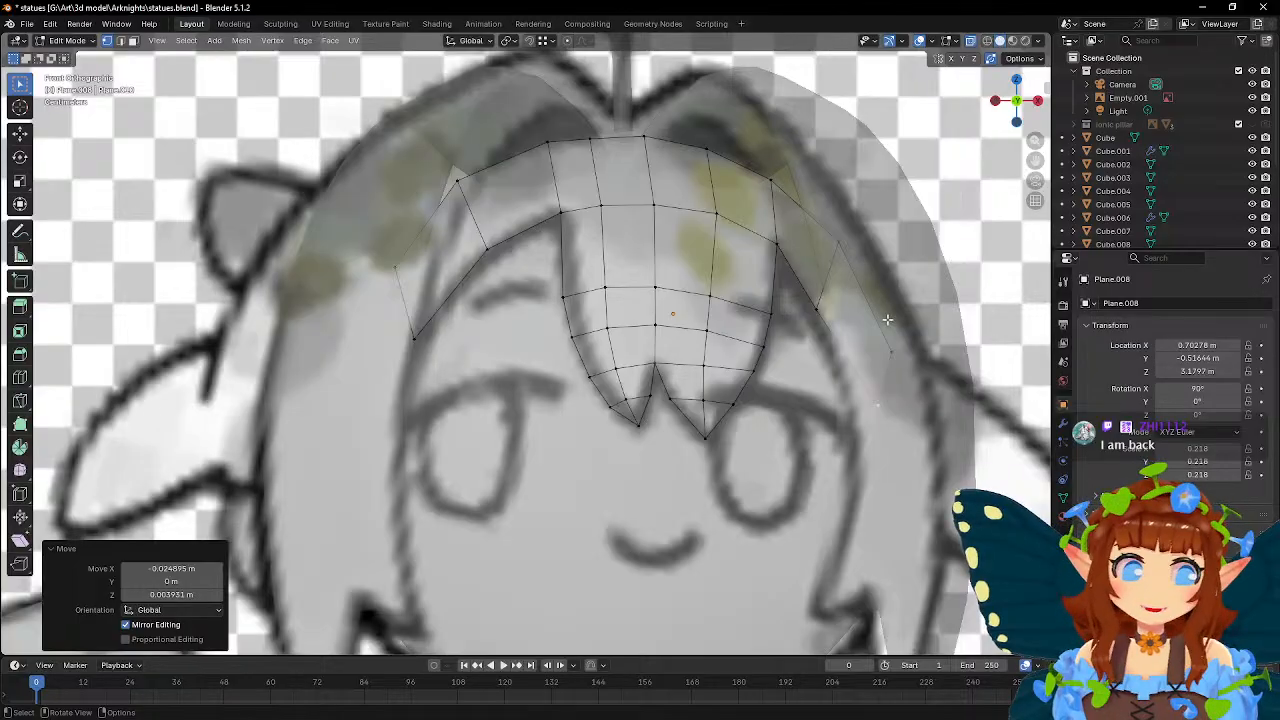
- Select the vertices along the extended fringe's upper edge, move them about 0.093 m back along Y and leave mesh editing
left_click(812, 312)
scroll(805, 233, "down", 5)
middle_click_drag(805, 233, 720, 263)
scroll(636, 252, "up", 2)
scroll(636, 252, "up", 2)
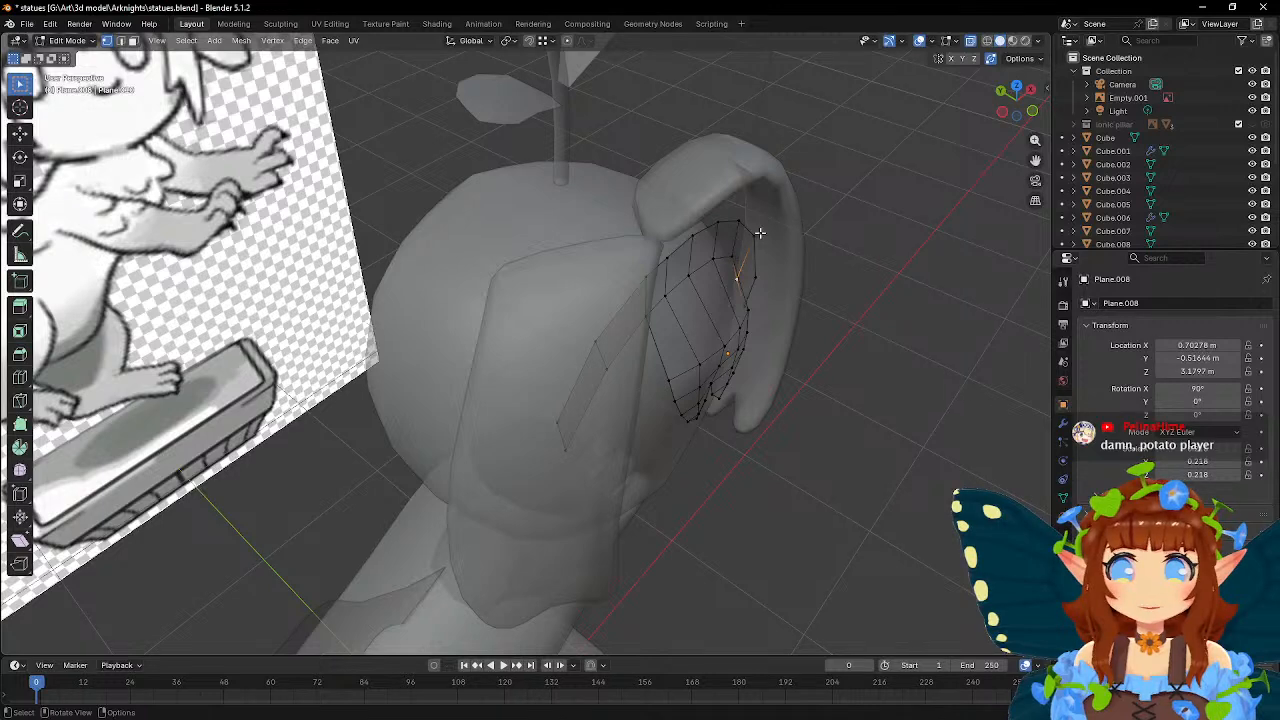
left_click(739, 223, "shift")
left_click(717, 222, "shift")
left_click(690, 239, "shift")
left_click(667, 259, "shift")
left_click(645, 279, "shift")
left_click(593, 339, "shift")
middle_click_drag(564, 392, 829, 223)
key("g")
key("y")
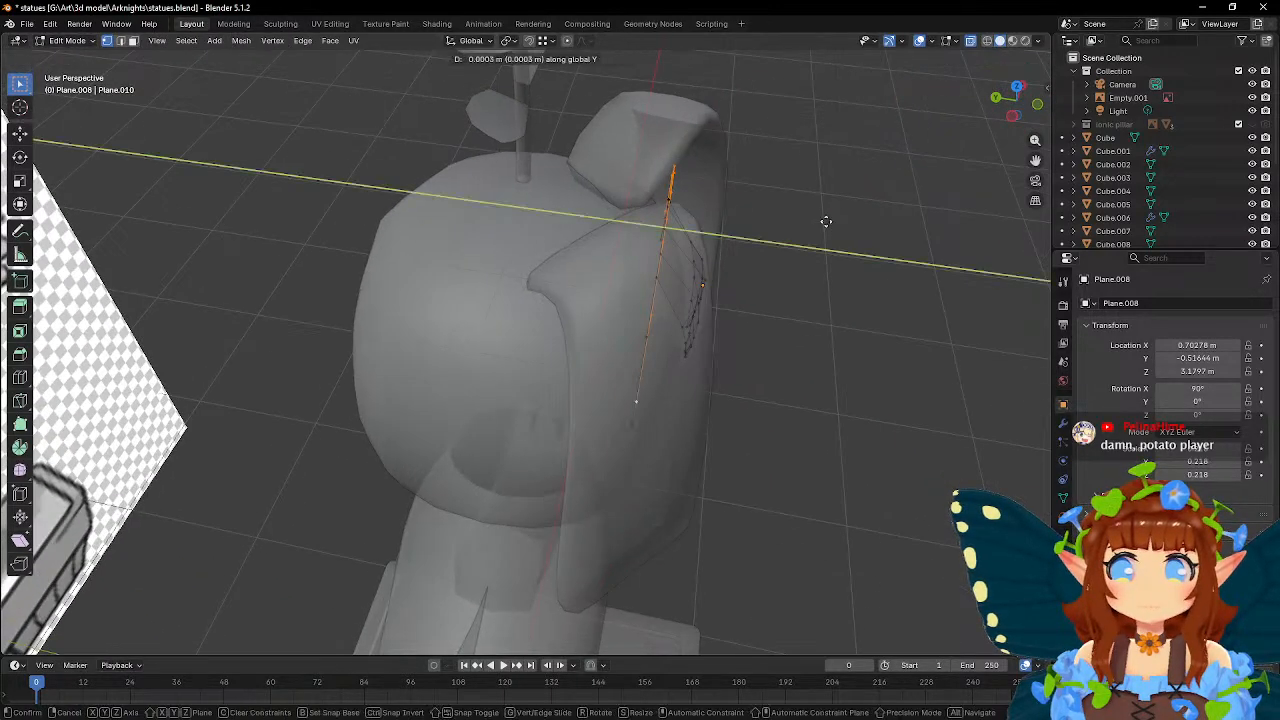
left_click(797, 217)
key("KP_1")
scroll(686, 143, "up", 5)
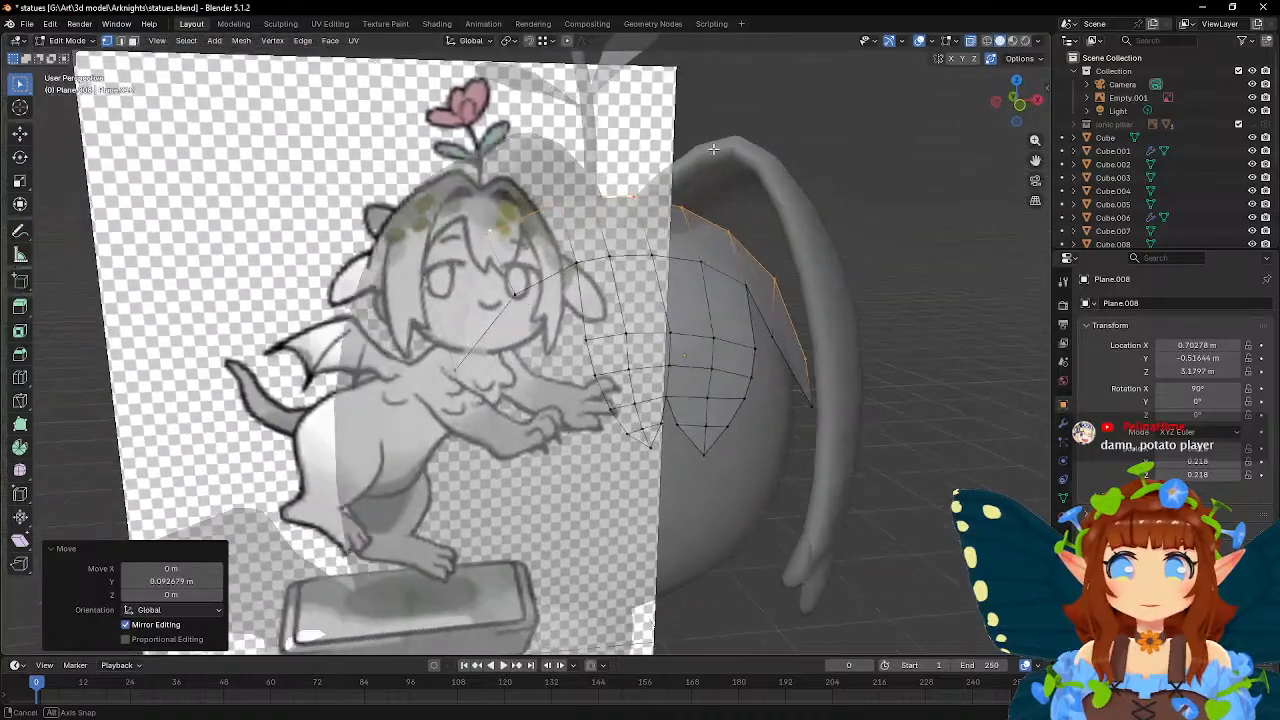
key("Tab")
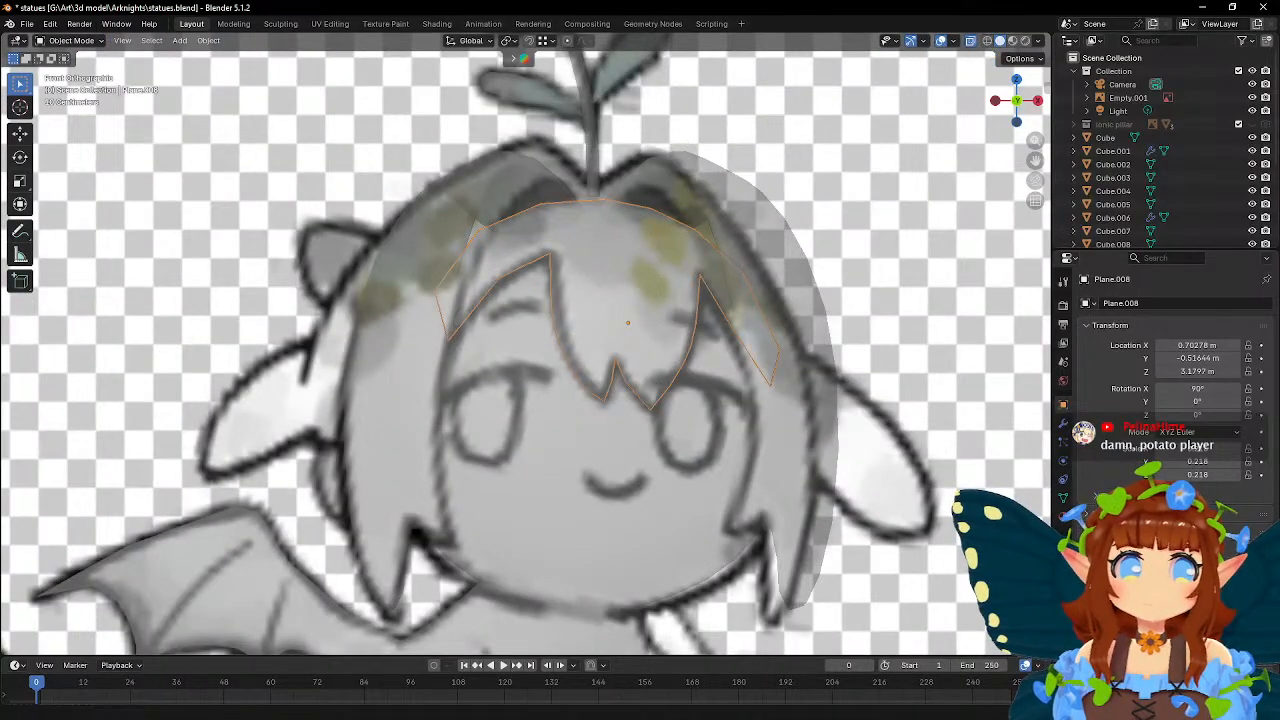
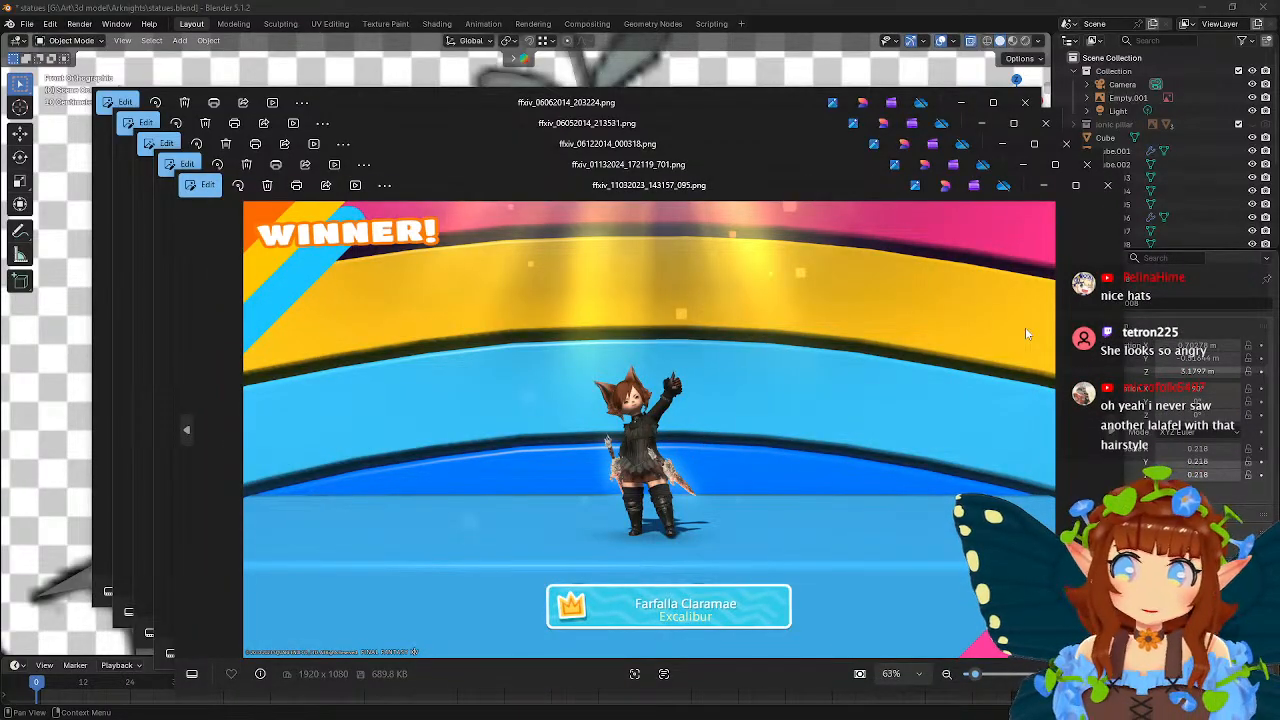
- Close the stack of five game screenshots open in the image viewer
left_click(1107, 185)
left_click(1087, 164)
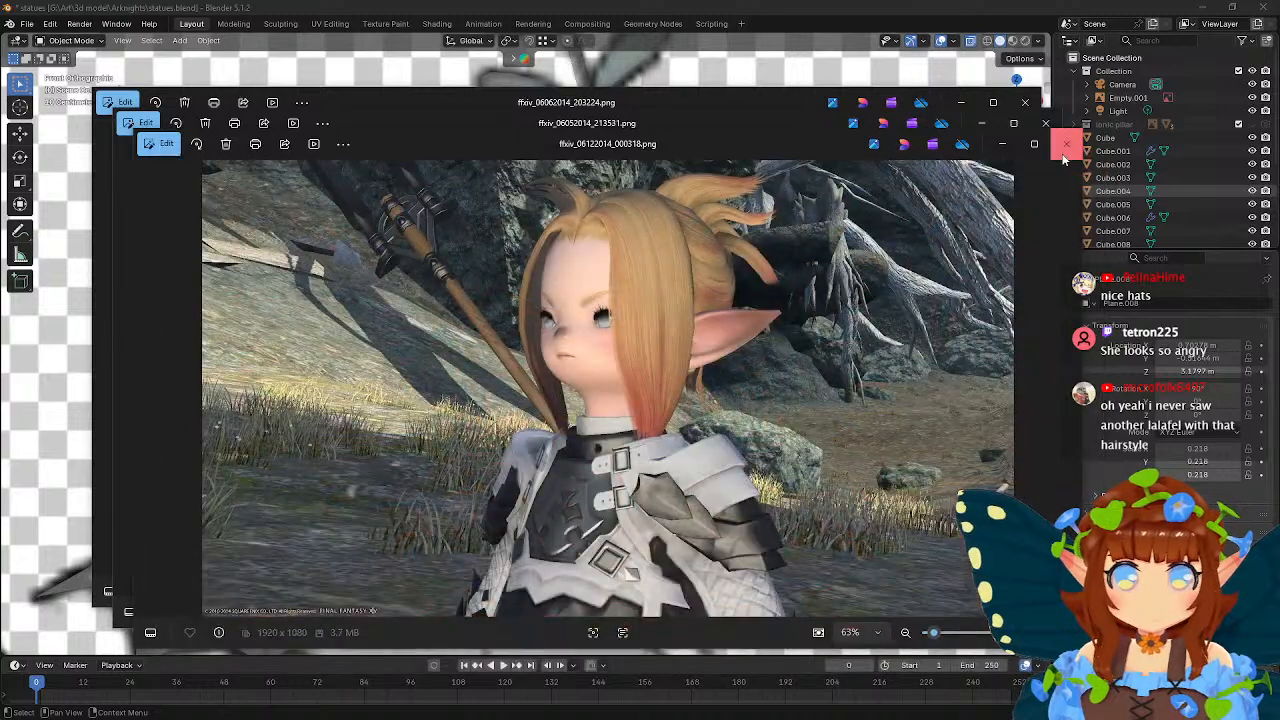
left_click(1066, 143)
left_click(1044, 125)
left_click(1025, 102)
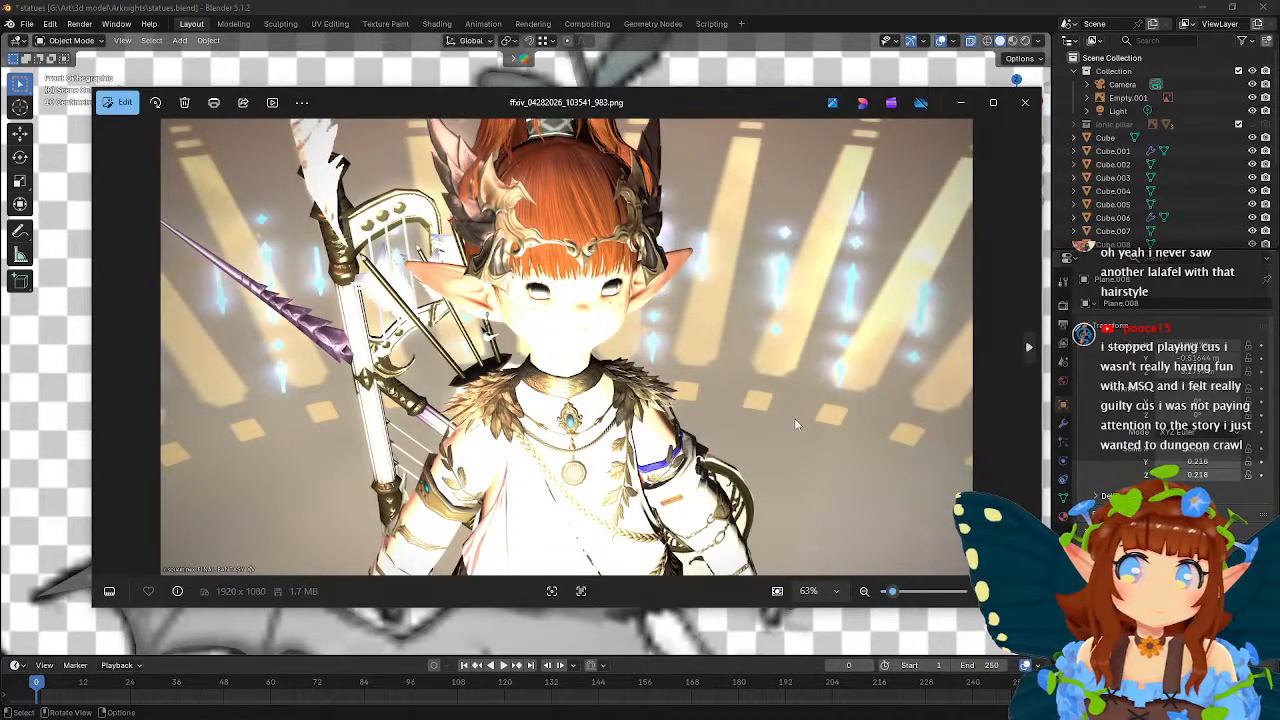
- Browse through the FINAL FANTASY XIV screenshots in the image viewer, zooming in on the character's hairstyle from behind
left_click(1025, 350)
left_click(1025, 350)
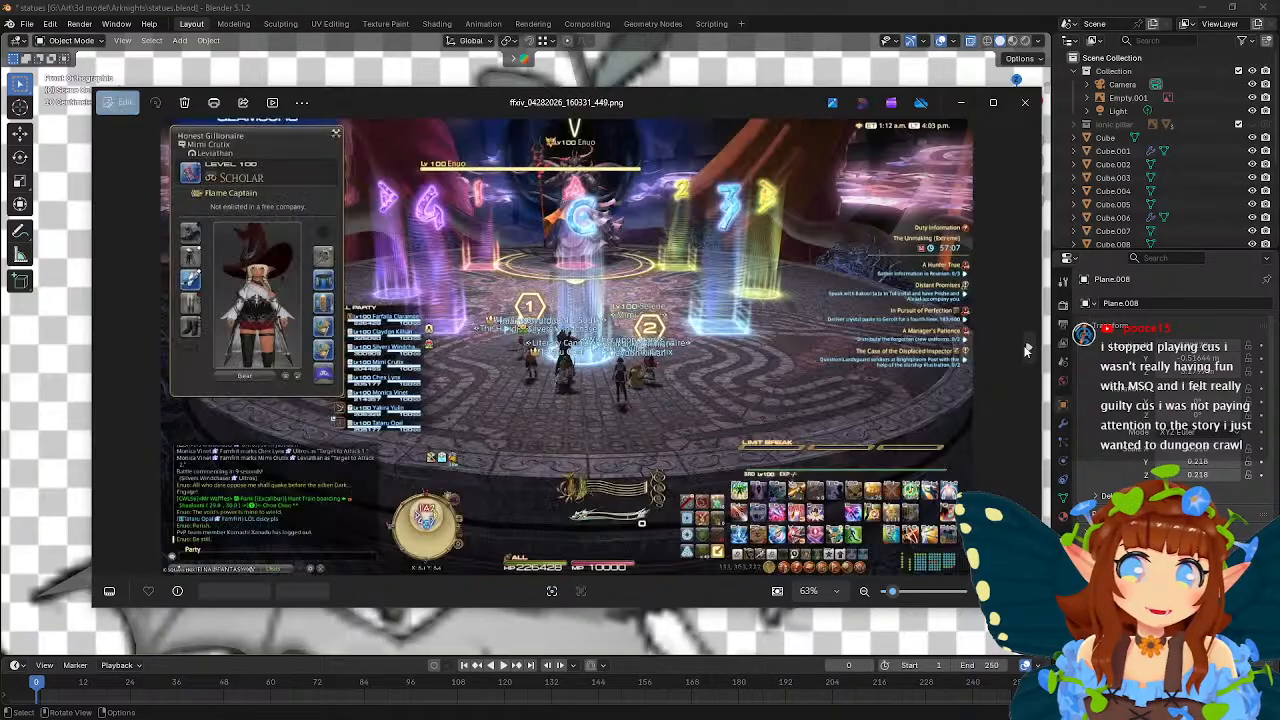
left_click(1025, 350)
left_click(1025, 350)
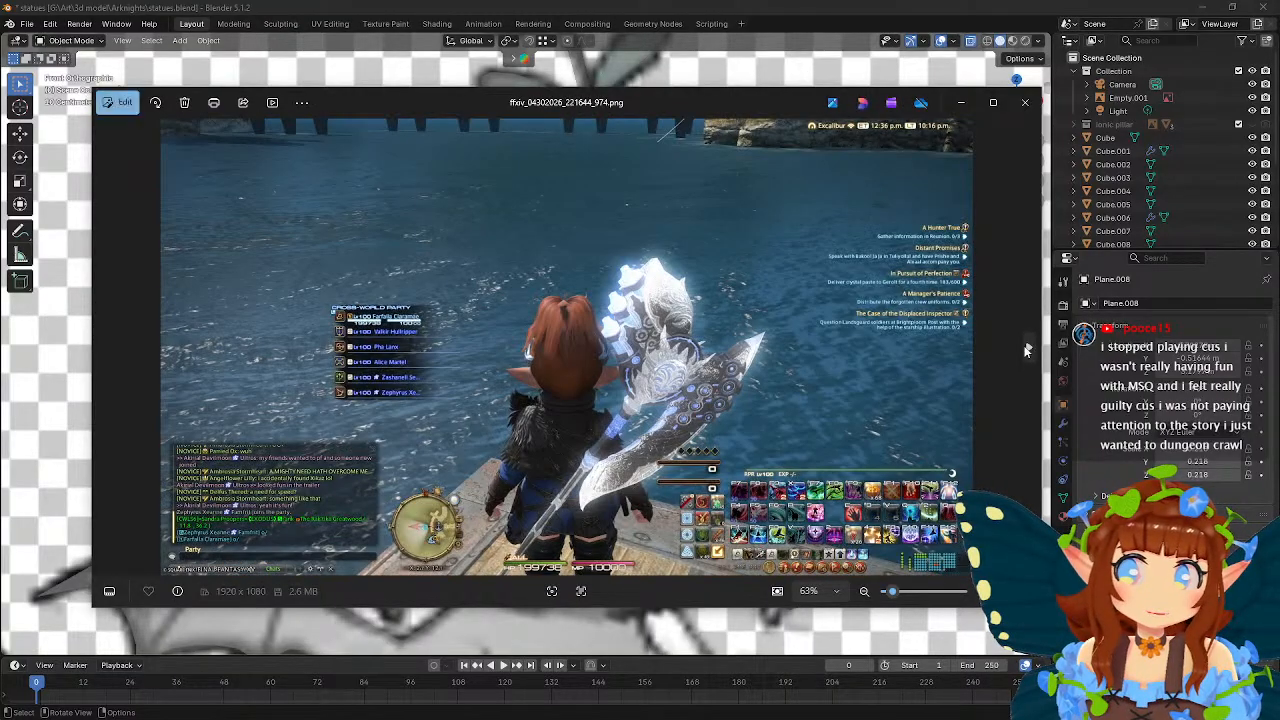
scroll(600, 368, "up", 3)
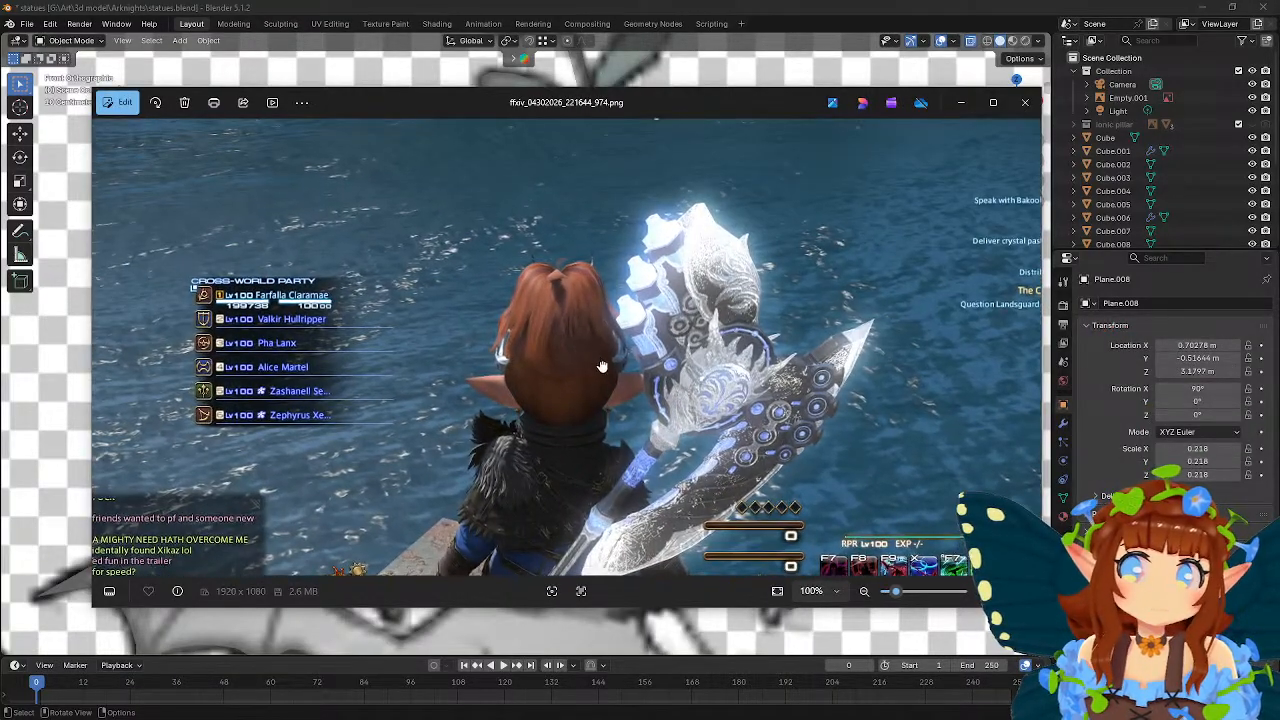
left_click(1025, 350)
left_click(1025, 350)
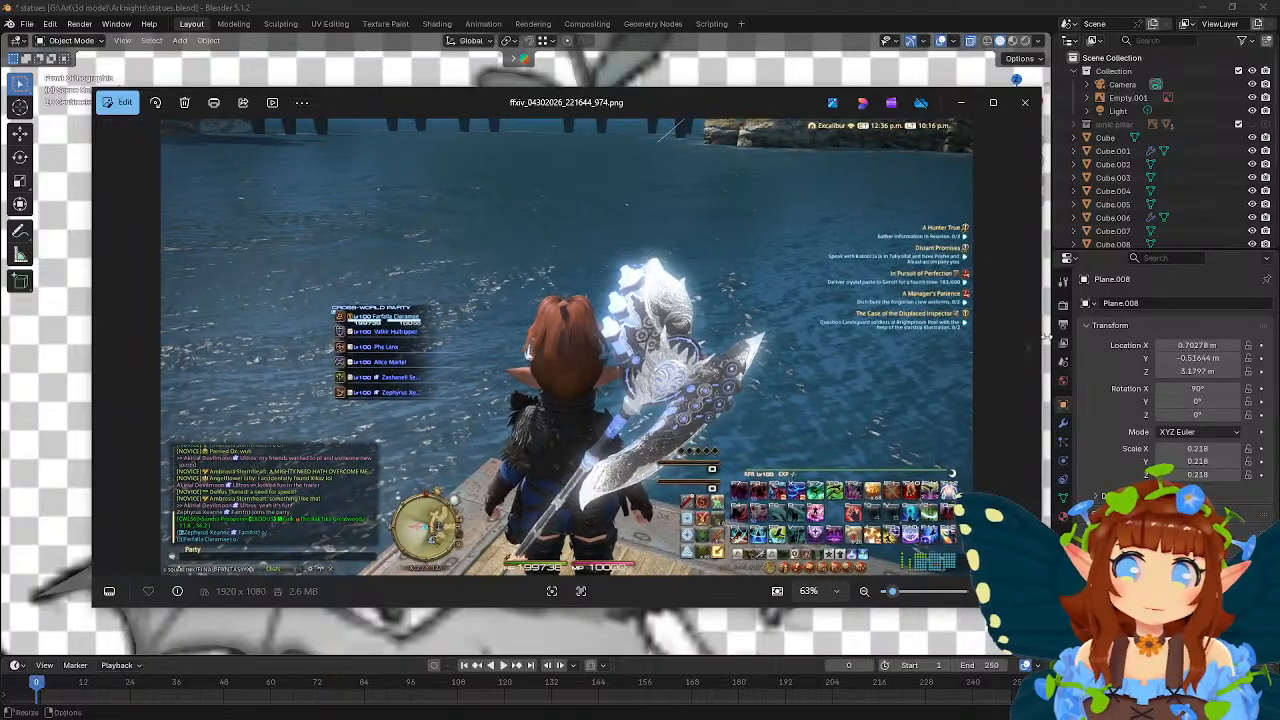
left_click(1025, 350)
left_click(1025, 352)
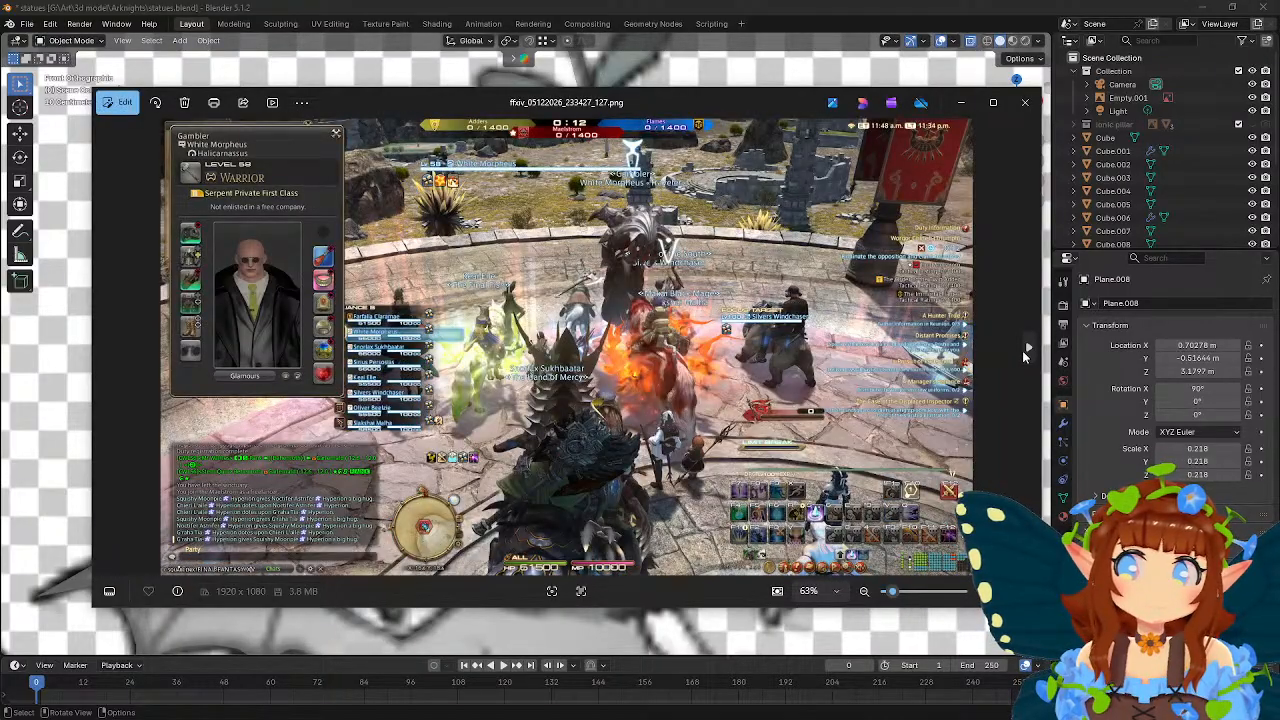
left_click(1025, 352)
left_click(1025, 352)
left_click(1025, 352)
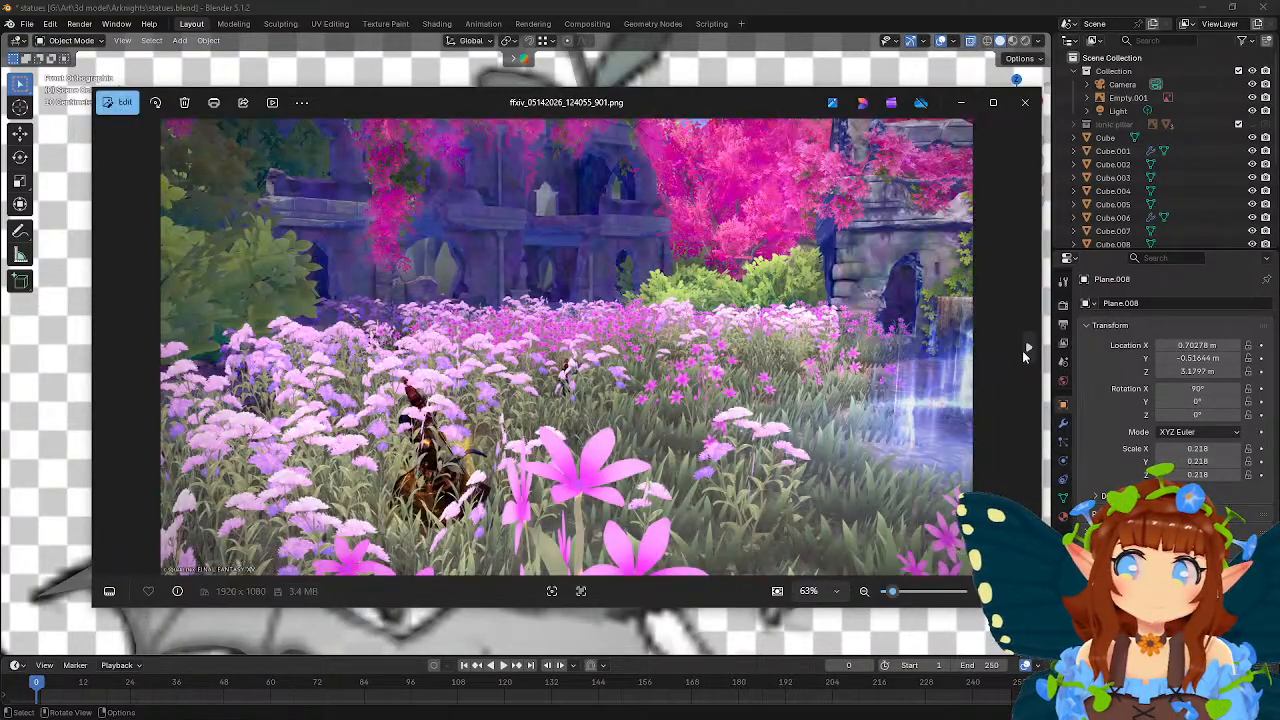
left_click(1025, 352)
left_click(1025, 352)
left_click(1025, 352)
left_click(1025, 352)
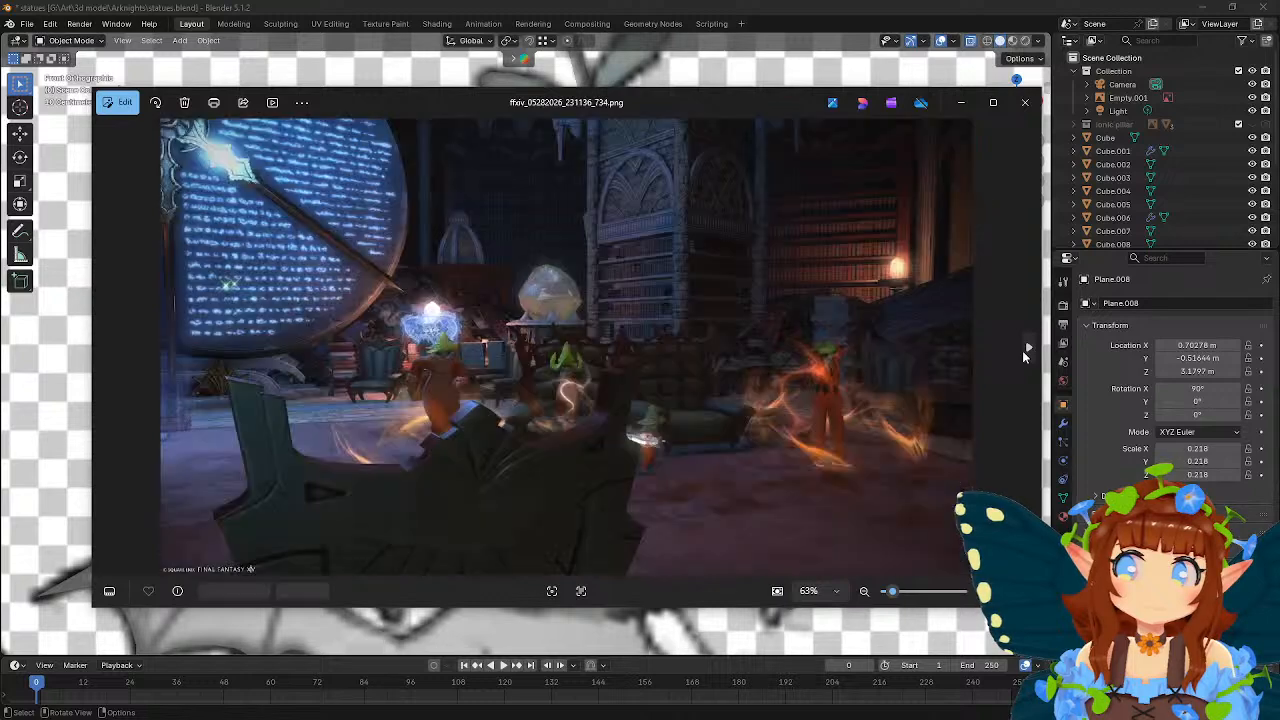
left_click(1025, 352)
left_click(1025, 352)
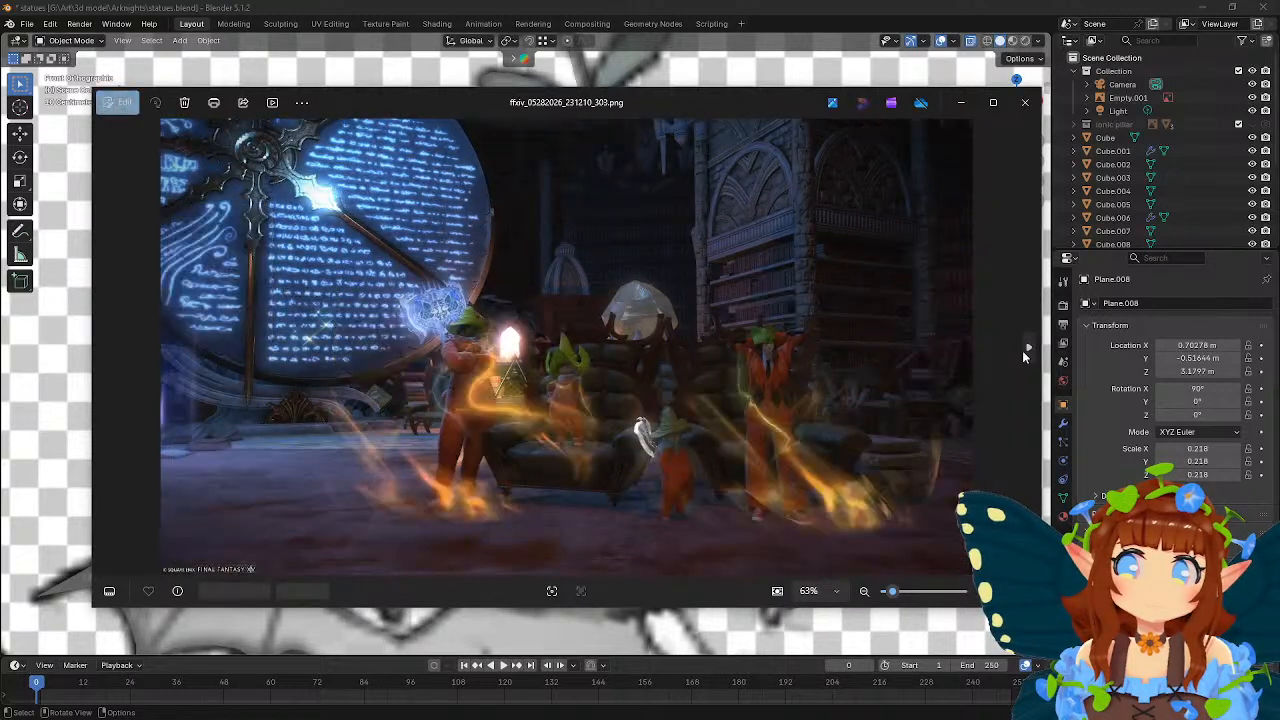
- Browse onward through the game screenshots in the image viewer, checking the combat and group shots
left_click(1025, 352)
left_click(1025, 352)
left_click(1025, 352)
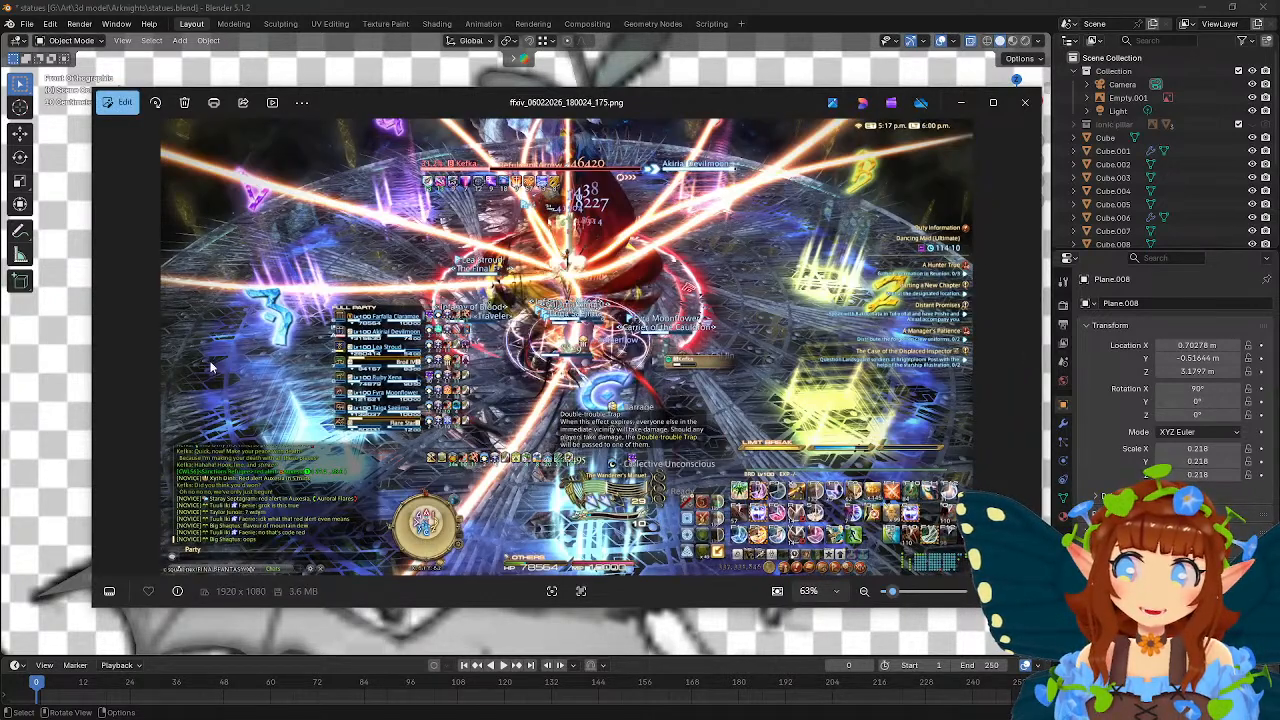
left_click(1027, 351)
left_click(1028, 350)
left_click(1028, 350)
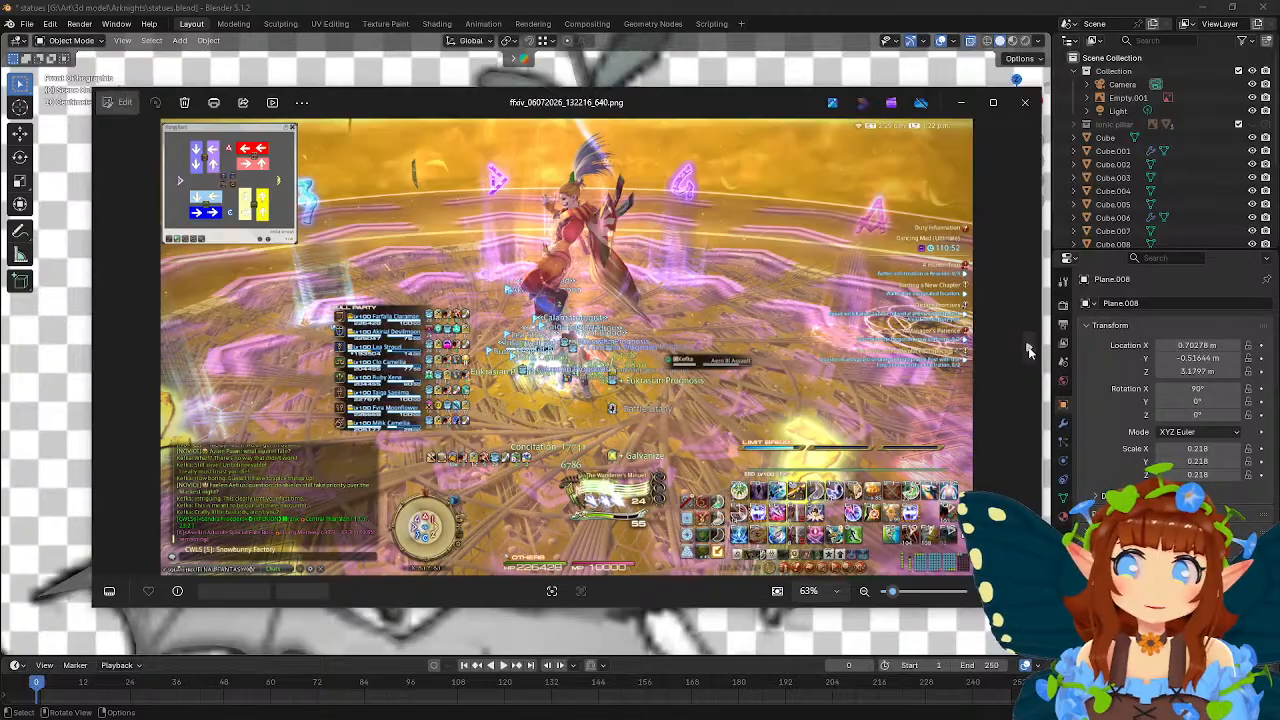
left_click(1028, 350)
left_click(1028, 350)
left_click(1028, 350)
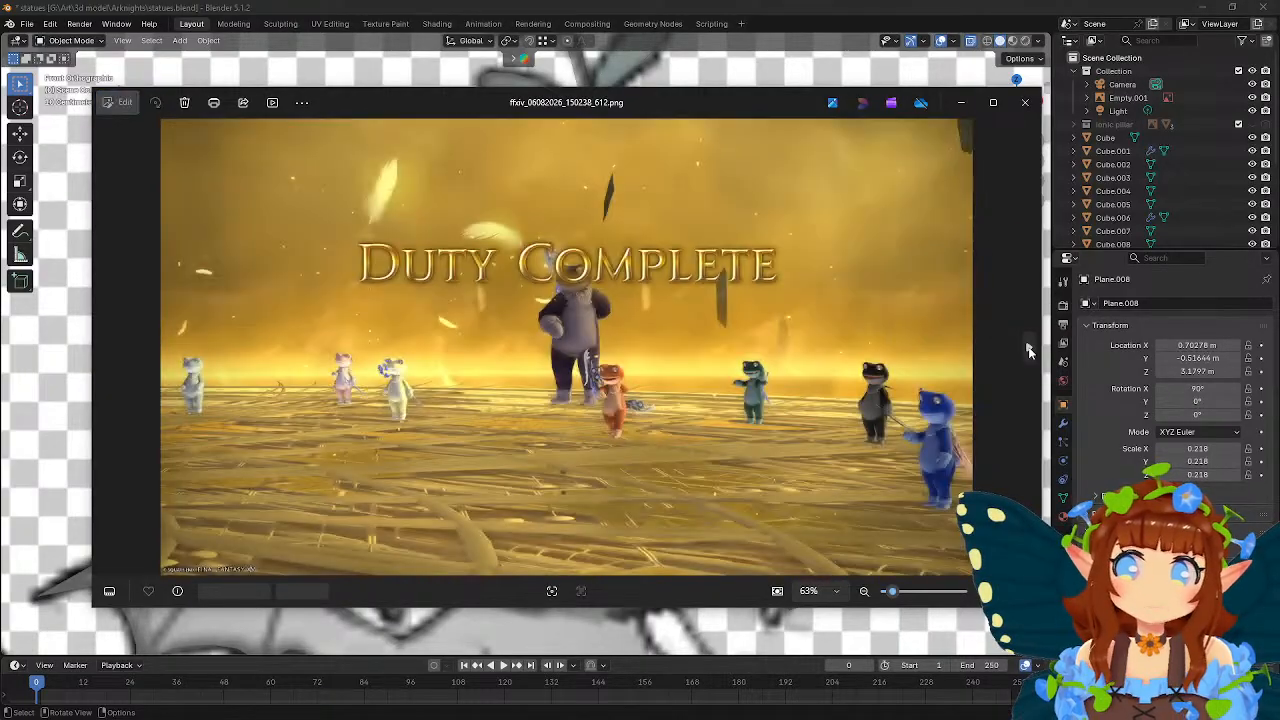
left_click(1028, 350)
left_click(1028, 350)
left_click(1028, 350)
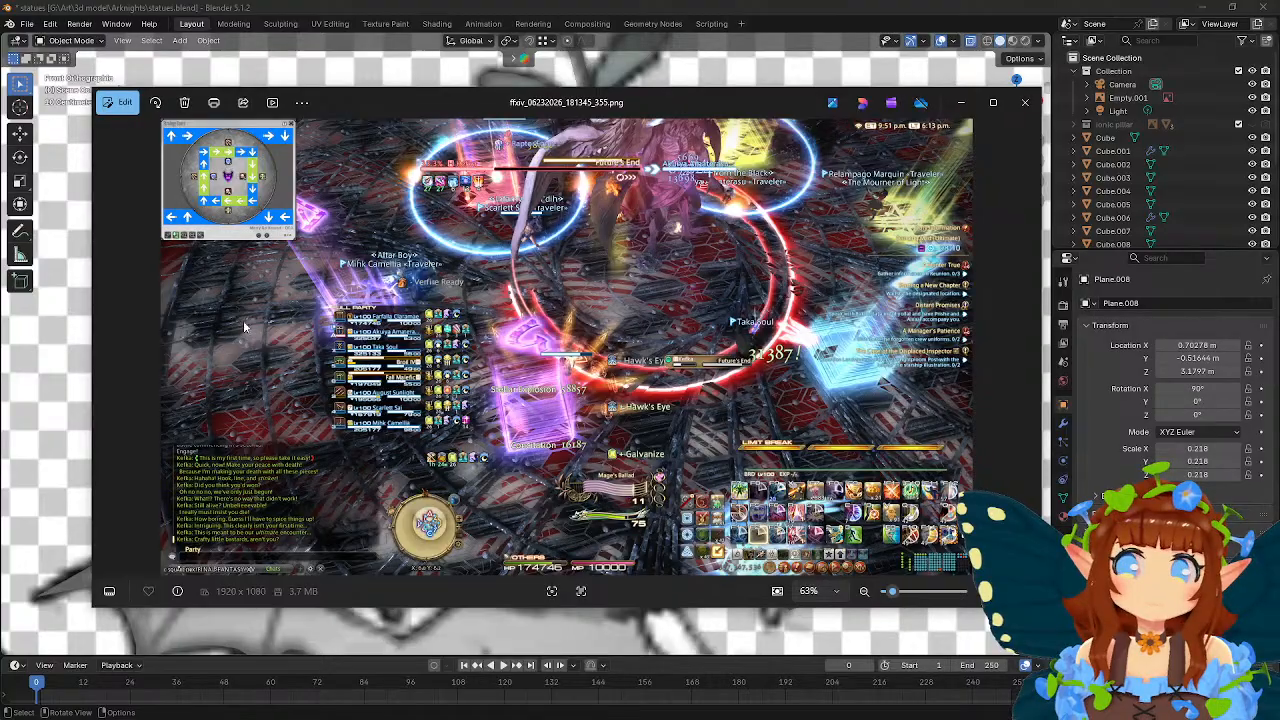
- Close the open screenshot viewers, bring up the browser image of the full-length game character, view it and close that window
left_click(1025, 103)
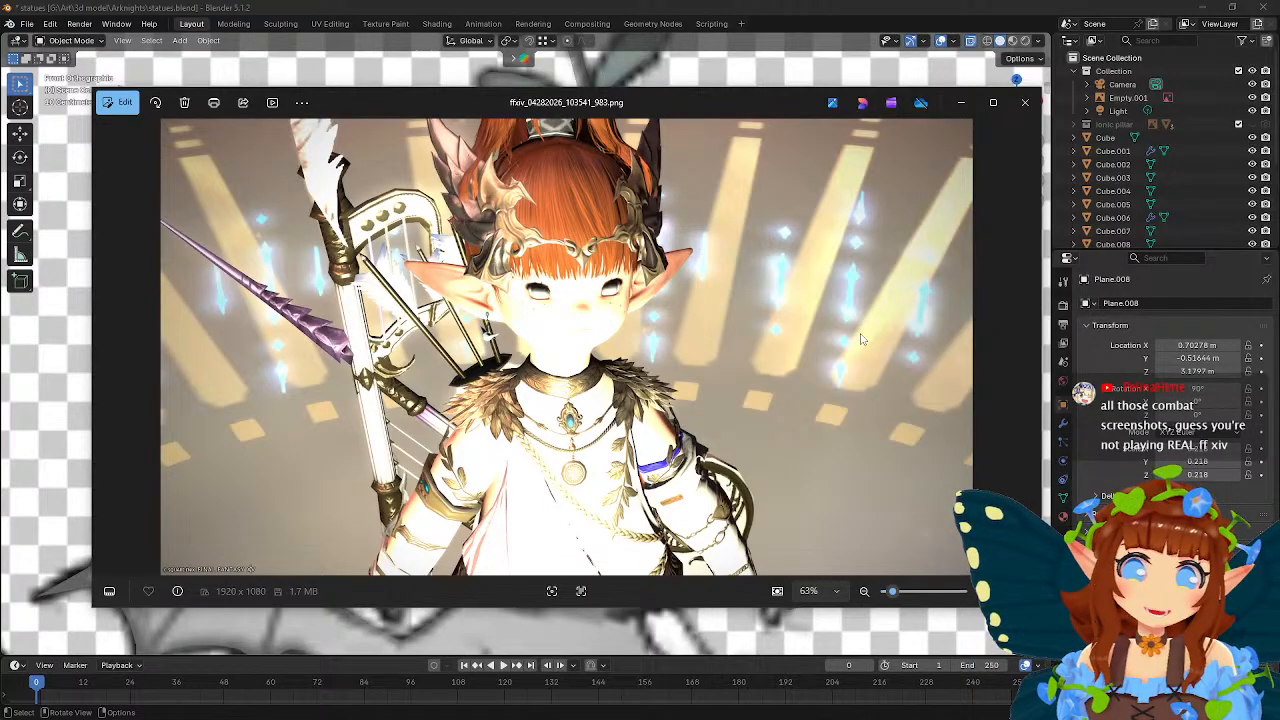
left_click(1022, 110)
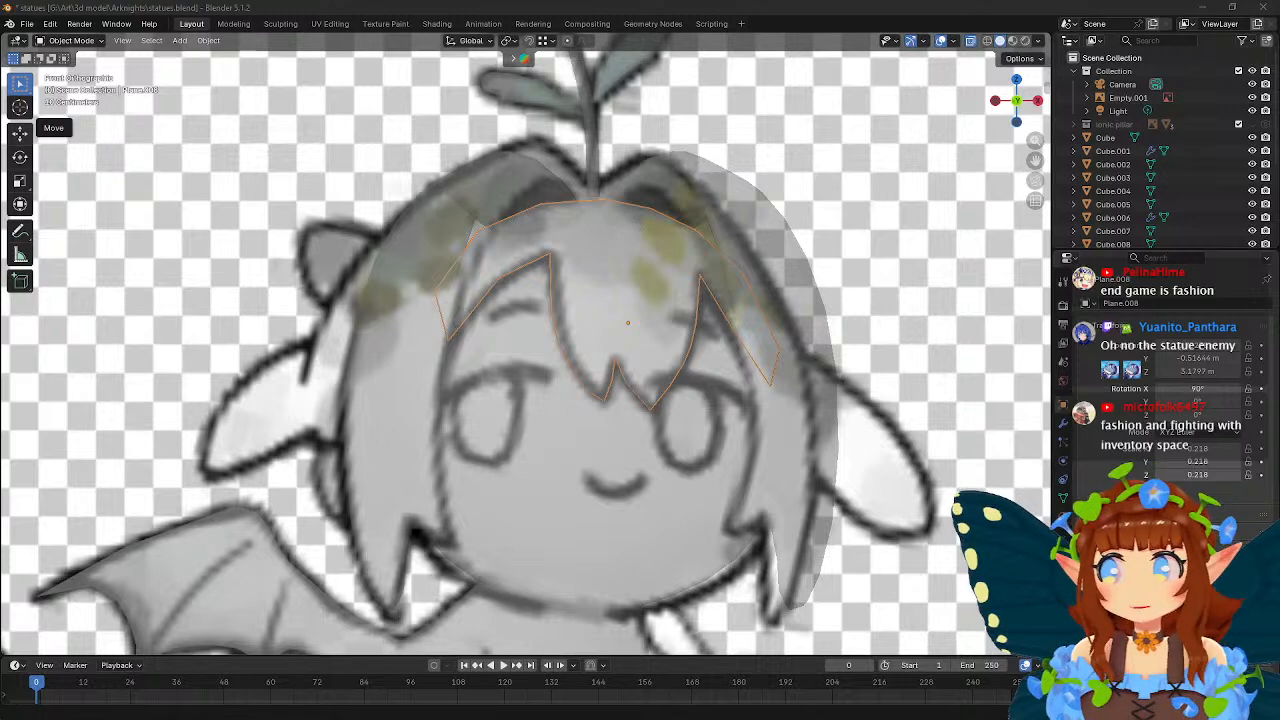
left_click_drag(2, 180, 868, 40)
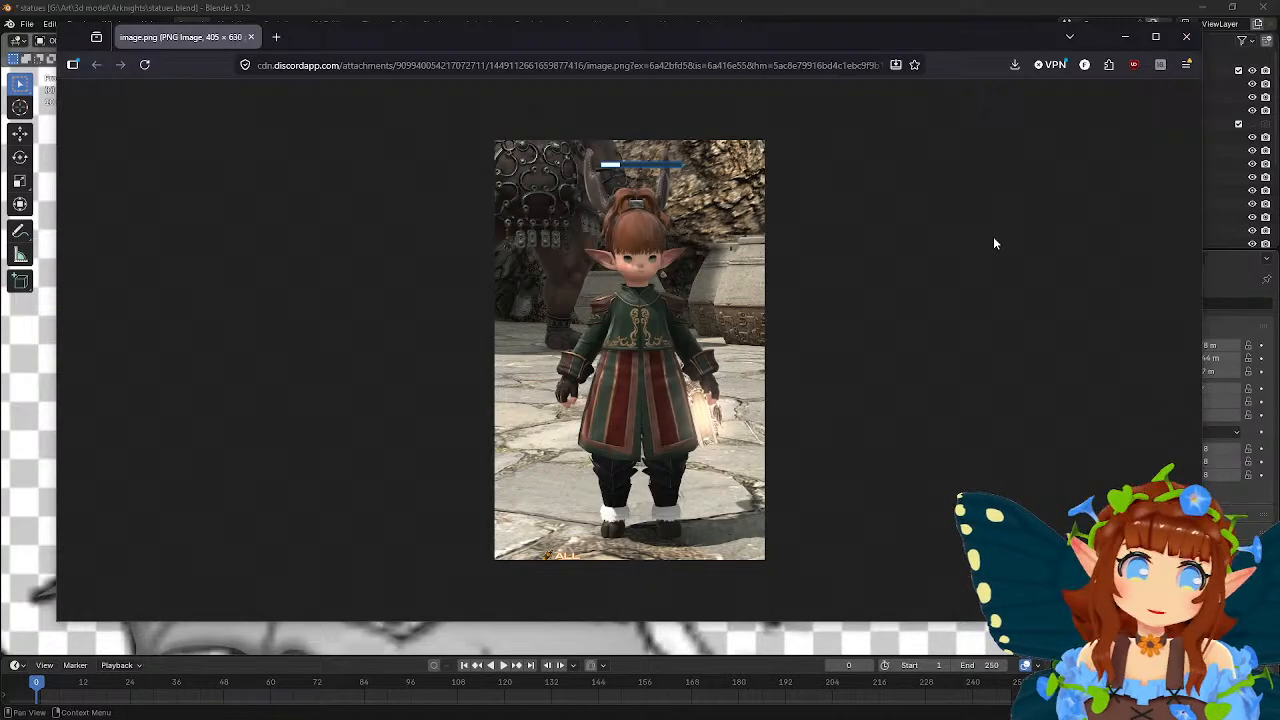
left_click(1185, 42)
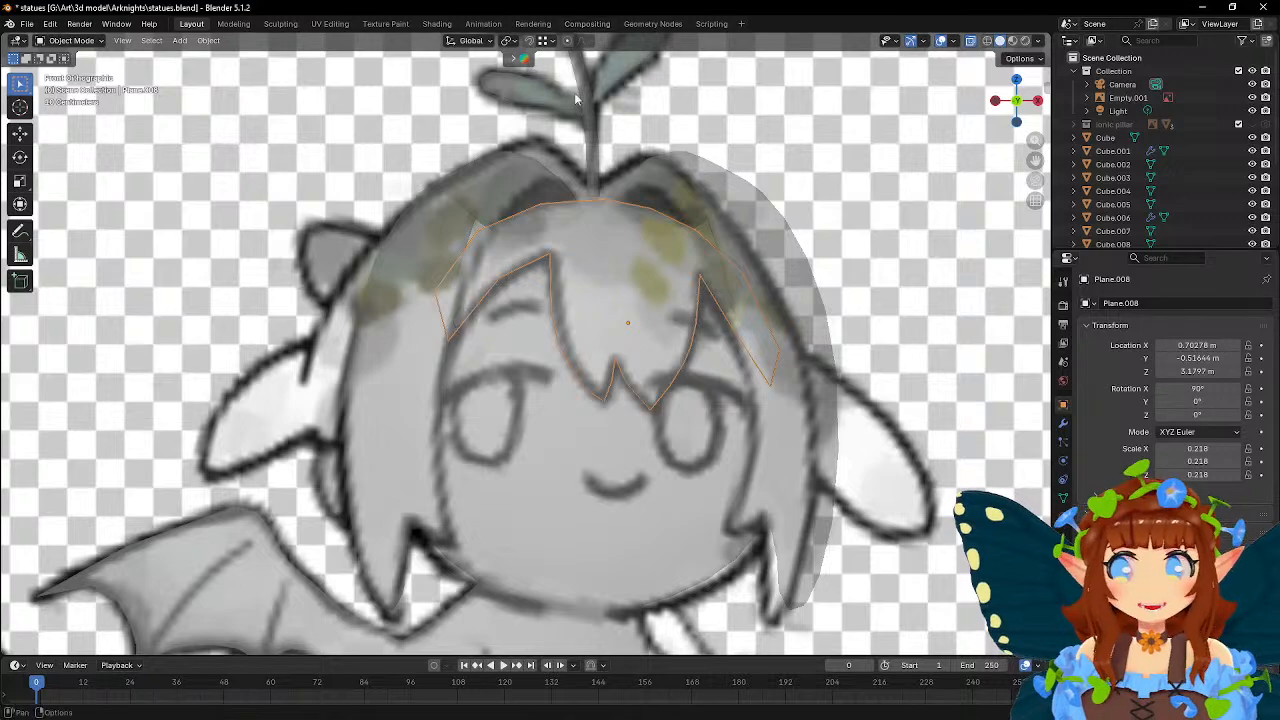
- Return to editing the fringe mesh and shift the selected upper-edge vertices along Y in two moves to fit the head
middle_click_drag(668, 320, 686, 345)
key("Tab")
key("g")
key("y")
left_click(815, 354)
middle_click_drag(812, 354, 910, 338)
key("g")
key("y")
left_click(893, 334)
- Select the outer end vertices of both fringe side strips and scale them along X in two passes around the head
left_click(625, 311)
middle_click_drag(663, 306, 866, 316)
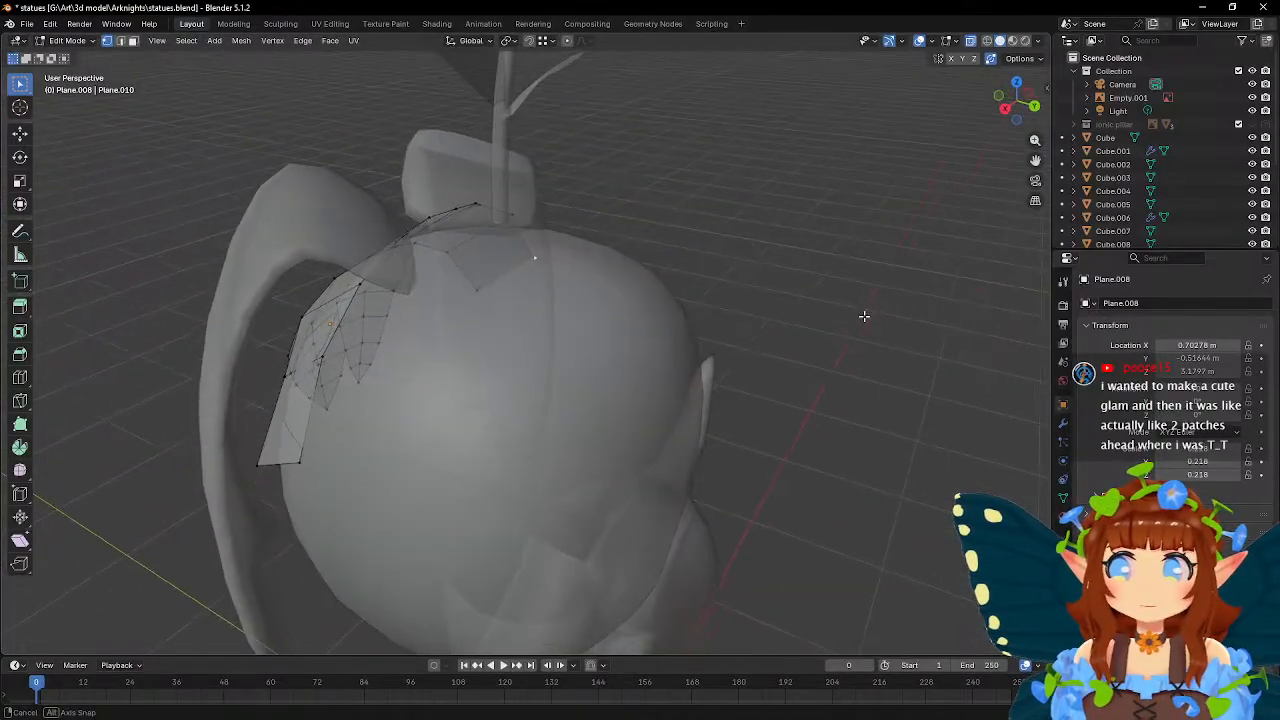
left_click(296, 461, "shift")
middle_click_drag(605, 384, 634, 374)
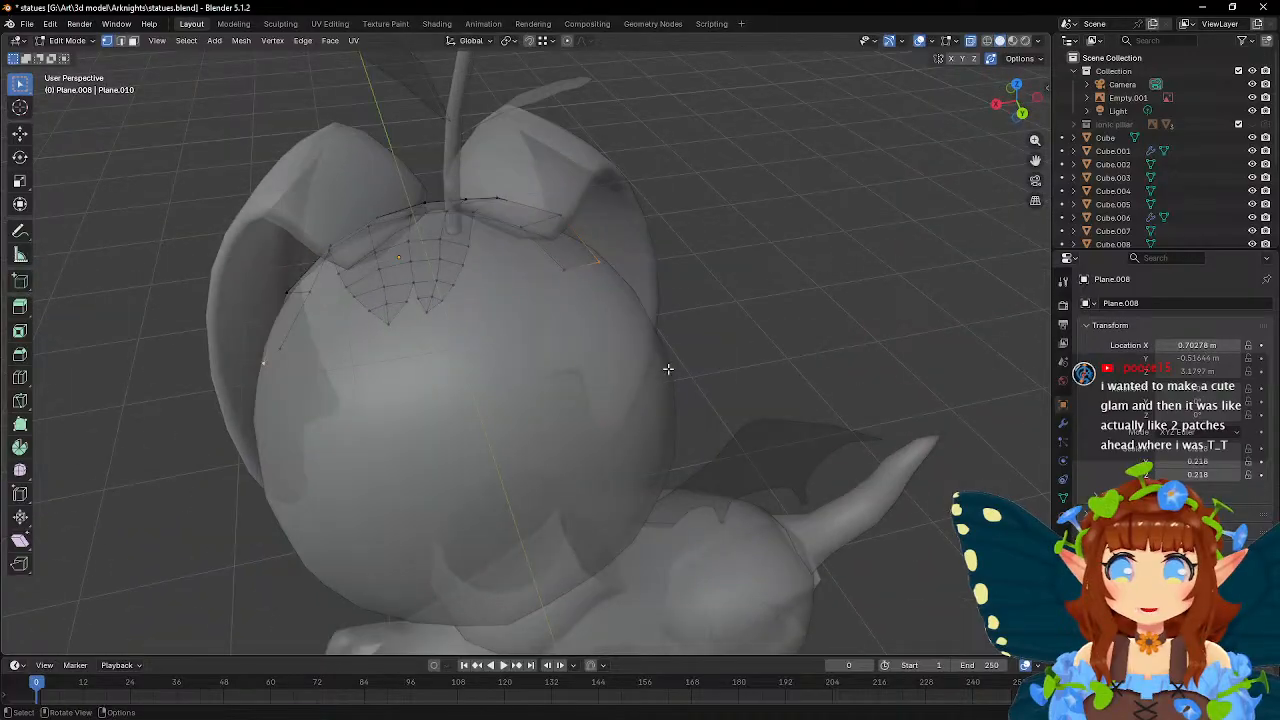
key("s")
key("x")
left_click(726, 362)
middle_click_drag(737, 357, 593, 347)
middle_click_drag(669, 362, 797, 395)
key("s")
key("x")
left_click(877, 366)
- In front view, move the vertex where the left strip meets the fringe about -0.006 m along X to match the reference
middle_click_drag(877, 366, 602, 300)
middle_click_drag(689, 346, 649, 335)
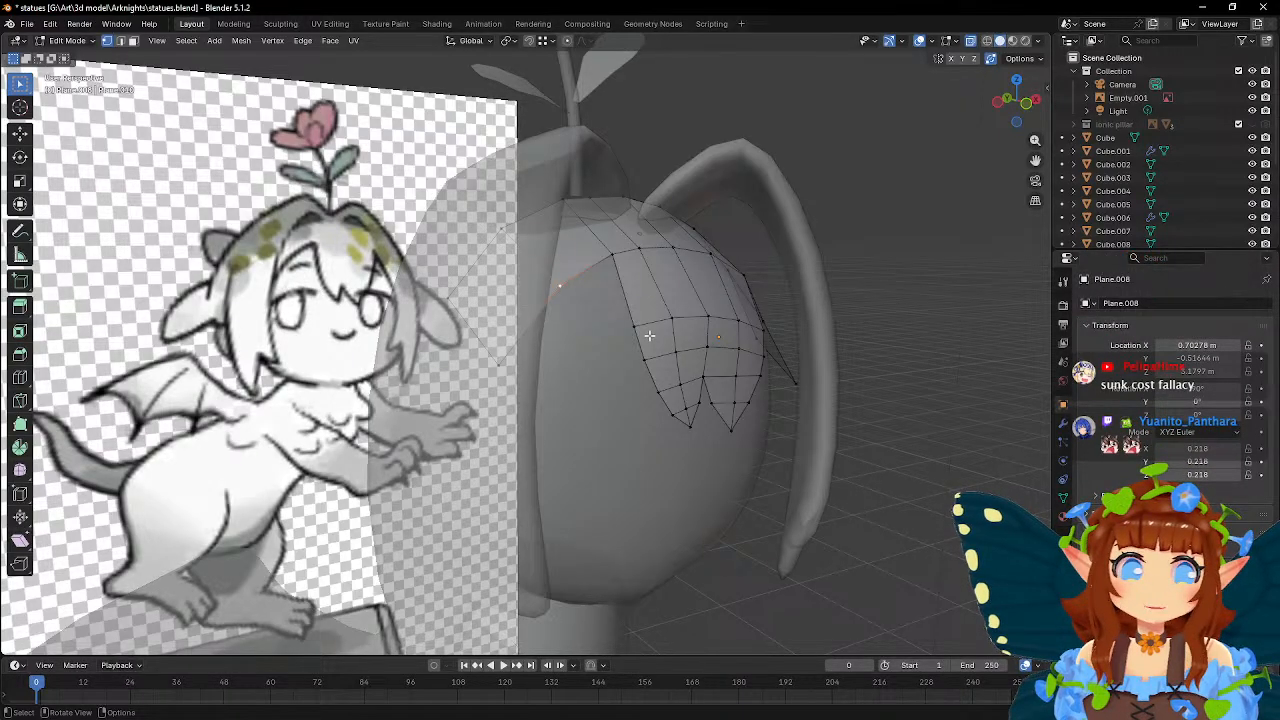
middle_click_drag(649, 336, 529, 285)
key("KP_1")
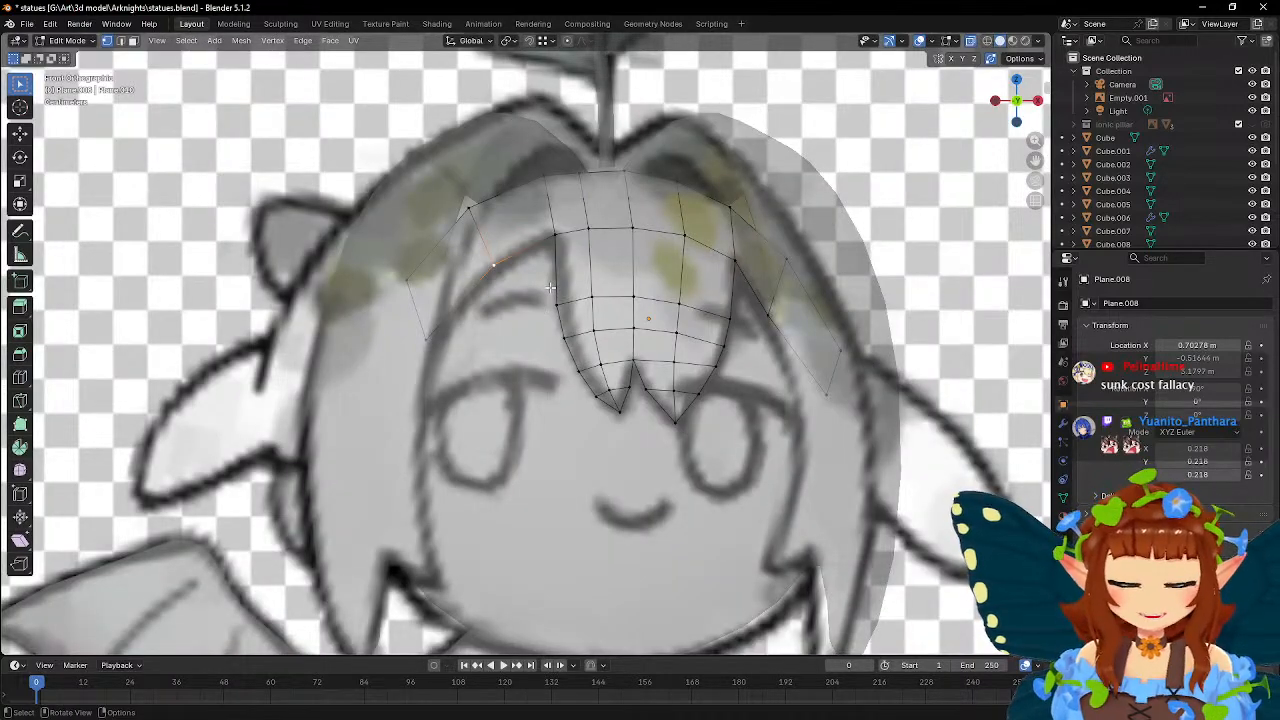
left_click(558, 240)
key("g")
left_click(652, 292)
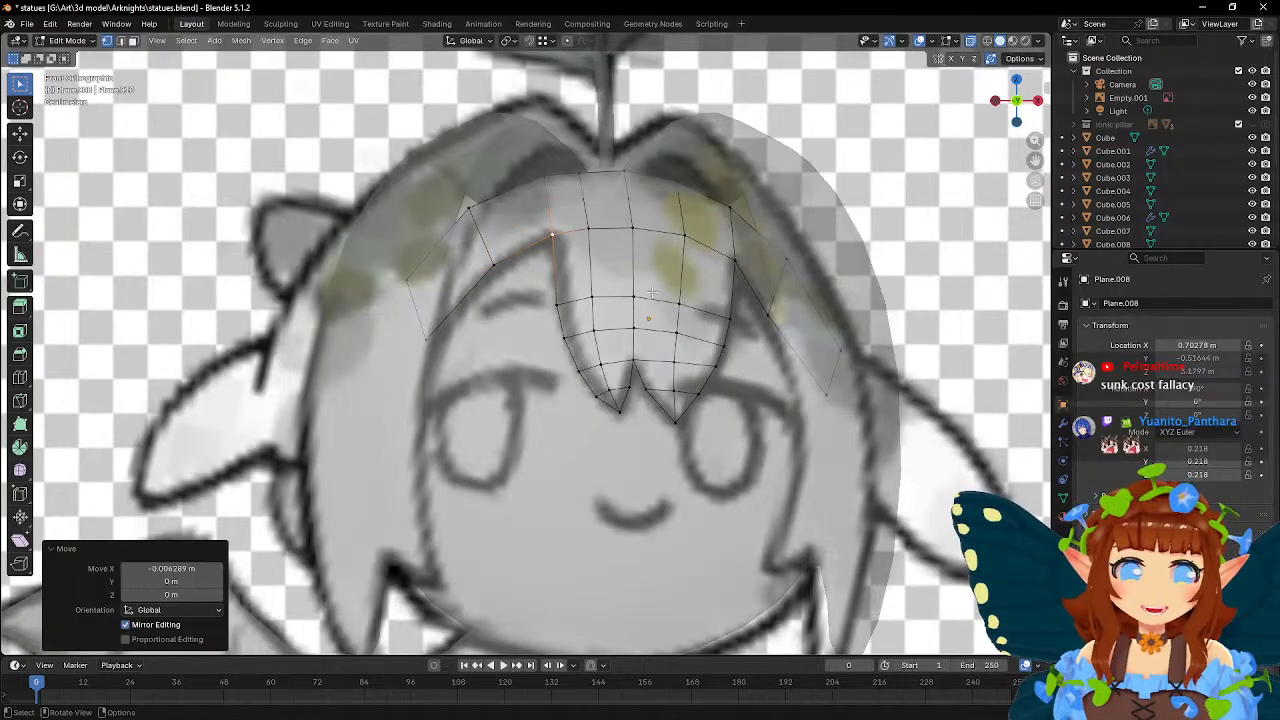
- Select the fringe's upper-edge vertices and adjust their height along Z, lowering them about 0.022 m and raising them about 0.014 m
middle_click_drag(583, 256, 602, 138)
left_click_drag(536, 126, 655, 232)
middle_click_drag(733, 241, 800, 248)
key("g")
key("z")
left_click(843, 266)
key("g")
key("z")
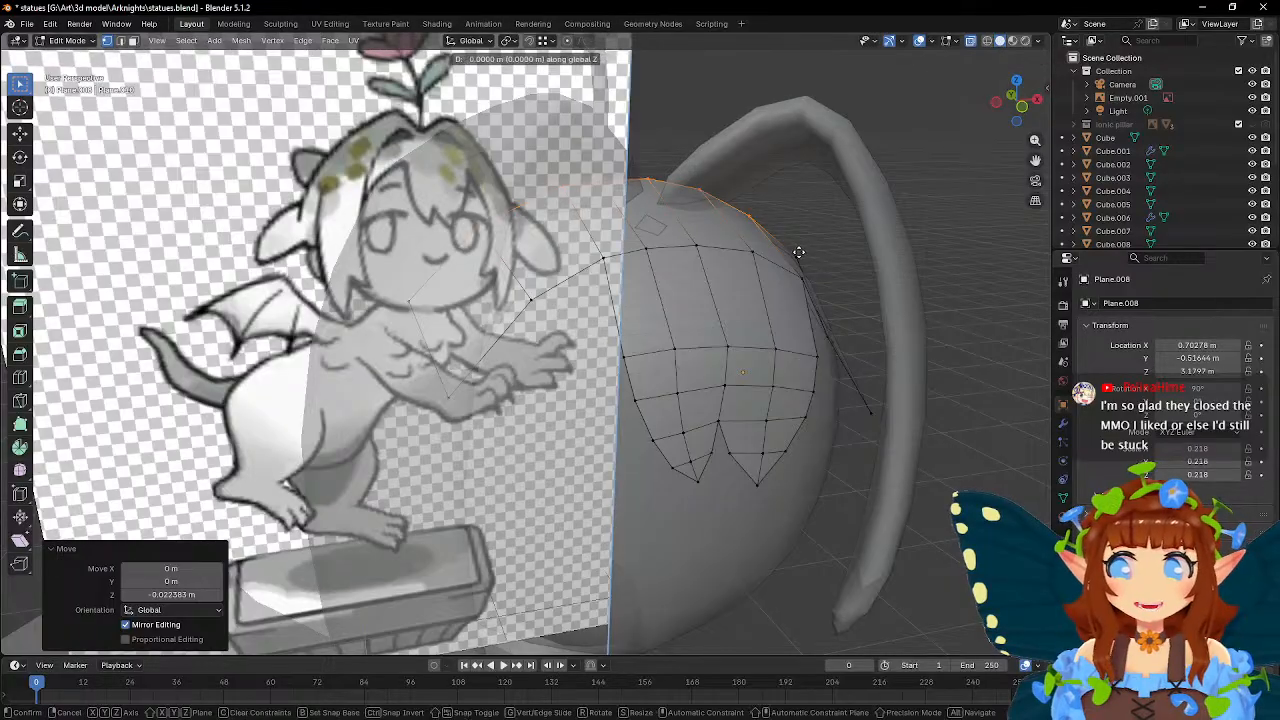
left_click(793, 244)
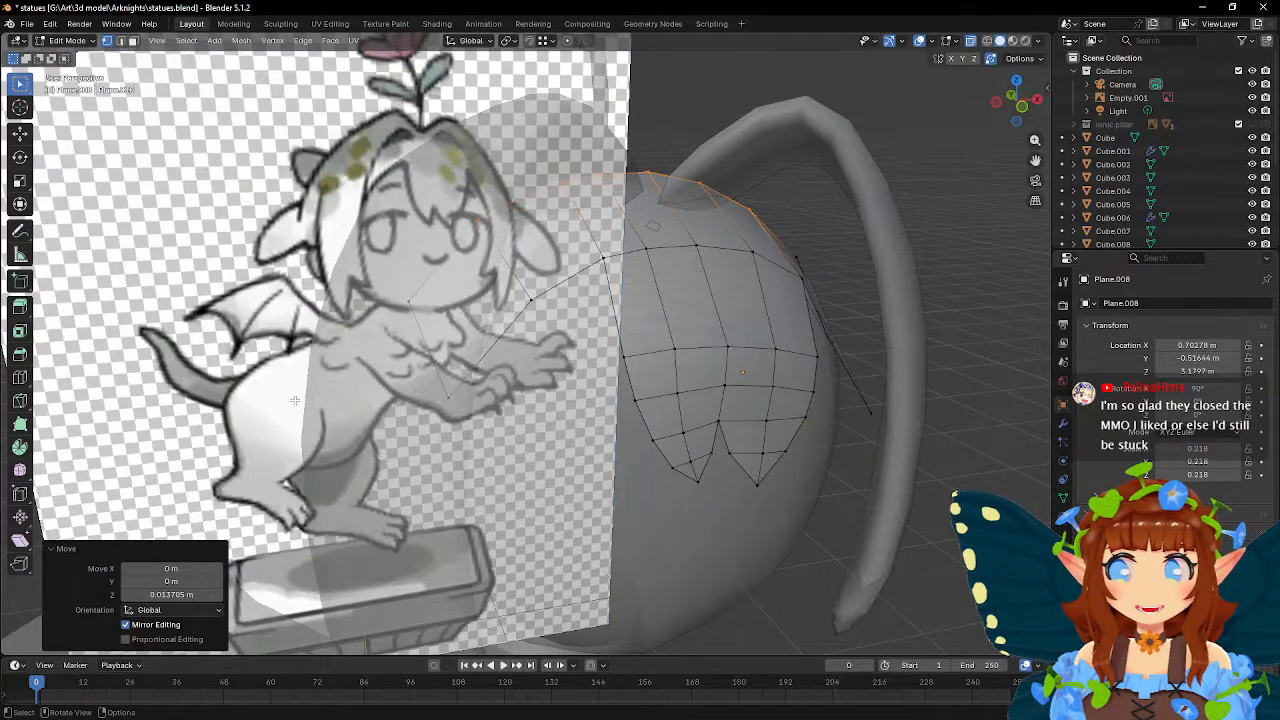
- Select a single vertex on the fringe's upper edge and adjust its height along Z
left_click(20, 377)
left_click(592, 236)
middle_click_drag(592, 236, 708, 292)
key("g")
key("z")
left_click(734, 305)
- Shift the selected fringe vertex and the right strip's lower-edge vertex along X to follow the head's curve
middle_click_drag(815, 297, 866, 355)
key("g")
key("x")
left_click(867, 316)
left_click(827, 378)
key("g")
key("x")
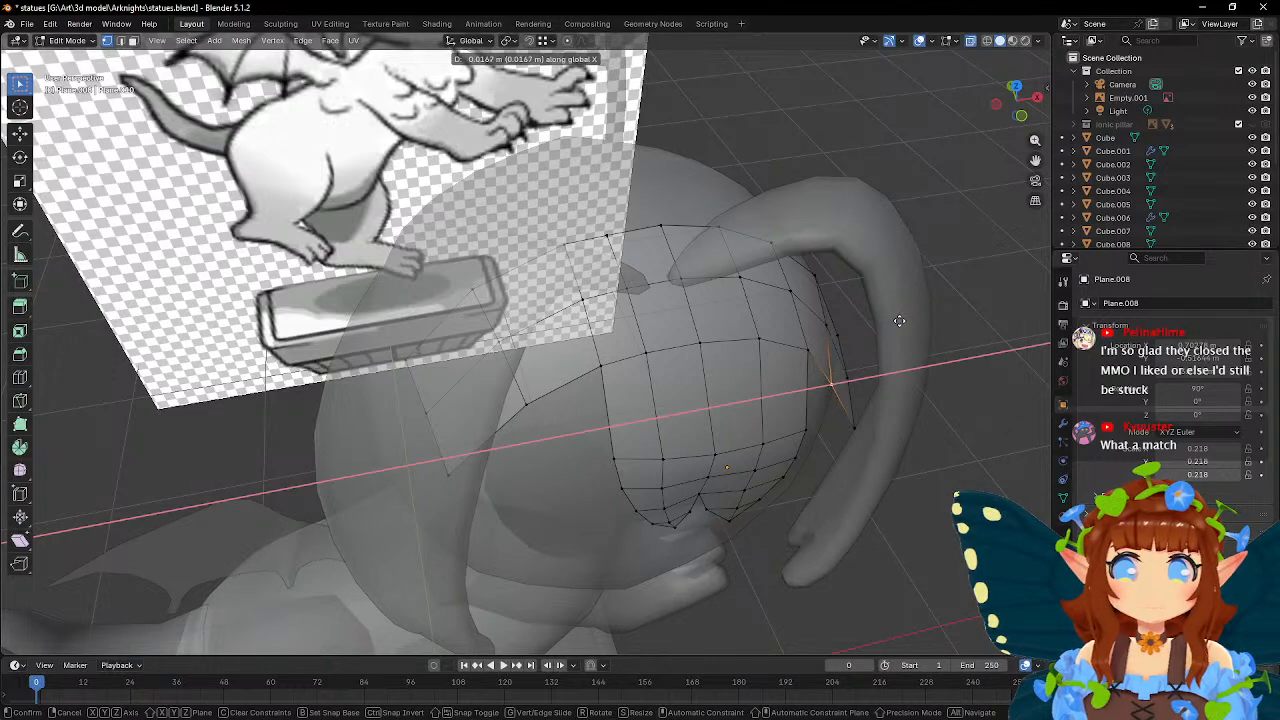
left_click(868, 310)
- Slide the left strip's upper vertex horizontally, move its outer-edge vertex about -0.015 m along X, and leave mesh editing
middle_click_drag(853, 299, 788, 190)
left_click(495, 203)
middle_click_drag(495, 203, 580, 256)
key("g")
key("shift+z")
left_click(509, 218)
left_click(461, 305)
key("g")
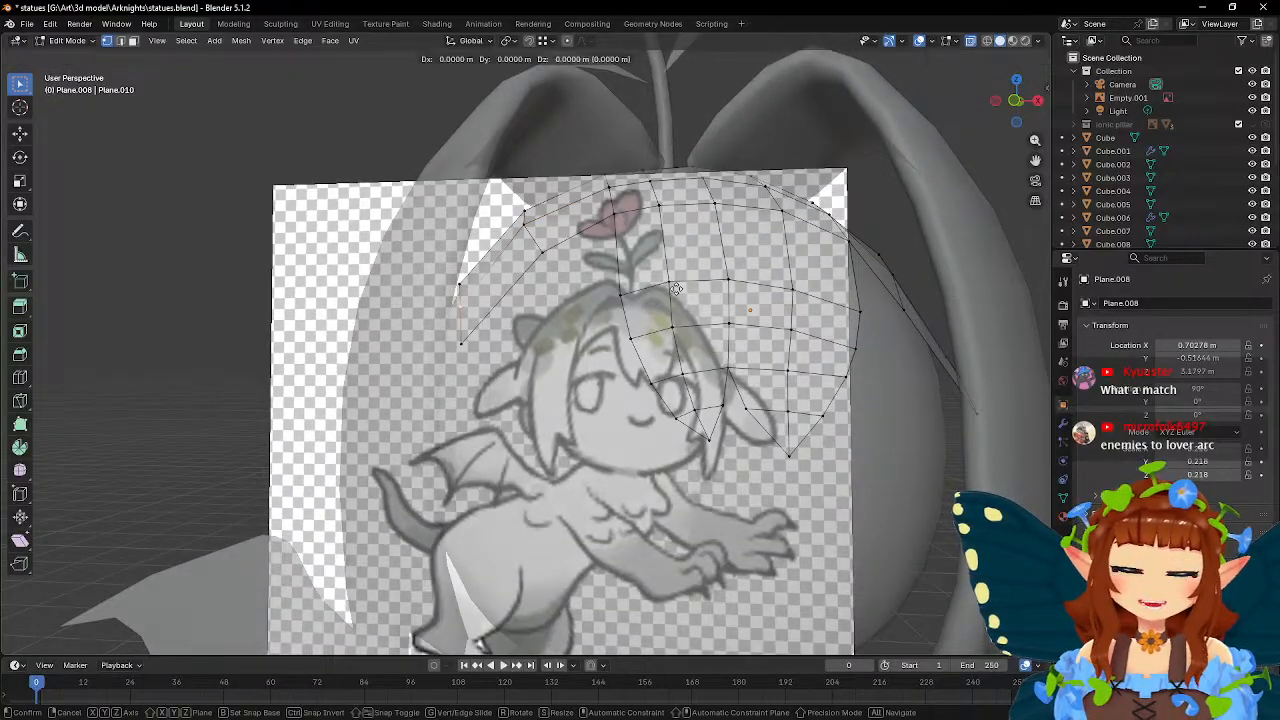
left_click(672, 290)
middle_click_drag(672, 290, 676, 288)
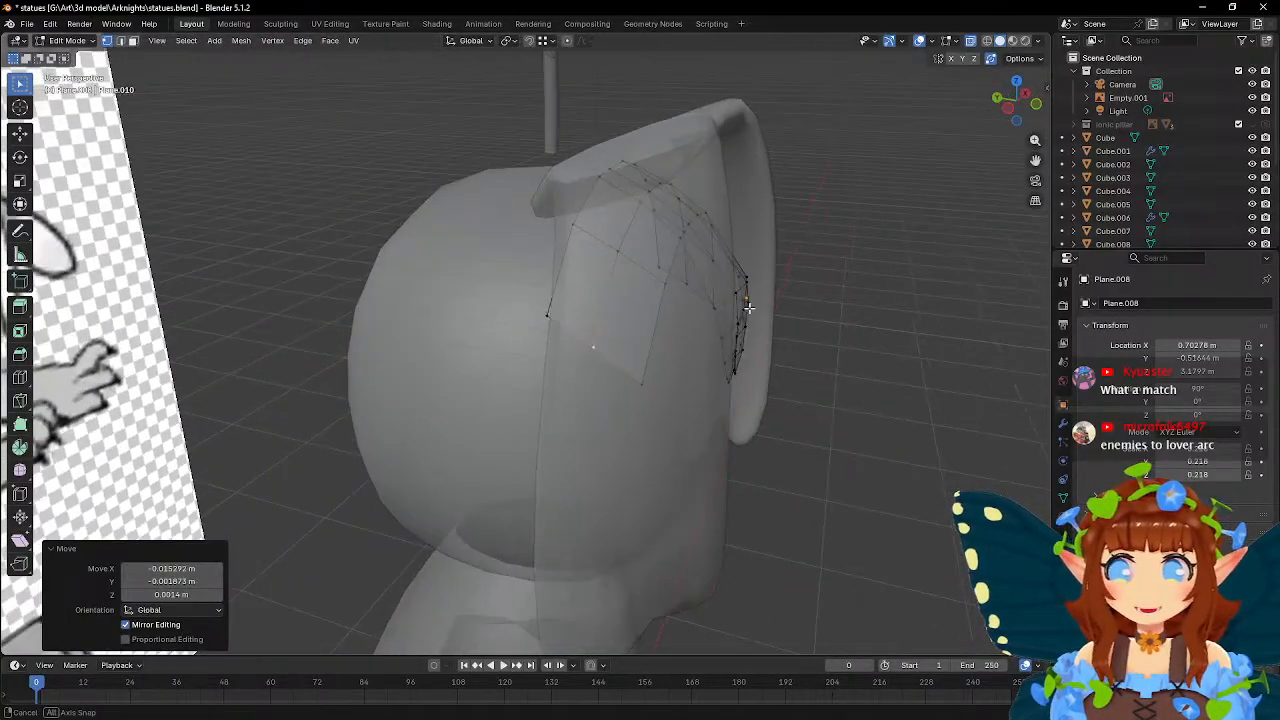
key("Tab")
middle_click_drag(787, 311, 743, 300)
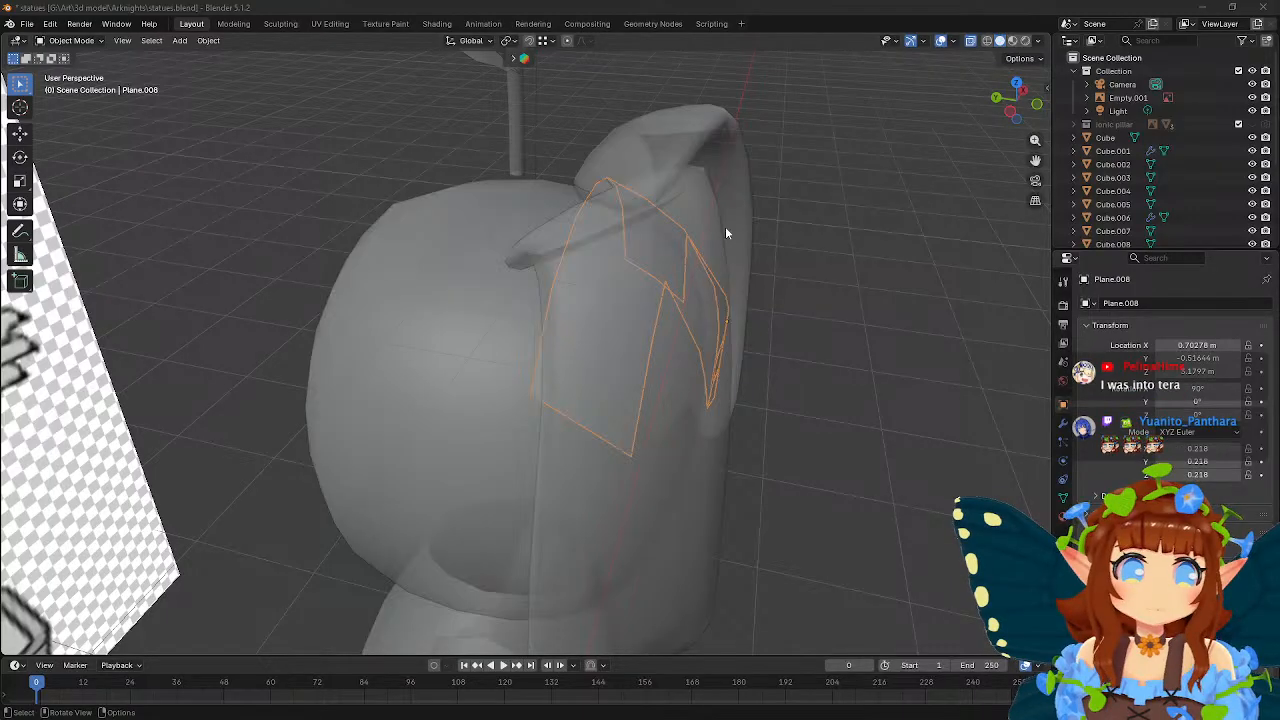
- Open the large side hair lock for mesh editing and move one vertex of its crown edge along Z and inward
middle_click_drag(729, 243, 768, 182)
left_click(648, 134)
middle_click_drag(648, 134, 695, 258)
key("Tab")
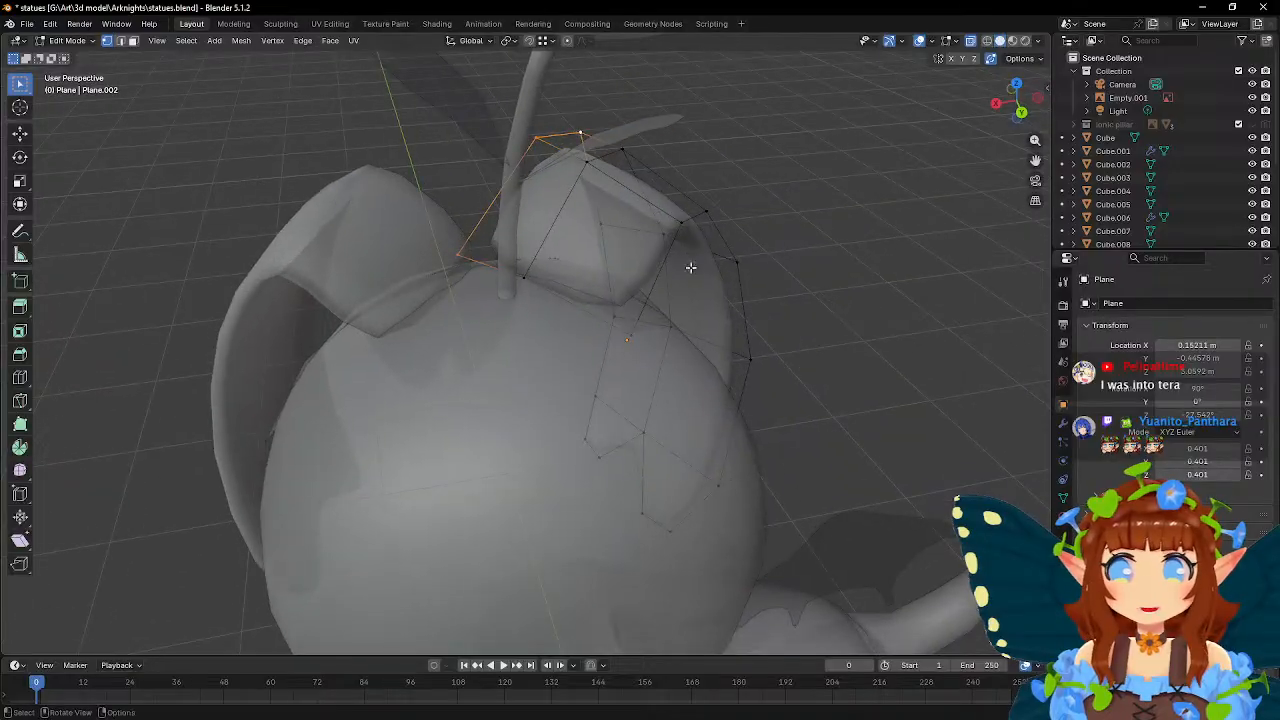
left_click(631, 336)
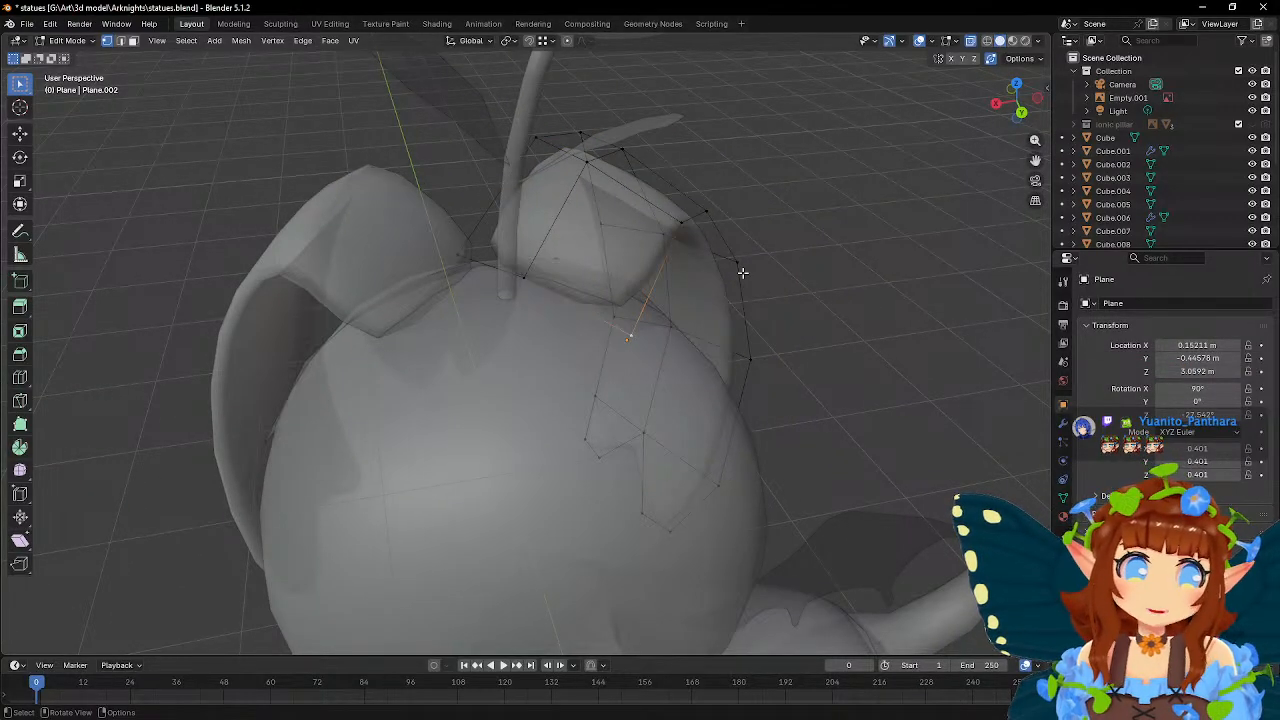
mouse_move(742, 272)
middle_mouse_down()
mouse_move(669, 240)
mouse_move(465, 248)
mouse_move(909, 251)
mouse_move(743, 251)
mouse_move(757, 277)
mouse_move(747, 255)
middle_mouse_up()
key("g")
key("z")
left_click(728, 245)
key("g")
left_click(782, 249)
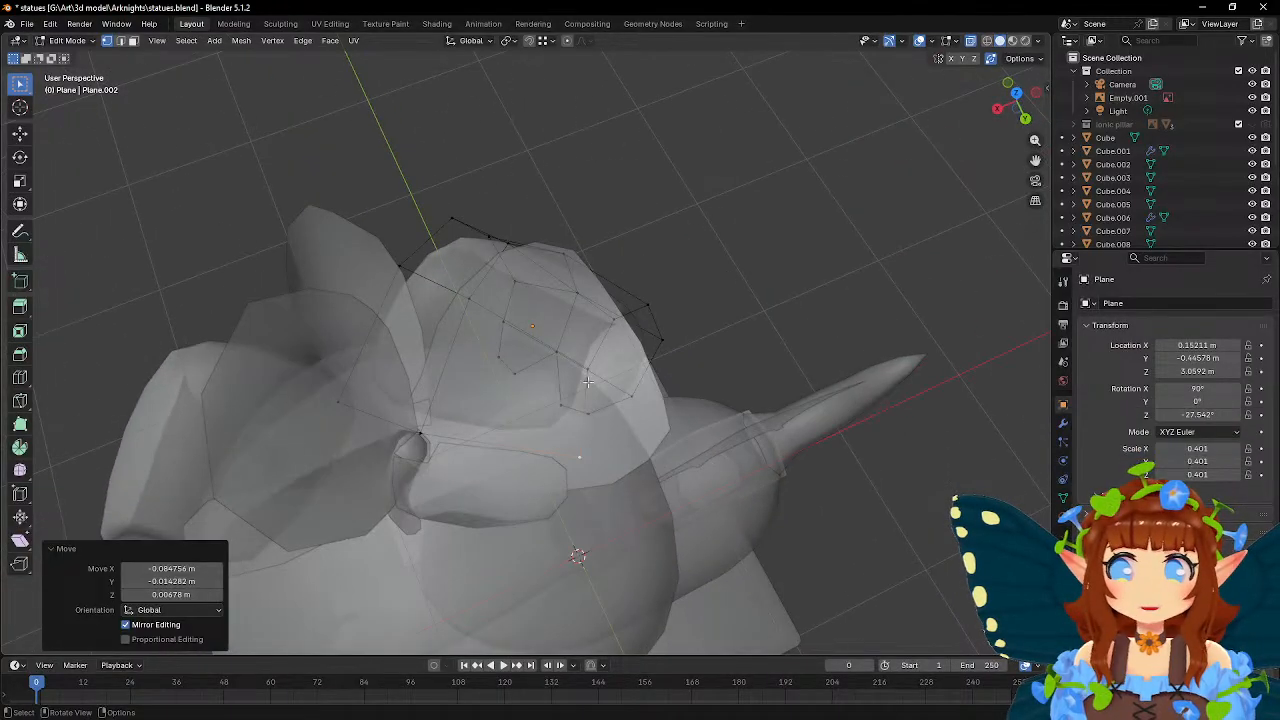
- Reposition three more vertices along the side lock's crown edge so they follow the top of the head
left_click(585, 369)
key("g")
left_click(748, 299)
middle_click_drag(751, 300, 471, 287)
left_click(450, 288)
middle_click_drag(746, 271, 791, 237)
key("g")
left_click(700, 289)
key("Tab")
key("Tab")
- Move the side lock's two upper rear vertices closer to the head, the second about 0.096 m down
middle_click_drag(558, 222, 489, 237)
middle_click_drag(647, 263, 464, 235)
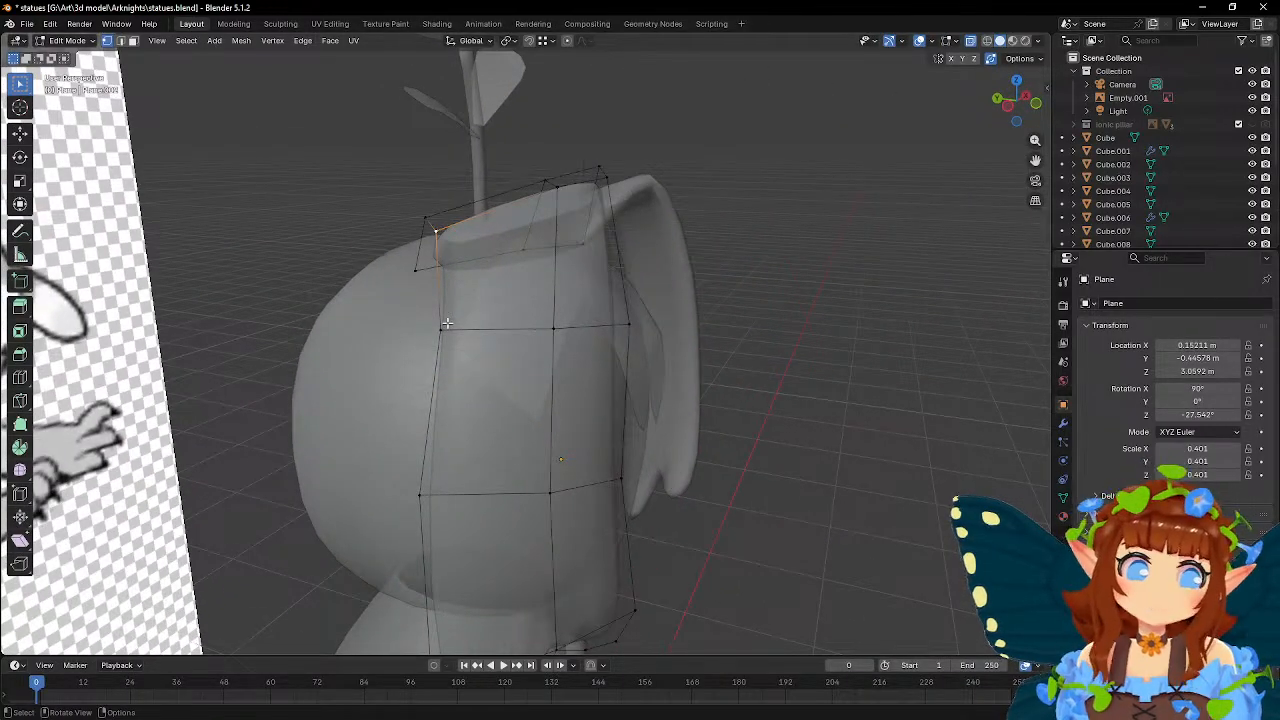
left_click(423, 221)
middle_click_drag(556, 290, 524, 230)
key("g")
left_click(497, 262)
left_click(438, 220)
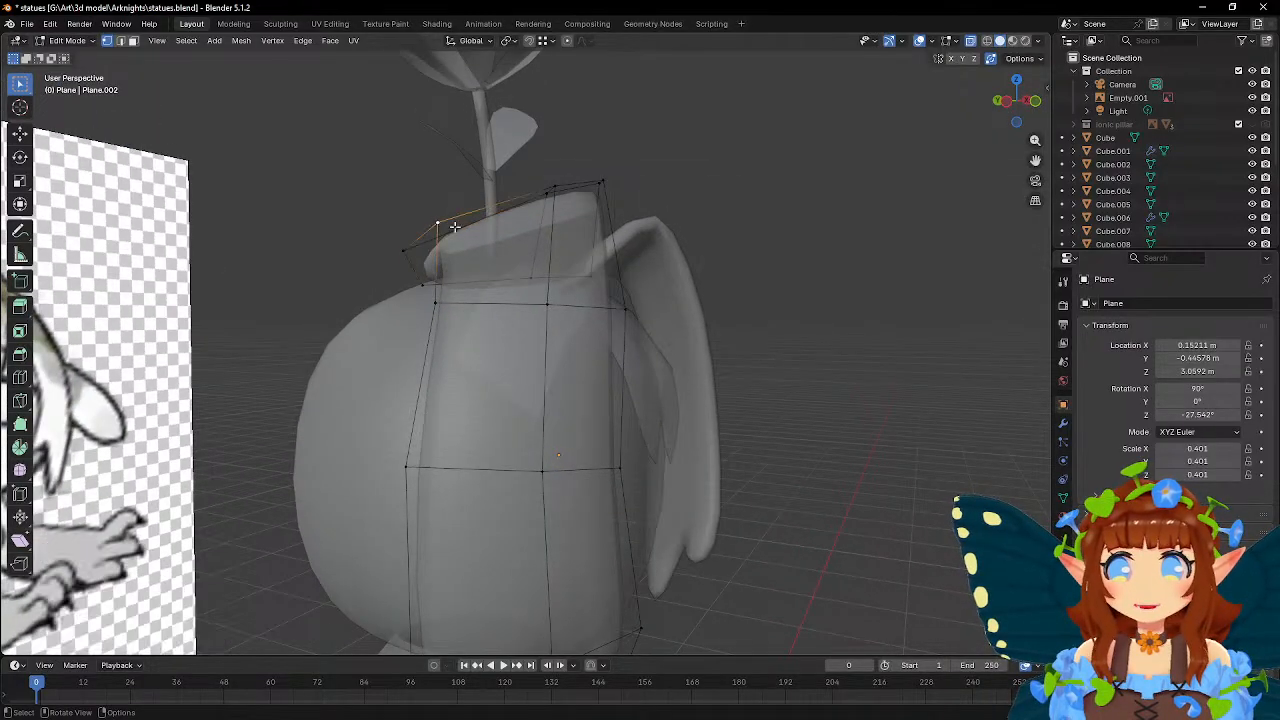
key("g")
left_click(421, 265)
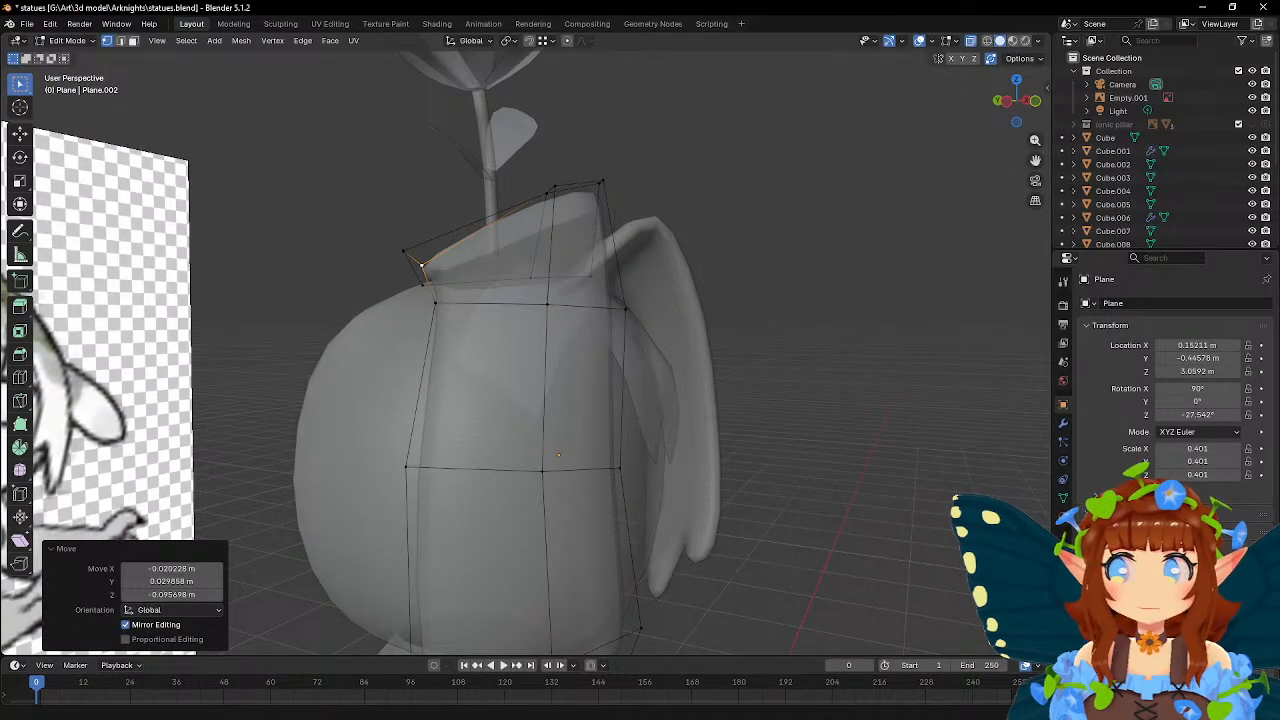
- Select the side lock's rear crown corner vertices and move each one toward the back of the head
middle_click_drag(471, 188, 578, 191)
left_click(399, 251)
middle_click_drag(520, 222, 634, 249)
key("g")
left_click(439, 260)
left_click(439, 260)
key("g")
left_click(474, 283)
left_click(460, 293)
key("g")
left_click(467, 251)
- Adjust four more vertices around the side lock's rear crown edge to shape its curve over the head
left_click(553, 277)
middle_click_drag(560, 275, 643, 263)
key("g")
left_click(622, 287)
left_click(492, 256)
middle_click_drag(566, 246, 506, 286)
key("g")
left_click(535, 250)
left_click(432, 297)
key("g")
left_click(503, 281)
- Pull the side lock's inner rear-edge vertices along the head surface, moving the last one about 0.061 m along X
left_click(475, 332)
middle_click_drag(476, 331, 614, 229)
key("g")
left_click(488, 273)
key("g")
left_click(543, 284)
left_click(450, 262)
middle_click_drag(520, 251, 562, 297)
key("g")
left_click(525, 310)
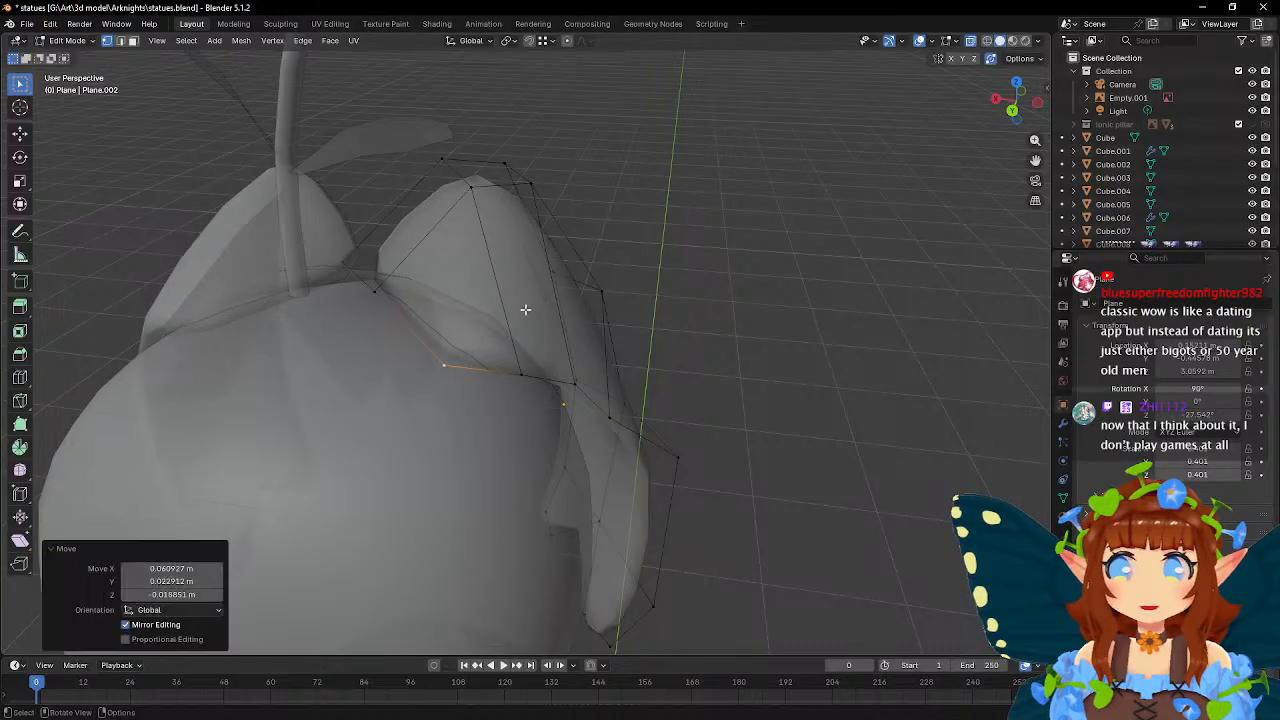
- Move two vertices on the side lock's inner rear edge along the head surface, the second about 0.018 m along X
left_click(570, 382)
middle_click_drag(657, 254, 654, 203)
key("g")
left_click(646, 212)
left_click(487, 309)
key("g")
left_click(645, 265)
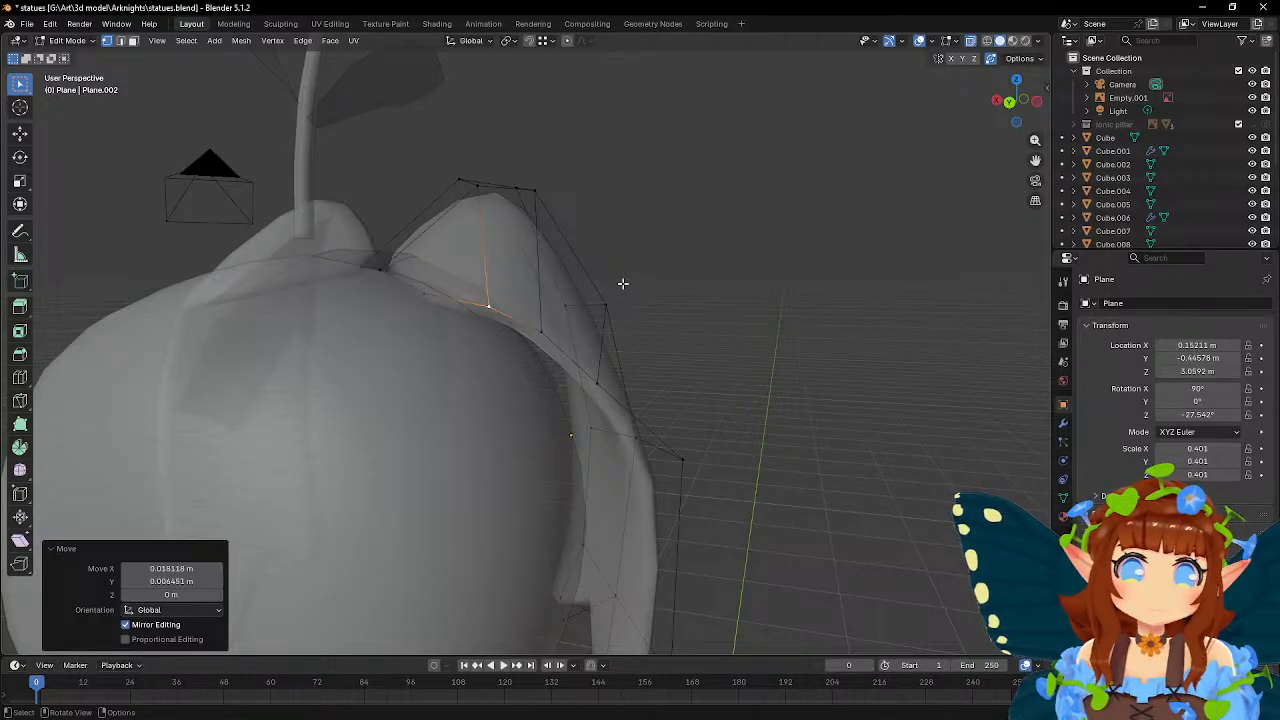
- Reposition two outer vertices of the side lock to round its curve behind the head
middle_click_drag(622, 284, 660, 471)
left_click(658, 466)
key("g")
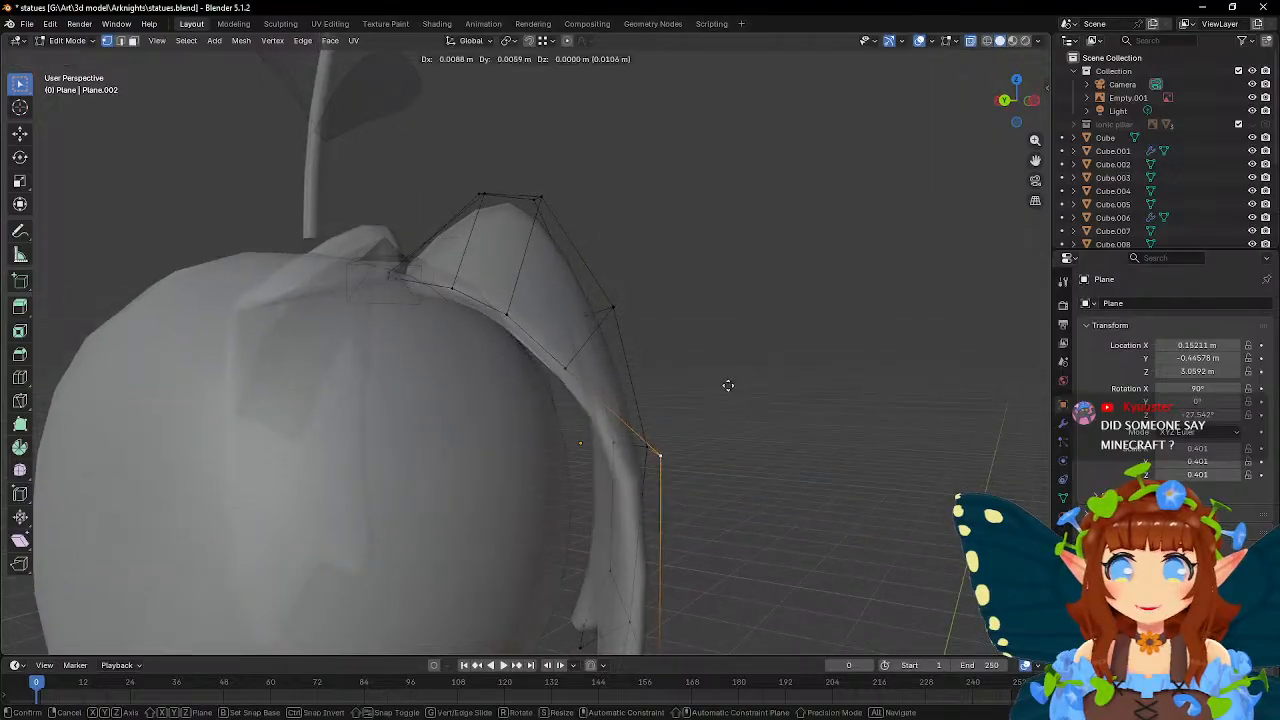
left_click(709, 385)
middle_click_drag(709, 383, 448, 320)
left_click(644, 312)
key("g")
left_click(764, 348)
- Adjust the remaining inner rear-edge vertices against the head, moving the last about 0.007 m along X and 0.005 m along Y
left_click(591, 270)
key("g")
left_click(658, 312)
key("g")
left_click(468, 346)
key("g")
left_click(562, 290)
middle_click_drag(562, 290, 814, 300)
key("g")
left_click(814, 300)
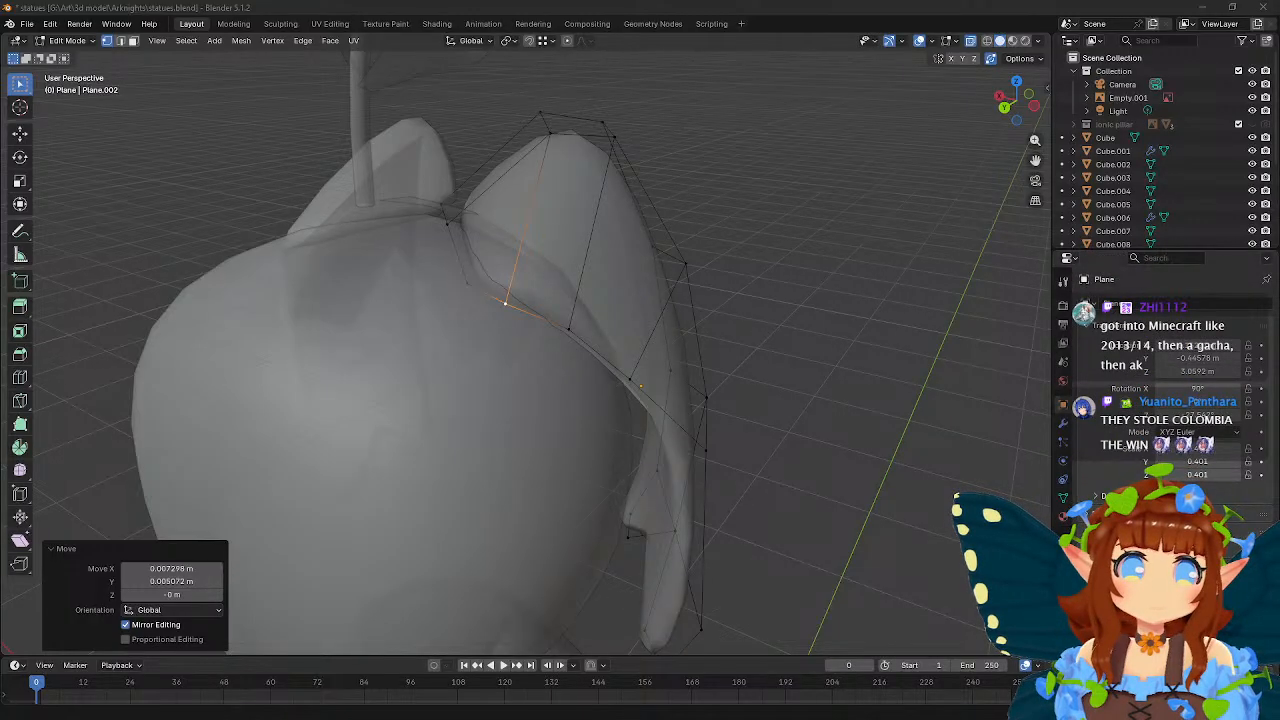
- Compare the lock with the reference in front view and adjust its vertices near the parting, raising the last about 0.015 m
middle_click_drag(719, 307, 490, 294)
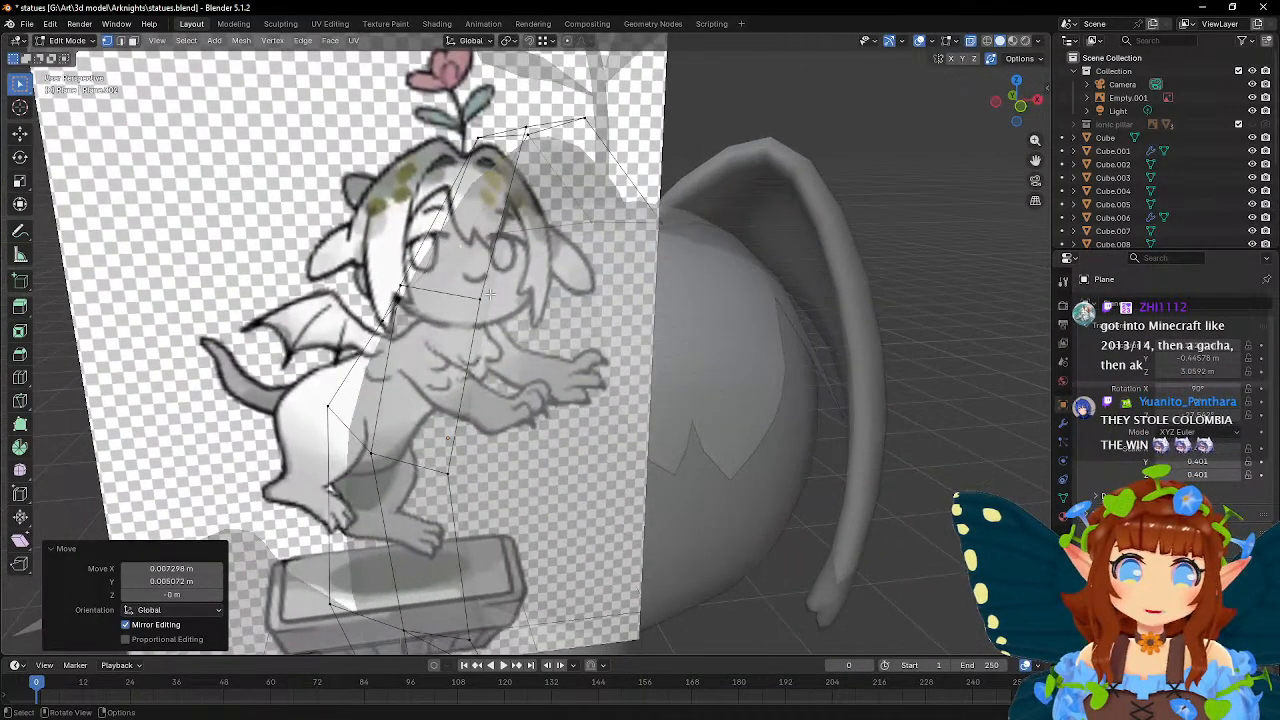
key("Tab")
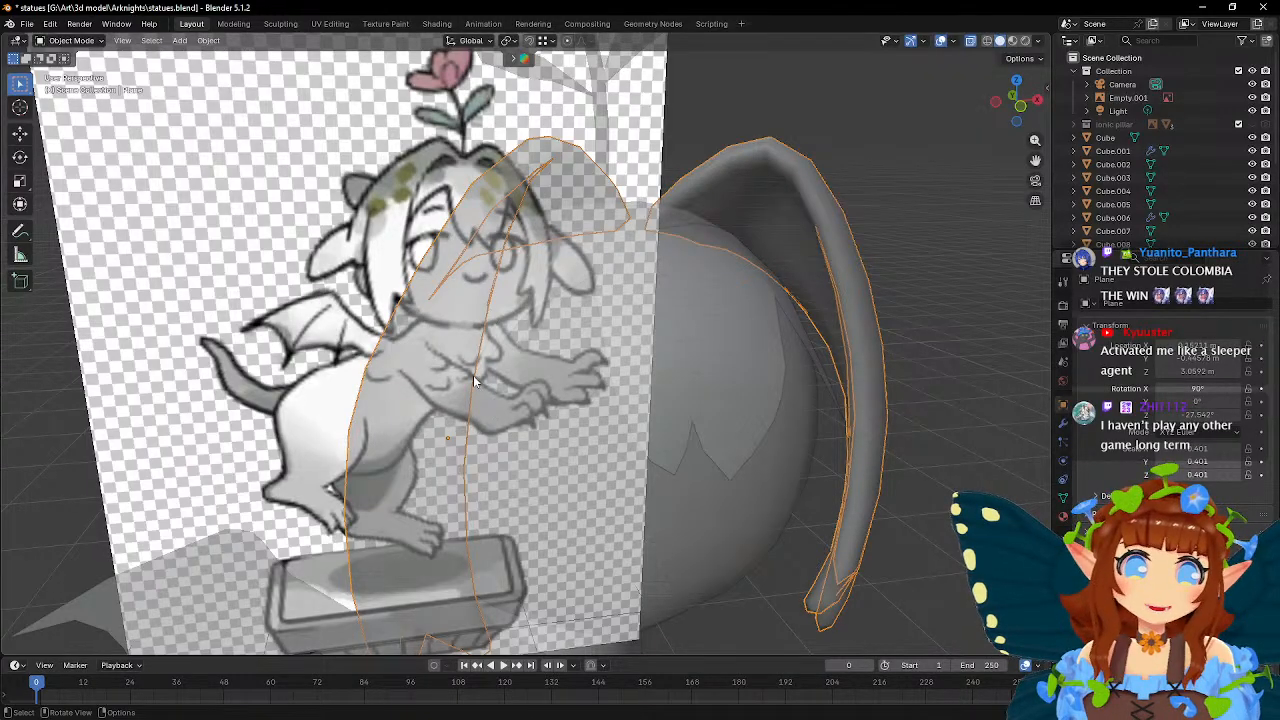
middle_click_drag(468, 370, 563, 342)
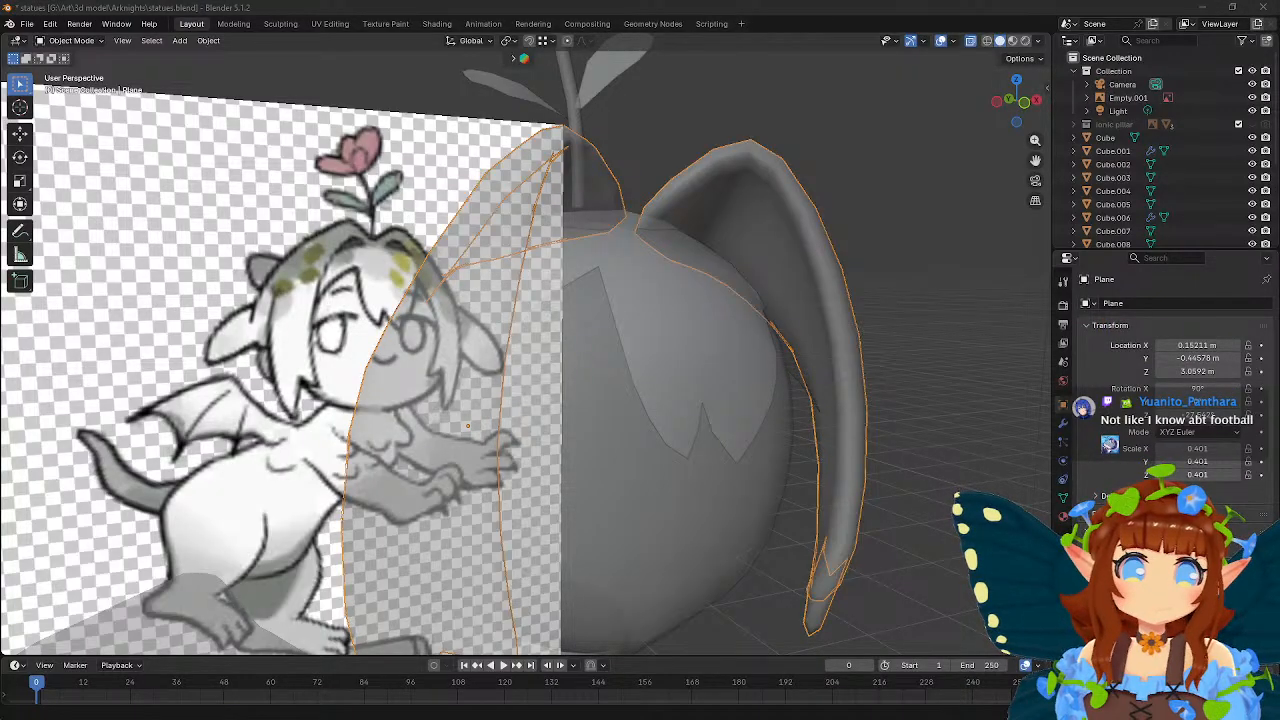
mouse_move(588, 333)
middle_mouse_down()
mouse_move(540, 329)
mouse_move(561, 310)
mouse_move(585, 317)
middle_mouse_up()
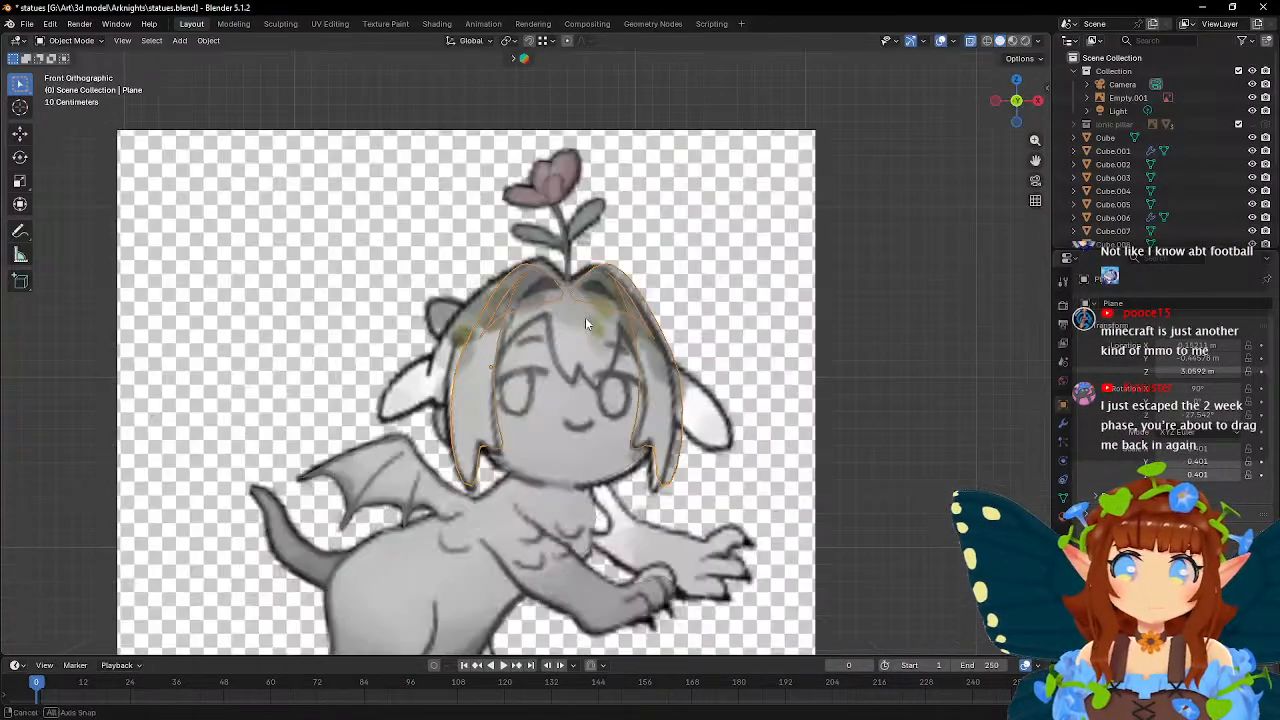
scroll(585, 317, "up", 4)
key("Tab")
key("g")
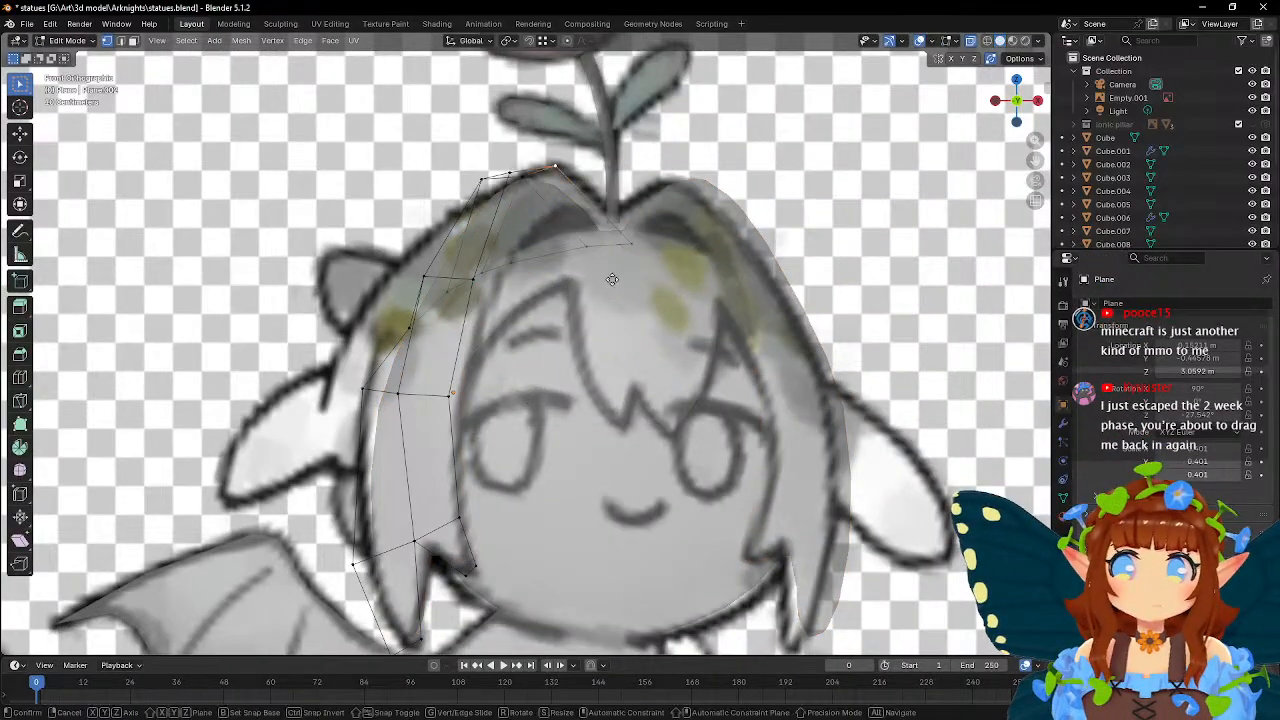
left_click(624, 245)
key("g")
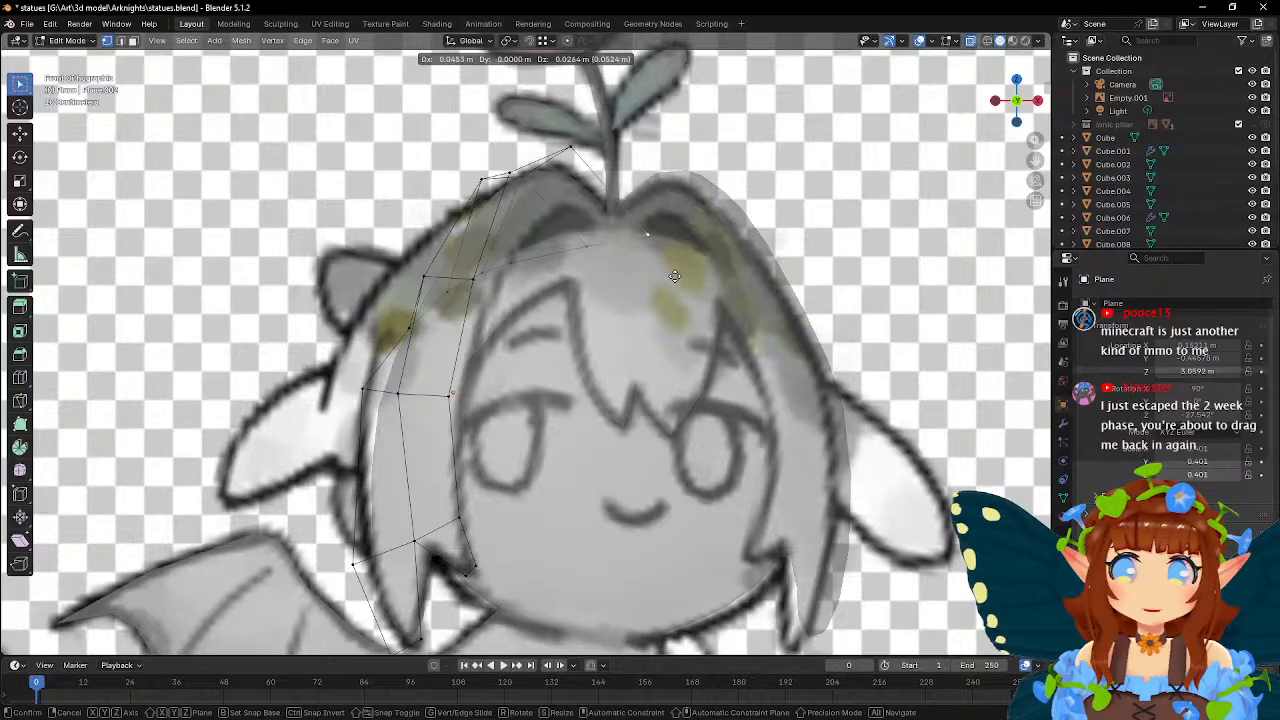
left_click(668, 282)
key("g")
left_click(608, 302)
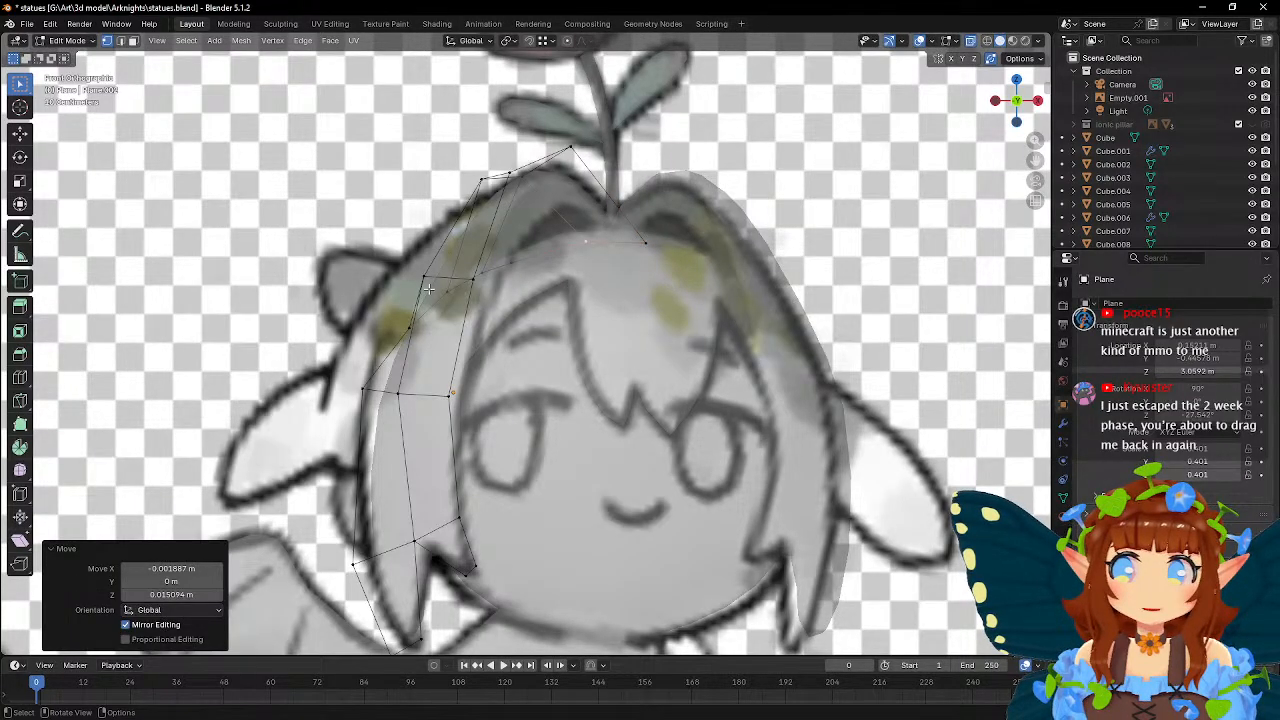
- Widen the side lock in front view by moving its outer and middle vertices outward, the lowest about 0.030 m
left_click(357, 393)
key("g")
left_click(494, 411)
left_click(401, 393)
key("g")
left_click(478, 414)
left_click(414, 541)
key("g")
left_click(520, 450)
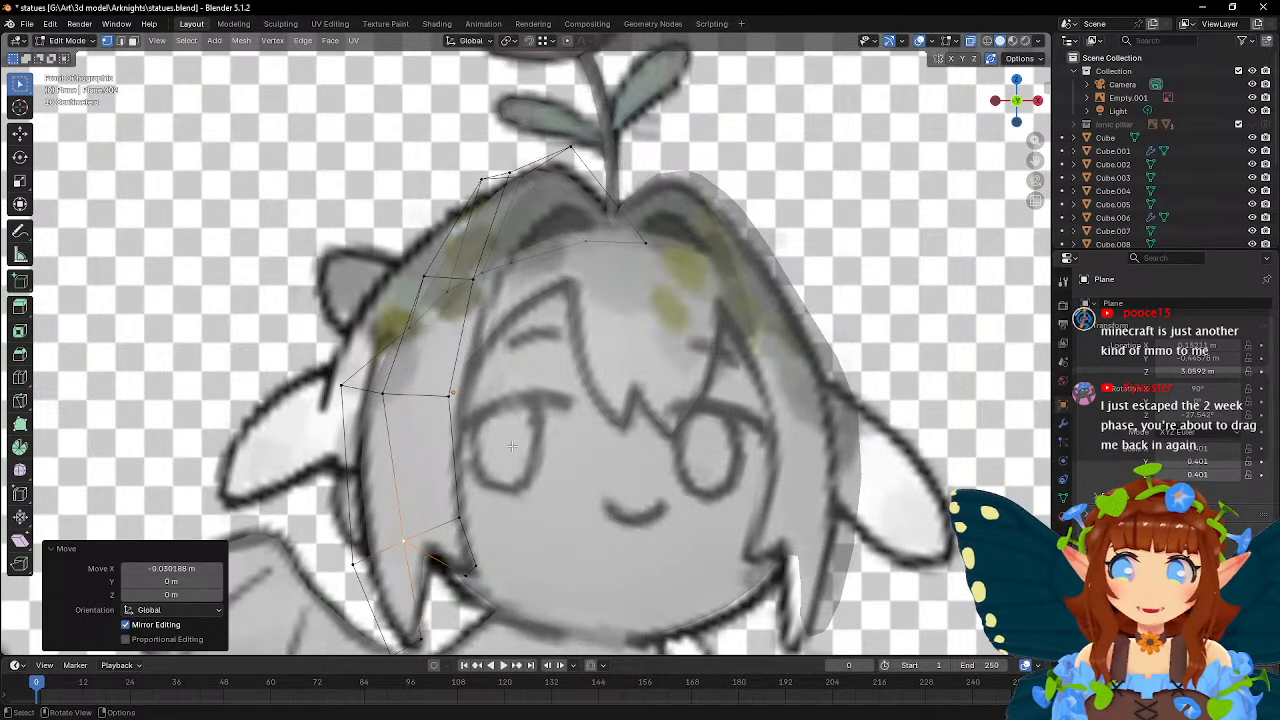
- Move two vertices on the side lock's front inner edge toward the face, the upper one about 0.064 m along X
left_click(450, 394)
key("g")
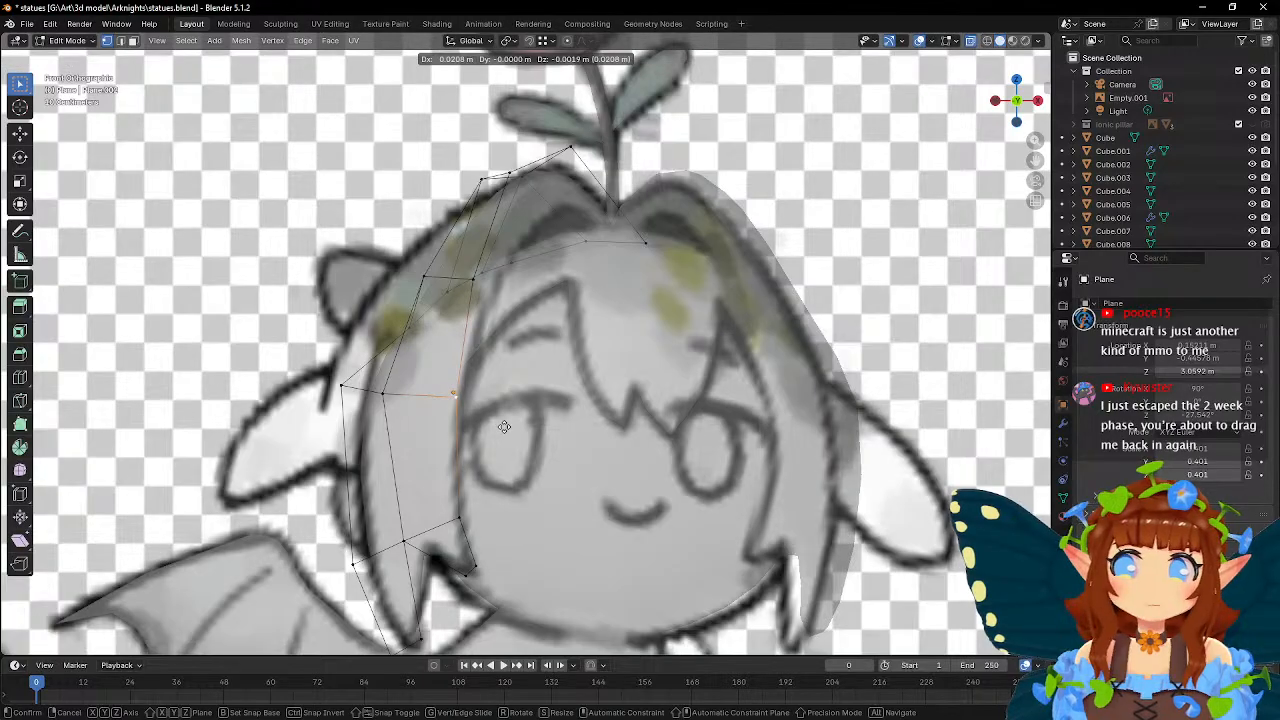
left_click(467, 353)
left_click(470, 289)
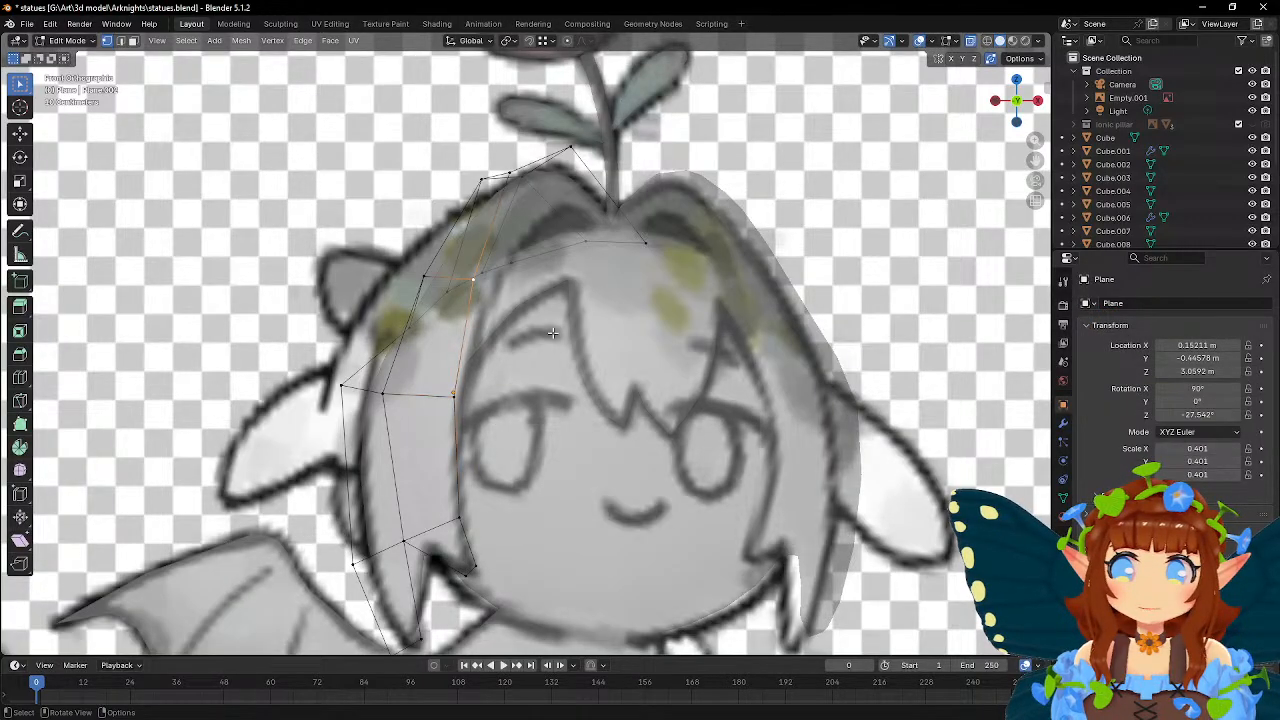
key("g")
left_click(574, 336)
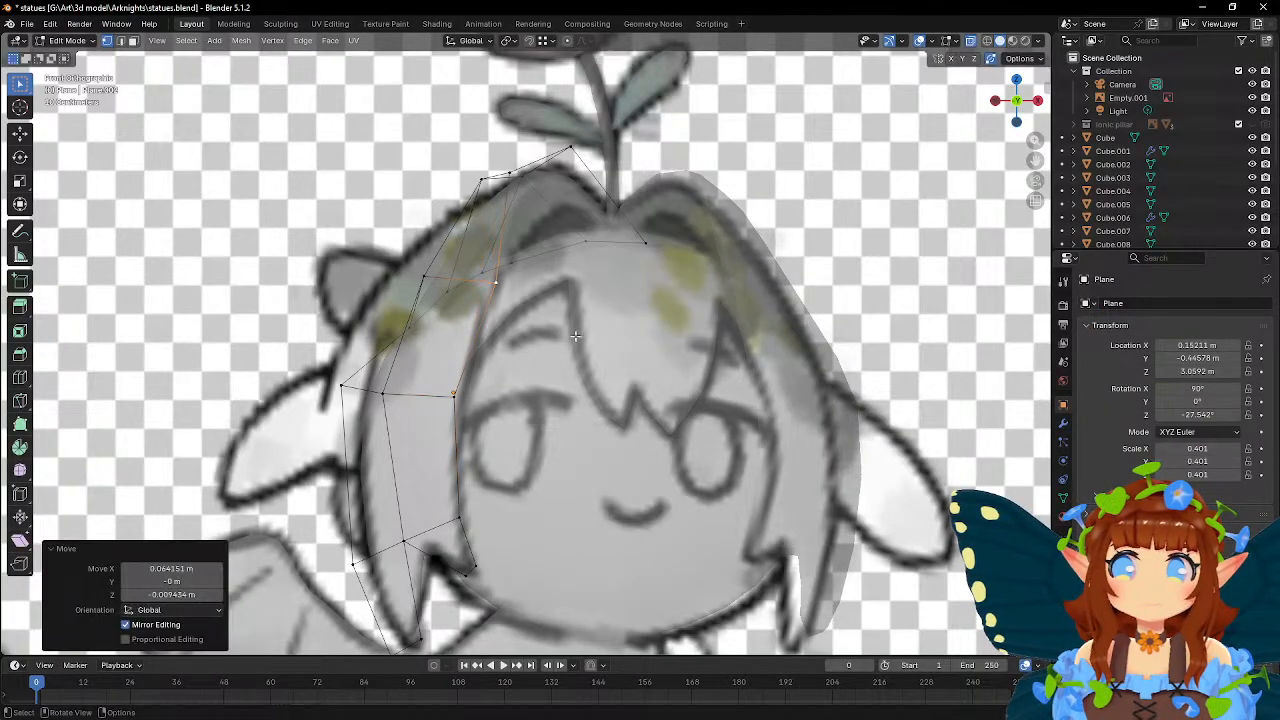
- Lower the side lock's front crown vertex toward the face and raise its neighbouring top vertex above the drawn outline
middle_click_drag(573, 203, 601, 240)
left_click(546, 183)
key("g")
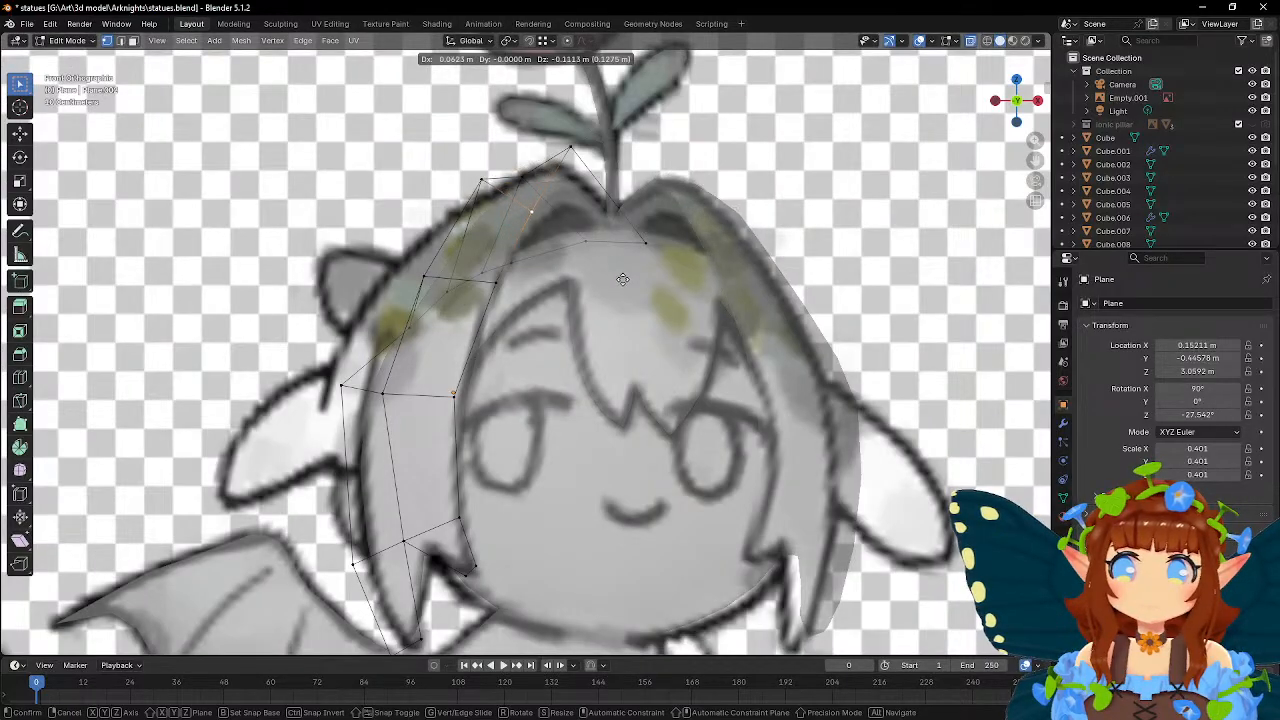
left_click(620, 278)
left_click(517, 183)
key("g")
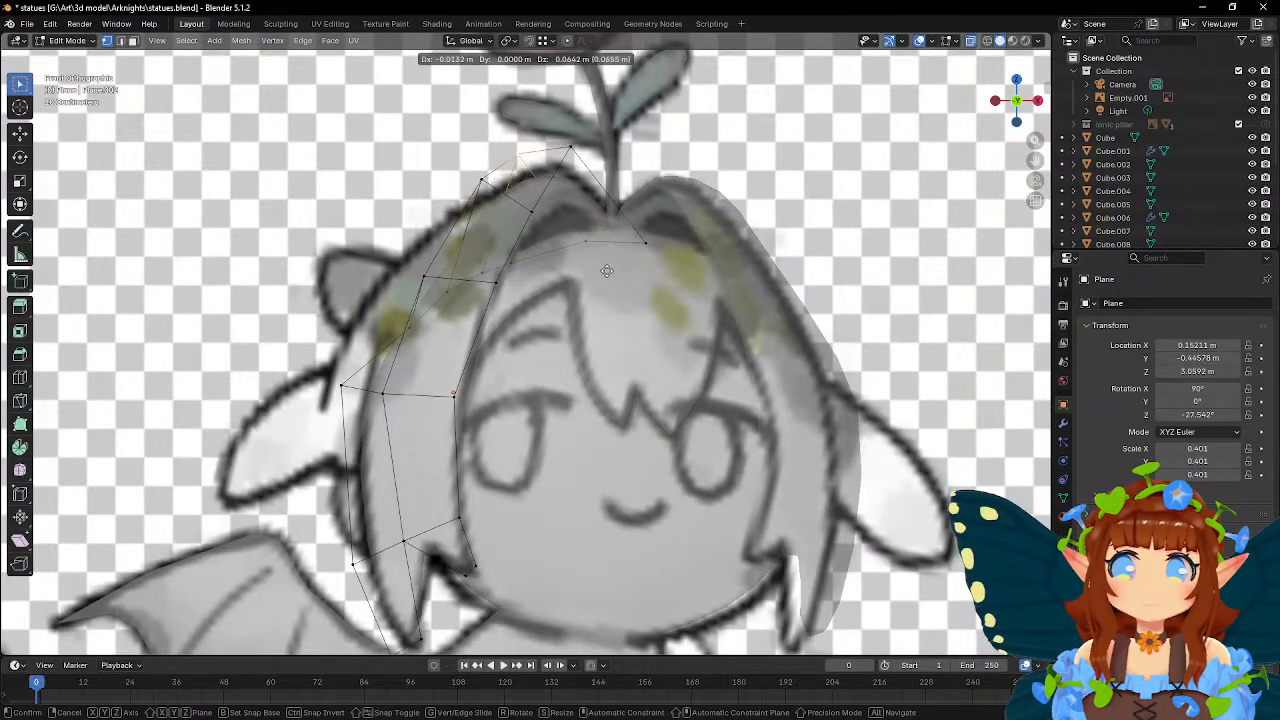
left_click(614, 254)
- Move the side lock's two upper outer vertices outward to match the reference hair outline, and finish editing the mesh
left_click(475, 193)
key("g")
left_click(543, 296)
left_click(428, 283)
key("g")
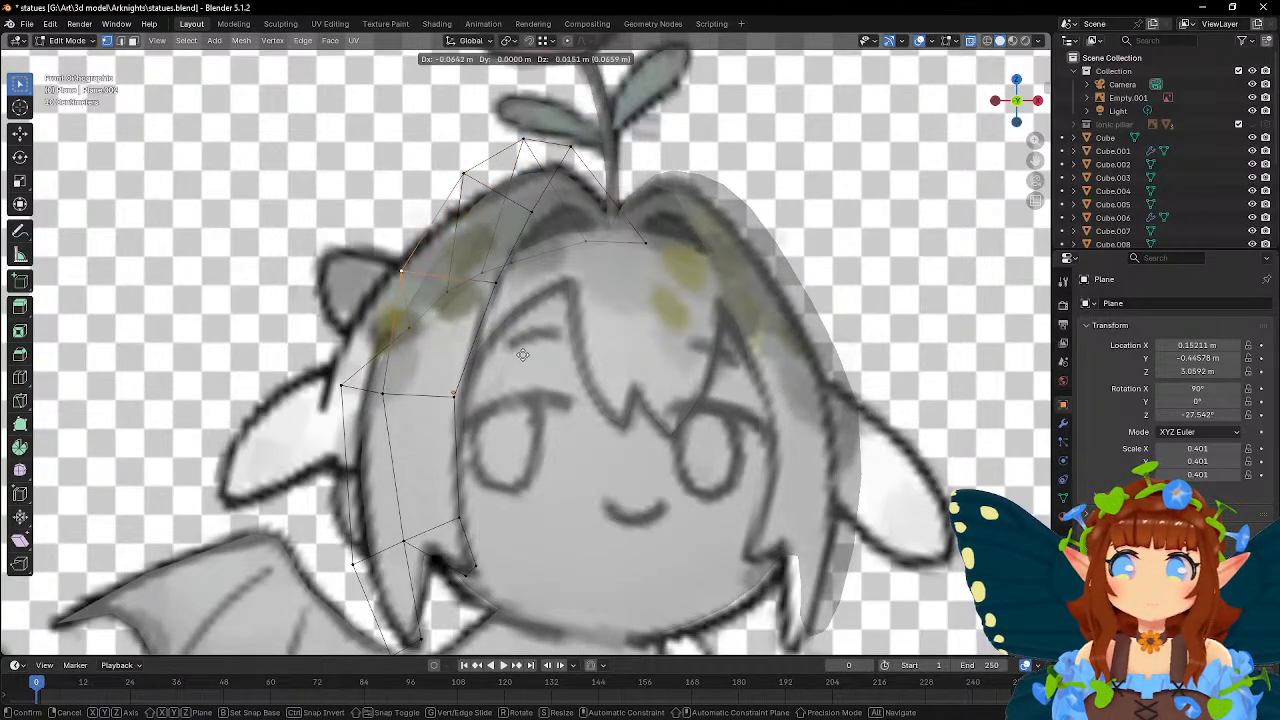
left_click(513, 351)
key("Tab")
- Move the raised lower leg (Cube.005) sideways along the Y axis, away from the standing leg
scroll(505, 347, "down", 7)
middle_click_drag(505, 347, 700, 334)
middle_click_drag(631, 437, 499, 389)
left_click(499, 389)
middle_click_drag(620, 386, 636, 394)
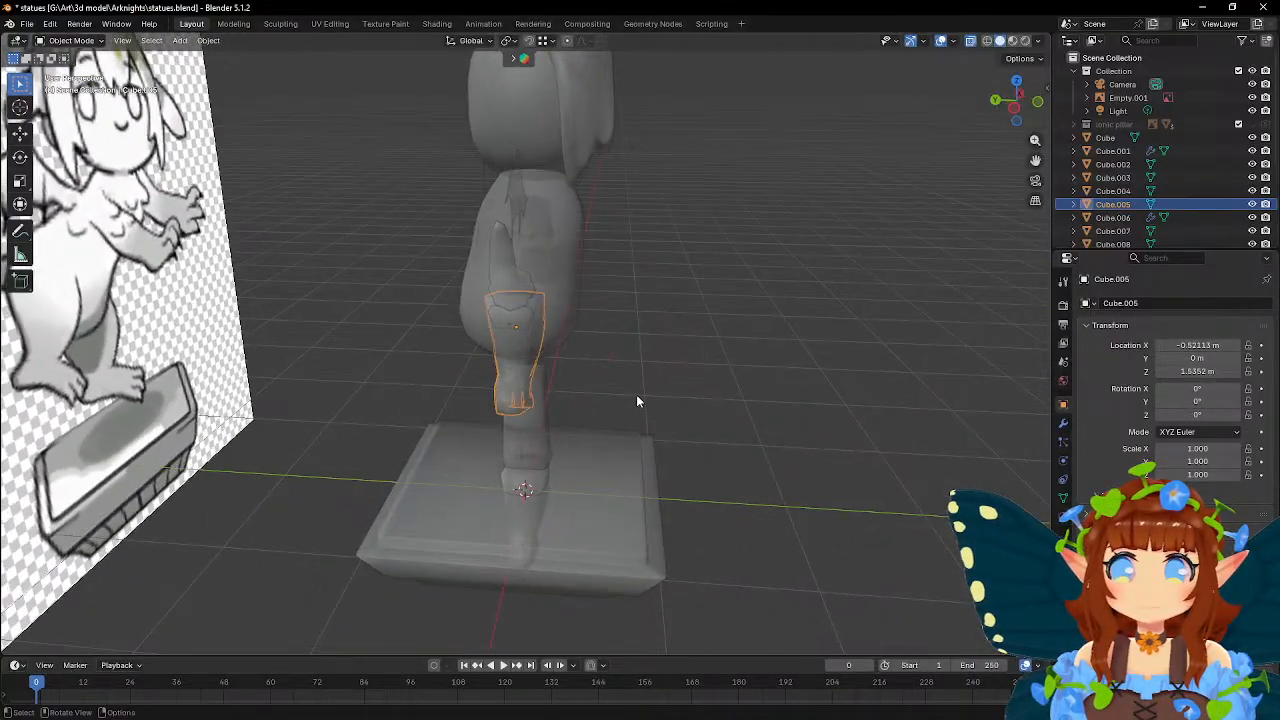
key("g")
key("y")
left_click(716, 405)
- Move the forearm with the hand (Cube.003) about -0.383 m along the Y axis
middle_click_drag(716, 405, 742, 421)
left_click(709, 315)
key("g")
key("y")
left_click(596, 350)
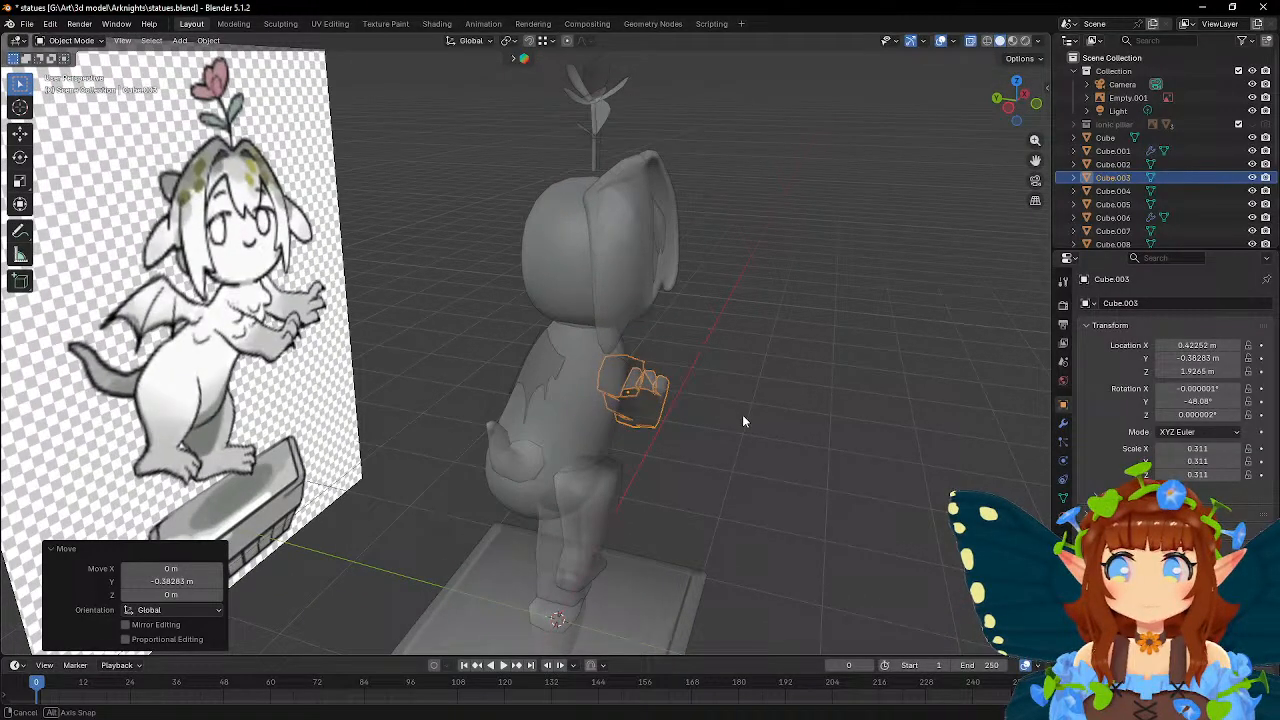
- Add a cube in front view and move it up beside the statue's head
key("KP_1")
scroll(621, 398, "down", 1)
left_click(890, 466)
key("shift+a")
mouse_move(853, 444)
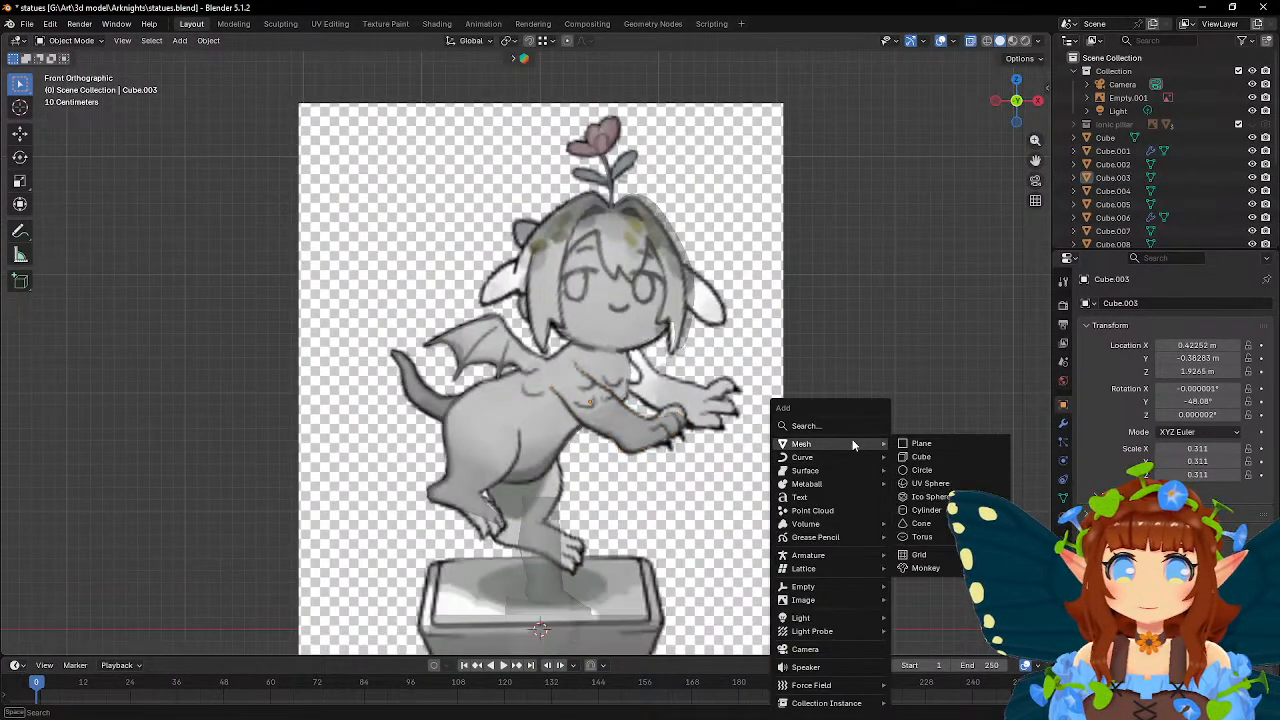
left_click(921, 456)
scroll(805, 450, "down", 3)
key("g")
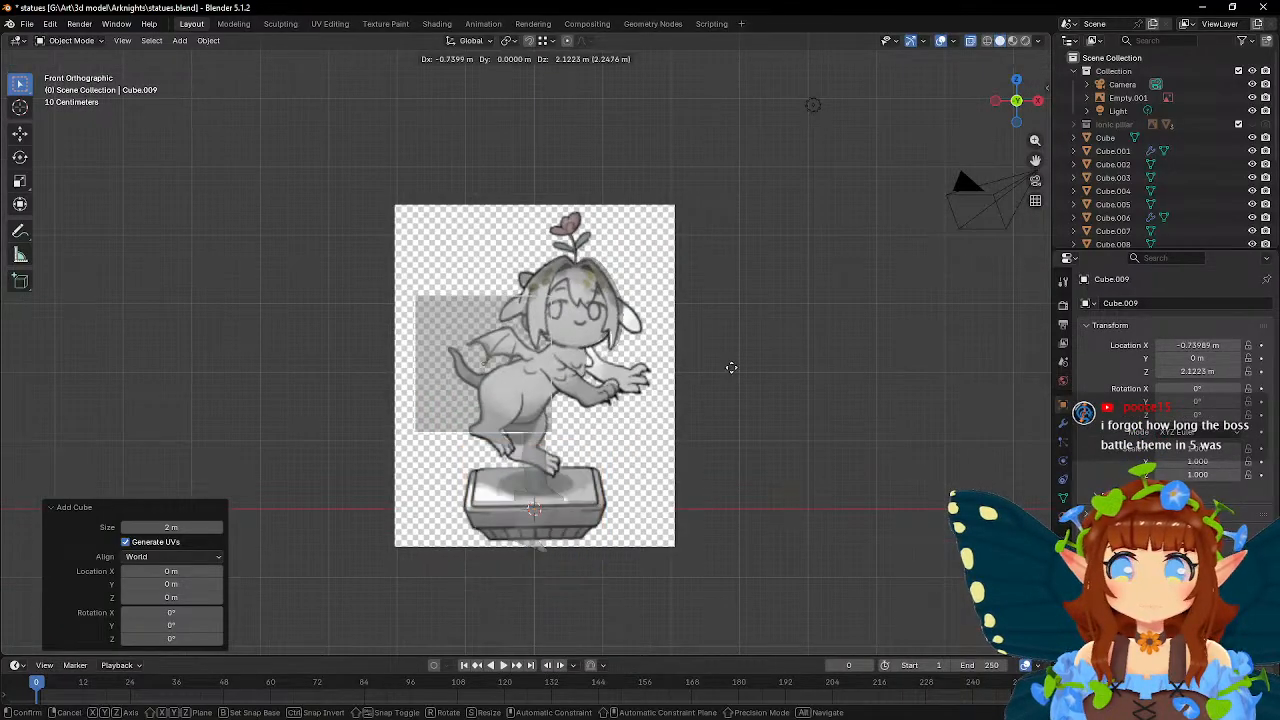
left_click(759, 329)
- Scale the new cube down to about 0.200 and place it over the drawn ear
scroll(759, 329, "up", 4)
key("s")
left_click(629, 317)
key("g")
left_click(678, 365)
key("s")
left_click(631, 311)
- Rotate the cube about -35.9° to the ear's slant, shrink it to about 0.129 and centre it on the ear
scroll(631, 317, "up", 3)
key("r")
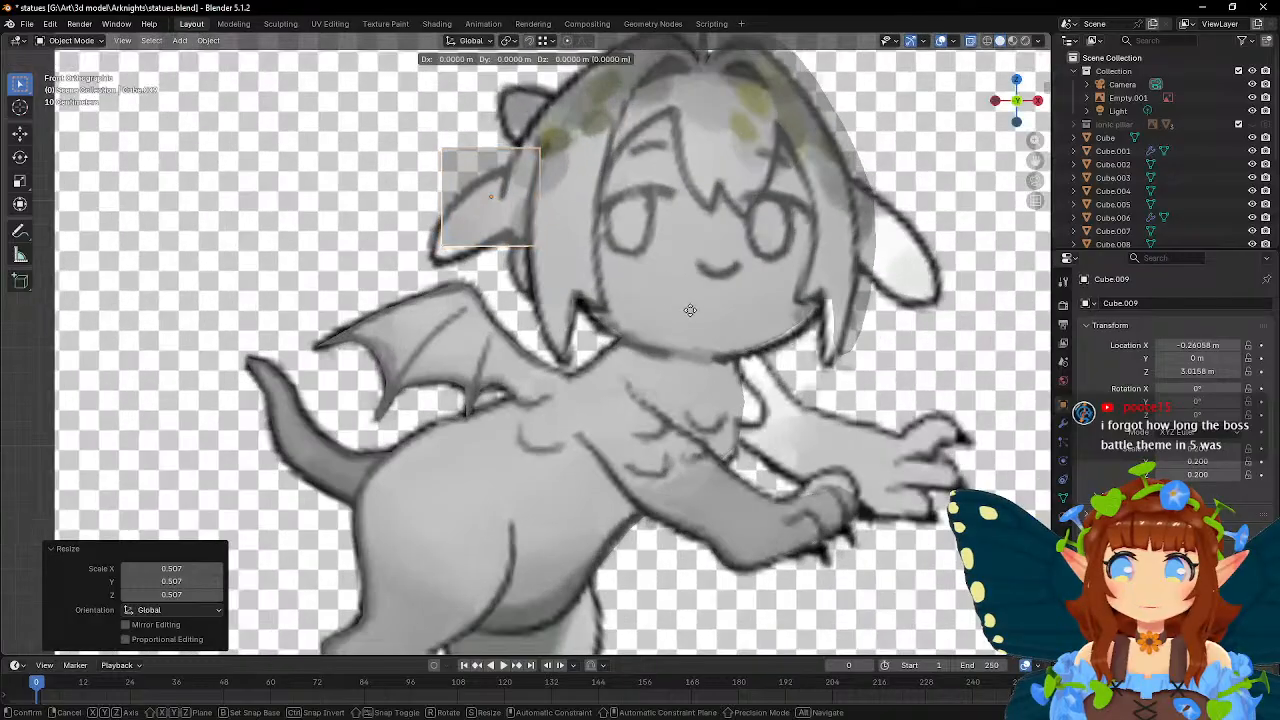
left_click(673, 176)
scroll(644, 230, "up", 2)
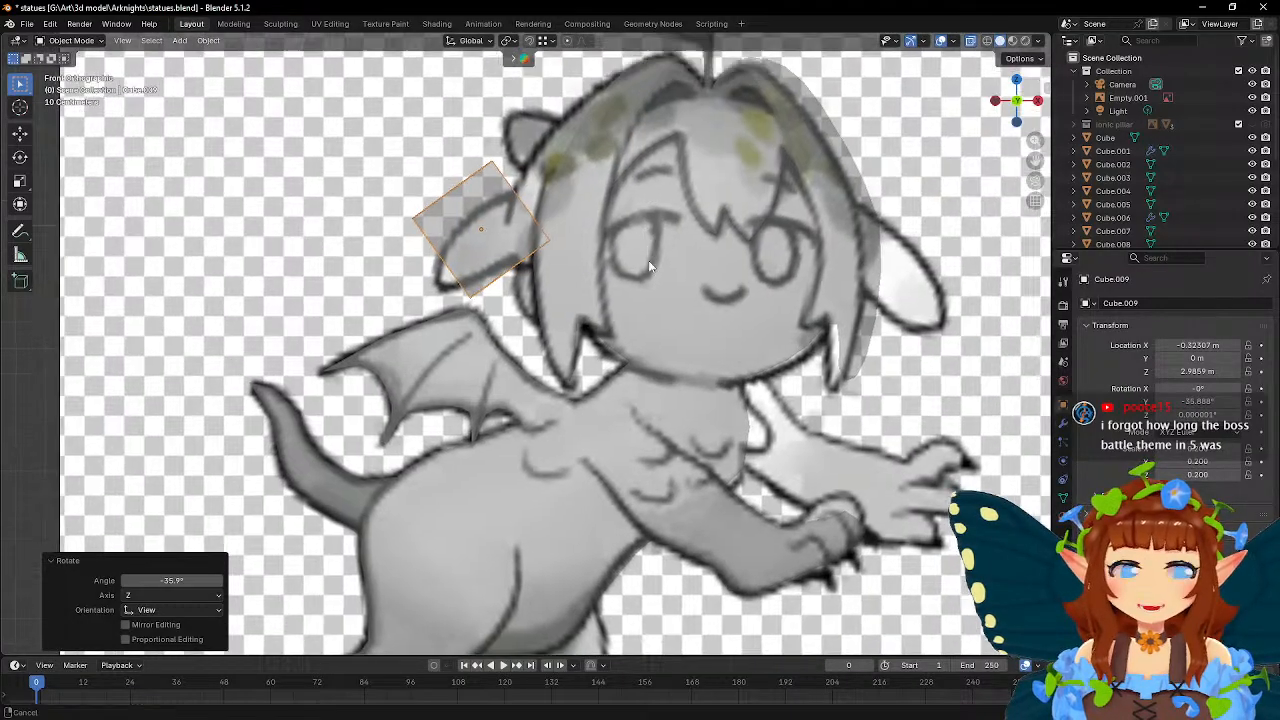
key("s")
left_click(642, 344)
key("g")
left_click(643, 358)
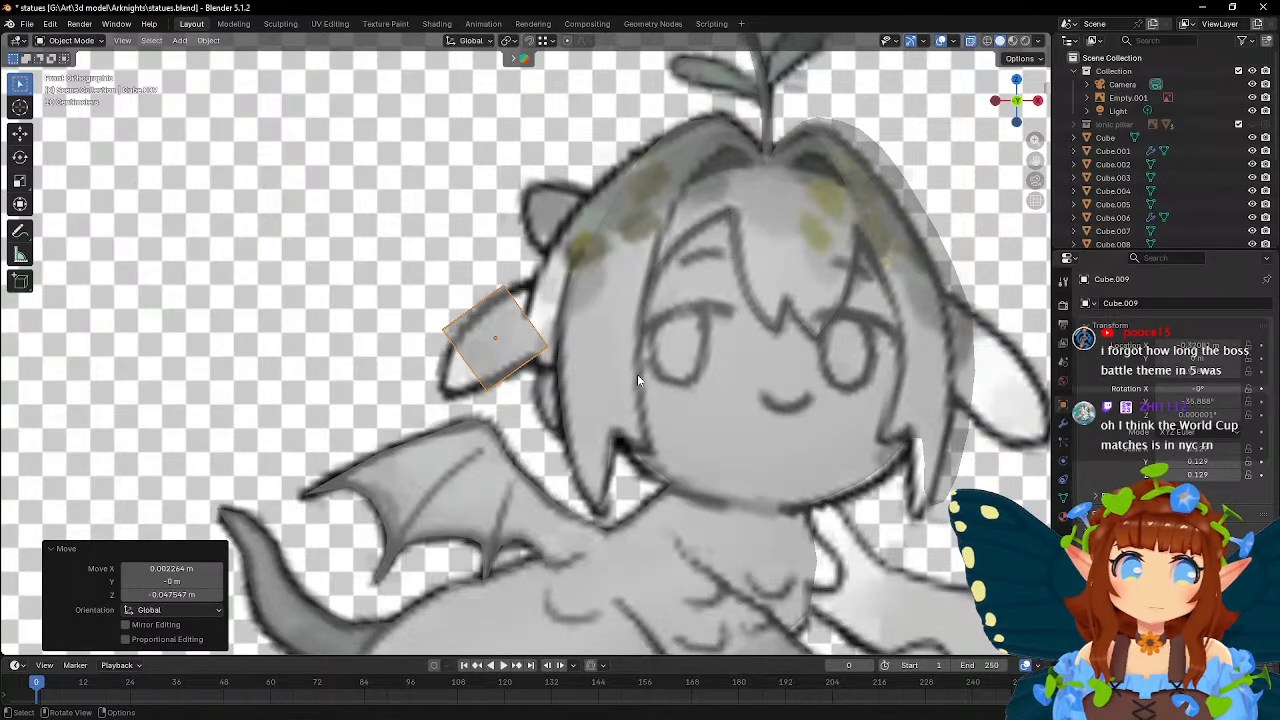
- Move the cube's outer corner vertices down to the drawn ear tip, narrowing that end to the outline
scroll(638, 375, "up", 2)
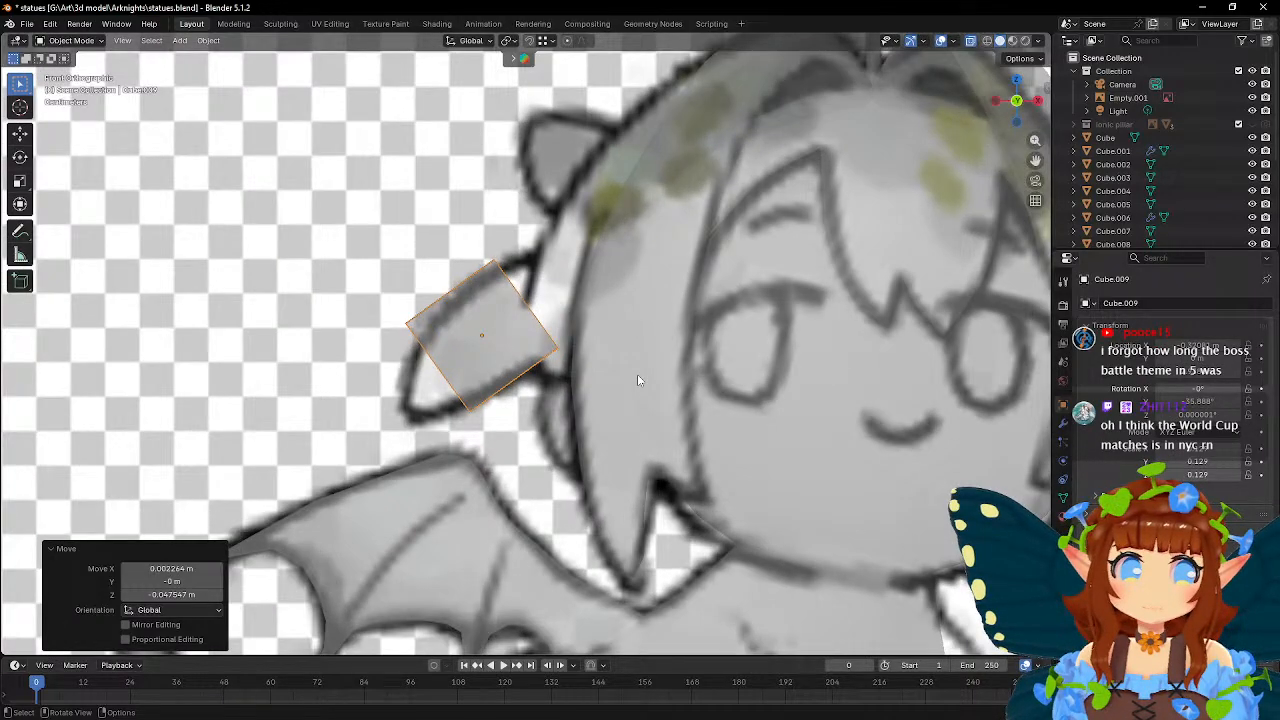
scroll(638, 375, "down", 2)
scroll(637, 374, "up", 1)
key("Tab")
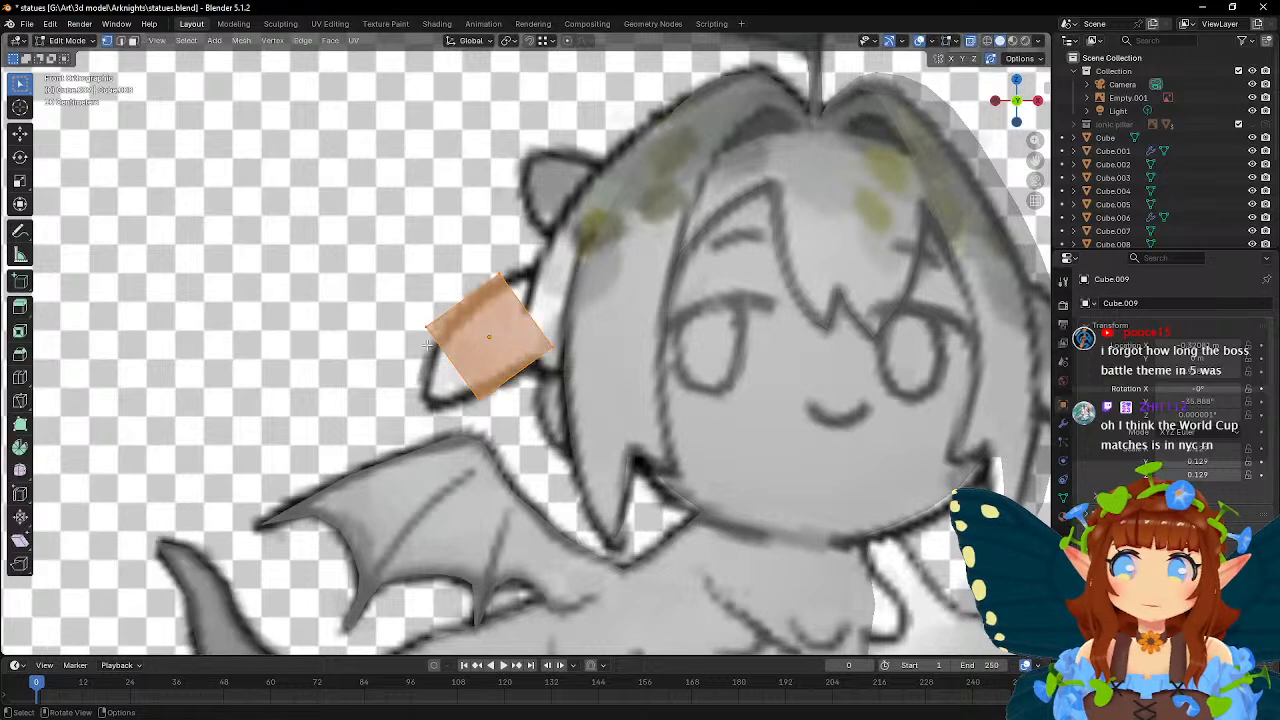
left_click_drag(418, 316, 493, 427)
key("g")
left_click(438, 386)
key("g")
left_click(468, 438)
left_click_drag(404, 350, 443, 388)
key("g")
left_click(450, 394)
- Move the ear's inner end about 0.079 m in X and 0.051 m in Z toward the head, and delete its end face
left_click_drag(491, 261, 591, 384)
key("g")
left_click(620, 364)
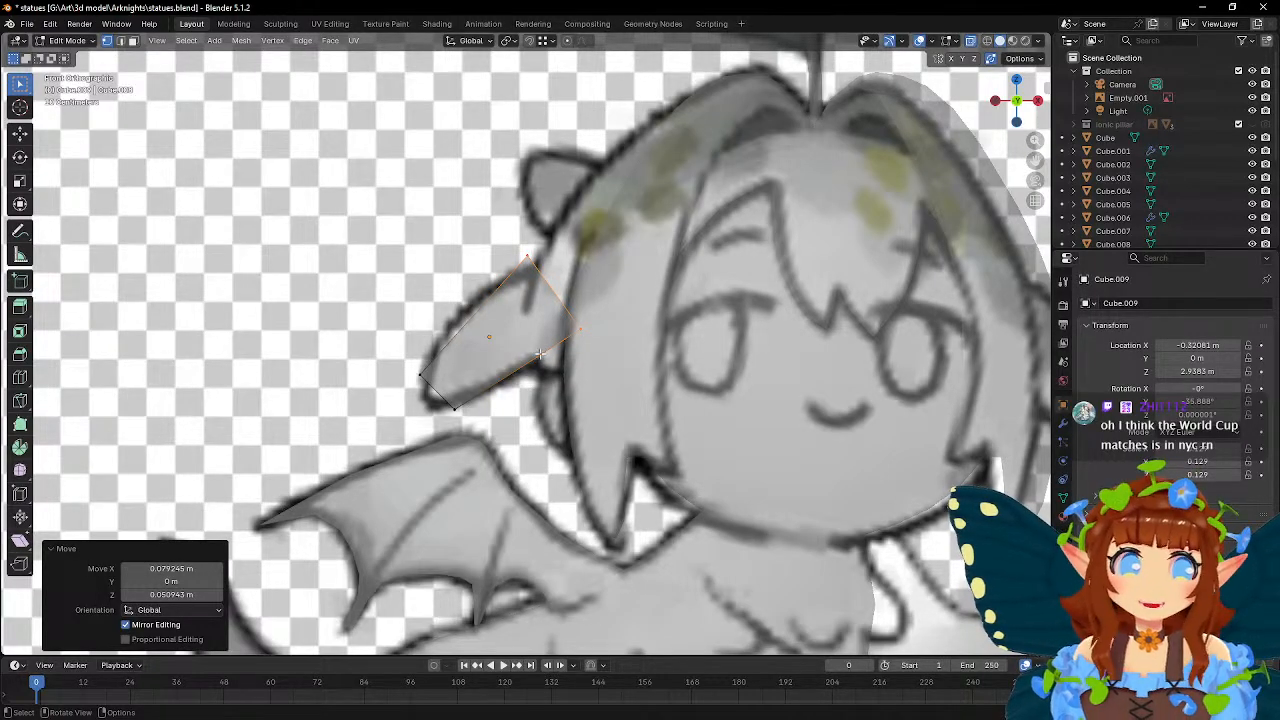
middle_click_drag(540, 353, 861, 398)
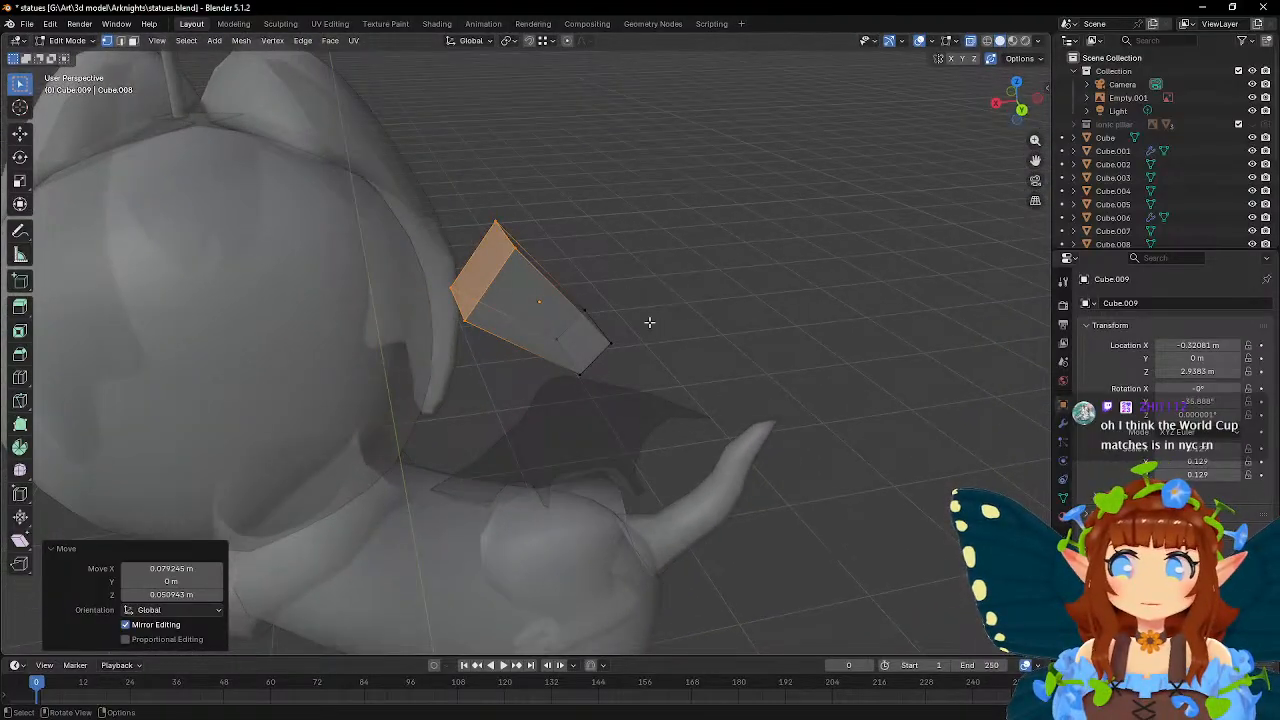
middle_click_drag(612, 312, 680, 371, "shift")
scroll(658, 366, "up", 2)
key("x")
left_click(658, 367)
middle_click_drag(827, 386, 602, 292)
- Add a loop cut across the ear's middle and fit the tip and lower middle vertices to the drawn outline
left_click(21, 378)
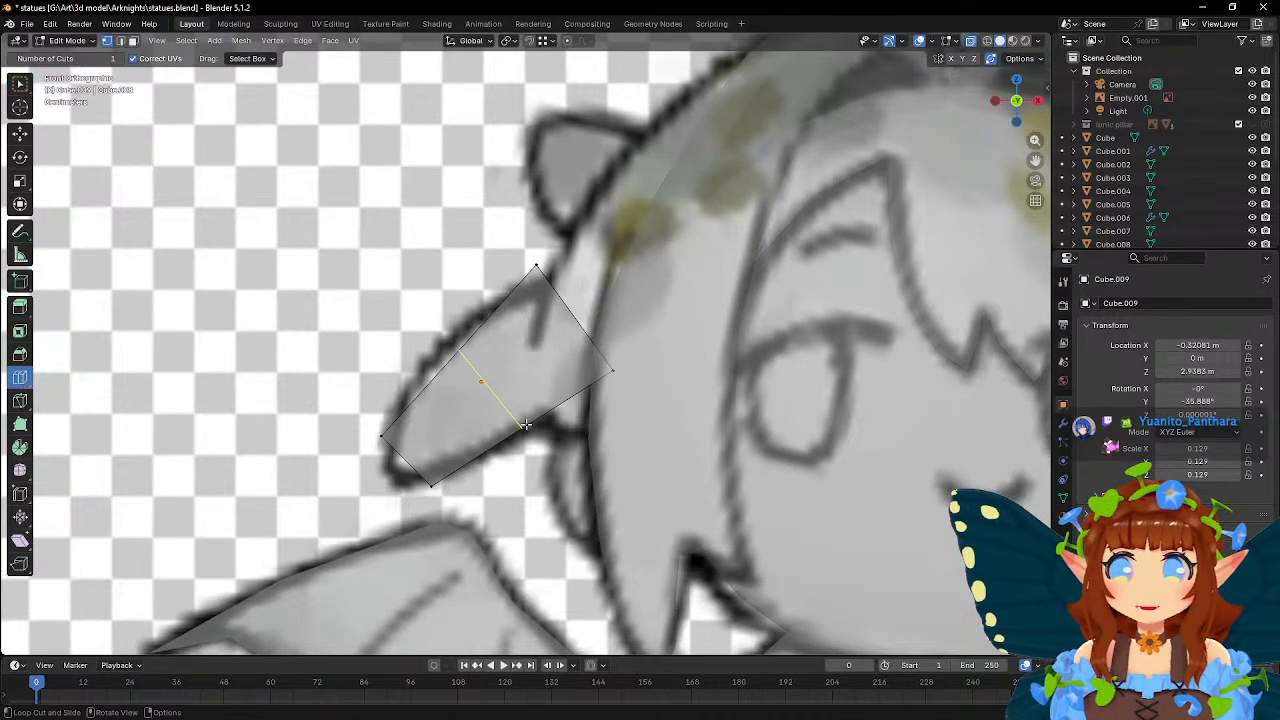
left_click(440, 350)
left_click(471, 375)
left_click_drag(369, 421, 450, 499)
key("g")
left_click(413, 466)
key("g")
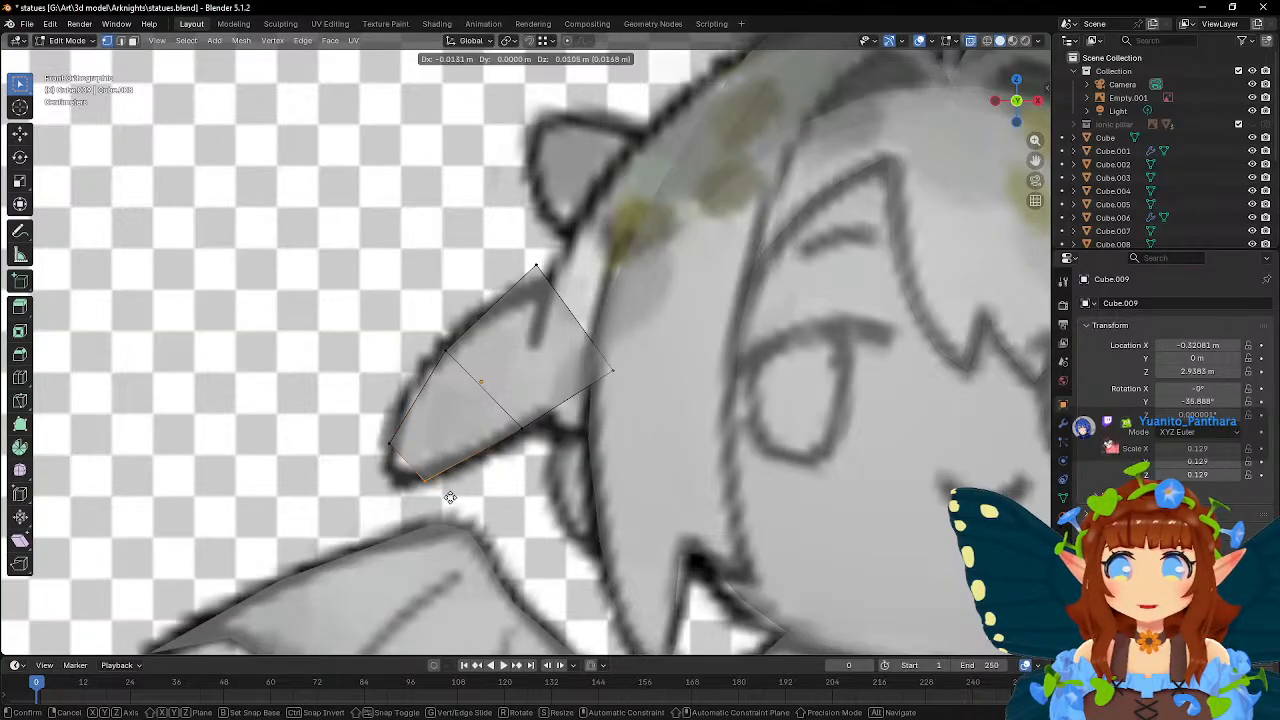
left_click(440, 490)
left_click_drag(502, 408, 541, 468)
key("g")
left_click(512, 479)
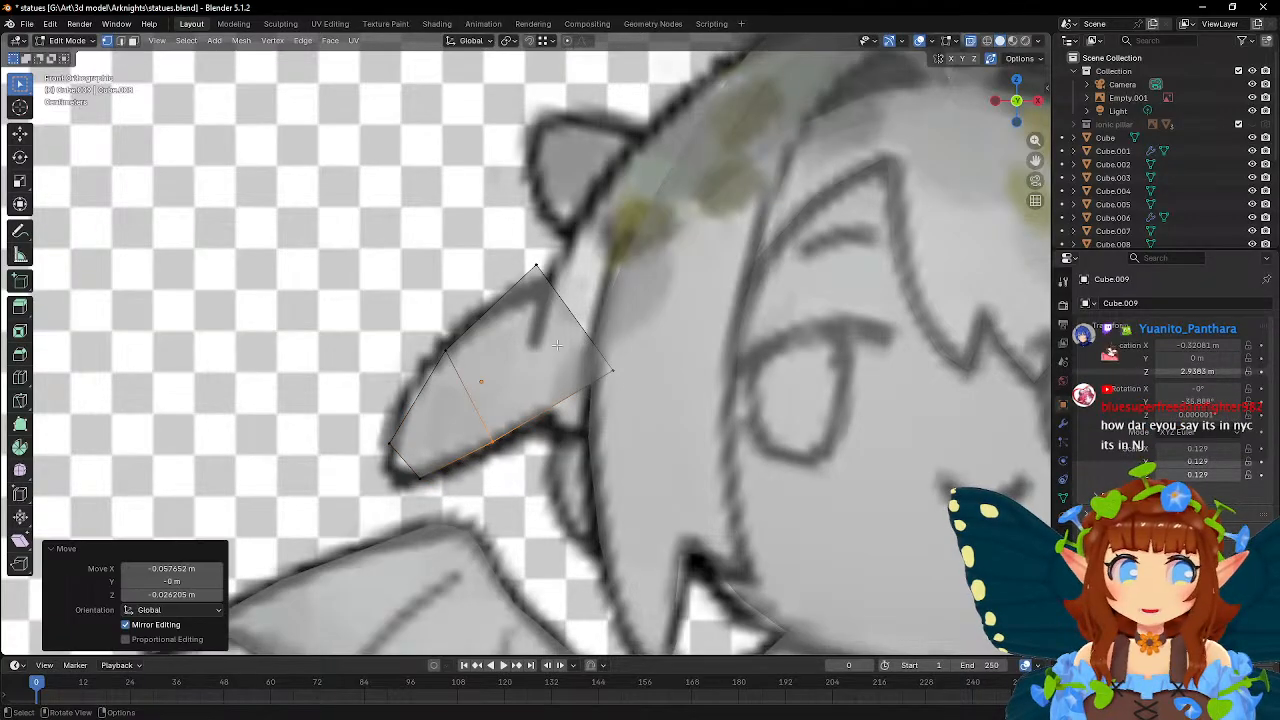
- Move the ear's two base corners into the hair, and shift its upper middle vertex about -0.028 m in X and -0.018 m in Z
left_click(535, 266)
key("g")
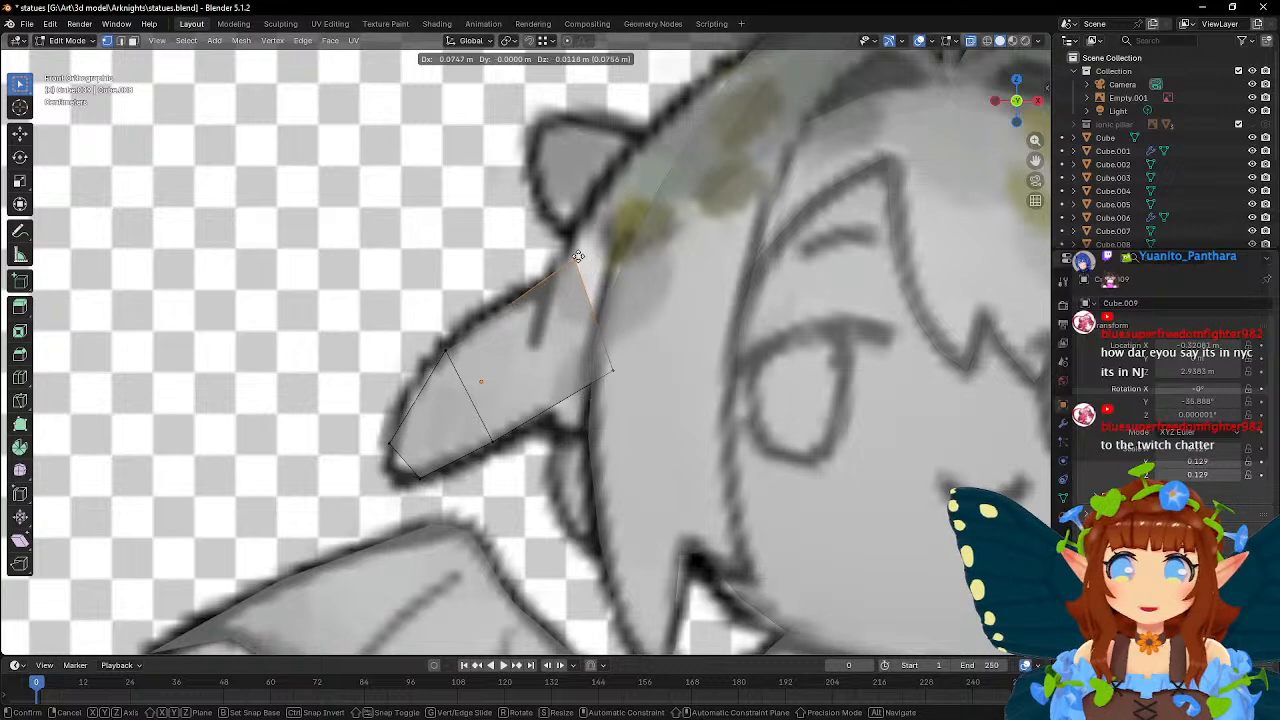
left_click(577, 260)
left_click(612, 370)
key("g")
left_click(676, 424)
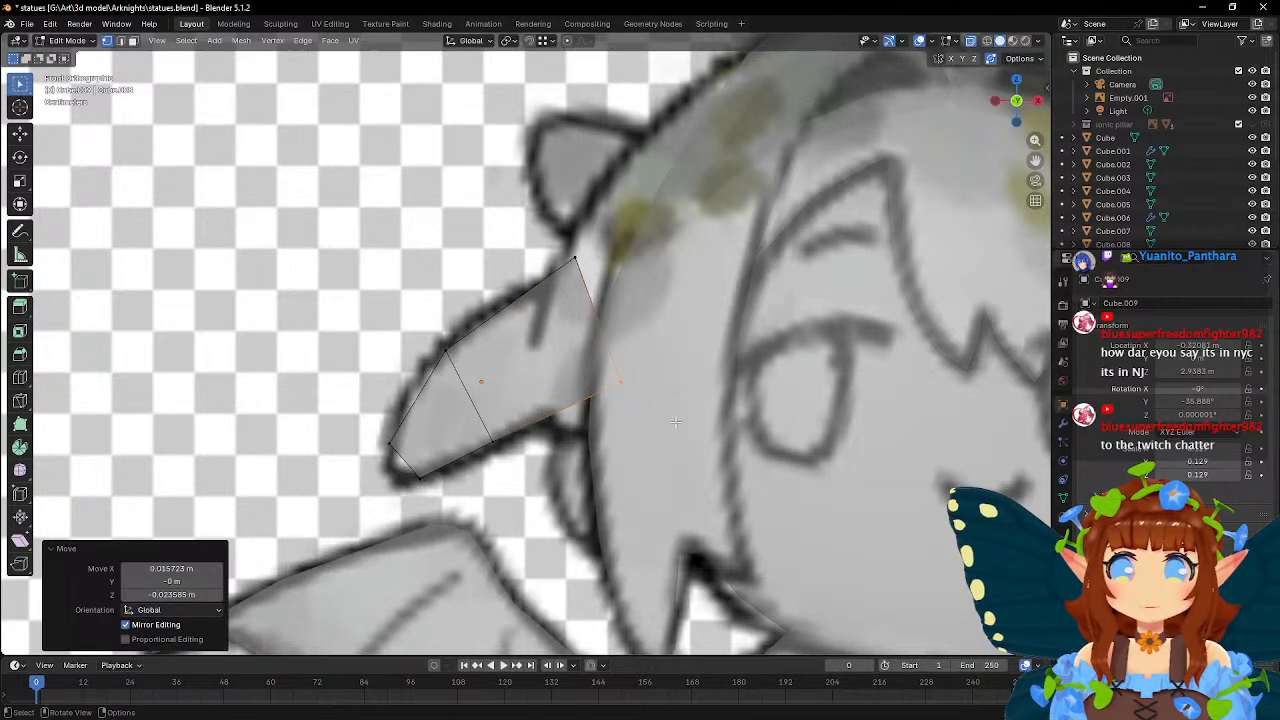
left_click(462, 342)
key("g")
left_click(460, 388)
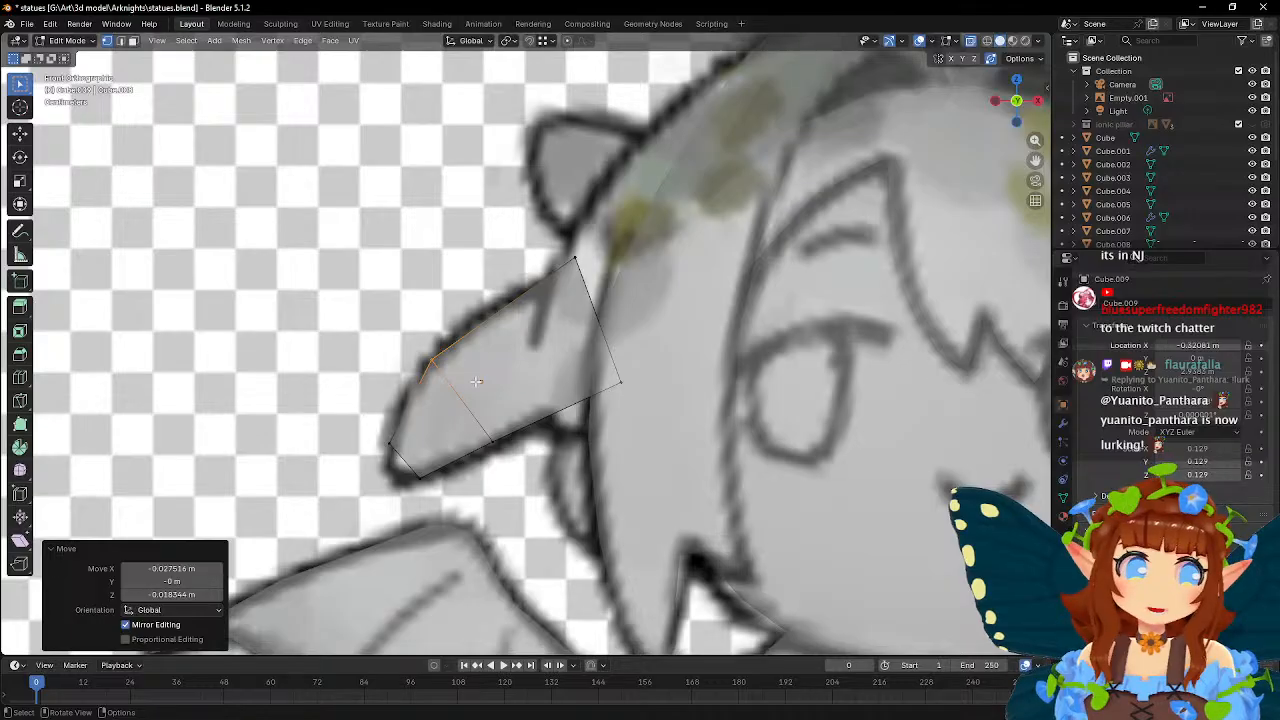
scroll(476, 381, "down", 1)
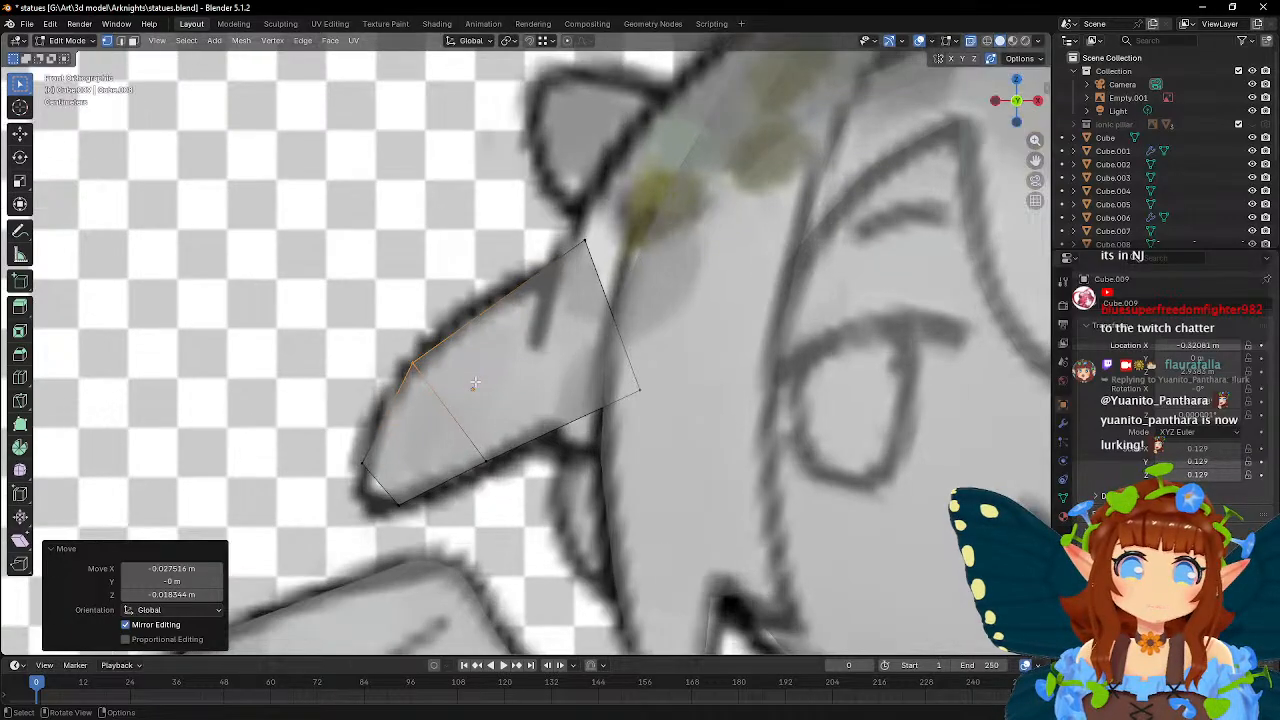
- Add lengthwise loop cuts through the middle of the ear's faces
scroll(476, 381, "down", 1)
scroll(476, 381, "up", 4)
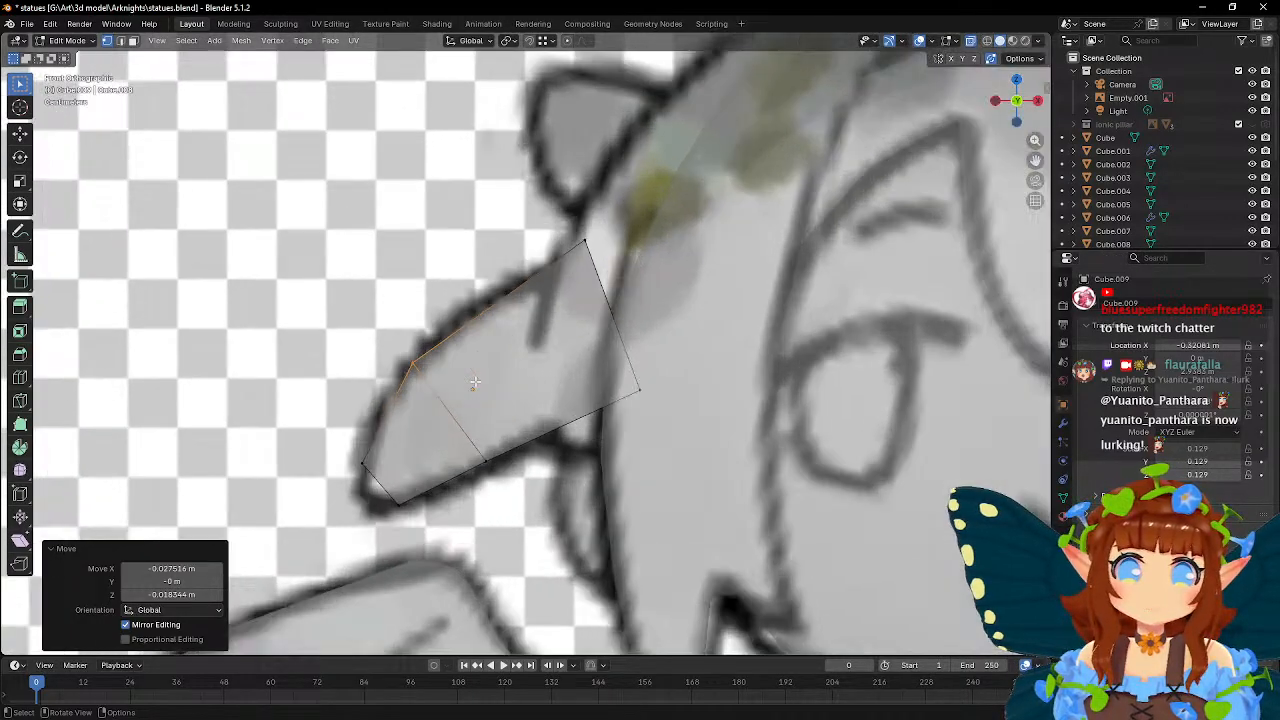
scroll(476, 381, "down", 3)
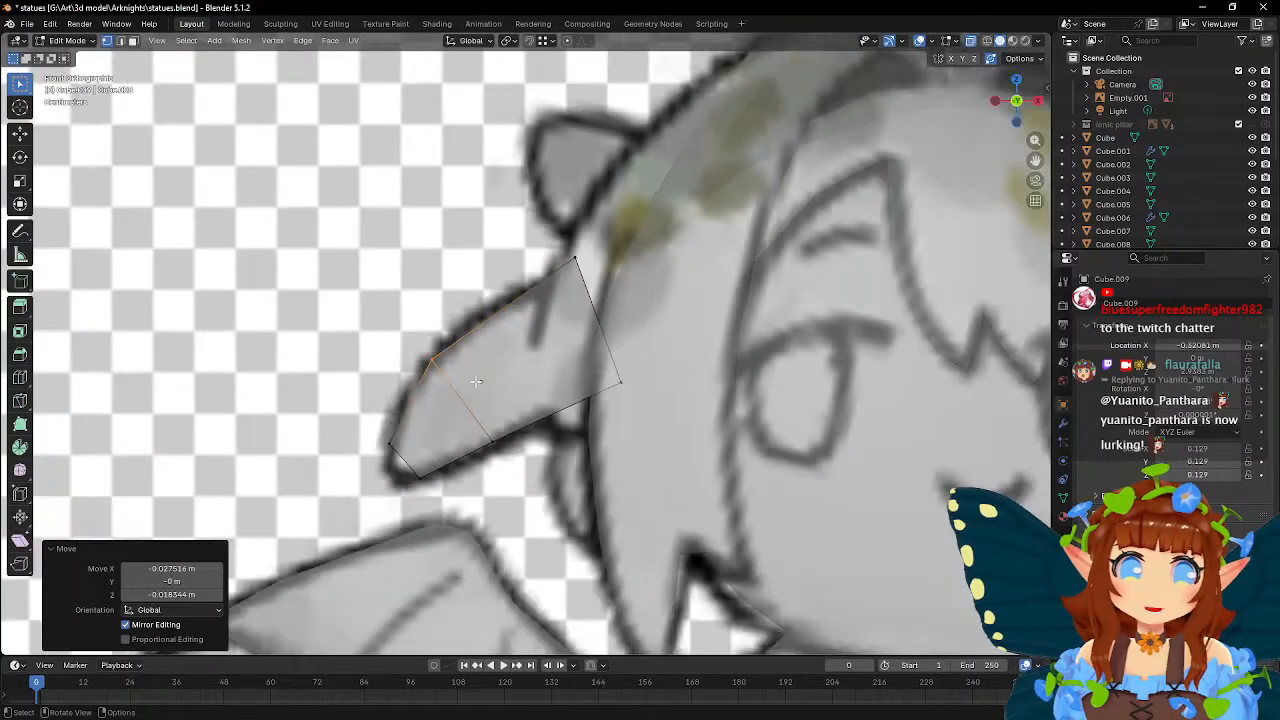
scroll(476, 381, "up", 2)
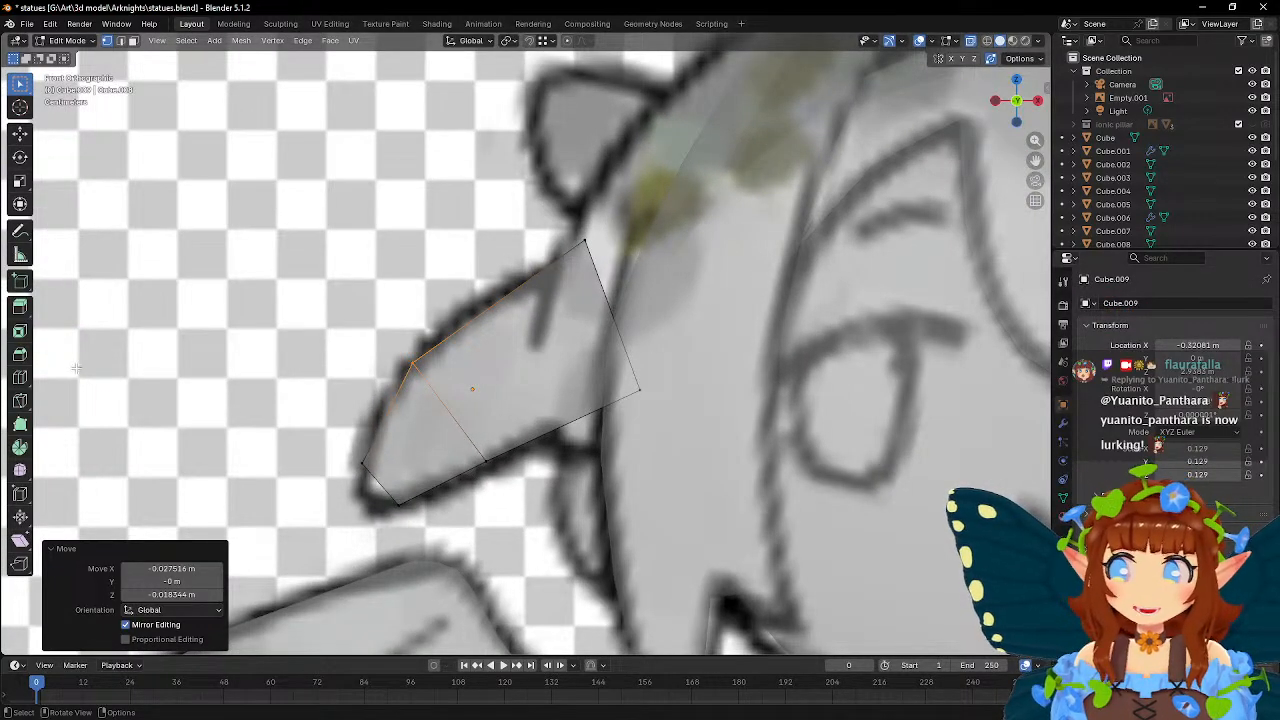
left_click(19, 377)
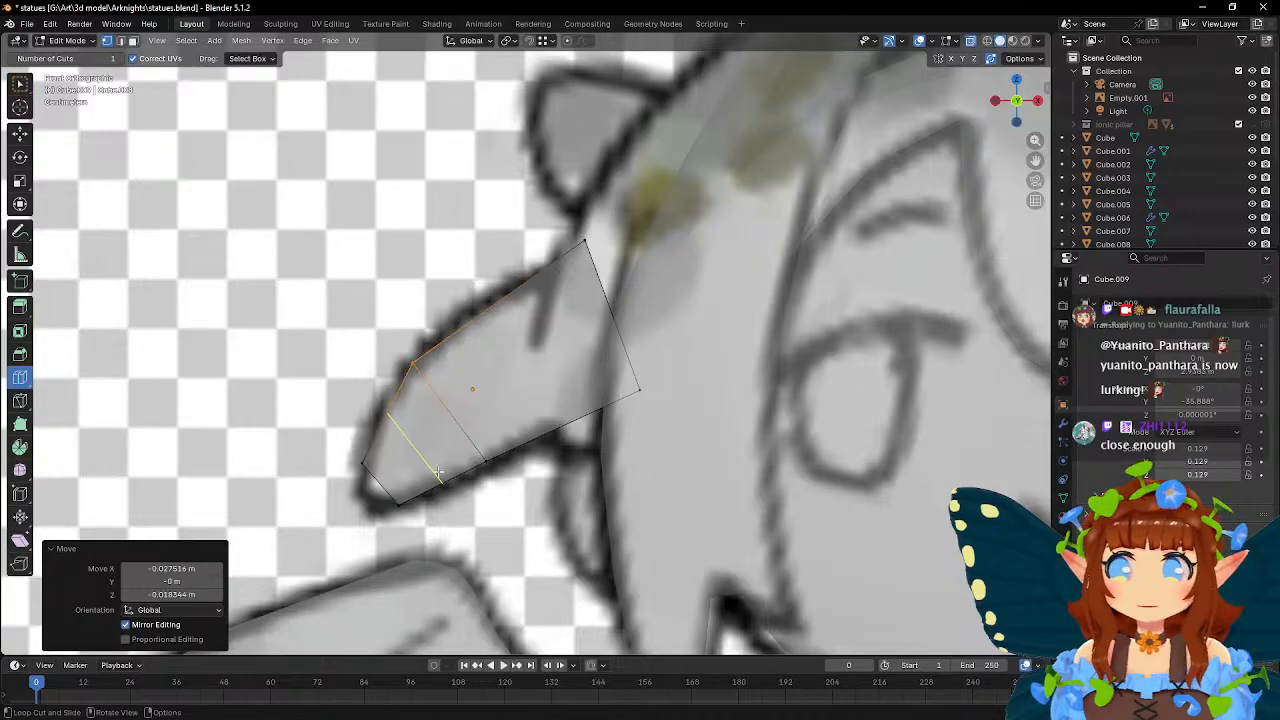
left_click(460, 420)
middle_click_drag(460, 420, 397, 220)
- Narrow the whole ear mesh along Y to a scale of about 0.657
key("w")
key("a")
key("s")
key("y")
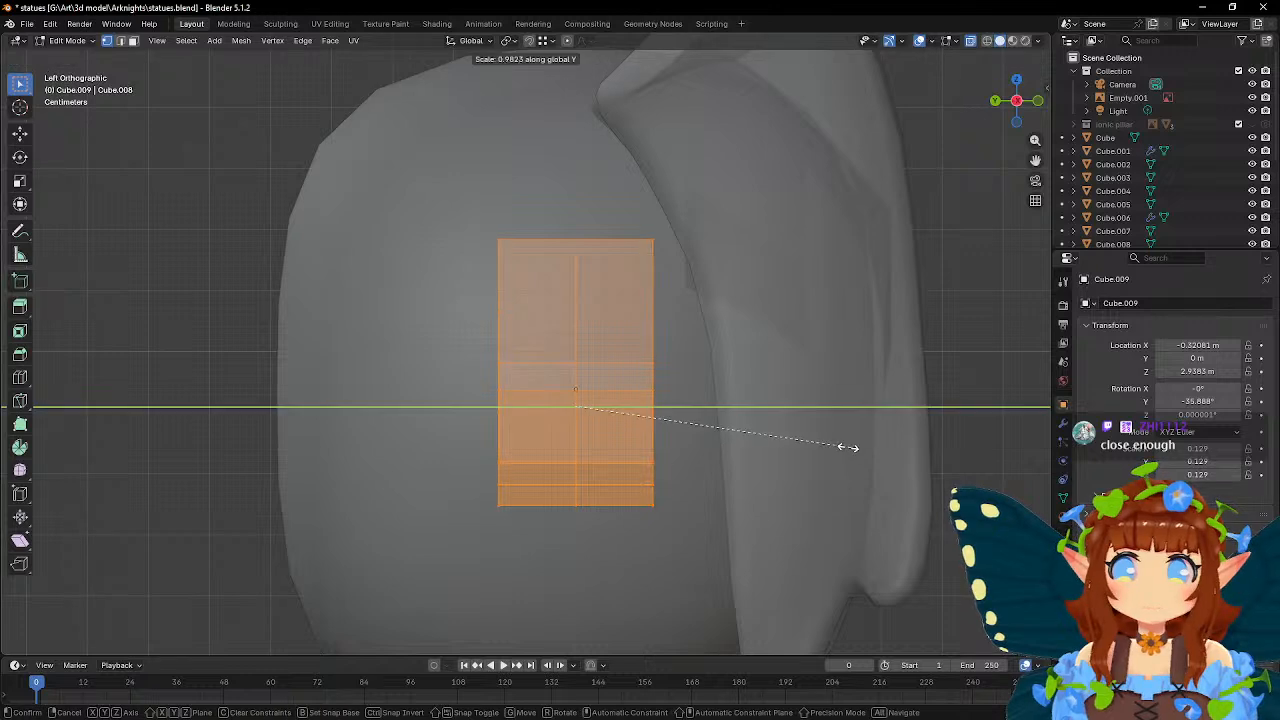
left_click(761, 430)
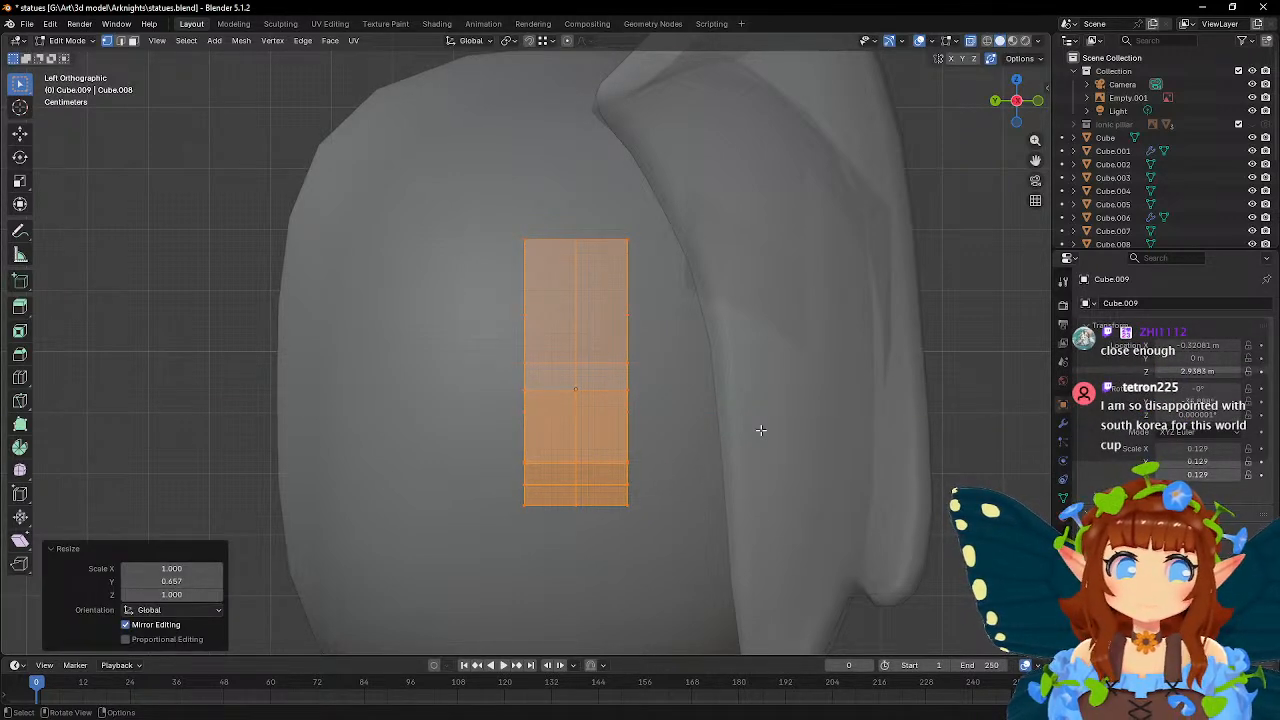
middle_click_drag(743, 423, 656, 442)
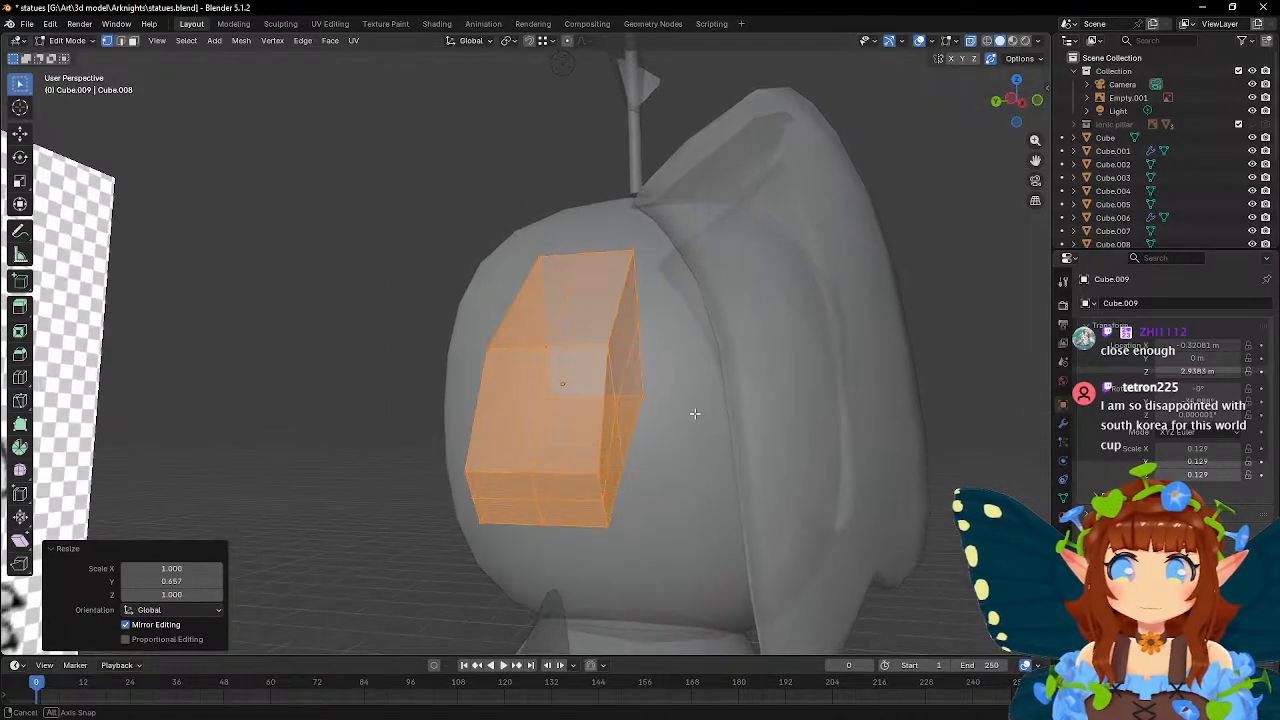
- Select the ear's lengthwise corner vertices and scale them along Y to about 0.715
left_click(600, 472)
middle_click_drag(520, 461, 608, 491)
left_click(594, 477, "shift")
left_click(572, 352, "shift")
left_click(508, 256, "shift")
left_click(594, 260, "shift")
left_click(673, 356, "shift")
left_click(492, 391, "shift")
left_click(570, 523, "shift")
left_click(689, 520, "shift")
middle_click_drag(666, 516, 814, 443)
key("s")
key("y")
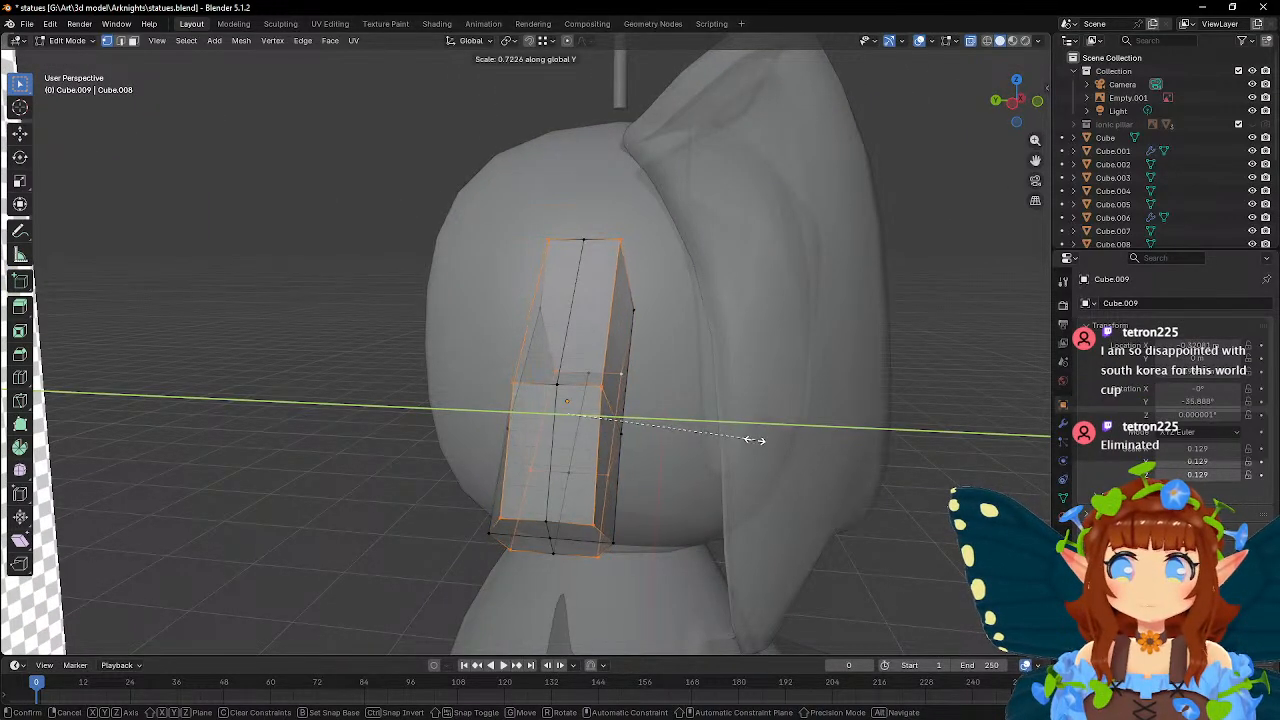
left_click(753, 439)
middle_click_drag(755, 439, 666, 411)
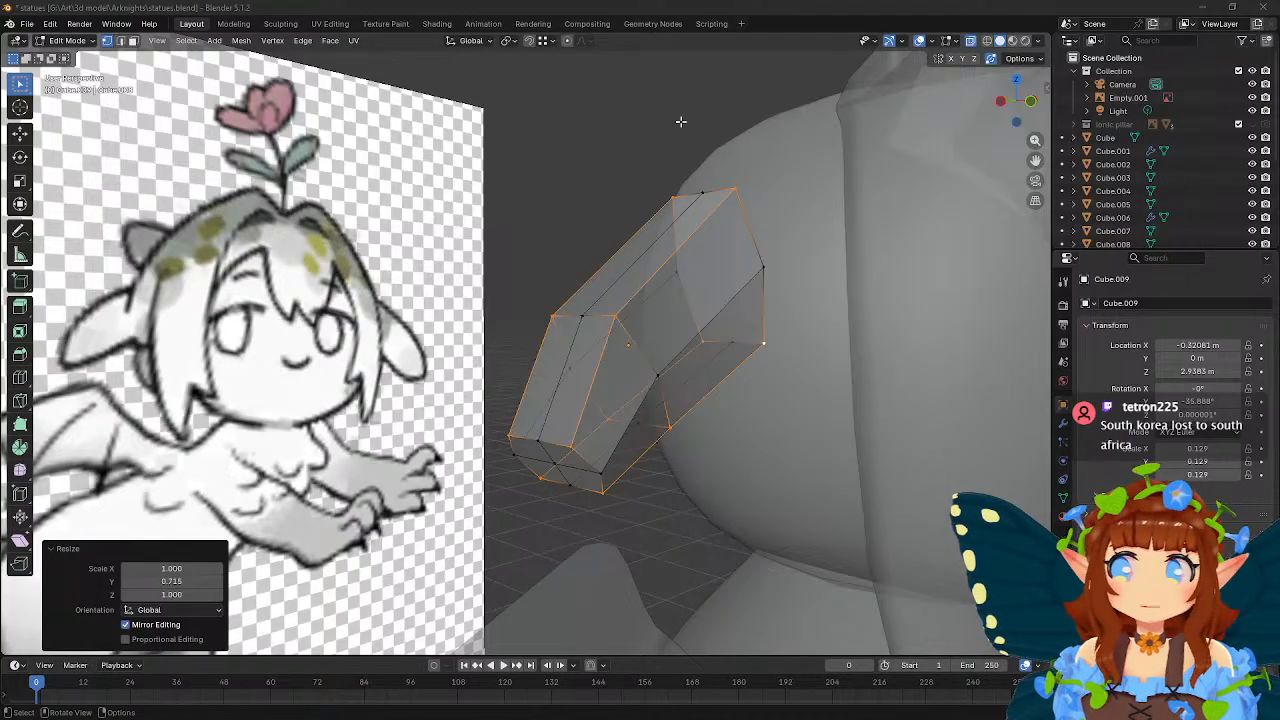
- Select the four corner vertices at the ear's base and scale them closer together along Z
middle_click_drag(740, 260, 741, 220)
middle_click_drag(639, 286, 685, 293)
left_click(545, 226)
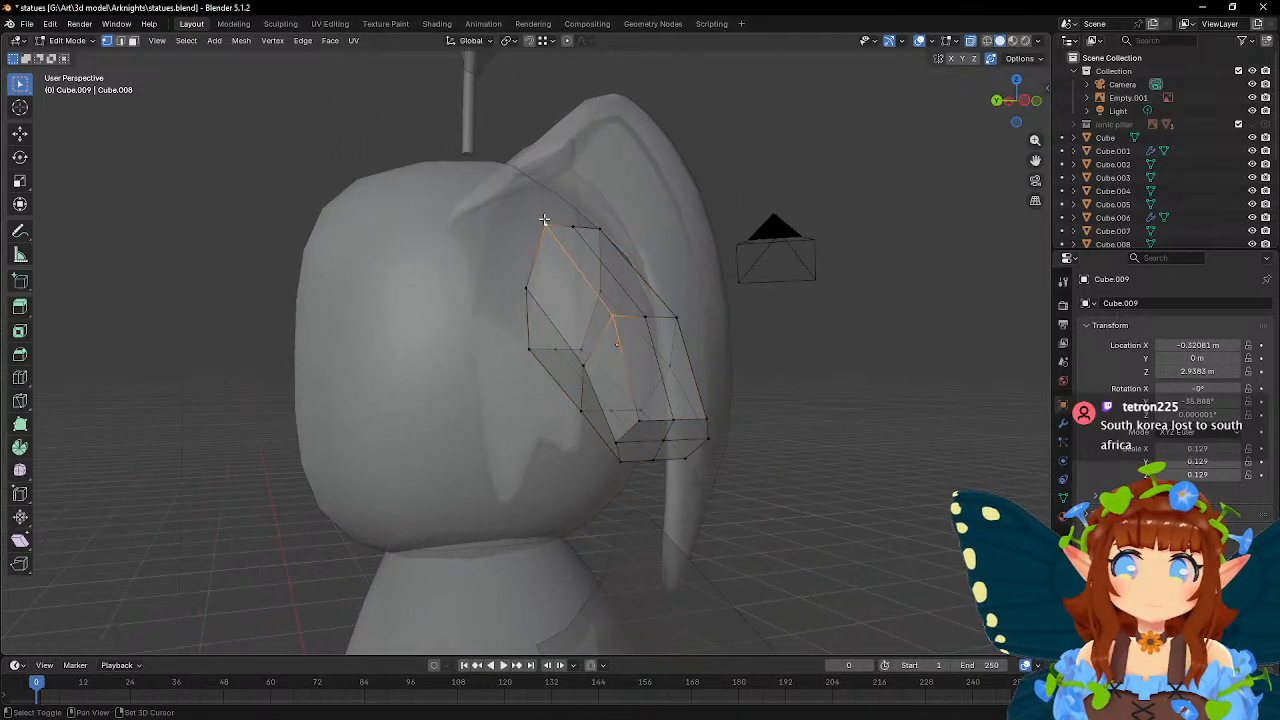
left_click(599, 226, "shift")
left_click(529, 351, "shift")
left_click(582, 348, "shift")
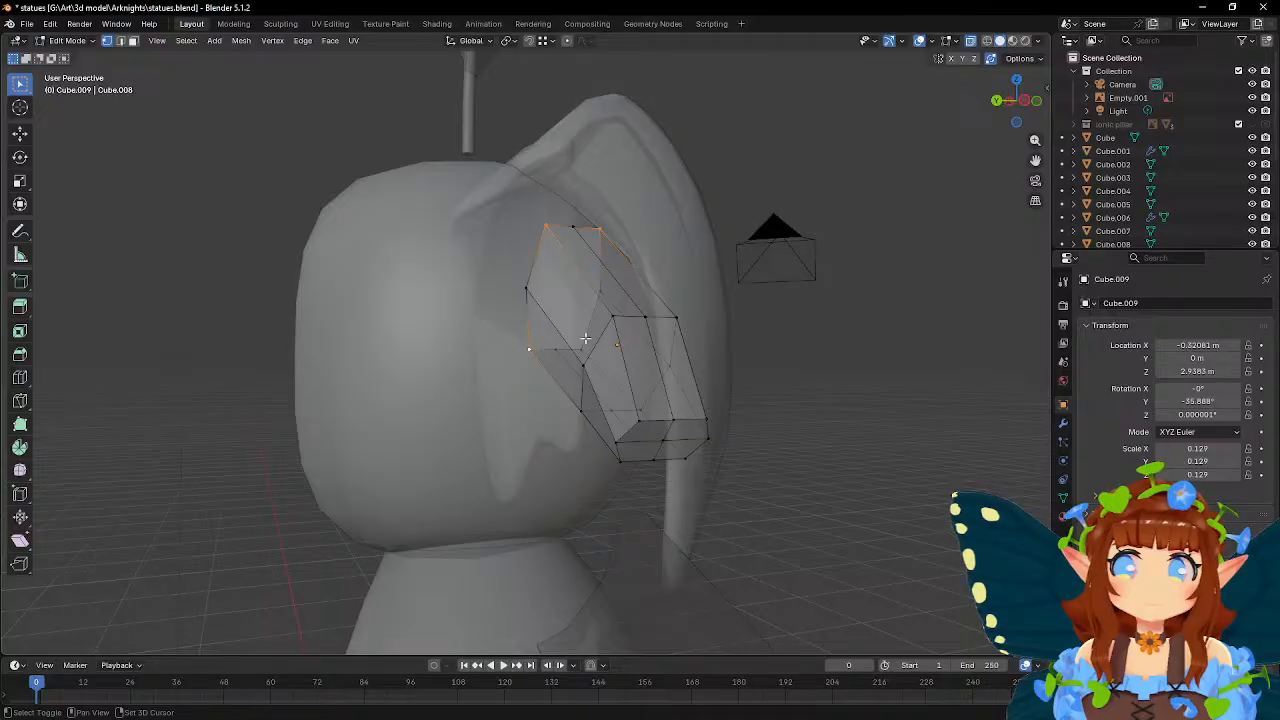
key("s")
key("z")
left_click(716, 306)
- Scale the corner vertices of the ear's middle ring along Z to about 0.707
left_click(612, 318)
left_click(577, 415, "shift")
left_click(640, 410, "shift")
key("s")
key("z")
left_click(766, 327)
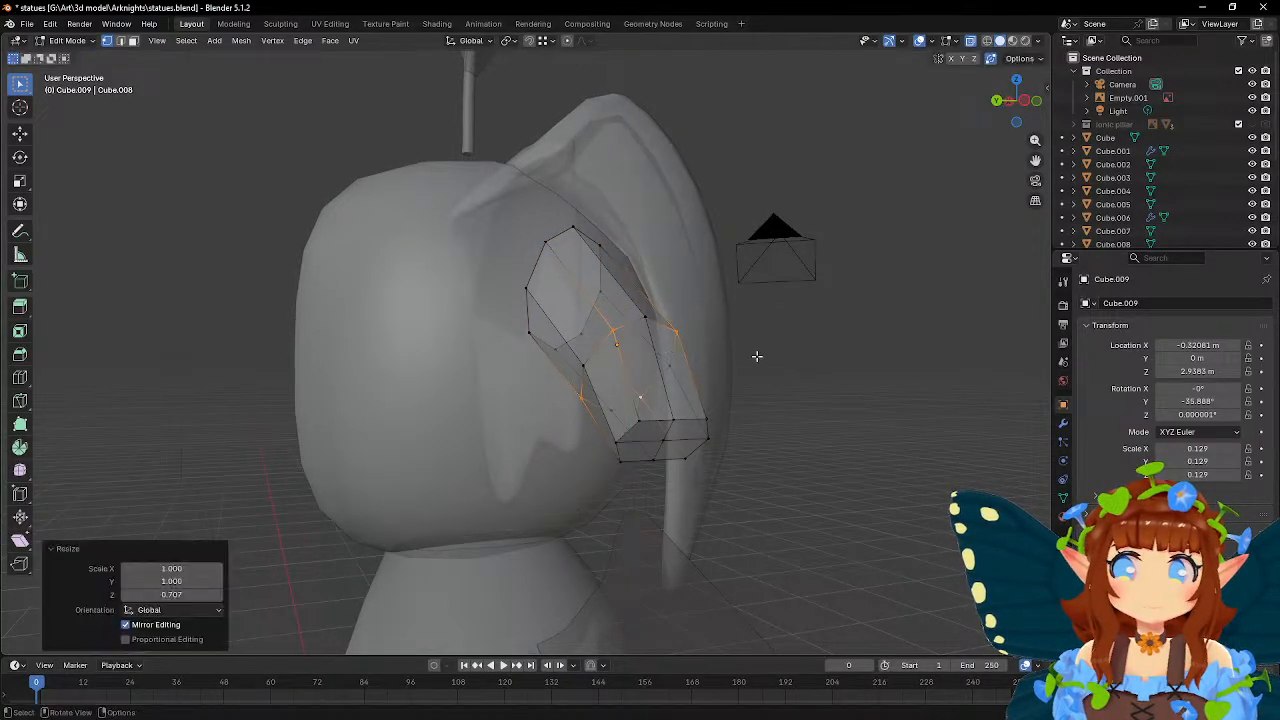
- Scale the four corner vertices of the ear's tip along Z to about 0.715
left_click(708, 422)
left_click(643, 426, "shift")
left_click(627, 461, "shift")
left_click(685, 452, "shift")
key("s")
key("z")
left_click(808, 360)
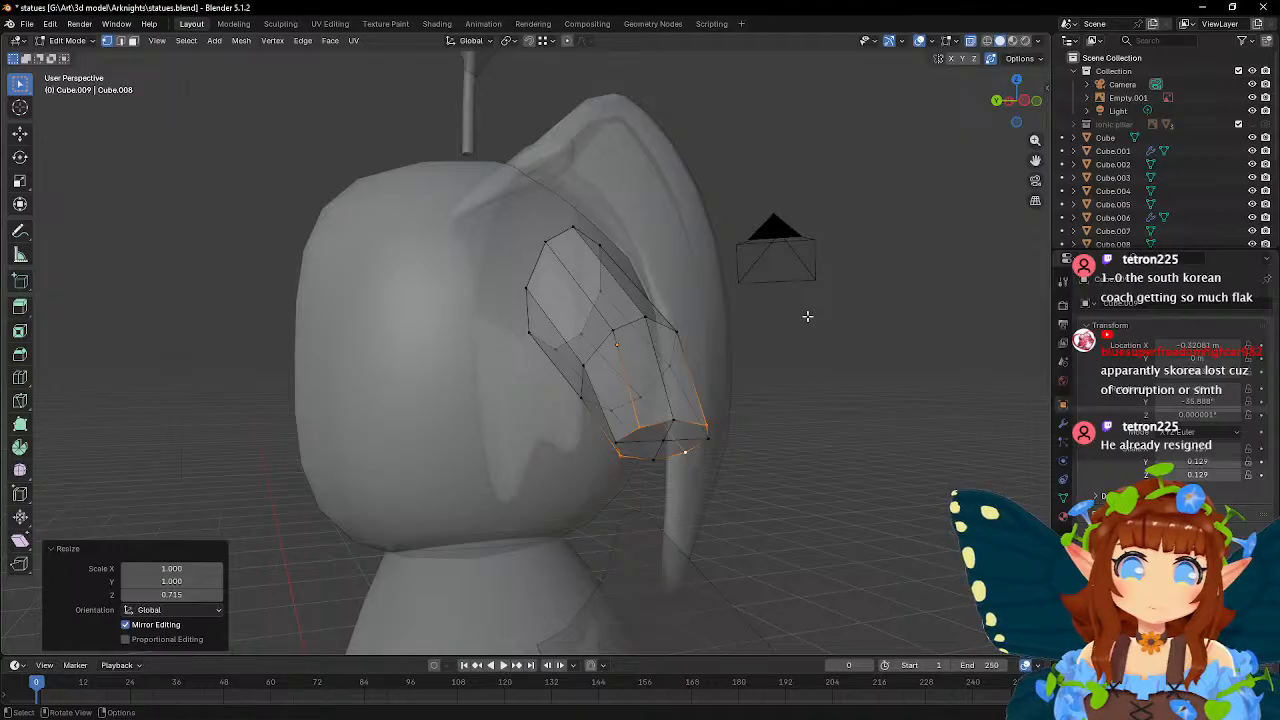
- Select all vertices at the ear's tip and shrink them uniformly to about 0.616
middle_click_drag(803, 297, 753, 261)
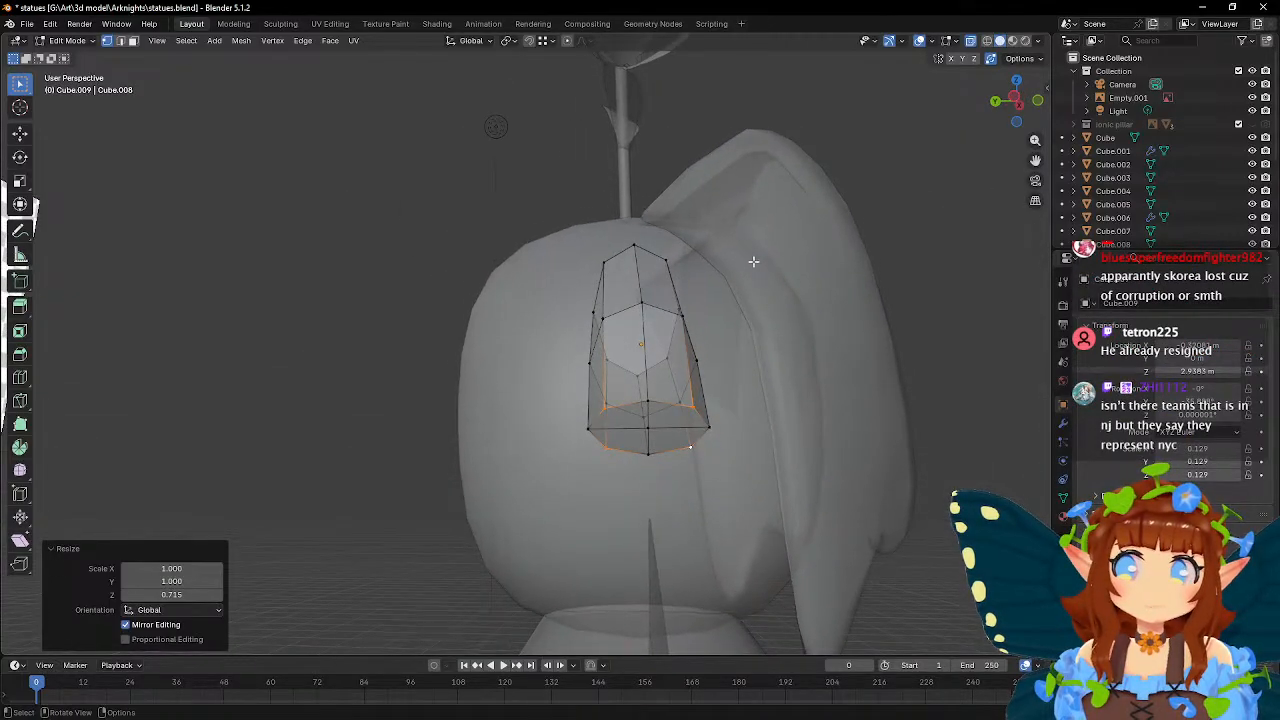
key("ctrl+KP_3")
left_click_drag(457, 163, 770, 530)
middle_click_drag(753, 412, 542, 403)
left_click_drag(486, 456, 620, 557)
middle_click_drag(609, 323, 709, 354)
key("s")
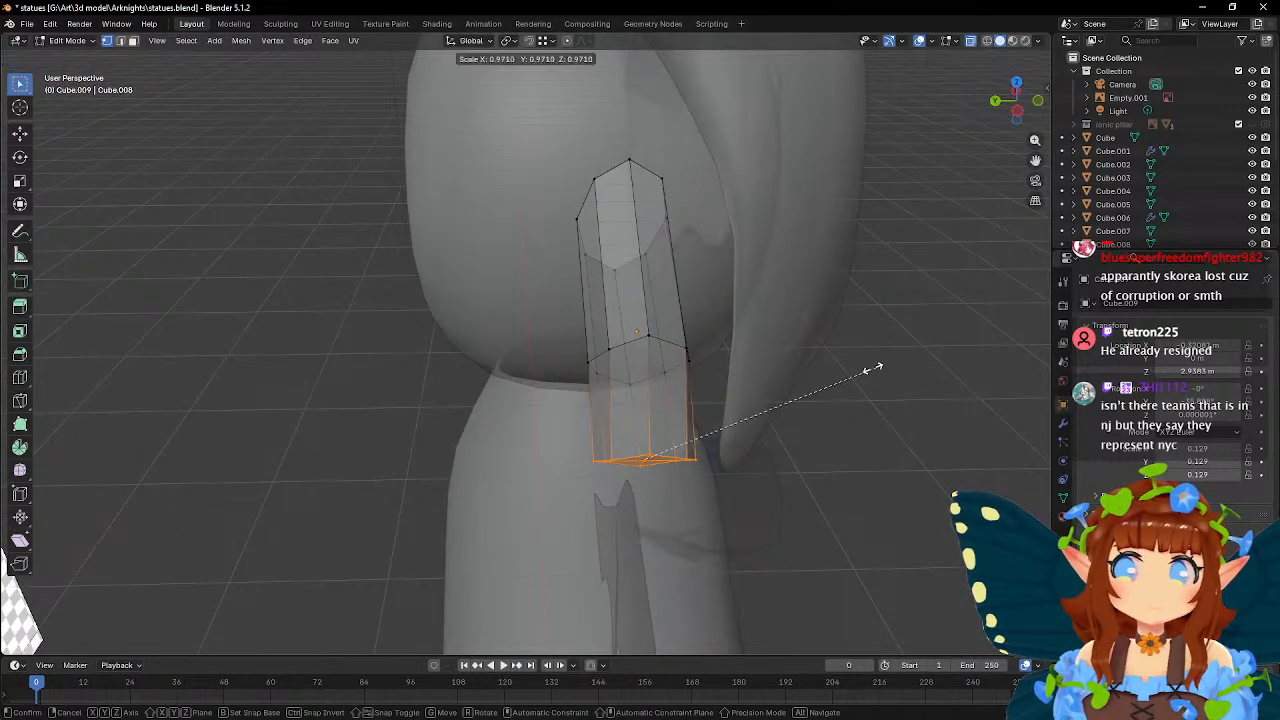
left_click(782, 374)
middle_click_drag(782, 374, 730, 319)
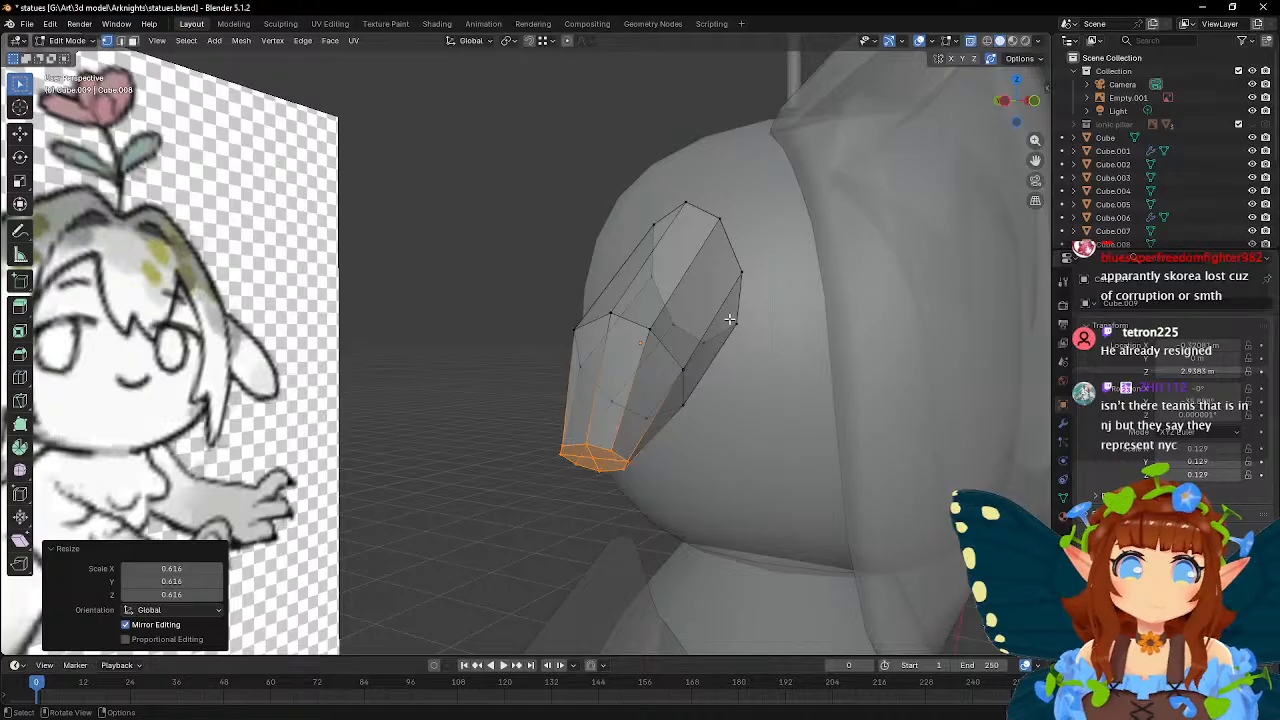
- Move the centre vertex of the ear's end face out to the drawn ear tip
middle_click_drag(730, 319, 652, 296)
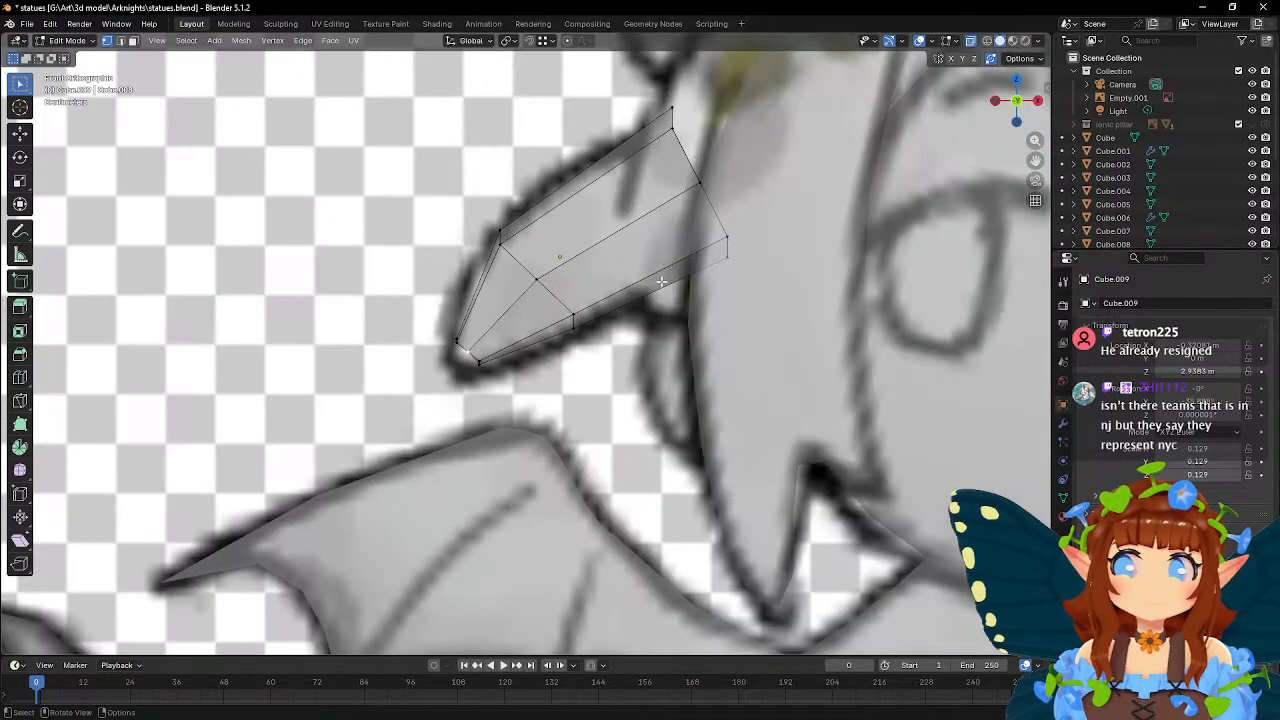
key("g")
left_click(648, 303)
- Enlarge and reposition the vertex ring around the ear tip to fill the drawn outline, finishing with a uniform scale of about 1.162
scroll(559, 355, "up", 3)
left_click_drag(388, 324, 483, 397)
key("s")
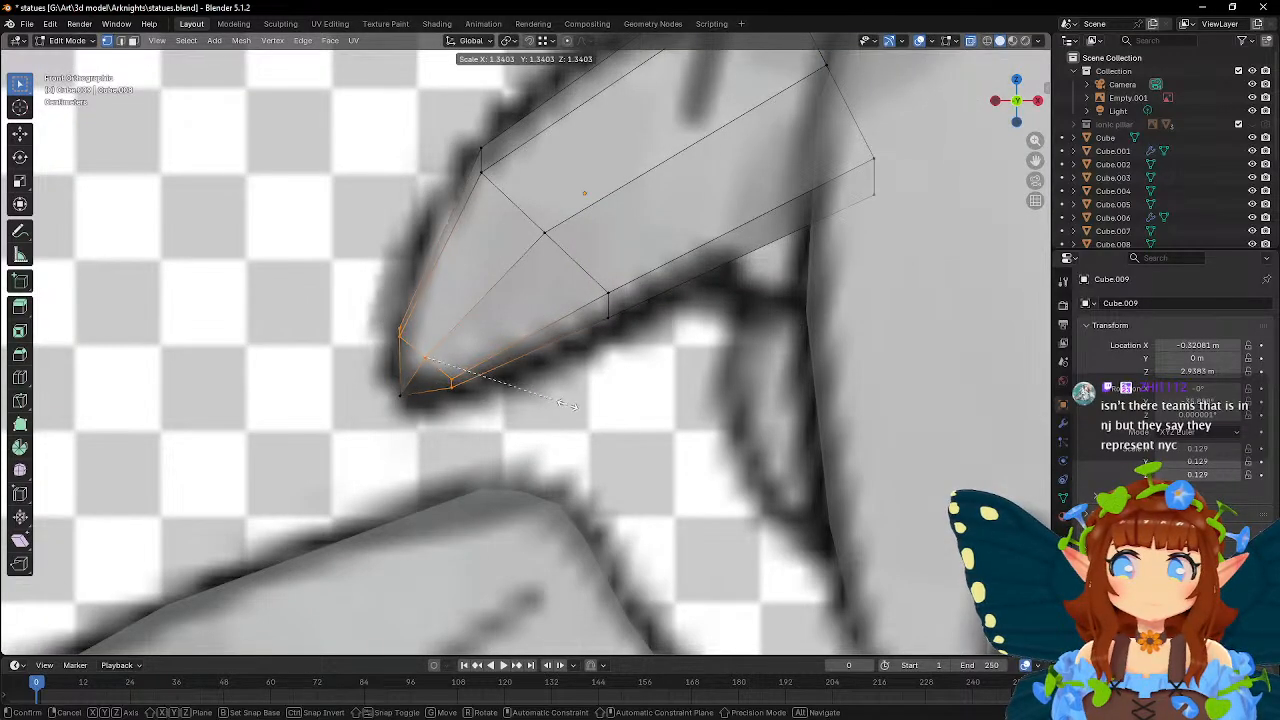
left_click(563, 398)
key("g")
left_click(572, 406)
key("s")
left_click(590, 416)
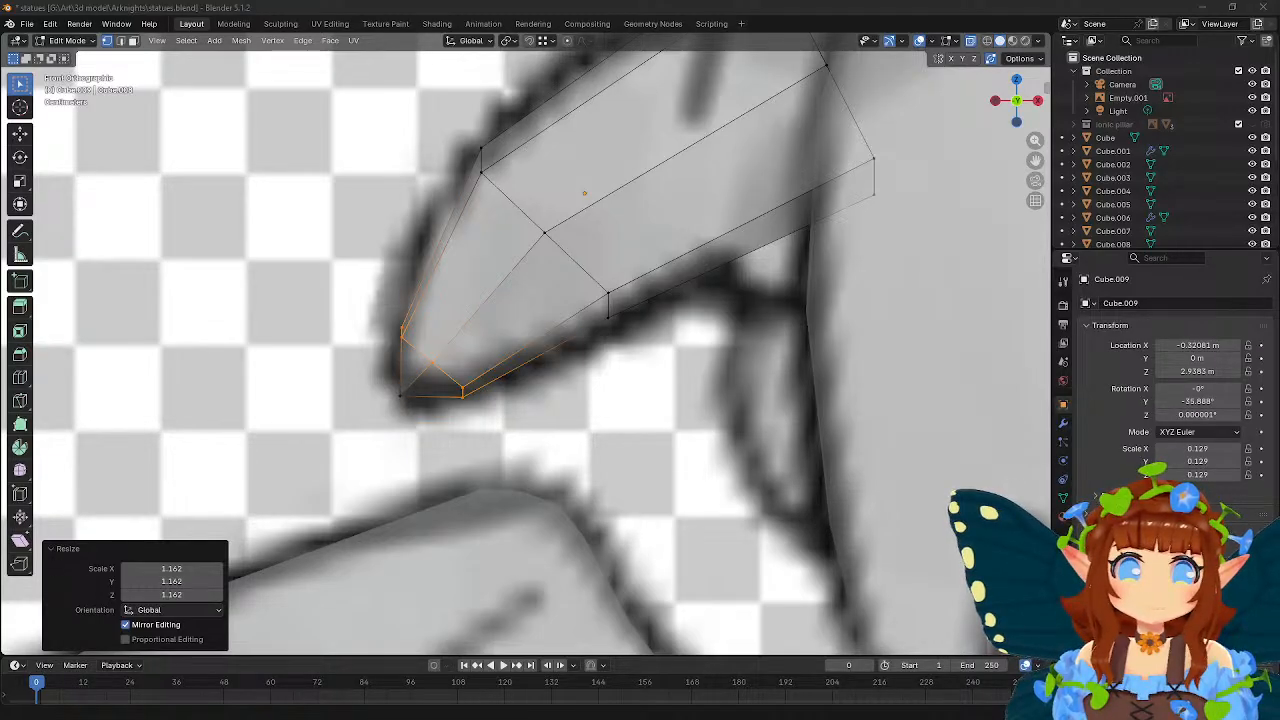
left_click(560, 6)
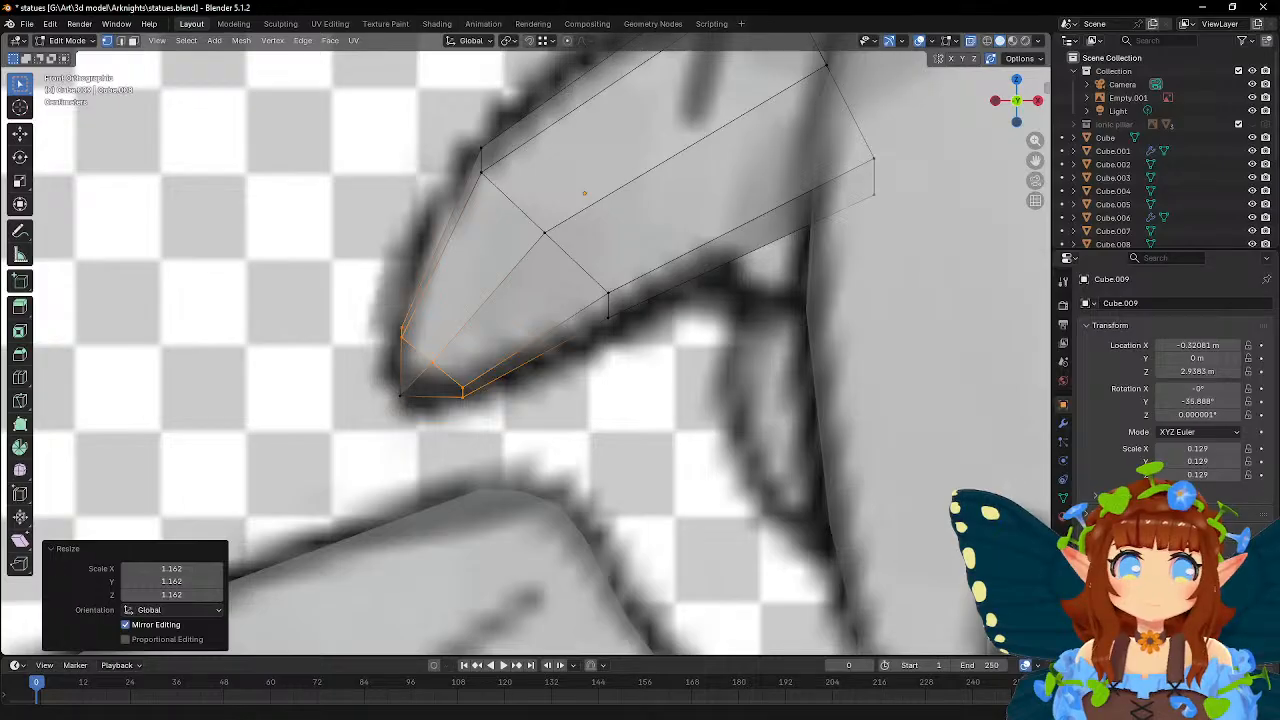
left_click(561, 6)
- Move the tip ring's lower and upper vertices and the middle ring's lower vertex onto the drawn ear outline
middle_click_drag(583, 373, 635, 380, "shift")
left_click(516, 412)
key("g")
left_click(587, 424)
left_click(667, 329)
key("g")
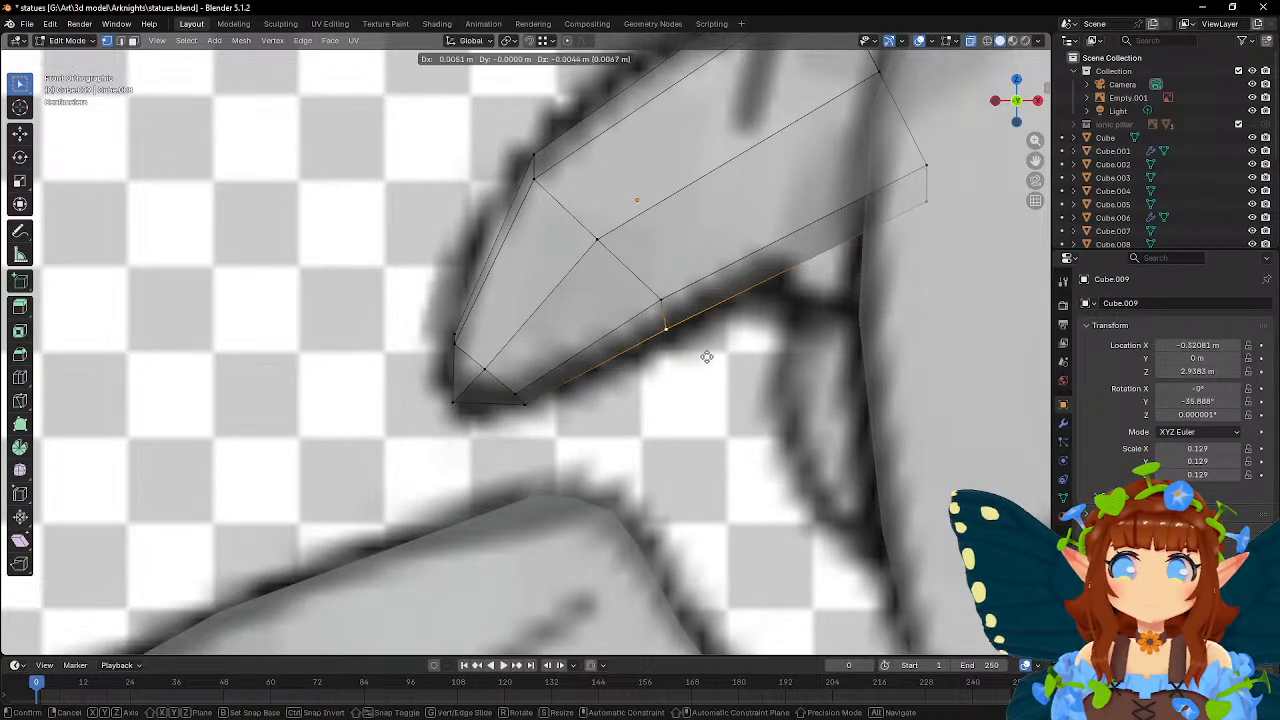
left_click(706, 357)
left_click(450, 330)
key("g")
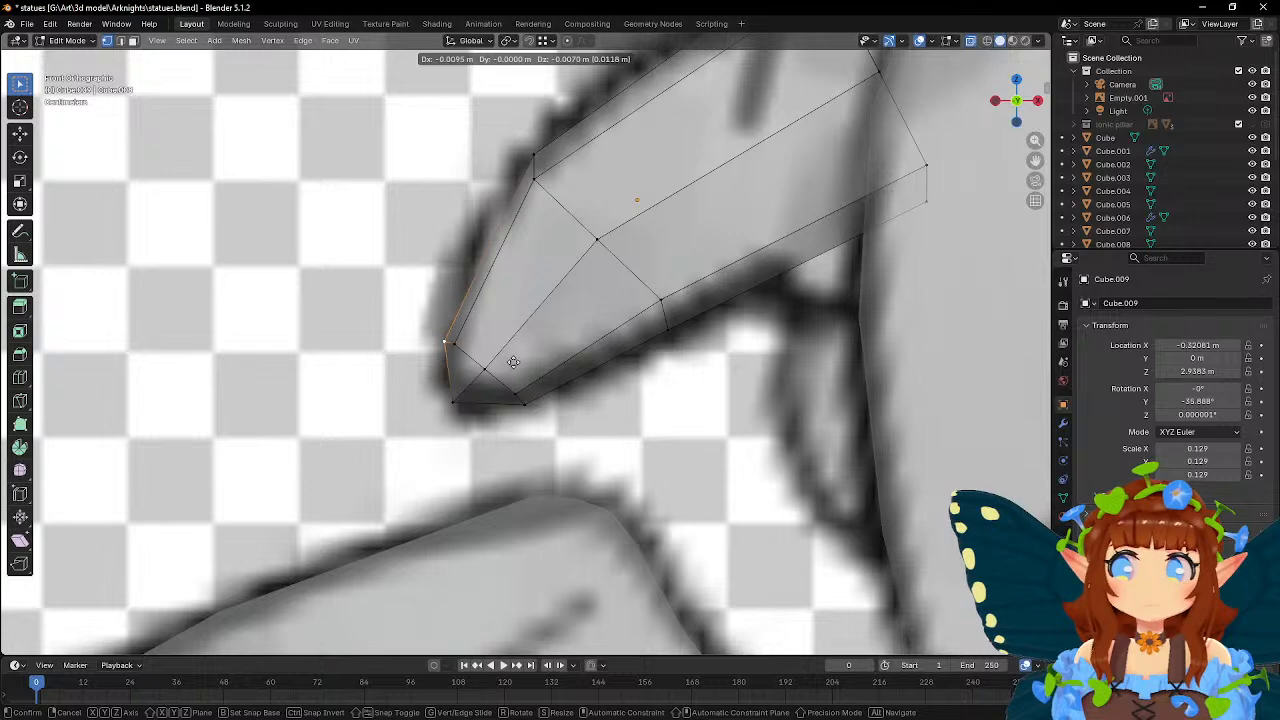
left_click(512, 362)
- Select the vertex ring around the ear's tip and narrow it along Y
left_click(455, 345)
middle_click_drag(456, 350, 577, 372)
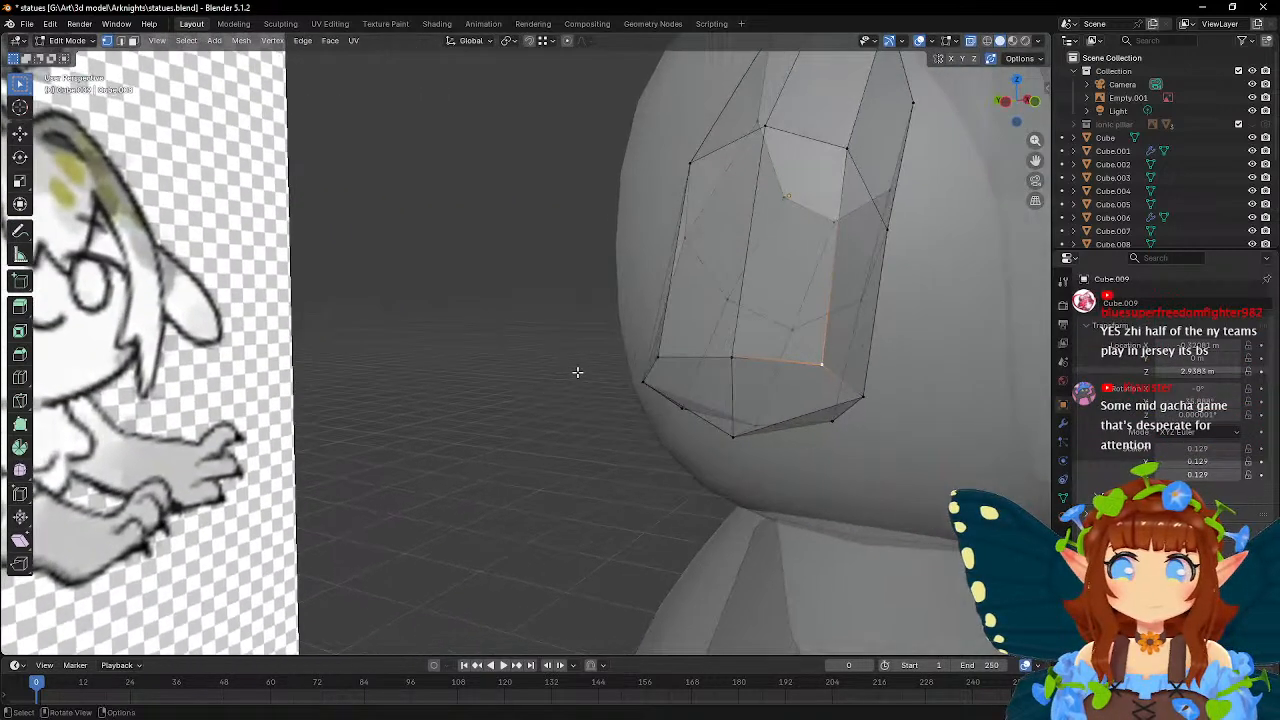
middle_click_drag(757, 434, 704, 424)
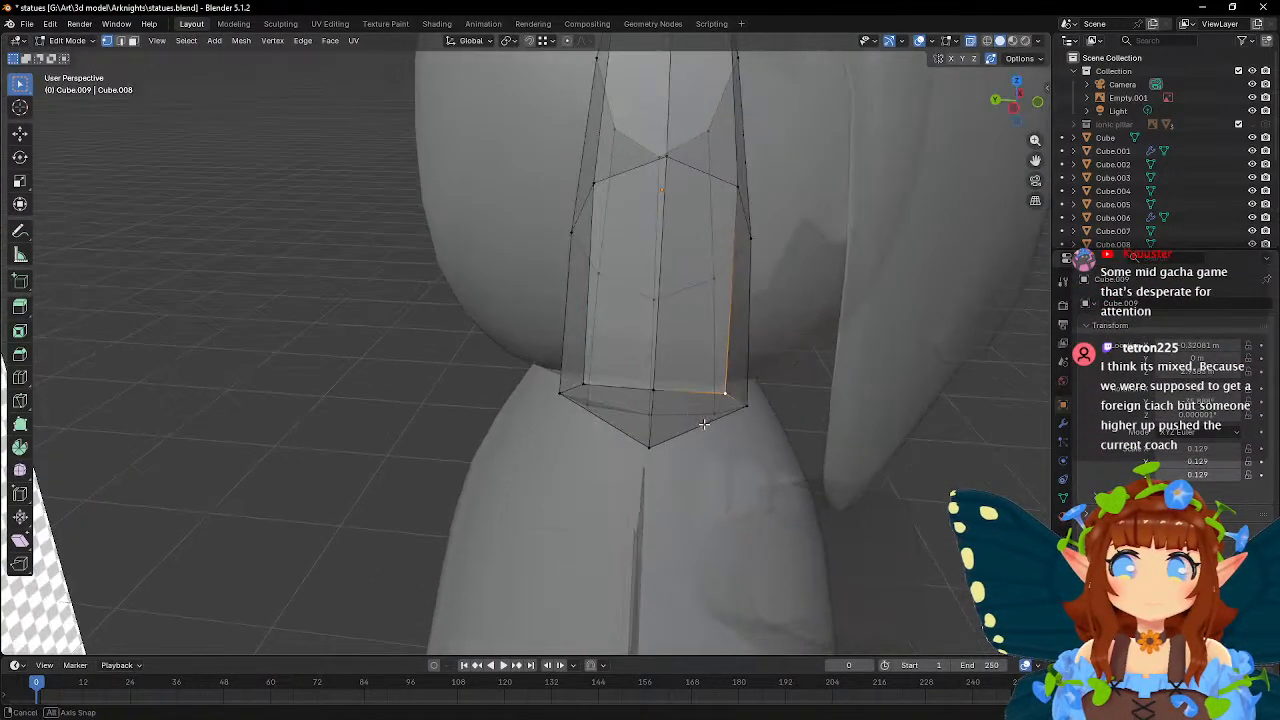
left_click_drag(528, 357, 842, 435)
middle_click_drag(846, 434, 851, 446)
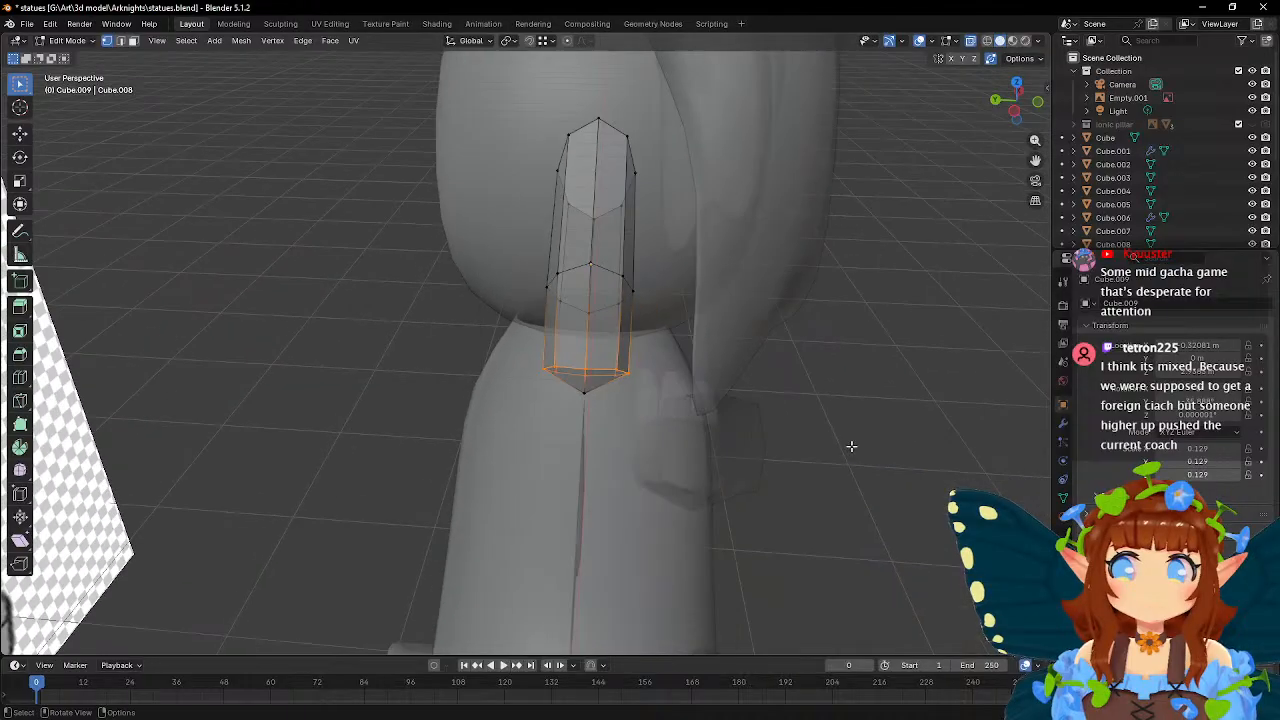
key("s")
key("y")
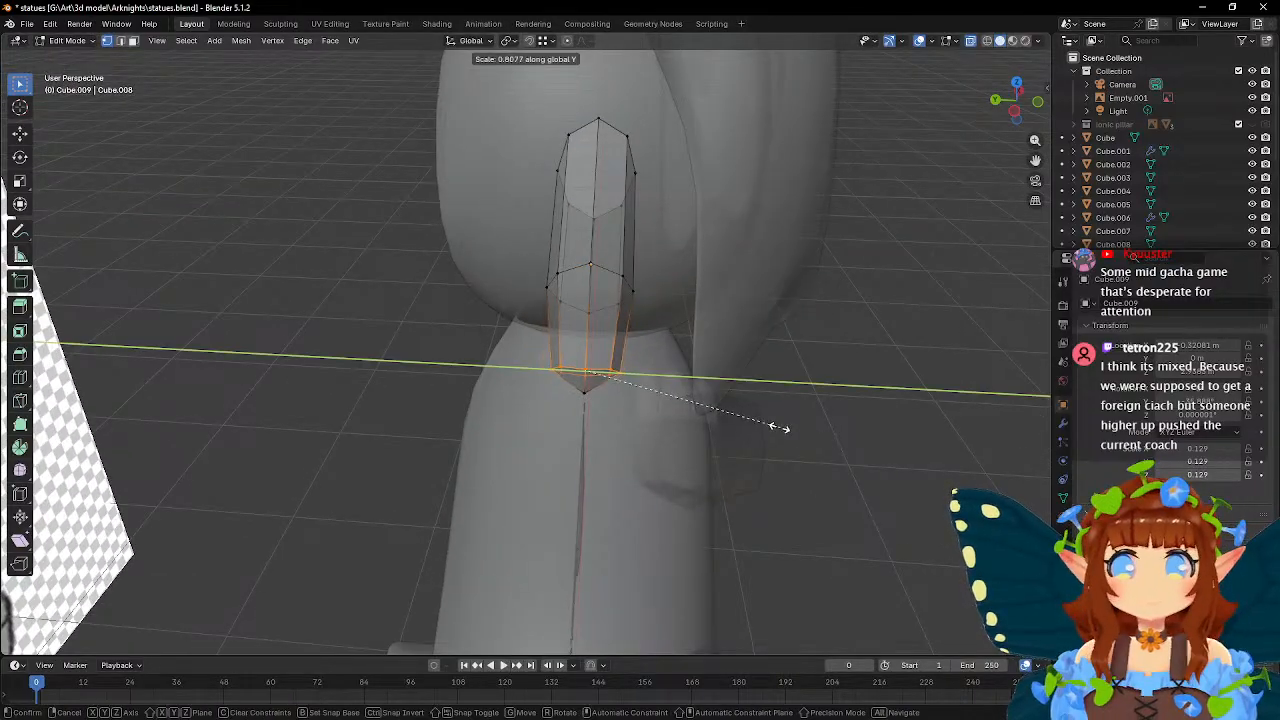
left_click(714, 420)
- Select the ear's middle vertex ring and scale it along Y
middle_click_drag(714, 420, 677, 321)
left_click_drag(508, 243, 747, 326)
key("s")
key("y")
left_click(727, 324)
- Move the ear's upper middle vertex about -0.017 m in X and -0.012 m in Z, and shift the lower middle vertex onto the outline
middle_click_drag(739, 325, 645, 257)
left_click(568, 285)
key("g")
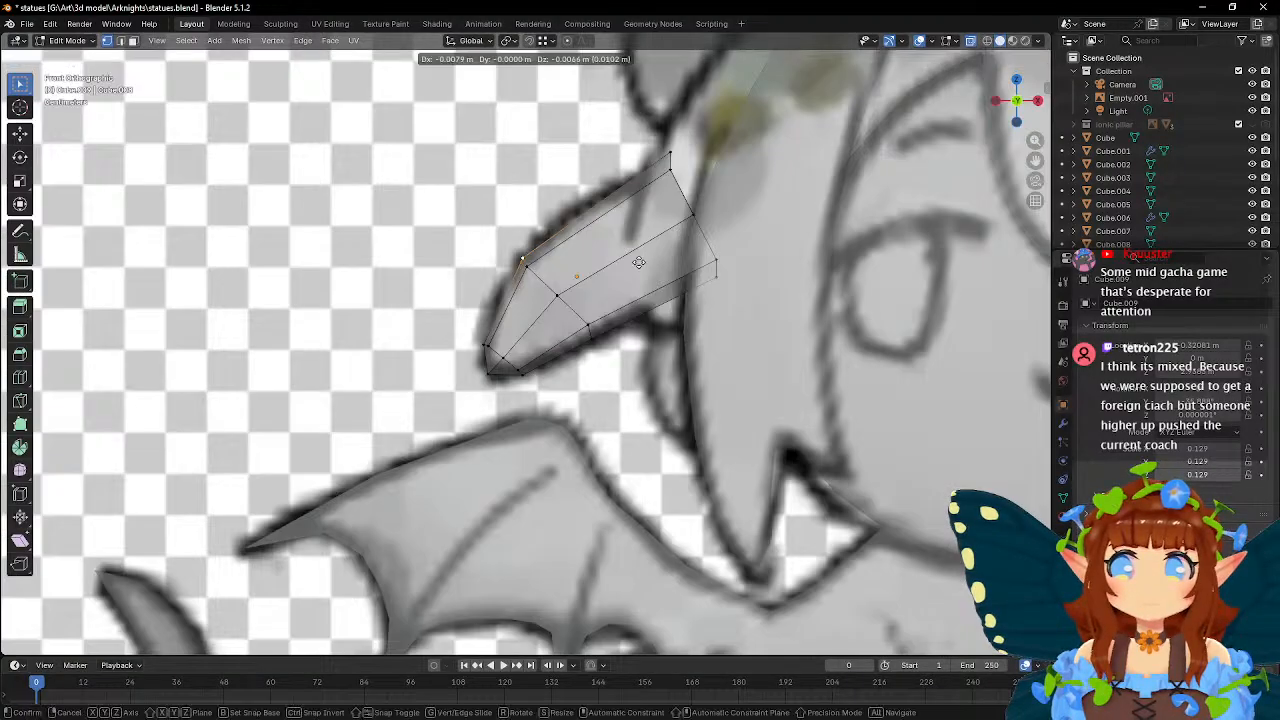
left_click(635, 263)
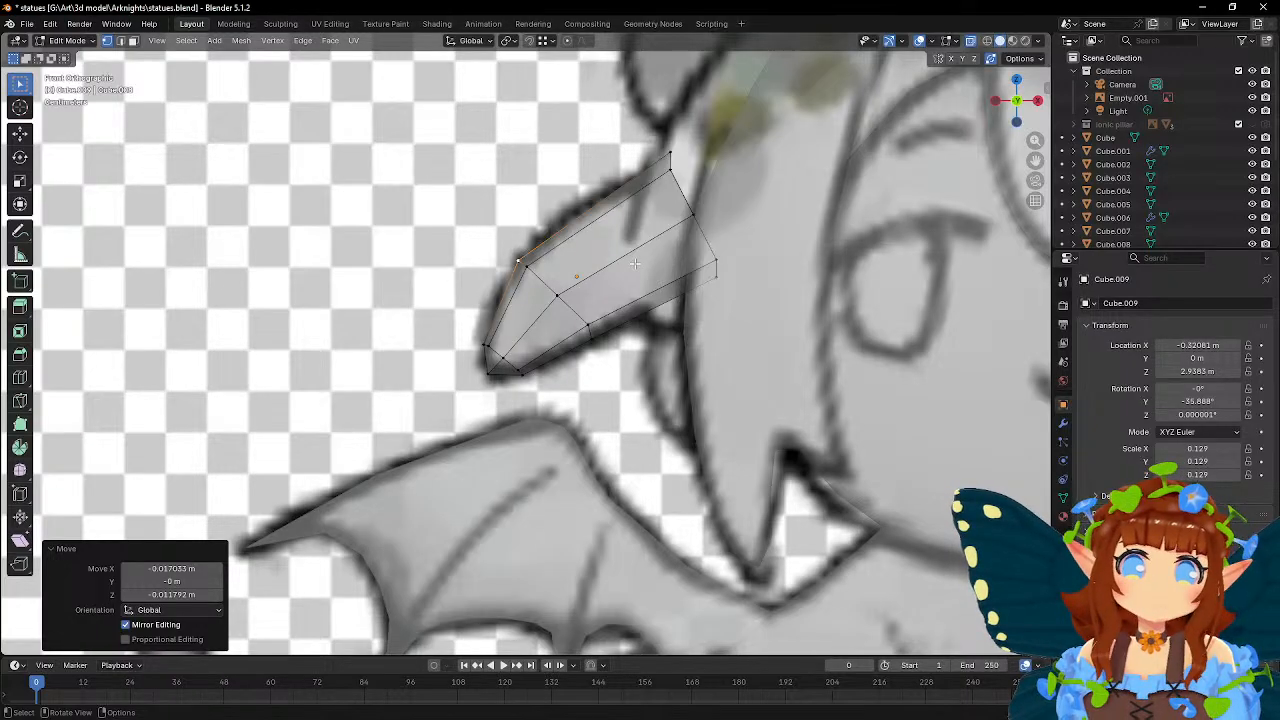
scroll(635, 263, "up", 5)
left_click(679, 312)
key("g")
left_click(682, 323)
left_click(726, 352)
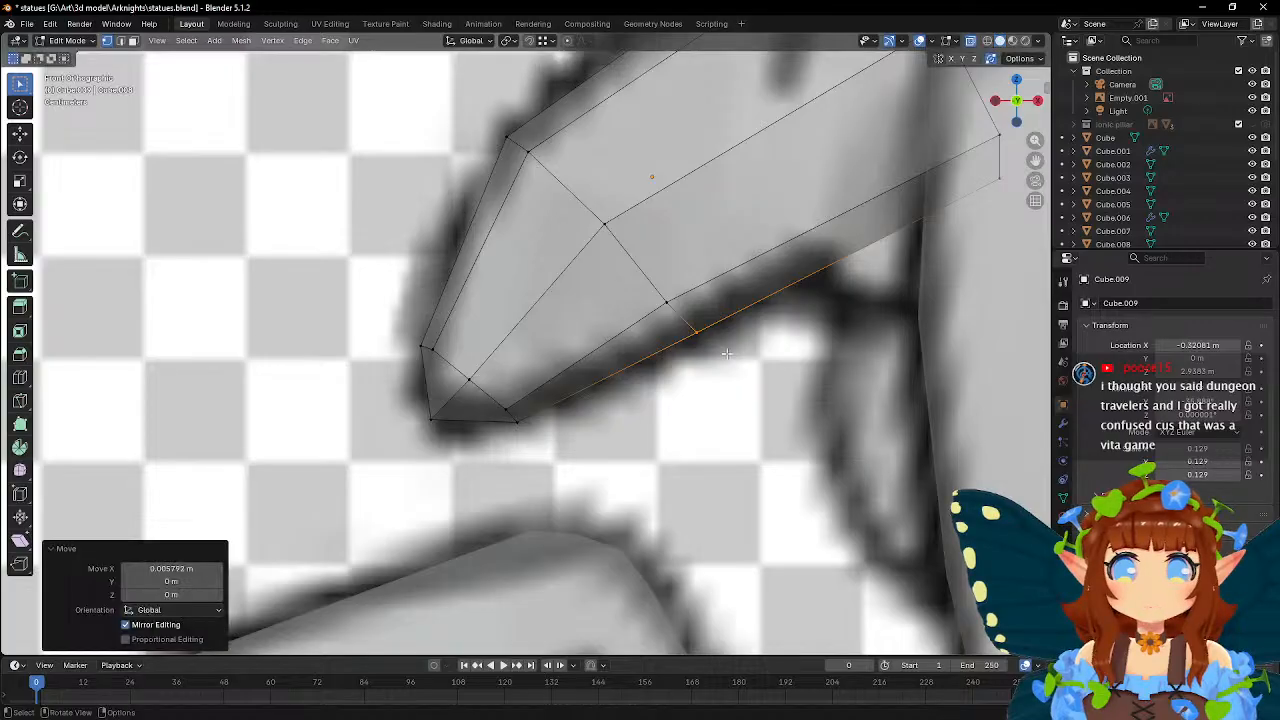
- Apply smooth shading to the ear object and return to editing its mesh
scroll(726, 352, "down", 5)
key("Tab")
right_click(570, 290)
left_click(570, 290)
key("Tab")
- Nudge the upper, middle and lower vertices of the ear's base so its open end follows a gentle curve
scroll(570, 291, "up", 2)
scroll(570, 290, "down", 1)
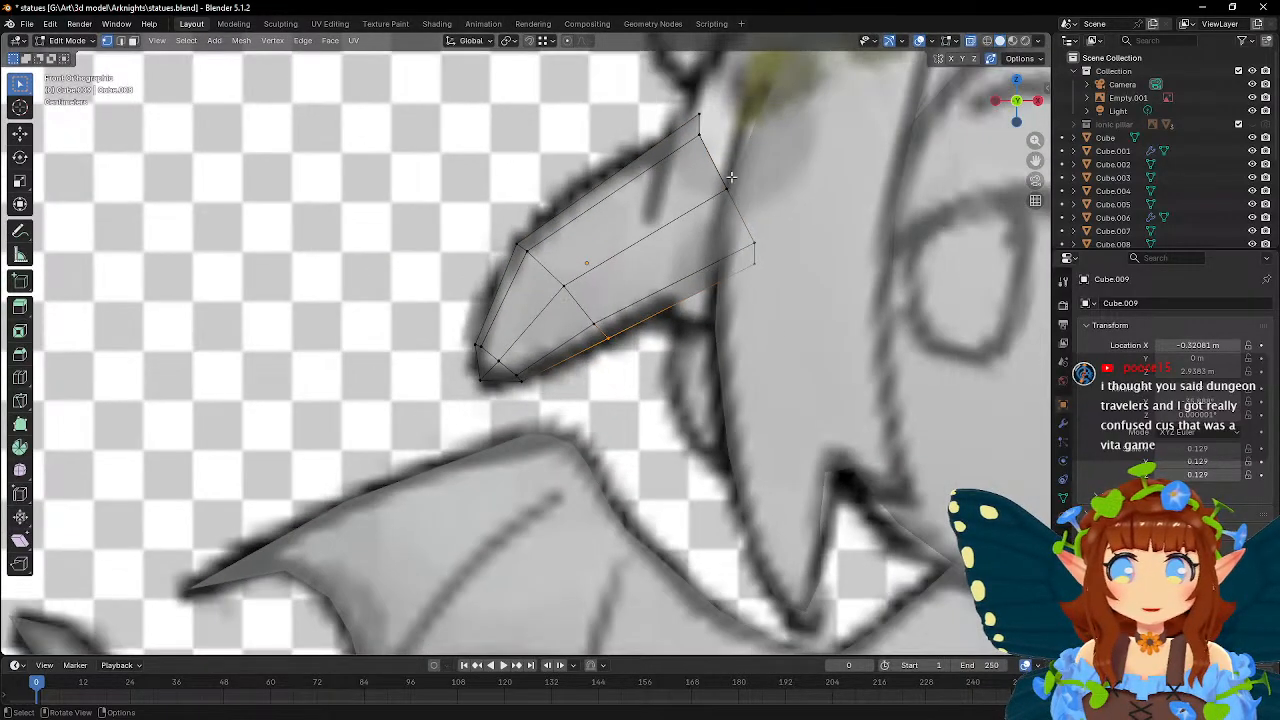
left_click(696, 137)
key("g")
left_click(731, 152)
key("g")
left_click_drag(713, 174, 773, 249)
left_click(758, 205)
key("g")
left_click(773, 249)
key("Tab")
middle_click_drag(603, 250, 670, 268, "shift")
key("Tab")
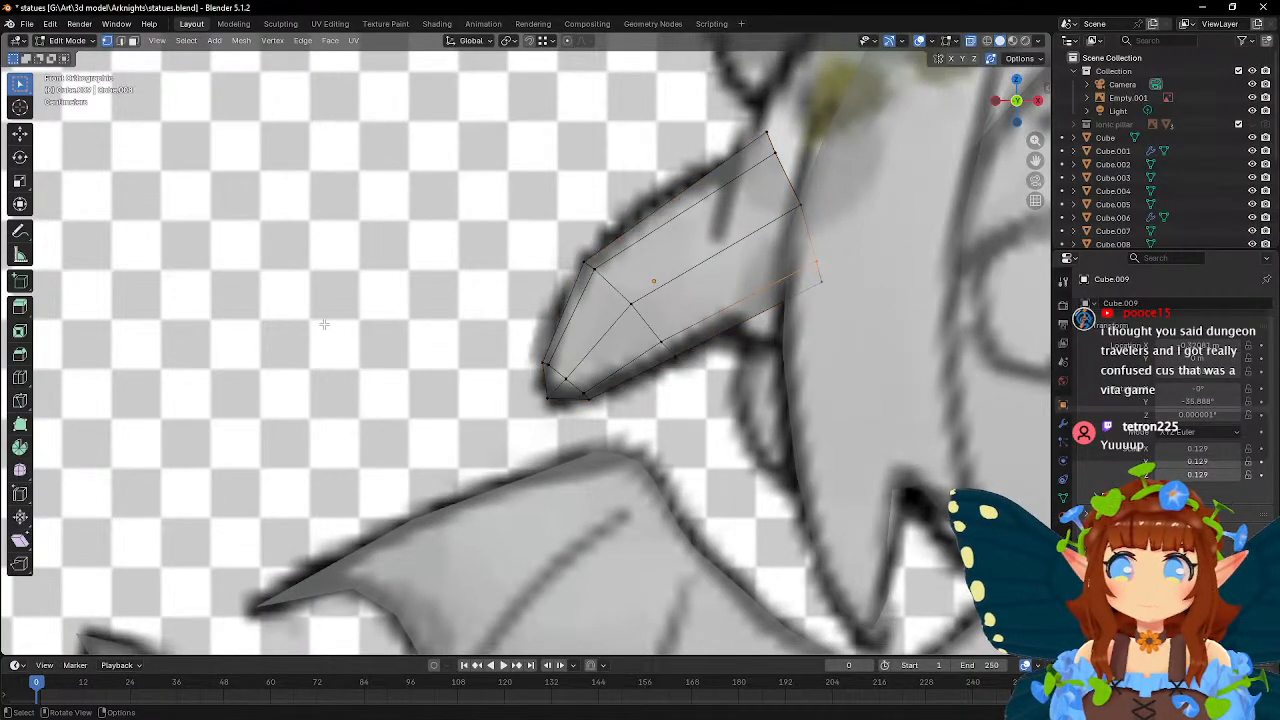
- Select the edge loop around the ear's middle and bevel it 0.605 m wide with two segments
left_click(120, 40)
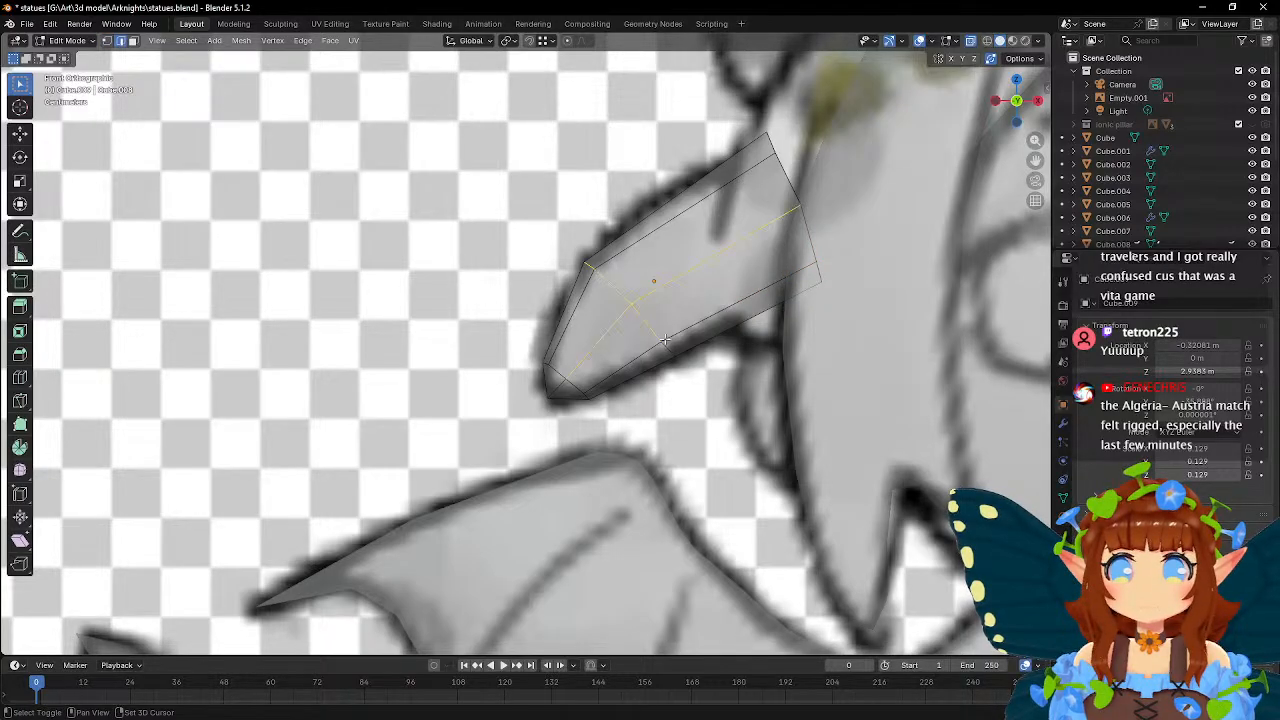
scroll(657, 321, "up", 1)
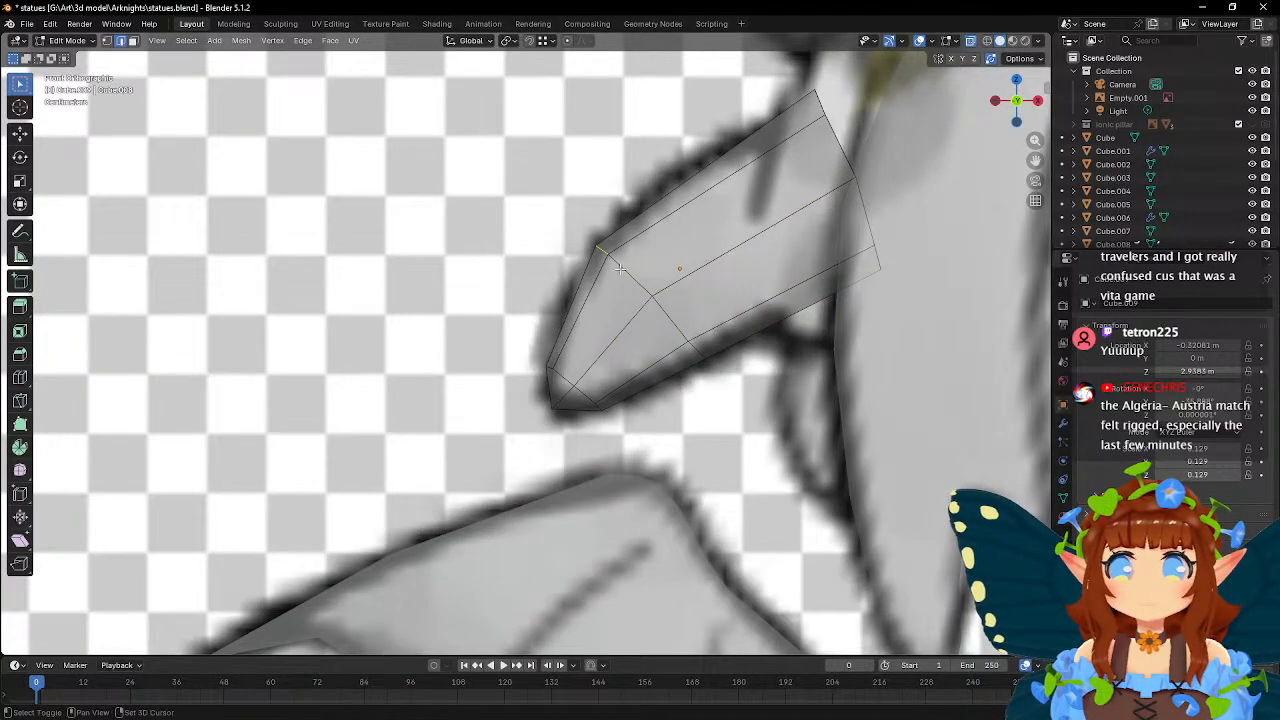
left_click(700, 348, "shift")
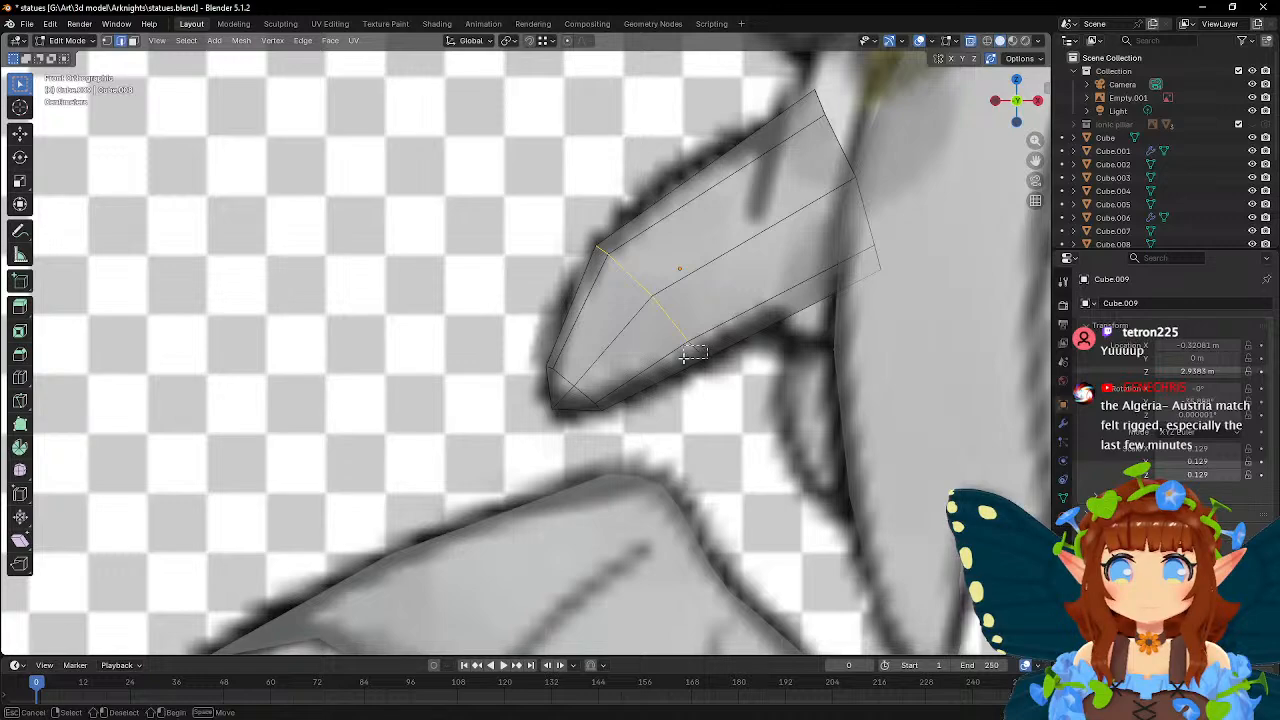
middle_click_drag(700, 348, 745, 291)
key("KP_1")
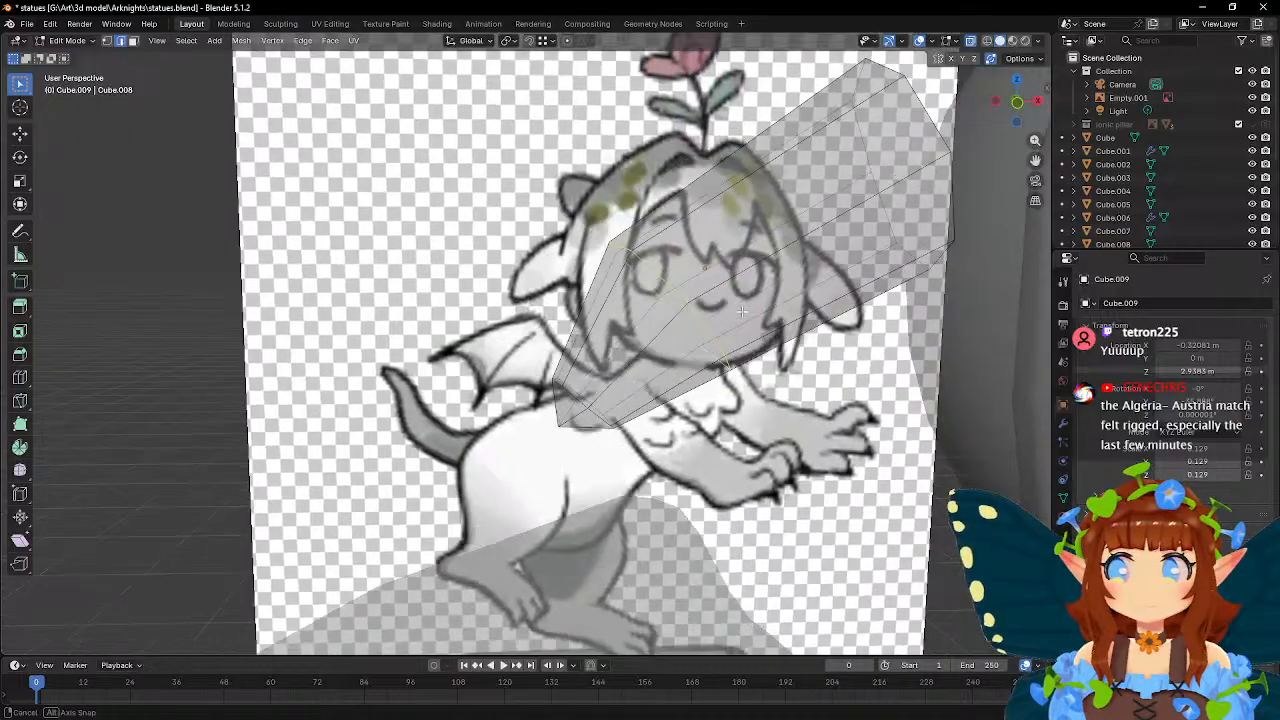
left_click(26, 360)
left_click_drag(592, 332, 529, 346)
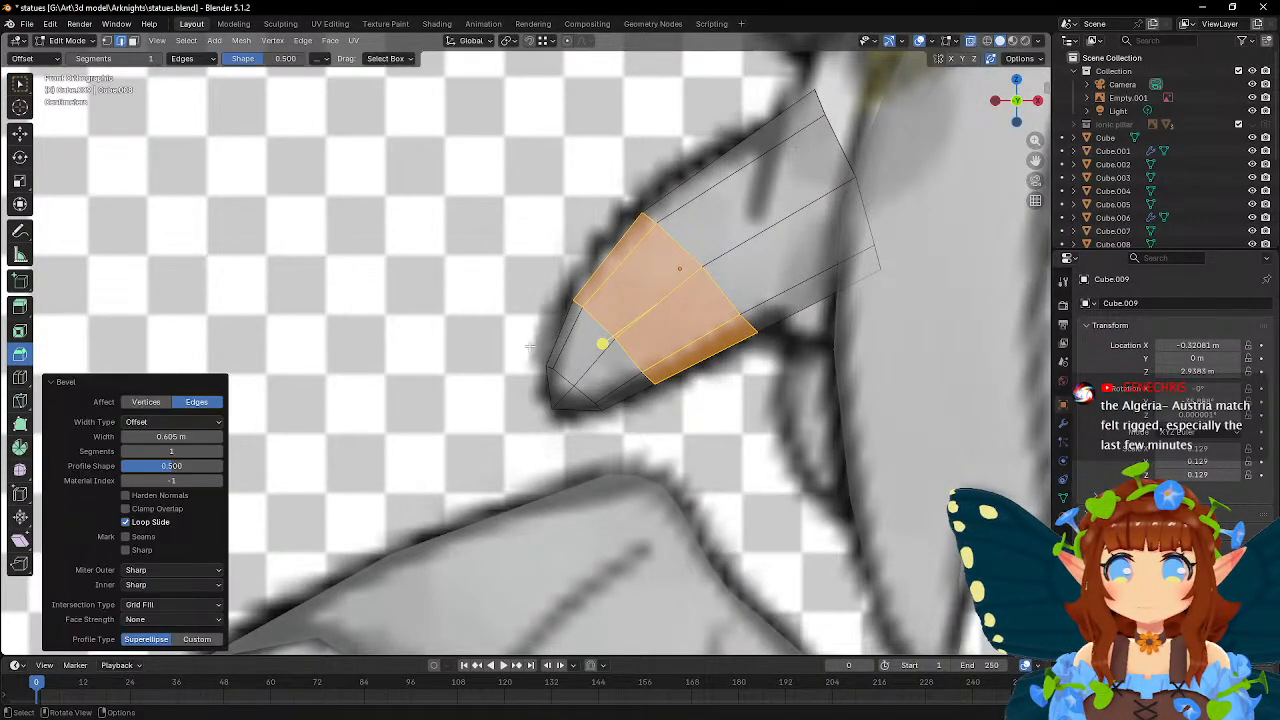
left_click(218, 451)
key("w")
- Move the upper vertices of the ear's base outward into the hair, and nudge its middle vertex about 0.008 m in X
key("Tab")
scroll(676, 354, "down", 3)
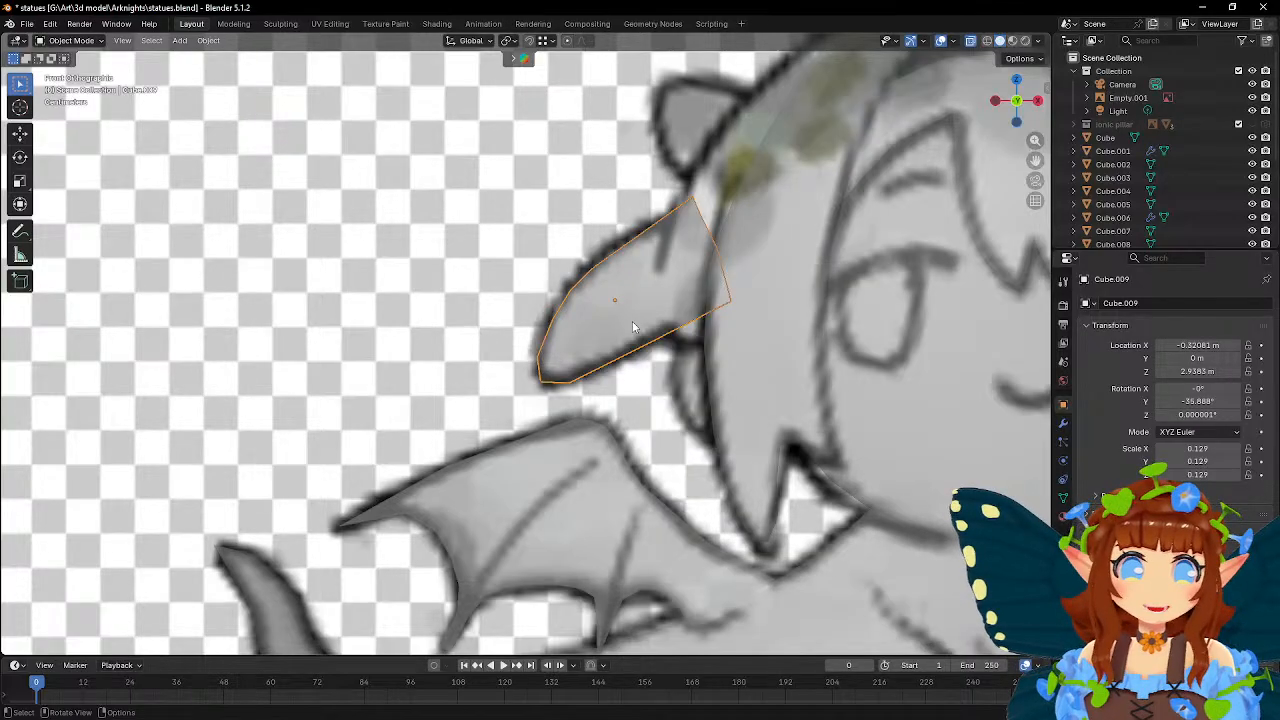
scroll(632, 321, "up", 1)
key("Tab")
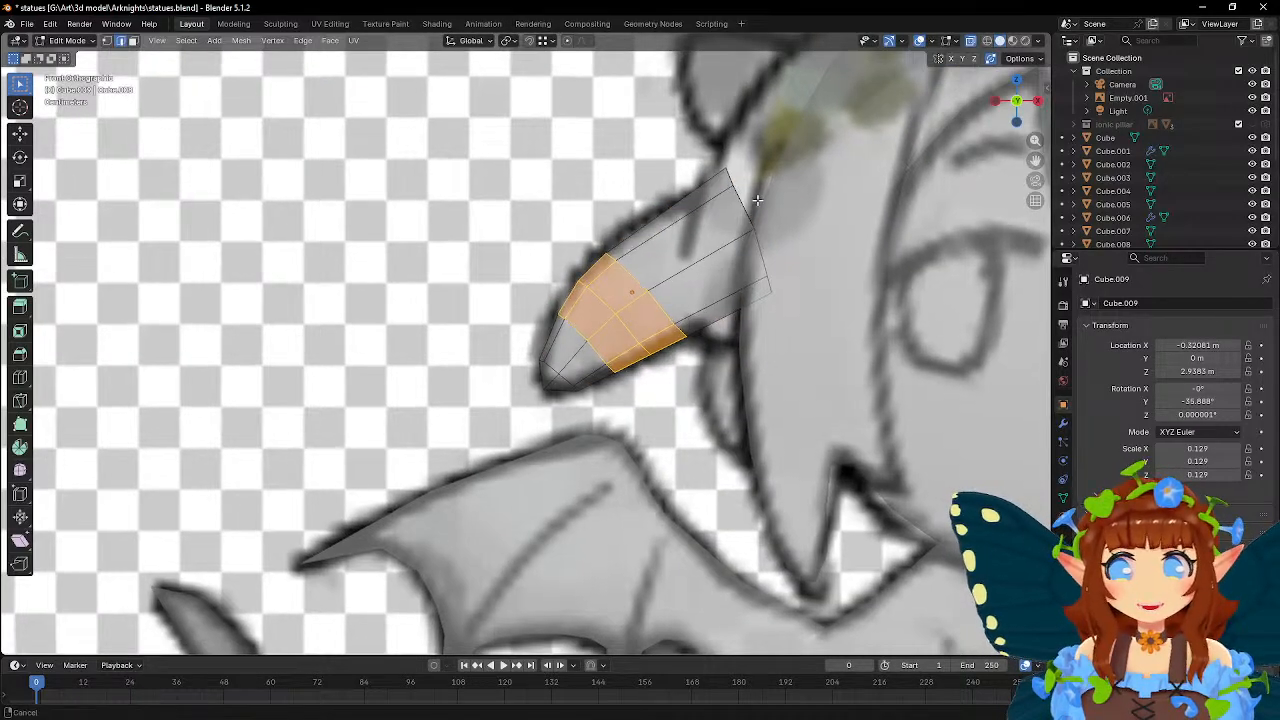
middle_click_drag(747, 200, 682, 278, "shift")
left_click(107, 40)
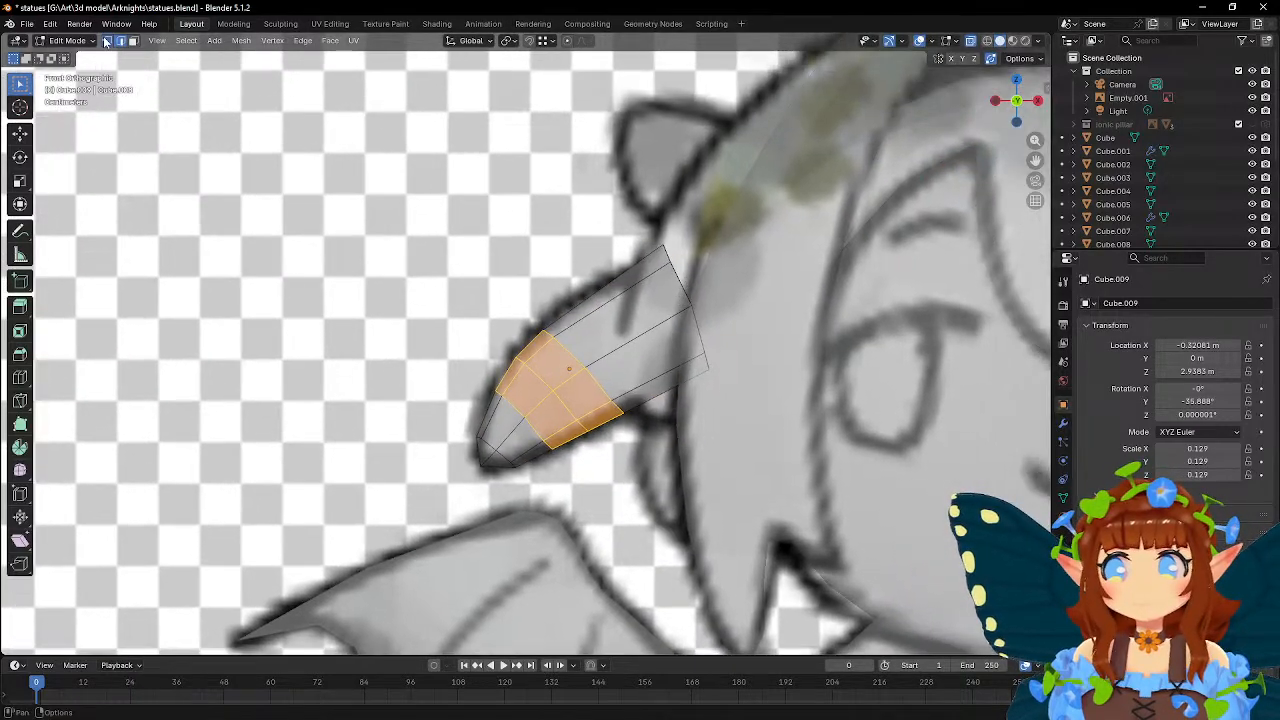
left_click(662, 247)
key("g")
left_click(708, 275)
key("g")
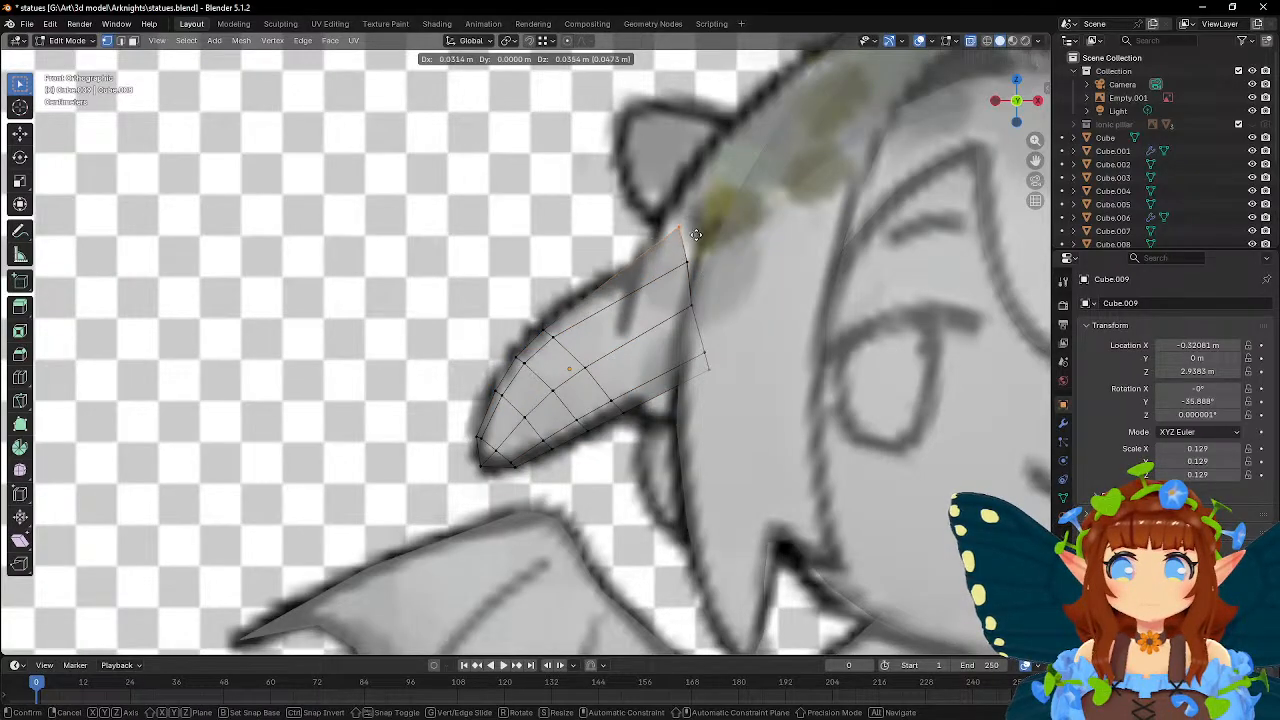
left_click(683, 300)
left_click(690, 306)
key("g")
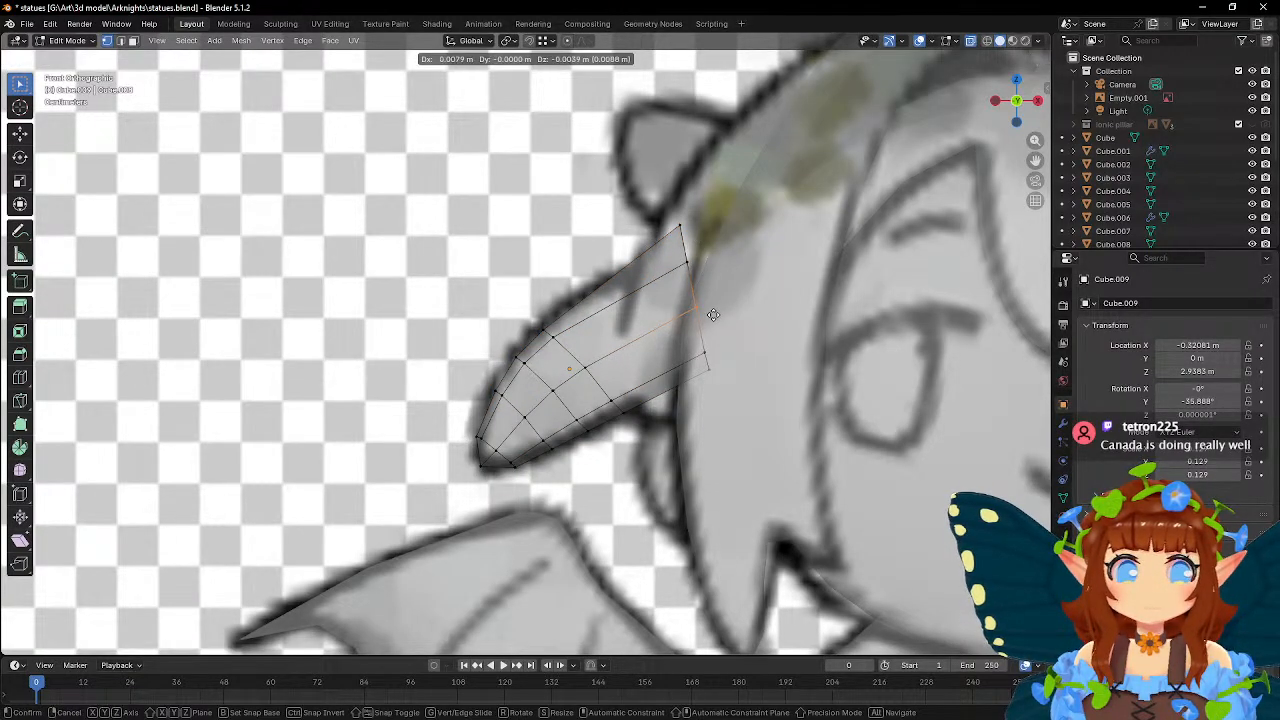
left_click(714, 315)
- Select the vertices of the ear's open base end and scale them by 1.268 along Y
key("Tab")
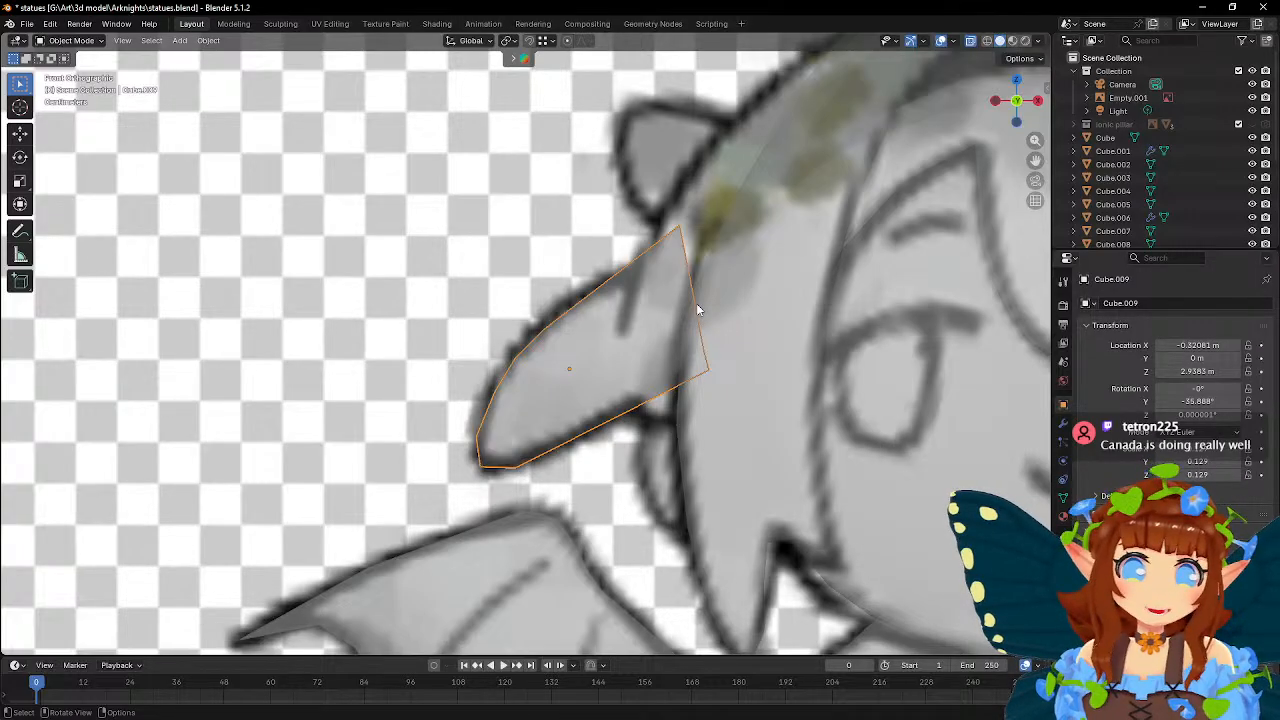
scroll(696, 303, "down", 3)
middle_click_drag(696, 303, 840, 346)
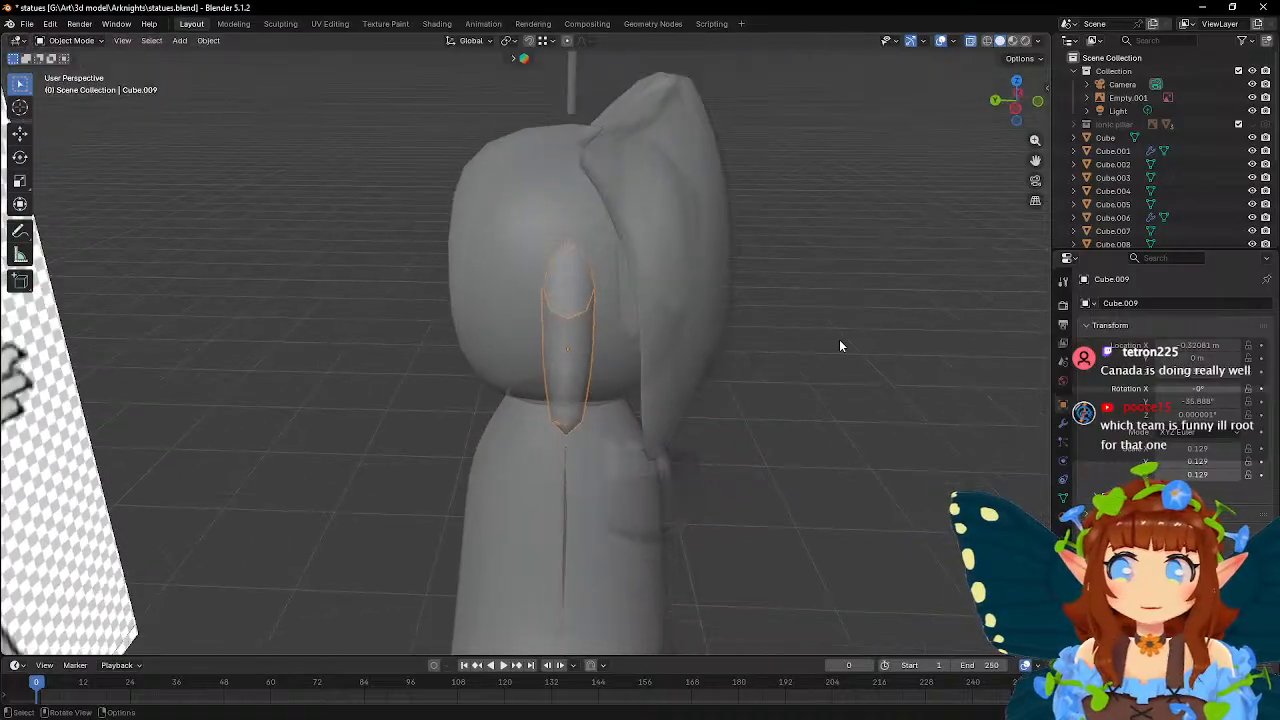
key("Tab")
middle_click_drag(703, 310, 714, 349)
left_click_drag(485, 221, 615, 289)
key("s")
key("y")
left_click(680, 282)
mouse_move(680, 282)
middle_mouse_down()
mouse_move(662, 259)
mouse_move(669, 286)
middle_mouse_up()
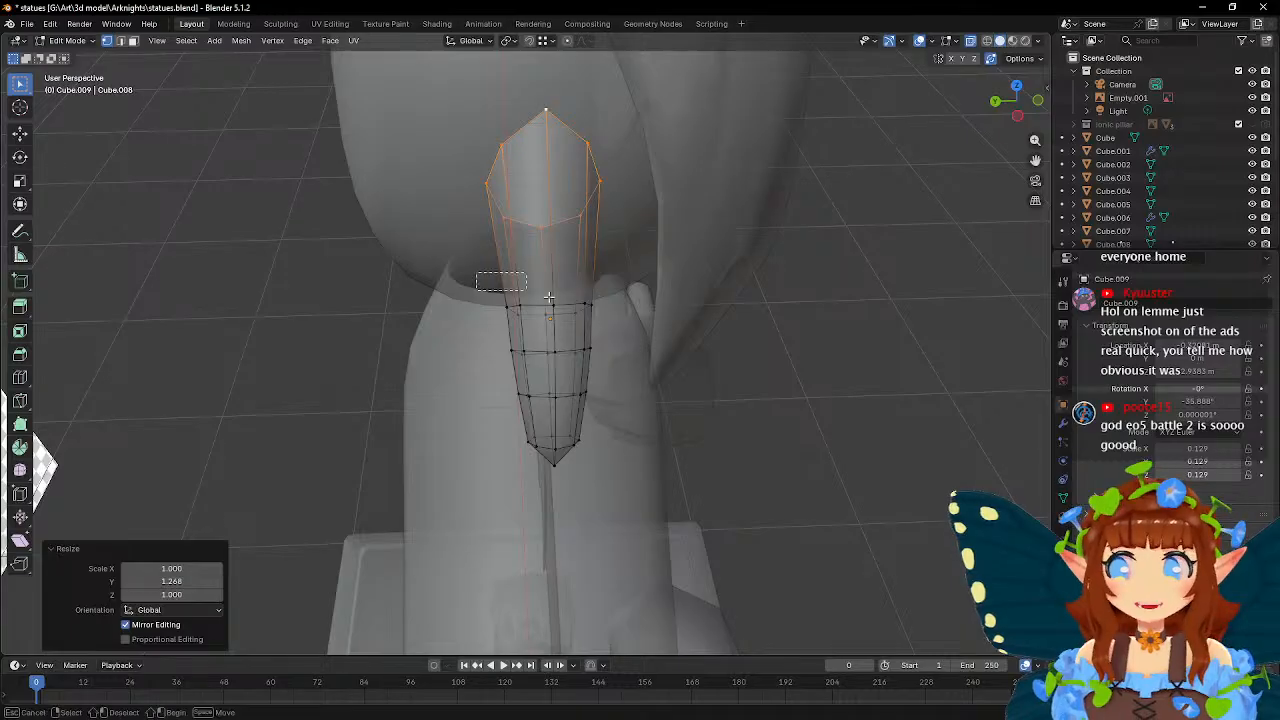
- Scale the next two vertex rings below the ear's base along Y, by 1.136 and about 1.04
left_click(588, 306, "alt")
key("s")
key("y")
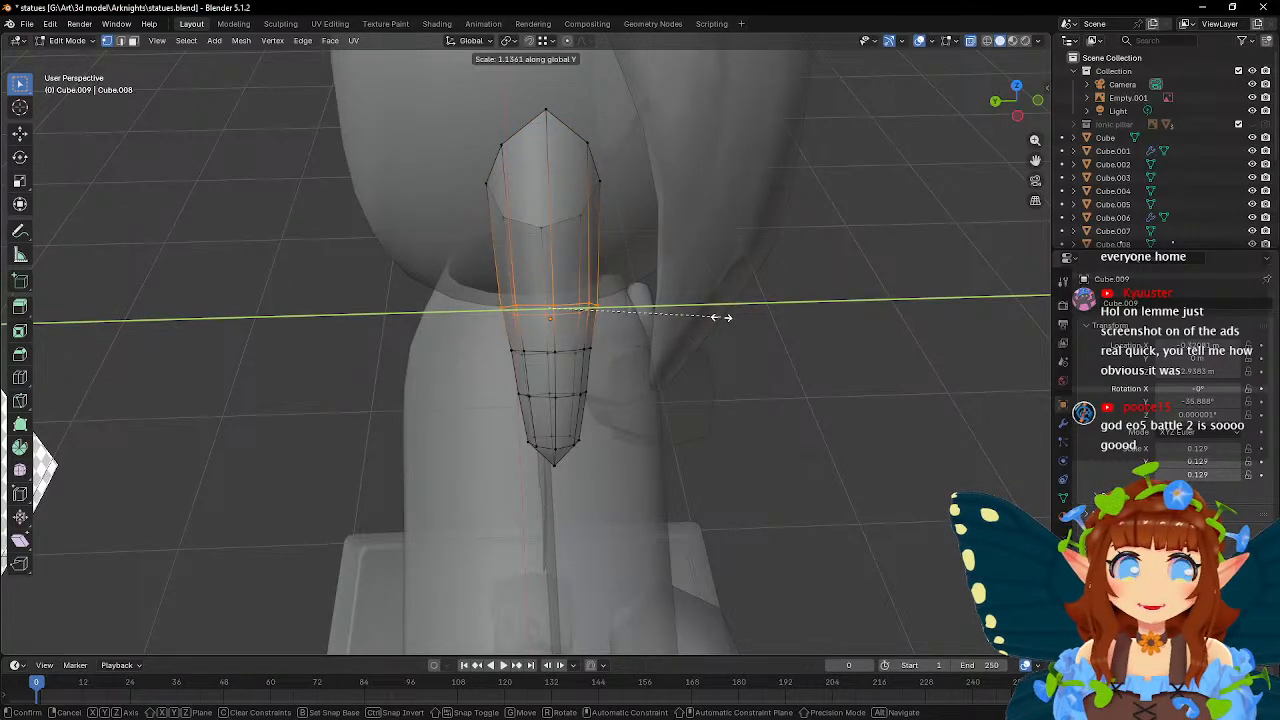
left_click(721, 317)
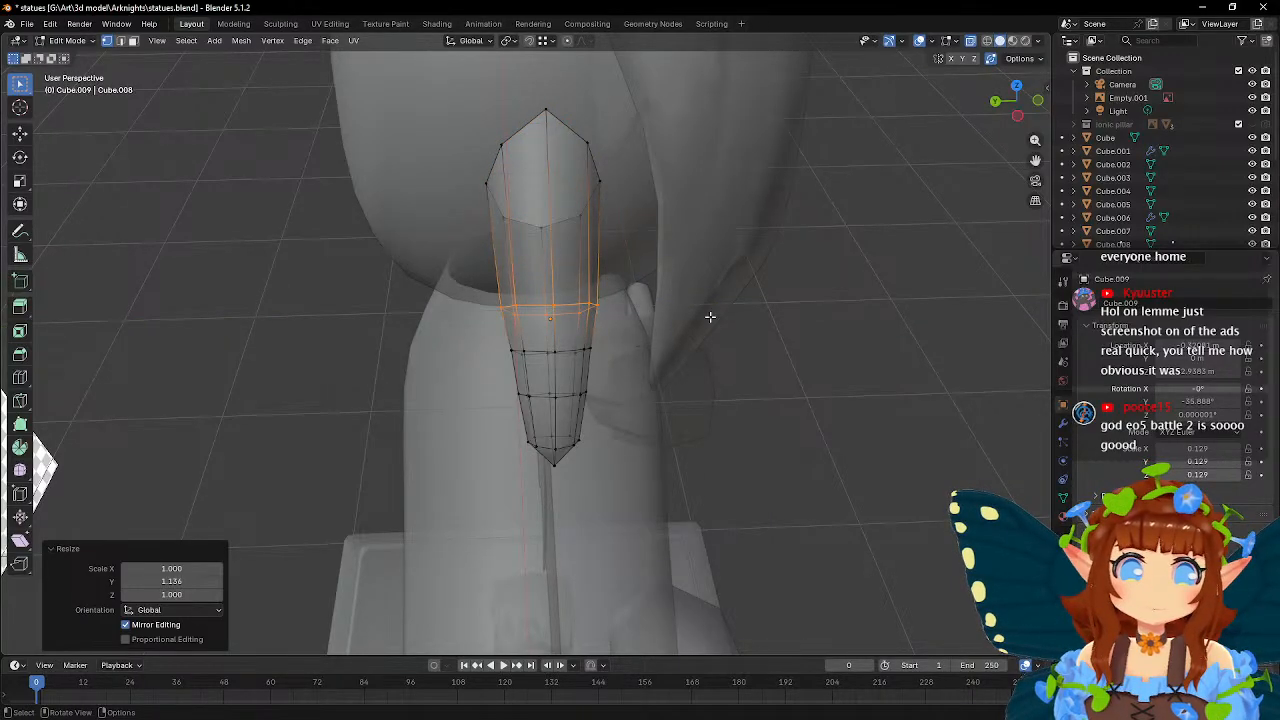
left_click(594, 351, "alt")
key("s")
key("y")
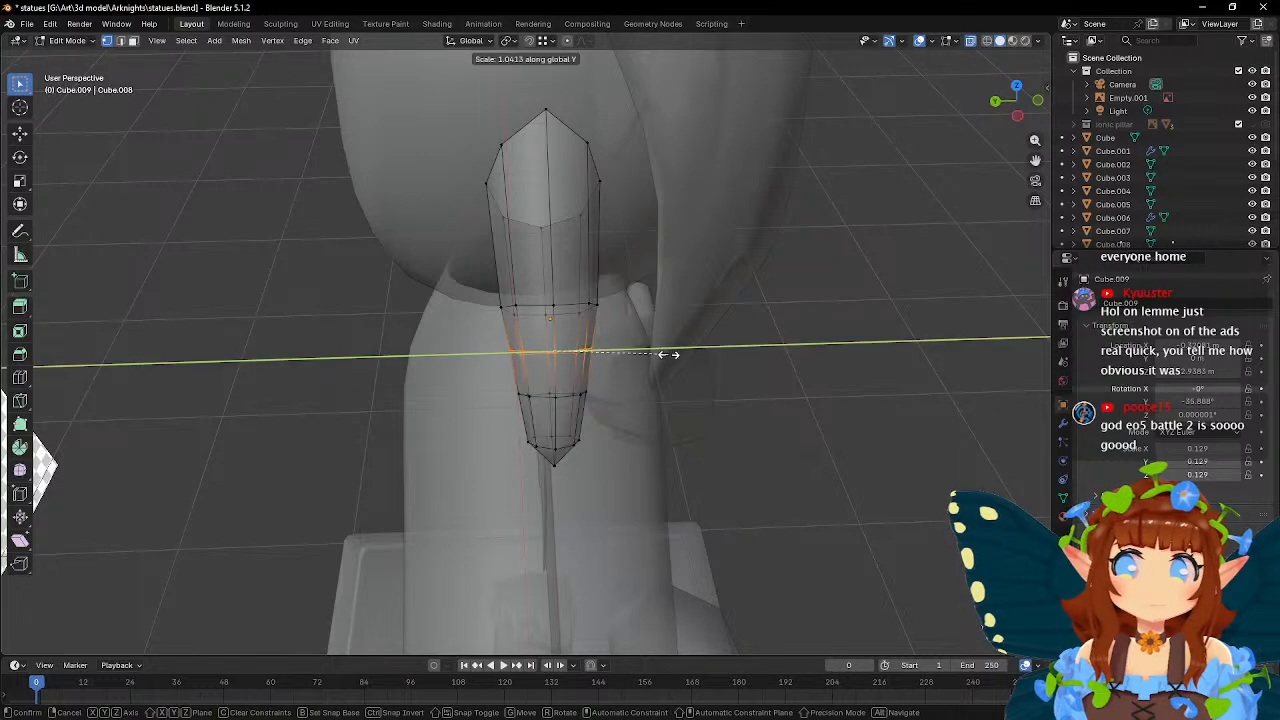
left_click(666, 356)
- Scale the following vertex ring toward the ear's tip along Y and return to Object Mode
left_click(643, 405, "alt")
key("s")
key("y")
left_click(664, 391)
key("Tab")
scroll(692, 391, "down", 8)
mouse_move(706, 375)
middle_mouse_down()
mouse_move(571, 304)
mouse_move(611, 304)
mouse_move(703, 340)
middle_mouse_up()
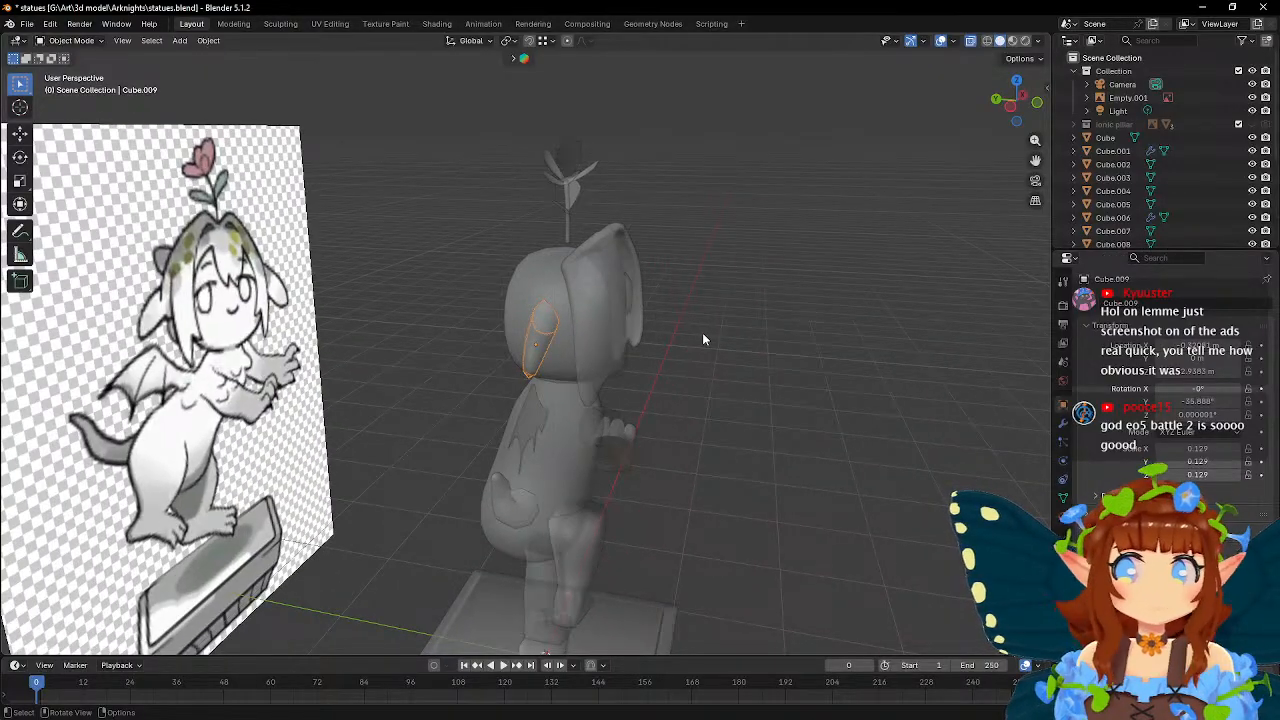
mouse_move(788, 362)
middle_mouse_down()
mouse_move(673, 381)
mouse_move(562, 310)
mouse_move(715, 304)
mouse_move(518, 290)
mouse_move(642, 291)
middle_mouse_up()
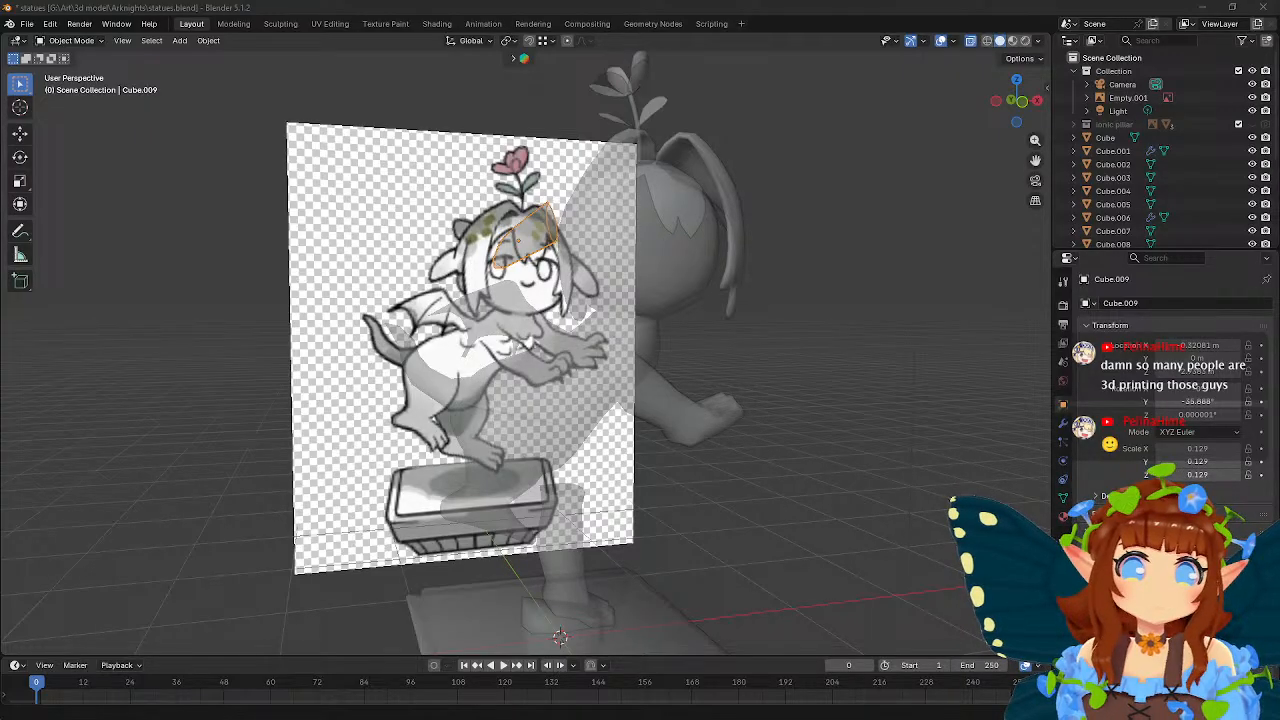
middle_click_drag(603, 277, 610, 312)
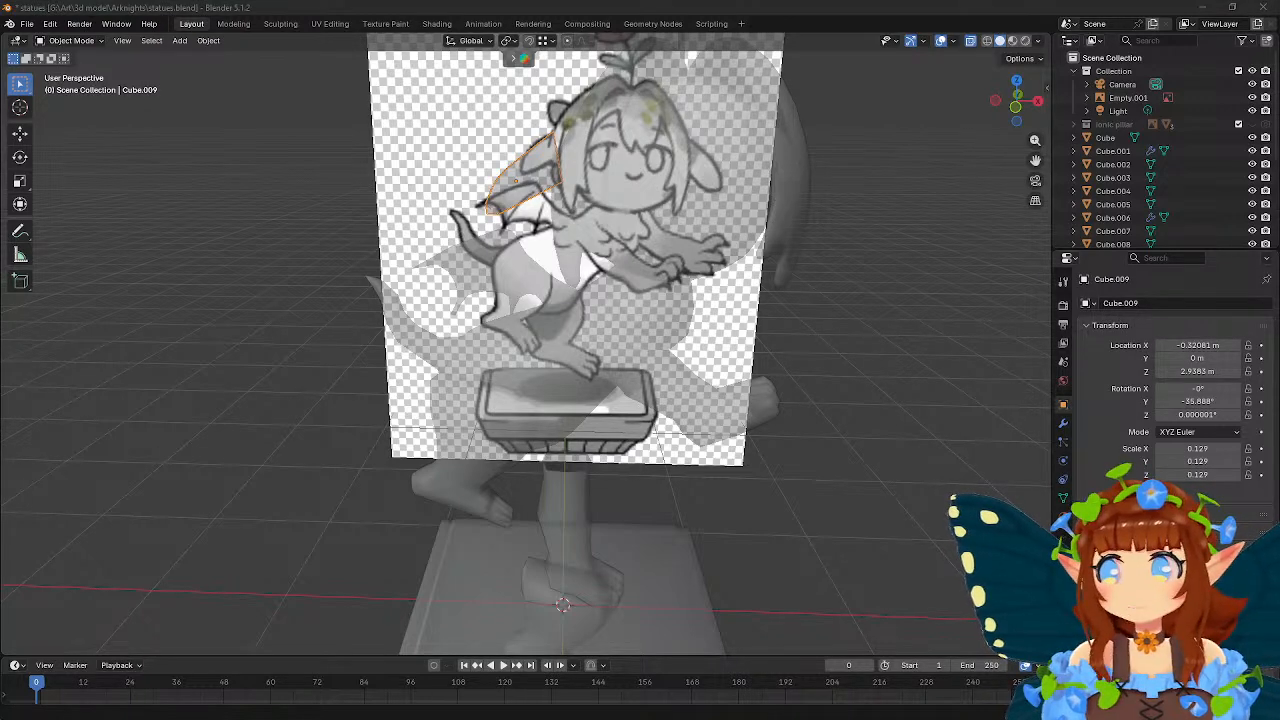
- Switch to the browser, examine the Dragon Traveler VN advert image at a larger size, and close the window
left_click_drag(0, 131, 845, 50)
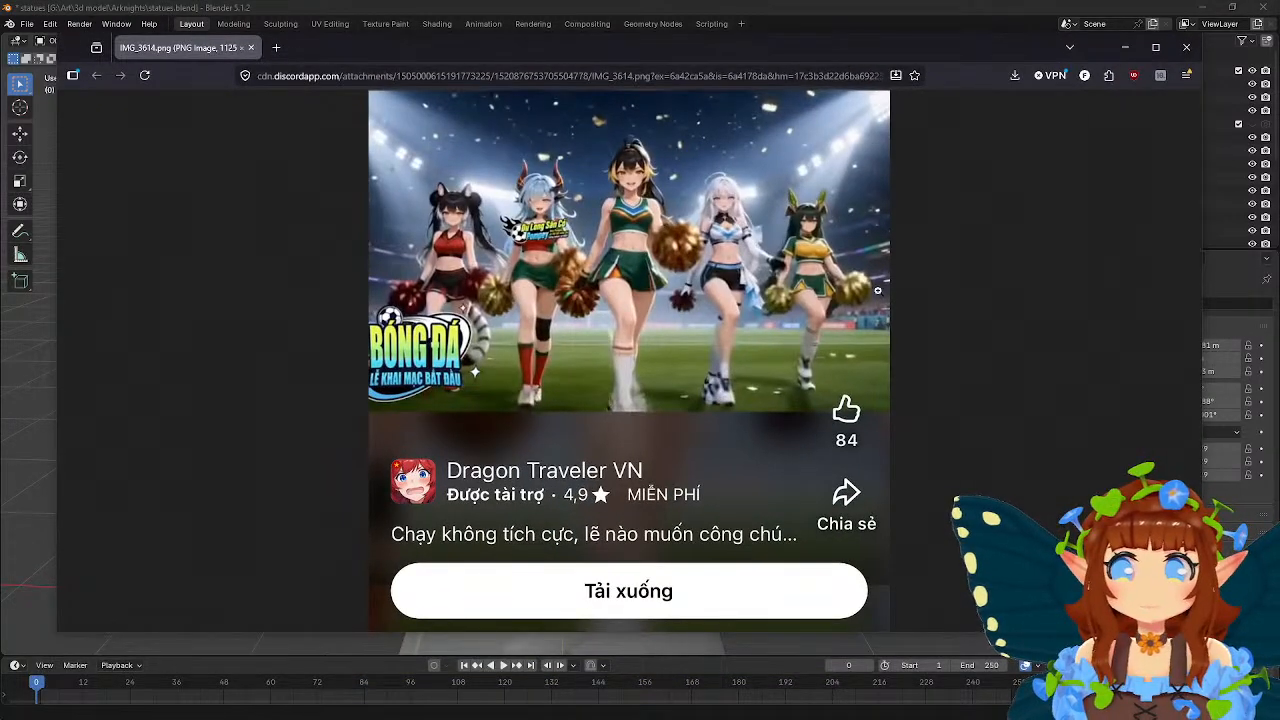
left_click(525, 246)
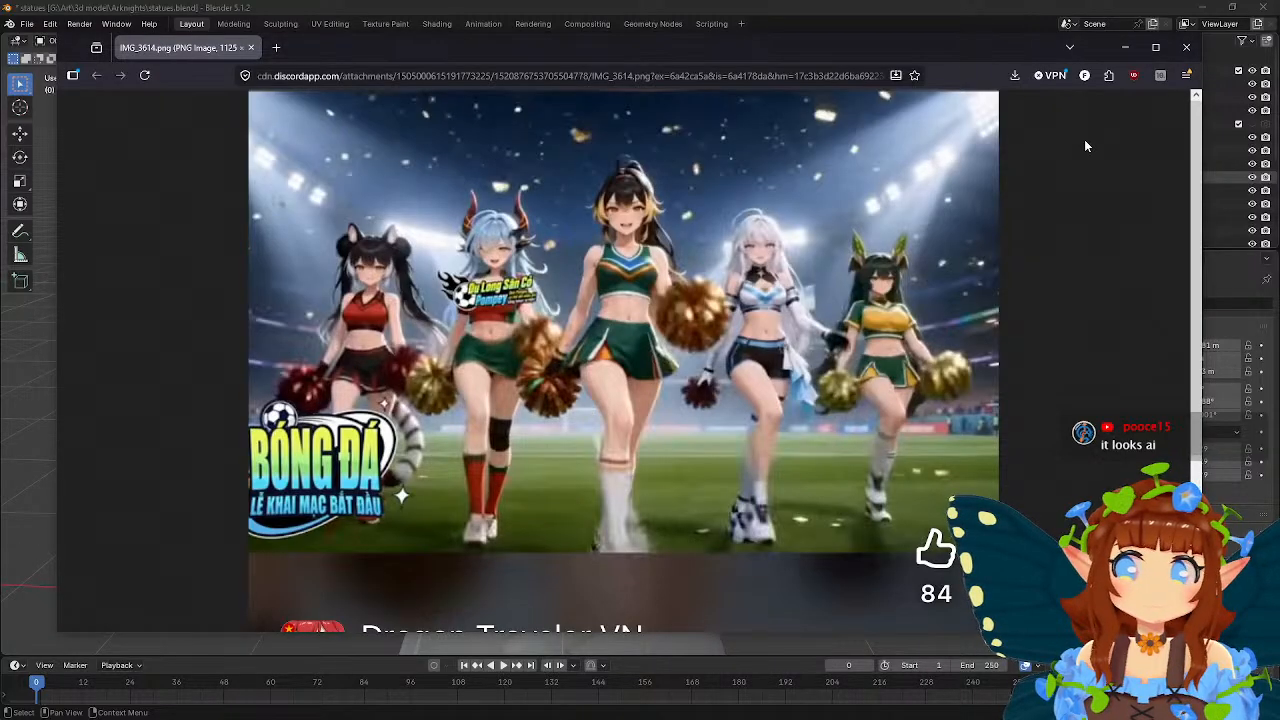
scroll(1084, 146, "down", 3)
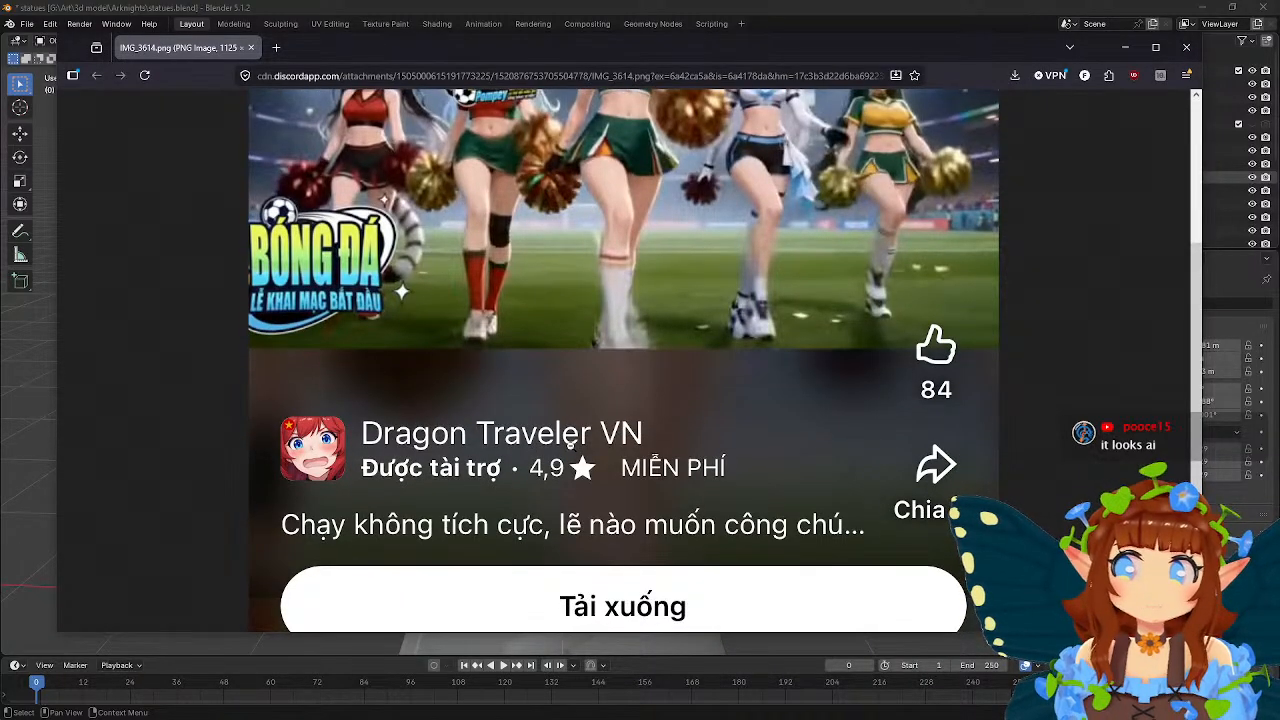
scroll(848, 355, "up", 3)
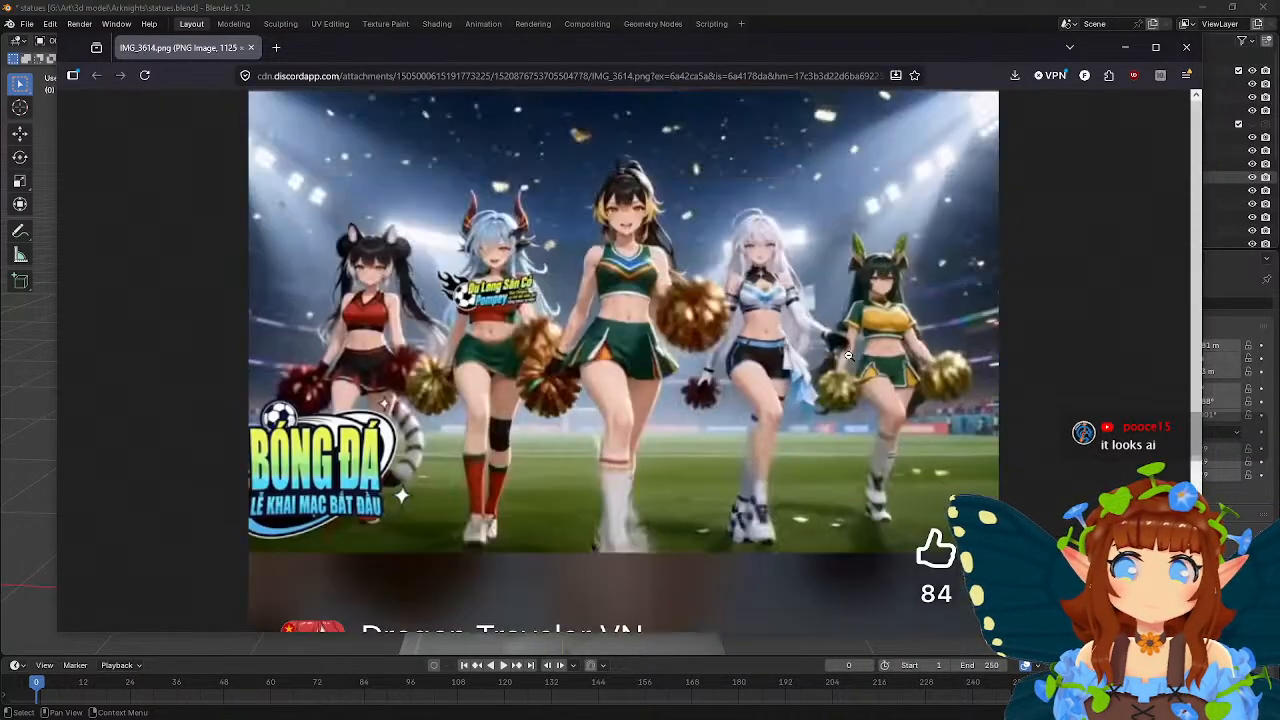
left_click(1186, 48)
- Add a UV sphere and raise it 3.3658 m along Z to the statue's head
middle_click_drag(743, 277, 785, 381)
key("shift+a")
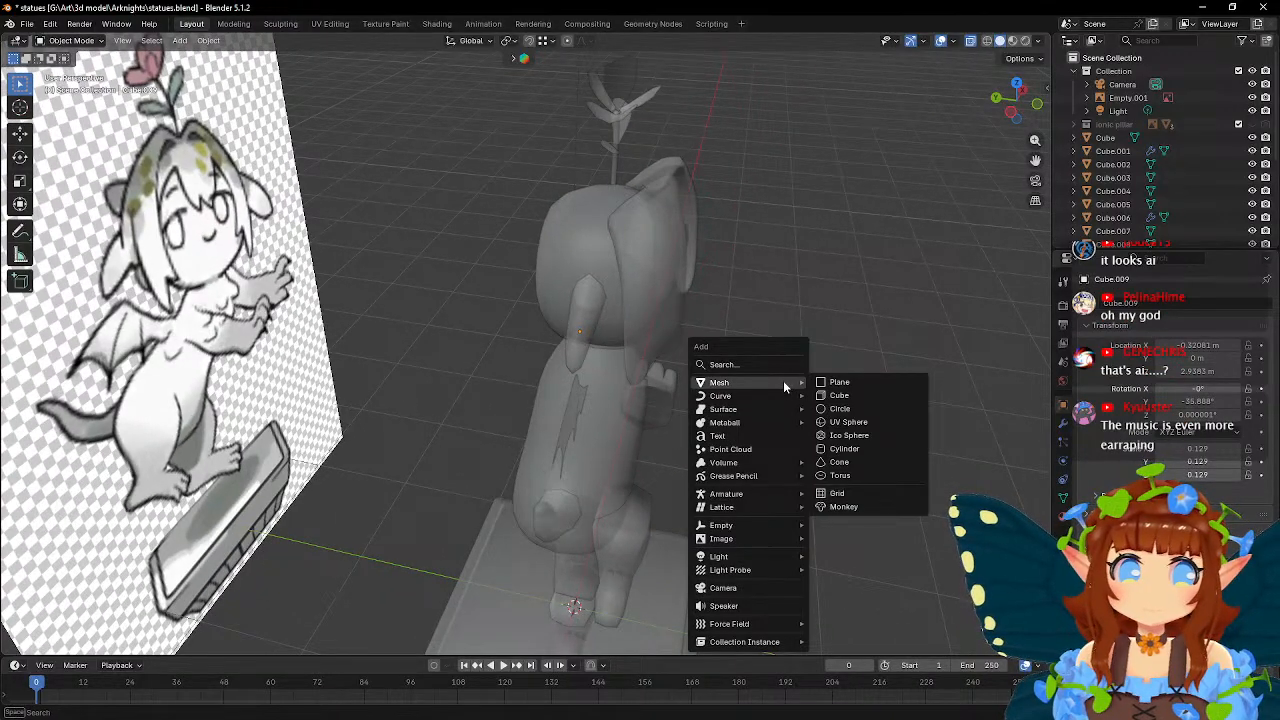
left_click(840, 421)
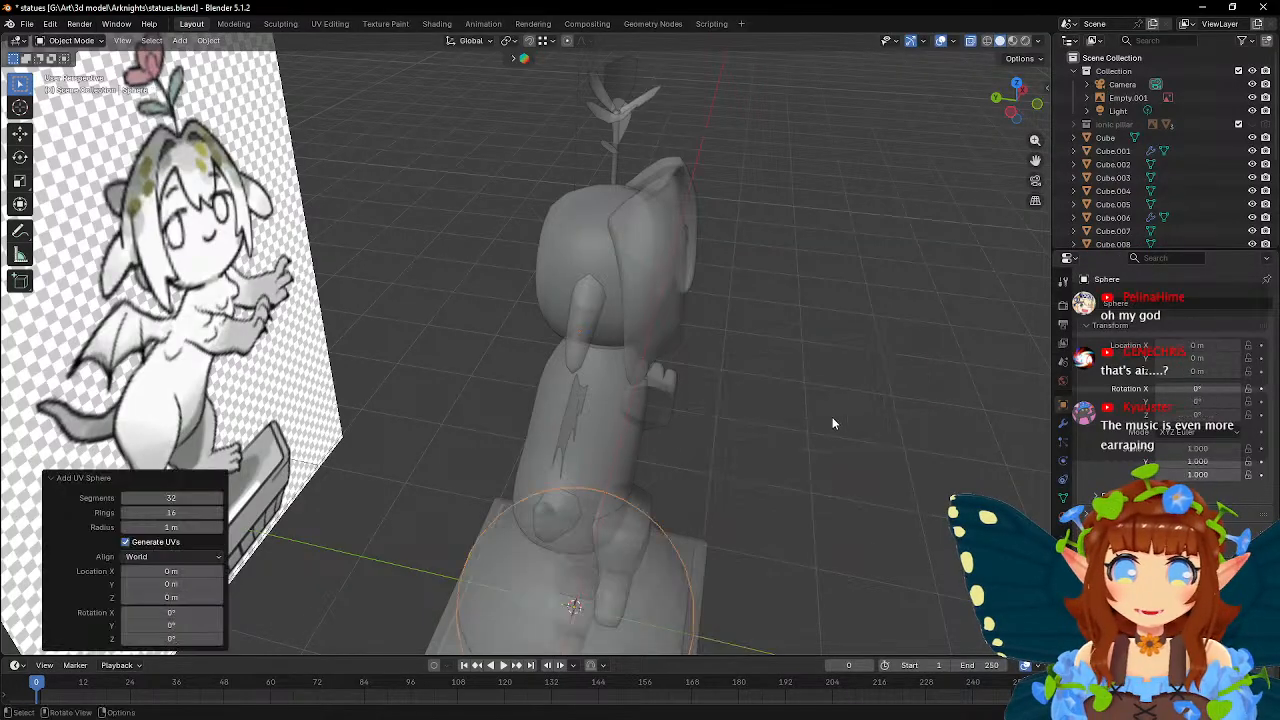
scroll(731, 394, "down", 3)
key("g")
key("z")
left_click(723, 171)
scroll(825, 290, "up", 3)
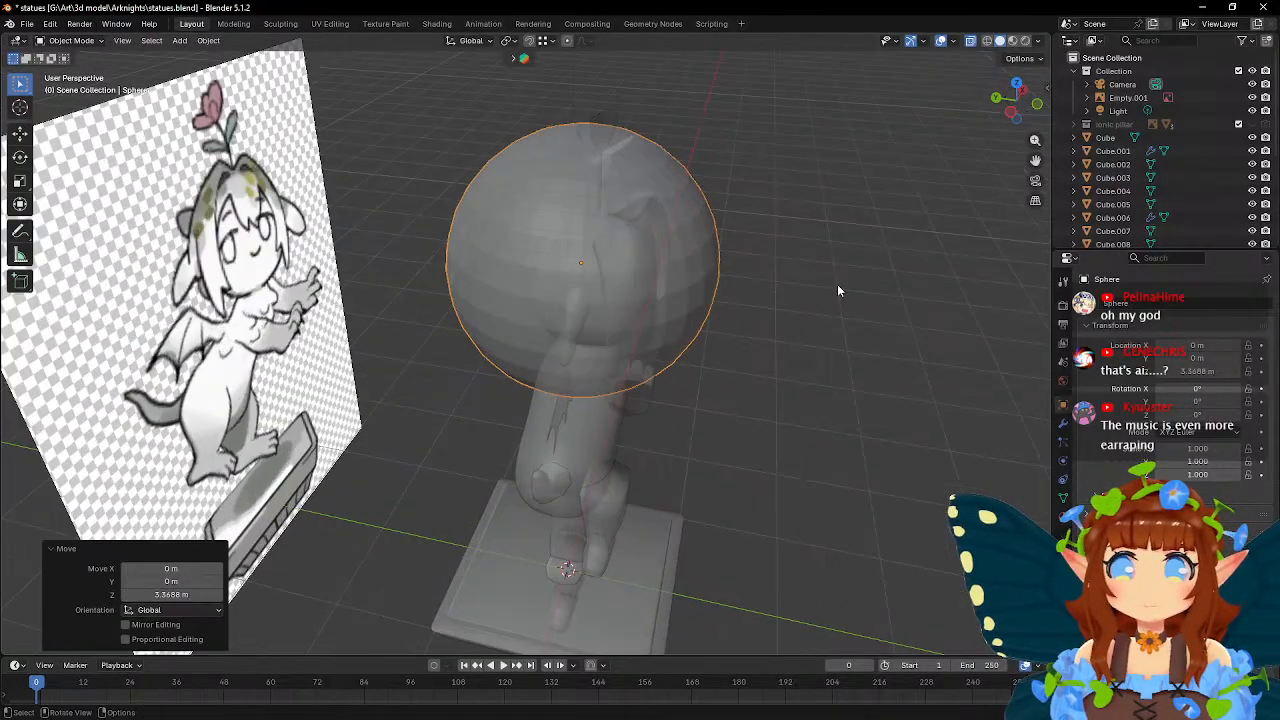
- Shrink the sphere, move it over the head, and rescale it by 1.212 to roughly fit the head
key("s")
left_click(759, 276)
middle_click_drag(759, 276, 803, 271)
key("g")
left_click(705, 261)
key("s")
left_click(726, 266)
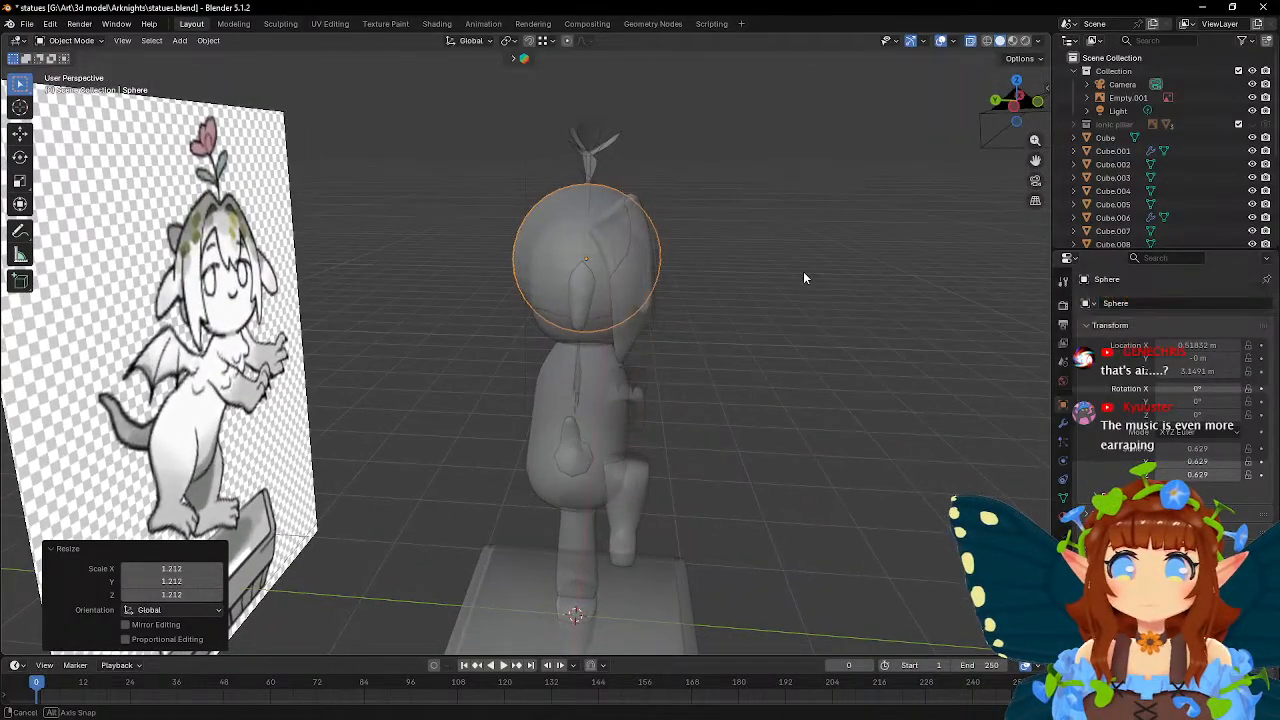
- Shift the sphere along Y toward the back of the head and reduce its scale to 0.580
key("g")
key("y")
left_click(800, 275)
scroll(794, 277, "up", 3)
key("s")
left_click(840, 280)
- Adjust the sphere's height and sideways position to about Z 3.09 m and X 0.584 m
key("g")
key("z")
left_click(837, 289)
middle_click_drag(837, 289, 677, 329)
key("g")
key("x")
left_click(770, 333)
middle_click_drag(770, 333, 505, 227)
right_click(505, 234)
left_click(491, 226)
middle_click_drag(640, 268, 470, 272)
middle_click_drag(568, 250, 741, 271)
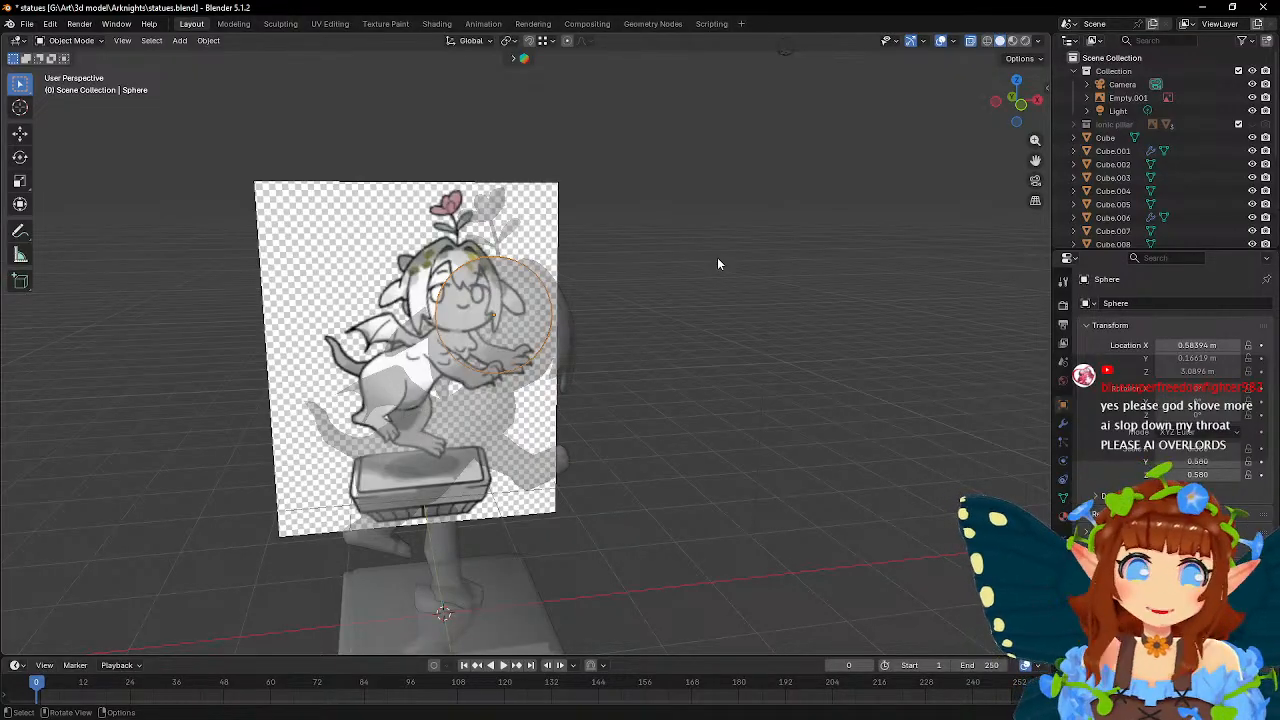
- From the left view, reposition the sphere to about Y 0.029 m and Z 2.976 m, with its scale at 0.609
middle_click_drag(618, 302, 711, 277)
key("g")
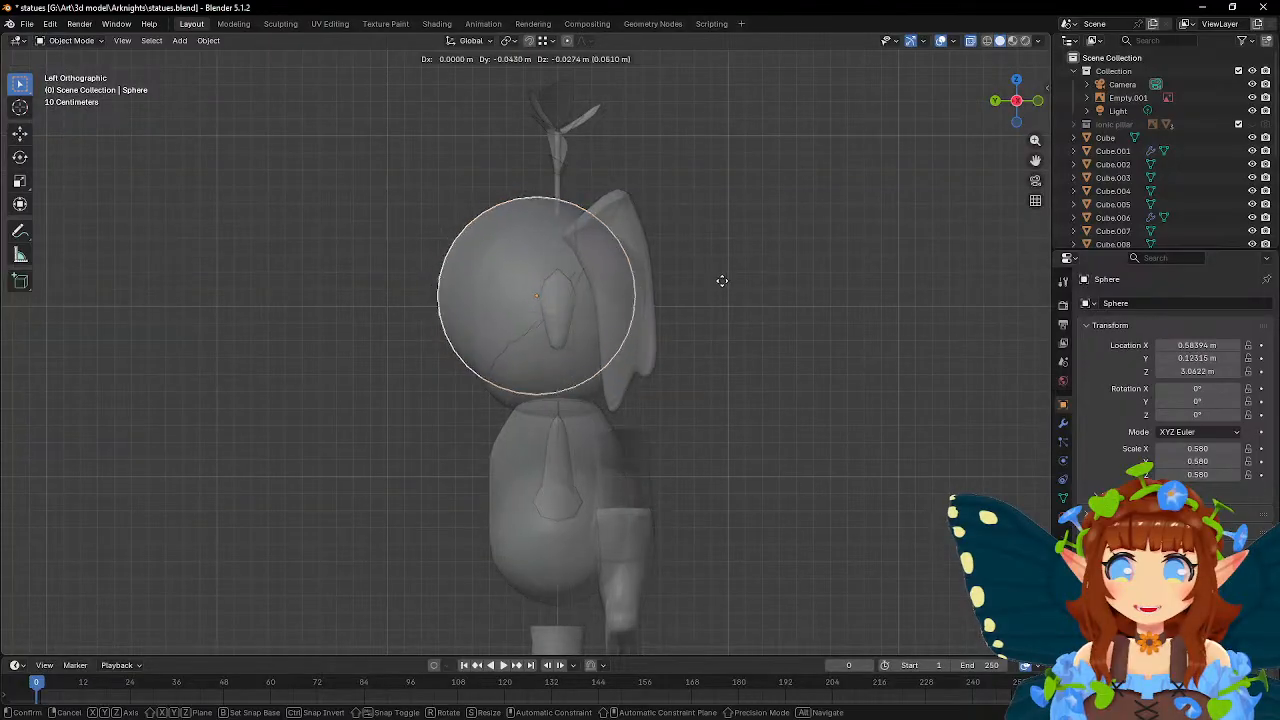
left_click(721, 281)
key("g")
left_click(743, 299)
middle_click_drag(743, 299, 623, 303)
- Hide the original head block Cube.001, inspect the sphere in its place, and unhide the block
left_click(547, 384, "shift")
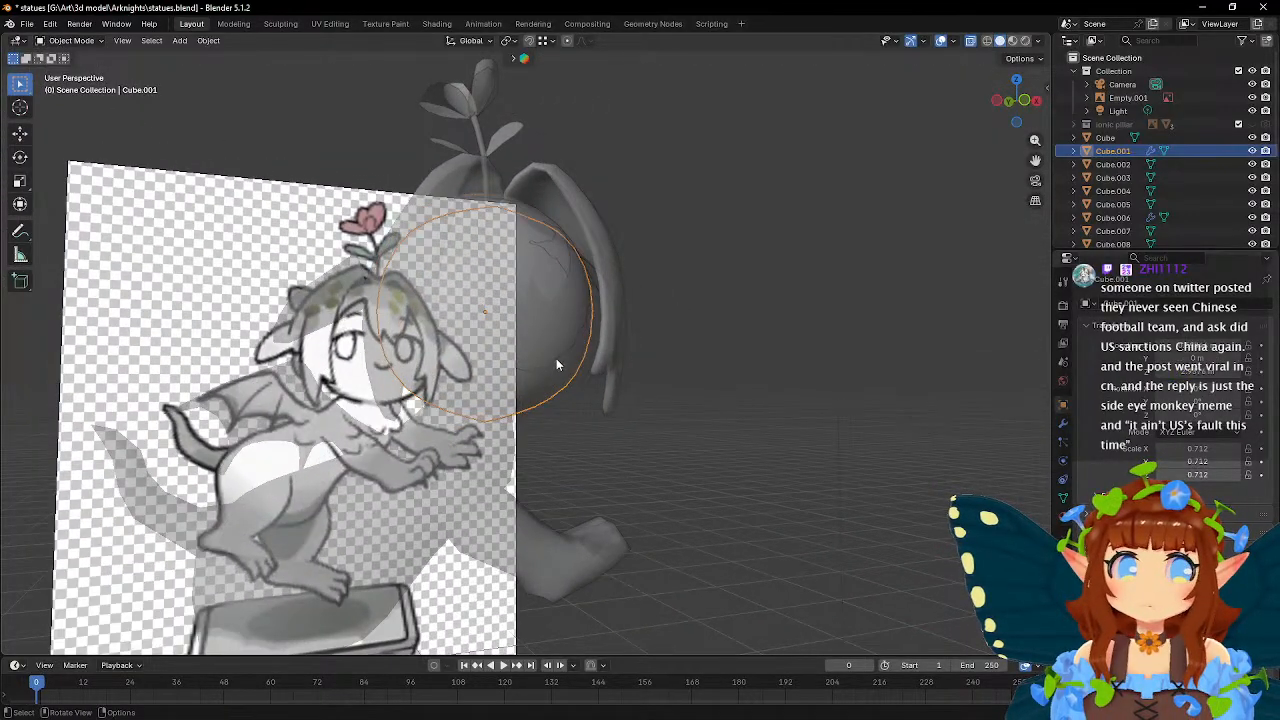
key("alt+z")
key("h")
left_click(562, 347)
key("alt+z")
middle_click_drag(562, 347, 635, 349)
key("Tab")
key("Tab")
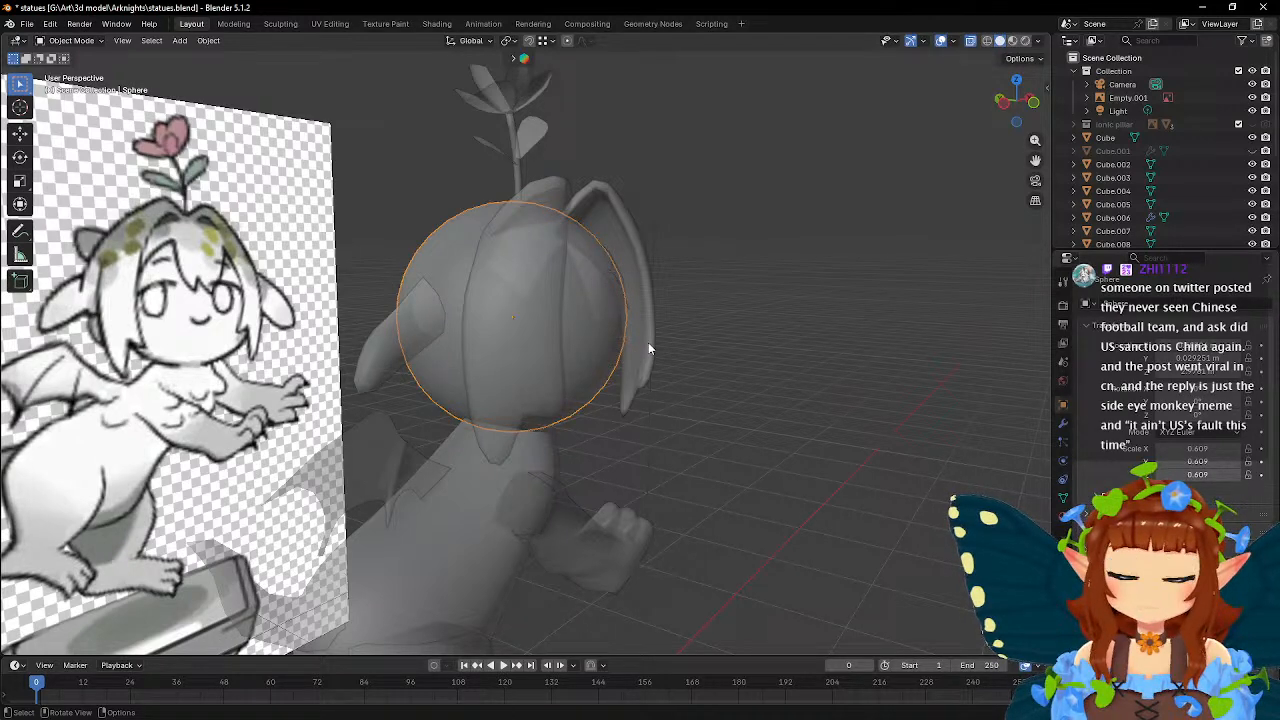
middle_click_drag(648, 348, 1034, 231)
left_click(1252, 150)
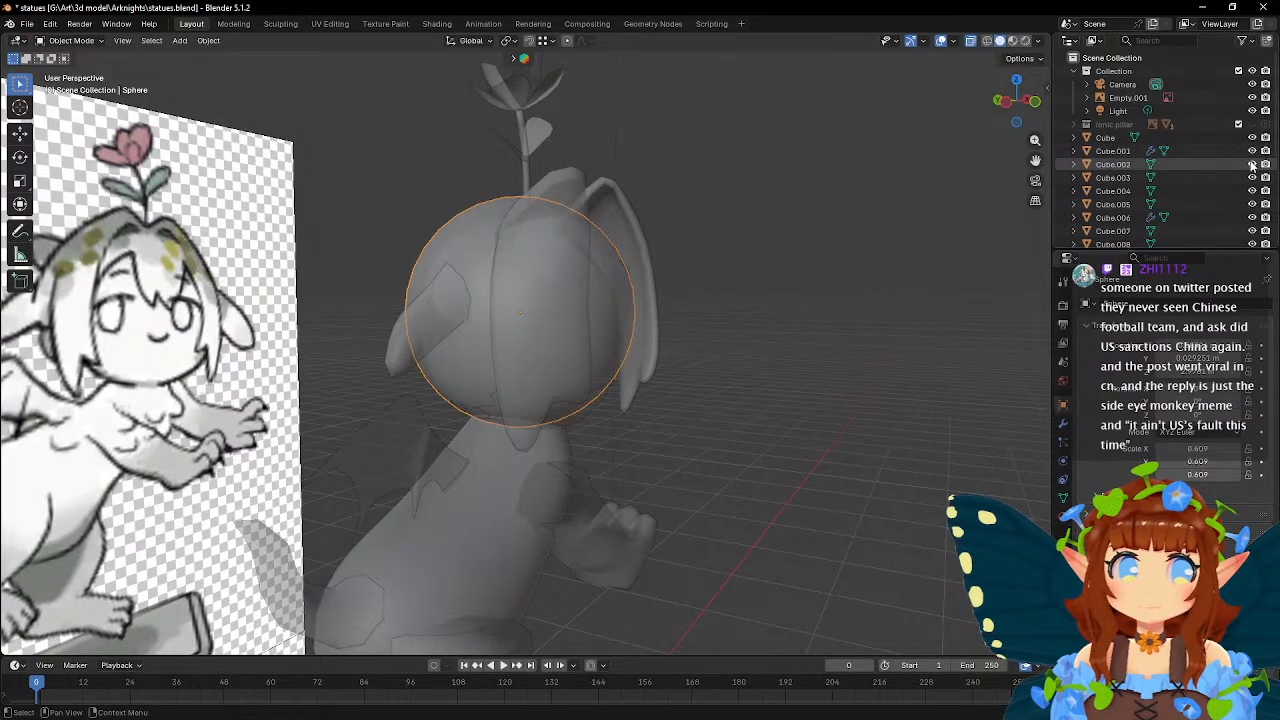
- Select the sphere and move it about 0.05 m along Y
left_click(610, 310)
middle_click_drag(605, 306, 658, 316)
key("g")
right_click(660, 315)
left_click(452, 287)
key("g")
key("y")
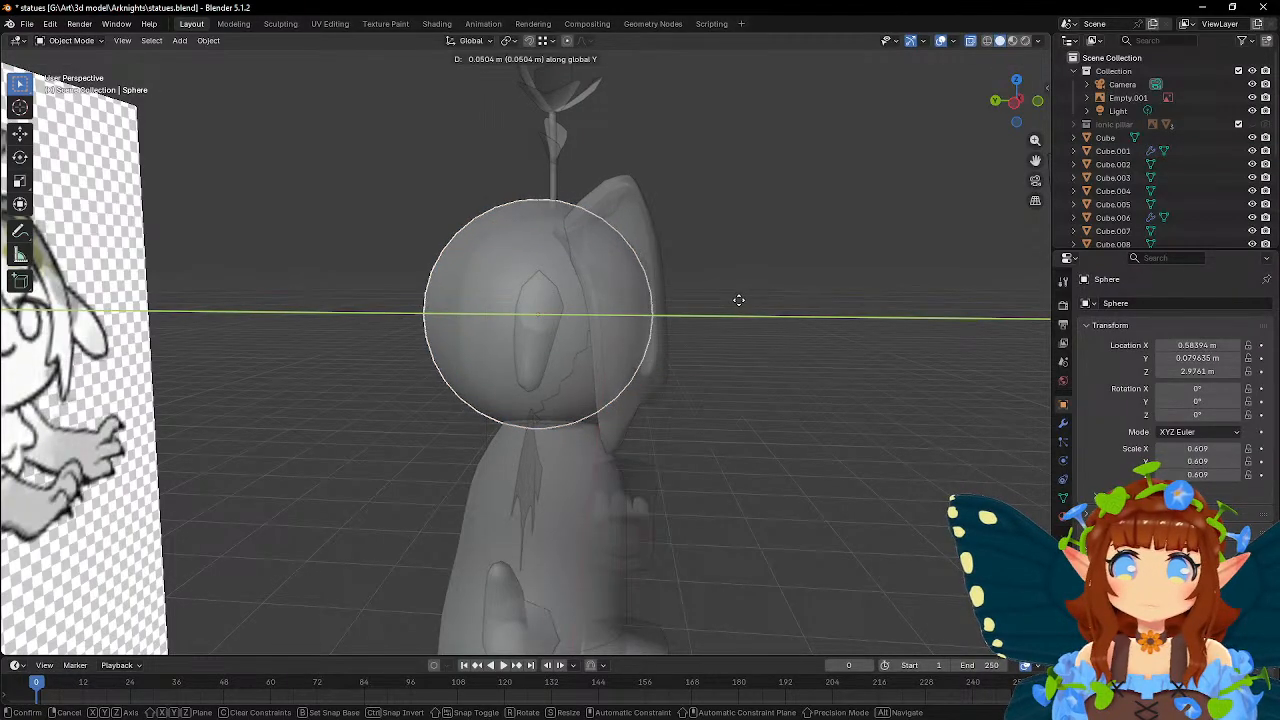
left_click(741, 299)
- Add a horizontal loop cut to the lower half of head block Cube.001 and slide it up by a factor of about 0.5
left_click(558, 410)
key("Tab")
middle_click_drag(711, 357, 547, 373)
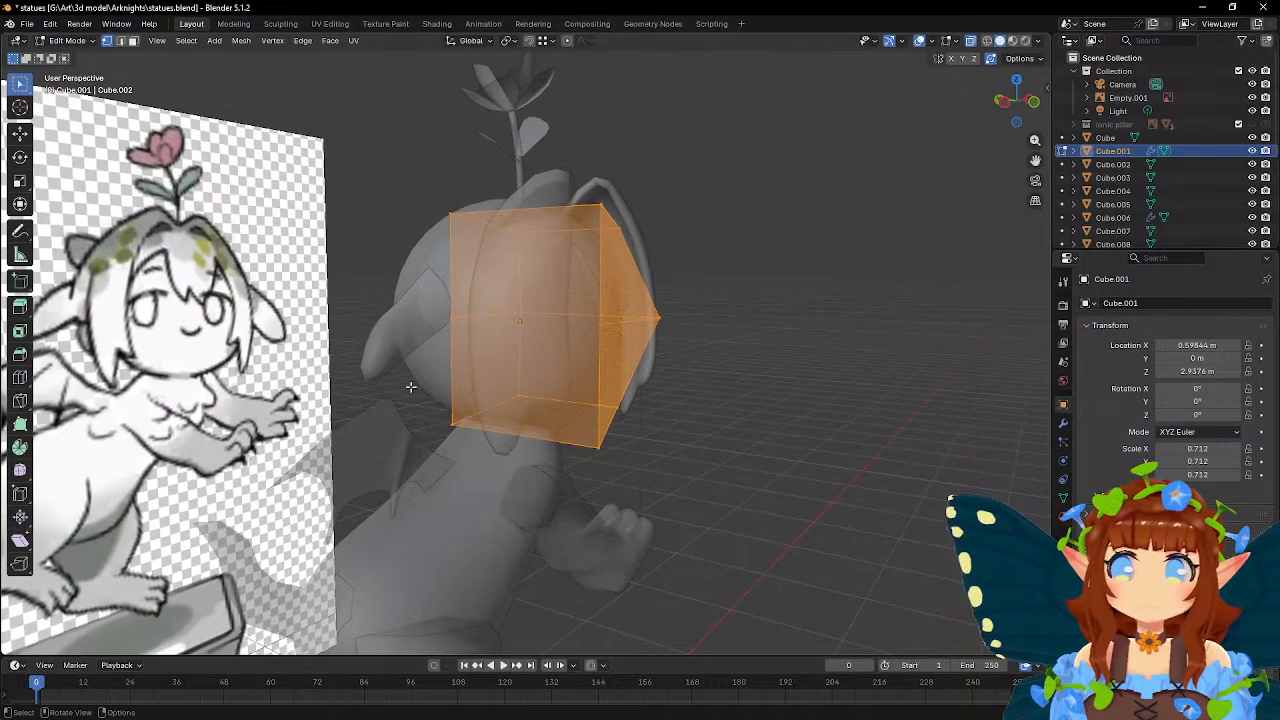
left_click(20, 377)
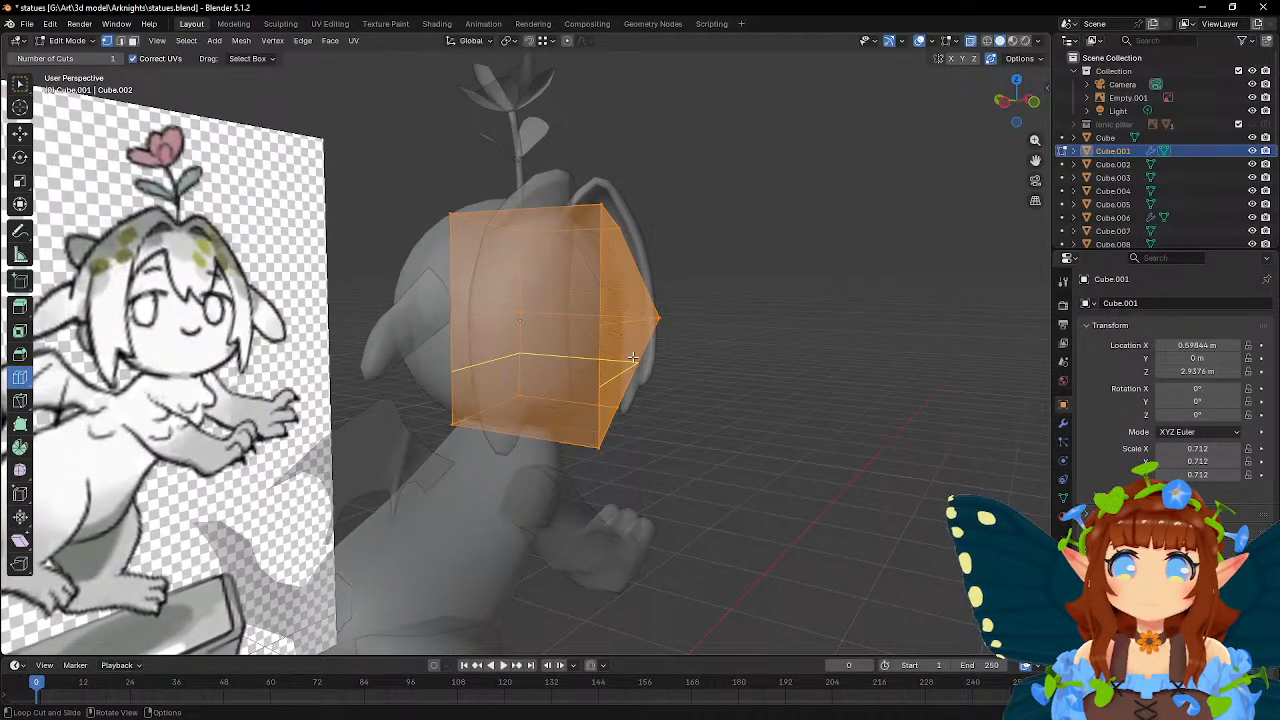
left_click_drag(632, 357, 730, 363)
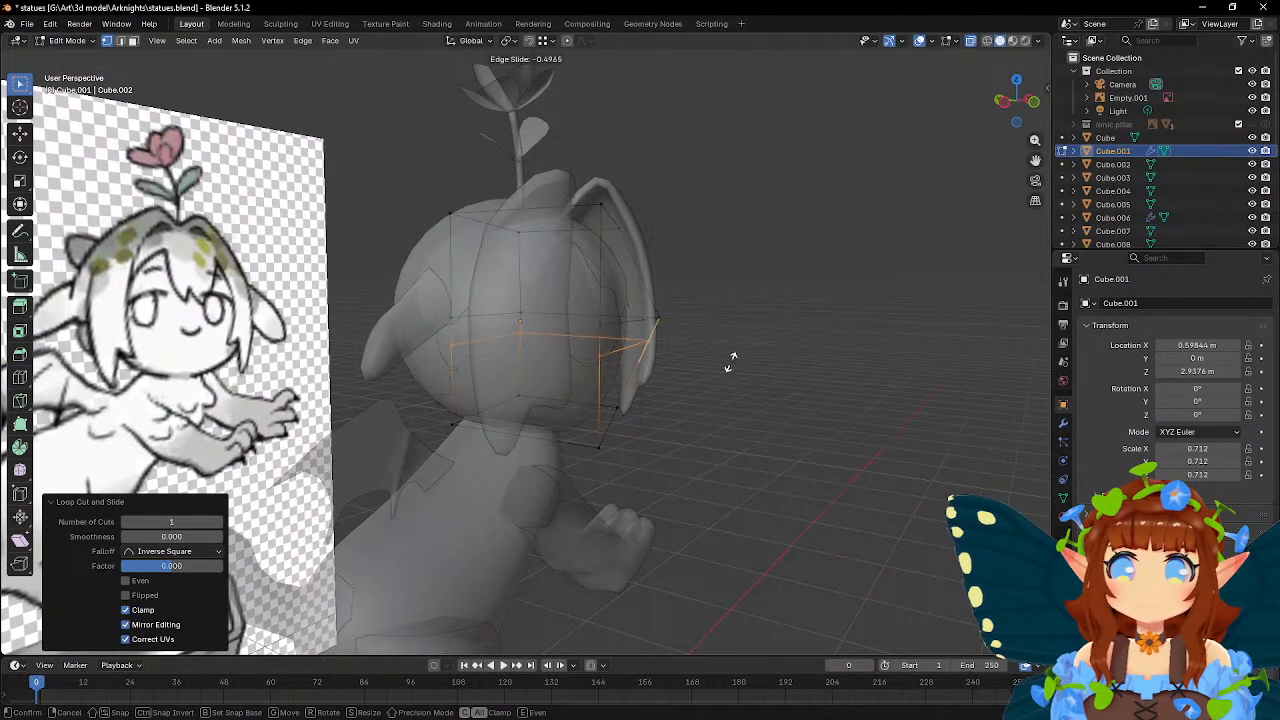
left_click(730, 357)
- From the left view, select the head block's front vertices and flatten them along Y with a scale of 0
middle_click_drag(606, 352, 683, 343)
scroll(683, 343, "up", 2)
left_click_drag(567, 149, 760, 503)
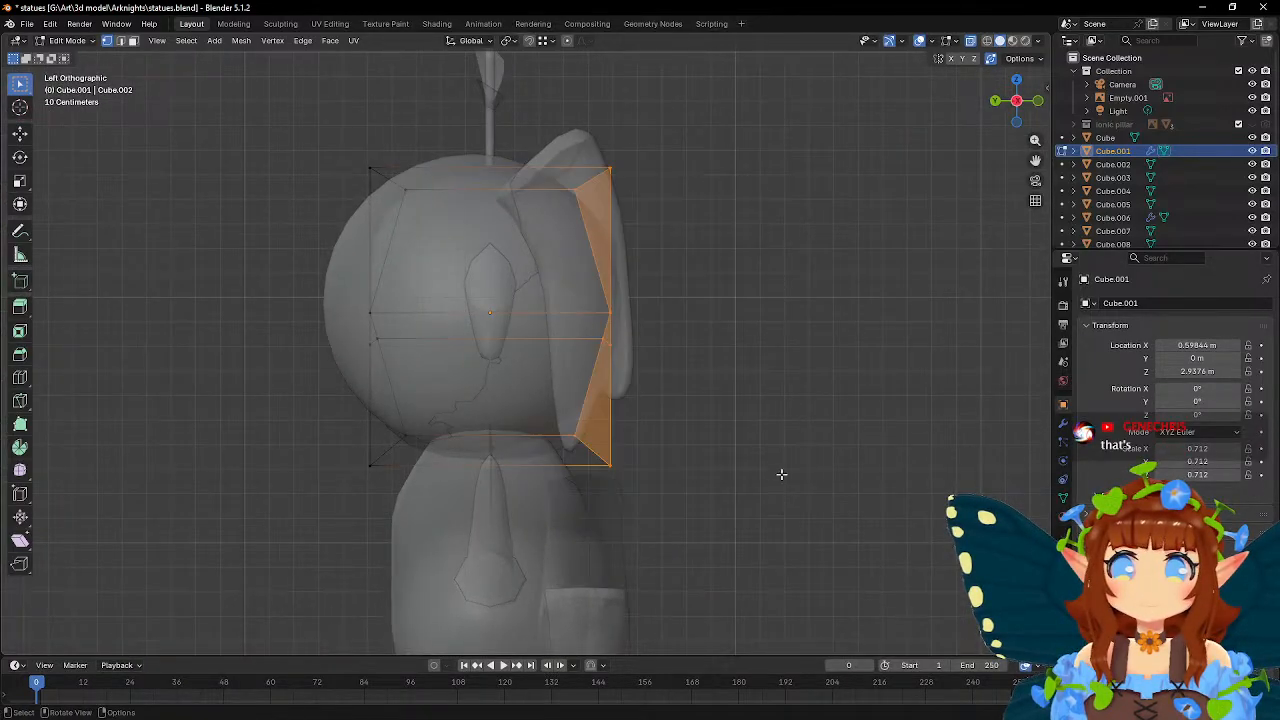
key("s")
key("y")
left_click(827, 419)
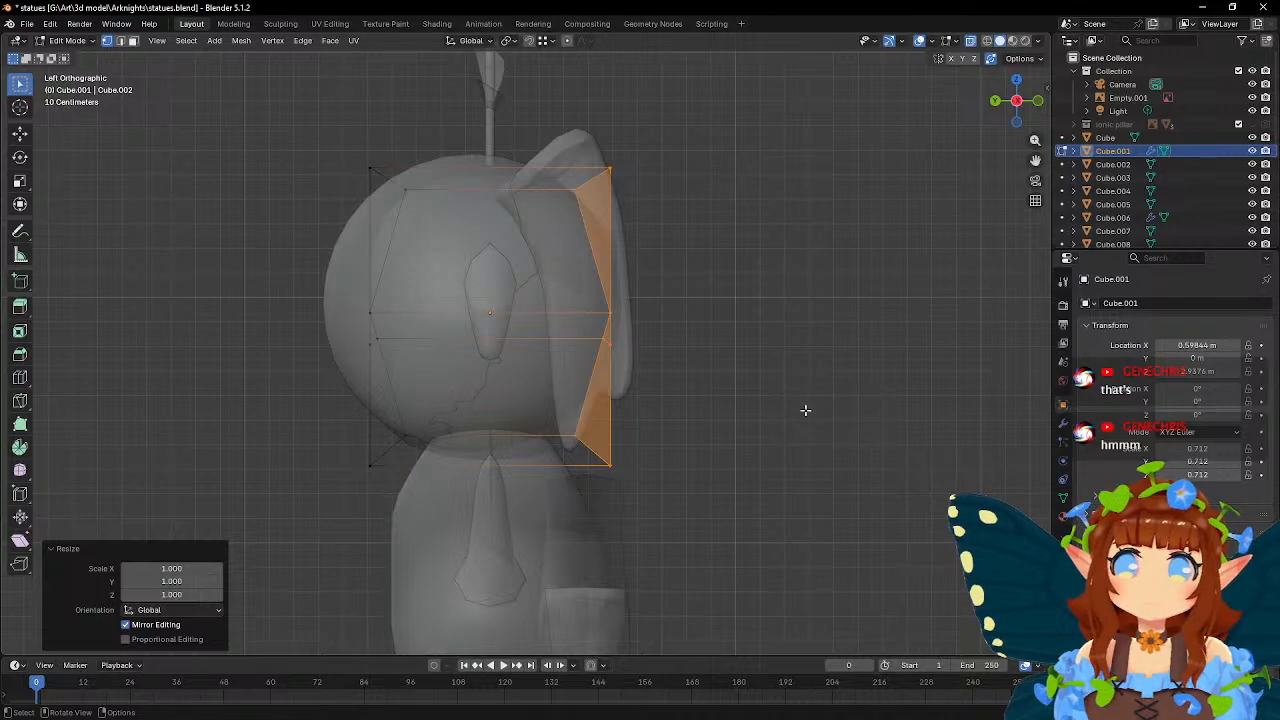
mouse_move(801, 410)
middle_mouse_down()
mouse_move(651, 417)
mouse_move(777, 417)
middle_mouse_up()
key("s")
key("y")
key("0")
key("Return")
- Move the front centre vertex of the new loop about 0.12 m forward along Y
middle_click_drag(710, 393, 659, 402)
left_click(559, 353)
middle_click_drag(622, 336, 726, 340)
key("g")
key("y")
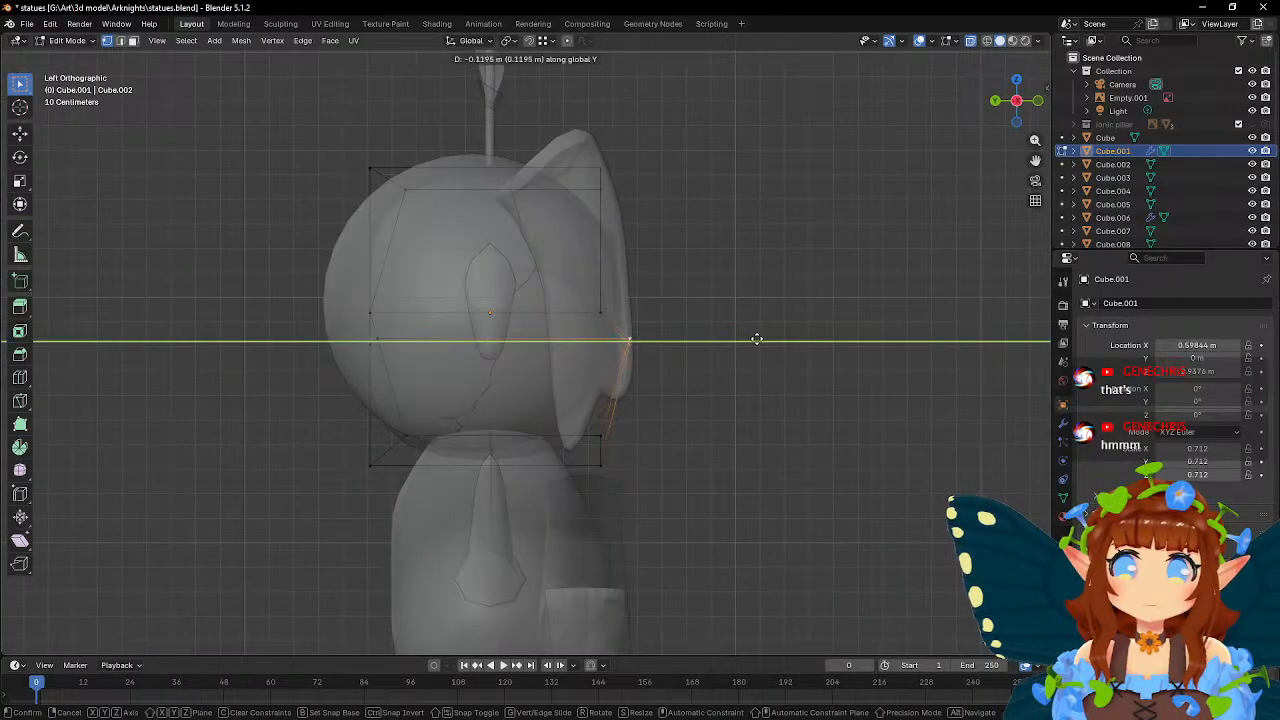
left_click(757, 339)
key("Tab")
- From the front view, move the head block's outer mid-height vertices about 0.076 m inward along X
middle_click_drag(759, 338, 681, 339)
key("Tab")
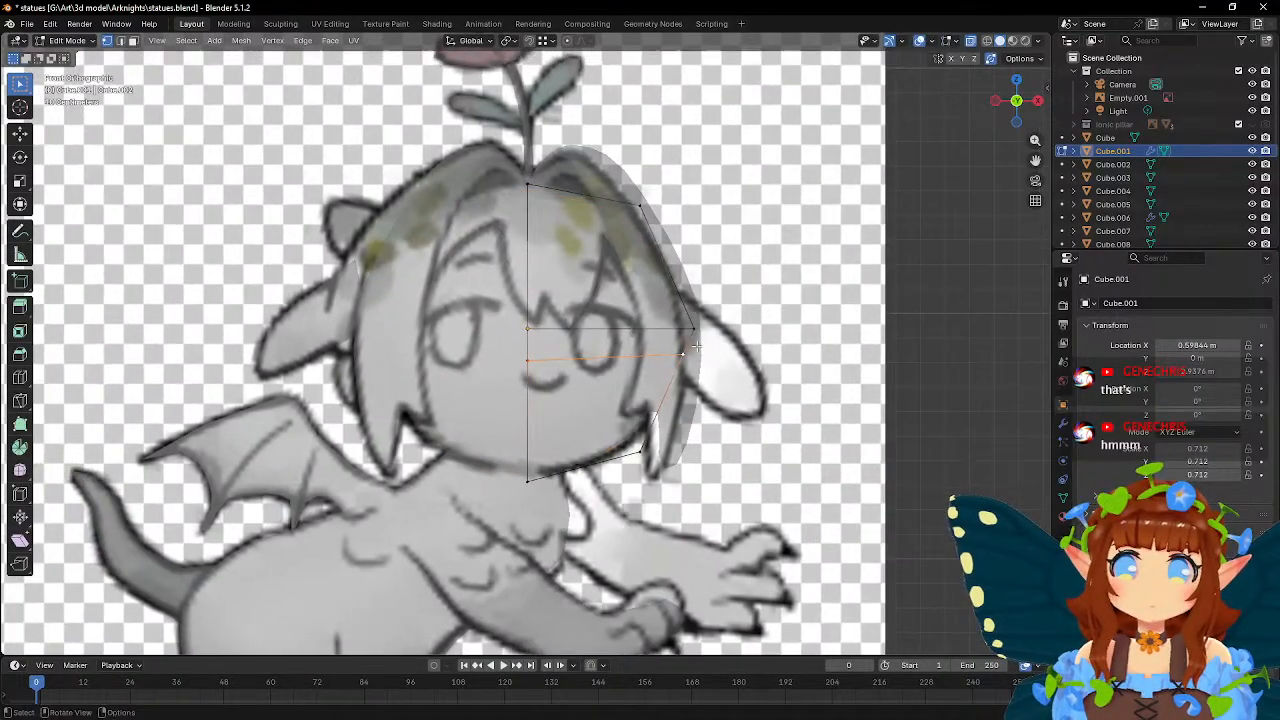
left_click(672, 331)
key("g")
key("x")
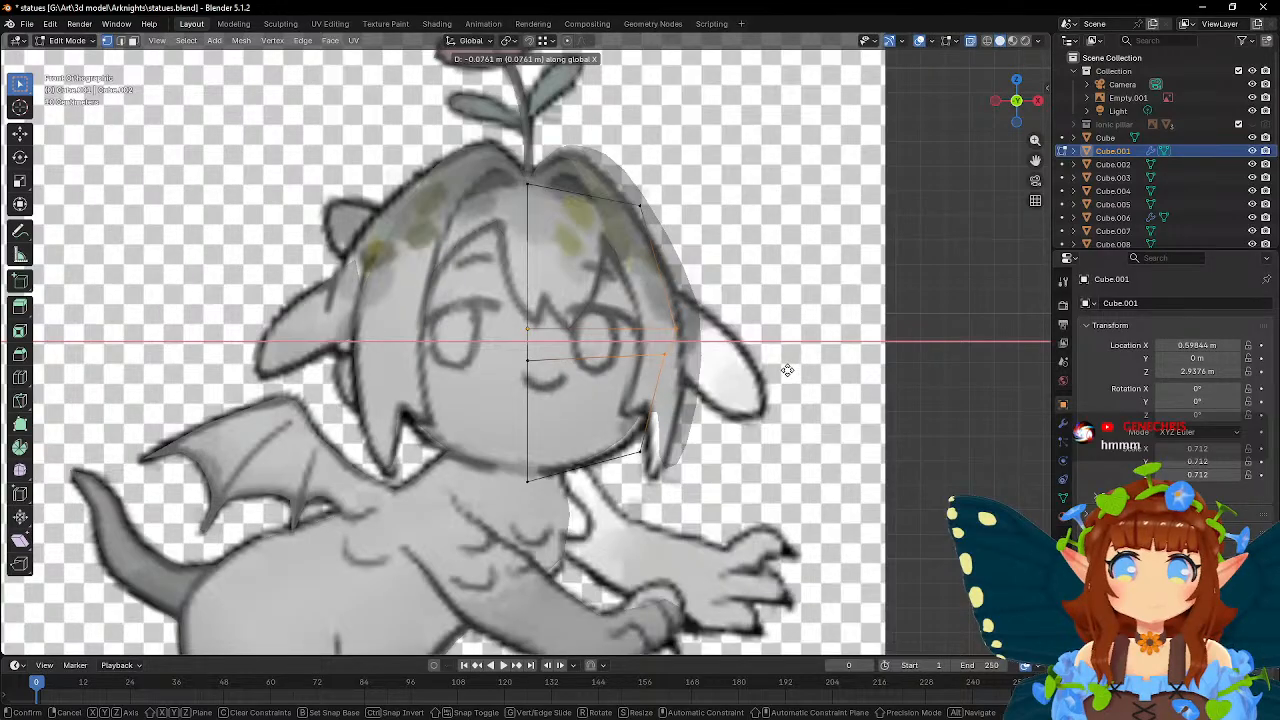
left_click(787, 370)
key("Tab")
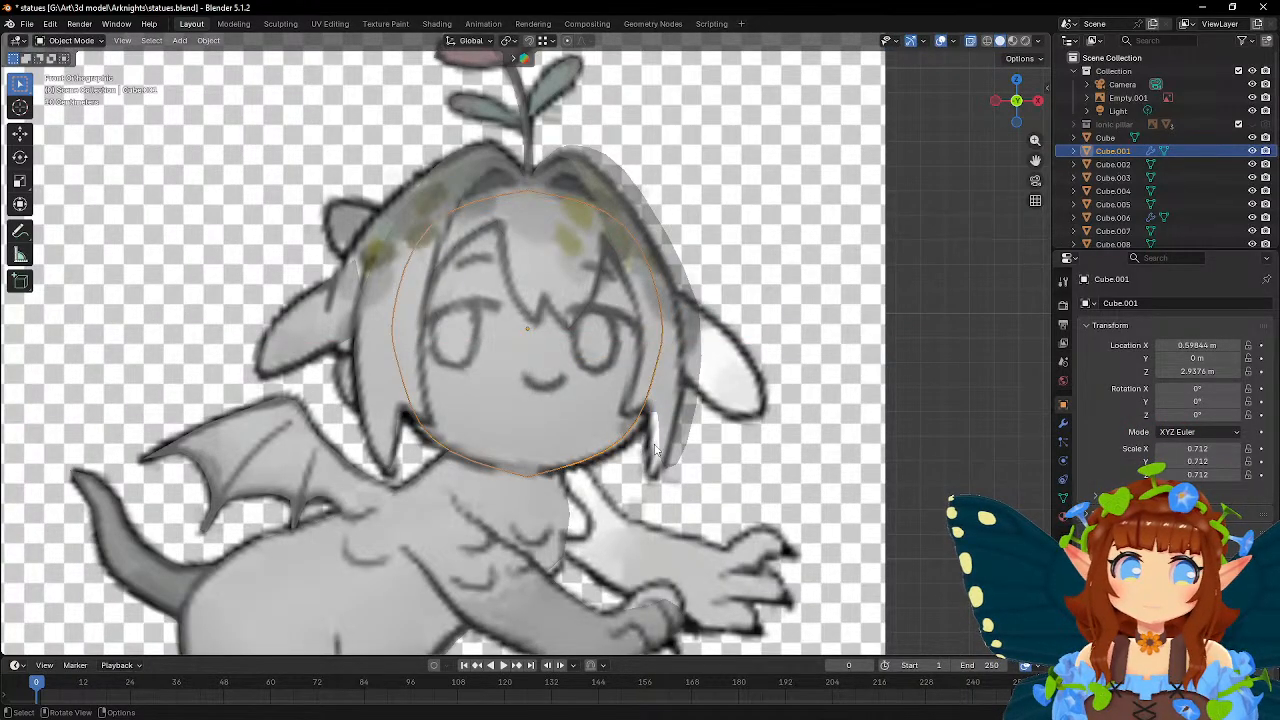
middle_click_drag(586, 373, 645, 383)
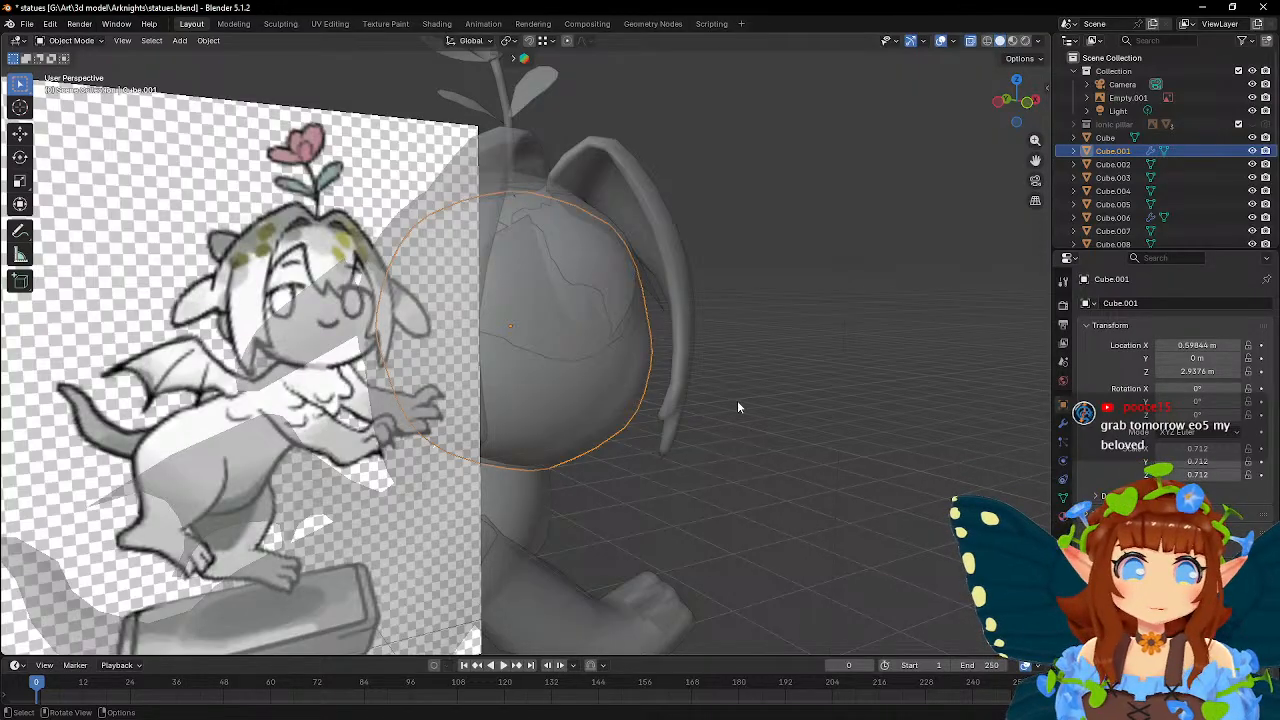
- Add a vertical loop cut through the modelled half of the head block
middle_click_drag(721, 397, 531, 358)
key("Tab")
left_click(22, 378)
left_click(478, 388)
key("w")
- Move the head block's lower front outer vertices about 0.137 m back along Y
left_click(473, 436)
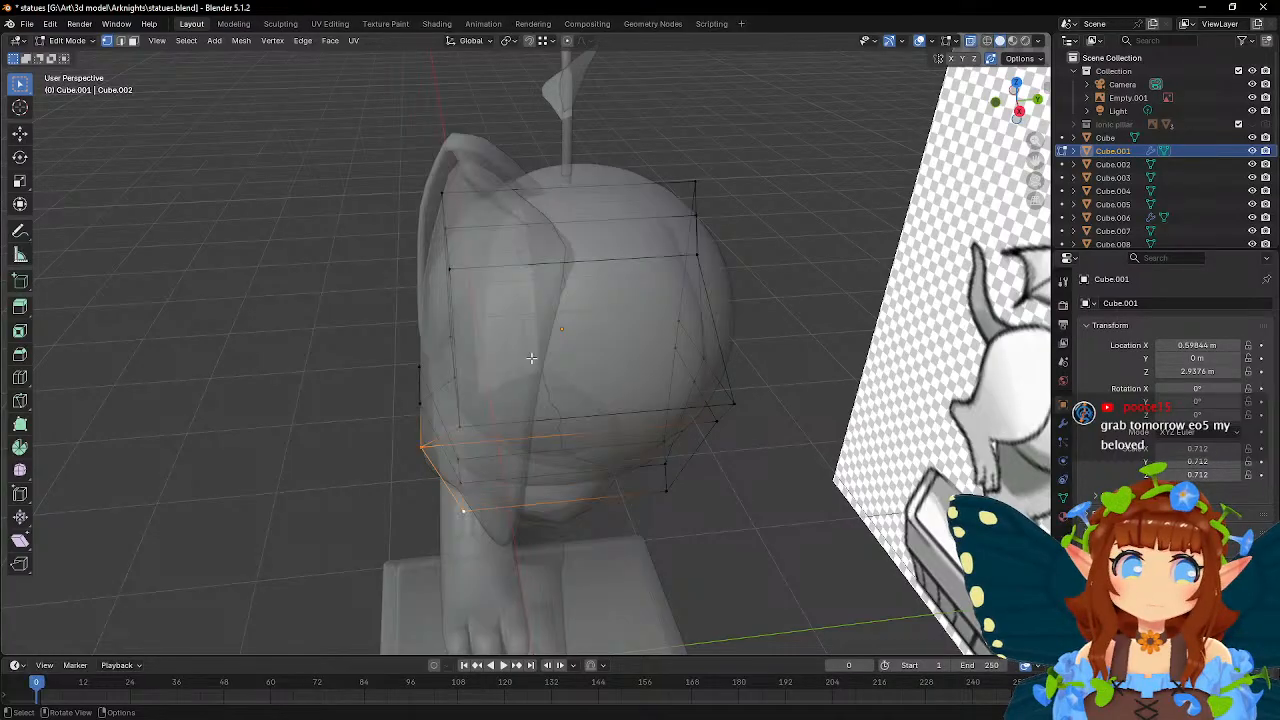
key("g")
key("y")
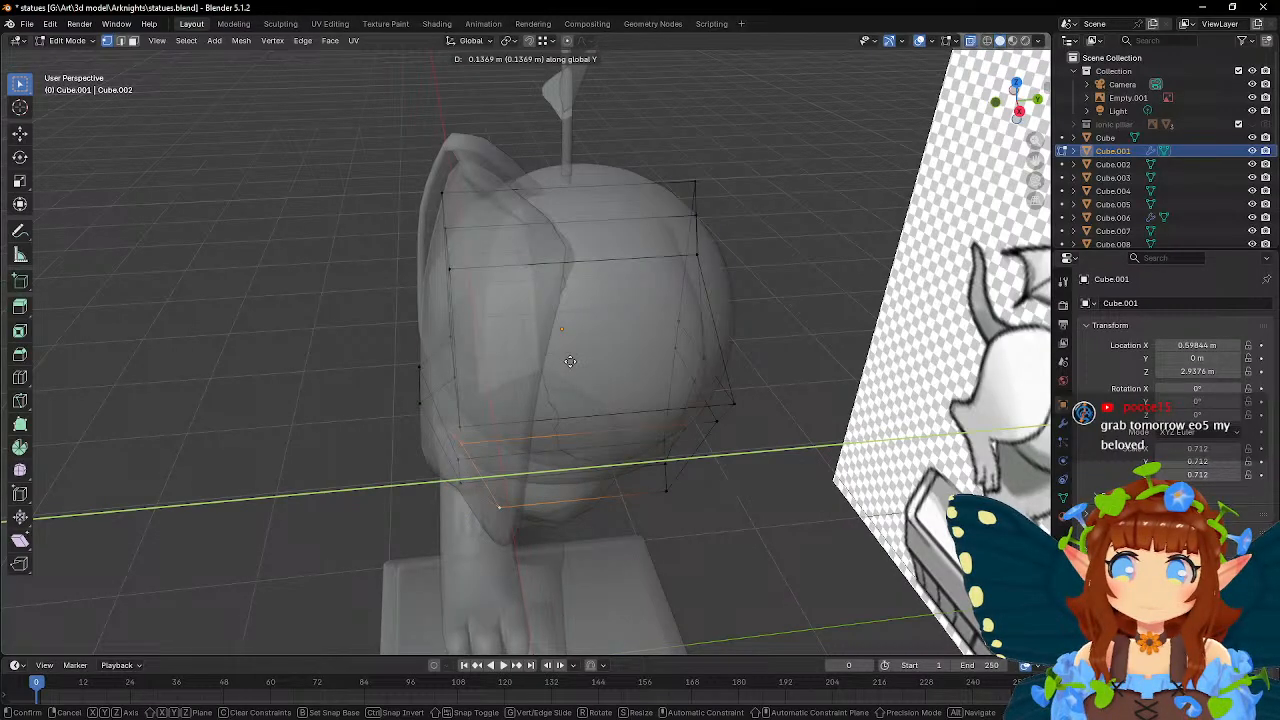
left_click(571, 361)
middle_click_drag(571, 361, 612, 324)
- Select the head block's lower back vertices and reposition them along Y and X to round the rear
middle_click_drag(750, 321, 749, 371)
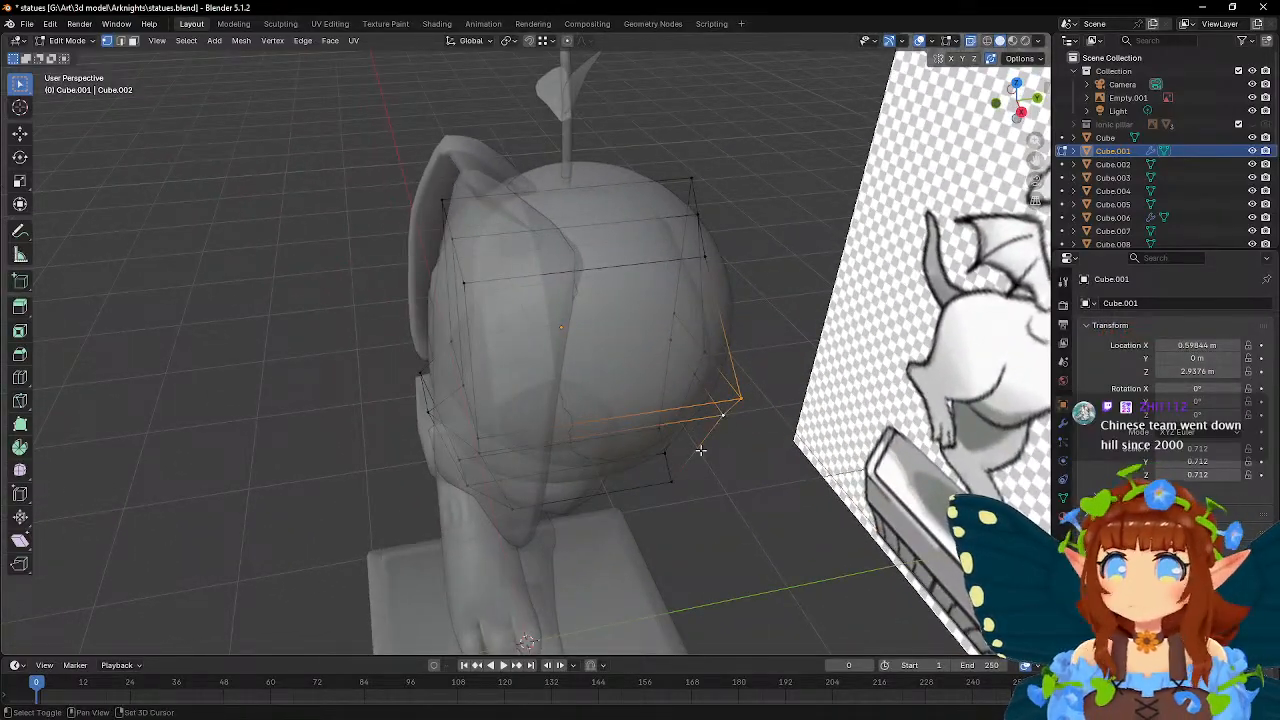
middle_click_drag(702, 433, 690, 363)
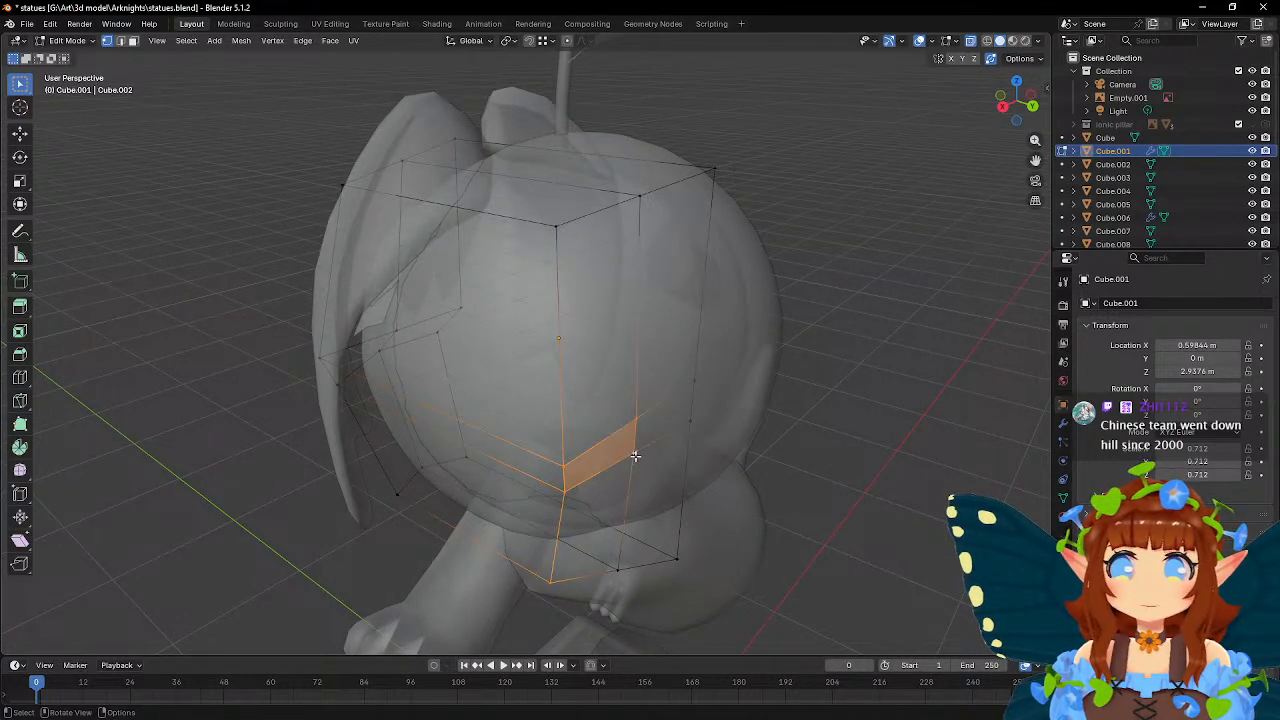
middle_click_drag(645, 433, 594, 446)
key("g")
key("y")
left_click(592, 389)
key("g")
key("x")
left_click(618, 385)
key("g")
key("x")
left_click(613, 426)
- Move the head block's outer side vertex about 0.045 m inward along X and check the smoothed shape
middle_click_drag(613, 426, 736, 325)
middle_click_drag(836, 356, 814, 400)
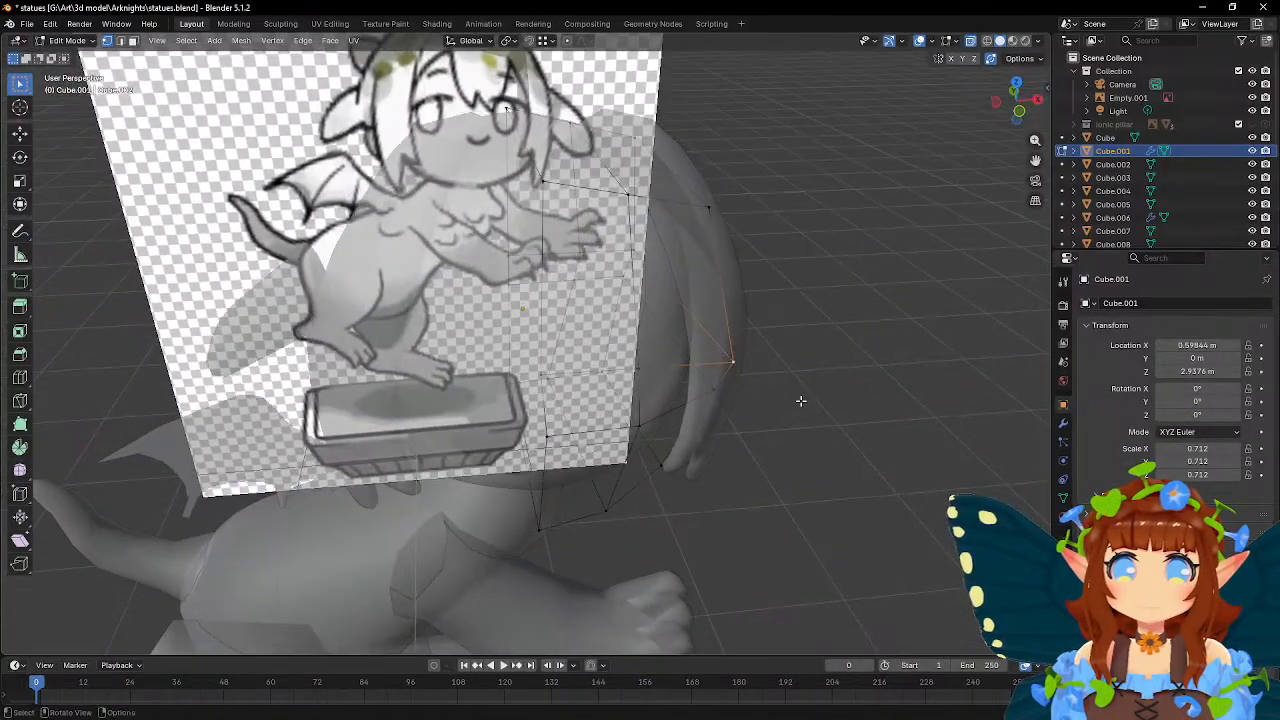
key("g")
key("x")
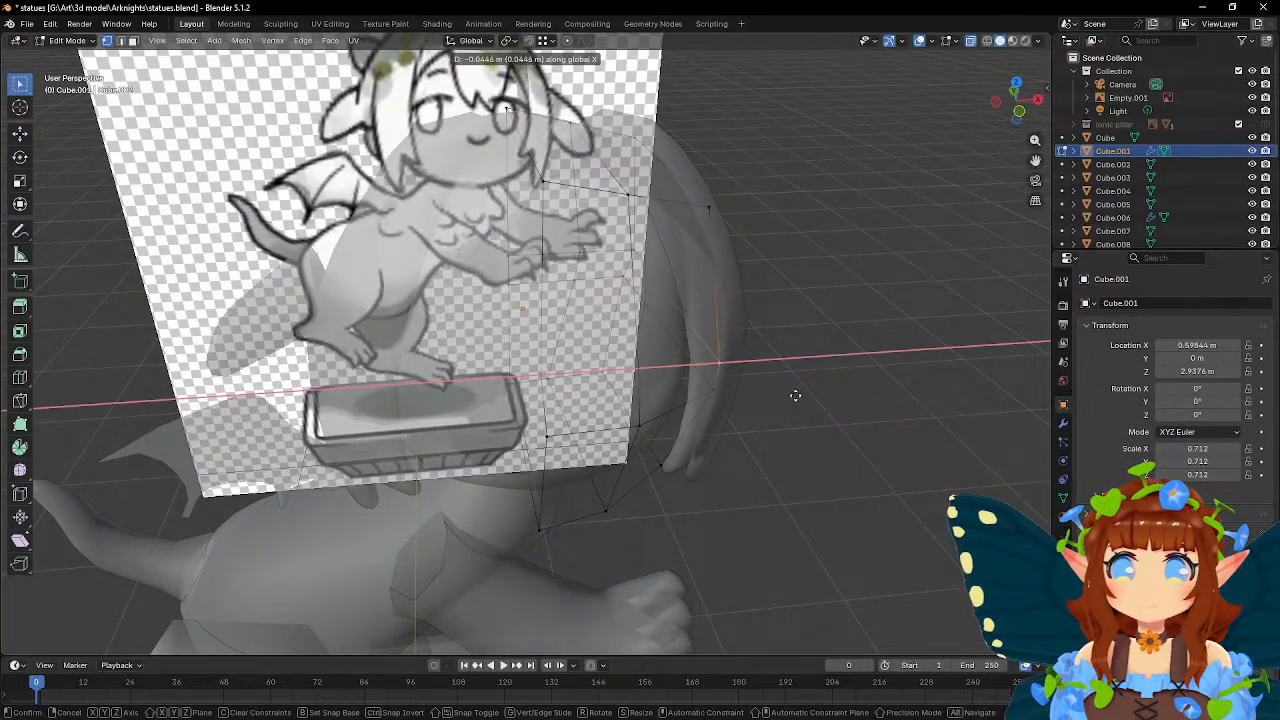
left_click(792, 395)
key("Tab")
middle_click_drag(791, 394, 754, 337)
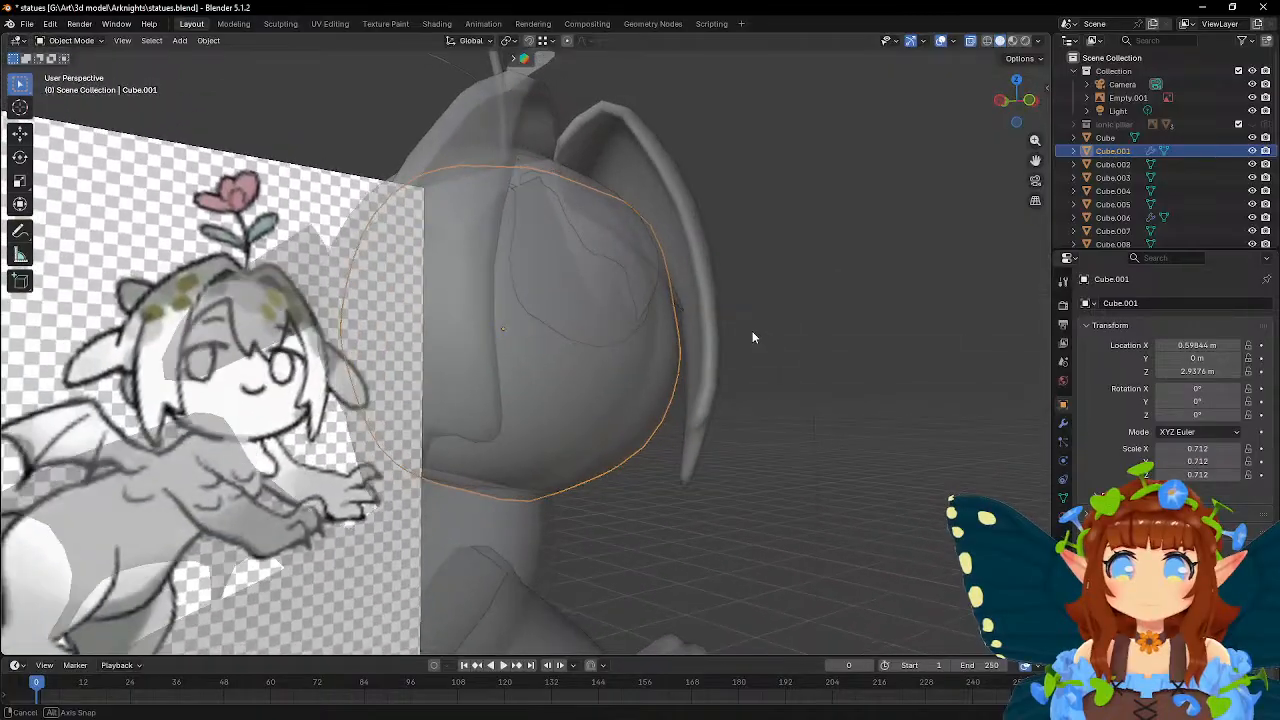
key("Tab")
middle_click_drag(680, 374, 678, 400)
key("Tab")
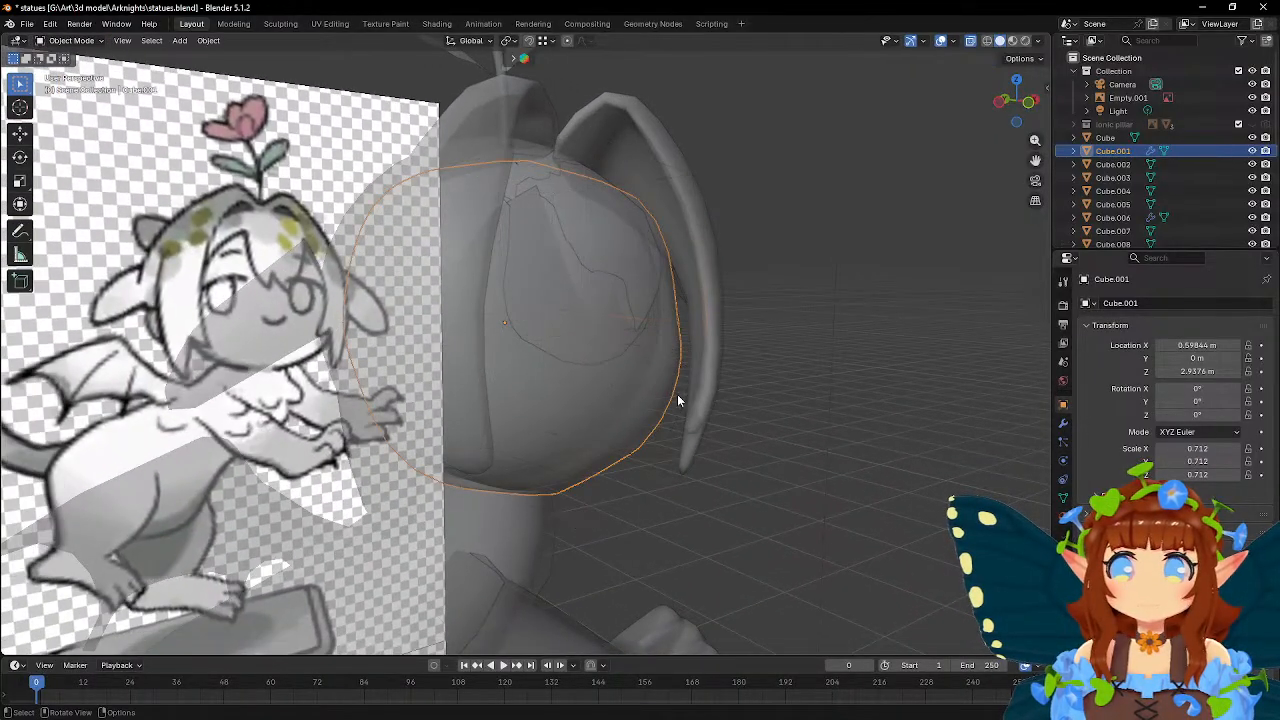
- Select the sphere, move it to about Y 0.15 m and resize it to a scale of 0.600
left_click(538, 305)
middle_click_drag(638, 342, 662, 345)
key("s")
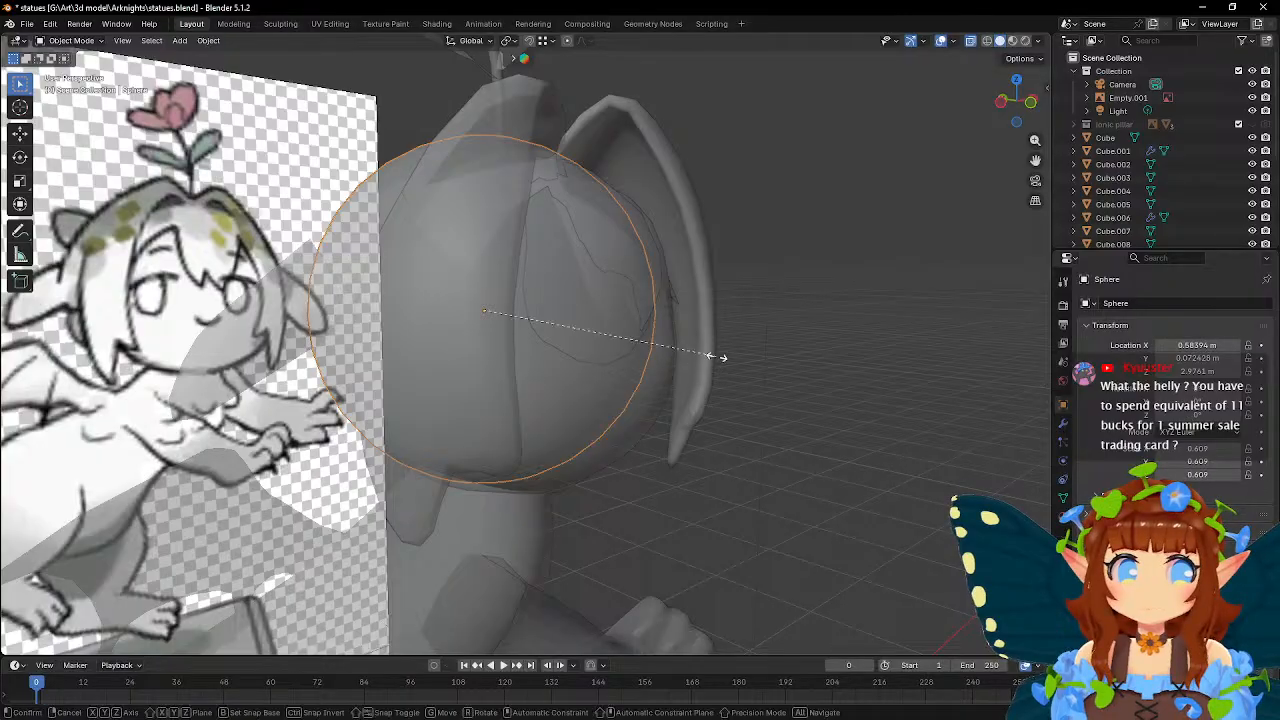
left_click(722, 358)
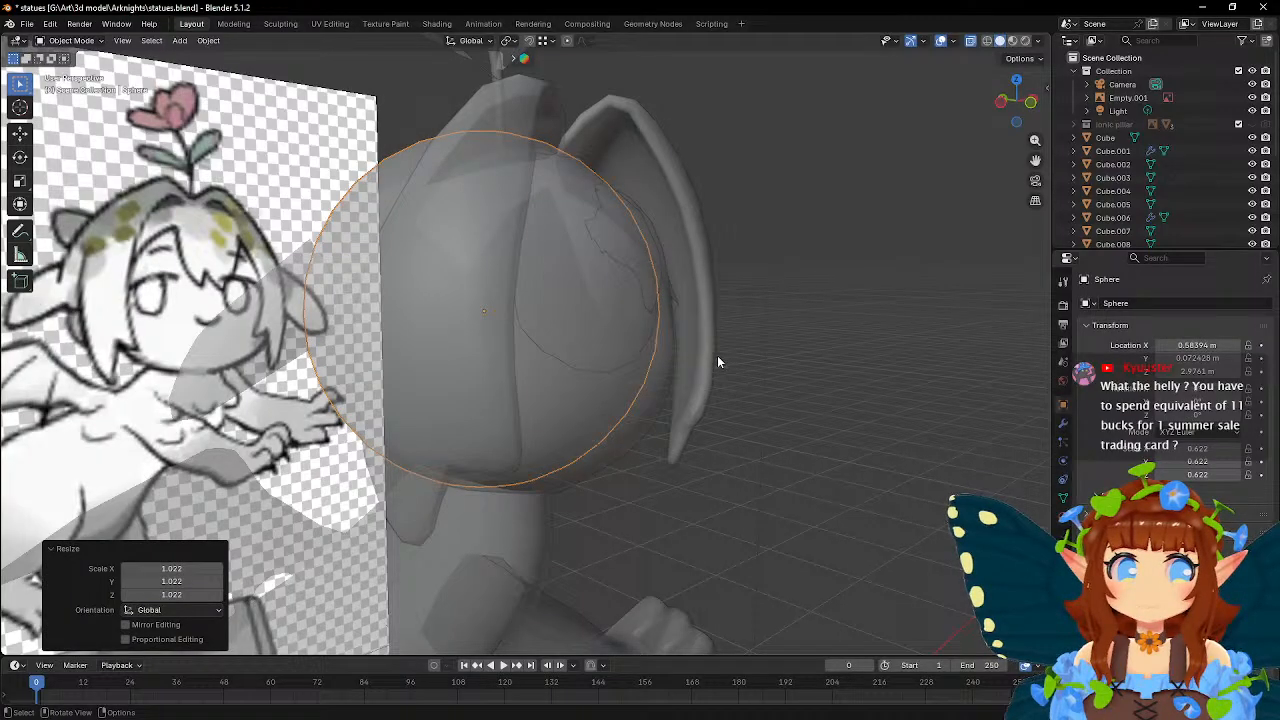
middle_click_drag(717, 358, 794, 337)
key("g")
key("y")
left_click(795, 341)
key("s")
left_click(804, 336)
middle_click_drag(804, 336, 590, 263)
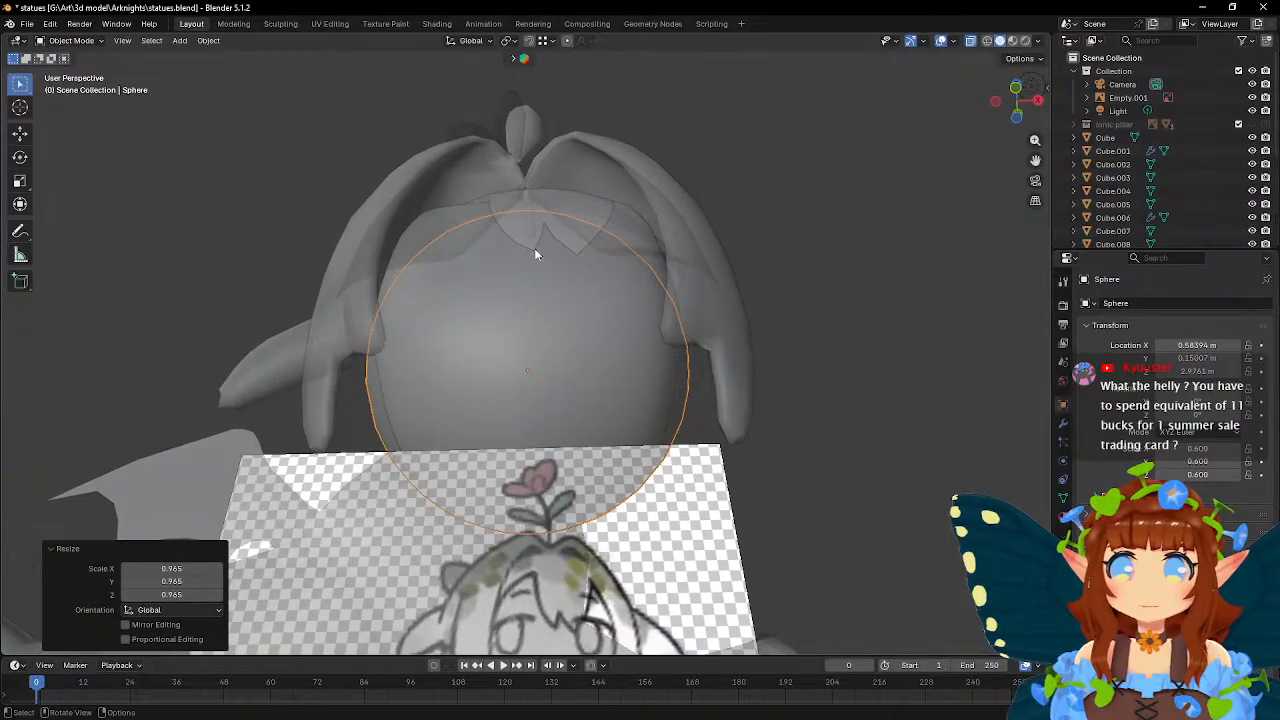
- Edit the head block Cube.001 and move its upper front outer vertex about 0.16 m back along Y
left_click(452, 264)
key("Tab")
middle_click_drag(457, 263, 509, 323)
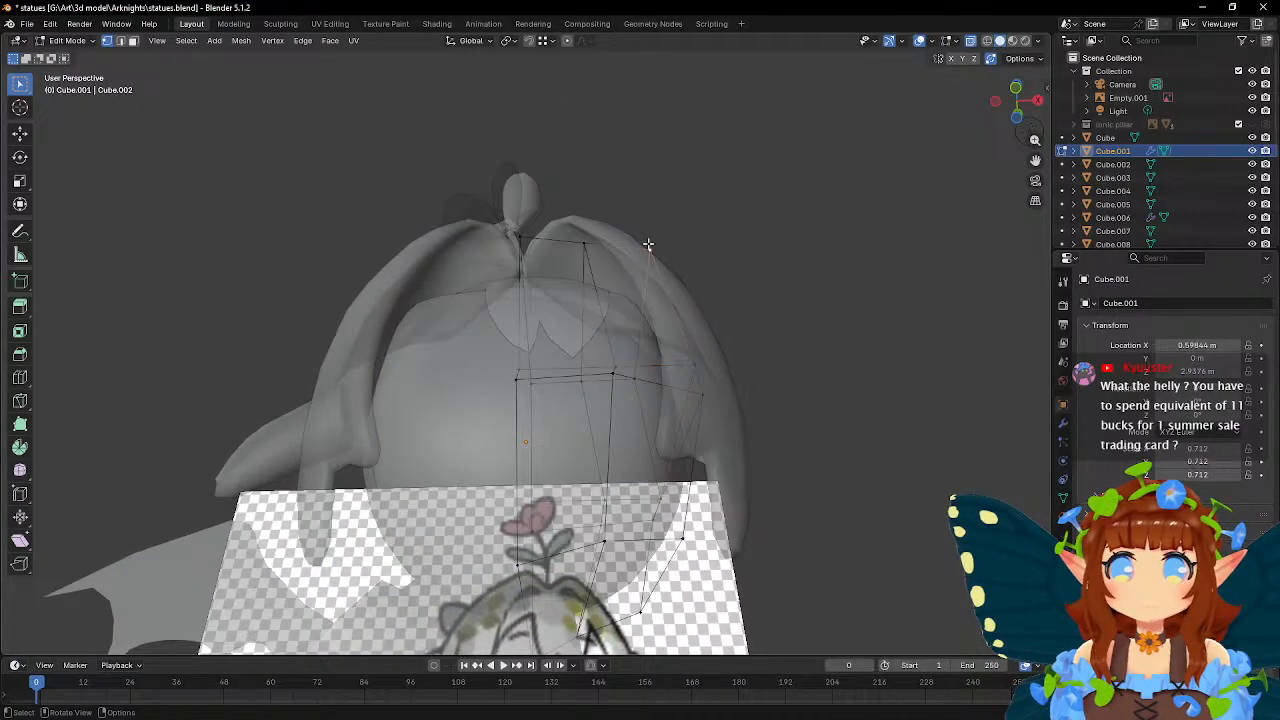
key("g")
key("y")
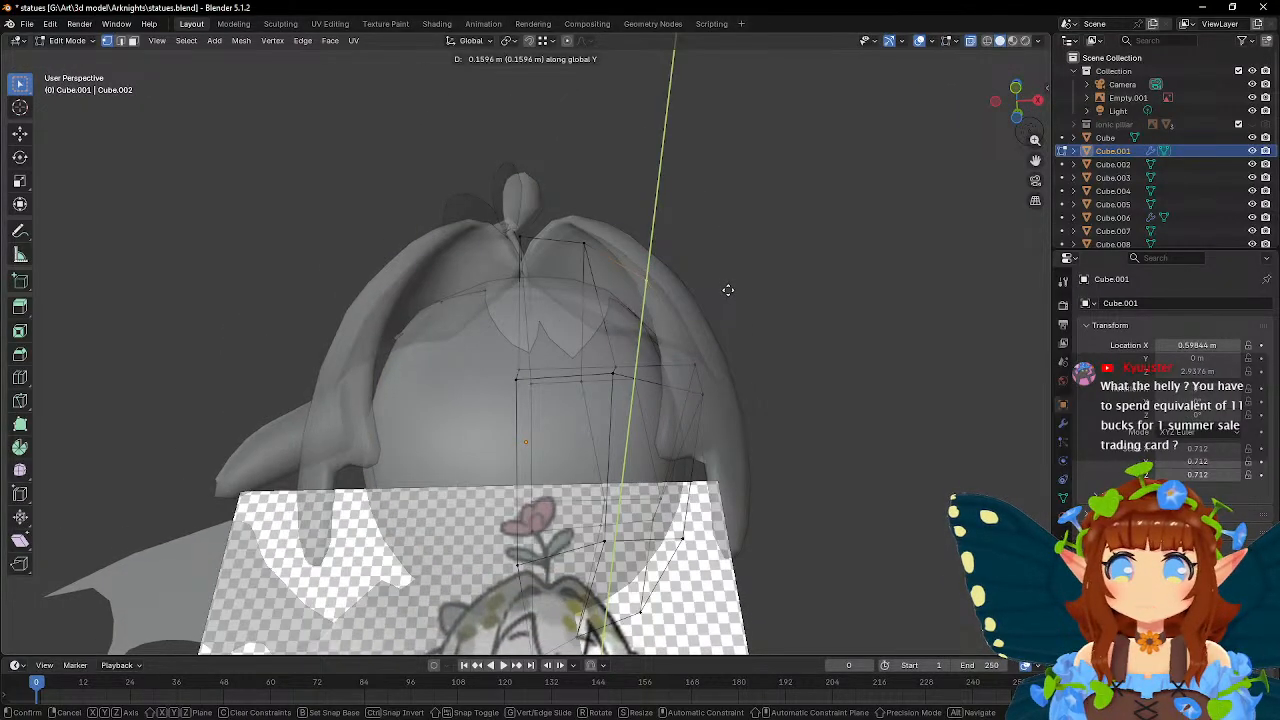
left_click(728, 290)
- Move the middle upper front vertex about 0.054 m back along Y and adjust the centre vertex along Y
left_click(588, 245)
key("g")
key("y")
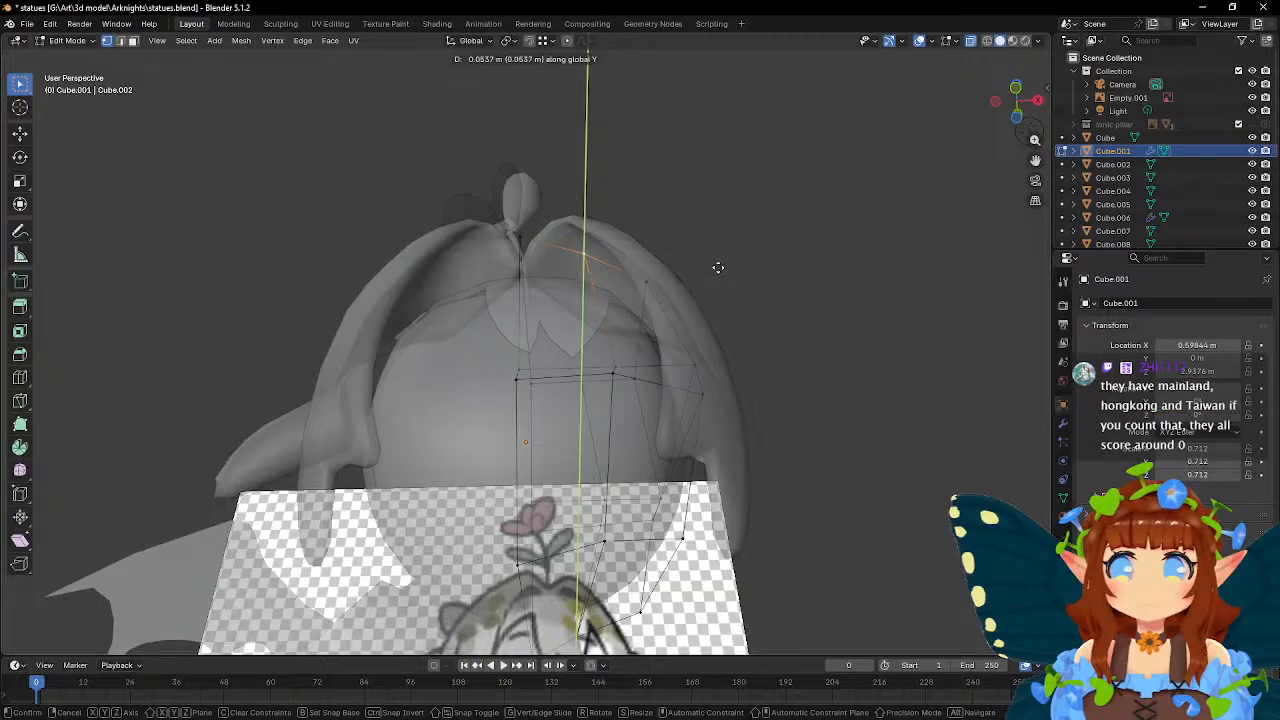
left_click(718, 270)
left_click(520, 237)
key("g")
key("y")
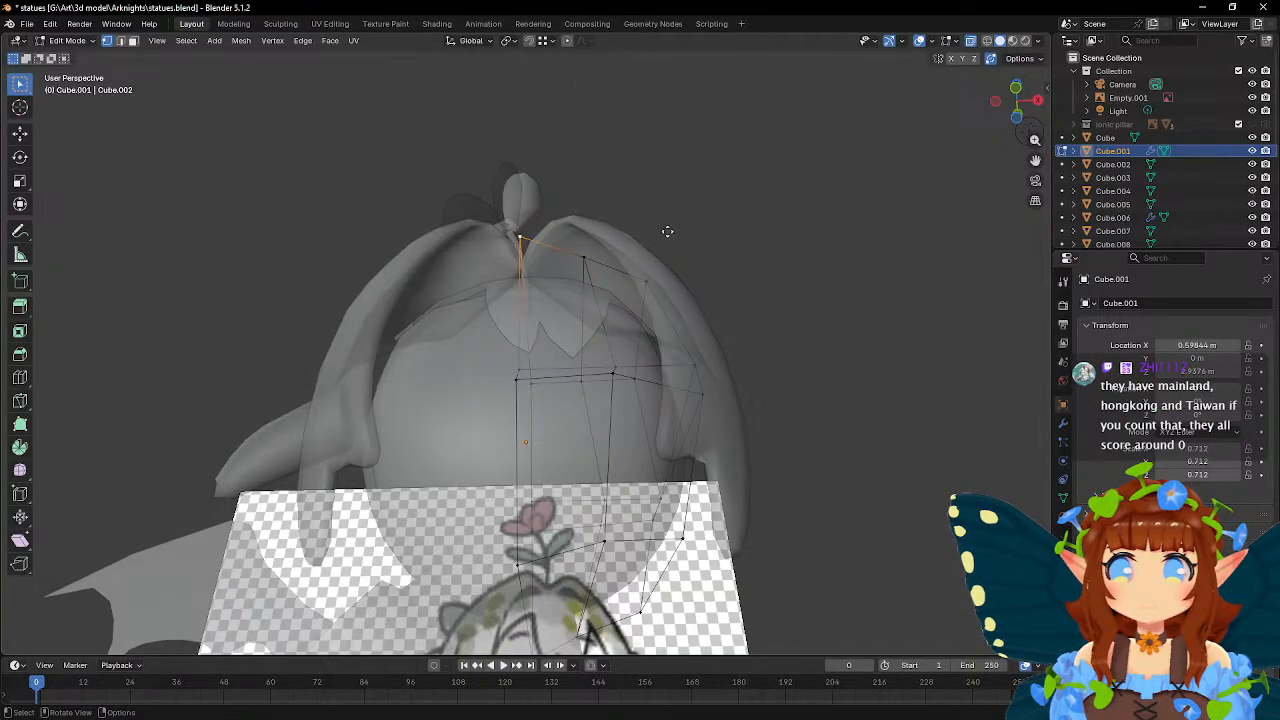
left_click(669, 241)
- Readjust the upper front outer vertex along Y to curve the front of the head block
left_click(647, 279)
key("g")
key("y")
left_click(700, 275)
key("g")
key("x")
key("Escape")
key("Tab")
- Add a horizontal loop cut between the head block's two mid-height rows and inspect it against the reference
middle_click_drag(737, 271, 748, 331)
middle_click_drag(715, 301, 792, 312)
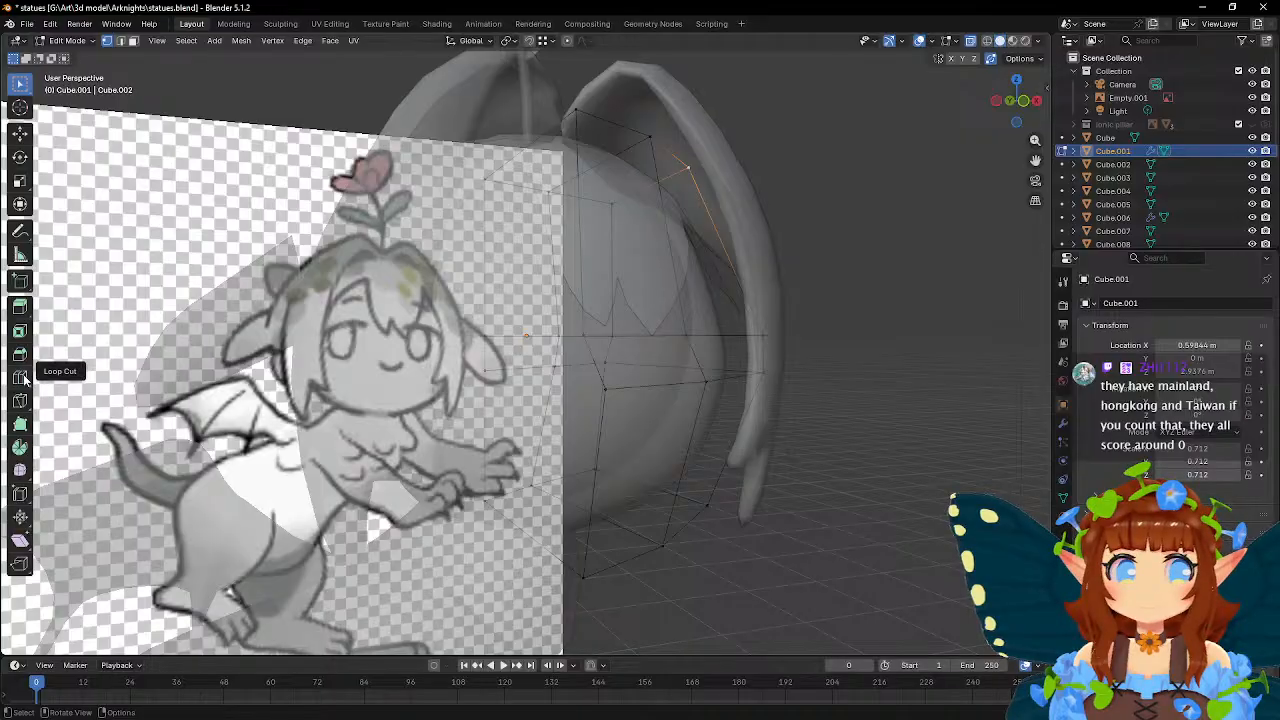
left_click(20, 377)
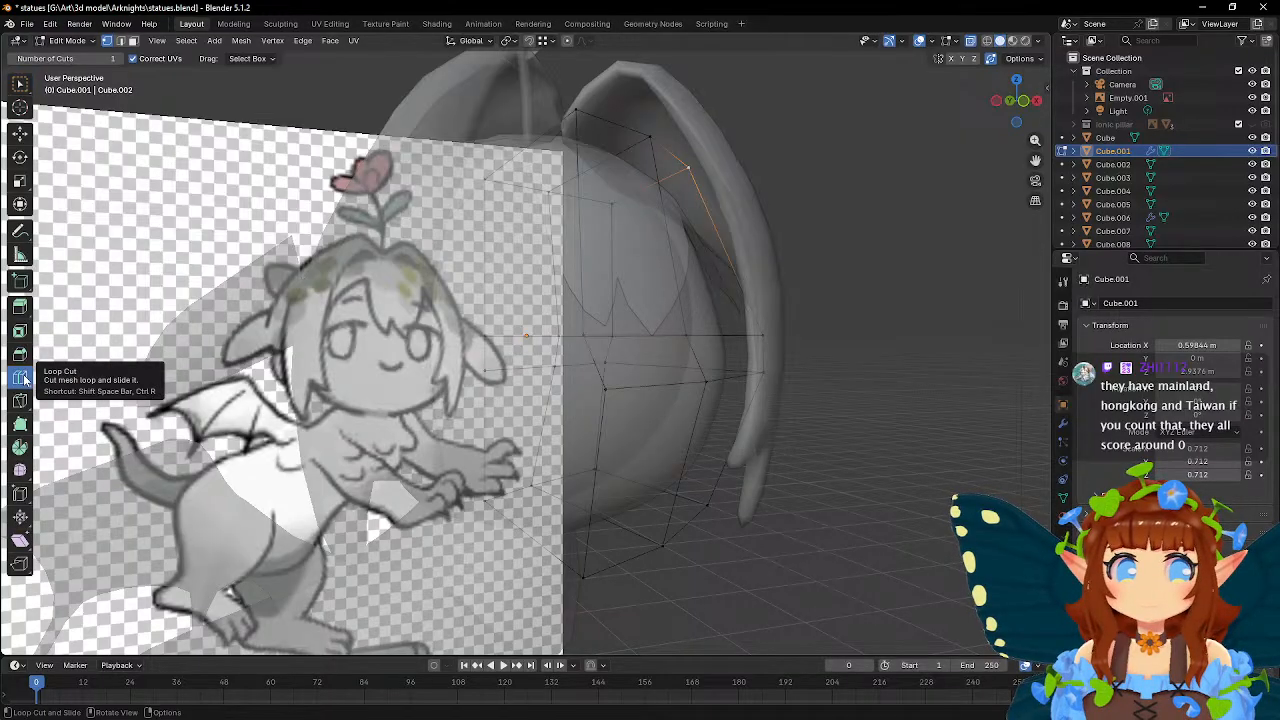
left_click(595, 371)
key("w")
middle_click_drag(595, 371, 774, 366)
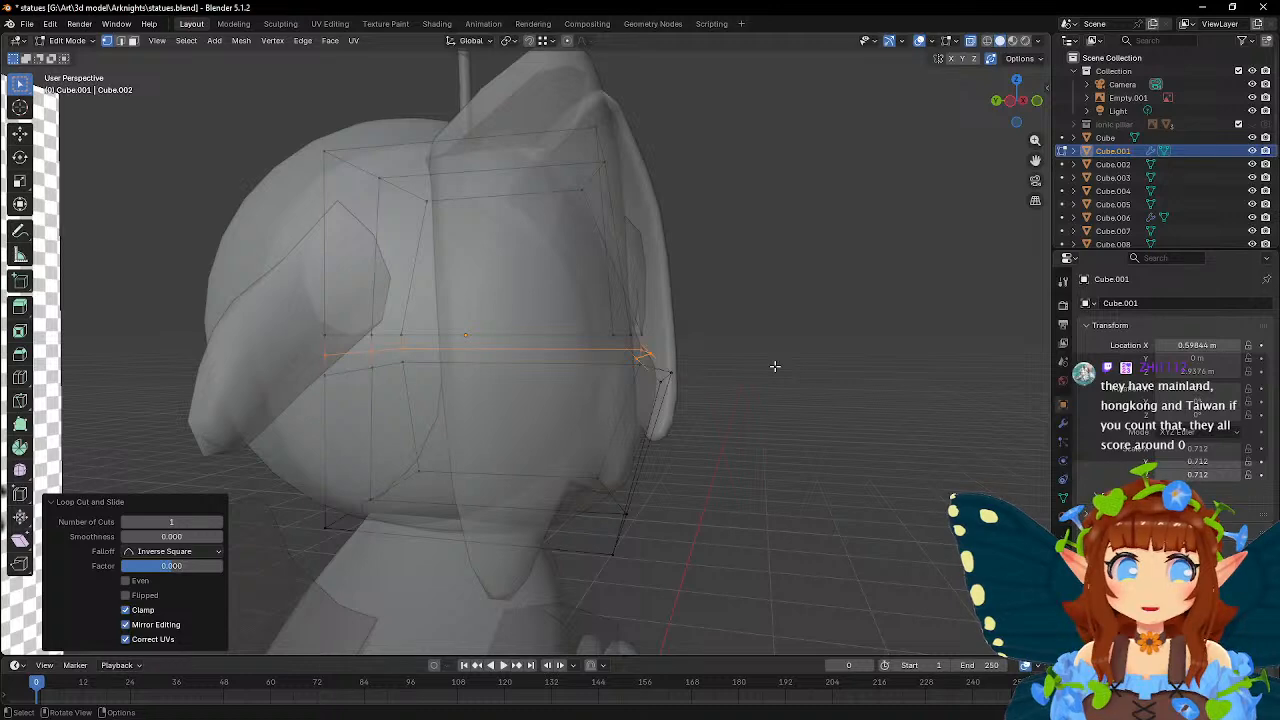
middle_click_drag(772, 364, 689, 369)
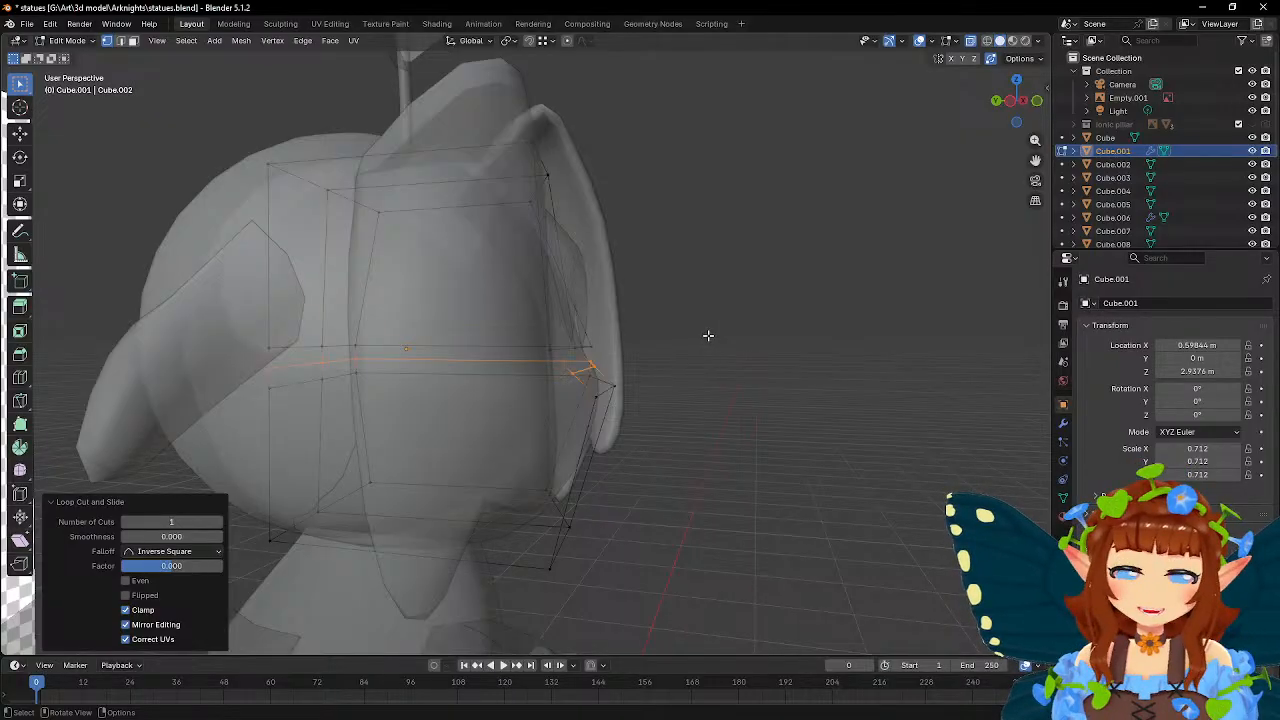
middle_click_drag(708, 335, 567, 325)
scroll(560, 330, "up", 1)
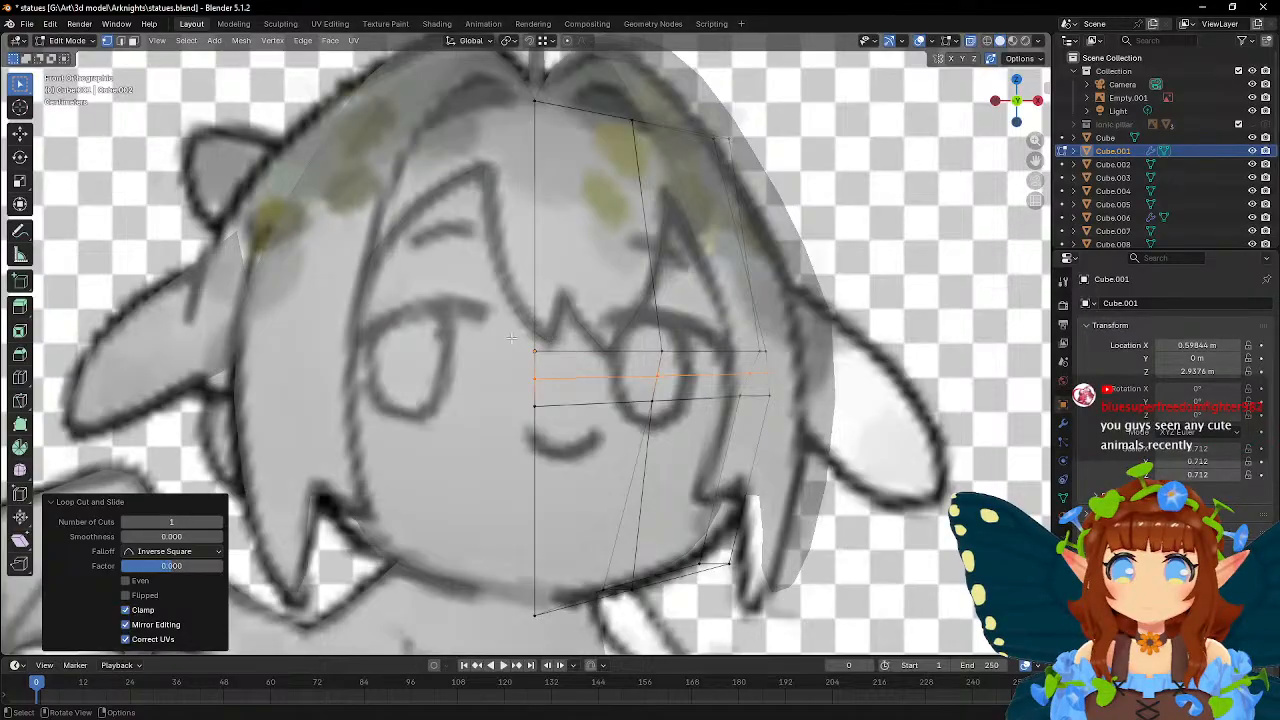
- Slide the front edge of the new loop by a factor of about 0.42 and check the smoothed head
middle_click_drag(522, 326, 644, 364)
left_click(644, 364)
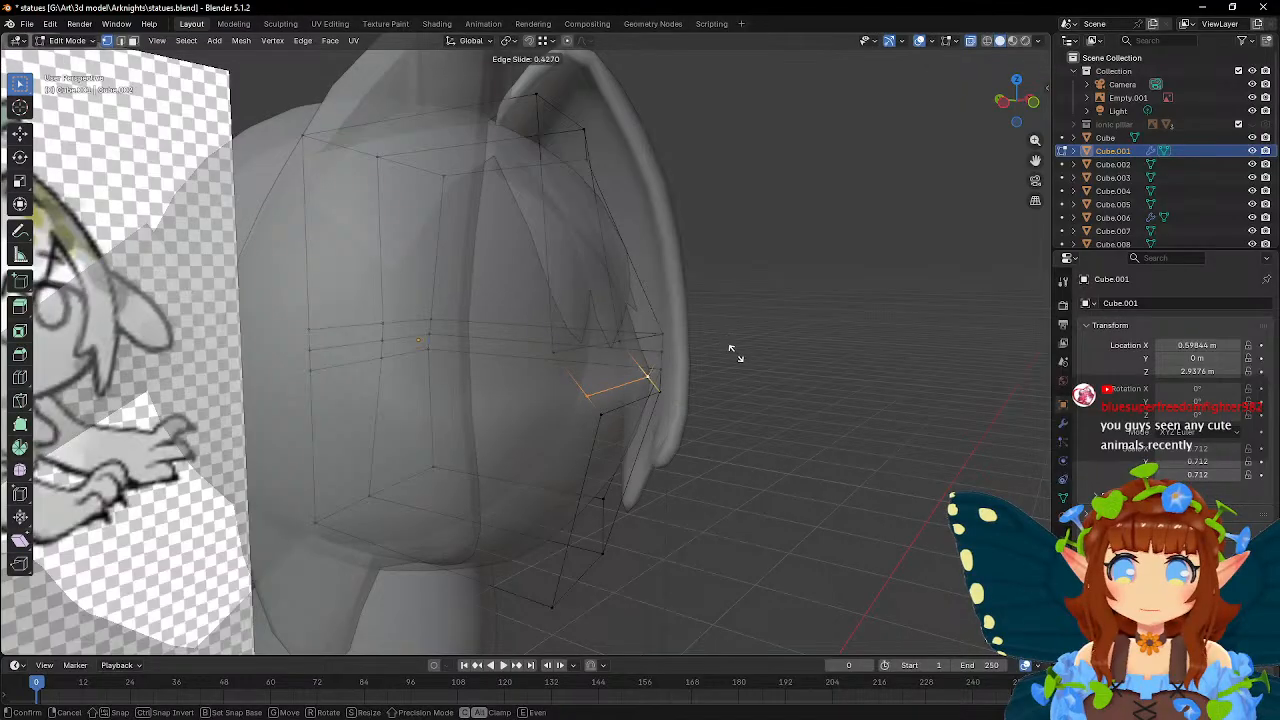
key("Tab")
middle_click_drag(741, 362, 617, 358)
key("Tab")
scroll(617, 358, "up", 2)
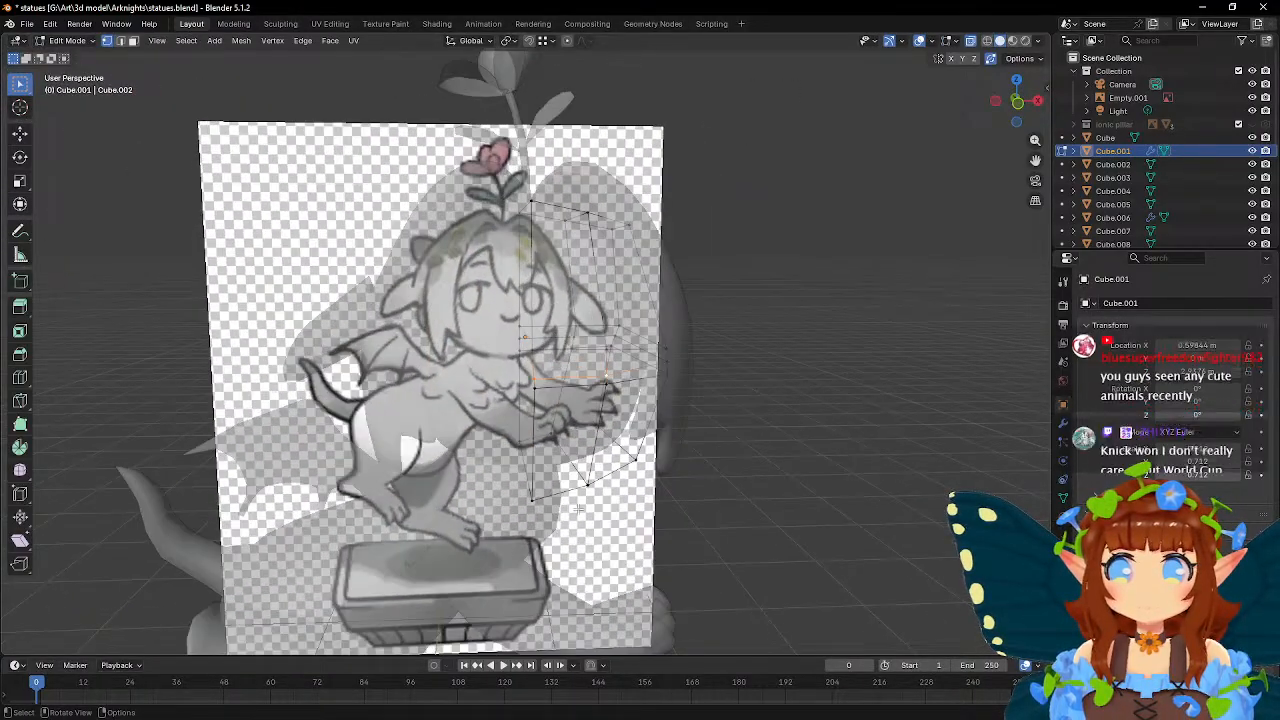
key("Tab")
middle_click_drag(692, 417, 552, 388)
- Add another loop cut through the lower part of the head block
key("Tab")
left_click(20, 377)
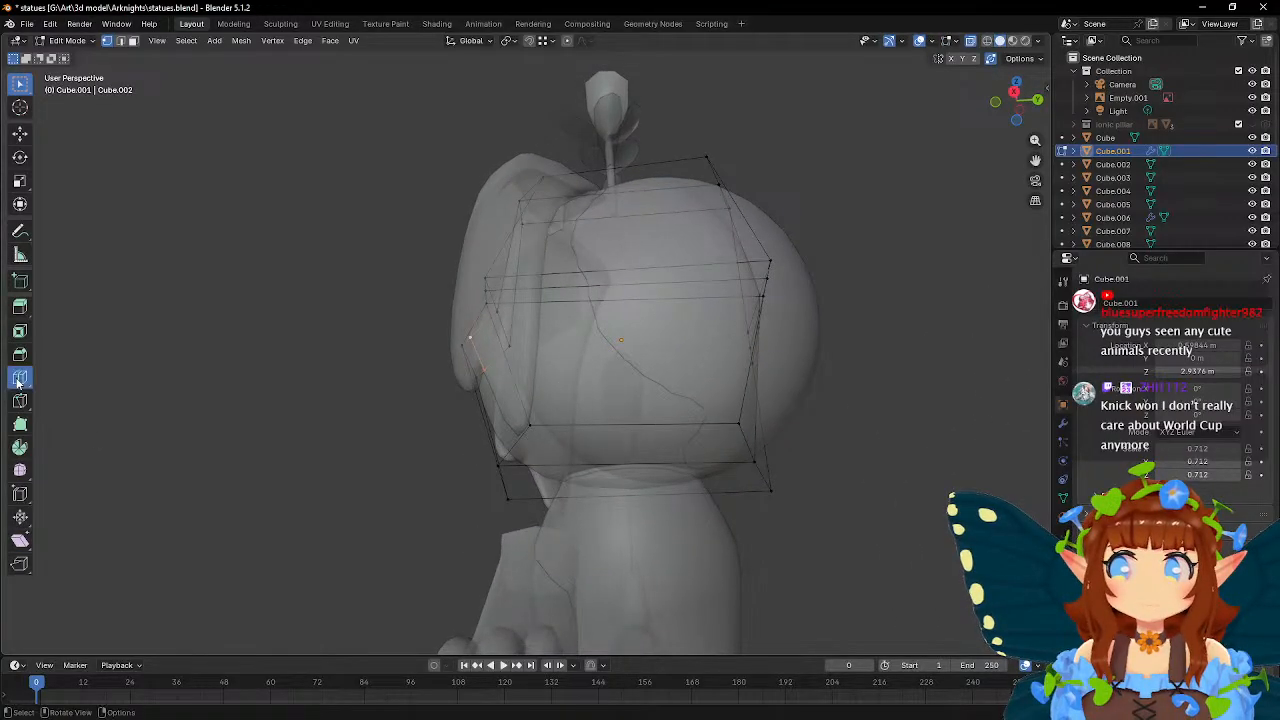
left_click(559, 445)
middle_click_drag(559, 445, 545, 402)
key("Tab")
- Turn off X-ray shading so the whole statue displays solid
scroll(740, 475, "down", 4)
middle_click_drag(545, 402, 465, 530, "shift")
middle_click_drag(465, 530, 530, 526)
left_click(1037, 40)
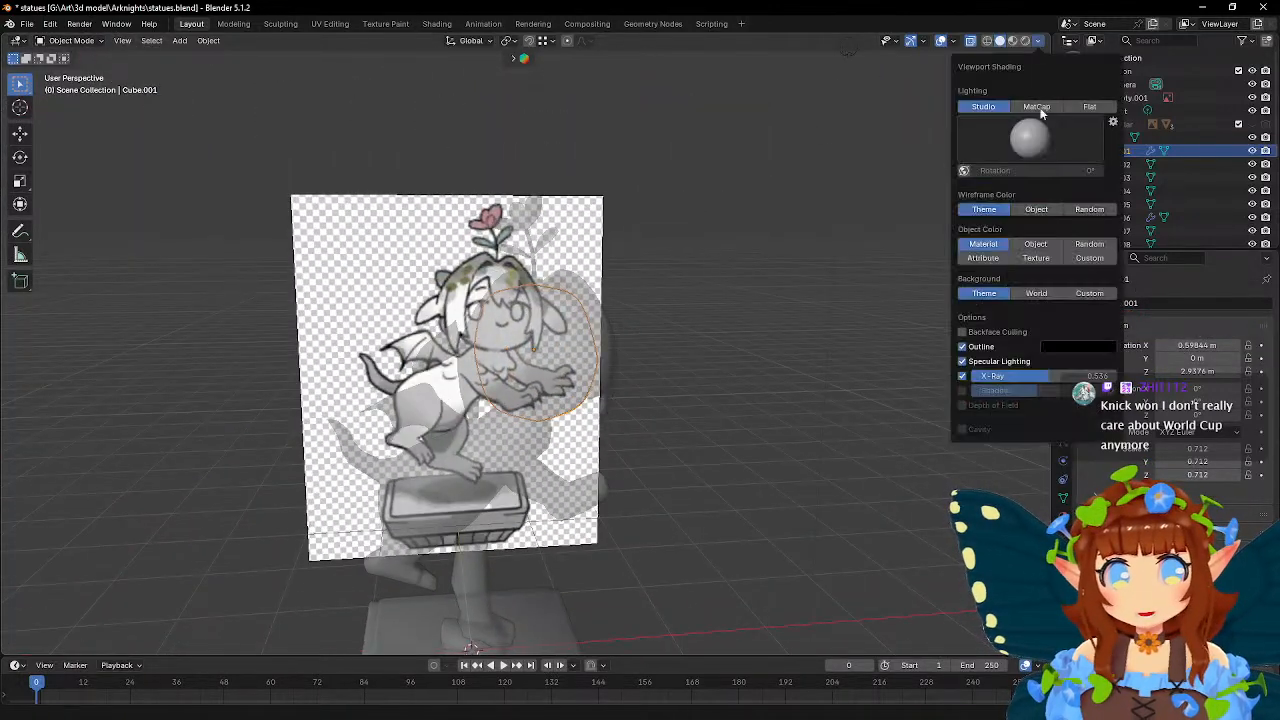
left_click(968, 378)
middle_click_drag(638, 382, 705, 300)
- Show the ionic pillar collection to examine the statue with it, and hide the collection again
left_click(1252, 124)
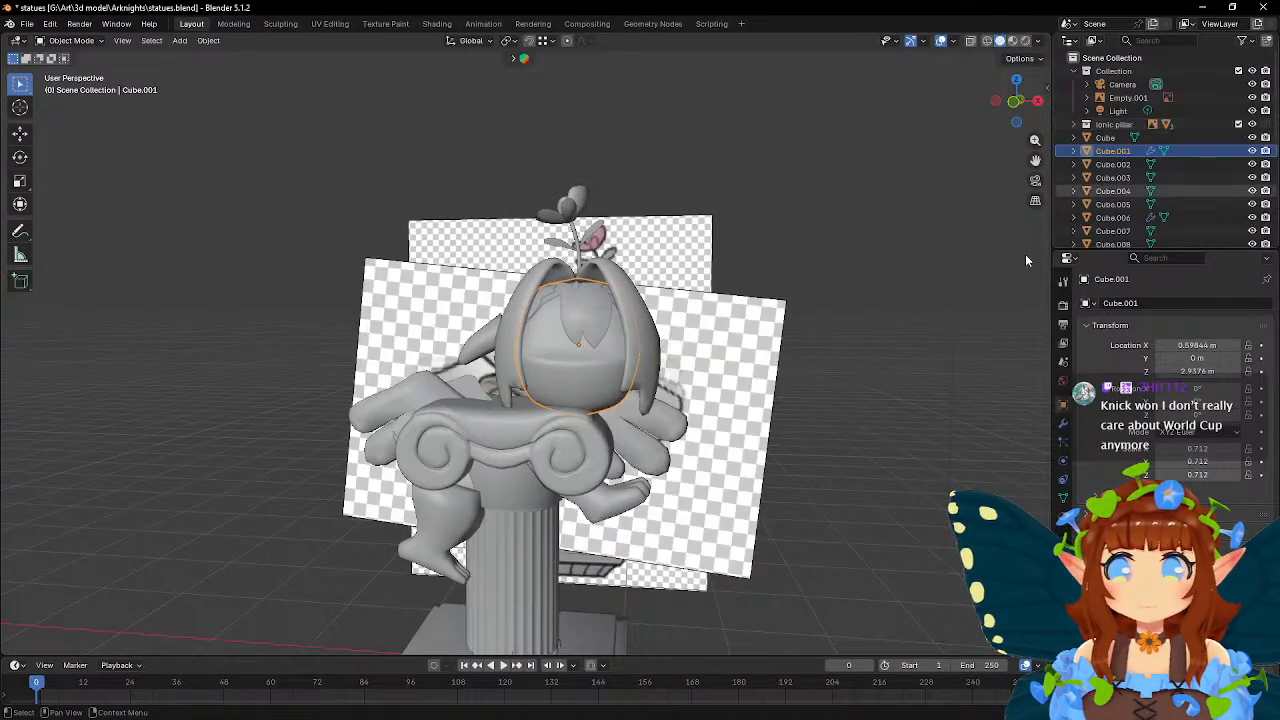
scroll(722, 299, "down", 2)
scroll(722, 299, "up", 3)
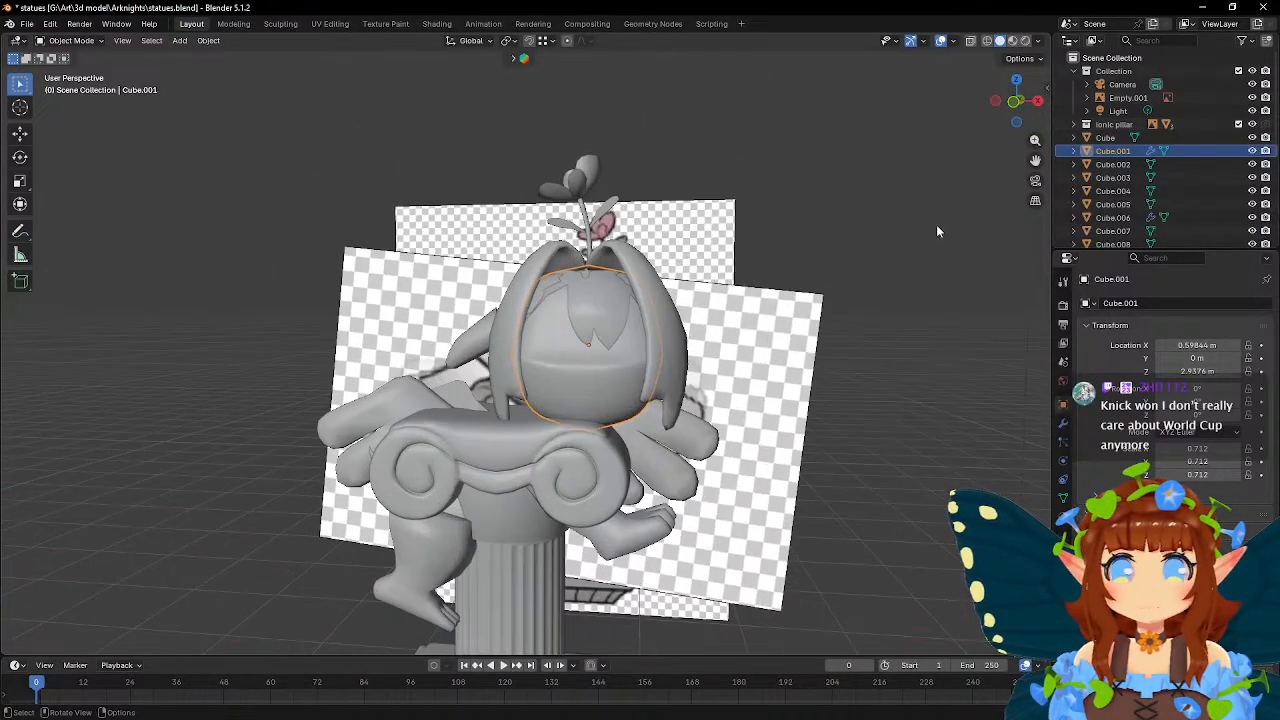
left_click(1251, 125)
- Save the file statues.blend
middle_click_drag(700, 240, 647, 240)
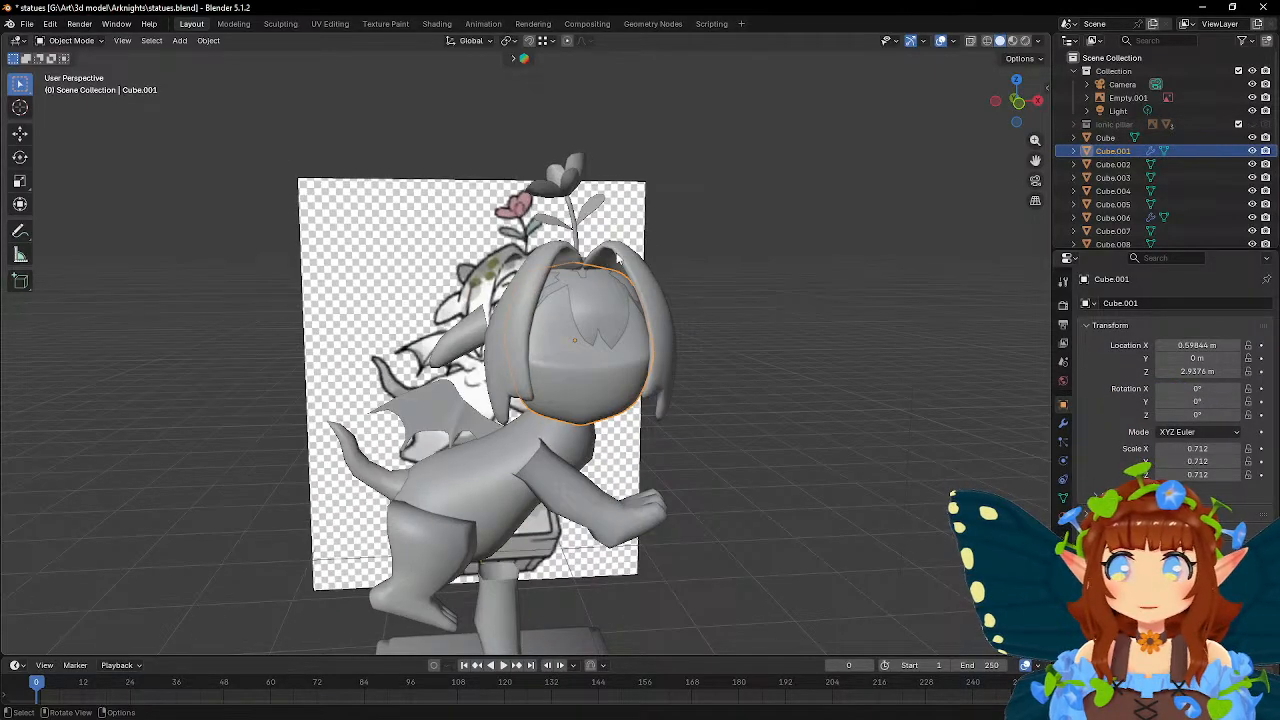
left_click(27, 23)
left_click(40, 126)
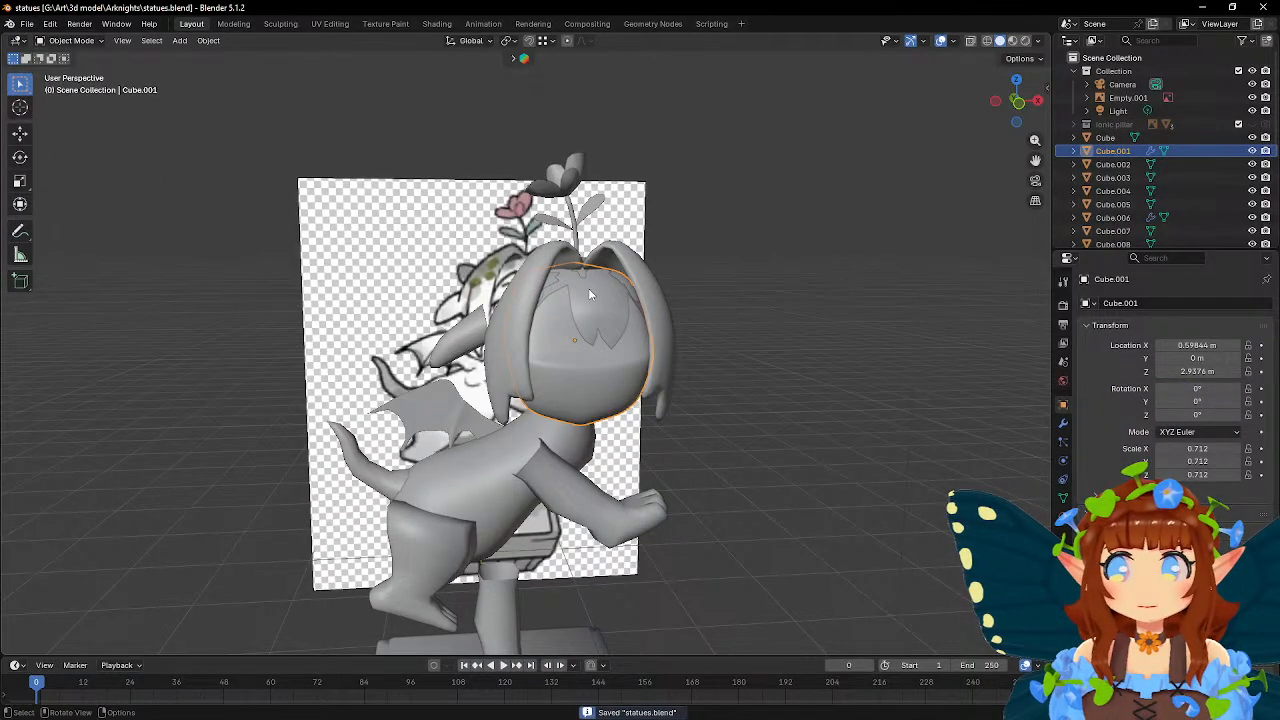